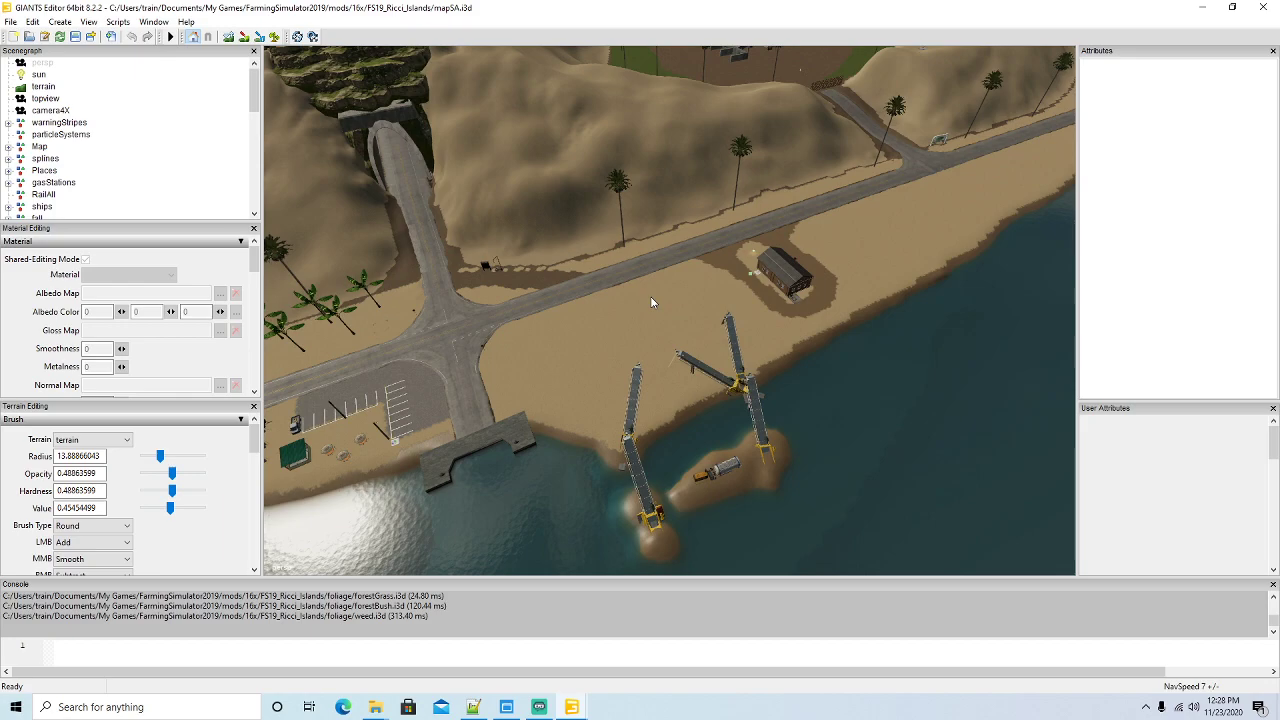
Raise the navigation speed to 85 and fly the camera from the coast to the industrial area with the silos
key("plus")
key("plus")
key("plus")
key("plus")
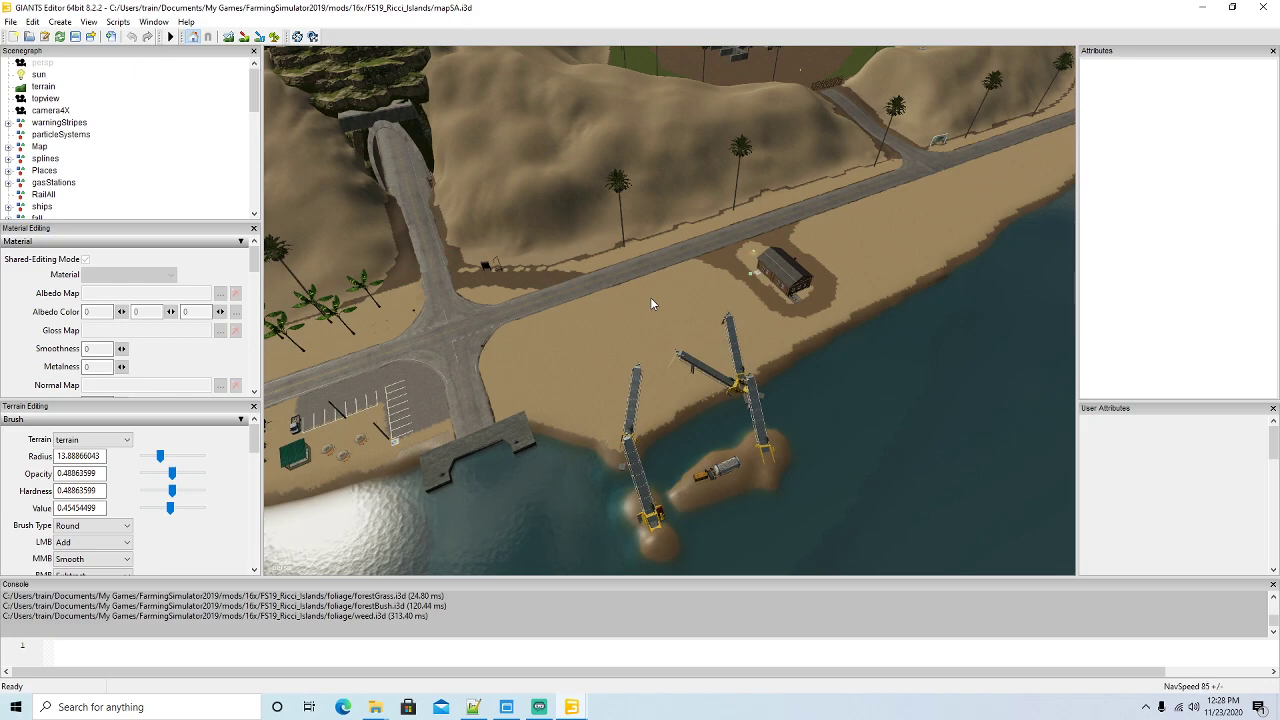
right_click_drag(650, 303, 632, 255)
key("w")
key("w")
key("w")
key("w")
key("w")
key("w")
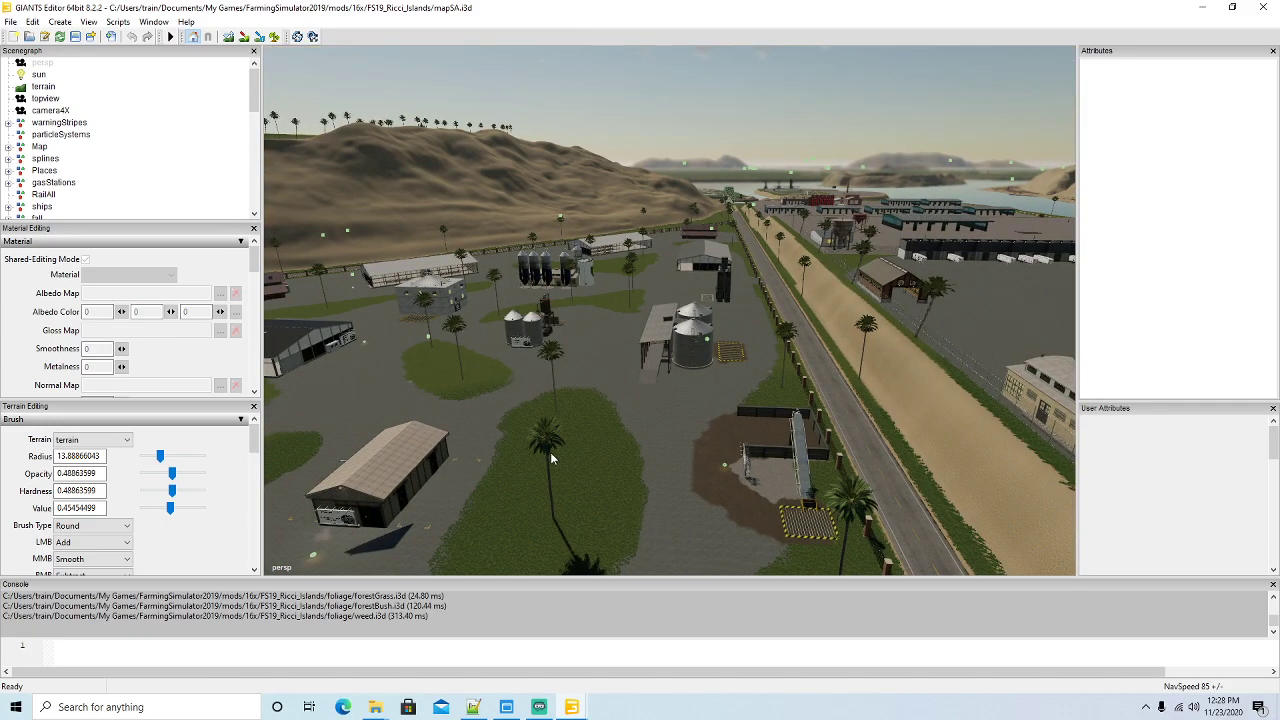
Switch to the FS19_Ricciville map and examine which production buildings its globalCompany group contains
mouse_move(376, 707)
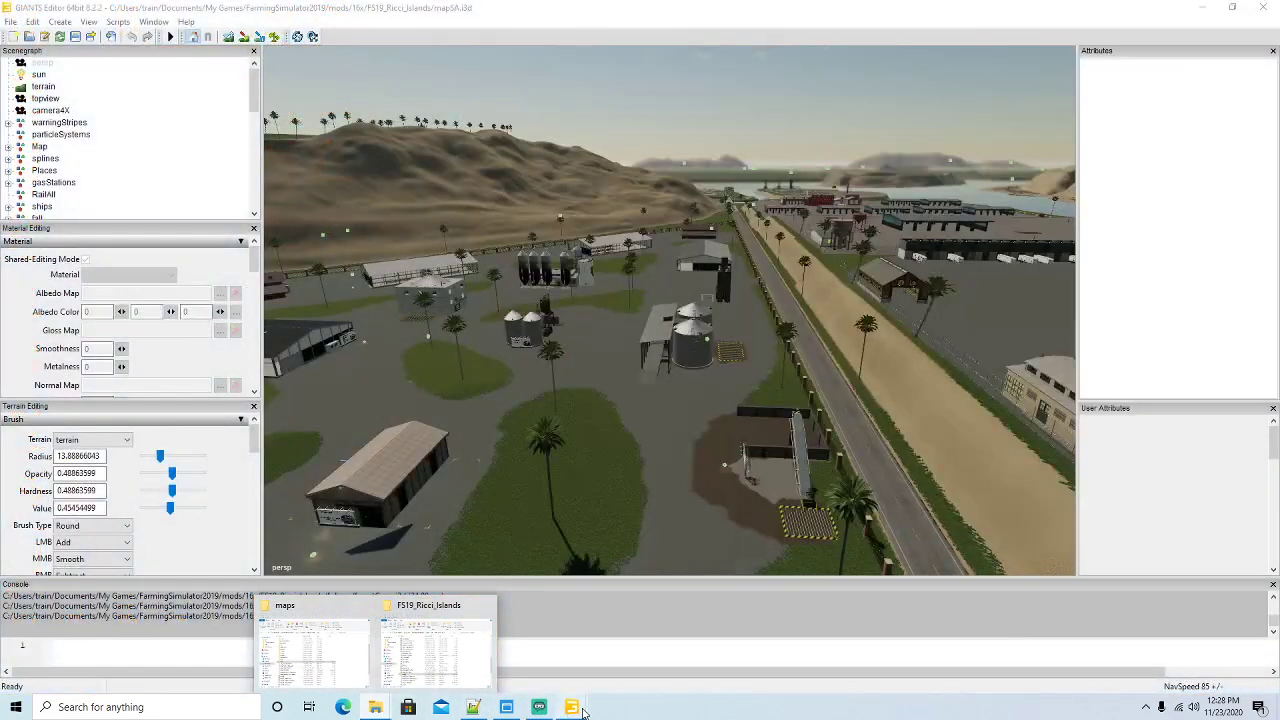
mouse_move(476, 707)
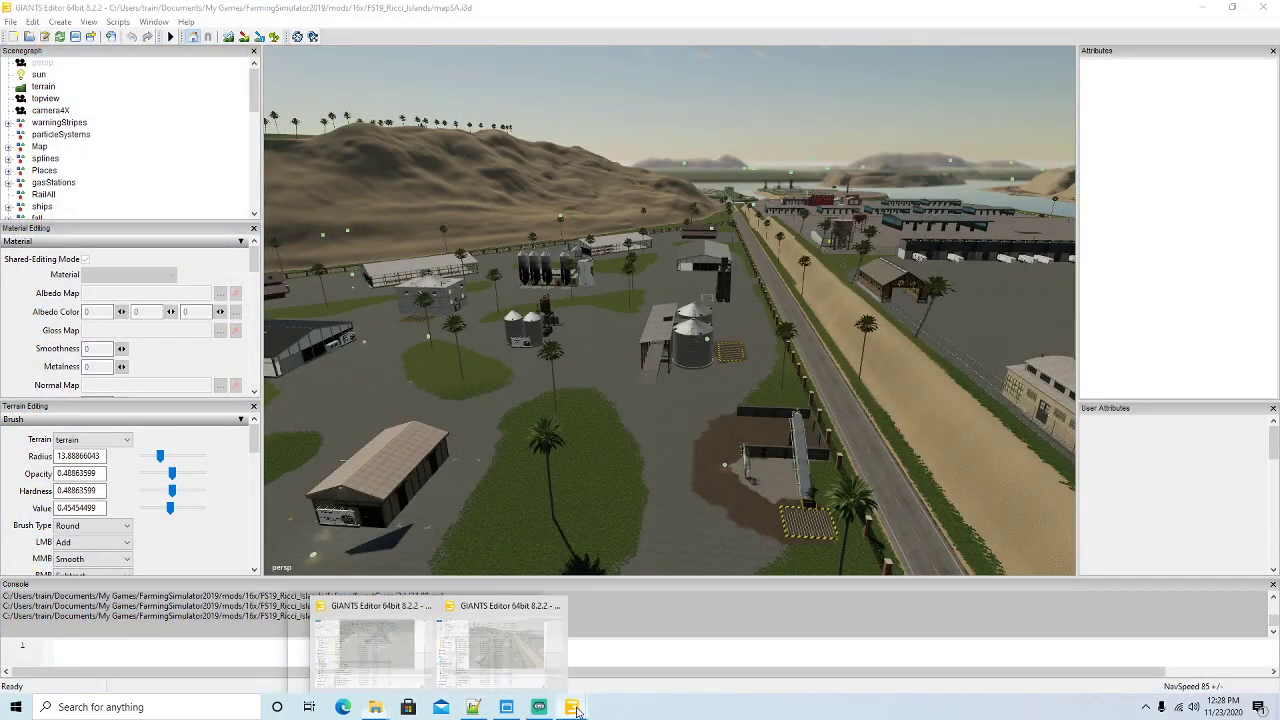
left_click(516, 660)
scroll(112, 150, "down", 6)
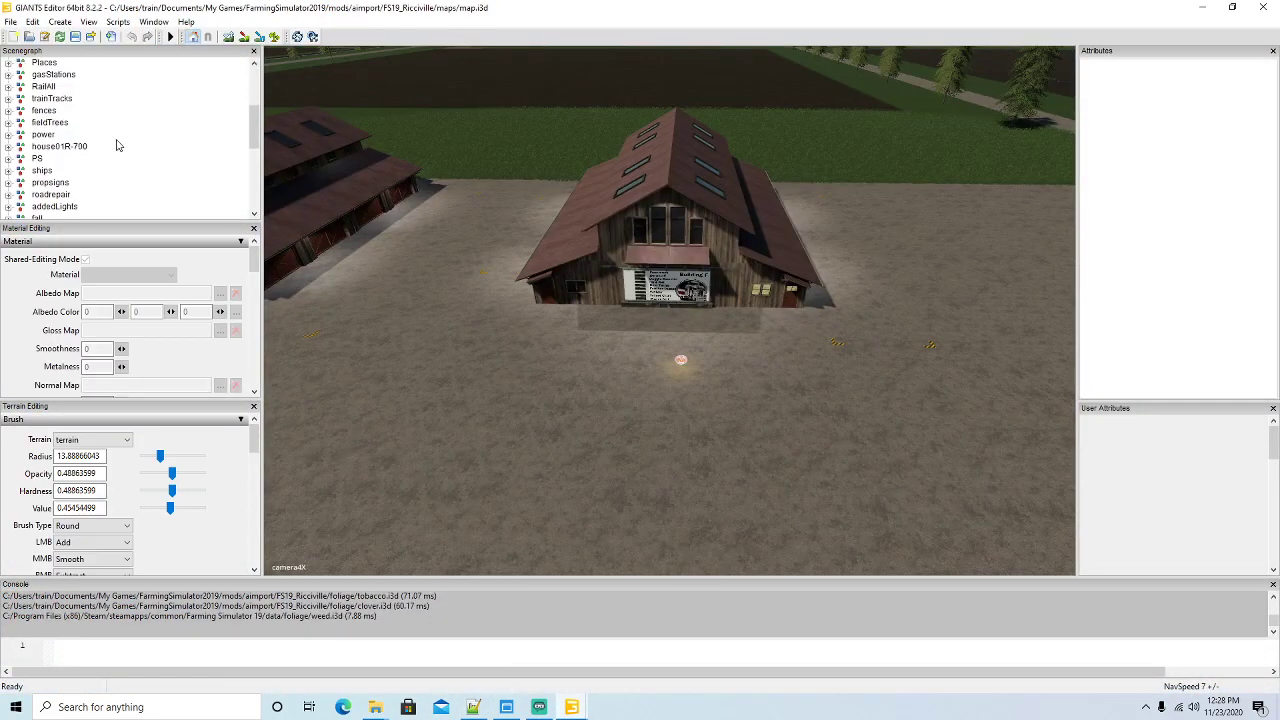
scroll(116, 145, "down", 2)
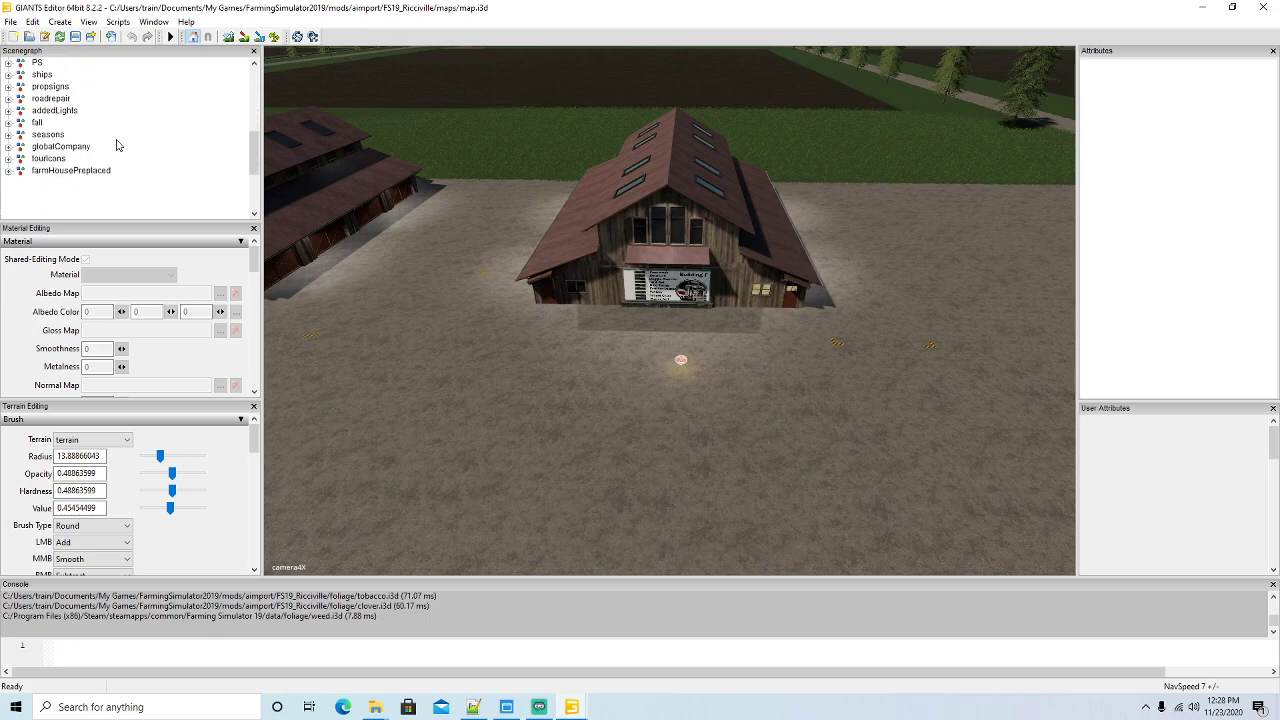
left_click(9, 147)
scroll(173, 146, "down", 5)
scroll(173, 146, "down", 6)
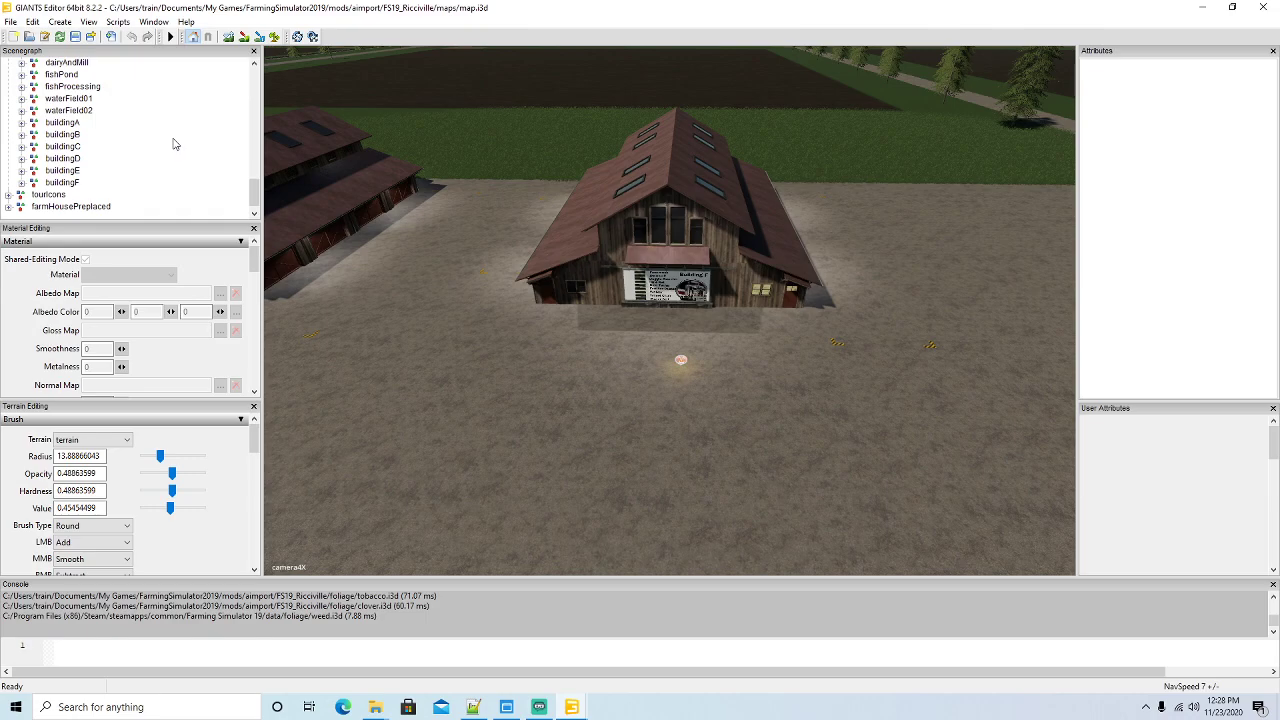
scroll(684, 463, "down", 8)
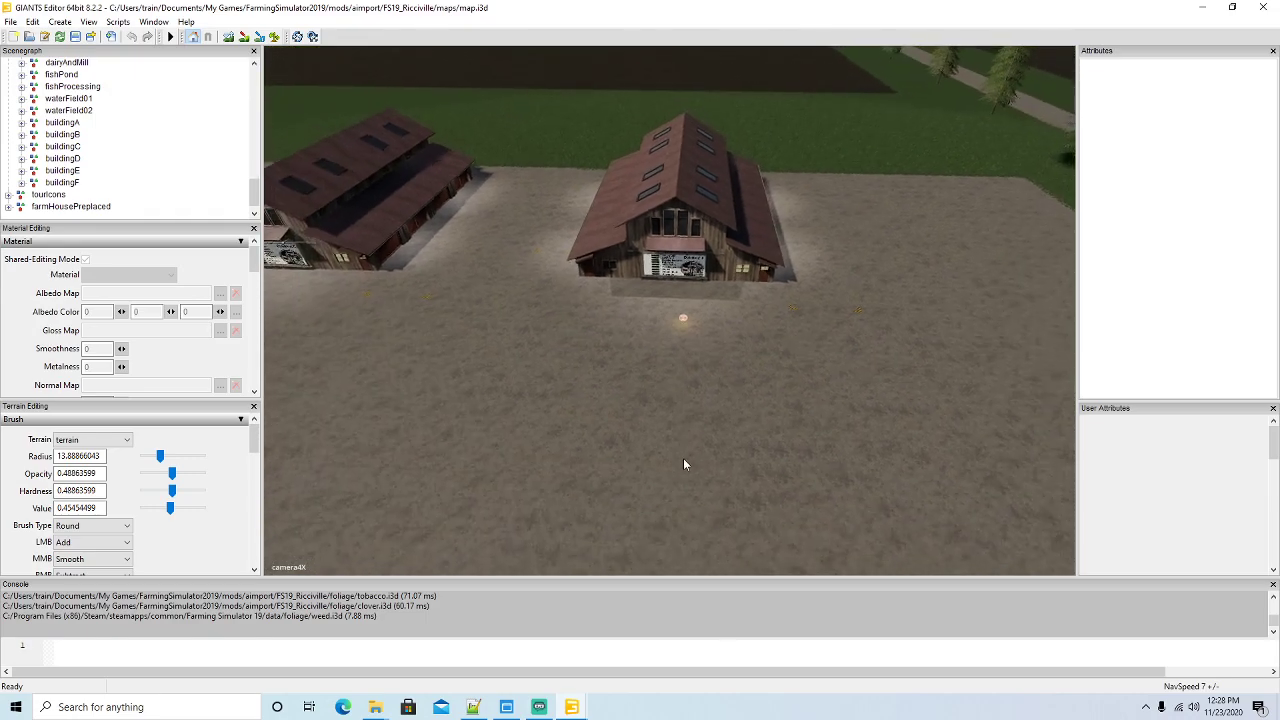
left_click_drag(683, 463, 747, 461)
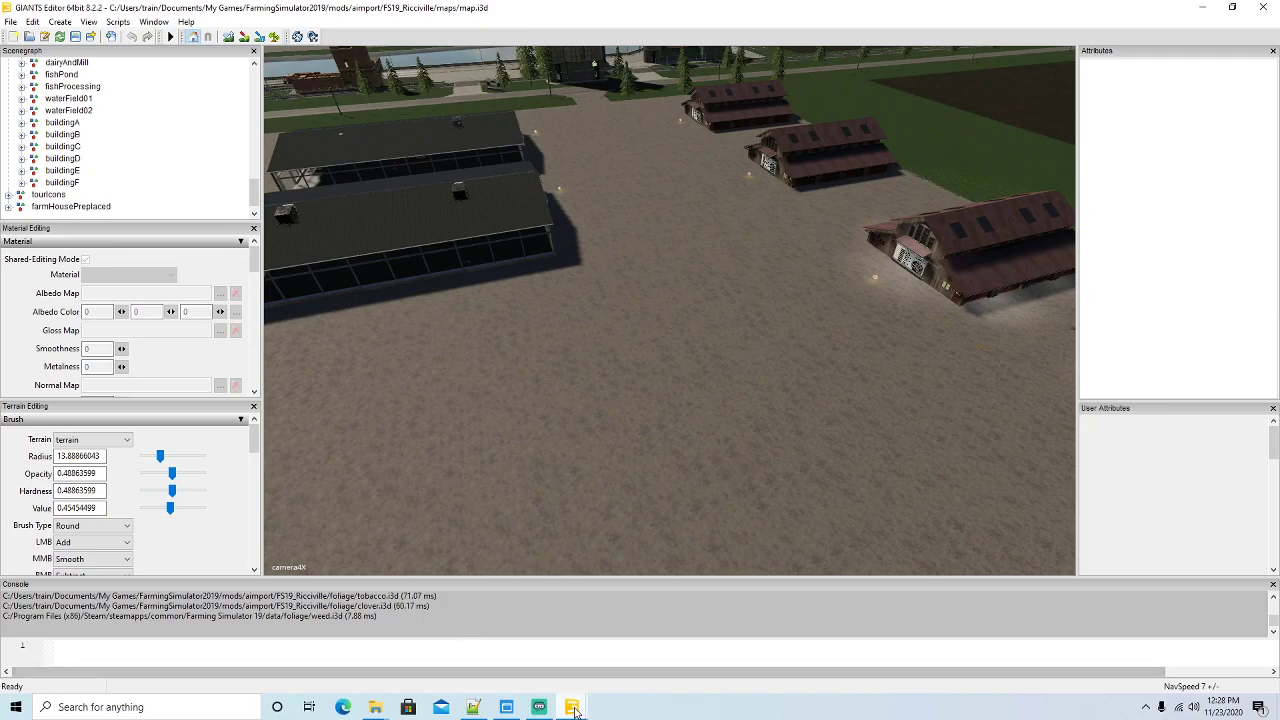
Switch to File Explorer and open the newBuildings folder inside FS19_Ricciville
mouse_move(375, 707)
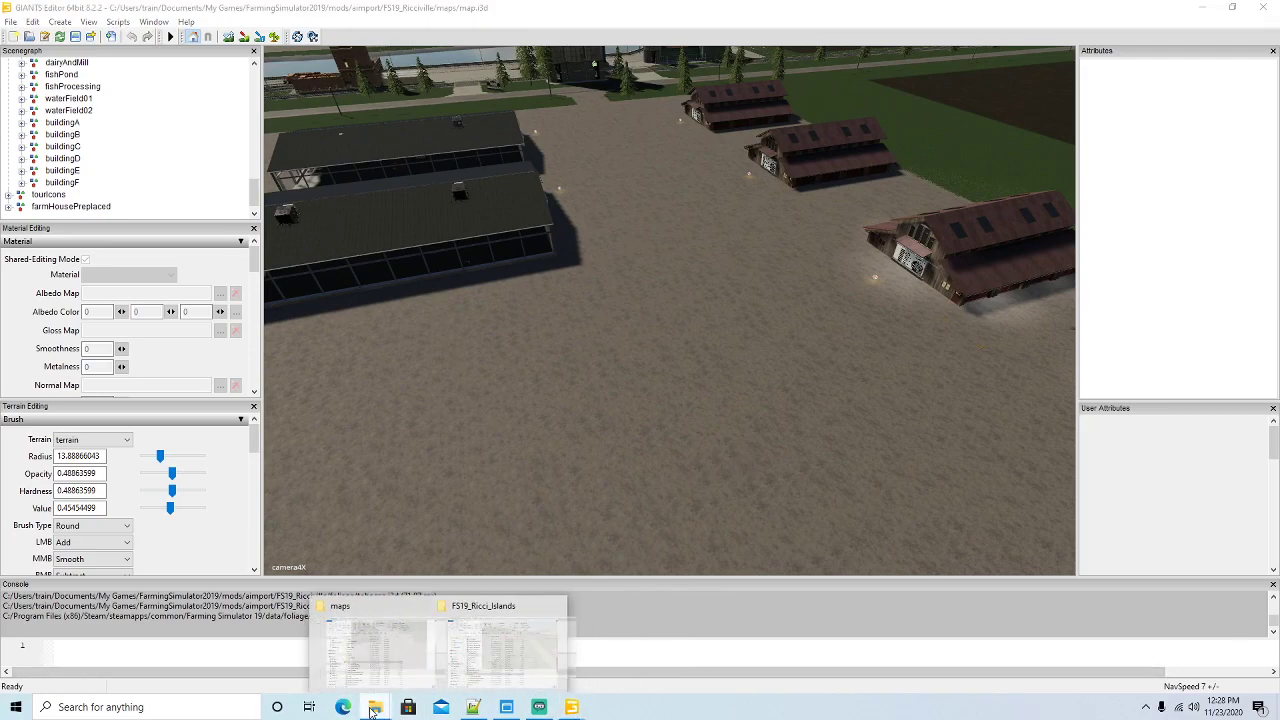
left_click(335, 616)
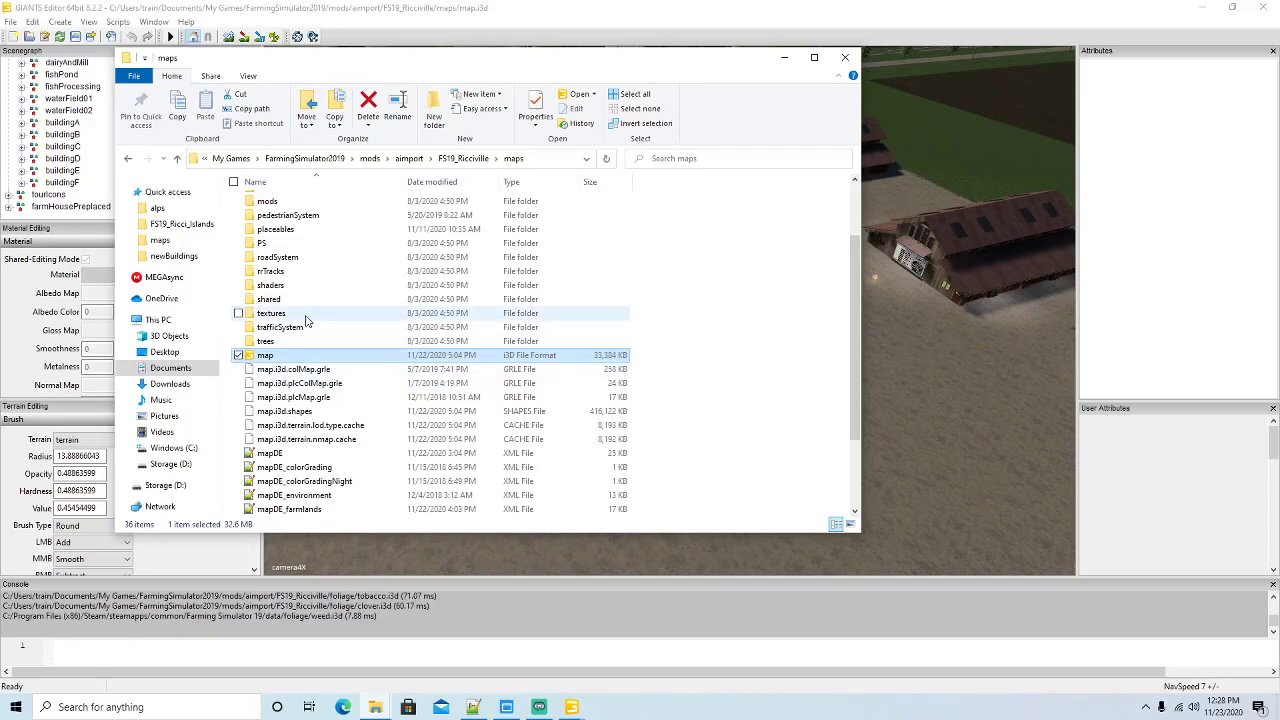
scroll(300, 320, "up", 2)
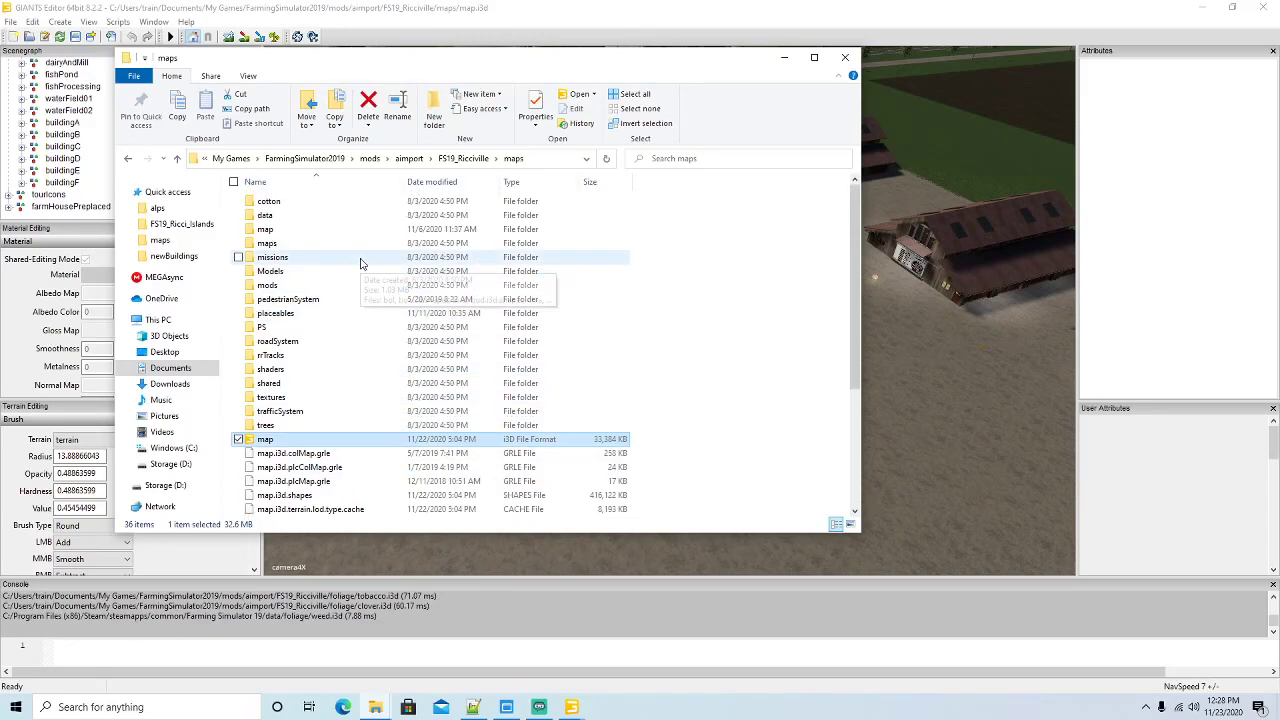
left_click(463, 158)
double_click(296, 345)
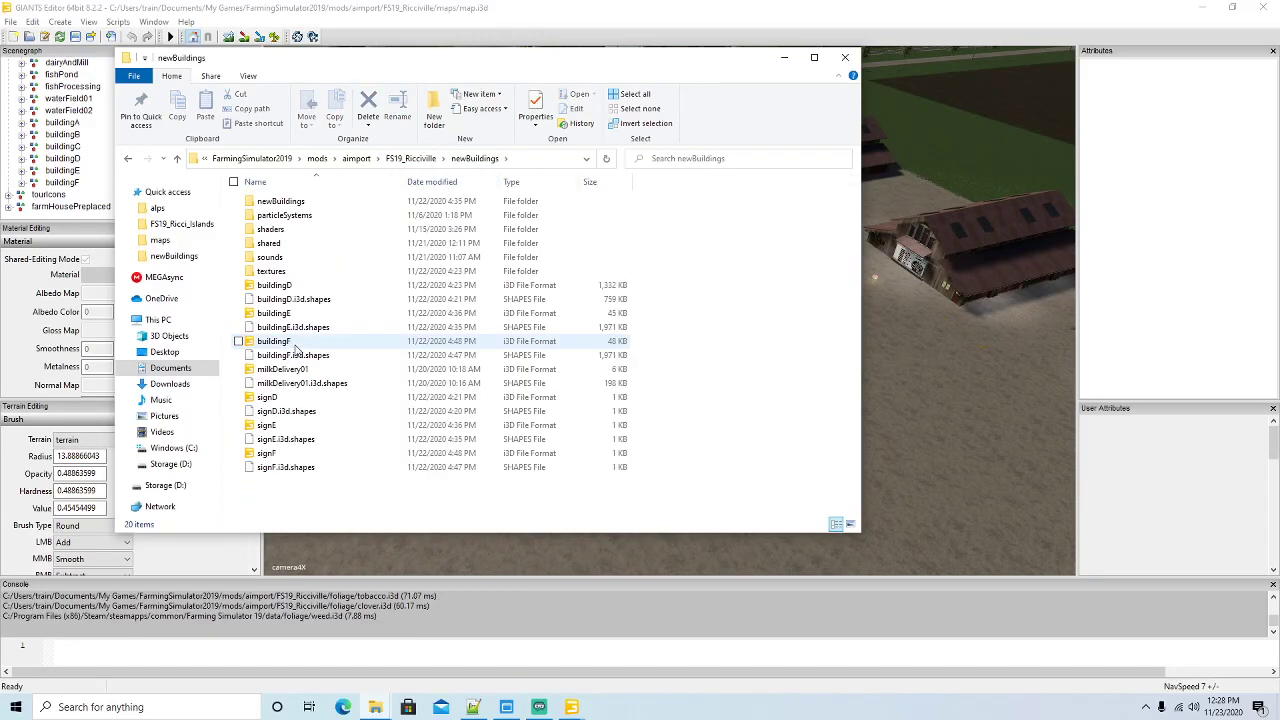
Delete the i3d and shapes files of buildingD, buildingE and buildingF from the newBuildings folder
left_click(287, 288)
left_click(287, 299, "ctrl")
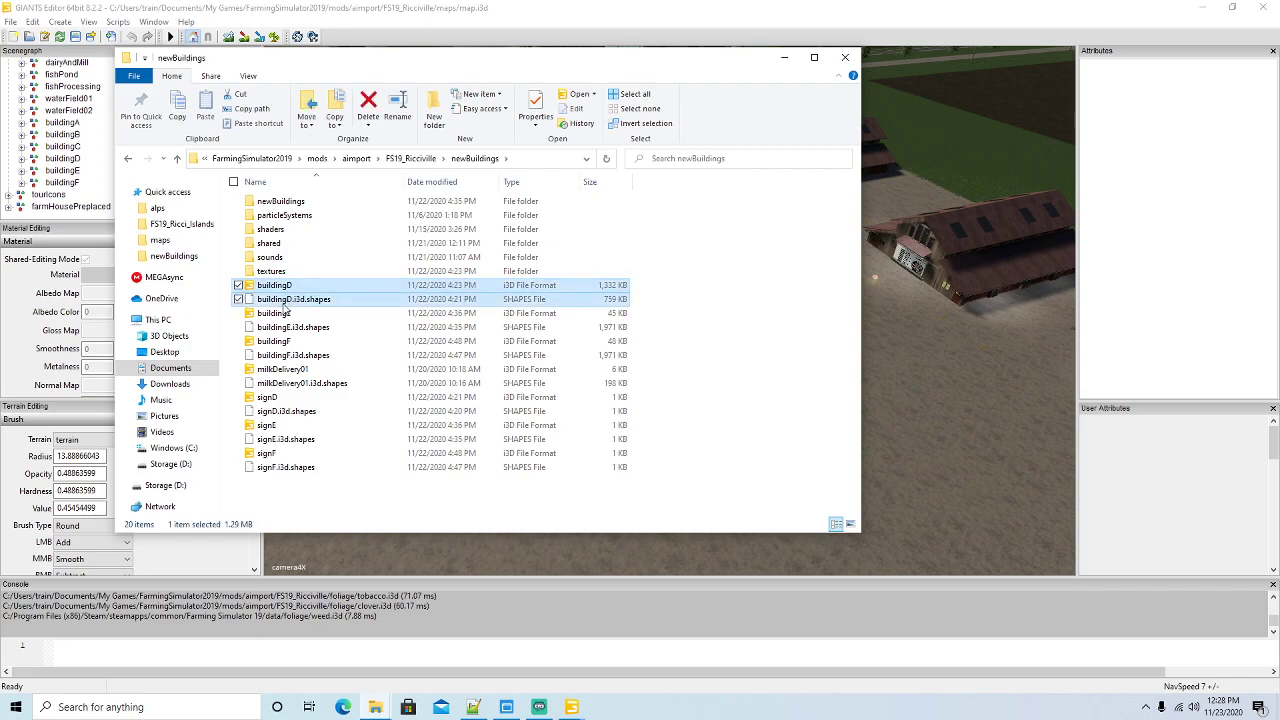
left_click(280, 313, "ctrl")
left_click(280, 327, "ctrl")
left_click(276, 341, "ctrl")
left_click(282, 355, "ctrl")
right_click(281, 355)
left_click(313, 547)
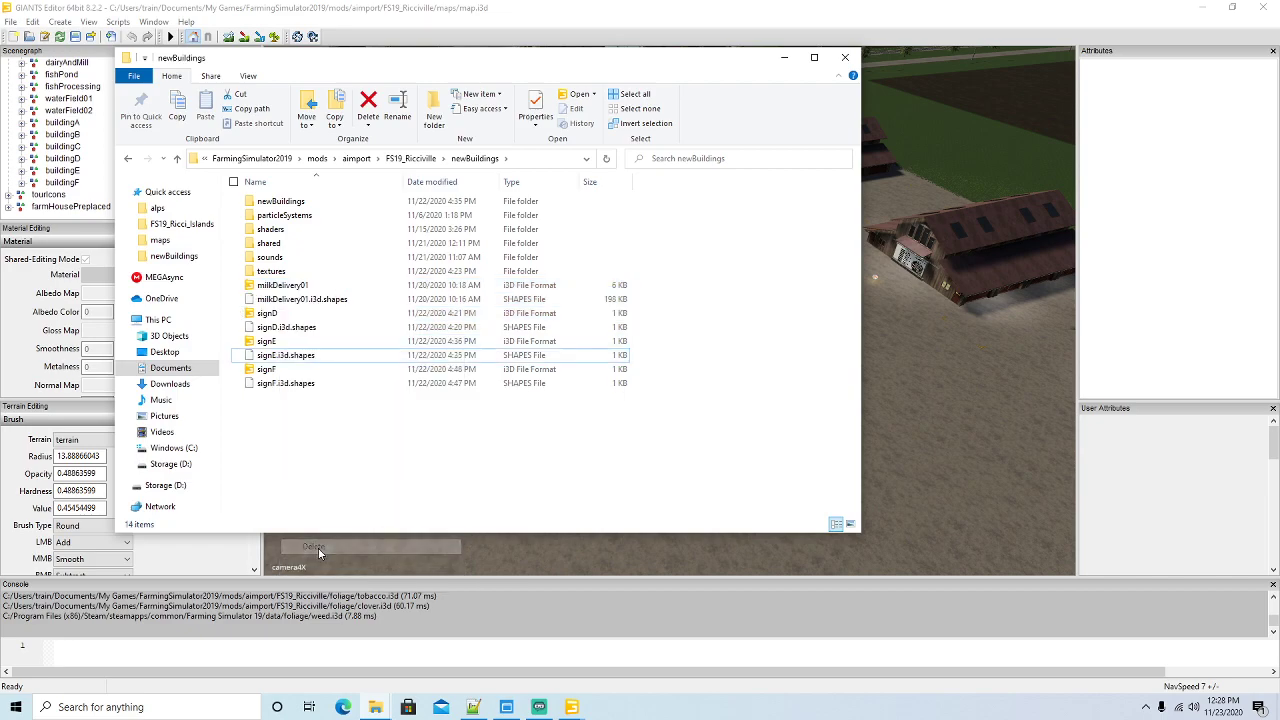
Delete the i3d and shapes files of signD, signE and signF, and minimize the folder window
left_click(270, 314)
left_click(276, 328, "ctrl")
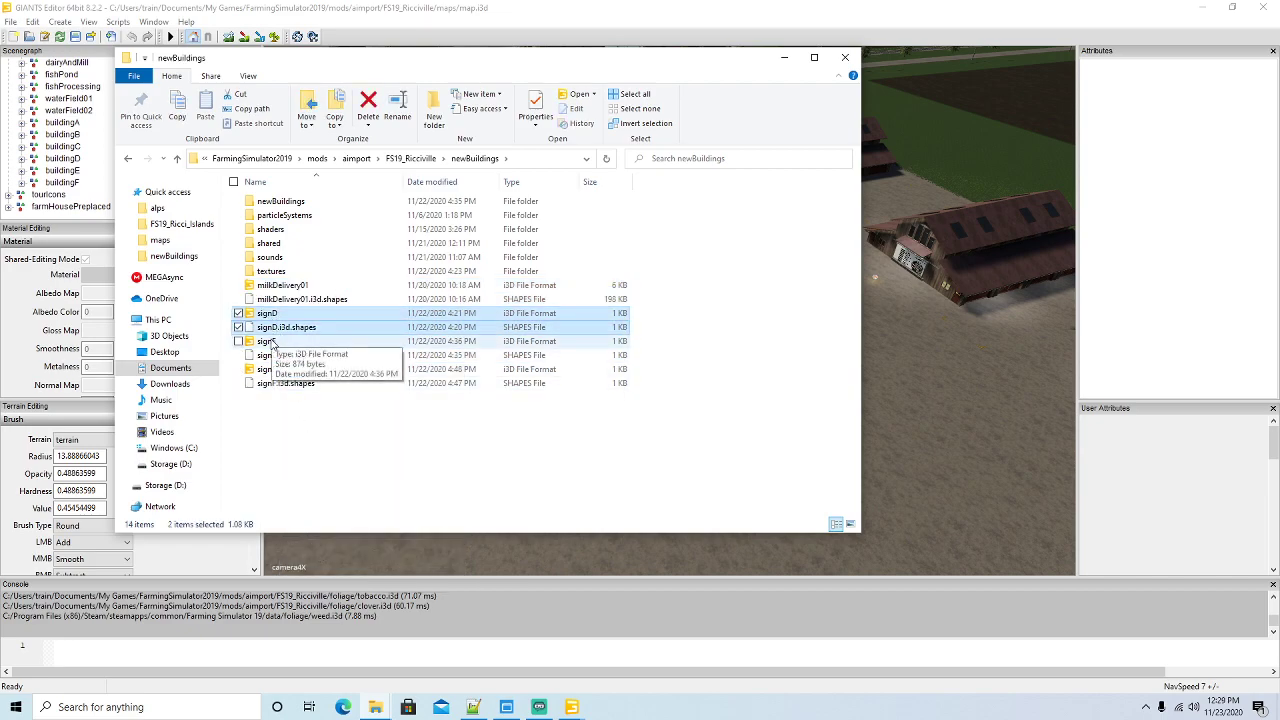
left_click(272, 341, "ctrl")
left_click(270, 355, "ctrl")
left_click(268, 369, "ctrl")
left_click(266, 384, "ctrl")
right_click(266, 384)
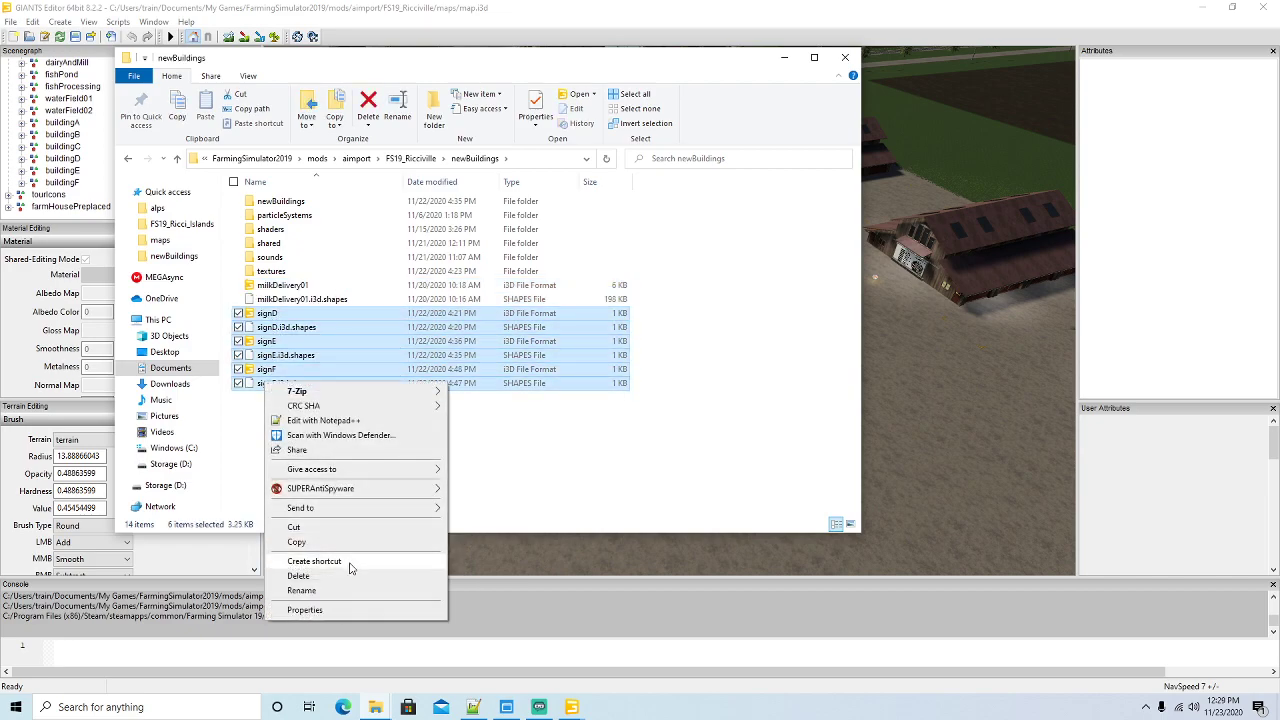
left_click(308, 576)
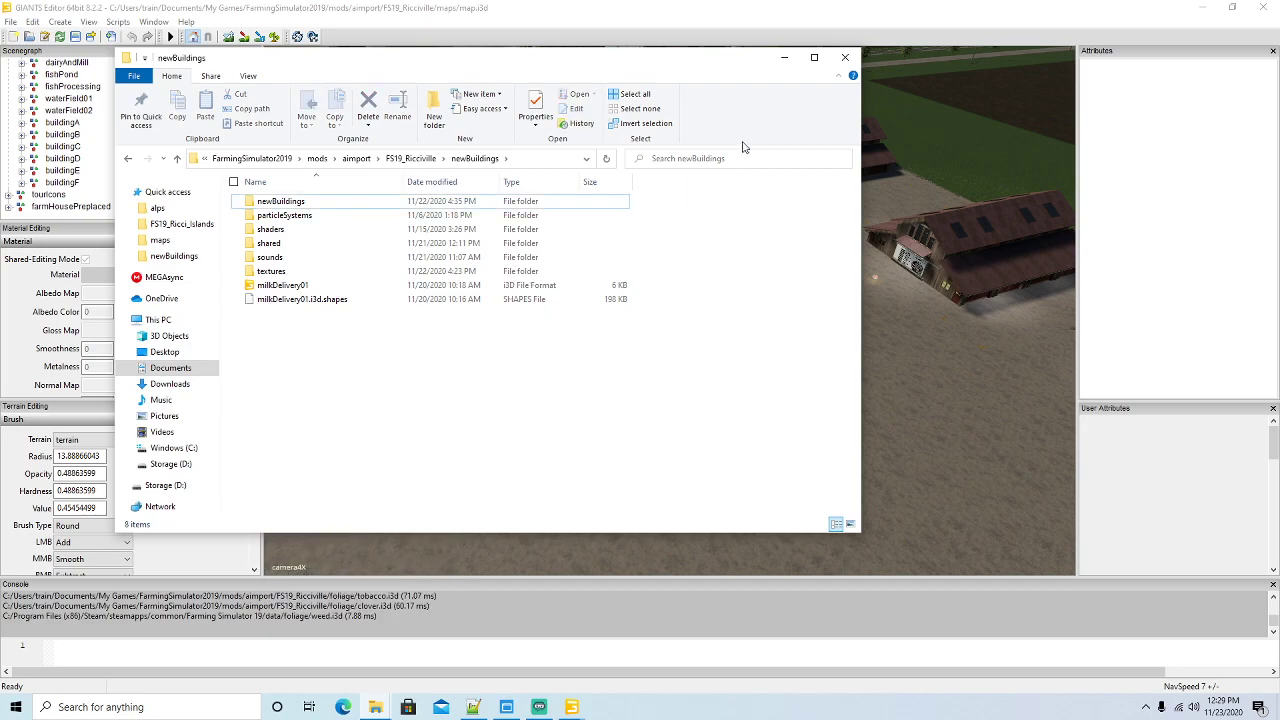
left_click(784, 57)
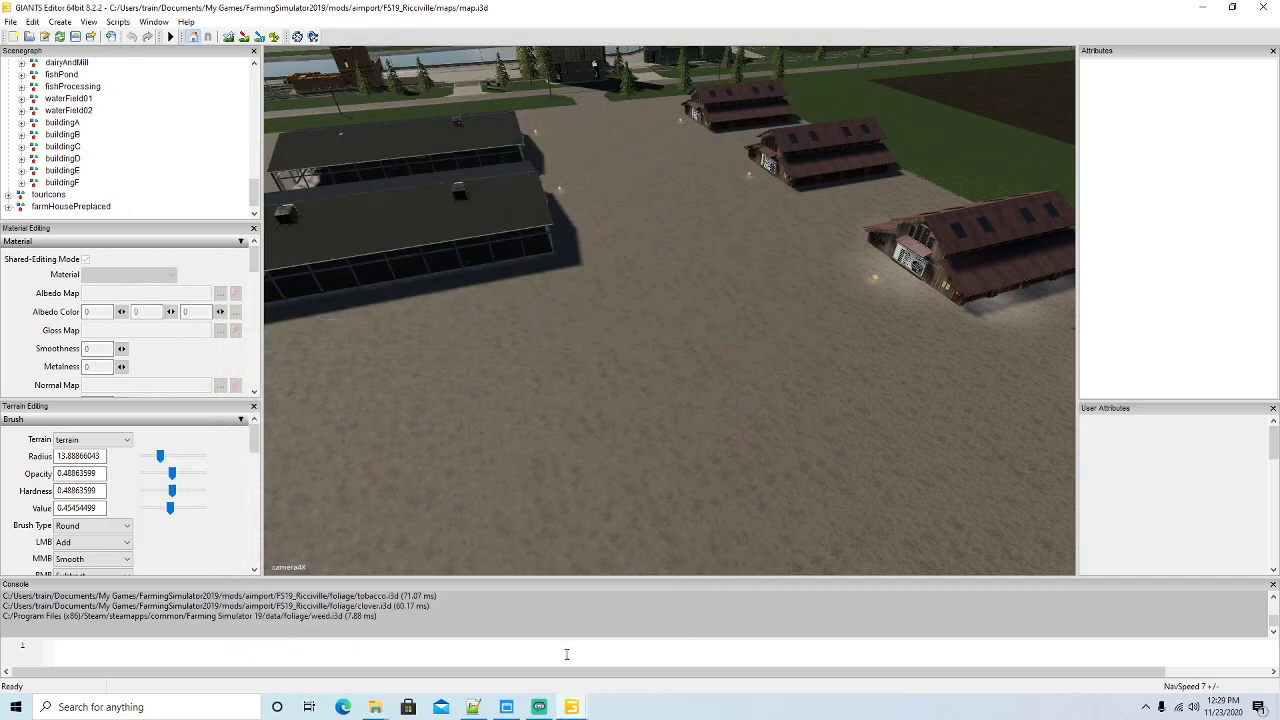
Switch to the FS19_Ricci_Islands map in GIANTS Editor and expand its globalCompany group
mouse_move(571, 705)
left_click(643, 657)
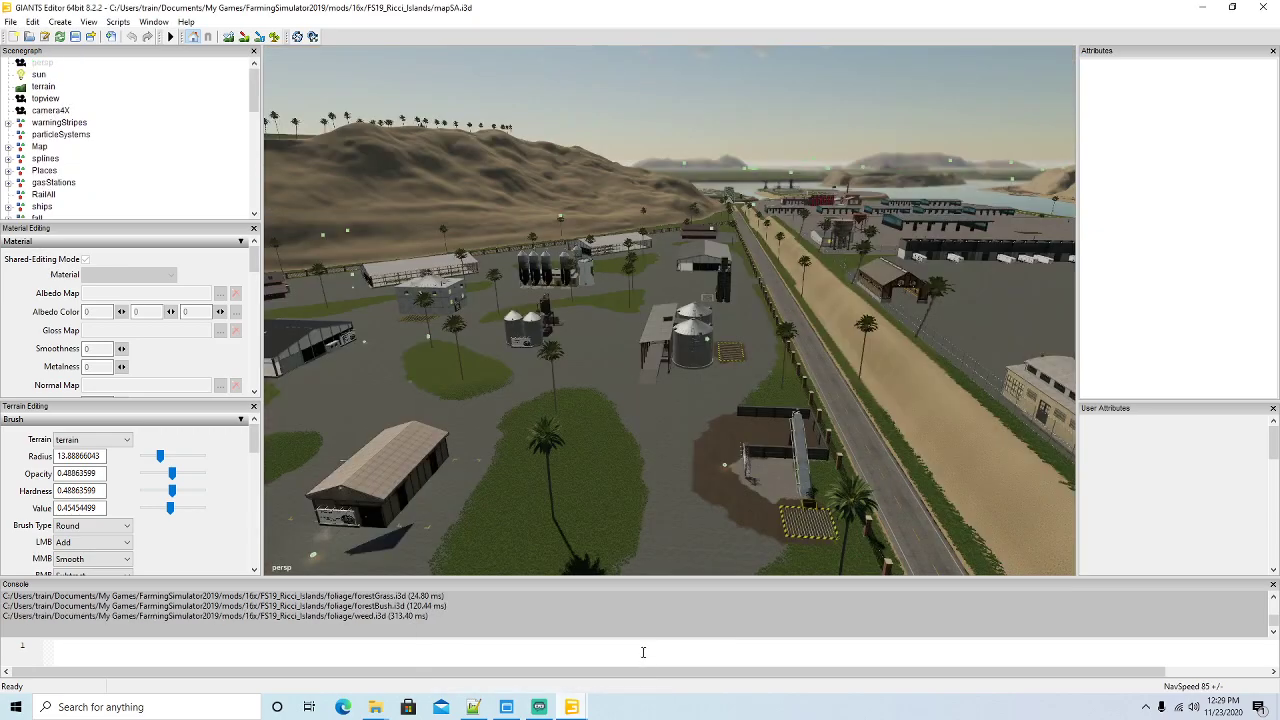
scroll(150, 147, "down", 6)
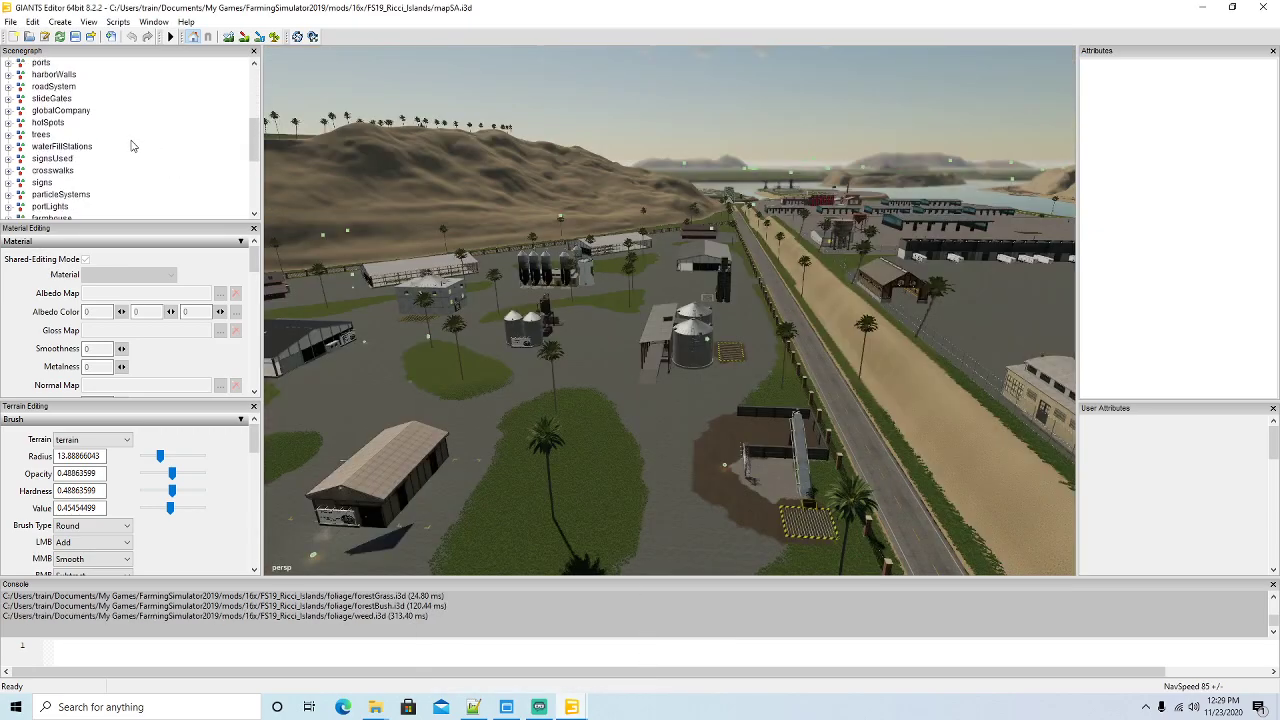
left_click(9, 111)
scroll(110, 138, "down", 5)
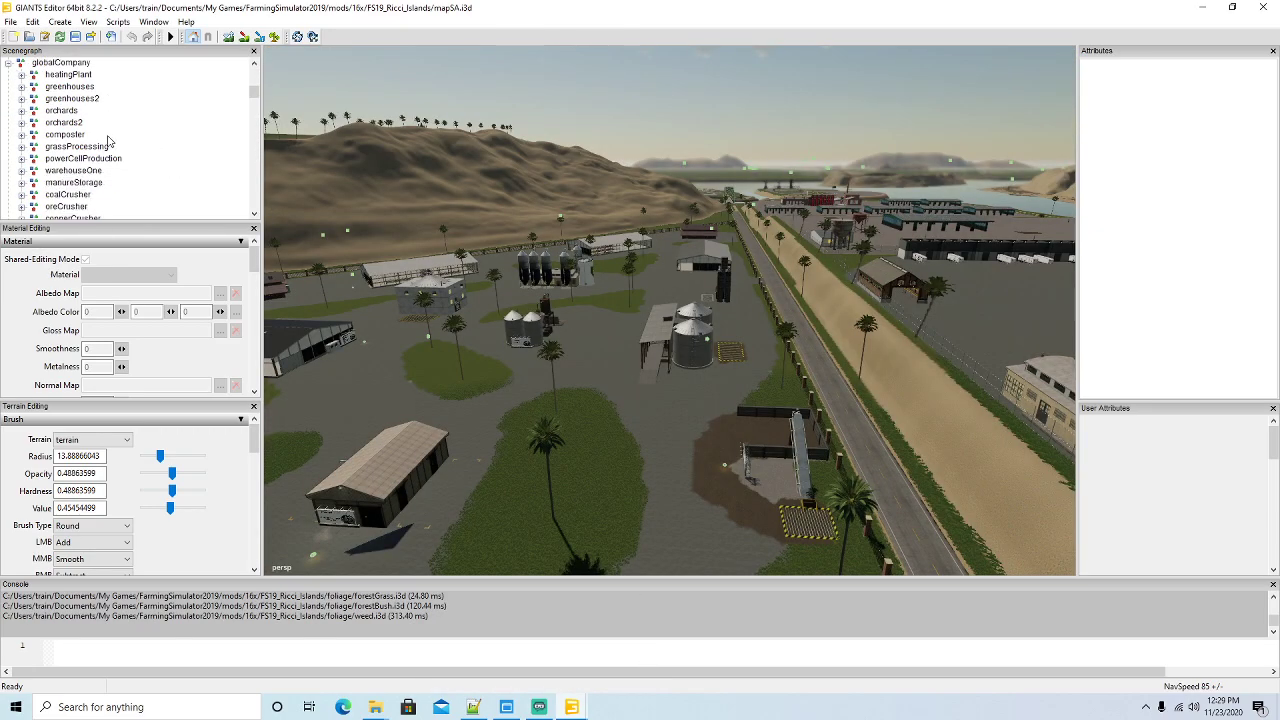
Export the inner buildingG object of globalCompany with its files as buildingG into newBuildings, including the parent directory structure
scroll(116, 141, "down", 8)
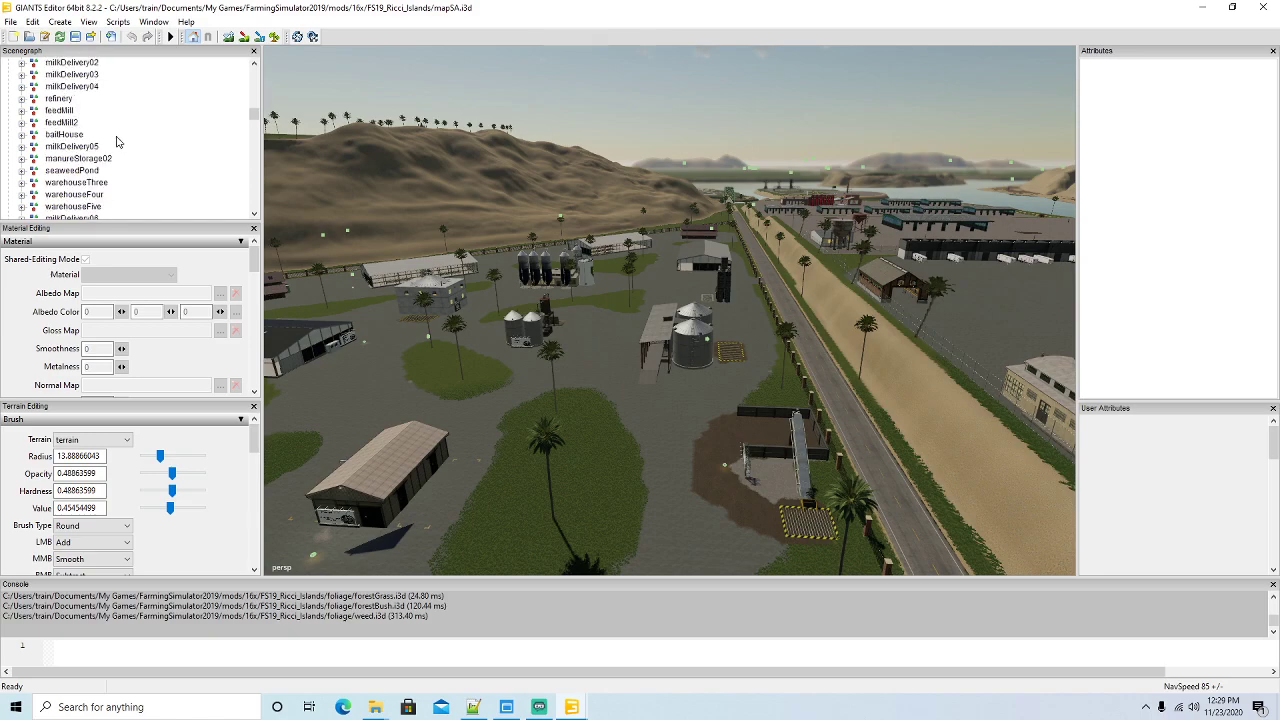
scroll(116, 141, "down", 4)
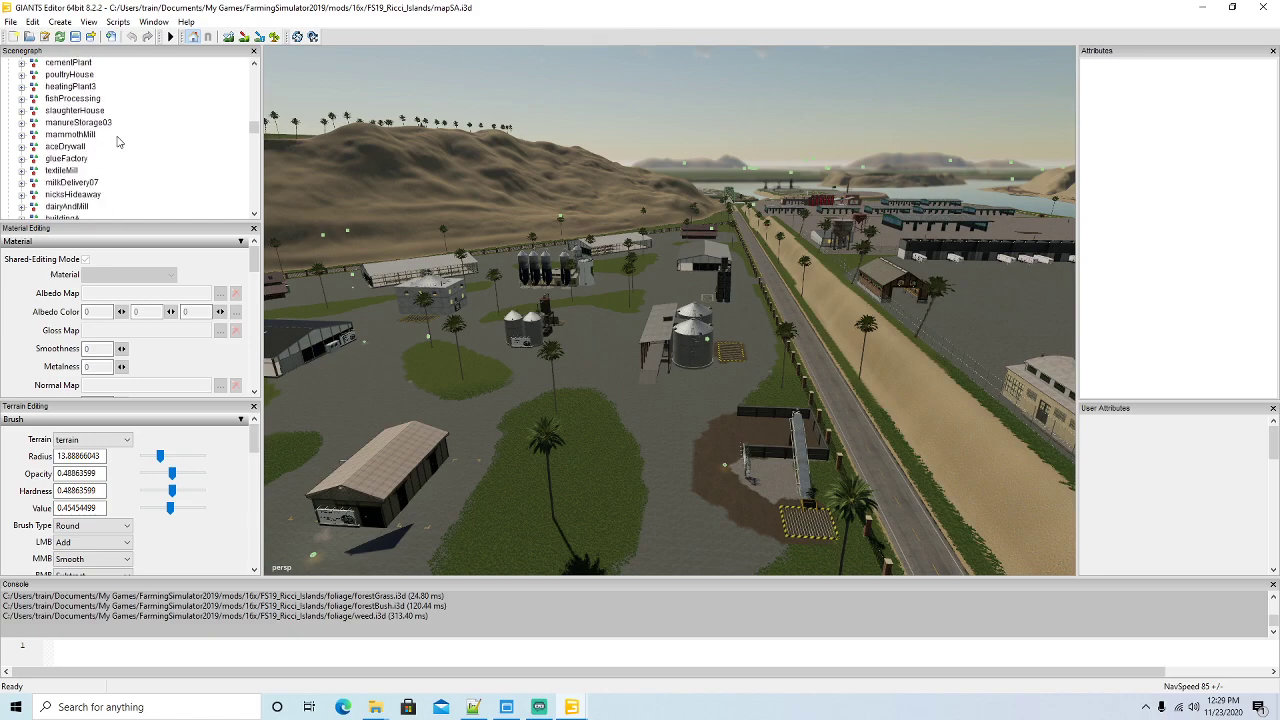
scroll(116, 141, "down", 3)
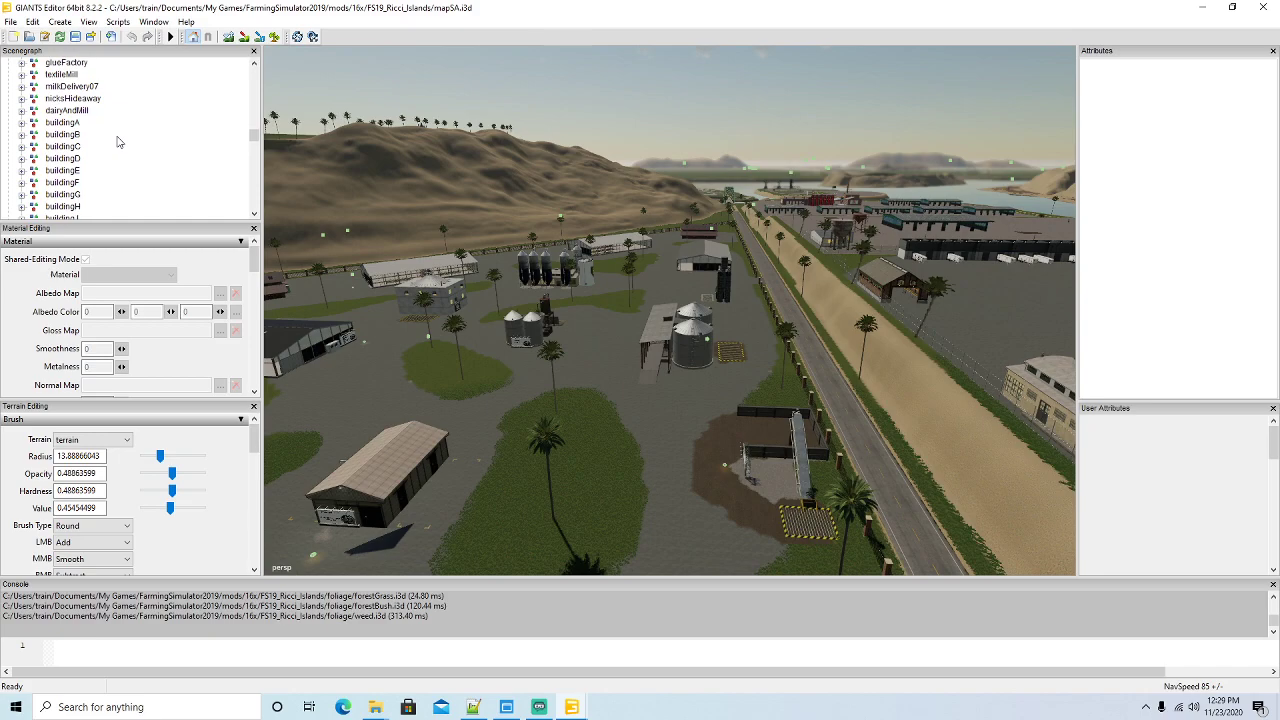
scroll(127, 147, "down", 1)
left_click(21, 171)
left_click(45, 185)
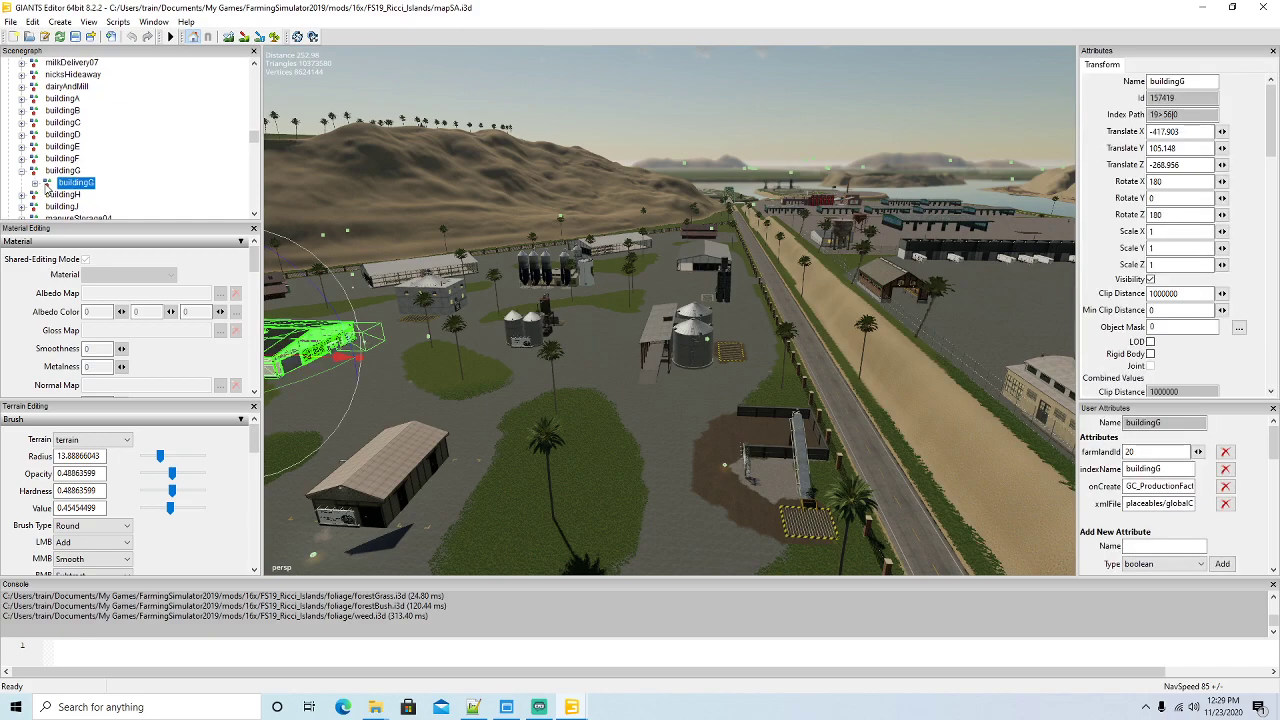
key("f")
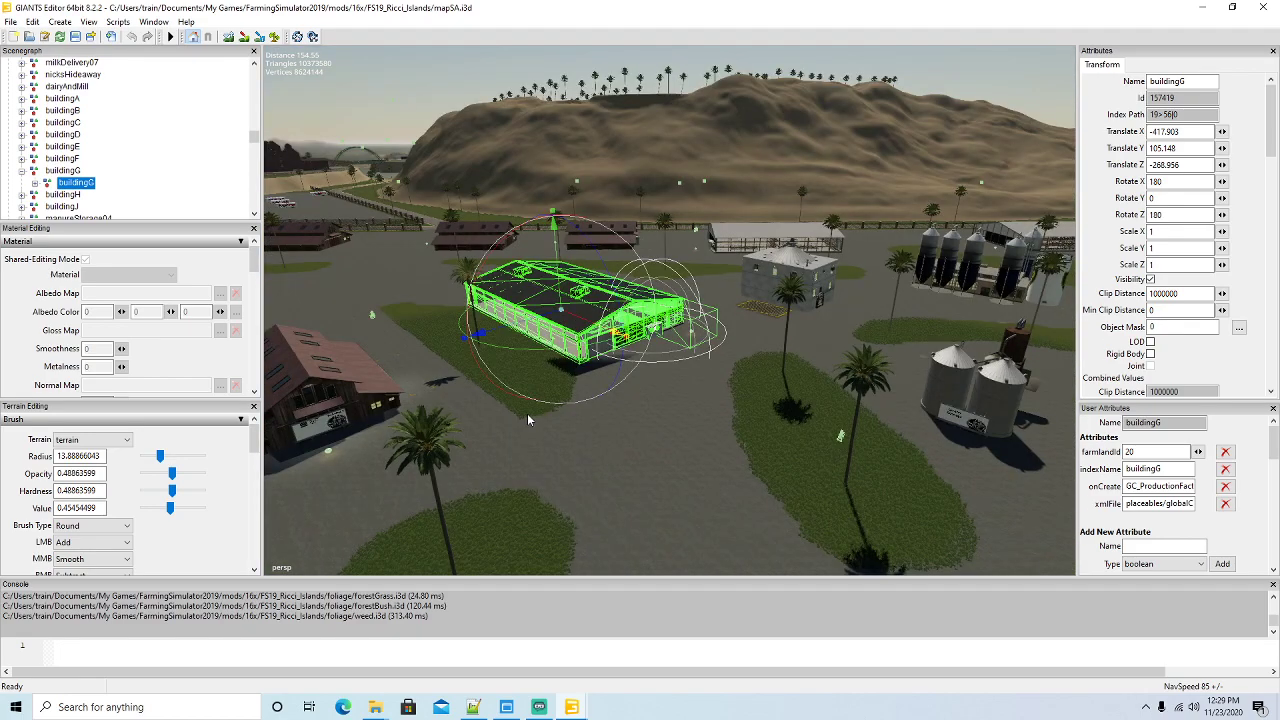
left_click(10, 21)
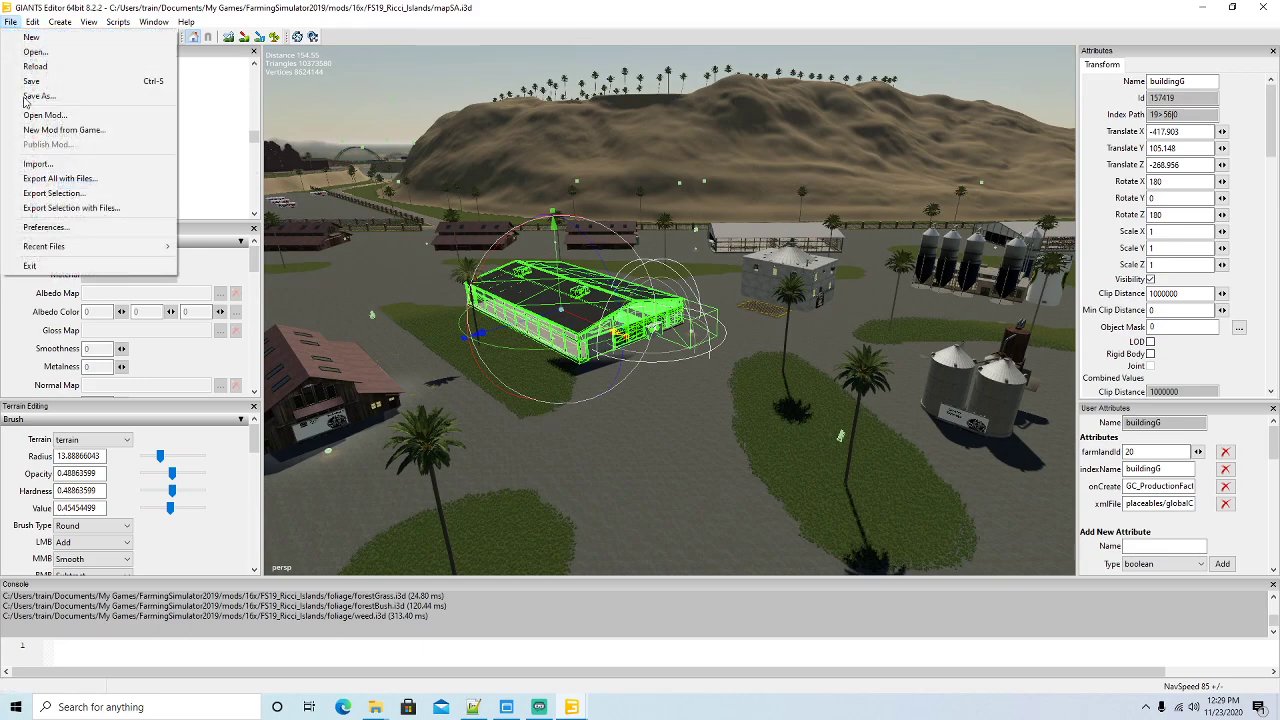
left_click(52, 208)
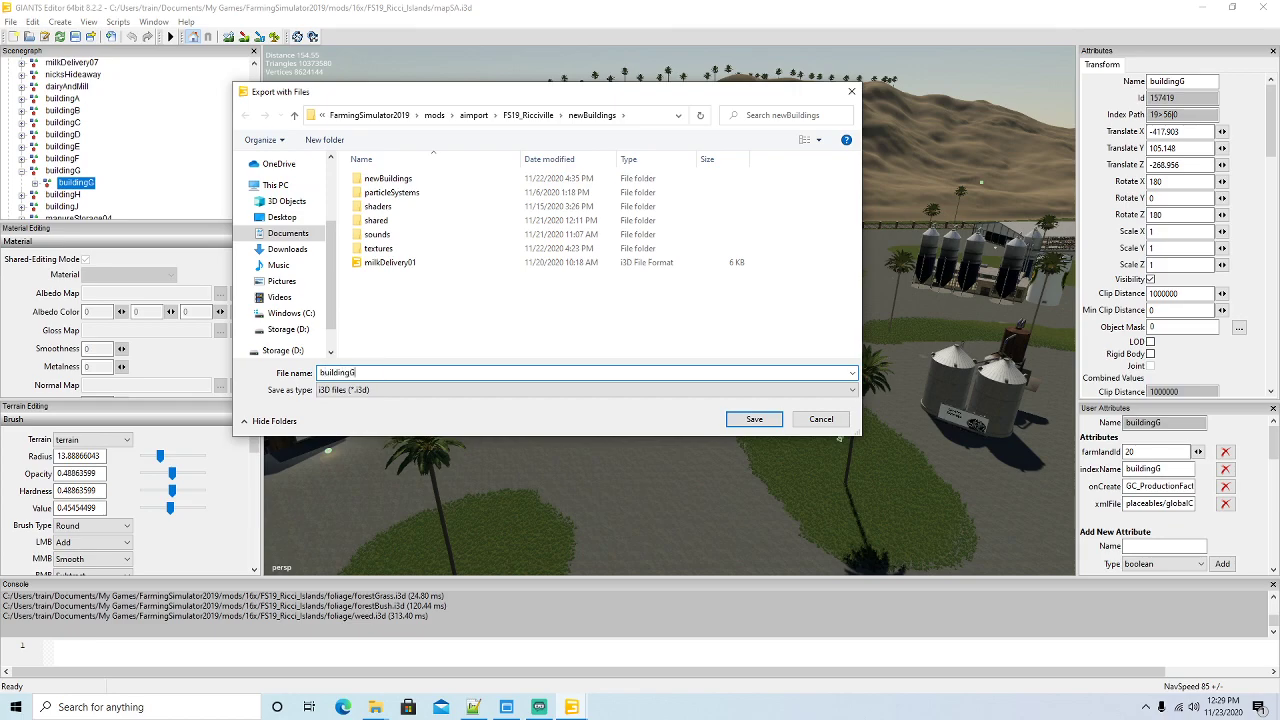
key("Return")
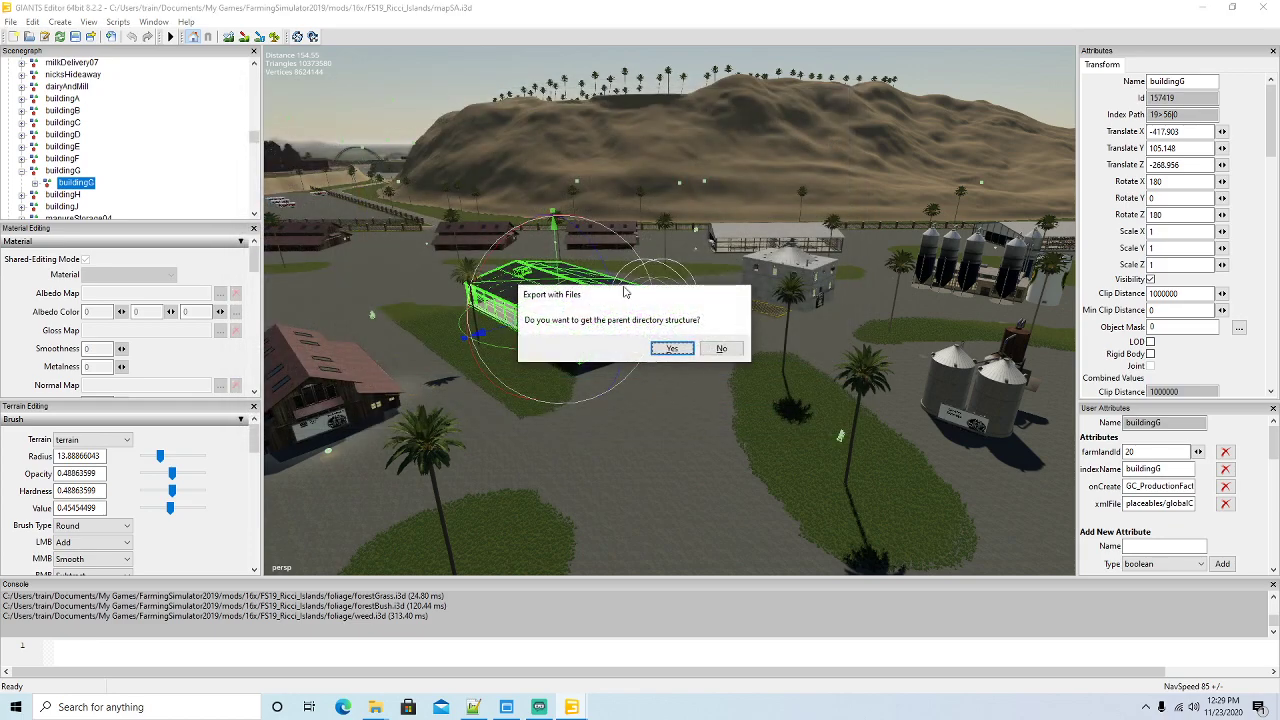
left_click(672, 348)
left_click(672, 351)
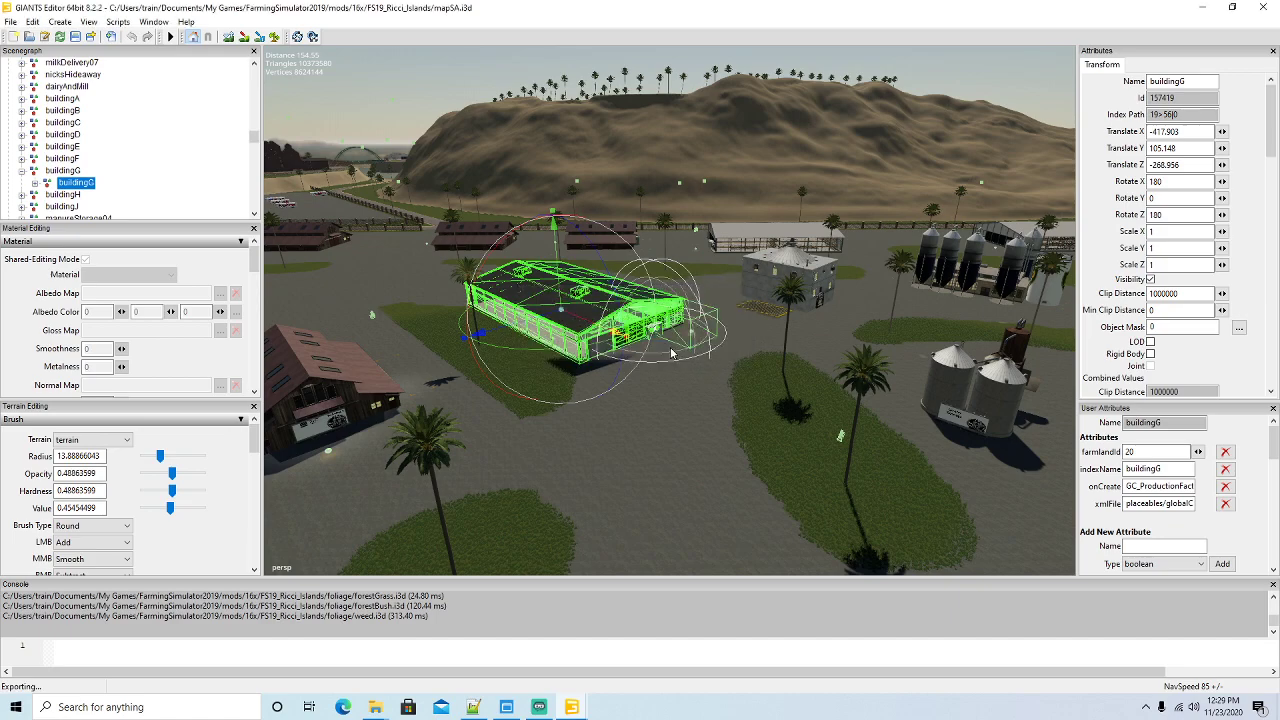
Export the buildingG sign from the signs group with its files as signG into newBuildings, keeping game relative paths
scroll(148, 145, "down", 8)
scroll(146, 138, "down", 15)
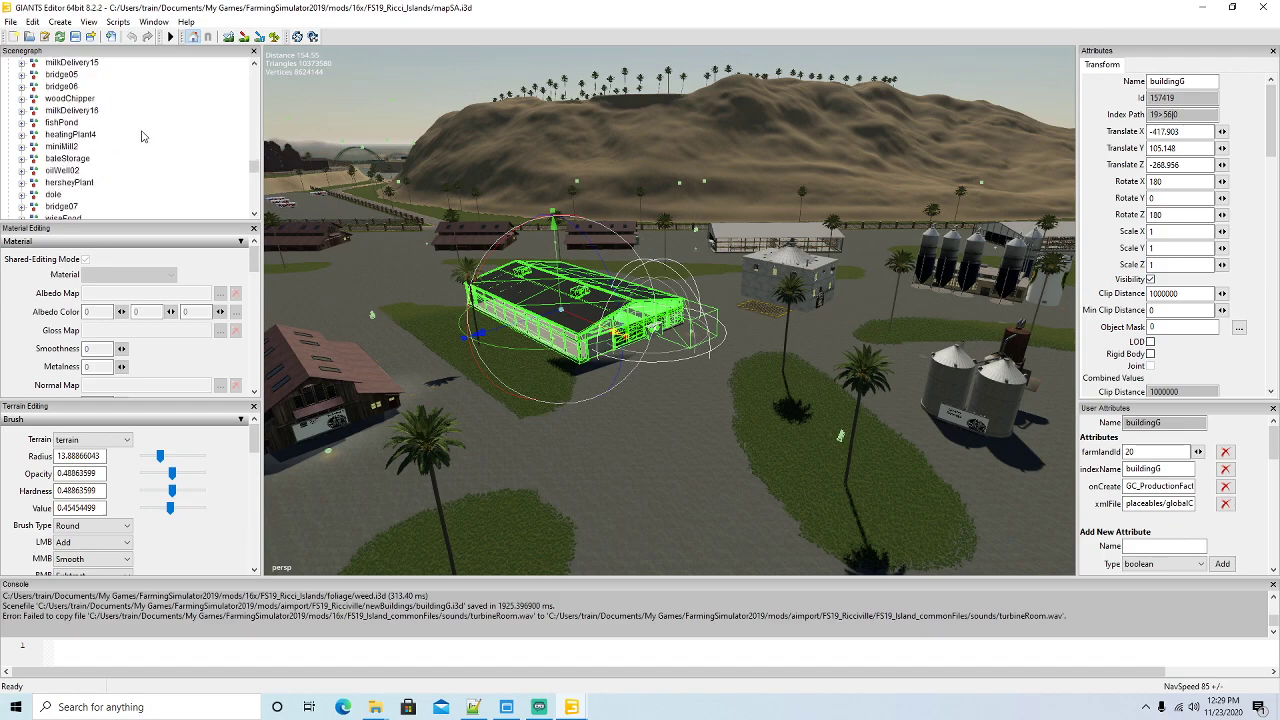
scroll(139, 136, "down", 2)
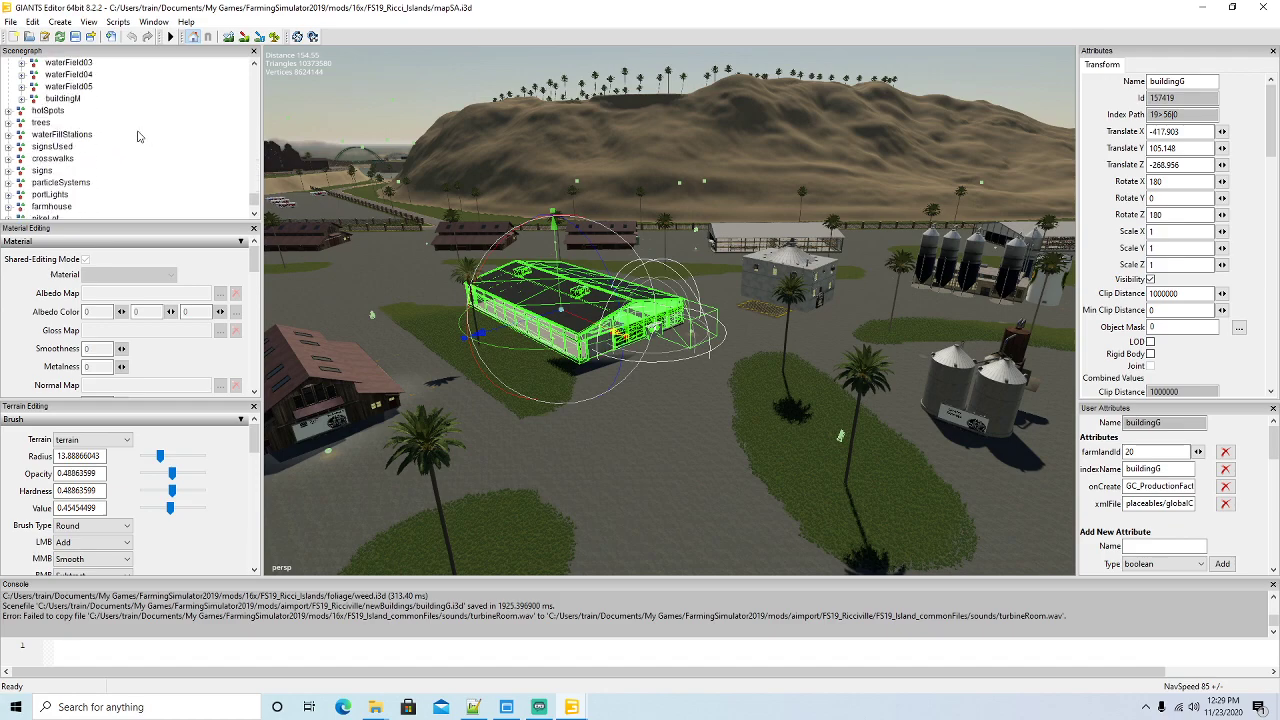
left_click(9, 171)
scroll(113, 132, "down", 5)
scroll(113, 132, "down", 2)
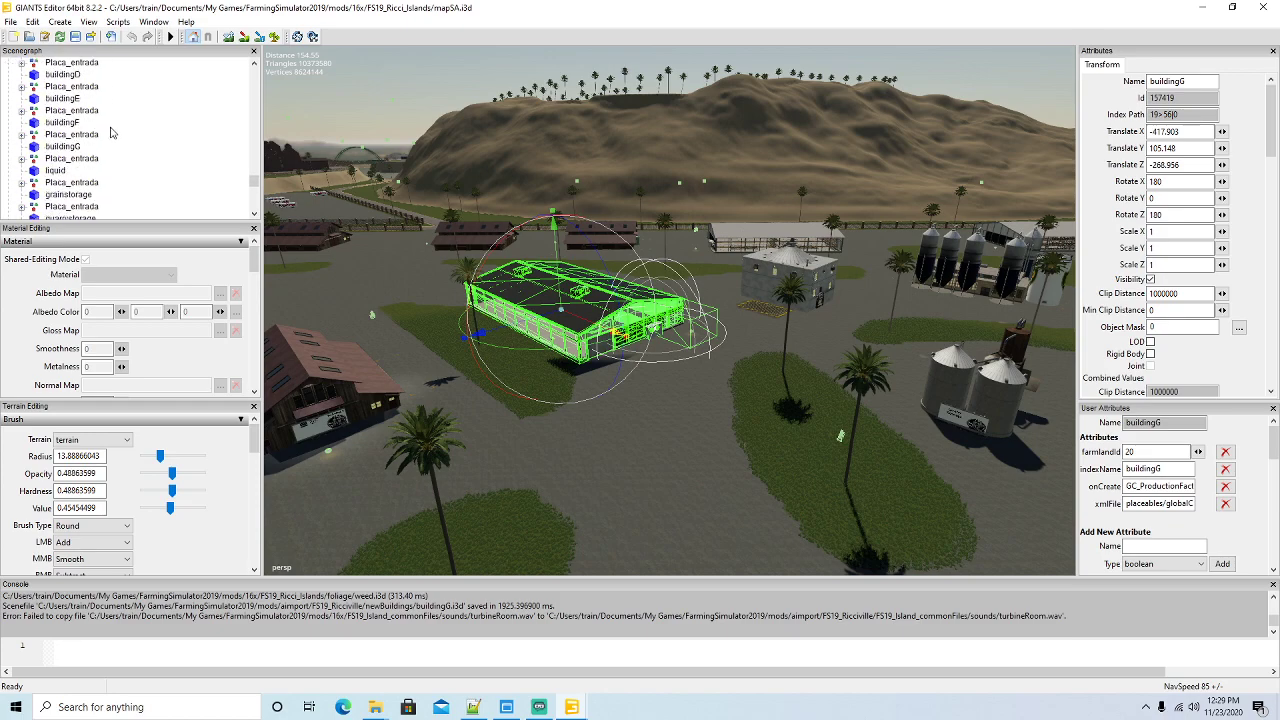
left_click(44, 148)
left_click(10, 21)
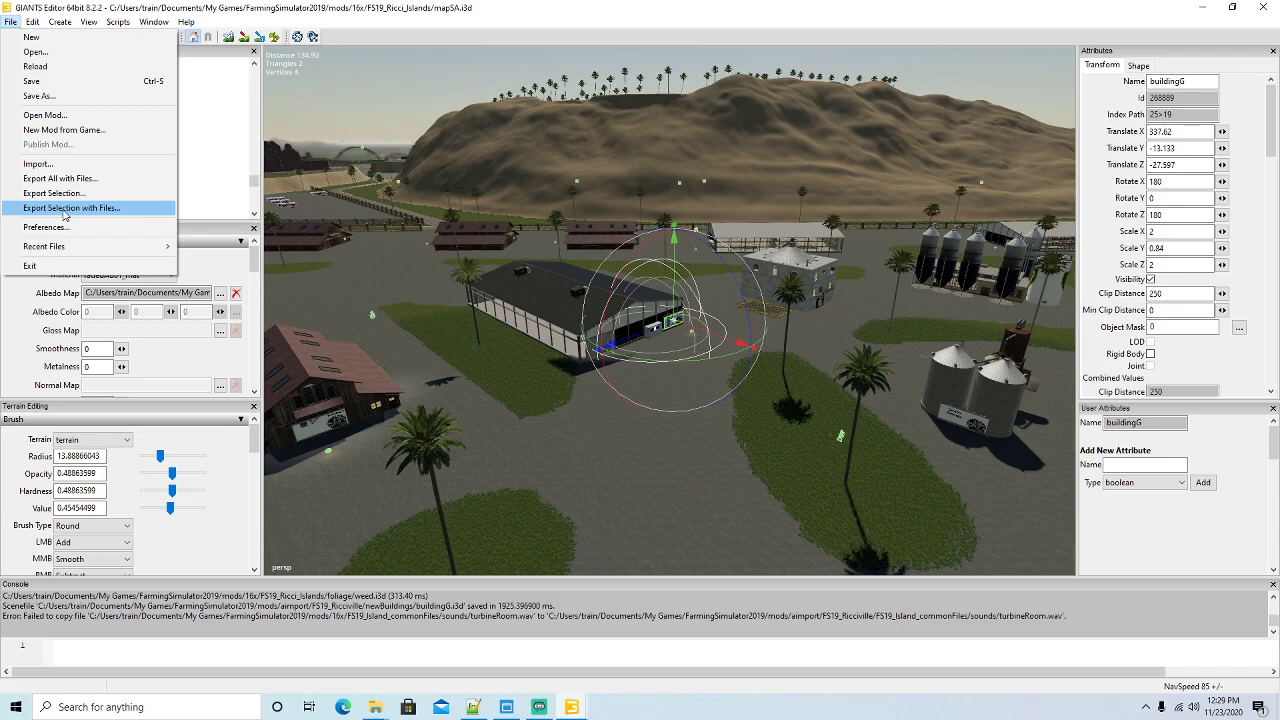
left_click(64, 208)
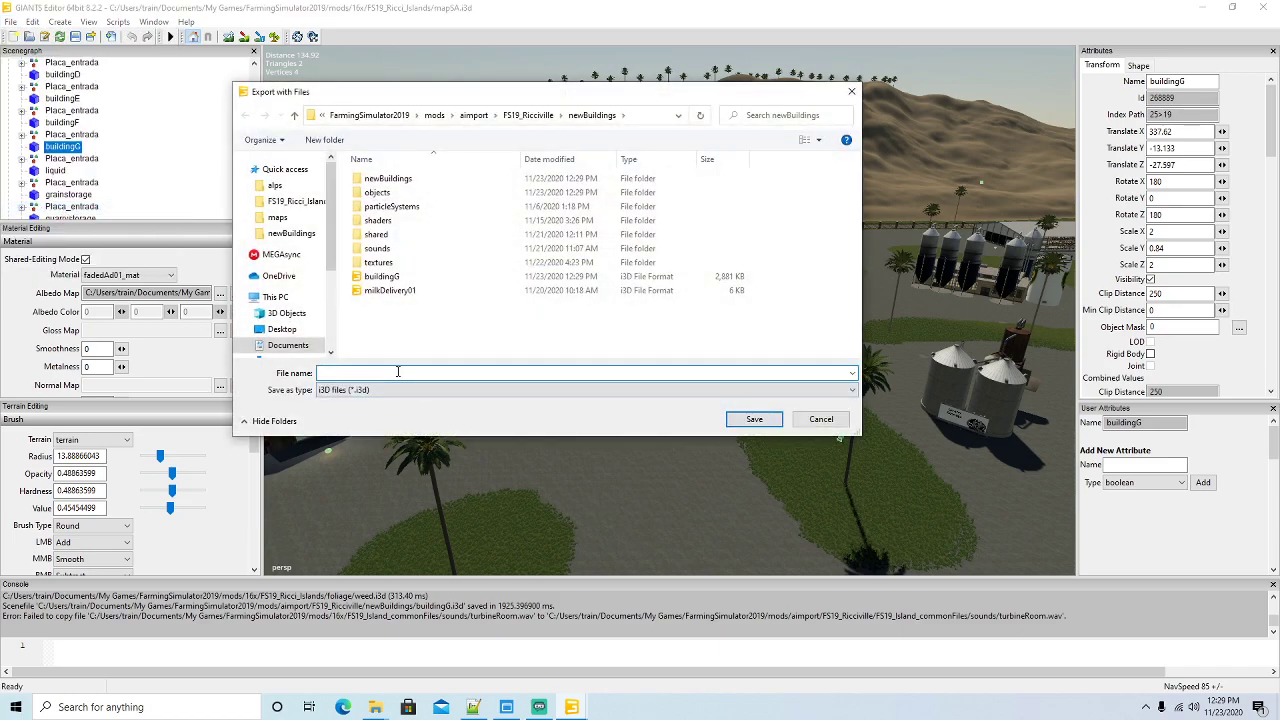
type("s")
key("Return")
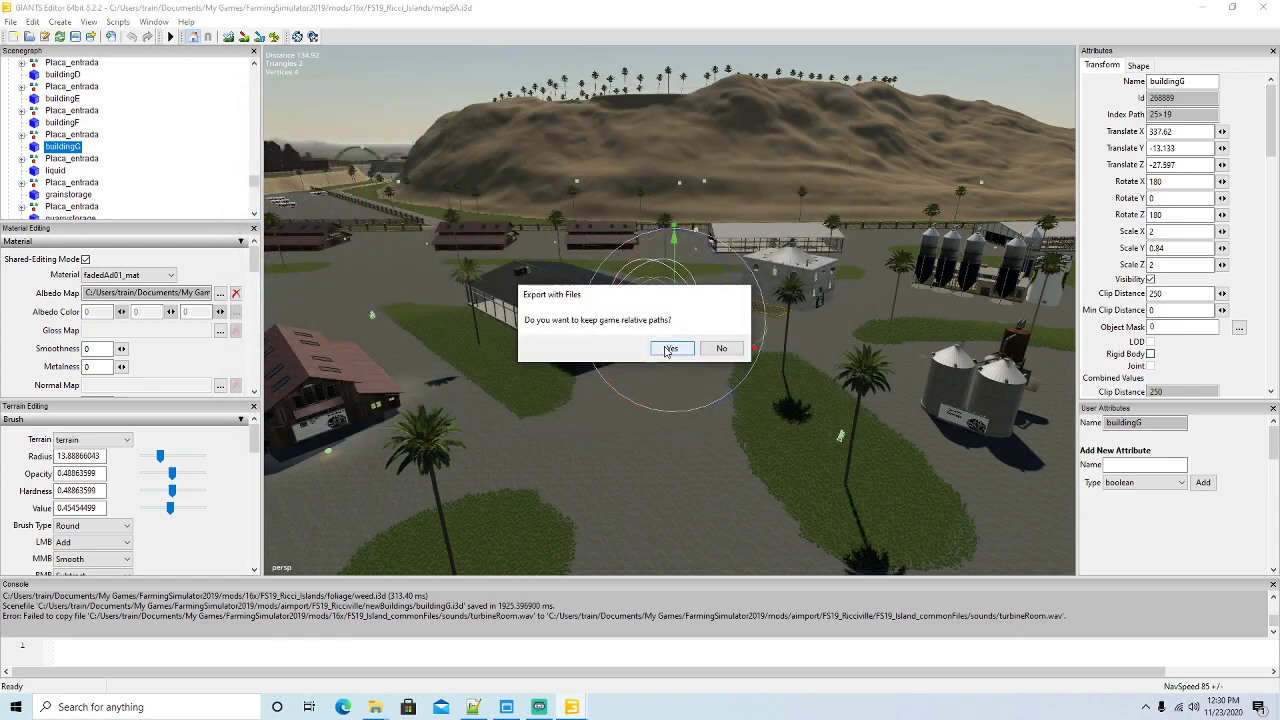
left_click(665, 349)
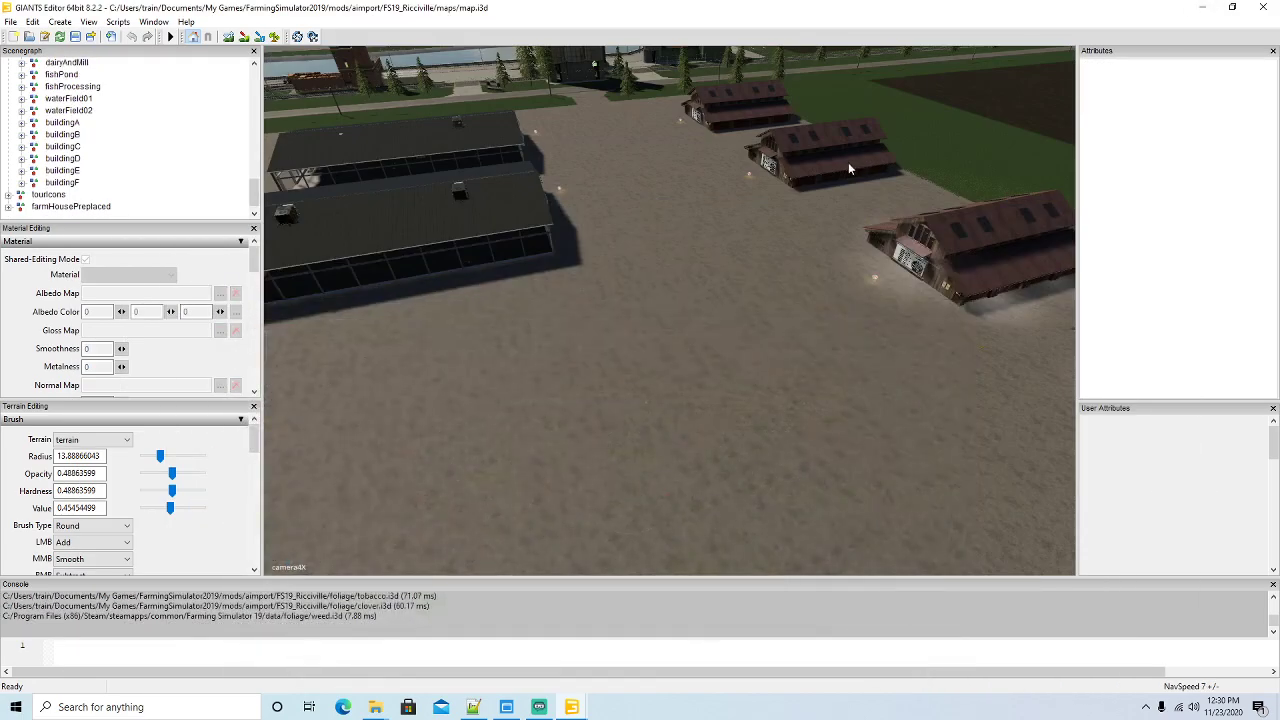
Open signG.i3d from the newBuildings folder in Notepad++ and accept reloading log.txt
mouse_move(375, 705)
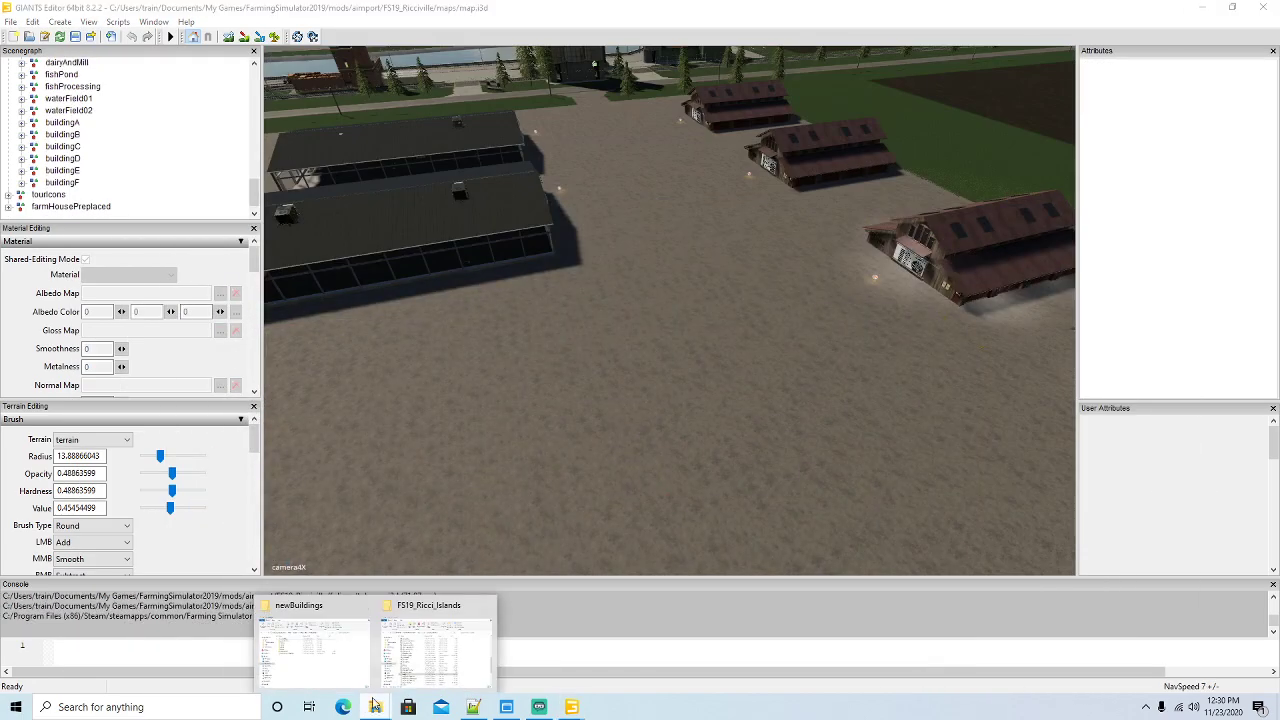
left_click(343, 620)
right_click(267, 356)
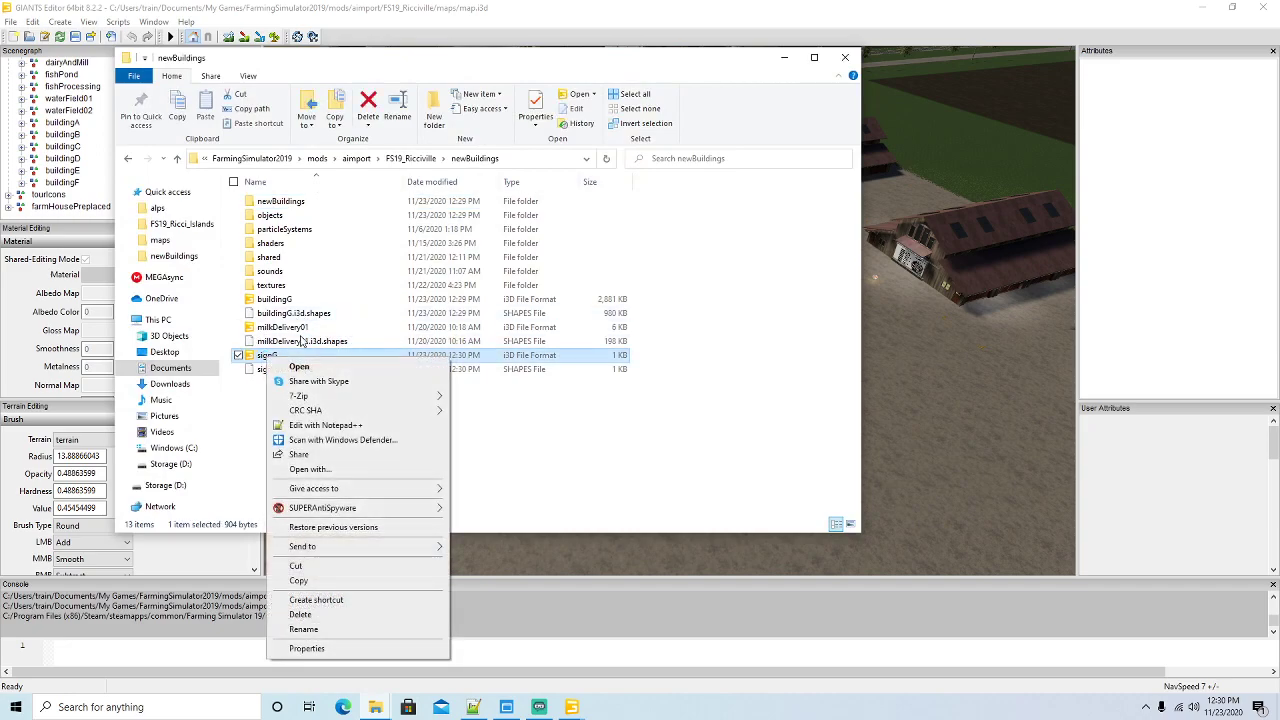
left_click(325, 425)
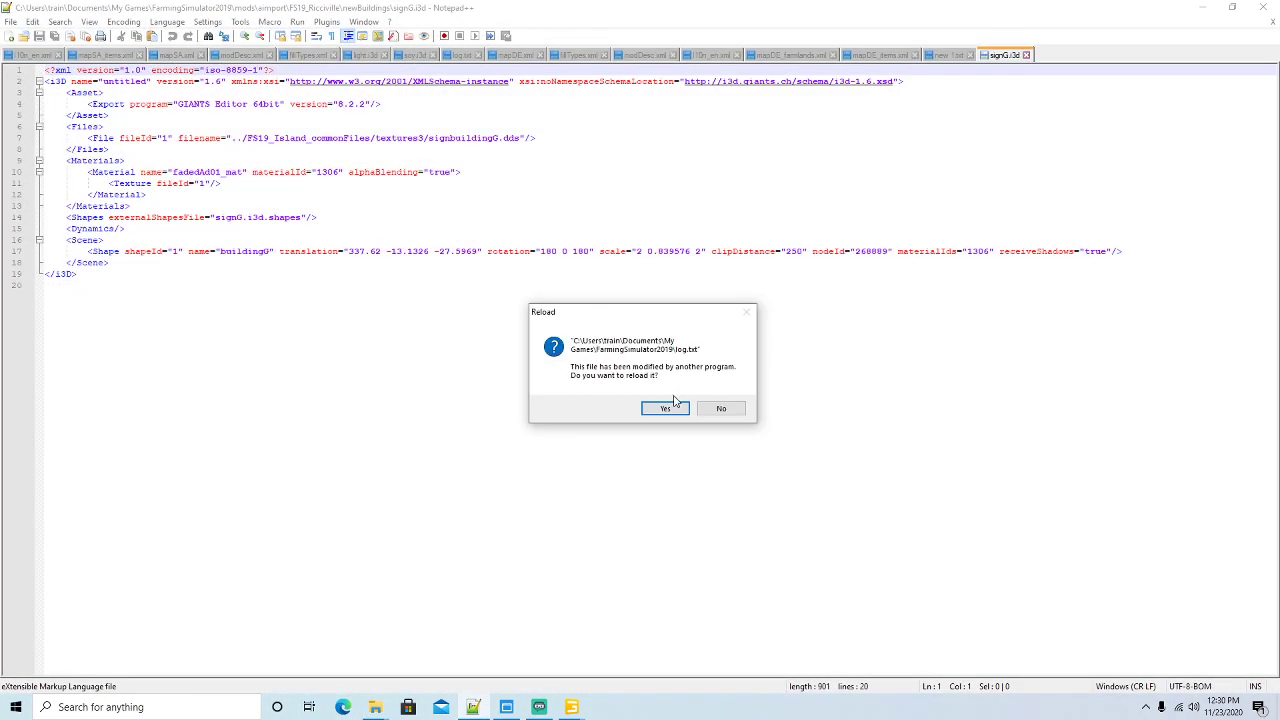
left_click(664, 408)
Retype the G at the end of signbuildingG in the texture's filename and save signG.i3d
left_click(499, 138)
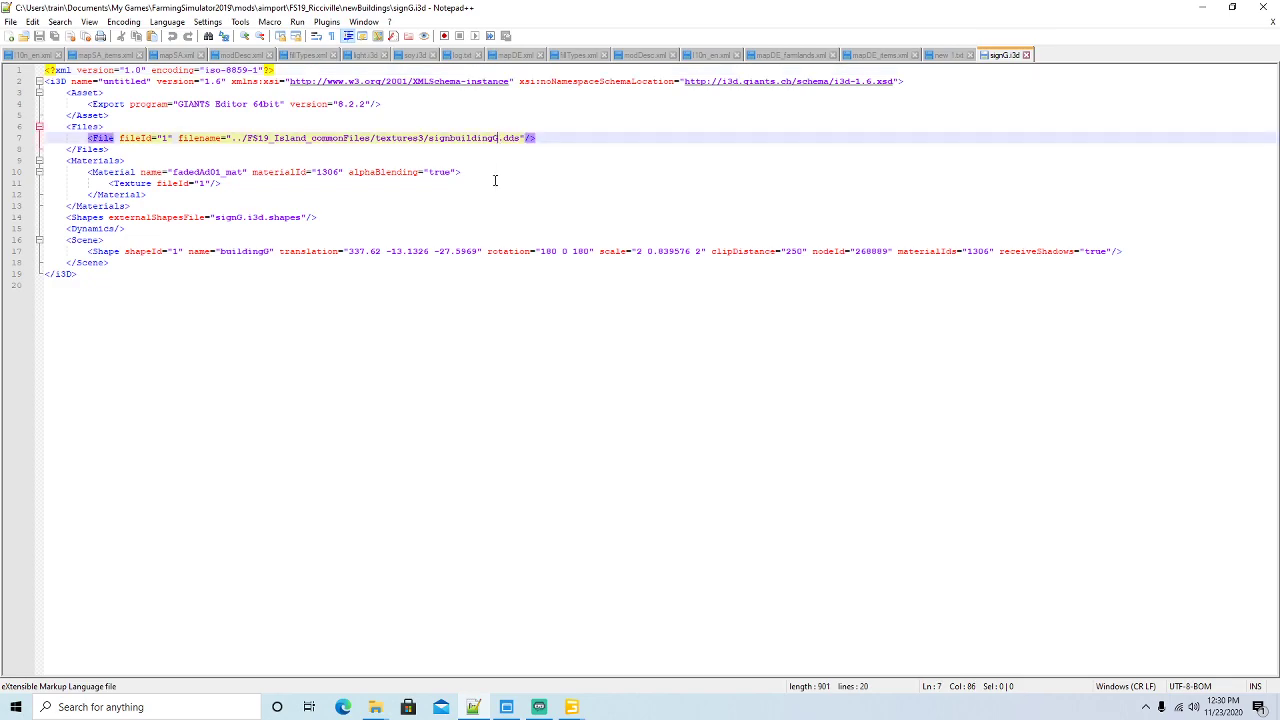
key("BackSpace")
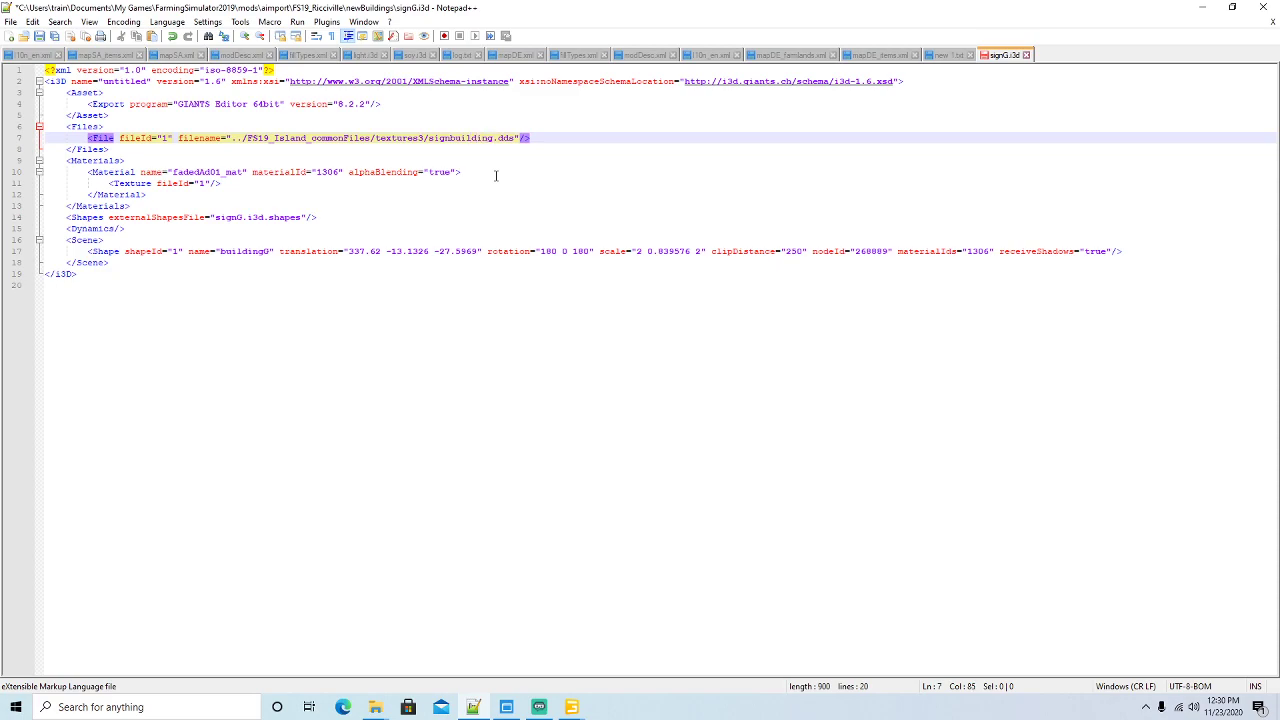
type("G")
key("ctrl+s")
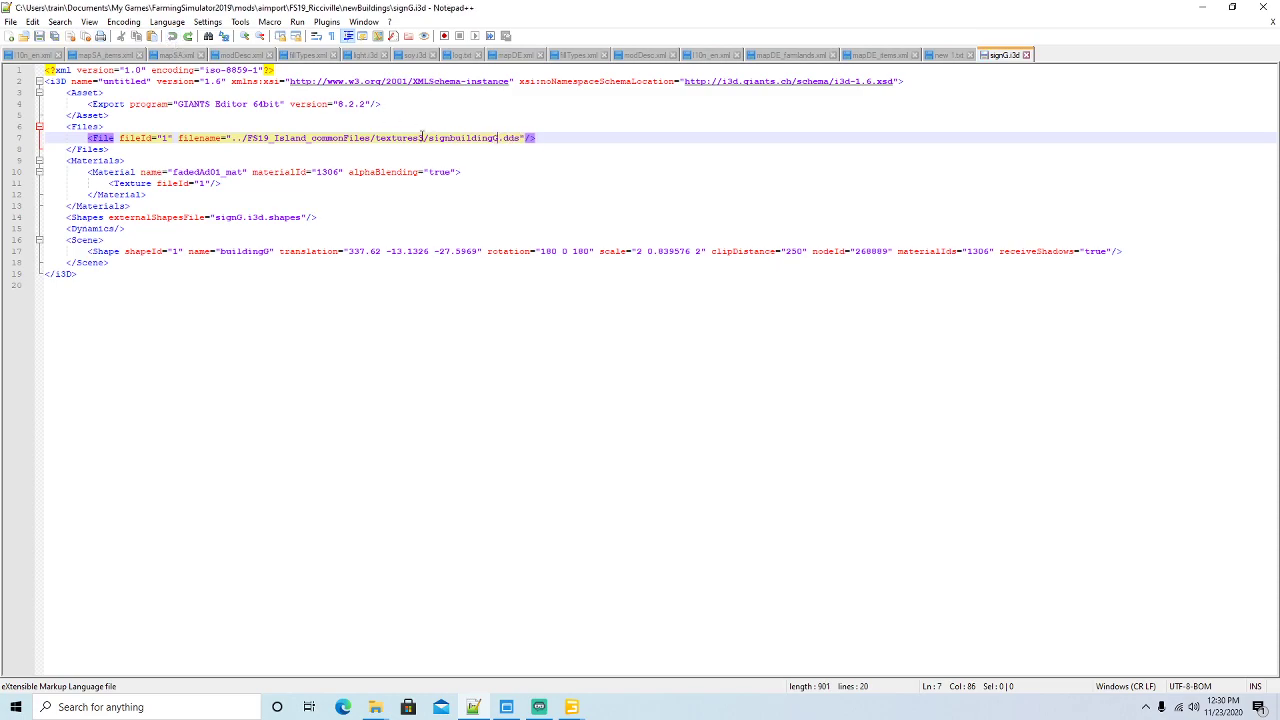
Shorten the sign texture's path to textures/signbuildingG.dds, save and close signG.i3d, and minimize Notepad++
key("BackSpace")
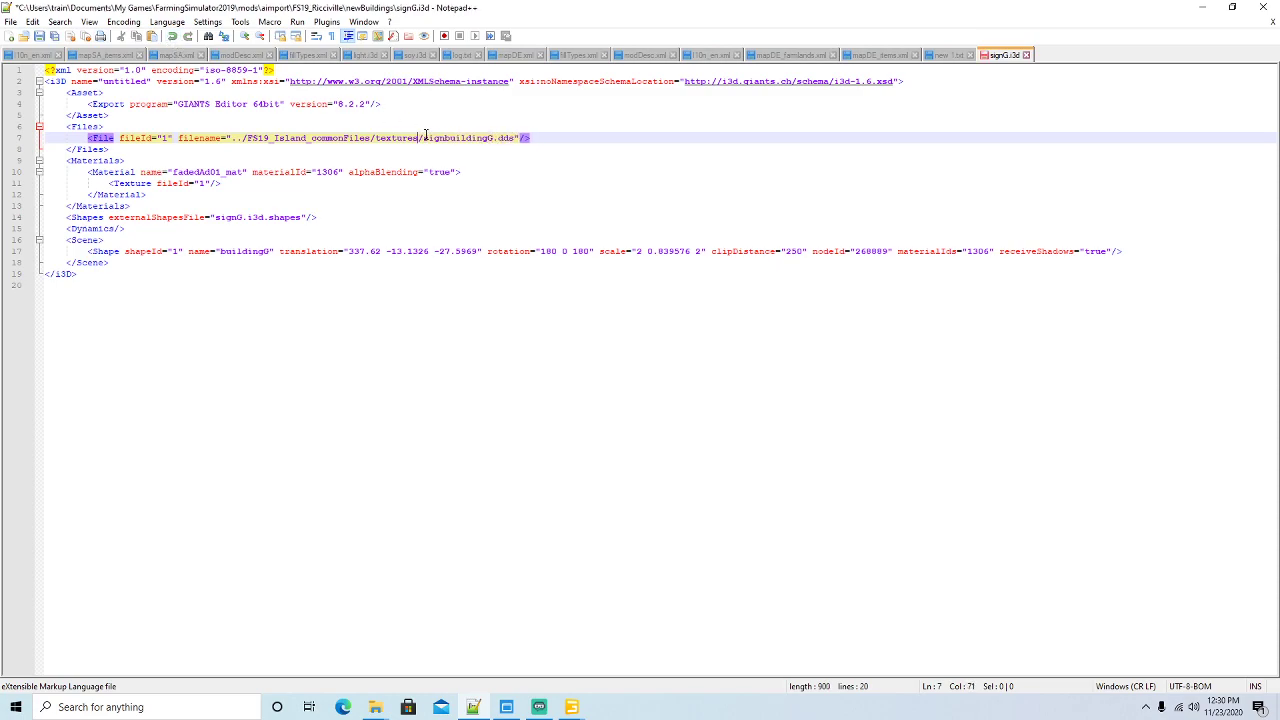
key("BackSpace")
key("BackSpace")
key("BackSpace")
key("BackSpace")
key("BackSpace")
key("BackSpace")
key("BackSpace")
key("BackSpace")
key("BackSpace")
key("BackSpace")
key("BackSpace")
key("BackSpace")
key("BackSpace")
key("BackSpace")
key("BackSpace")
key("BackSpace")
key("BackSpace")
key("BackSpace")
key("BackSpace")
key("BackSpace")
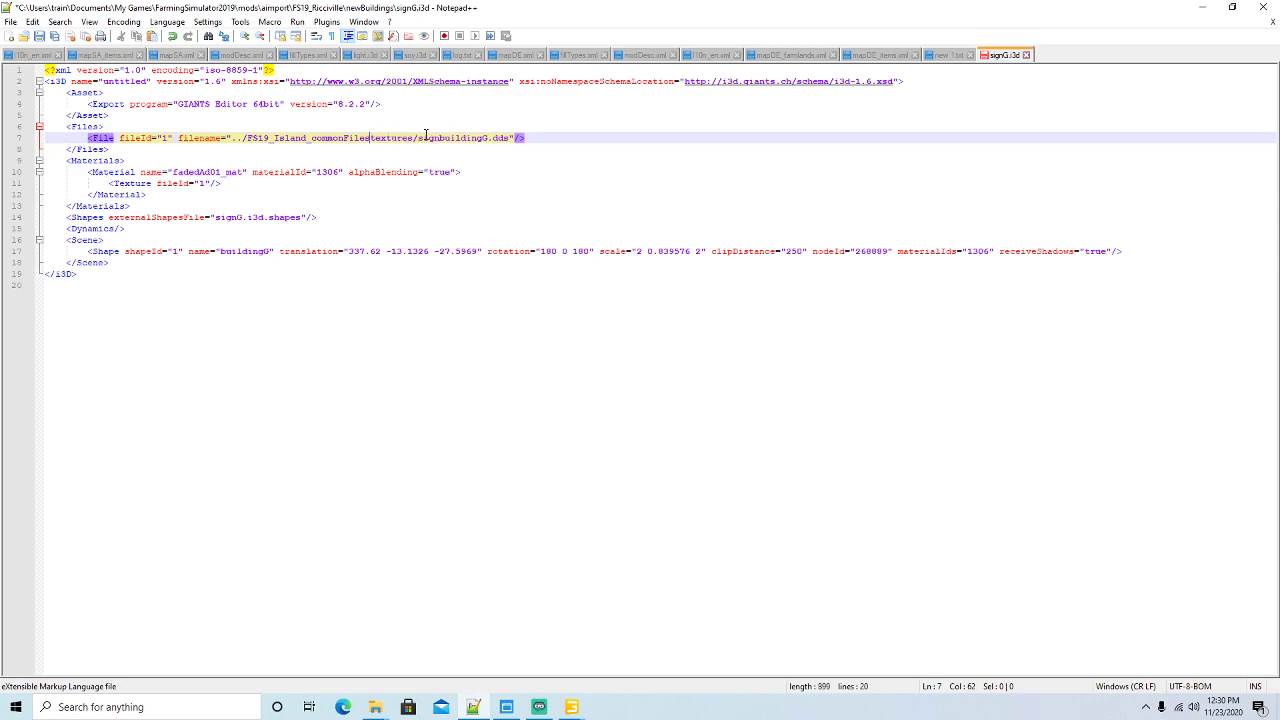
key("BackSpace")
key("BackSpace")
key("BackSpace")
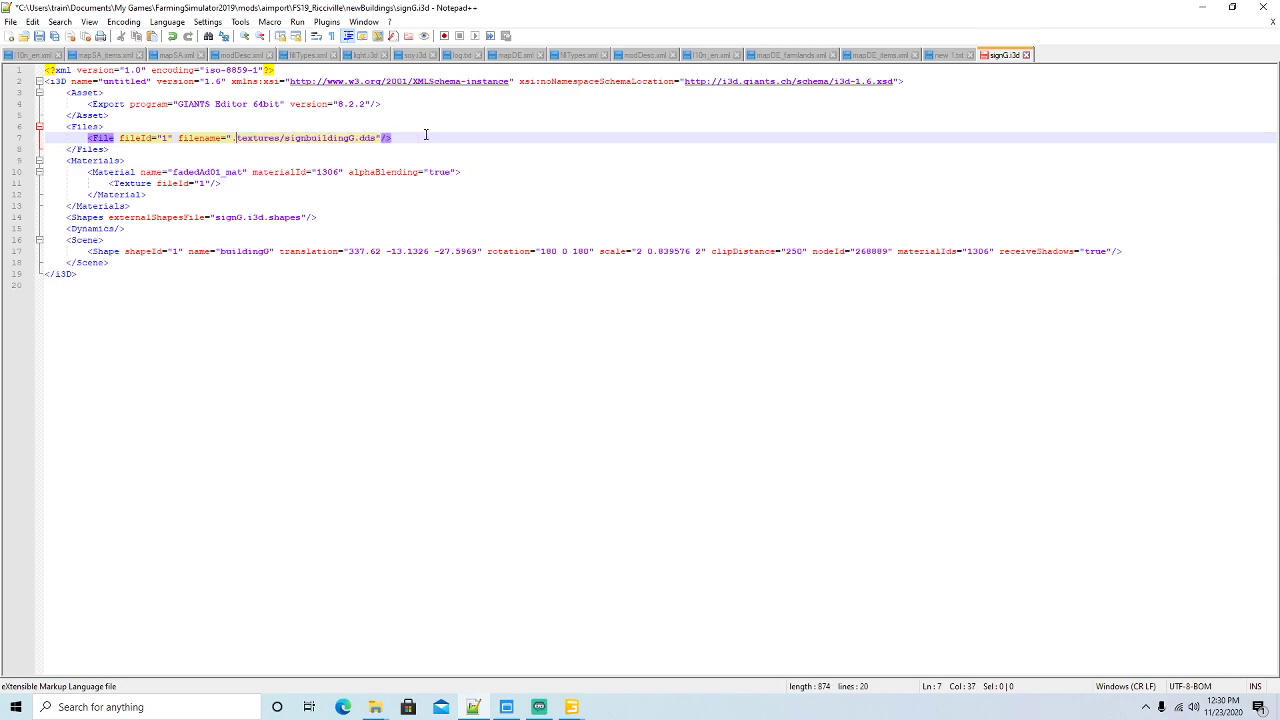
left_click(39, 40)
left_click(1025, 55)
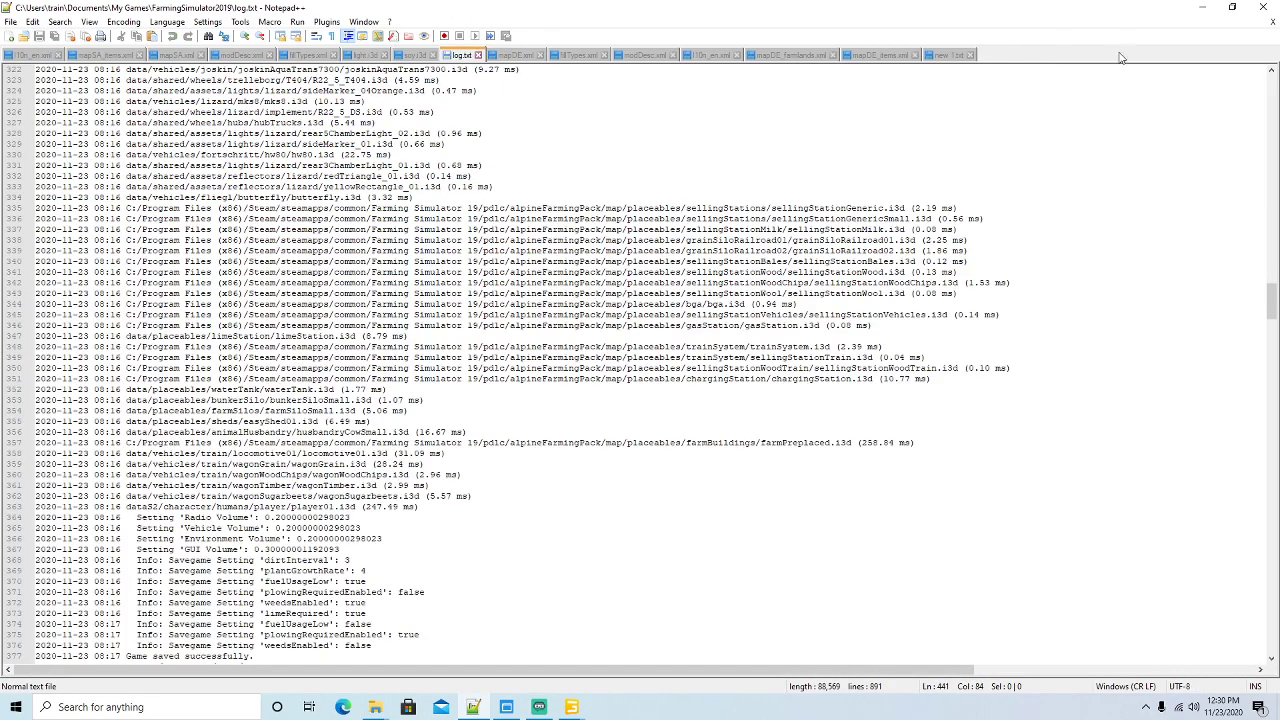
left_click(1201, 7)
Open buildingG.i3d from the newBuildings folder in Notepad++ and reduce the editor to a smaller window
left_click(278, 300)
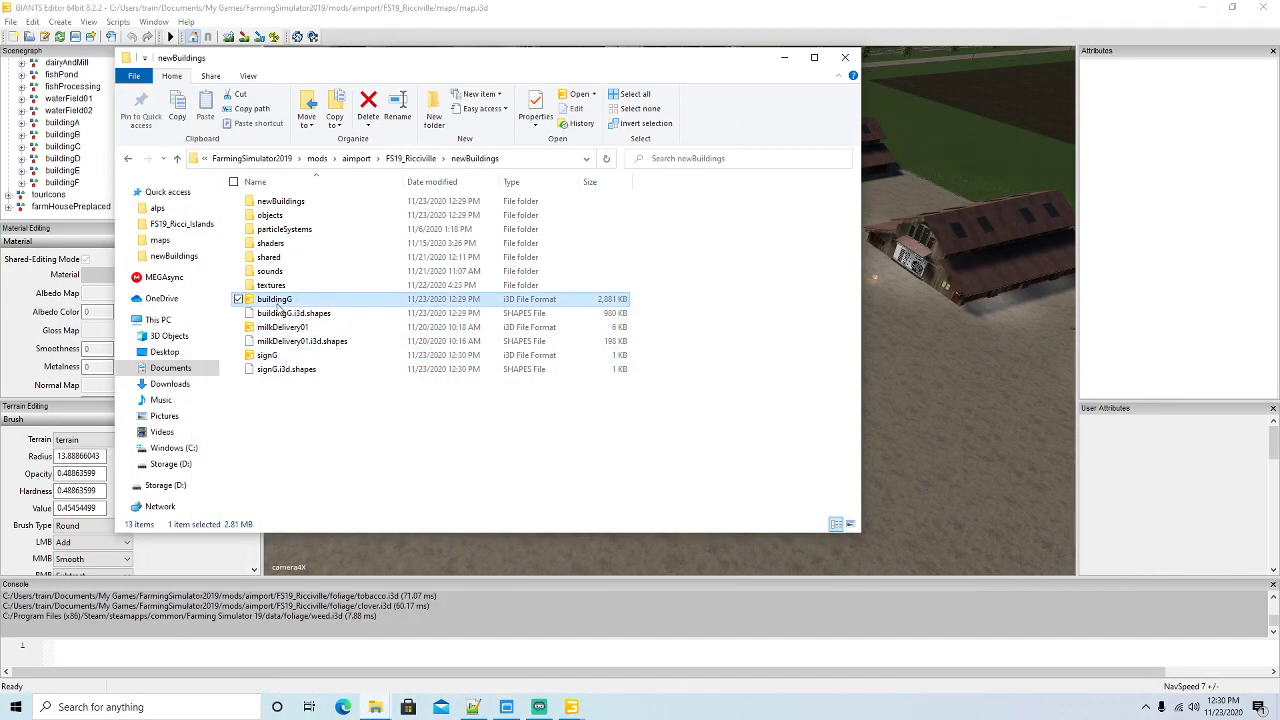
right_click(277, 301)
left_click(331, 372)
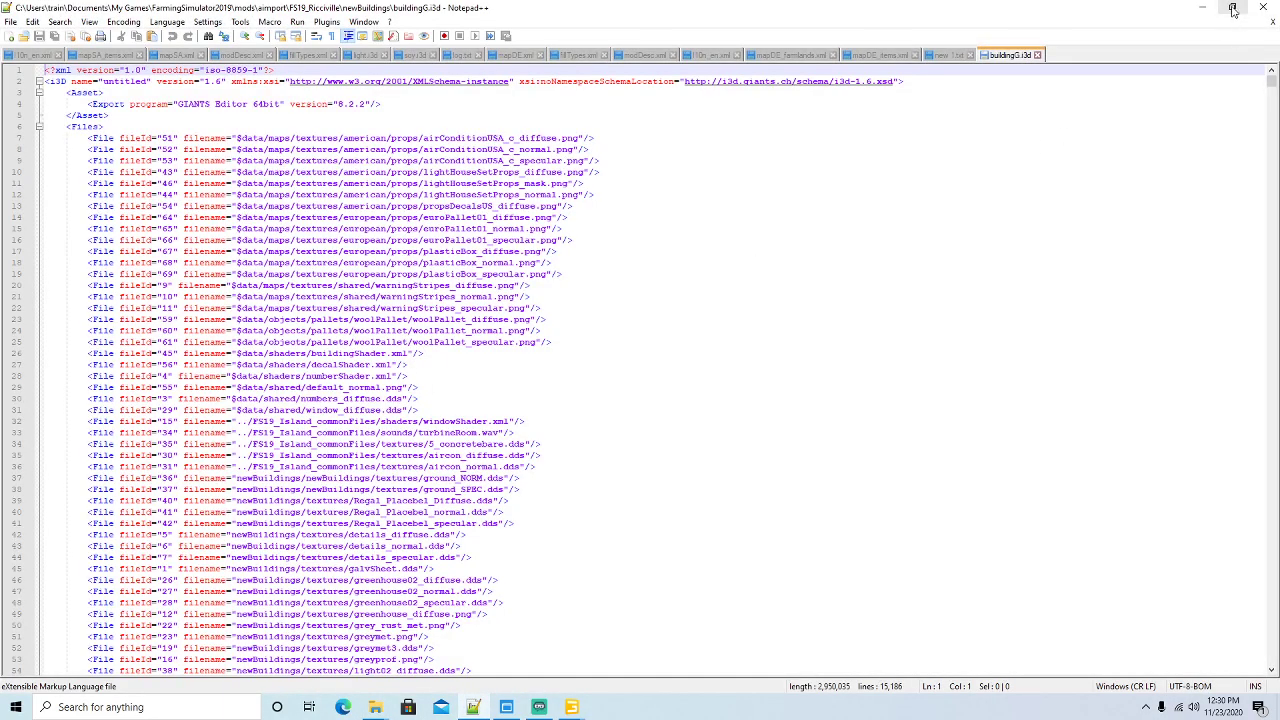
left_click(1232, 7)
scroll(680, 263, "down", 7)
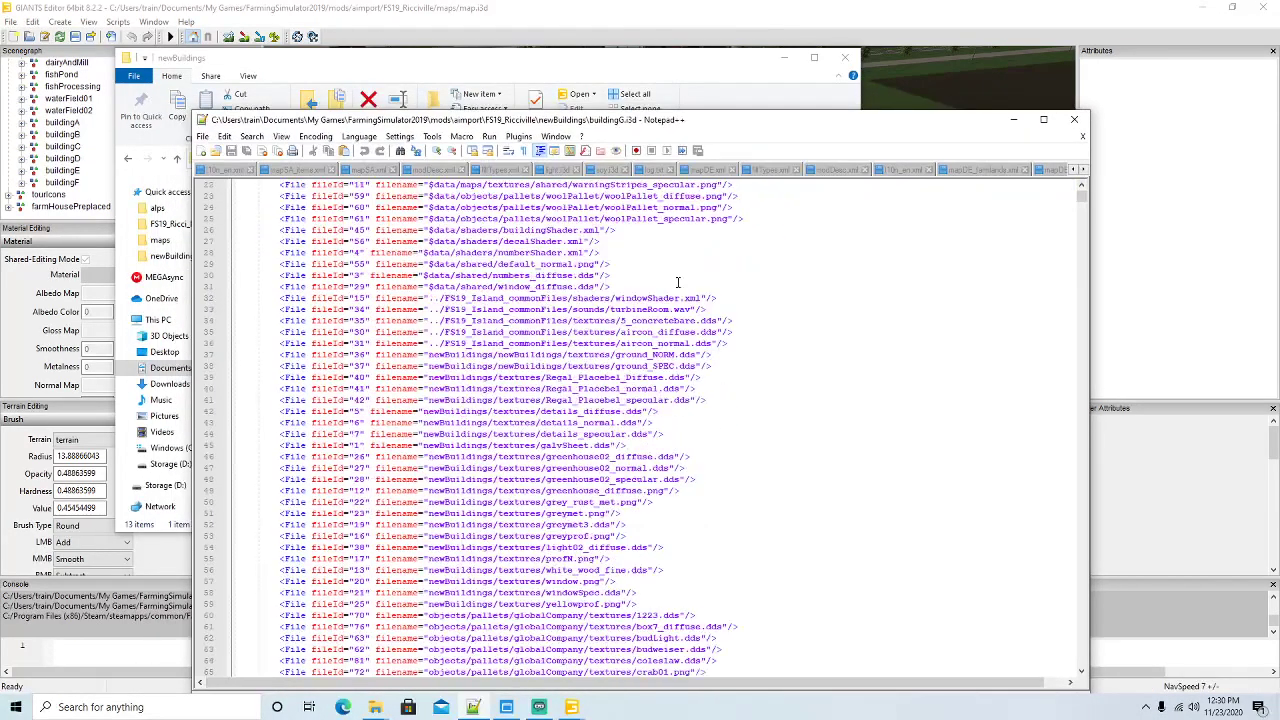
Shorten the window shader's path in the Files section of buildingG.i3d to shaders/windowShader.xml
left_click(574, 298)
key("BackSpace")
key("BackSpace")
key("BackSpace")
key("BackSpace")
key("BackSpace")
key("BackSpace")
key("BackSpace")
key("BackSpace")
key("BackSpace")
key("BackSpace")
key("BackSpace")
key("BackSpace")
key("BackSpace")
key("BackSpace")
key("BackSpace")
key("BackSpace")
key("BackSpace")
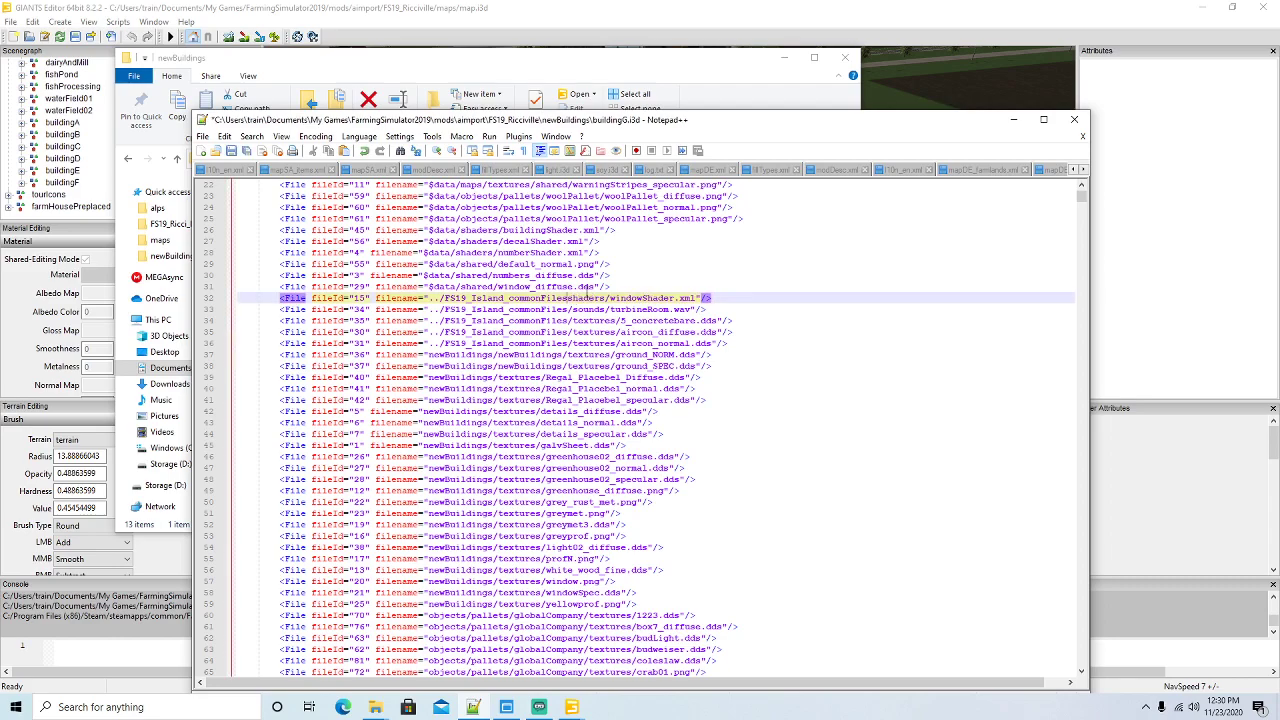
key("BackSpace")
key("BackSpace")
key("BackSpace")
key("BackSpace")
key("BackSpace")
key("BackSpace")
key("BackSpace")
key("BackSpace")
key("BackSpace")
key("BackSpace")
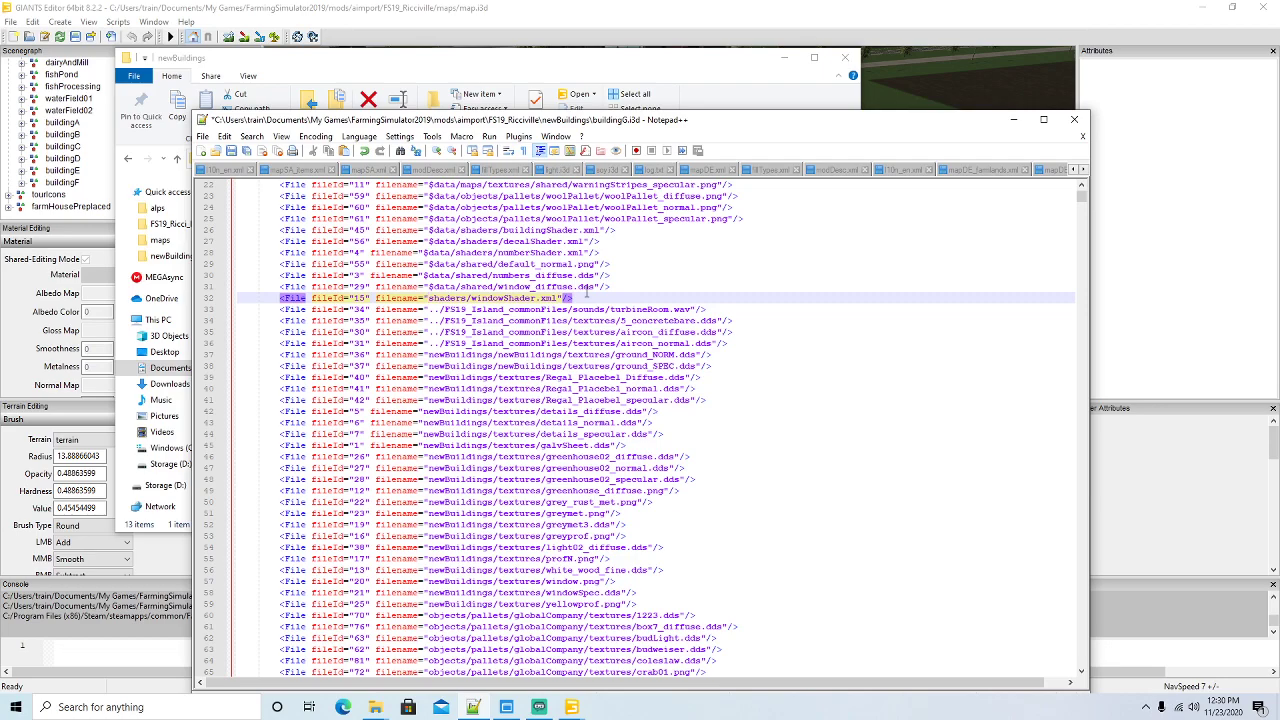
Shorten the turbine room sound's path in buildingG.i3d to sounds/turbineRoom.wav
key("Down")
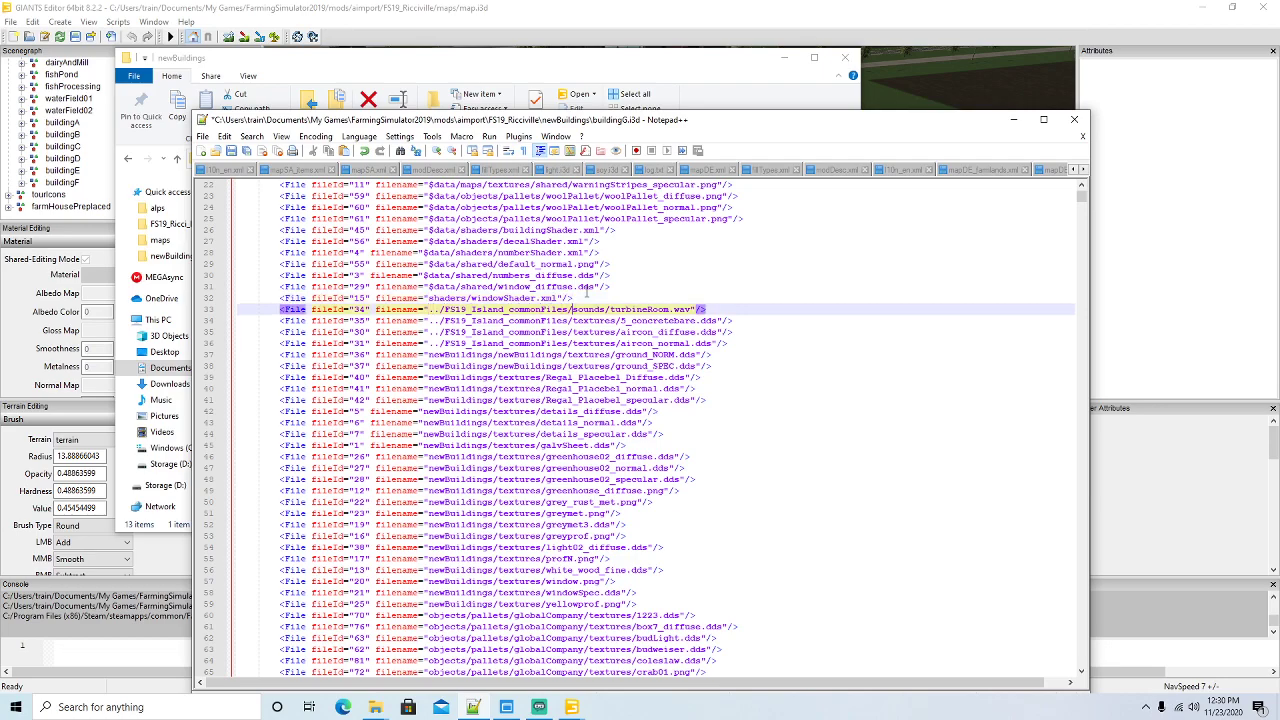
key("BackSpace")
key("BackSpace")
key("BackSpace")
key("BackSpace")
key("BackSpace")
key("BackSpace")
key("BackSpace")
key("BackSpace")
key("BackSpace")
key("BackSpace")
key("BackSpace")
key("BackSpace")
key("BackSpace")
key("BackSpace")
key("BackSpace")
key("BackSpace")
key("BackSpace")
key("BackSpace")
key("BackSpace")
key("BackSpace")
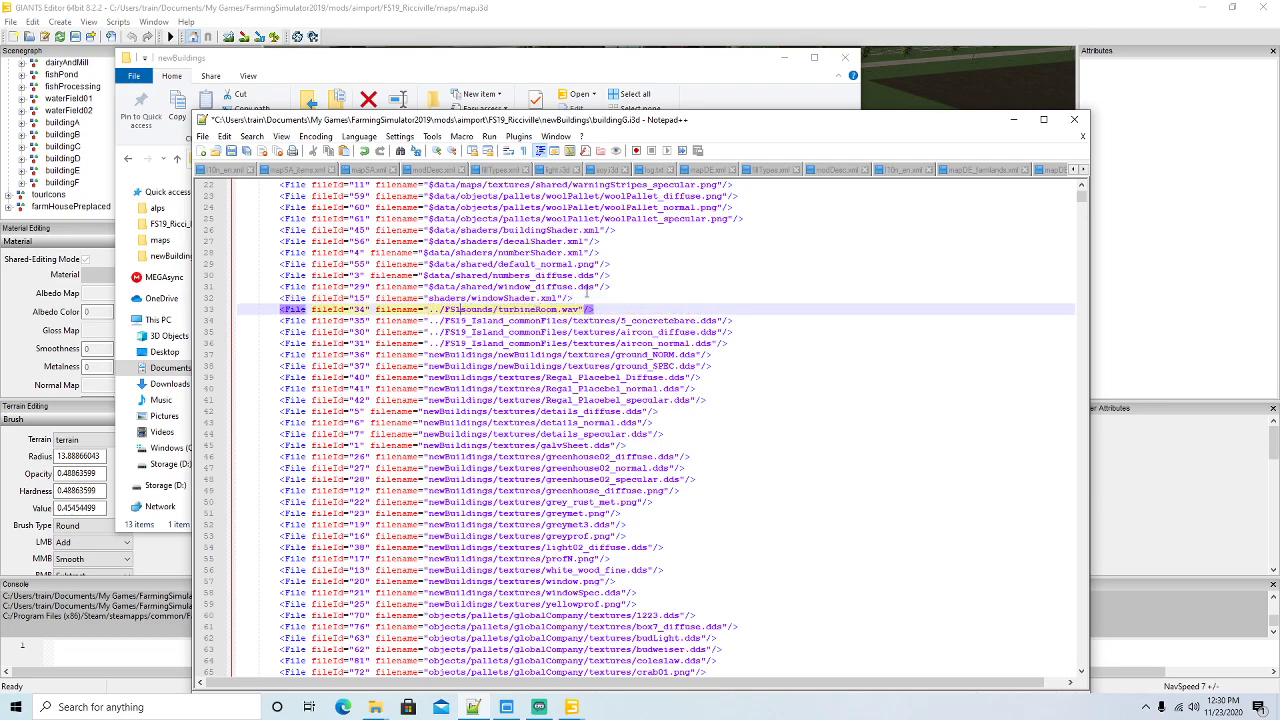
key("BackSpace")
key("BackSpace")
key("BackSpace")
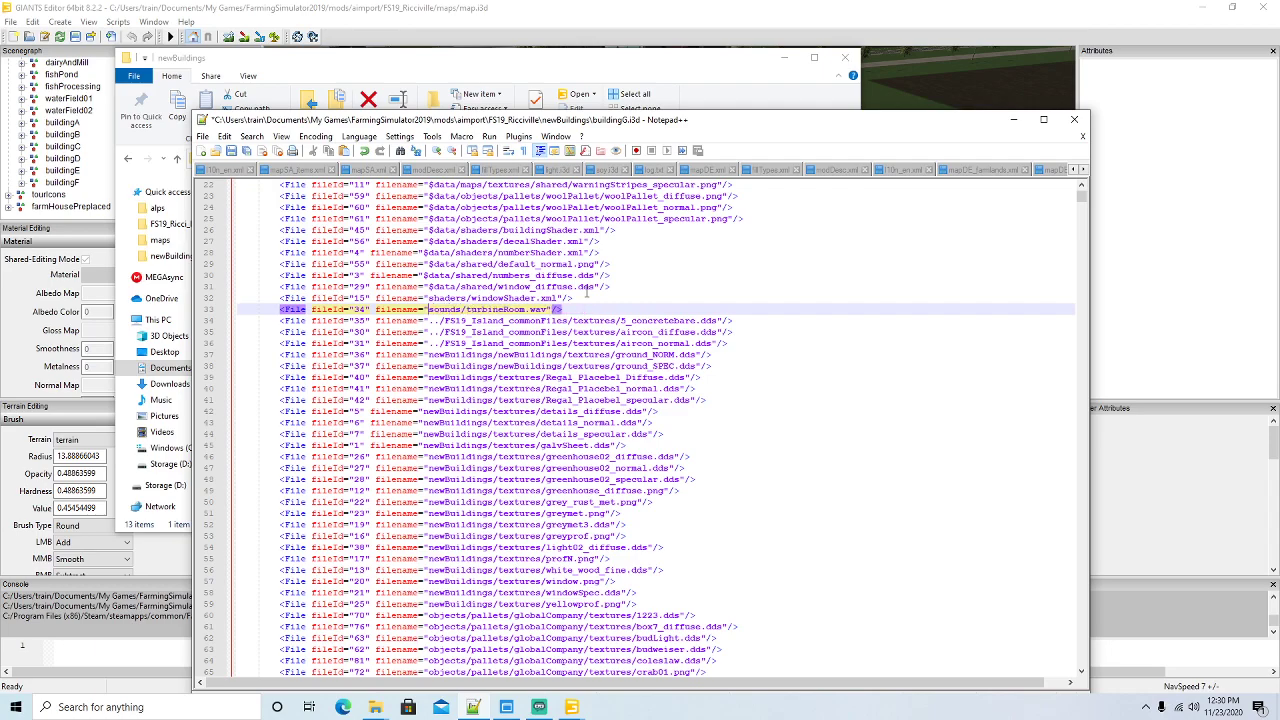
Replace ../FS19_Island_commonFiles/textures with textures in the 5_concretebare and aircon file entries
left_click_drag(428, 320, 596, 320)
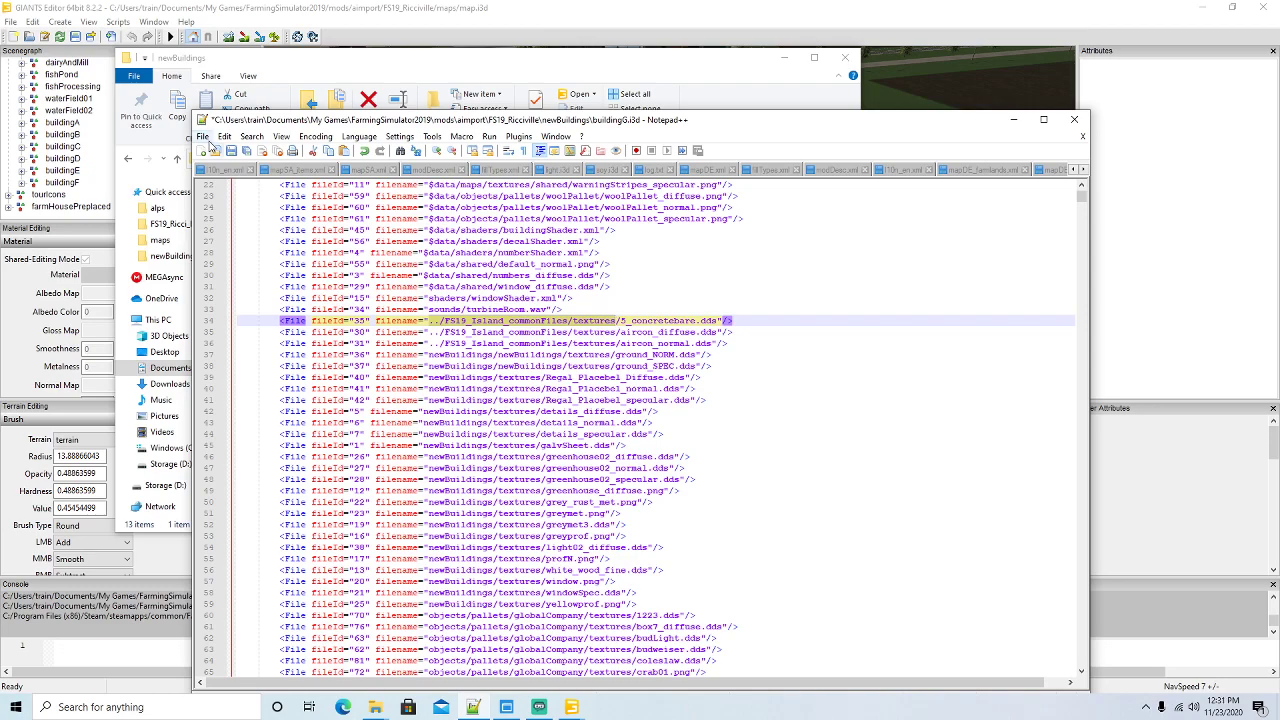
left_click(251, 138)
left_click(290, 265)
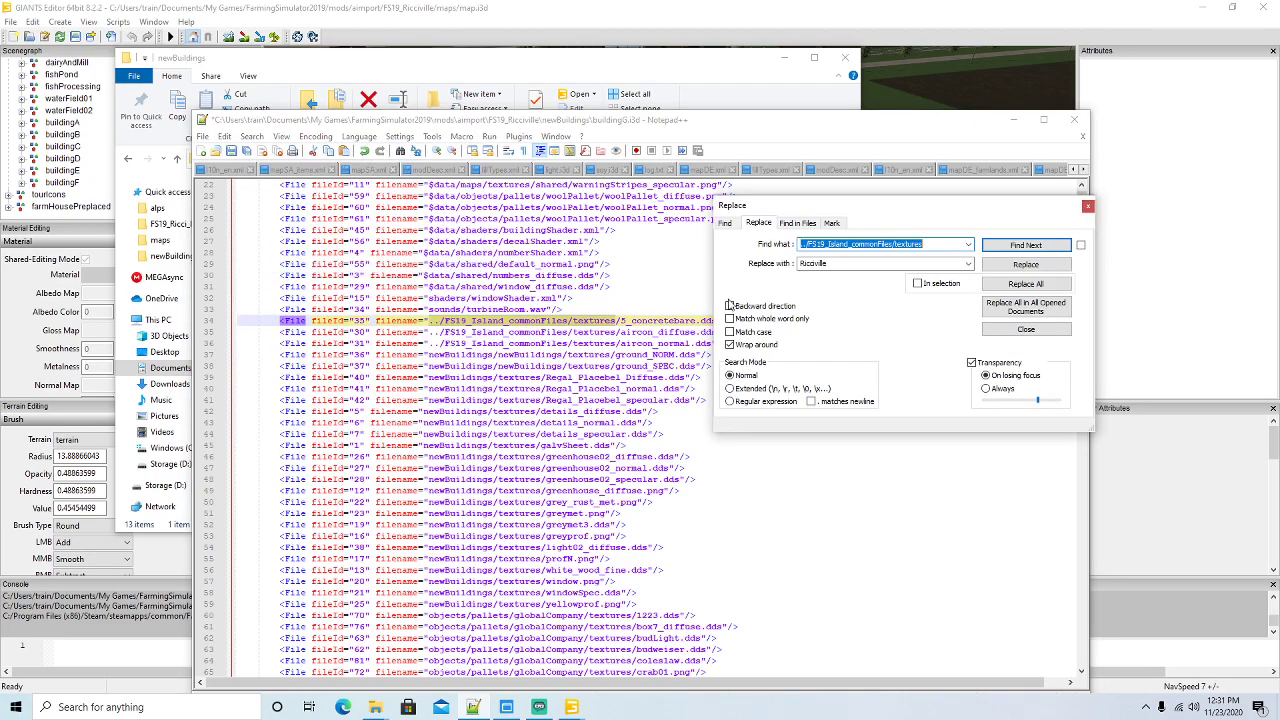
double_click(840, 264)
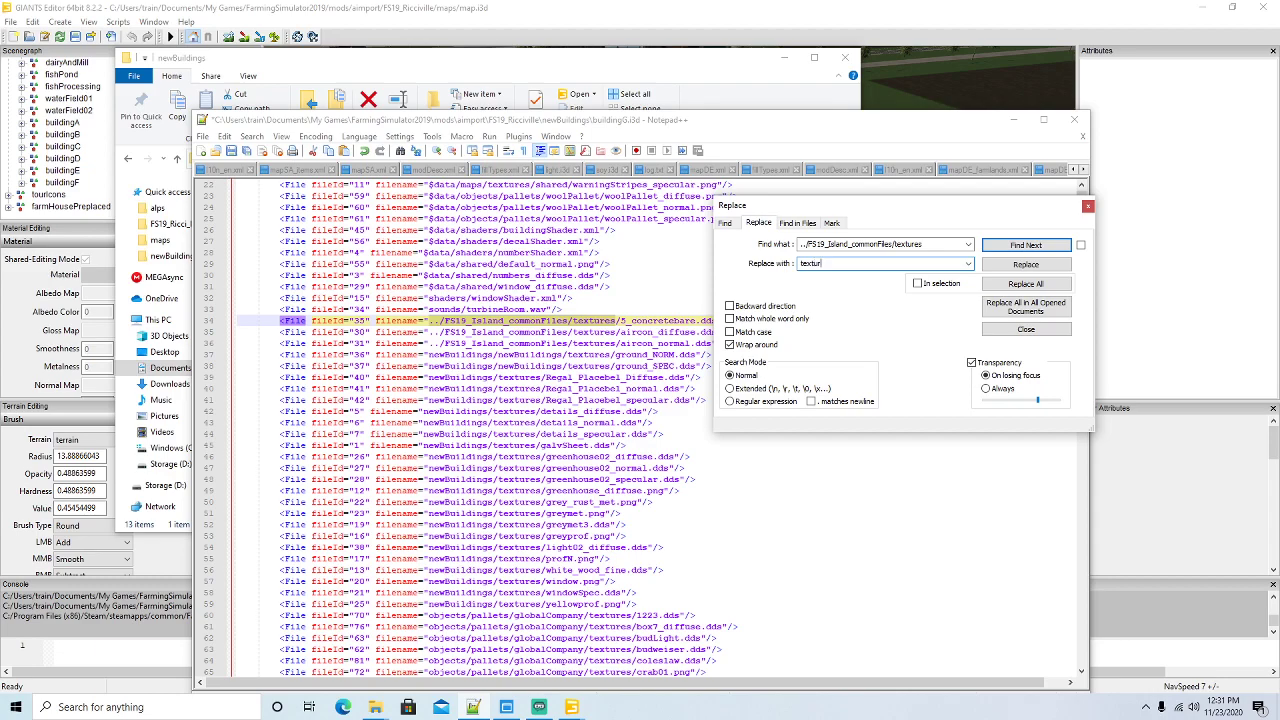
left_click(1022, 266)
left_click(1022, 266)
left_click(1022, 266)
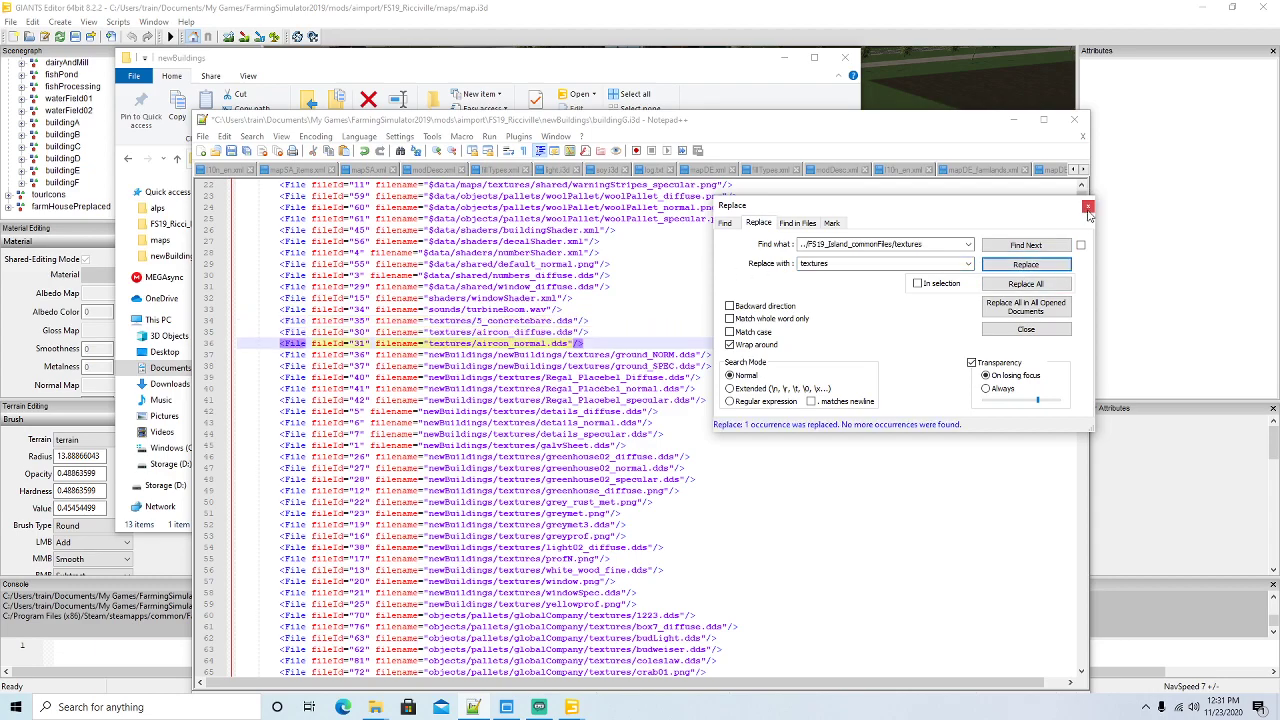
left_click(1088, 207)
Replace newBuildings/newBuildings/textures with textures in the ground_NORM.dds and ground_SPEC.dds entries
scroll(462, 271, "down", 2)
left_click_drag(428, 287, 568, 287)
left_click(251, 136)
left_click(271, 269)
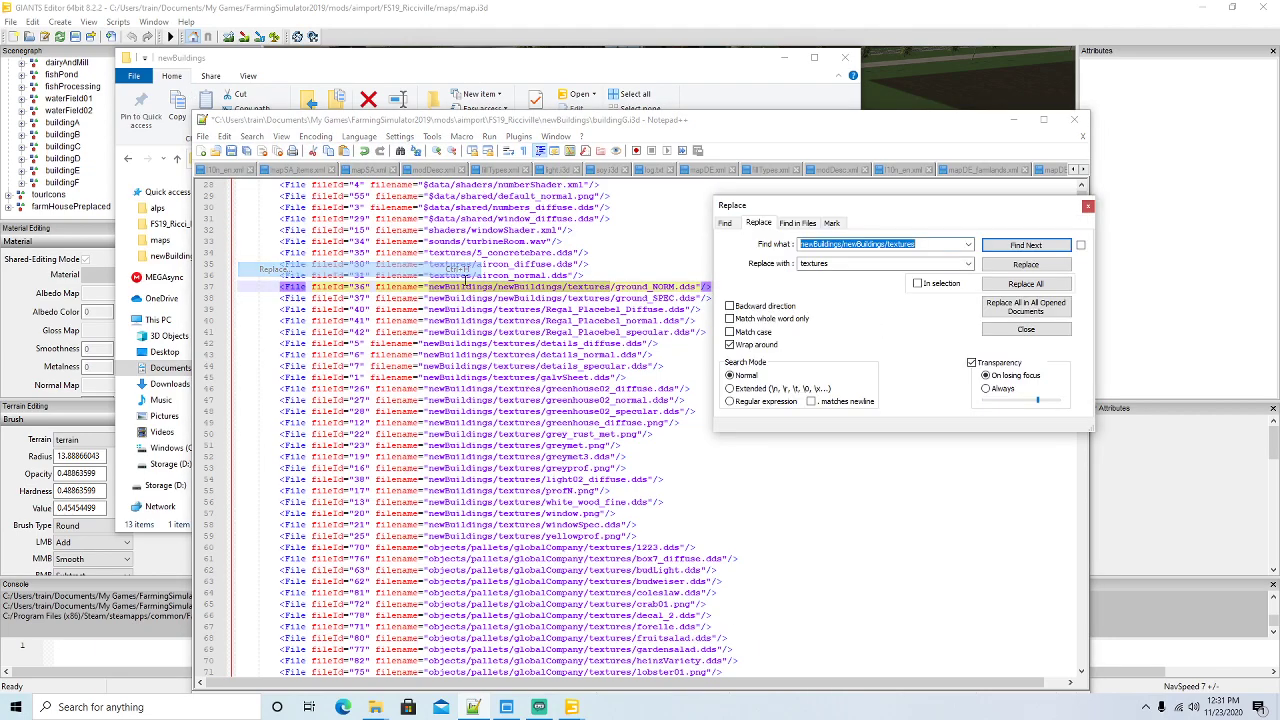
double_click(858, 264)
left_click(1000, 266)
left_click(1000, 266)
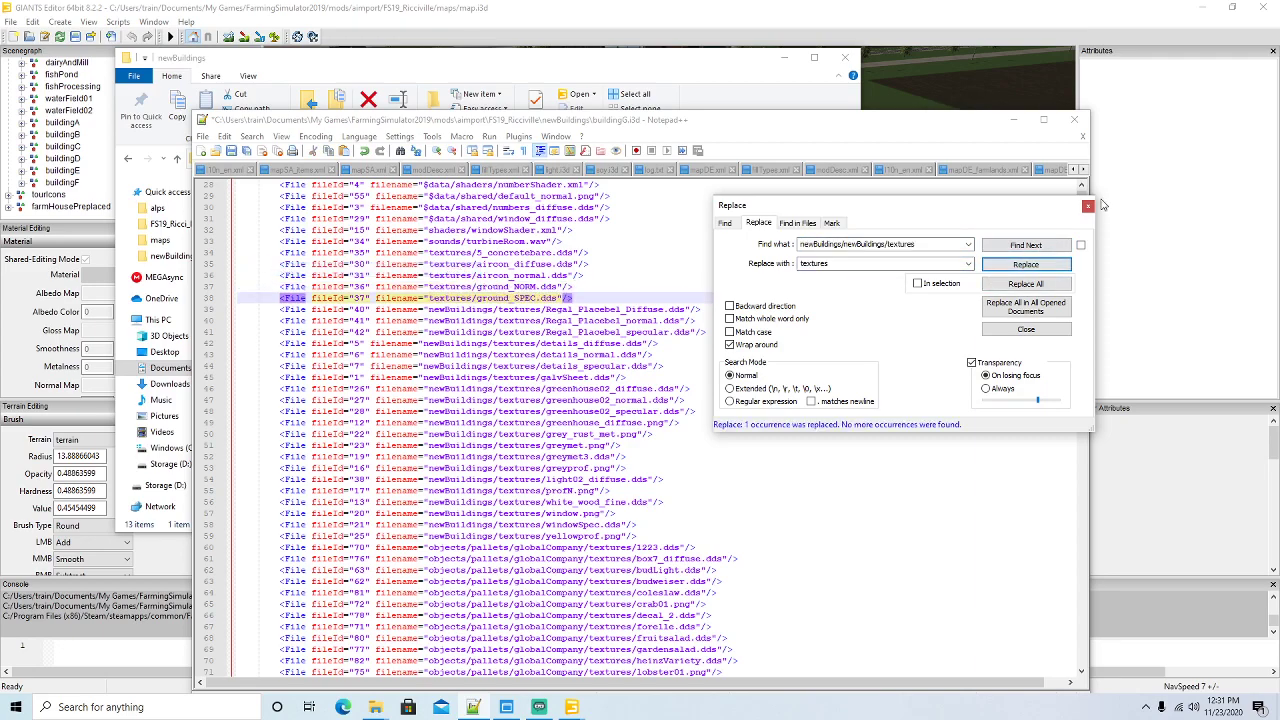
left_click(1088, 207)
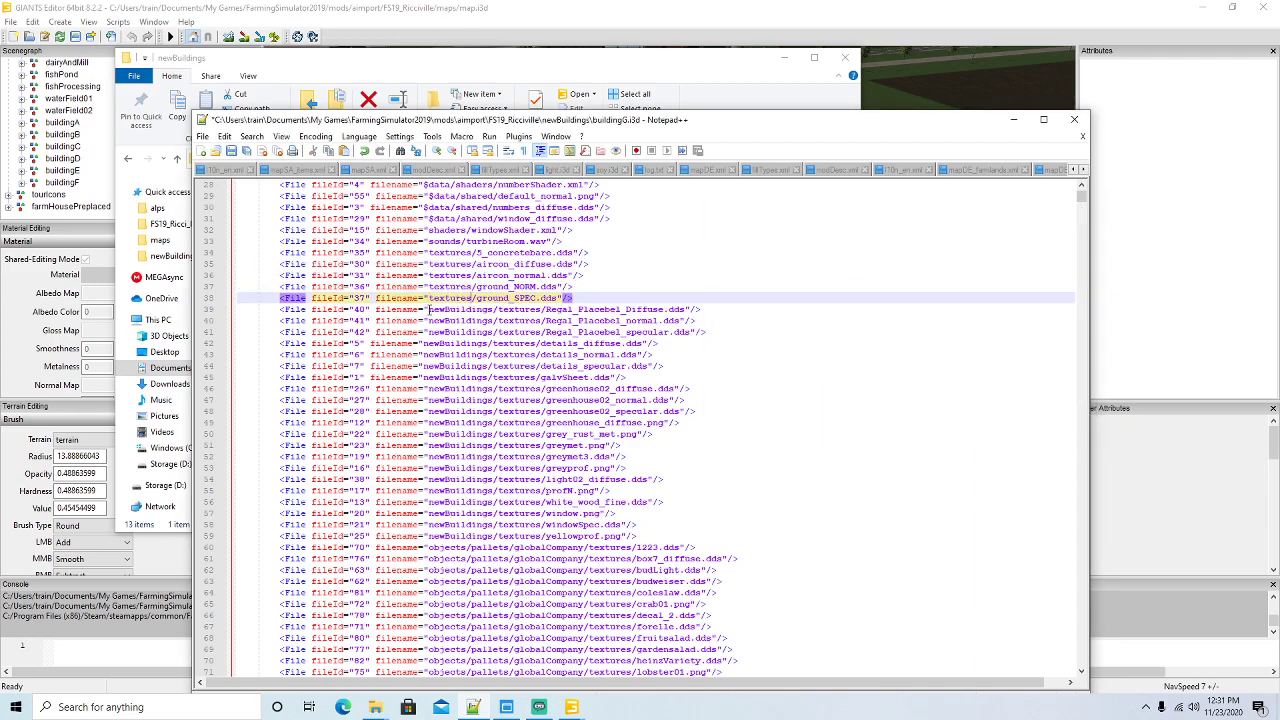
Replace all occurrences of newBuildings/textures with textures throughout buildingG.i3d
left_click_drag(428, 309, 527, 310)
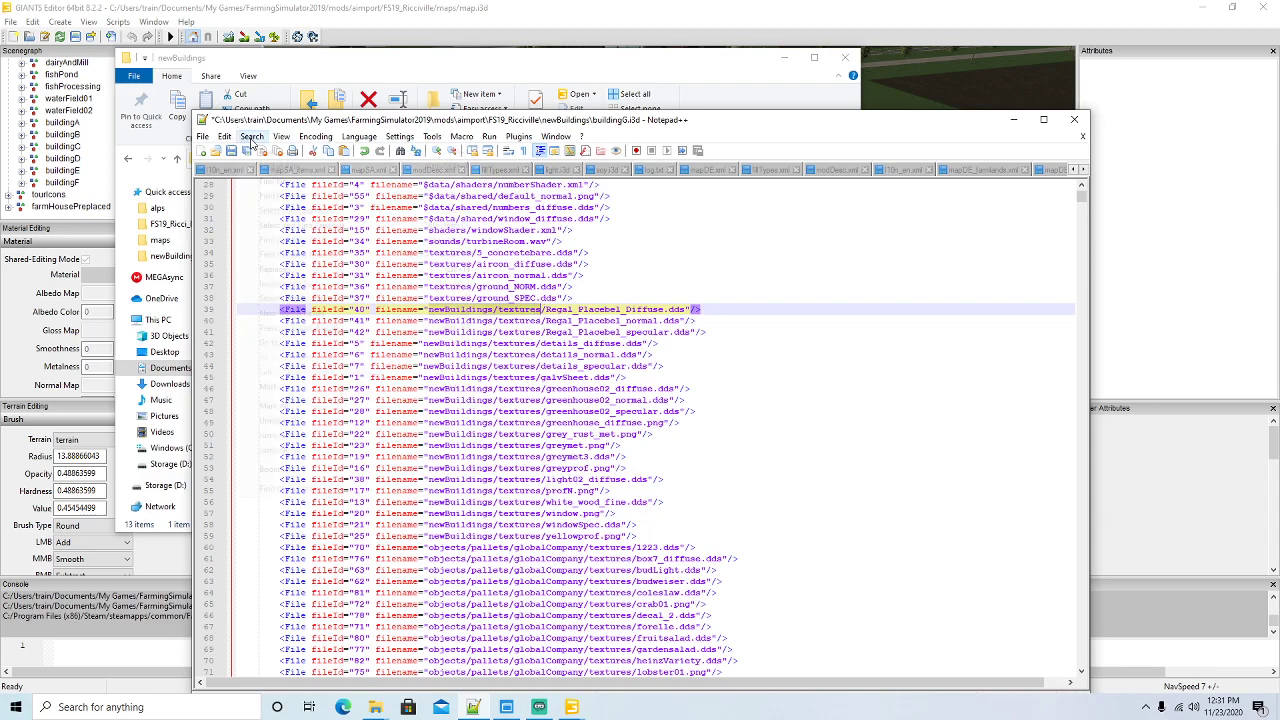
left_click(251, 137)
left_click(264, 270)
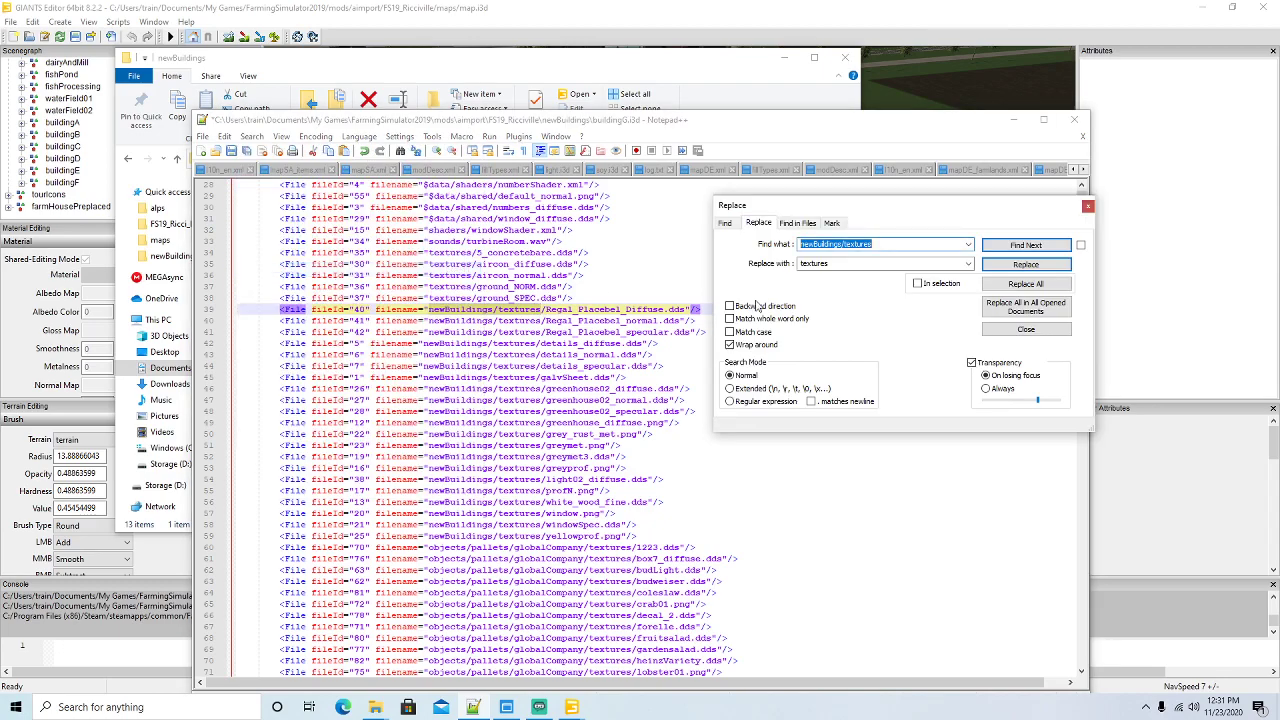
left_click(1012, 285)
left_click(1088, 207)
scroll(797, 328, "down", 3)
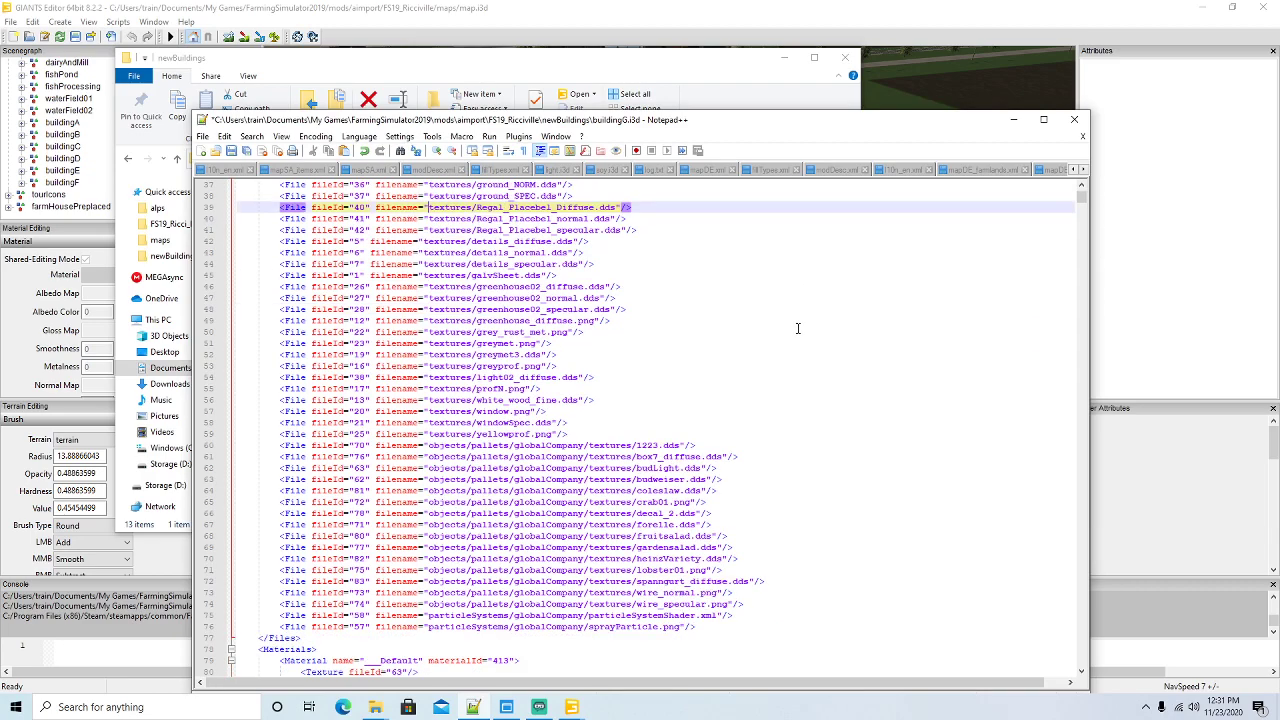
Open the objects/pallets/globalCompany/textures folder inside Ricciville's newBuildings folder in File Explorer
left_click(1013, 119)
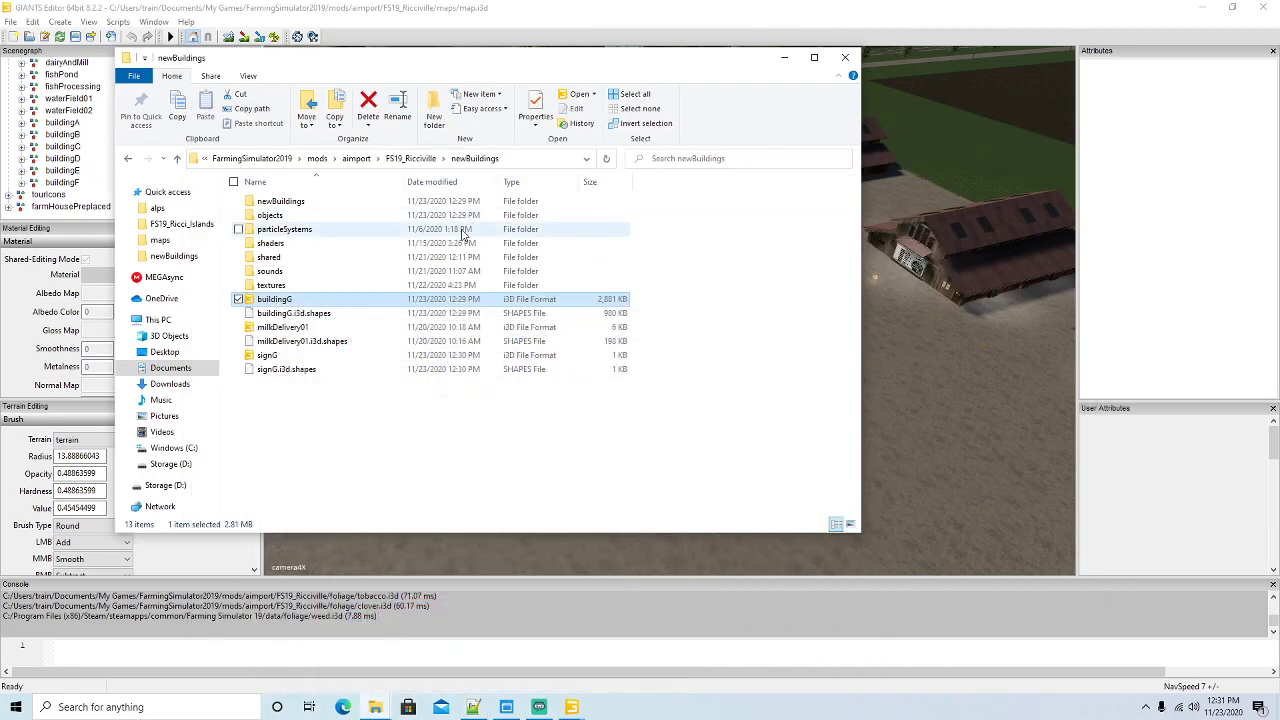
left_click(269, 217)
double_click(269, 217)
double_click(271, 203)
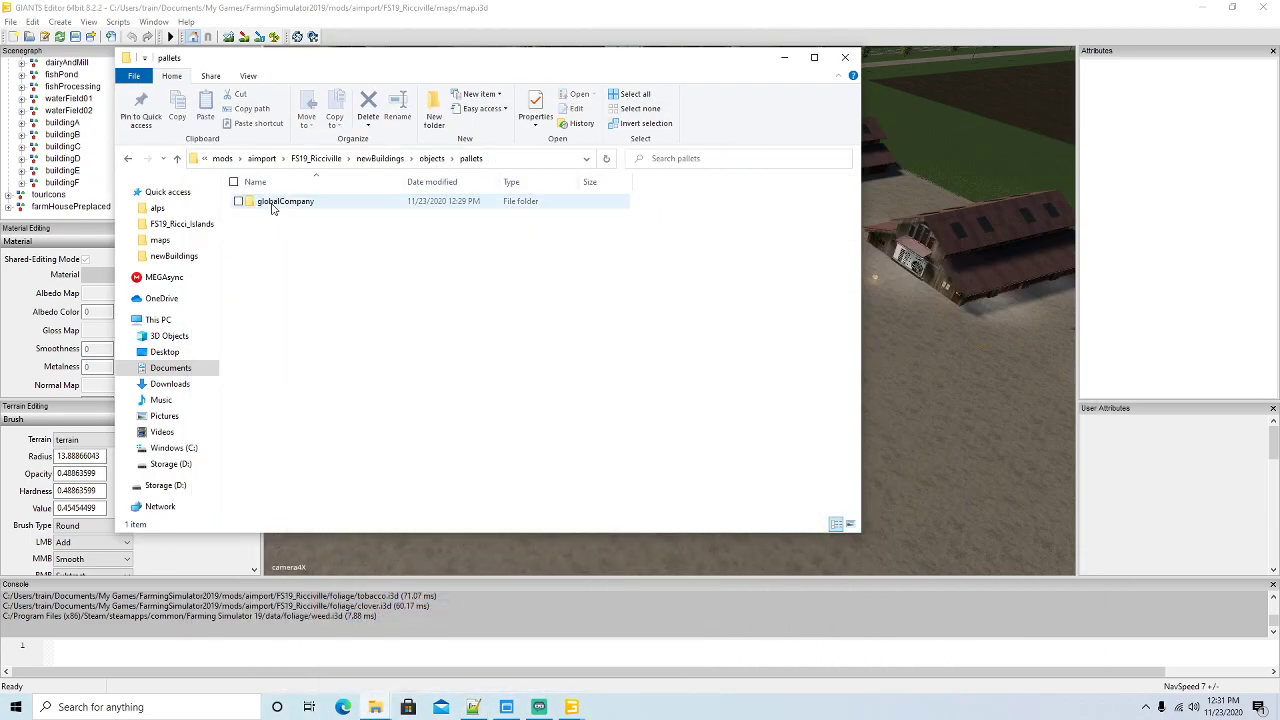
double_click(271, 203)
double_click(271, 203)
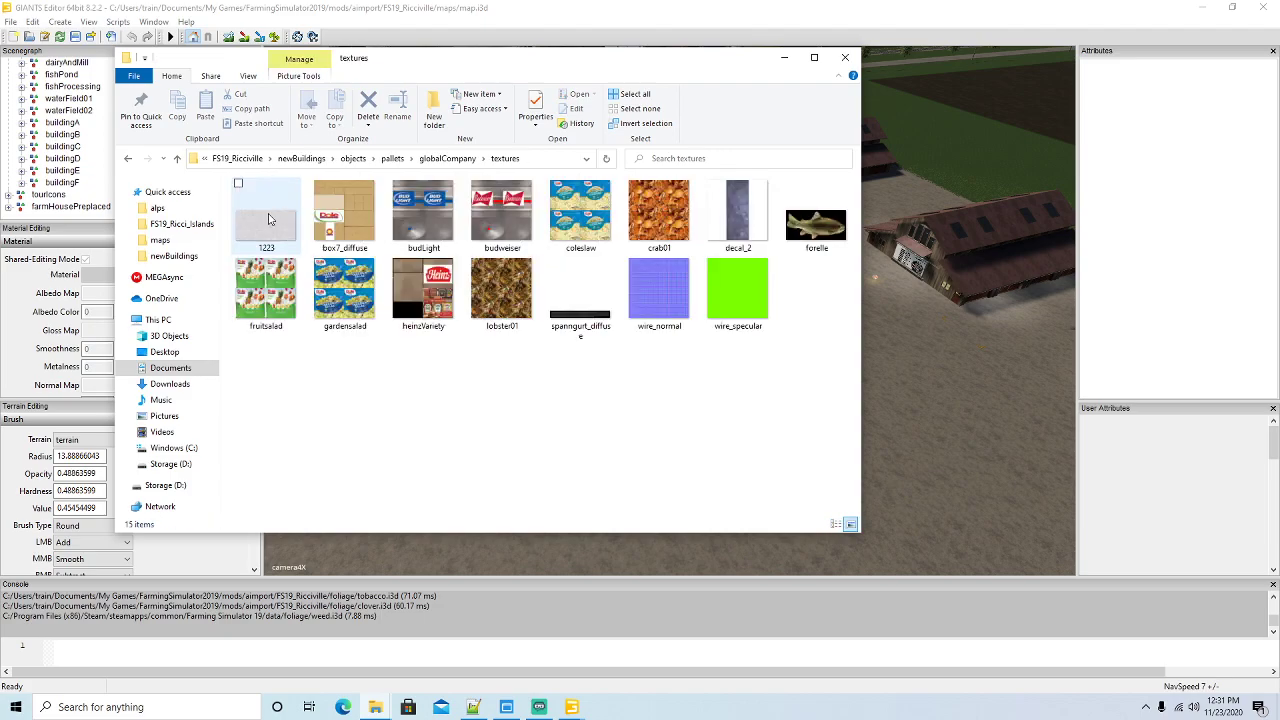
Copy all the texture files in the globalCompany textures folder, from 1223 through wire_specular
left_click(268, 218)
left_click(350, 226, "ctrl")
left_click(428, 227, "ctrl")
left_click(506, 228, "ctrl")
left_click(585, 229, "ctrl")
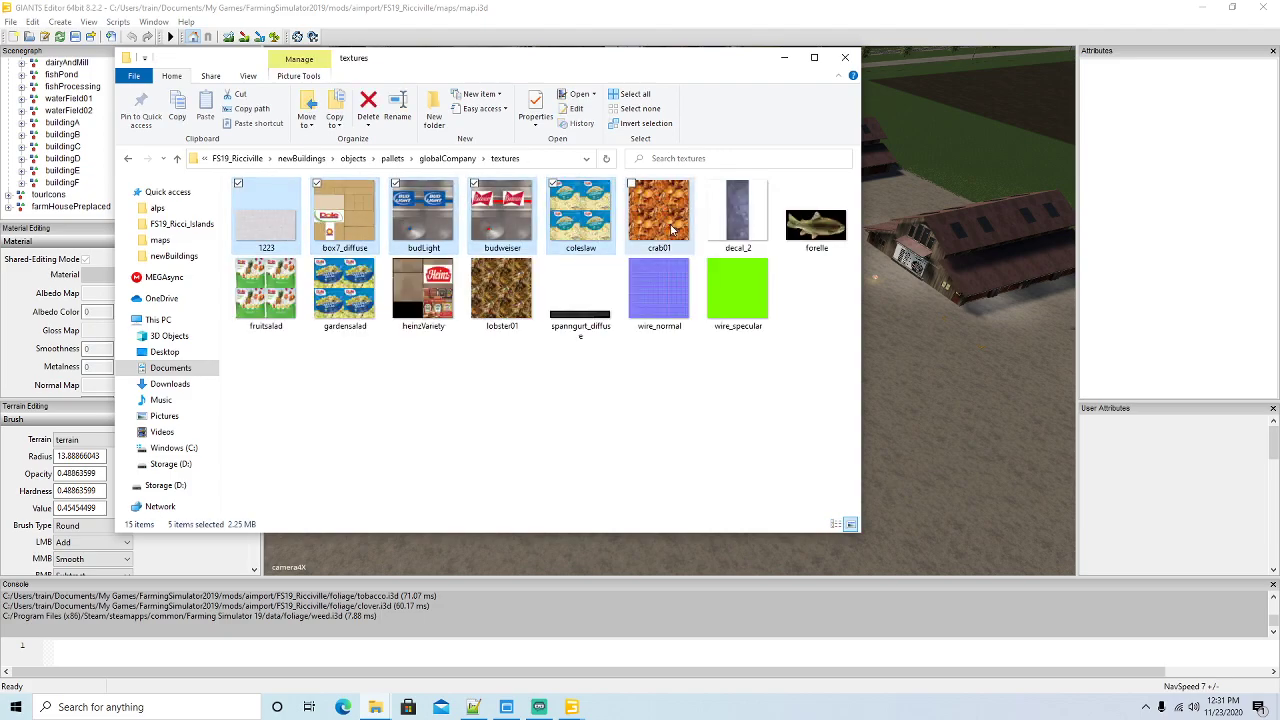
left_click(660, 218, "ctrl")
left_click(738, 218, "ctrl")
left_click(815, 222, "ctrl")
left_click(744, 287, "ctrl")
left_click(660, 290, "ctrl")
left_click(580, 295, "ctrl")
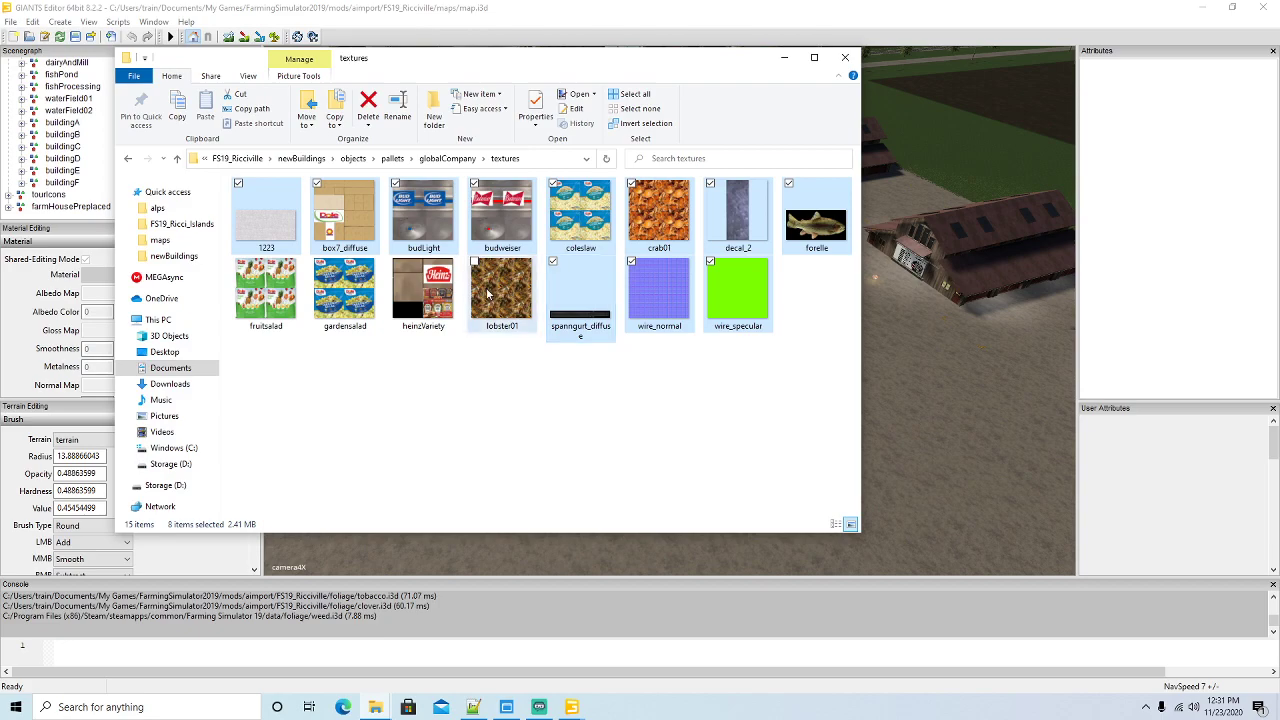
left_click(487, 293, "ctrl")
left_click(423, 292, "ctrl")
left_click(345, 292, "ctrl")
left_click(277, 293, "ctrl")
right_click(277, 293)
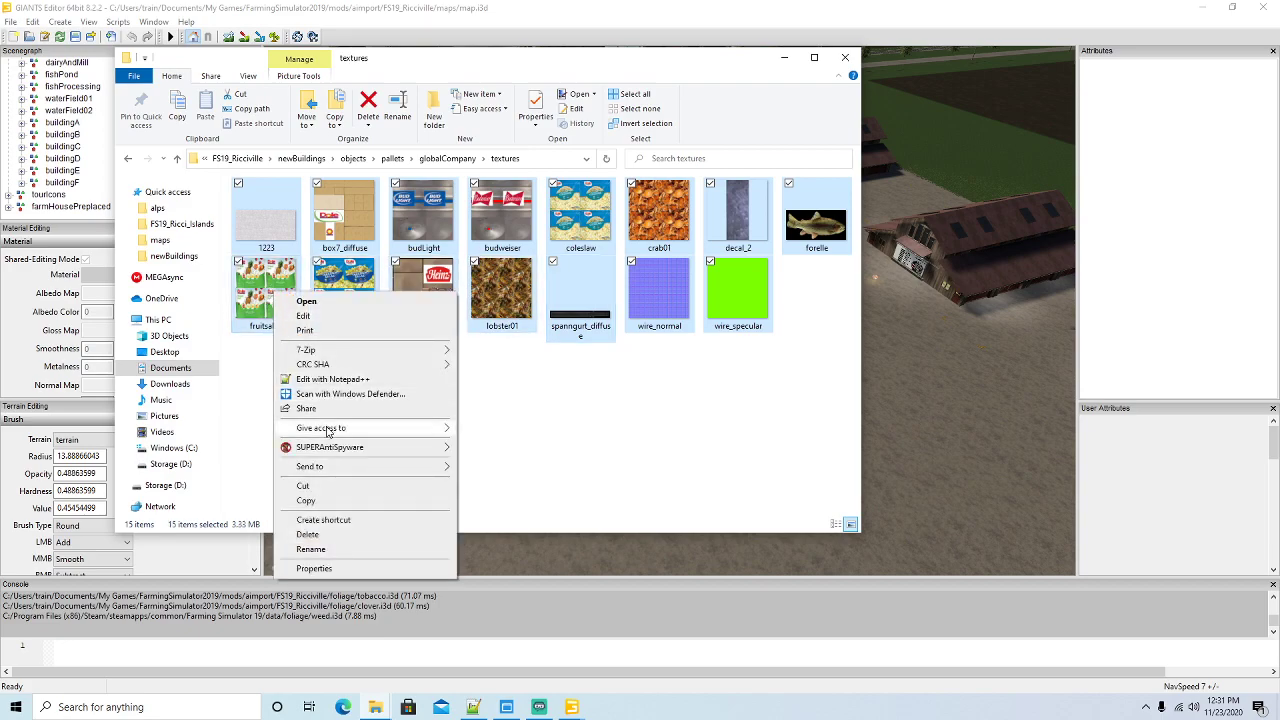
left_click(308, 502)
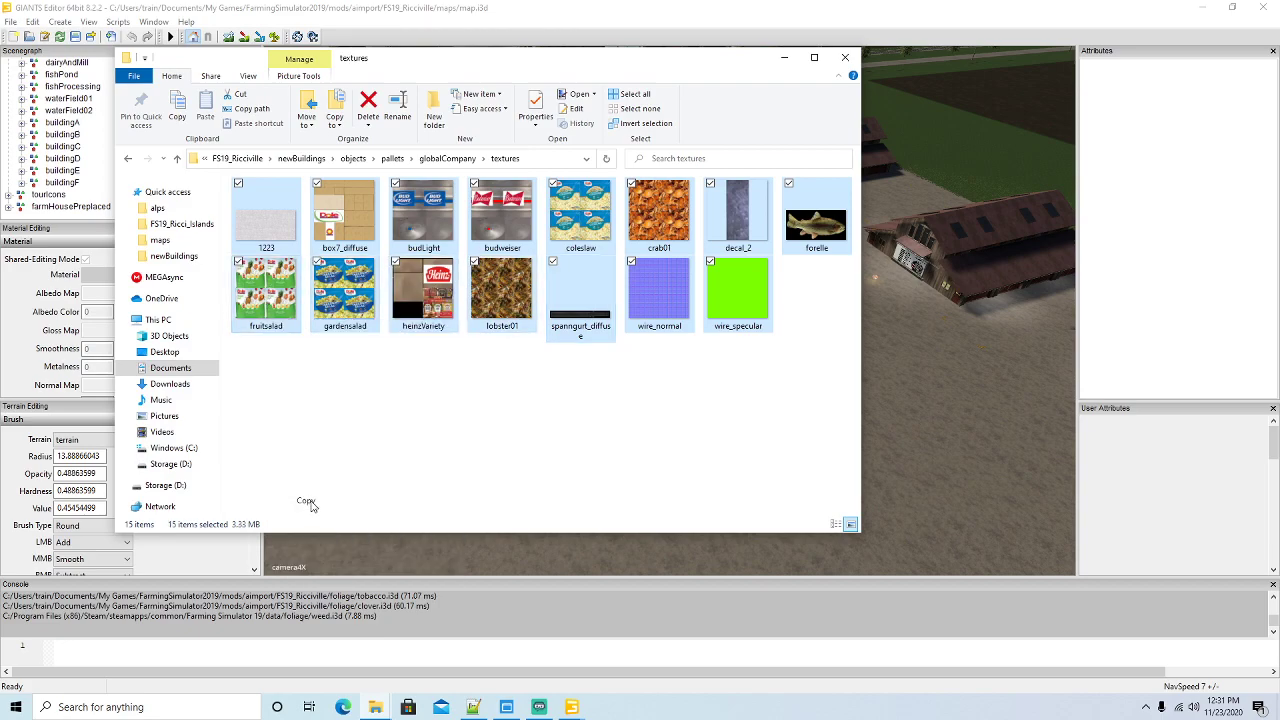
Paste the copied textures into newBuildings/textures, deciding file by file how to handle the duplicate names
left_click(302, 160)
double_click(450, 289)
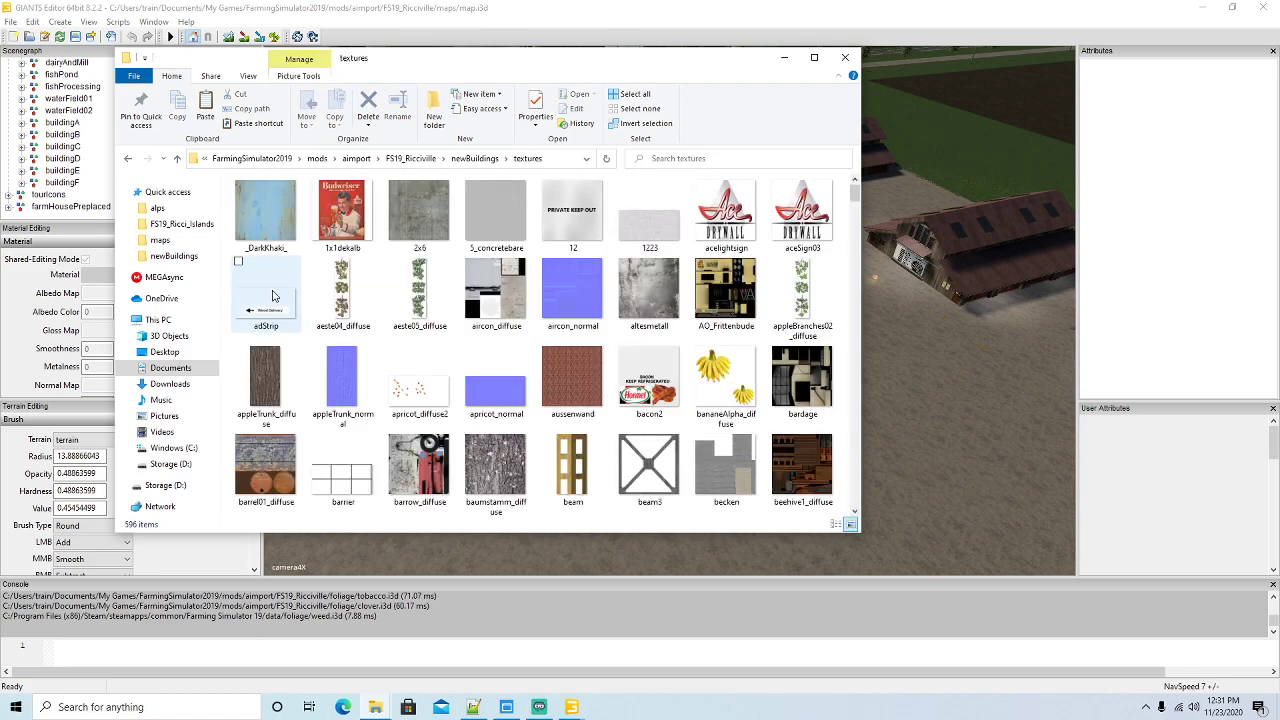
right_click(456, 261)
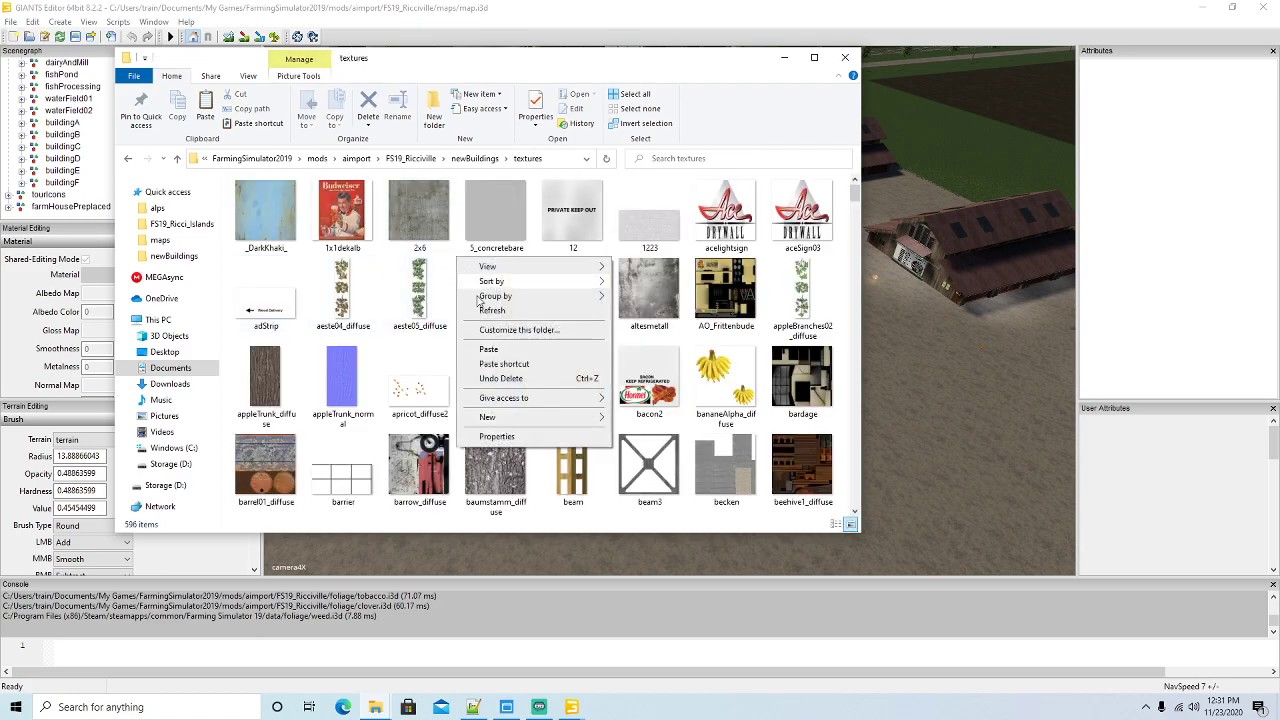
left_click(497, 352)
left_click(289, 308)
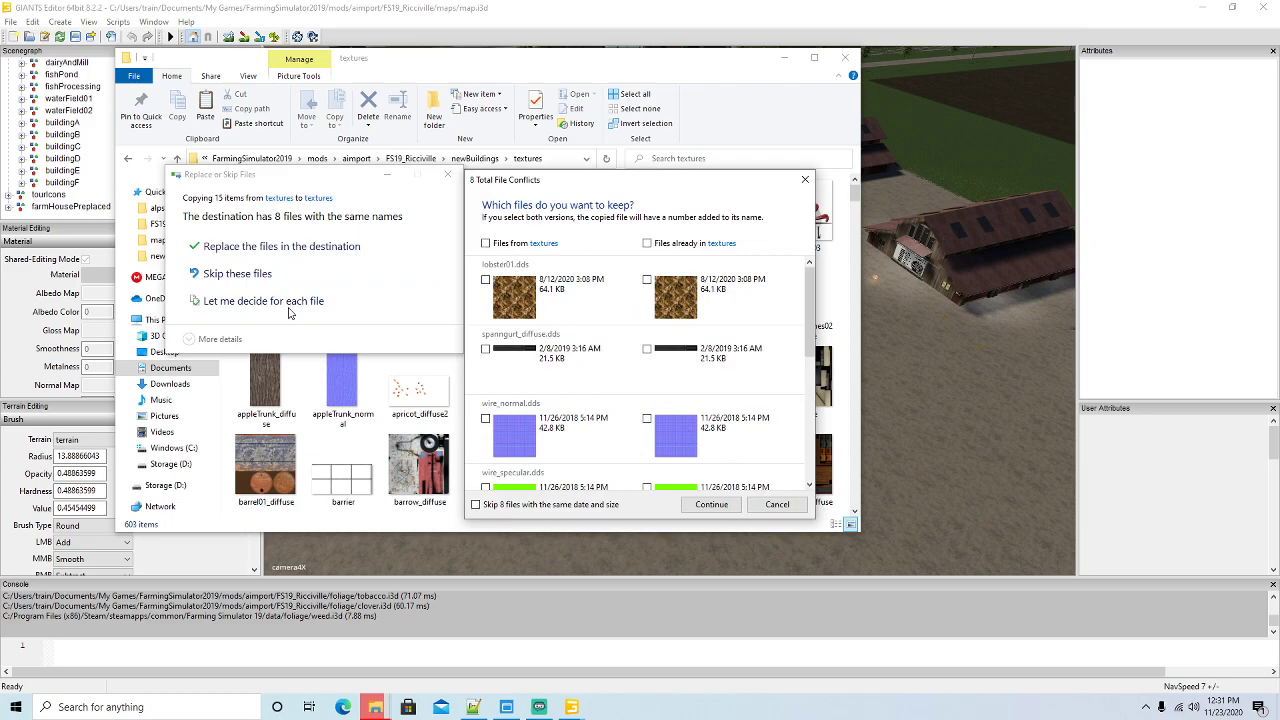
left_click_drag(807, 318, 795, 455)
scroll(795, 455, "up", 5)
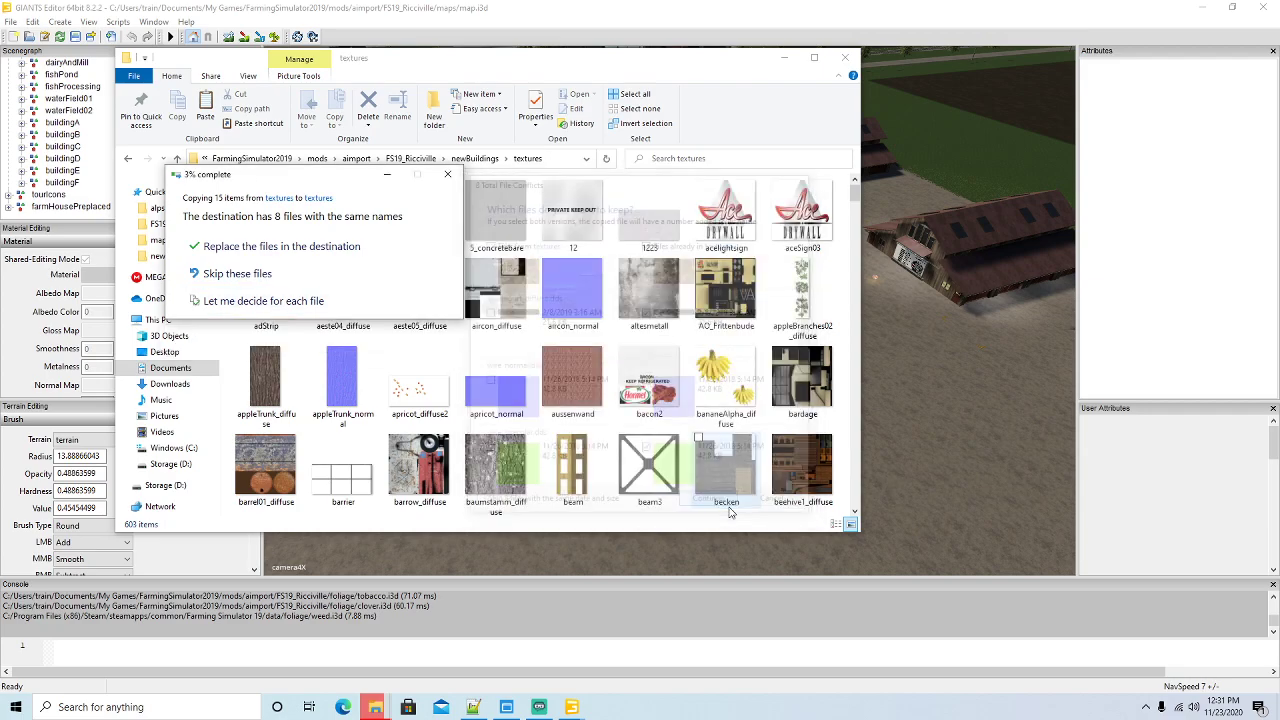
left_click(733, 508)
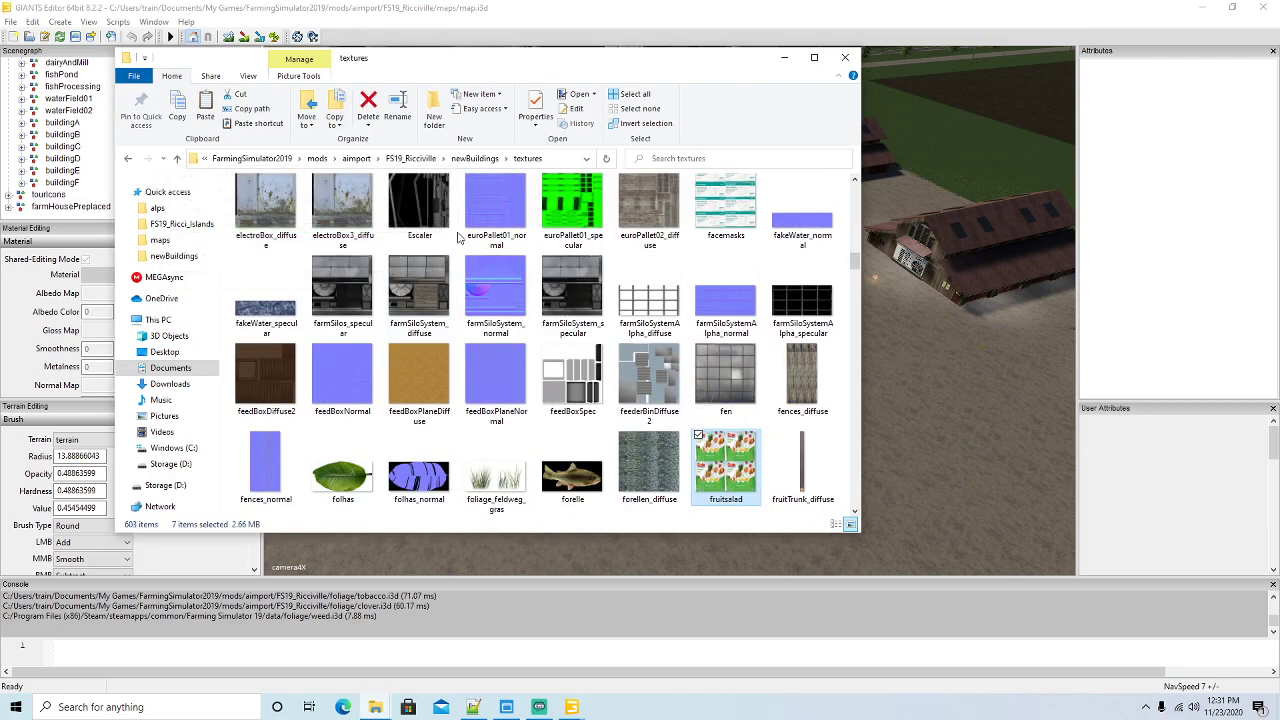
Delete the nested newBuildings folder and the objects folder from Ricciville's newBuildings folder
left_click(470, 159)
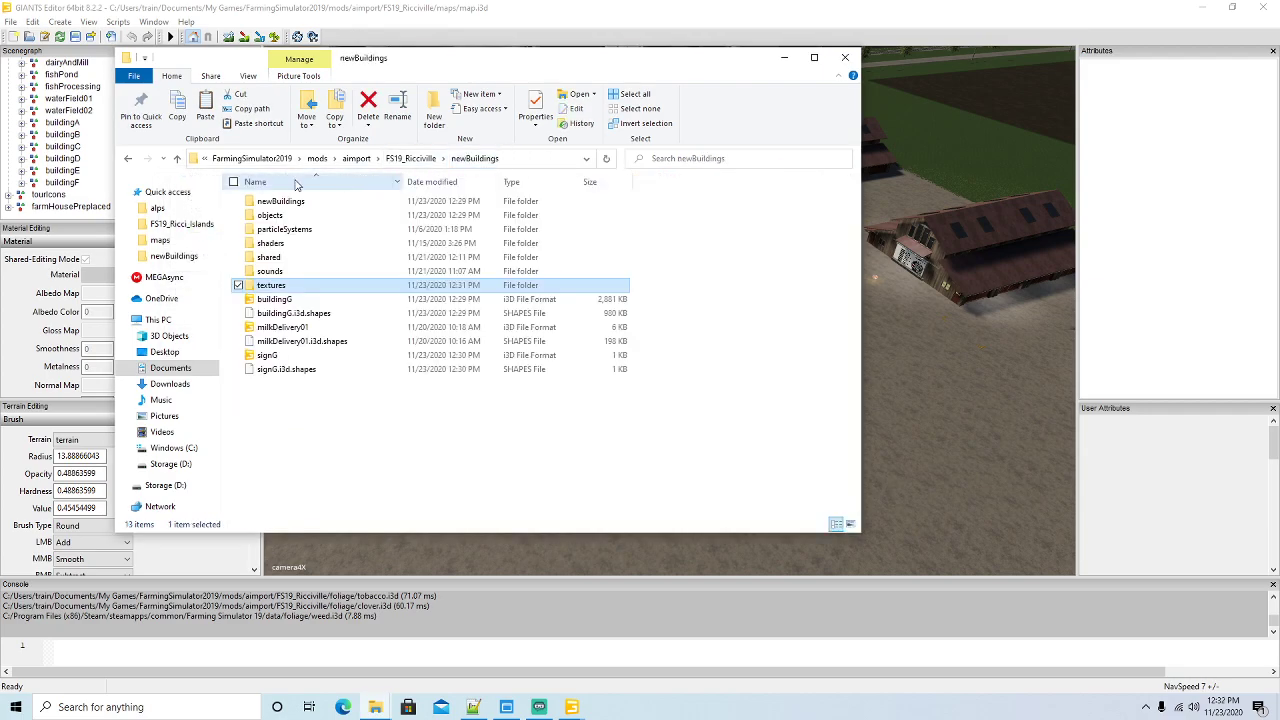
left_click(285, 204)
right_click(285, 204)
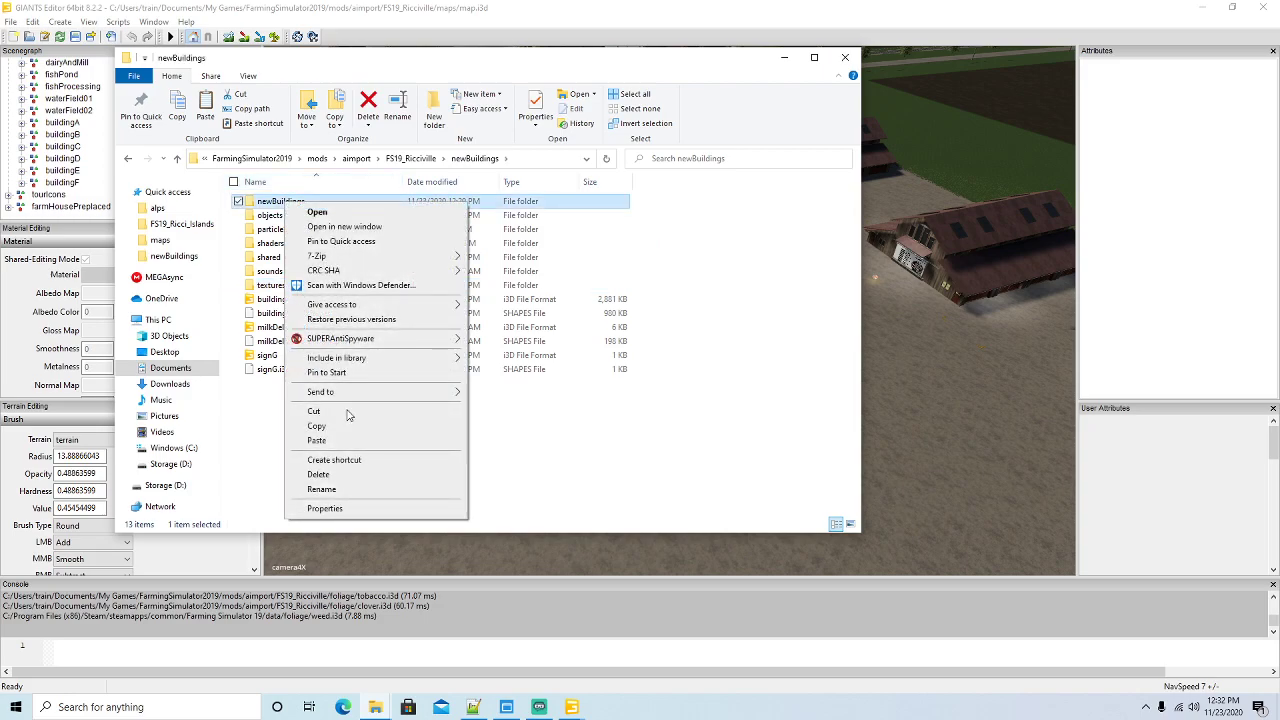
left_click(328, 476)
left_click(272, 203)
right_click(282, 206)
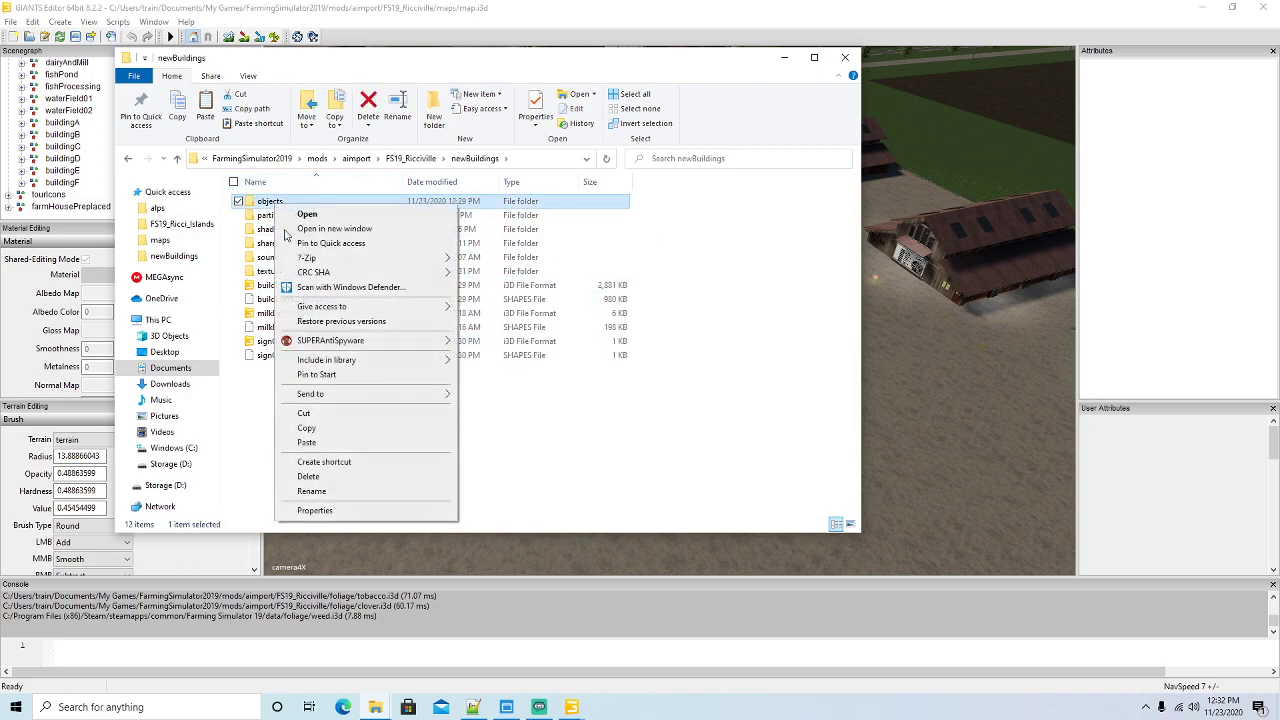
left_click(311, 477)
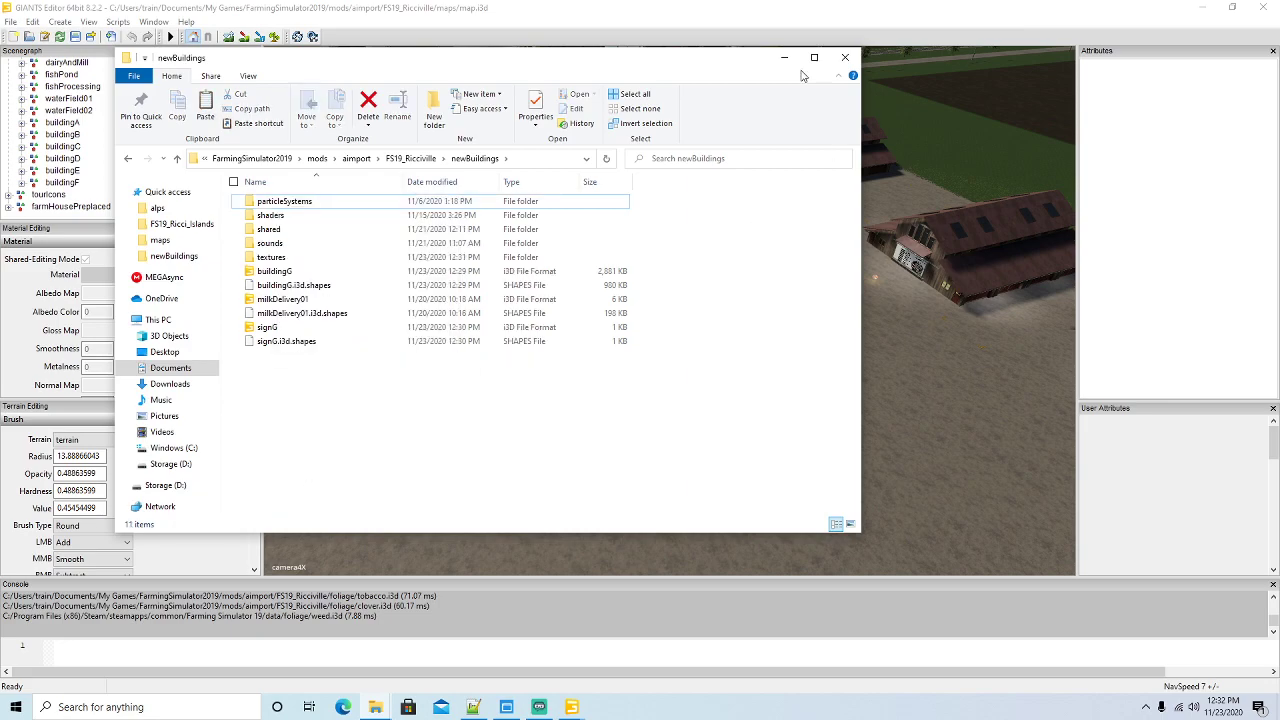
Replace all occurrences of objects/pallets/globalCompany/textures with textures in buildingG.i3d in Notepad++
left_click(473, 707)
scroll(448, 381, "down", 2)
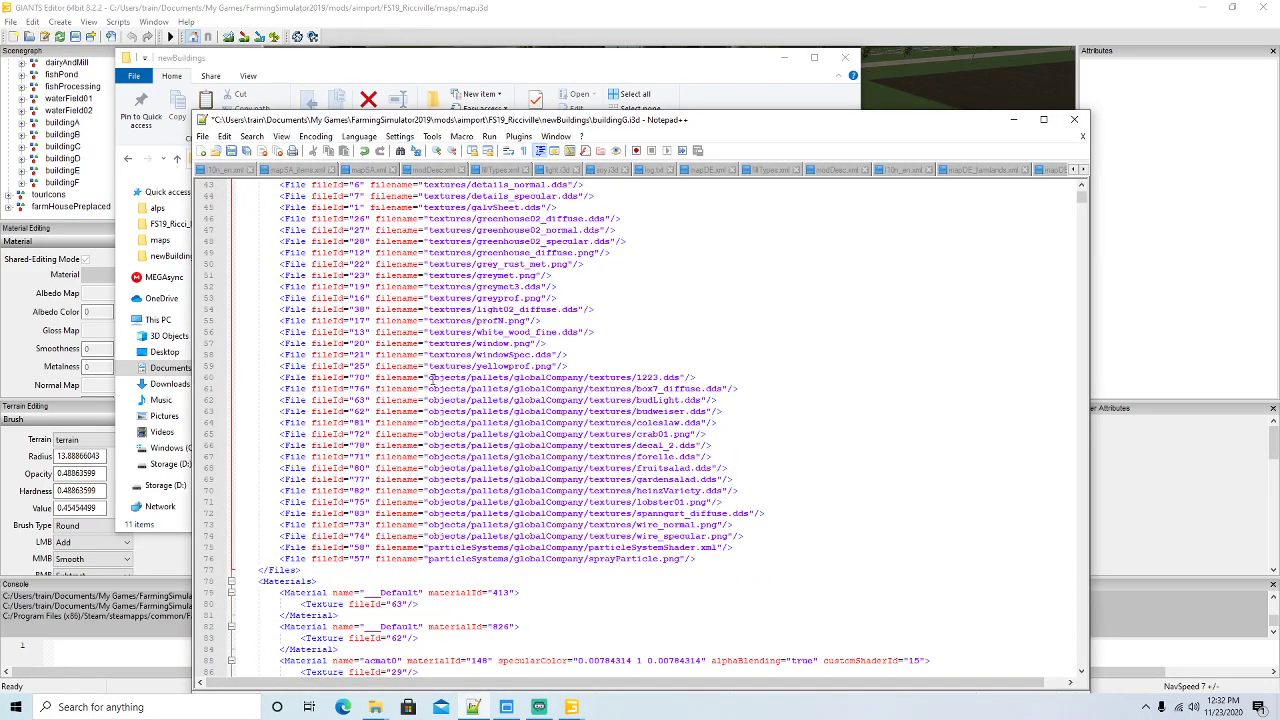
left_click_drag(430, 380, 604, 378)
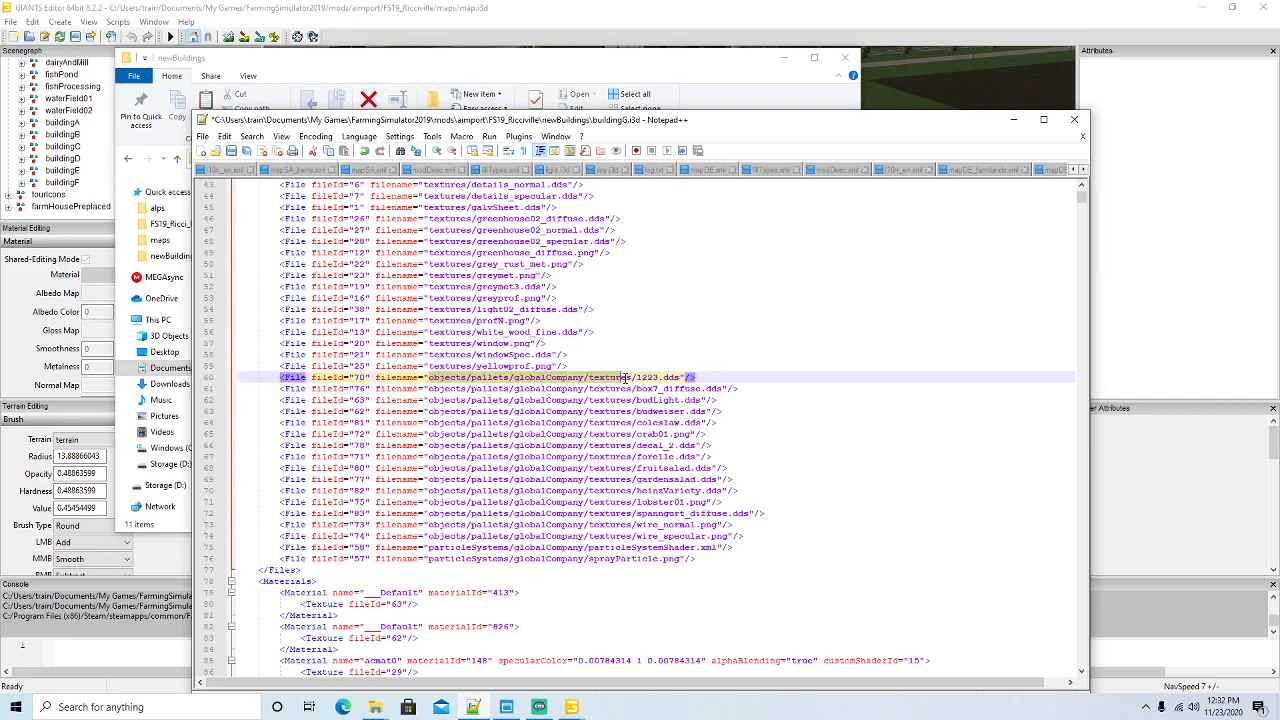
left_click(255, 140)
left_click(277, 274)
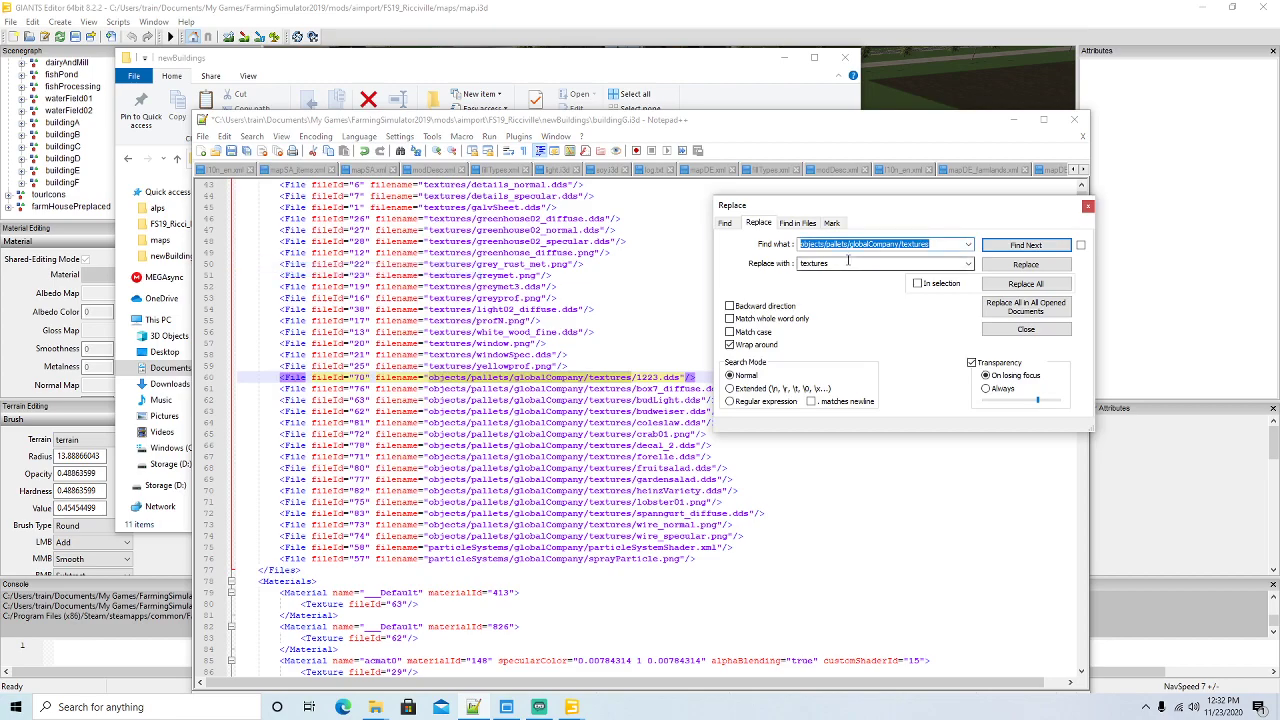
left_click(848, 263)
left_click(1025, 284)
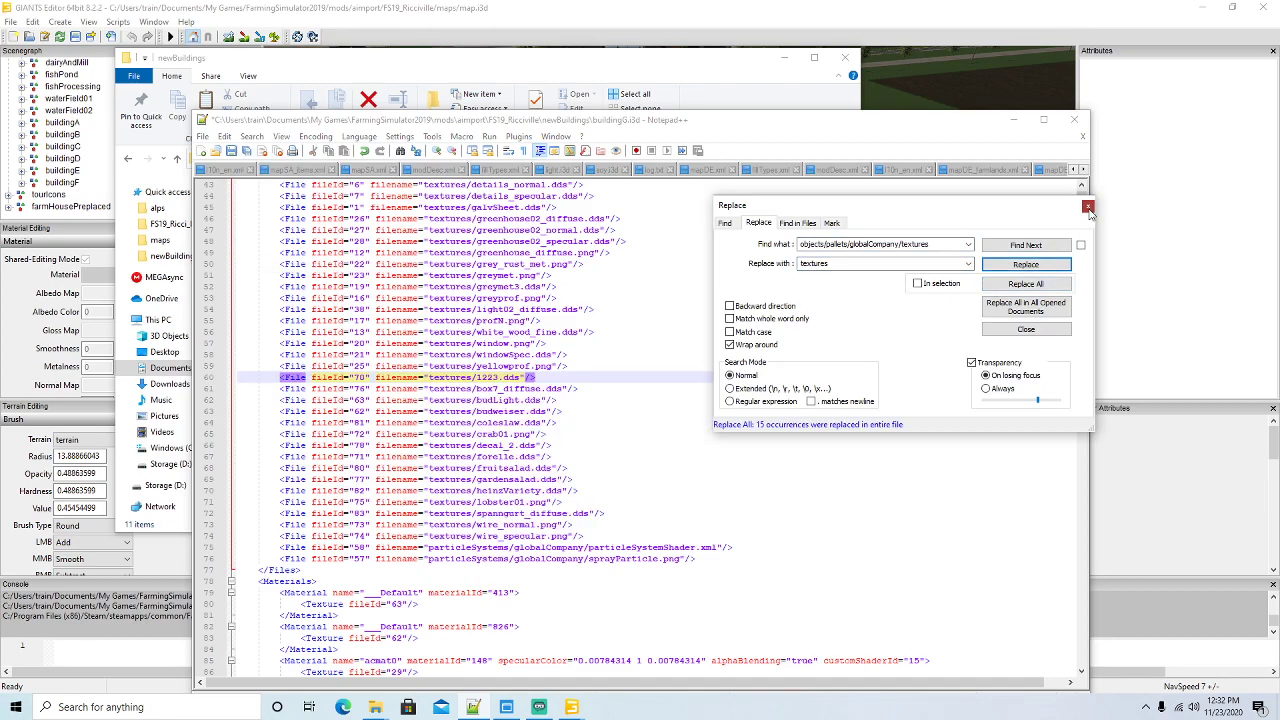
left_click(1088, 207)
Save and close buildingG.i3d, and return to the Ricciville map in GIANTS Editor
left_click(231, 151)
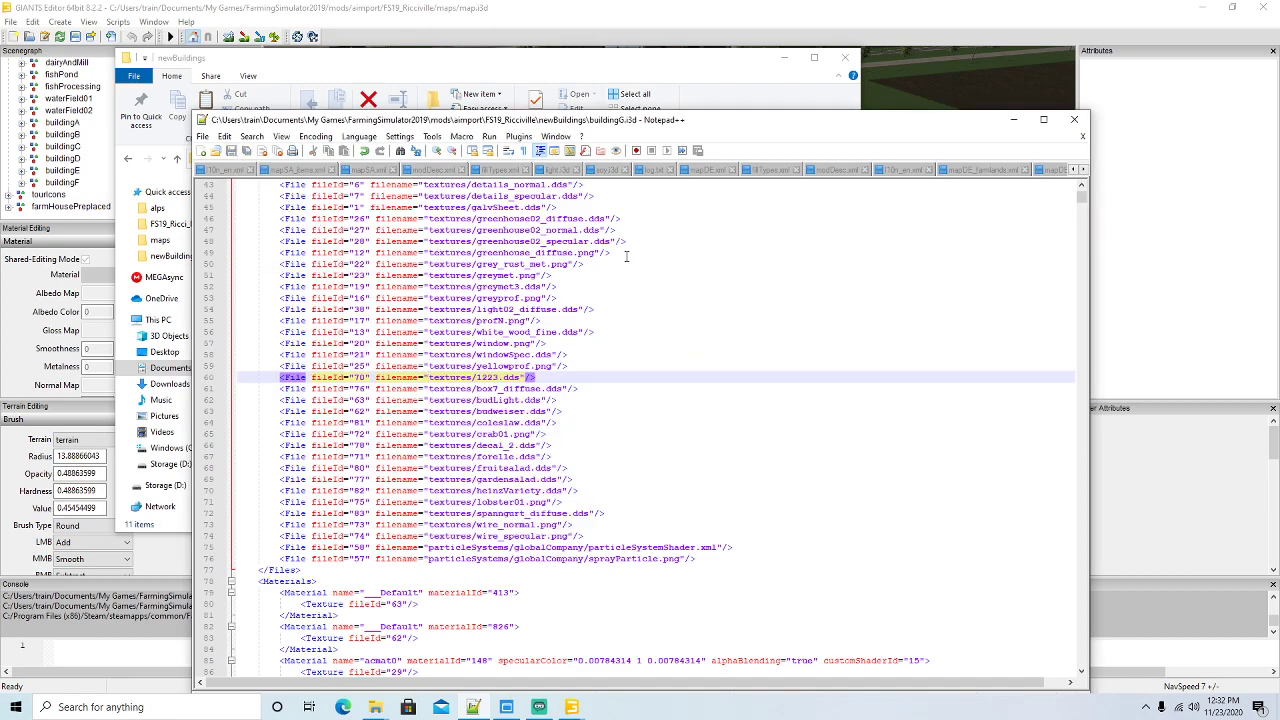
left_click(1045, 119)
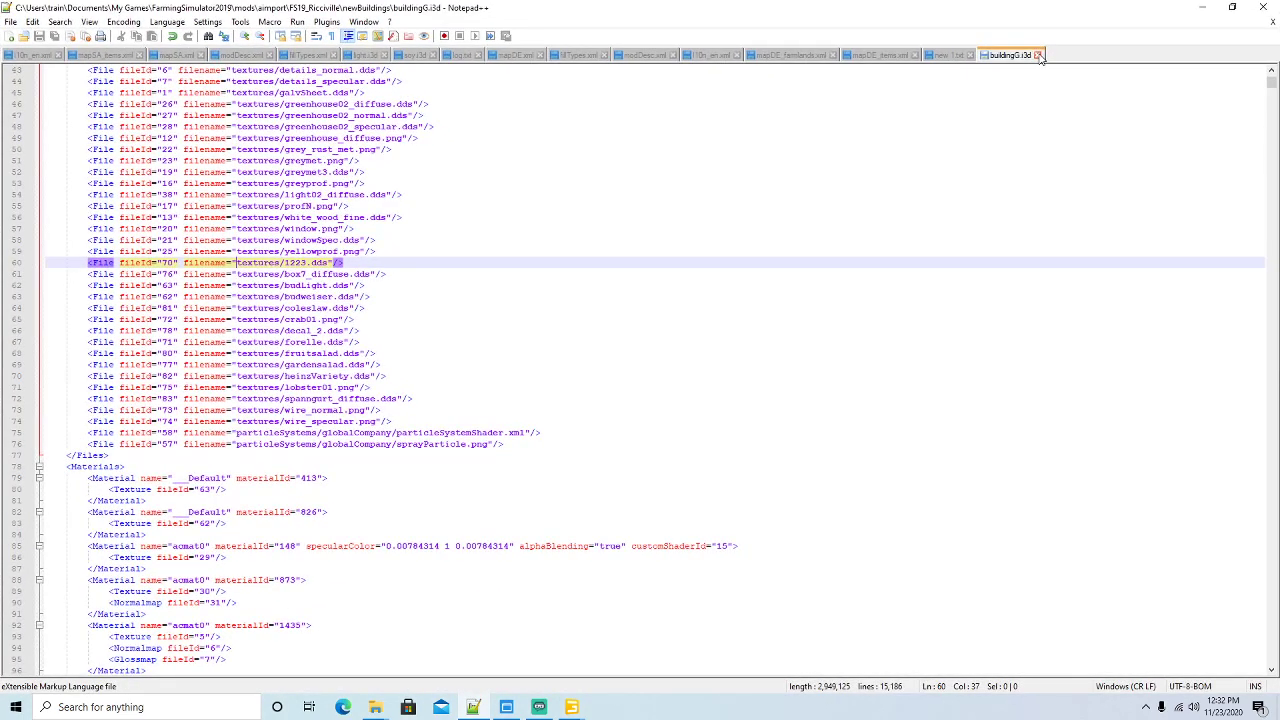
left_click(1039, 55)
left_click(1203, 8)
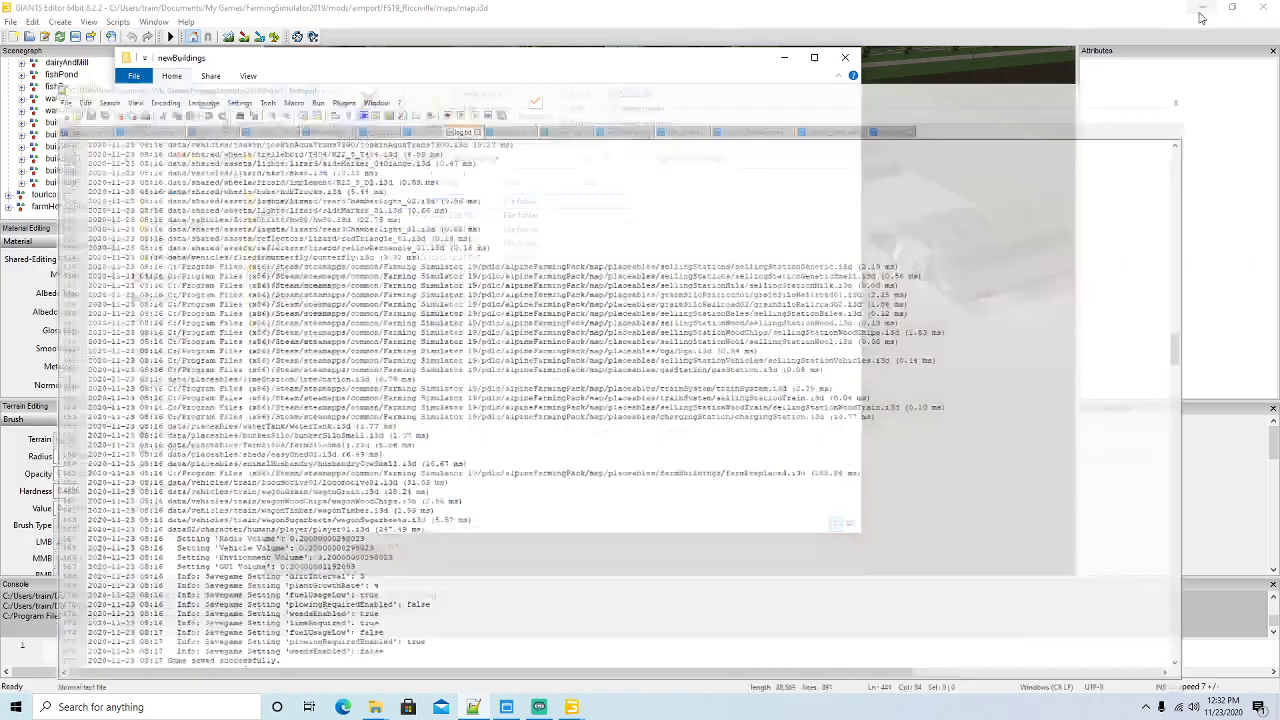
left_click(784, 60)
Create a new transform group in the Ricciville map and name it buildingG
scroll(600, 343, "up", 3)
middle_click_drag(671, 323, 690, 291)
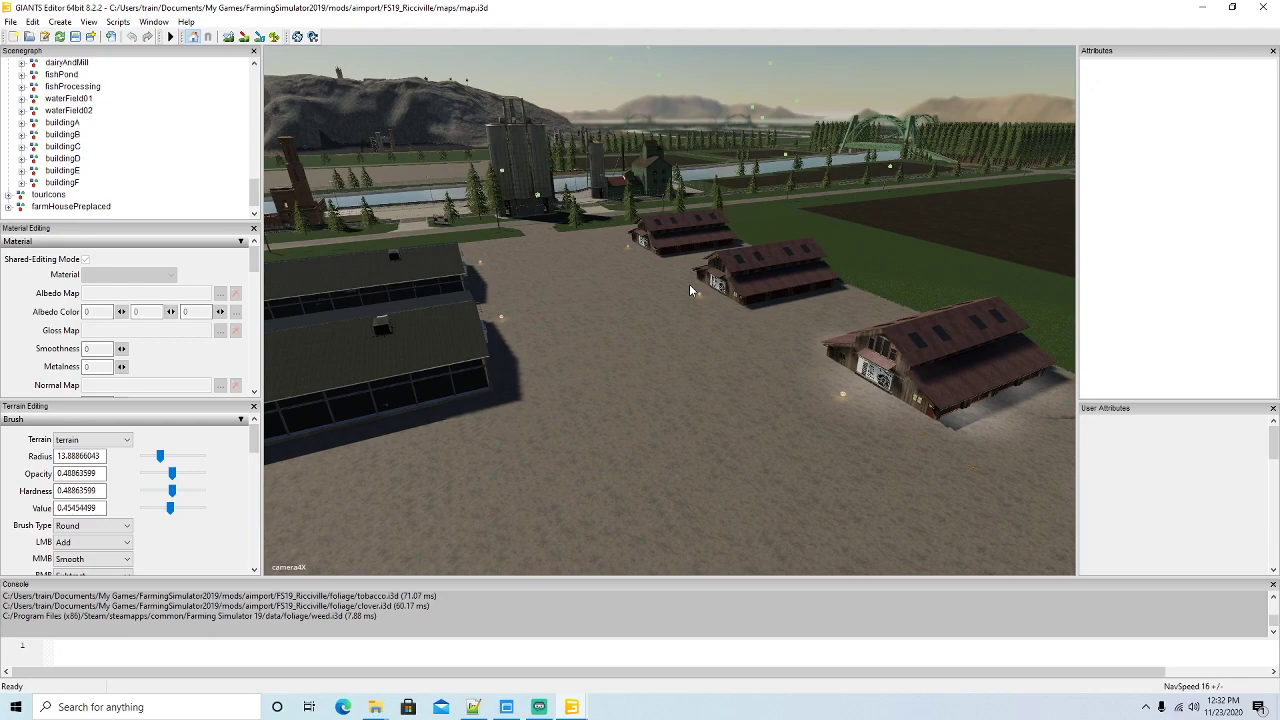
scroll(653, 331, "up", 5)
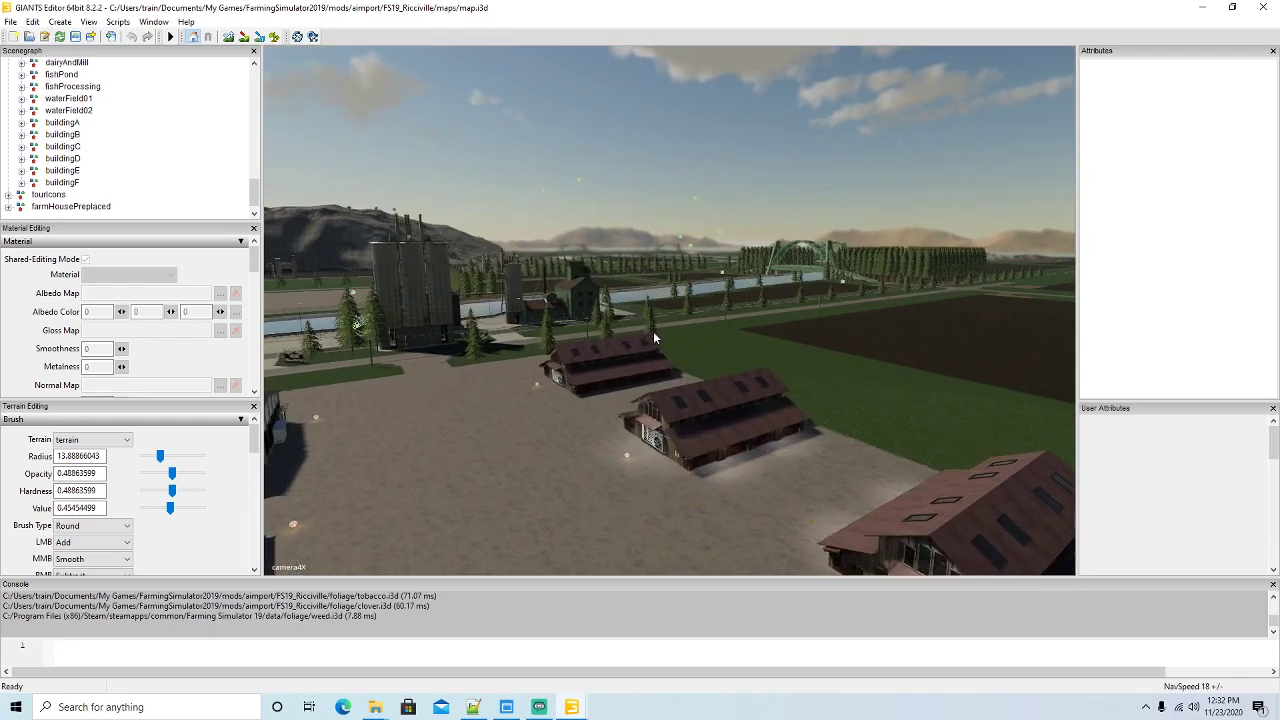
middle_click_drag(653, 331, 643, 414)
scroll(637, 414, "down", 5)
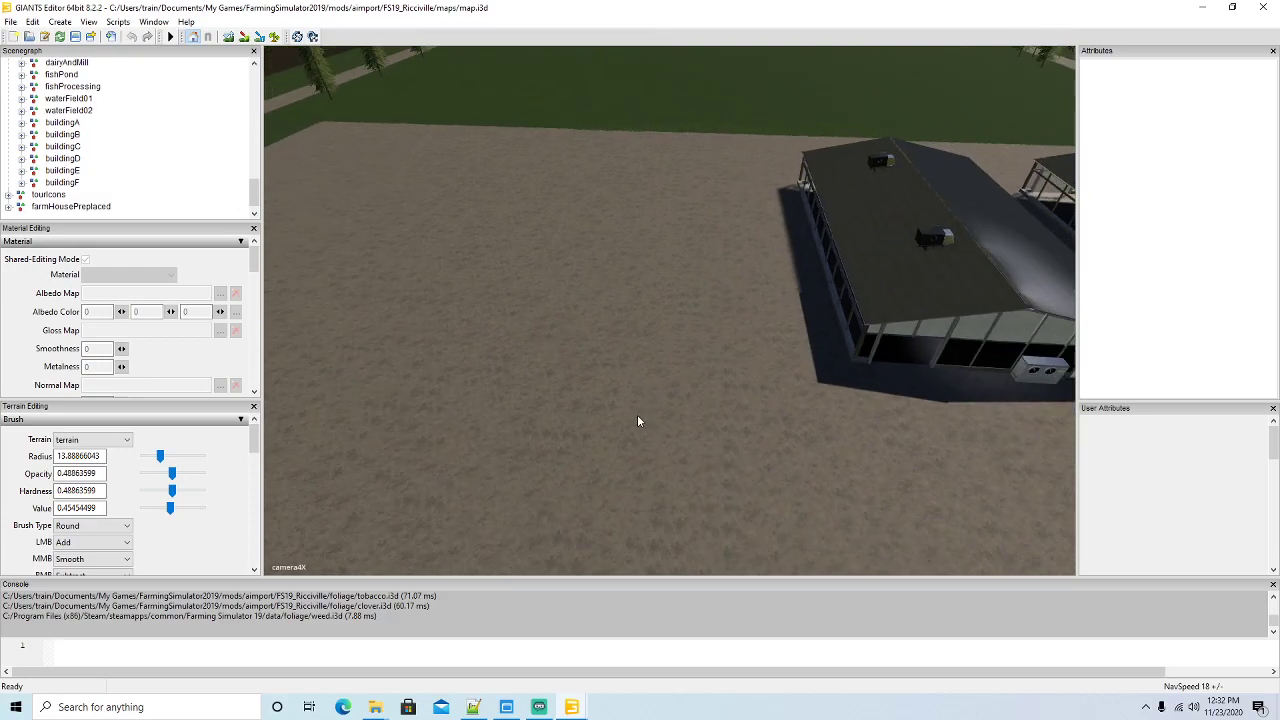
left_click_drag(637, 414, 644, 417, "alt")
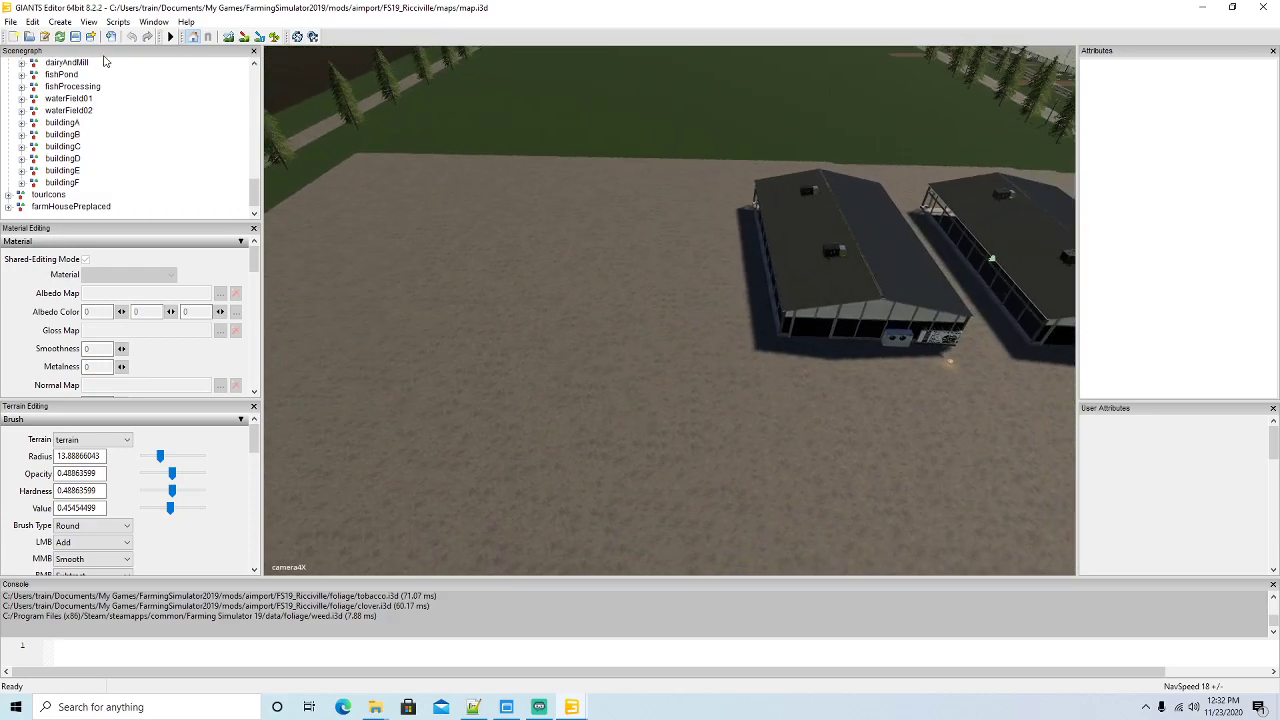
left_click(59, 22)
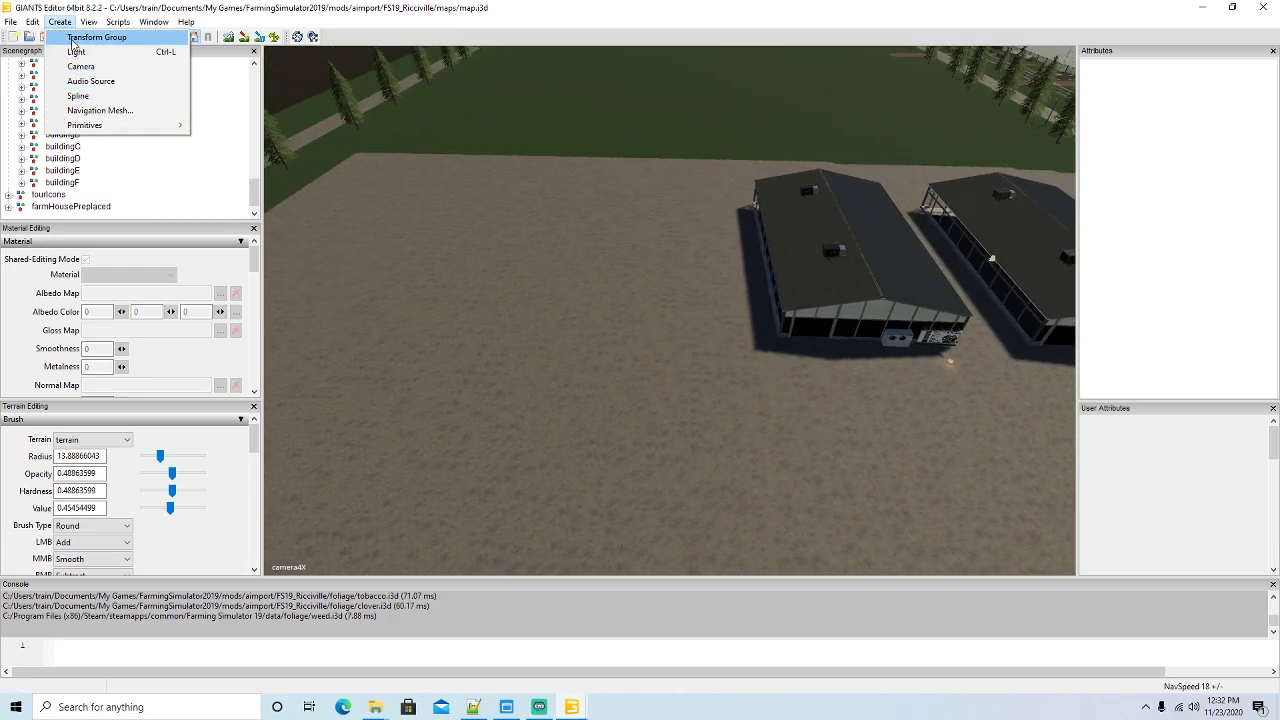
left_click(80, 37)
left_click(252, 215)
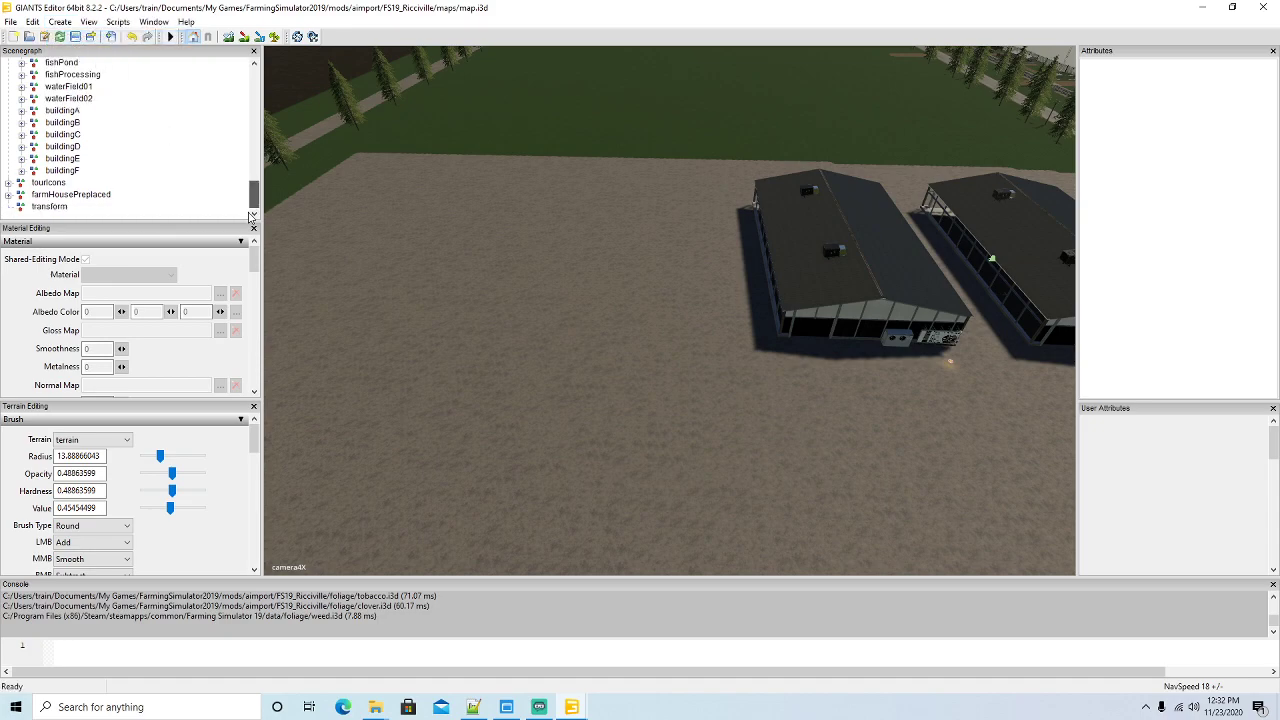
left_click(21, 207)
double_click(1172, 84)
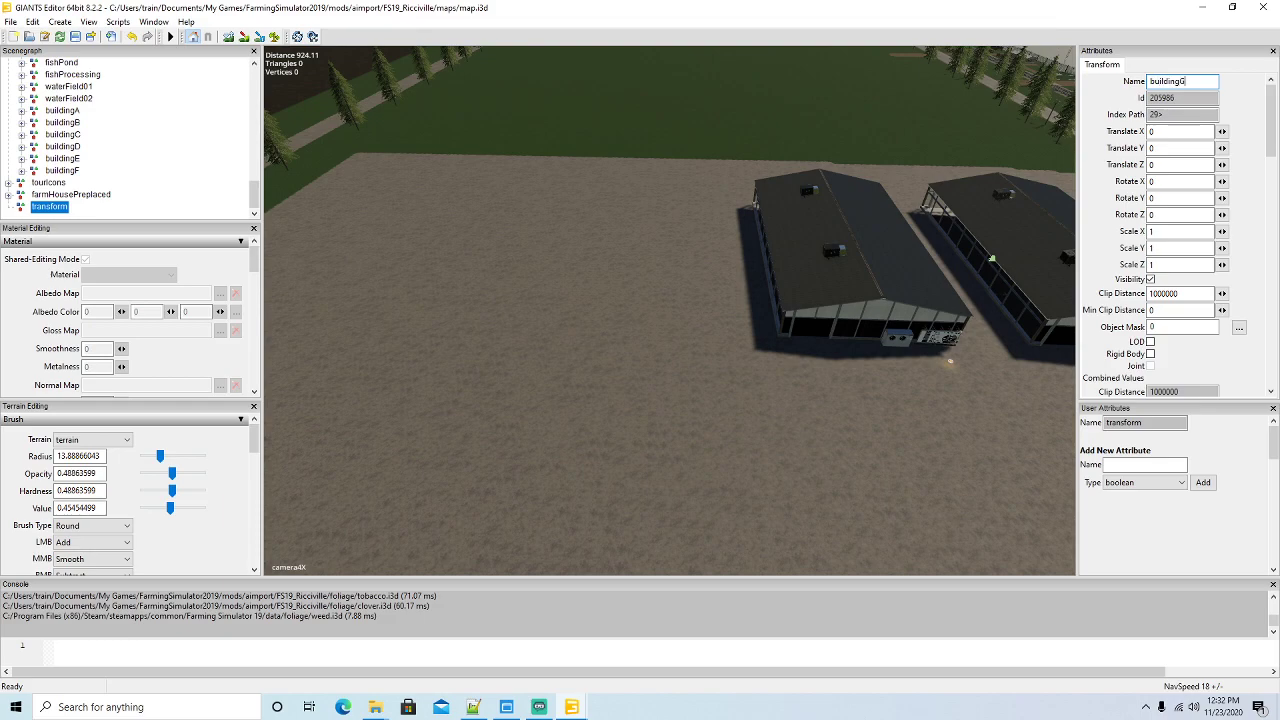
key("Return")
Move the new buildingG transform group into the globalCompany group by cutting and pasting it
scroll(160, 145, "up", 10)
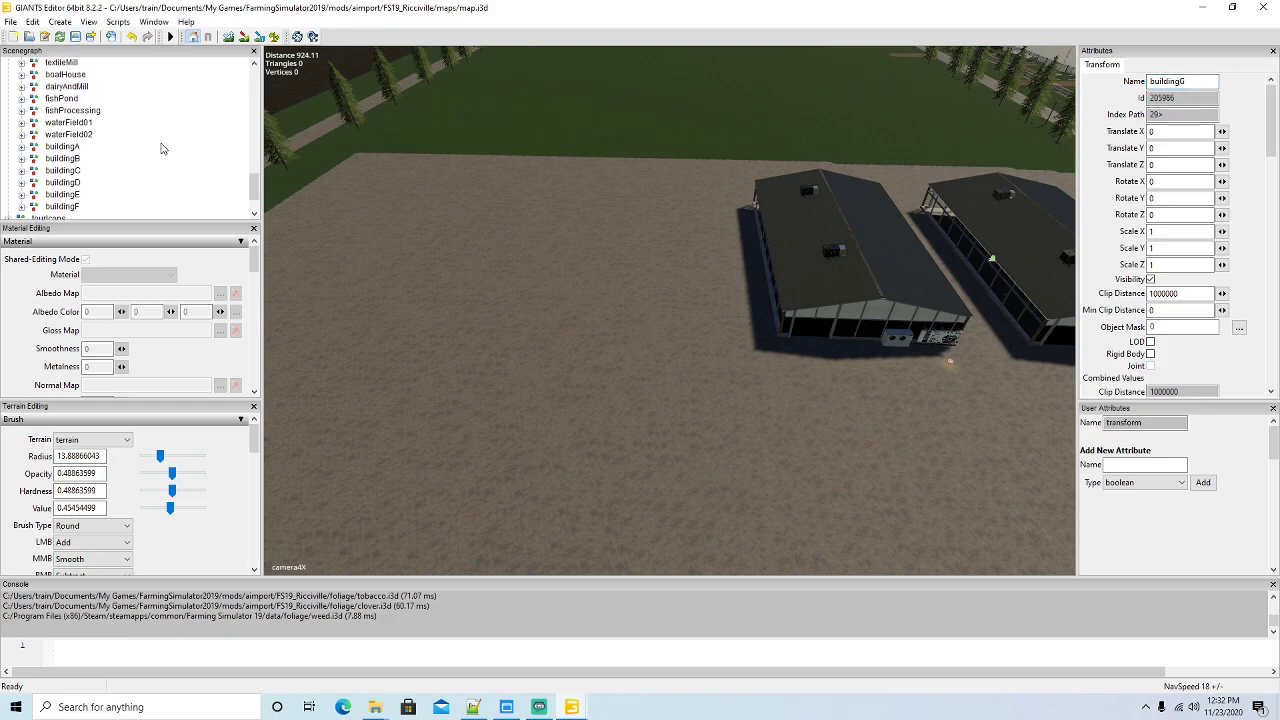
scroll(157, 146, "up", 2)
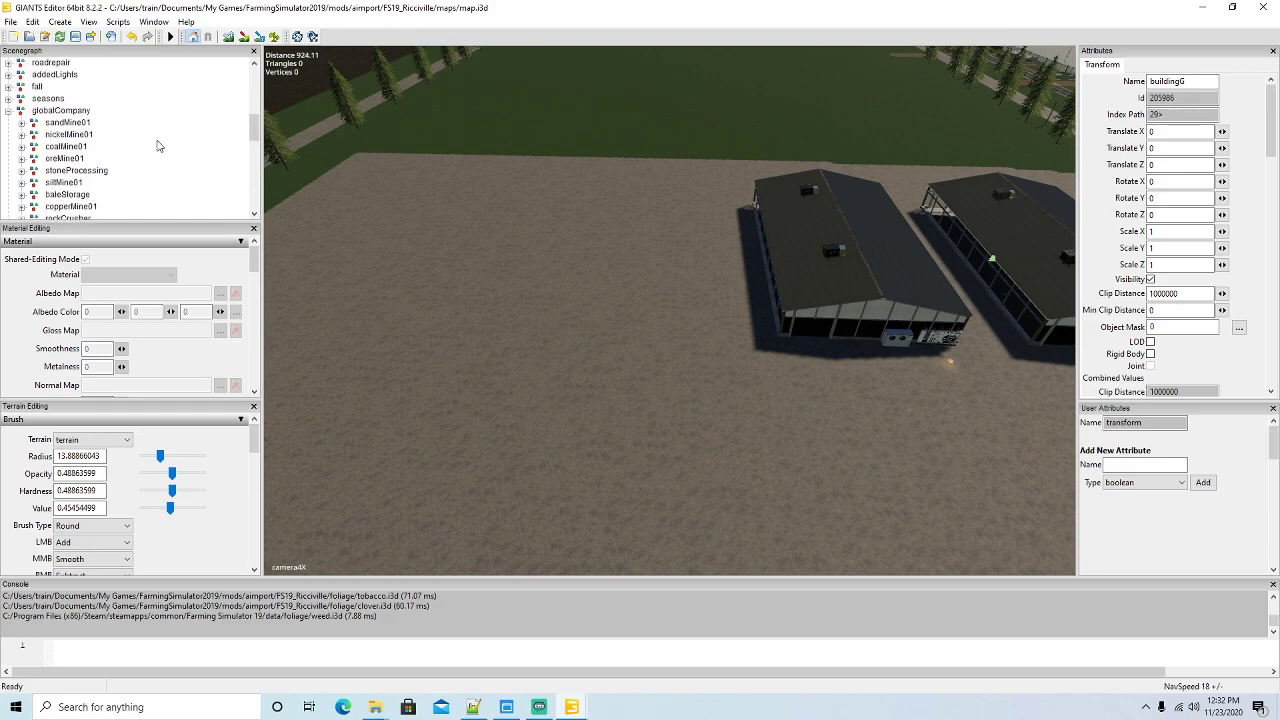
left_click(32, 21)
left_click(24, 117)
left_click(32, 21)
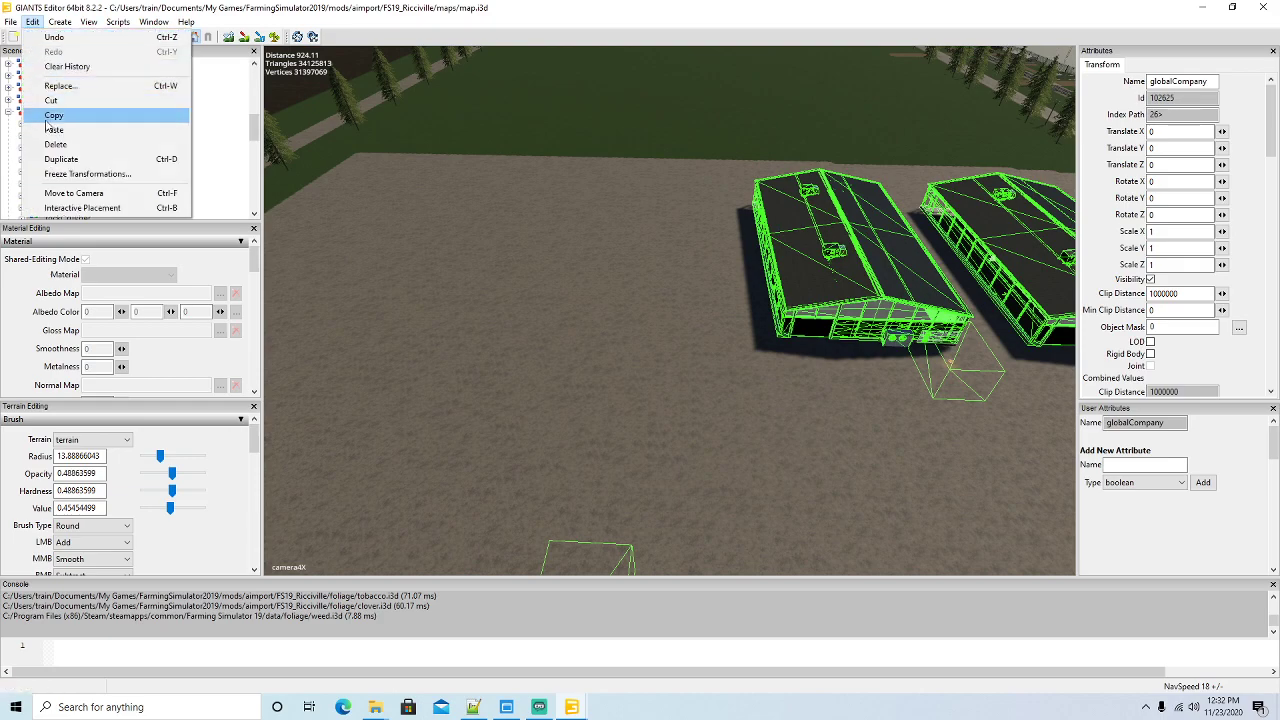
left_click(135, 148)
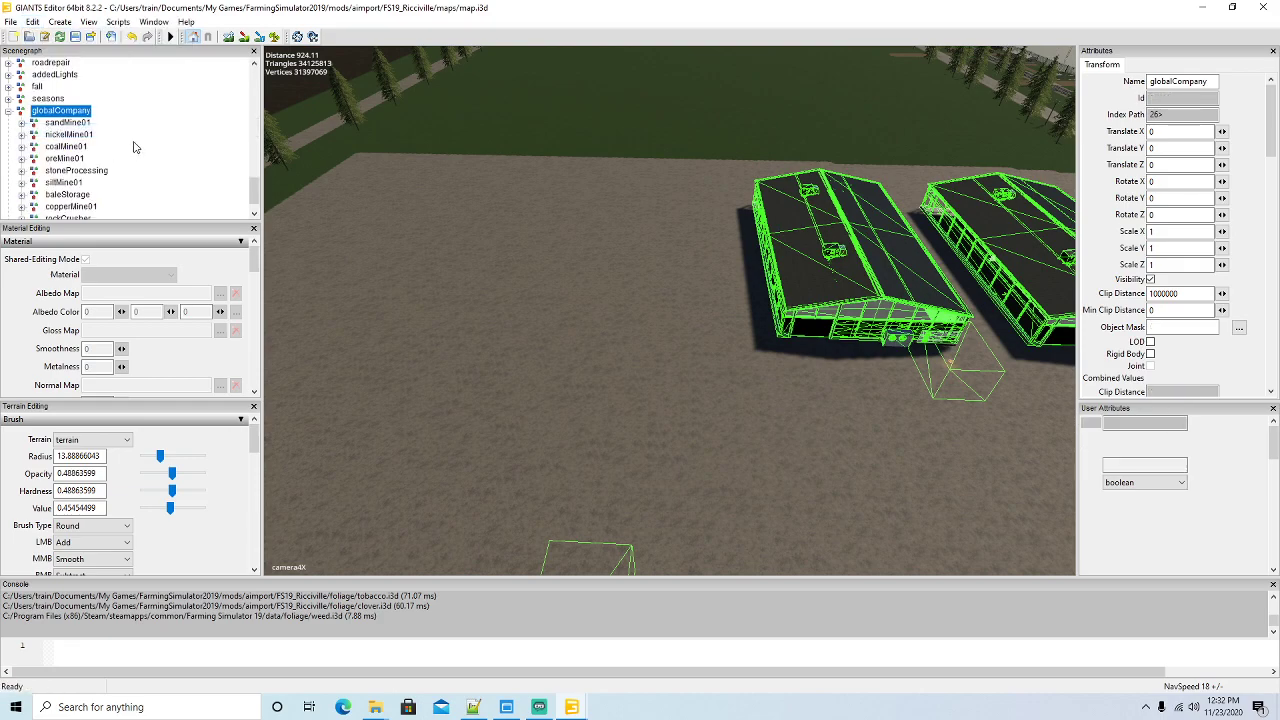
Import buildingG.i3d from the newBuildings folder into the Ricciville map
left_click(12, 22)
left_click(45, 162)
left_click(395, 248)
left_click(757, 419)
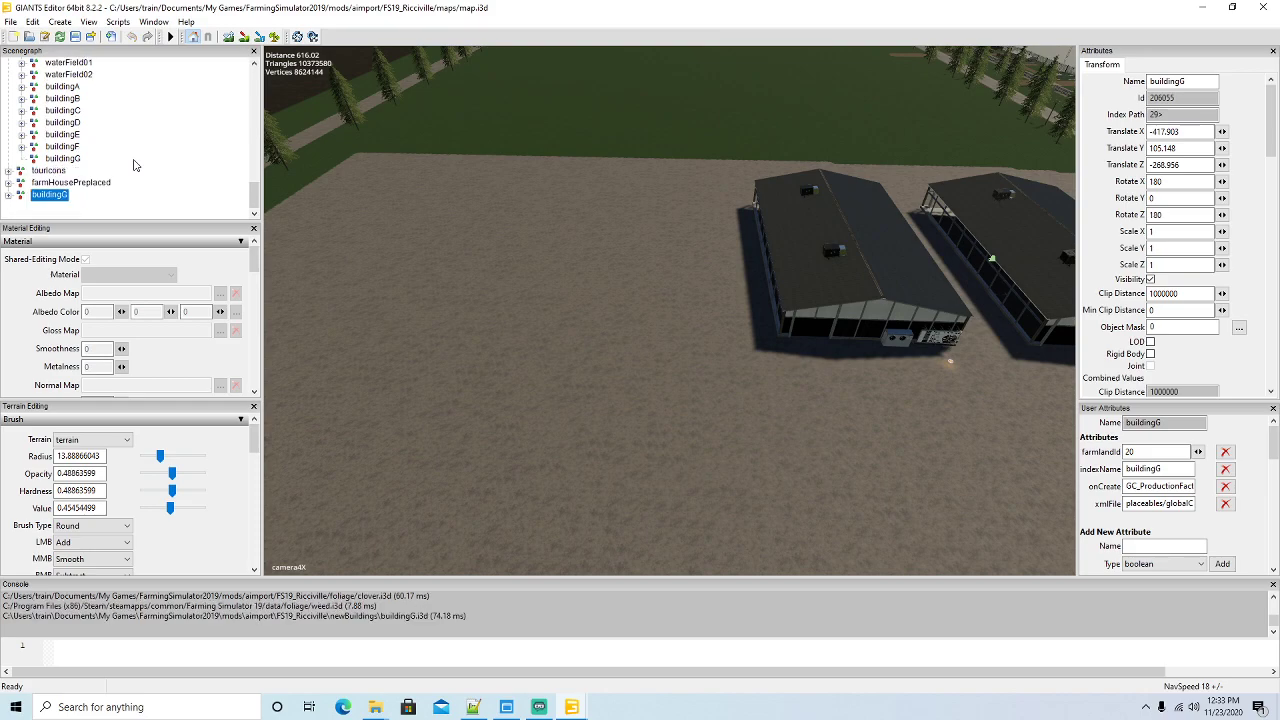
Move the imported building into the buildingG transform group under globalCompany by cutting and pasting it
left_click(32, 22)
left_click(45, 87)
left_click(32, 22)
left_click(50, 144)
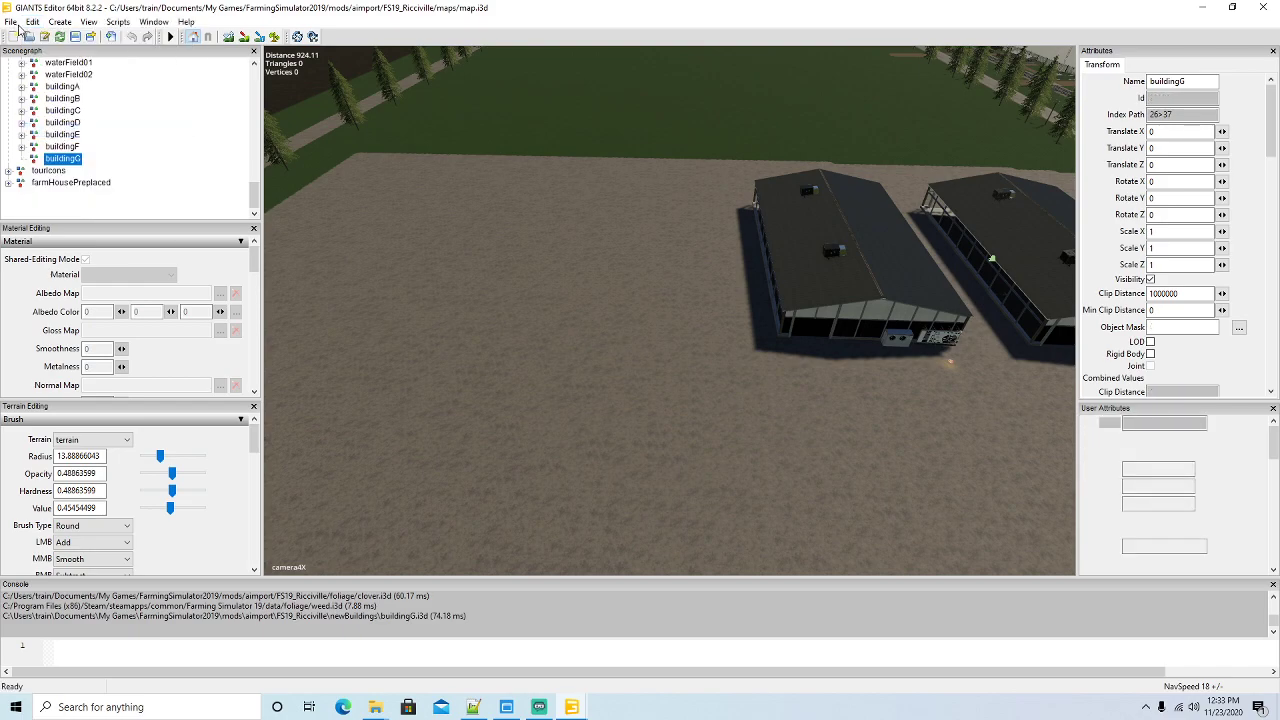
key("ctrl+z")
Position the imported buildingG on the open ground beside the existing buildings using Interactive Placement
left_click(32, 22)
left_click(70, 208)
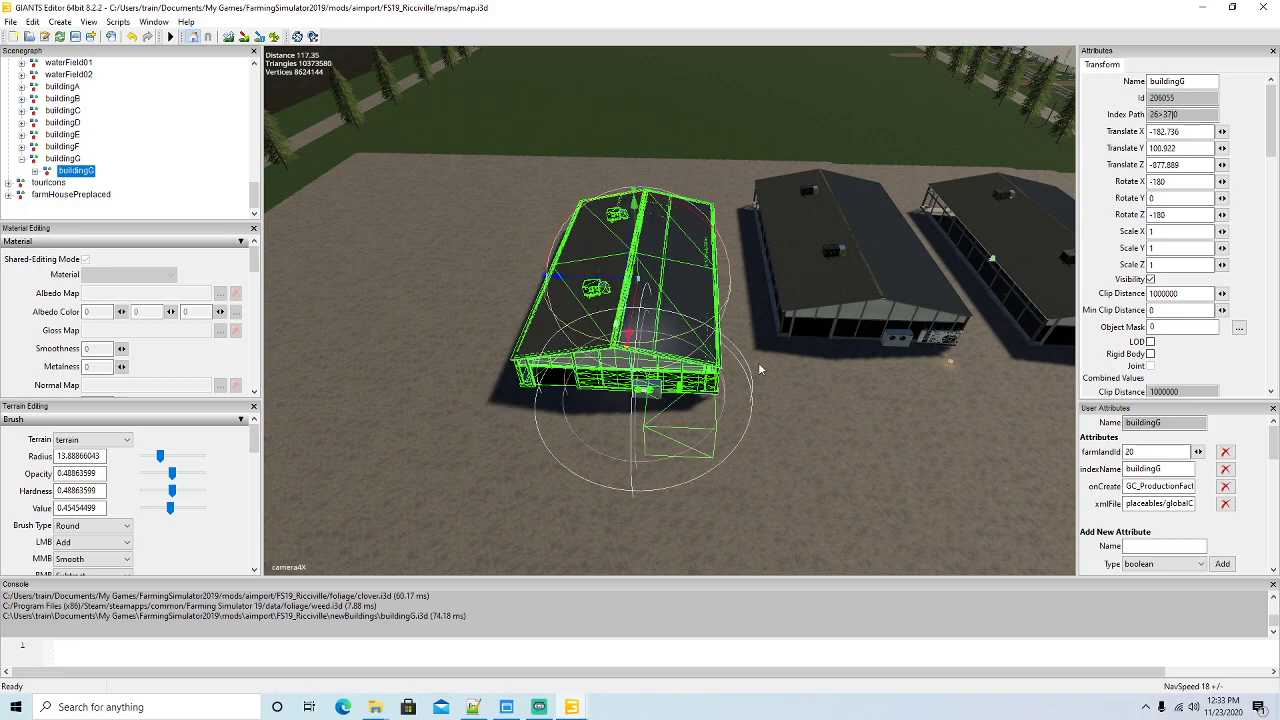
scroll(778, 348, "down", 5)
scroll(778, 354, "up", 4)
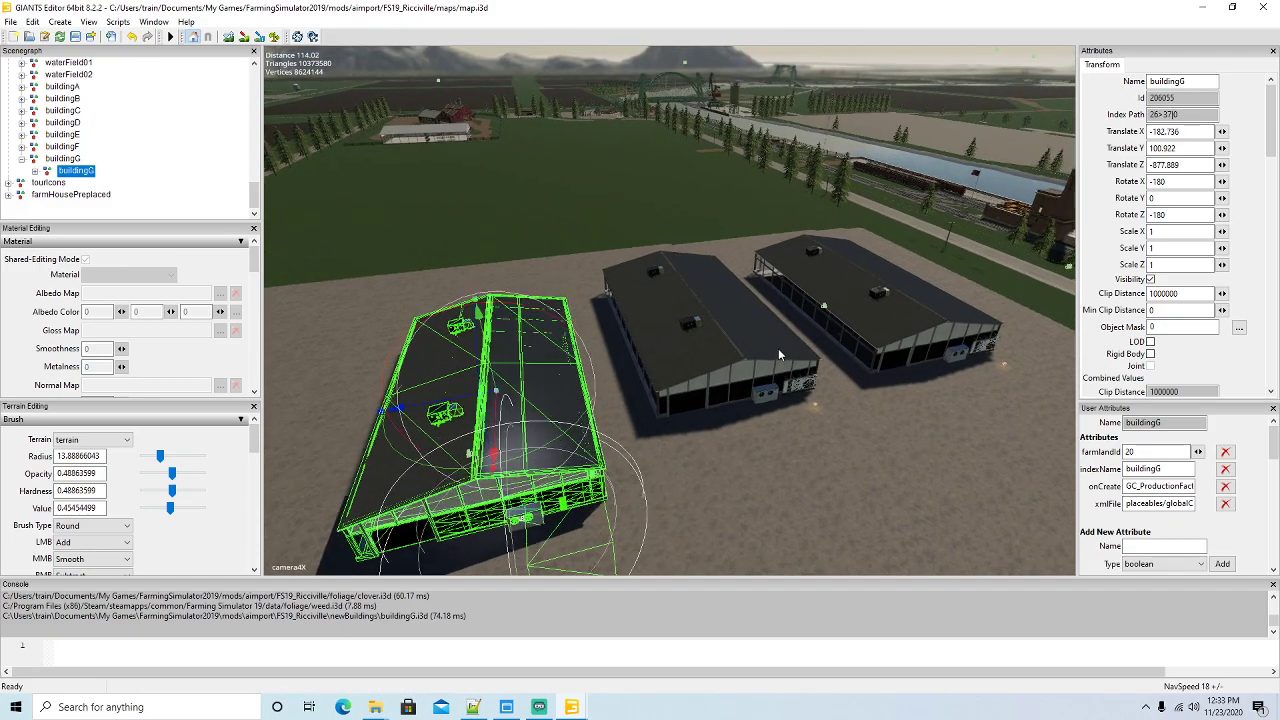
key("f")
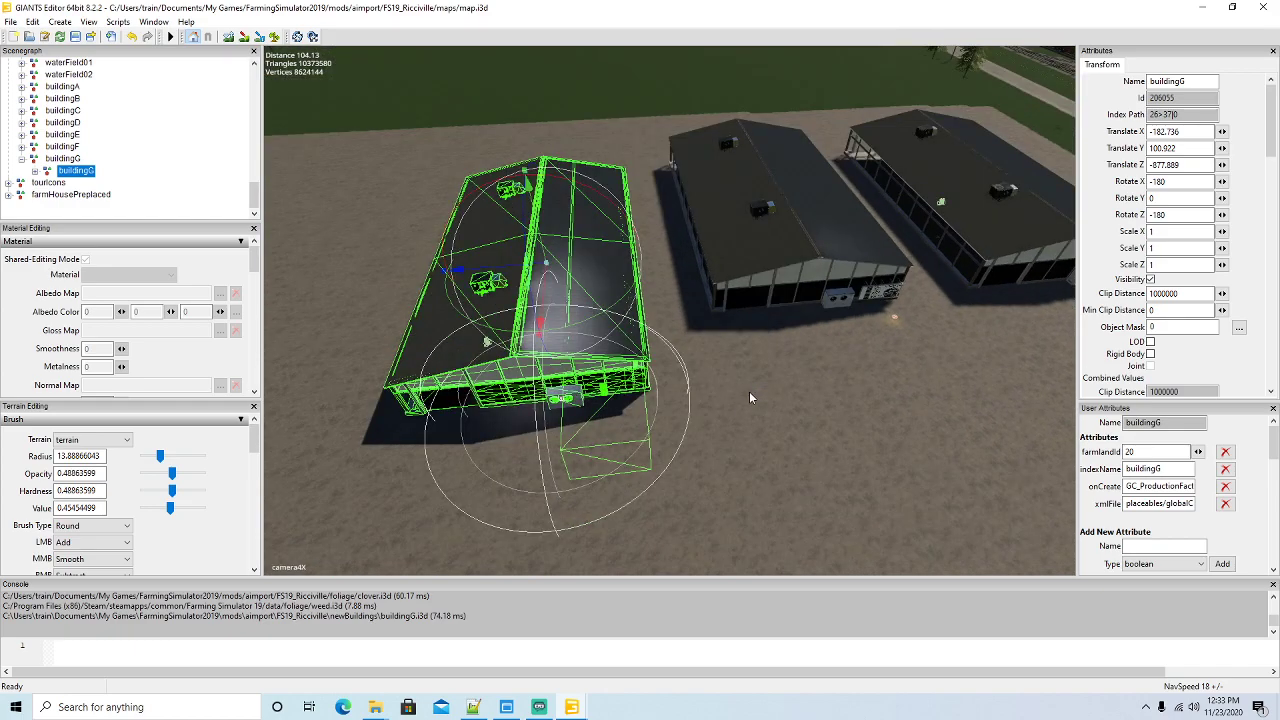
Line buildingG up with the neighbouring buildings by shifting it to about X -165.9 and Z -881.6
left_click_drag(556, 244, 590, 230)
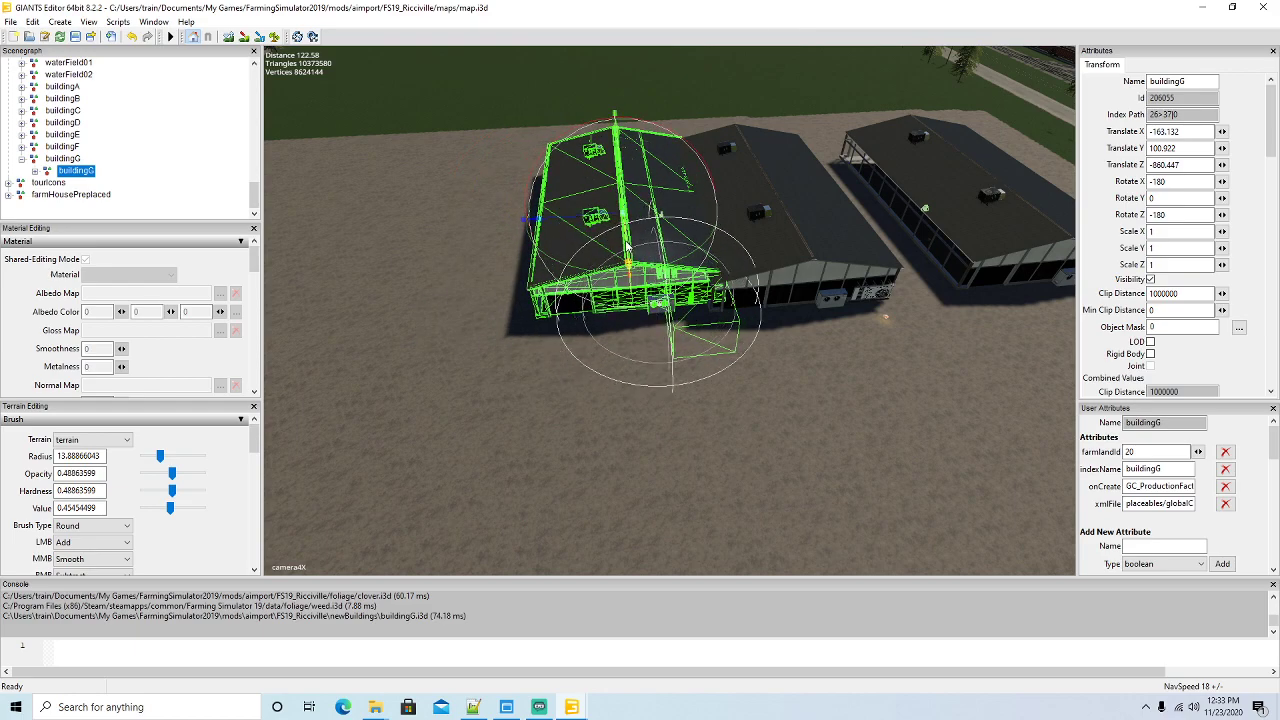
left_click_drag(624, 248, 625, 256)
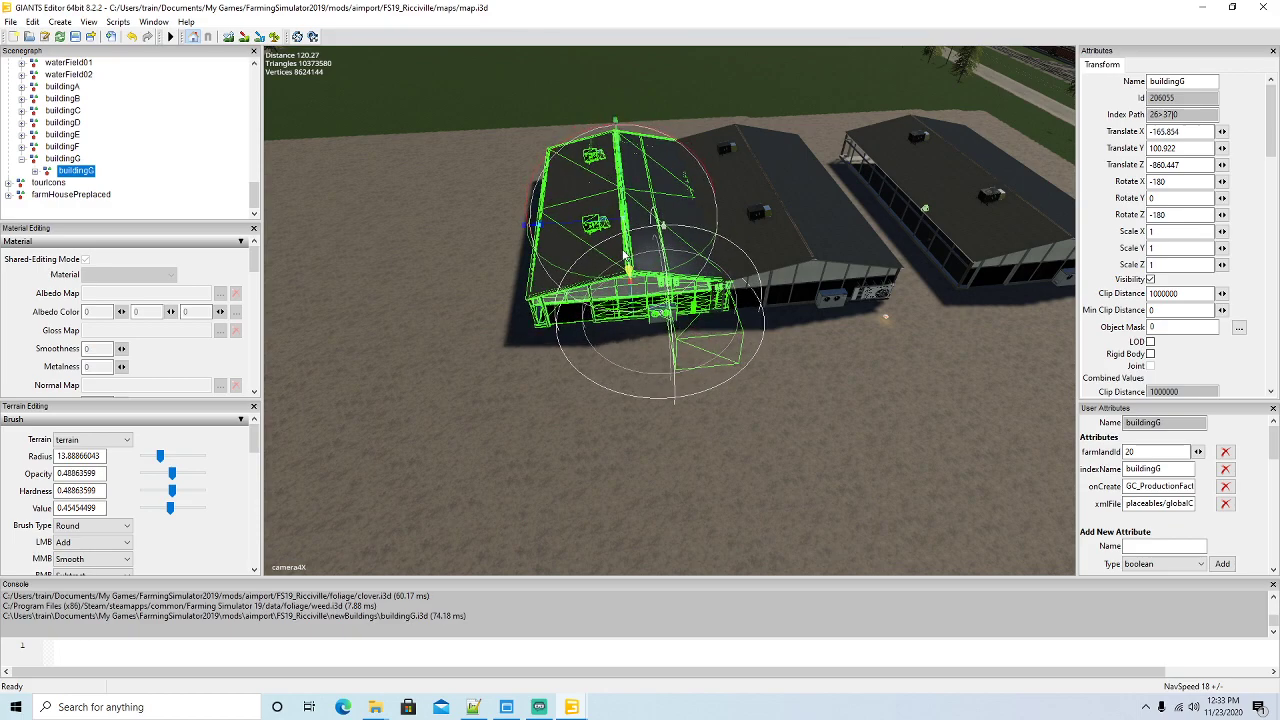
left_click_drag(557, 230, 483, 229)
left_click_drag(448, 322, 549, 373, "alt")
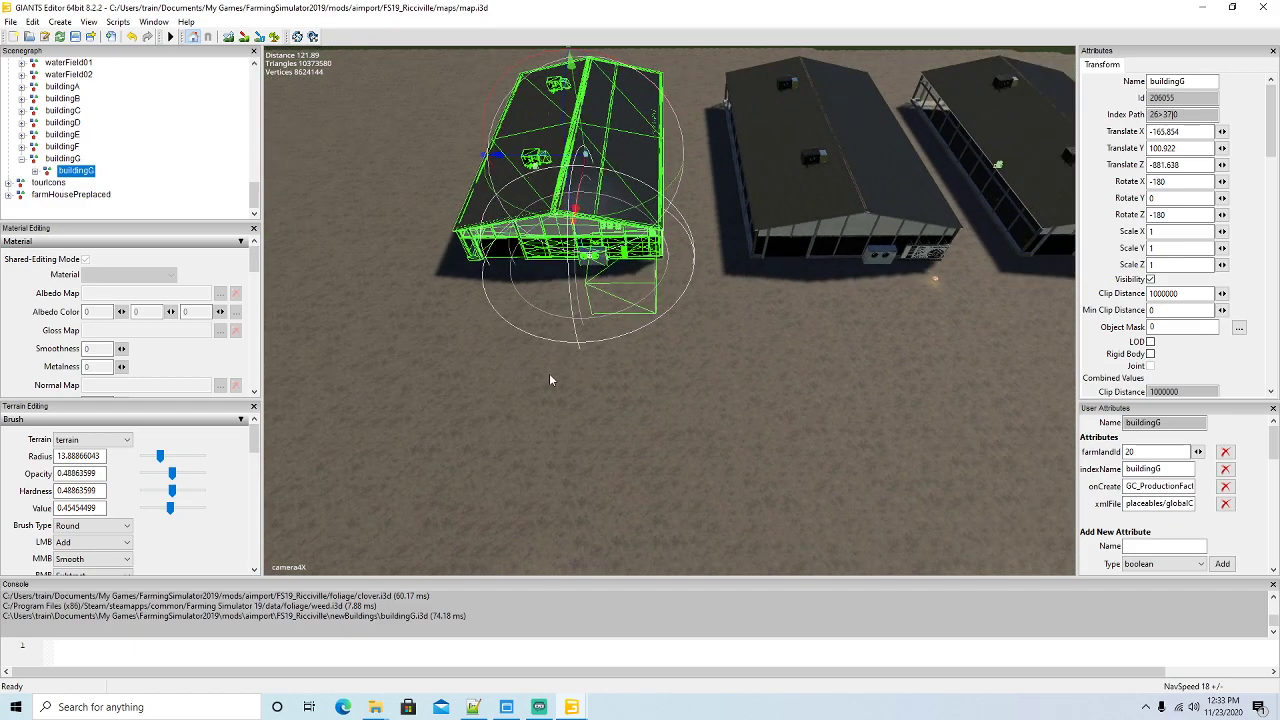
Import signG.i3d from the newBuildings folder into the Ricciville map
scroll(549, 373, "up", 2)
scroll(549, 378, "up", 4)
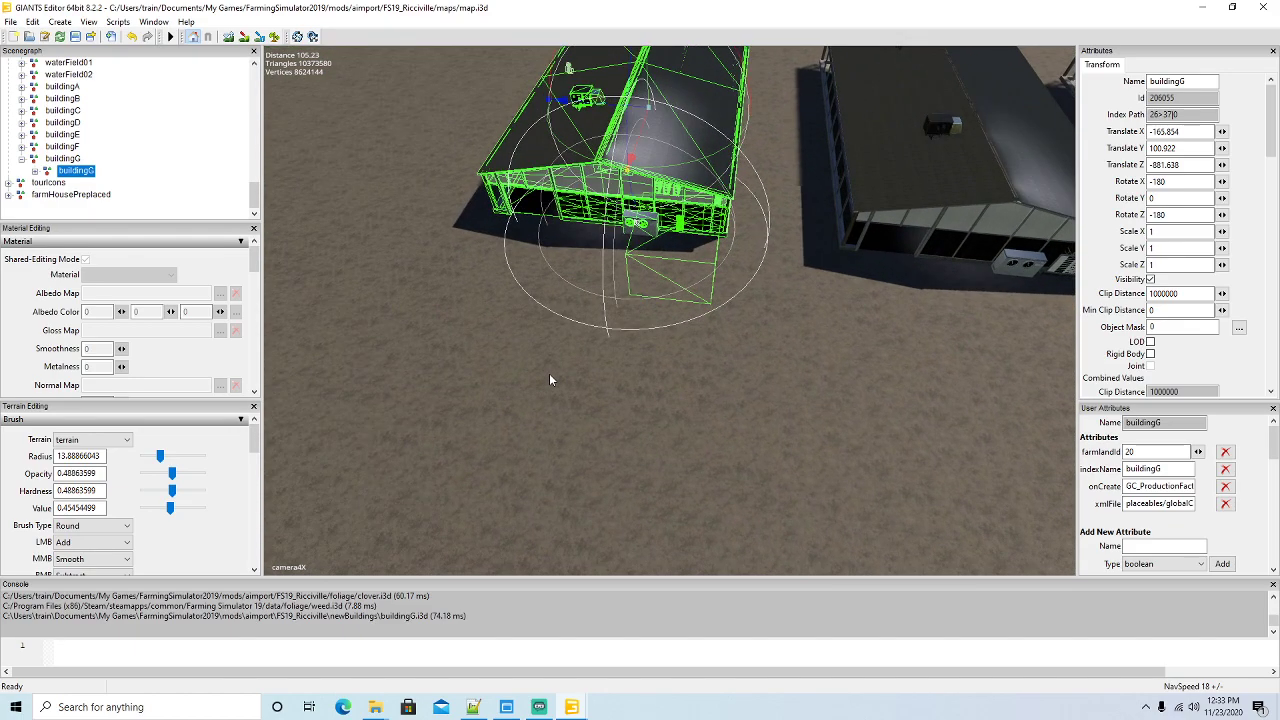
scroll(549, 378, "up", 5)
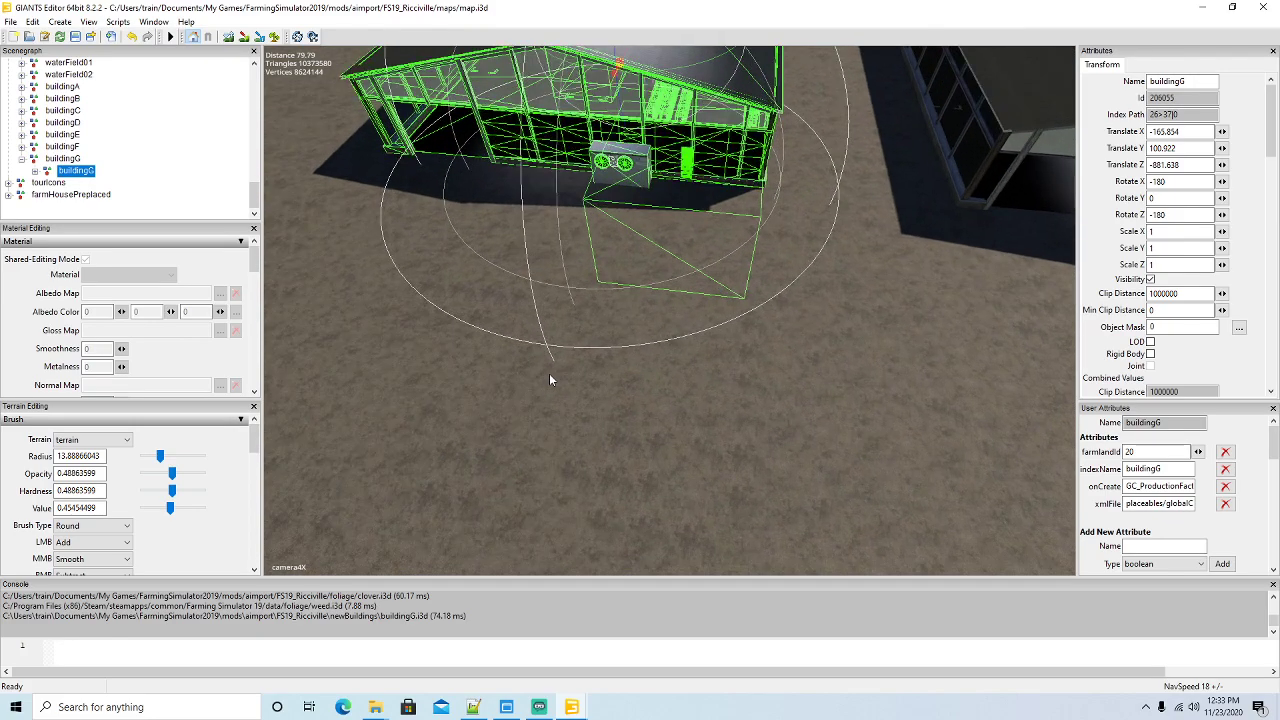
left_click_drag(560, 354, 594, 318, "alt")
scroll(594, 318, "up", 5)
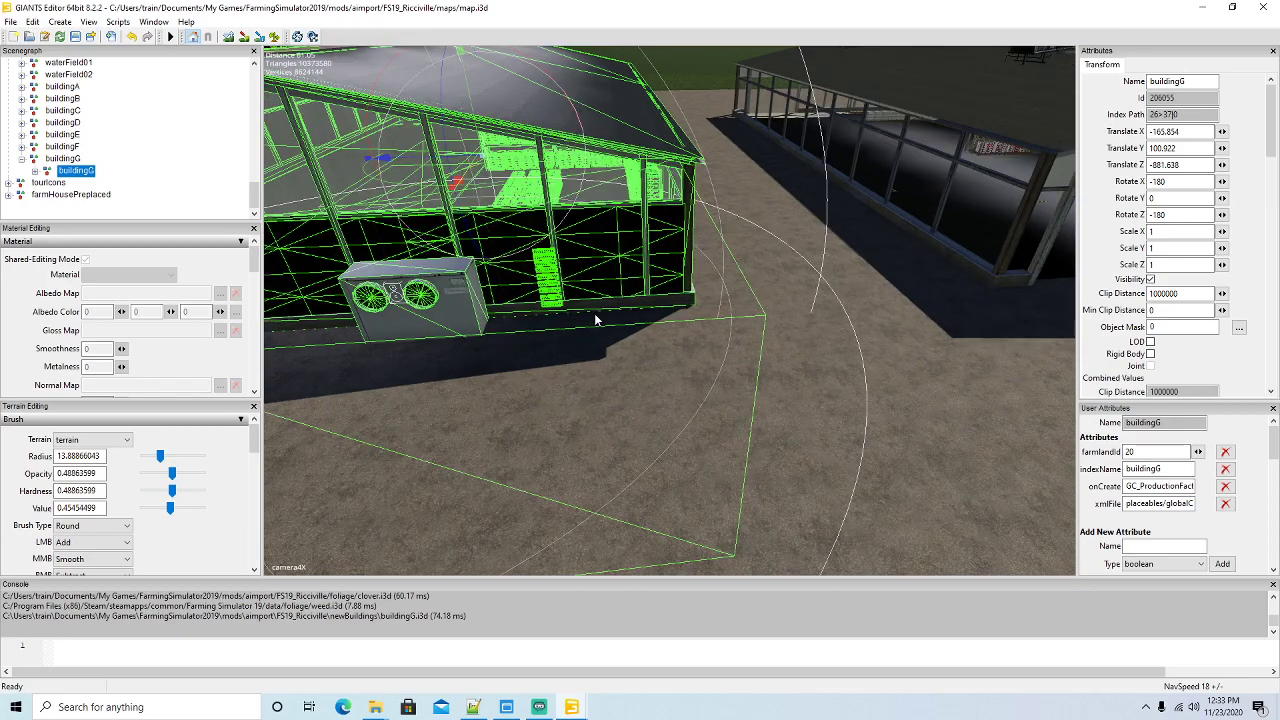
left_click(10, 21)
left_click(35, 166)
left_click(384, 280)
left_click(762, 423)
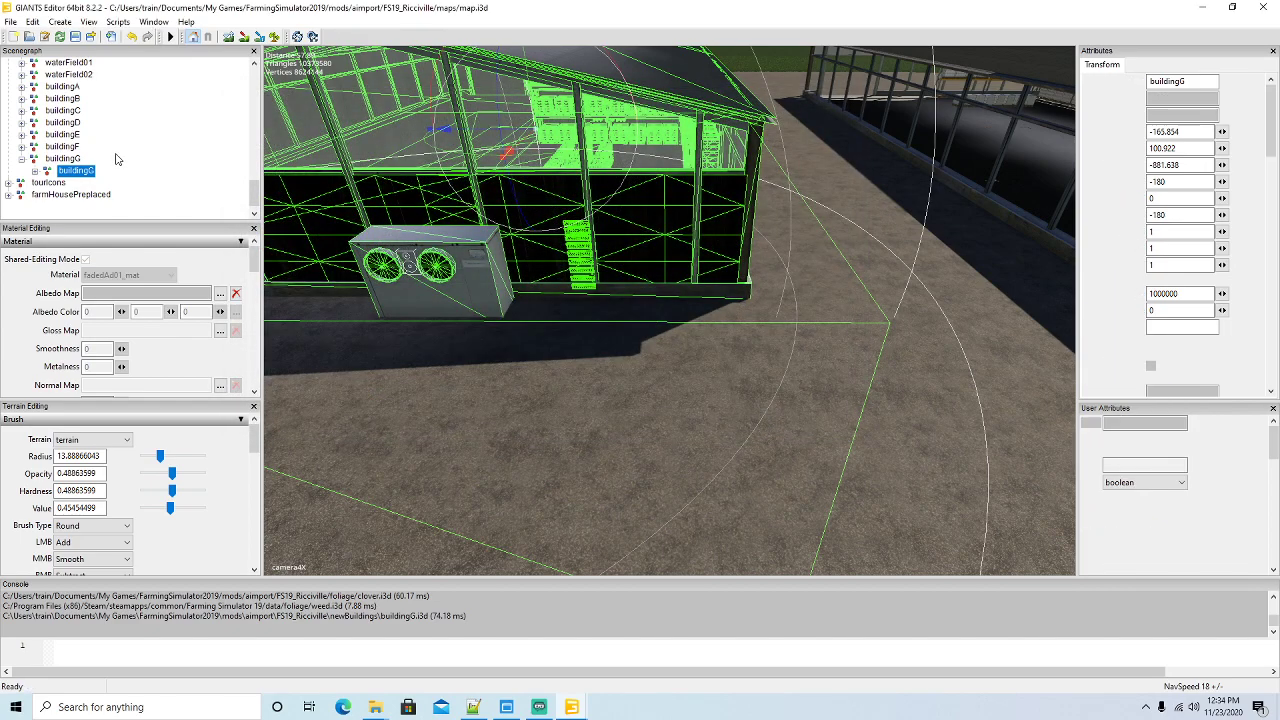
Cut the imported sign and paste it inside the buildingG building node under globalCompany
left_click(32, 21)
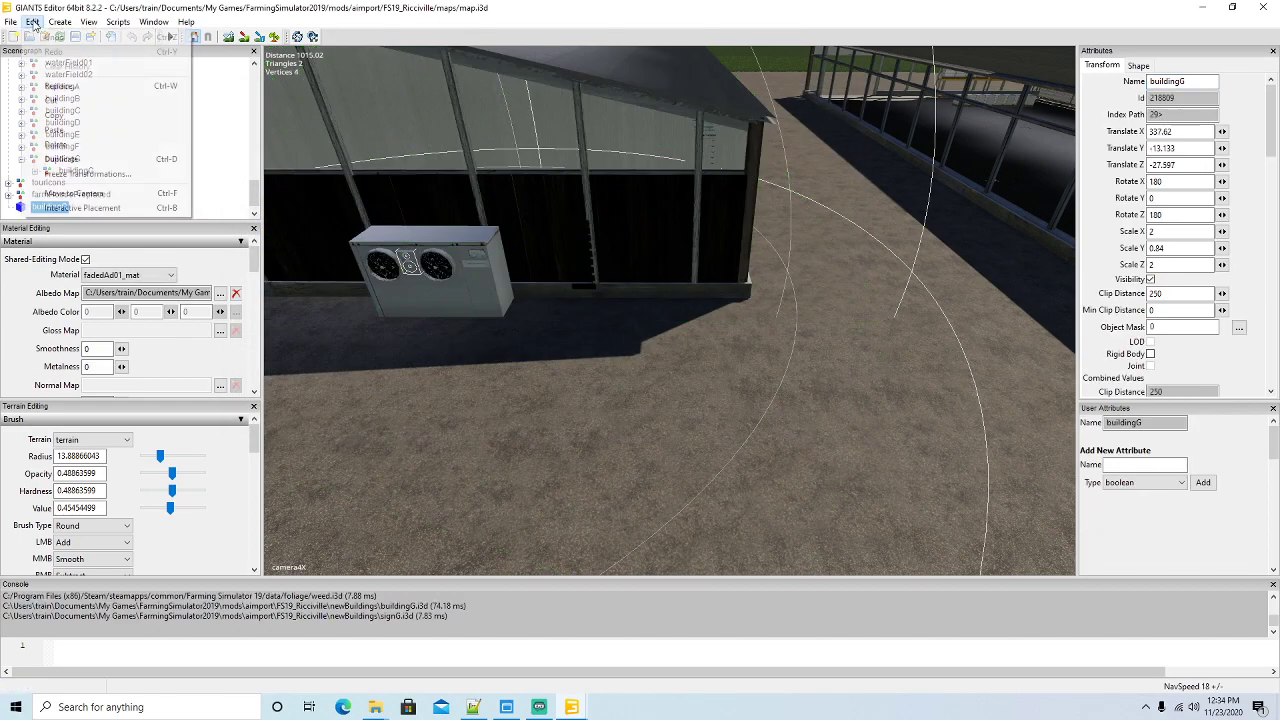
left_click(55, 104)
left_click(70, 170)
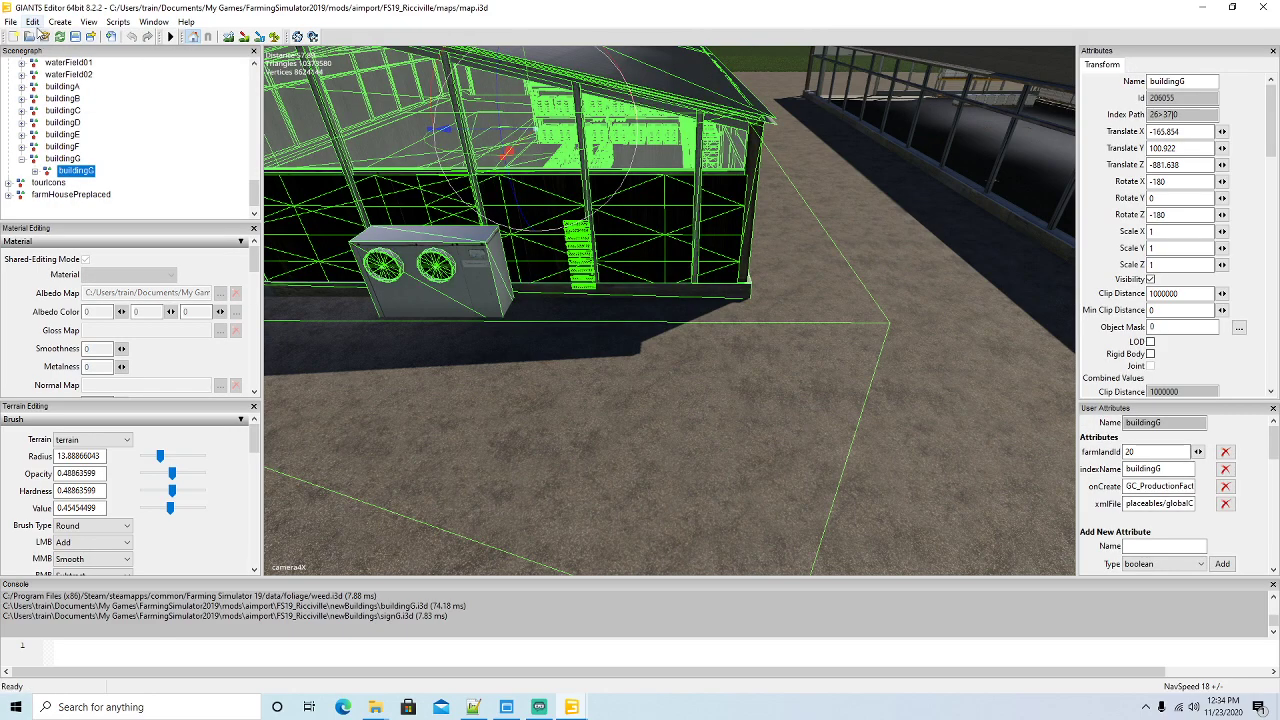
left_click(32, 21)
left_click(55, 131)
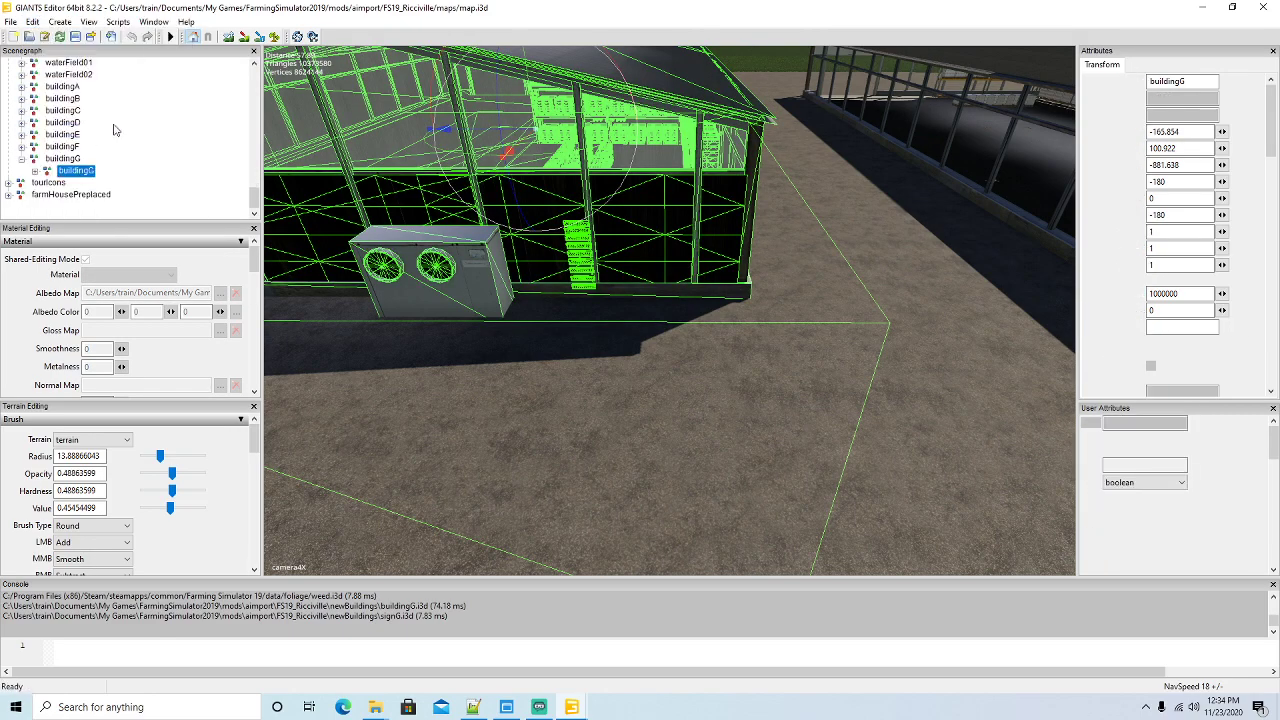
Put the sign on buildingG's front wall with Interactive Placement and rotate it about its vertical axis so its lettering faces outward
left_click(32, 21)
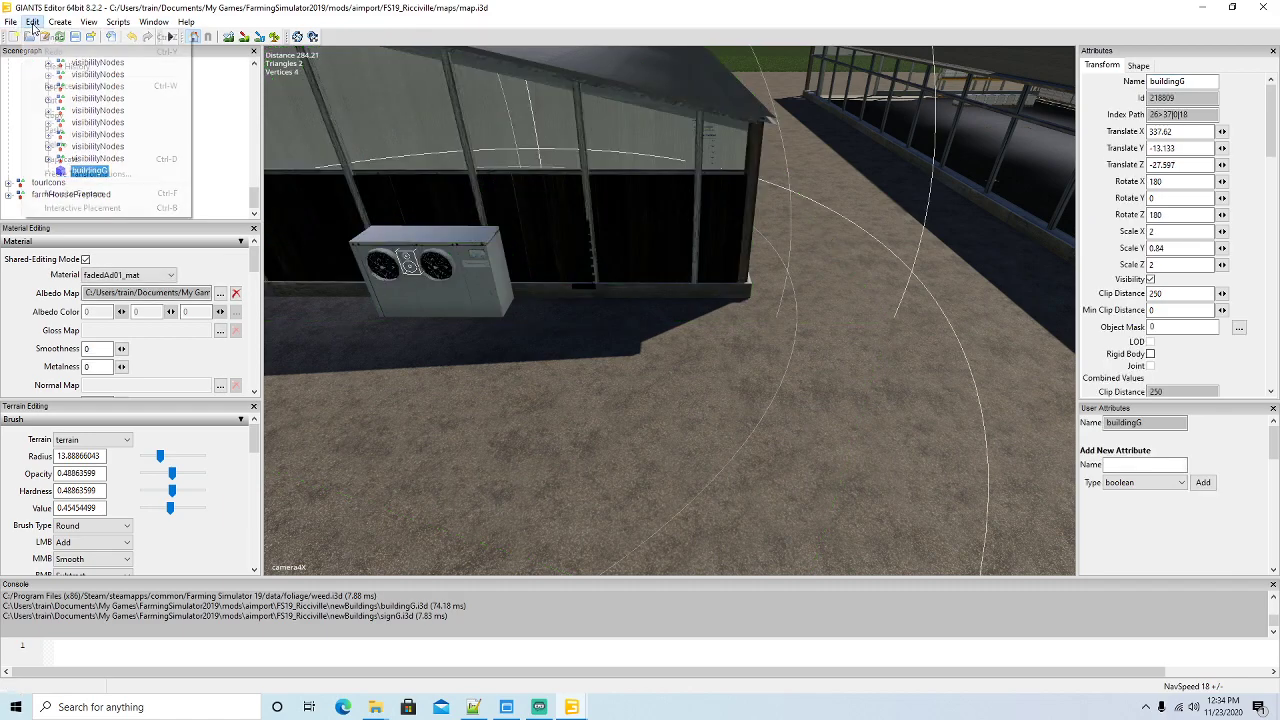
left_click(586, 183)
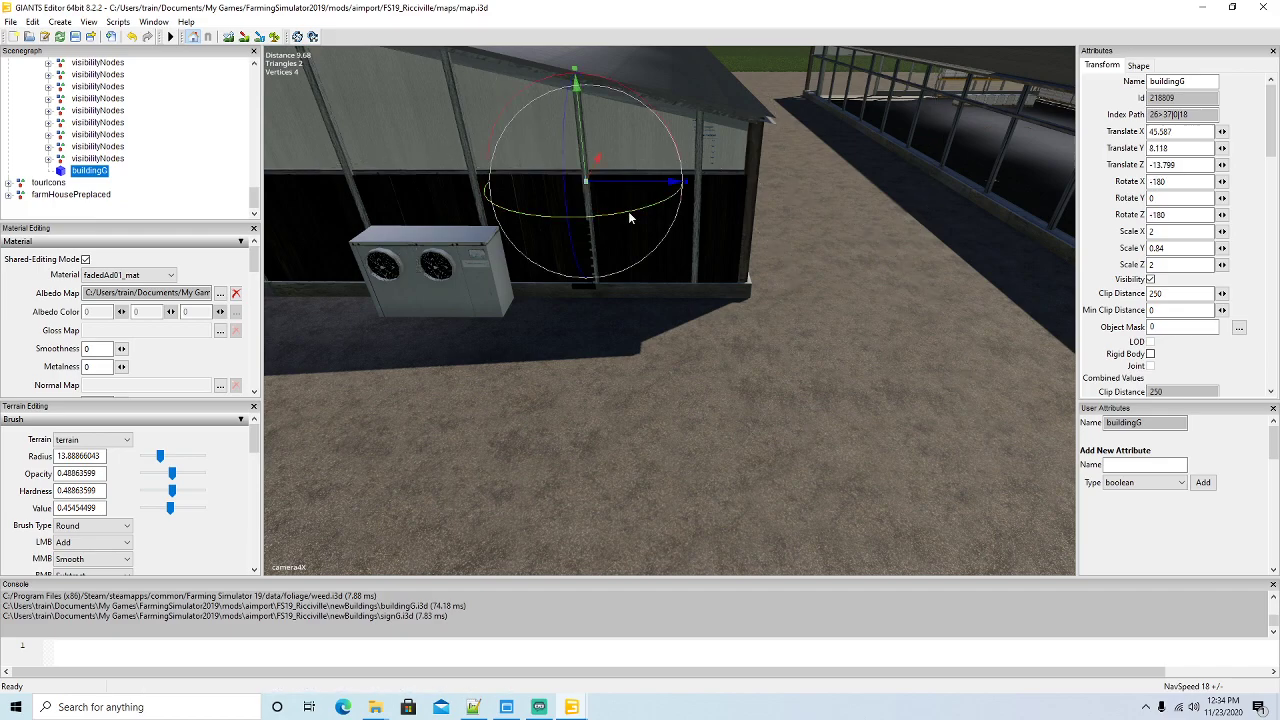
left_click_drag(516, 183, 596, 145)
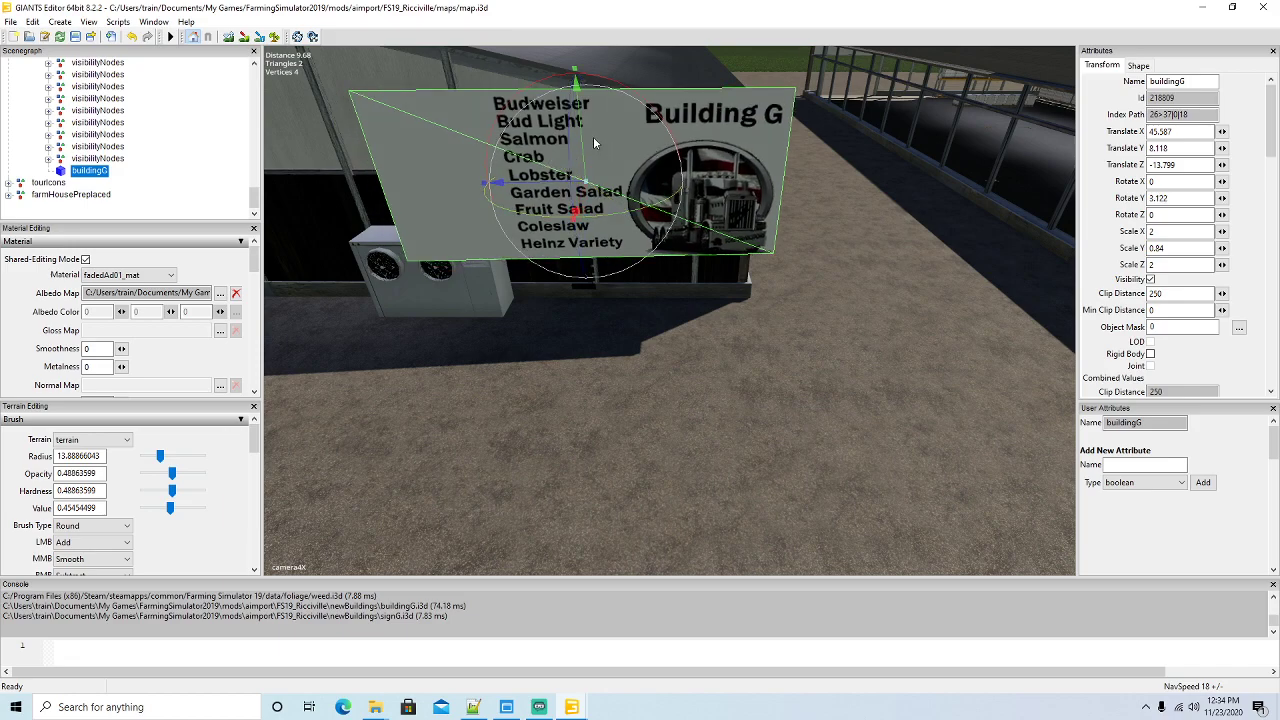
Lower the sign in front of the wall to about X 36.9, Y 2.8, Z -13.3, and set its Rotate Y to 0
middle_click_drag(584, 135, 592, 298)
left_click_drag(592, 298, 600, 332)
middle_click_drag(603, 313, 618, 85)
left_click_drag(618, 85, 622, 220)
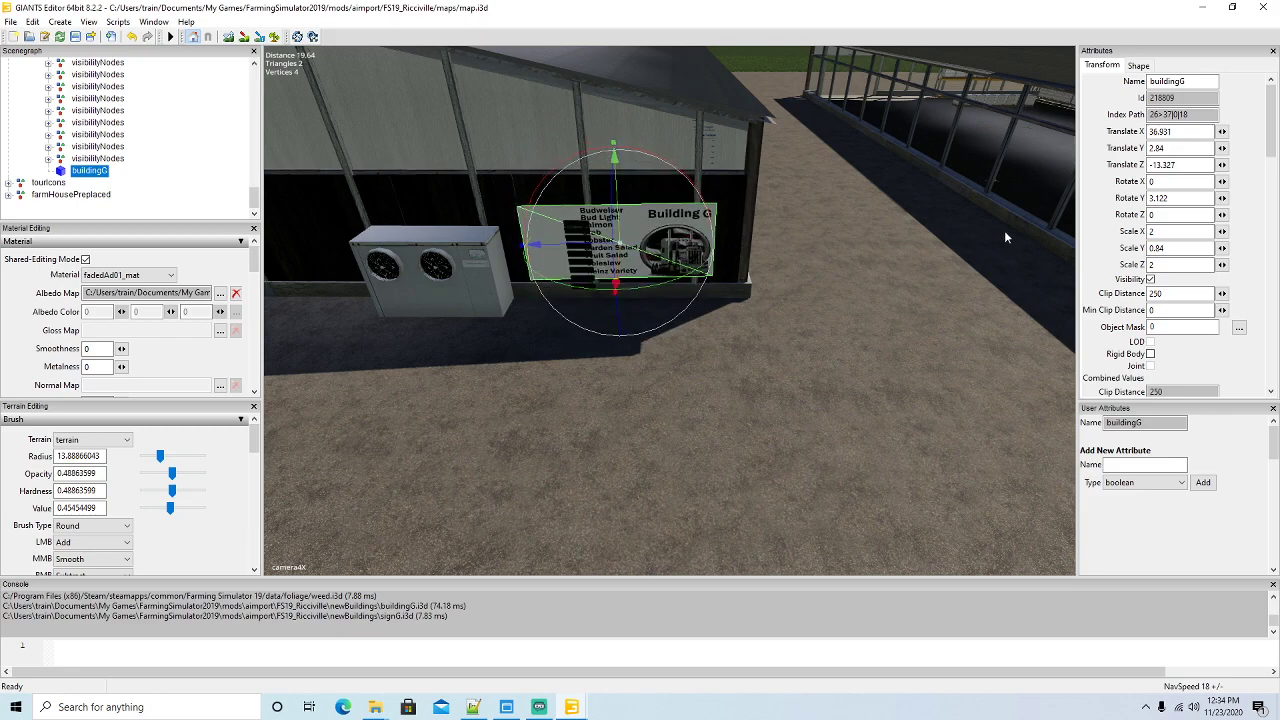
double_click(1177, 198)
type("0")
key("Return")
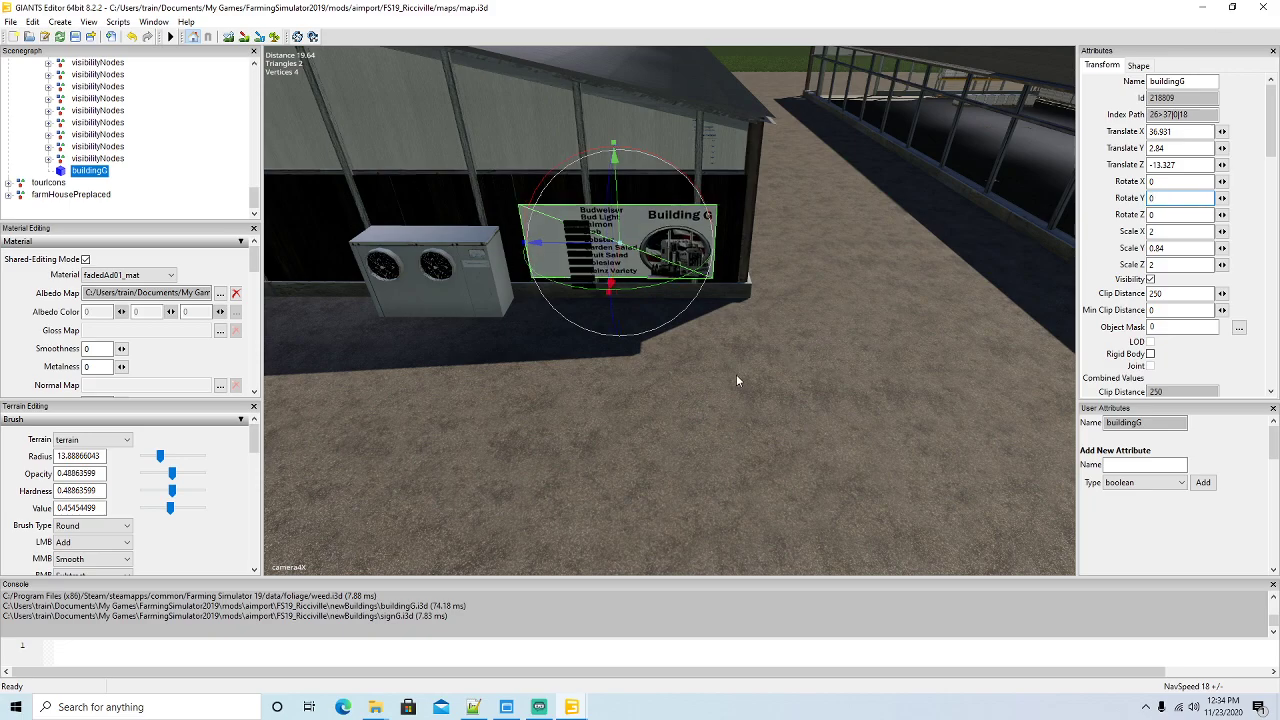
Fine-tune the sign against buildingG's front wall to about X 37.5, Y 2.5, Z -14.1, with its lettering clear of the wall vent
scroll(731, 369, "up", 10)
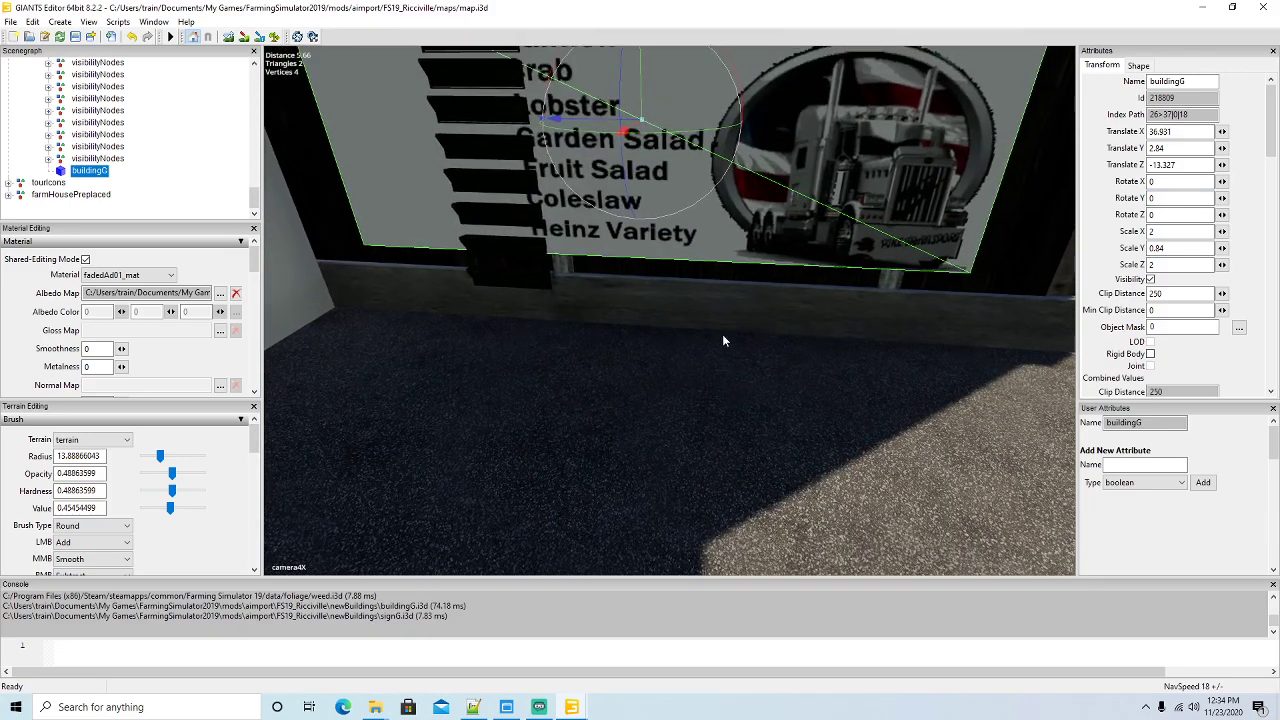
right_click_drag(724, 341, 683, 211)
left_click_drag(657, 163, 650, 236)
scroll(640, 260, "up", 3)
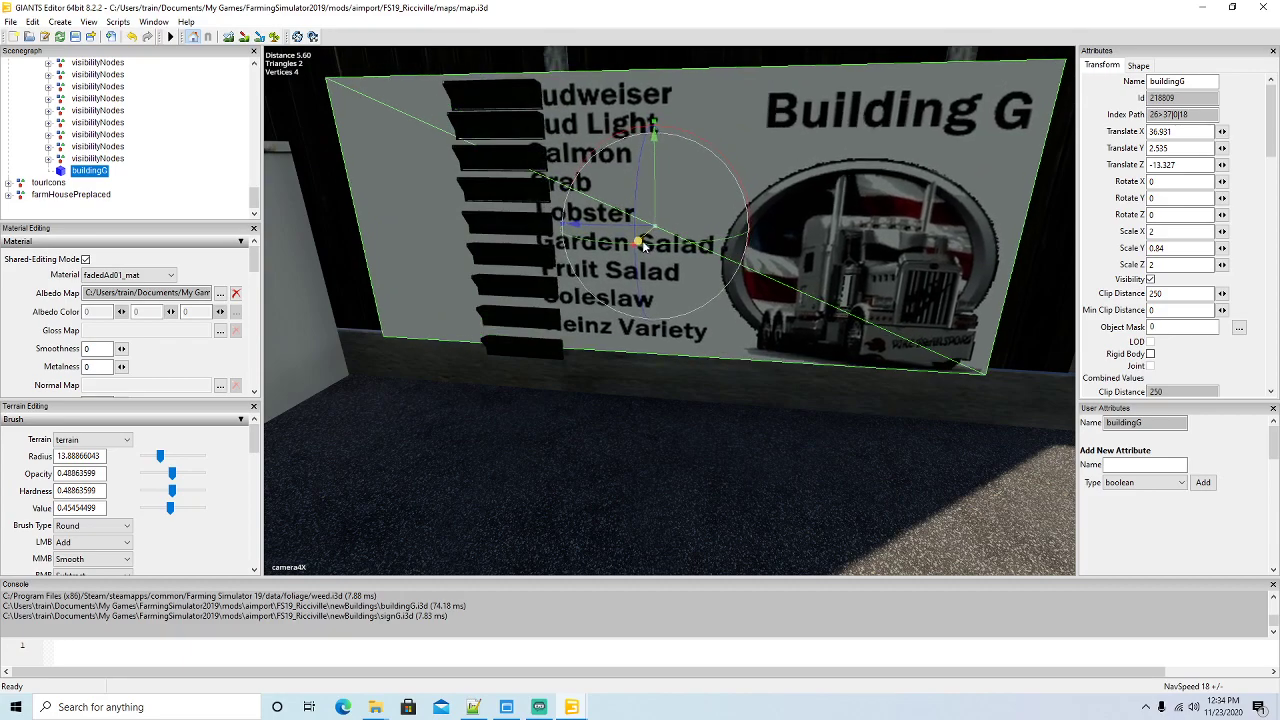
left_click_drag(630, 279, 624, 286)
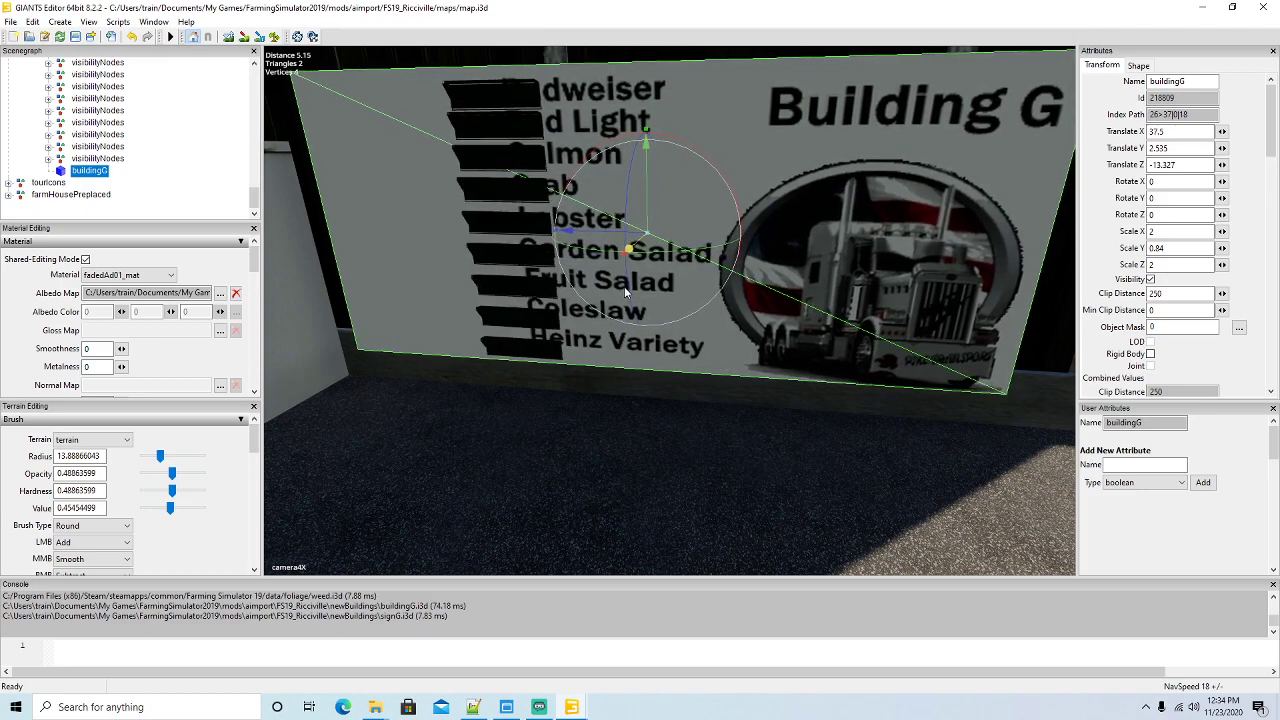
left_click_drag(625, 240, 675, 250)
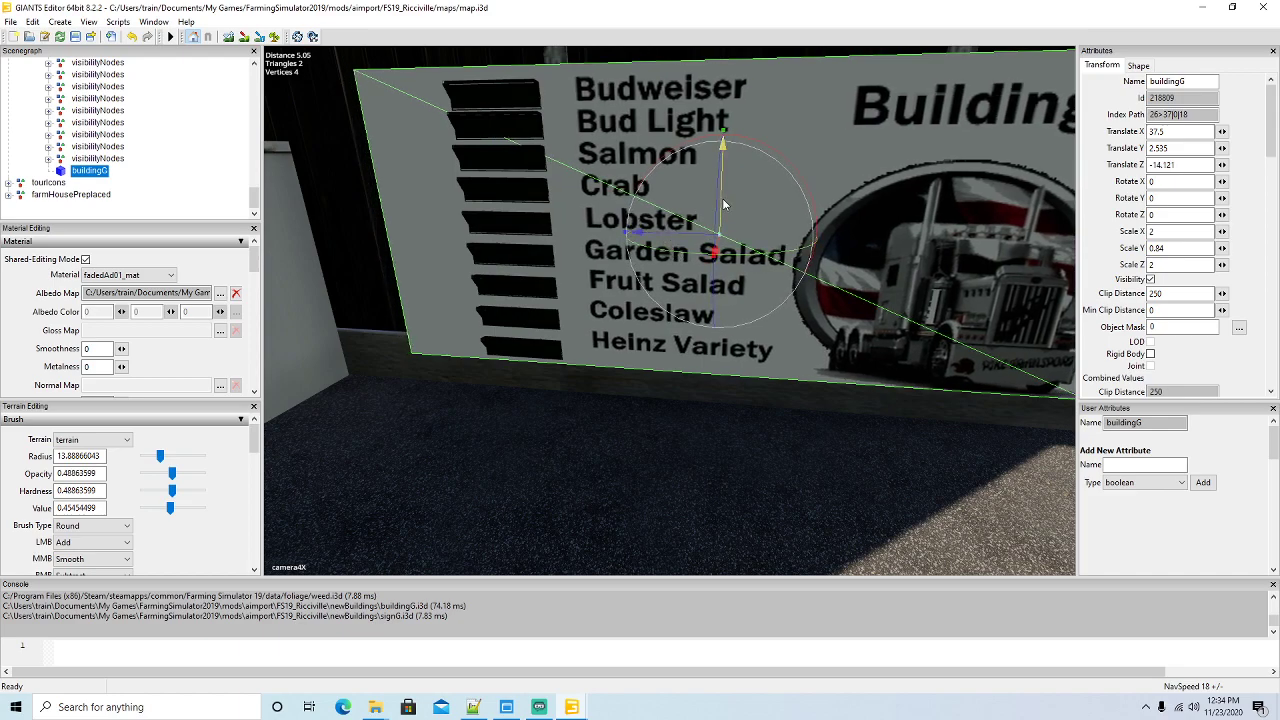
left_click_drag(724, 205, 721, 253)
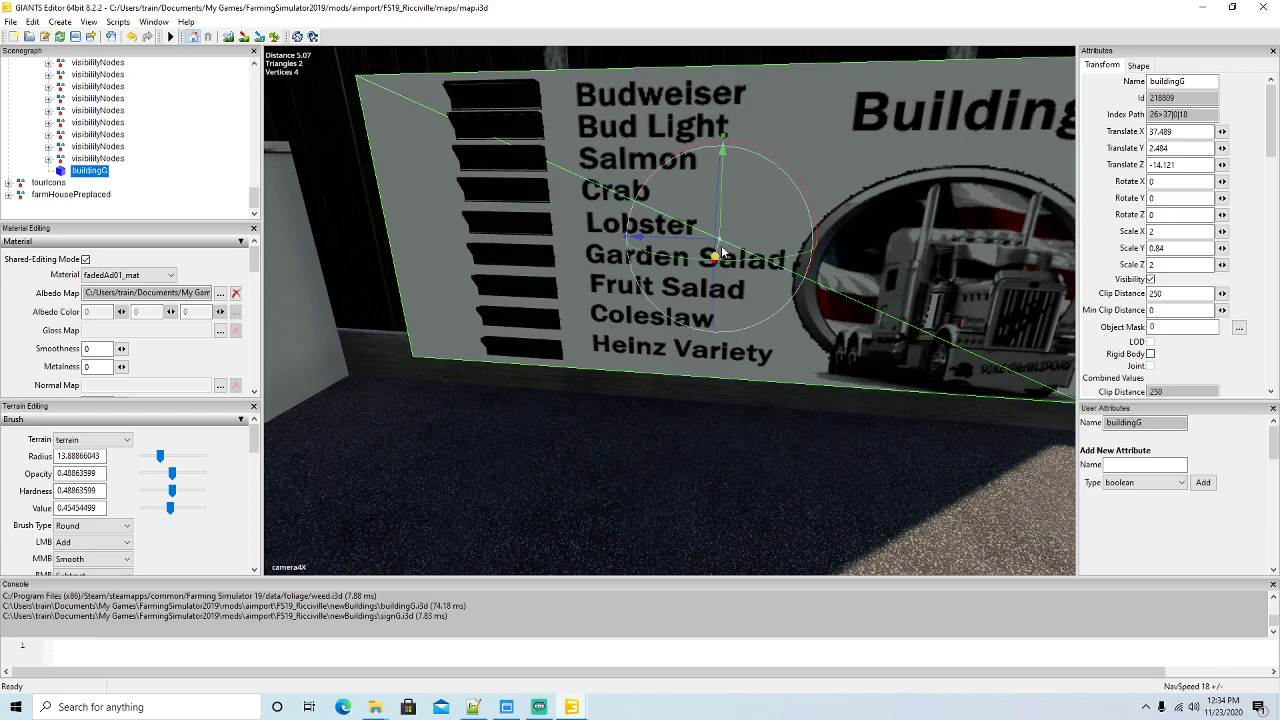
Duplicate the Placa_entrada billboard frame that surrounds the Building D sign
scroll(687, 342, "down", 10)
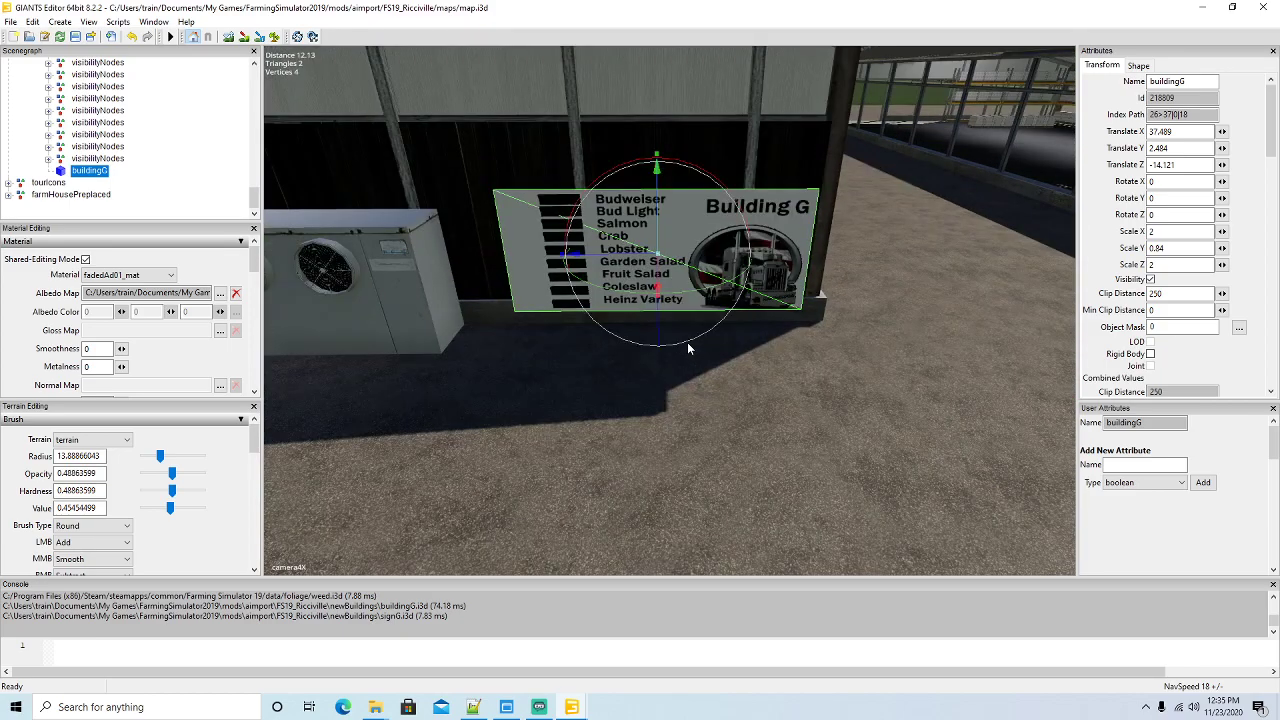
scroll(687, 342, "down", 5)
right_click_drag(687, 342, 732, 370)
scroll(890, 277, "up", 5)
scroll(890, 300, "up", 3)
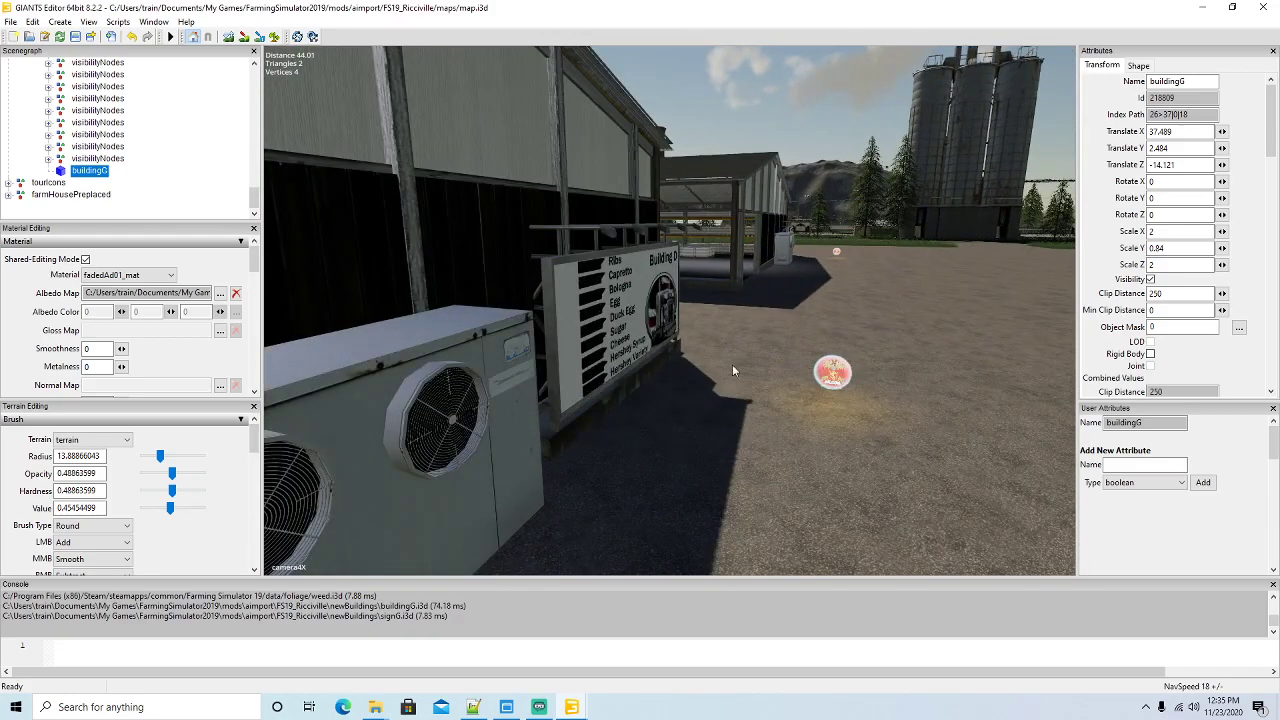
left_click(558, 448)
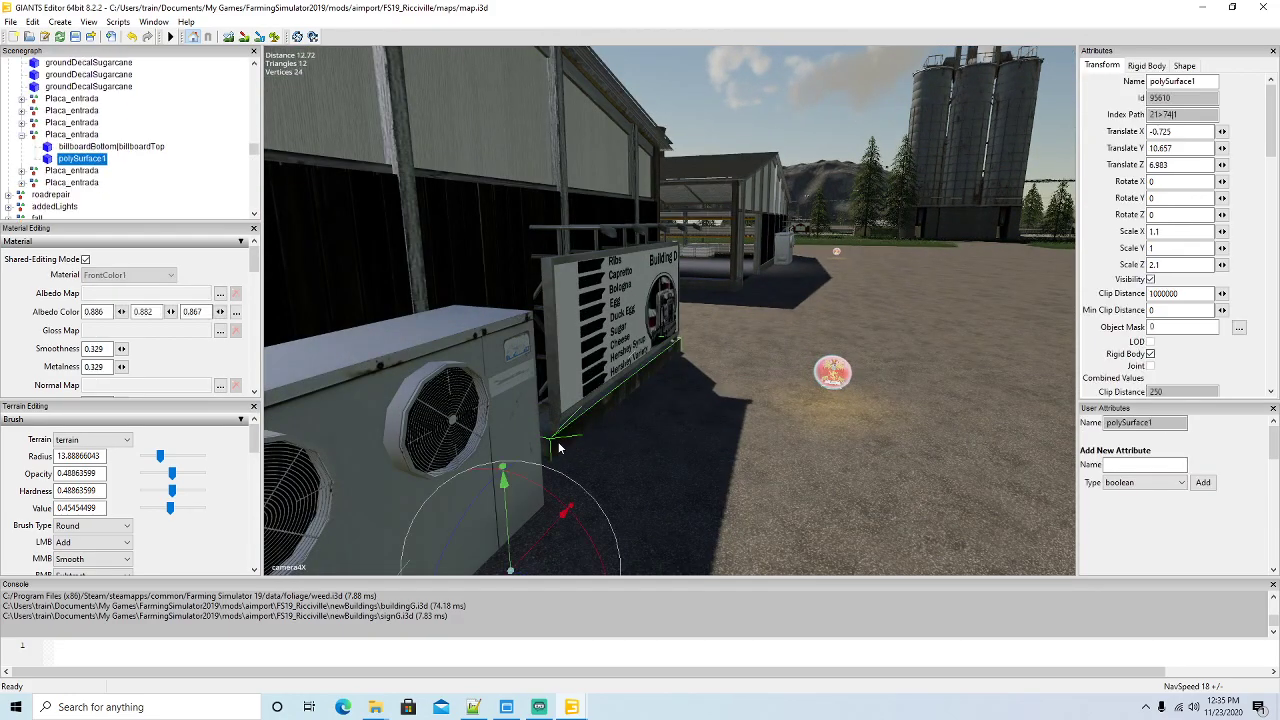
left_click(34, 136)
left_click(22, 135)
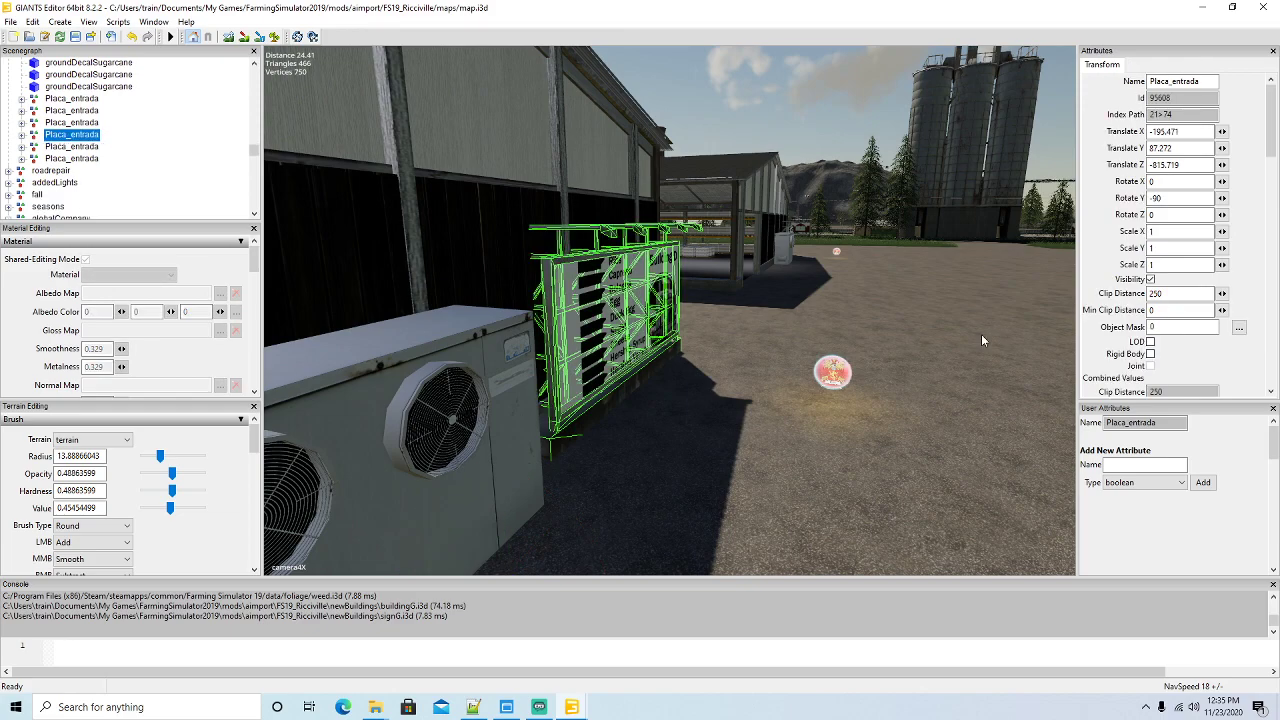
right_click_drag(991, 328, 836, 369)
scroll(836, 369, "down", 5)
scroll(837, 374, "down", 3)
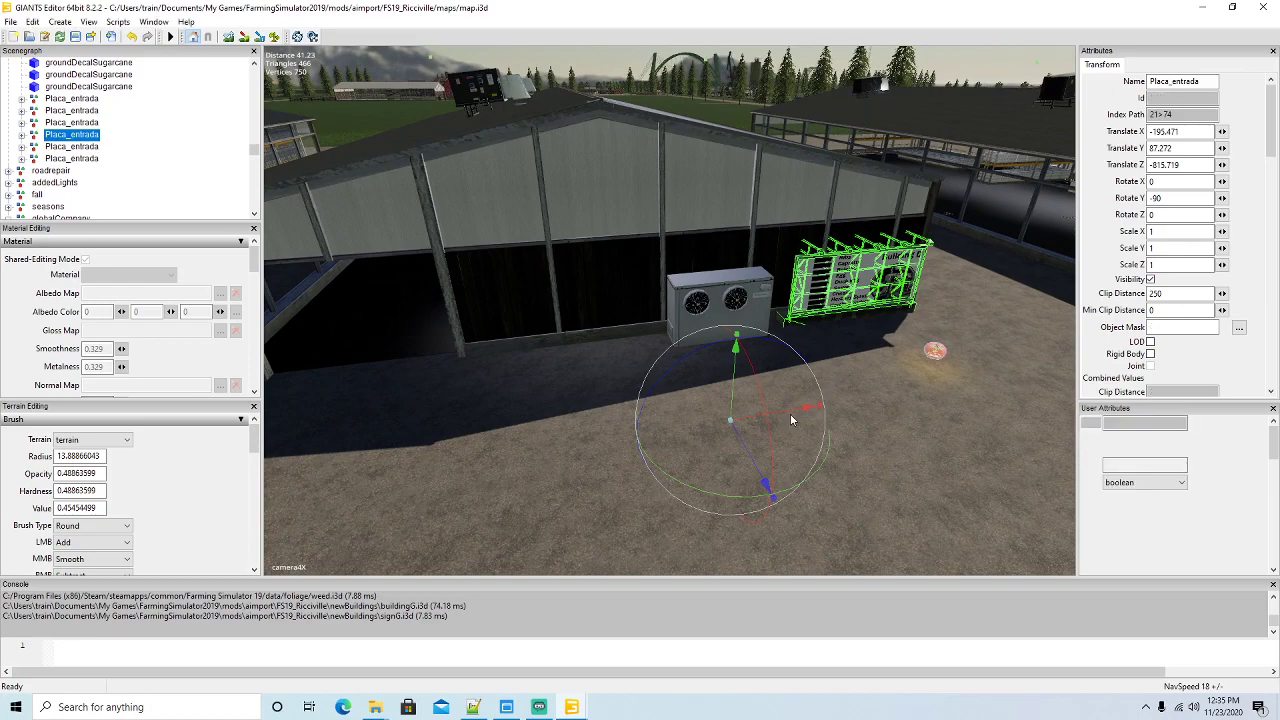
key("ctrl+d")
Move the duplicated Placa_entrada frame across the yard to Building G's sign, at about Z -873
left_click_drag(790, 413, 268, 420)
right_click_drag(724, 390, 686, 386)
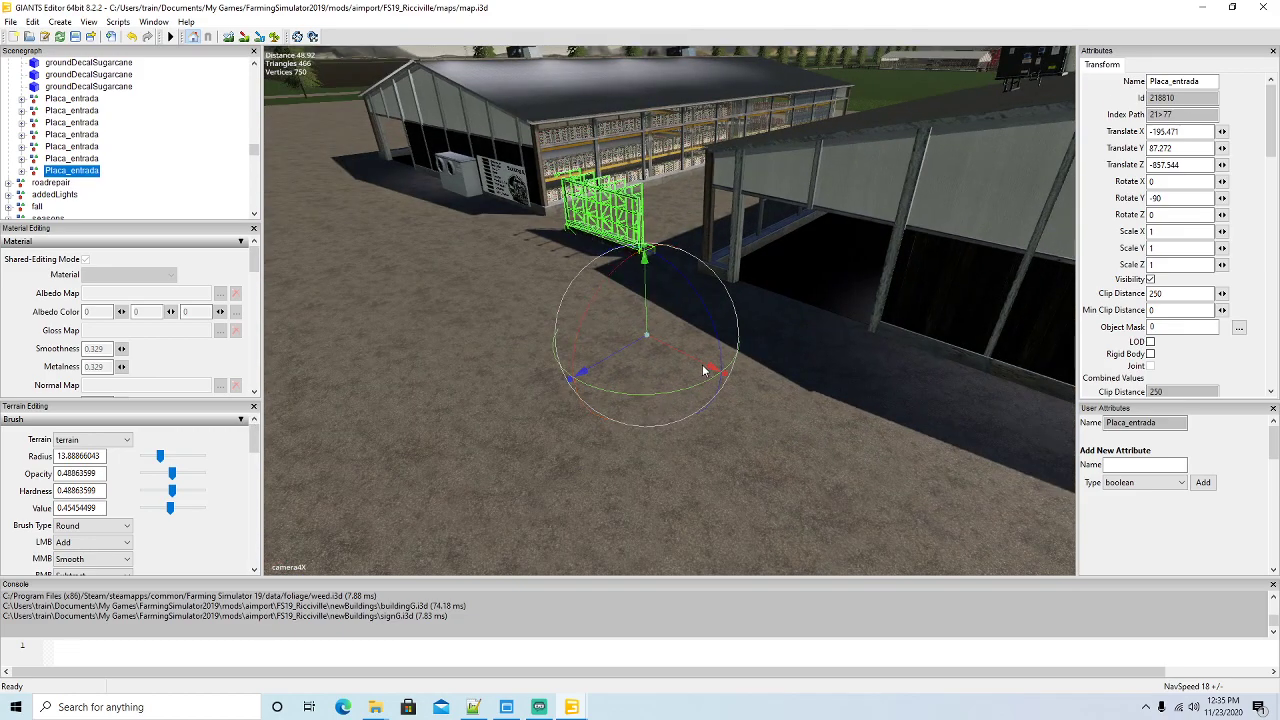
left_click_drag(657, 336, 560, 290)
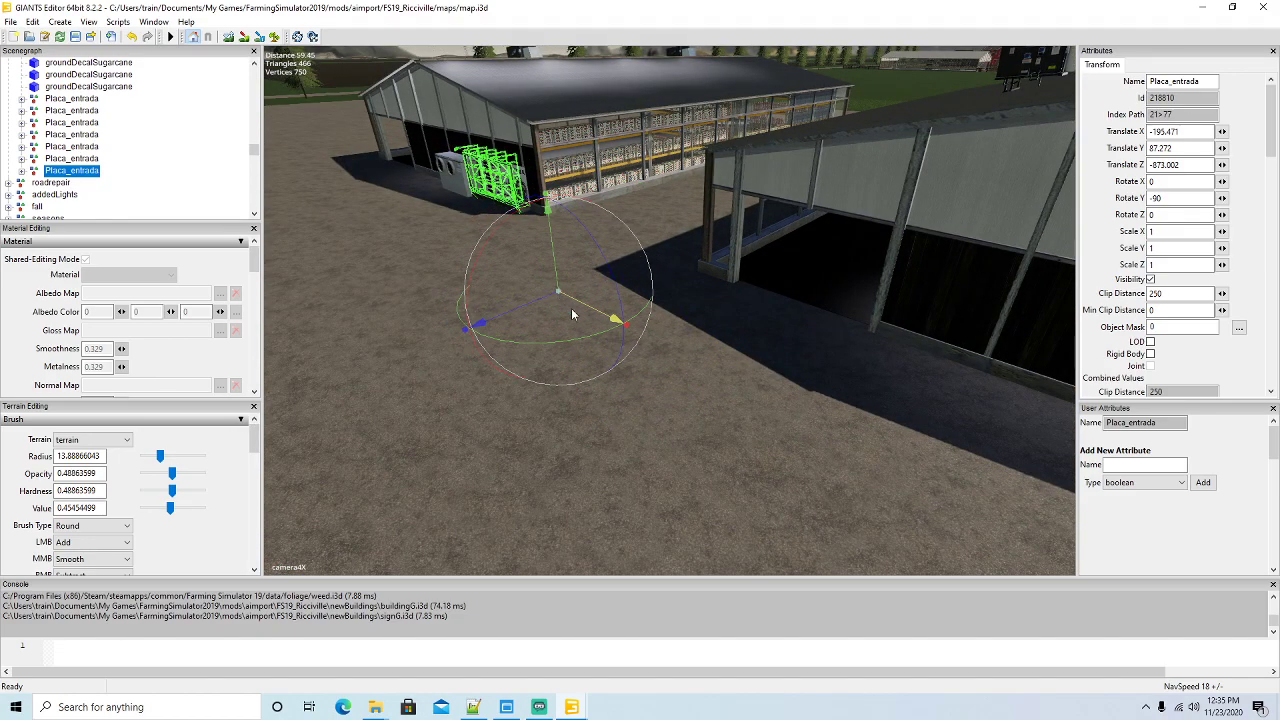
right_click_drag(531, 322, 656, 398)
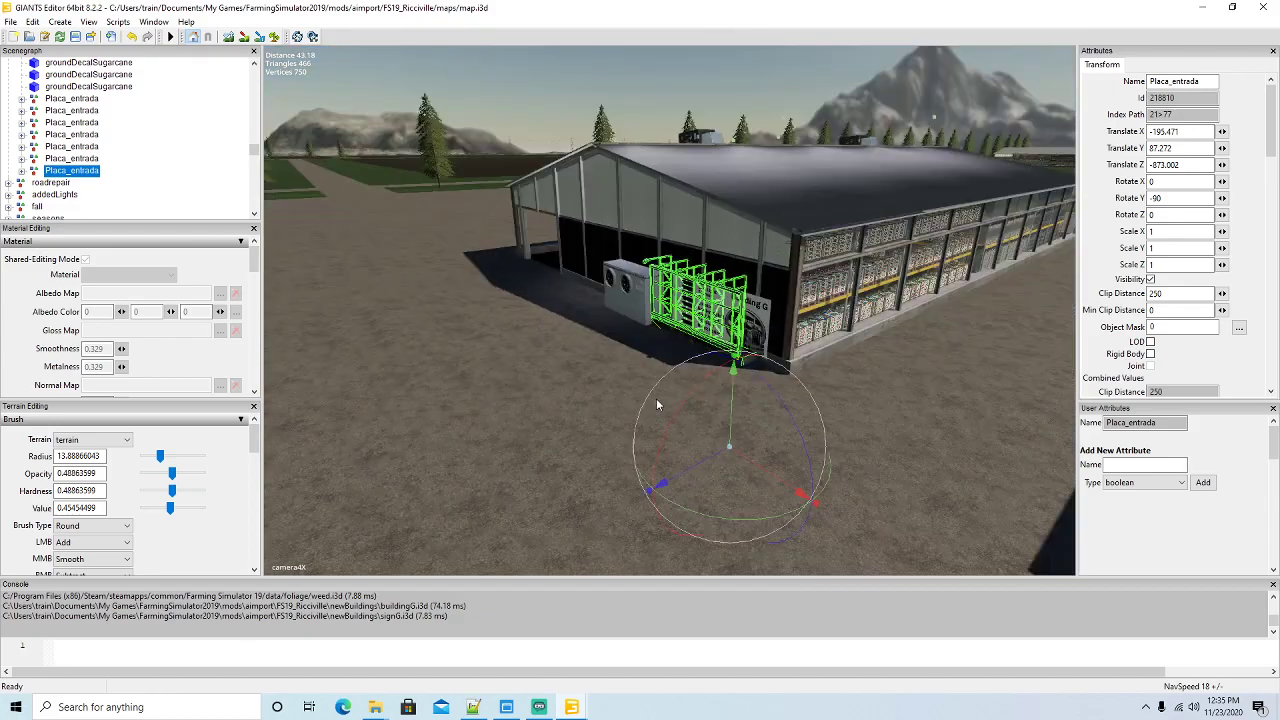
scroll(656, 398, "up", 5)
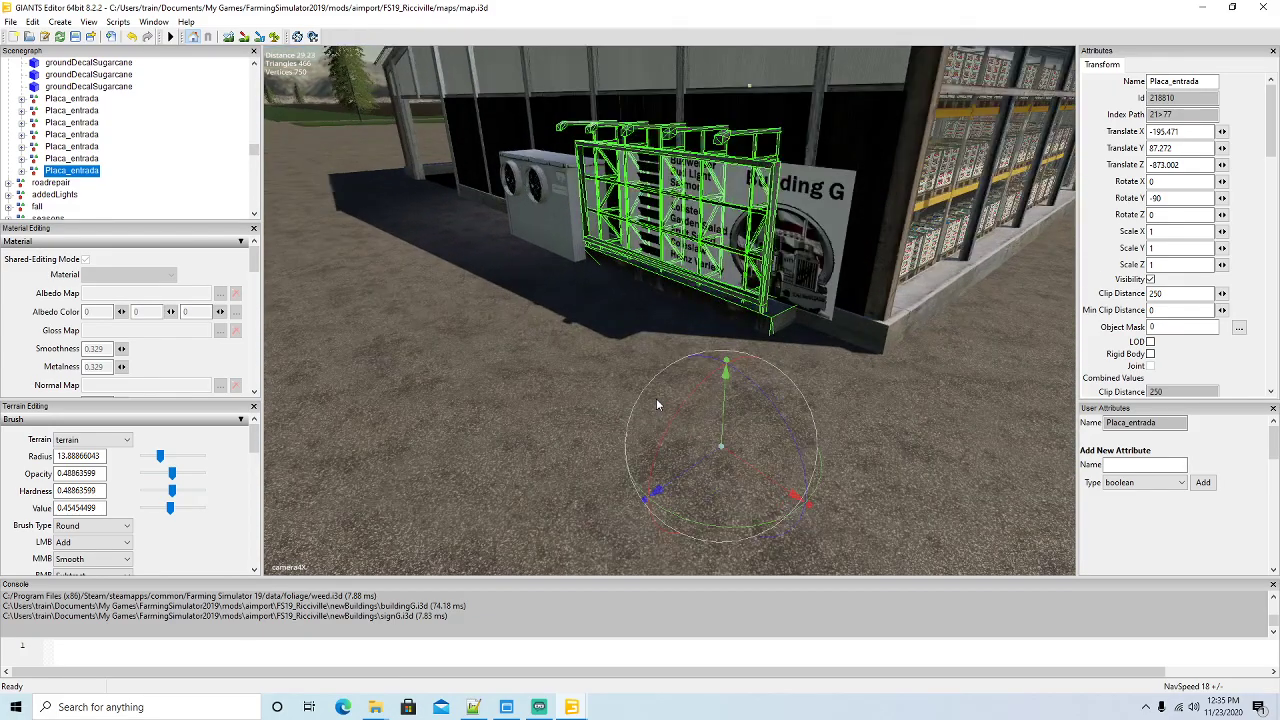
Align the duplicated Placa_entrada frame around Building G's sign at about X -195.1, Z -871.2
left_click_drag(705, 486, 796, 502)
right_click_drag(796, 502, 680, 518)
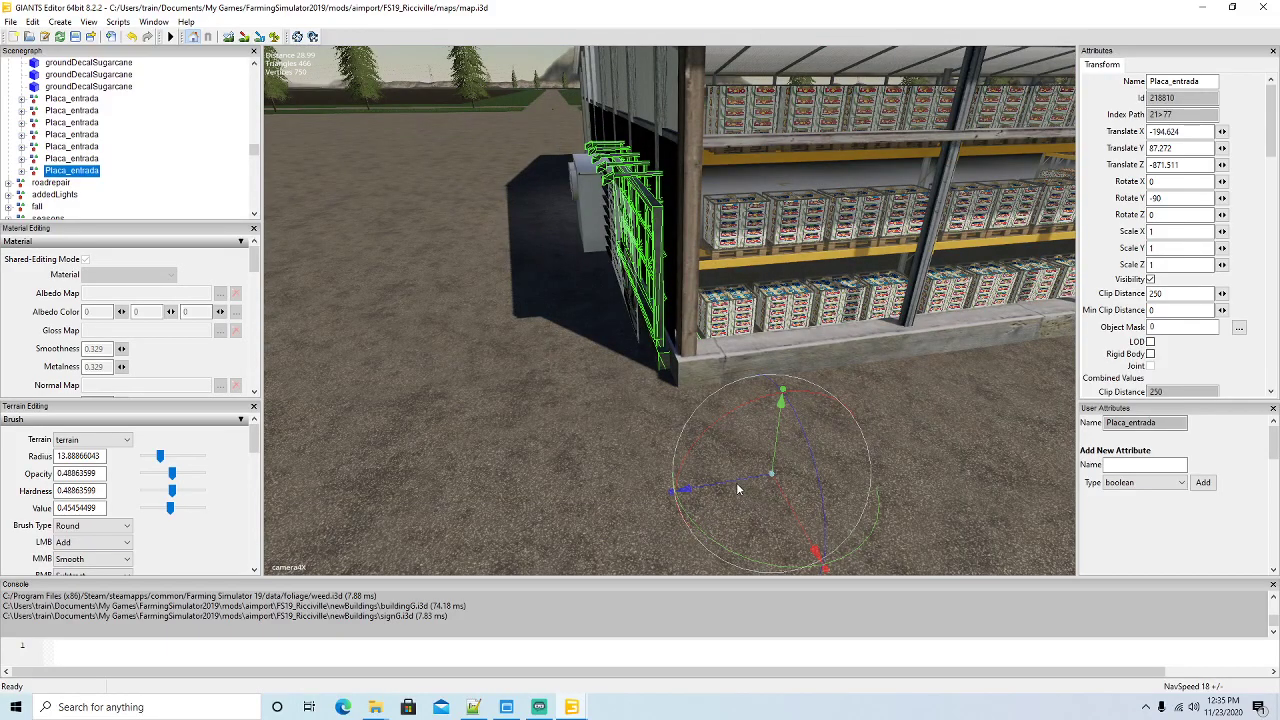
left_click_drag(733, 487, 915, 478)
scroll(766, 454, "up", 5)
scroll(440, 390, "down", 5)
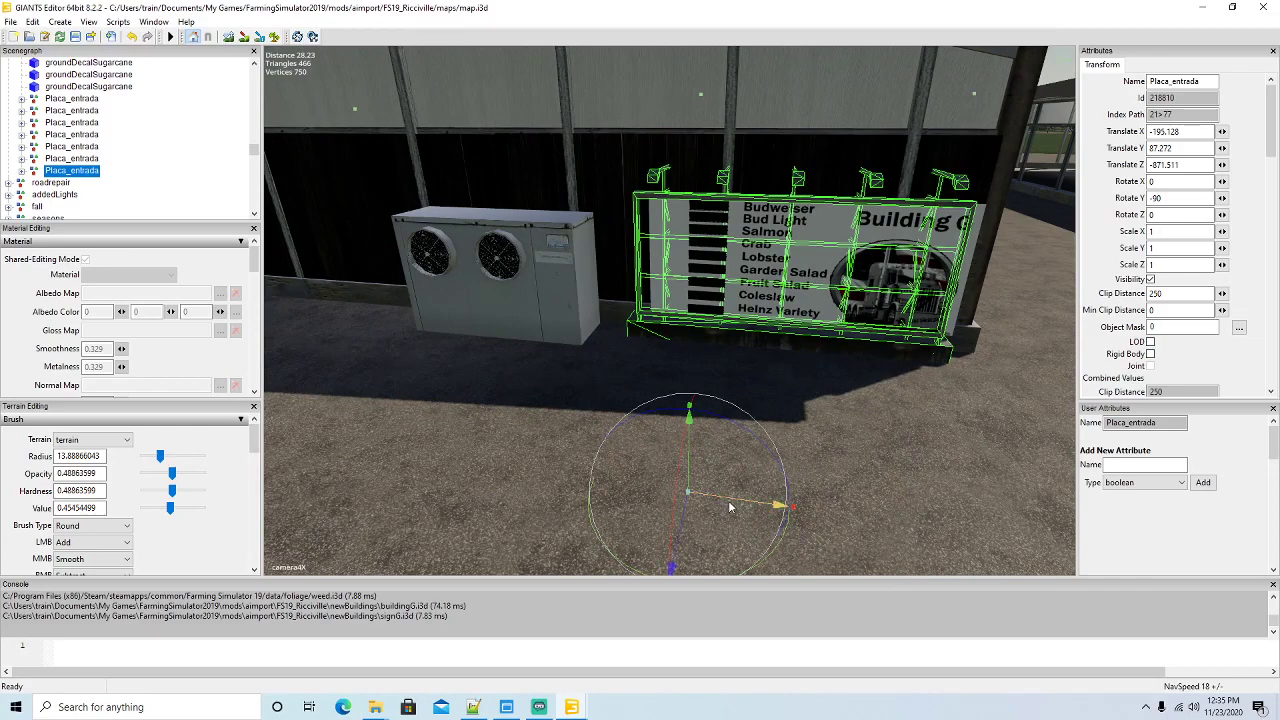
left_click_drag(730, 507, 736, 508)
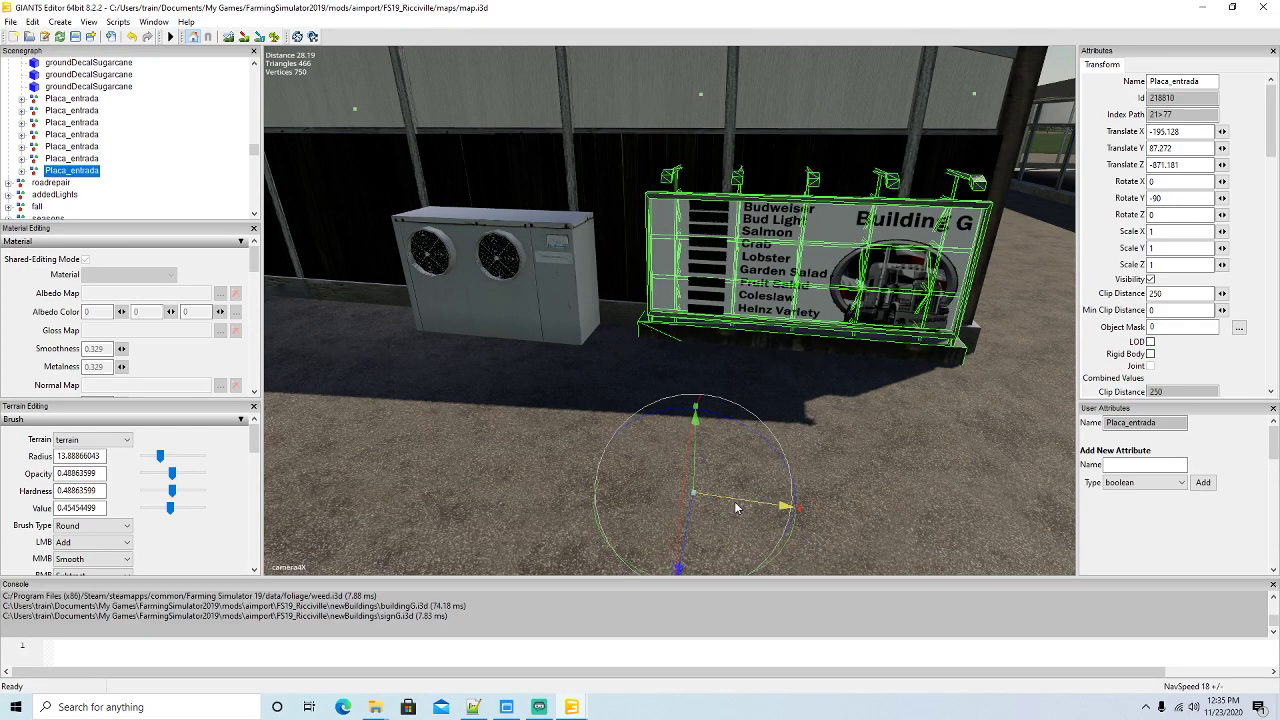
left_click_drag(893, 498, 710, 501, "alt")
scroll(900, 495, "up", 2)
scroll(863, 490, "up", 3)
scroll(740, 491, "down", 5)
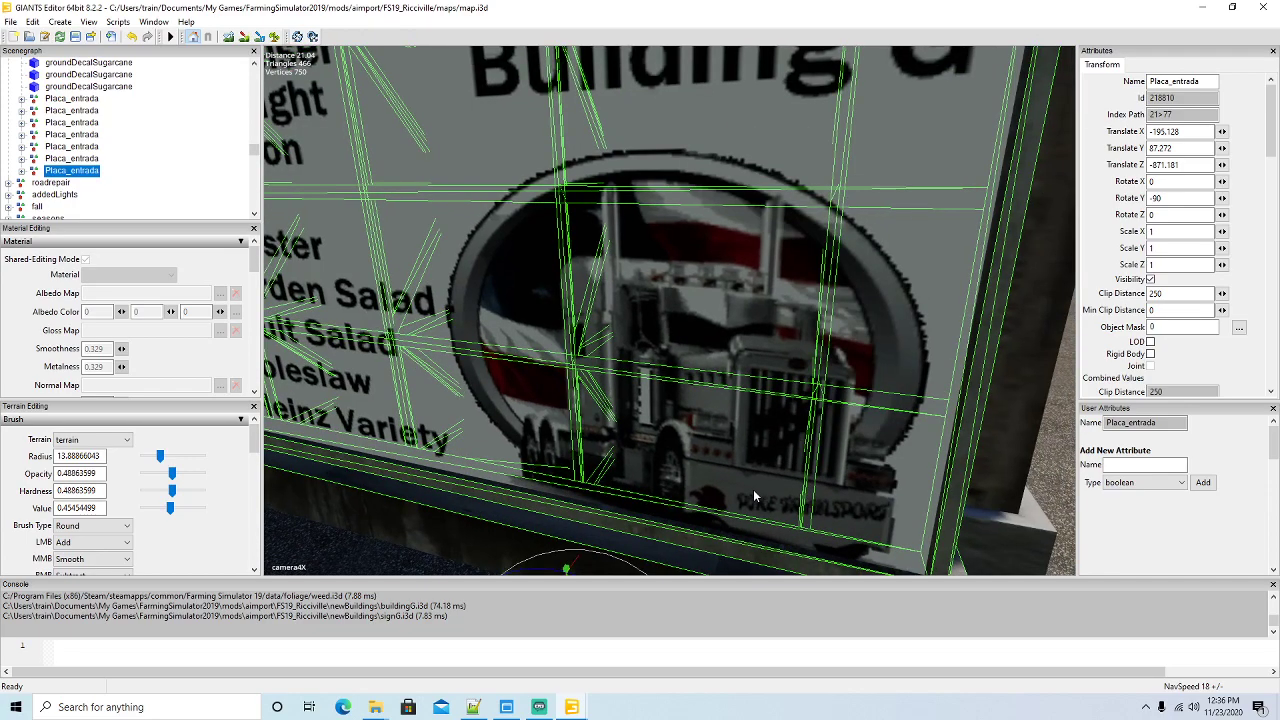
left_click(795, 437)
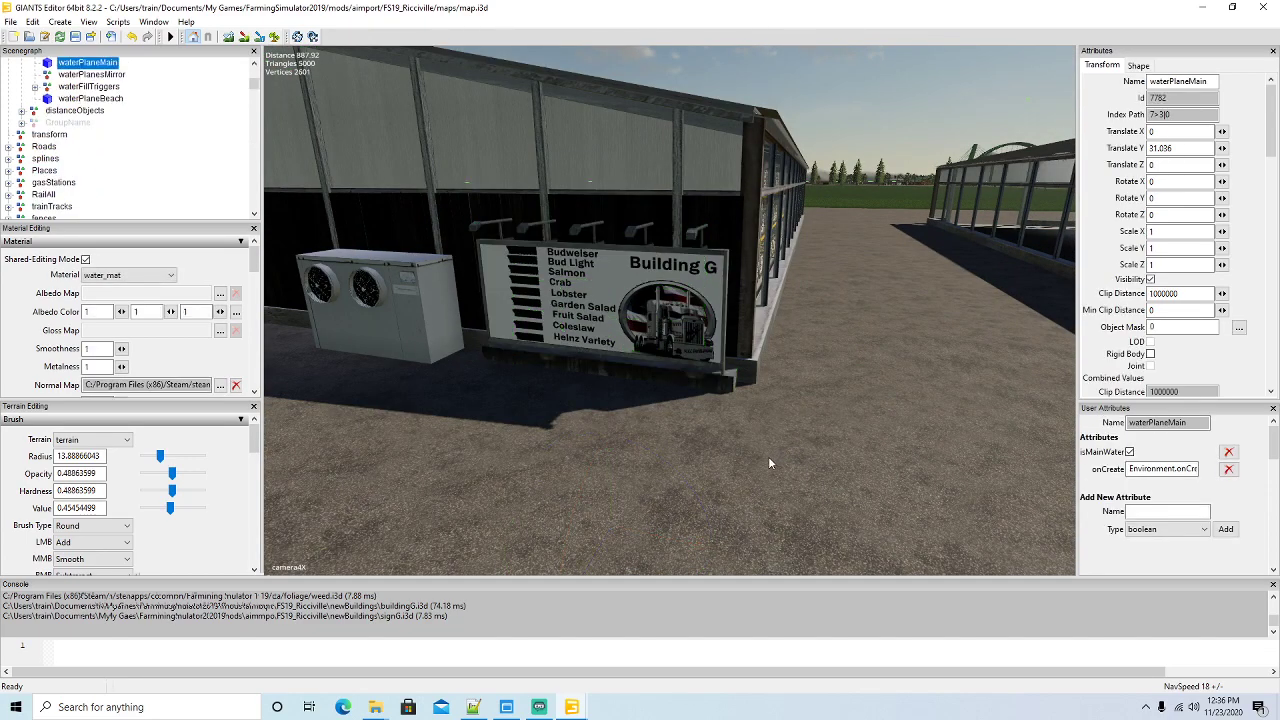
Duplicate the buildingF icon in the tourIcons group and rename the copy buildingG
left_click_drag(737, 466, 768, 491, "alt")
scroll(140, 148, "down", 10)
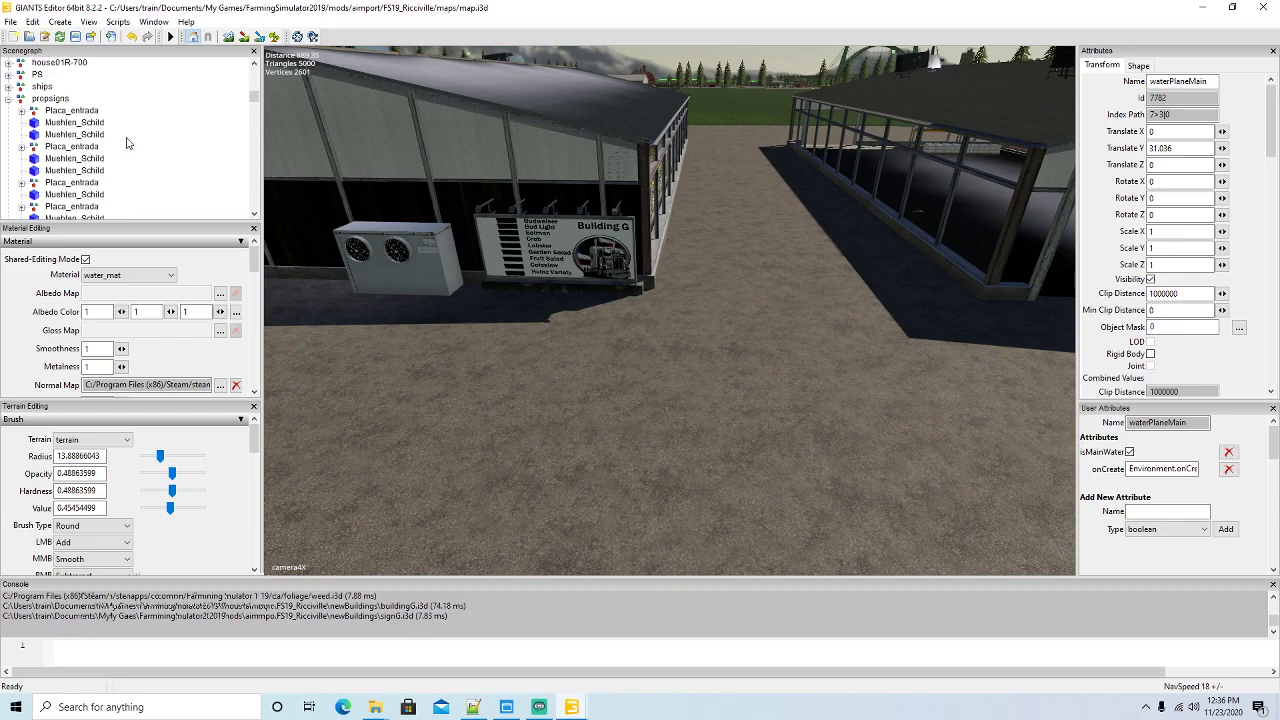
scroll(126, 142, "down", 1)
left_click_drag(253, 112, 216, 220)
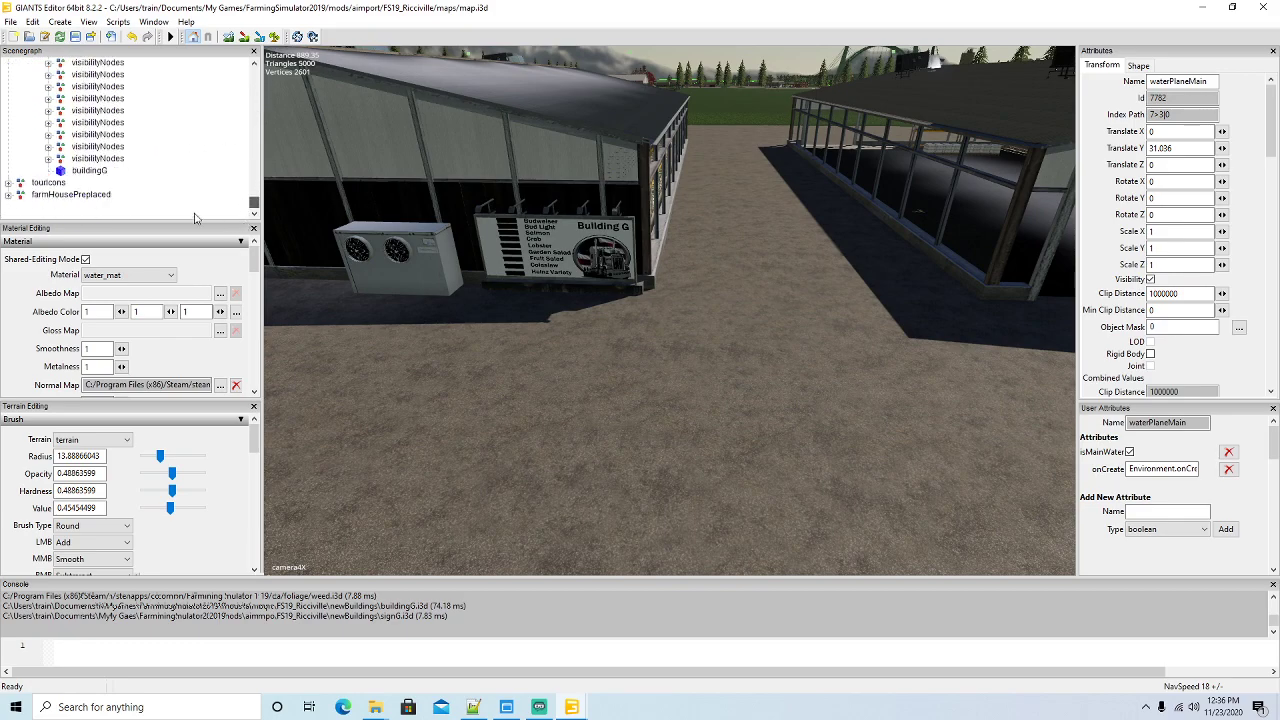
left_click(8, 184)
scroll(124, 145, "down", 5)
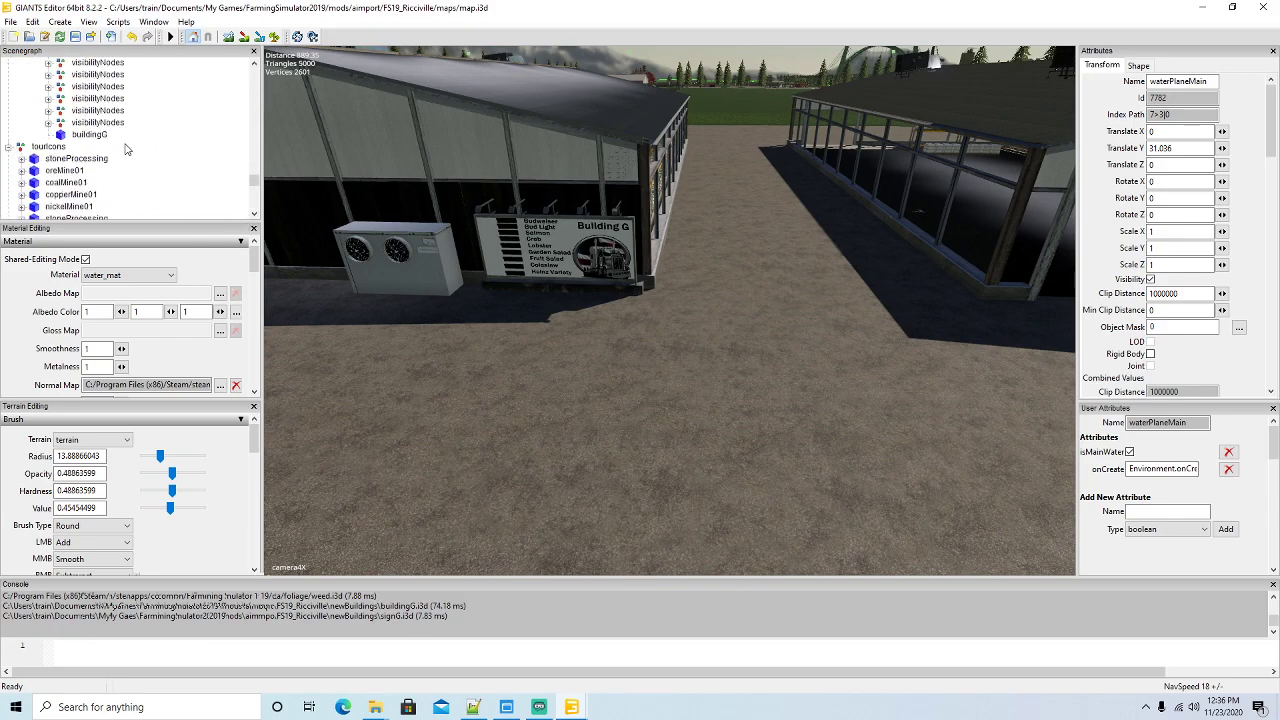
scroll(124, 145, "down", 8)
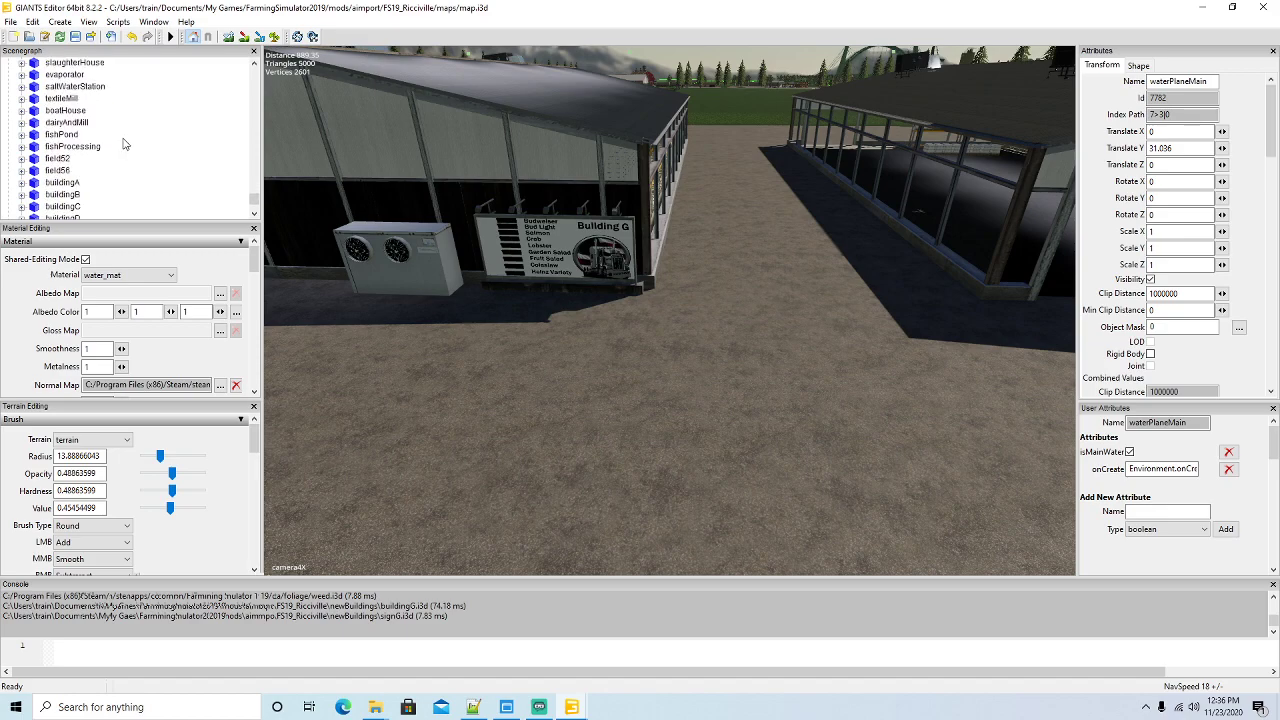
left_click(36, 183)
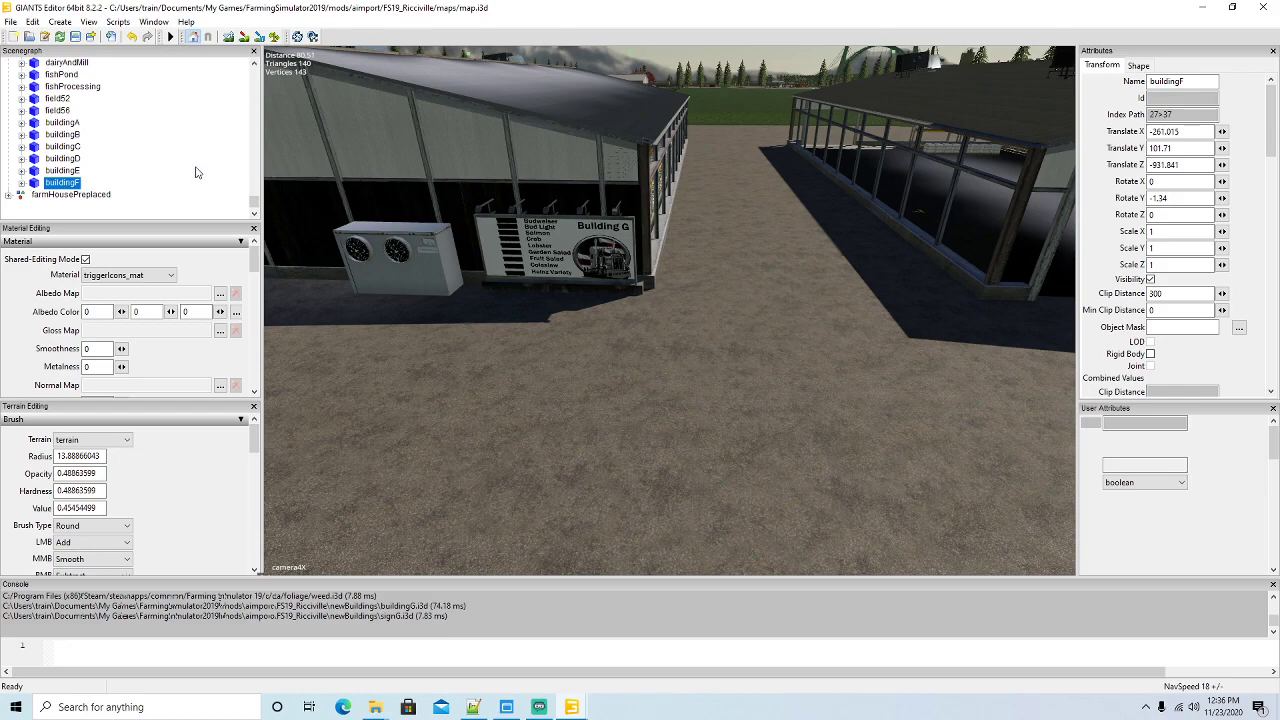
key("ctrl+d")
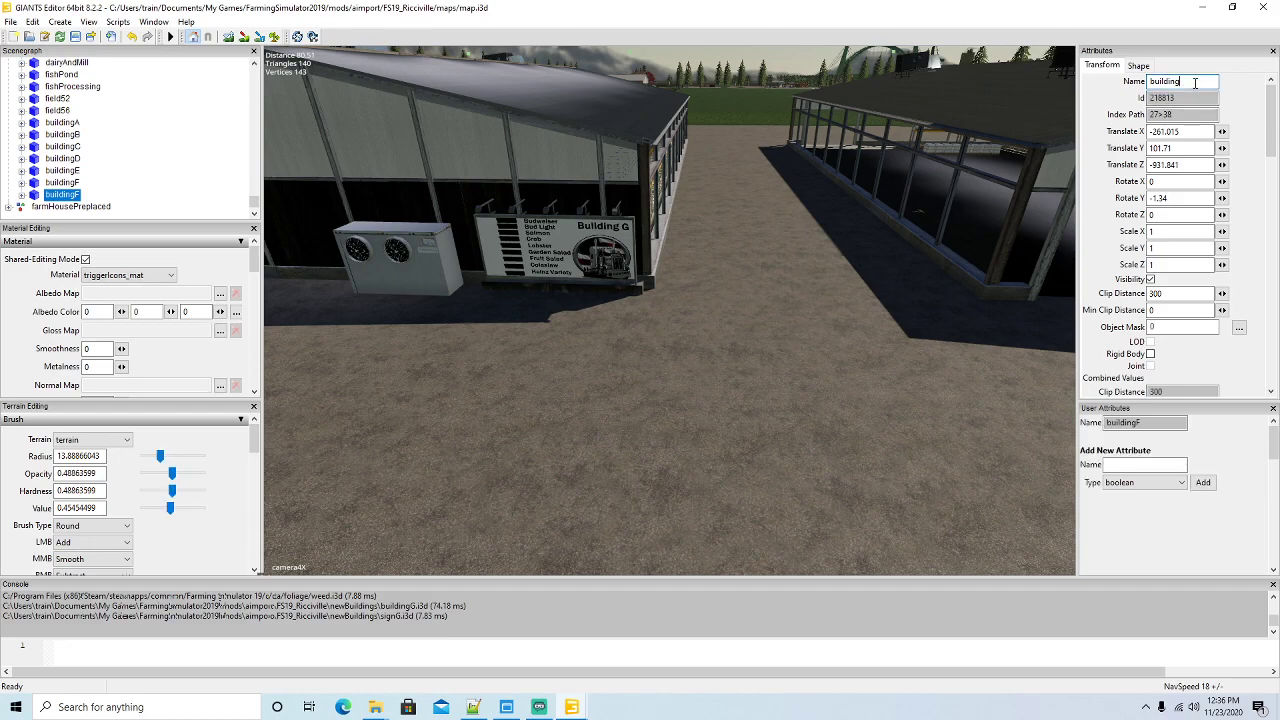
key("Return")
Place the buildingG tour icon on the ground in front of Building G's sign, at about X -209.2, Z -866.7, using Interactive Placement
left_click(32, 26)
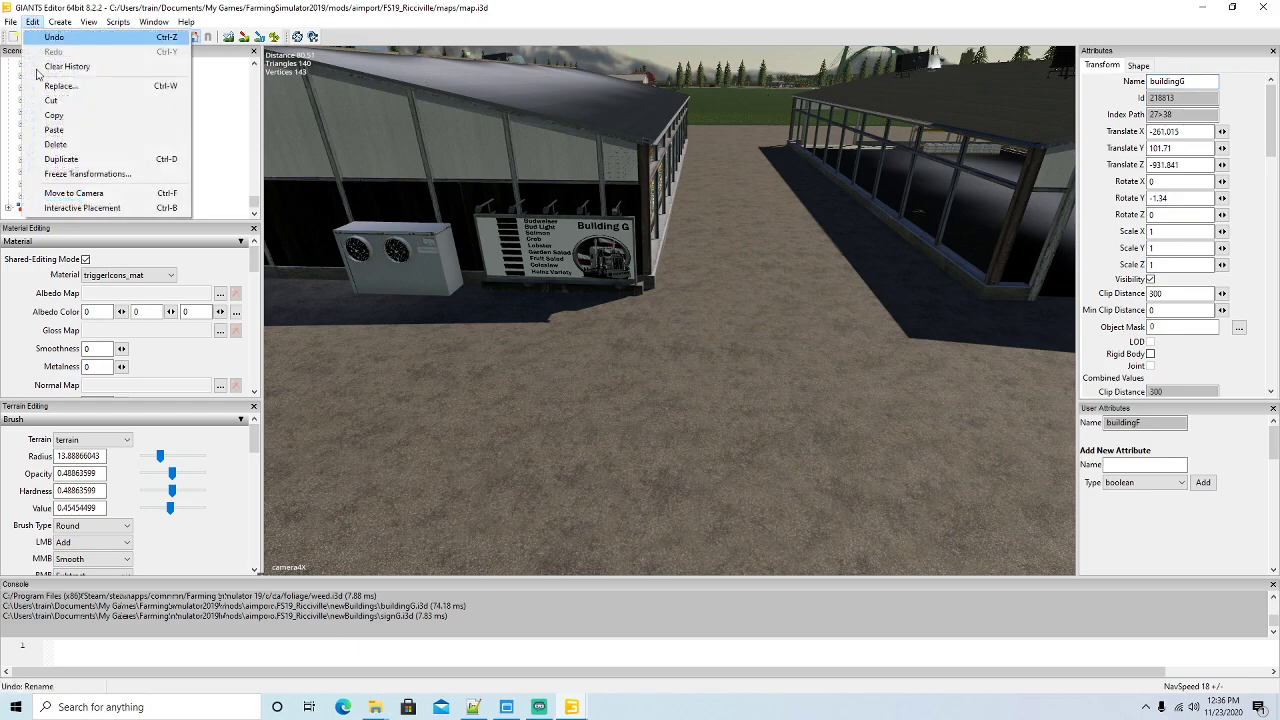
left_click(75, 210)
left_click(785, 364)
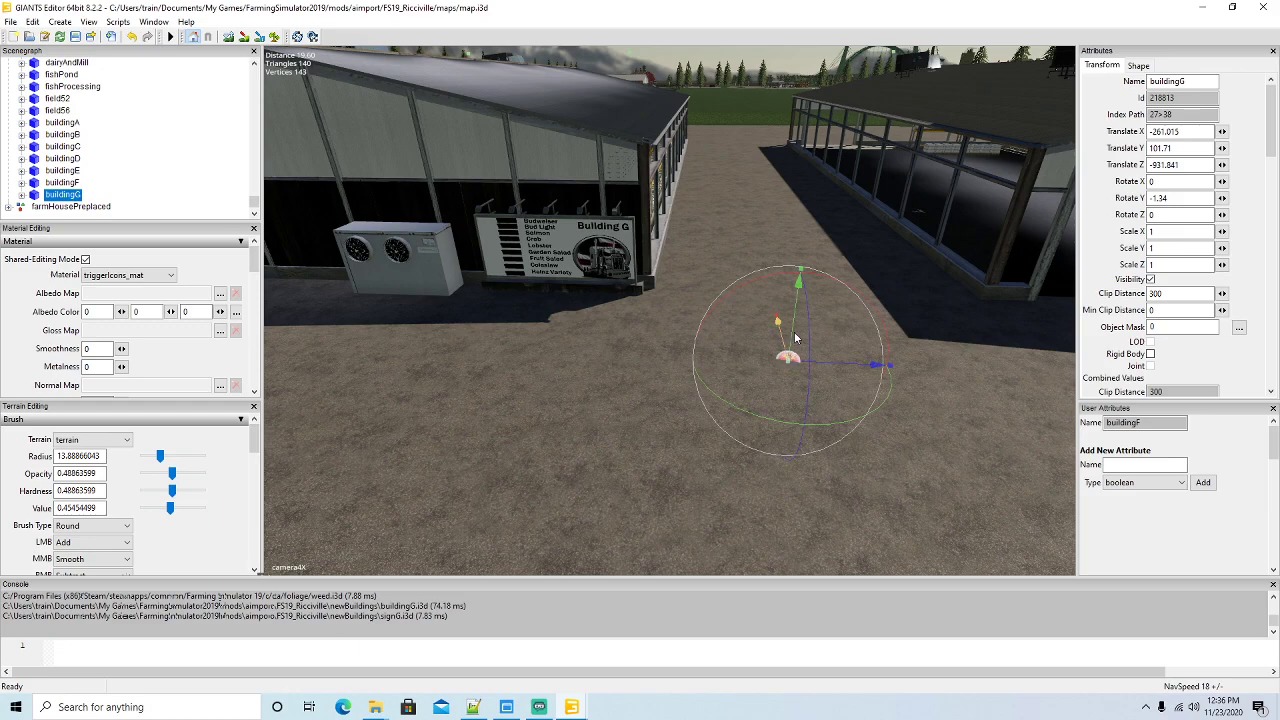
mouse_move(795, 311)
left_mouse_down()
mouse_move(718, 347)
mouse_move(555, 358)
left_mouse_up()
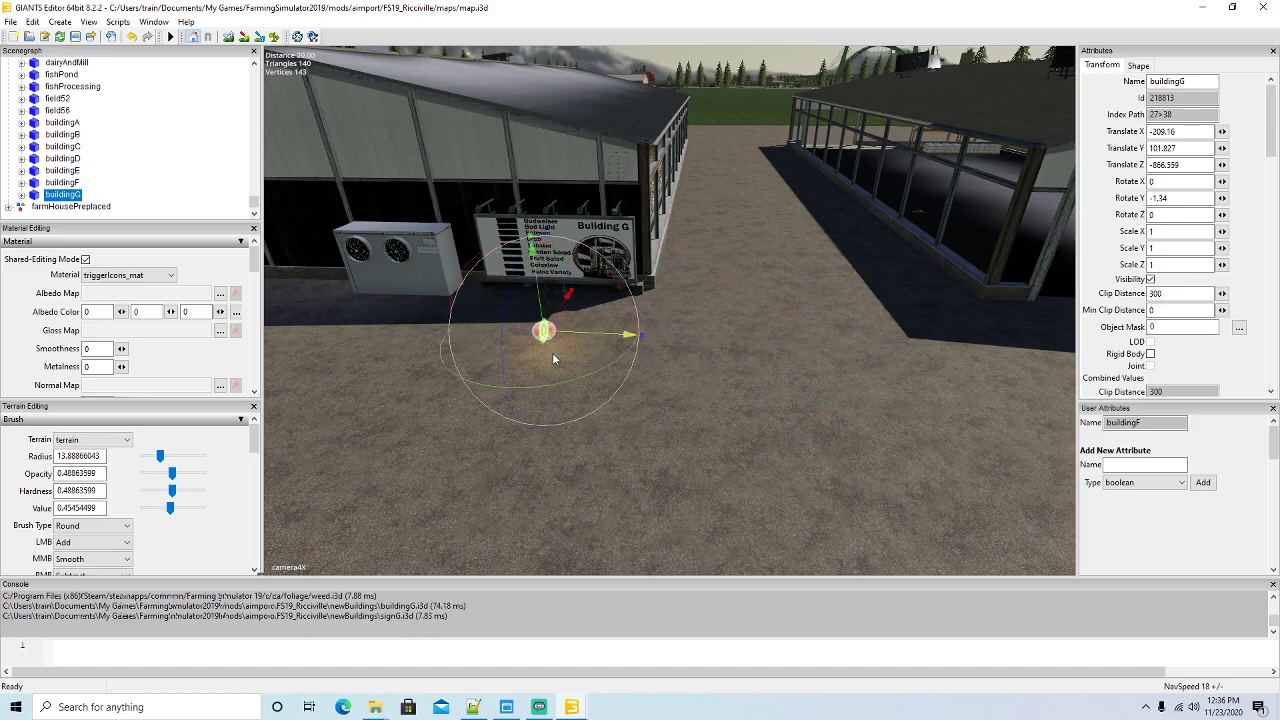
right_click_drag(552, 352, 712, 428)
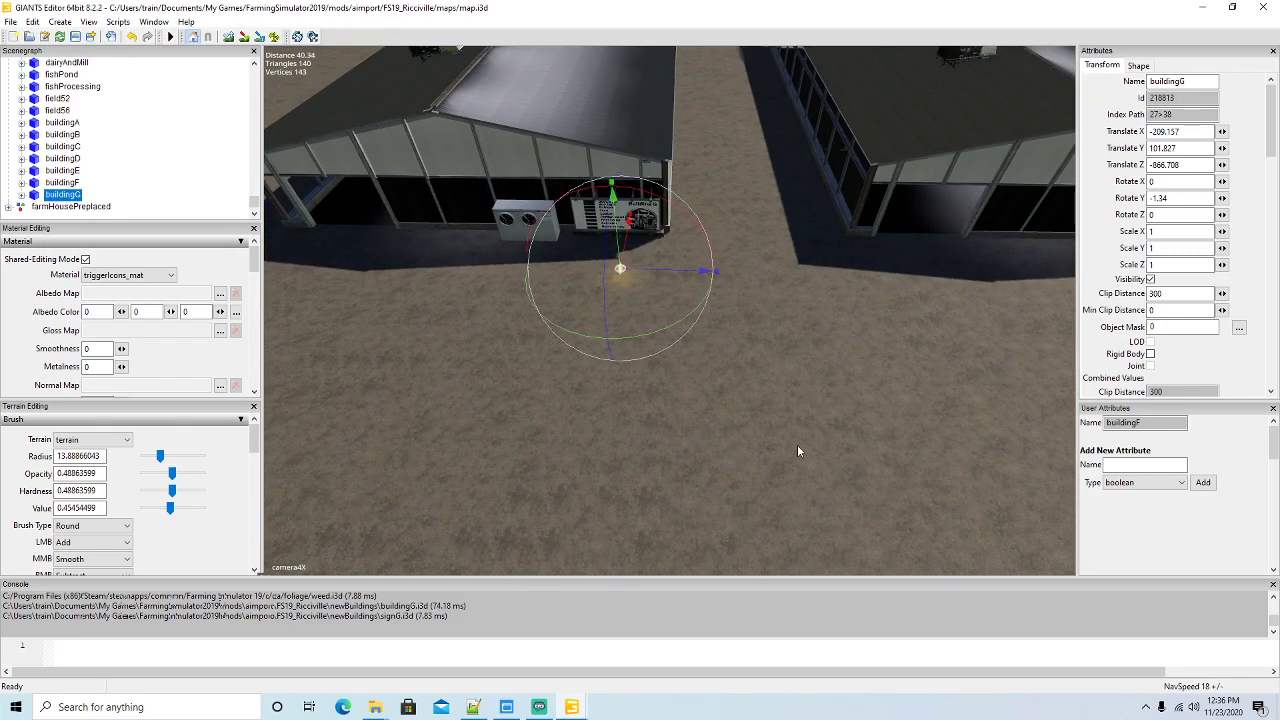
left_click(22, 194)
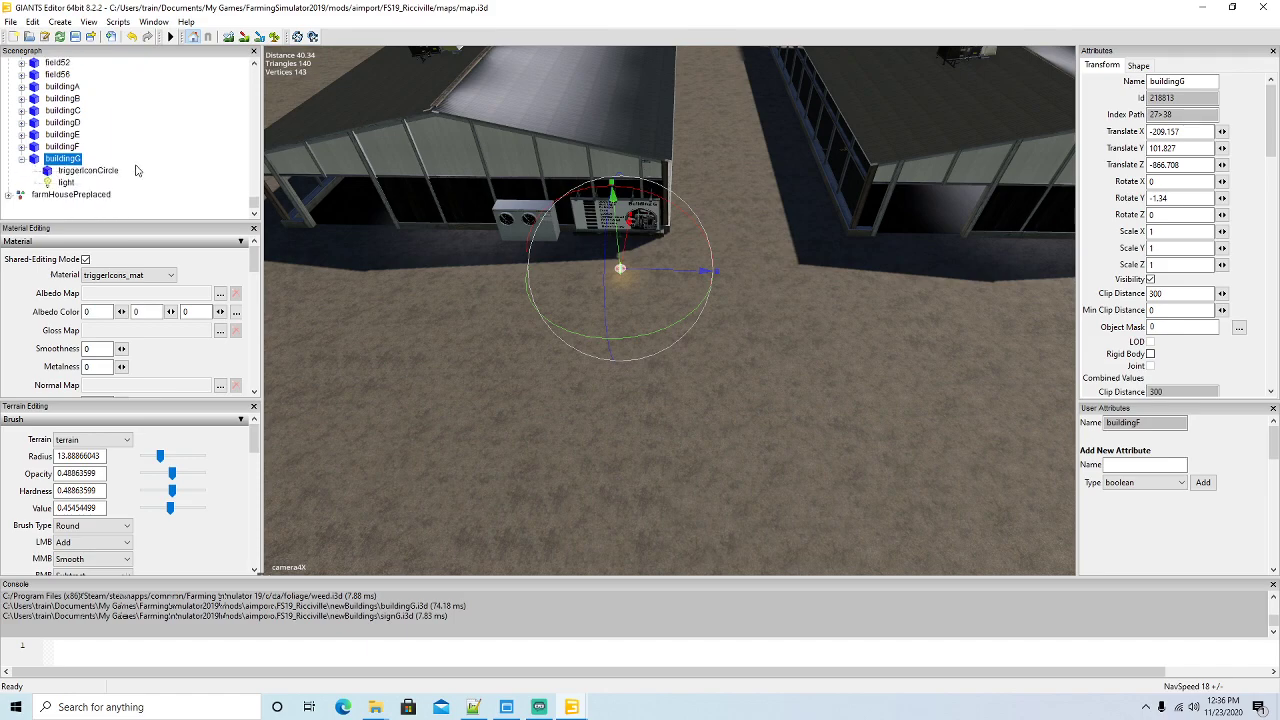
left_click(22, 160)
Compare with buildingF's attributes, set the farmlandId of the inner buildingG factory node to 33, and save the map
mouse_move(470, 707)
scroll(123, 177, "up", 10)
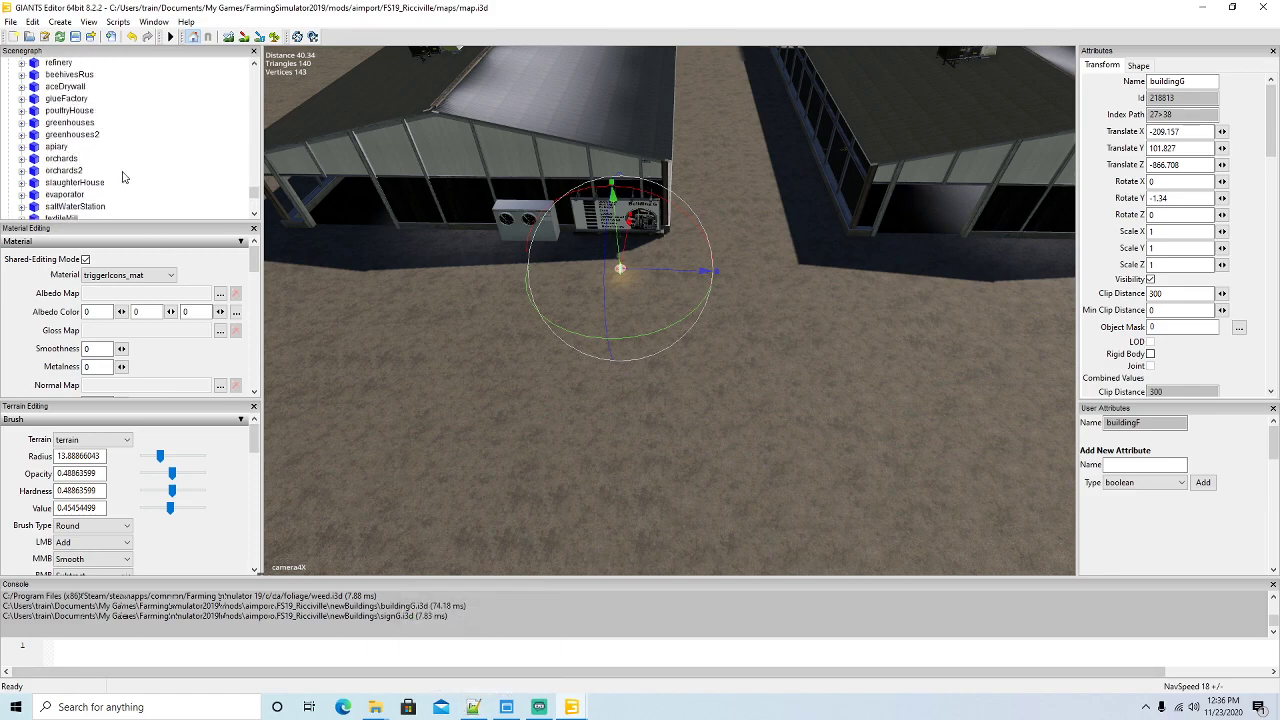
scroll(123, 177, "down", 10)
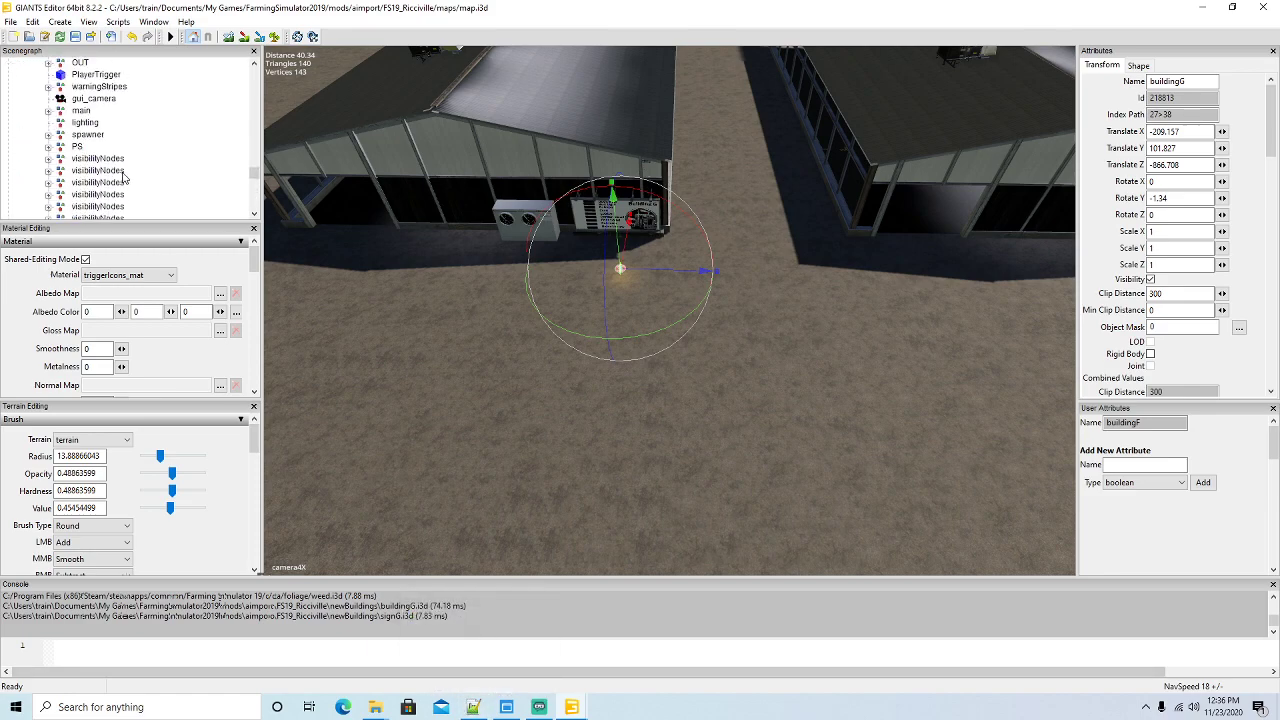
left_click(35, 111)
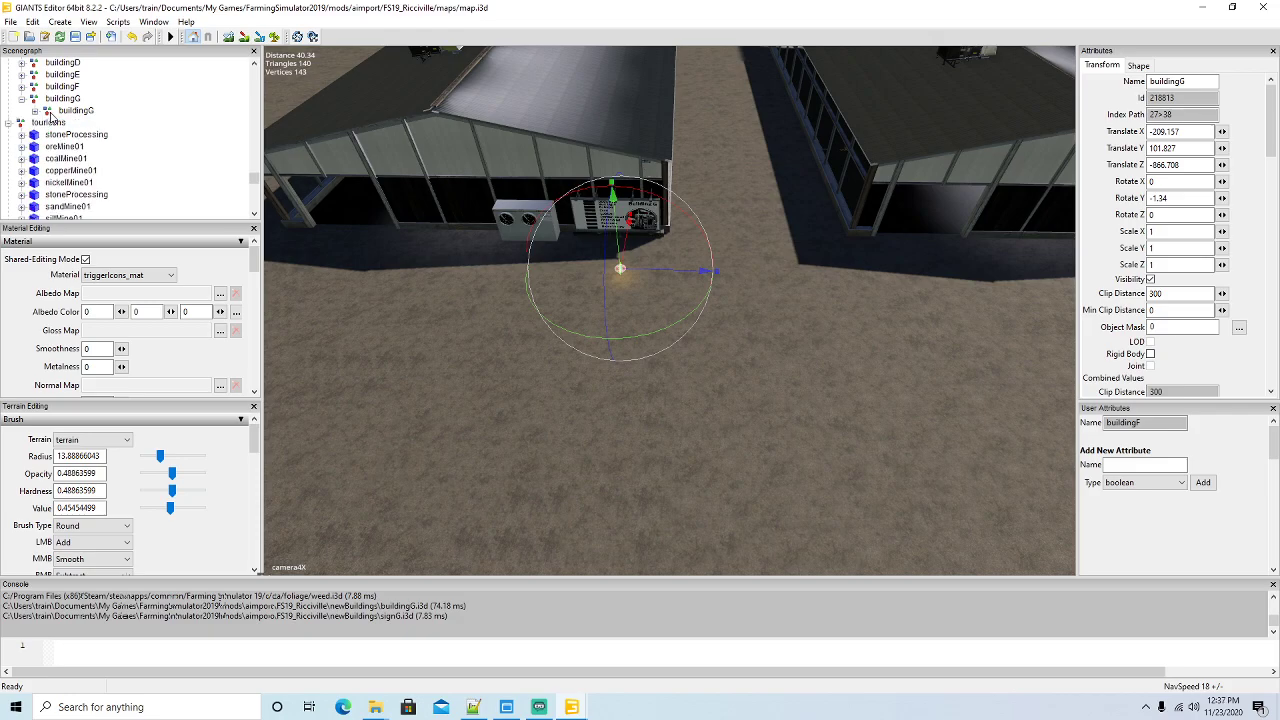
left_click(60, 111)
left_click(22, 87)
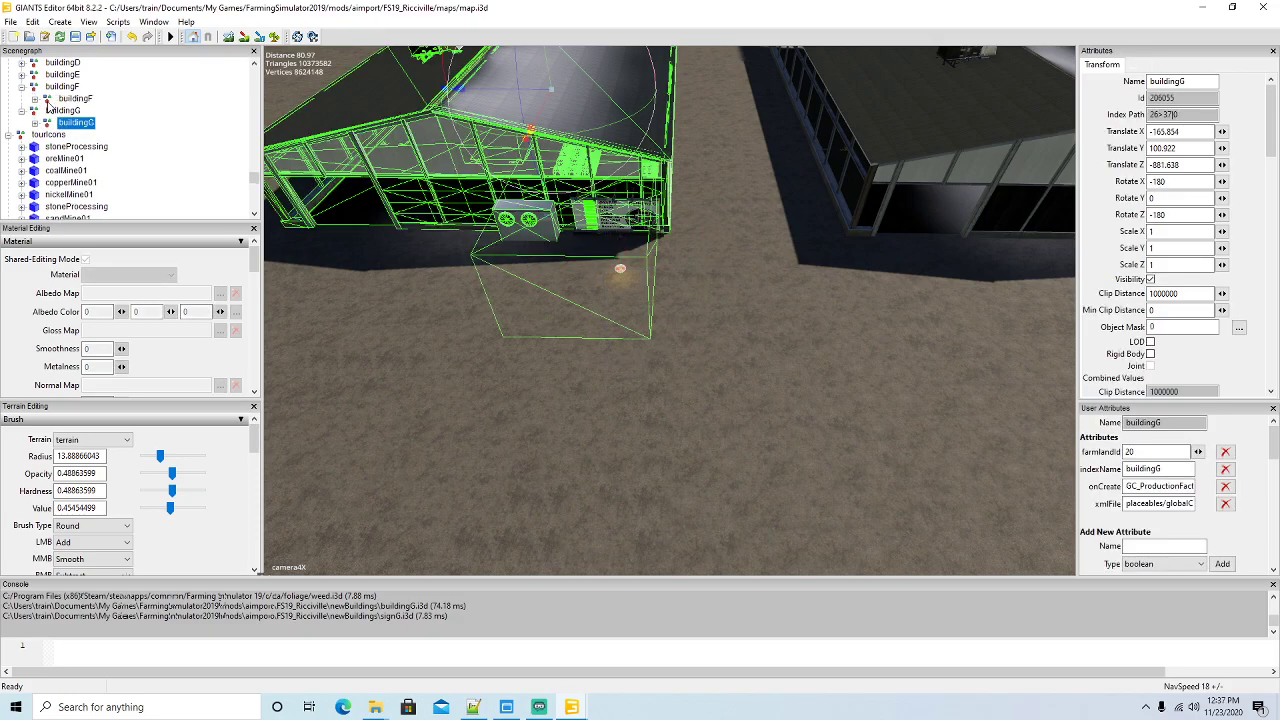
left_click(46, 101)
left_click(46, 122)
type("33")
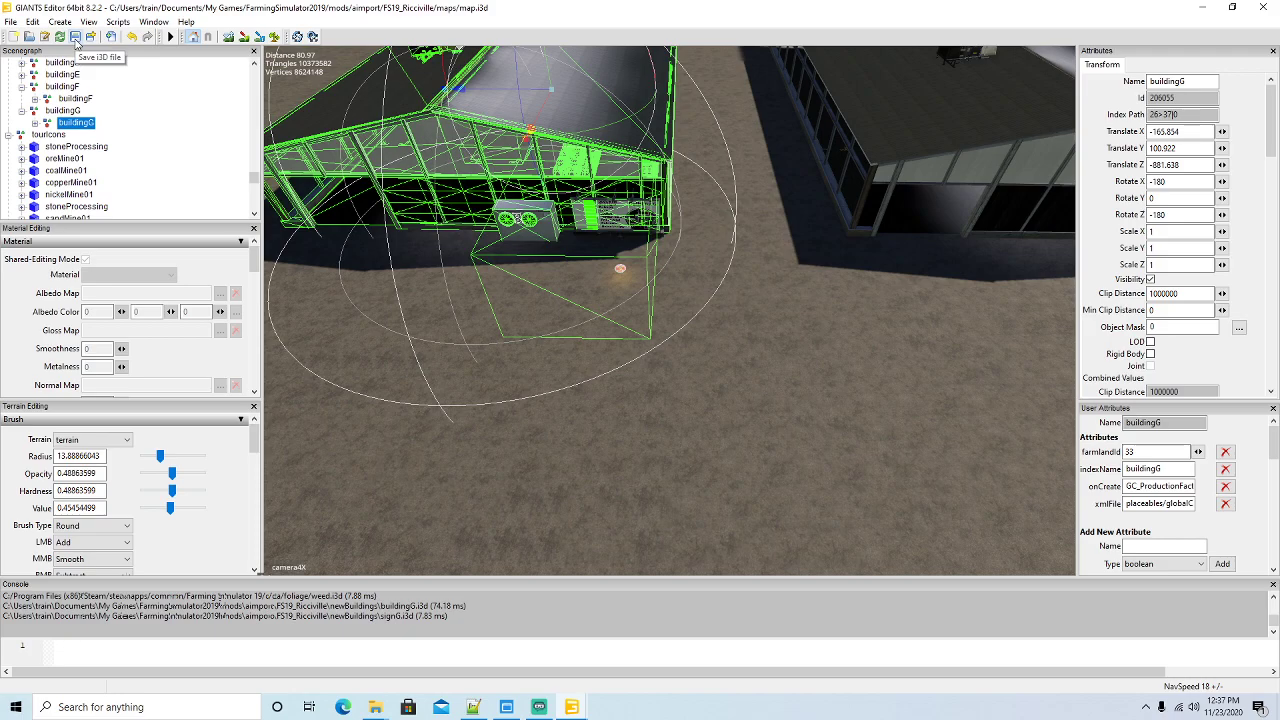
left_click(76, 37)
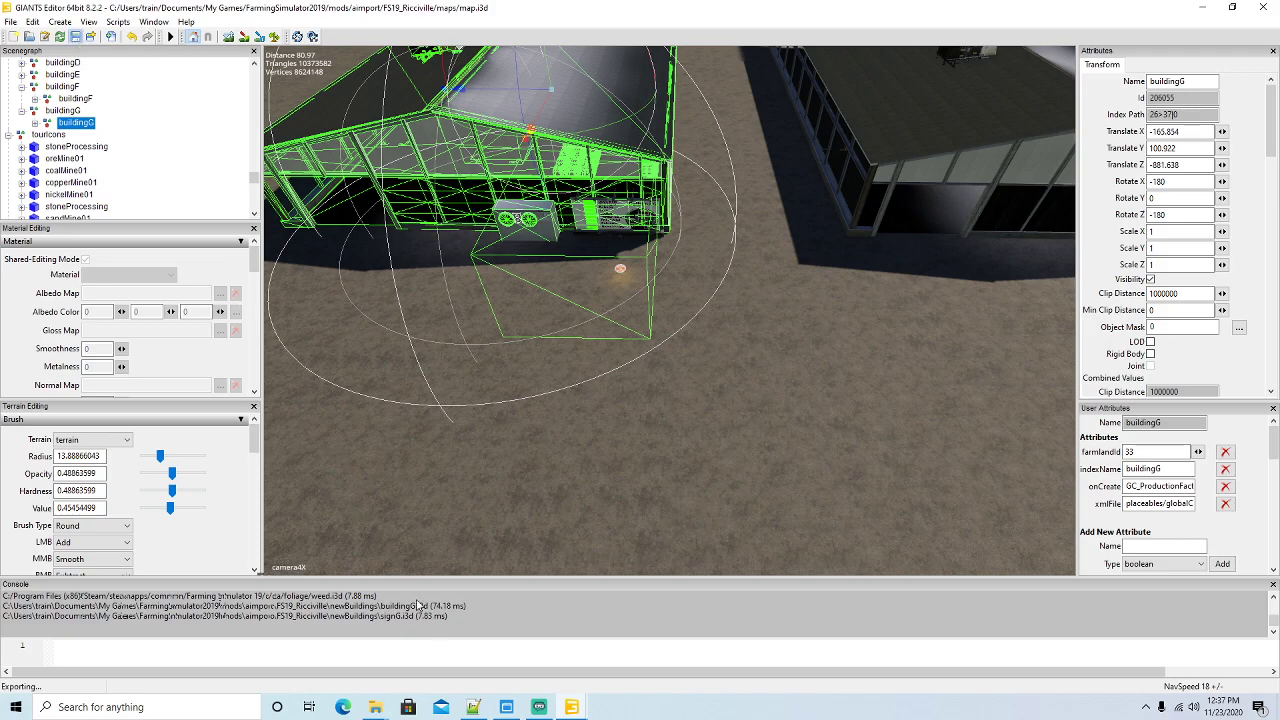
Switch to Notepad++ and copy the whole buildingG block from the FS19_Ricci_Islands l10n_en.xml file
left_click(478, 706)
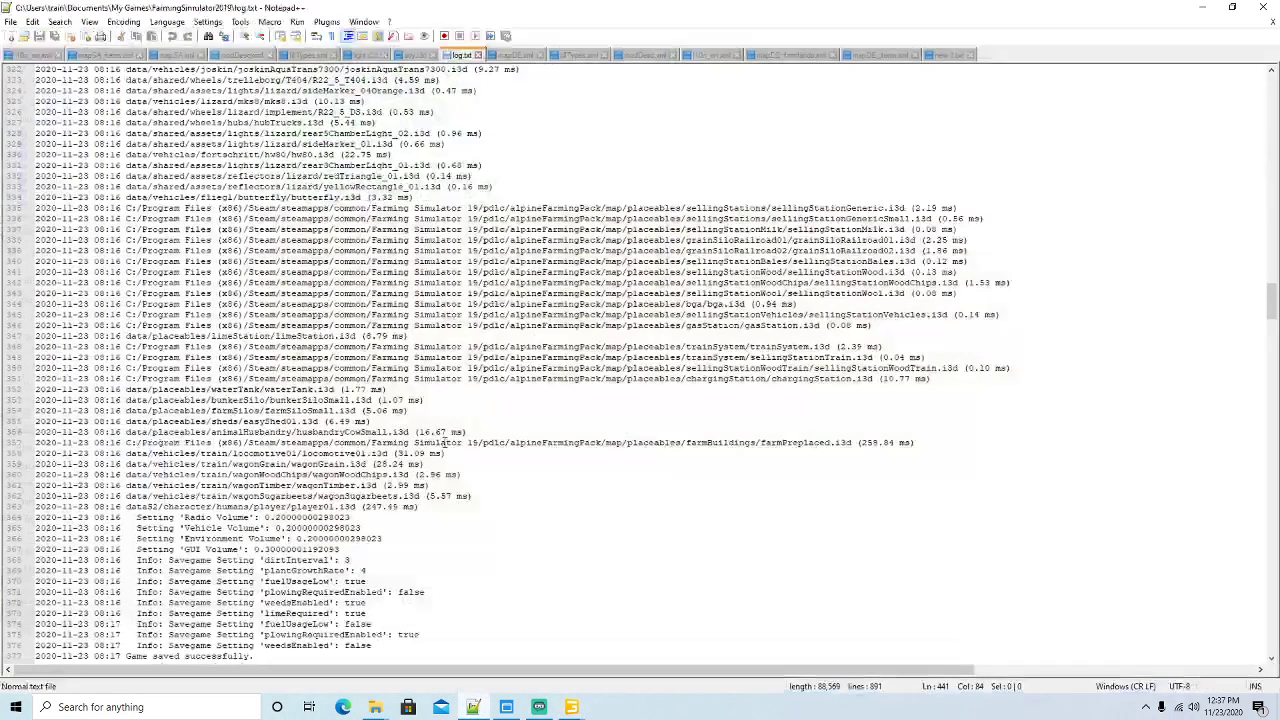
left_click(30, 55)
scroll(540, 320, "down", 9)
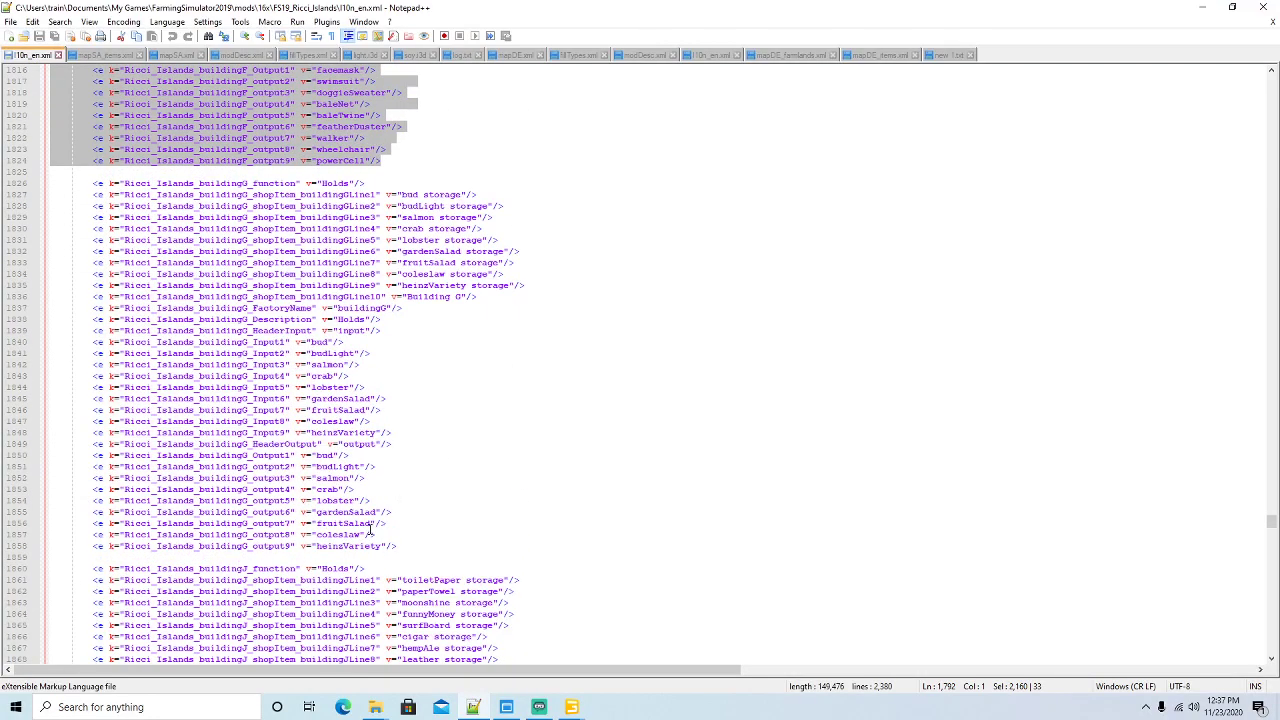
left_click_drag(401, 545, 54, 182)
key("ctrl+c")
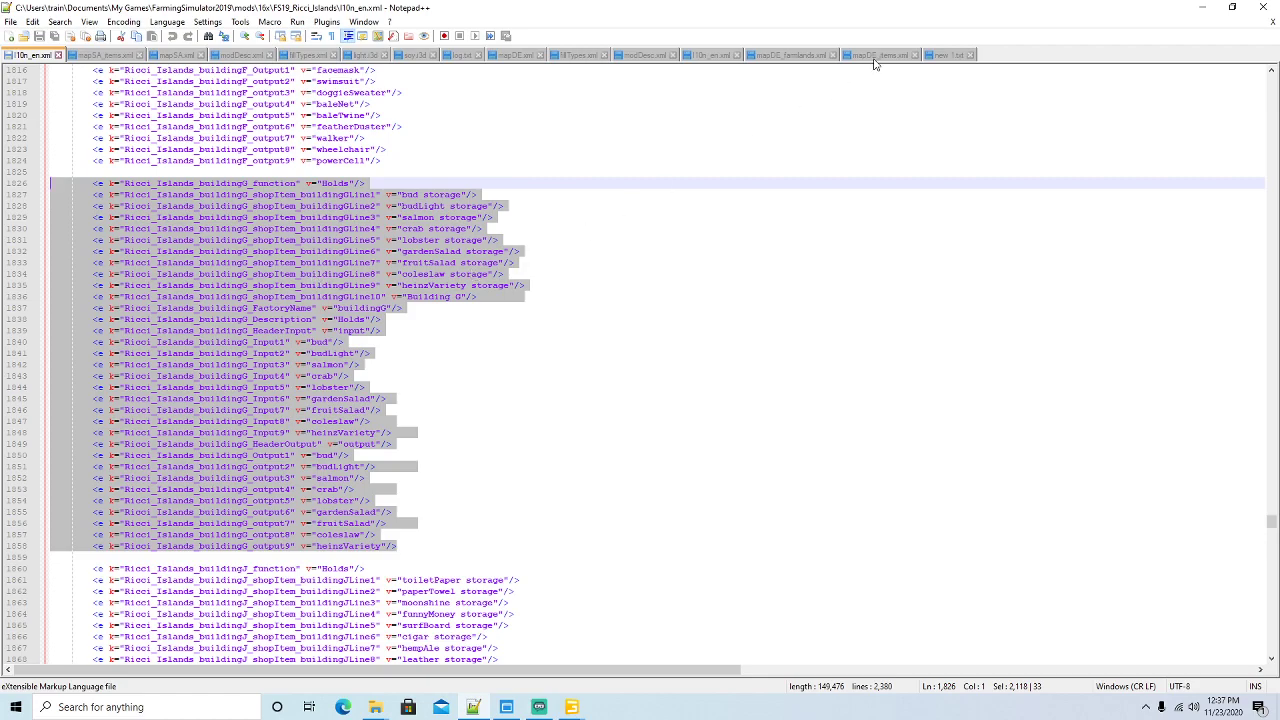
Paste the buildingG block below the last buildingF entry in FS19_Ricciville's l10n_en.xml, separated by a blank line
left_click(712, 55)
scroll(469, 385, "down", 5)
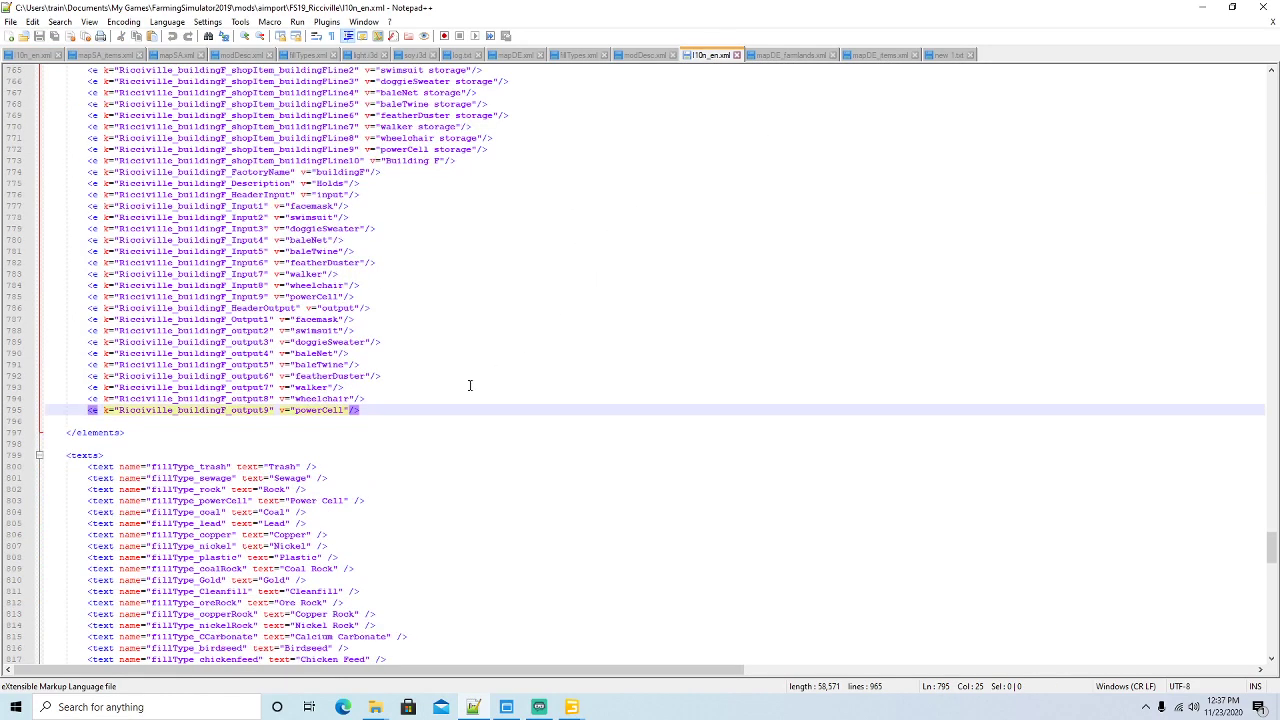
left_click(363, 410)
key("Return")
key("Return")
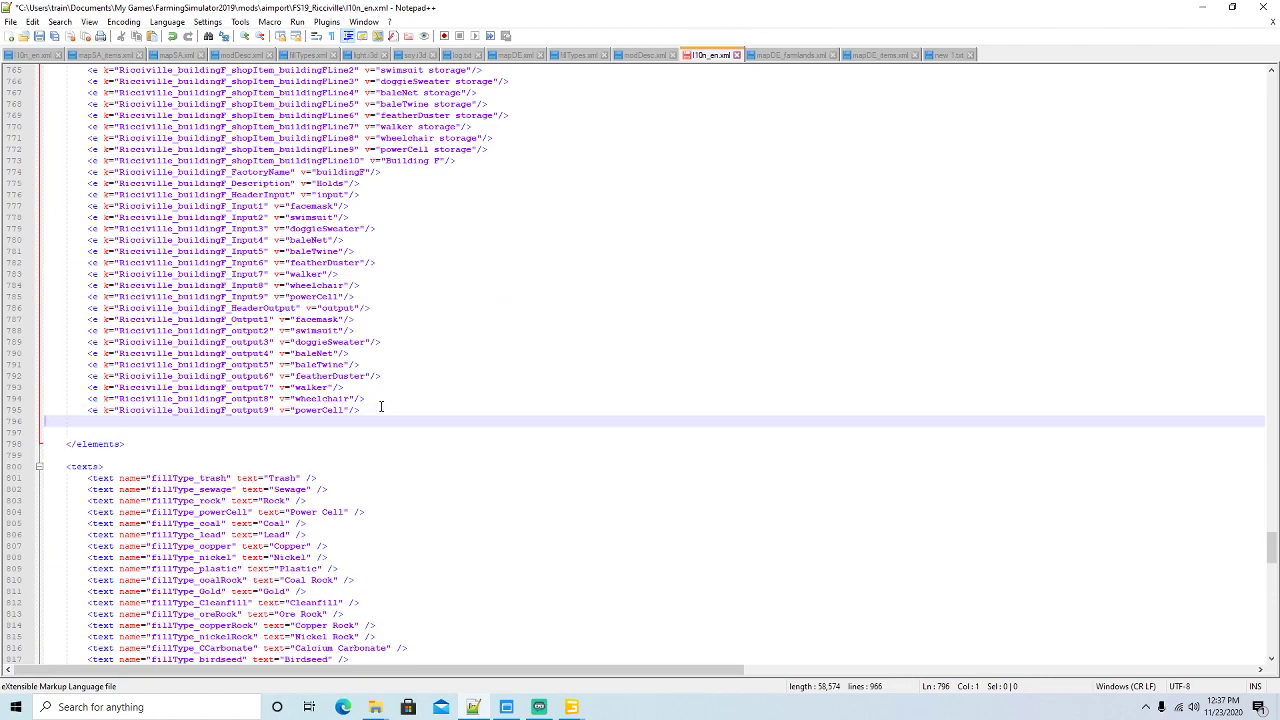
key("ctrl+v")
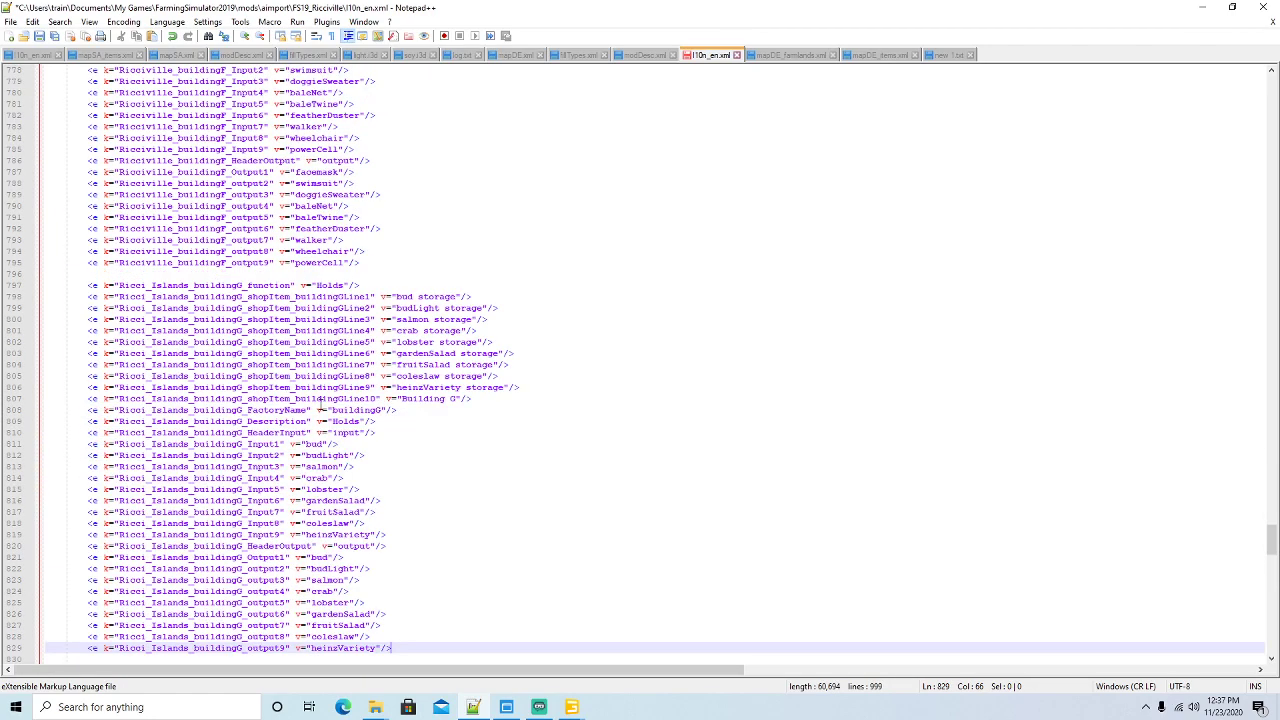
Replace Ricci_Islands with Ricciville throughout the pasted buildingG entries and save l10n_en.xml
left_click_drag(116, 285, 188, 285)
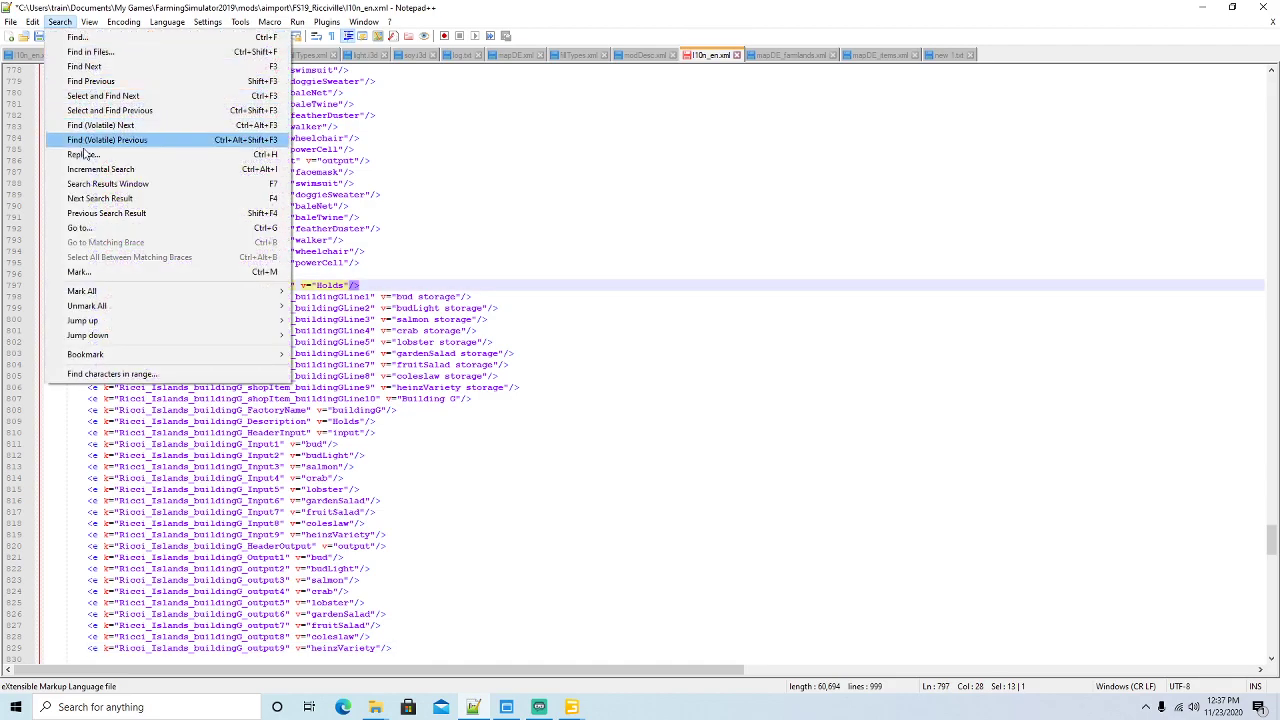
left_click(88, 155)
double_click(847, 263)
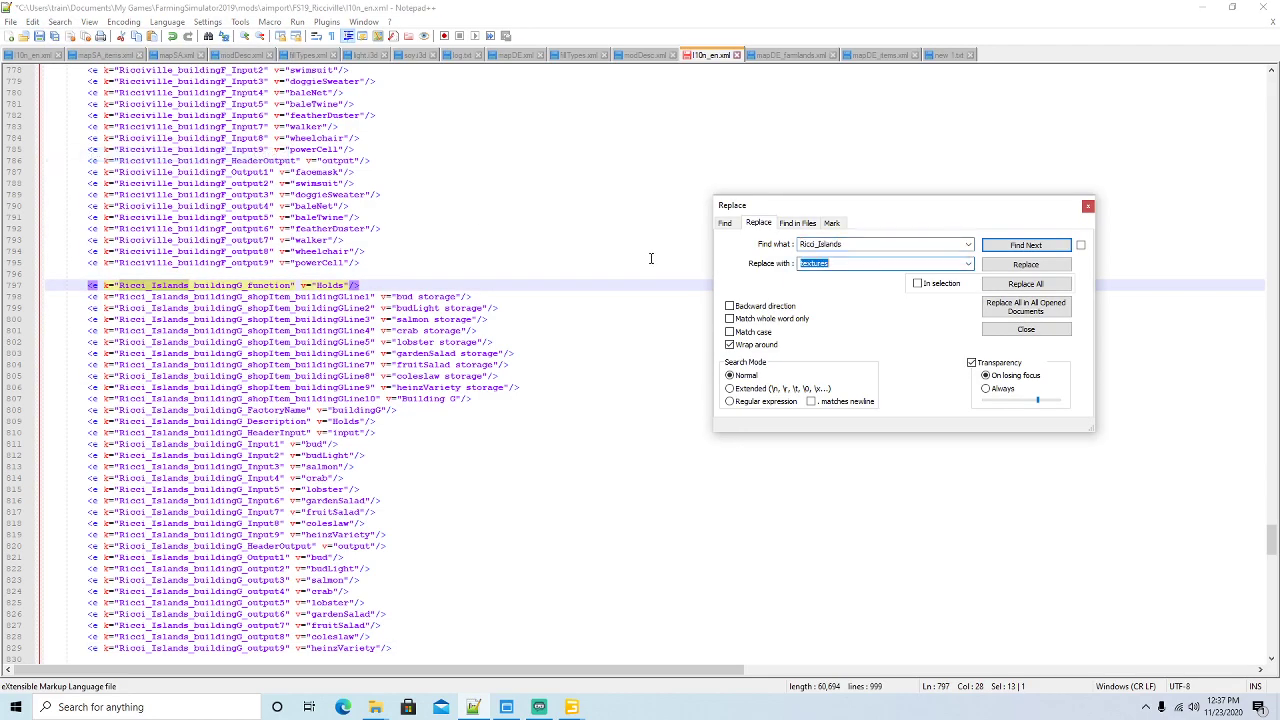
type("Ricciville")
double_click(1026, 264)
double_click(1026, 264)
left_click(1026, 264)
double_click(1026, 264)
double_click(1026, 264)
left_click(1026, 264)
double_click(1026, 264)
double_click(1026, 264)
left_click(1026, 264)
double_click(1026, 264)
left_click(1026, 264)
double_click(1026, 264)
left_click(1026, 264)
double_click(1030, 268)
left_click(1030, 268)
double_click(1030, 268)
double_click(1030, 268)
left_click(1030, 268)
left_click(1030, 268)
double_click(1030, 268)
left_click(1030, 268)
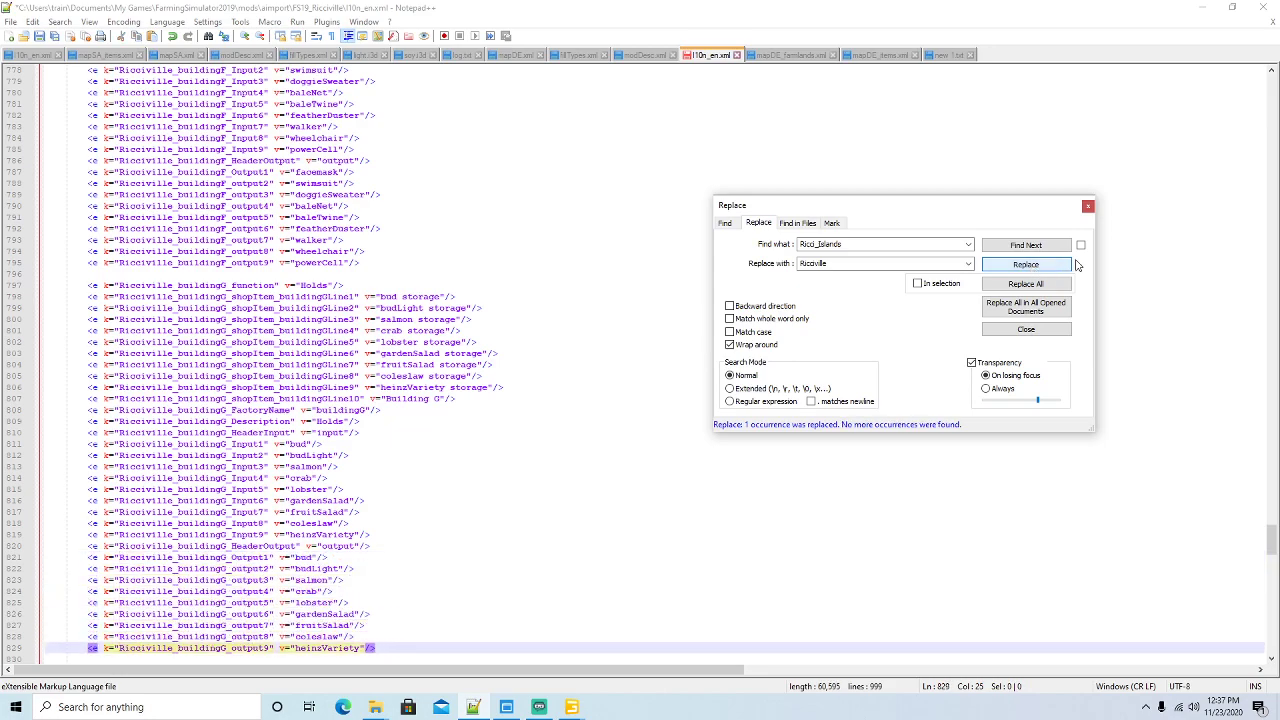
left_click(1088, 207)
left_click(39, 36)
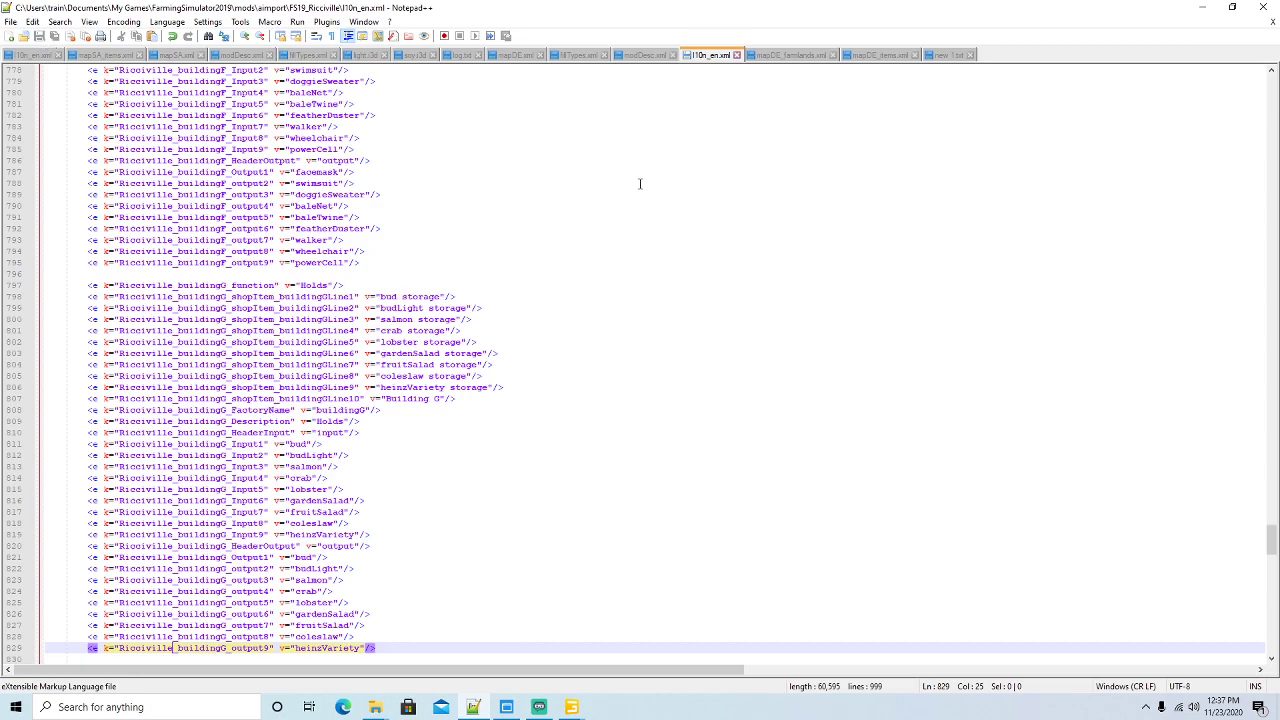
Switch to File Explorer and open the placeables\globalCompany folder of FS19_Ricciville
mouse_move(375, 707)
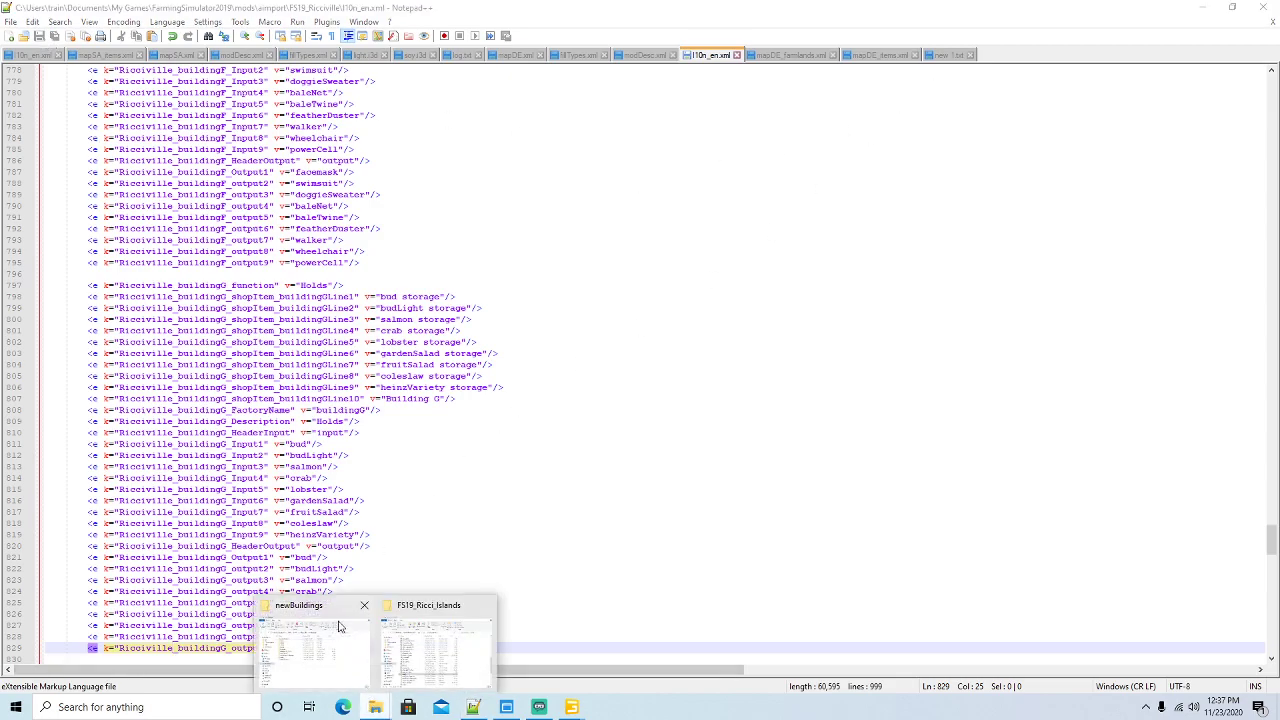
left_click(340, 630)
left_click(412, 160)
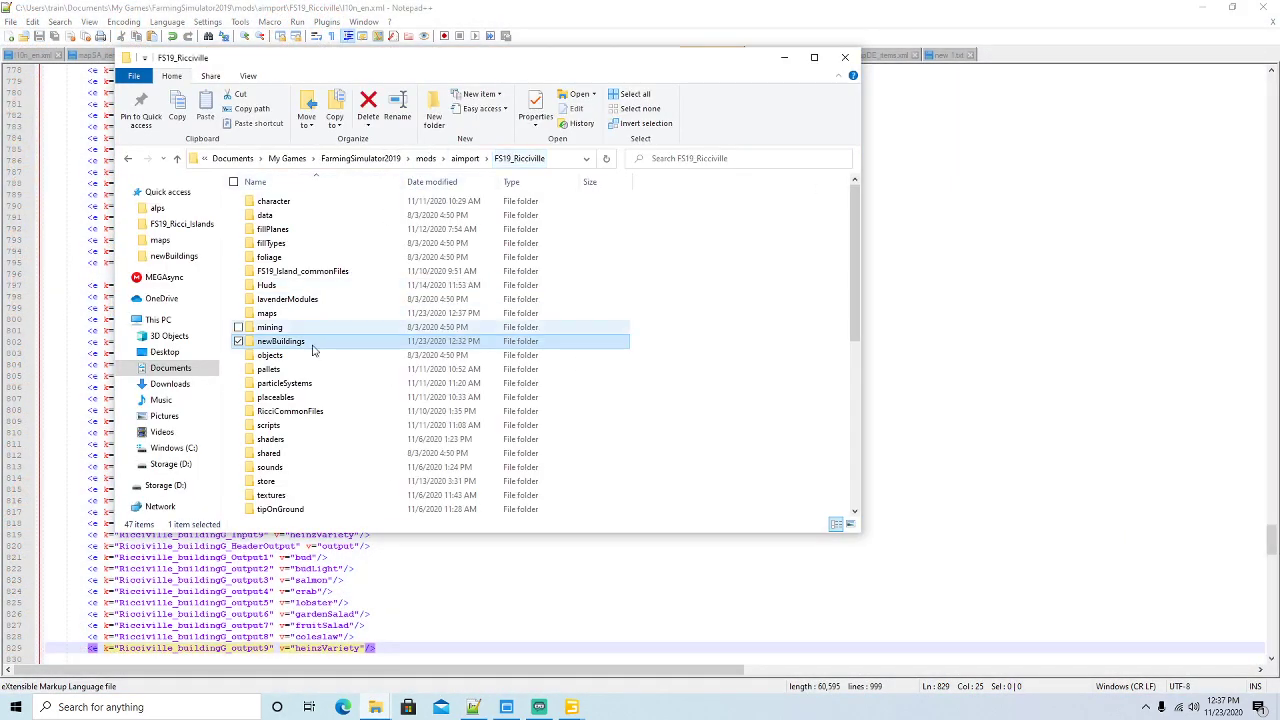
double_click(280, 397)
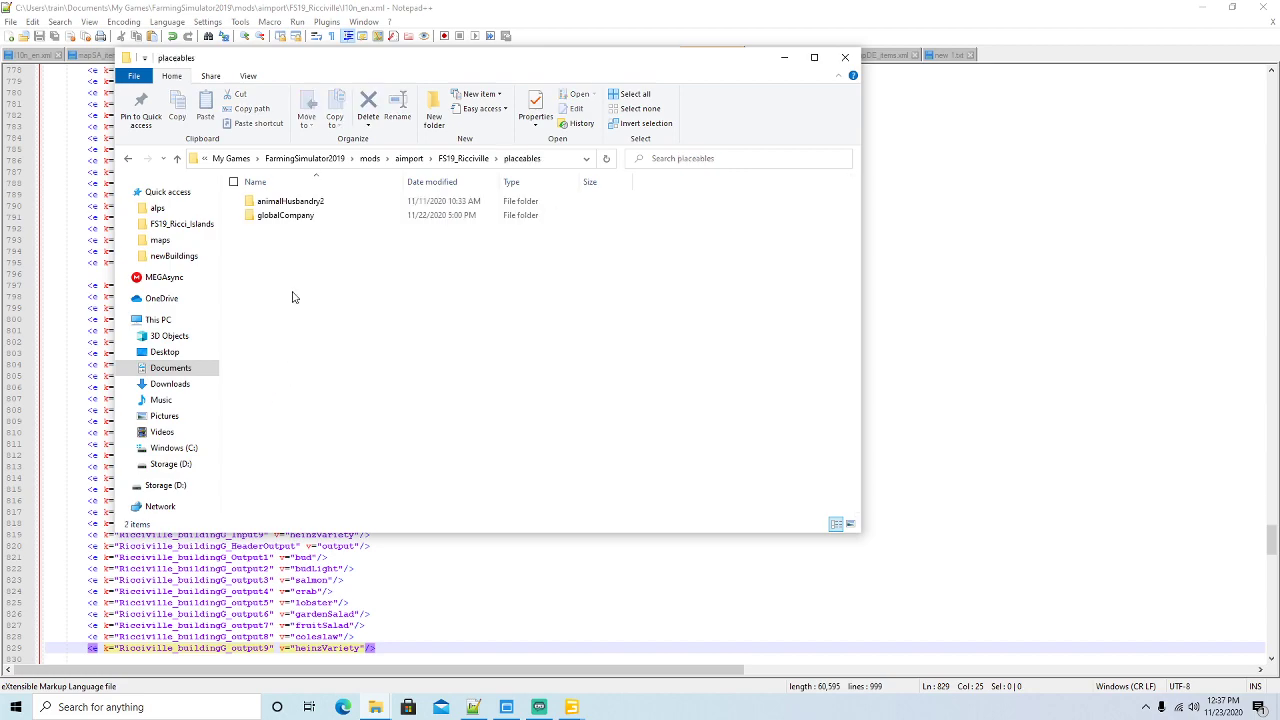
double_click(281, 220)
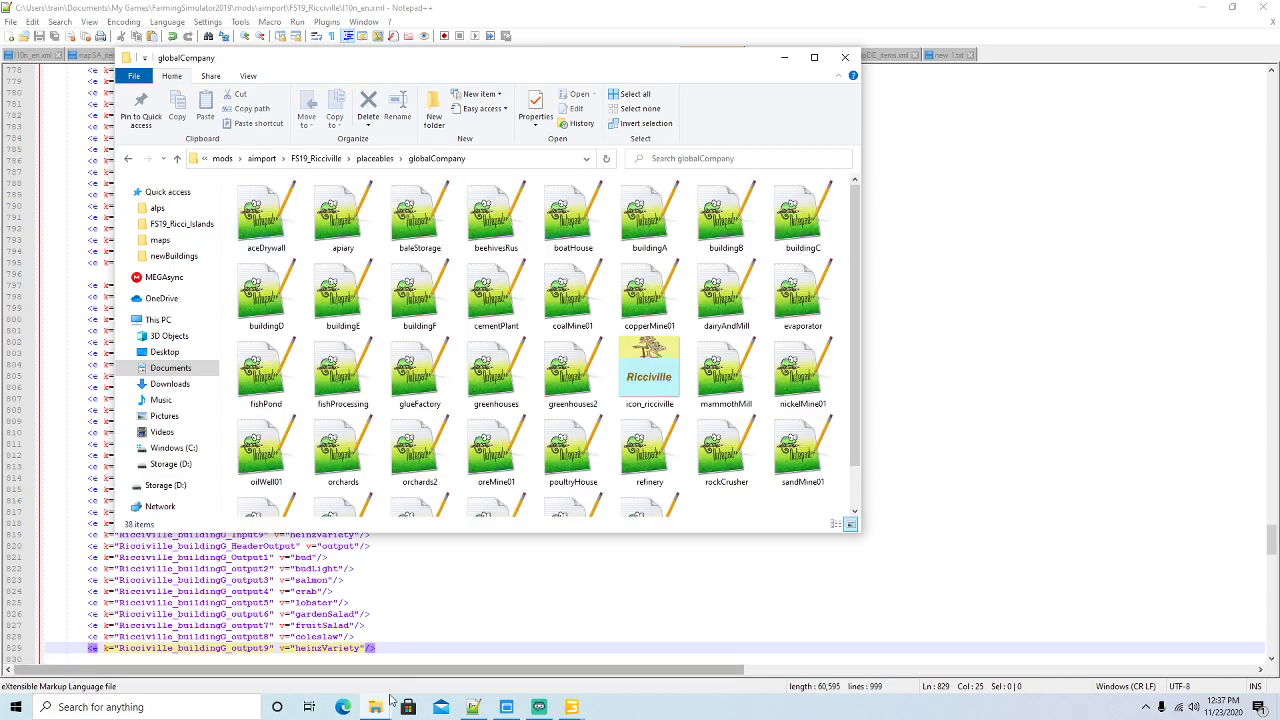
Open placeables\globalCompany in the FS19_Ricci_Islands folder and copy its buildingG file
mouse_move(392, 705)
left_click(465, 614)
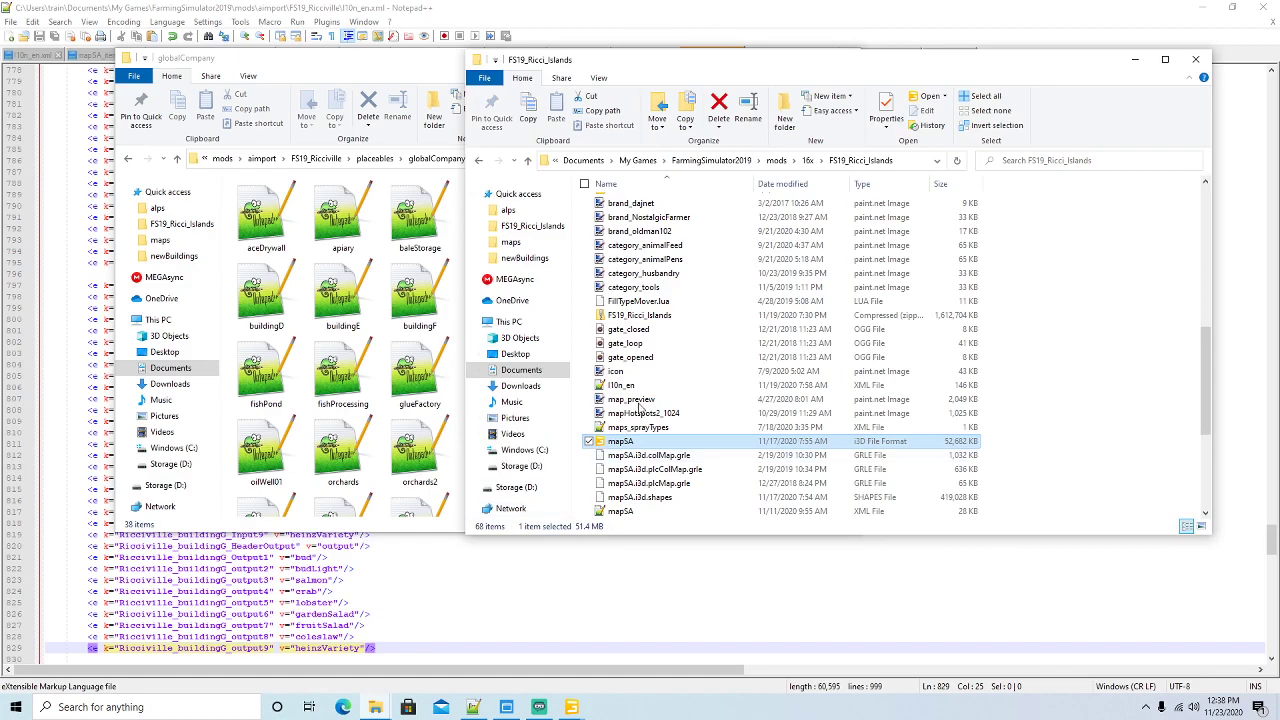
scroll(757, 309, "up", 5)
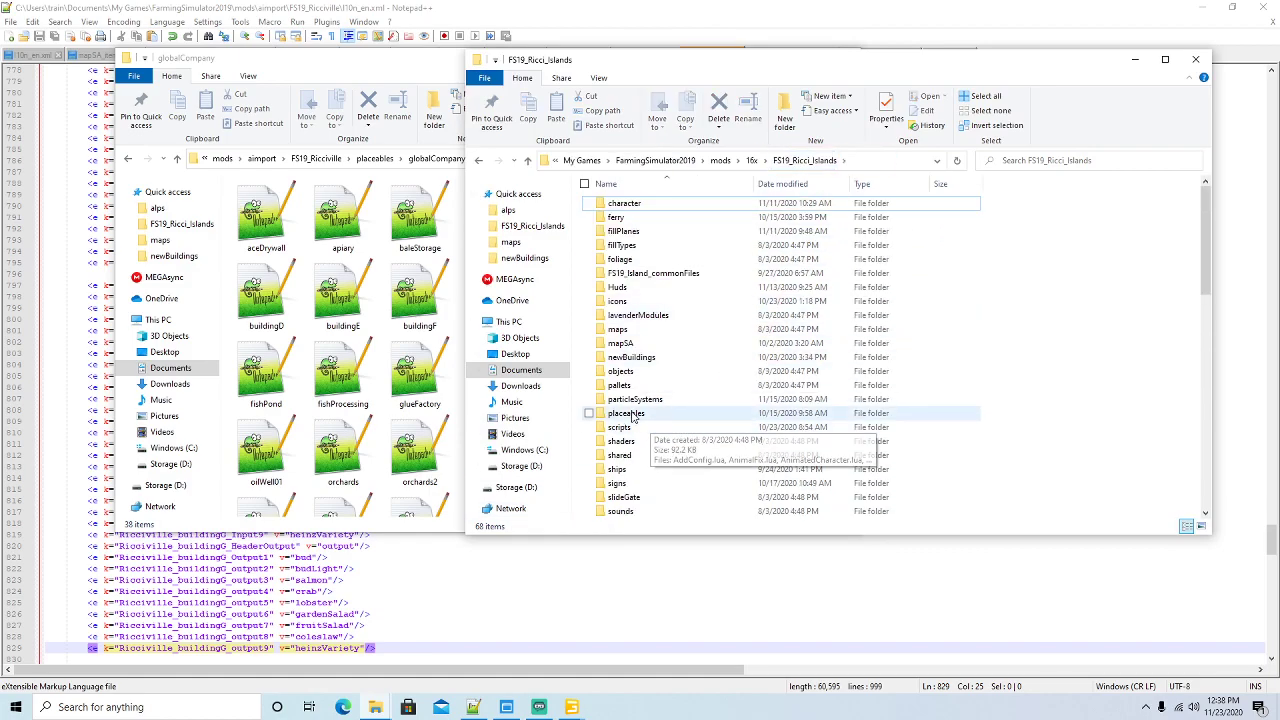
double_click(720, 415)
double_click(655, 262)
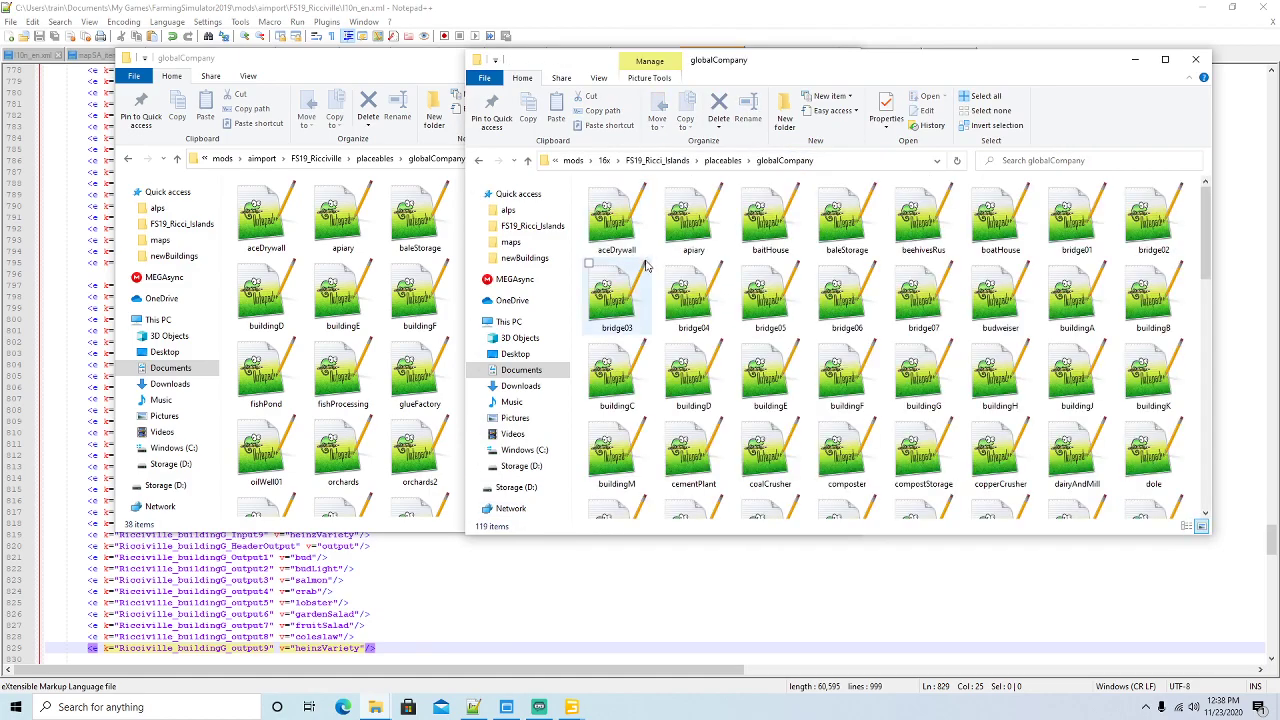
left_click_drag(1205, 254, 1201, 280)
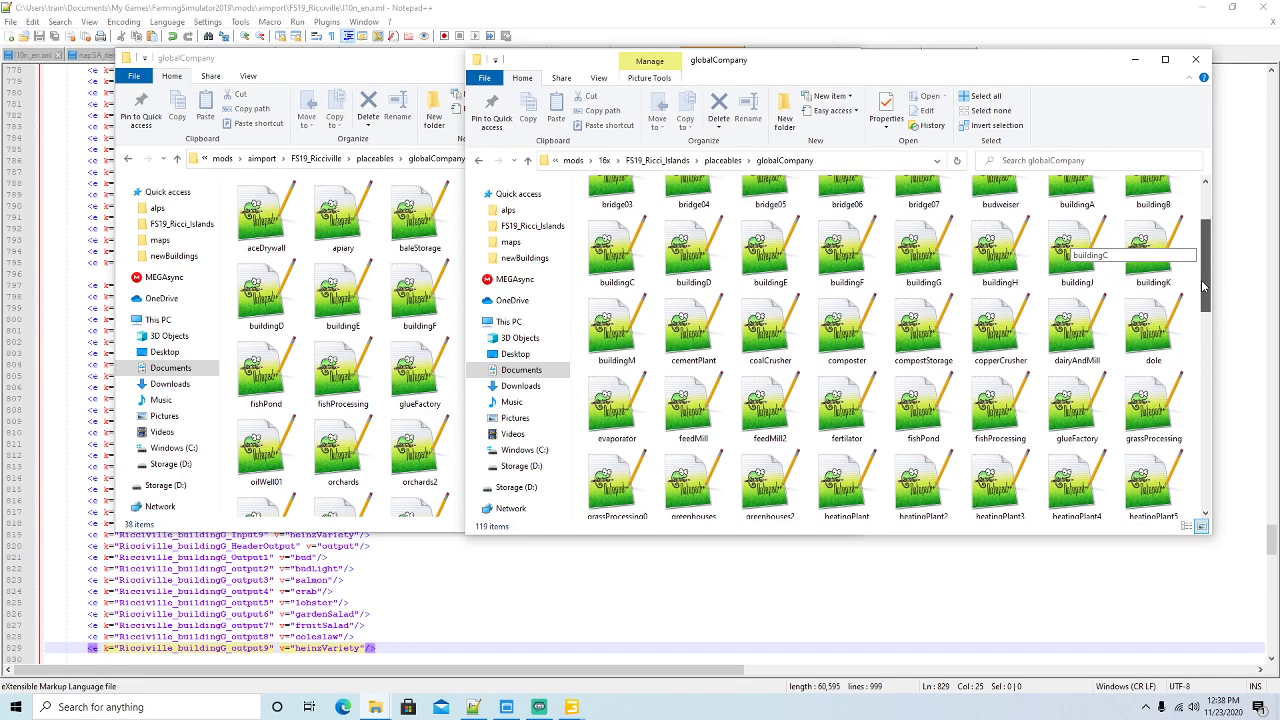
right_click(910, 256)
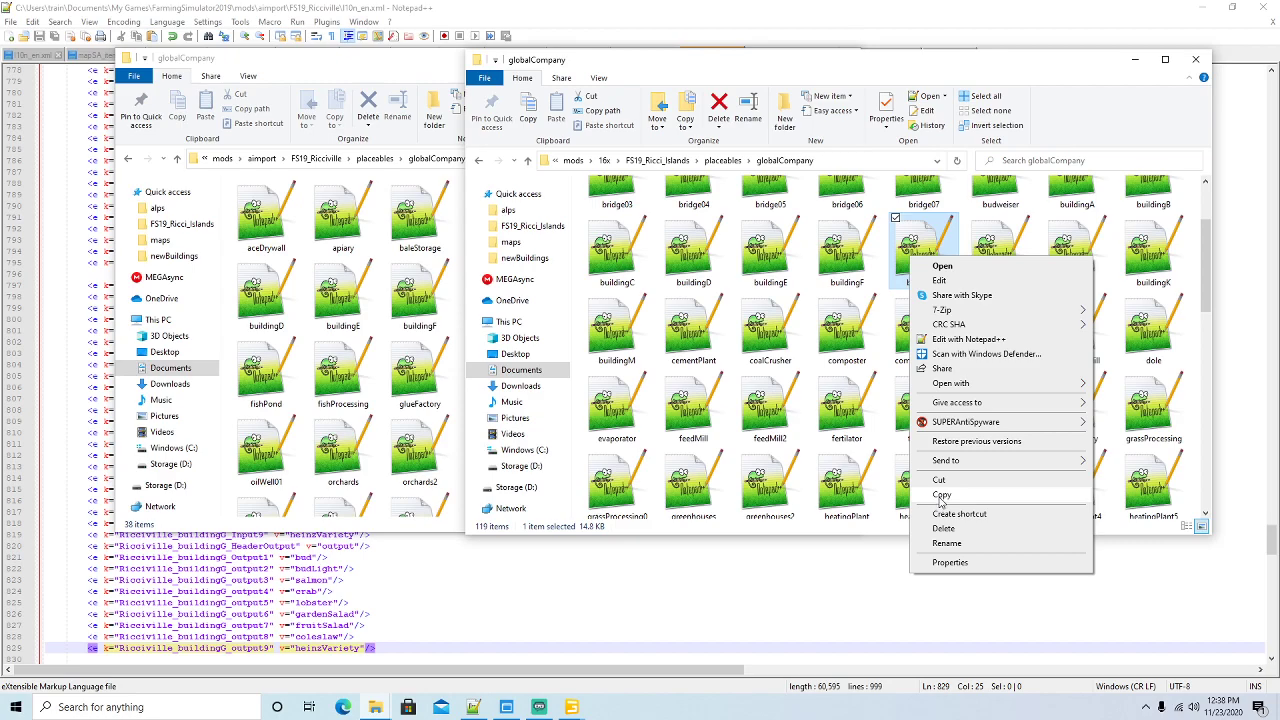
left_click(941, 496)
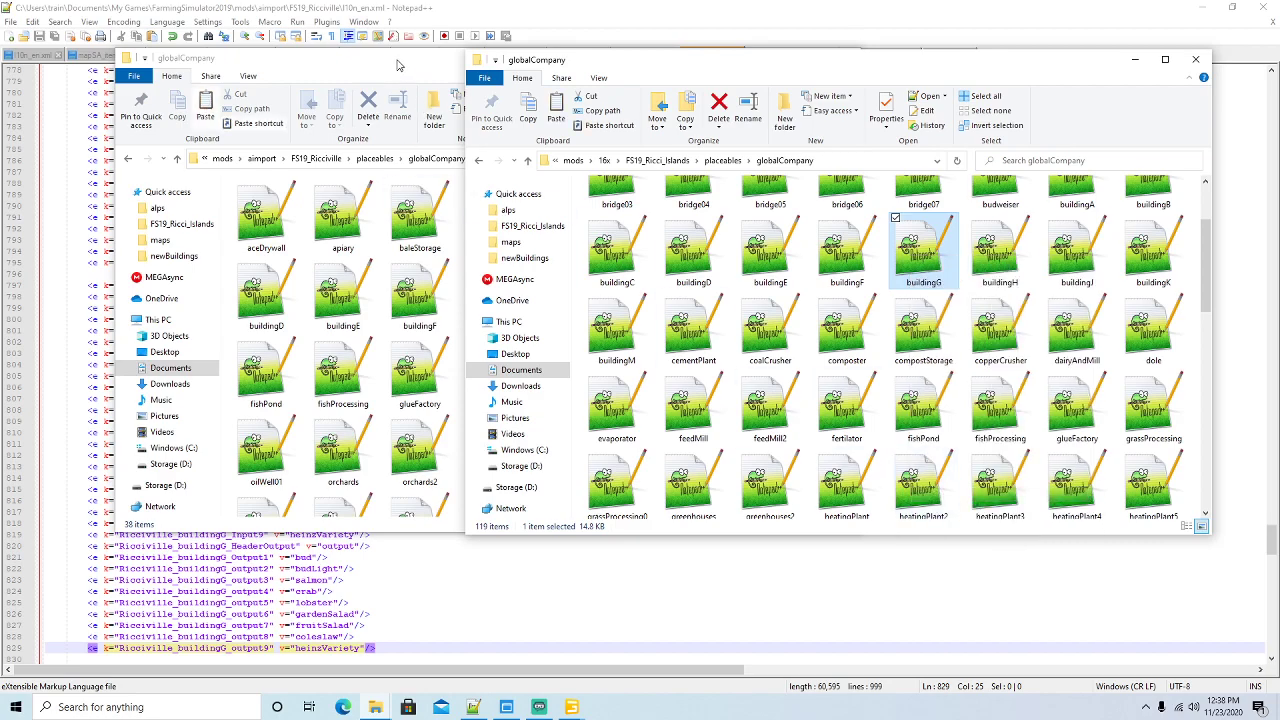
Paste buildingG into FS19_Ricciville's globalCompany folder and open the pasted copy in Notepad++
left_click(401, 64)
right_click(729, 508)
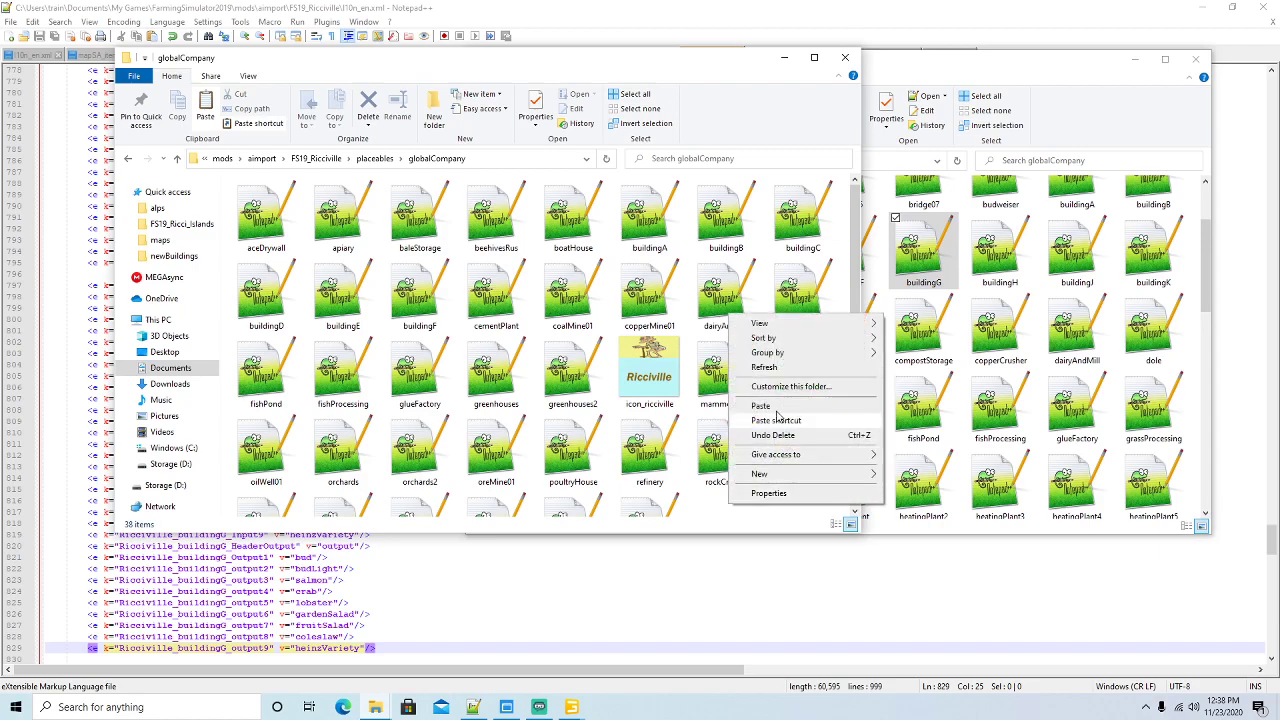
left_click(775, 417)
right_click(484, 303)
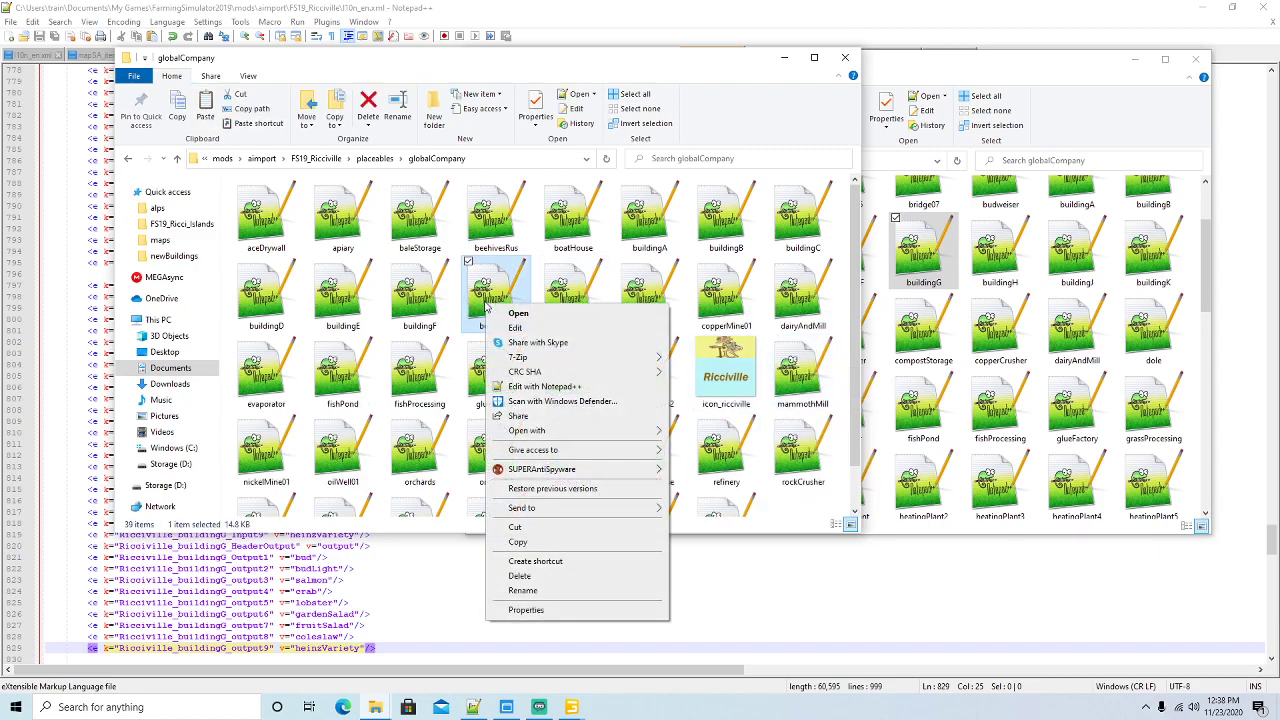
left_click(537, 387)
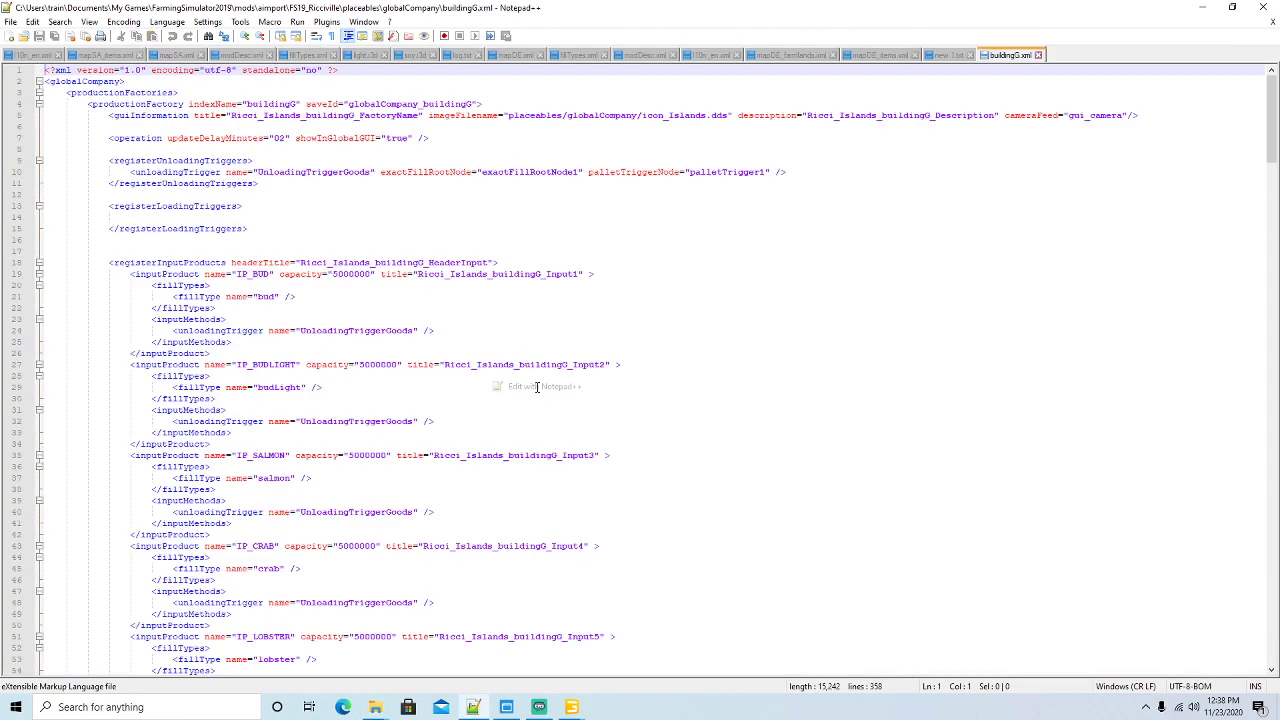
Change the guiInformation imageFilename in buildingG.xml to placeables/globalCompany/icon_ricciville.dds
left_click(707, 115)
key("BackSpace")
key("BackSpace")
key("BackSpace")
key("BackSpace")
key("BackSpace")
key("BackSpace")
key("BackSpace")
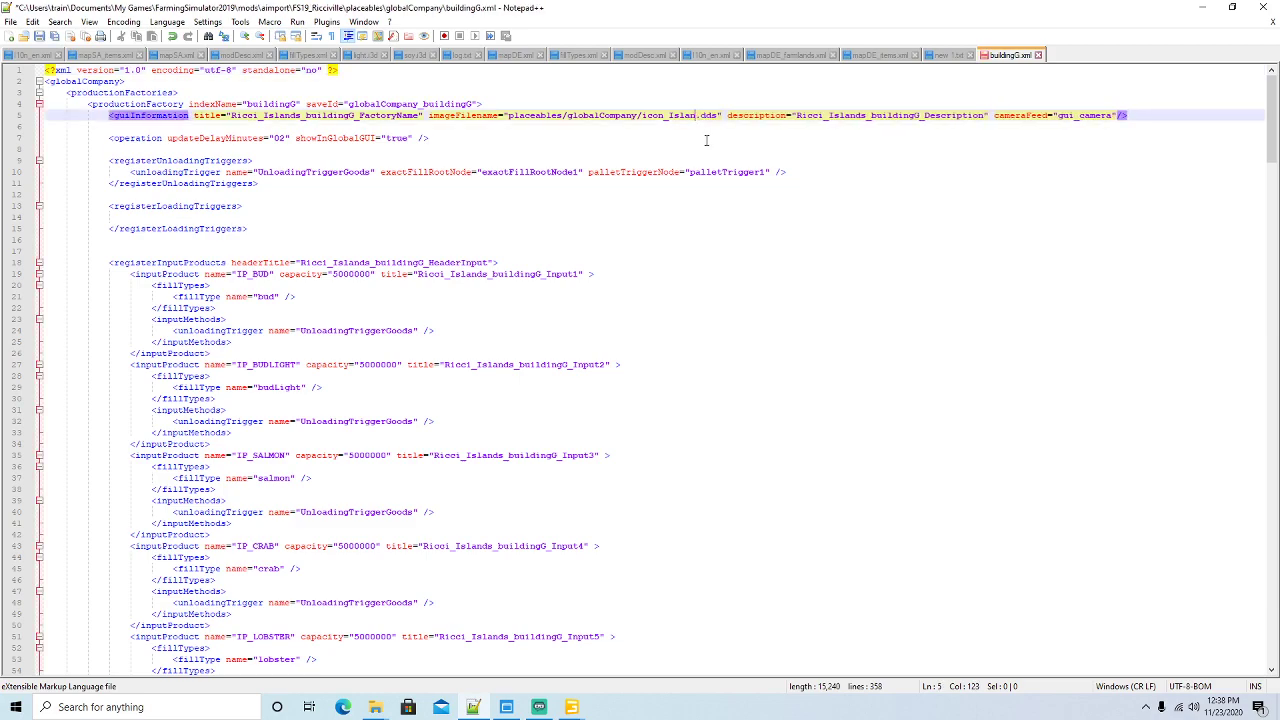
type("ricci")
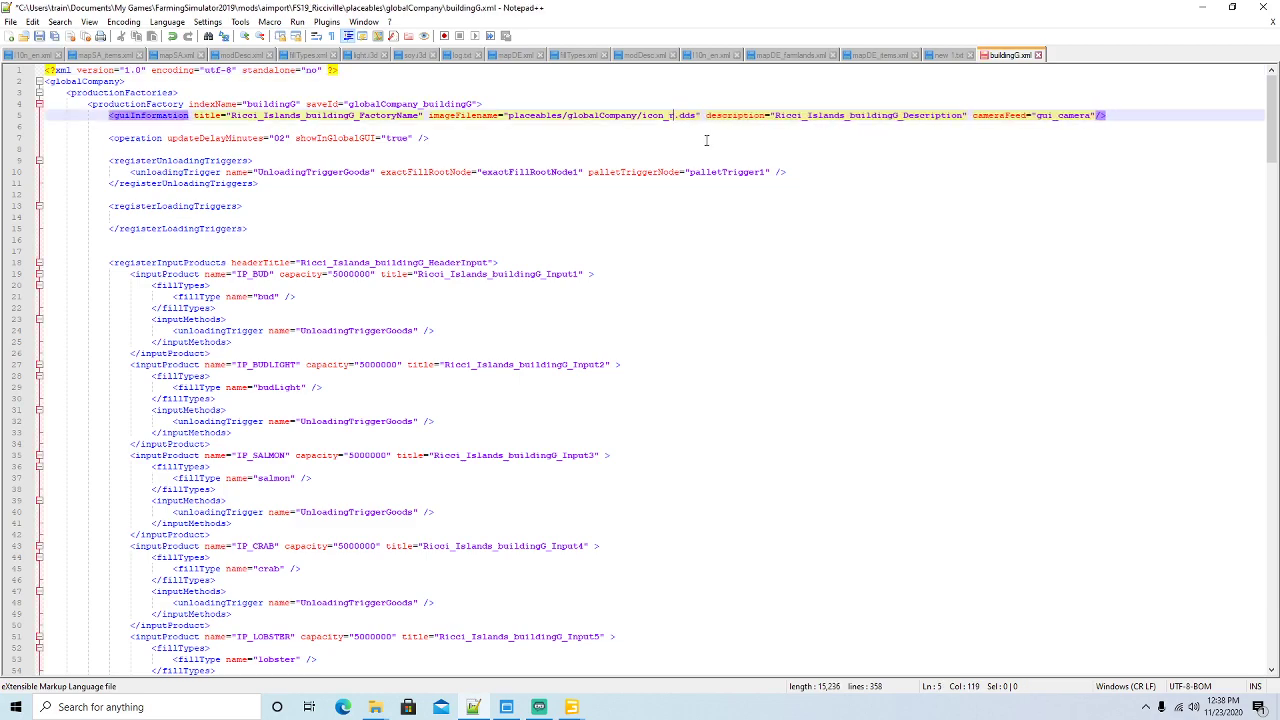
type("ville")
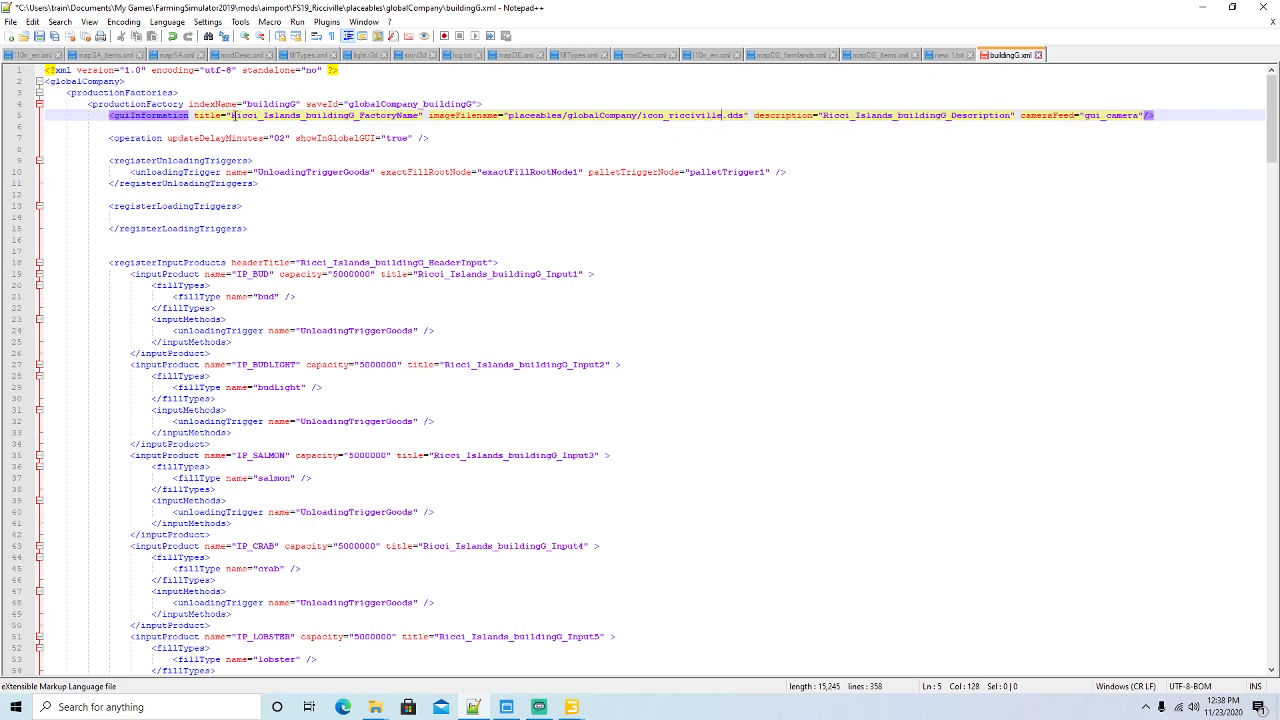
Replace every occurrence of Ricci_Islands with Ricciville in buildingG.xml, one by one, and close the Replace dialog
left_click_drag(229, 115, 298, 116)
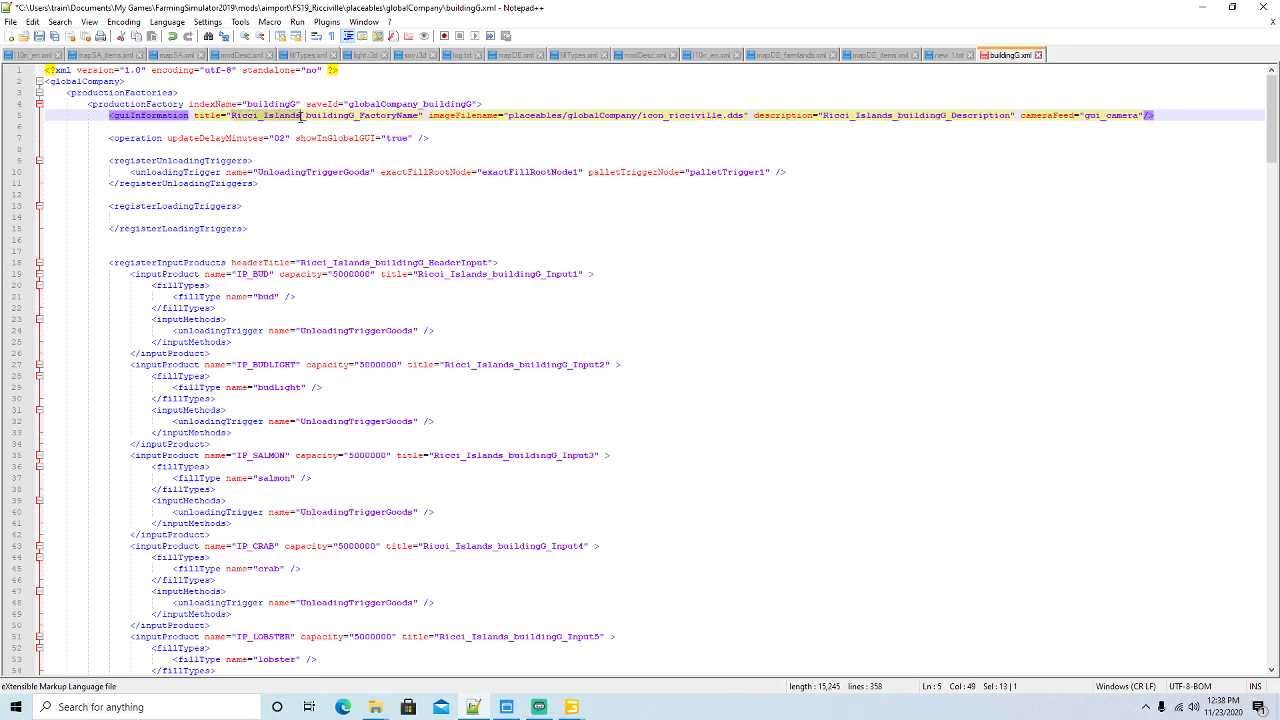
left_click(60, 22)
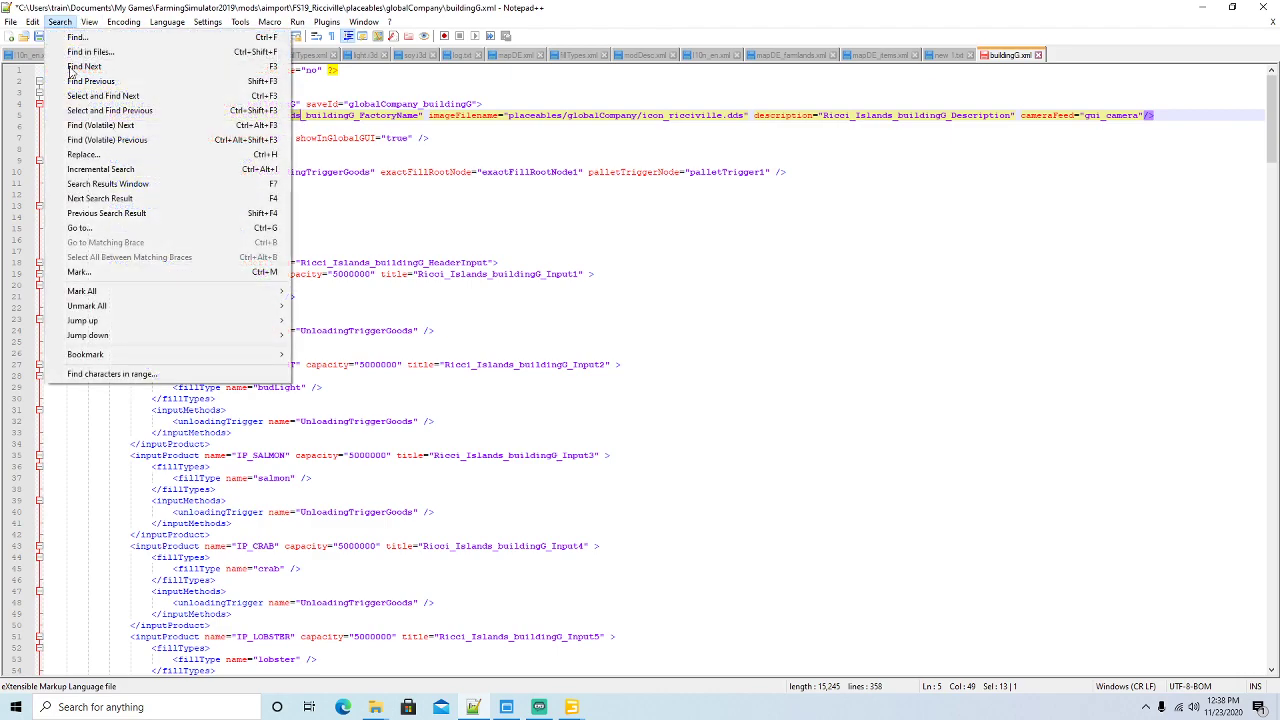
left_click(84, 158)
key("Tab")
left_click(1025, 265)
left_click(1025, 265)
left_click(1025, 265)
left_click(1025, 265)
left_click(1025, 265)
left_click(1025, 265)
left_click(1025, 265)
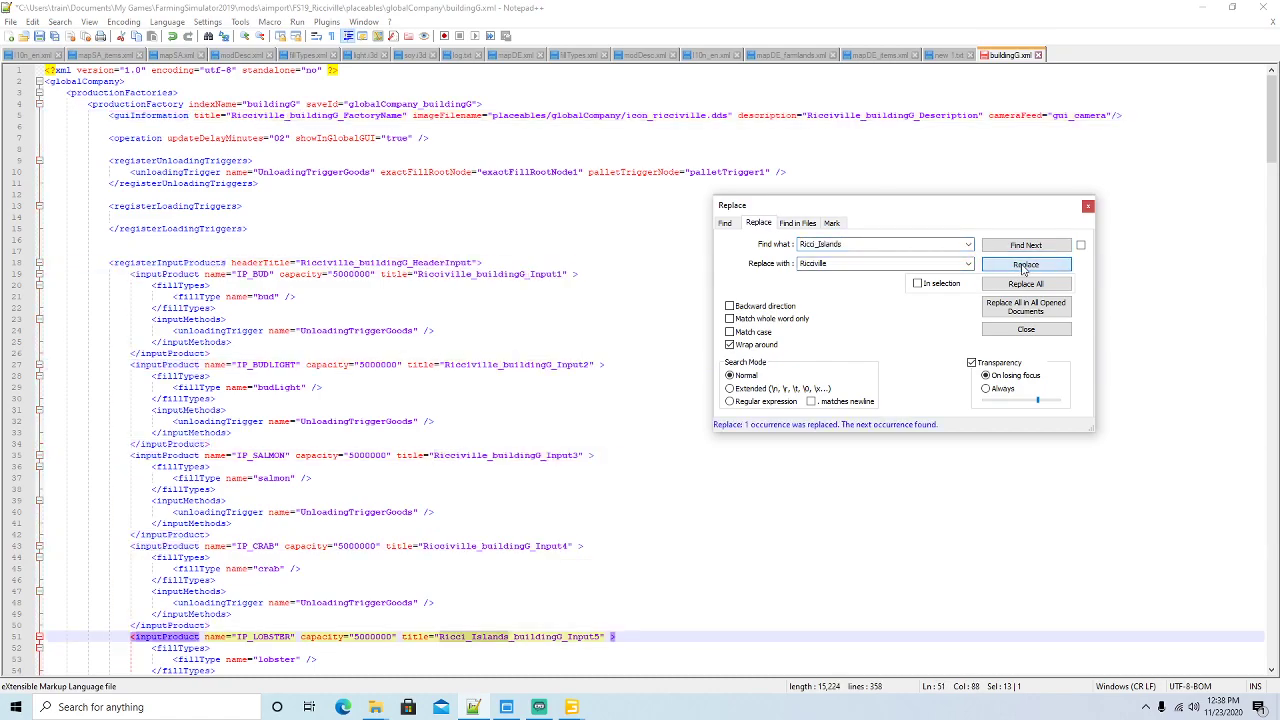
left_click(1025, 265)
left_click(1025, 265)
left_click(1025, 265)
left_click(1025, 265)
left_click(1025, 265)
left_click(1025, 265)
left_click(1025, 265)
left_click(1025, 265)
left_click(1025, 265)
left_click(1025, 265)
left_click(1025, 265)
left_click(1025, 265)
left_click(1025, 265)
left_click(1025, 265)
left_click(1025, 265)
left_click(1025, 265)
left_click(1025, 265)
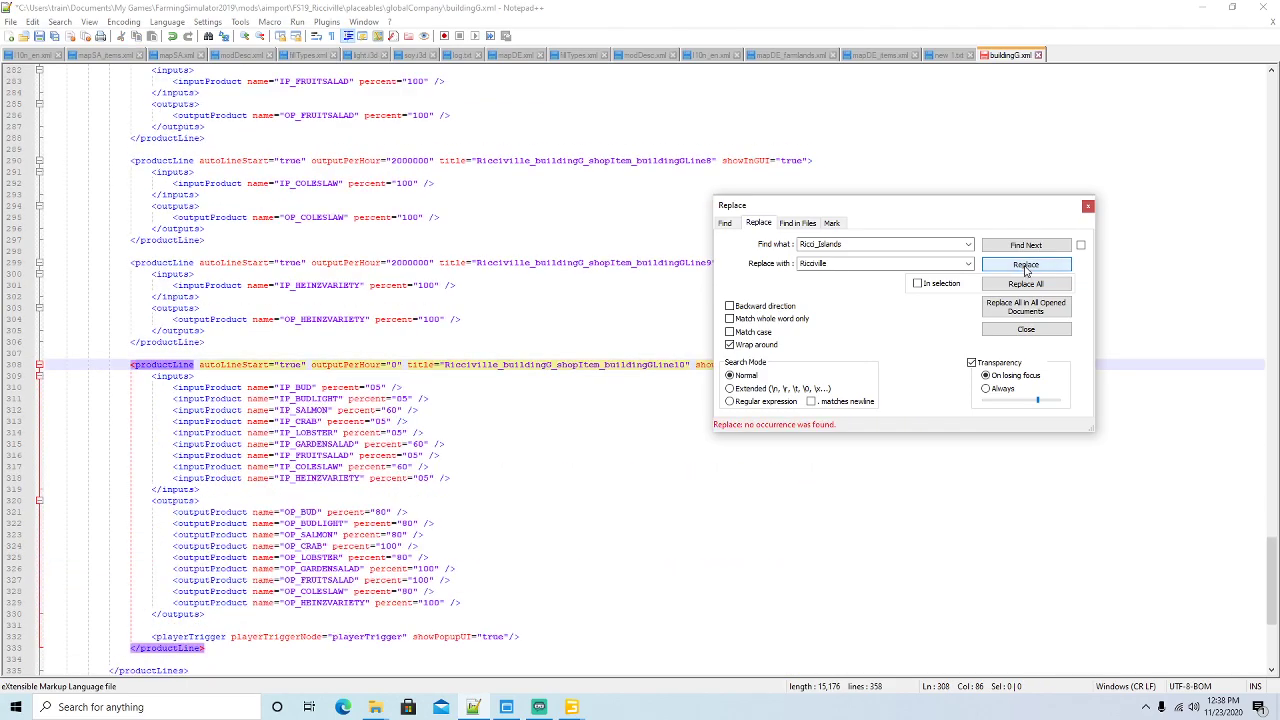
left_click(1088, 207)
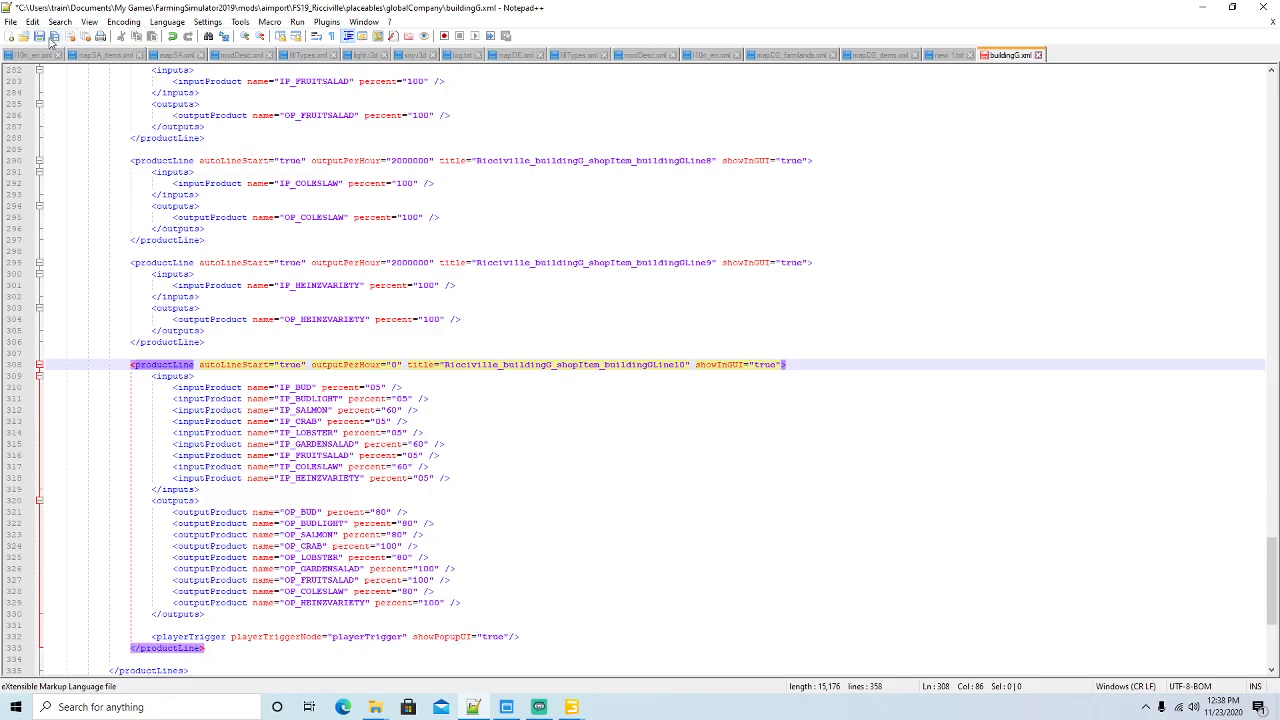
Minimize Notepad++, both globalCompany folder windows and GIANTS Editor to reach the desktop
left_click(1202, 7)
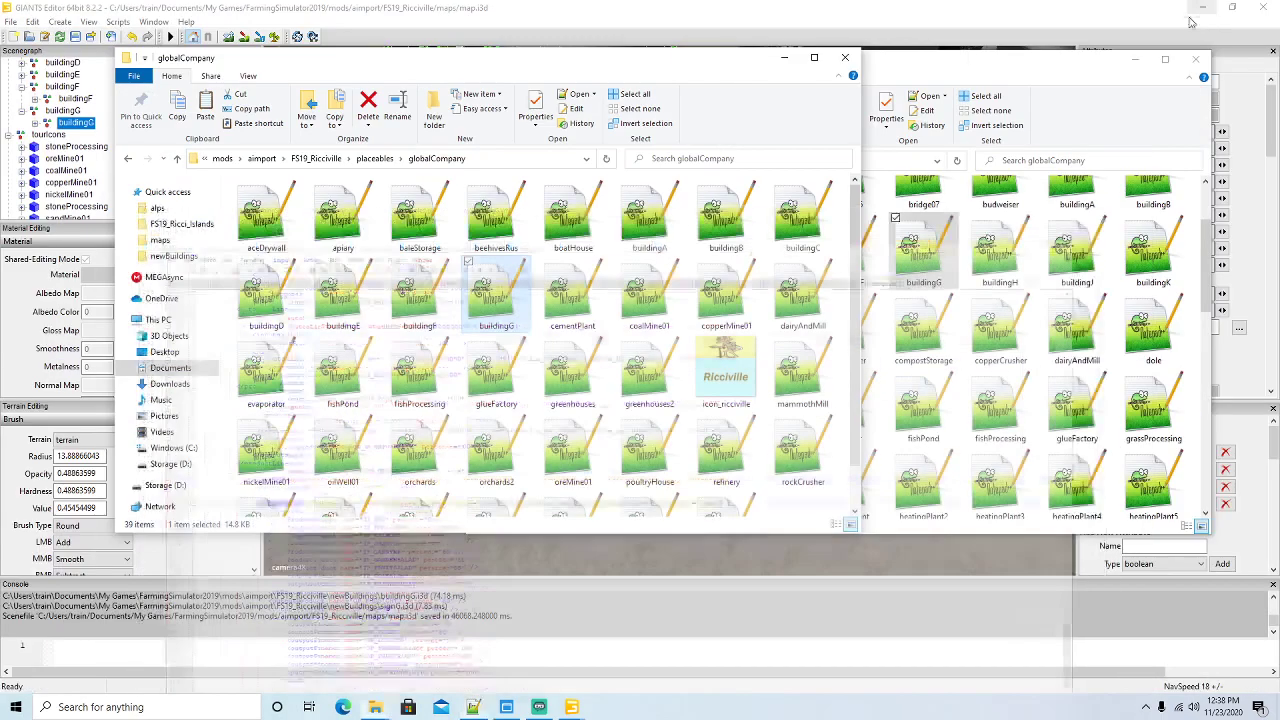
left_click(786, 59)
left_click(1135, 59)
left_click(1202, 7)
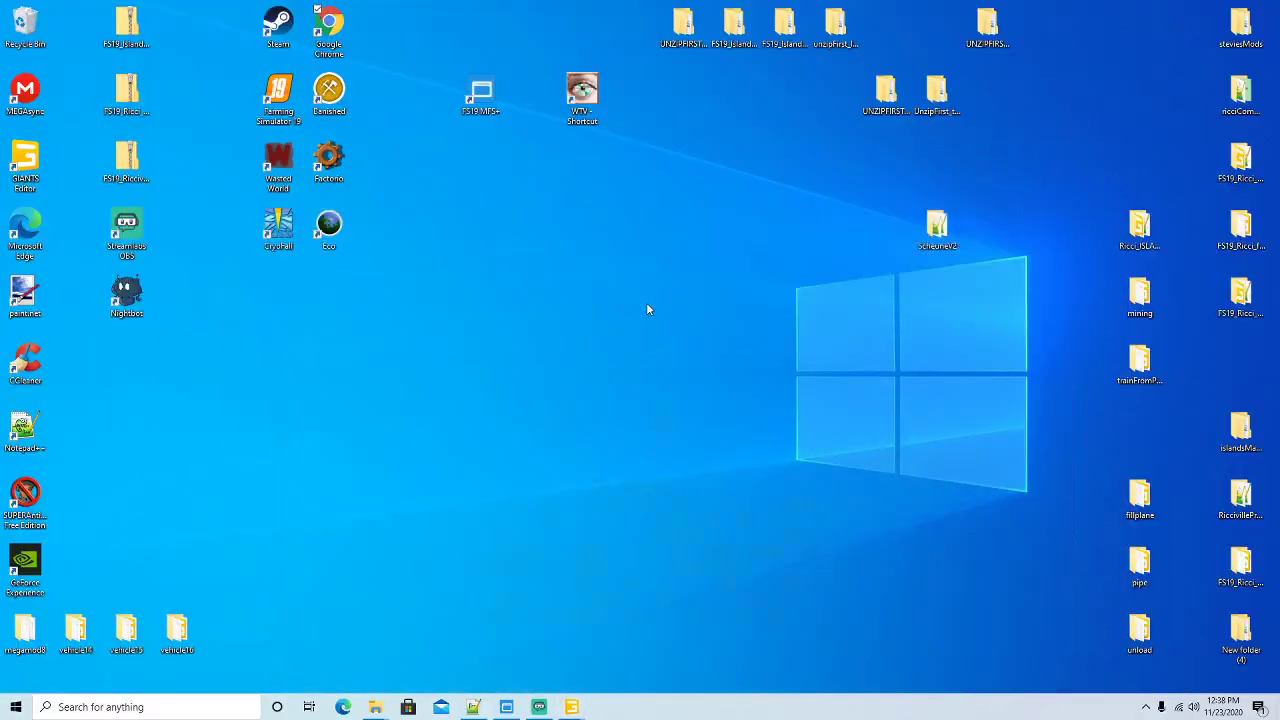
Select the villeUnzipped mod folder in FS19_MFS+ and launch Farming Simulator 19 from the desktop
left_click(506, 707)
left_click(471, 425)
right_click(300, 104)
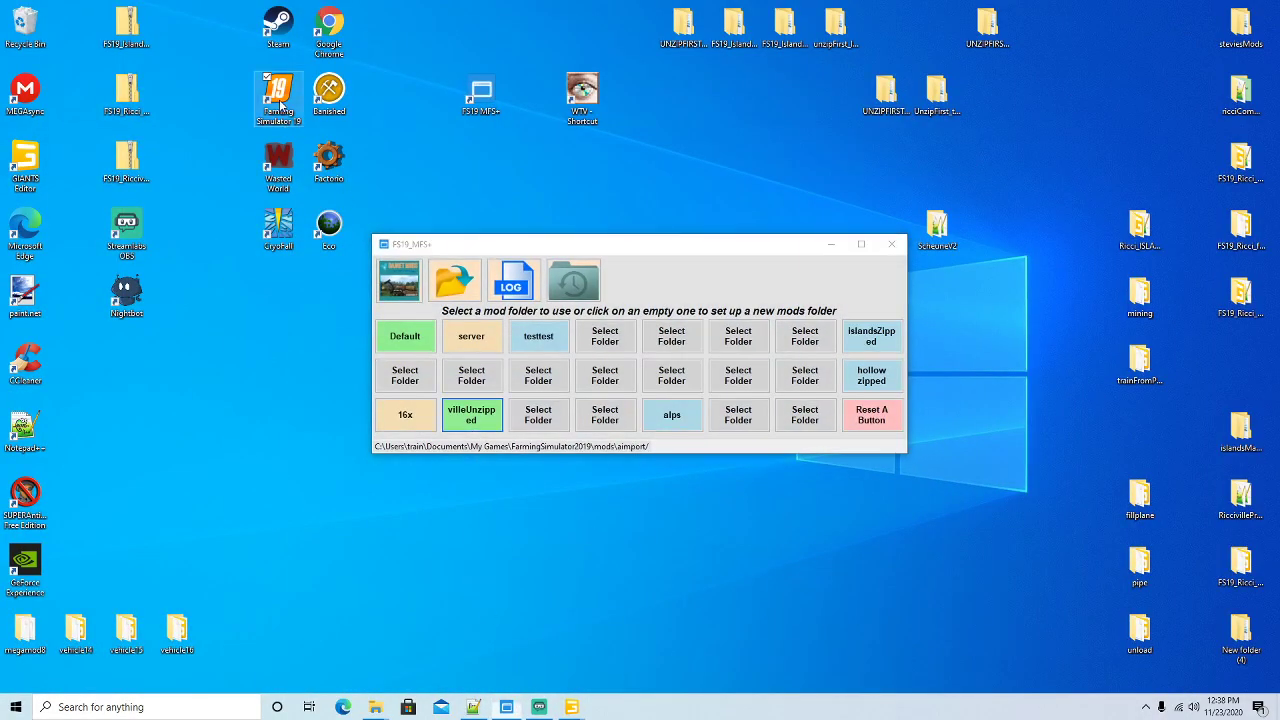
left_click(302, 111)
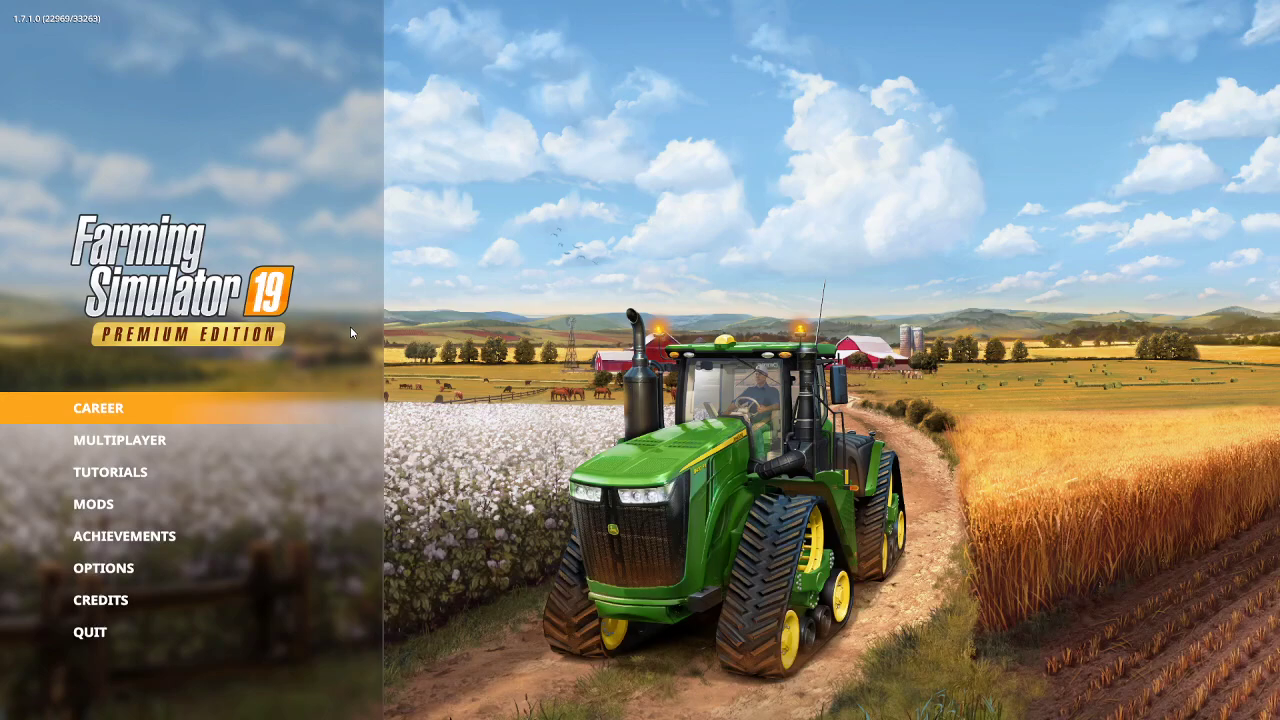
Start a new career in Savegame 1 as New farmer on the FS19_Ricciville map, keeping the default character, and enter the game
left_click(150, 405)
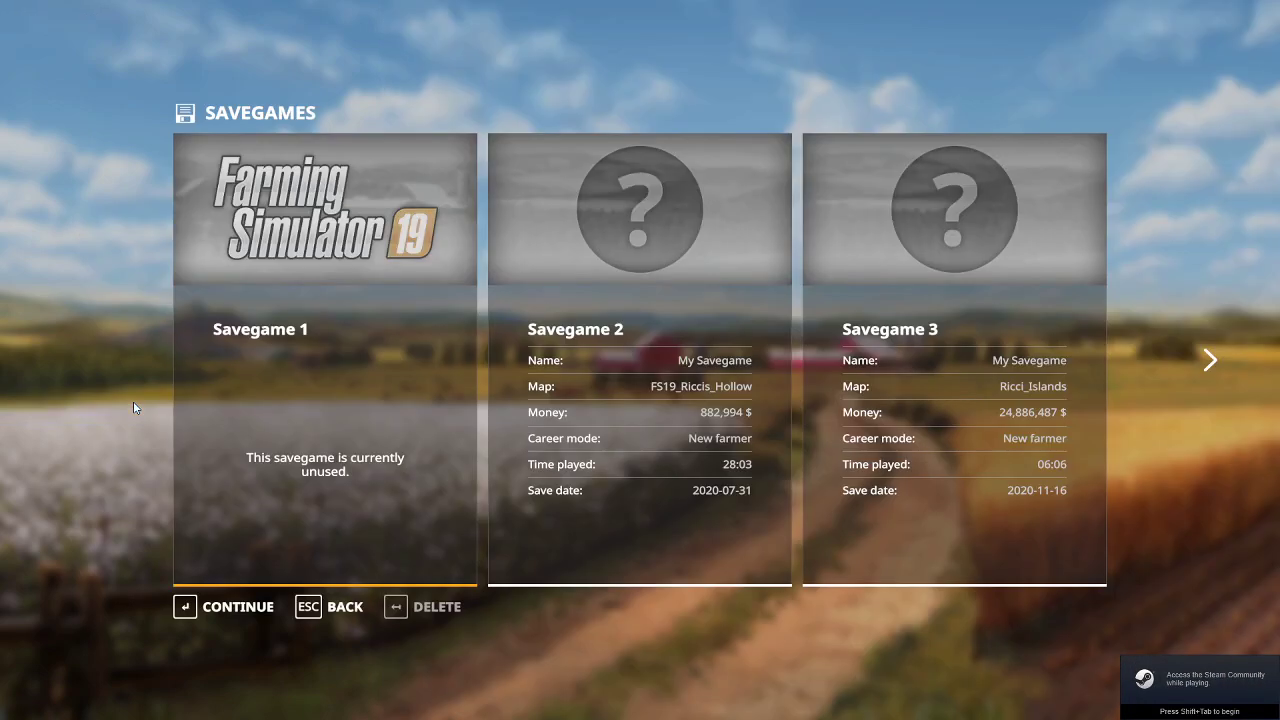
left_click(228, 583)
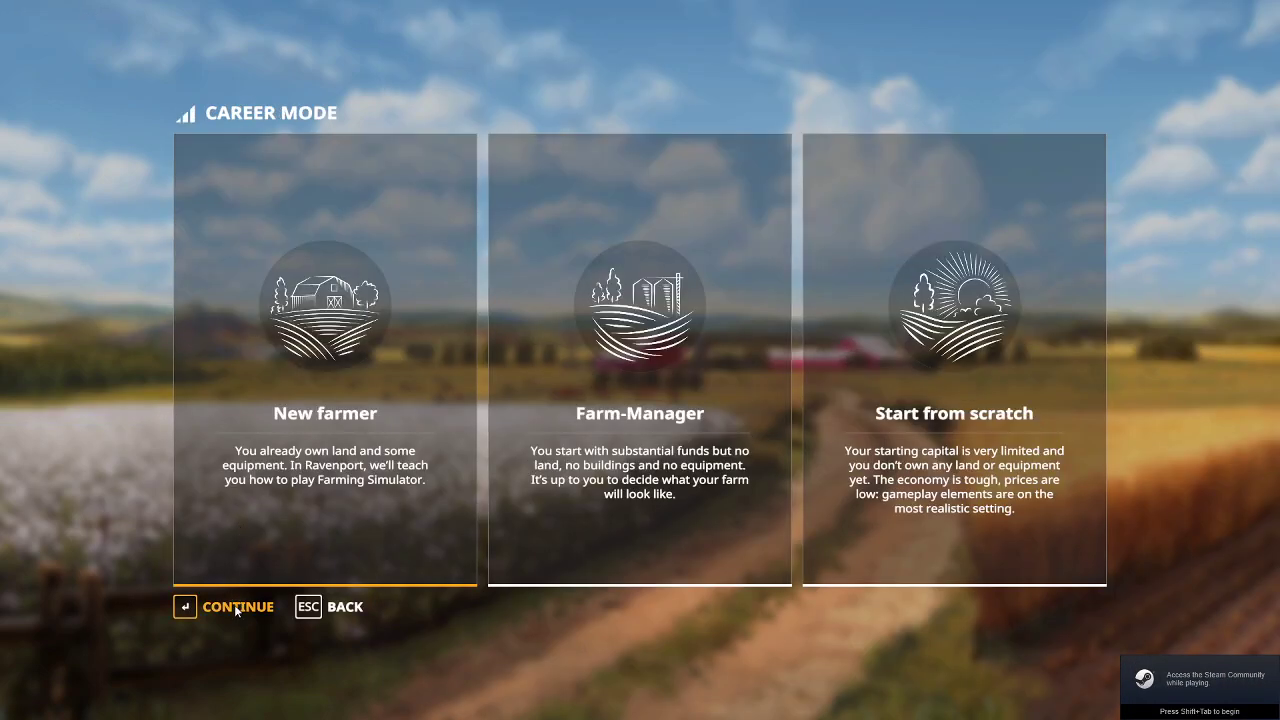
left_click(258, 534)
scroll(260, 541, "down", 1)
left_click(229, 609)
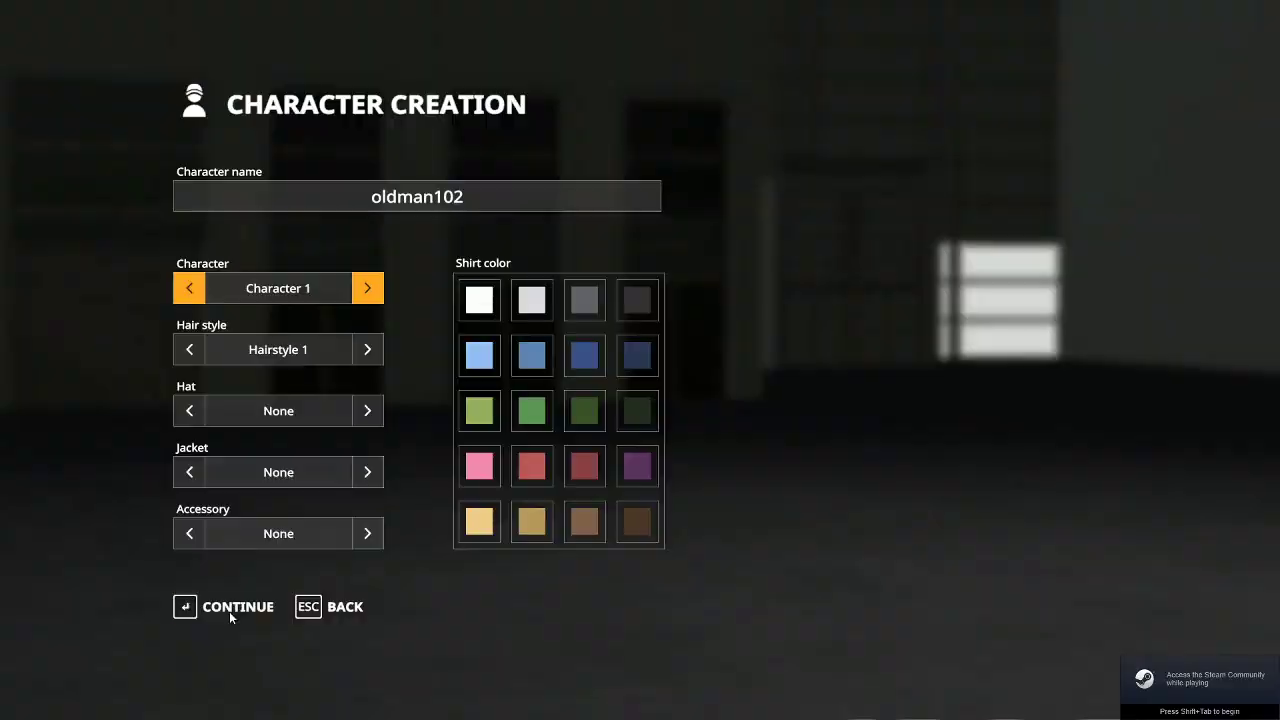
left_click(229, 611)
left_click(230, 614)
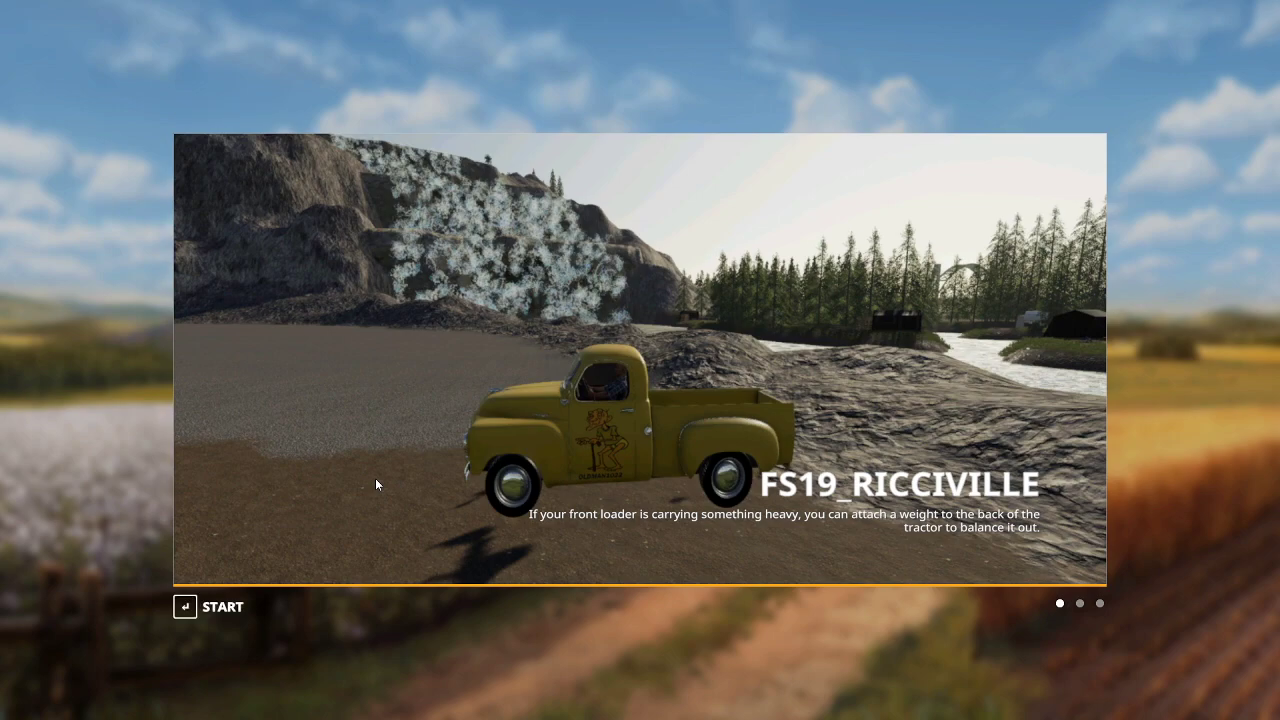
left_click(215, 606)
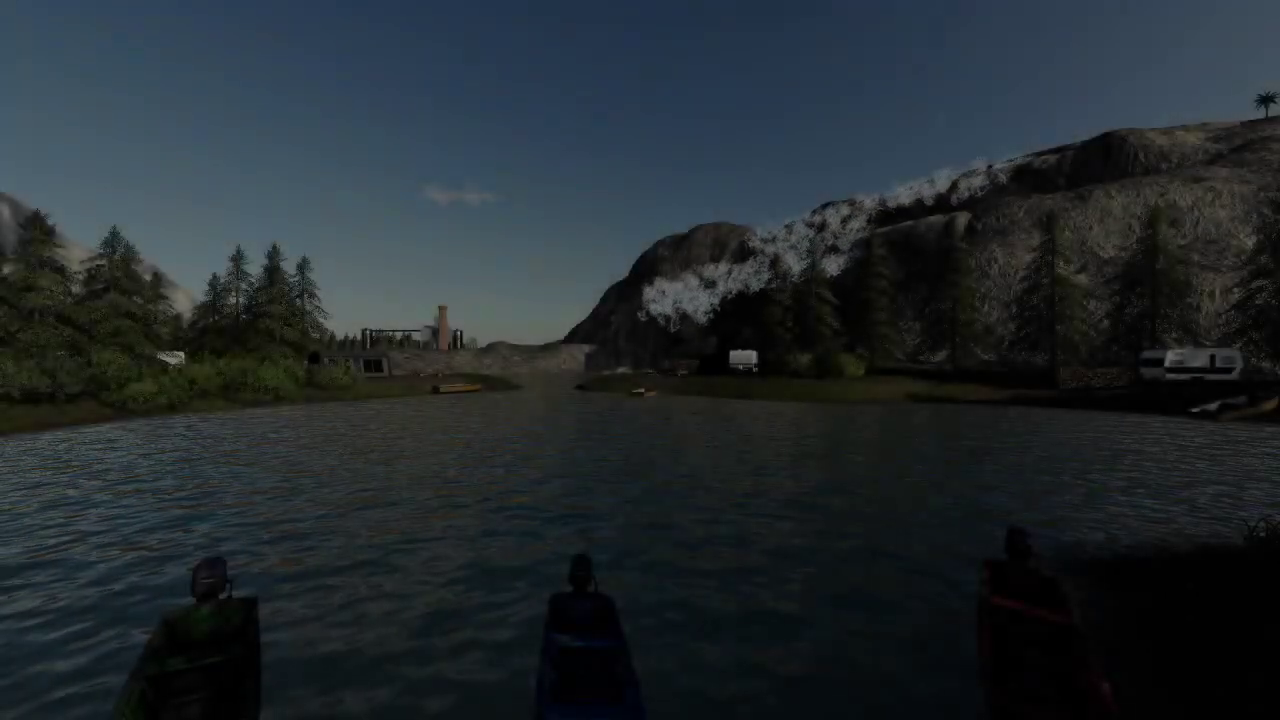
key("Return")
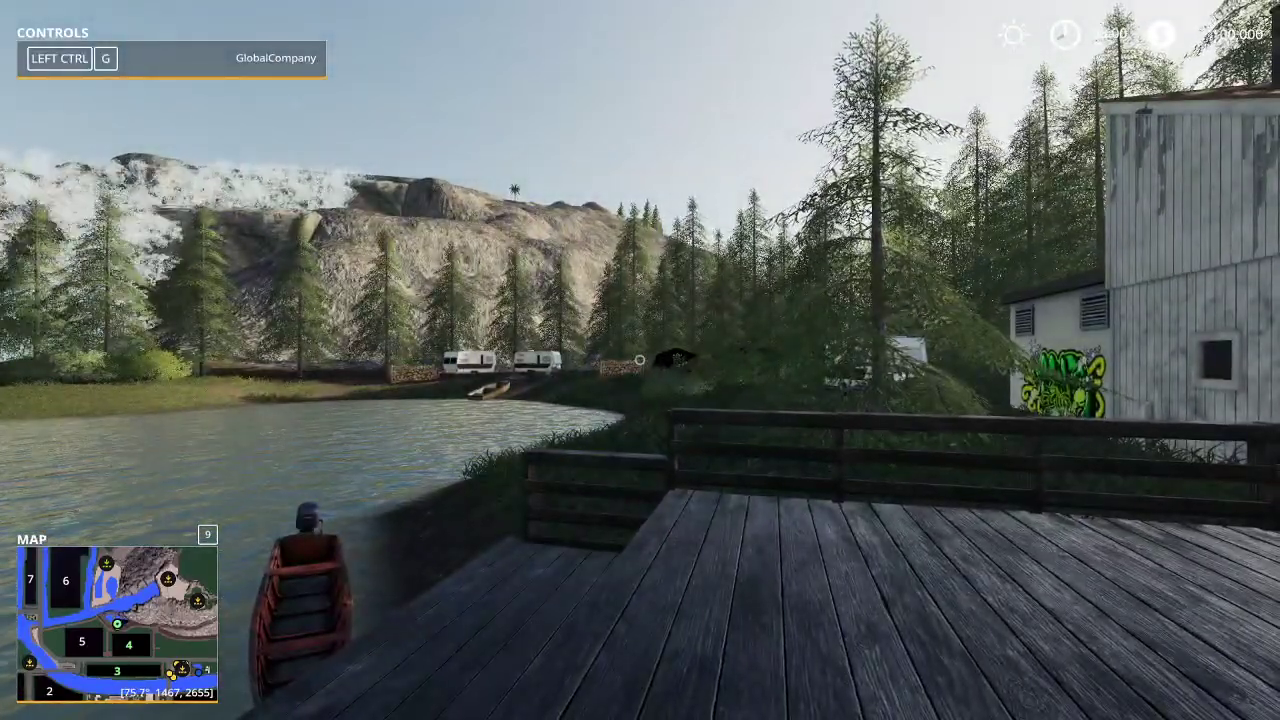
Visit Central Station from the map and look around the silos at the arrival point
key("Escape")
key("w")
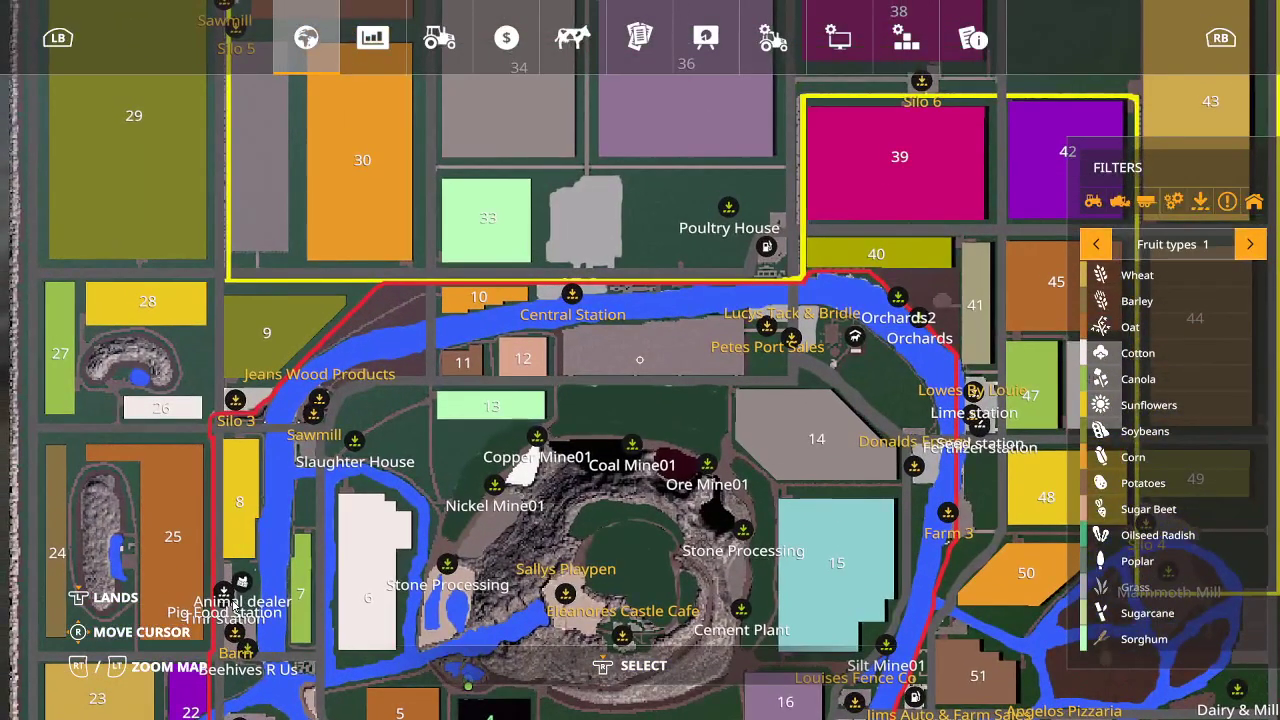
mouse_move(572, 296)
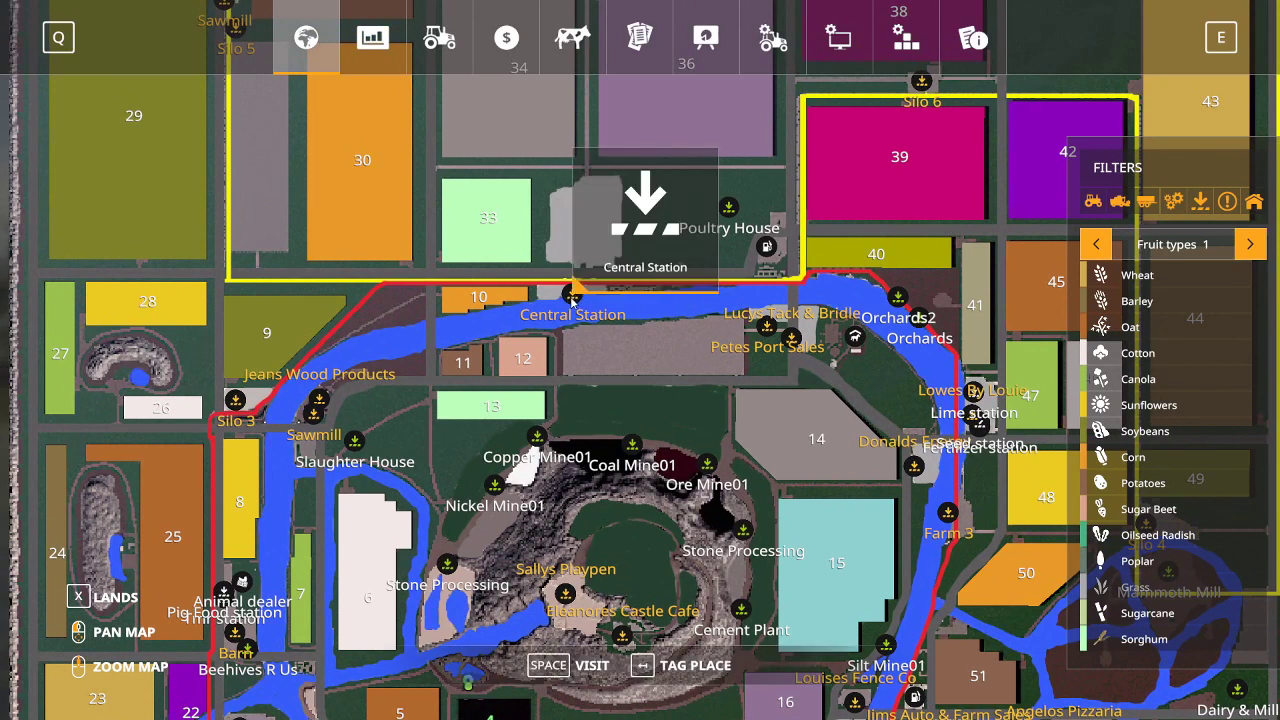
key("space")
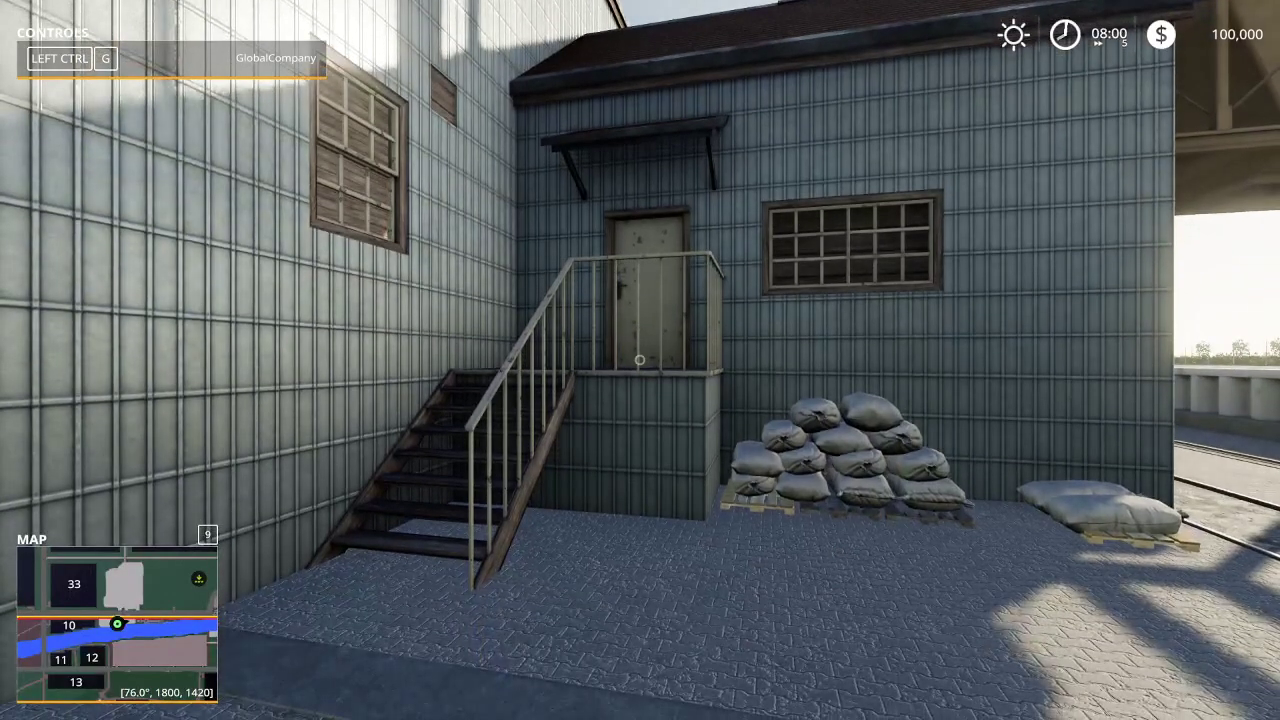
key("s")
key("a")
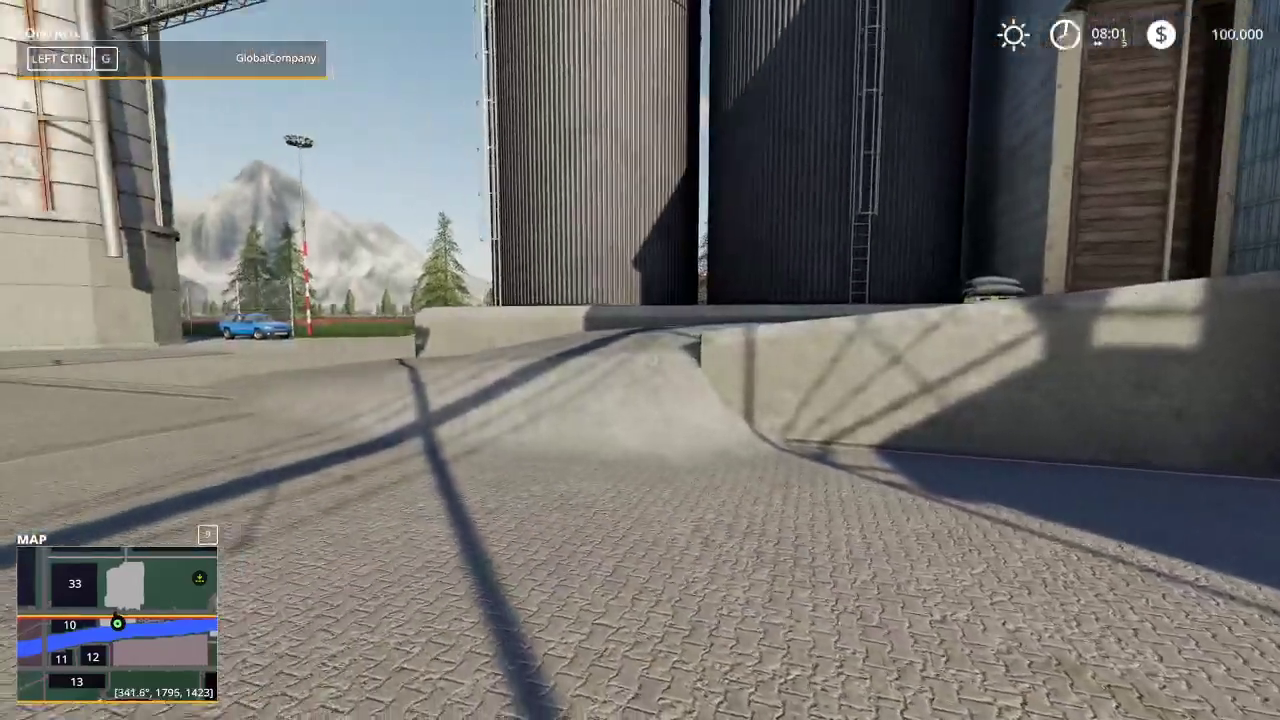
Adjust a player option in the Easy Development Commands and return to the game
key("ctrl+e")
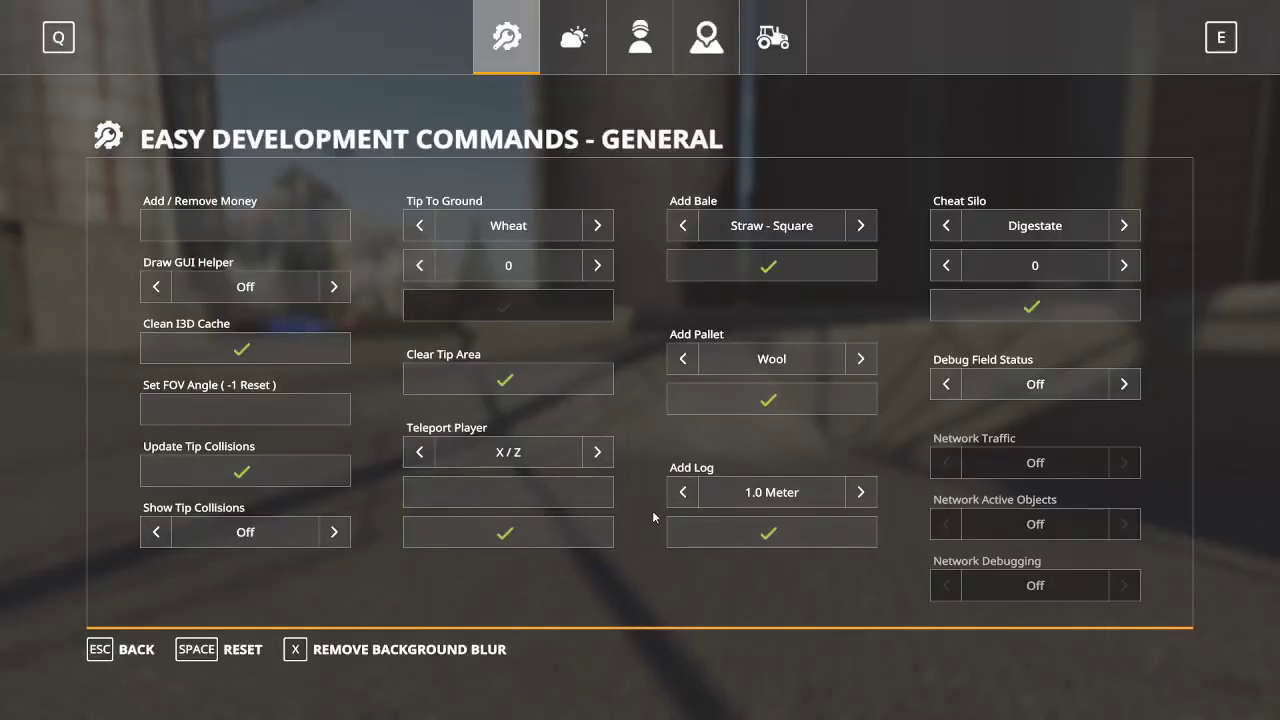
left_click(640, 40)
left_click(861, 348)
key("Escape")
Walk across the railway and road into the gravel yard, up to the product trigger beside the Building G sign
key("w")
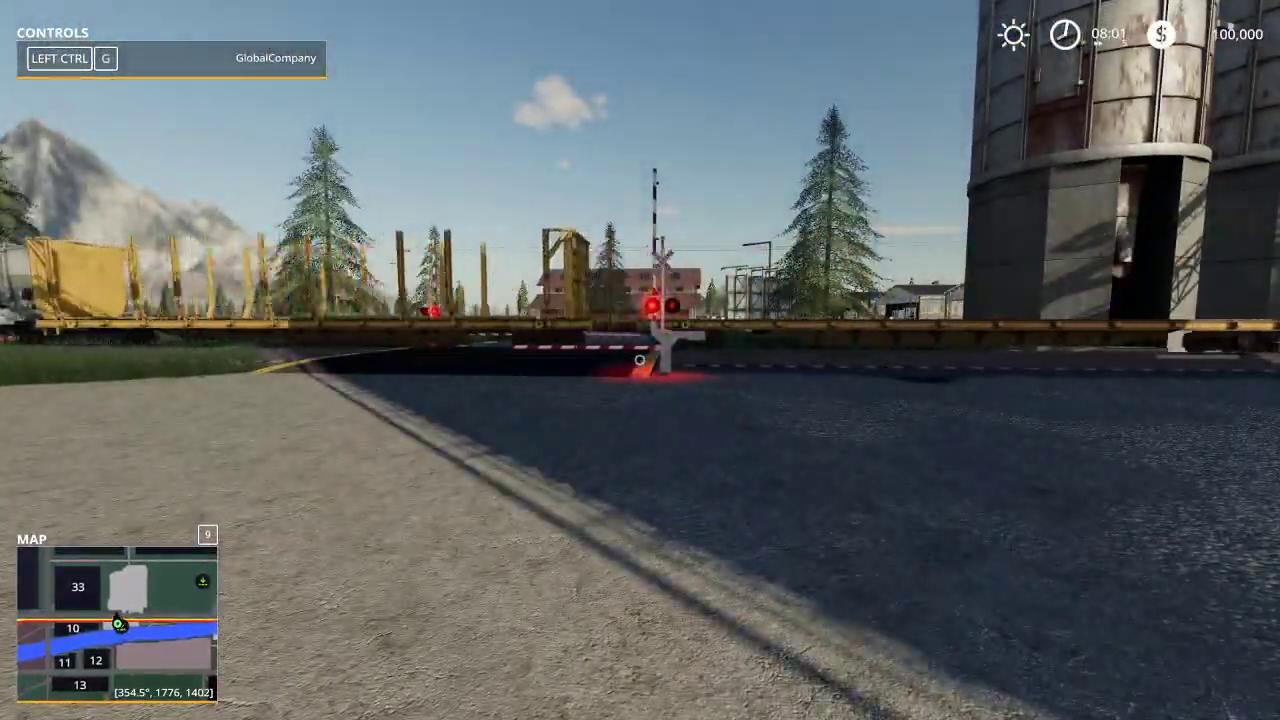
key("w")
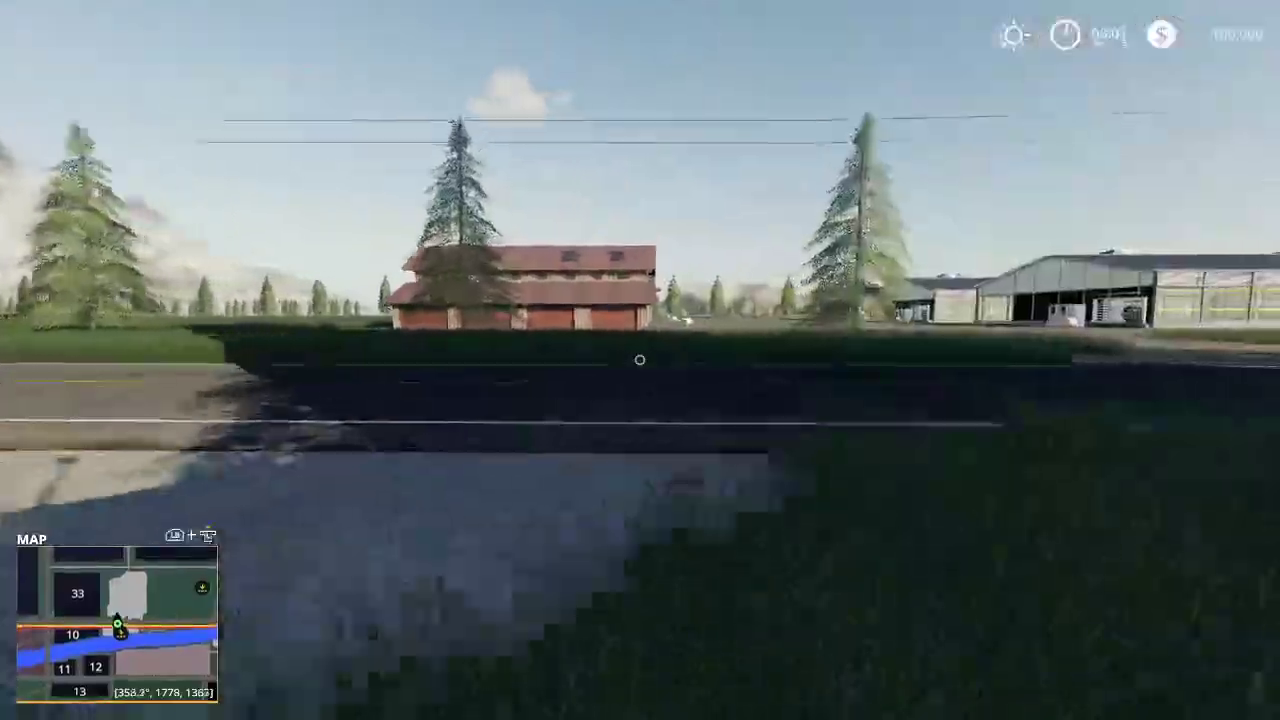
key("w")
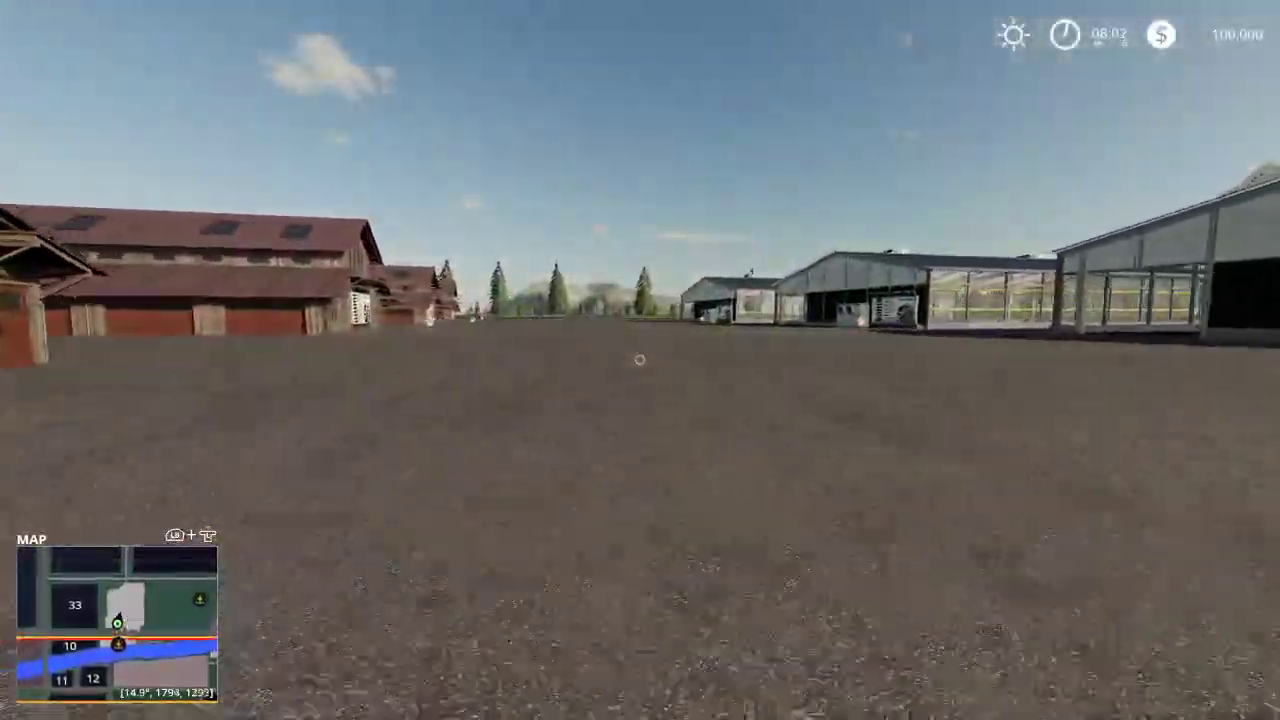
key("w")
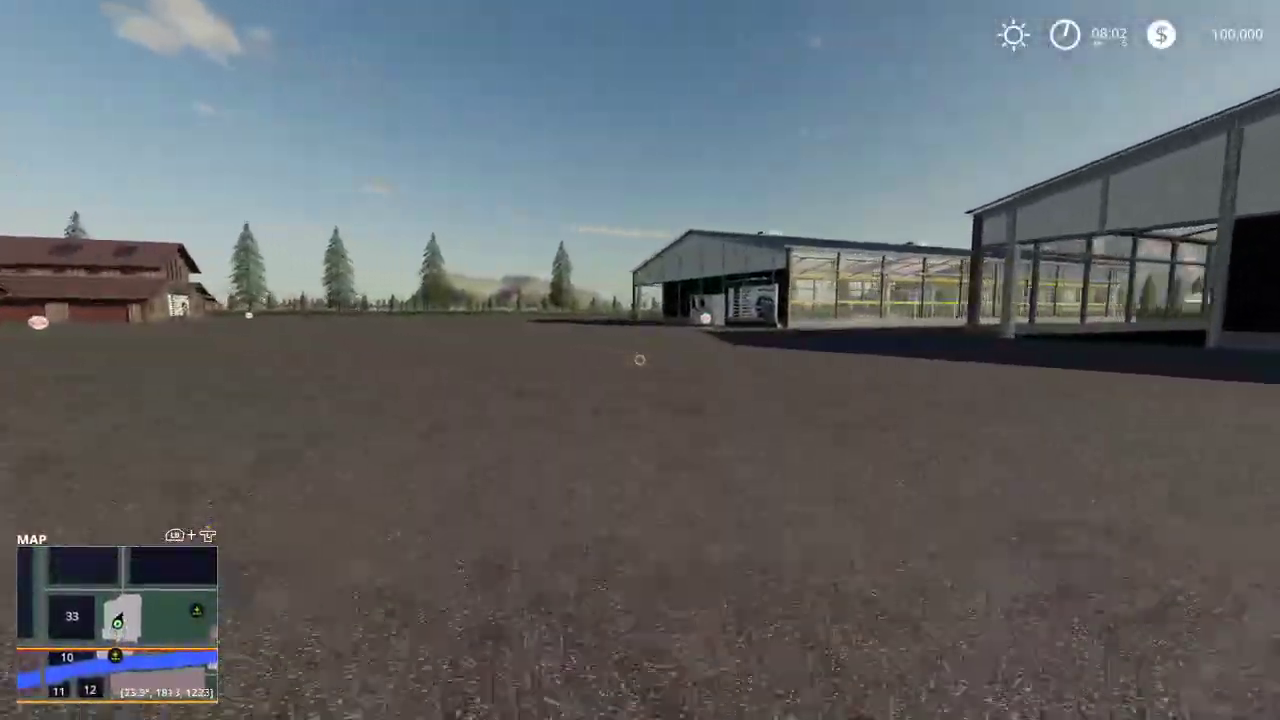
key("w")
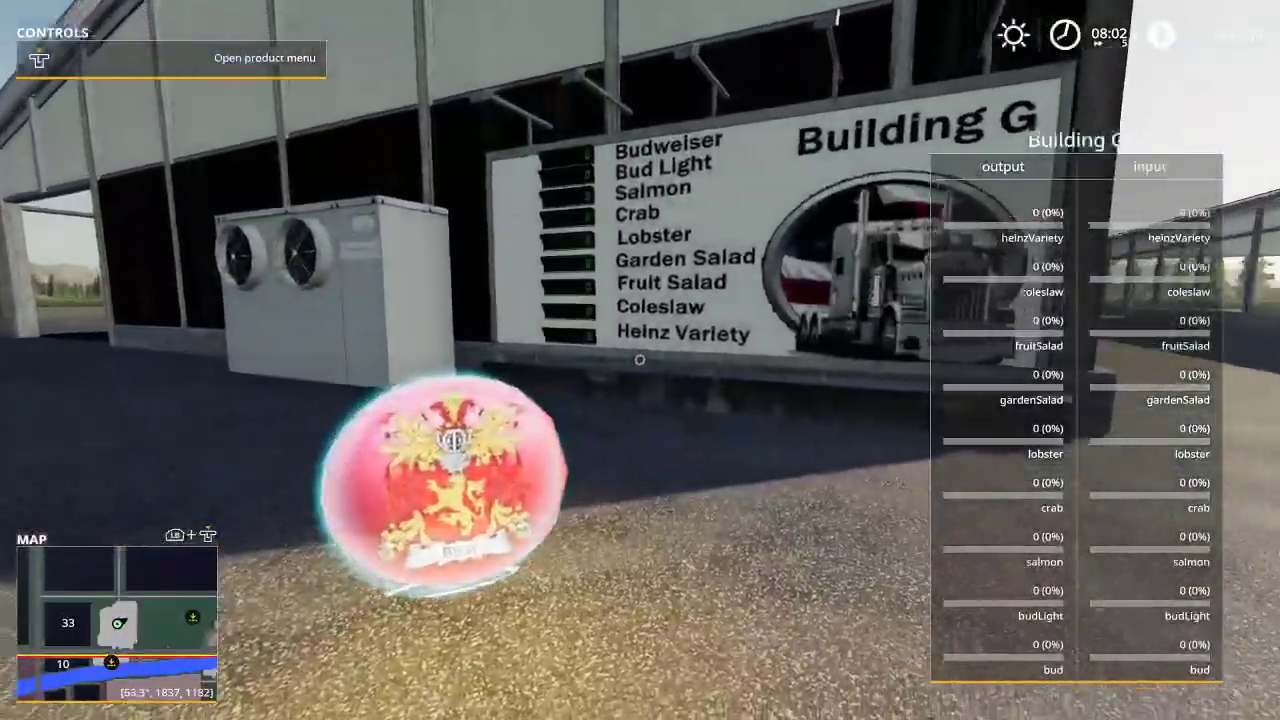
Open Building G's product menu, review its input and output products down to heinzVariety, and close it
key("s")
key("t")
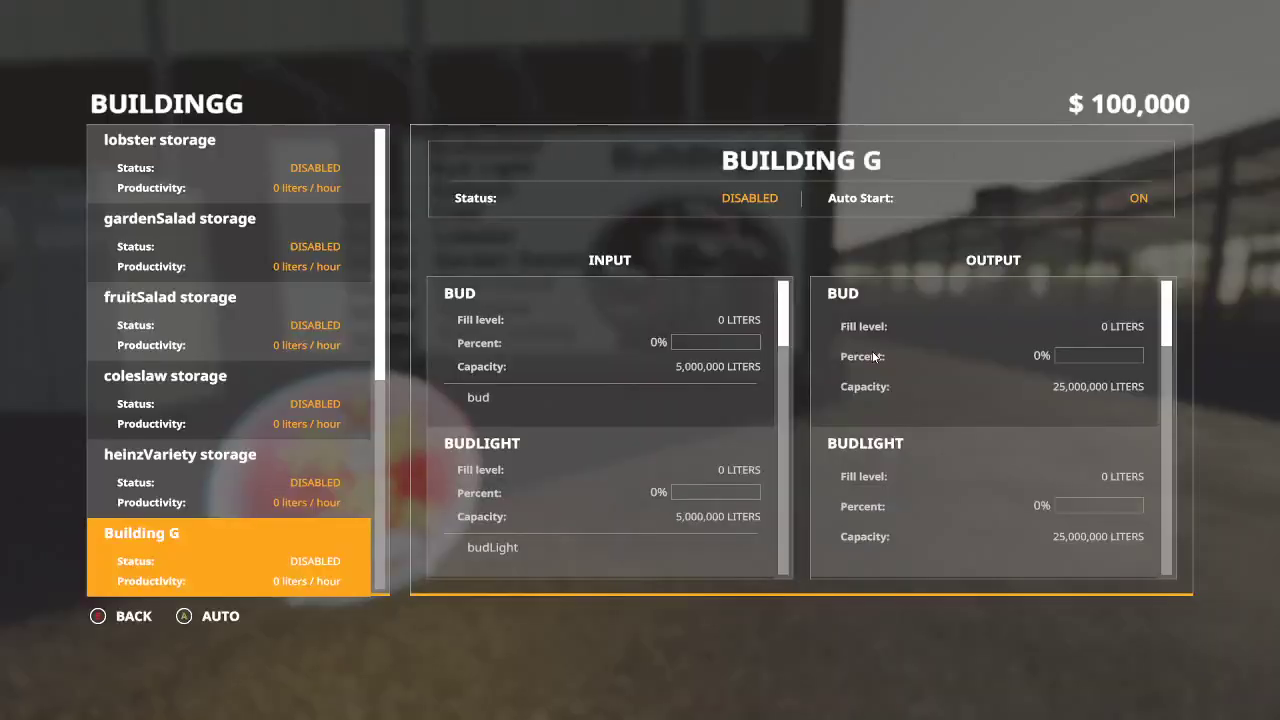
scroll(950, 394, "down", 5)
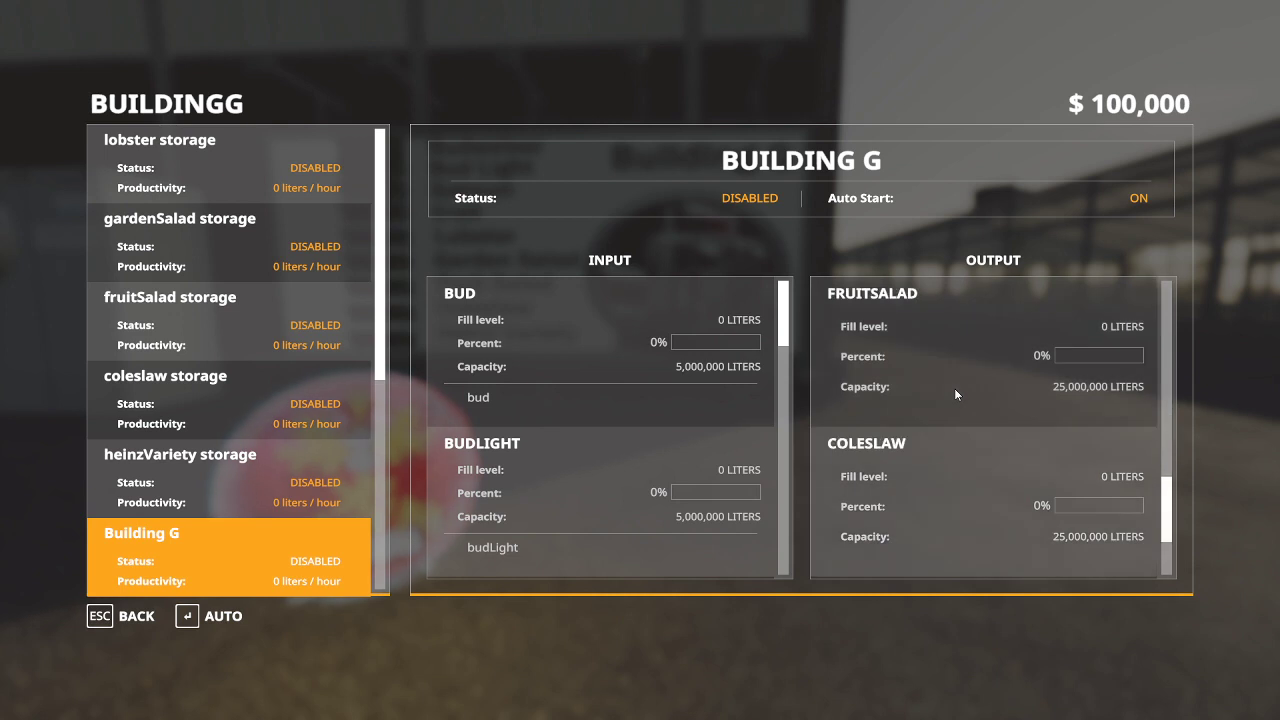
scroll(675, 405, "down", 5)
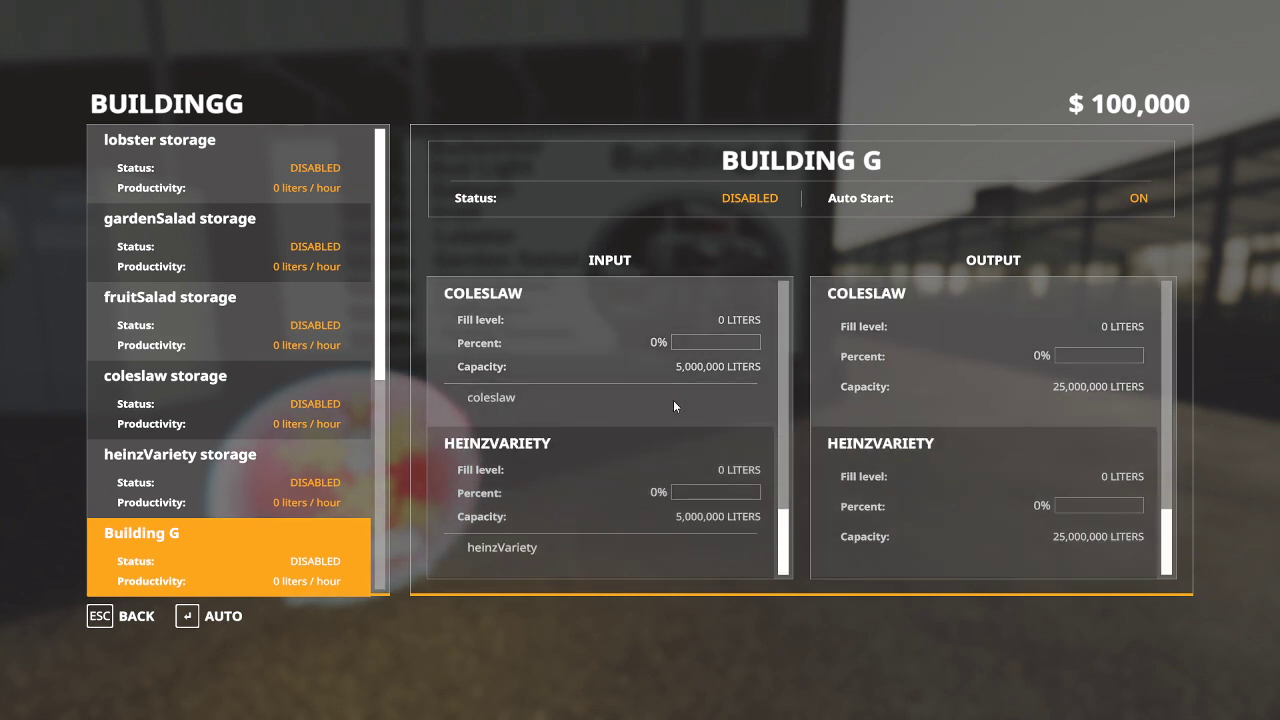
key("Escape")
Inspect Building G on foot, examining the product sign, the cooling unit, the side walls and the interior
key("s")
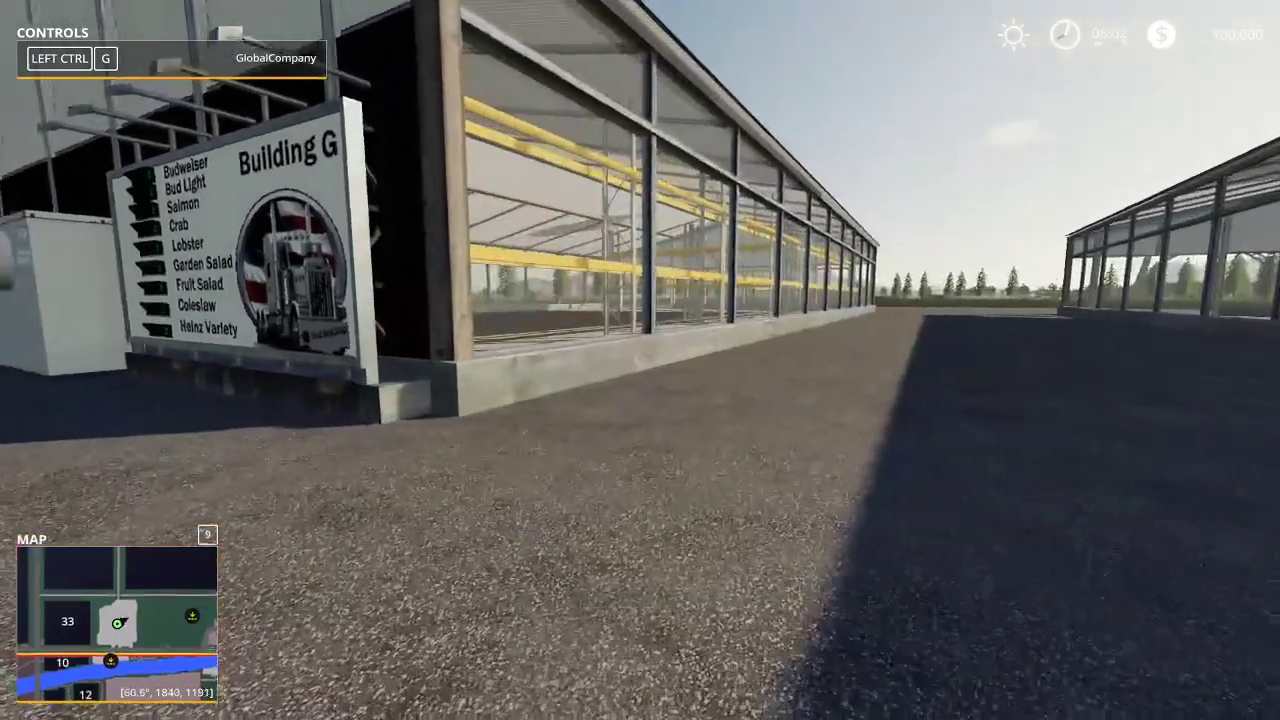
key("w")
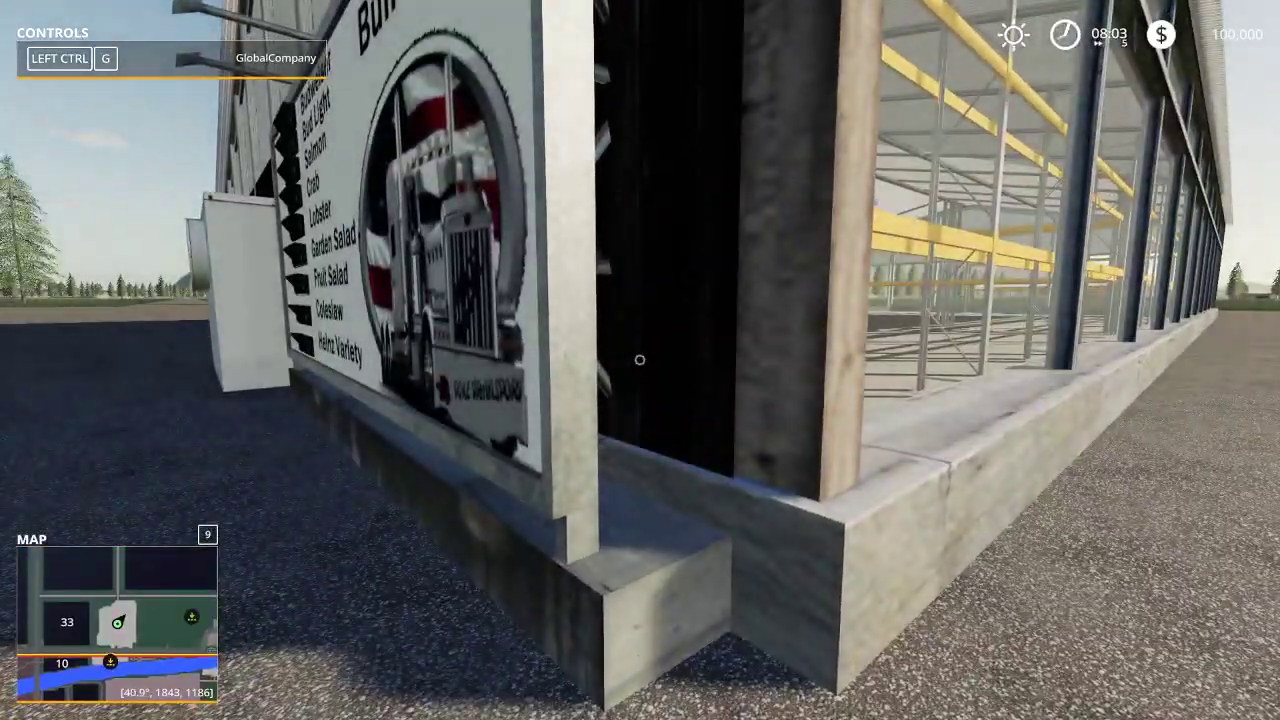
key("a")
key("s")
key("w")
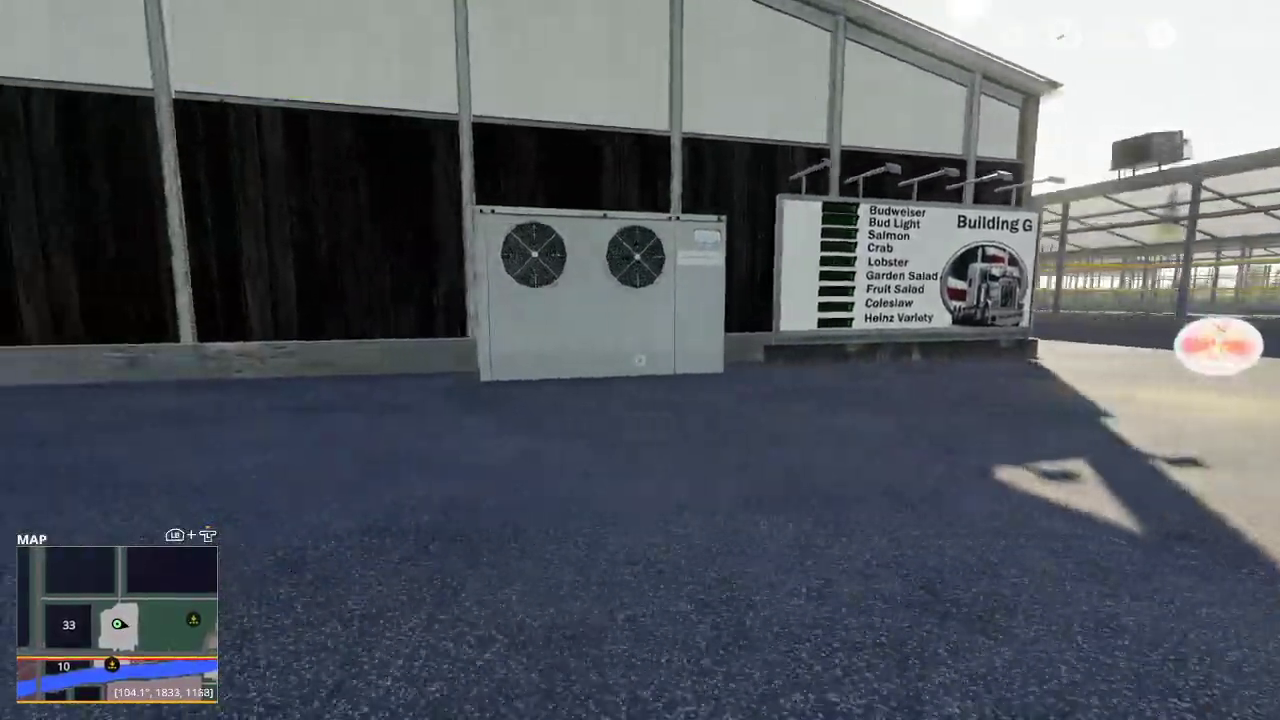
key("w")
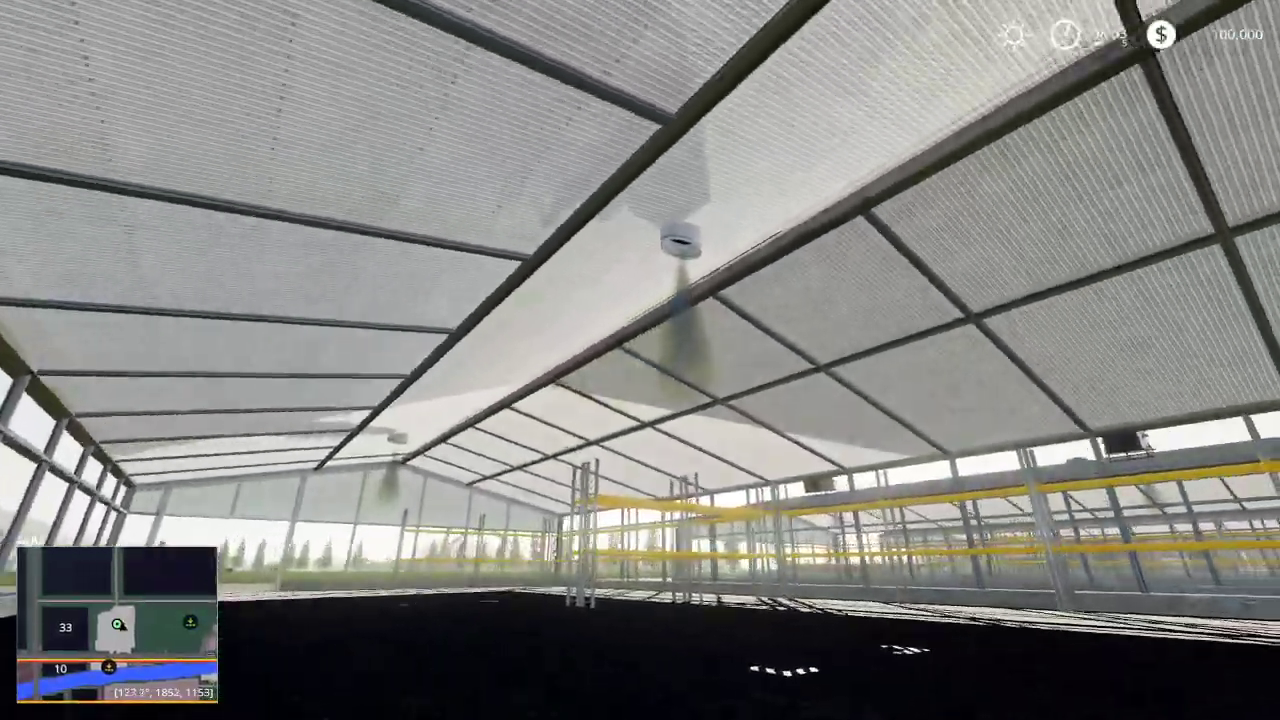
key("w")
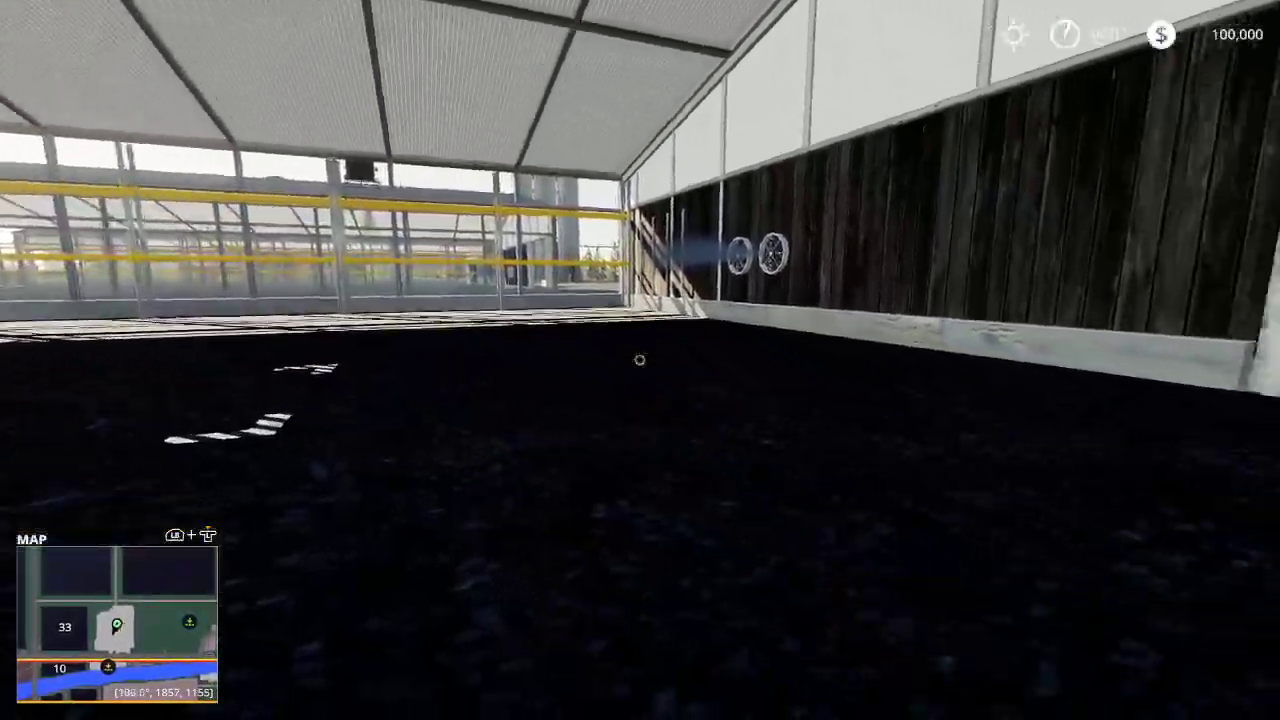
key("w")
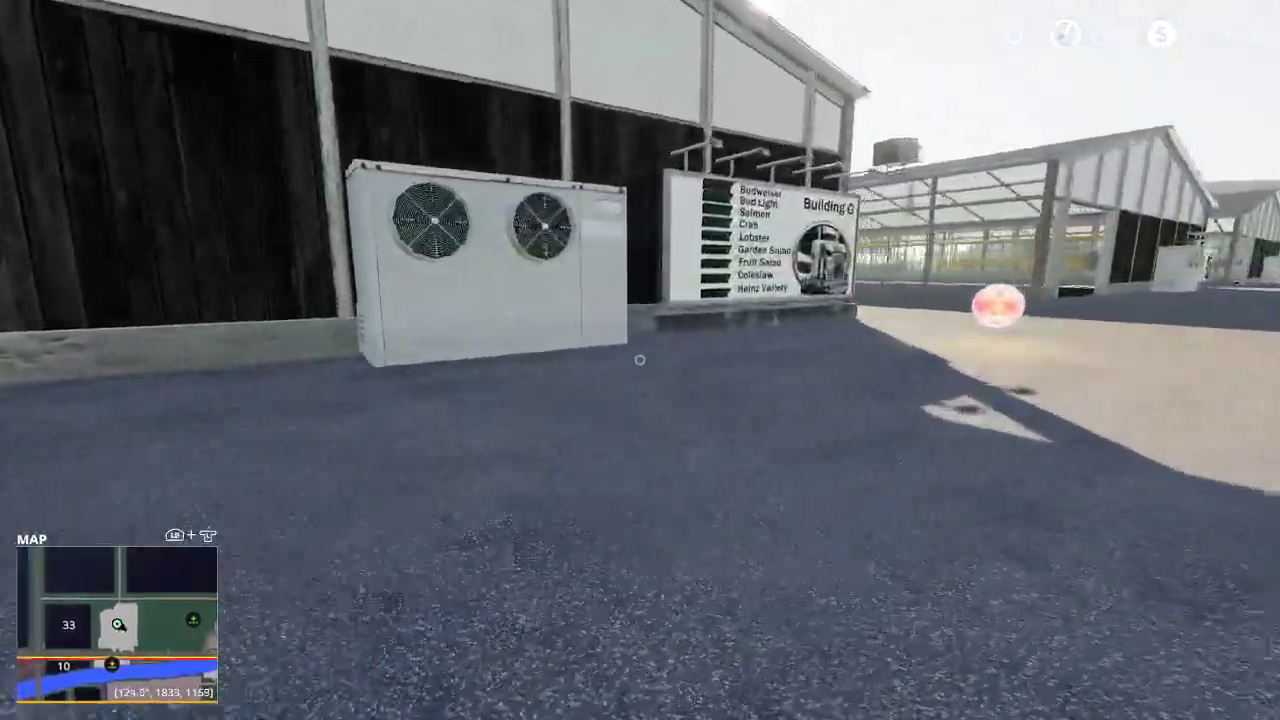
key("w")
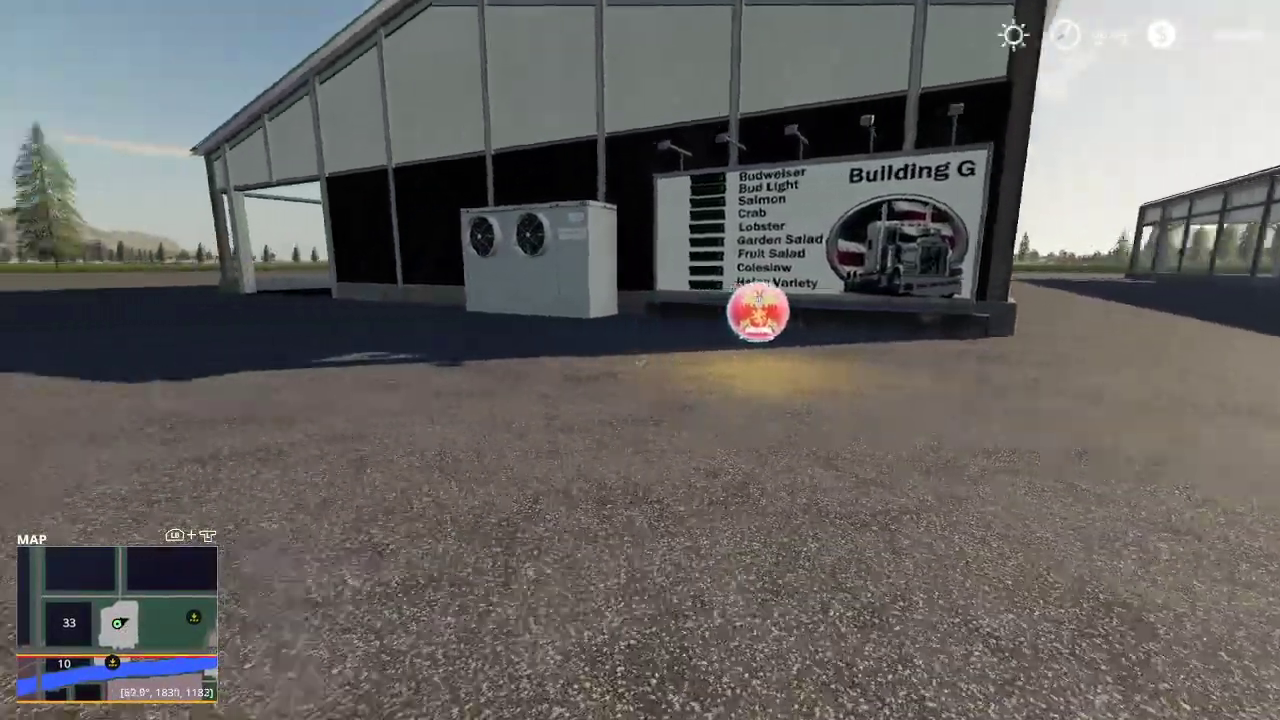
Quit the running game without saving it
key("Escape")
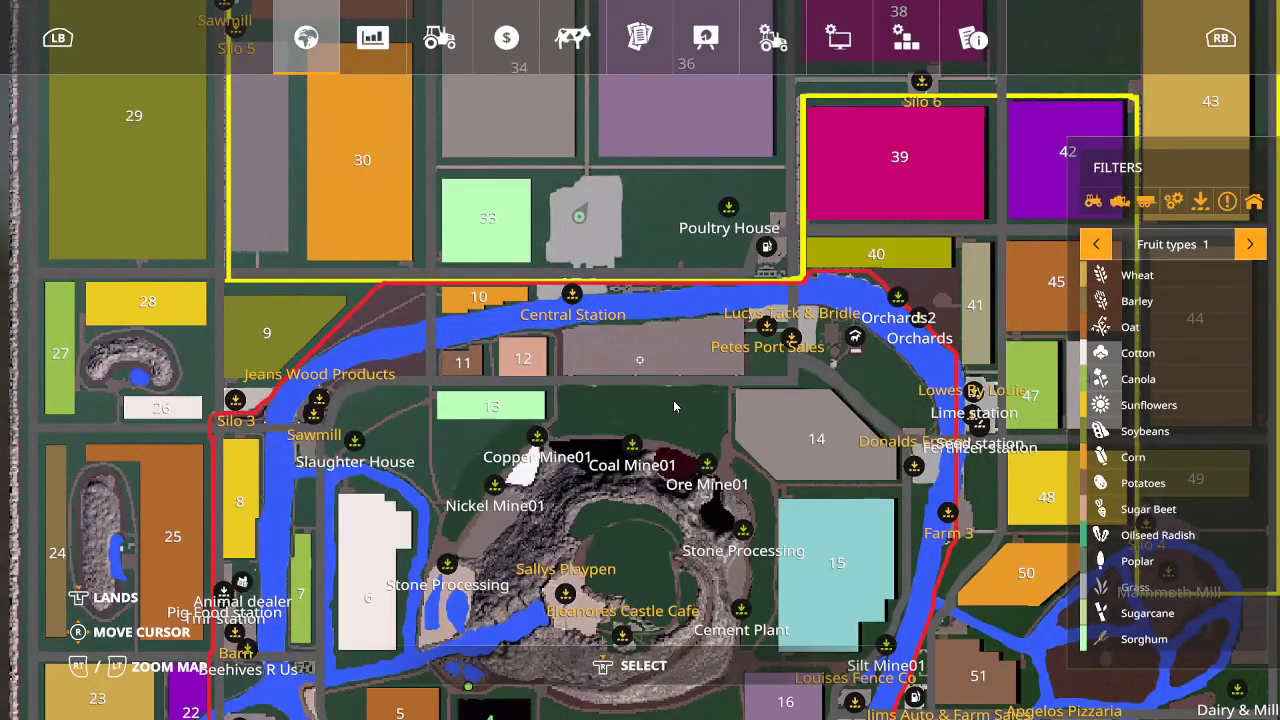
left_click(772, 40)
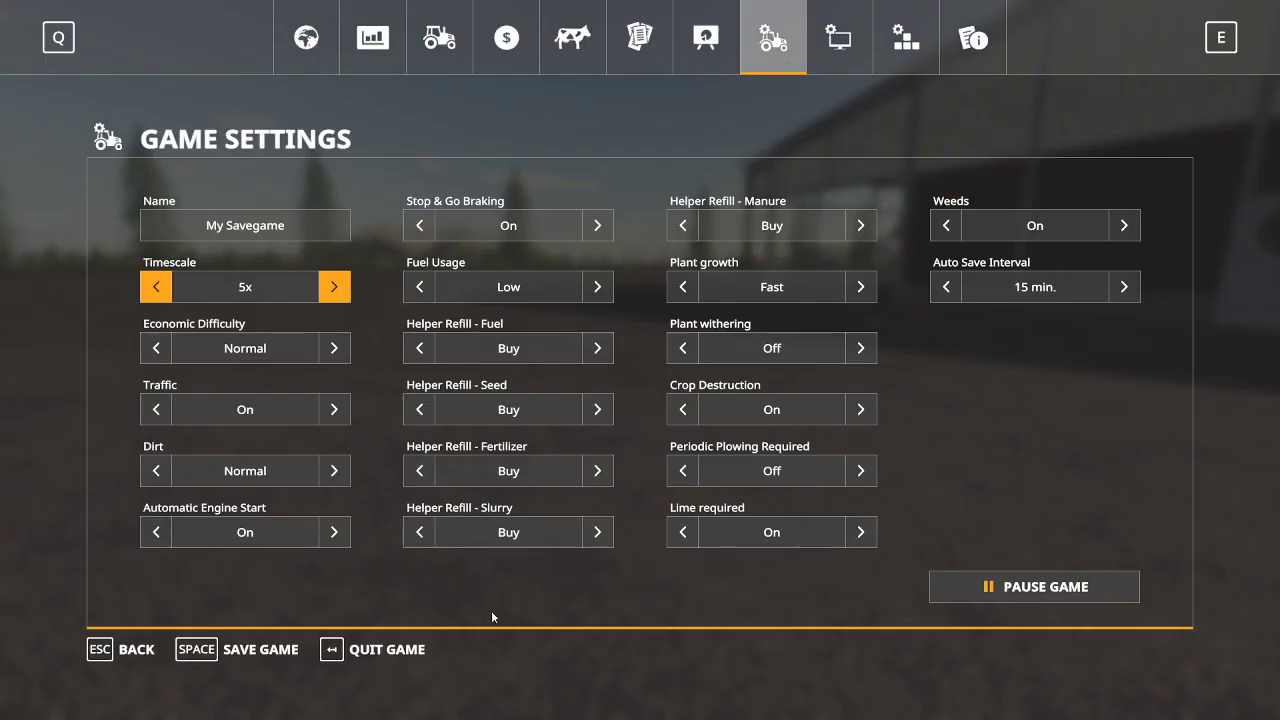
left_click(386, 650)
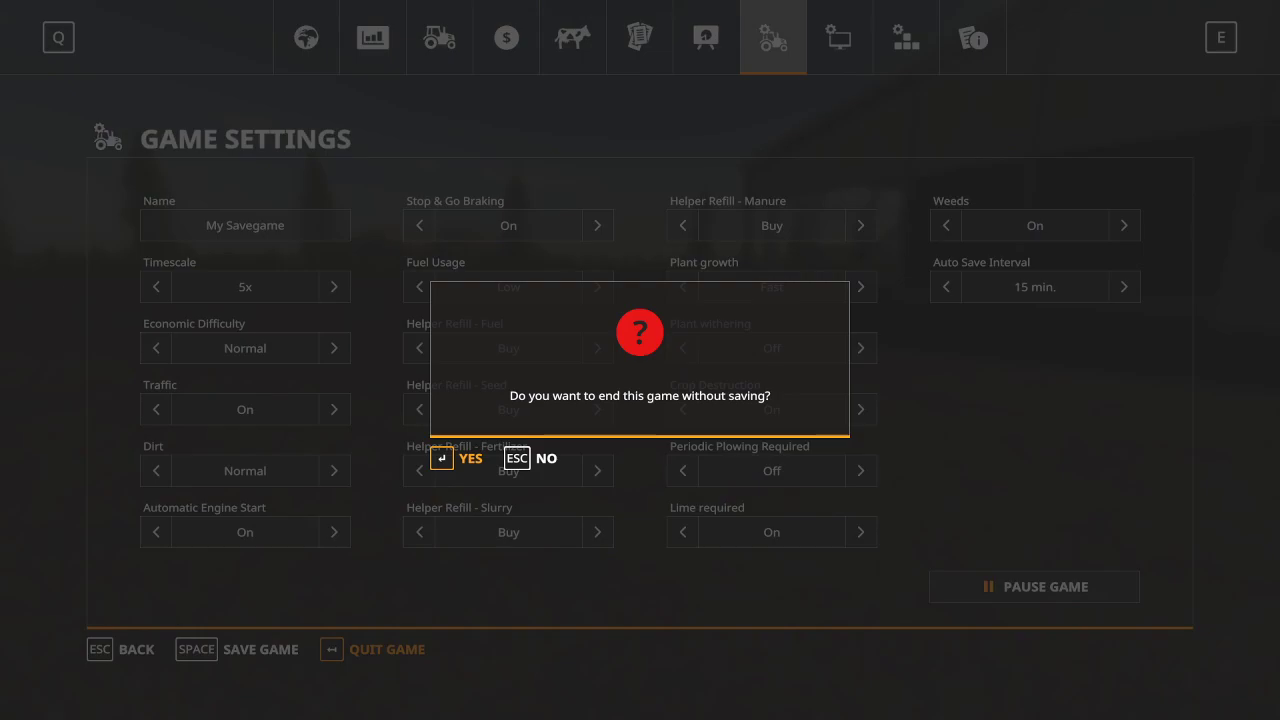
key("Return")
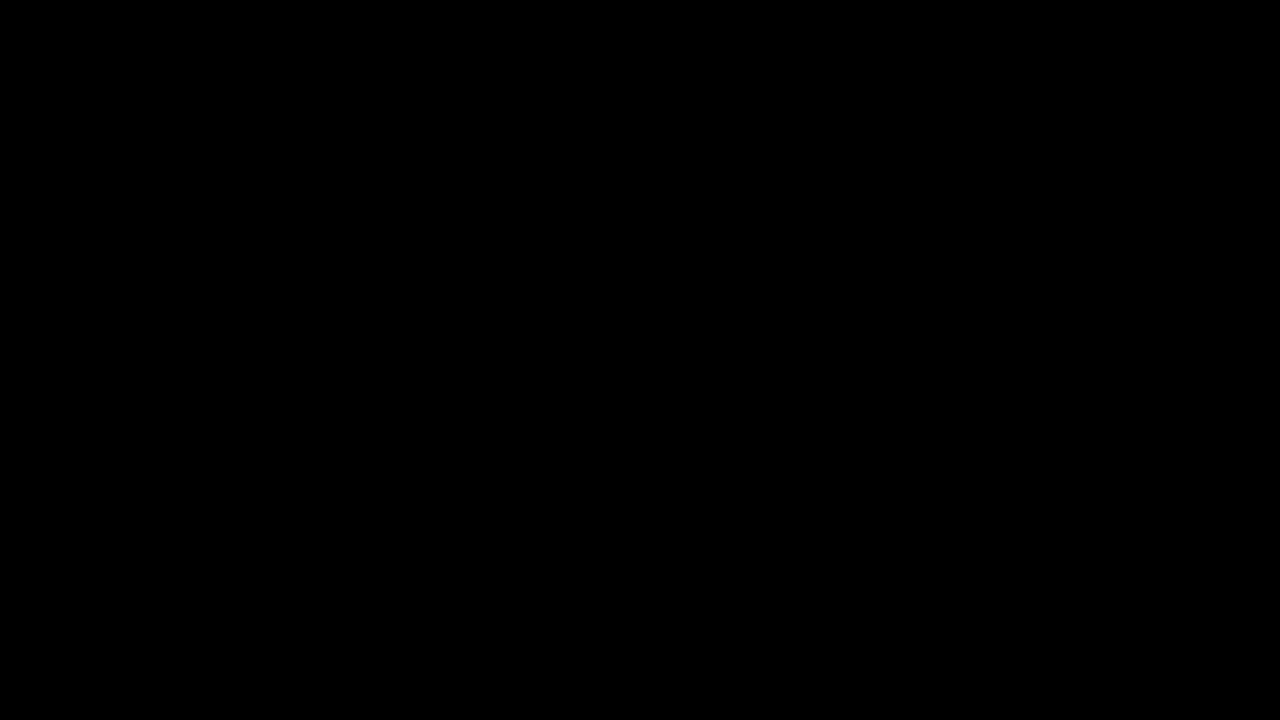
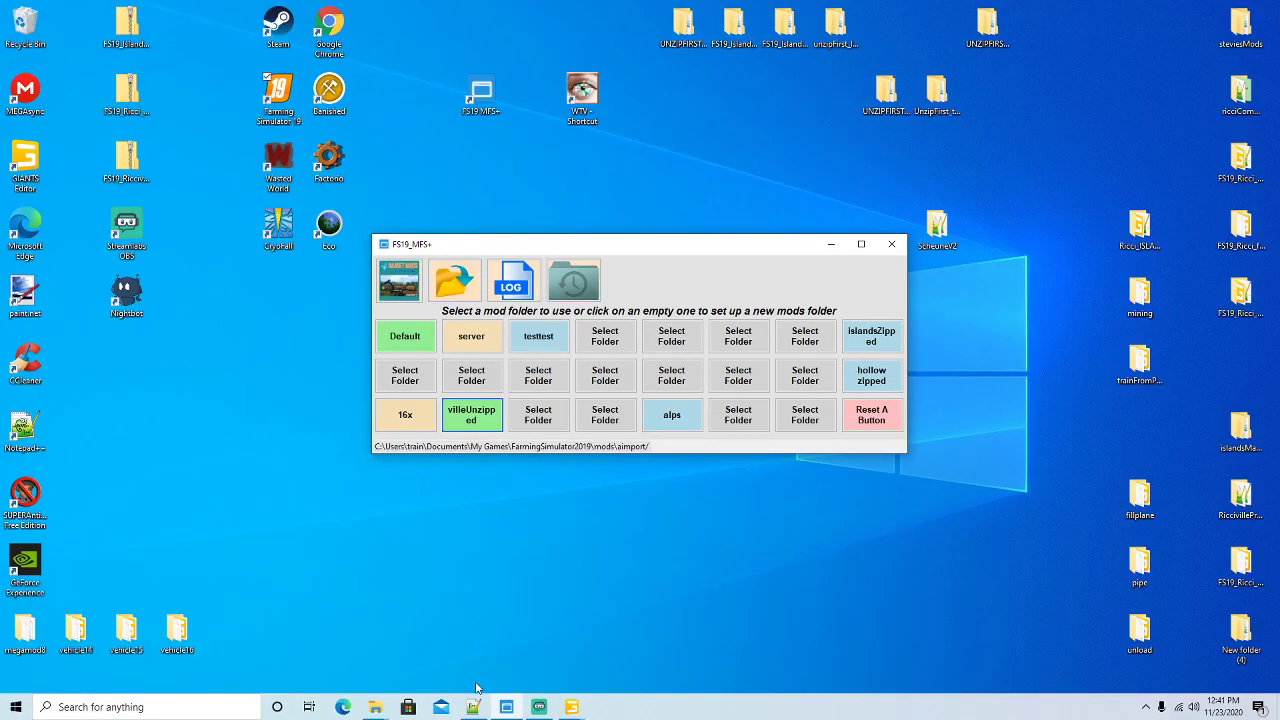
Switch to Notepad++ and display the reloaded contents of the game's log.txt
left_click(473, 707)
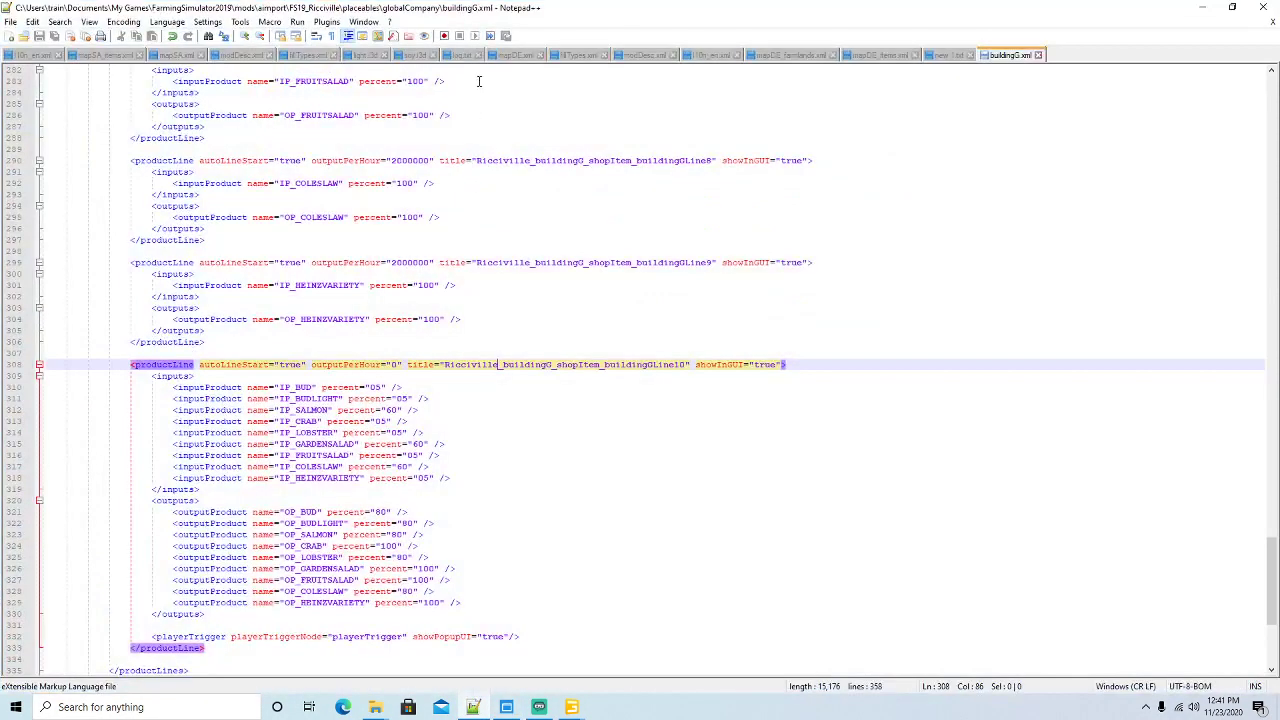
left_click(459, 55)
left_click(660, 408)
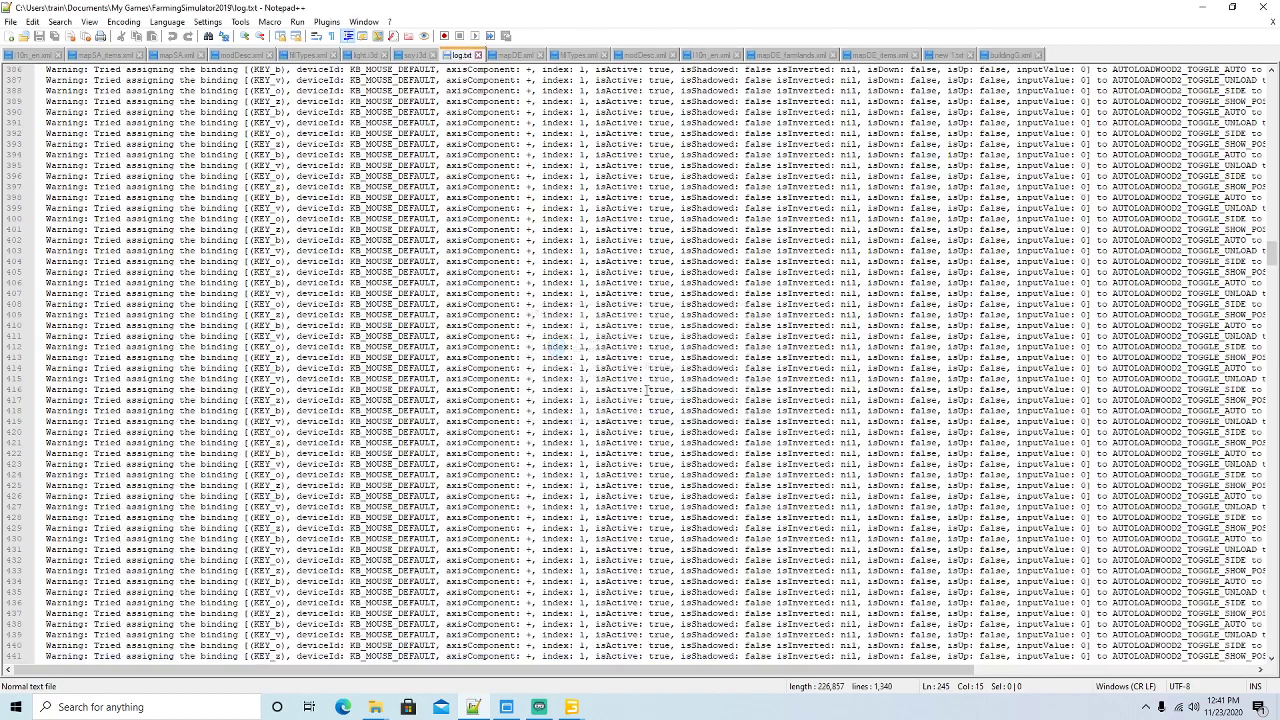
Review the game's log.txt from its beginning through the mod, map and placeable loading entries, checking for errors
left_click_drag(1272, 258, 1272, 80)
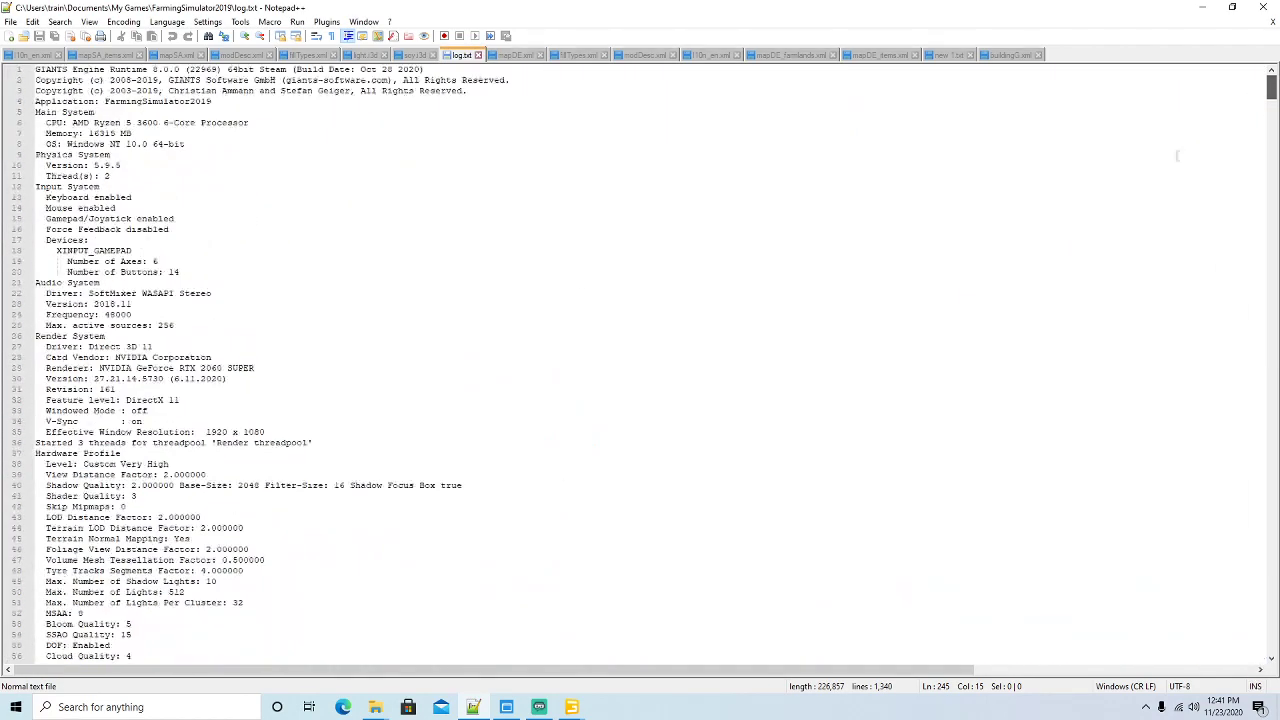
scroll(421, 423, "down", 20)
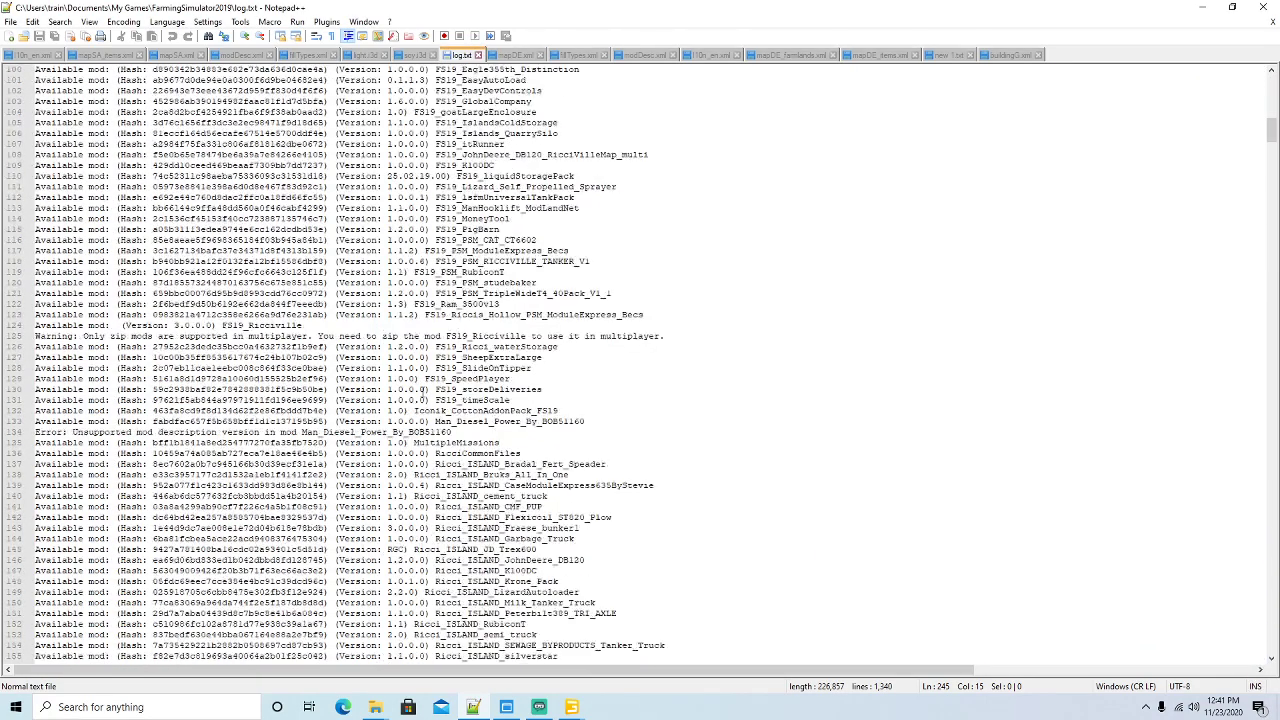
scroll(418, 391, "down", 20)
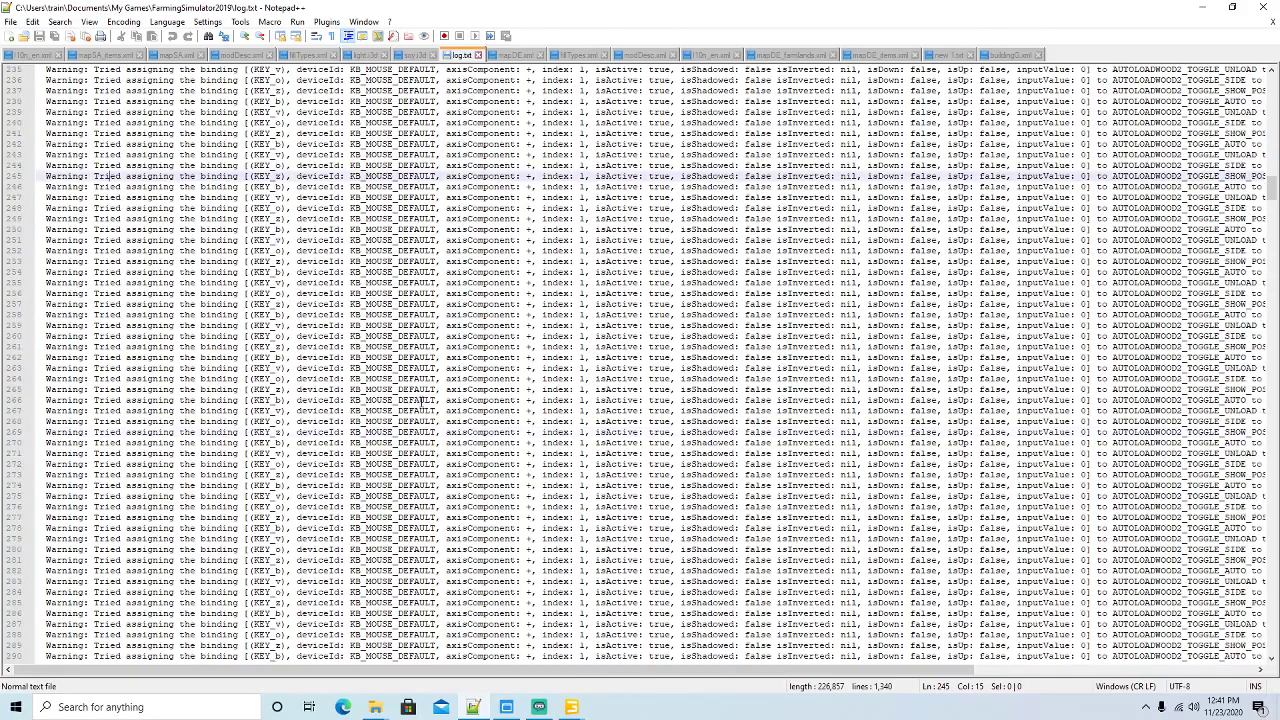
scroll(421, 401, "down", 20)
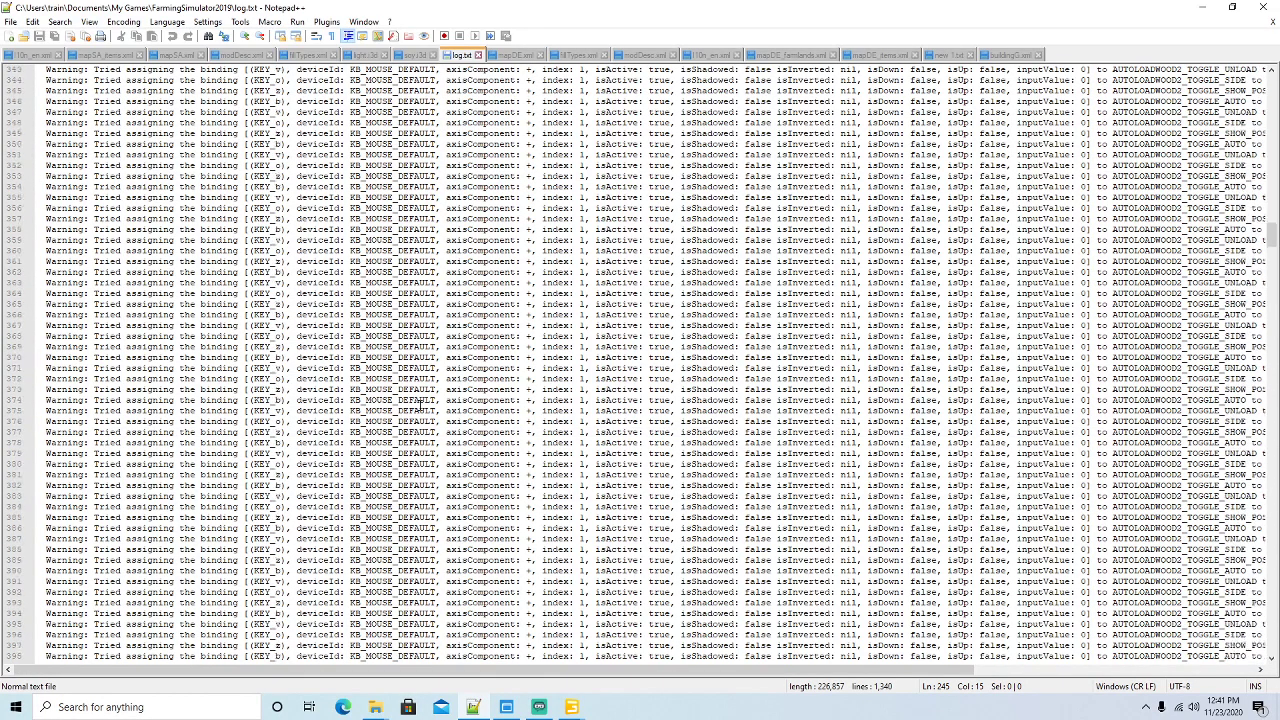
scroll(421, 404, "down", 20)
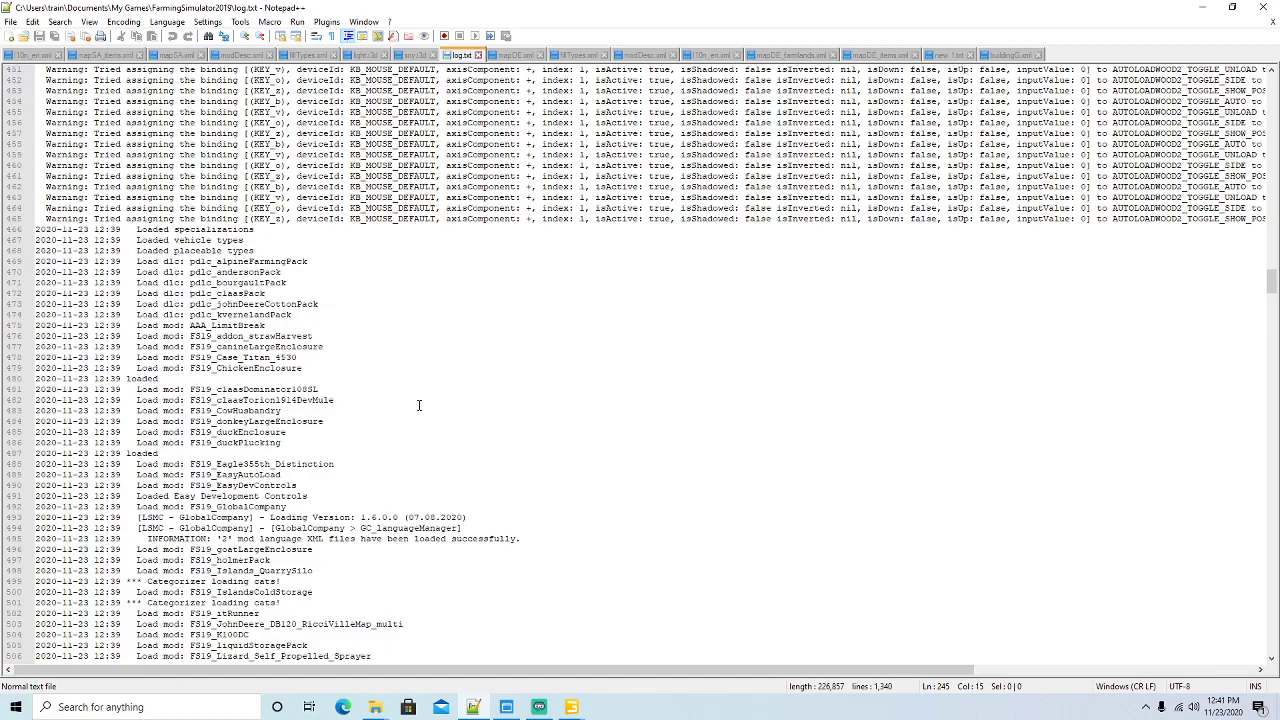
scroll(419, 404, "down", 13)
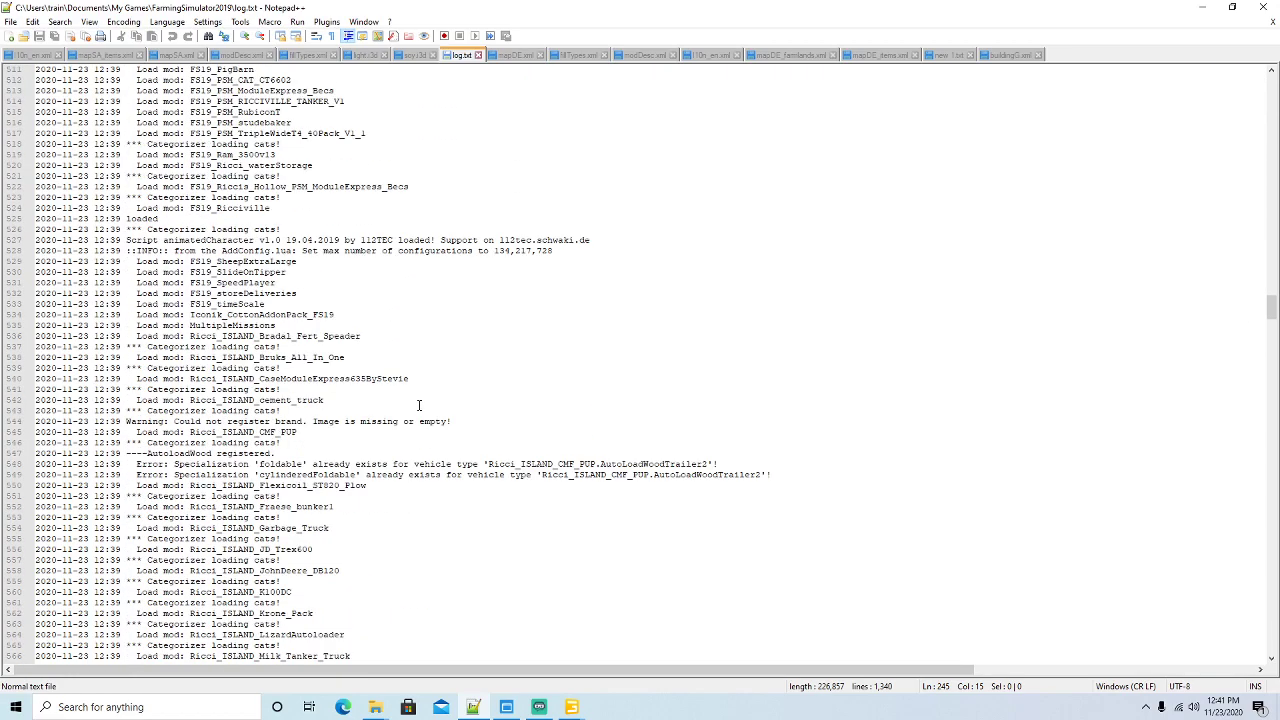
scroll(419, 404, "down", 20)
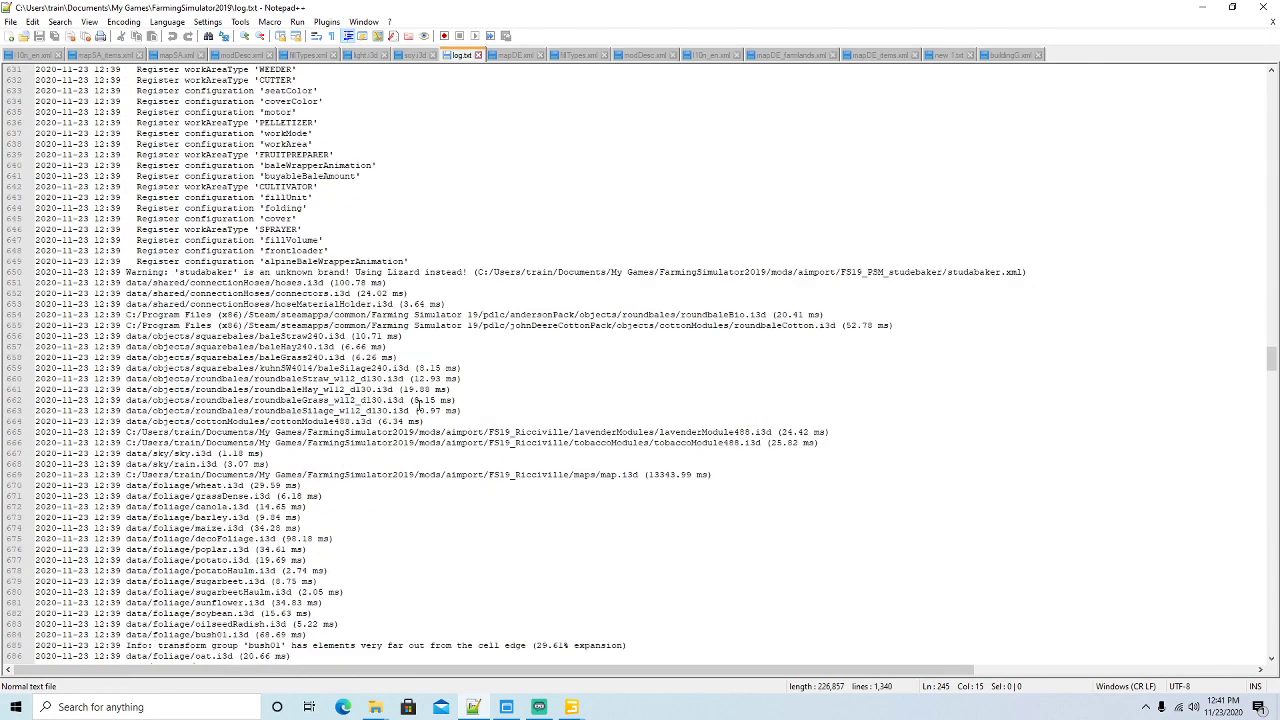
scroll(419, 404, "down", 19)
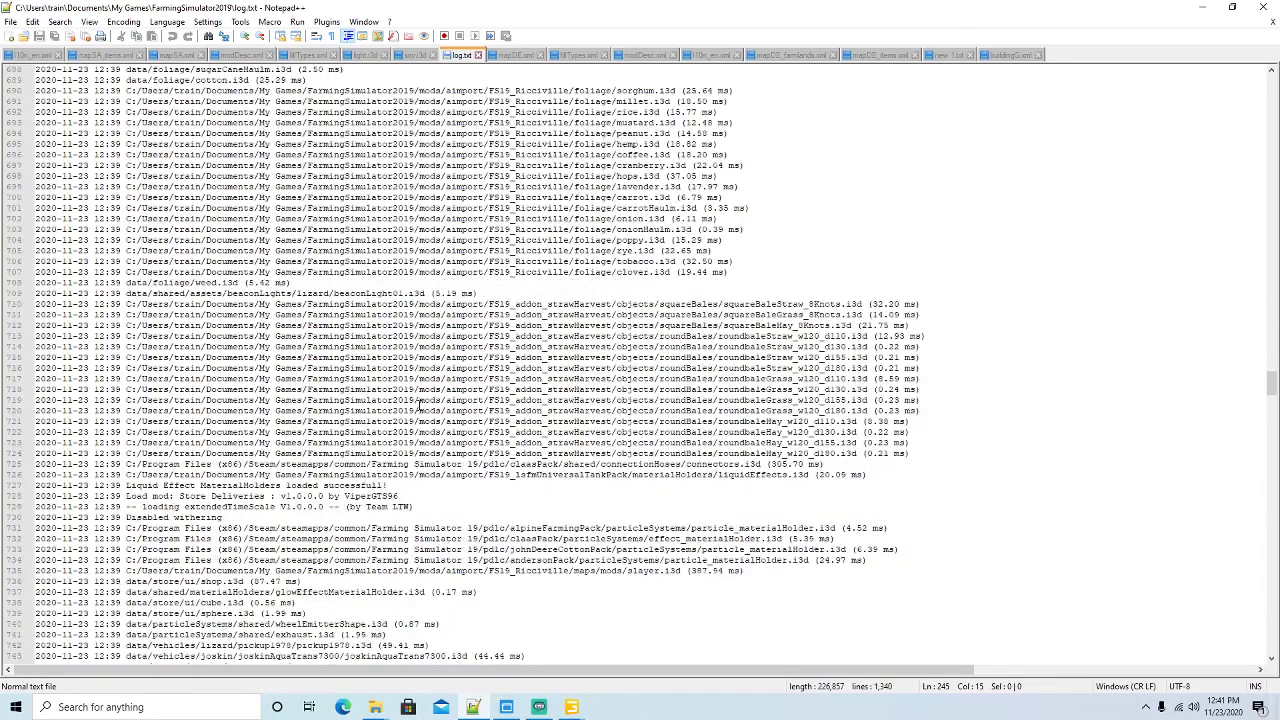
scroll(419, 404, "down", 20)
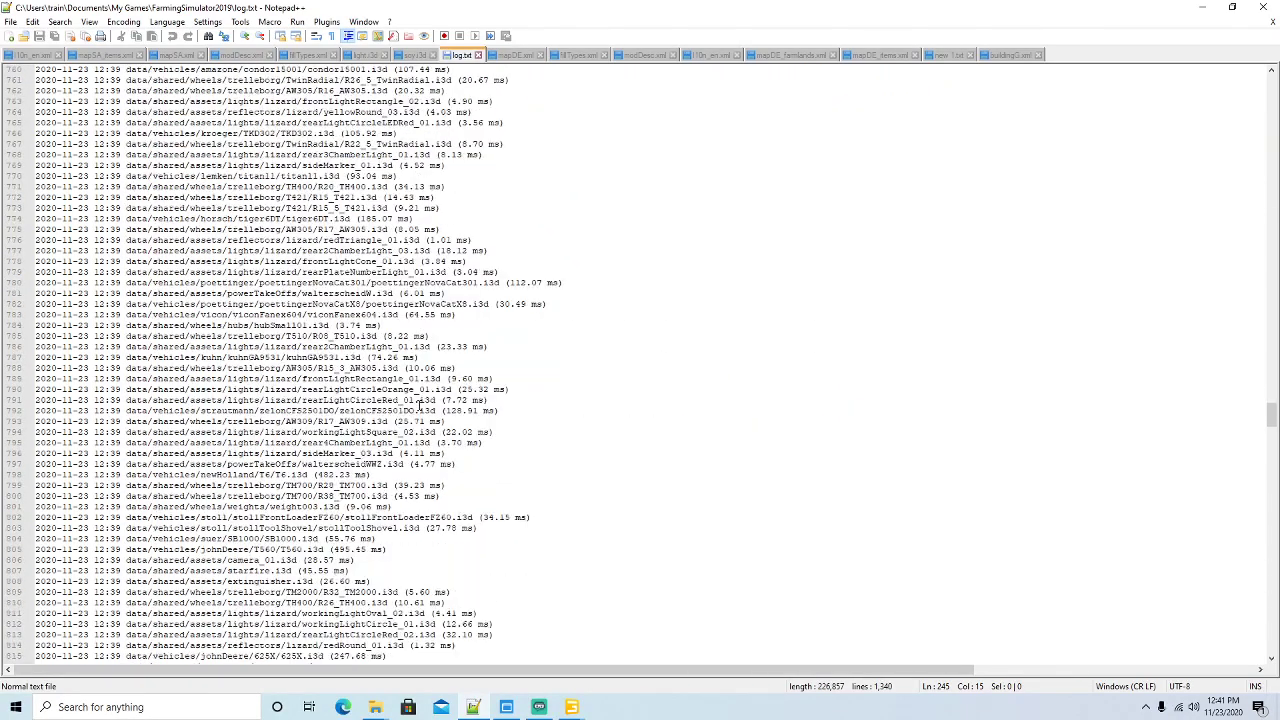
scroll(419, 404, "down", 18)
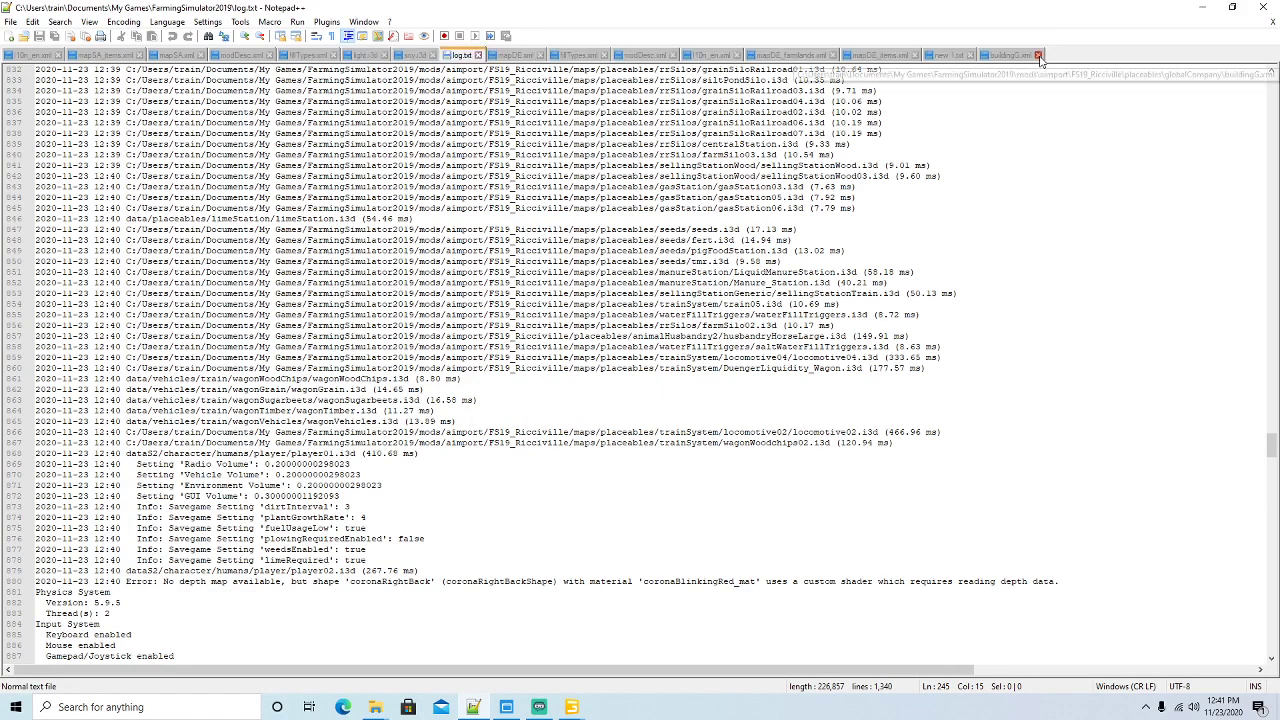
Switch to the GIANTS Editor with mapSA.i3d, collapse the buildingG group, and select the buildingH object inside the buildingH group
left_click(1202, 7)
mouse_move(572, 705)
left_click(636, 659)
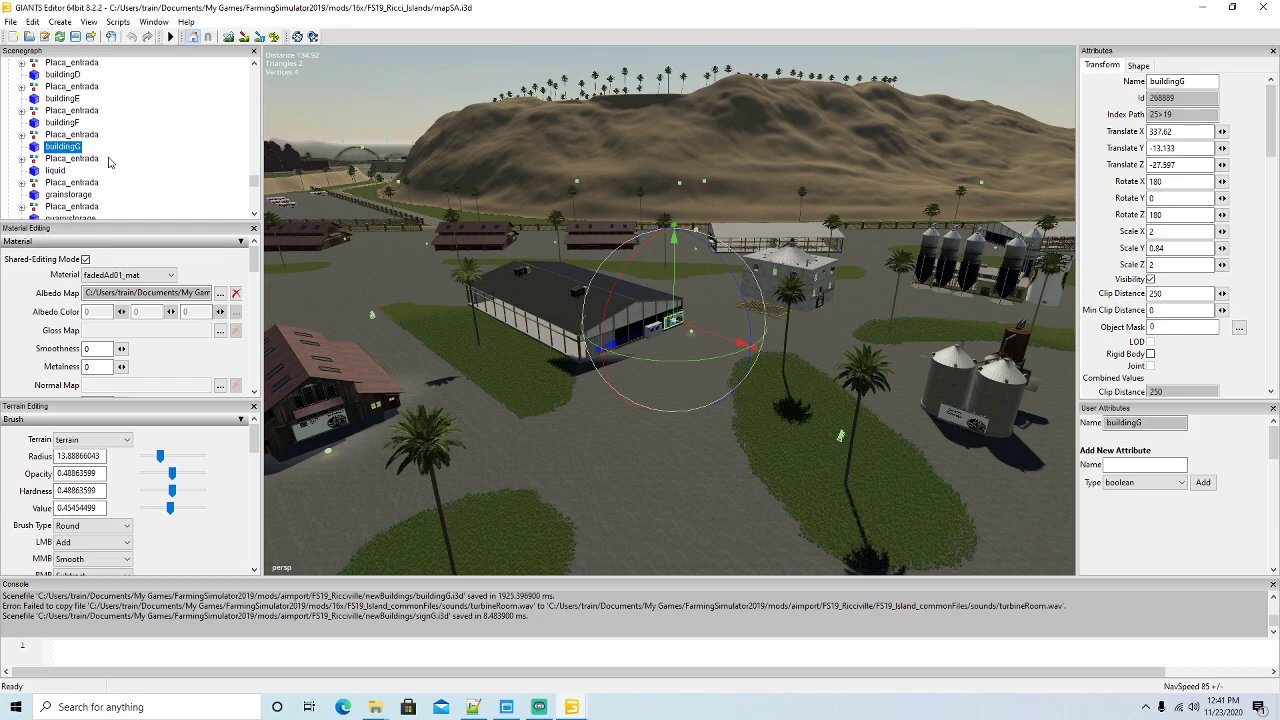
scroll(110, 163, "down", 1)
scroll(110, 160, "down", 10)
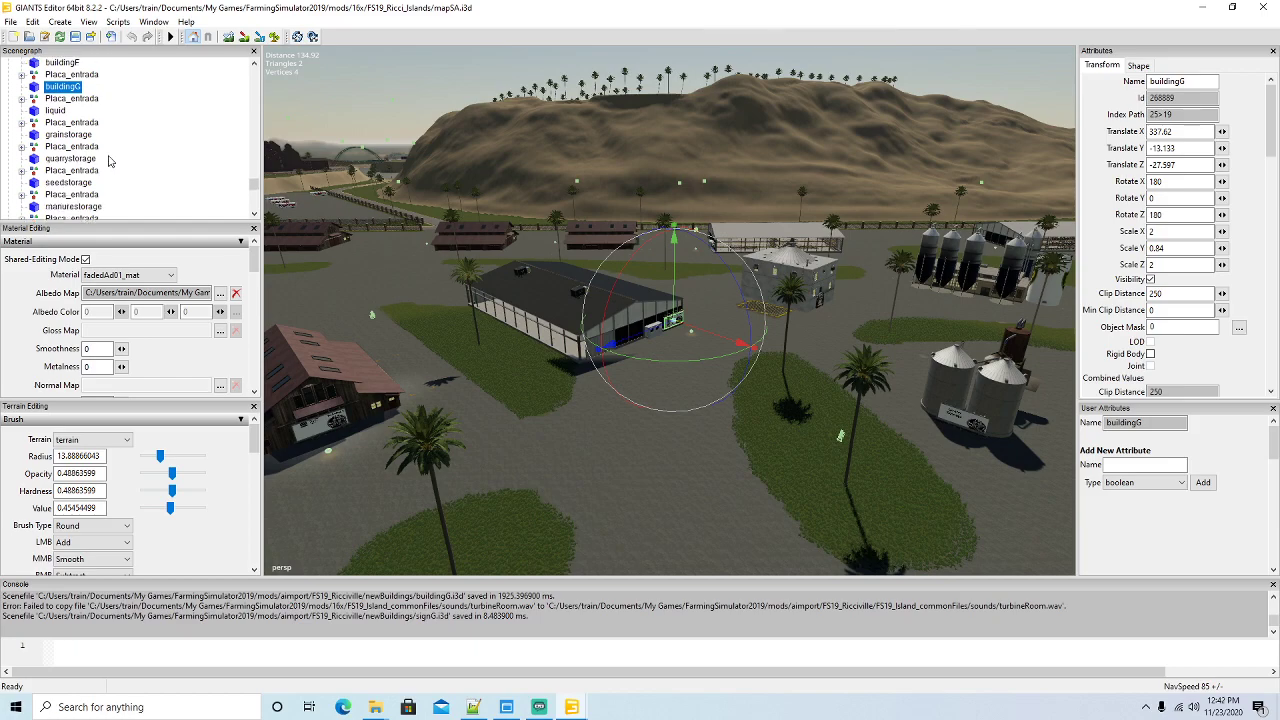
scroll(174, 160, "up", 10)
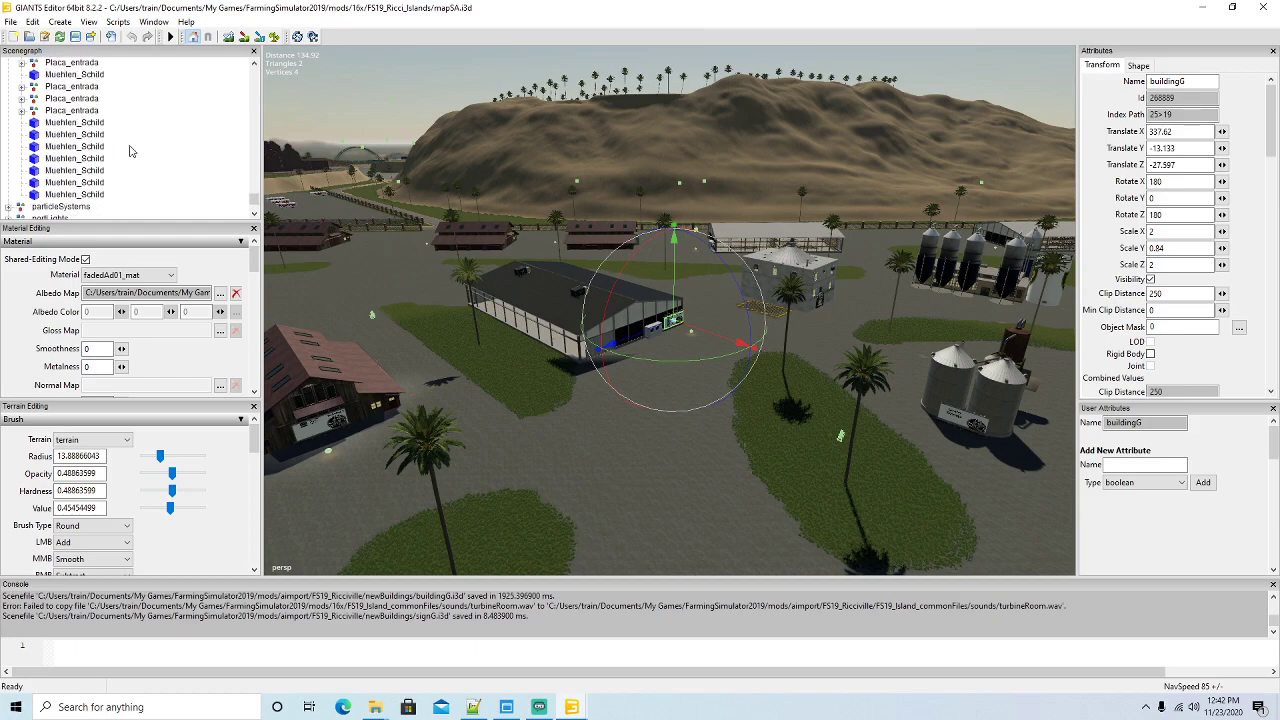
scroll(174, 160, "up", 10)
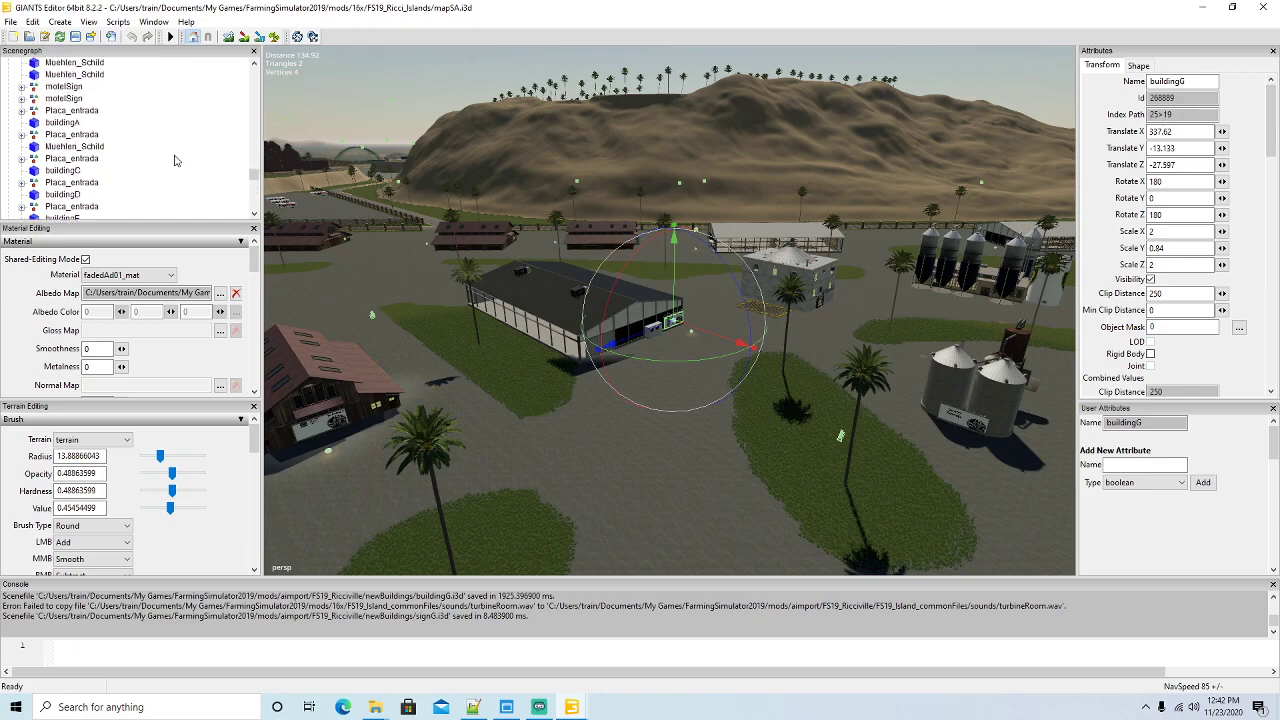
scroll(174, 160, "up", 10)
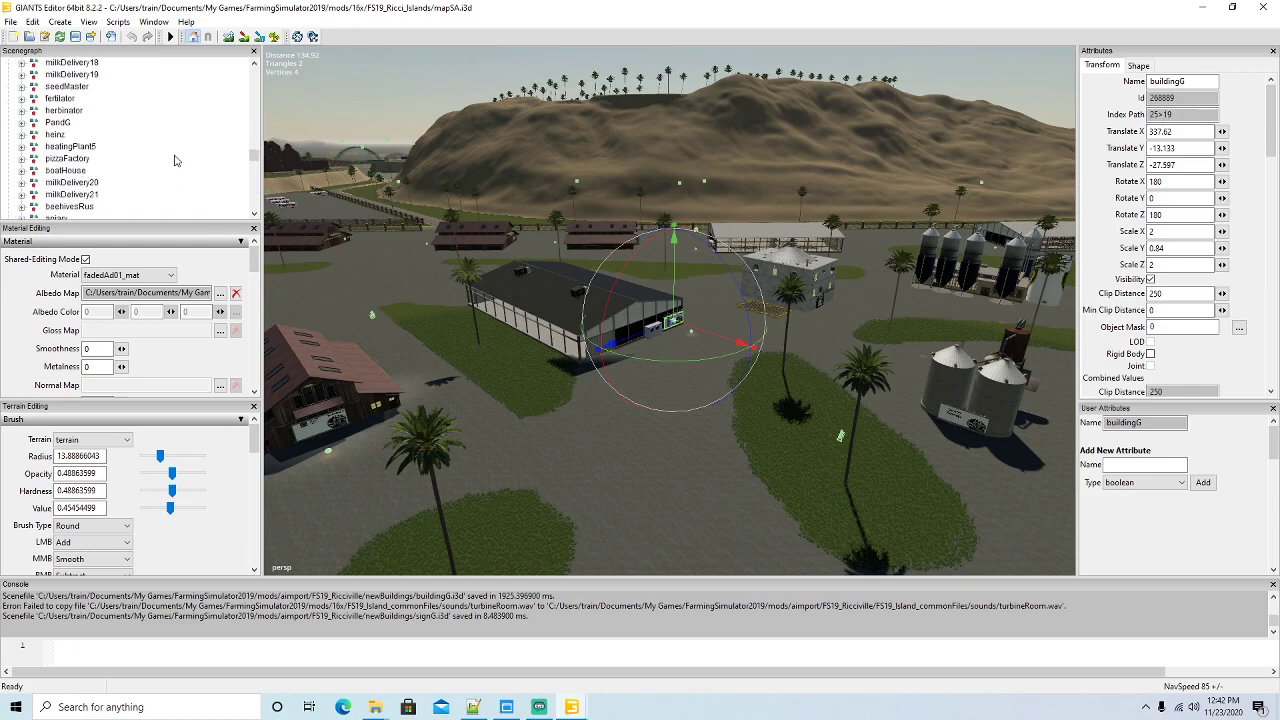
scroll(174, 160, "up", 10)
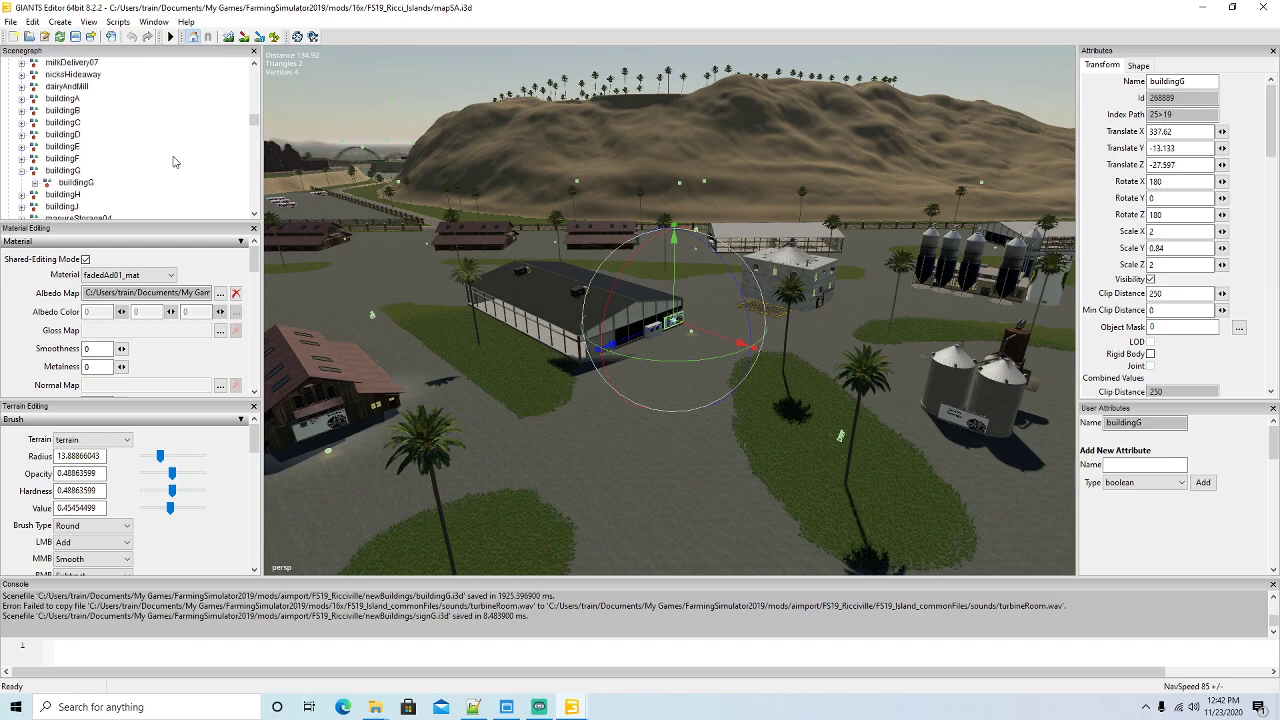
scroll(174, 160, "down", 3)
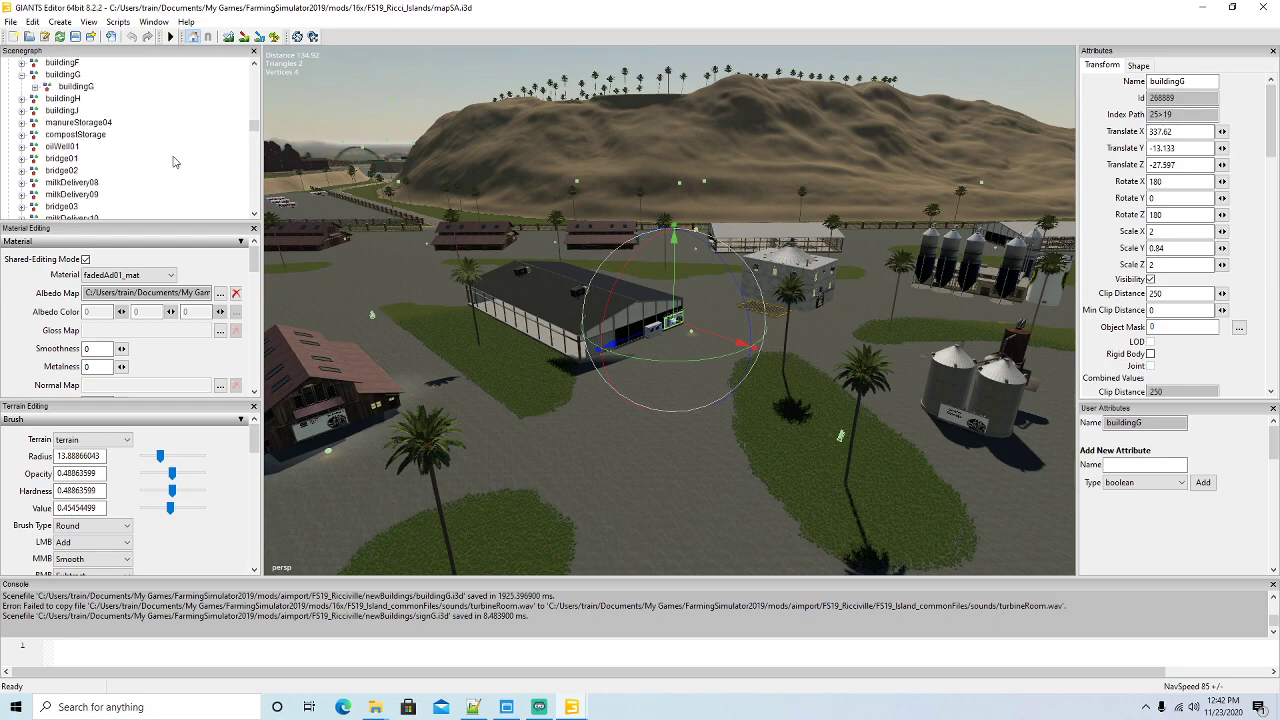
left_click(22, 75)
left_click(22, 87)
left_click(50, 99)
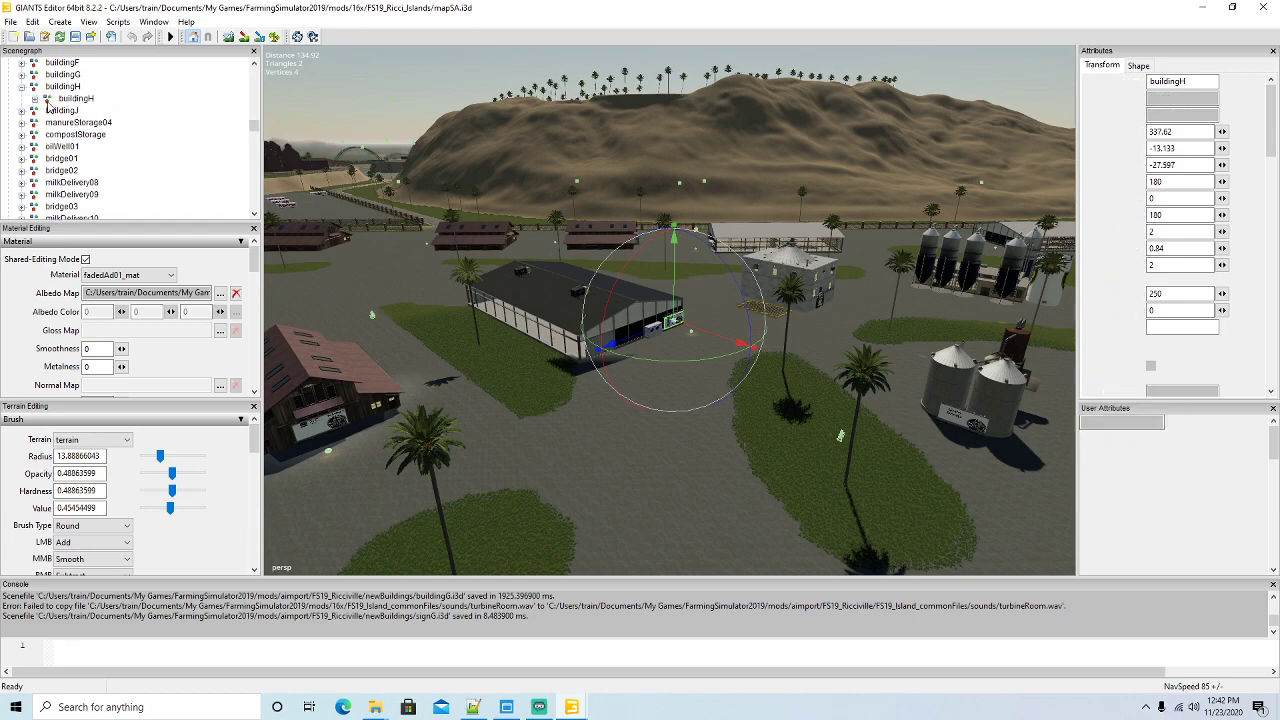
key("f")
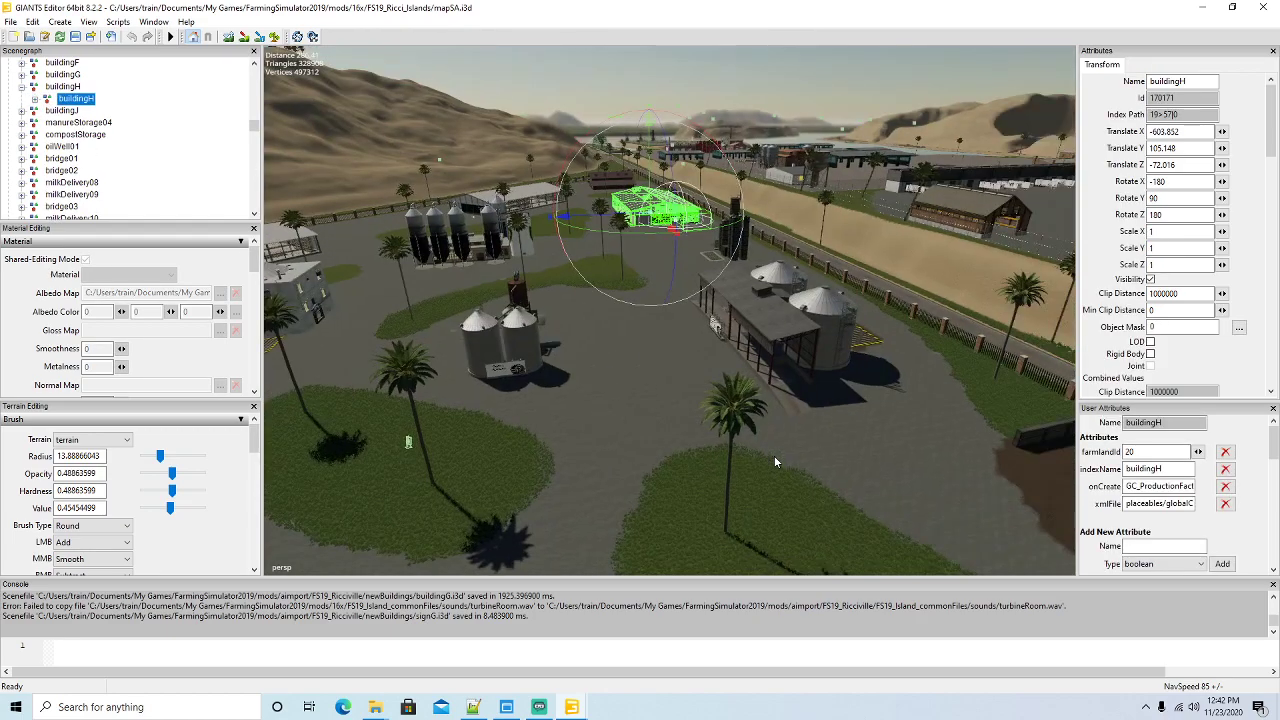
Export the selected building with its files as buildingH into the newBuildings folder, keeping the parent directory structure
left_click(11, 22)
left_click(59, 208)
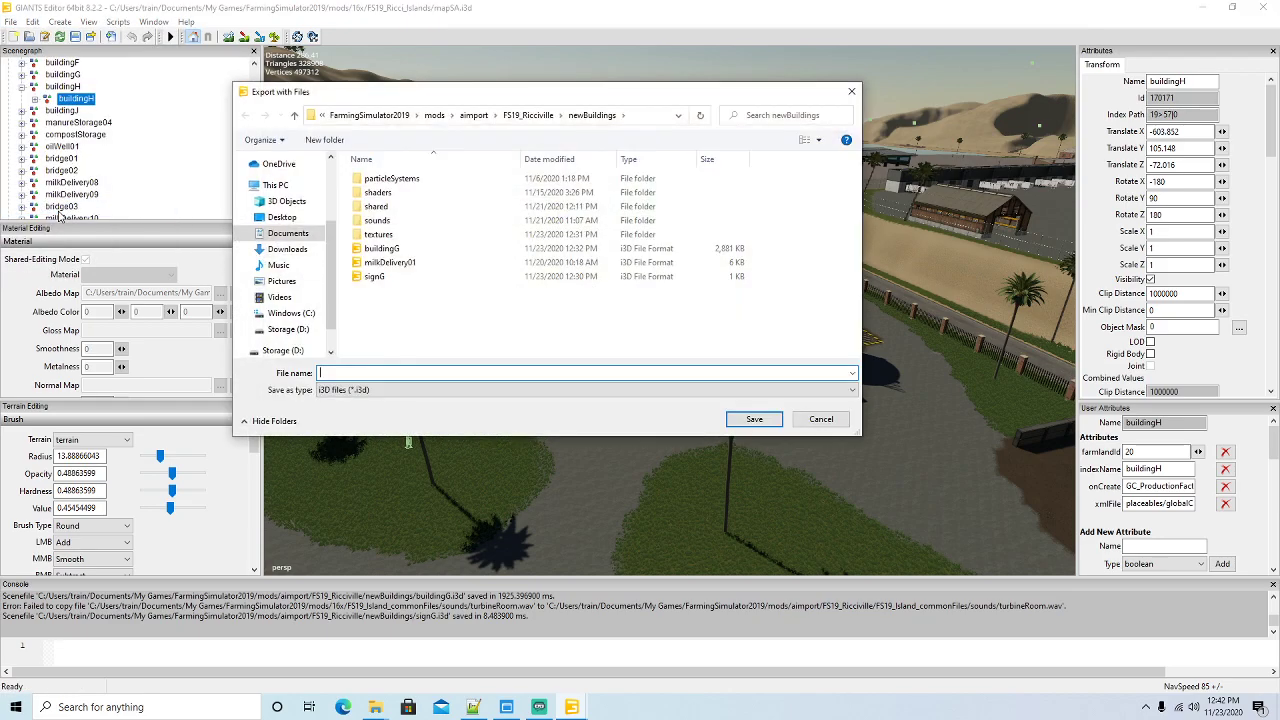
type("bu")
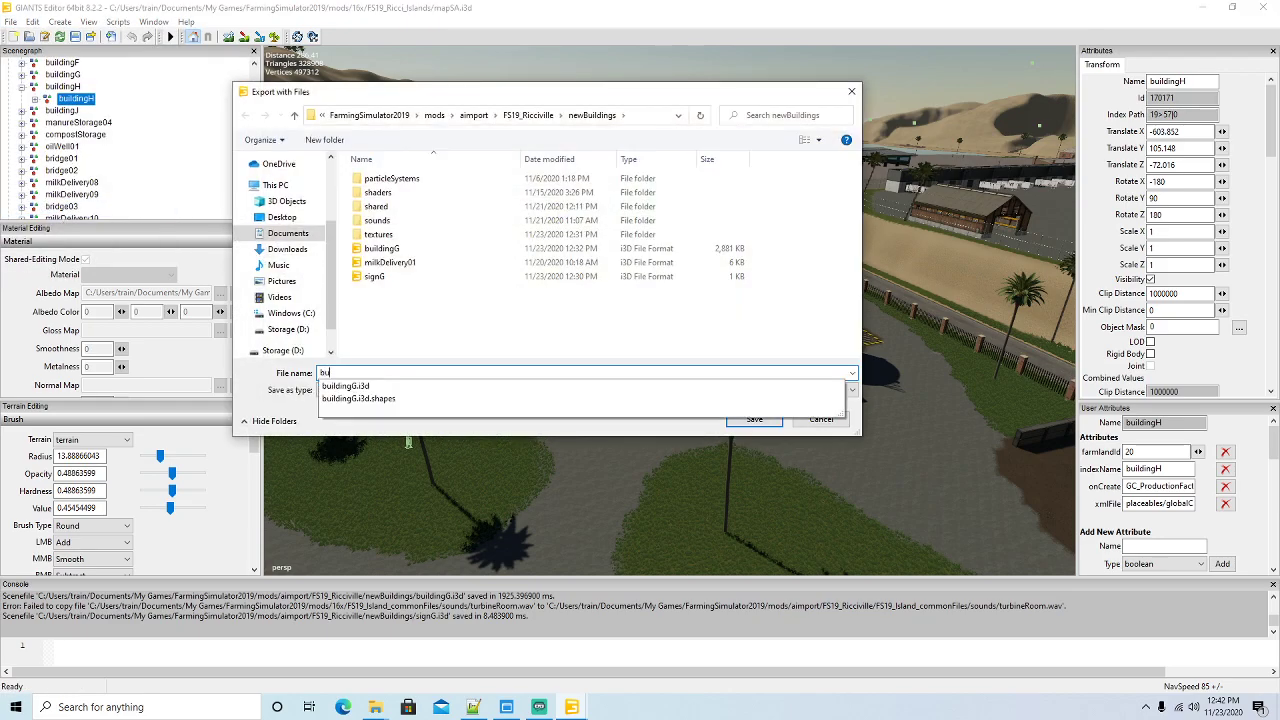
type("ildingH")
key("Return")
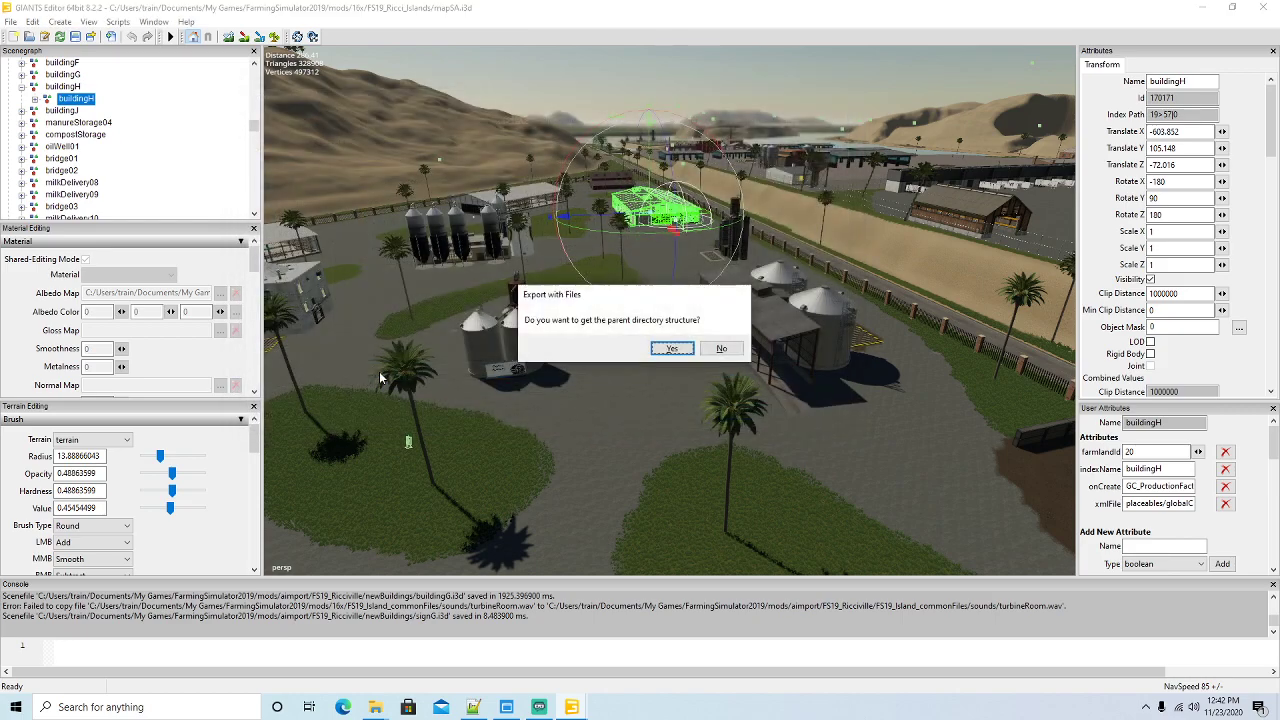
left_click(672, 348)
left_click(672, 348)
Select the buildingH sign shape among the Placa_entrada signs further down the scenegraph
scroll(109, 149, "down", 1)
scroll(178, 136, "down", 5)
scroll(165, 152, "down", 6)
scroll(155, 155, "down", 4)
scroll(155, 155, "down", 6)
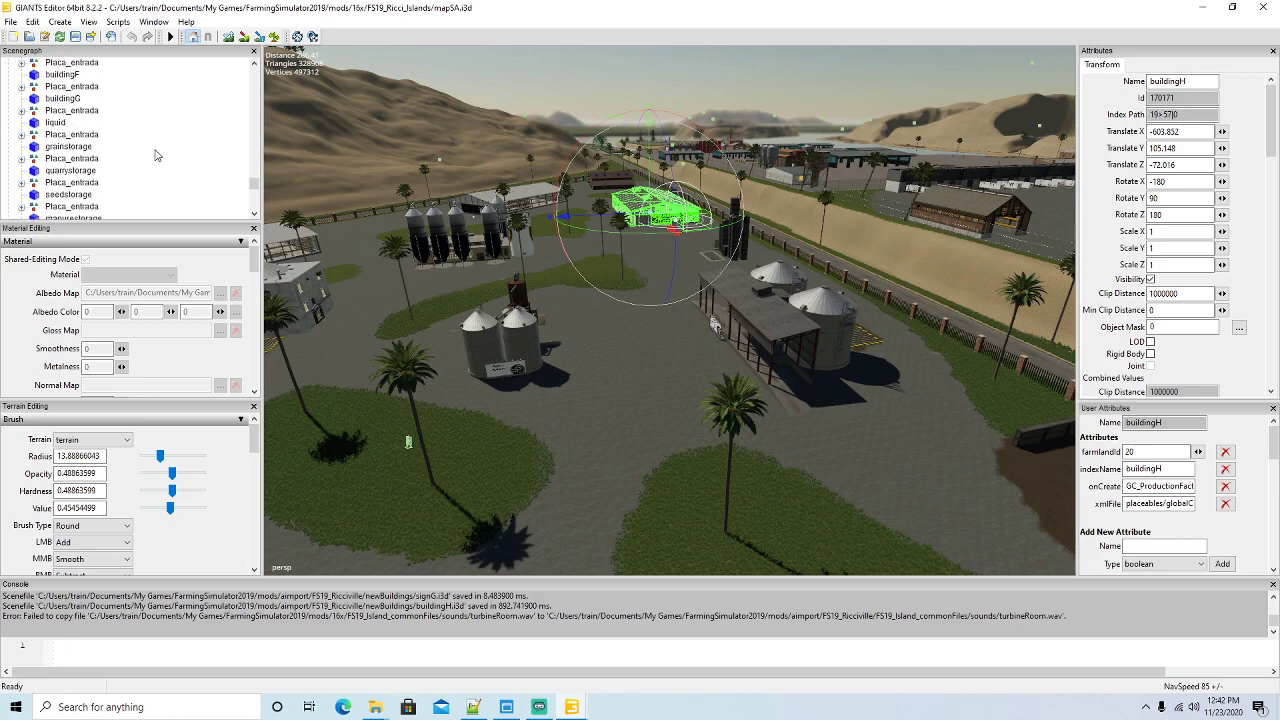
scroll(155, 155, "down", 5)
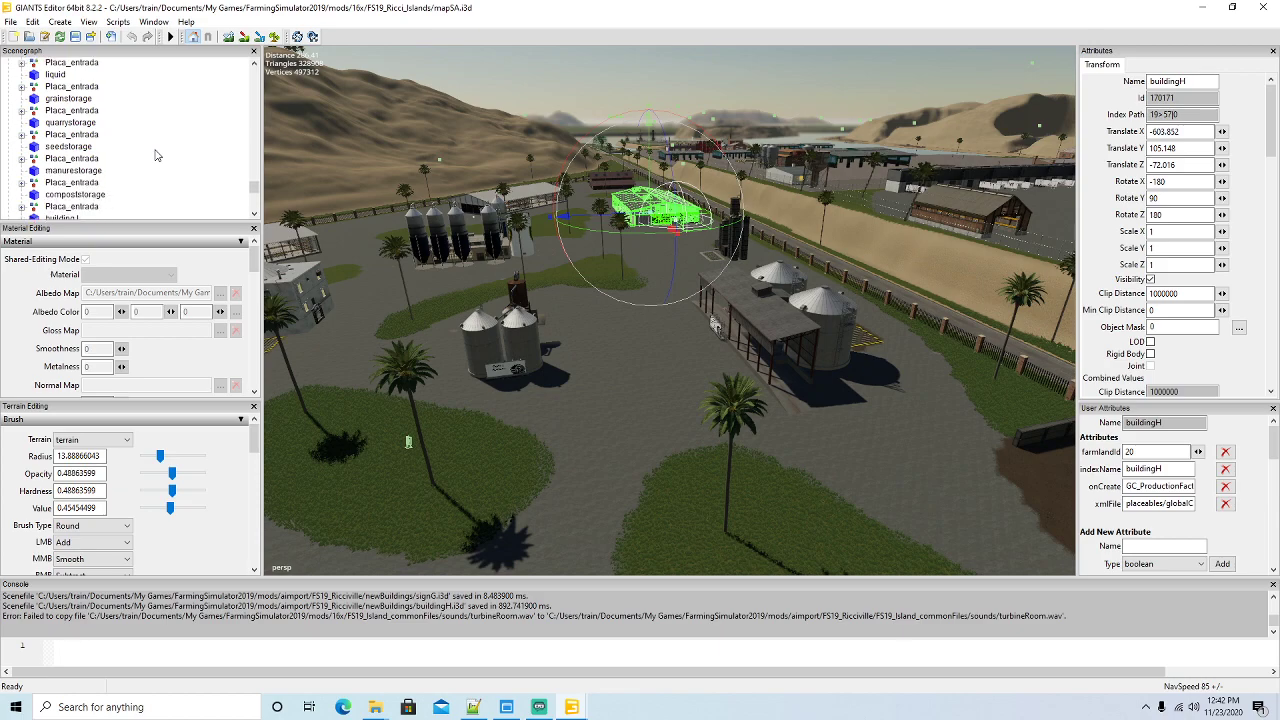
scroll(155, 155, "down", 1)
scroll(155, 155, "down", 2)
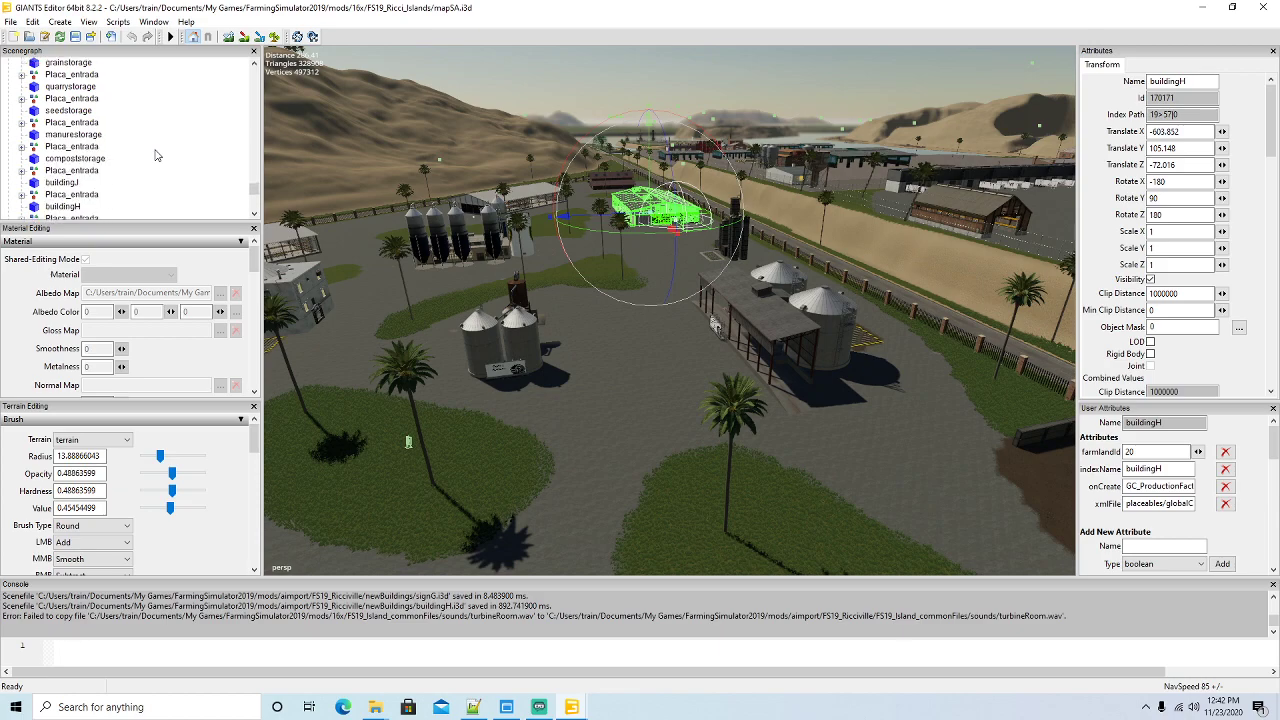
left_click(34, 196)
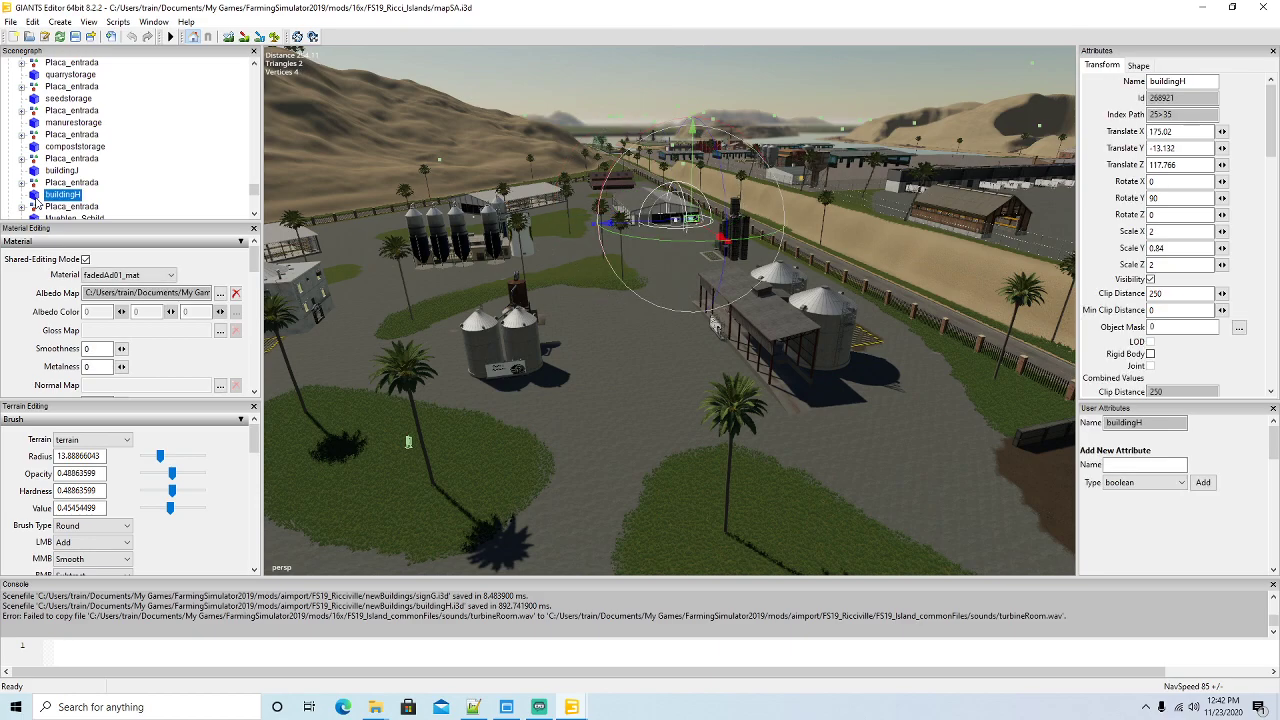
Export the selected sign with its files as signH into the newBuildings folder, keeping the parent directory structure
left_click(12, 23)
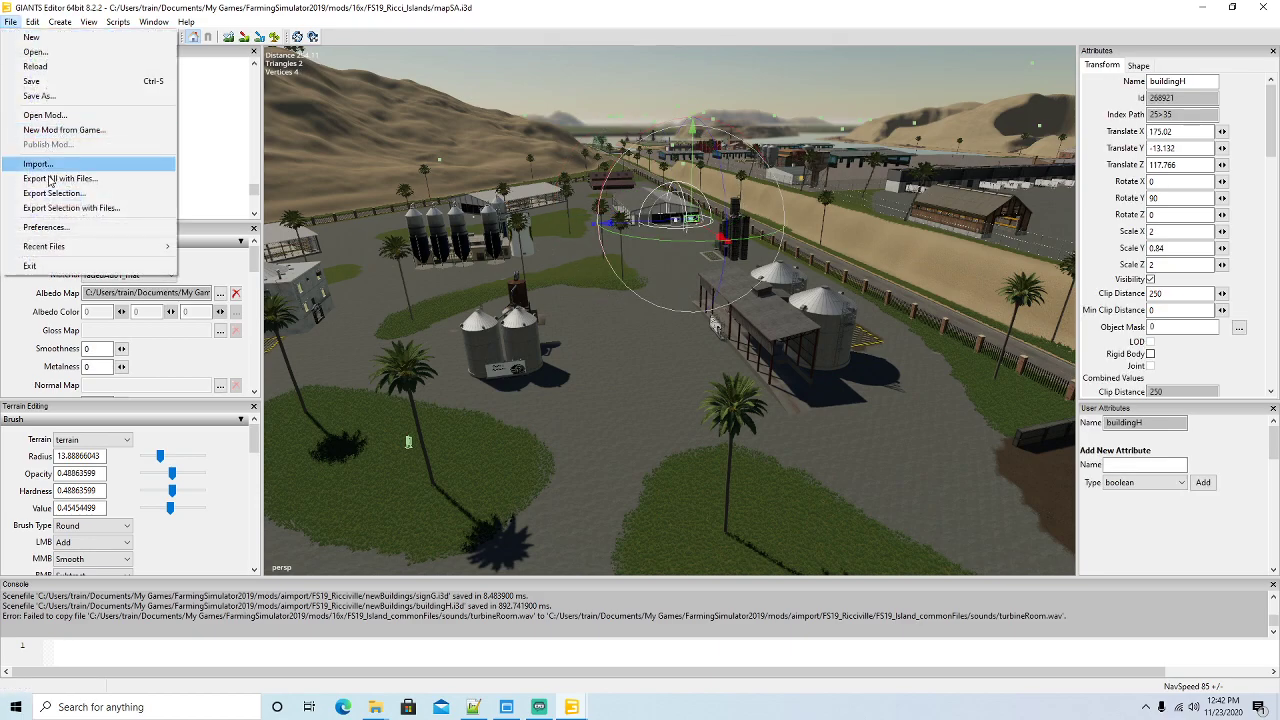
left_click(60, 207)
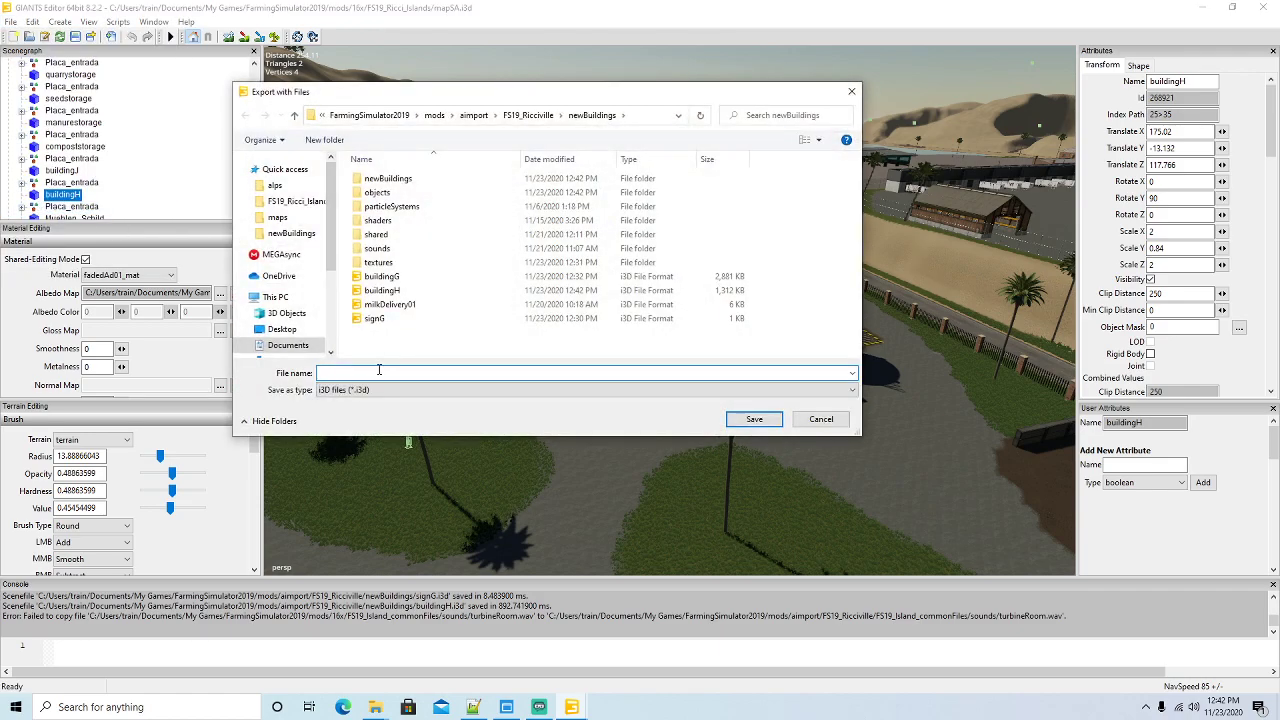
type("s")
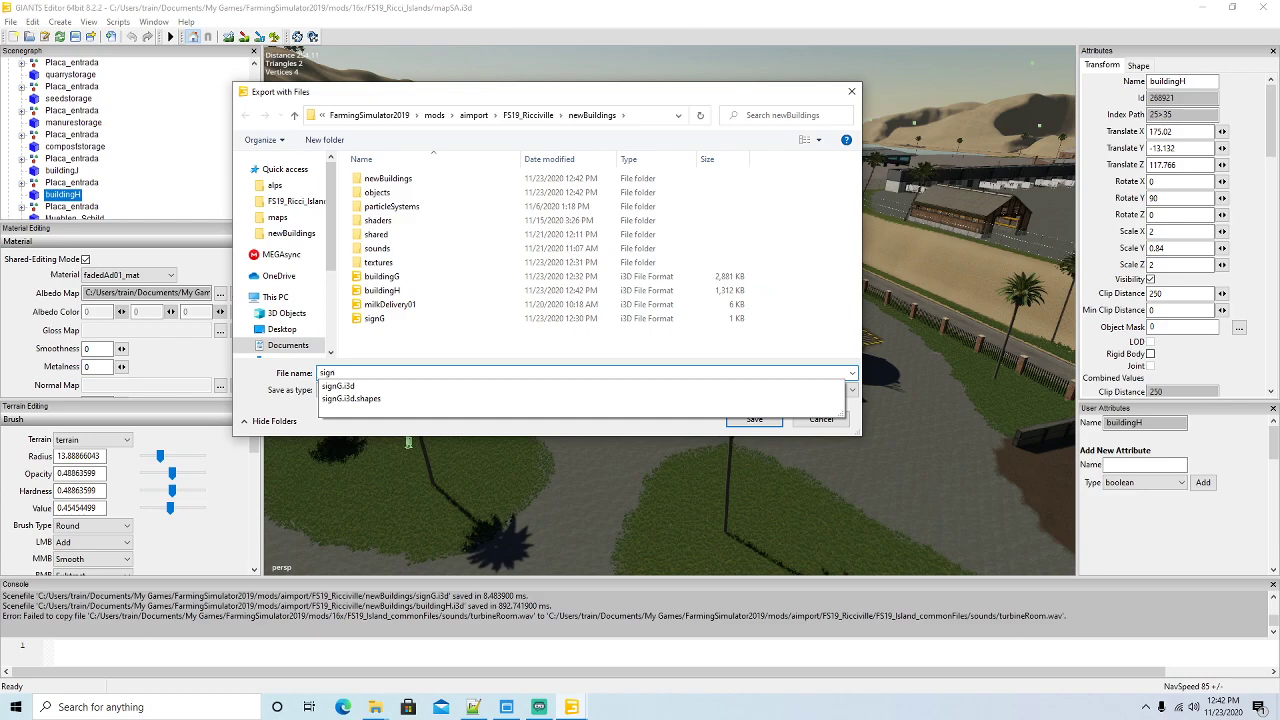
type("ign")
key("Return")
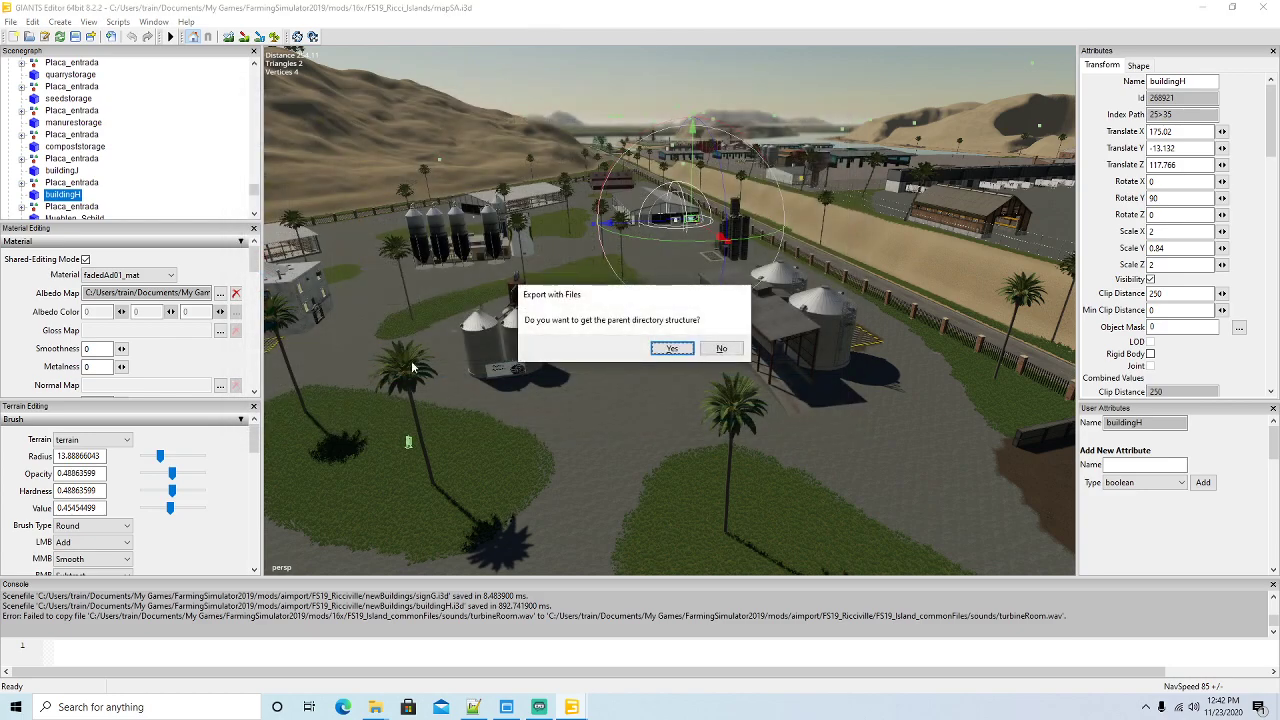
left_click(666, 349)
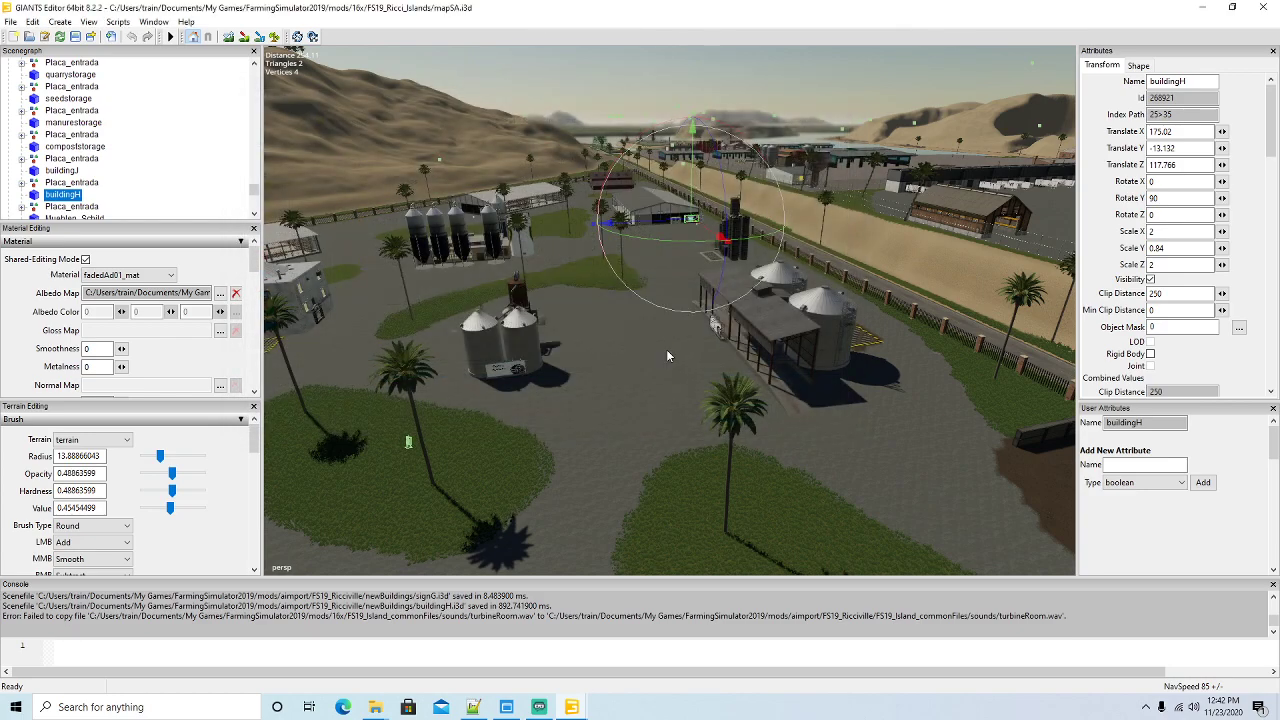
Switch to File Explorer and open the newBuildings folder inside FS19_Ricciville
left_click(1202, 7)
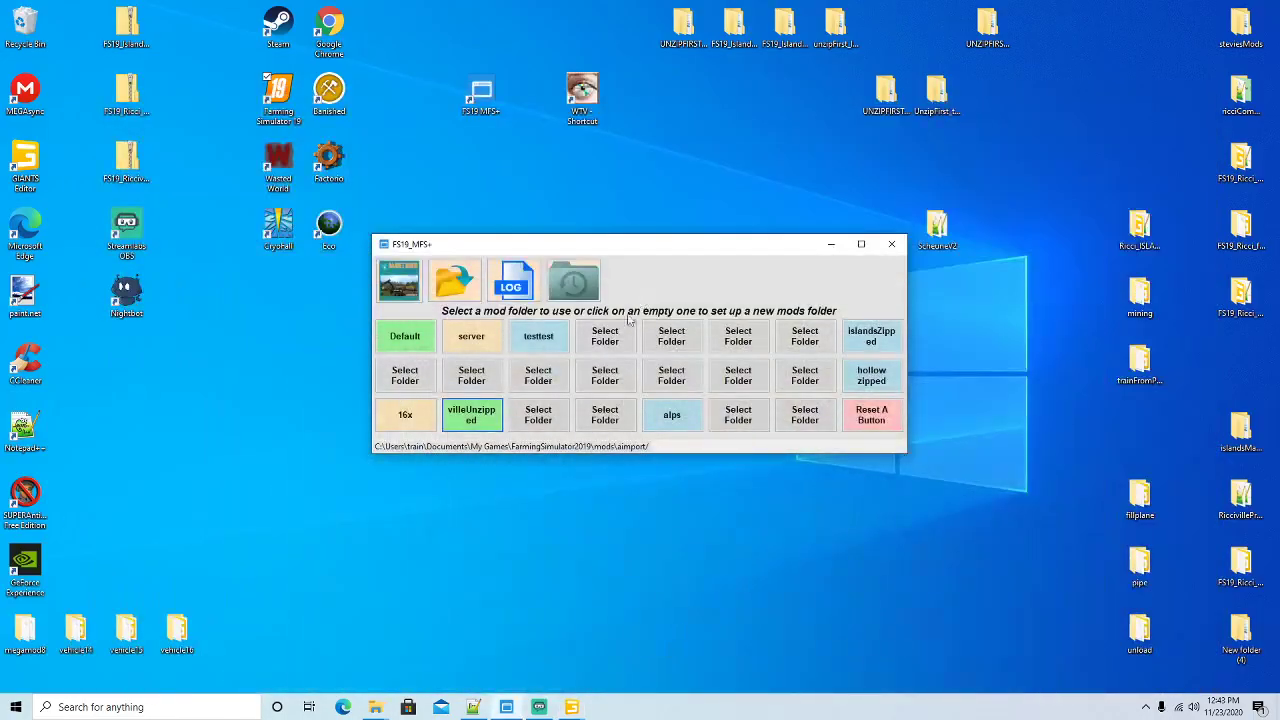
mouse_move(383, 707)
left_click(340, 622)
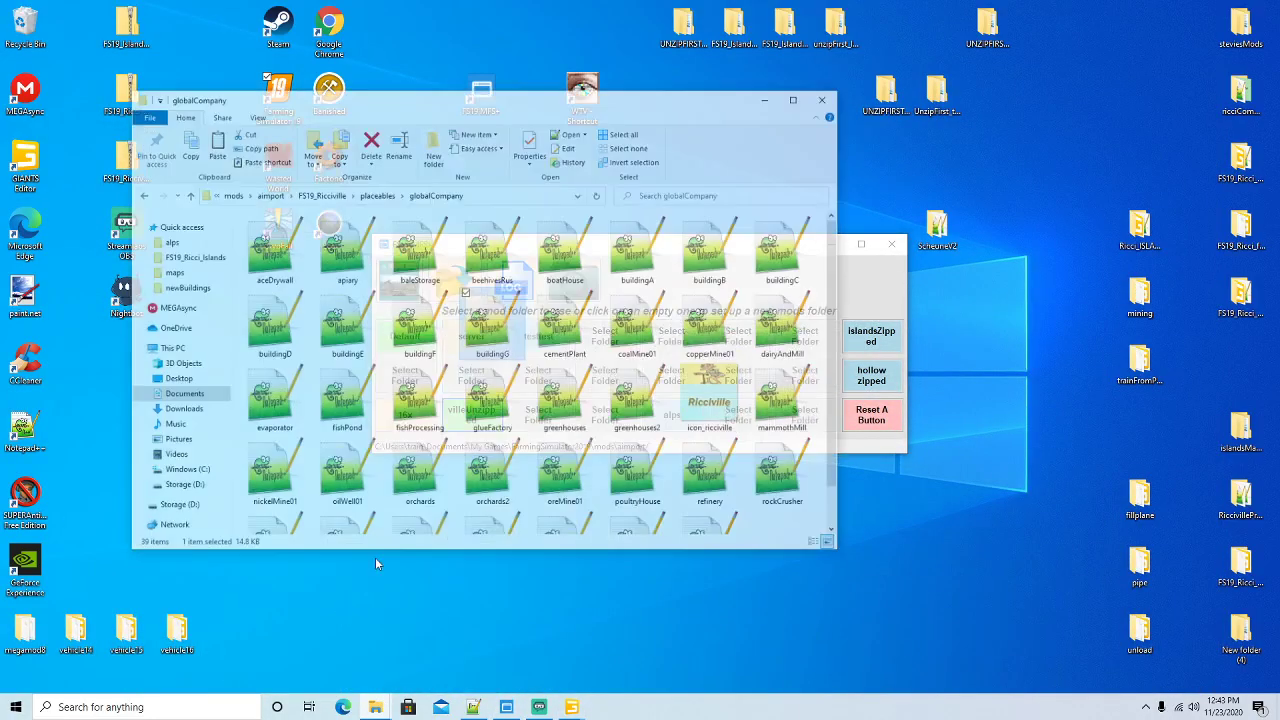
left_click(326, 159)
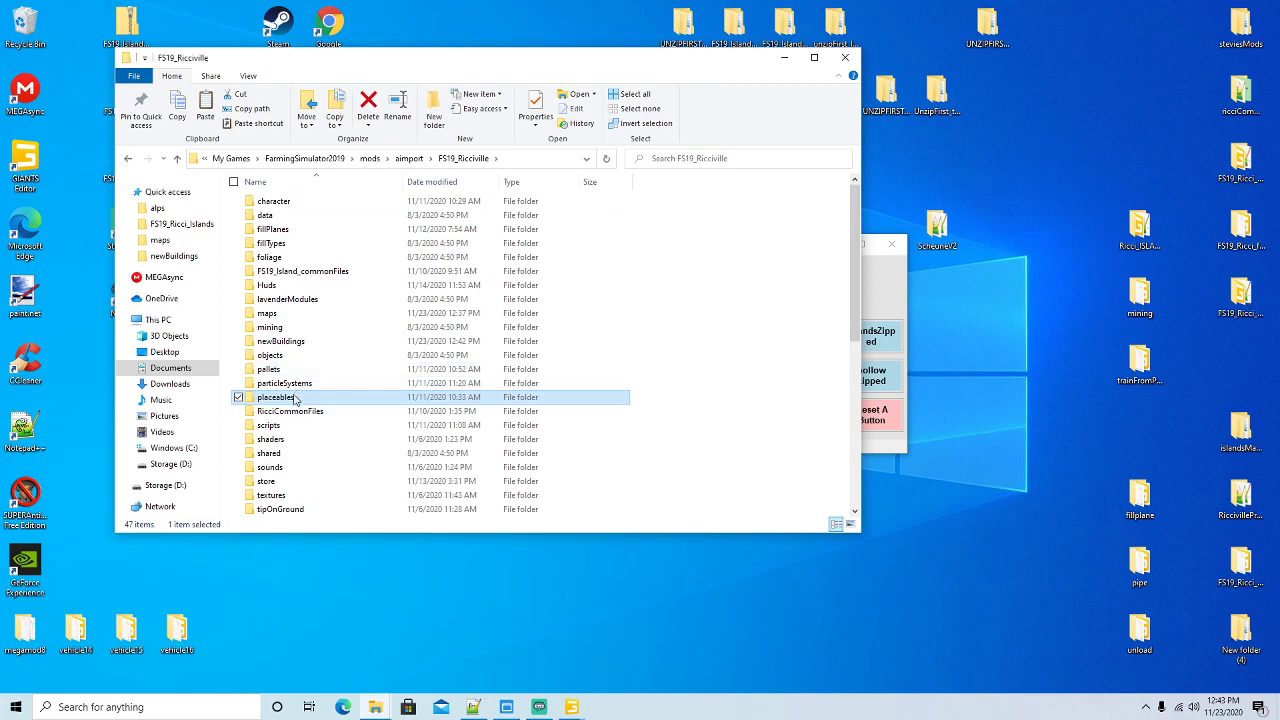
left_click(284, 344)
double_click(284, 344)
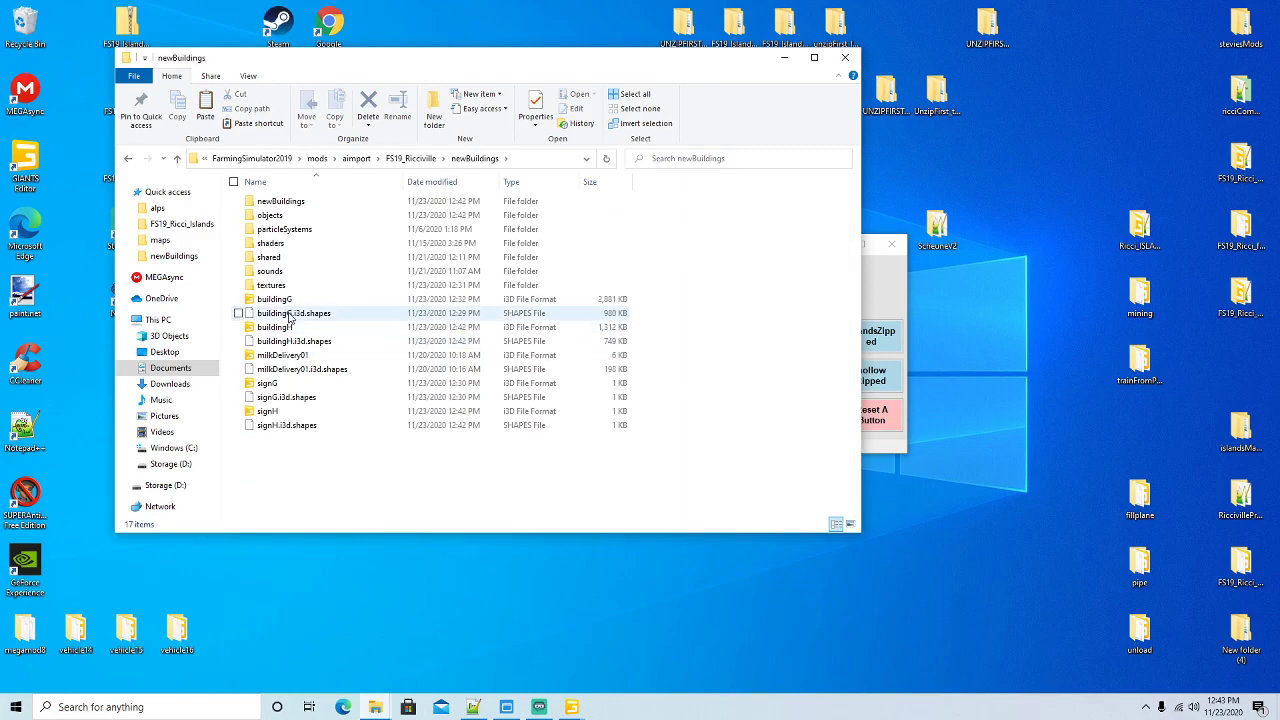
Open signH in Notepad++ and shorten its texture file path to textures/signbuildingH.dds
right_click(277, 411)
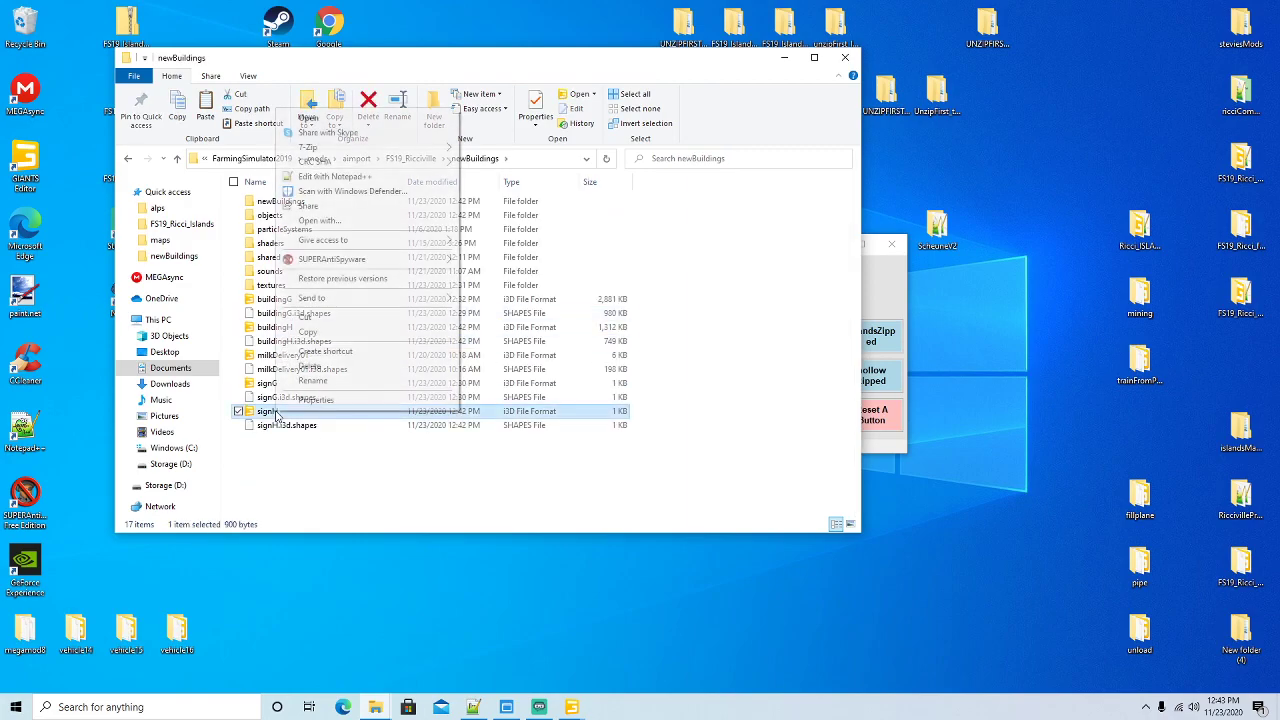
left_click(335, 176)
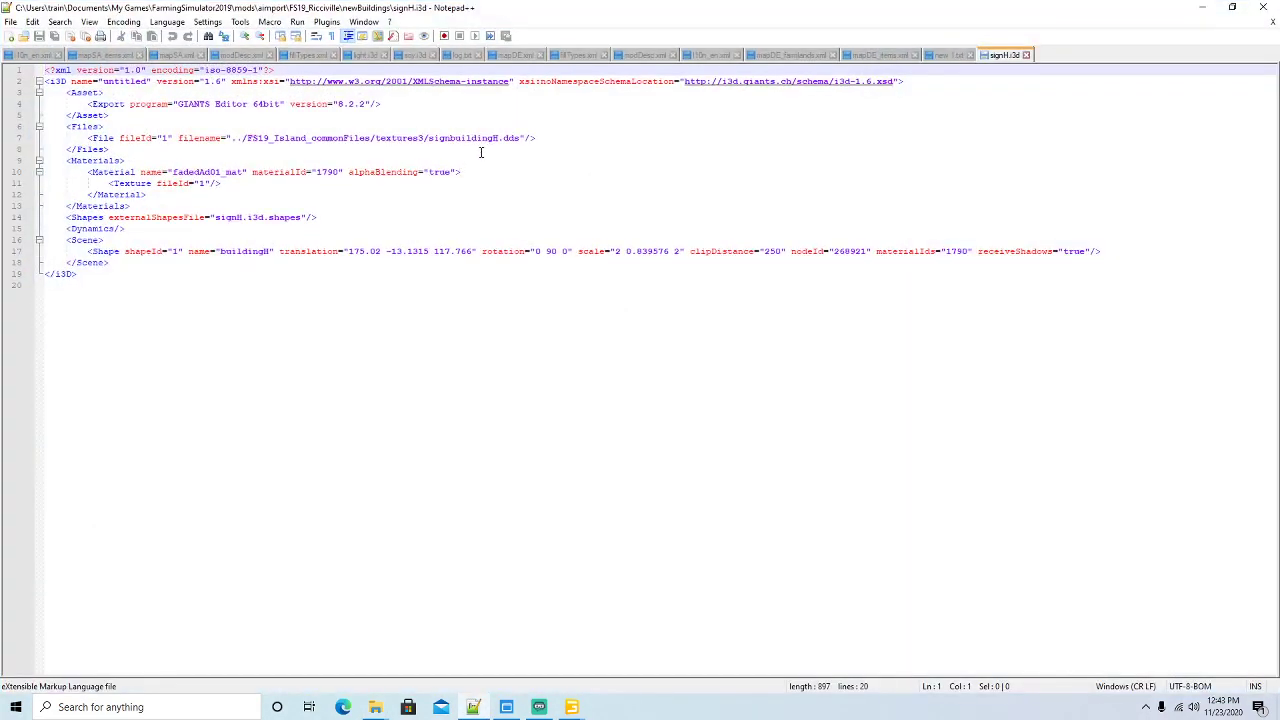
left_click(425, 137)
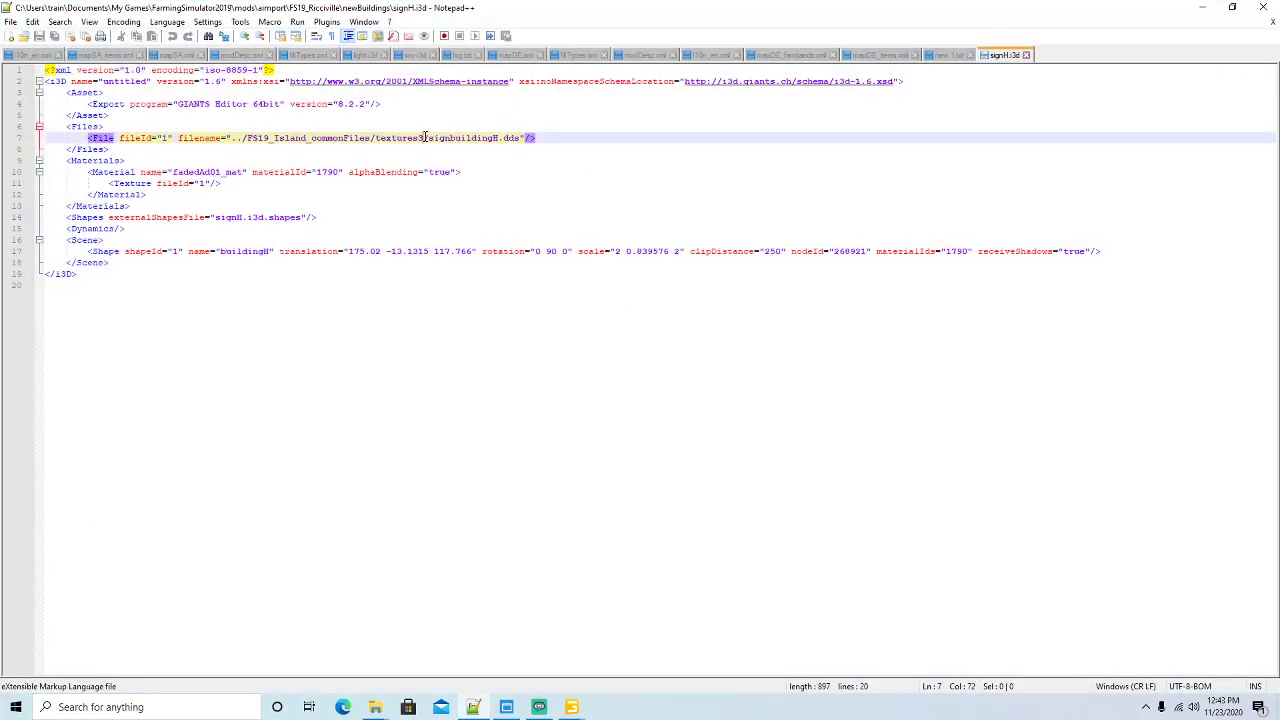
key("BackSpace")
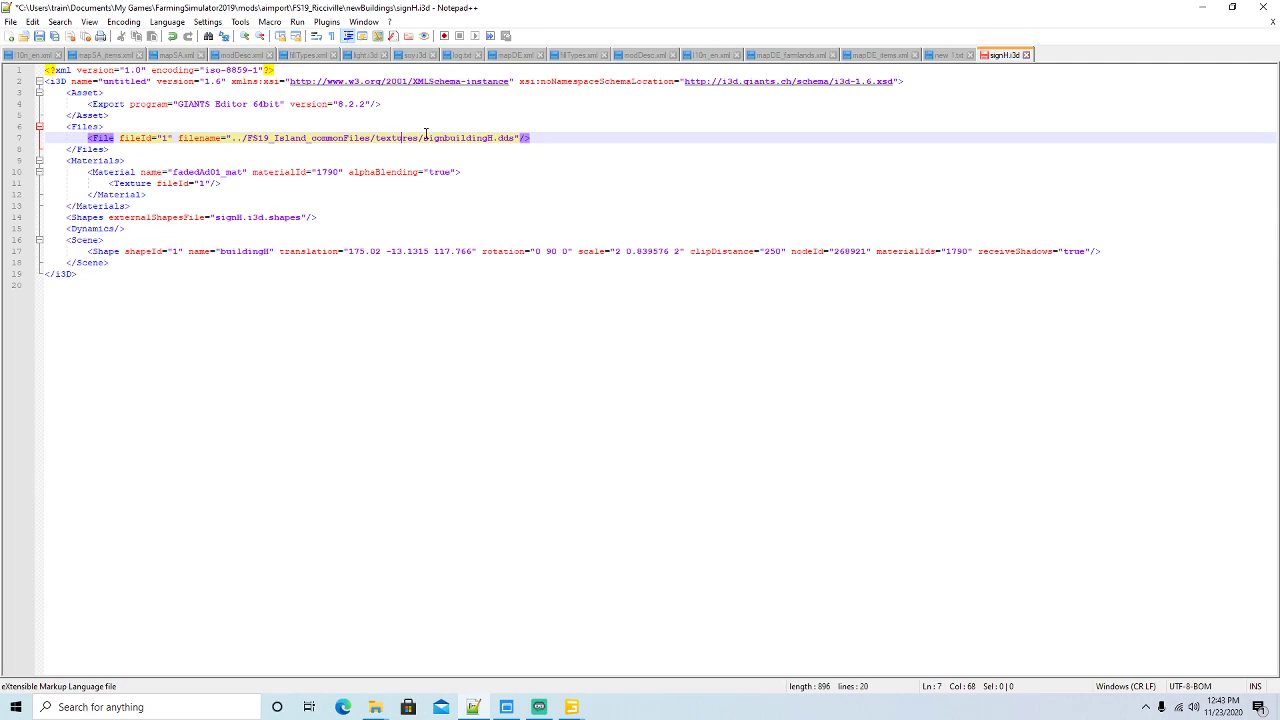
key("BackSpace")
key("BackSpace")
key("BackSpace")
key("BackSpace")
key("BackSpace")
key("BackSpace")
key("BackSpace")
key("BackSpace")
key("BackSpace")
key("BackSpace")
key("BackSpace")
key("BackSpace")
key("BackSpace")
key("BackSpace")
key("BackSpace")
key("BackSpace")
key("BackSpace")
key("BackSpace")
key("BackSpace")
key("BackSpace")
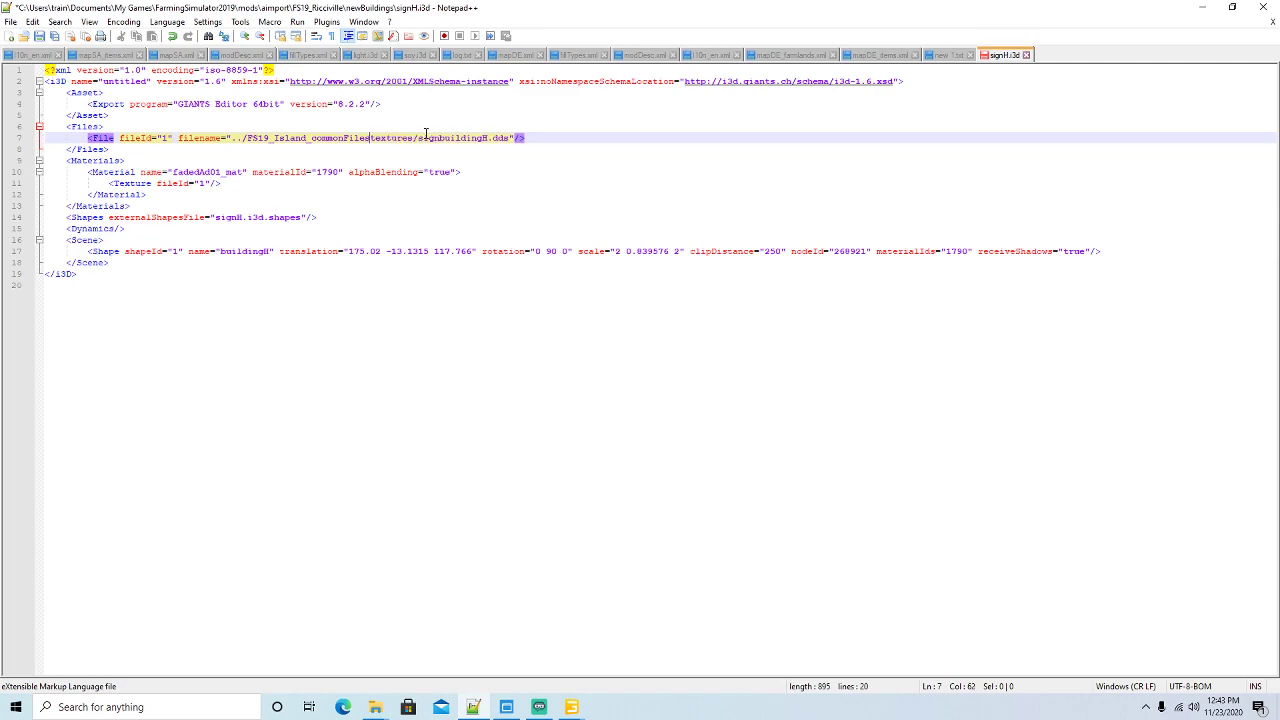
key("BackSpace")
key("BackSpace")
key("BackSpace")
key("BackSpace")
key("BackSpace")
key("BackSpace")
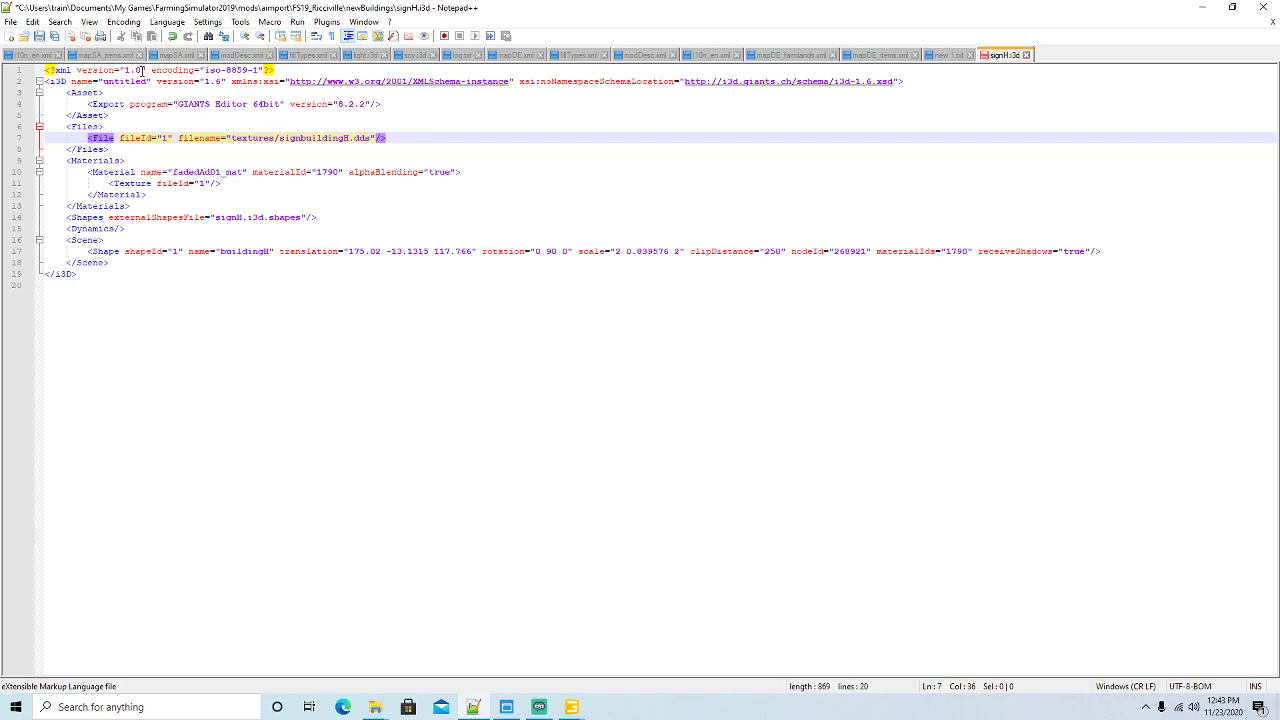
Save and close the signH file, then return to the newBuildings folder in File Explorer
left_click(42, 38)
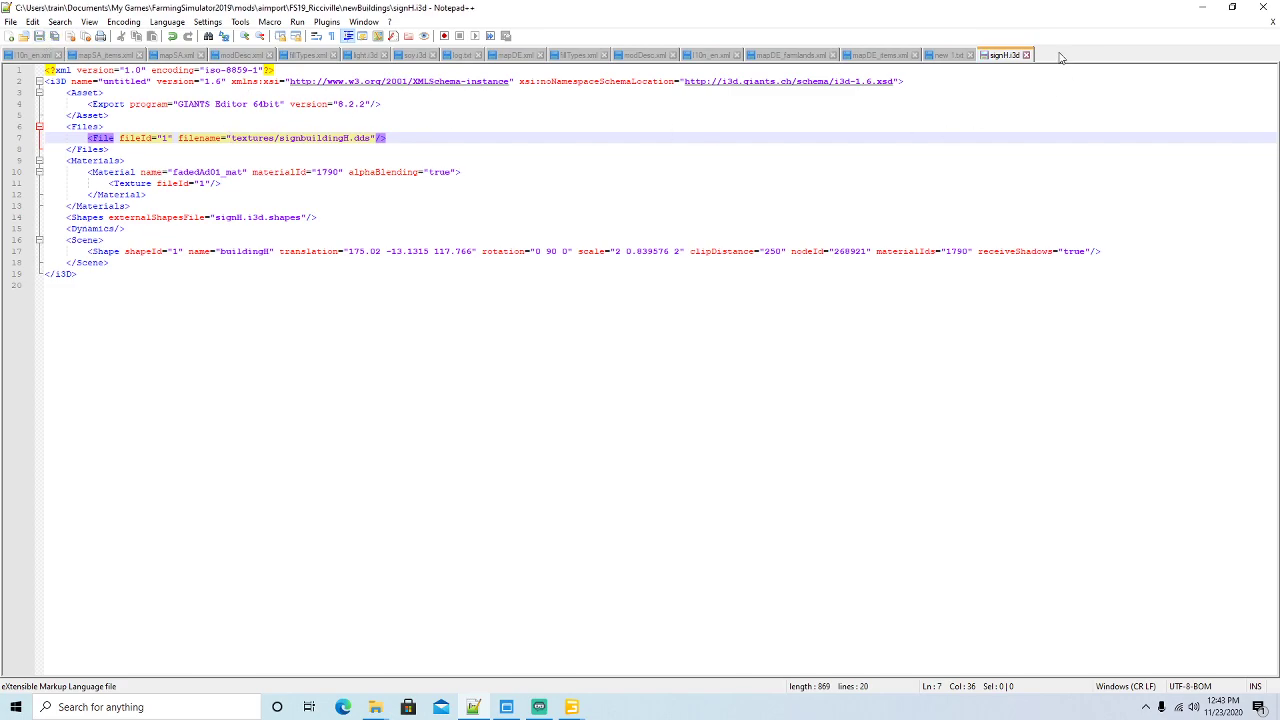
left_click(1026, 55)
left_click(1201, 7)
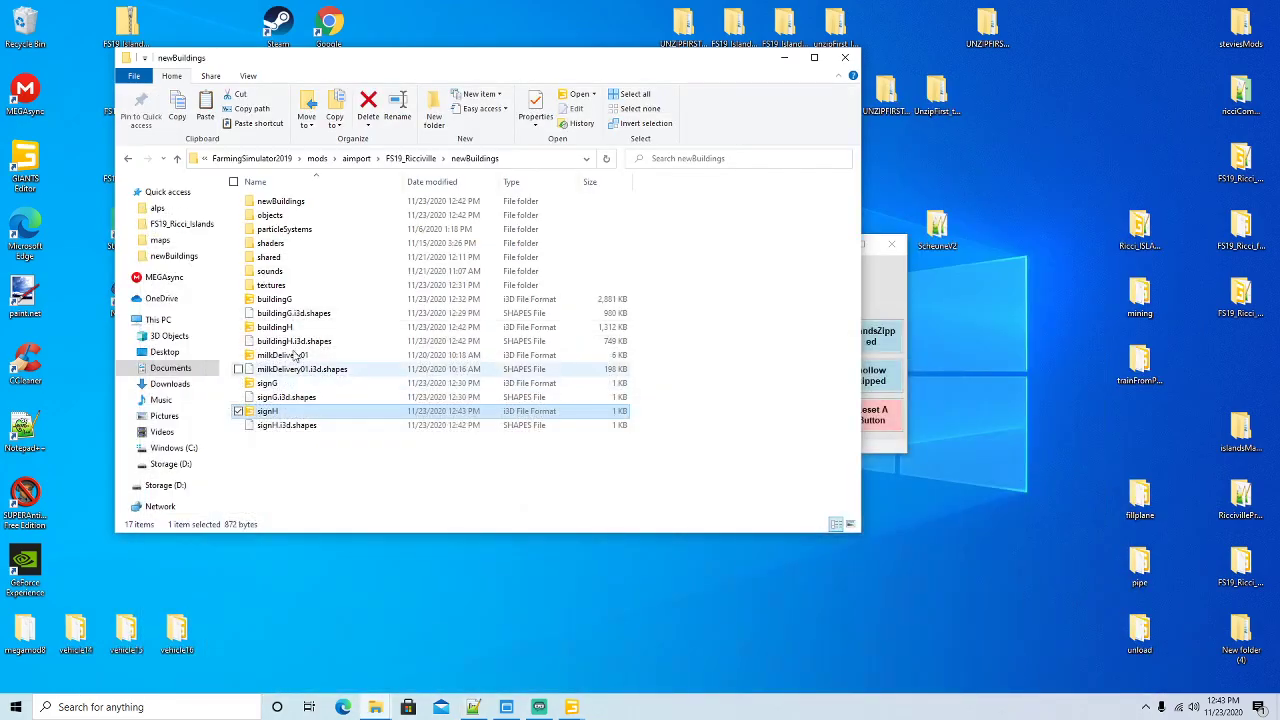
Open buildingH in Notepad++ and shorten the window shader's file path to shaders/windowShader.xml
right_click(290, 327)
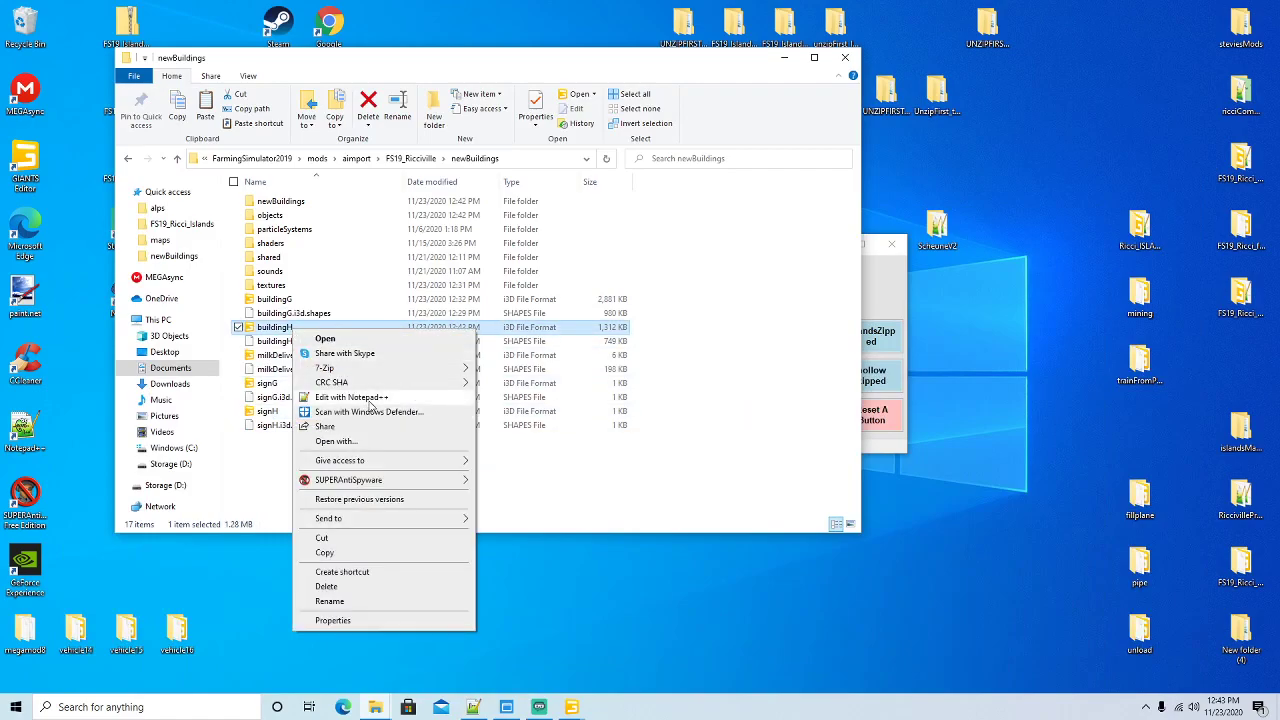
left_click(352, 397)
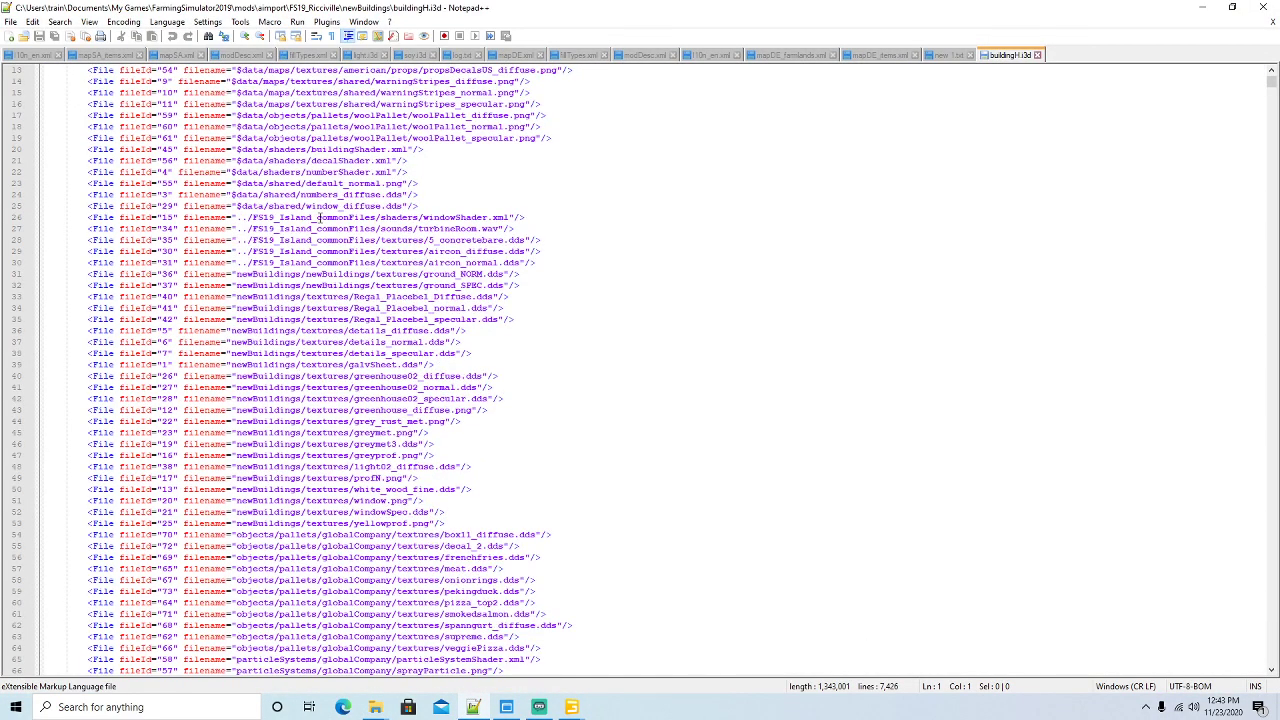
left_click(381, 217)
key("BackSpace")
key("BackSpace")
key("BackSpace")
key("BackSpace")
key("BackSpace")
key("BackSpace")
key("BackSpace")
key("BackSpace")
key("BackSpace")
key("BackSpace")
key("BackSpace")
key("BackSpace")
key("BackSpace")
key("BackSpace")
key("BackSpace")
key("BackSpace")
key("BackSpace")
key("BackSpace")
key("BackSpace")
key("BackSpace")
key("BackSpace")
key("BackSpace")
key("BackSpace")
Shorten the turbine room sound's file path to sounds/turbineRoom.wav
key("Down")
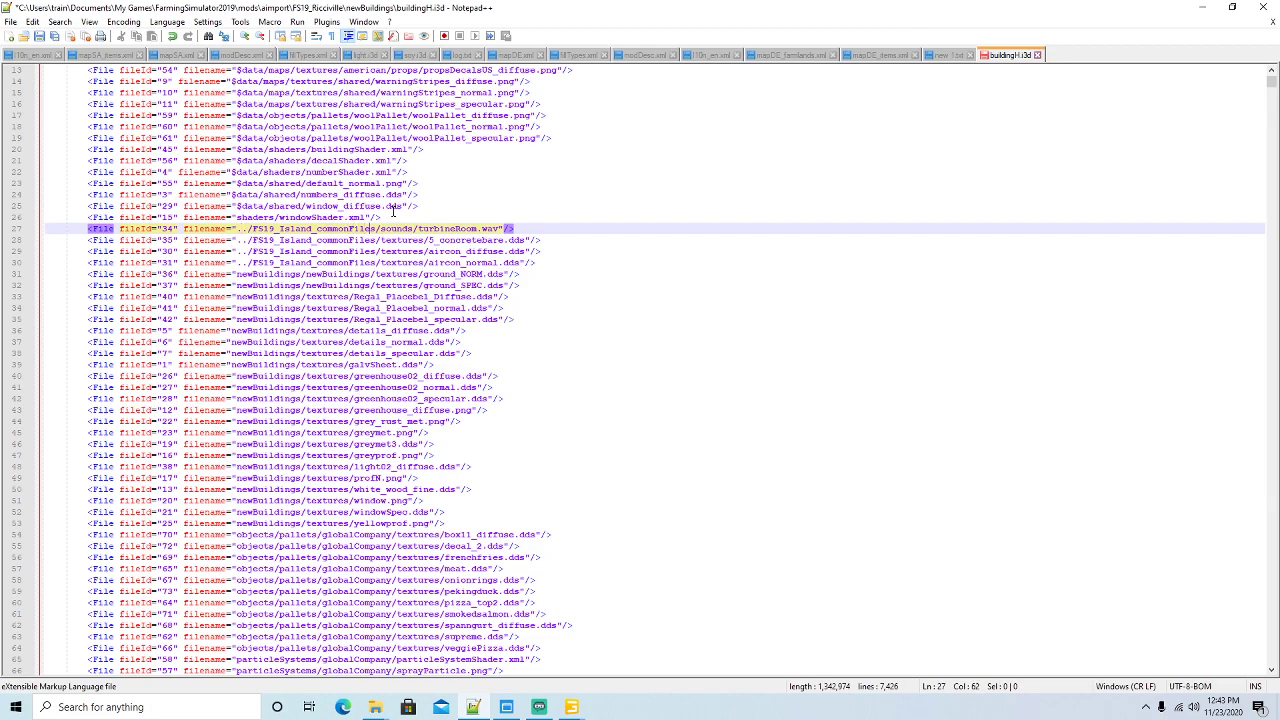
key("BackSpace")
key("BackSpace")
key("BackSpace")
key("BackSpace")
key("BackSpace")
key("BackSpace")
key("BackSpace")
key("BackSpace")
key("BackSpace")
key("BackSpace")
key("BackSpace")
key("BackSpace")
key("BackSpace")
key("BackSpace")
key("BackSpace")
key("BackSpace")
key("BackSpace")
key("BackSpace")
key("BackSpace")
key("BackSpace")
key("BackSpace")
key("BackSpace")
key("BackSpace")
key("BackSpace")
key("BackSpace")
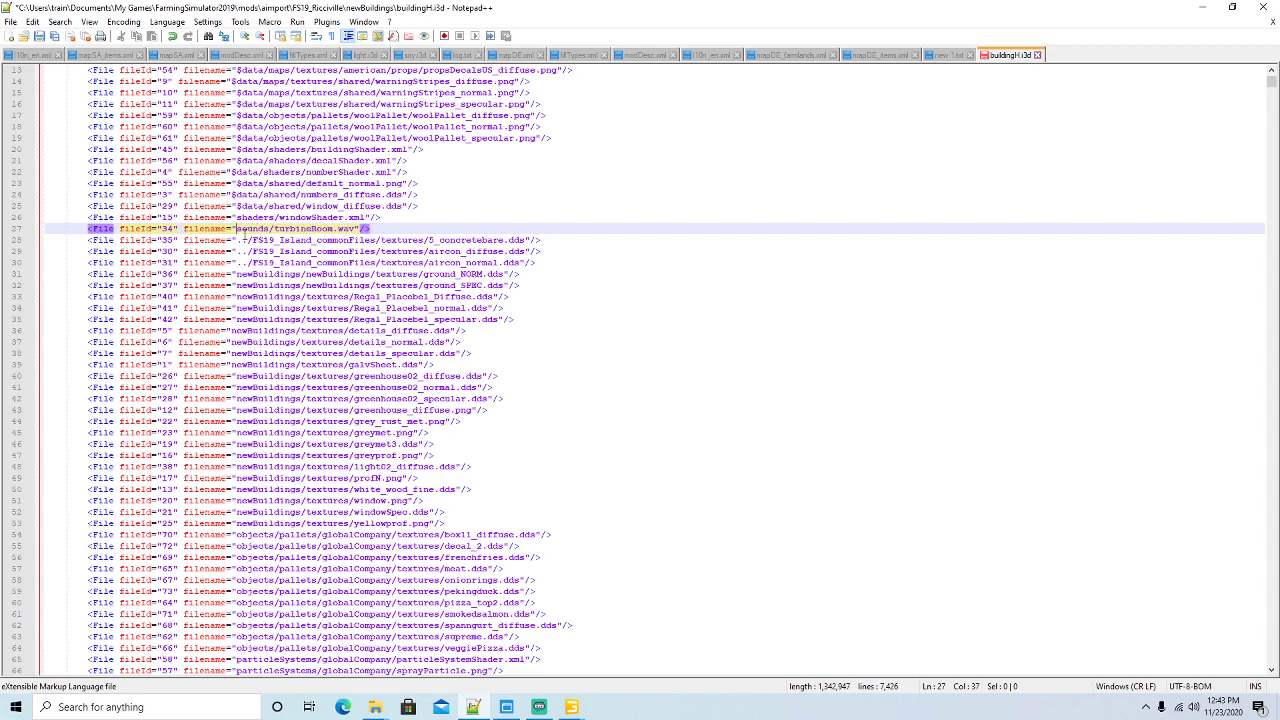
Replace ../FS19_Island_commonFiles/textures with textures in the concrete and aircon texture paths of buildingH
left_click_drag(238, 240, 418, 240)
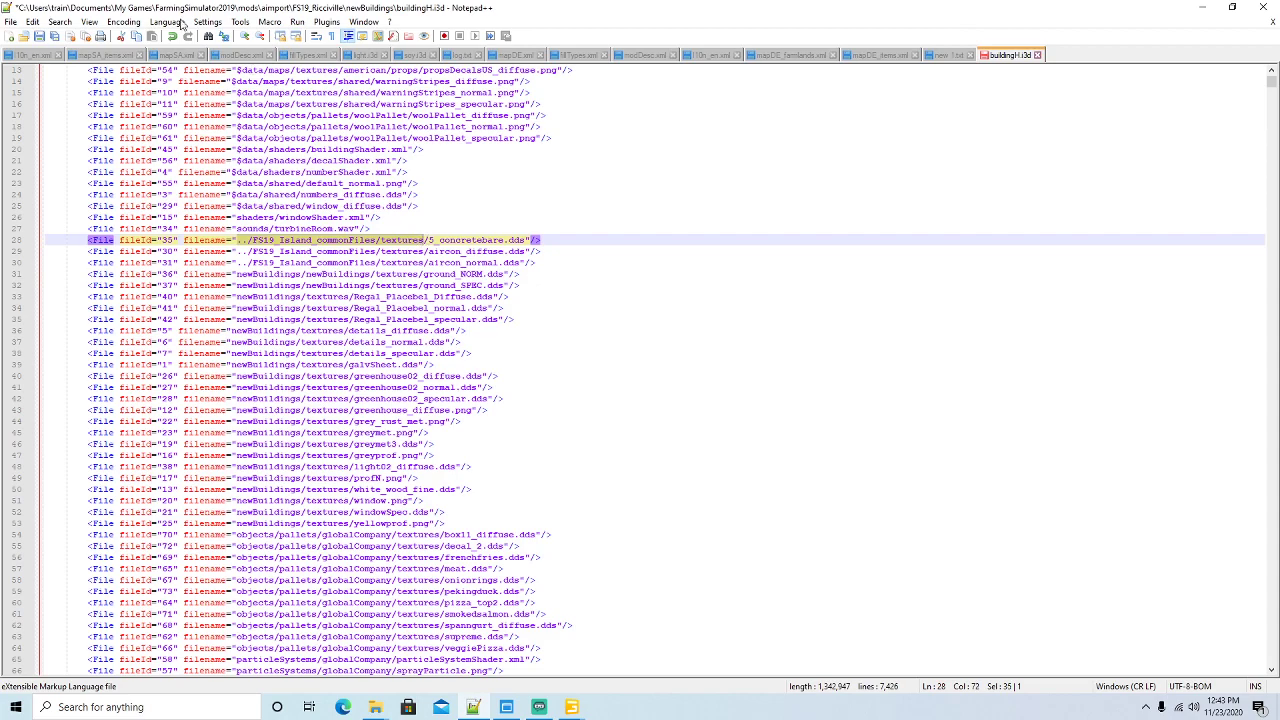
left_click(59, 21)
left_click(100, 157)
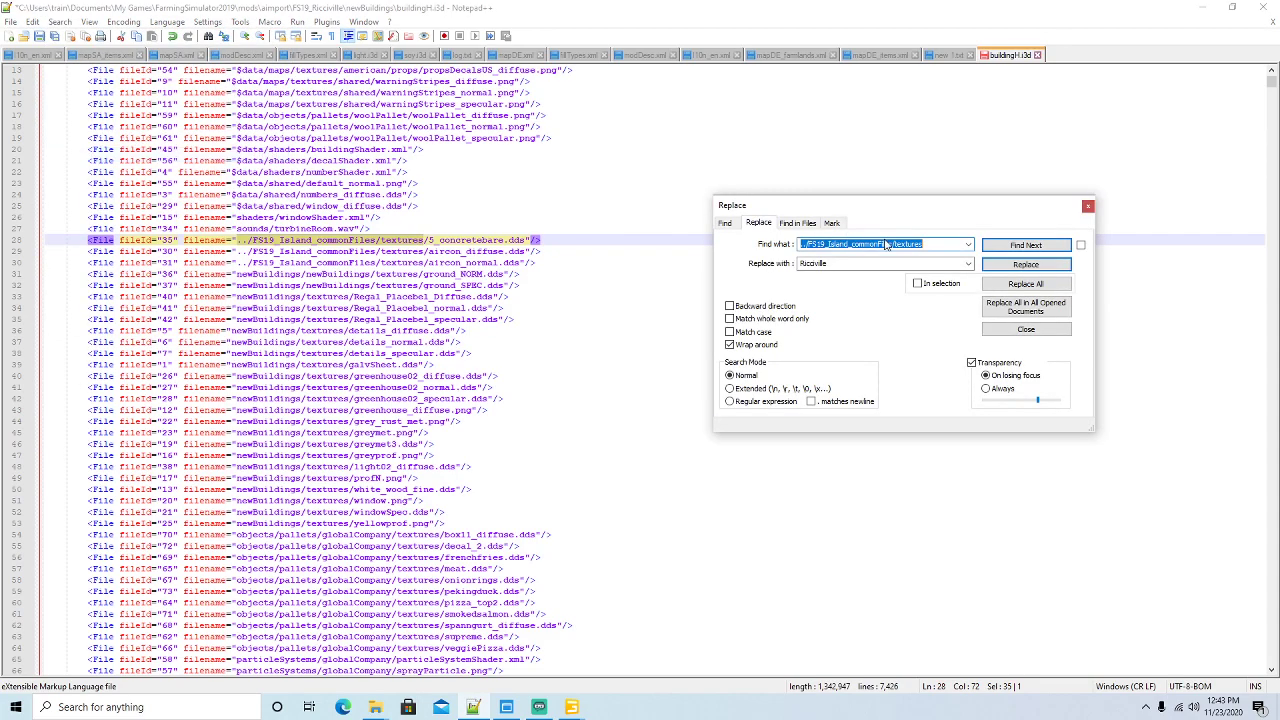
double_click(836, 264)
type("textures")
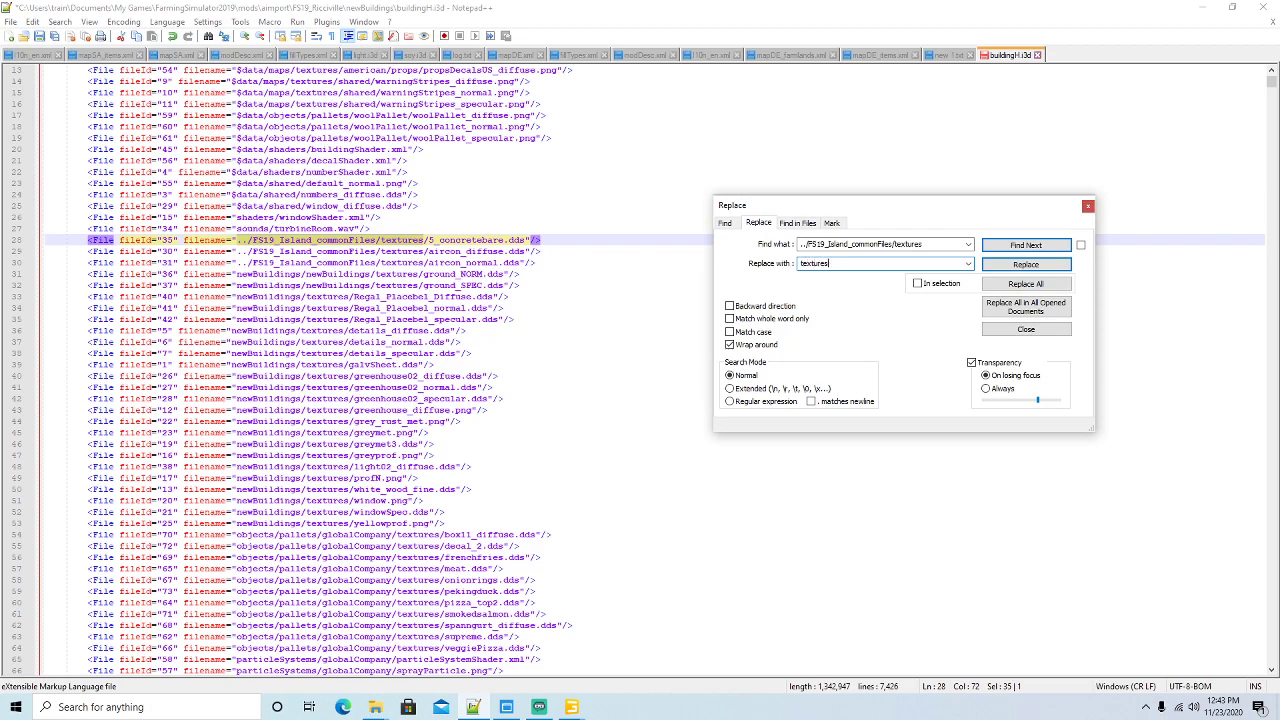
left_click(1016, 267)
left_click(1016, 267)
left_click(1016, 267)
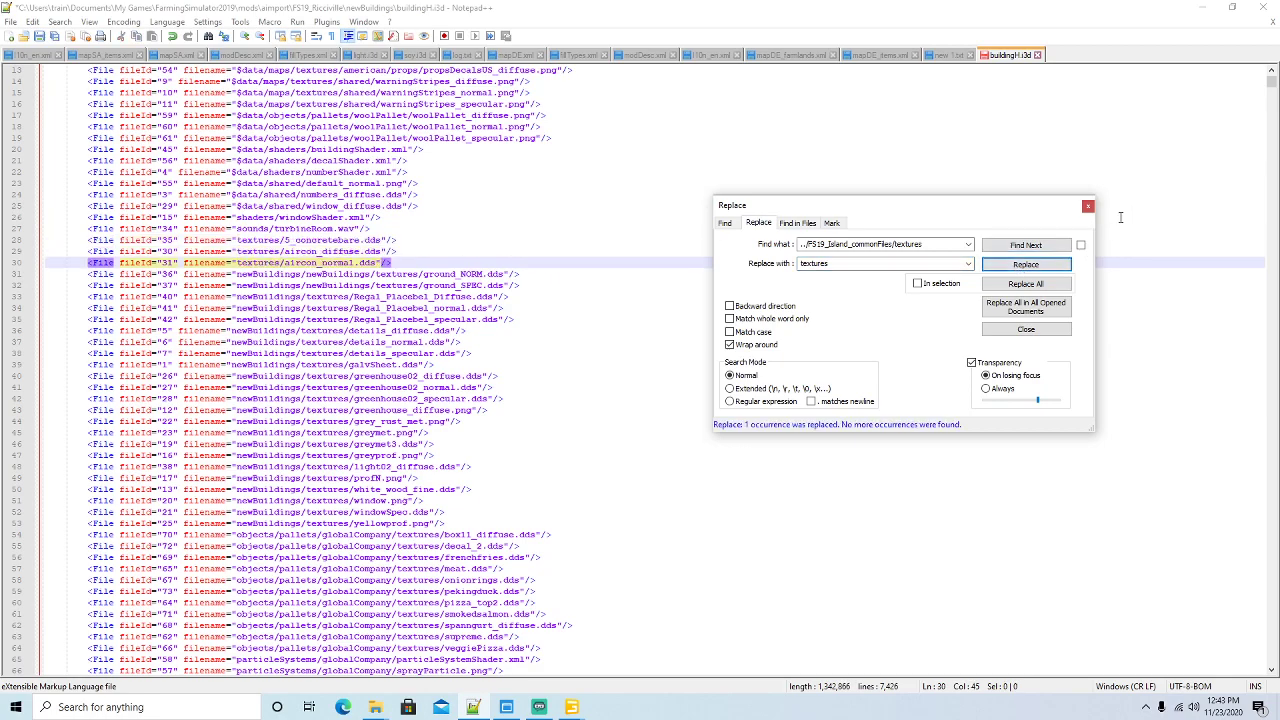
left_click(1088, 206)
Replace newBuildings/newBuildings/textures with textures in the ground_NORM and ground_SPEC paths
left_click_drag(236, 276, 414, 263)
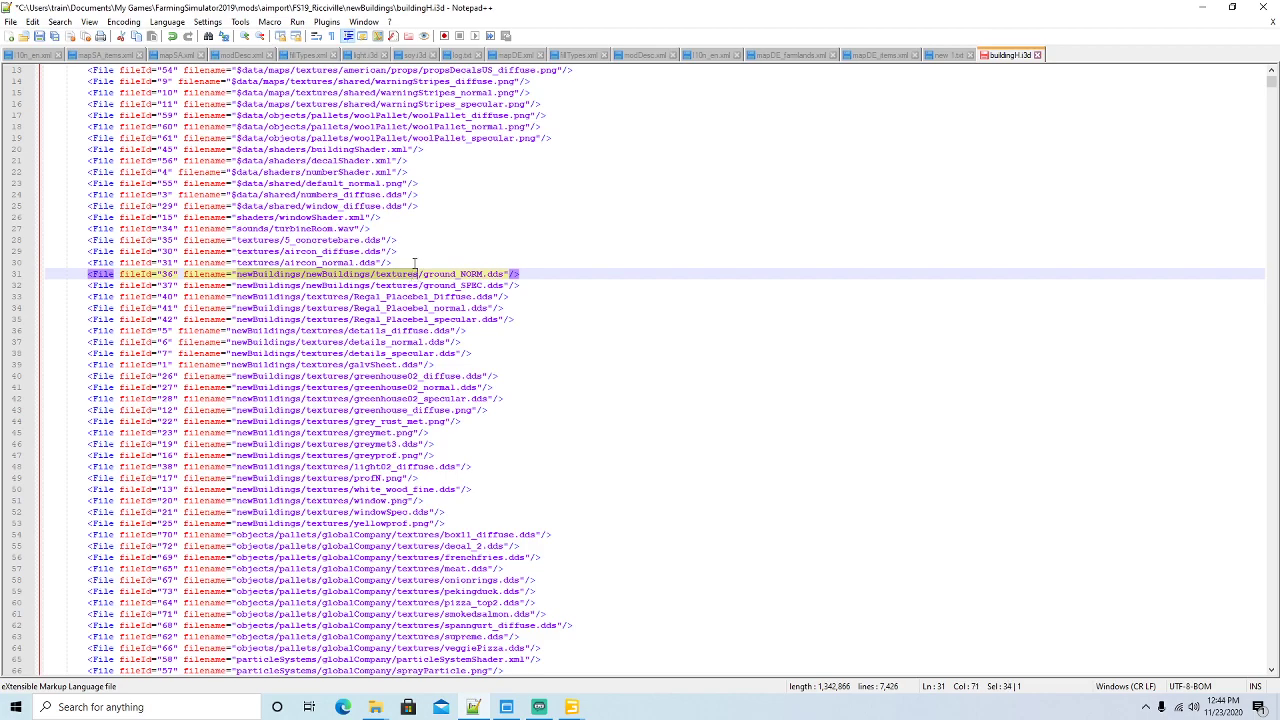
left_click(60, 22)
left_click(88, 155)
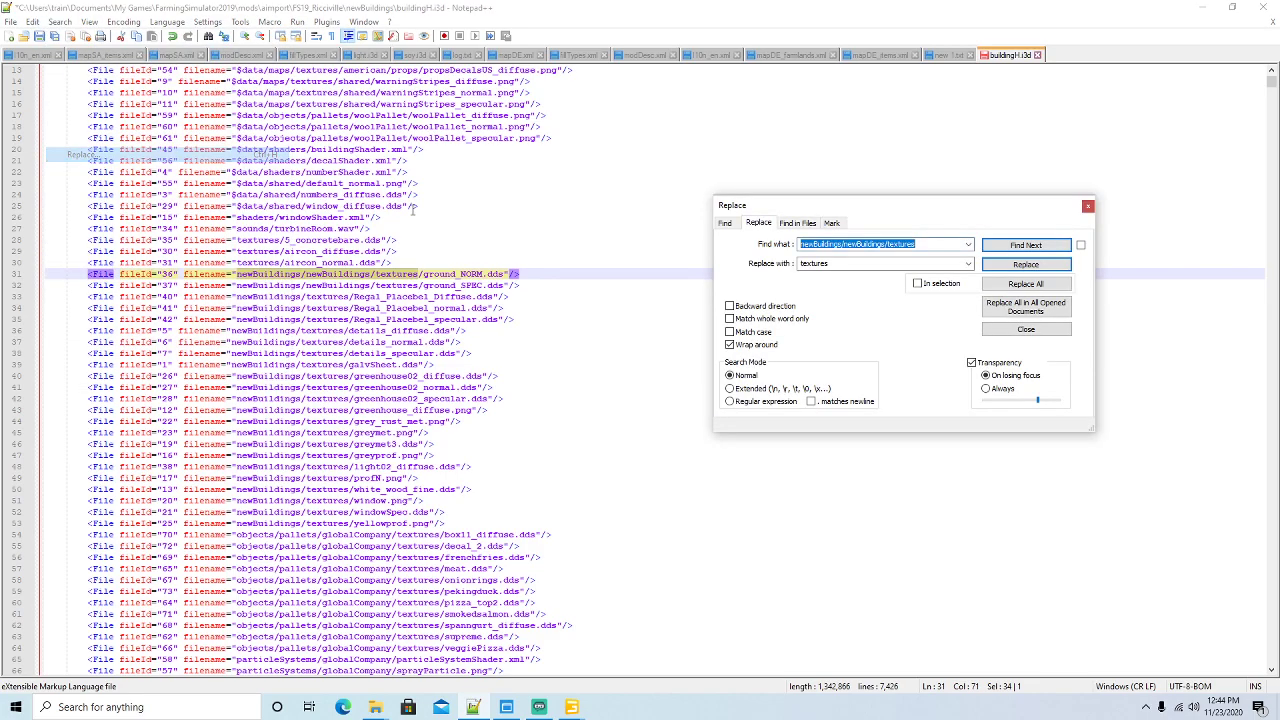
double_click(856, 263)
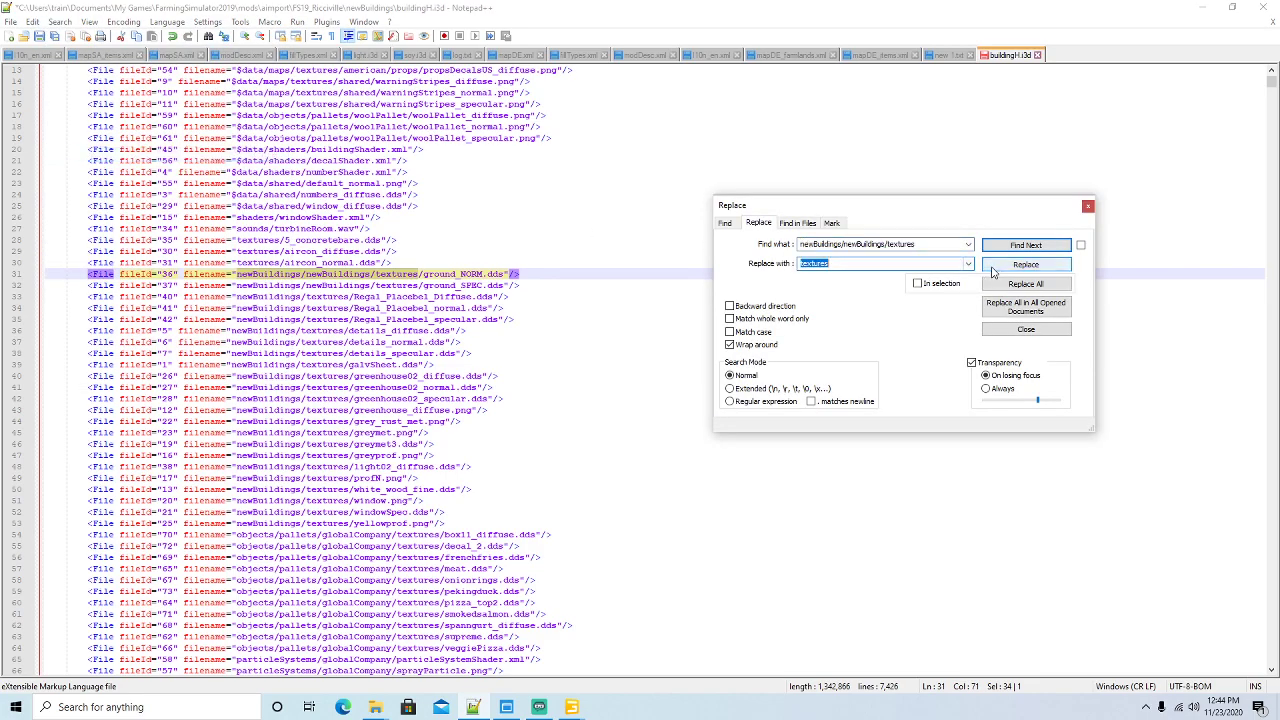
left_click(1025, 265)
left_click(1025, 265)
left_click(1088, 206)
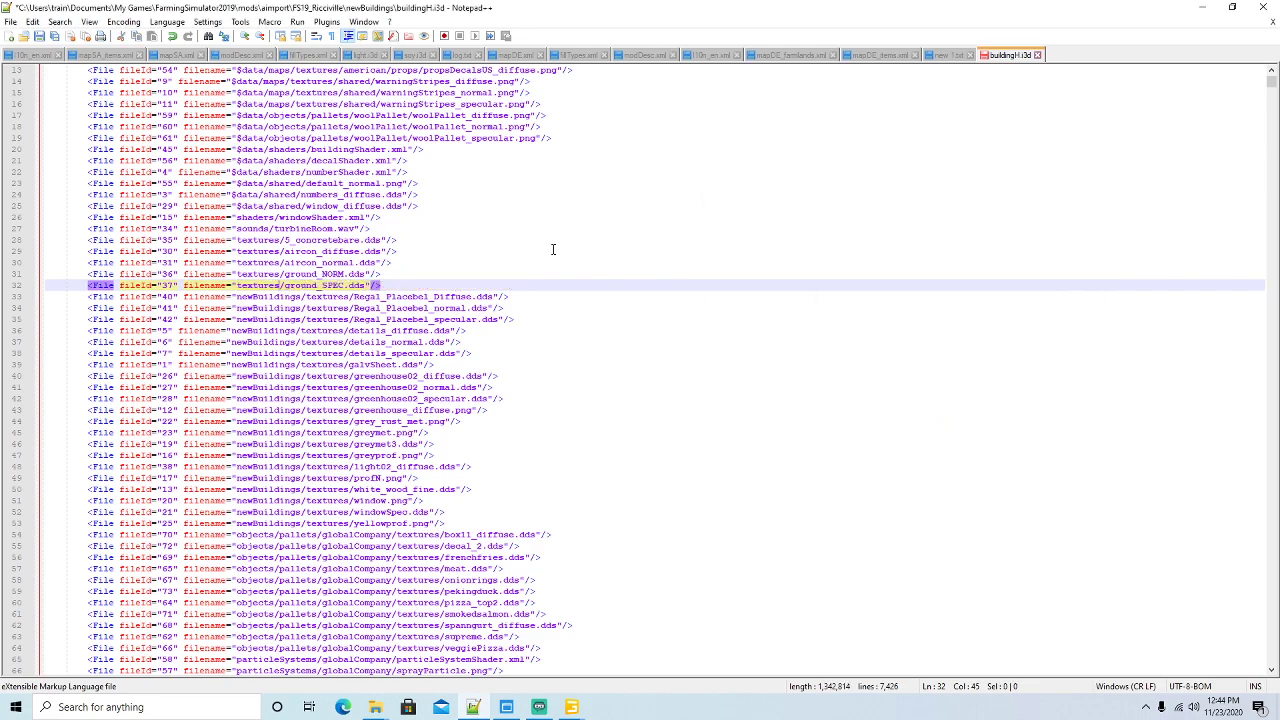
Replace all remaining newBuildings/textures paths in buildingH with textures, save the file and return to File Explorer
left_click_drag(237, 296, 350, 297)
left_click(60, 22)
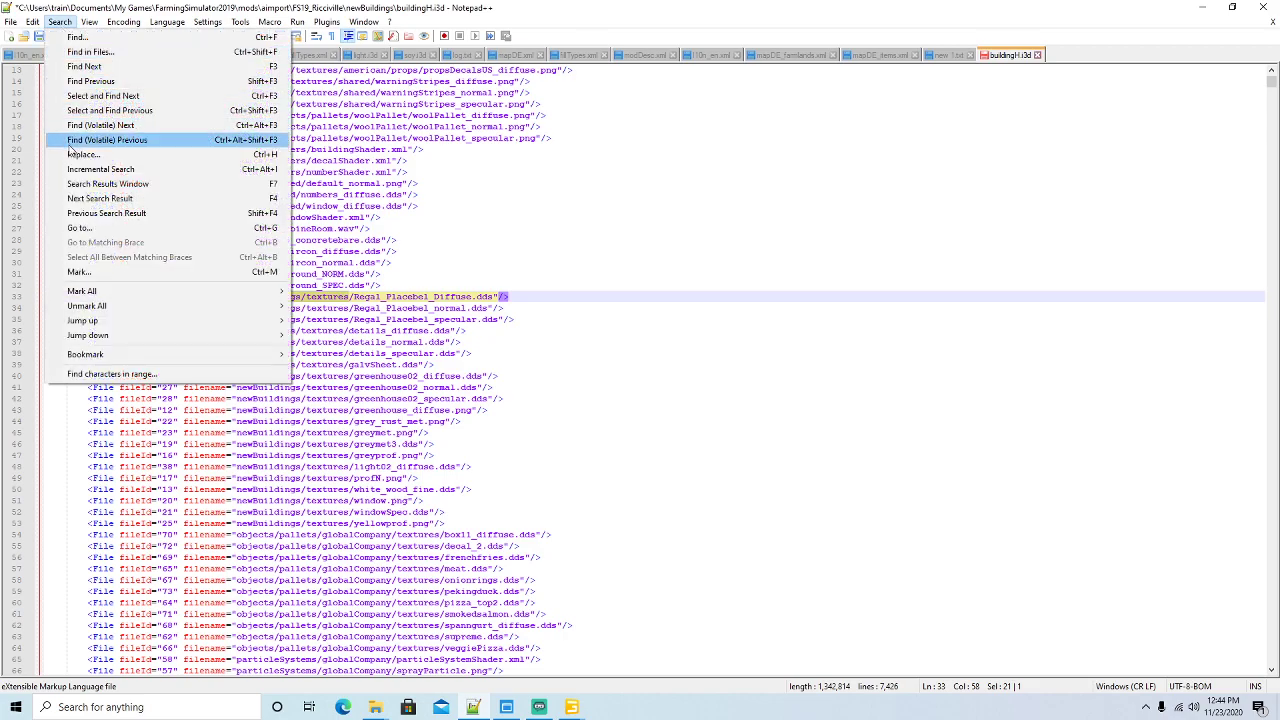
left_click(77, 163)
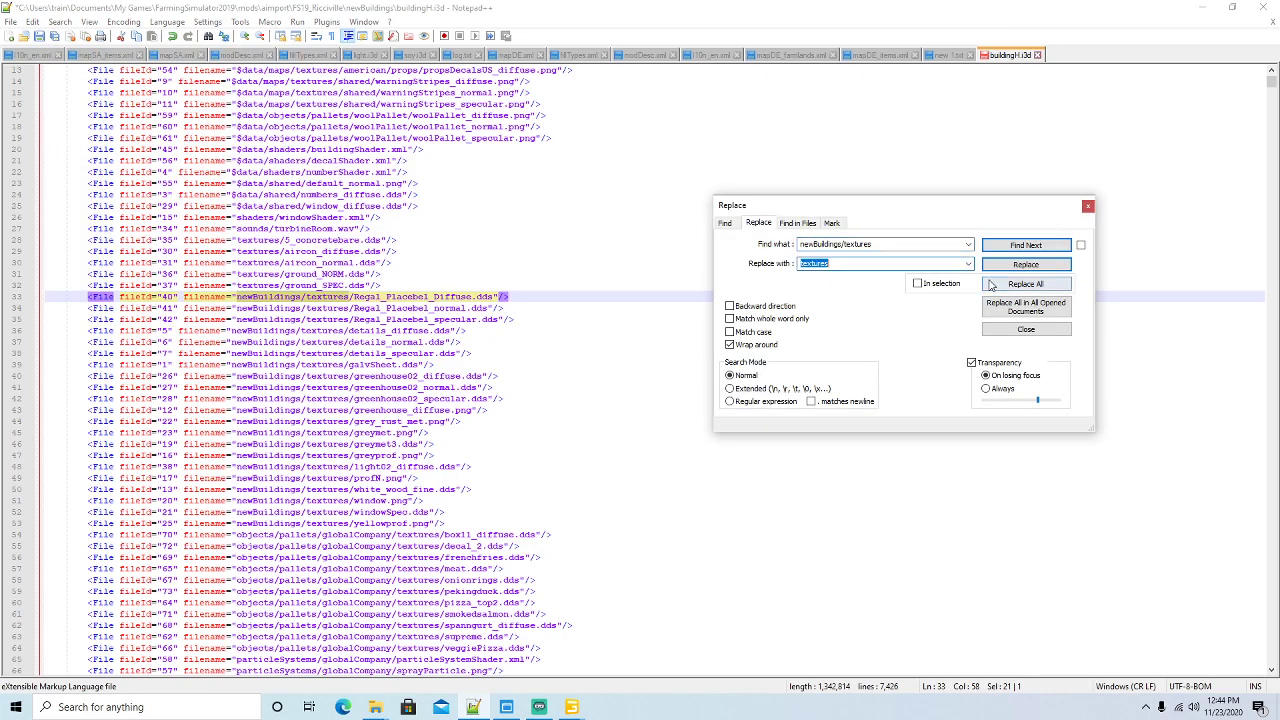
left_click(1020, 284)
left_click(1088, 208)
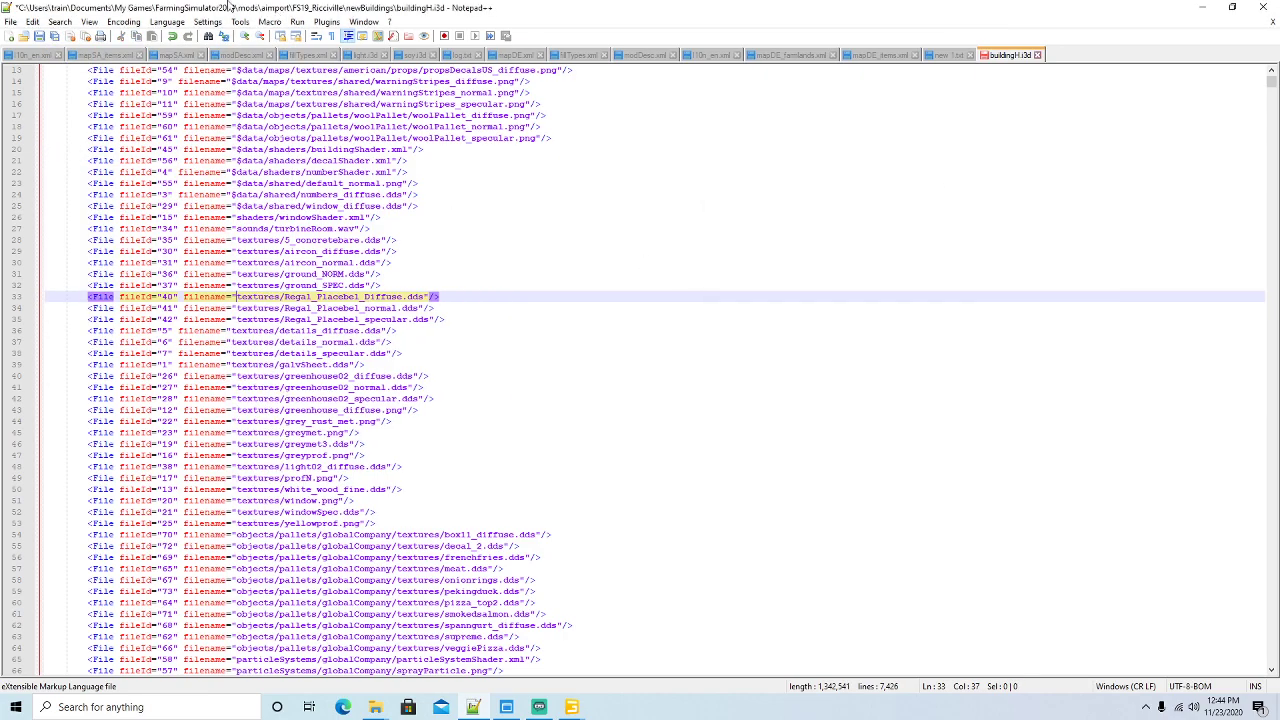
left_click(38, 38)
scroll(521, 426, "down", 4)
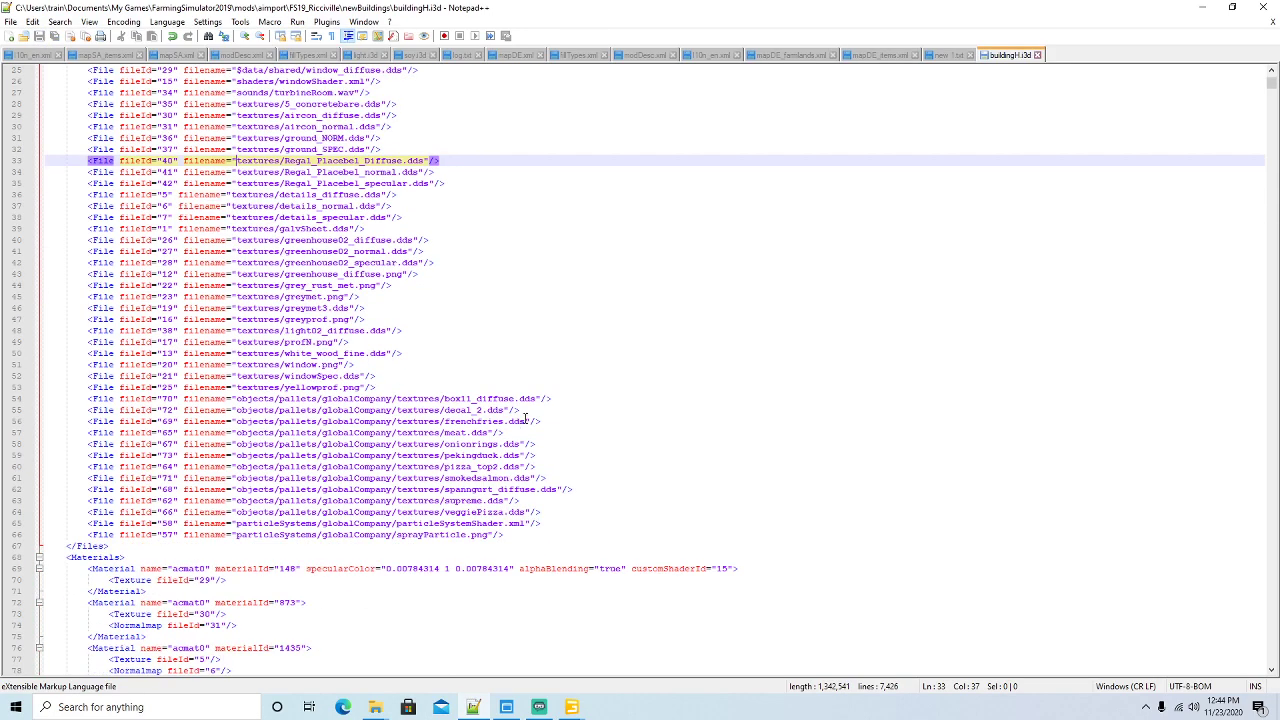
left_click(1205, 8)
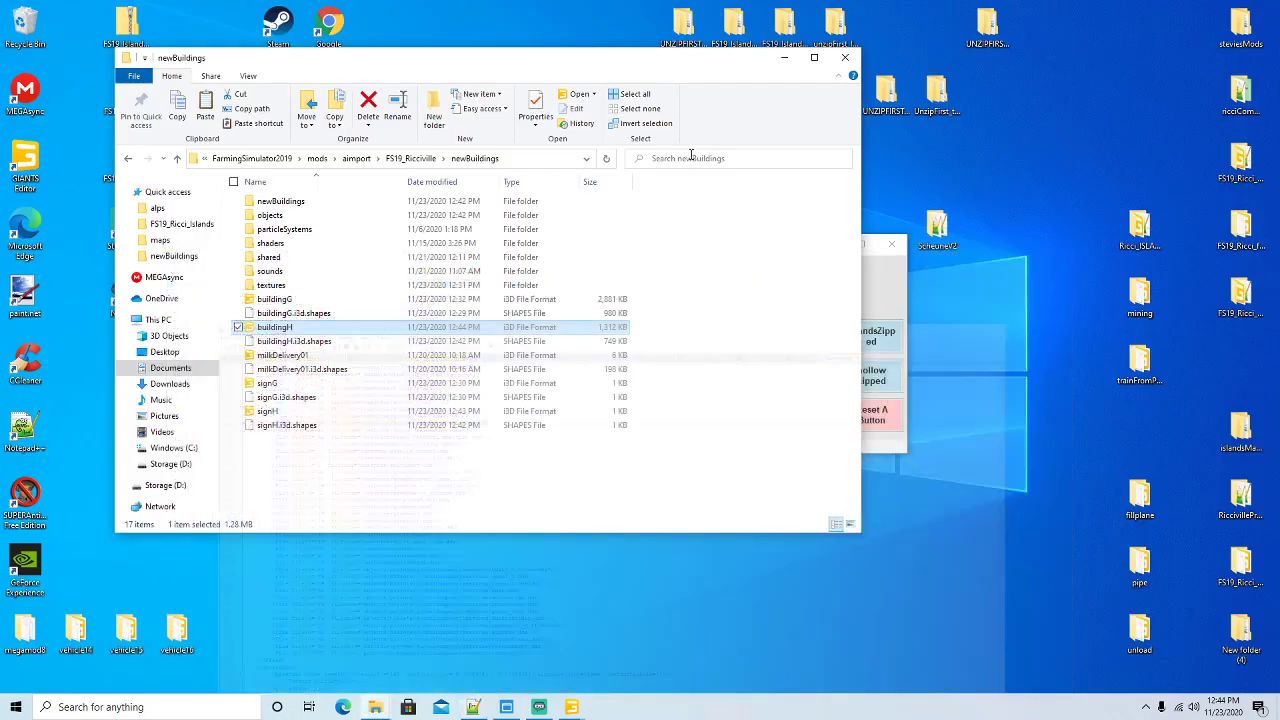
Copy all the texture files from the objects/pallets/globalCompany/textures folder inside newBuildings
double_click(270, 214)
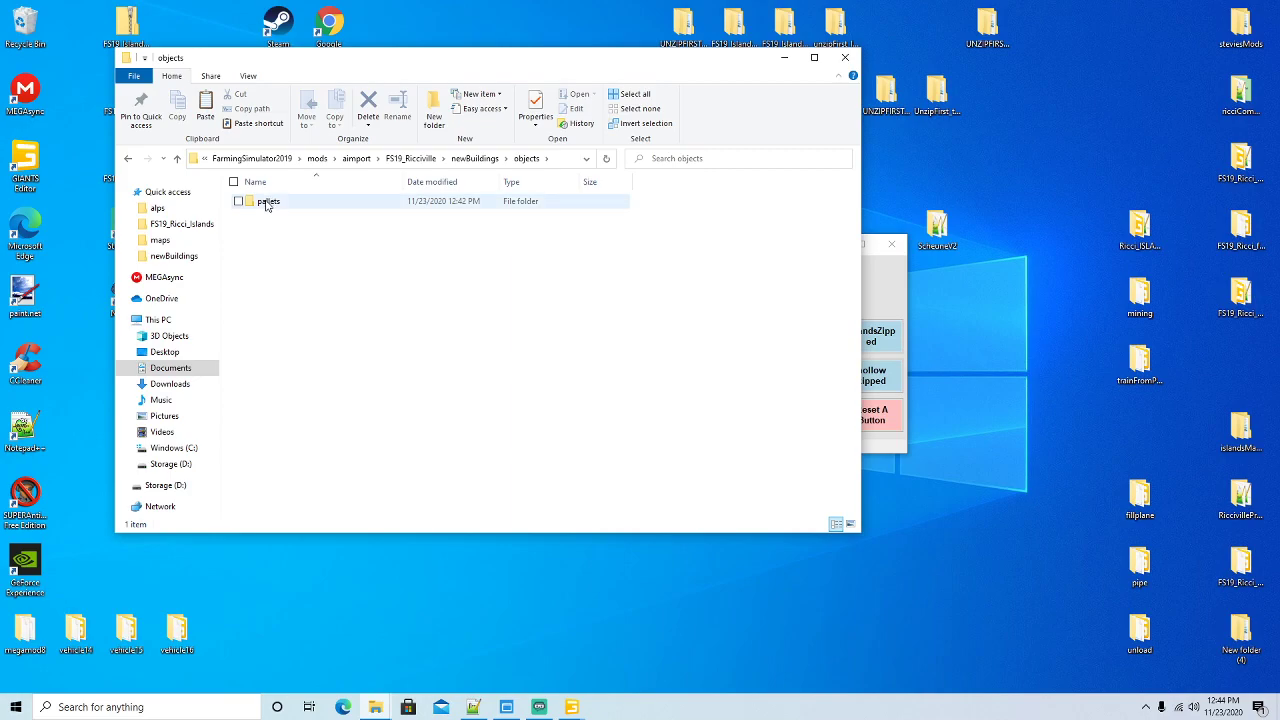
double_click(267, 205)
double_click(268, 205)
double_click(273, 205)
left_click_drag(227, 226, 573, 228)
left_click(580, 212, "ctrl")
left_click(660, 212, "ctrl")
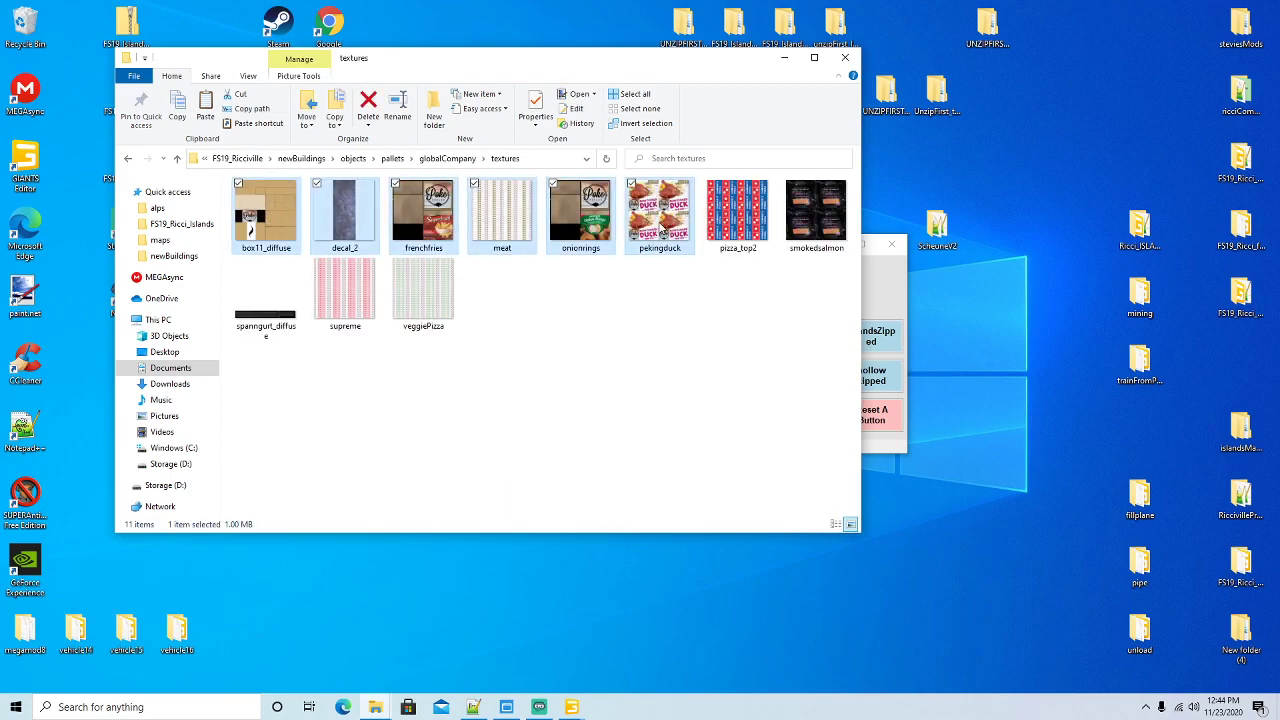
left_click(738, 212, "ctrl")
left_click(816, 212, "ctrl")
left_click(423, 290, "ctrl")
left_click(254, 306, "ctrl")
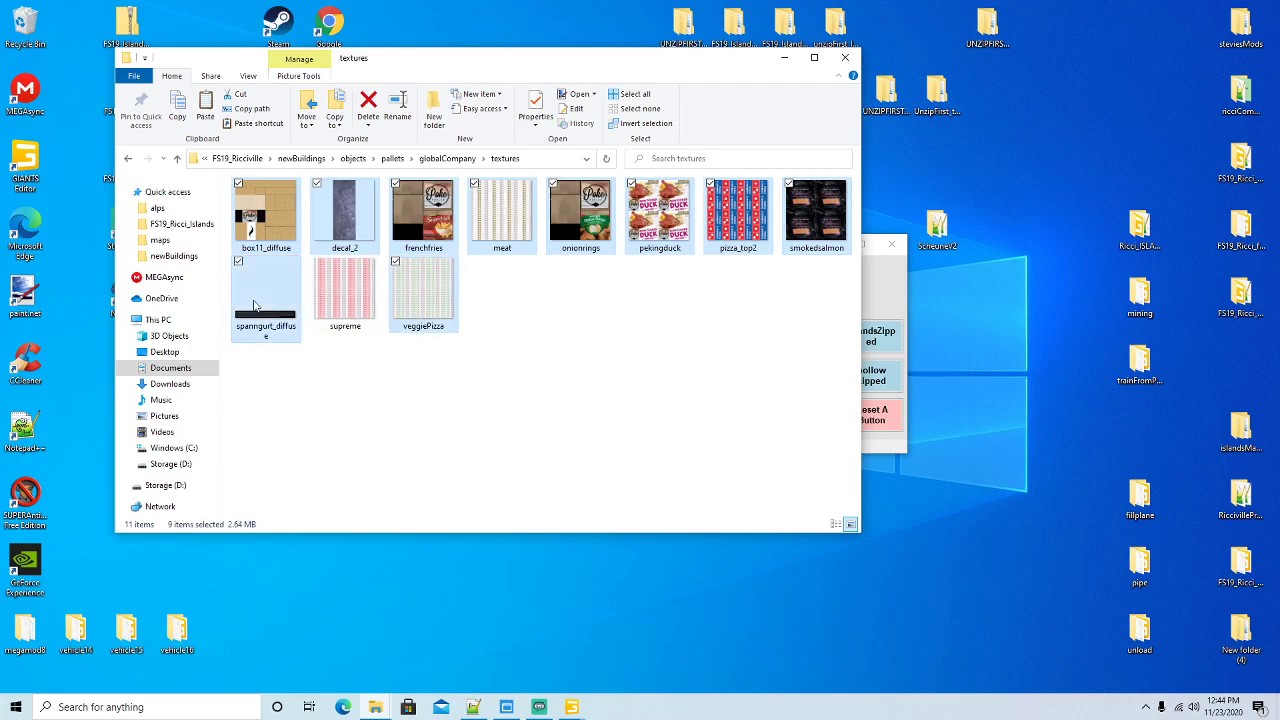
right_click(332, 296)
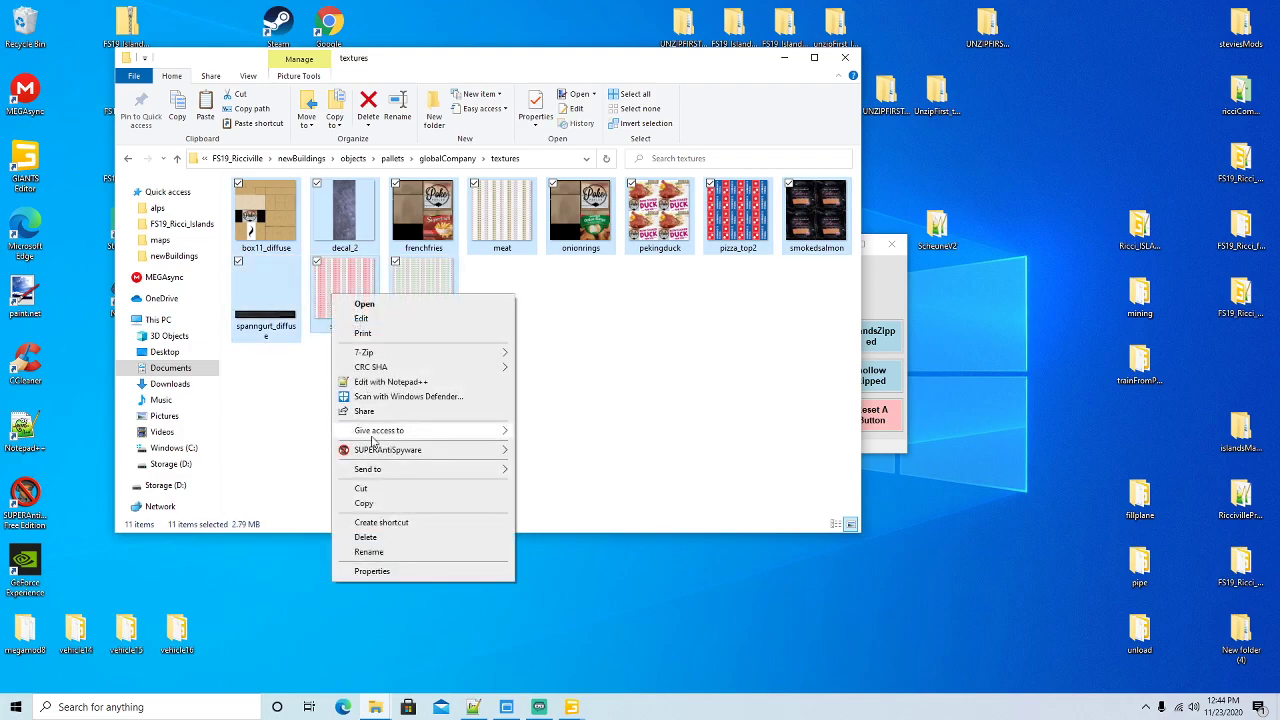
left_click(363, 503)
Paste the copied textures into newBuildings/textures, deciding on the duplicate files individually, and go back to the newBuildings folder
left_click(305, 160)
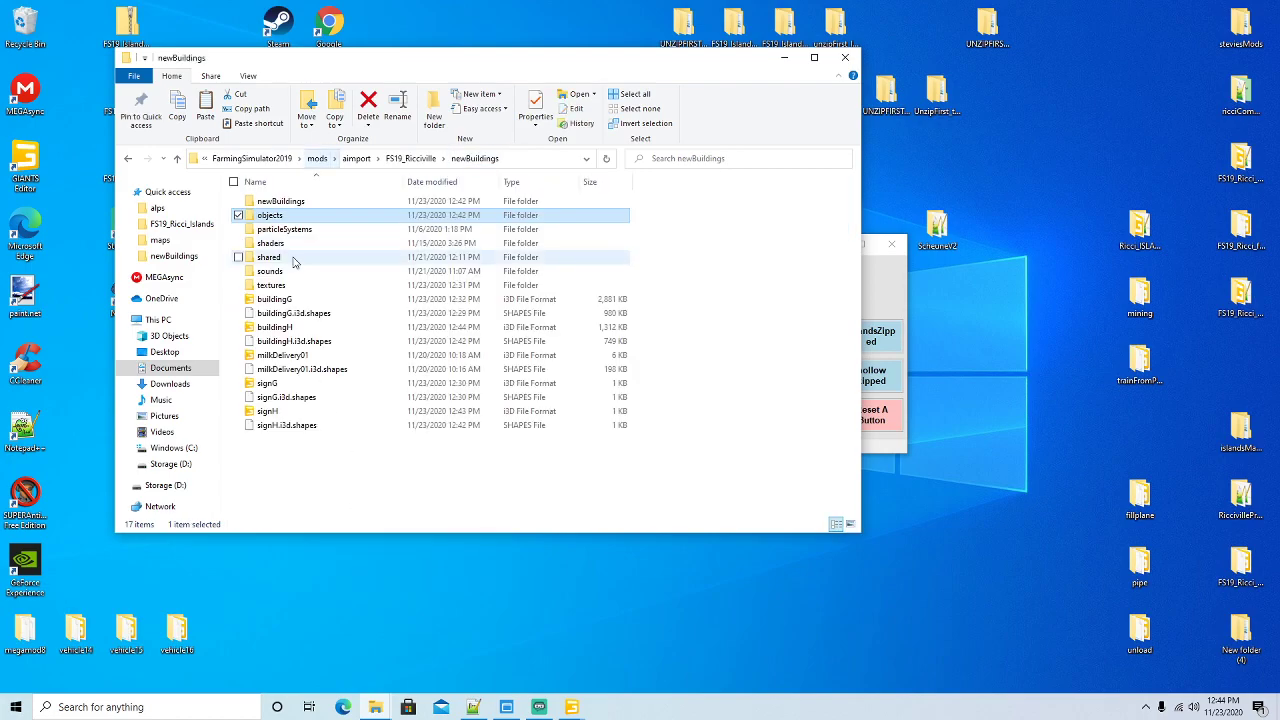
double_click(276, 290)
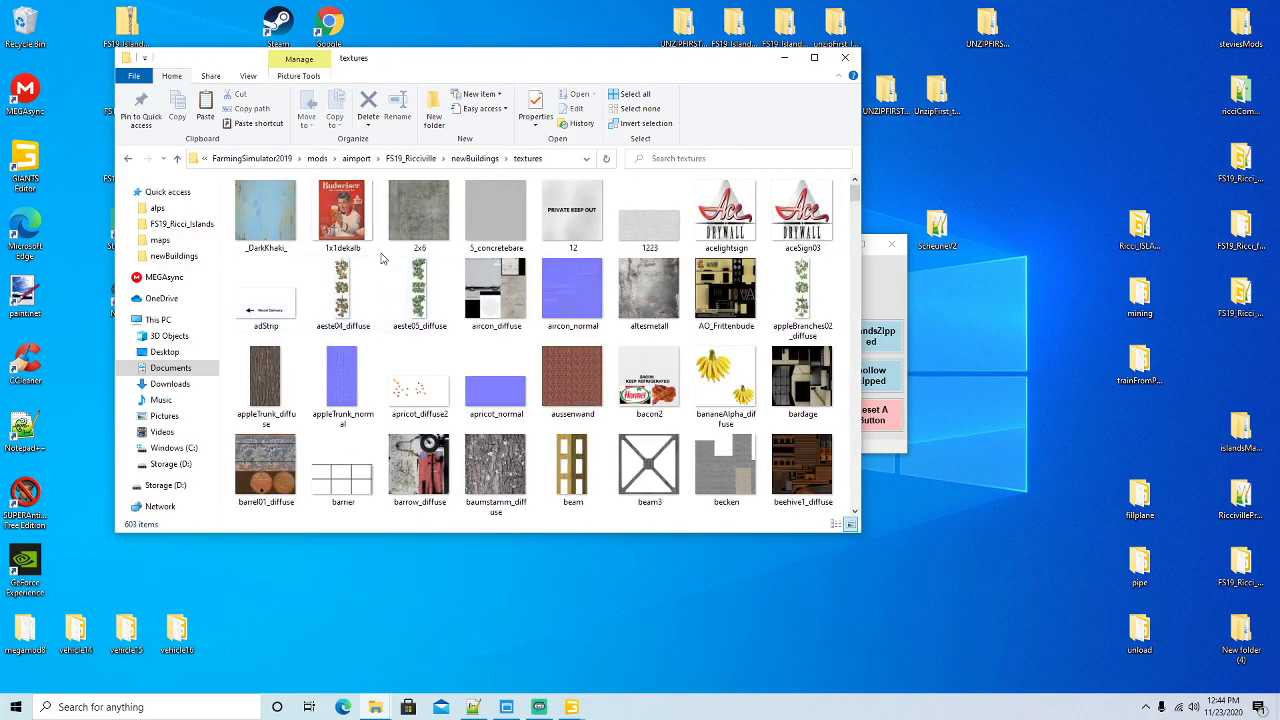
right_click(380, 258)
left_click(407, 348)
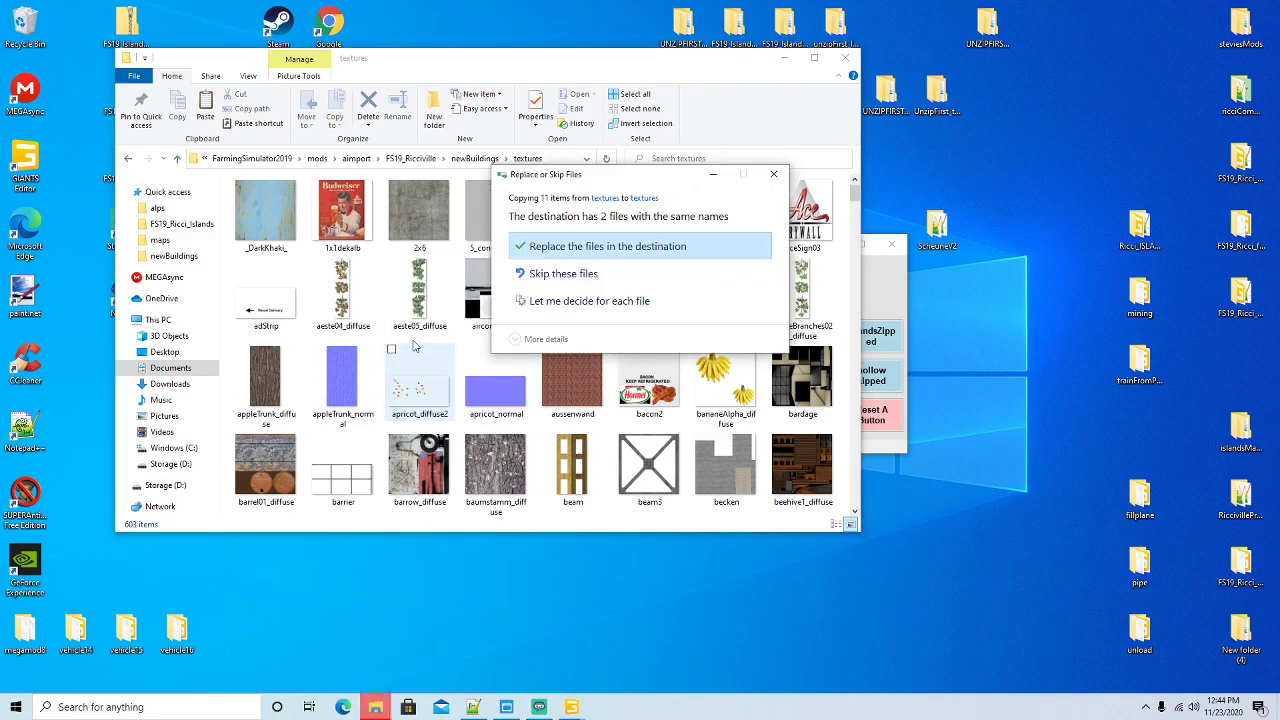
left_click(540, 301)
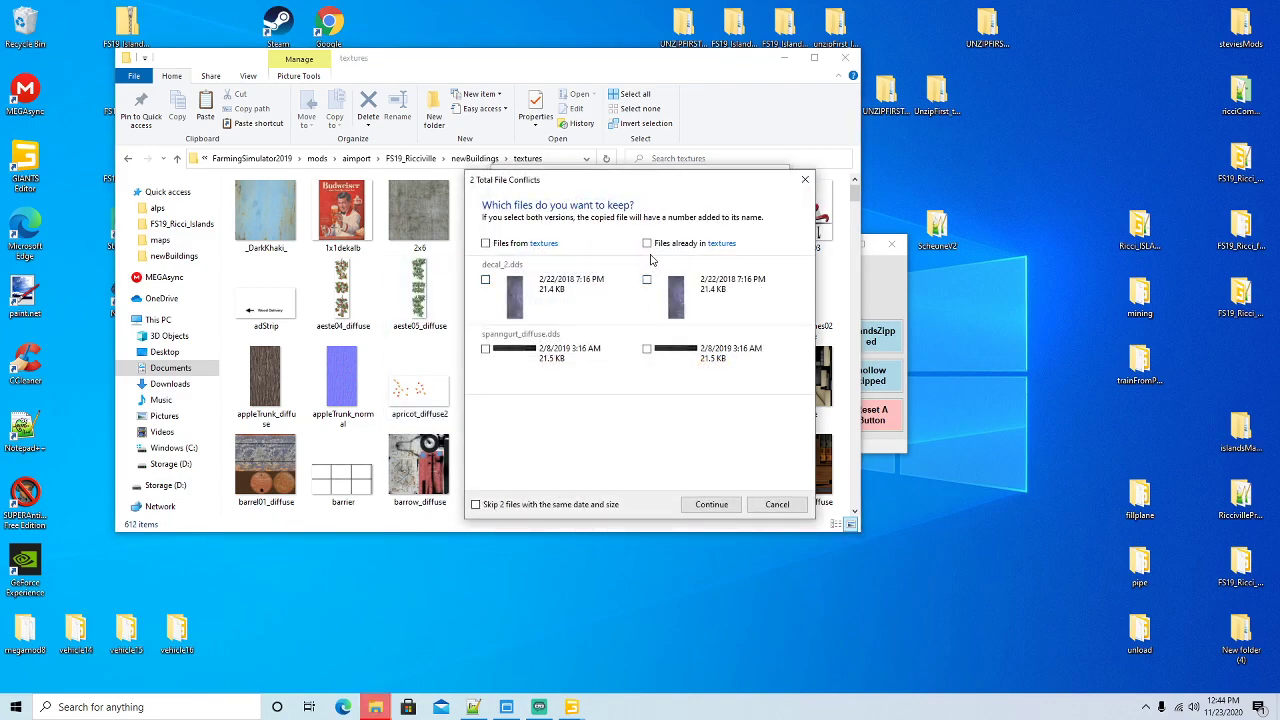
left_click(696, 504)
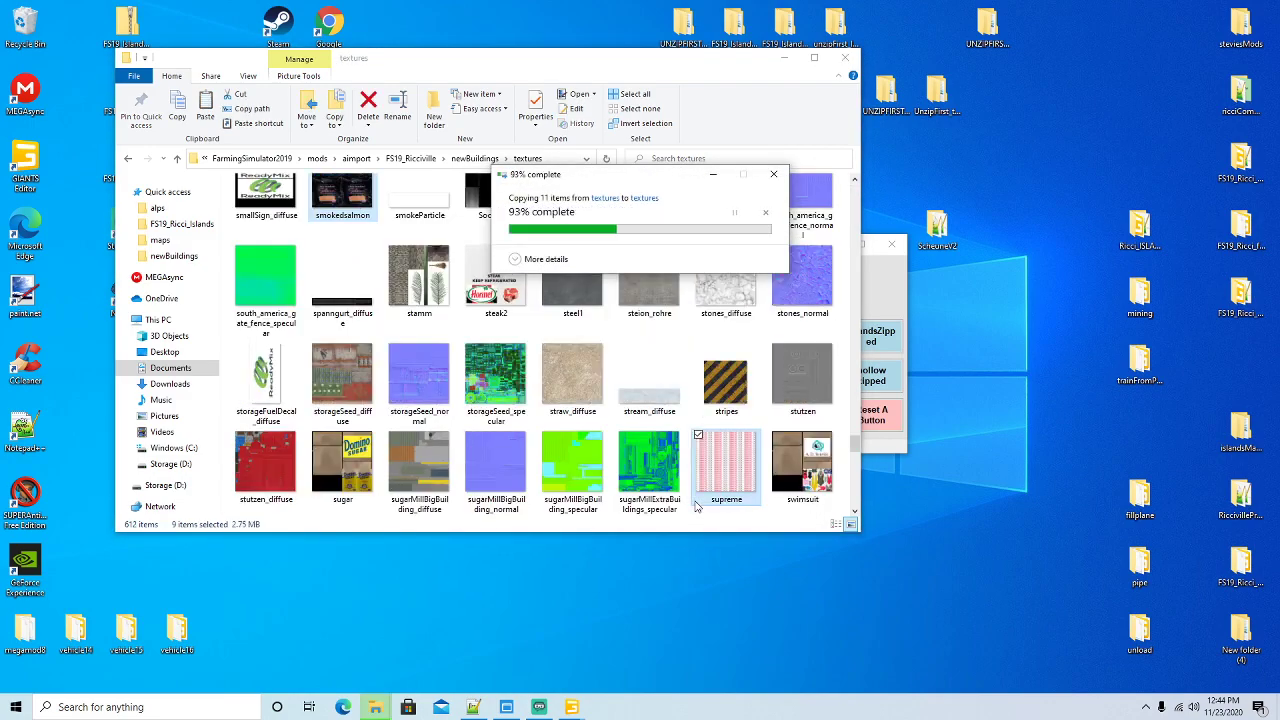
left_click(475, 158)
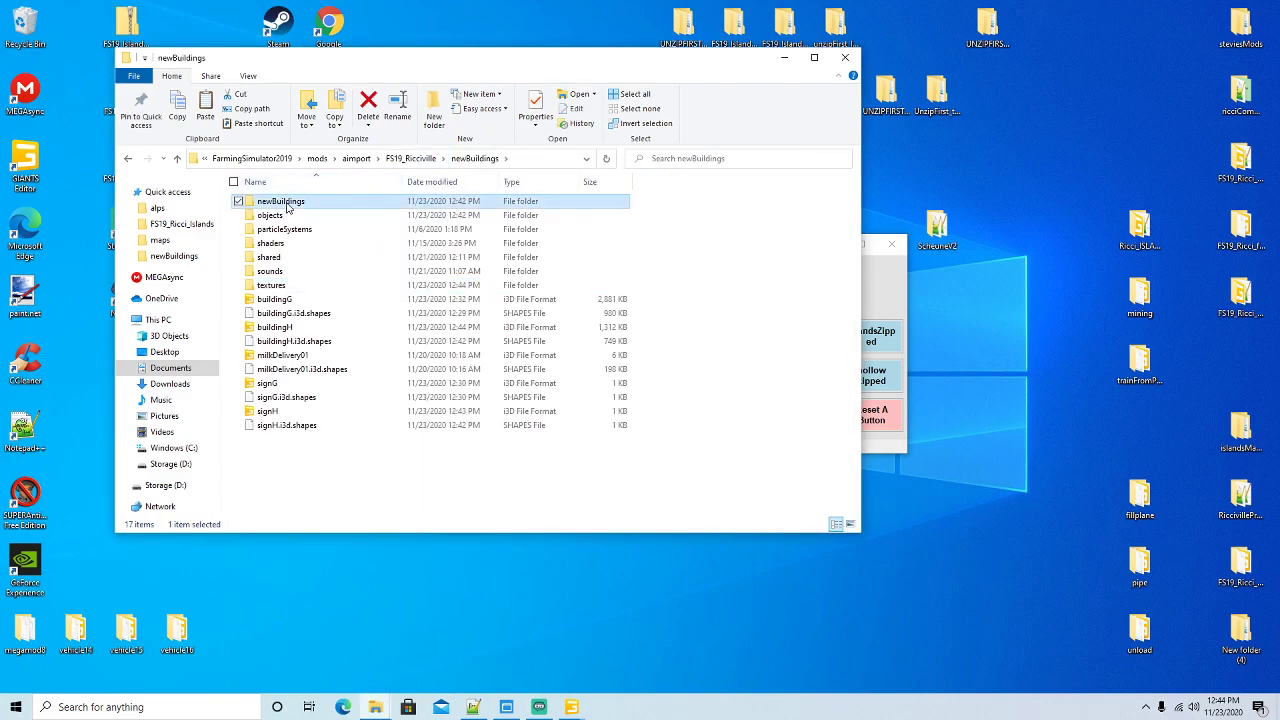
Delete the nested newBuildings folder and the objects folder from the Ricciville newBuildings folder
right_click(287, 201)
left_click(313, 472)
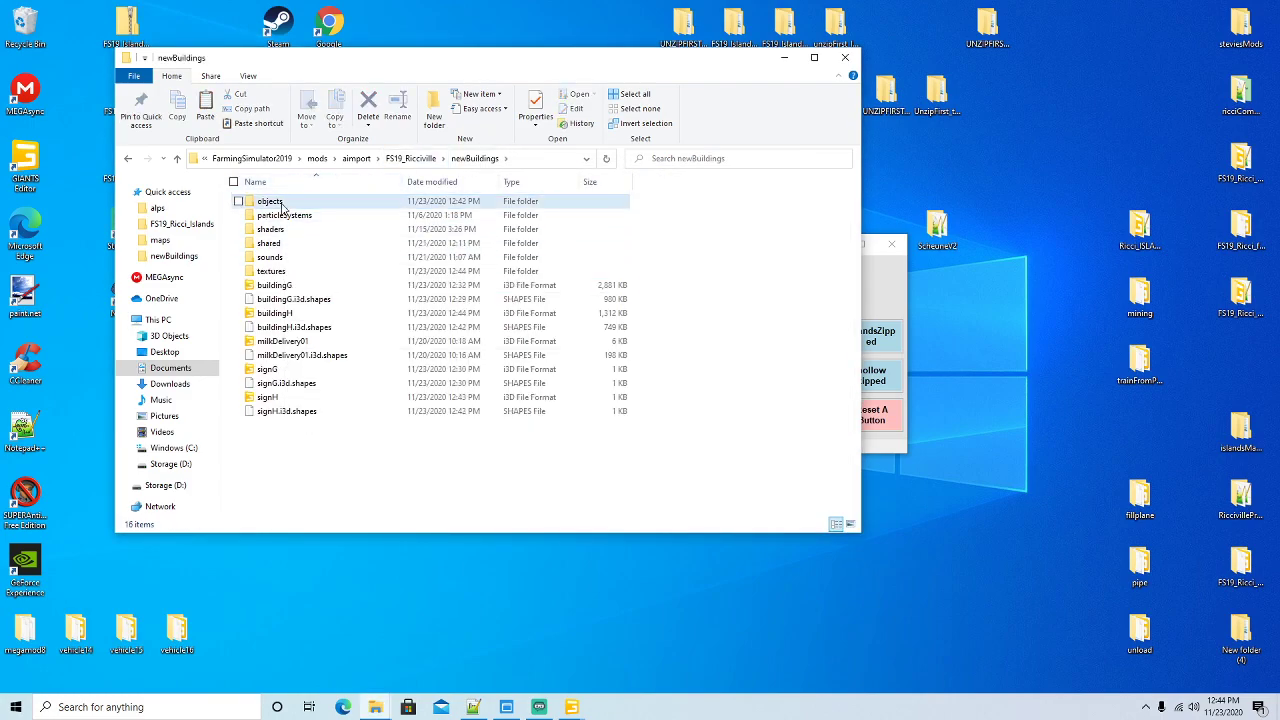
right_click(280, 202)
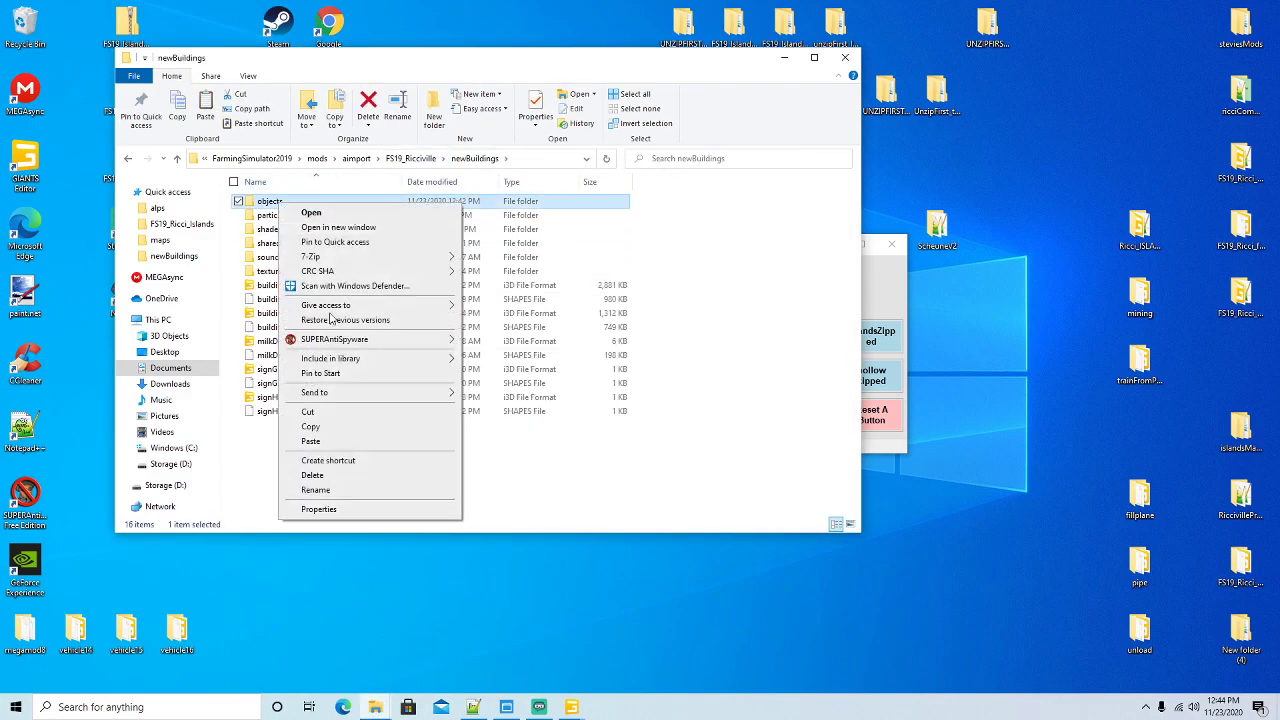
left_click(328, 476)
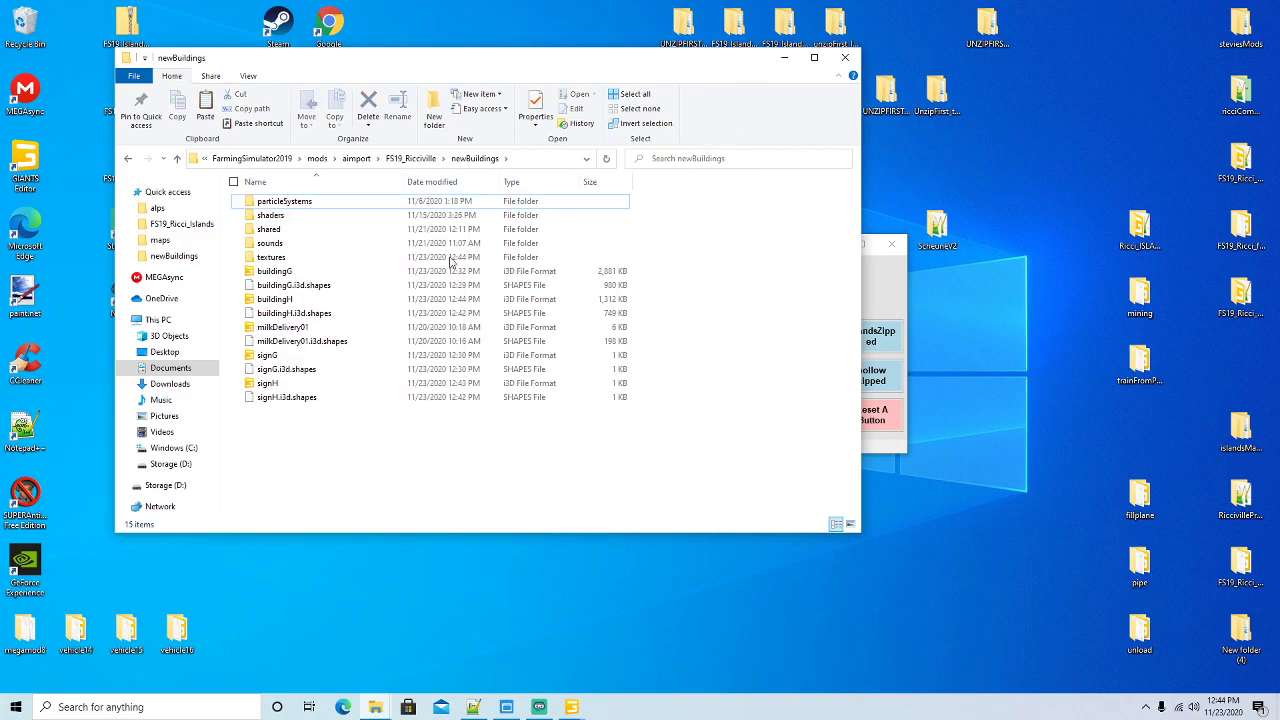
In Notepad++, replace all objects/pallets/globalCompany/textures paths in buildingH.i3d with textures
left_click(474, 707)
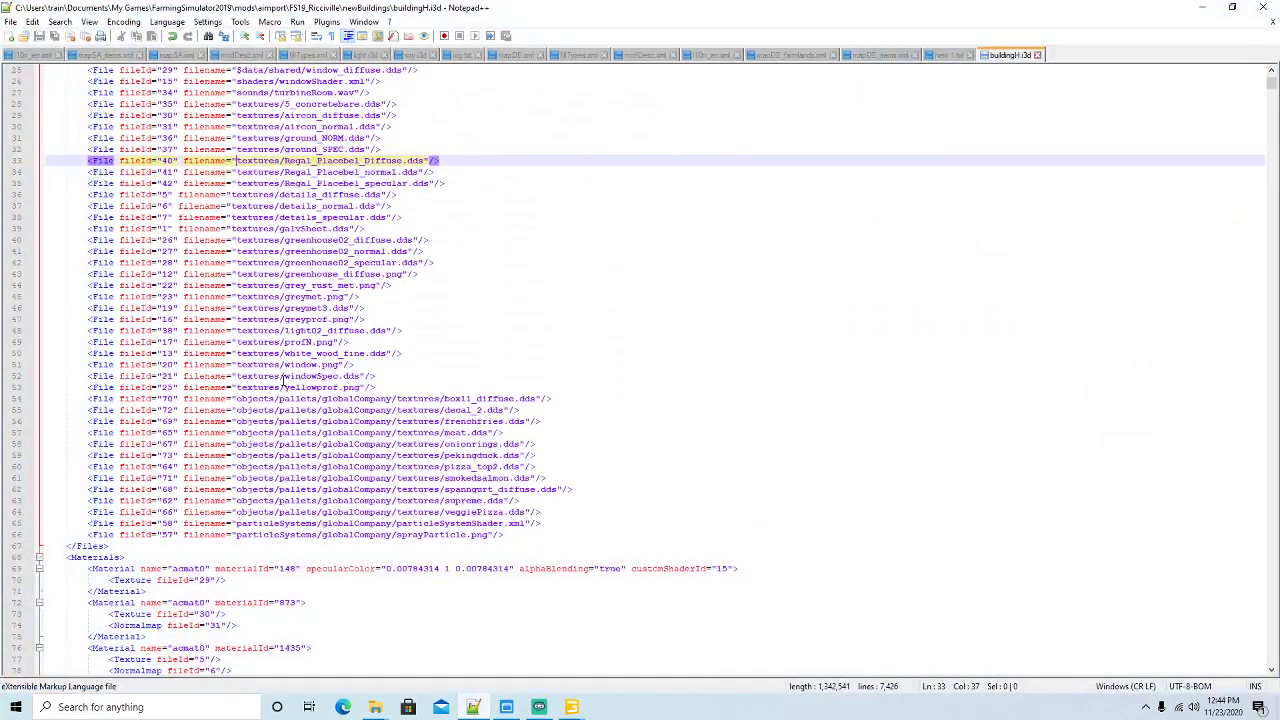
left_click_drag(235, 398, 333, 398)
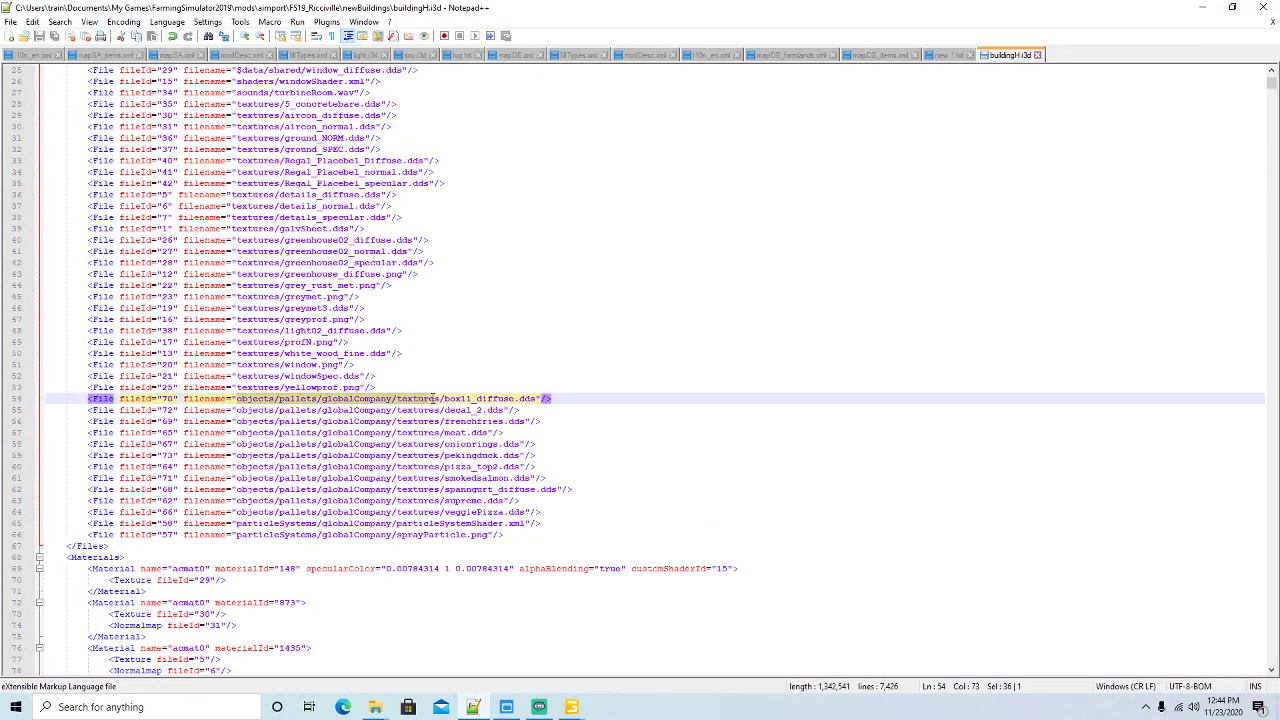
left_click(62, 22)
left_click(80, 155)
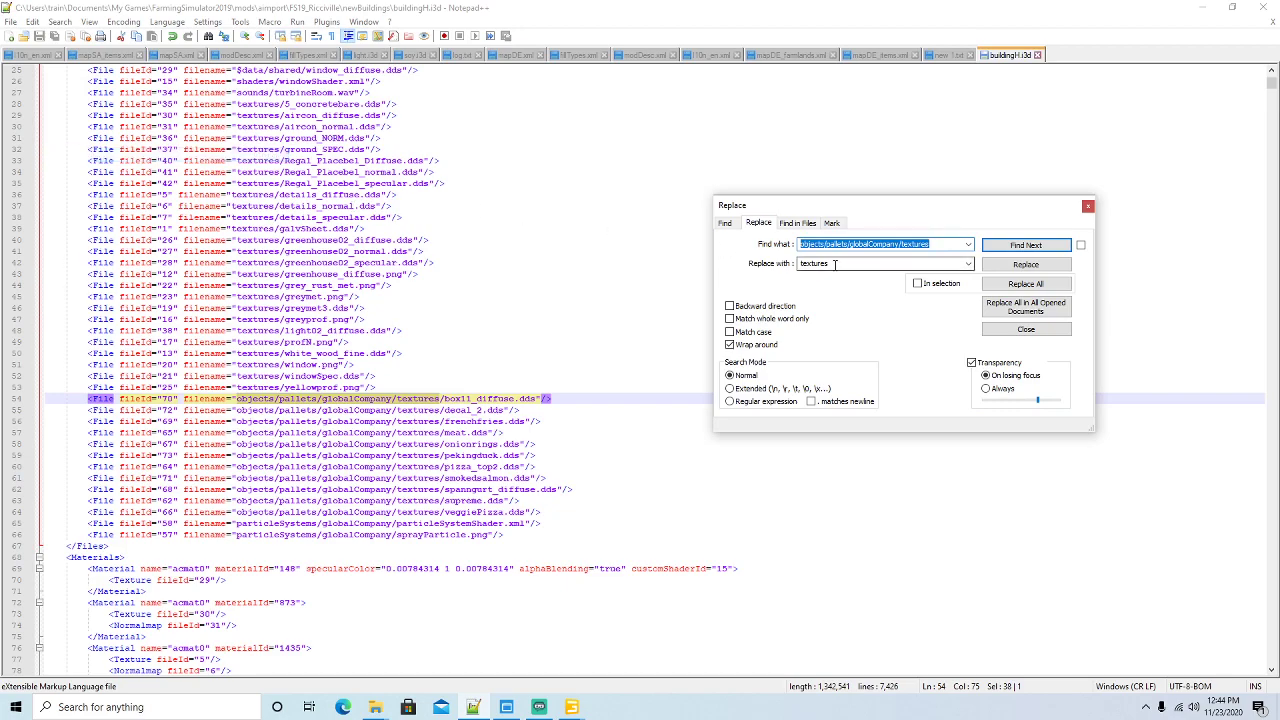
left_click(1023, 285)
left_click(1088, 207)
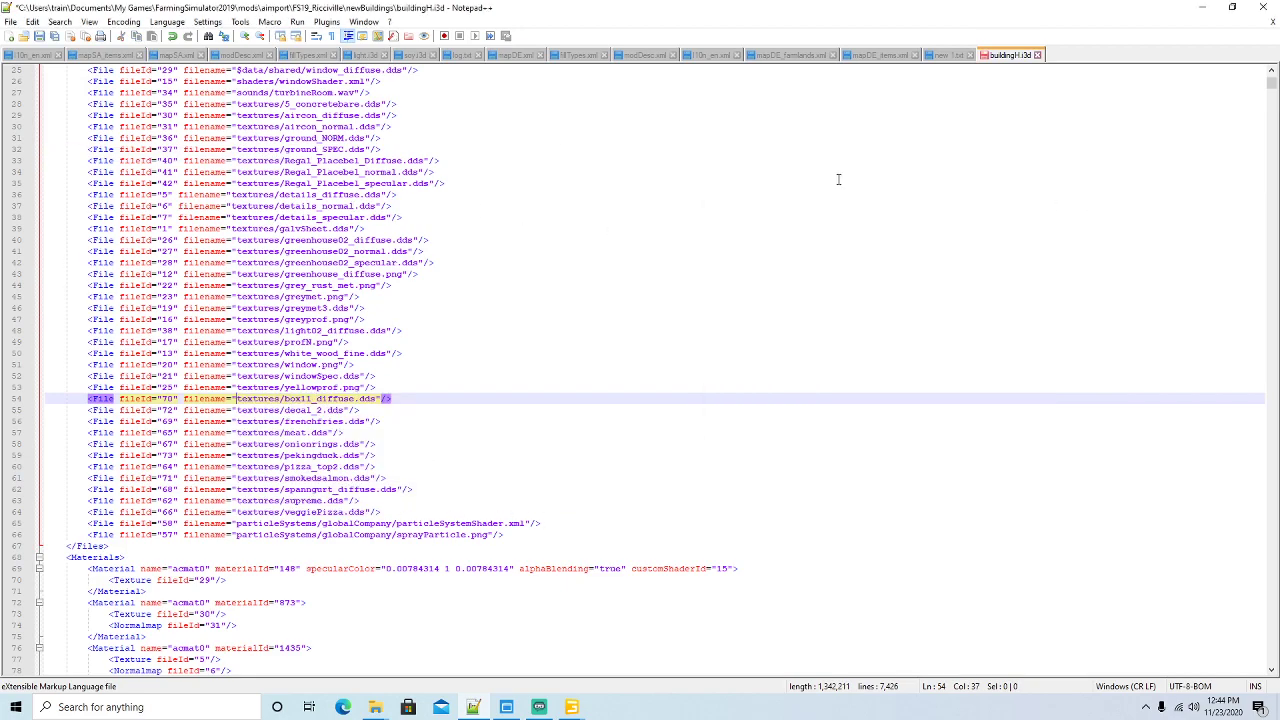
Save and close buildingH.i3d, and minimise Notepad++ and File Explorer
left_click(39, 37)
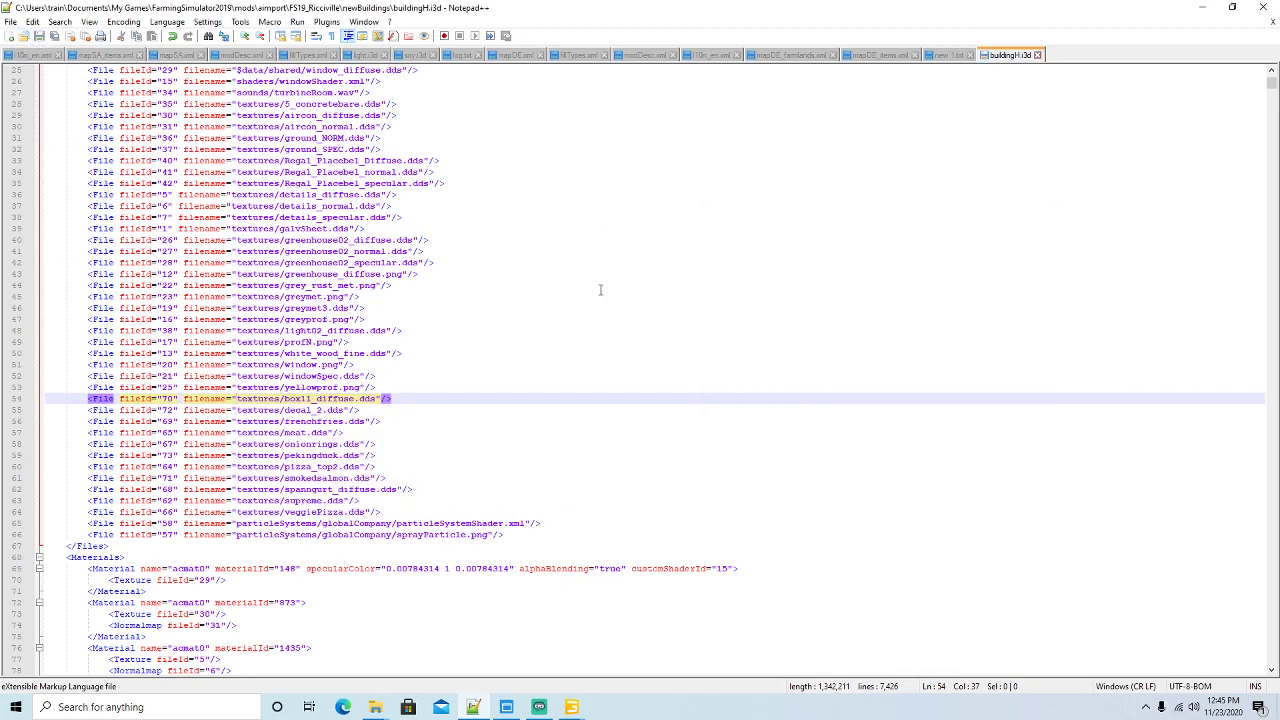
left_click(1038, 55)
left_click(1202, 7)
left_click(784, 57)
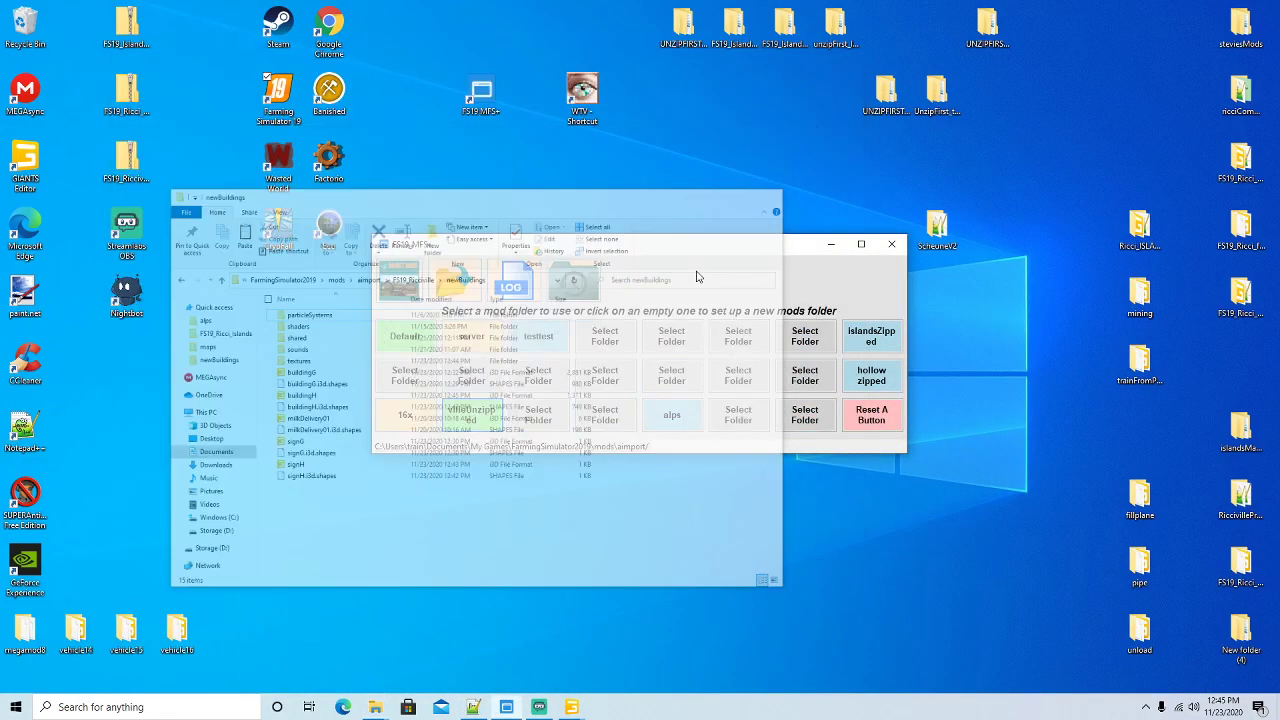
Switch to GIANTS Editor and create a transform group named buildingH in the Ricciville map
mouse_move(473, 707)
left_click(473, 646)
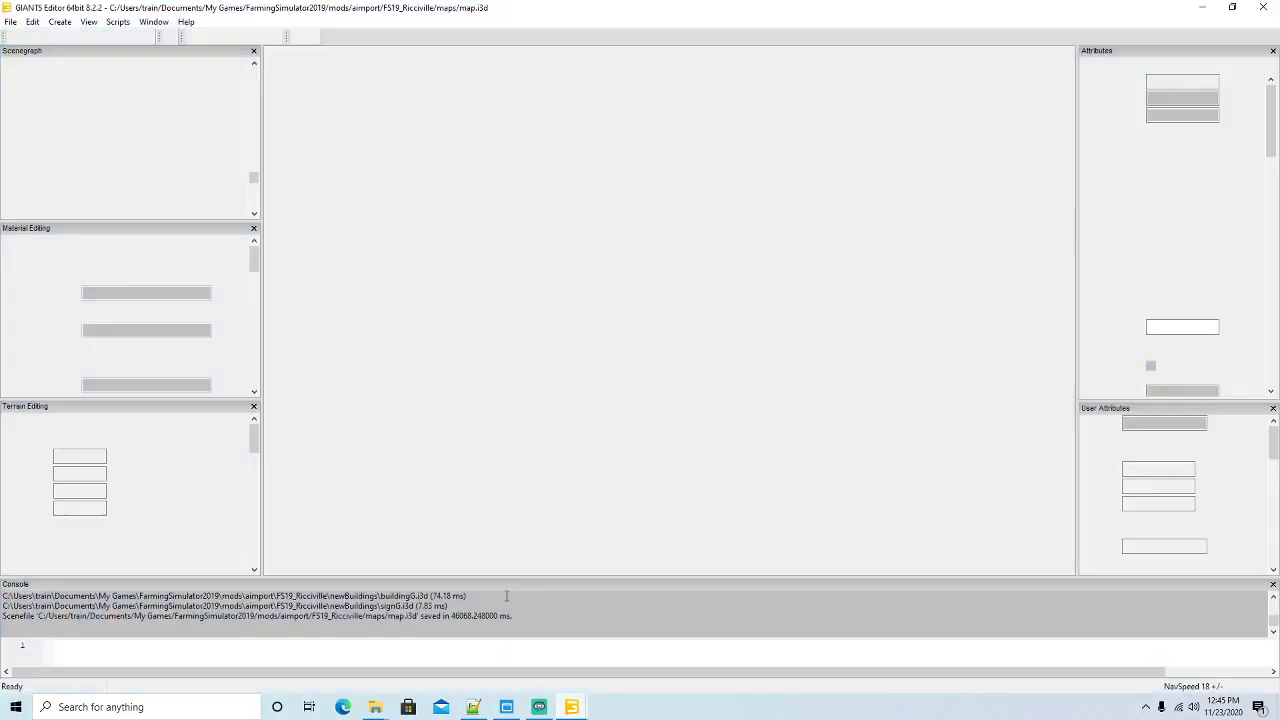
scroll(578, 471, "down", 5)
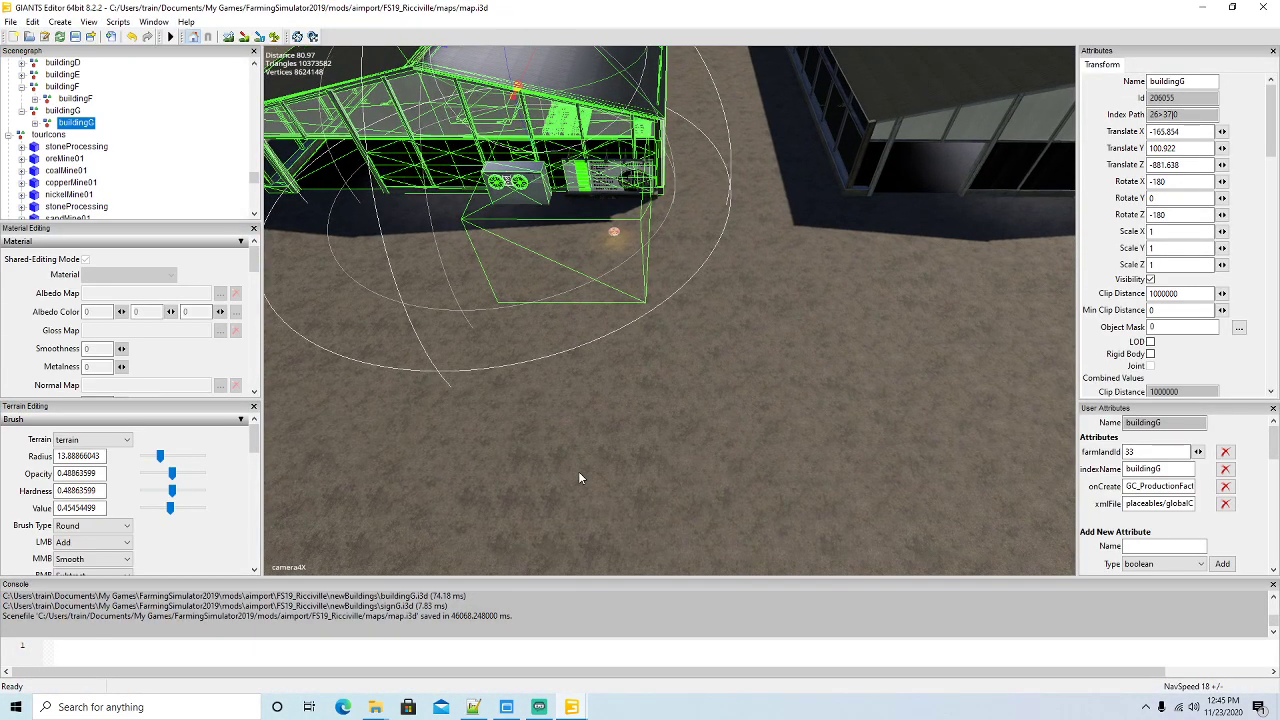
middle_click_drag(578, 478, 474, 386)
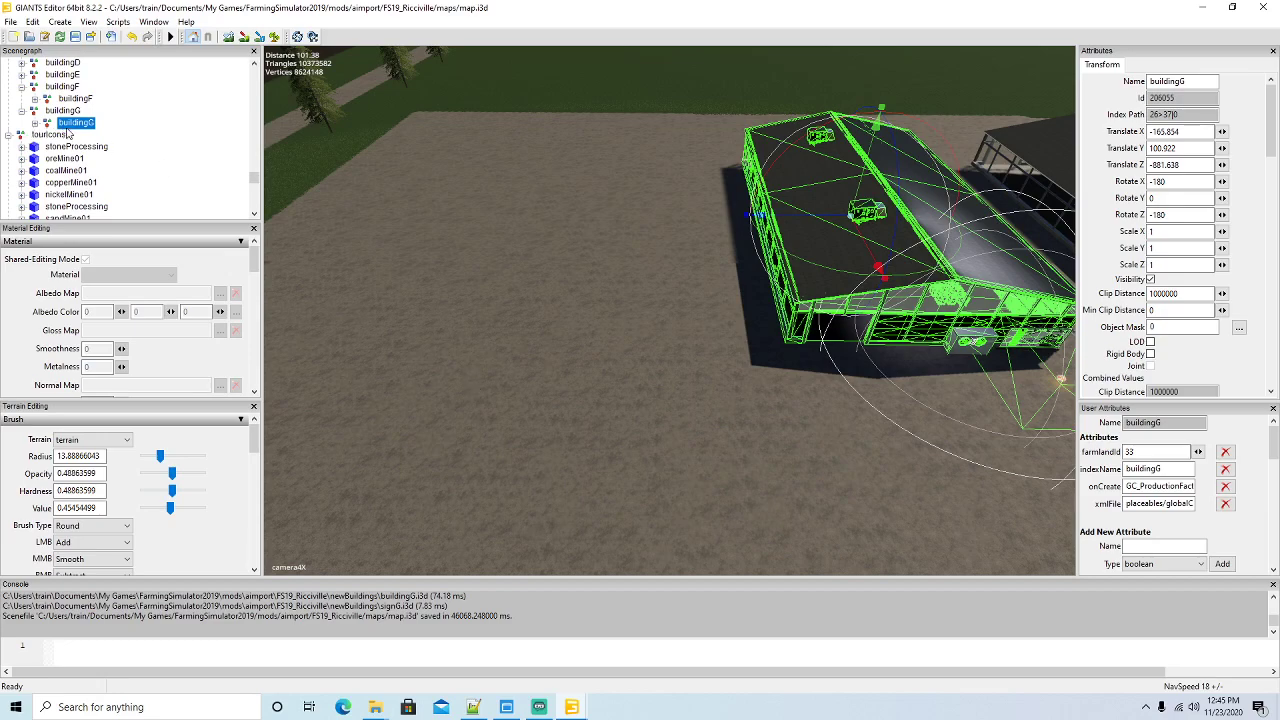
scroll(149, 150, "down", 3)
left_click(60, 22)
key("Escape")
scroll(239, 174, "up", 1)
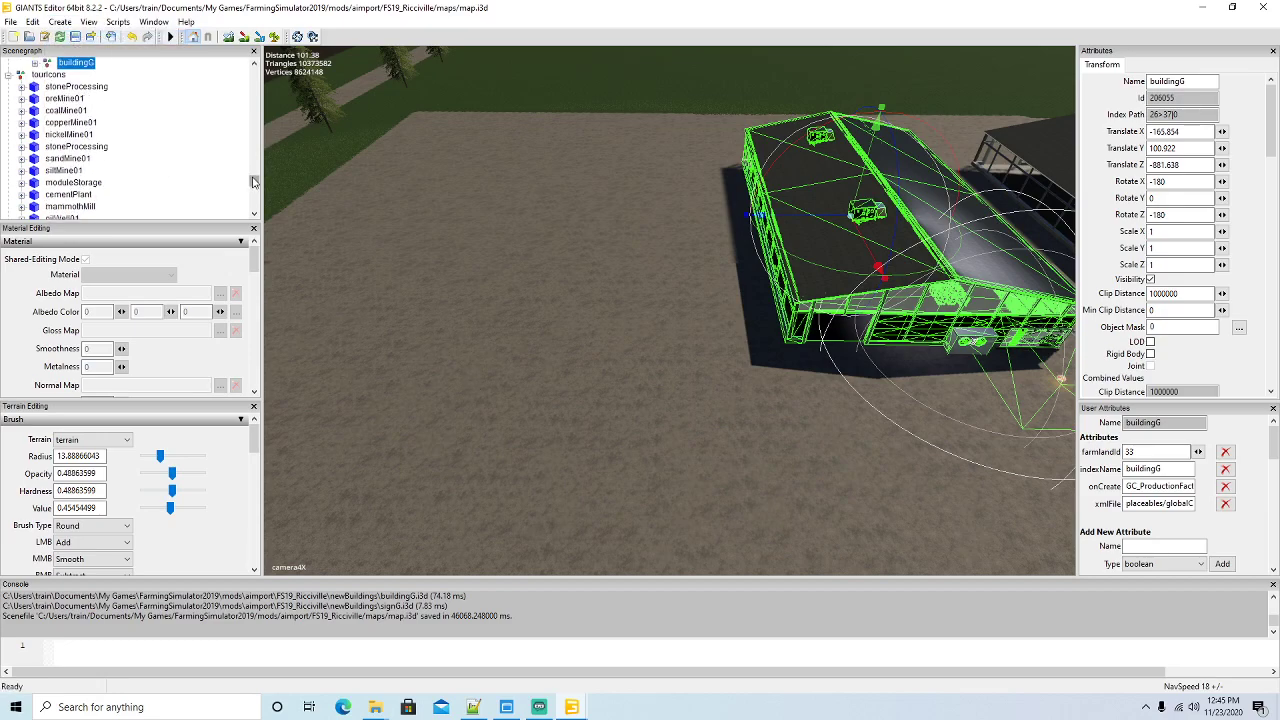
left_click_drag(253, 181, 253, 206)
left_click(48, 194)
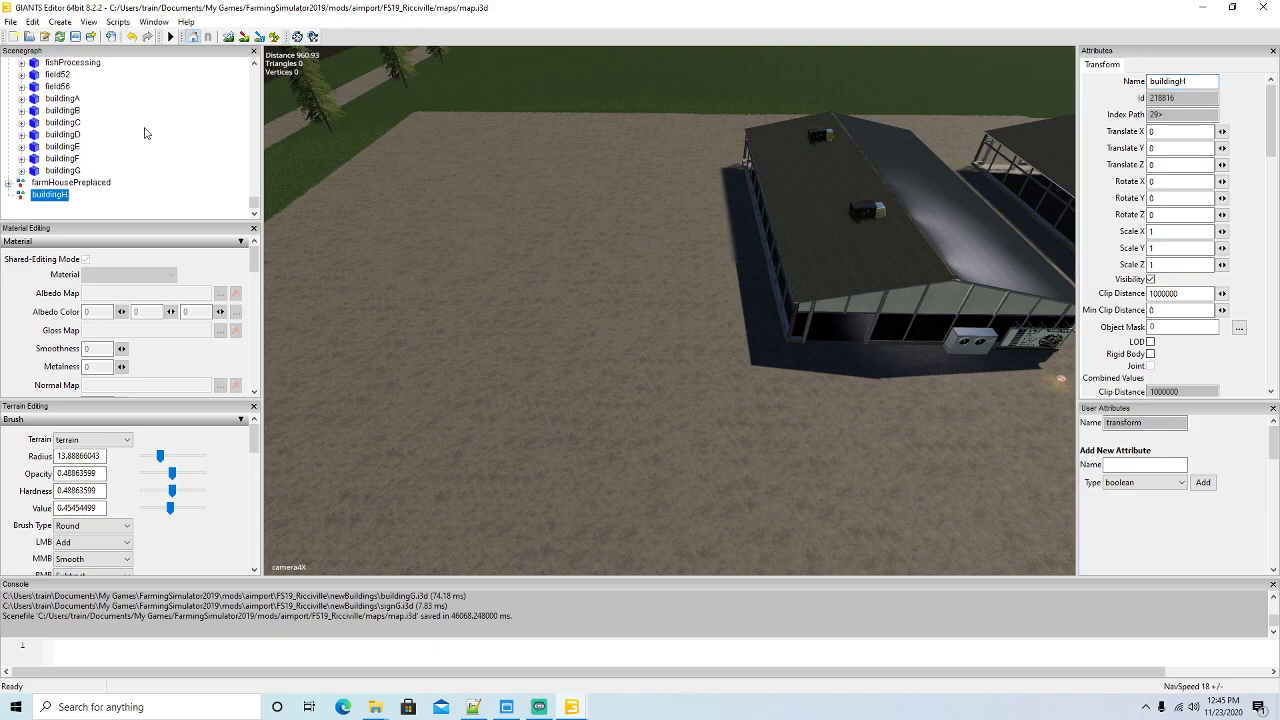
Move the new buildingH transform group into the globalCompany group by cutting and pasting it
scroll(144, 133, "up", 10)
scroll(144, 133, "up", 10)
scroll(143, 130, "up", 8)
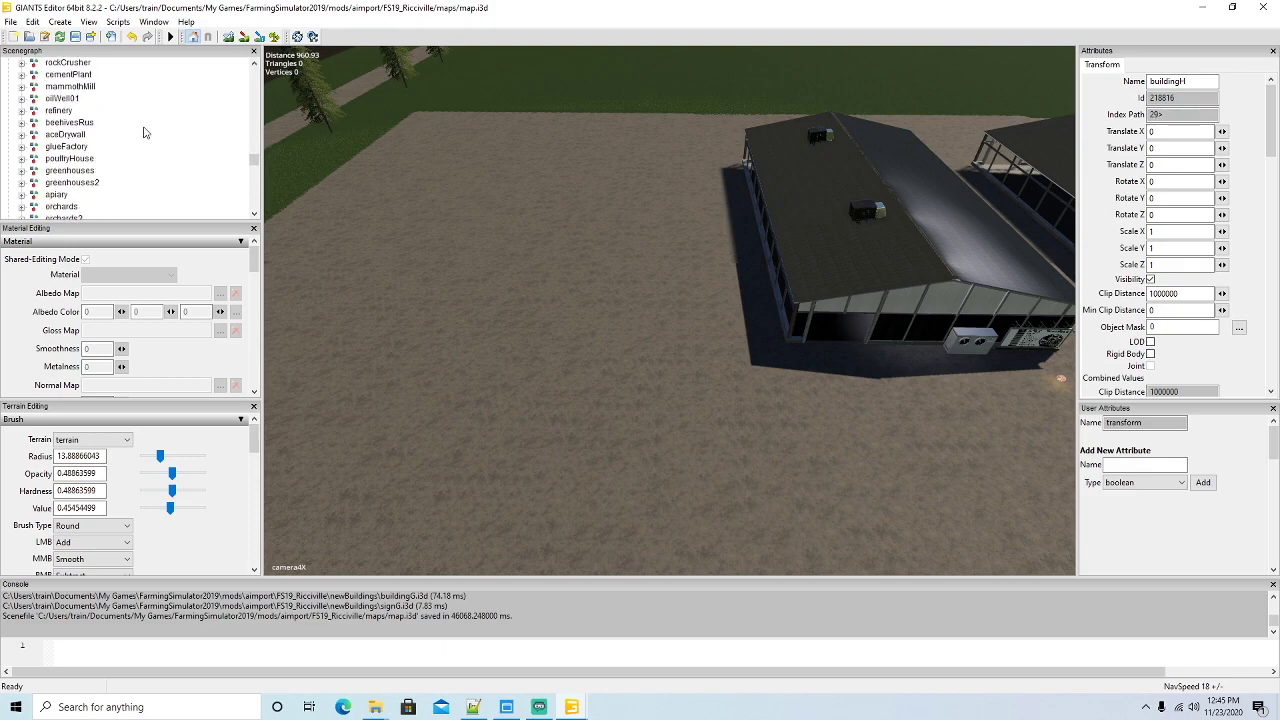
left_click(35, 22)
left_click(50, 115)
left_click(24, 124)
left_click(32, 22)
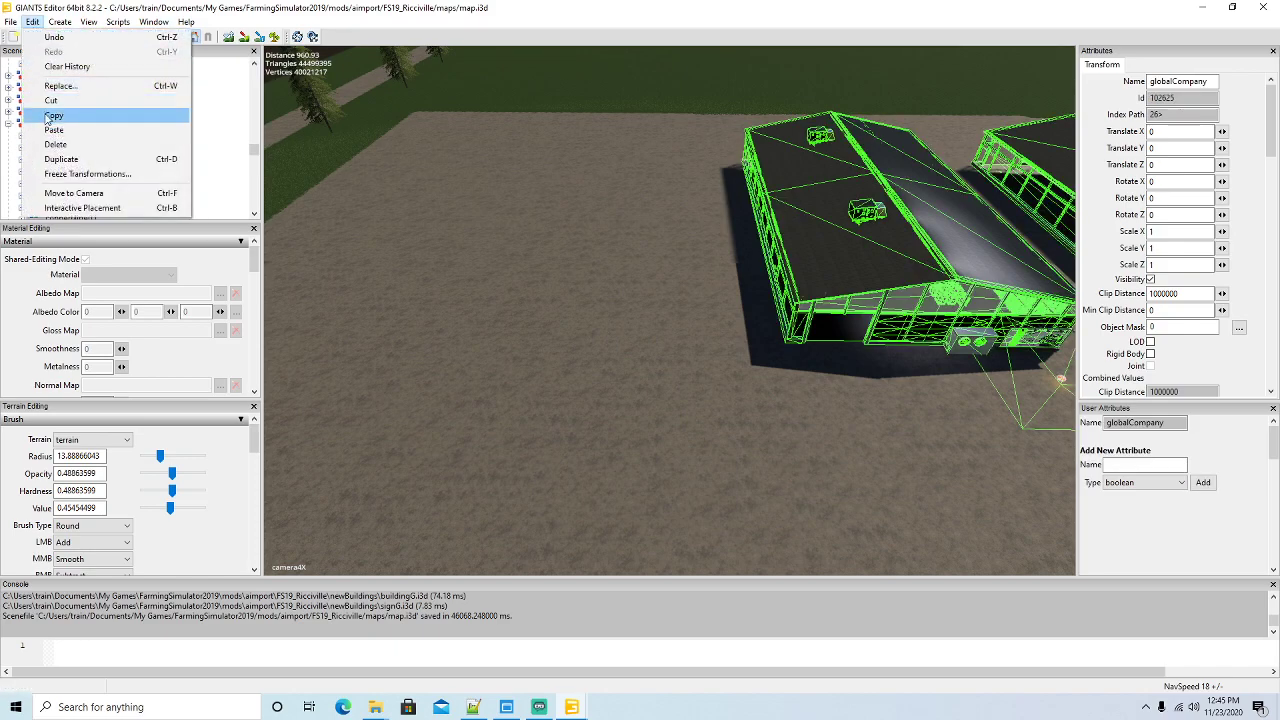
left_click(54, 130)
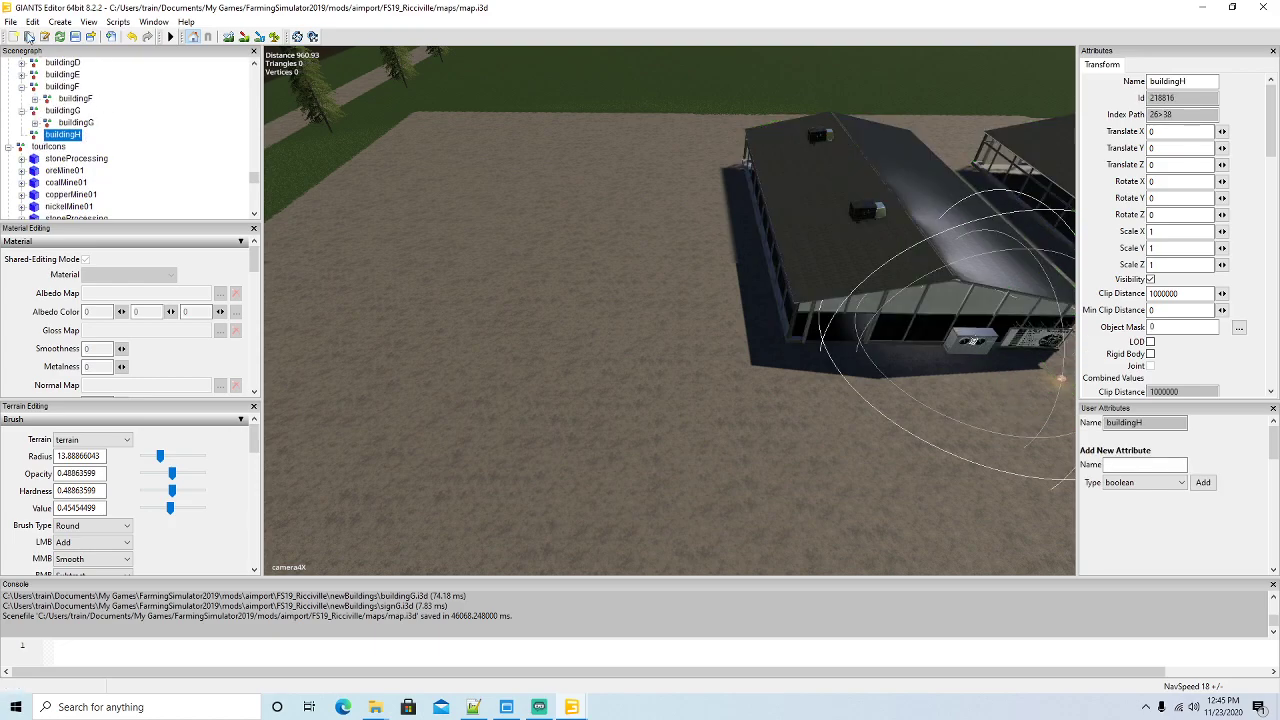
Import buildingH.i3d from the Ricciville newBuildings folder into the map
left_click(11, 22)
left_click(50, 160)
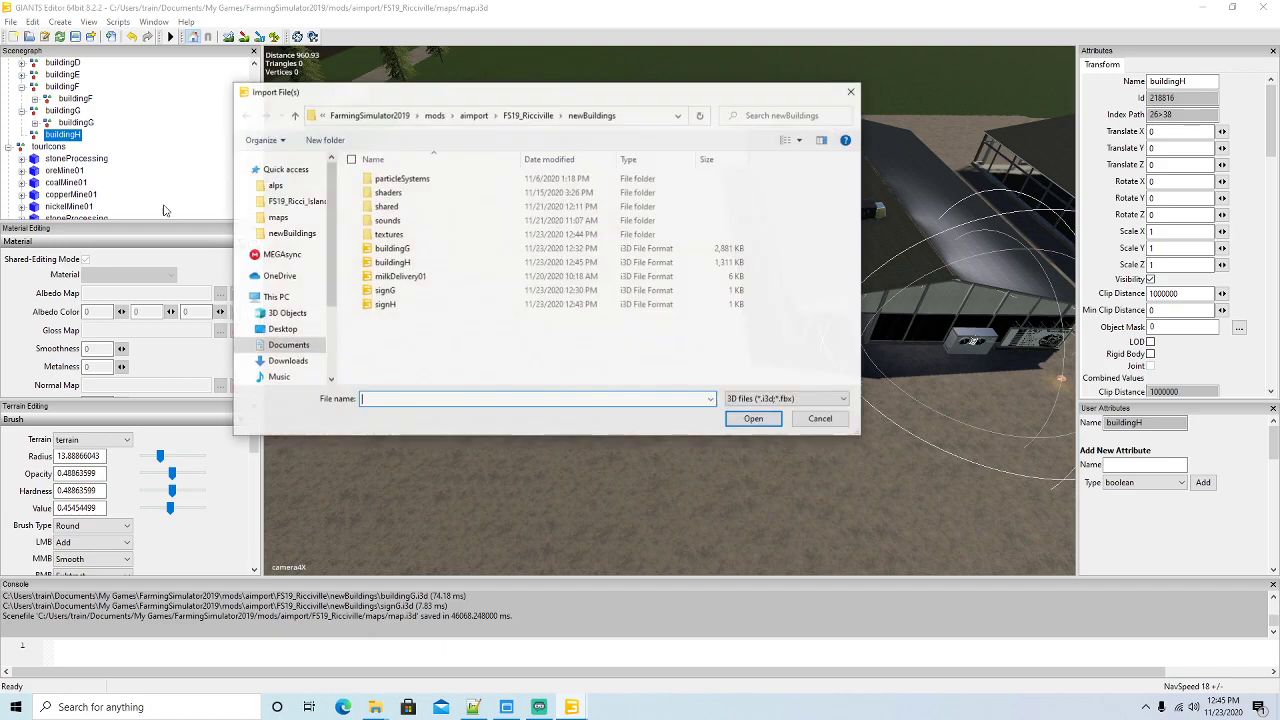
left_click(392, 262)
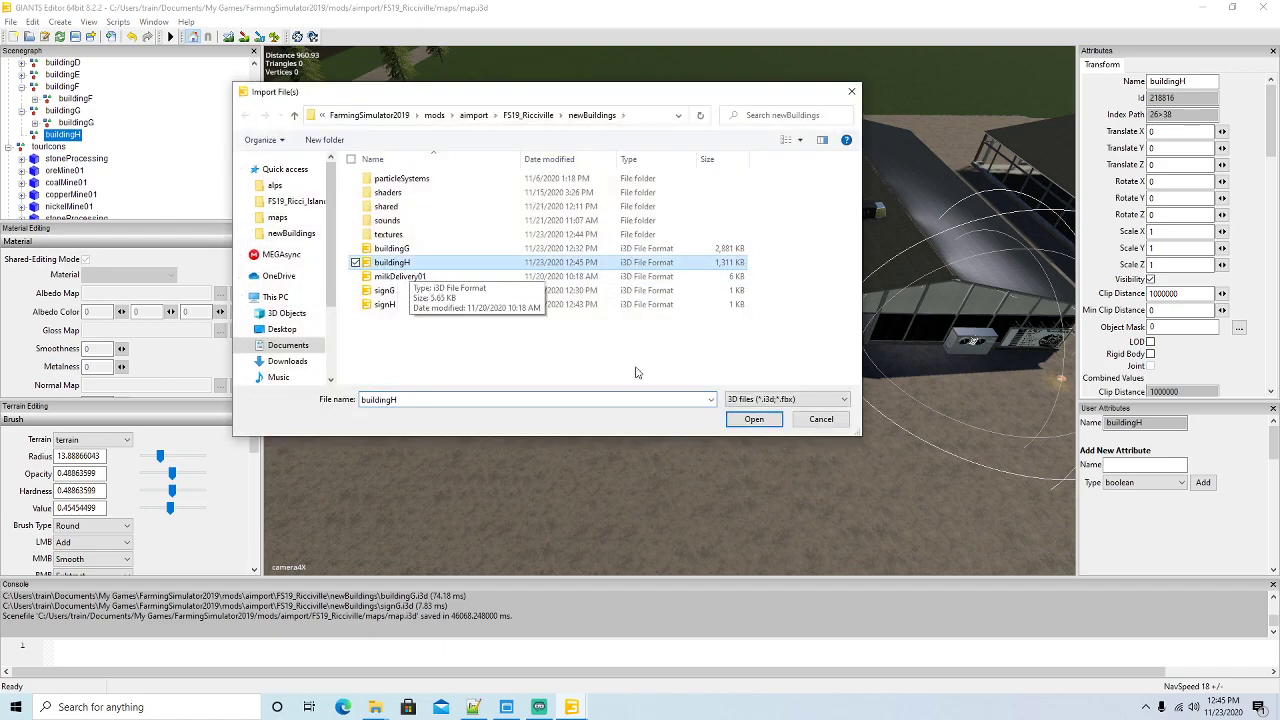
left_click(753, 419)
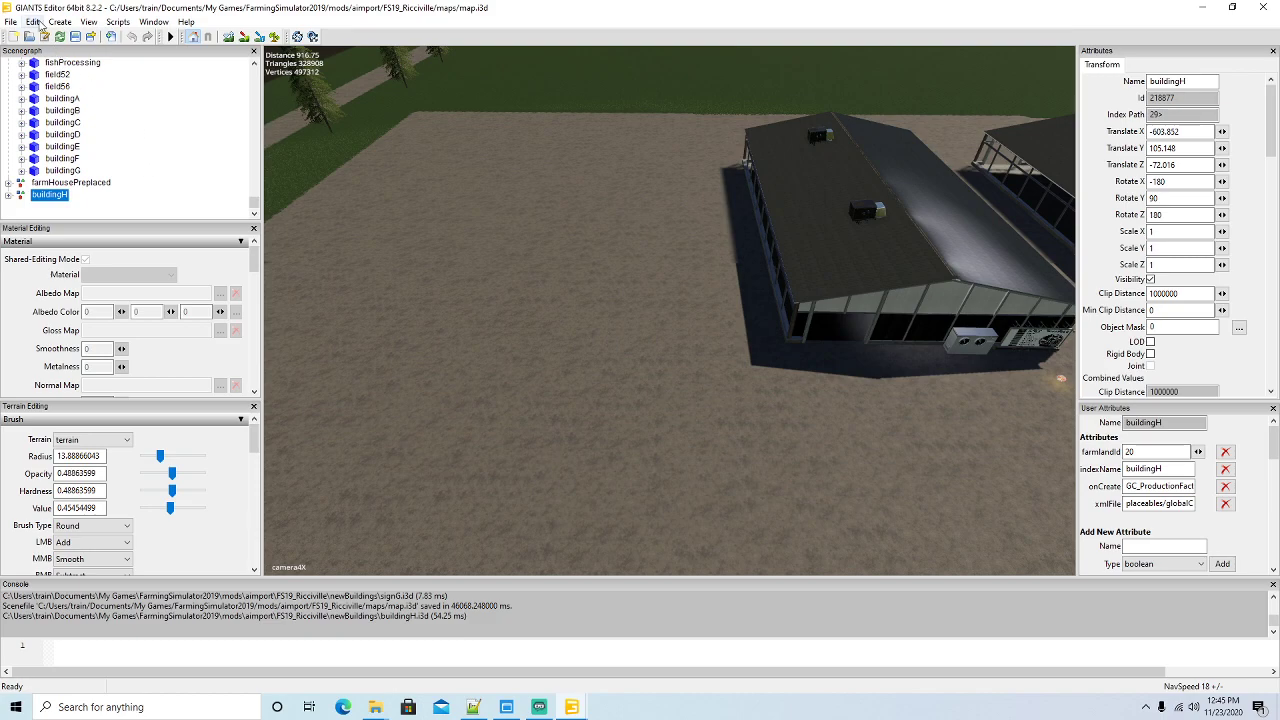
Cut the imported buildingH object and paste it into the empty buildingH group under globalCompany
scroll(190, 118, "up", 10)
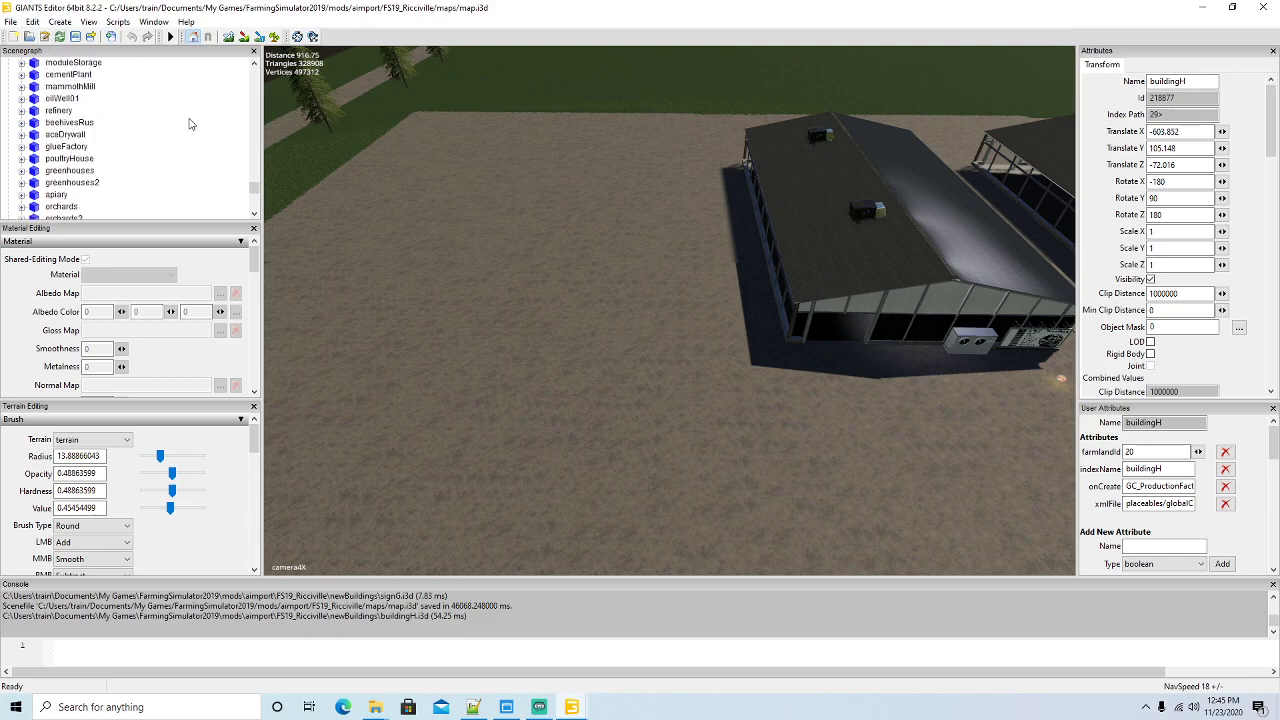
scroll(190, 124, "up", 3)
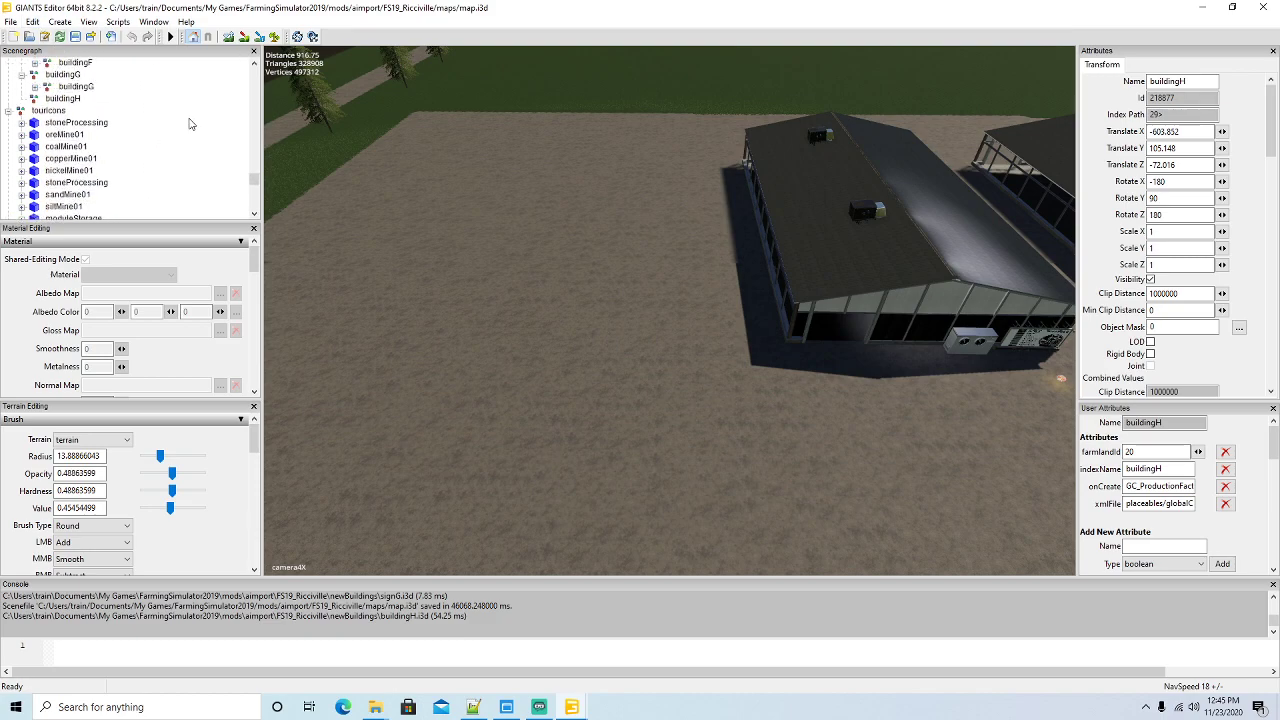
left_click(32, 22)
left_click(53, 101)
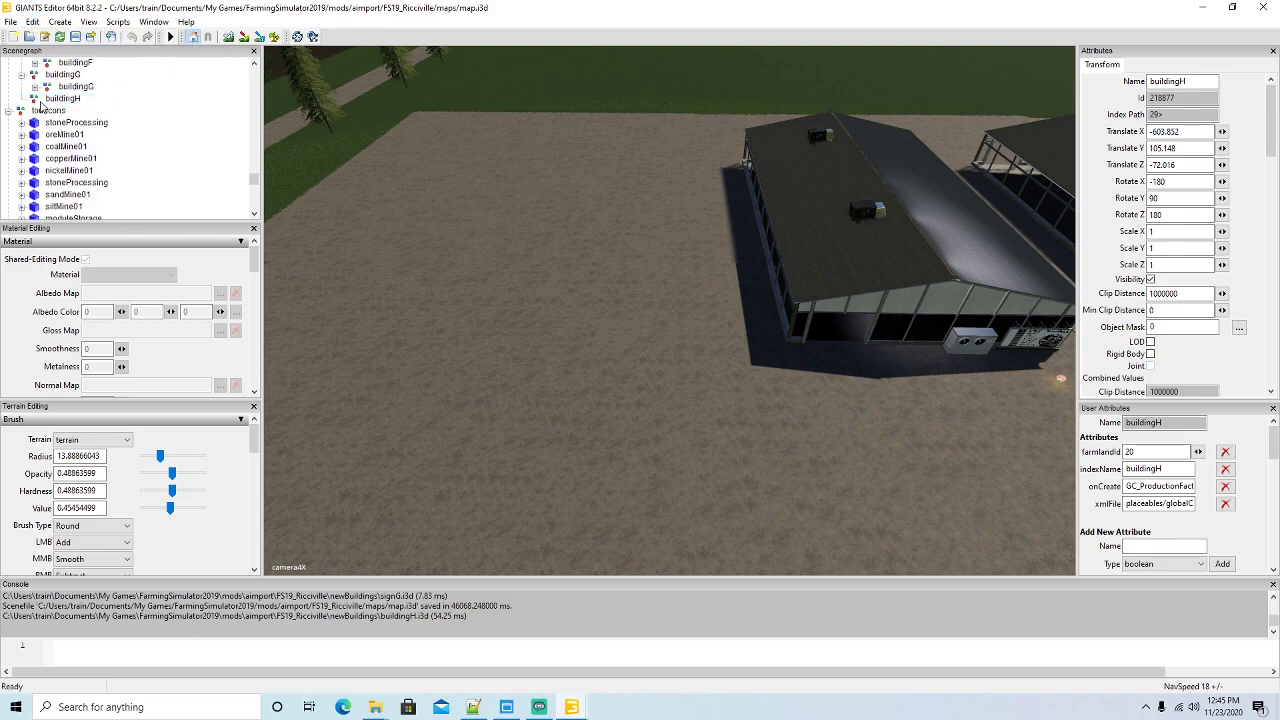
left_click(52, 99)
left_click(32, 22)
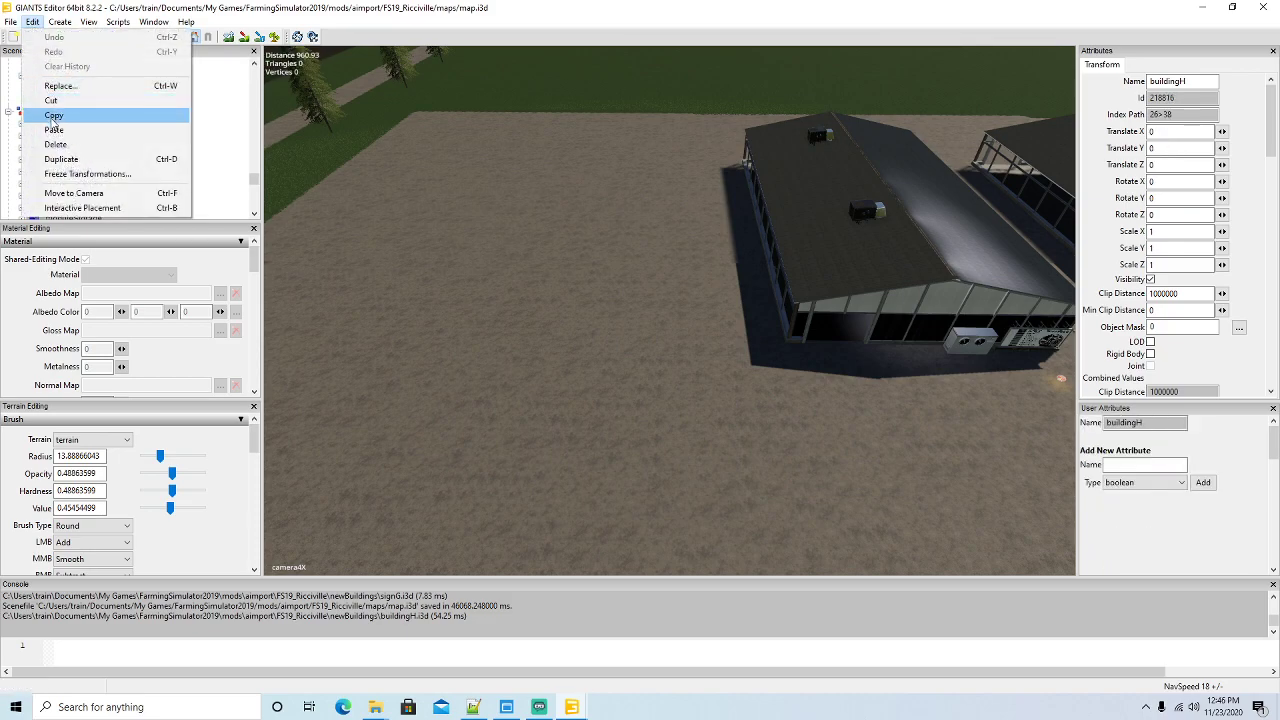
left_click(60, 126)
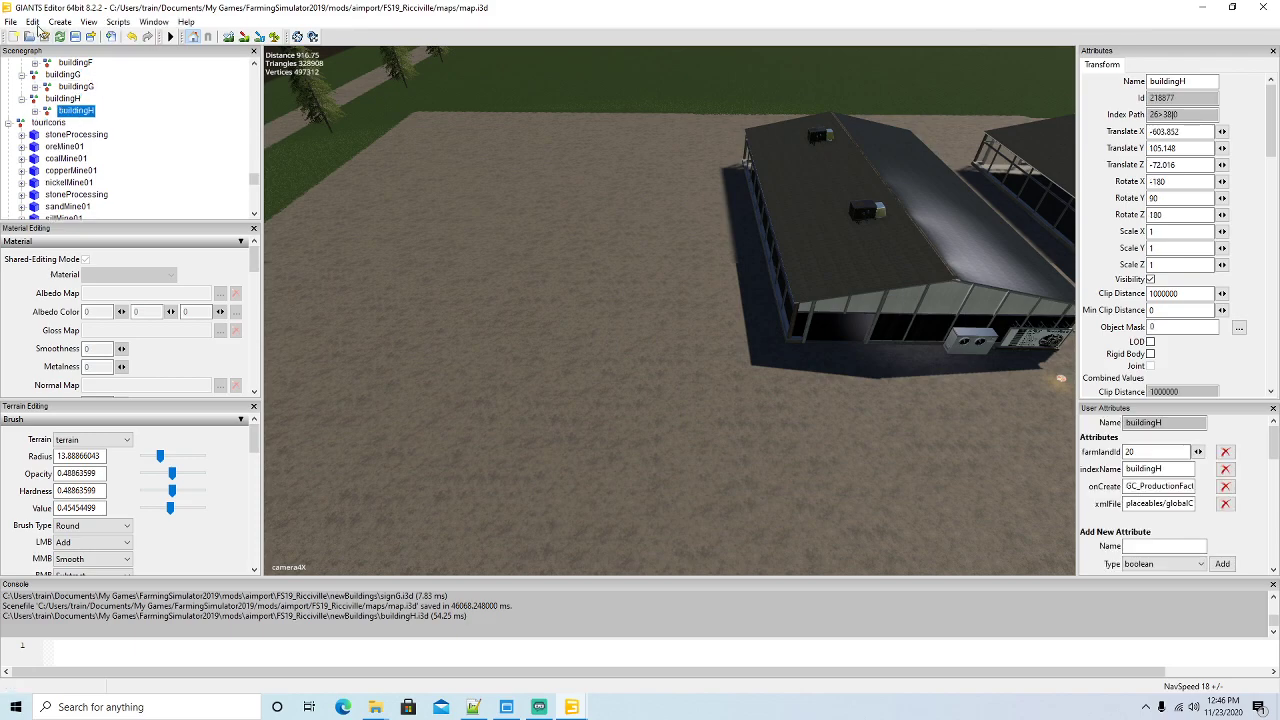
Try placing the imported buildingH interactively beside buildingG and sliding it along its Z position
left_click(33, 22)
left_click(80, 210)
left_click(559, 274)
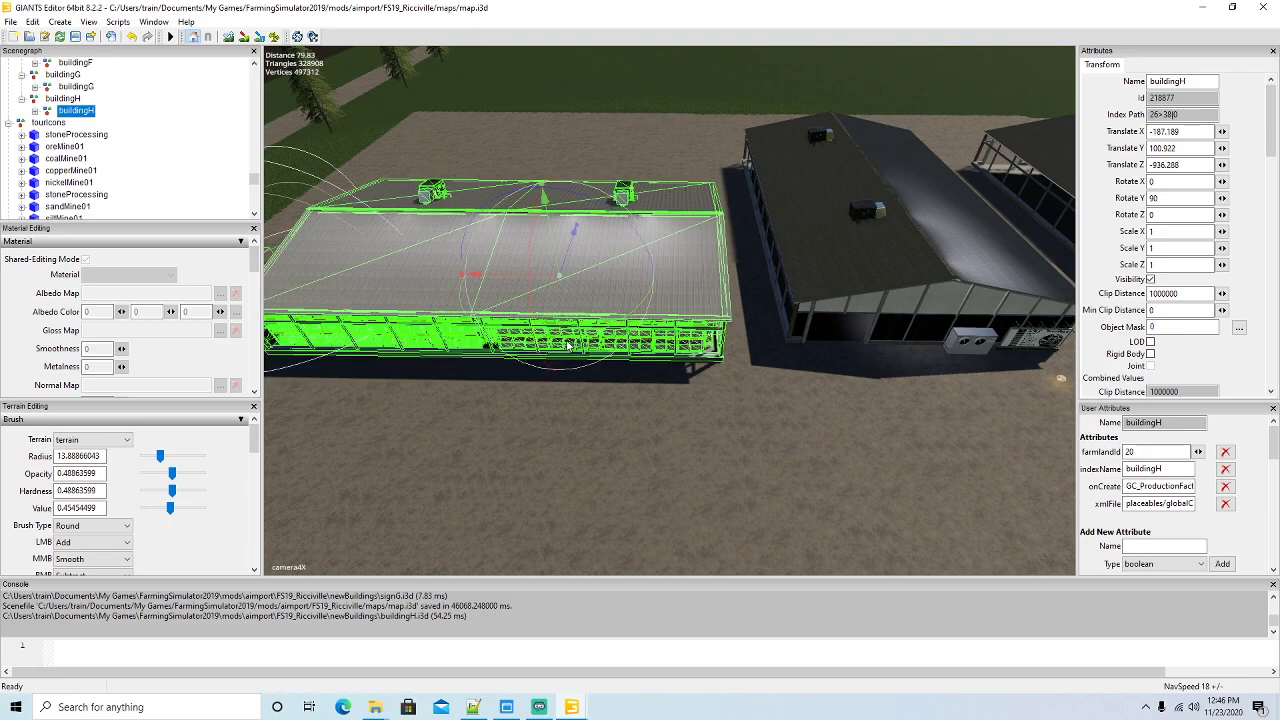
right_click_drag(580, 352, 809, 200)
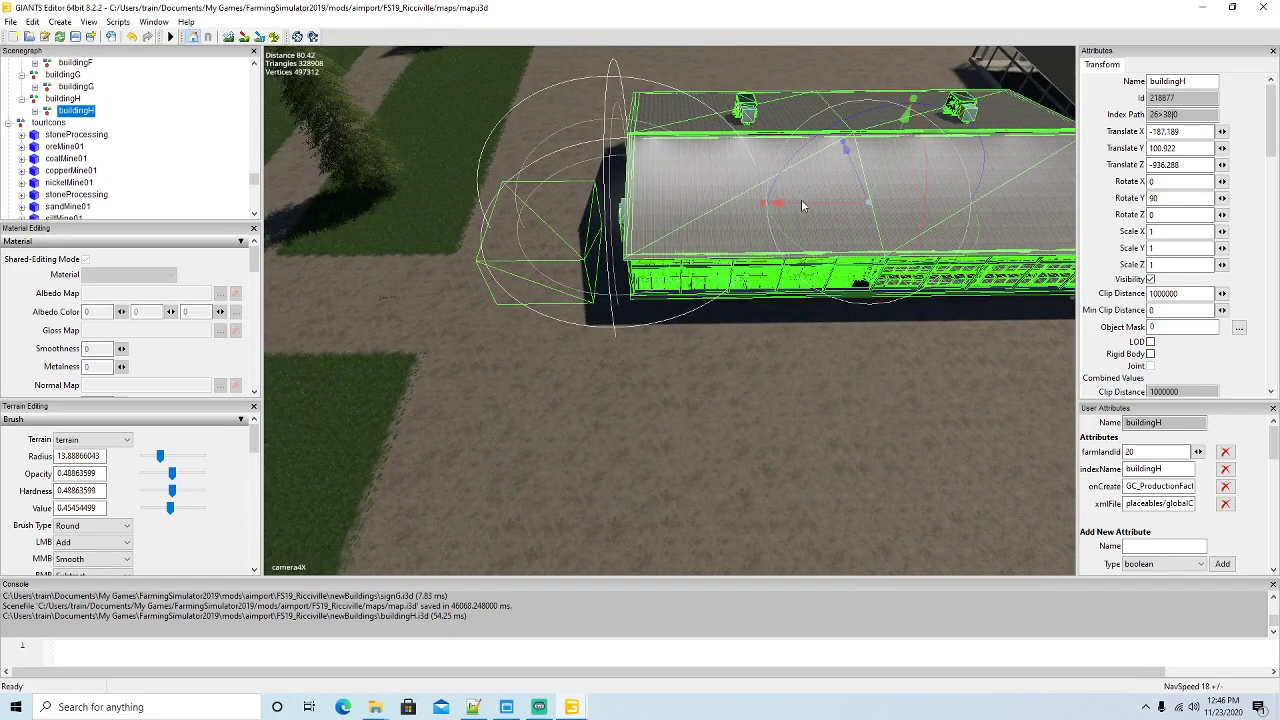
right_click_drag(514, 205, 72, 210)
left_click_drag(72, 210, 198, 148)
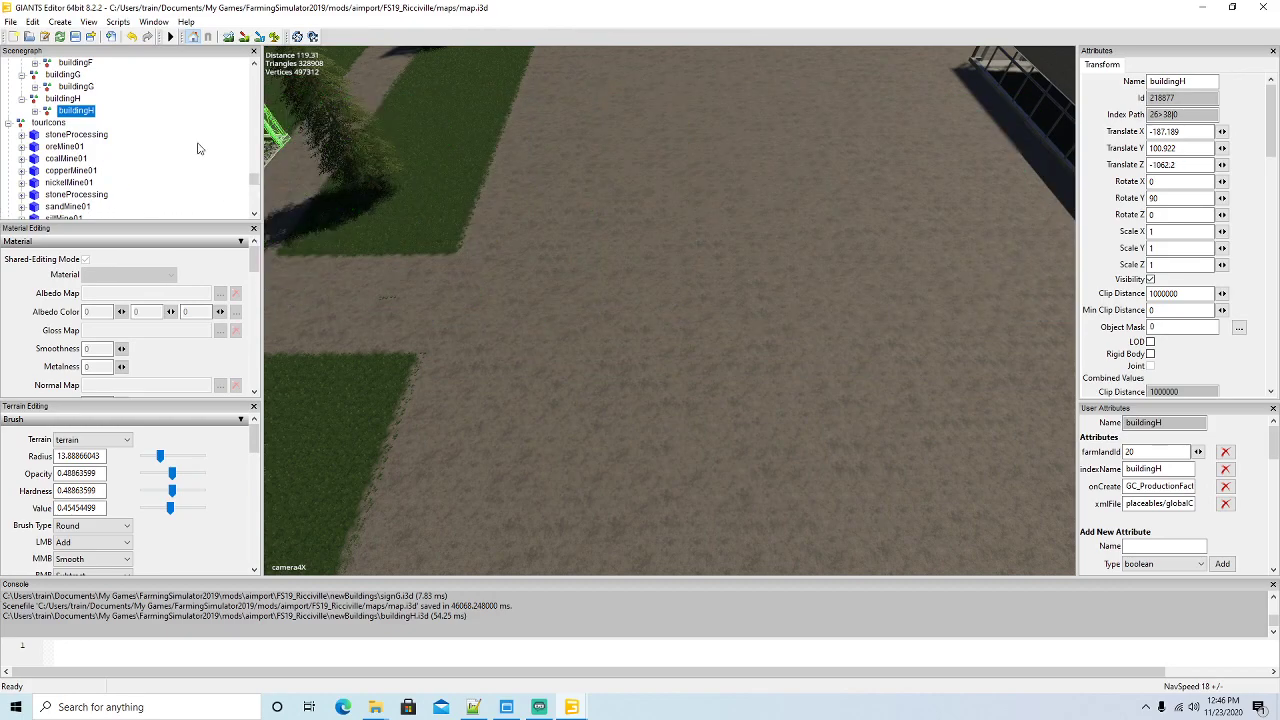
Place buildingH interactively on the open dirt lot beside buildingG, near the grass edge
left_click(32, 21)
left_click(70, 191)
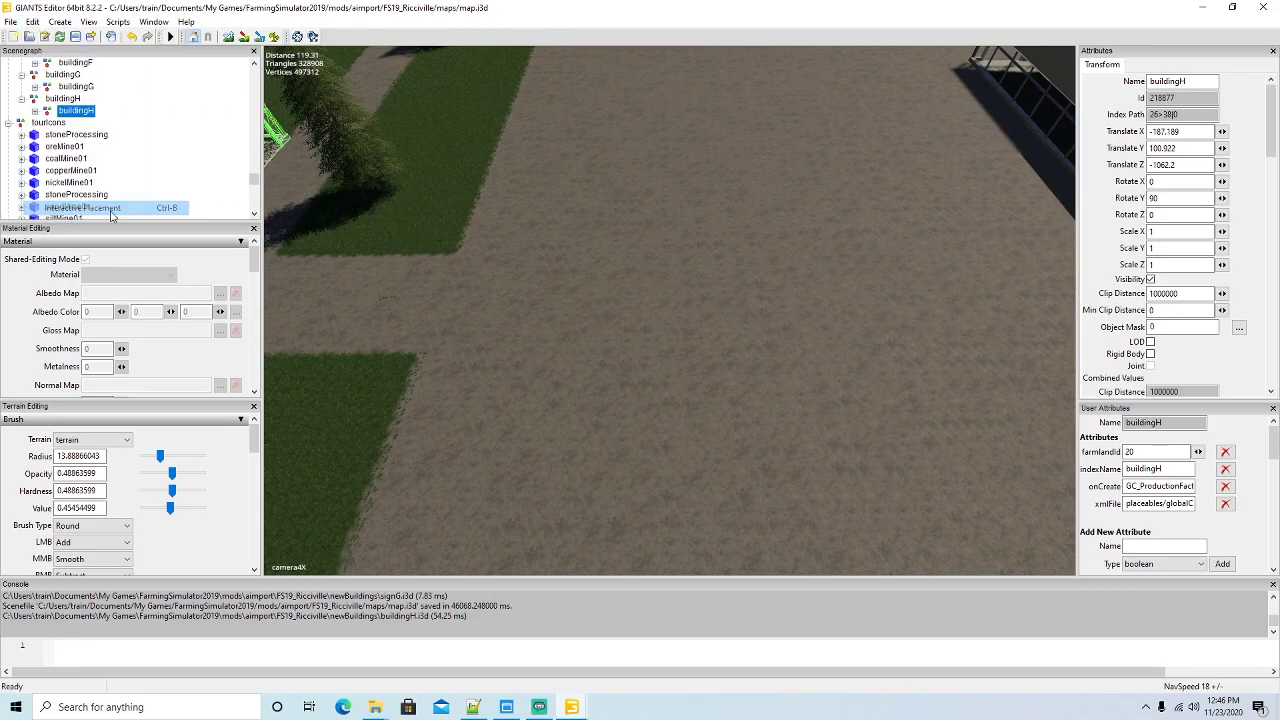
left_click(706, 99)
Rotate buildingH to face the same way as buildingG and set its Rotate Y to 0
right_click_drag(716, 303, 627, 250)
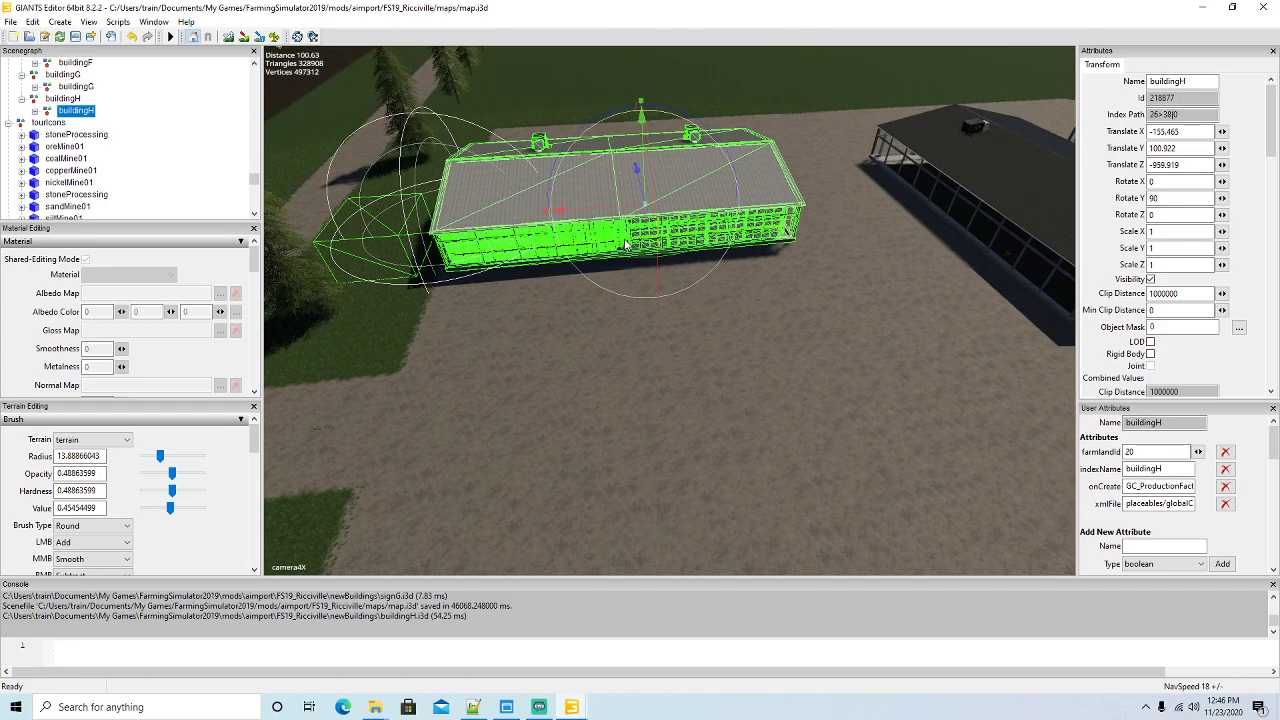
left_click_drag(622, 263, 900, 215)
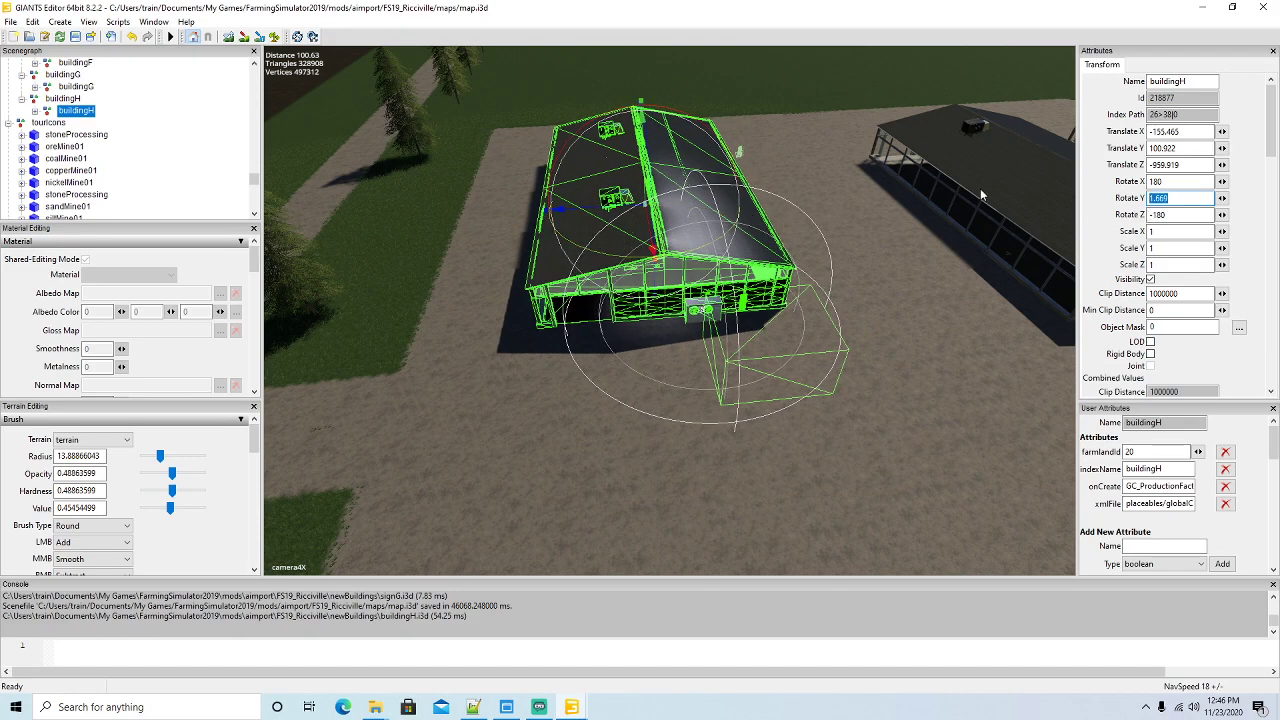
type("0")
right_click_drag(700, 300, 766, 328)
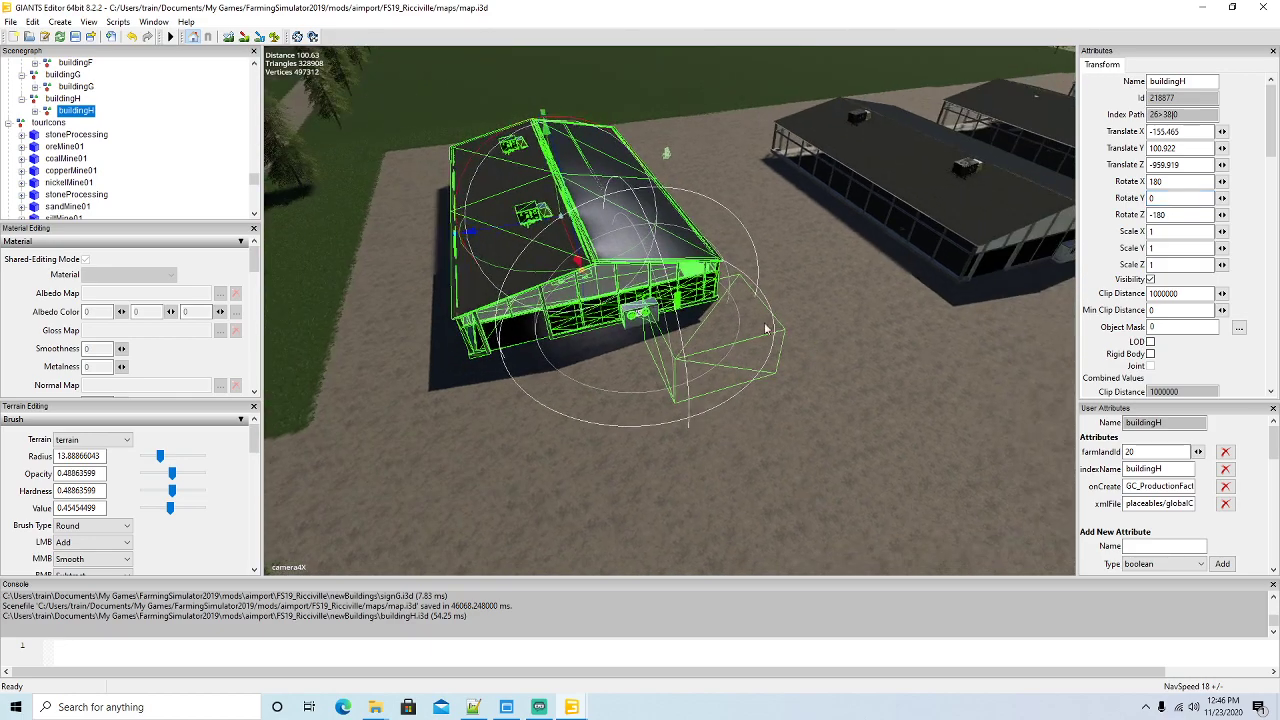
Move buildingH in line with buildingG, to about X -165.7 and Z -944.9, leaving a gap between the buildings
left_click_drag(508, 232, 810, 250)
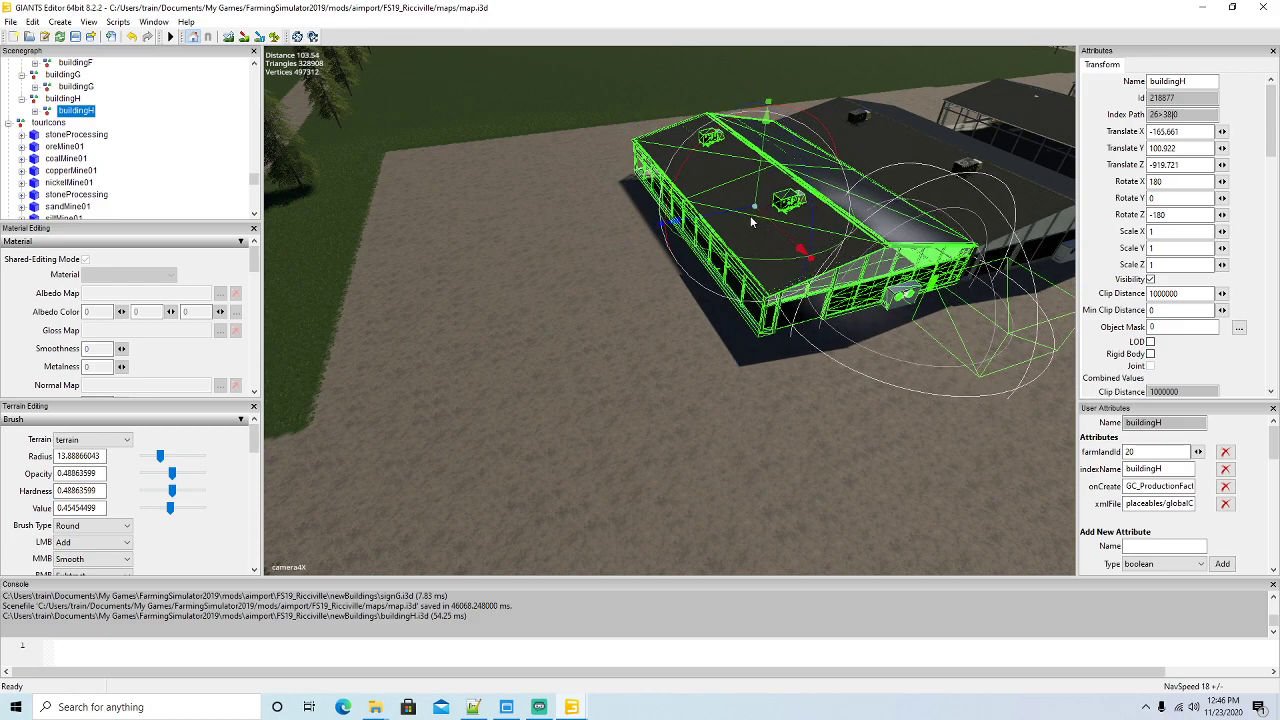
left_click_drag(736, 208, 606, 244)
key("a")
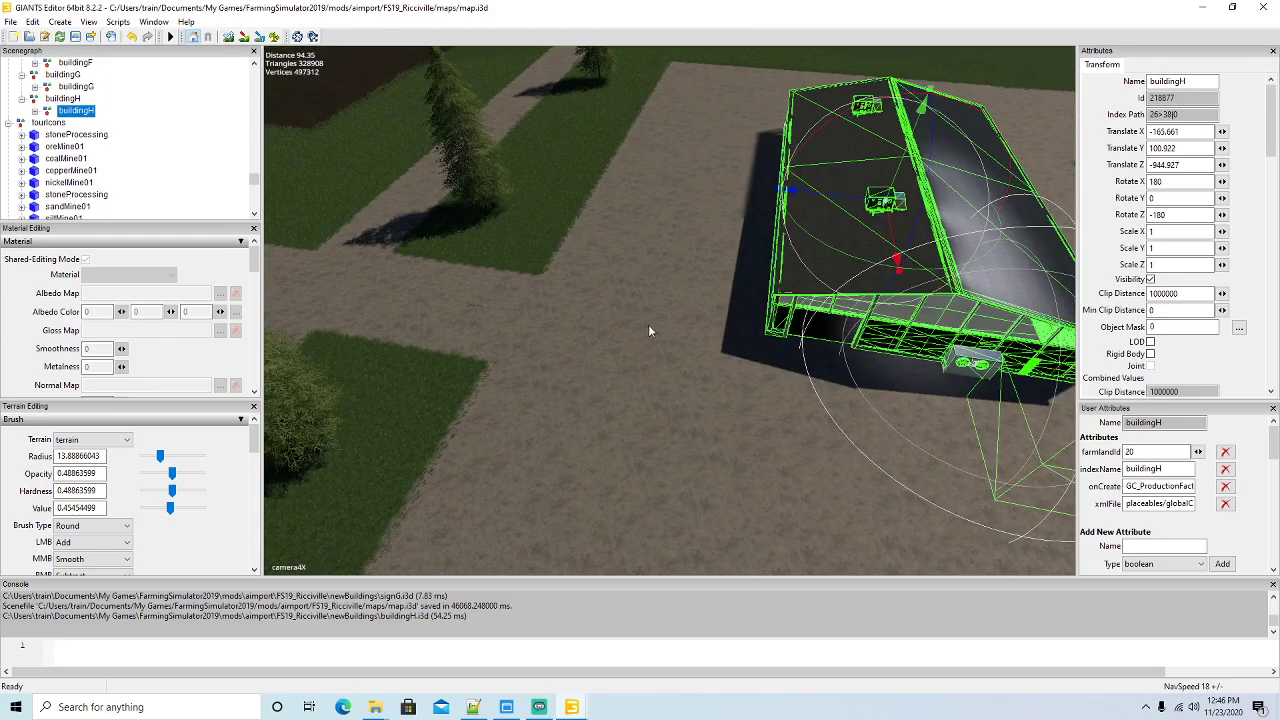
key("d")
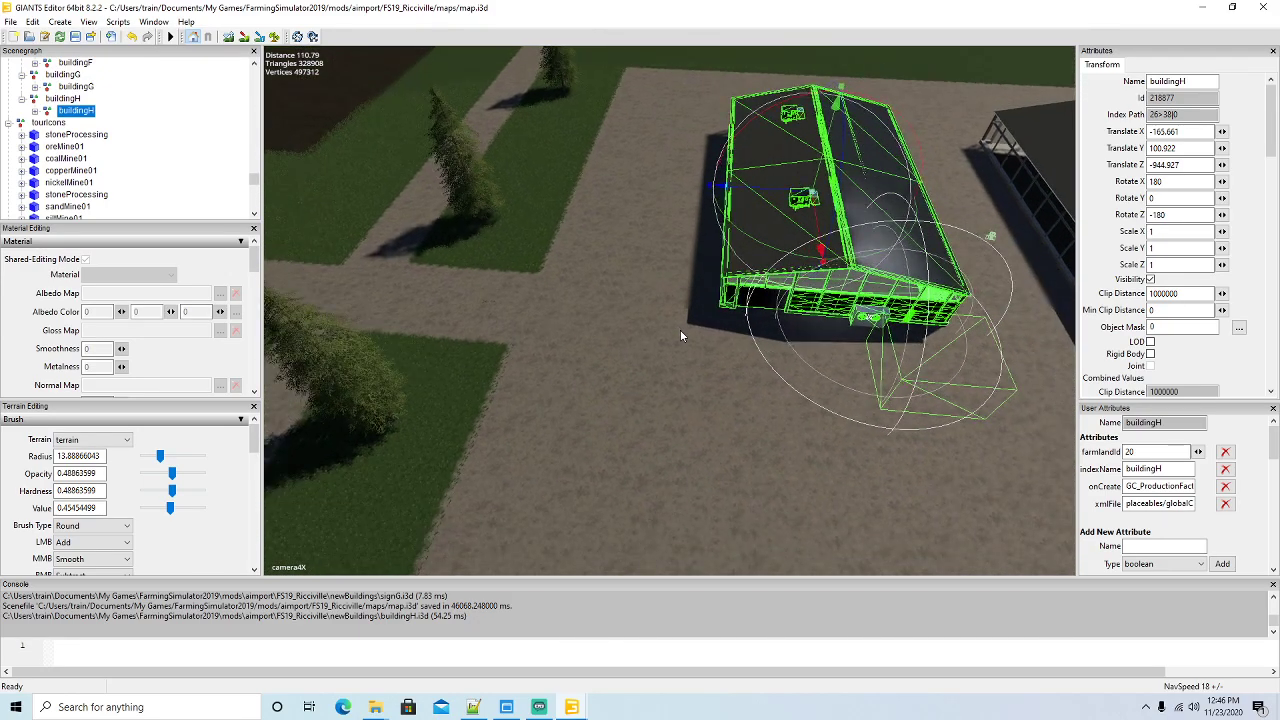
Shift buildingH along its Z axis to about Z -939.8
key("s")
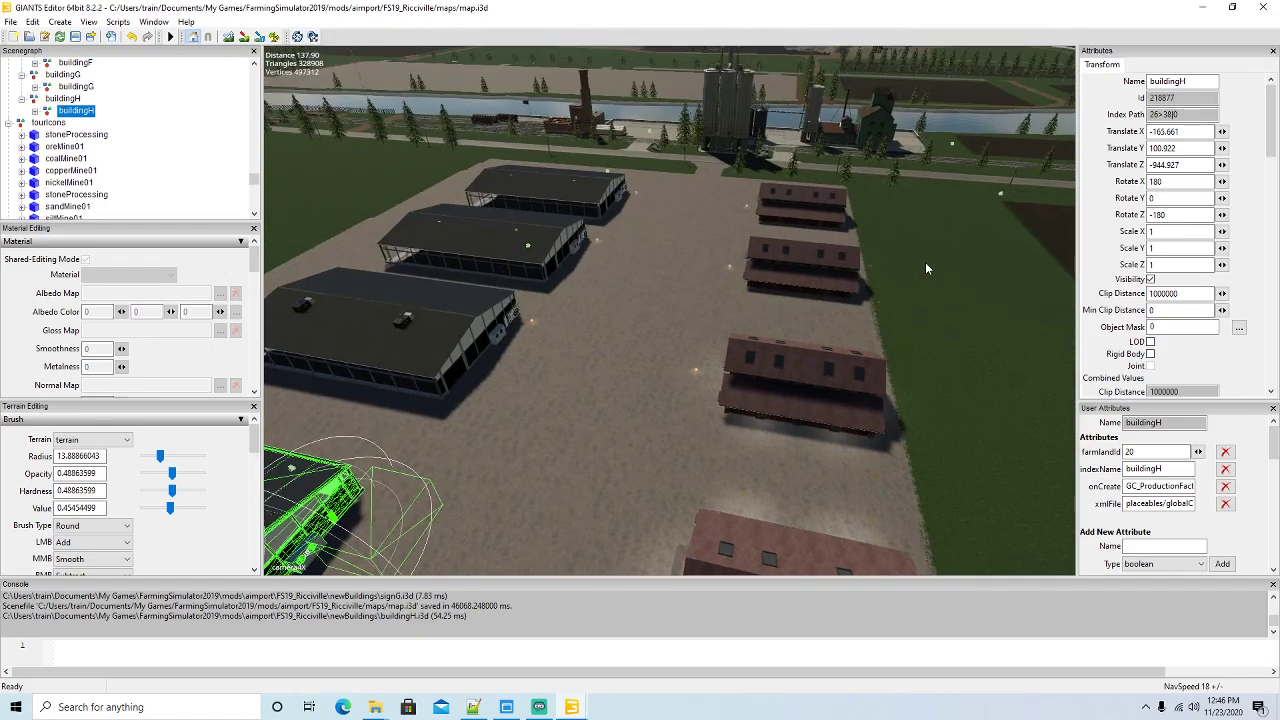
middle_click_drag(912, 265, 648, 187)
left_click_drag(655, 172, 662, 173)
Import signH.i3d from the newBuildings folder into the map
middle_click_drag(621, 308, 655, 235)
left_click(10, 21)
left_click(44, 165)
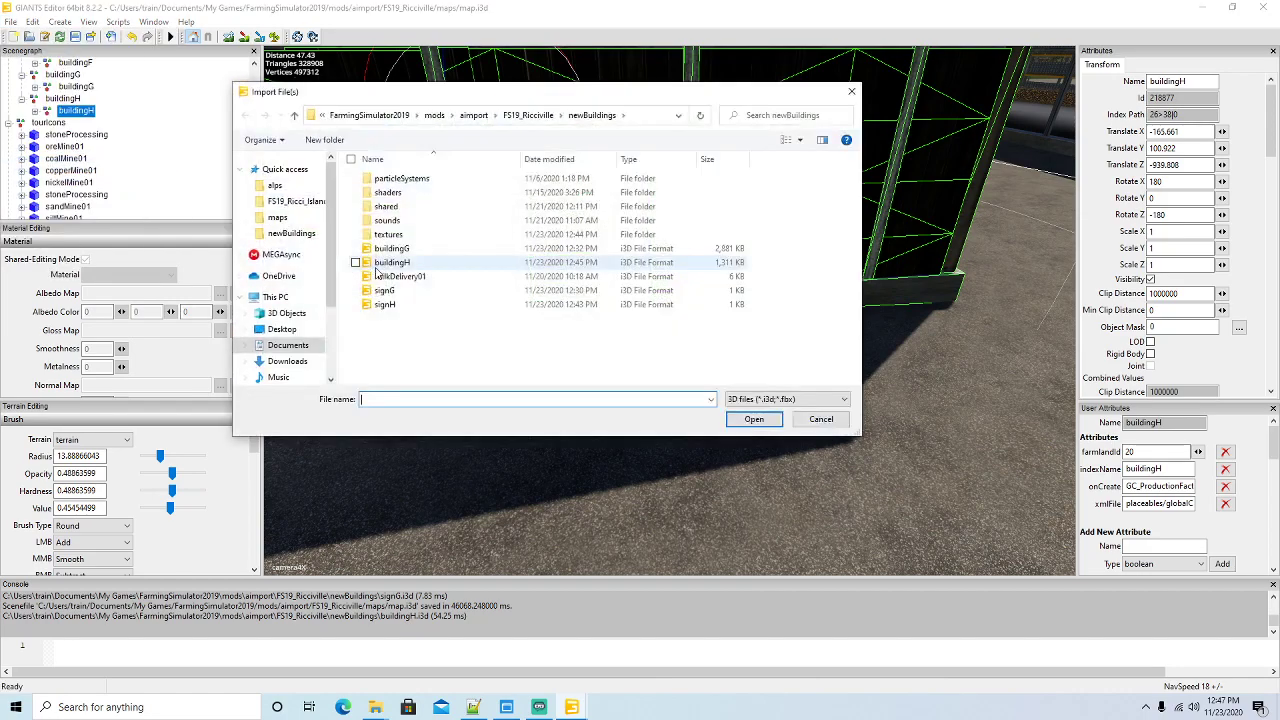
left_click(398, 304)
left_click(737, 420)
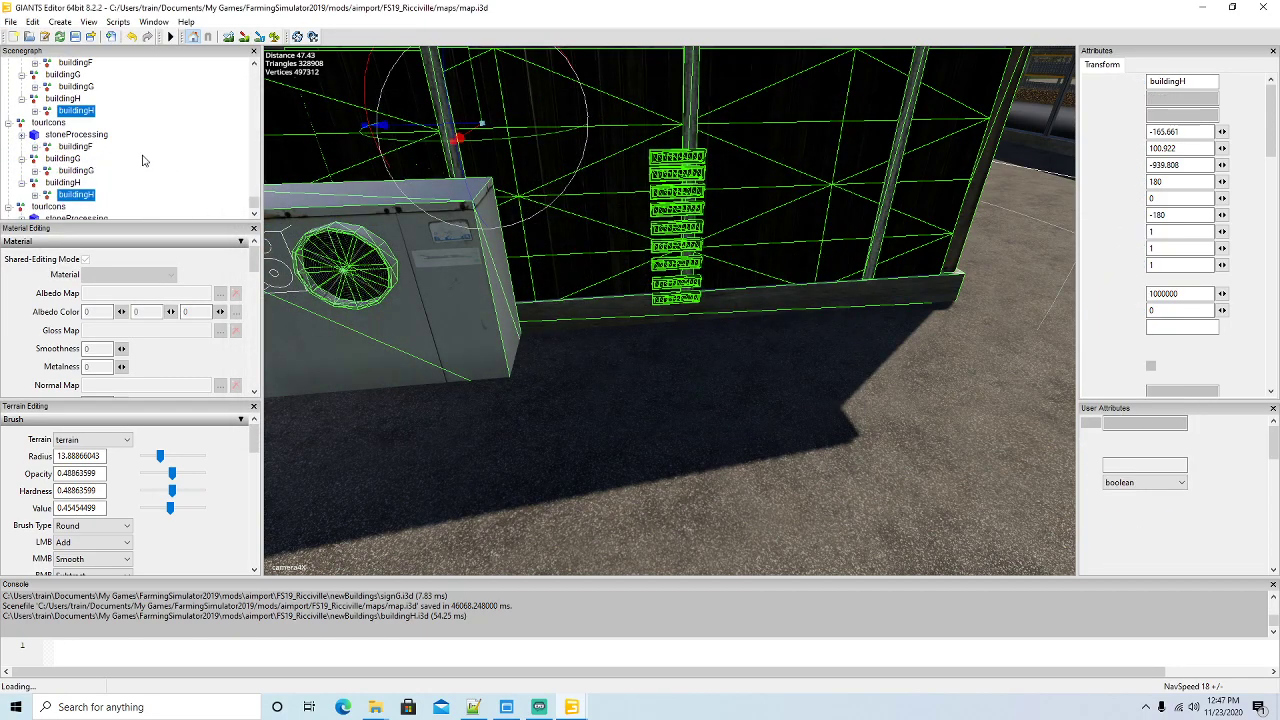
Cut the imported buildingH sign from the scene root and paste it inside the buildingH production node
scroll(143, 160, "up", 10)
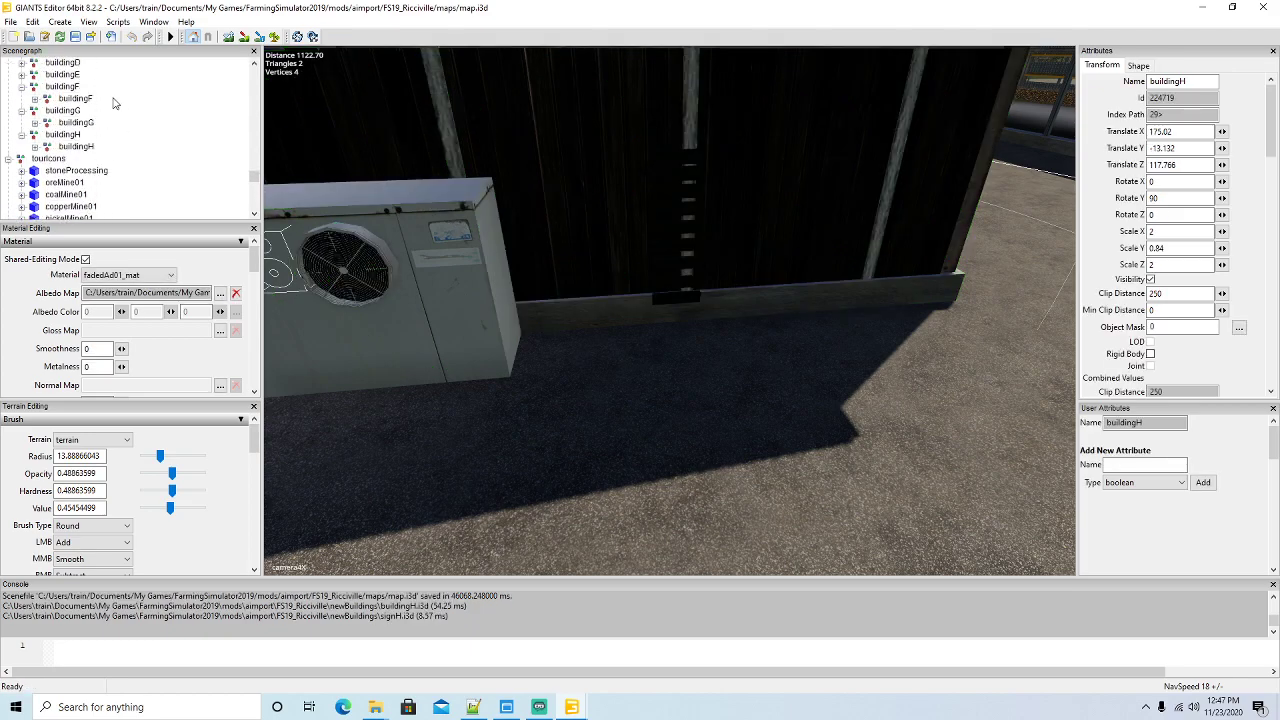
left_click(34, 22)
left_click(50, 106)
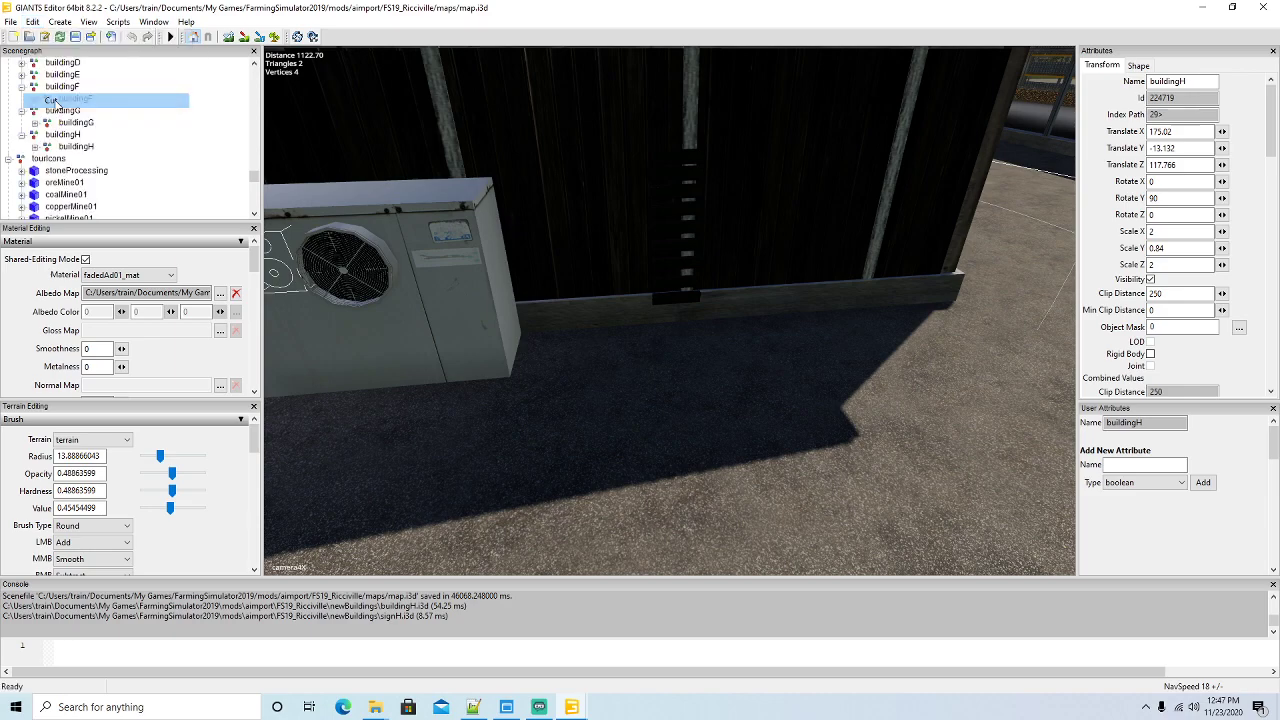
left_click(47, 148)
left_click(34, 22)
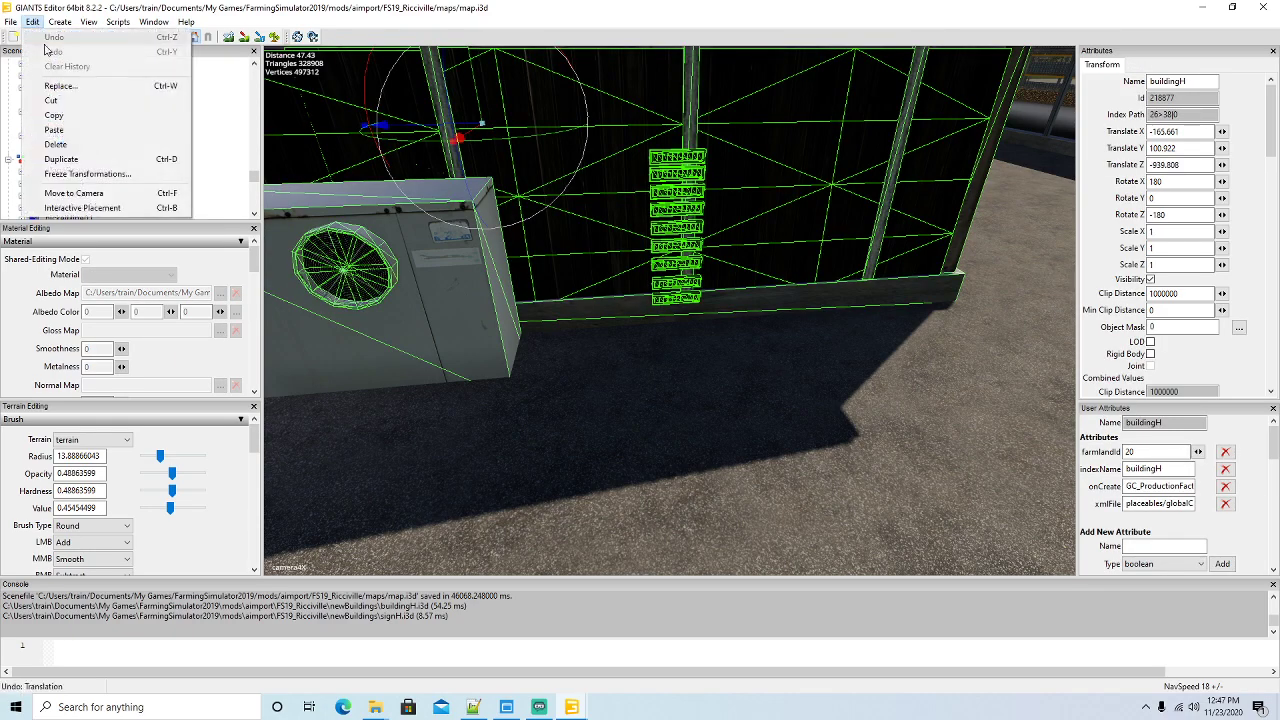
left_click(60, 134)
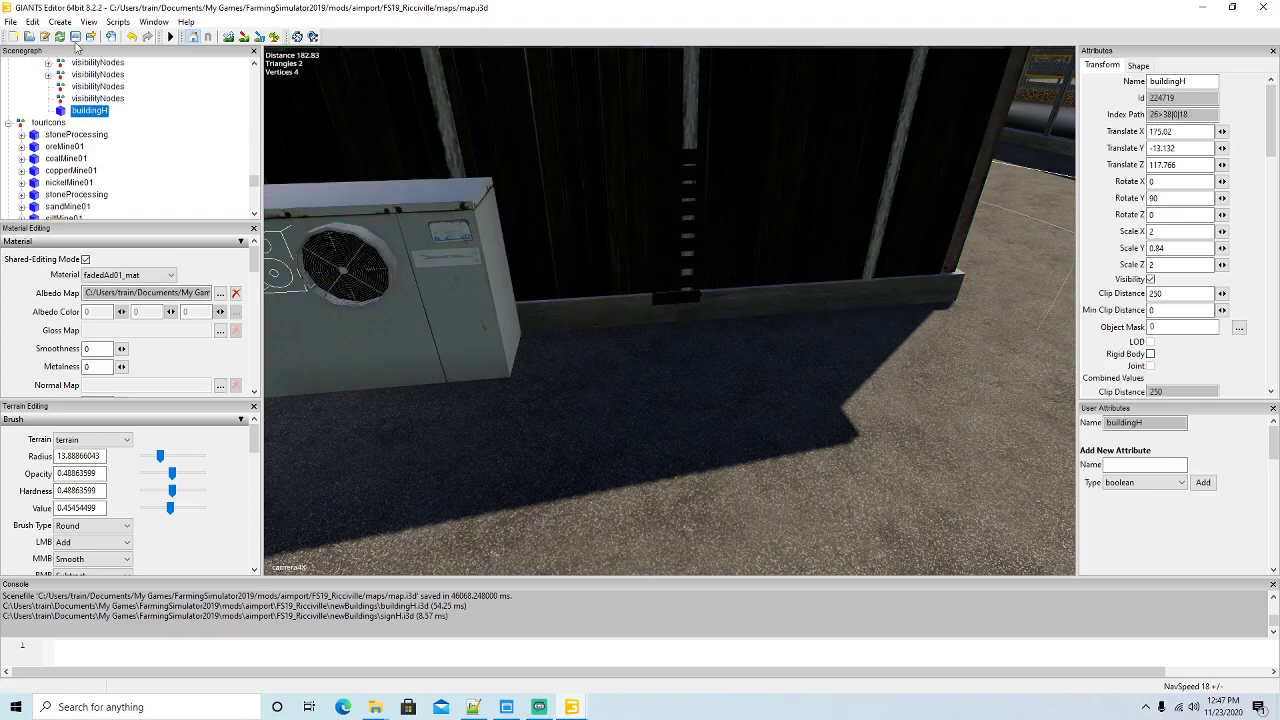
Place the sign interactively on buildingH's front wall beside the air-conditioning unit
left_click(36, 22)
left_click(71, 207)
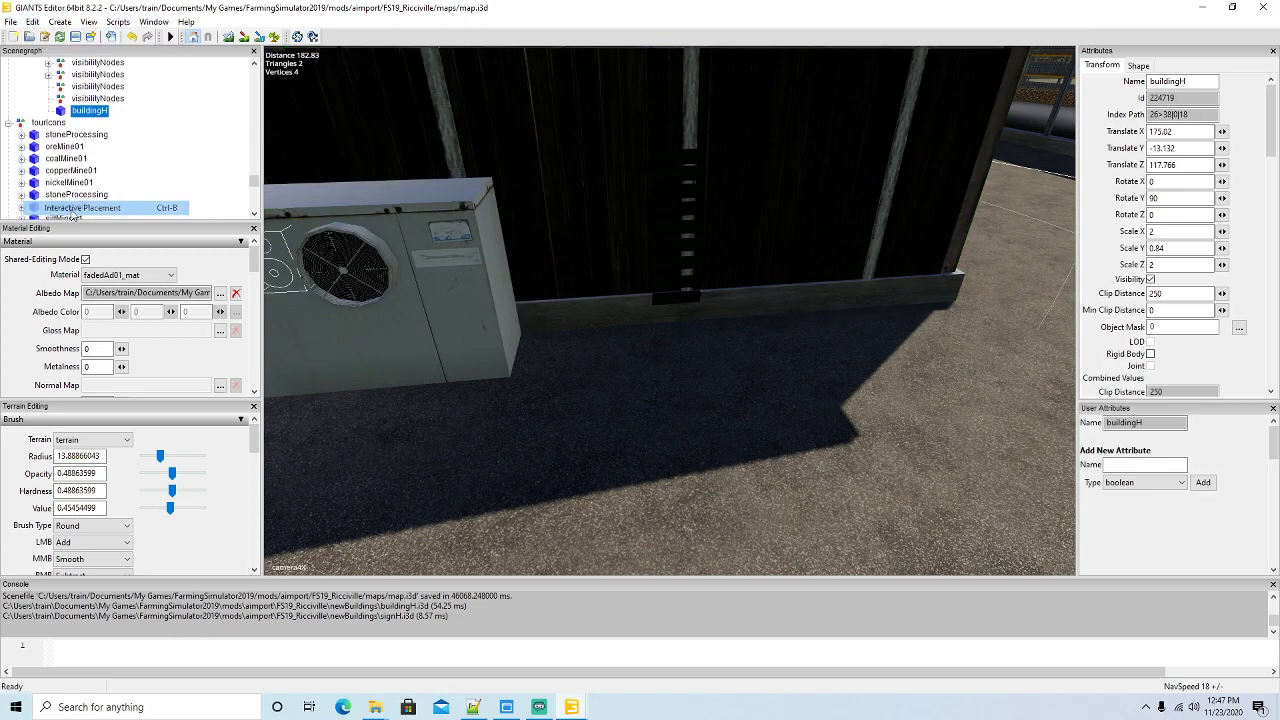
left_click(729, 112)
Turn the sign parallel to buildingH's front wall and set its Rotate Y to 0
scroll(796, 234, "down", 5)
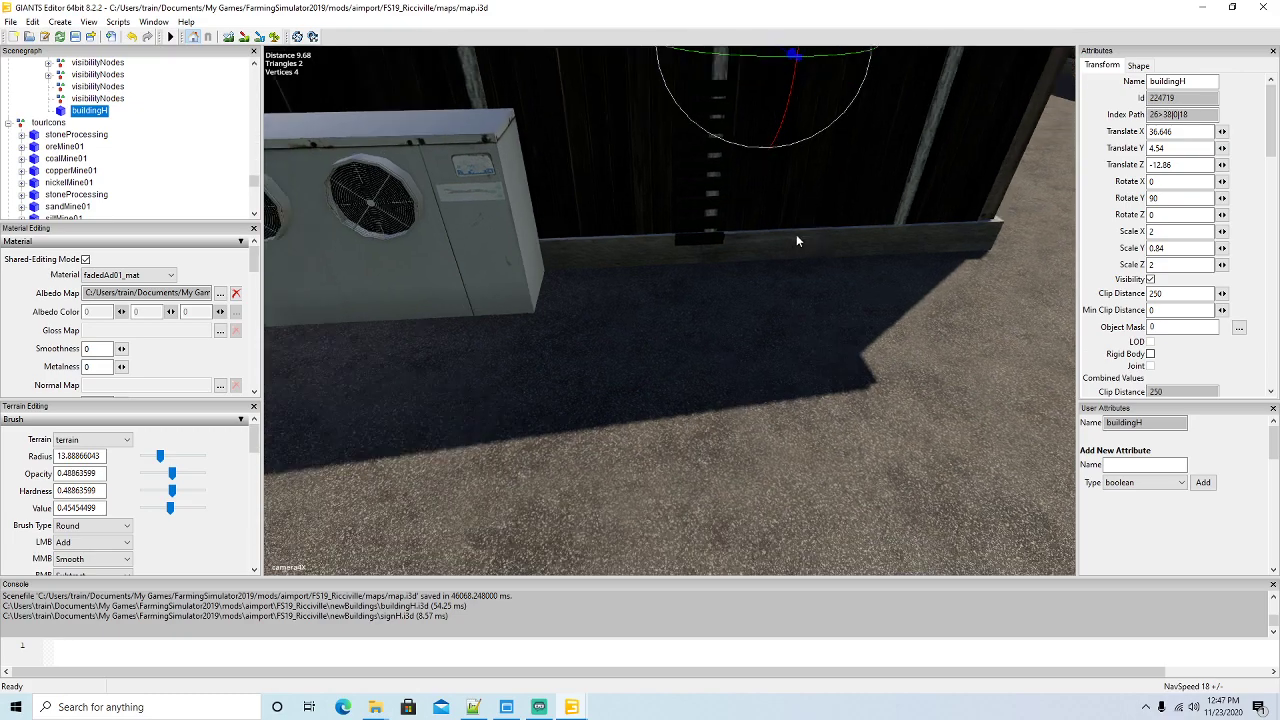
scroll(767, 230, "down", 2)
left_click_drag(647, 262, 612, 246)
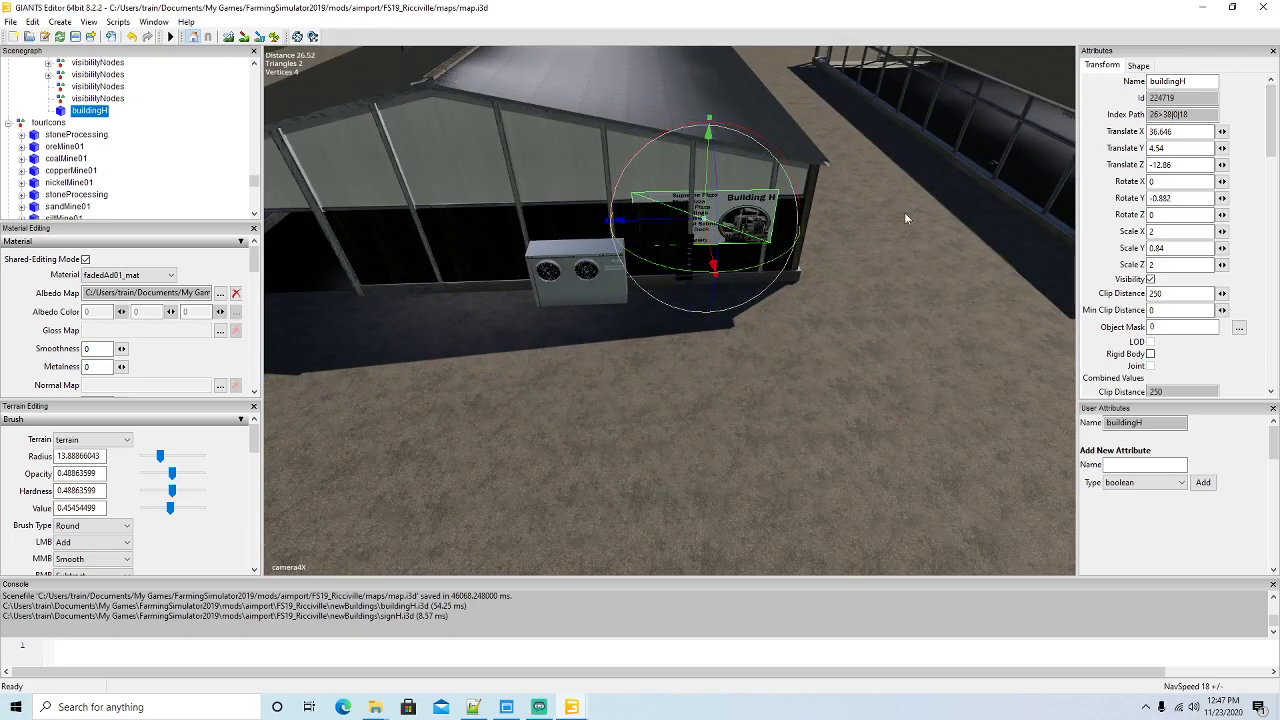
double_click(1180, 199)
type("0")
key("Return")
Move the sign out from the wall, down and sideways to about X 37.48, Y 2.44, Z -14.27
scroll(829, 346, "up", 3)
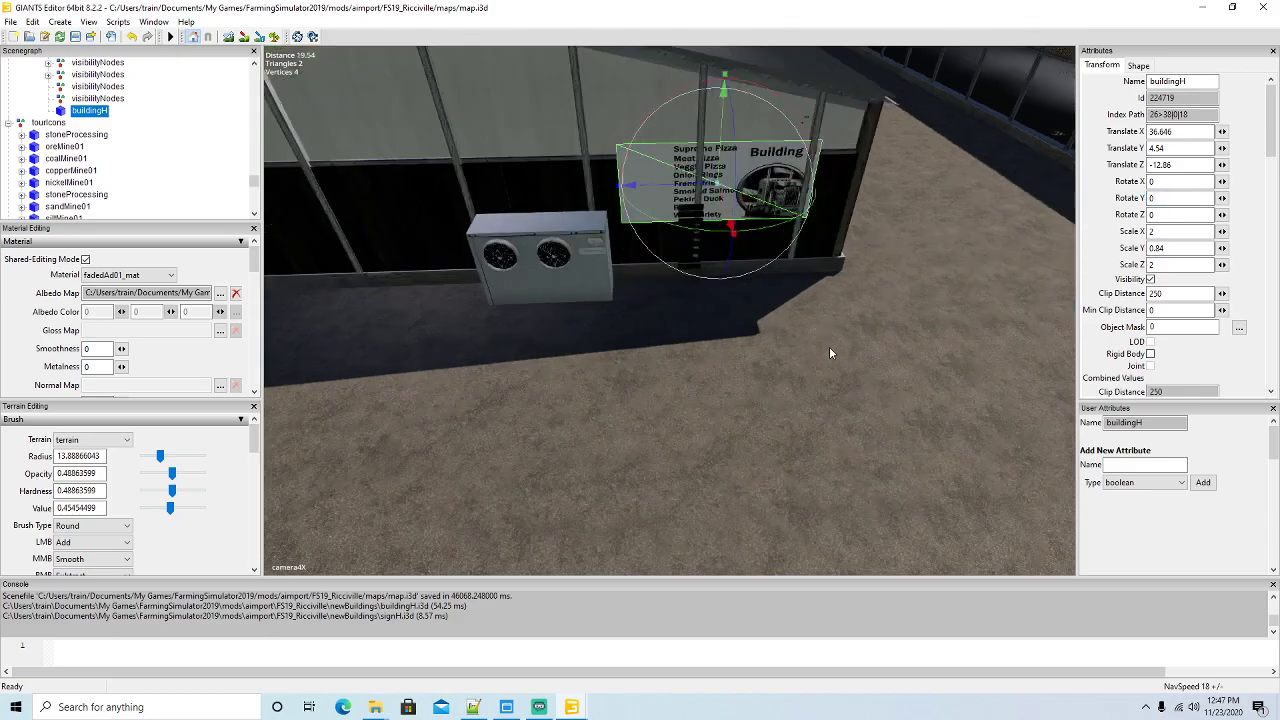
scroll(830, 352, "up", 3)
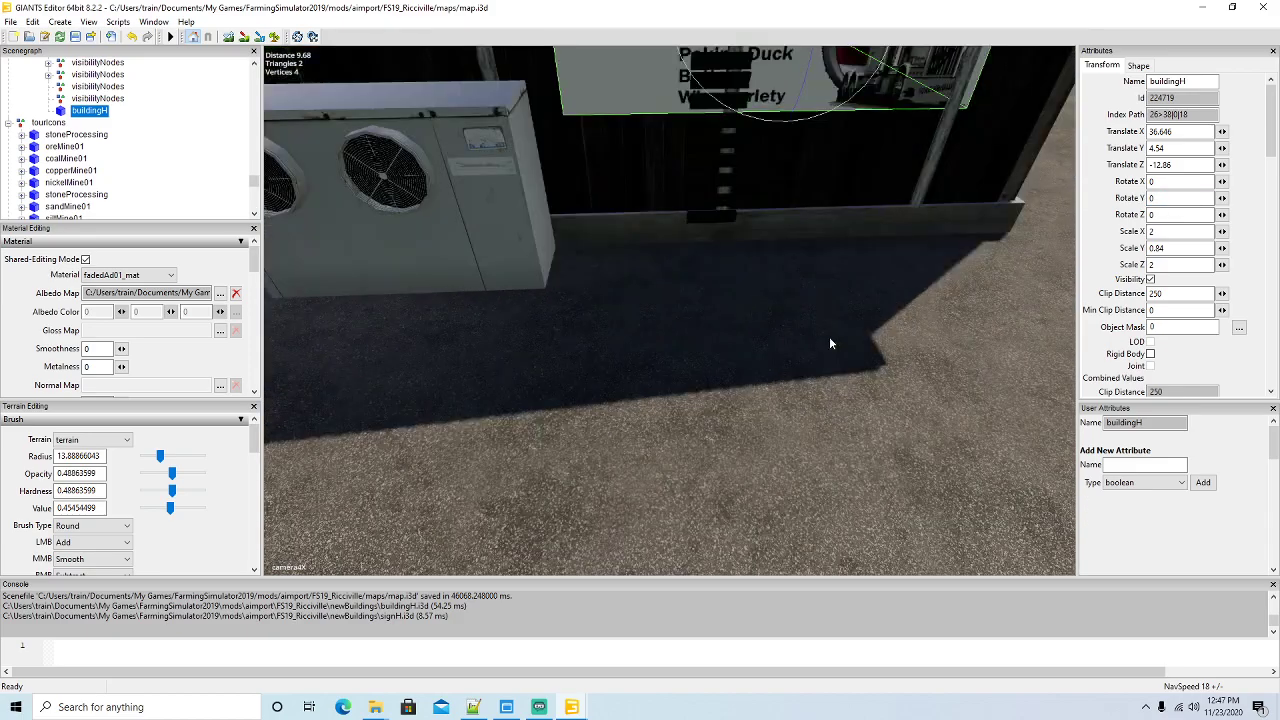
left_click_drag(764, 190, 794, 342)
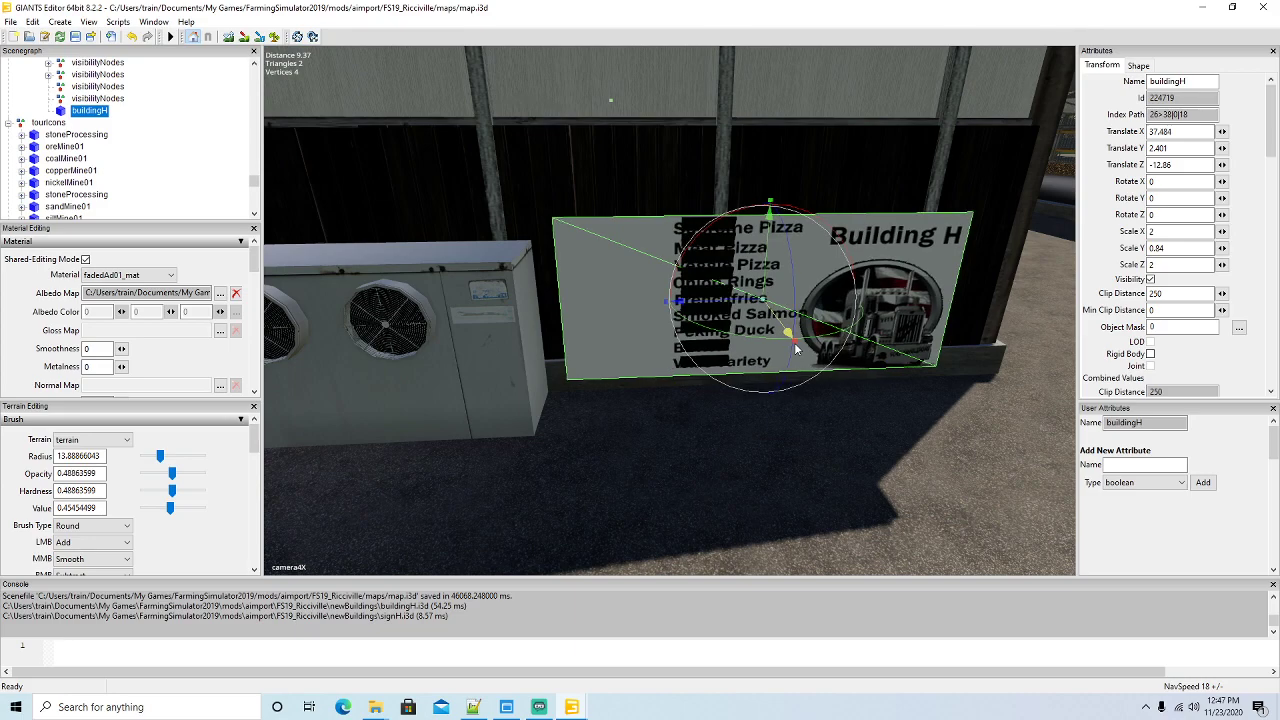
left_click_drag(737, 298, 816, 290)
left_click_drag(837, 242, 837, 240)
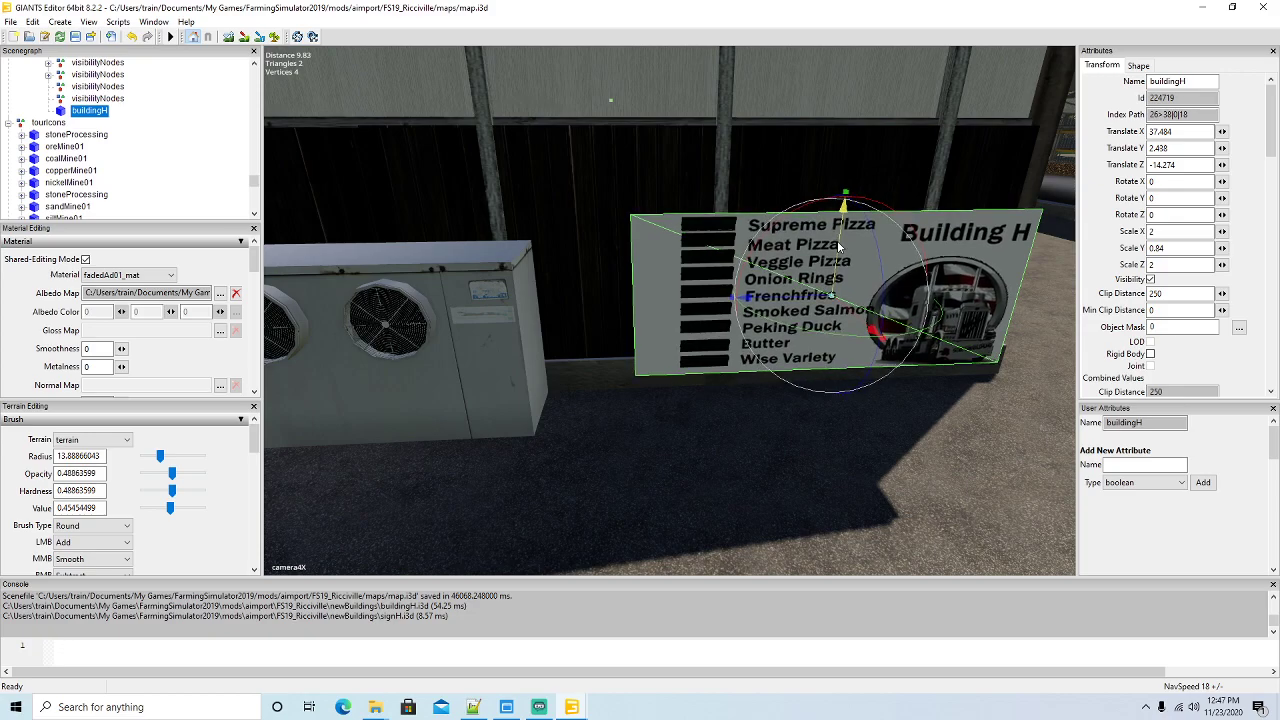
middle_click_drag(837, 240, 800, 306)
scroll(804, 292, "down", 3)
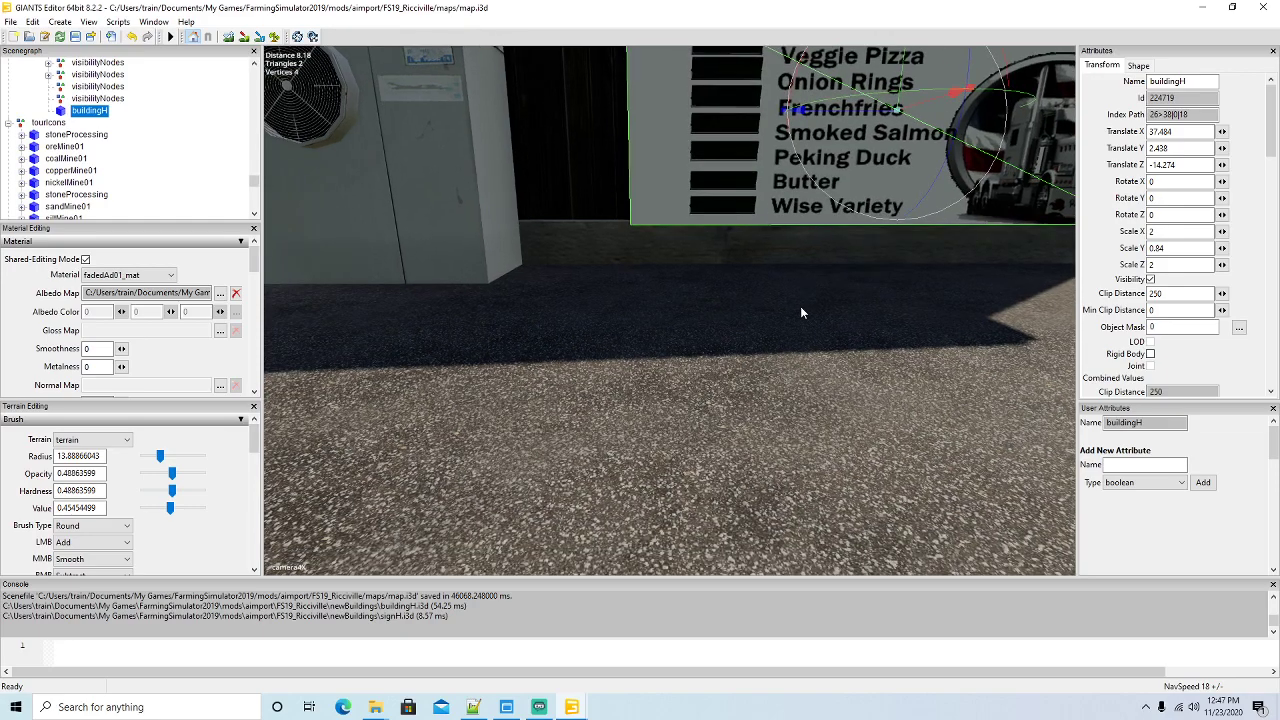
scroll(801, 312, "down", 3)
scroll(803, 320, "down", 8)
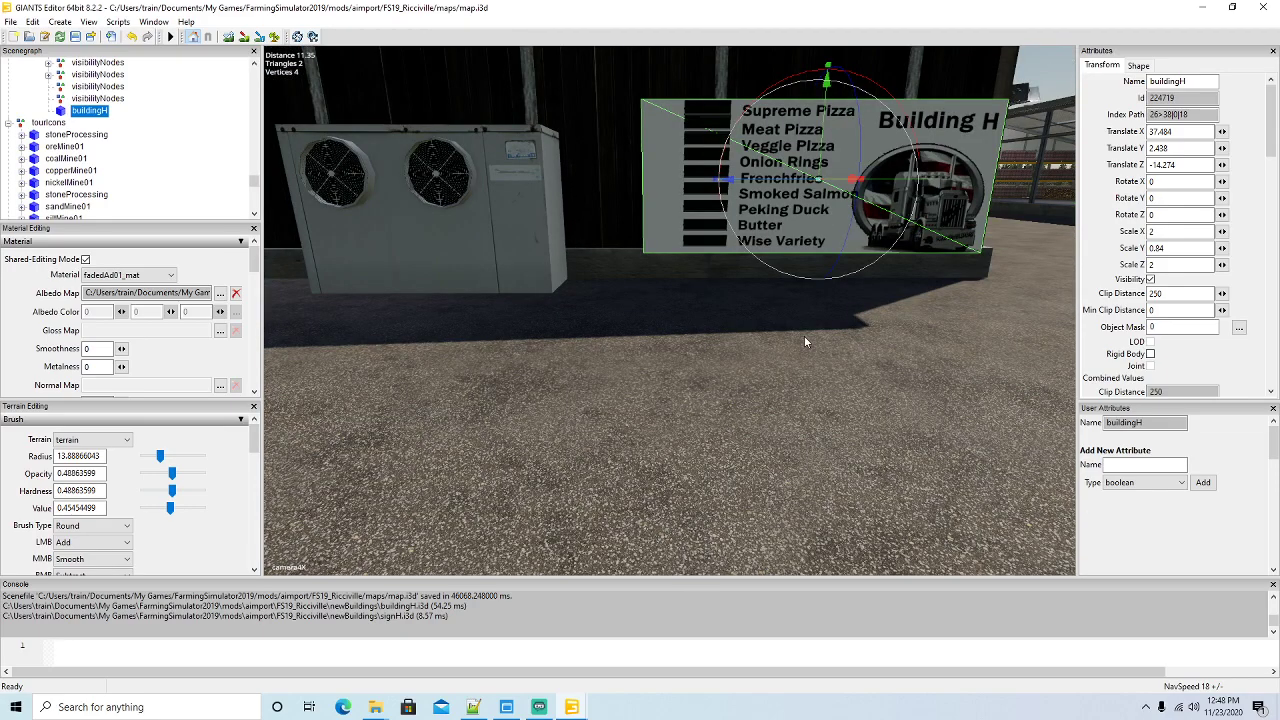
Duplicate the Placa_entrada billboard frame from buildingG and move the copy over buildingH's sign, near Z -929.7
right_click_drag(806, 352, 886, 349)
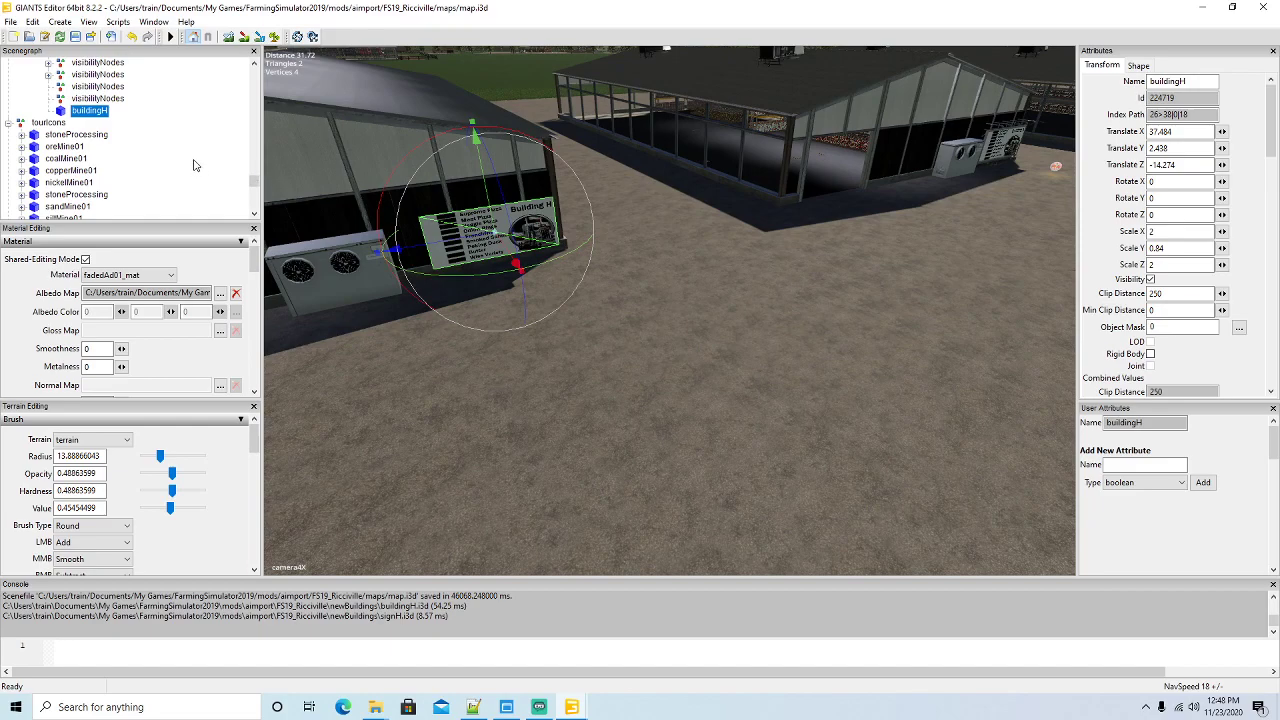
scroll(194, 165, "up", 5)
scroll(178, 158, "up", 10)
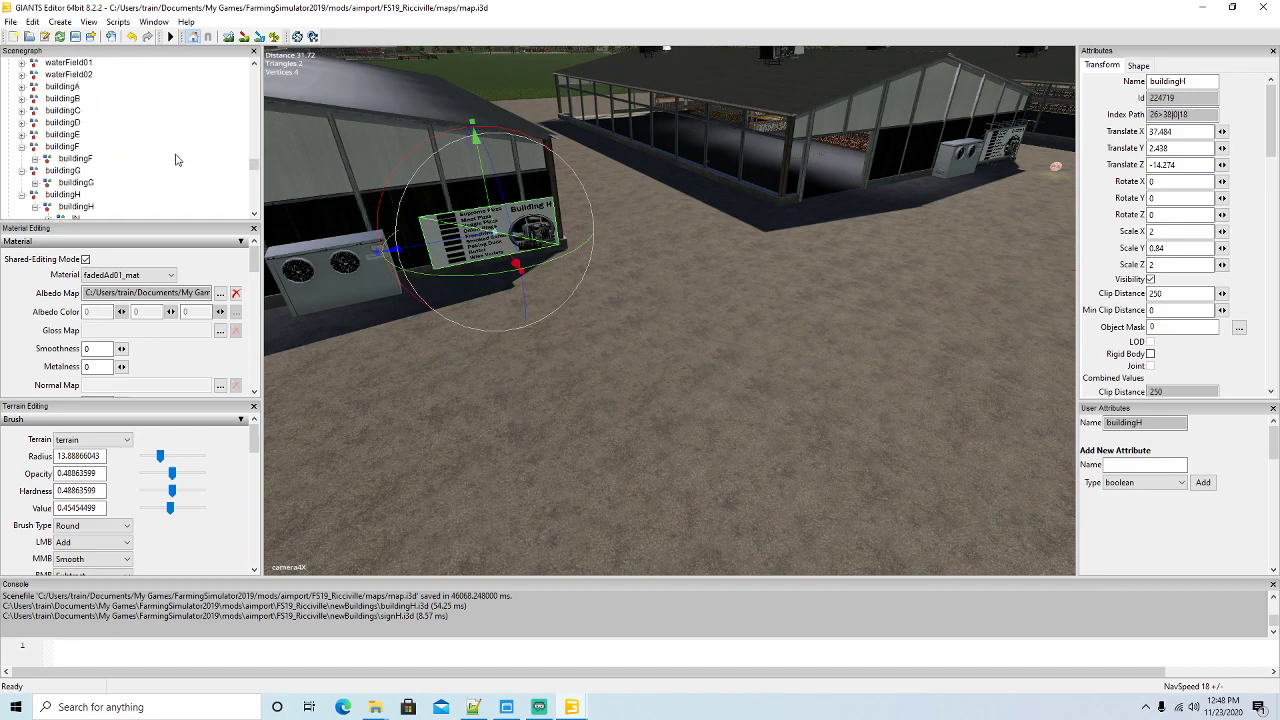
scroll(176, 160, "up", 3)
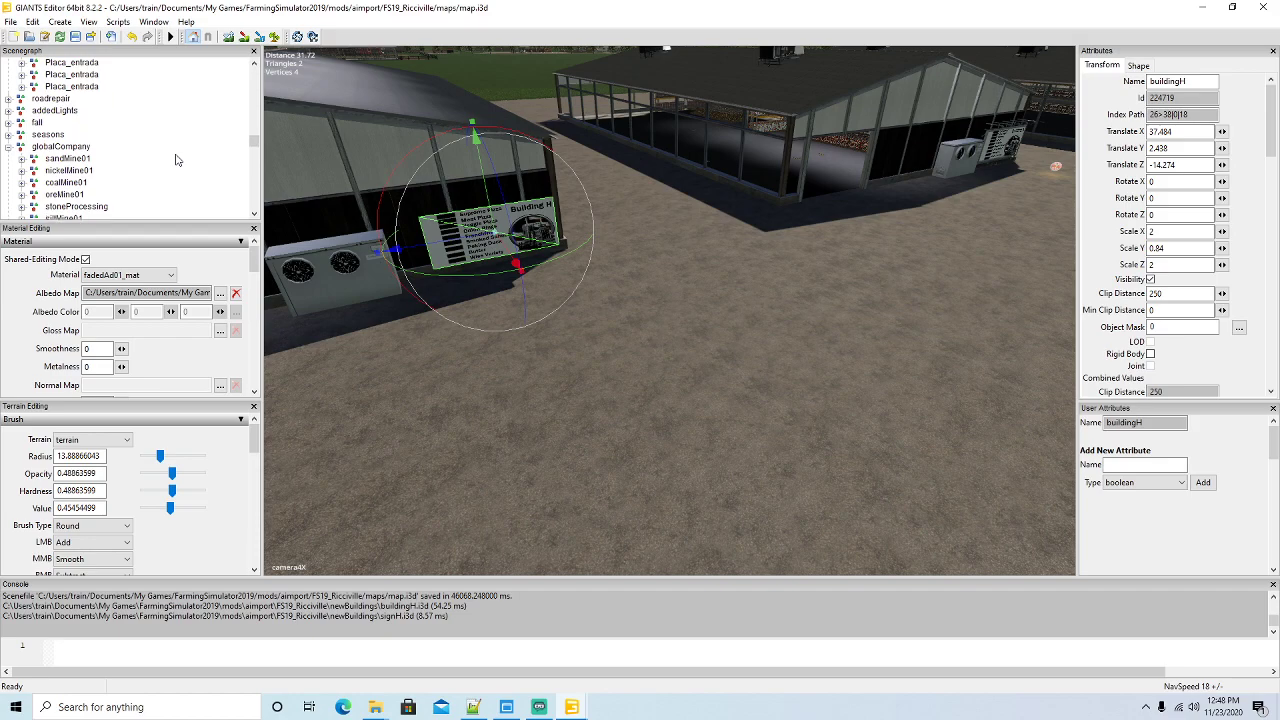
left_click(42, 87)
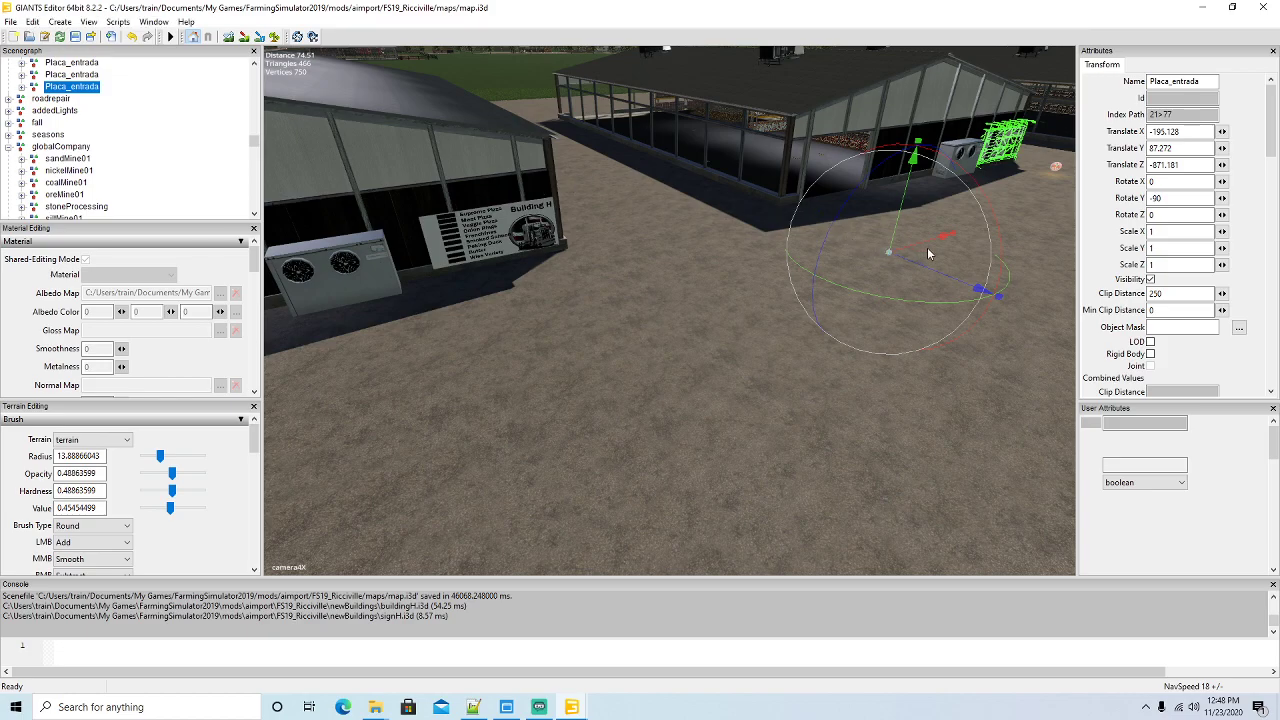
key("ctrl+d")
left_click_drag(924, 250, 386, 335)
Align the duplicated billboard frame around buildingH's sign, at about X -194.98 and Z -929.10
left_click_drag(632, 337, 518, 374, "alt")
scroll(653, 317, "up", 6)
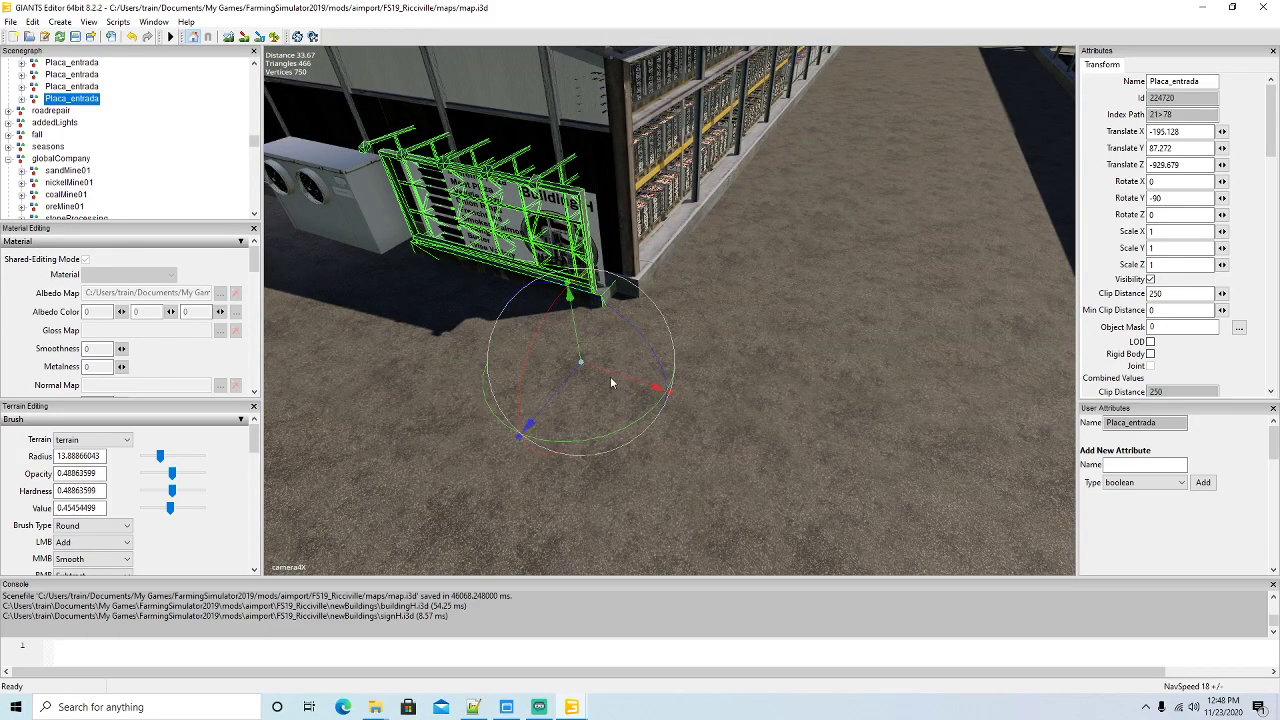
left_click_drag(562, 391, 620, 378)
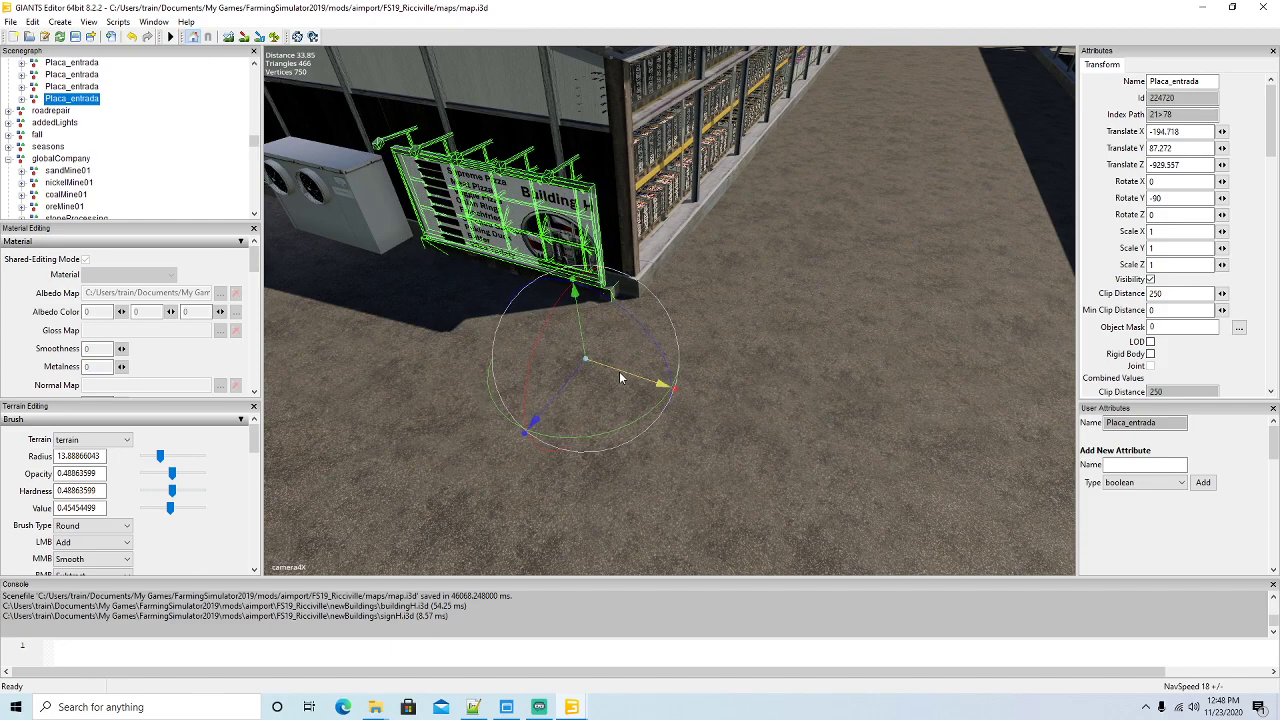
right_click_drag(620, 378, 464, 383)
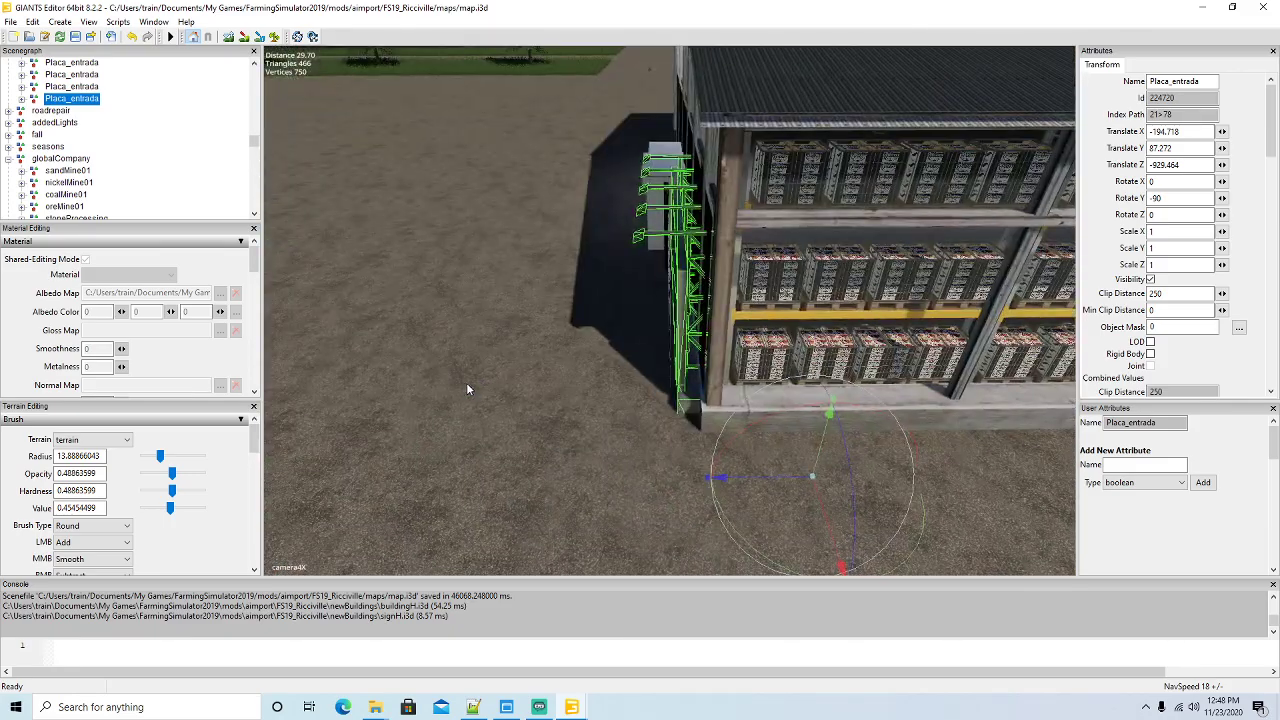
left_click_drag(770, 479, 764, 480)
key("f")
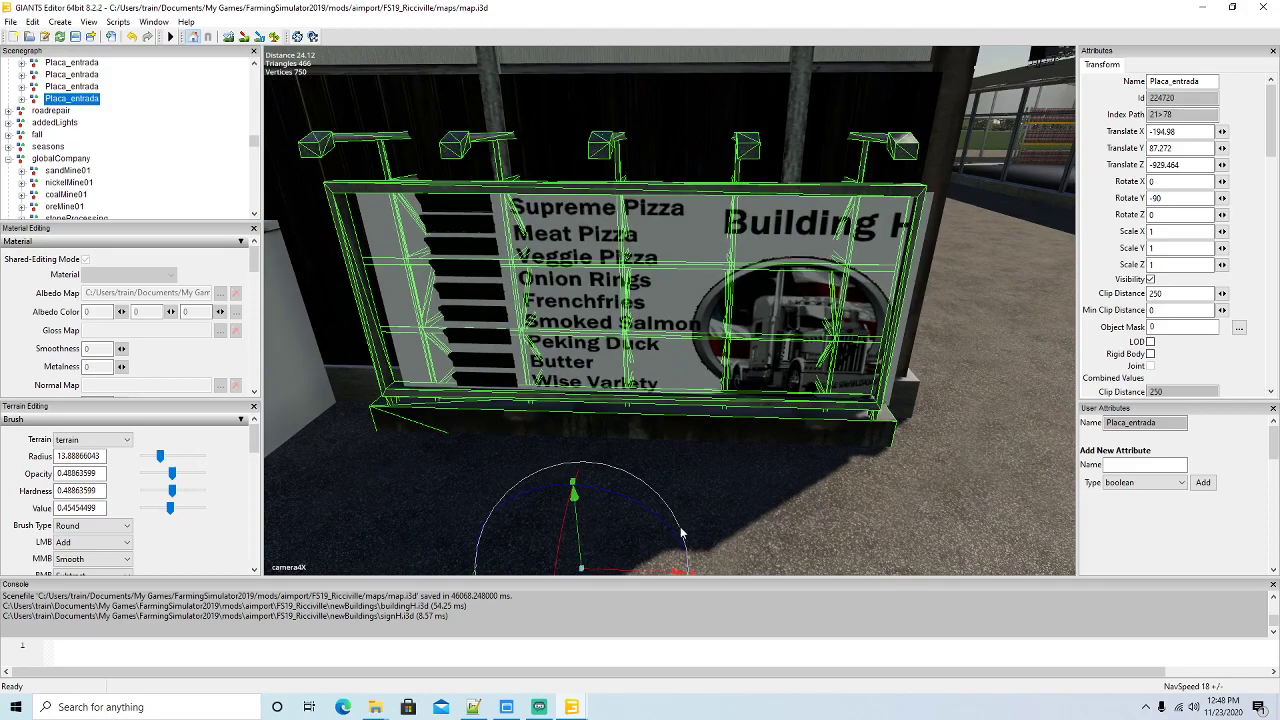
left_click_drag(646, 576, 651, 576)
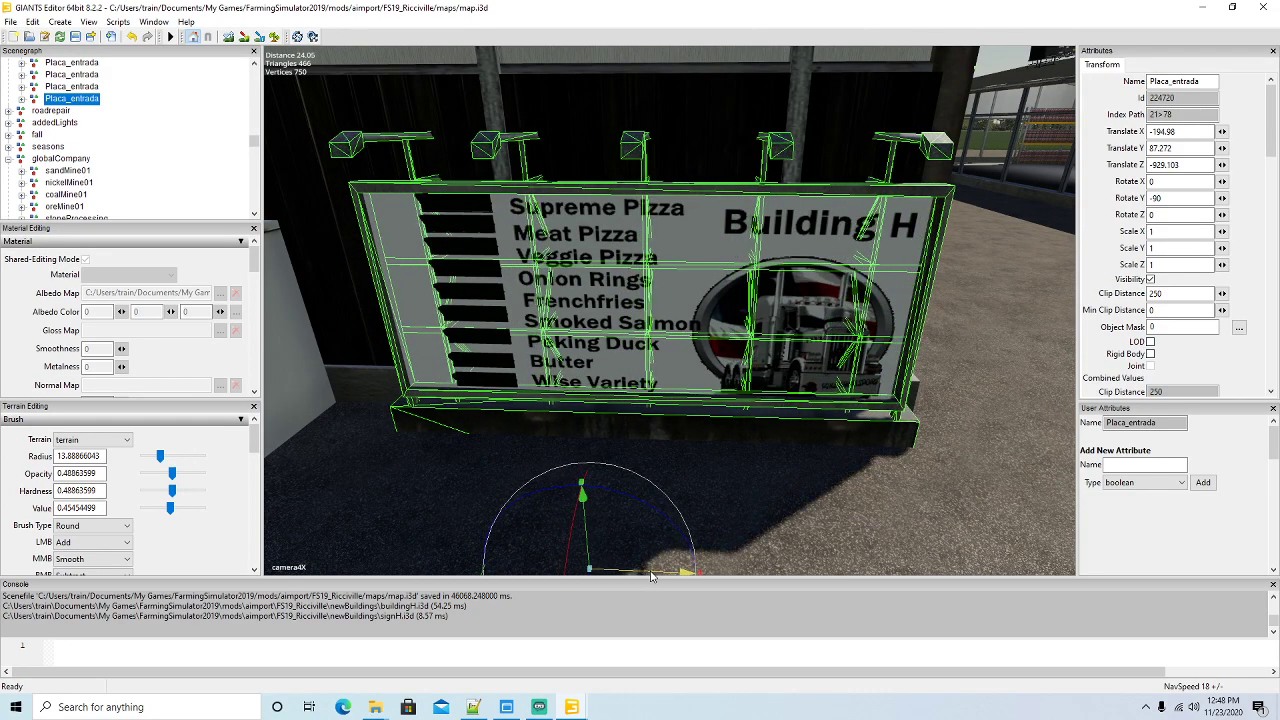
Fine-tune the billboard frame to about X -194.93 and Z -929.25 so it centers around buildingH's sign
left_click_drag(686, 528, 732, 523, "alt")
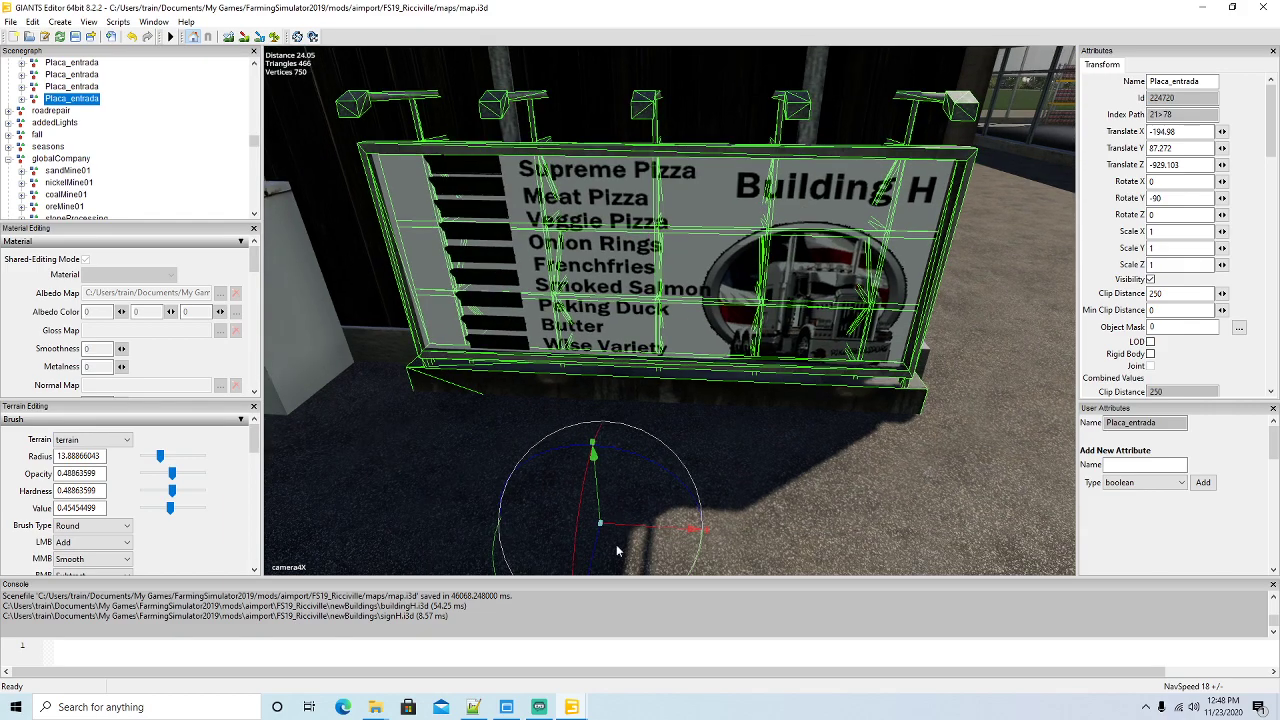
left_click(927, 327)
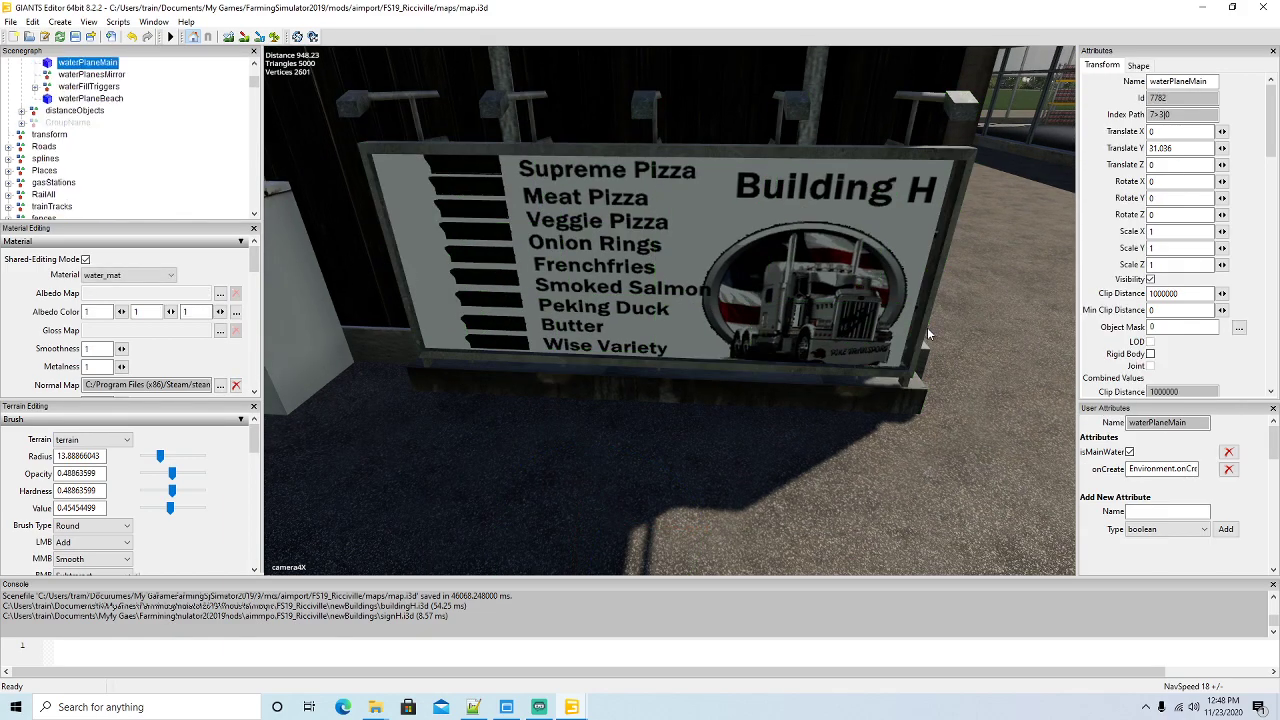
left_click(863, 408)
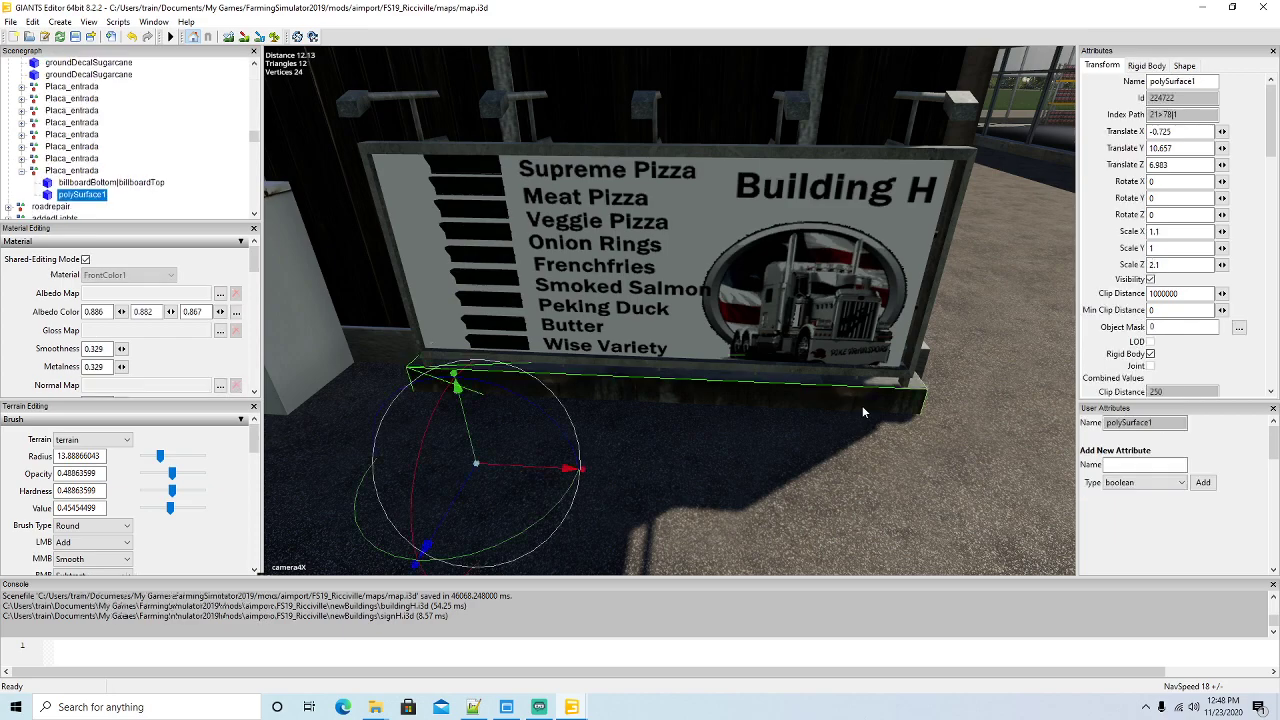
left_click(36, 175)
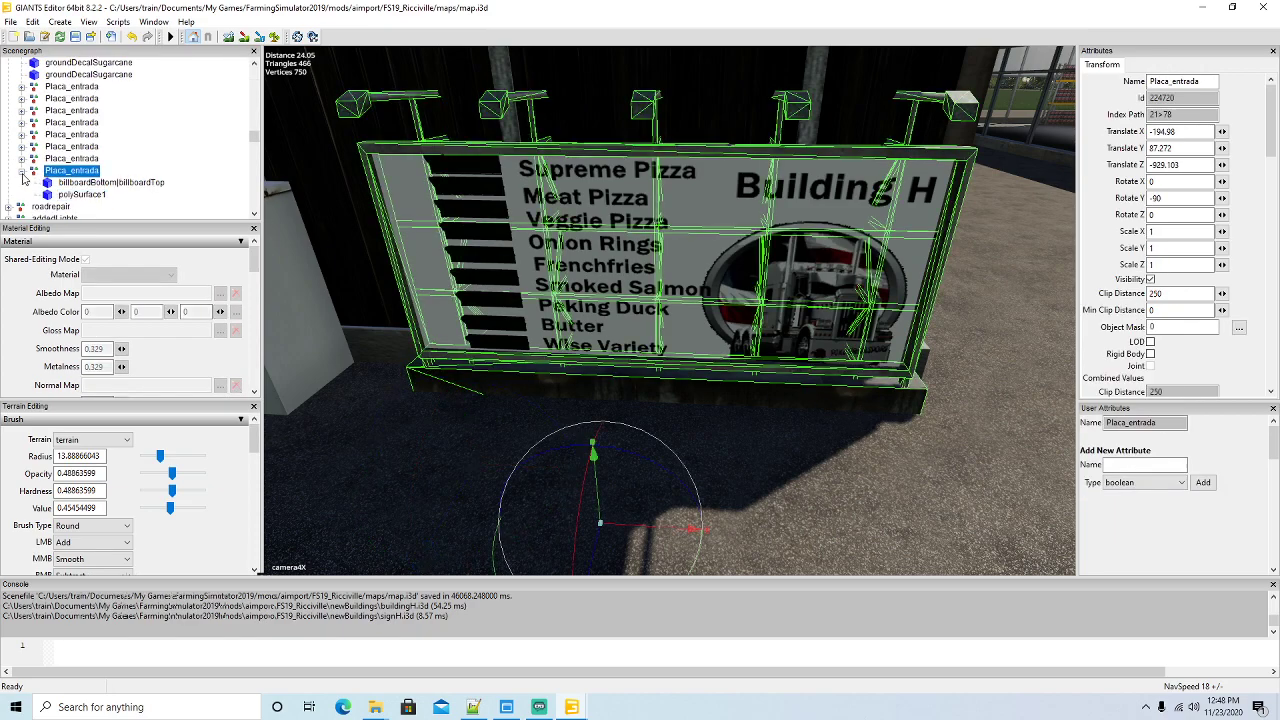
left_click(22, 171)
left_click_drag(595, 530, 597, 543)
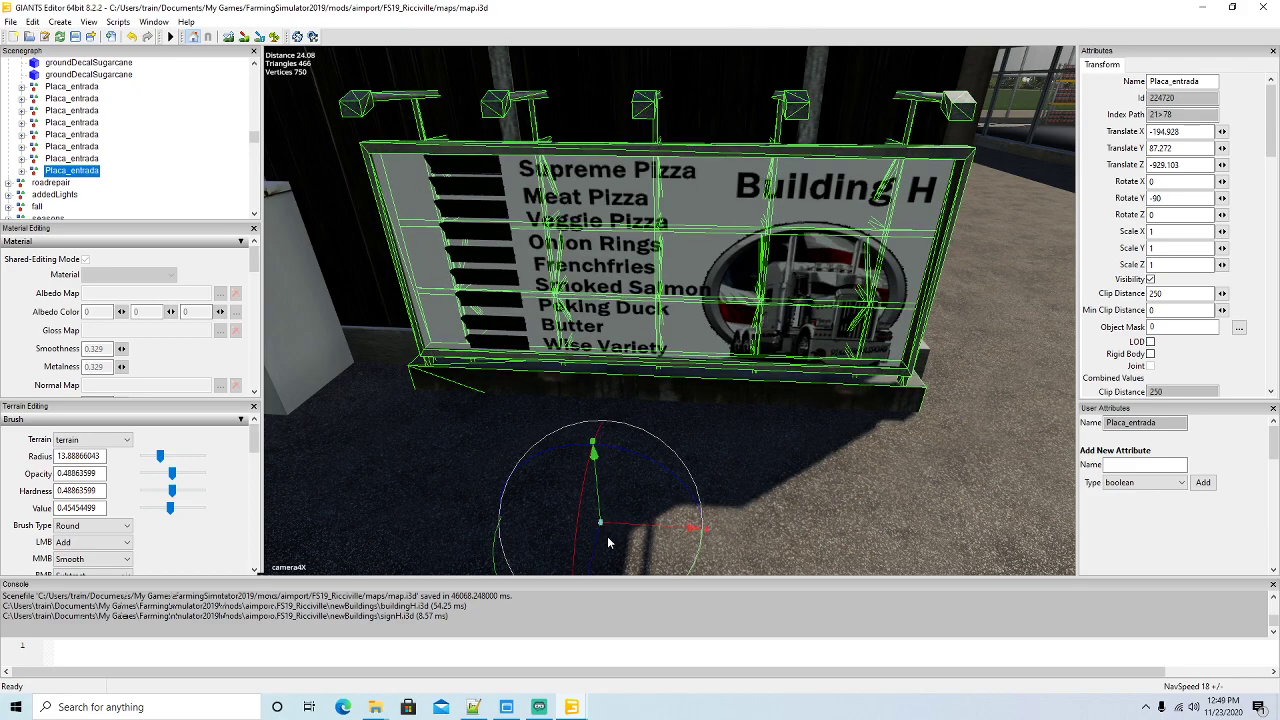
left_click_drag(621, 530, 619, 531)
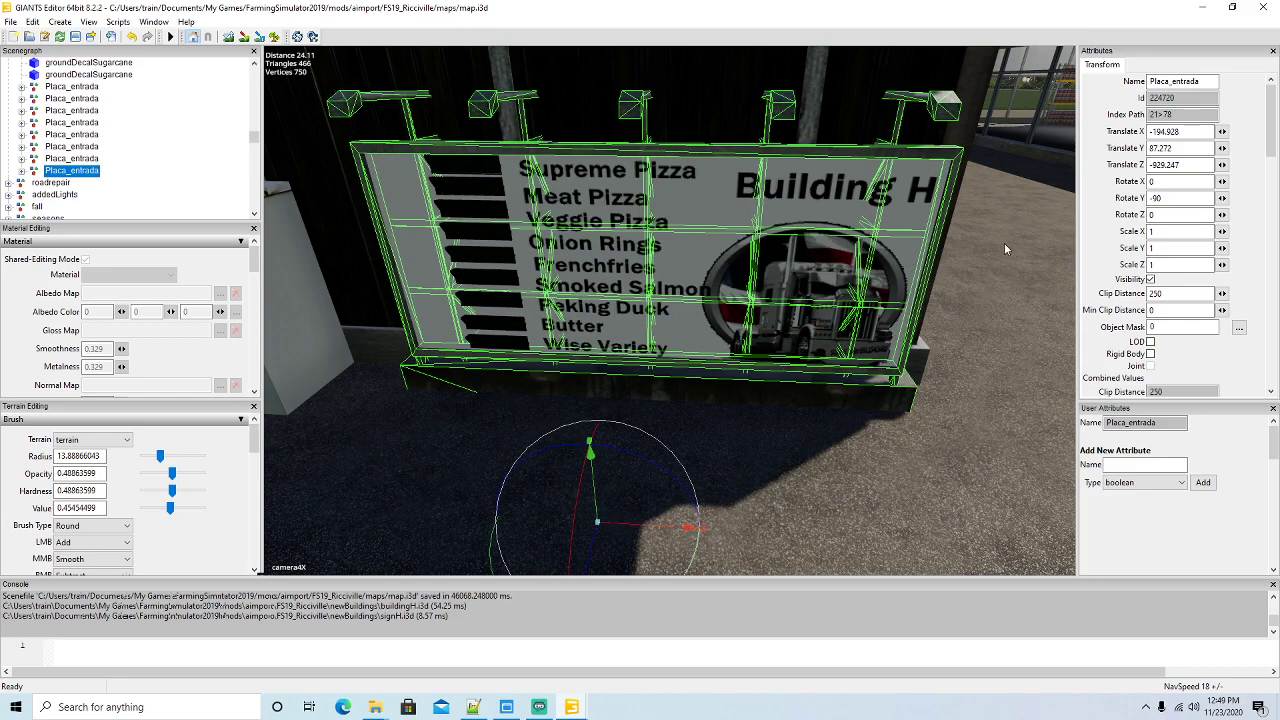
left_click(836, 420)
Review buildingH and its framed sign from a distance beside buildingG
scroll(714, 479, "down", 10)
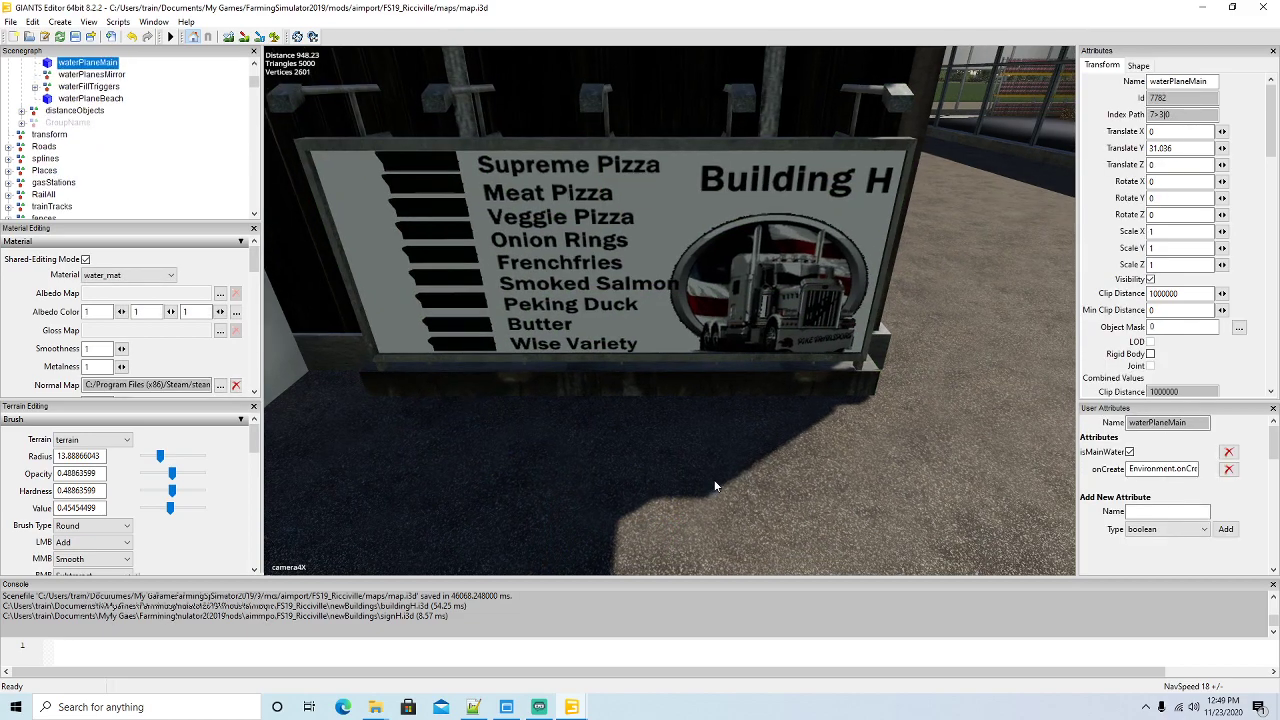
scroll(714, 482, "down", 10)
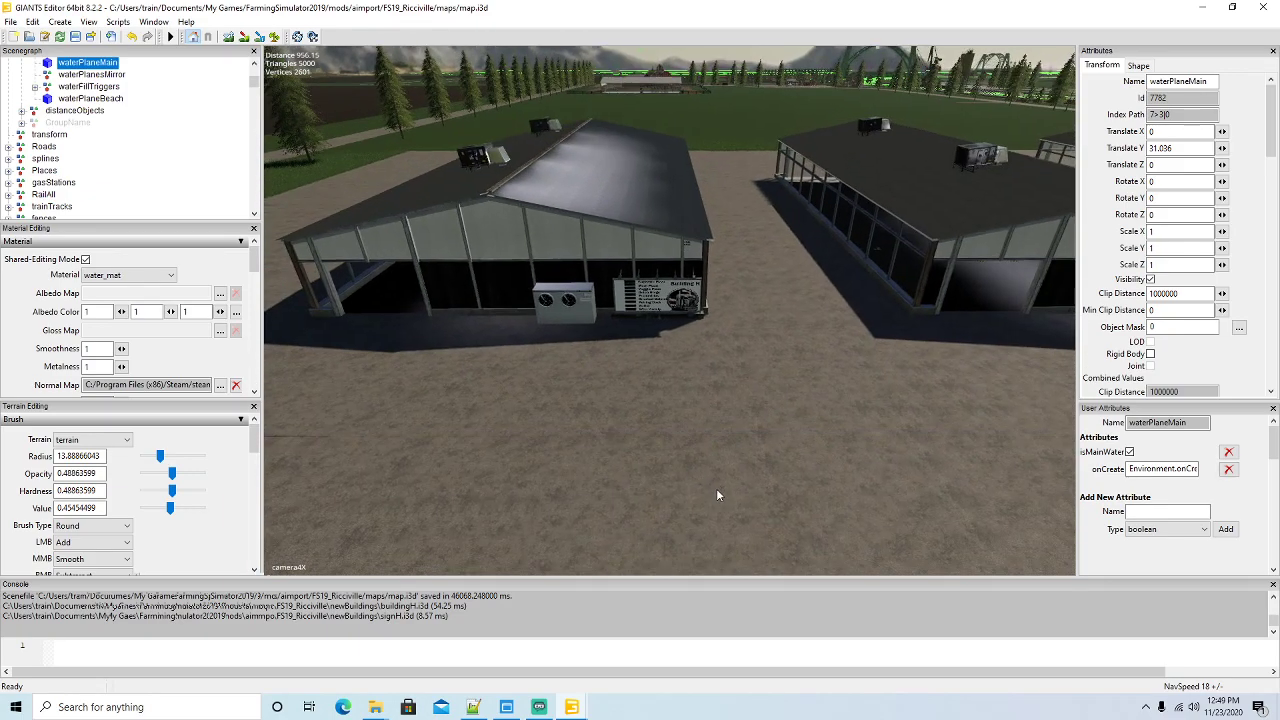
middle_click_drag(716, 494, 742, 494)
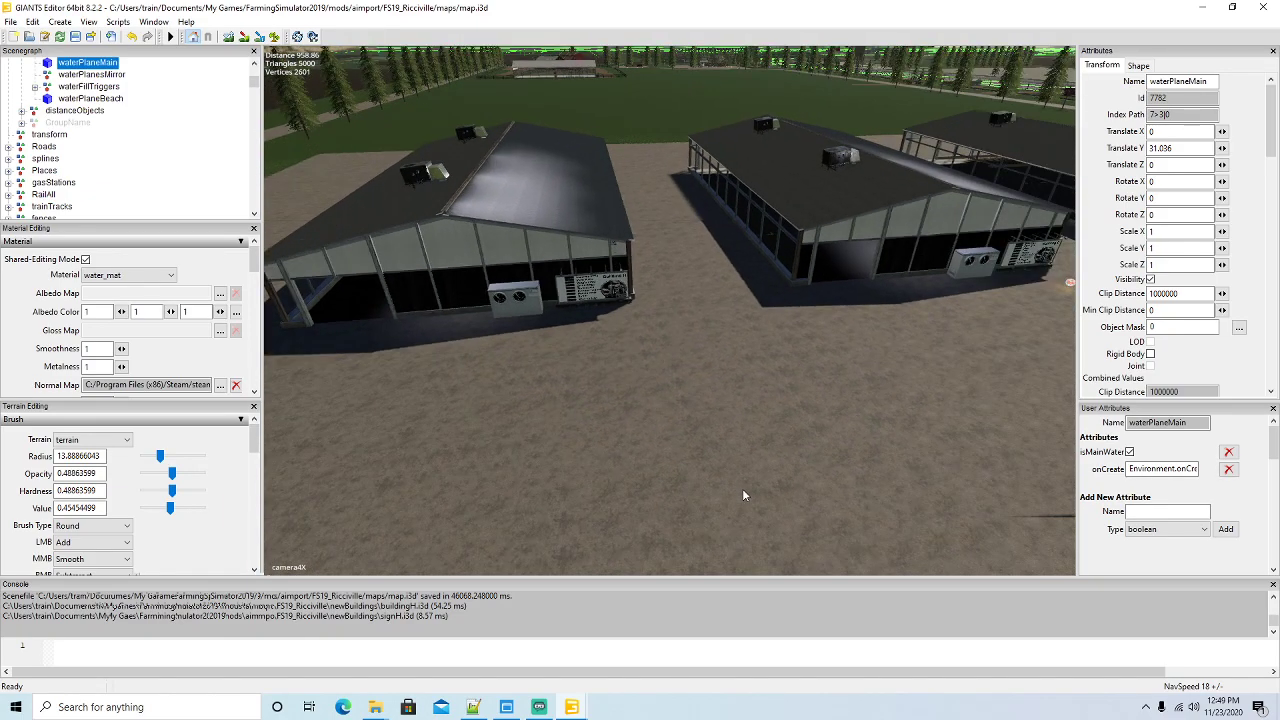
scroll(104, 160, "down", 10)
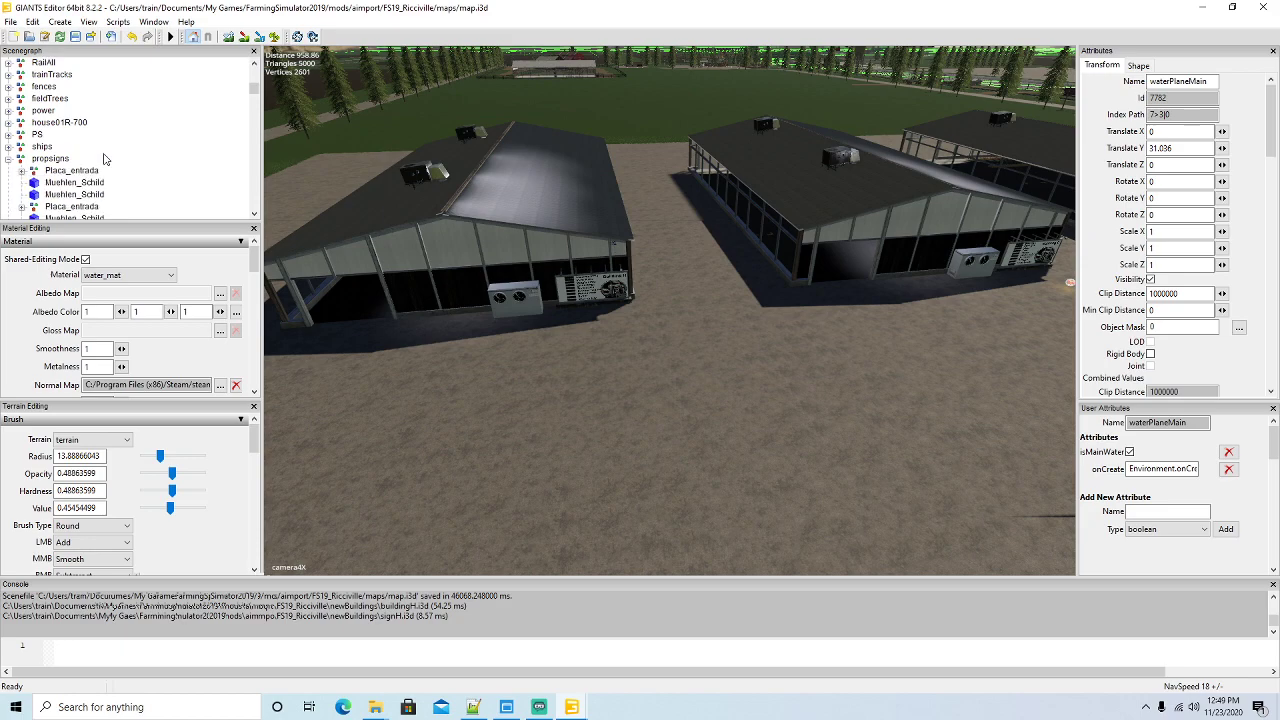
Duplicate the buildingG icon under tourIcons and name the copy buildingH
left_click_drag(254, 100, 243, 217)
left_click(44, 184)
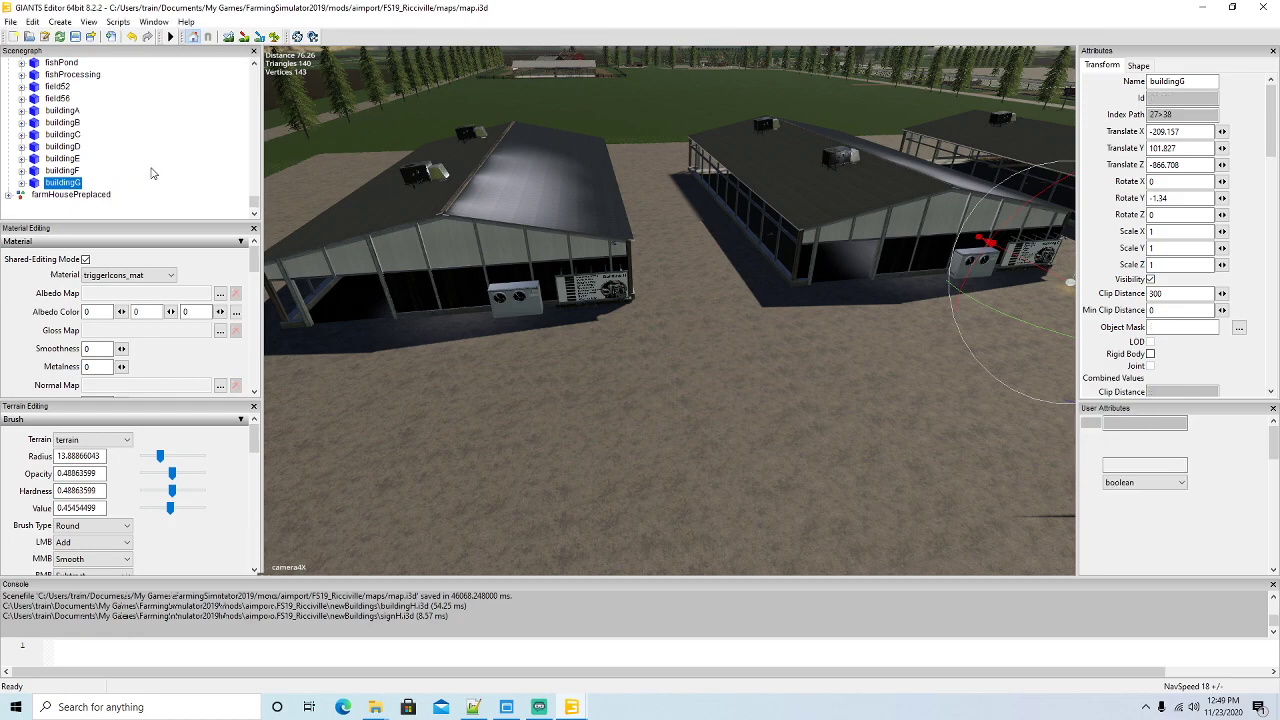
key("ctrl+d")
left_click(1196, 83)
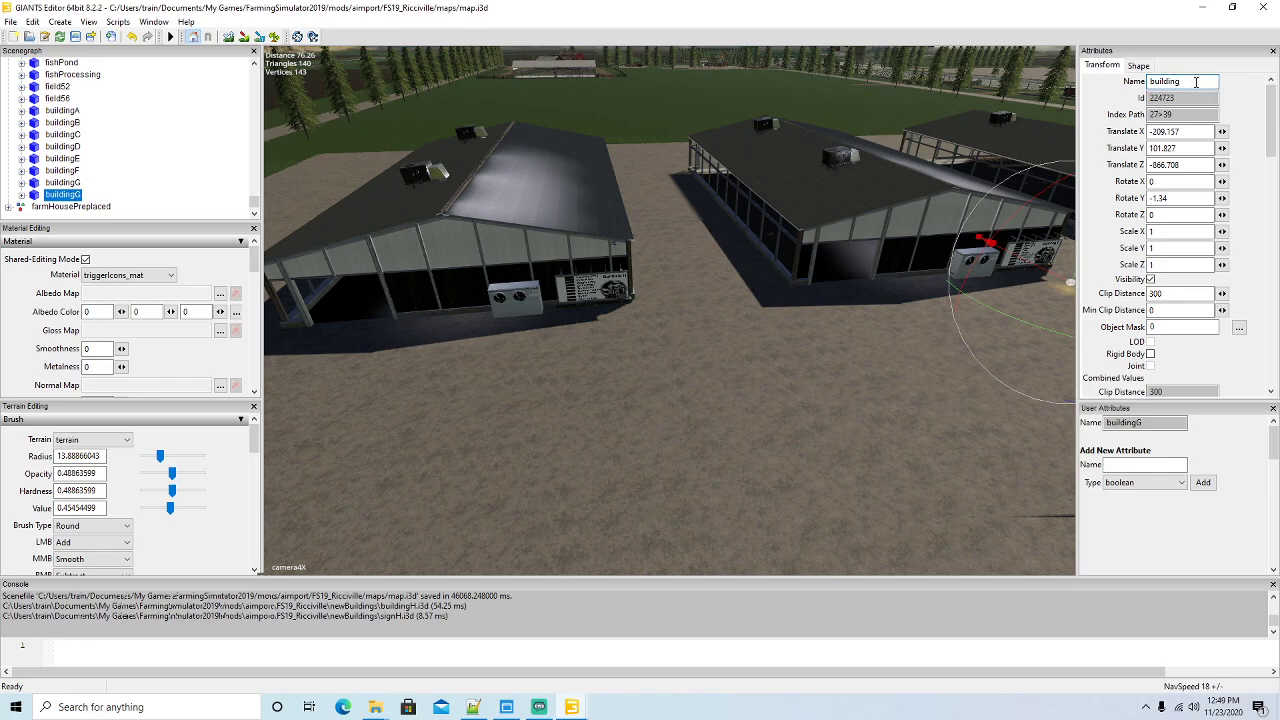
type("H")
key("Return")
Move the new buildingH tour icon in front of buildingH's sign, at about X -207.79 and Z -925.17
right_click_drag(897, 360, 700, 370)
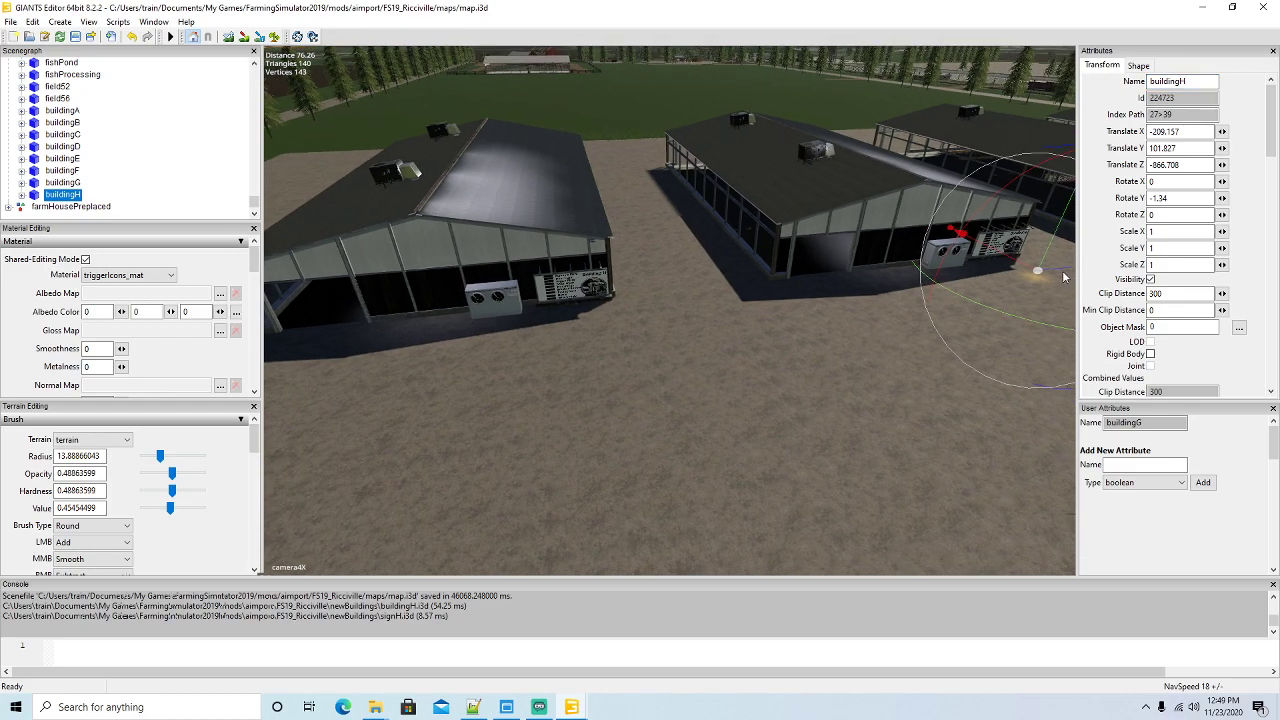
left_click_drag(614, 380, 580, 380)
key("s")
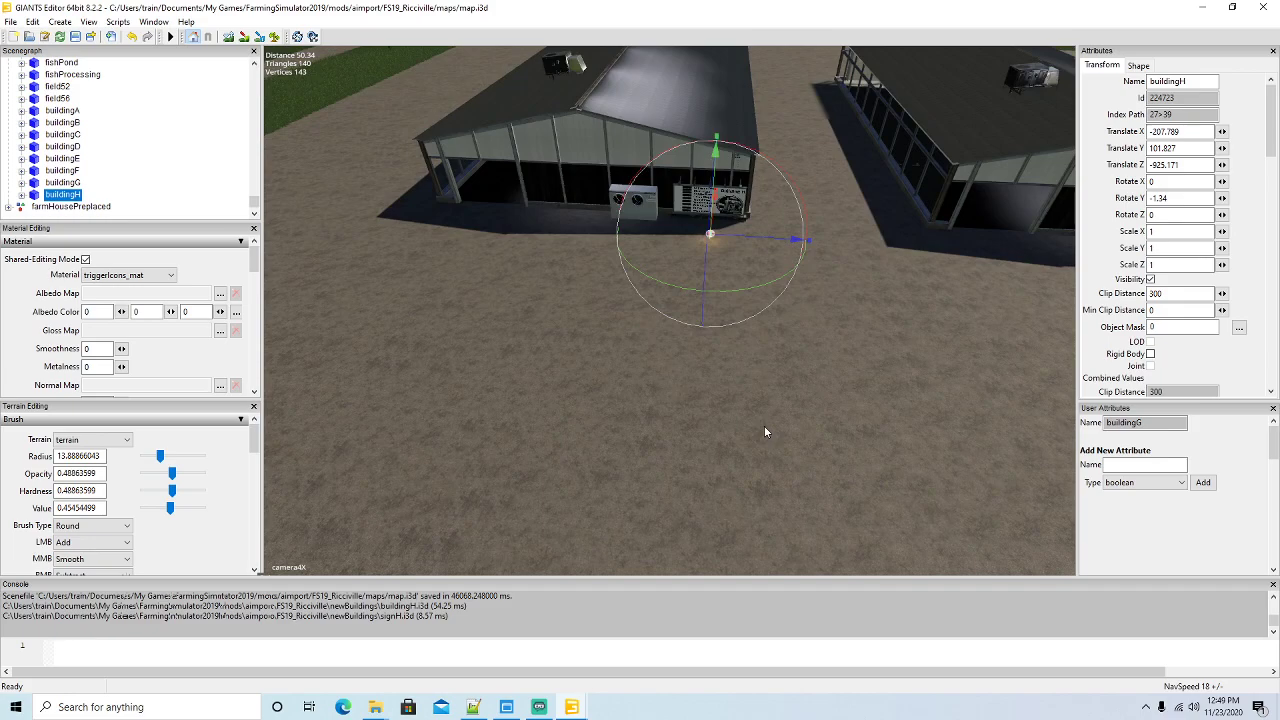
right_click_drag(778, 426, 698, 320)
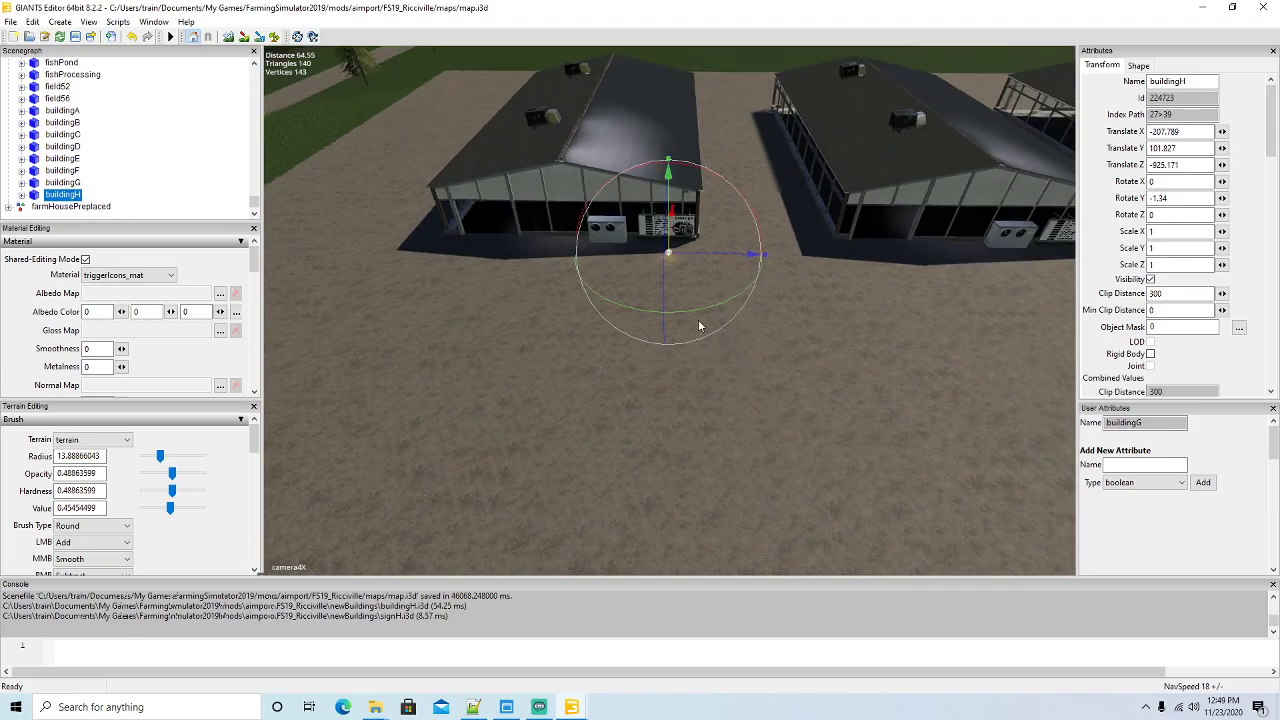
Locate buildingH's inner transform group through its PlayerTrigger and set its farmlandId user attribute to 33
left_click(686, 269)
scroll(129, 140, "up", 2)
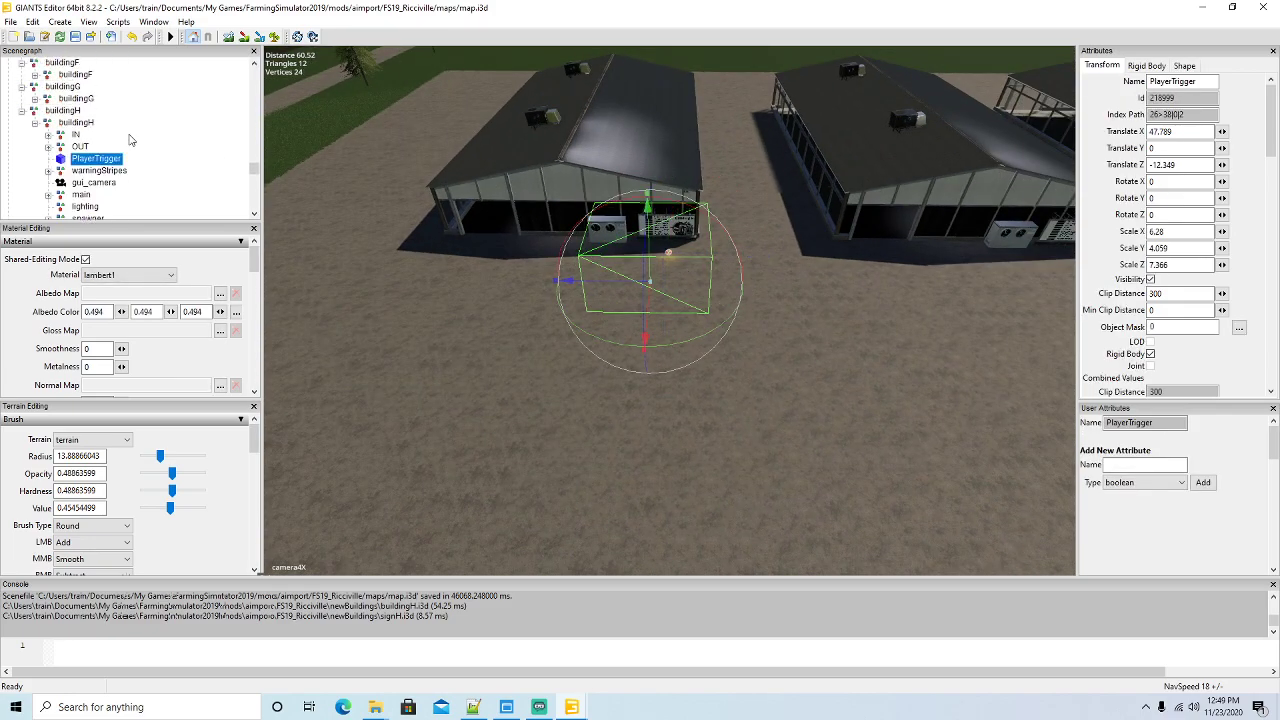
scroll(129, 140, "up", 2)
left_click(36, 171)
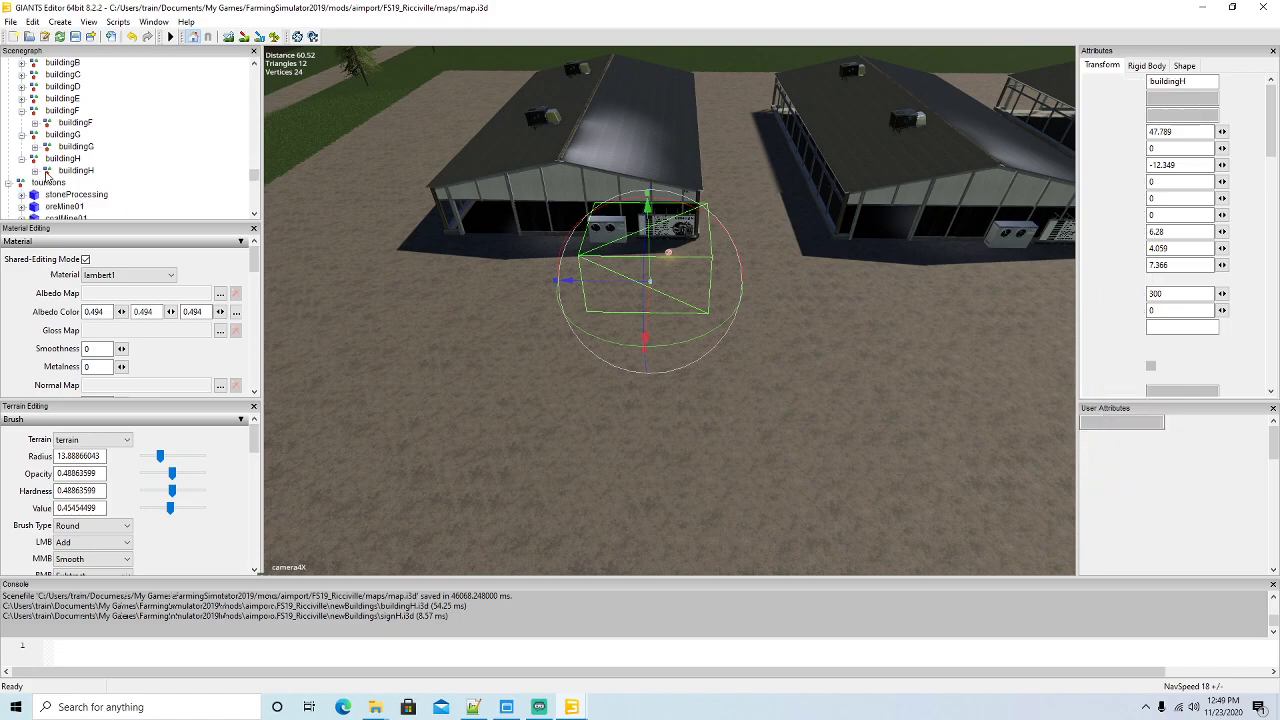
left_click(47, 171)
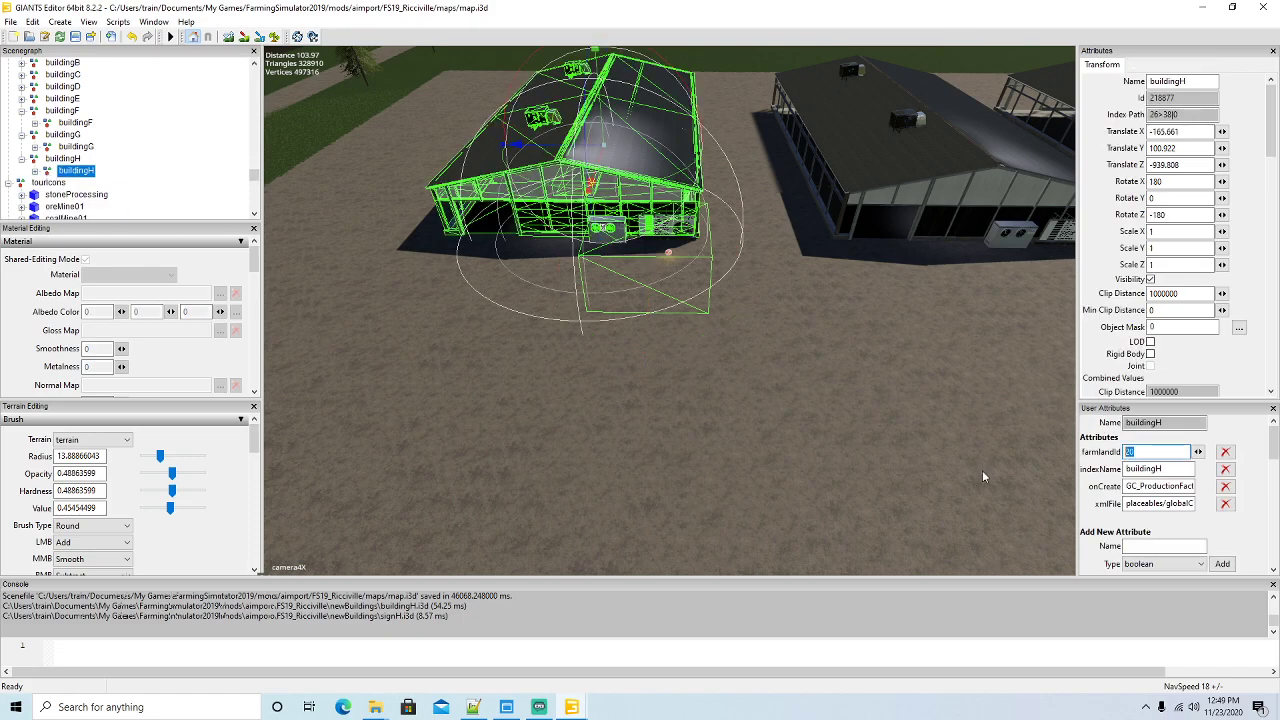
type("33")
key("Return")
left_click(957, 467)
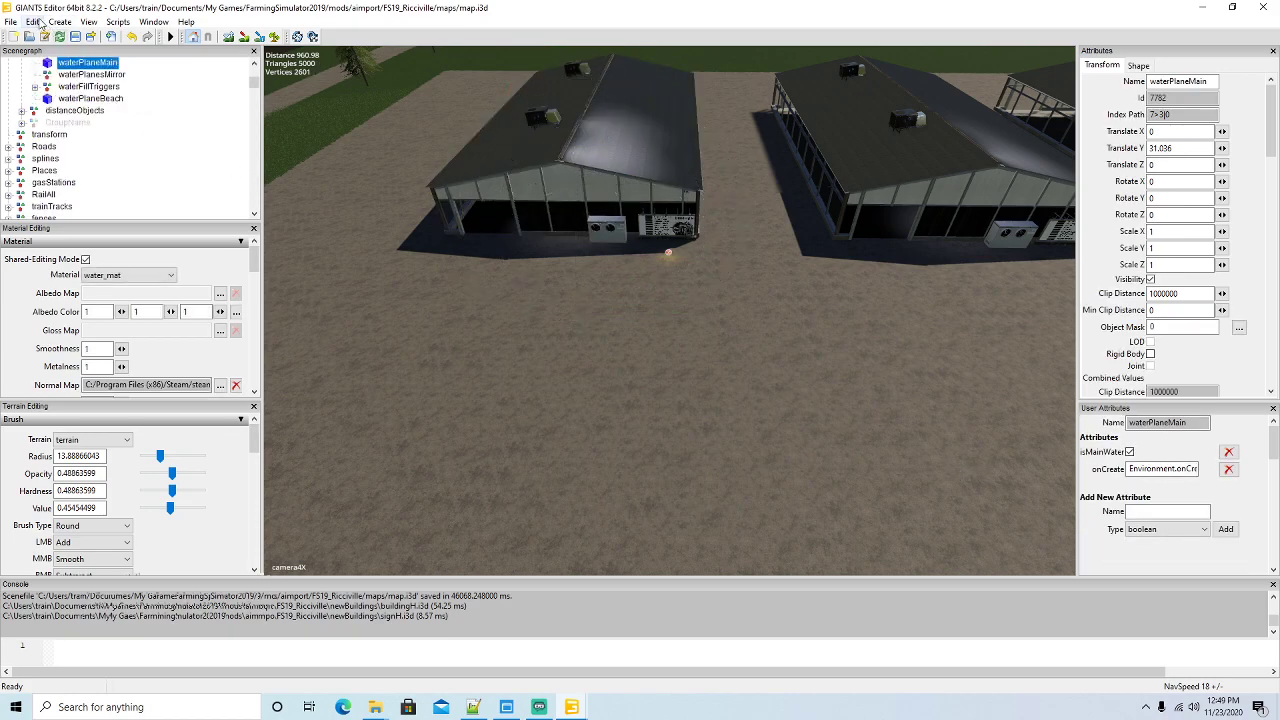
Reselect buildingH's inner transform group in the scenegraph to check its attributes, and save the map
scroll(105, 183, "down", 2)
left_click_drag(253, 97, 245, 212)
scroll(158, 148, "up", 10)
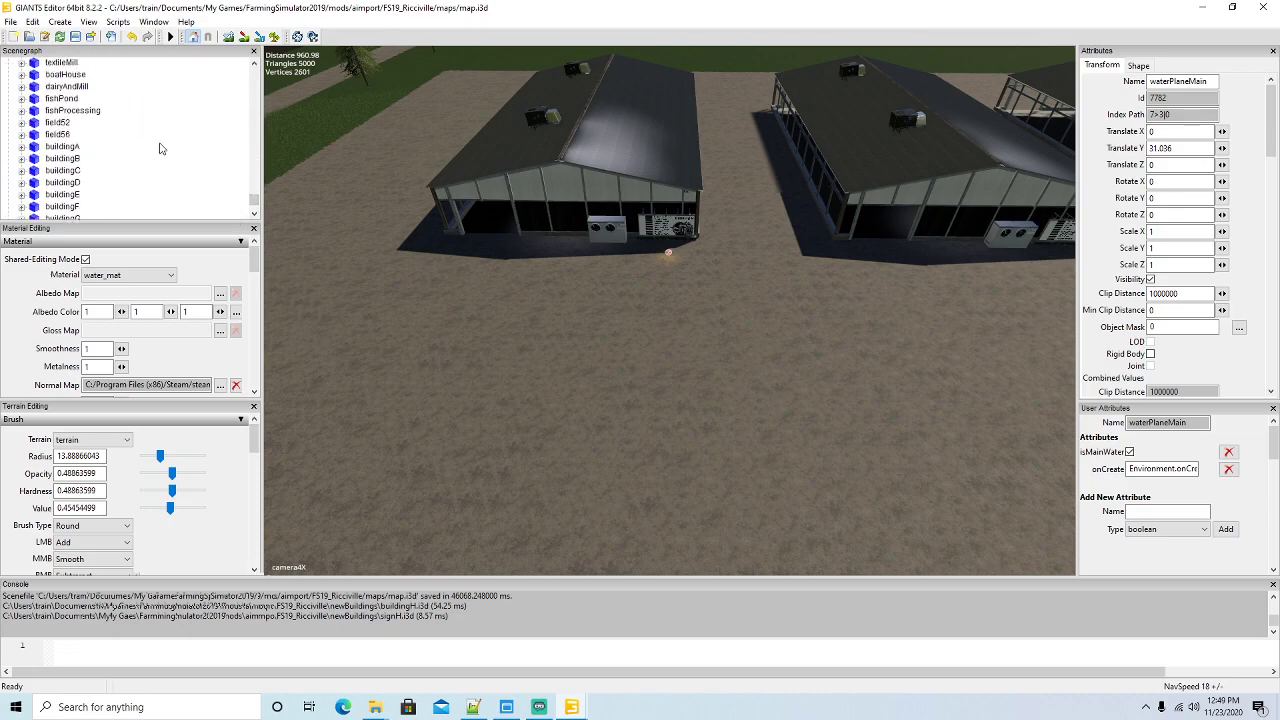
scroll(158, 148, "up", 3)
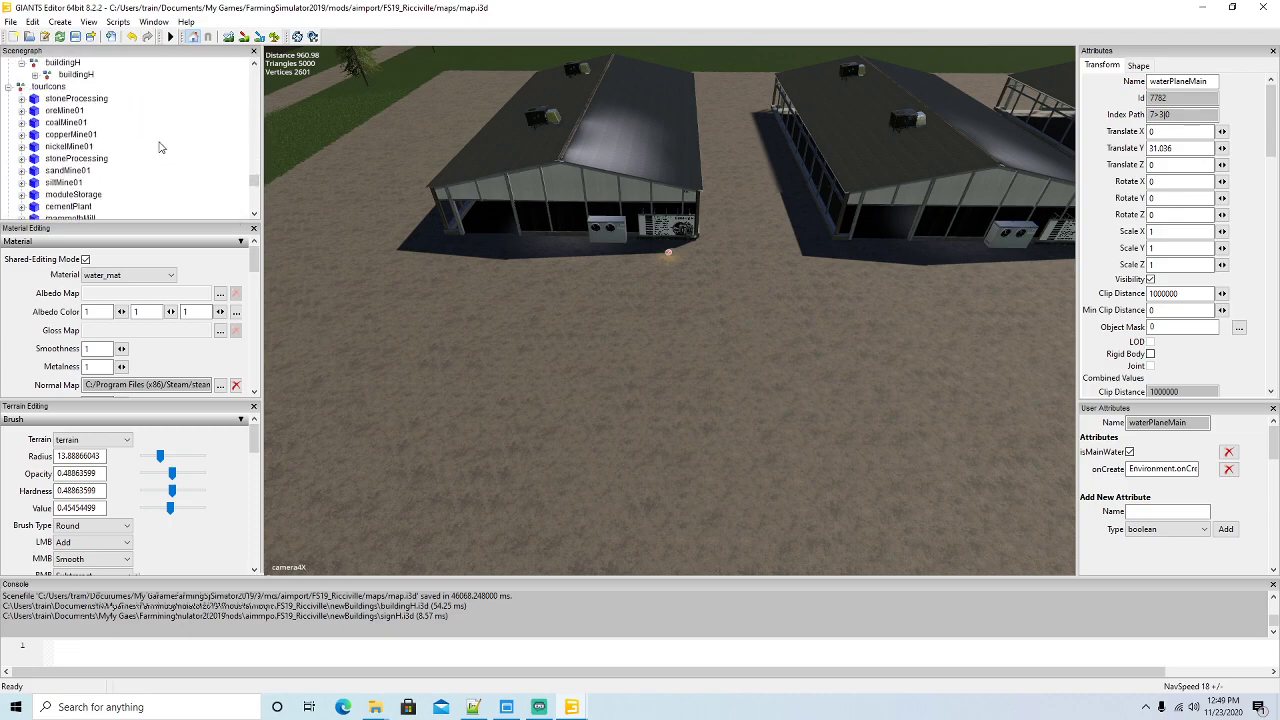
left_click(52, 88)
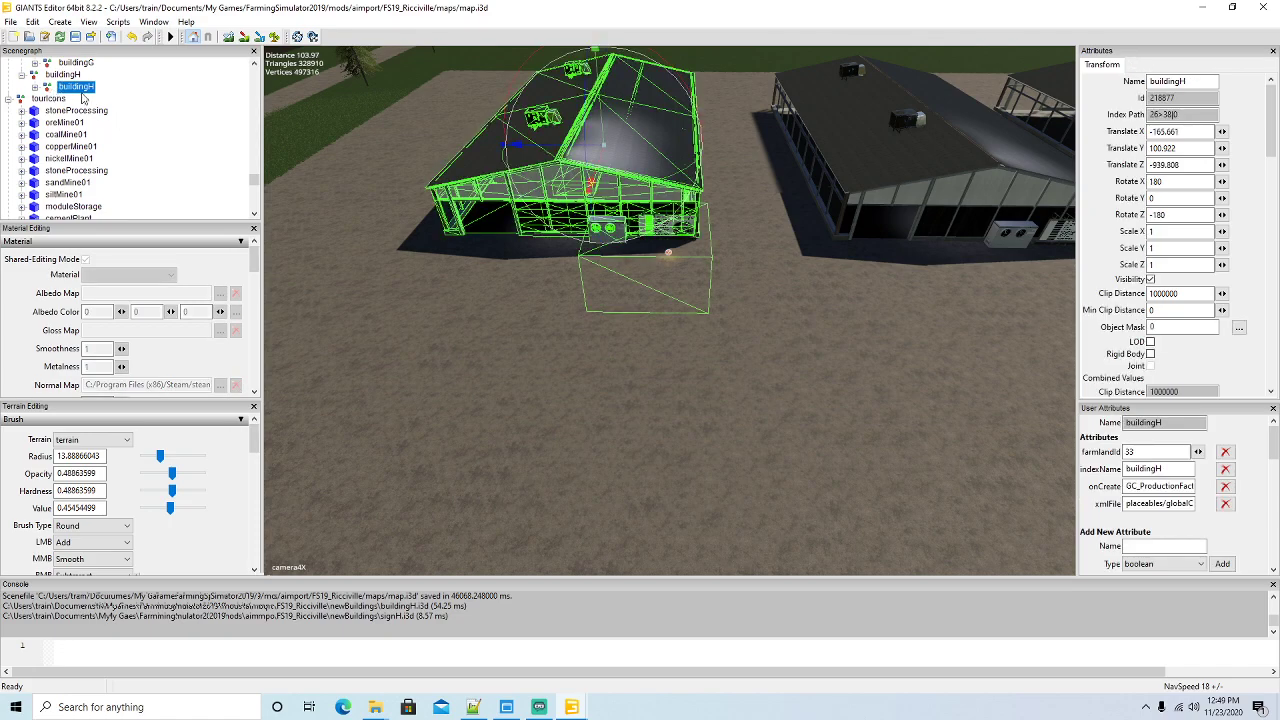
left_click(76, 38)
Switch to Notepad++ and copy the whole block of buildingH entries from the Ricci Islands l10n_en.xml
left_click(474, 707)
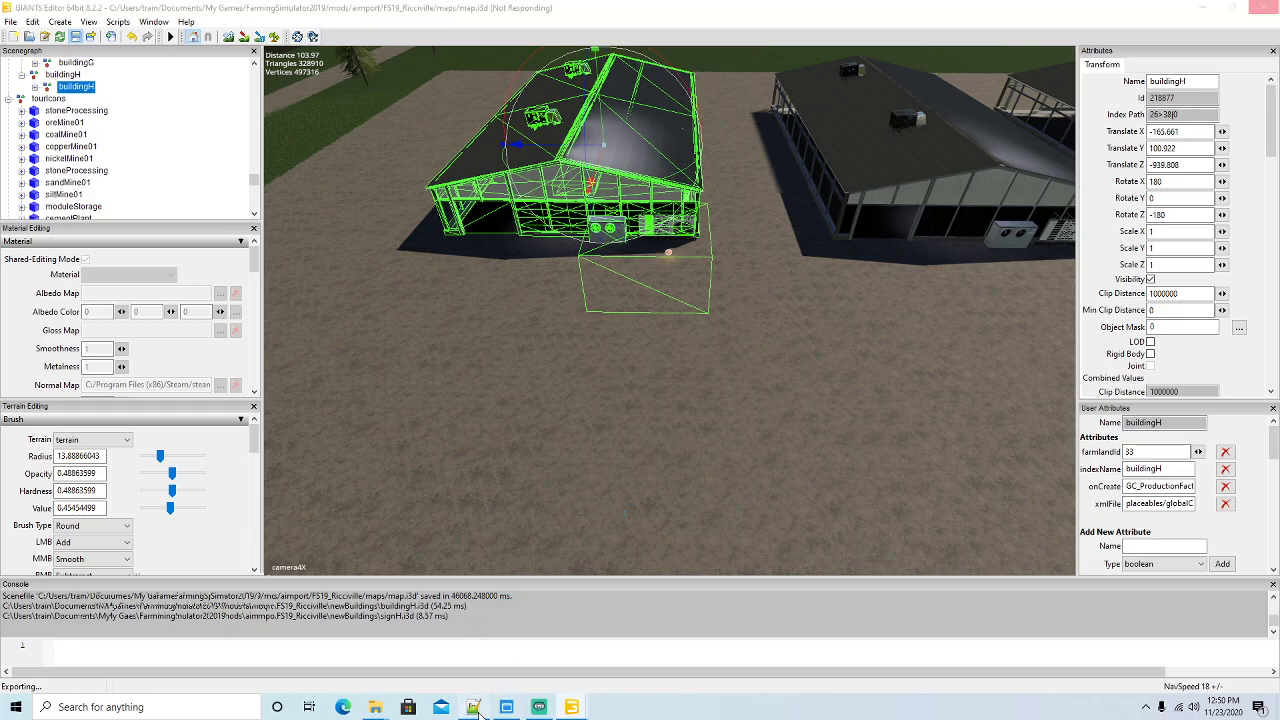
left_click(30, 55)
scroll(370, 314, "down", 5)
scroll(370, 314, "down", 8)
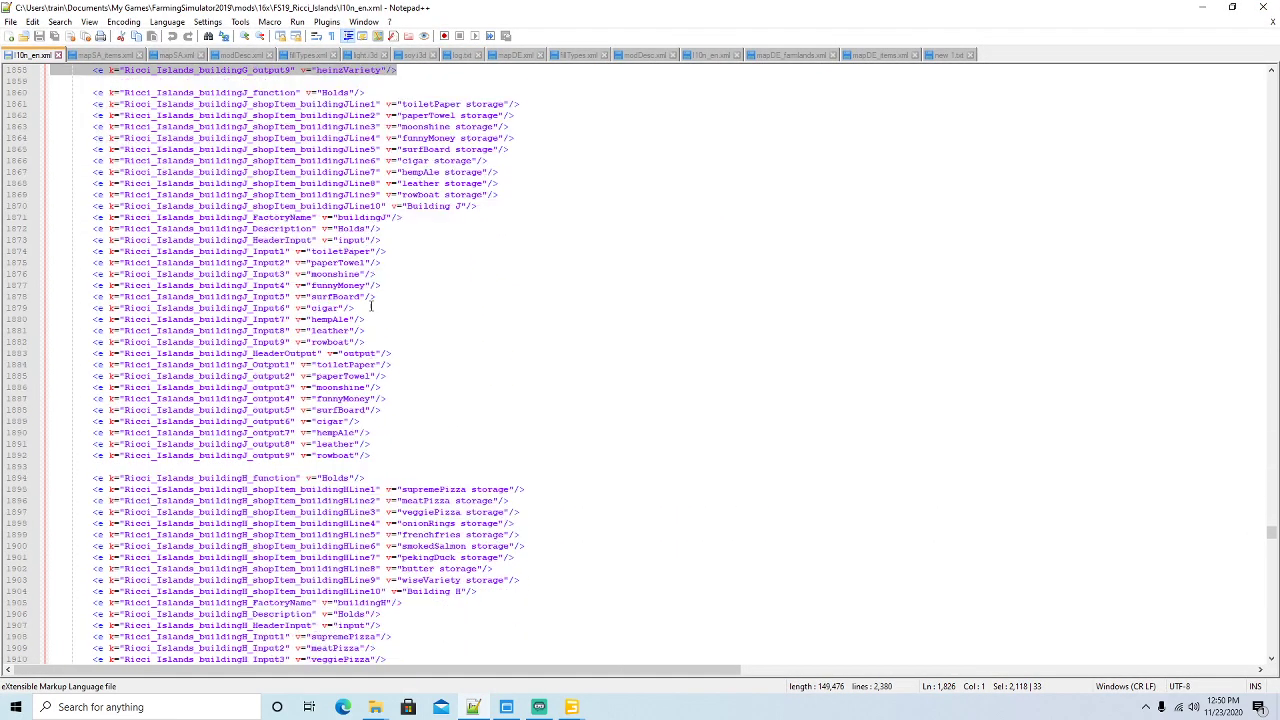
scroll(370, 307, "down", 8)
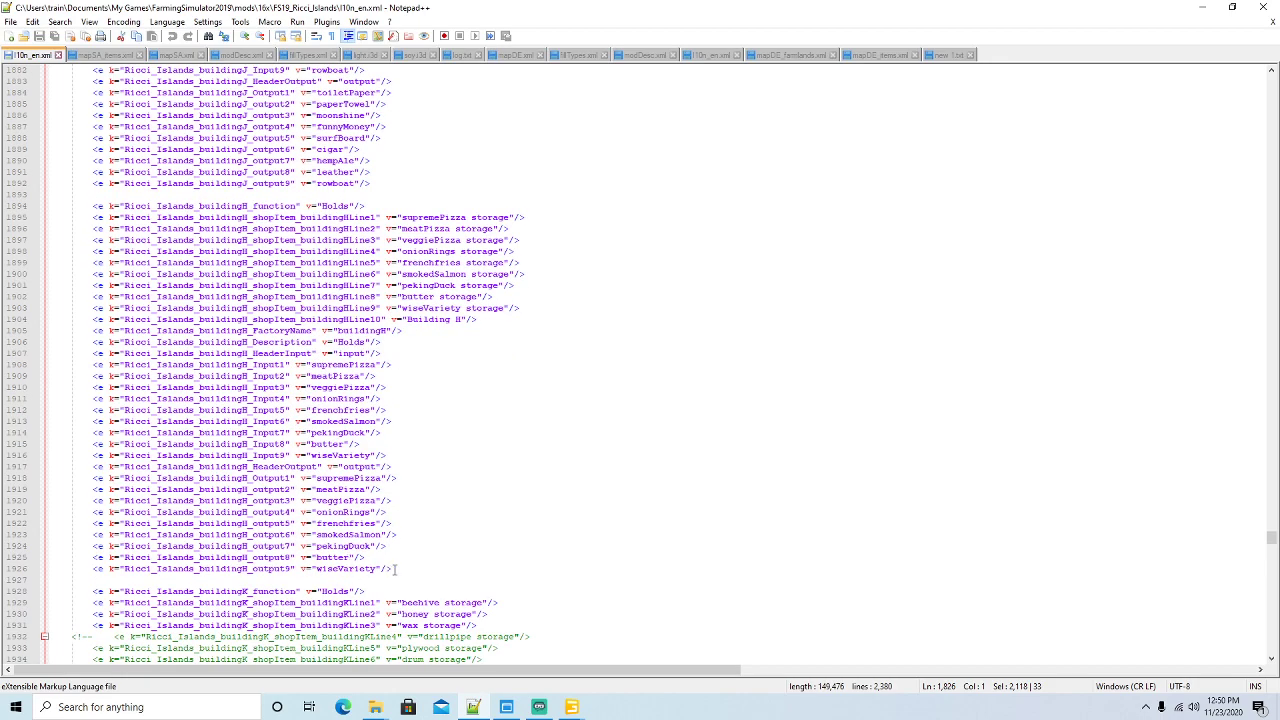
left_click_drag(395, 569, 52, 208)
key("ctrl+c")
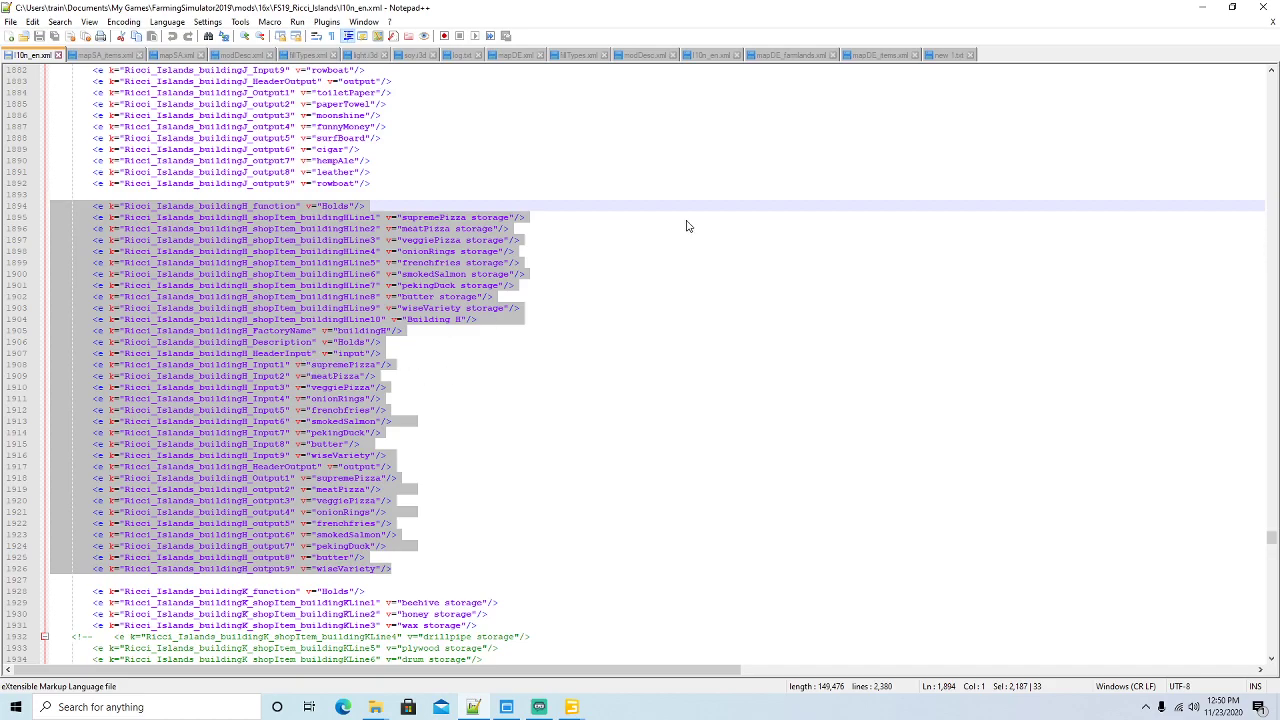
Paste the buildingH entries into Ricciville's l10n_en.xml below the buildingG block, separated by a blank line
left_click(712, 56)
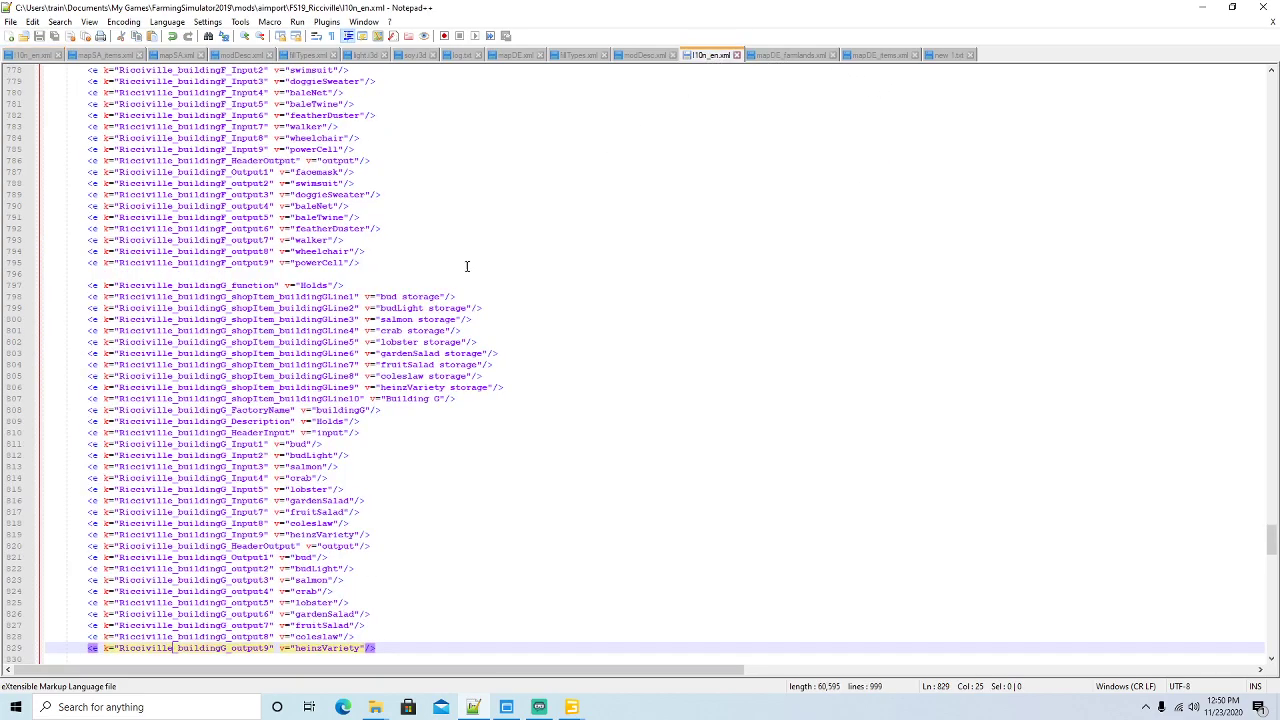
scroll(550, 358, "down", 9)
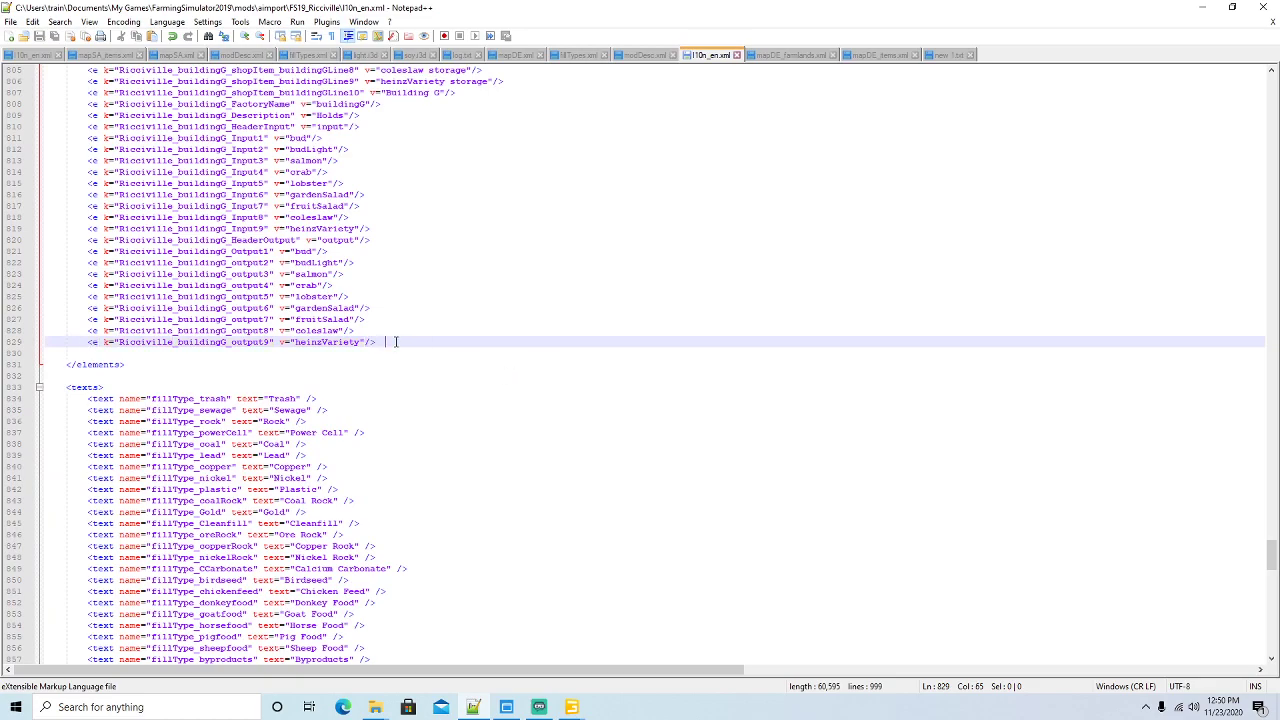
key("Return")
key("Return")
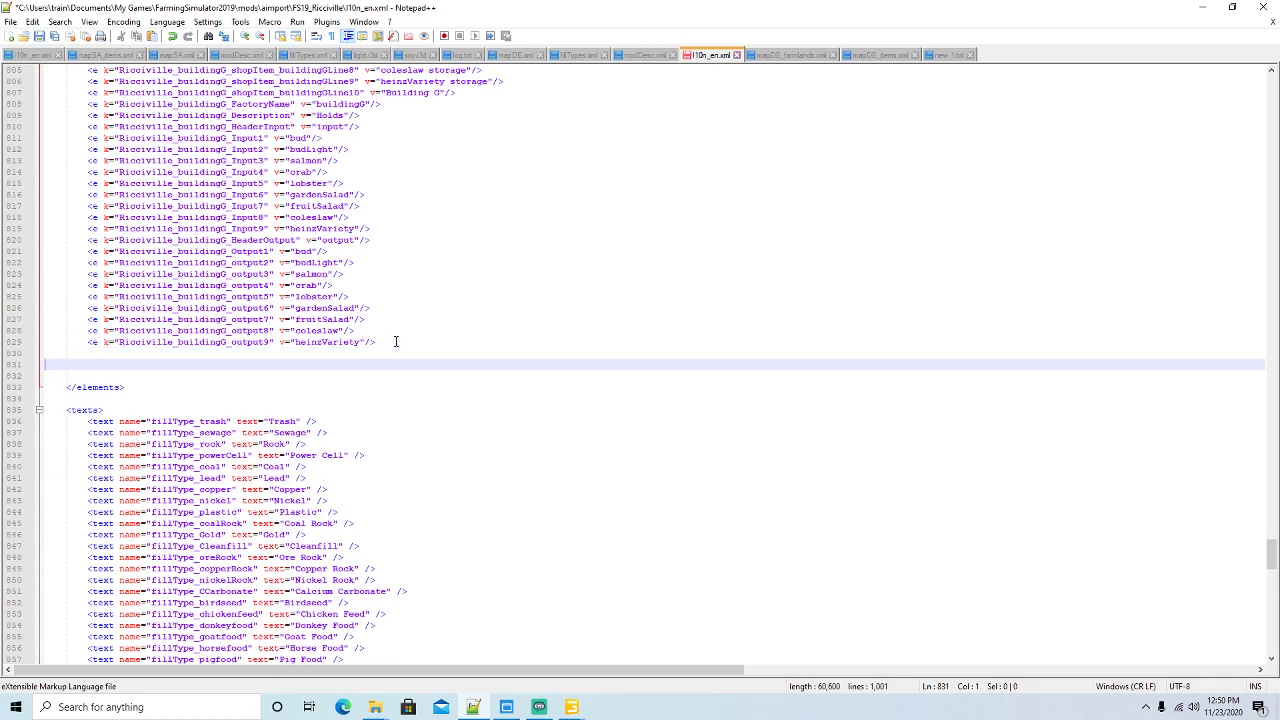
key("ctrl+v")
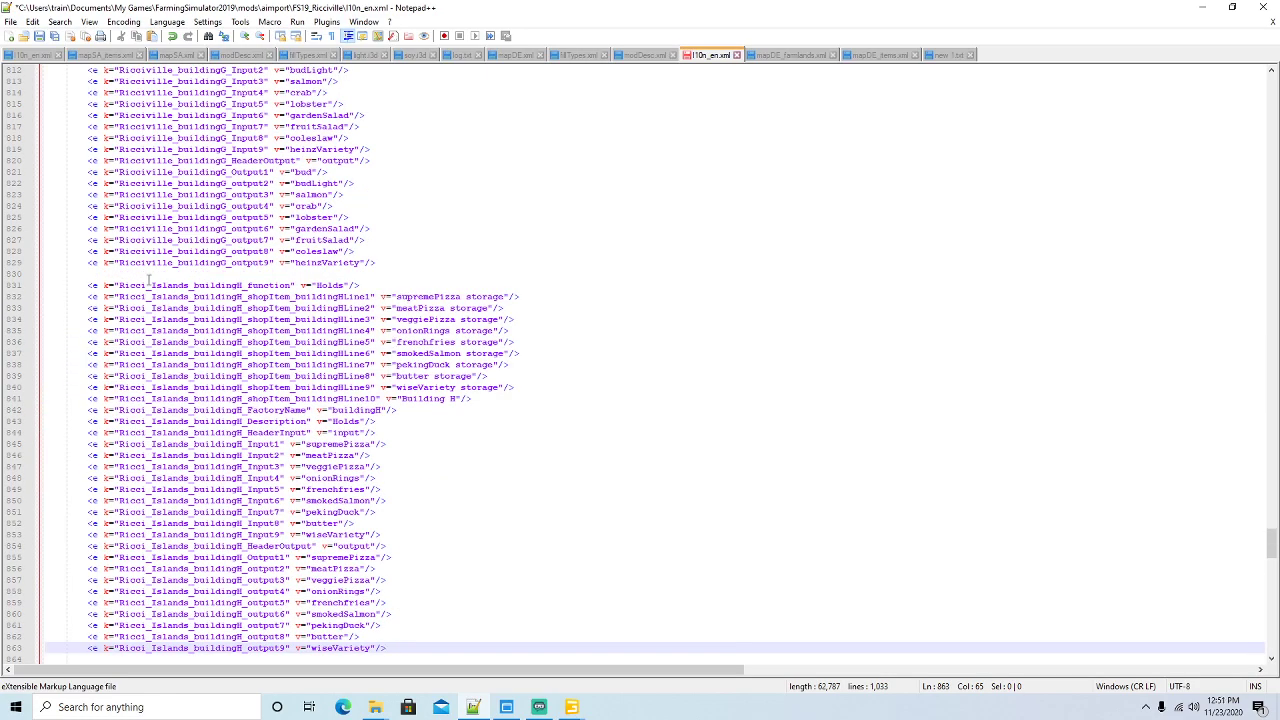
Replace each Ricci_Islands prefix with Ricciville throughout the pasted buildingH entries, and save l10n_en.xml
left_click_drag(119, 285, 185, 286)
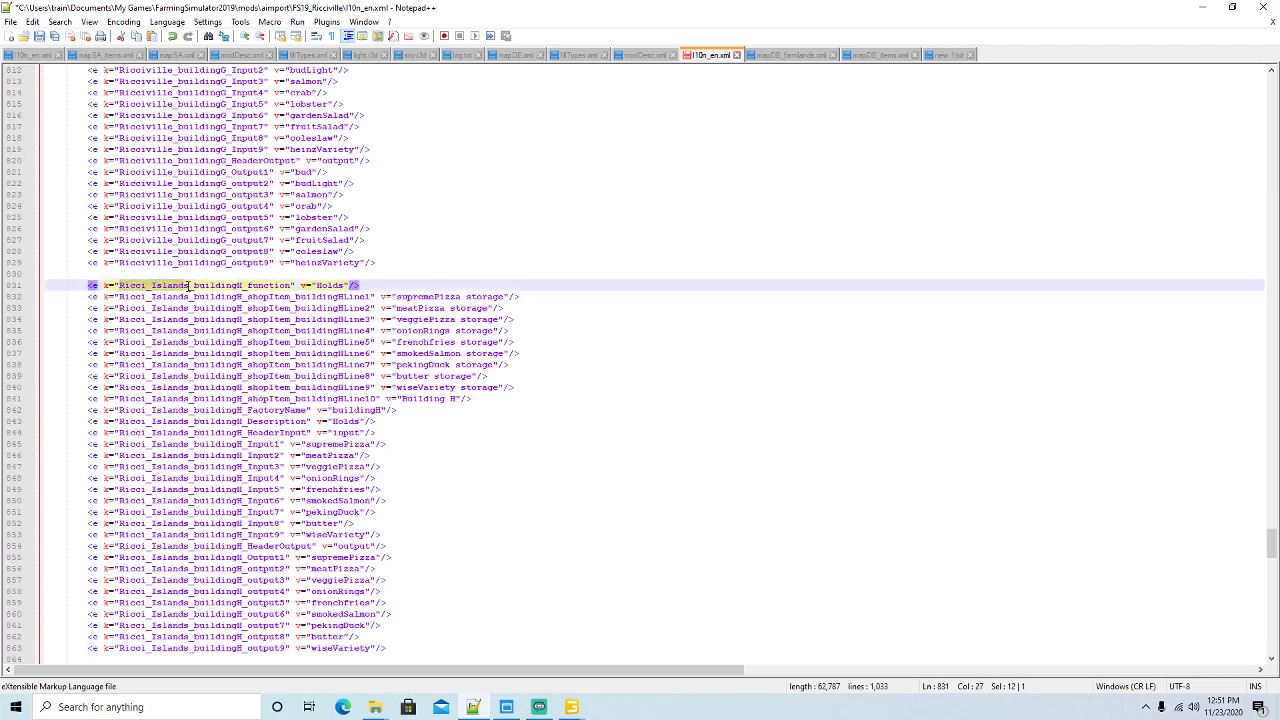
left_click(59, 21)
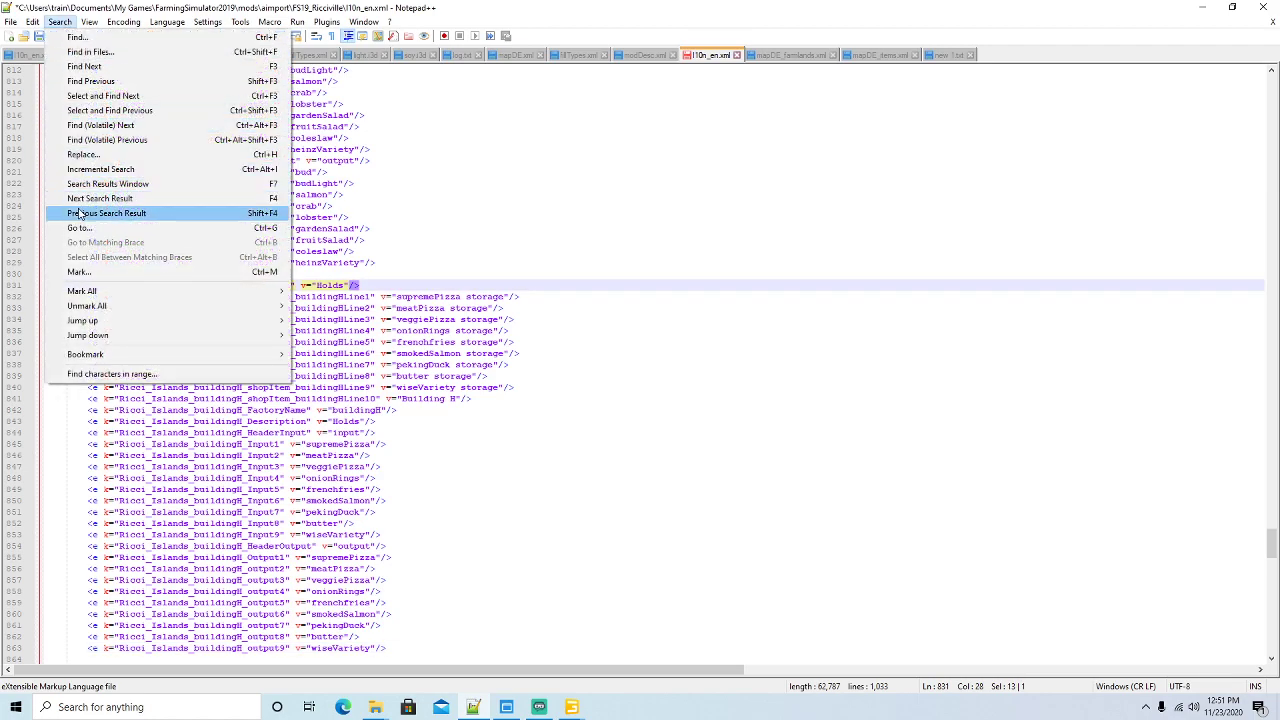
left_click(83, 155)
key("Tab")
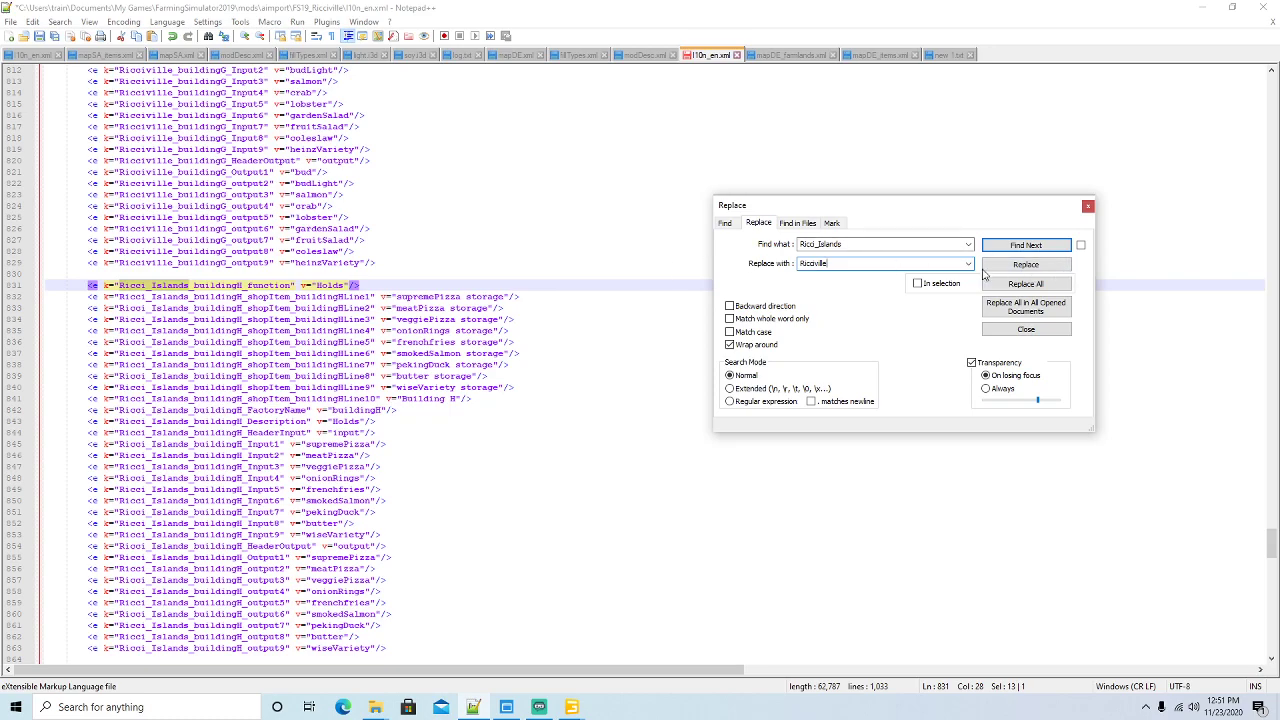
left_click(1013, 266)
left_click(1013, 266)
left_click(1013, 266)
left_click(1013, 266)
left_click(1013, 266)
left_click(1013, 266)
left_click(1013, 266)
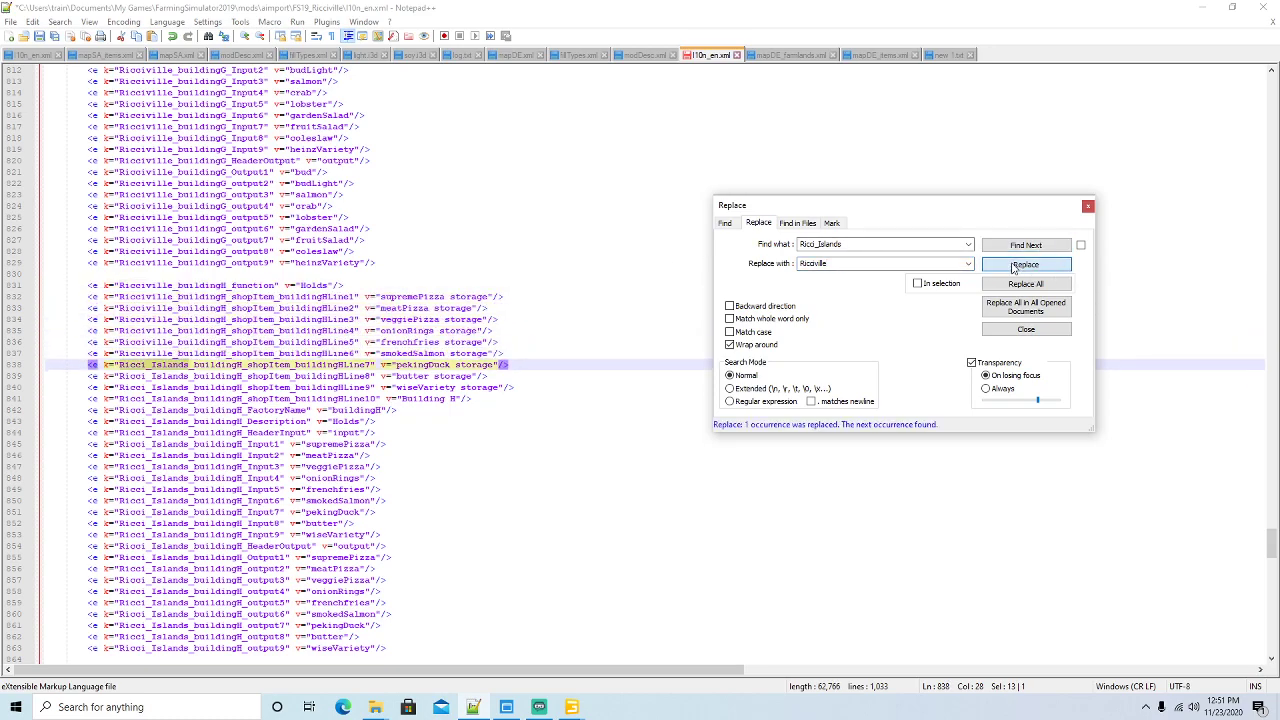
left_click(1013, 266)
left_click(1013, 266)
left_click(1013, 266)
left_click(1013, 266)
left_click(1013, 266)
left_click(1013, 266)
left_click(1013, 266)
left_click(1013, 266)
left_click(1013, 266)
left_click(1013, 266)
left_click(1013, 266)
left_click(1013, 266)
left_click(1013, 266)
left_click(1013, 266)
left_click(1013, 266)
left_click(1013, 266)
left_click(1013, 266)
left_click(1013, 266)
left_click(1013, 266)
left_click(1013, 266)
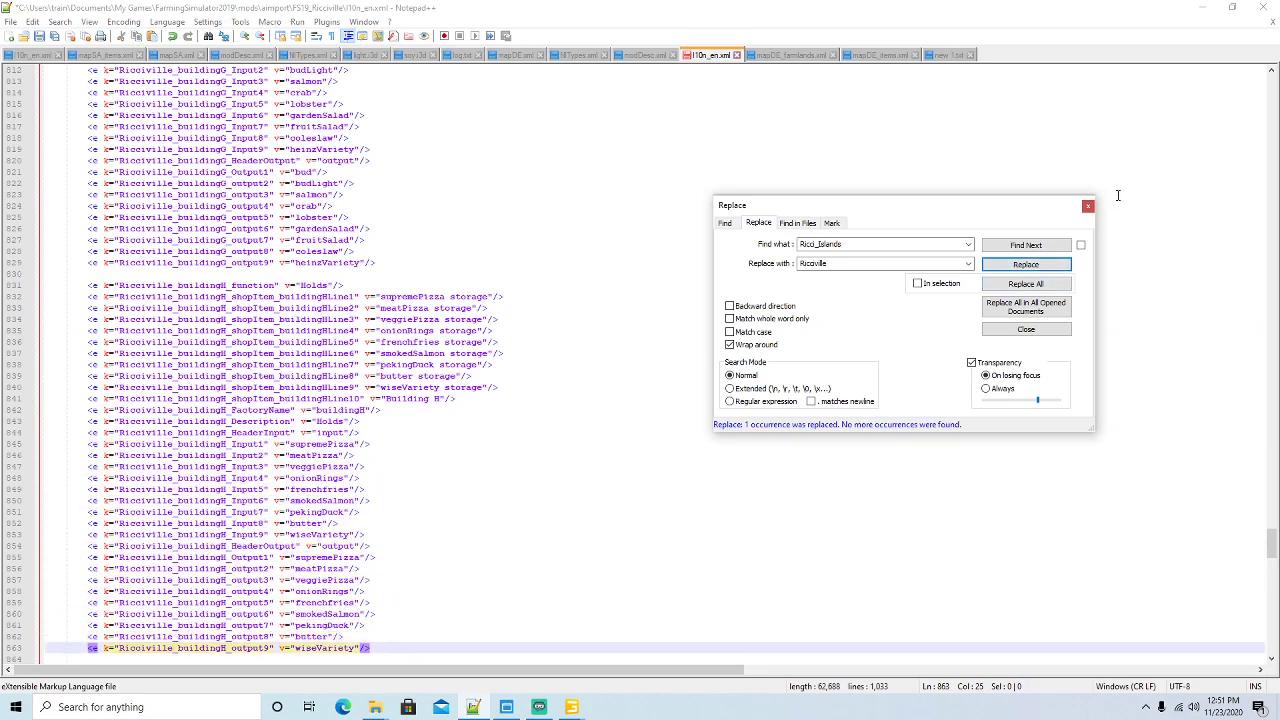
left_click(1088, 207)
left_click(38, 38)
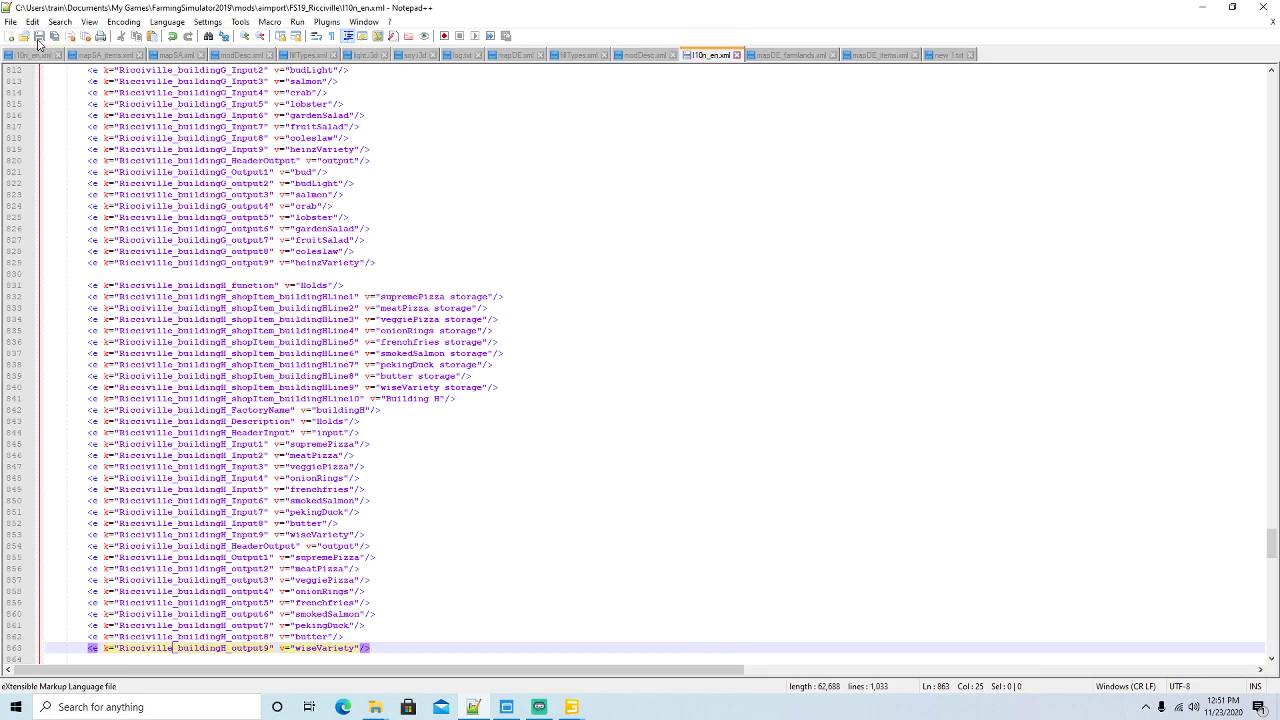
Switch to File Explorer and open the placeables\globalCompany folder of FS19_Ricciville
mouse_move(375, 707)
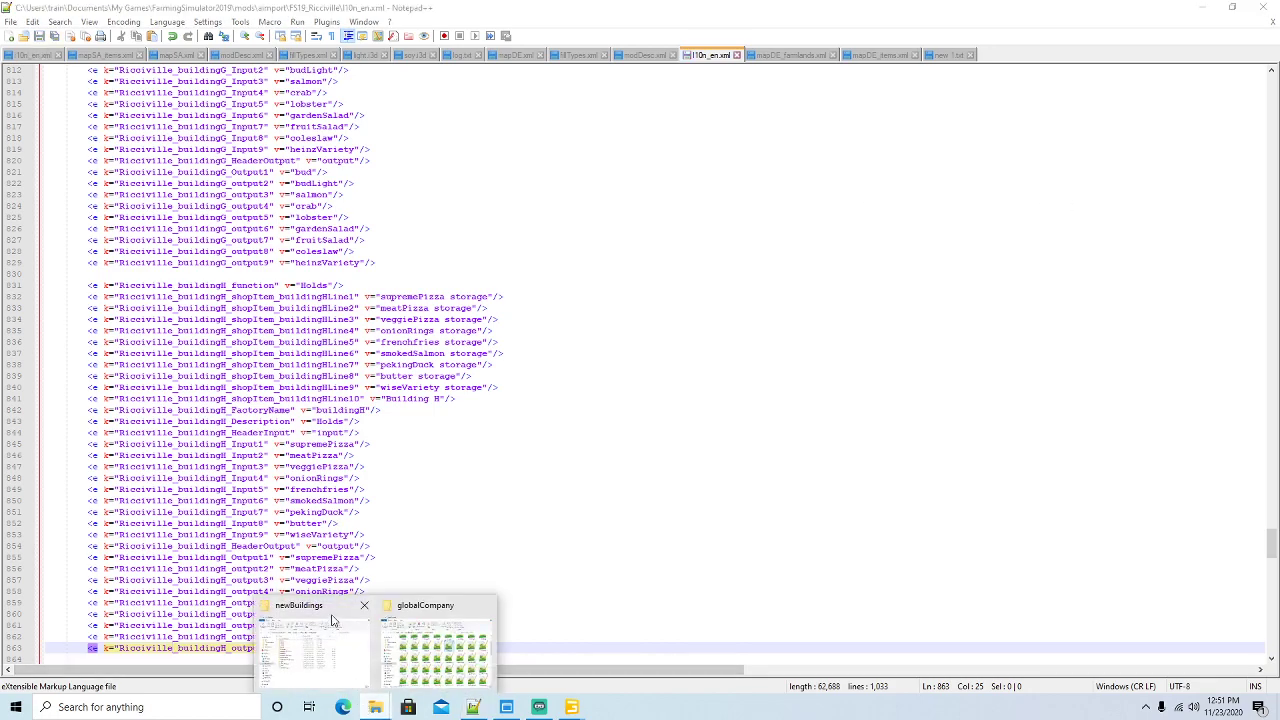
left_click(333, 620)
left_click(411, 158)
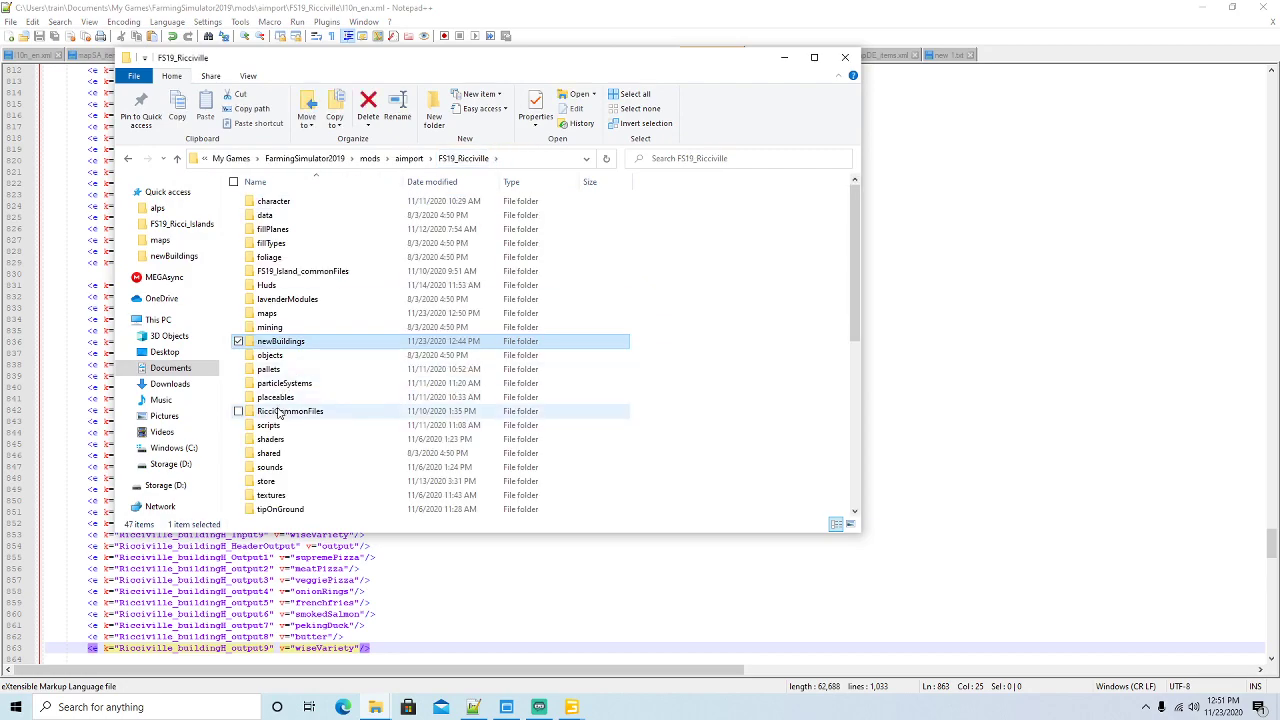
left_click(277, 402)
double_click(277, 399)
double_click(285, 215)
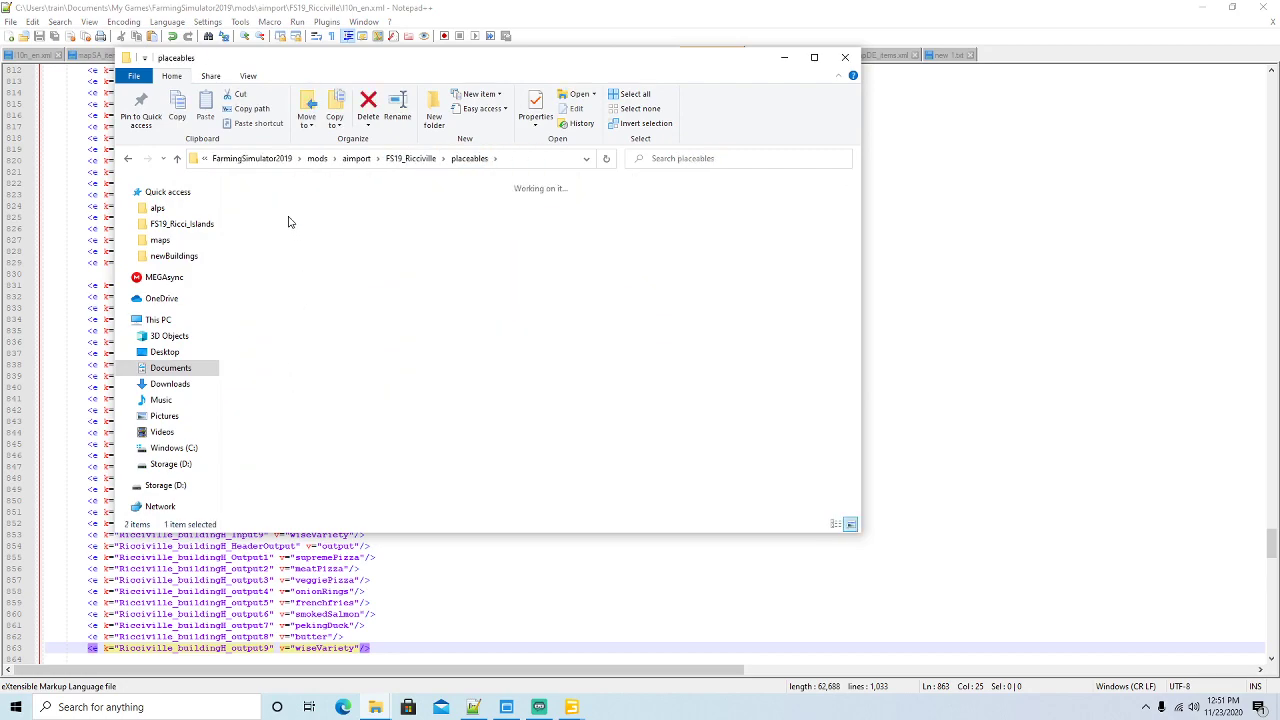
Copy the buildingH file from the FS19_Ricci_Islands globalCompany folder into Ricciville's globalCompany folder
mouse_move(385, 707)
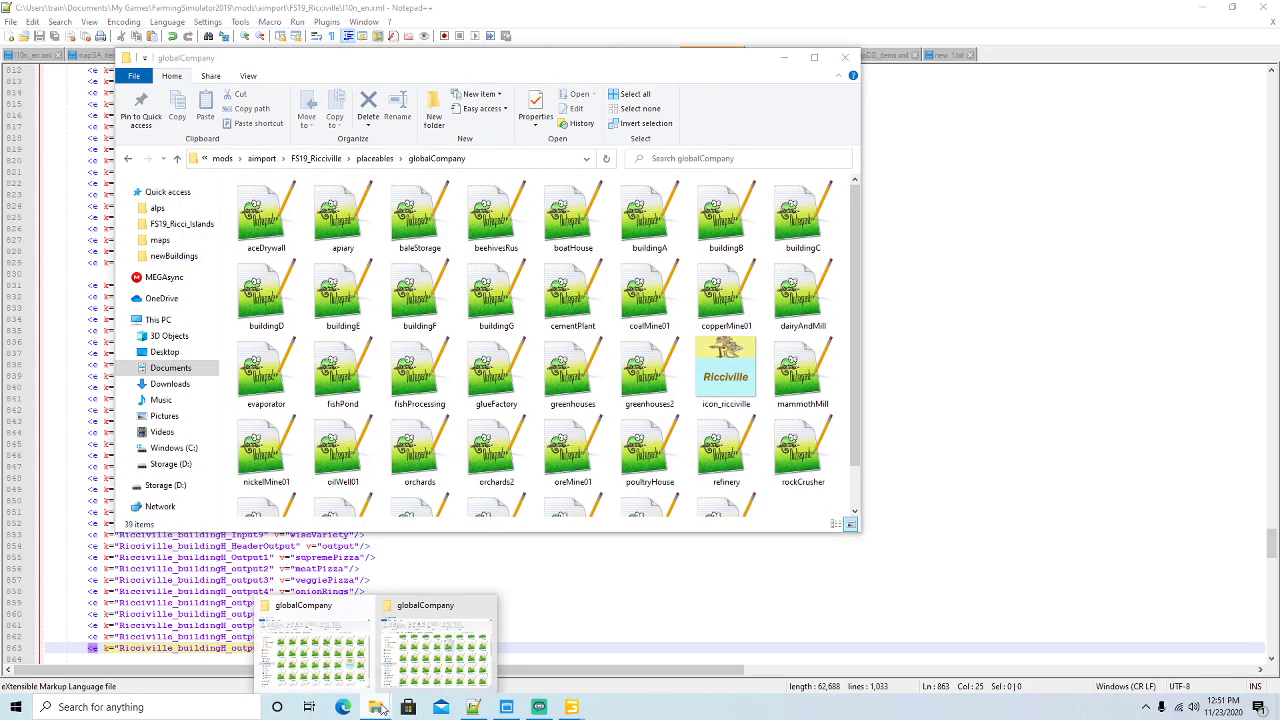
left_click(447, 628)
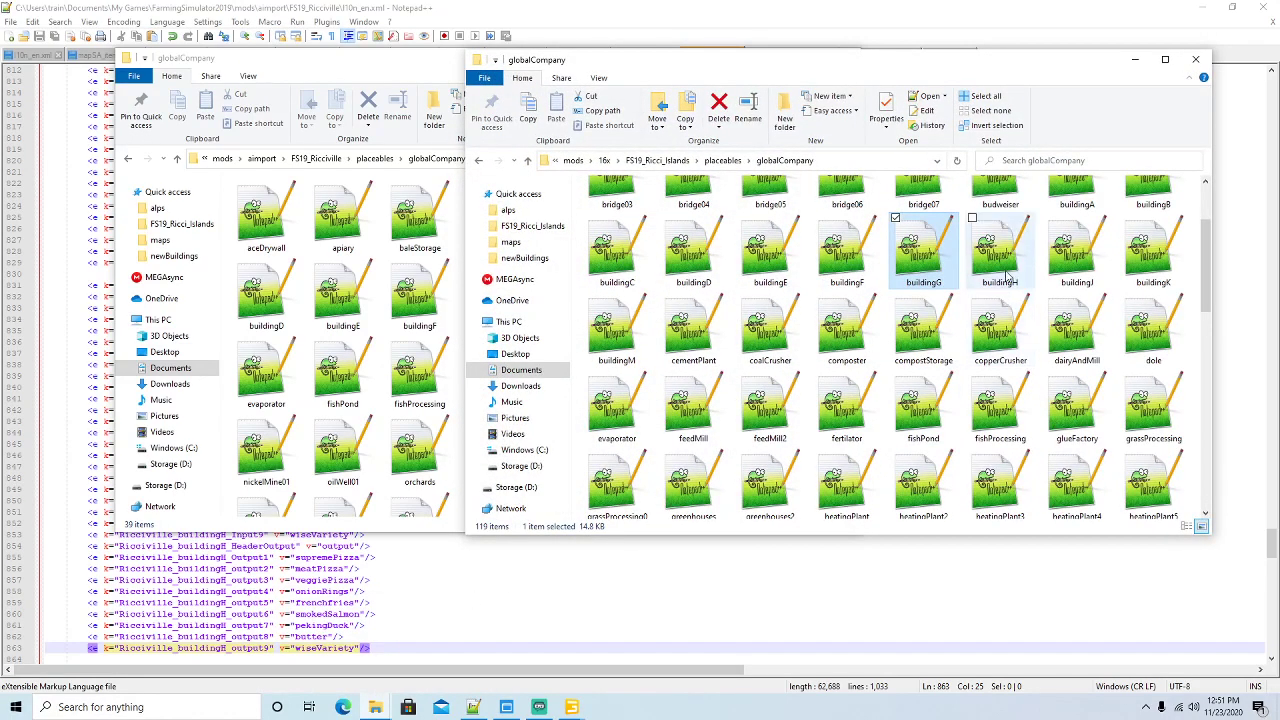
left_click(1001, 255)
right_click(1005, 272)
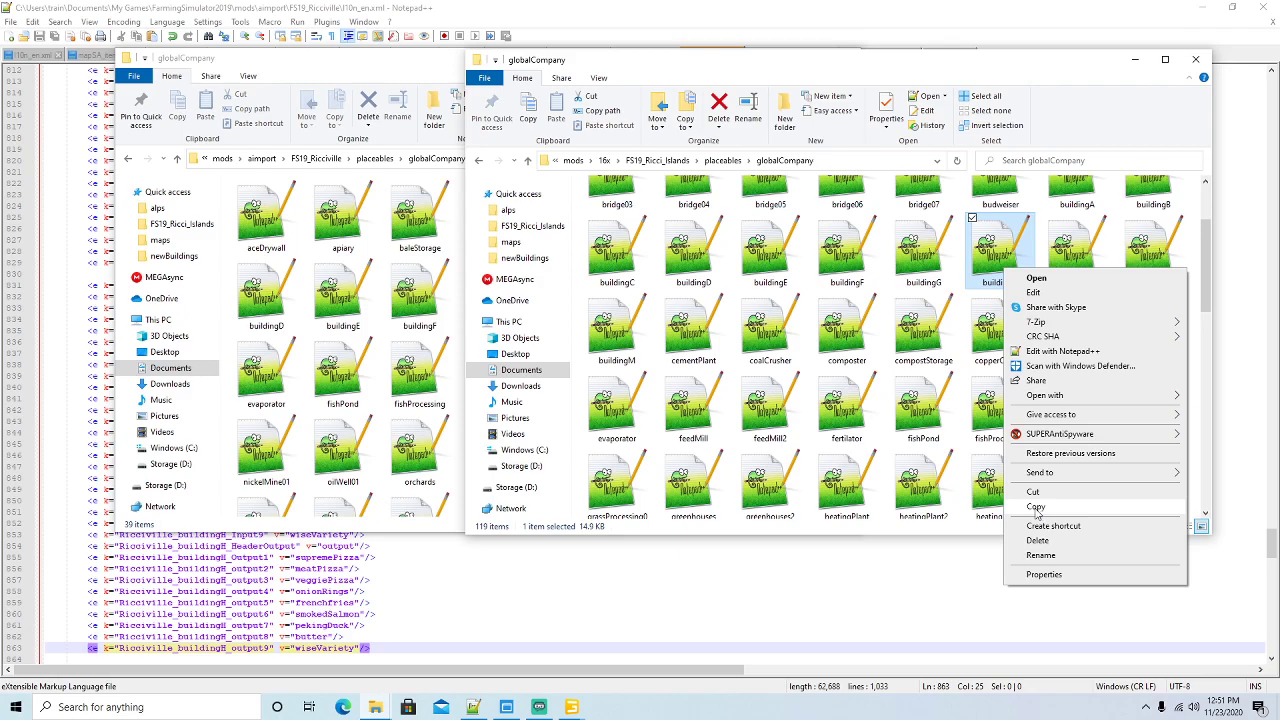
left_click(1035, 507)
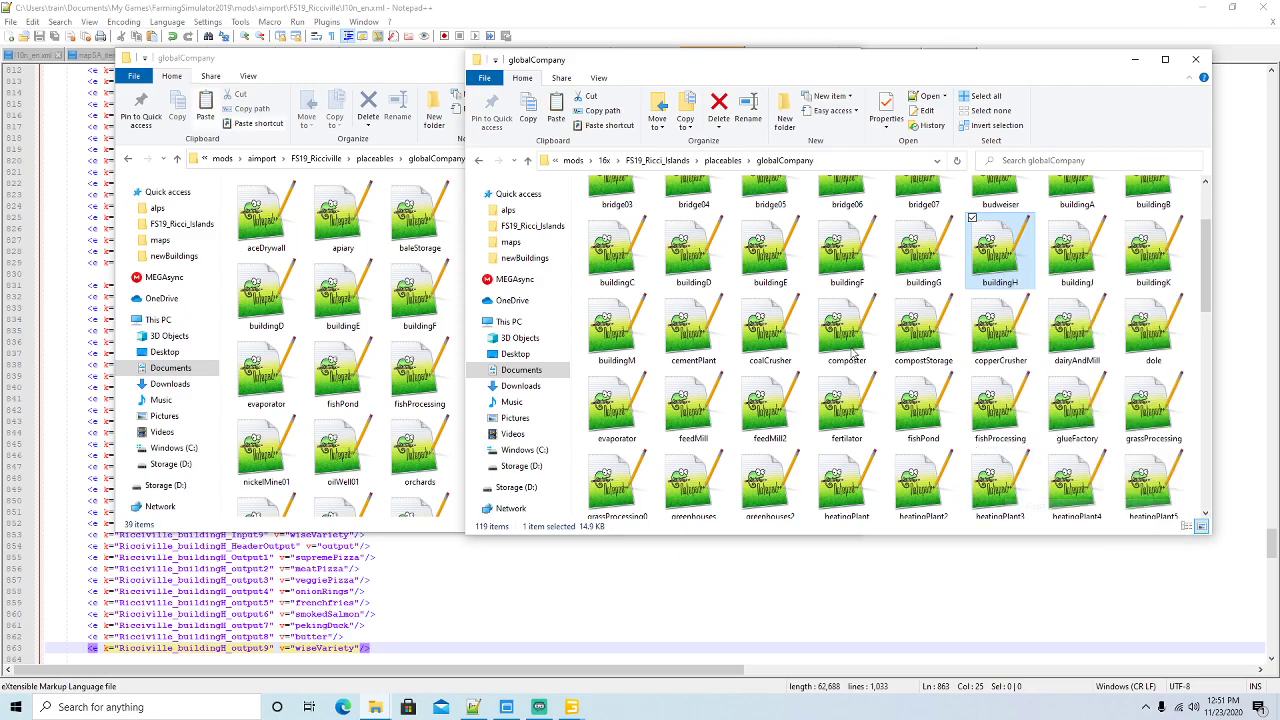
left_click(455, 220)
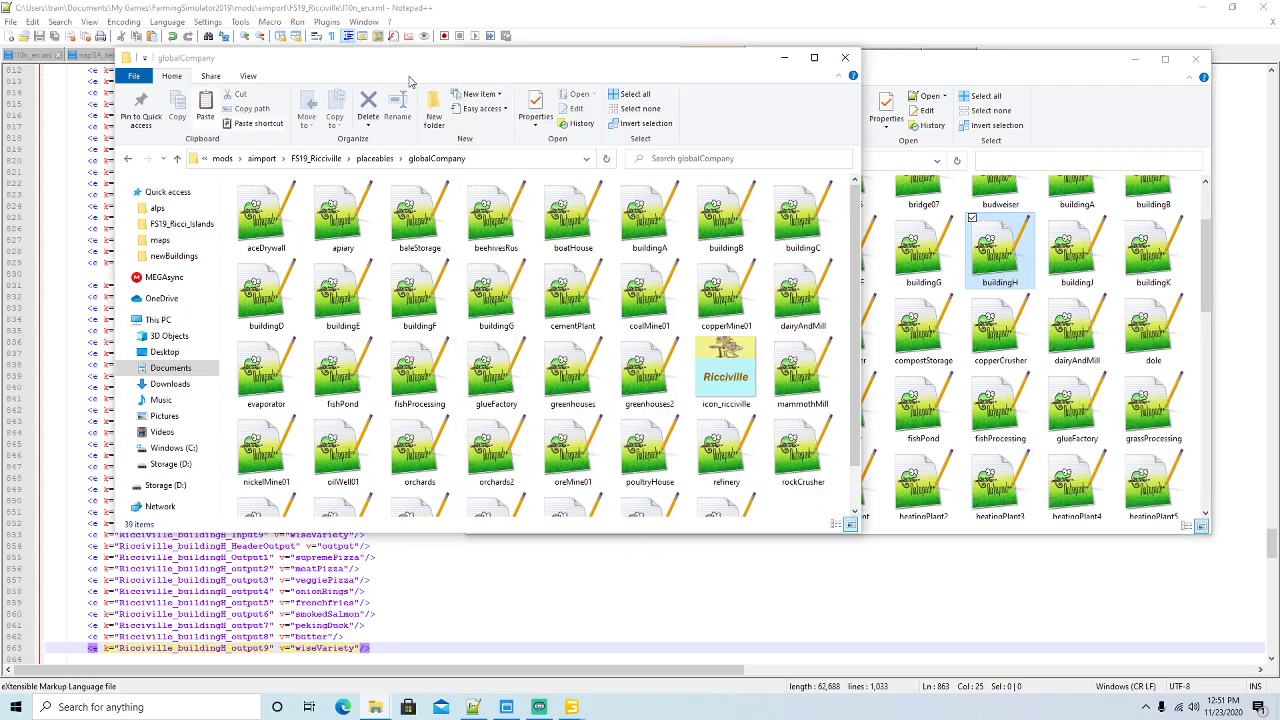
right_click(613, 342)
left_click(645, 429)
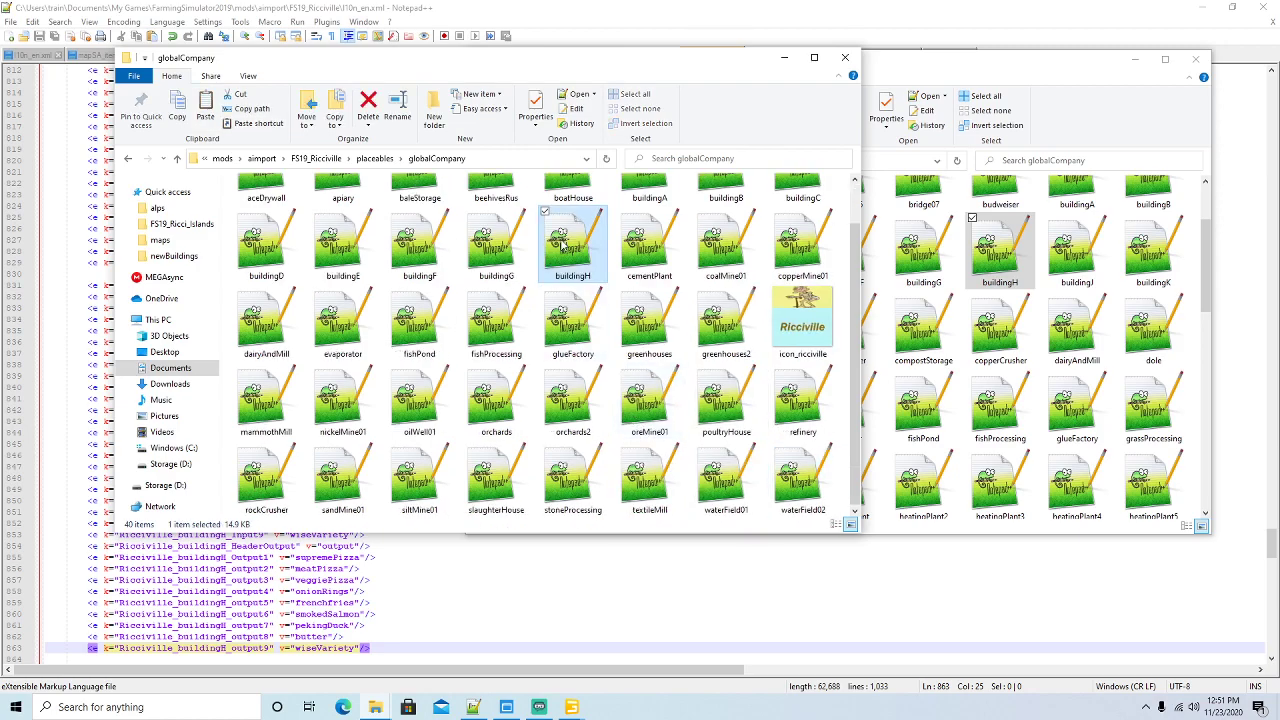
Open buildingH.xml from the FS19_Ricciville globalCompany folder in Notepad++ and change its GUI image filename to icon_ricciville.dds
right_click(563, 243)
left_click(609, 330)
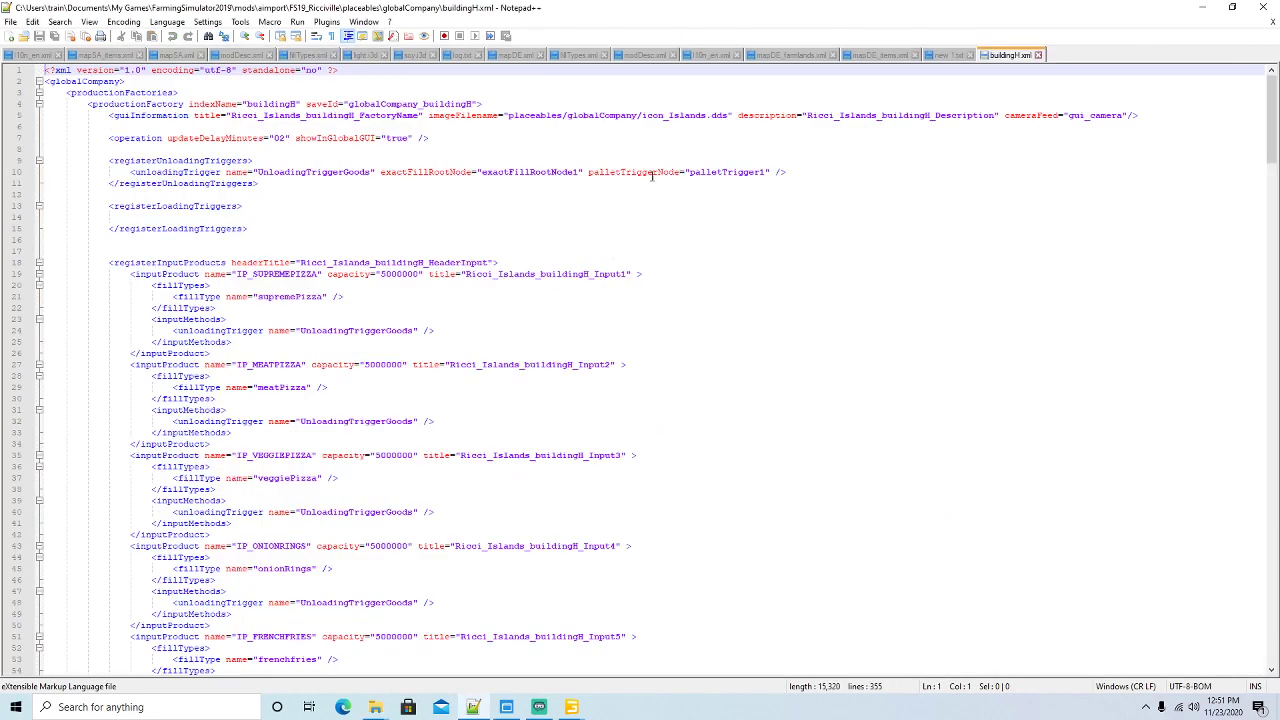
left_click(706, 115)
key("BackSpace")
key("BackSpace")
key("BackSpace")
key("BackSpace")
key("BackSpace")
key("BackSpace")
key("BackSpace")
type("ricciville")
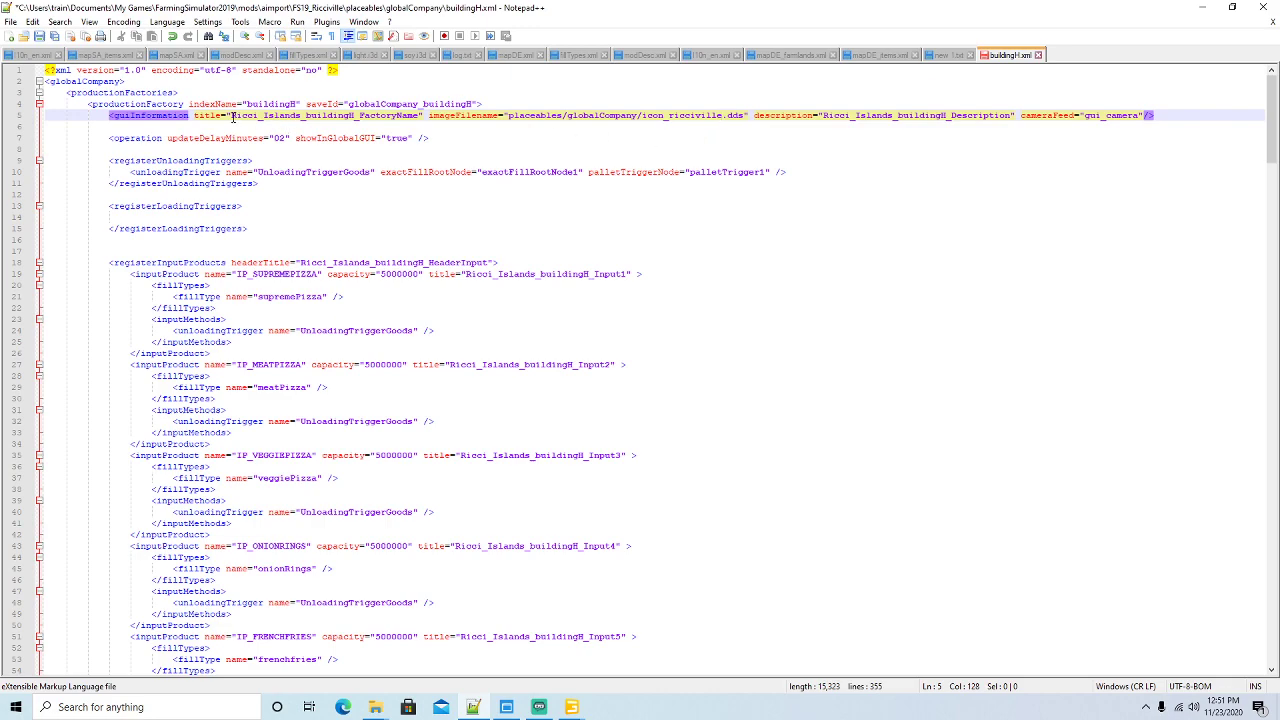
Replace every occurrence of Ricci_Islands with Ricciville in buildingH.xml and save the file
left_click_drag(229, 115, 290, 115)
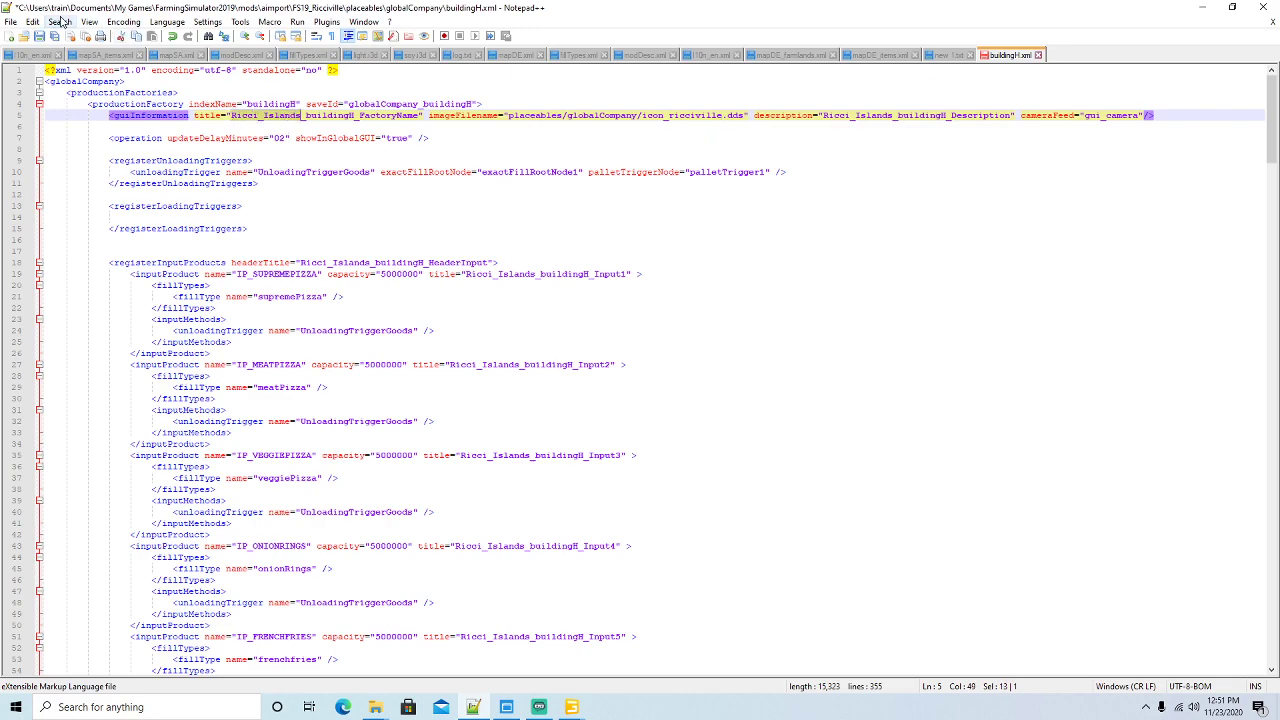
left_click(59, 22)
left_click(90, 155)
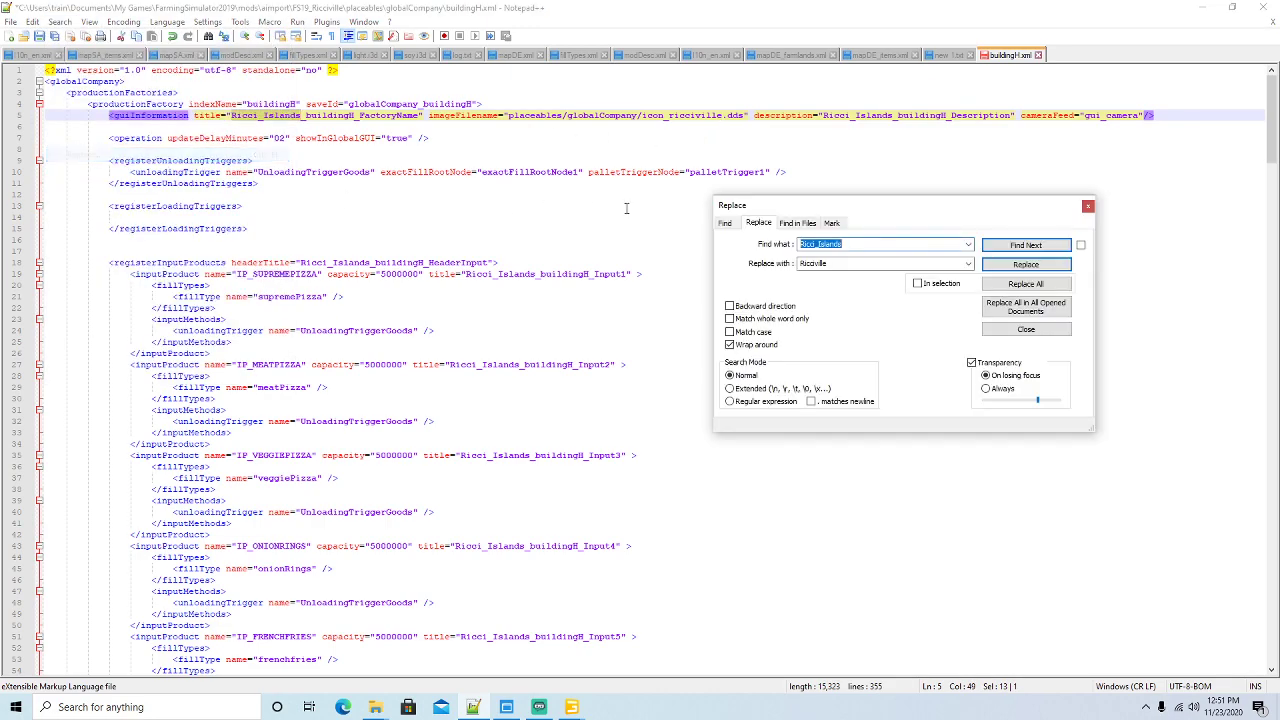
double_click(830, 263)
left_click(1026, 264)
left_click(1026, 264)
left_click(1026, 264)
left_click(1026, 264)
left_click(1026, 264)
left_click(1026, 264)
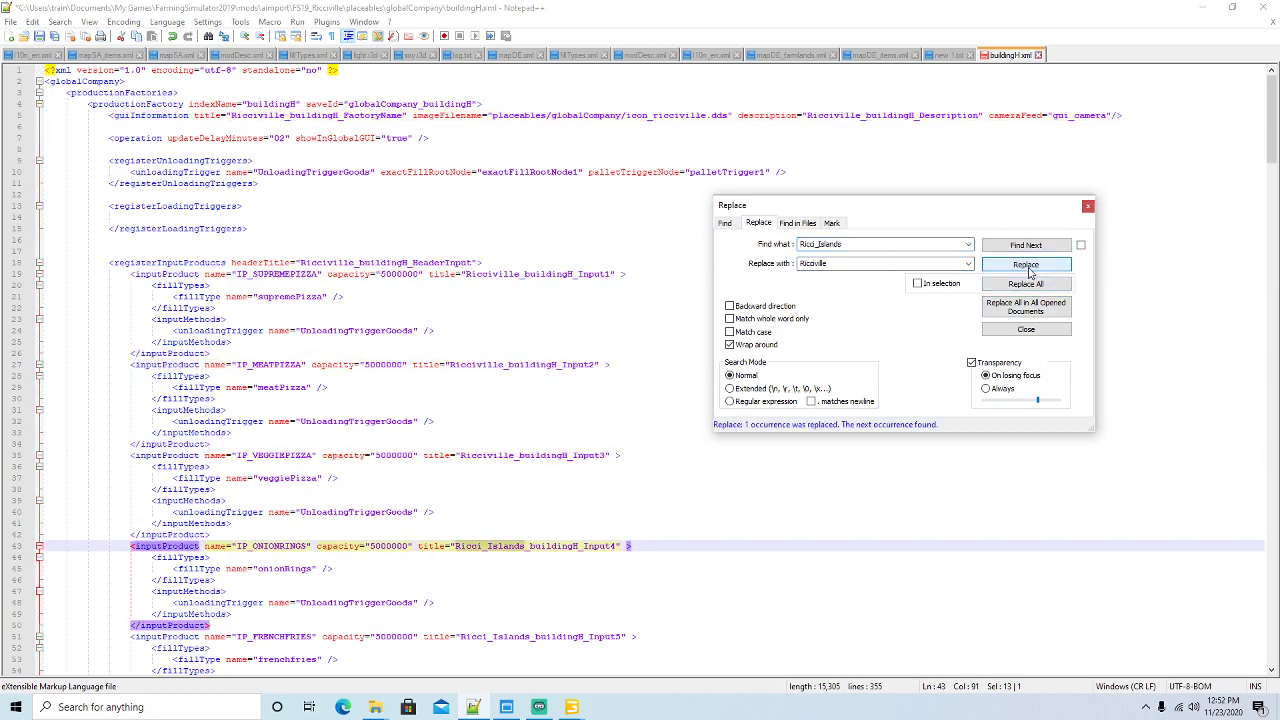
left_click(1026, 264)
left_click(1026, 264)
left_click(1026, 264)
left_click(1026, 264)
left_click(1026, 264)
left_click(1026, 264)
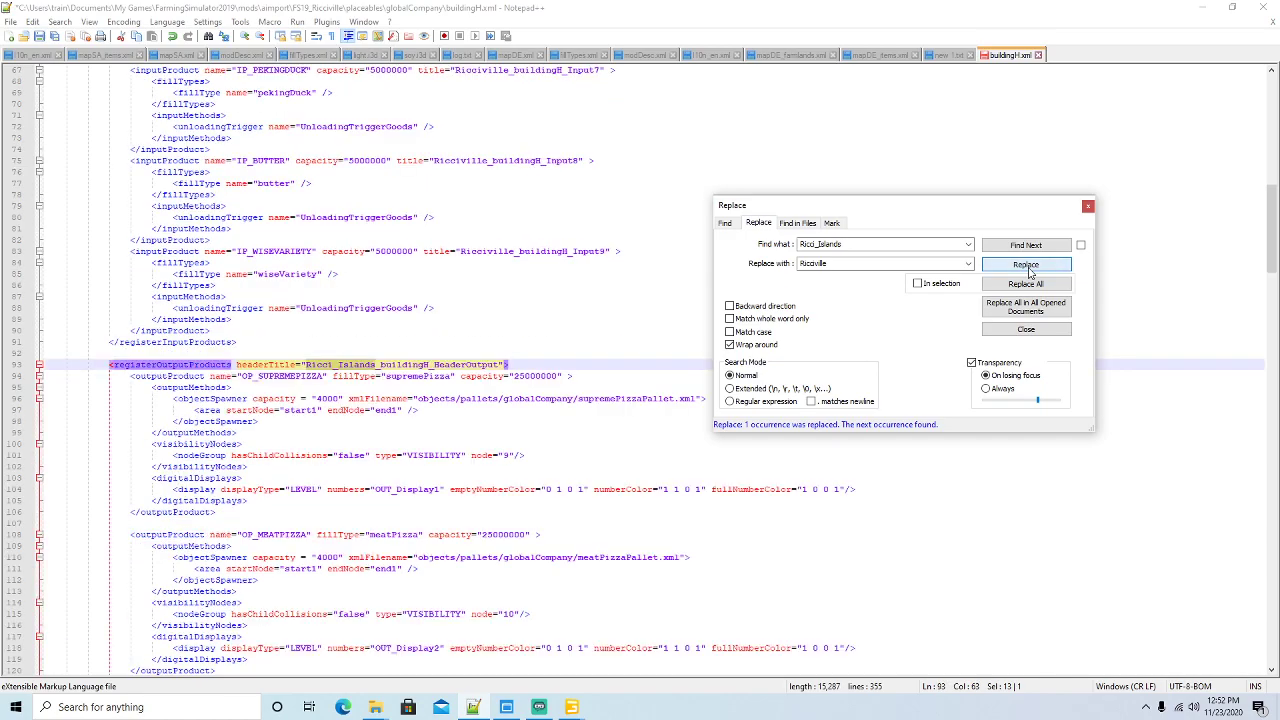
left_click(1026, 264)
left_click(1026, 264)
left_click(1026, 264)
left_click(1026, 264)
left_click(1026, 264)
left_click(1026, 264)
left_click(1026, 264)
left_click(1026, 264)
left_click(1026, 264)
left_click(1026, 264)
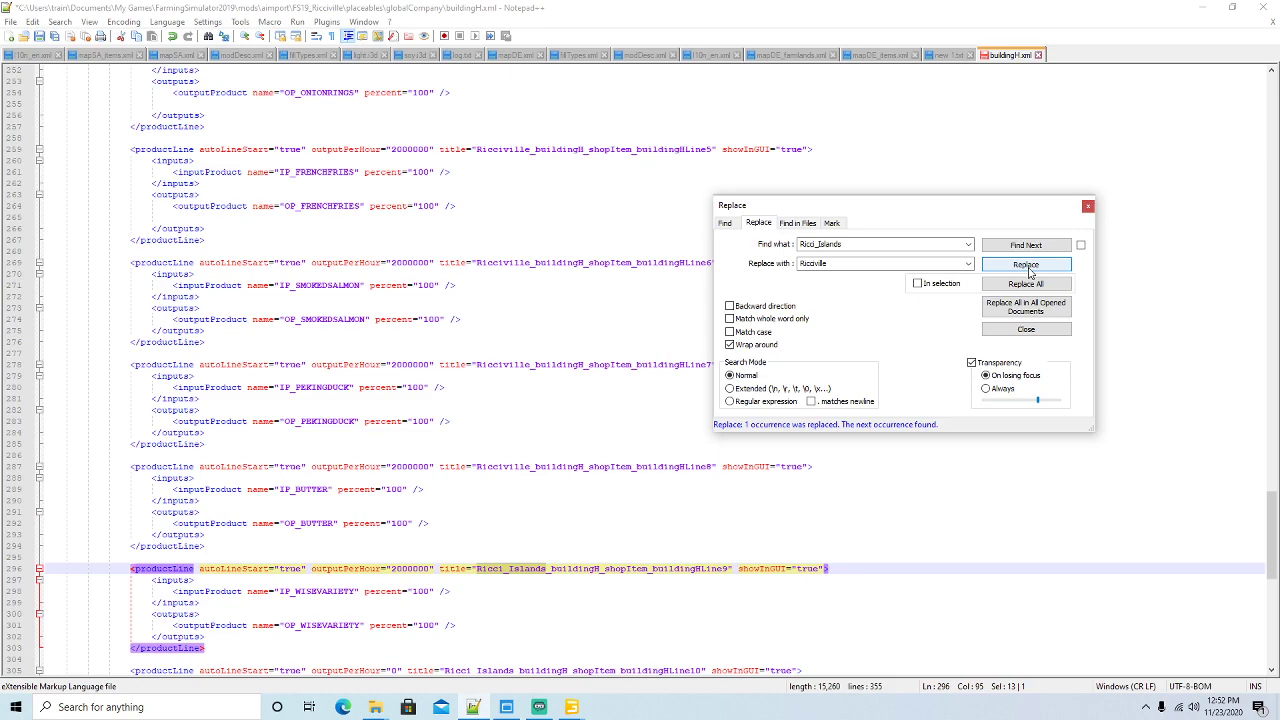
left_click(1029, 270)
left_click(1029, 270)
left_click(1029, 270)
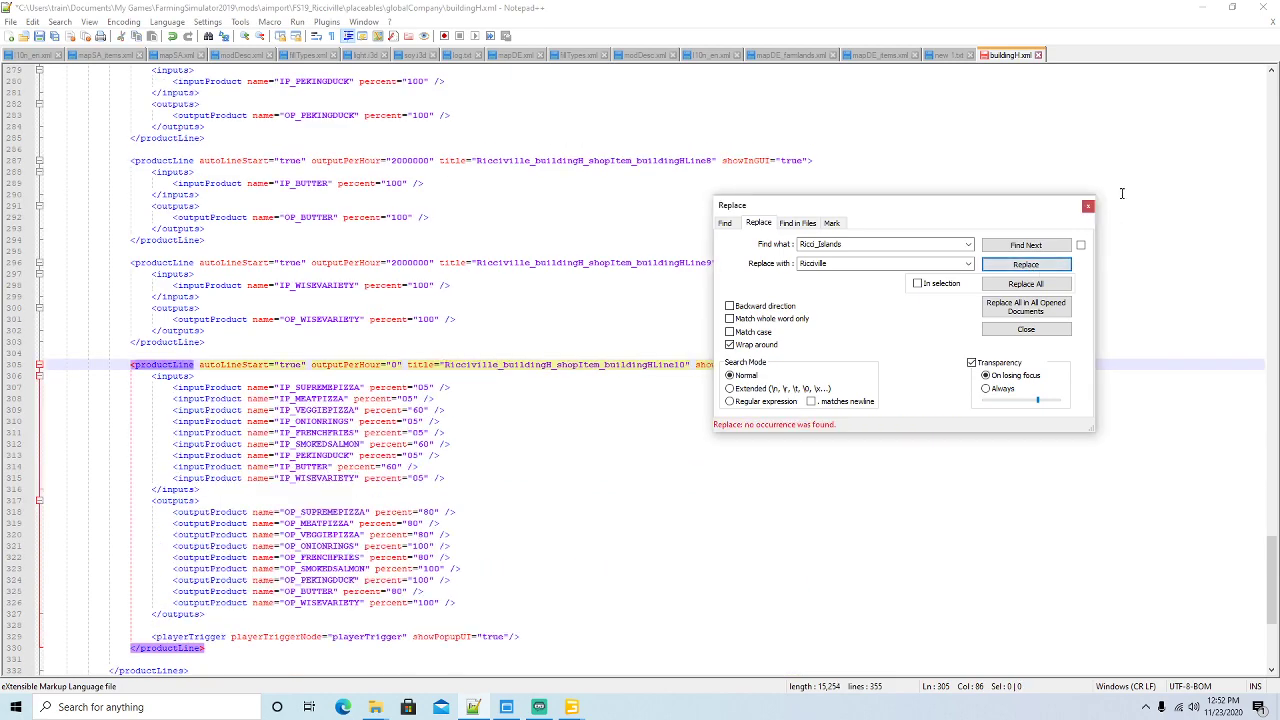
left_click(1088, 207)
left_click(40, 38)
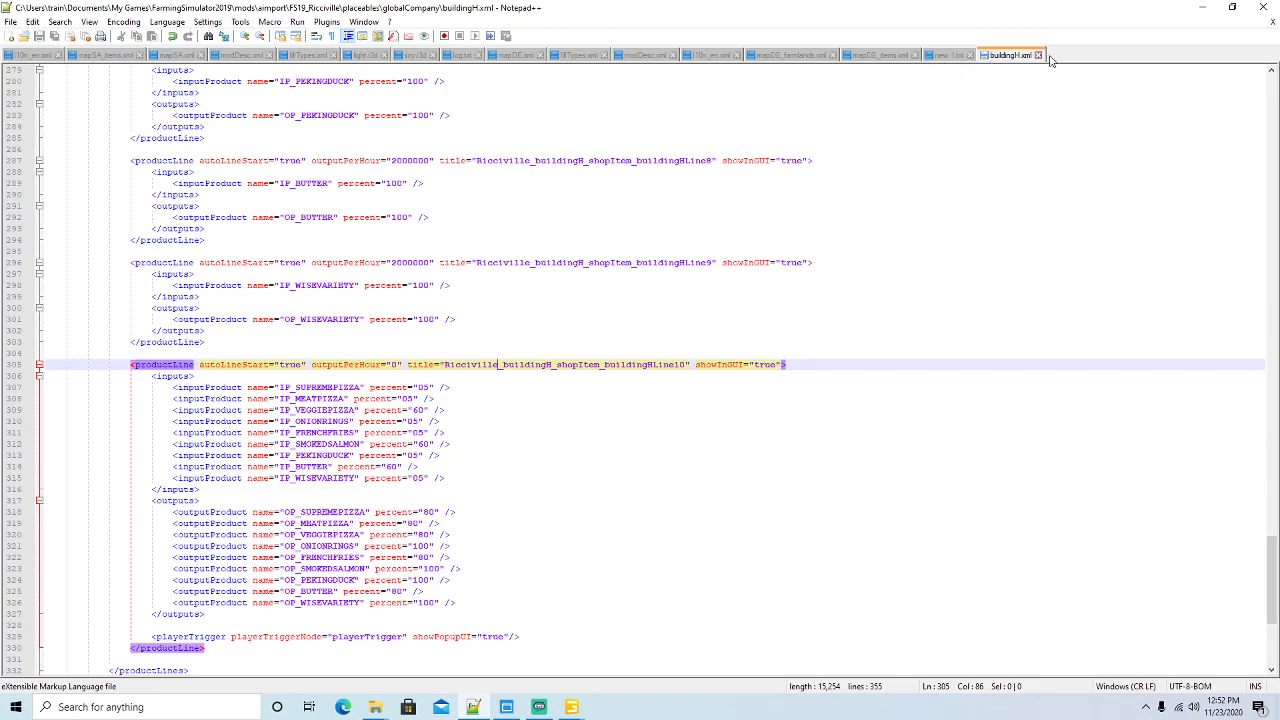
Minimize the open editor and folder windows and launch Farming Simulator 19 from the desktop
left_click(1201, 7)
left_click(785, 58)
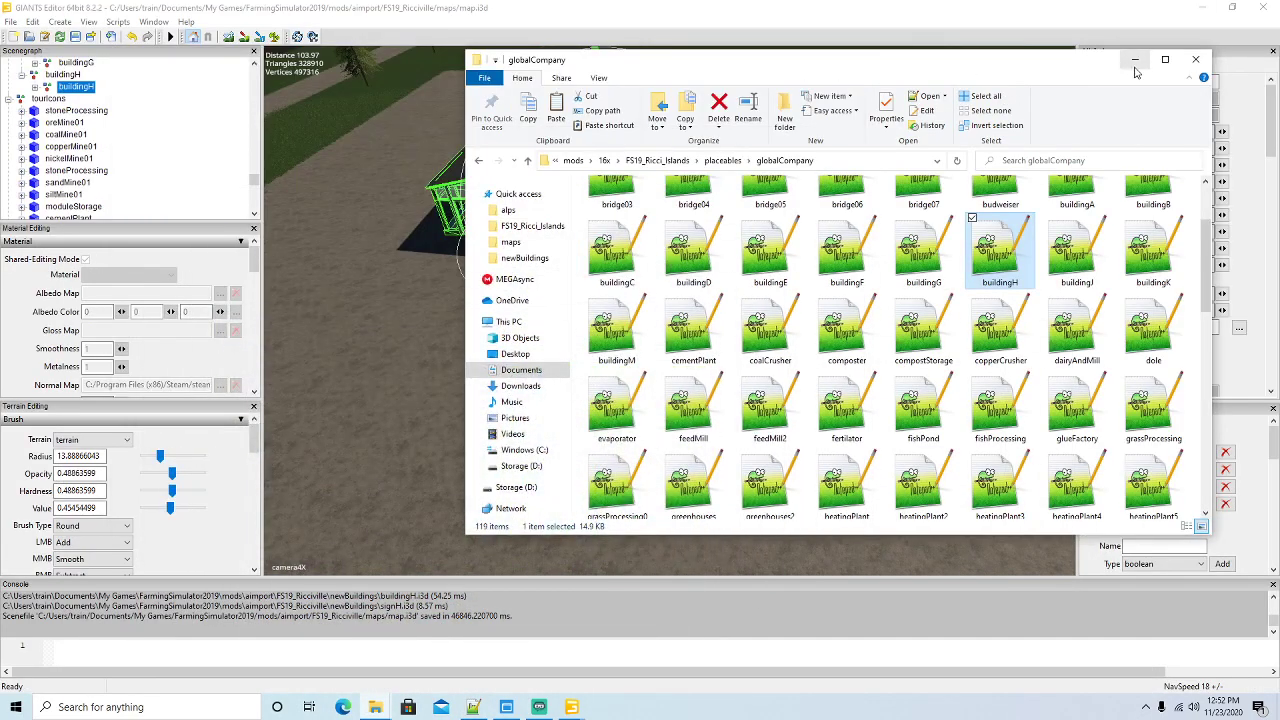
left_click(1134, 58)
left_click(1203, 9)
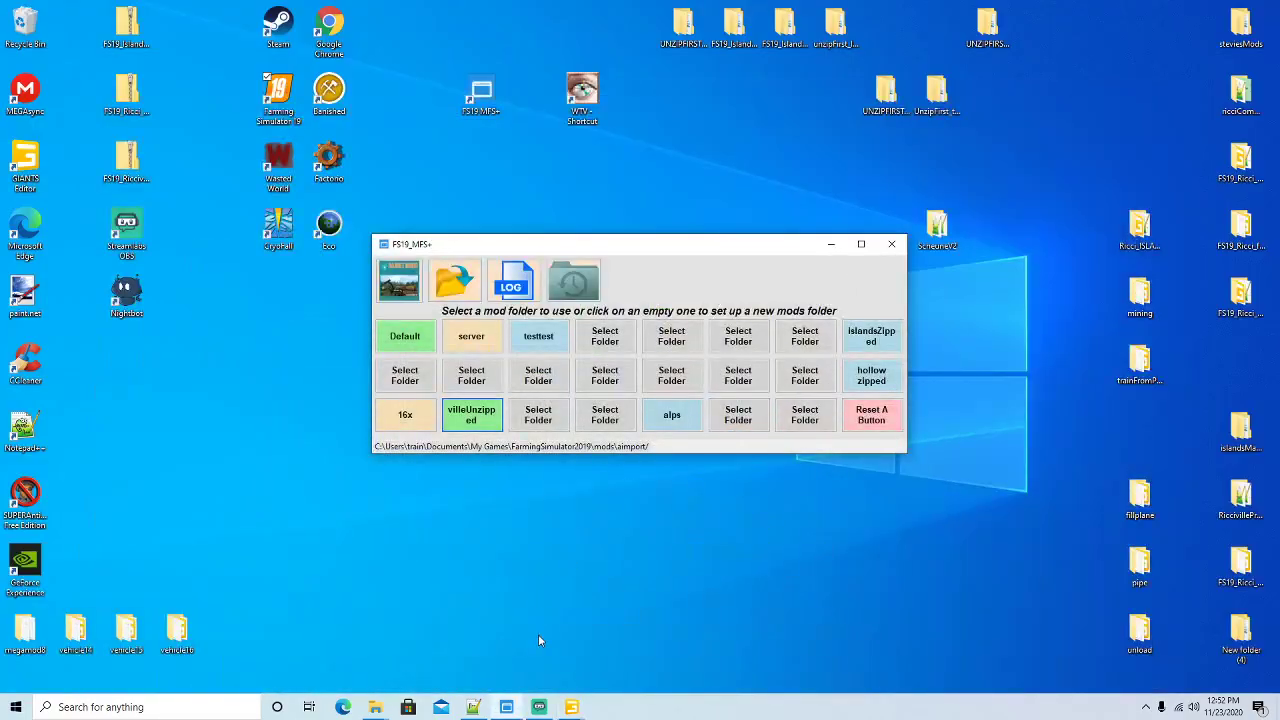
right_click(280, 98)
left_click(305, 103)
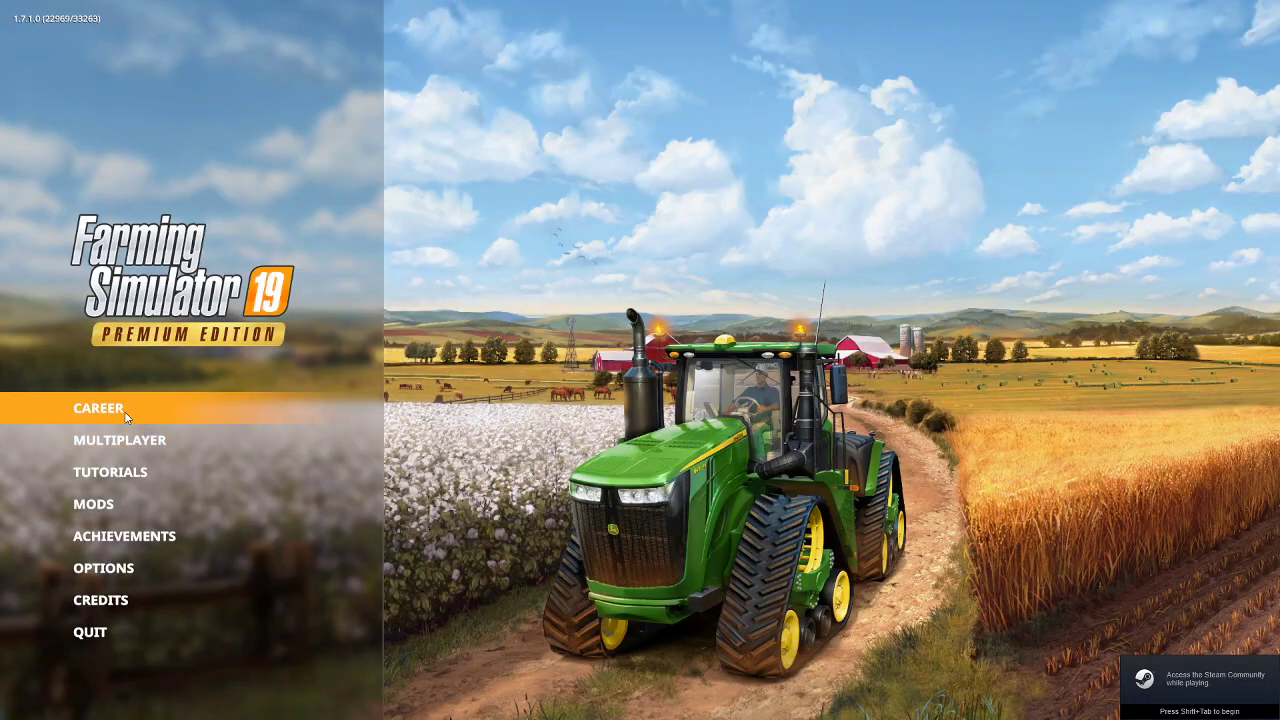
Start a new career in Savegame 1 on the FS19_Ricciville map and enter the game
left_click(124, 411)
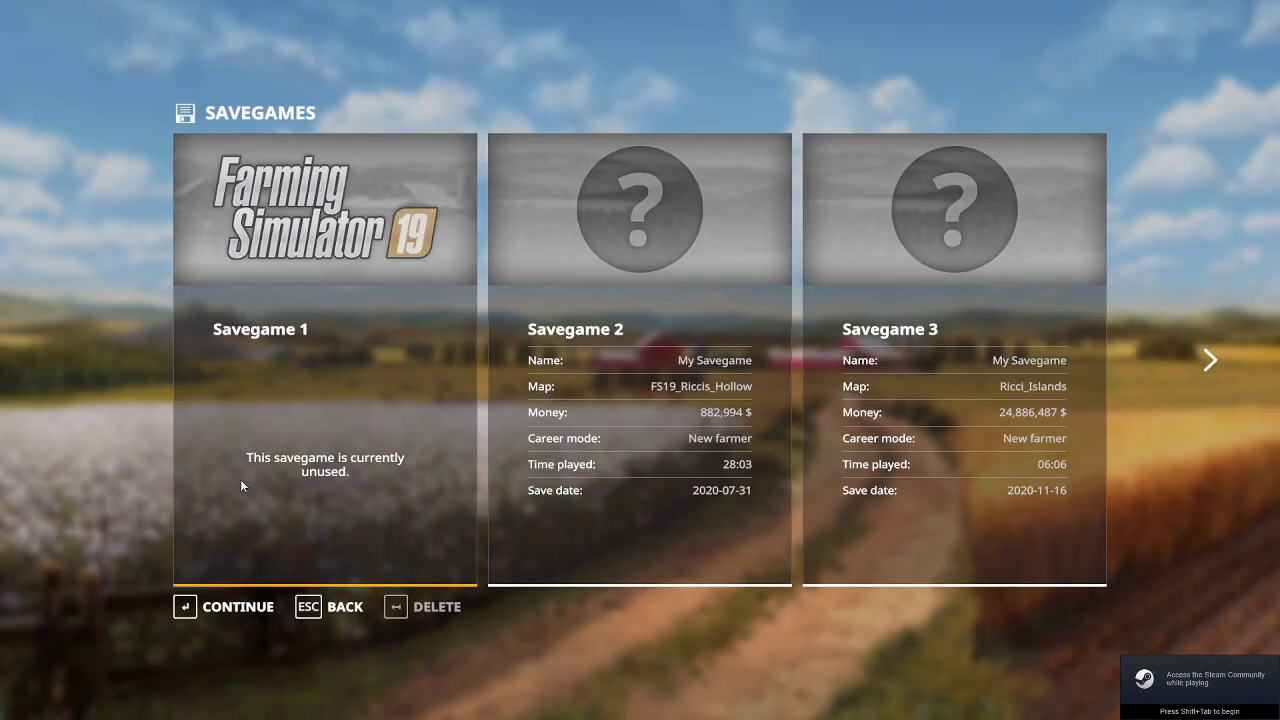
left_click(228, 587)
left_click(228, 607)
key("Left")
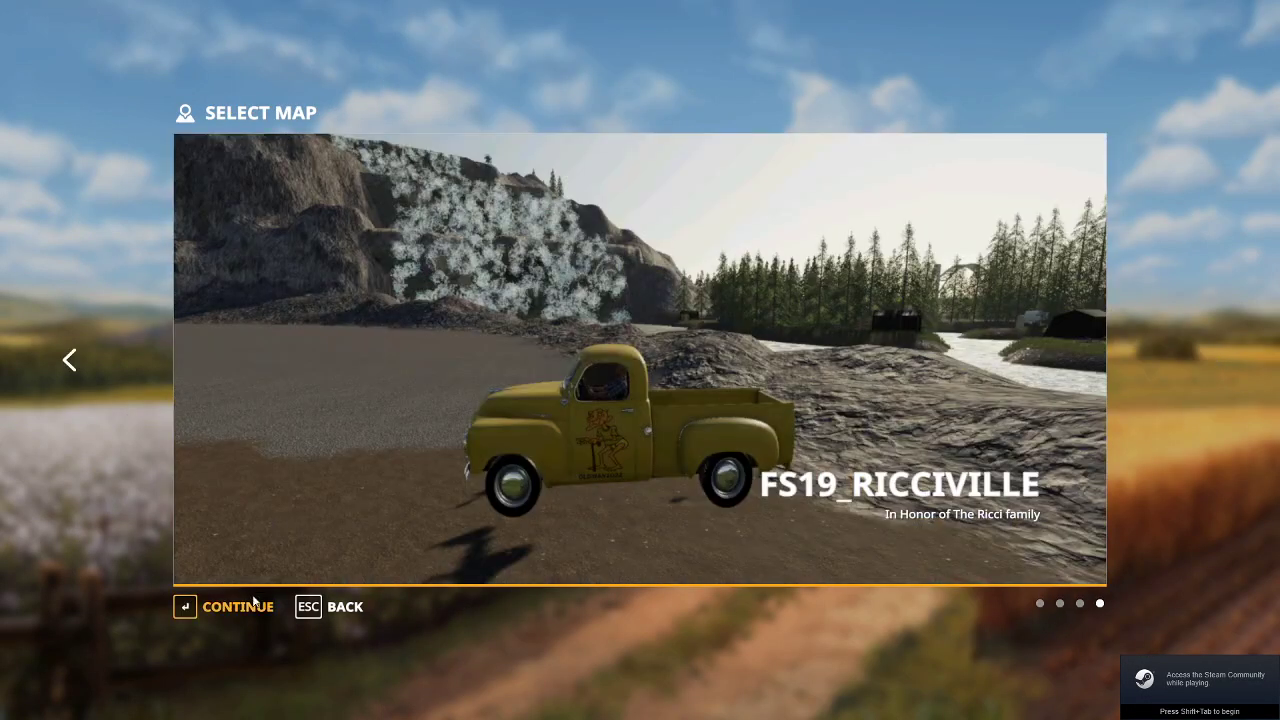
left_click(247, 606)
left_click(246, 606)
left_click(233, 614)
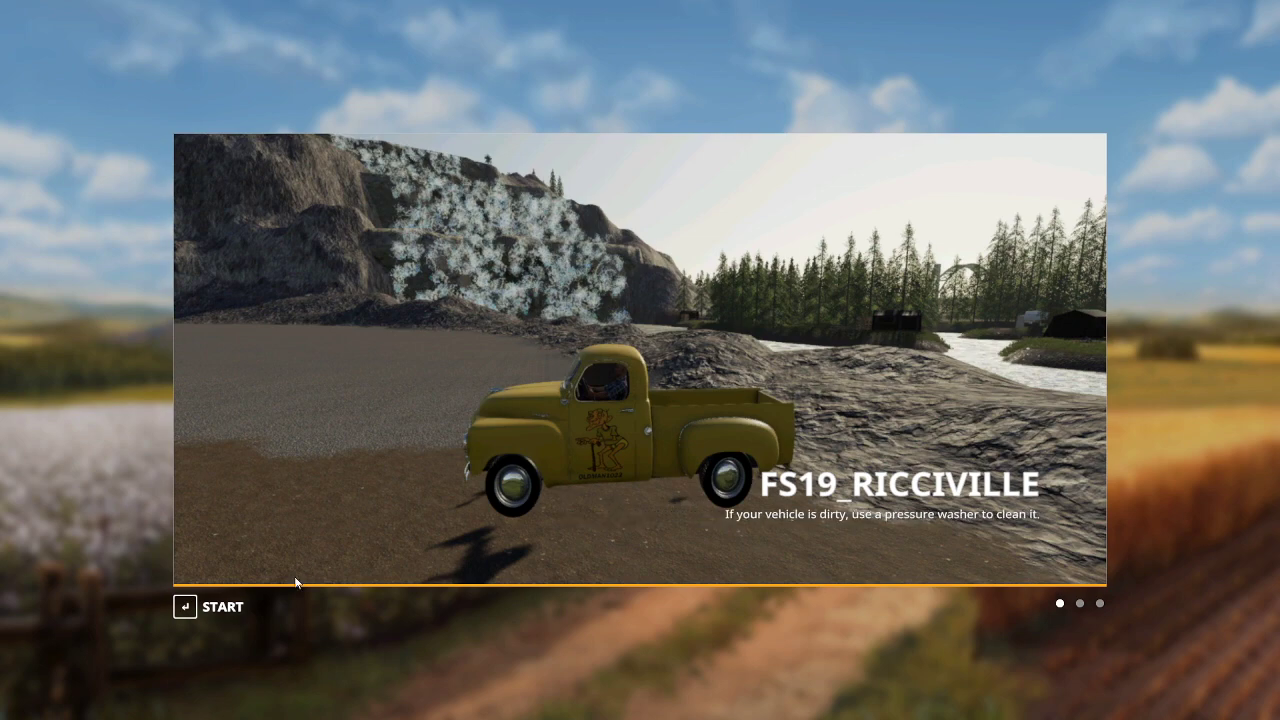
left_click(208, 611)
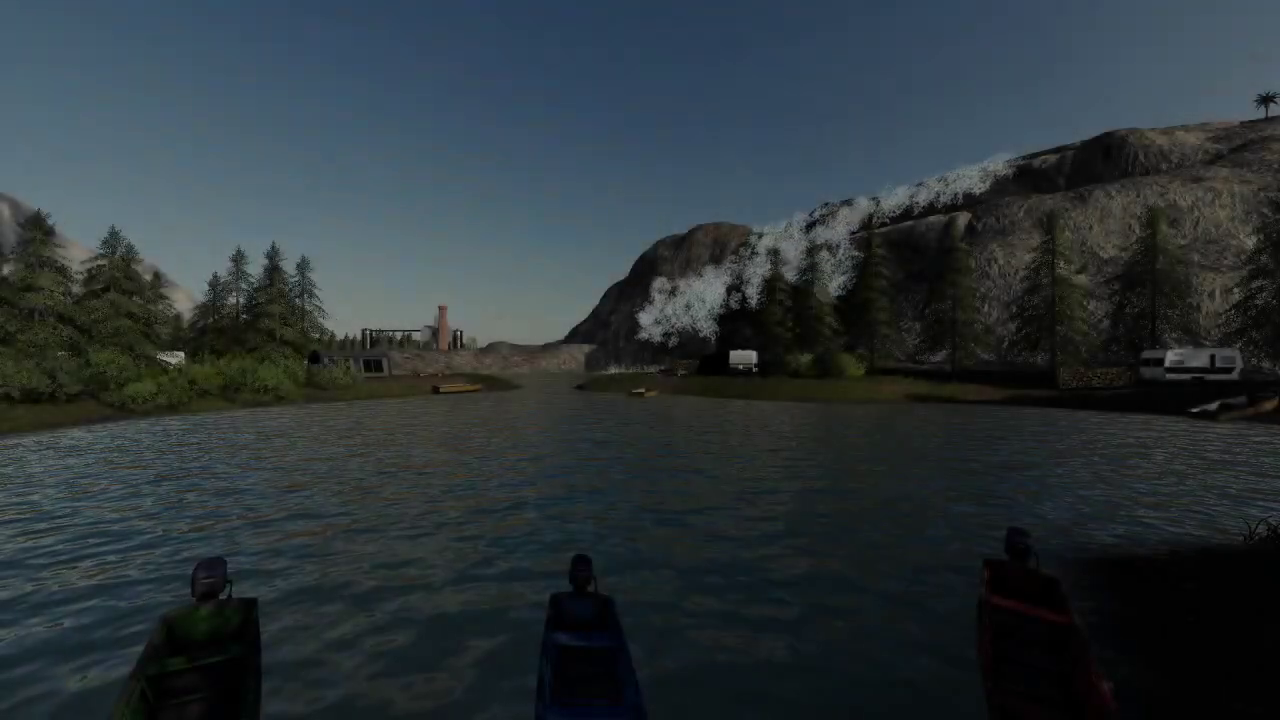
key("Return")
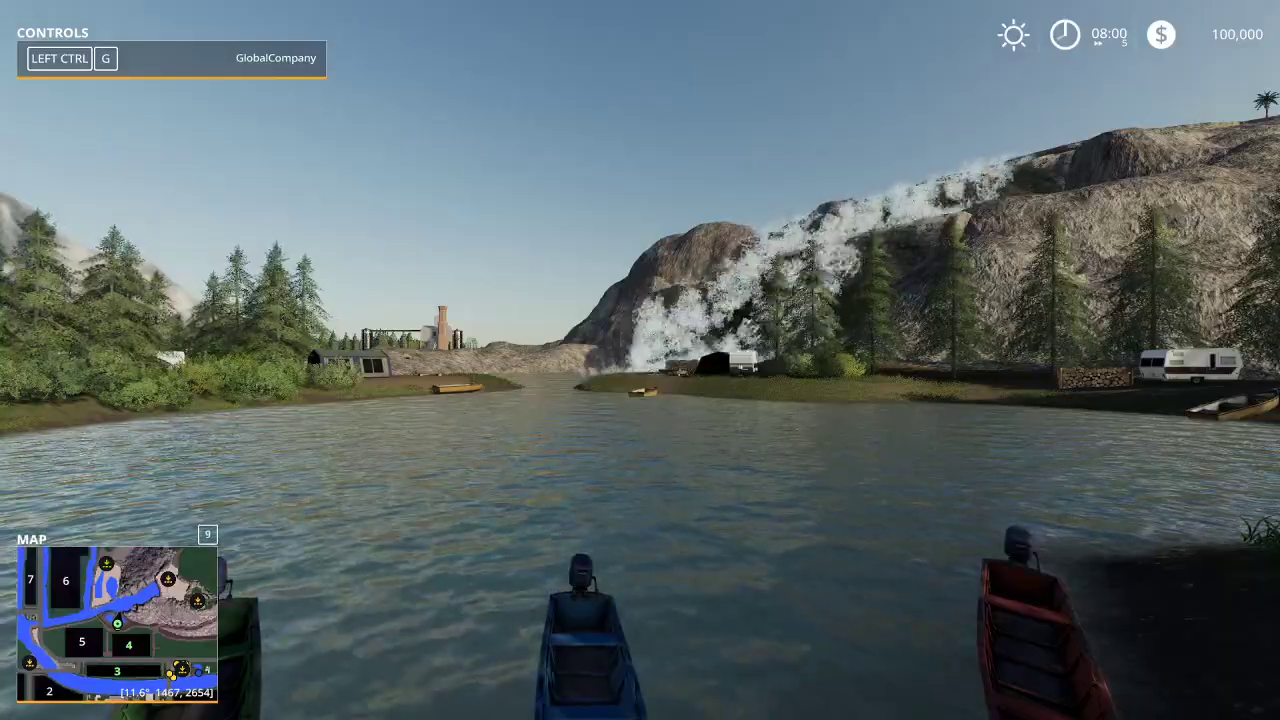
Toggle the Speed Multiplier Warning in the player section of Easy Development Commands and return to the game
key("alt+d")
key("e")
key("e")
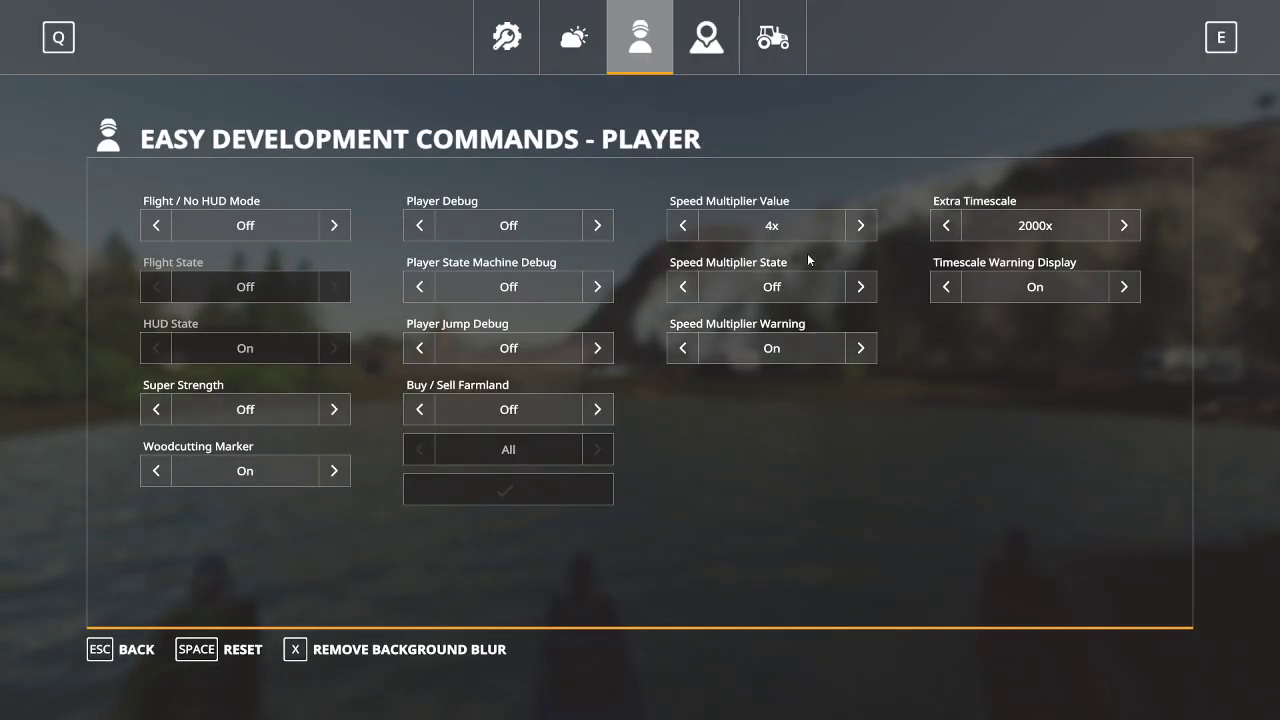
left_click(858, 348)
key("Escape")
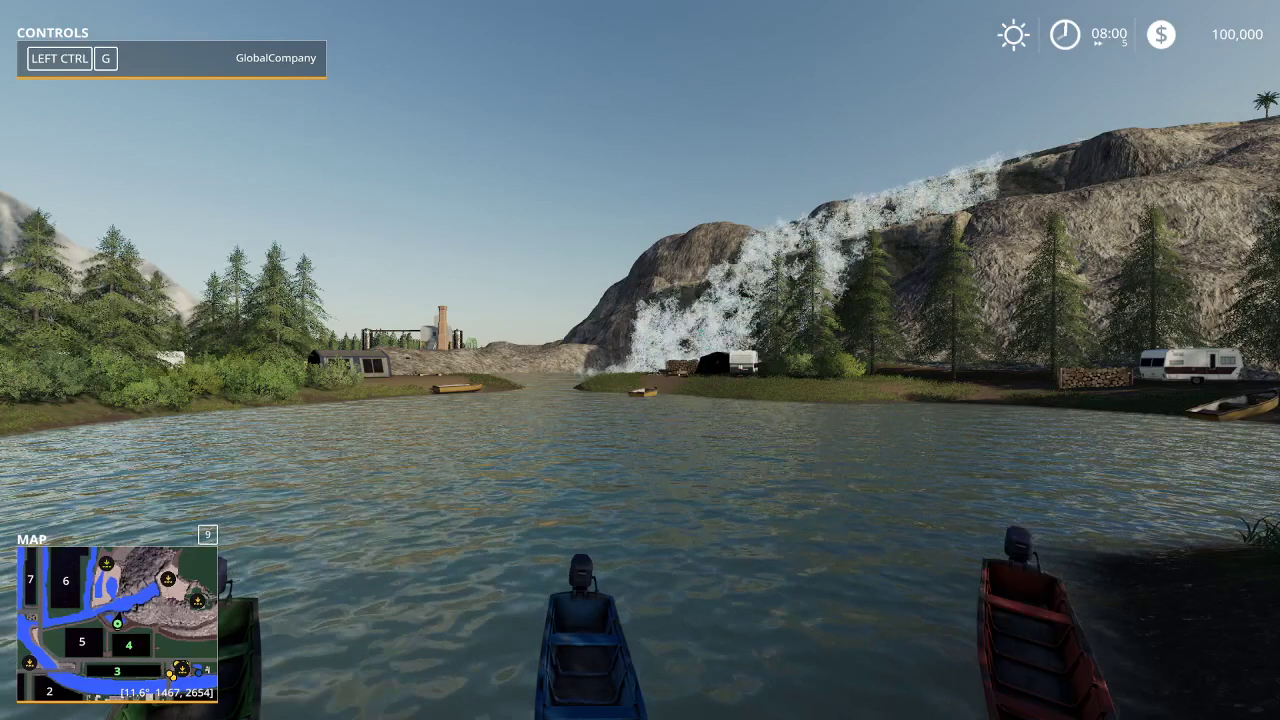
Visit Central Station from the in-game map
key("Escape")
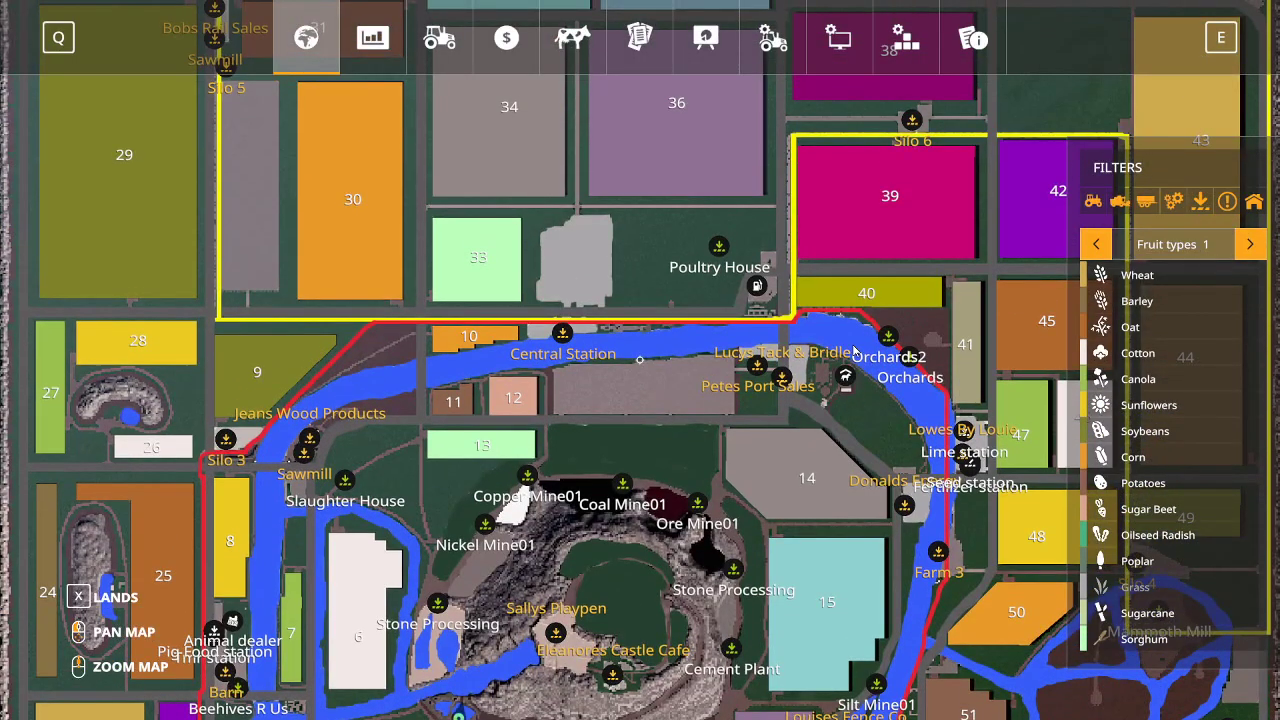
left_click(564, 336)
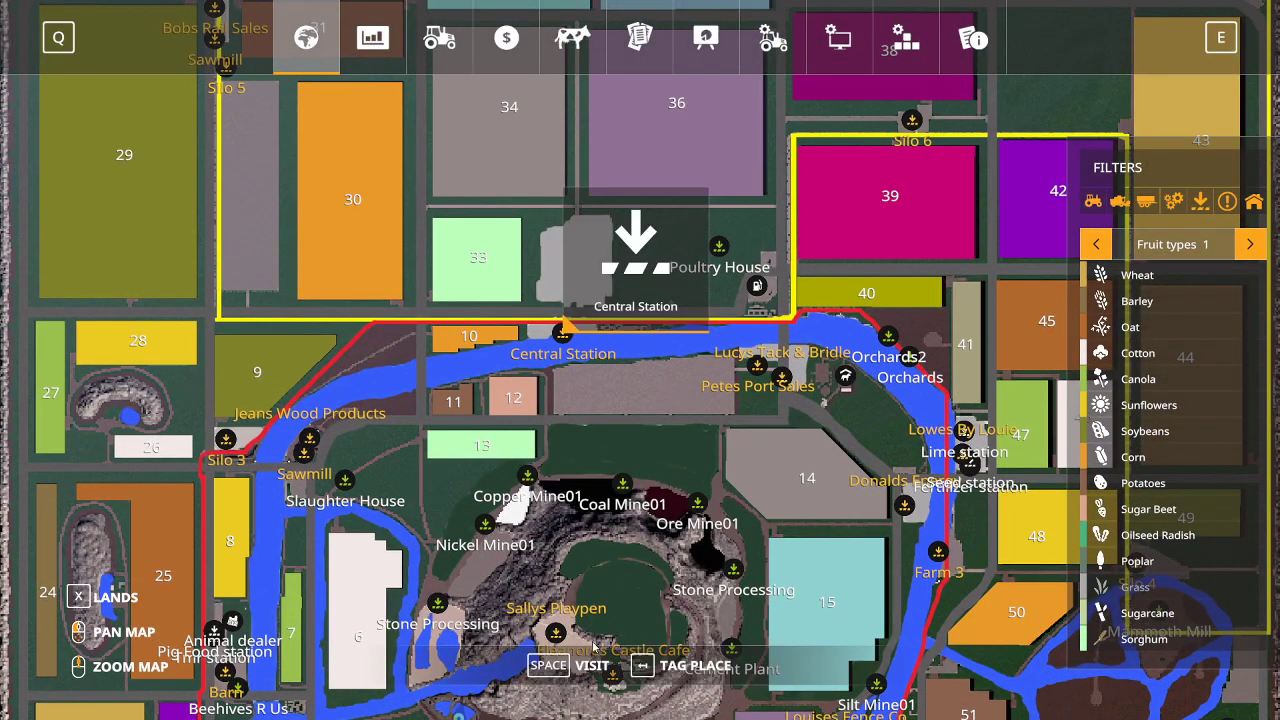
key("space")
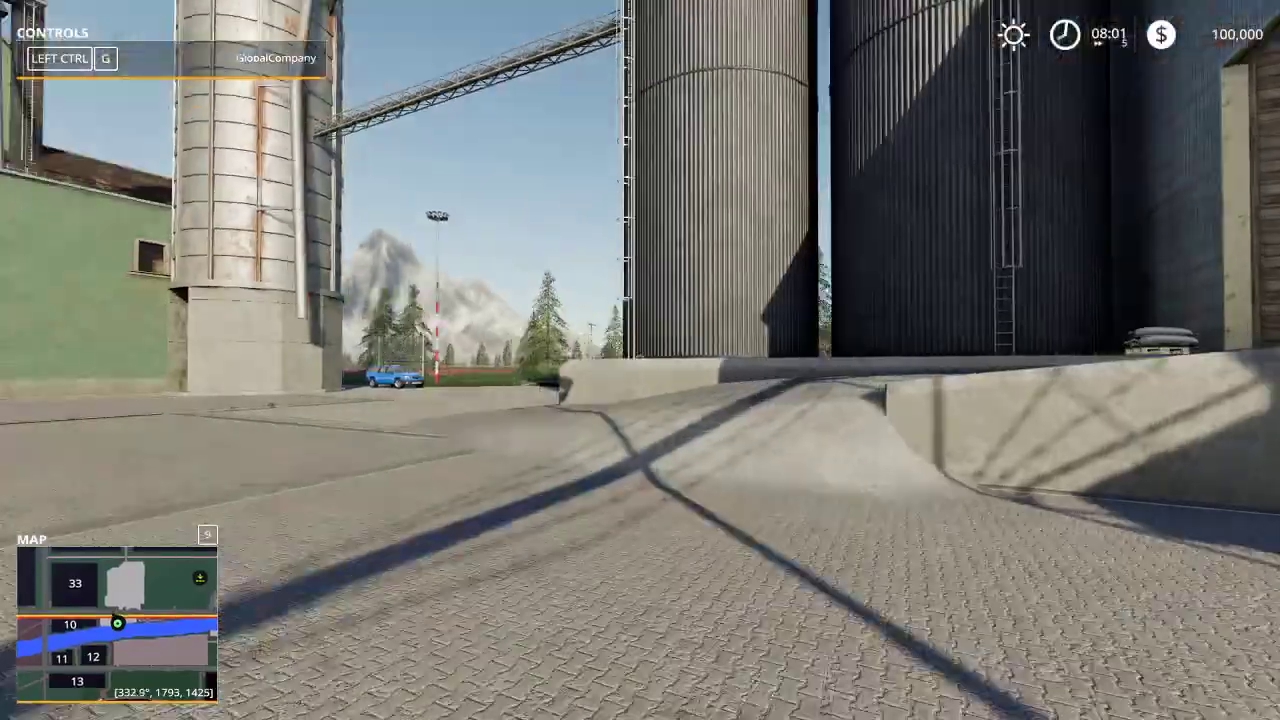
Walk from Central Station across the road to Building H and inspect its sign and product trigger
key("w")
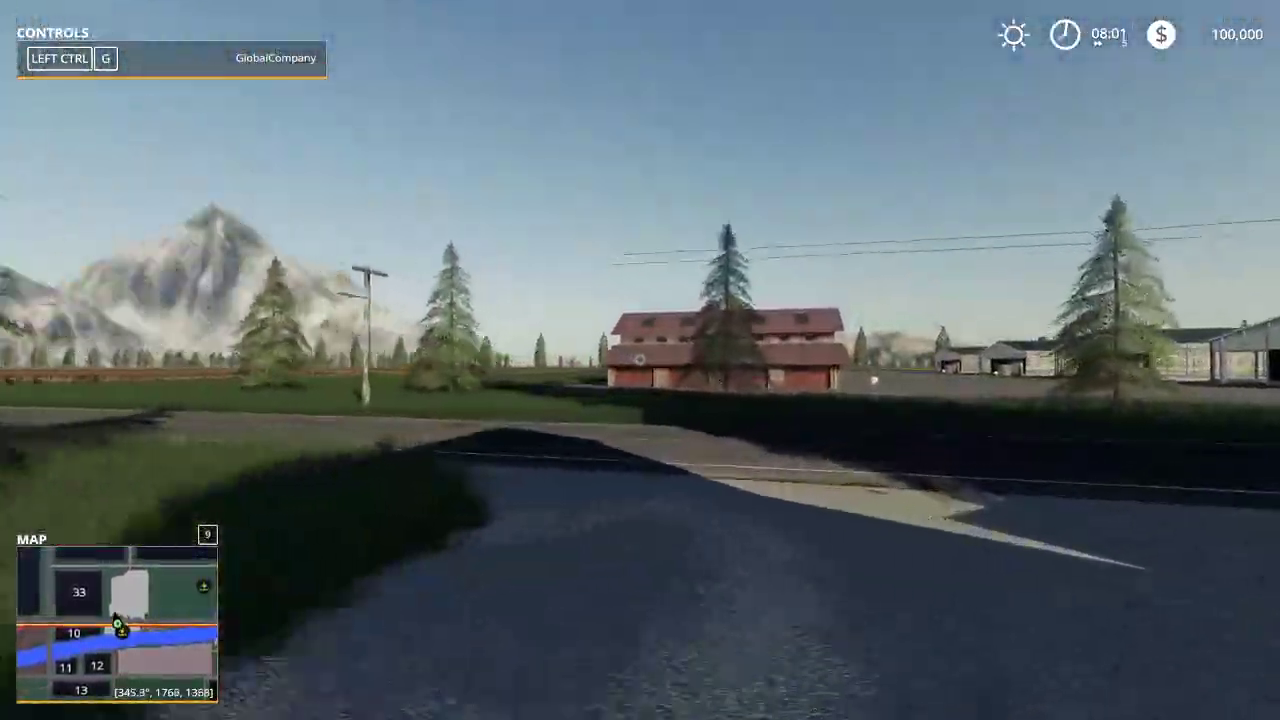
key("w")
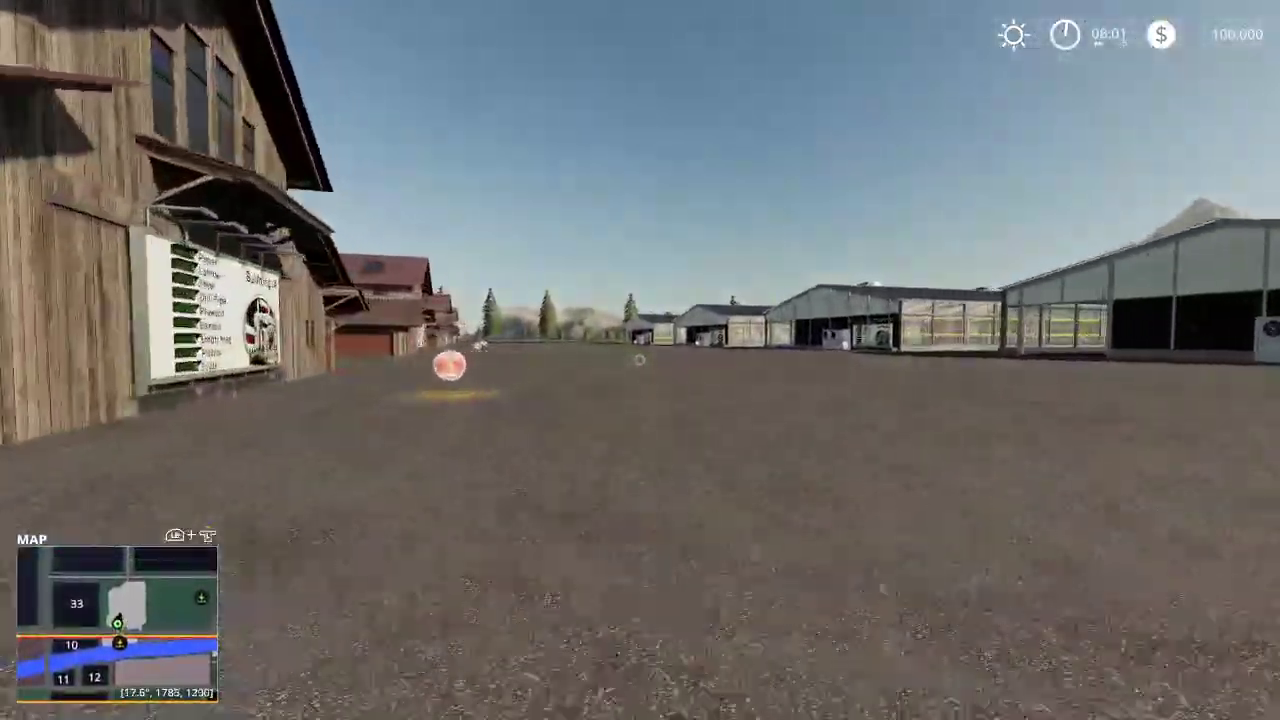
key("d")
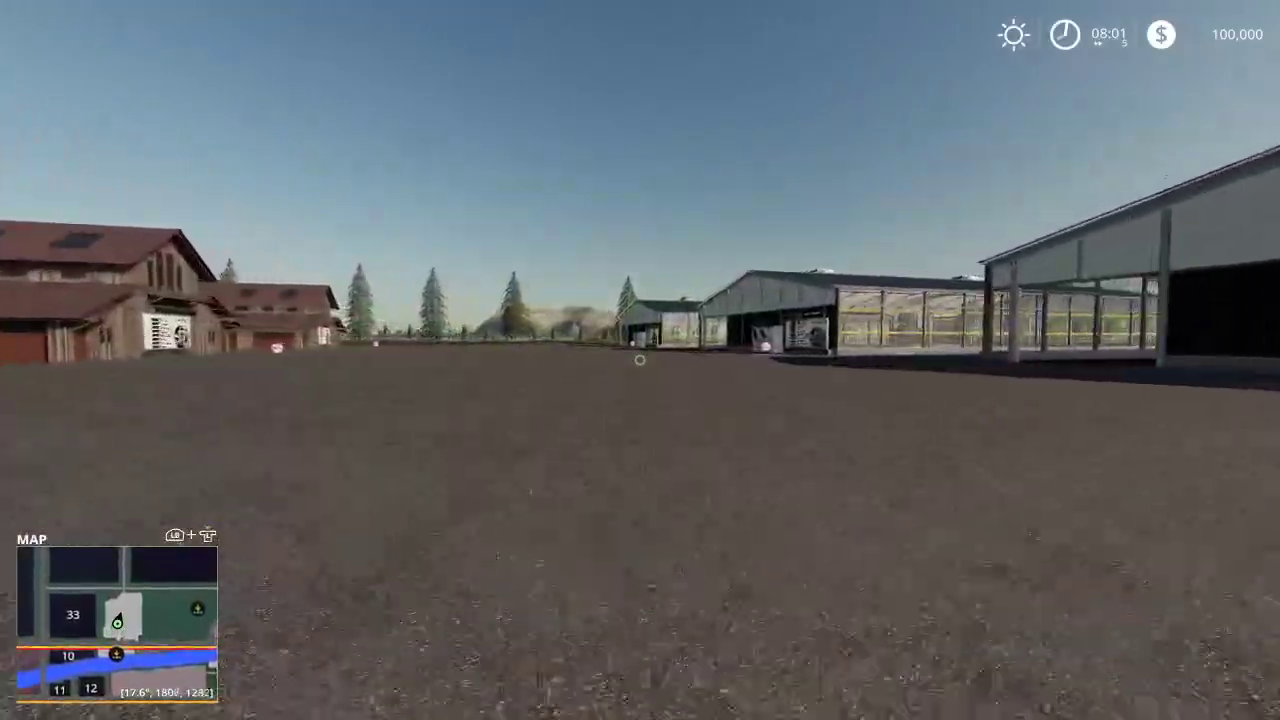
key("w")
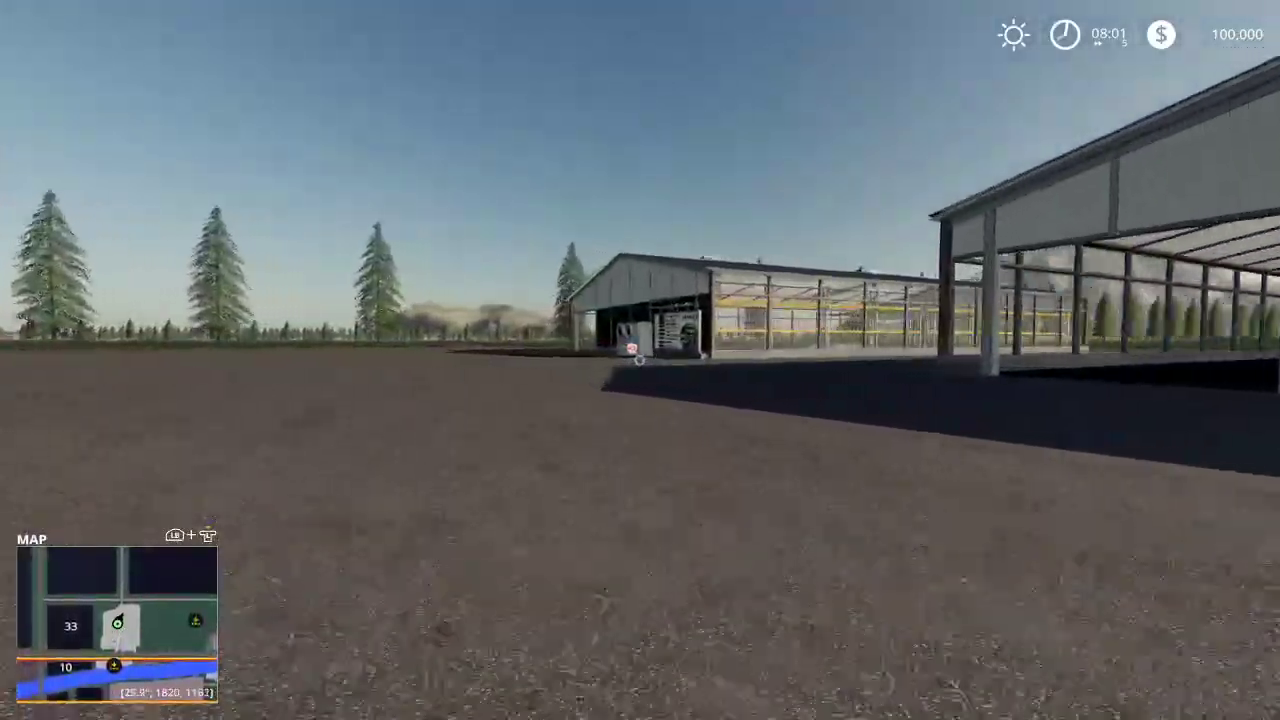
key("w")
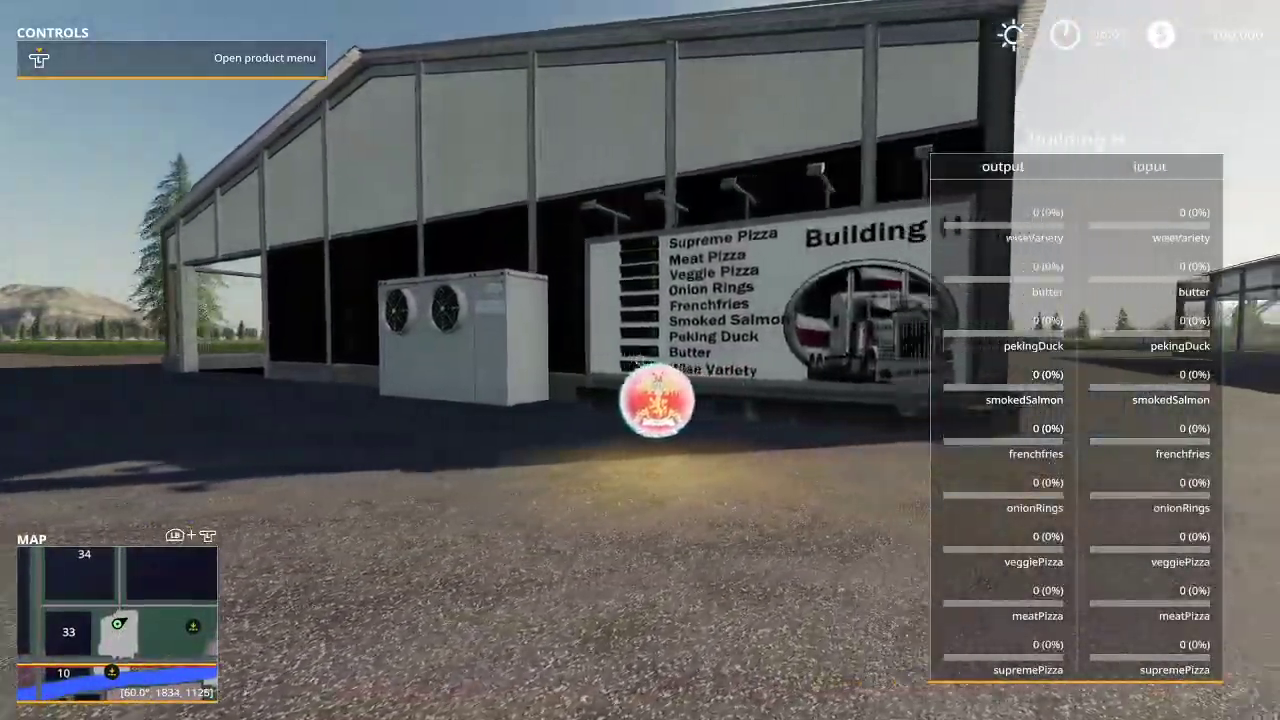
key("d")
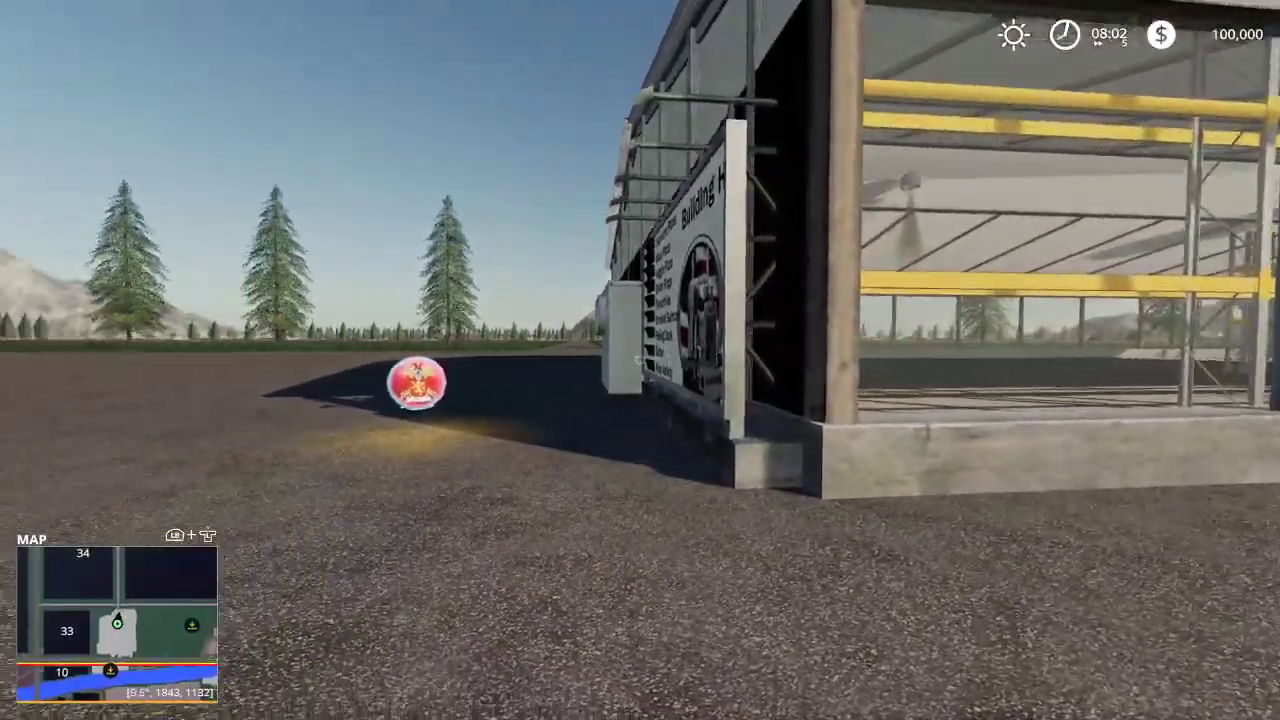
key("a")
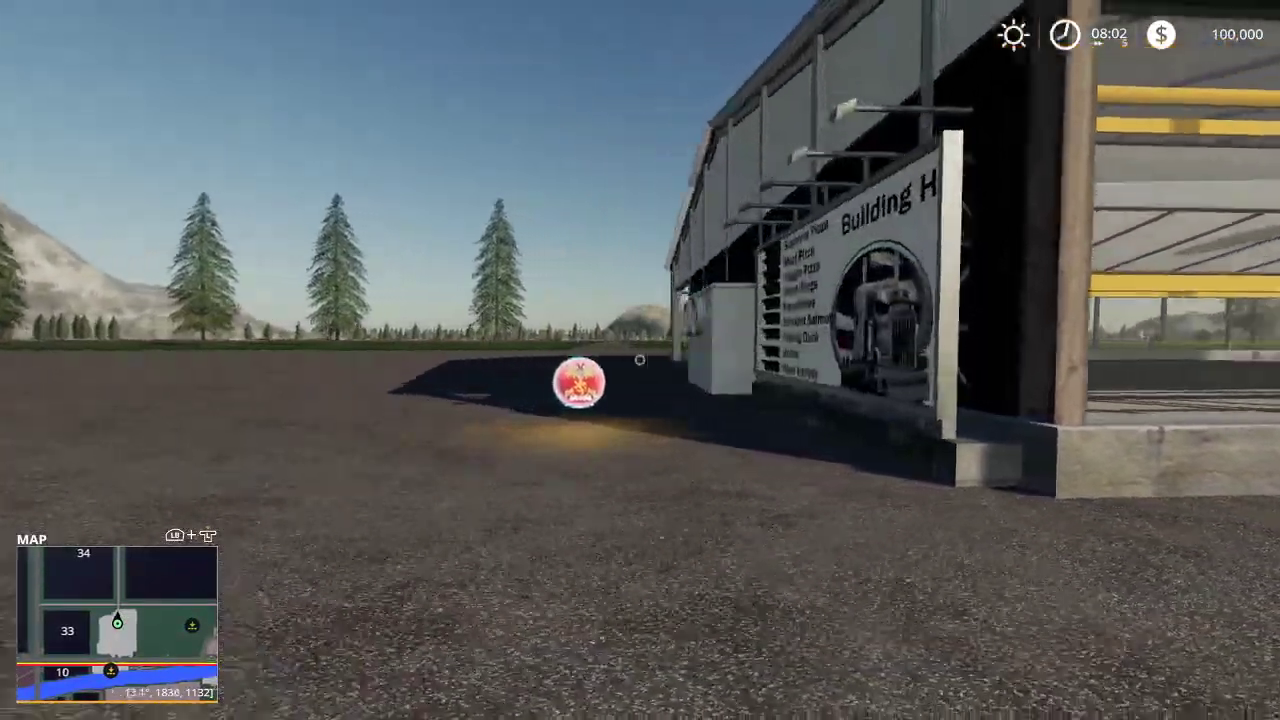
key("w")
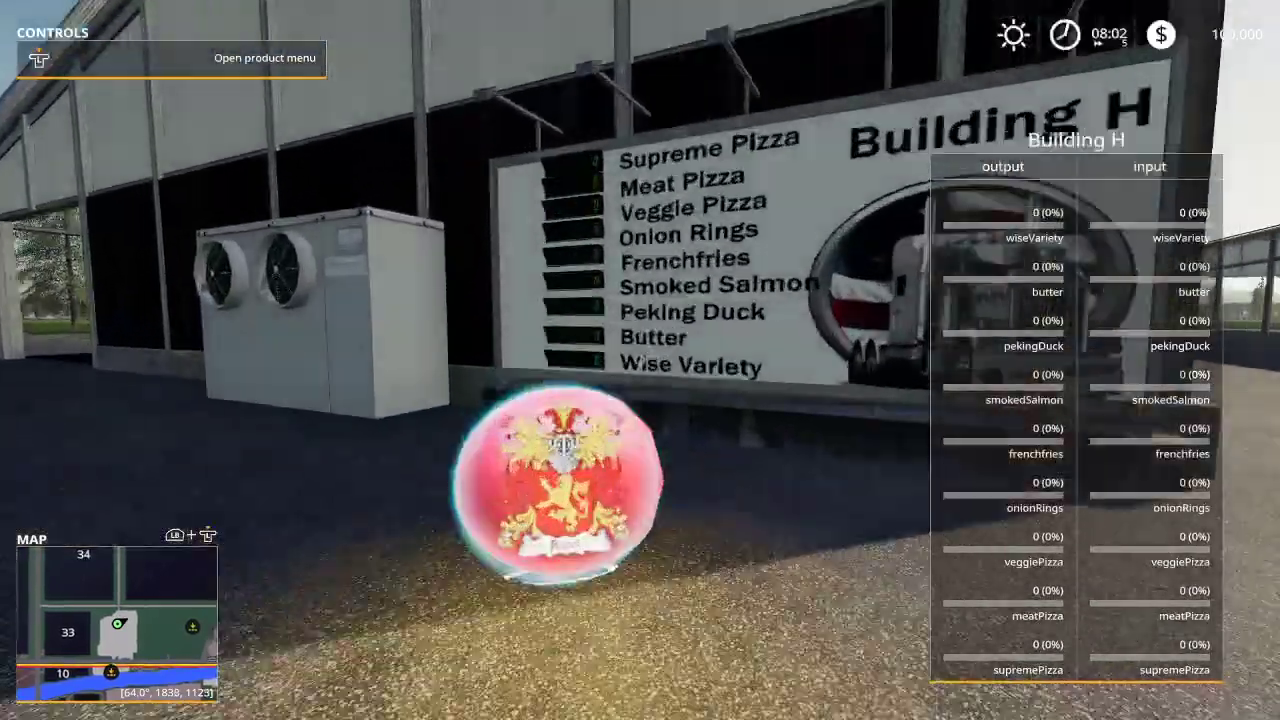
Review the input and output products down to wiseVariety in Building H's product menu, and close the menu
key("r")
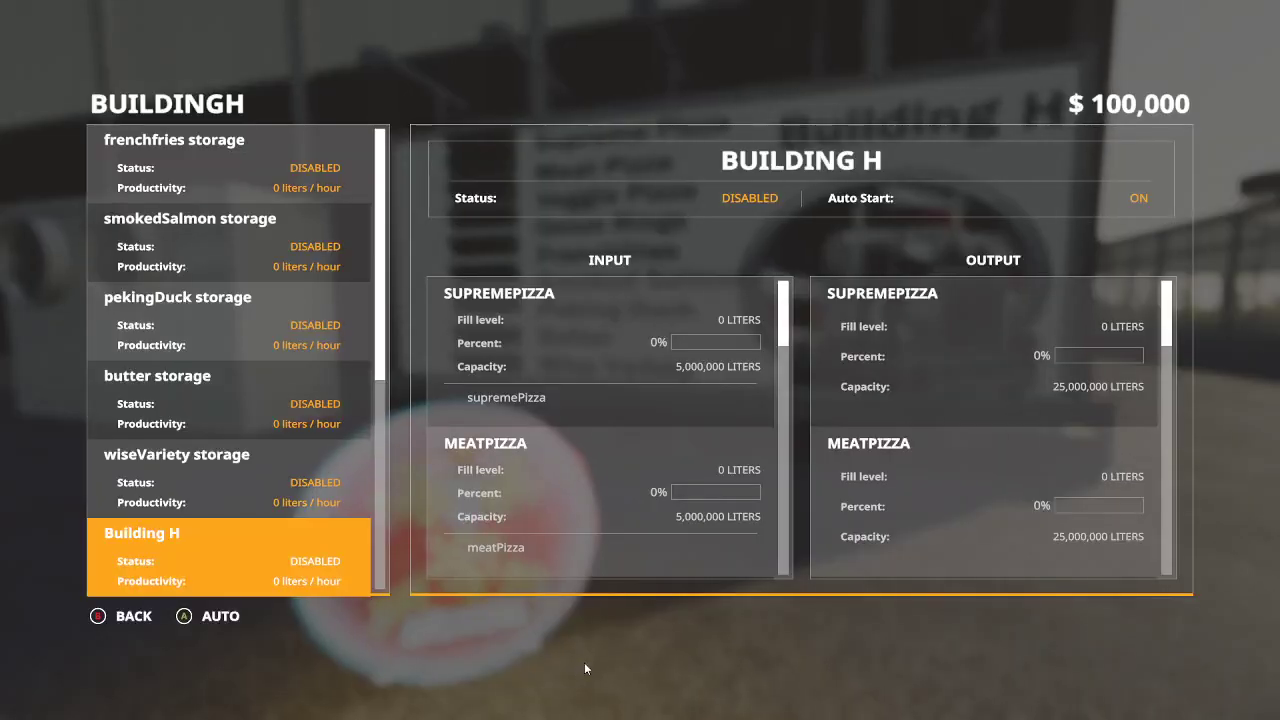
scroll(935, 455, "down", 6)
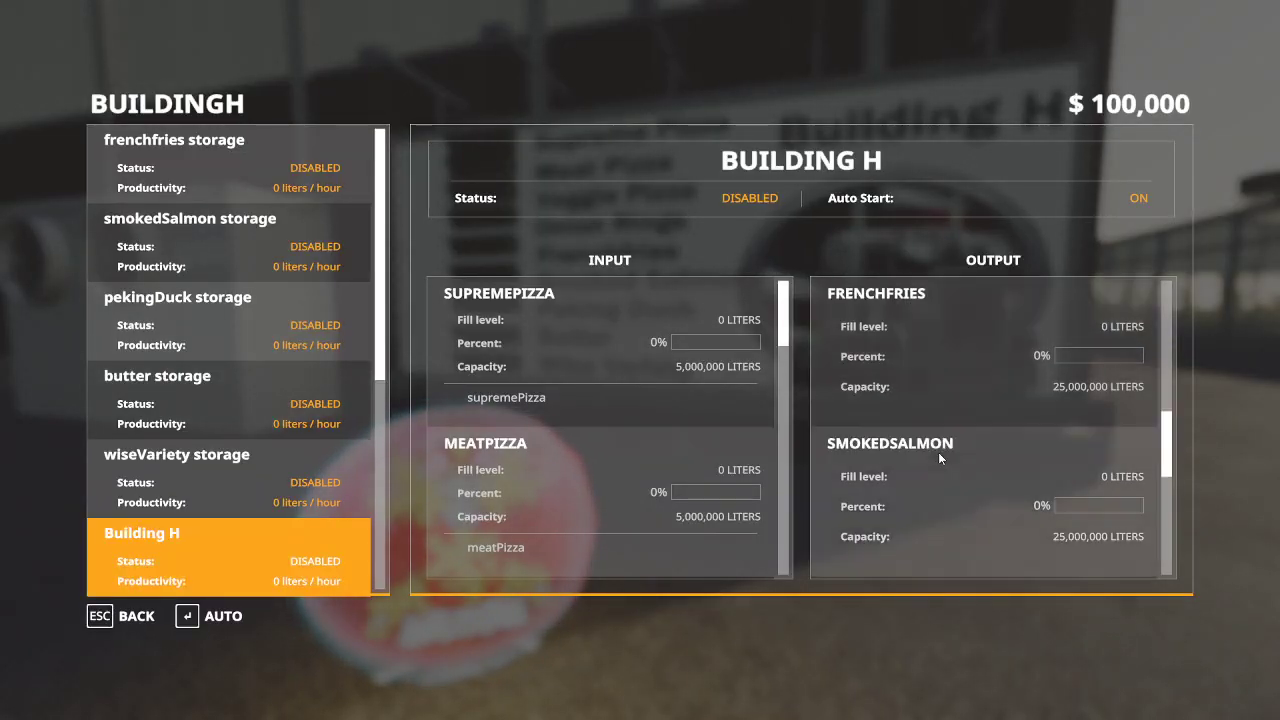
scroll(637, 452, "down", 6)
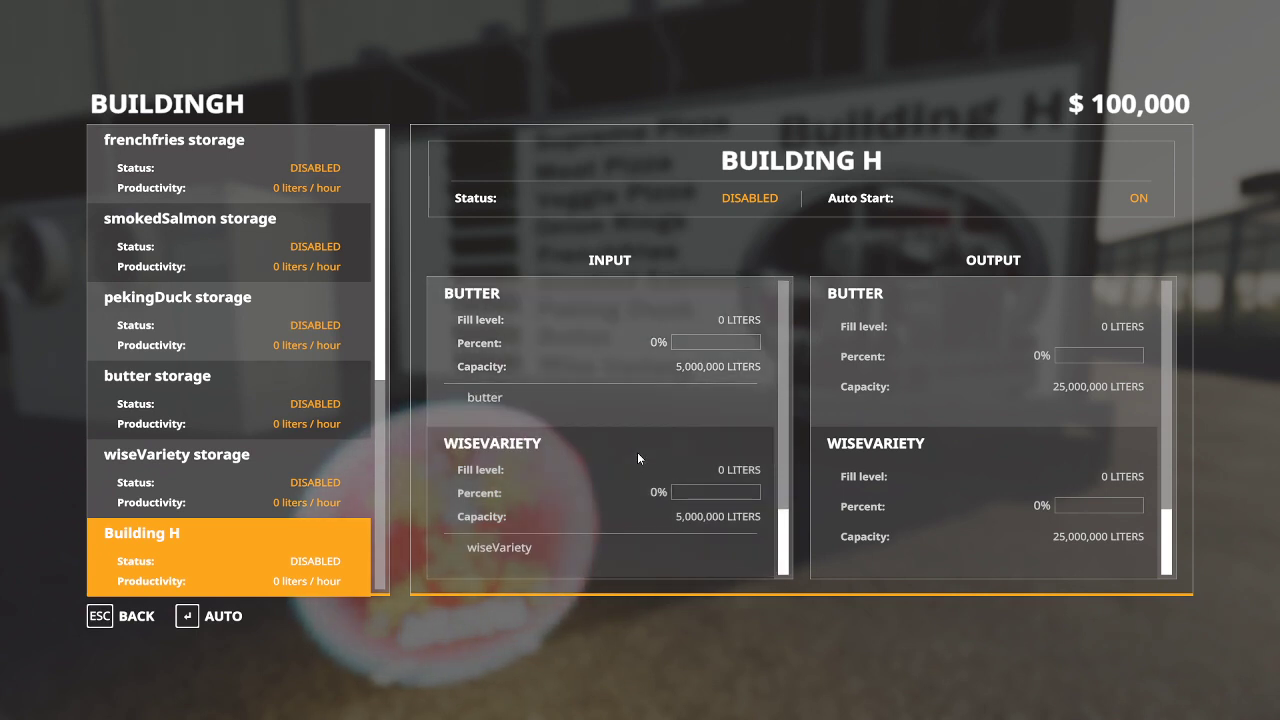
key("Escape")
Walk around the front of Building H and go inside to inspect its interior
key("s")
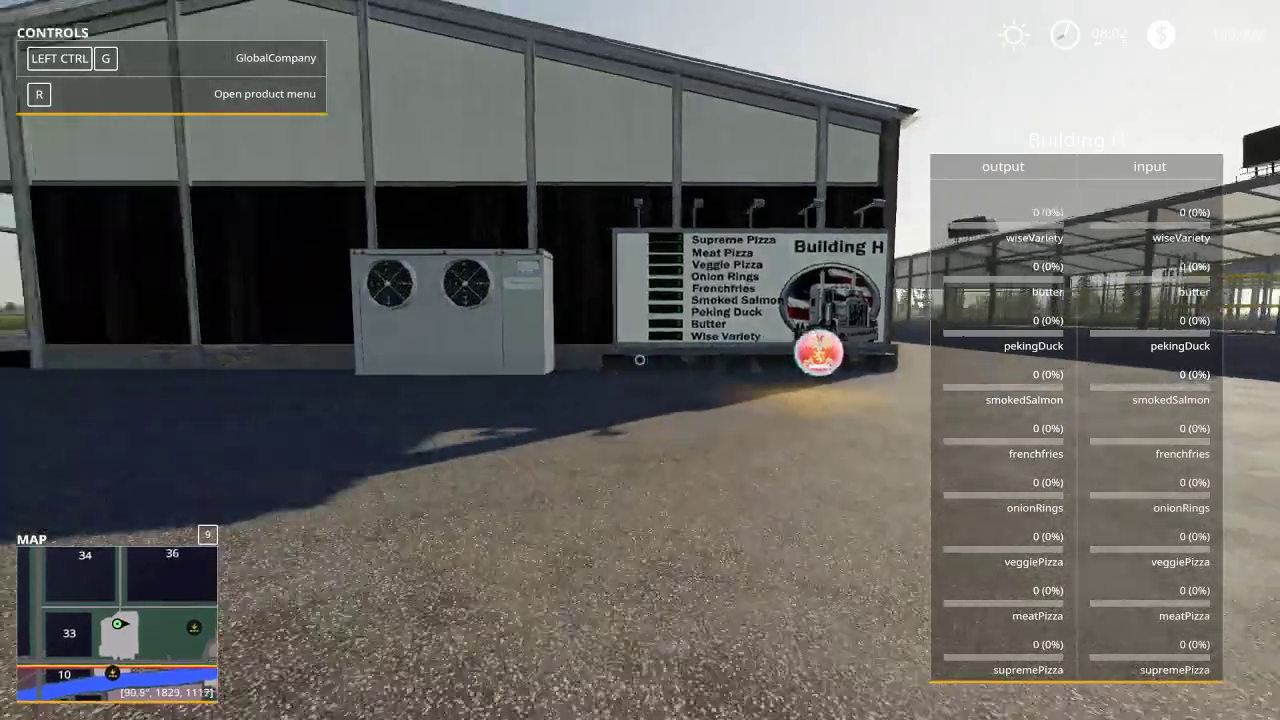
key("w")
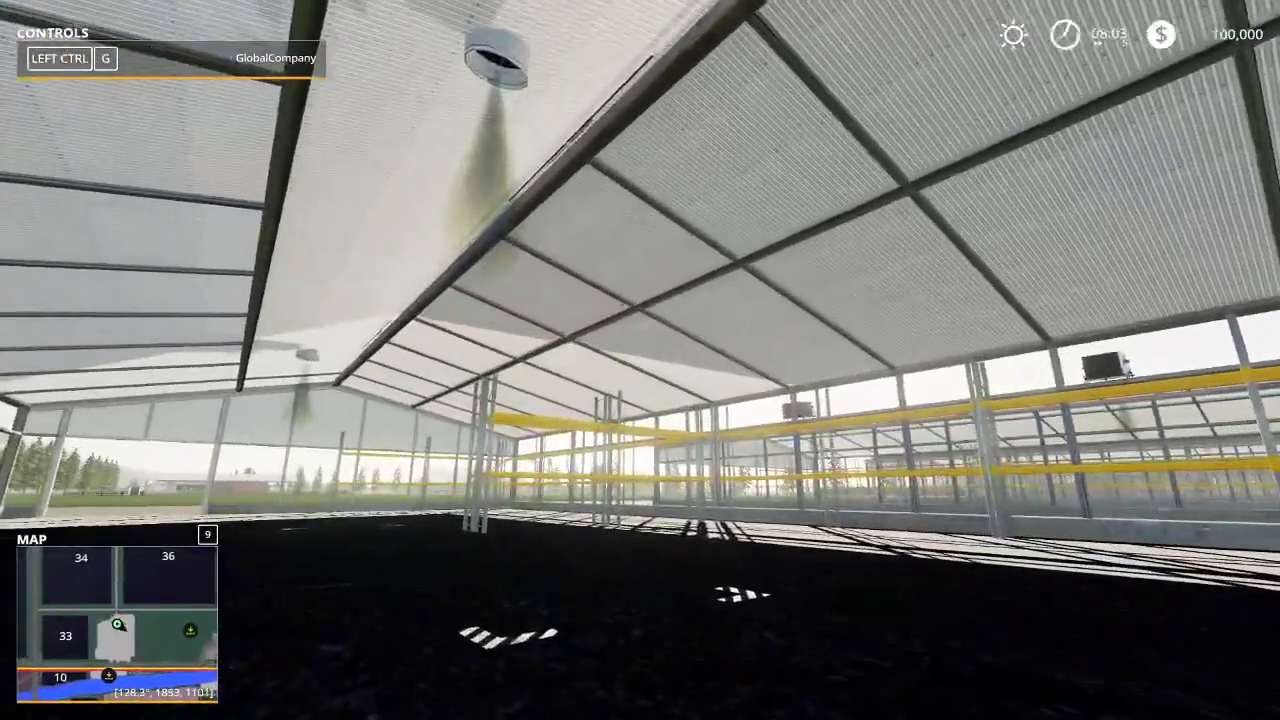
Walk out of Building H and into the yard to view its front and sign from outside
key("w")
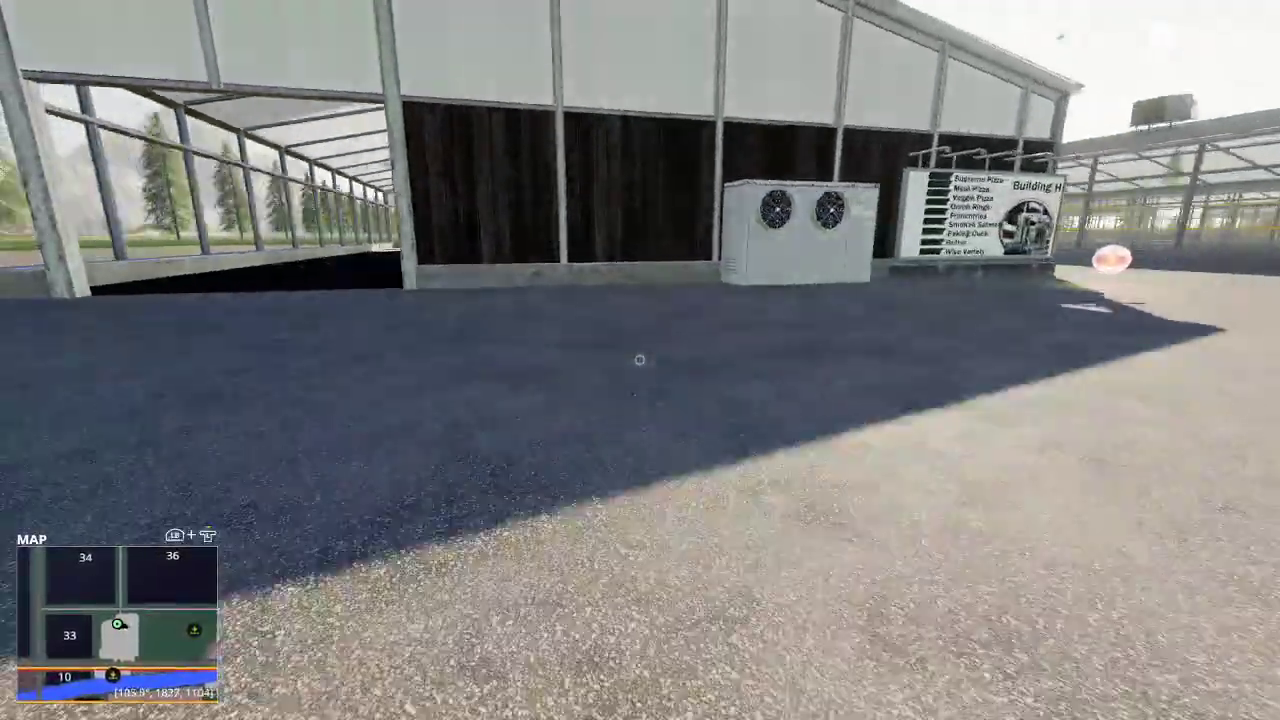
key("w")
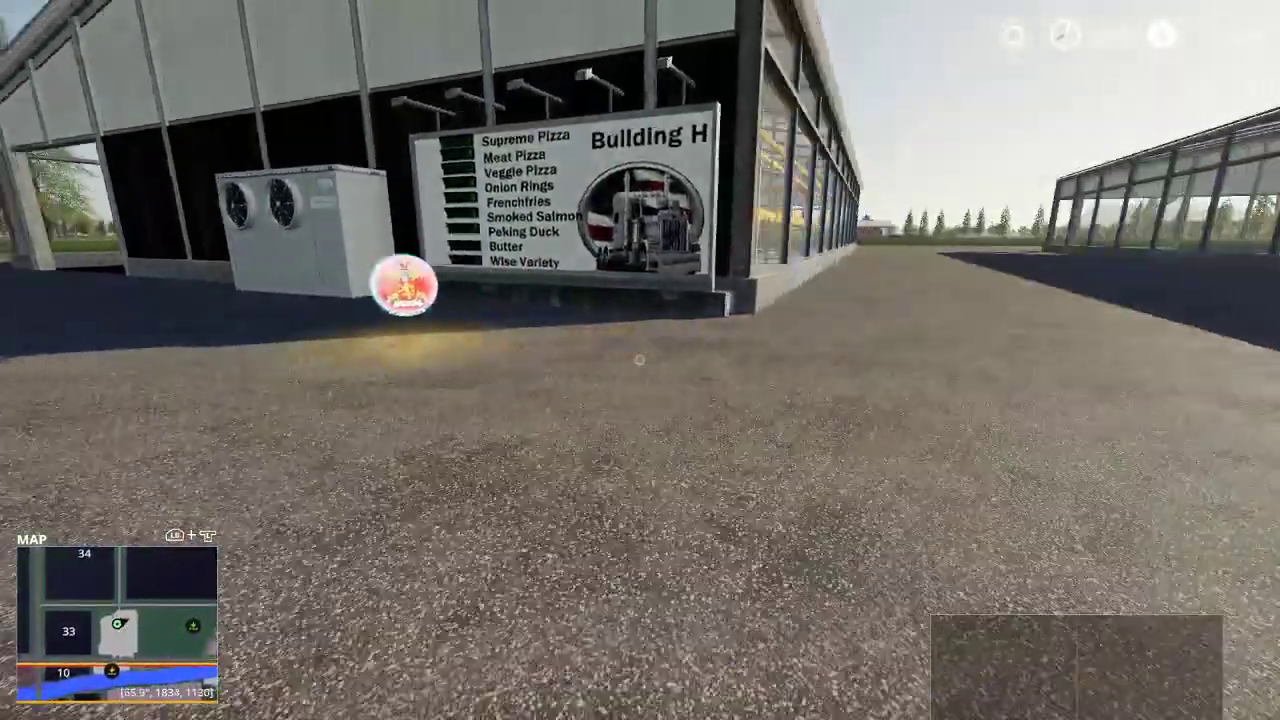
key("w")
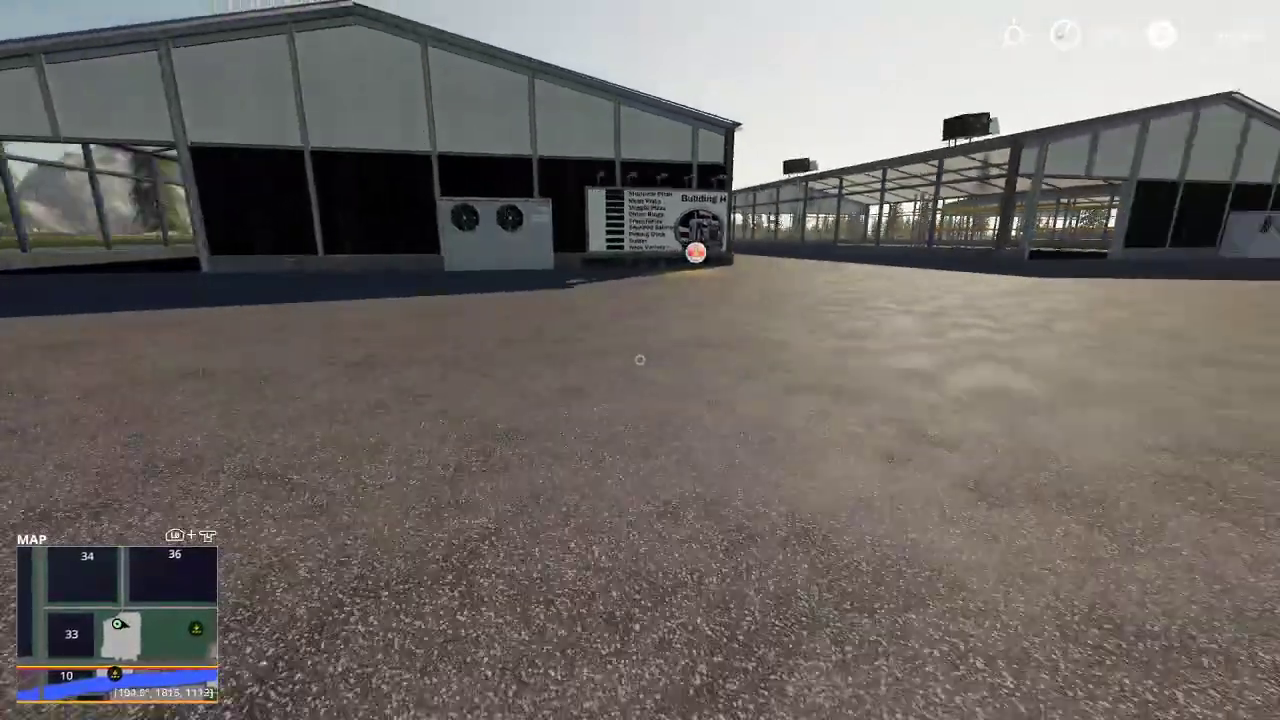
key("w")
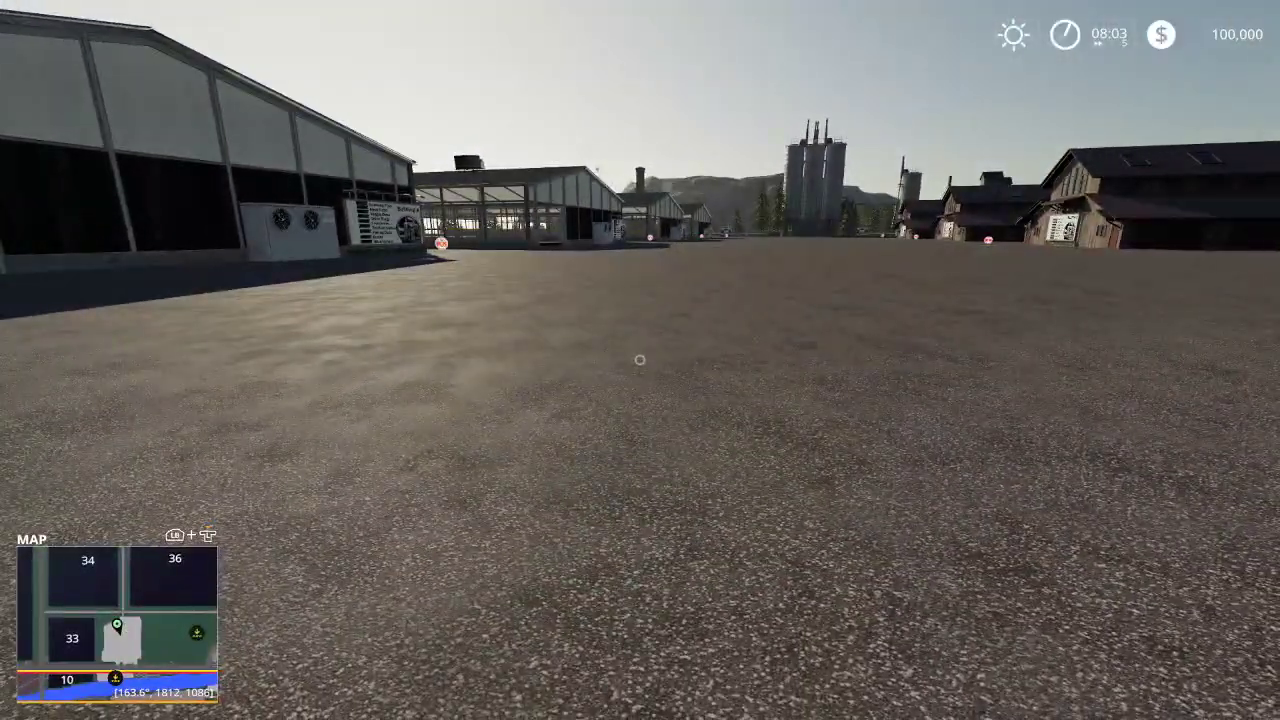
Review the GlobalCompany factories list down to buildingH and back up, and close the overview
key("ctrl+u")
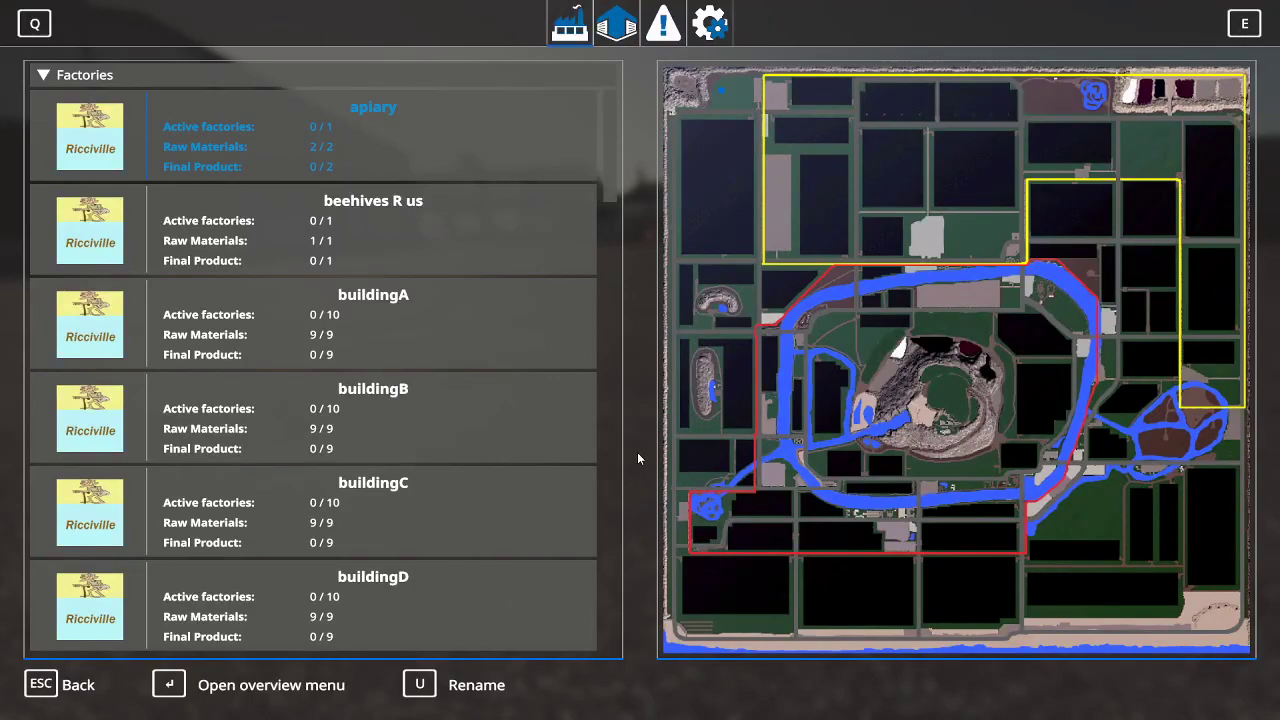
scroll(455, 385, "down", 3)
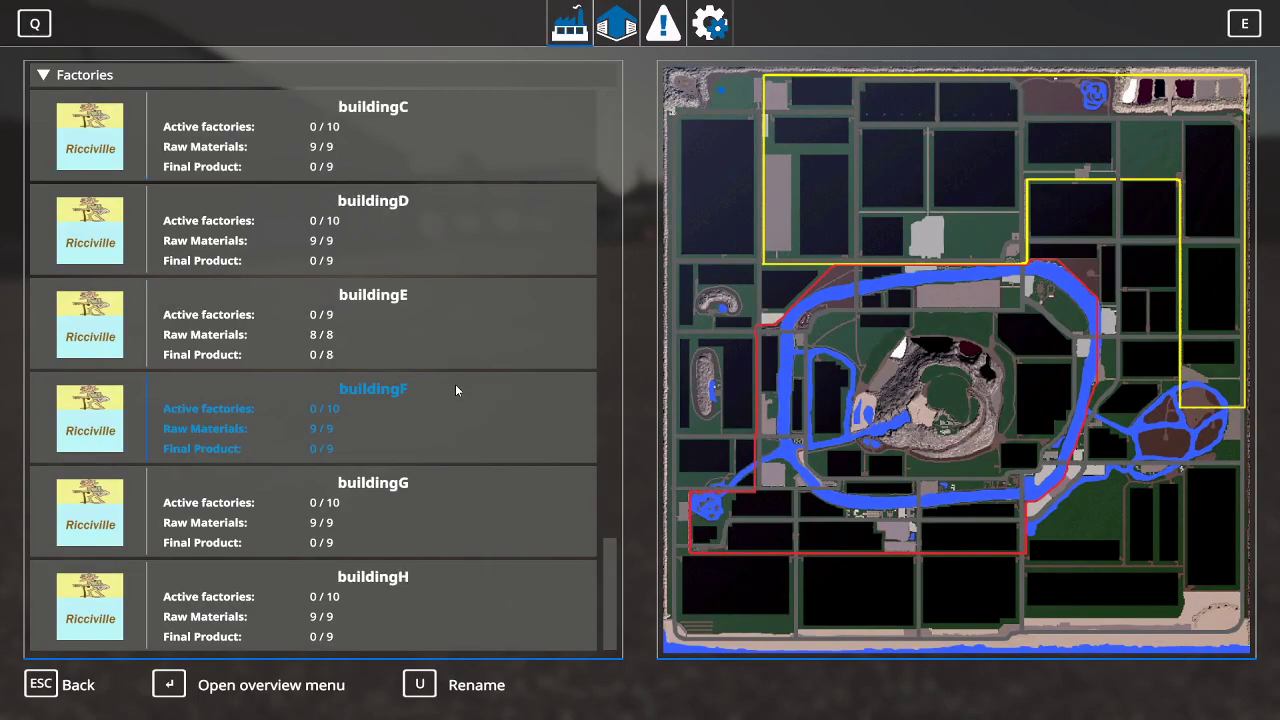
scroll(455, 385, "up", 3)
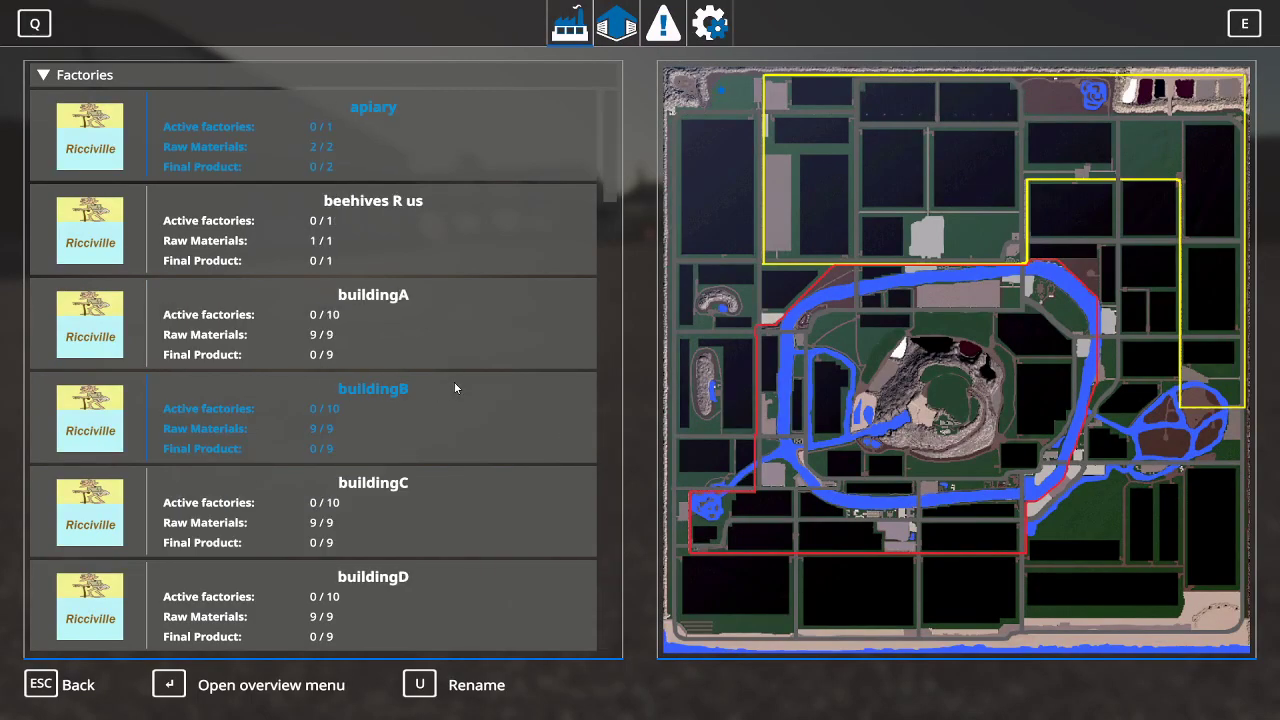
key("Escape")
Walk across the factory yard to the grass edge and back to view the rows of buildings
key("w")
key("s")
key("w")
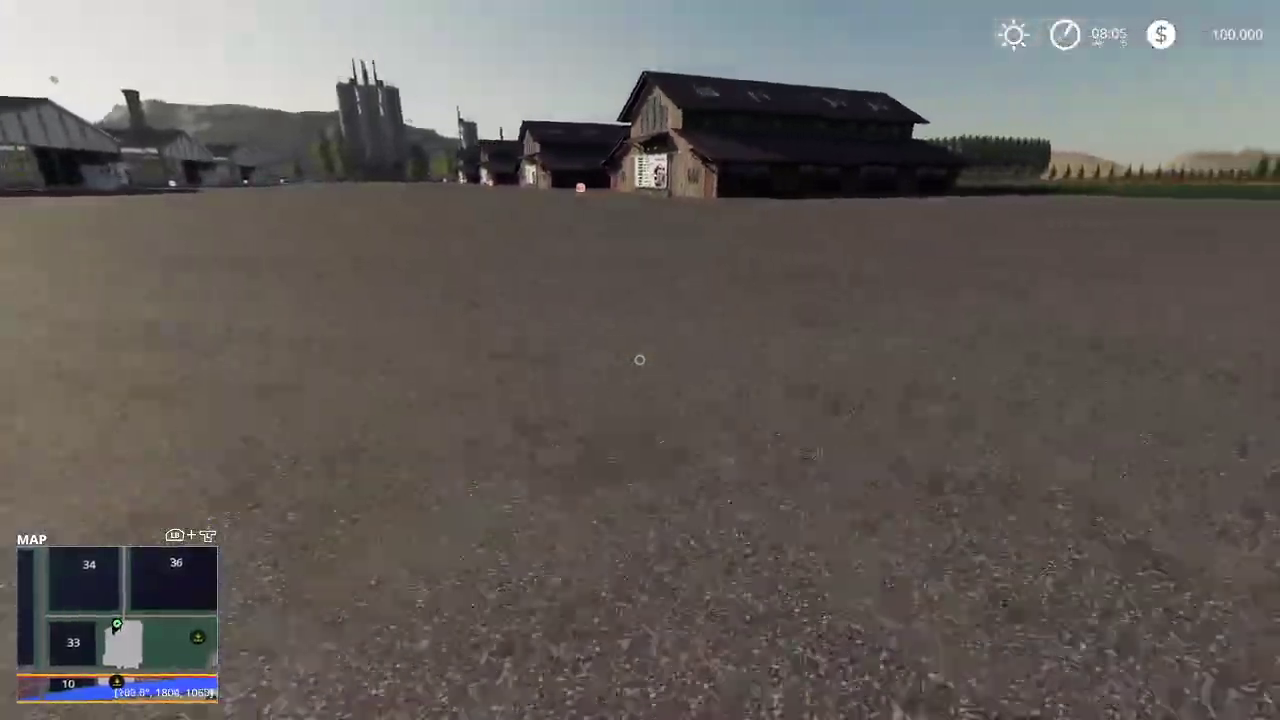
key("d")
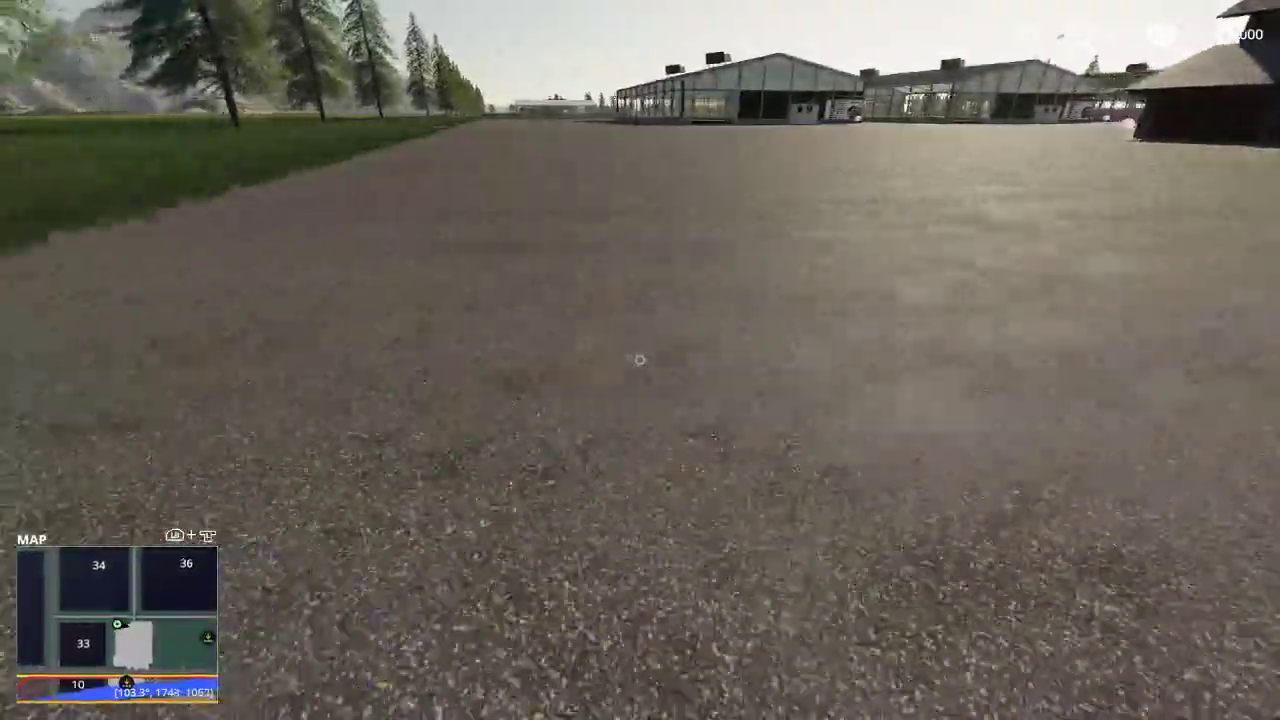
key("w")
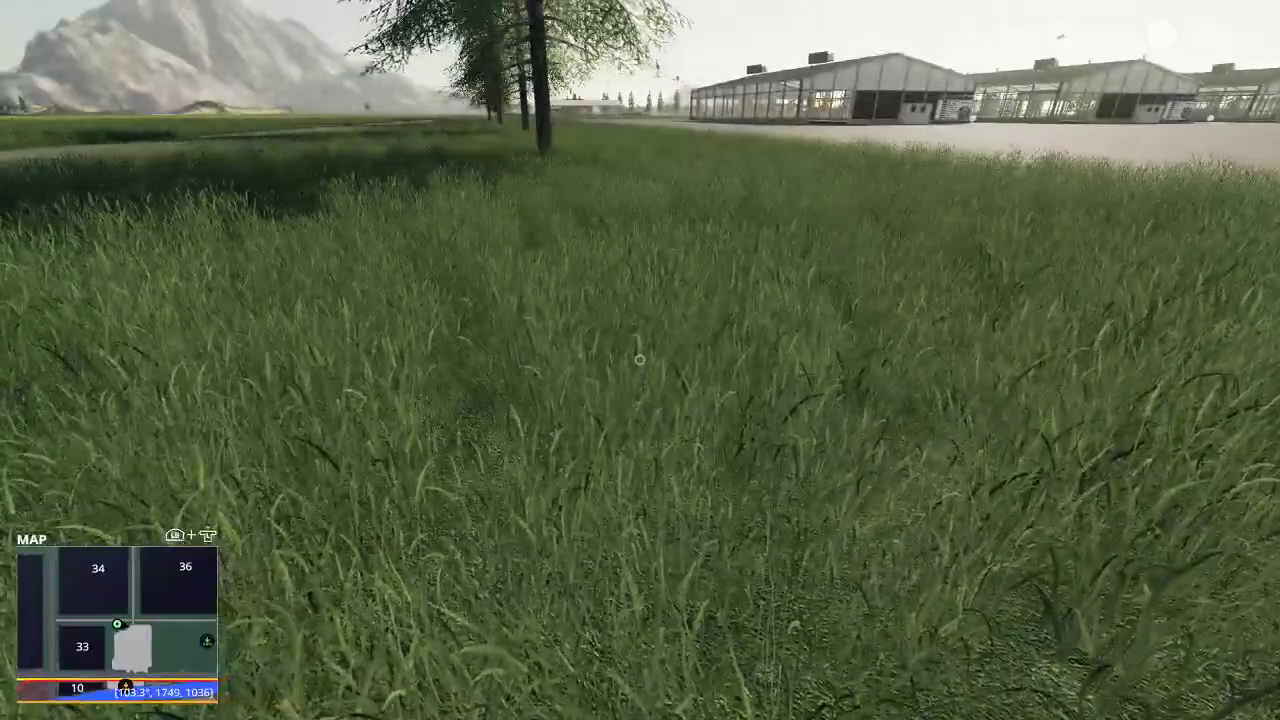
key("w")
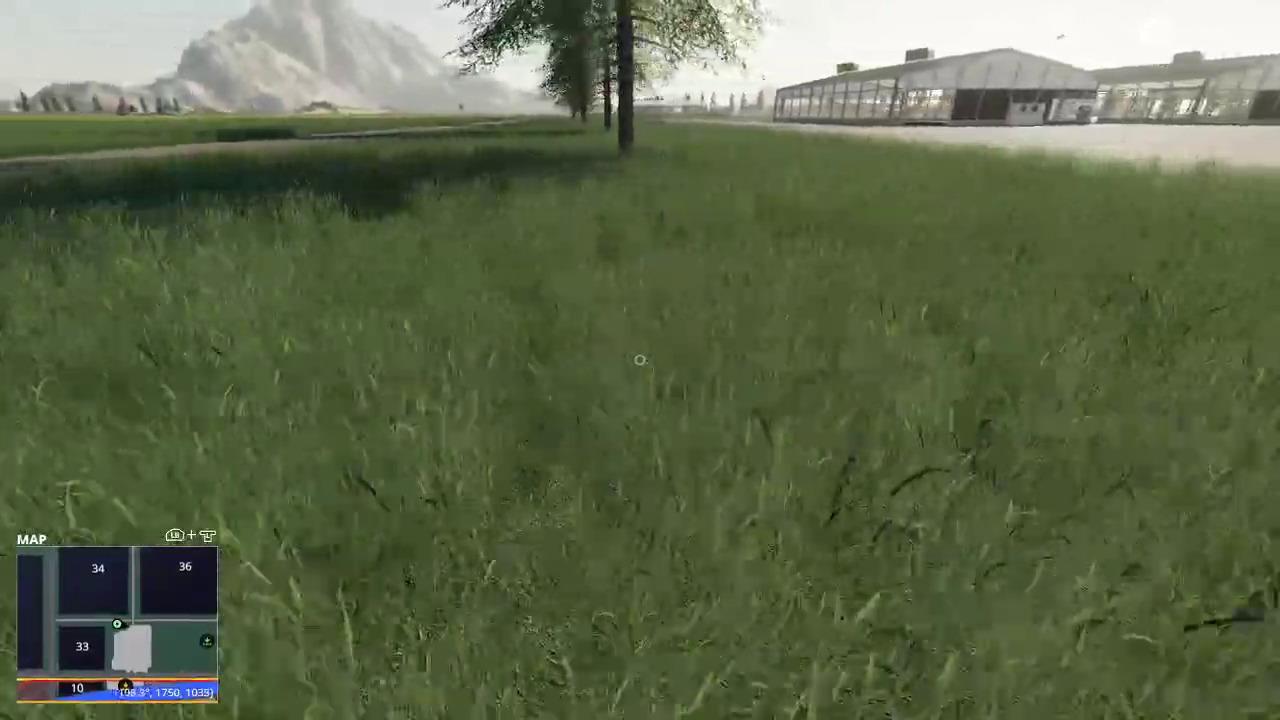
key("w")
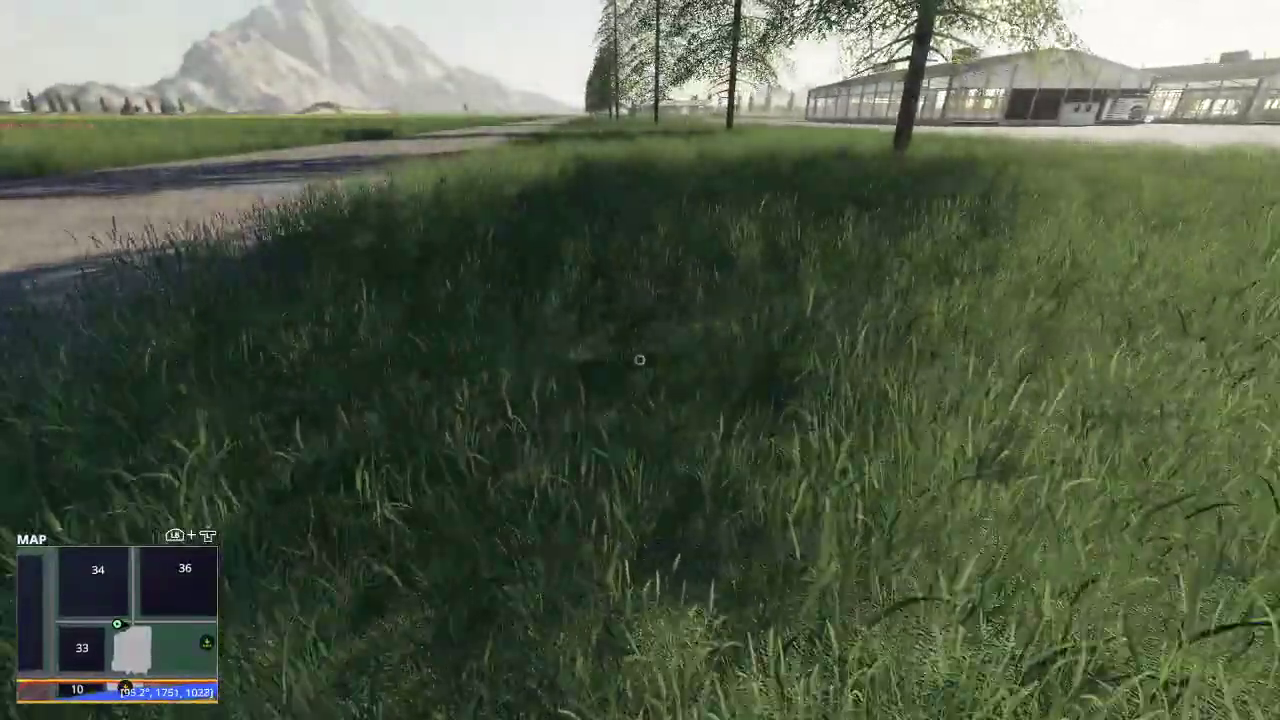
key("w")
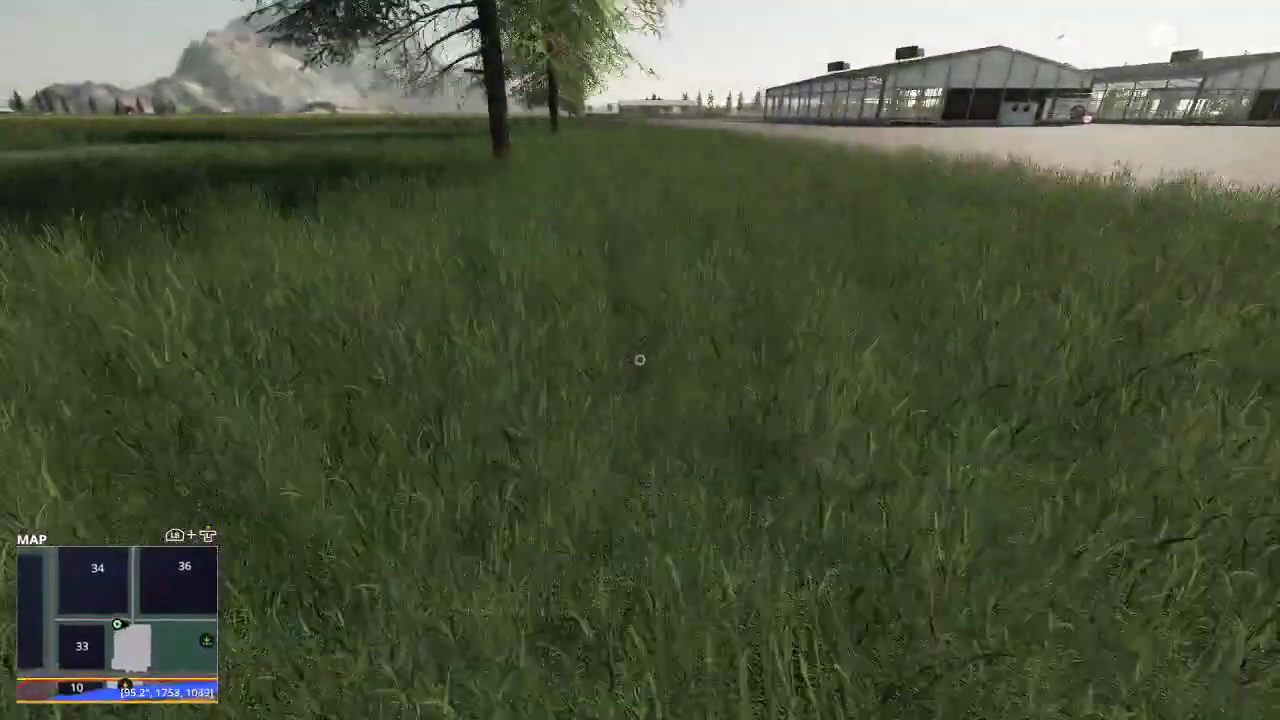
key("w")
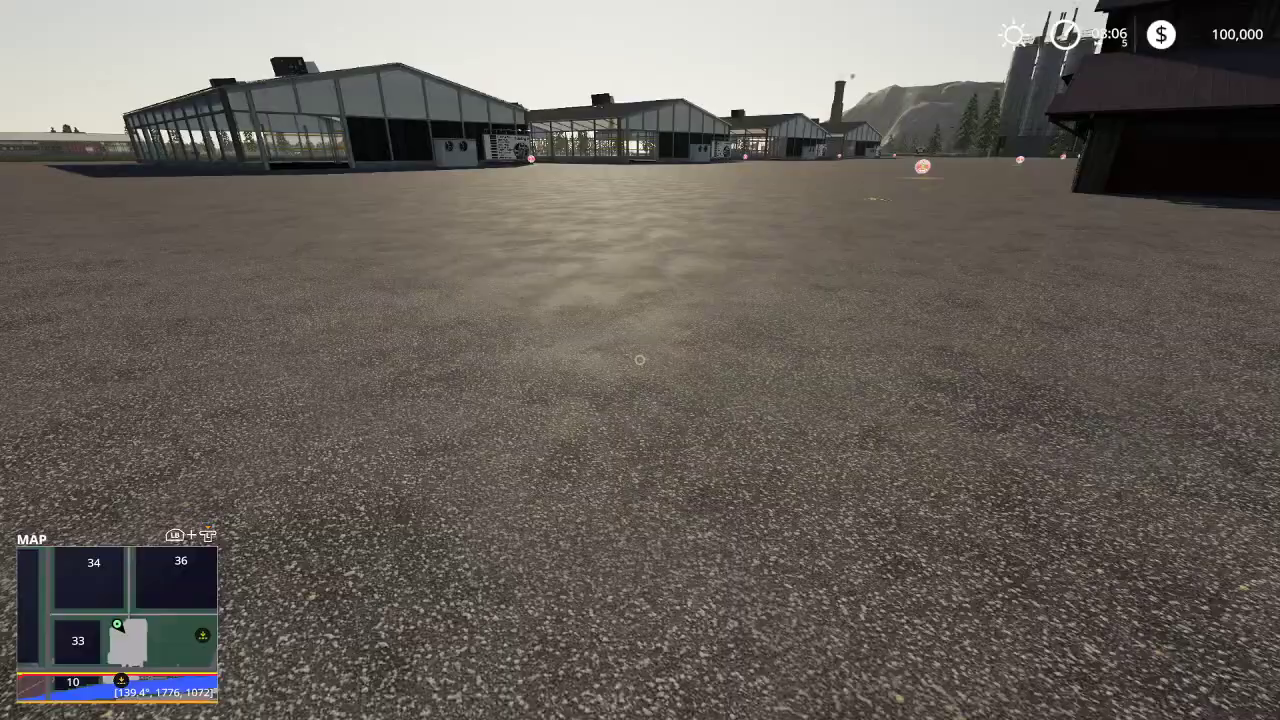
Quit the game from the game settings page without saving
key("Escape")
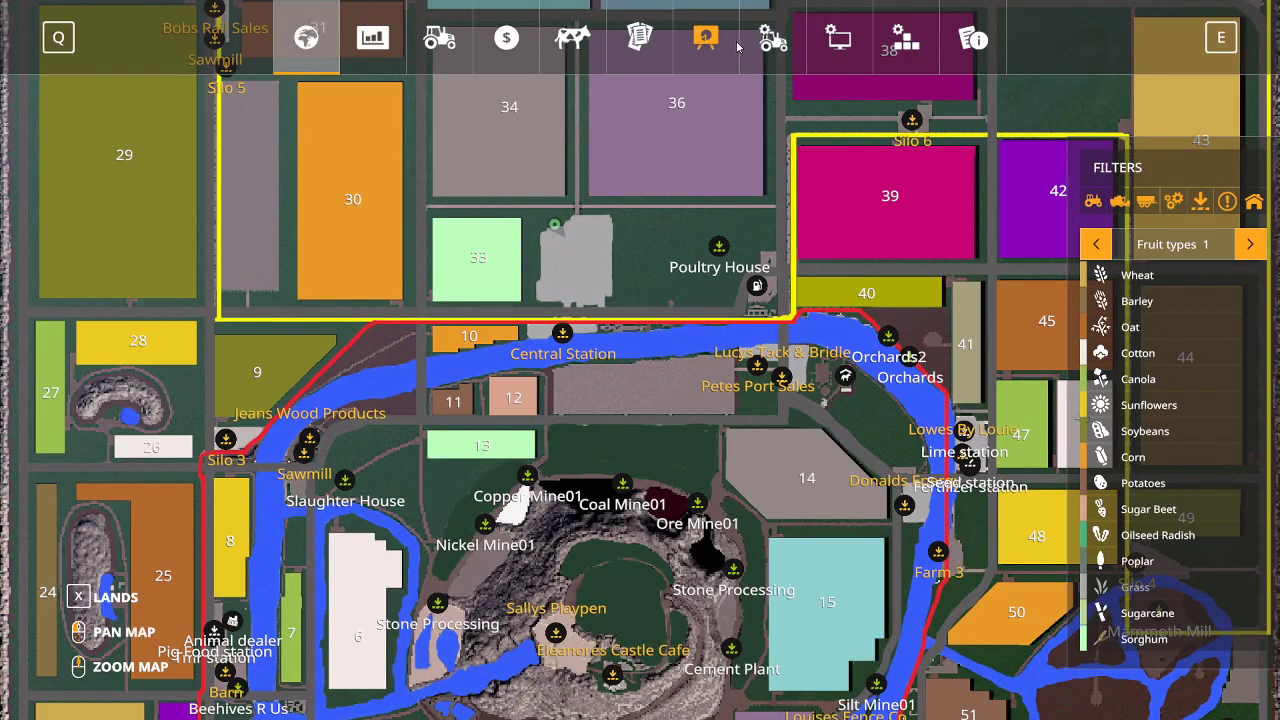
left_click(773, 38)
left_click(410, 655)
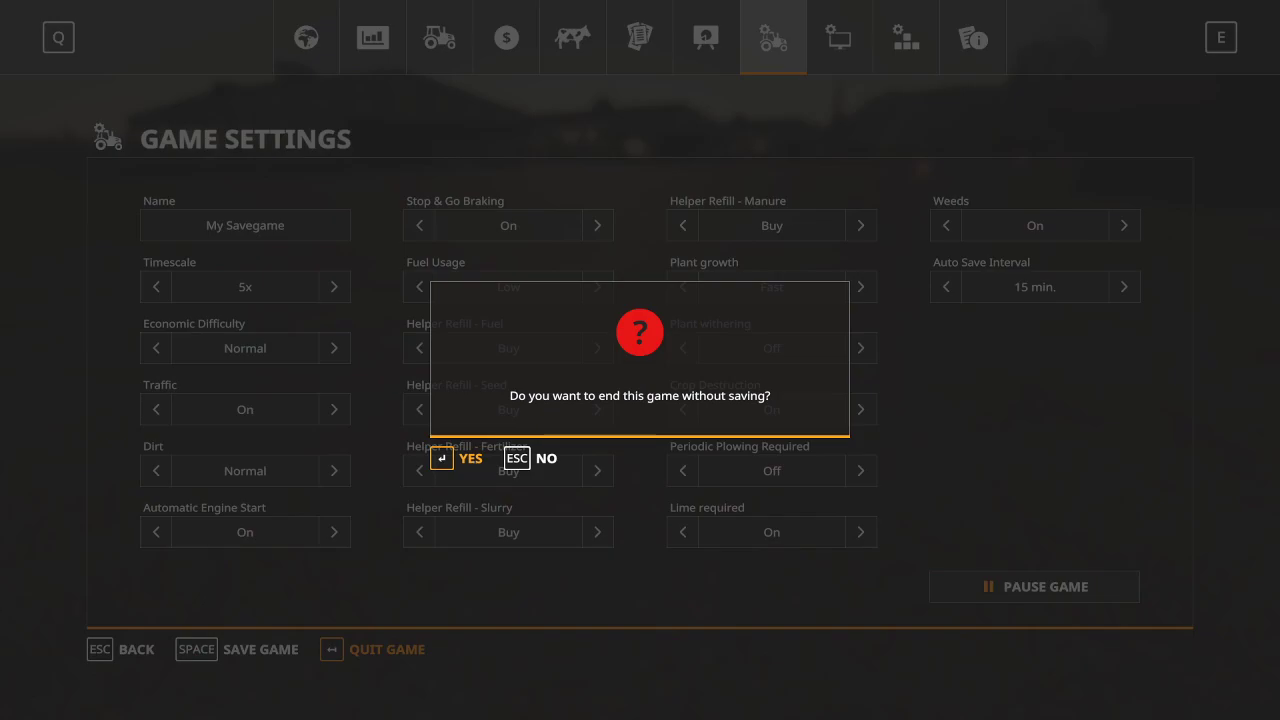
key("Return")
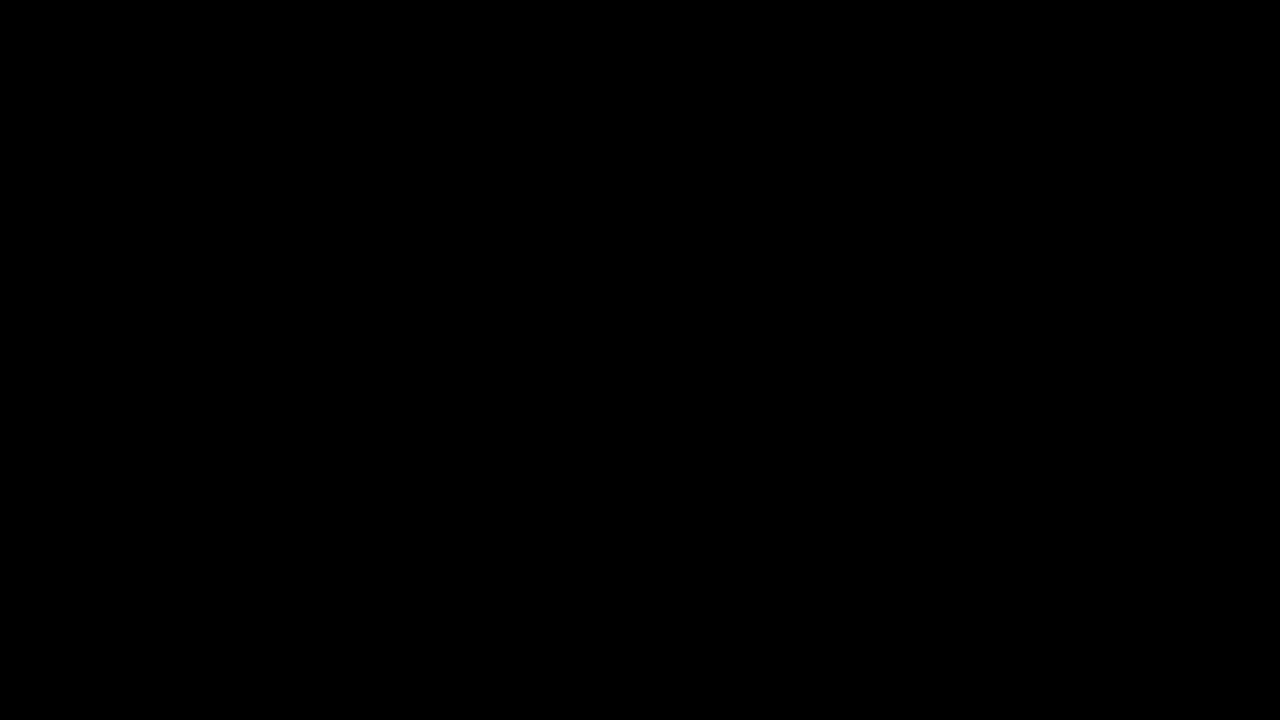
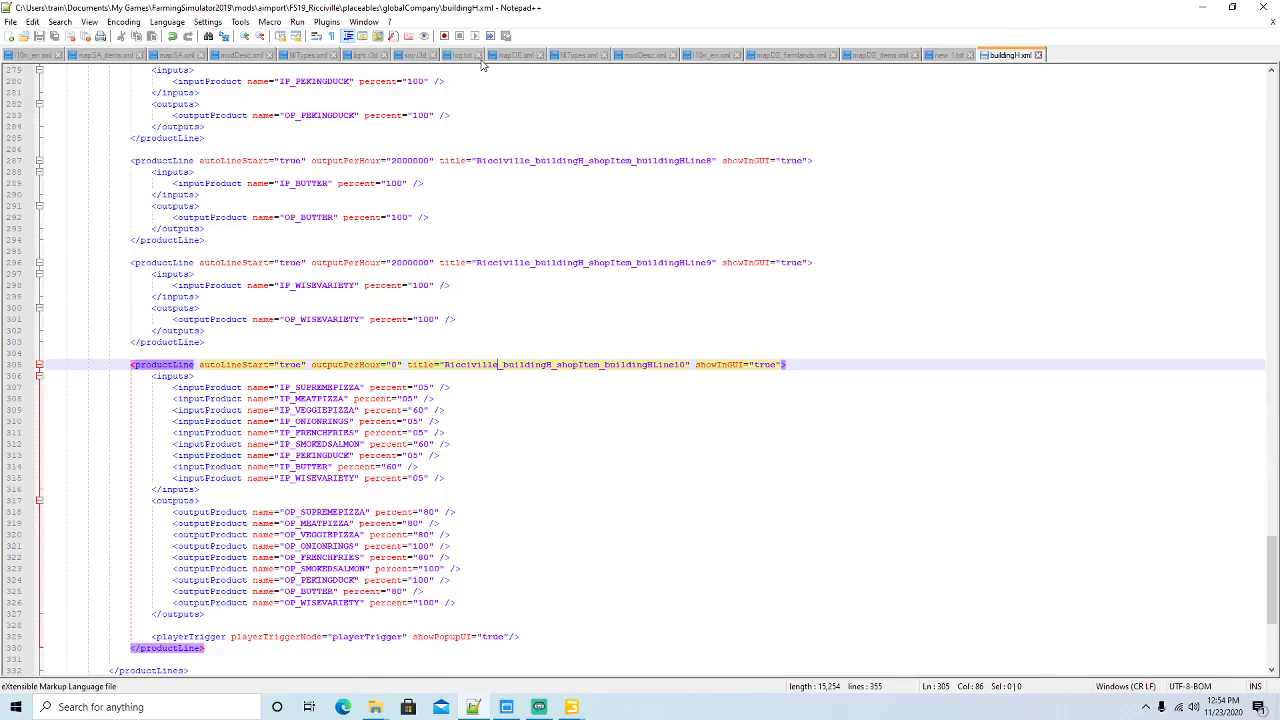
Reload log.txt in Notepad++ and check the latest game session's entries for errors
left_click(470, 57)
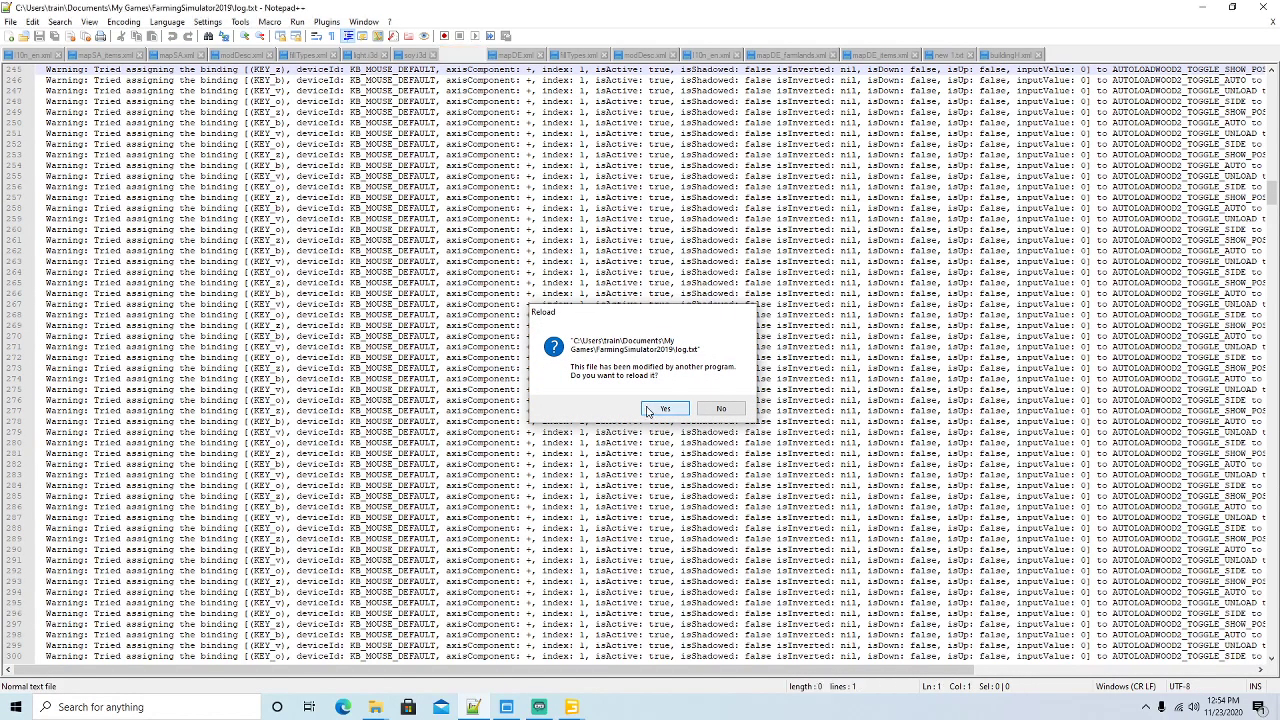
left_click(643, 407)
scroll(567, 370, "down", 20)
scroll(567, 370, "down", 20)
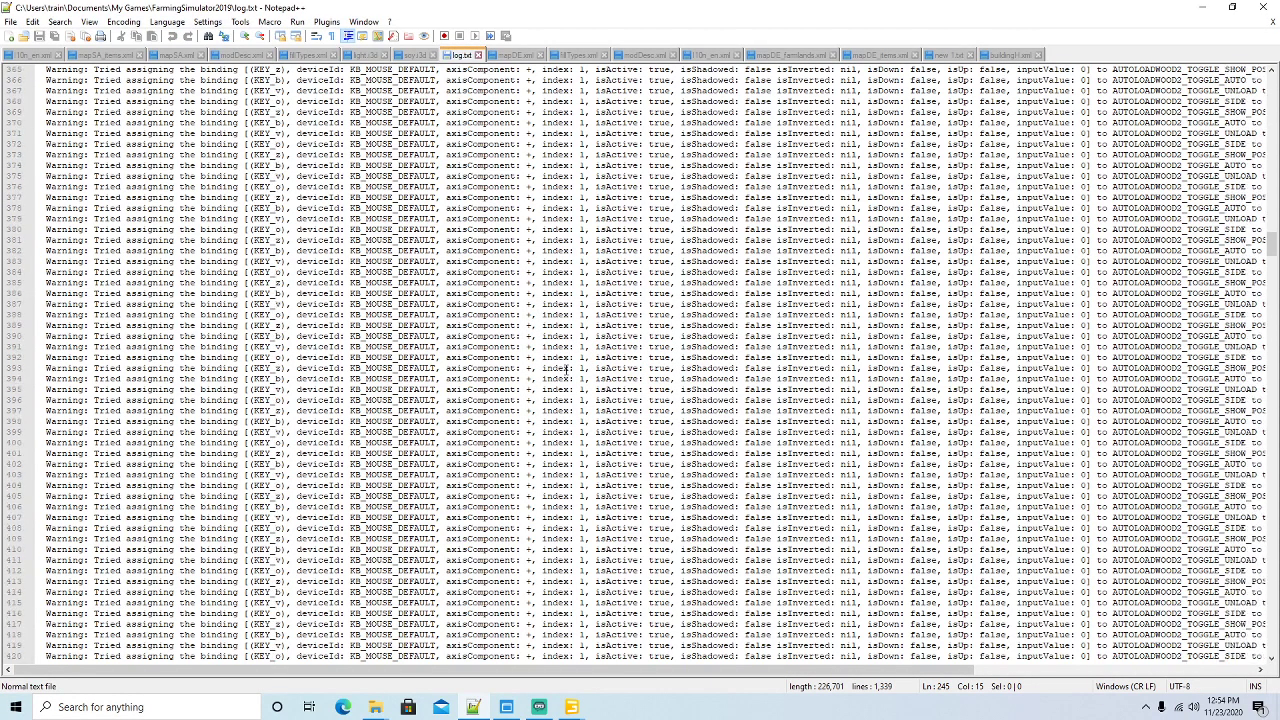
scroll(565, 370, "down", 20)
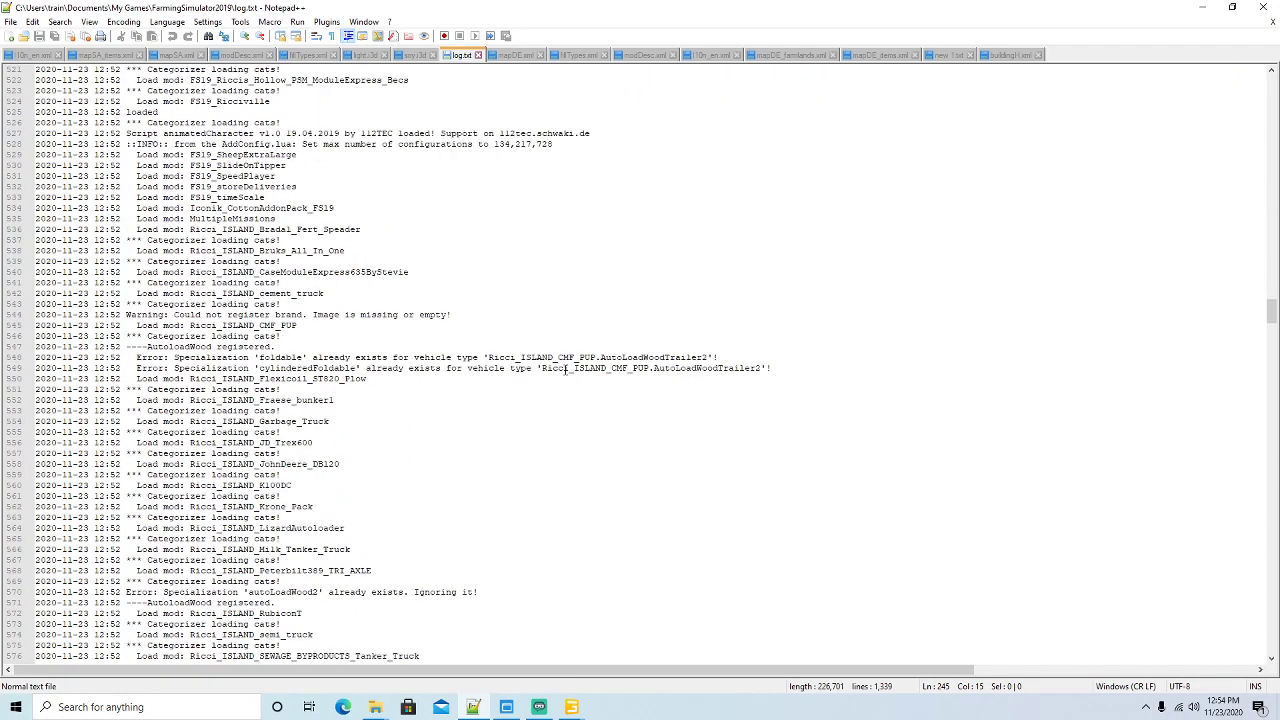
scroll(565, 371, "down", 20)
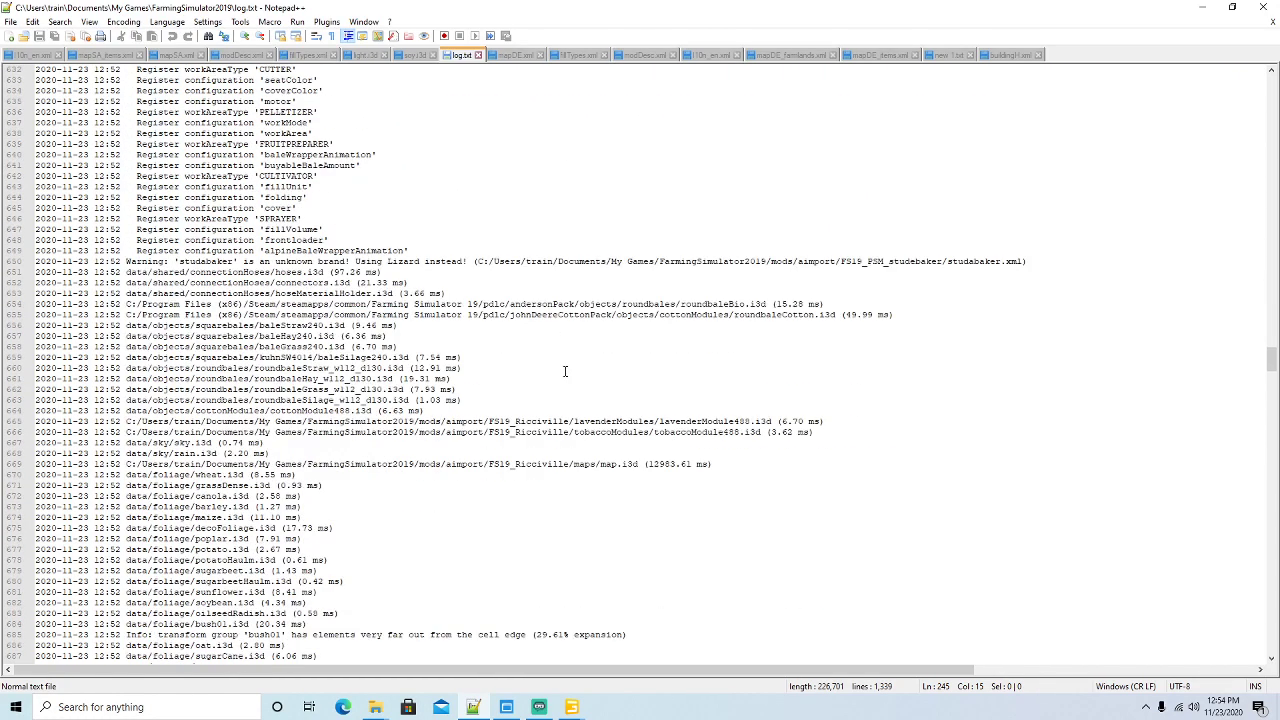
scroll(565, 371, "down", 20)
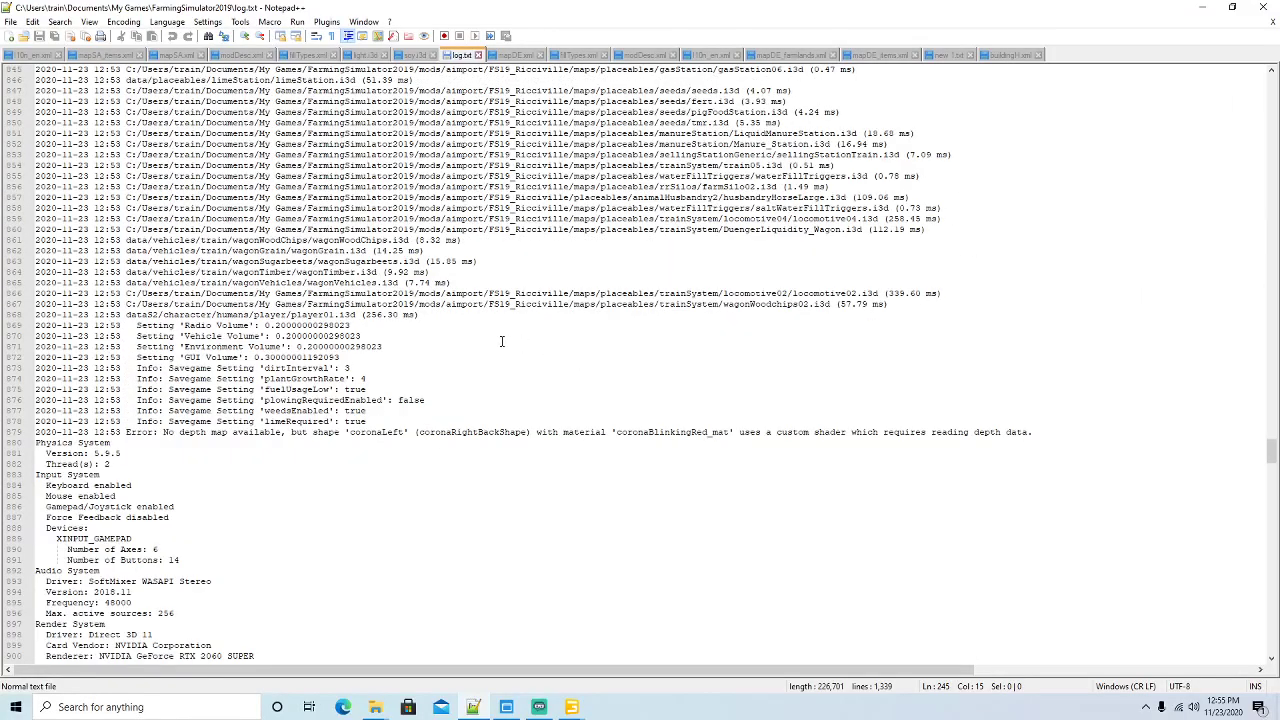
Close buildingH.xml and open the newBuildings folder of FS19_Ricciville in File Explorer
left_click(1039, 55)
left_click(1202, 7)
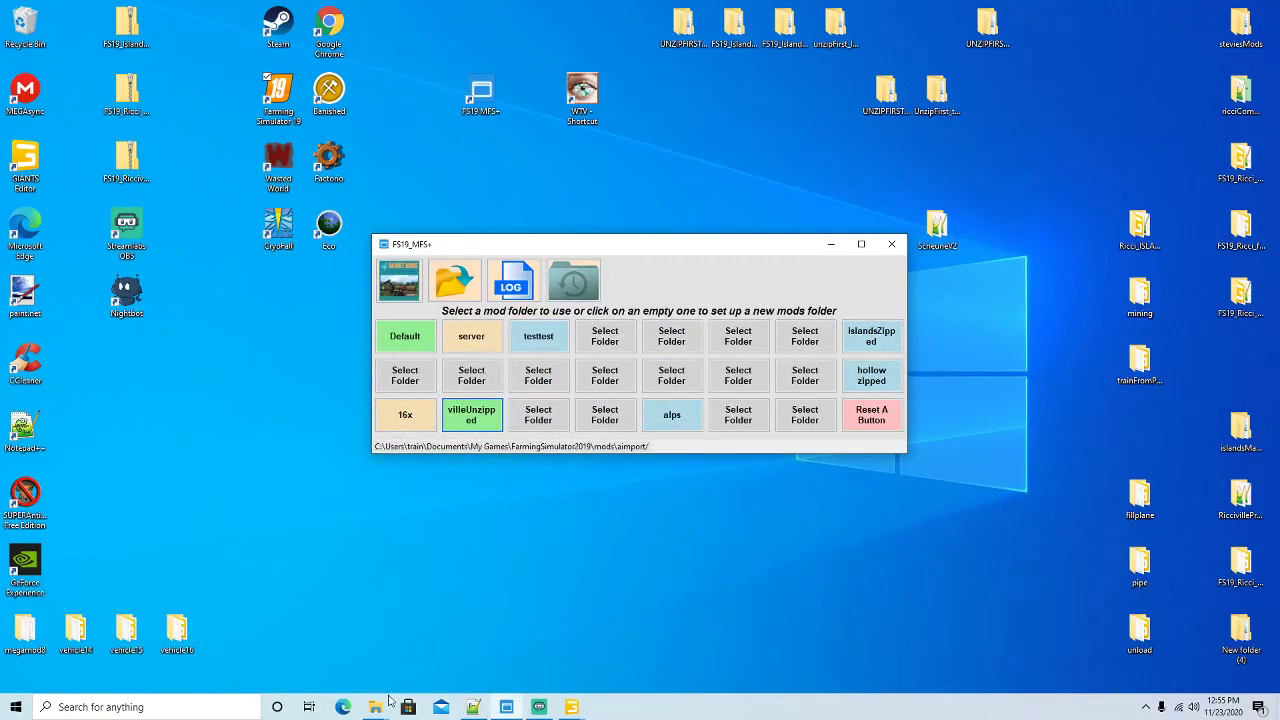
mouse_move(378, 705)
left_click(335, 630)
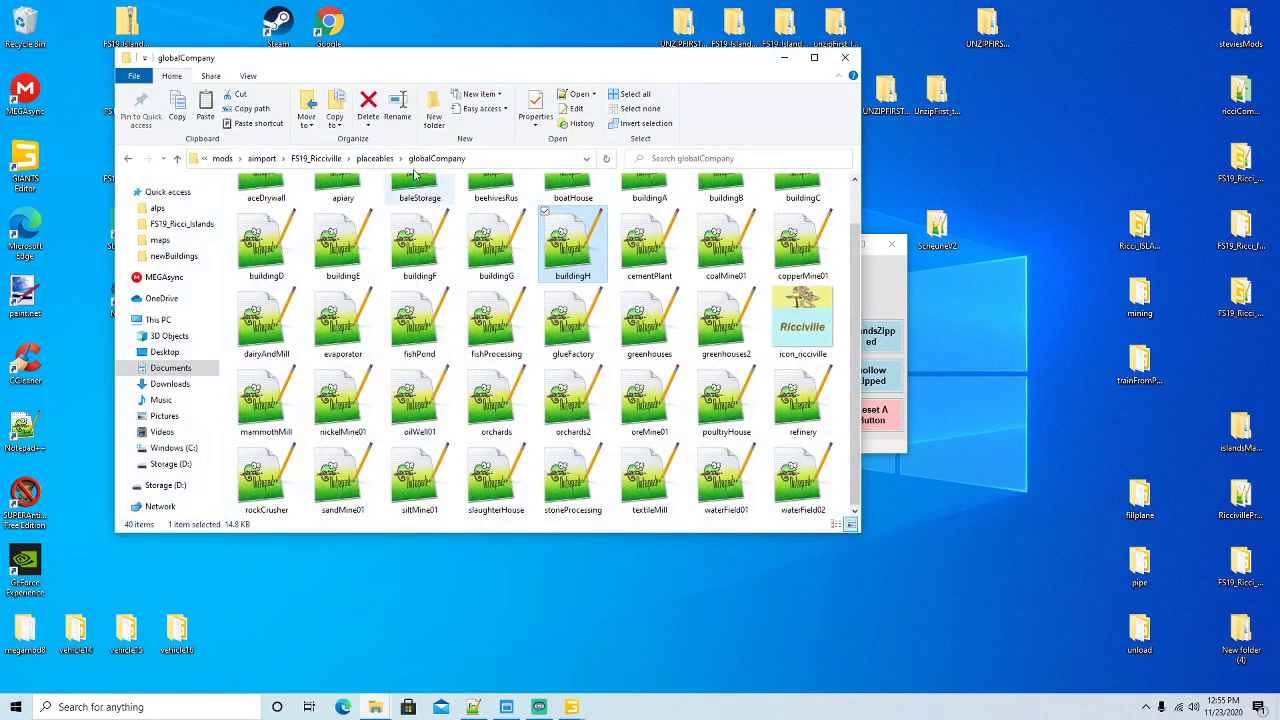
left_click(333, 158)
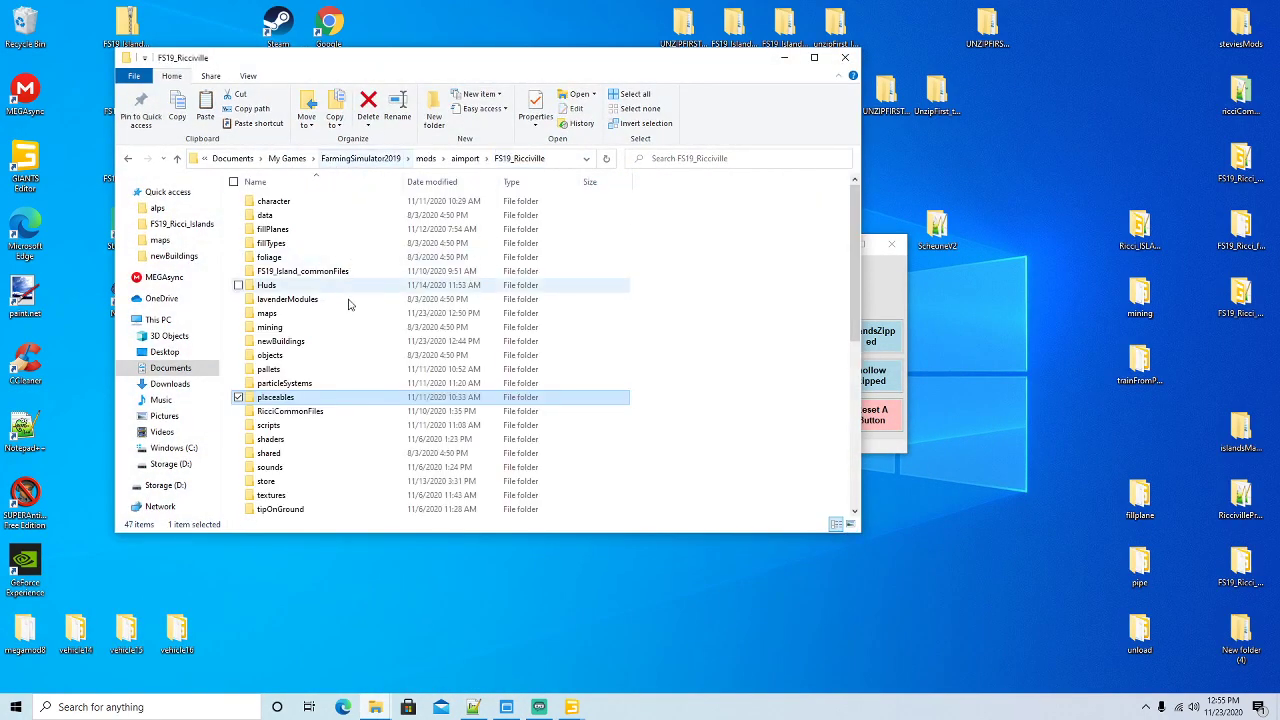
double_click(294, 342)
Delete the i3d and shapes files of buildingG and buildingH from the newBuildings folder
left_click(276, 271)
left_click(293, 286, "ctrl")
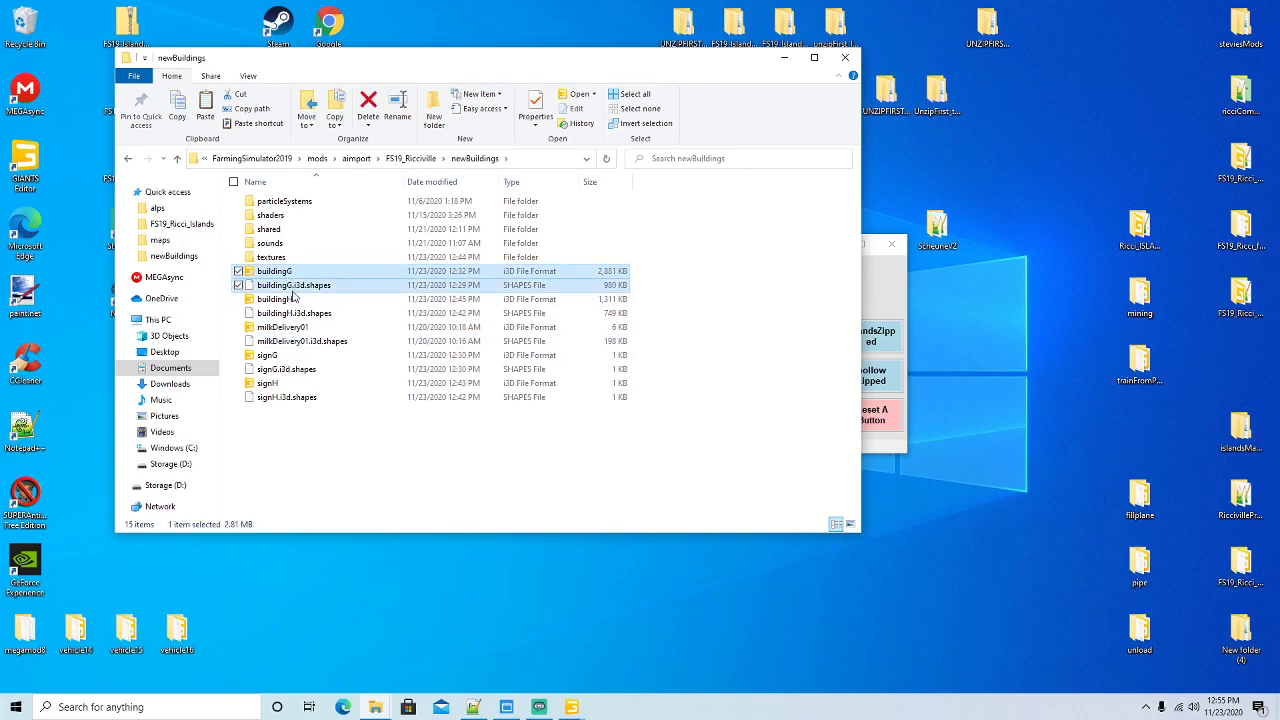
left_click(275, 299, "ctrl")
left_click(290, 313, "ctrl")
right_click(290, 313)
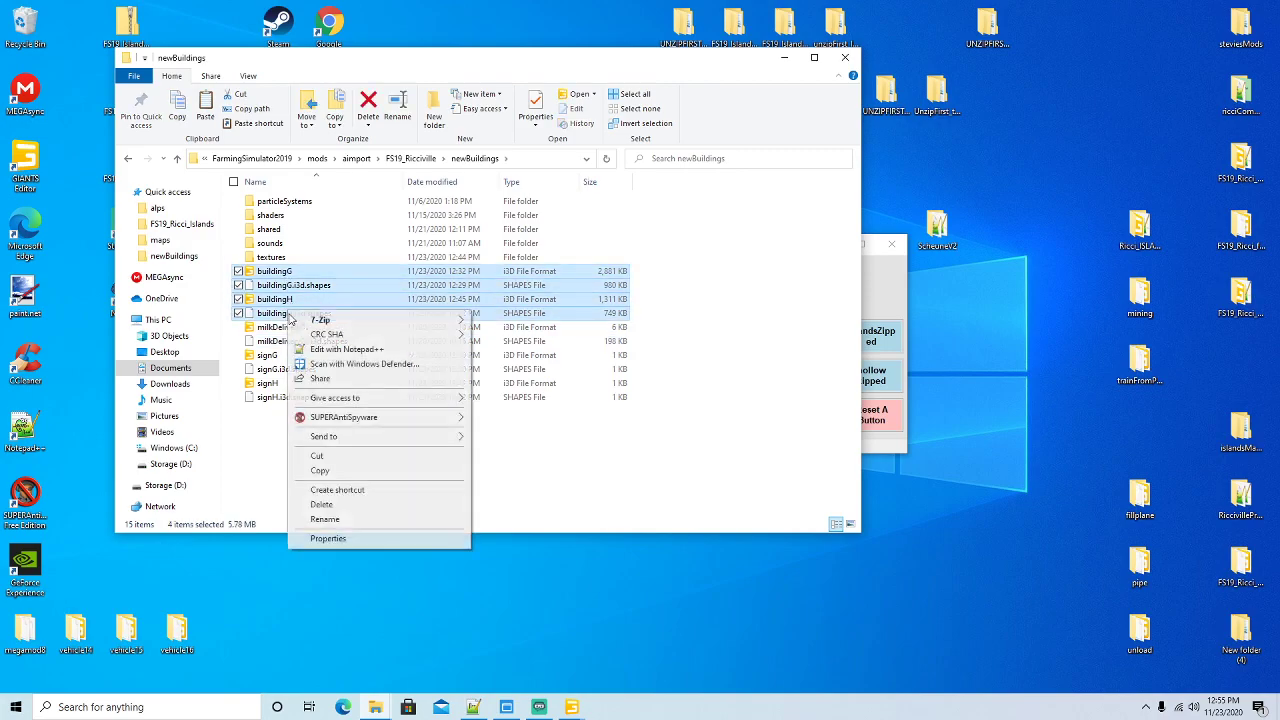
left_click(321, 504)
Delete the i3d and shapes files of signG and signH from newBuildings, and minimize File Explorer
left_click(270, 299)
left_click(275, 313, "ctrl")
left_click(268, 327, "ctrl")
left_click(280, 341, "ctrl")
right_click(280, 341)
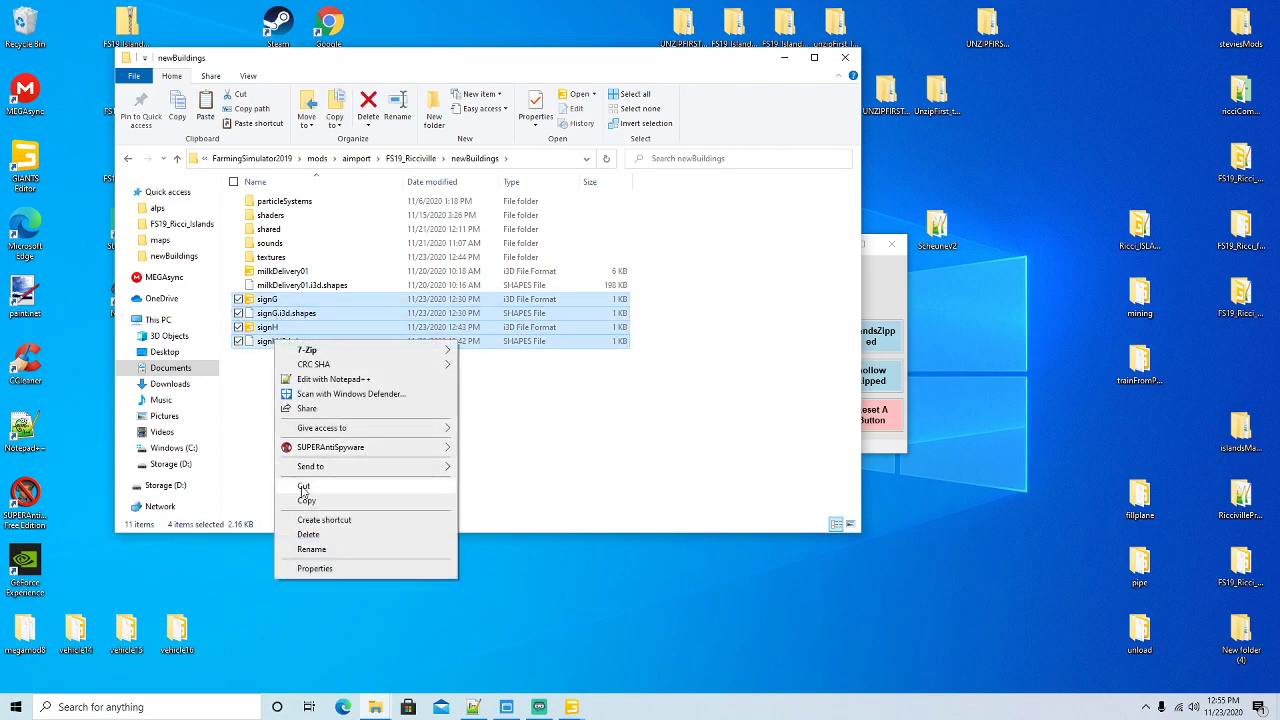
left_click(310, 535)
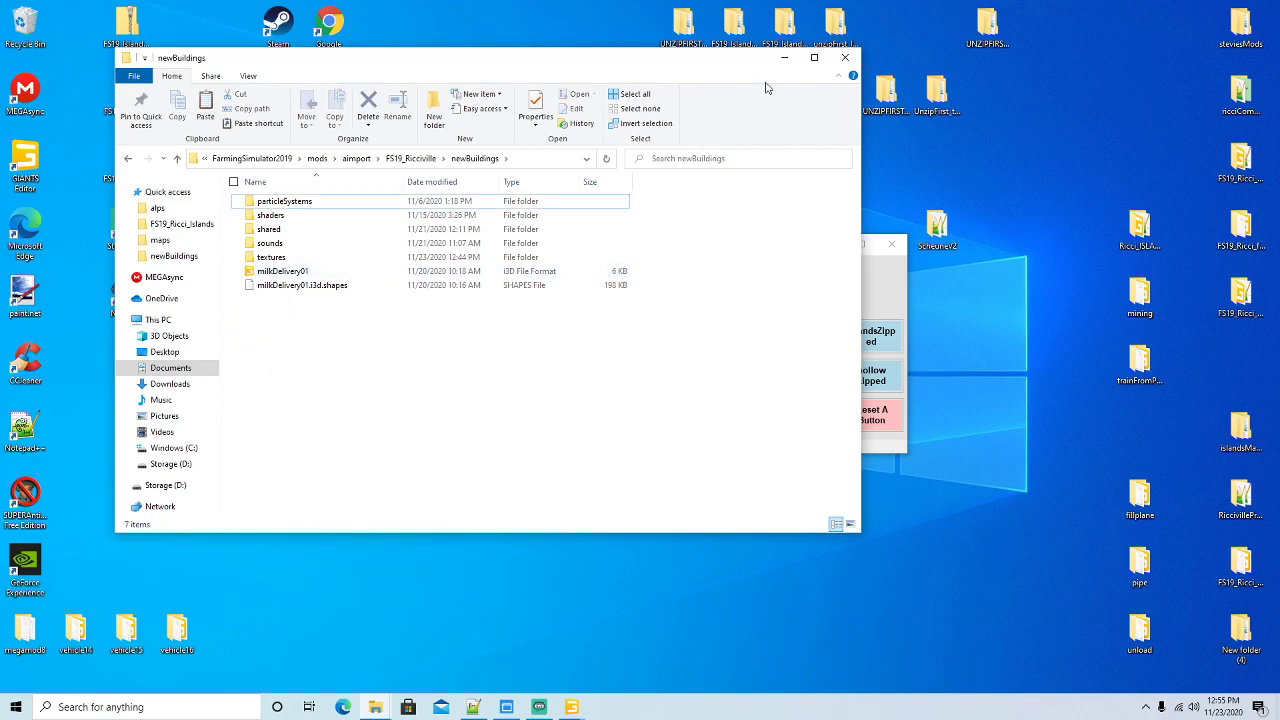
left_click(784, 57)
Switch to GIANTS Editor and select the inner buildingJ object within the buildingJ group of mapSA.i3d
mouse_move(575, 707)
left_click(640, 650)
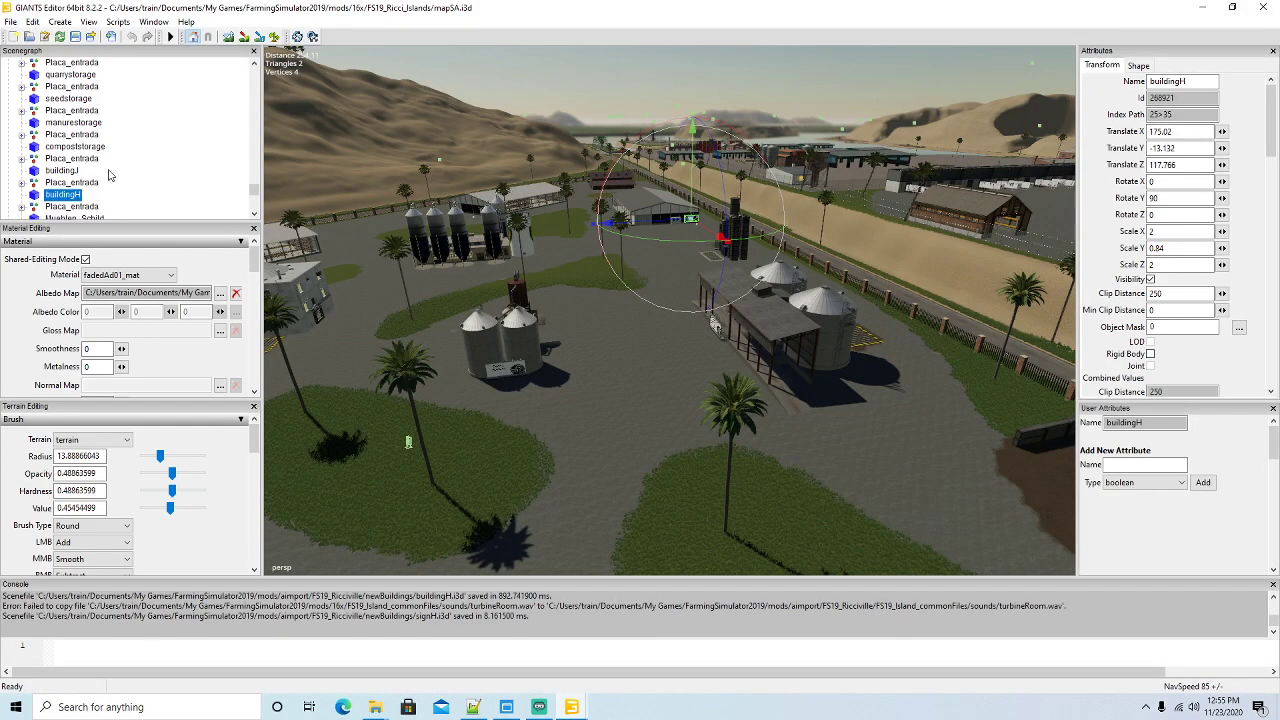
scroll(126, 173, "up", 8)
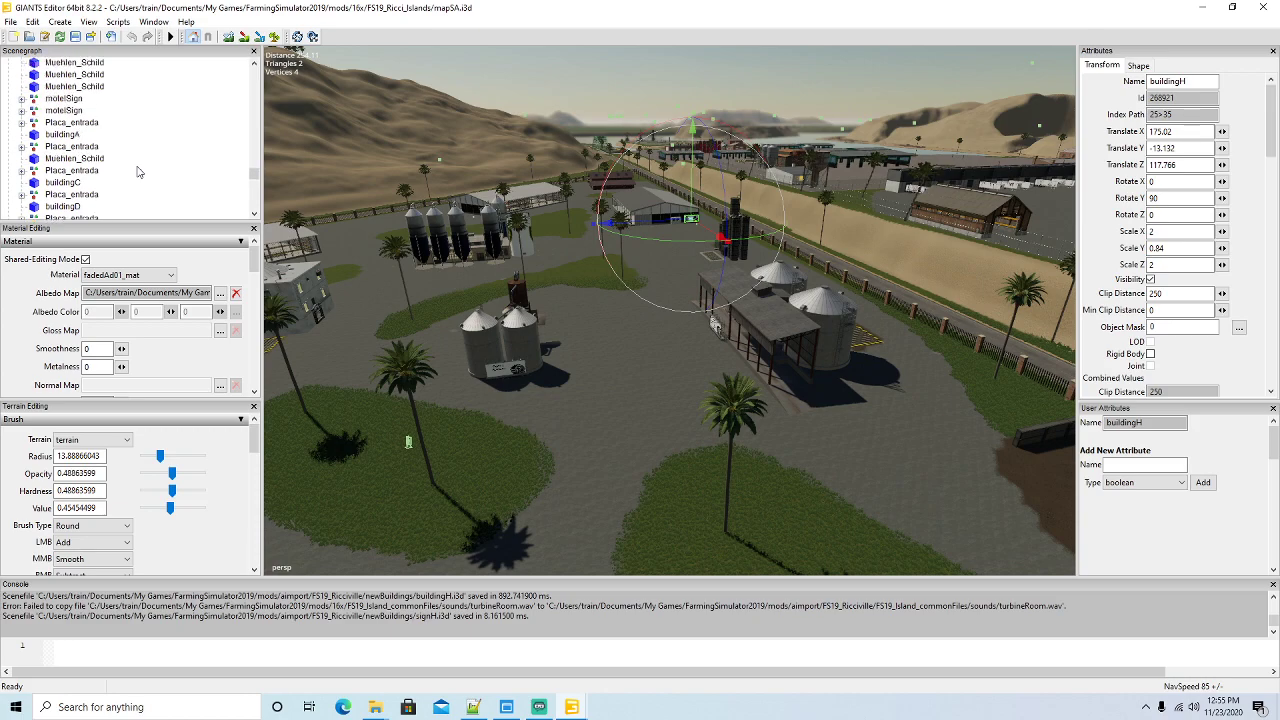
scroll(139, 172, "up", 10)
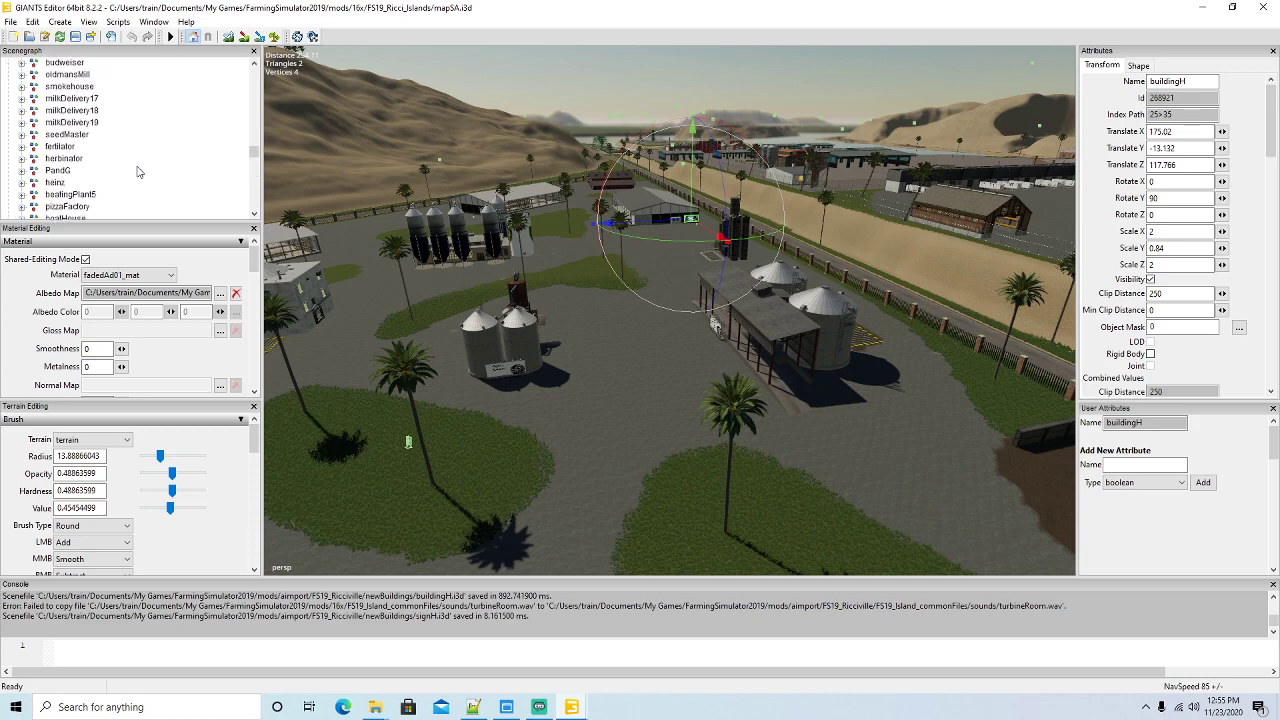
scroll(139, 172, "up", 10)
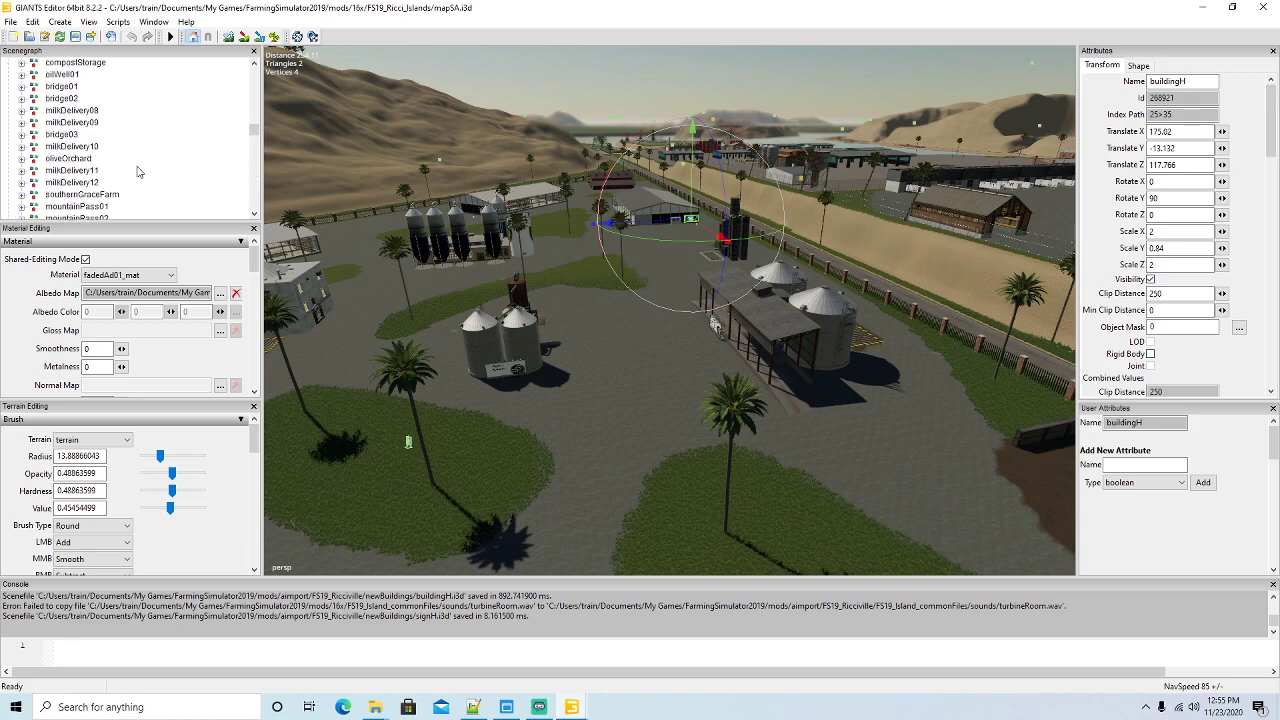
left_click(22, 147)
left_click(78, 158)
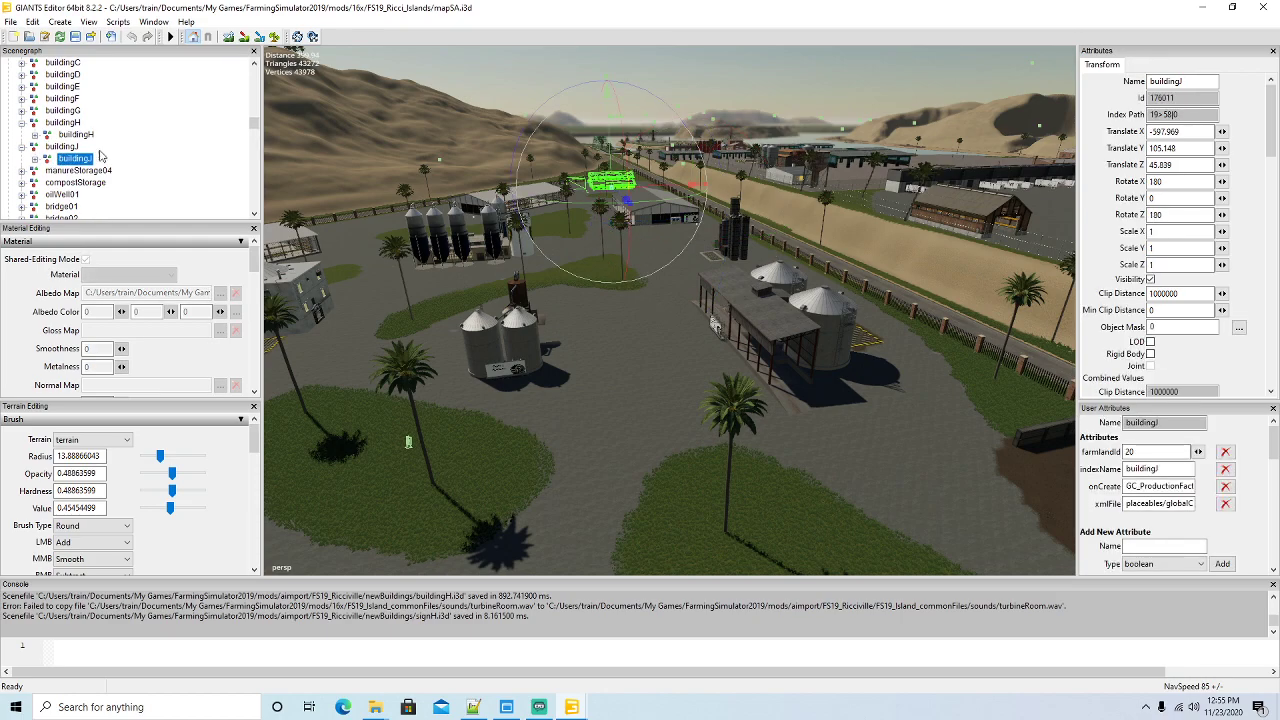
scroll(160, 156, "down", 6)
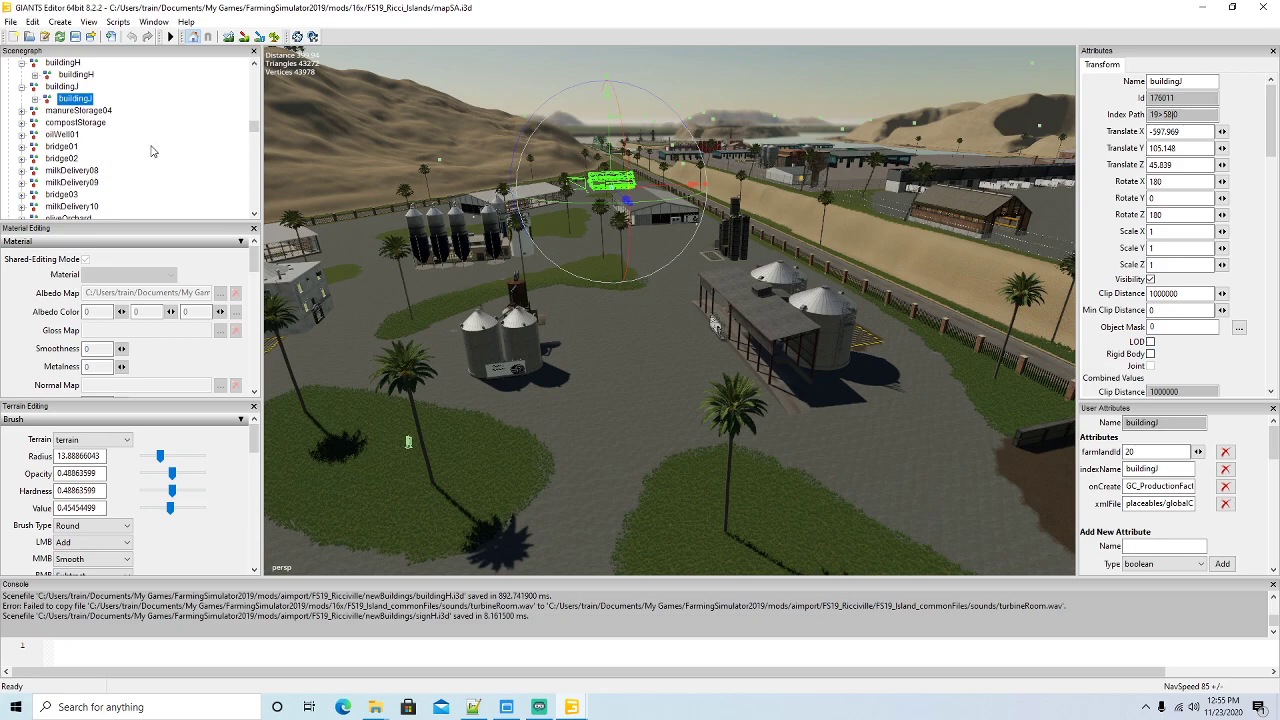
scroll(152, 151, "down", 1)
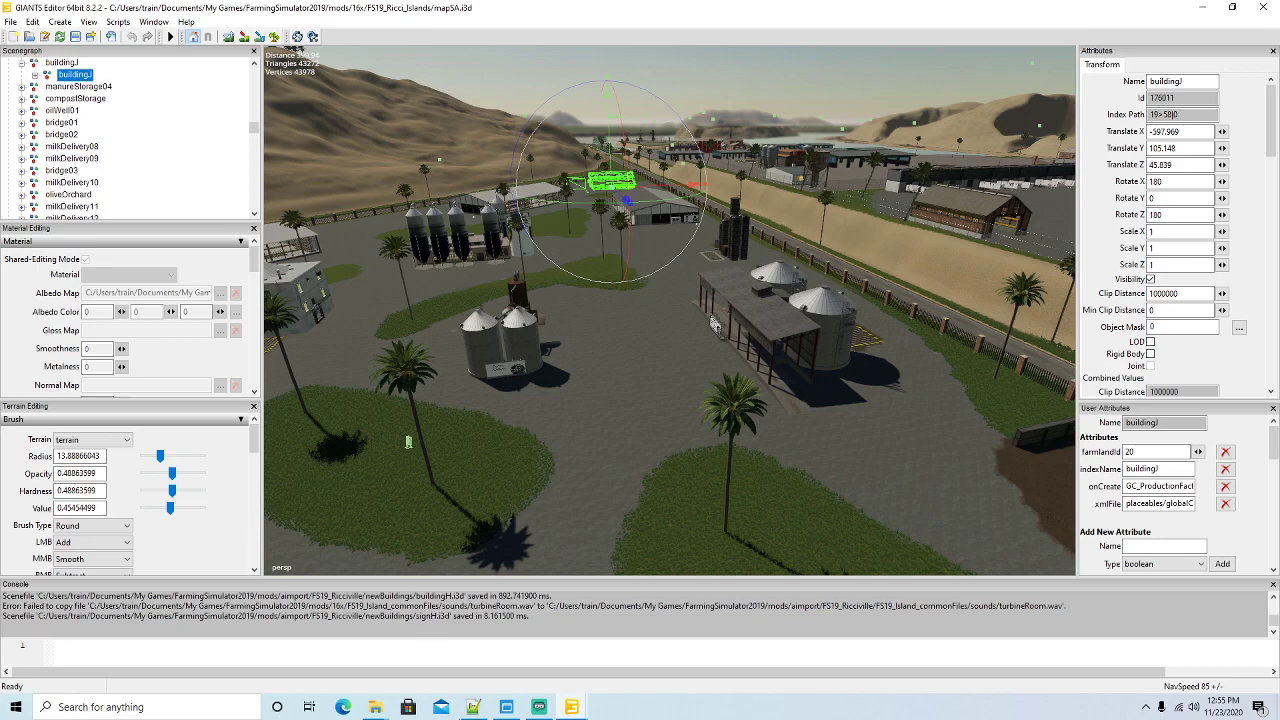
mouse_move(375, 706)
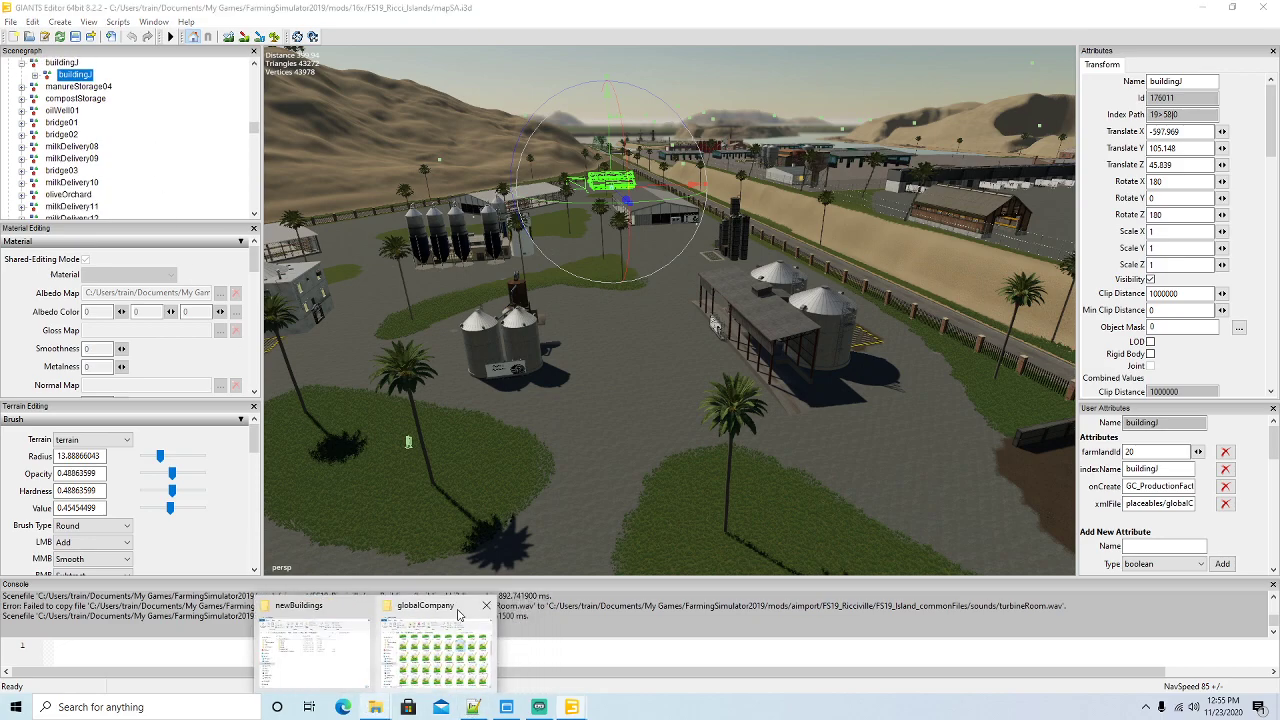
left_click(450, 622)
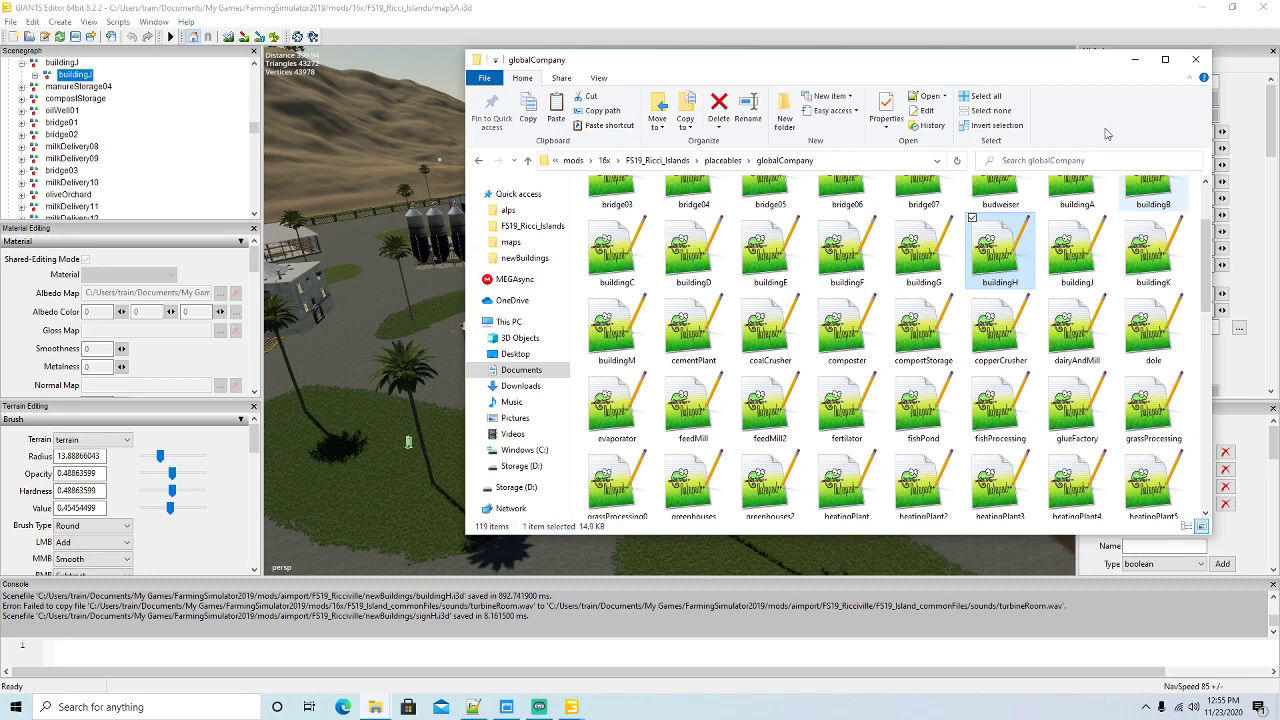
left_click(1135, 60)
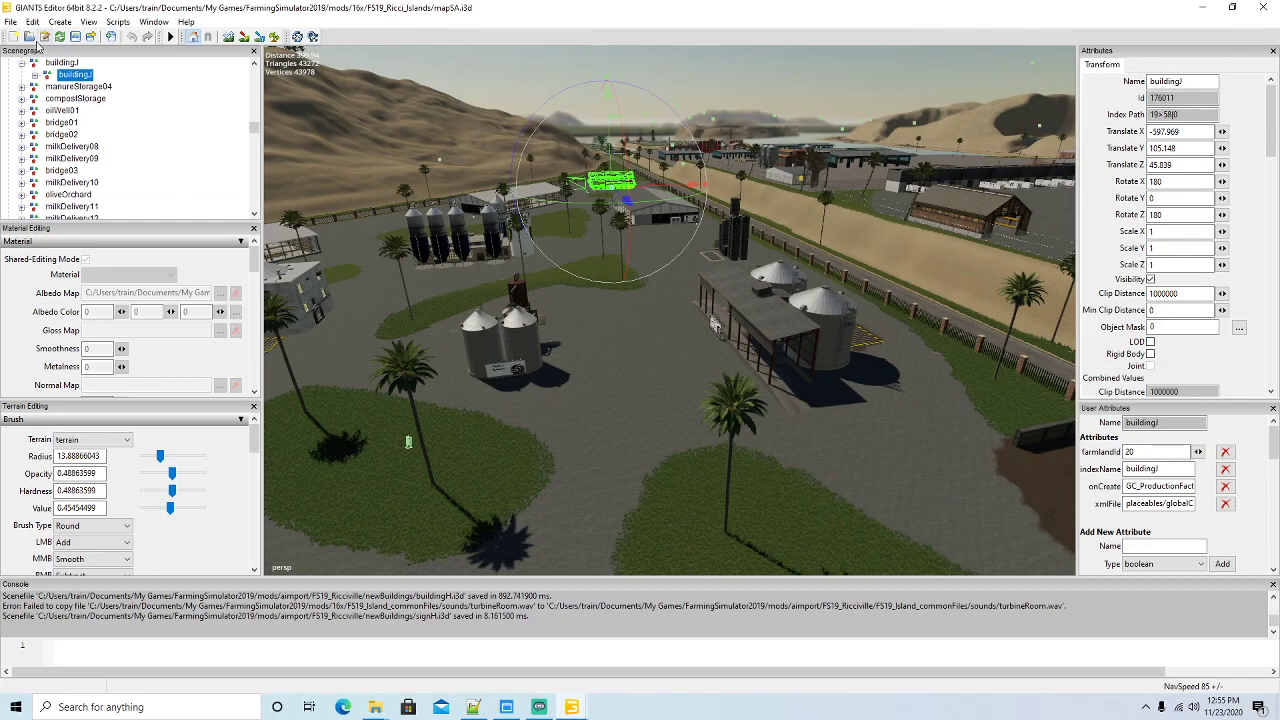
Export the selected buildingJ object with its files as buildingJ to newBuildings, accepting the parent directory structure and game relative paths
left_click(10, 21)
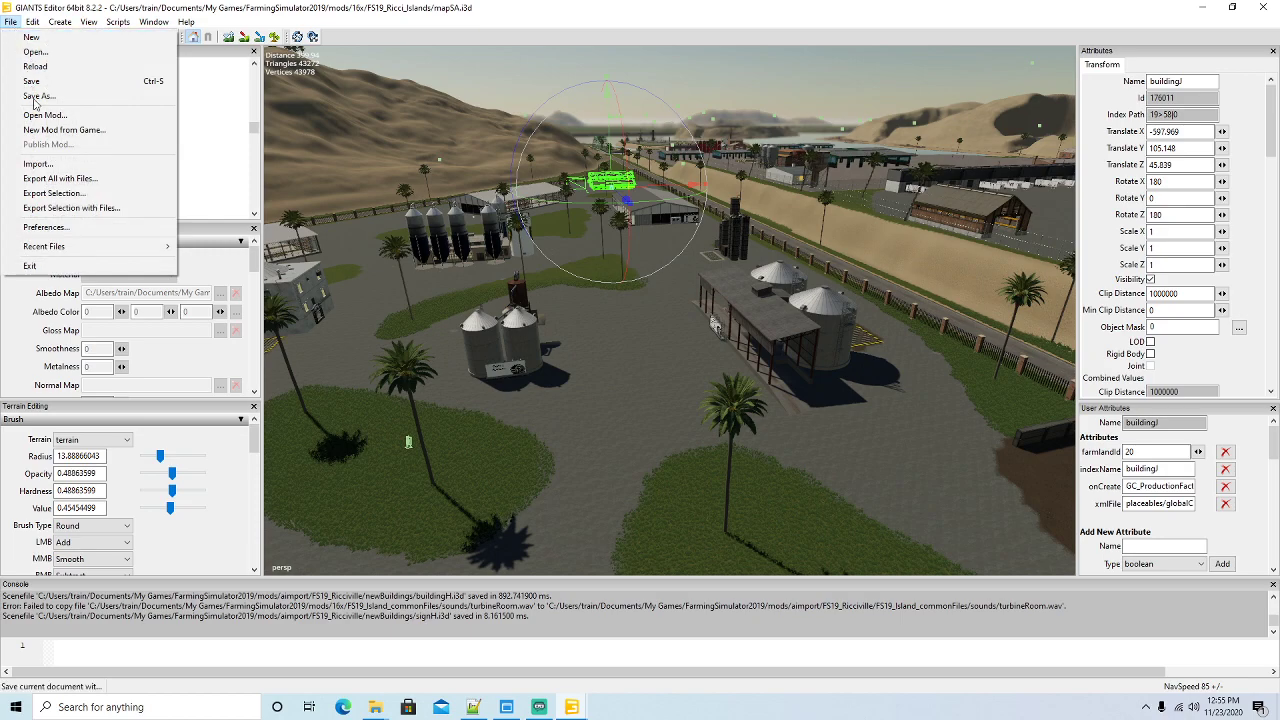
left_click(44, 210)
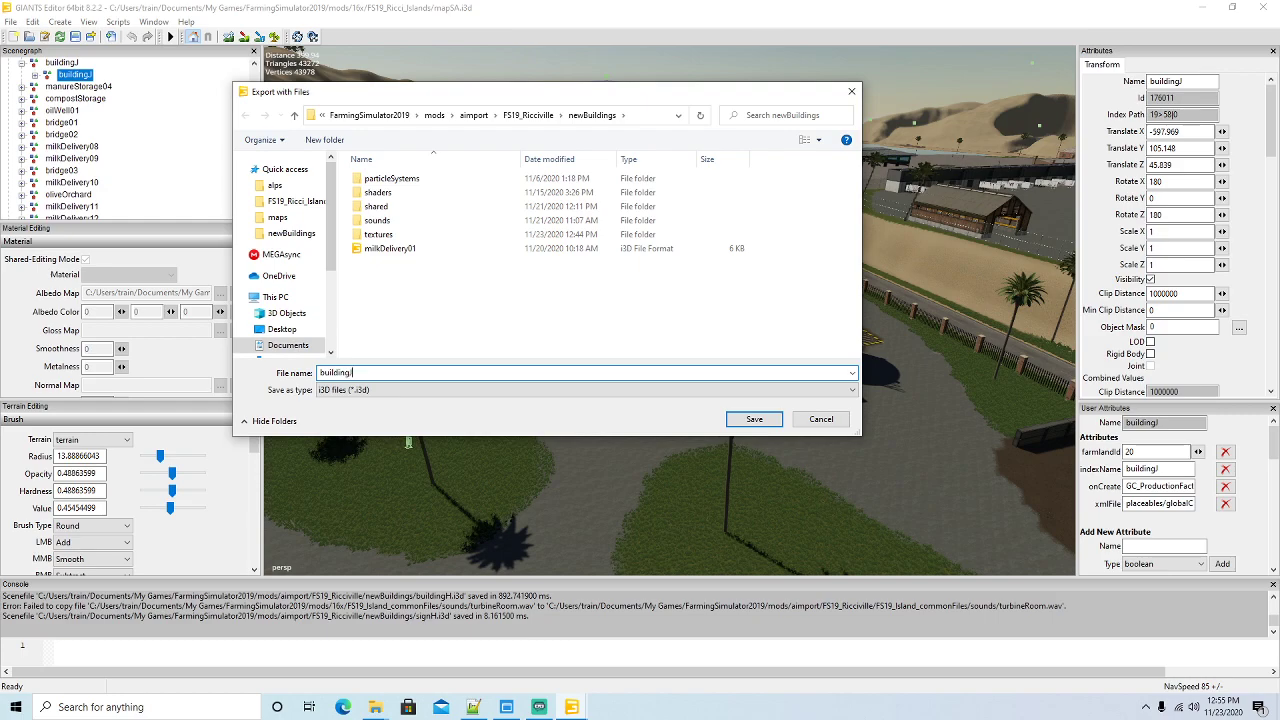
key("Return")
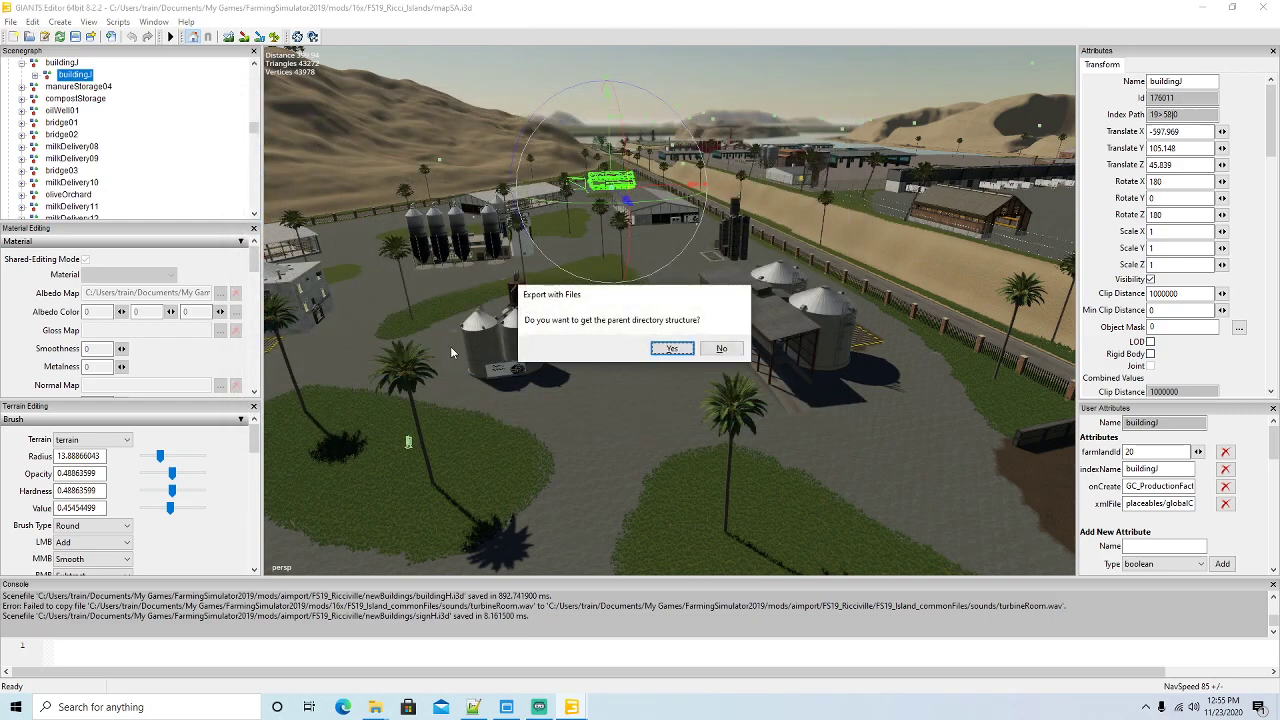
left_click(672, 348)
left_click(672, 347)
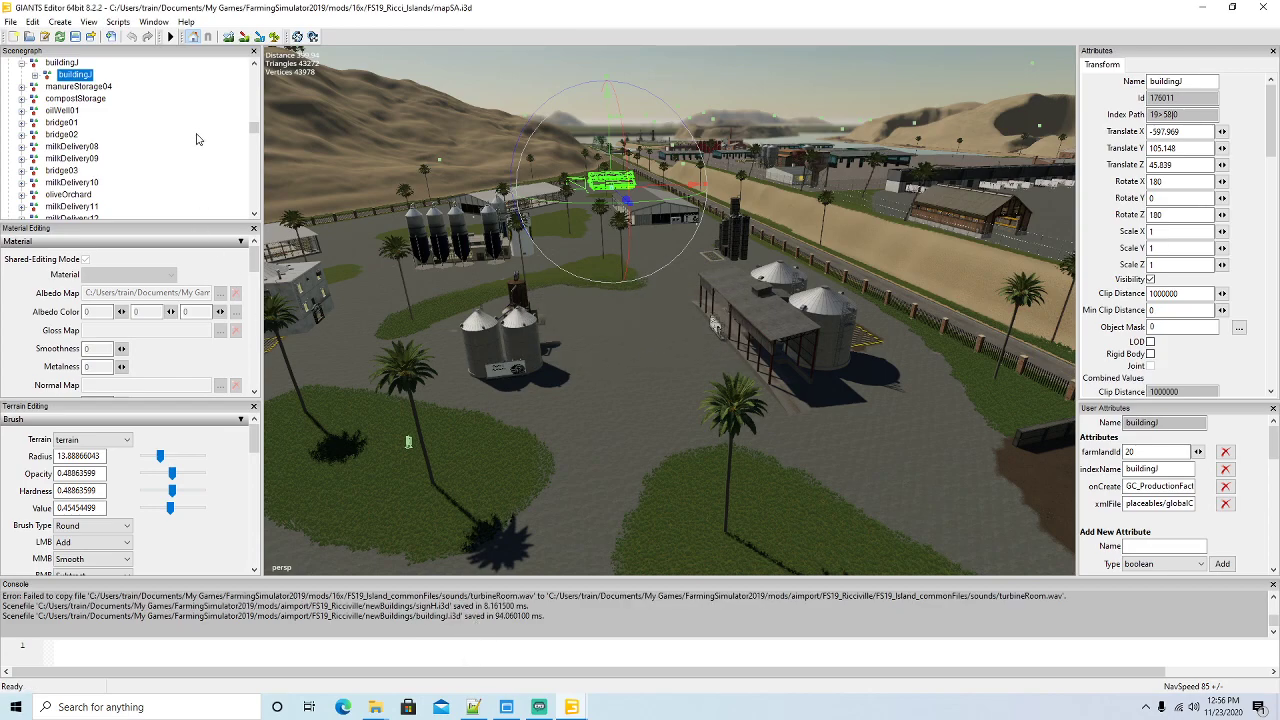
Select the buildingJ shape in the signs group and export it with files as signJ to newBuildings, keeping game relative paths
scroll(209, 139, "down", 8)
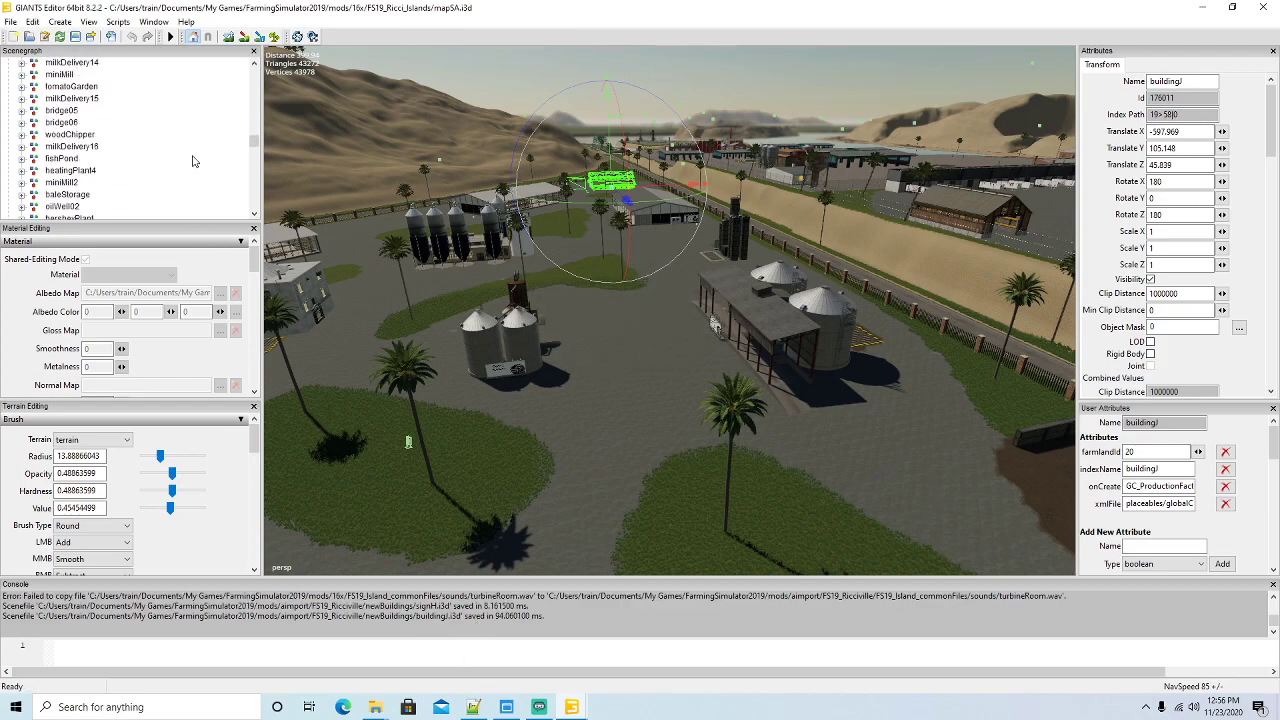
scroll(188, 156, "down", 8)
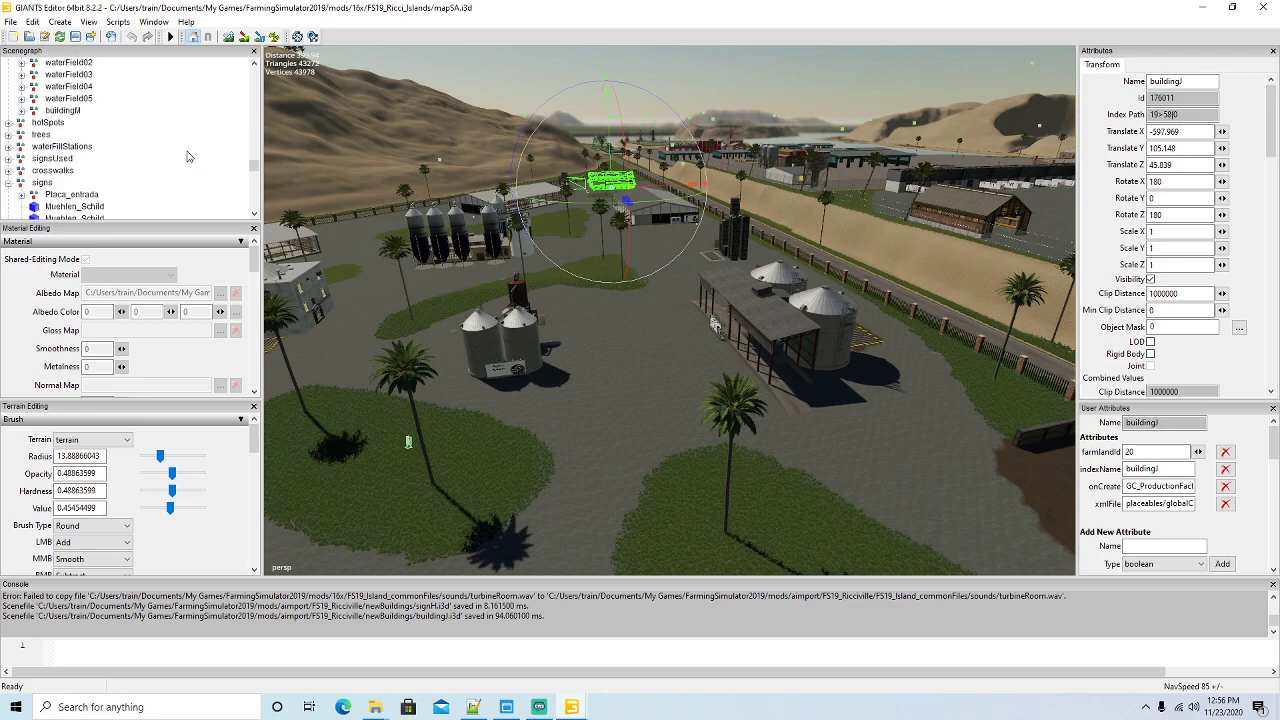
scroll(188, 156, "down", 3)
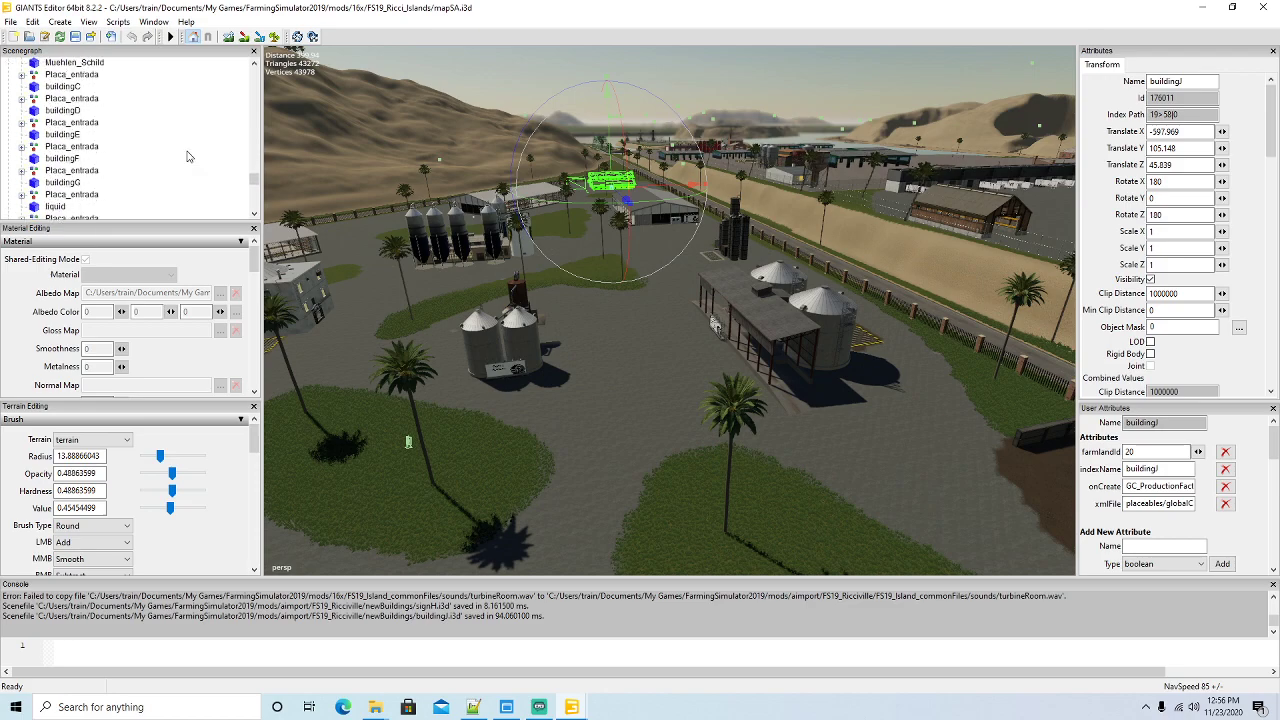
scroll(188, 156, "down", 6)
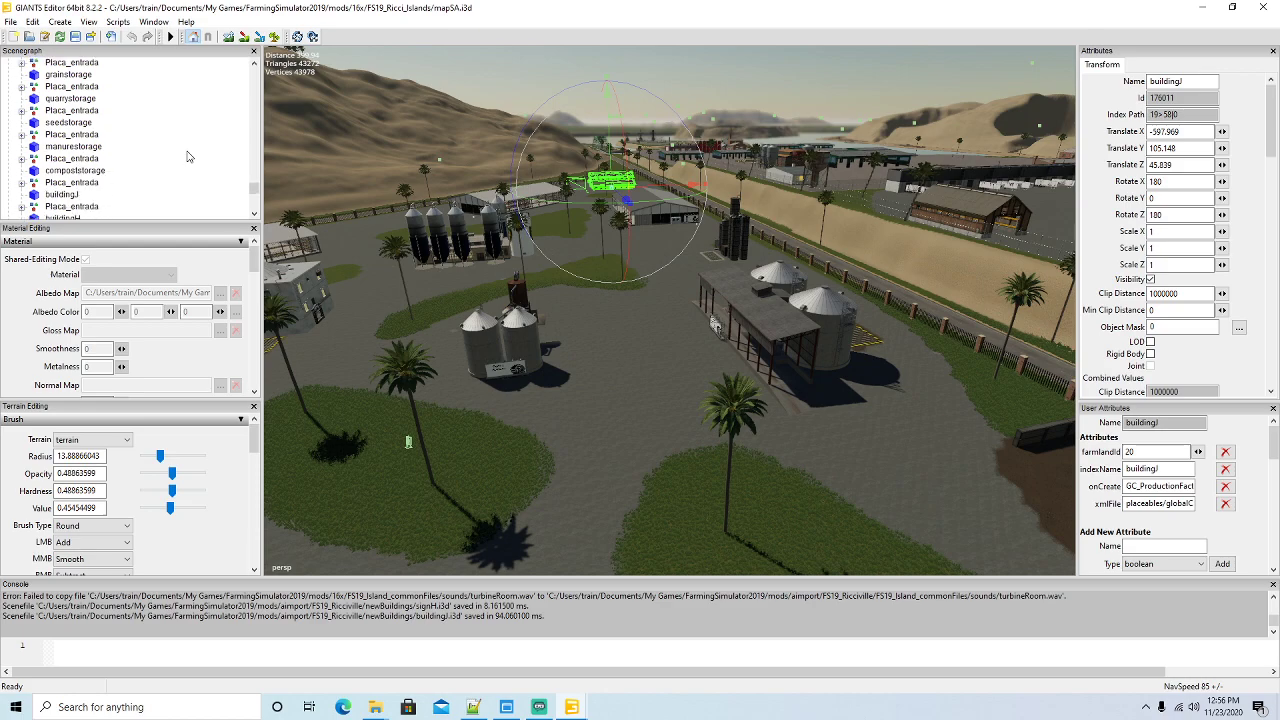
scroll(188, 156, "down", 1)
left_click(37, 186)
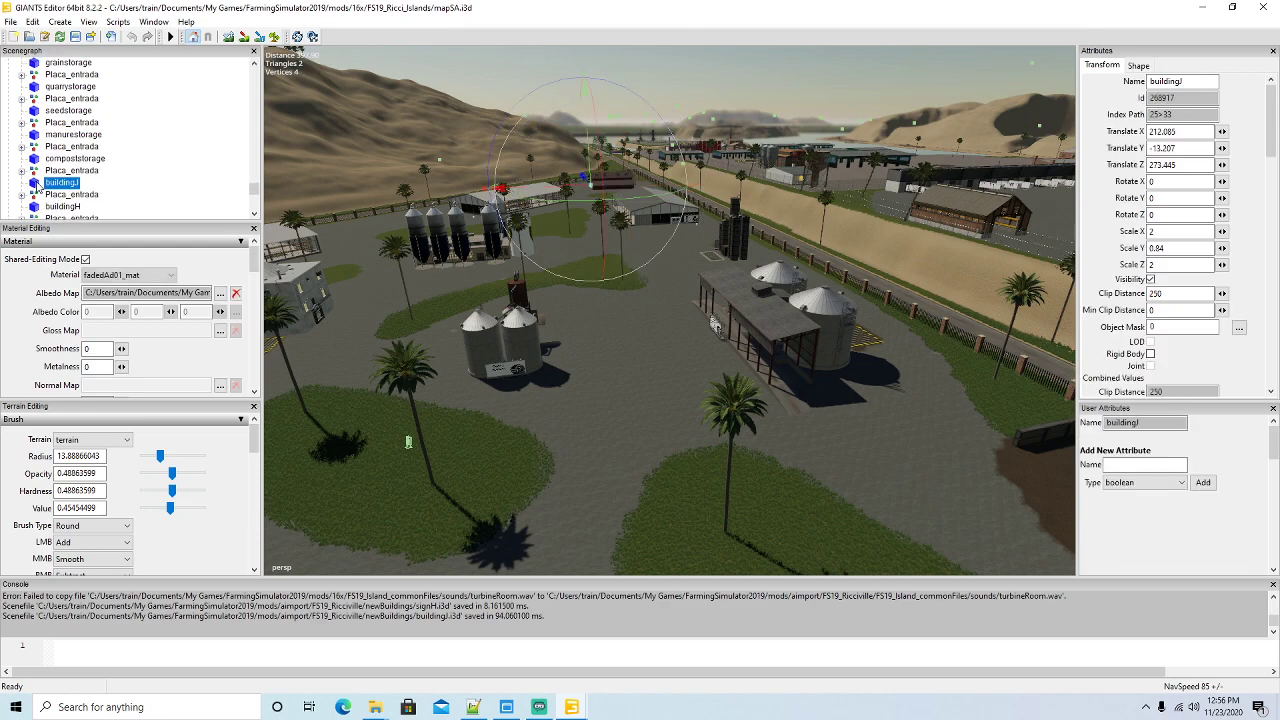
left_click(10, 21)
left_click(70, 208)
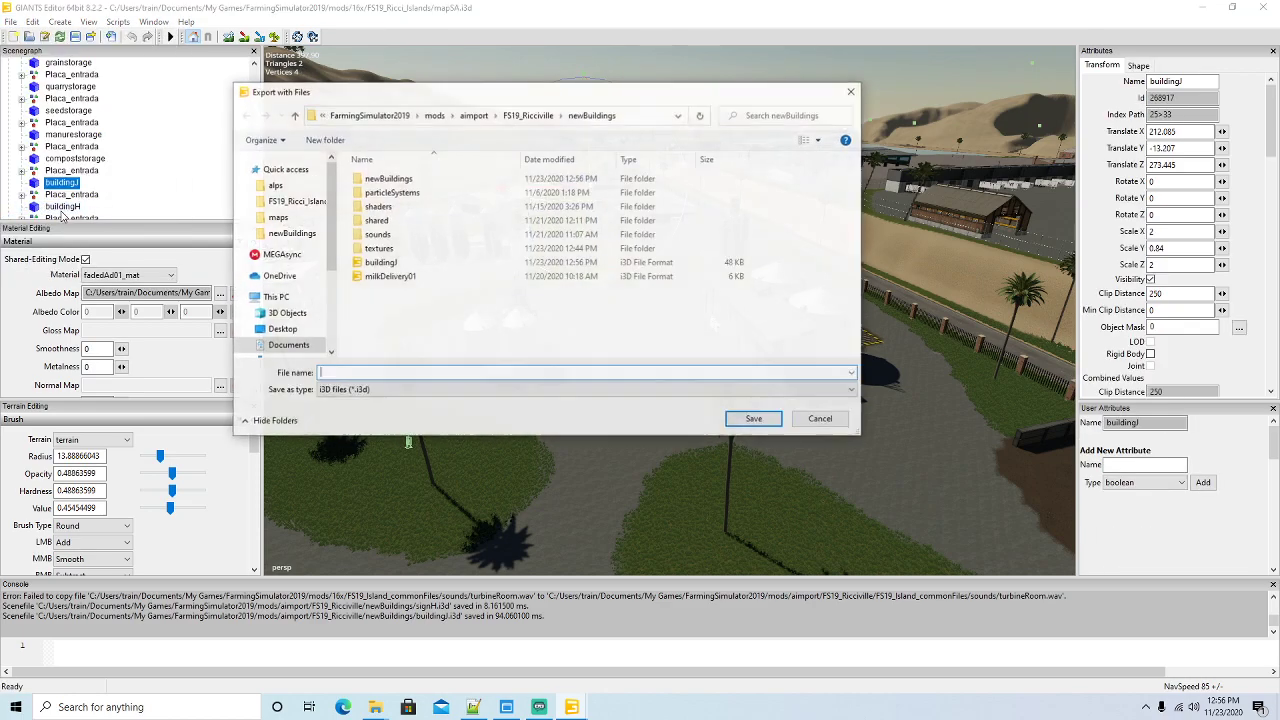
type("signJ")
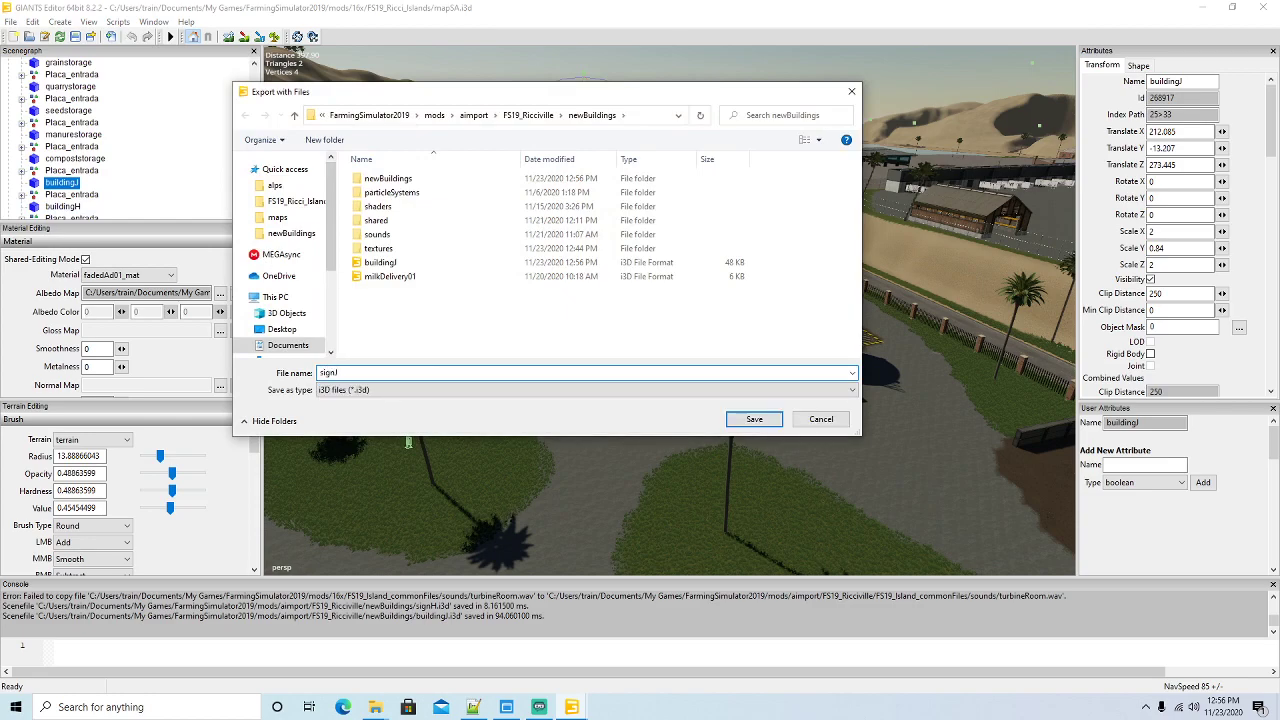
key("Return")
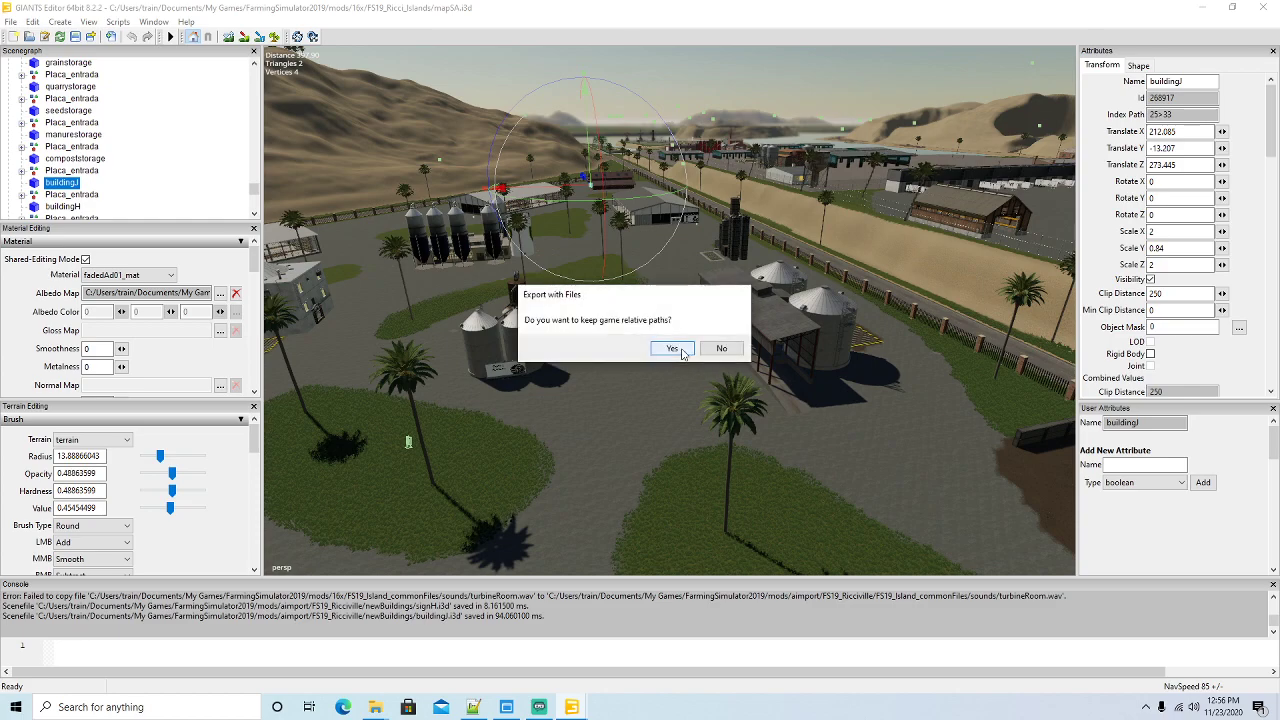
left_click(673, 348)
Minimize GIANTS Editor and open signJ.i3d from the newBuildings folder in Notepad++
left_click(1202, 8)
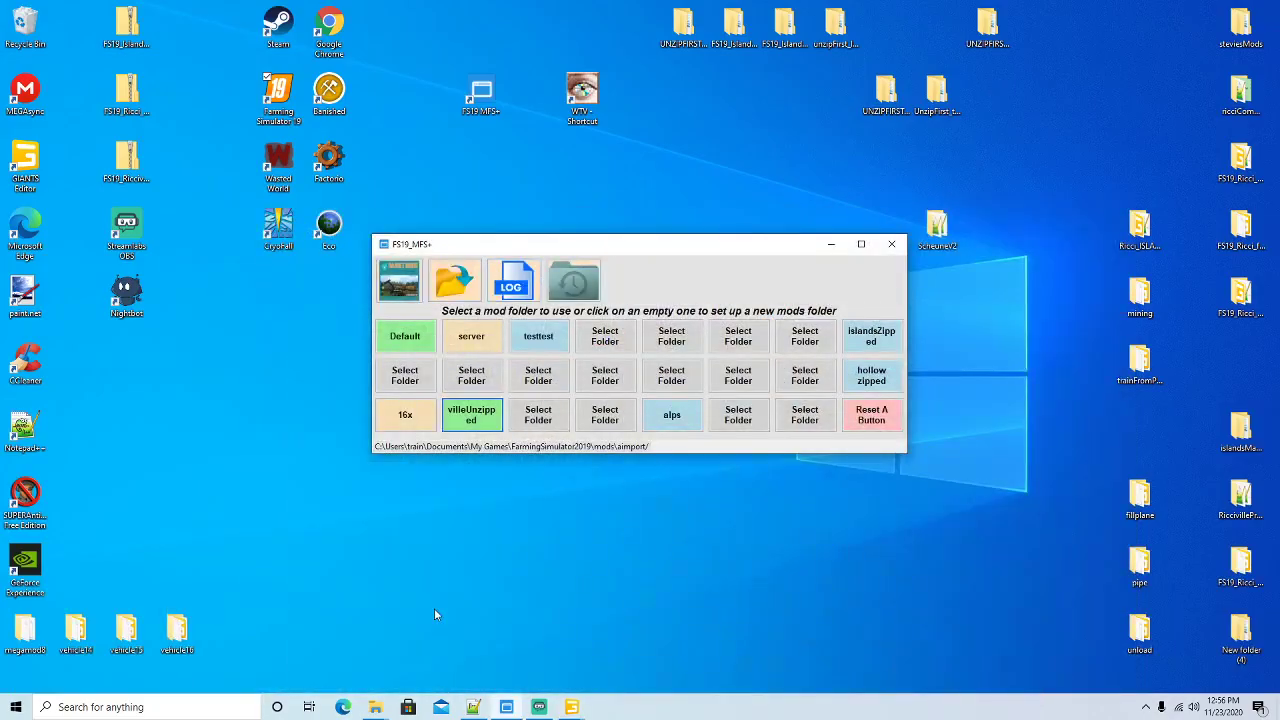
mouse_move(375, 707)
left_click(340, 640)
right_click(267, 345)
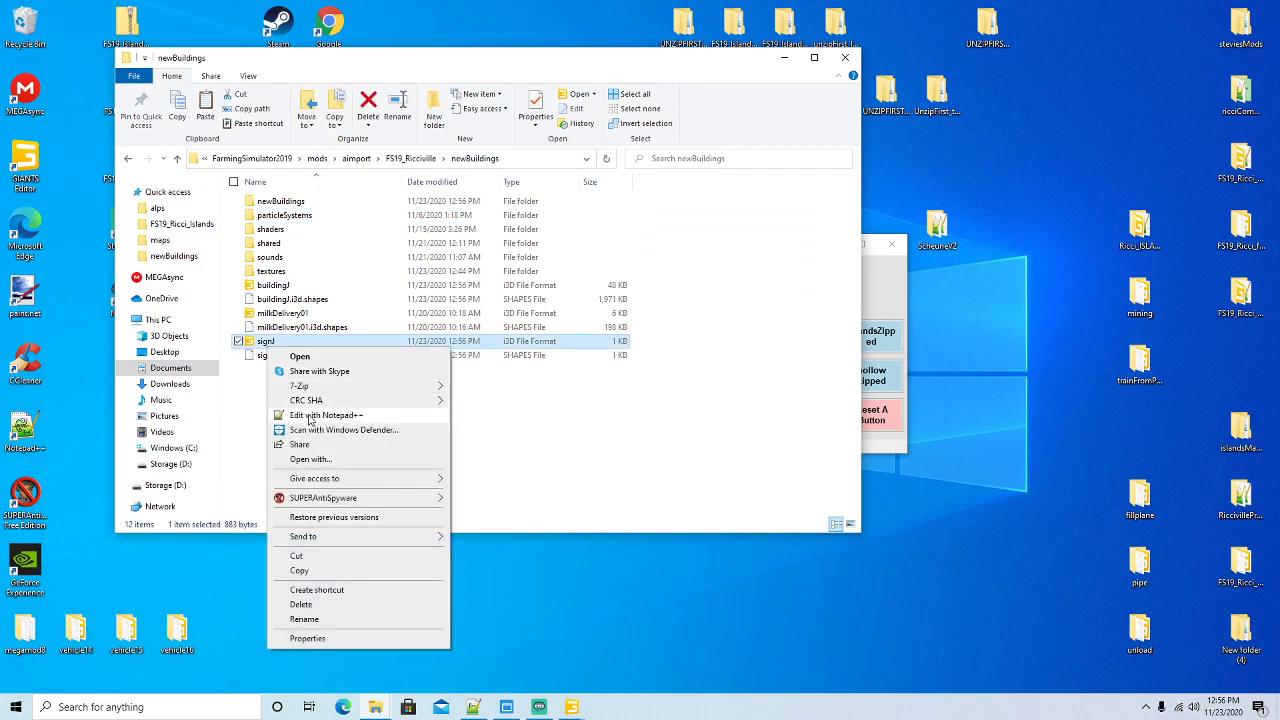
left_click(318, 415)
Shorten the texture path in signJ.i3d to textures/signbuildingJ.dds, then save and close the file
left_click(423, 138)
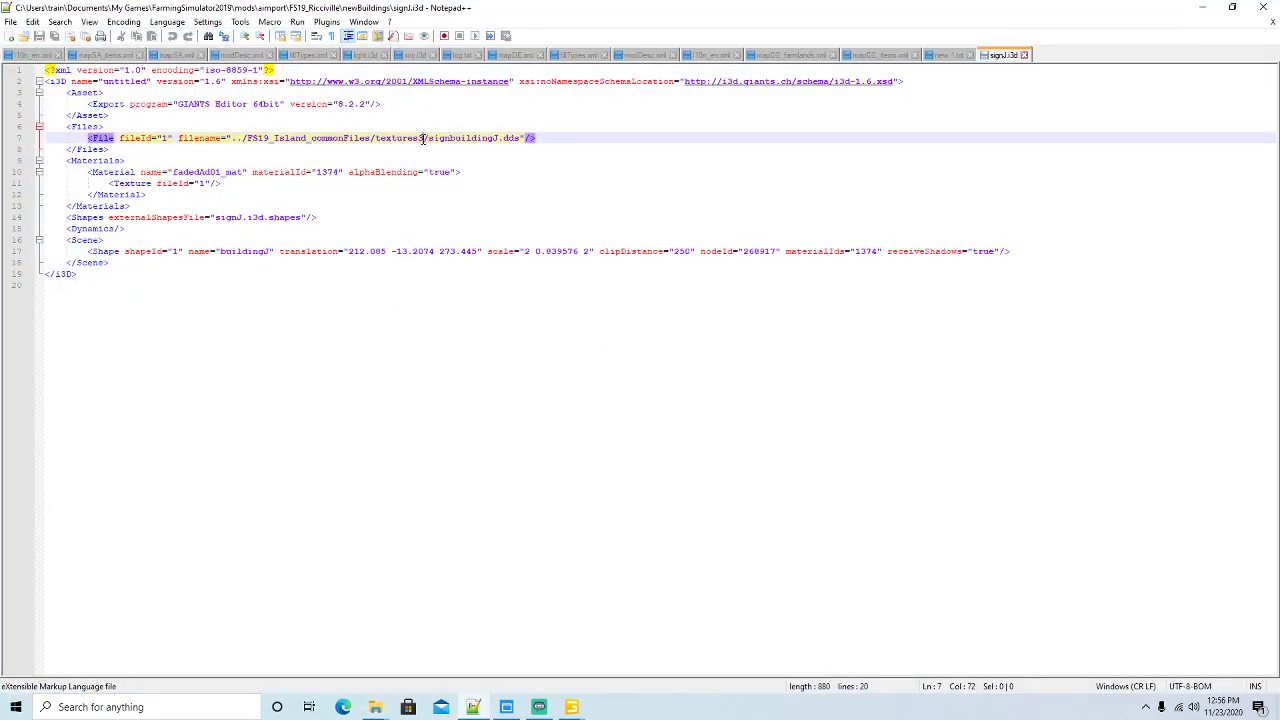
key("BackSpace")
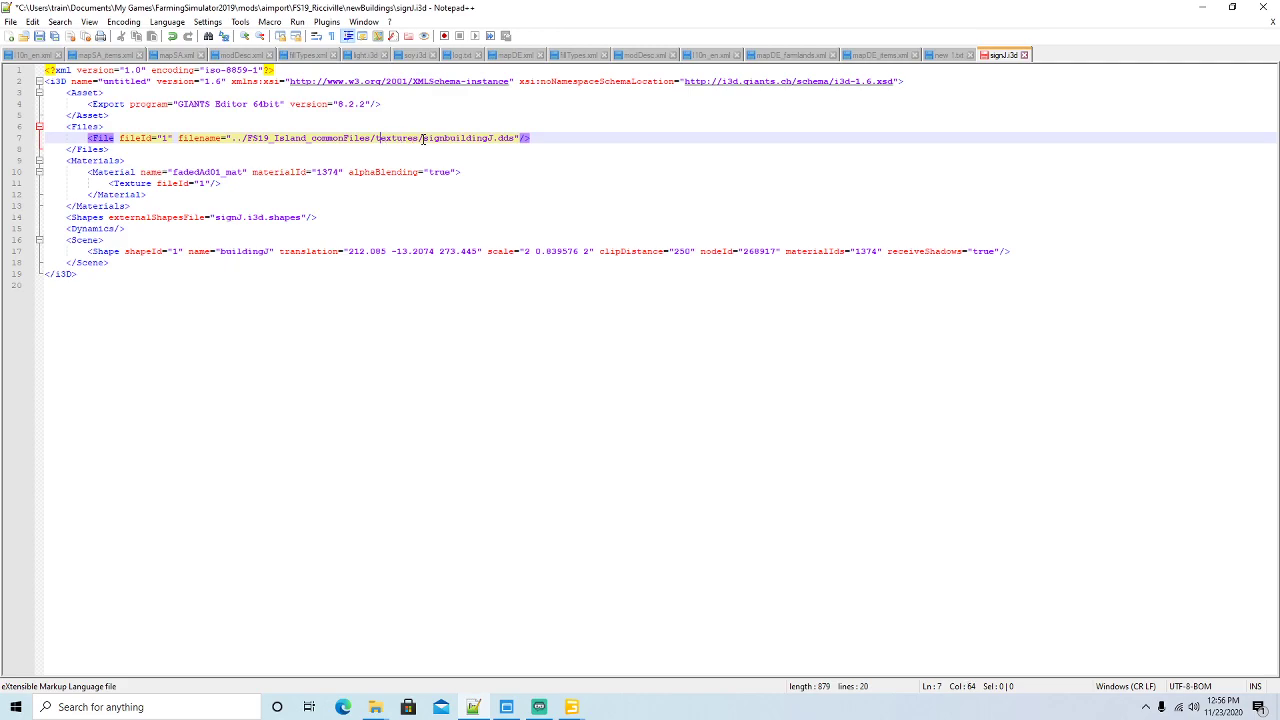
key("BackSpace")
key("BackSpace")
key("BackSpace")
key("BackSpace")
key("BackSpace")
key("BackSpace")
key("BackSpace")
key("BackSpace")
key("BackSpace")
key("BackSpace")
key("BackSpace")
key("BackSpace")
key("BackSpace")
key("BackSpace")
key("BackSpace")
key("BackSpace")
key("BackSpace")
key("BackSpace")
key("BackSpace")
key("BackSpace")
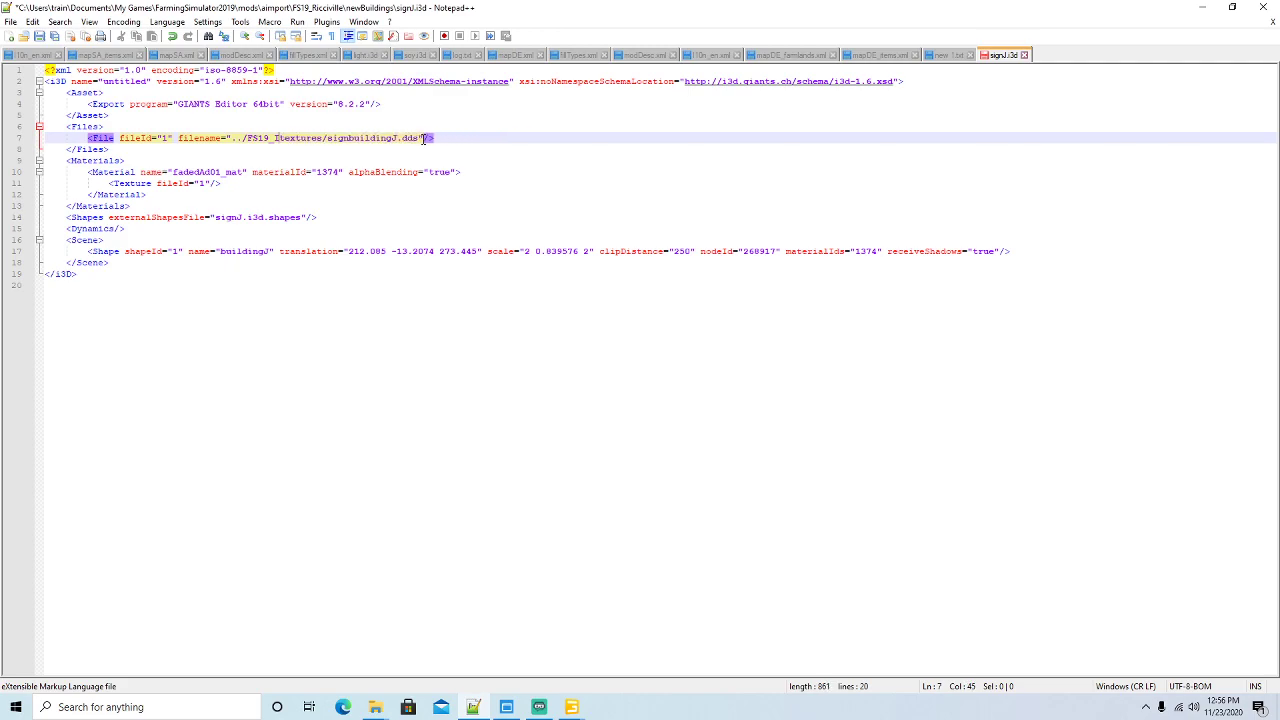
key("BackSpace")
key("BackSpace")
key("BackSpace")
key("BackSpace")
key("BackSpace")
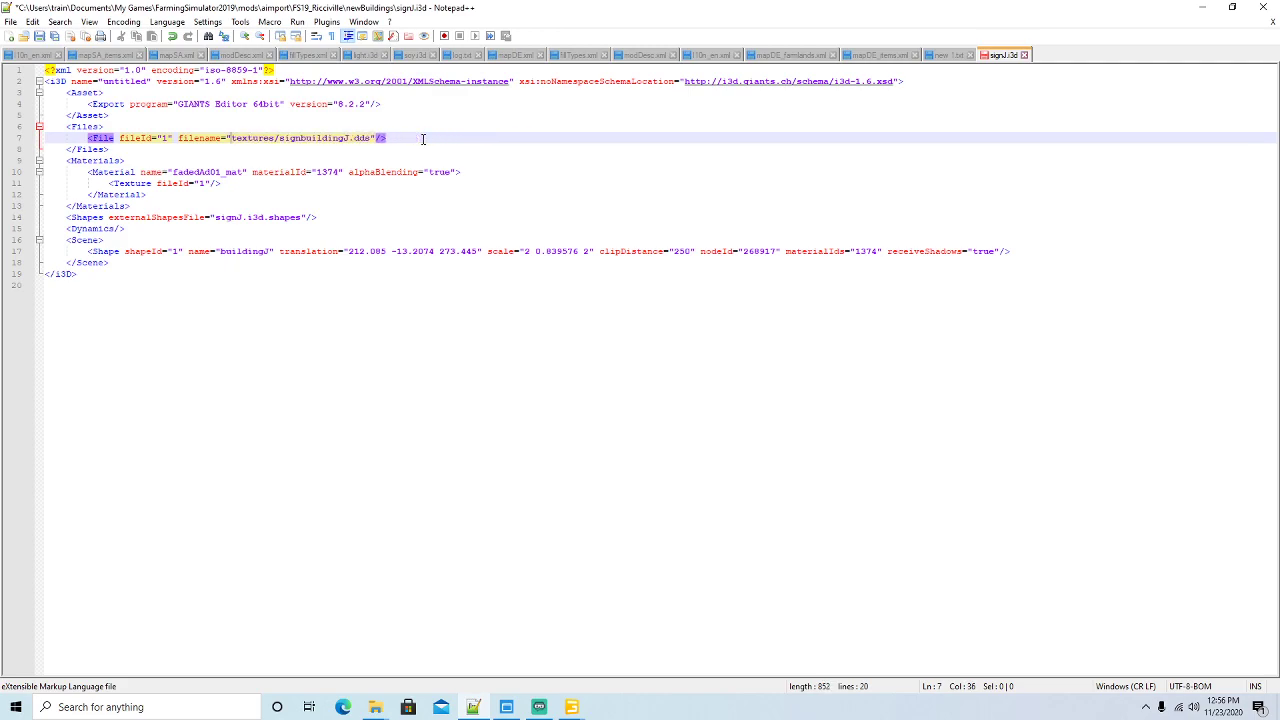
key("ctrl+s")
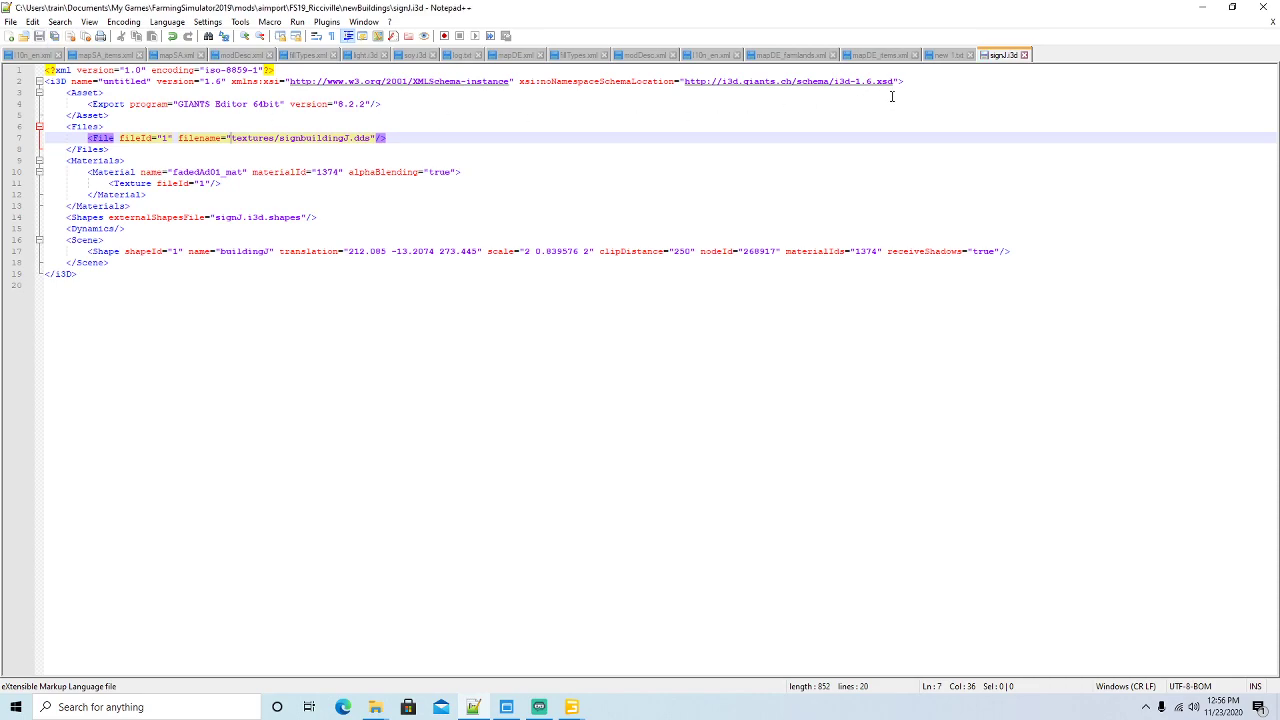
left_click(1024, 55)
Open buildingJ.i3d from the newBuildings folder in Notepad++
left_click(457, 55)
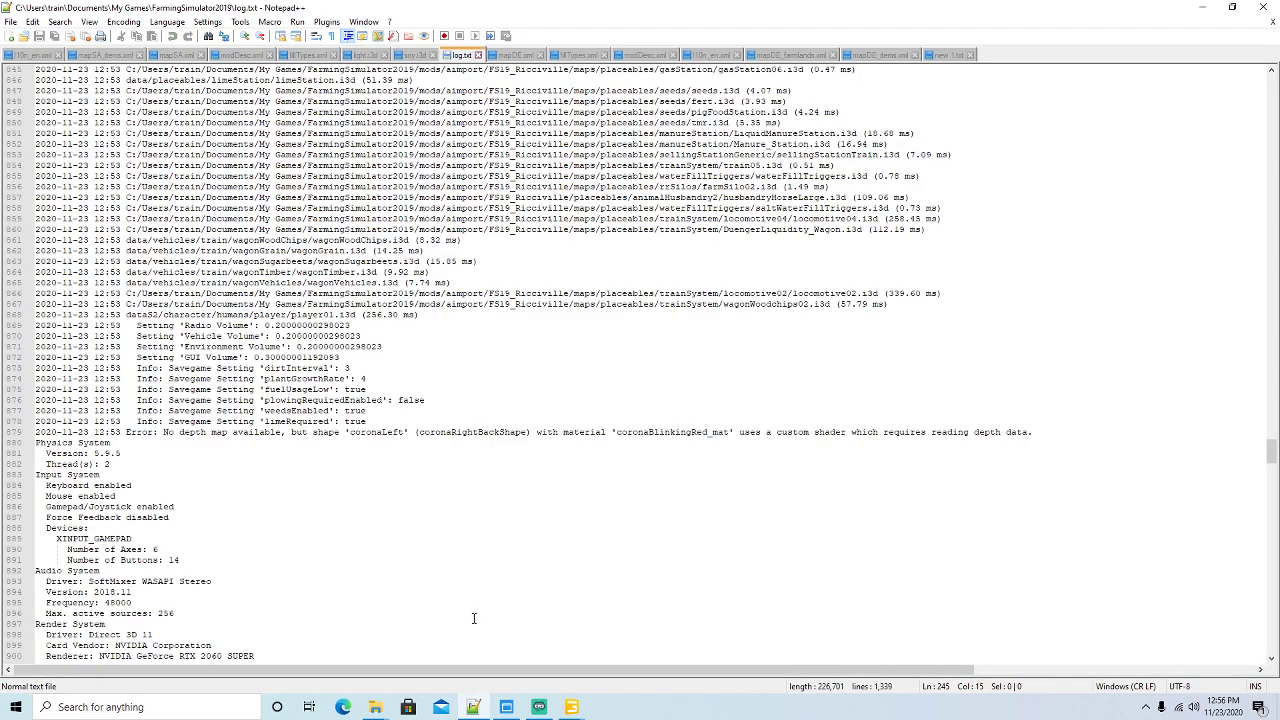
mouse_move(375, 707)
left_click(340, 615)
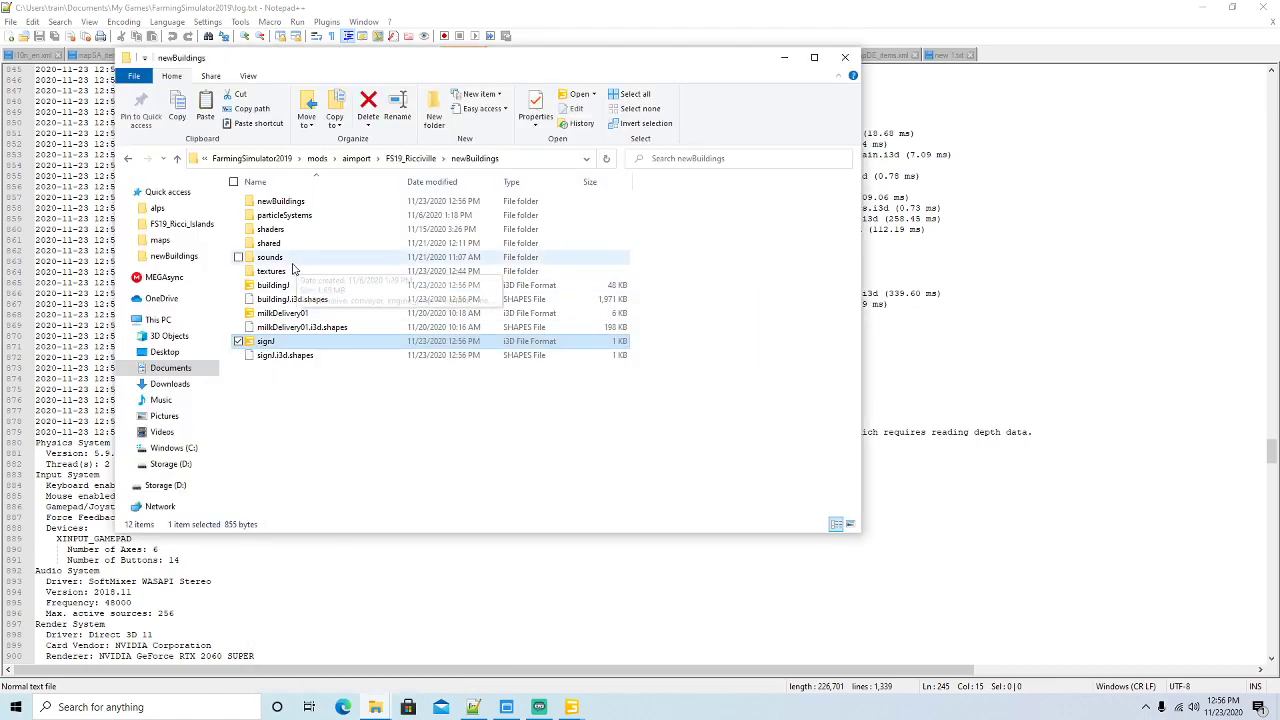
right_click(284, 287)
left_click(355, 353)
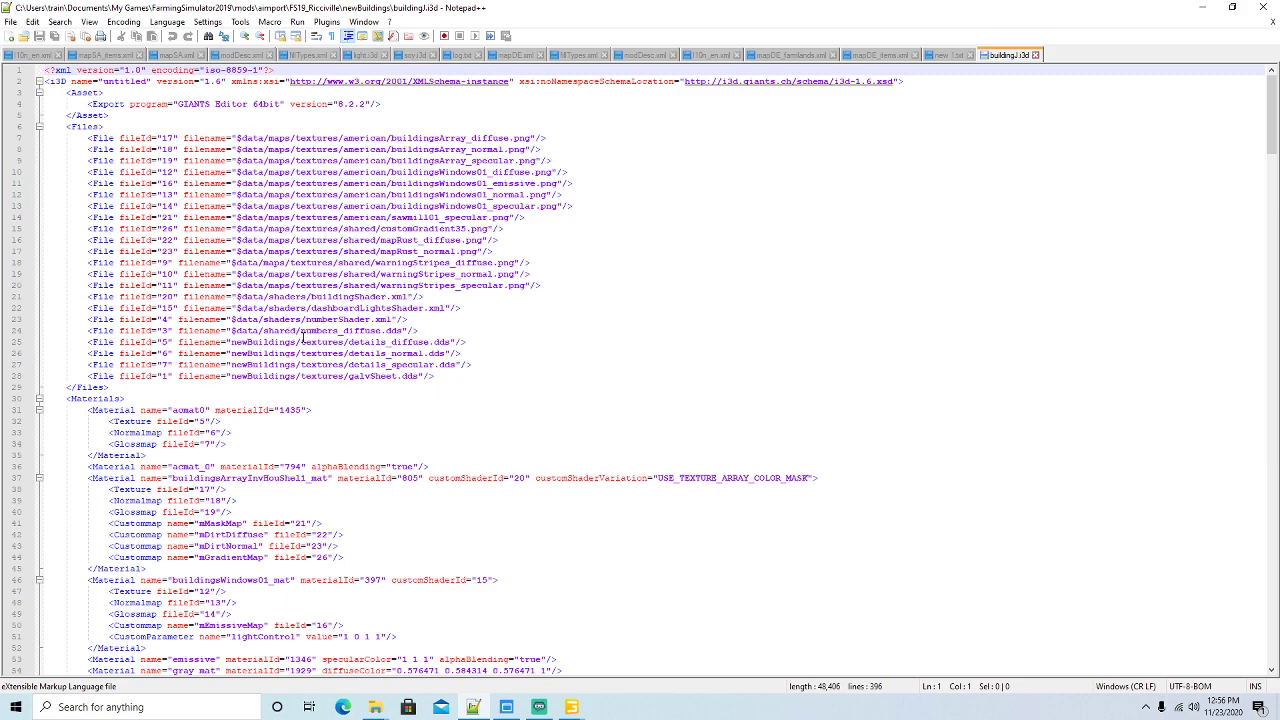
Remove the newBuildings/ prefix from the fileId 5 path so it reads textures/details_diffuse.dds
left_click(299, 342)
key("BackSpace")
key("BackSpace")
key("BackSpace")
key("BackSpace")
key("BackSpace")
key("BackSpace")
key("BackSpace")
key("BackSpace")
key("BackSpace")
key("BackSpace")
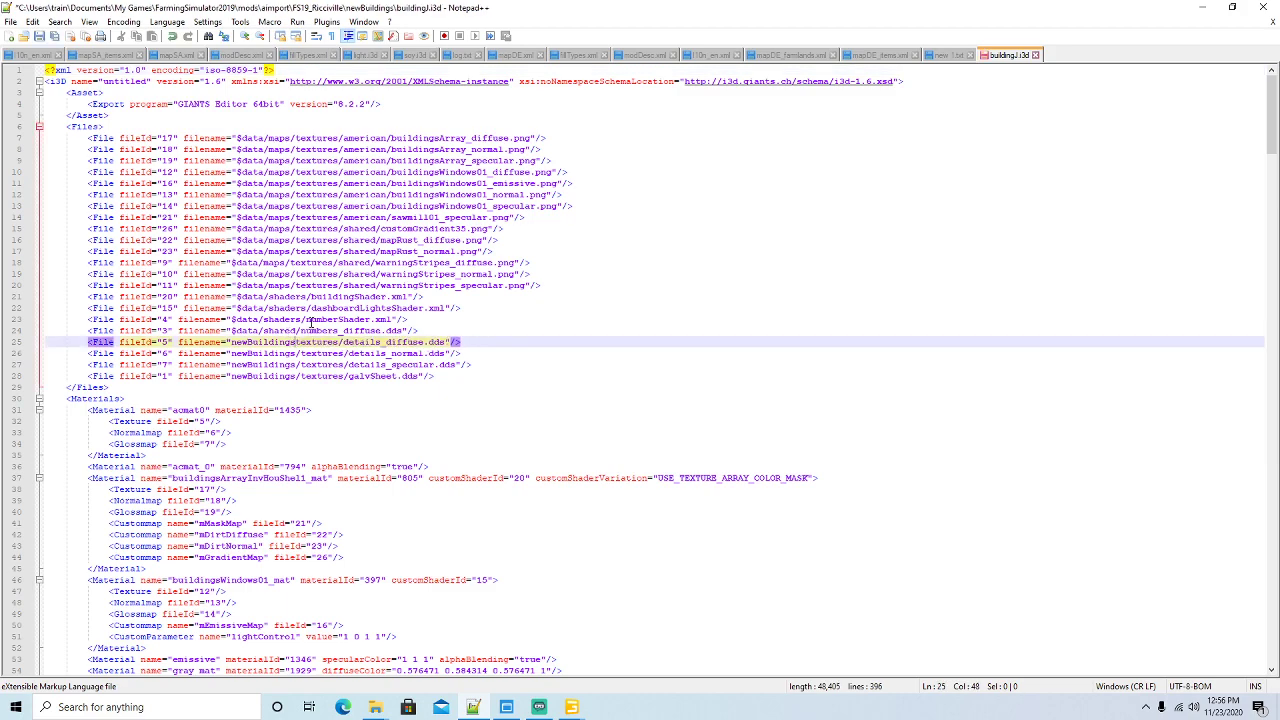
key("BackSpace")
key("BackSpace")
key("BackSpace")
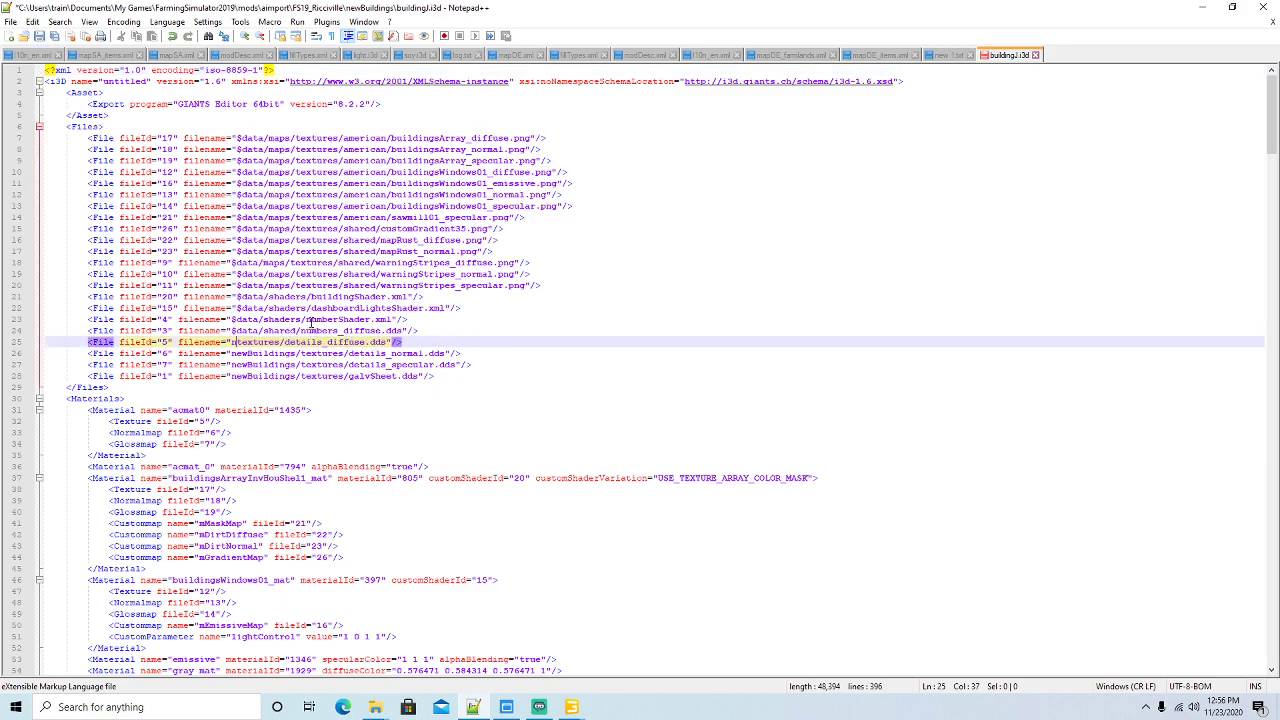
Shorten the fileId 6 path to textures/details_normal.dds by removing its newBuildings/ prefix
key("Down")
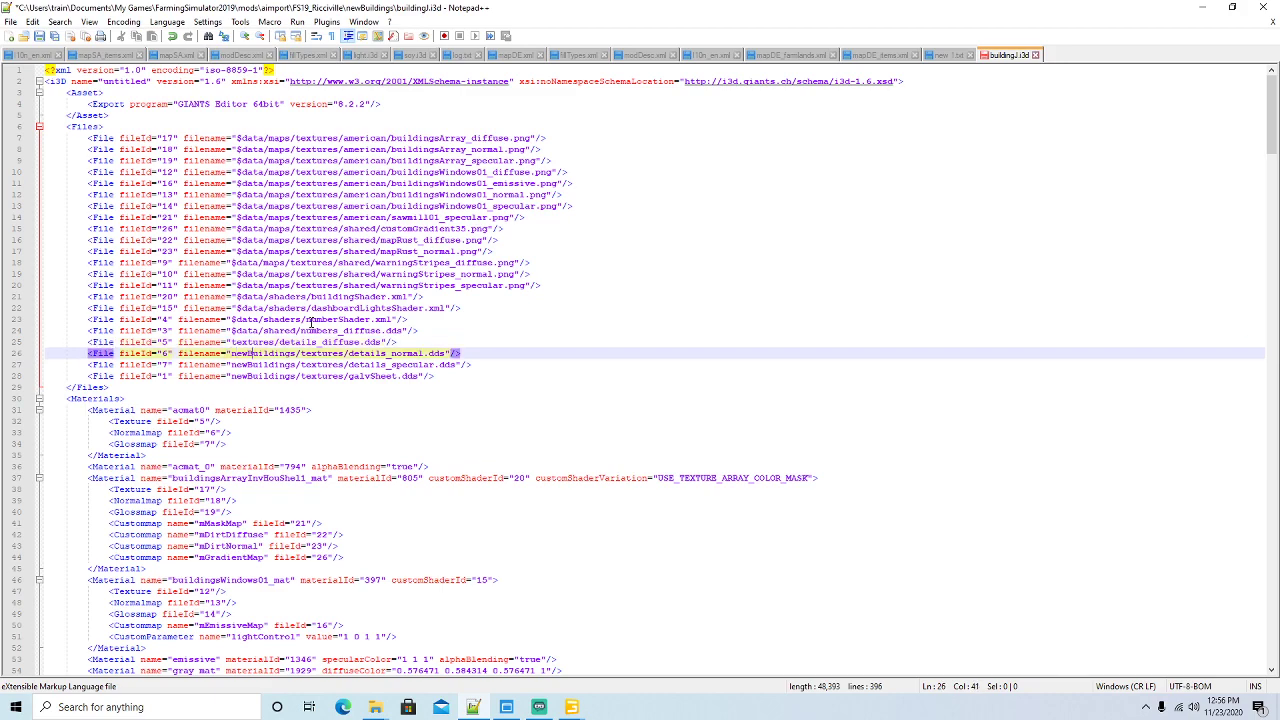
key("BackSpace")
key("BackSpace")
key("BackSpace")
key("BackSpace")
key("BackSpace")
key("BackSpace")
key("BackSpace")
key("BackSpace")
key("BackSpace")
key("BackSpace")
key("BackSpace")
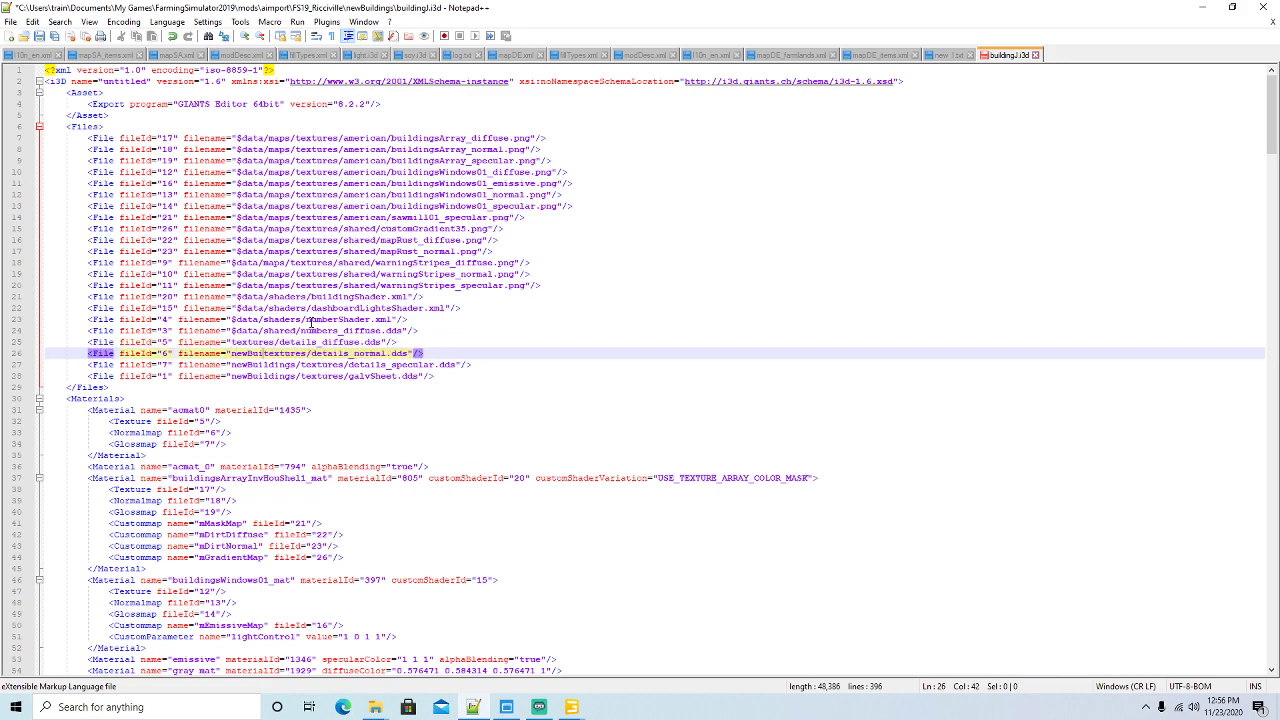
key("BackSpace")
key("BackSpace")
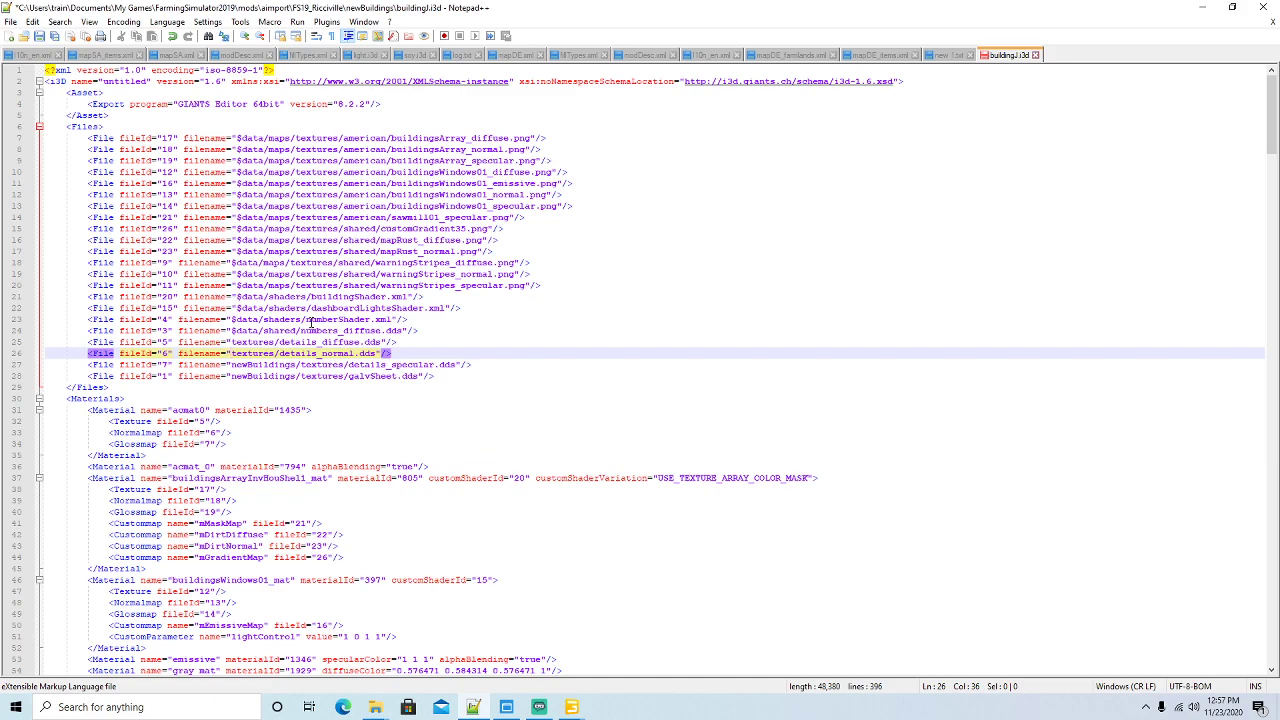
Shorten the fileId 7 path to textures/details_specular.dds by removing its newBuildings/ prefix
key("Down")
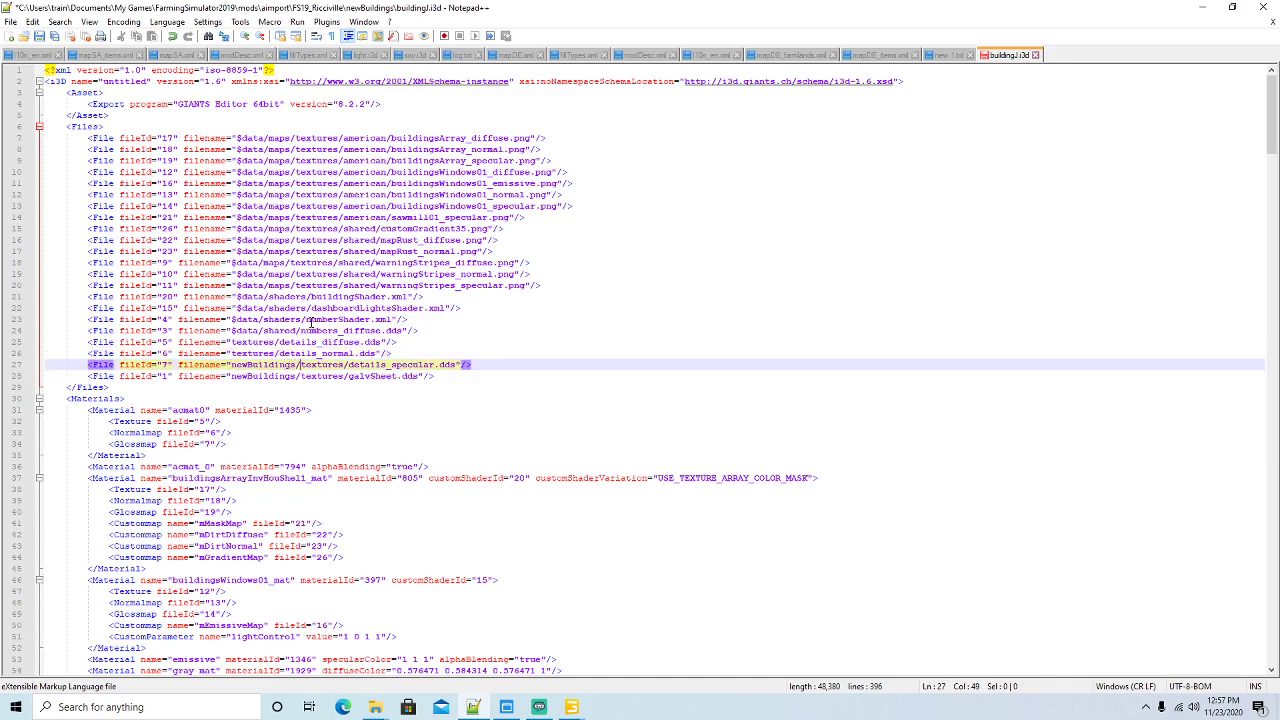
key("BackSpace")
key("BackSpace")
key("BackSpace")
key("BackSpace")
key("BackSpace")
key("BackSpace")
key("BackSpace")
key("BackSpace")
key("BackSpace")
key("BackSpace")
key("BackSpace")
key("BackSpace")
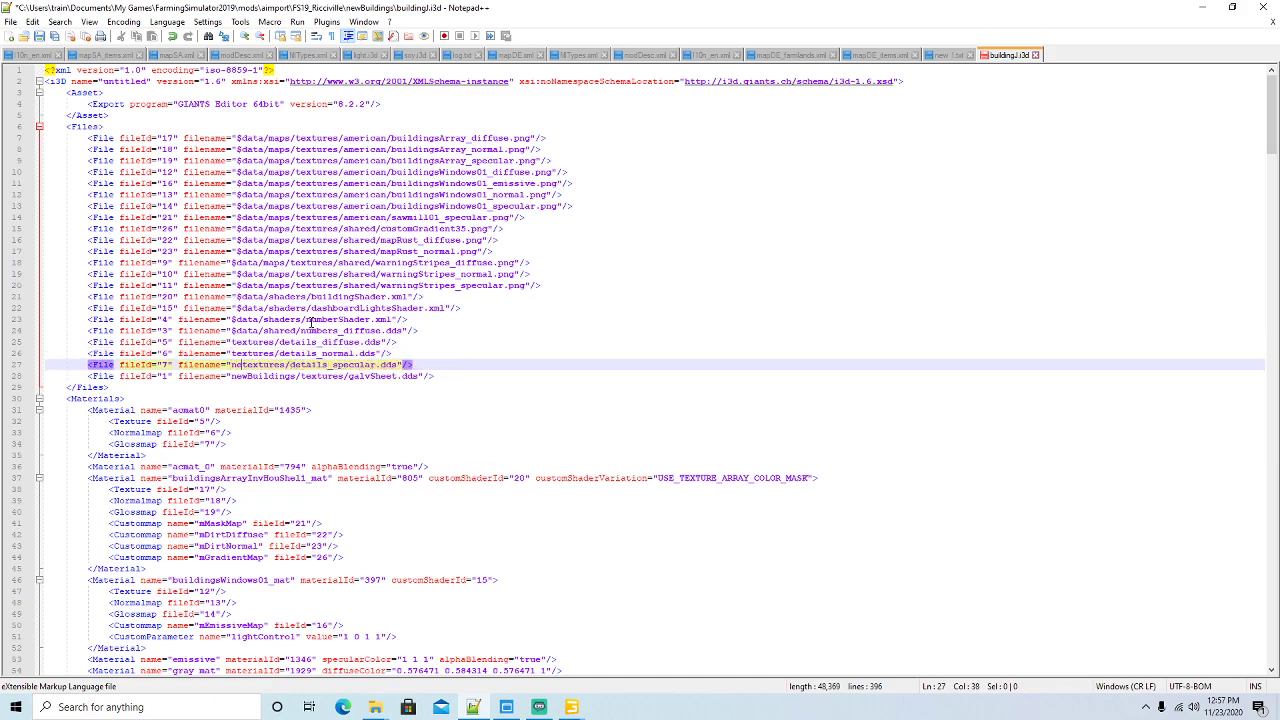
key("BackSpace")
key("Down")
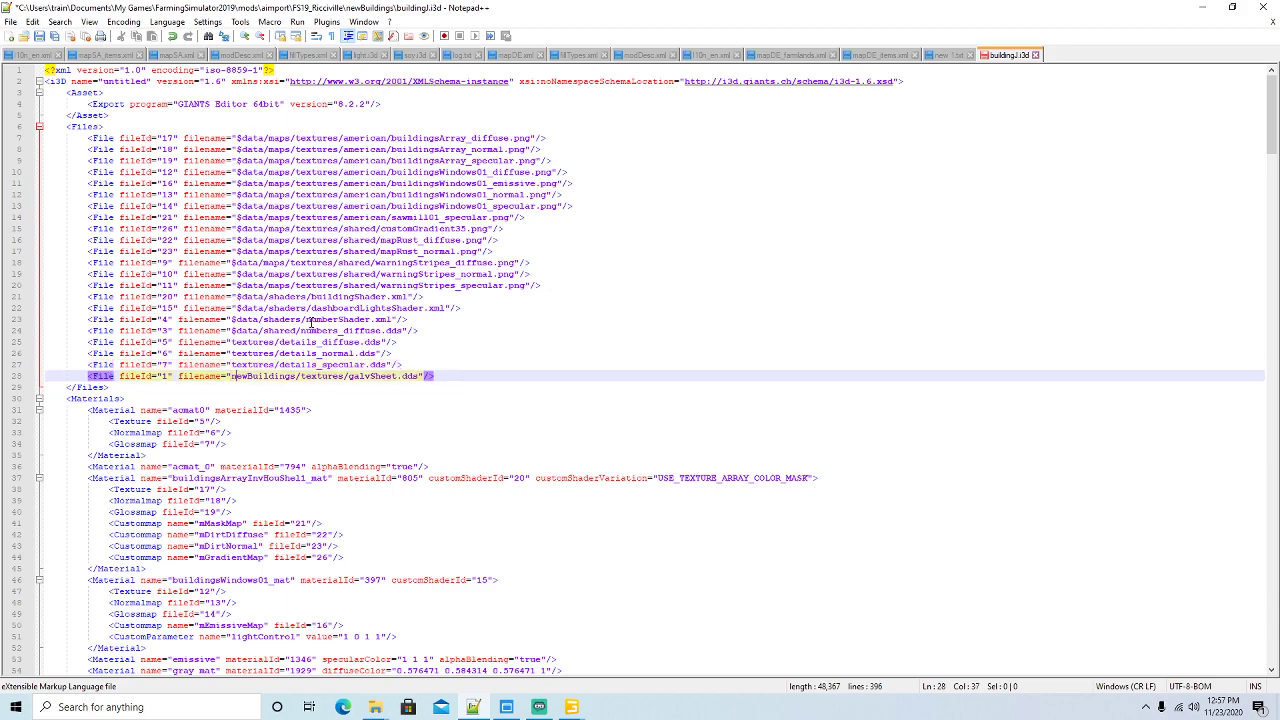
Shorten the fileId 1 path to textures/galvSheet.dds by removing its newBuildings/ prefix
key("BackSpace")
key("BackSpace")
key("BackSpace")
key("BackSpace")
key("BackSpace")
key("BackSpace")
key("BackSpace")
key("BackSpace")
key("BackSpace")
key("BackSpace")
key("BackSpace")
key("BackSpace")
key("BackSpace")
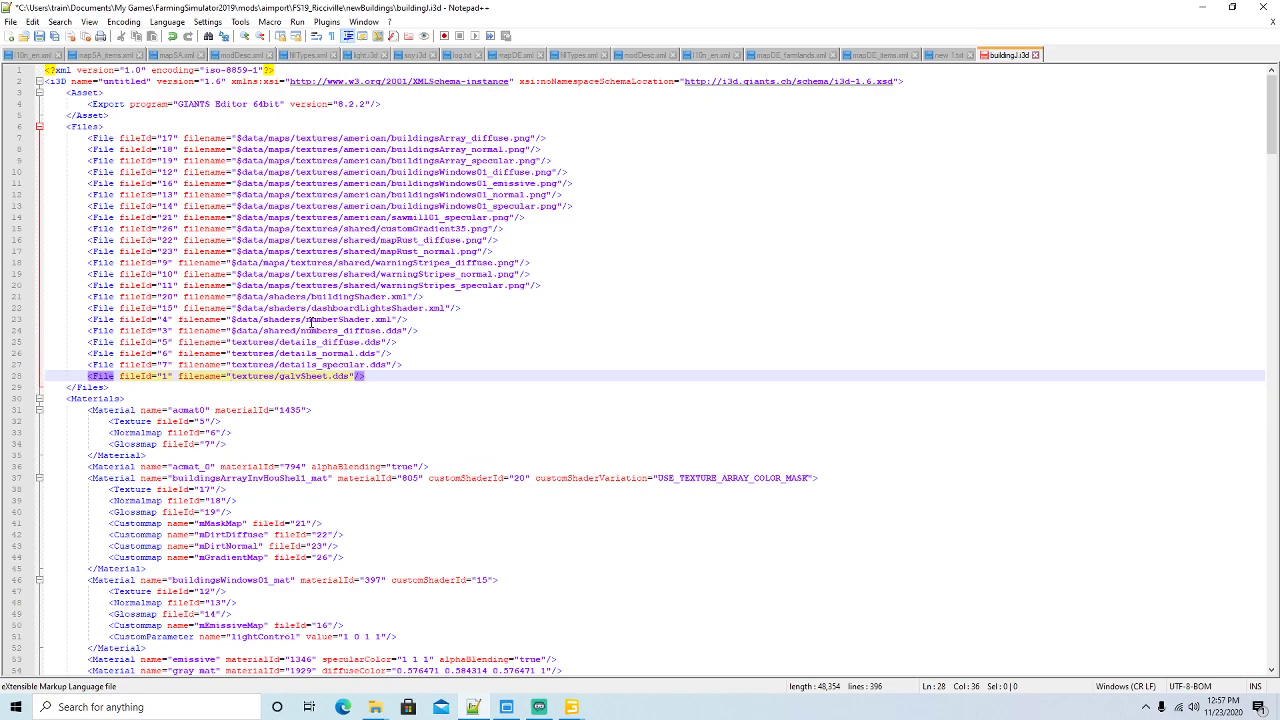
Save and close buildingJ.i3d, and switch to the Ricciville map in GIANTS Editor
left_click(40, 36)
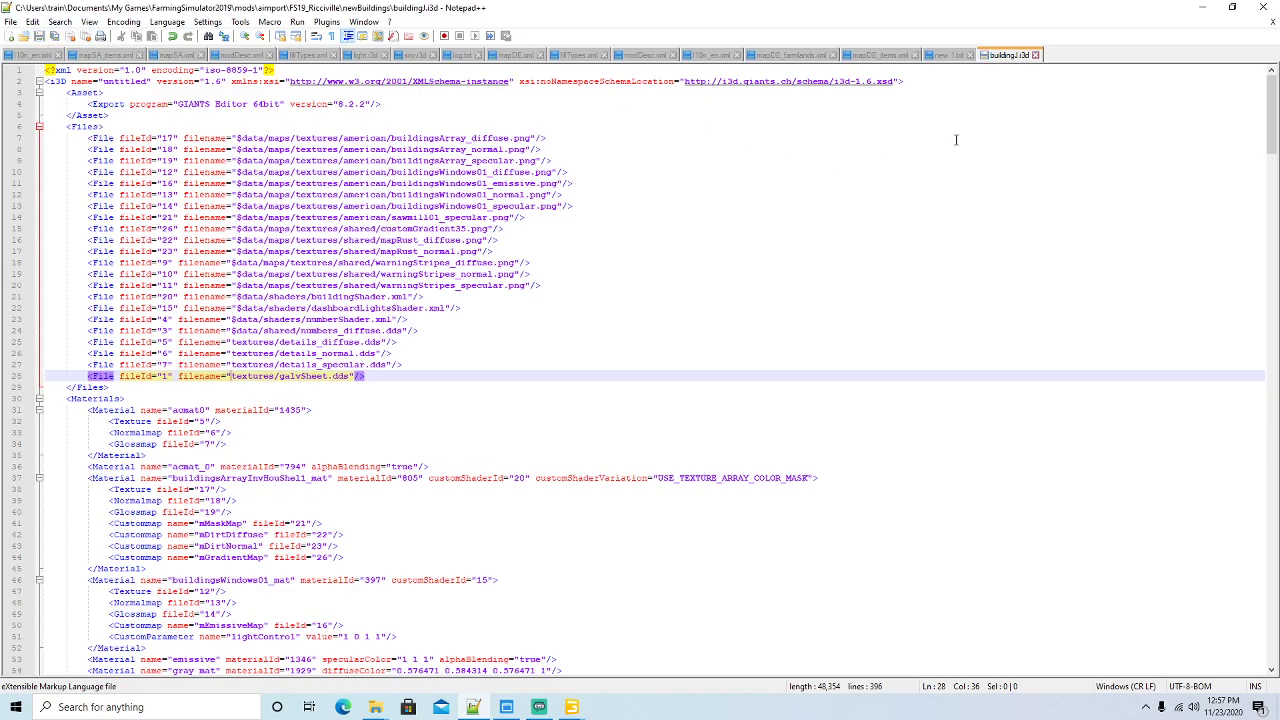
left_click(1037, 55)
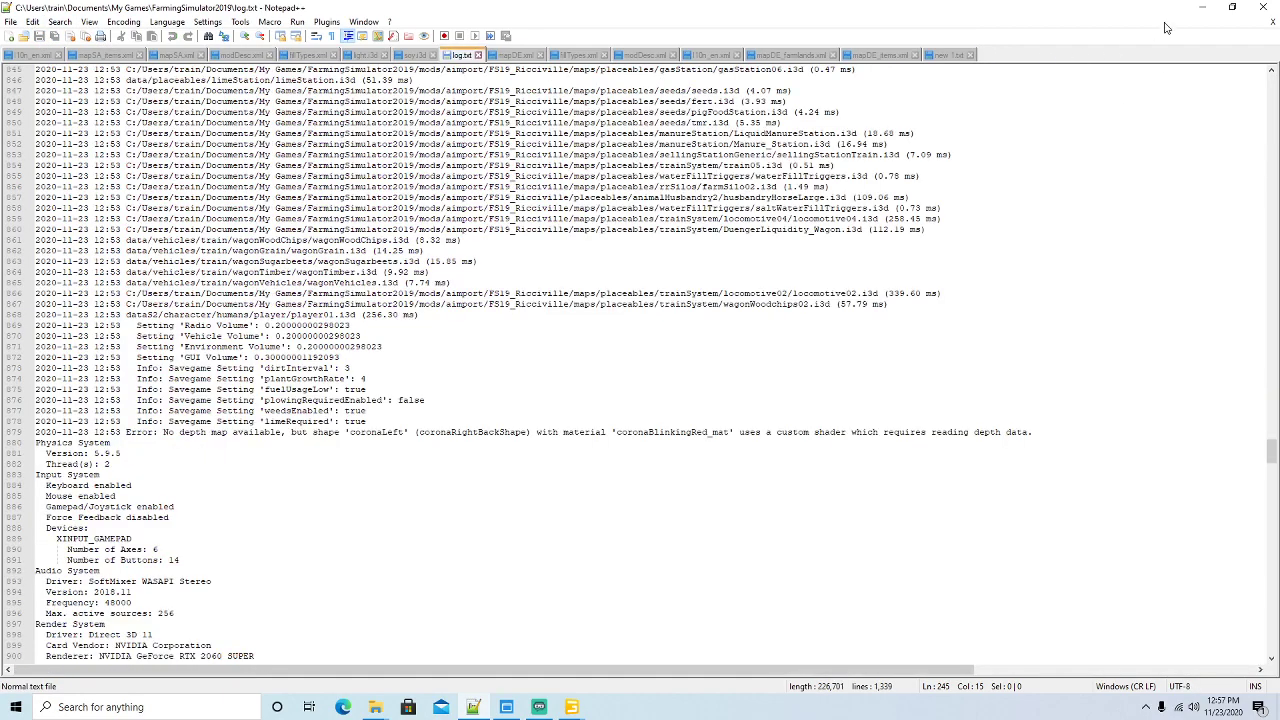
left_click(1203, 7)
mouse_move(571, 707)
left_click(512, 667)
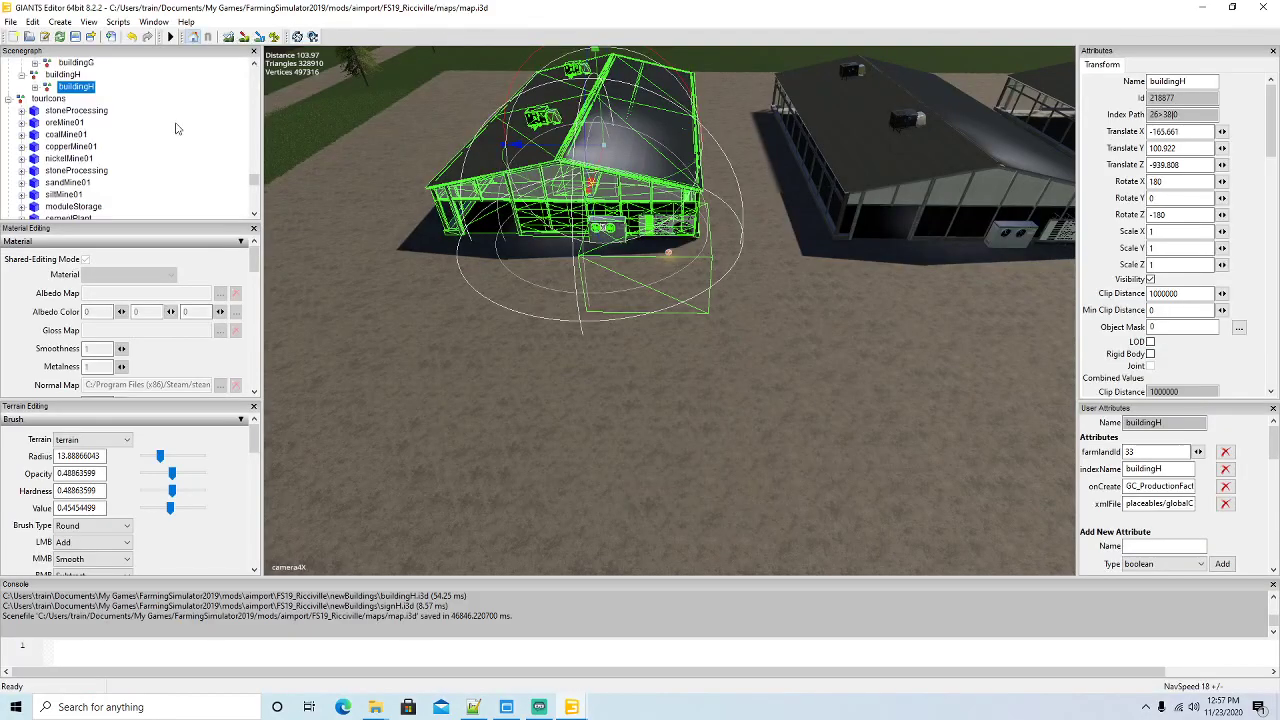
Create a new transform group at the end of the scenegraph and name it buildingJ
left_click(60, 22)
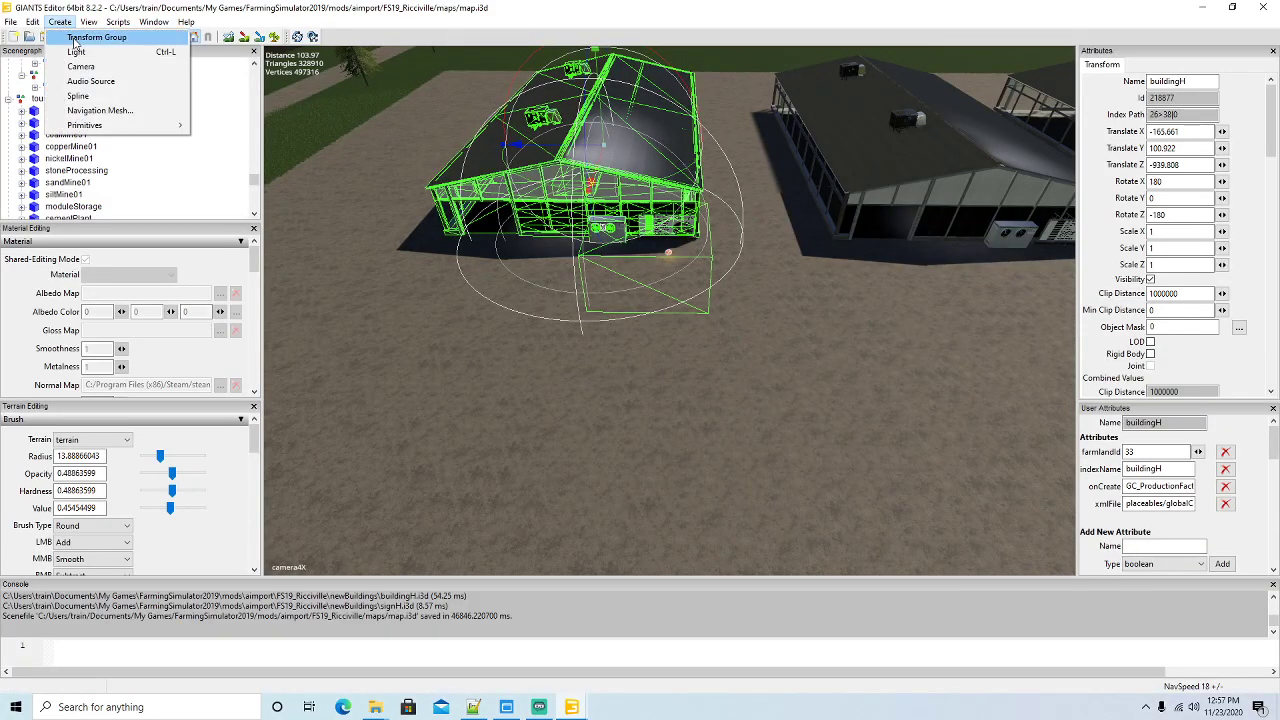
key("Escape")
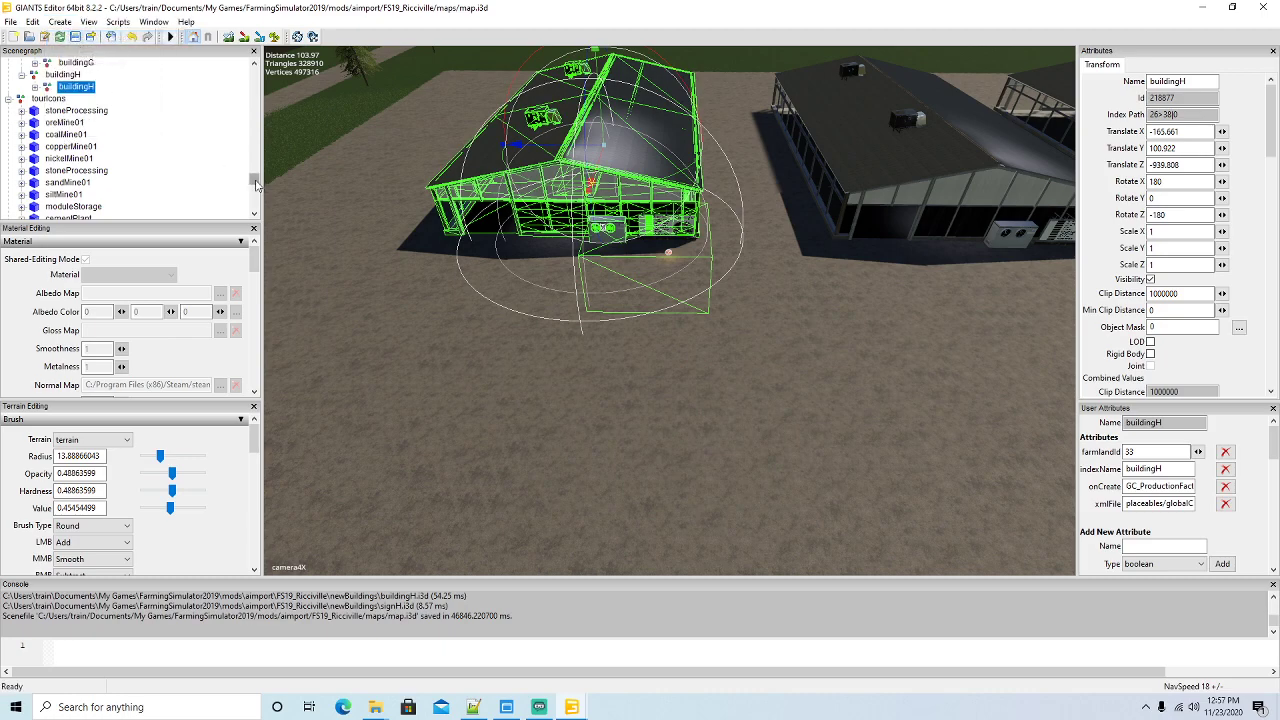
left_click_drag(254, 182, 254, 216)
left_click(45, 195)
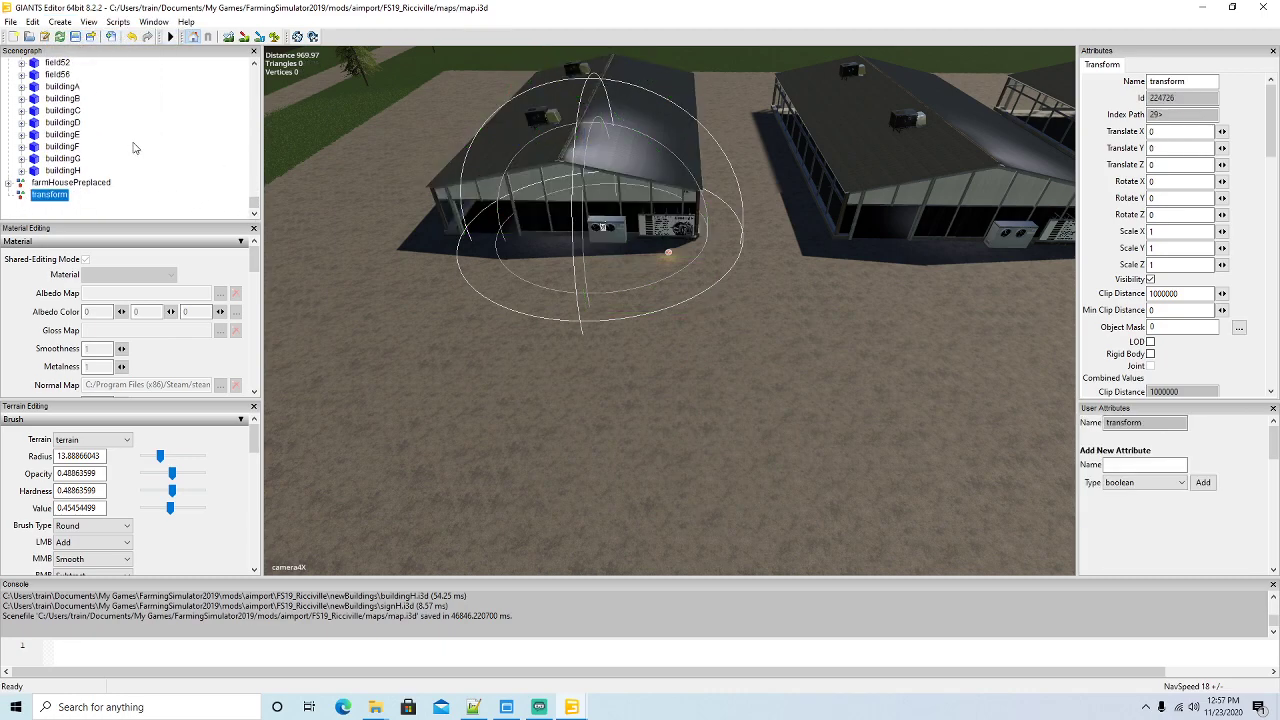
double_click(1207, 83)
type("buildingI")
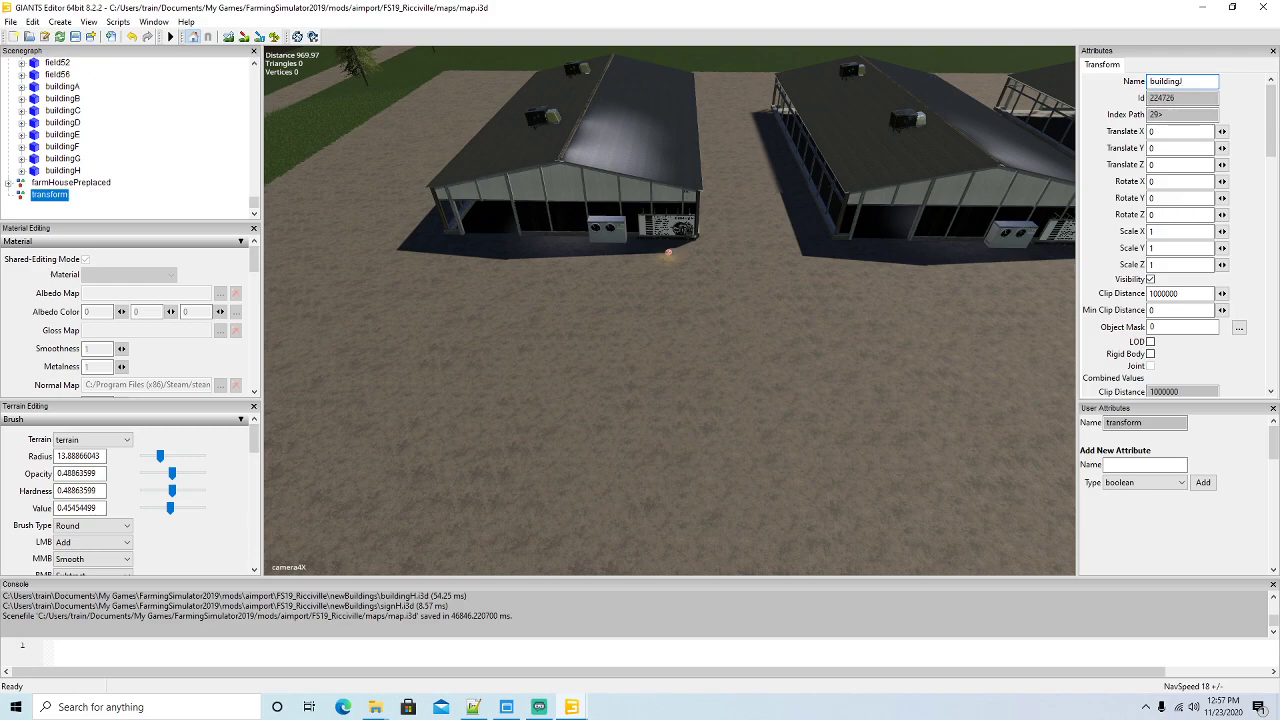
key("Return")
Move the new buildingJ transform group into the globalCompany group by cutting and pasting it
scroll(145, 163, "up", 10)
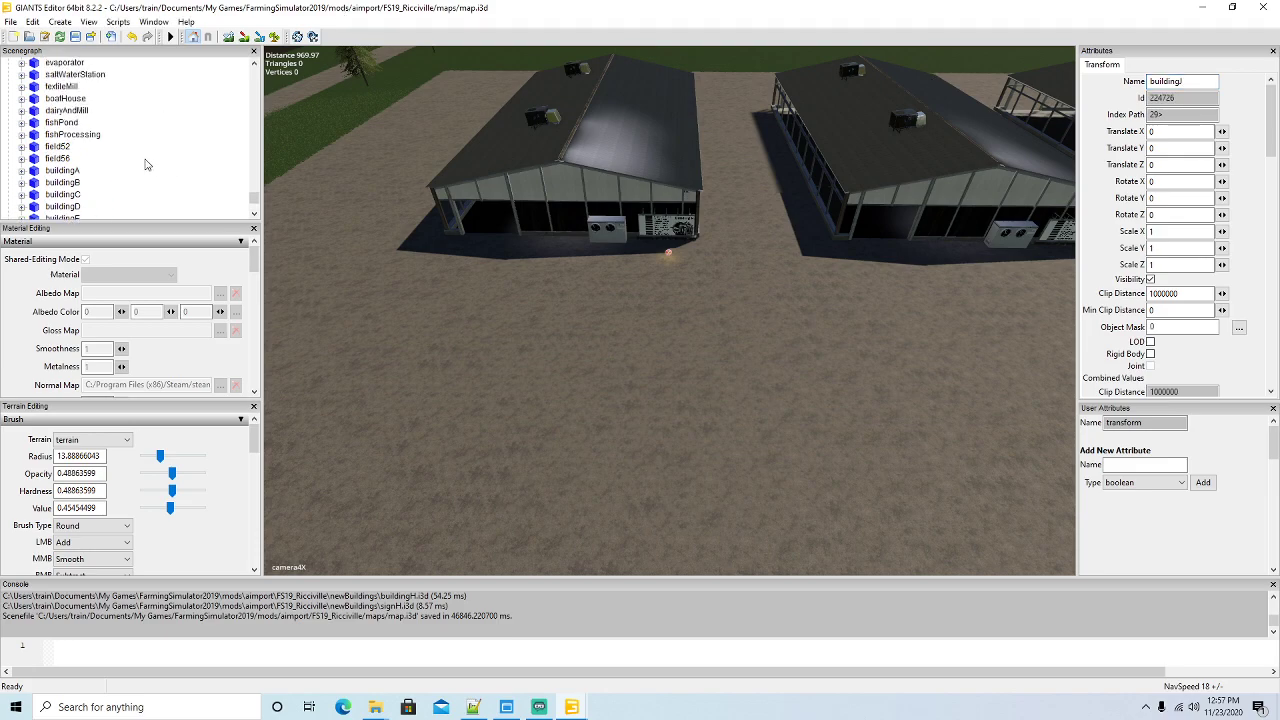
scroll(145, 163, "up", 10)
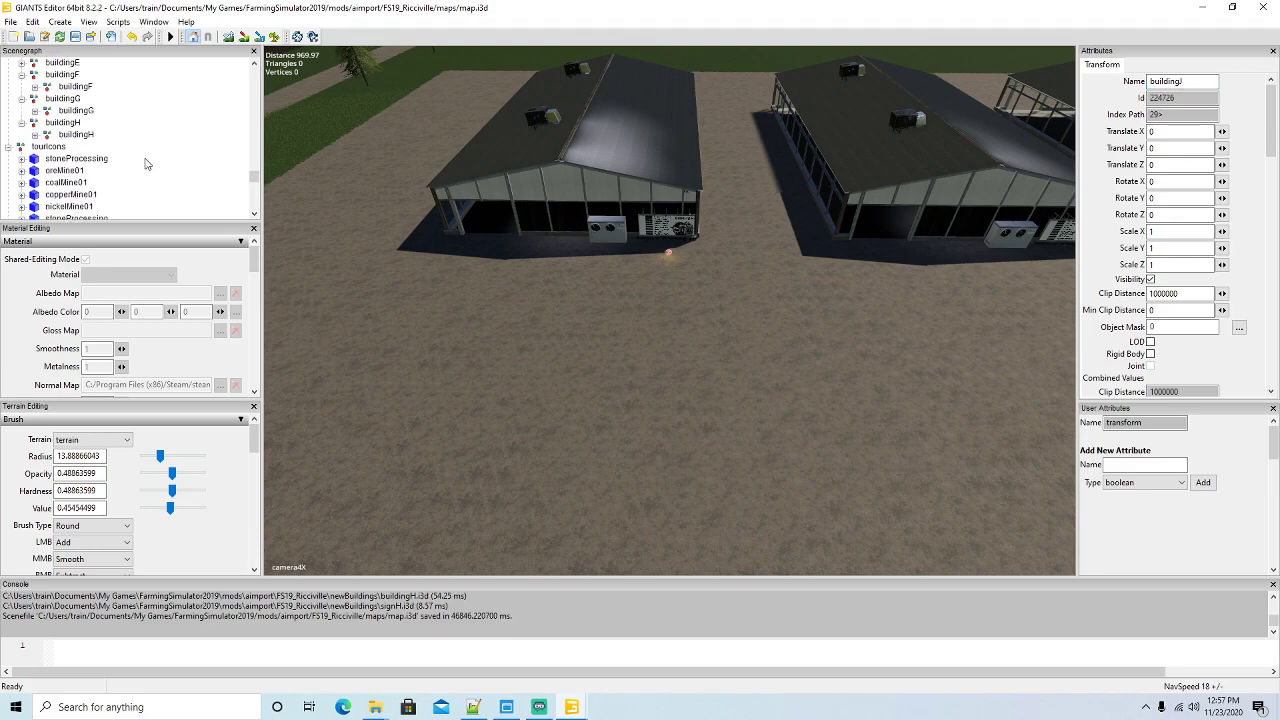
scroll(145, 163, "up", 10)
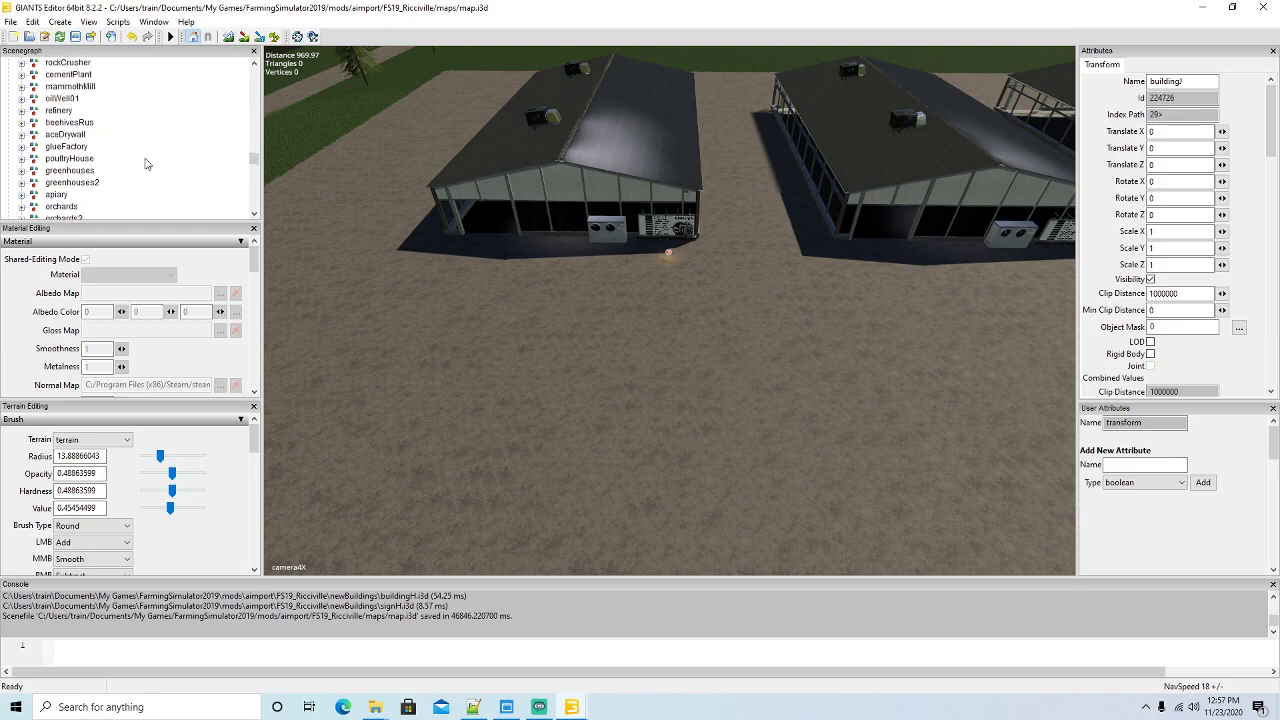
left_click(32, 21)
left_click(57, 108)
left_click(21, 99)
left_click(32, 22)
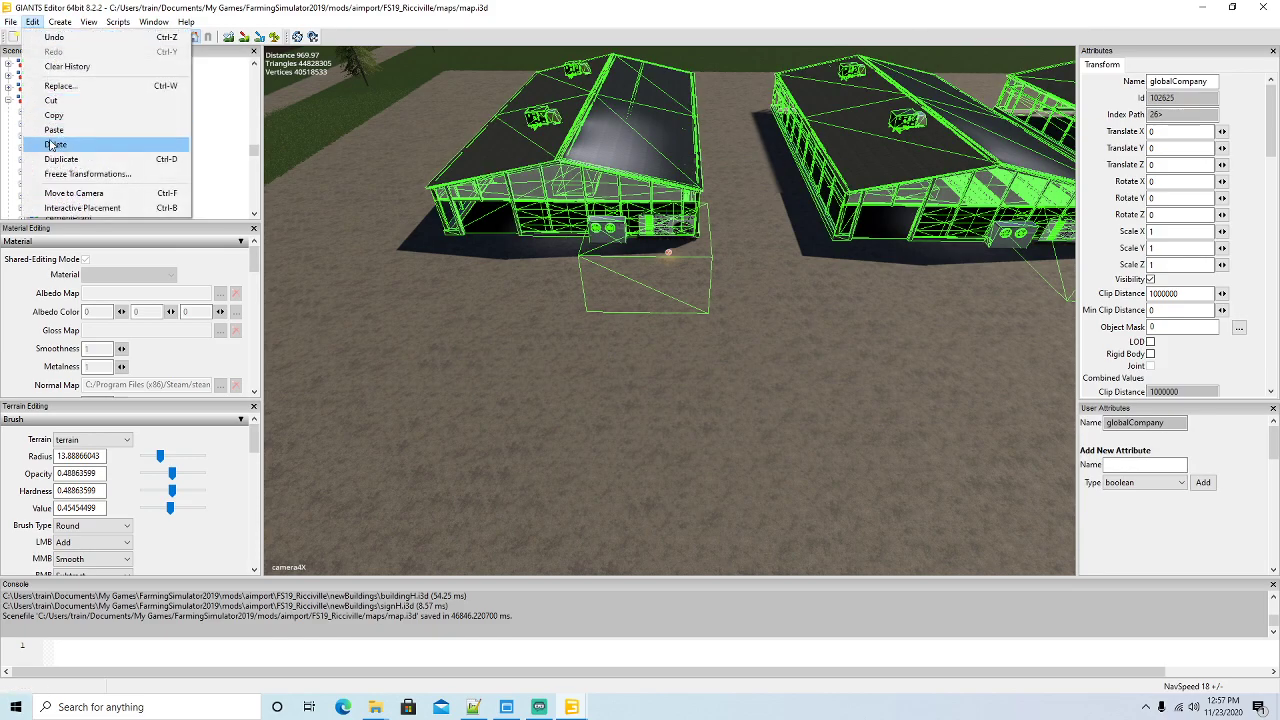
left_click(66, 138)
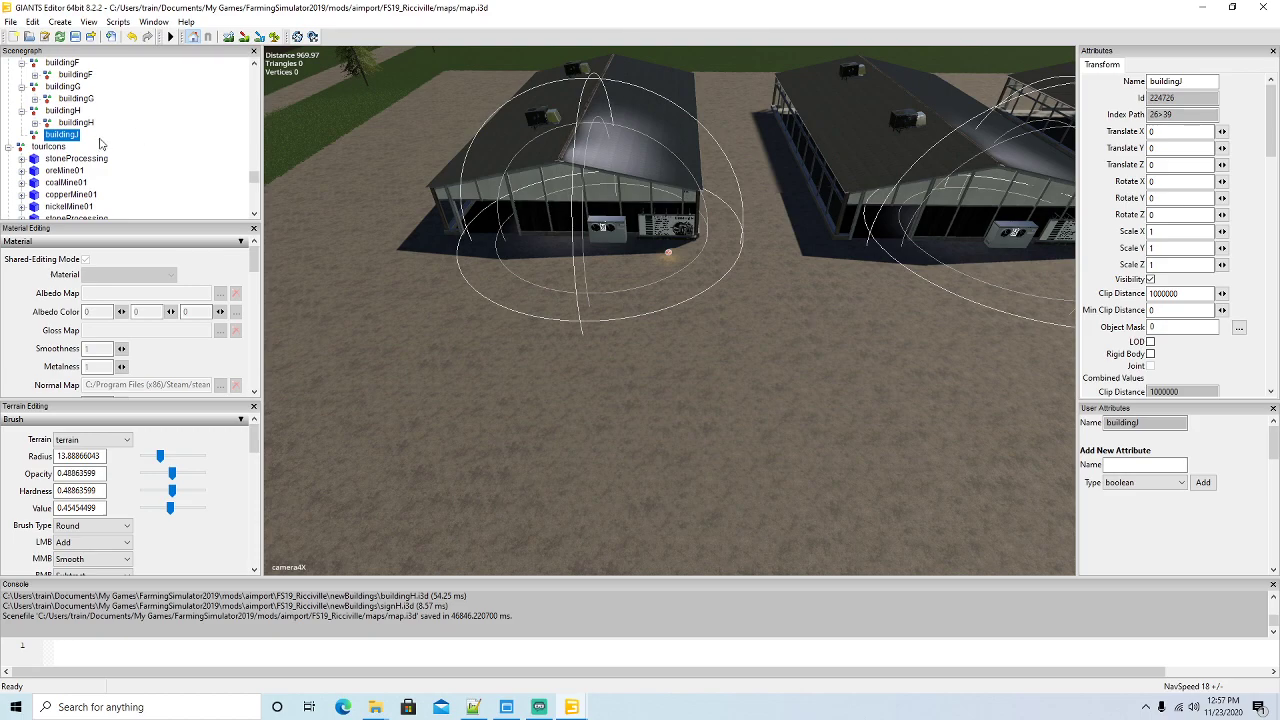
Collapse the buildingF, buildingG and buildingH groups above buildingJ in the scenegraph
scroll(84, 116, "up", 1)
left_click(21, 99)
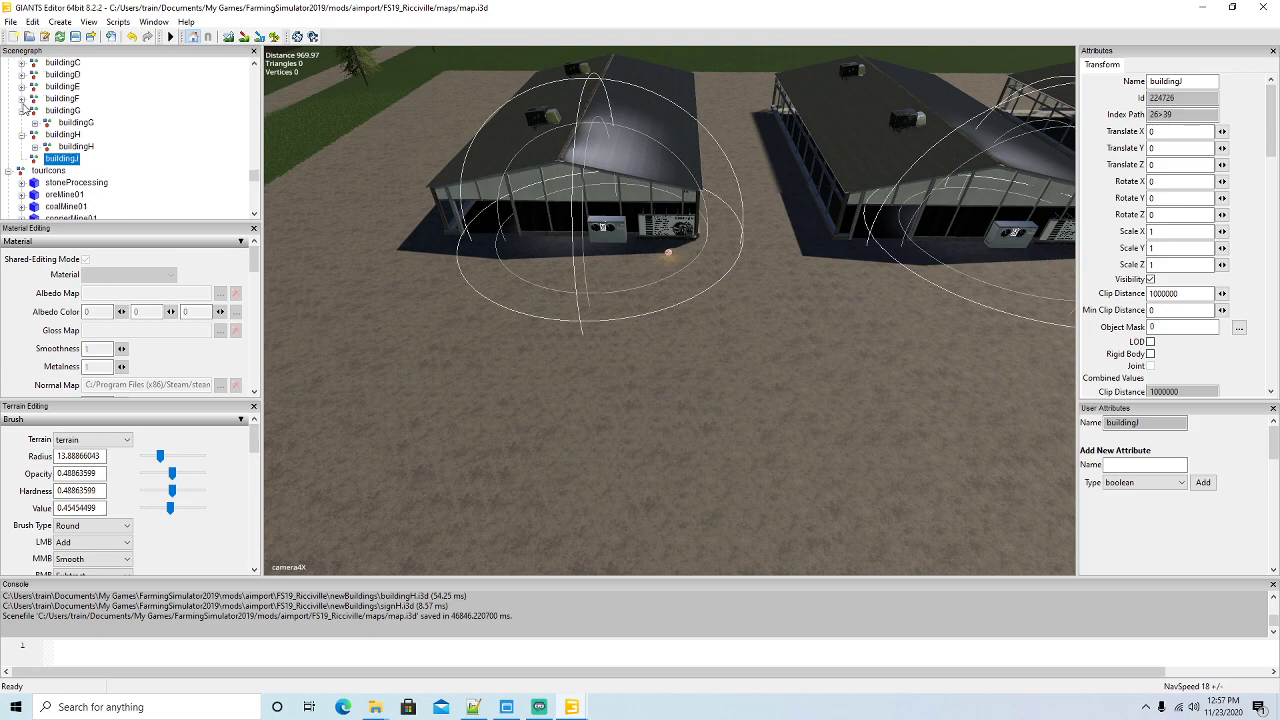
left_click(21, 111)
left_click(21, 122)
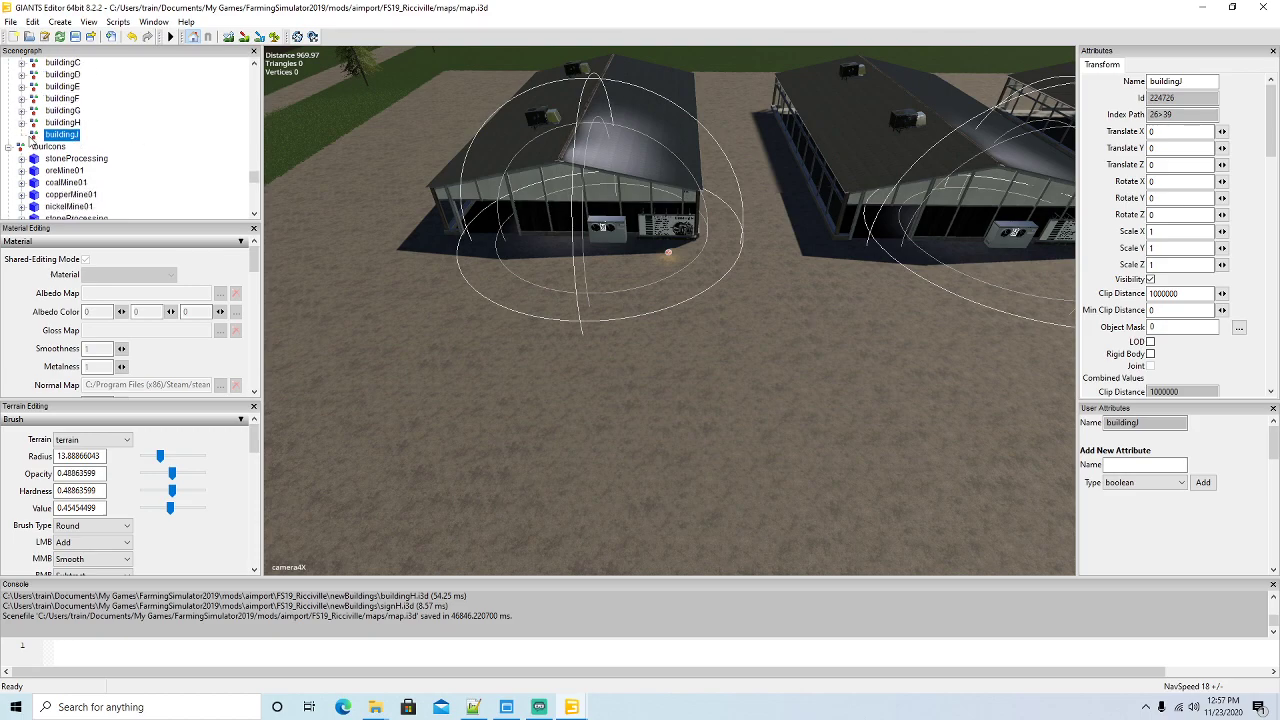
Import buildingJ.i3d from the FS19_Ricciville newBuildings folder into the map
left_click(12, 22)
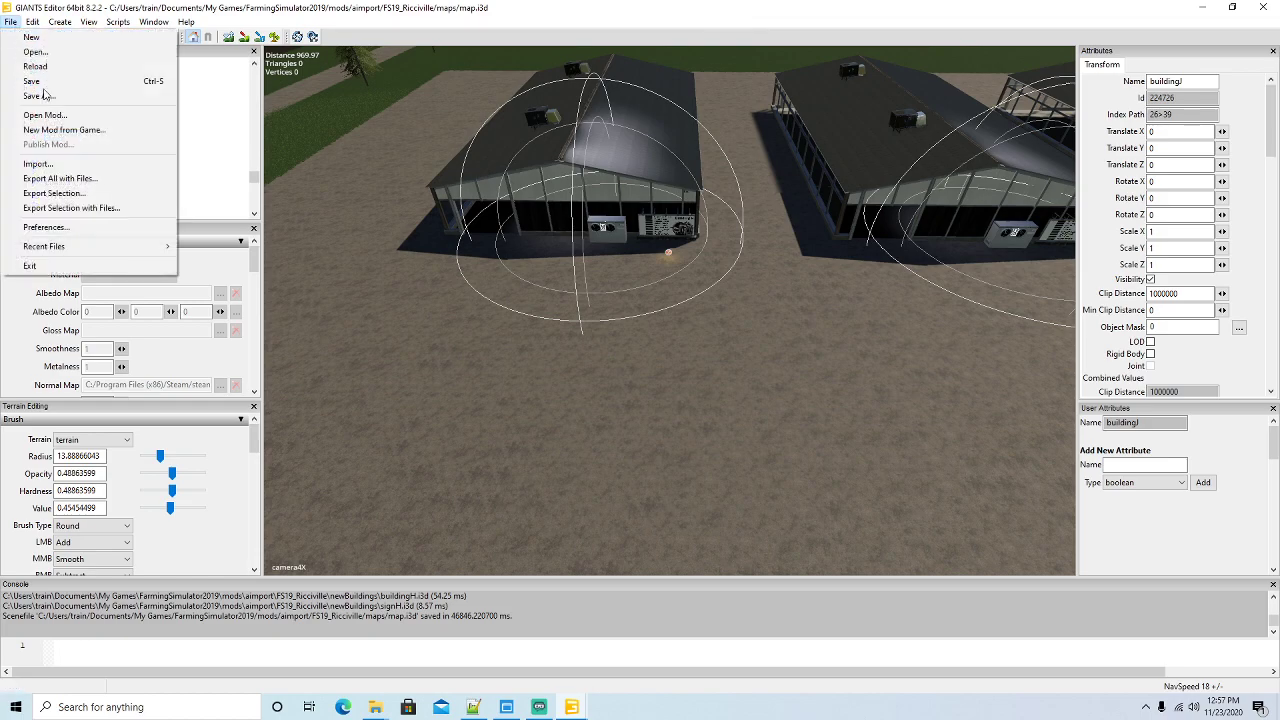
left_click(44, 166)
left_click(390, 262)
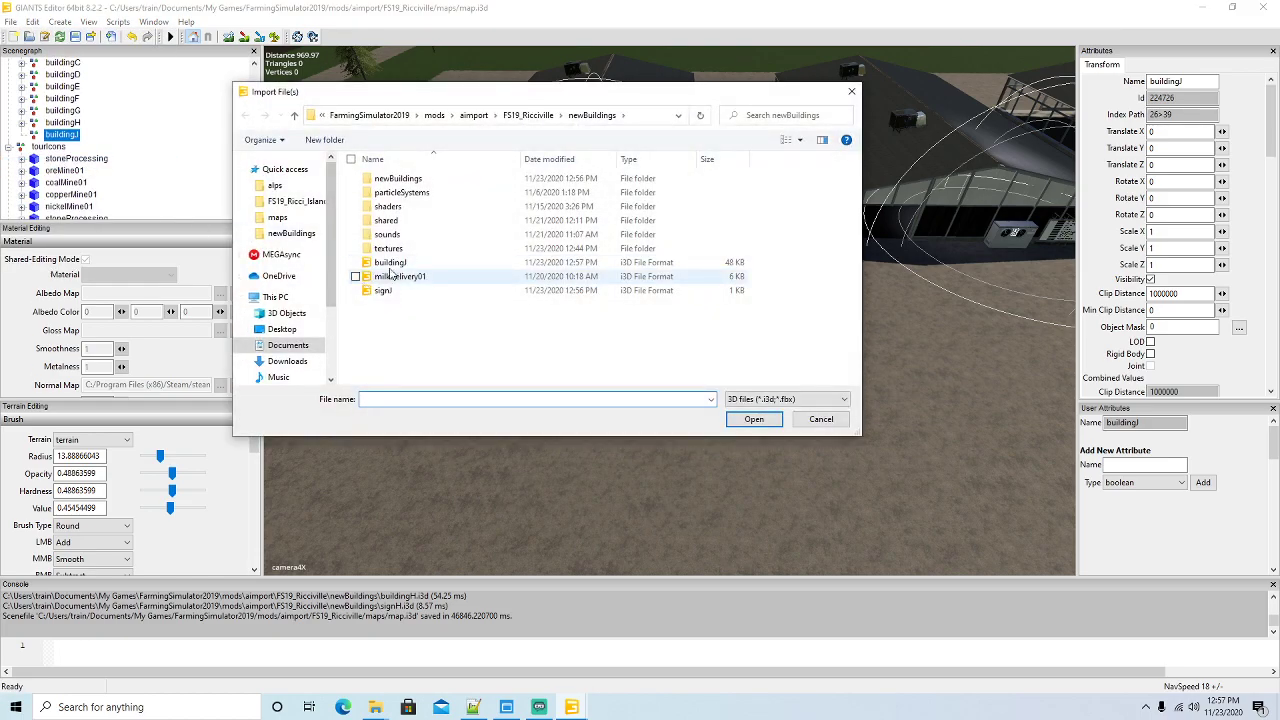
left_click(753, 419)
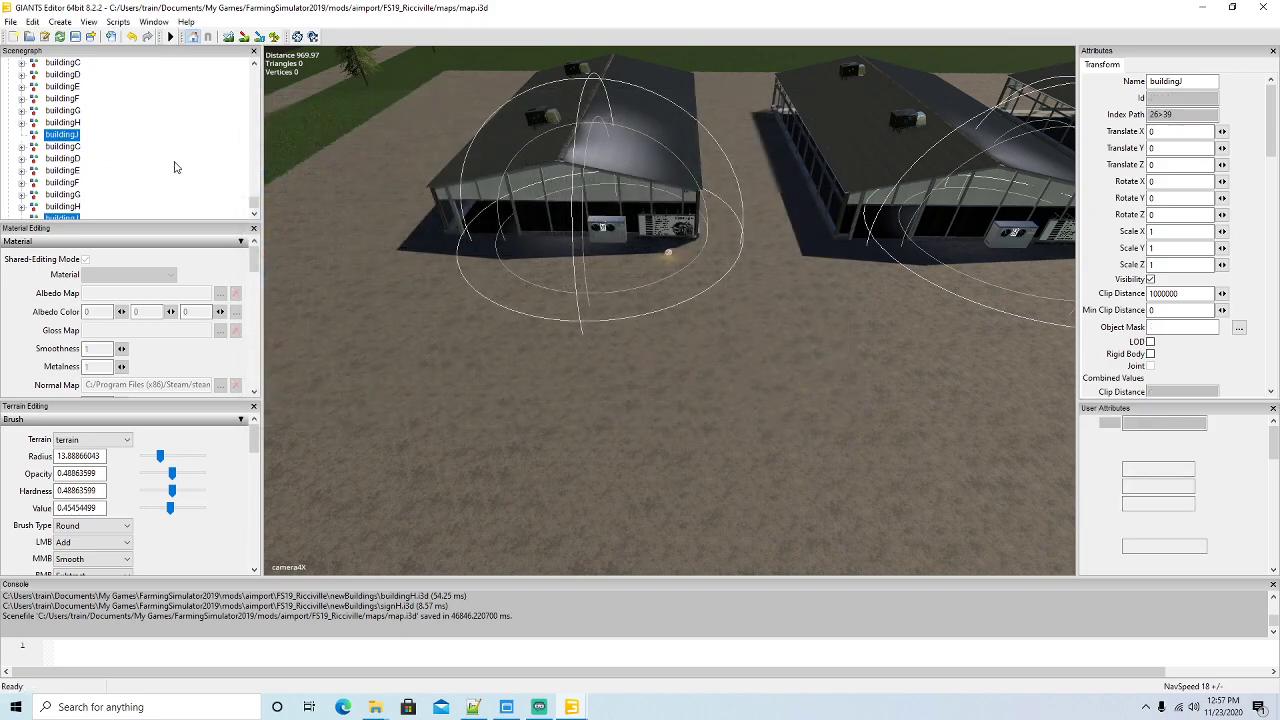
Cut the imported buildingJ object and paste it into the buildingJ transform group under globalCompany
left_click(32, 21)
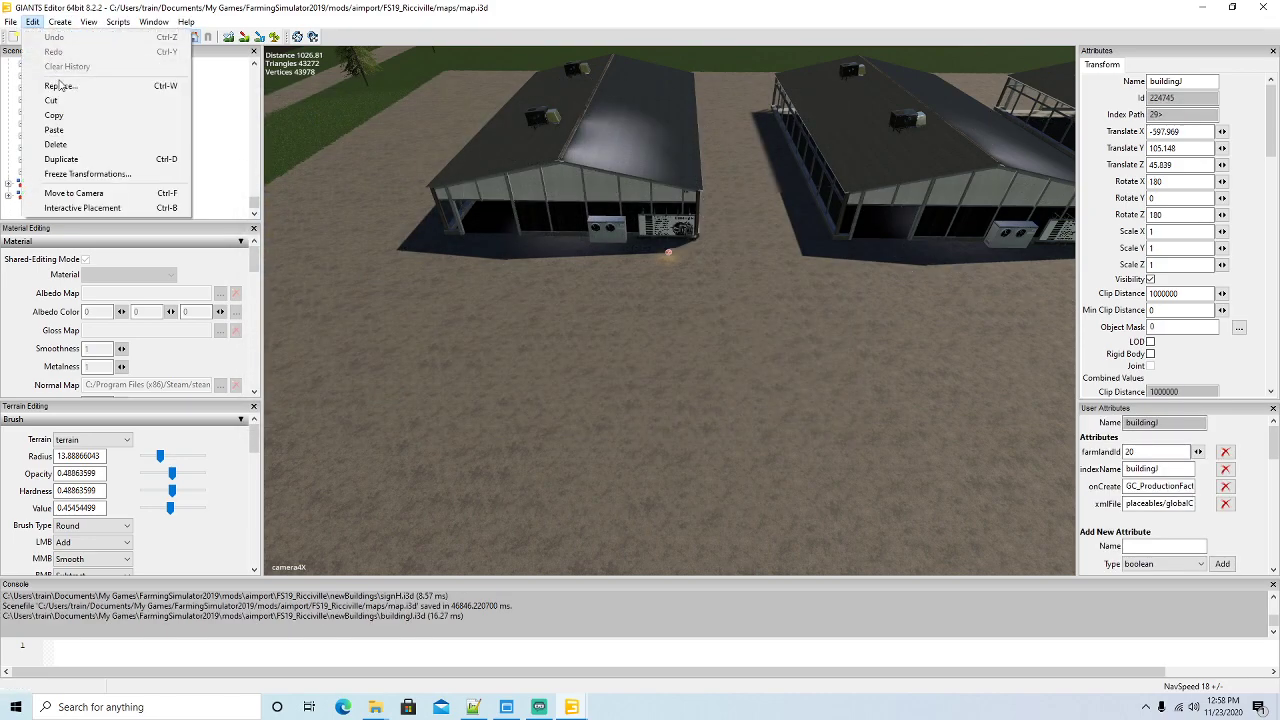
left_click(57, 102)
scroll(146, 125, "up", 8)
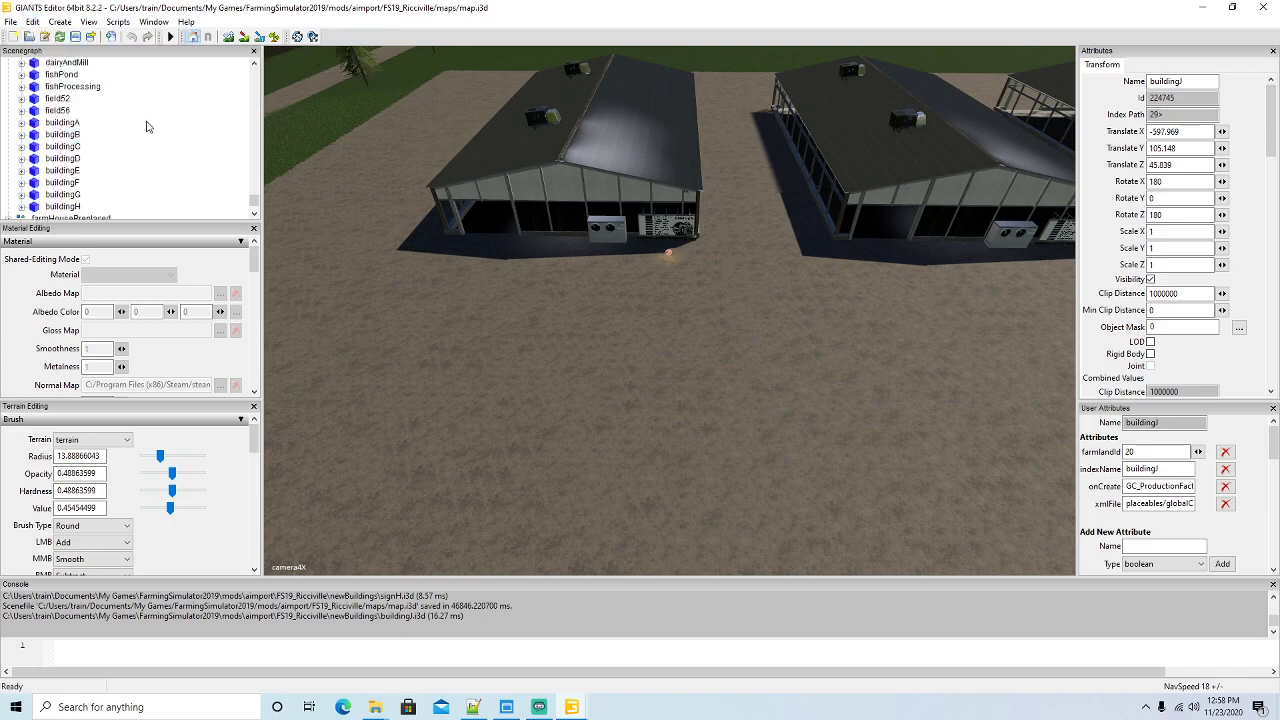
scroll(146, 125, "up", 6)
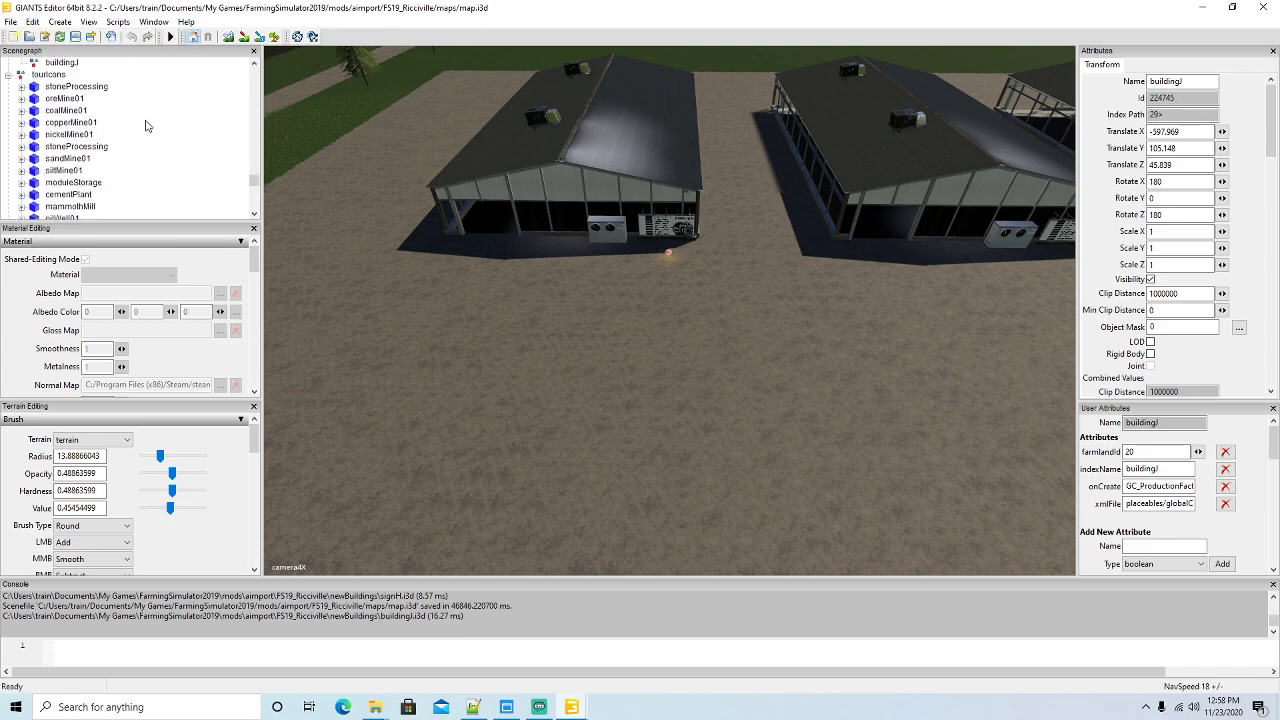
left_click(33, 136)
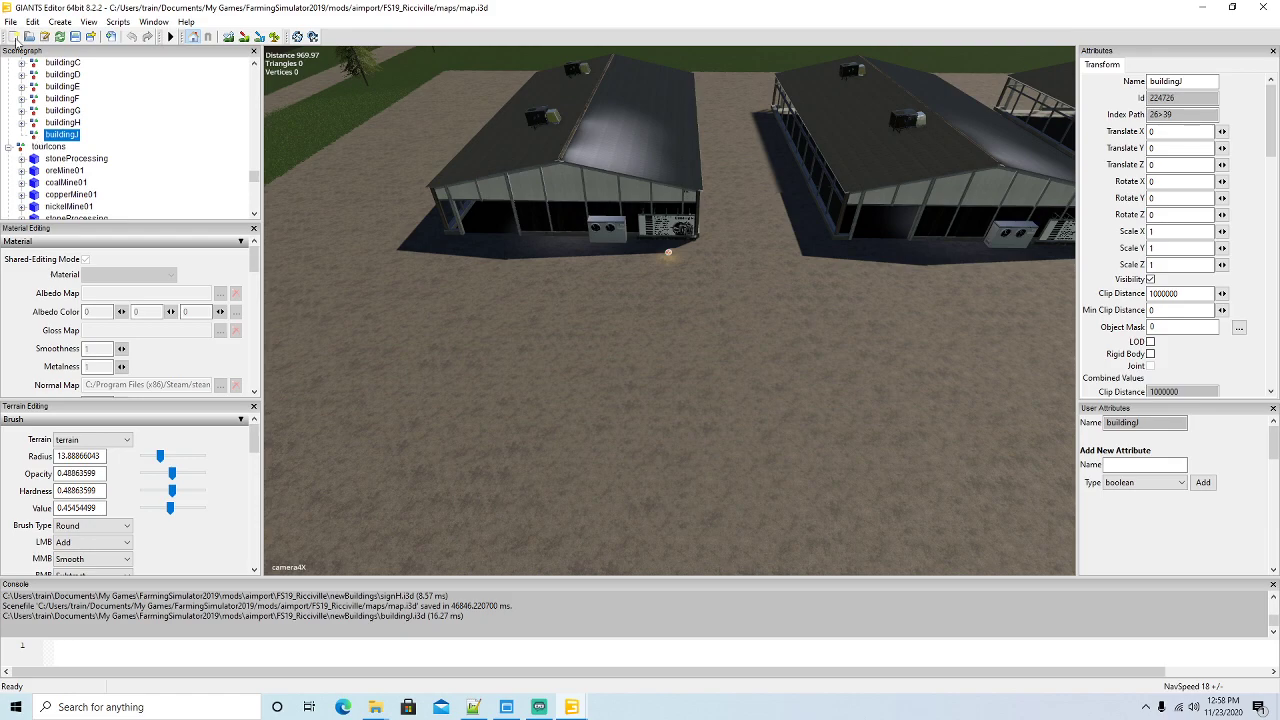
left_click(31, 23)
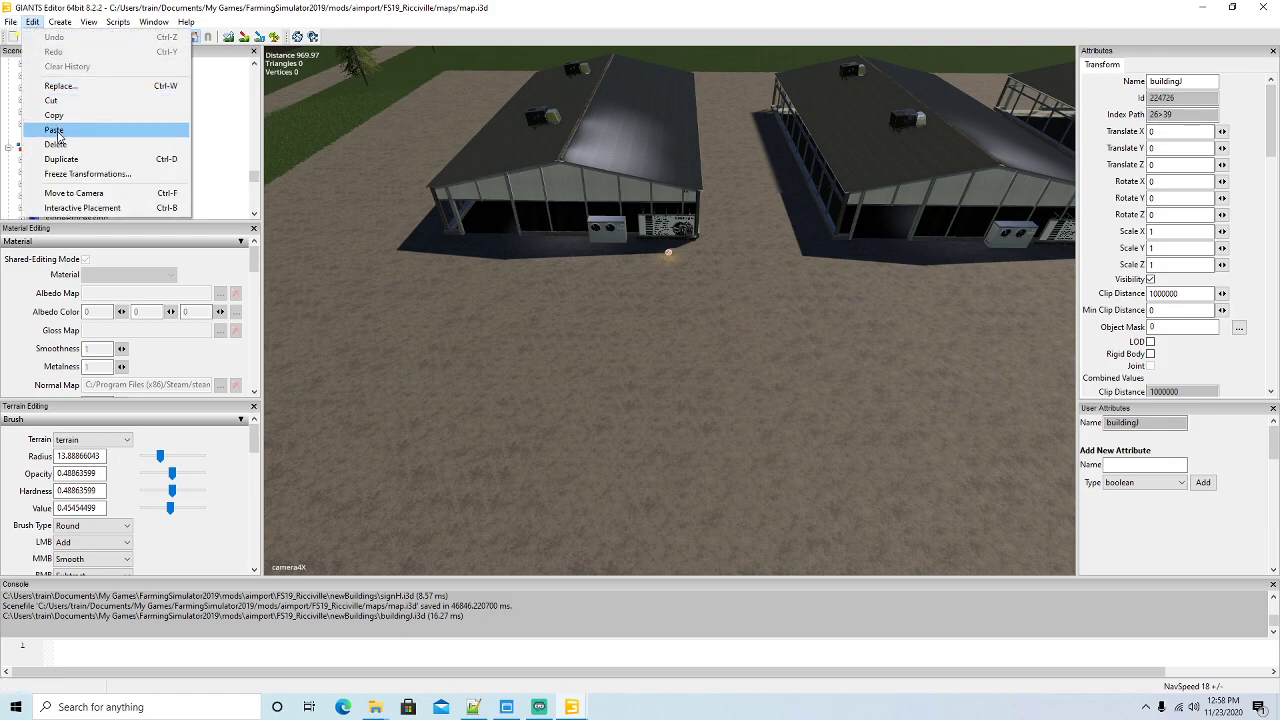
left_click(55, 131)
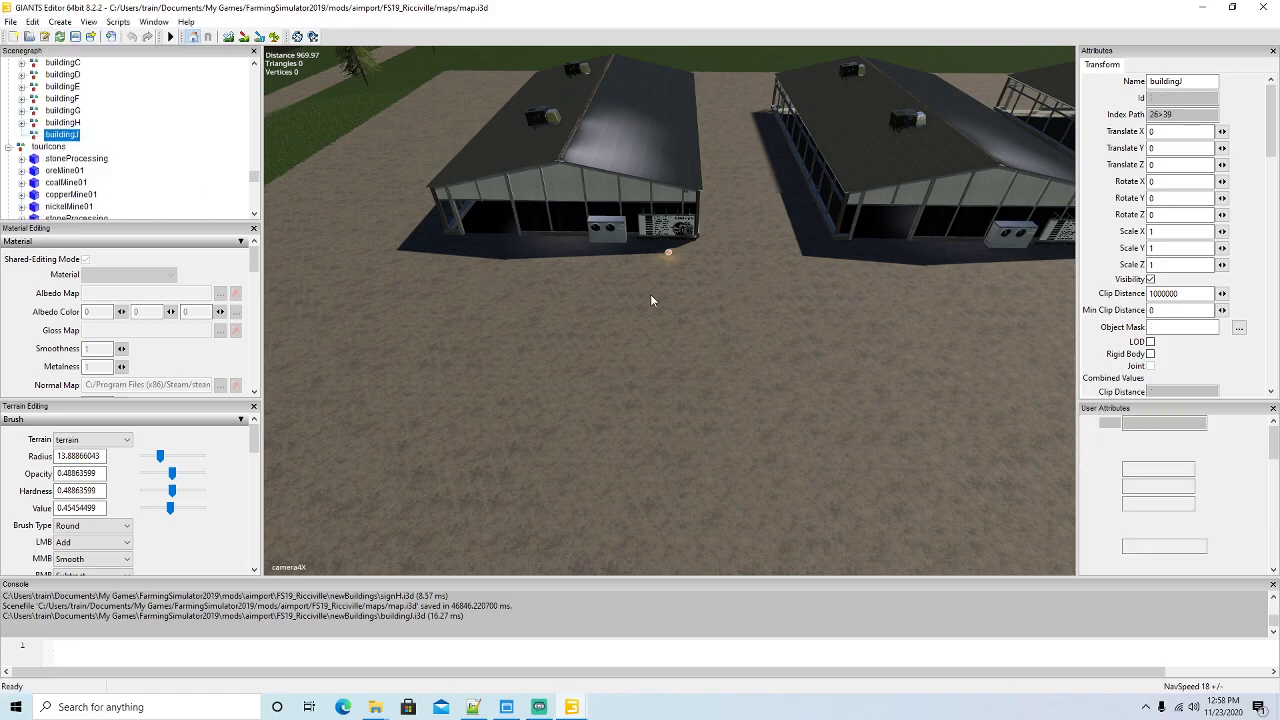
Place the imported buildingJ with Interactive Placement on the gravel lot beside the existing red-roofed barn, near the tree-lined edge
right_click_drag(650, 300, 530, 360)
left_click(10, 21)
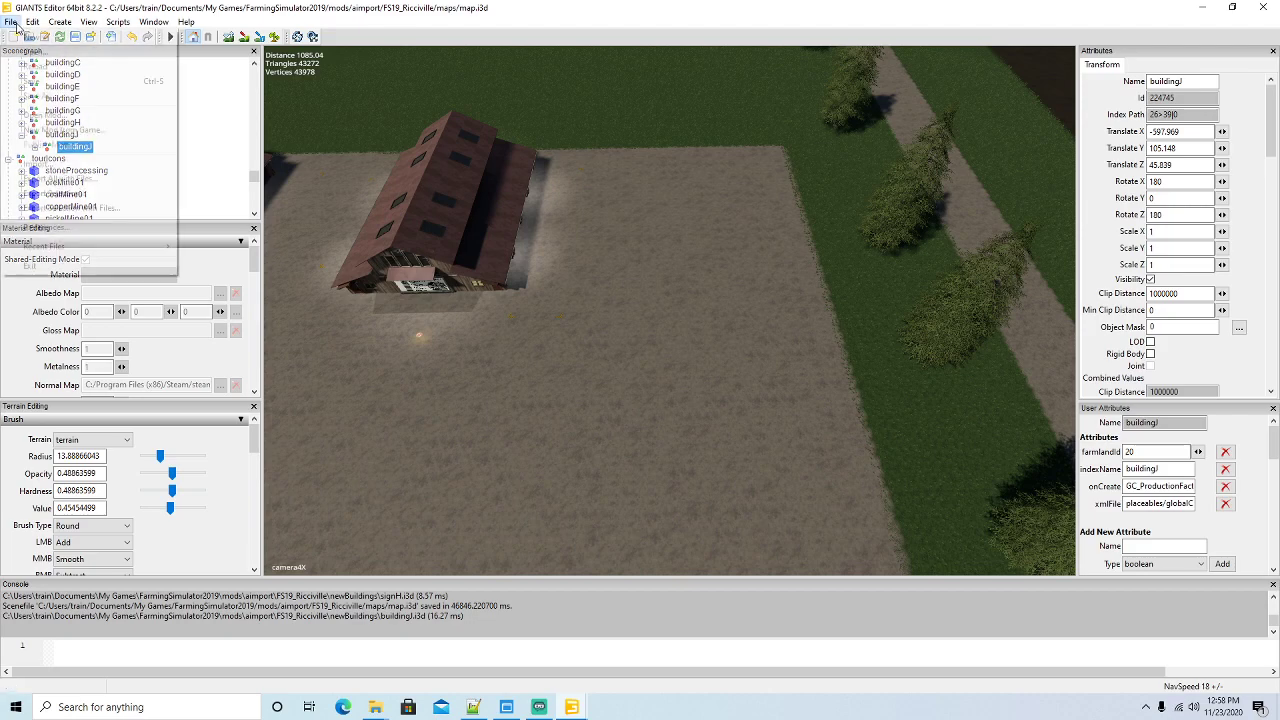
mouse_move(28, 28)
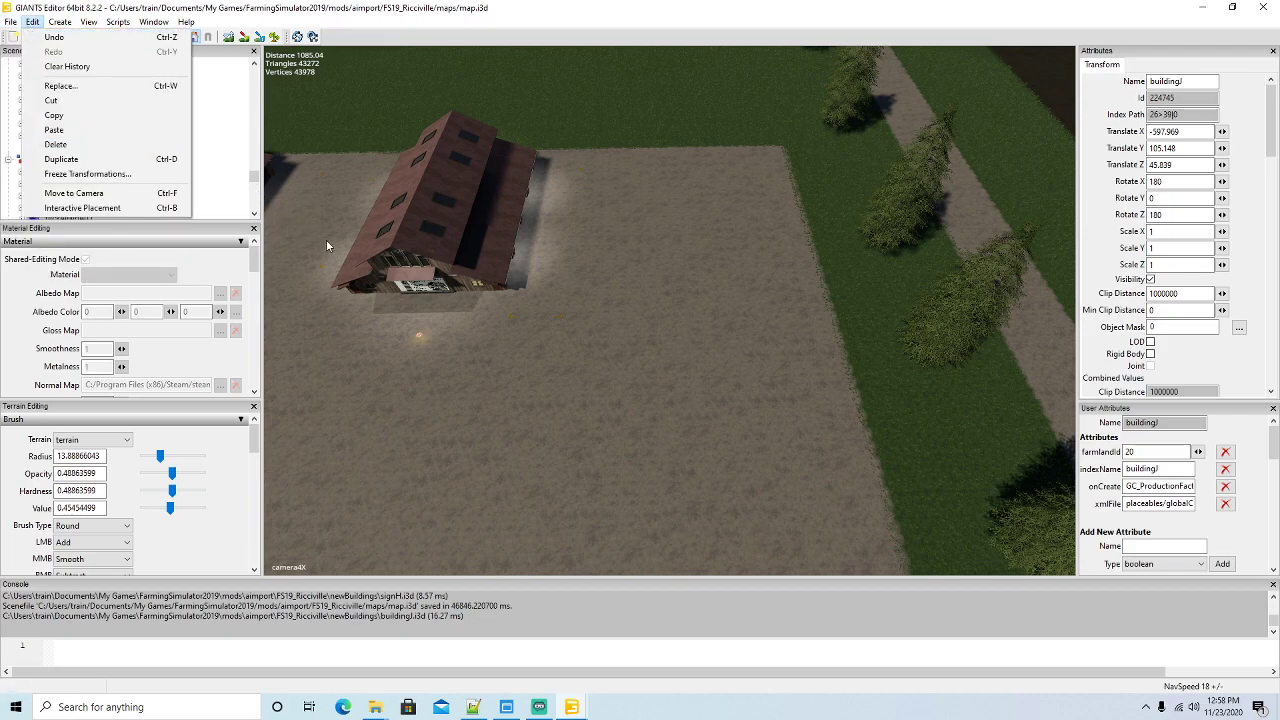
left_click(35, 25)
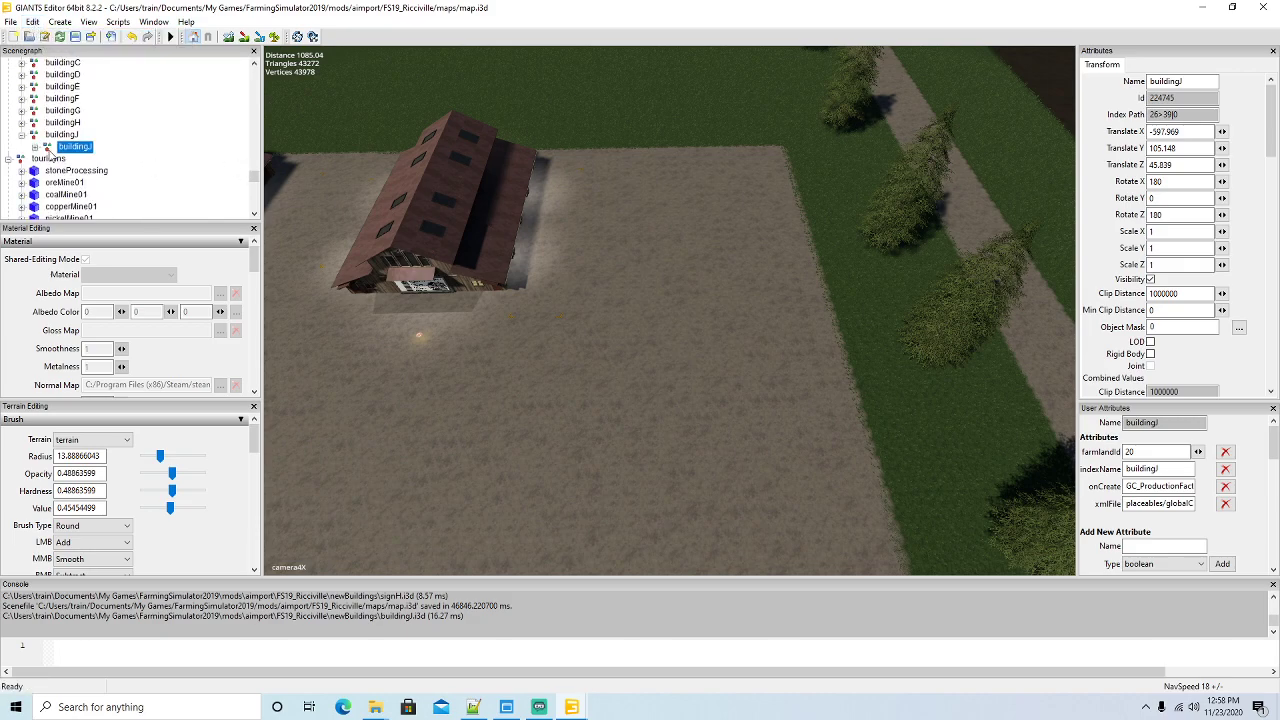
left_click(33, 23)
left_click(56, 209)
left_click(720, 247)
left_click_drag(722, 234, 790, 252)
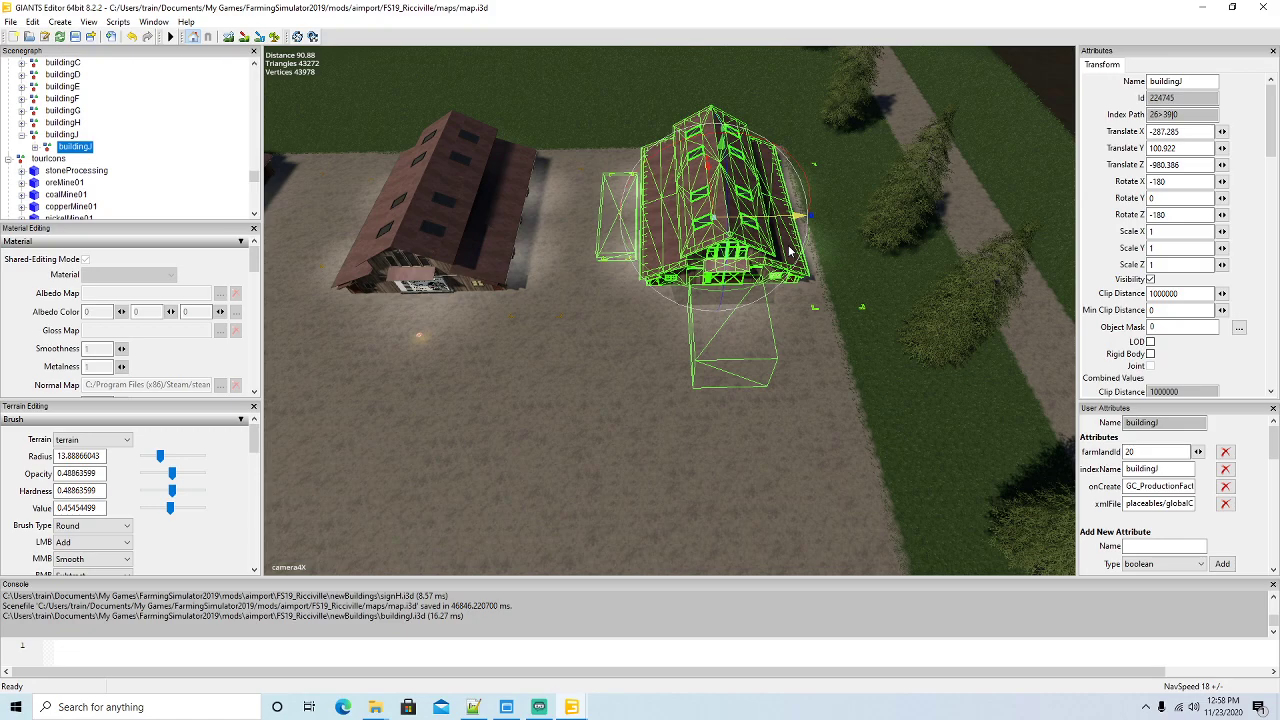
Import signJ.i3d from the newBuildings folder into the map
right_click_drag(547, 423, 499, 366)
scroll(603, 423, "up", 5)
left_click(17, 27)
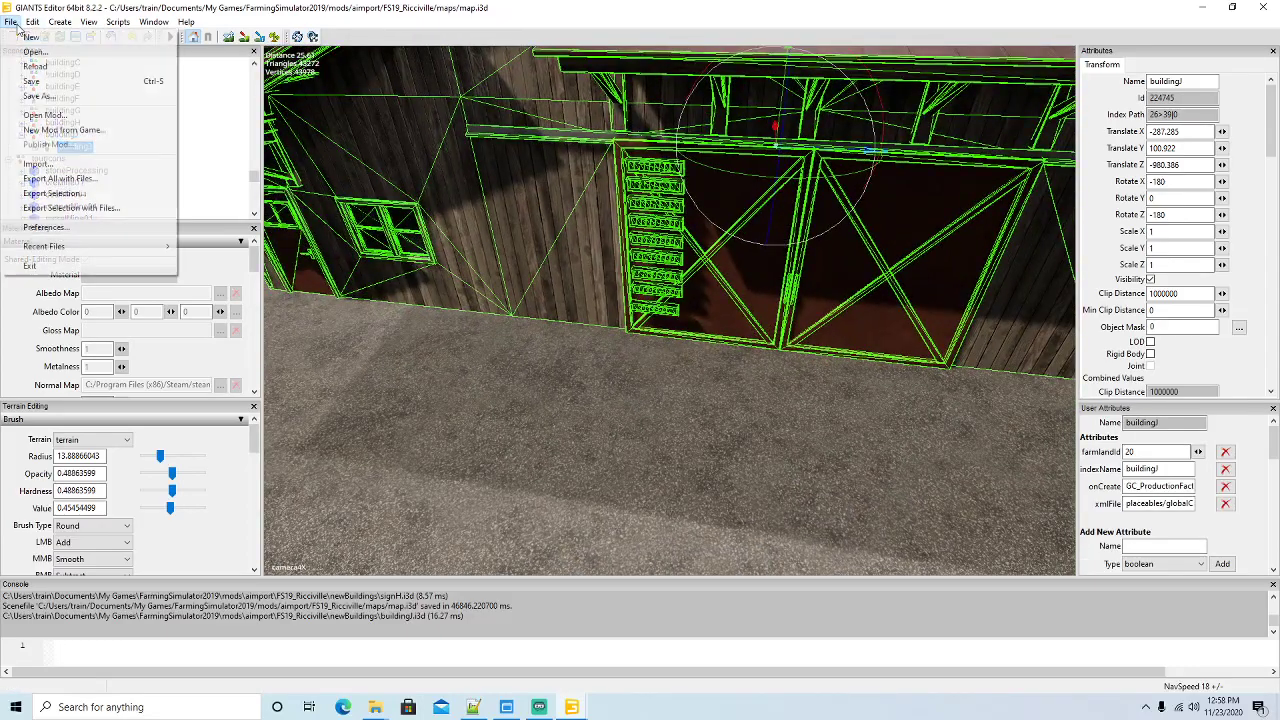
left_click(45, 161)
left_click(381, 290)
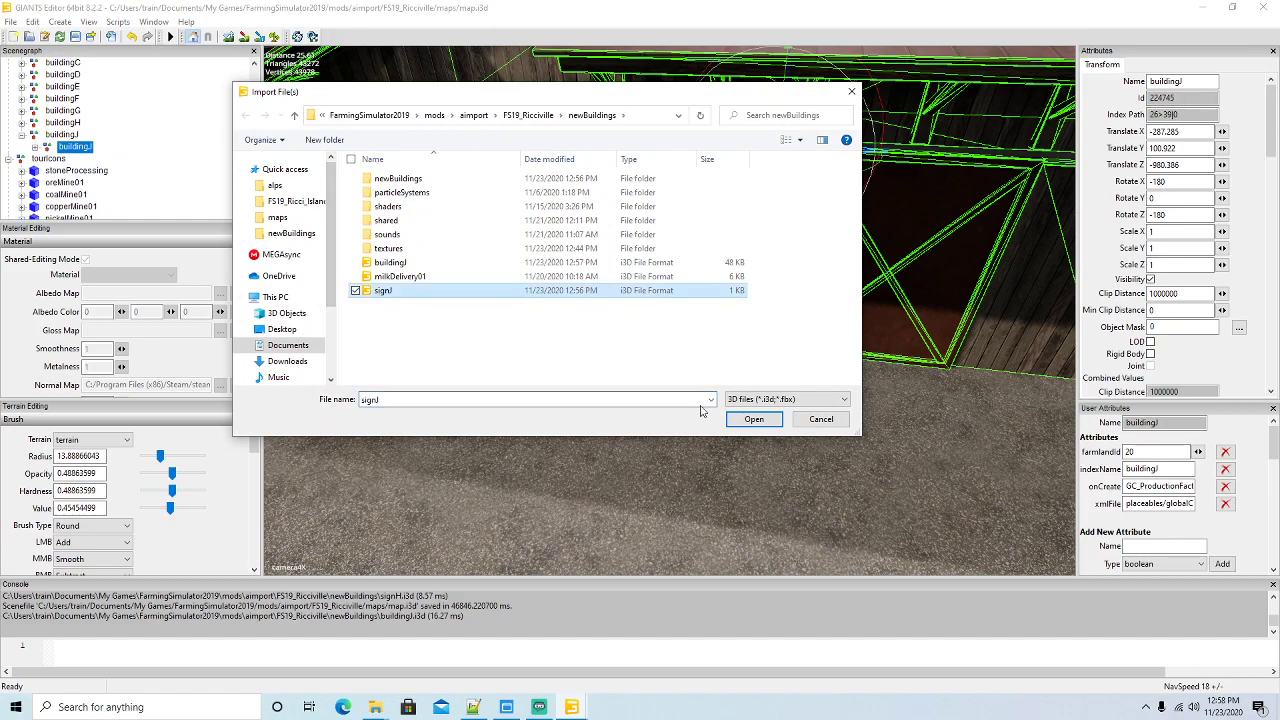
left_click(753, 419)
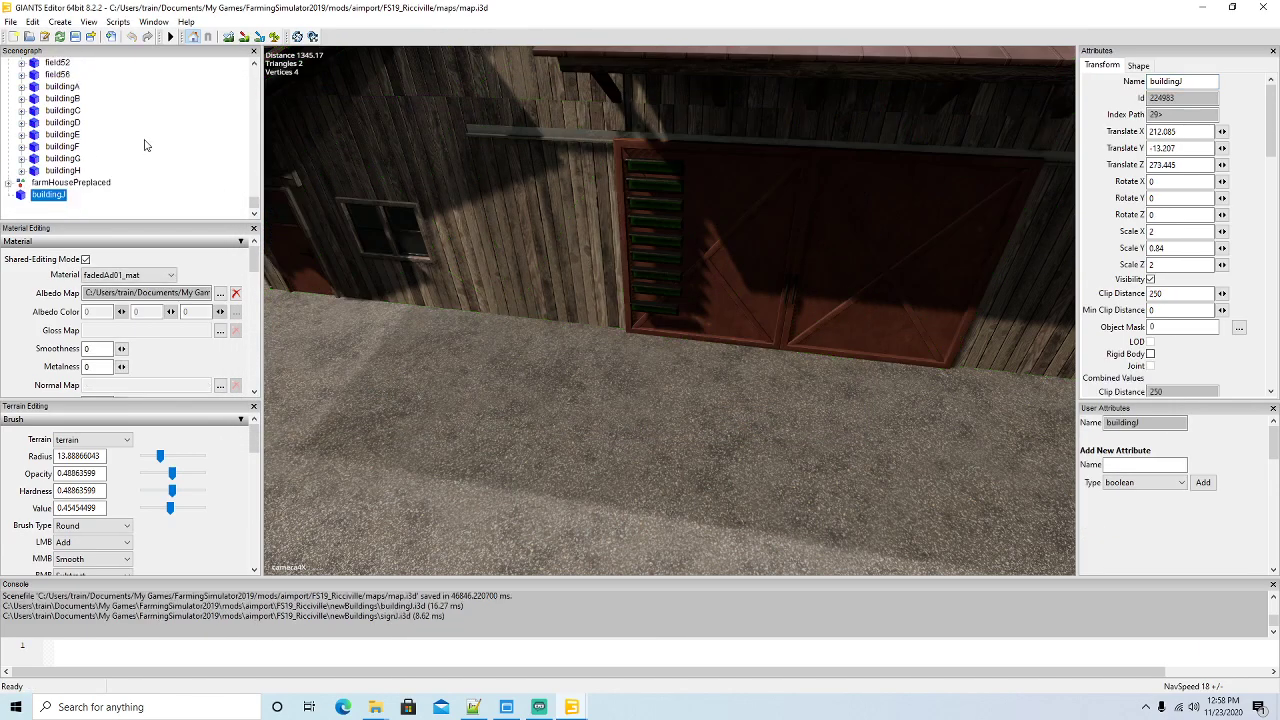
Cut the imported sign and paste it into the inner buildingJ object under globalCompany
scroll(157, 131, "up", 10)
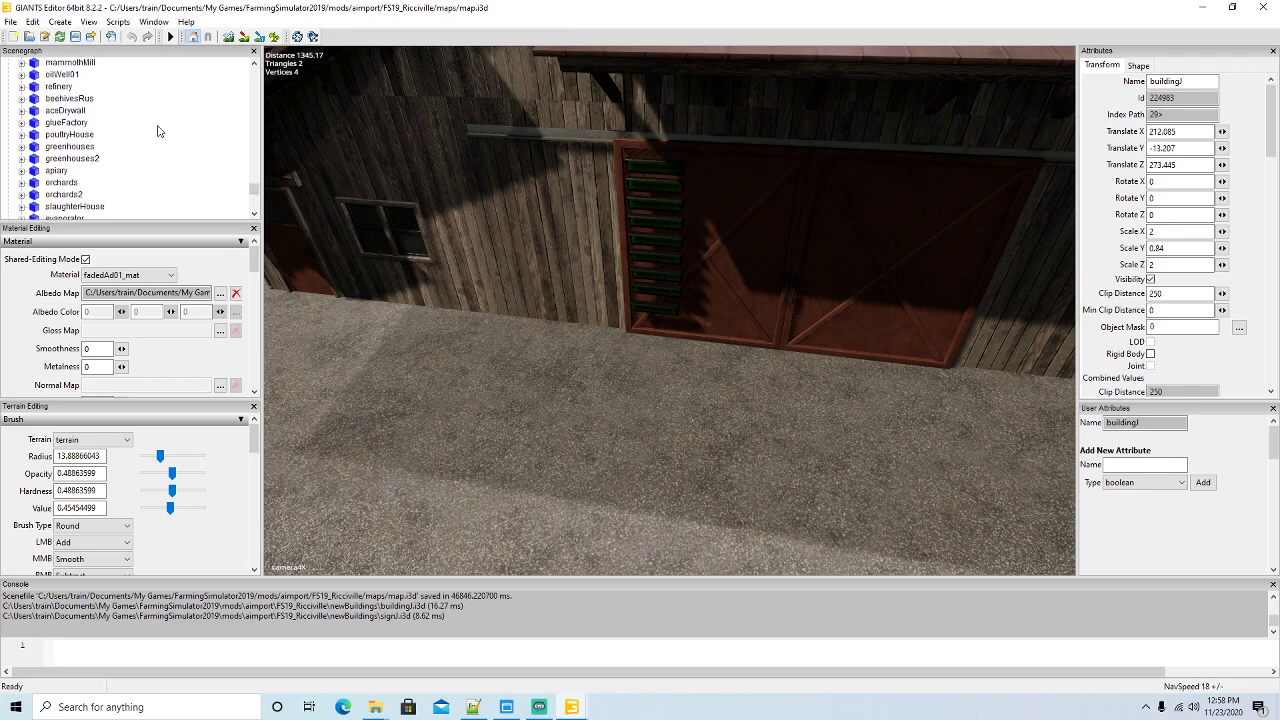
scroll(157, 131, "up", 5)
left_click(32, 21)
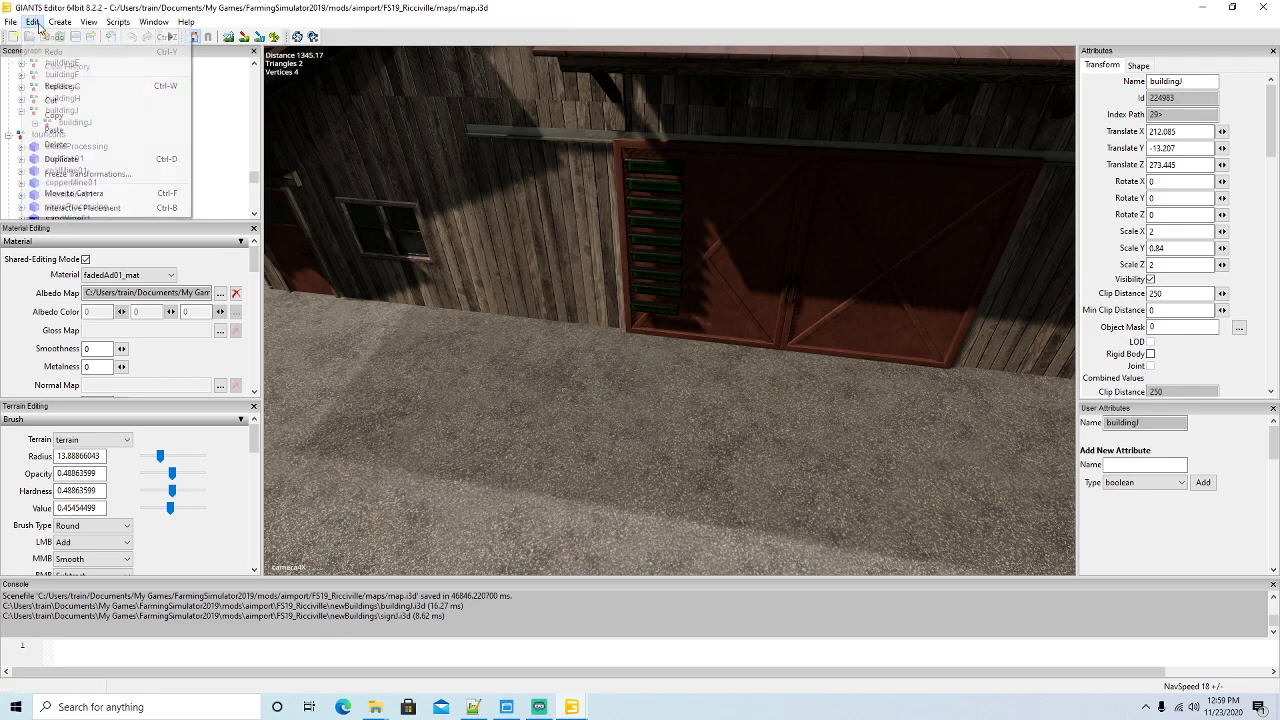
left_click(52, 101)
key("ctrl+v")
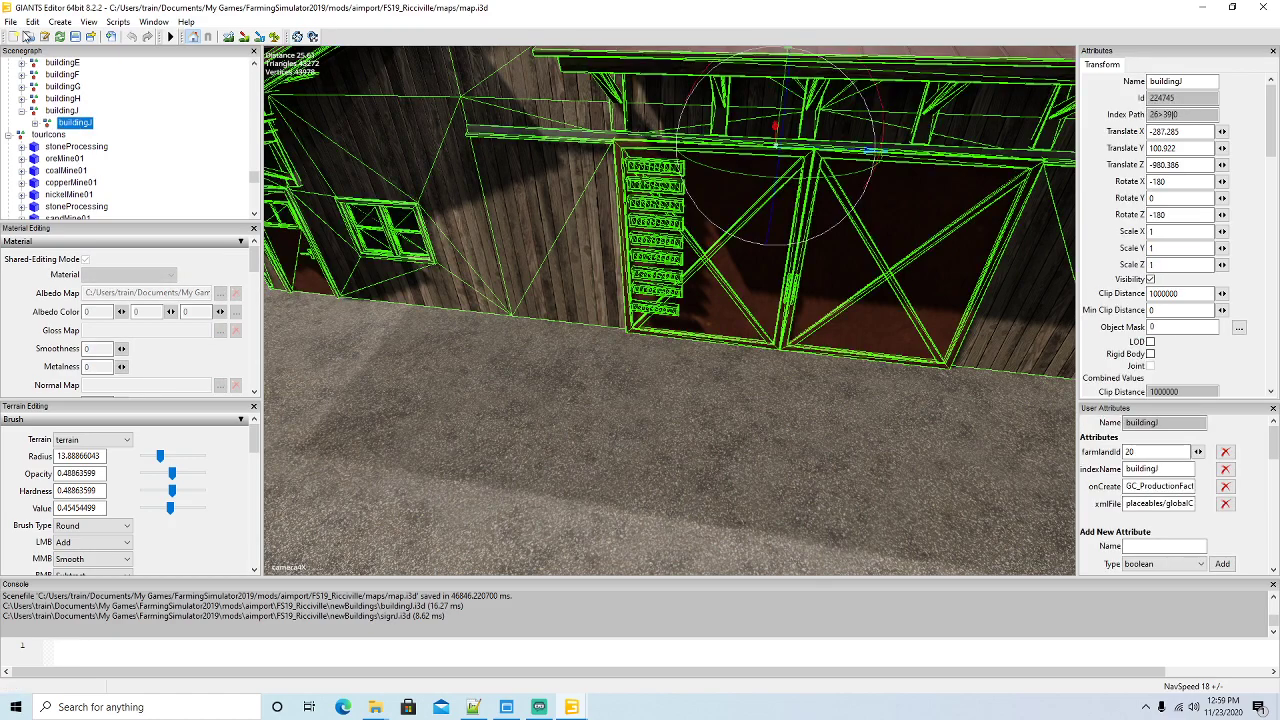
left_click(32, 21)
left_click(62, 135)
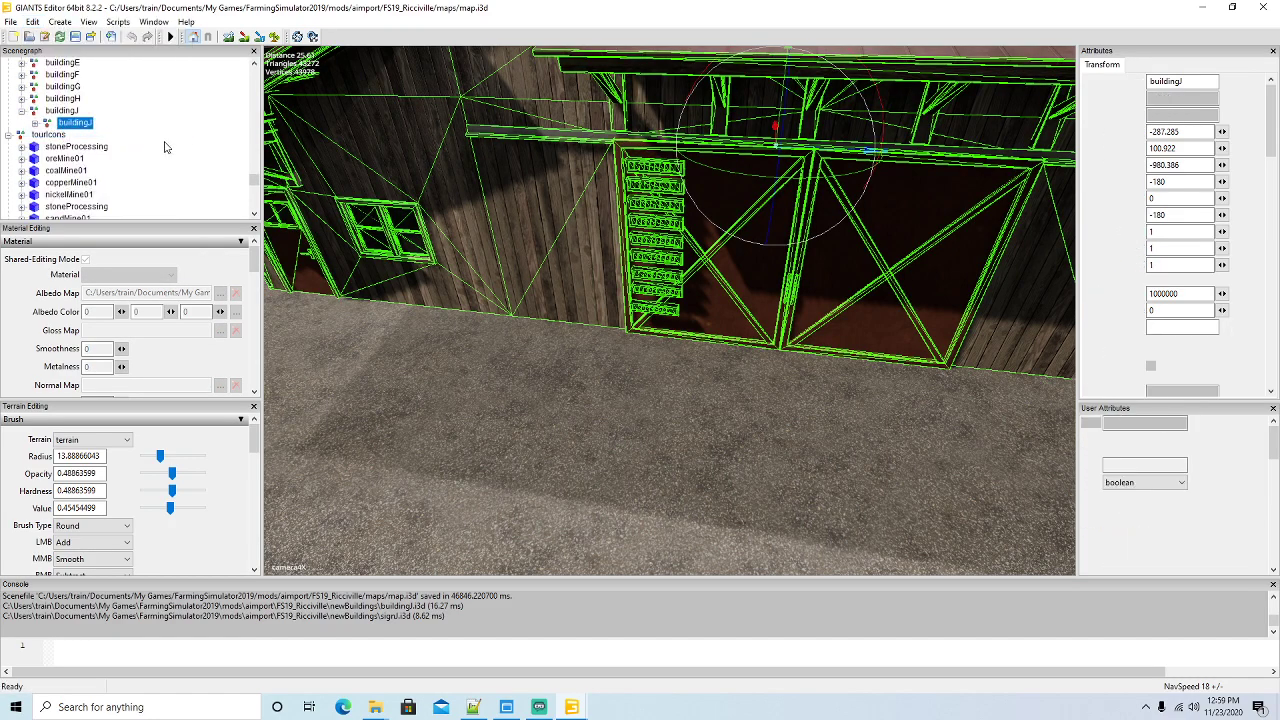
Place the Building J sign plane against the barn's front wall and set its Y rotation to 0
left_click(32, 21)
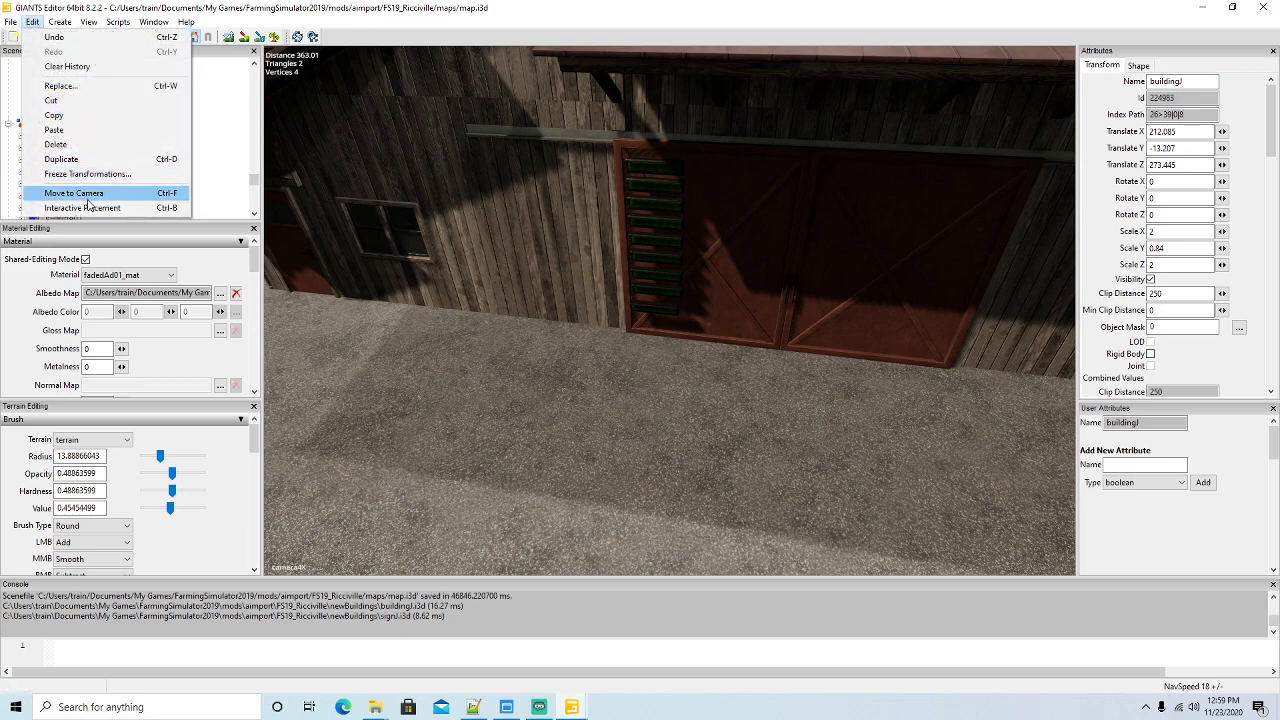
left_click(60, 191)
left_click_drag(720, 288, 649, 201)
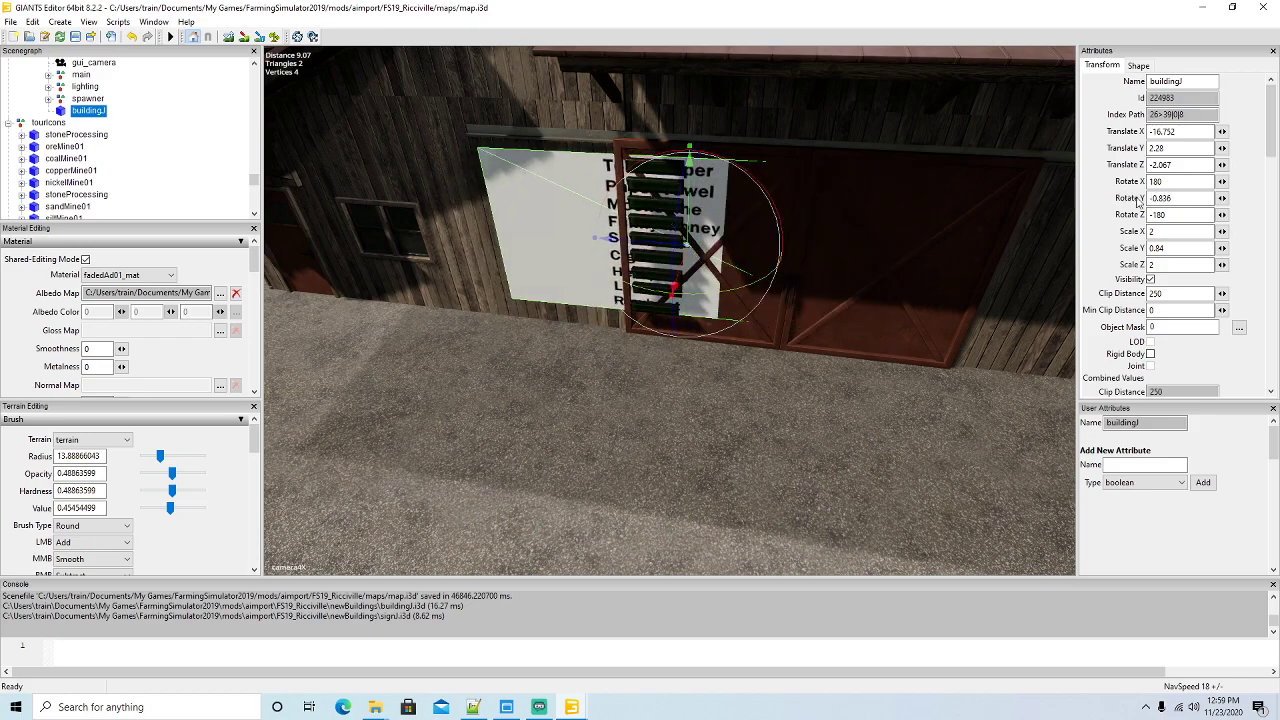
type("0")
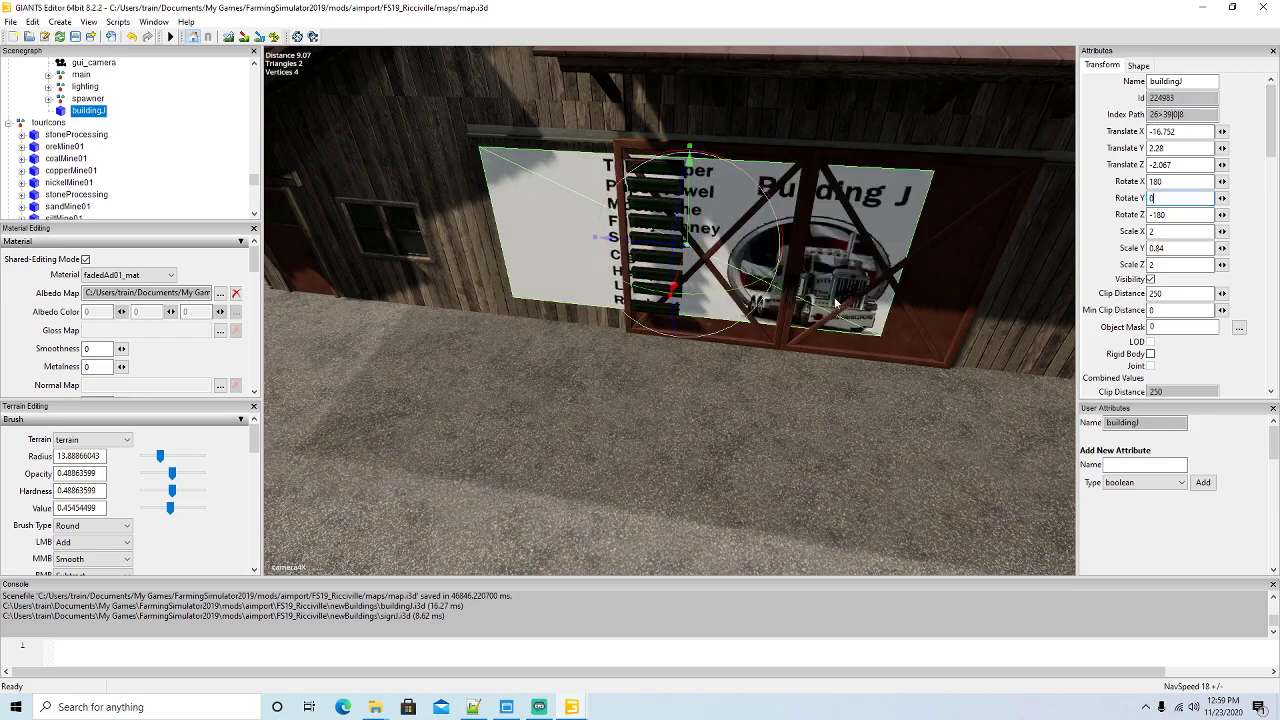
Center the Building J sign over the barn's front doors, at about X -17.06, Y 2.39, Z -0.01
scroll(743, 385, "up", 5)
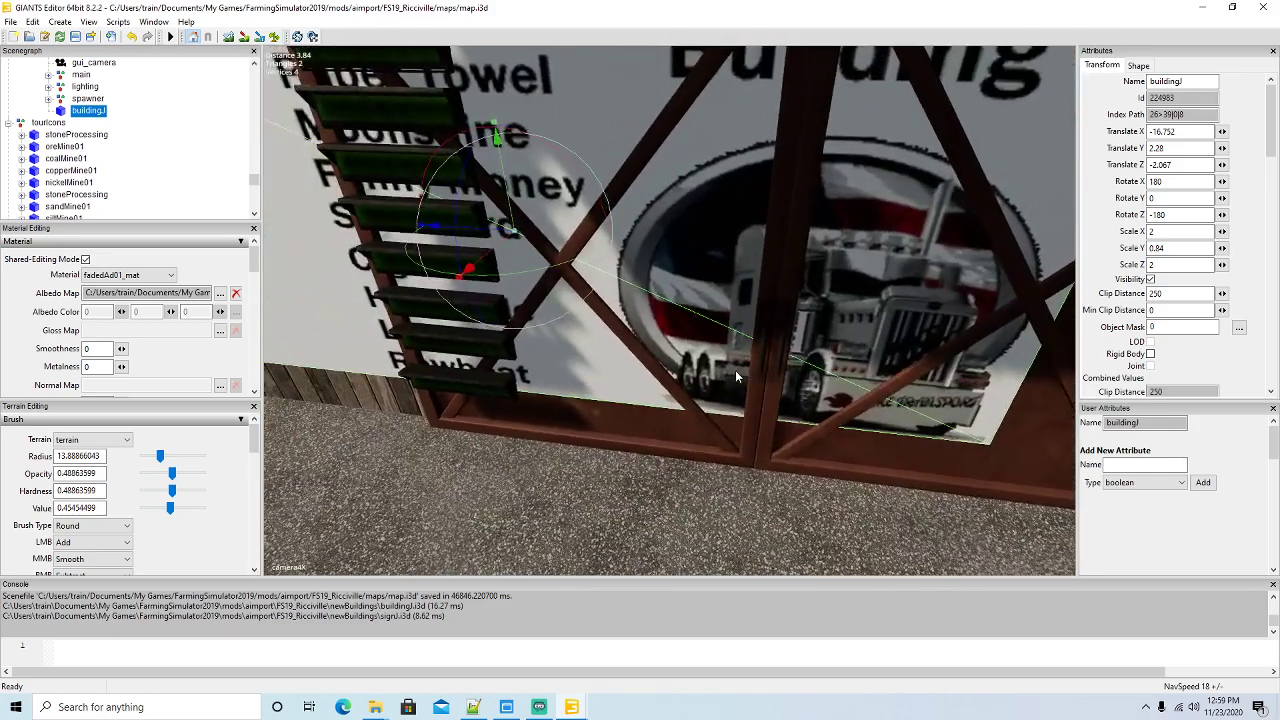
scroll(733, 370, "down", 2)
right_click_drag(733, 370, 659, 352)
left_click_drag(585, 302, 731, 316)
left_click_drag(730, 264, 733, 256)
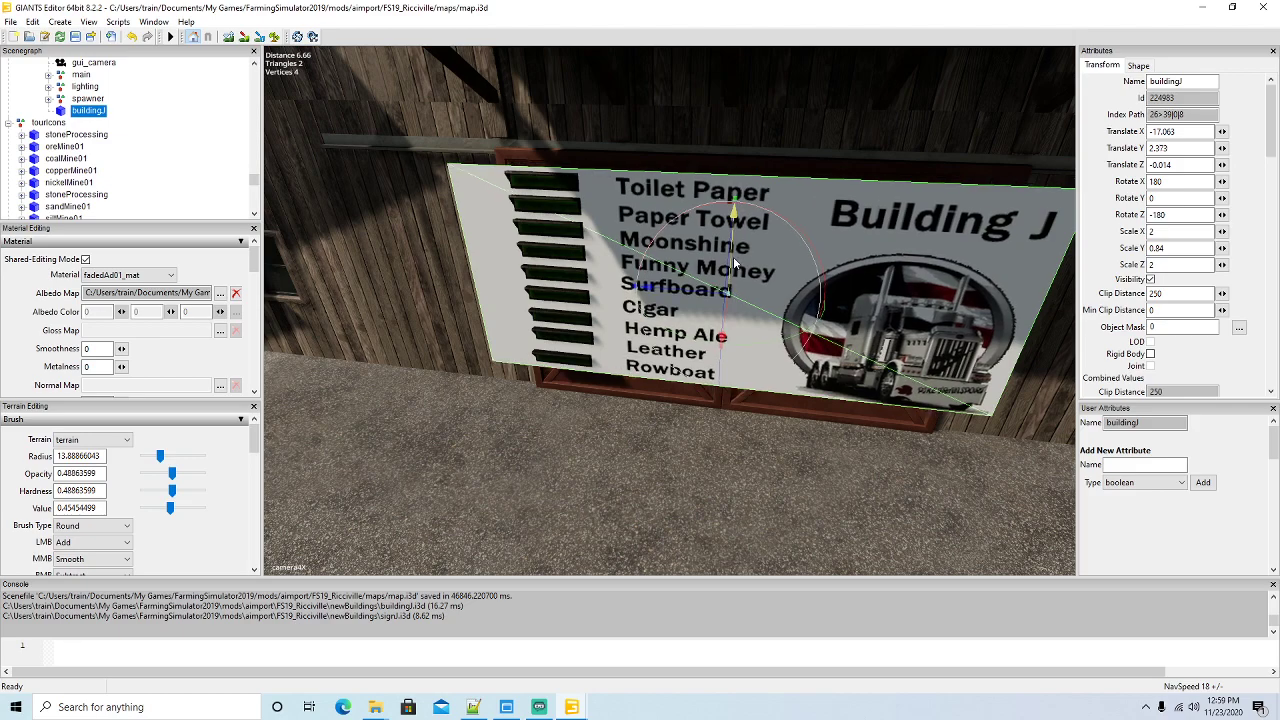
left_click_drag(729, 308, 732, 310)
right_click_drag(732, 310, 697, 333)
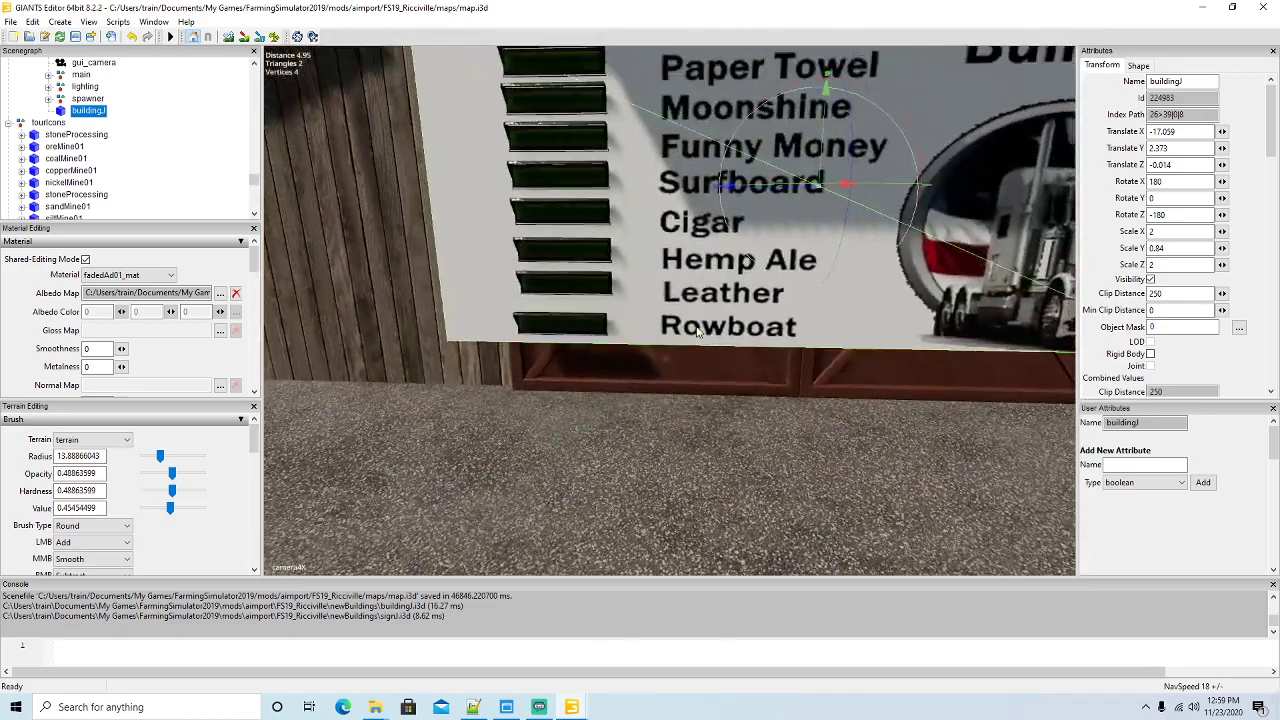
scroll(697, 333, "down", 3)
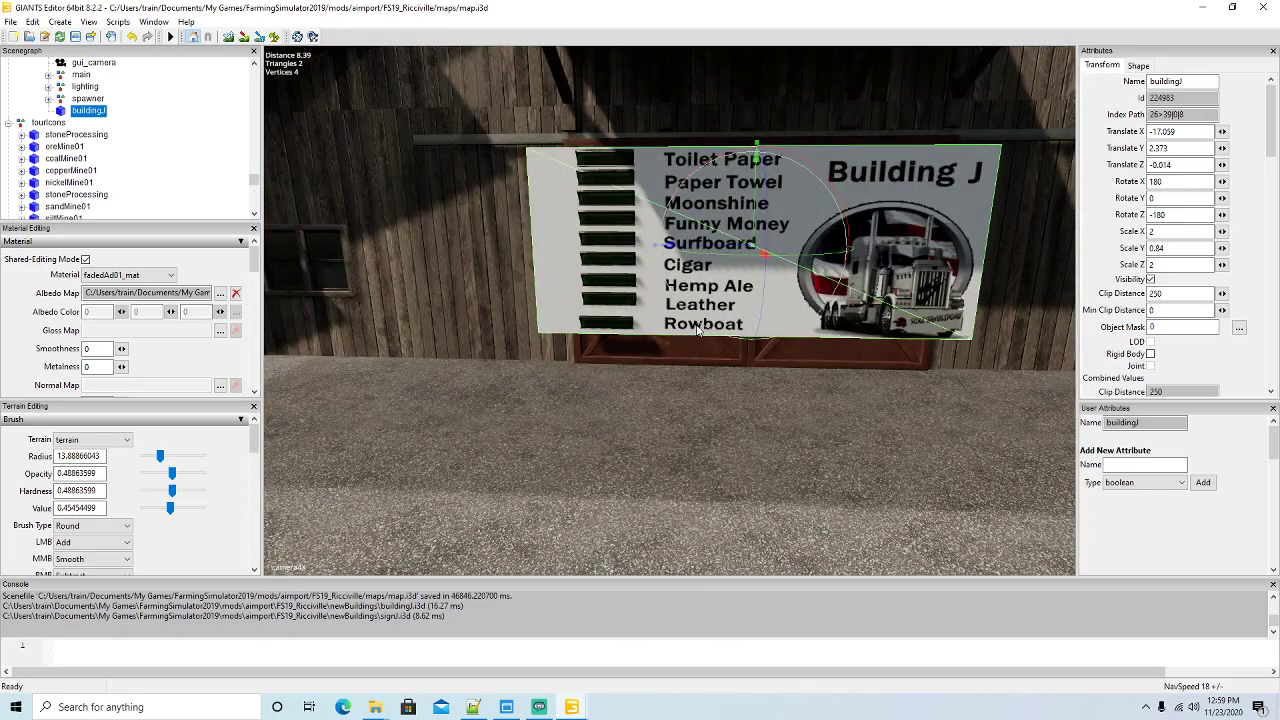
left_click_drag(752, 202, 753, 203)
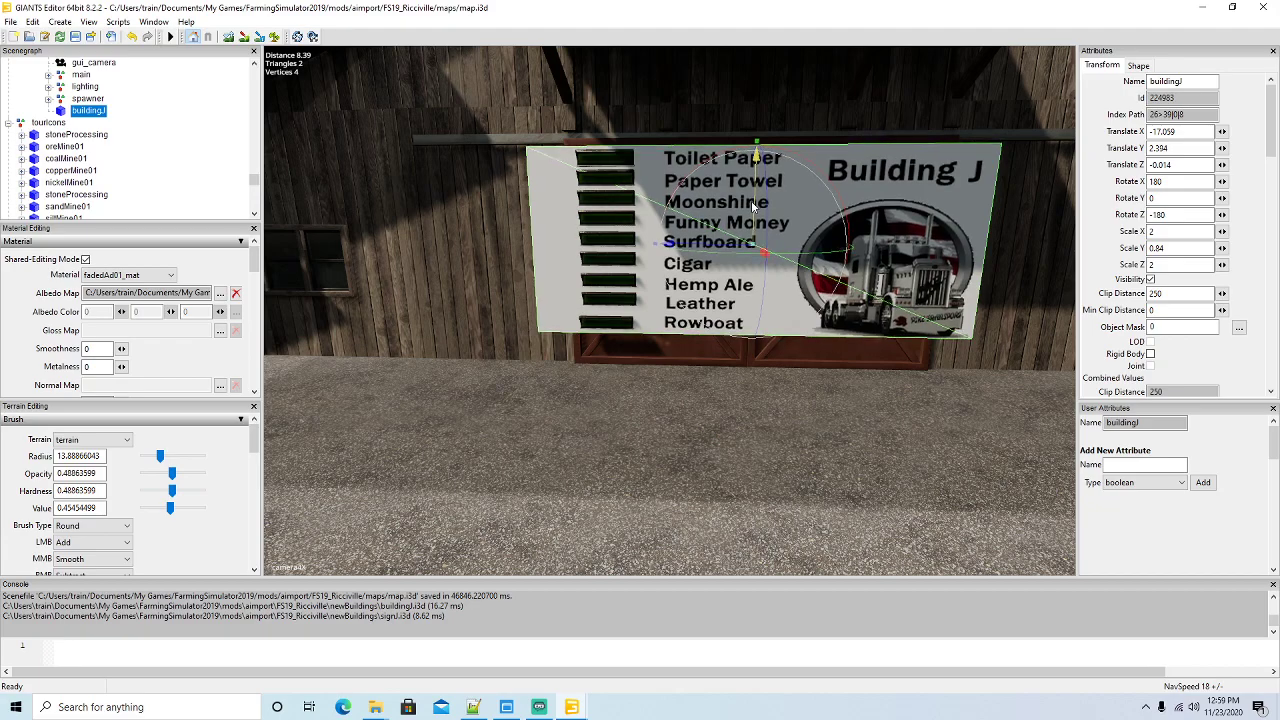
scroll(693, 372, "down", 10)
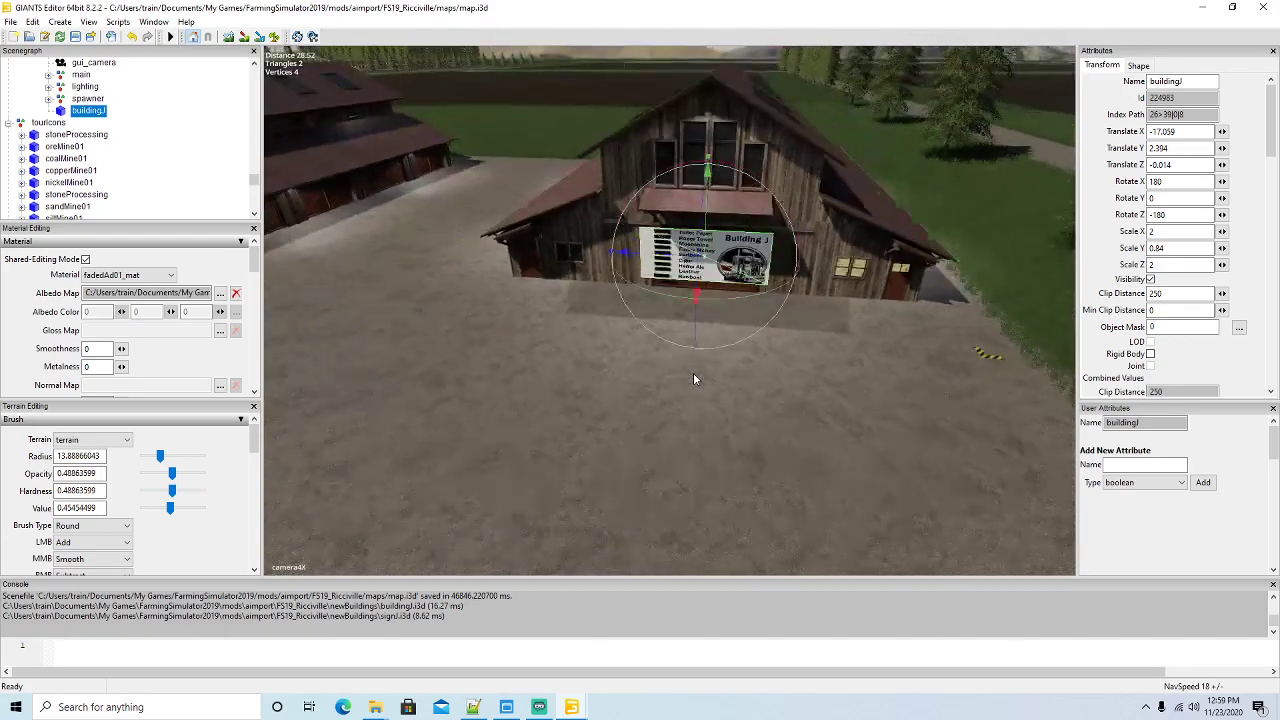
Duplicate the neighbouring barn's Placa_entrada billboard frame and move the copy to the front of the new barn
middle_click_drag(640, 376, 459, 251)
left_click(444, 240)
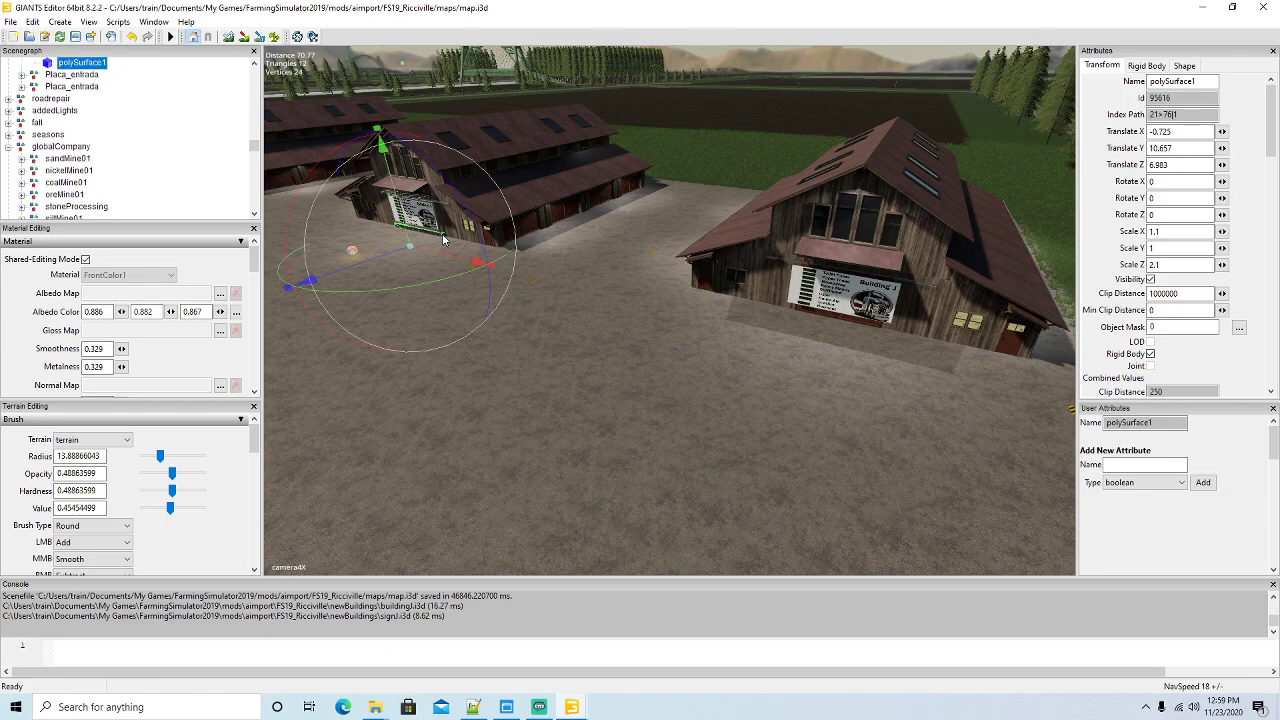
scroll(135, 141, "up", 1)
left_click(34, 75)
left_click(22, 75)
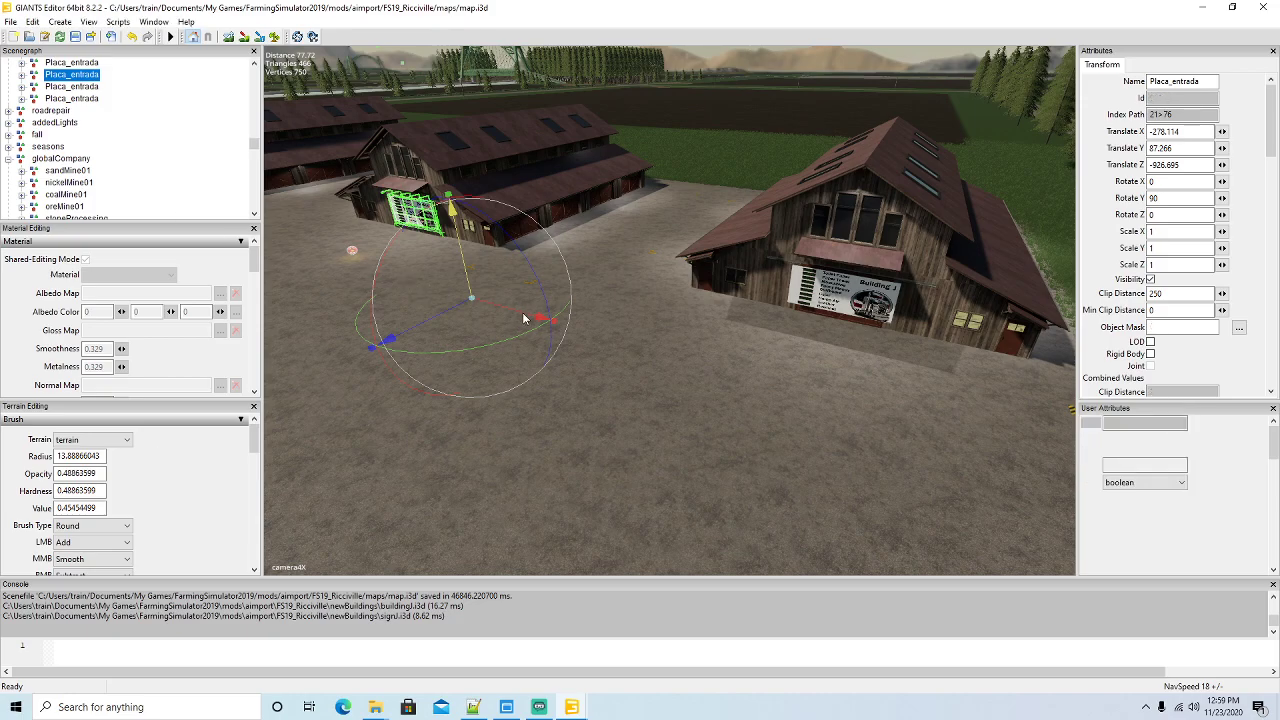
key("ctrl+d")
left_click_drag(509, 311, 917, 405)
Align the copied billboard frame around the Building J sign, at about X -278.43 and Z -976.70
left_click_drag(811, 461, 727, 516, "alt")
scroll(897, 456, "up", 3)
scroll(897, 456, "down", 1)
scroll(852, 457, "up", 5)
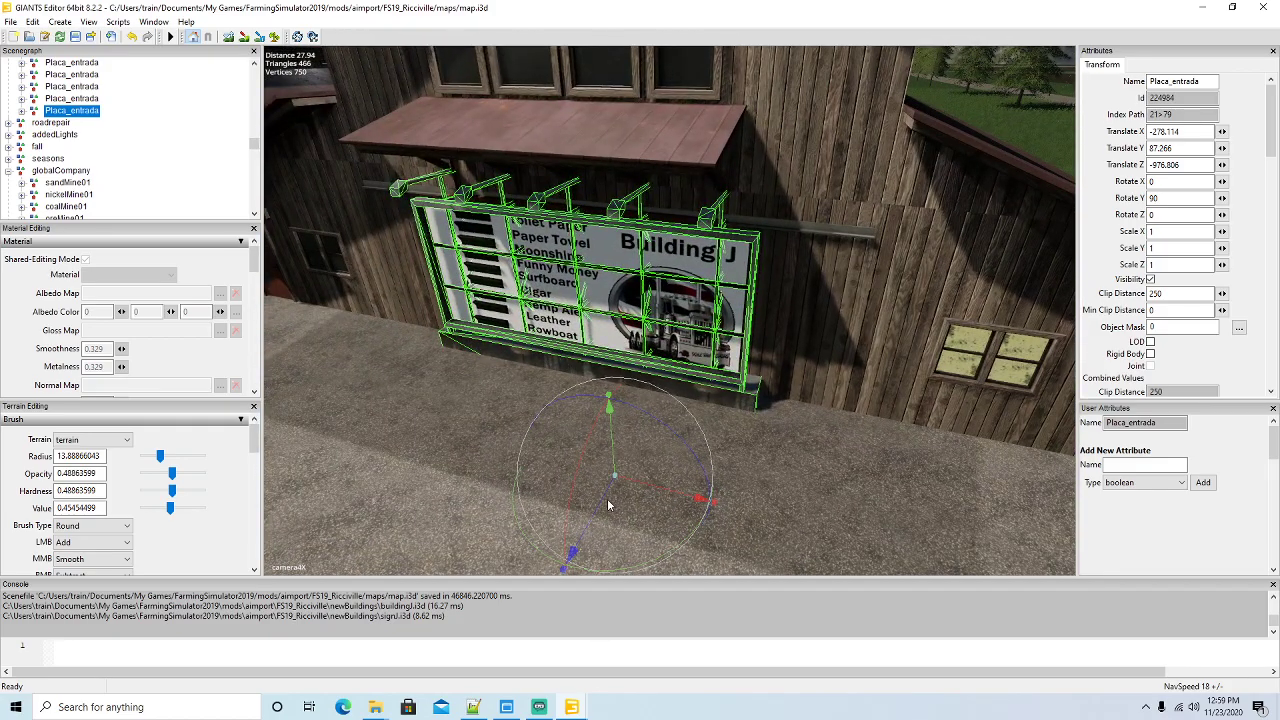
left_click_drag(604, 503, 672, 493)
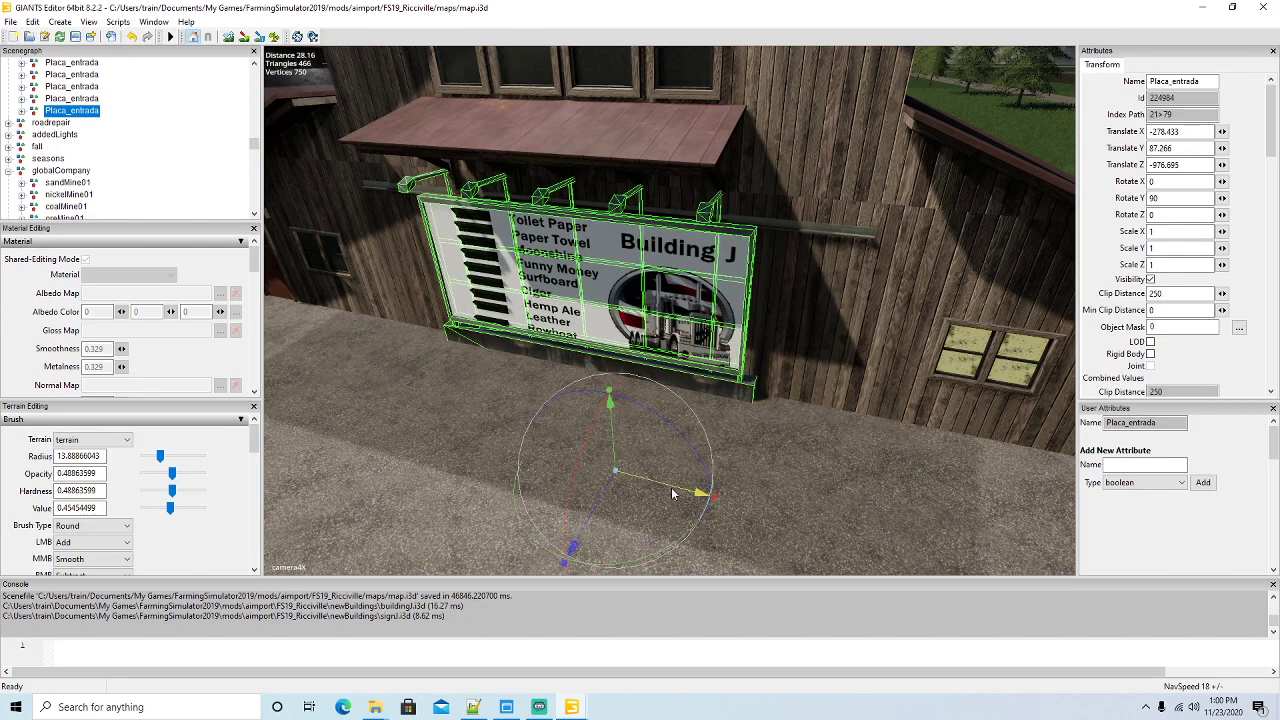
right_click_drag(672, 493, 722, 497)
Examine the framed Building J sign up close, including where its base meets the ground
left_click(598, 460)
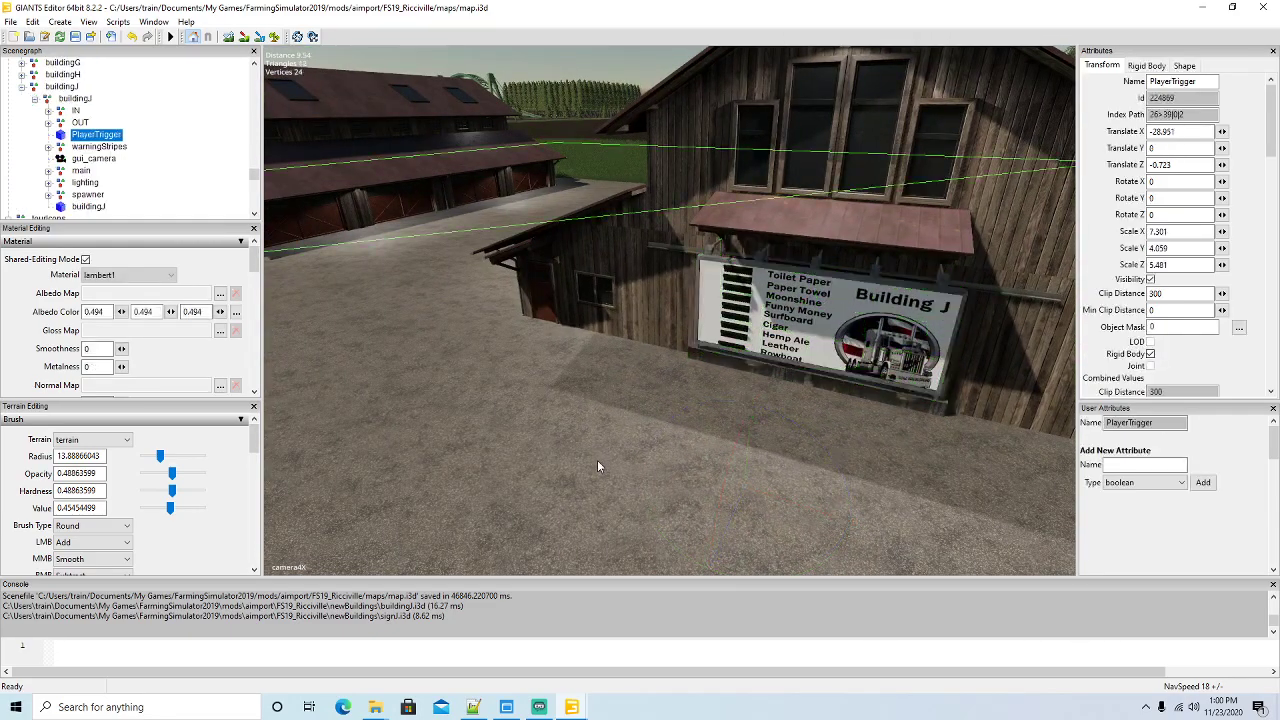
scroll(626, 465, "down", 5)
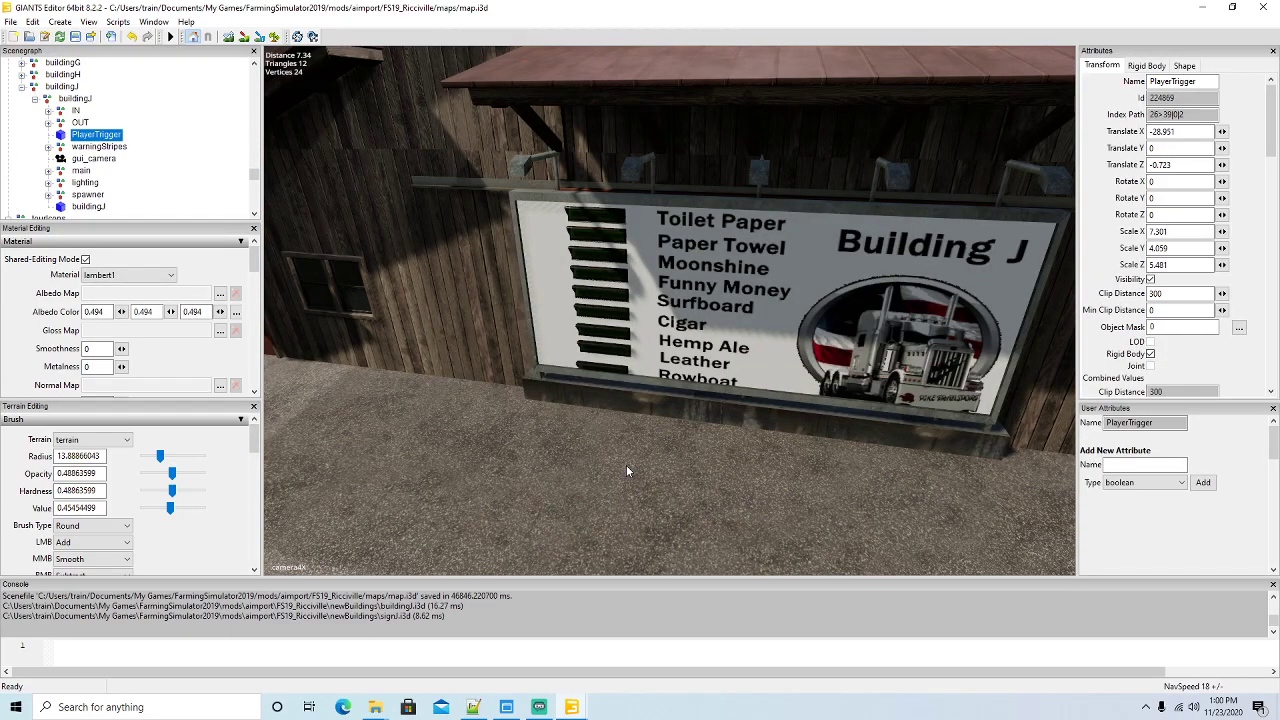
scroll(626, 465, "up", 5)
scroll(837, 415, "down", 5)
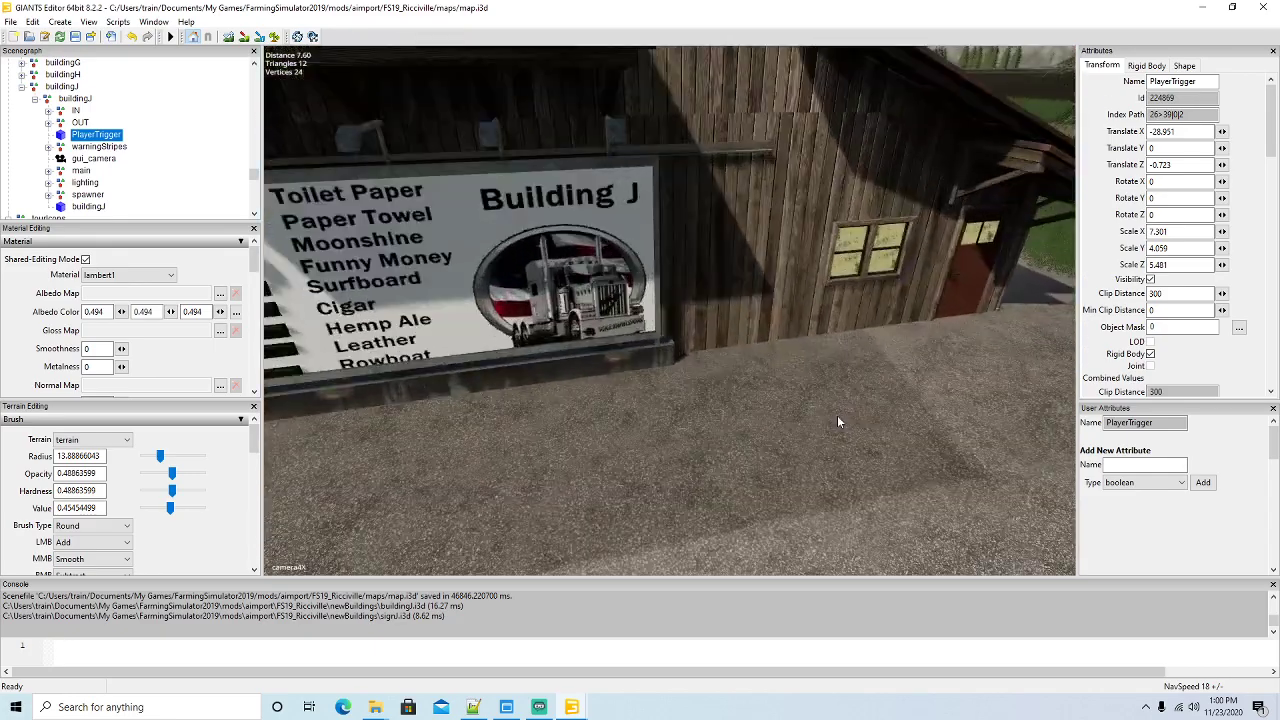
scroll(765, 432, "up", 2)
scroll(821, 458, "down", 4)
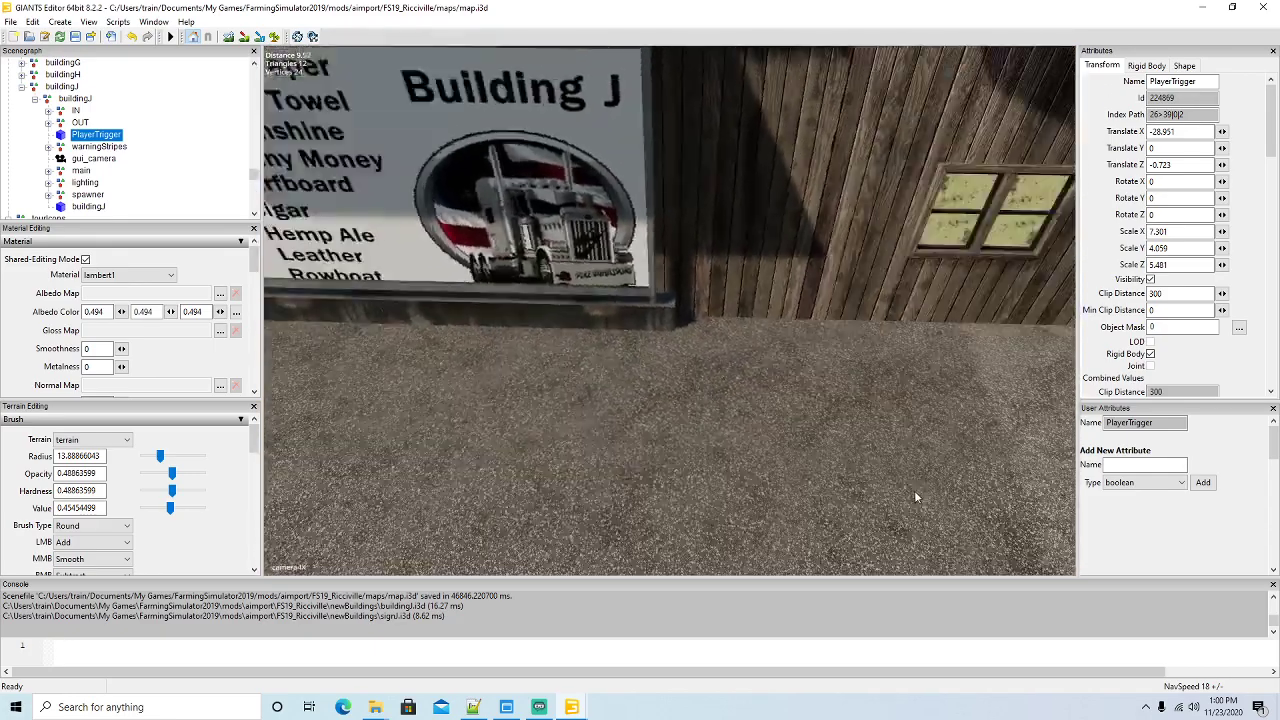
scroll(750, 420, "up", 6)
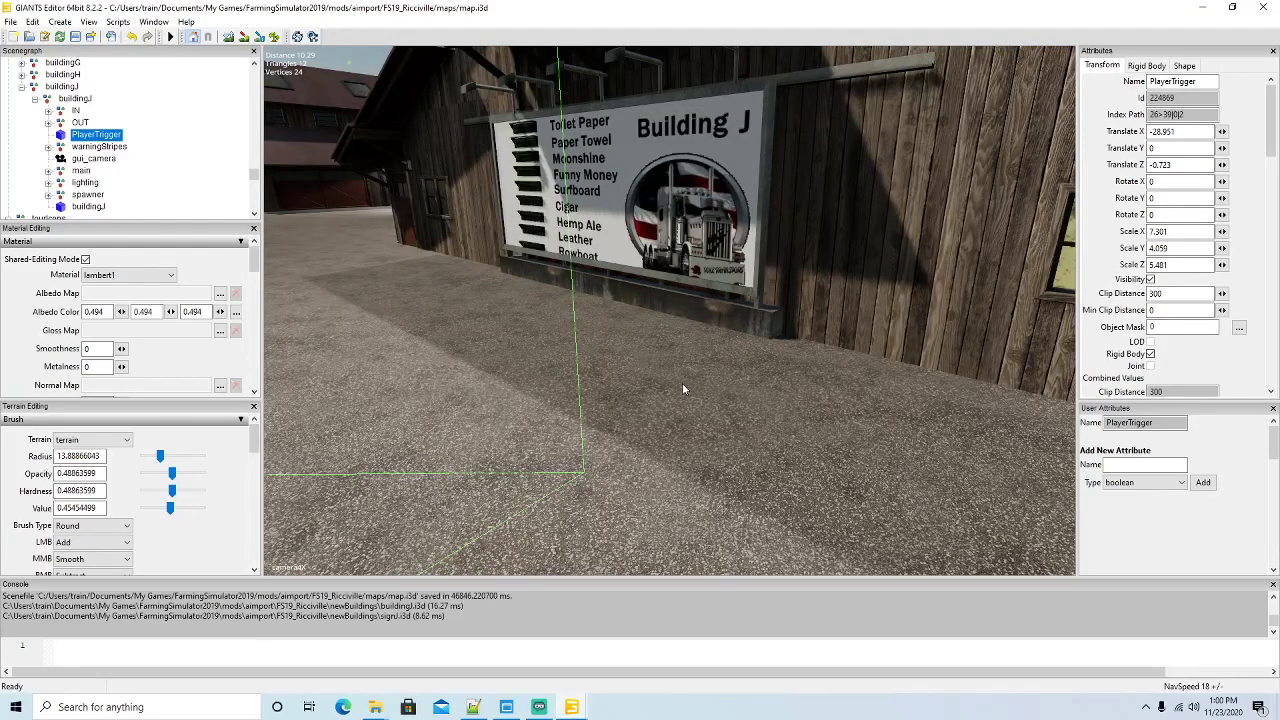
scroll(698, 368, "down", 2)
Lower the whole copied Placa_entrada frame to about Y 87.18 so its base sits on the ground
left_click(772, 312)
right_click_drag(735, 426, 735, 422)
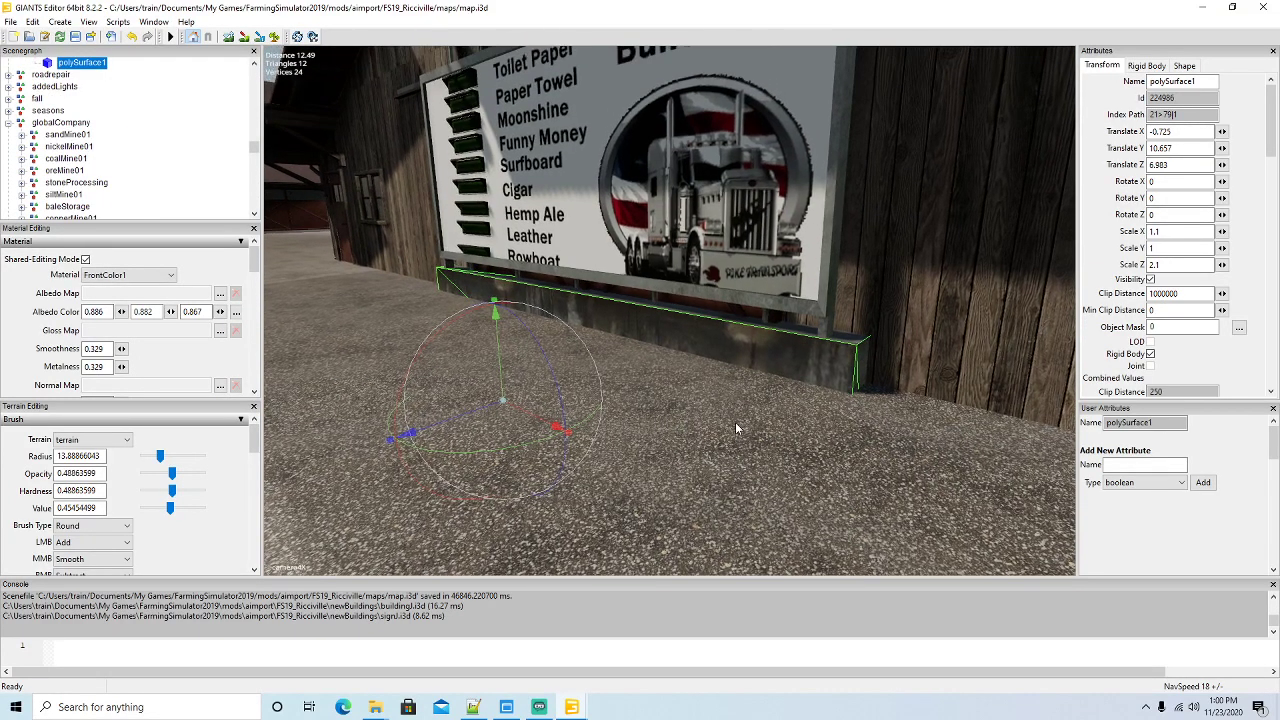
scroll(66, 130, "up", 2)
left_click(36, 87)
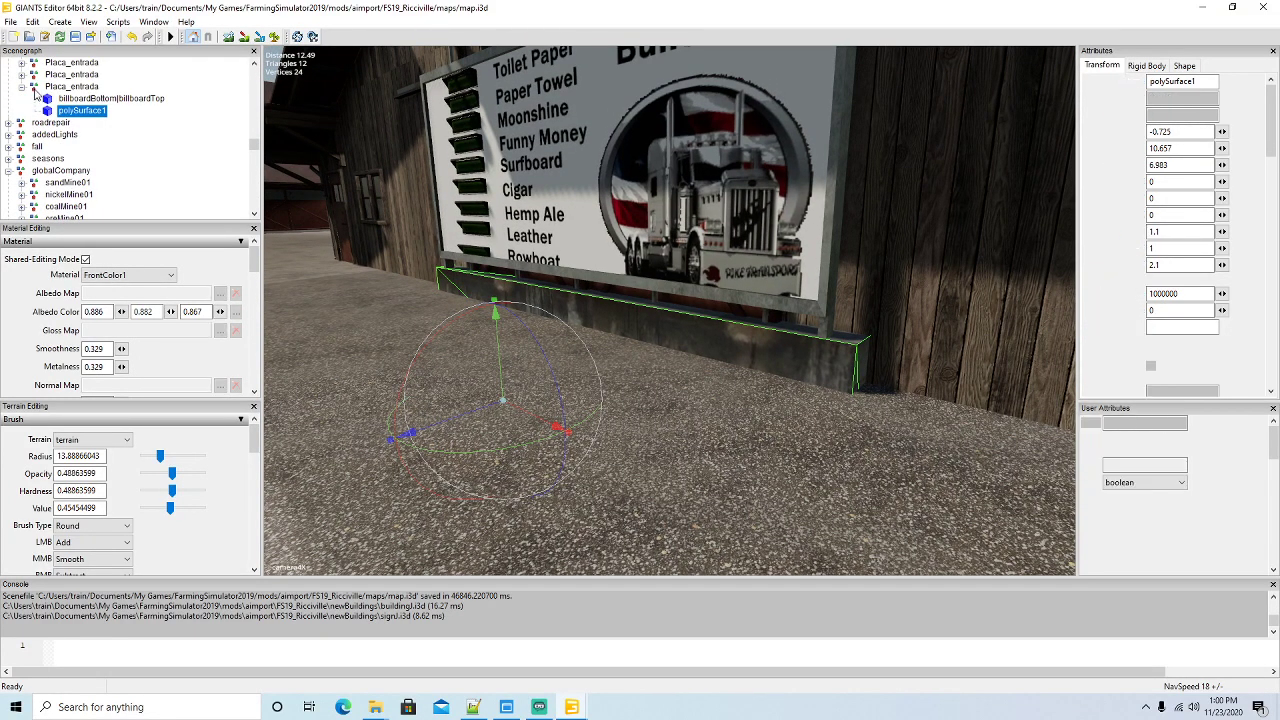
left_click(21, 87)
left_click_drag(689, 545, 689, 547)
Examine the new barn and its sign from several distances and compare them with the neighbouring barn
left_click_drag(518, 475, 636, 488, "alt")
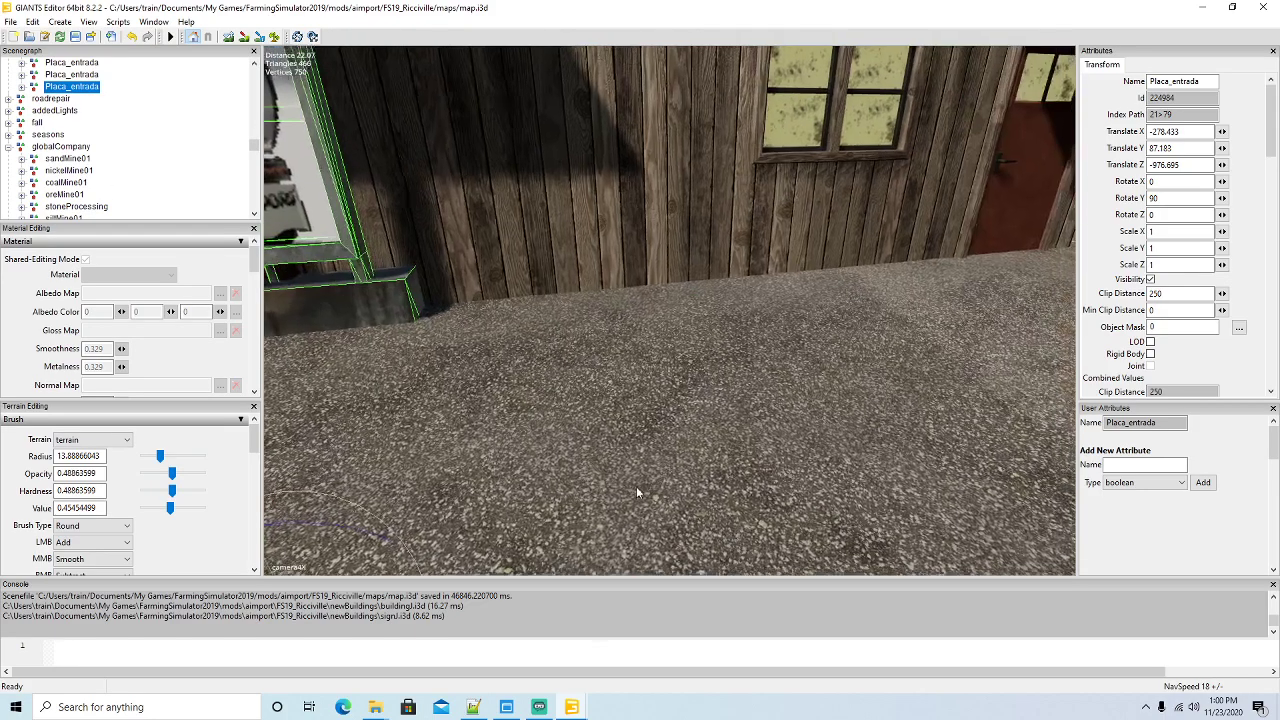
scroll(636, 488, "down", 4)
left_click(744, 459)
scroll(687, 462, "up", 5)
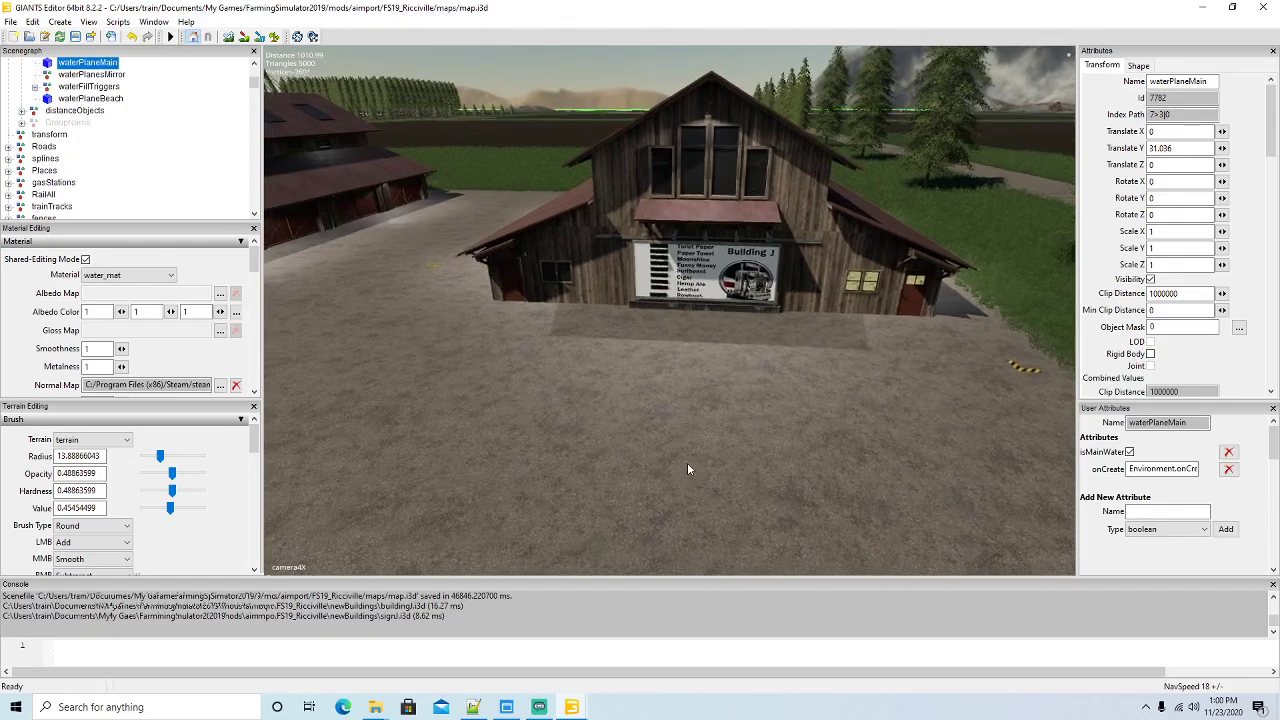
scroll(704, 486, "down", 6)
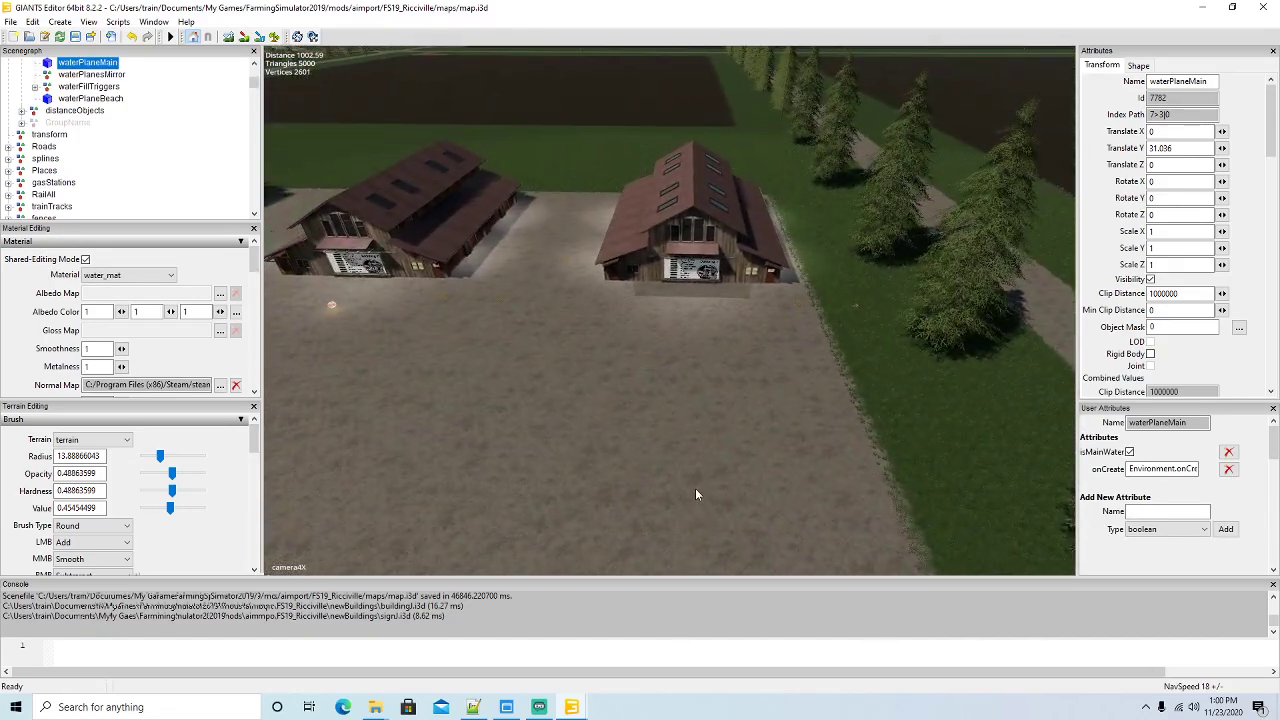
left_click_drag(508, 364, 576, 489, "alt")
scroll(496, 451, "up", 5)
scroll(601, 494, "down", 3)
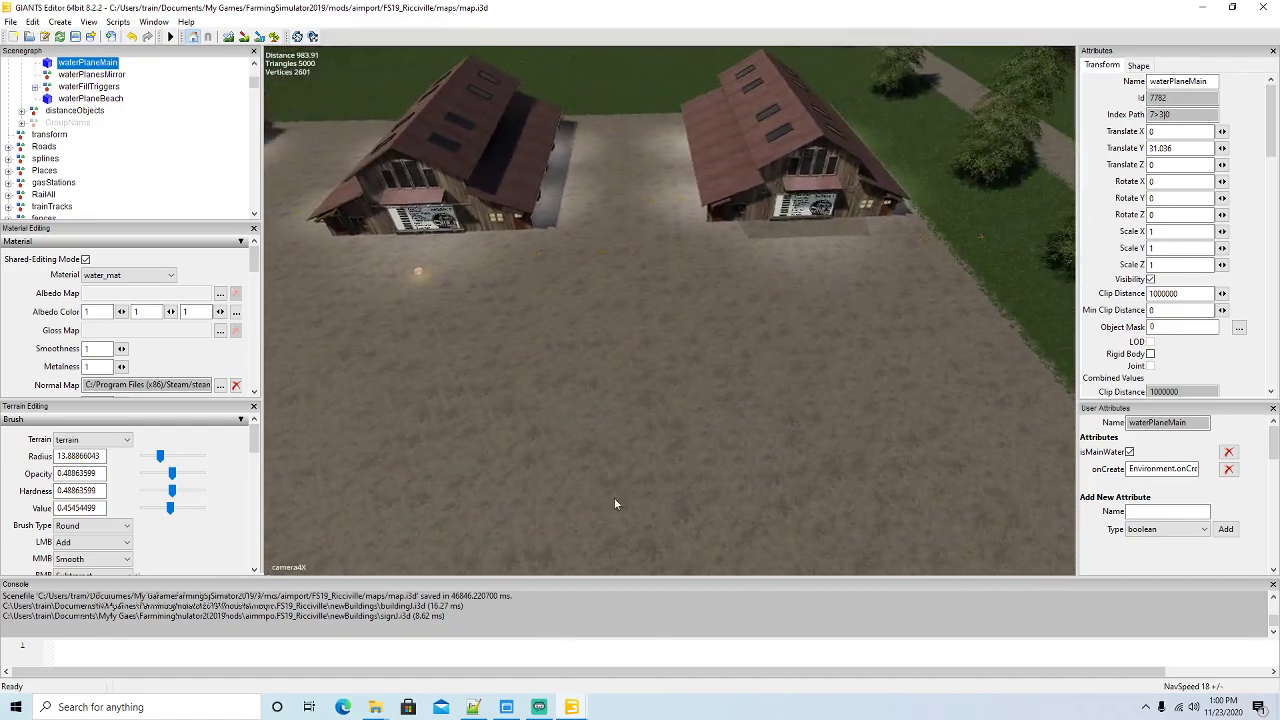
Duplicate the buildingF tour icon, move the copy in front of the new barn, and rename it buildingJ
scroll(138, 172, "down", 3)
scroll(138, 172, "down", 5)
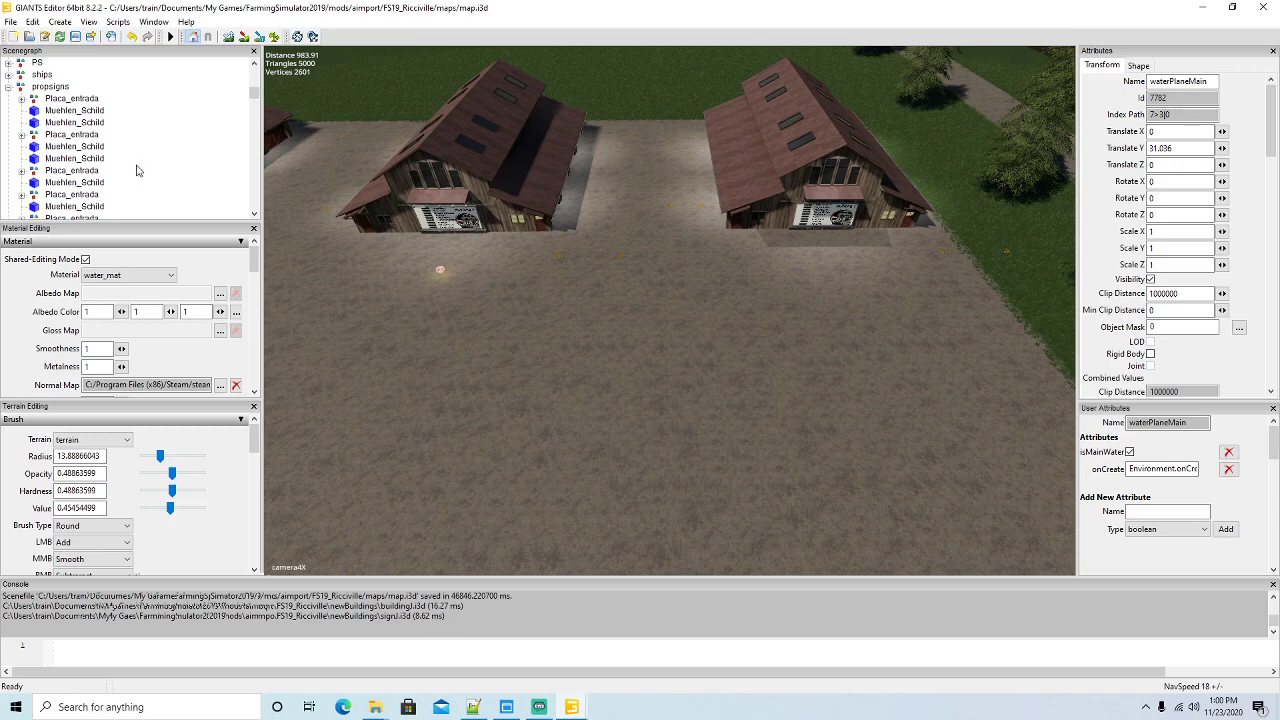
left_click_drag(253, 101, 244, 213)
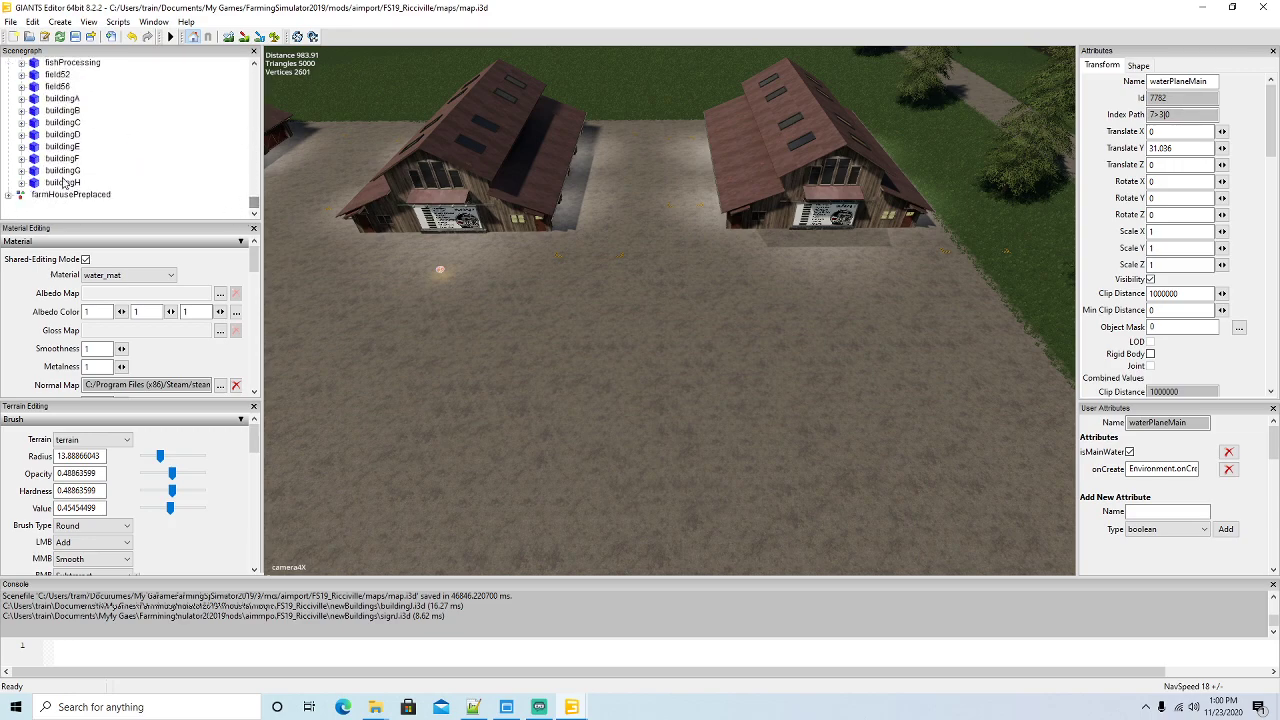
left_click(33, 159)
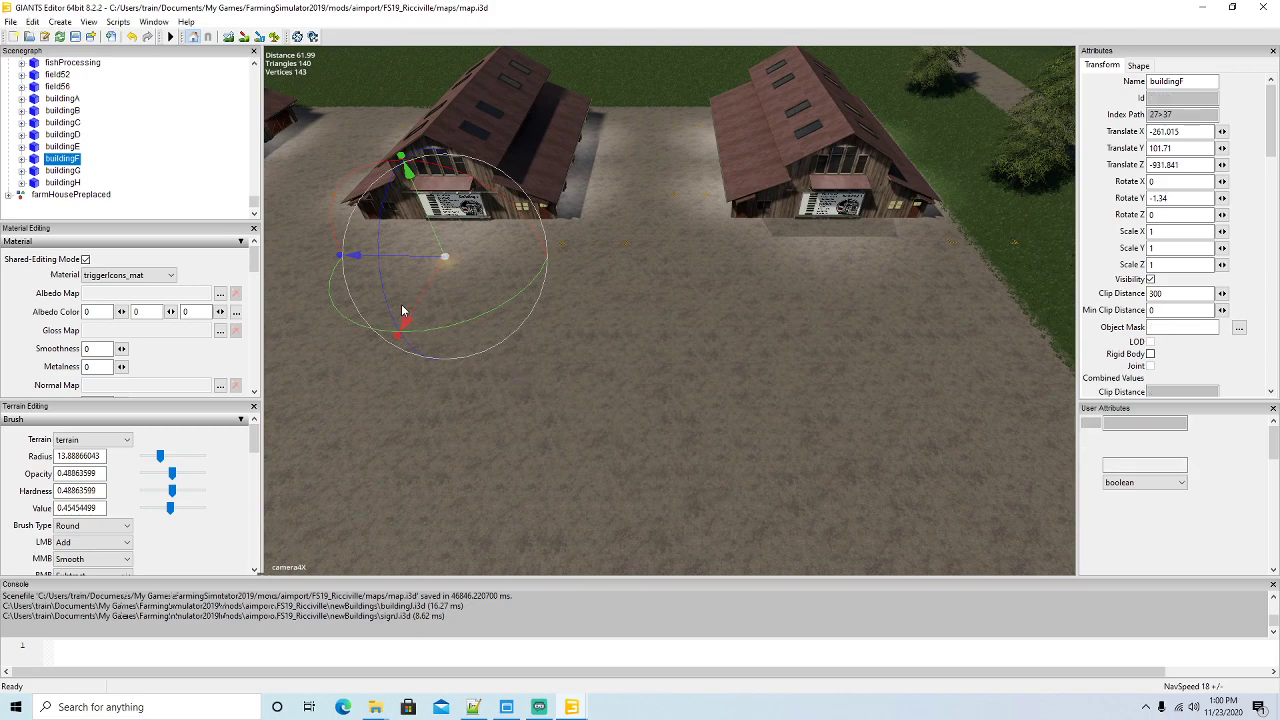
key("ctrl+d")
left_click_drag(405, 257, 859, 316)
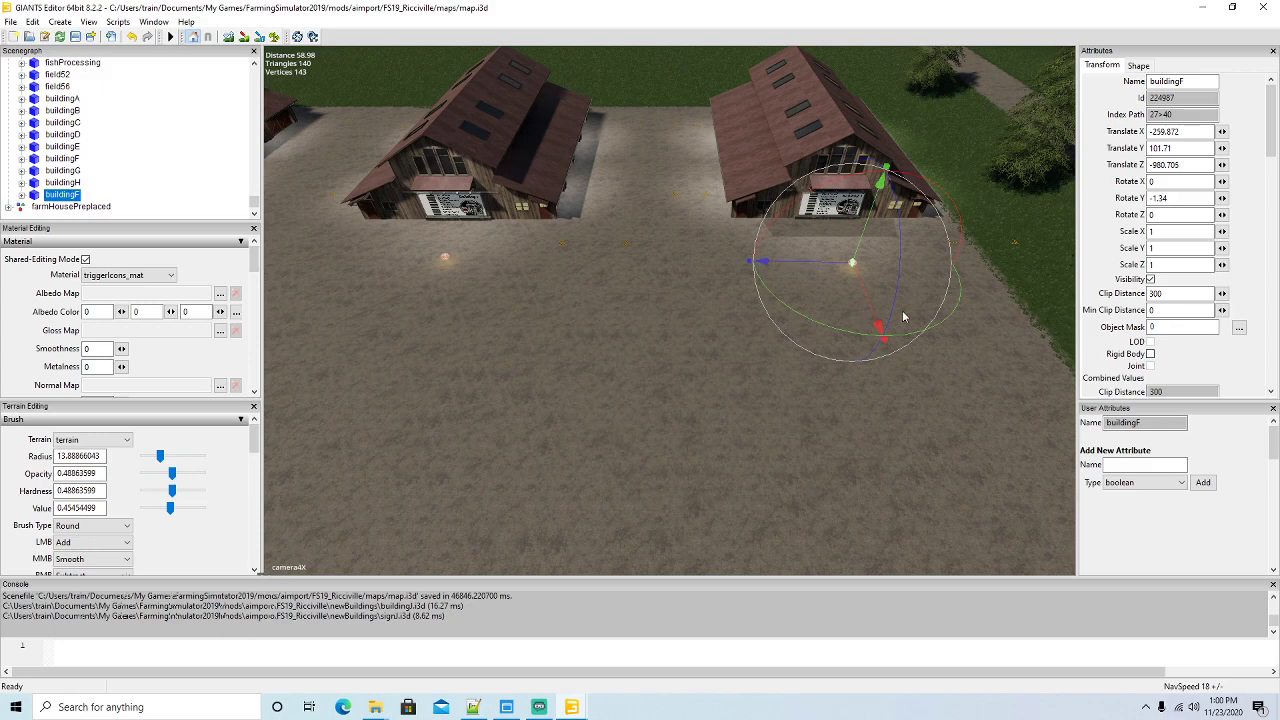
left_click(1193, 81)
key("Return")
Set the farmlandId attribute of the inner buildingJ object under globalCompany to 33
scroll(91, 128, "up", 10)
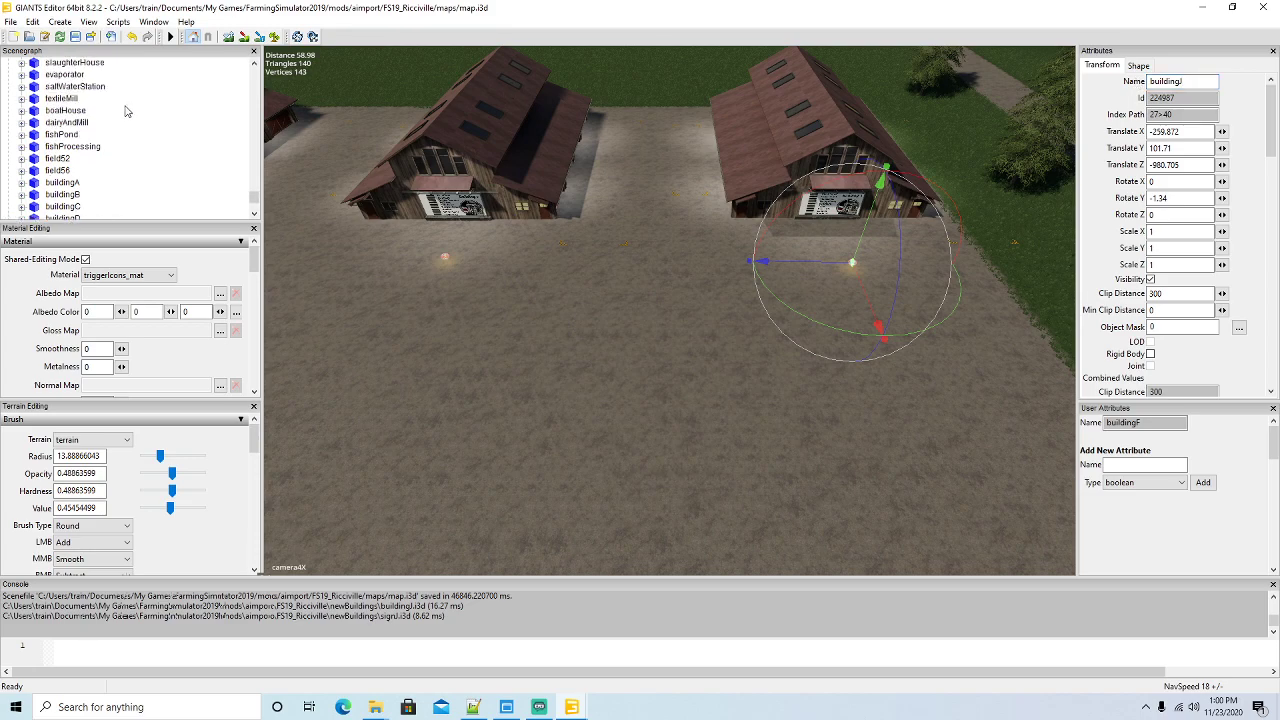
scroll(130, 120, "up", 8)
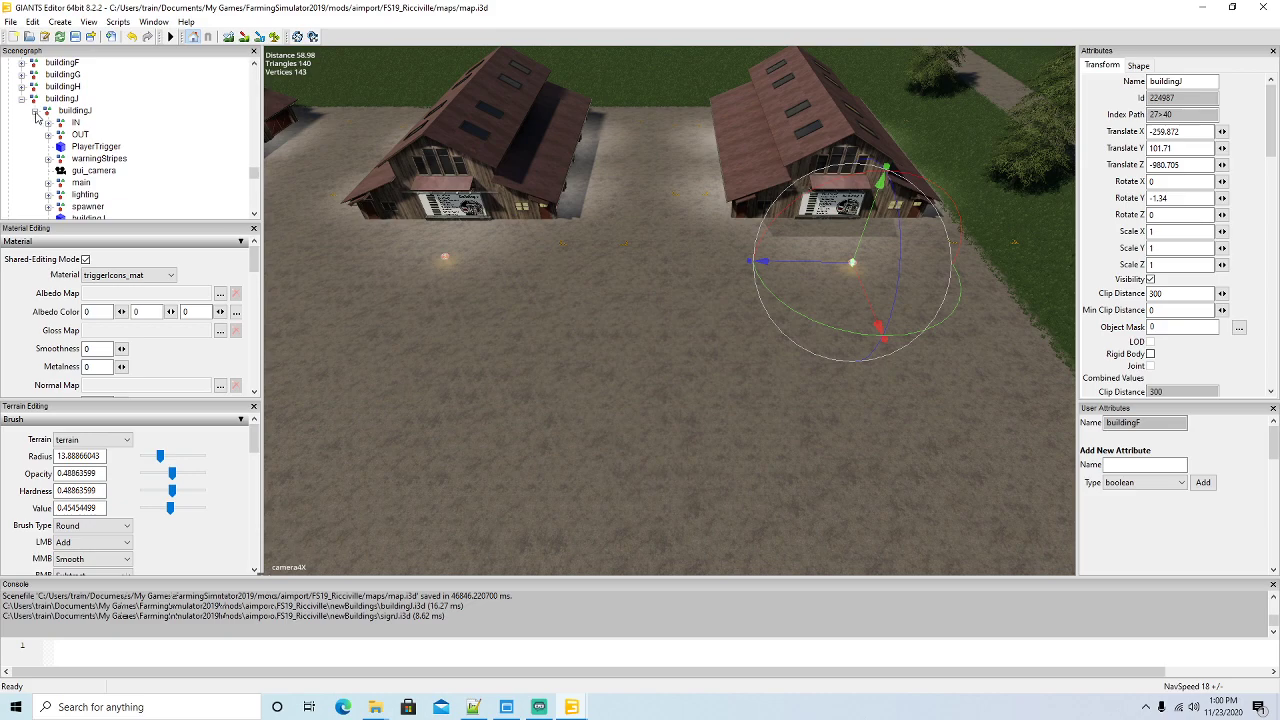
left_click(35, 111)
left_click(47, 111)
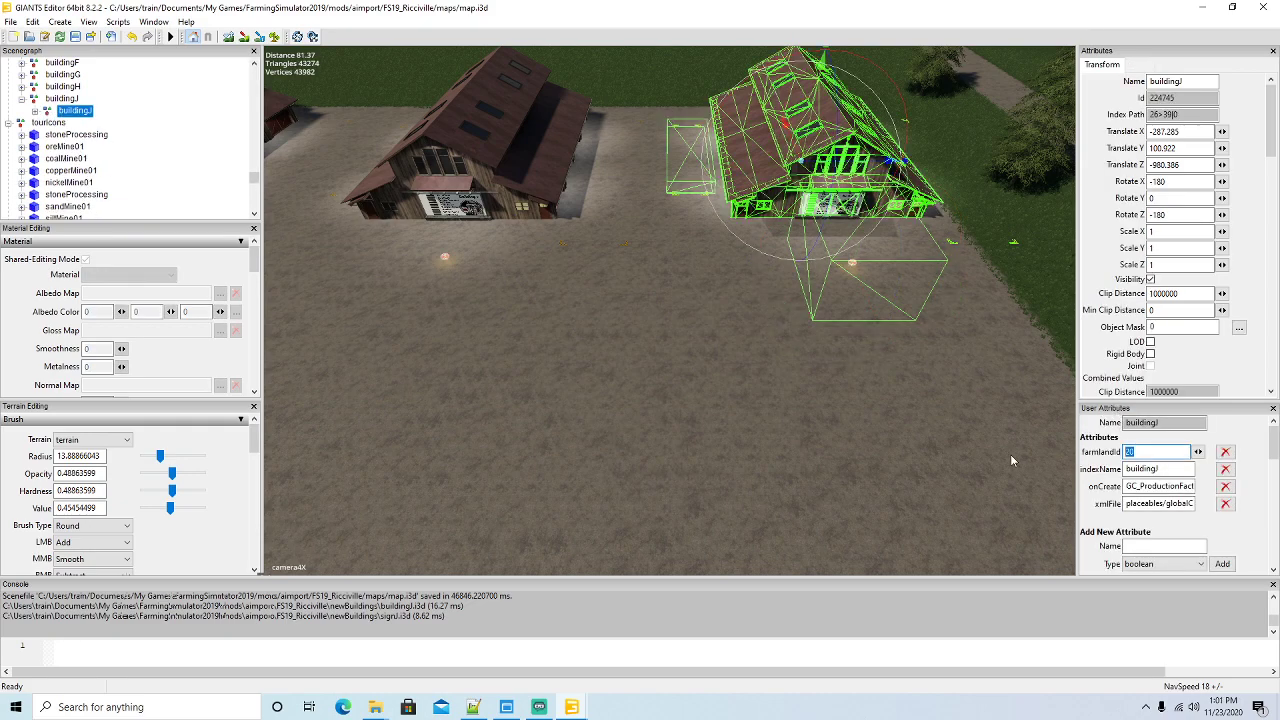
type("33")
Move two spruce_stage4 trees away from the new barn, to about X -225.0, Z -1017.3 and X -256.5, Z -1017.5
right_click_drag(896, 458, 629, 393)
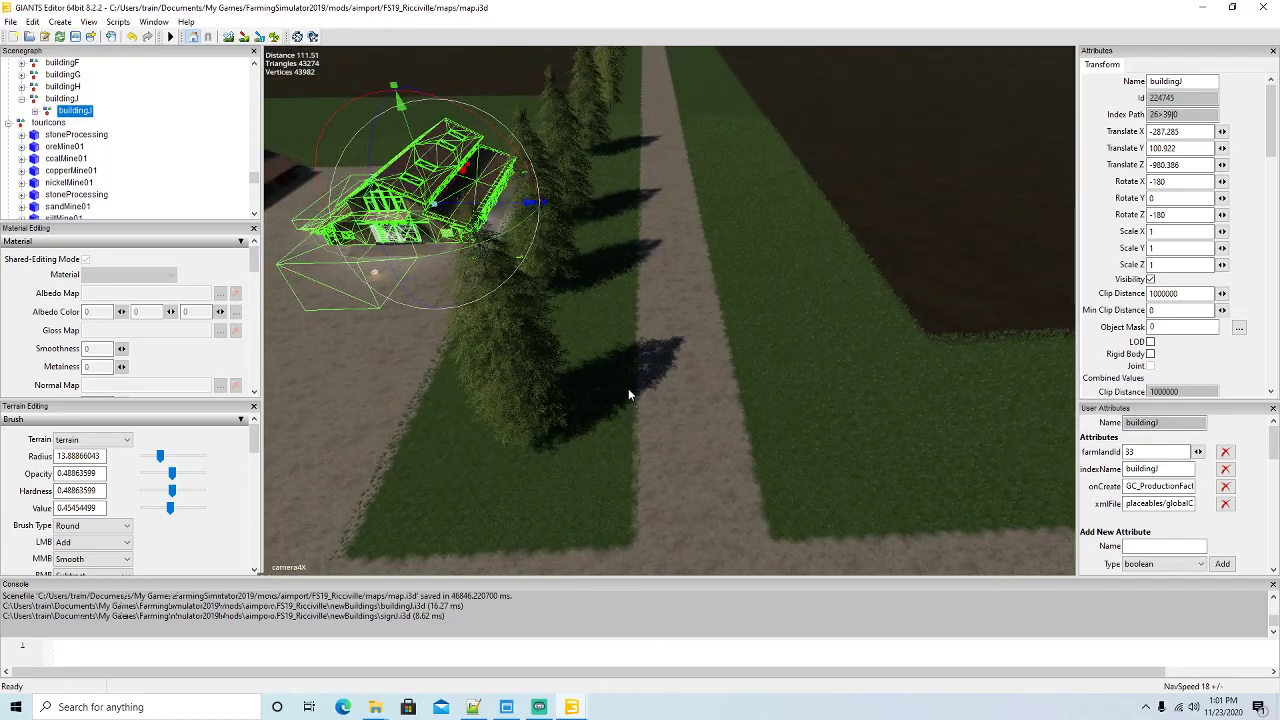
left_click(508, 348)
left_click_drag(577, 453, 612, 466)
right_click_drag(641, 477, 699, 453)
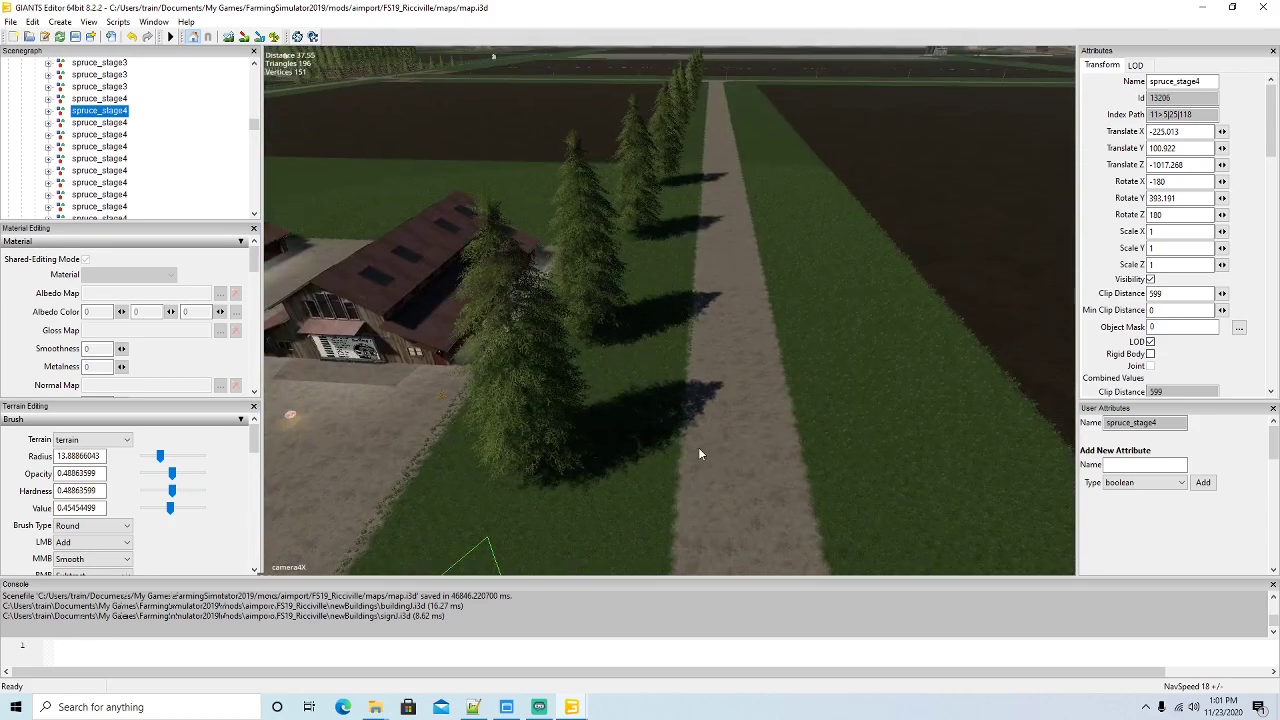
left_click(517, 364)
left_click_drag(625, 444, 672, 439)
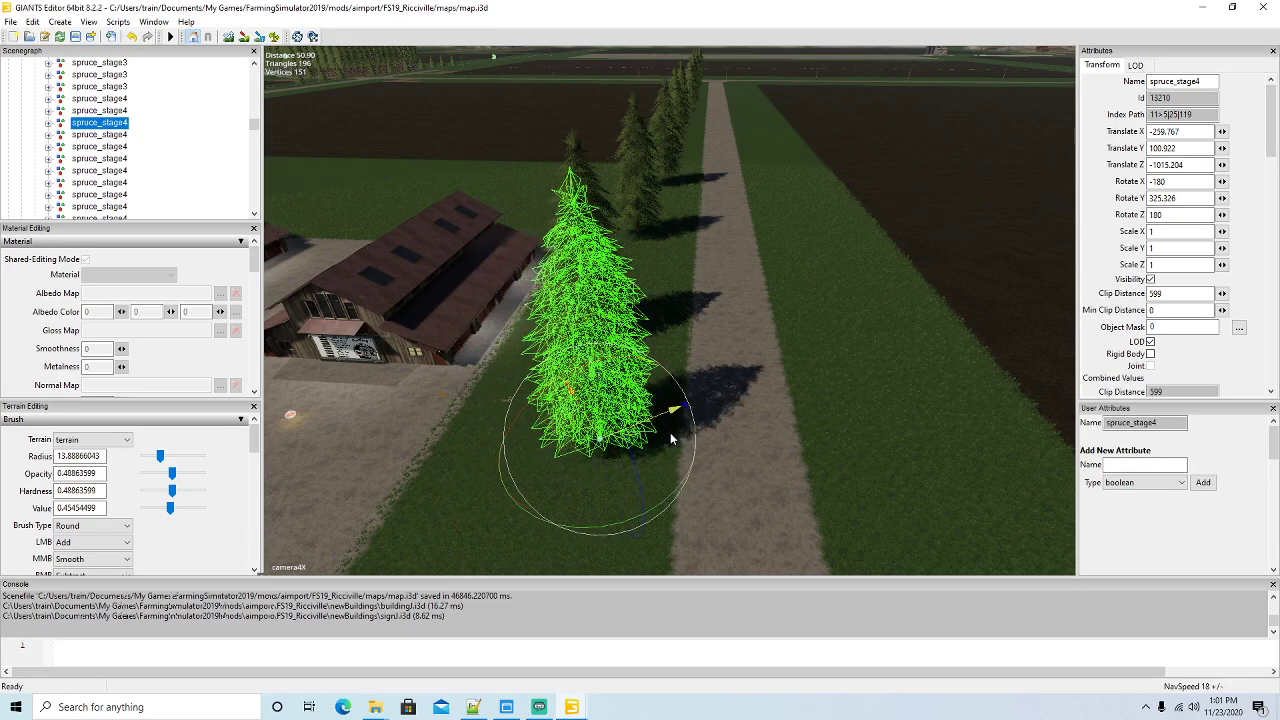
left_click_drag(590, 428, 613, 464)
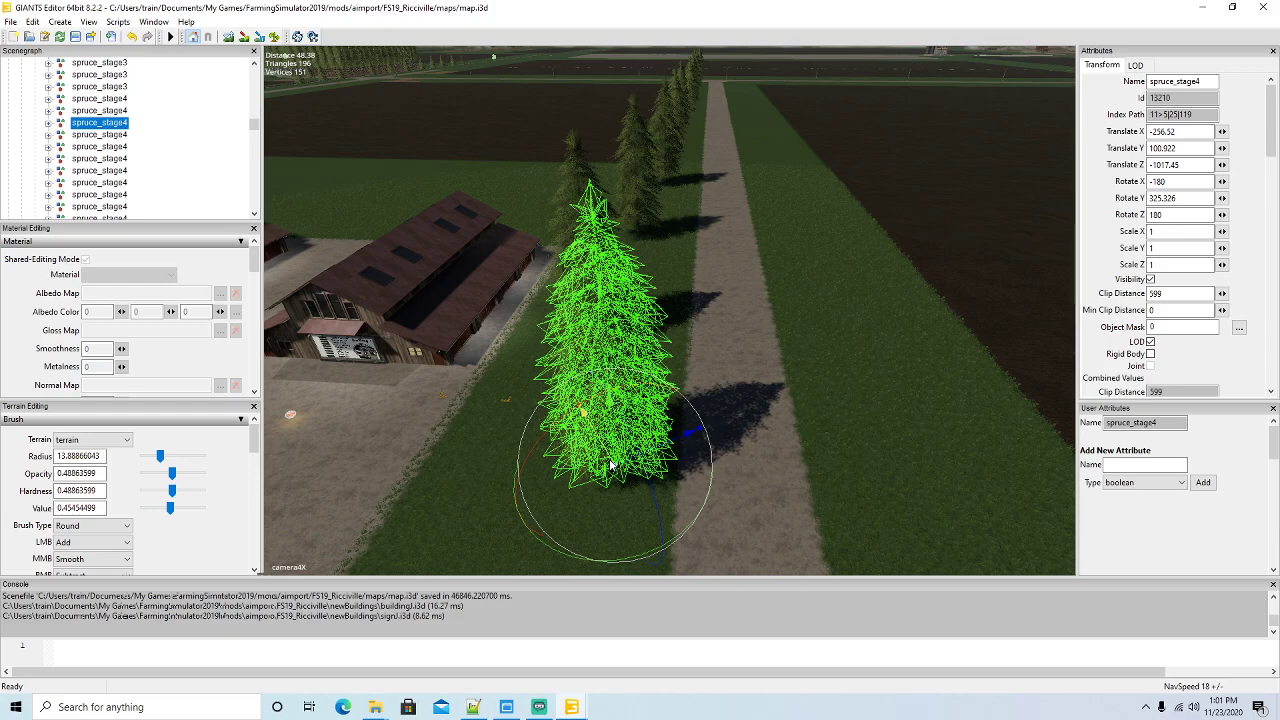
Delete the three spruce_stage4 trees on the grass strip beside the new barn
key("s")
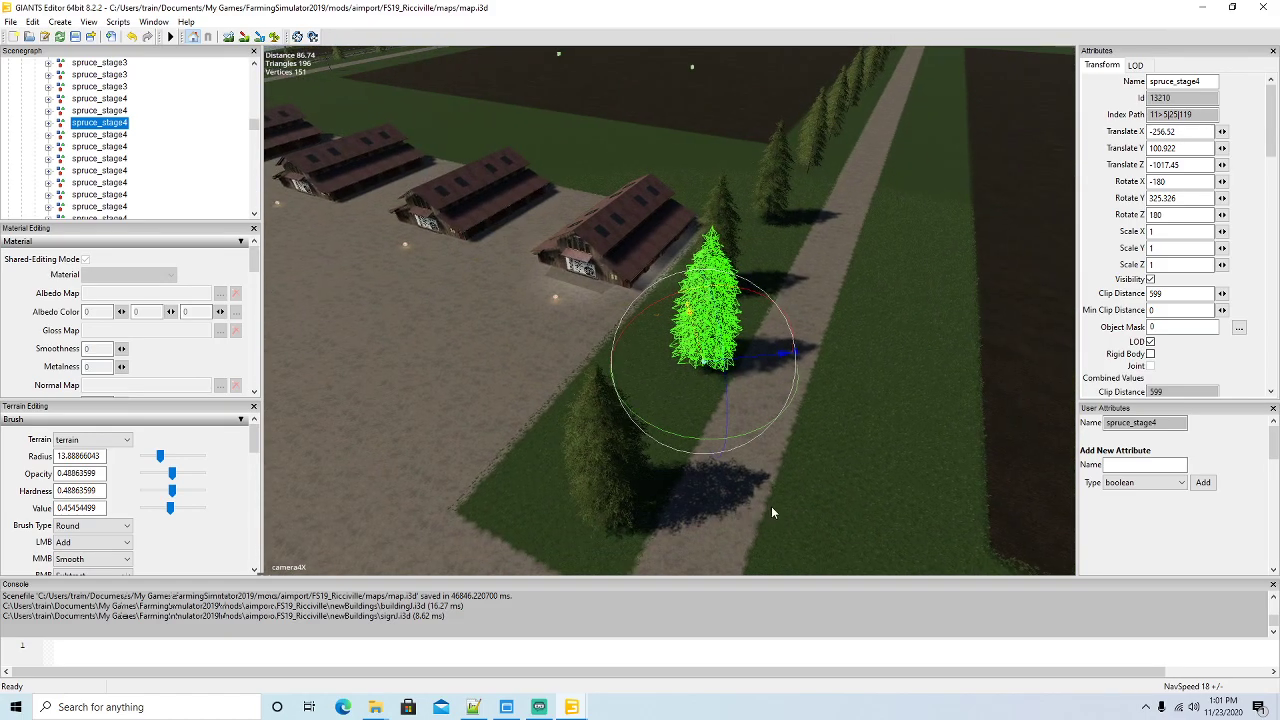
key("w")
key("f")
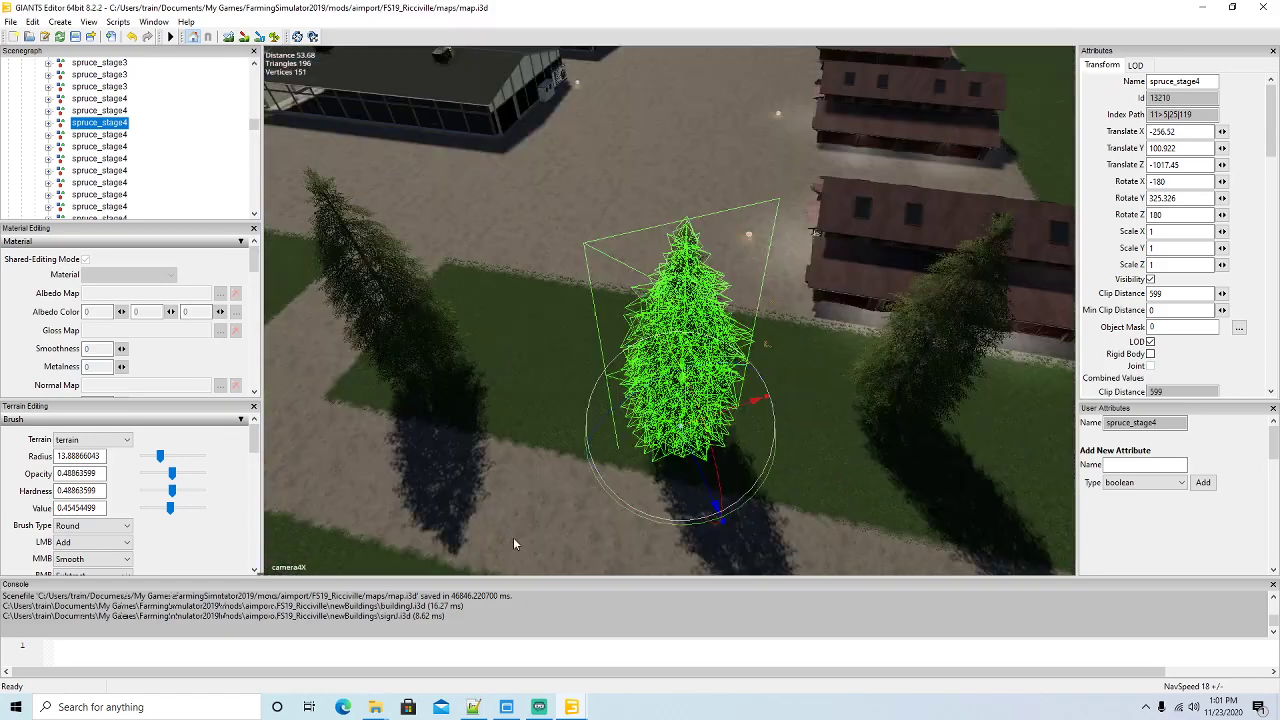
key("s")
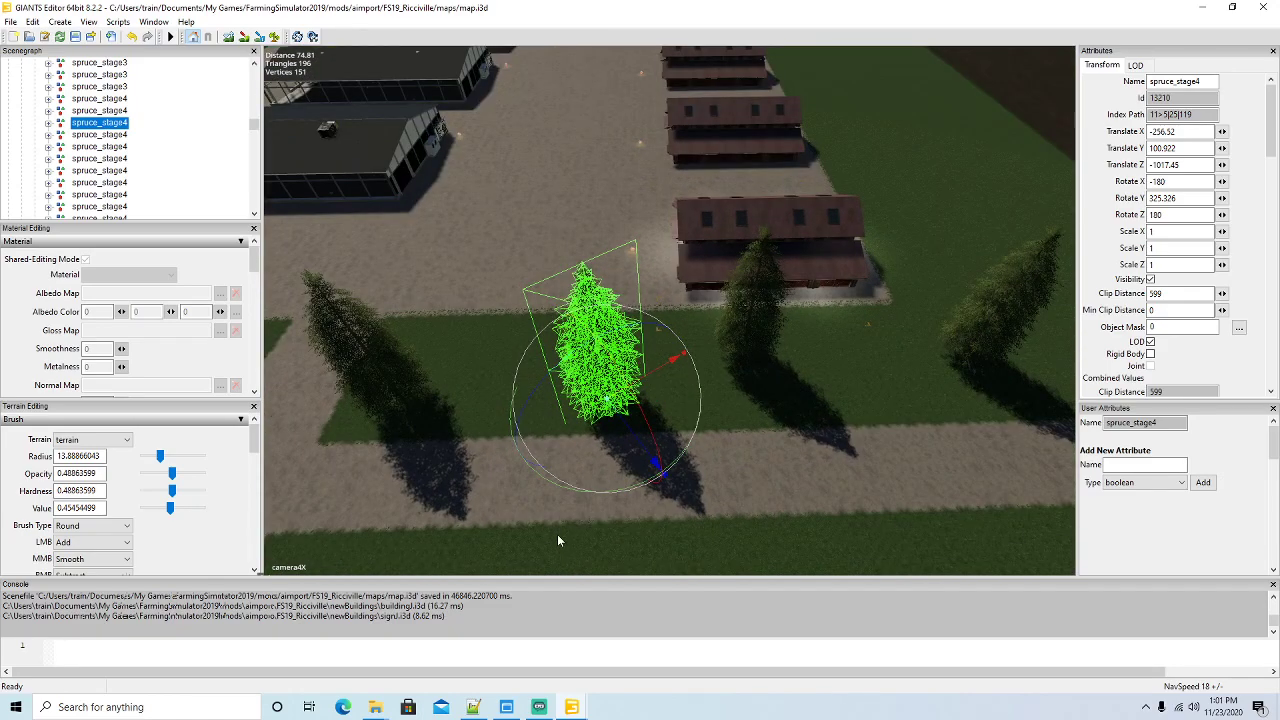
left_click(356, 336)
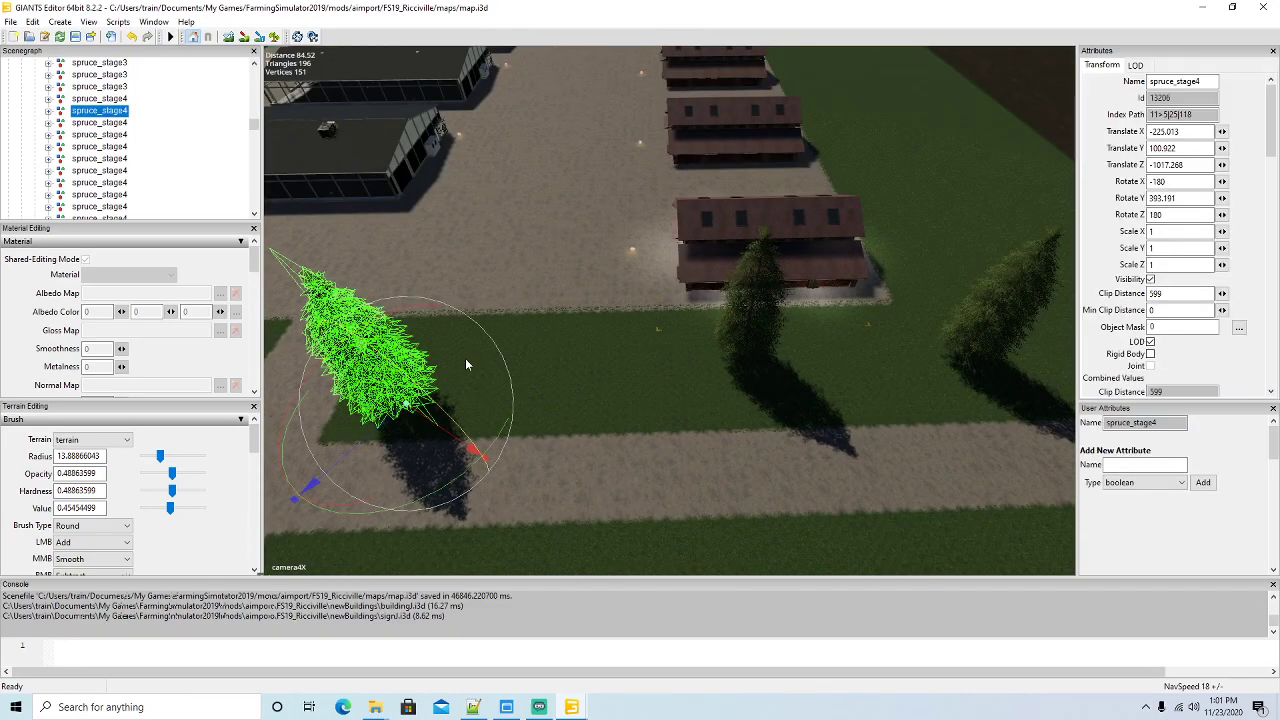
key("Delete")
left_click(748, 323)
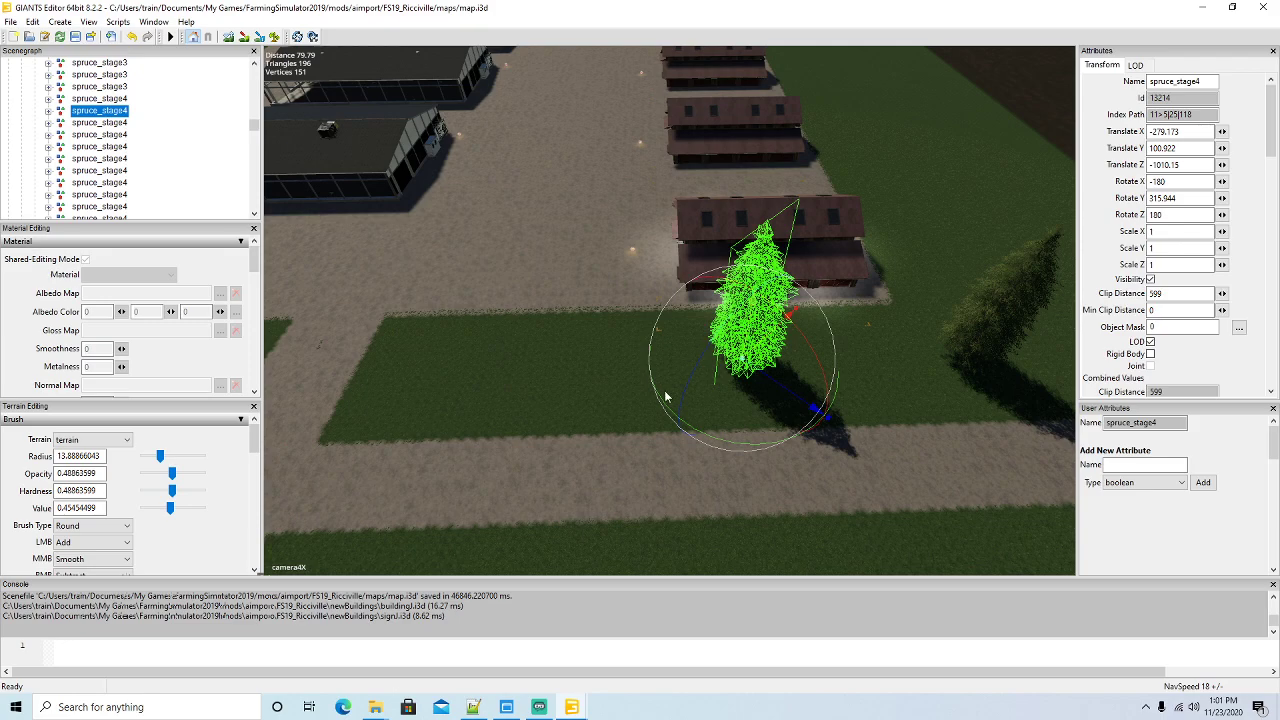
key("Delete")
Reposition the next spruce_stage4 tree past the new barn to about X -324.6, Z -1014.7
right_click_drag(810, 432, 810, 297)
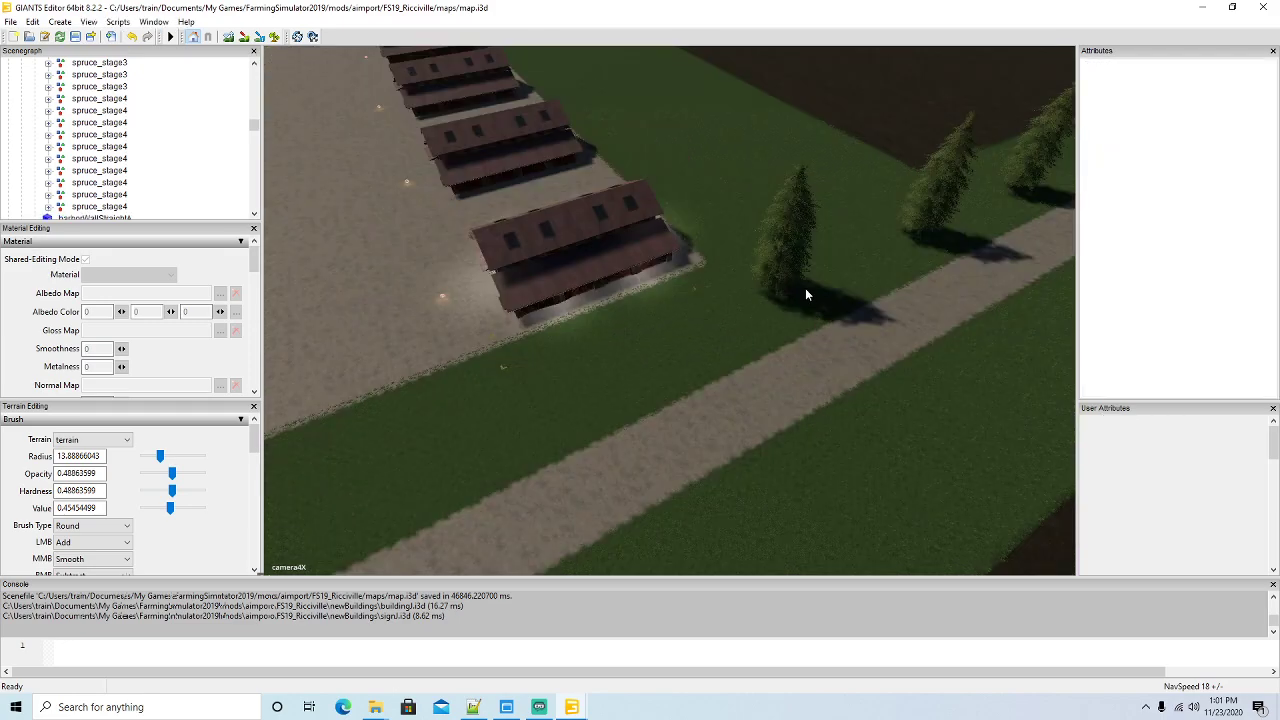
left_click(779, 256)
mouse_move(830, 305)
left_mouse_down()
mouse_move(857, 305)
mouse_move(843, 318)
mouse_move(799, 282)
mouse_move(840, 287)
mouse_move(840, 300)
left_mouse_up()
right_click_drag(840, 300, 590, 441)
Set the terrain brush to square, with ASPHALT as the texture layer and grass as the foliage layer
left_click(120, 525)
left_click(85, 547)
left_click_drag(256, 438, 256, 481)
left_click(110, 476)
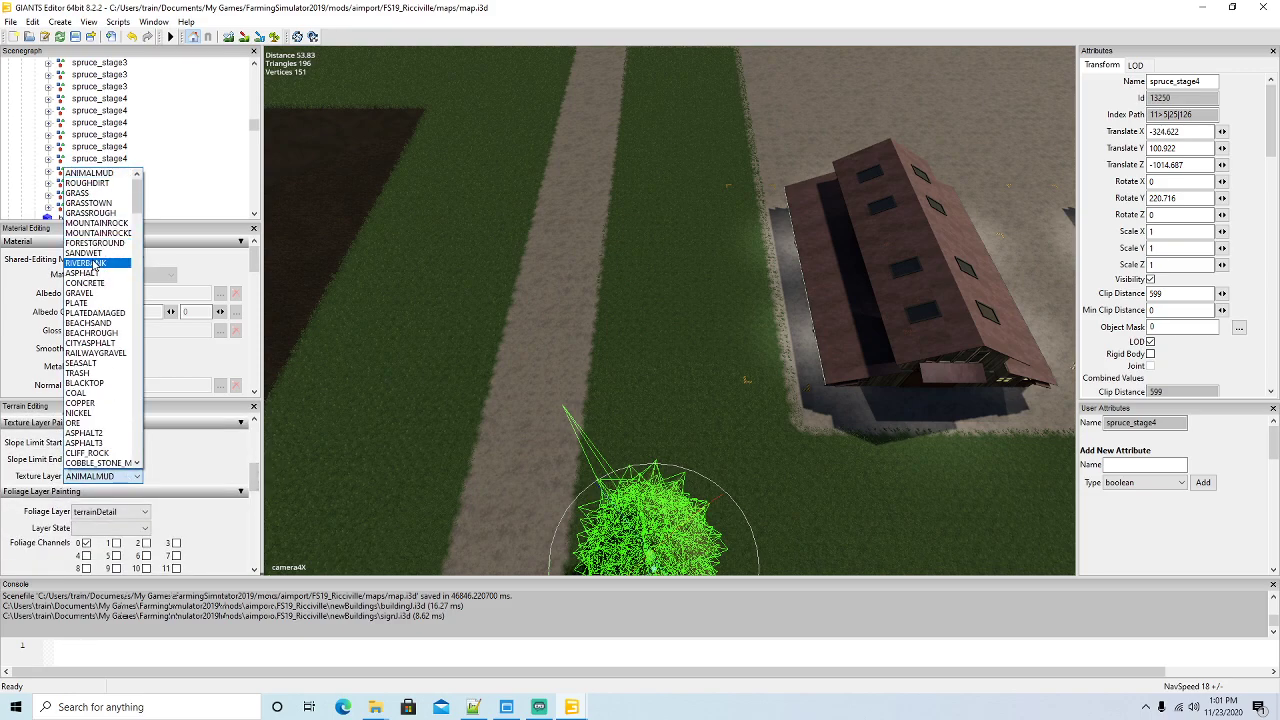
left_click(90, 273)
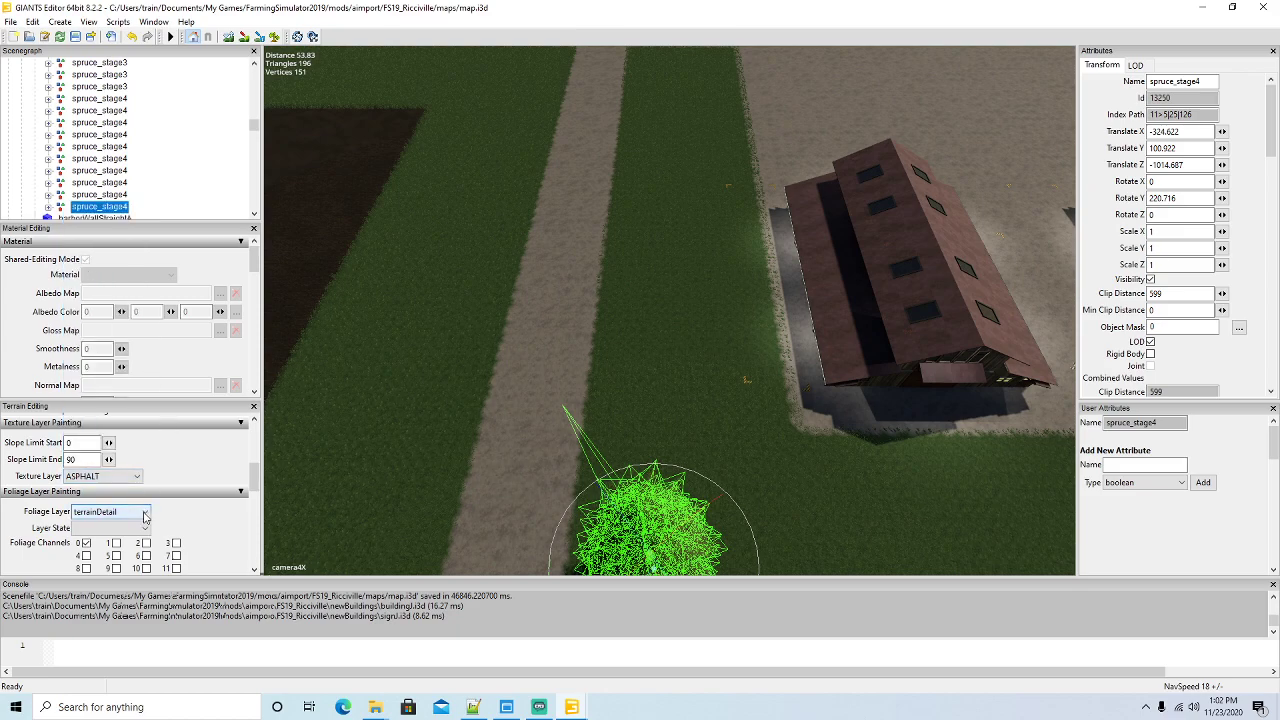
left_click(110, 511)
left_click(115, 239)
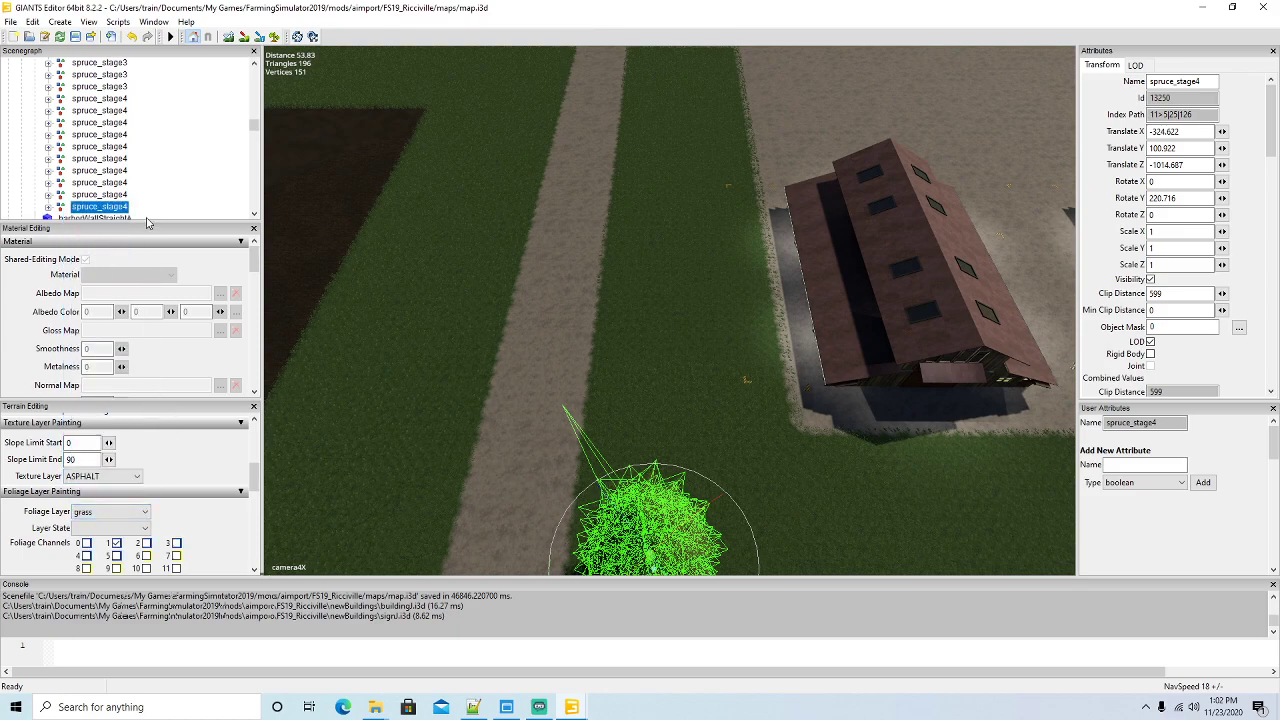
Paint ASPHALT over the grass between the new barn and the road, and clear the grass foliage from it
left_click(276, 37)
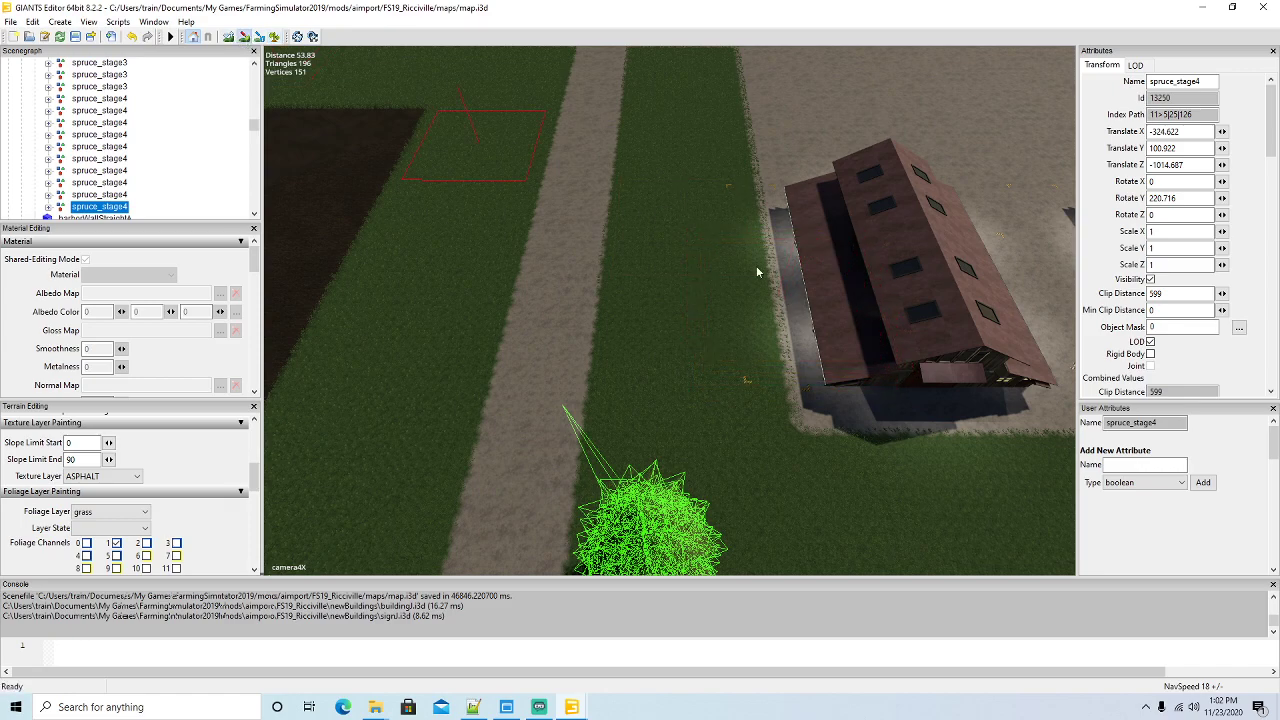
mouse_move(757, 275)
left_mouse_down()
mouse_move(718, 310)
mouse_move(721, 350)
mouse_move(736, 243)
mouse_move(719, 233)
mouse_move(709, 96)
left_mouse_up()
left_click(277, 37)
left_click_drag(720, 213, 728, 351)
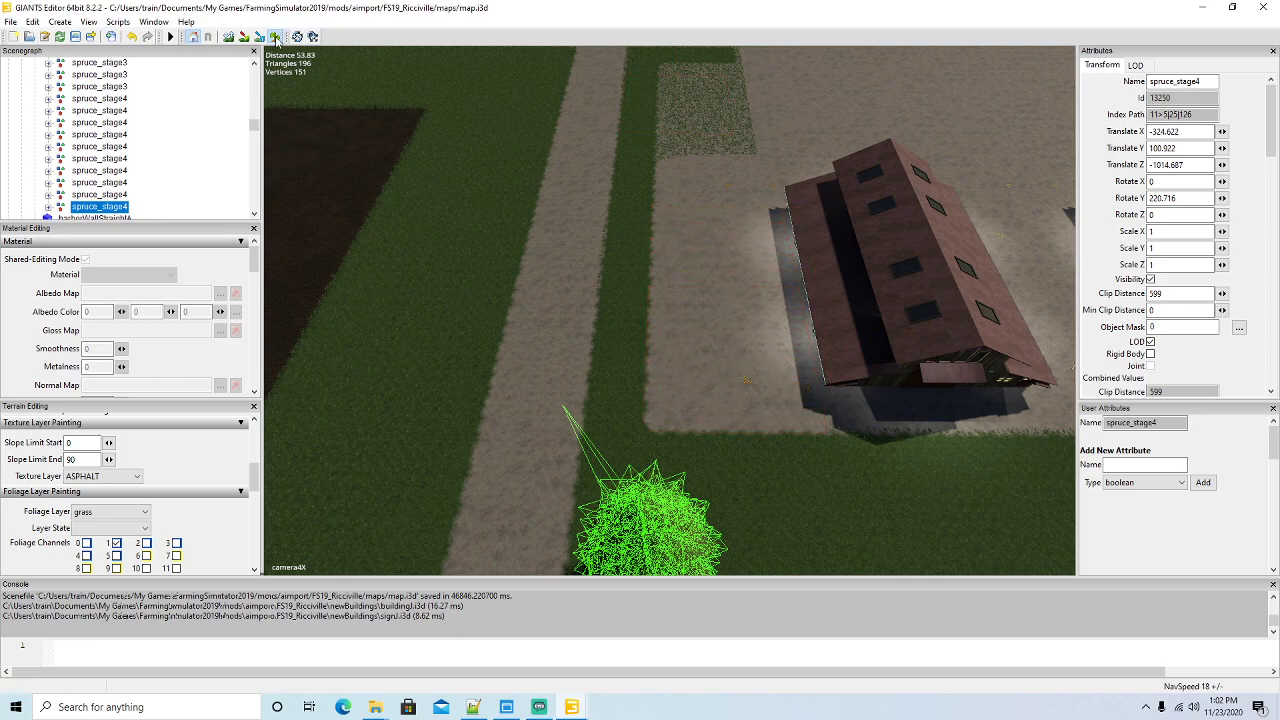
Extend the ASPHALT up to the crossing road and remove the remaining grass foliage, leaving a narrow verge along the road
mouse_move(612, 177)
left_mouse_down()
mouse_move(619, 78)
mouse_move(603, 143)
mouse_move(622, 158)
left_mouse_up()
key("w")
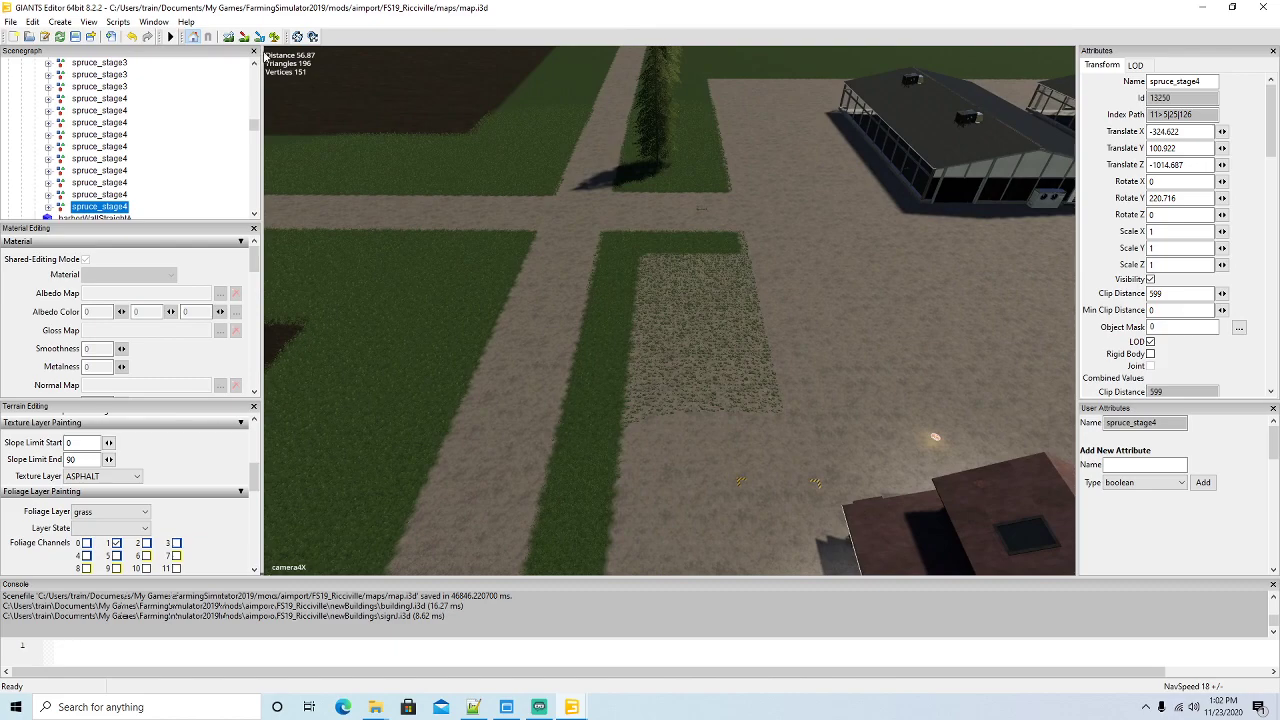
mouse_move(742, 375)
left_mouse_down()
mouse_move(717, 366)
mouse_move(709, 310)
left_mouse_up()
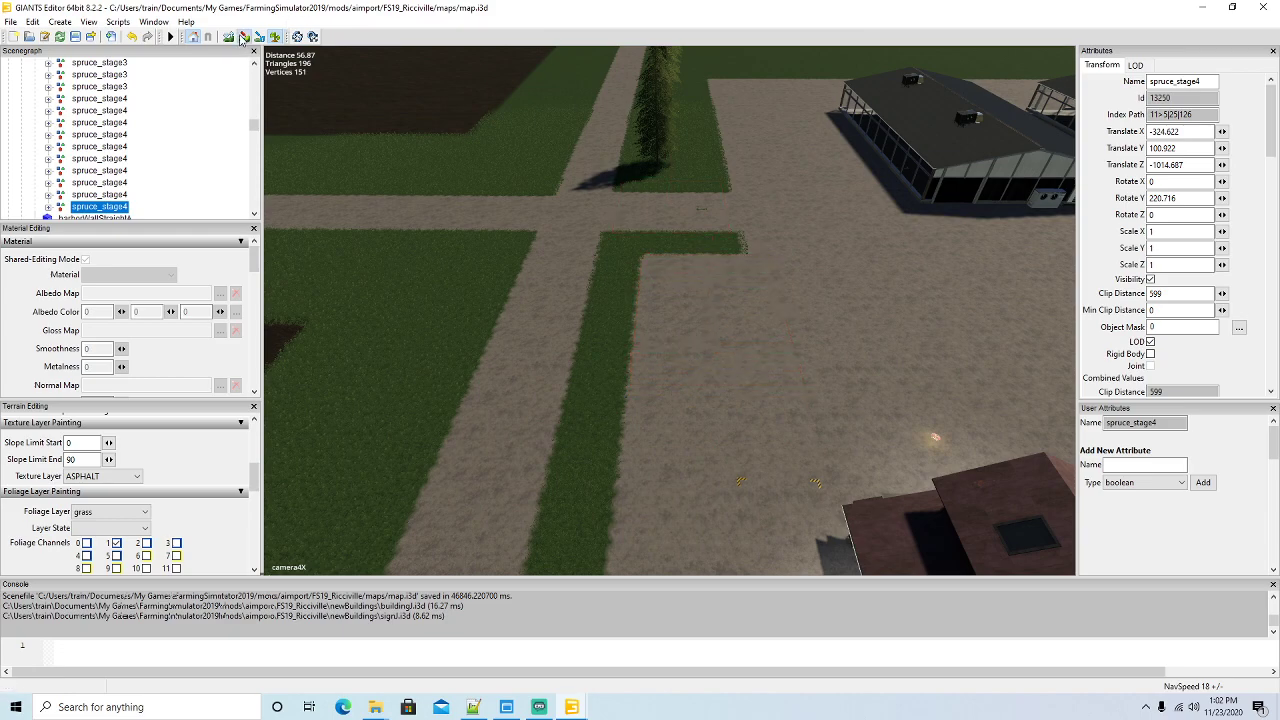
left_click_drag(754, 240, 710, 241)
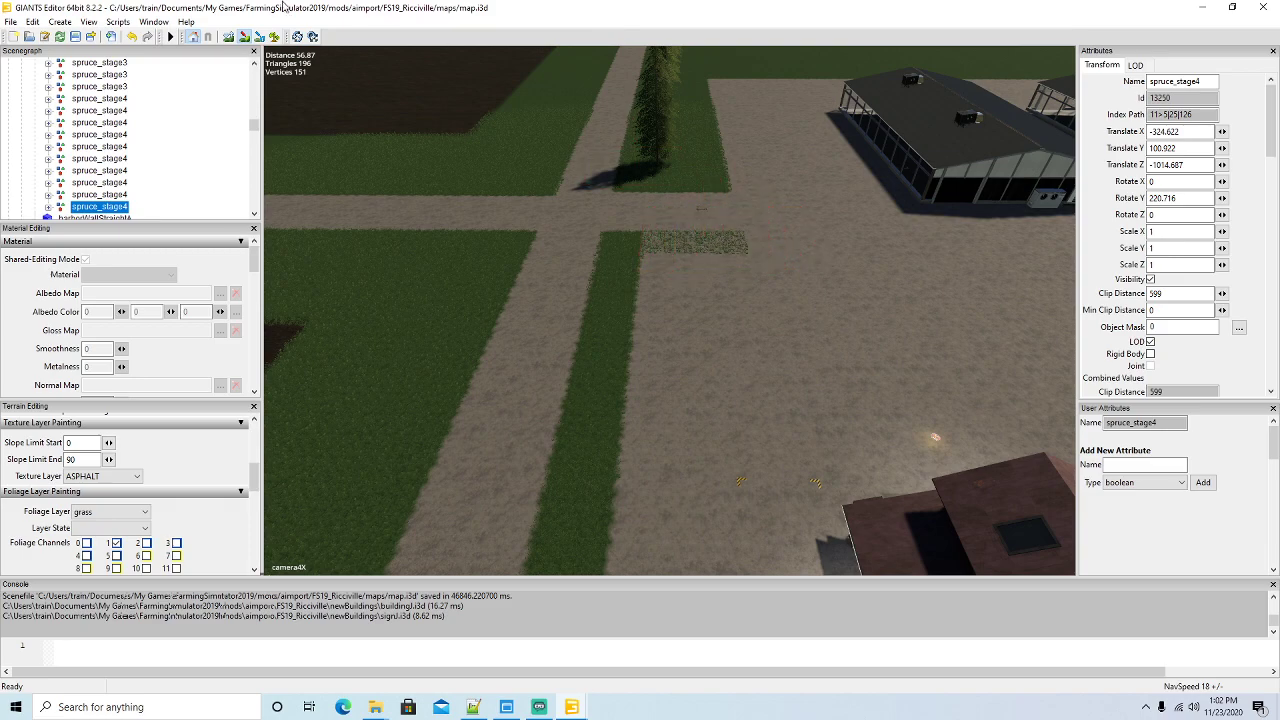
left_click(274, 36)
left_click_drag(749, 240, 730, 240)
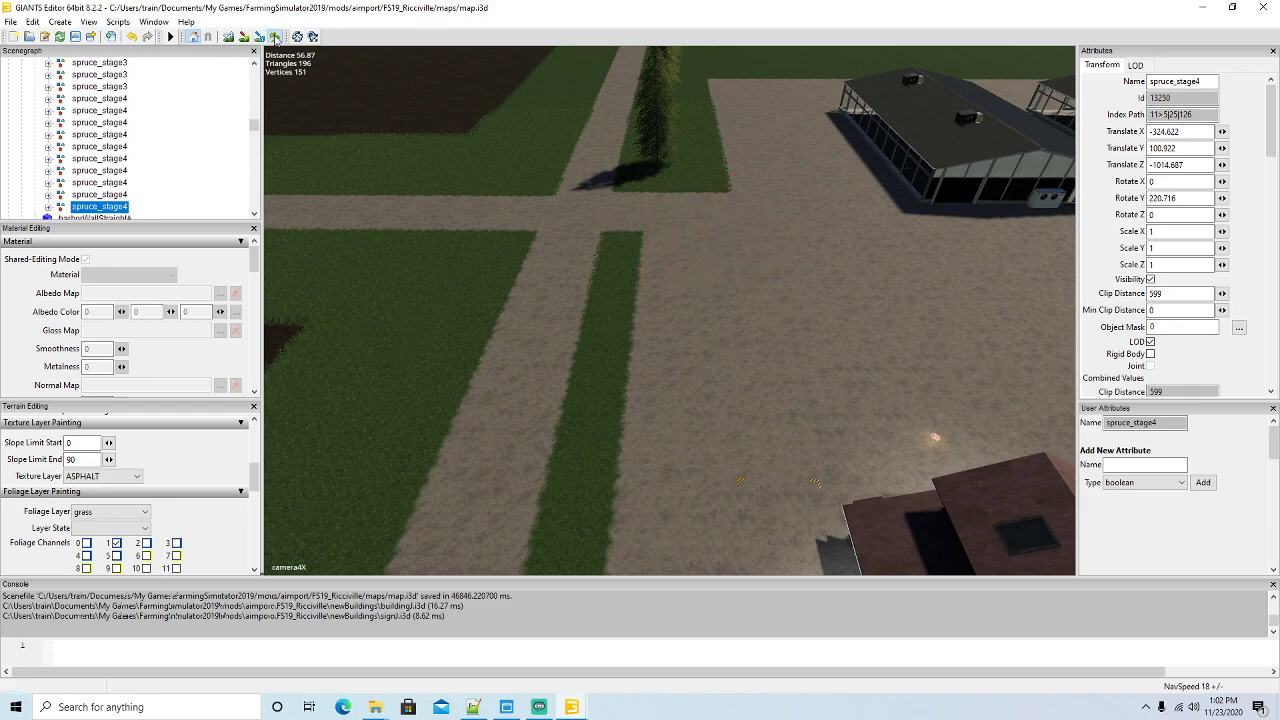
Delete the two spruce_stage4 trees on the verge beyond the crossing, next to the dark-roofed barns
scroll(761, 307, "down", 5)
right_click_drag(736, 298, 687, 281)
scroll(650, 225, "up", 2)
scroll(814, 303, "up", 3)
scroll(1056, 275, "up", 3)
scroll(712, 339, "down", 6)
scroll(865, 320, "down", 3)
scroll(682, 310, "up", 3)
scroll(679, 296, "down", 2)
scroll(687, 259, "up", 3)
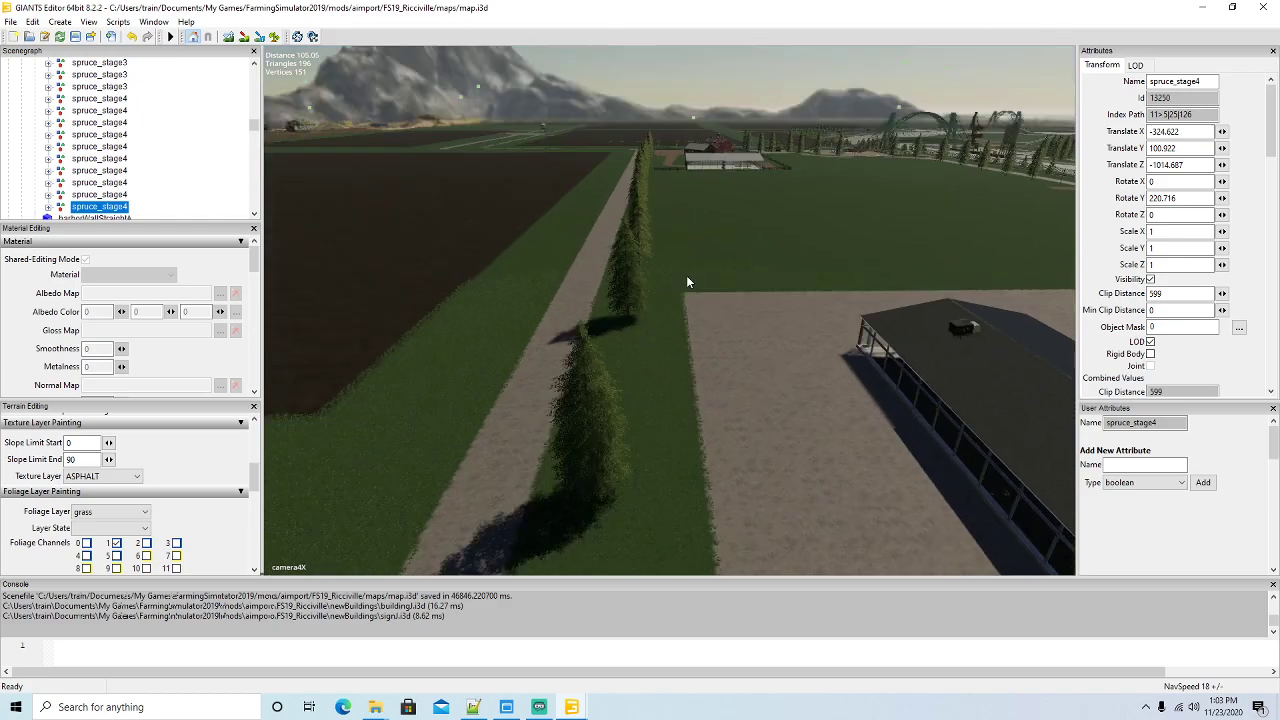
left_click(588, 407)
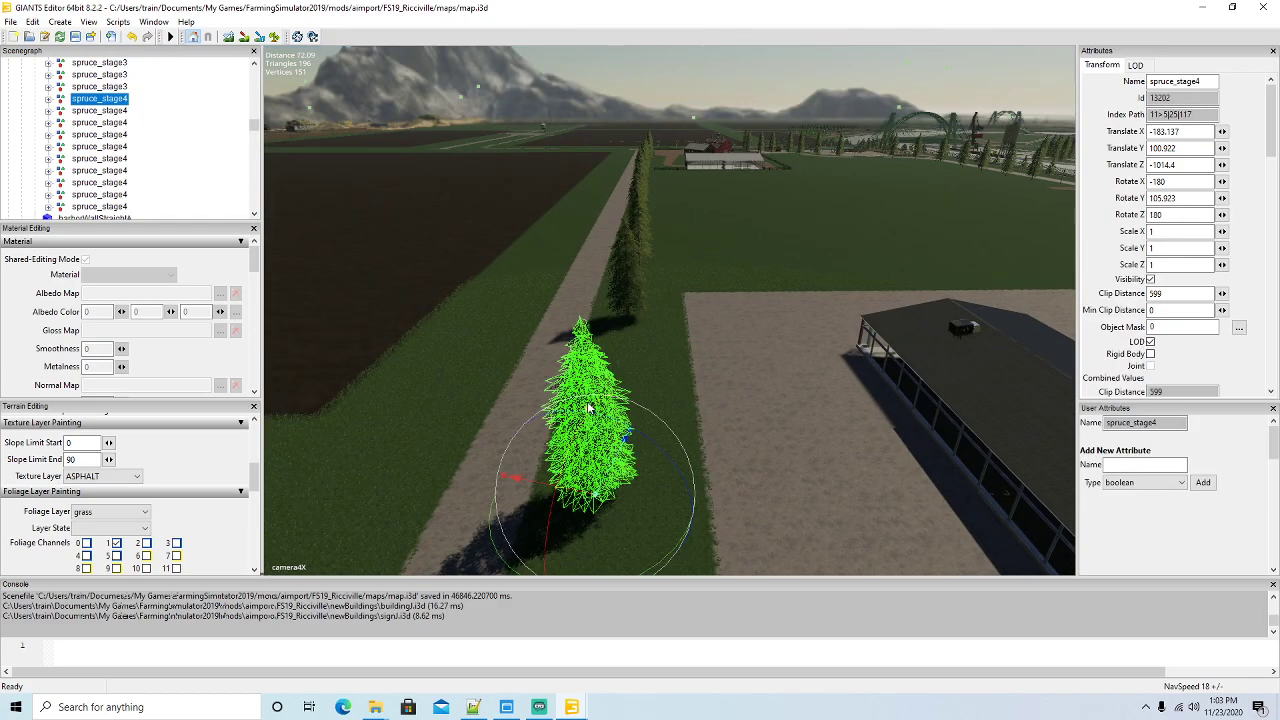
key("Delete")
left_click(628, 296)
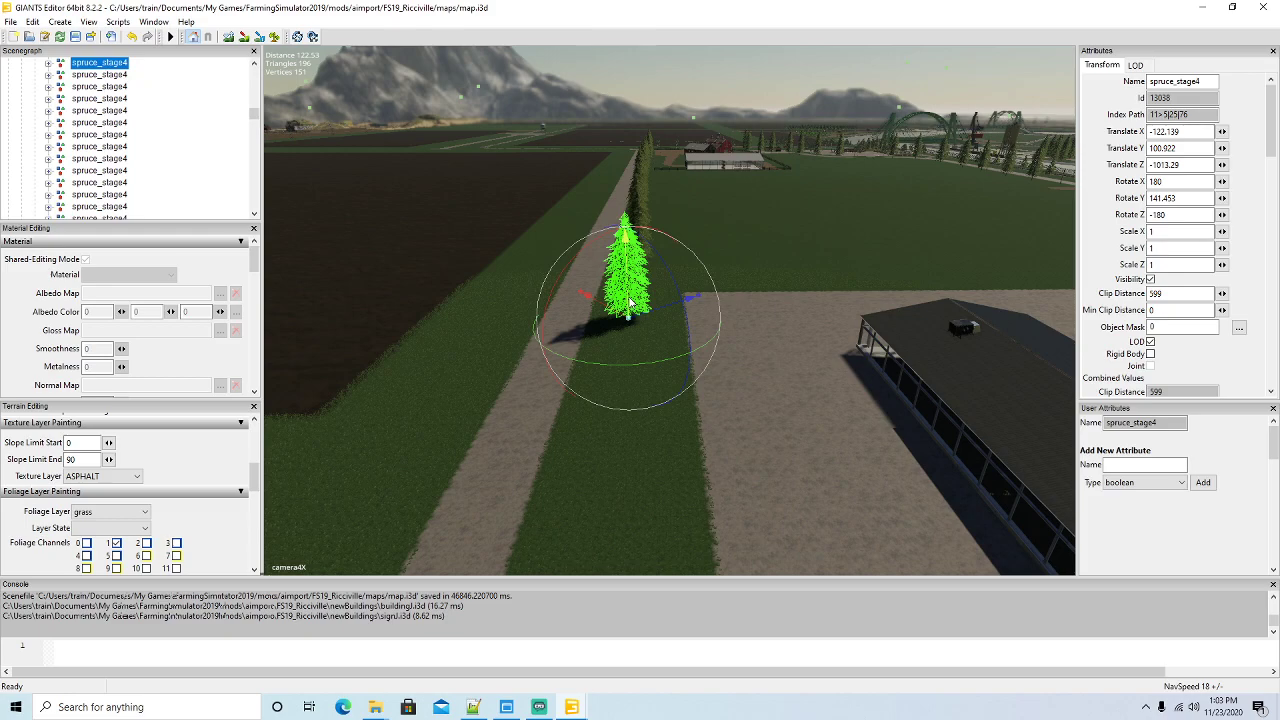
key("Delete")
Paint ASPHALT over the grass strip beside the dark-roofed barns and clear its foliage, keeping a narrow verge along the road
right_click_drag(782, 388, 789, 432)
scroll(782, 406, "up", 3)
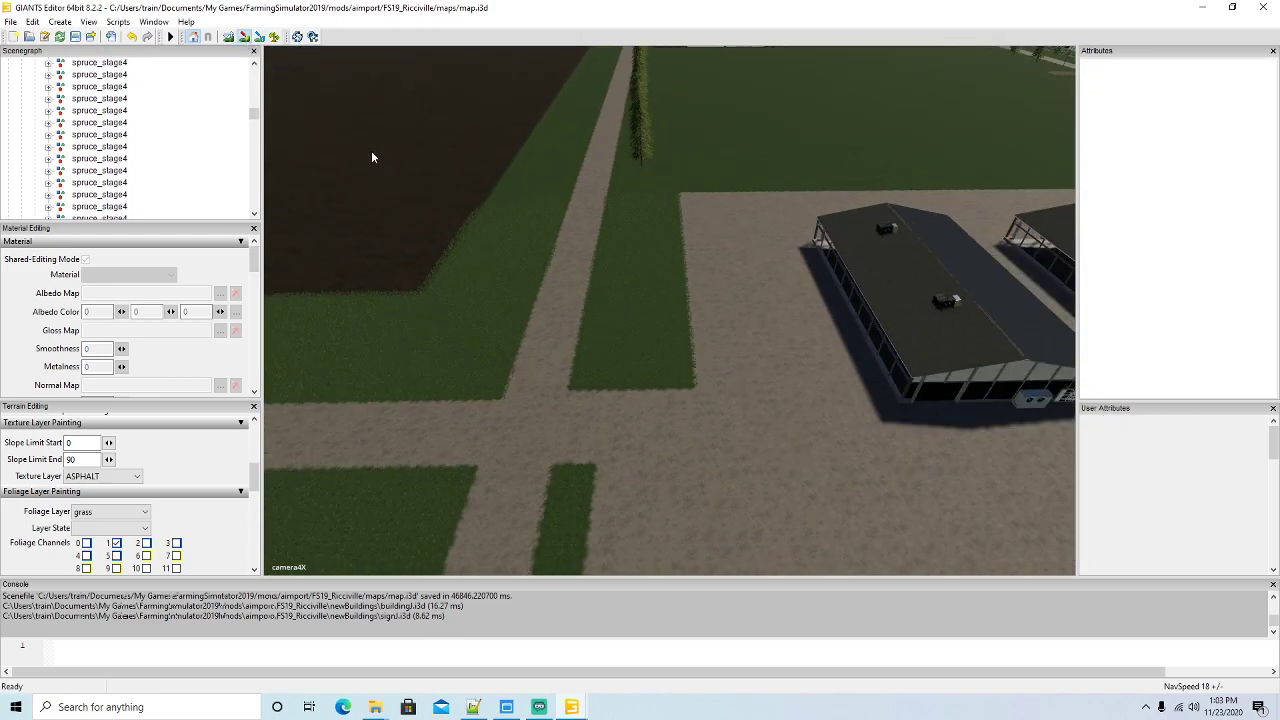
left_click(663, 422)
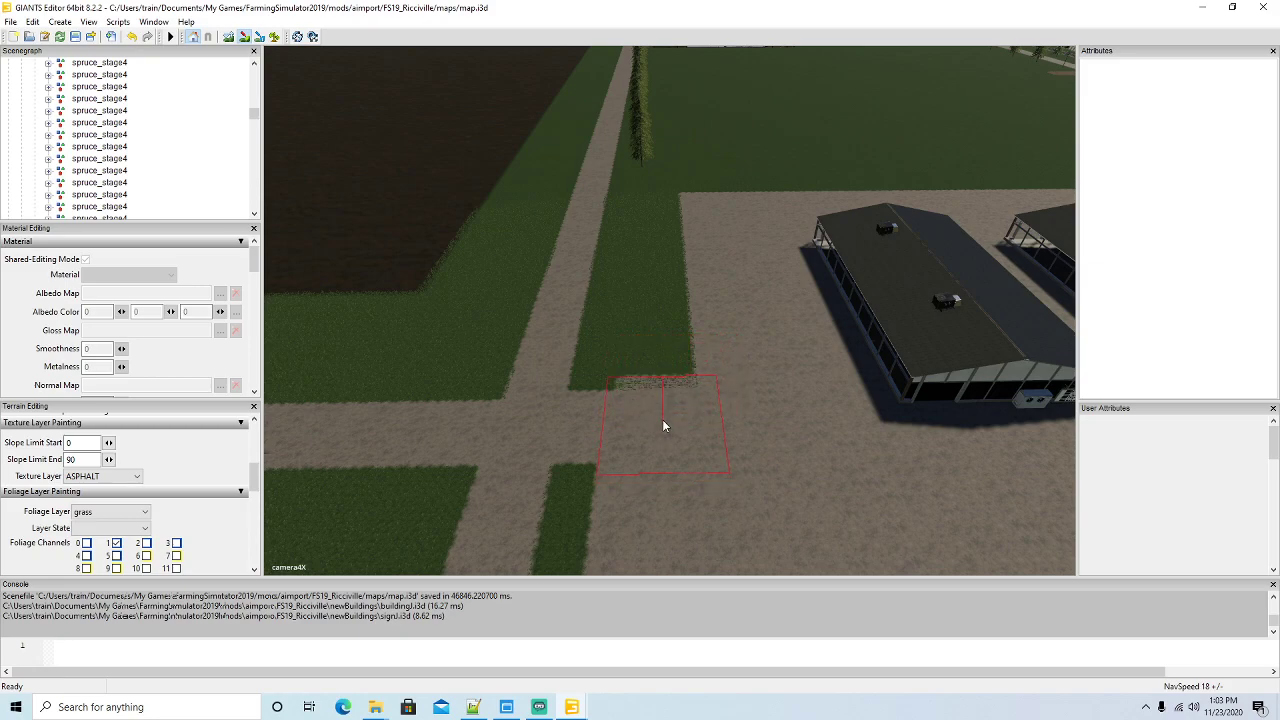
mouse_move(677, 375)
left_mouse_down()
mouse_move(662, 356)
mouse_move(659, 216)
left_mouse_up()
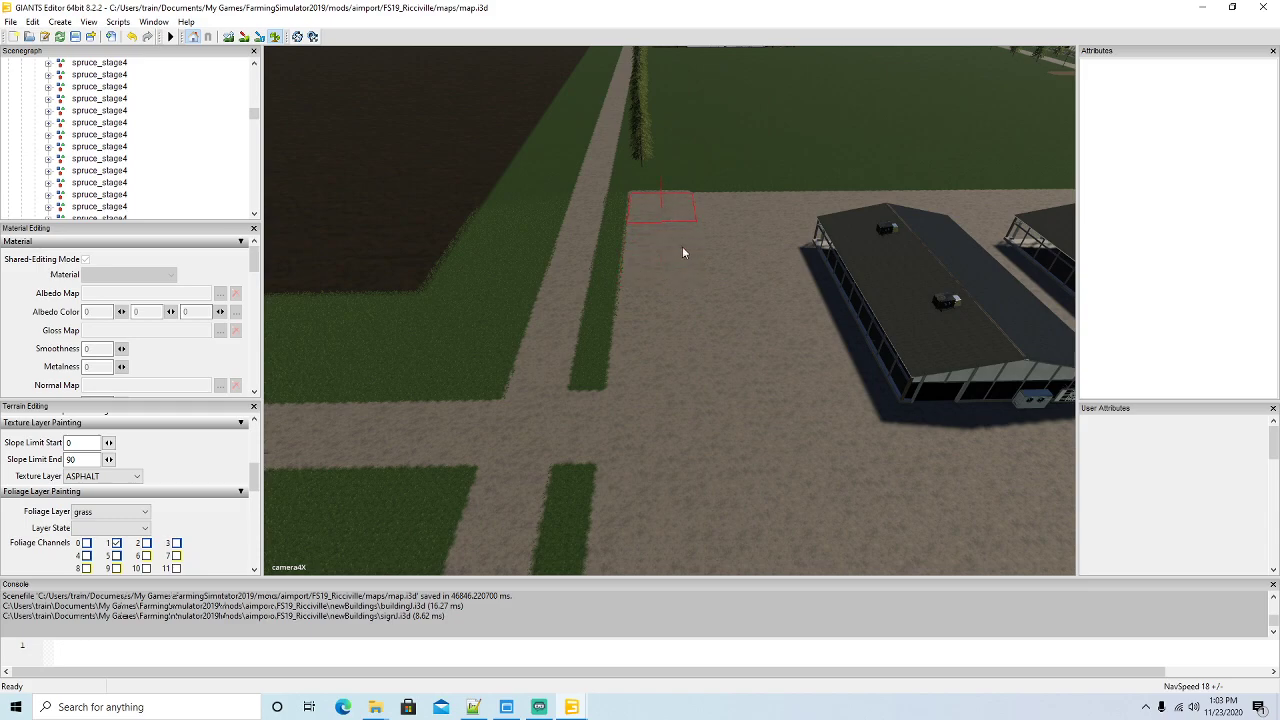
Paint ASPHALT over the grass at the far corner of the yard, between the end barn and the row of spruce trees
right_click_drag(810, 400, 965, 303)
key("w")
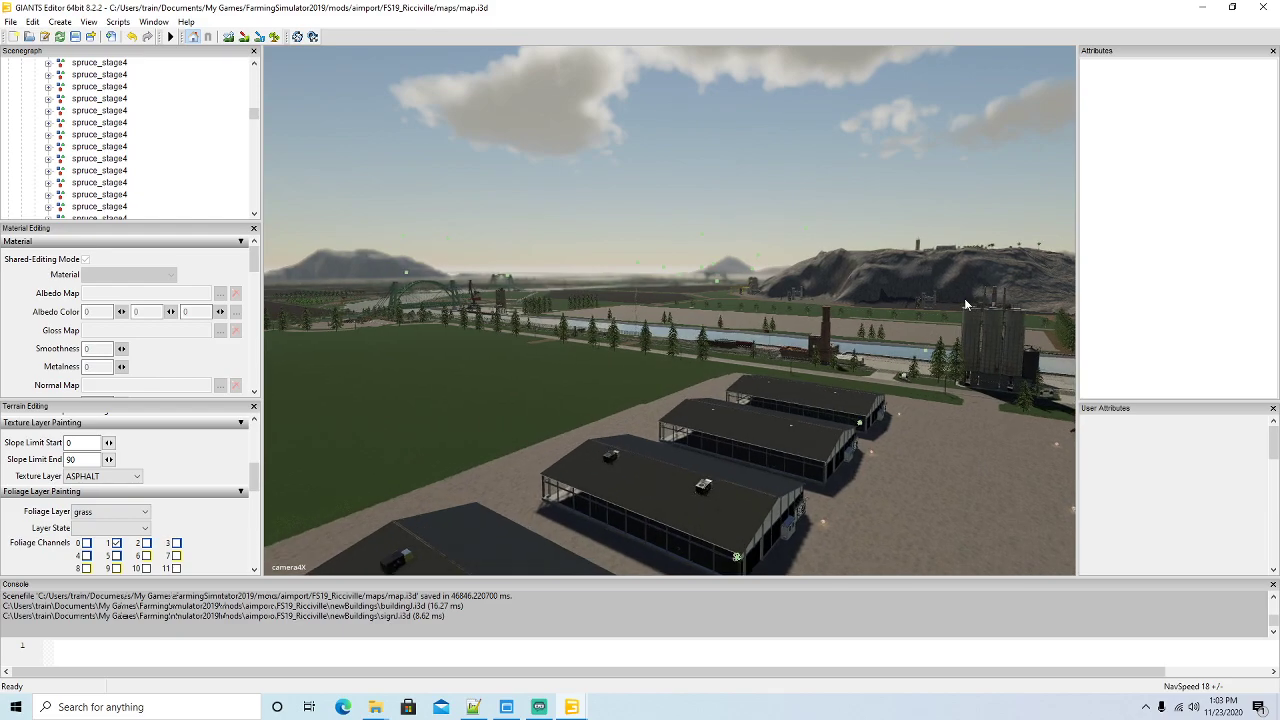
key("w")
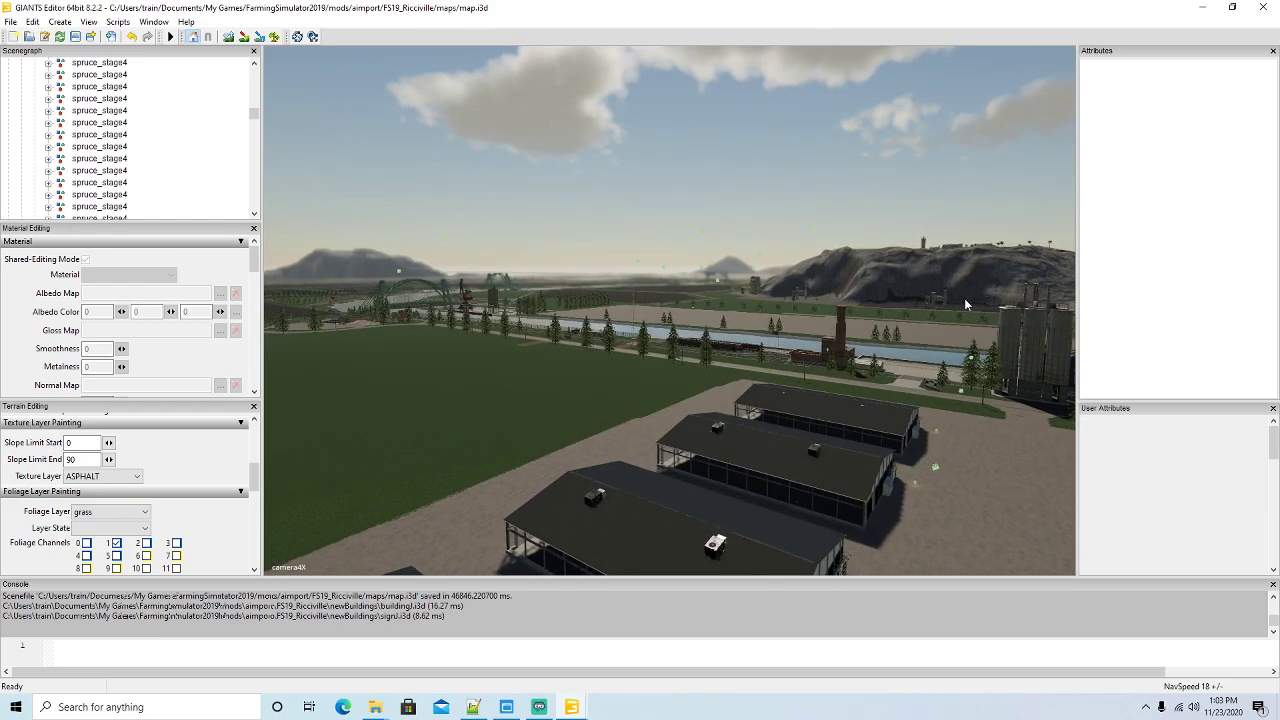
key("w")
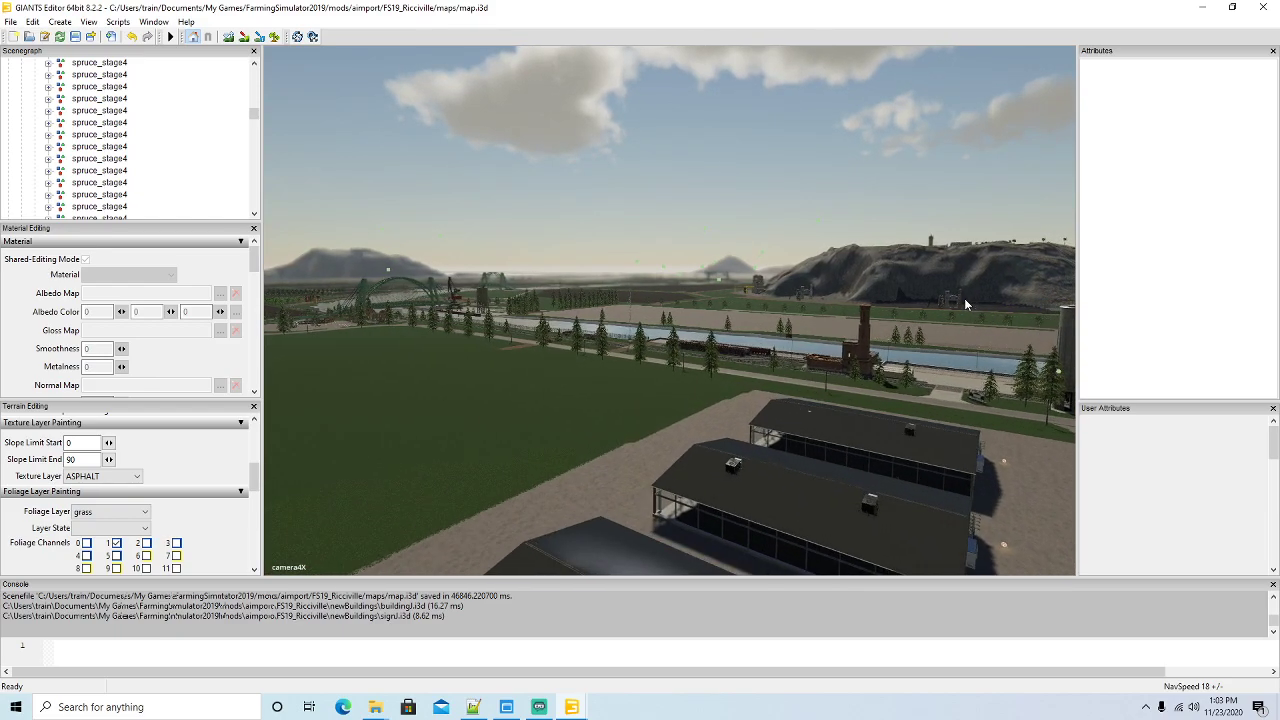
key("w")
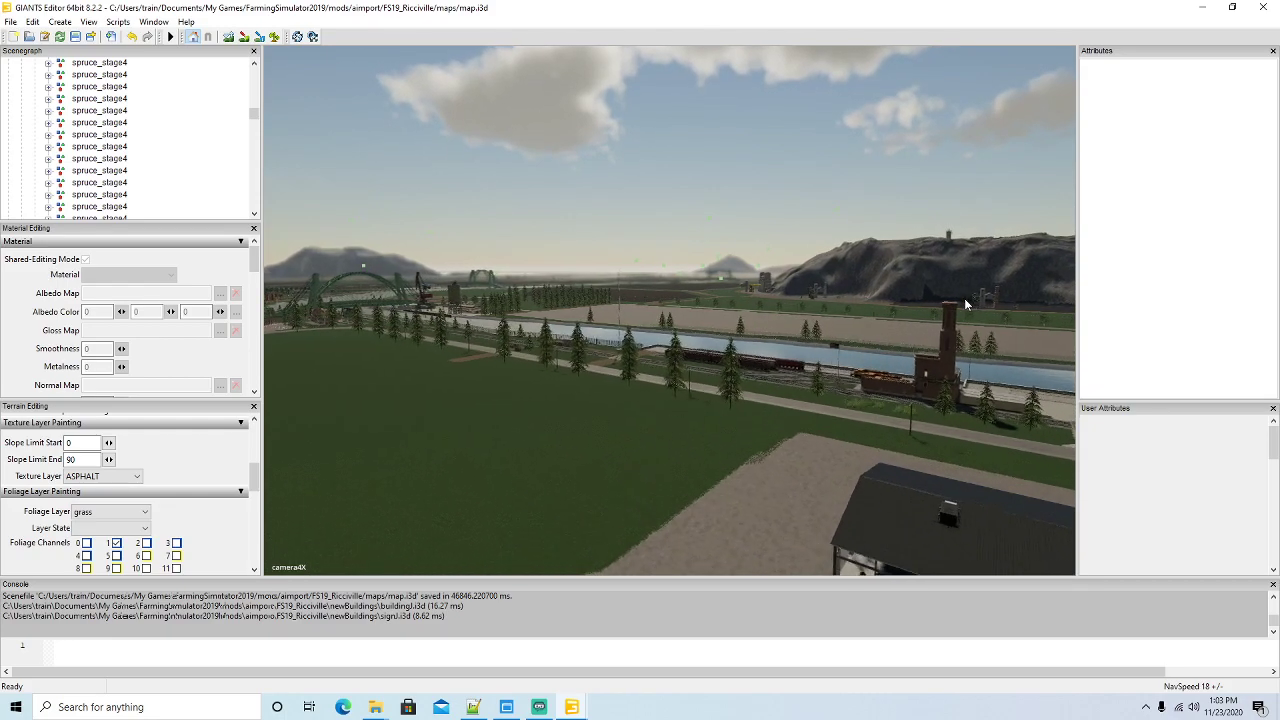
key("w")
key("w")
left_click_drag(965, 299, 557, 429, "alt")
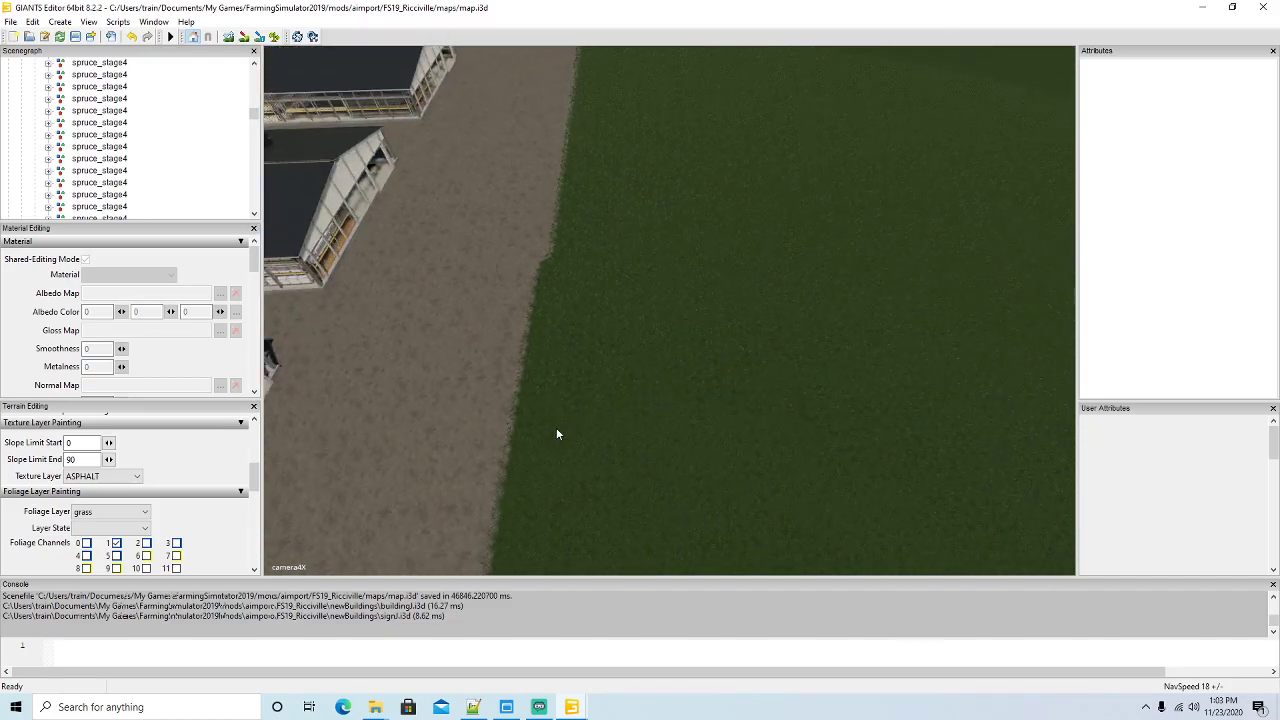
key("a")
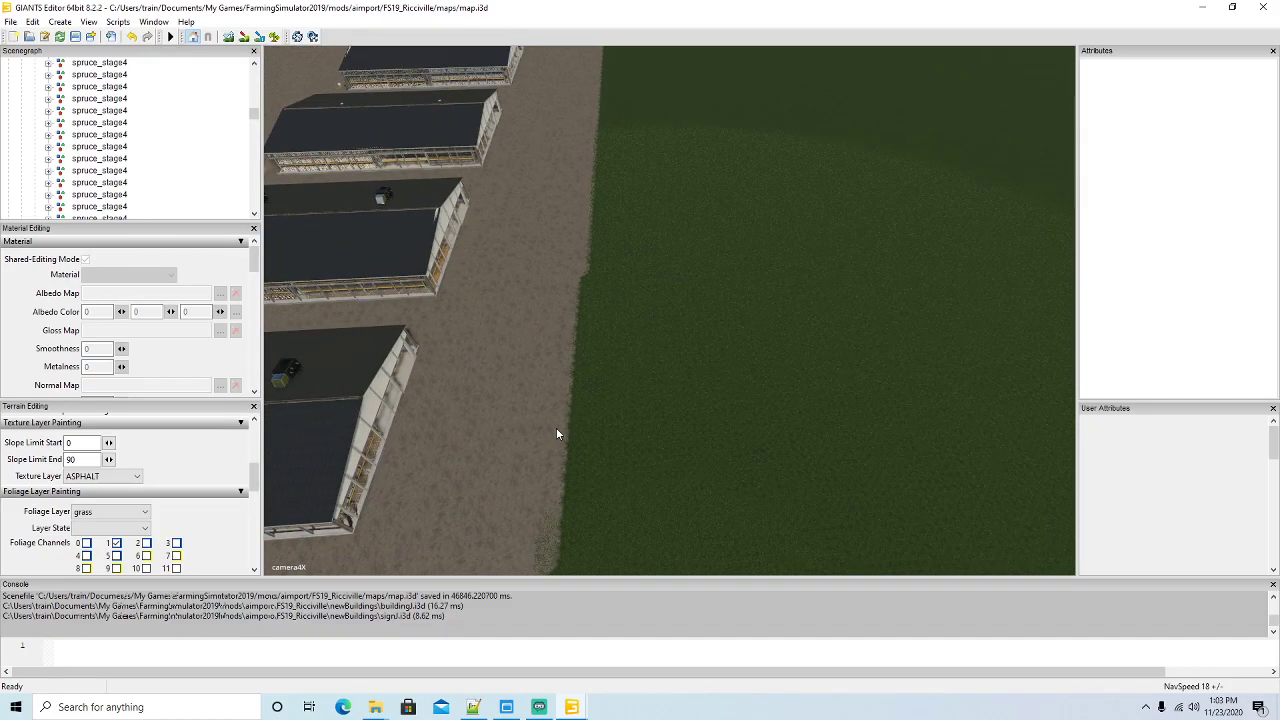
key("s")
left_click_drag(557, 429, 544, 442, "alt")
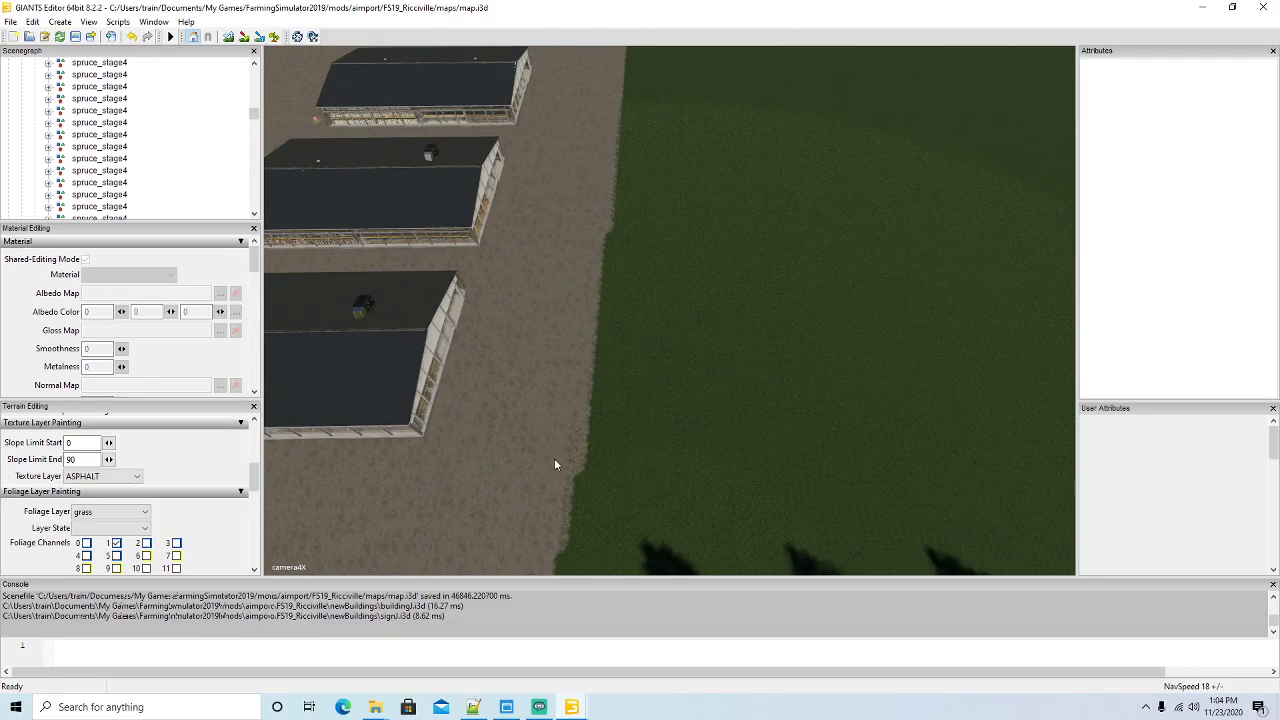
key("s")
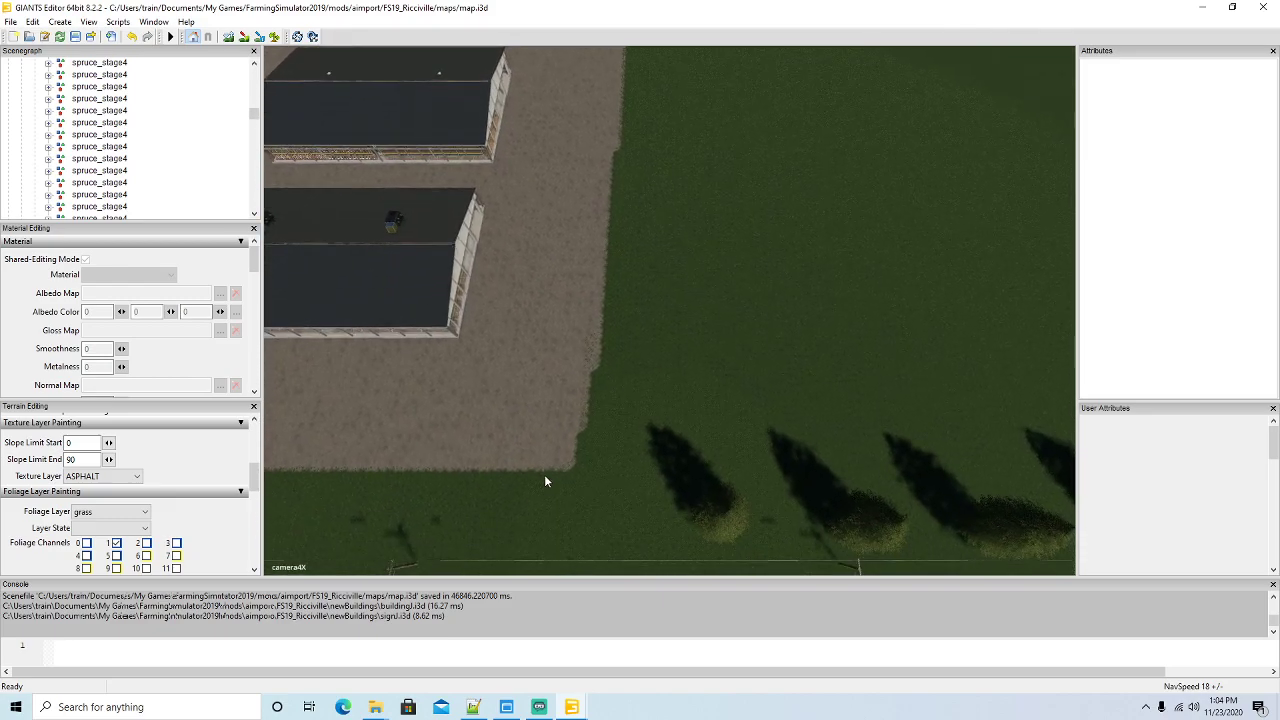
key("w")
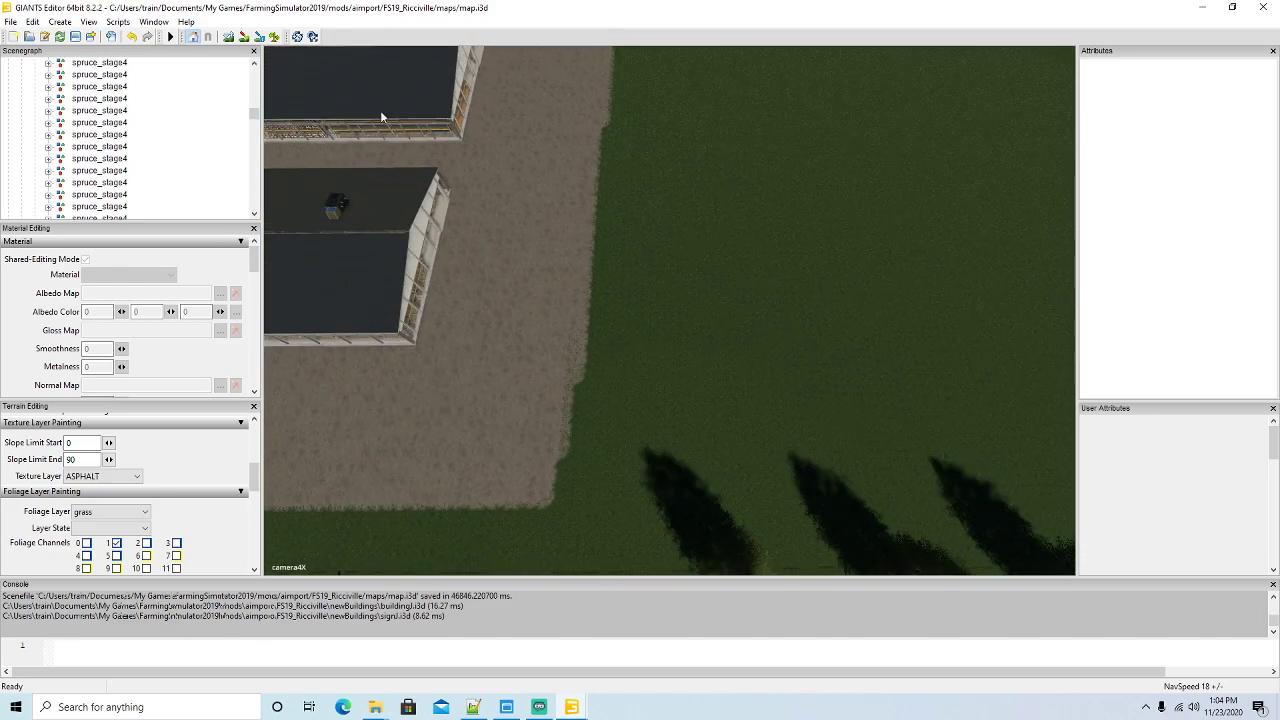
mouse_move(618, 320)
left_mouse_down()
mouse_move(602, 432)
mouse_move(718, 437)
left_mouse_up()
mouse_move(767, 437)
left_mouse_down()
mouse_move(803, 438)
mouse_move(790, 245)
left_mouse_up()
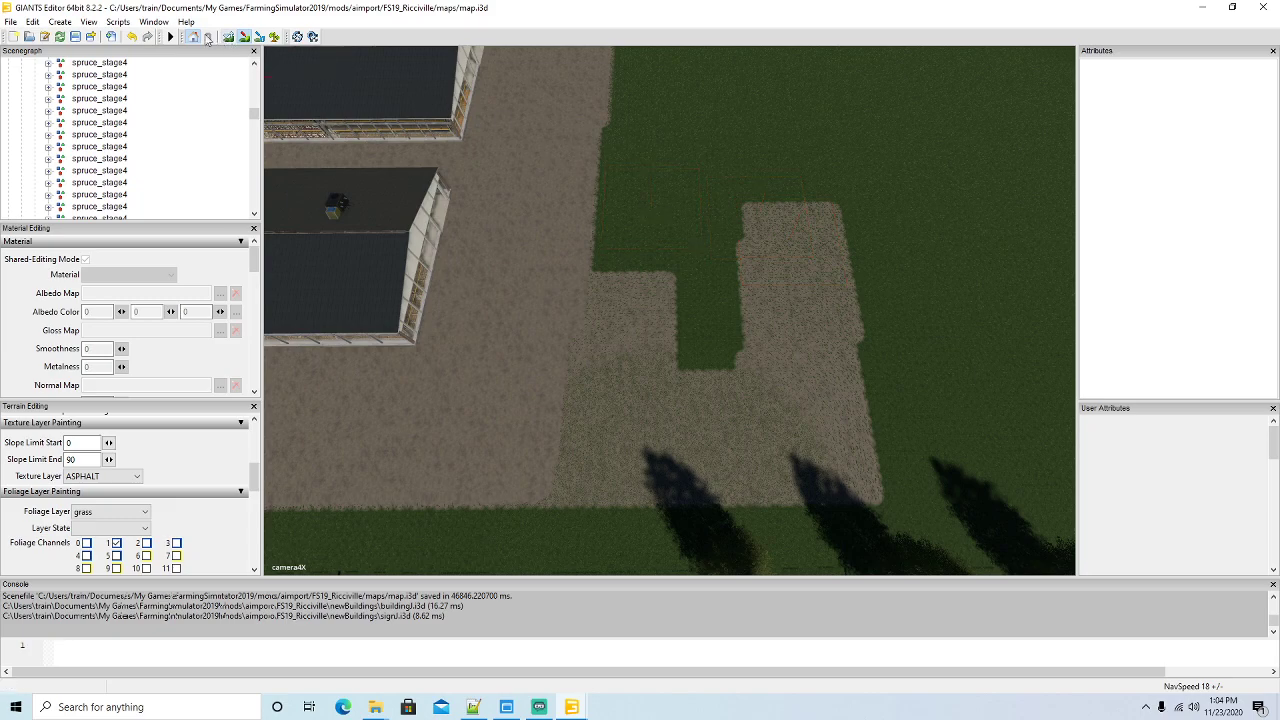
key("ctrl+z")
Widen the ASPHALT corner area across the grass beside the barns and clear the grass foliage from it
mouse_move(605, 366)
left_mouse_down()
mouse_move(600, 436)
mouse_move(708, 387)
mouse_move(707, 438)
mouse_move(884, 443)
mouse_move(804, 390)
mouse_move(863, 360)
mouse_move(864, 338)
mouse_move(815, 93)
mouse_move(670, 76)
mouse_move(608, 113)
mouse_move(600, 272)
mouse_move(771, 306)
mouse_move(767, 154)
mouse_move(691, 122)
mouse_move(693, 288)
mouse_move(690, 278)
left_mouse_up()
mouse_move(582, 355)
left_mouse_down()
mouse_move(580, 440)
mouse_move(874, 437)
mouse_move(842, 228)
left_mouse_up()
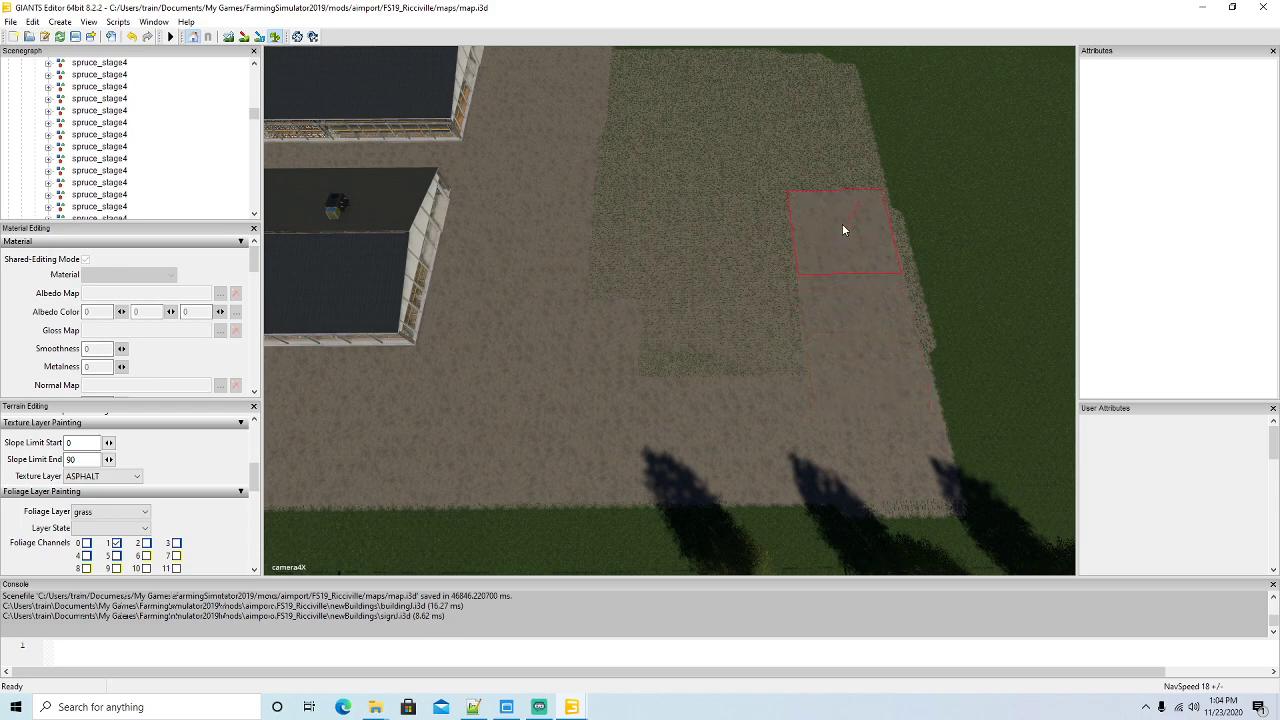
mouse_move(828, 172)
left_mouse_down()
mouse_move(819, 104)
mouse_move(641, 104)
left_mouse_up()
mouse_move(601, 213)
left_mouse_down()
mouse_move(613, 326)
mouse_move(736, 348)
mouse_move(763, 260)
mouse_move(753, 145)
left_mouse_up()
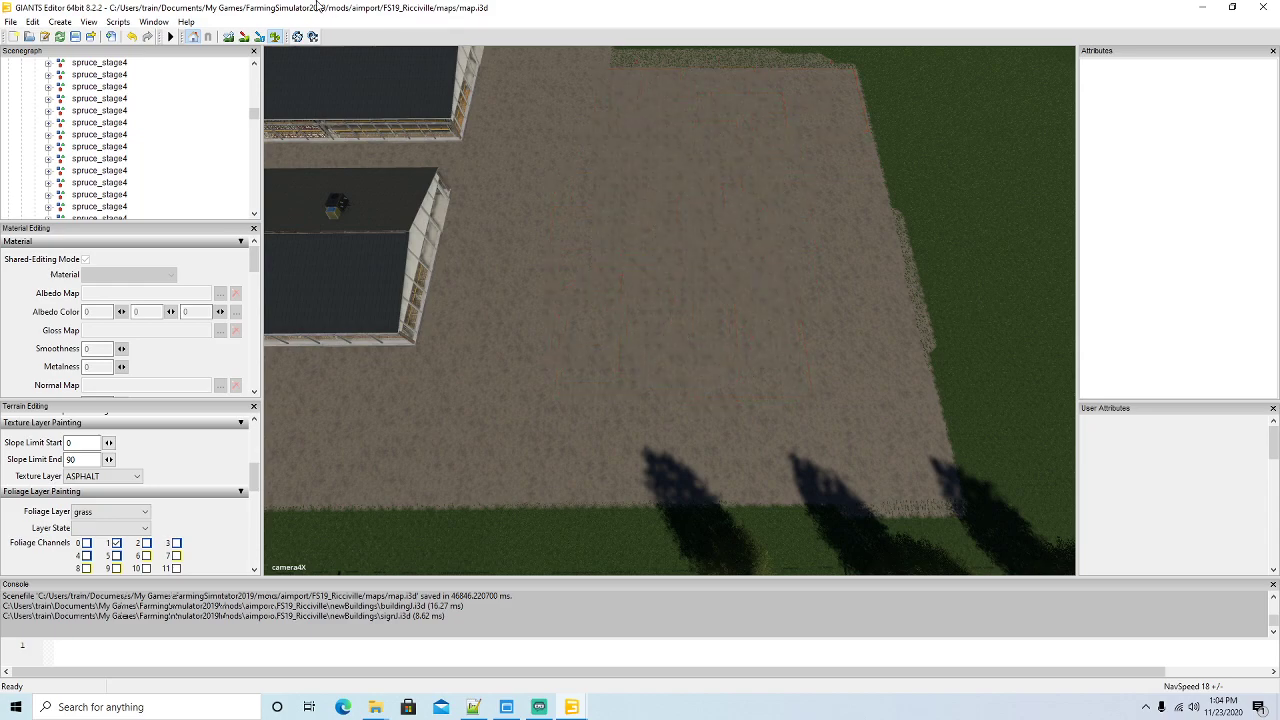
Paint ASPHALT over the remaining grass block between the barn yard and the field, out to the yard's outer edge
right_click_drag(720, 300, 723, 251)
key("w")
left_click(260, 38)
mouse_move(603, 361)
left_mouse_down()
mouse_move(800, 362)
mouse_move(799, 308)
mouse_move(743, 140)
left_mouse_up()
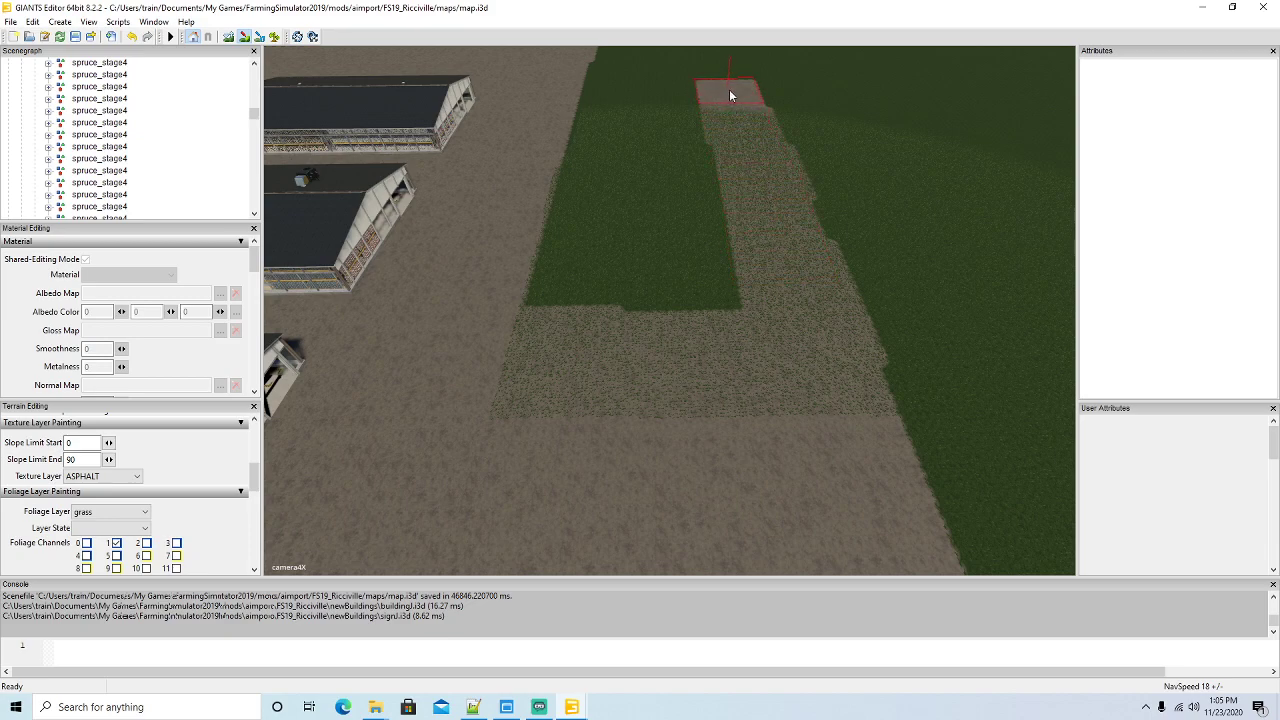
mouse_move(730, 100)
left_mouse_down()
mouse_move(583, 97)
mouse_move(565, 310)
mouse_move(711, 304)
mouse_move(688, 120)
mouse_move(646, 107)
left_mouse_up()
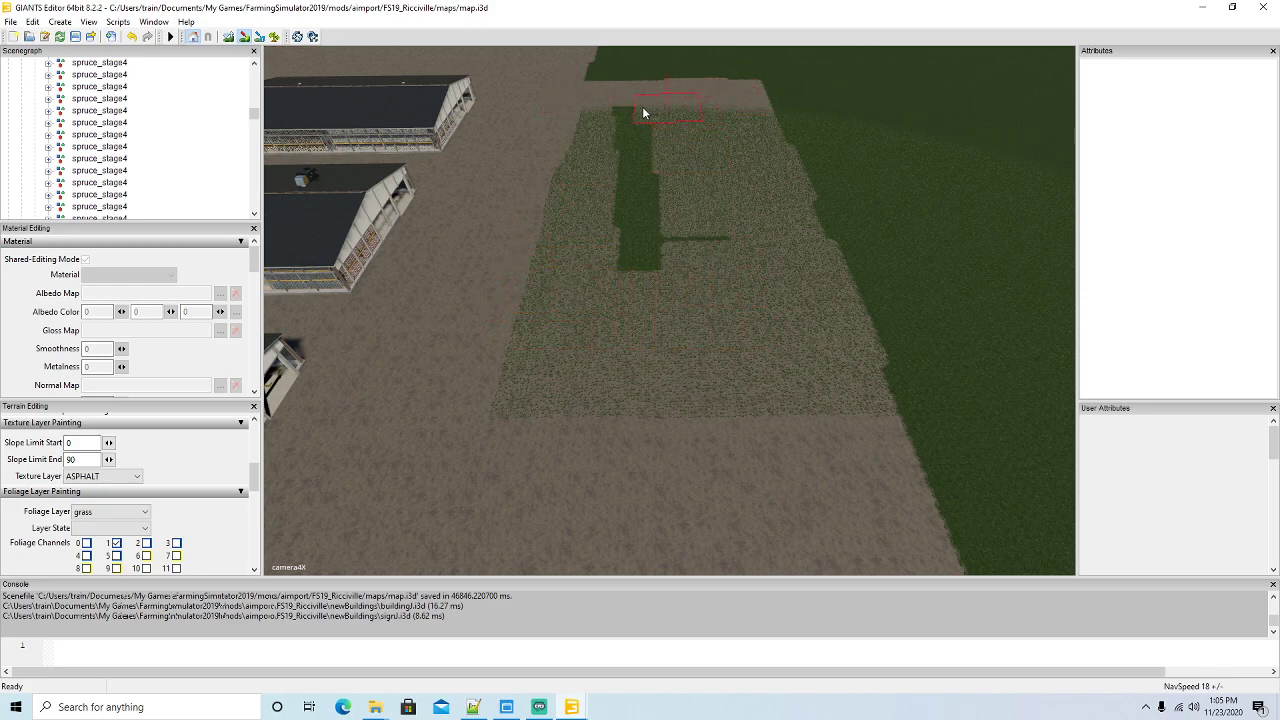
left_click_drag(640, 252, 715, 270)
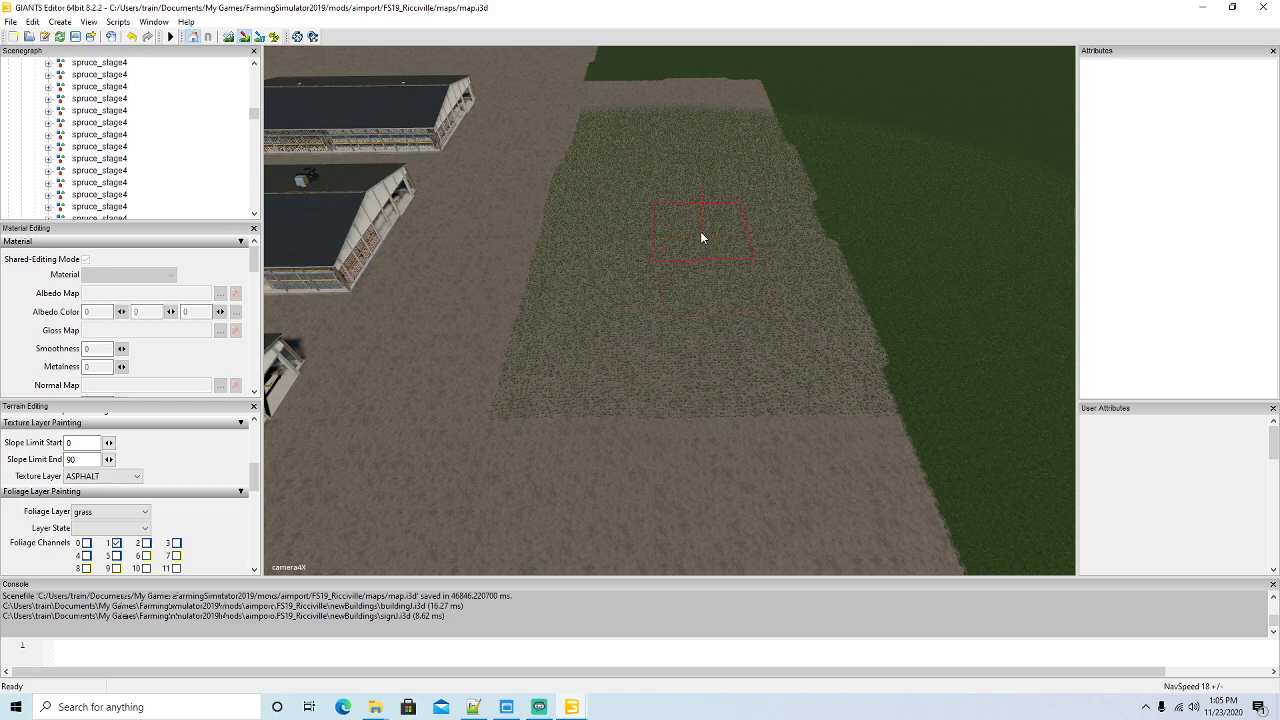
Clear the grass foliage from the newly painted ASPHALT block beside the barns
left_click(274, 36)
mouse_move(631, 393)
left_mouse_down()
mouse_move(808, 380)
mouse_move(775, 242)
left_mouse_up()
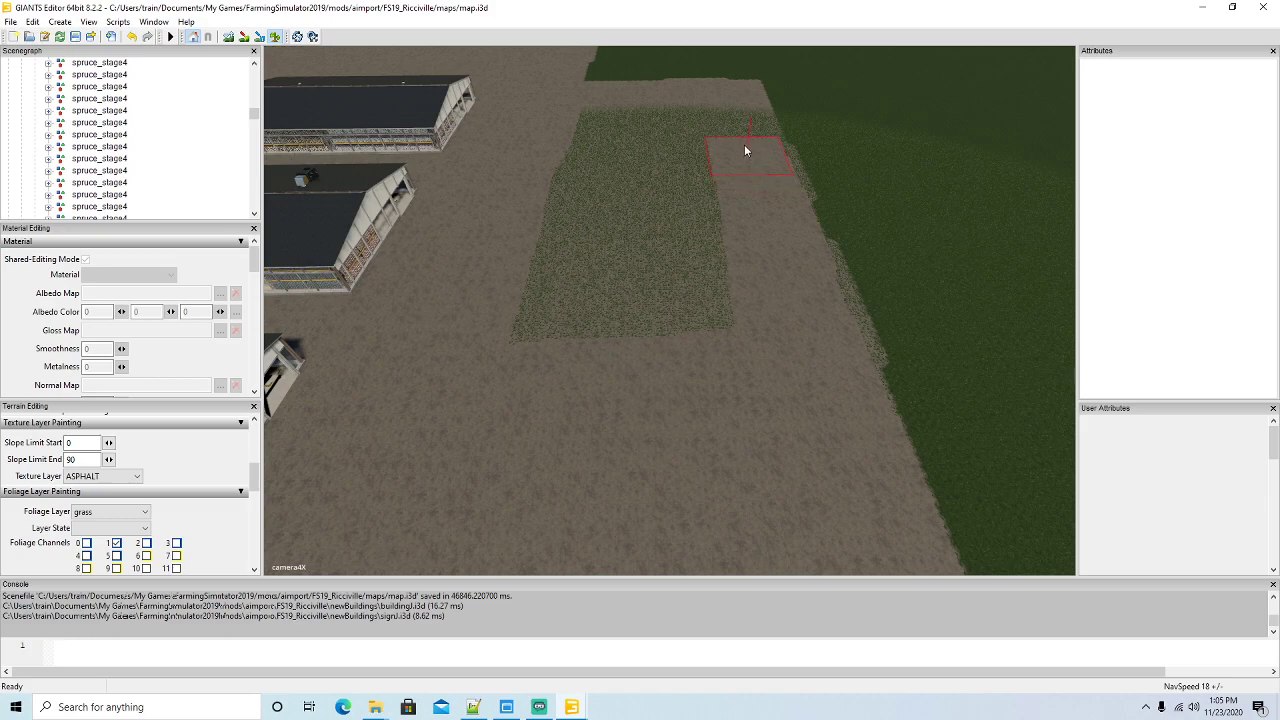
mouse_move(699, 100)
left_mouse_down()
mouse_move(591, 106)
mouse_move(537, 331)
mouse_move(726, 318)
mouse_move(709, 136)
mouse_move(677, 263)
mouse_move(634, 189)
mouse_move(628, 127)
left_mouse_up()
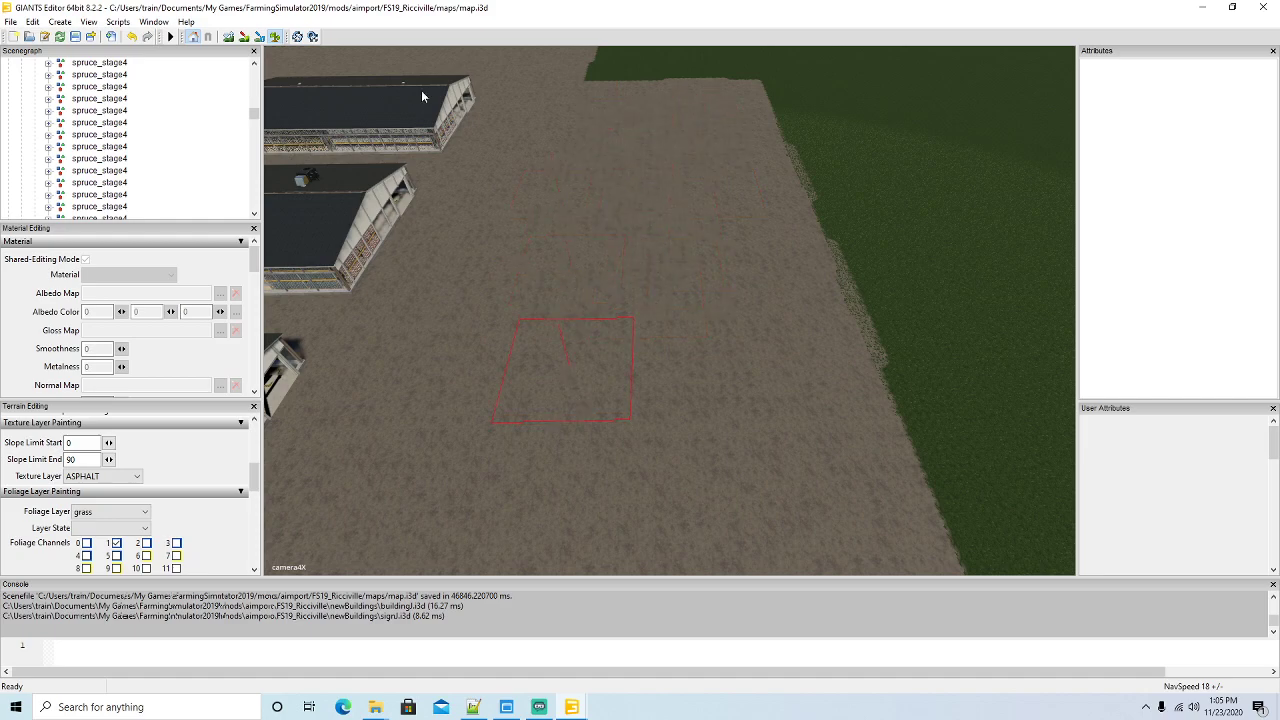
Delete the two nearest spruce_stage4 trees beside the narrow road at the notched corner of the yard
mouse_move(455, 158)
right_mouse_down()
mouse_move(620, 197)
mouse_move(626, 166)
mouse_move(551, 180)
mouse_move(883, 283)
mouse_move(735, 259)
right_mouse_up()
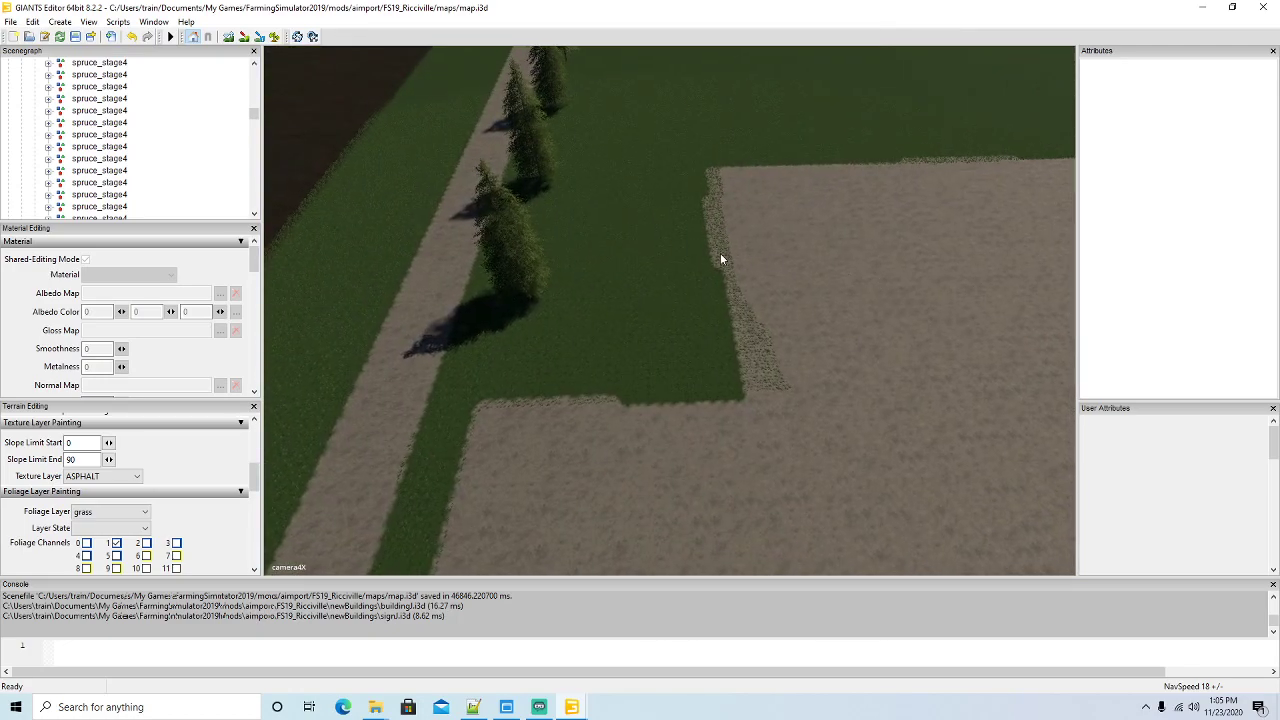
left_click(510, 248)
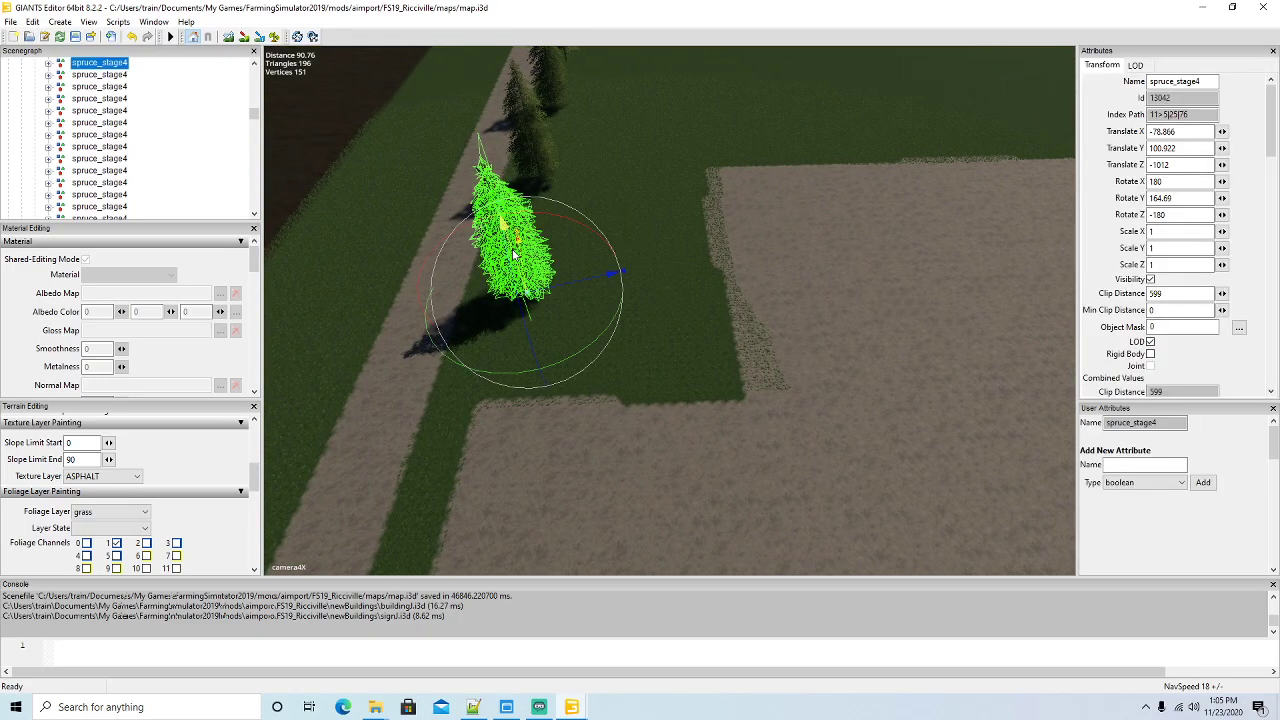
key("Delete")
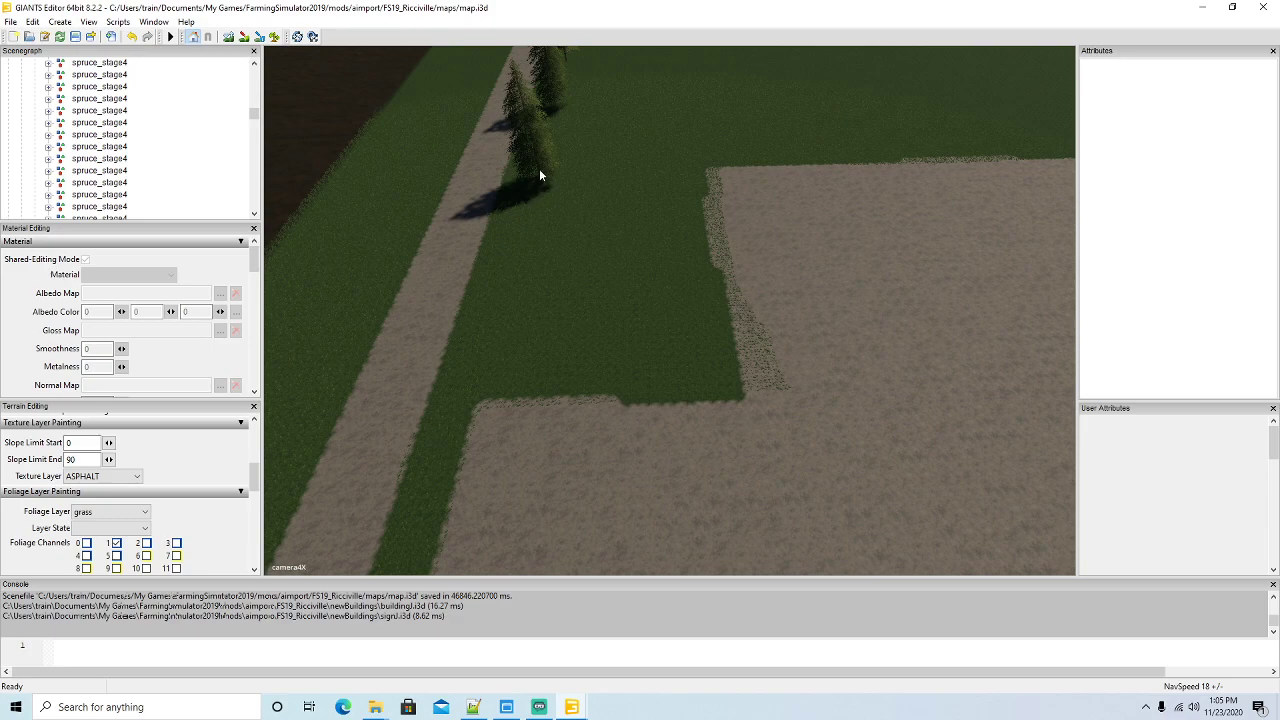
left_click(539, 168)
key("Delete")
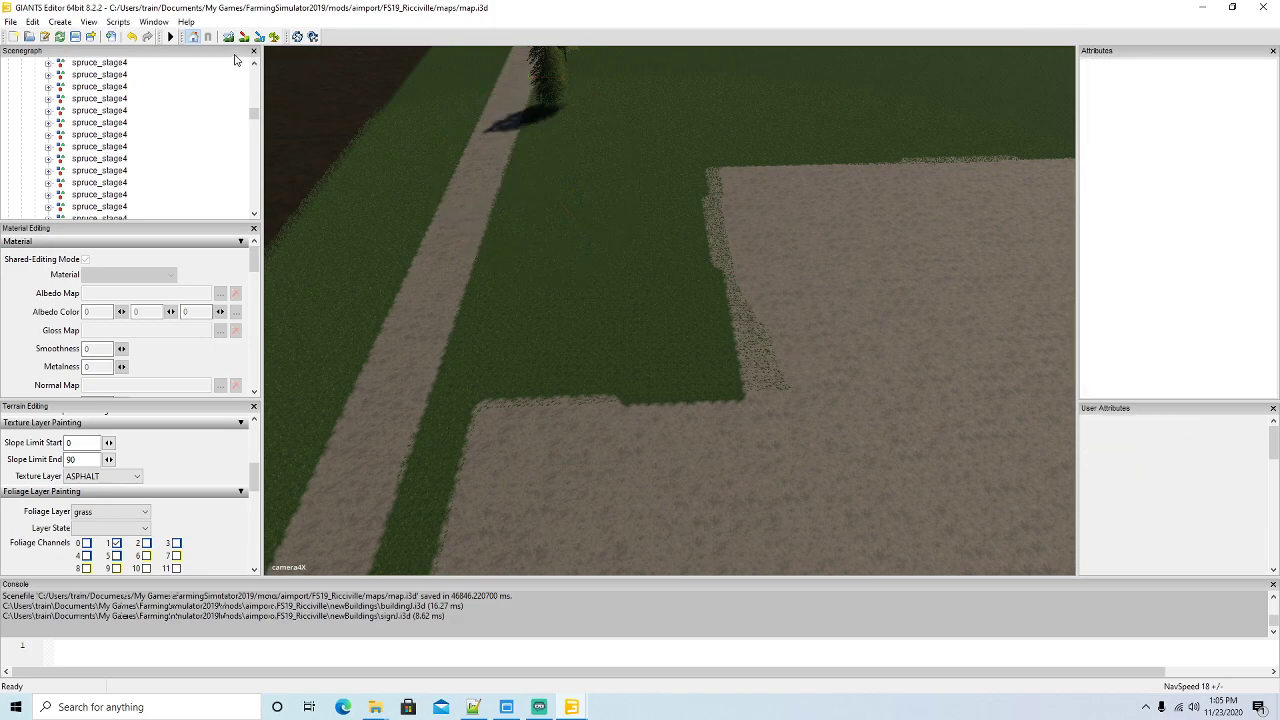
Paint ASPHALT over the grass notch at the yard corner beside the road and clear its foliage
mouse_move(708, 380)
left_mouse_down()
mouse_move(557, 362)
mouse_move(576, 213)
mouse_move(666, 200)
mouse_move(580, 200)
mouse_move(654, 223)
mouse_move(700, 385)
mouse_move(556, 362)
mouse_move(582, 199)
mouse_move(682, 204)
mouse_move(708, 331)
mouse_move(648, 249)
left_mouse_up()
left_click(275, 37)
scroll(648, 249, "down", 3)
Set the texture layer to GRASS and paint over the protruding asphalt at the yard corner to straighten its edge
right_click_drag(530, 344, 802, 339)
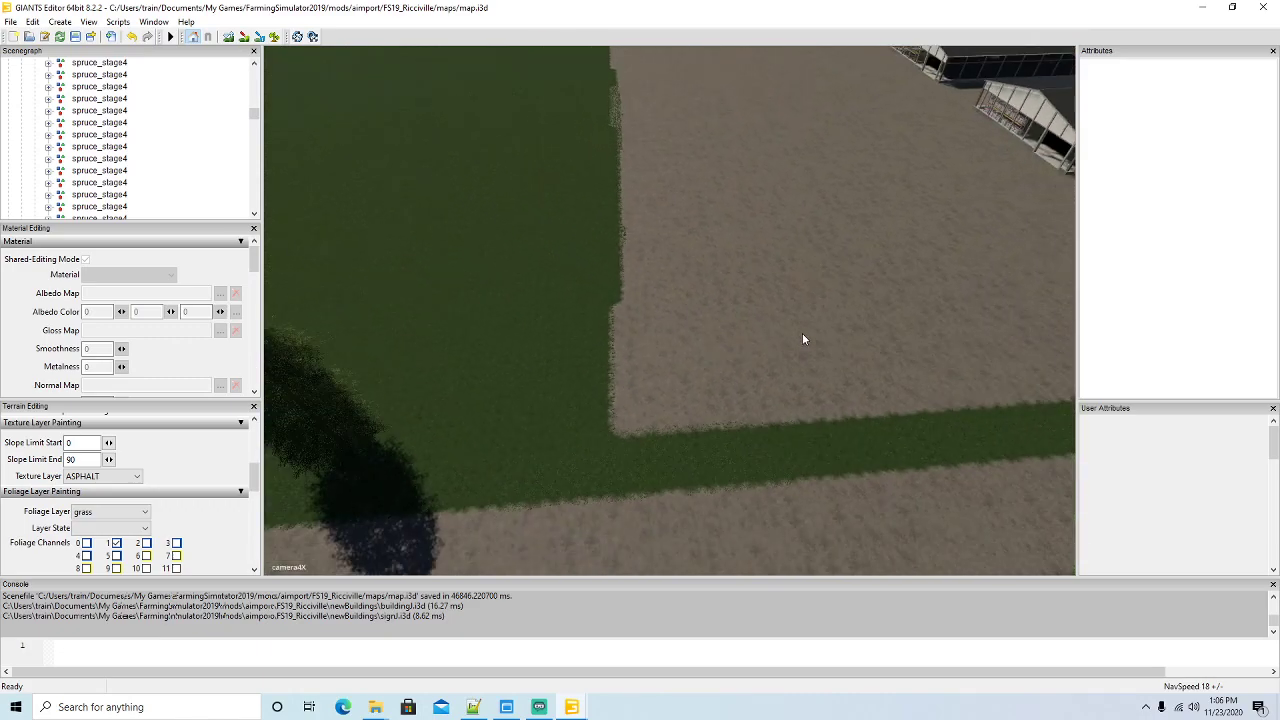
scroll(802, 339, "up", 3)
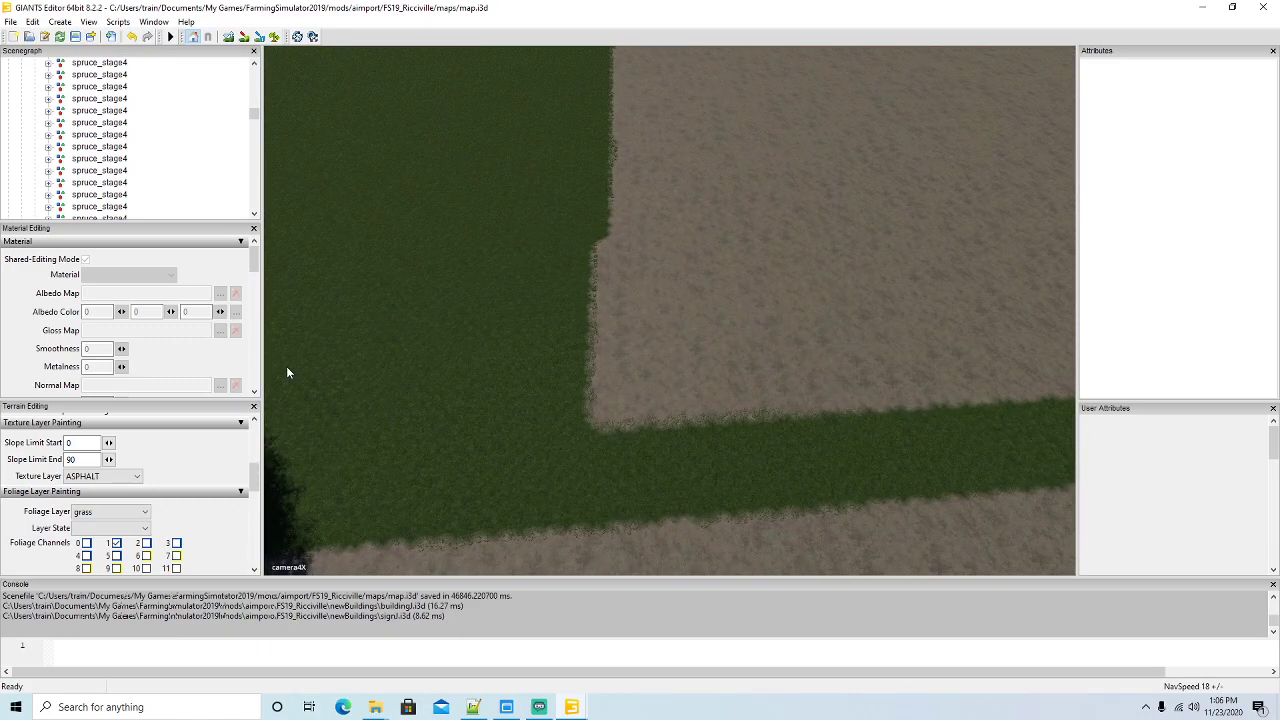
left_click(103, 476)
scroll(117, 243, "up", 3)
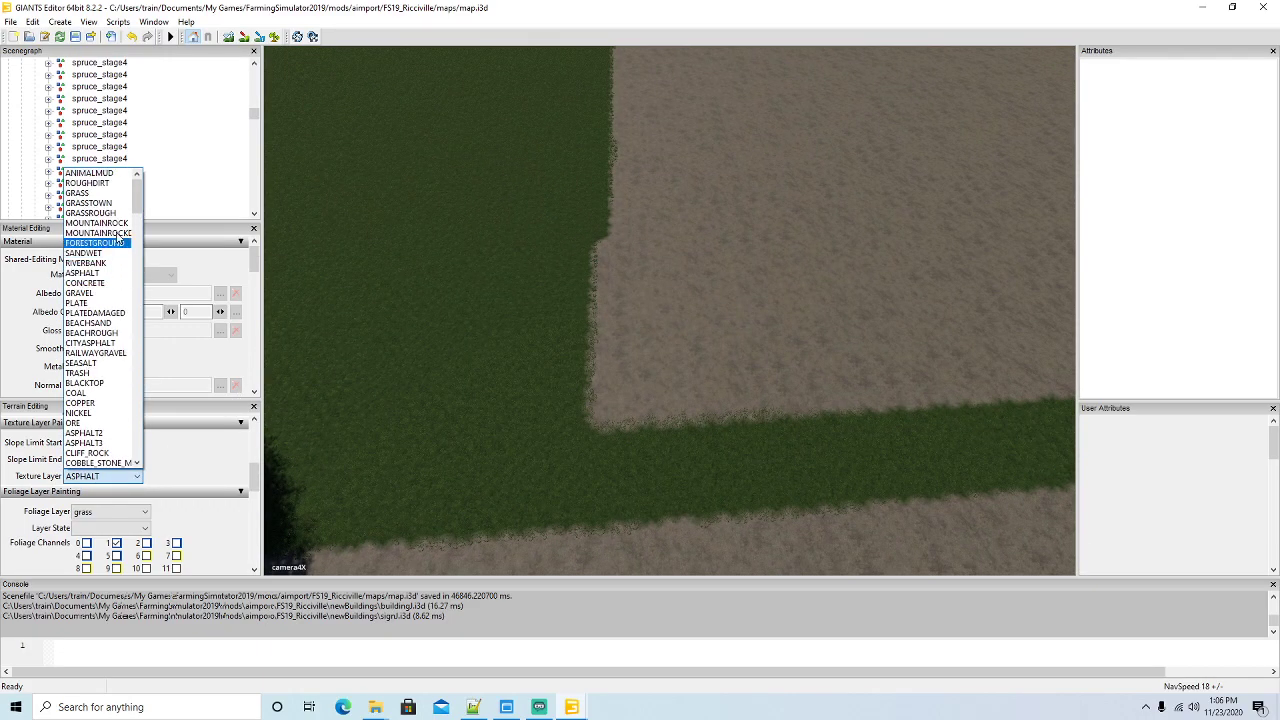
left_click(100, 193)
left_click(245, 37)
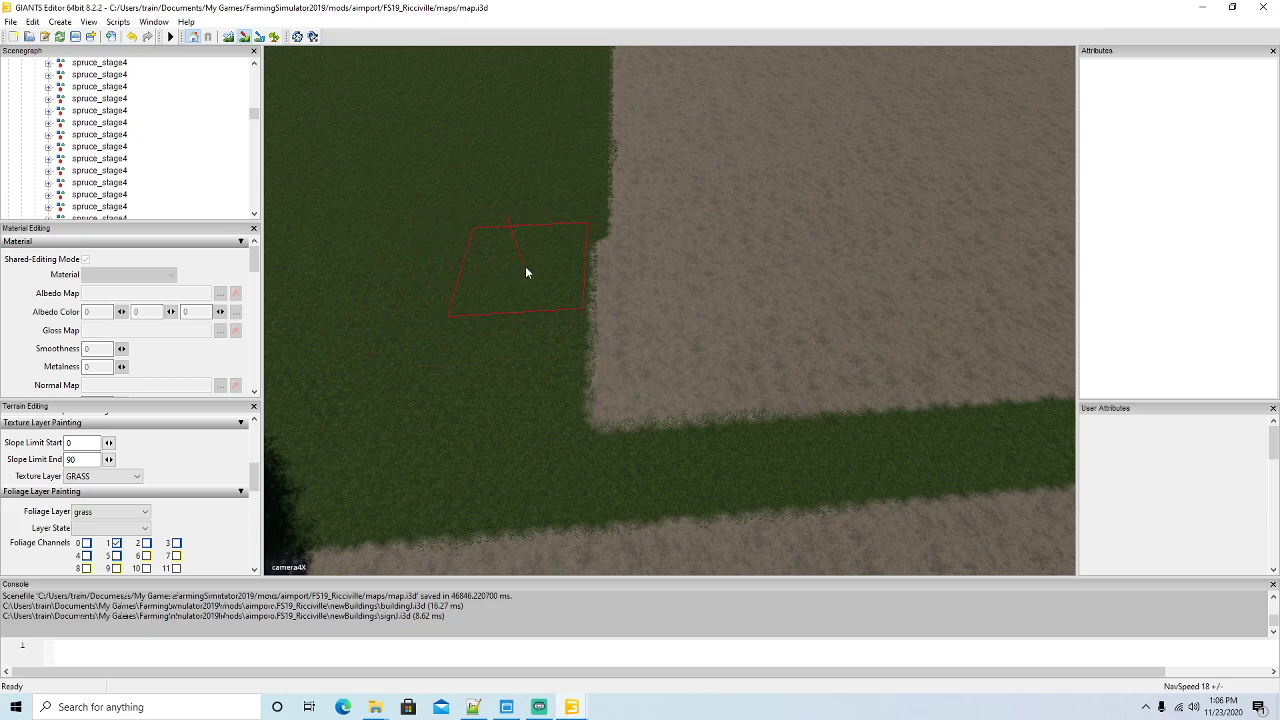
left_click_drag(573, 273, 568, 405)
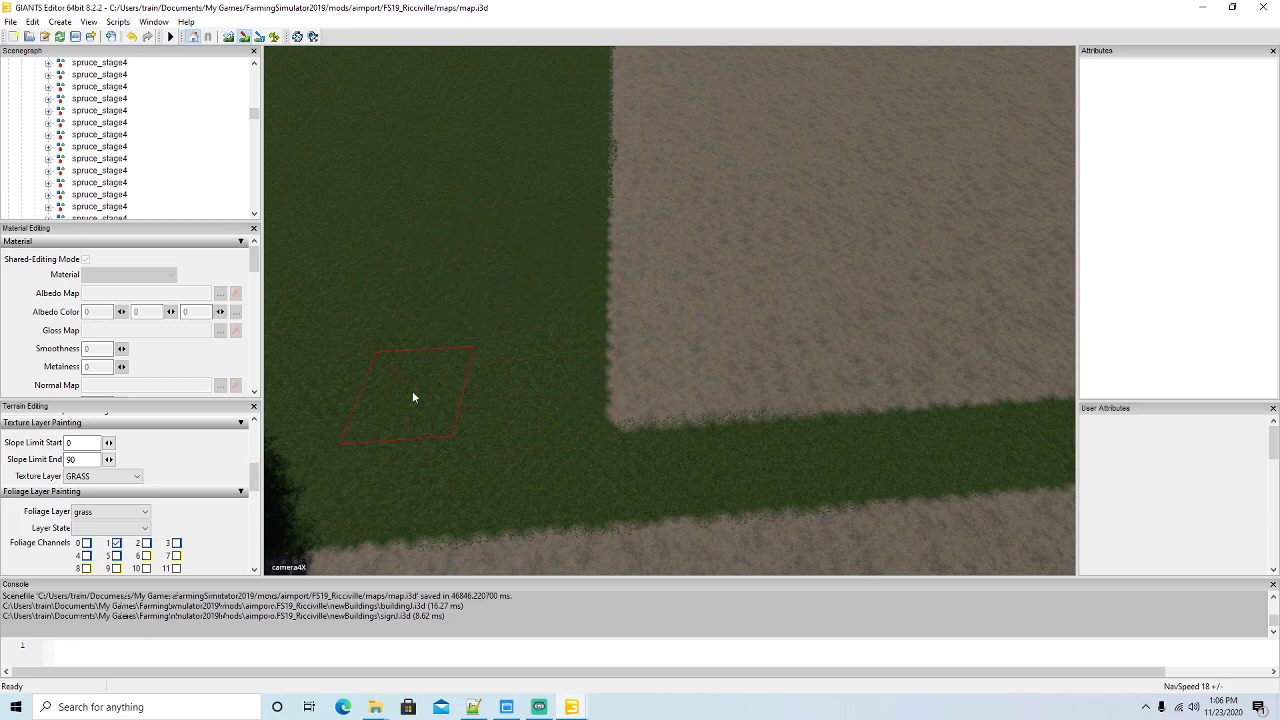
Tidy the grass foliage along the straightened yard edge, clearing it from the asphalt side
left_click(110, 528)
left_click(95, 580)
left_click_drag(254, 484, 255, 468)
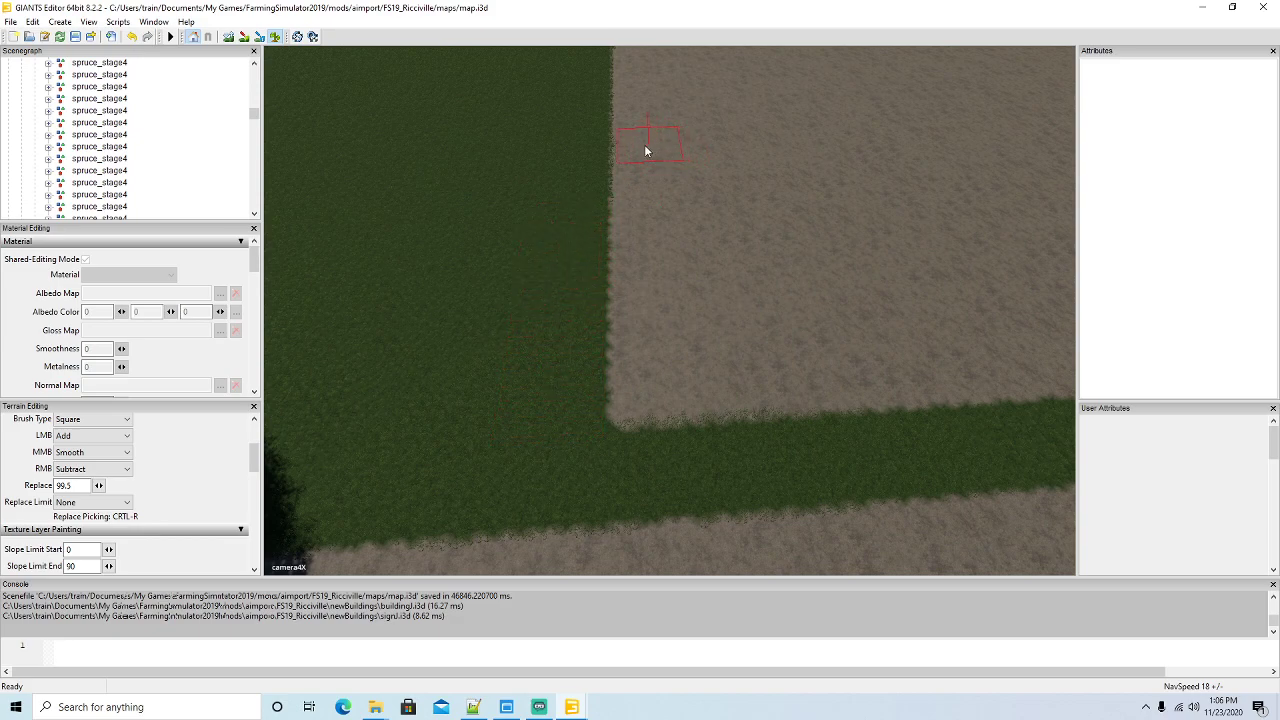
mouse_move(470, 88)
left_mouse_down("alt")
mouse_move(472, 56)
mouse_move(485, 113)
left_mouse_up("alt")
scroll(474, 59, "down", 5)
key("w")
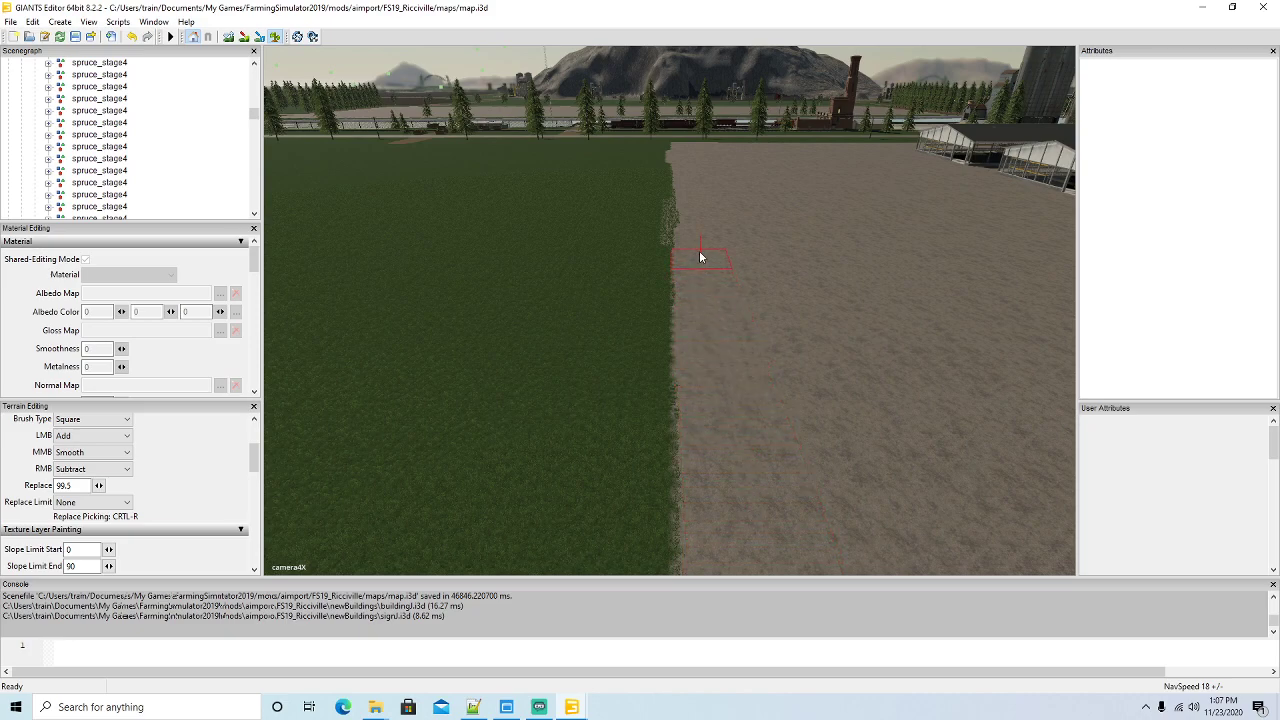
Paint GRASS over the patchy strip midway along the yard's outer edge and trim the foliage along the asphalt
left_click(274, 37)
mouse_move(434, 151)
left_mouse_down("alt")
mouse_move(433, 122)
mouse_move(451, 129)
mouse_move(461, 202)
left_mouse_up("alt")
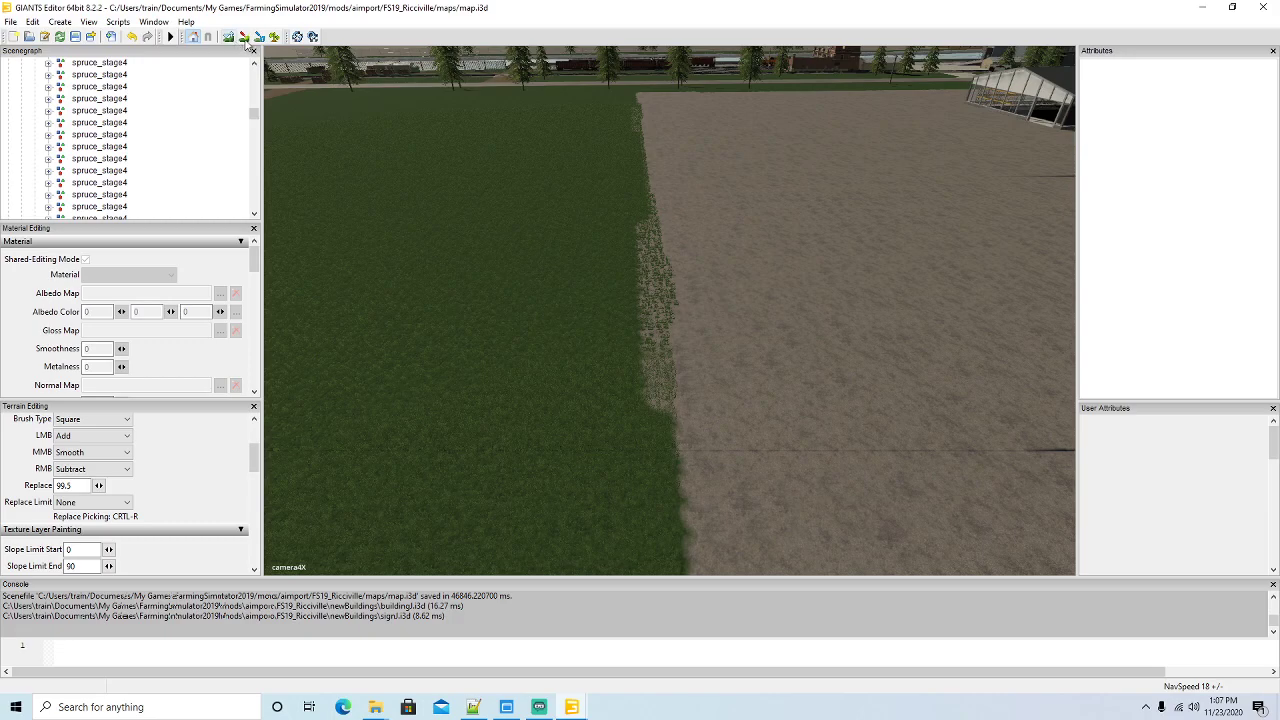
right_click_drag(612, 374, 615, 318)
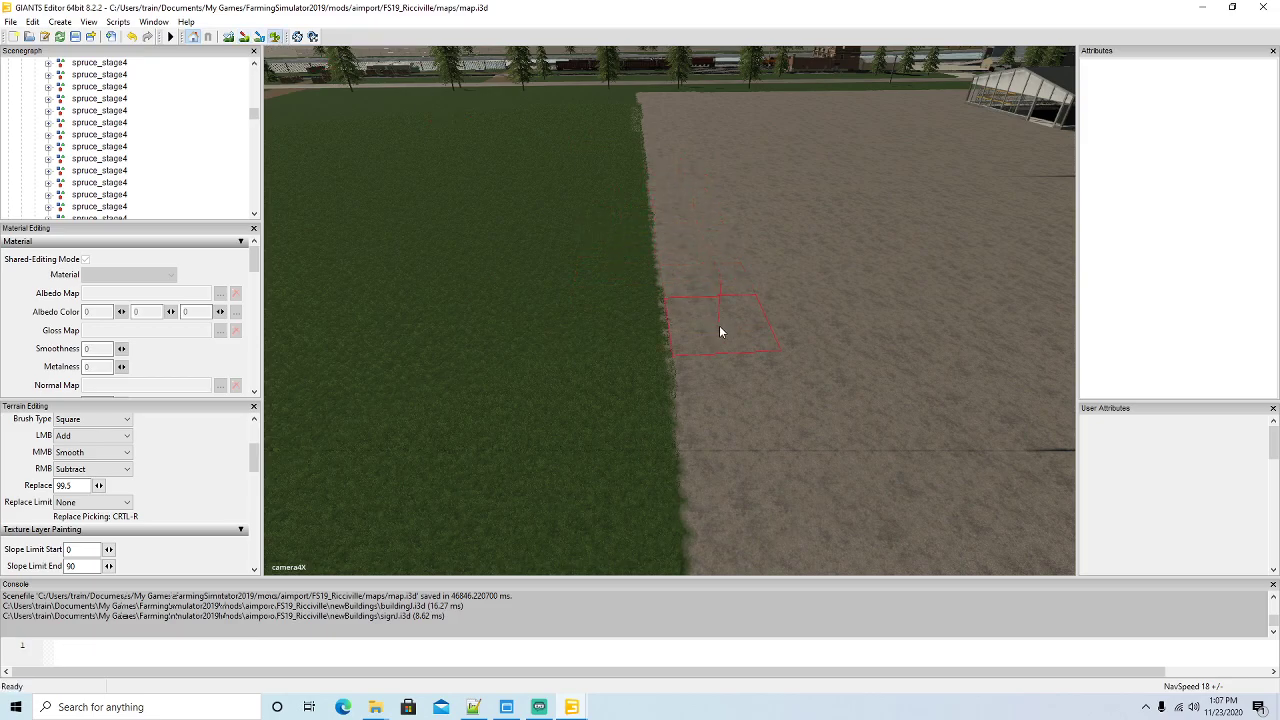
Paint GRASS over the patchy strip near the row of spruces and clear stray foliage from the adjoining asphalt
left_click(277, 37)
left_click_drag(430, 137, 420, 62, "alt")
scroll(420, 60, "up", 3)
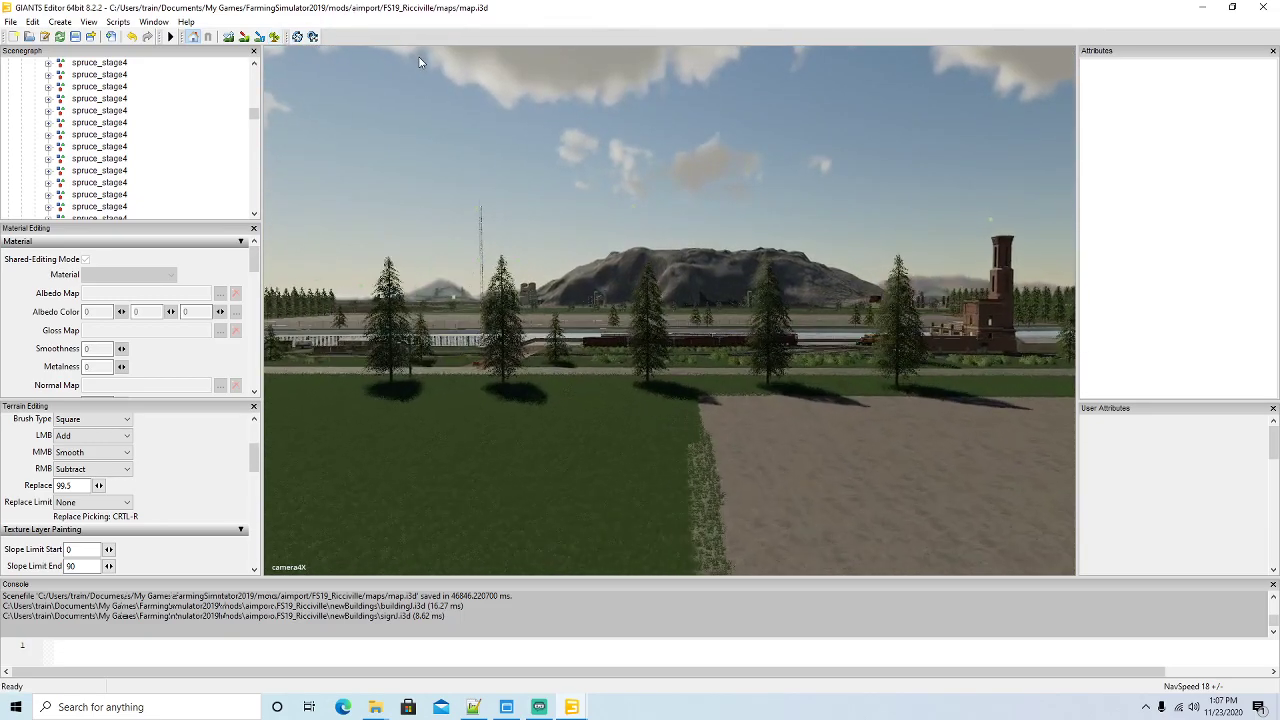
left_click_drag(420, 60, 418, 128, "alt")
left_click(243, 38)
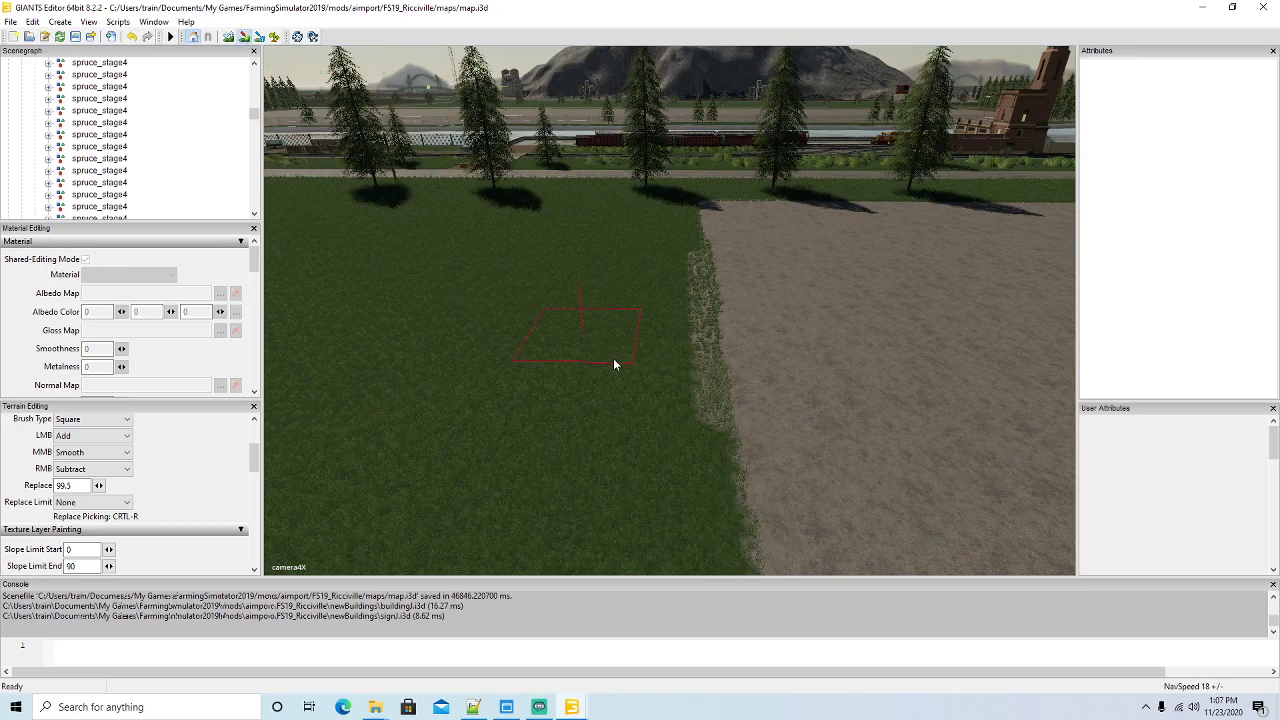
left_click_drag(665, 394, 668, 320)
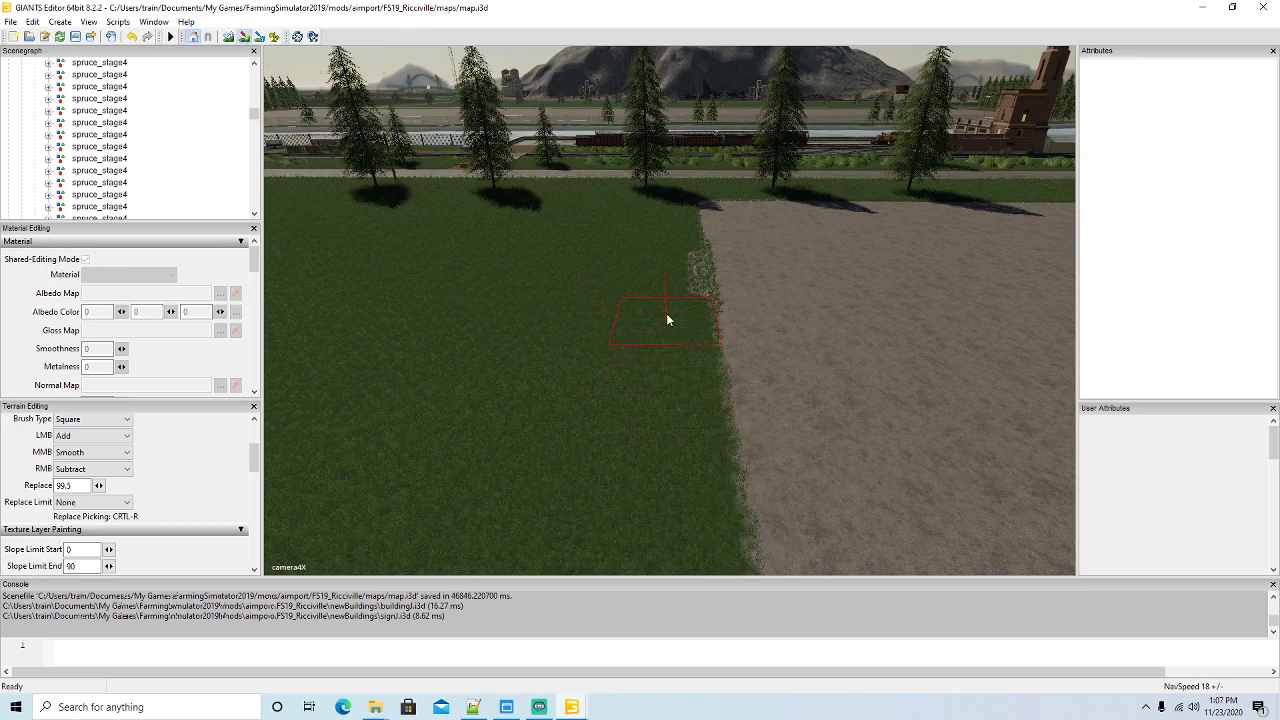
left_click(274, 37)
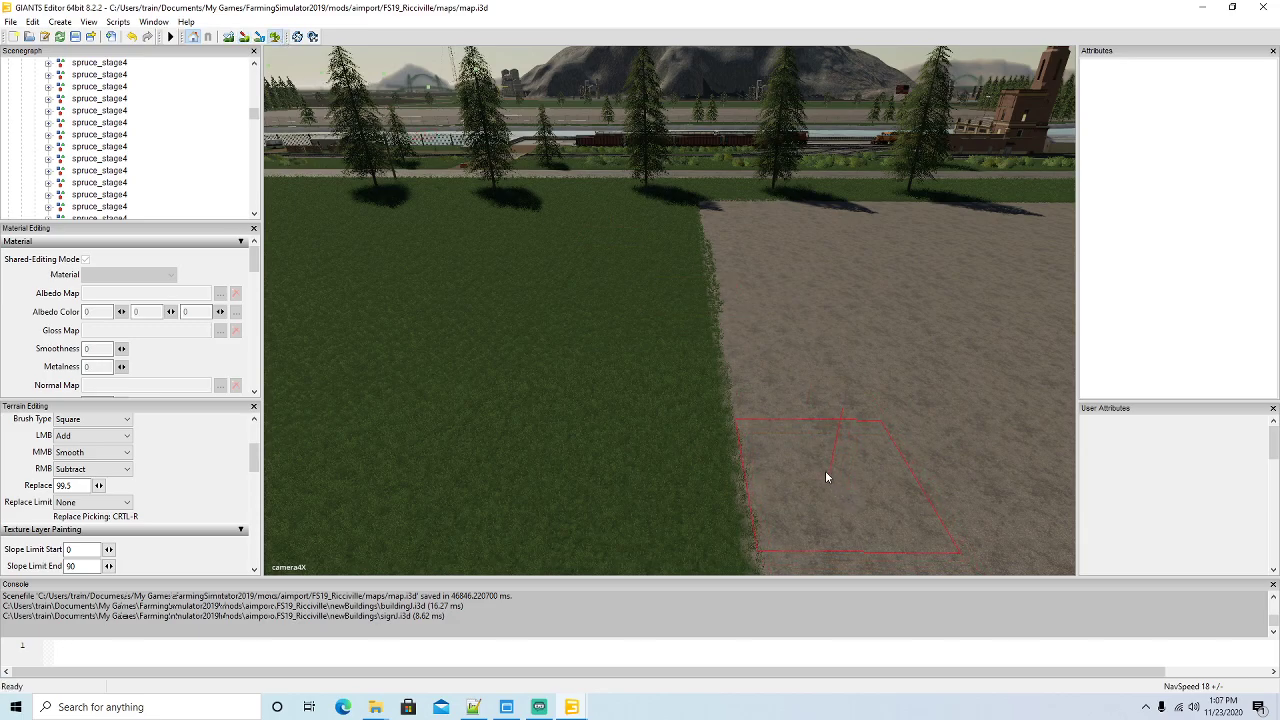
left_click_drag(815, 449, 774, 352)
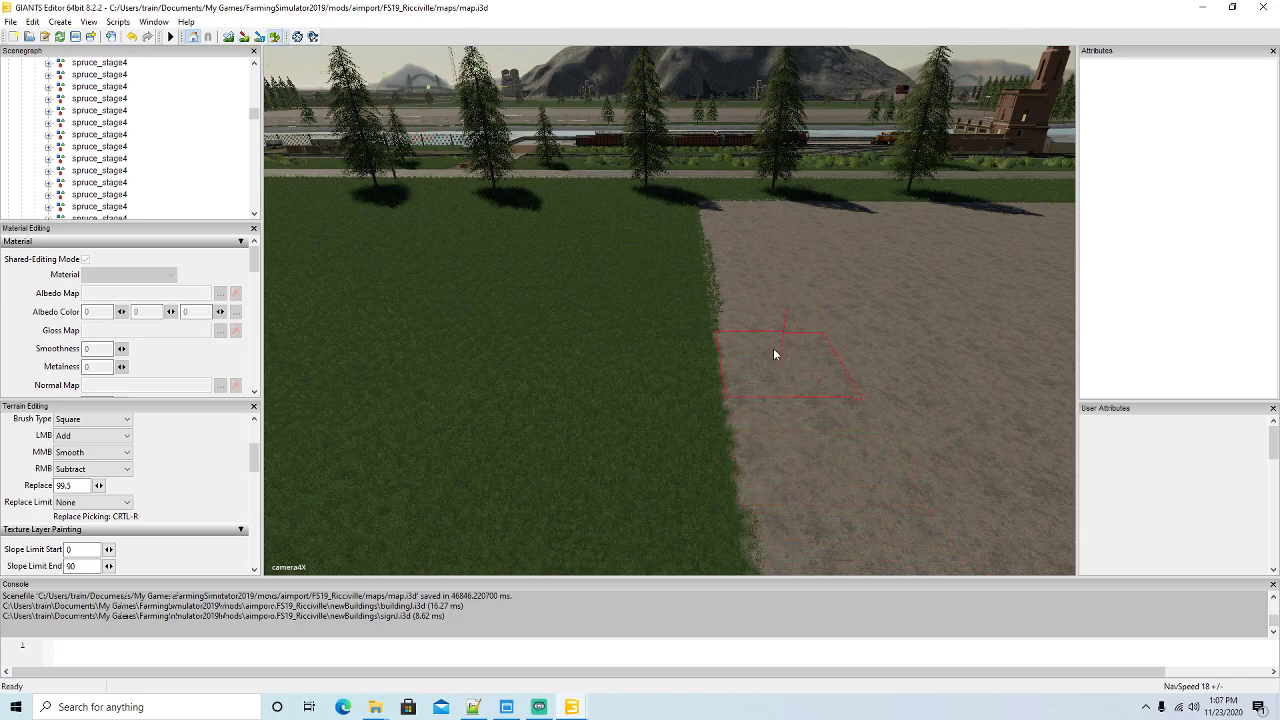
left_click_drag(750, 268, 755, 292)
Undo a foliage clearing tried on the patchy strip at the roadside yard corner and paint GRASS over it instead
right_click_drag(300, 60, 718, 284)
left_click(275, 37)
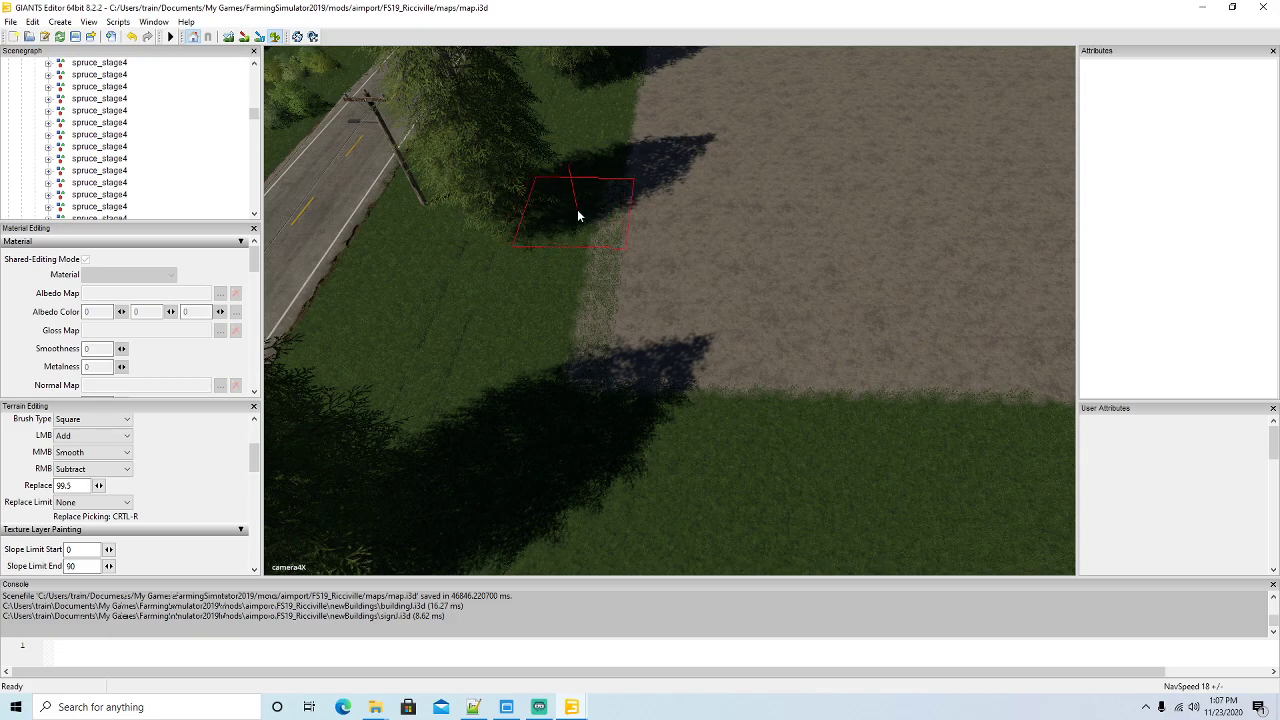
left_click_drag(662, 207, 655, 300)
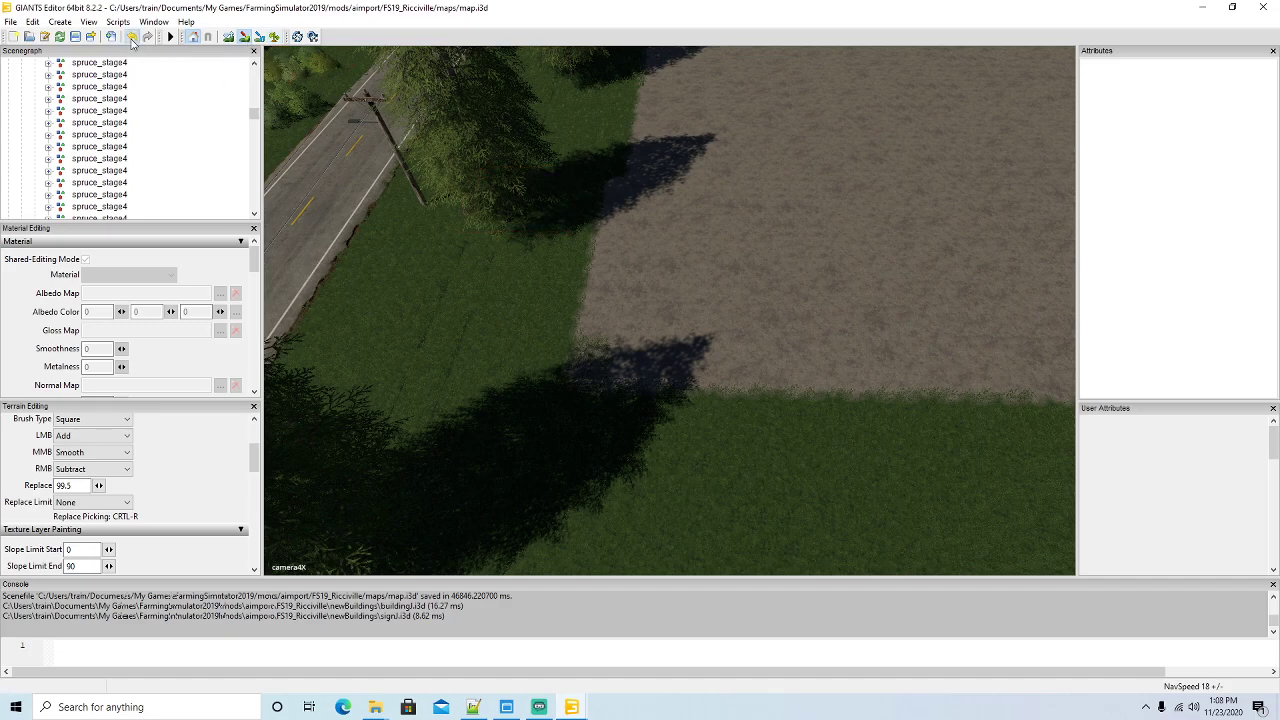
left_click(131, 38)
left_click_drag(573, 207, 555, 330)
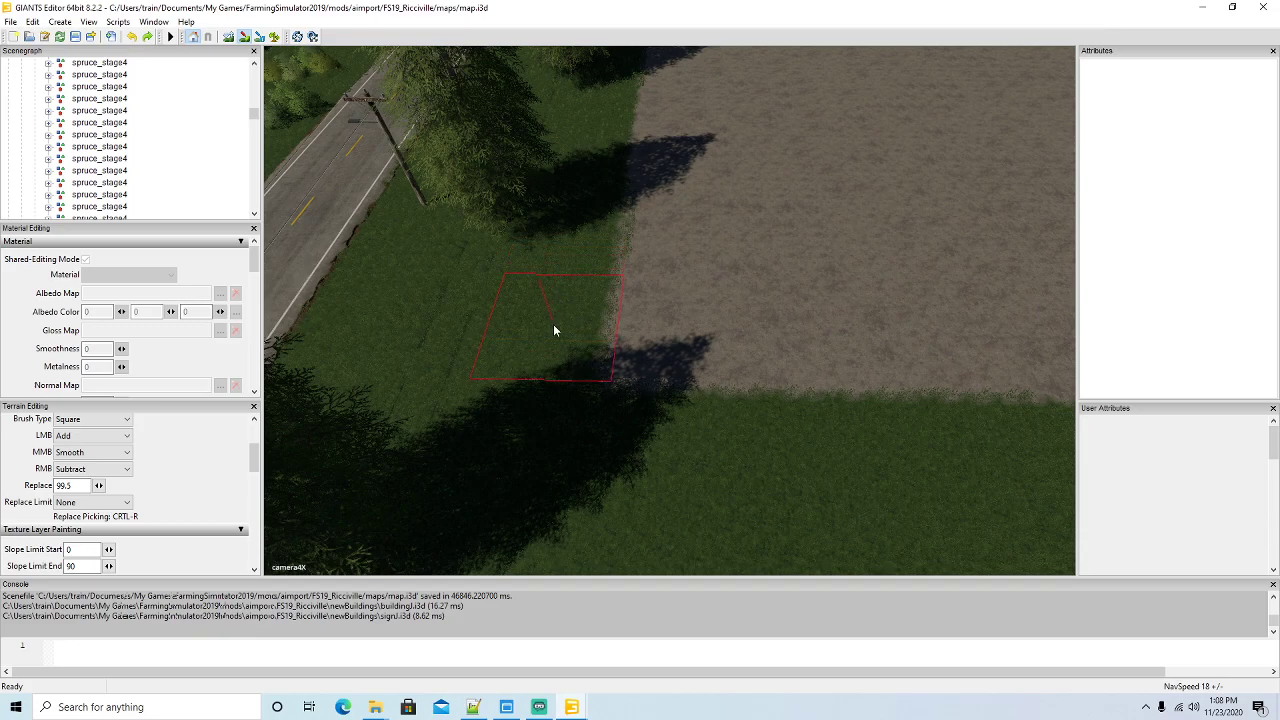
Examine the extended asphalt yard along the dark-roofed barns and across to the Building J barn
right_click_drag(300, 74, 709, 136)
key("w")
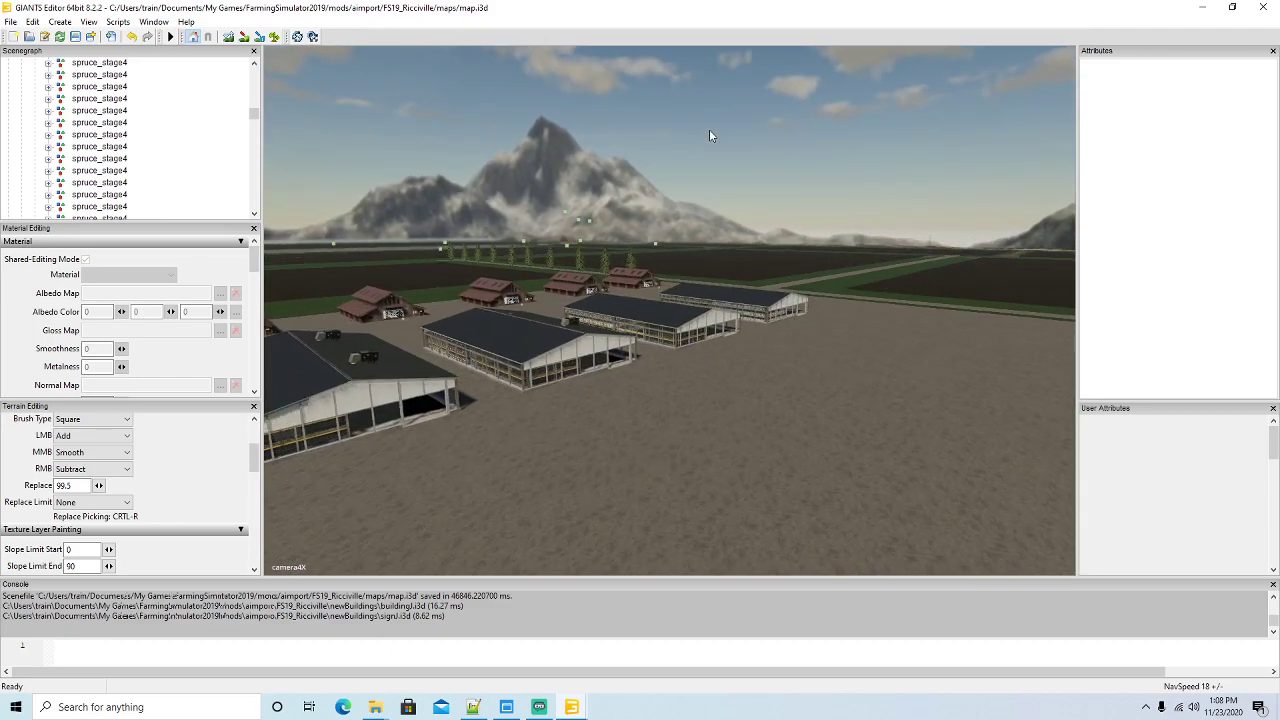
key("w")
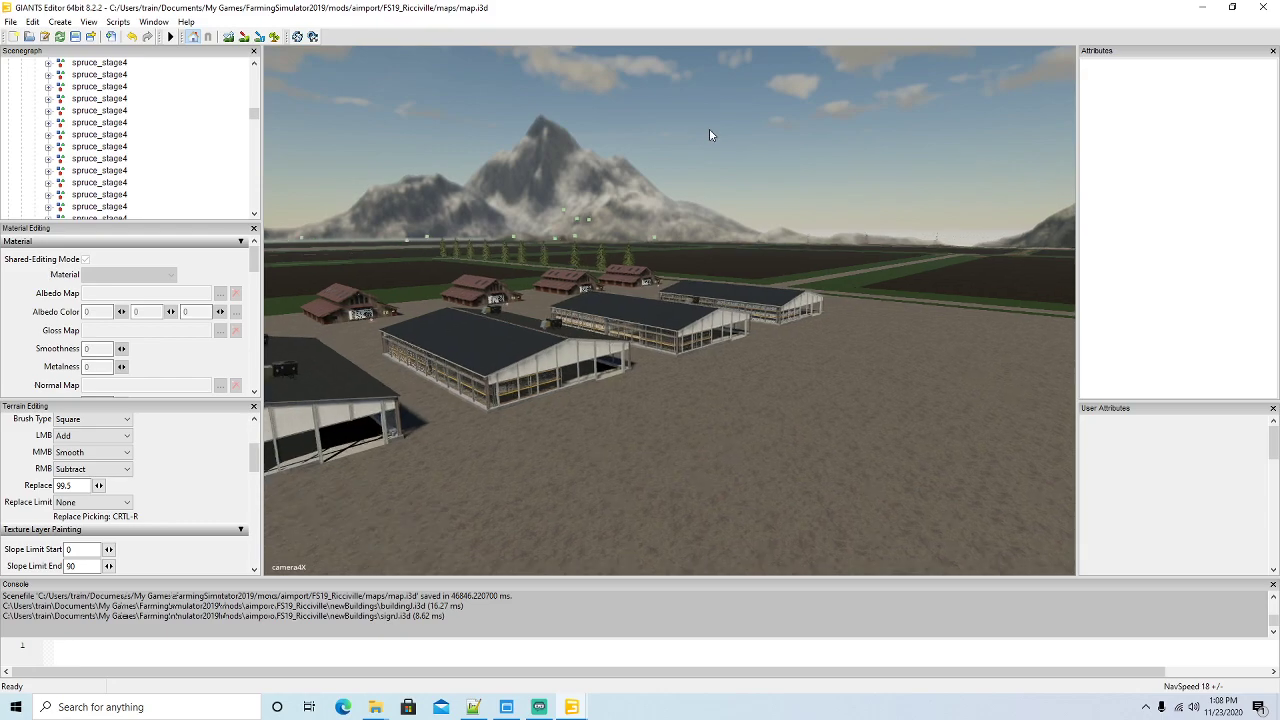
right_click_drag(745, 164, 690, 236)
key("w")
key("w")
key("w")
key("w")
key("w")
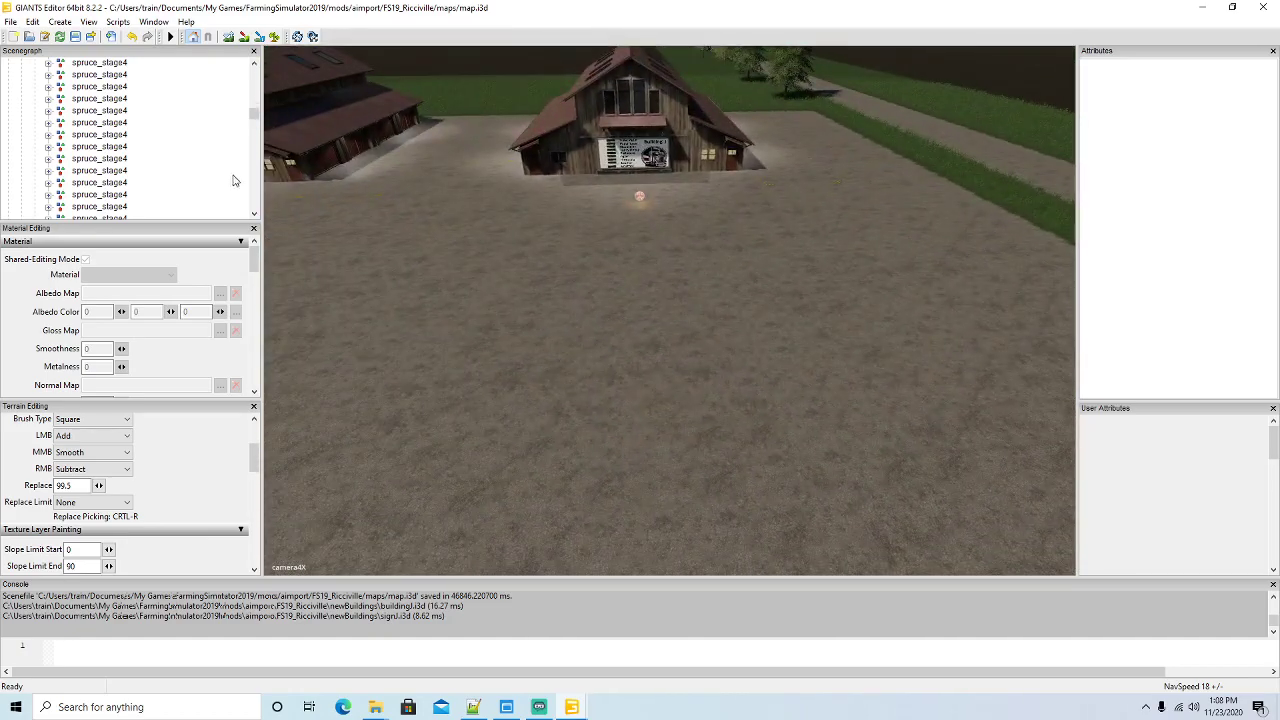
Locate the buildingJ object above the tourIcons group in the scenegraph and select it to check its user attributes
left_click(540, 315)
left_click(9, 172)
scroll(117, 162, "down", 5)
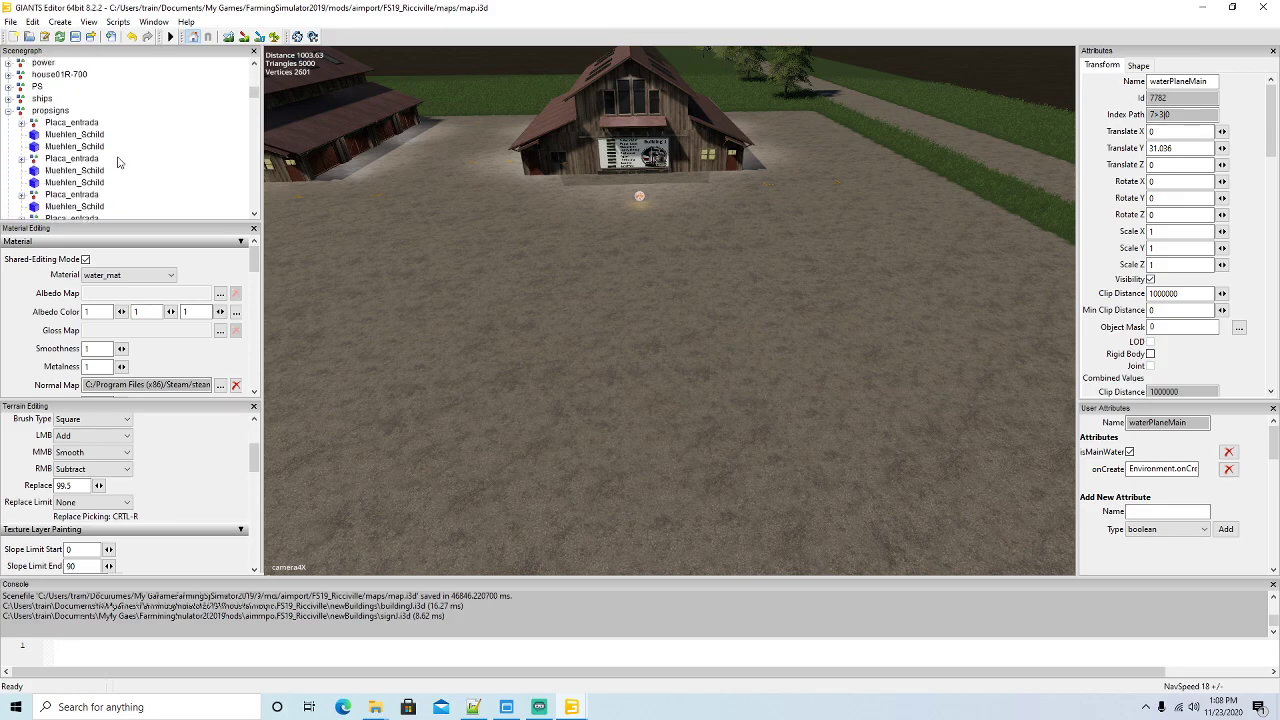
scroll(78, 143, "down", 3)
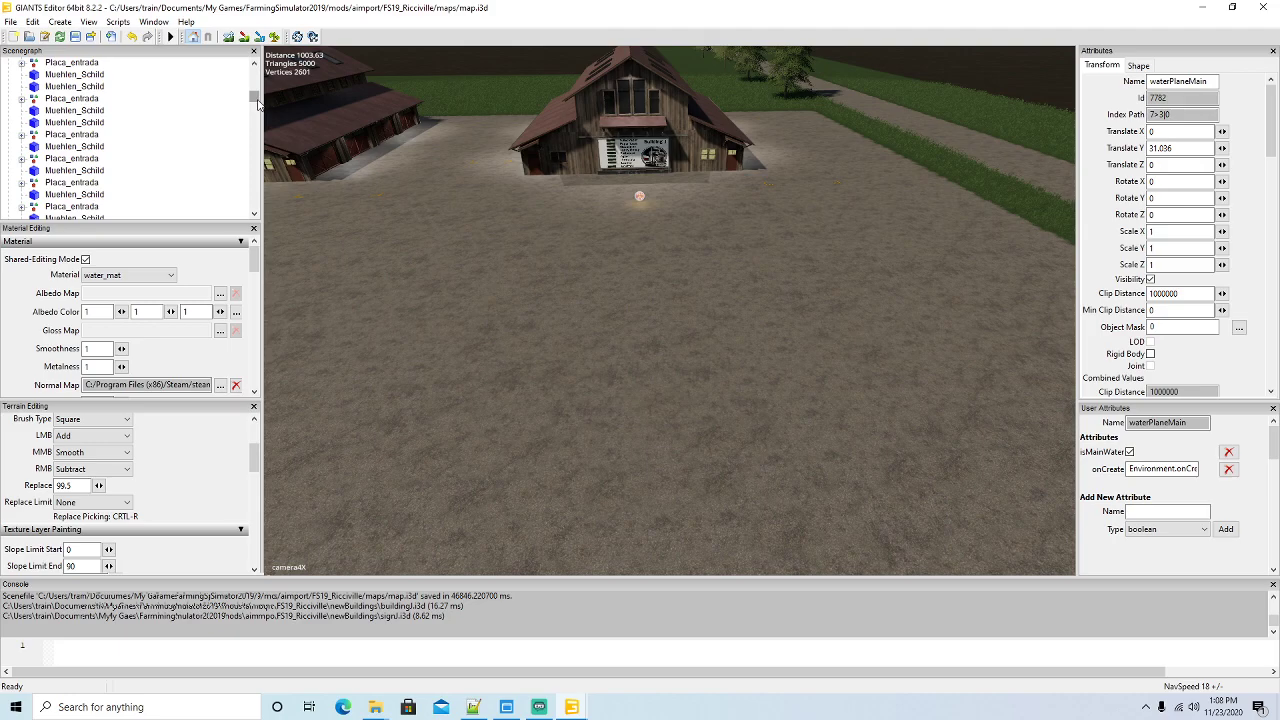
left_click_drag(255, 100, 251, 229)
left_click(45, 183)
scroll(127, 156, "up", 5)
scroll(127, 156, "down", 5)
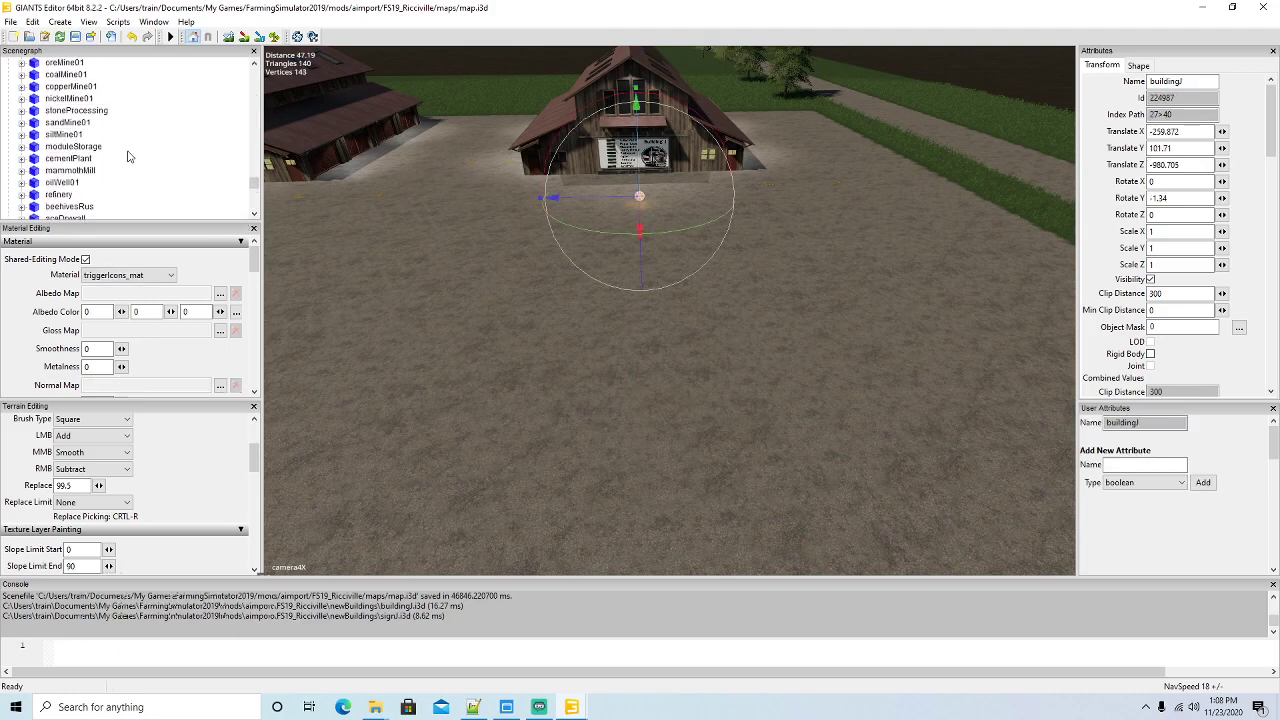
left_click(46, 136)
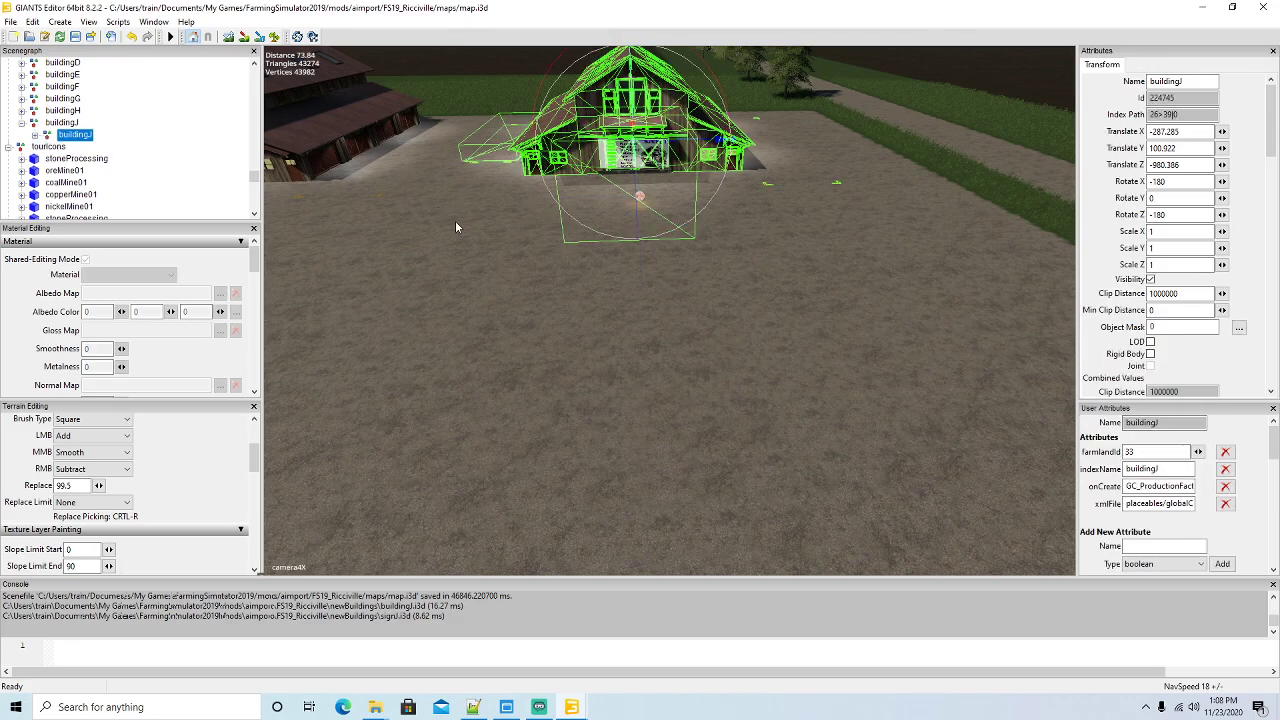
Switch to File Explorer to check the newBuildings folder's contents, then return to GIANTS Editor
mouse_move(373, 705)
left_click(345, 618)
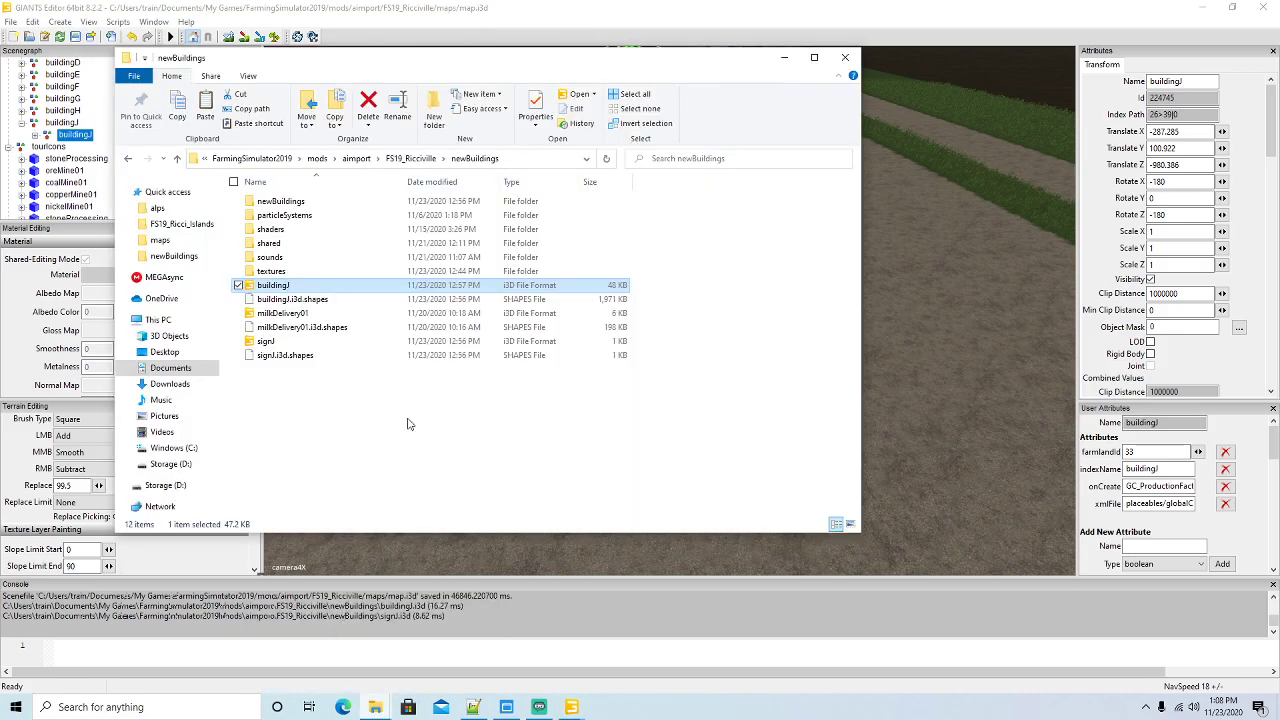
left_click(784, 57)
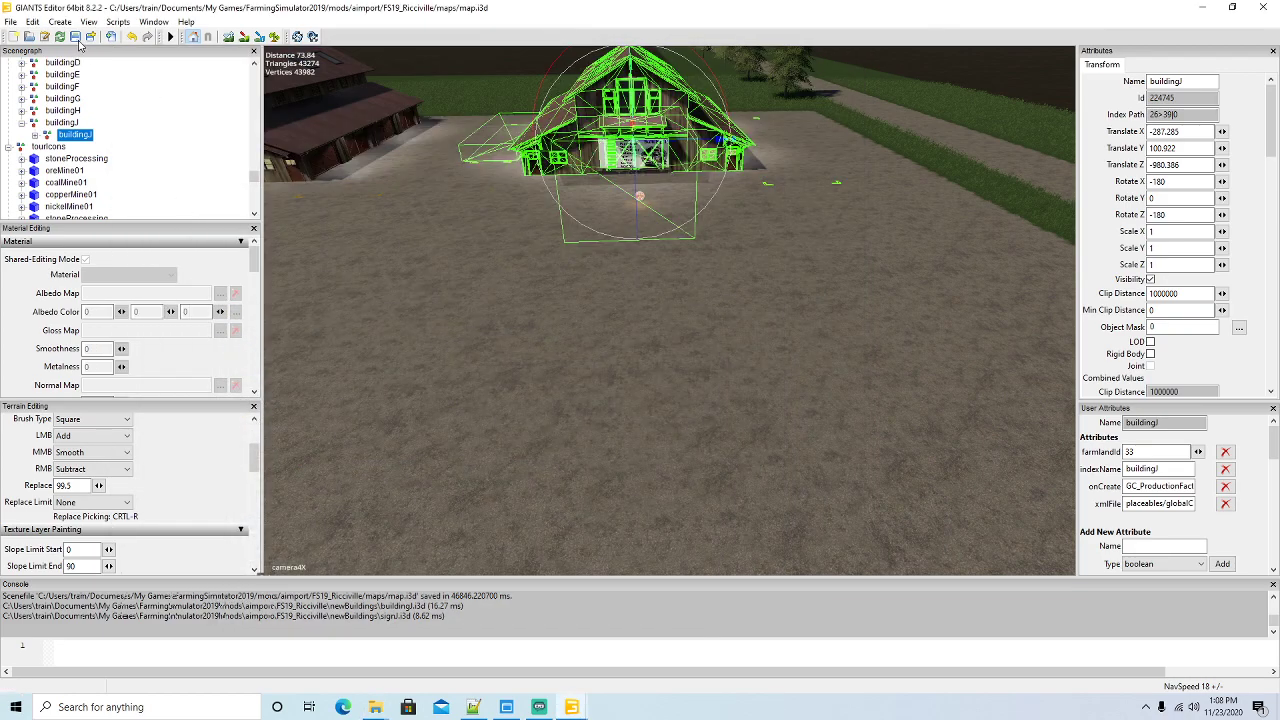
Save the map, switch to Notepad++ and copy the whole buildingJ text block from the FS19_Ricci_Islands l10n_en.xml
left_click(75, 37)
left_click(474, 707)
left_click(38, 55)
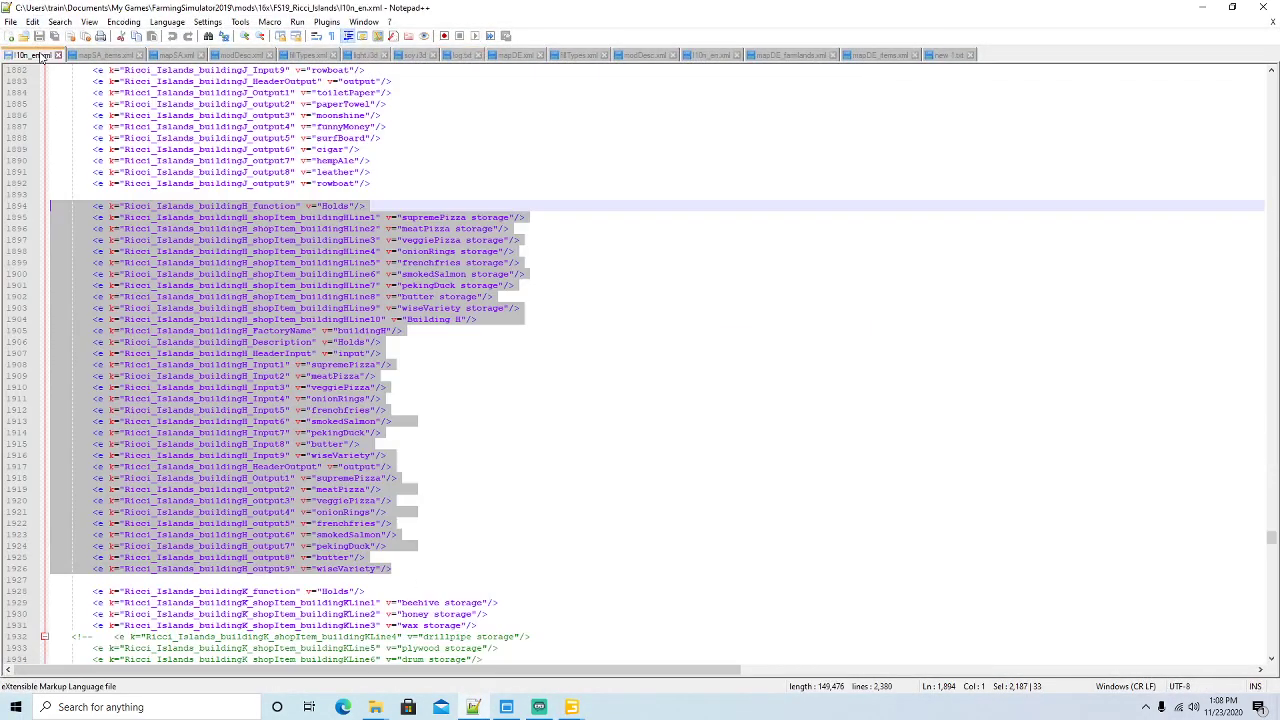
scroll(425, 275, "up", 11)
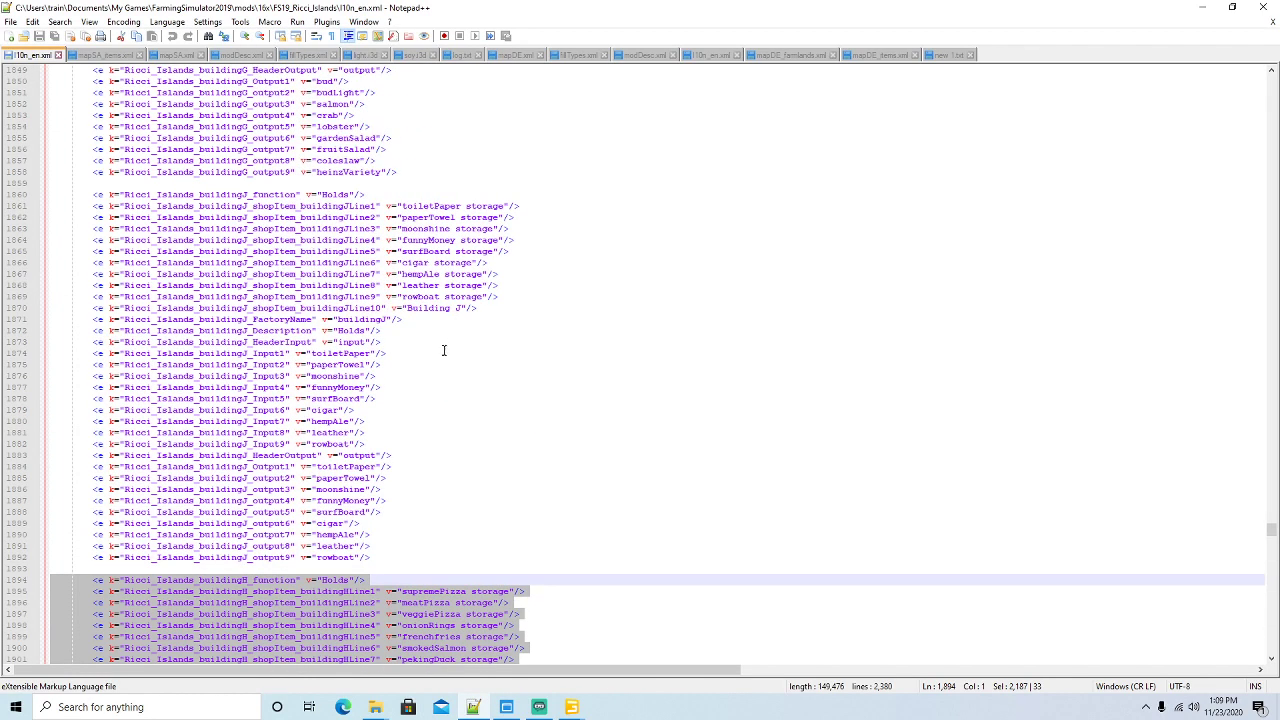
left_click_drag(375, 556, 60, 190)
key("ctrl+c")
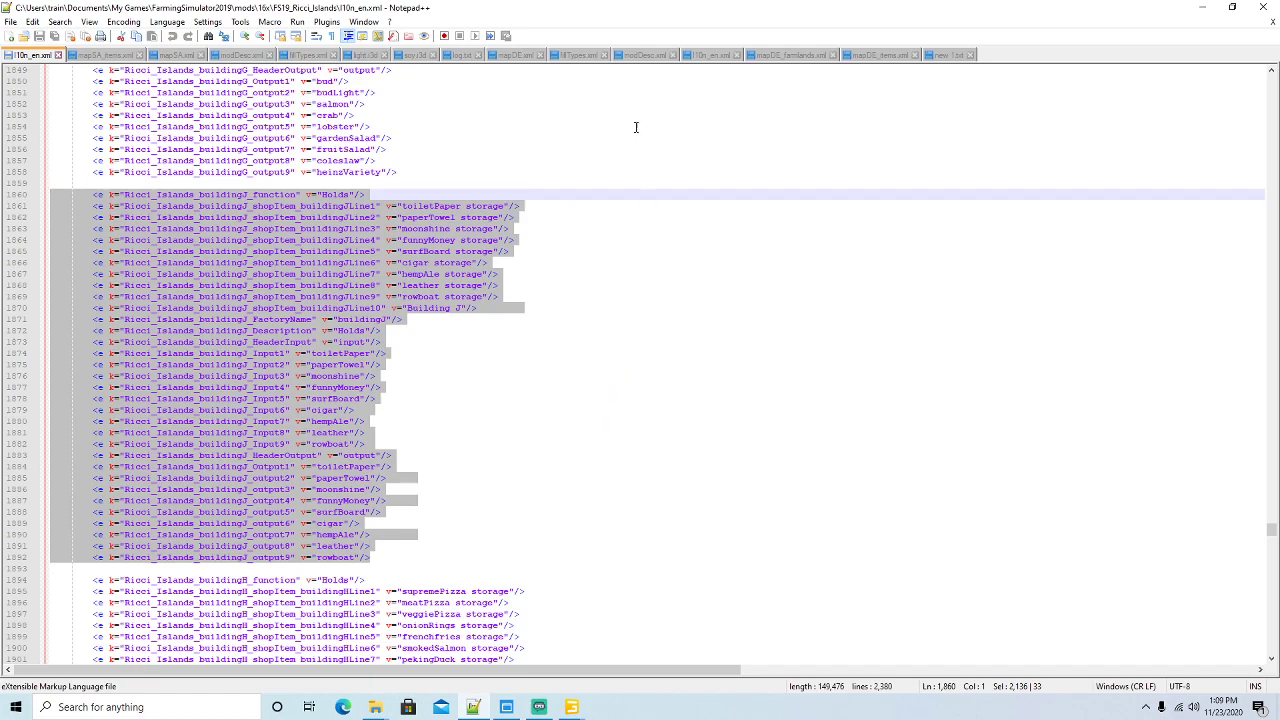
Paste the copied buildingJ block below the buildingH entries in the FS19_Ricciville l10n_en.xml, separated by a blank line
left_click(710, 55)
scroll(615, 294, "down", 10)
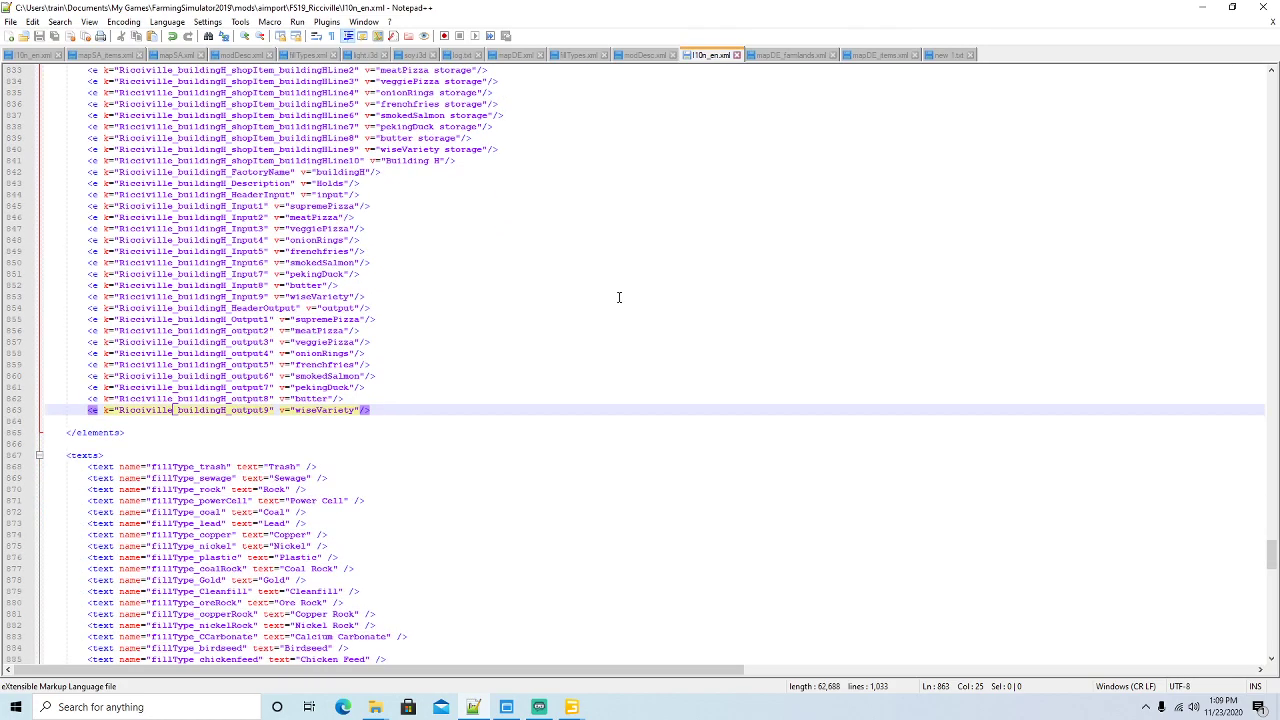
key("Return")
key("Return")
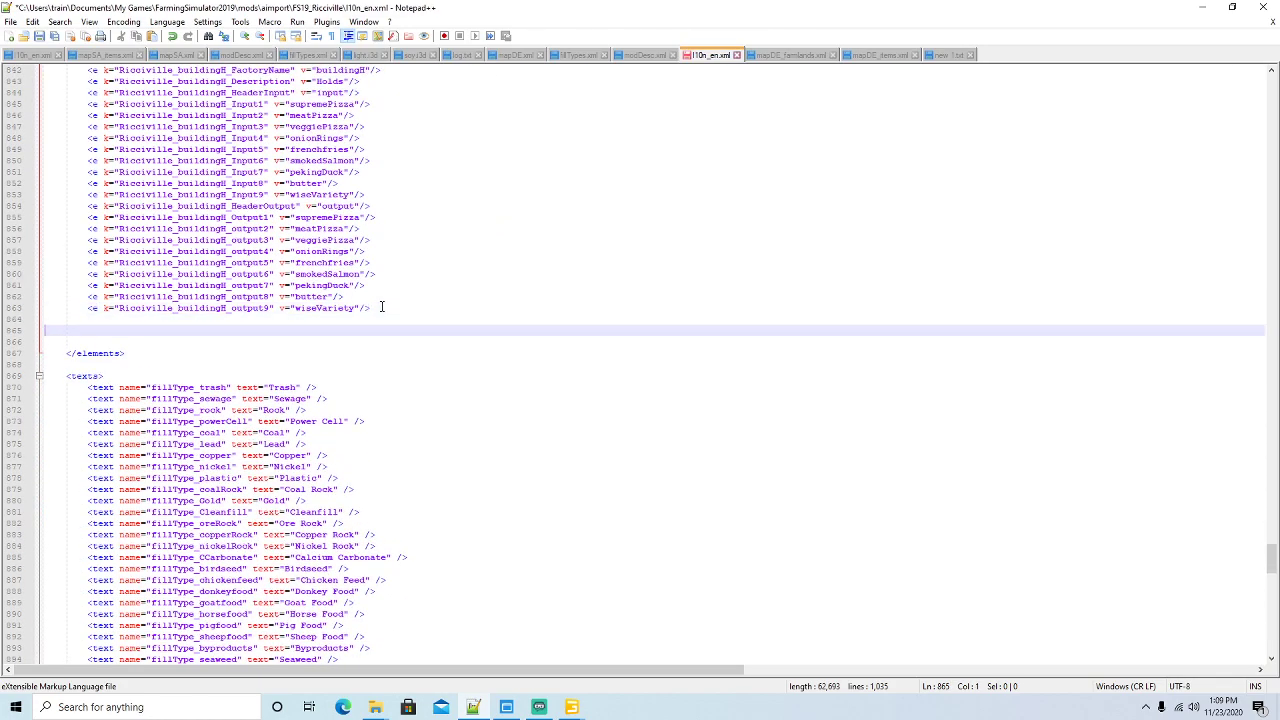
key("ctrl+v")
Replace every Ricci_Islands prefix in the pasted buildingJ entries with Ricciville and save l10n_en.xml
left_click_drag(119, 285, 186, 285)
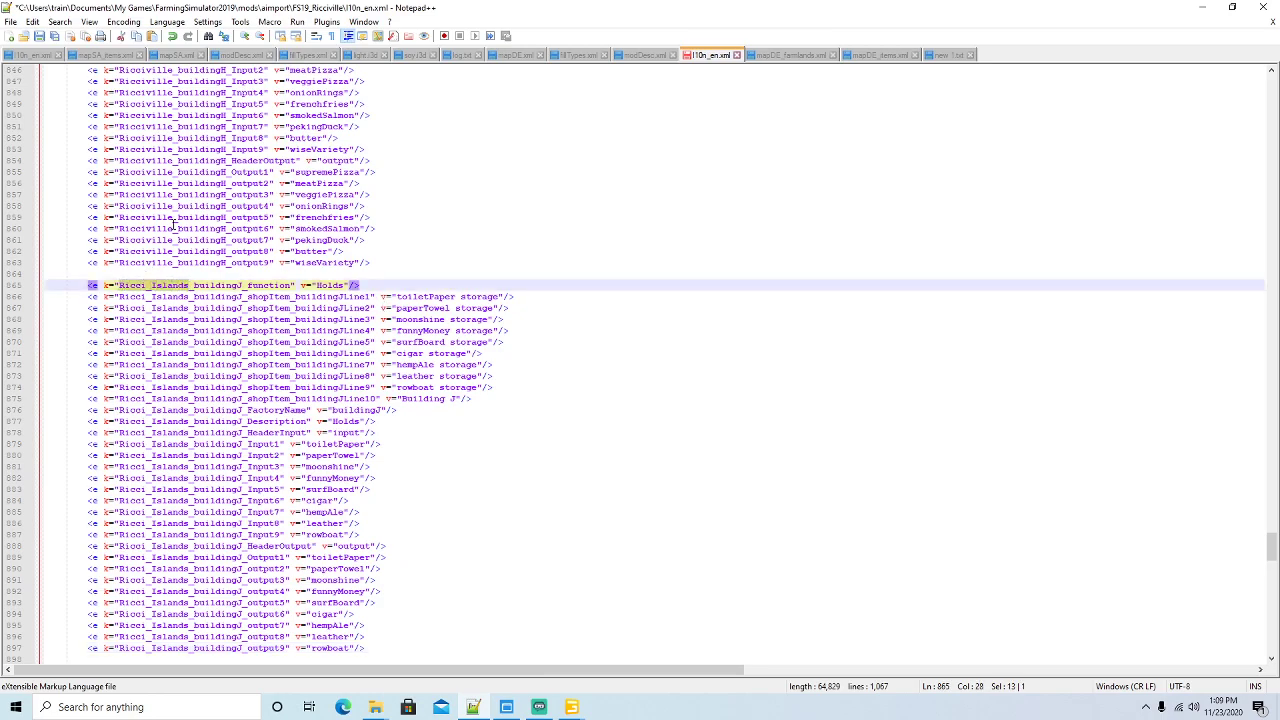
left_click(62, 22)
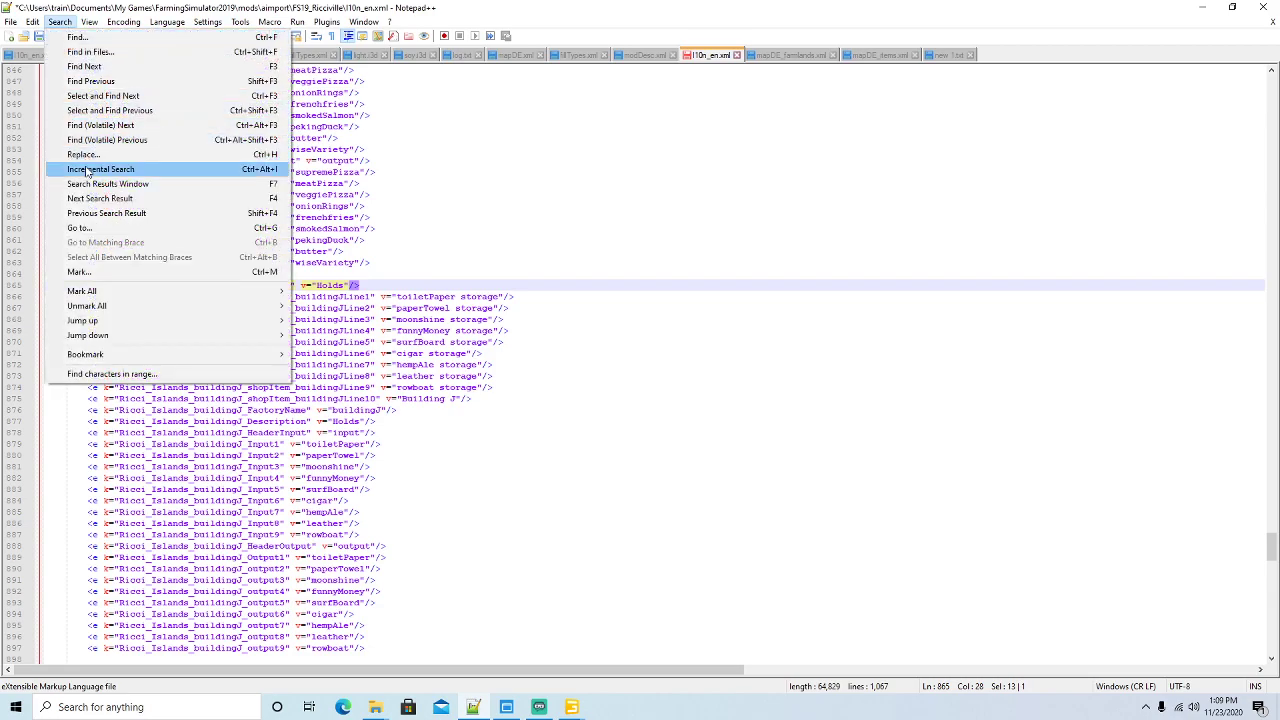
left_click(80, 154)
double_click(843, 265)
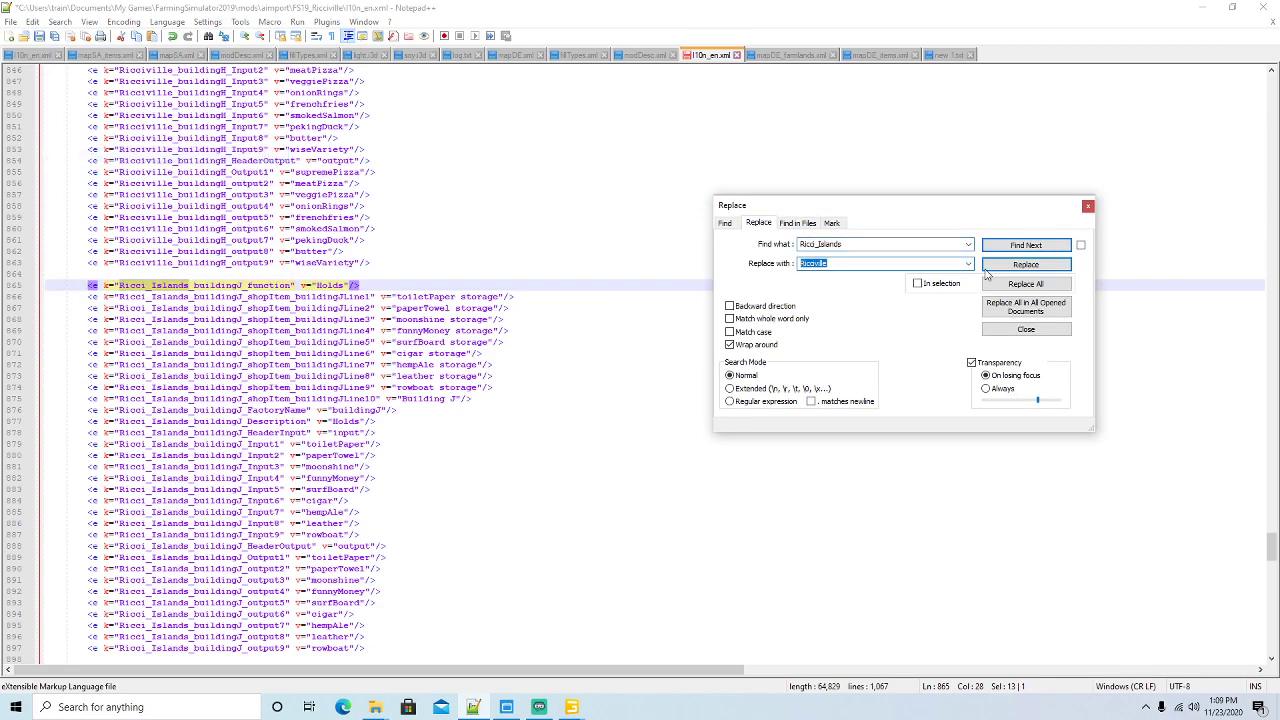
left_click(1026, 265)
left_click(1026, 265)
left_click(1026, 265)
left_click(1026, 265)
left_click(1026, 265)
double_click(1026, 265)
left_click(1026, 265)
left_click(1026, 265)
left_click(1026, 265)
double_click(1026, 265)
left_click(1026, 265)
double_click(1026, 265)
left_click(1026, 265)
double_click(1026, 265)
left_click(1026, 265)
double_click(1026, 265)
left_click(1026, 265)
double_click(1026, 265)
double_click(1026, 265)
double_click(1026, 265)
double_click(1026, 265)
double_click(1027, 267)
left_click(1027, 267)
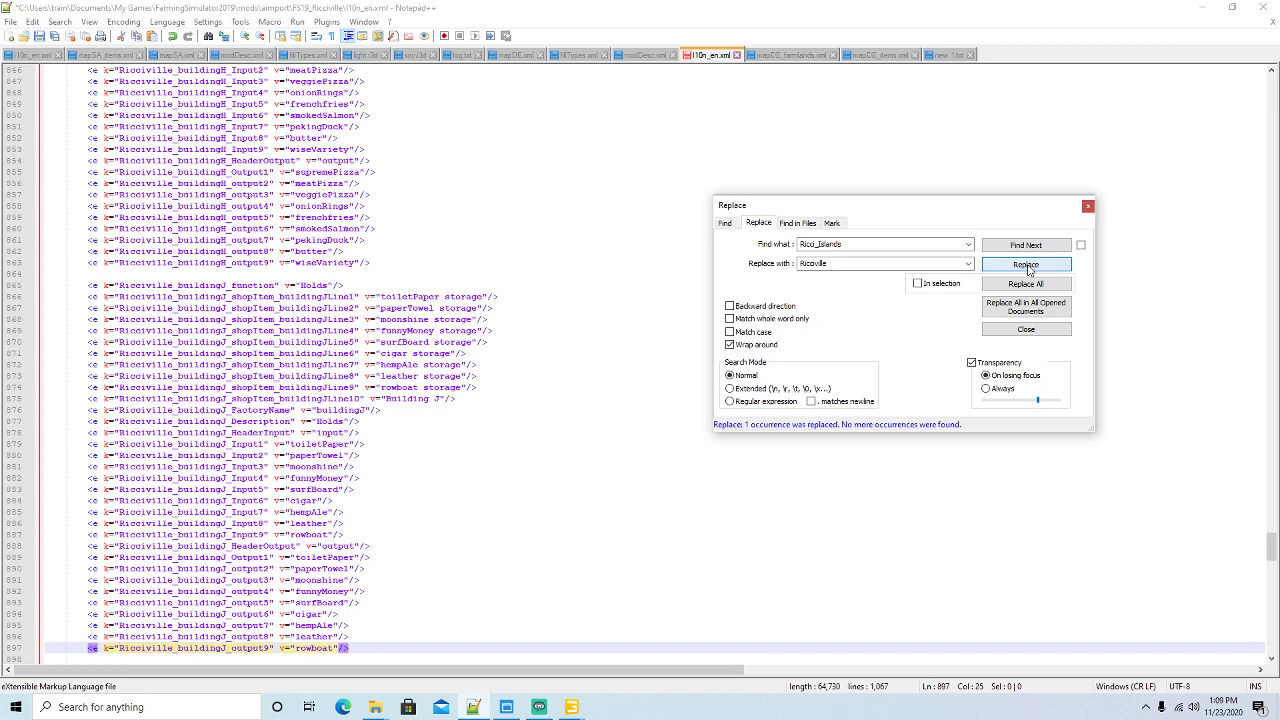
left_click(1088, 207)
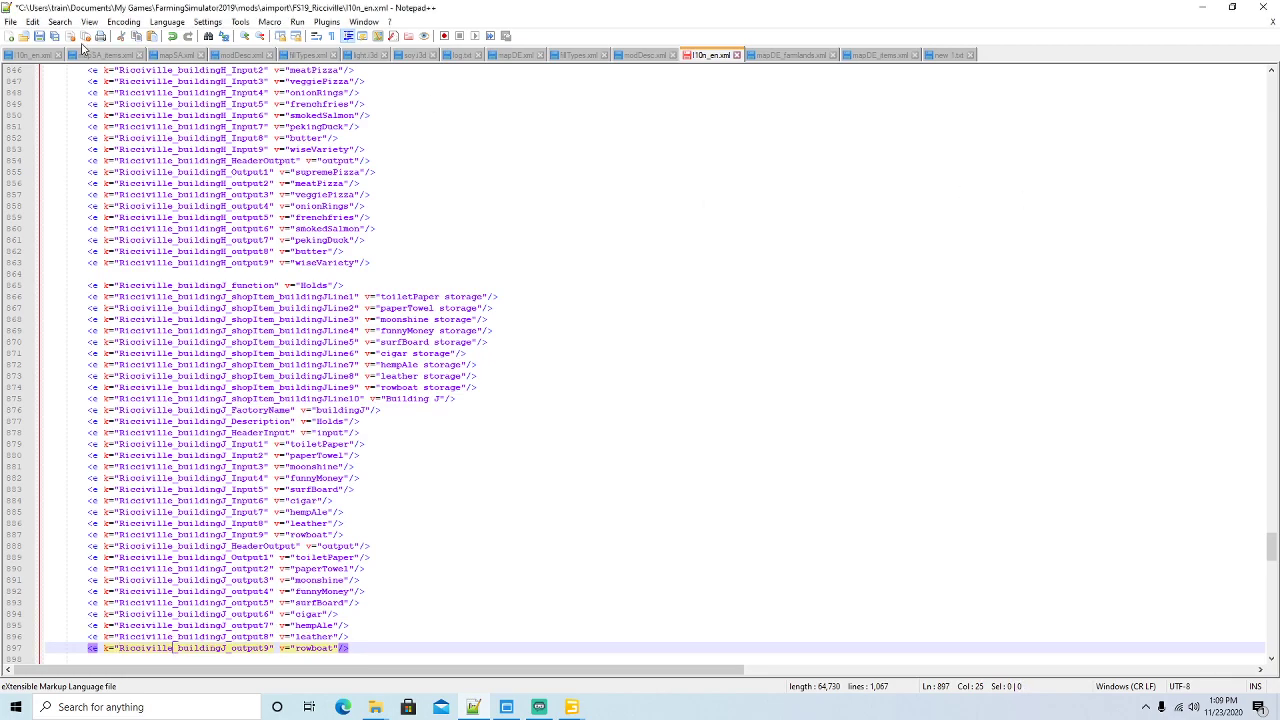
left_click(40, 37)
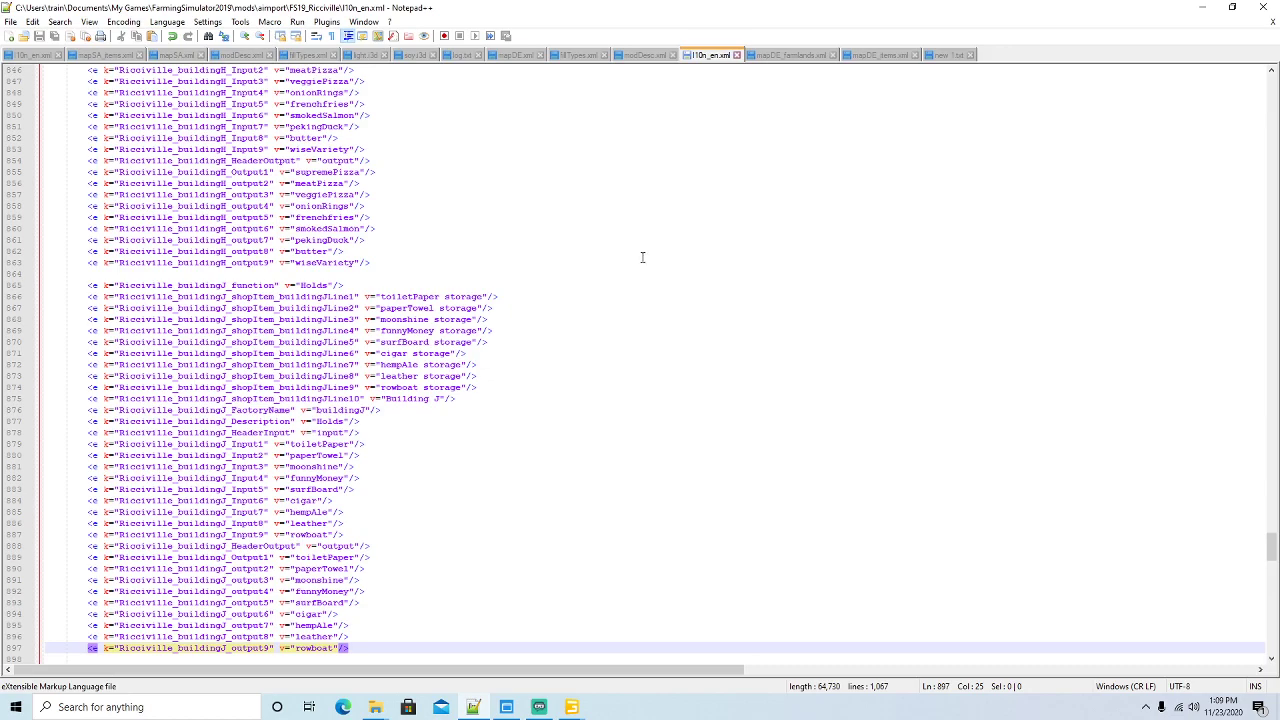
scroll(665, 254, "down", 1)
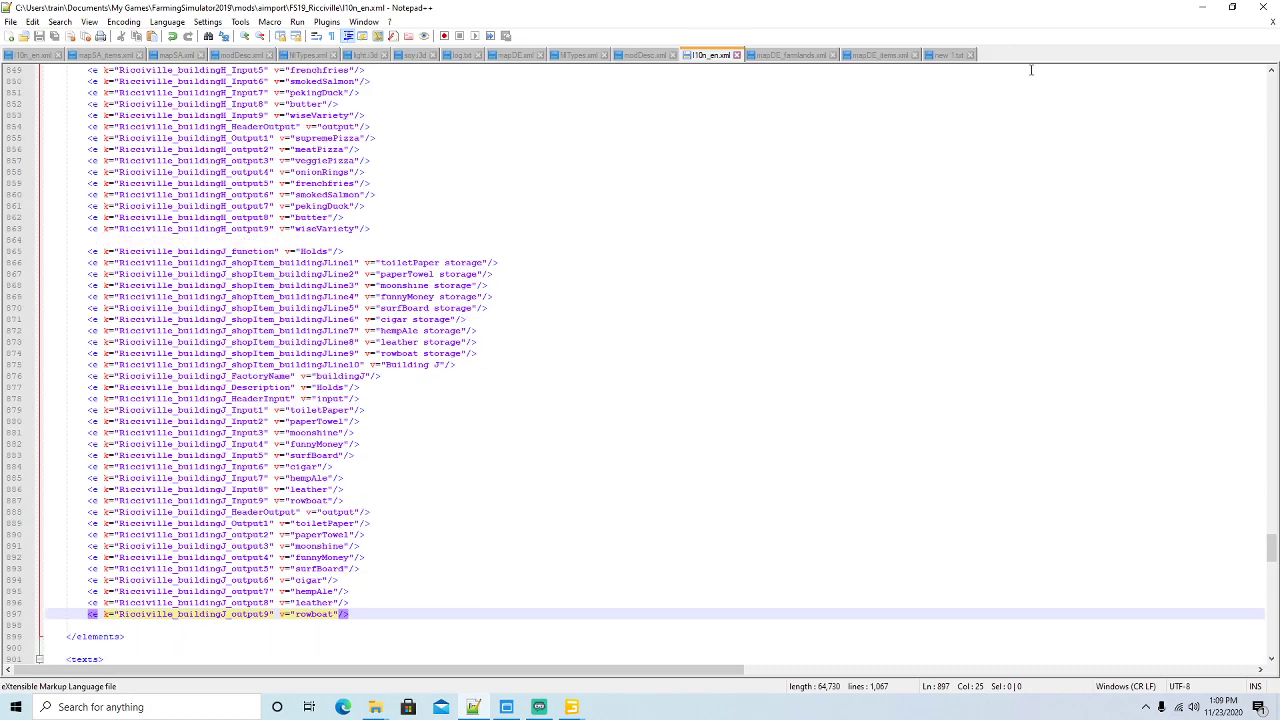
Switch to File Explorer and bring up the placeables/globalCompany folders of both FS19_Ricciville and FS19_Ricci_Islands
left_click(1188, 16)
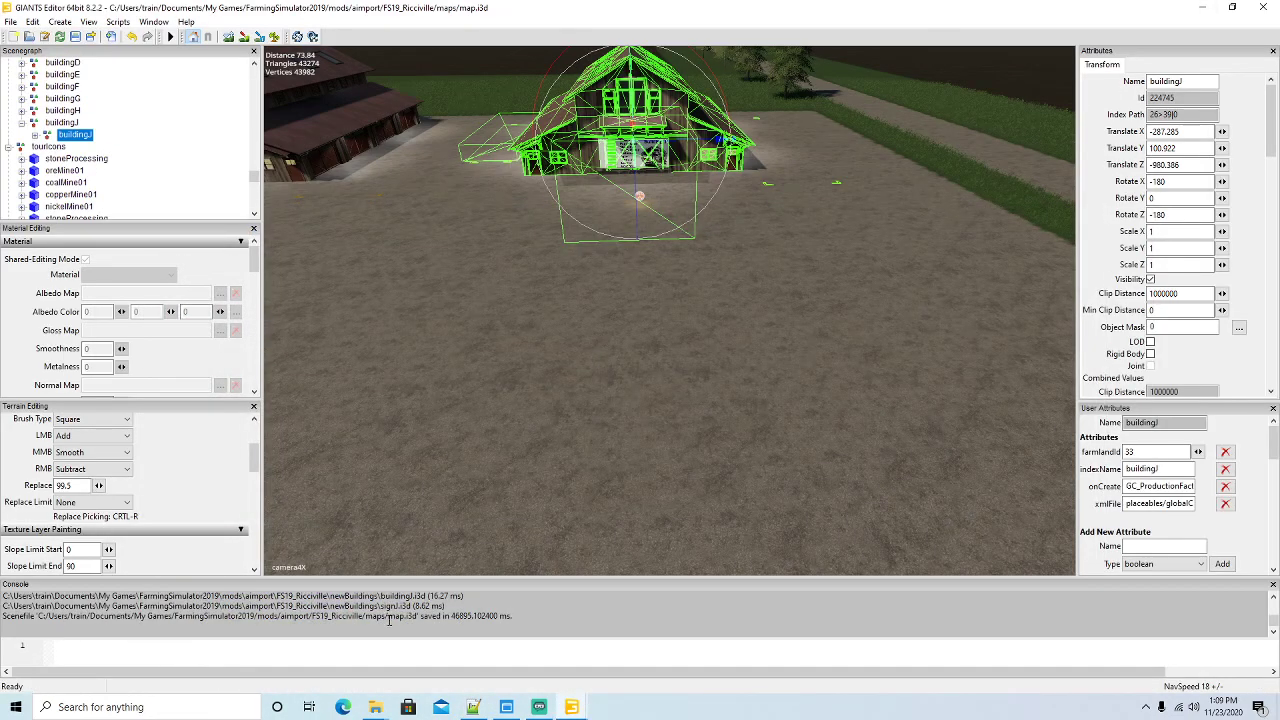
mouse_move(375, 705)
left_click(350, 612)
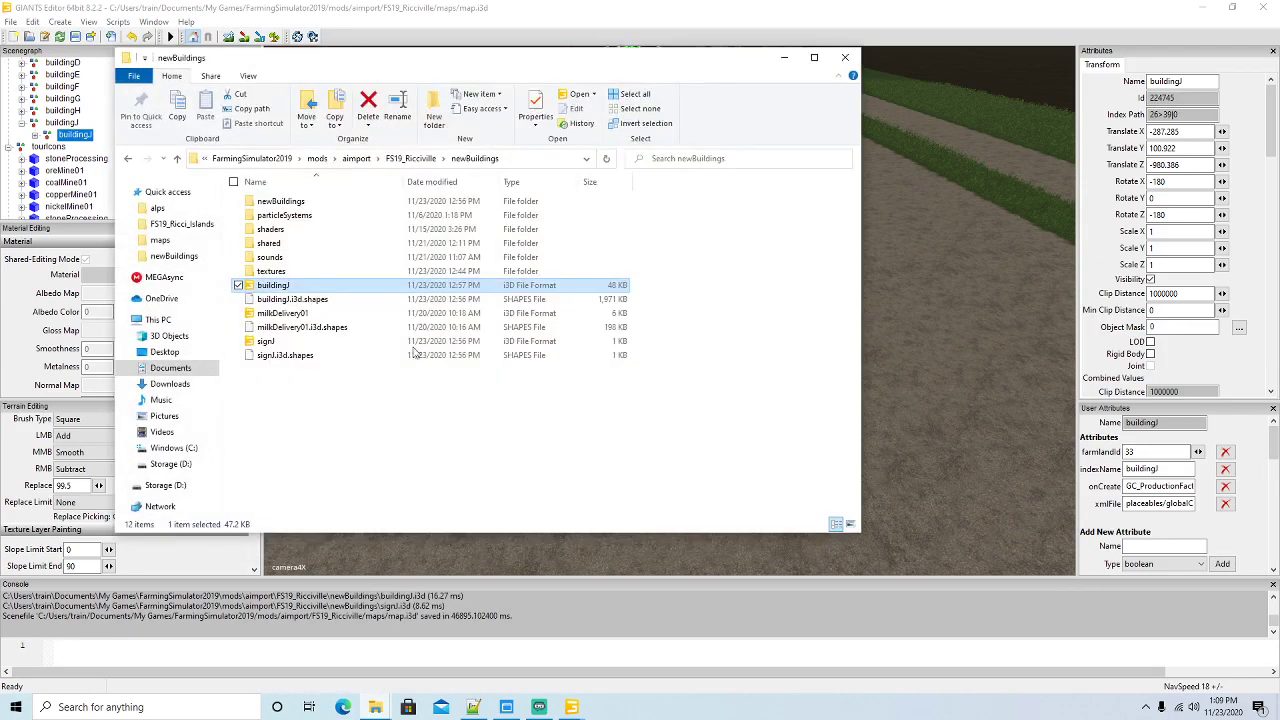
left_click(415, 158)
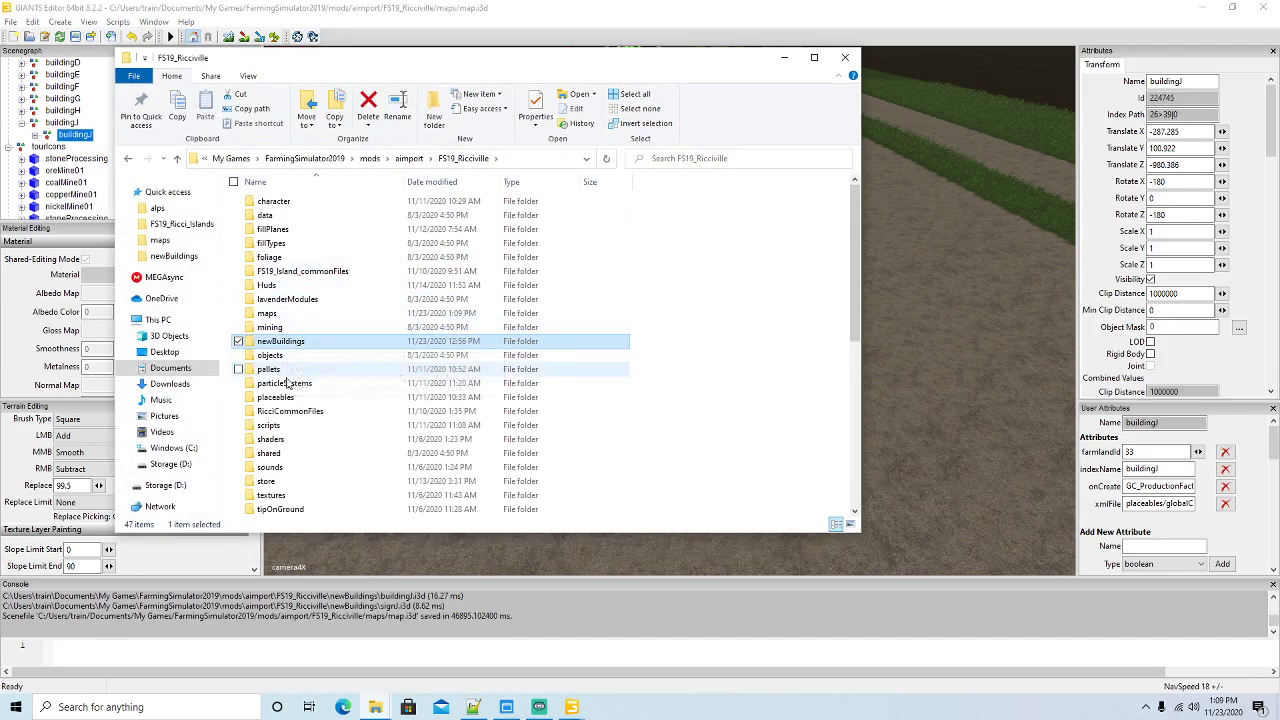
double_click(285, 397)
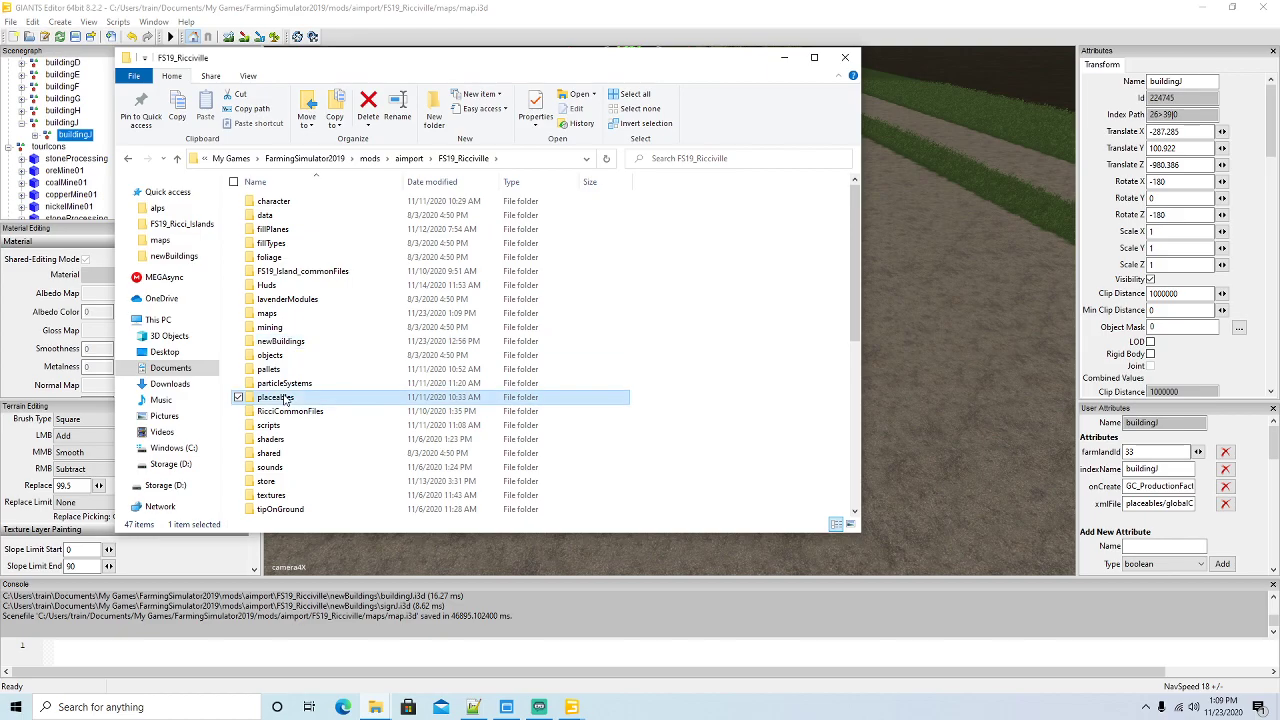
double_click(300, 217)
left_click(375, 707)
left_click(463, 617)
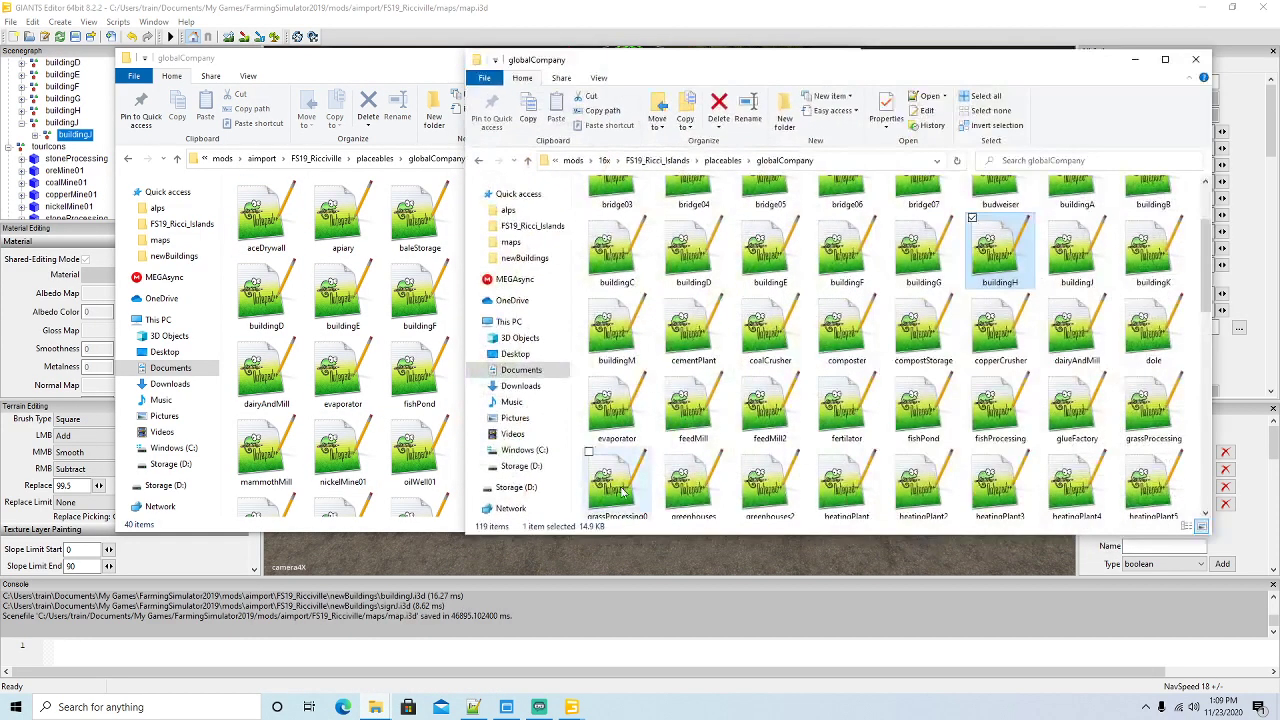
Copy the buildingJ file from the FS19_Ricci_Islands globalCompany folder into the FS19_Ricciville globalCompany folder
right_click(1082, 260)
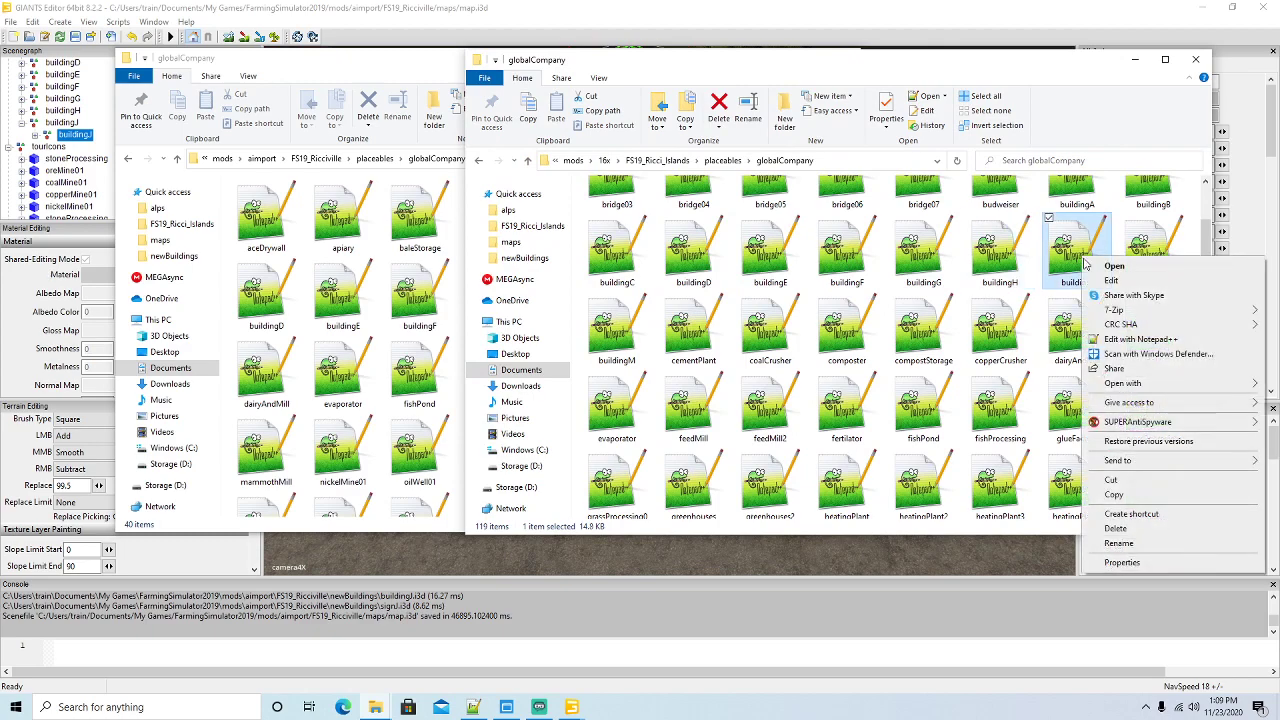
left_click(1117, 497)
left_click(408, 79)
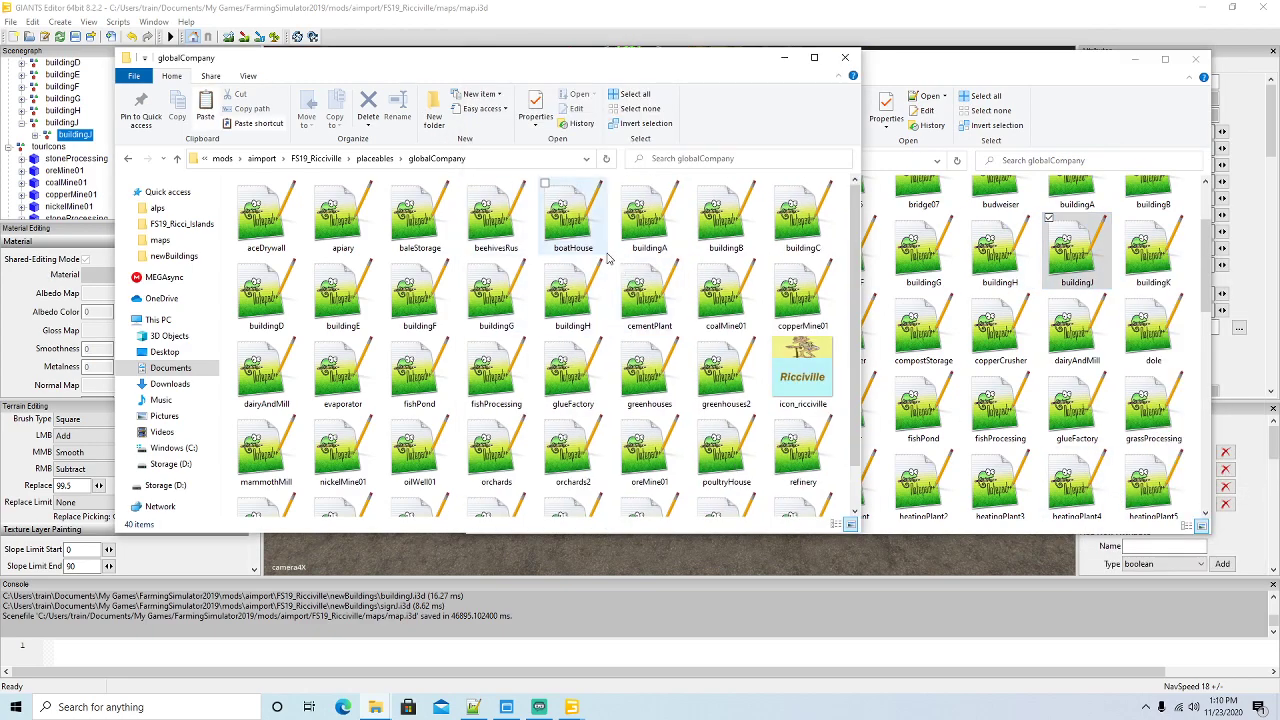
right_click(612, 258)
left_click(645, 345)
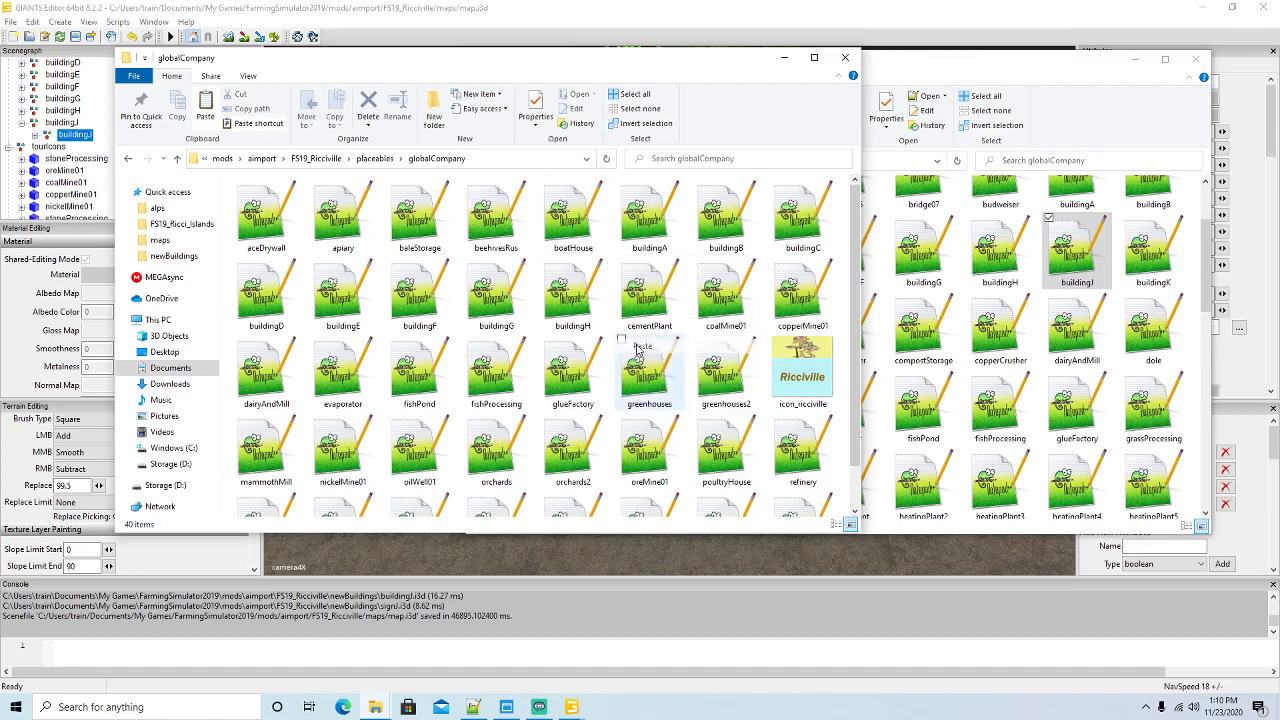
Open the Ricciville copy of buildingJ.xml in Notepad++ and change its image file name to icon_ricciville.dds
right_click(655, 289)
left_click(688, 368)
left_click(706, 116)
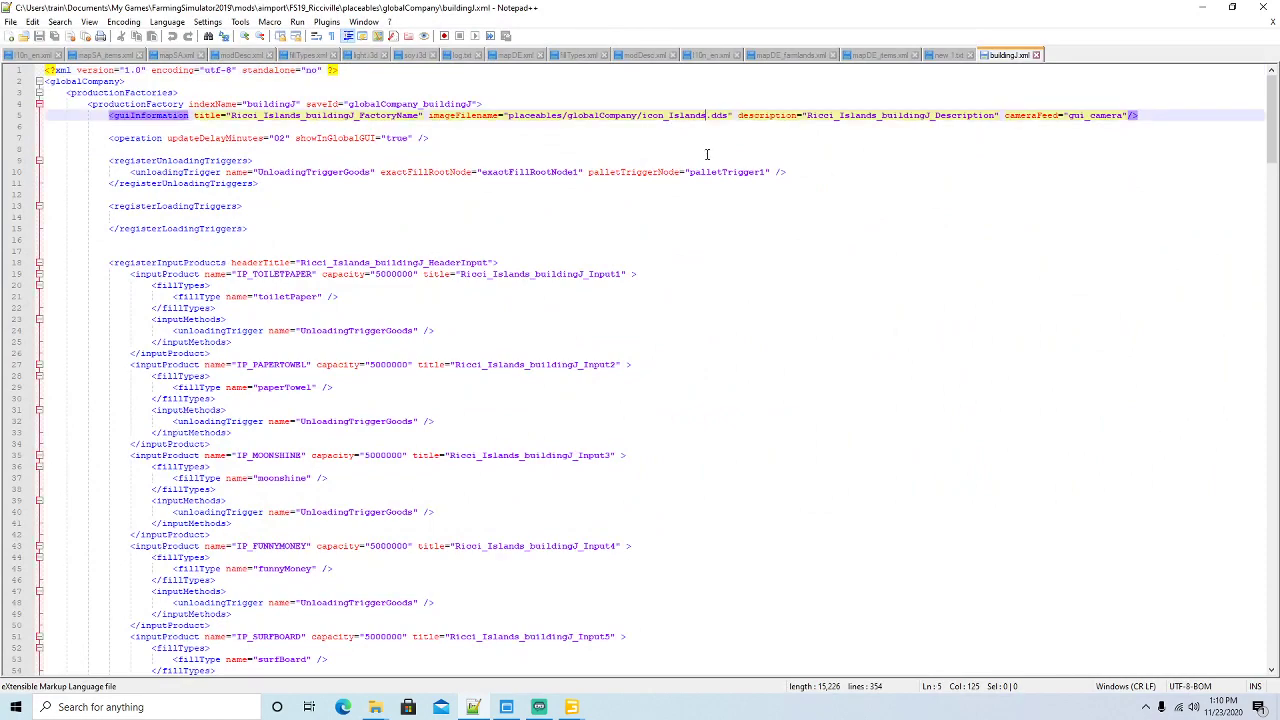
key("BackSpace")
key("BackSpace")
key("BackSpace")
key("BackSpace")
key("BackSpace")
key("BackSpace")
key("BackSpace")
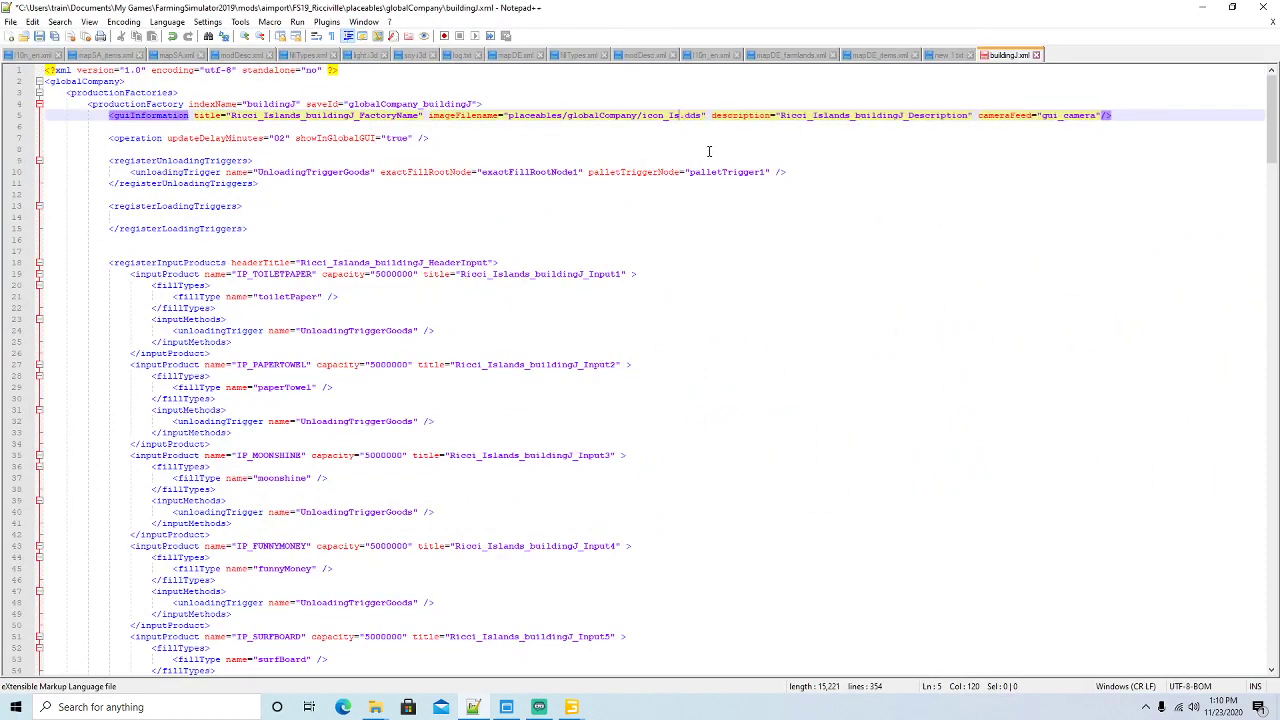
type("riccivill")
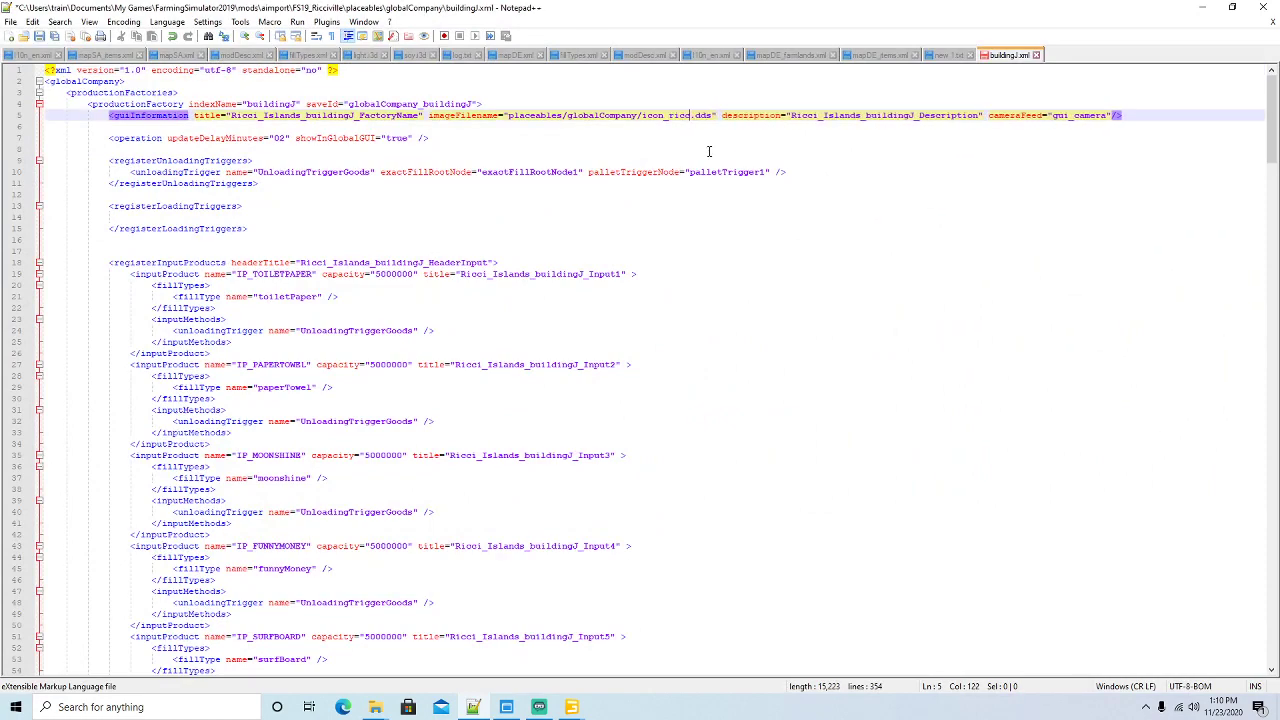
type("e")
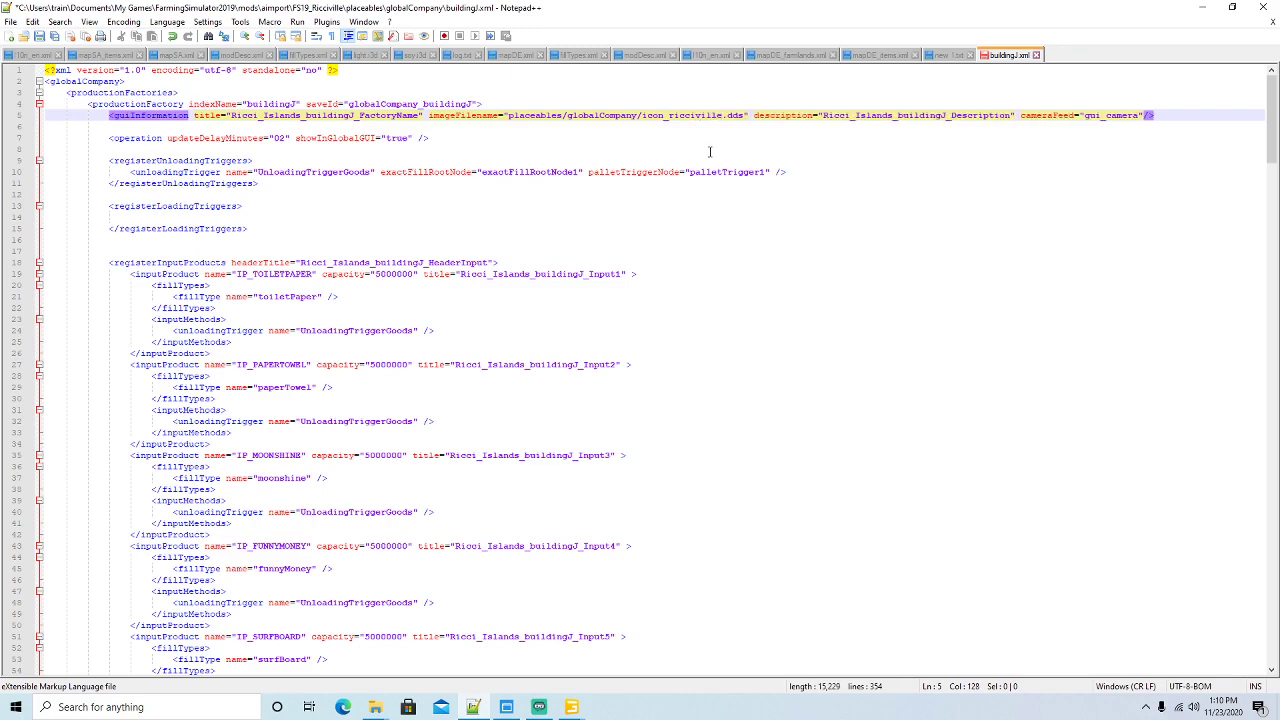
Replace all Ricci_Islands prefixes in buildingJ.xml with Ricciville and save the file
left_click_drag(230, 115, 298, 116)
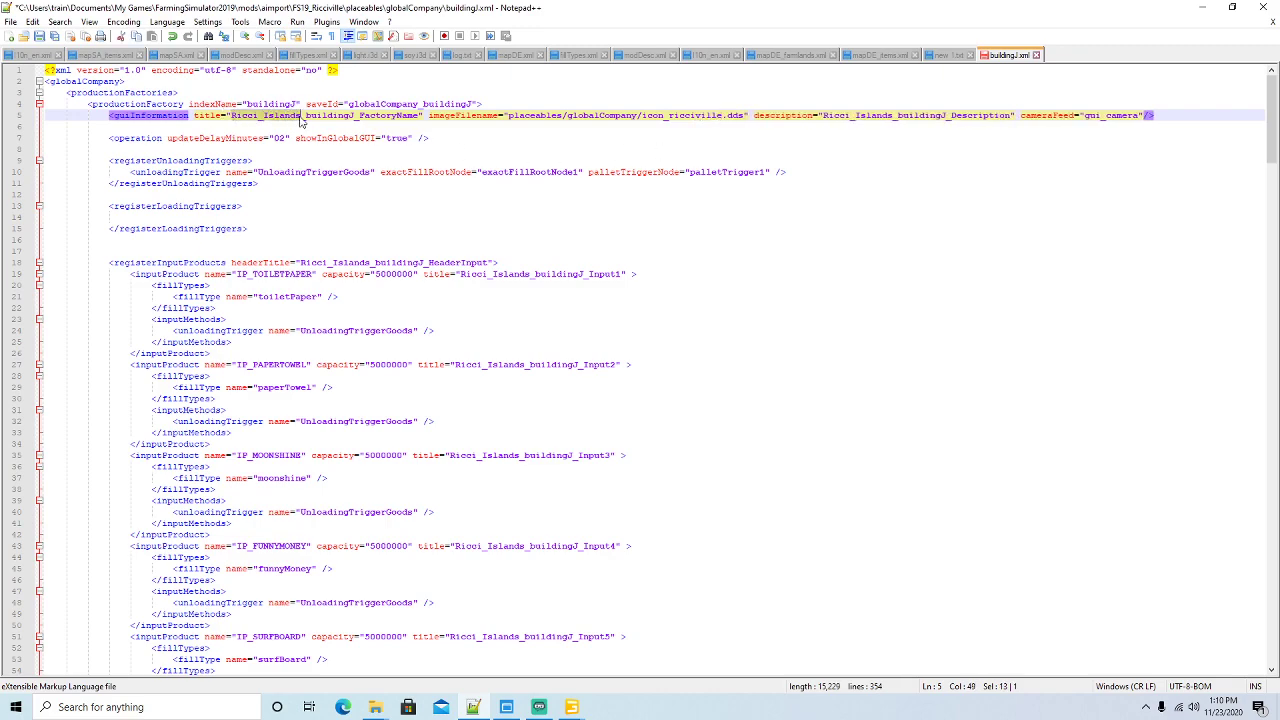
left_click(60, 22)
left_click(84, 155)
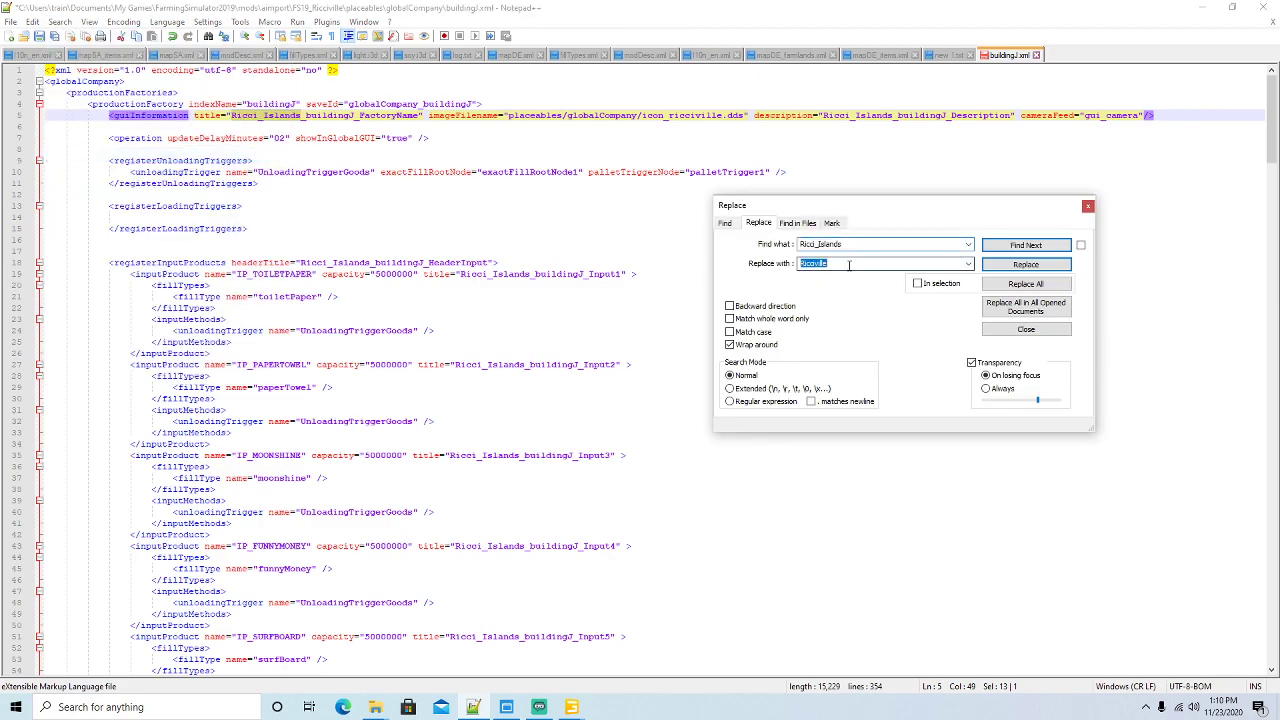
left_click(1003, 266)
left_click(1025, 265)
left_click(1025, 265)
left_click(1025, 265)
left_click(1025, 265)
left_click(1025, 265)
left_click(1025, 265)
left_click(1025, 265)
left_click(1025, 265)
left_click(1003, 266)
left_click(1003, 266)
left_click(1003, 266)
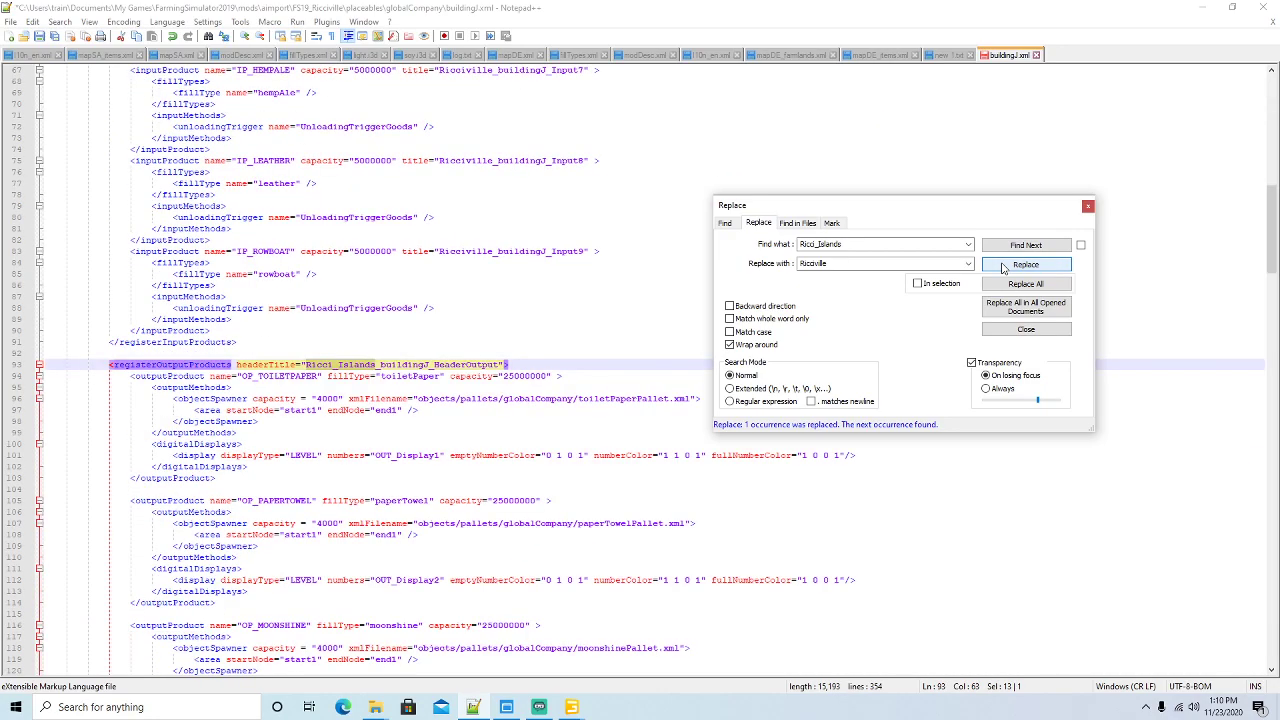
left_click(1003, 266)
left_click(1003, 266)
left_click(1003, 266)
left_click(1003, 266)
left_click(1003, 266)
left_click(1003, 266)
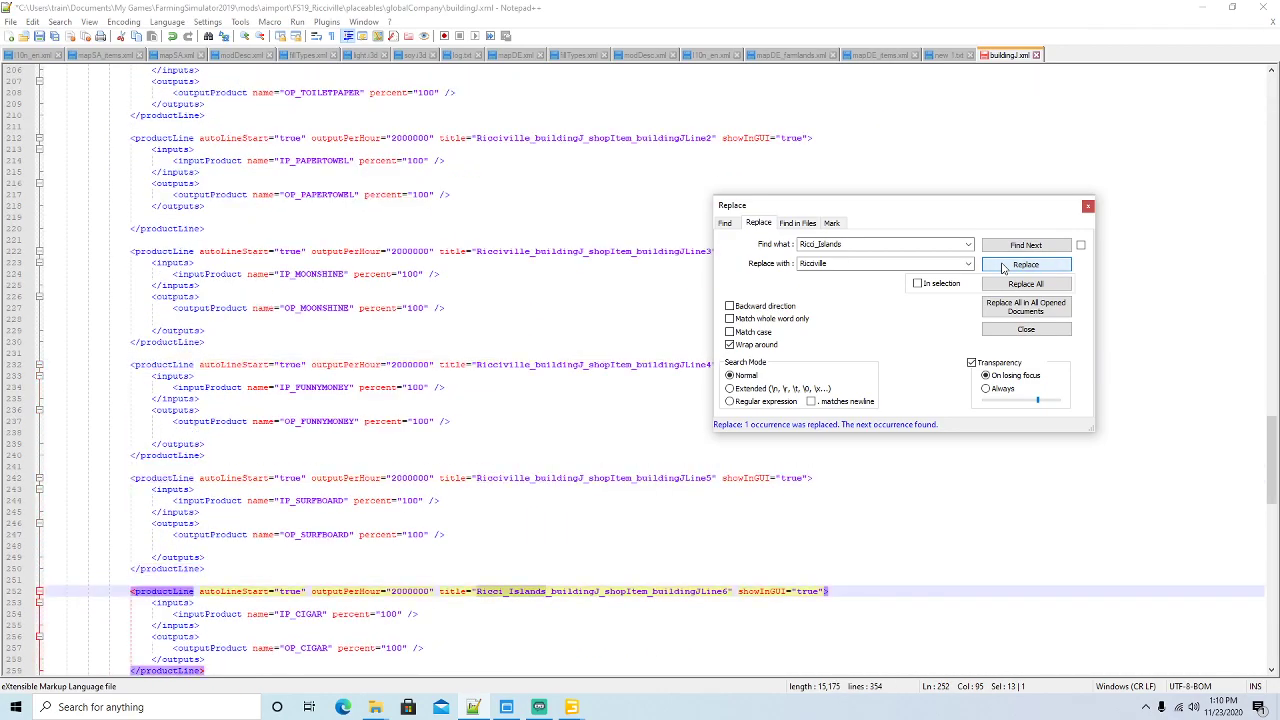
left_click(1003, 266)
left_click(1003, 266)
left_click(1003, 266)
left_click(1003, 266)
left_click(1003, 266)
left_click(1003, 266)
left_click(1088, 206)
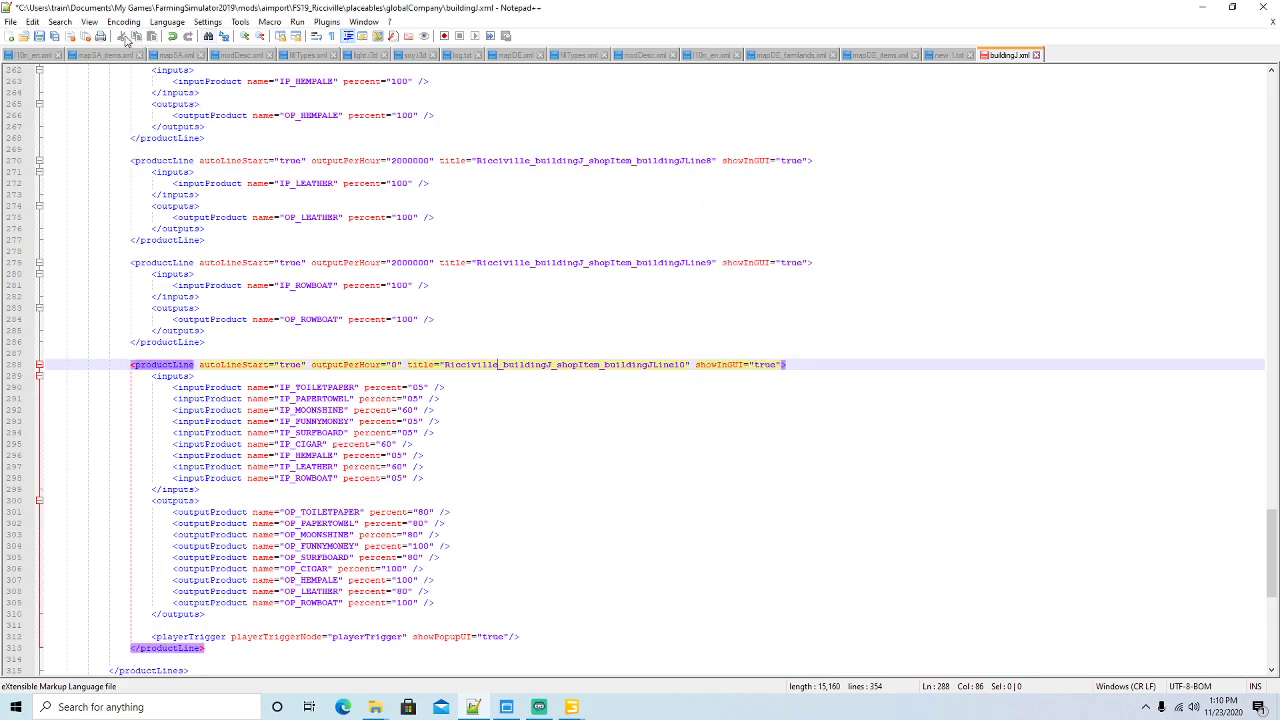
left_click(40, 37)
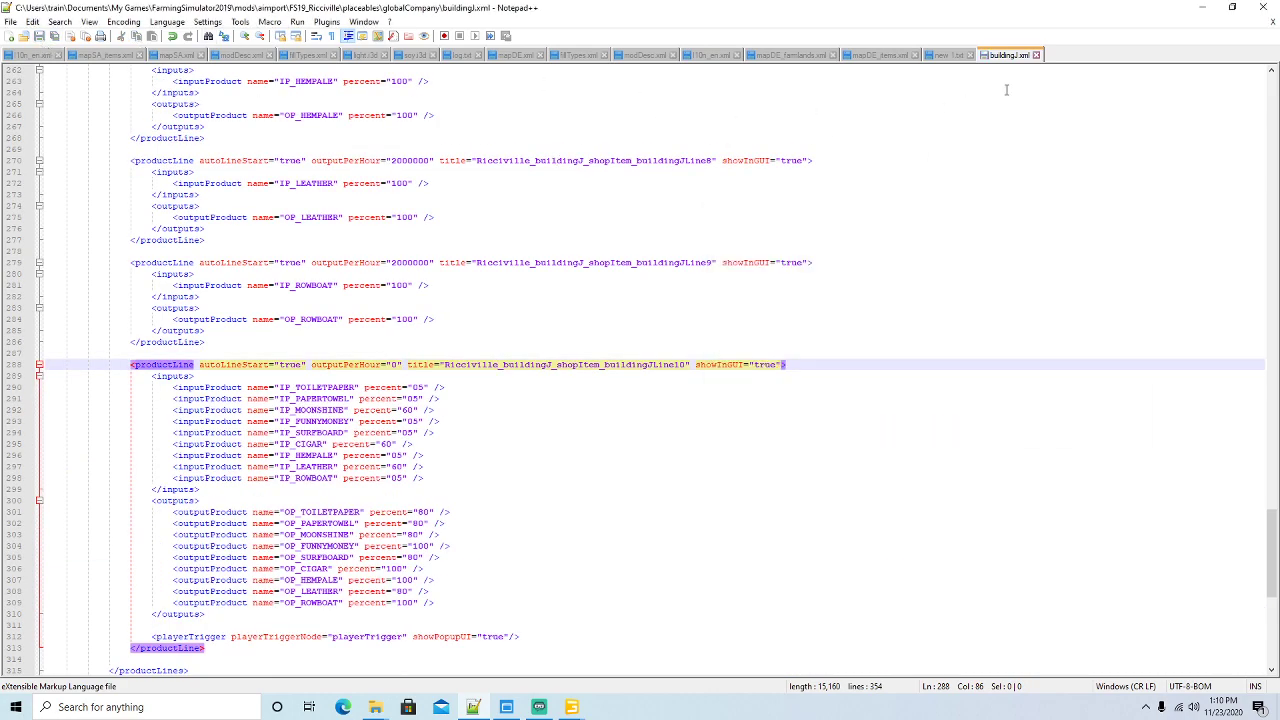
Minimize the open editor and folder windows and launch Farming Simulator 19 from the desktop
left_click(1203, 7)
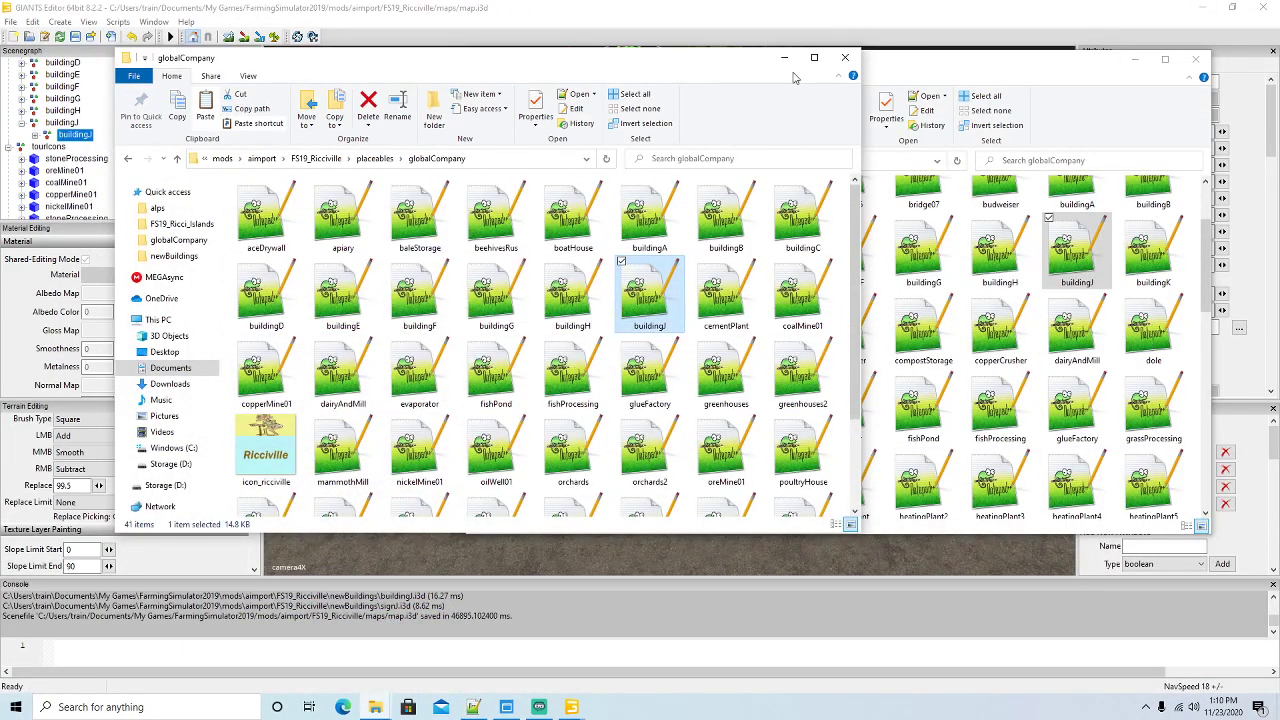
left_click(784, 57)
left_click(1135, 59)
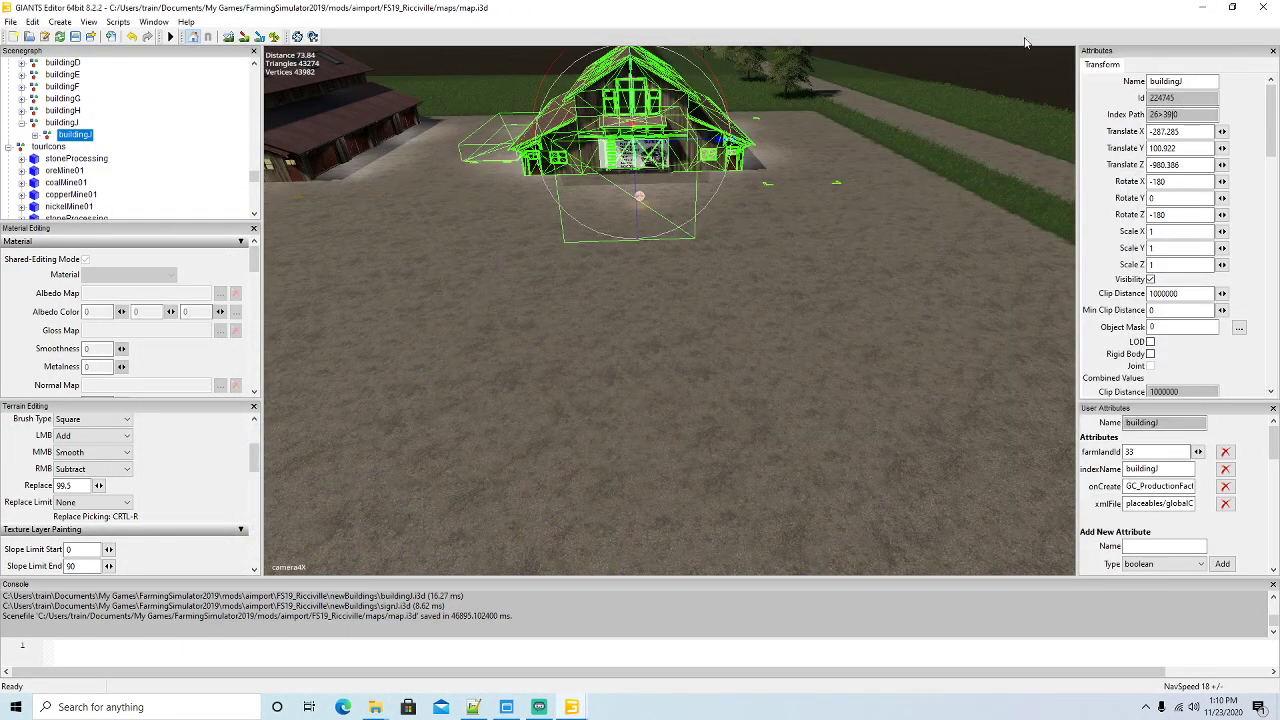
left_click(1203, 8)
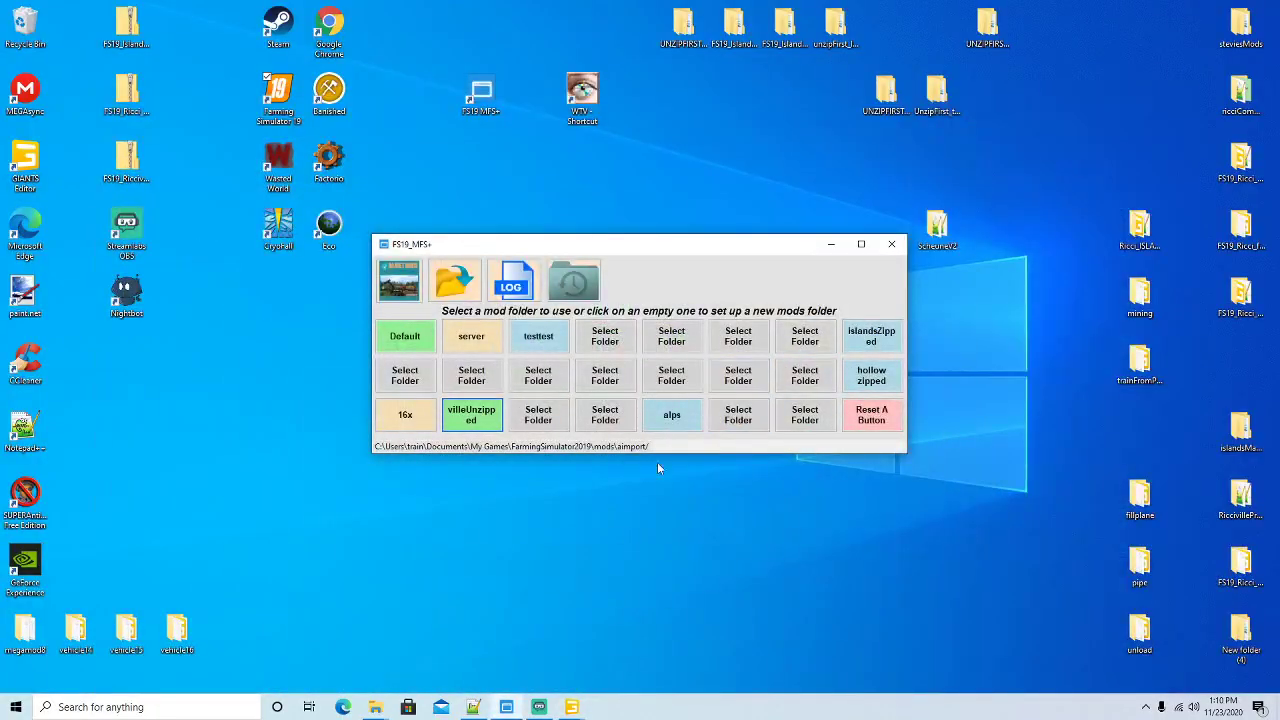
right_click(287, 106)
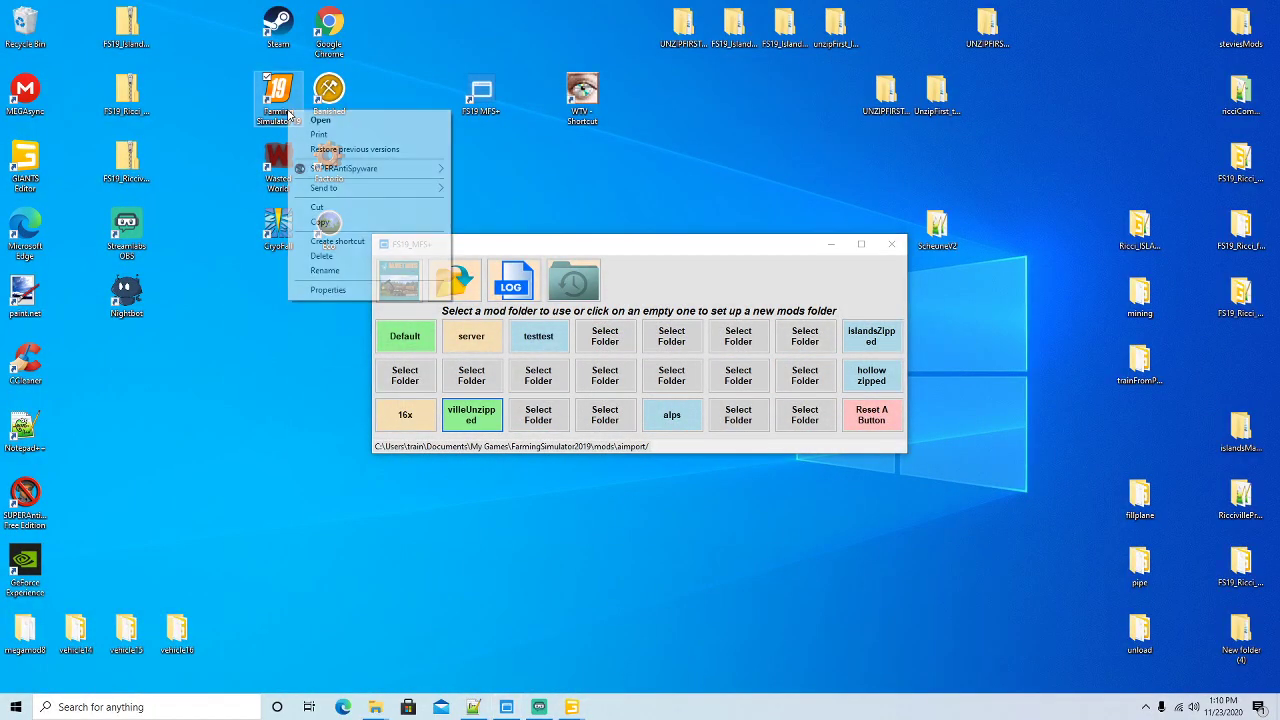
left_click(300, 120)
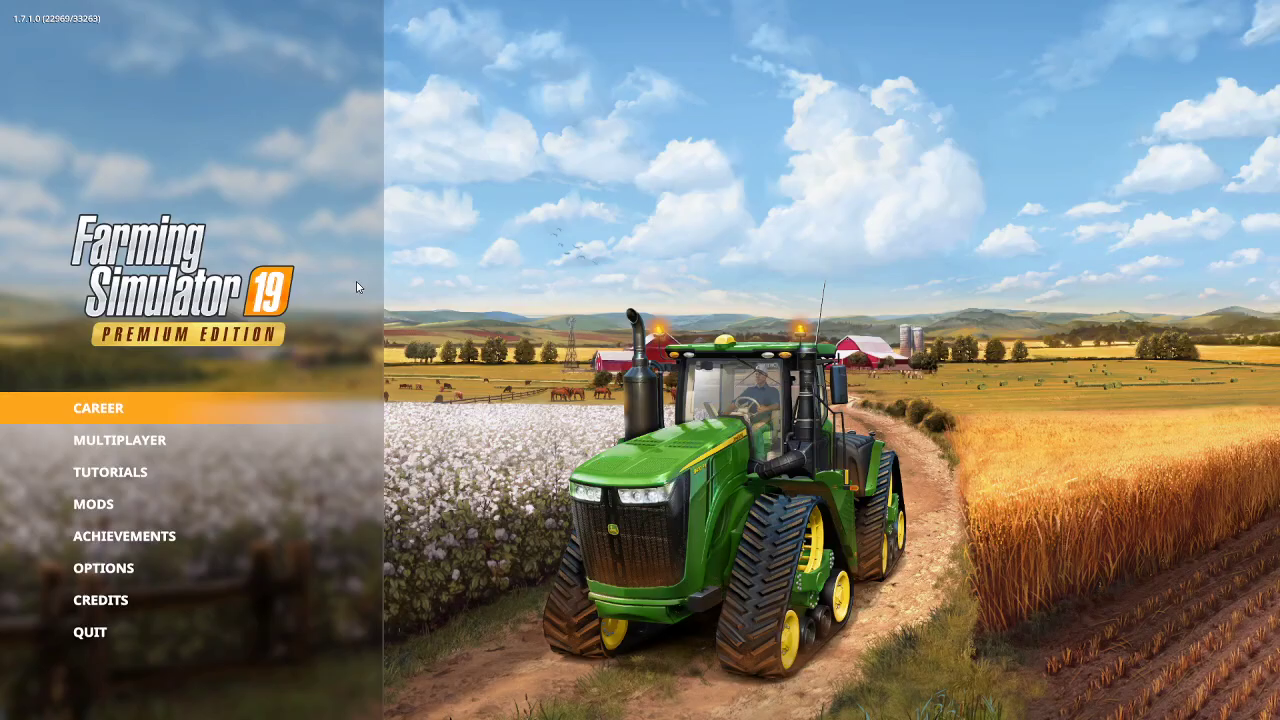
Start a New farmer career on the FS19_Ricciville map in Savegame 1 with all mods selected
left_click(115, 406)
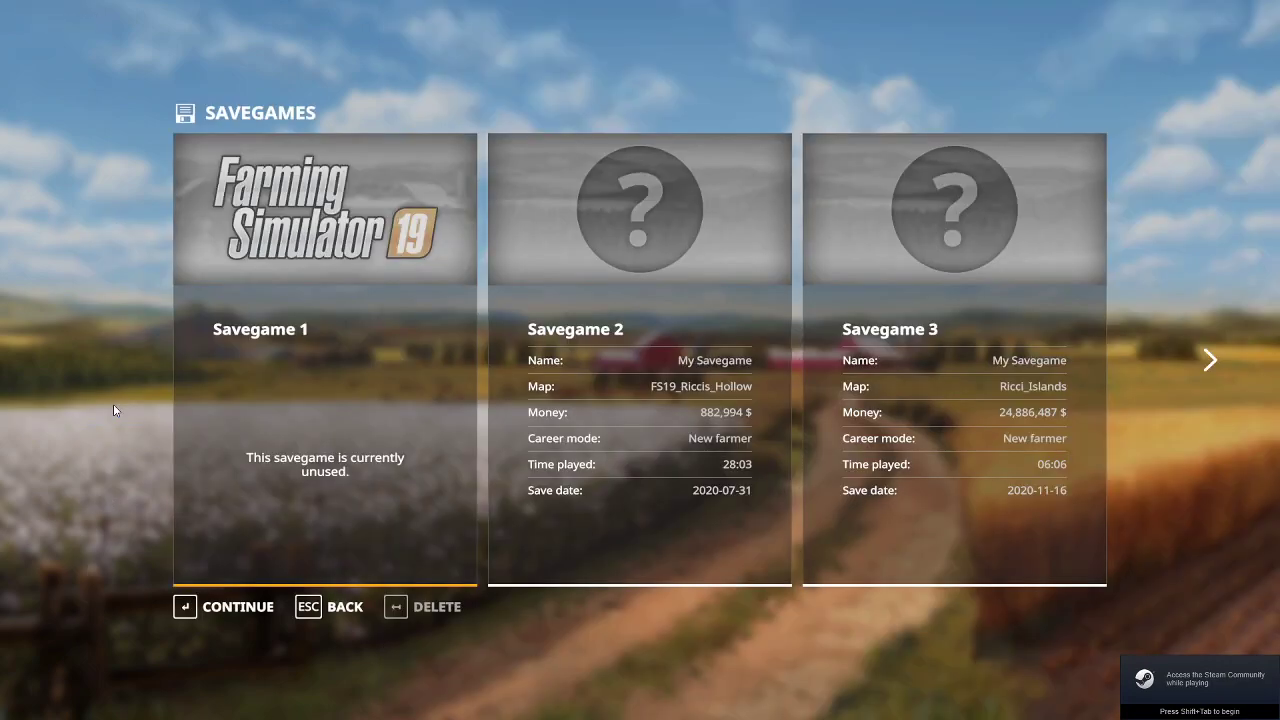
left_click(229, 606)
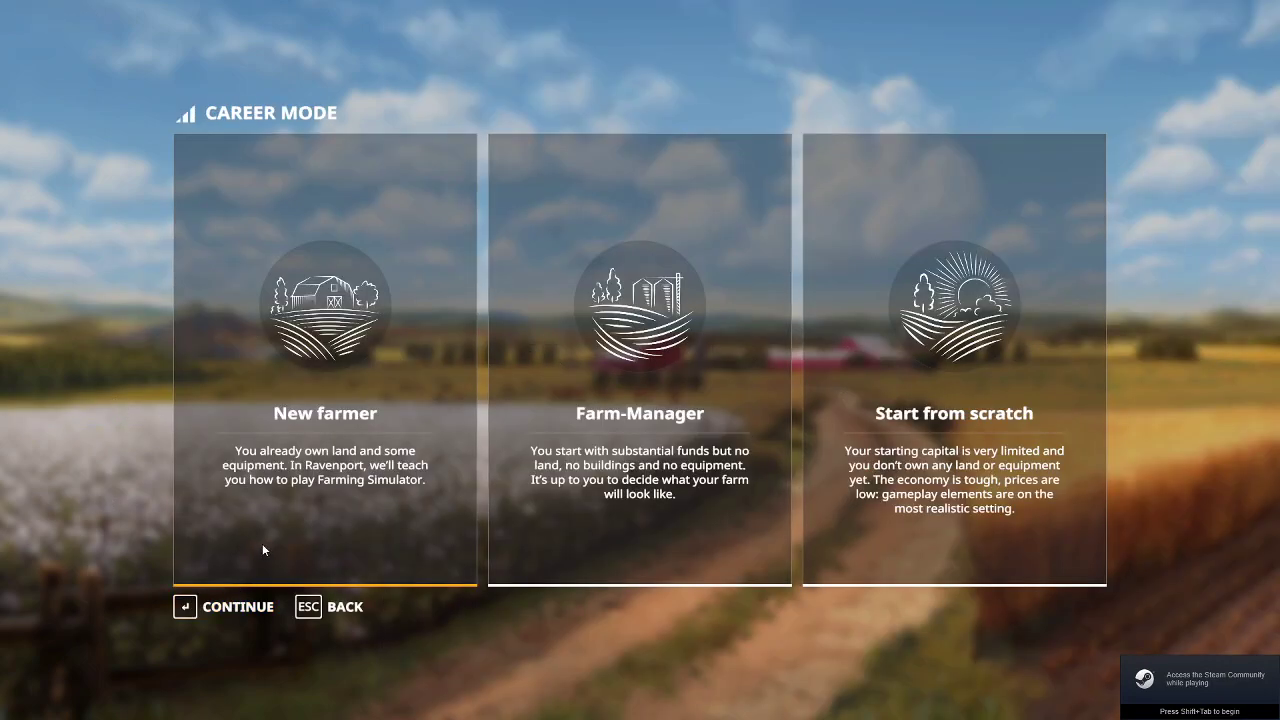
left_click(250, 604)
left_click(254, 614)
left_click(252, 610)
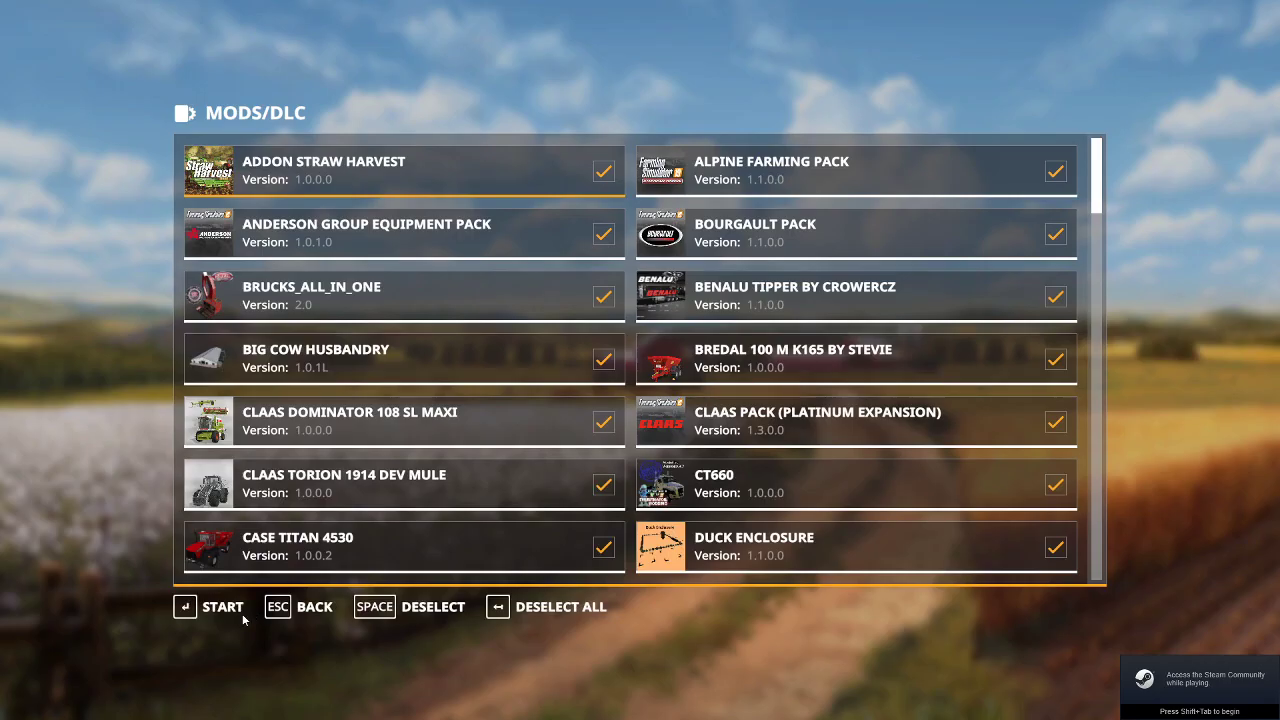
left_click(246, 607)
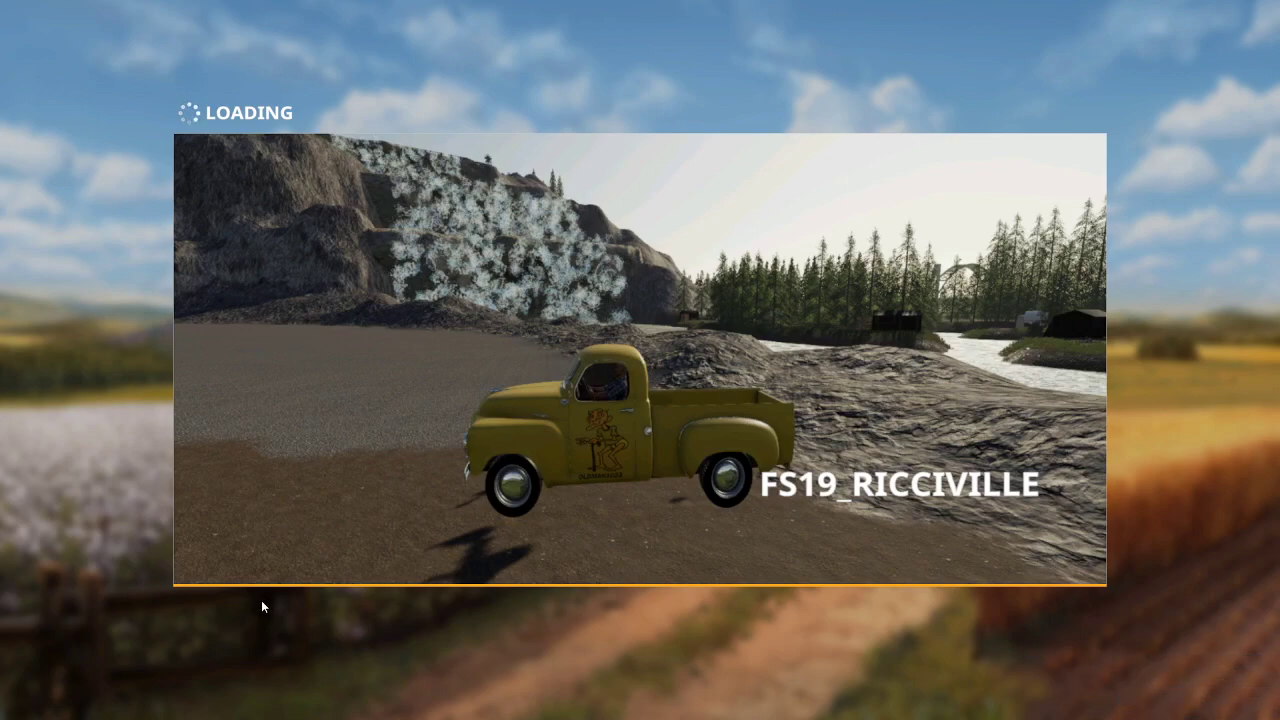
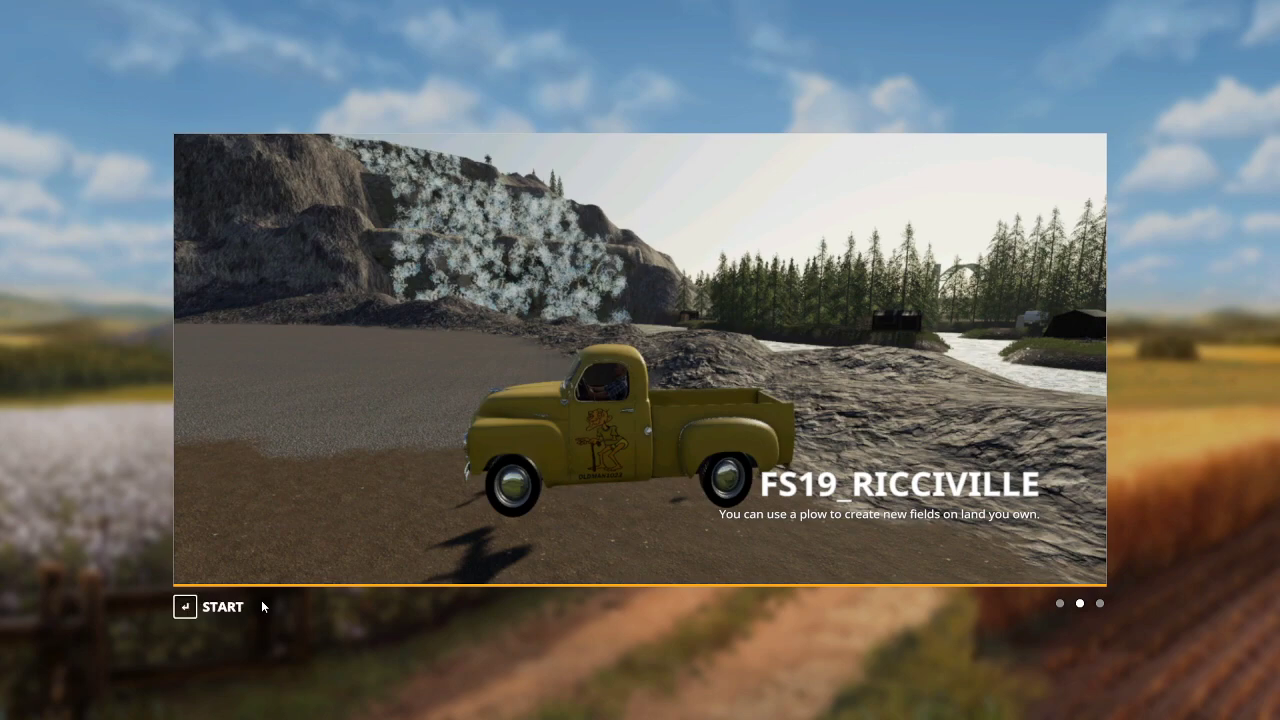
left_click(220, 608)
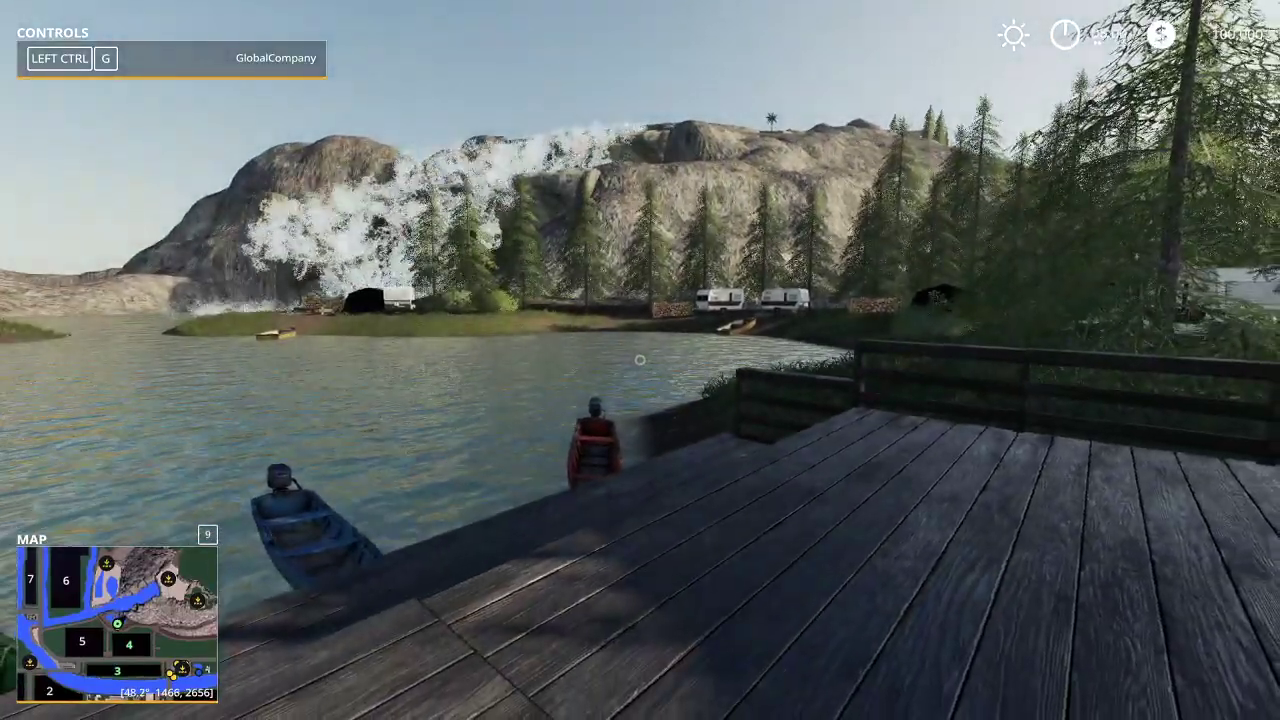
In the Easy Development Commands player settings, turn the speed multiplier state on and its warning off
key("ctrl+alt+d")
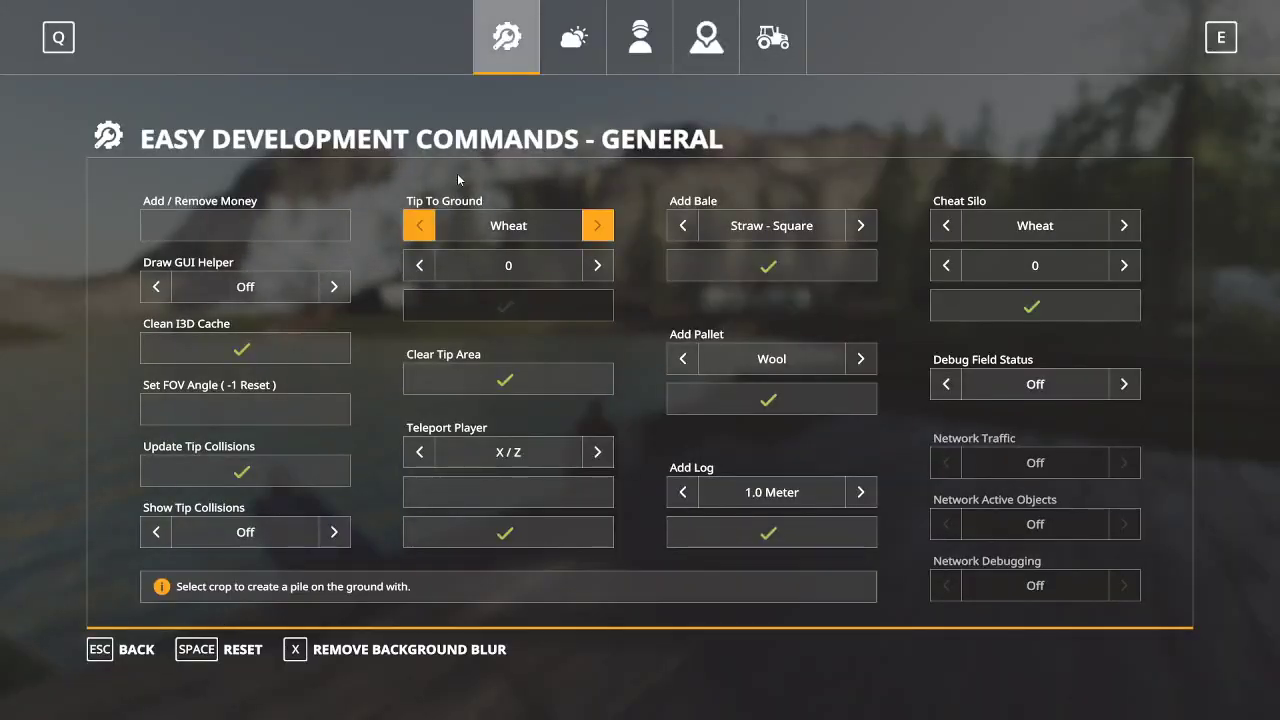
left_click(640, 37)
left_click(862, 288)
left_click(868, 352)
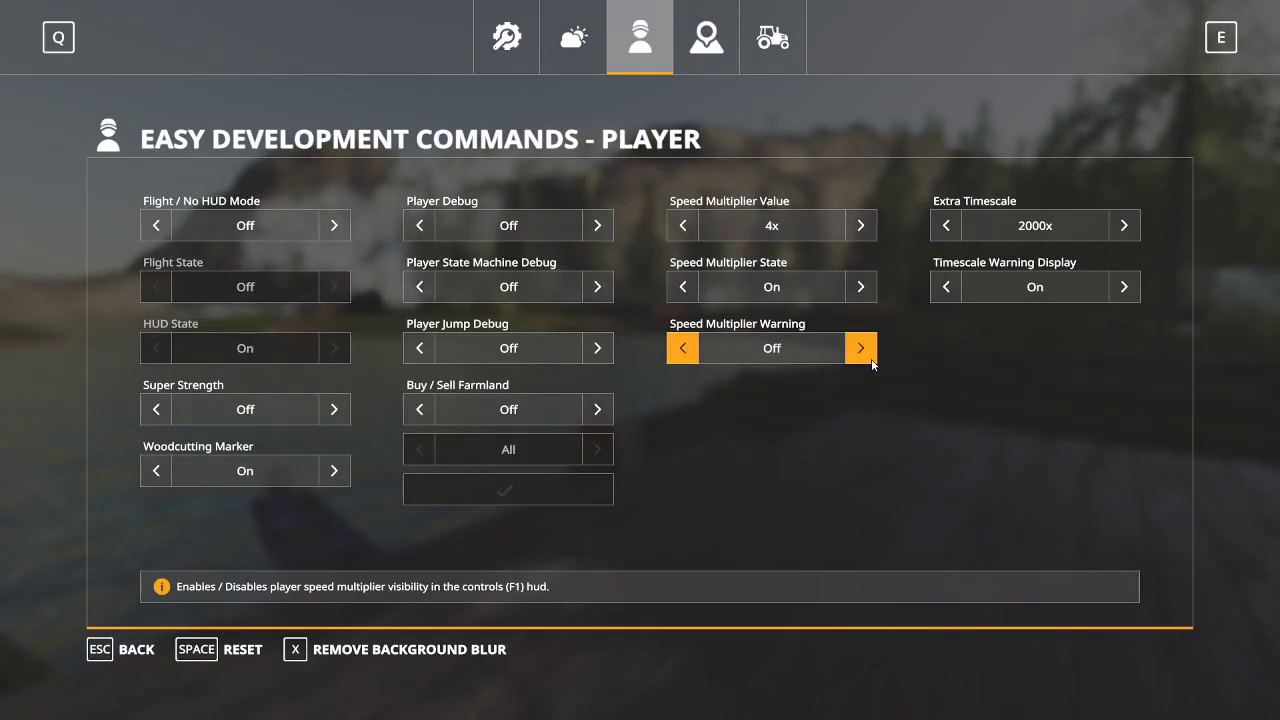
key("Escape")
Teleport the player to Central Station from the in-game map
key("Escape")
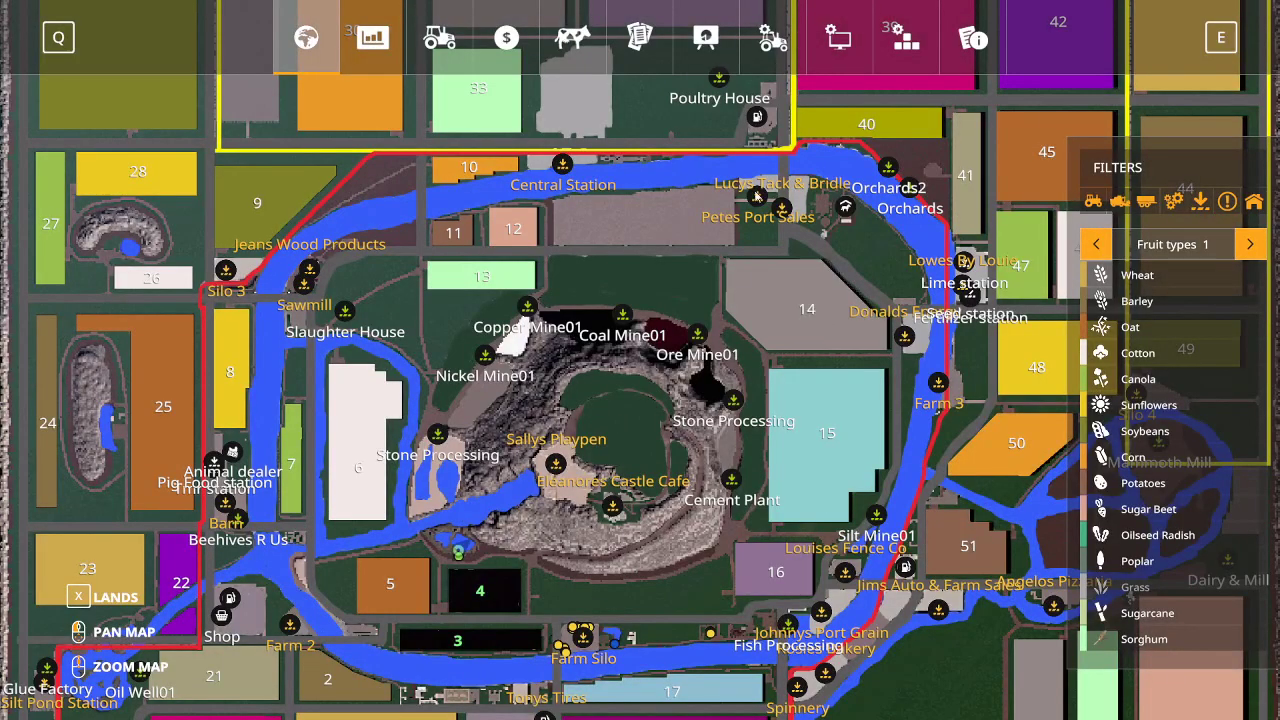
left_click(563, 168)
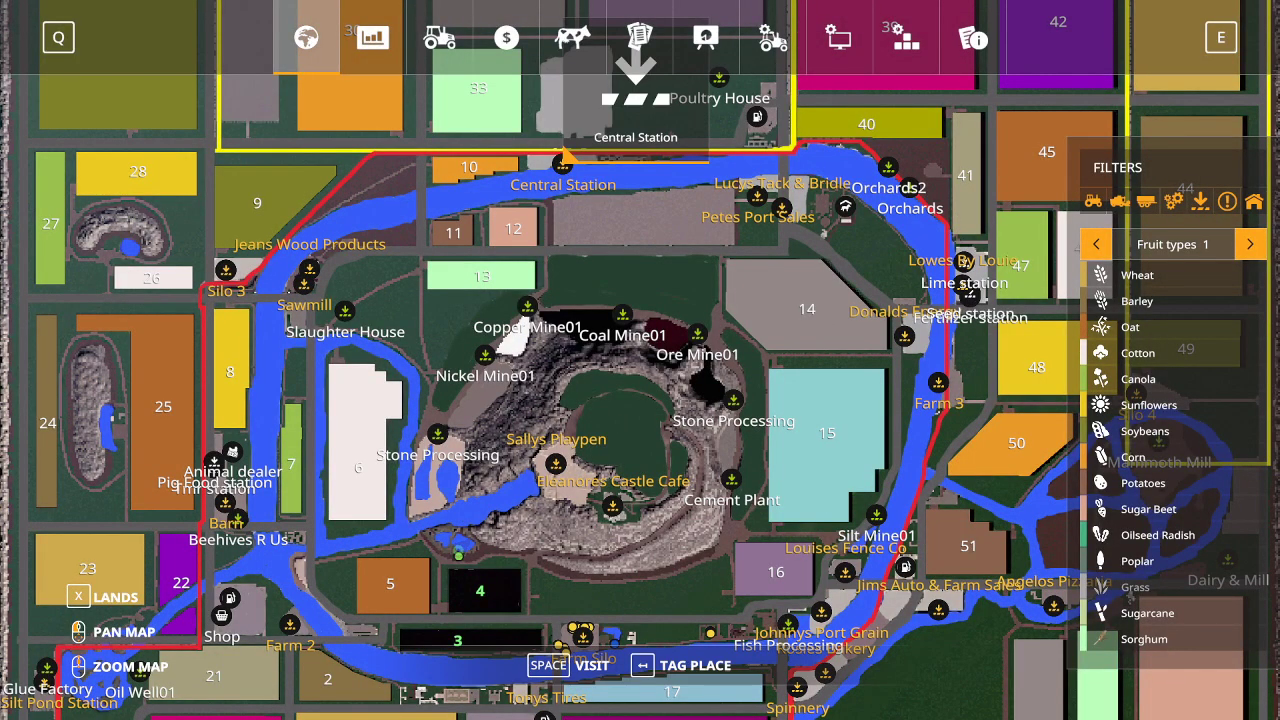
key("space")
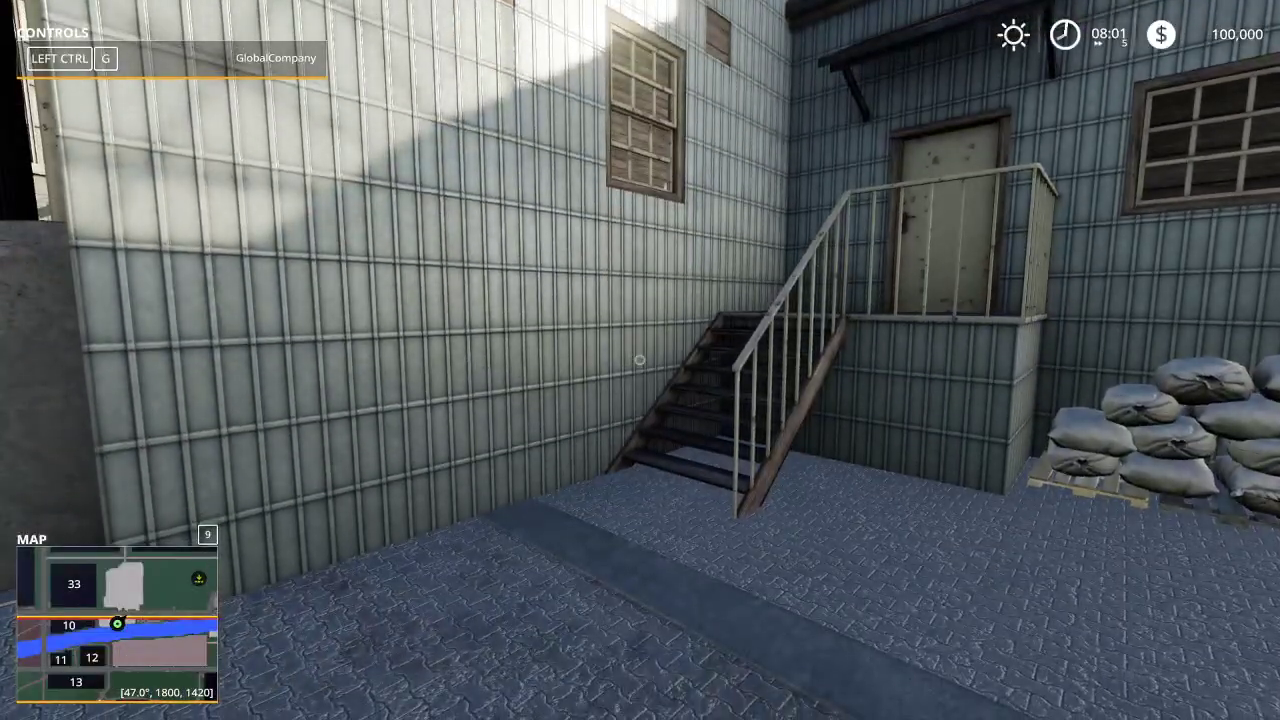
Walk from Central Station across the railway and through the warehouse yard to the Building J barn
key("w")
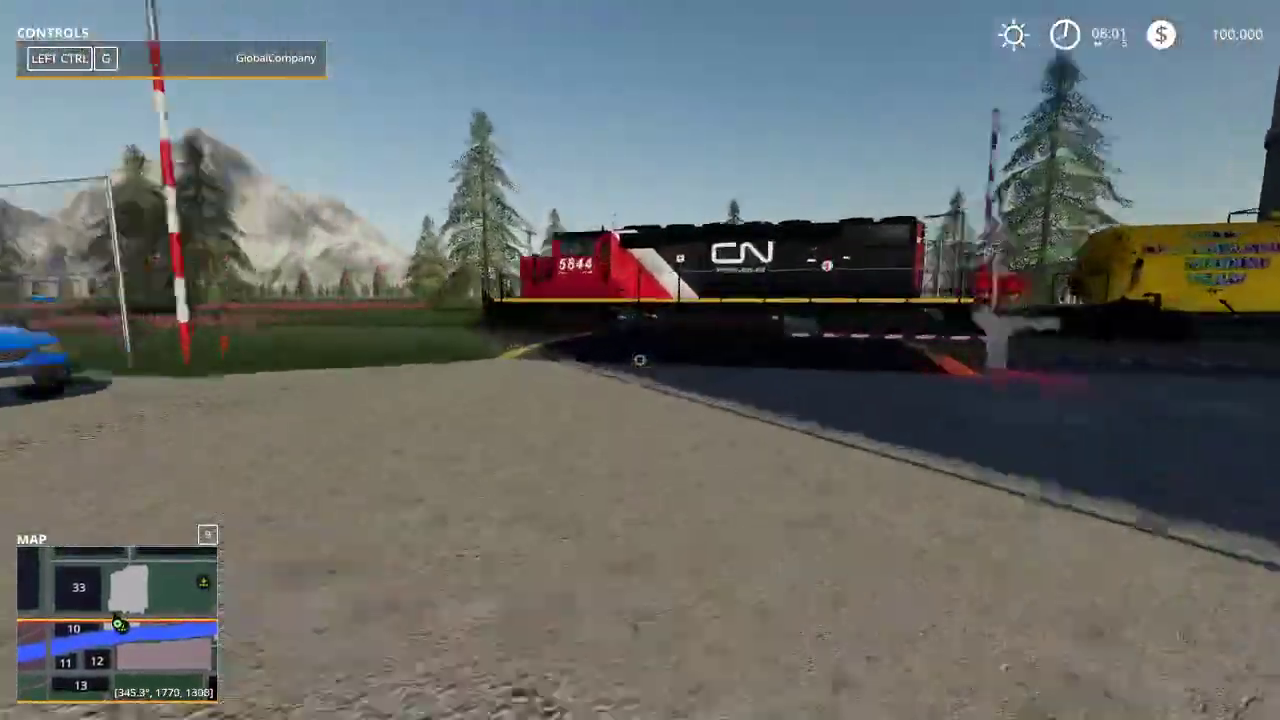
key("d")
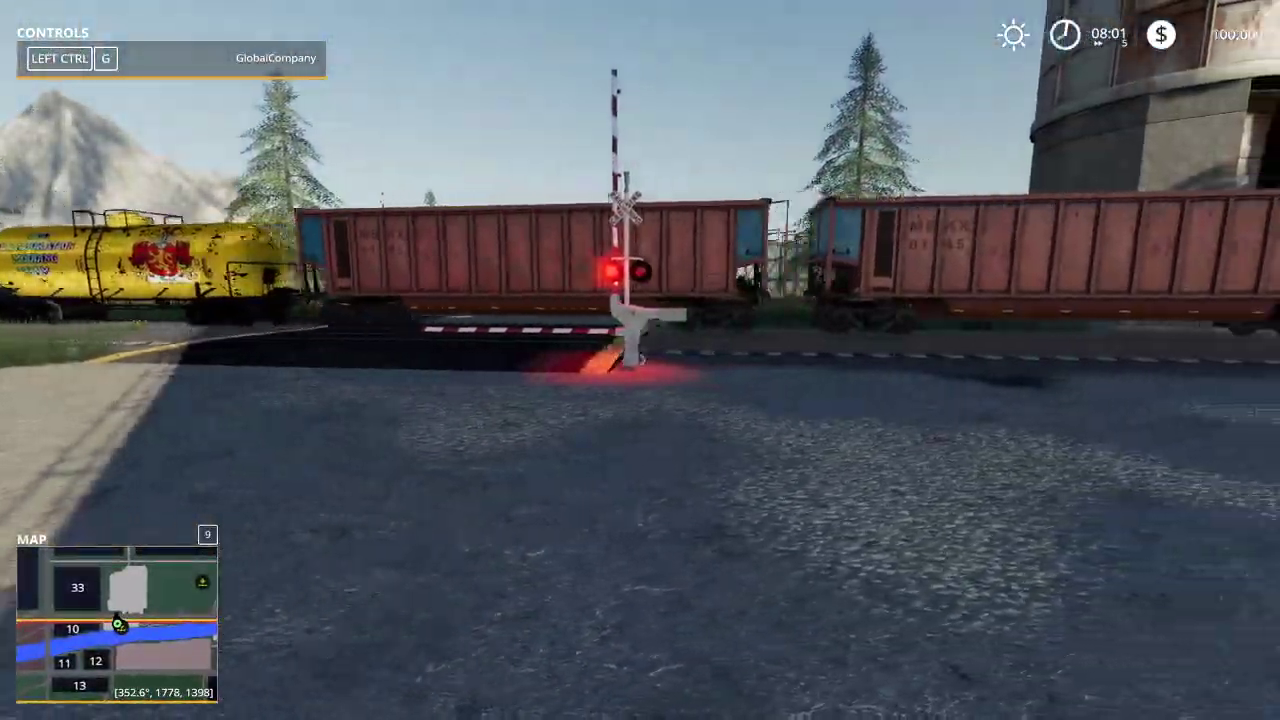
key("w")
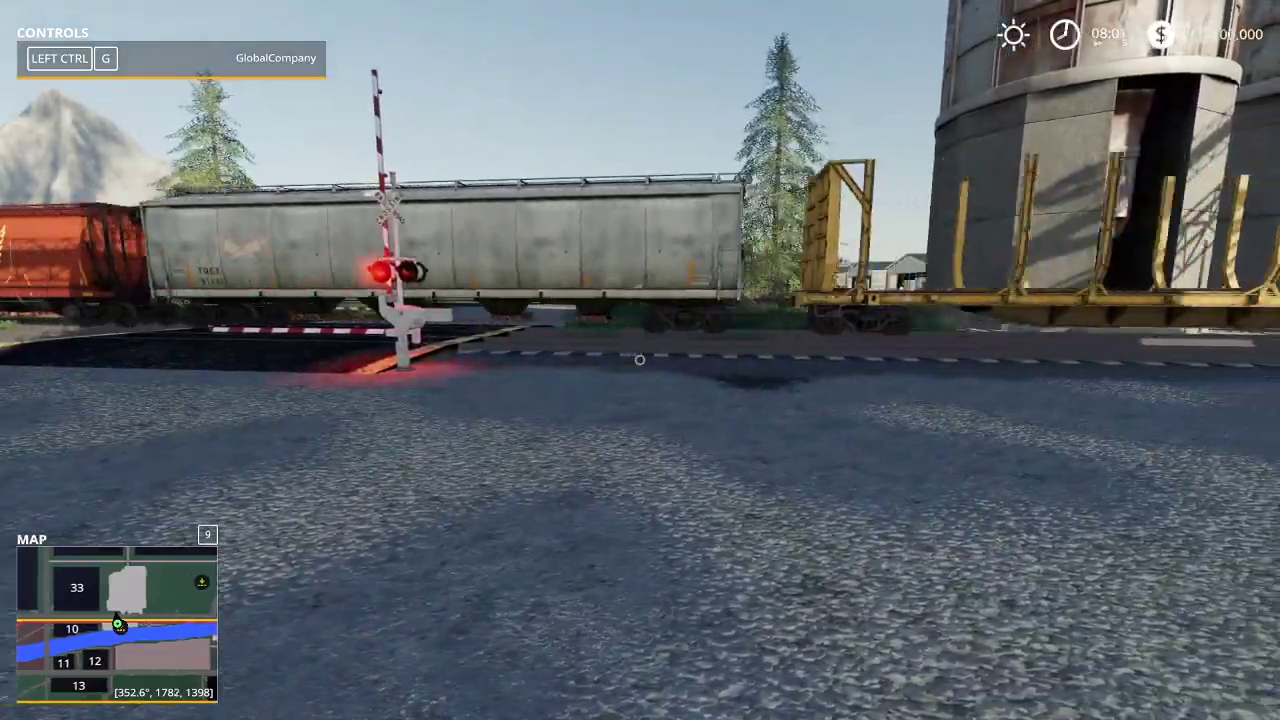
key("w")
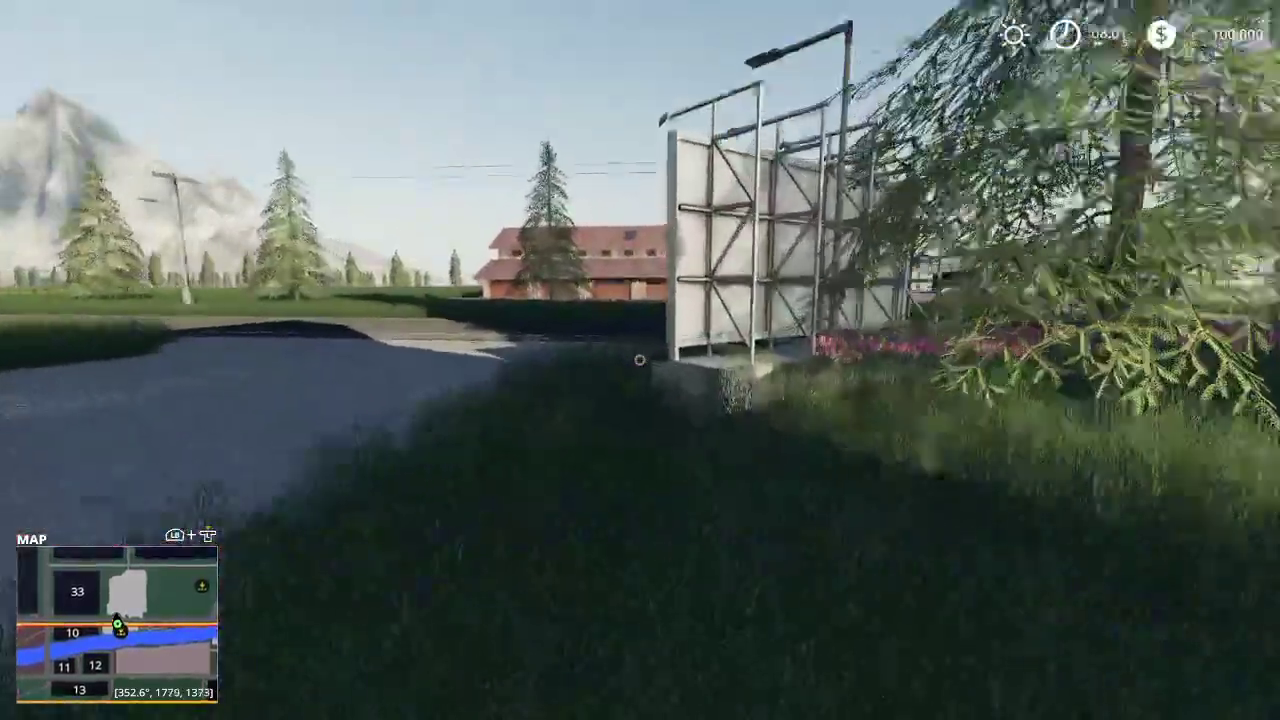
key("w")
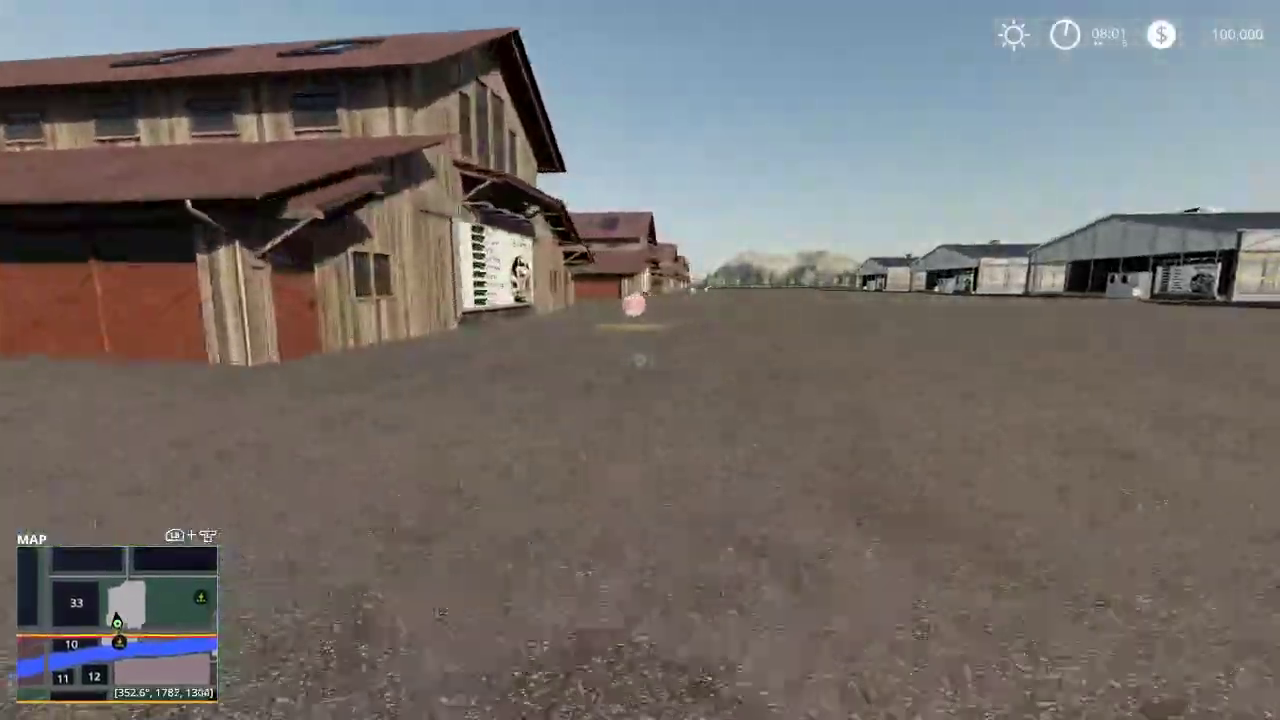
key("w")
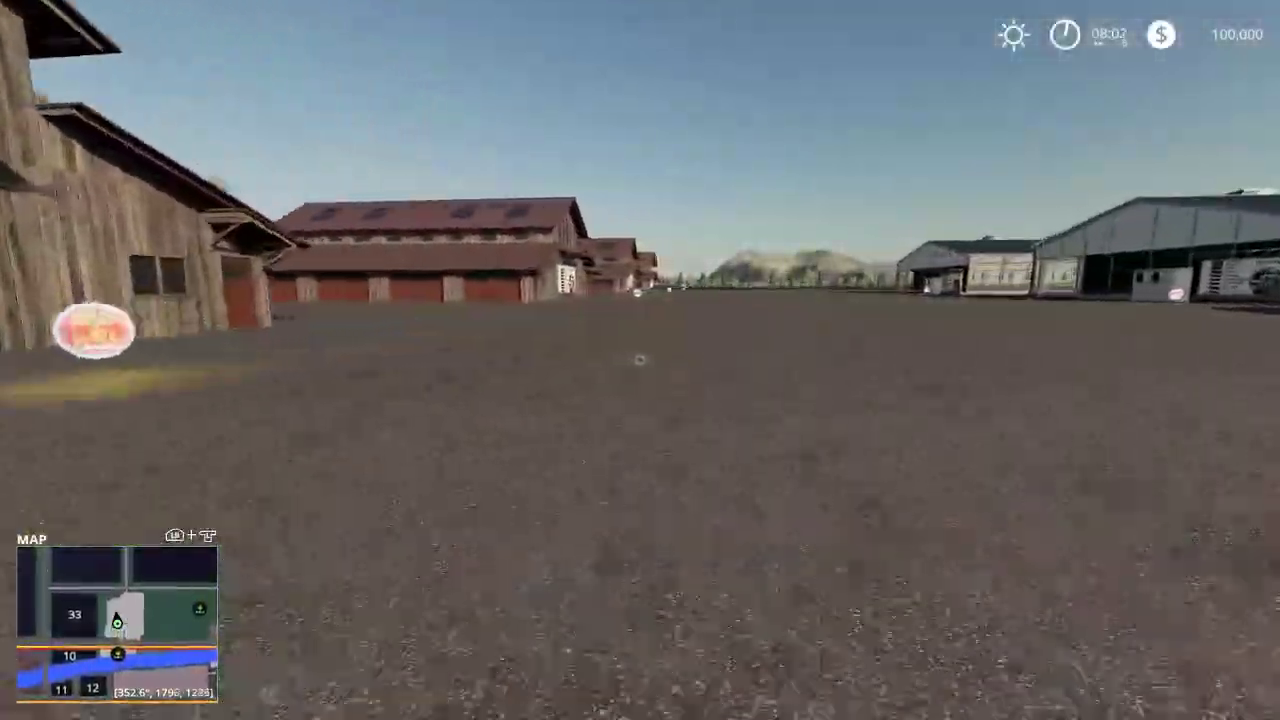
key("w")
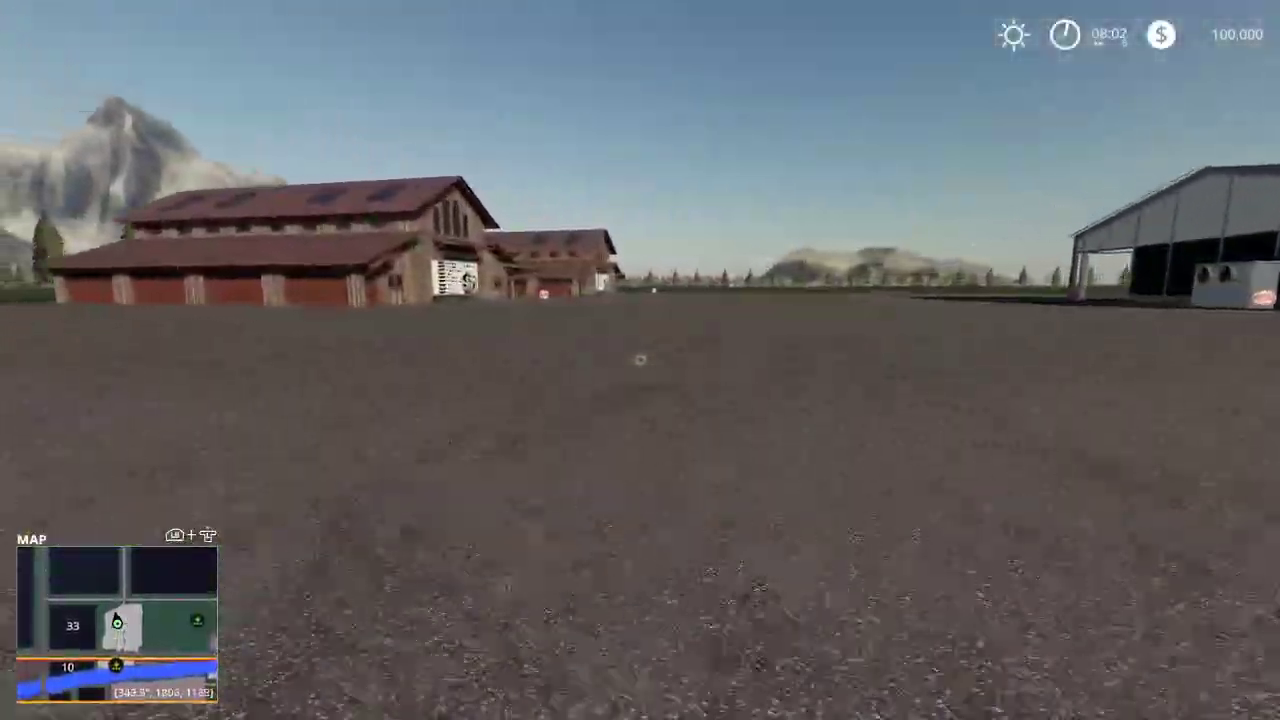
key("w")
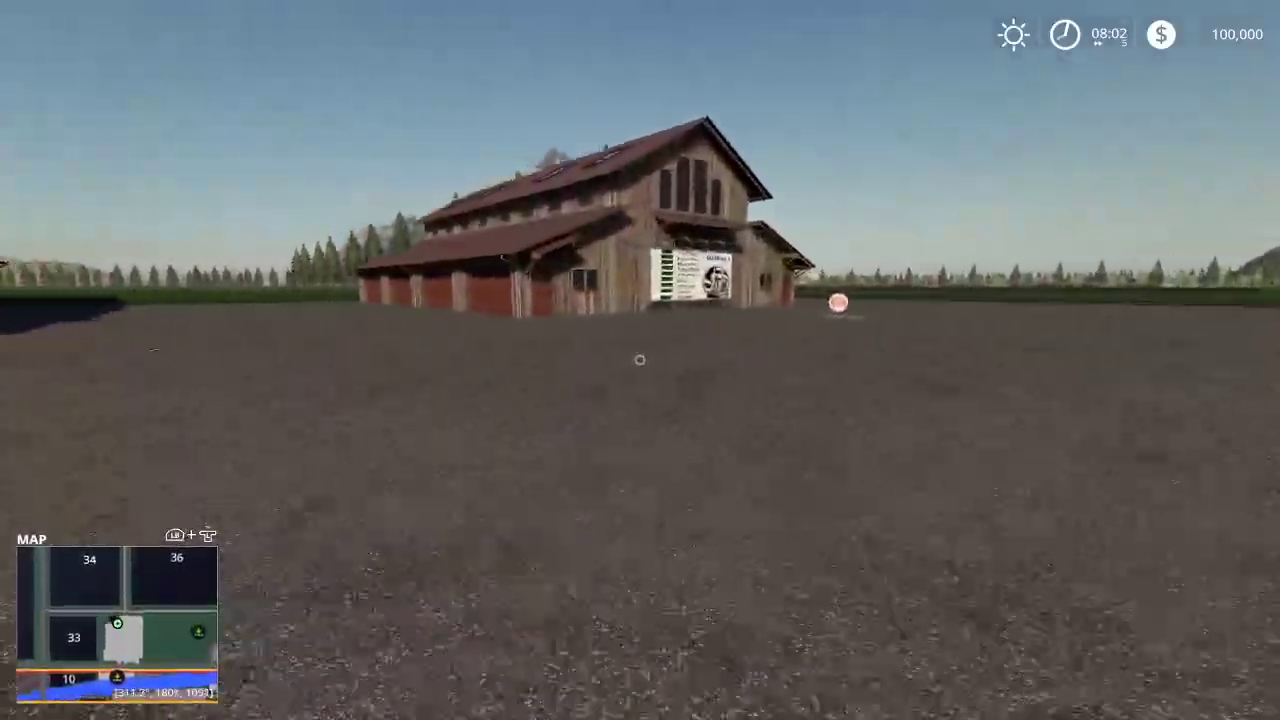
key("w")
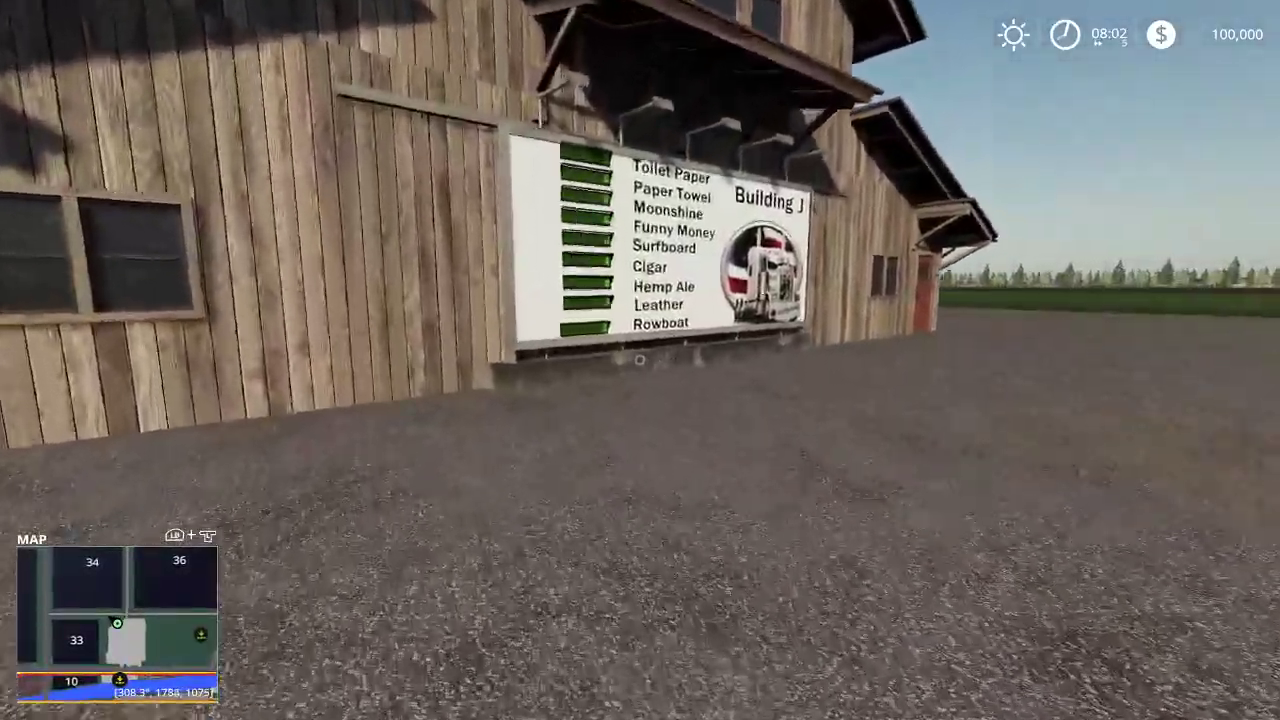
Examine Building J's sign and the input and output products listed in its product menu
key("s")
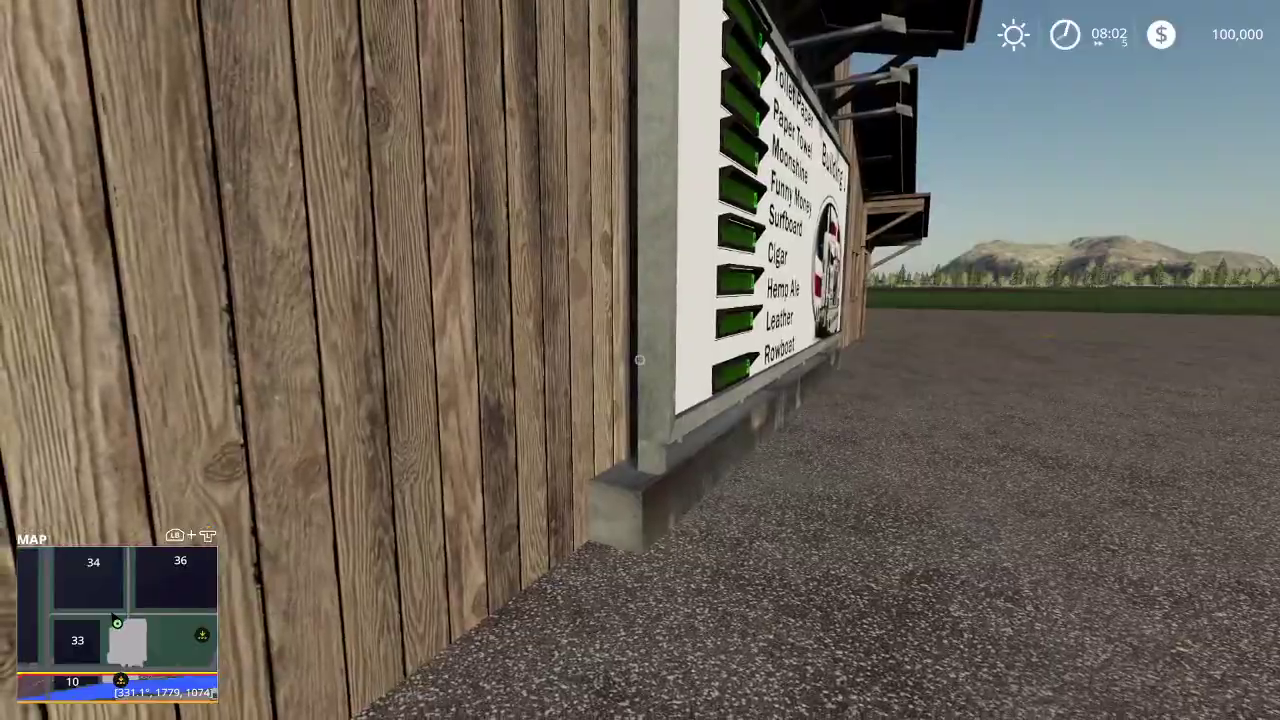
key("s")
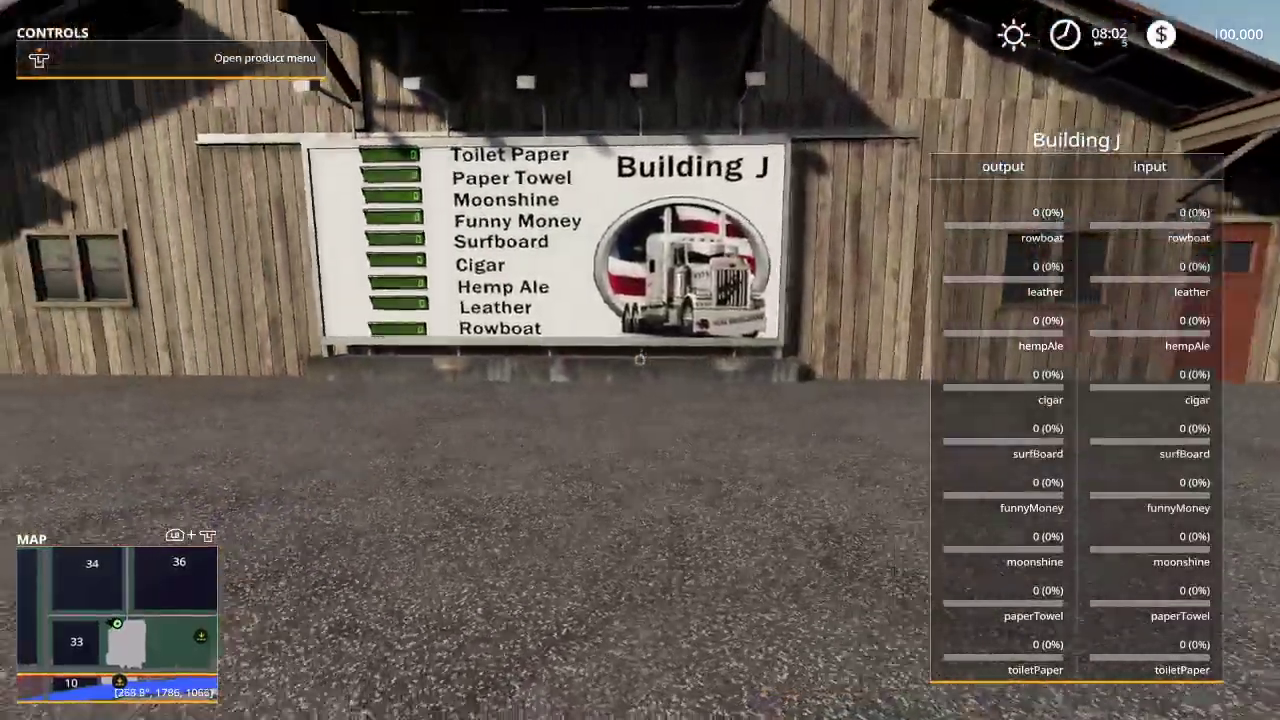
key("w")
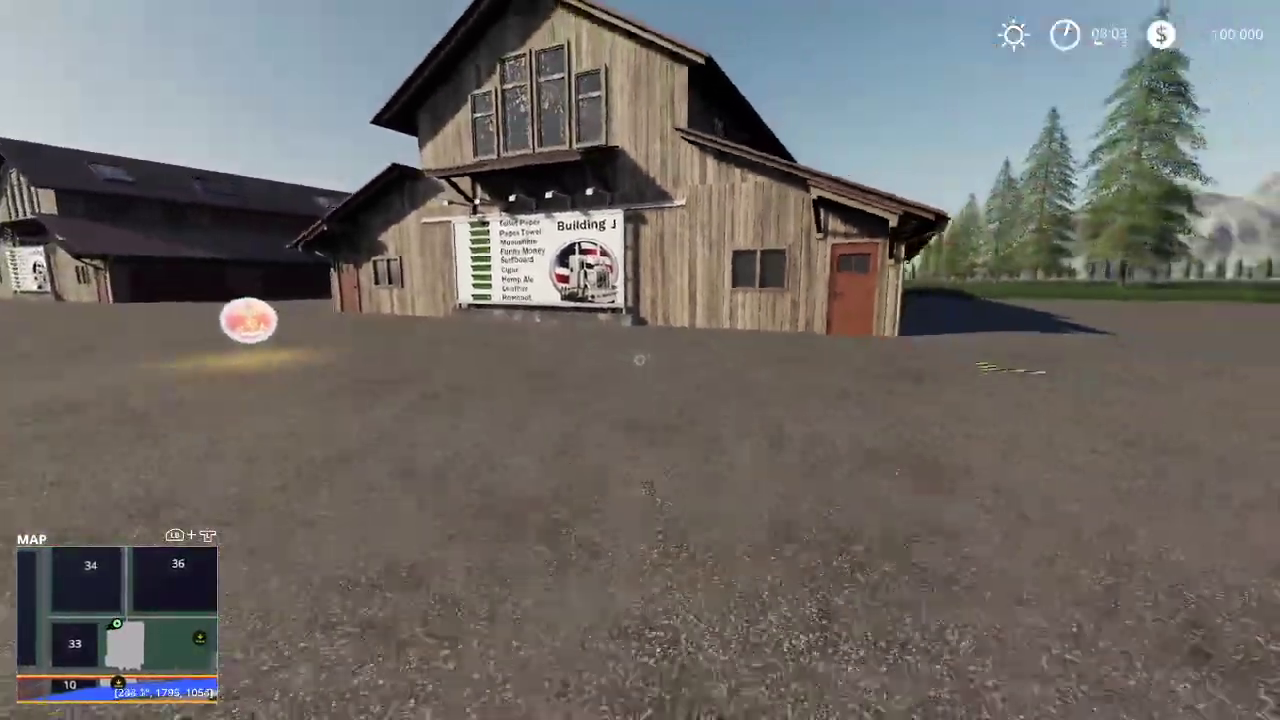
key("r")
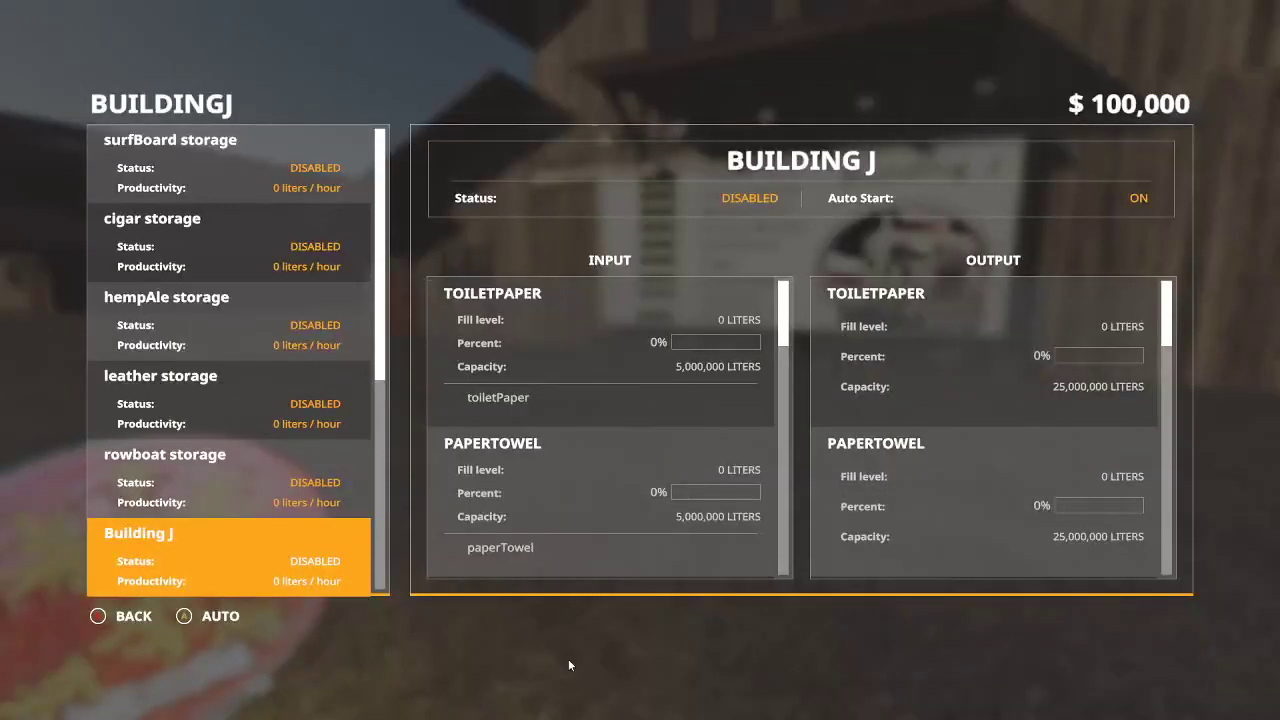
scroll(885, 420, "down", 6)
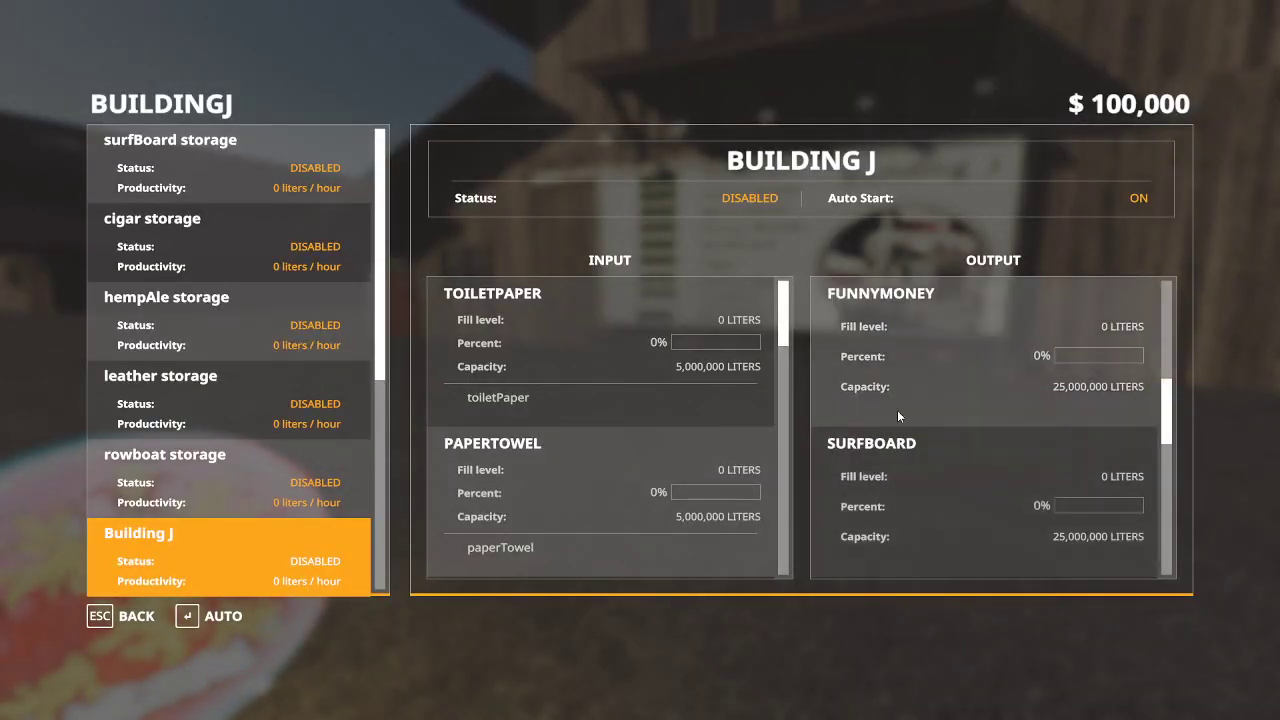
scroll(630, 420, "down", 6)
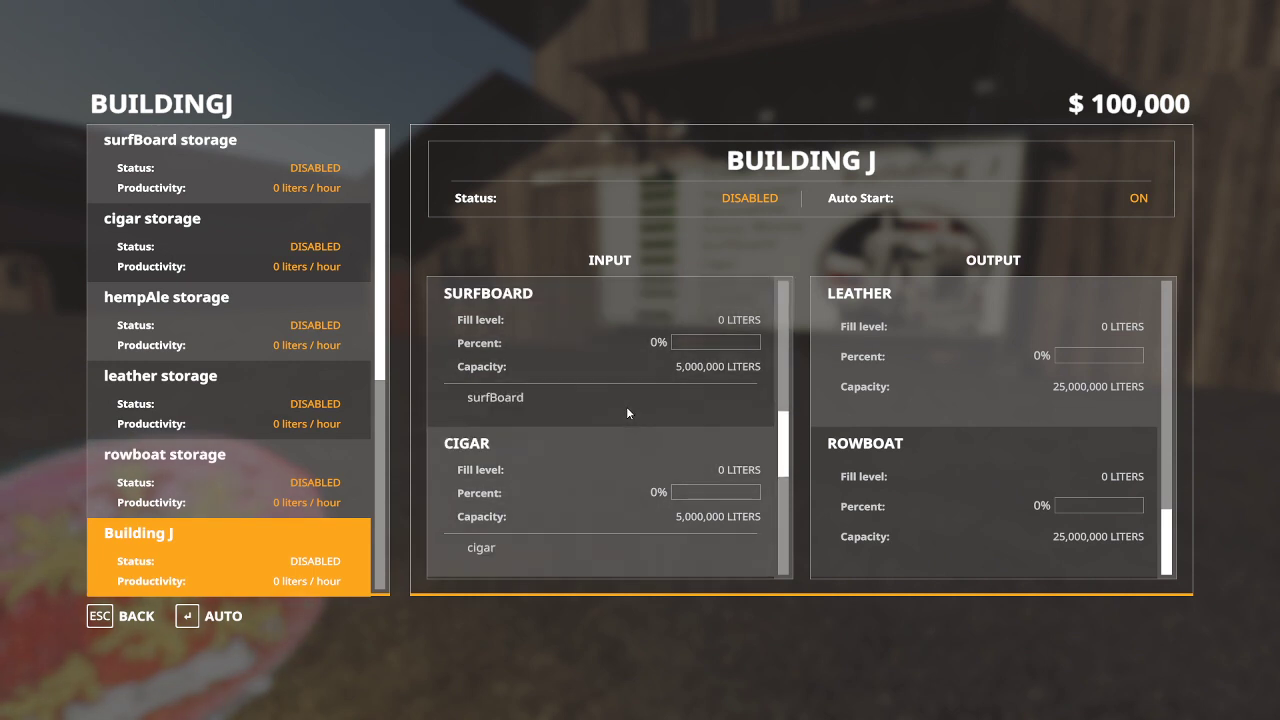
key("Escape")
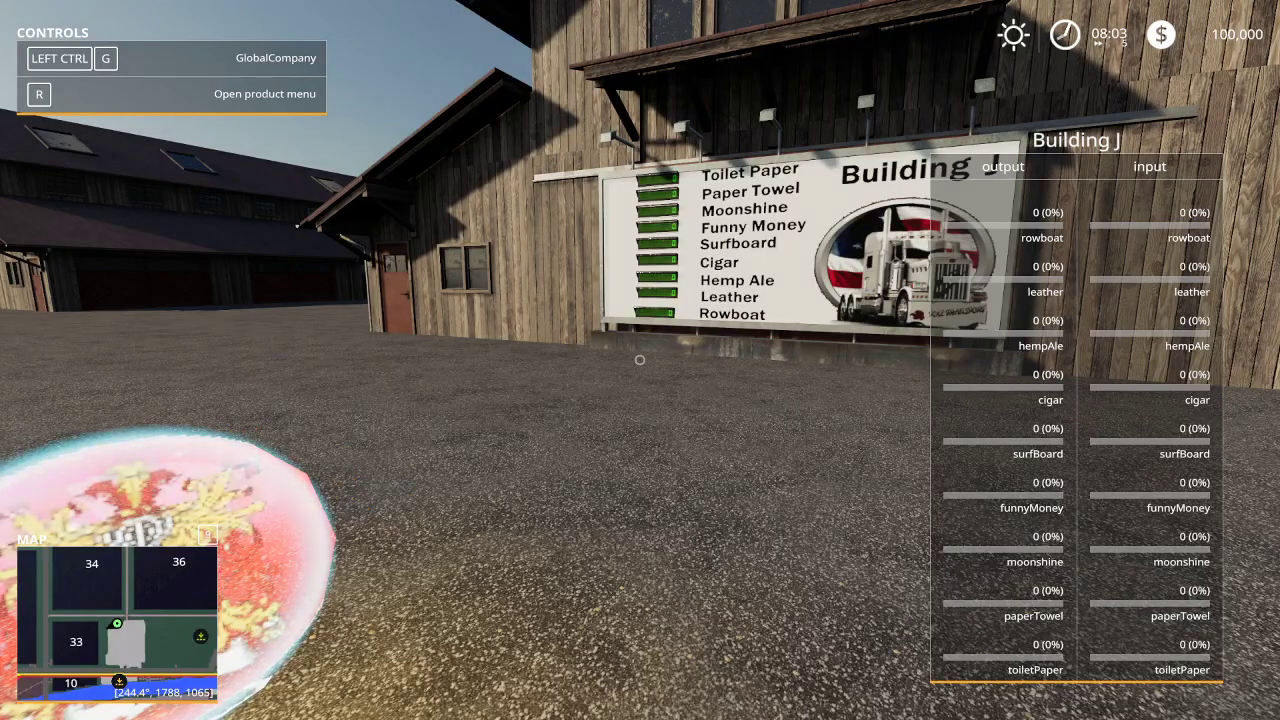
Look over the front and side of Building J and its placement among the neighbouring warehouses
key("s")
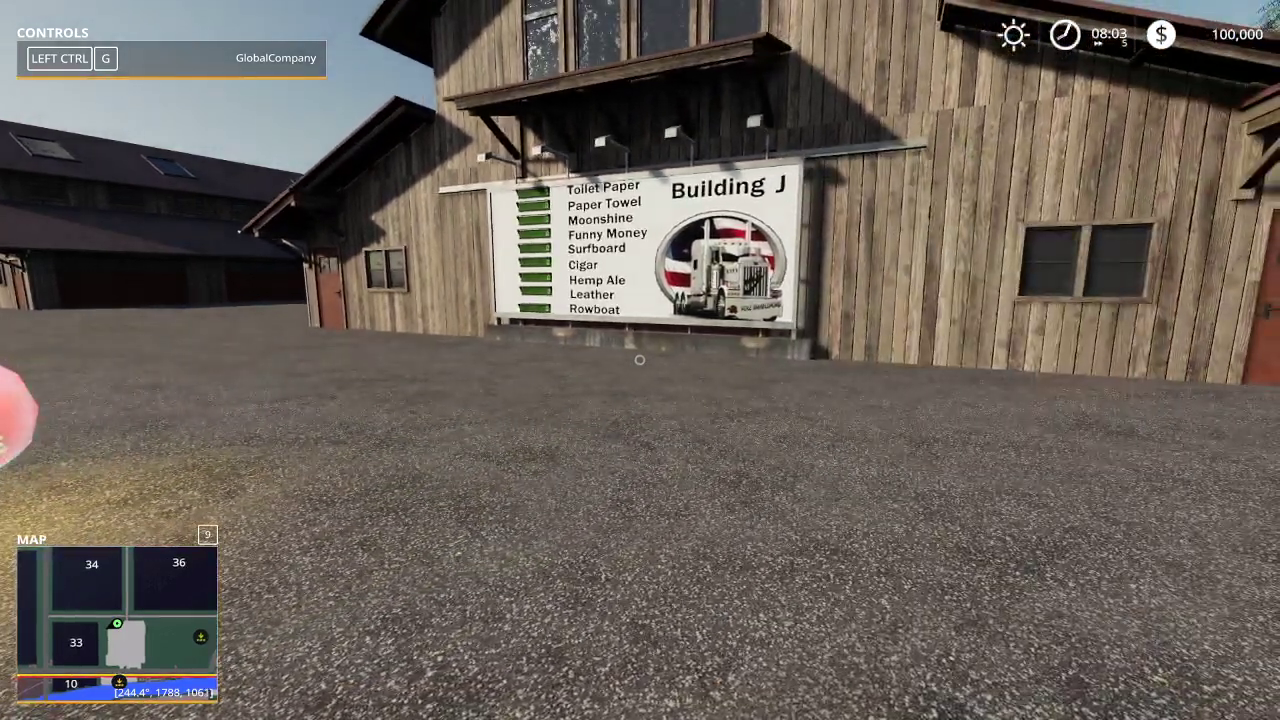
key("s")
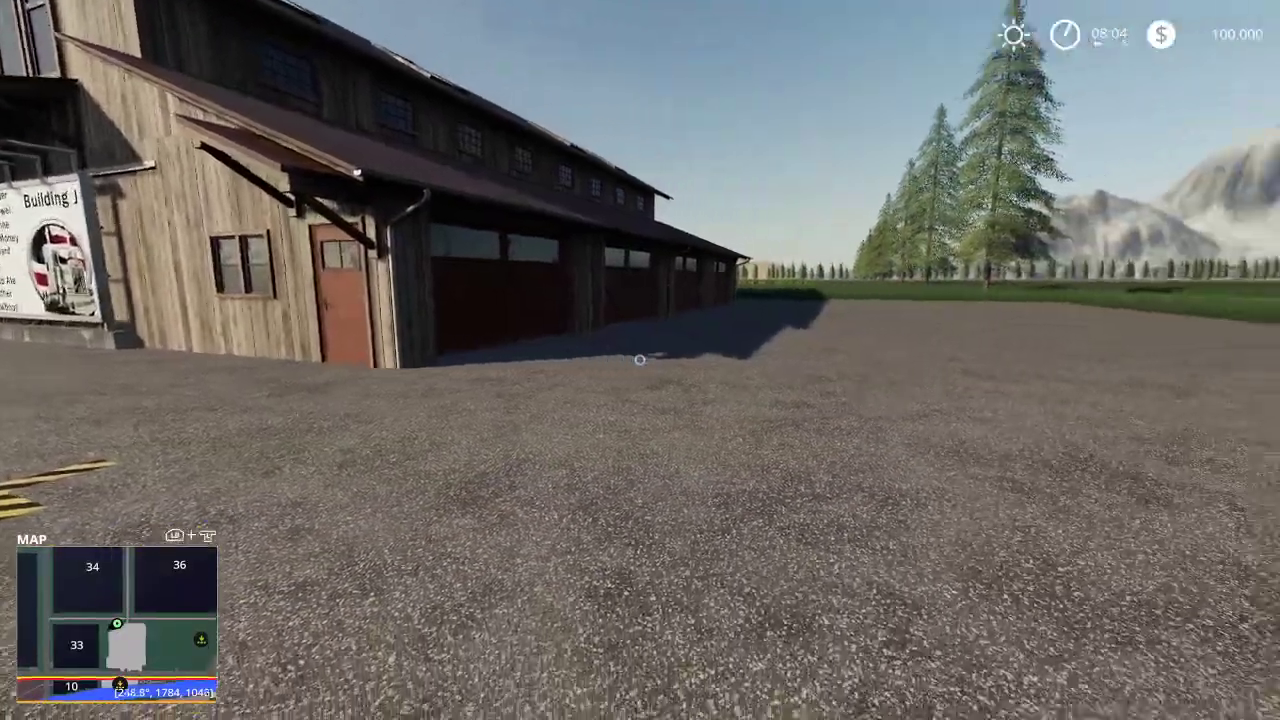
key("w")
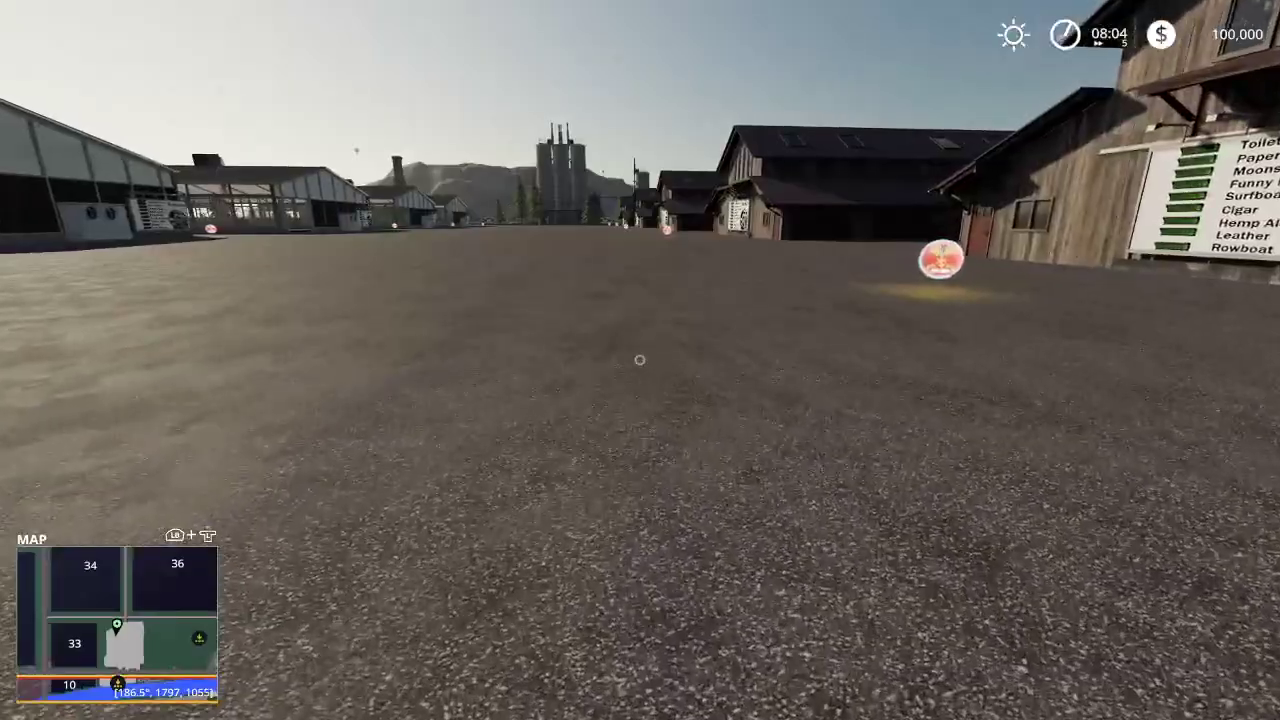
Quit the test game to the desktop without saving
key("Escape")
left_click(773, 37)
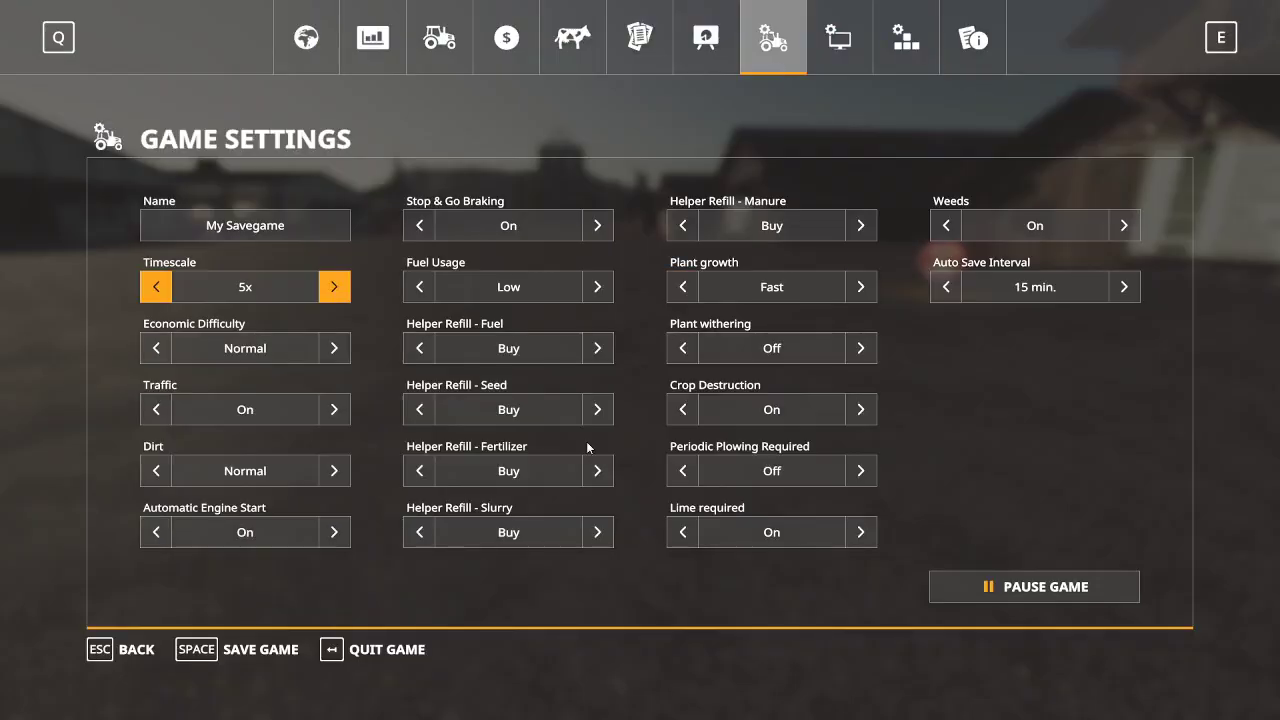
left_click(420, 646)
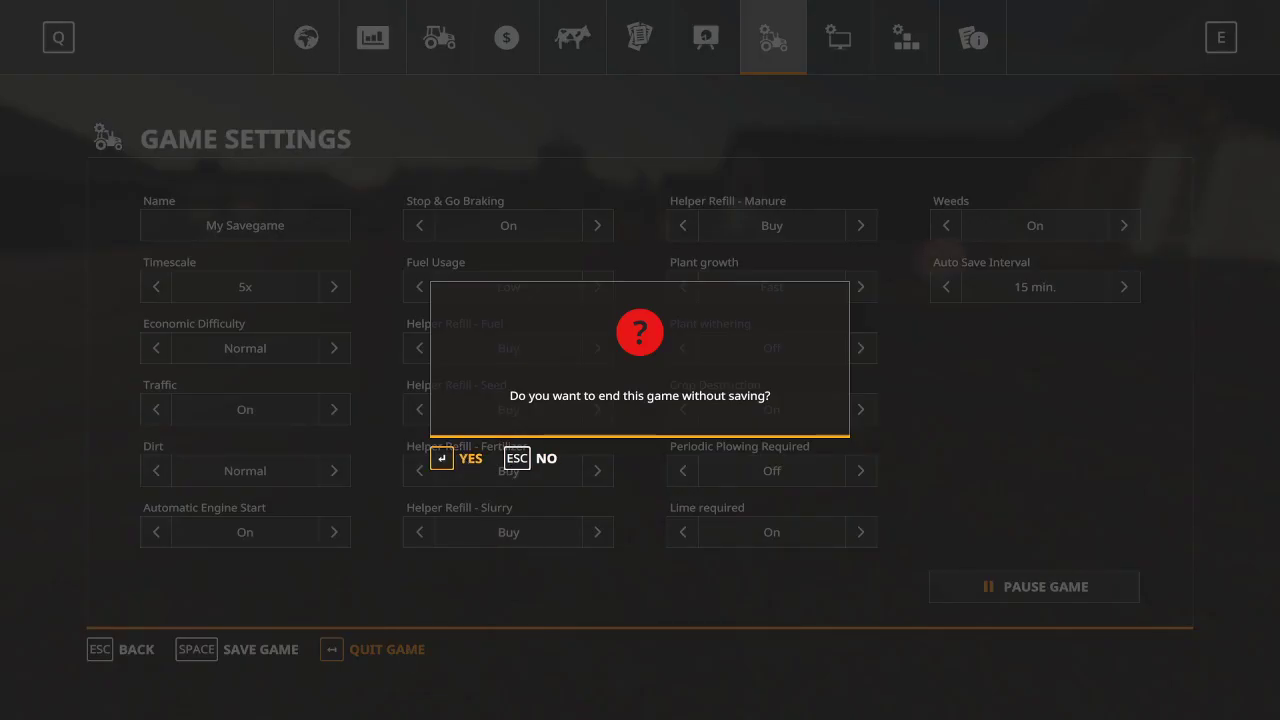
key("Return")
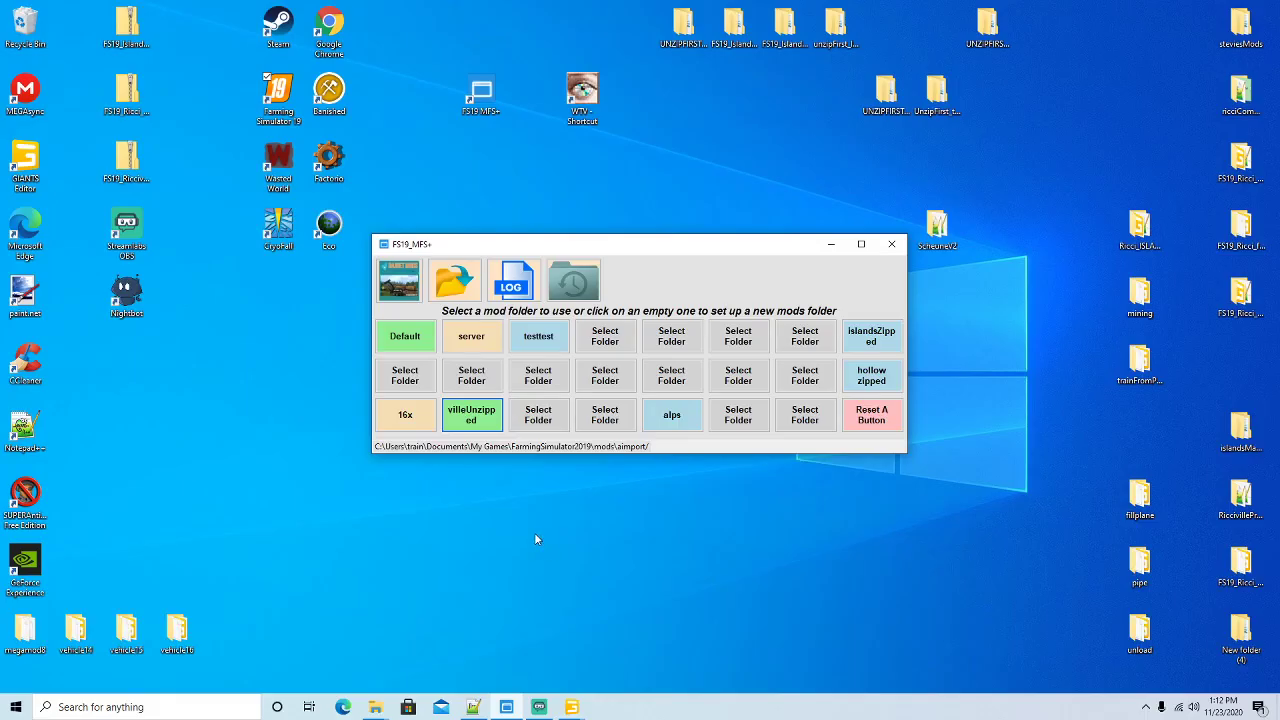
Switch to Notepad++, reload the modified log.txt, and check the latest test session's entries for errors
mouse_move(574, 710)
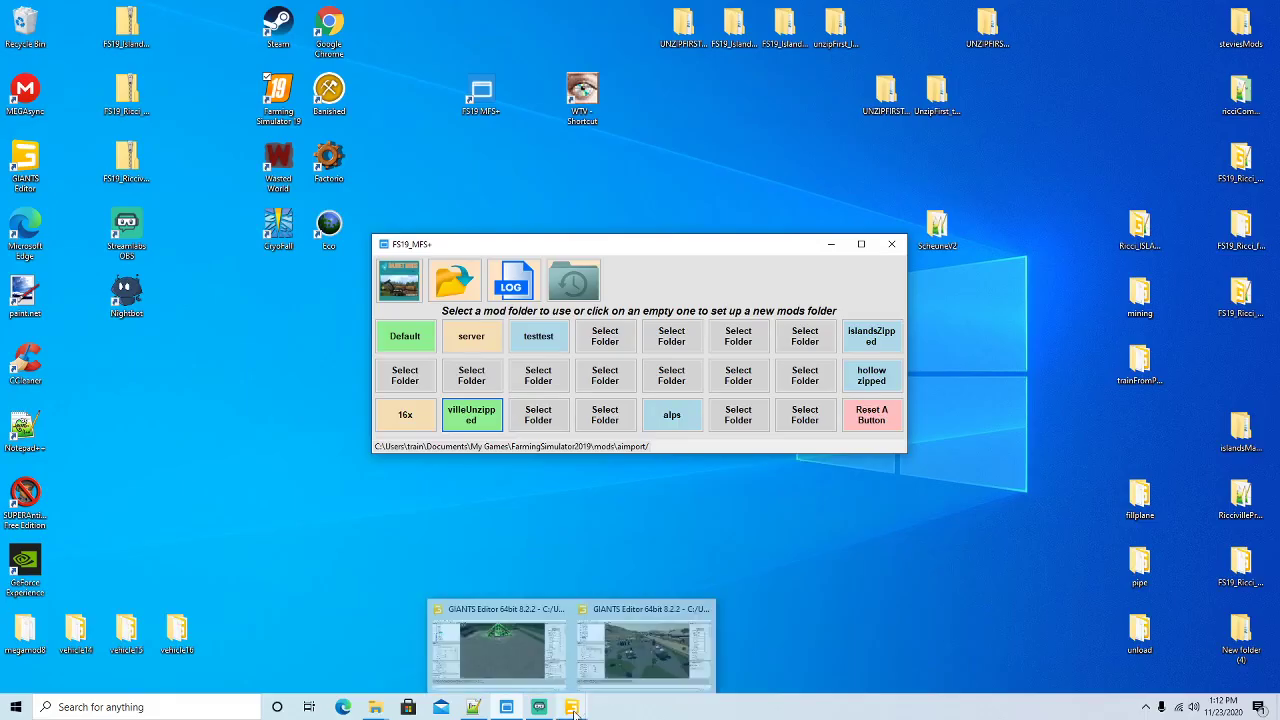
left_click(473, 707)
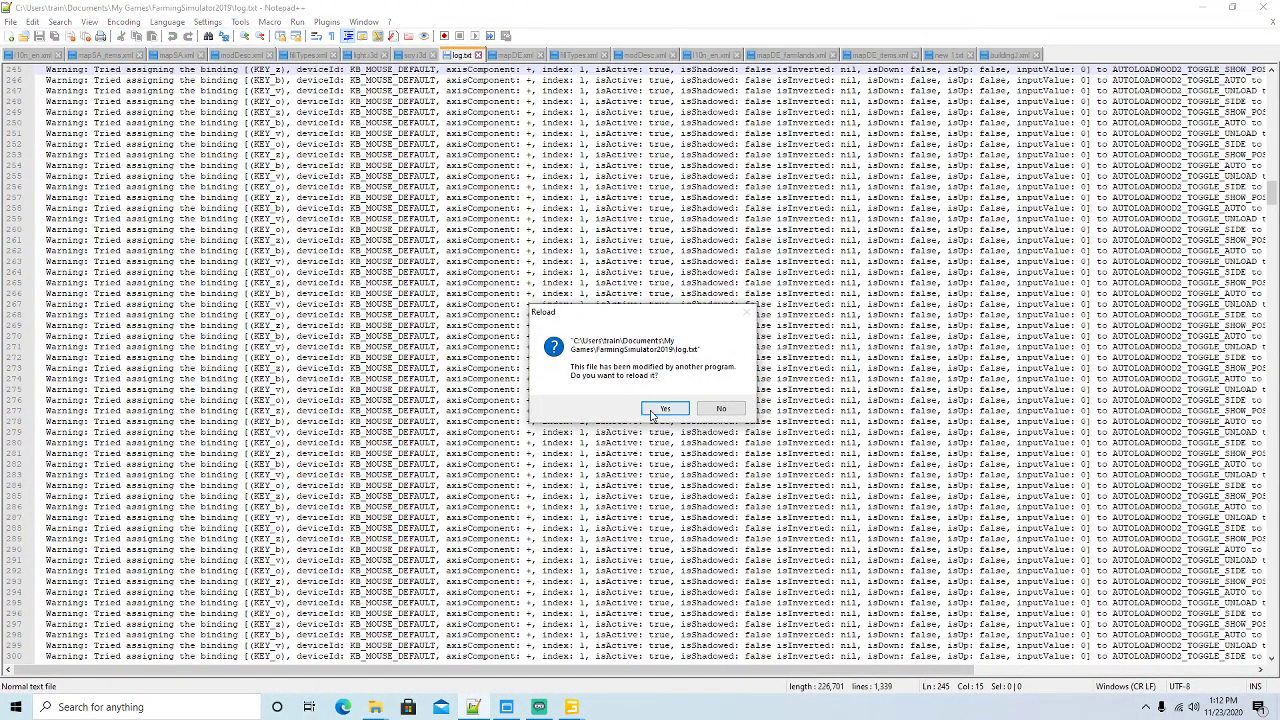
left_click(660, 409)
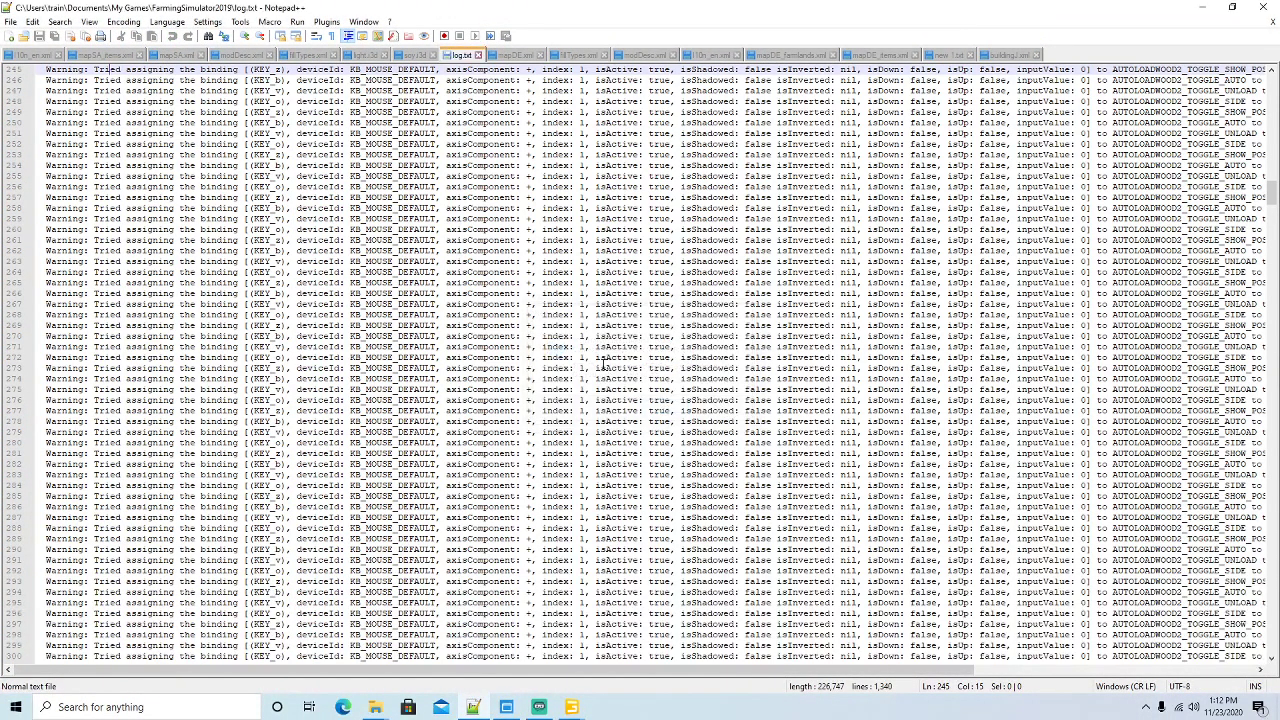
scroll(600, 365, "down", 20)
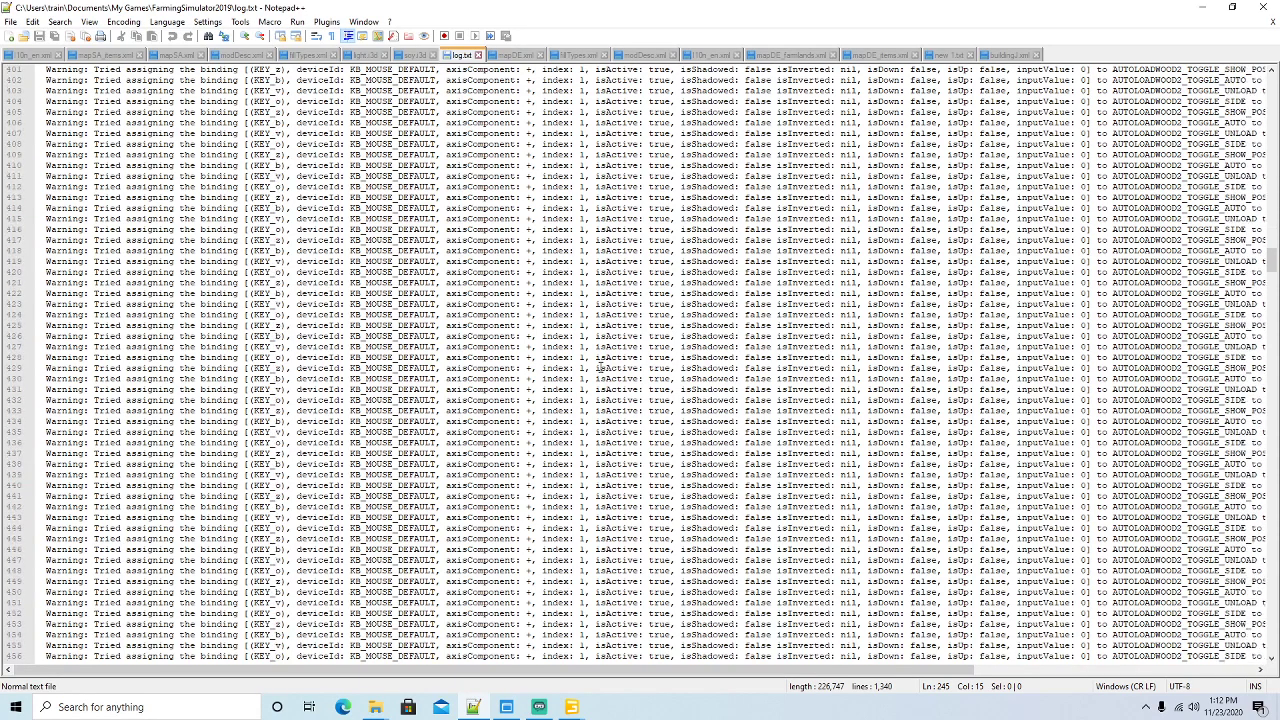
scroll(600, 368, "down", 20)
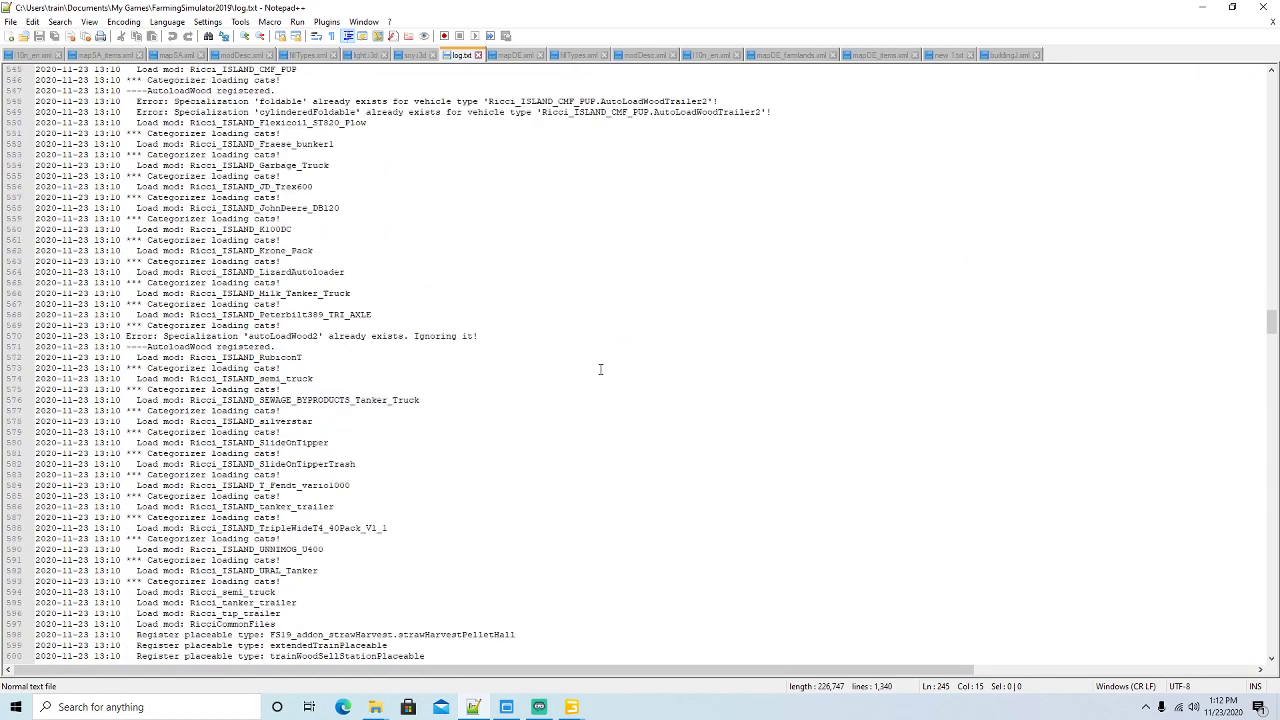
scroll(600, 369, "down", 20)
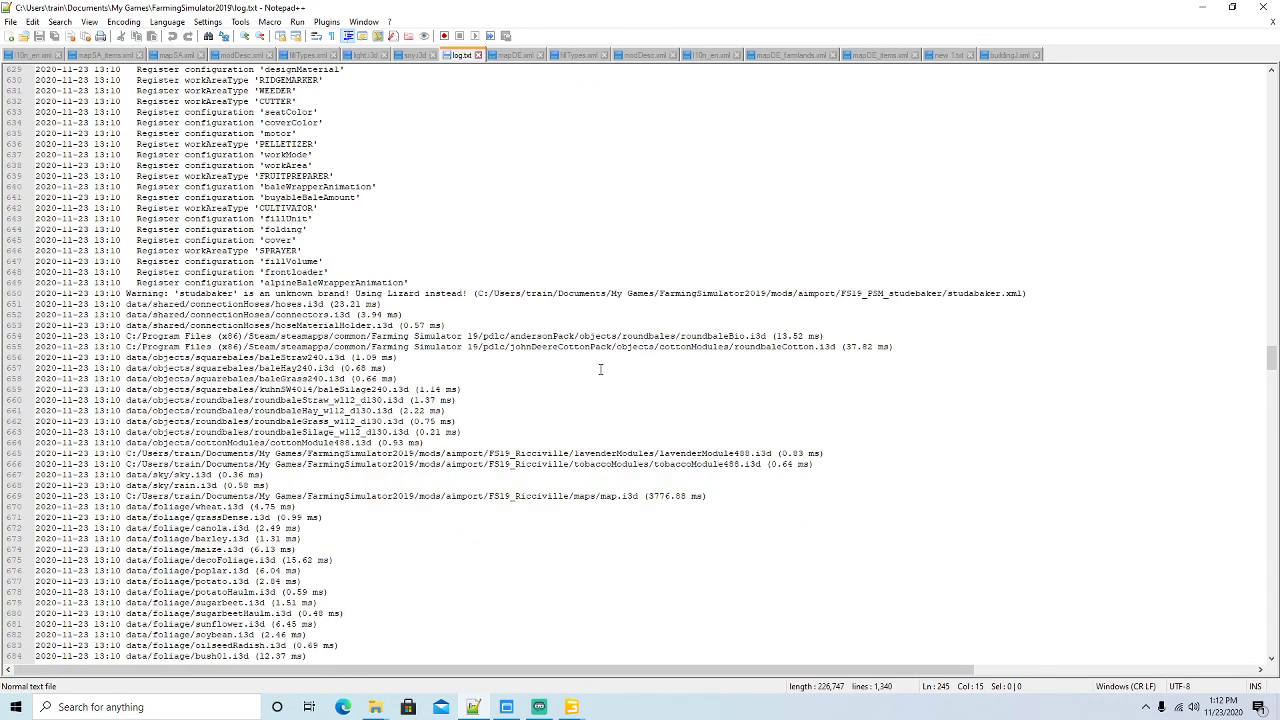
scroll(600, 369, "down", 20)
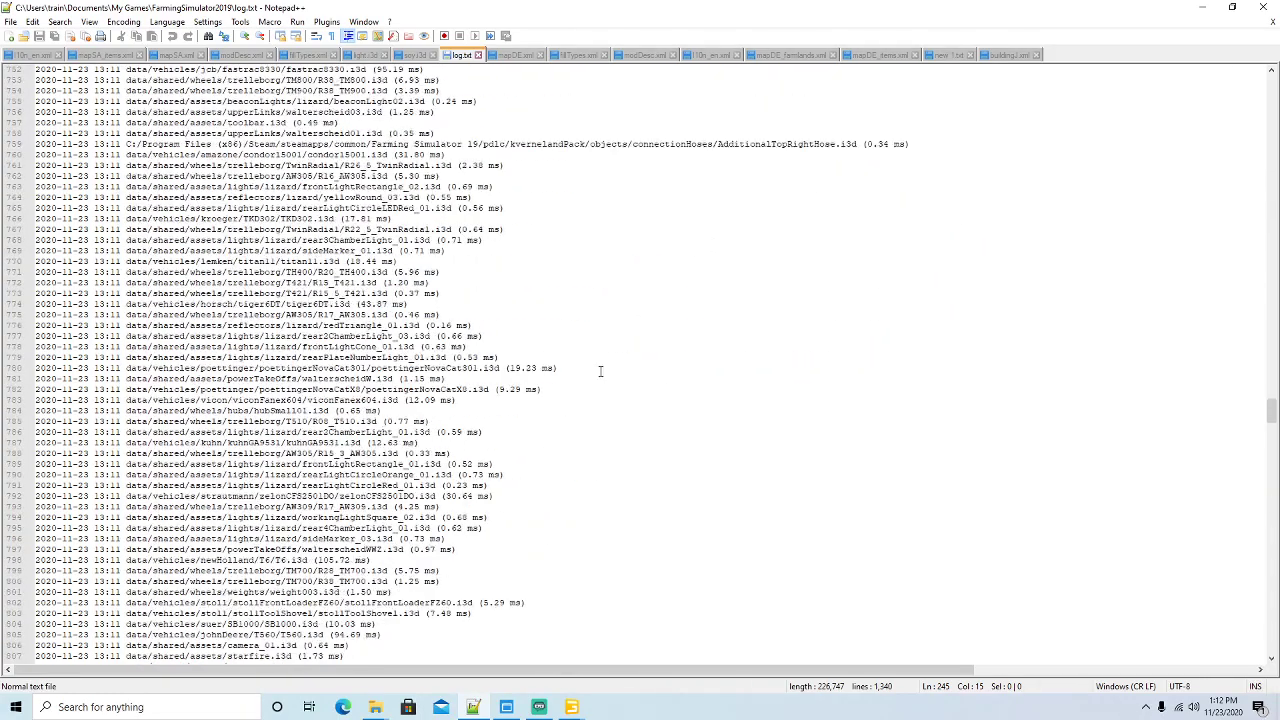
scroll(600, 371, "down", 20)
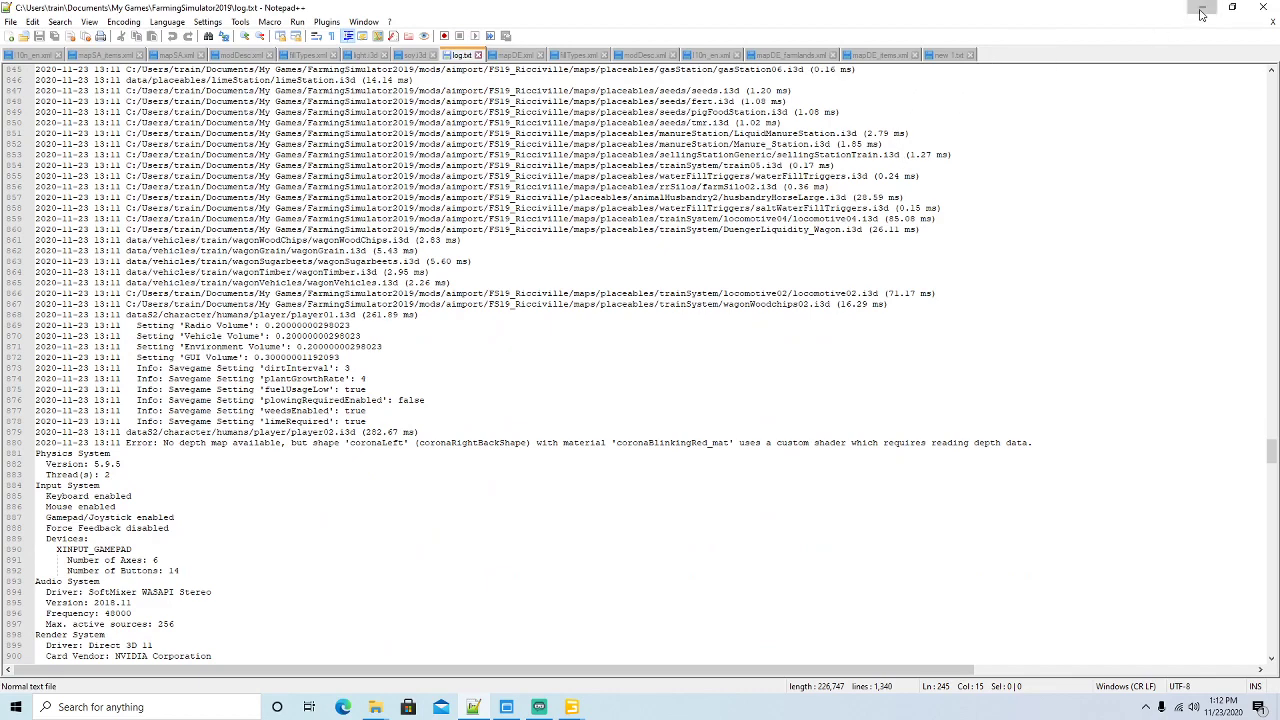
left_click(1202, 7)
Delete the buildingJ i3d file and its shapes file from the newBuildings folder in FS19_Ricciville
left_click(375, 707)
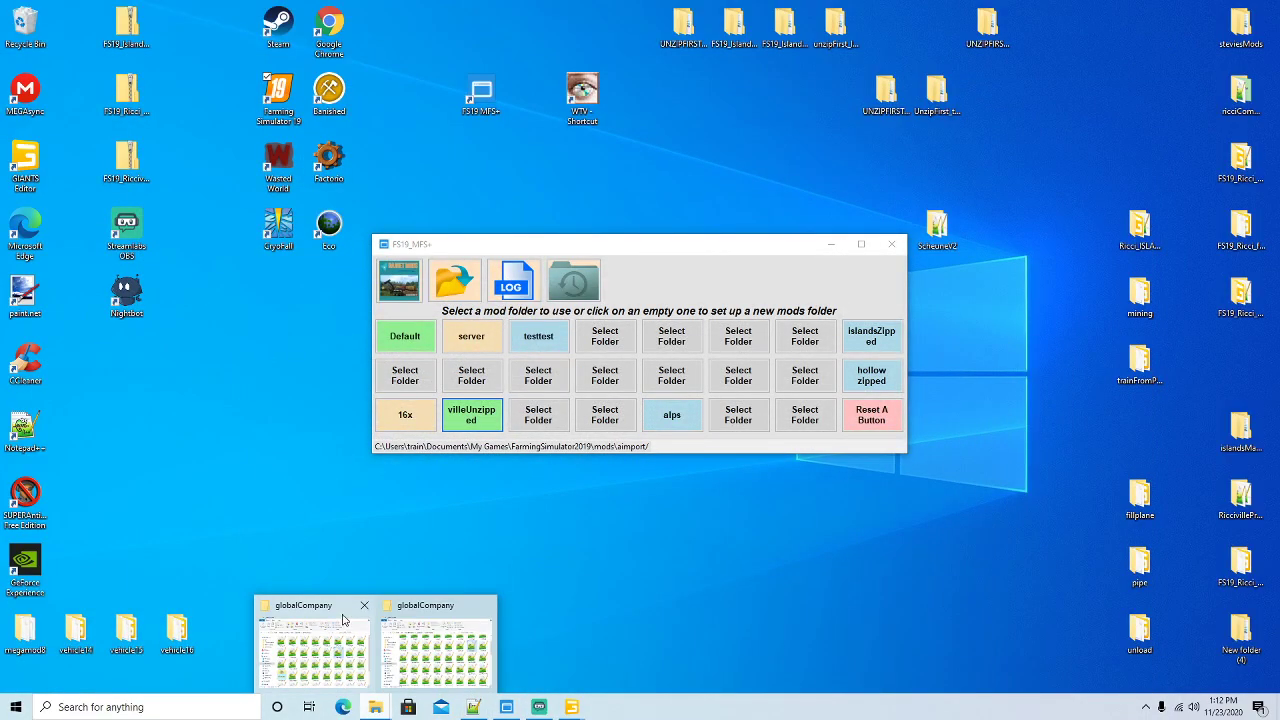
left_click(342, 621)
left_click(343, 160)
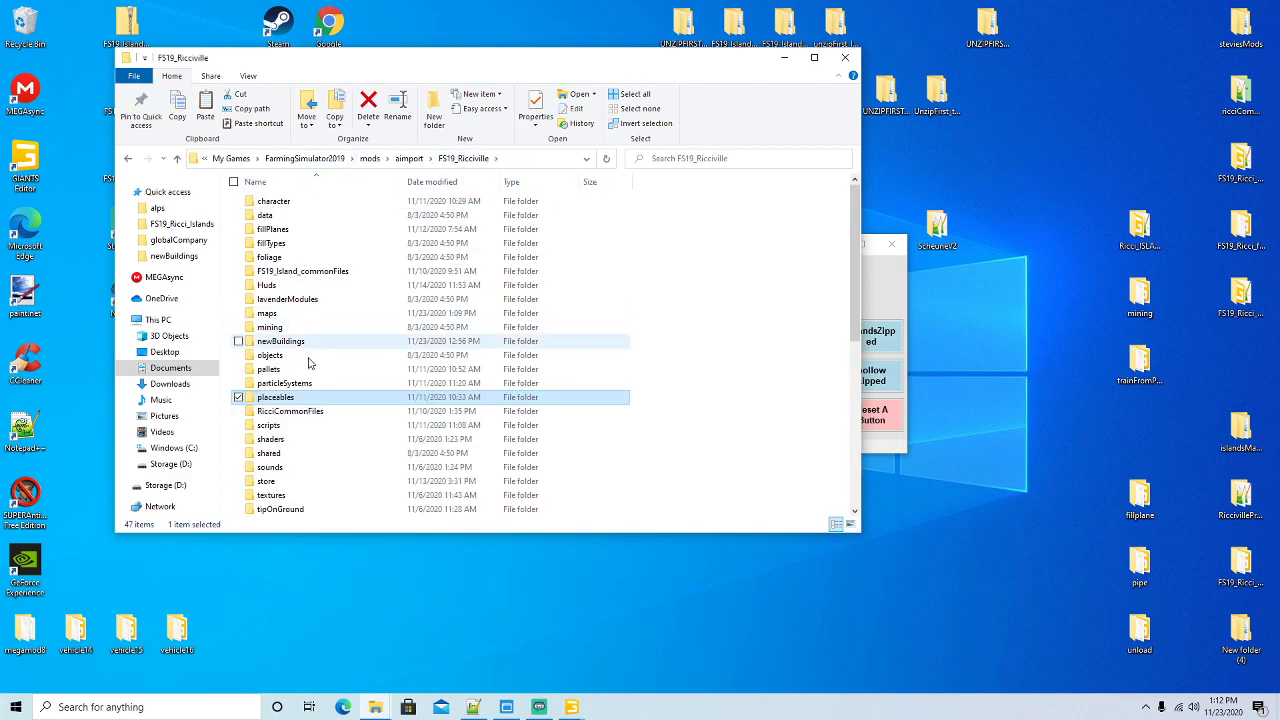
double_click(283, 341)
left_click(274, 286)
left_click(288, 300, "shift")
right_click(289, 302)
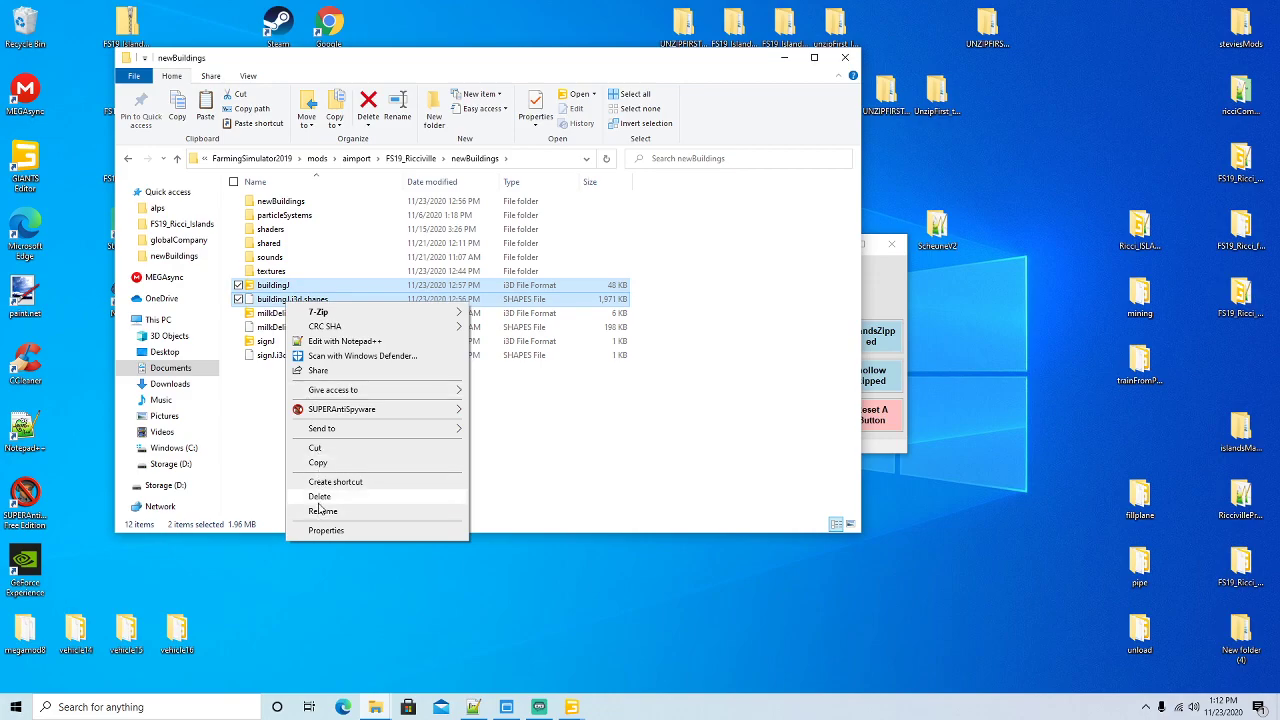
left_click(318, 497)
Delete the signJ i3d file and its shapes file from the newBuildings folder, and put the folder window away
left_click(266, 314)
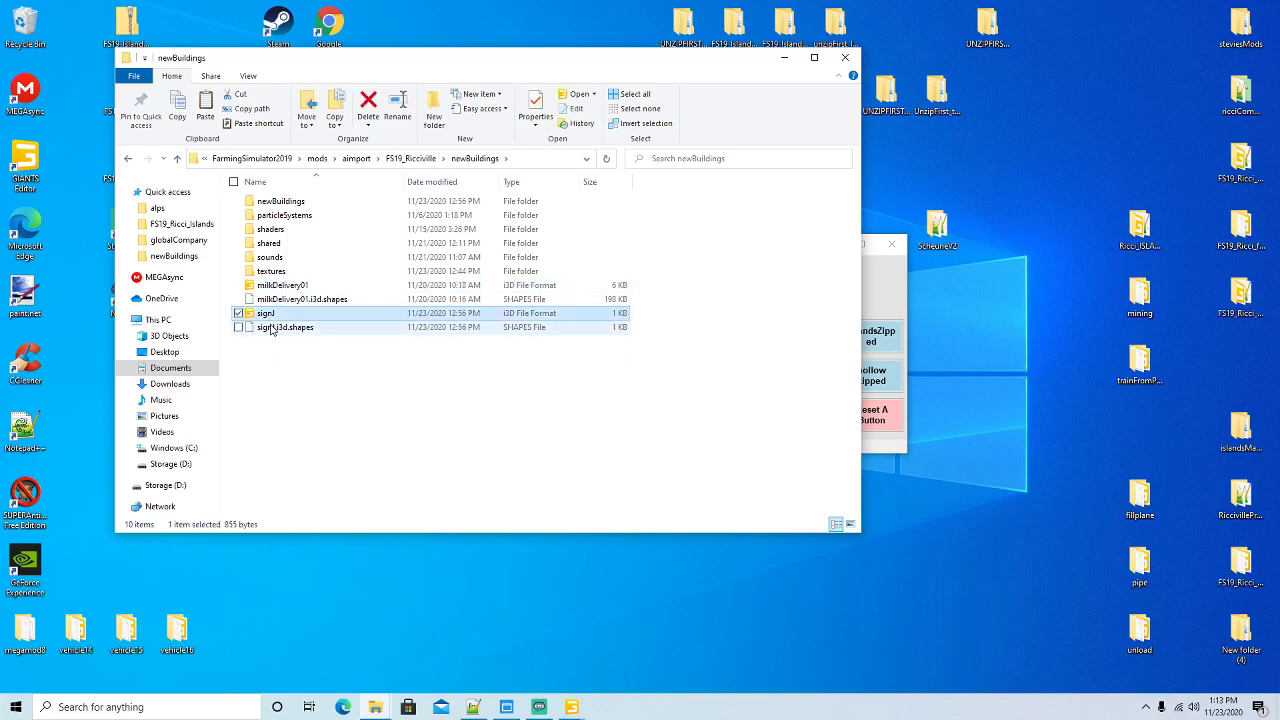
right_click(271, 330)
left_click(318, 522)
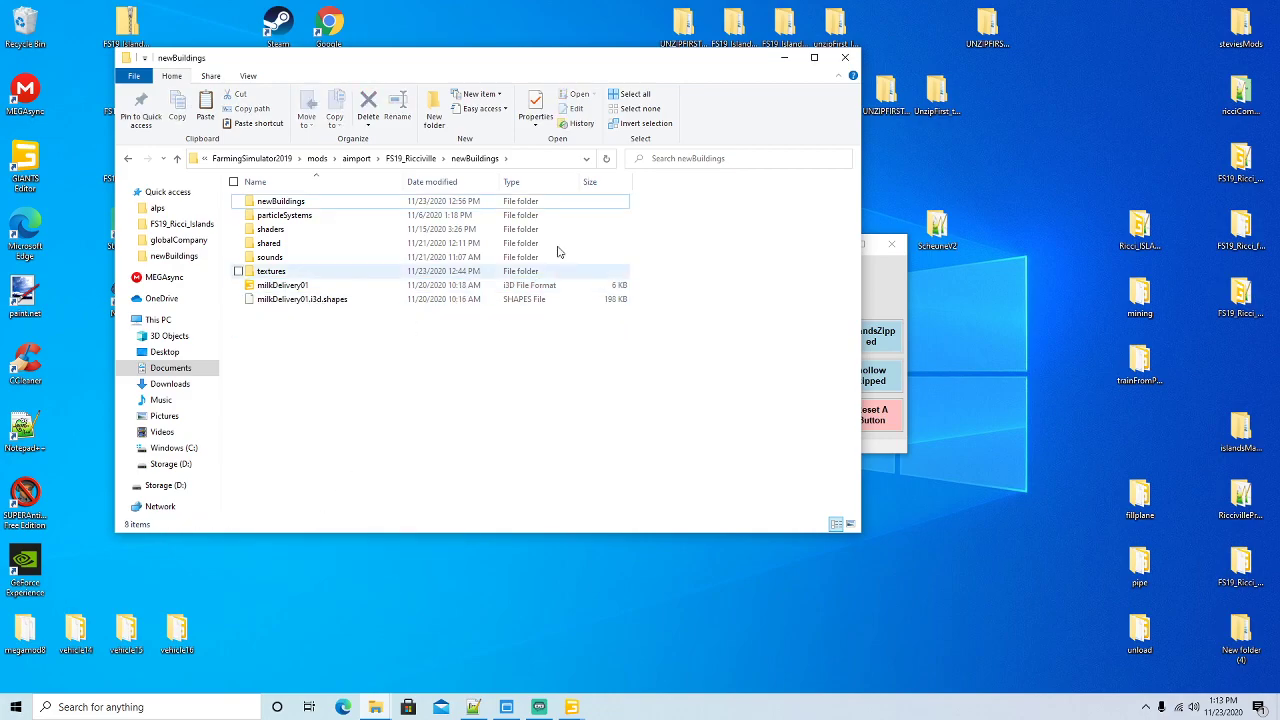
left_click(783, 62)
Switch to GIANTS Editor with the FS19_Ricci_Islands mapSA scene, select the inner buildingK object in its group, and frame it in the view
mouse_move(571, 707)
left_click(632, 637)
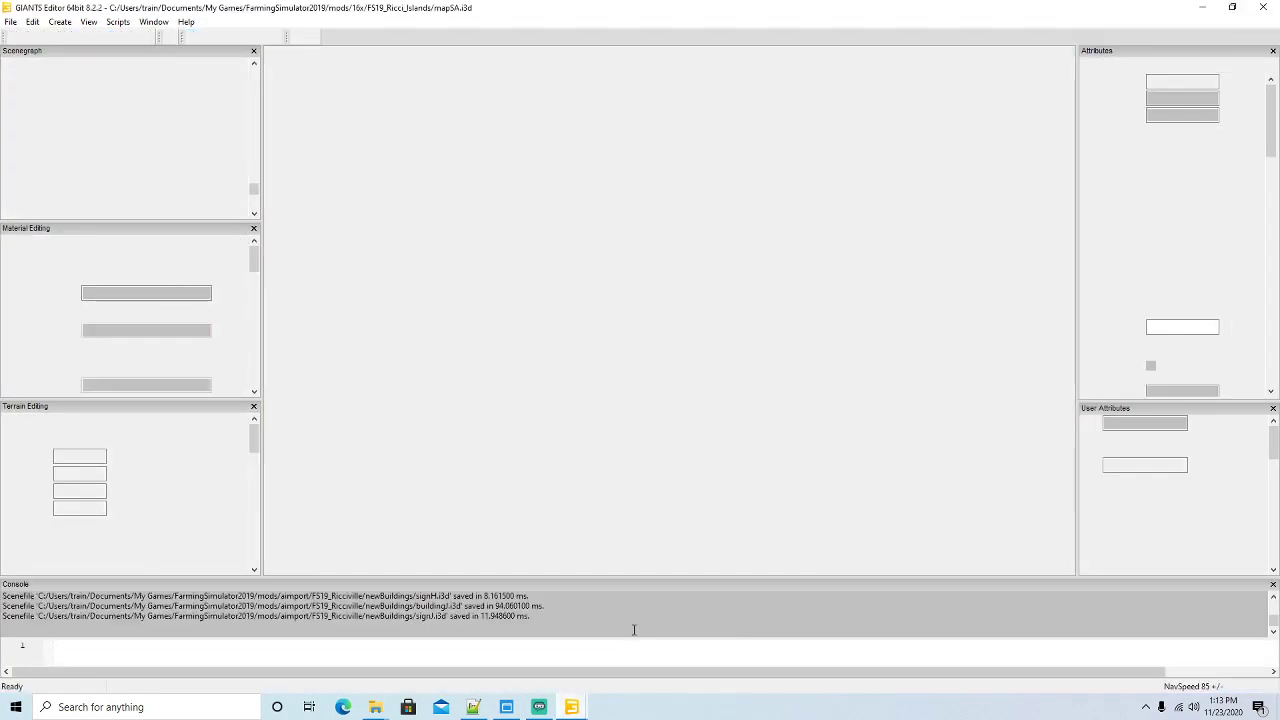
scroll(143, 160, "up", 10)
scroll(144, 157, "up", 10)
scroll(140, 145, "up", 10)
scroll(135, 133, "up", 2)
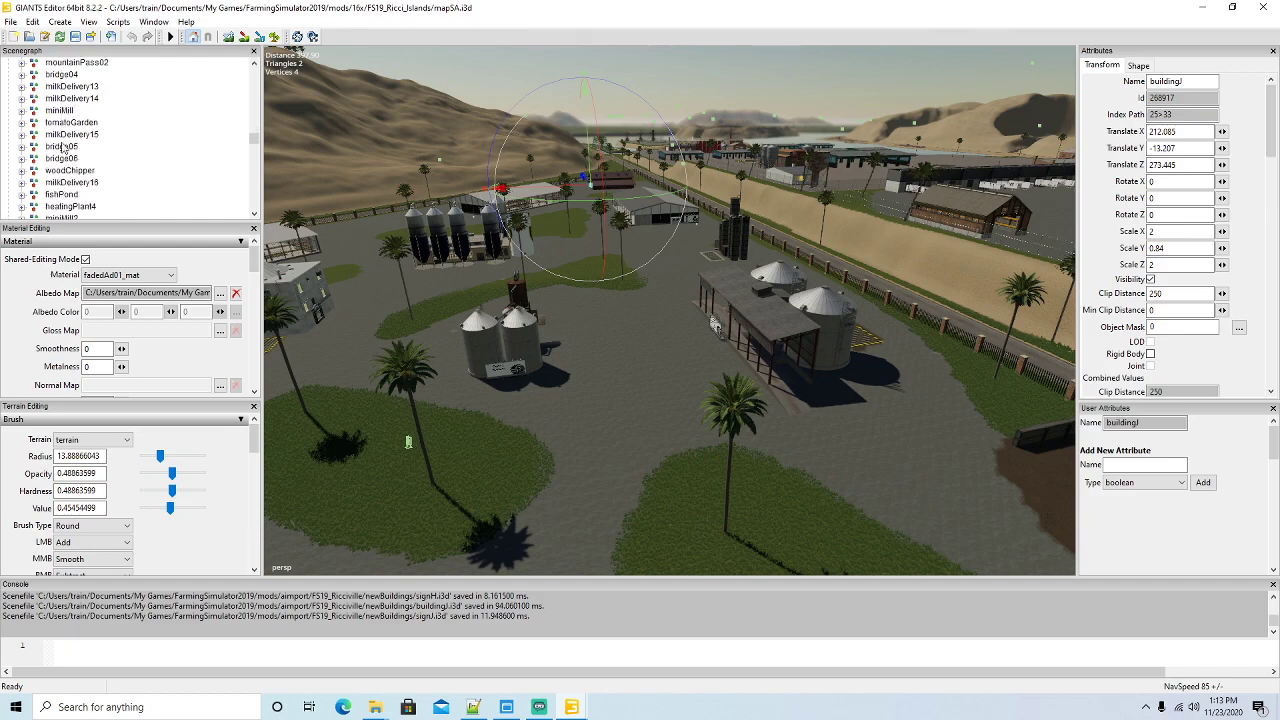
scroll(63, 146, "down", 5)
scroll(63, 146, "down", 6)
scroll(63, 146, "down", 5)
scroll(63, 146, "down", 6)
scroll(63, 146, "down", 5)
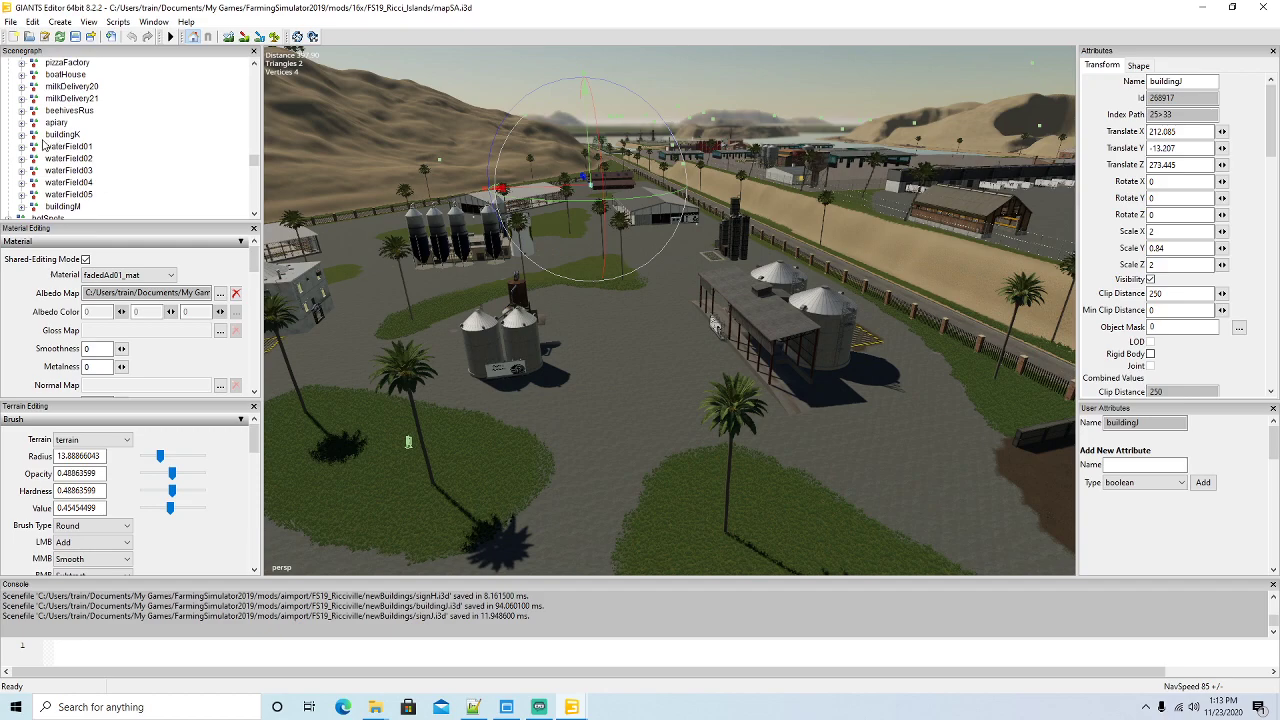
left_click(22, 134)
left_click(60, 147)
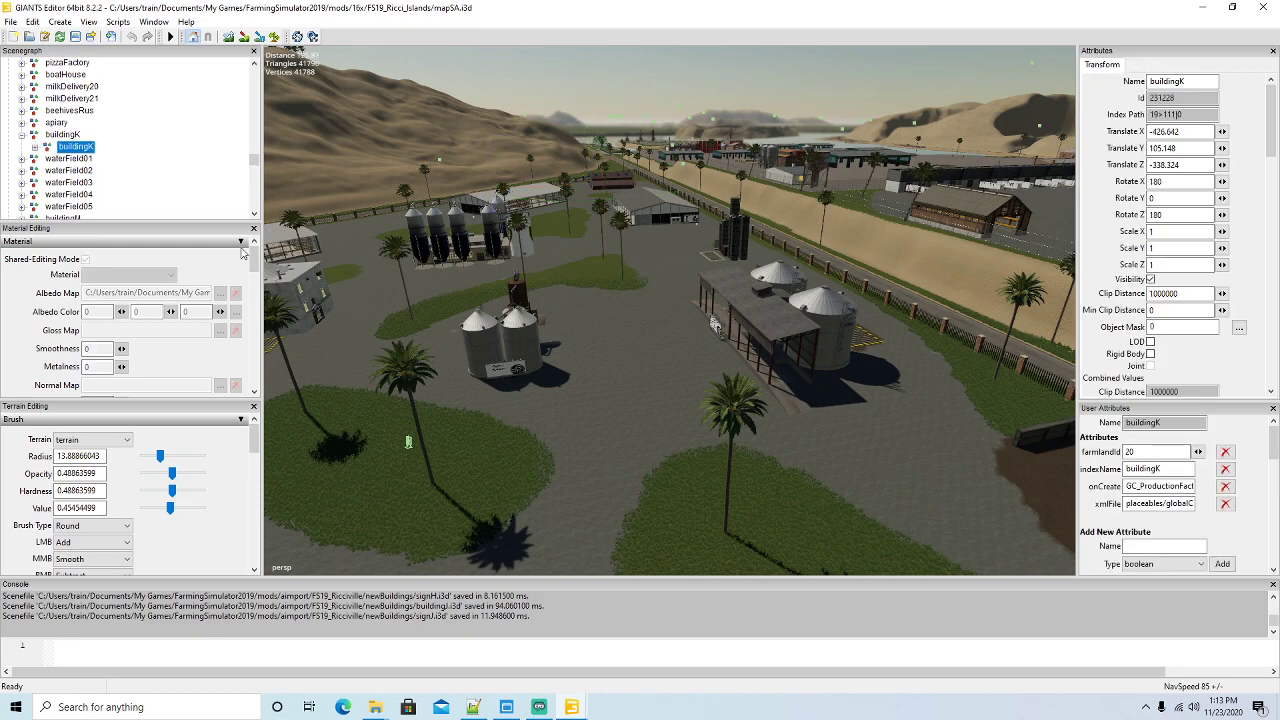
key("f")
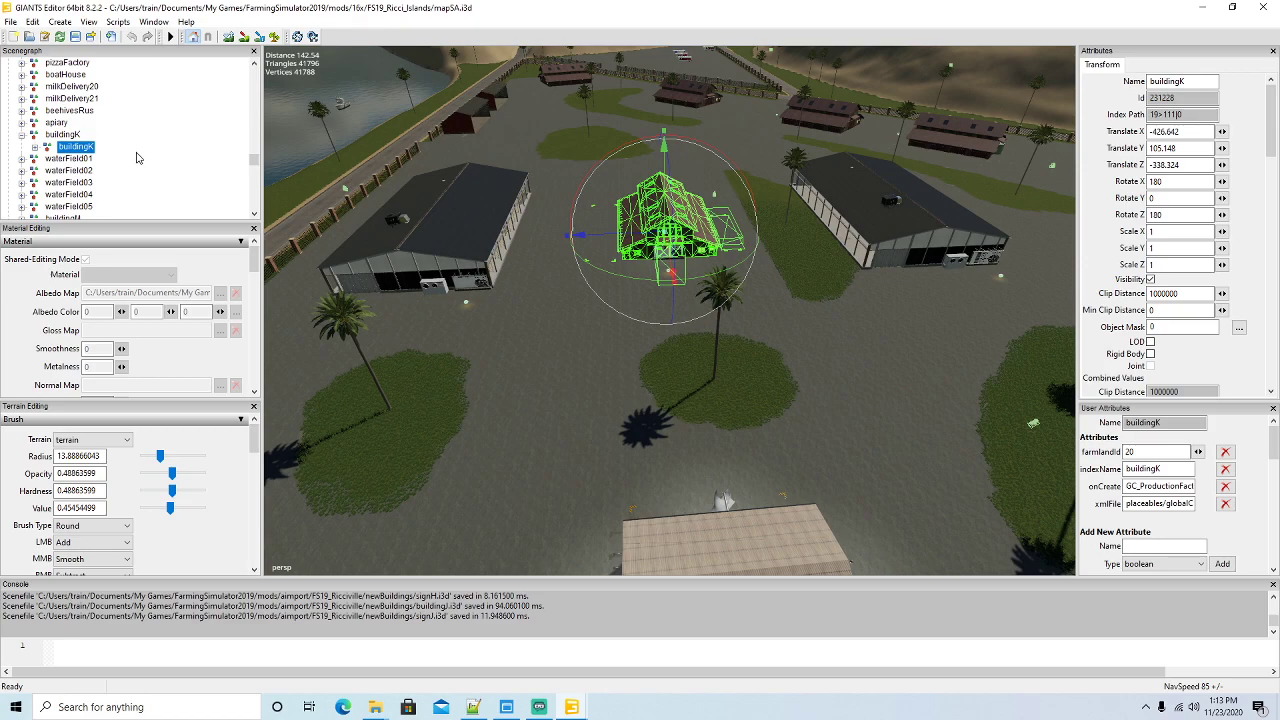
Export the inner buildingK object with its files to the newBuildings folder as buildingK, including the parent directory structure
scroll(137, 156, "down", 2)
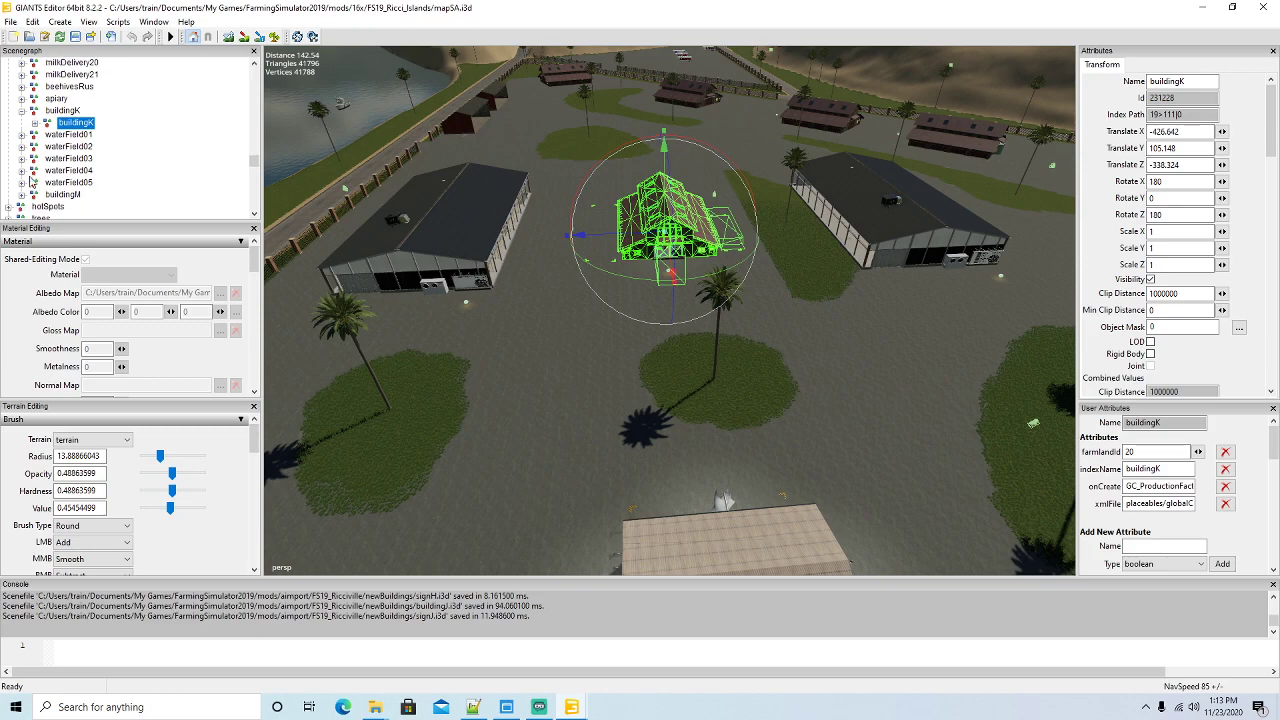
left_click(33, 197)
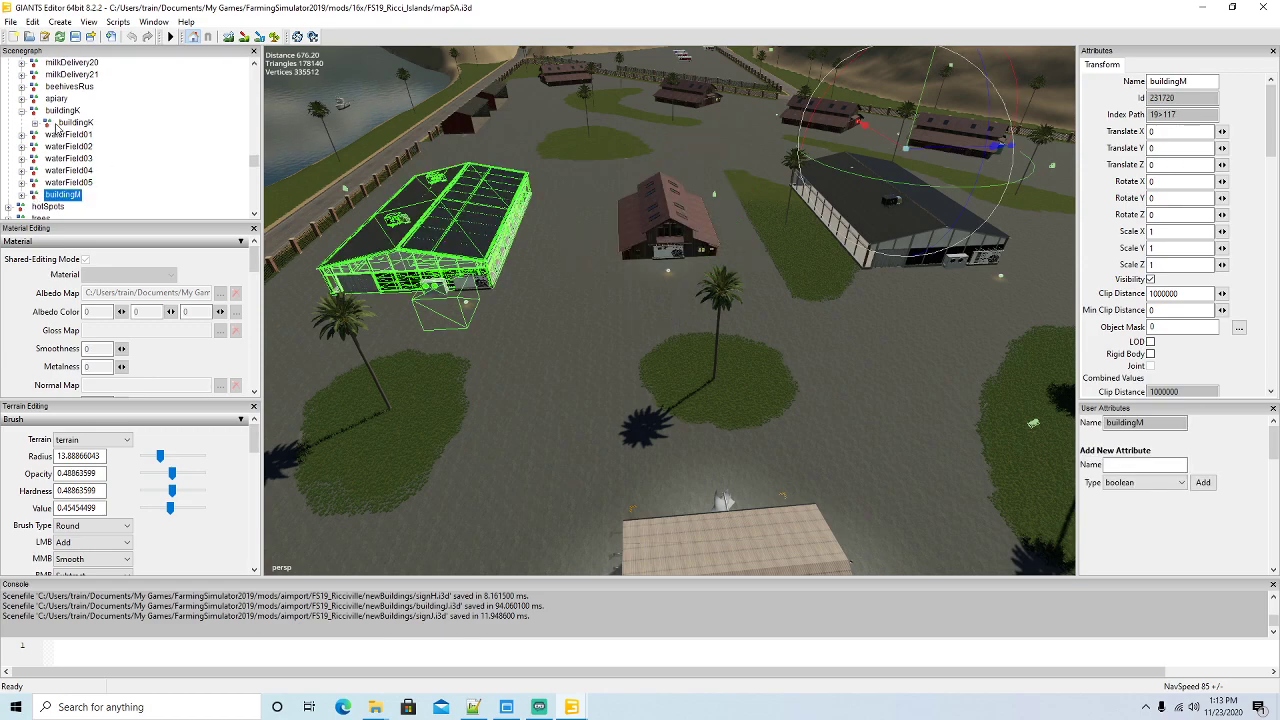
left_click(47, 124)
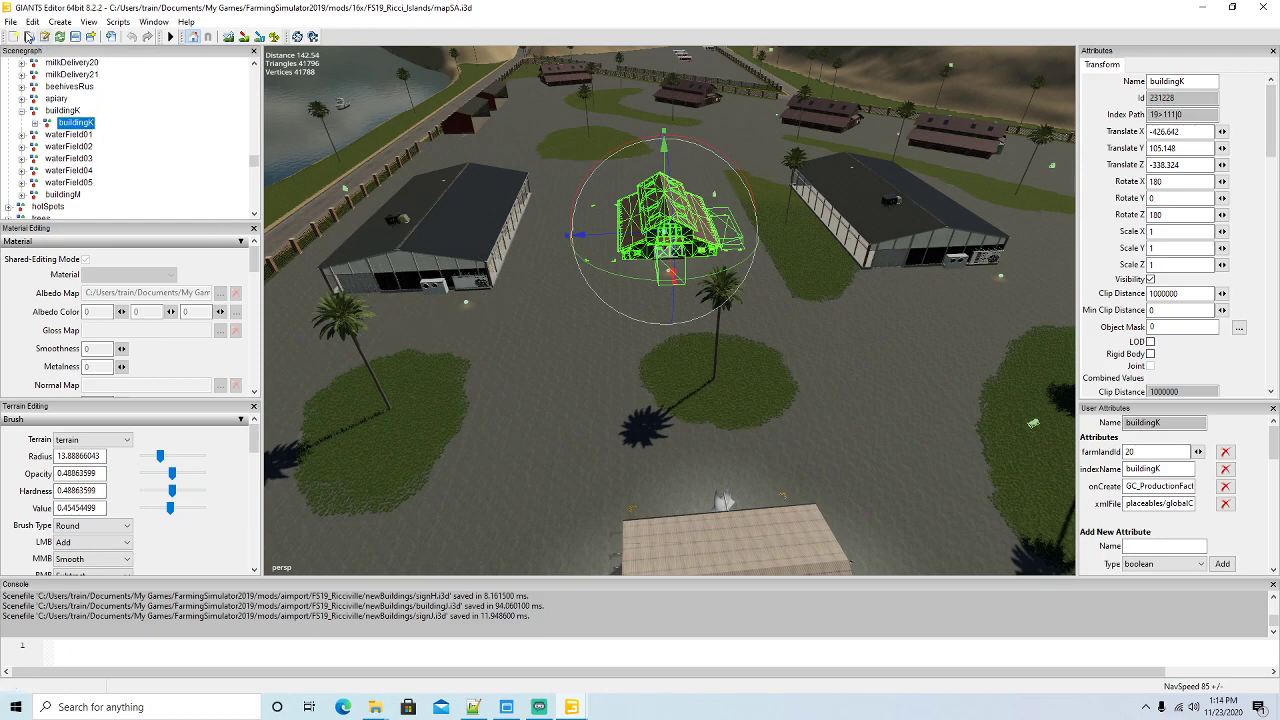
left_click(11, 22)
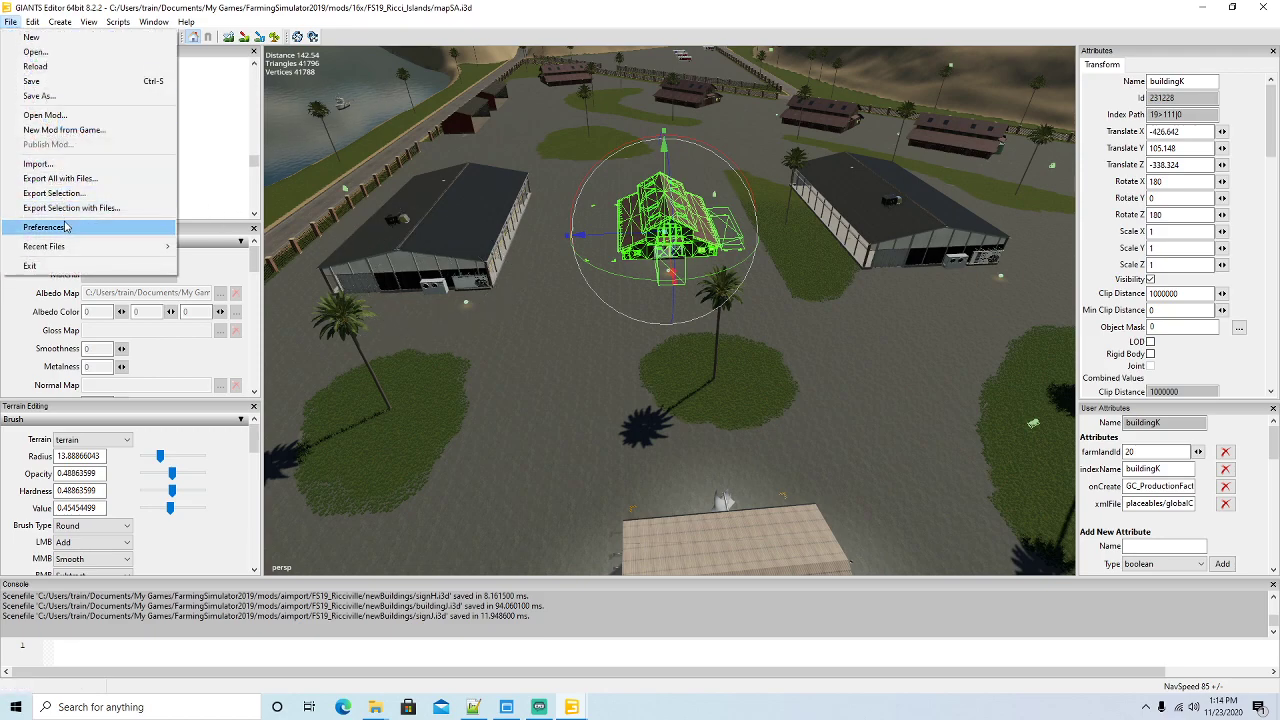
left_click(66, 212)
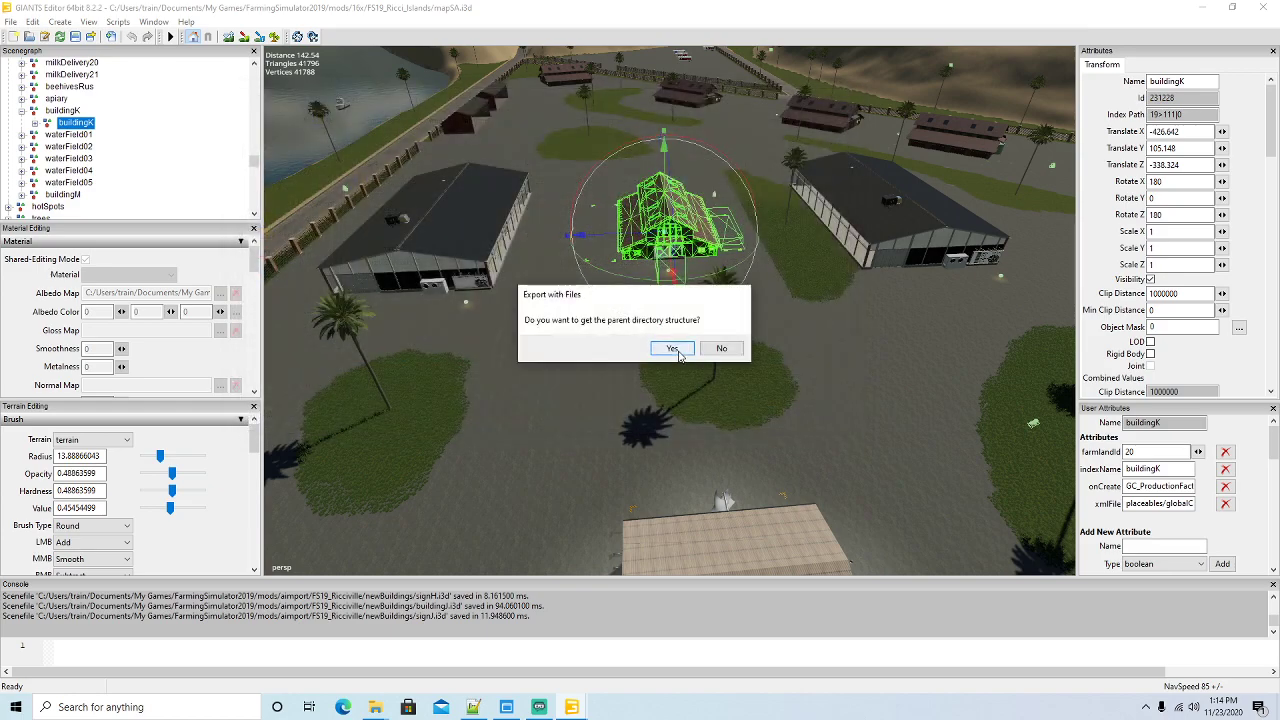
left_click(671, 347)
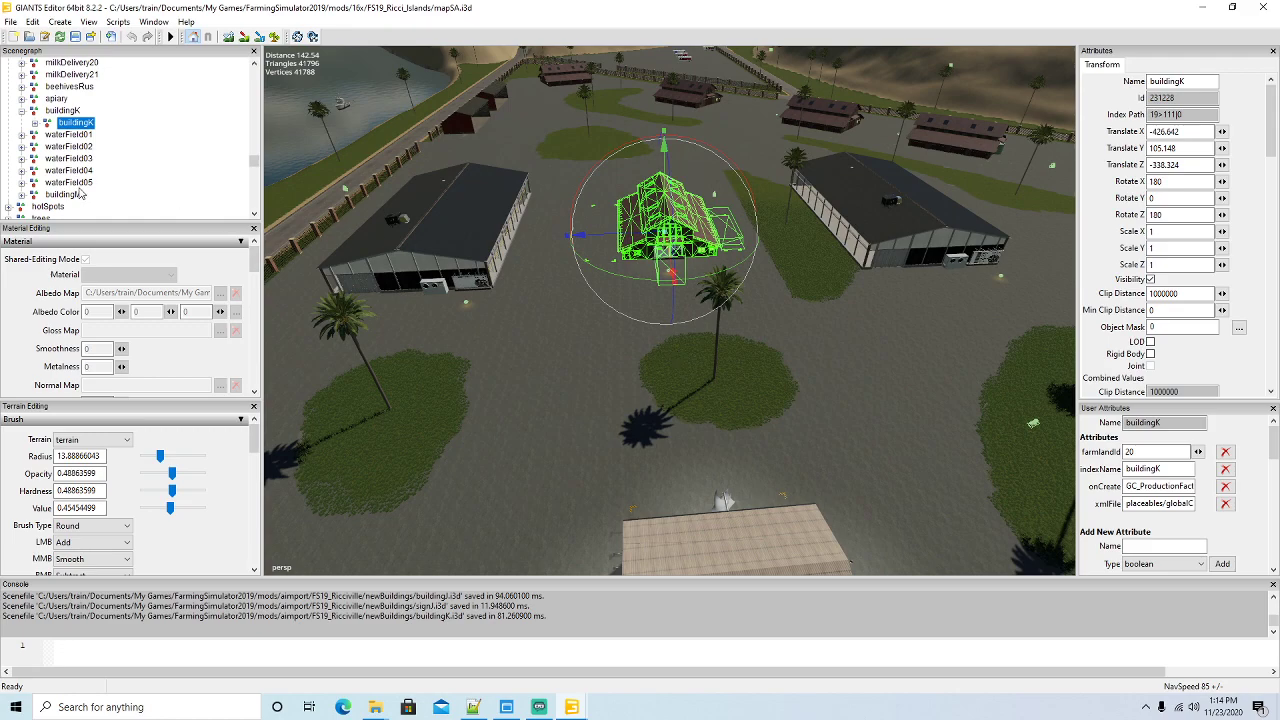
Export the inner buildingM object with its files to the newBuildings folder as buildingM, keeping game relative paths
left_click(22, 195)
left_click(52, 208)
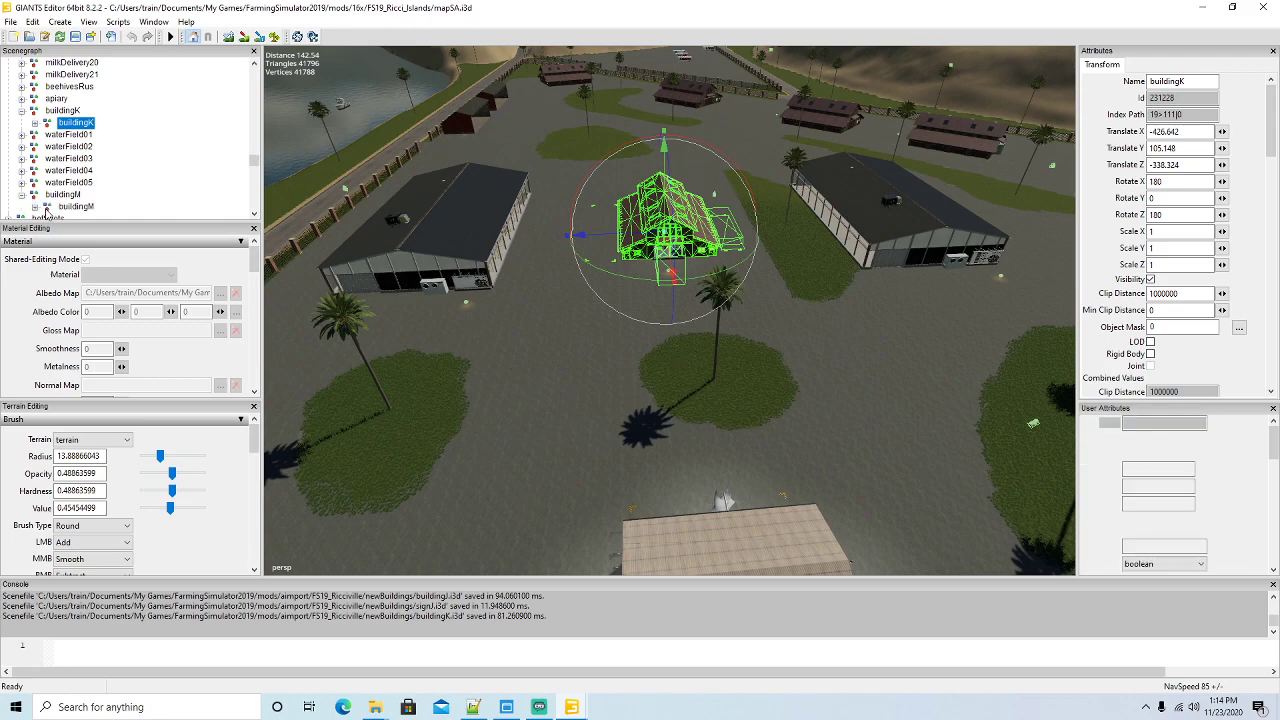
left_click(10, 21)
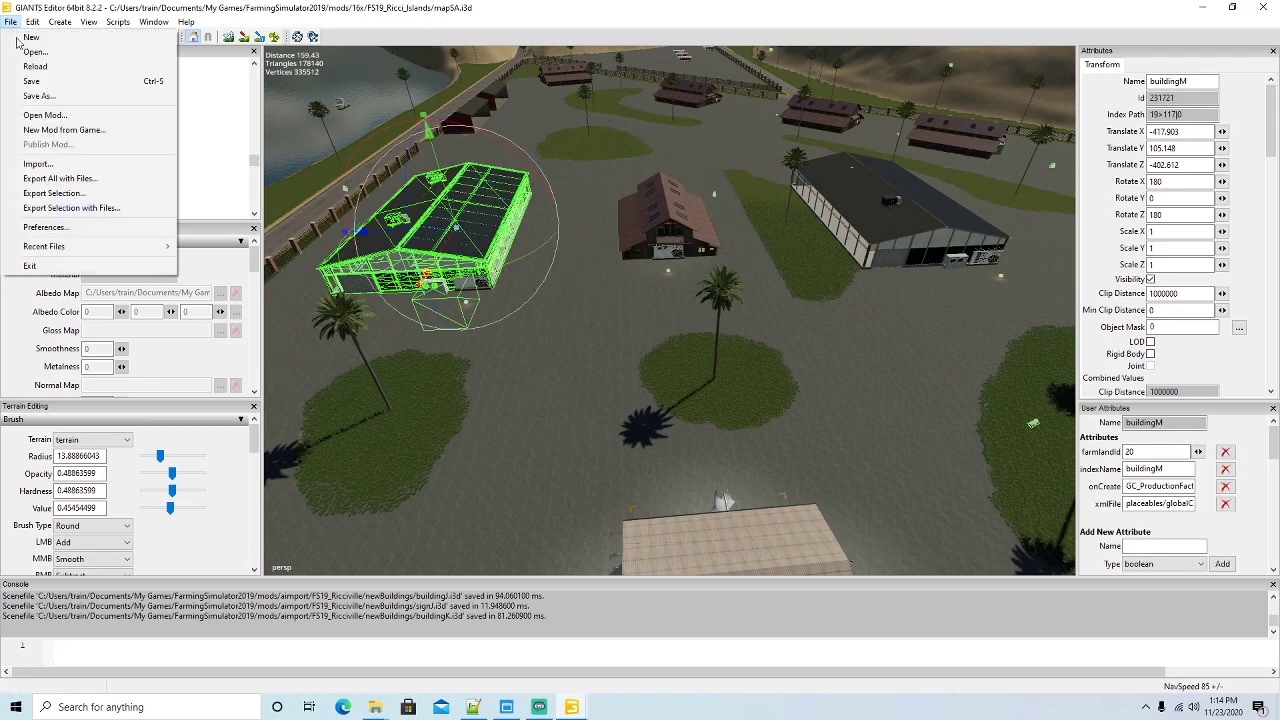
left_click(46, 209)
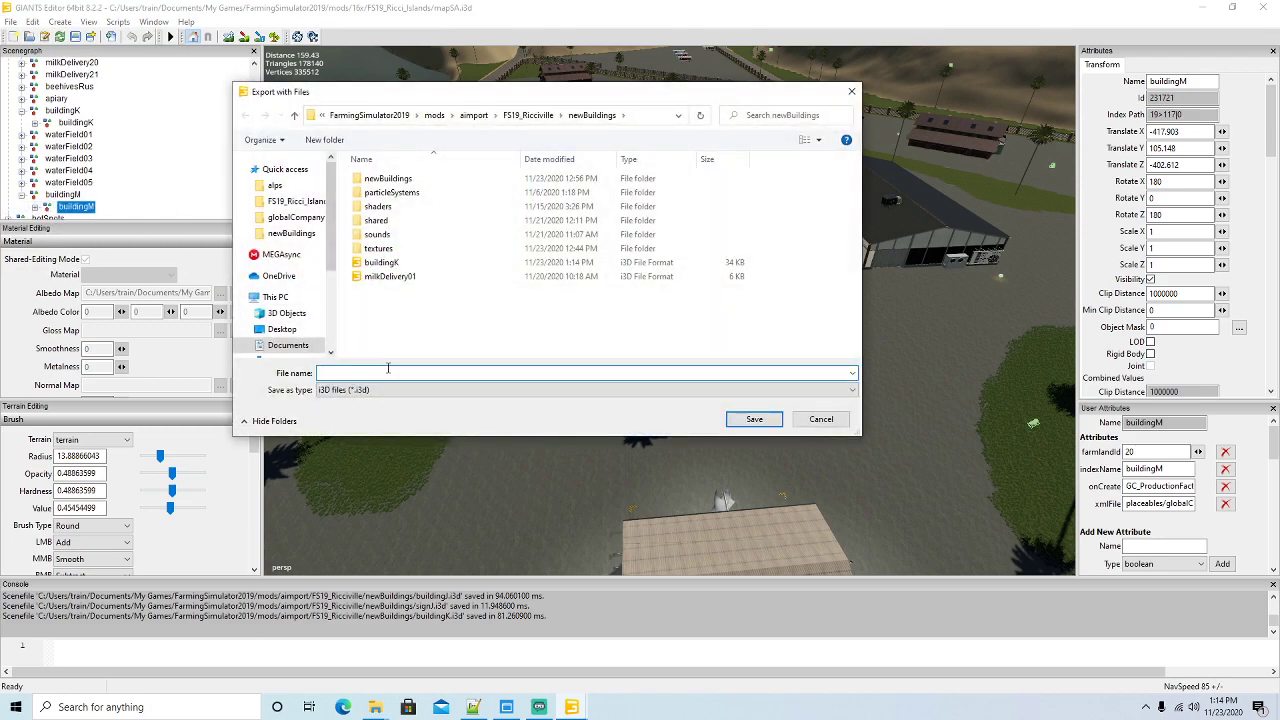
type("build")
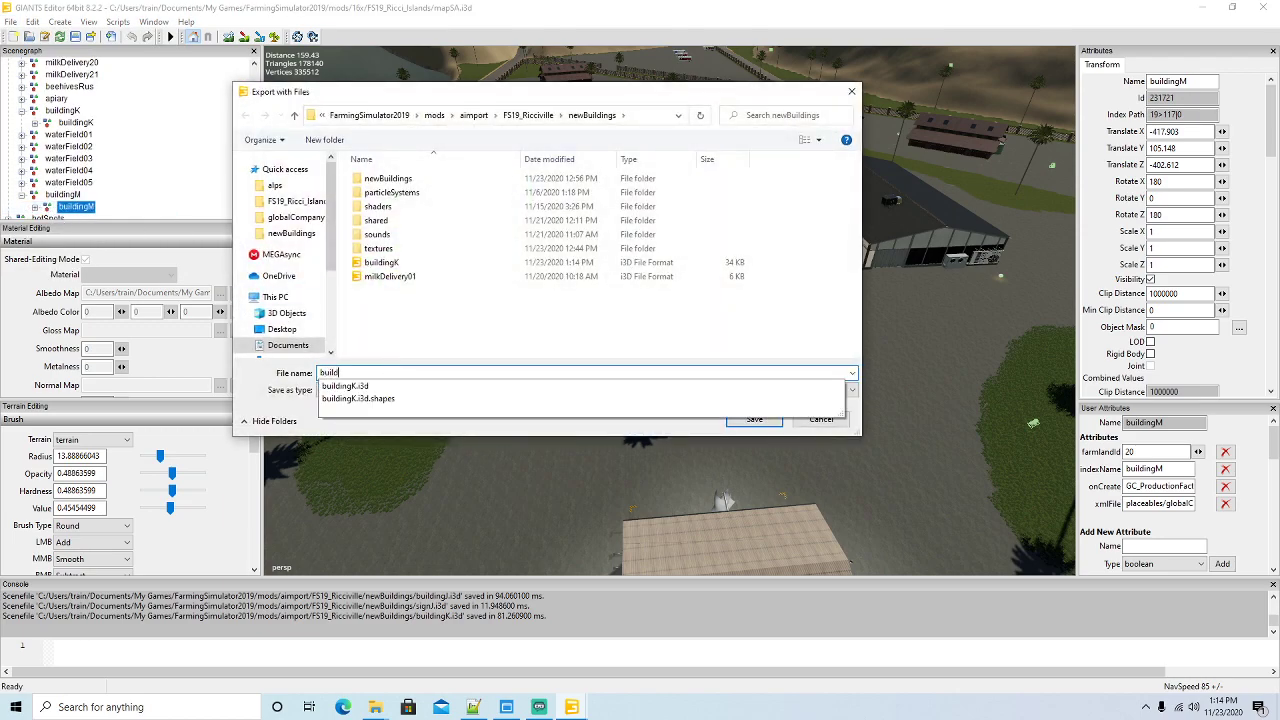
type("ingM")
key("Return")
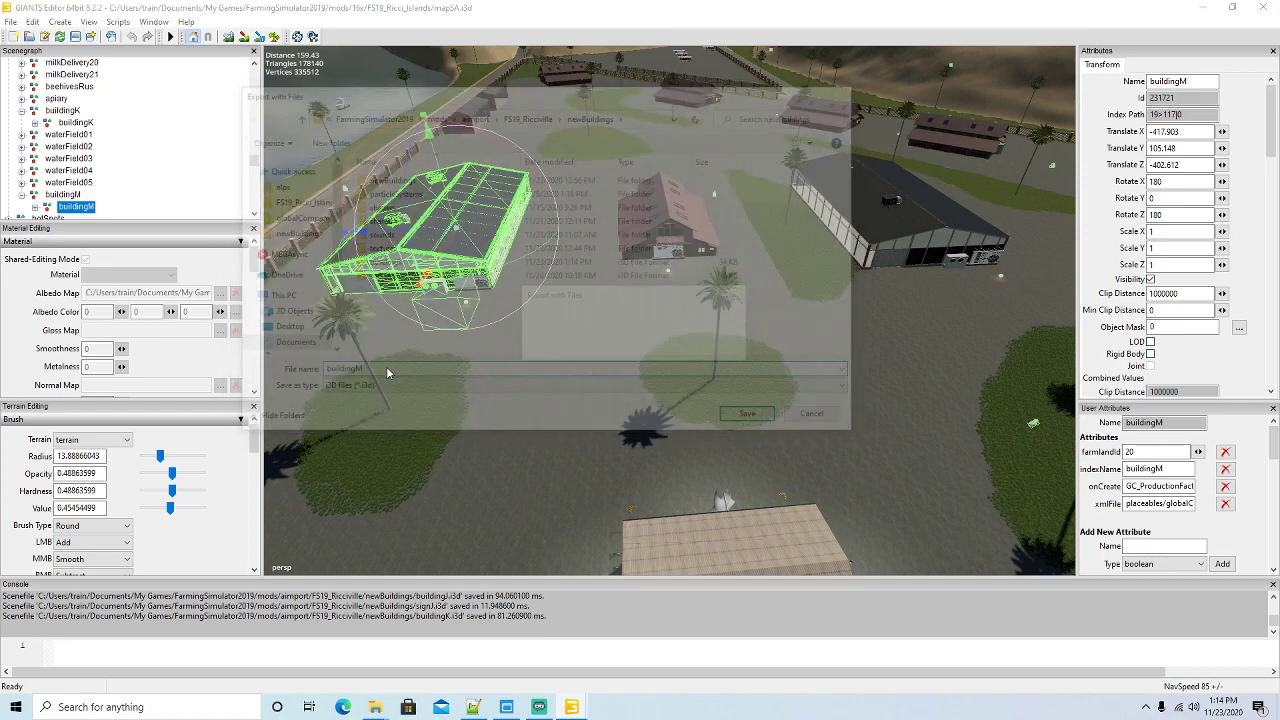
left_click(672, 348)
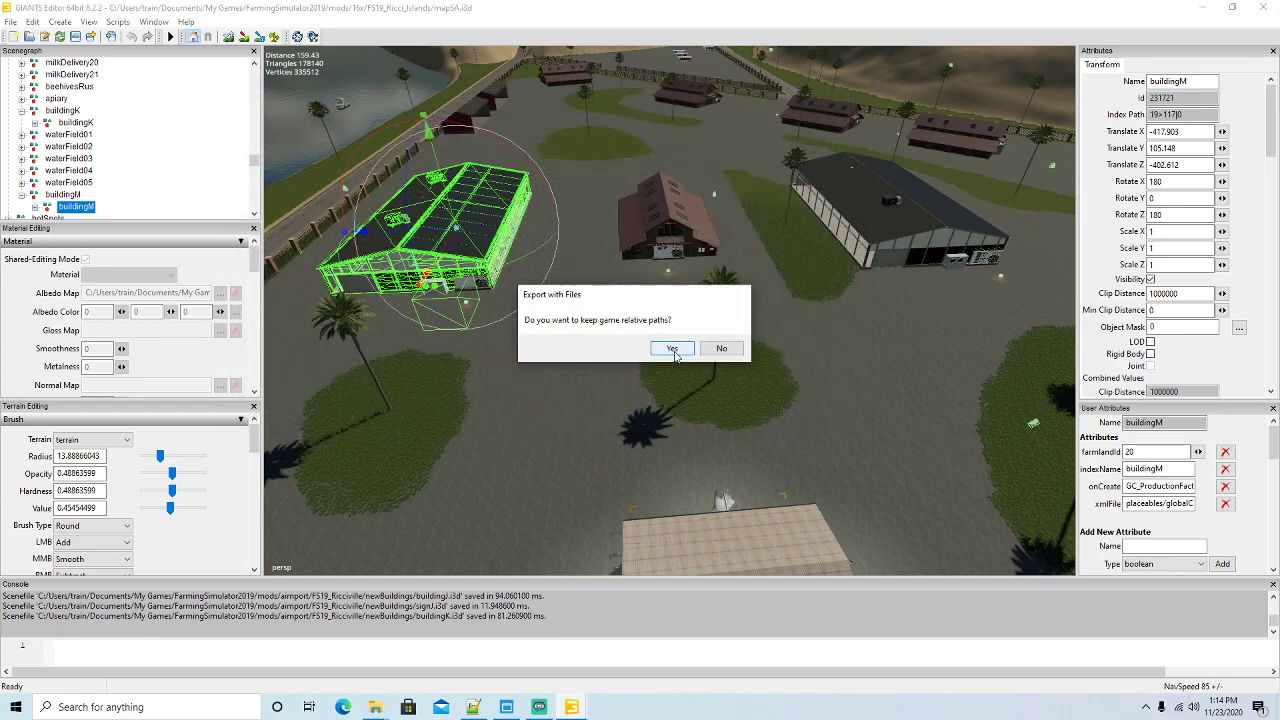
left_click(670, 348)
Find and select the Muehlen_Schild sign object on the front of Building K in the mapSA scene
scroll(217, 154, "down", 1)
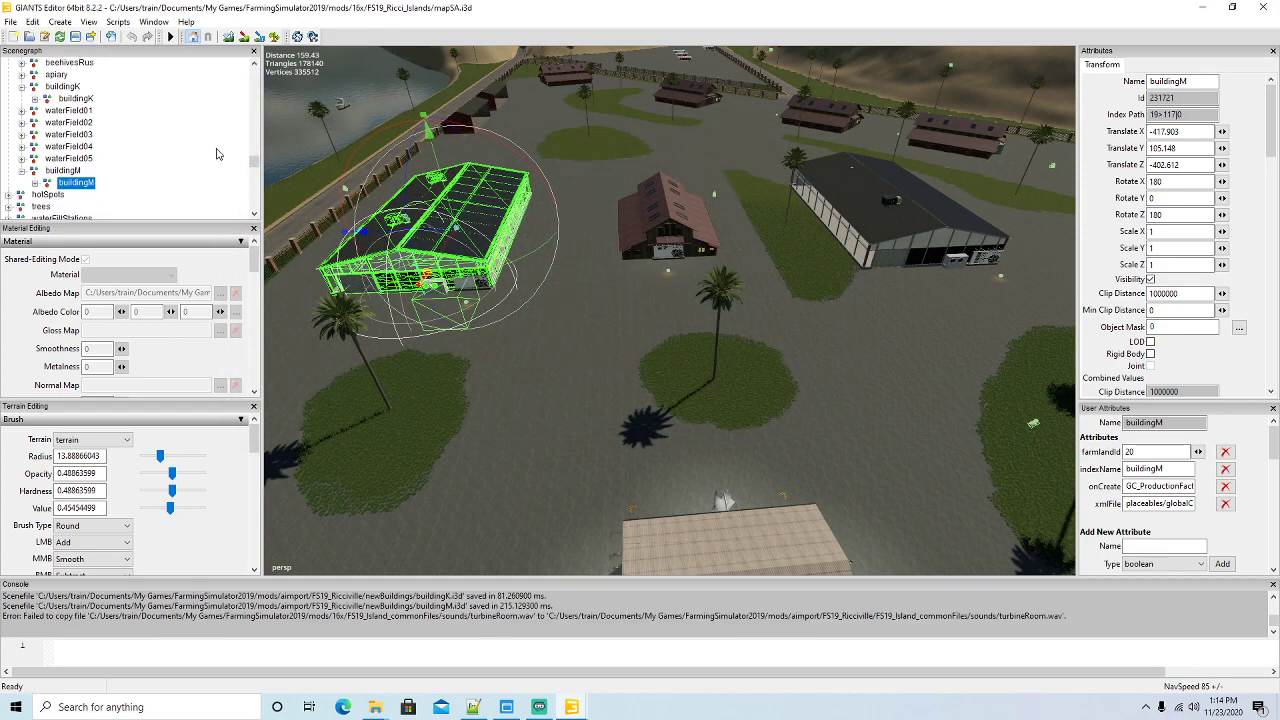
scroll(217, 154, "down", 6)
scroll(205, 152, "down", 5)
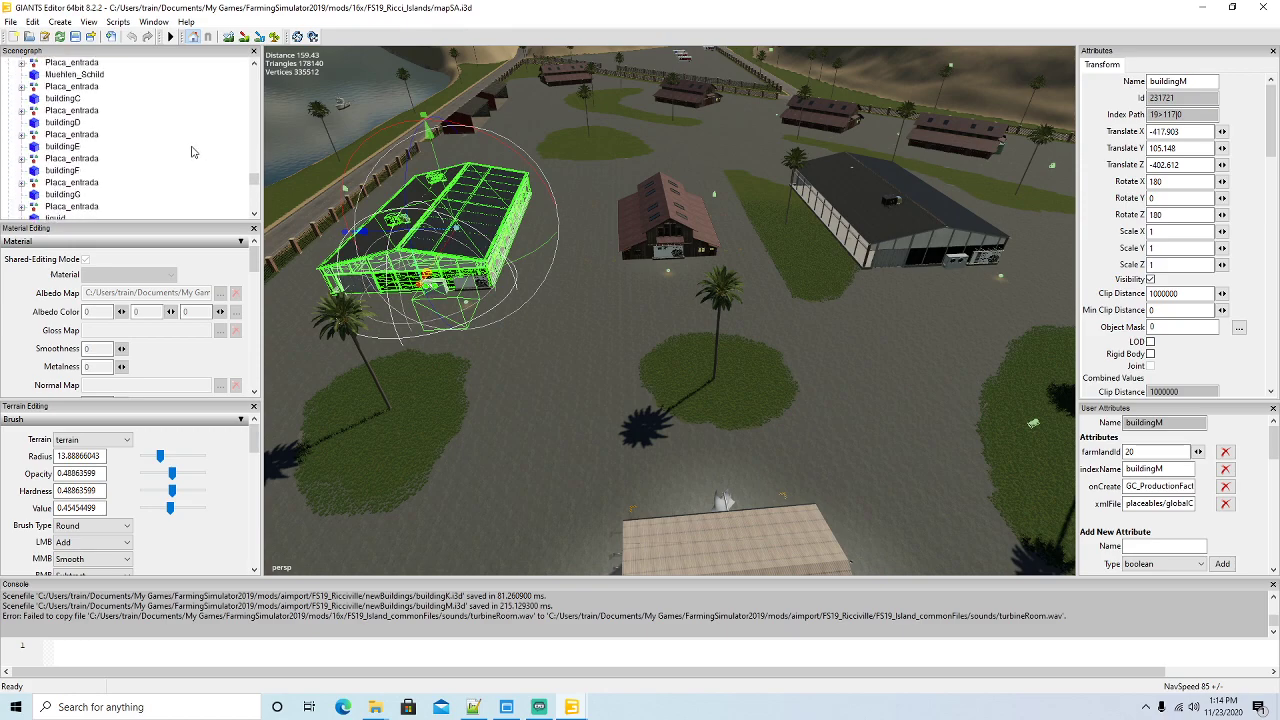
scroll(194, 150, "down", 4)
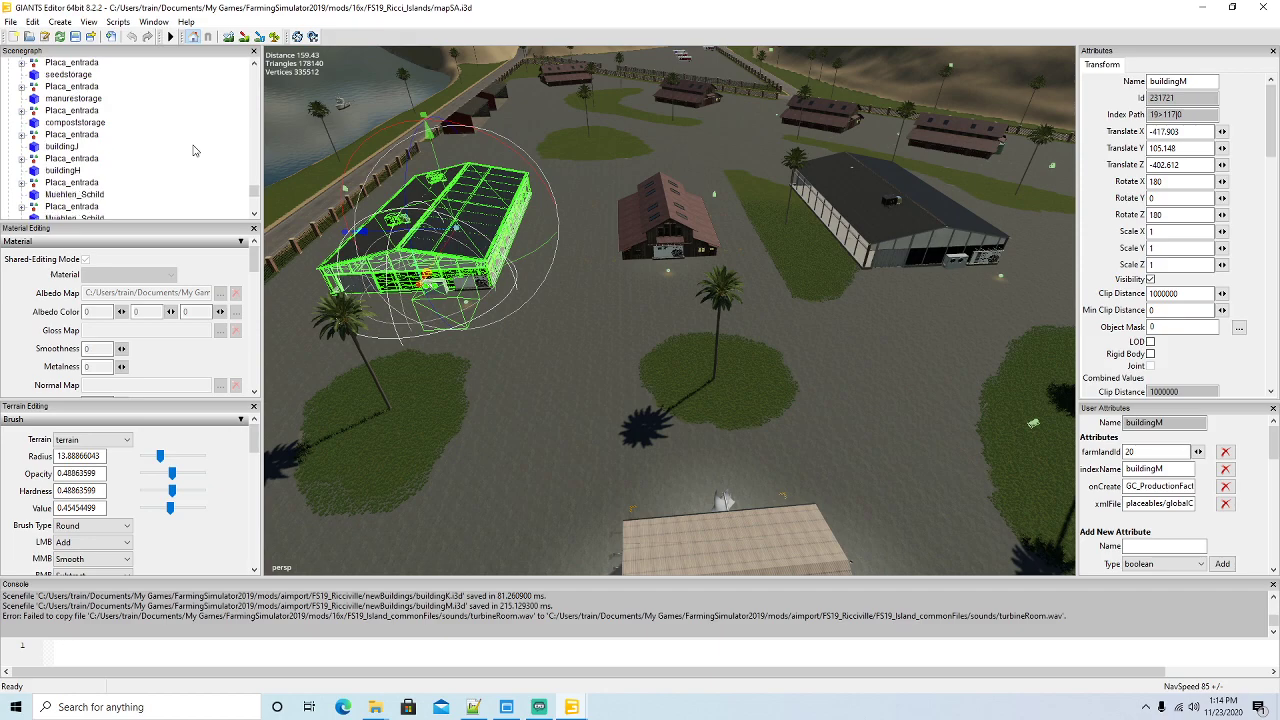
scroll(194, 150, "down", 5)
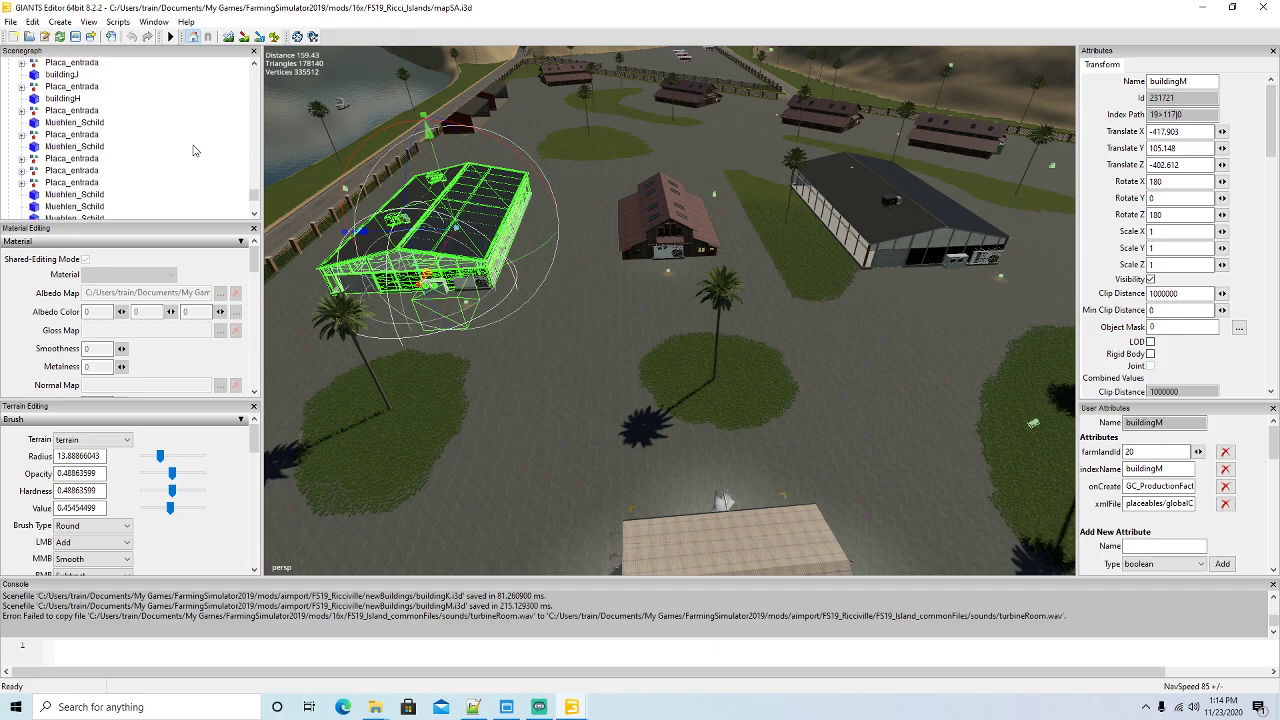
scroll(194, 150, "up", 3)
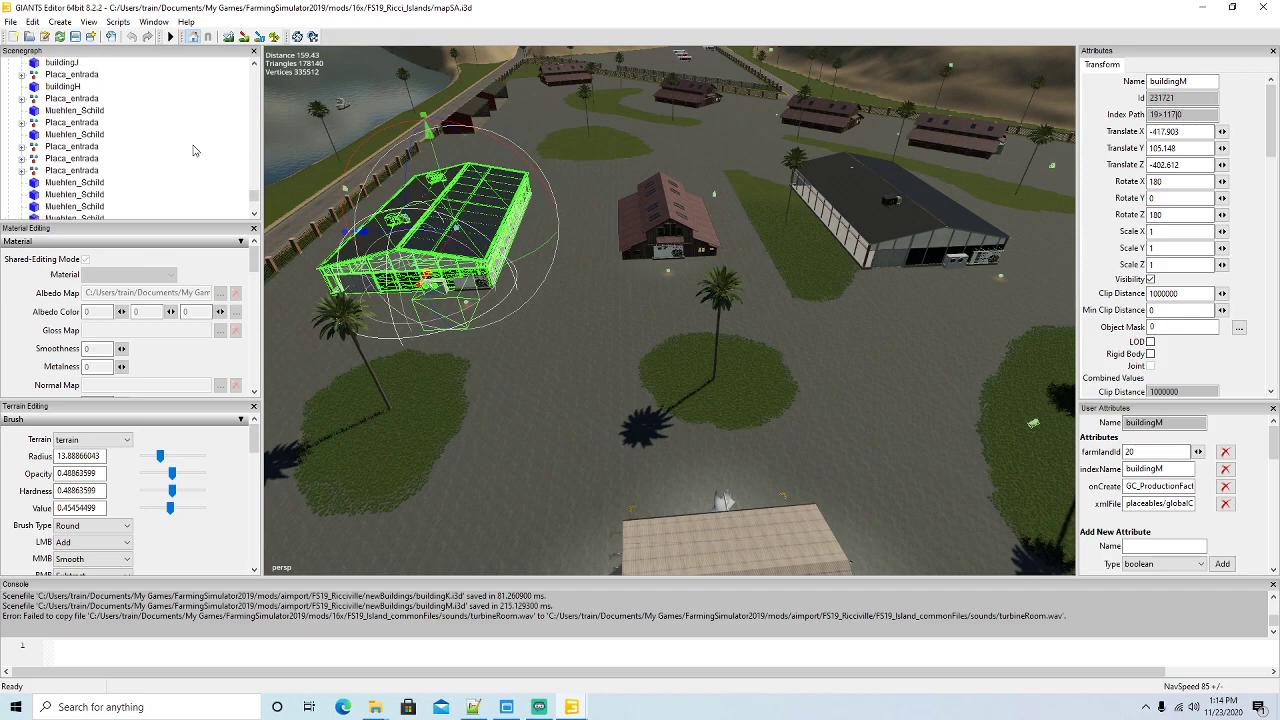
scroll(194, 150, "up", 1)
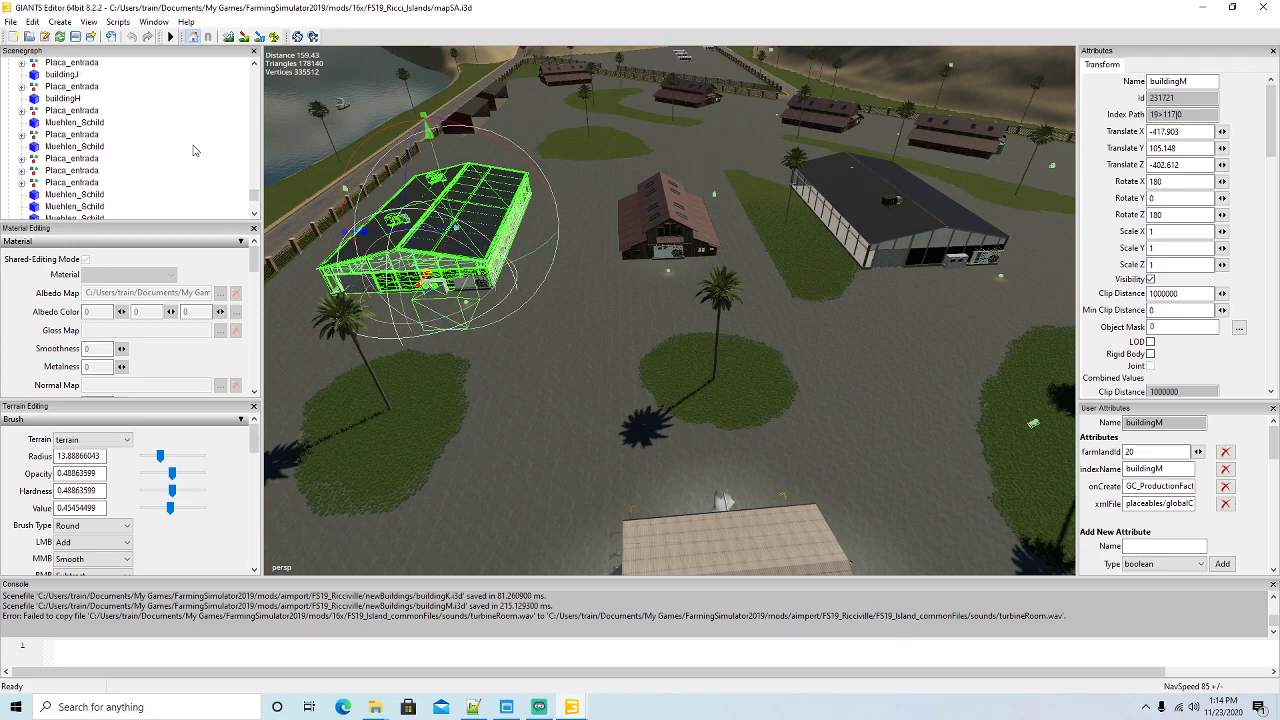
scroll(626, 380, "down", 5)
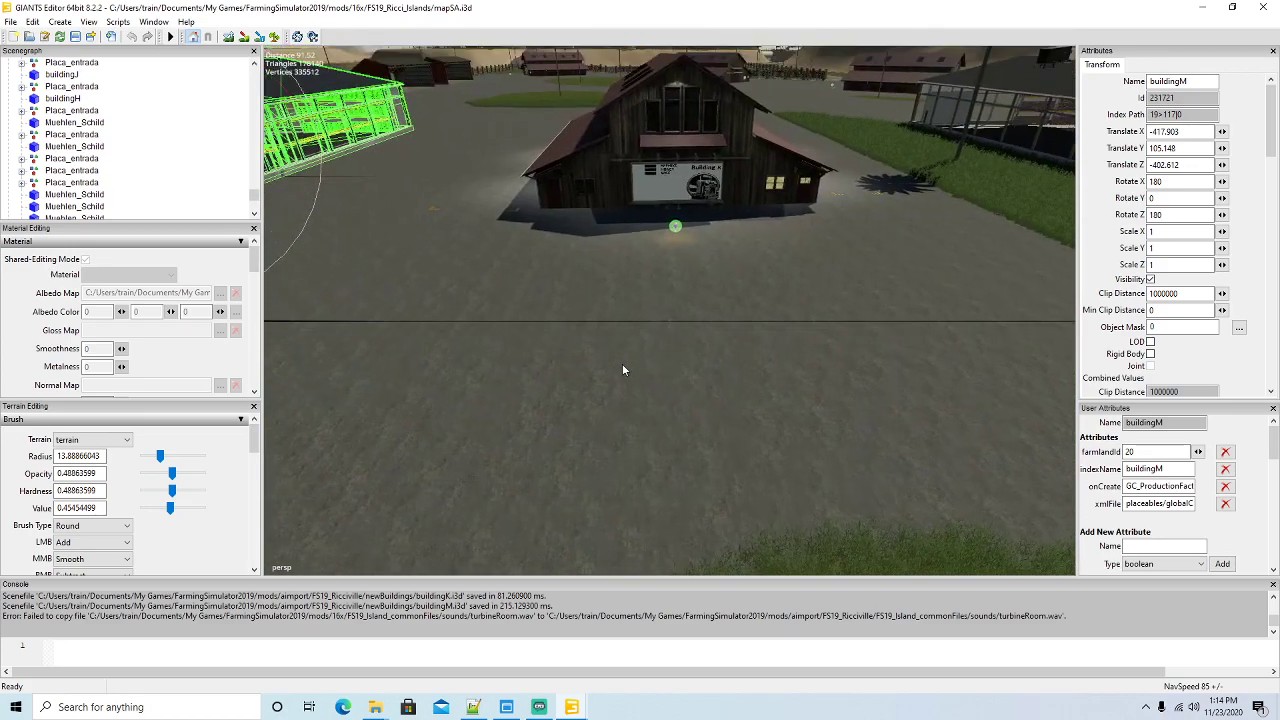
left_click(644, 193)
right_click_drag(644, 193, 501, 223)
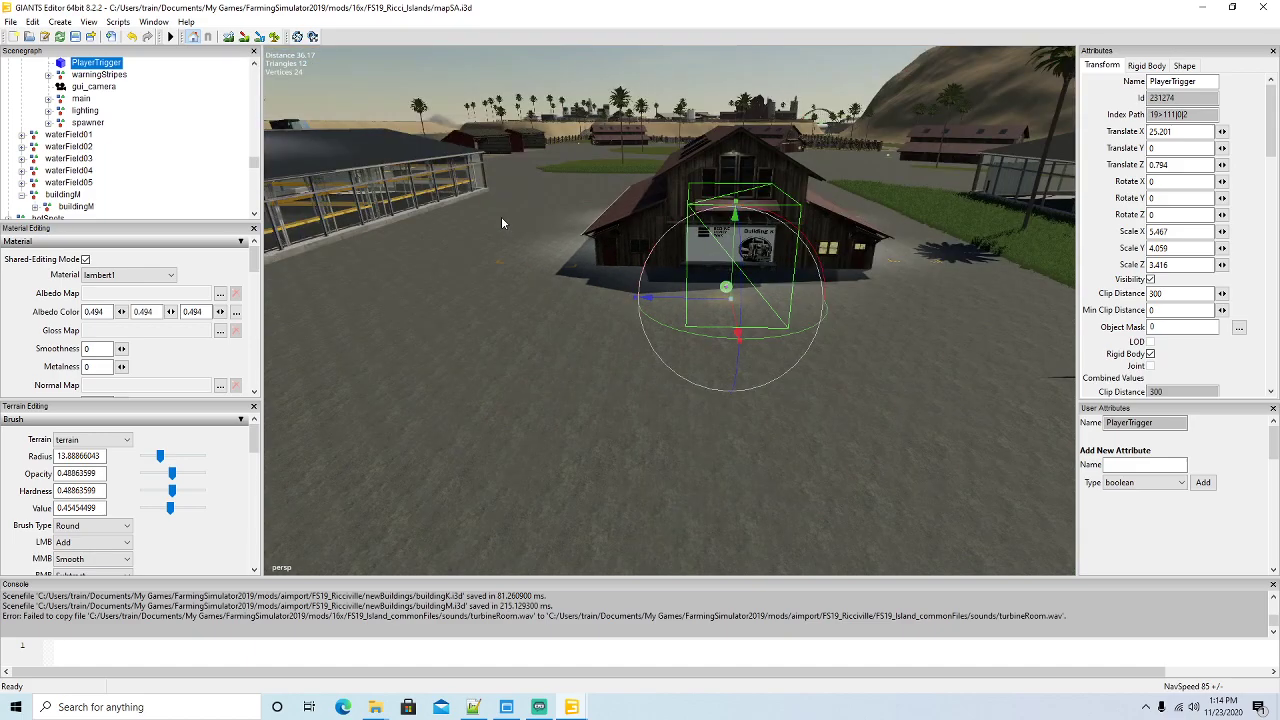
scroll(501, 216, "down", 10)
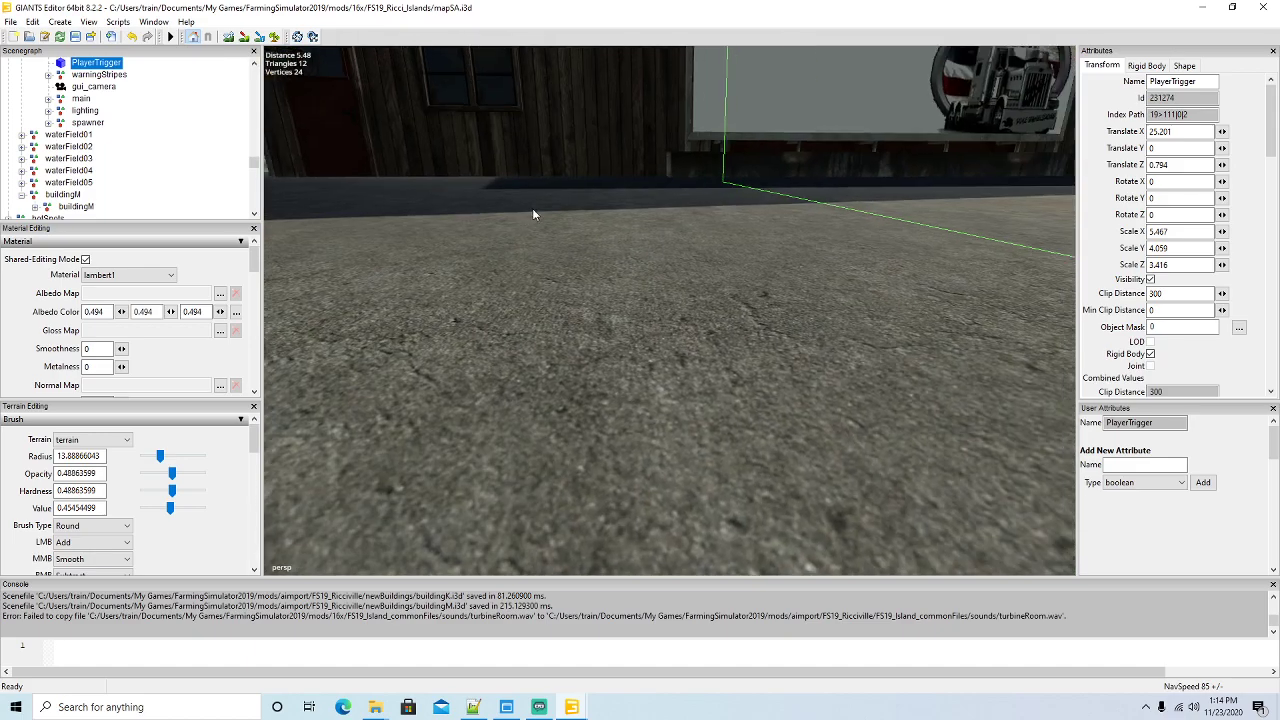
left_click(692, 95)
right_click_drag(692, 97, 609, 297)
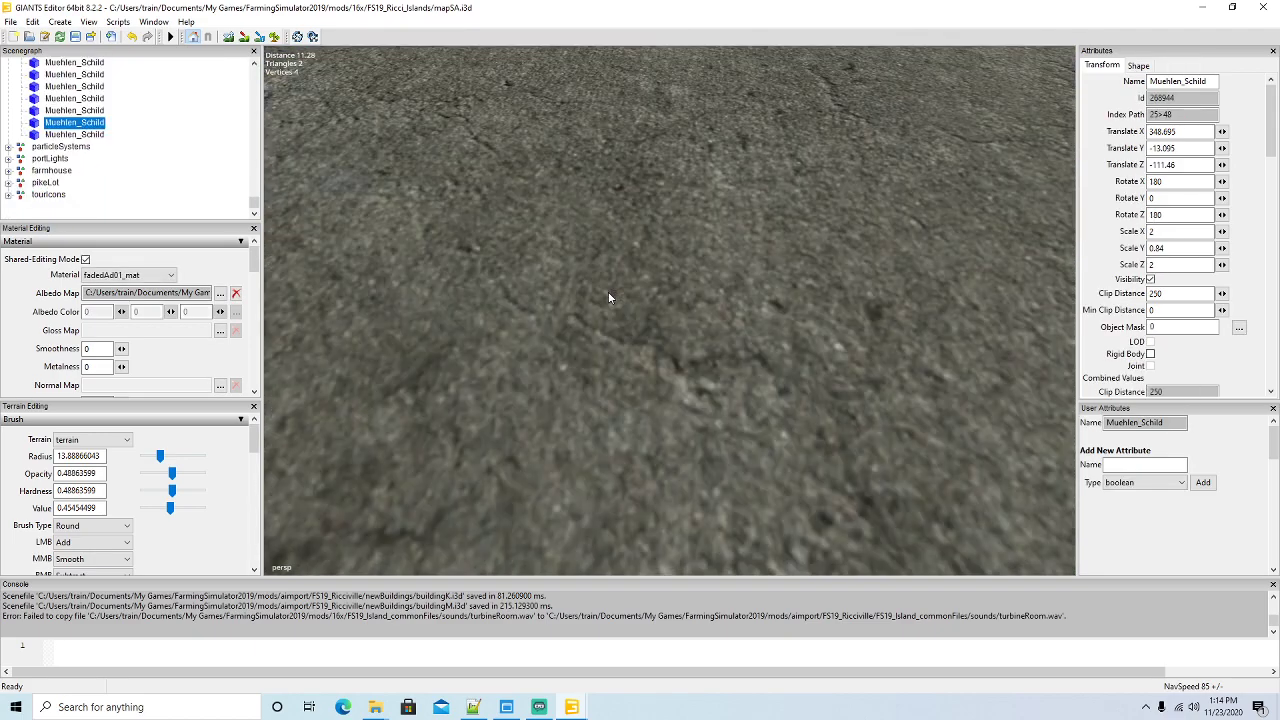
scroll(608, 293, "up", 10)
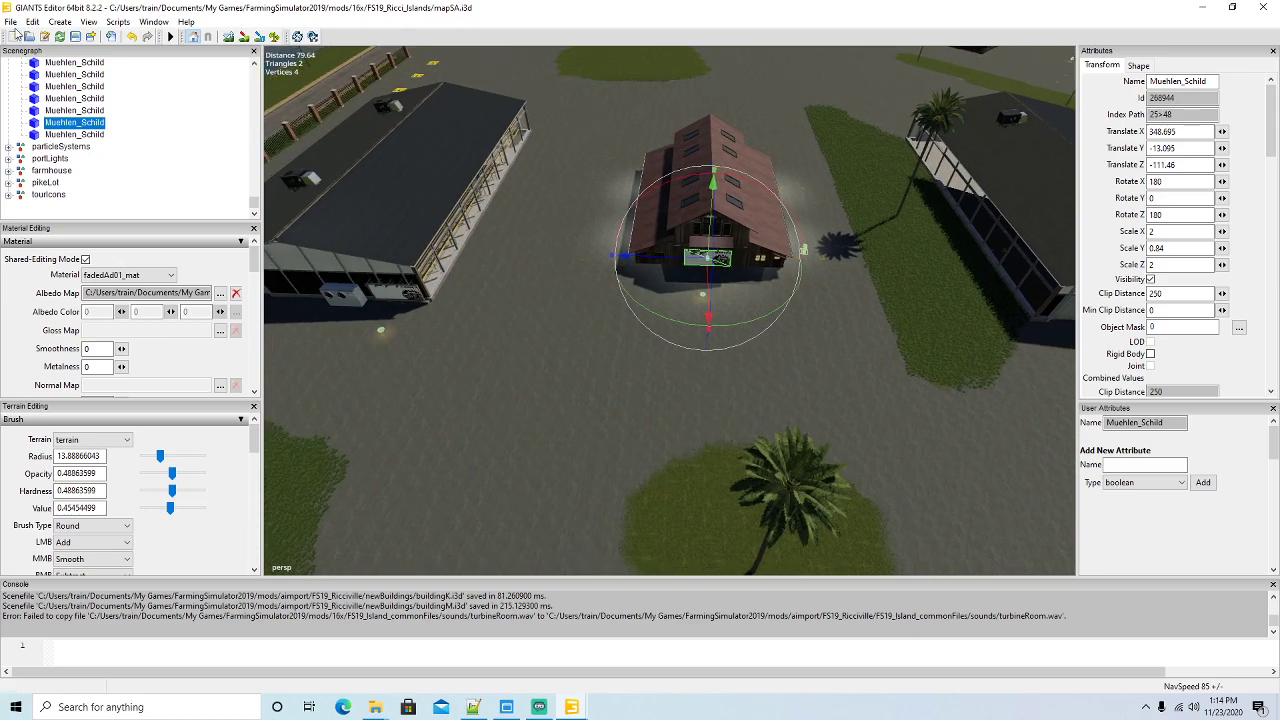
Export the selected Building K sign with its files to the newBuildings folder as signK, including the parent directory structure
left_click(11, 22)
left_click(52, 207)
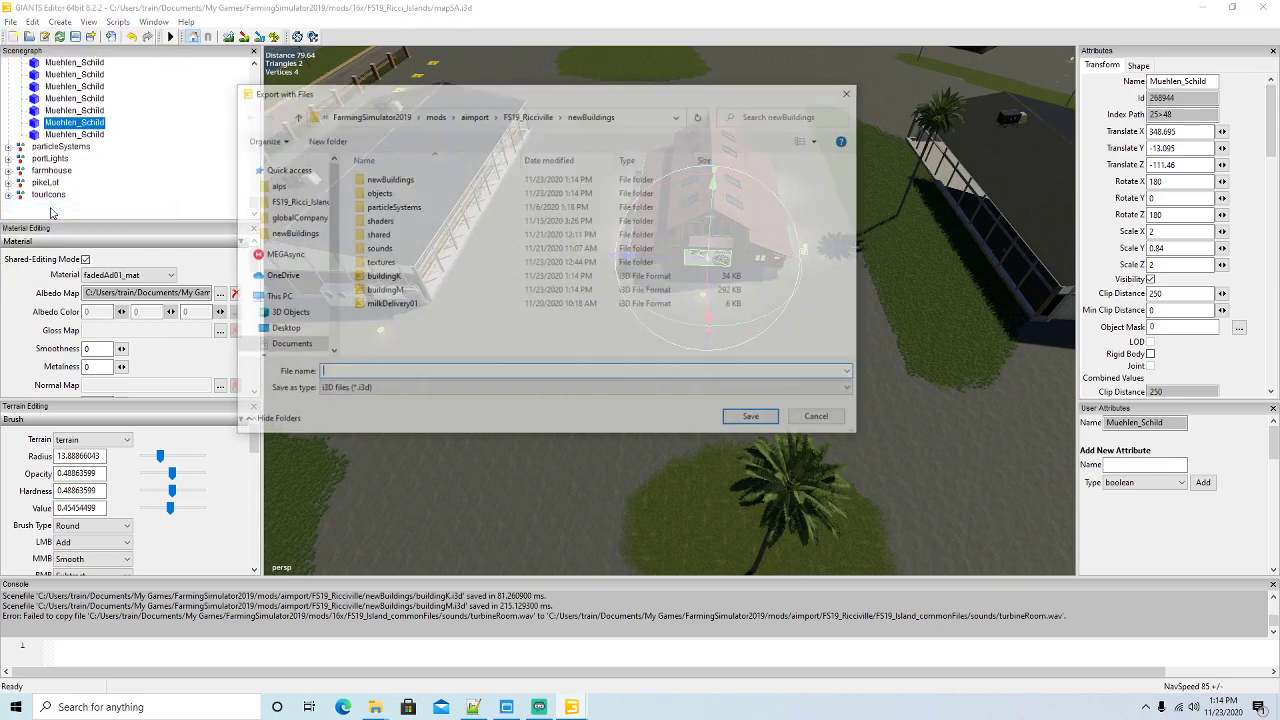
type("b")
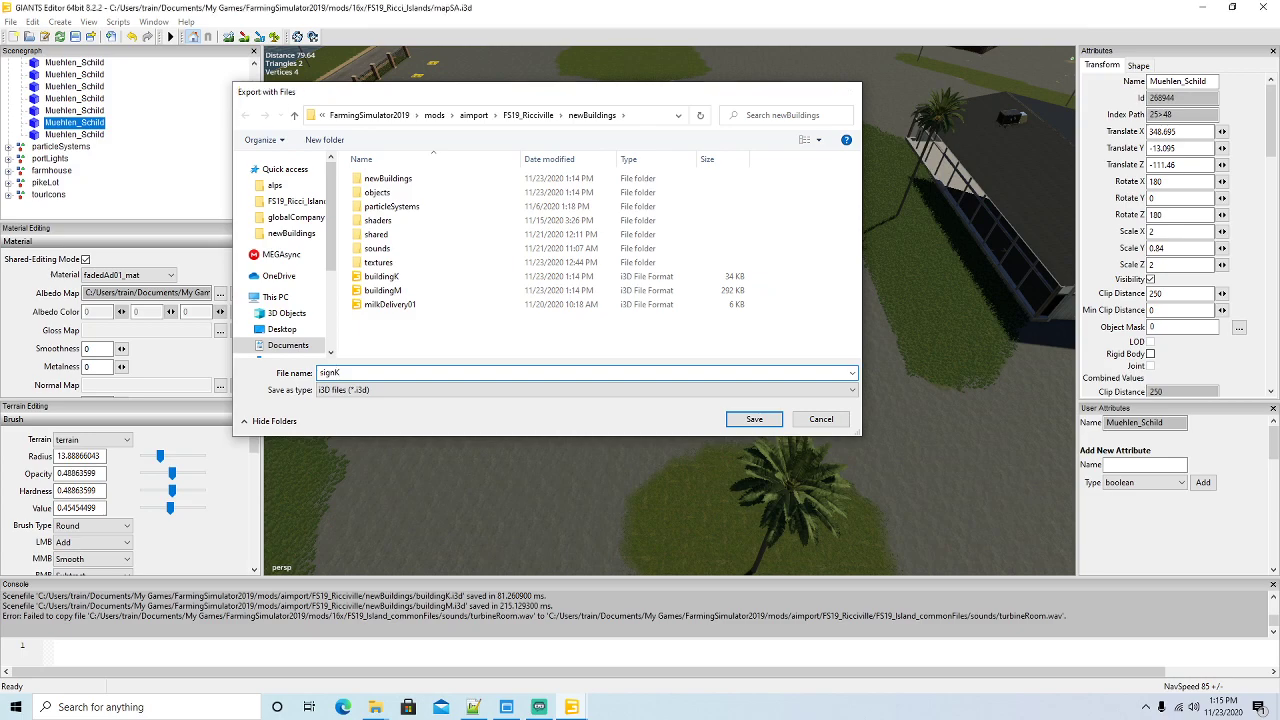
key("Return")
left_click(678, 349)
left_click(672, 348)
Select the Muehlen_Schild sign object that belongs to Building M and bring it into view
right_click_drag(655, 408, 550, 407)
scroll(676, 392, "up", 6)
scroll(676, 392, "down", 8)
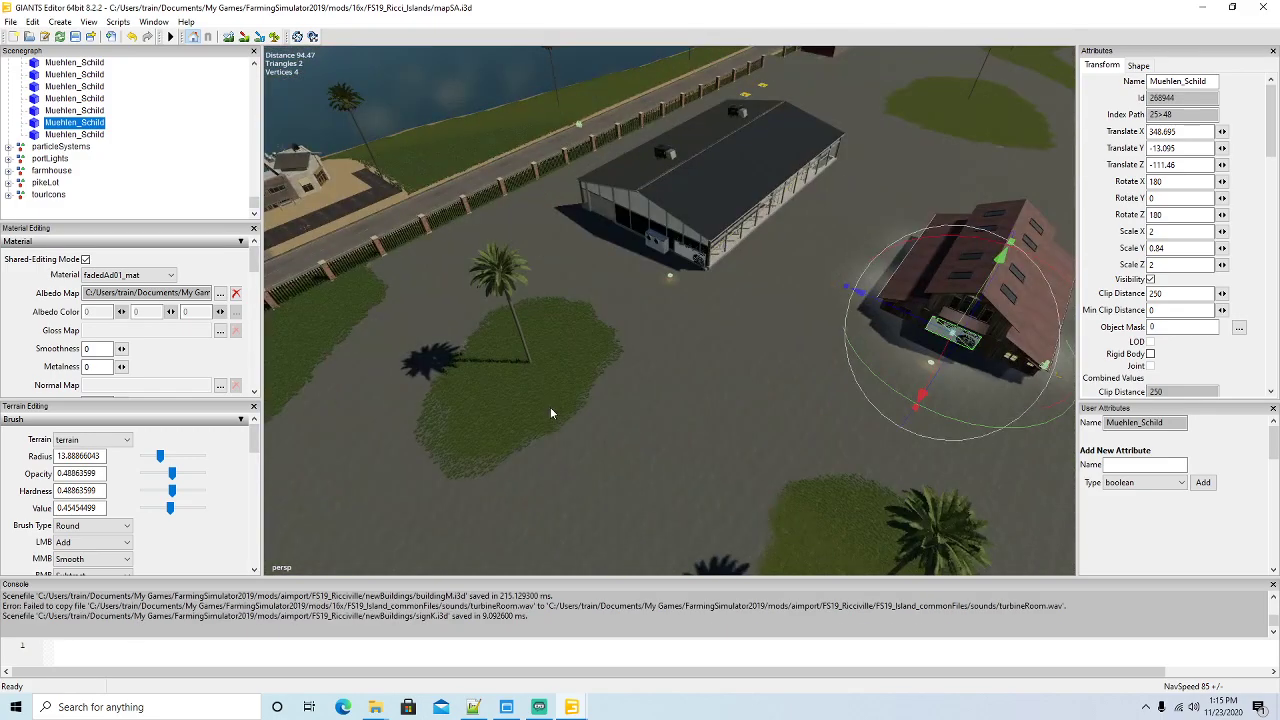
left_click(42, 136)
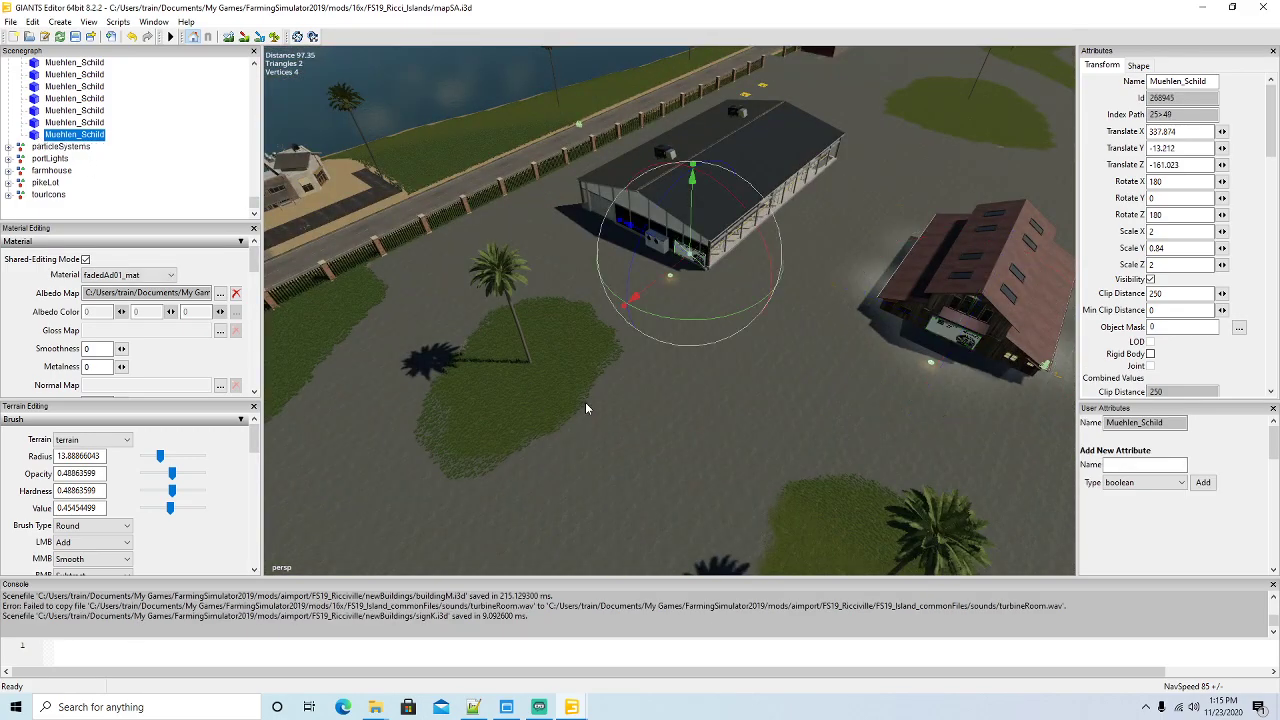
scroll(586, 403, "up", 5)
scroll(580, 403, "down", 4)
right_click_drag(580, 403, 690, 442)
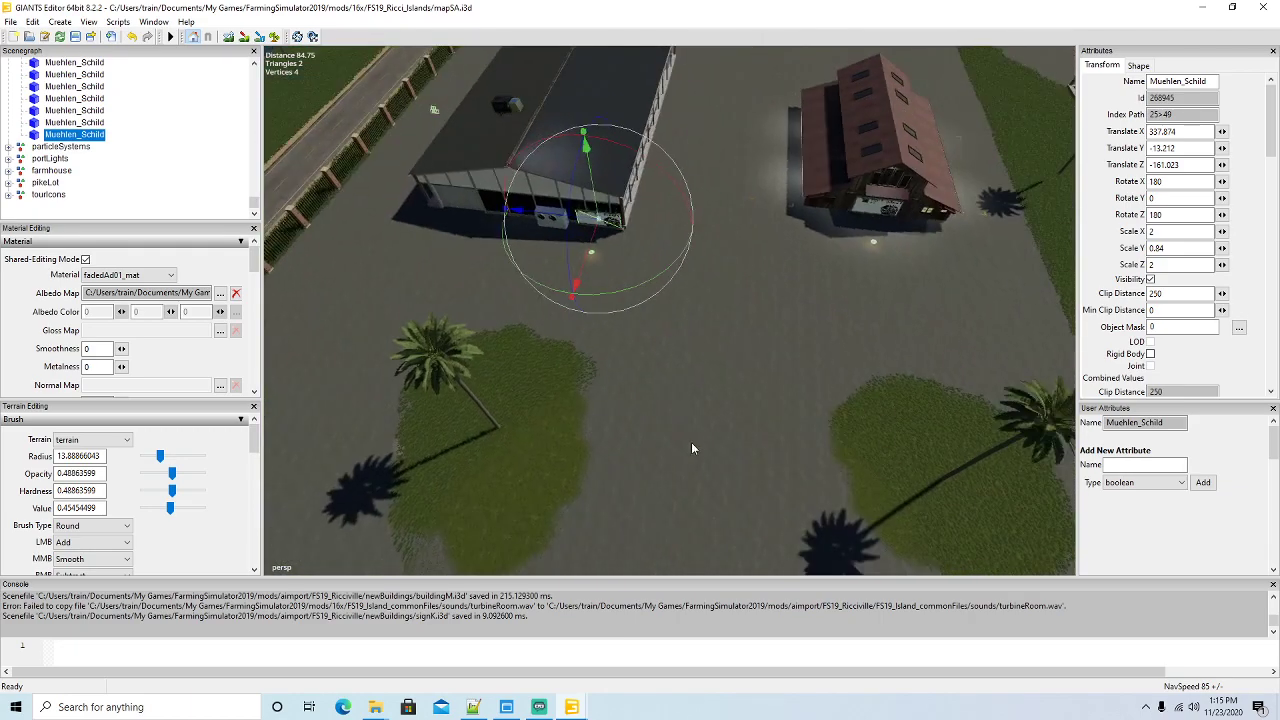
Export the selected Building M sign with its files to the newBuildings folder as signM, including the parent directory structure
left_click(10, 21)
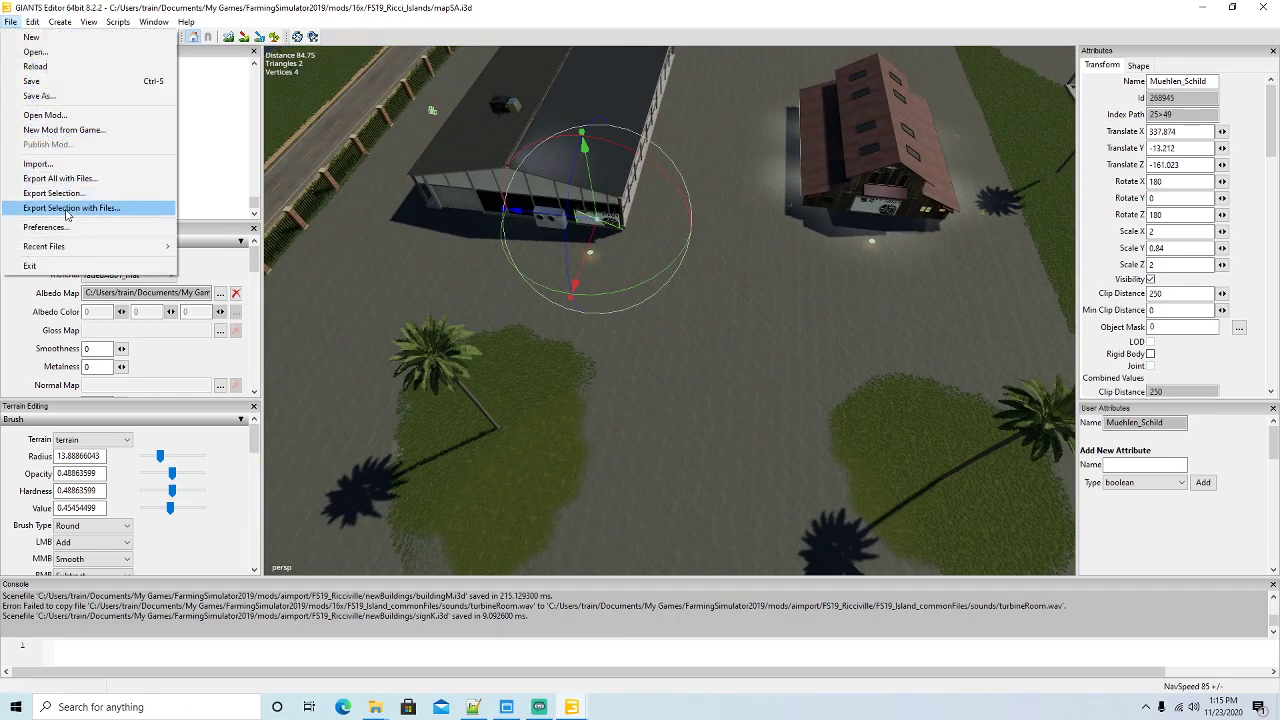
left_click(66, 208)
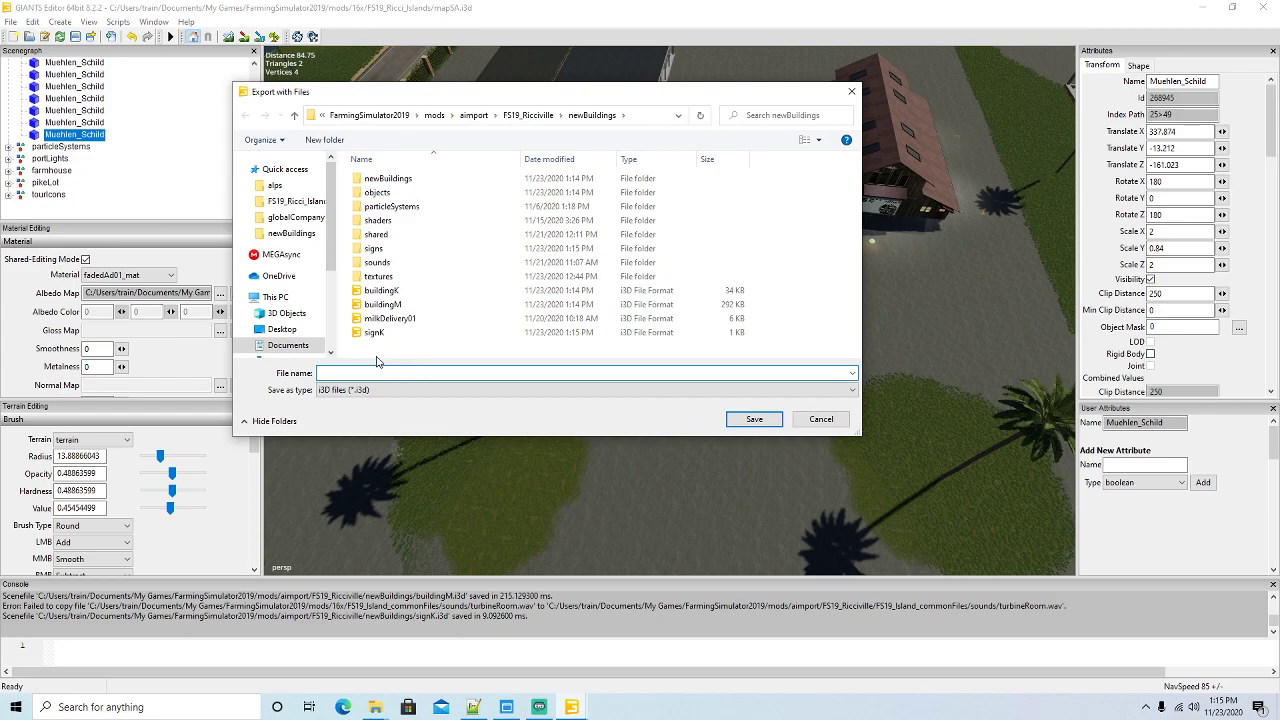
type("signM")
key("Return")
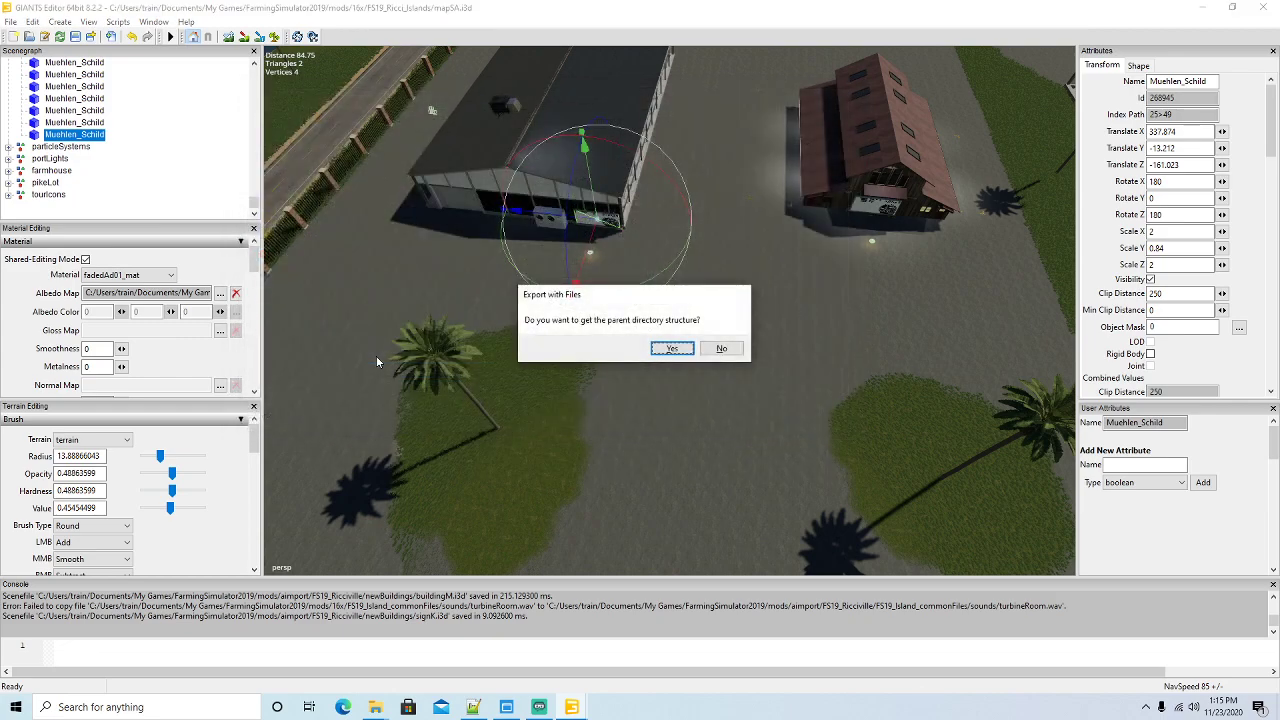
left_click(674, 349)
right_click_drag(686, 375, 735, 371)
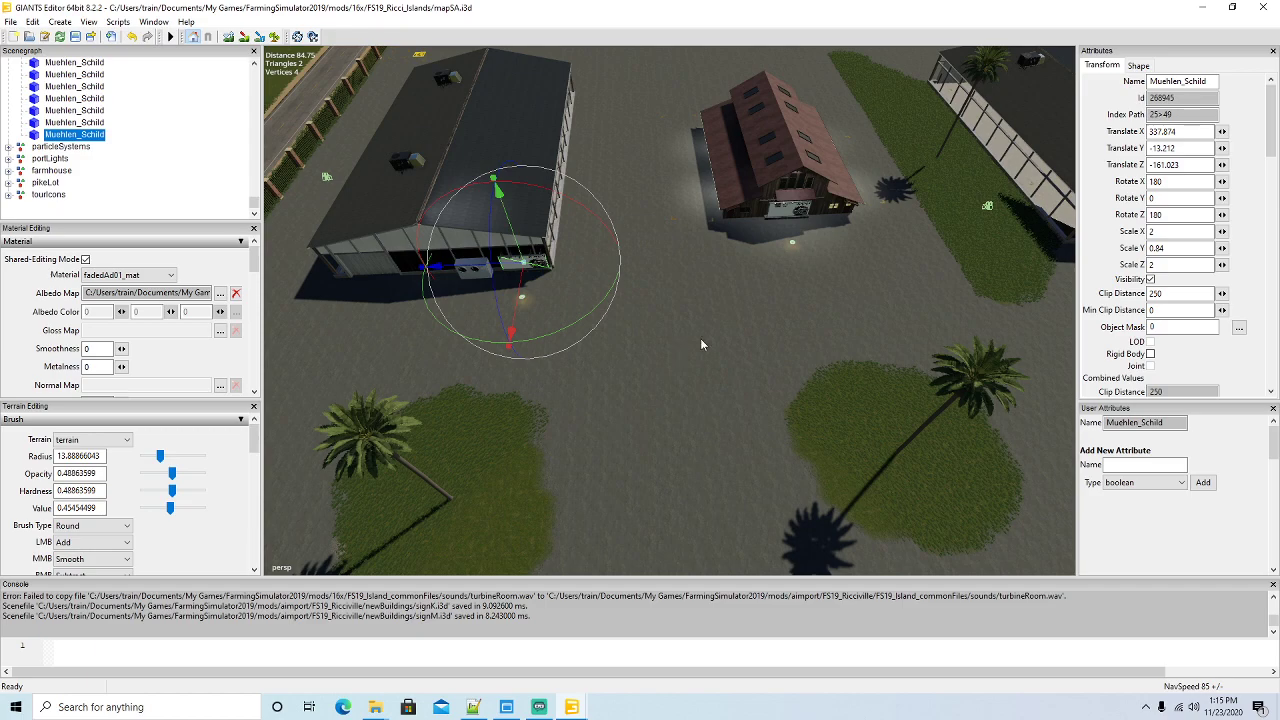
Put GIANTS Editor away, switch to the newBuildings folder and open signK.i3d in Notepad++
left_click(1202, 7)
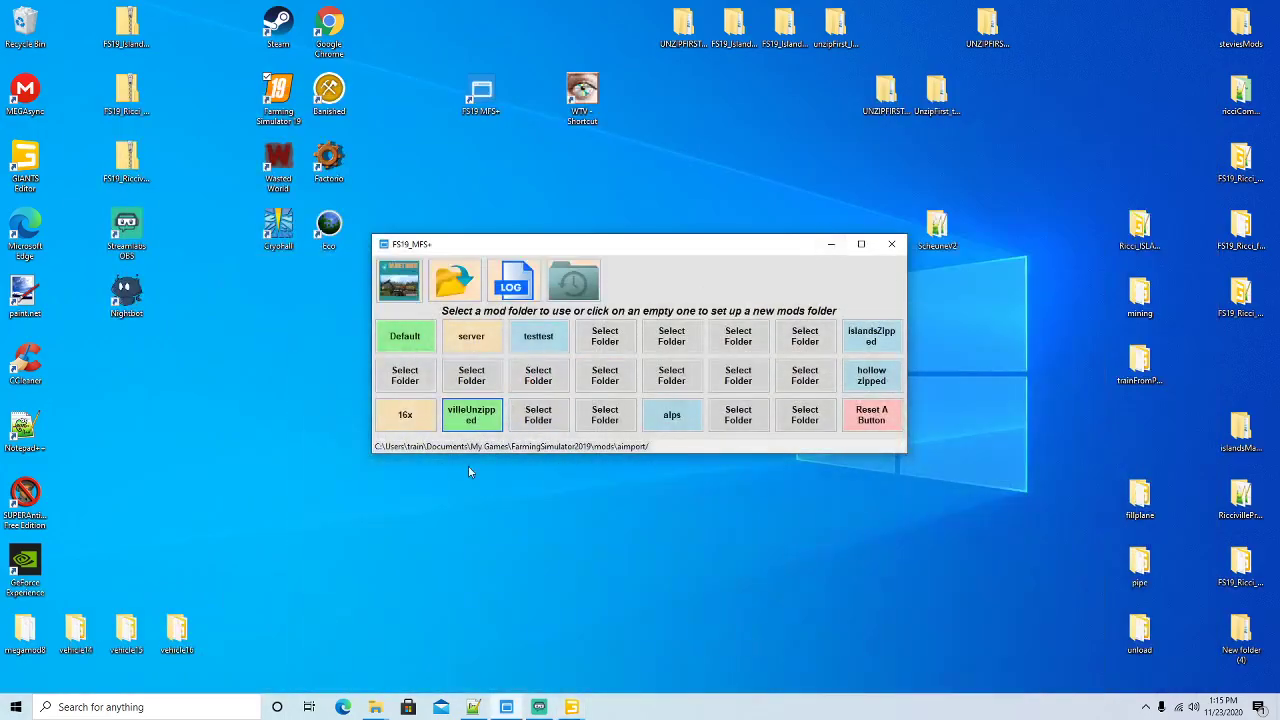
mouse_move(375, 706)
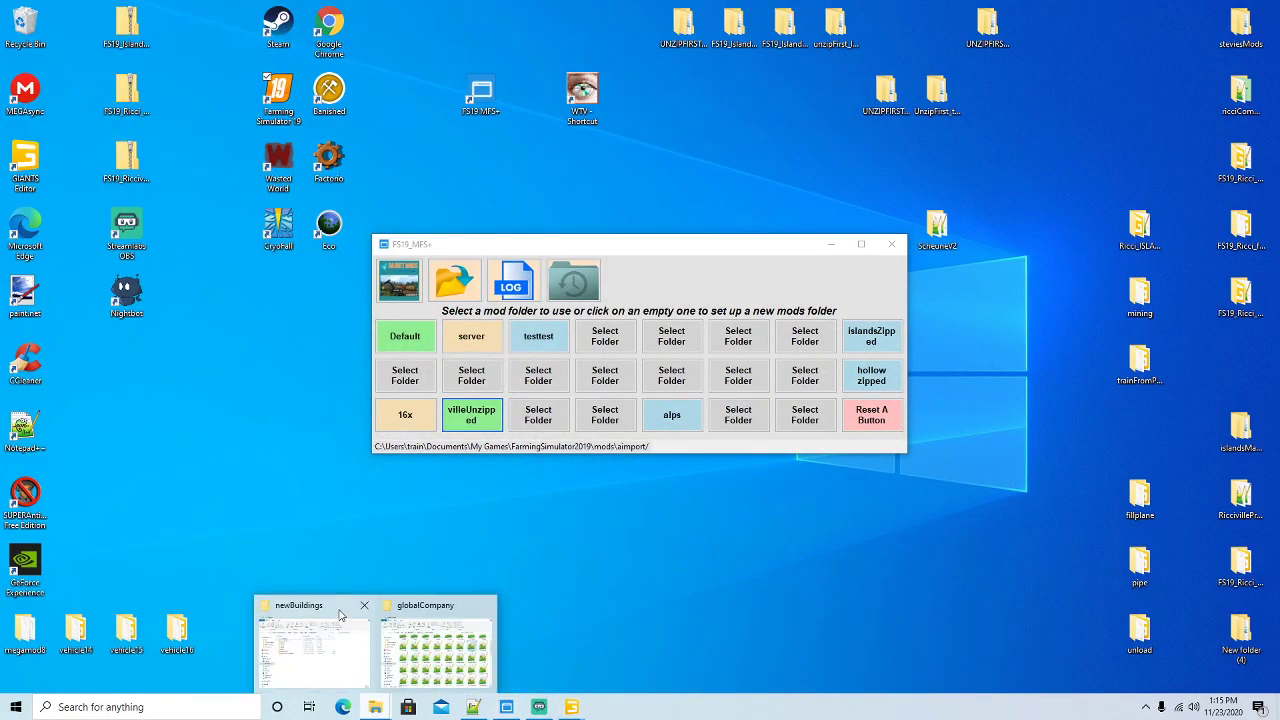
left_click(345, 618)
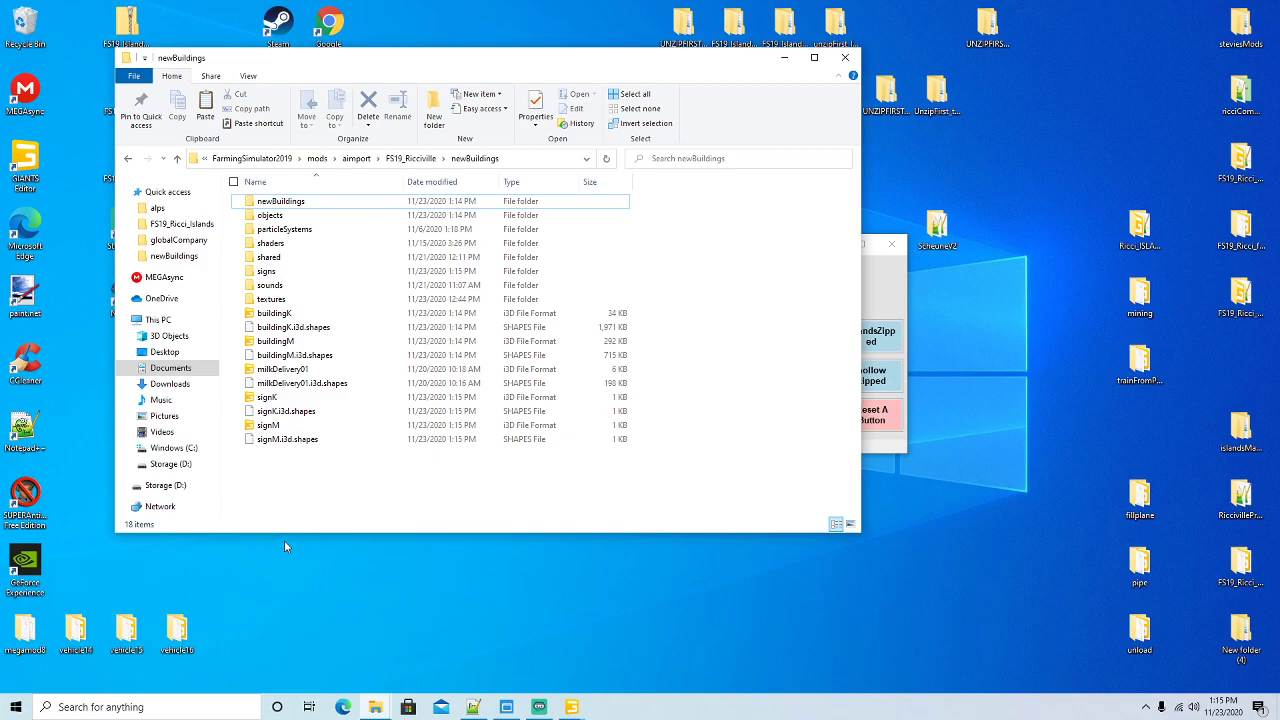
right_click(272, 400)
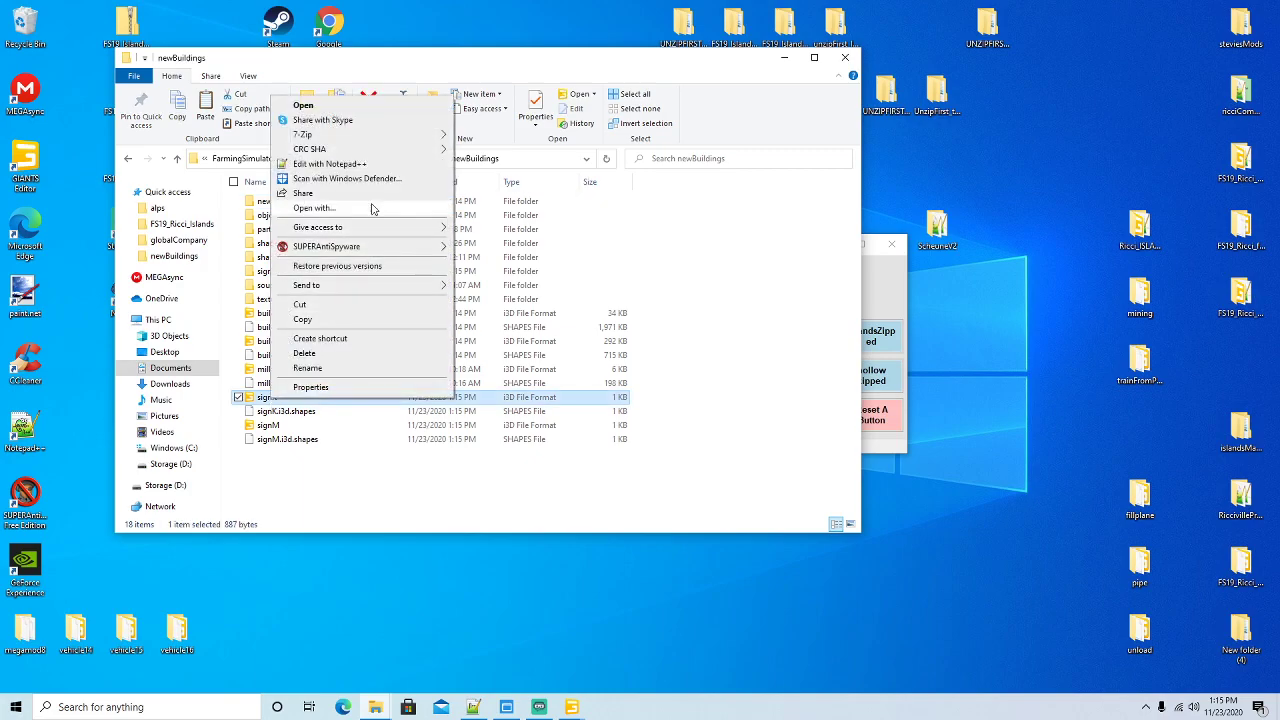
left_click(374, 166)
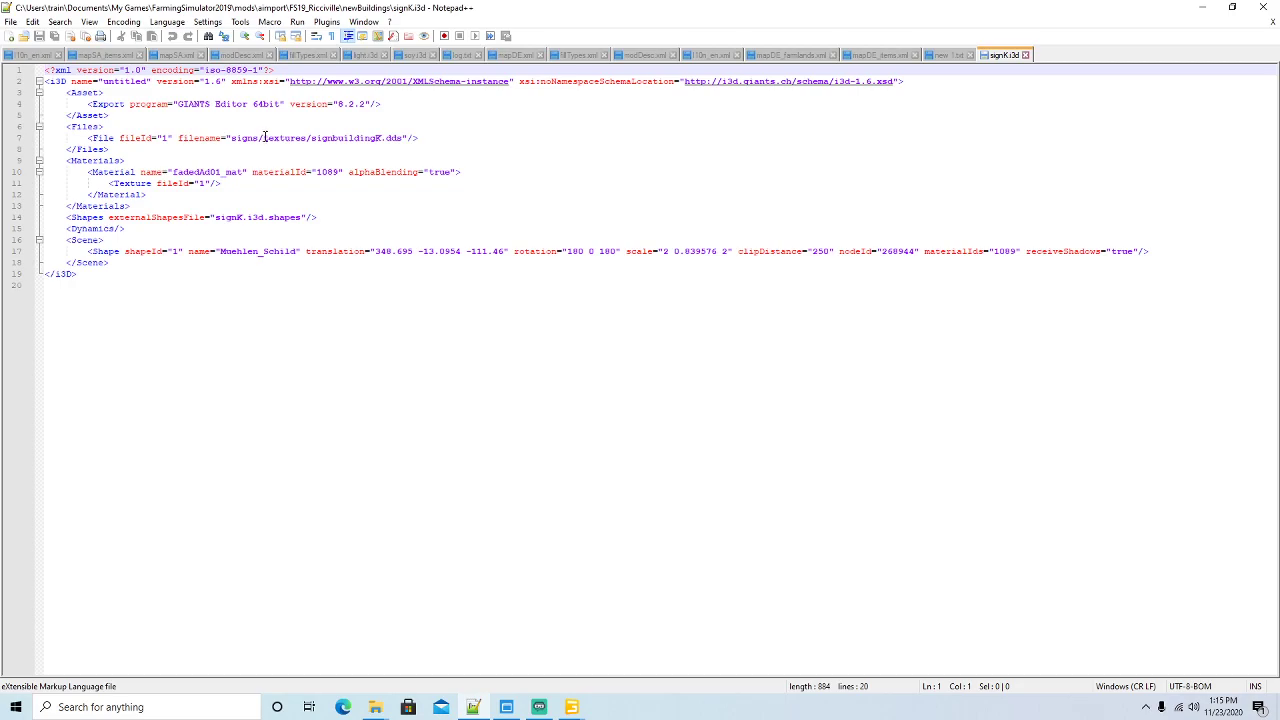
Restore the Notepad++ window to a smaller size and arrange it beside the newBuildings folder, bringing the folder to the front
left_click(1232, 7)
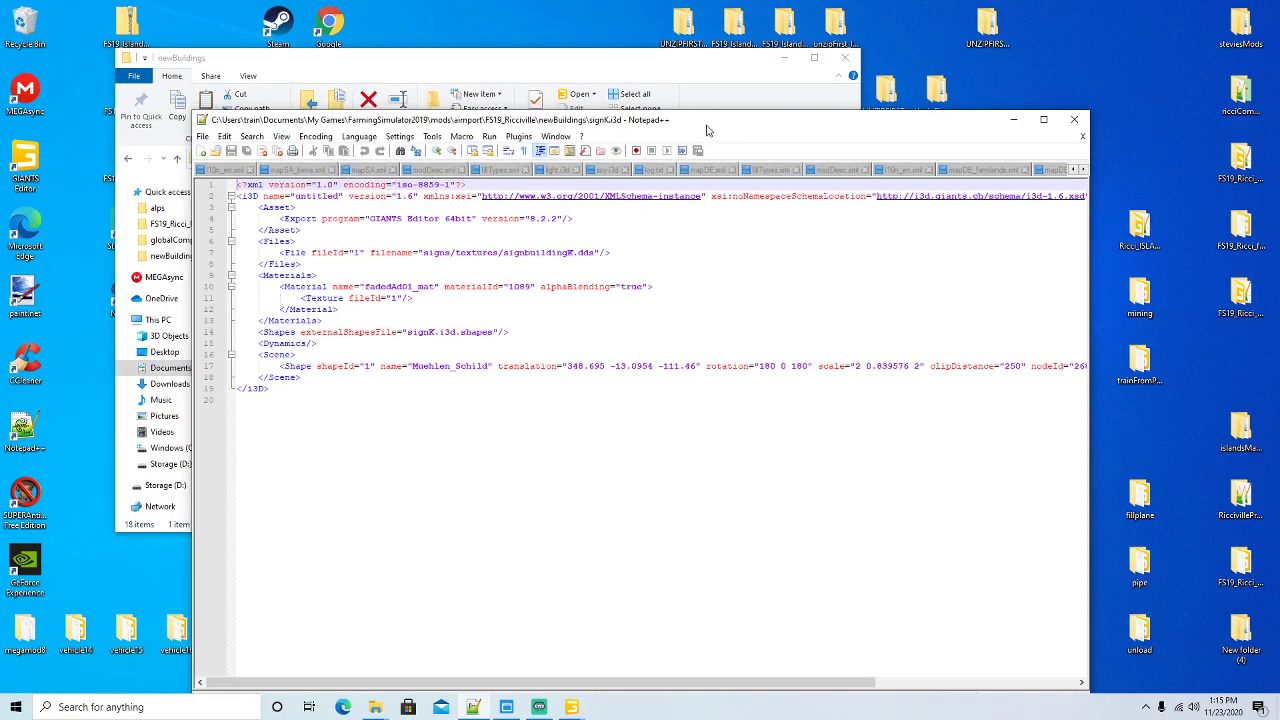
left_click_drag(705, 127, 719, 161)
left_click(661, 75)
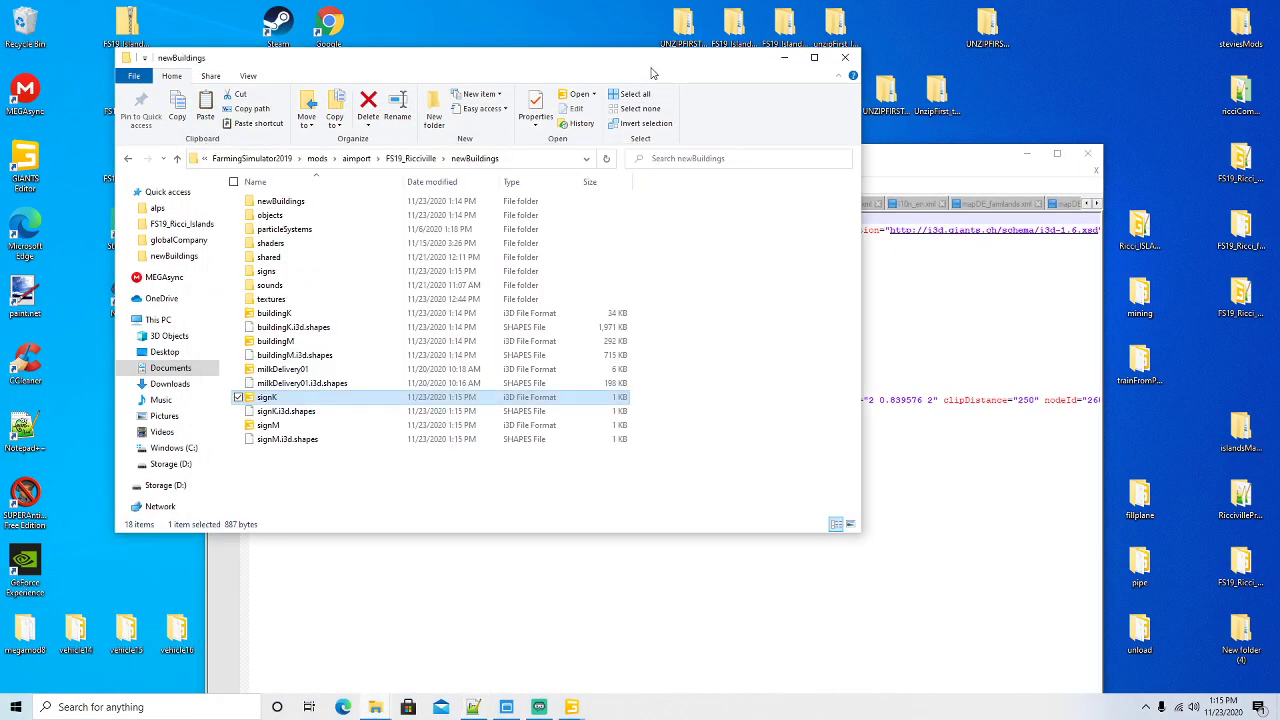
left_click_drag(651, 73, 598, 70)
left_click_drag(877, 168, 954, 137)
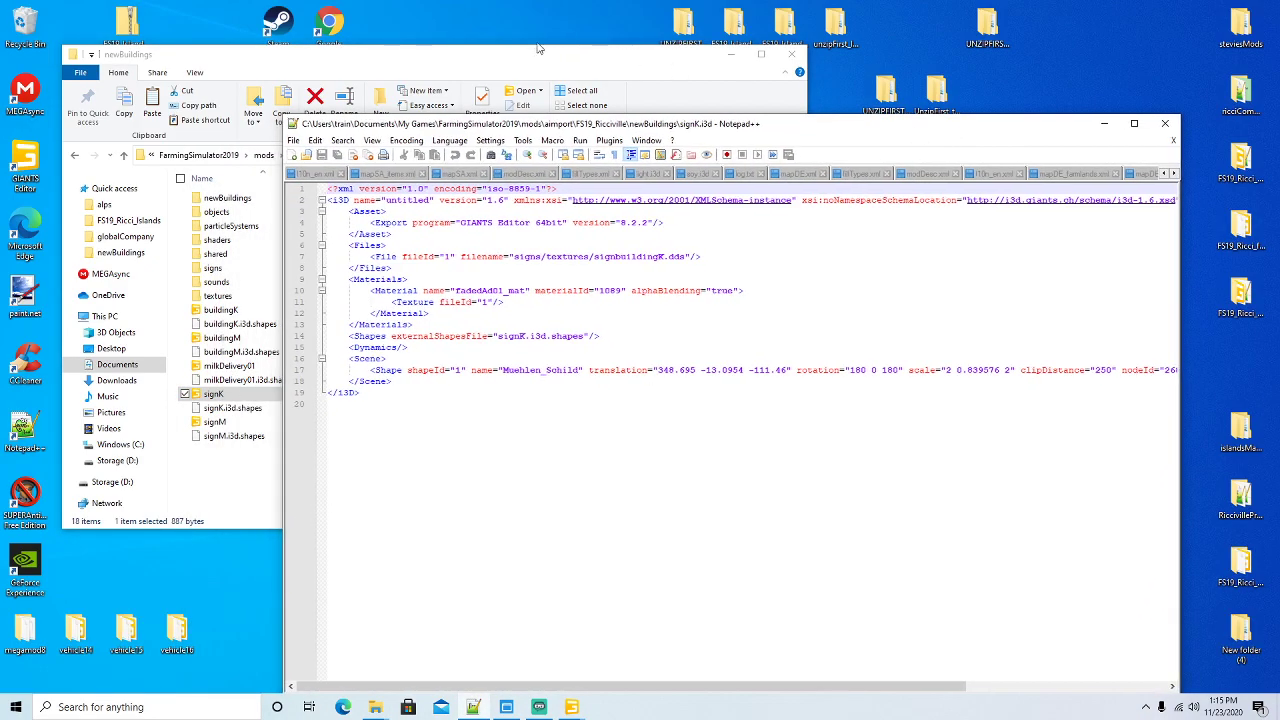
left_click(543, 47)
Copy the signbuildingK and signbuildingM textures from the textures subfolder of the signs folder
double_click(214, 273)
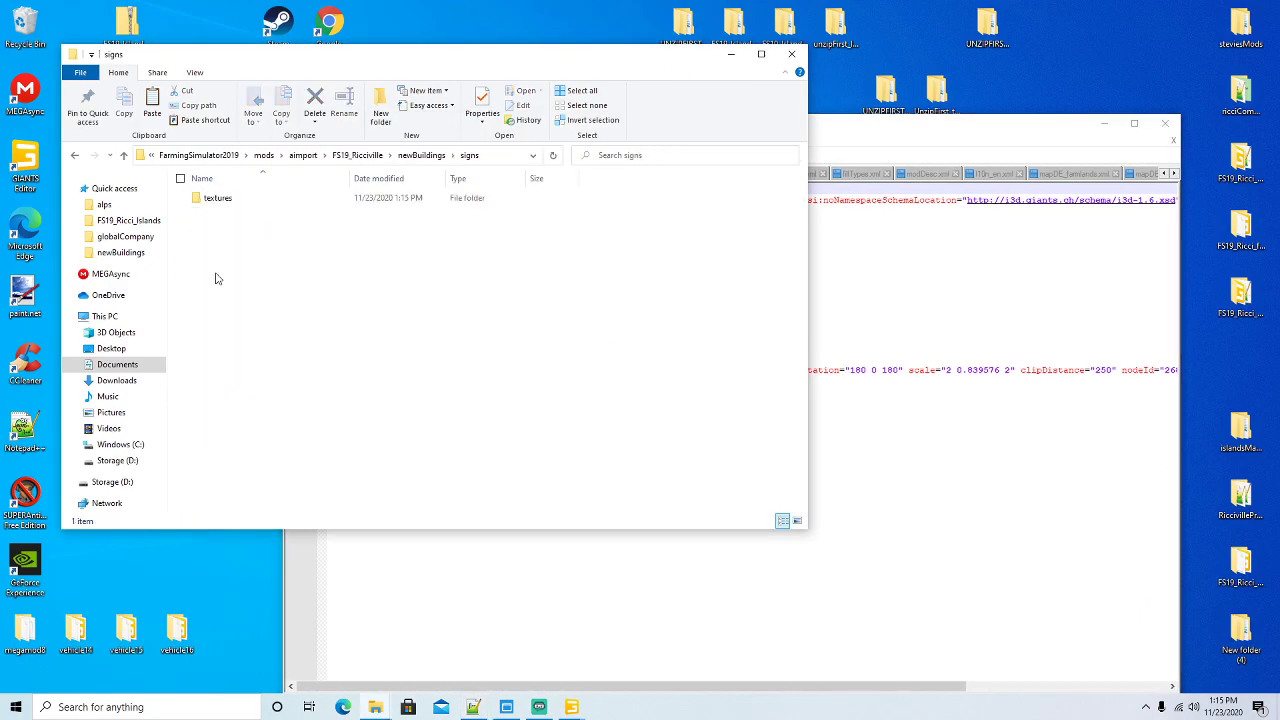
double_click(218, 199)
left_click(220, 230)
left_click(292, 235)
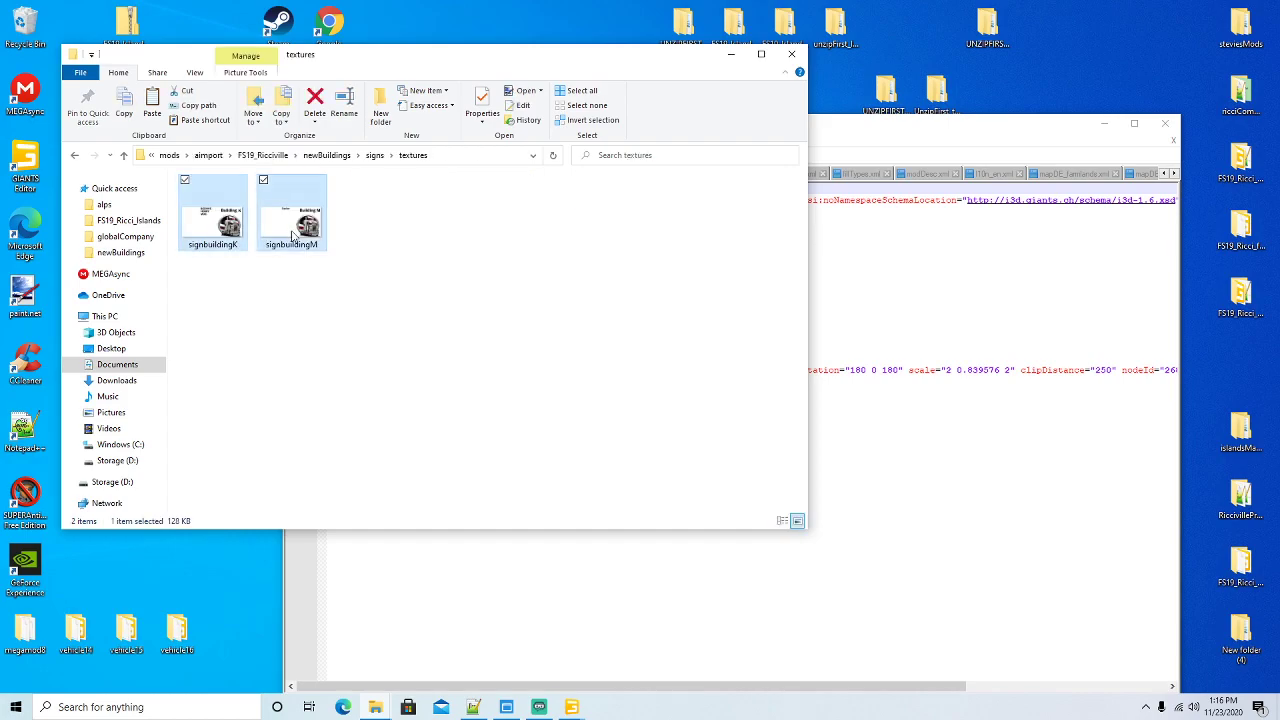
right_click(292, 235)
left_click(350, 440)
Paste the two sign textures into the textures folder of newBuildings, replacing existing files, and check them beside the other building signs
left_click(327, 155)
double_click(216, 297)
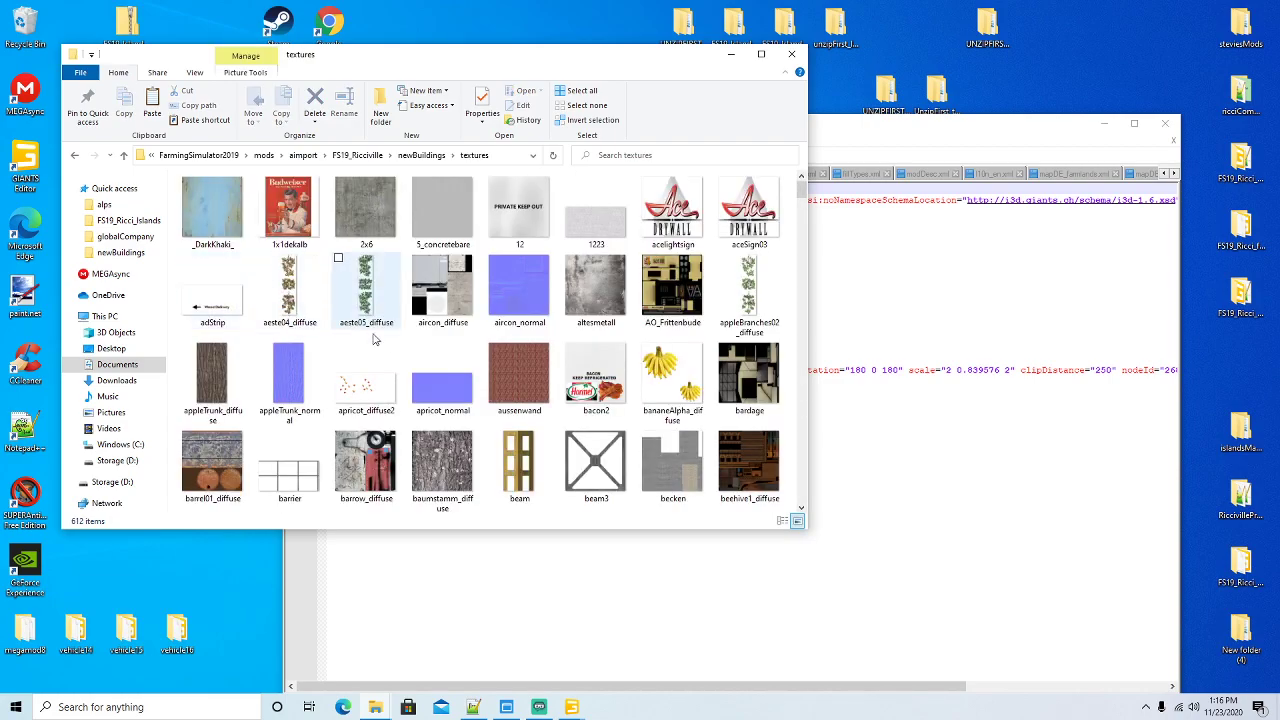
right_click(401, 340)
left_click(432, 432)
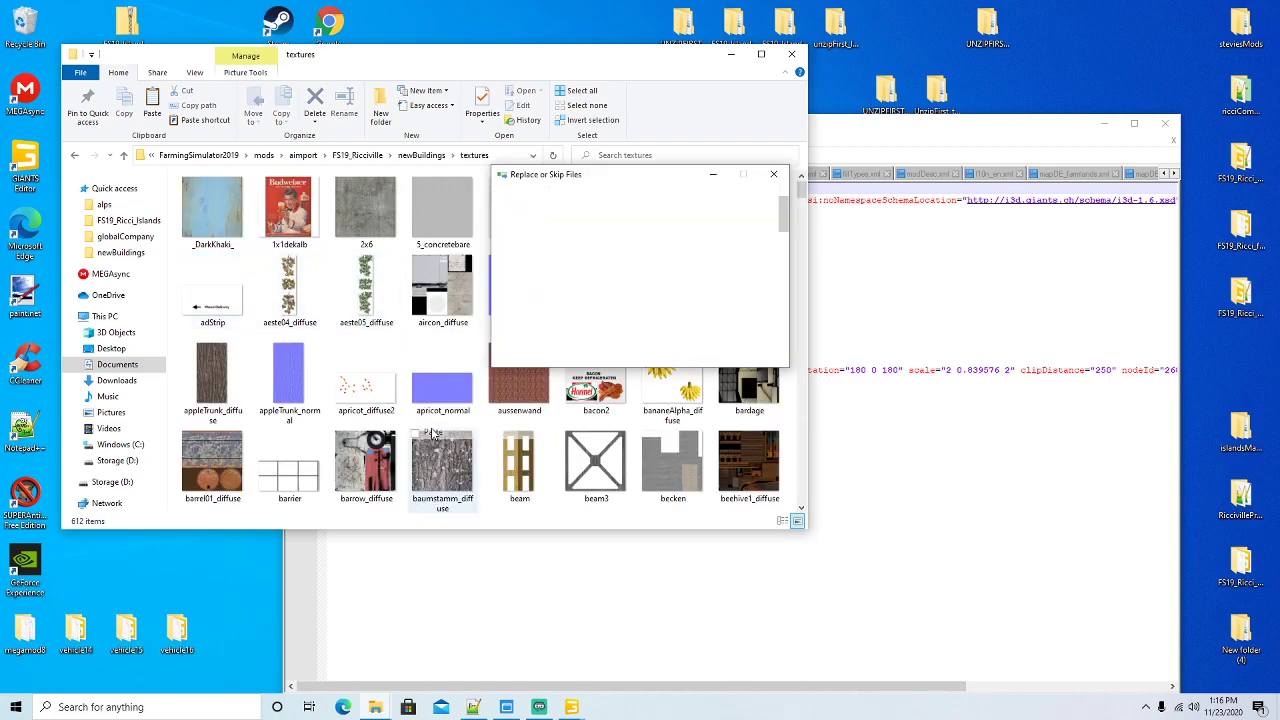
left_click(544, 262)
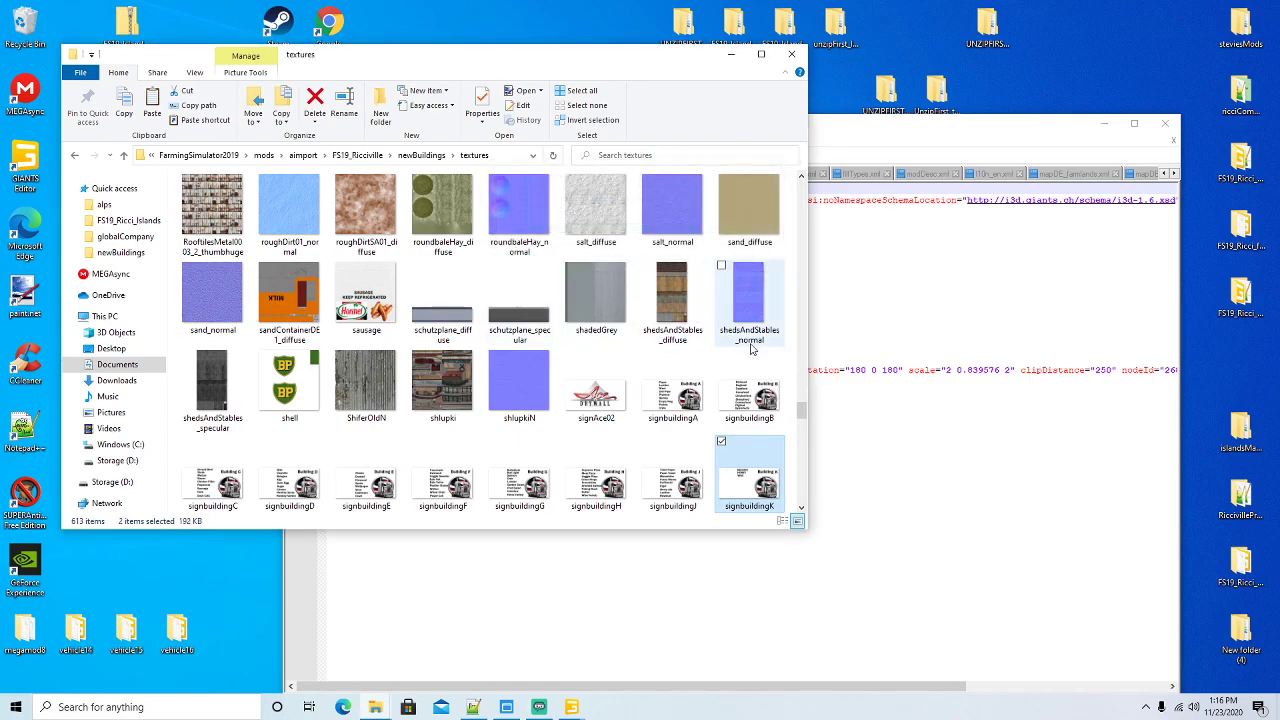
left_click_drag(801, 409, 809, 421)
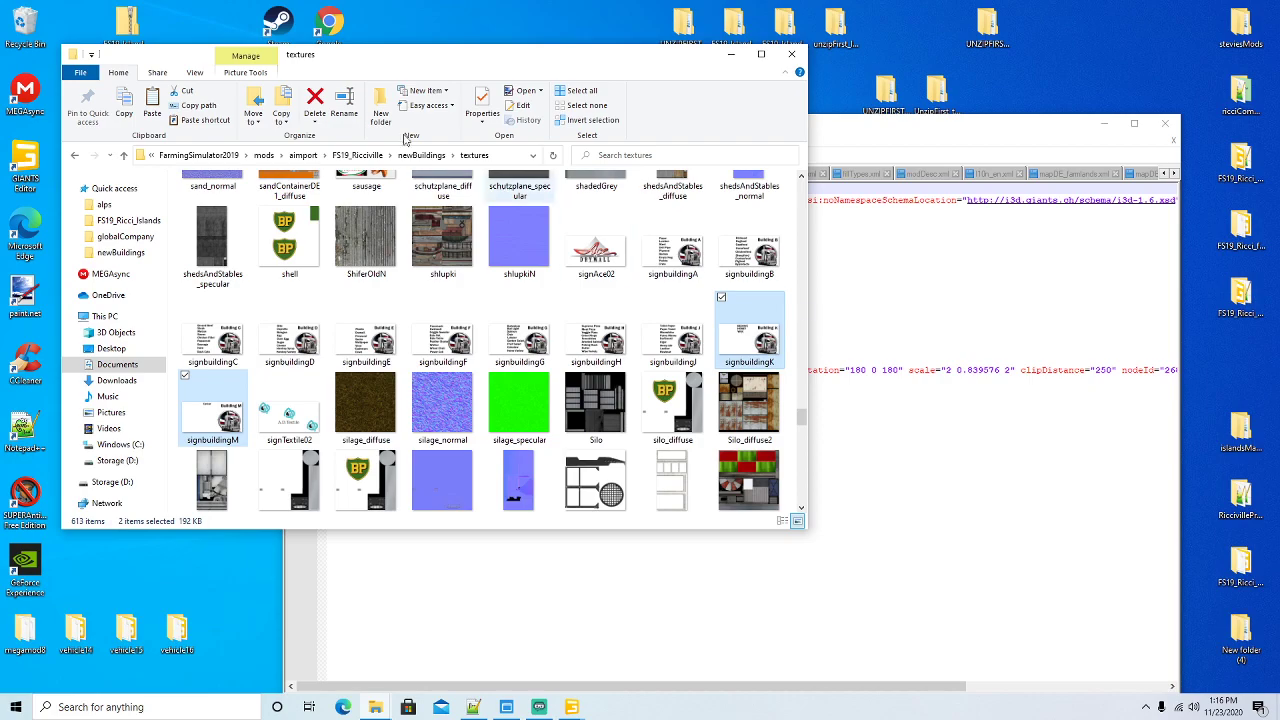
left_click(17, 25)
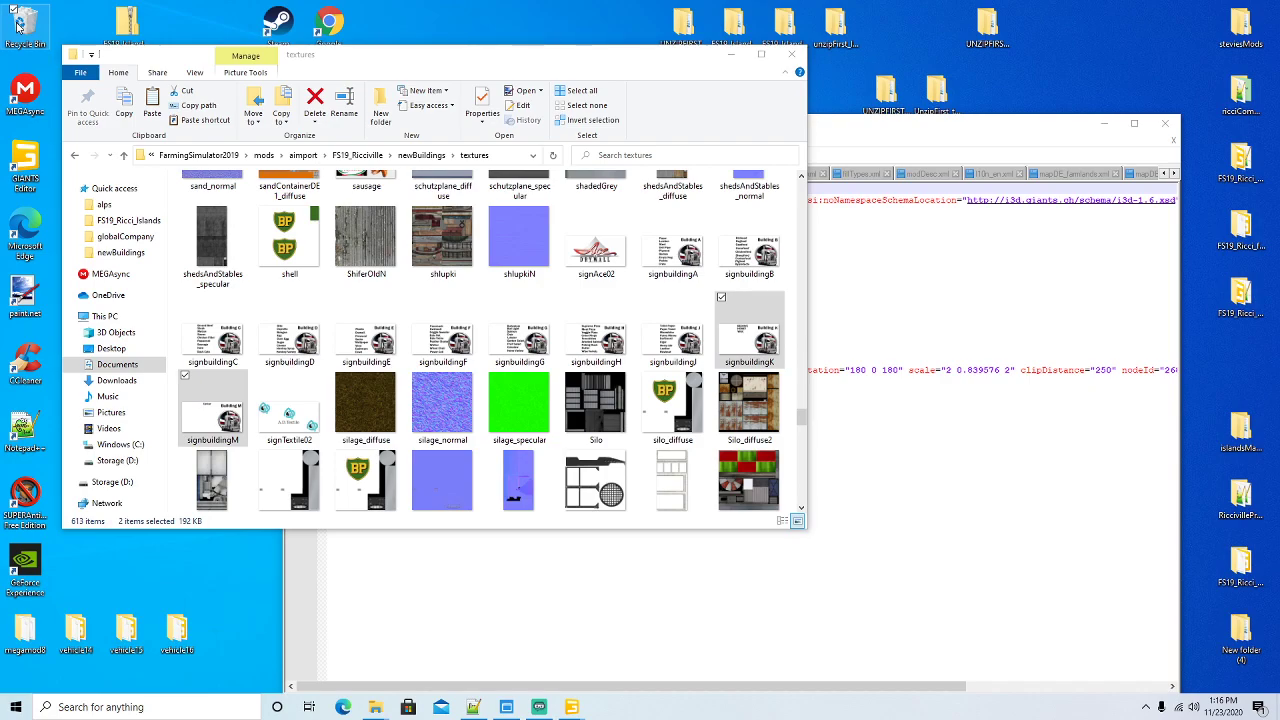
Look through the deleted building and sign files in the Recycle Bin and close it
right_click(17, 25)
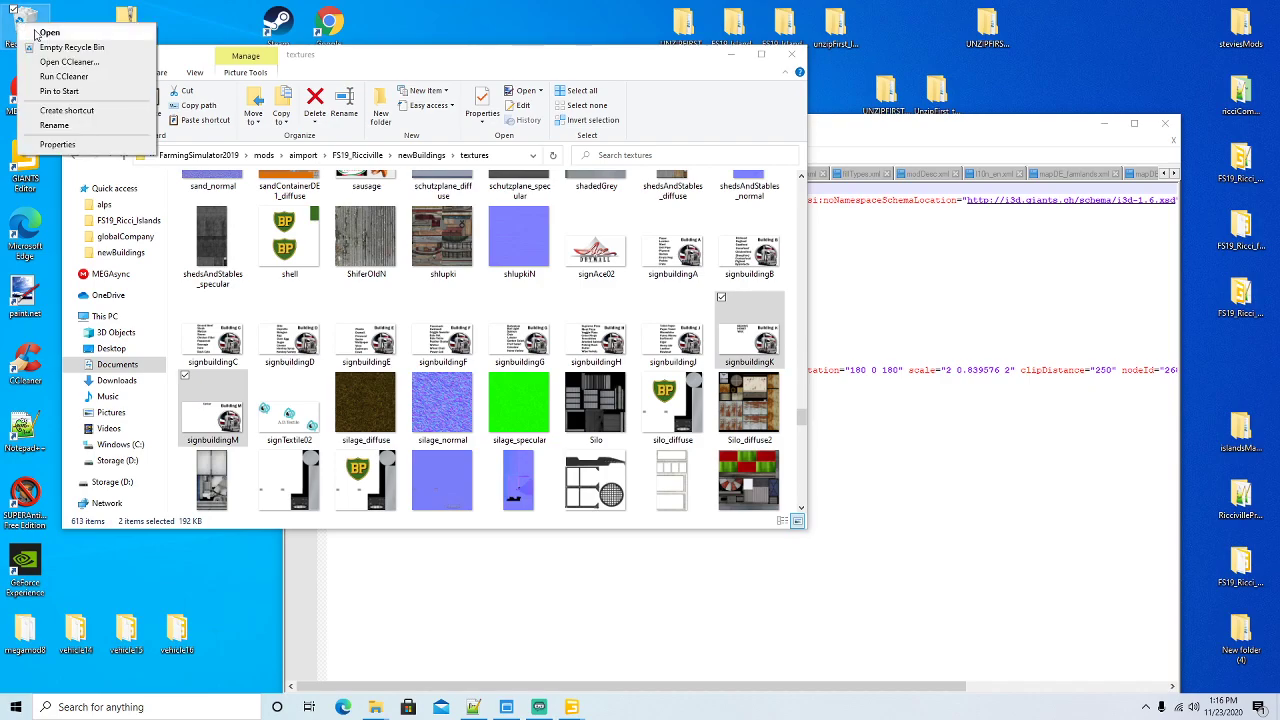
left_click(33, 29)
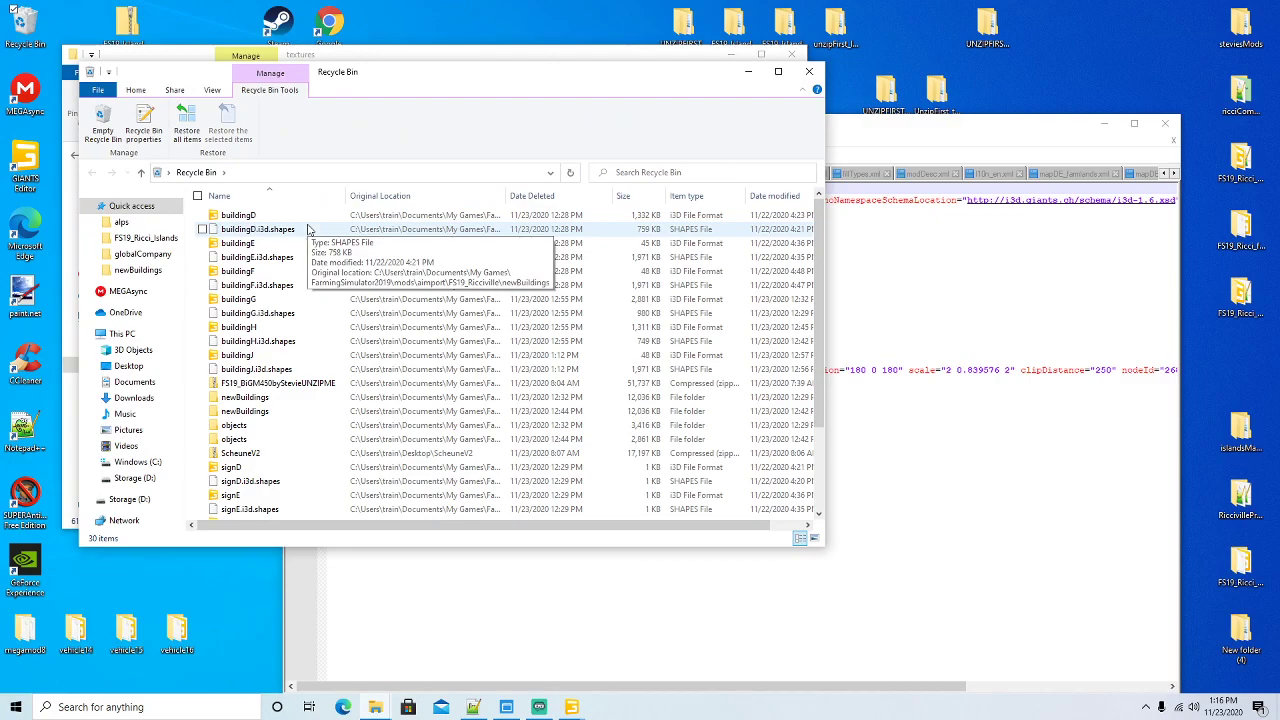
scroll(308, 230, "down", 3)
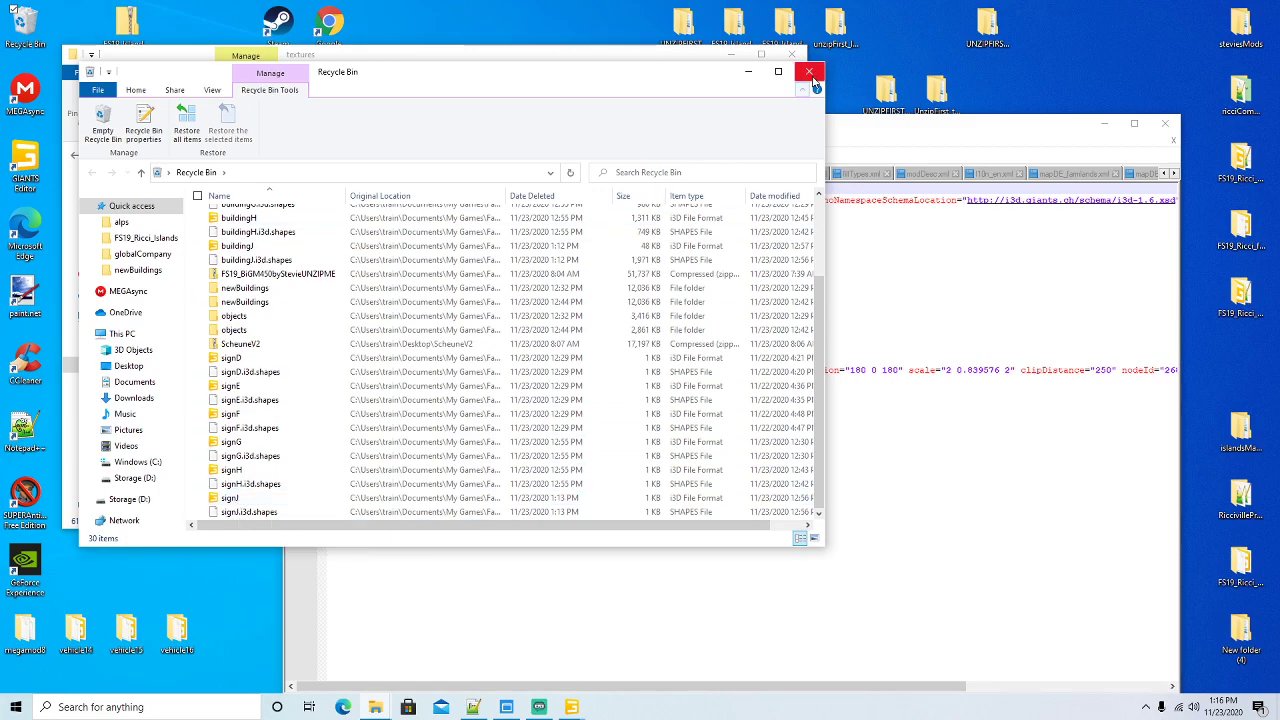
left_click(809, 71)
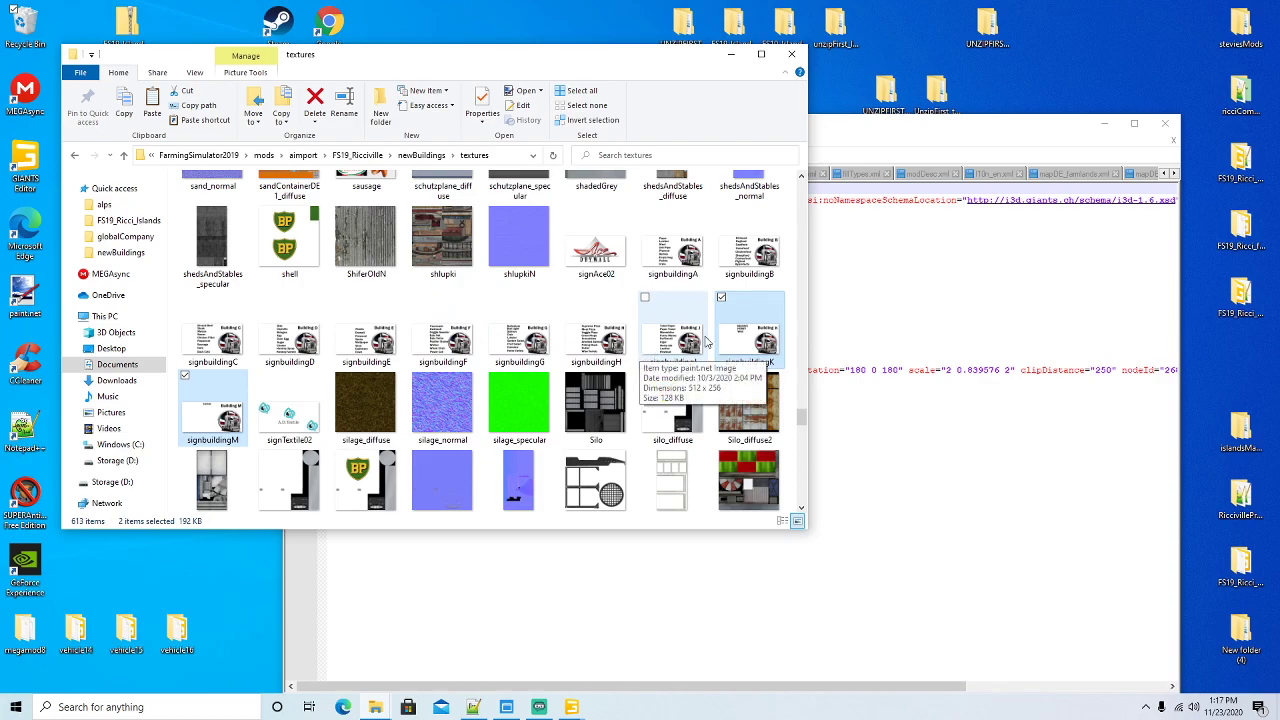
Check the textures subfolder inside the signs folder of newBuildings and delete the signs folder
scroll(800, 423, "down", 2)
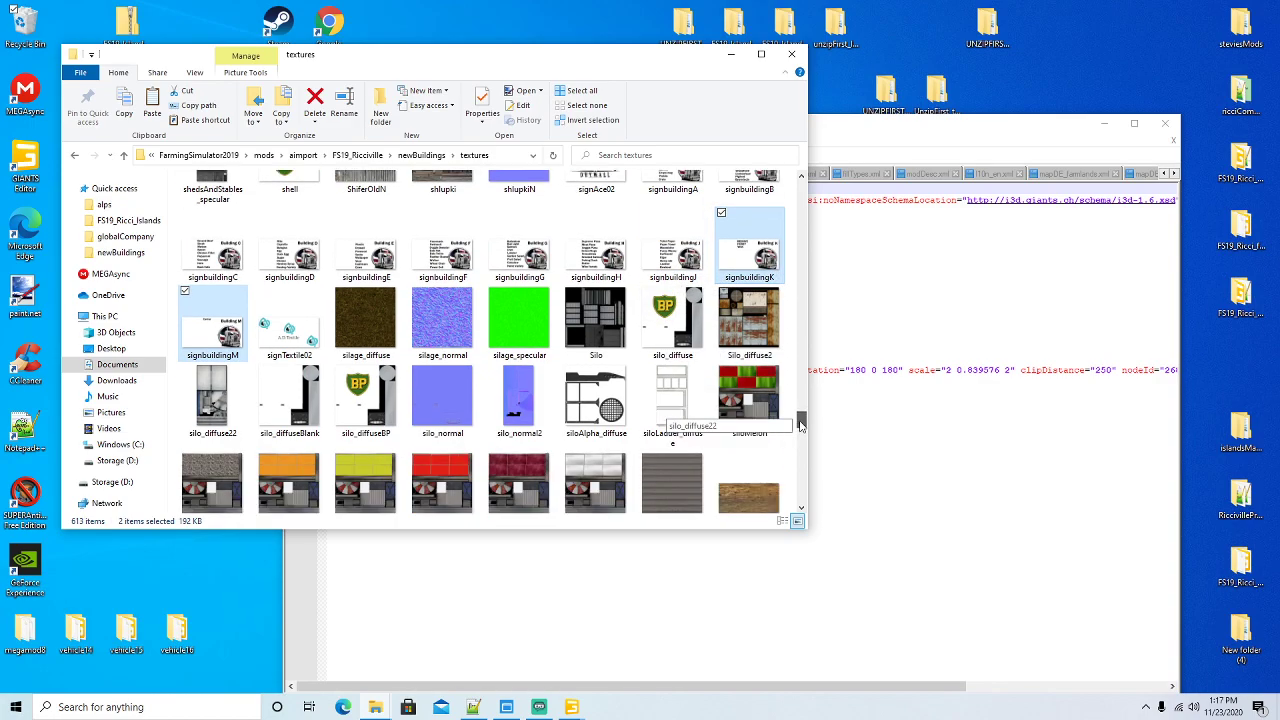
scroll(800, 423, "up", 4)
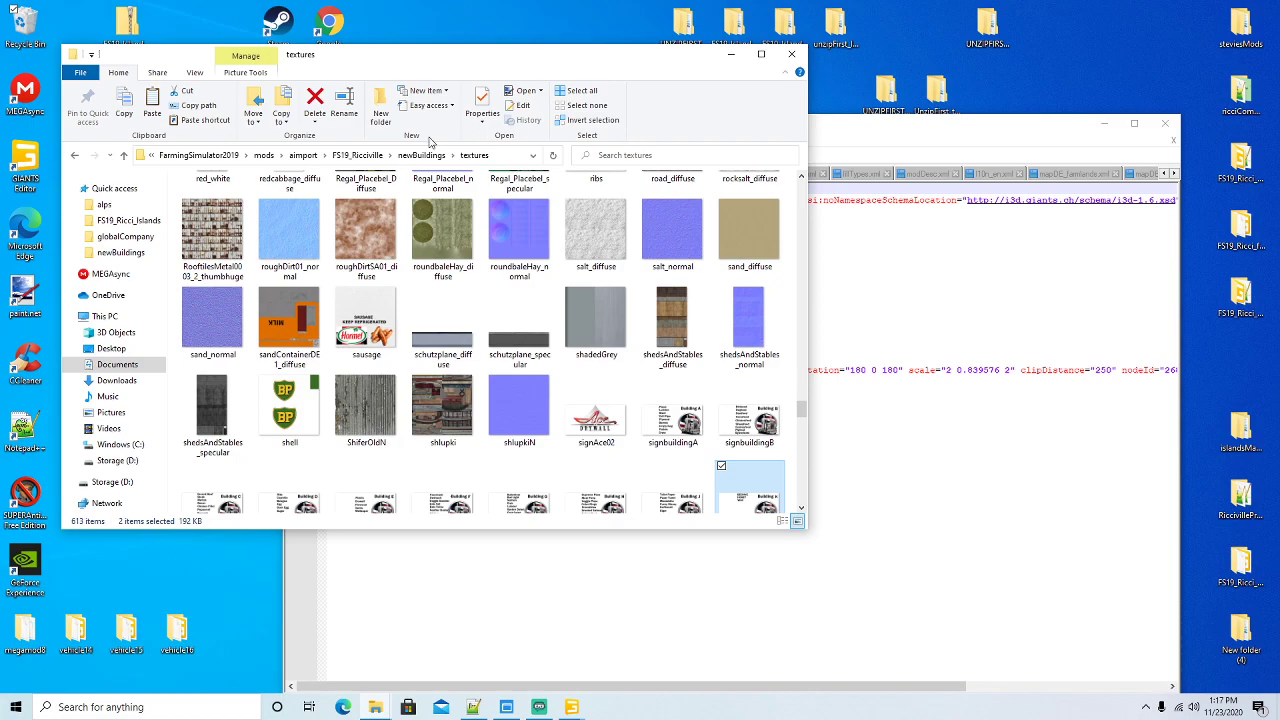
left_click(435, 157)
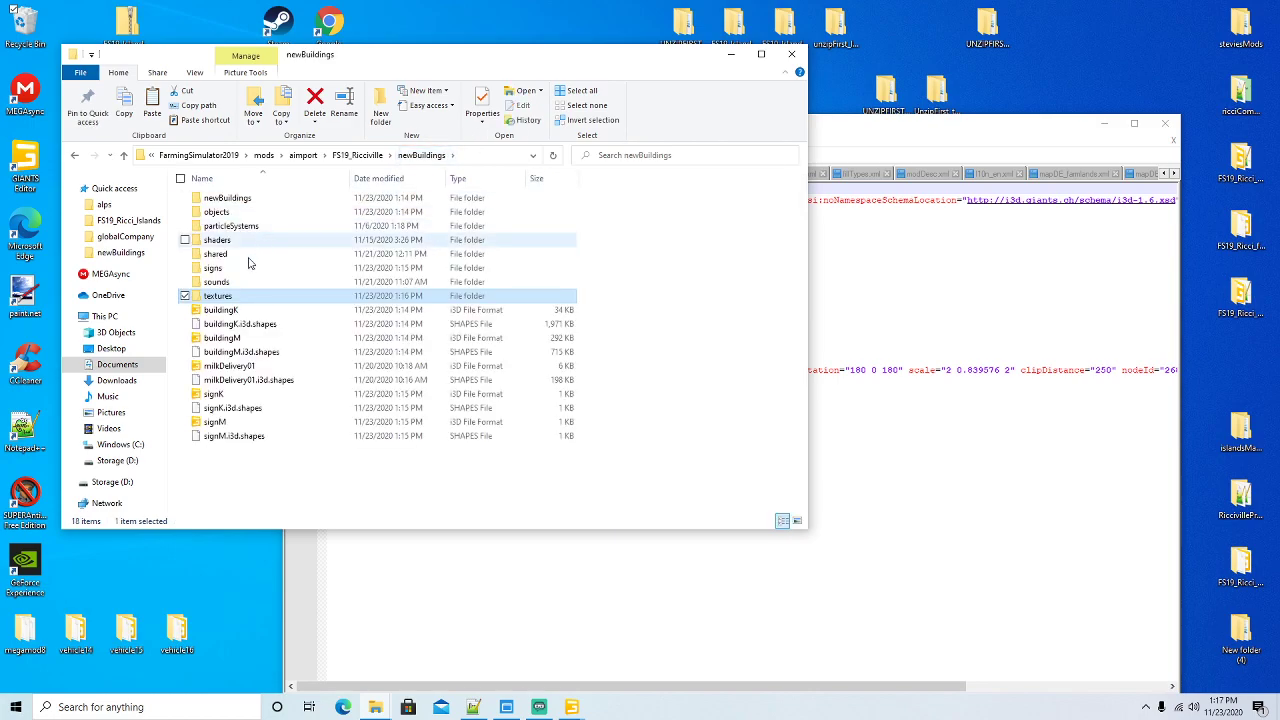
double_click(215, 268)
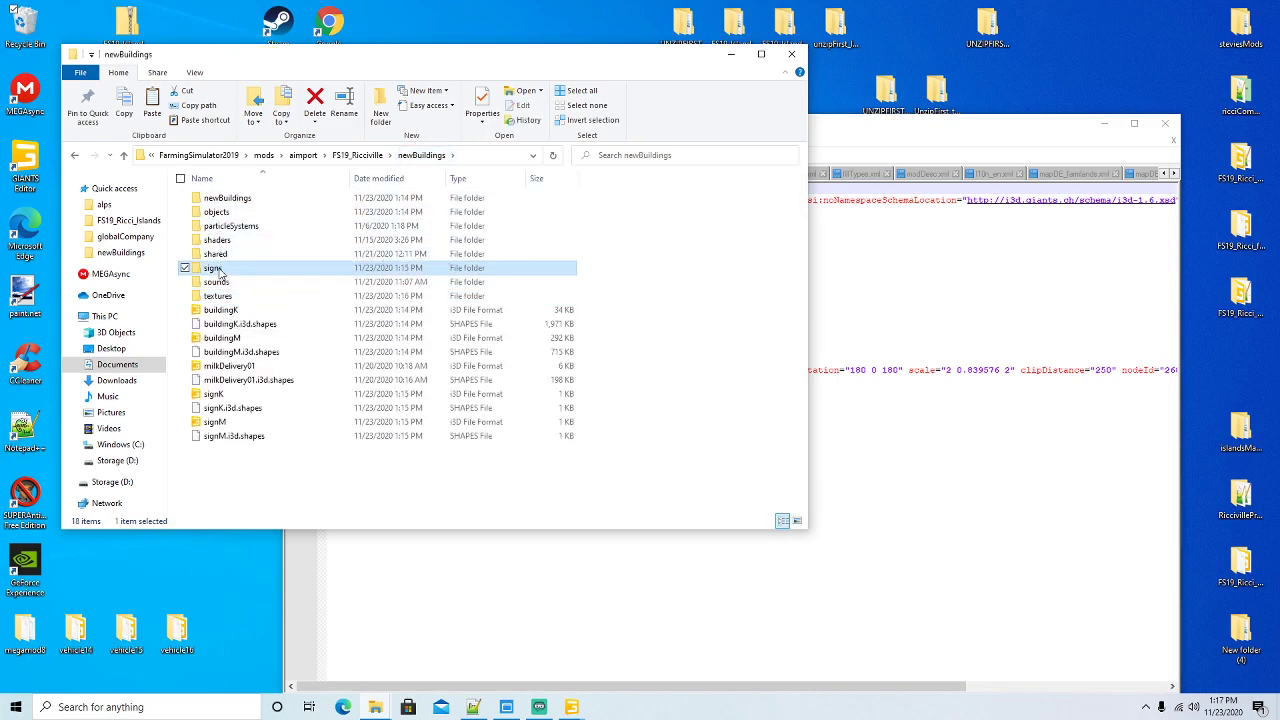
double_click(217, 199)
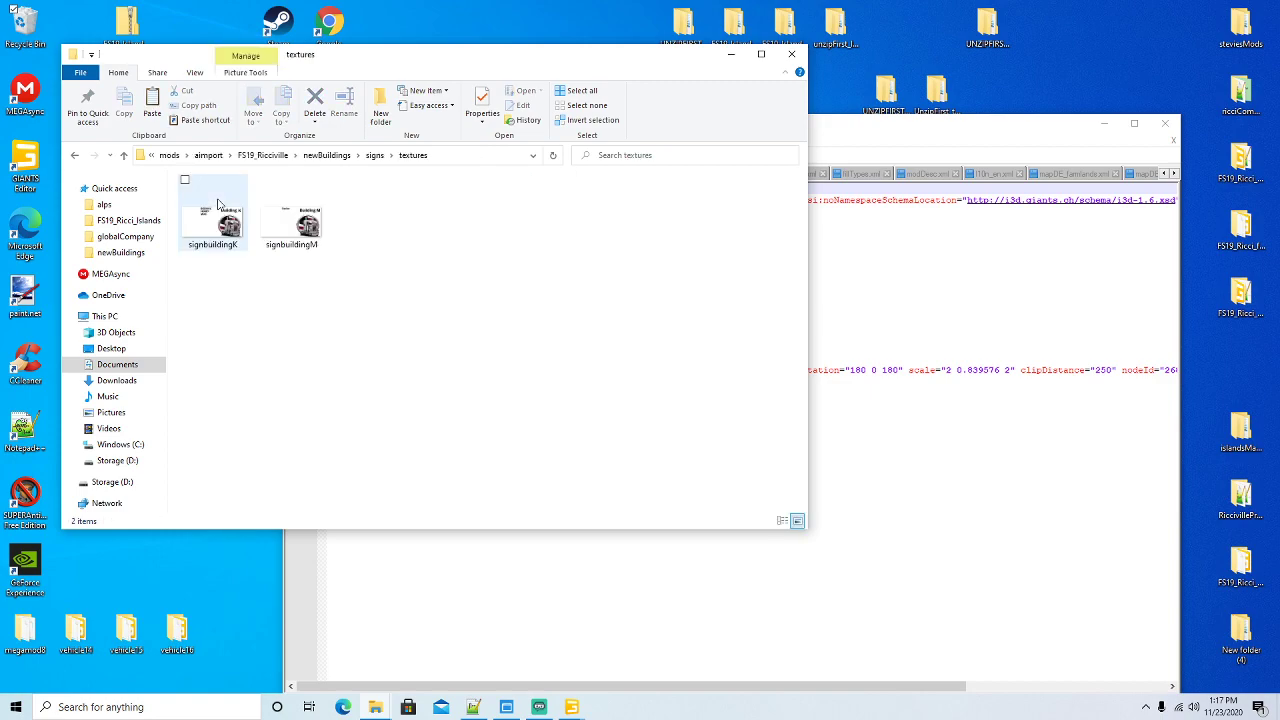
left_click(74, 156)
left_click(74, 156)
right_click(222, 269)
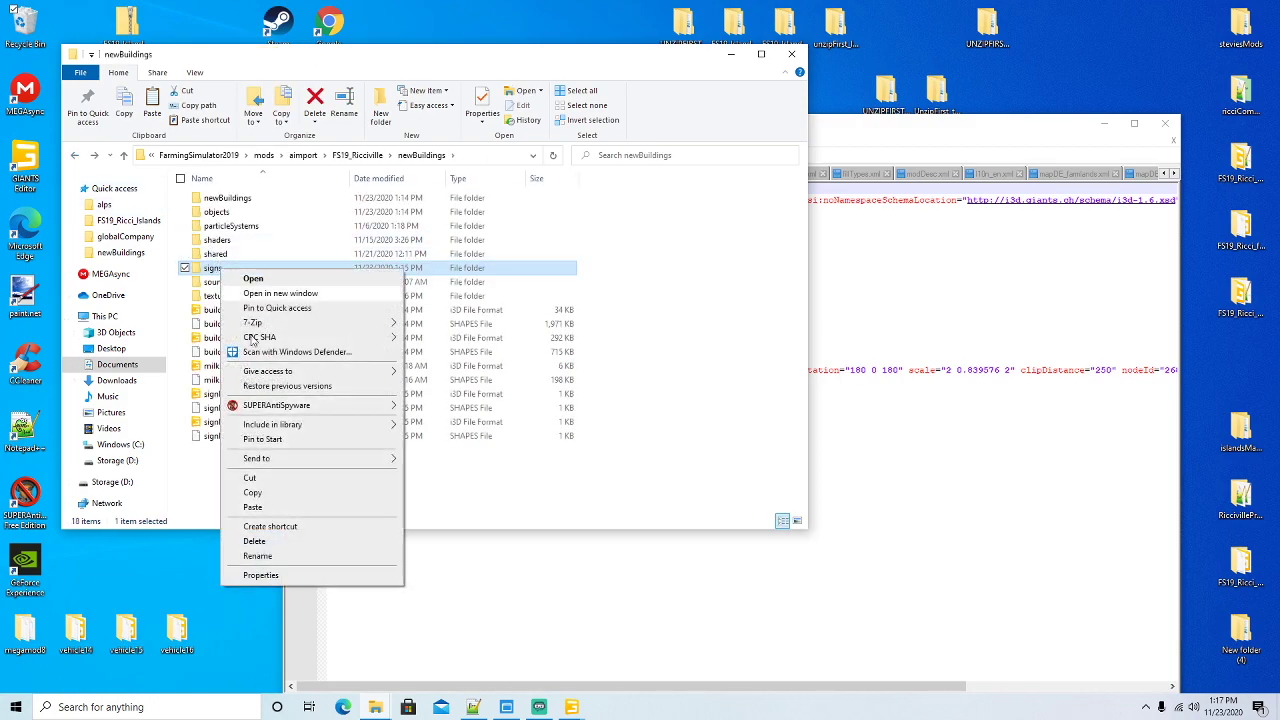
left_click(255, 541)
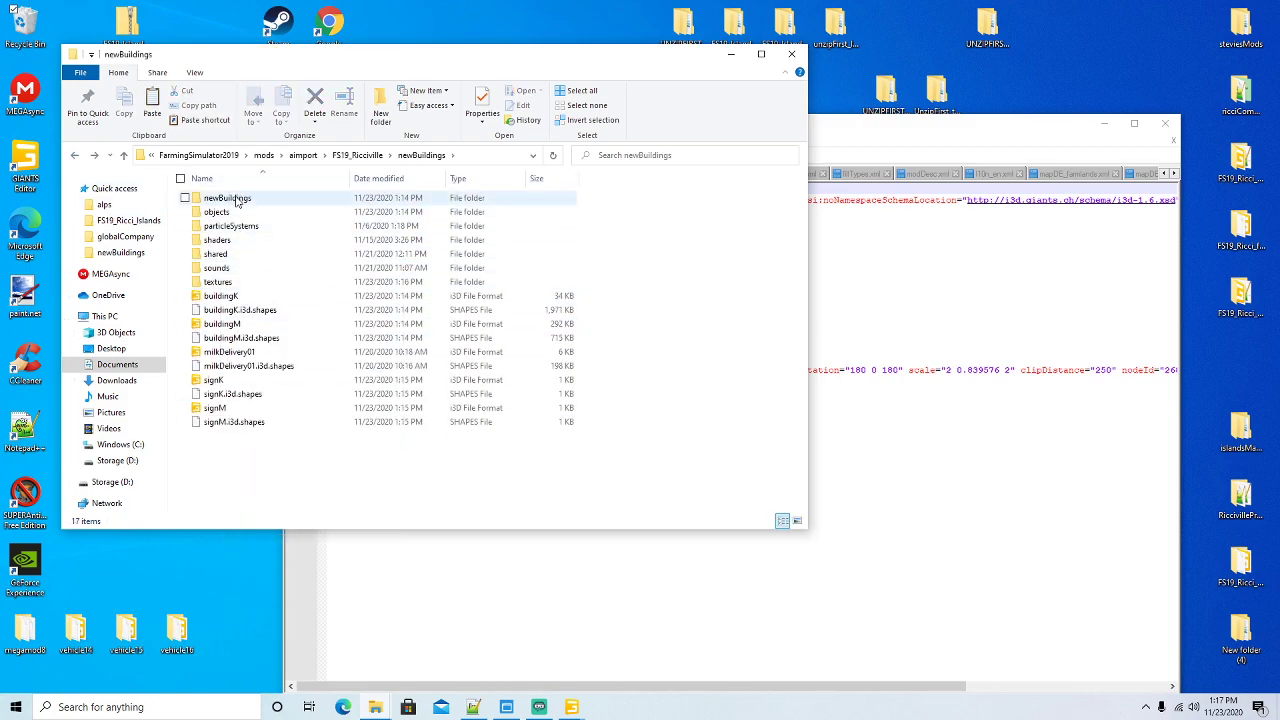
Check the nested newBuildings subfolder and delete it from the main newBuildings folder
double_click(237, 200)
key("alt+Left")
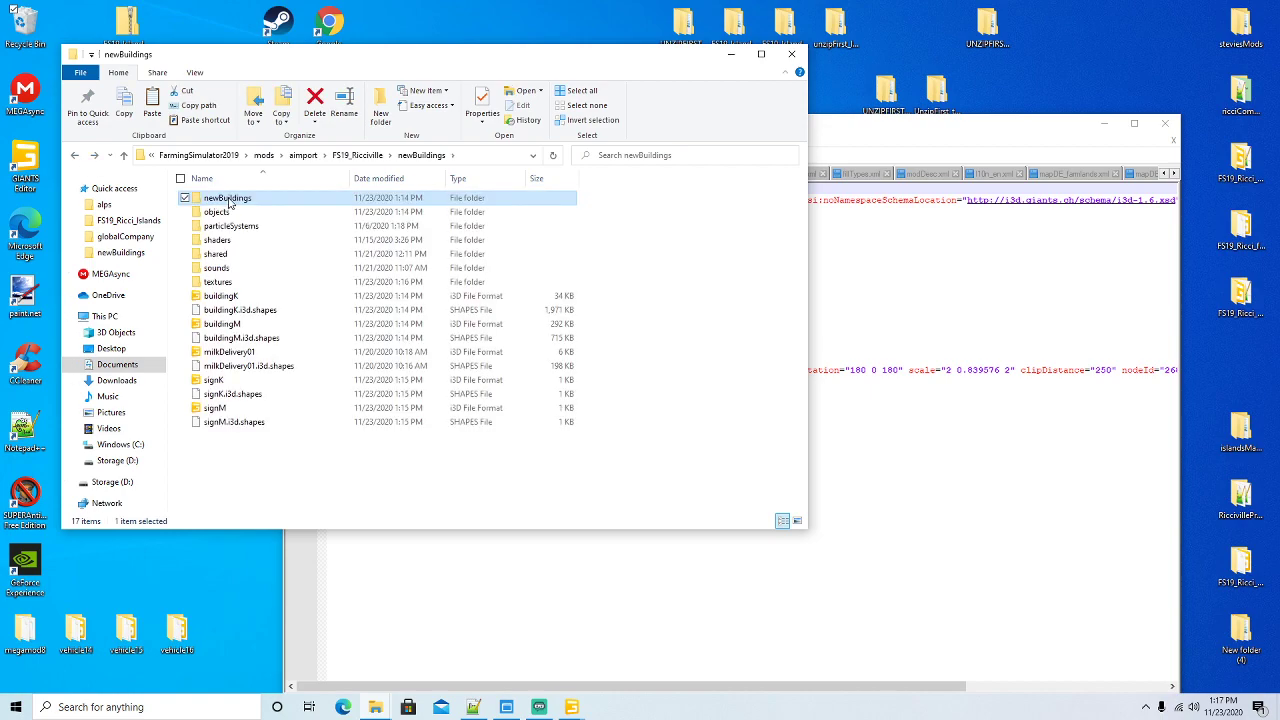
right_click(229, 202)
left_click(277, 477)
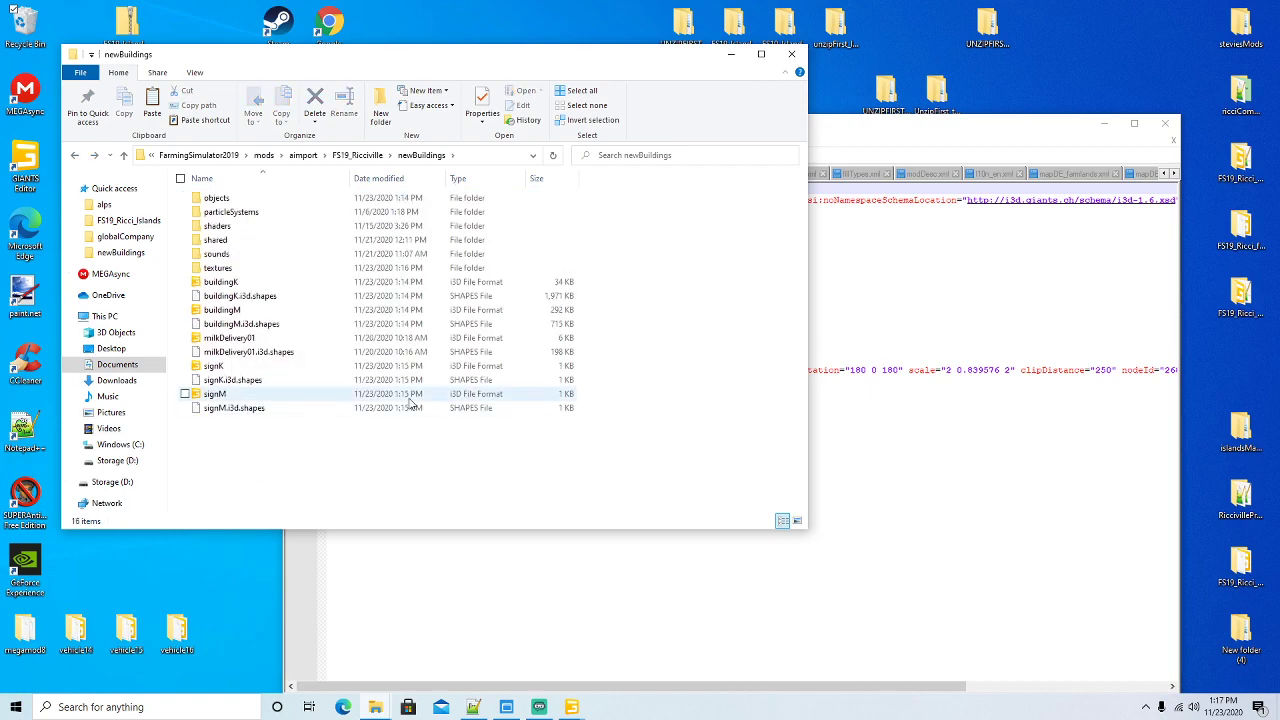
In Notepad++, change the texture filename in signK.i3d to textures/signbuildingK.dds and save the file
left_click(858, 138)
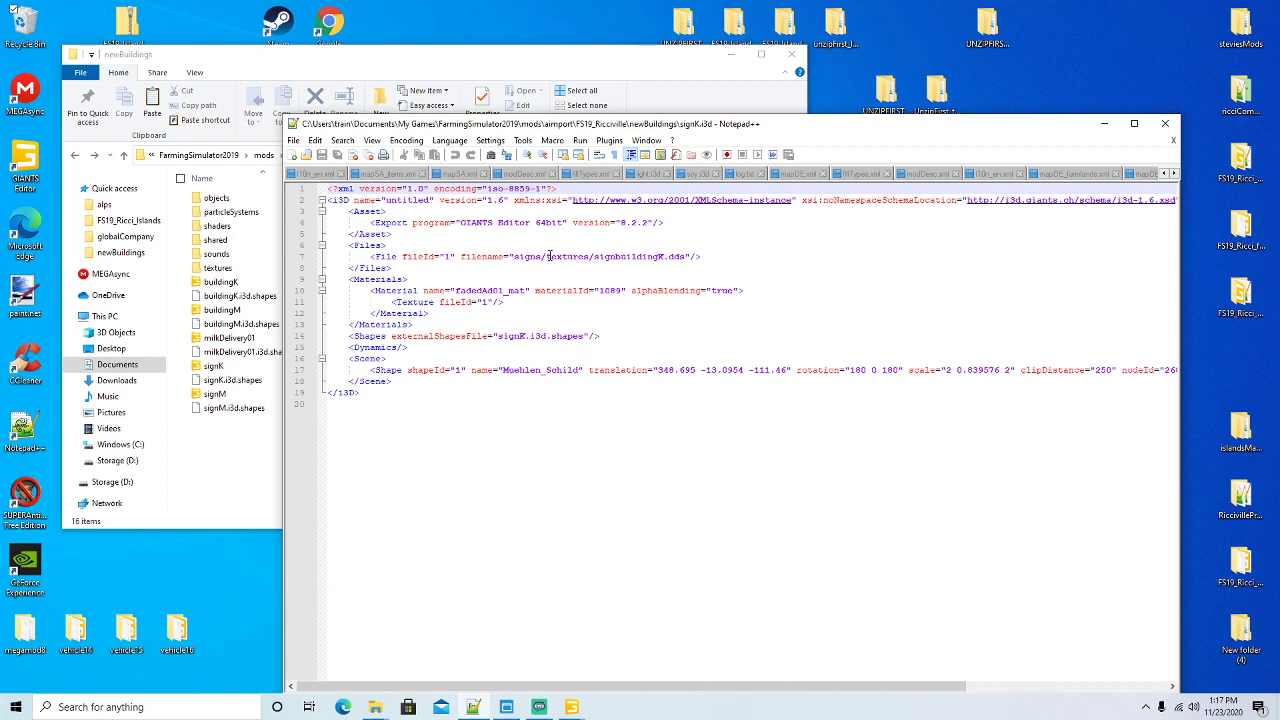
left_click_drag(548, 256, 547, 291)
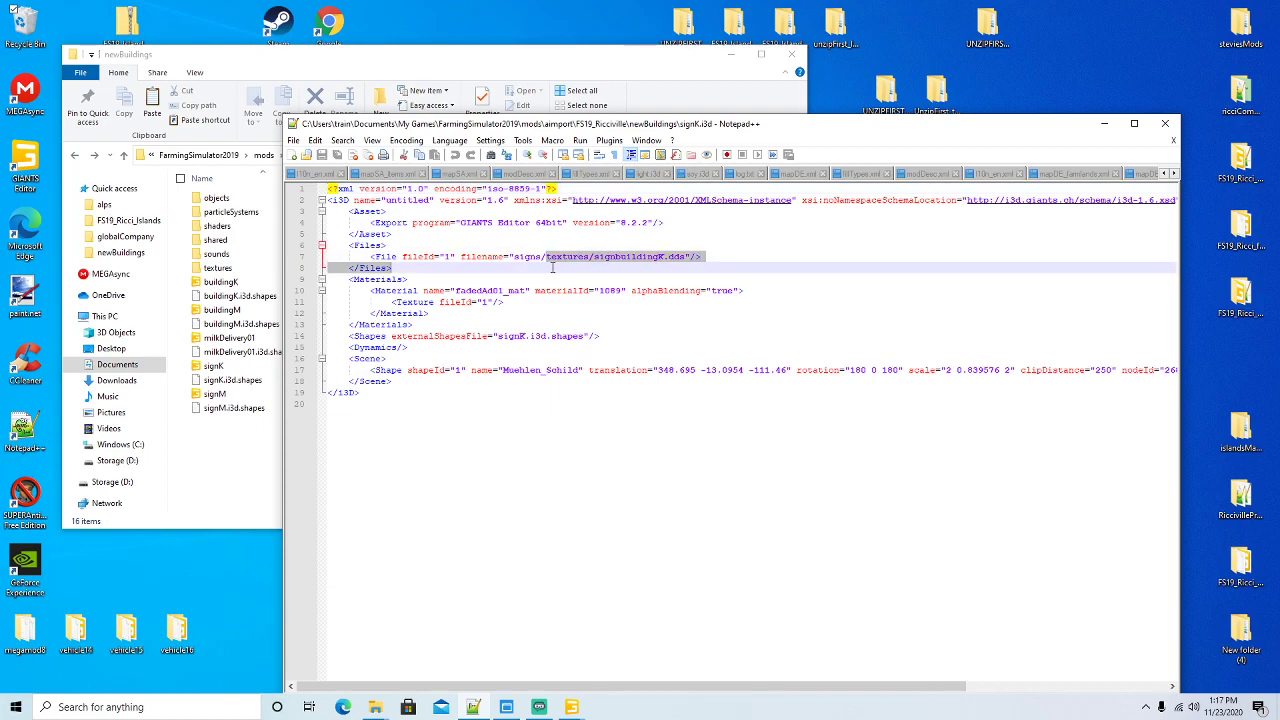
left_click(546, 258)
key("BackSpace")
key("BackSpace")
key("BackSpace")
key("BackSpace")
key("BackSpace")
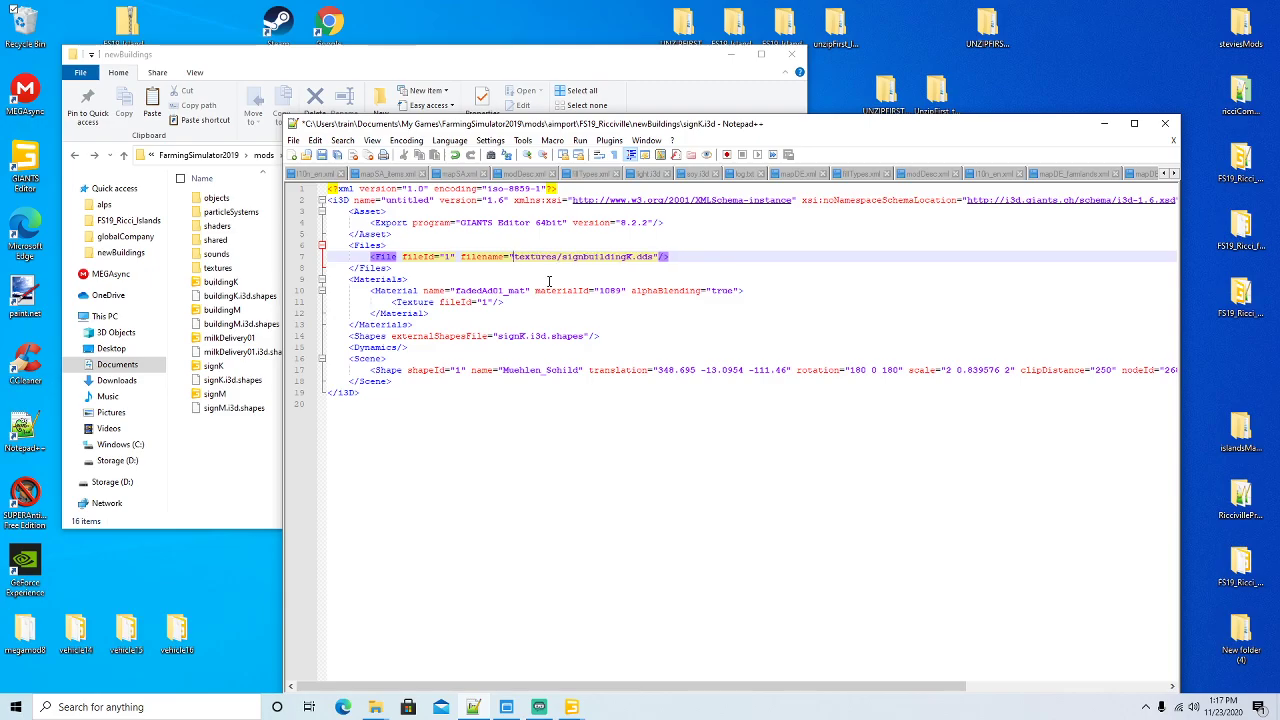
left_click(322, 156)
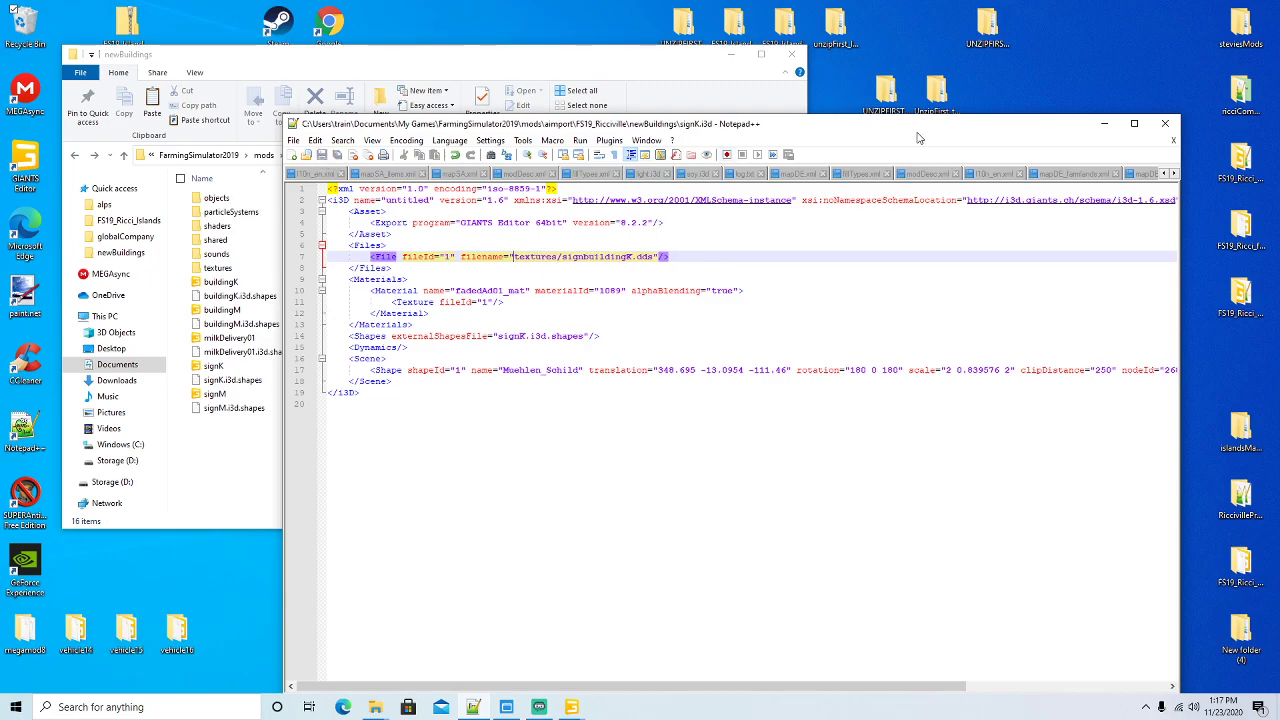
Maximize Notepad++, close the signK.i3d file and minimize the editor to return to the newBuildings folder
left_click_drag(918, 138, 716, 115)
left_click(934, 101)
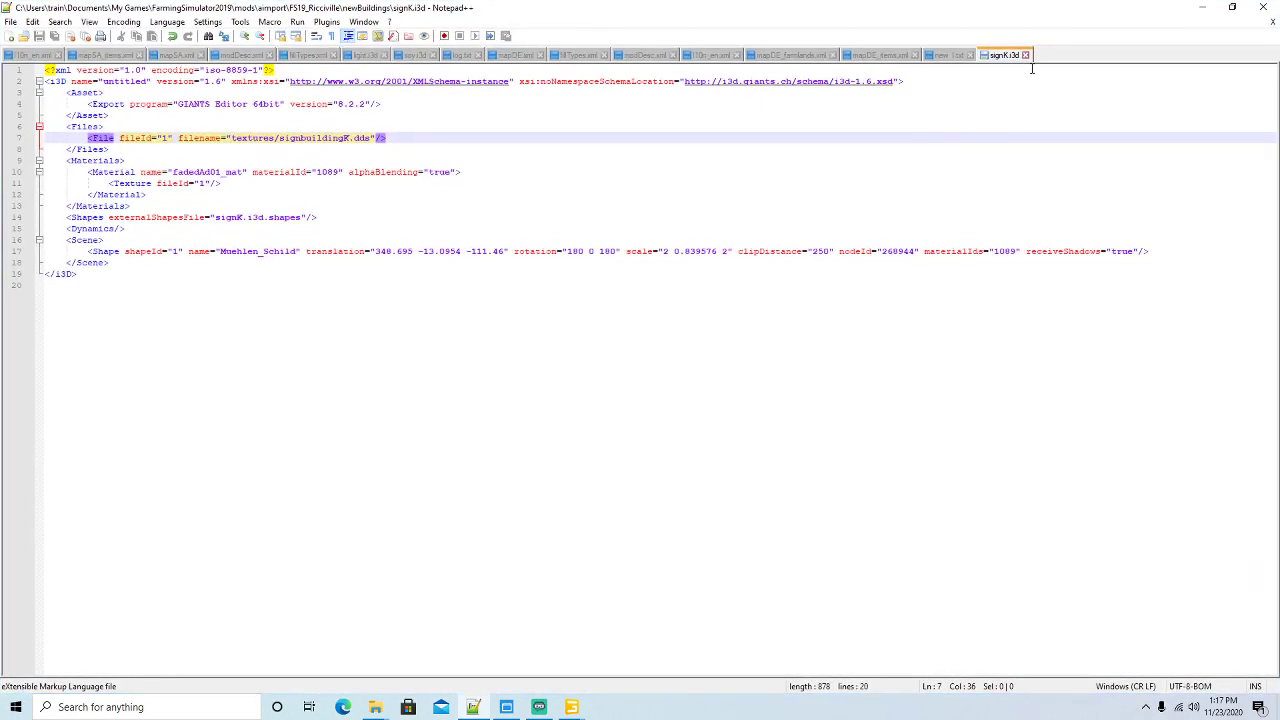
left_click(1026, 55)
left_click(1201, 7)
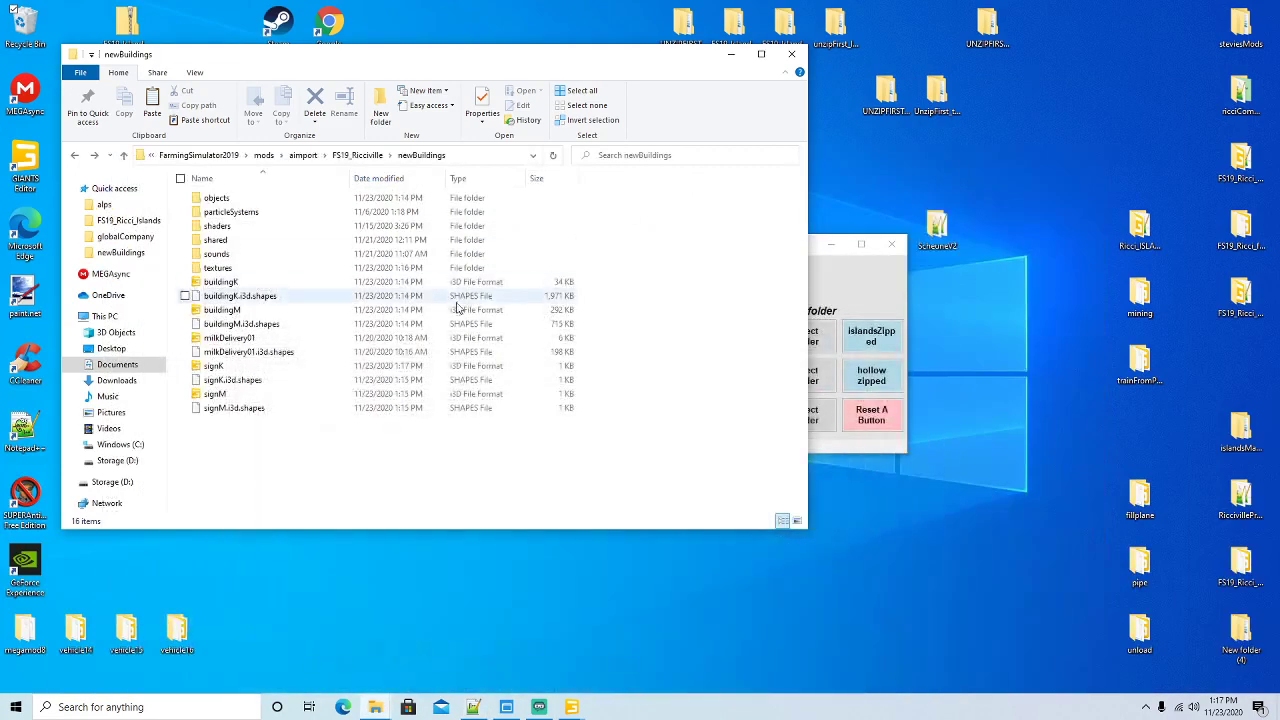
Open signK in GIANTS Editor 8.2.2 and set Muehlen_Schild's X, Y and Z translation to 0
double_click(214, 366)
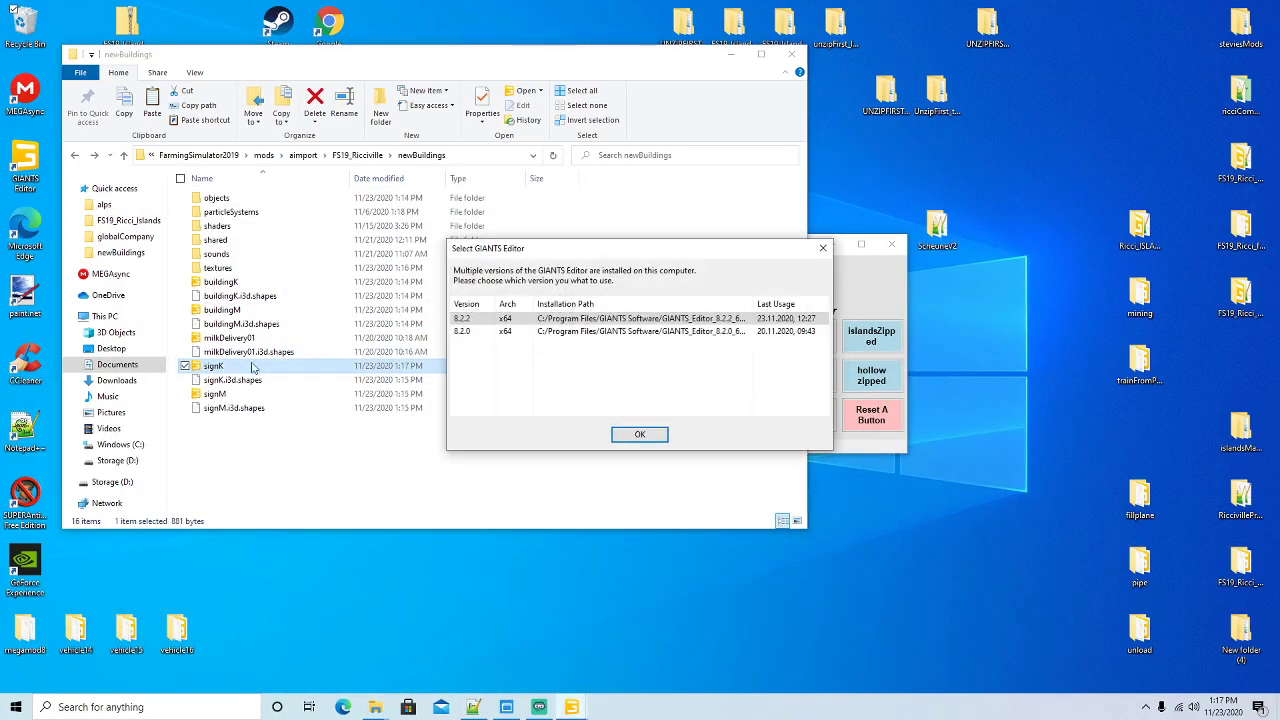
left_click(636, 433)
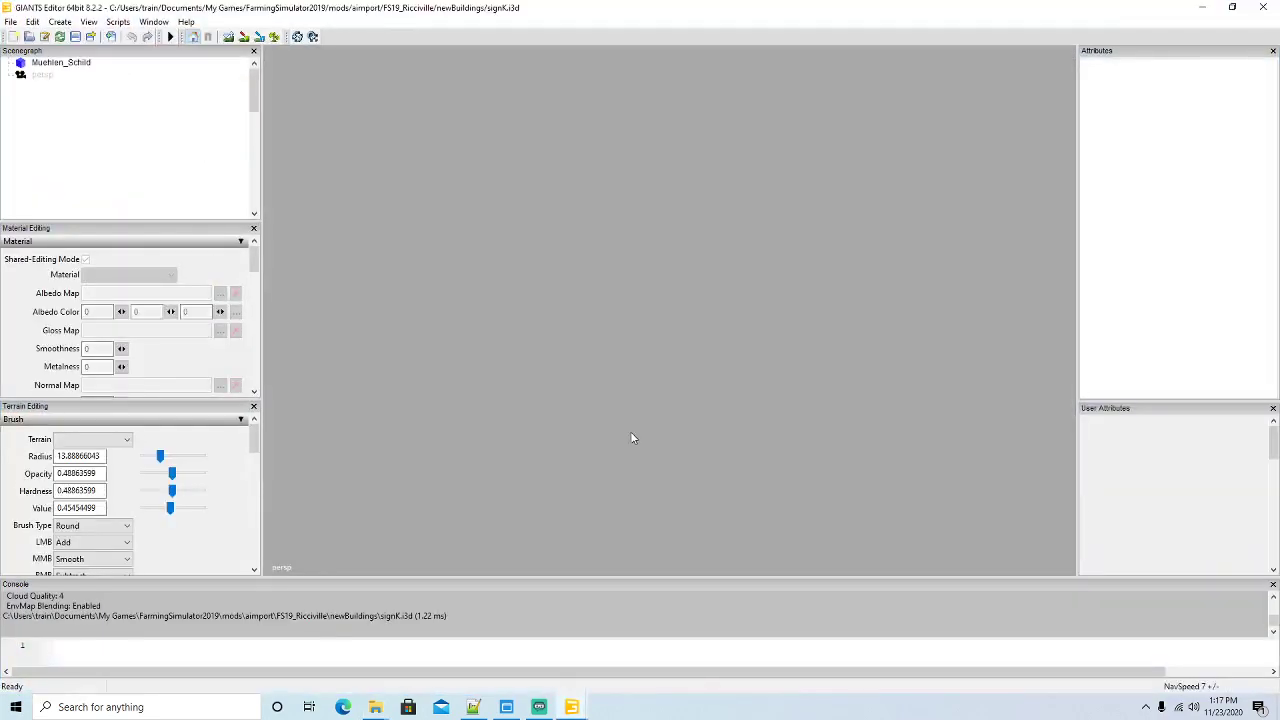
left_click(60, 62)
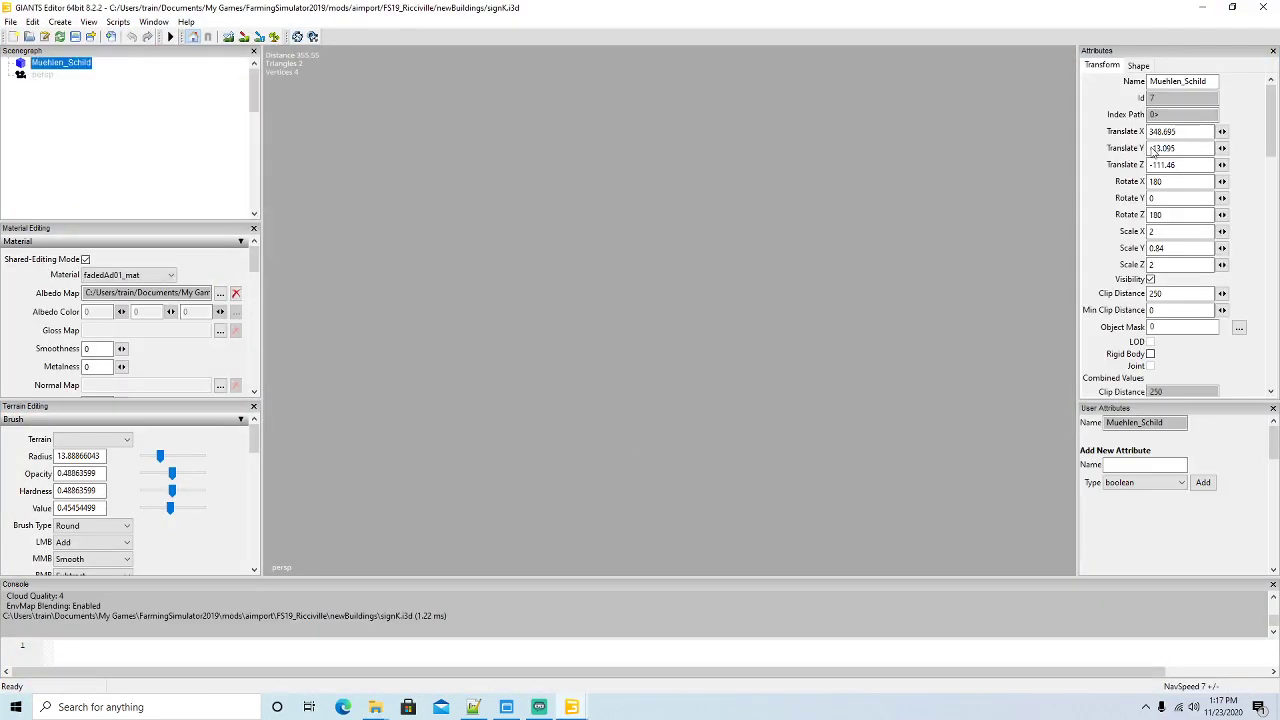
type("0")
key("Tab")
type("0")
key("Tab")
type("0")
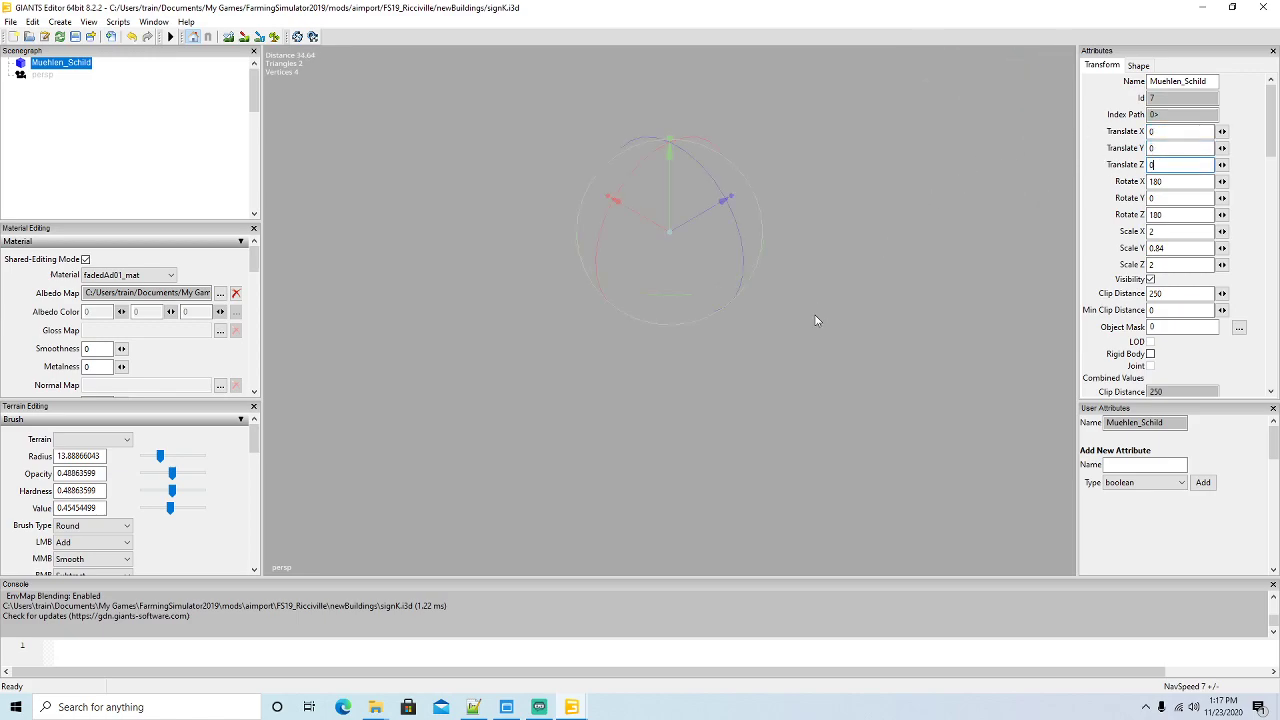
Rotate the signK sign to inspect its texture, and close the file without saving the changes
left_click_drag(695, 305, 705, 213)
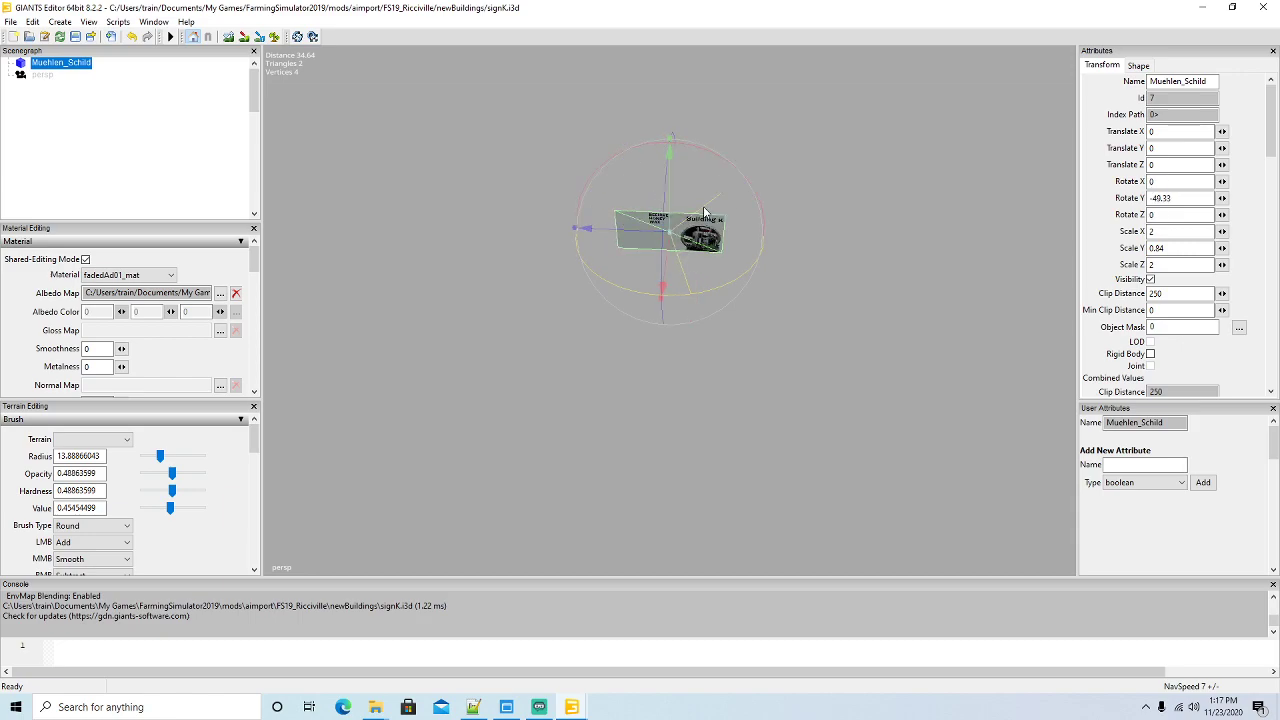
left_click(1263, 7)
left_click(738, 354)
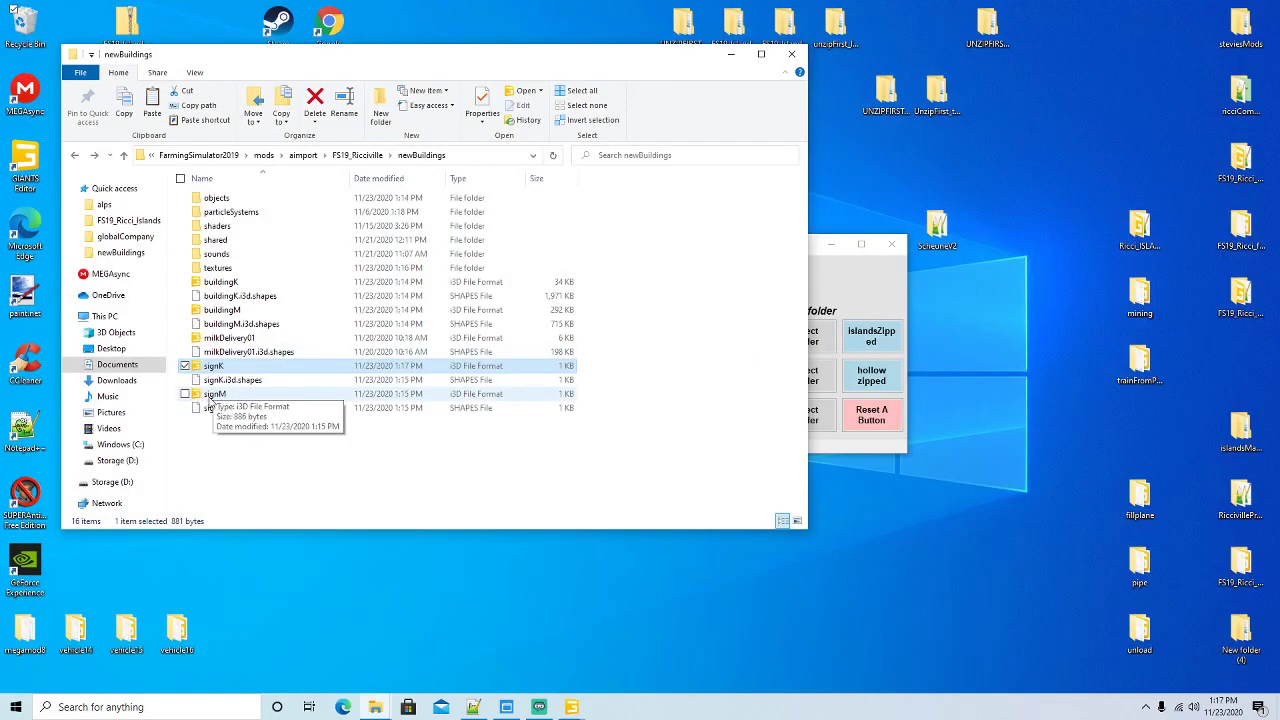
Open signM.i3d from the newBuildings folder in Notepad++
left_click(210, 394)
right_click(210, 396)
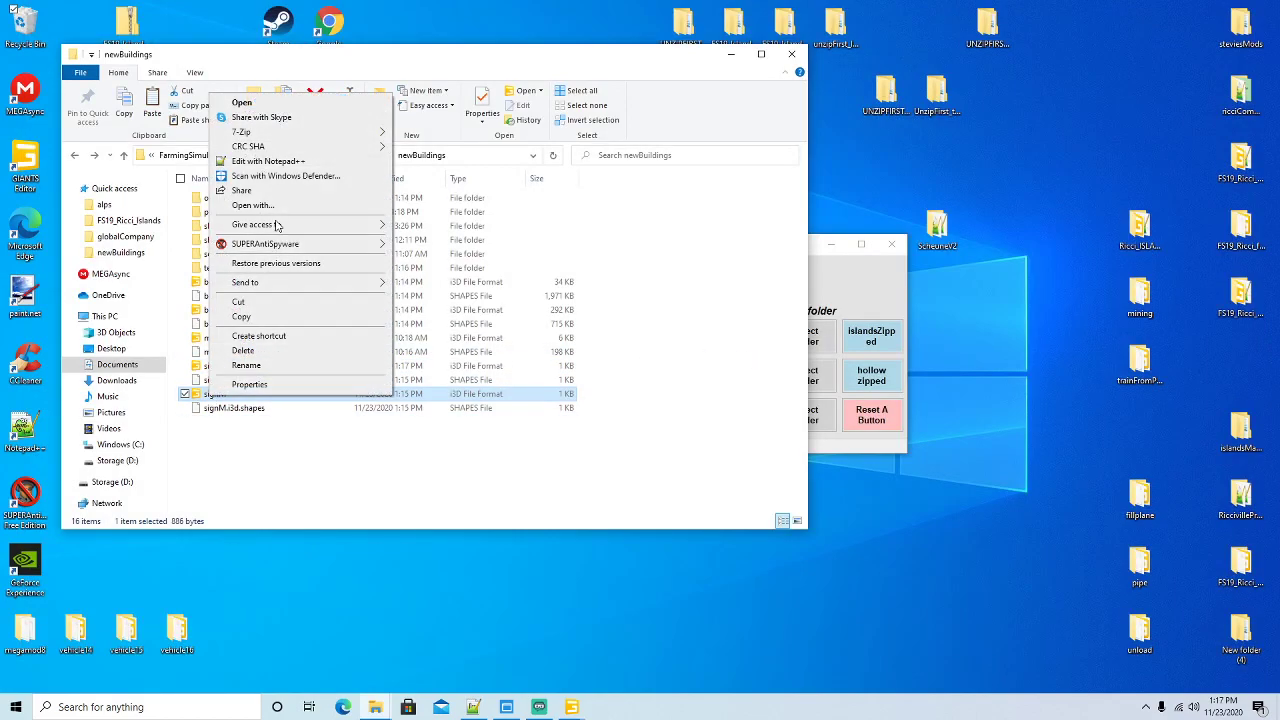
left_click(282, 163)
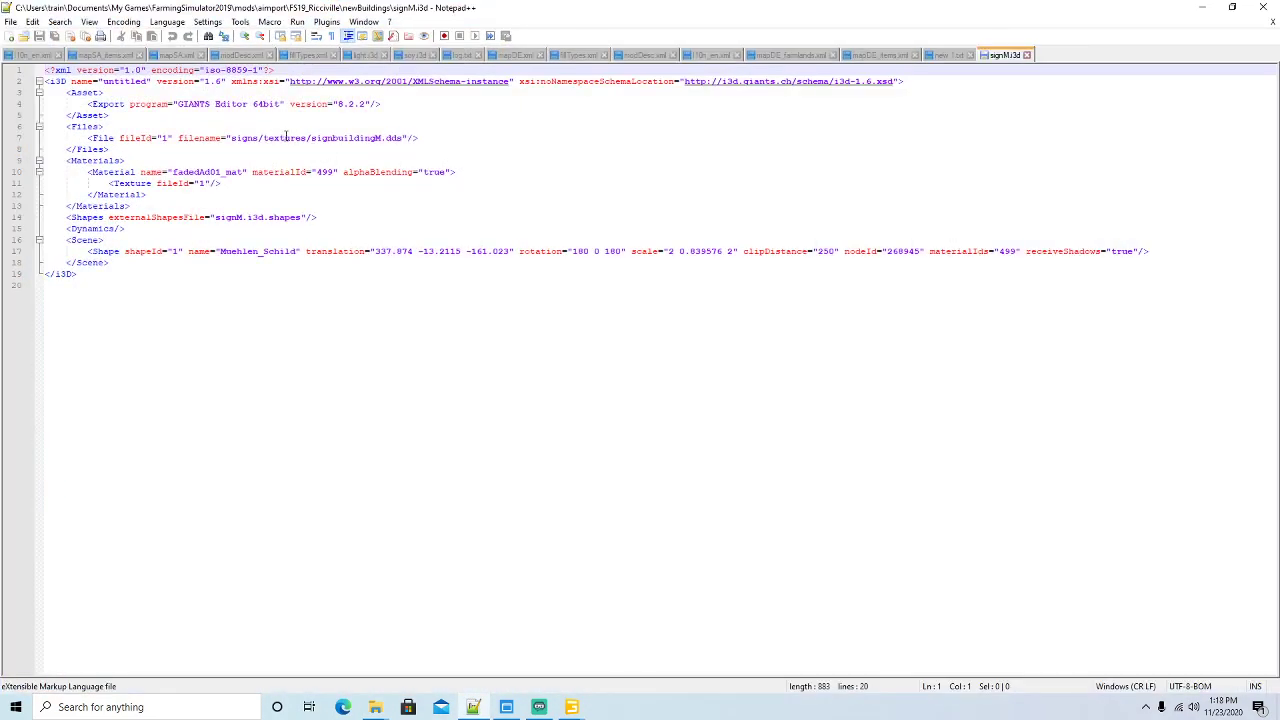
Remove the "signs/" prefix from the signbuildingM.dds texture path, then save and close signM.i3d
left_click(264, 138)
key("BackSpace")
key("BackSpace")
key("BackSpace")
key("BackSpace")
key("BackSpace")
key("BackSpace")
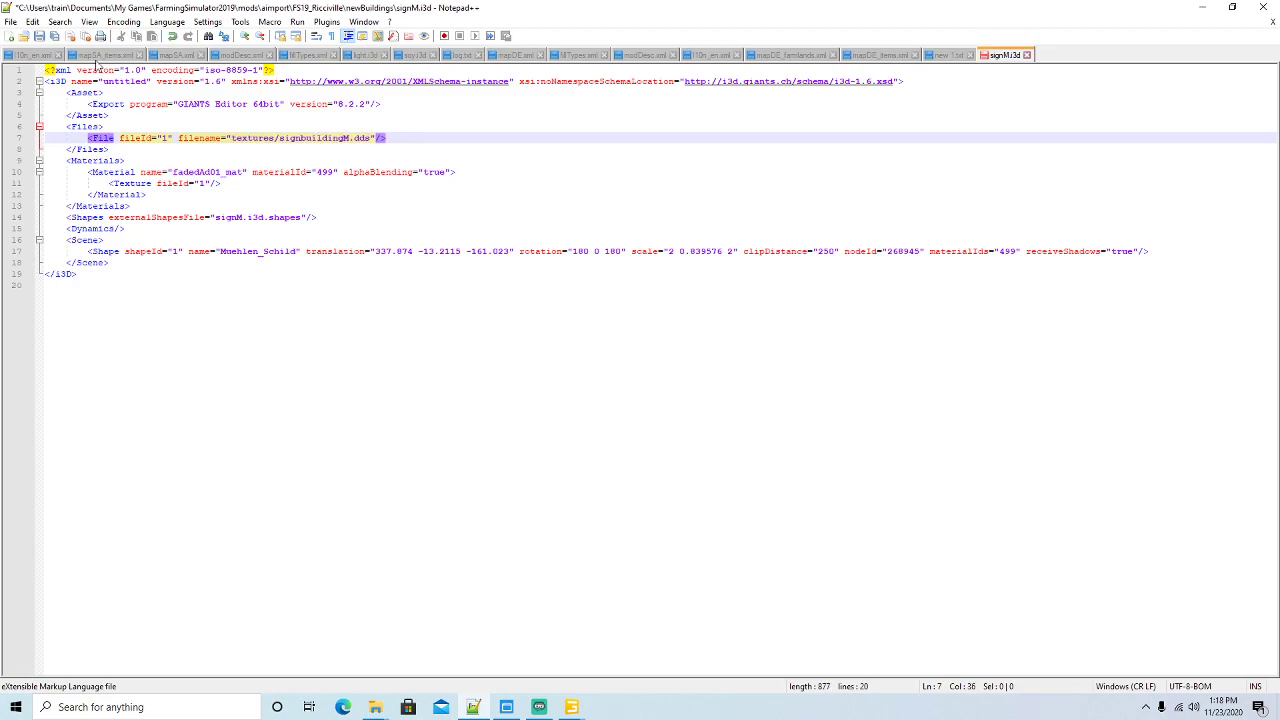
left_click(38, 37)
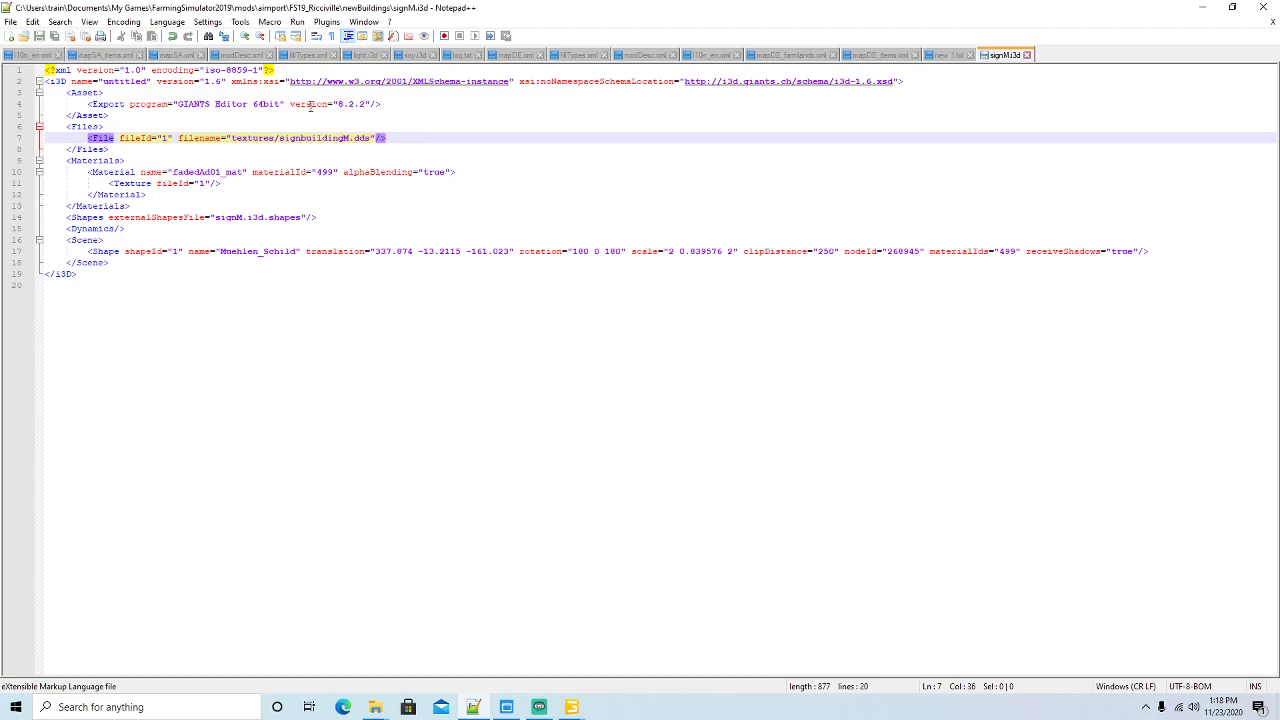
left_click(1027, 55)
left_click(1202, 7)
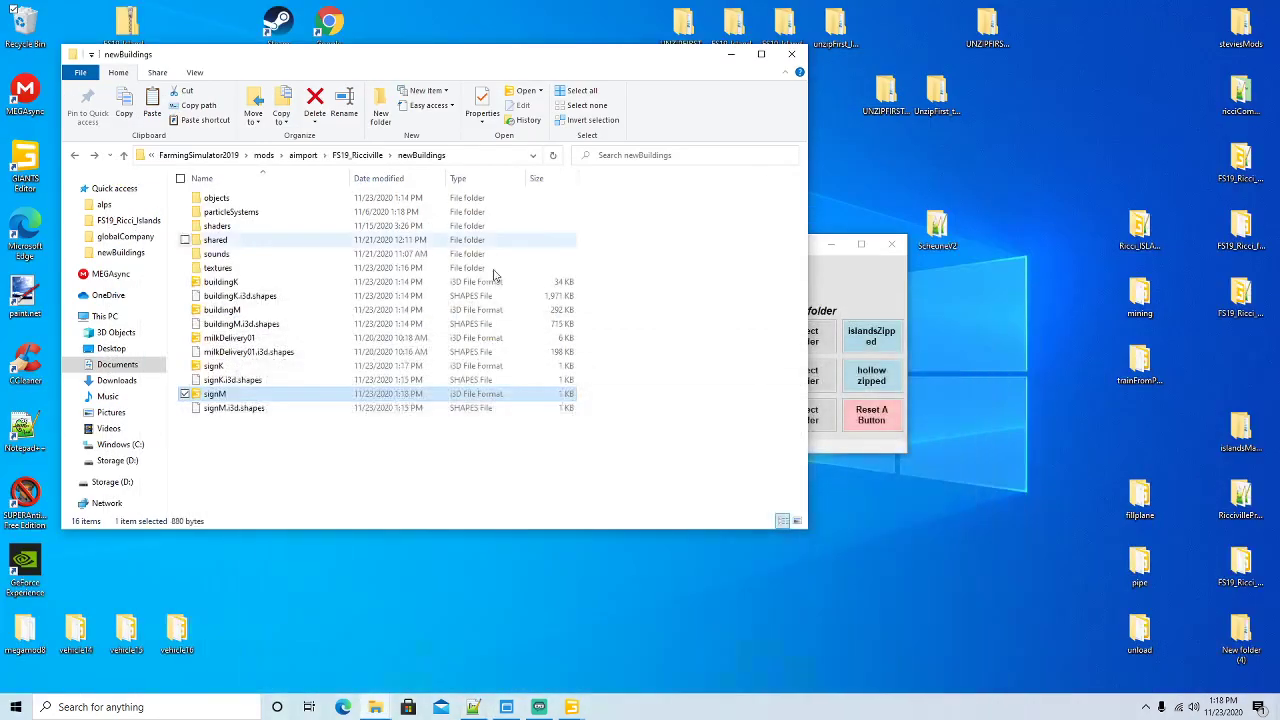
Open signM in GIANTS Editor and select the Muehlen_Schild shape
double_click(214, 395)
left_click(640, 432)
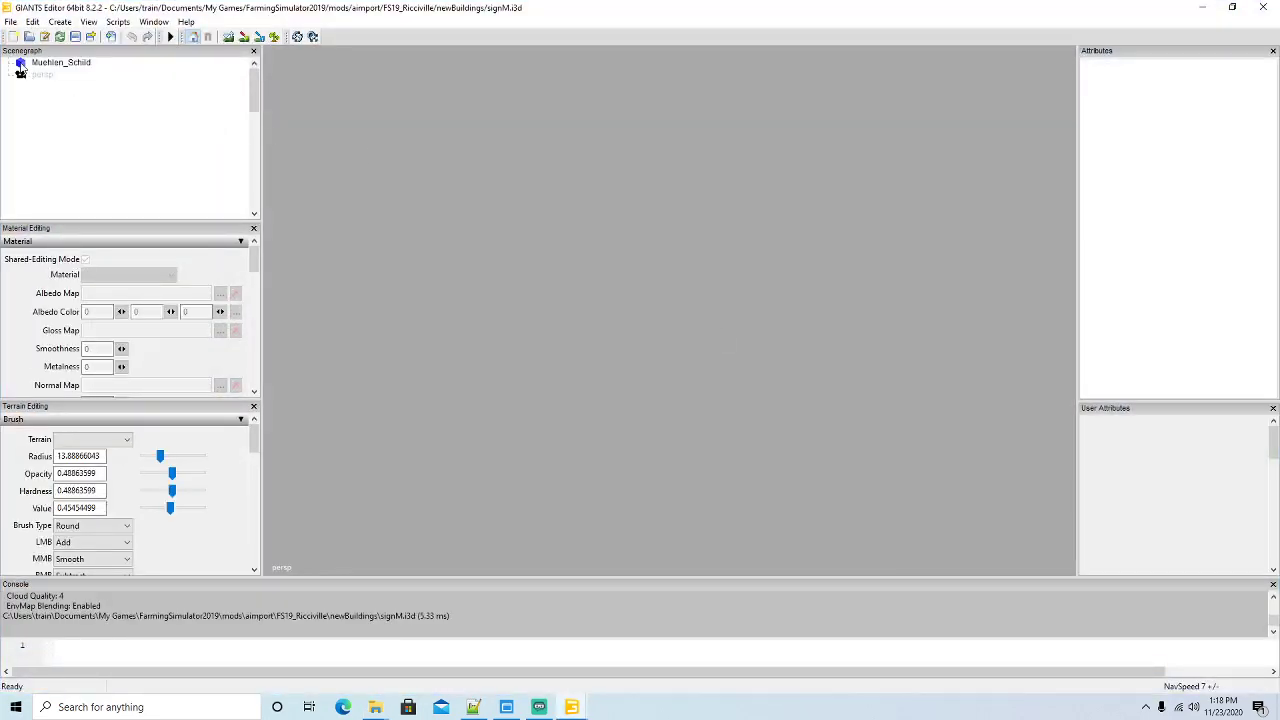
left_click(20, 63)
Set Muehlen_Schild's Translate X, Y and Z to 0
double_click(1177, 132)
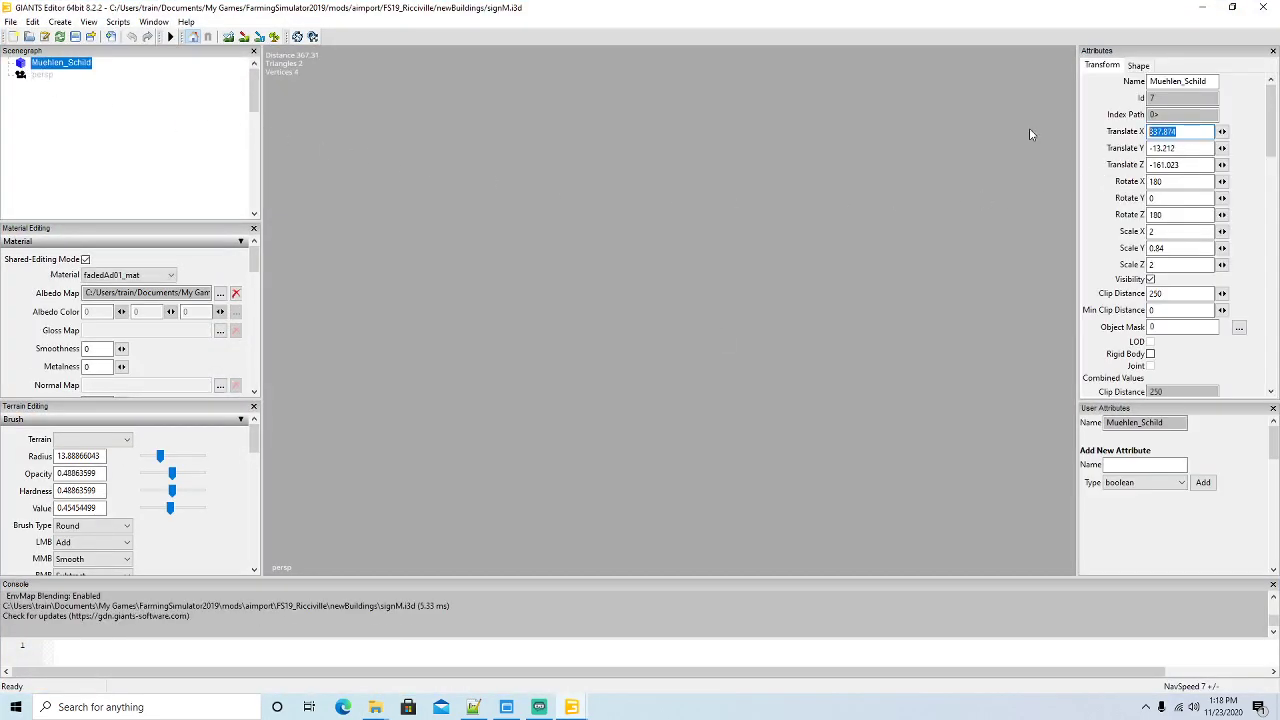
type("0")
key("Tab")
type("0")
key("Tab")
type("0")
Rotate the signM sign to check its texture, and close the file without saving the changes
left_click_drag(705, 291, 725, 193)
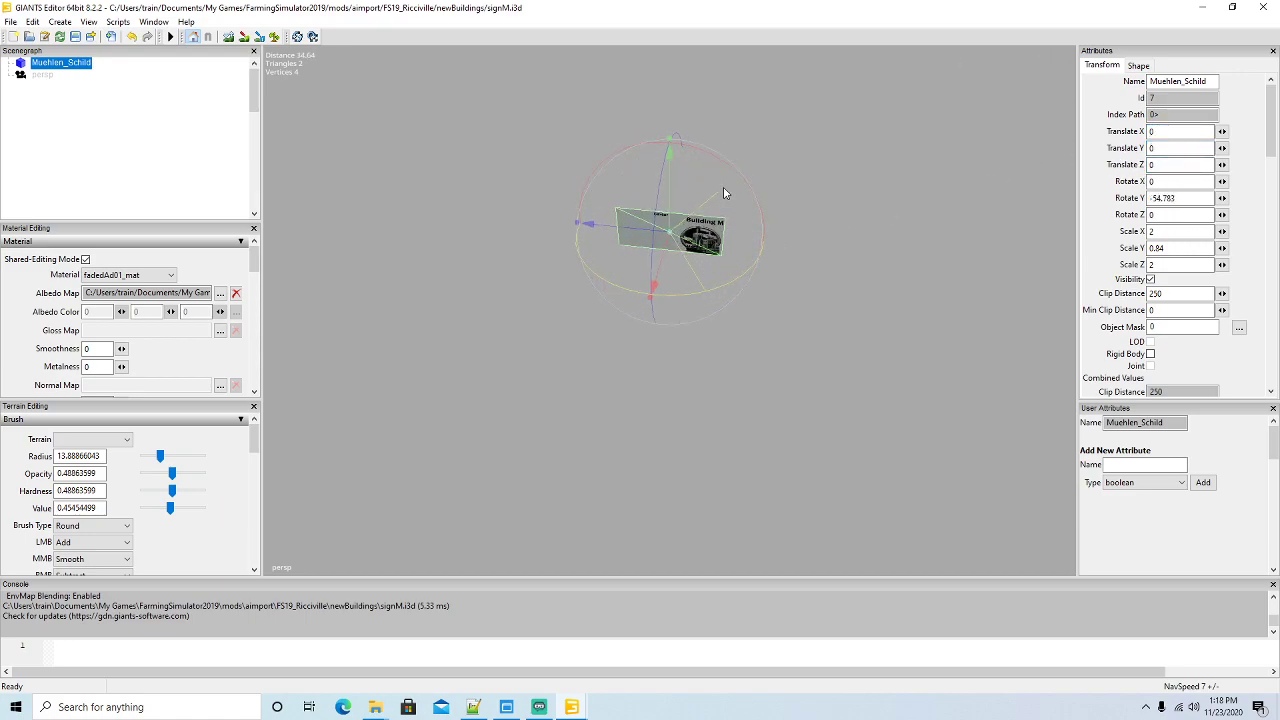
left_click(1262, 7)
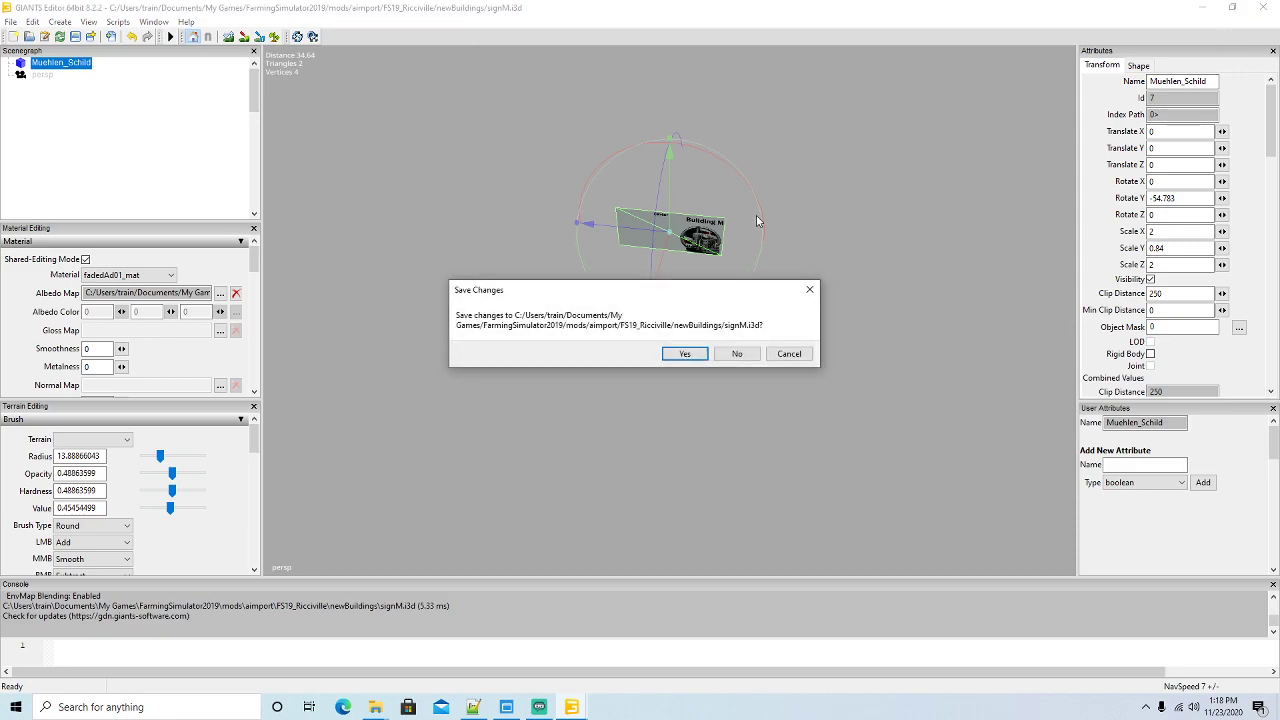
left_click(737, 354)
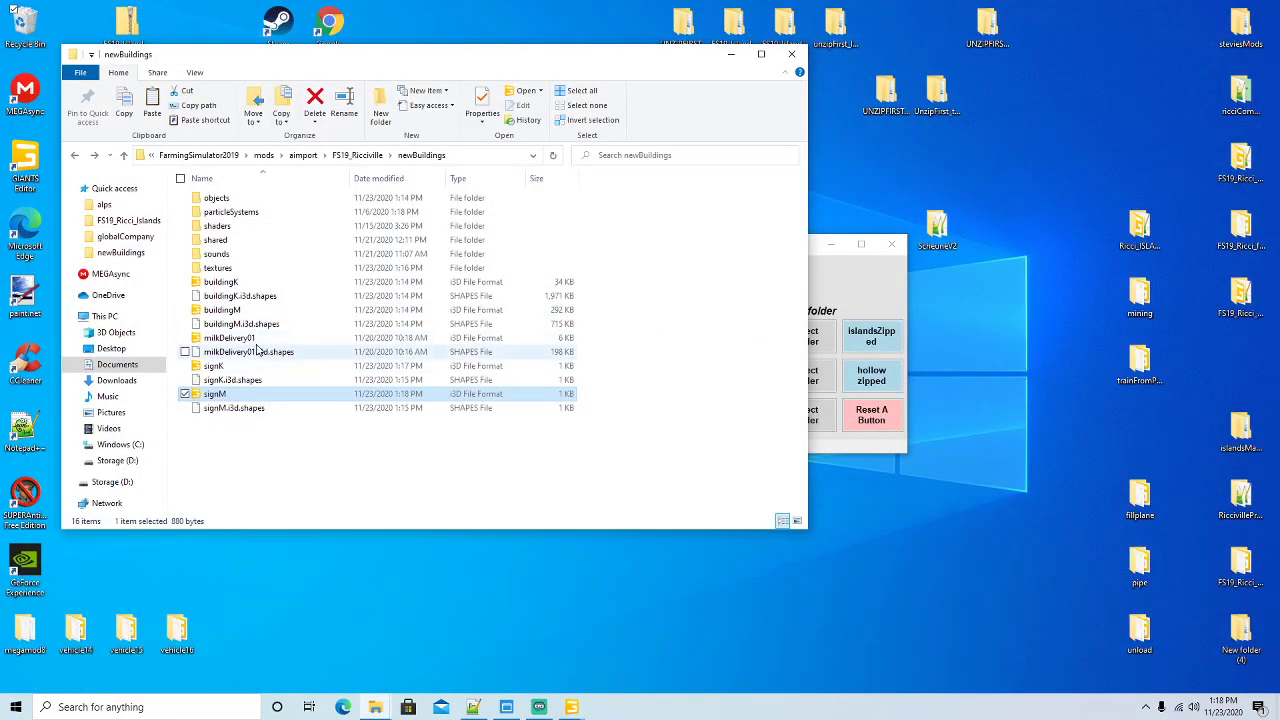
Open buildingK.i3d from the newBuildings folder in Notepad++
left_click(228, 284)
right_click(227, 285)
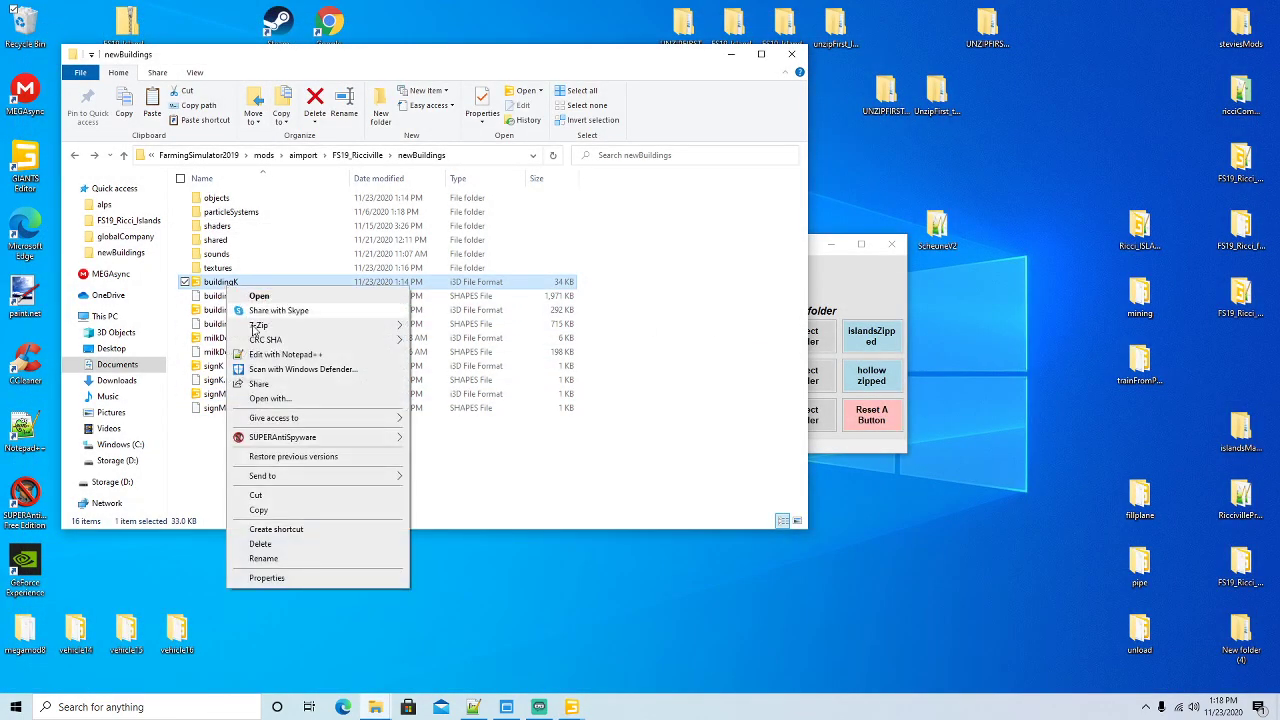
left_click(286, 355)
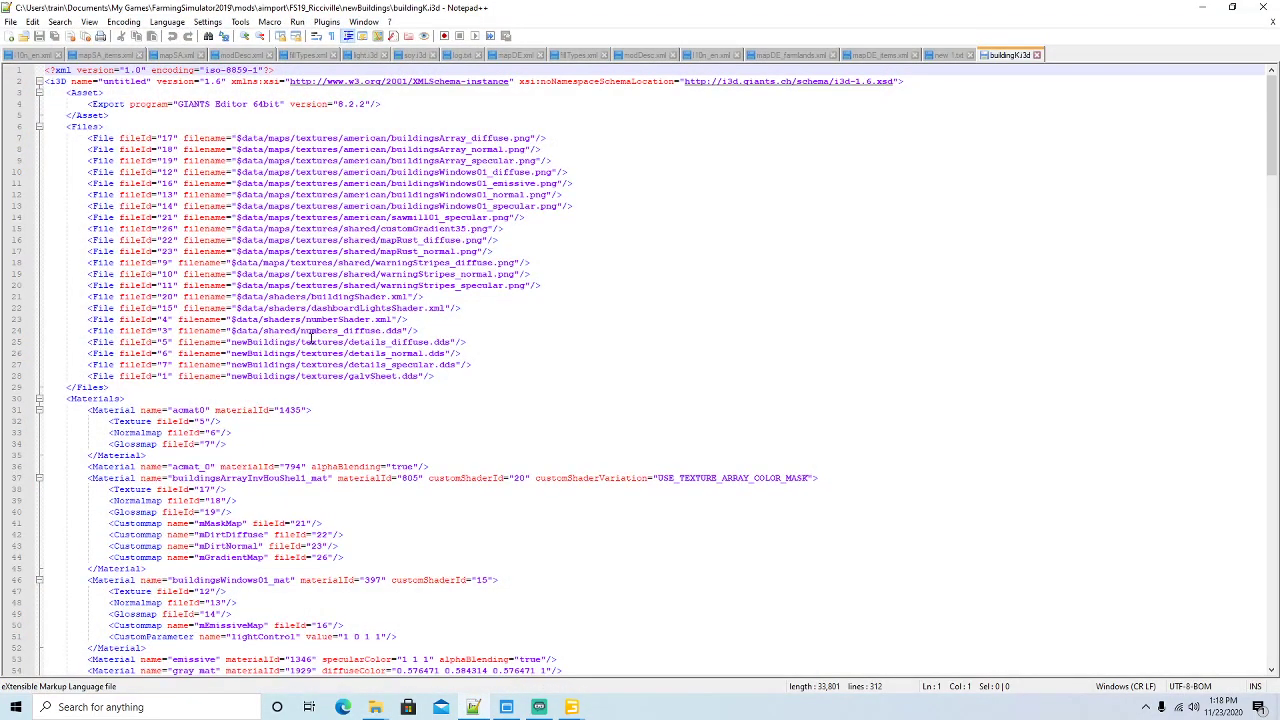
Remove "newBuildings/" from the details_diffuse.dds path so it reads textures/details_diffuse.dds
left_click(302, 342)
key("BackSpace")
key("BackSpace")
key("BackSpace")
key("BackSpace")
key("BackSpace")
key("BackSpace")
key("BackSpace")
key("BackSpace")
key("BackSpace")
key("BackSpace")
key("BackSpace")
key("BackSpace")
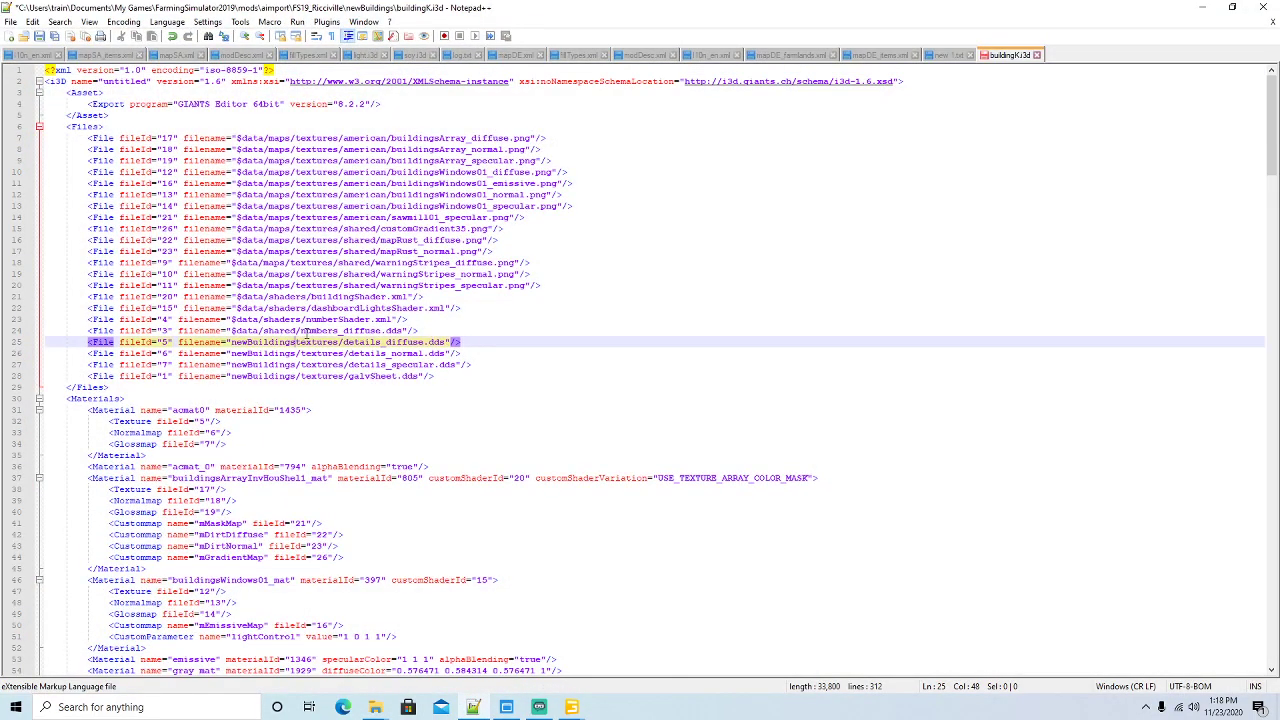
key("BackSpace")
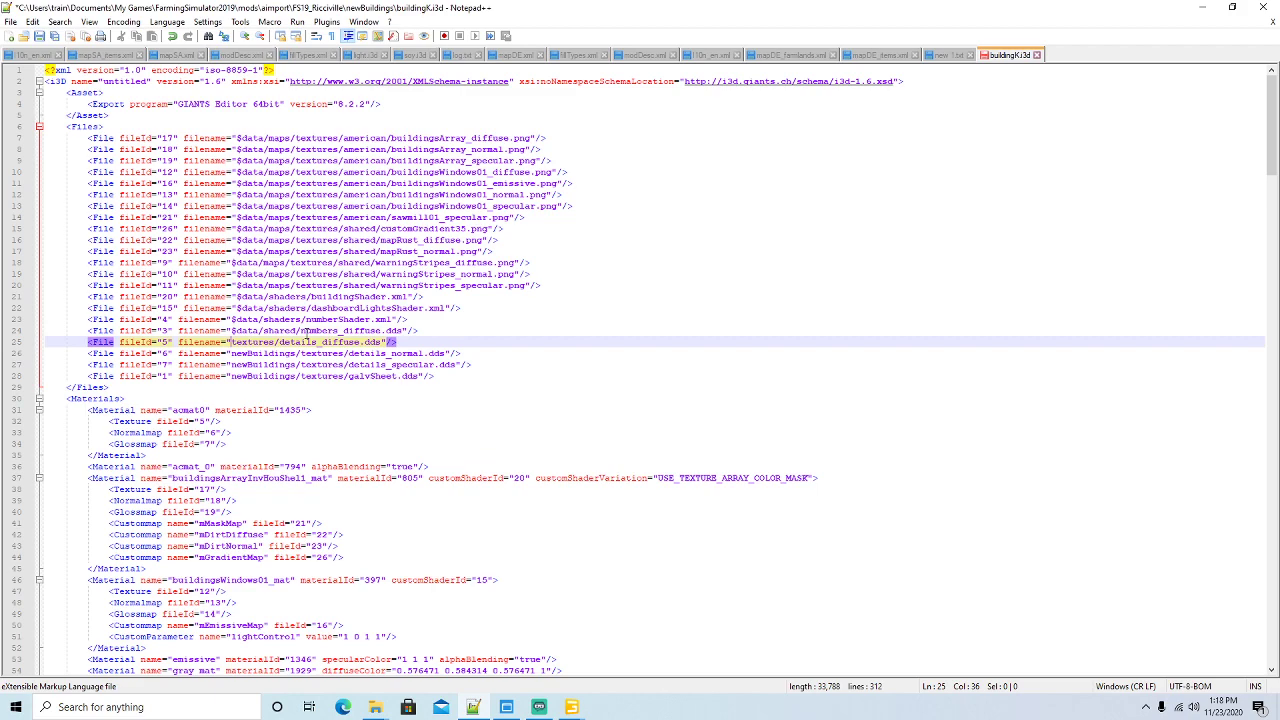
Remove "newBuildings/" from the details_normal.dds path so it reads textures/details_normal.dds
key("Down")
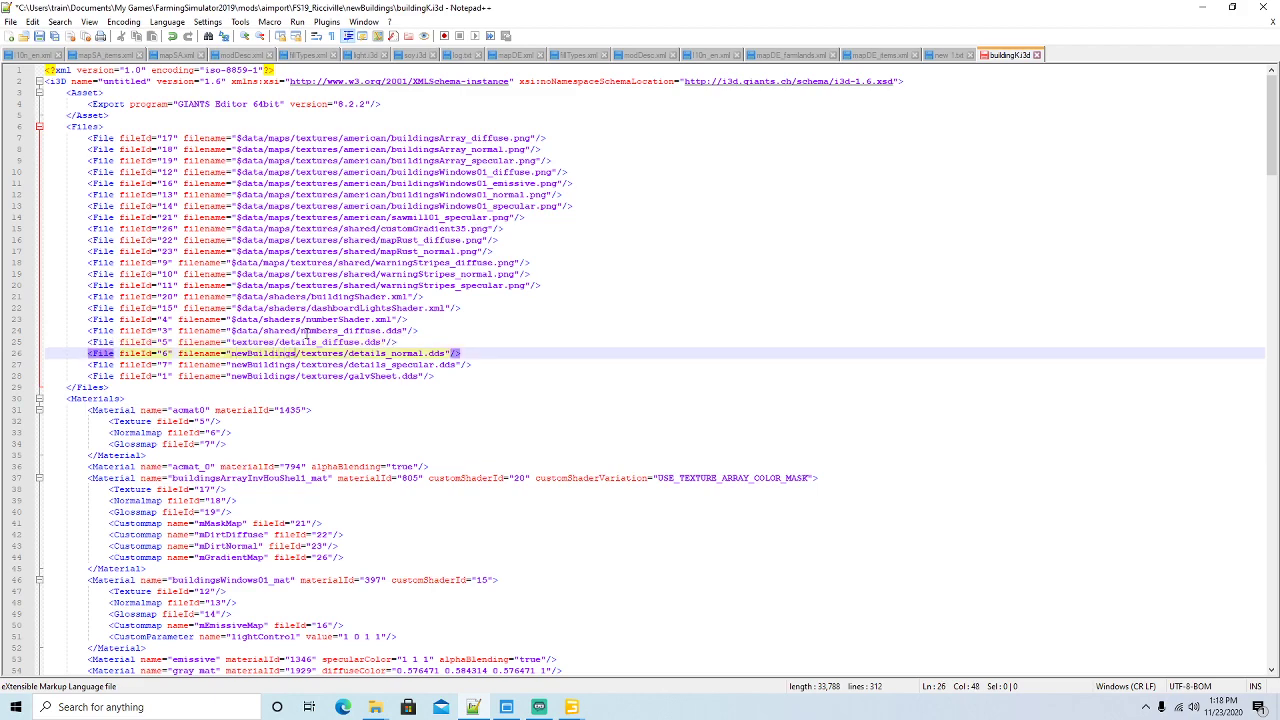
key("BackSpace")
key("BackSpace")
key("BackSpace")
key("BackSpace")
key("BackSpace")
key("BackSpace")
key("BackSpace")
key("BackSpace")
key("BackSpace")
key("BackSpace")
key("BackSpace")
key("BackSpace")
key("BackSpace")
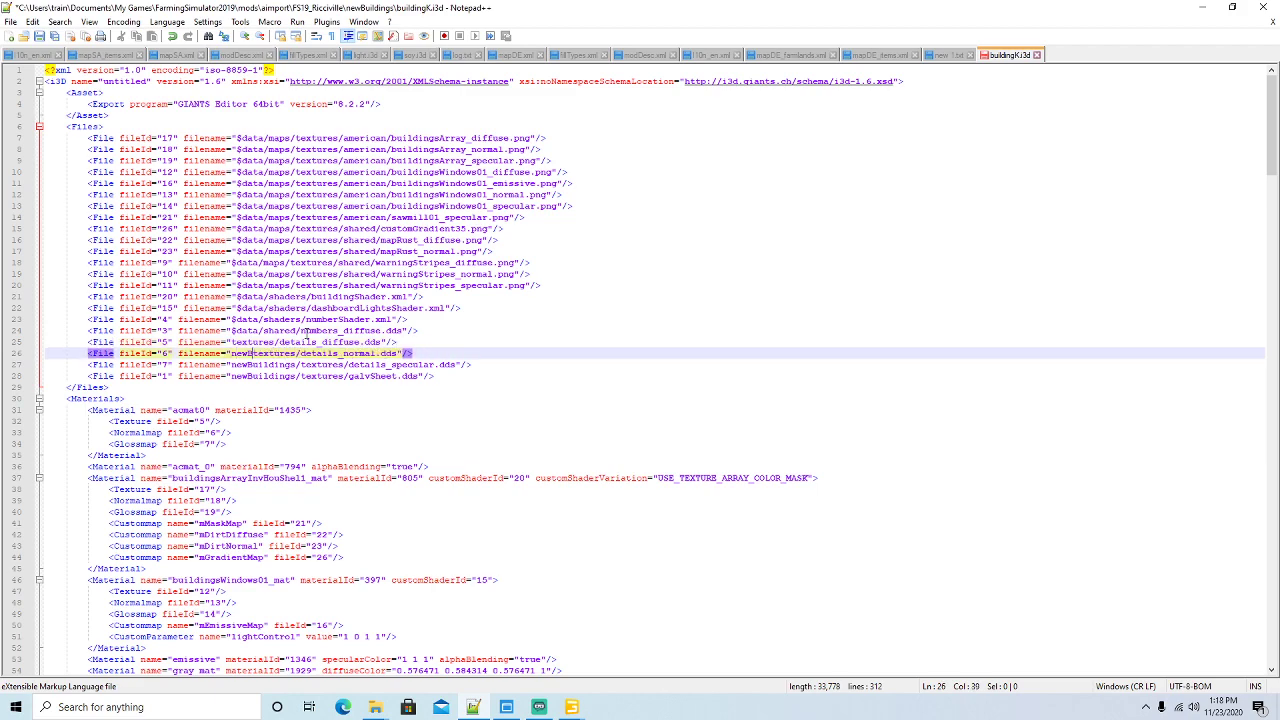
Remove "newBuildings/" from the details_specular.dds path so it reads textures/details_specular.dds
key("Down")
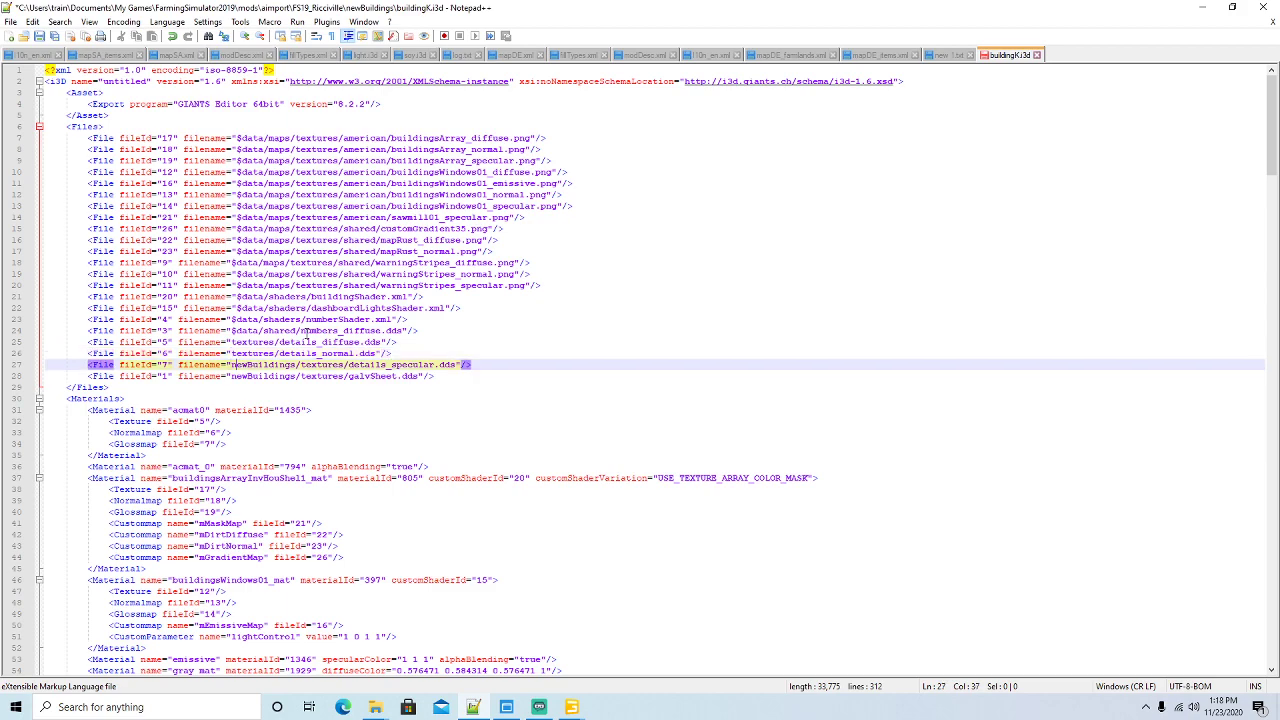
key("BackSpace")
key("BackSpace")
key("BackSpace")
key("BackSpace")
key("BackSpace")
key("BackSpace")
key("BackSpace")
key("BackSpace")
key("BackSpace")
key("BackSpace")
key("BackSpace")
key("BackSpace")
key("BackSpace")
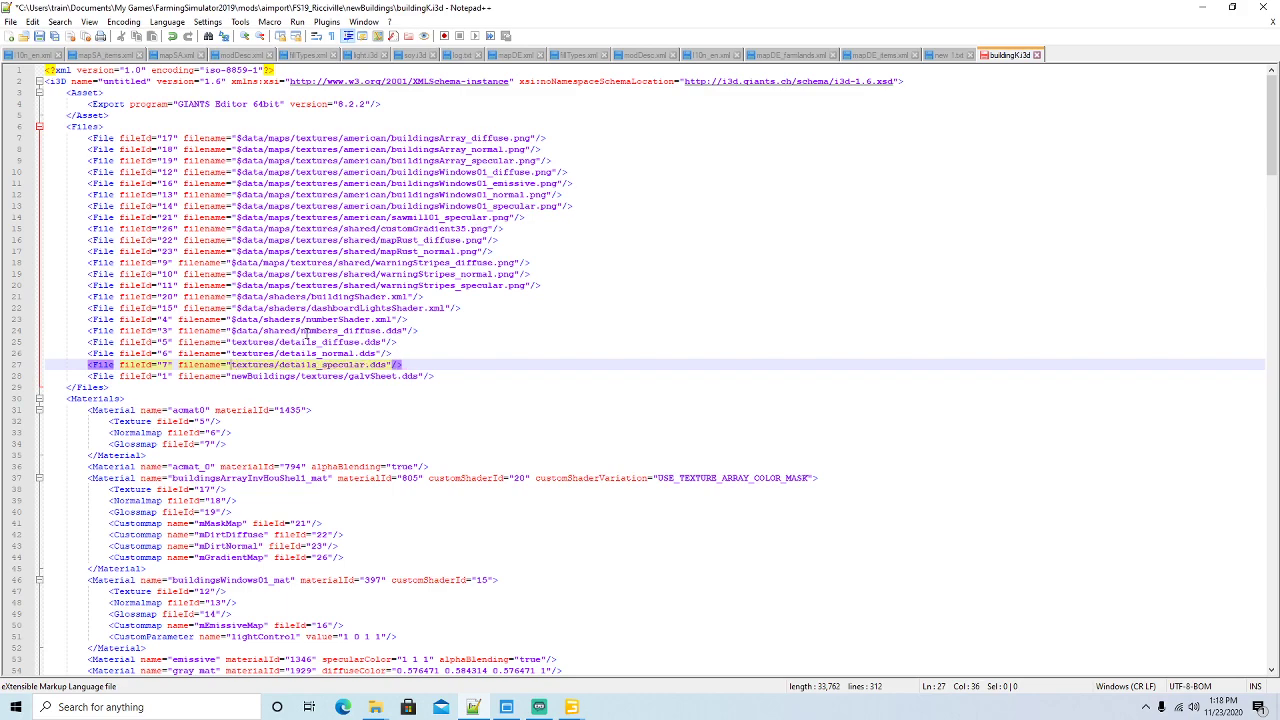
Remove "newBuildings/" from the galvSheet.dds path so it reads textures/galvSheet.dds
key("Down")
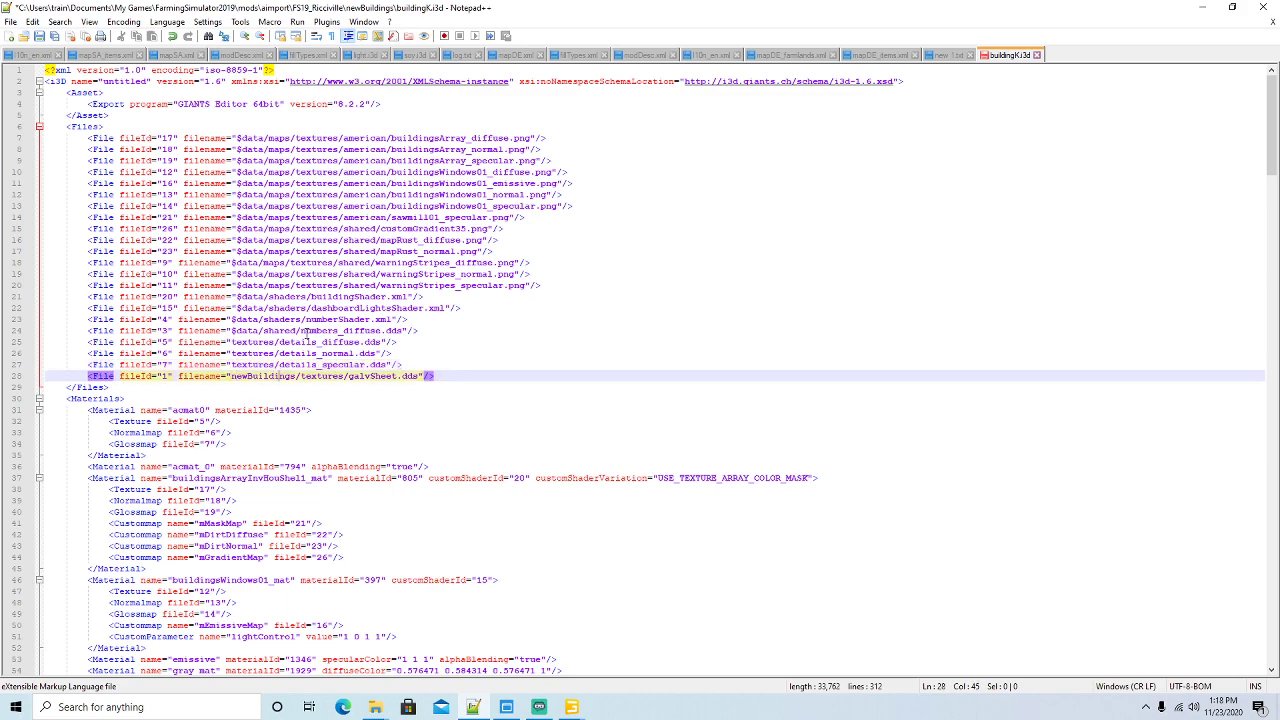
key("BackSpace")
key("BackSpace")
key("BackSpace")
key("BackSpace")
key("BackSpace")
key("BackSpace")
key("BackSpace")
key("BackSpace")
key("BackSpace")
key("BackSpace")
key("BackSpace")
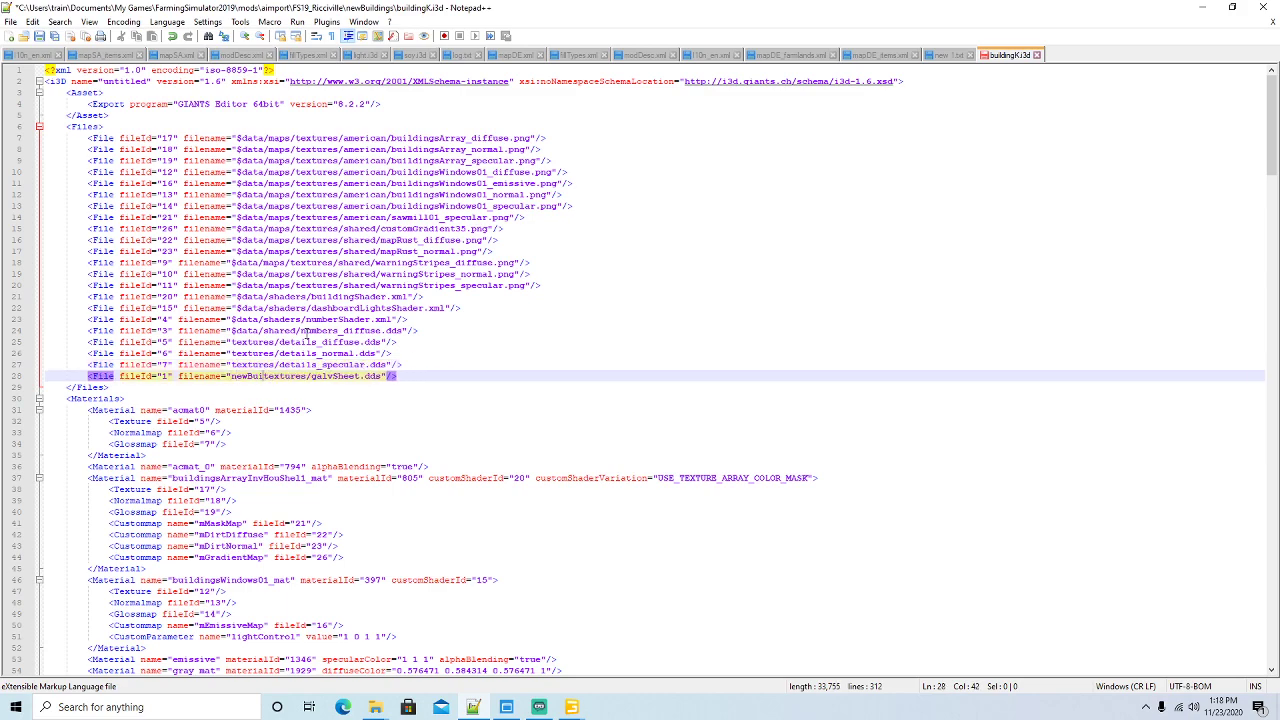
key("BackSpace")
key("BackSpace")
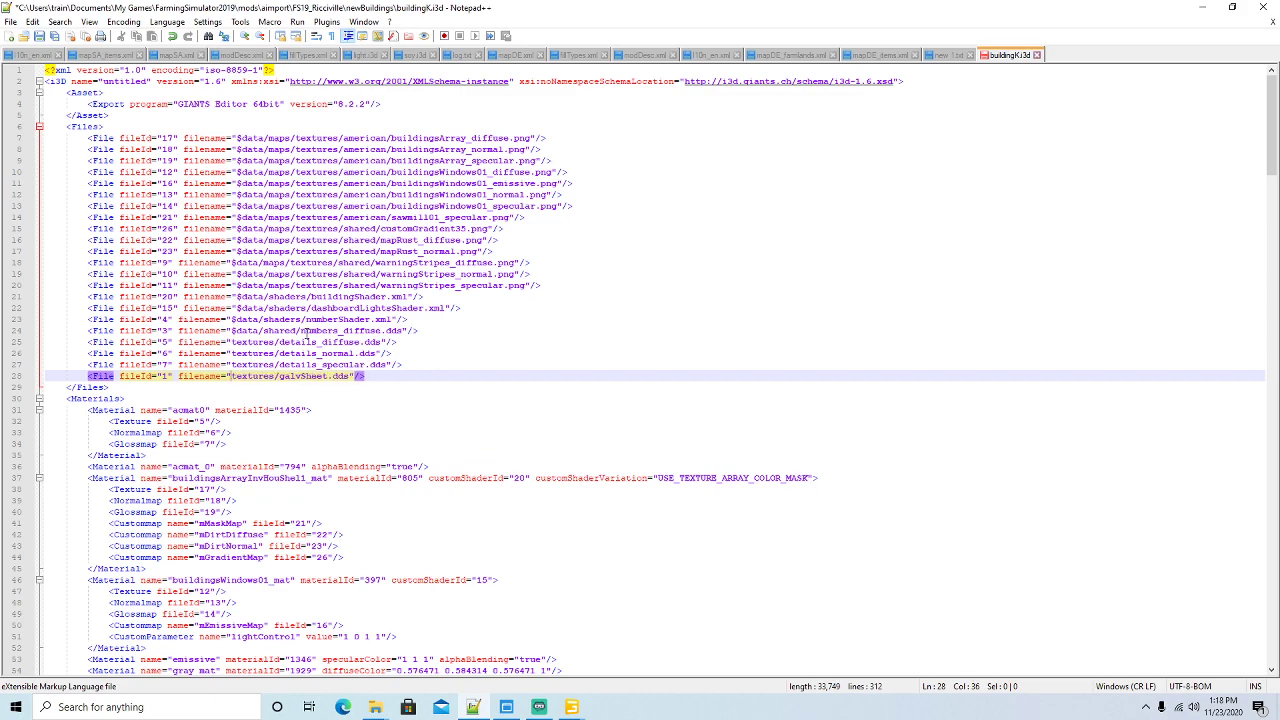
Save and close buildingK.i3d, and return to the newBuildings folder
left_click(39, 37)
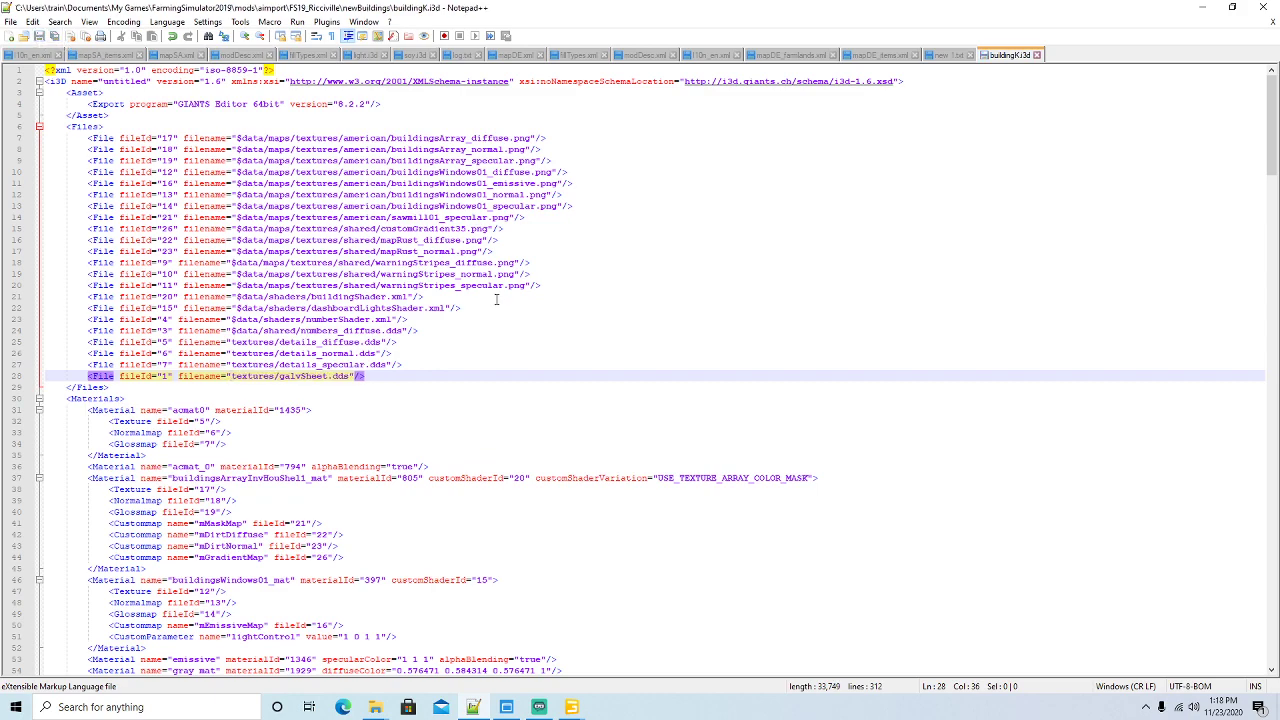
left_click(1037, 56)
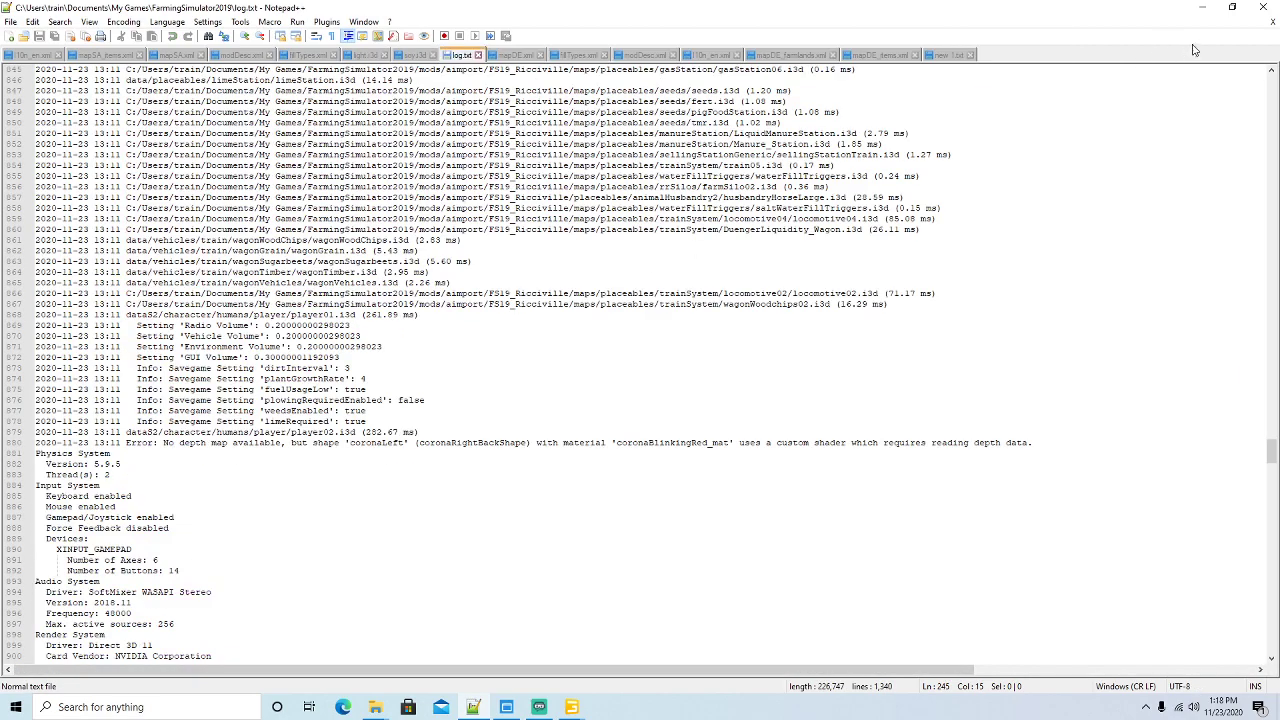
left_click(1202, 8)
Open buildingM.i3d in Notepad++ and locate the file paths that point to FS19_Island_commonFiles
right_click(229, 313)
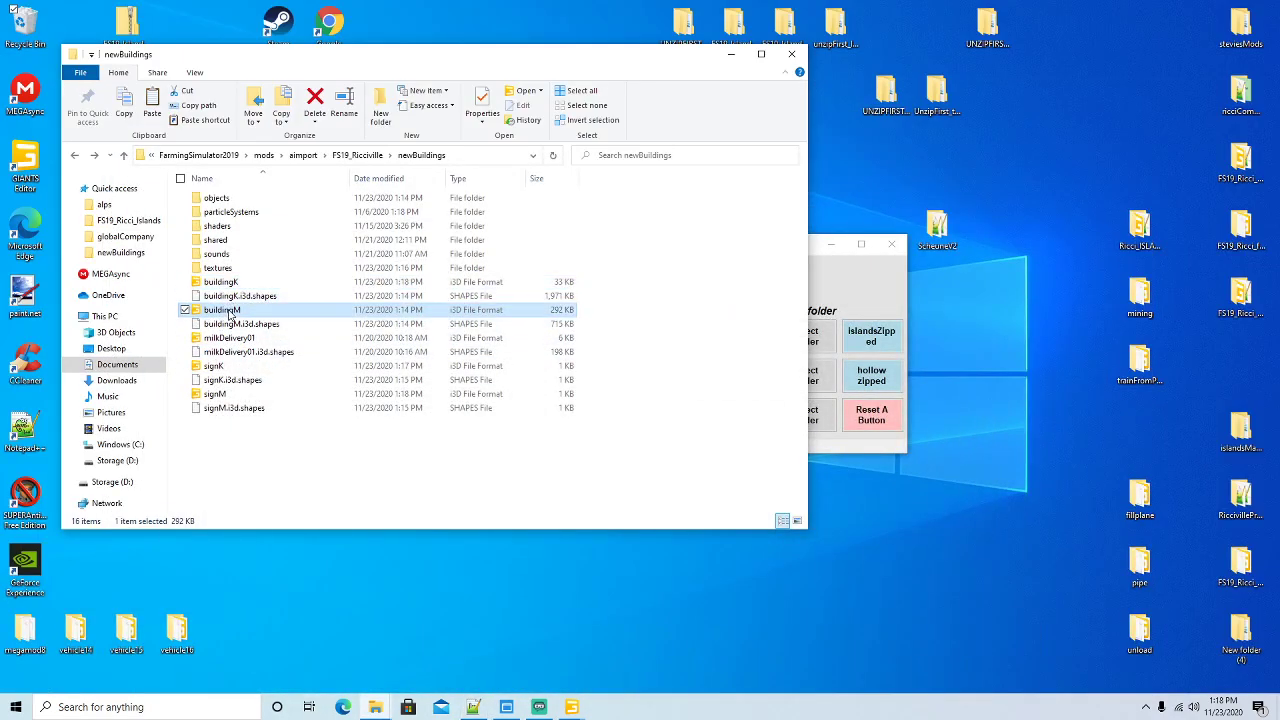
left_click(274, 377)
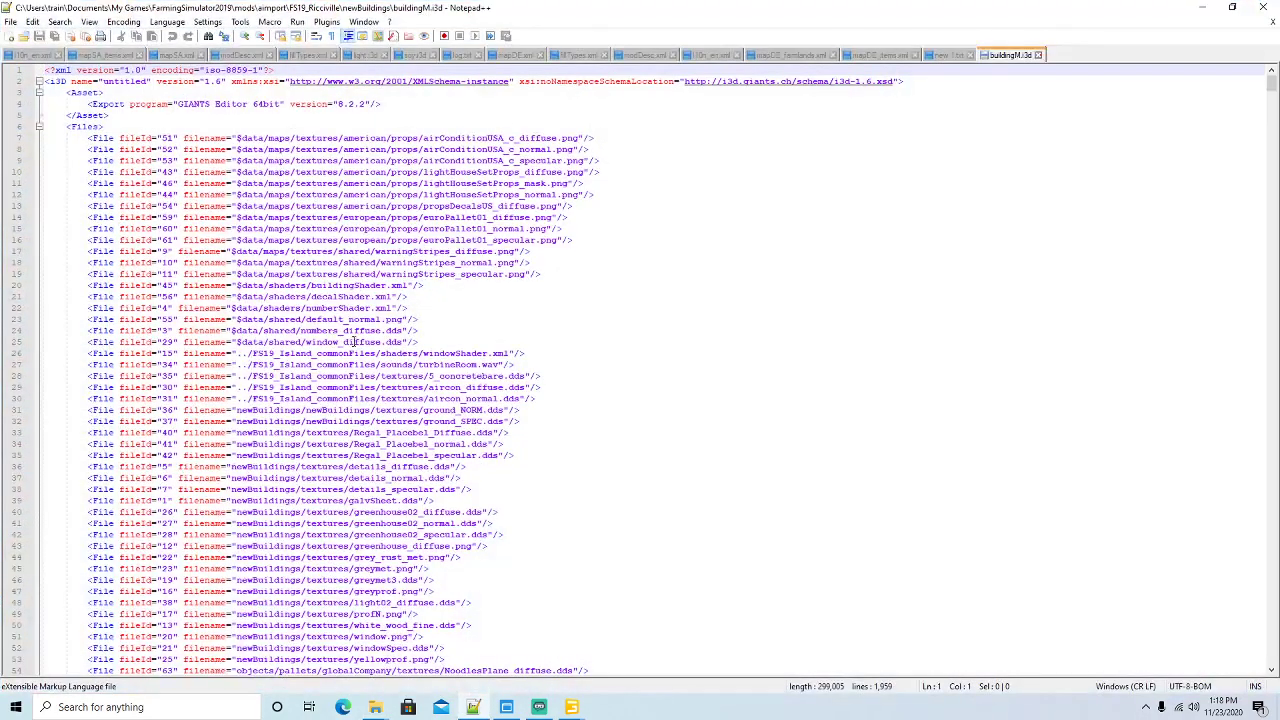
scroll(242, 318, "down", 1)
left_click_drag(236, 319, 402, 319)
key("Up")
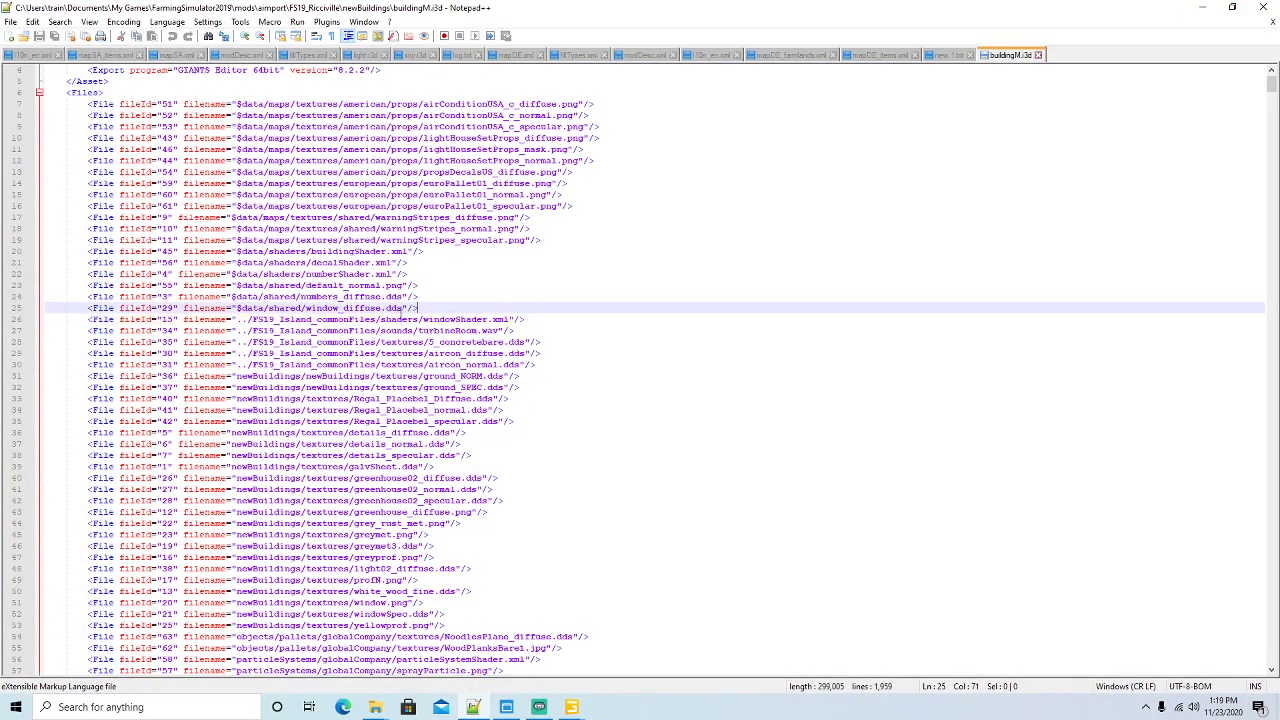
Remove "../FS19_Island_commonFiles/" from the windowShader.xml path so it reads shaders/windowShader.xml
left_click(381, 319)
key("BackSpace")
key("BackSpace")
key("BackSpace")
key("BackSpace")
key("BackSpace")
key("BackSpace")
key("BackSpace")
key("BackSpace")
key("BackSpace")
key("BackSpace")
key("BackSpace")
key("BackSpace")
key("BackSpace")
key("BackSpace")
key("BackSpace")
key("BackSpace")
key("BackSpace")
key("BackSpace")
key("BackSpace")
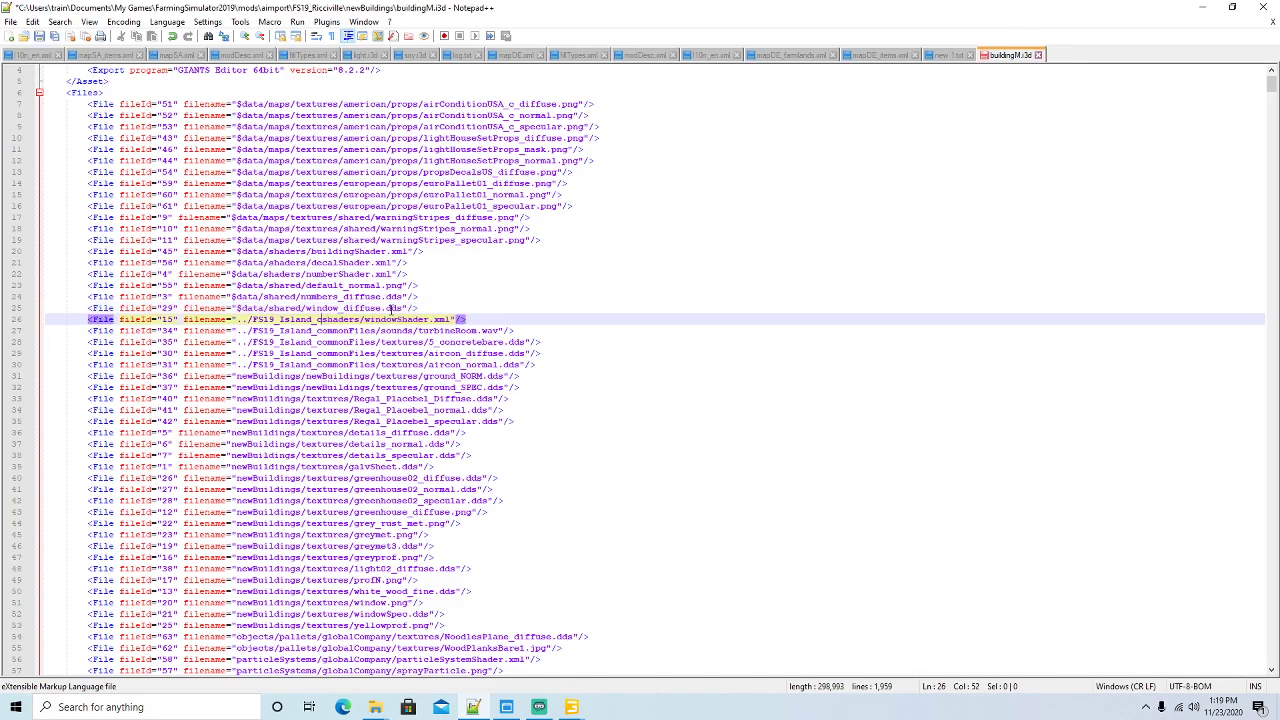
key("BackSpace")
key("BackSpace")
key("BackSpace")
key("BackSpace")
key("BackSpace")
key("BackSpace")
key("BackSpace")
key("BackSpace")
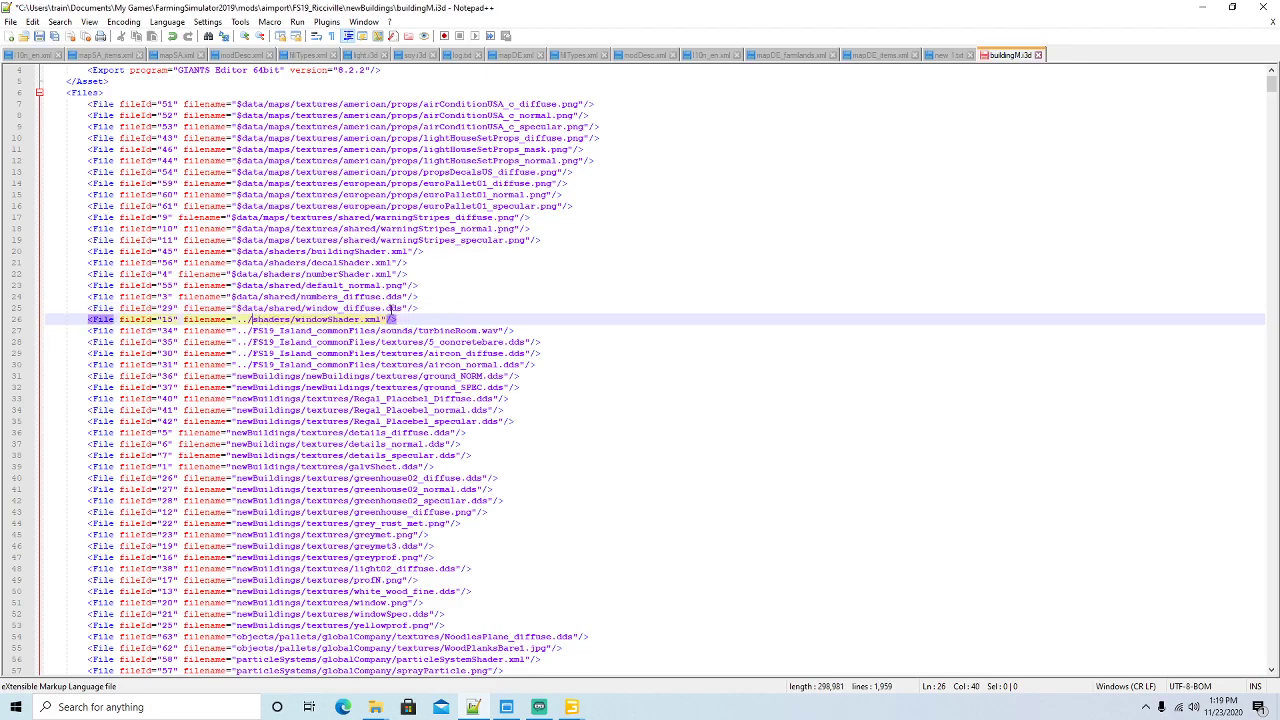
Remove "../FS19_Island_commonFiles/" from the turbineRoom.wav path so it reads sounds/turbineRoom.wav
key("Down")
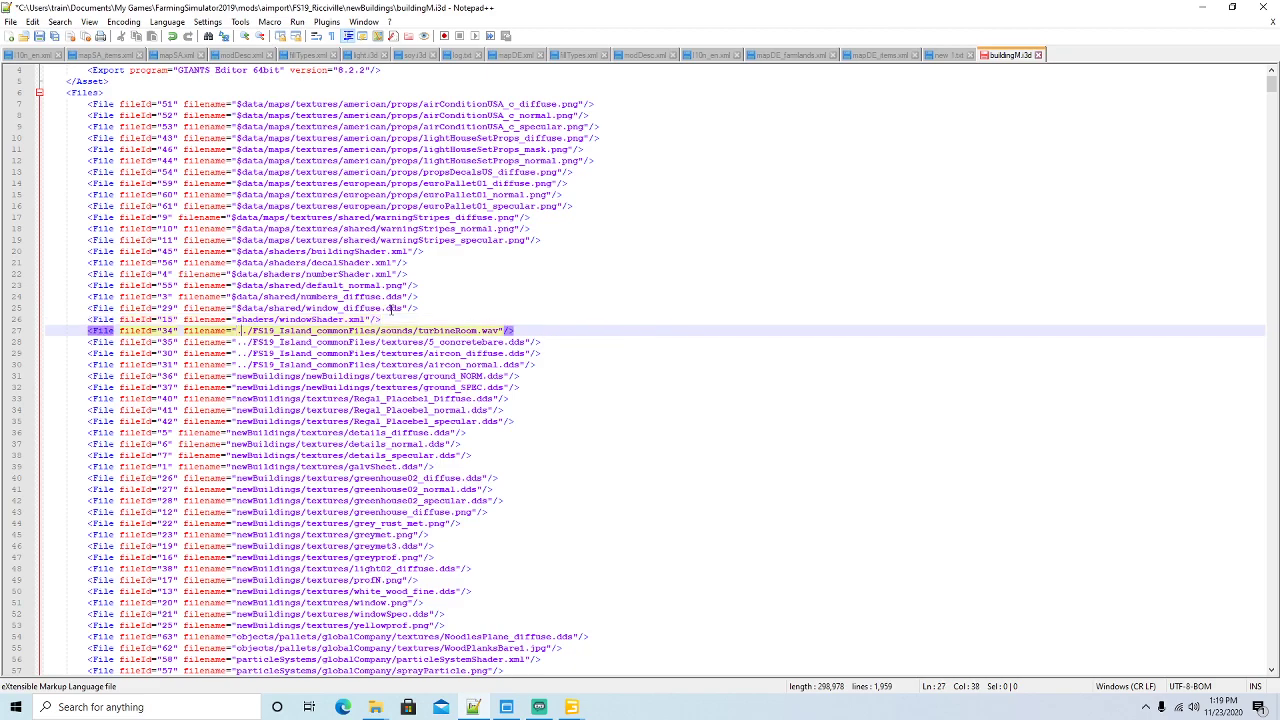
key("BackSpace")
key("BackSpace")
key("BackSpace")
key("BackSpace")
key("BackSpace")
key("BackSpace")
key("BackSpace")
key("BackSpace")
key("BackSpace")
key("BackSpace")
key("BackSpace")
key("BackSpace")
key("BackSpace")
key("BackSpace")
key("BackSpace")
key("BackSpace")
key("BackSpace")
key("BackSpace")
key("BackSpace")
key("BackSpace")
key("BackSpace")
key("BackSpace")
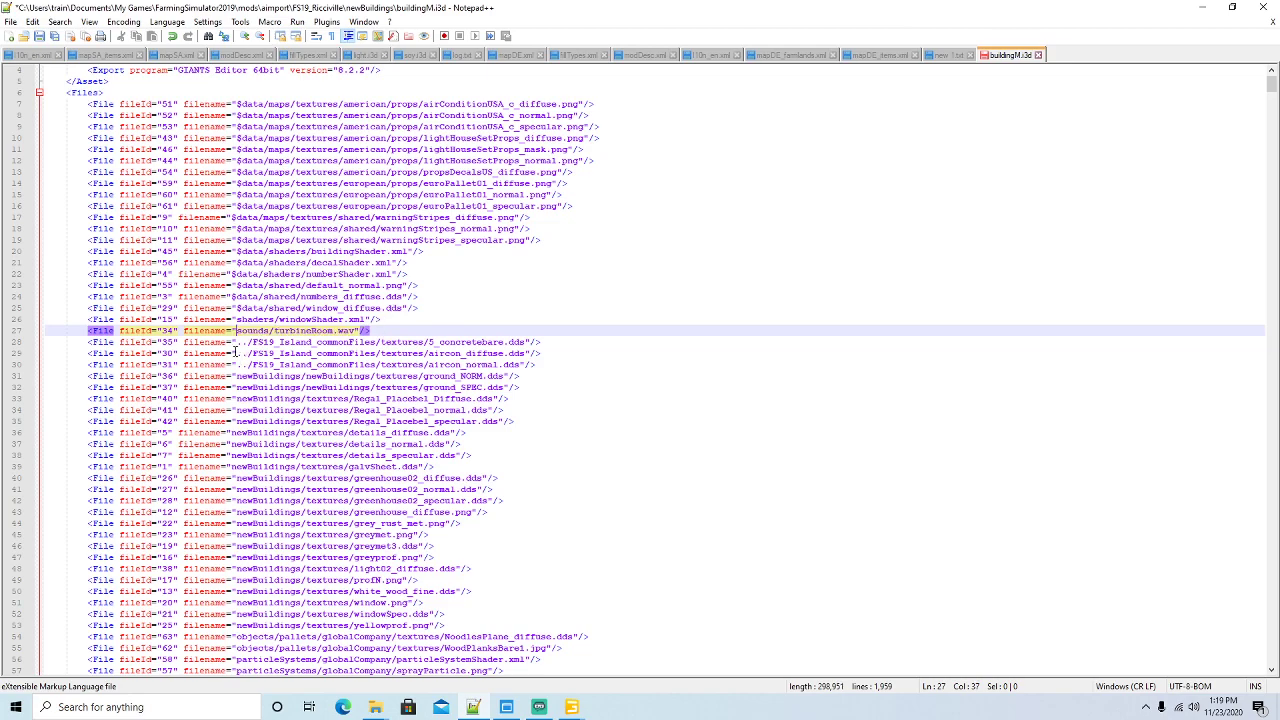
Replace "../FS19_Island_commonFiles/textures" with "textures" in the 5_concretebare, aircon_diffuse and aircon_normal paths
left_click_drag(238, 342, 424, 342)
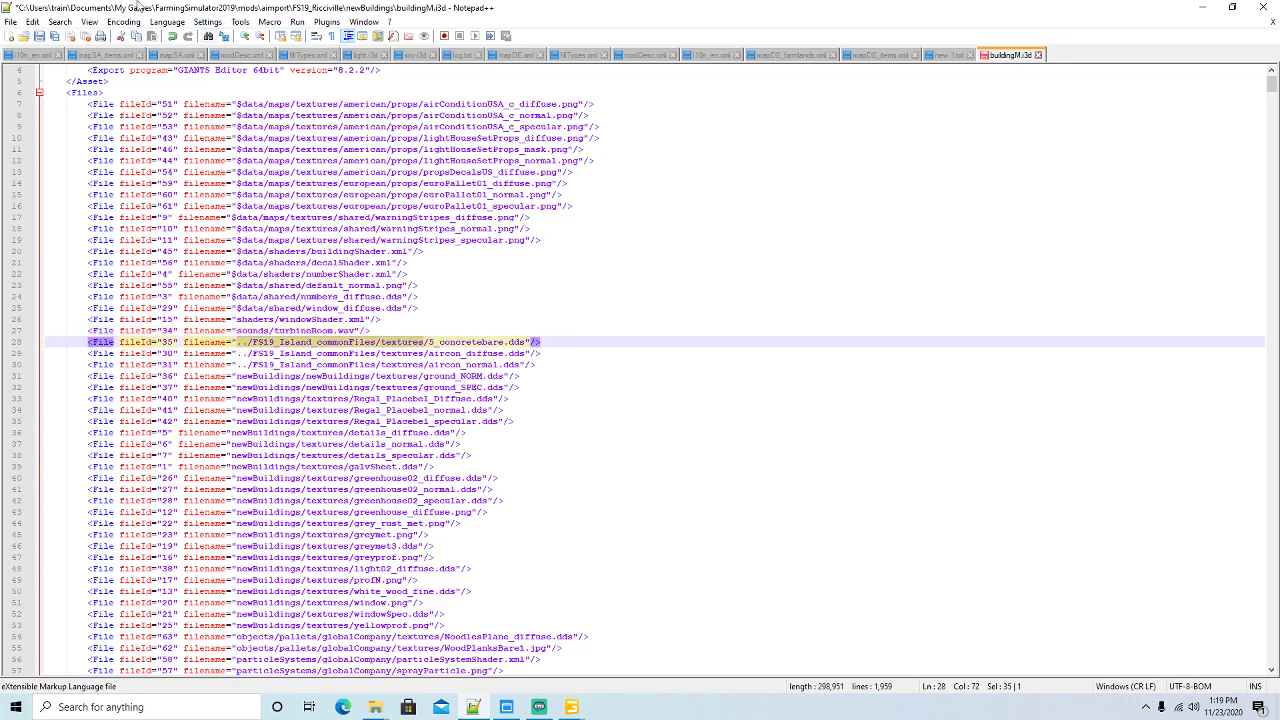
left_click(59, 21)
left_click(100, 158)
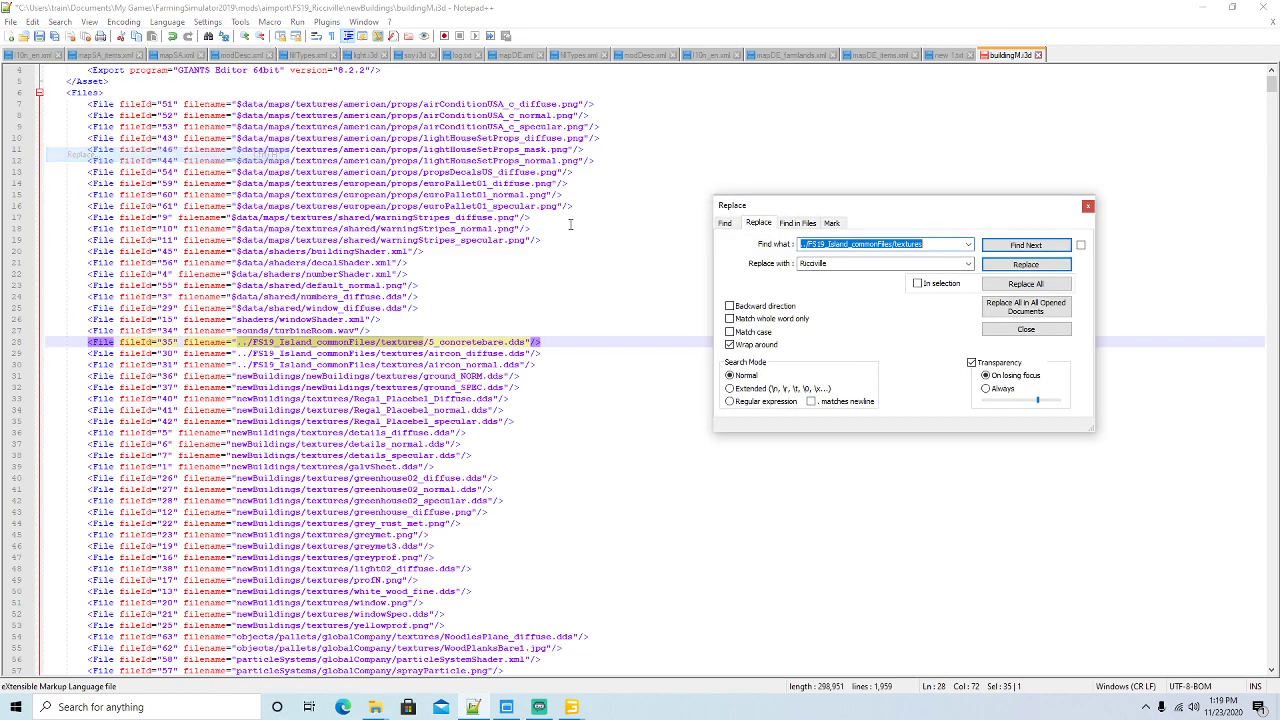
key("Tab")
type("te")
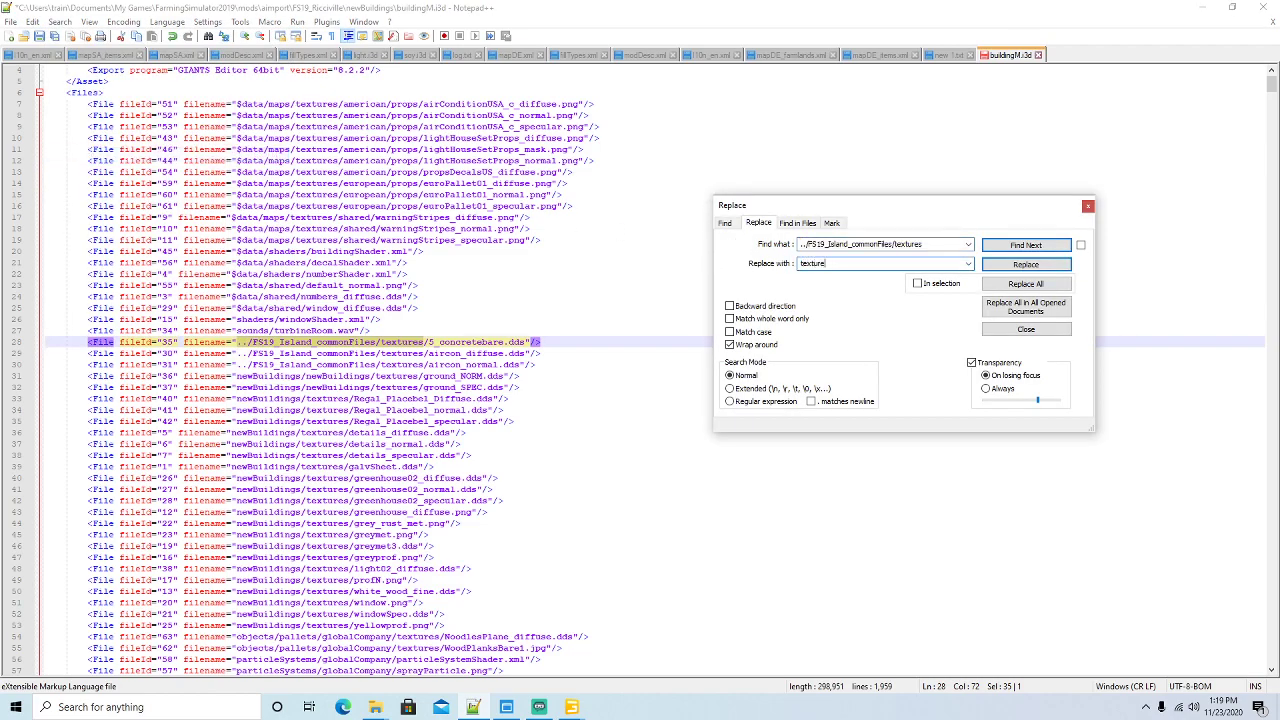
left_click(1025, 264)
left_click(1025, 264)
left_click(1025, 264)
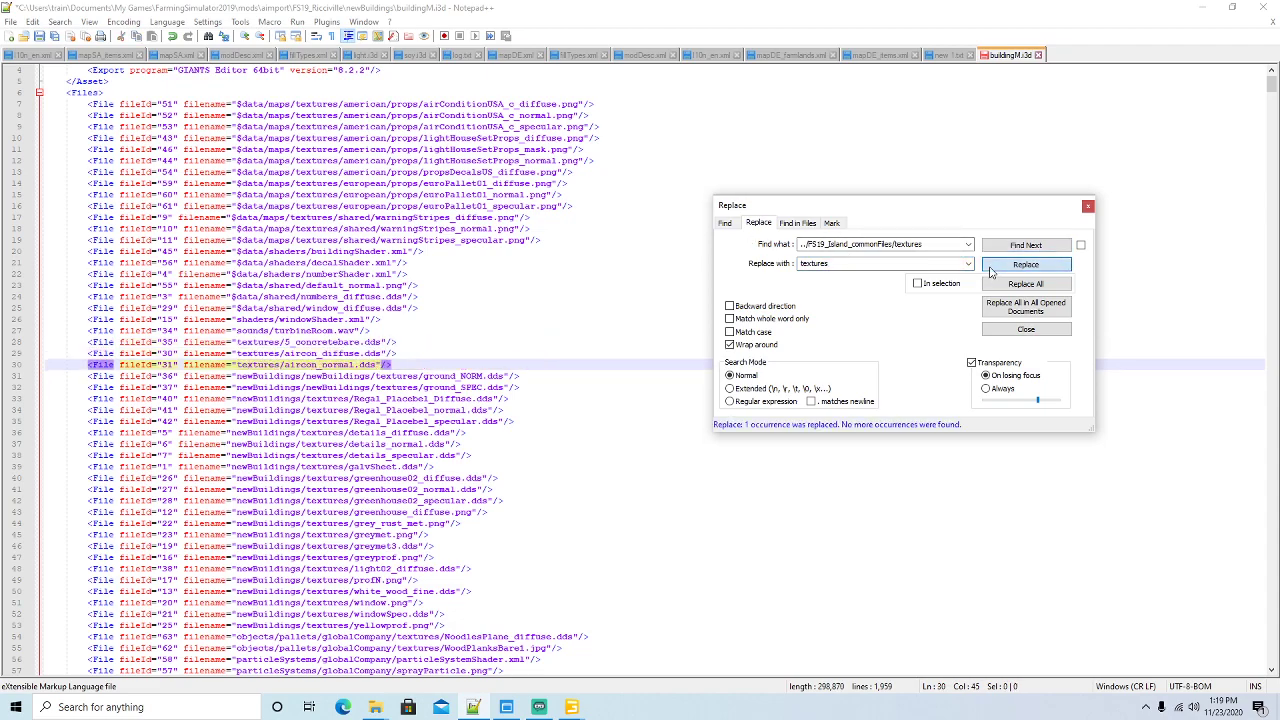
left_click(1090, 208)
Replace "newBuildings/newBuildings/textures" with "textures" in the ground_NORM.dds and ground_SPEC.dds paths
scroll(245, 272, "down", 2)
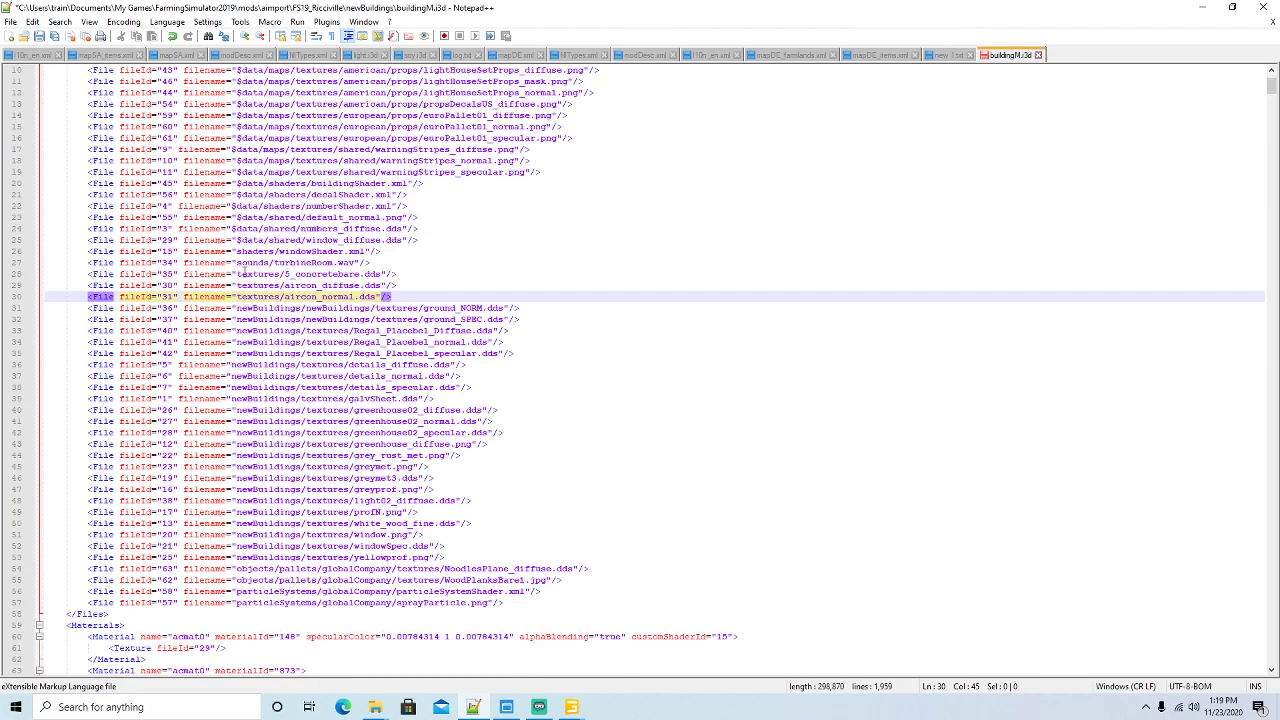
left_click_drag(236, 309, 396, 309)
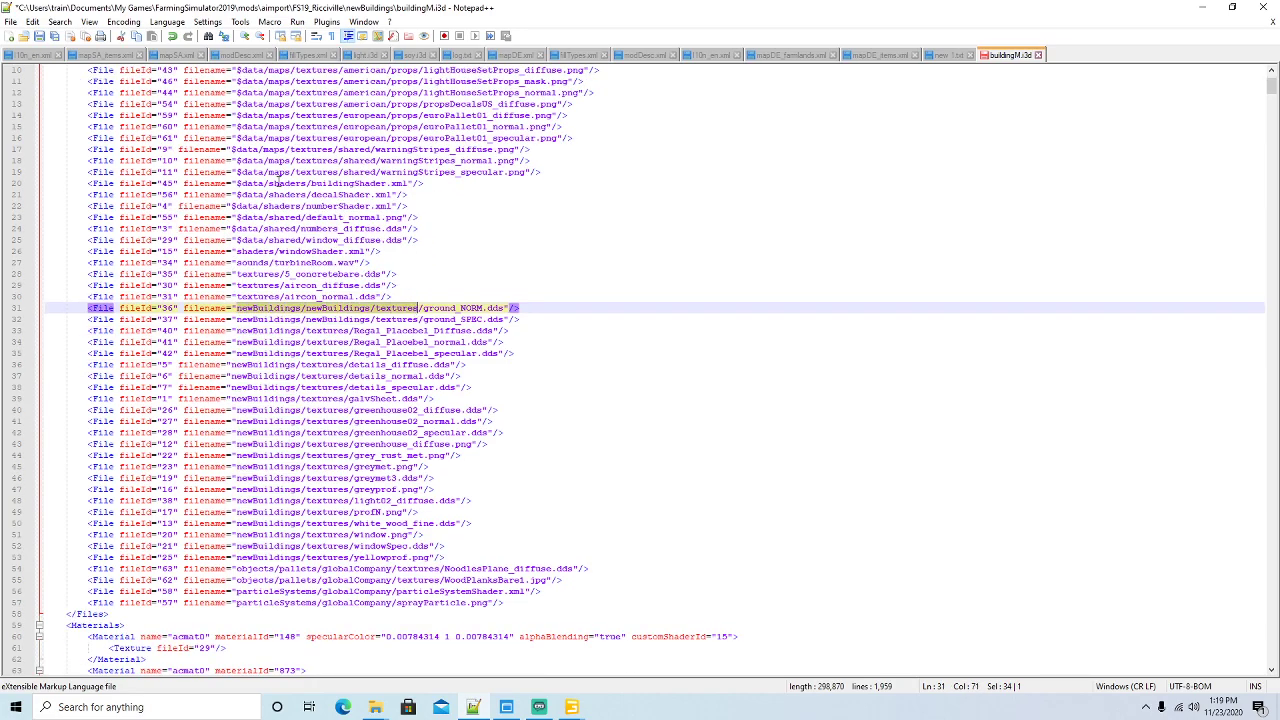
left_click(59, 21)
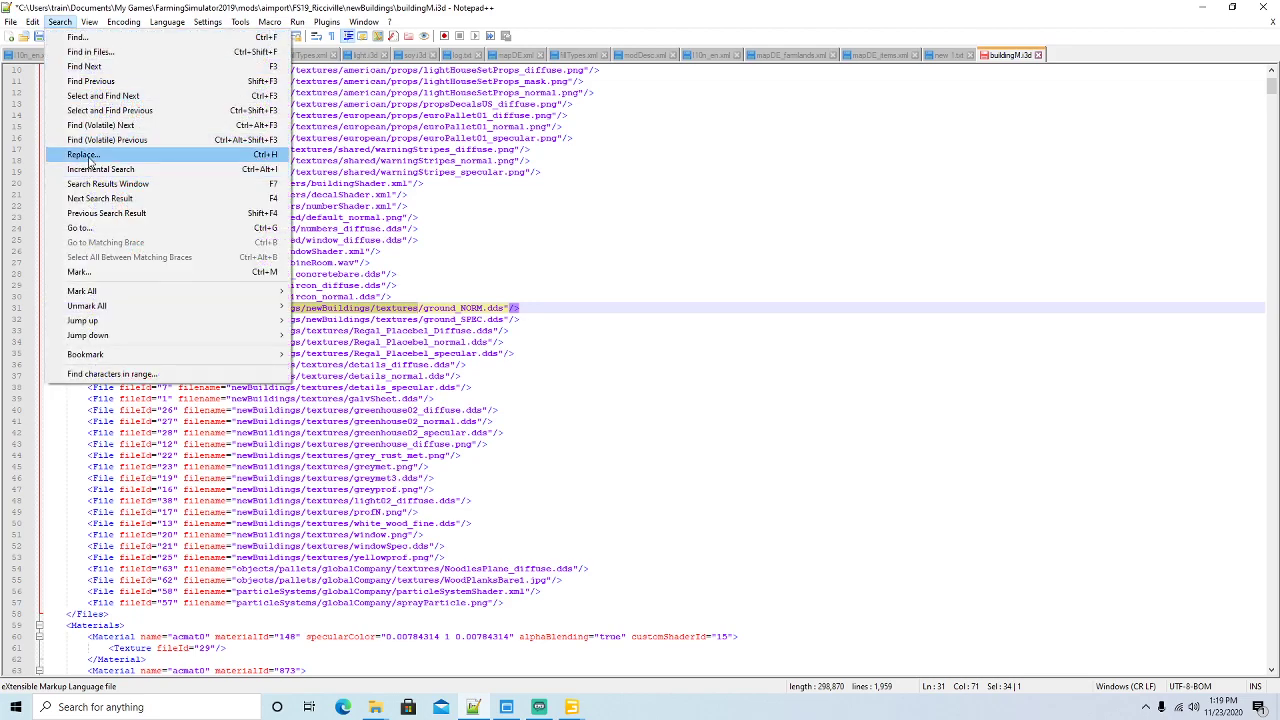
left_click(90, 158)
left_click(840, 262)
left_click(1026, 264)
left_click(1026, 264)
left_click(1088, 206)
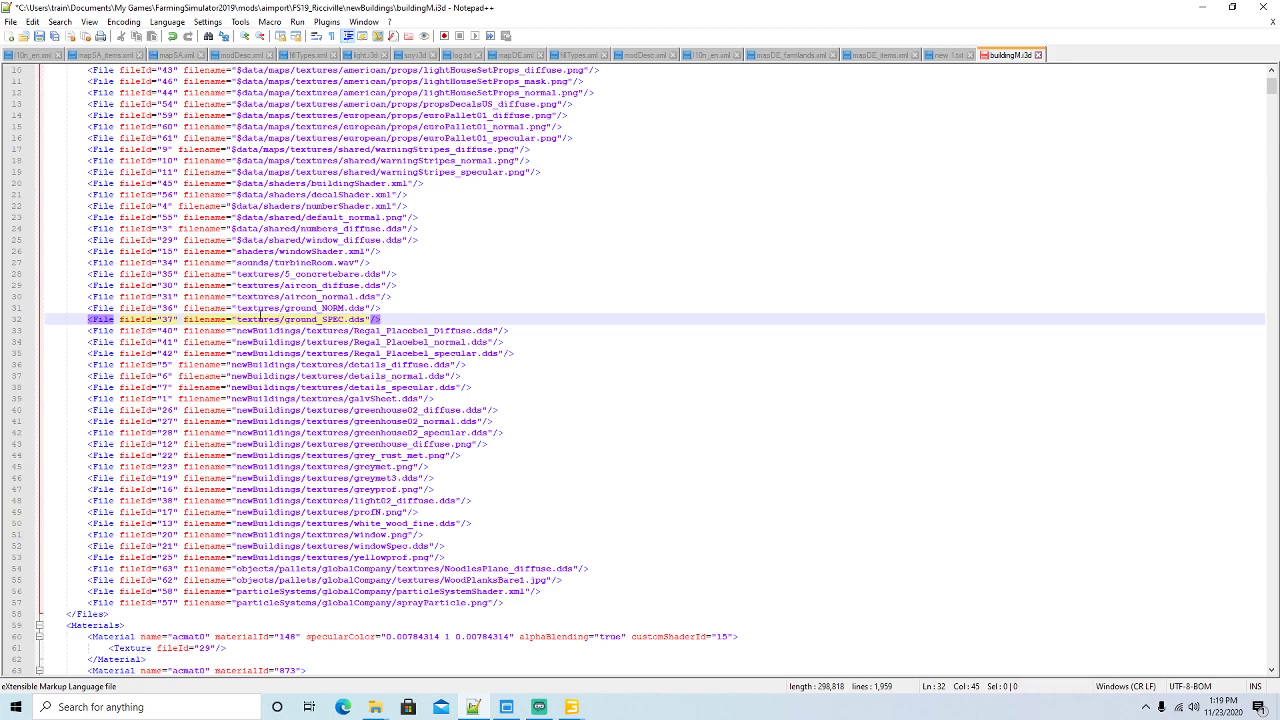
Replace every remaining "newBuildings/textures" in buildingM.i3d with "textures"
left_click_drag(236, 331, 352, 331)
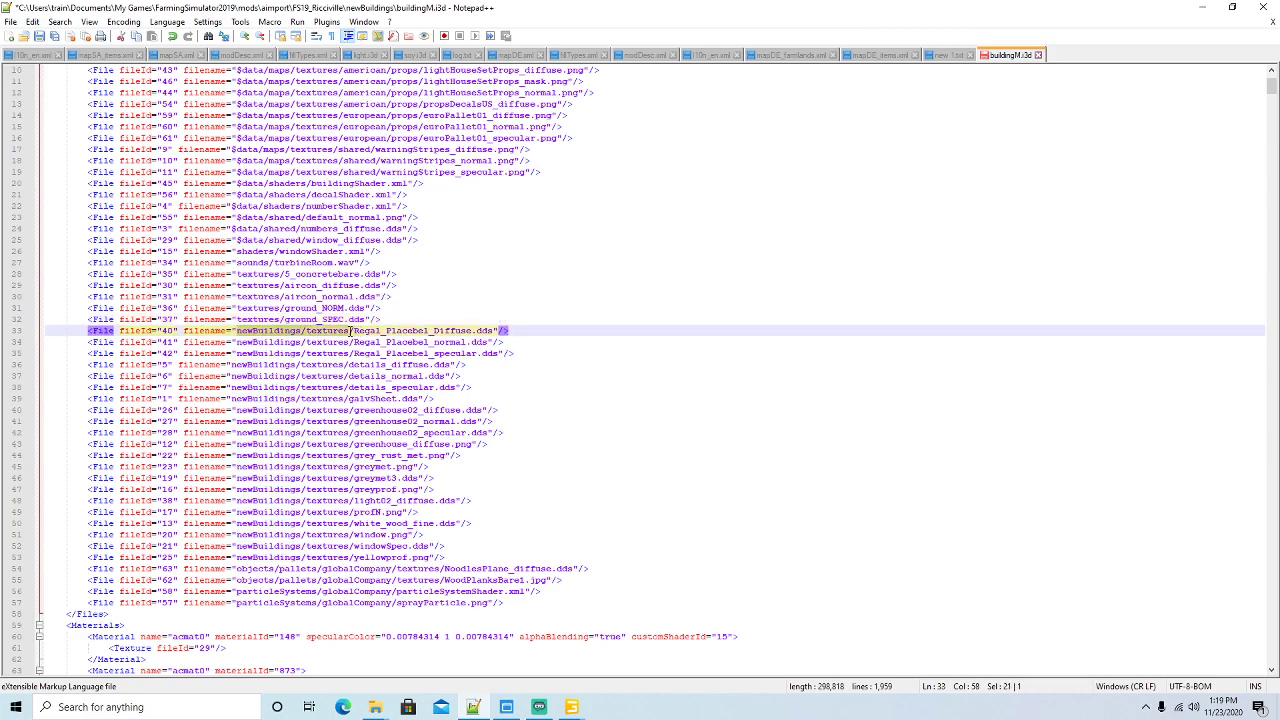
left_click(59, 21)
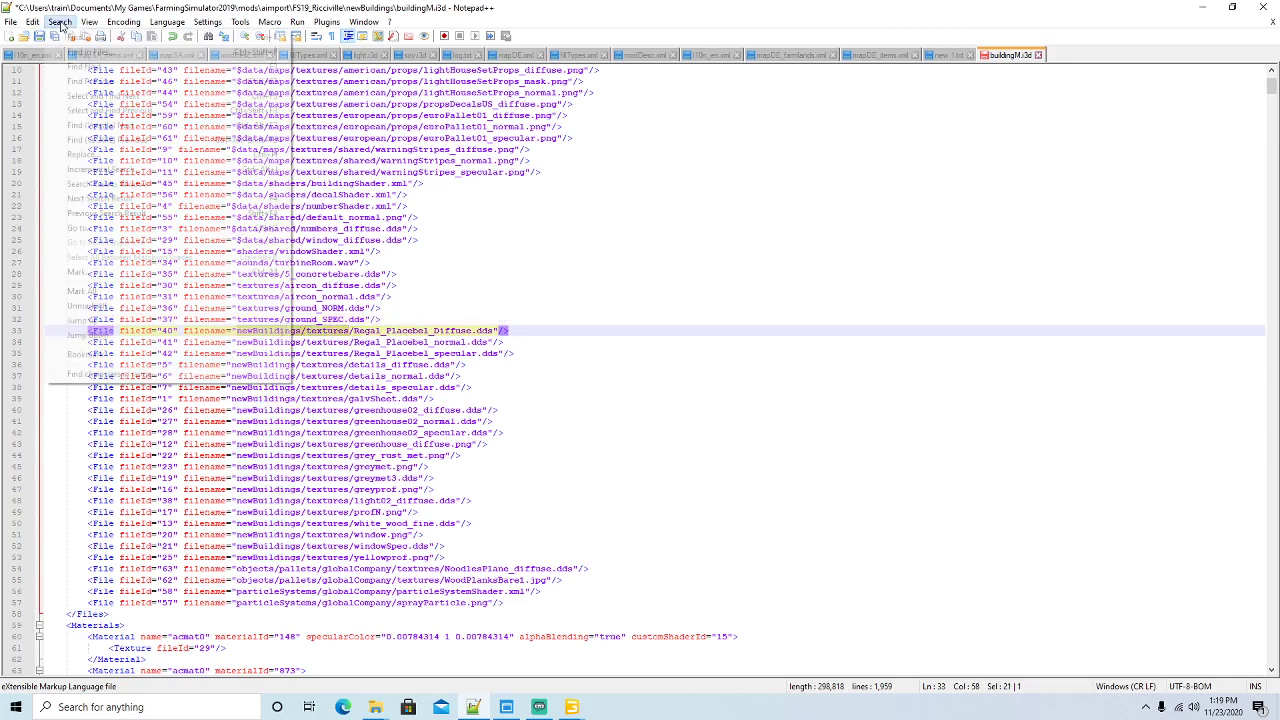
left_click(80, 155)
left_click(880, 263)
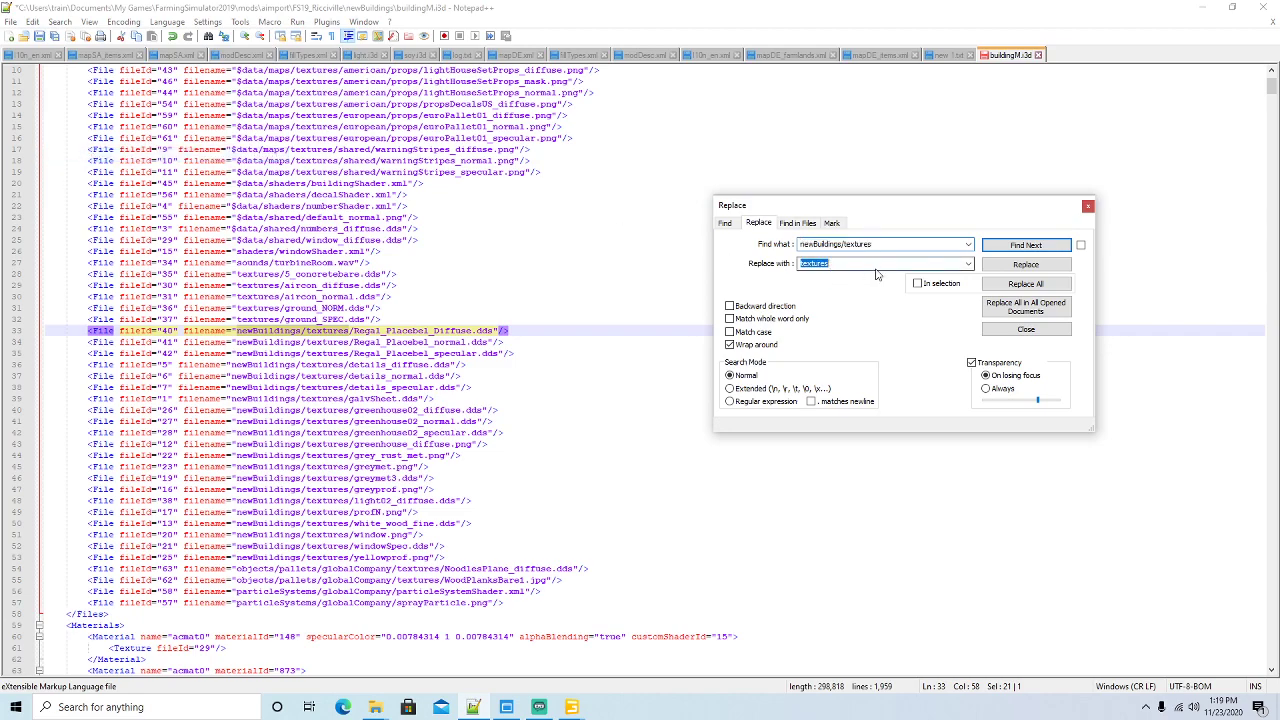
left_click(1025, 284)
left_click(1088, 206)
Switch to File Explorer and copy NoodlesPlane_diffuse and WoodPlanksBare1 from newBuildings/objects/pallets/globalCompany/textures
scroll(496, 421, "down", 2)
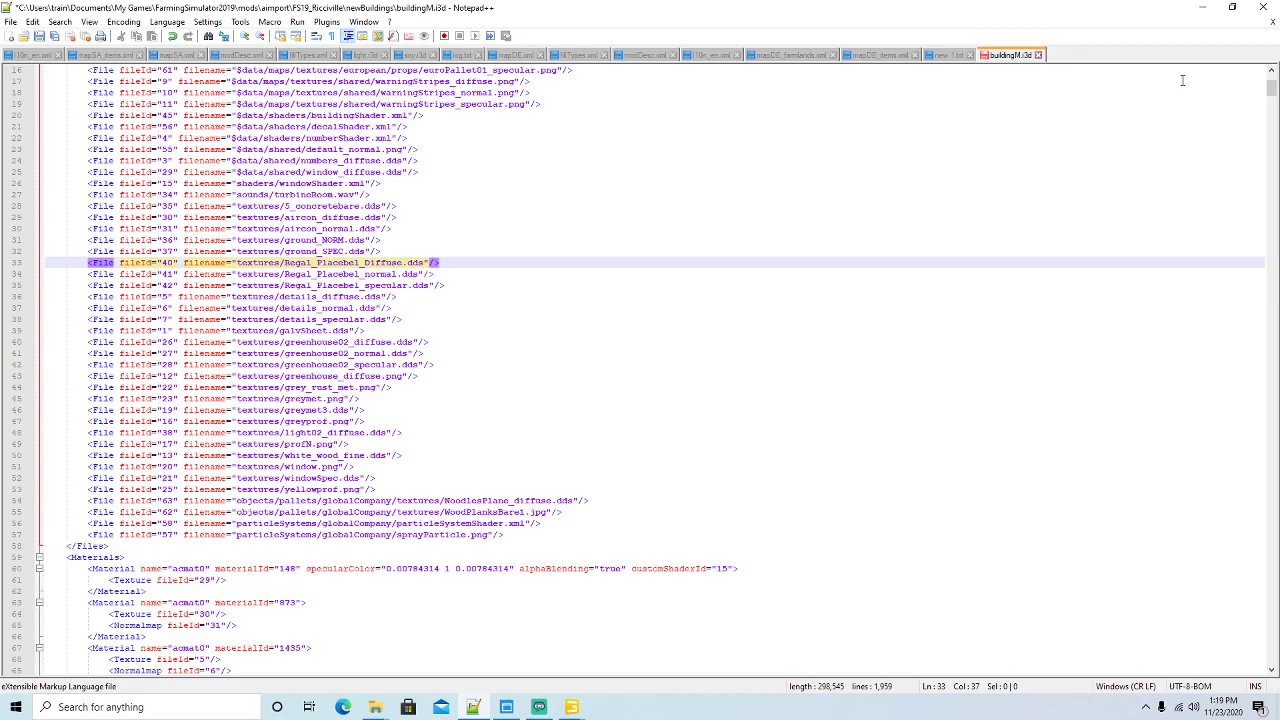
left_click(1203, 8)
double_click(228, 199)
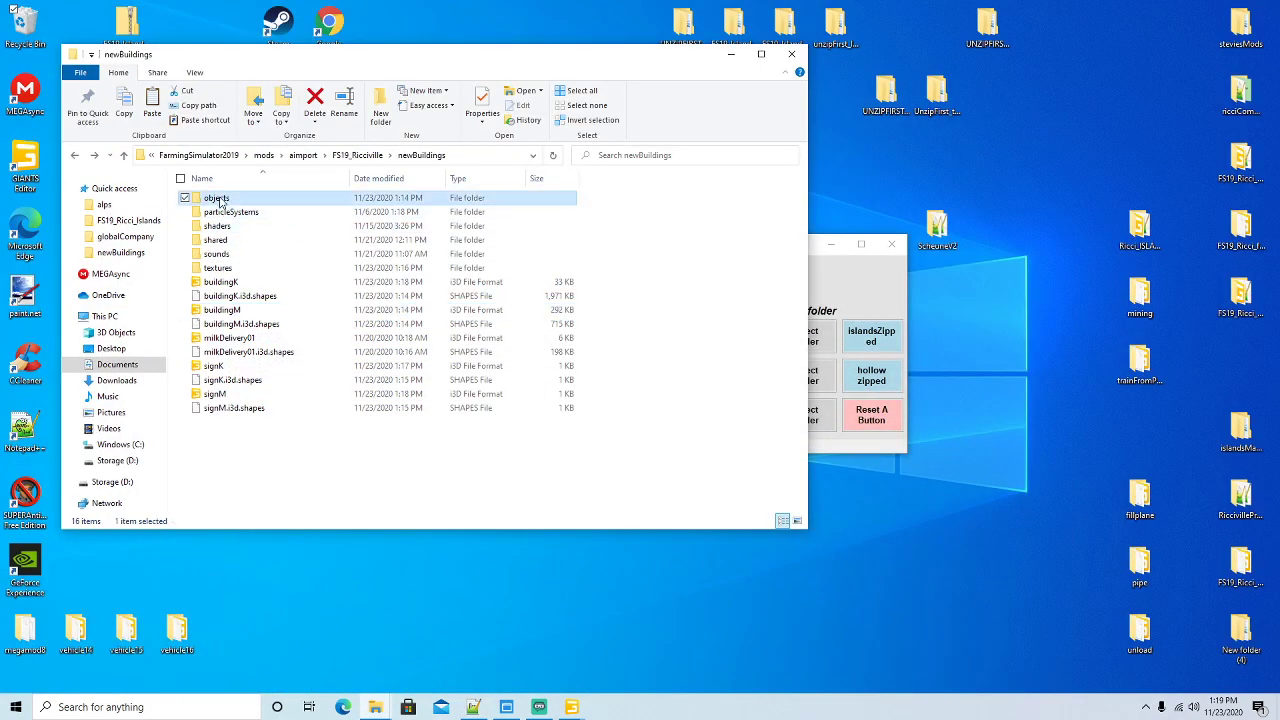
double_click(230, 201)
double_click(228, 202)
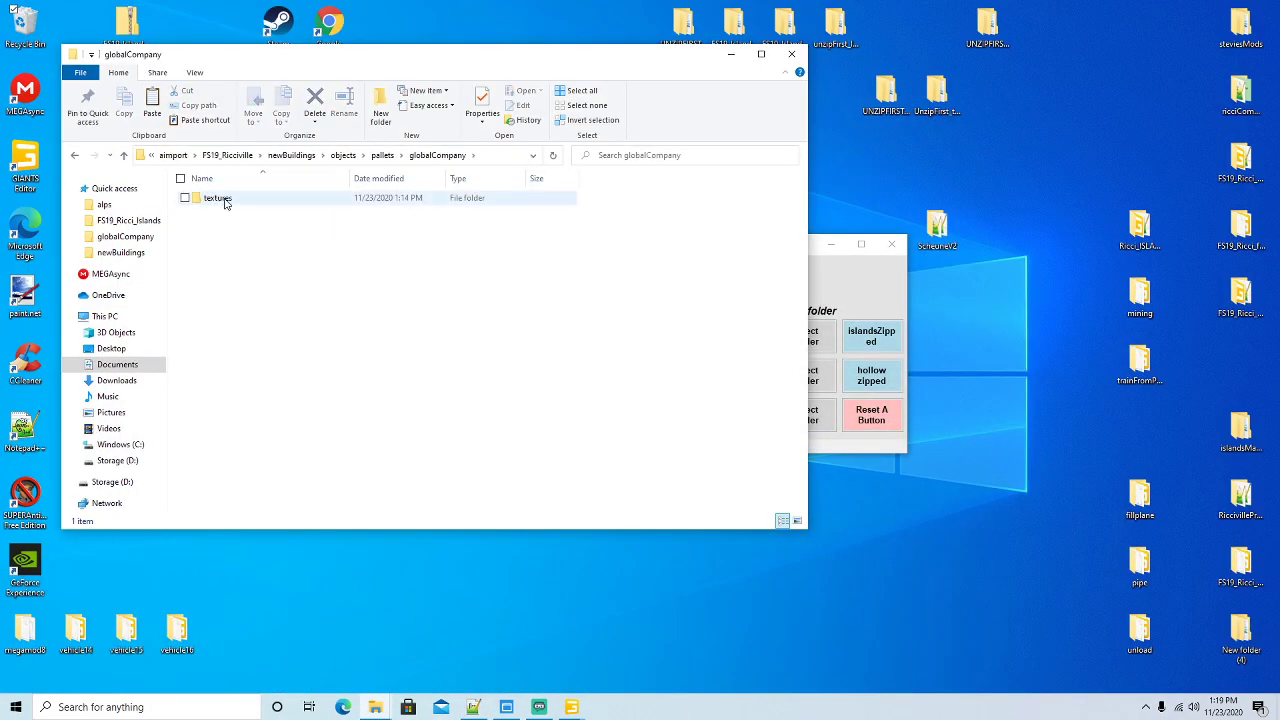
double_click(227, 203)
left_click(226, 202)
left_click(285, 222, "ctrl")
right_click(282, 225)
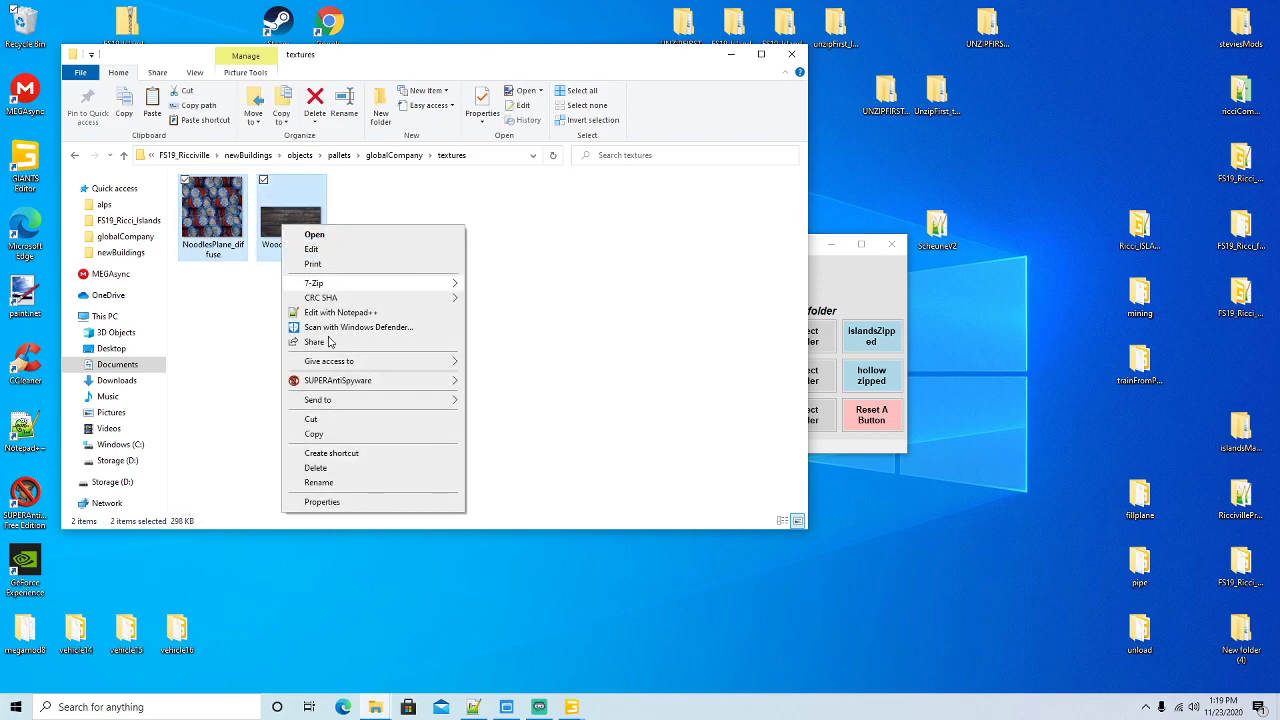
left_click(313, 434)
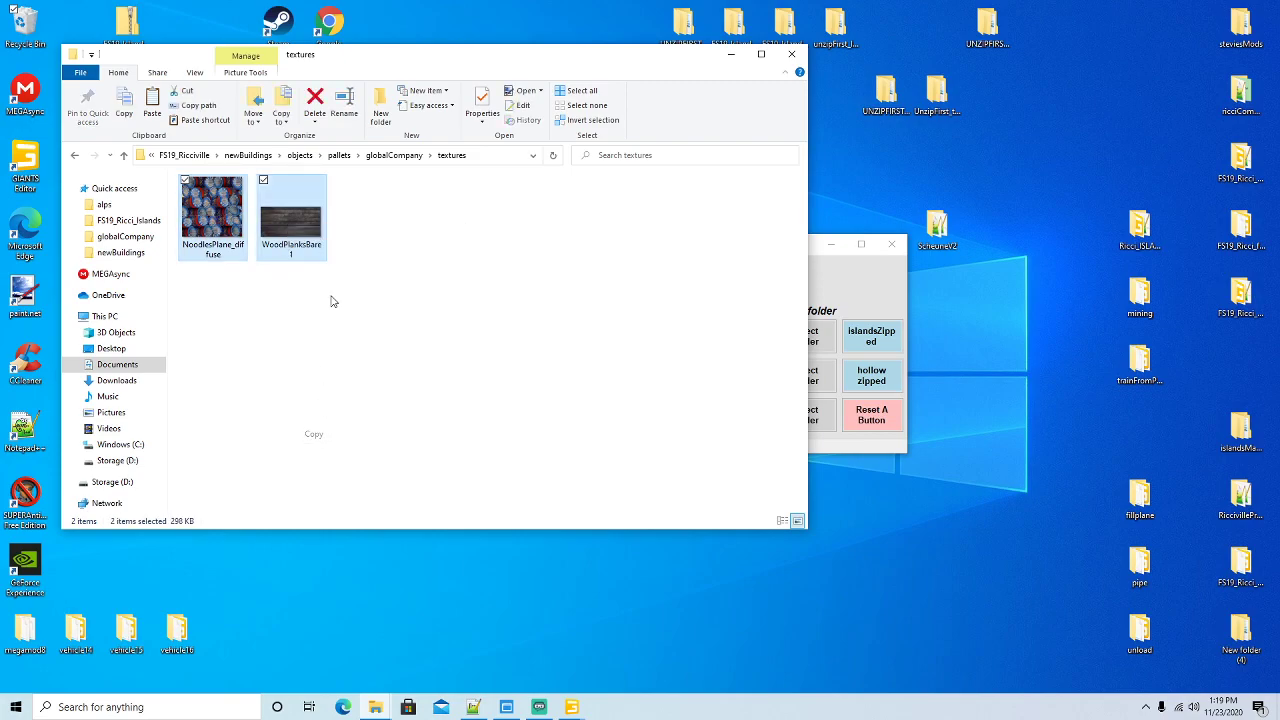
Paste the two copied texture files into the newBuildings/textures folder
left_click(262, 158)
double_click(221, 272)
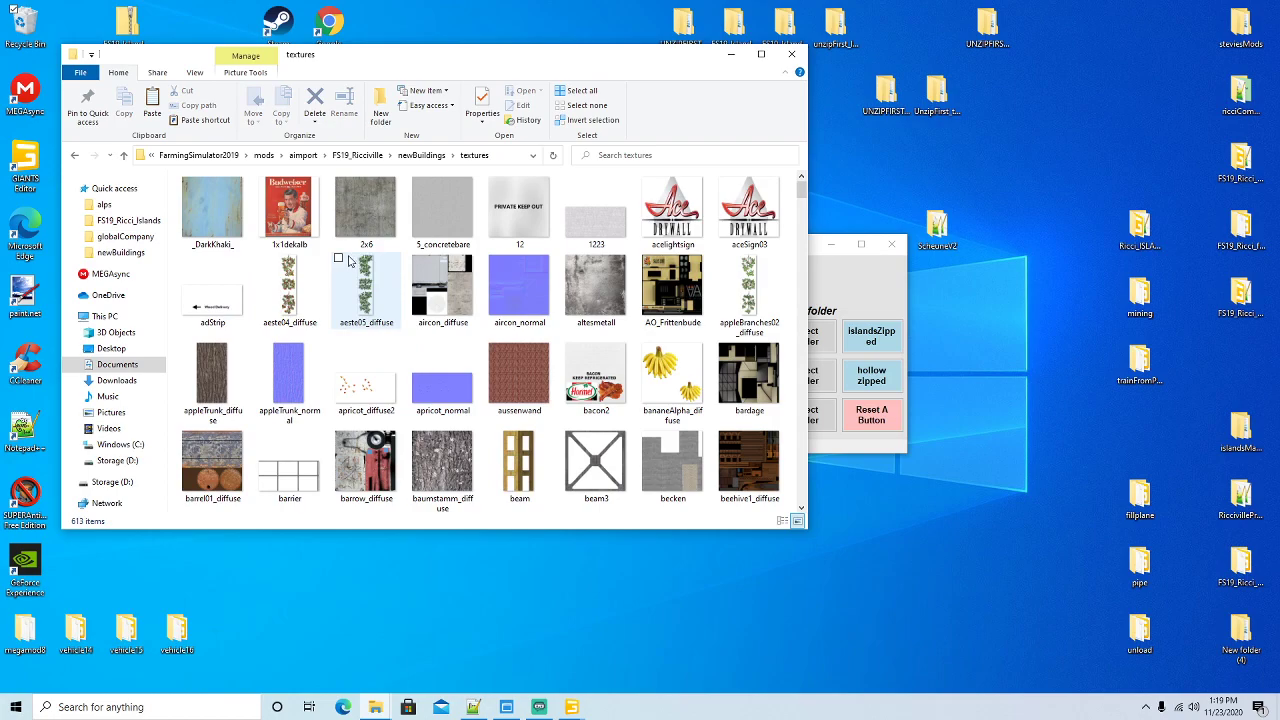
right_click(326, 247)
left_click(357, 338)
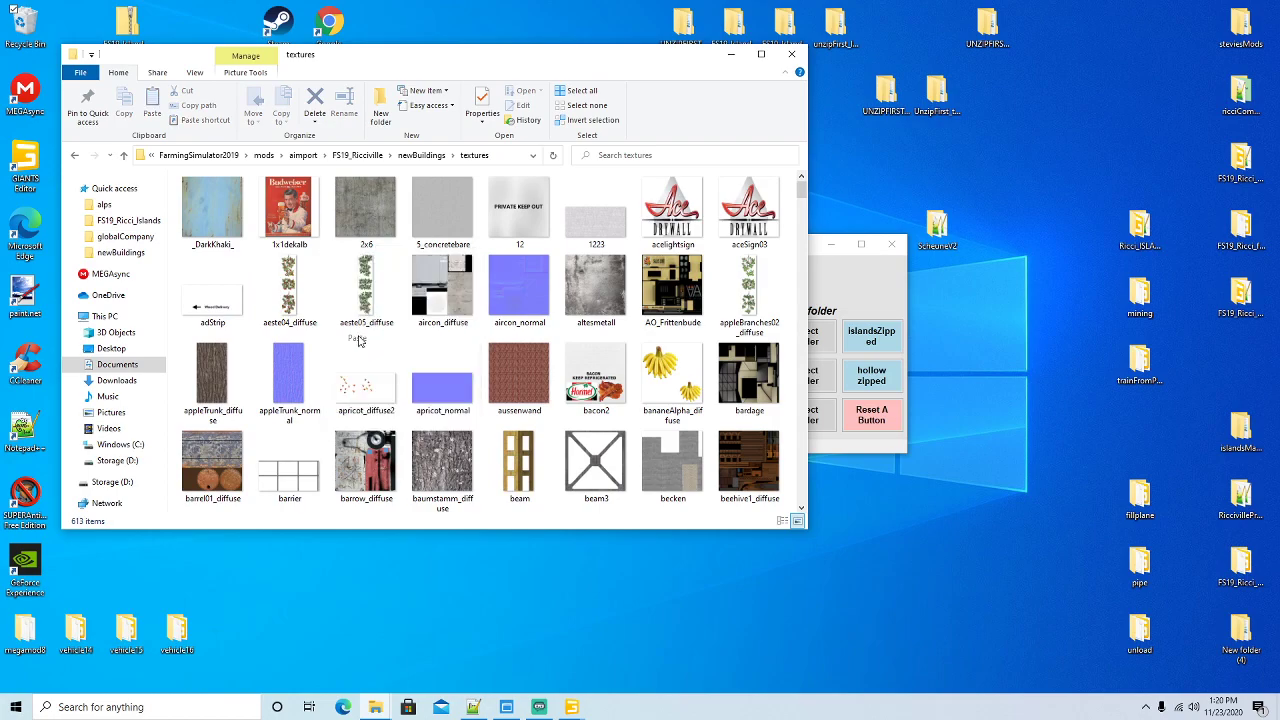
Delete the objects folder from newBuildings
left_click(421, 155)
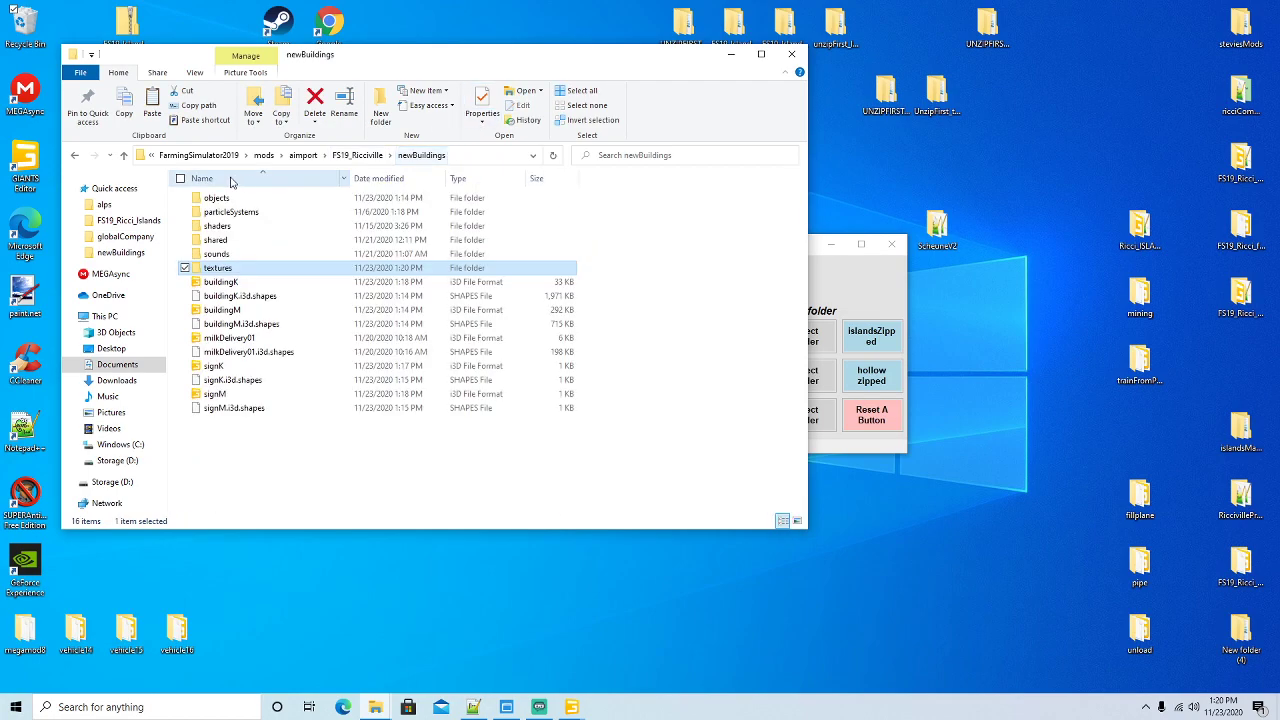
right_click(217, 197)
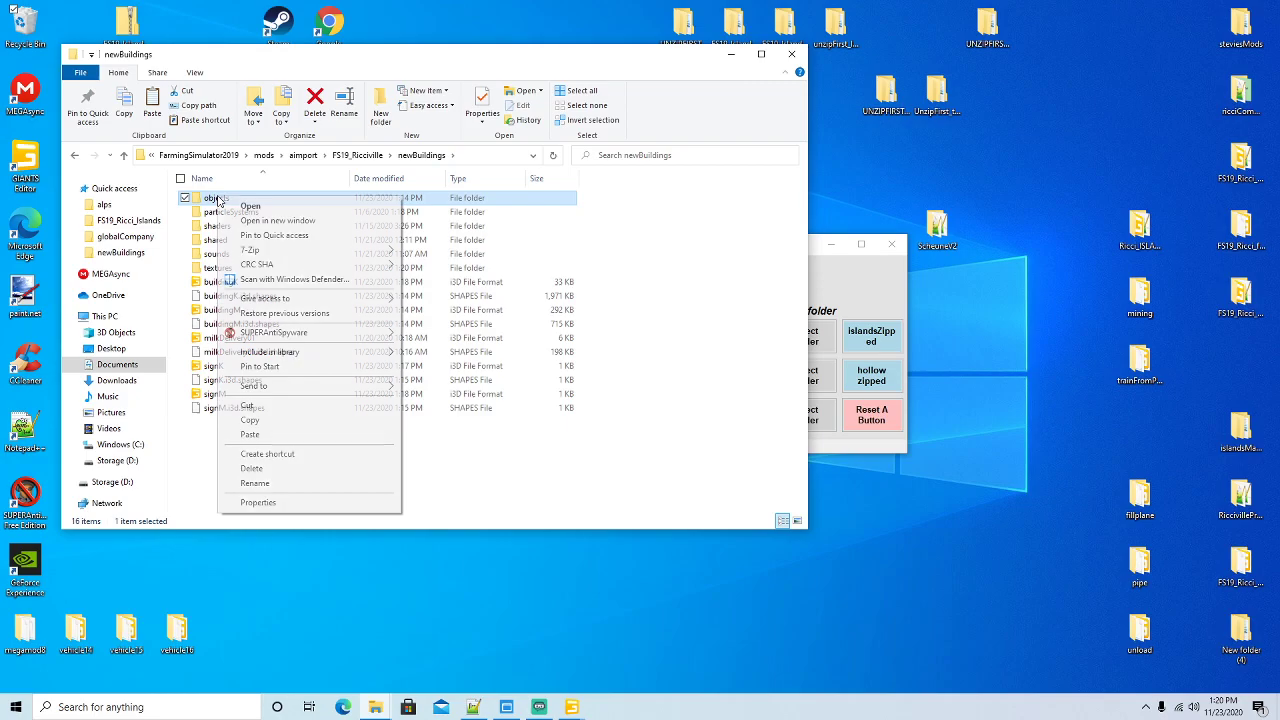
left_click(272, 467)
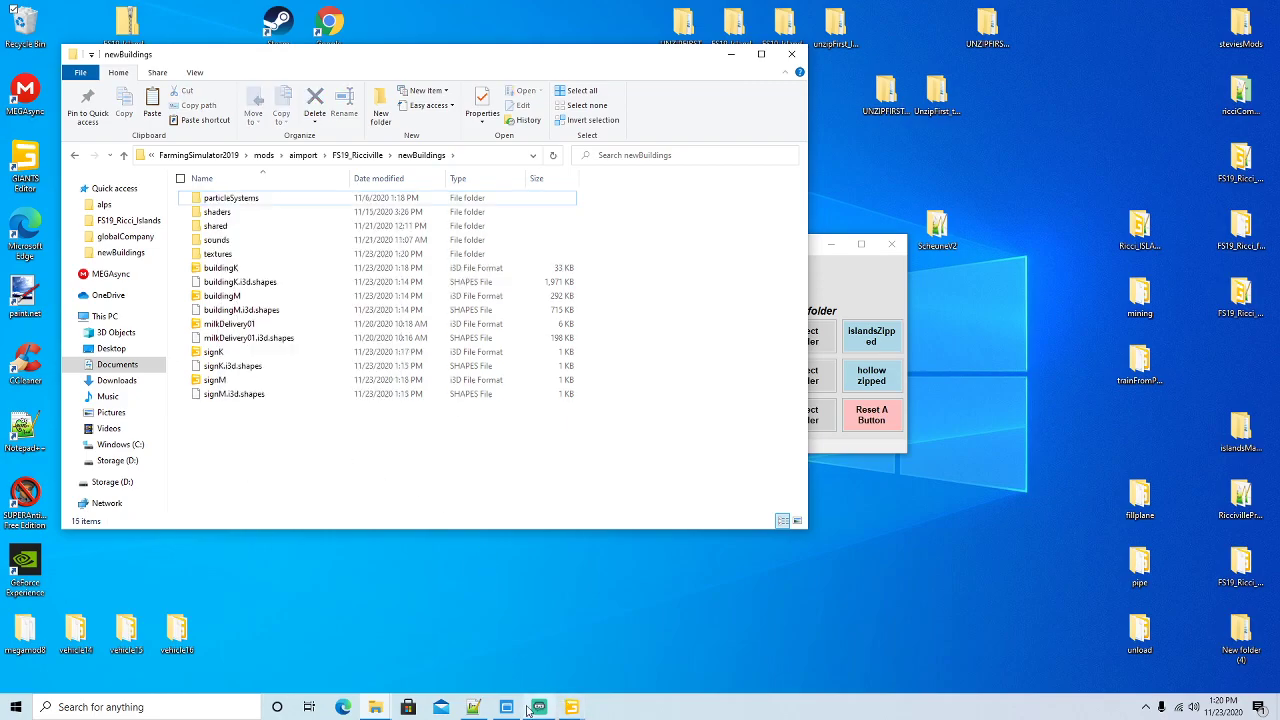
Back in Notepad++, remove "objects/pallets/globalCompany/" from the NoodlesPlane_diffuse.dds path so it starts with textures/
left_click(473, 707)
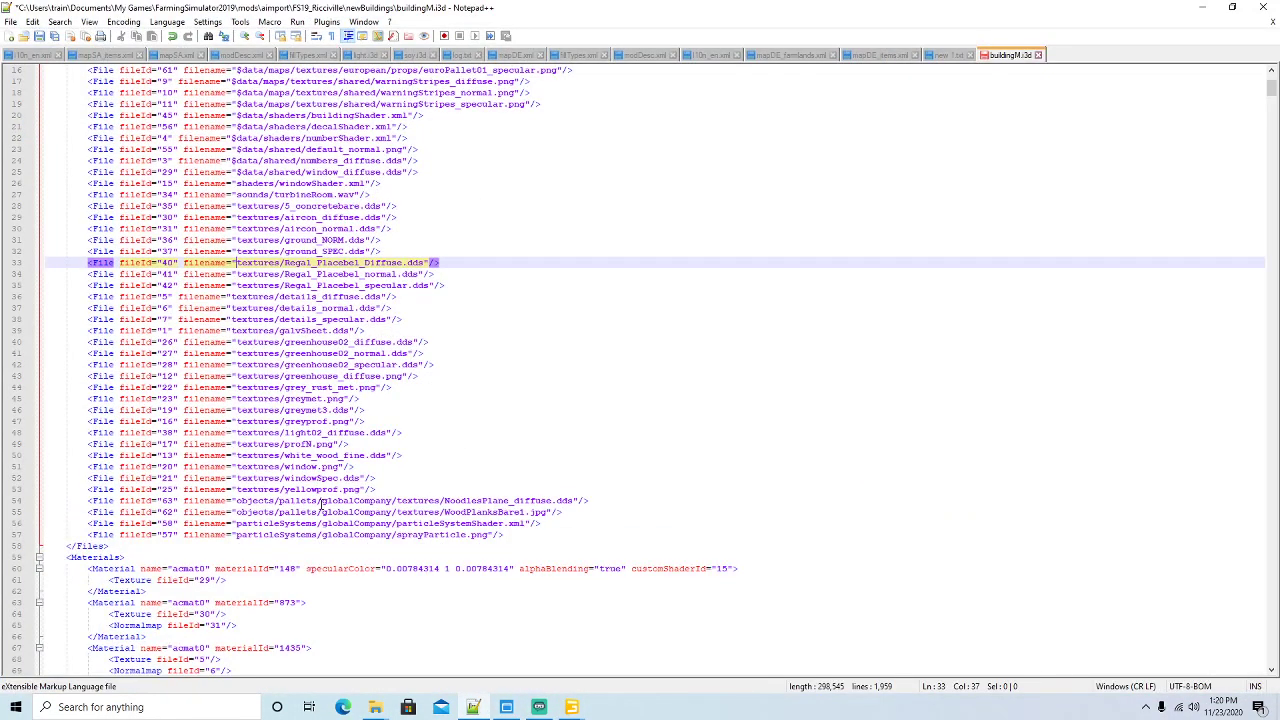
left_click(397, 500)
key("BackSpace")
key("BackSpace")
key("BackSpace")
key("BackSpace")
key("BackSpace")
key("BackSpace")
key("BackSpace")
key("BackSpace")
key("BackSpace")
key("BackSpace")
key("BackSpace")
key("BackSpace")
key("BackSpace")
key("BackSpace")
key("BackSpace")
key("BackSpace")
key("BackSpace")
key("BackSpace")
key("BackSpace")
key("BackSpace")
key("BackSpace")
key("BackSpace")
key("BackSpace")
Remove "objects/pallets/globalCompany/" from the WoodPlanksBare1.jpg path so it reads textures/WoodPlanksBare1.jpg
key("Down")
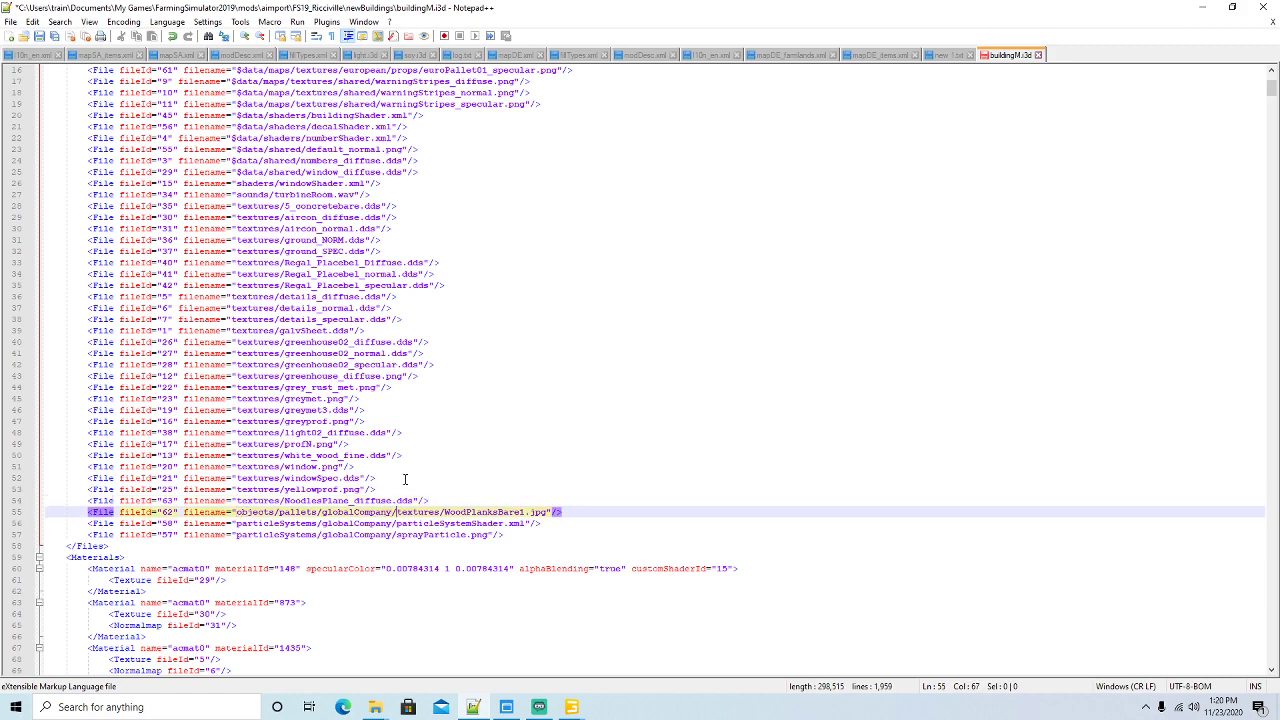
key("BackSpace")
key("BackSpace")
key("BackSpace")
key("BackSpace")
key("BackSpace")
key("BackSpace")
key("BackSpace")
key("BackSpace")
key("BackSpace")
key("BackSpace")
key("BackSpace")
key("BackSpace")
key("BackSpace")
key("BackSpace")
key("BackSpace")
key("BackSpace")
key("BackSpace")
key("BackSpace")
key("BackSpace")
key("BackSpace")
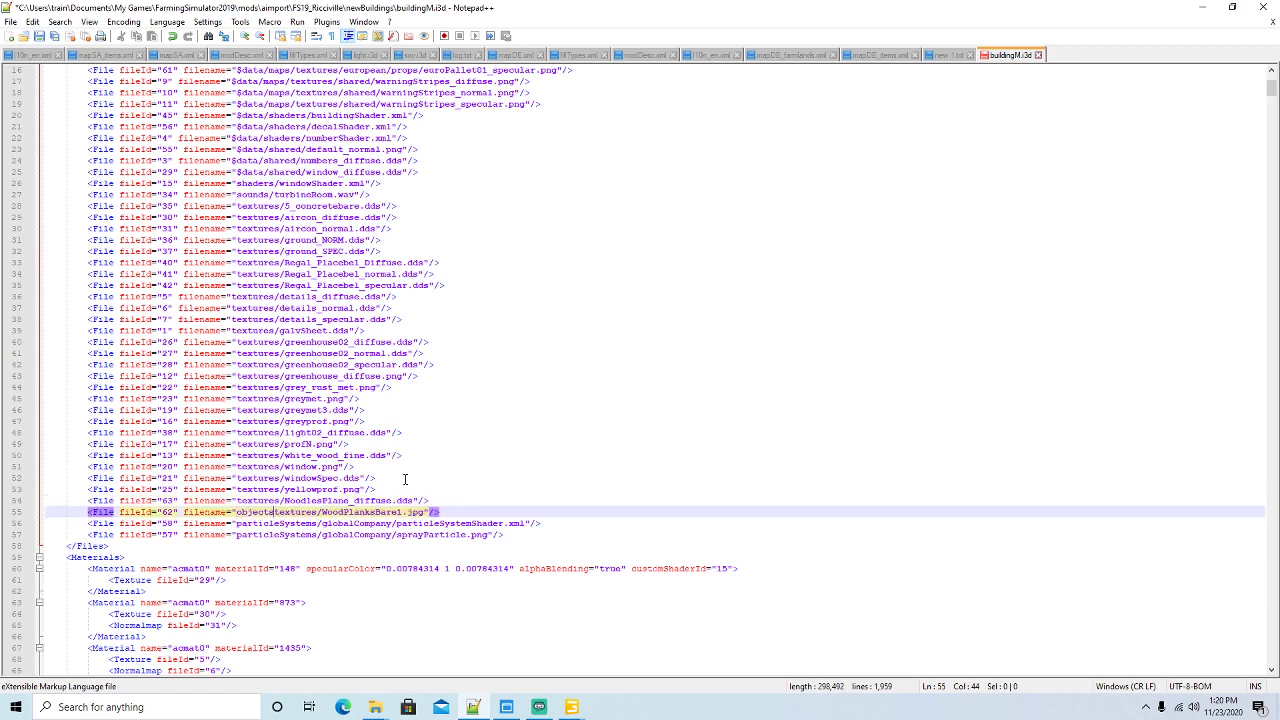
key("BackSpace")
key("BackSpace")
key("BackSpace")
key("BackSpace")
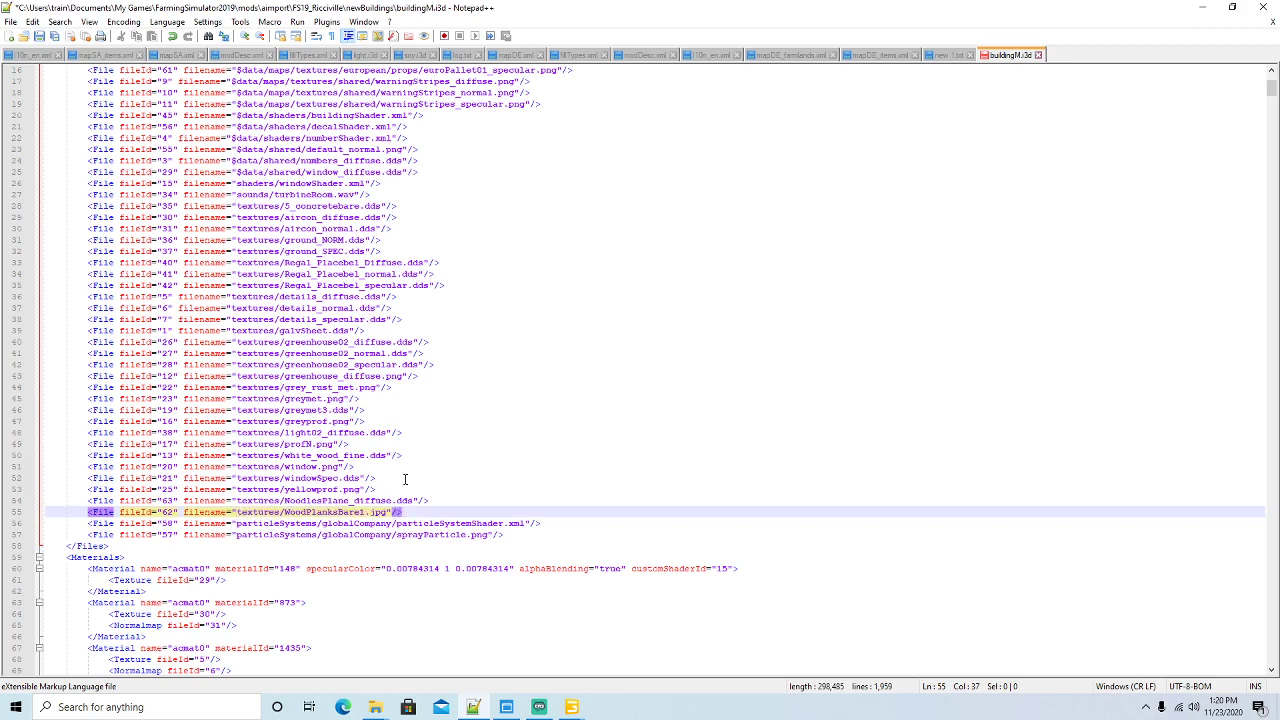
Save and close buildingM.i3d, and minimize the Notepad++ and newBuildings folder windows
left_click(40, 37)
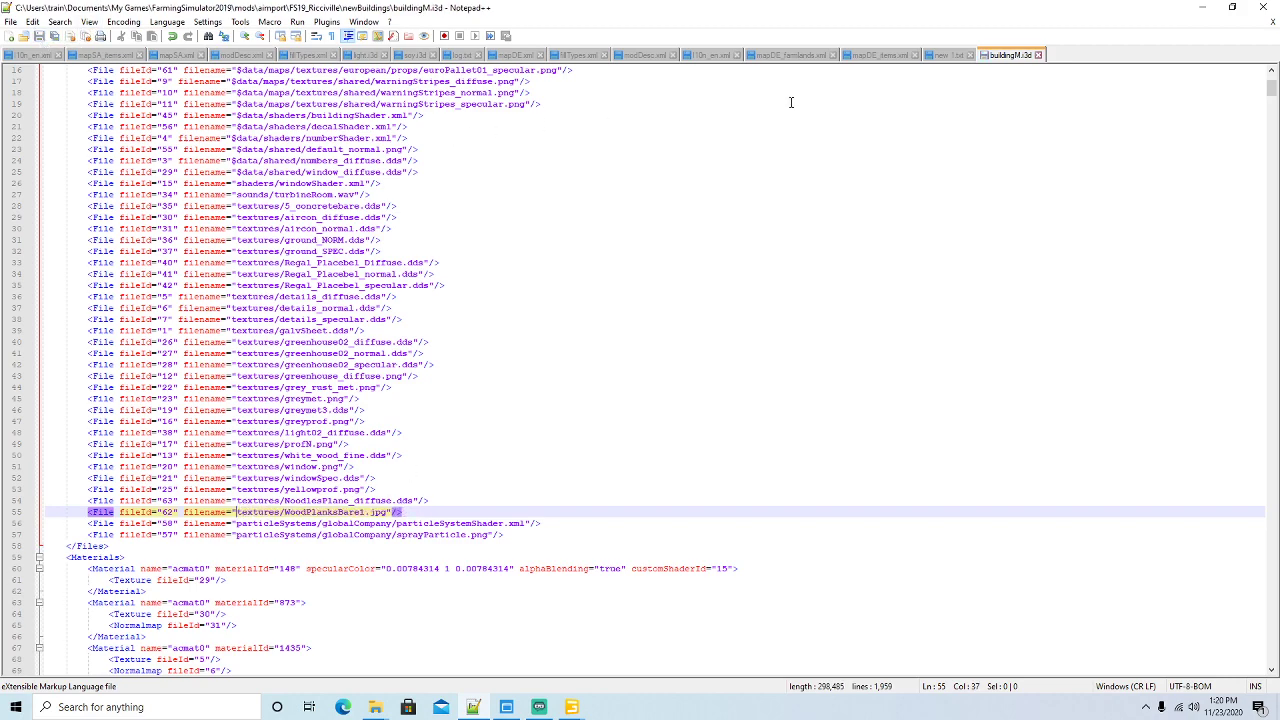
left_click(1039, 55)
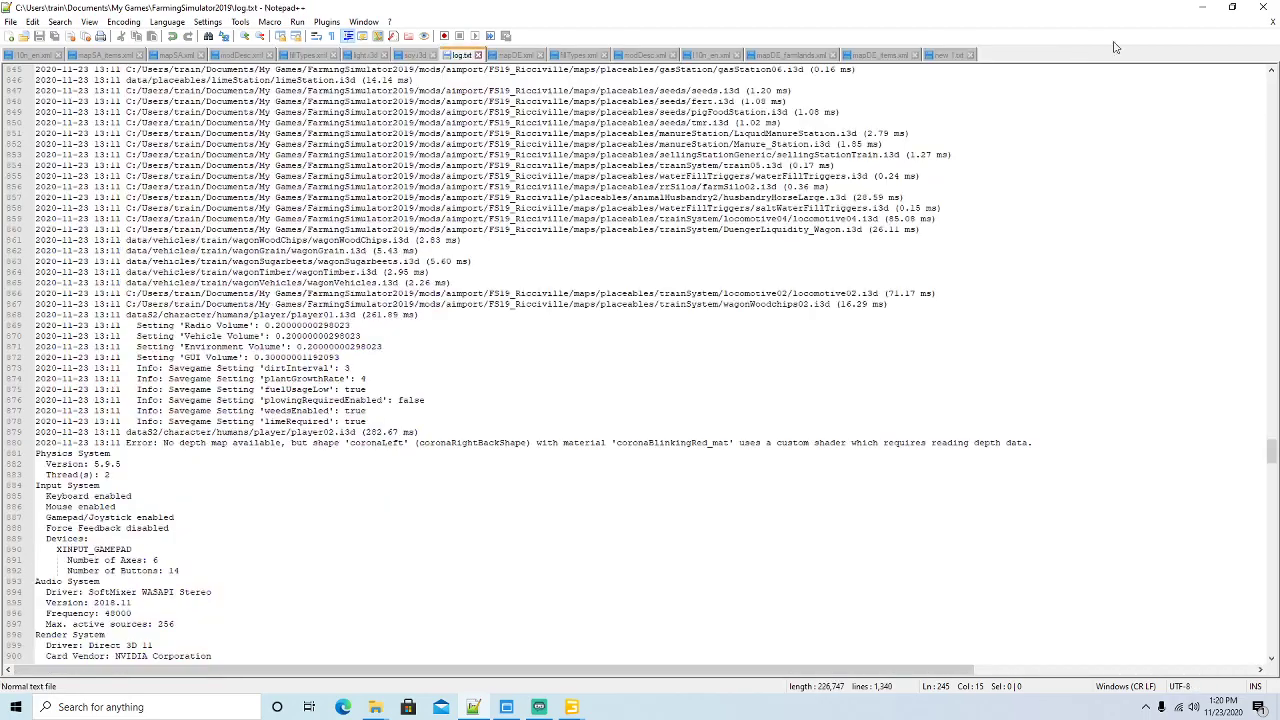
left_click(1202, 7)
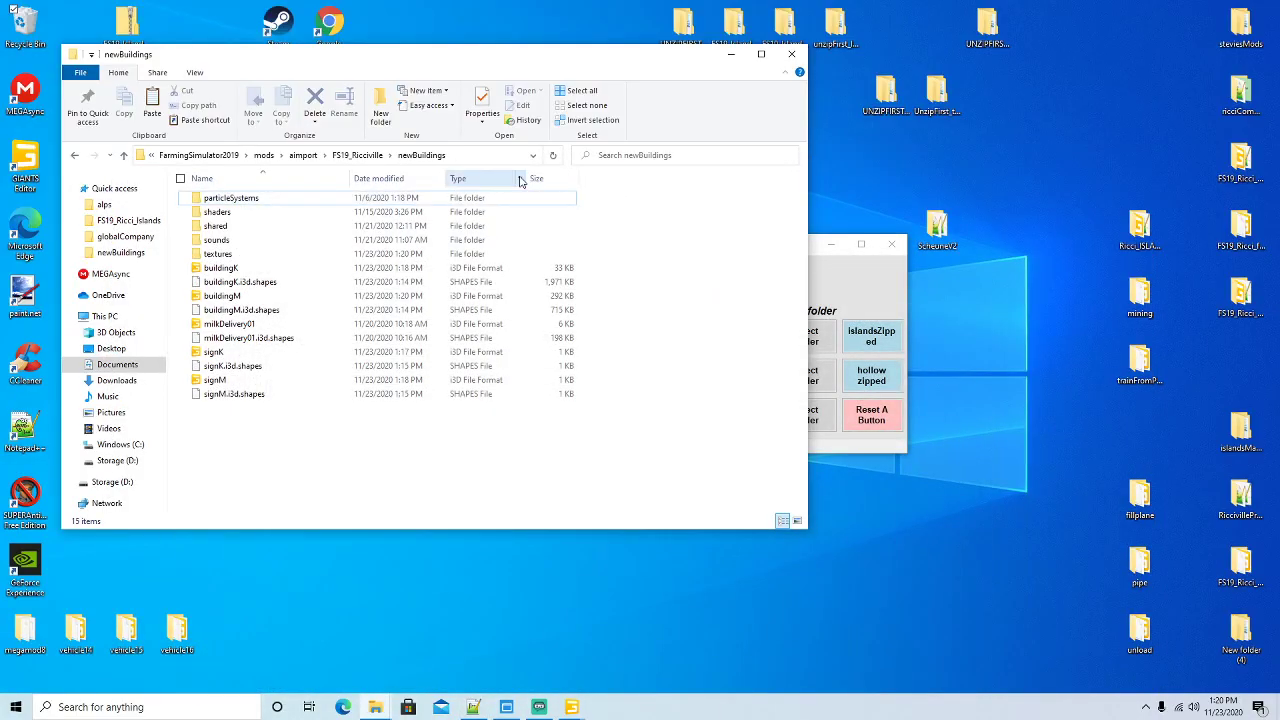
left_click(729, 57)
Switch to map.i3d in GIANTS Editor and examine the open ground beside the row of long barns
mouse_move(571, 707)
left_click(505, 646)
key("Down")
key("Left")
key("Down")
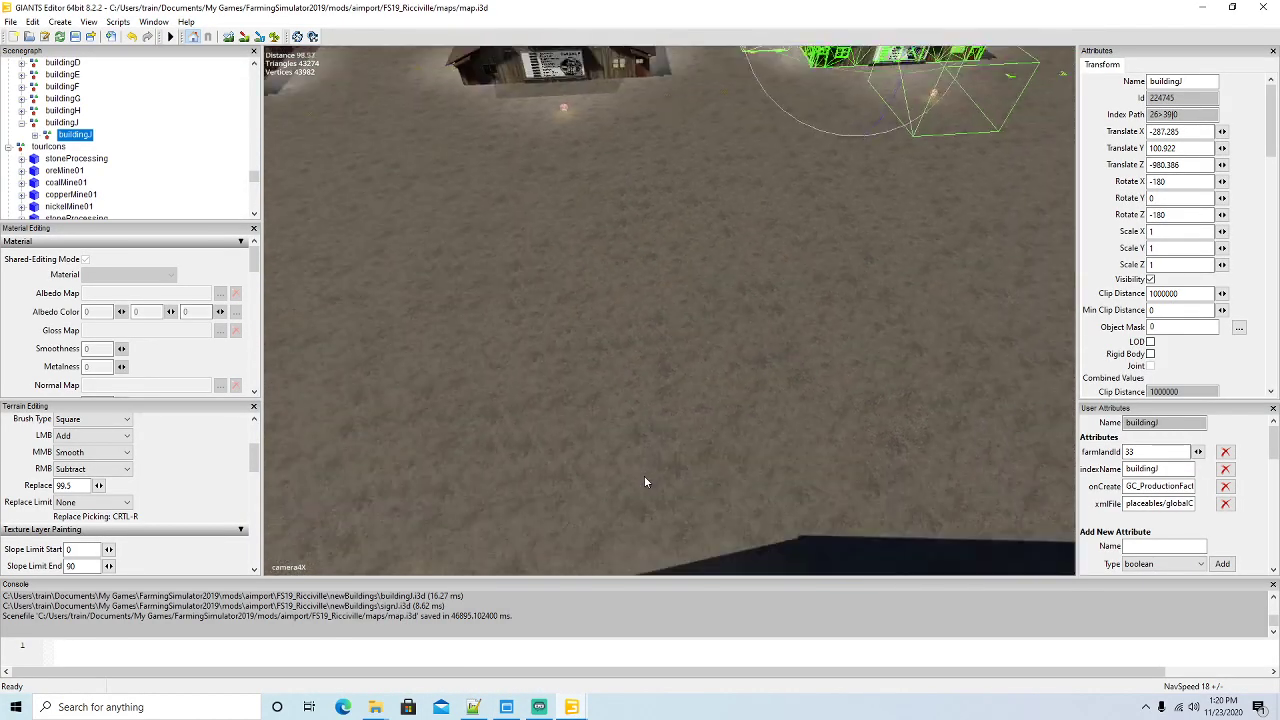
right_click_drag(540, 468, 300, 451)
key("Down")
key("w")
key("s")
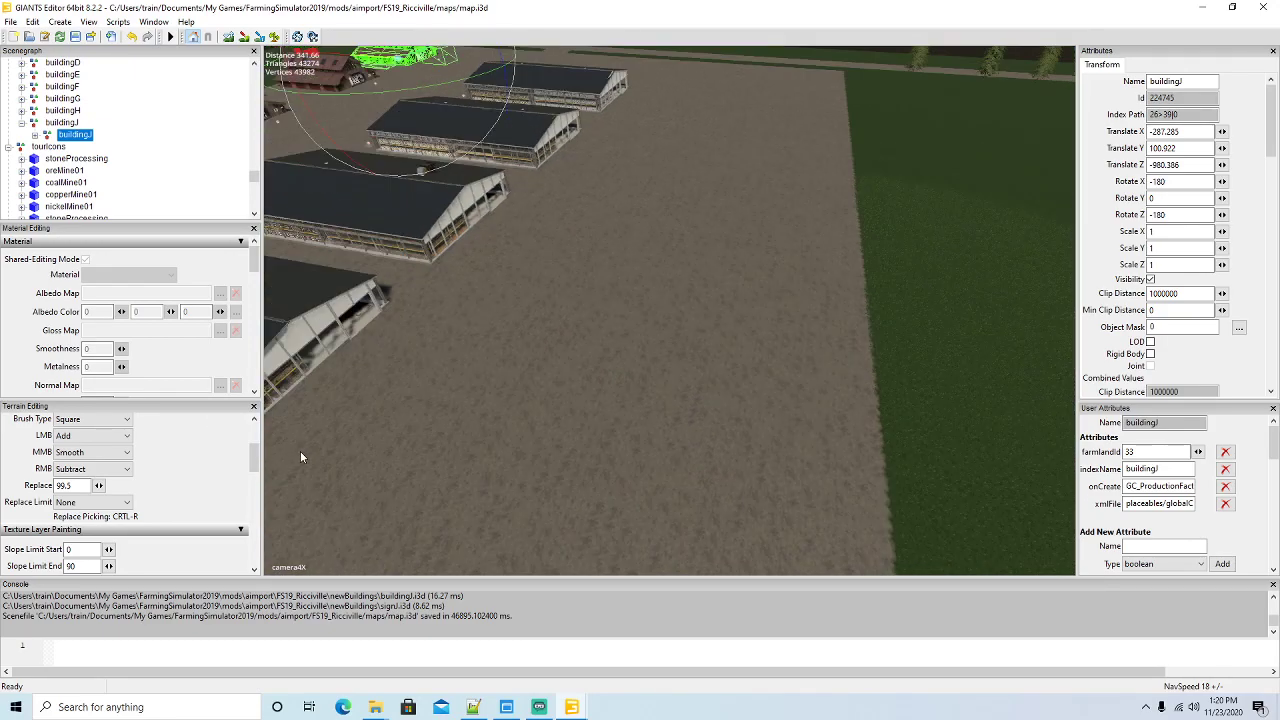
Create a new transform group and select it in the scenegraph
left_click(59, 21)
key("Escape")
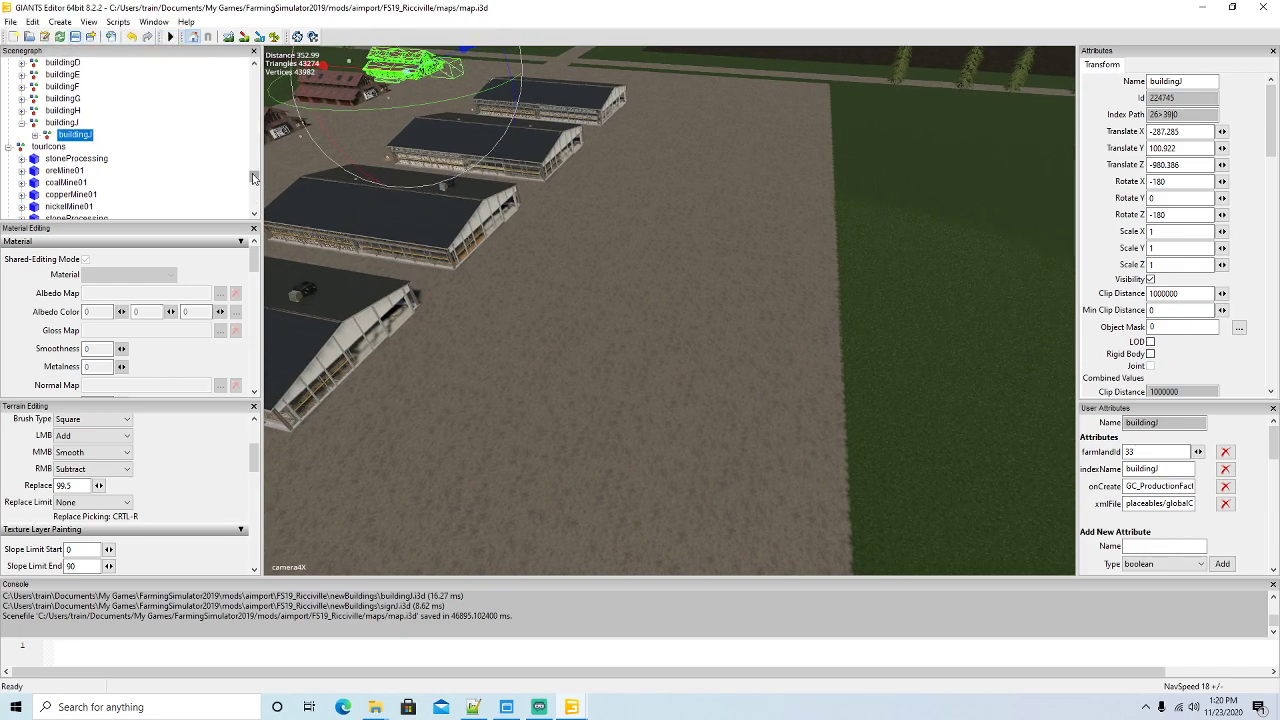
scroll(89, 210, "down", 5)
left_click(20, 199)
Move the new transform group into the globalCompany group by cutting and pasting it there
scroll(200, 128, "up", 7)
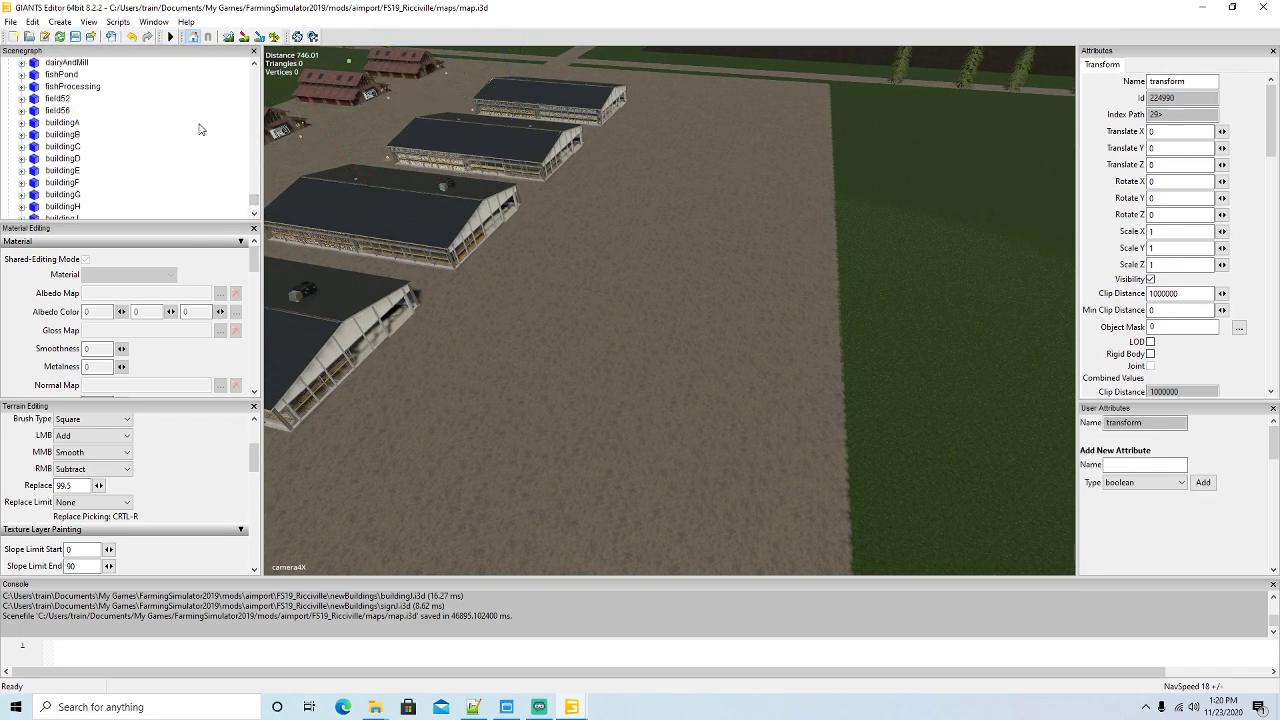
scroll(200, 128, "down", 4)
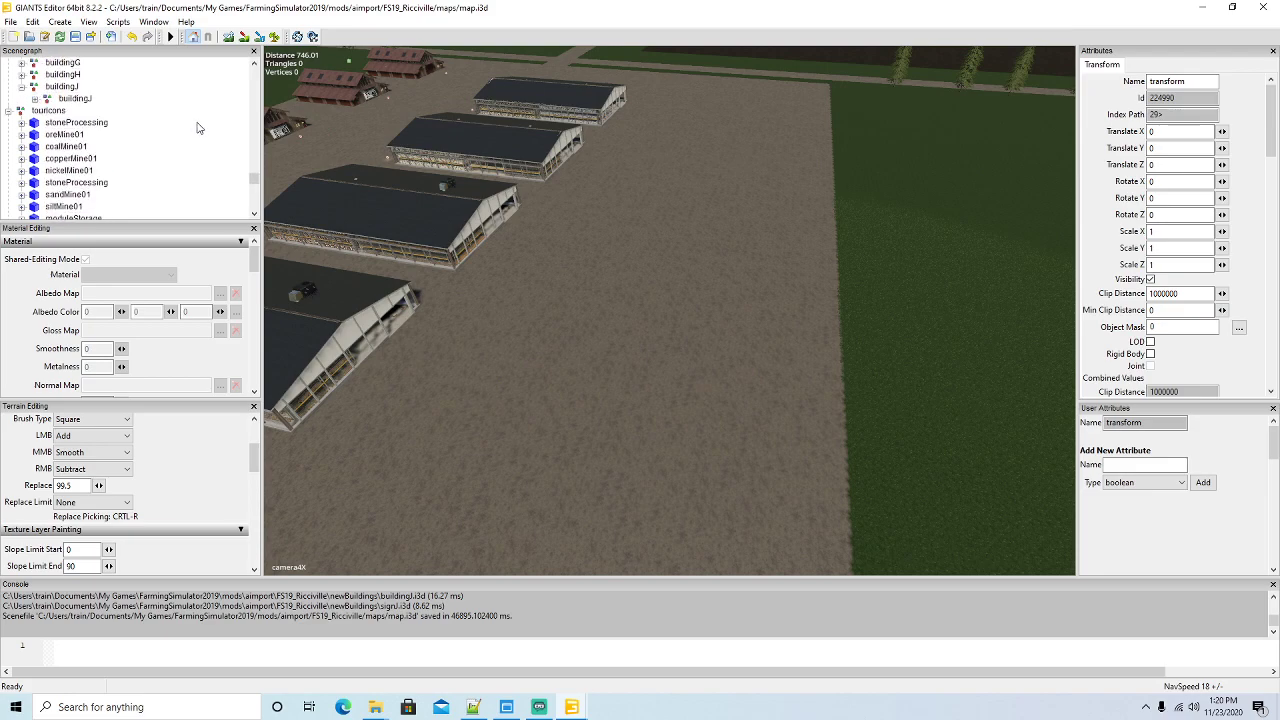
scroll(197, 127, "up", 10)
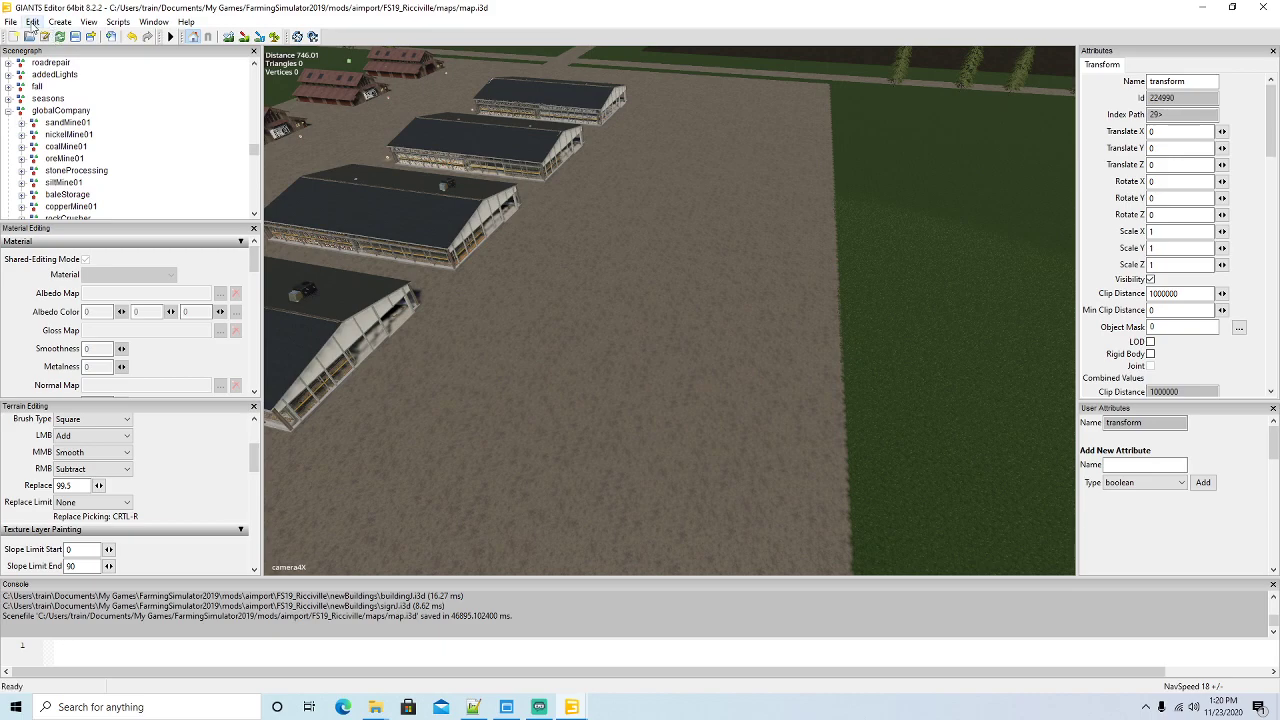
left_click(33, 22)
left_click(24, 113)
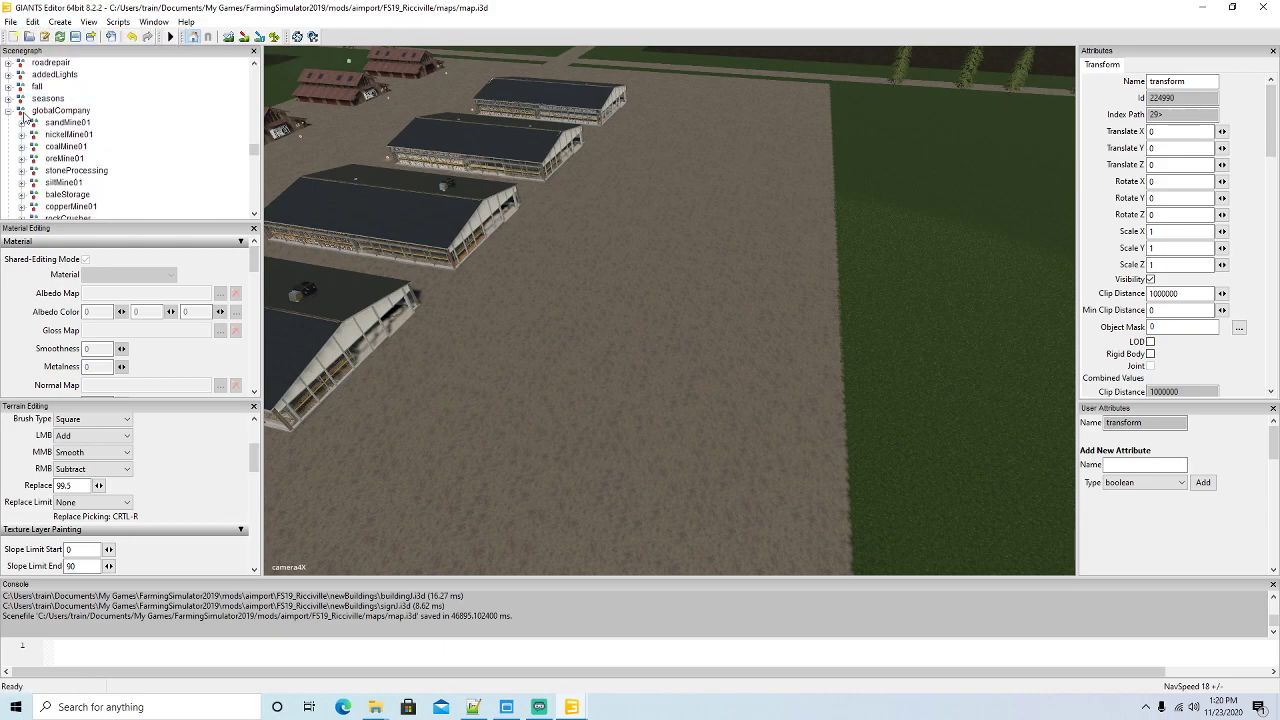
left_click(33, 22)
left_click(58, 129)
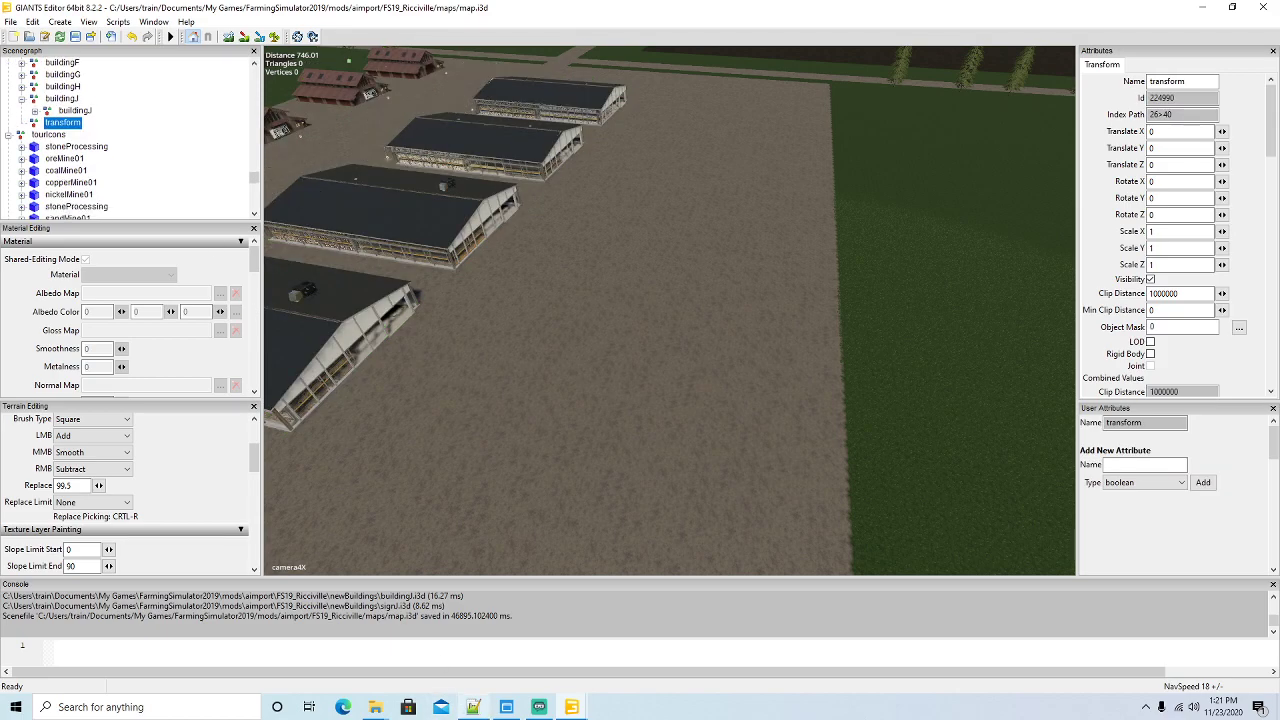
Rename the transform group buildingK, duplicate it, and name the duplicate buildingM
mouse_move(377, 707)
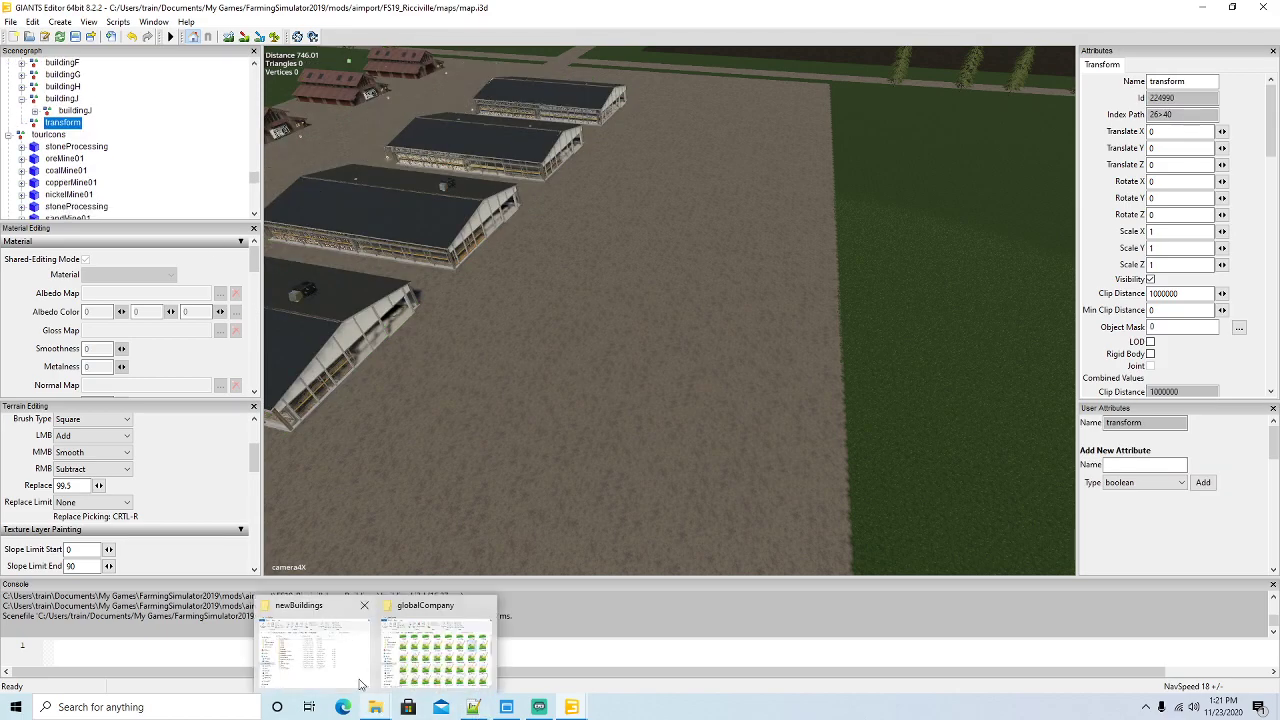
mouse_move(361, 684)
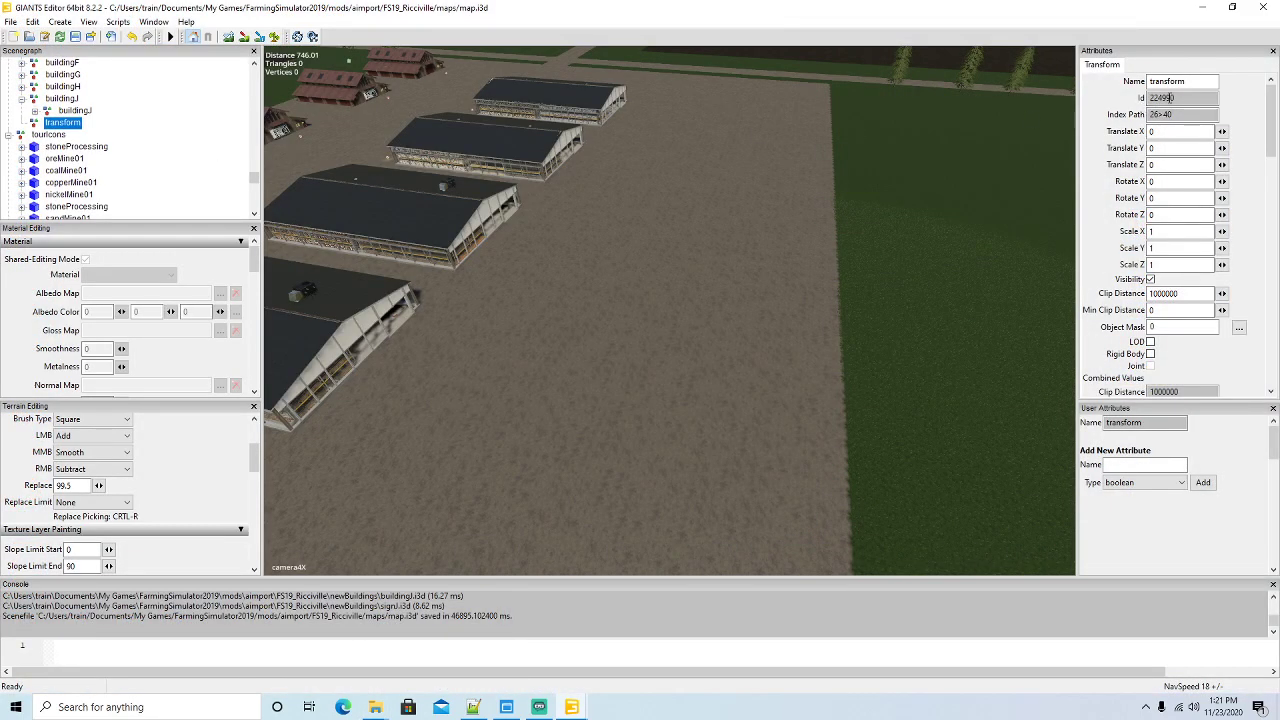
double_click(1180, 81)
type("buildingK")
key("Return")
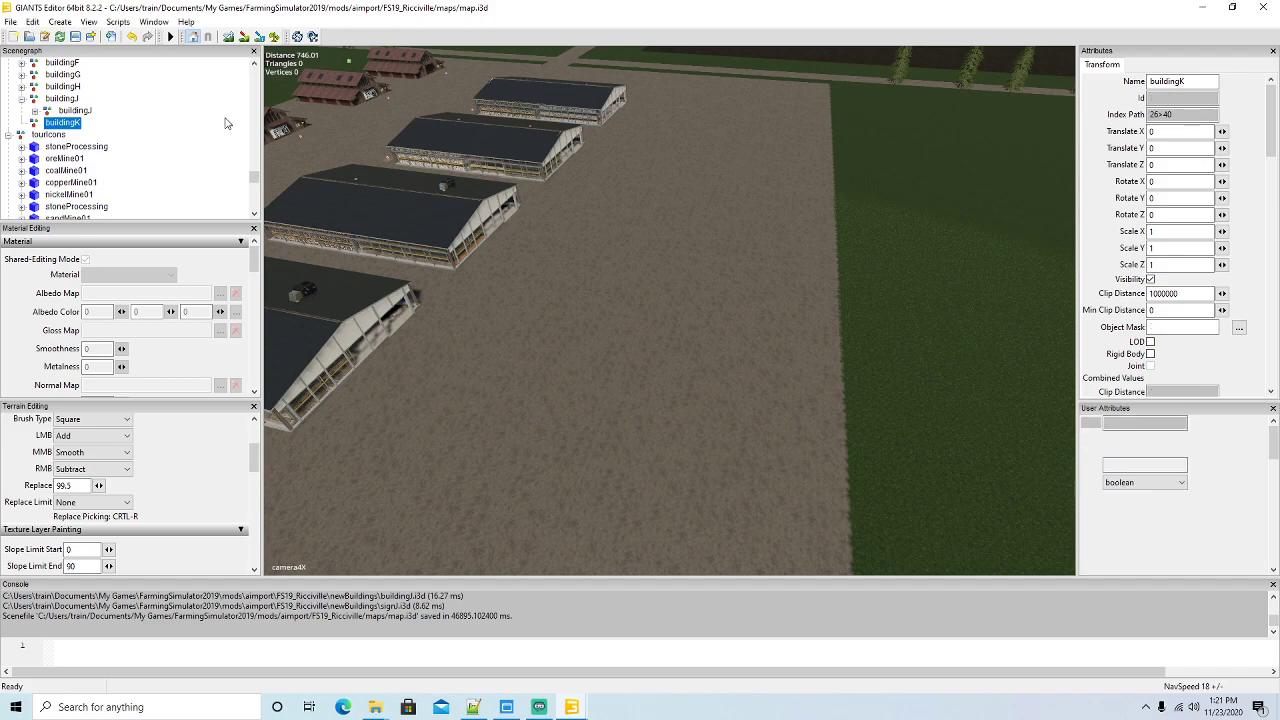
key("ctrl+d")
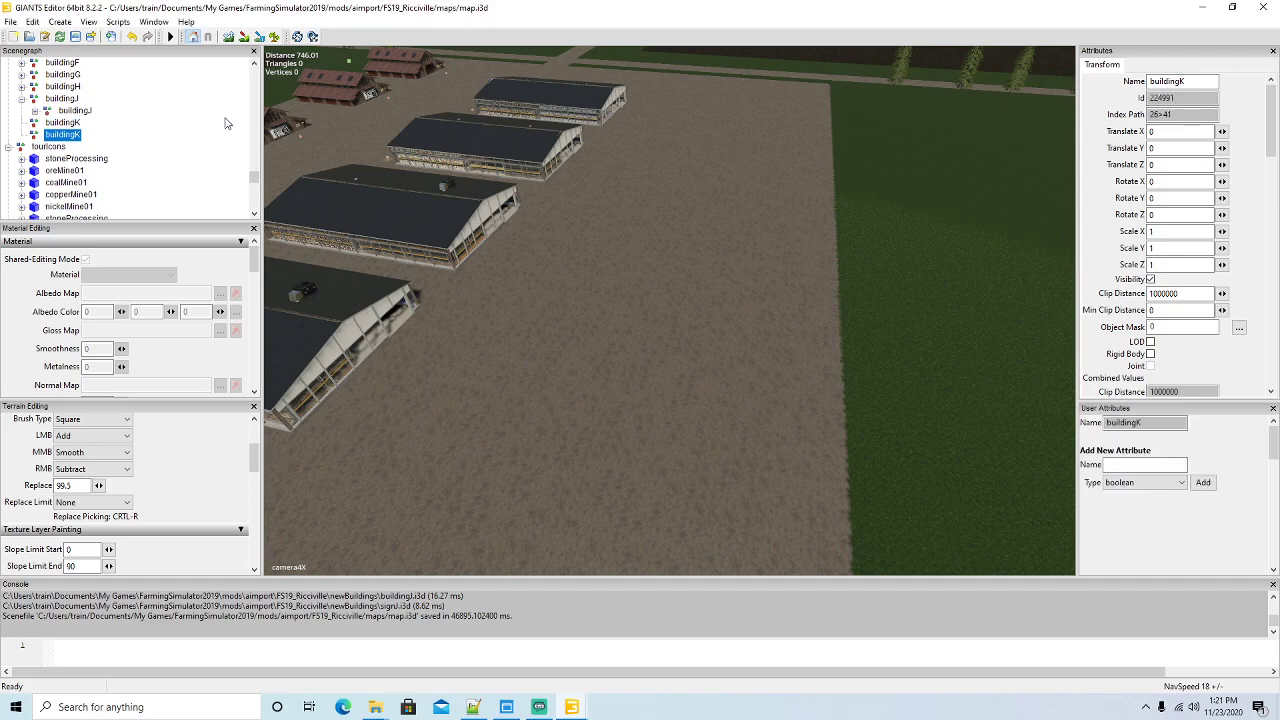
left_click(1188, 81)
Import buildingK.i3d from the newBuildings folder into the map
left_click(10, 21)
left_click(38, 164)
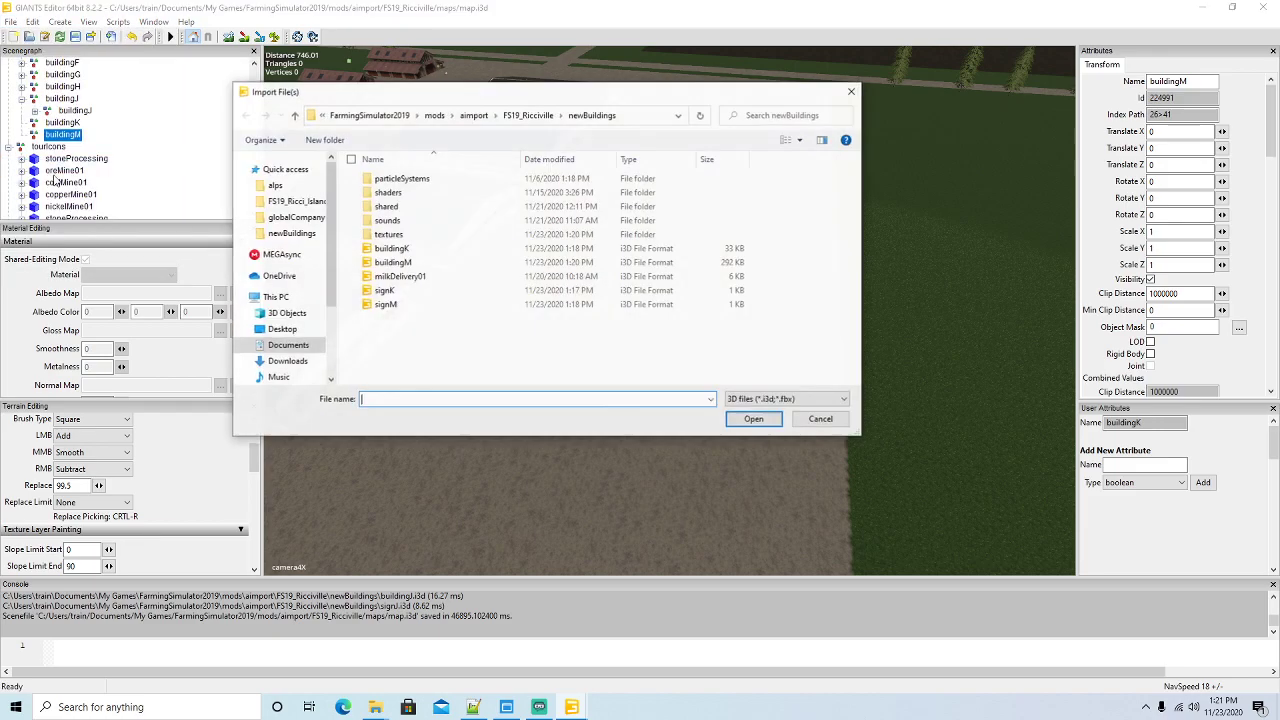
left_click(392, 249)
left_click(753, 419)
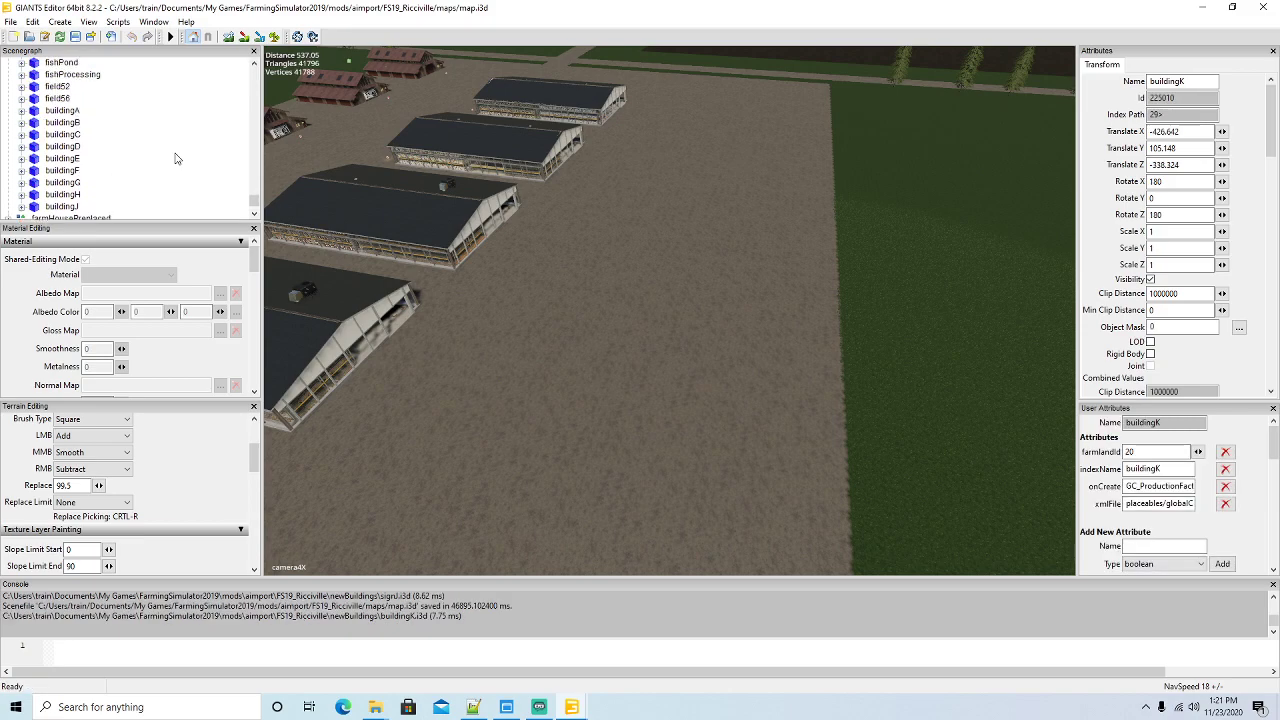
Cut the imported buildingK object and paste it into the buildingK transform group under globalCompany
scroll(175, 158, "up", 10)
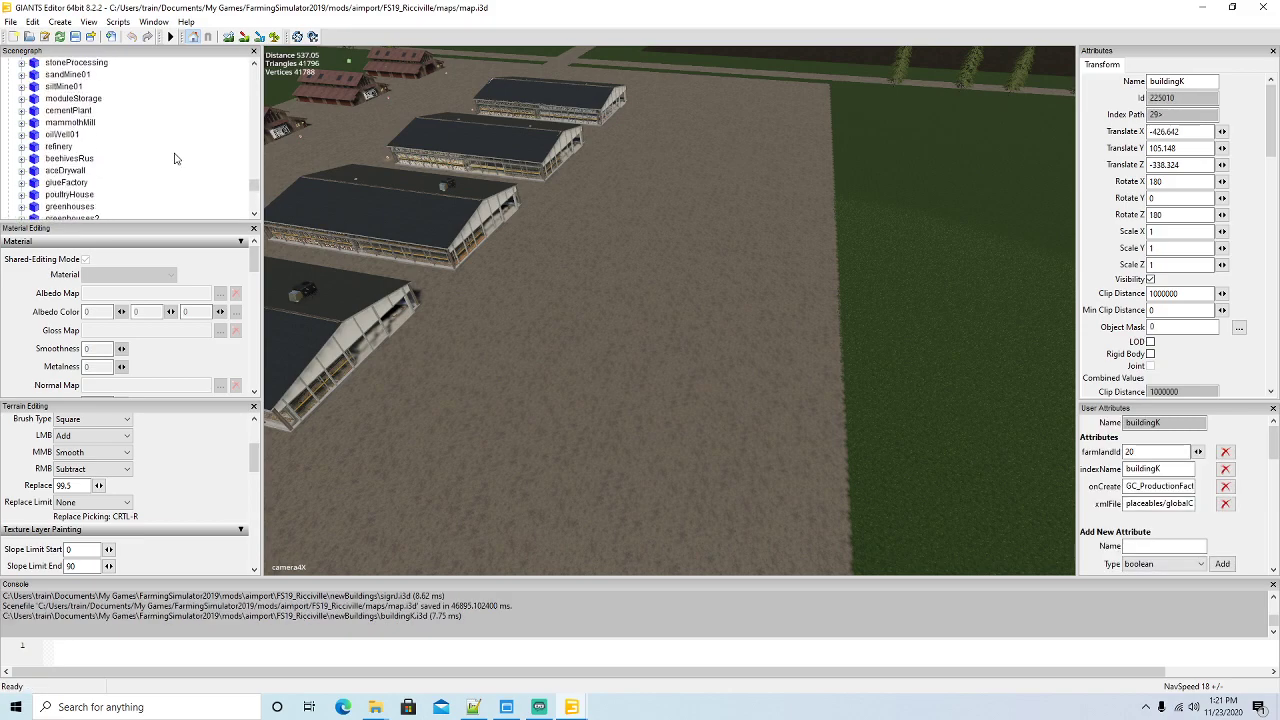
scroll(175, 158, "up", 1)
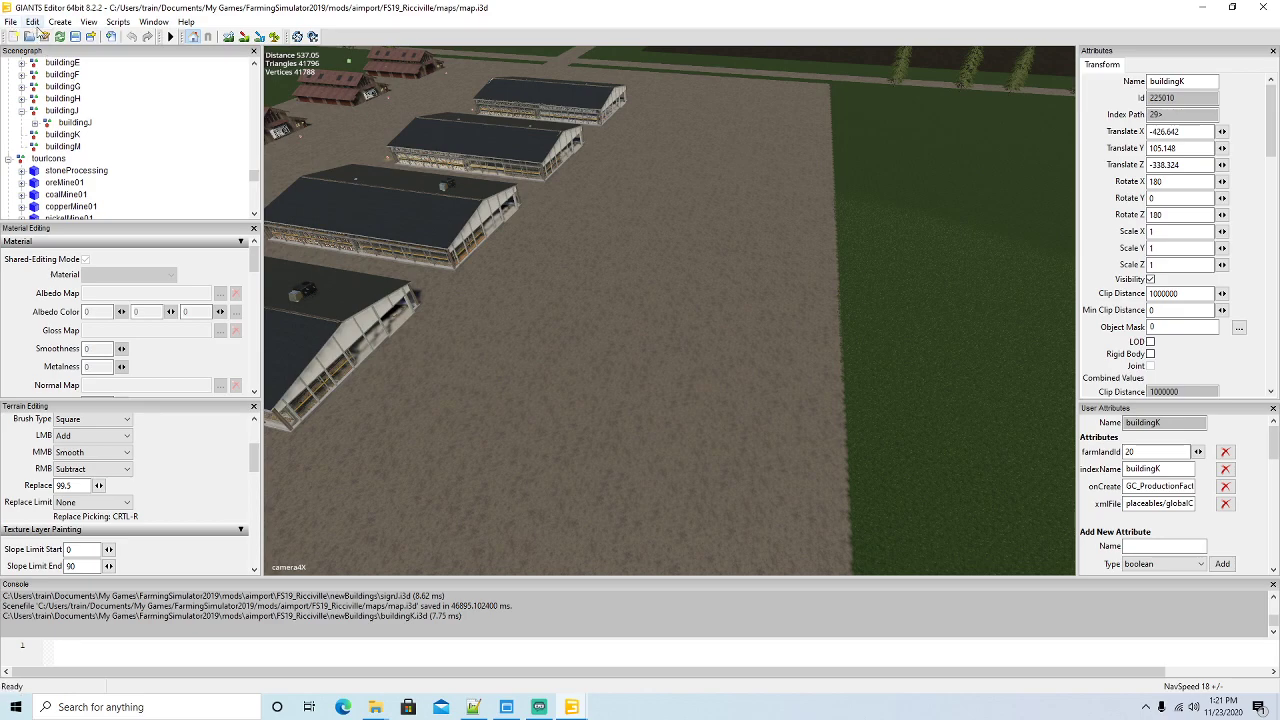
left_click(32, 22)
left_click(55, 124)
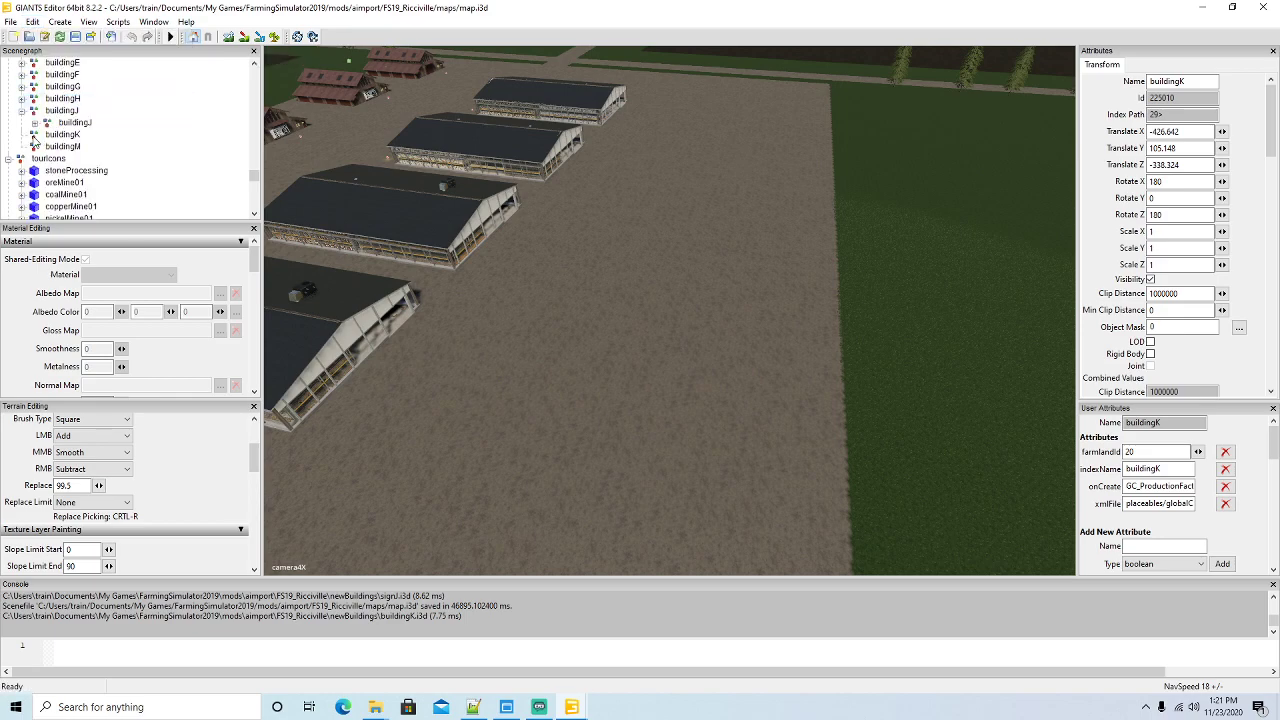
left_click(34, 136)
left_click(32, 22)
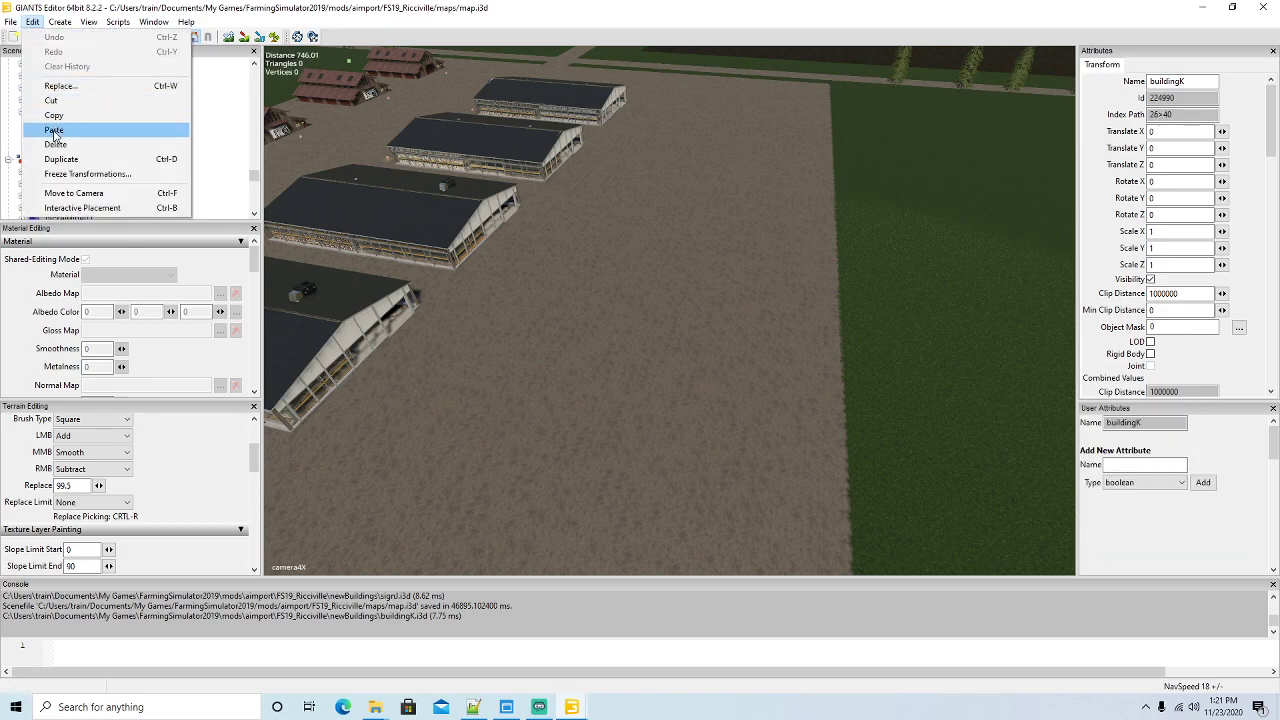
left_click(54, 131)
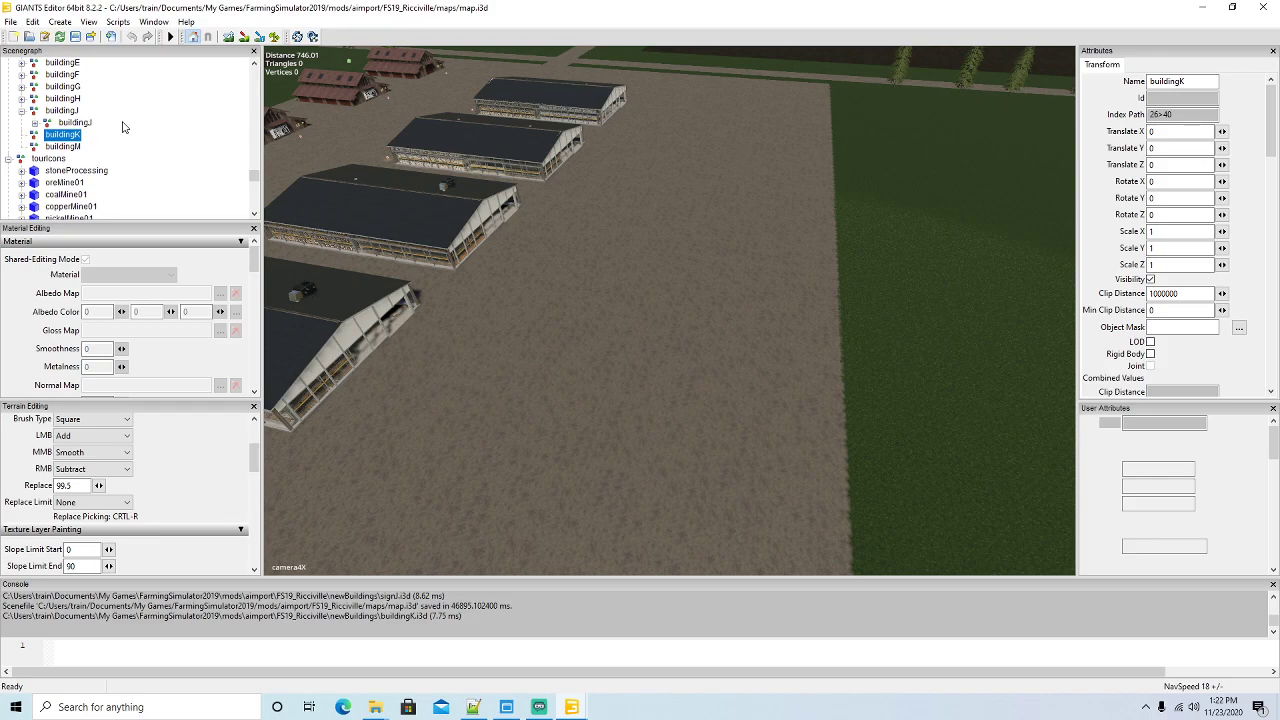
Place the buildingK model on the open ground beside the long barns with Interactive Placement
left_click(32, 22)
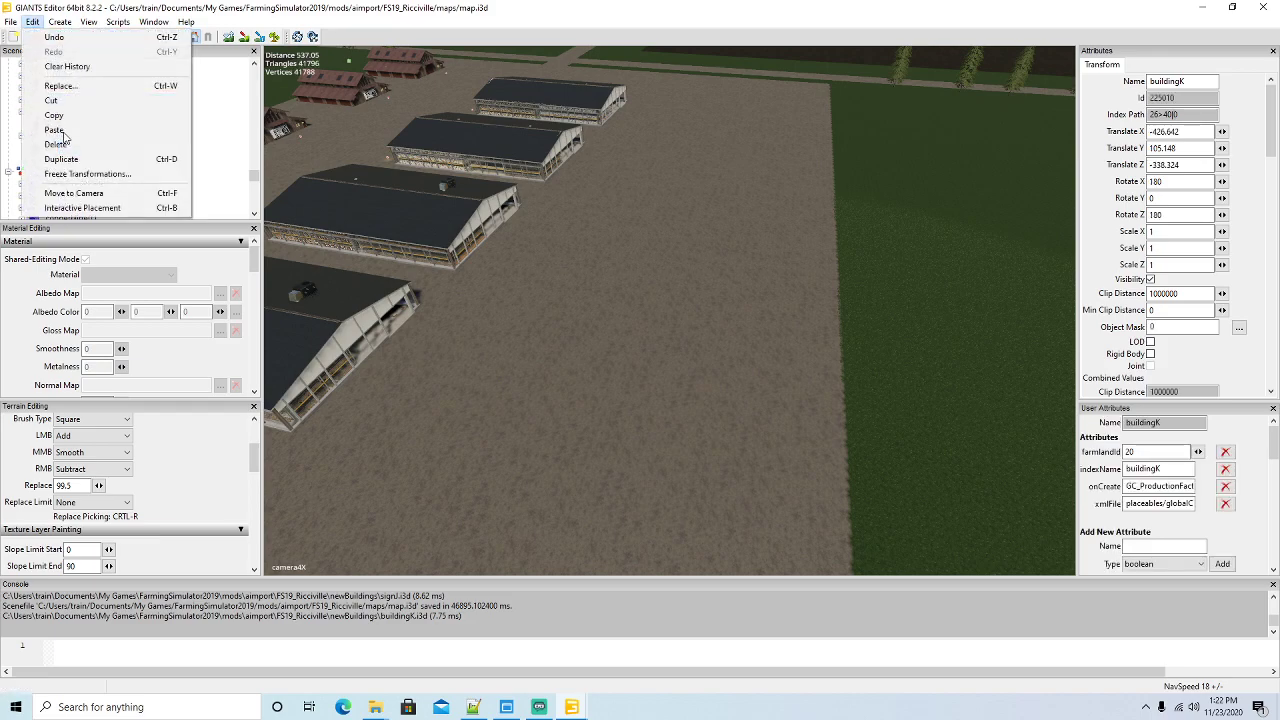
left_click(97, 208)
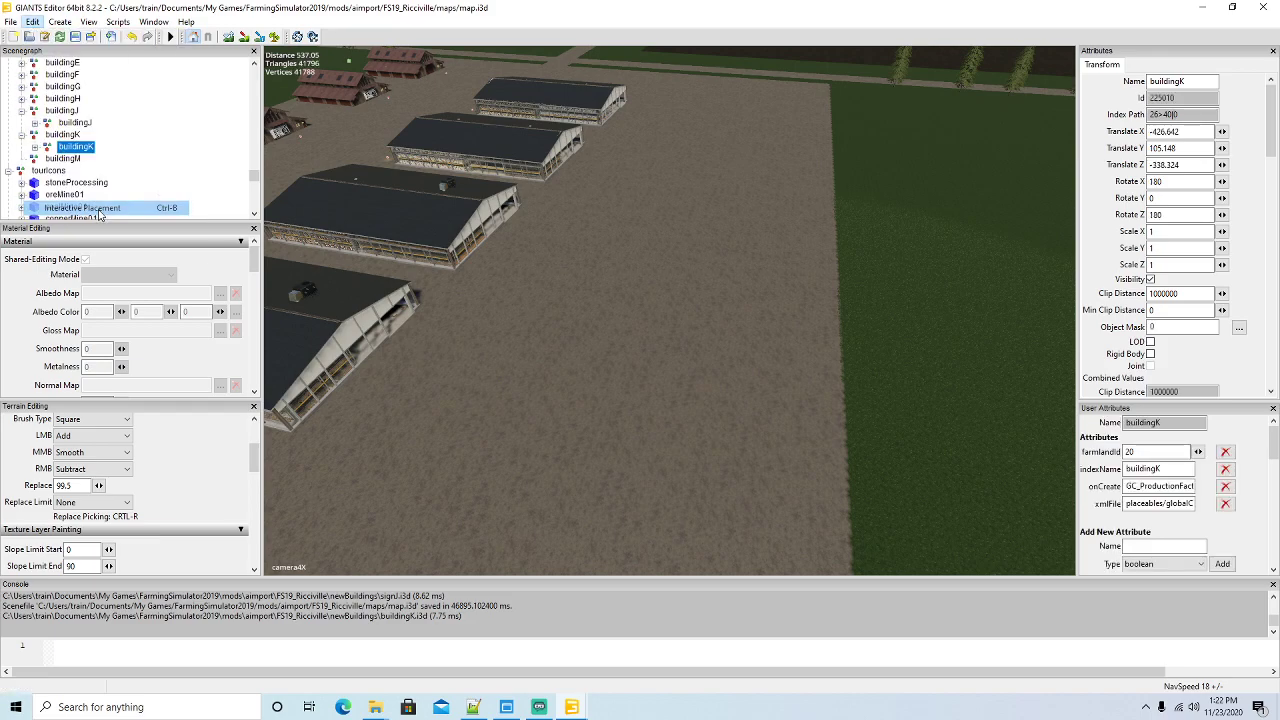
left_click(671, 343)
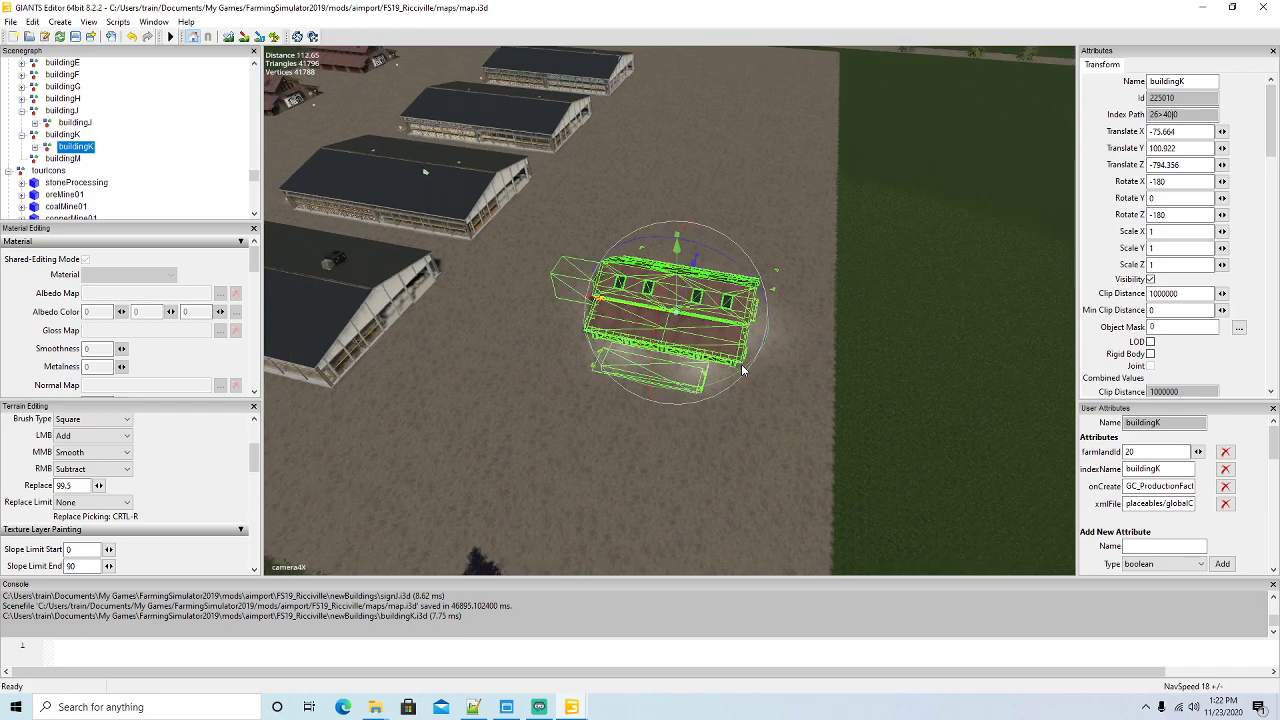
Try to turn the buildingK model about a quarter turn and set its Rotate X to 0
scroll(741, 364, "down", 2)
left_click_drag(773, 325, 752, 293)
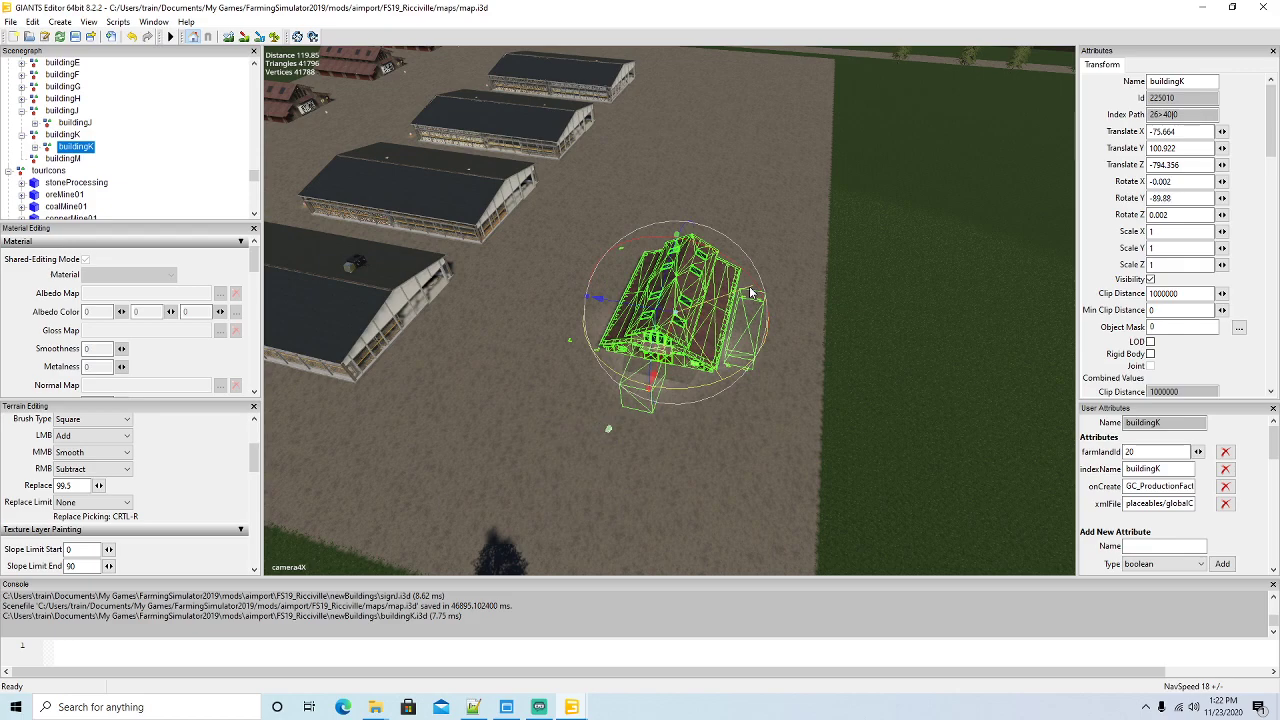
double_click(1165, 181)
type("0")
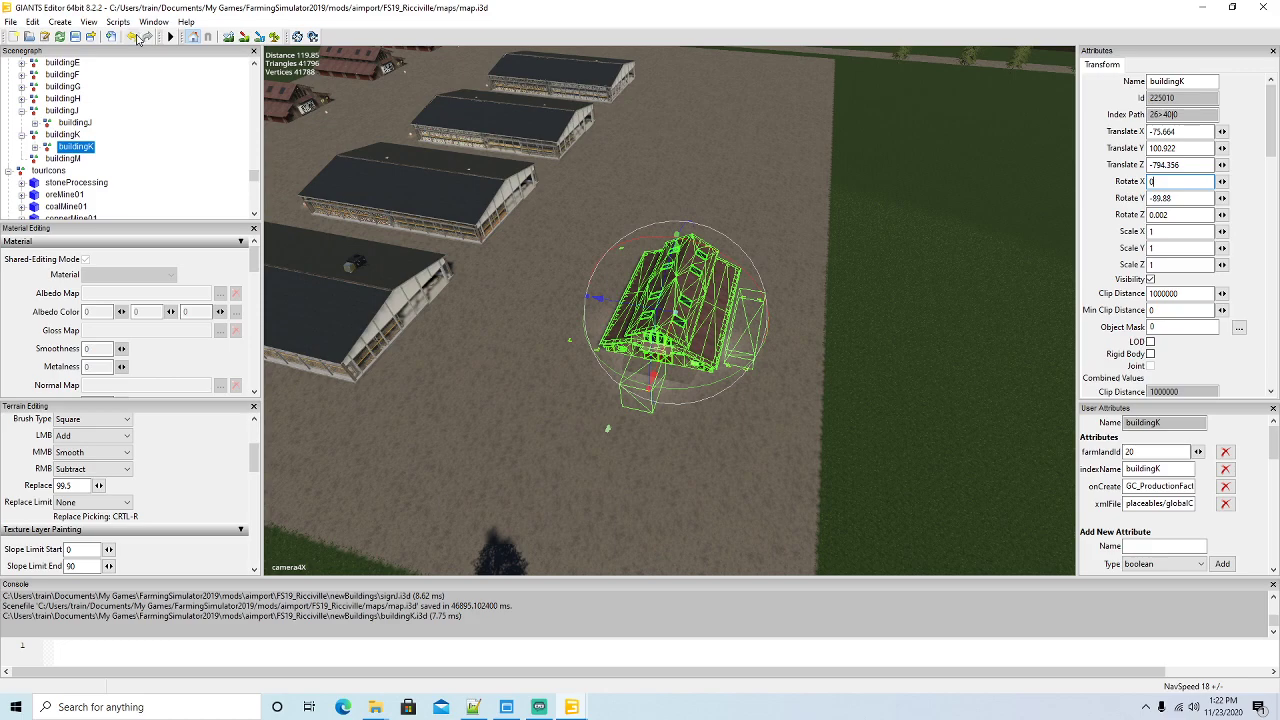
key("Return")
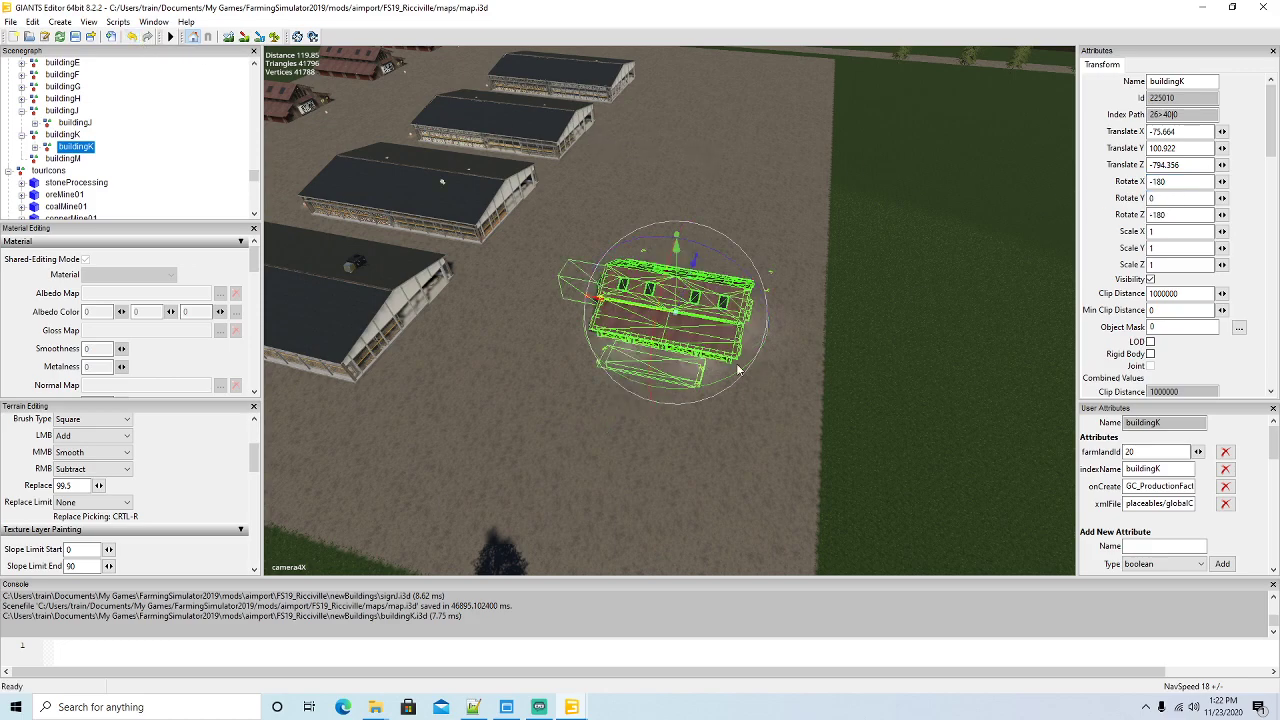
Turn the buildingK model about a quarter turn and set its rotation to X -180, Y -90 and Z 180
left_click_drag(725, 388, 775, 288)
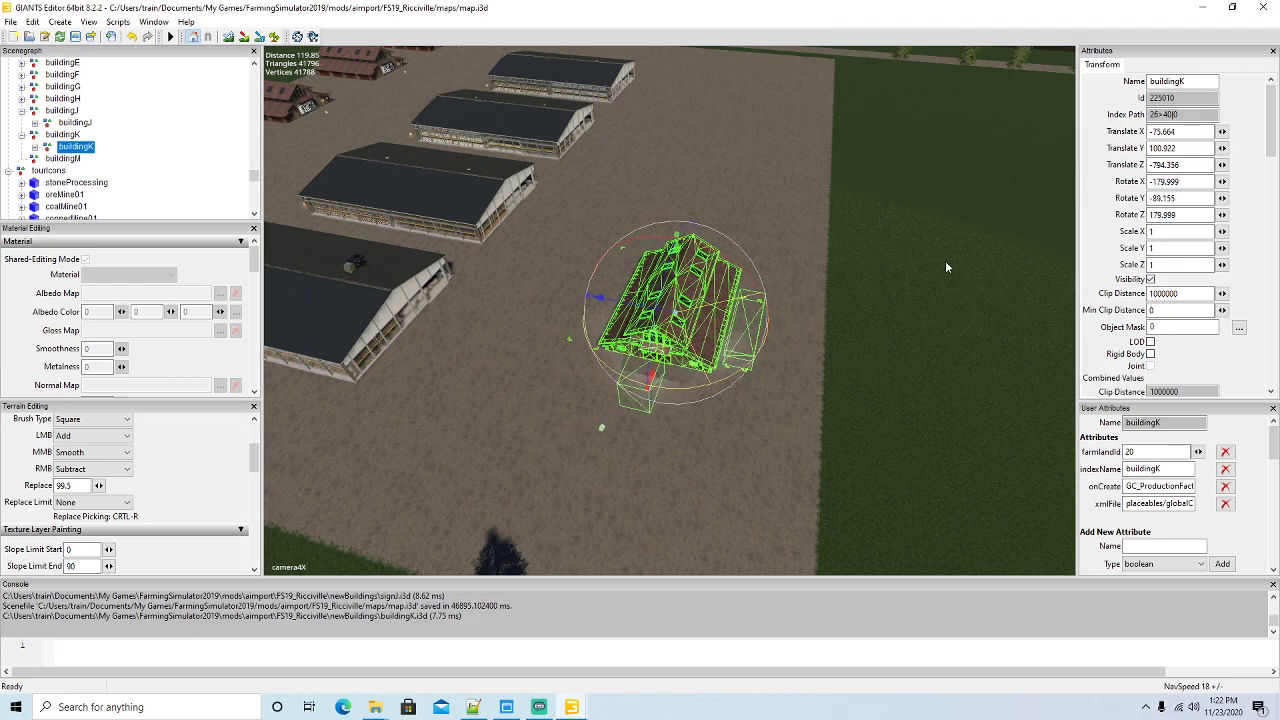
triple_click(1188, 181)
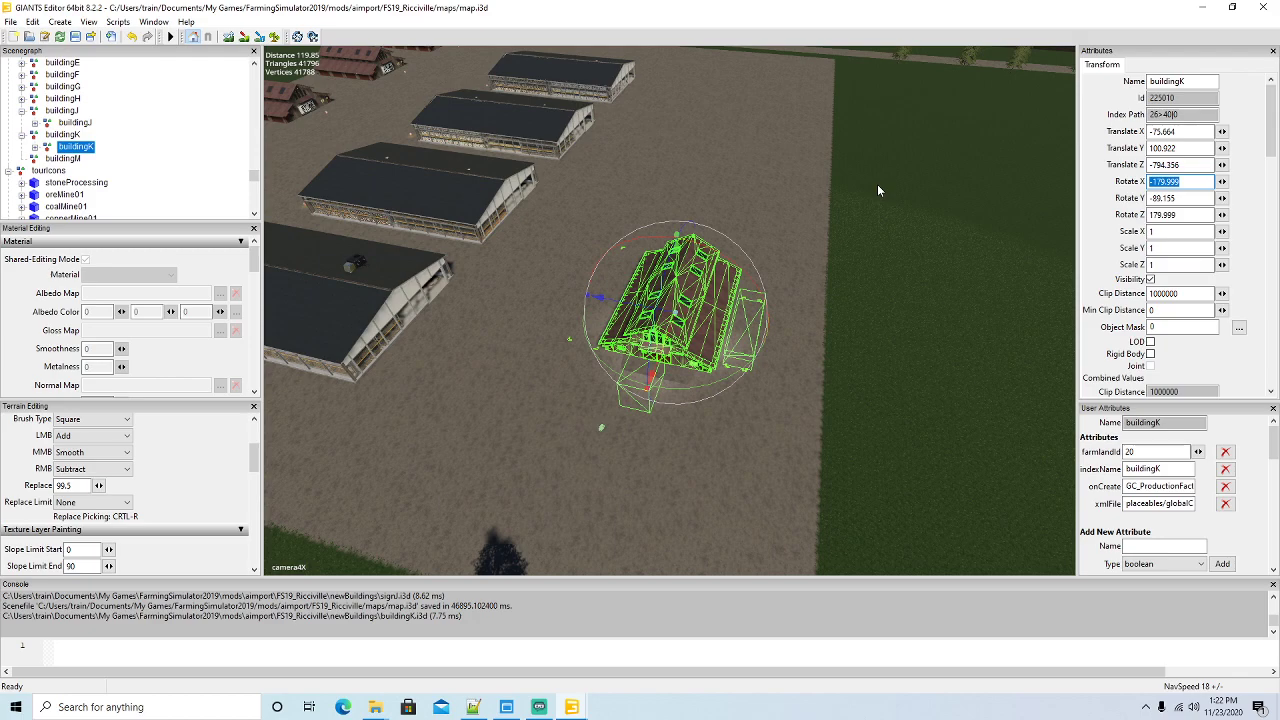
type("-180")
key("Tab")
key("Tab")
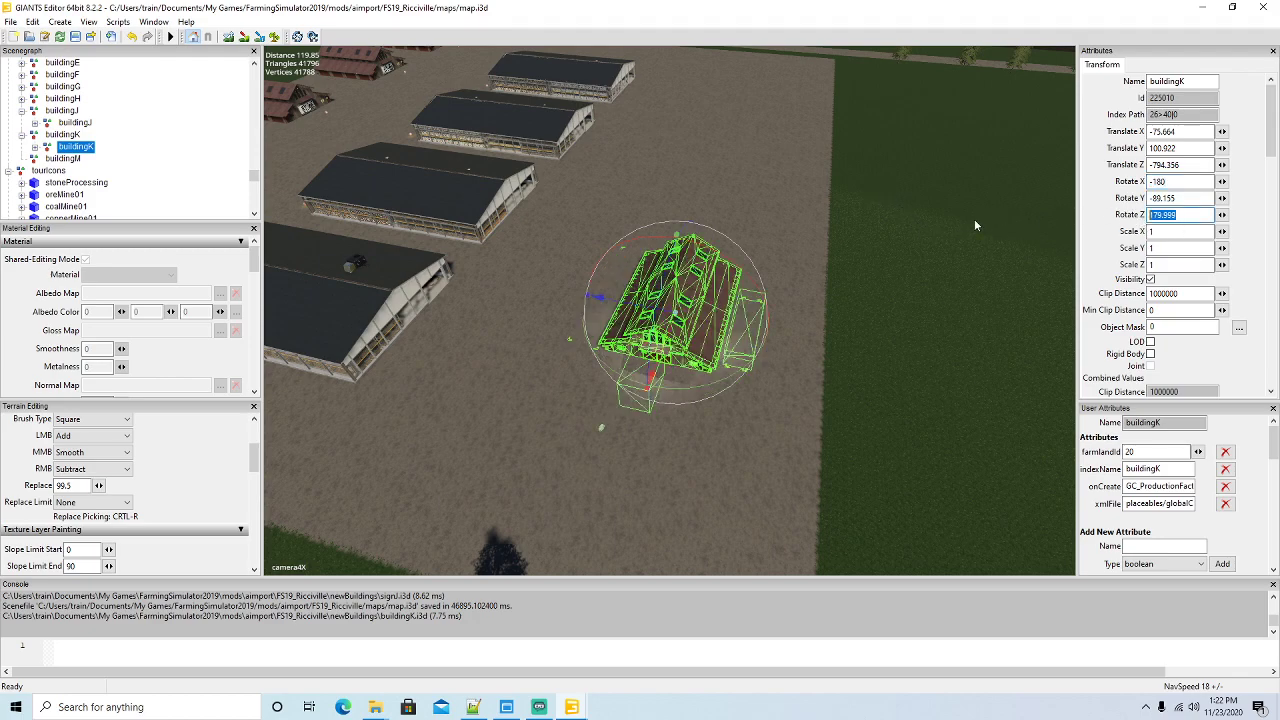
type("180")
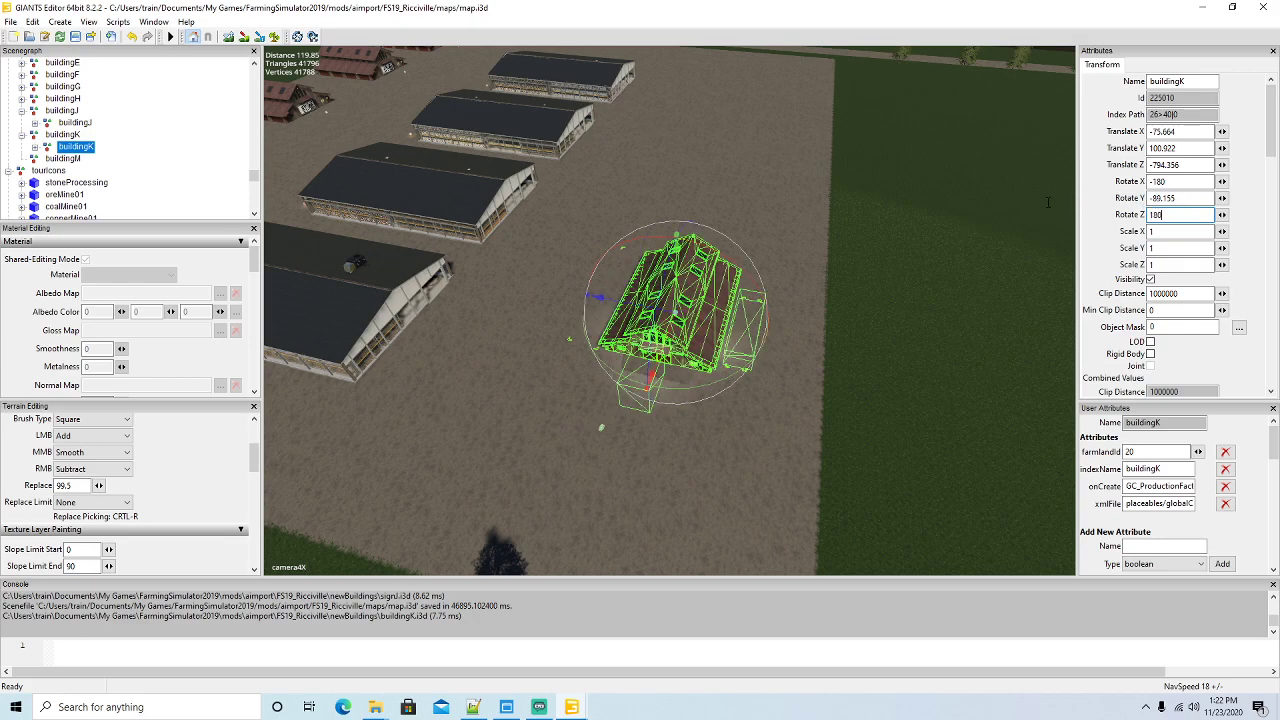
key("shift+Tab")
type("-90")
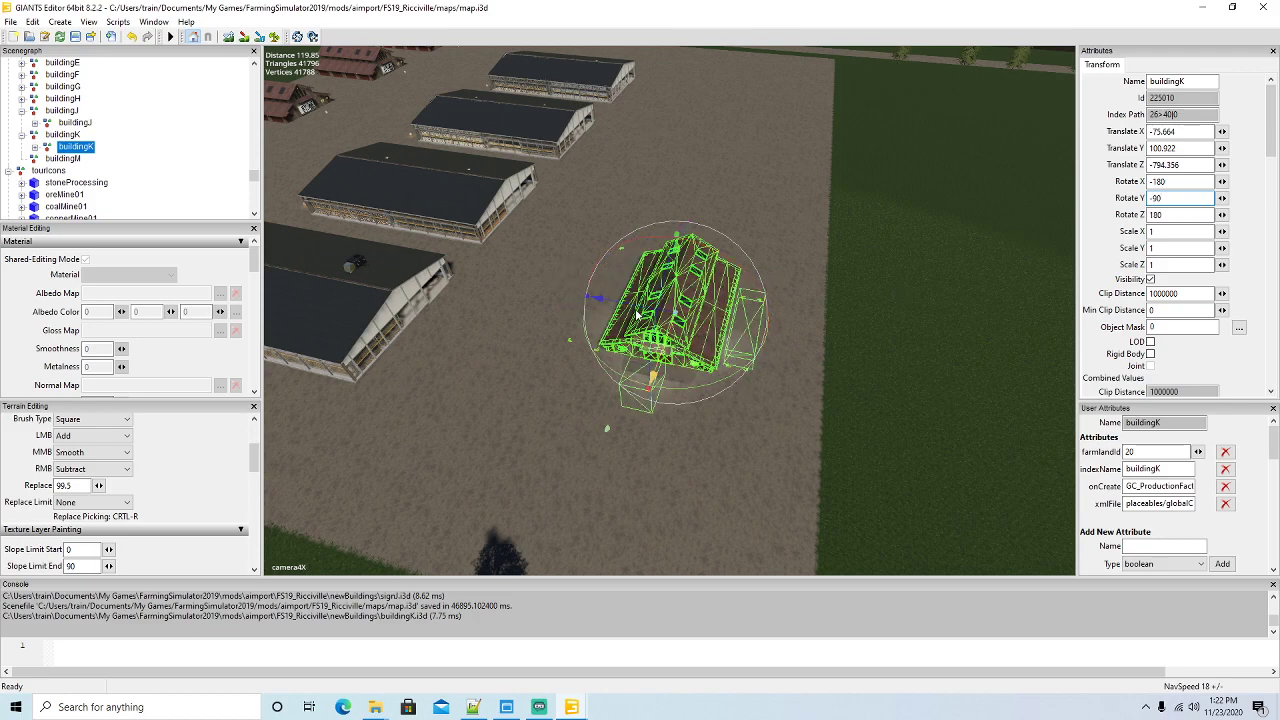
Nudge the buildingK model to about Translate X -75.737 and set its farmlandId attribute to 33
left_click_drag(646, 311, 617, 332)
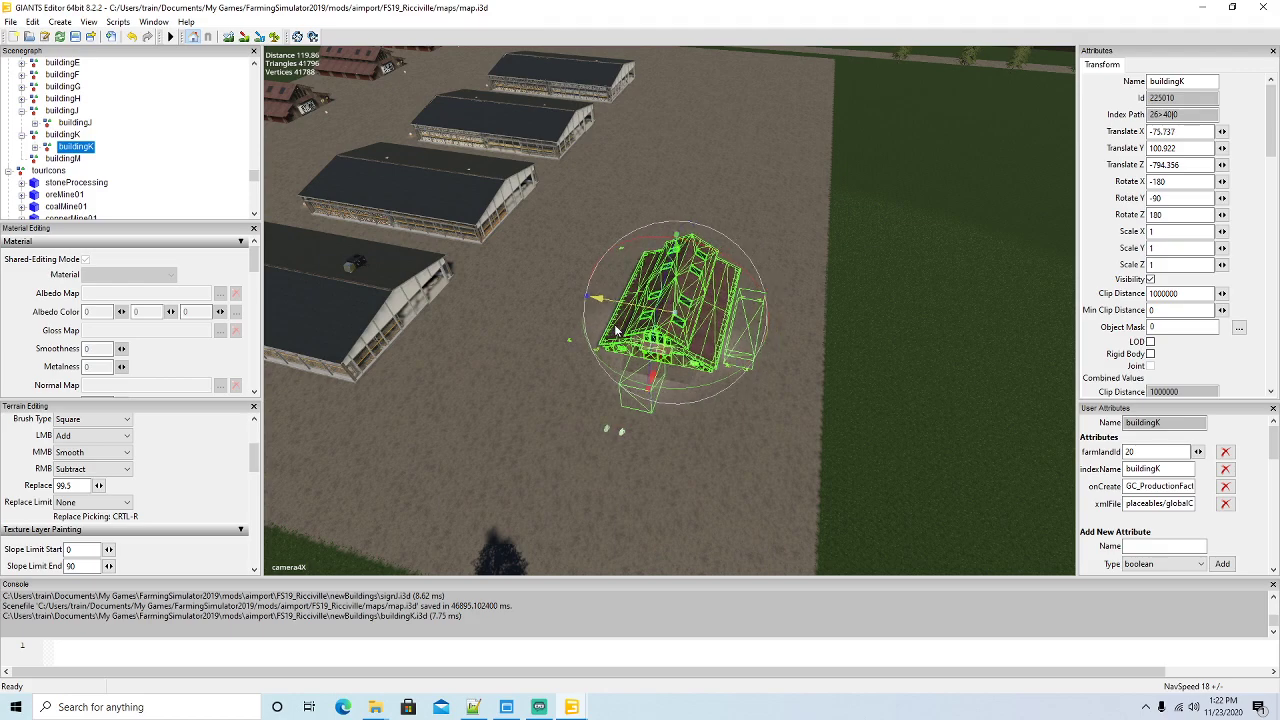
right_click_drag(617, 332, 672, 372)
double_click(1140, 451)
type("33")
key("Return")
Import signK.i3d from the newBuildings folder for the front of the buildingK barn
right_click_drag(773, 537, 927, 534)
scroll(927, 534, "up", 2)
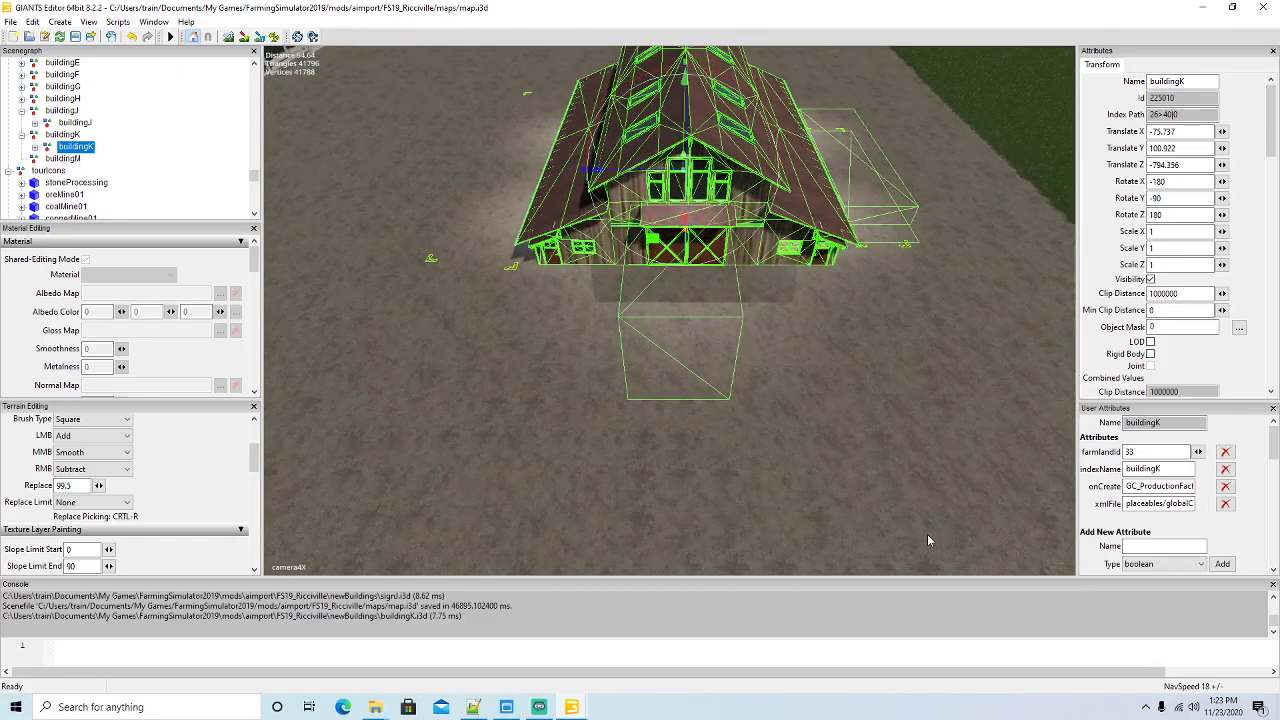
scroll(825, 476, "up", 4)
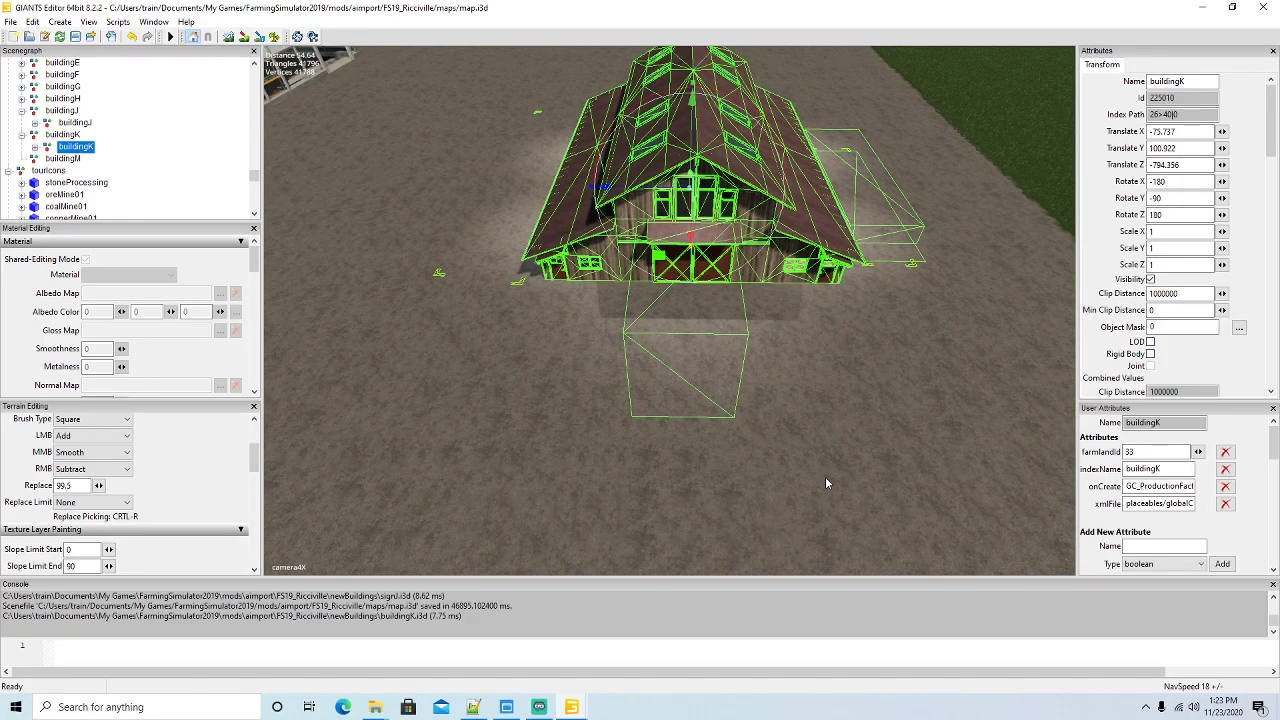
scroll(826, 470, "up", 5)
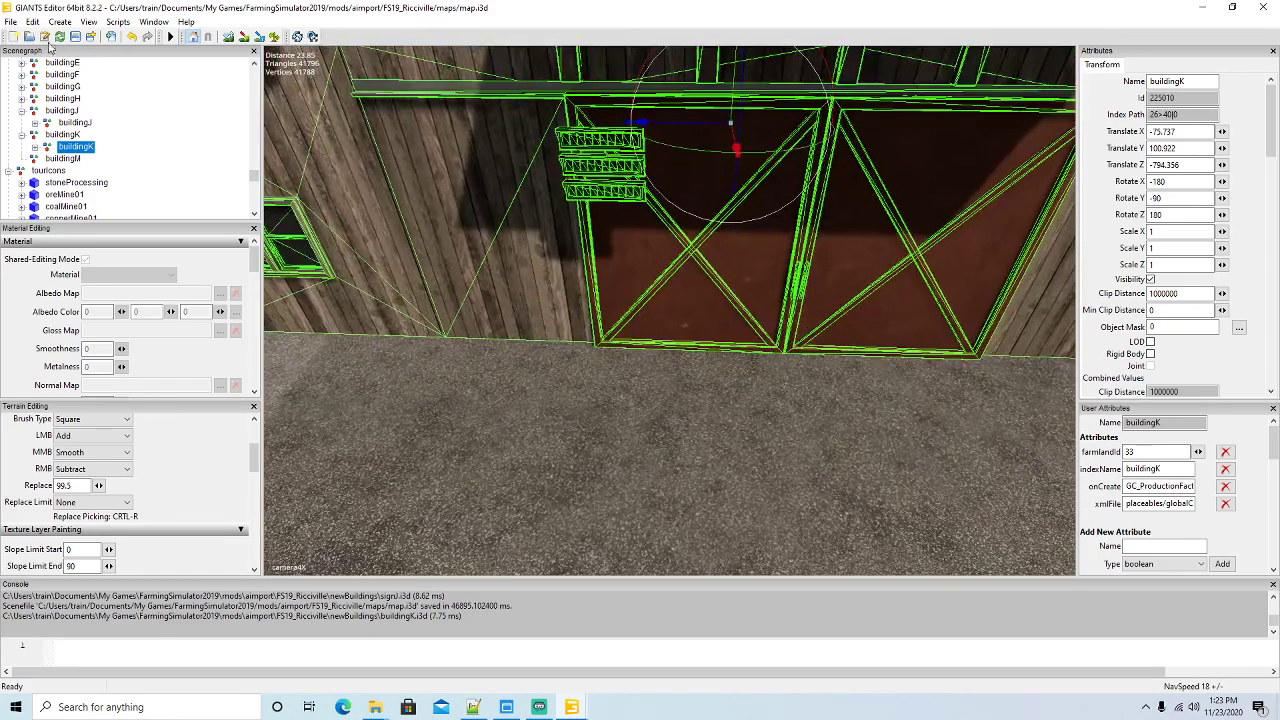
left_click(10, 21)
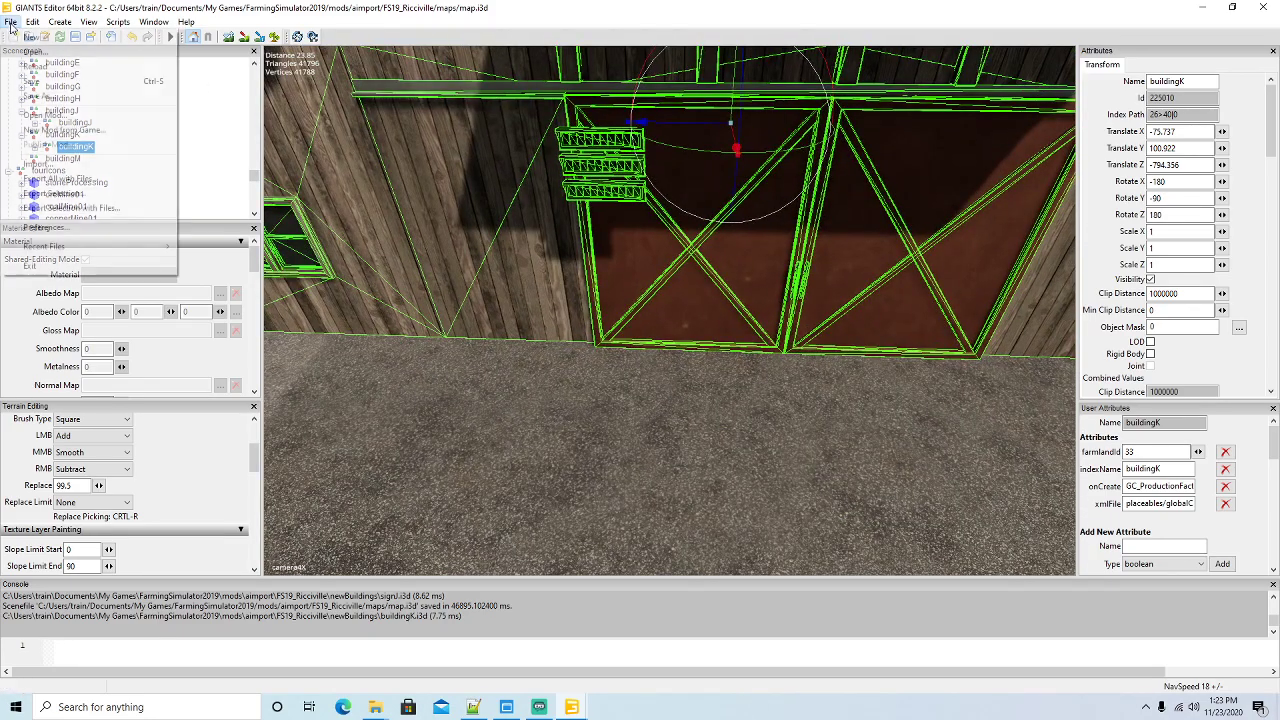
left_click(42, 165)
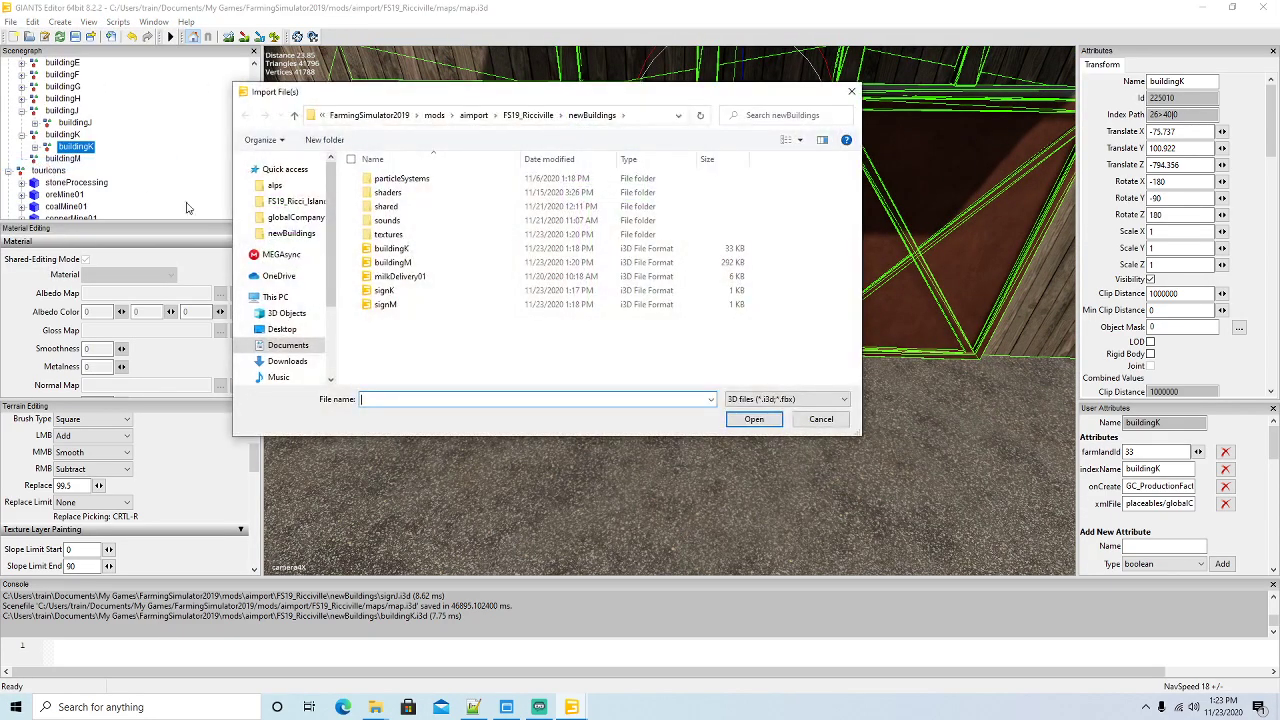
left_click(386, 291)
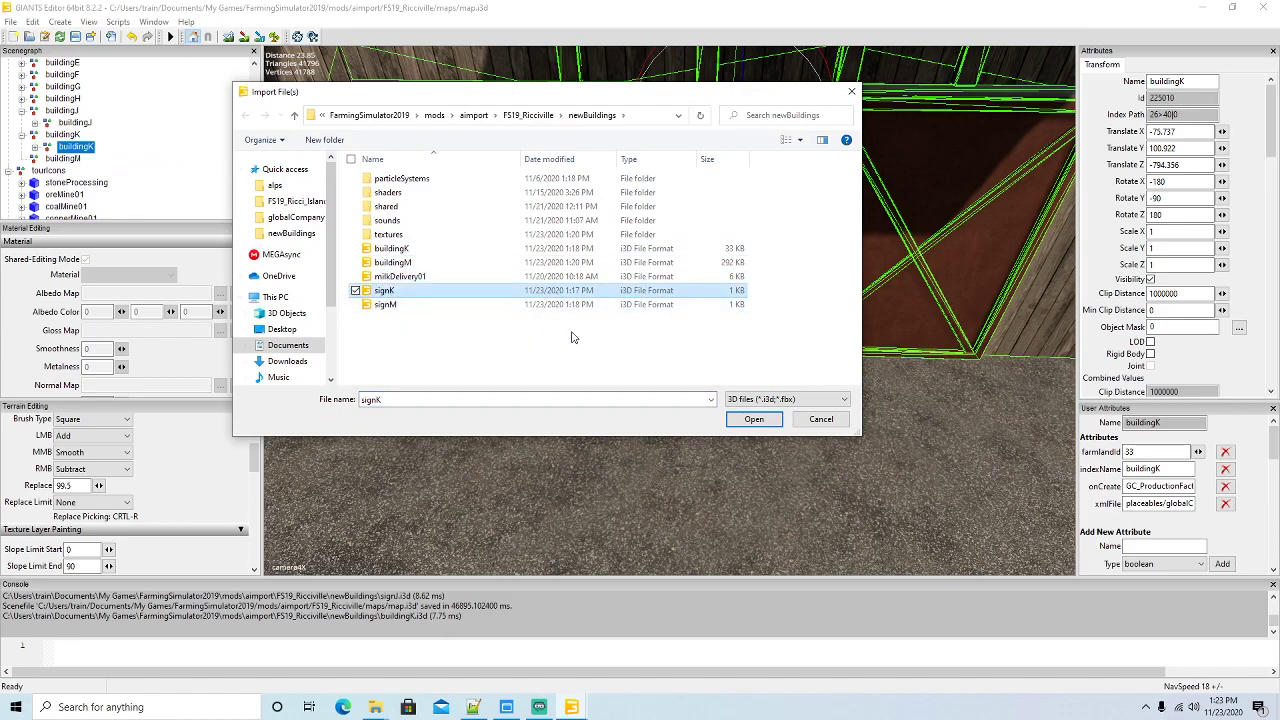
left_click(751, 420)
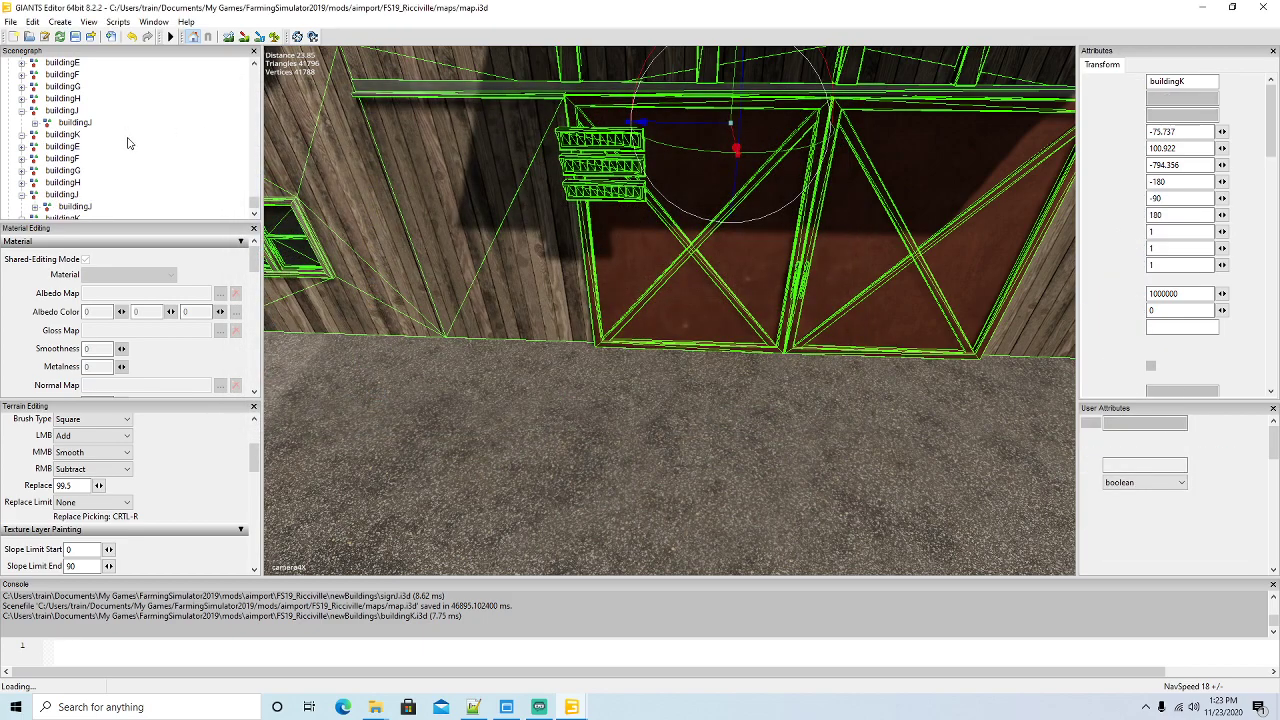
Move the imported Muehlen_Schild sign into the inner buildingK model of the globalCompany group
scroll(129, 143, "up", 10)
scroll(129, 143, "up", 5)
left_click(33, 21)
left_click(52, 101)
left_click(55, 134)
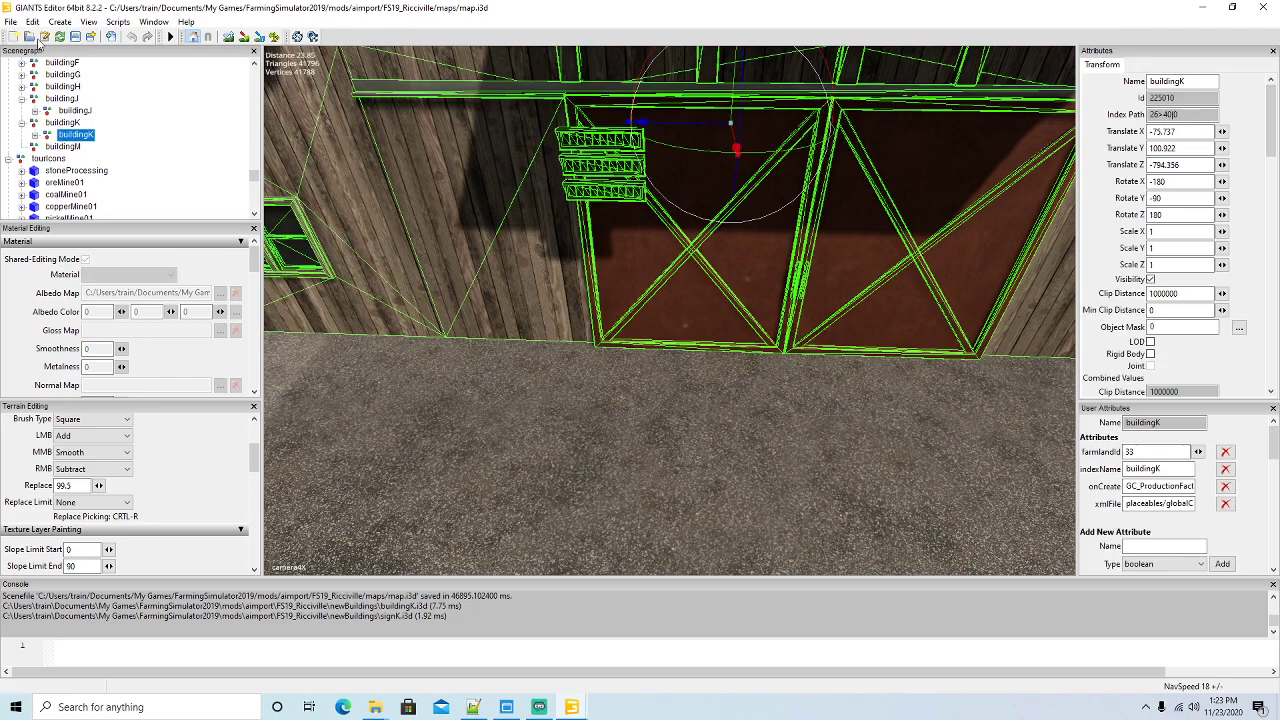
left_click(33, 21)
left_click(55, 130)
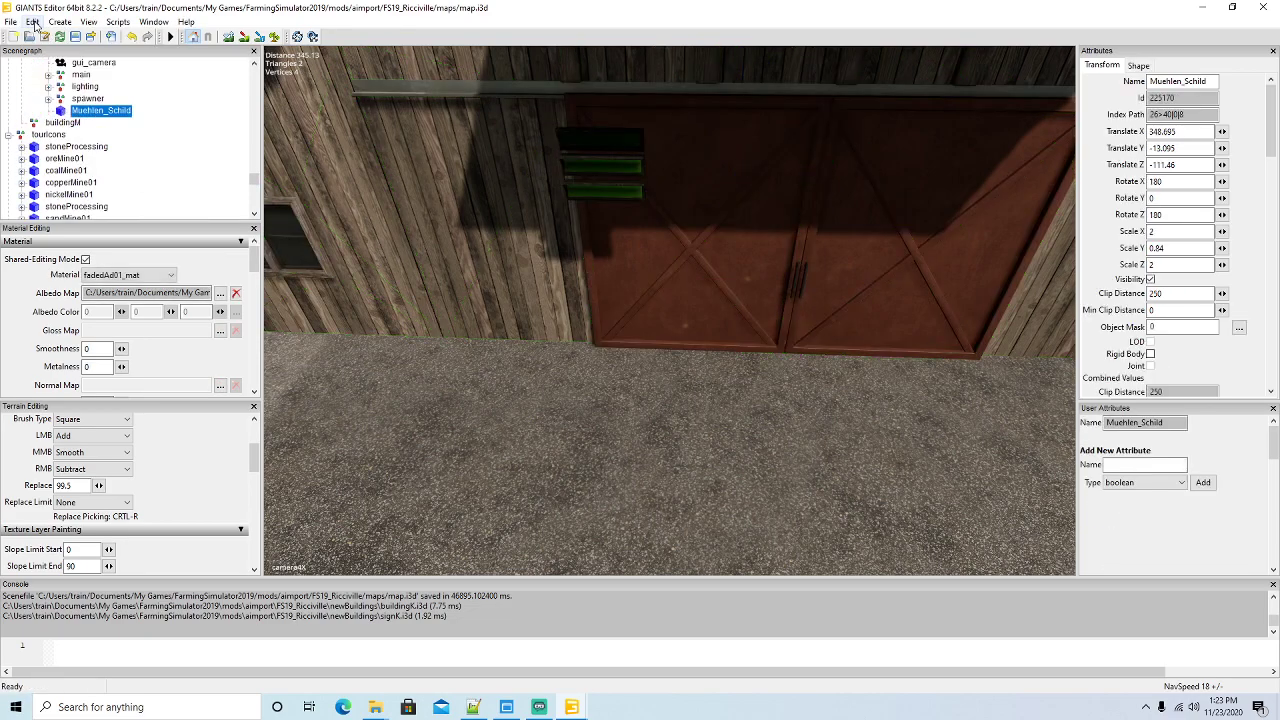
Place the Muehlen_Schild sign against the front of the buildingK barn and set its Rotate Y to 0
left_click(33, 21)
left_click(95, 207)
left_click_drag(602, 183, 664, 116)
left_click_drag(1195, 198, 1097, 197)
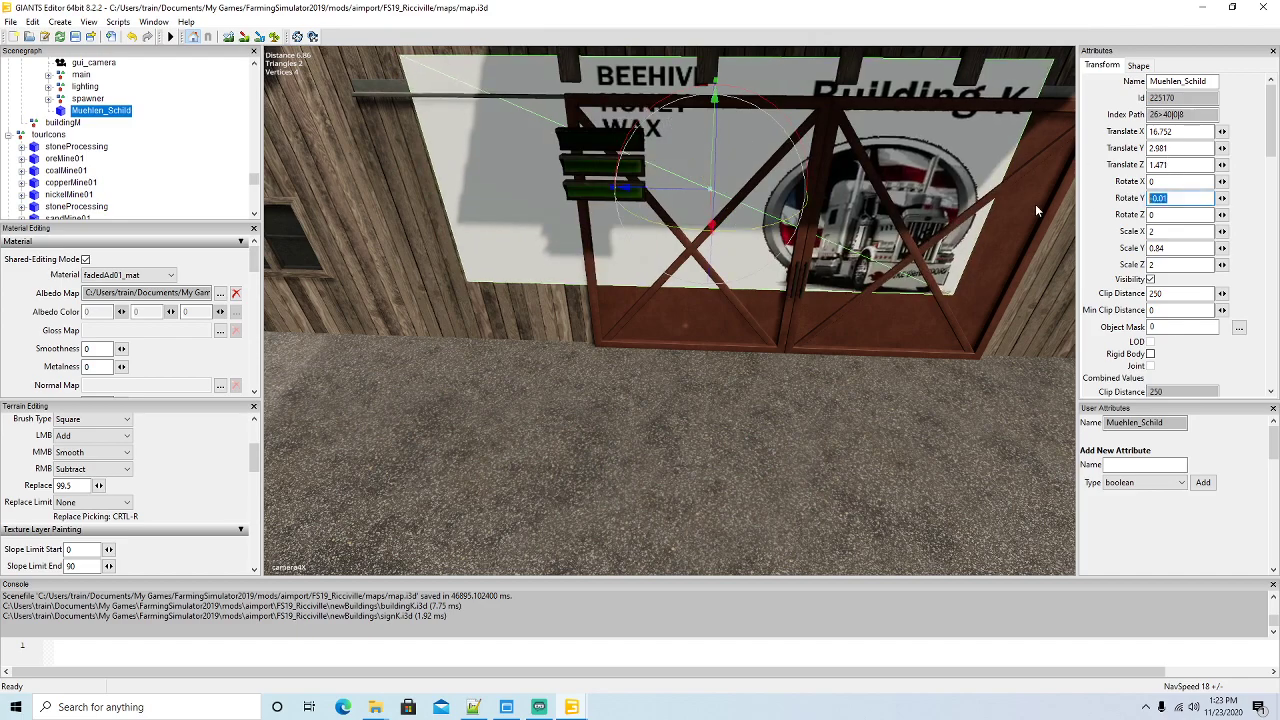
type("0")
Shift the sign over the barn doors to about Translate X 17.627, Y 2.467 and Z 0.387
left_click_drag(702, 207, 729, 280)
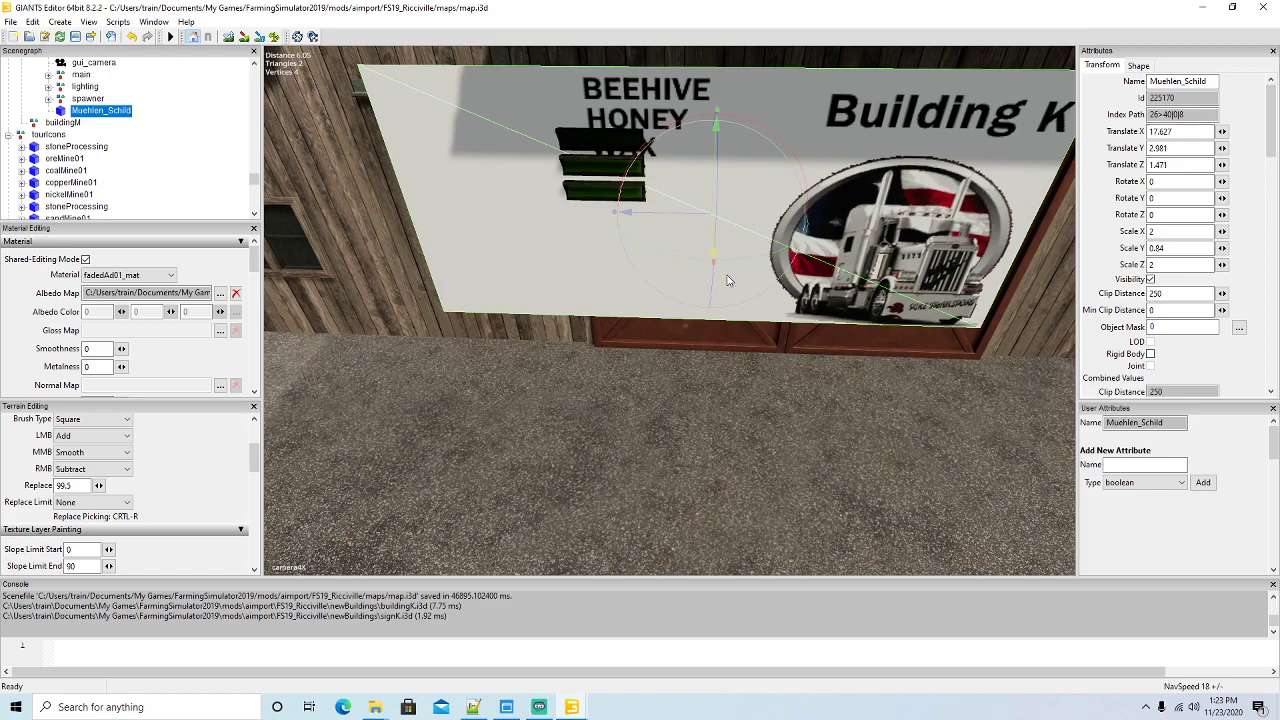
left_click_drag(712, 183, 781, 263)
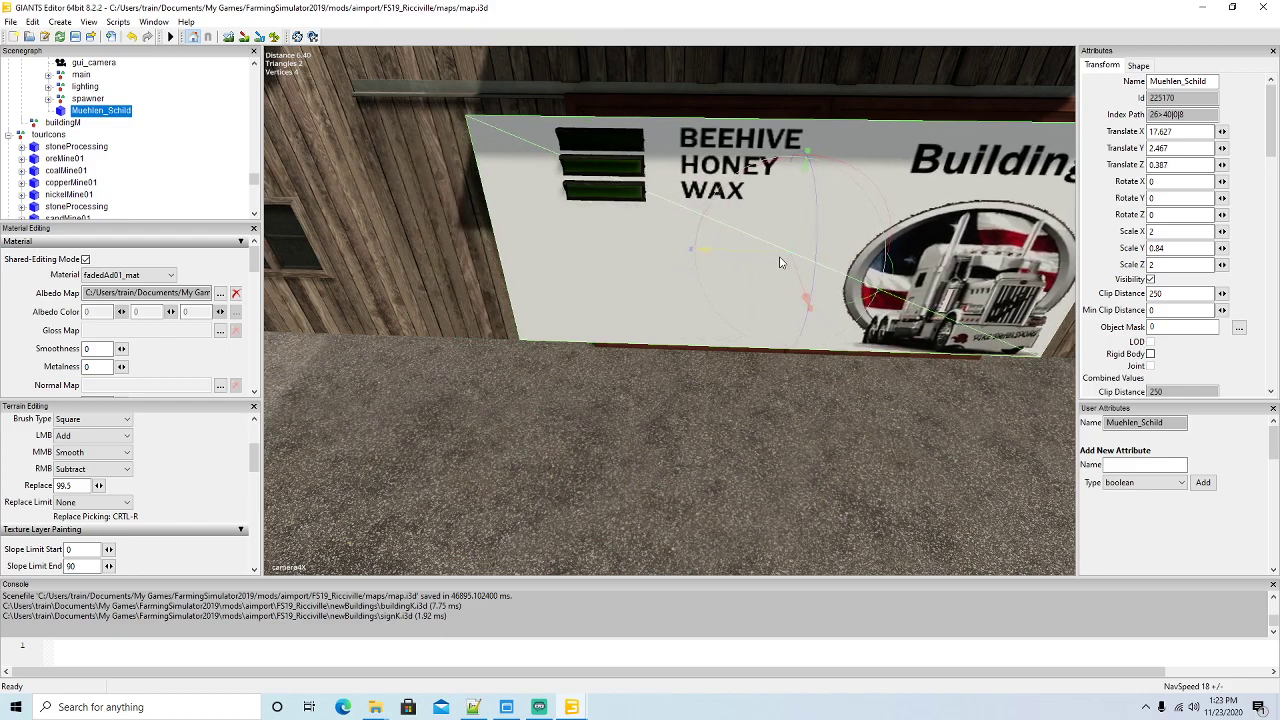
scroll(693, 418, "up", 2)
left_click_drag(693, 418, 754, 260, "alt")
scroll(762, 275, "down", 2)
scroll(754, 262, "down", 3)
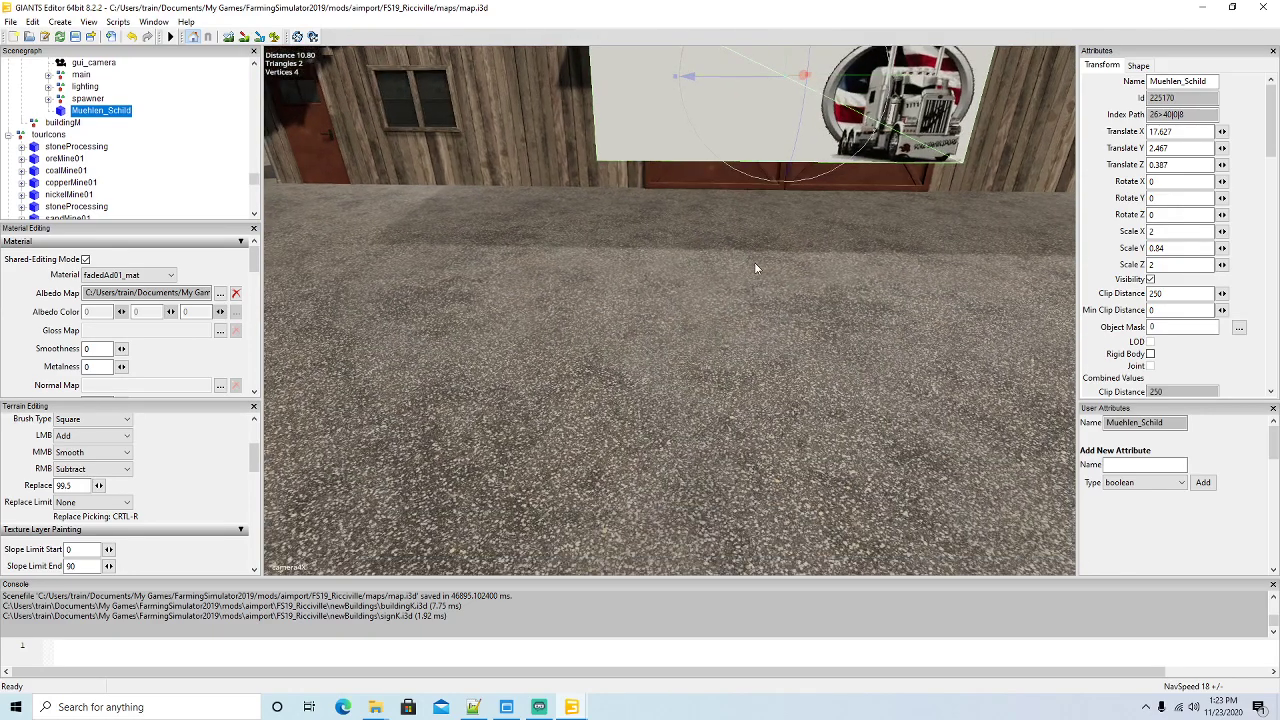
scroll(754, 258, "down", 2)
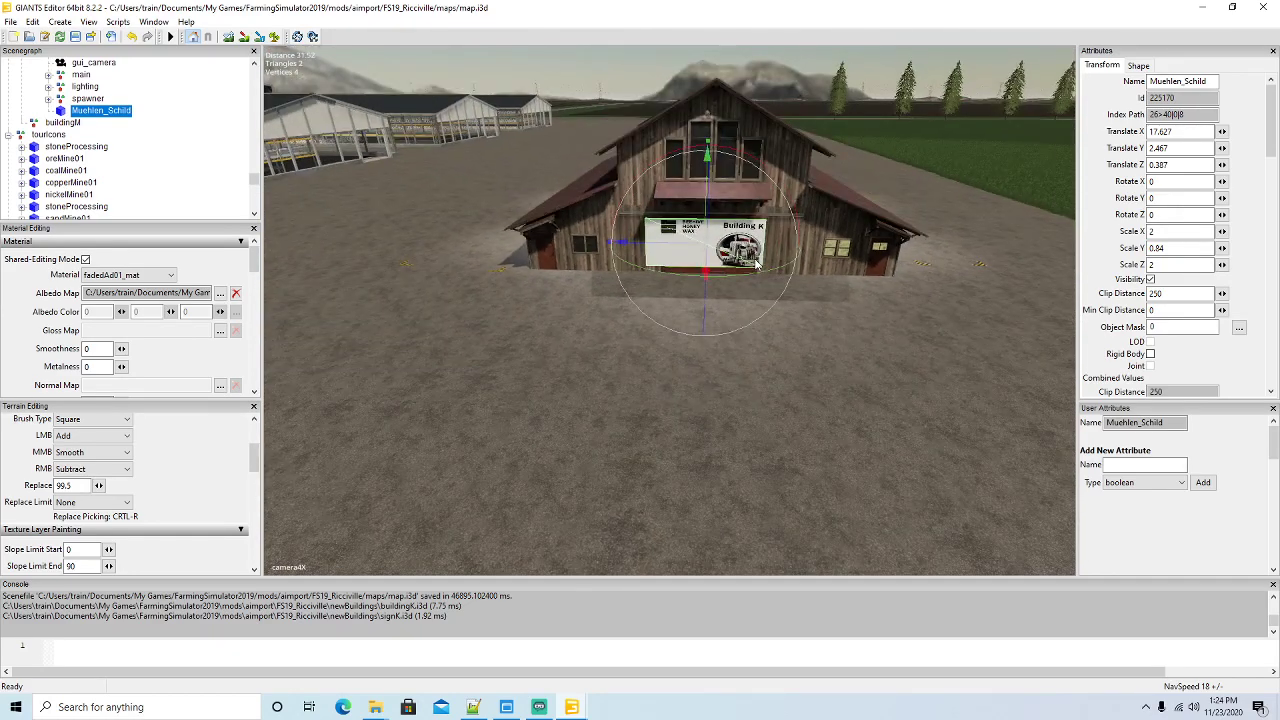
Duplicate the last Placa_entrada frame, move the copy near the buildingK barn and set its Rotate Y to 0
scroll(147, 157, "up", 4)
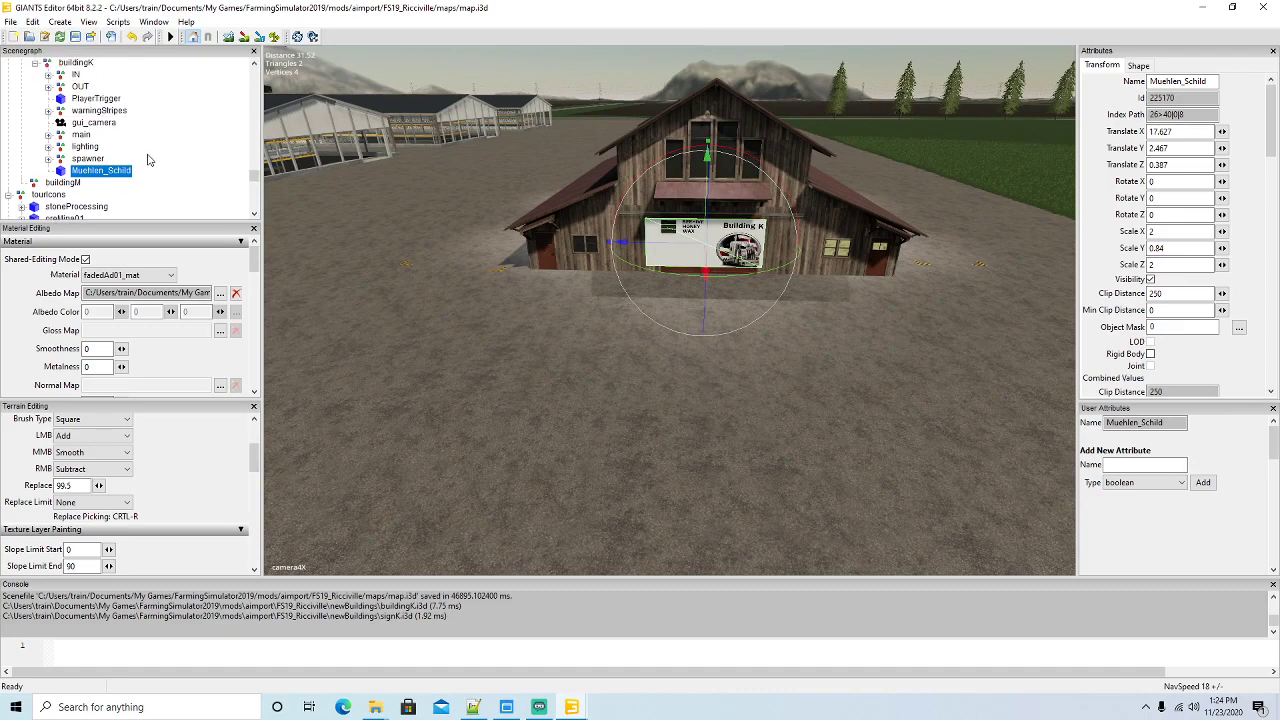
scroll(147, 157, "up", 10)
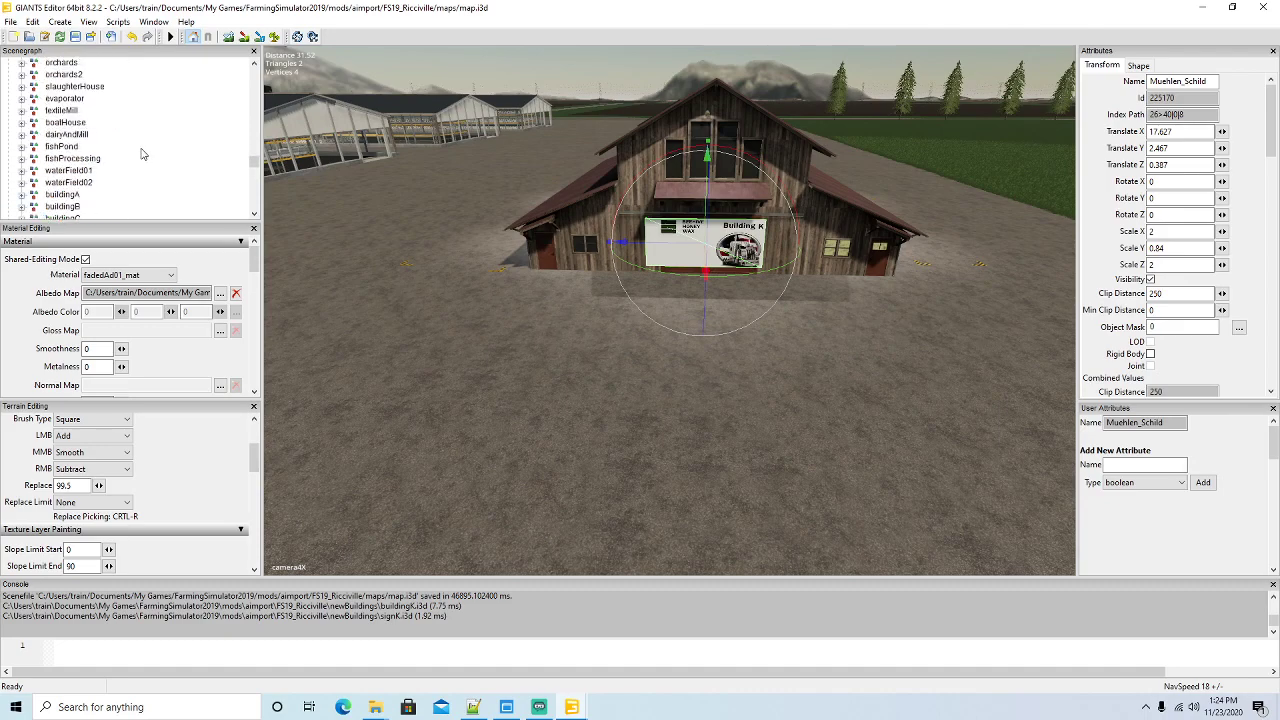
scroll(141, 153, "up", 8)
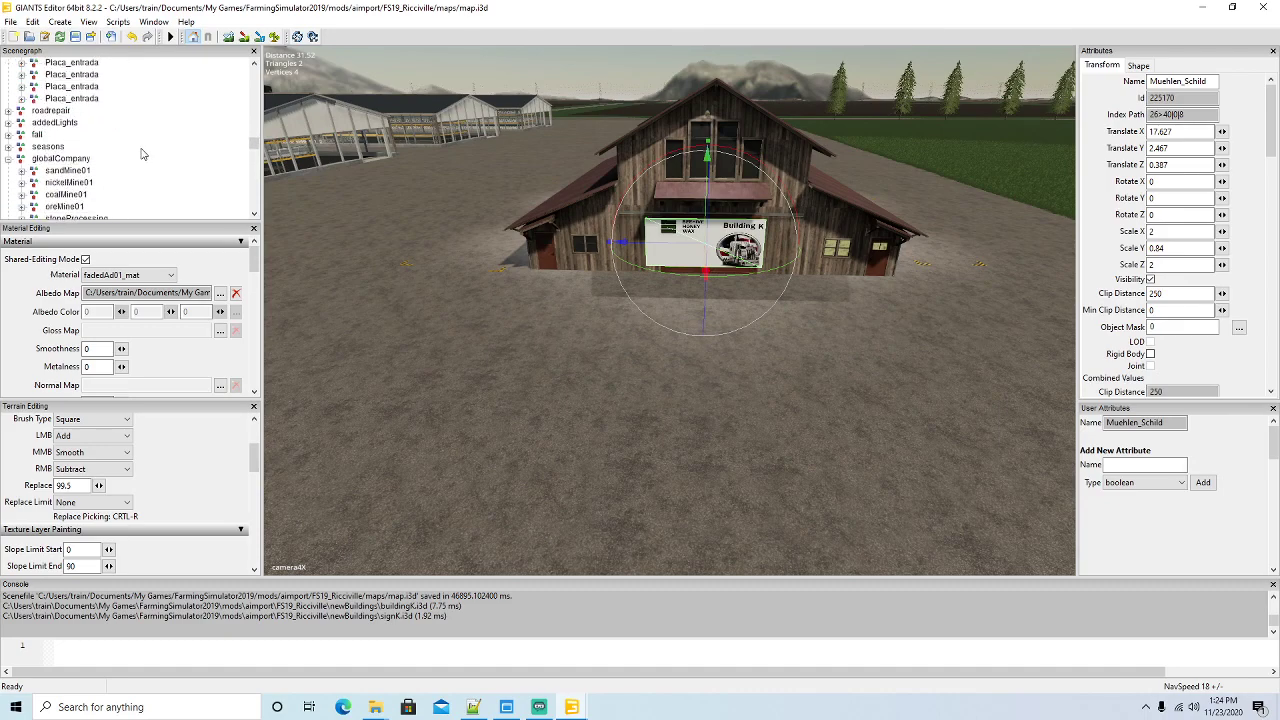
scroll(216, 148, "up", 1)
left_click(46, 136)
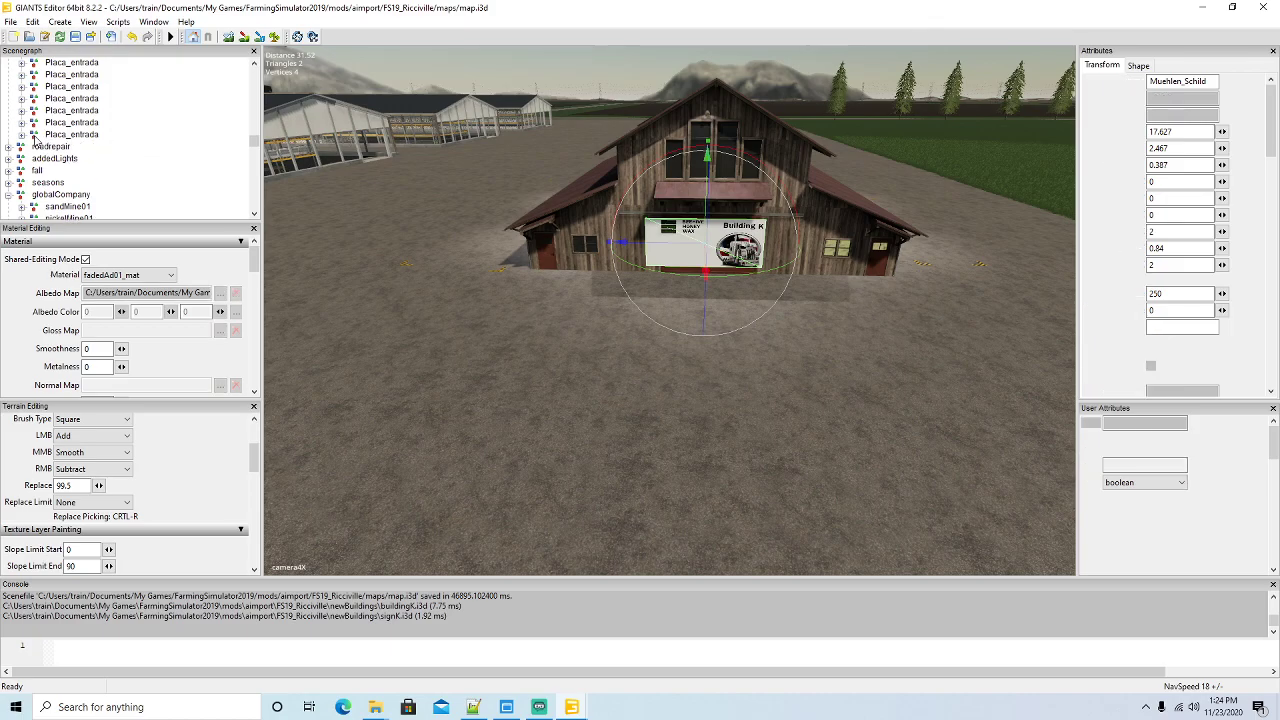
left_click_drag(585, 260, 570, 302, "alt")
scroll(570, 300, "down", 3)
scroll(568, 282, "down", 2)
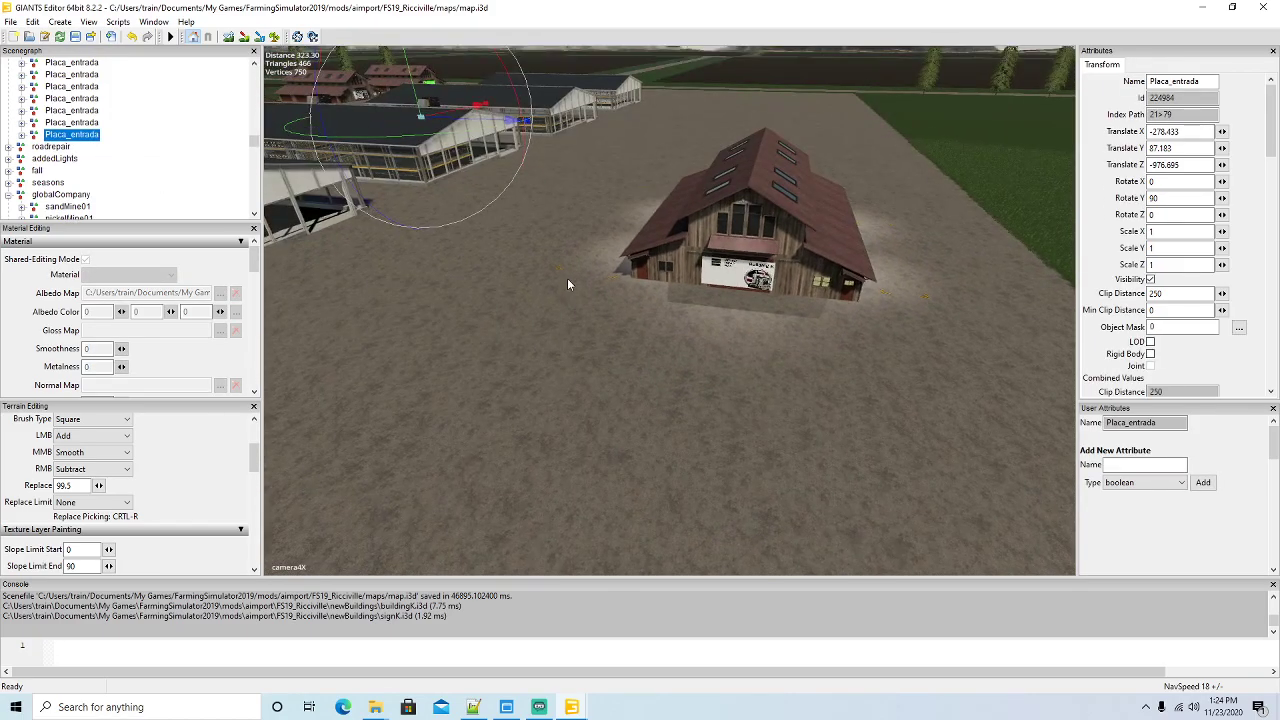
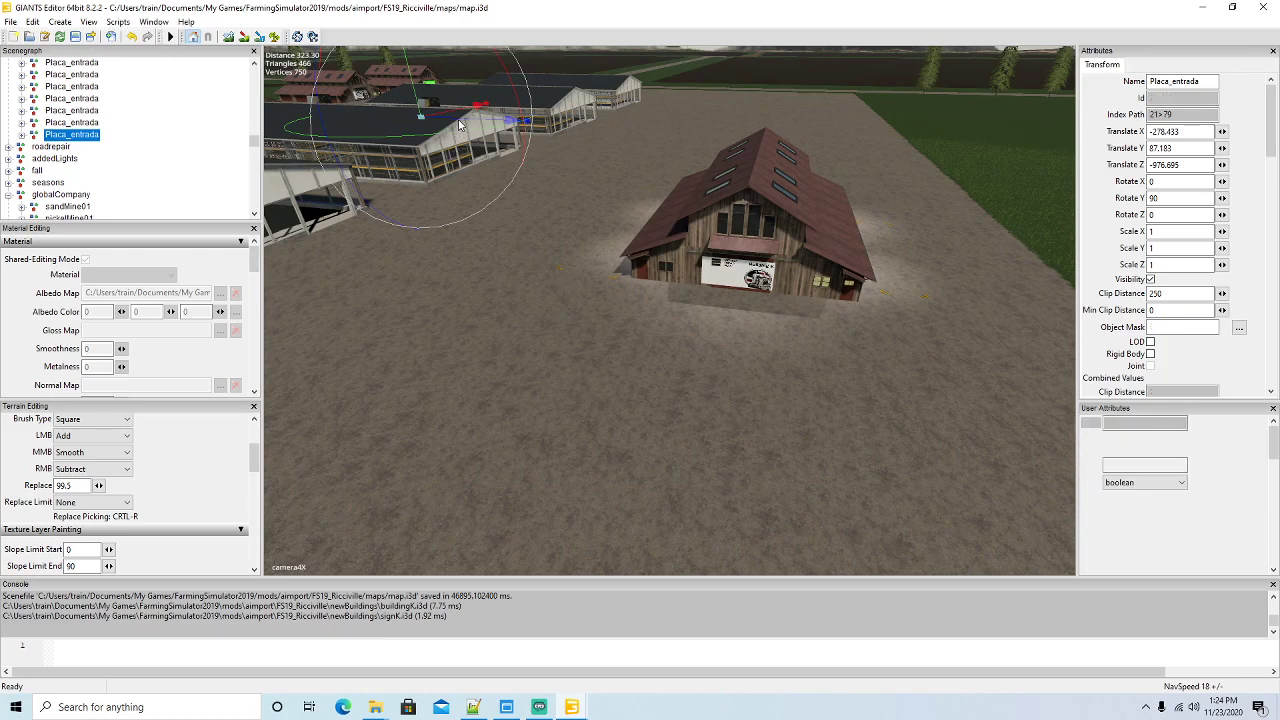
key("ctrl+d")
left_click_drag(460, 125, 572, 282)
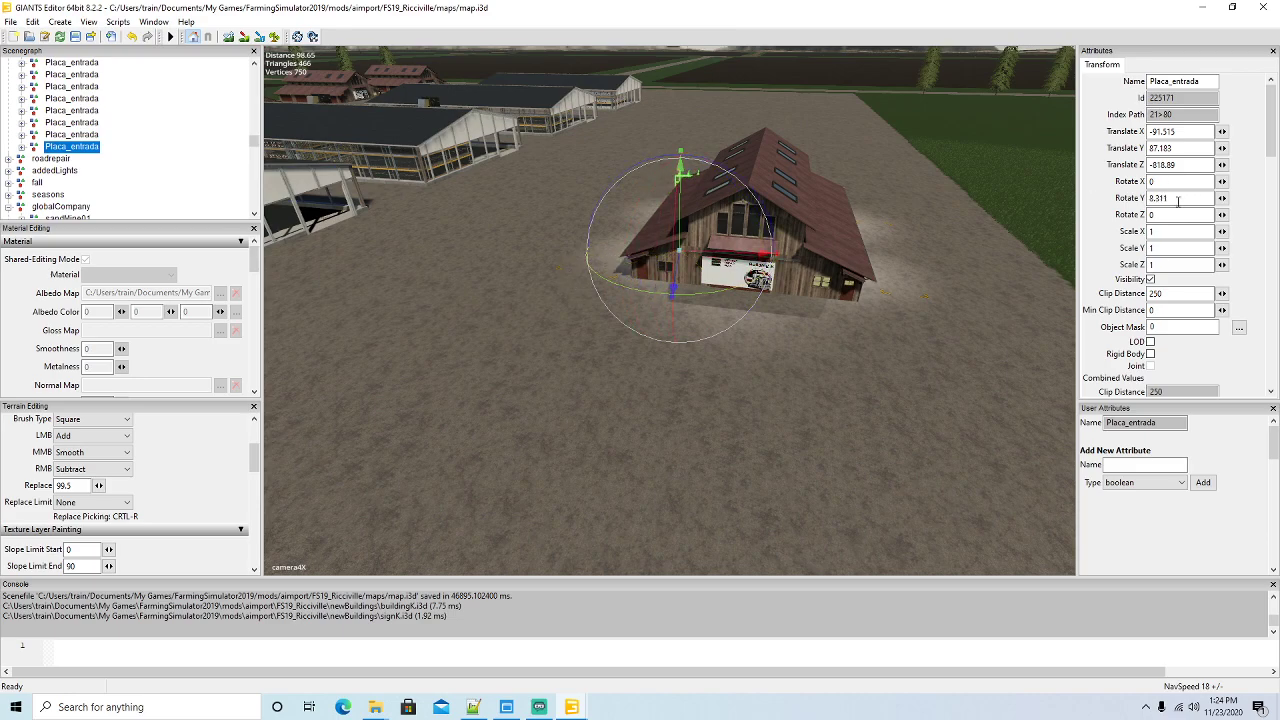
type("0")
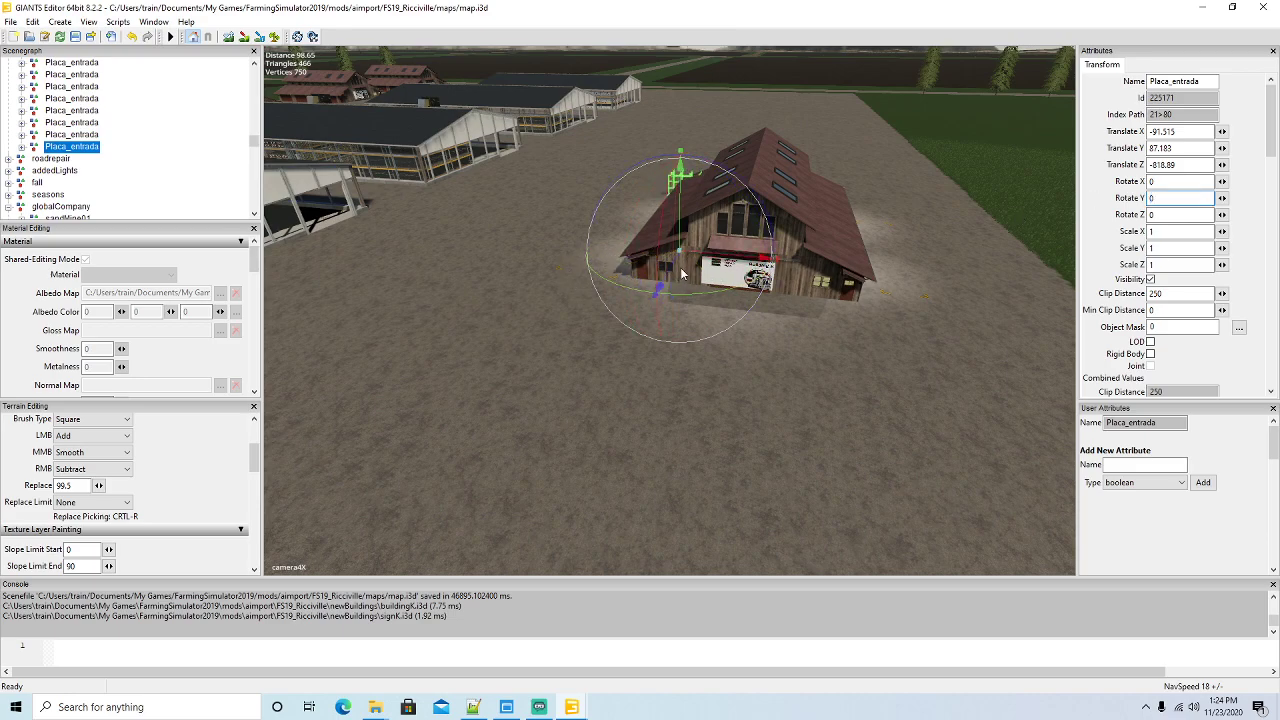
Move the copied Placa_entrada frame behind the Building K sign, to about Translate X -79.946 and Z -785.036
left_click_drag(673, 267, 619, 410)
left_click_drag(635, 345, 774, 352)
right_click_drag(774, 352, 826, 377)
scroll(810, 401, "up", 10)
scroll(723, 417, "up", 3)
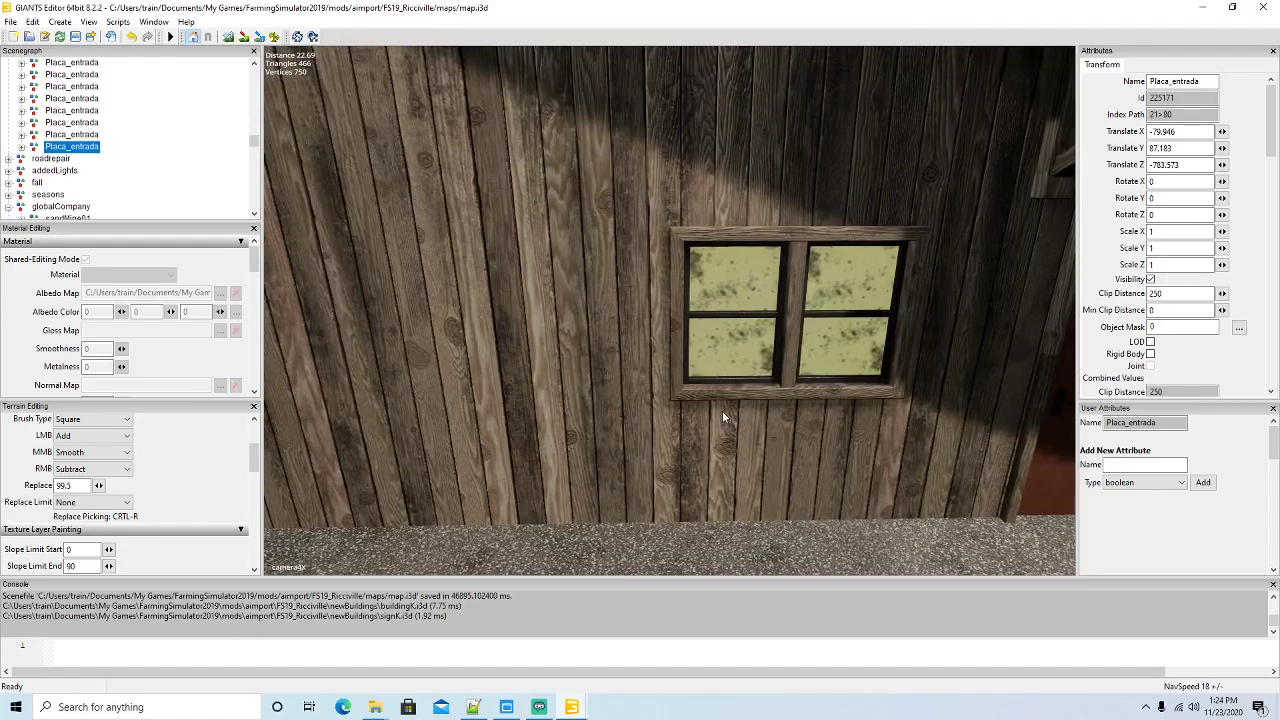
scroll(723, 417, "down", 5)
right_click_drag(723, 417, 567, 492)
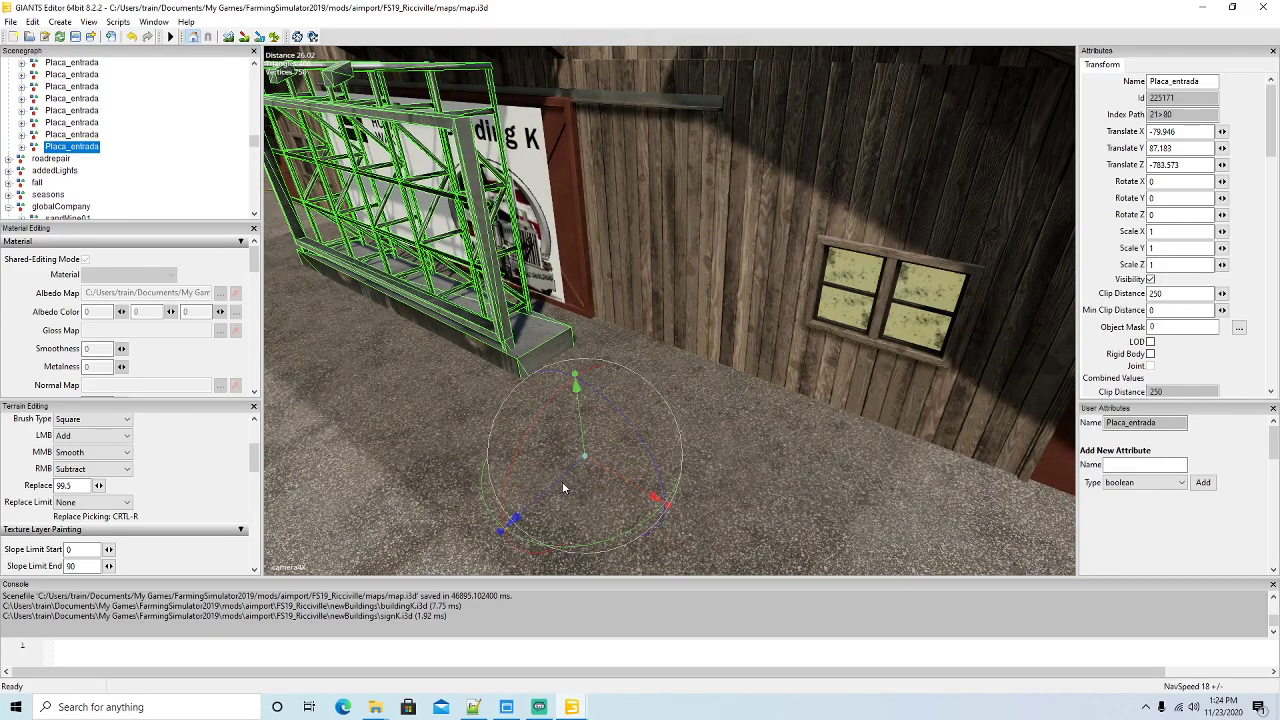
left_click_drag(560, 480, 587, 473)
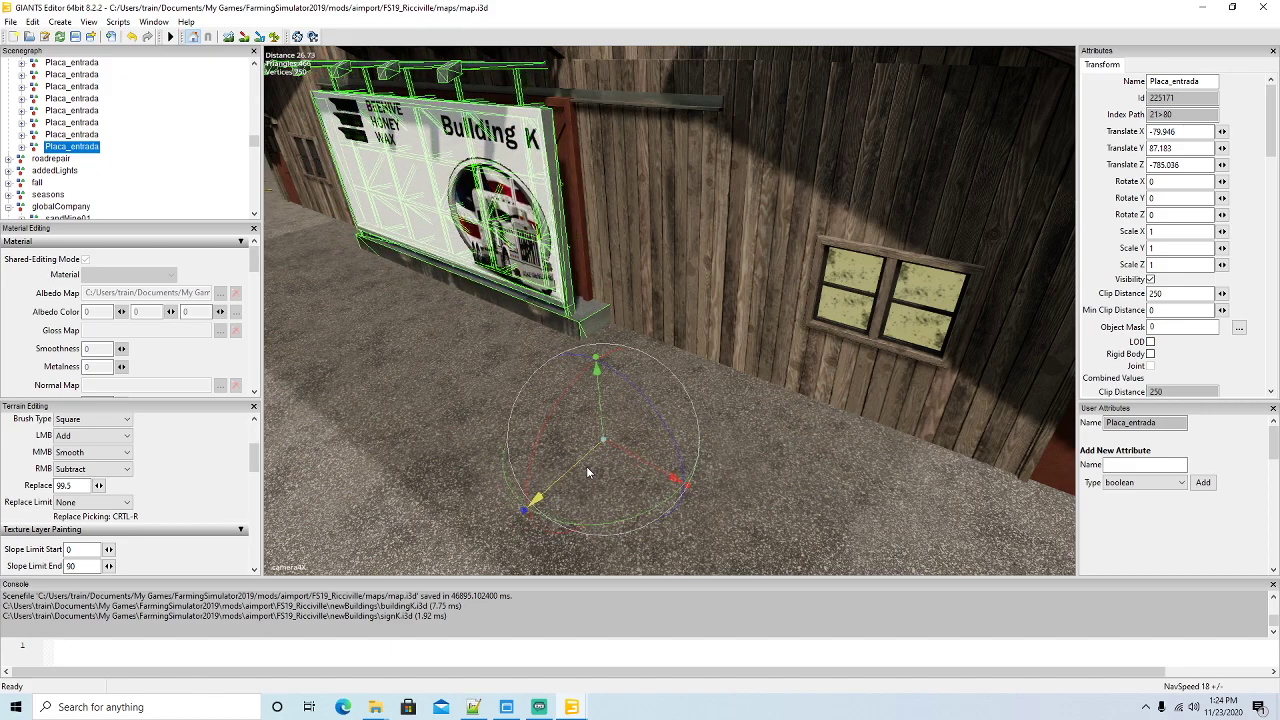
Nudge the copied frame sideways to about Translate X -79.783 to line it up with the sign, and deselect it
scroll(587, 472, "down", 8)
scroll(535, 482, "up", 8)
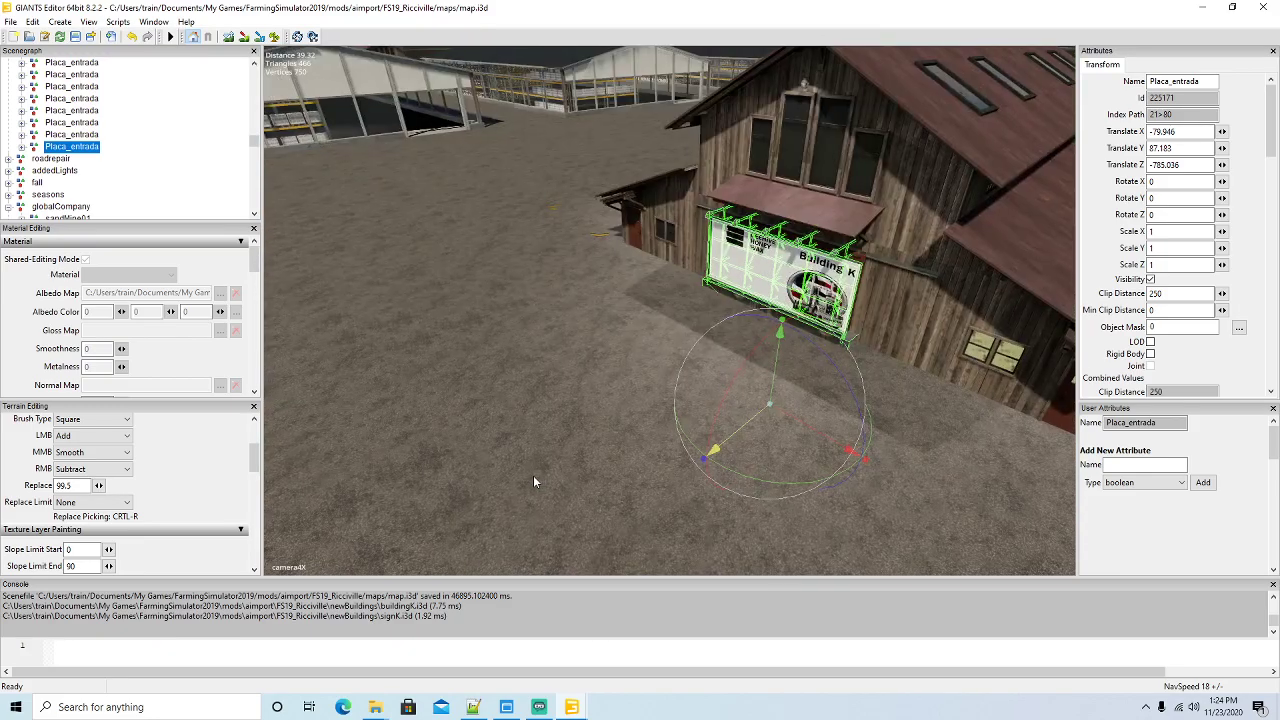
right_click_drag(533, 482, 675, 473)
scroll(675, 473, "down", 5)
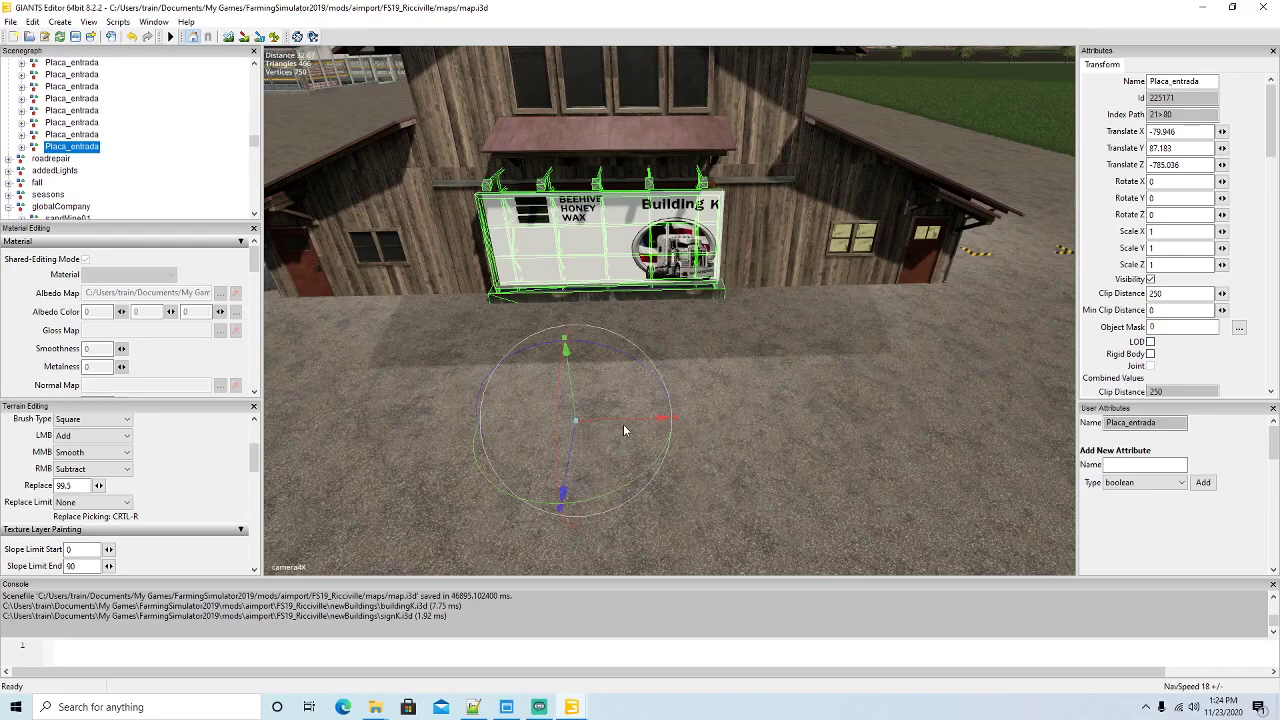
left_click_drag(626, 427, 629, 427)
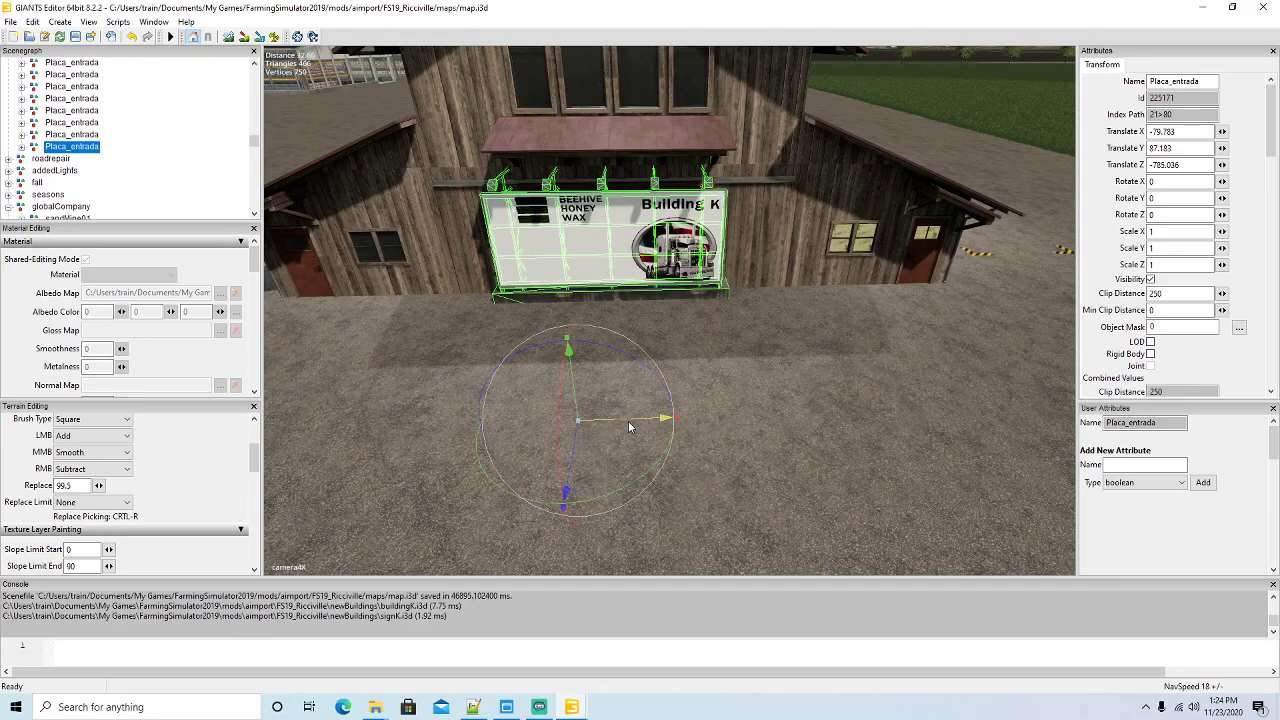
left_click(989, 346)
Duplicate the buildingJ tour icon and rename the copy buildingK
scroll(851, 409, "down", 10)
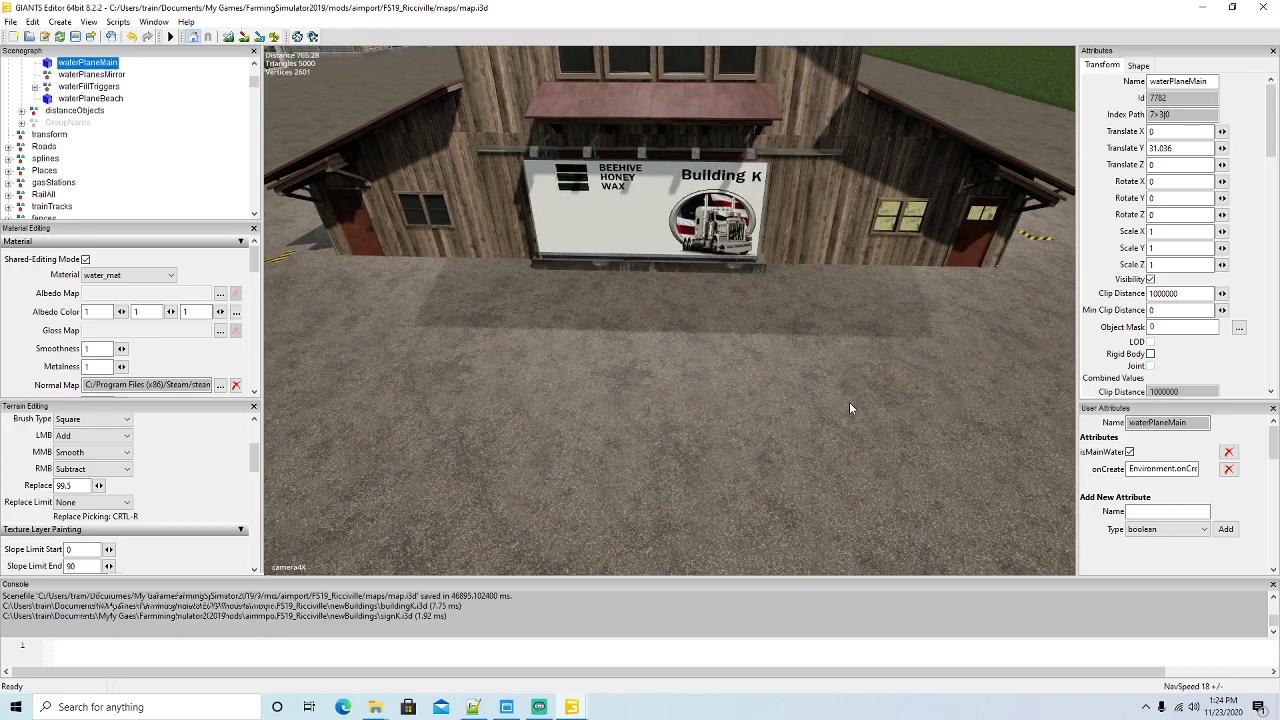
scroll(851, 409, "down", 5)
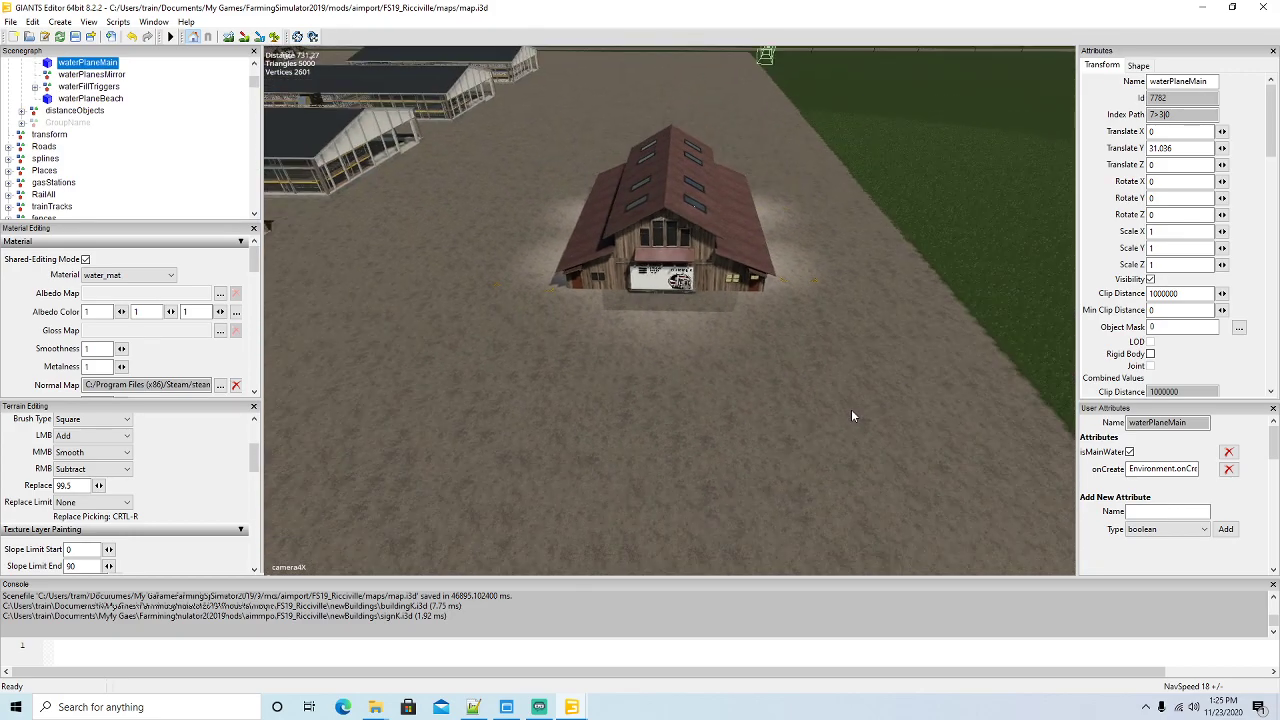
left_click_drag(254, 88, 258, 222)
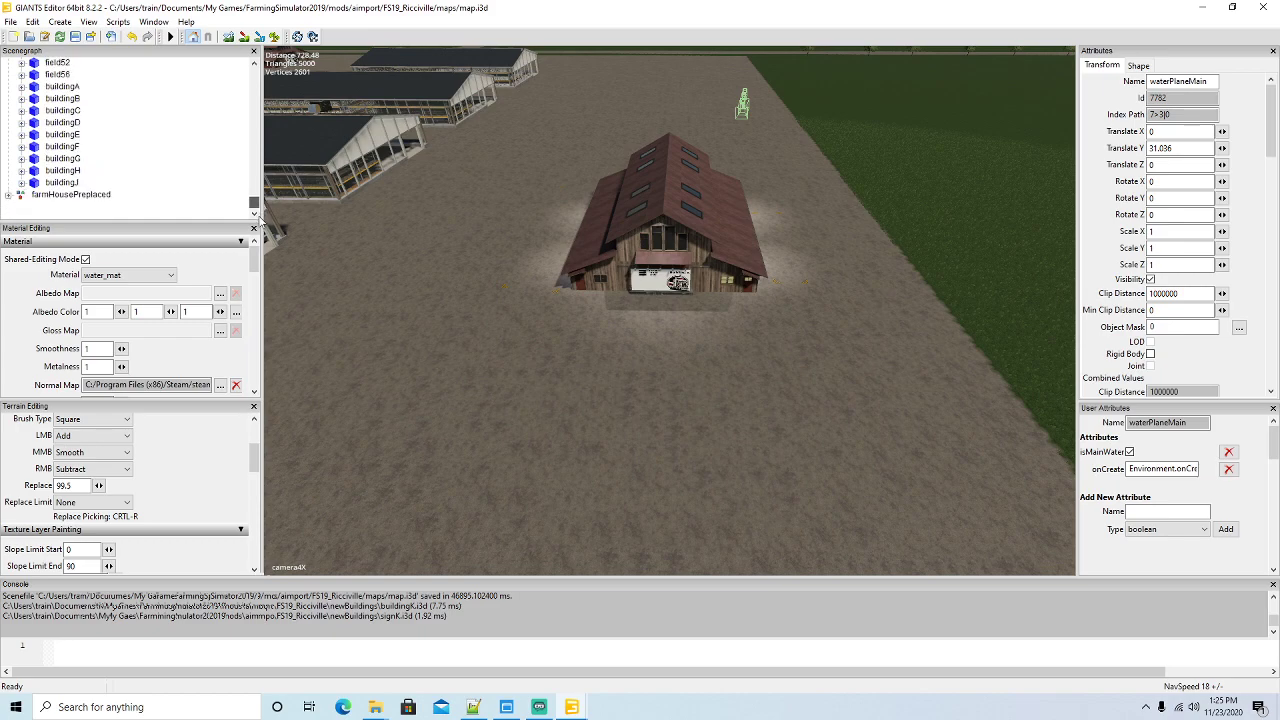
left_click(40, 183)
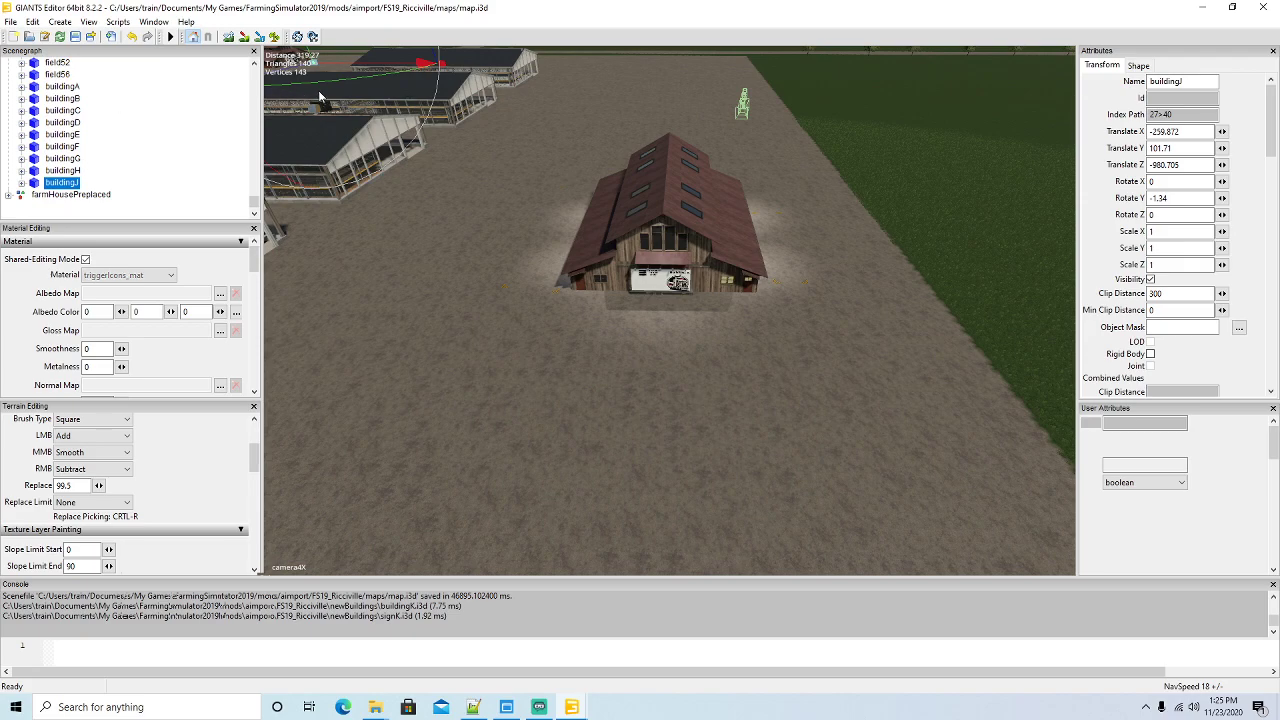
key("ctrl+d")
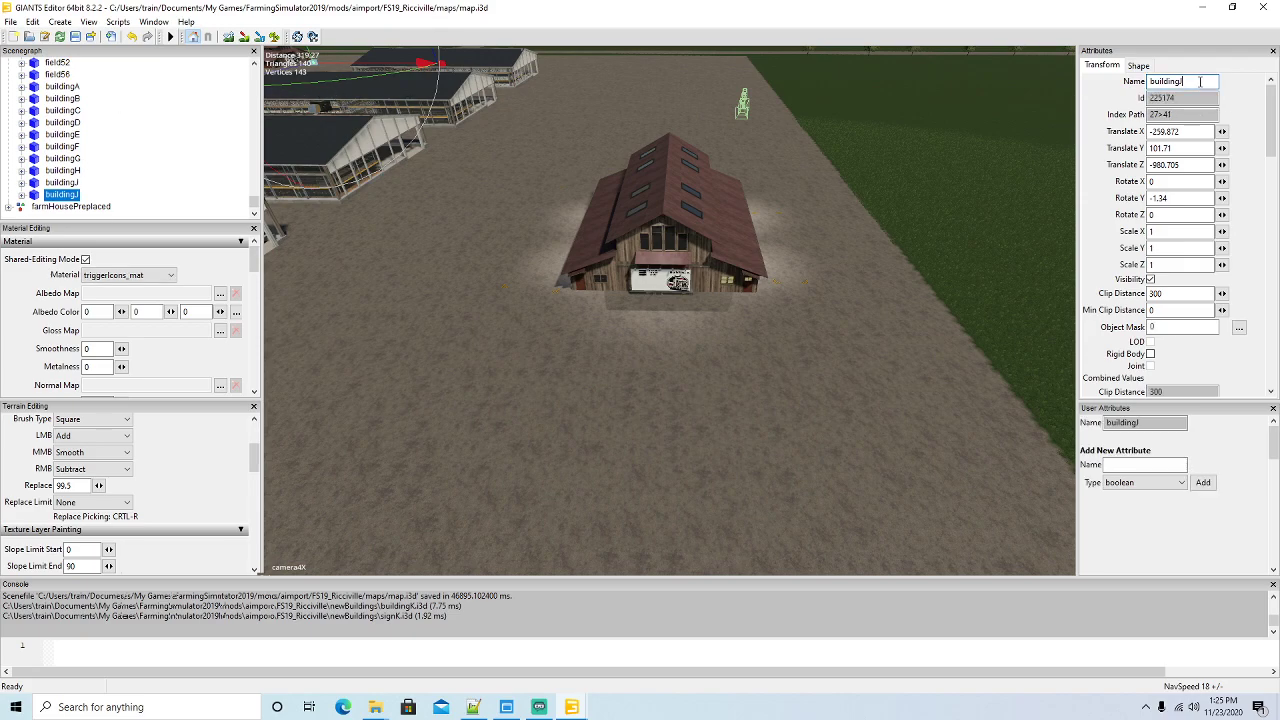
key("Return")
Move the buildingK tour icon in front of the barn, to about Translate X -76.468 and Z -769.66
mouse_move(548, 284)
right_mouse_down()
mouse_move(538, 331)
mouse_move(530, 278)
right_mouse_up()
scroll(538, 324, "down", 5)
left_click(761, 140)
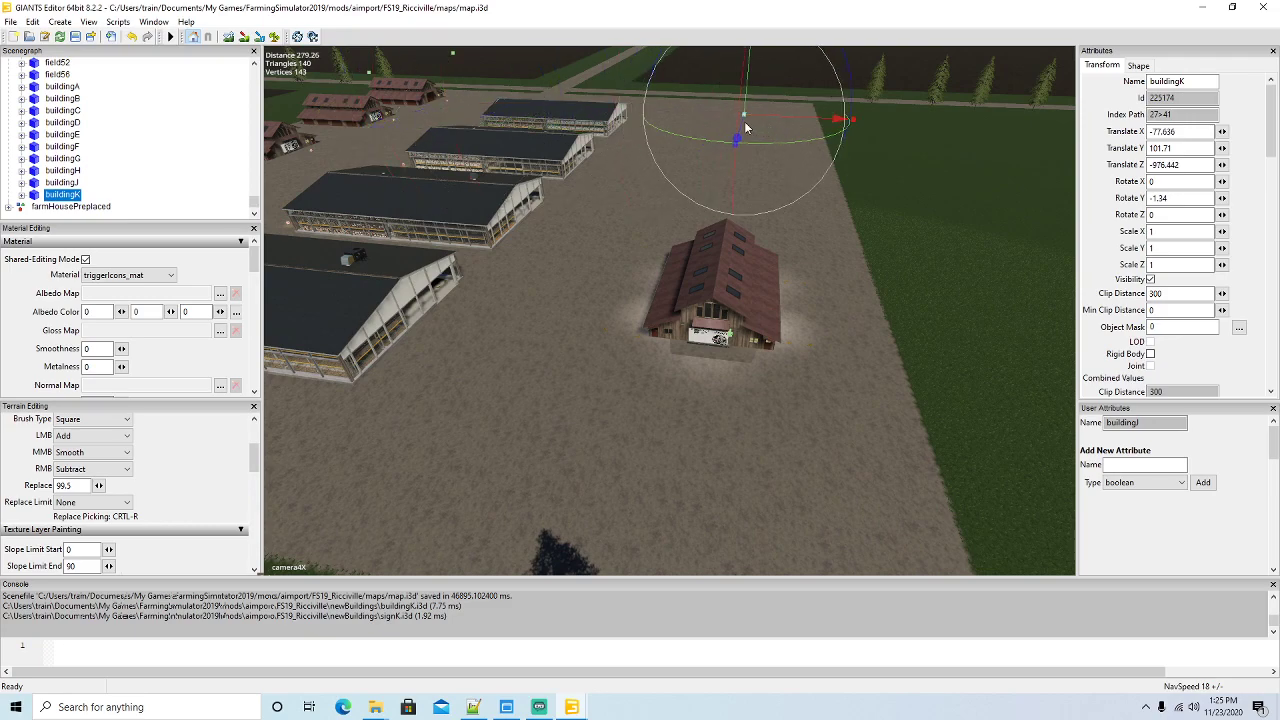
left_click_drag(743, 145, 705, 318)
left_click_drag(690, 370, 677, 458)
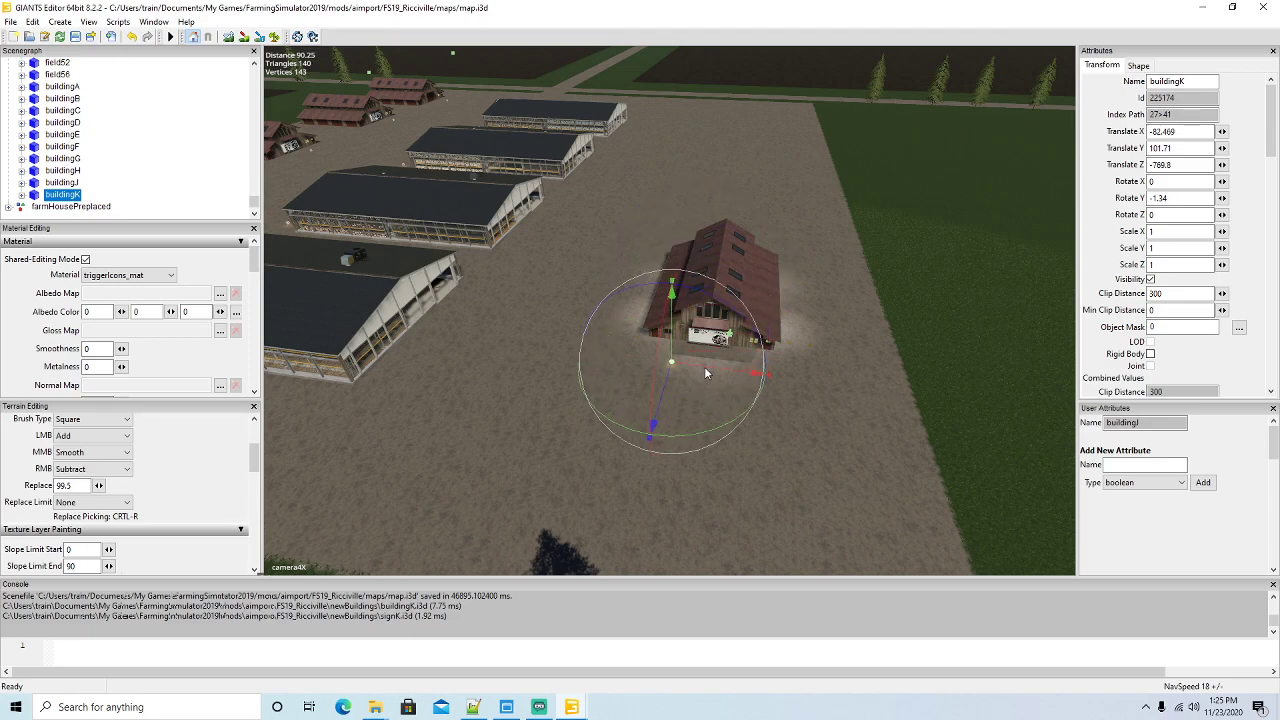
left_click_drag(706, 367, 740, 382)
Import buildingM.i3d from the newBuildings folder
scroll(837, 473, "up", 5)
right_click_drag(838, 466, 746, 325)
scroll(706, 405, "down", 3)
scroll(708, 438, "down", 1)
key("w")
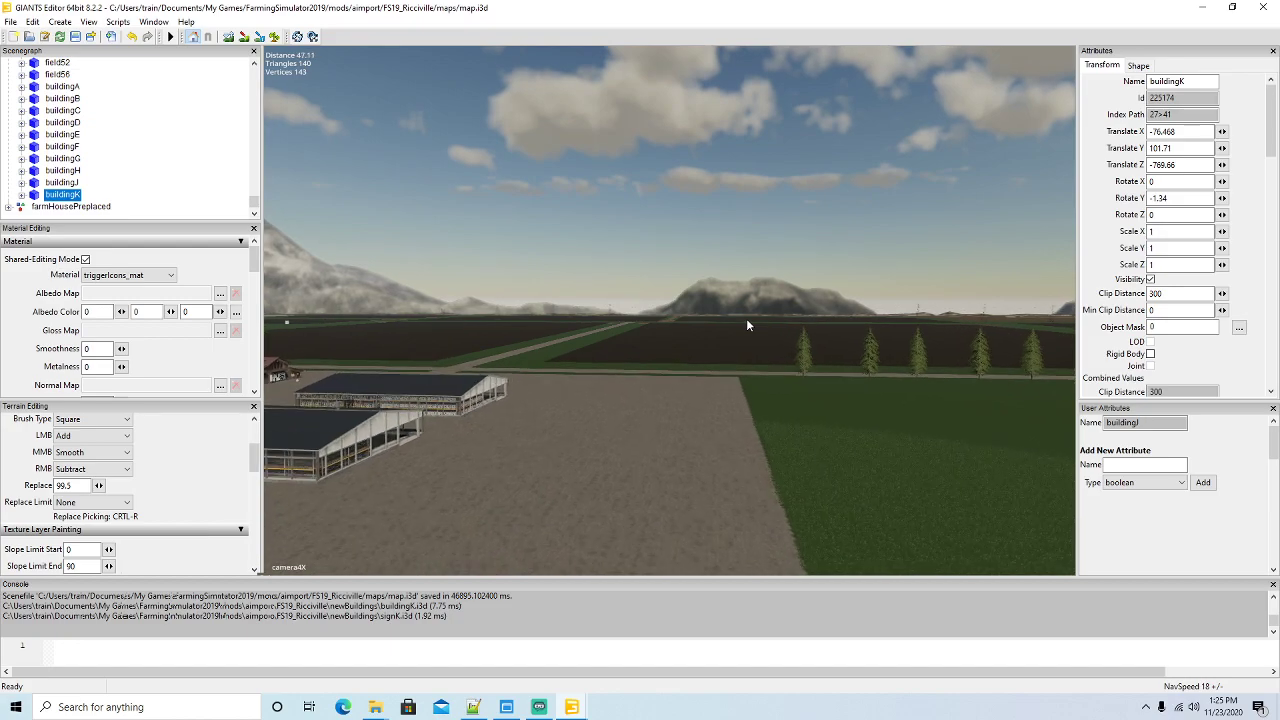
right_click_drag(746, 325, 744, 397)
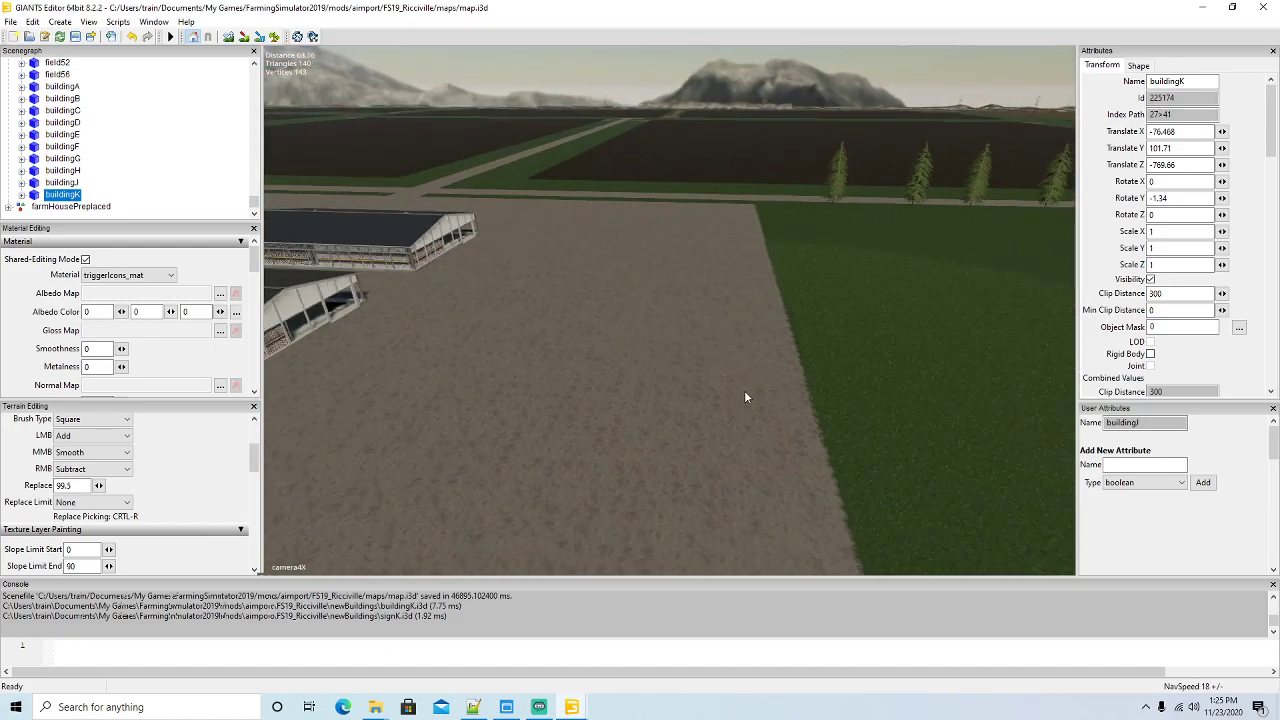
left_click(10, 22)
left_click(30, 163)
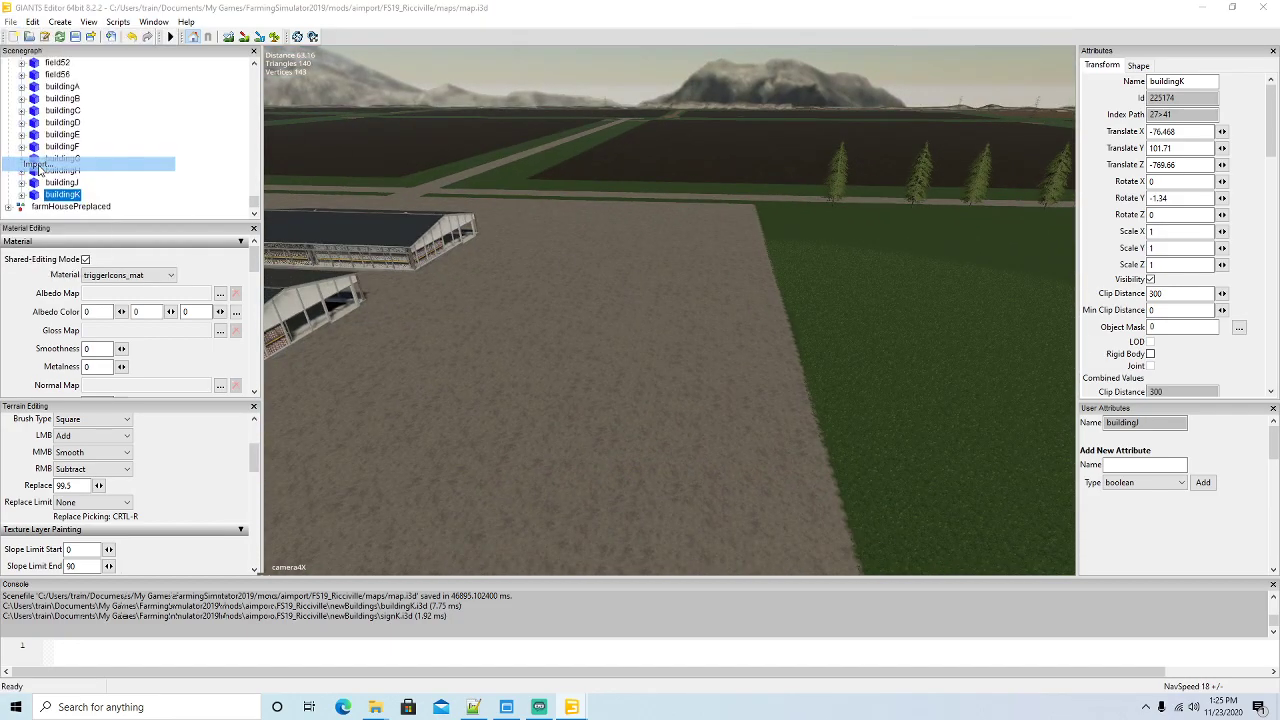
left_click(392, 262)
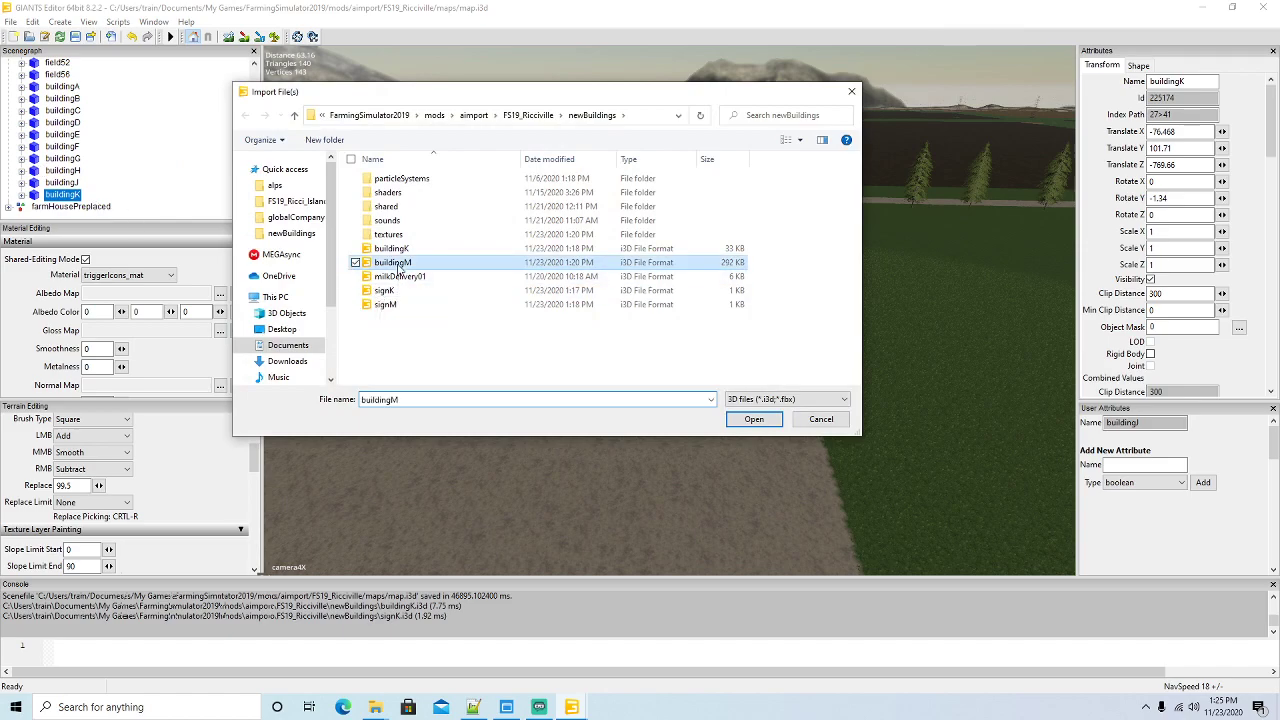
left_click(753, 419)
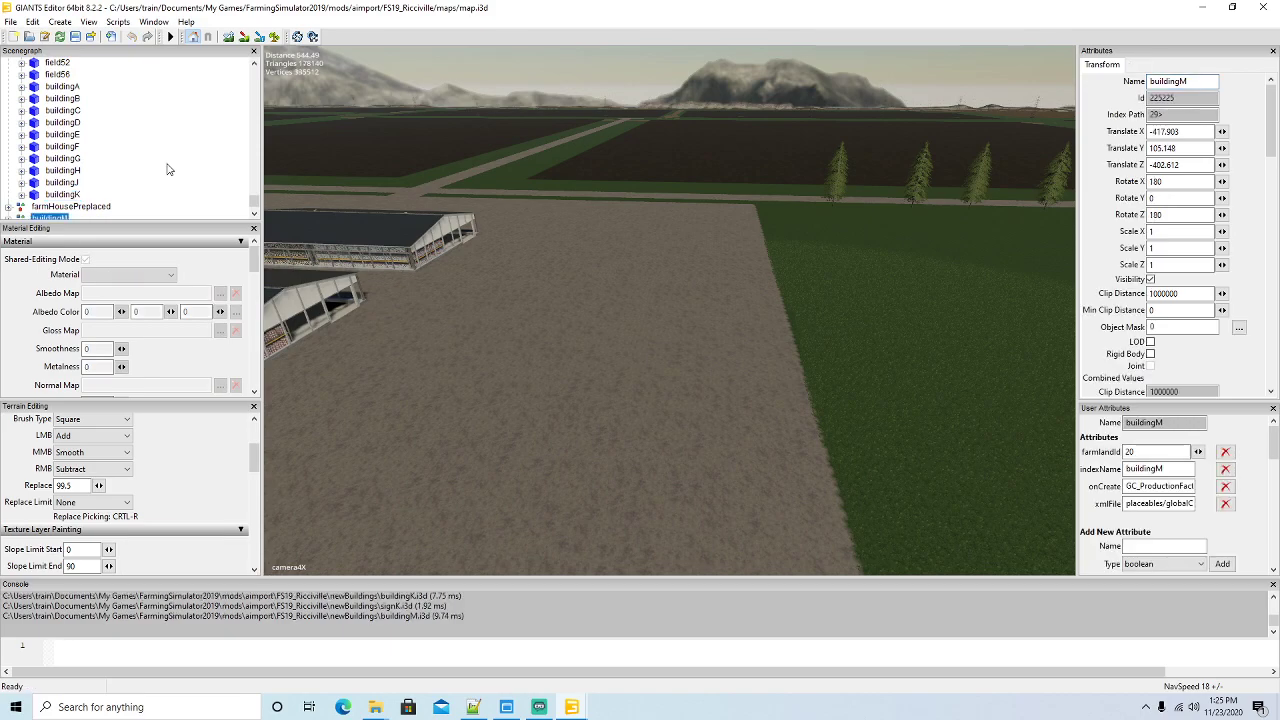
Move the imported buildingM object into the empty buildingM group under globalCompany
scroll(168, 167, "up", 5)
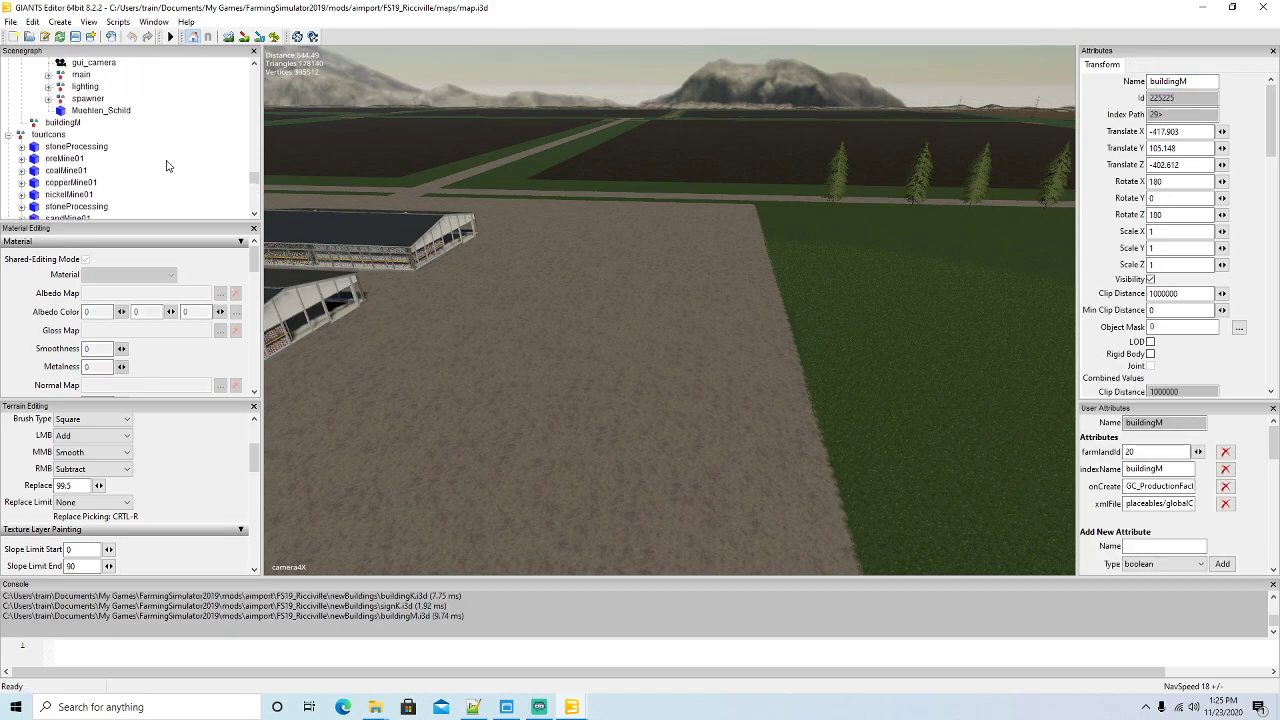
left_click(32, 21)
left_click(58, 105)
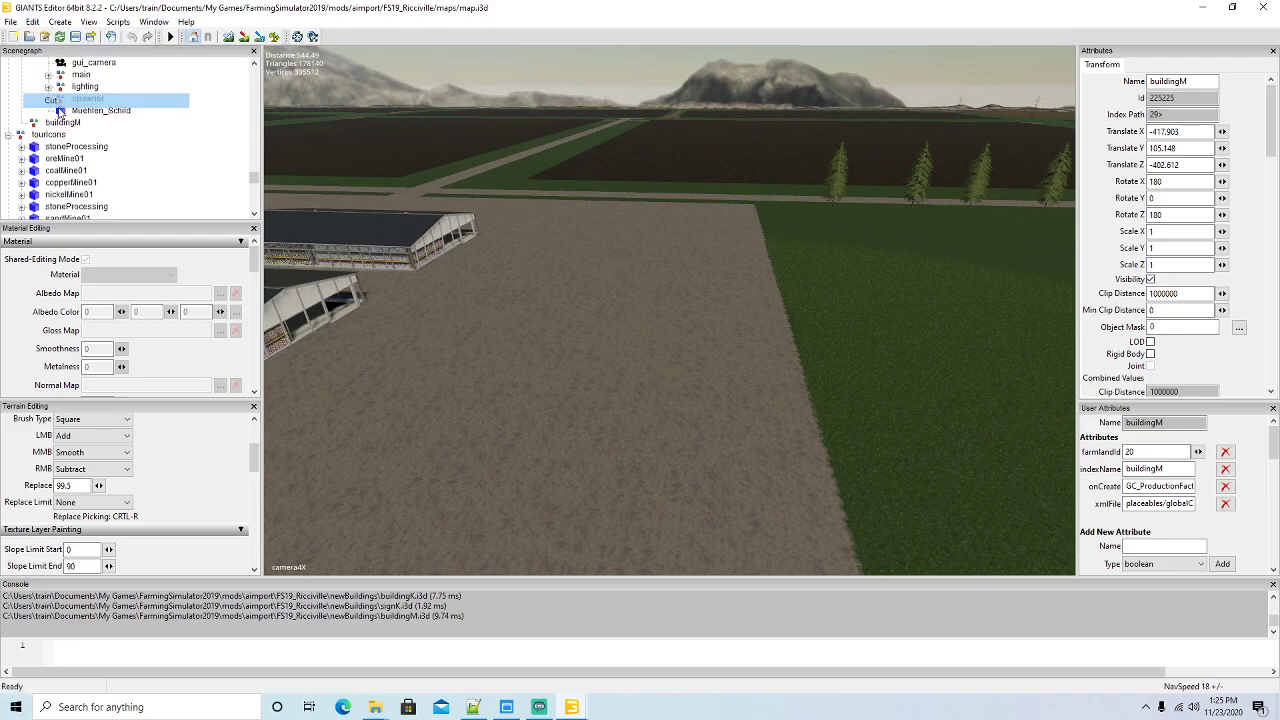
left_click(35, 121)
left_click(32, 21)
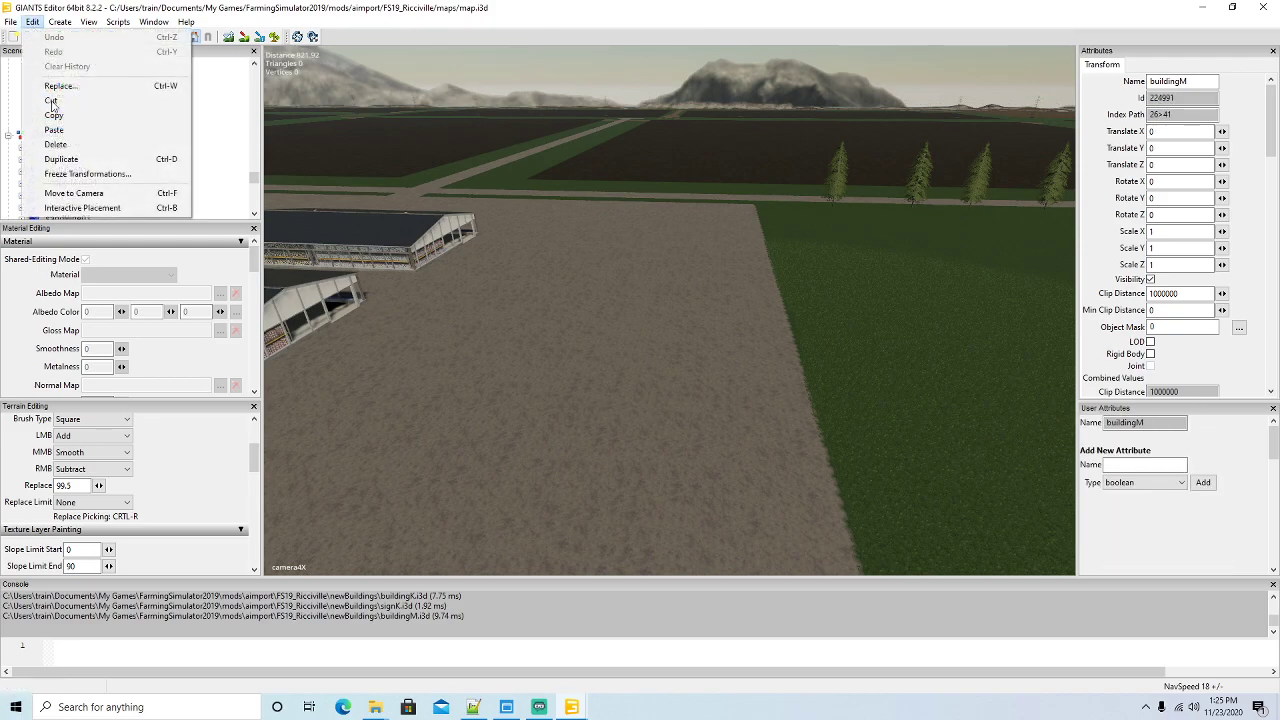
left_click(60, 131)
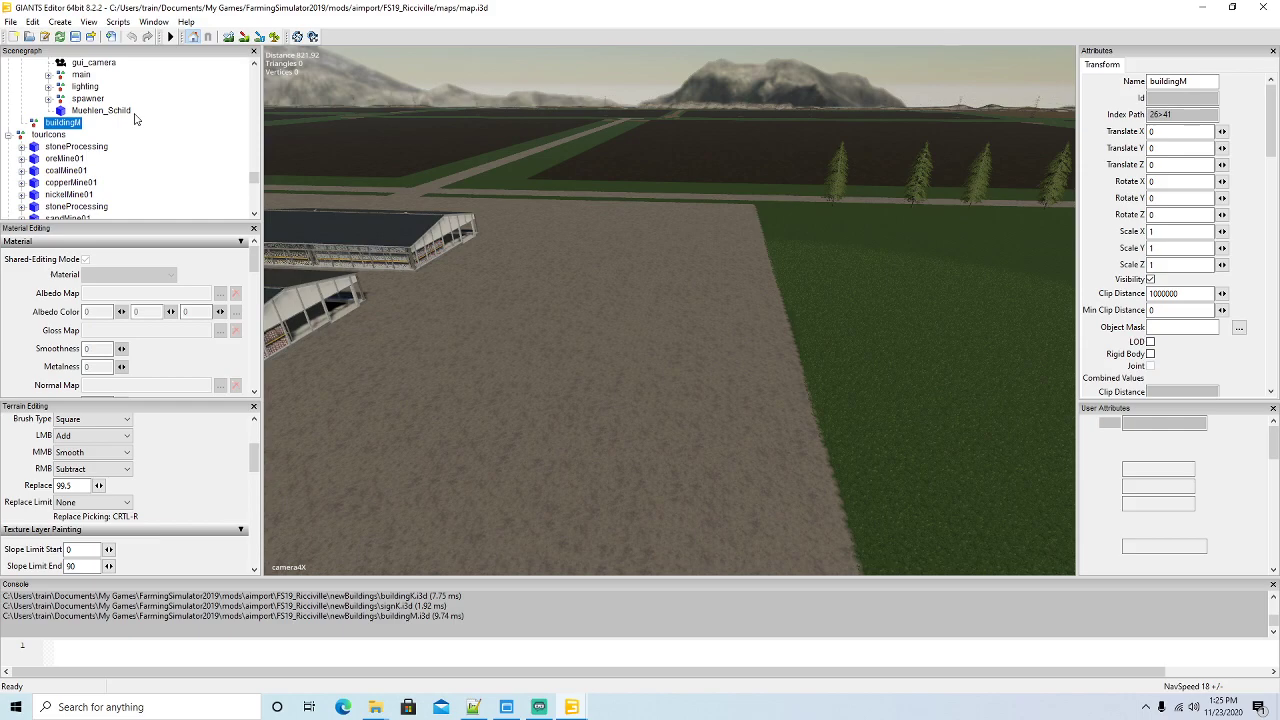
Place buildingM on the open gravel yard near the barns and set its Rotate Y to -90
left_click(32, 21)
left_click(75, 211)
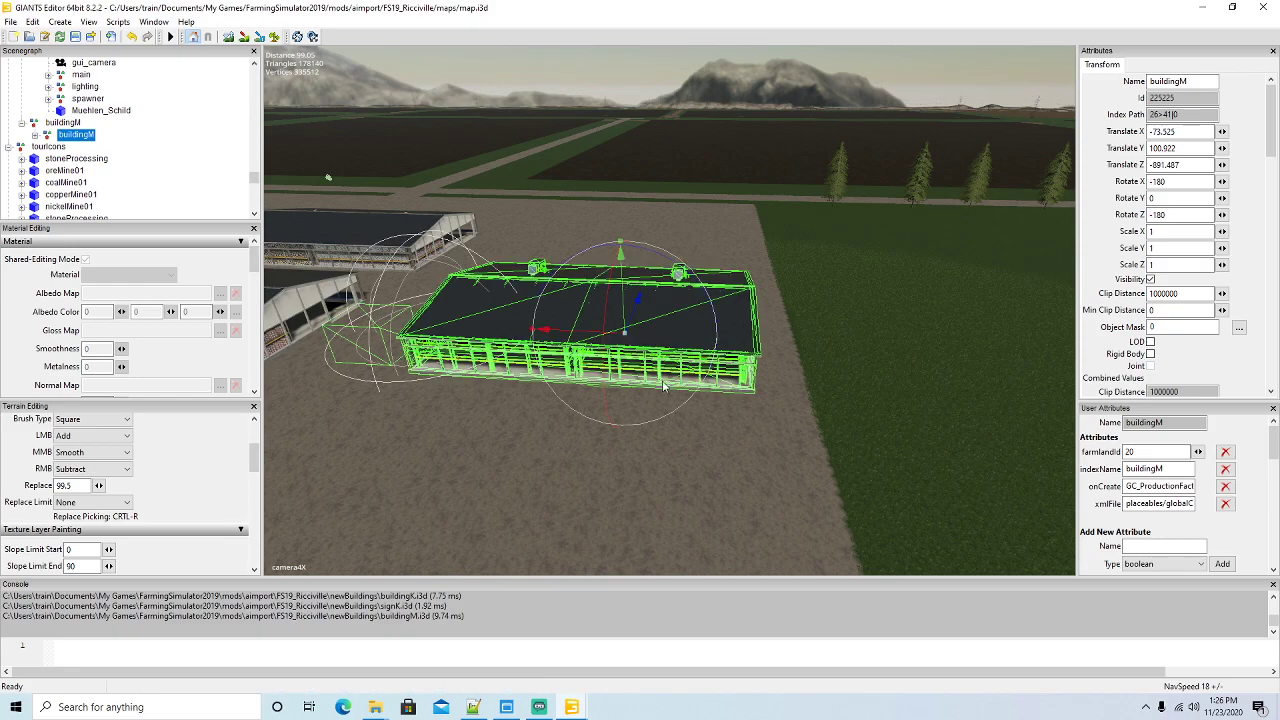
left_click_drag(657, 400, 717, 280, "alt")
scroll(664, 419, "down", 5)
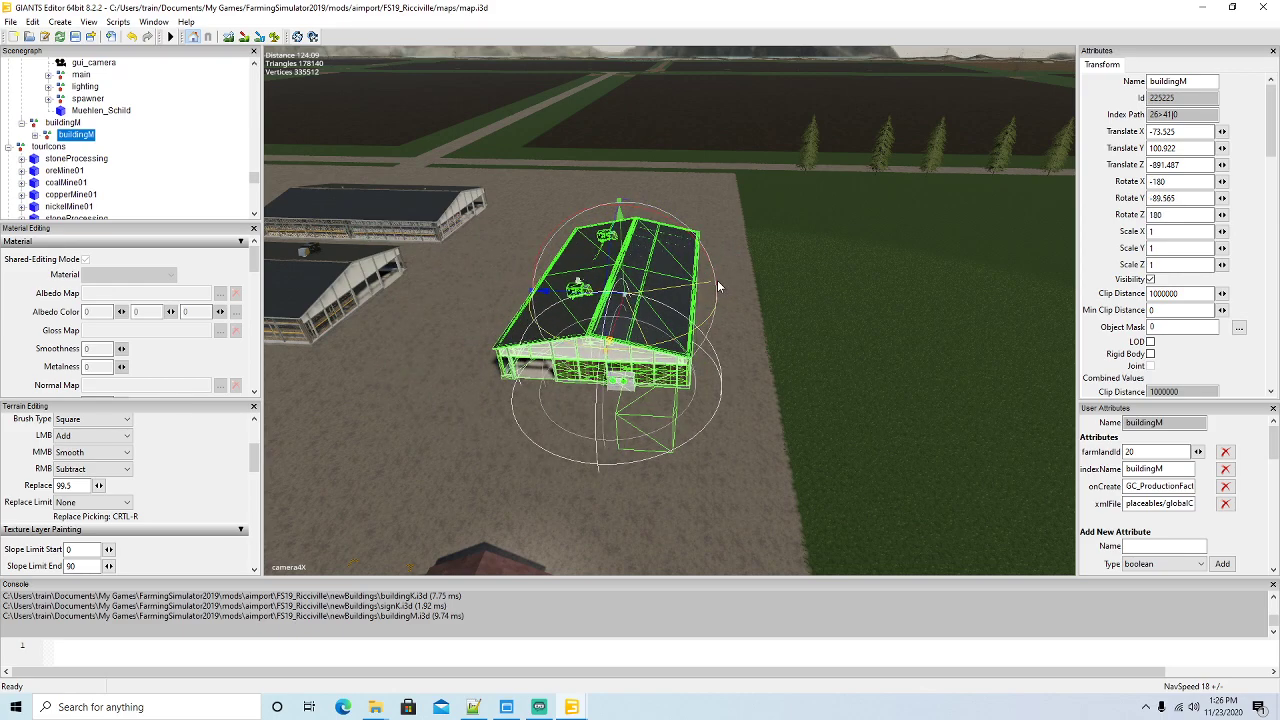
left_click_drag(1182, 198, 1036, 218)
type("-90")
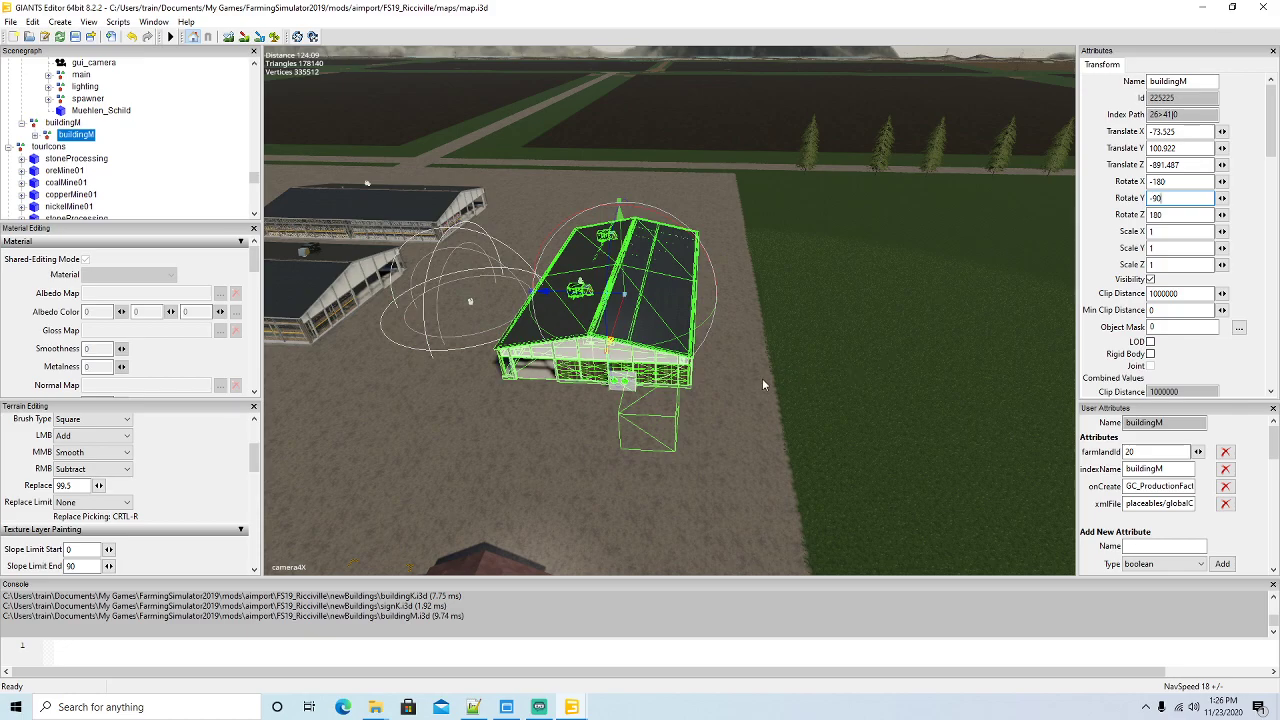
Move buildingM across the gravel yard to about Translate X -76.234 and Z -914.529
right_click_drag(760, 380, 788, 340)
scroll(788, 340, "up", 5)
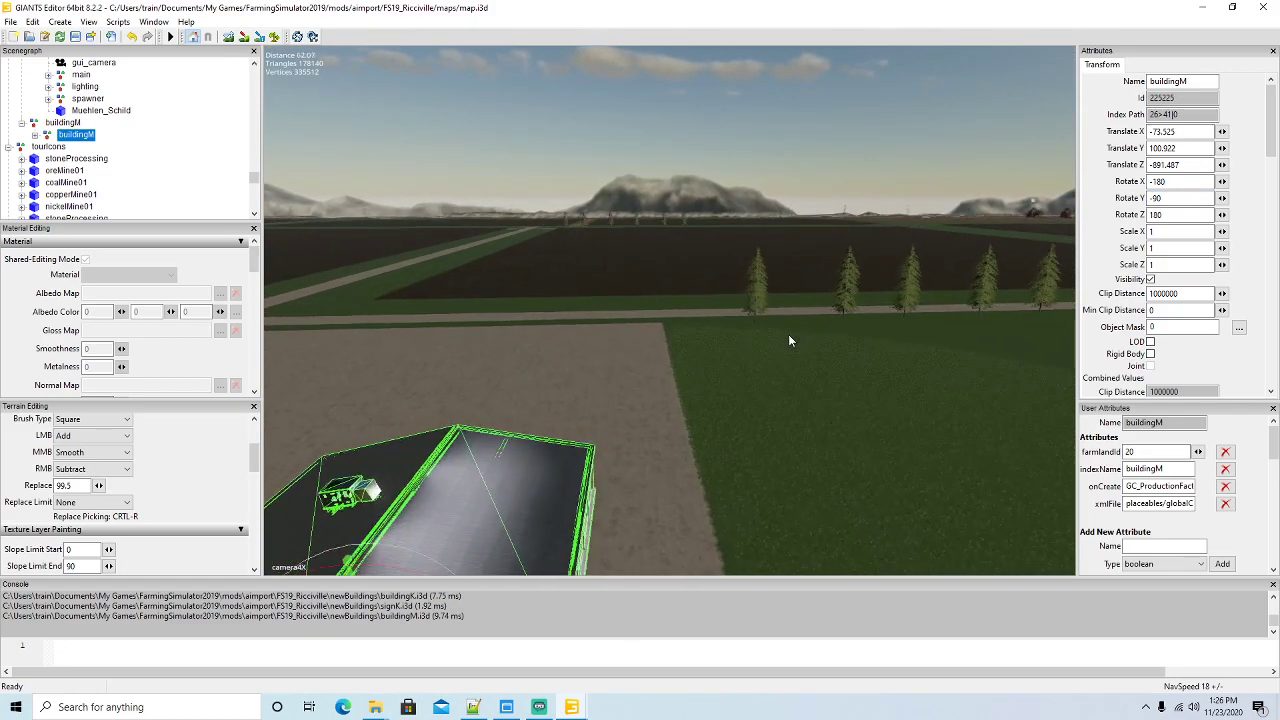
key("f")
scroll(533, 425, "down", 4)
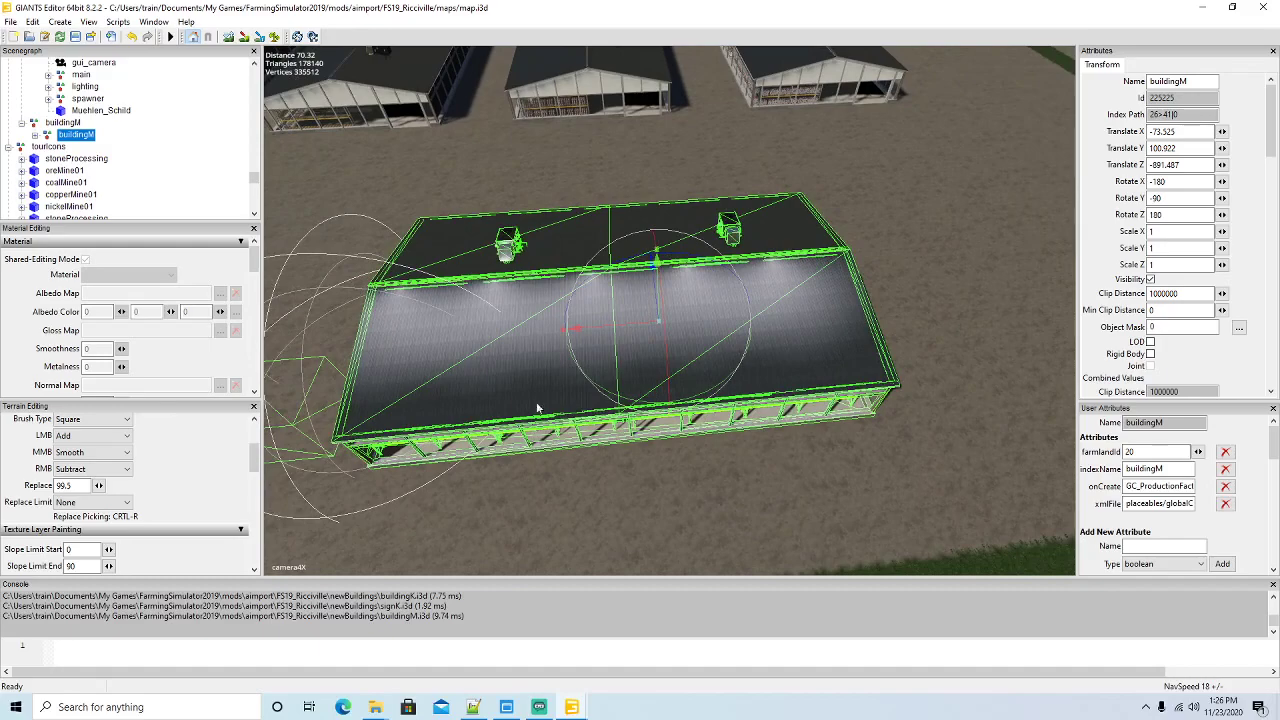
scroll(622, 330, "down", 1)
left_click_drag(677, 327, 752, 320)
left_click_drag(687, 80, 678, 44)
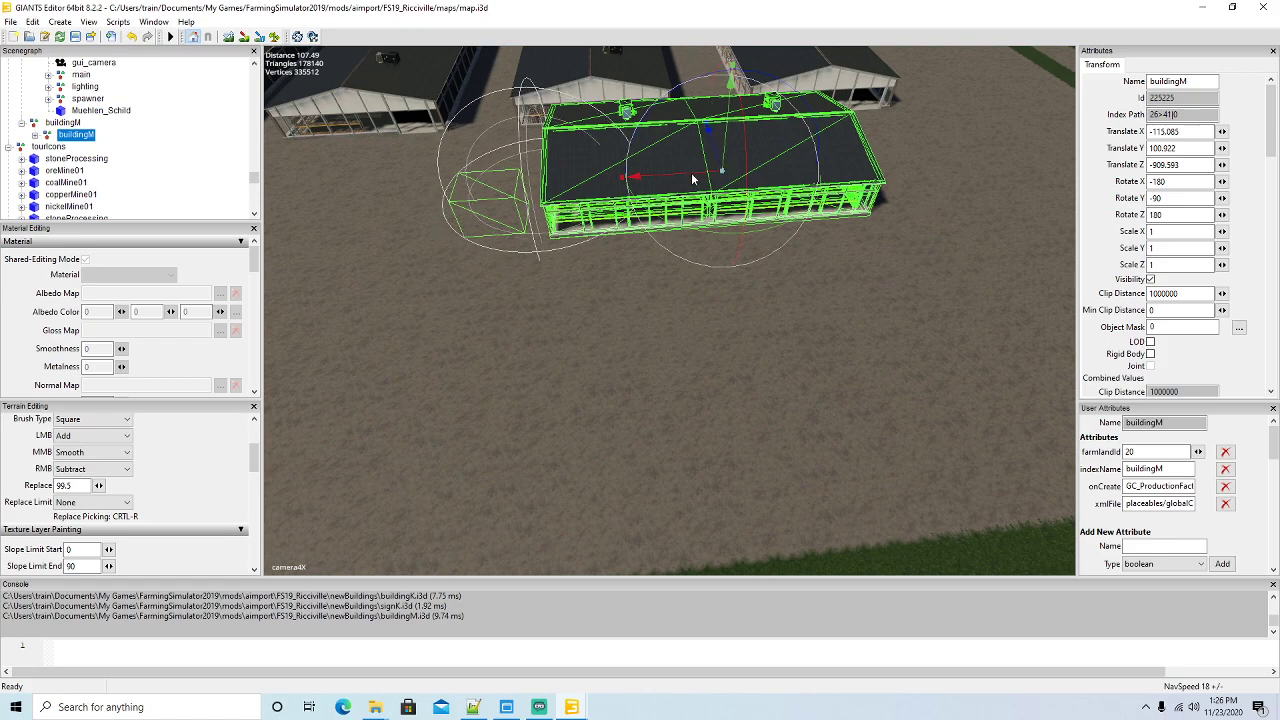
left_click_drag(701, 179, 723, 155)
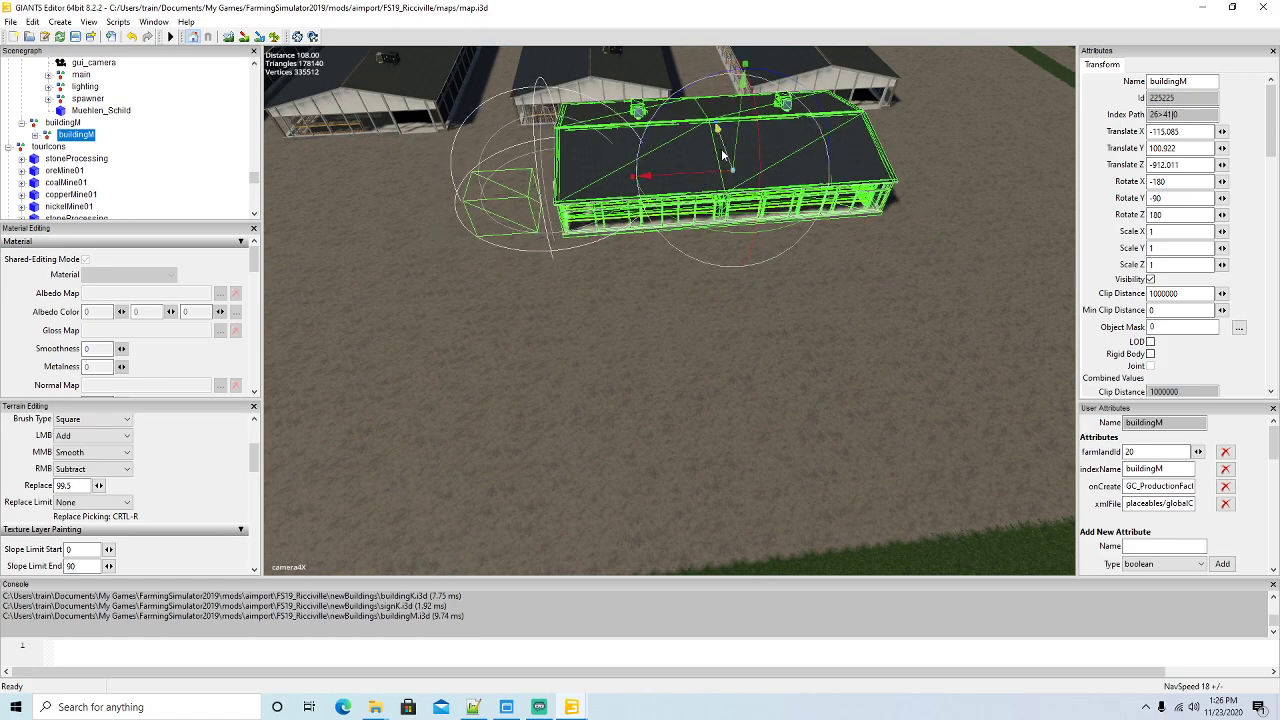
scroll(749, 322, "up", 5)
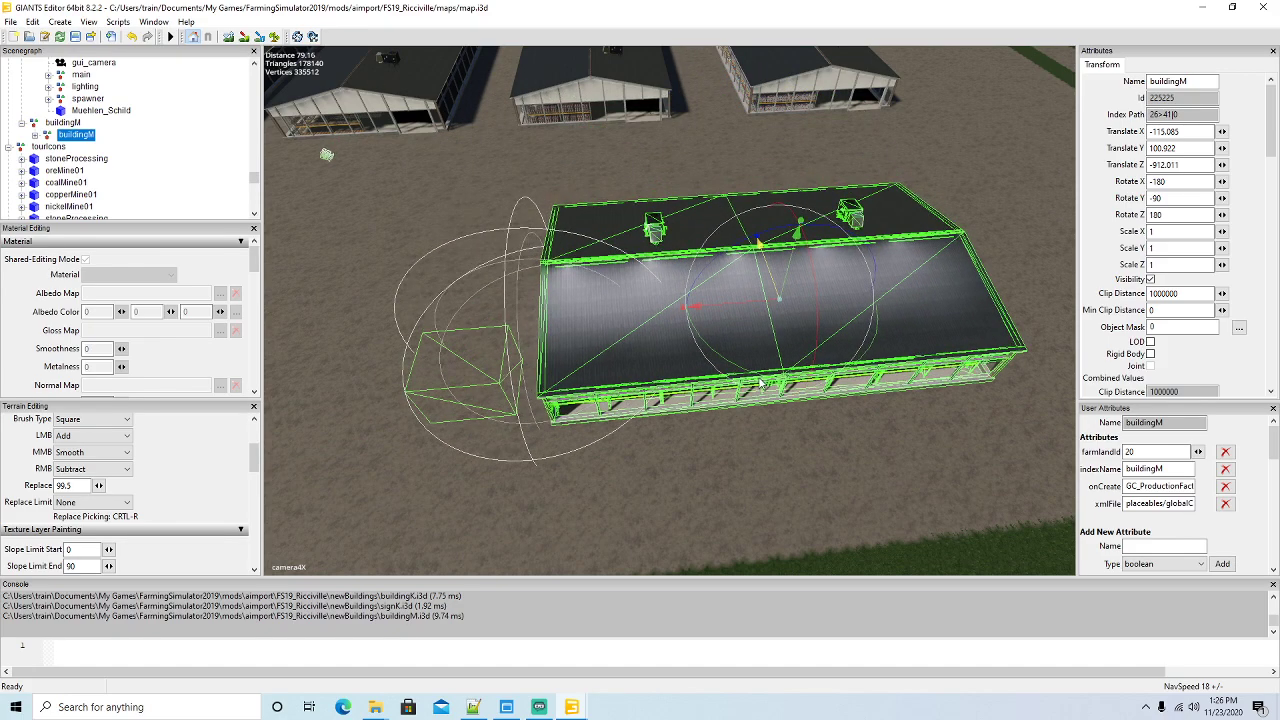
left_click_drag(760, 388, 818, 348)
left_click_drag(874, 308, 875, 296)
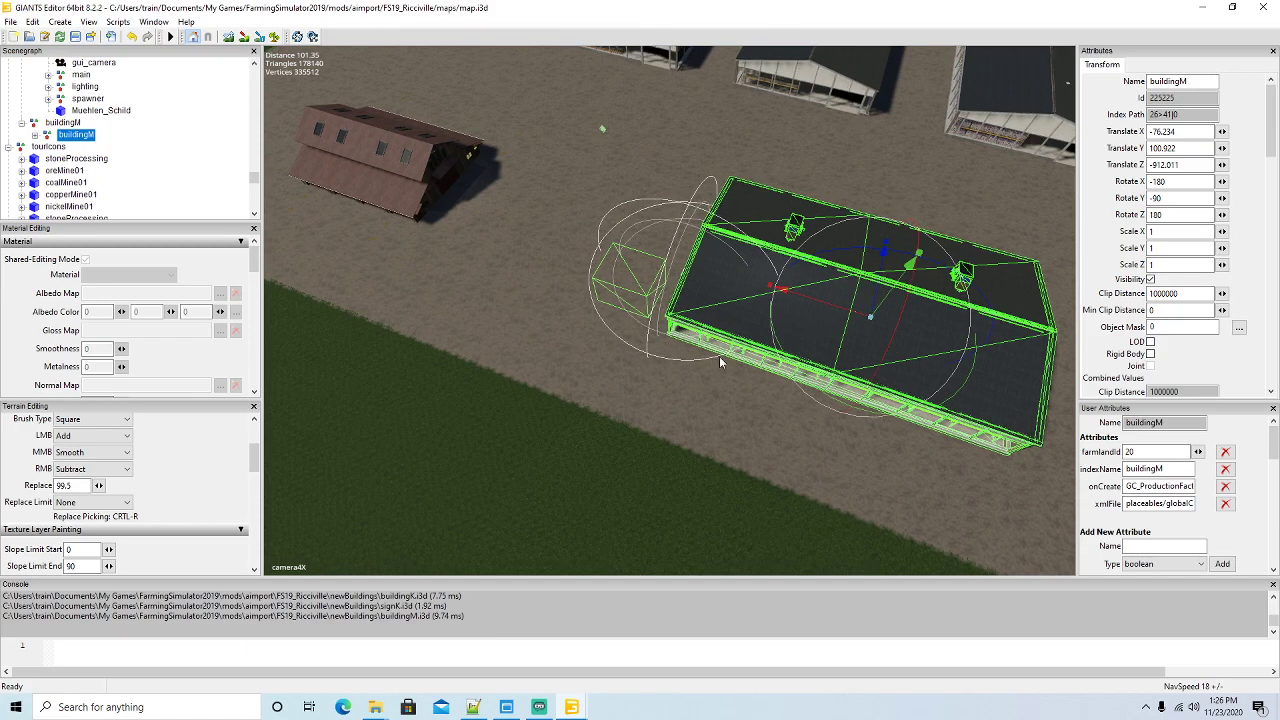
right_click_drag(875, 296, 729, 357)
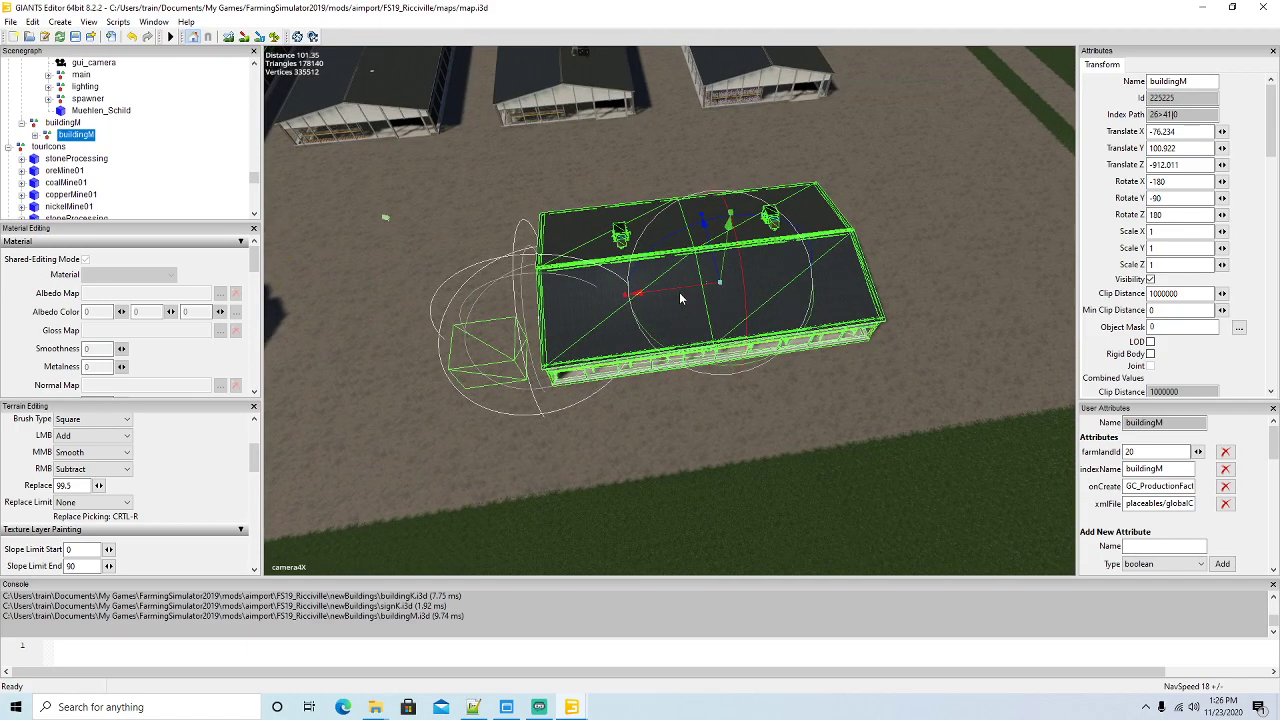
left_click_drag(679, 288, 692, 288)
right_click_drag(692, 288, 685, 326)
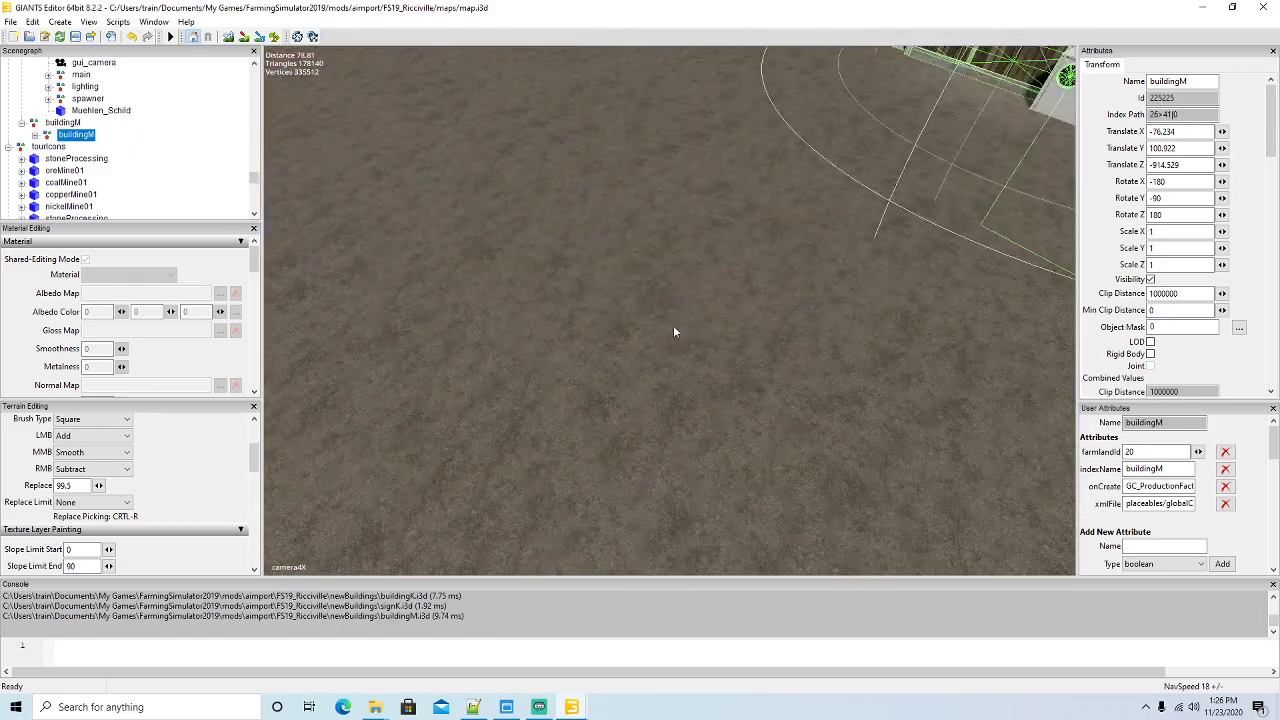
Import signM.i3d from the newBuildings folder
key("f")
right_click_drag(833, 242, 783, 237)
left_click(12, 21)
left_click(45, 168)
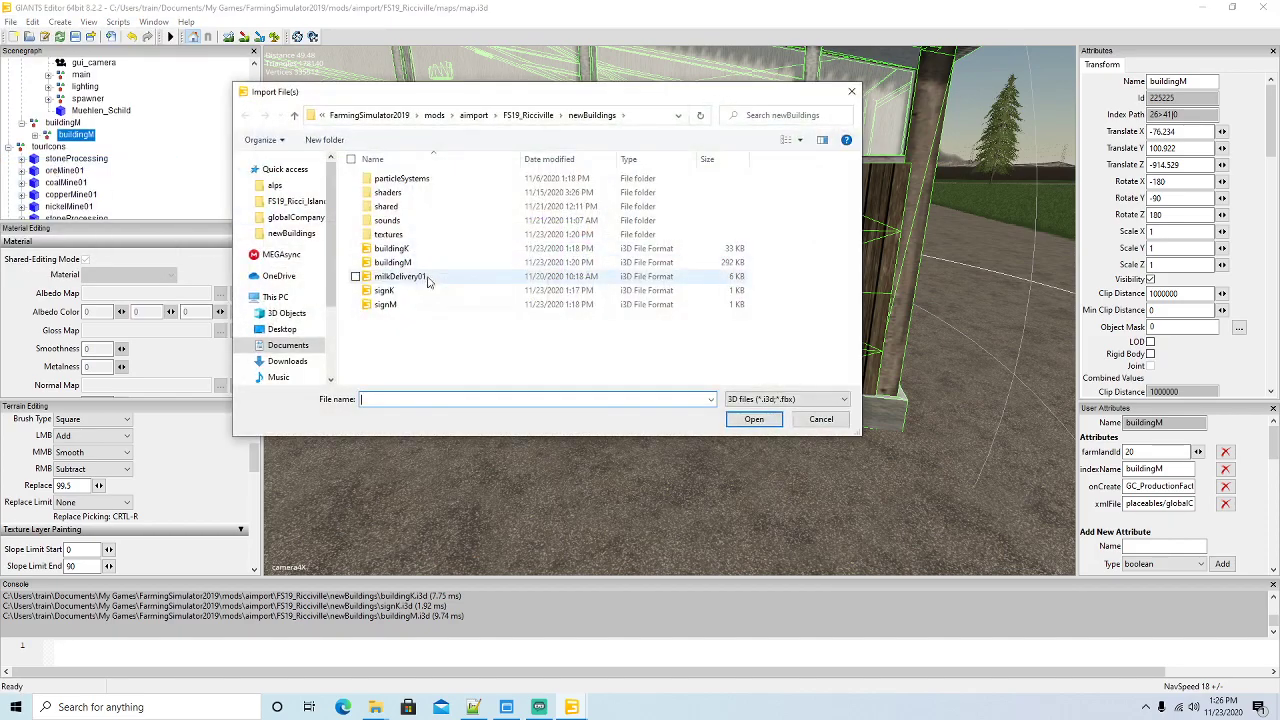
left_click(385, 304)
left_click(750, 420)
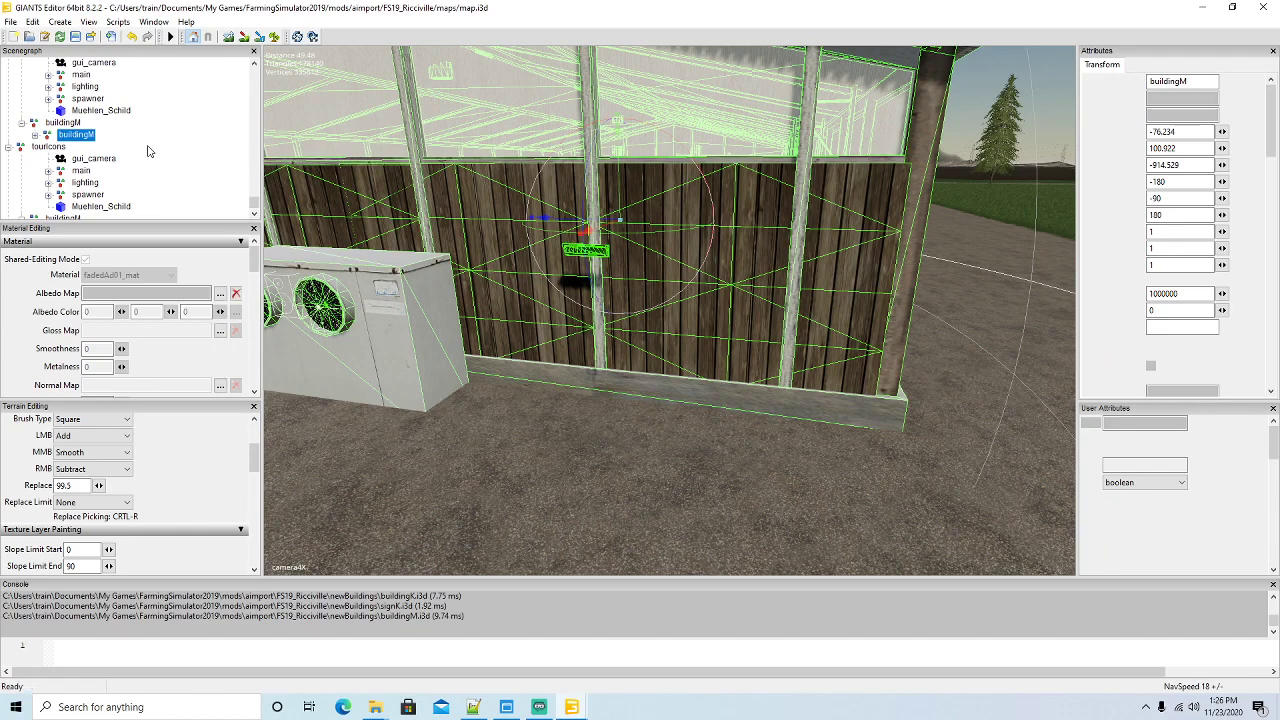
Rename the imported Muehlen_Schild object to signM
scroll(149, 146, "down", 4)
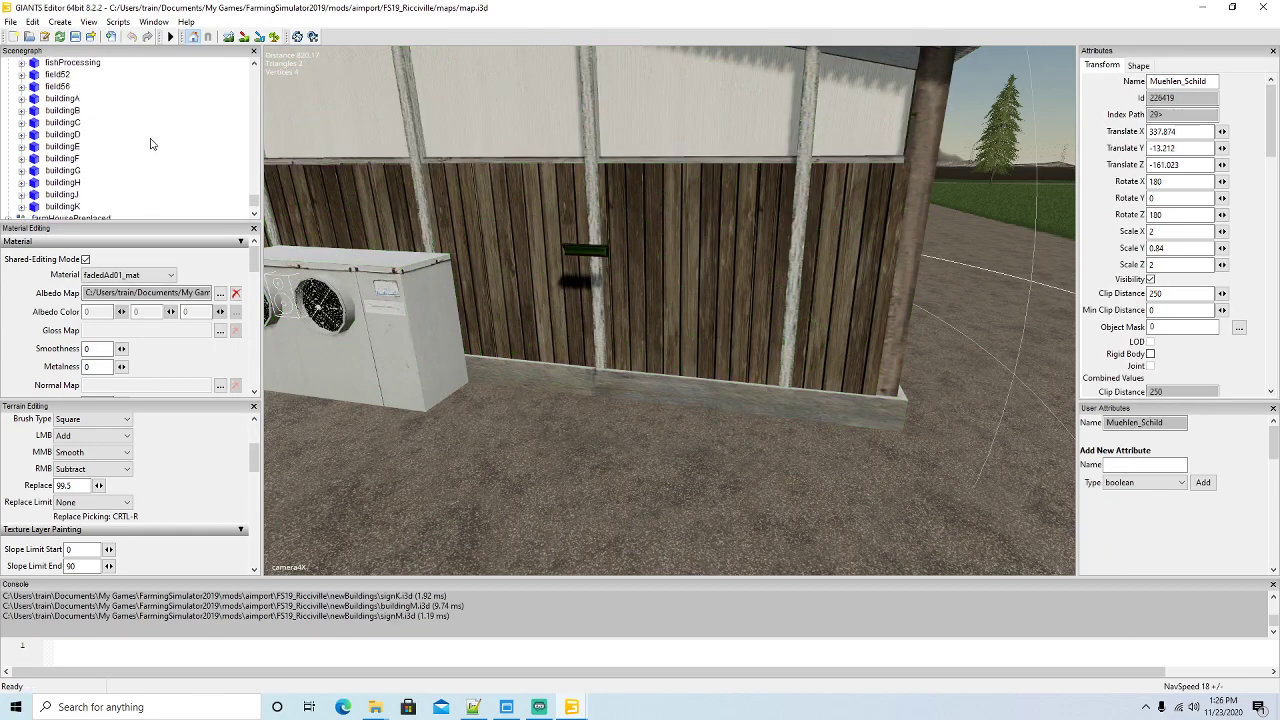
double_click(1152, 81)
type("signM")
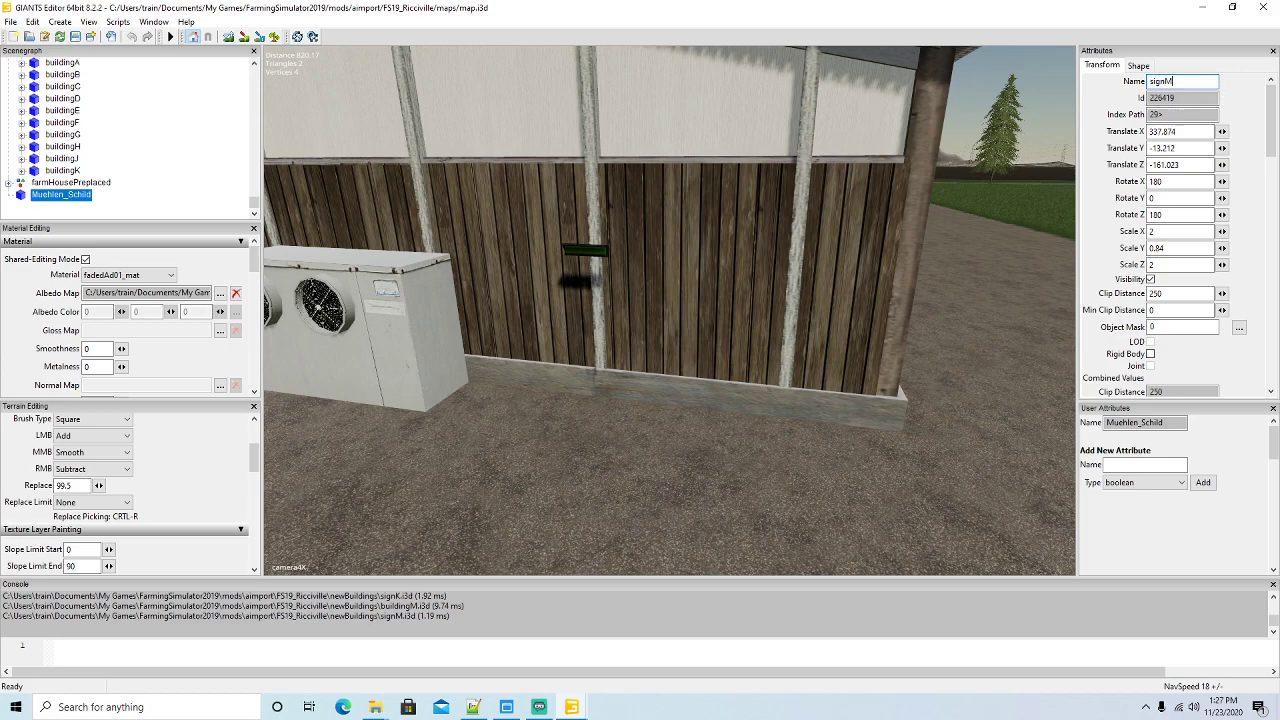
key("Return")
Move signM into the inner buildingM object under globalCompany
scroll(146, 139, "up", 10)
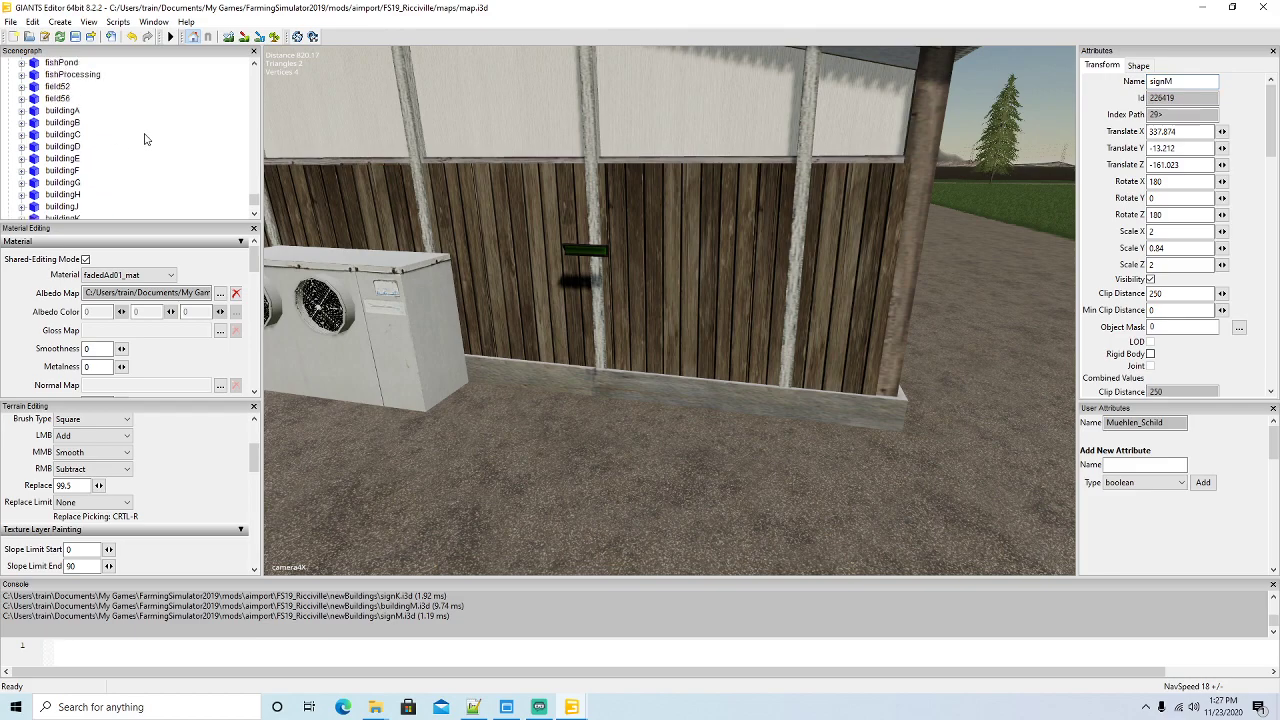
scroll(146, 139, "up", 5)
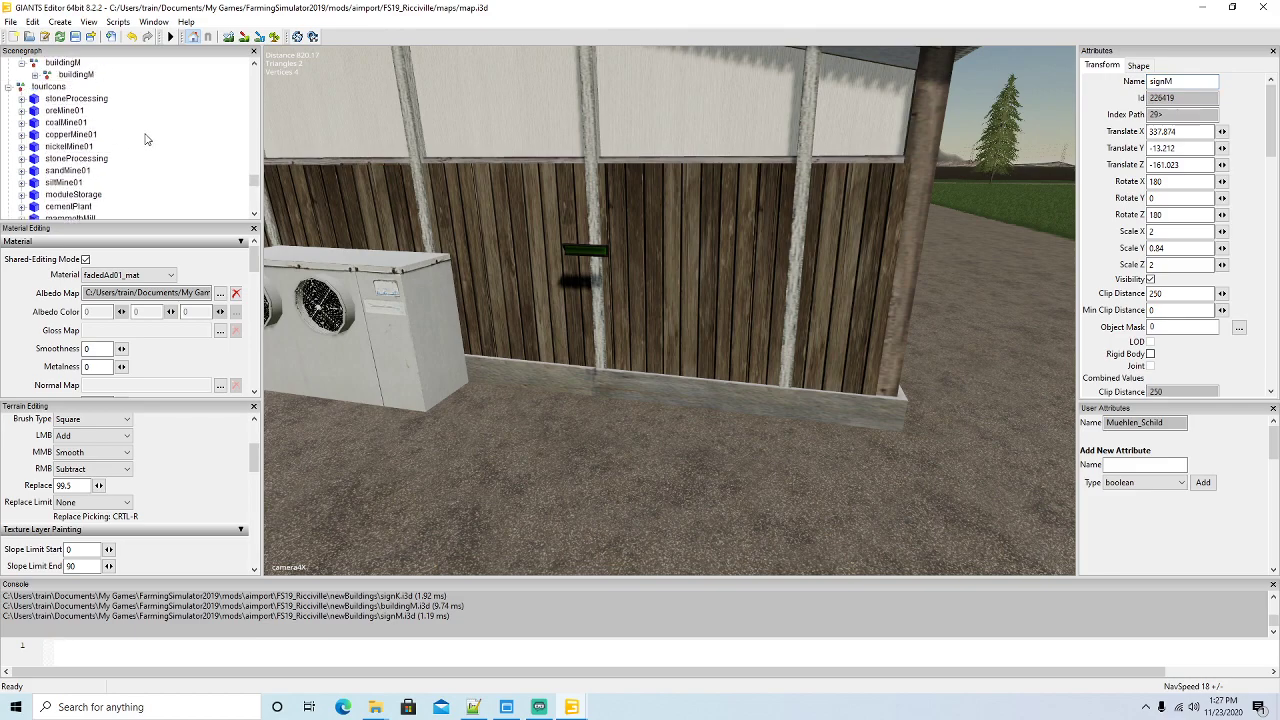
left_click(34, 22)
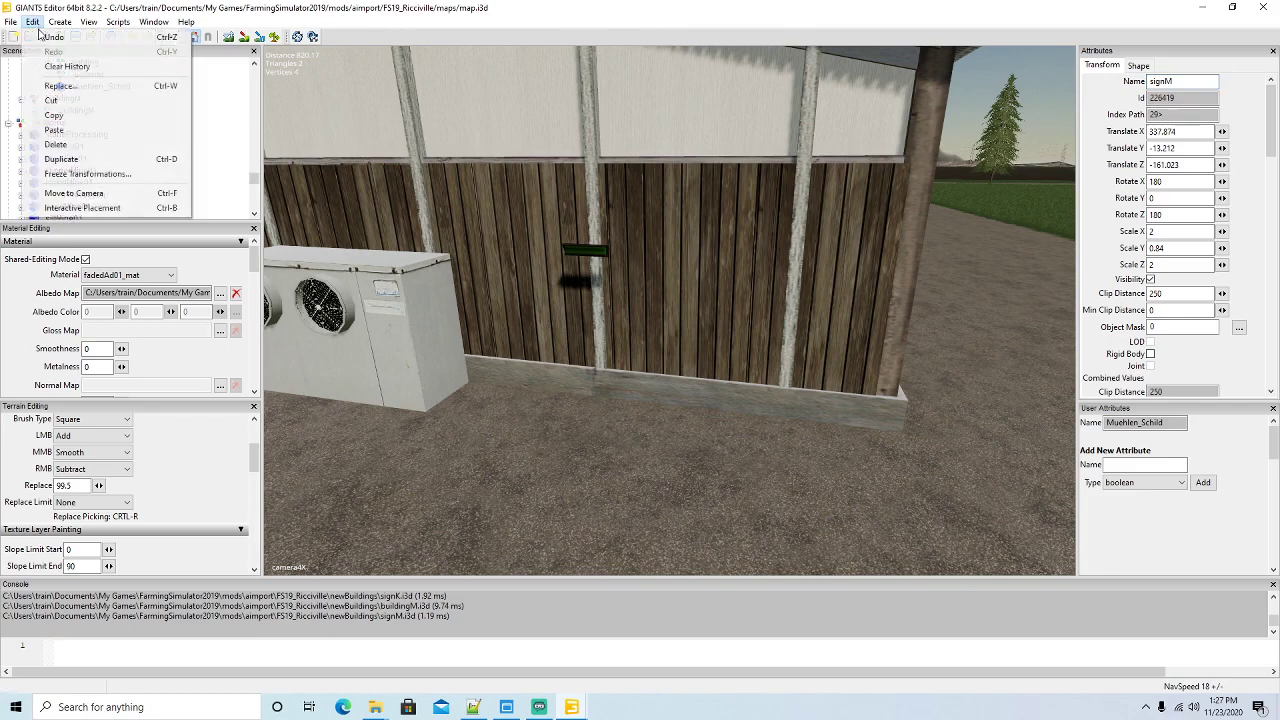
left_click(54, 115)
left_click(47, 112)
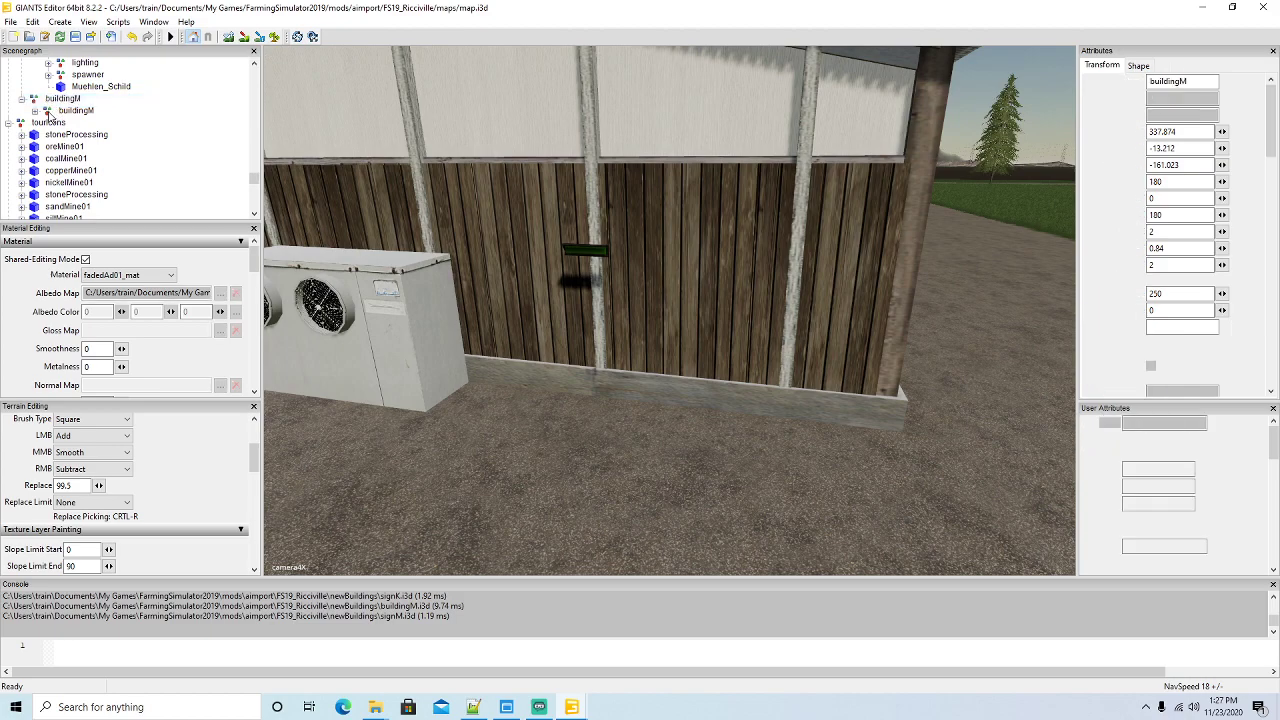
left_click(33, 22)
left_click(55, 131)
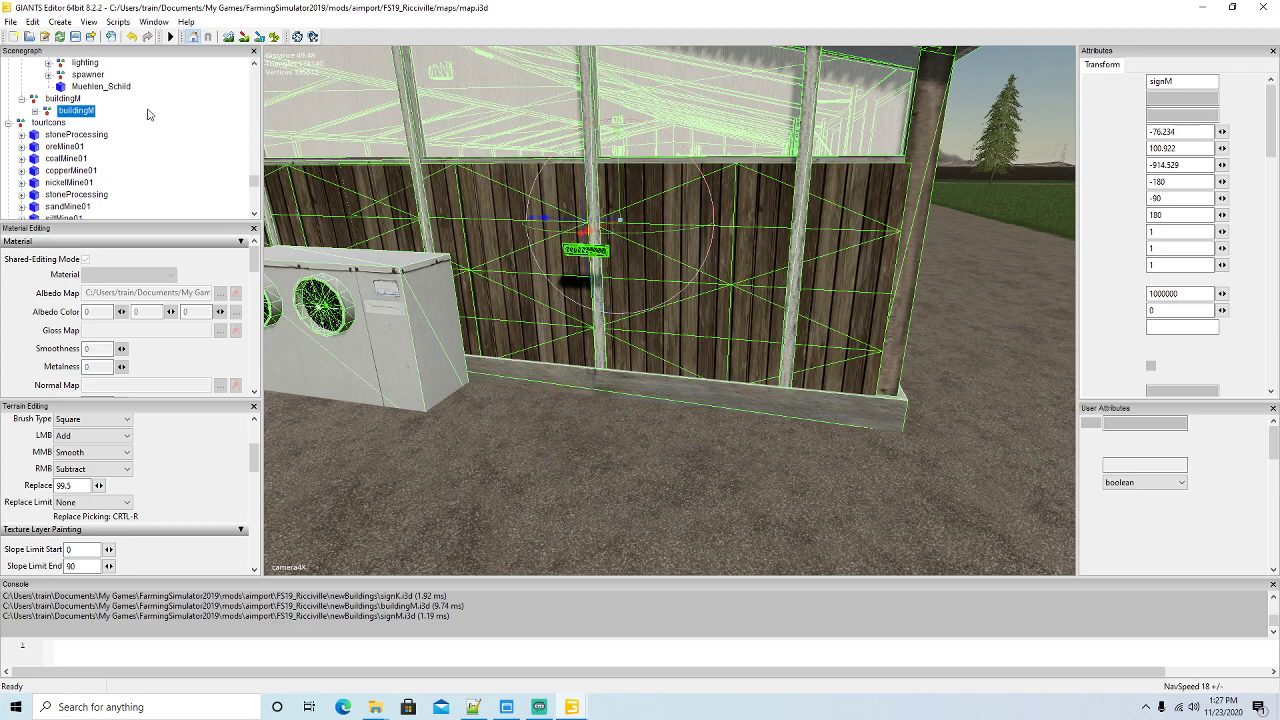
Place signM on buildingM's wooden wall beside the cooling unit and turn it to face outward with Rotate Y 0
left_click(33, 22)
left_click(76, 208)
left_click(620, 268)
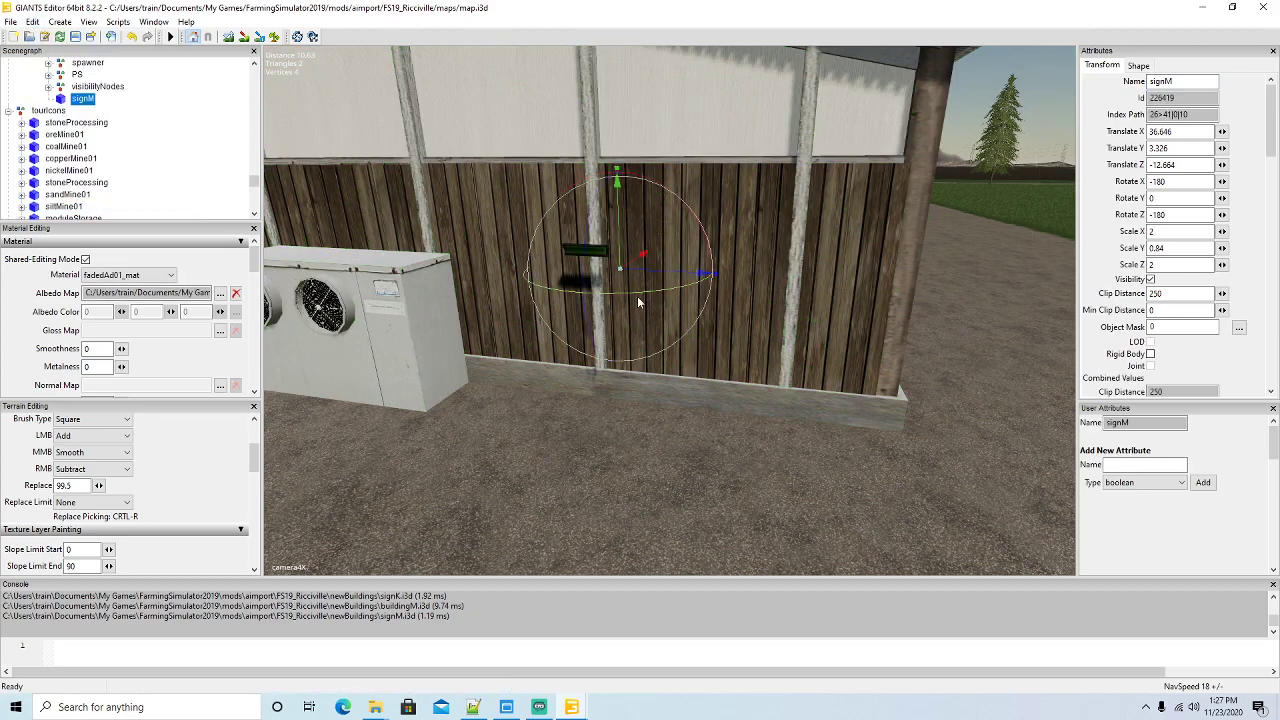
left_click_drag(635, 293, 655, 205)
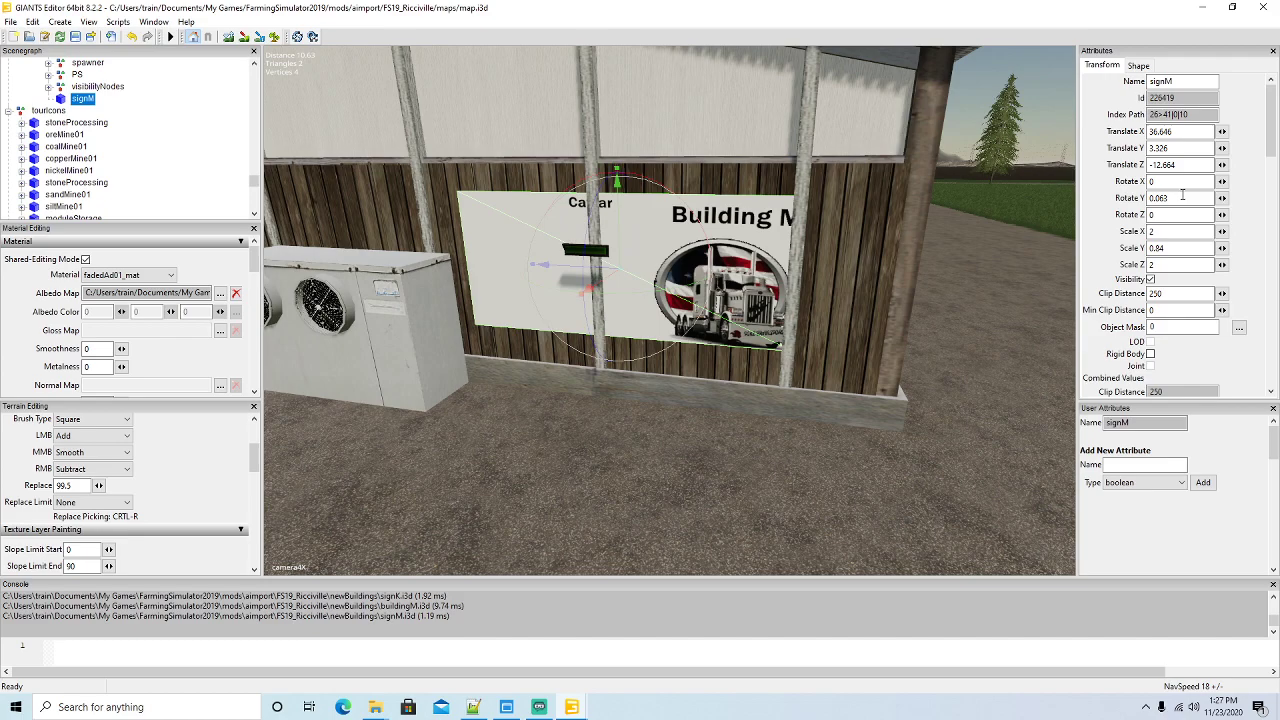
type("0")
Shift signM along the wall and lower it to about Translate X 37.239, Y 2.388 and Z -14.292
left_click_drag(603, 289, 607, 342)
left_click_drag(613, 252, 623, 298)
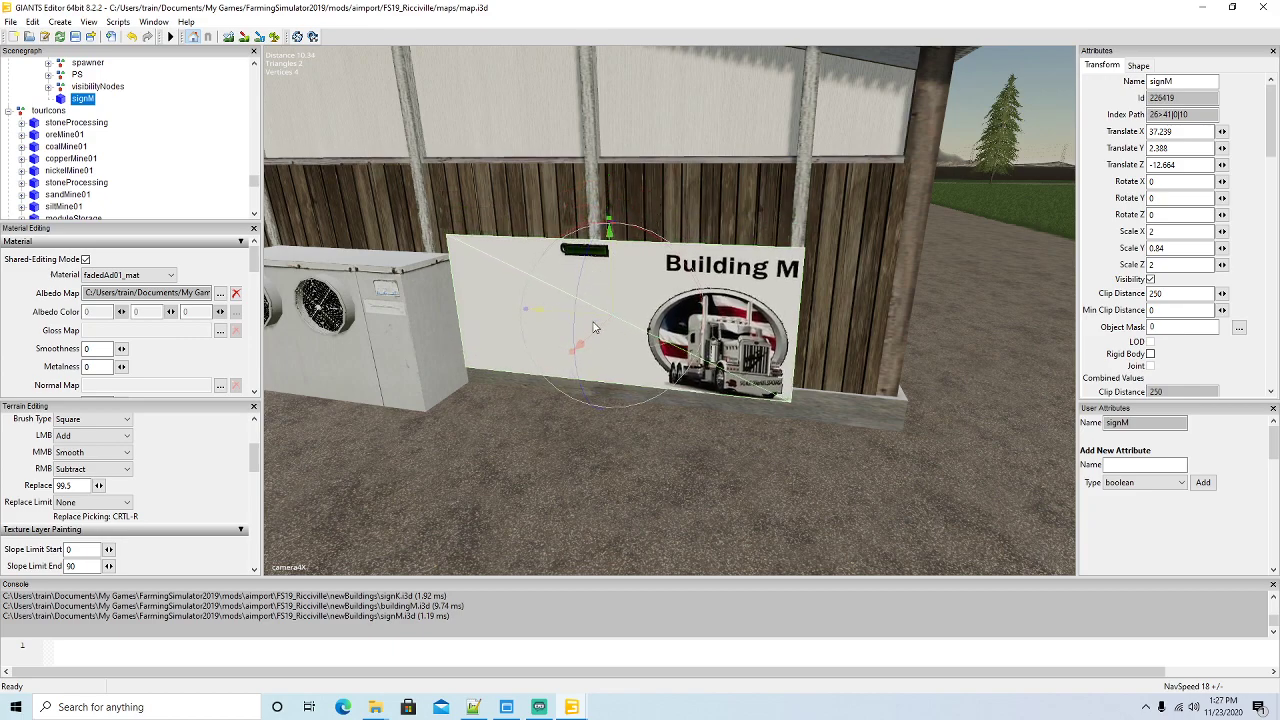
left_click_drag(595, 318, 684, 328)
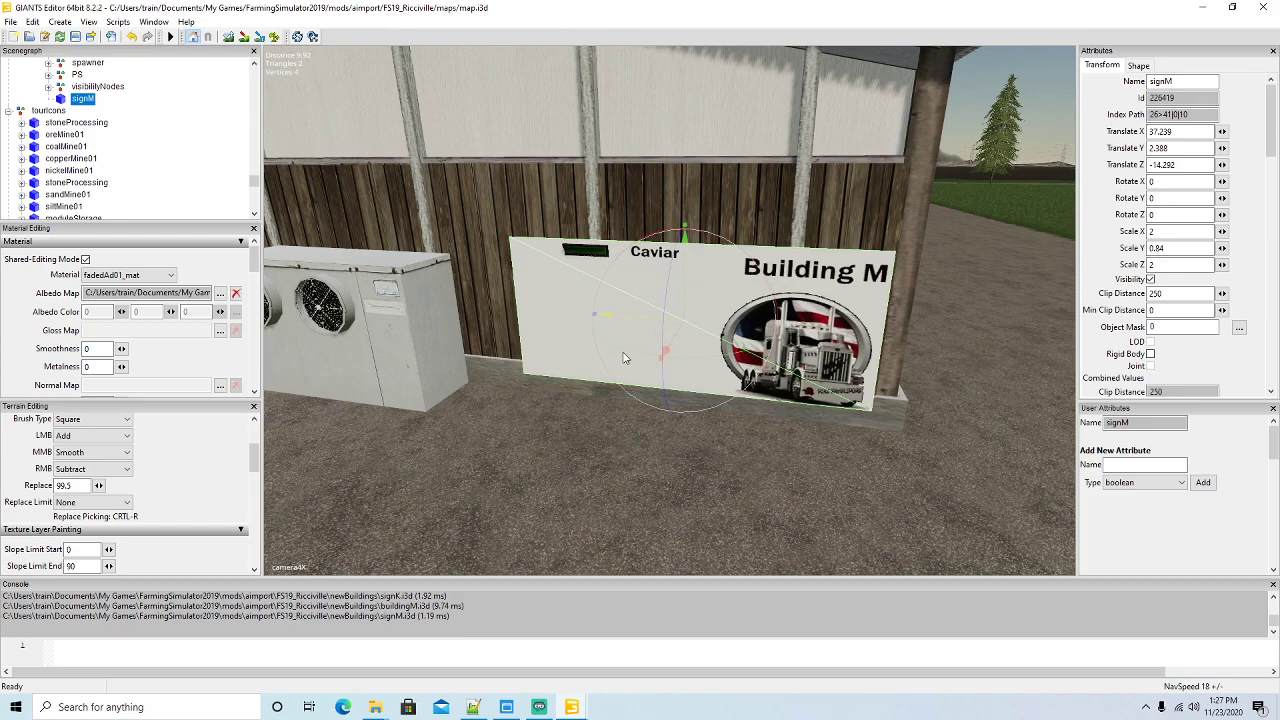
Duplicate the Placa_entrada sign frame that stands at the barn
scroll(684, 328, "down", 8)
scroll(212, 164, "up", 12)
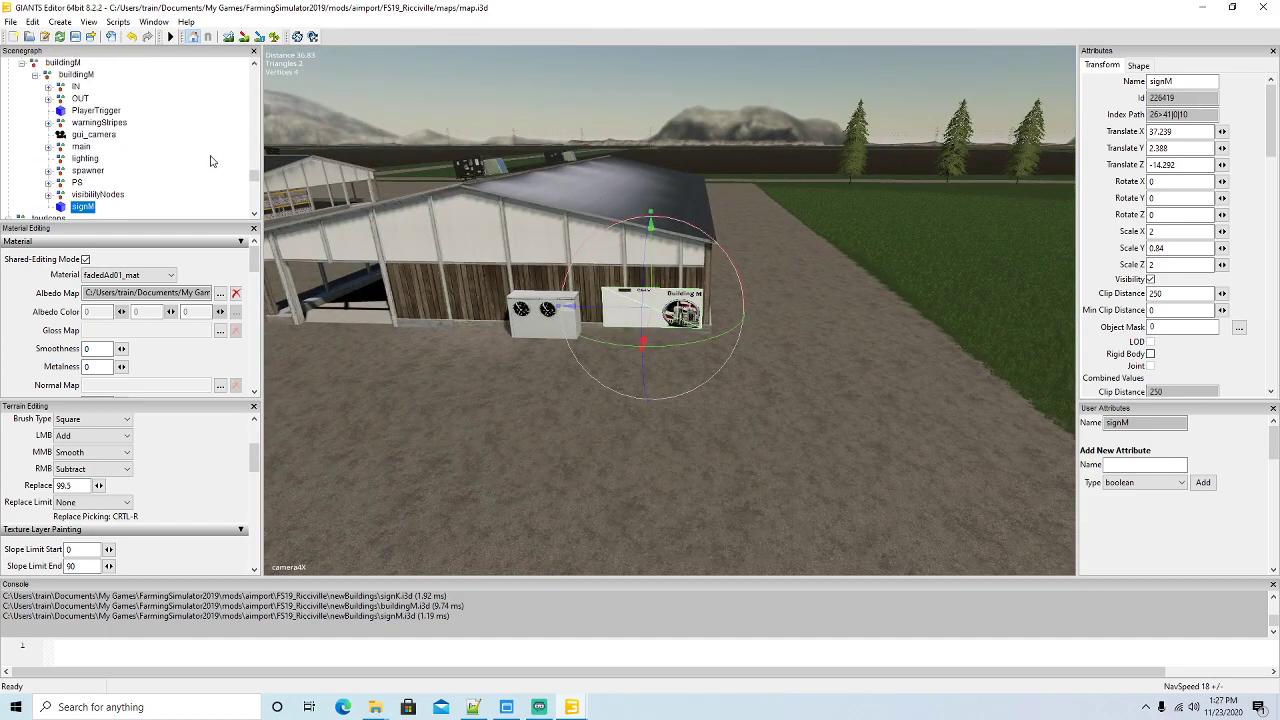
scroll(200, 151, "up", 12)
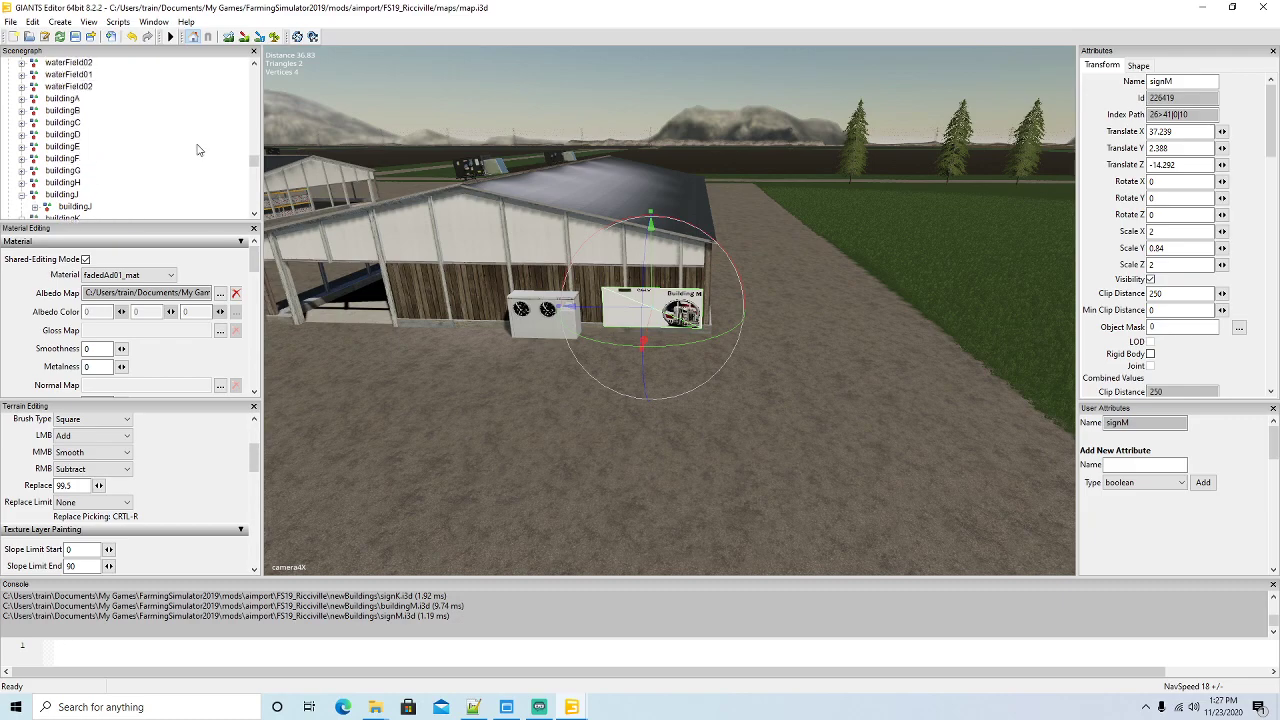
scroll(196, 149, "up", 10)
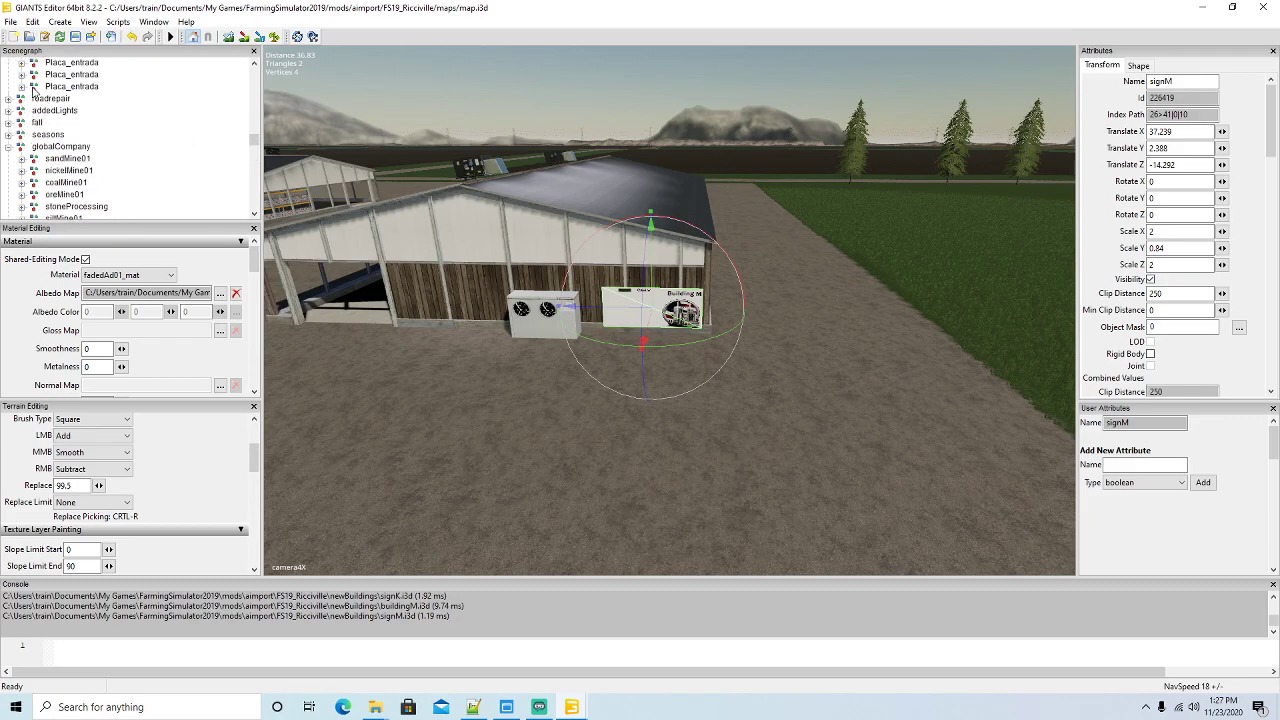
left_click(33, 87)
right_click_drag(732, 330, 375, 390)
scroll(512, 388, "down", 8)
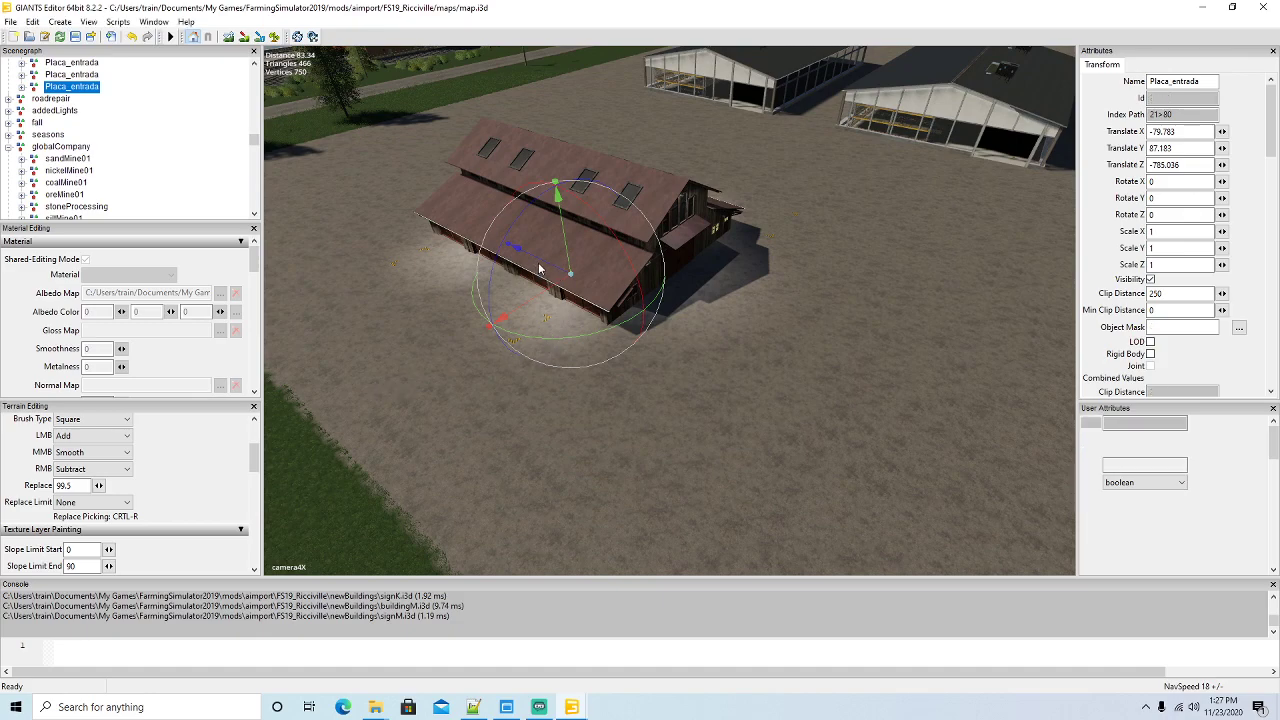
key("ctrl+d")
Move the copied sign frame across the yard to the area in front of the Building M sign
left_click_drag(562, 272, 723, 405)
middle_click_drag(723, 405, 684, 356)
left_click_drag(667, 343, 917, 385)
middle_click_drag(916, 381, 710, 398)
scroll(822, 406, "up", 4)
scroll(848, 392, "up", 3)
Align the copied frame around the Building M sign at about Translate X -65.617, Y 87.22 and Z -885.544, and deselect it
left_click_drag(686, 436, 696, 437)
left_click_drag(696, 437, 821, 430, "alt")
scroll(492, 340, "up", 4)
left_click_drag(708, 440, 671, 450)
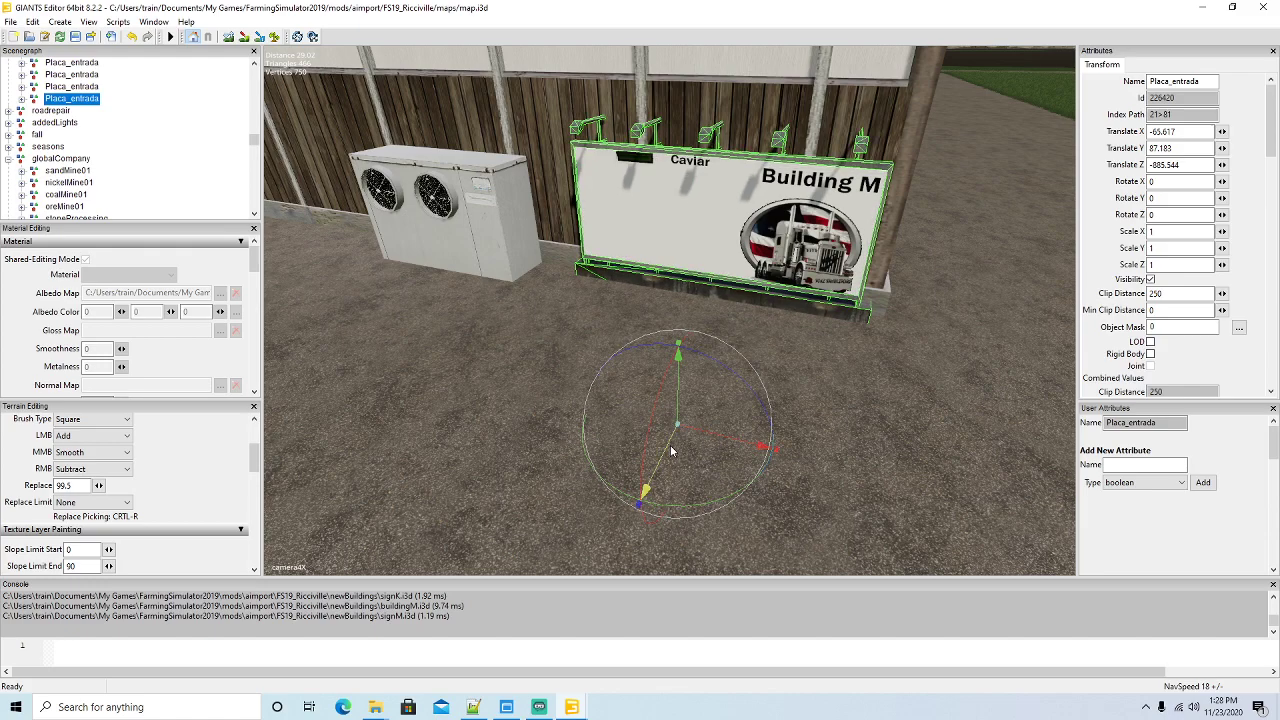
left_click_drag(678, 403, 678, 402)
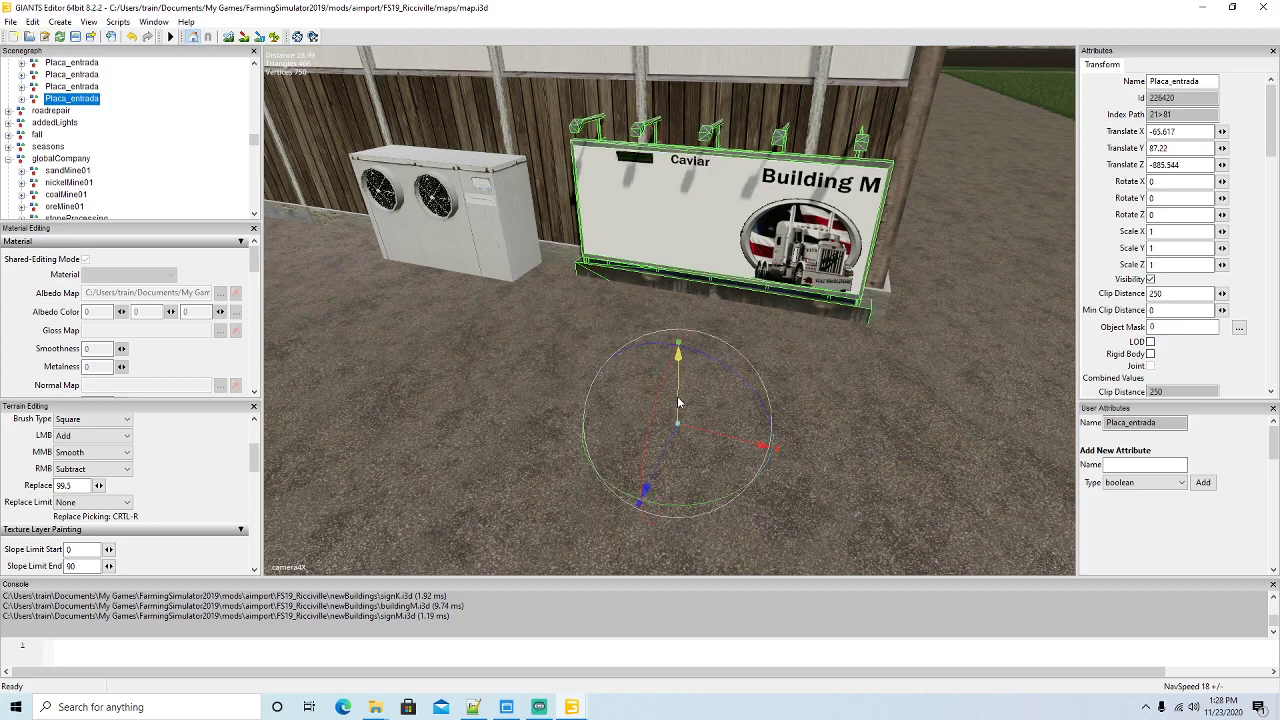
left_click(853, 335)
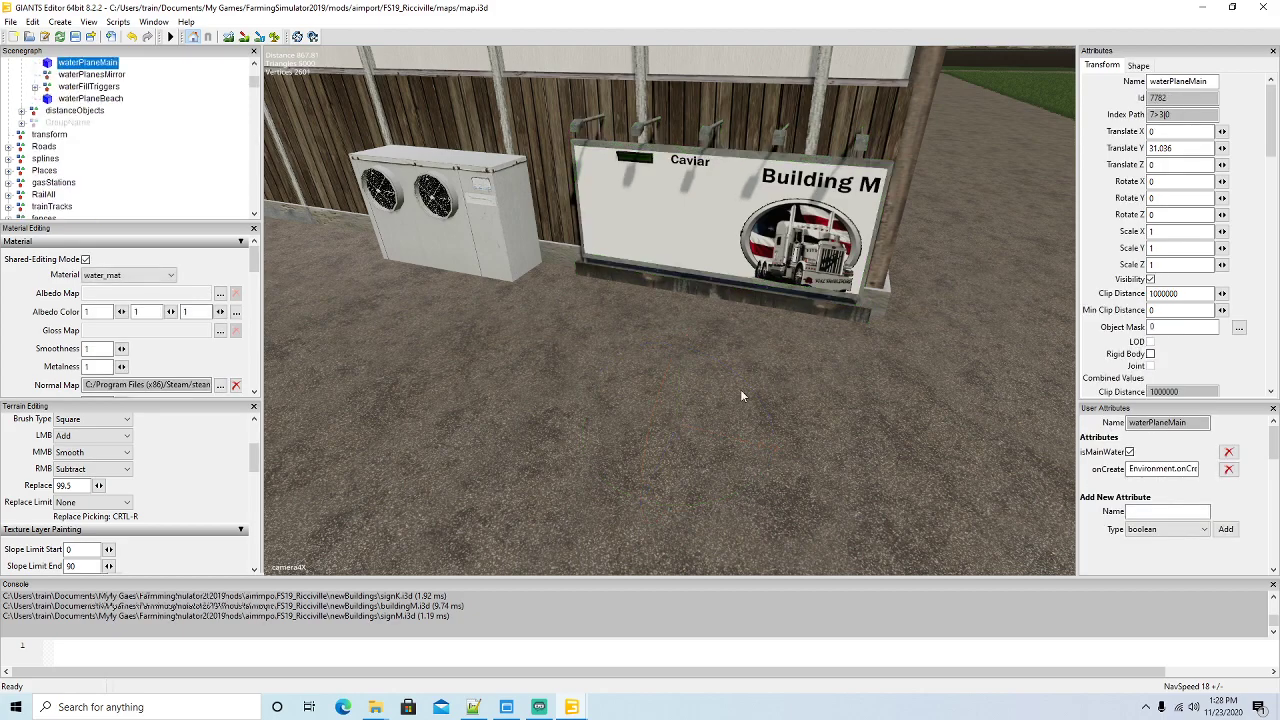
Duplicate the buildingK icon in the tourIcons group and rename the copy buildingM
scroll(692, 404, "down", 10)
right_click_drag(698, 402, 316, 367)
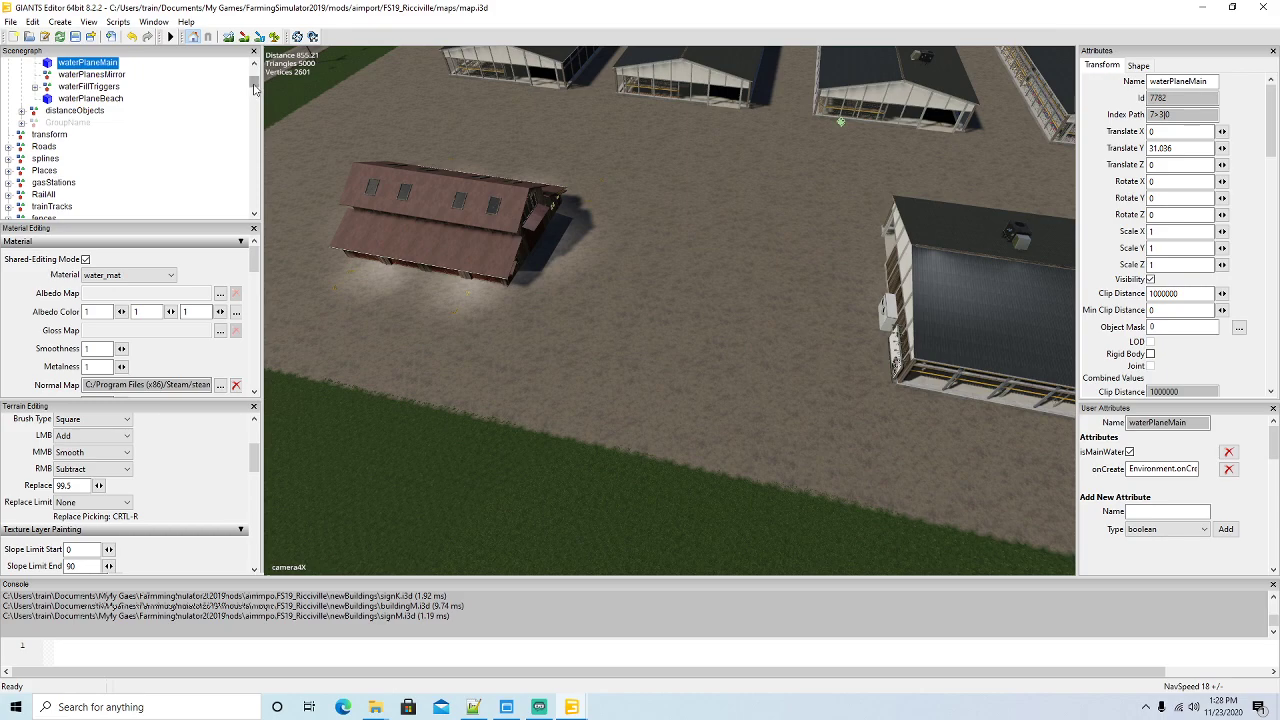
left_click_drag(255, 85, 255, 205)
left_click(60, 182)
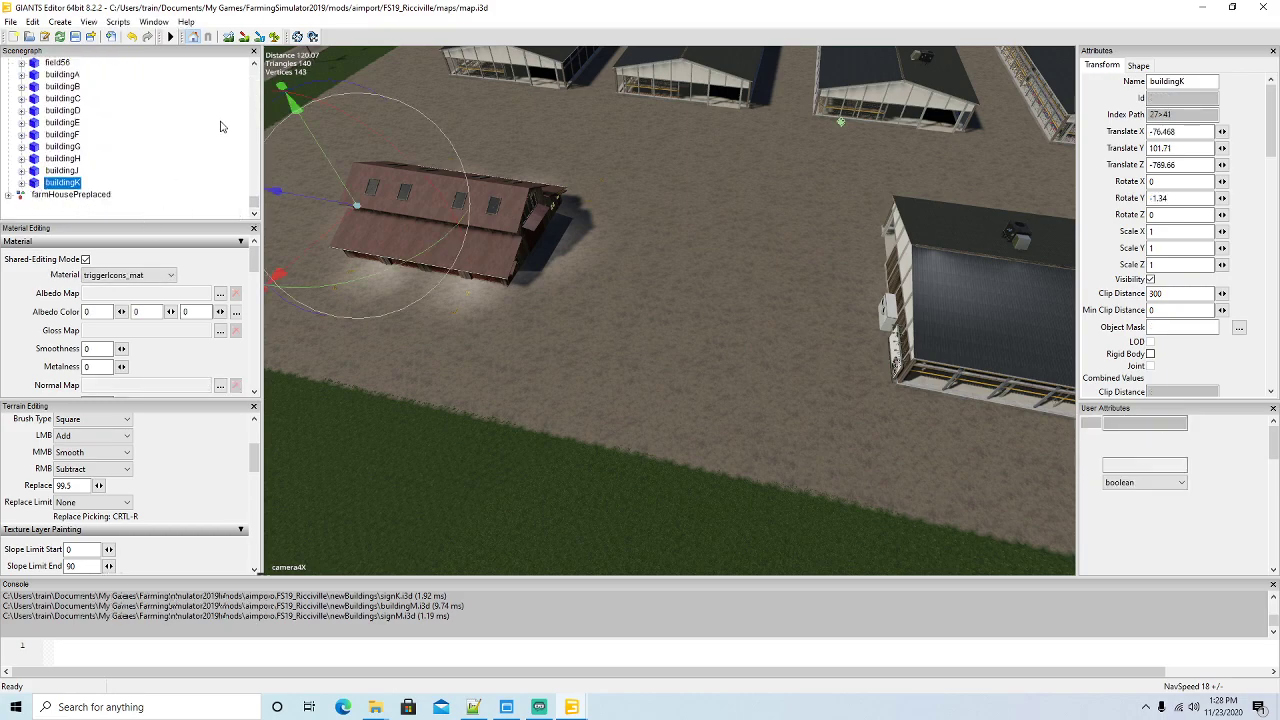
key("ctrl+d")
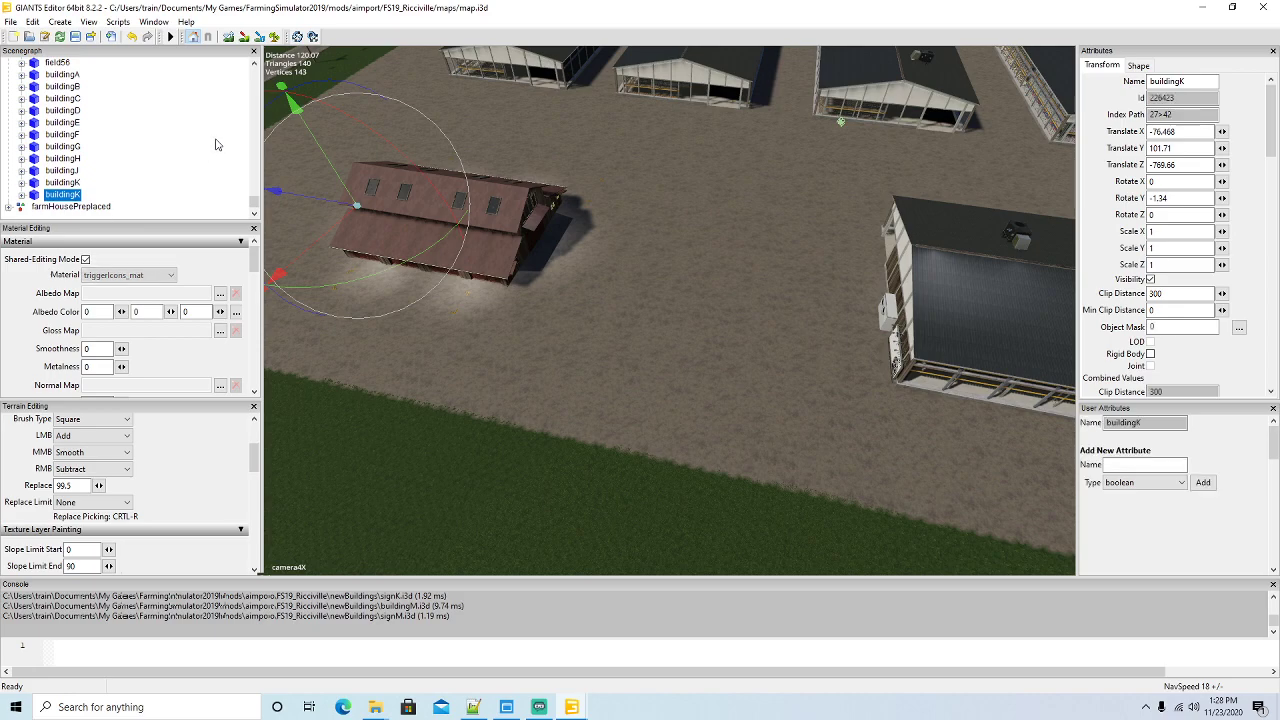
left_click(1197, 80)
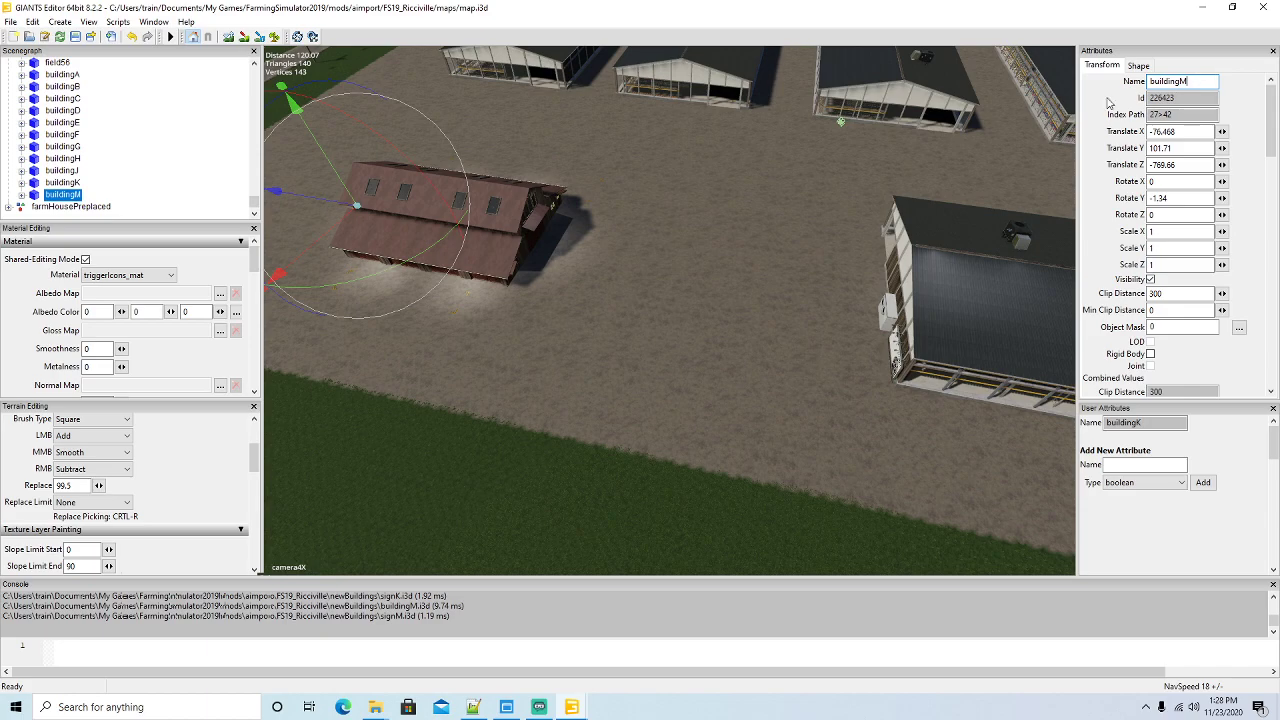
Move the buildingM tour icon in front of the Building M sign, at about Translate X -60.703 and Z -868.434
left_click_drag(544, 257, 802, 304)
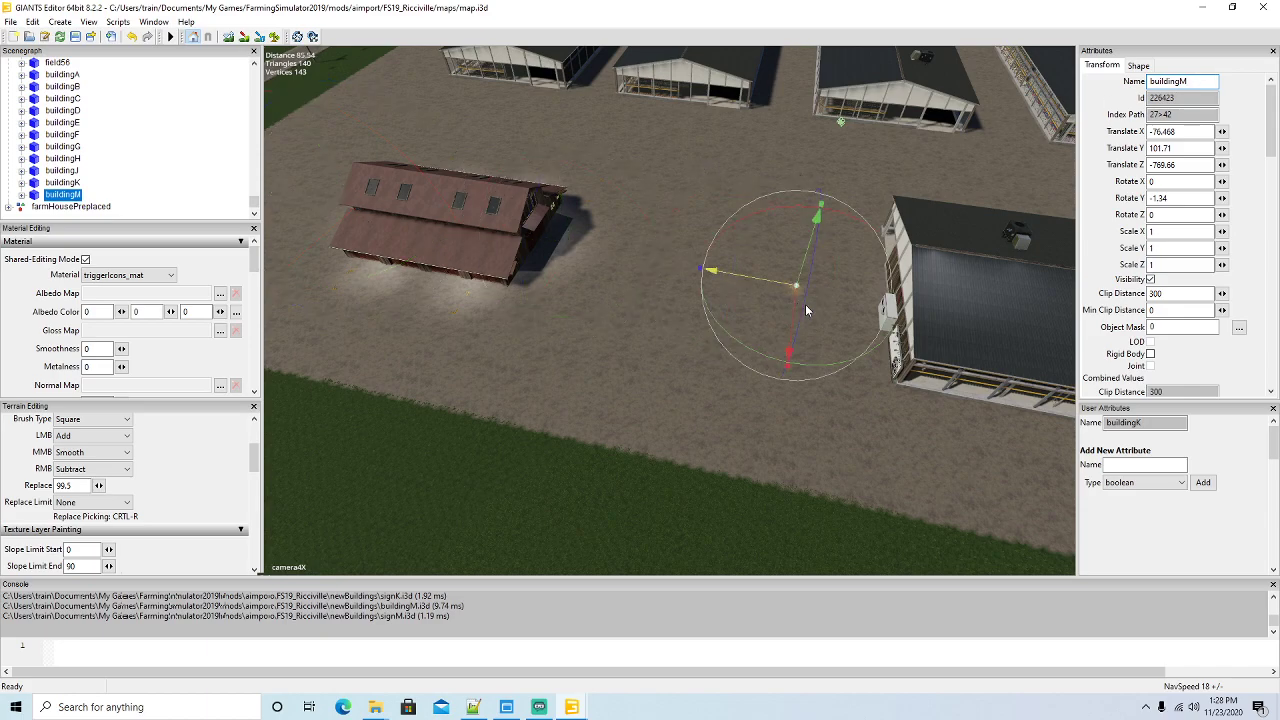
scroll(750, 325, "up", 5)
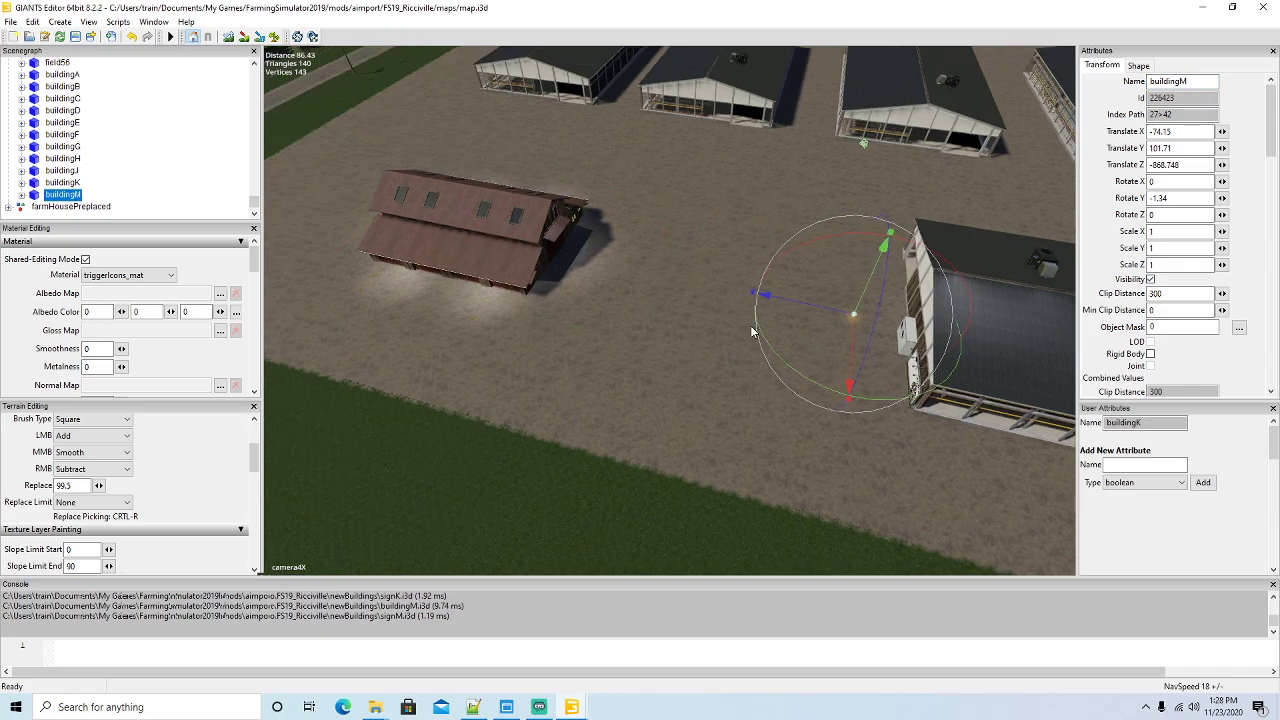
scroll(750, 332, "up", 2)
right_click_drag(750, 332, 919, 346)
left_click_drag(615, 294, 708, 332)
right_click_drag(718, 330, 700, 354)
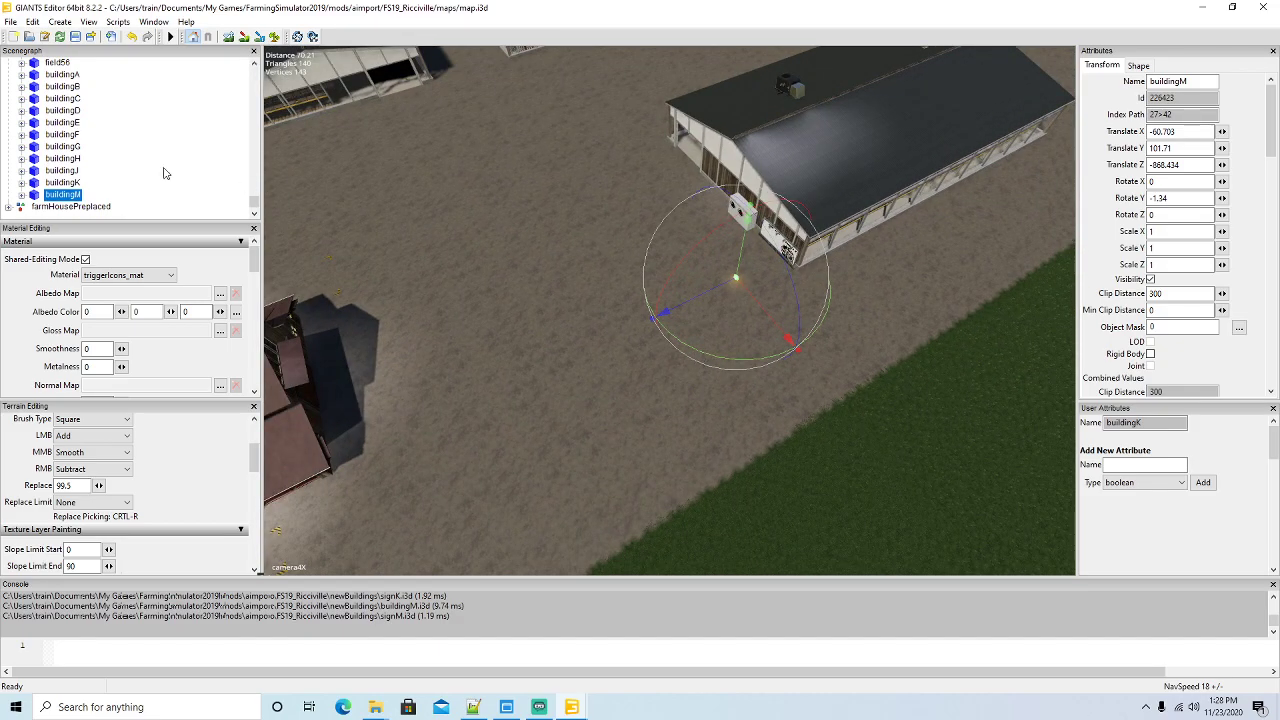
Set the farmlandId attribute of the inner buildingM node in the globalCompany group to 33
scroll(193, 162, "up", 10)
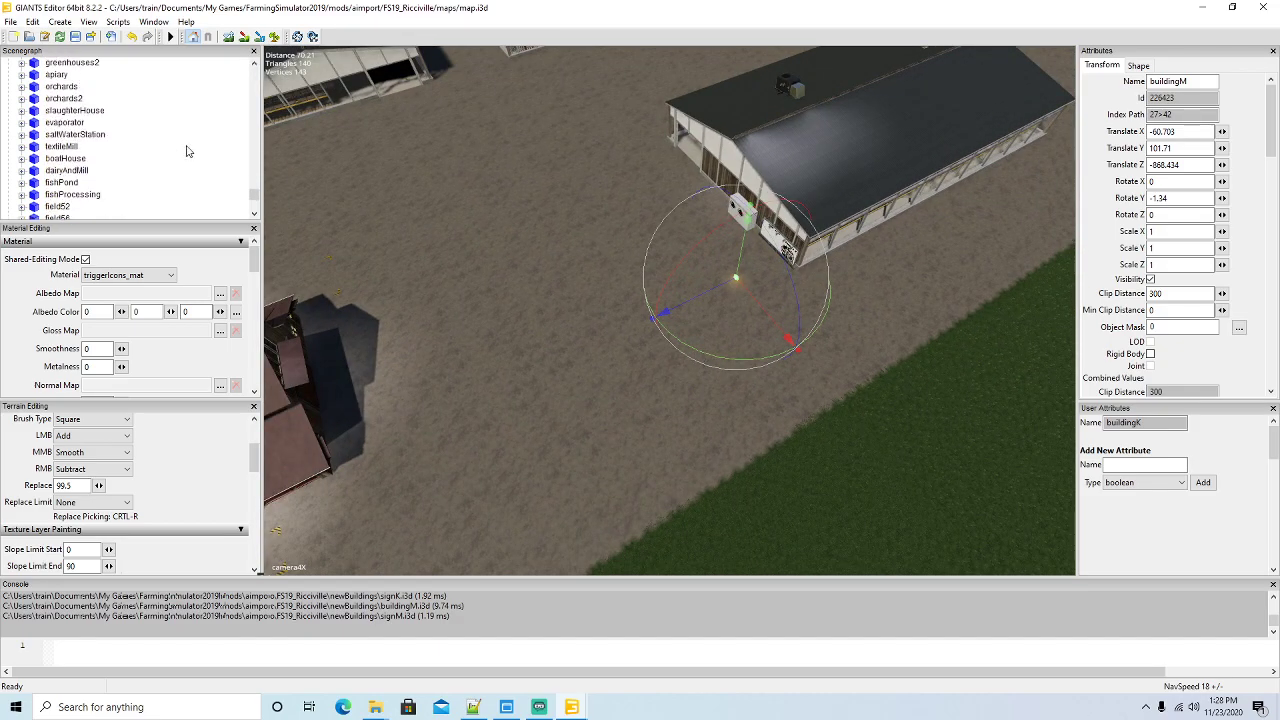
scroll(188, 150, "up", 10)
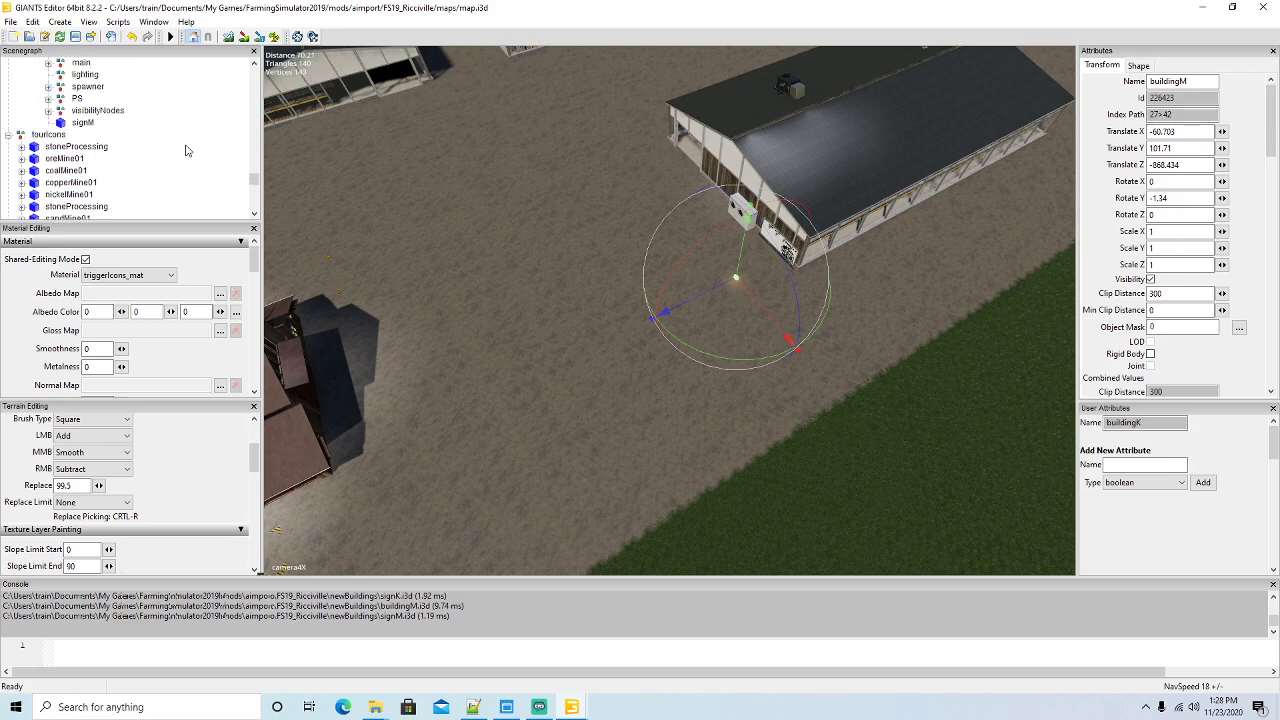
scroll(195, 150, "up", 1)
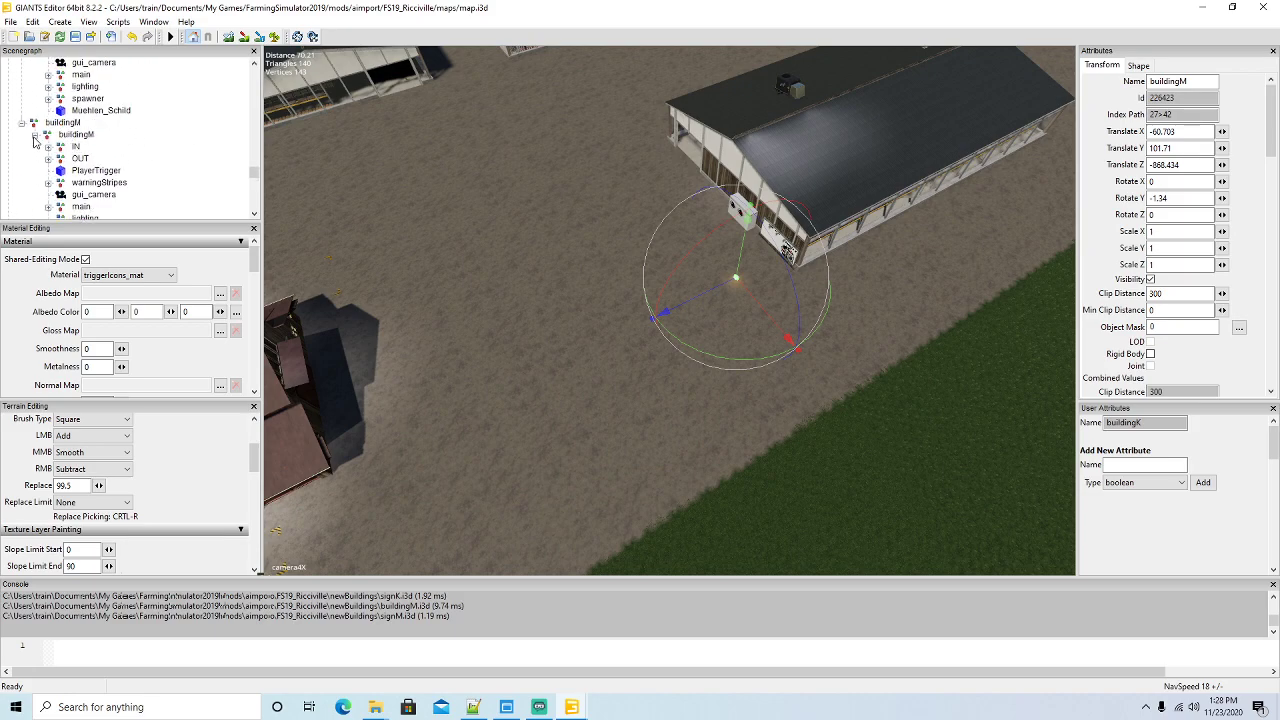
left_click(34, 134)
left_click(76, 134)
double_click(1146, 451)
type("33")
Check the farmlandId attribute of the inner buildingK node and save the map
scroll(127, 130, "up", 10)
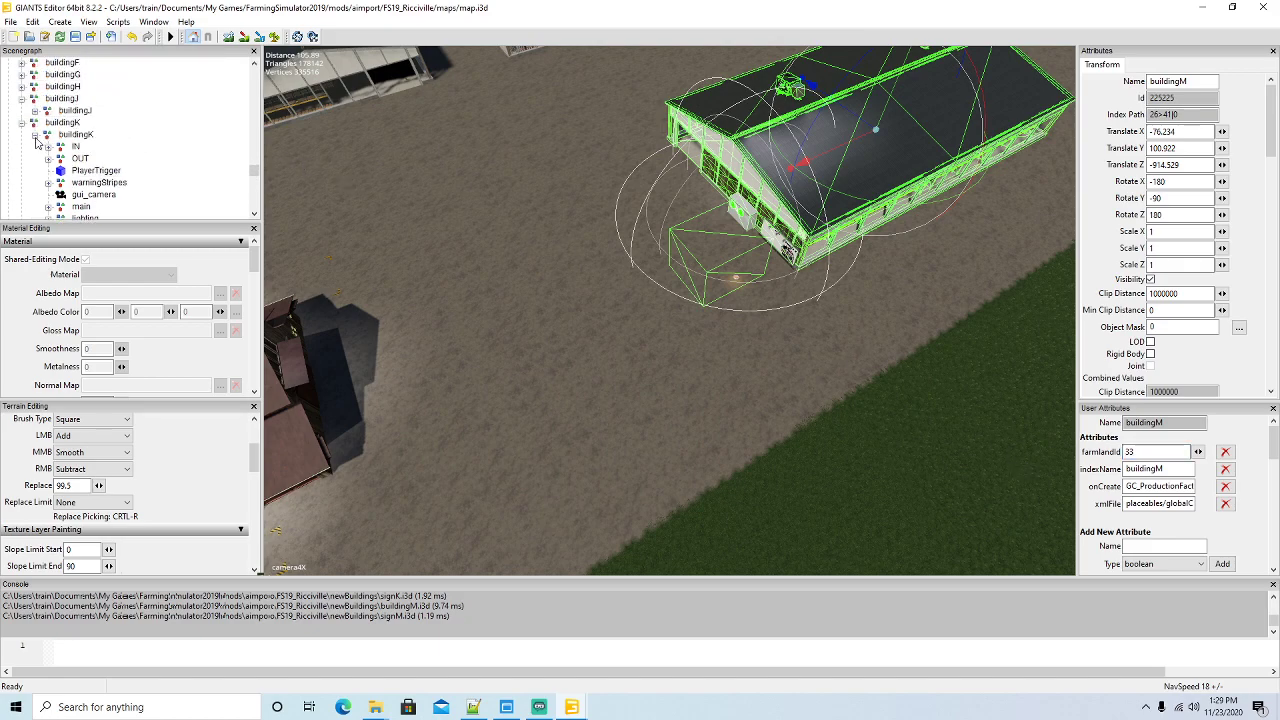
left_click(35, 137)
left_click(48, 138)
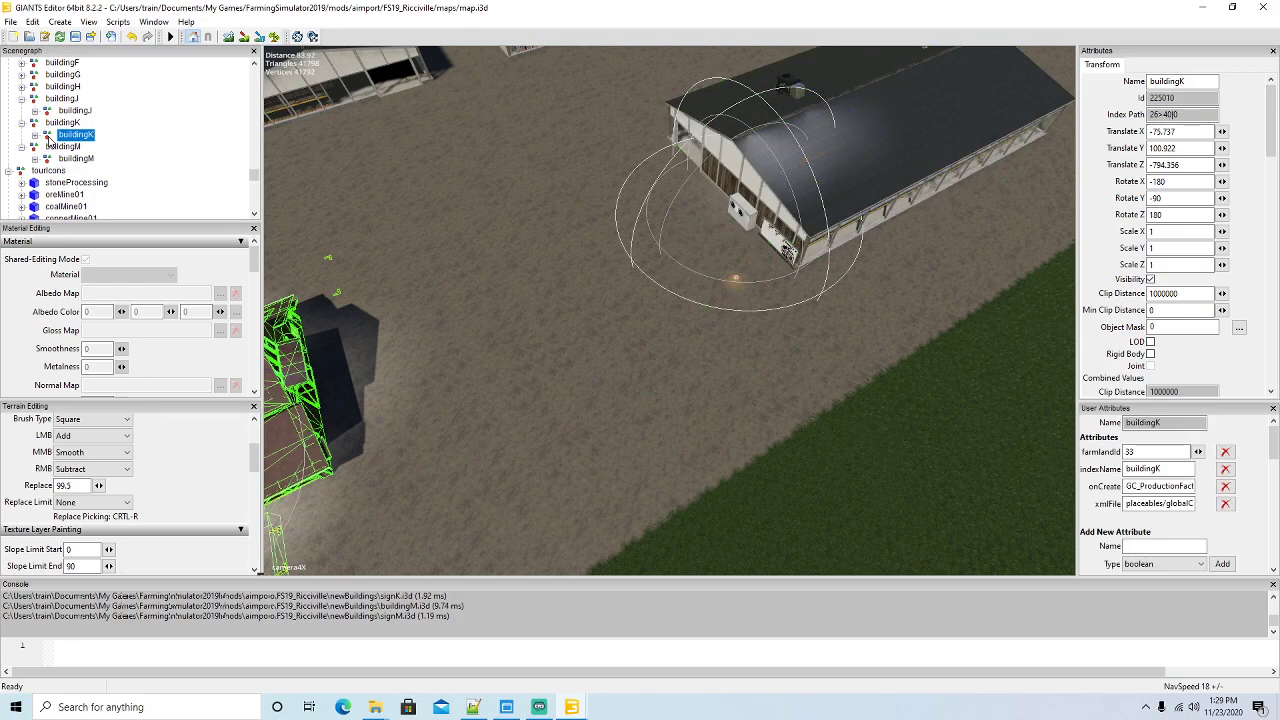
left_click(75, 38)
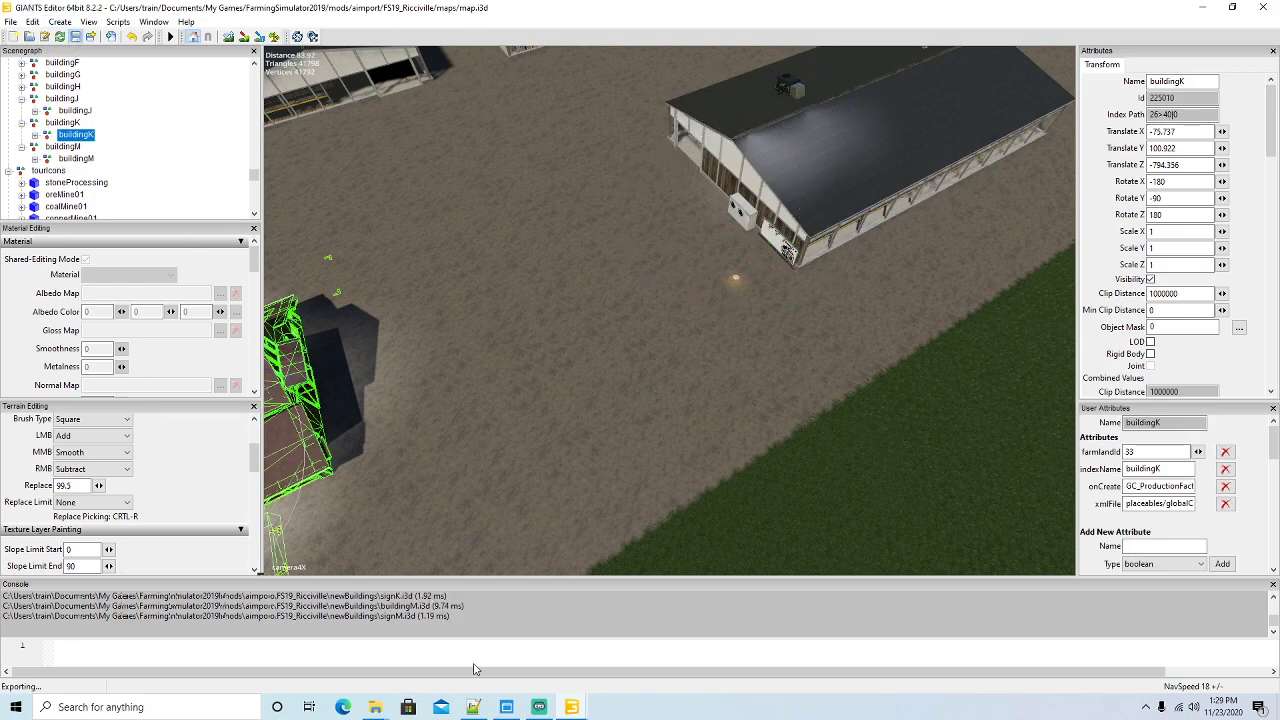
Switch to Notepad++ and copy the whole block of buildingK entries from the FS19_Ricci_Islands l10n_en.xml
left_click(473, 707)
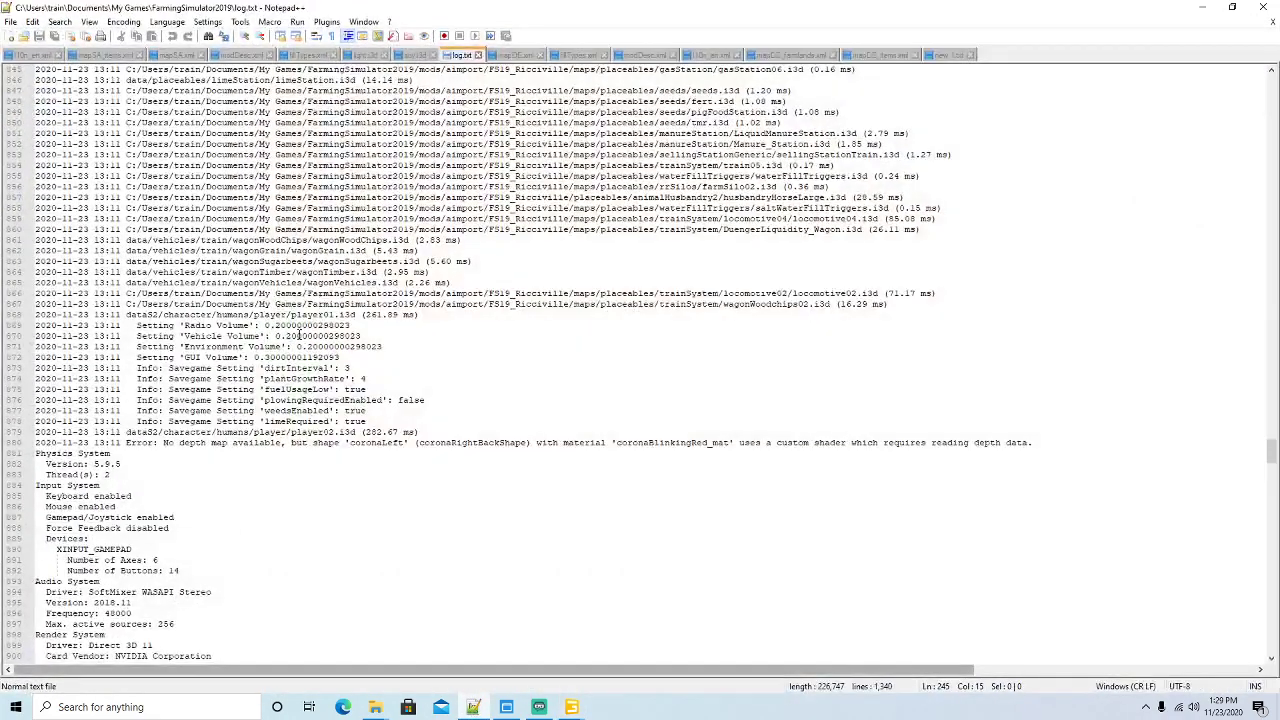
left_click(32, 54)
scroll(340, 283, "down", 20)
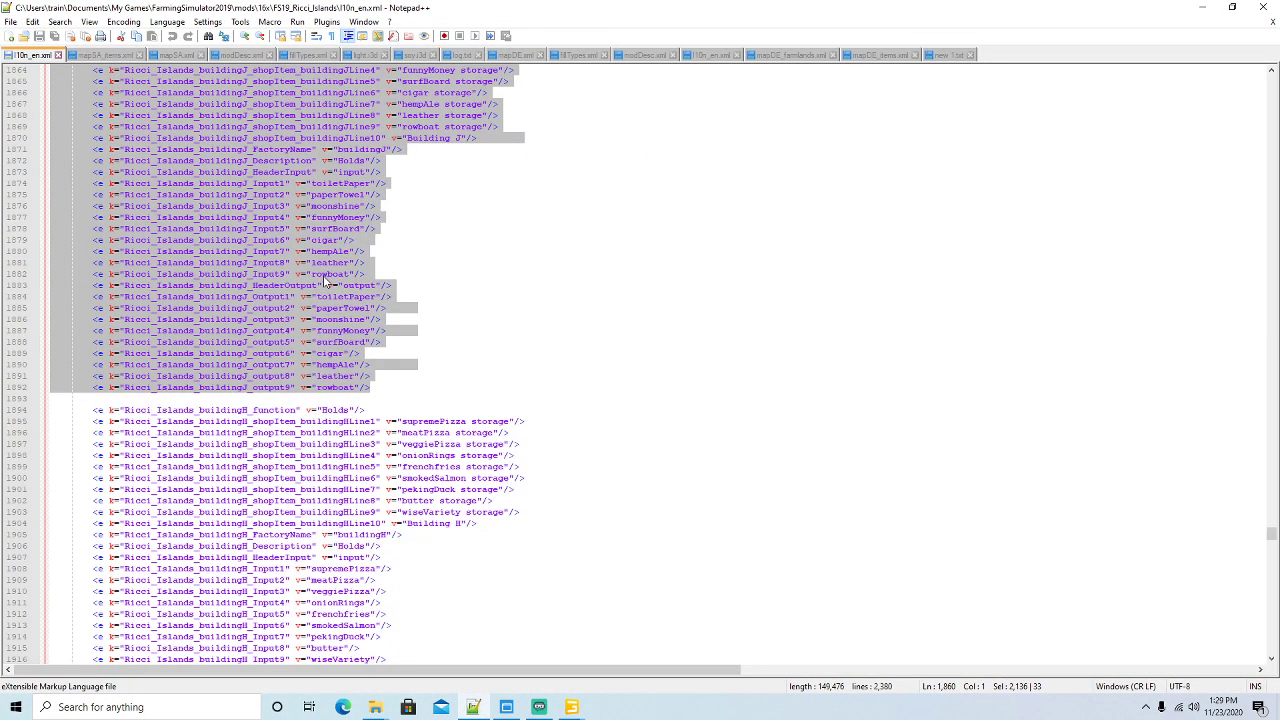
scroll(343, 273, "down", 3)
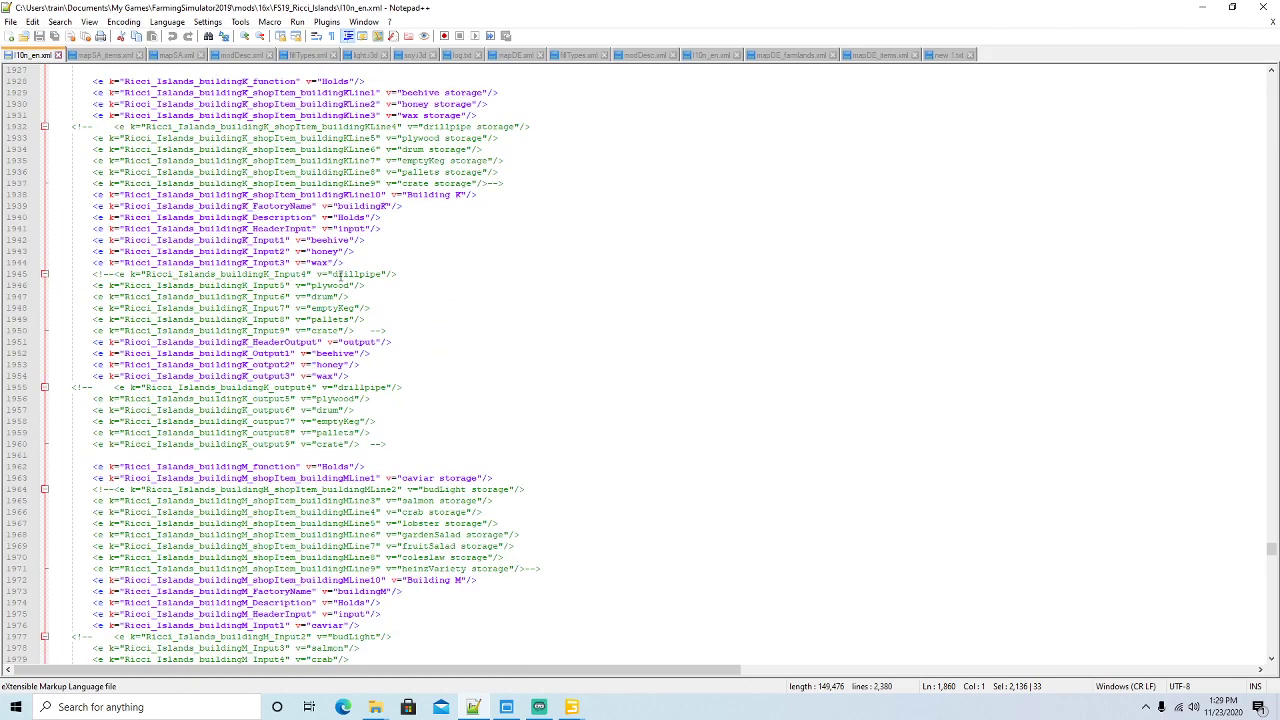
left_click_drag(390, 514, 50, 150)
key("ctrl+c")
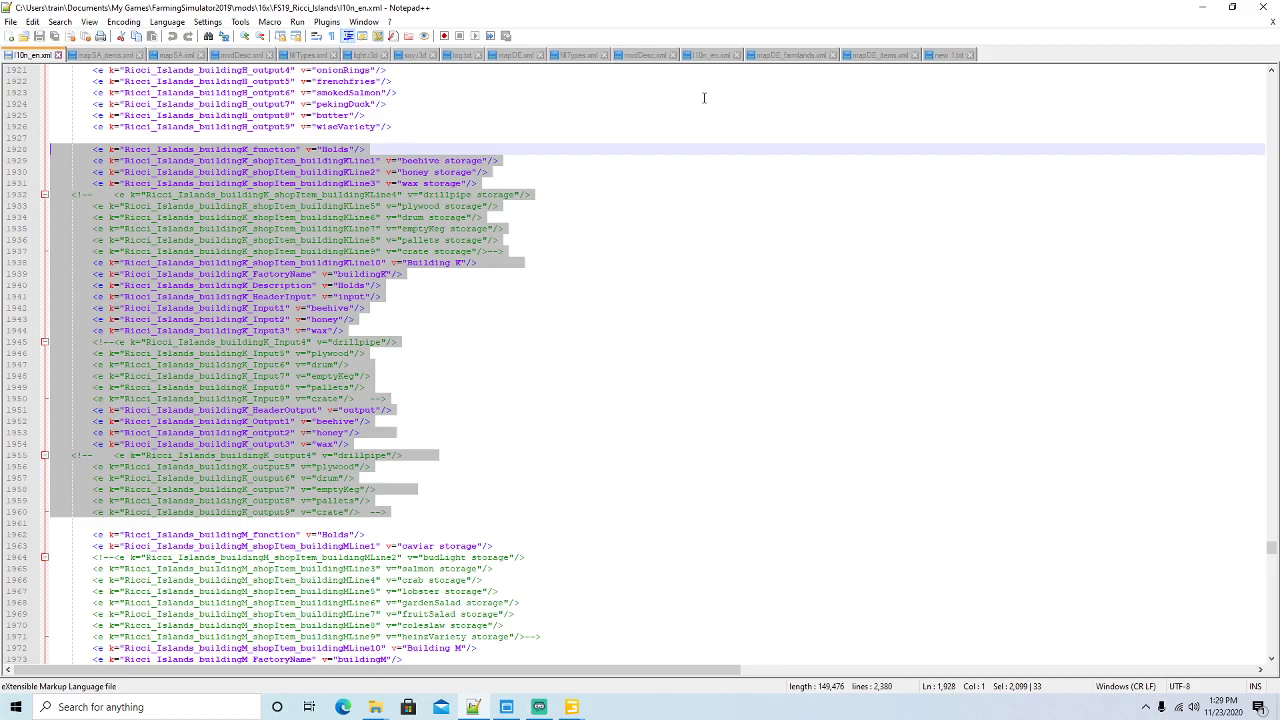
Paste the buildingK entries below the buildingJ block in the FS19_Ricciville l10n_en.xml, separated by a blank line
left_click(707, 55)
scroll(560, 289, "down", 7)
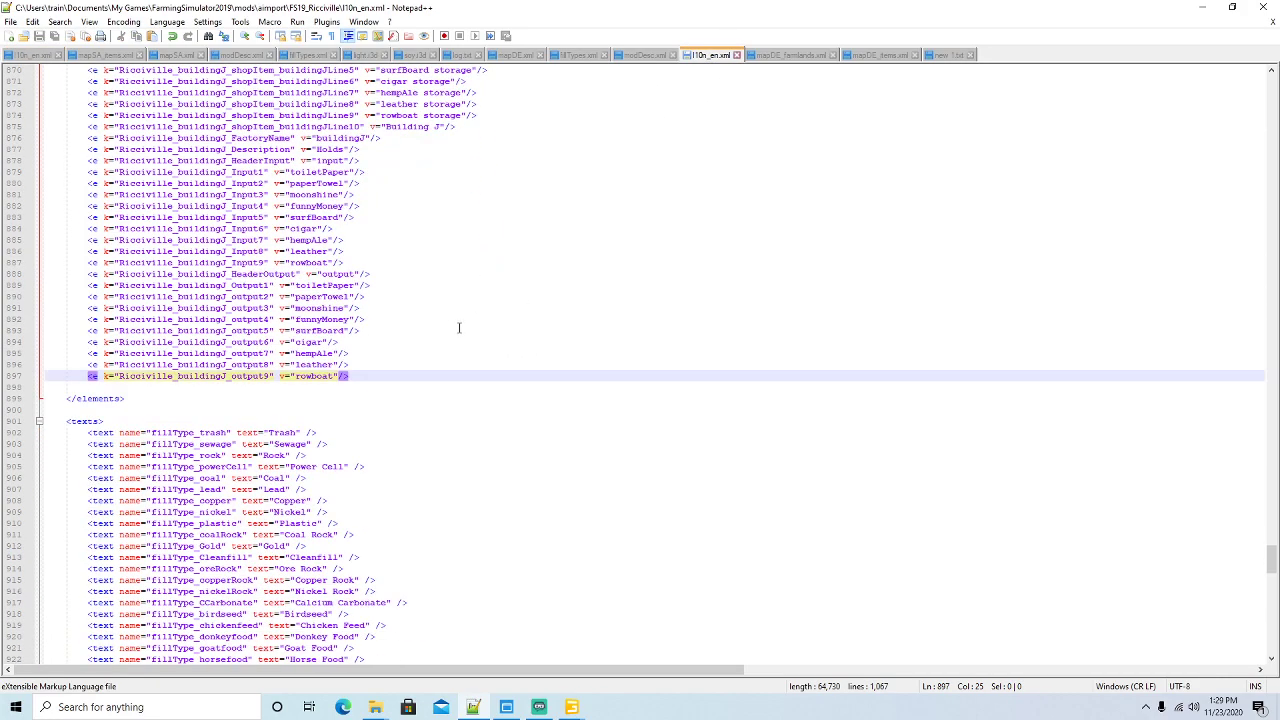
left_click(357, 375)
key("Return")
key("Return")
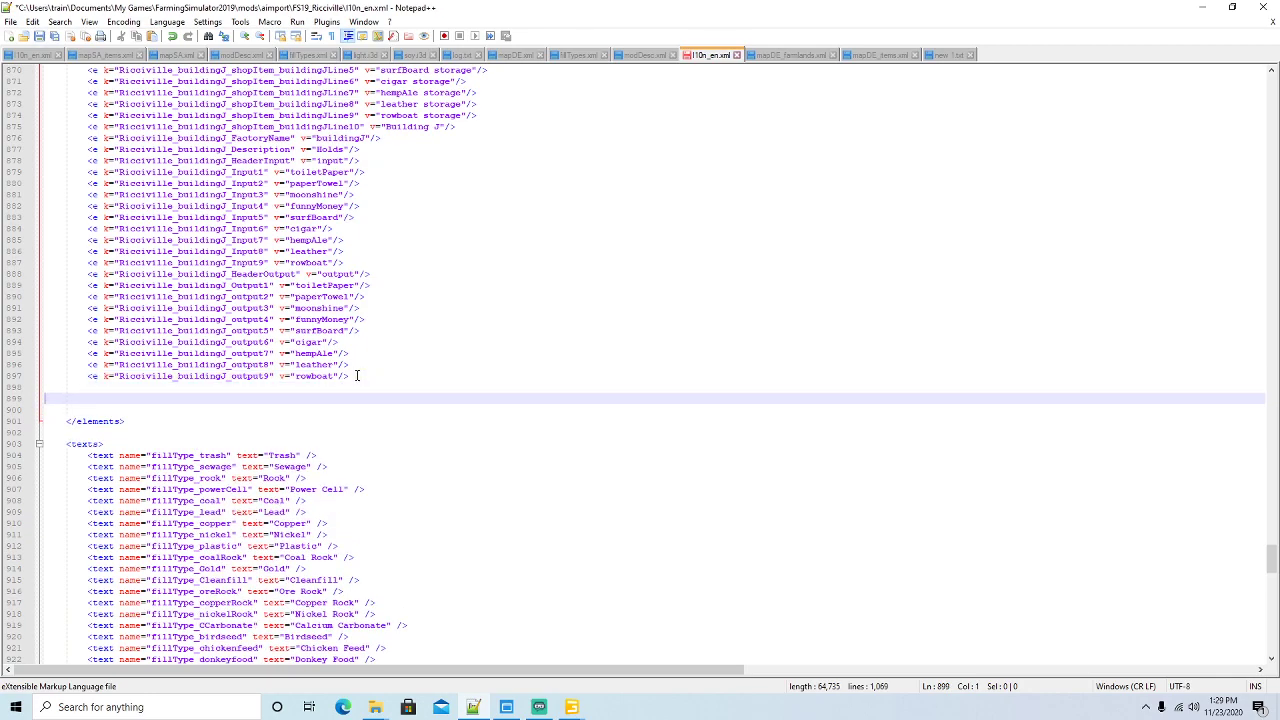
key("ctrl+v")
Replace every Ricci_Islands with Ricciville in the pasted buildingK entries and save l10n_en.xml
left_click_drag(118, 285, 185, 286)
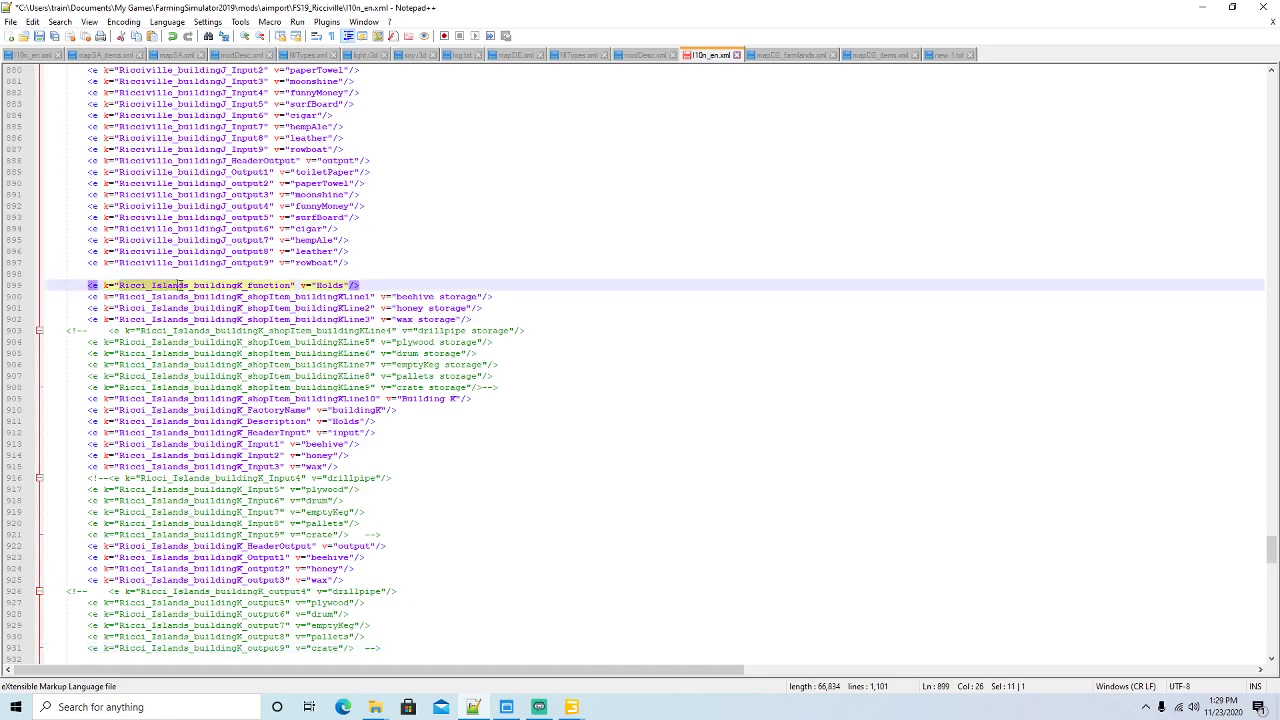
left_click(59, 22)
left_click(86, 156)
key("Tab")
type("R")
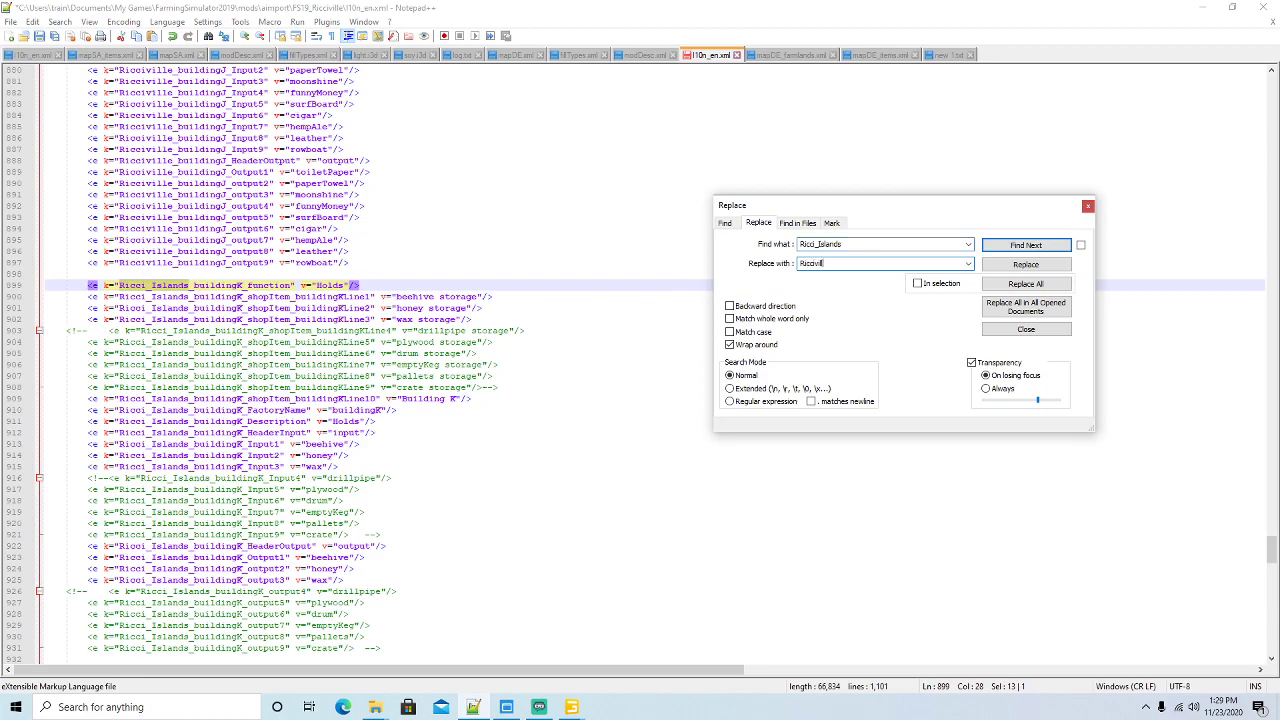
left_click(1025, 264)
left_click(1025, 264)
left_click(1025, 264)
left_click(1025, 264)
left_click(1025, 264)
left_click(1025, 264)
left_click(1025, 264)
left_click(1025, 264)
left_click(1025, 264)
left_click(1025, 264)
left_click(1025, 264)
left_click(1025, 264)
left_click(1025, 264)
left_click(1025, 264)
left_click(1001, 267)
left_click(1001, 267)
left_click(1001, 267)
left_click(1001, 267)
left_click(1001, 267)
left_click(1001, 267)
left_click(1001, 267)
left_click(1001, 267)
left_click(1001, 267)
left_click(1001, 267)
left_click(1001, 267)
left_click(1001, 267)
left_click(1001, 267)
left_click(1001, 267)
left_click(1001, 267)
left_click(1003, 272)
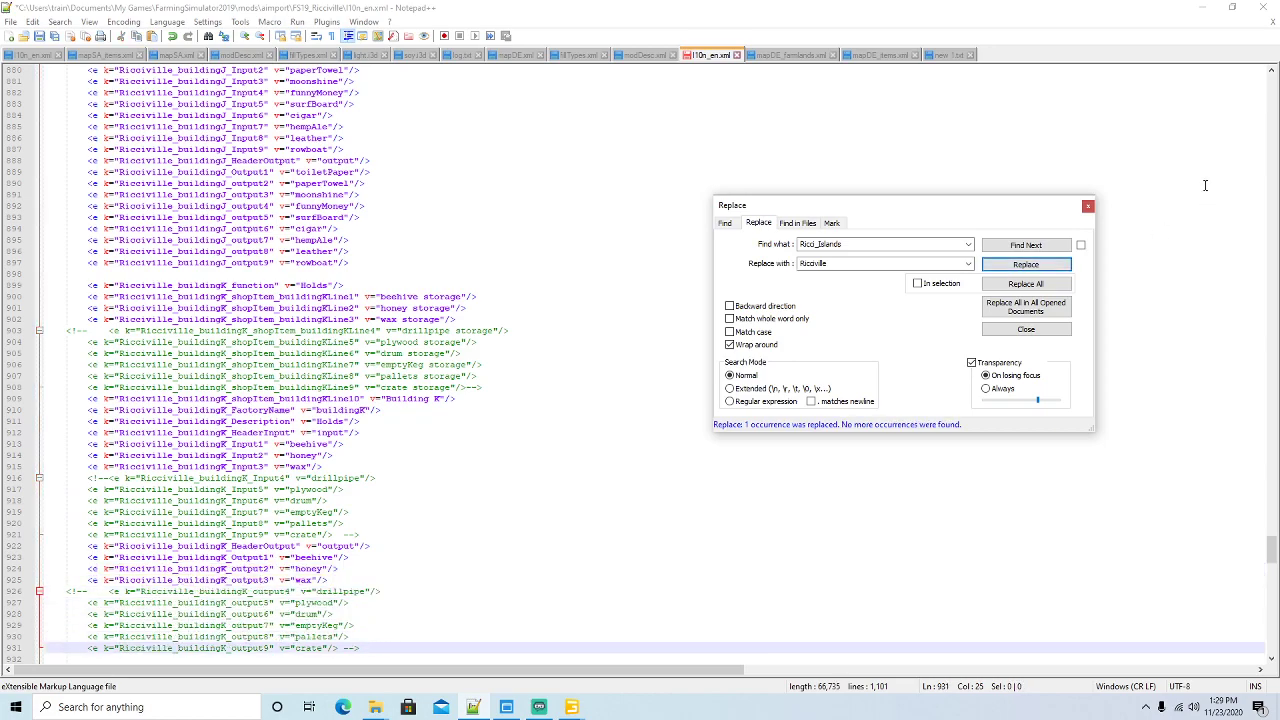
left_click(1088, 206)
left_click(39, 37)
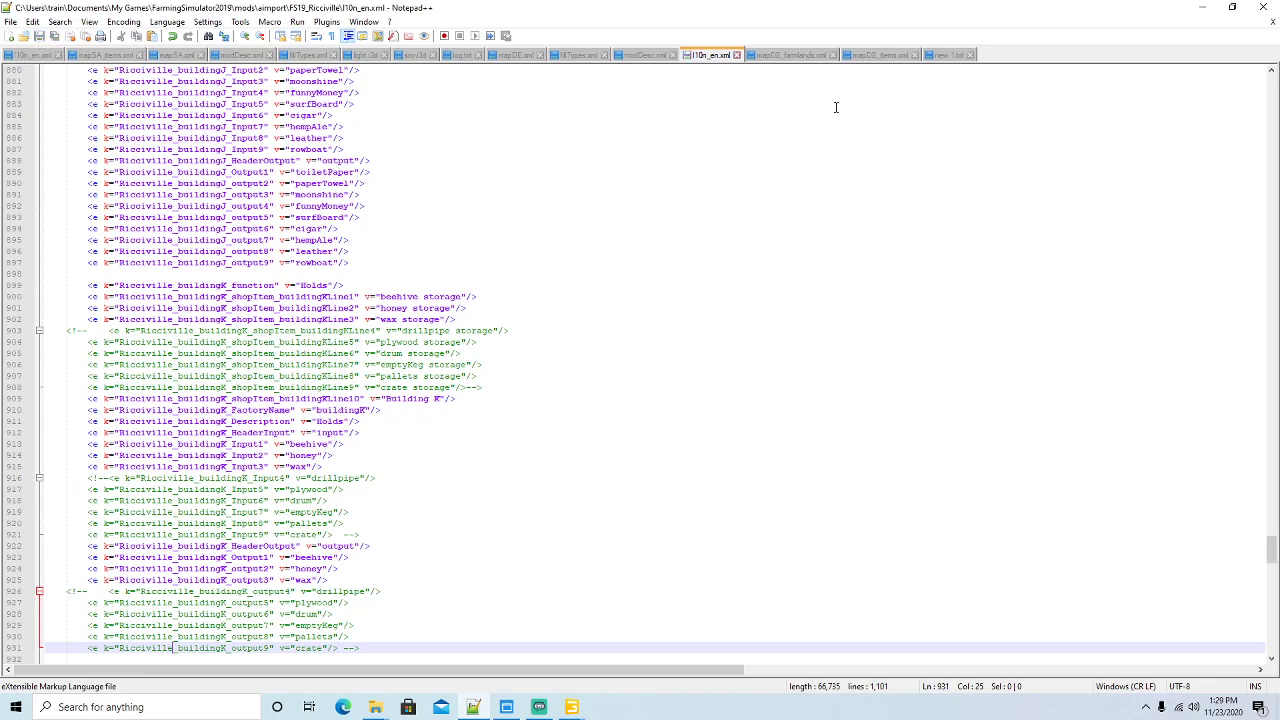
Copy the whole block of buildingM entries from the FS19_Ricci_Islands l10n_en.xml
left_click(25, 55)
scroll(470, 292, "down", 11)
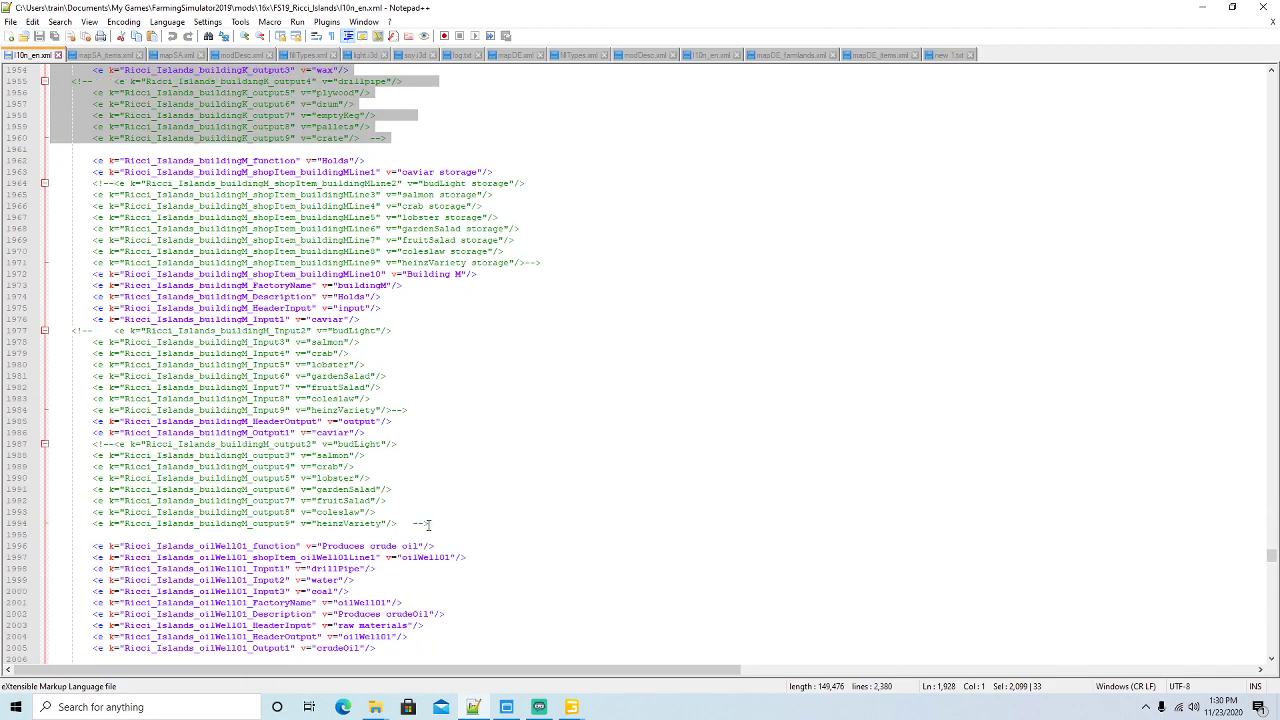
left_click_drag(431, 523, 53, 161)
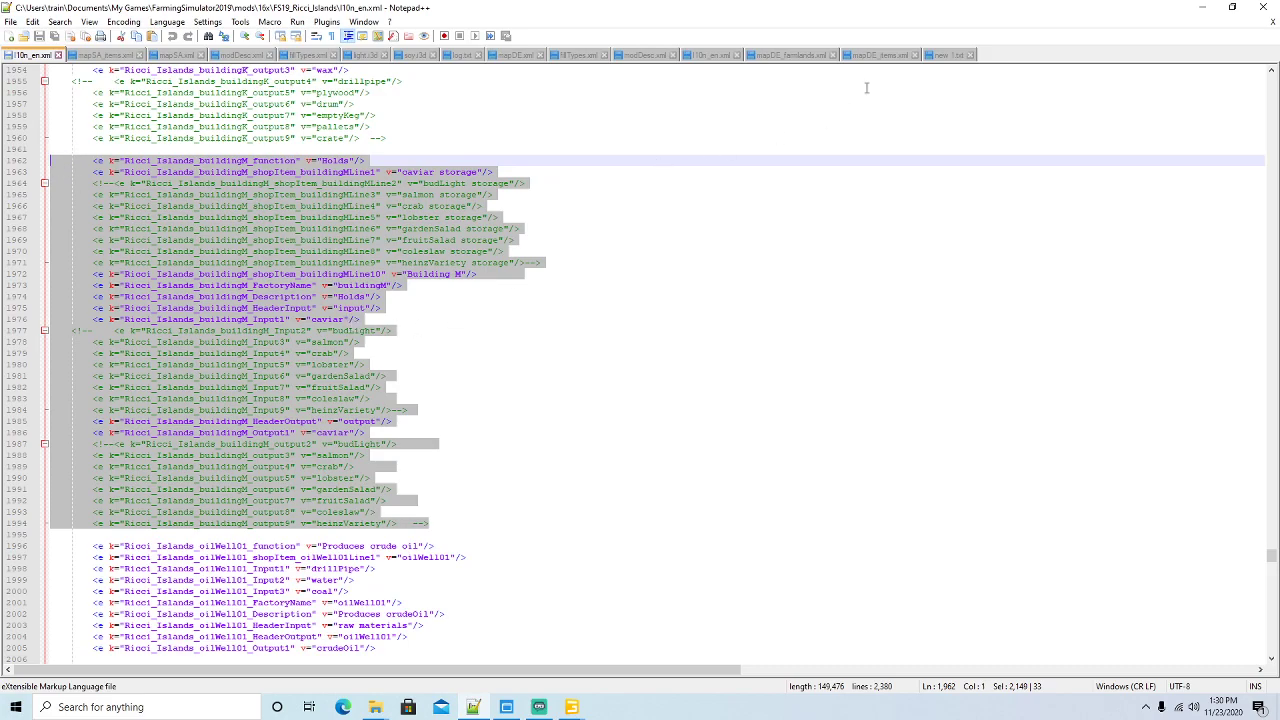
Paste the buildingM entries below the buildingK block in the FS19_Ricciville l10n_en.xml, separated by a blank line
left_click(727, 56)
scroll(631, 366, "down", 9)
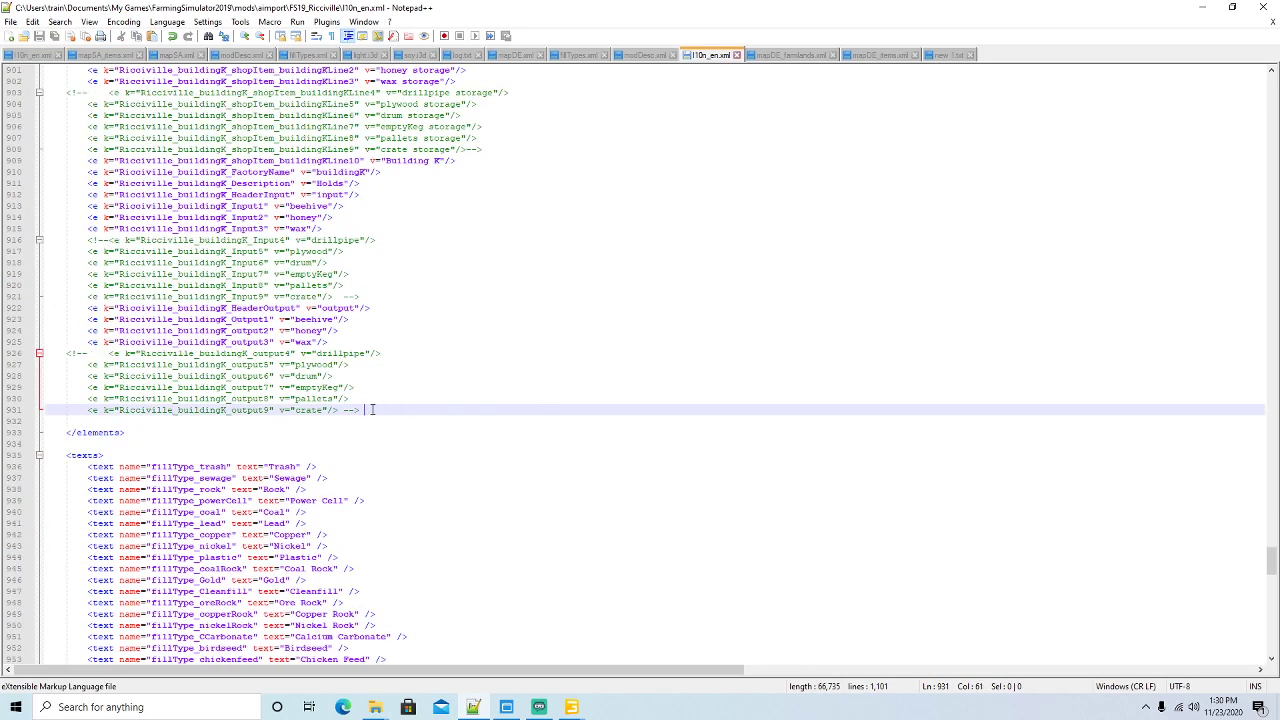
key("Return")
key("Return")
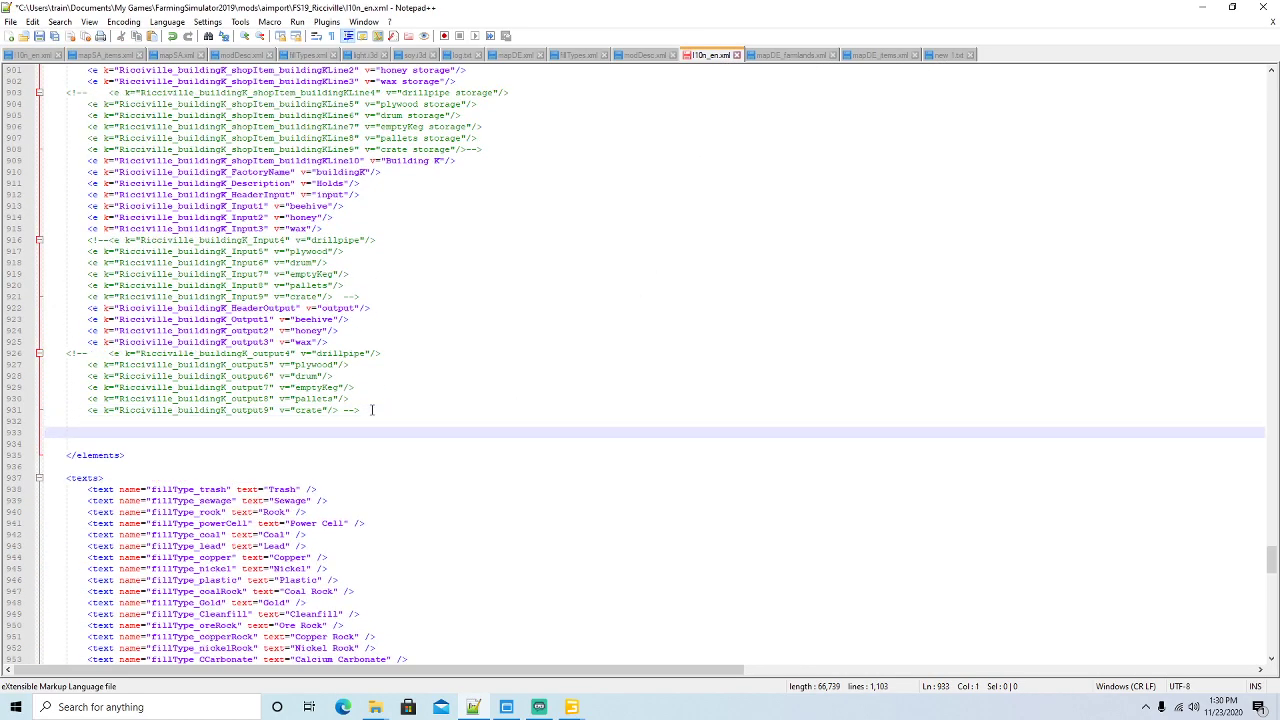
key("ctrl+v")
Replace every Ricci_Islands with Ricciville in the pasted buildingM entries and save l10n_en.xml
left_click_drag(118, 286, 184, 287)
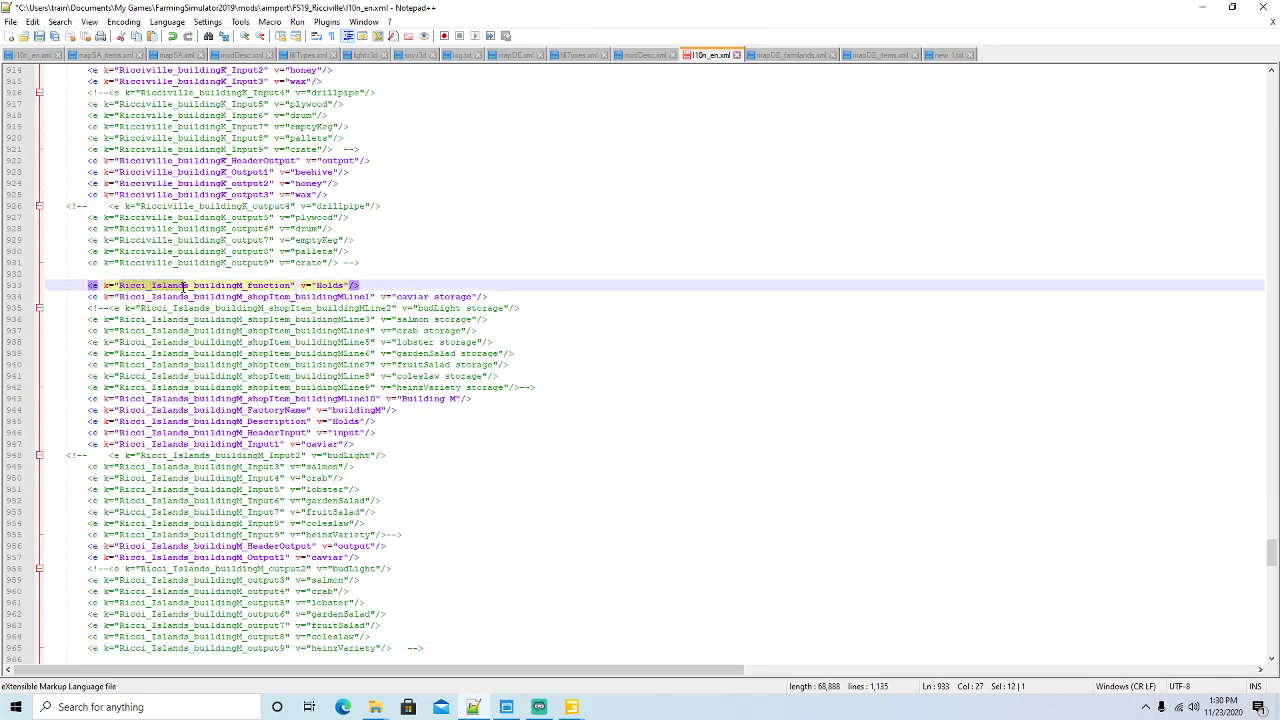
left_click(59, 21)
left_click(95, 155)
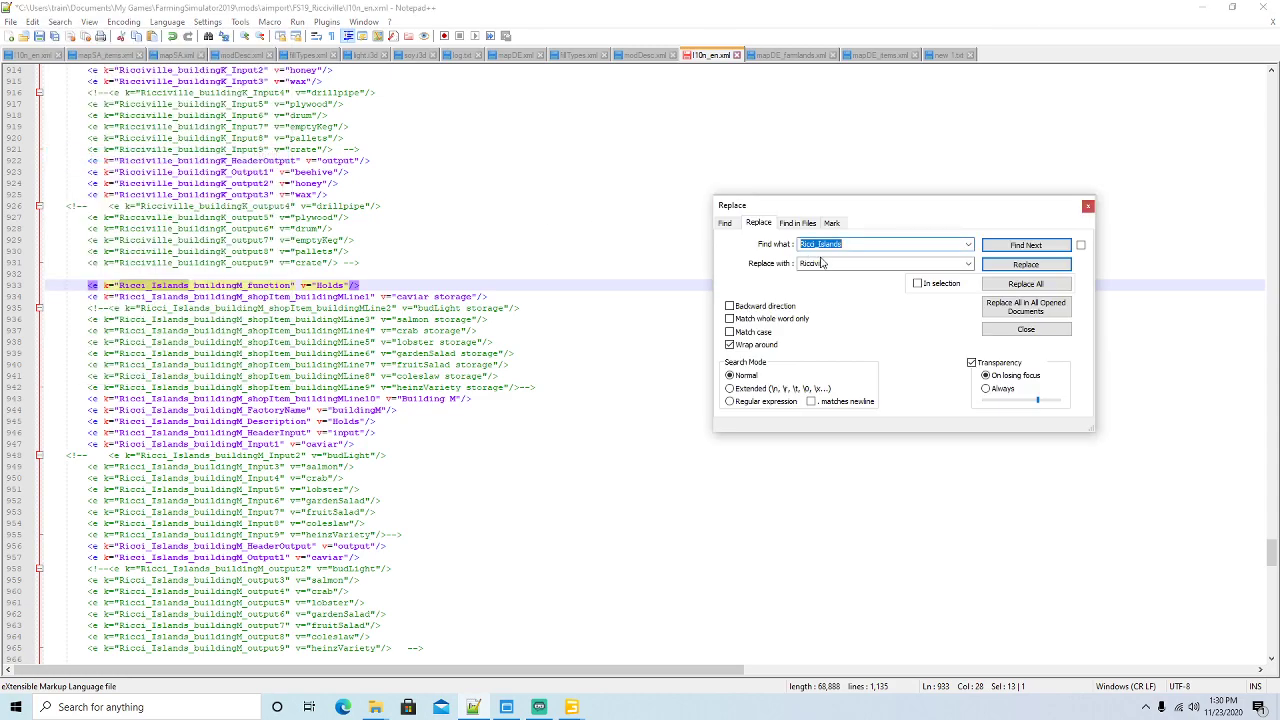
double_click(818, 263)
left_click(1030, 264)
left_click(1033, 265)
left_click(1037, 266)
left_click(1030, 264)
left_click(1030, 264)
left_click(1030, 264)
left_click(1030, 264)
left_click(1030, 264)
left_click(1030, 264)
left_click(1030, 264)
left_click(1030, 264)
left_click(1030, 264)
left_click(1030, 264)
left_click(1030, 264)
left_click(1030, 264)
left_click(1030, 264)
left_click(1030, 264)
left_click(1030, 264)
left_click(1030, 264)
left_click(1030, 264)
left_click(1030, 264)
left_click(1030, 264)
left_click(1030, 264)
left_click(1030, 264)
left_click(1030, 264)
left_click(1030, 264)
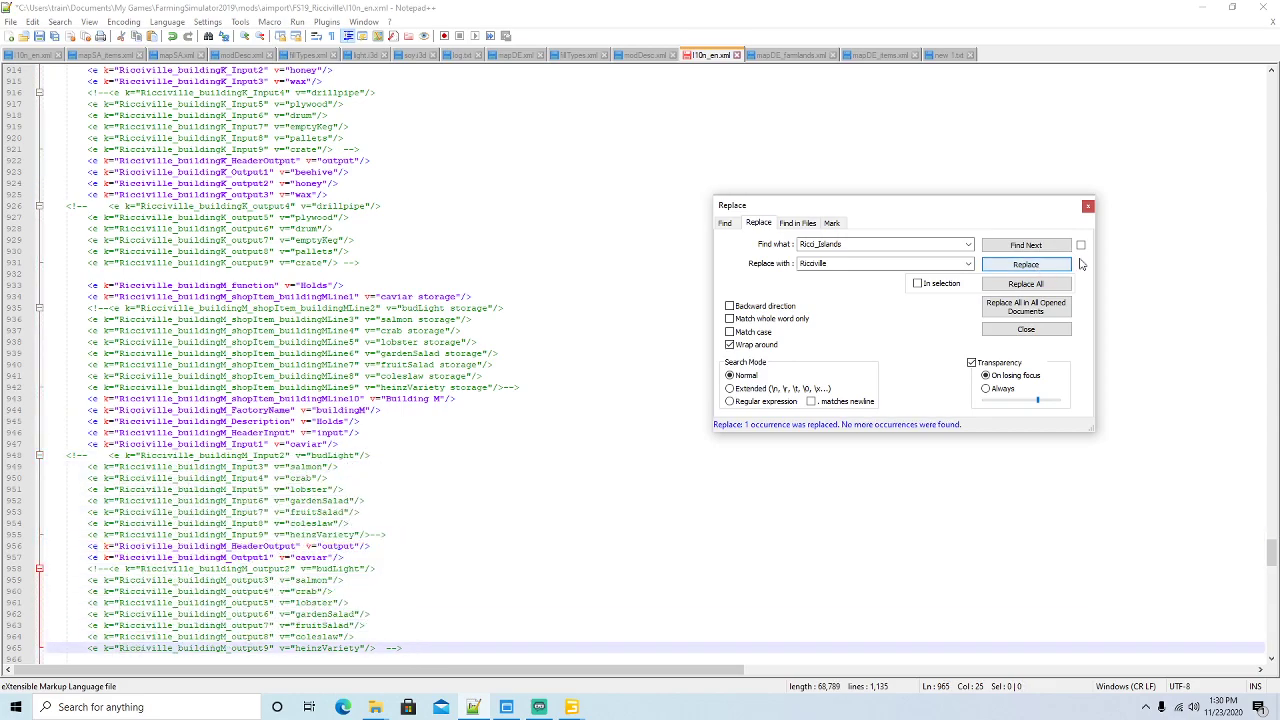
left_click(1088, 206)
left_click(41, 37)
Switch to File Explorer and open the placeables/globalCompany folder of the FS19_Ricciville mod
left_click(1201, 8)
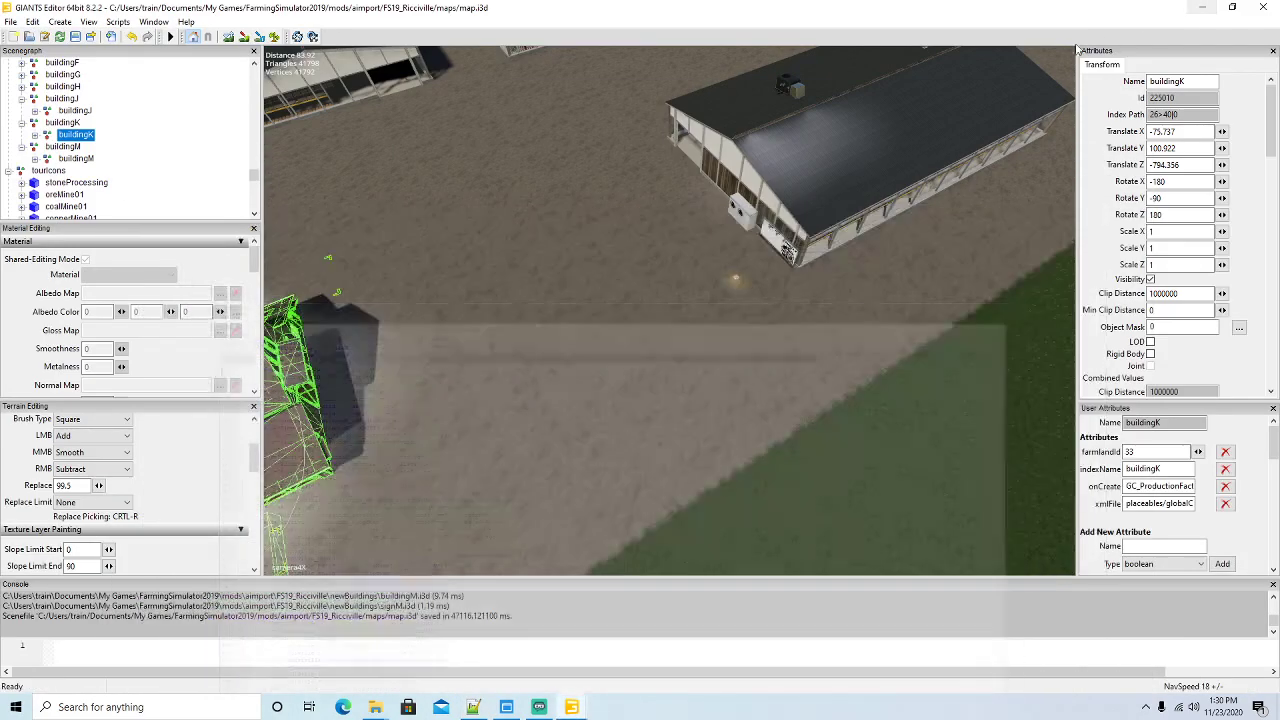
left_click(1201, 8)
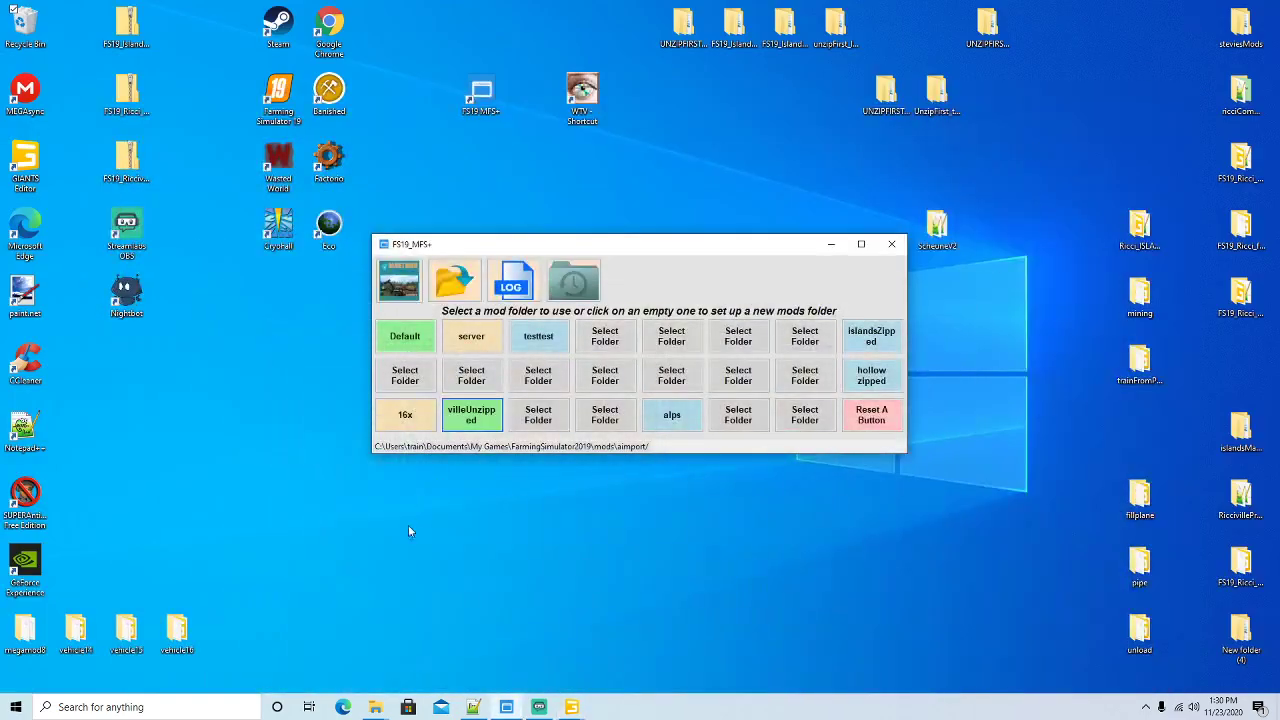
mouse_move(375, 700)
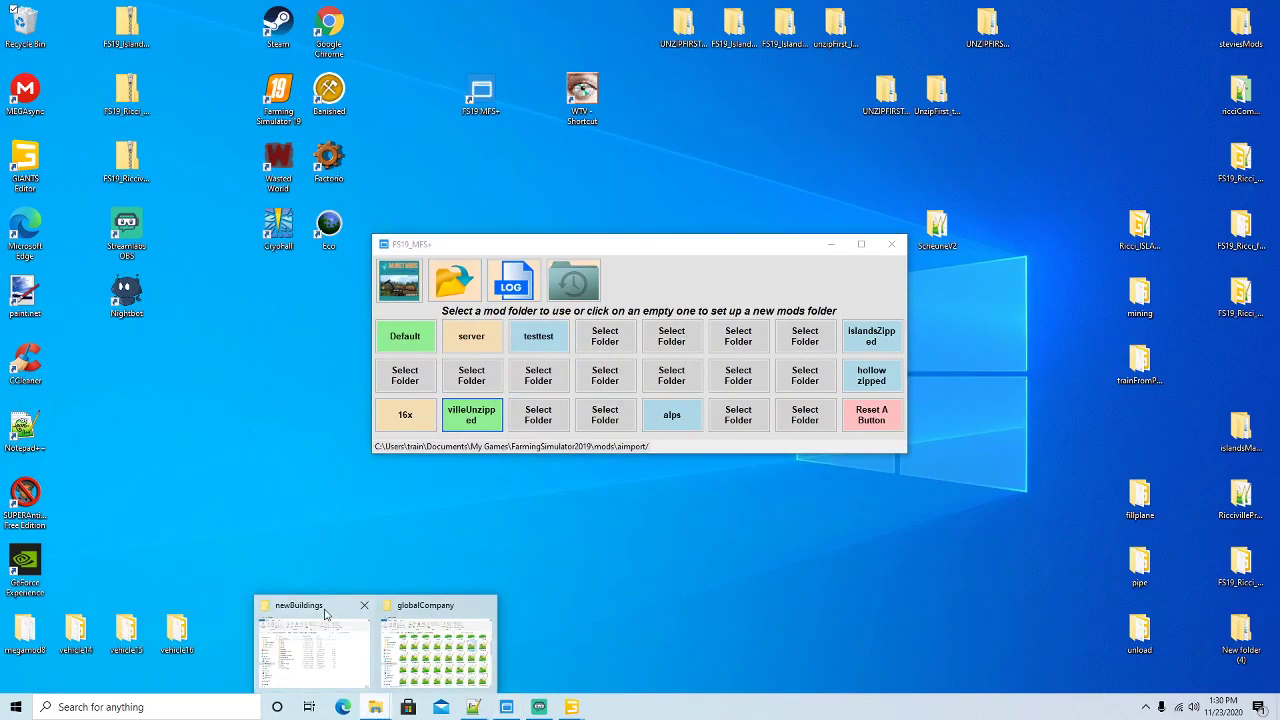
left_click(331, 616)
left_click(358, 155)
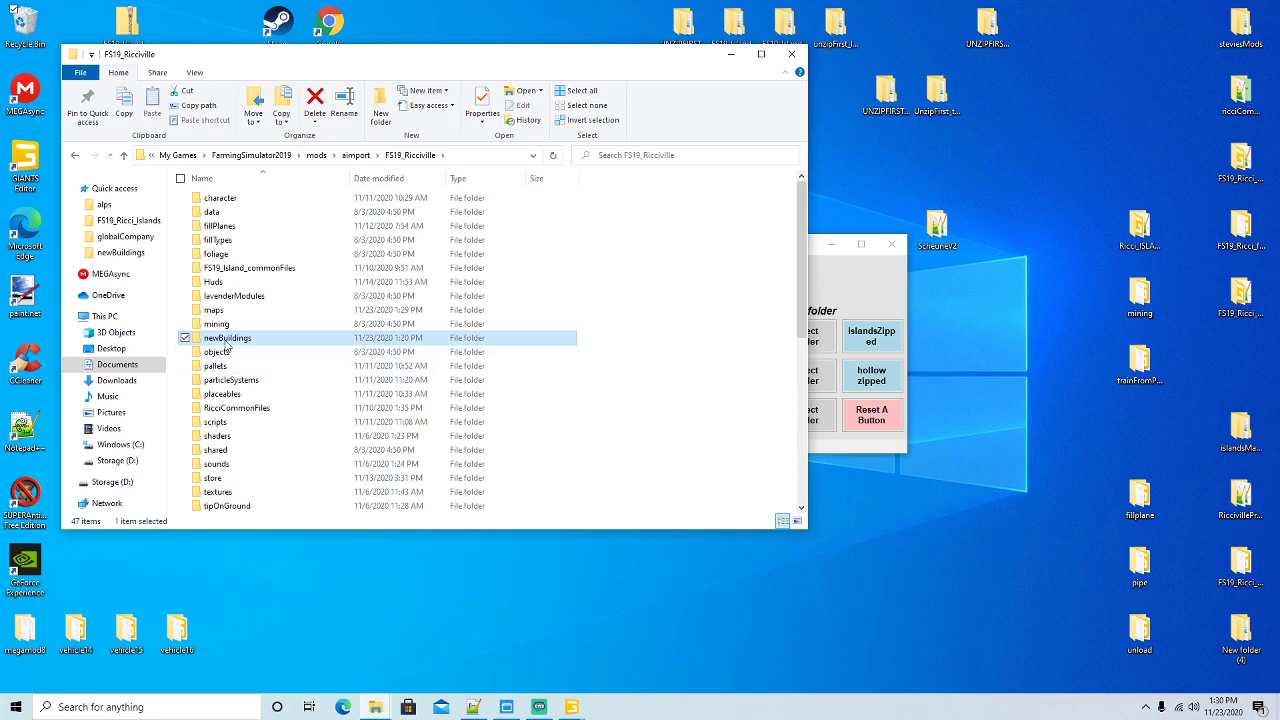
double_click(229, 394)
double_click(240, 212)
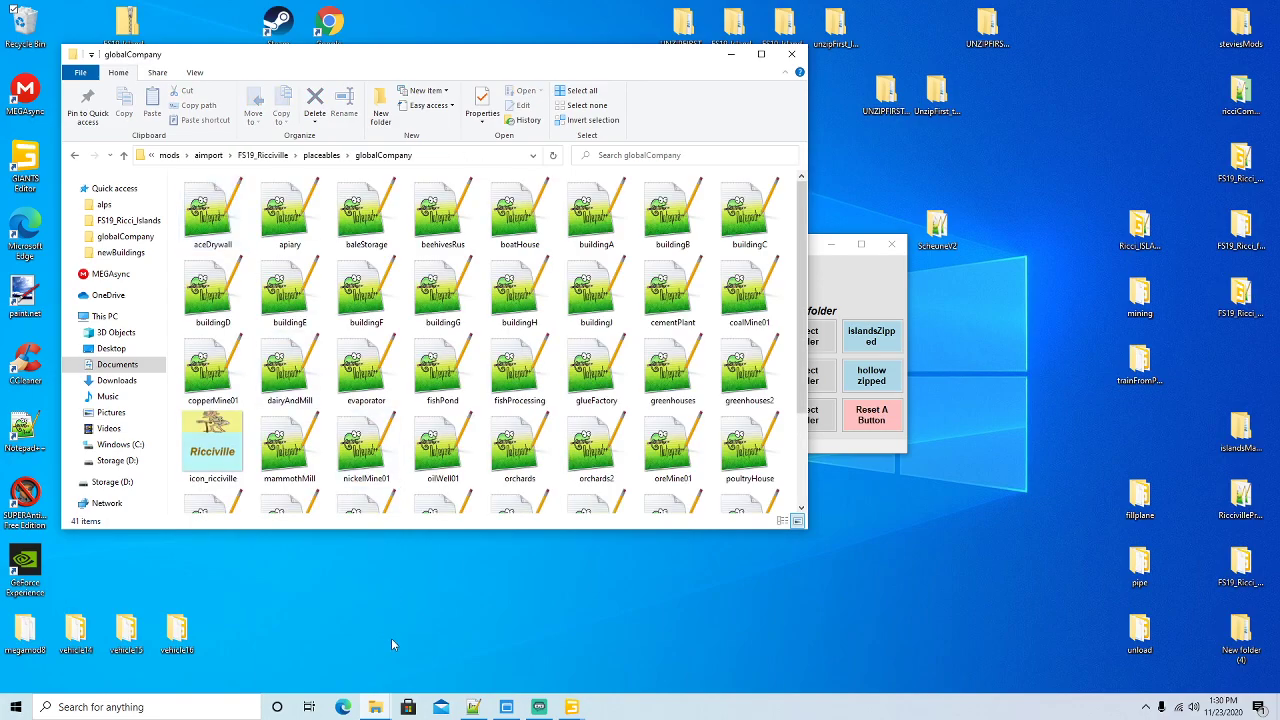
Copy the buildingK and buildingM files from the FS19_Ricci_Islands globalCompany folder into the FS19_Ricciville globalCompany folder
left_click(383, 708)
left_click(470, 618)
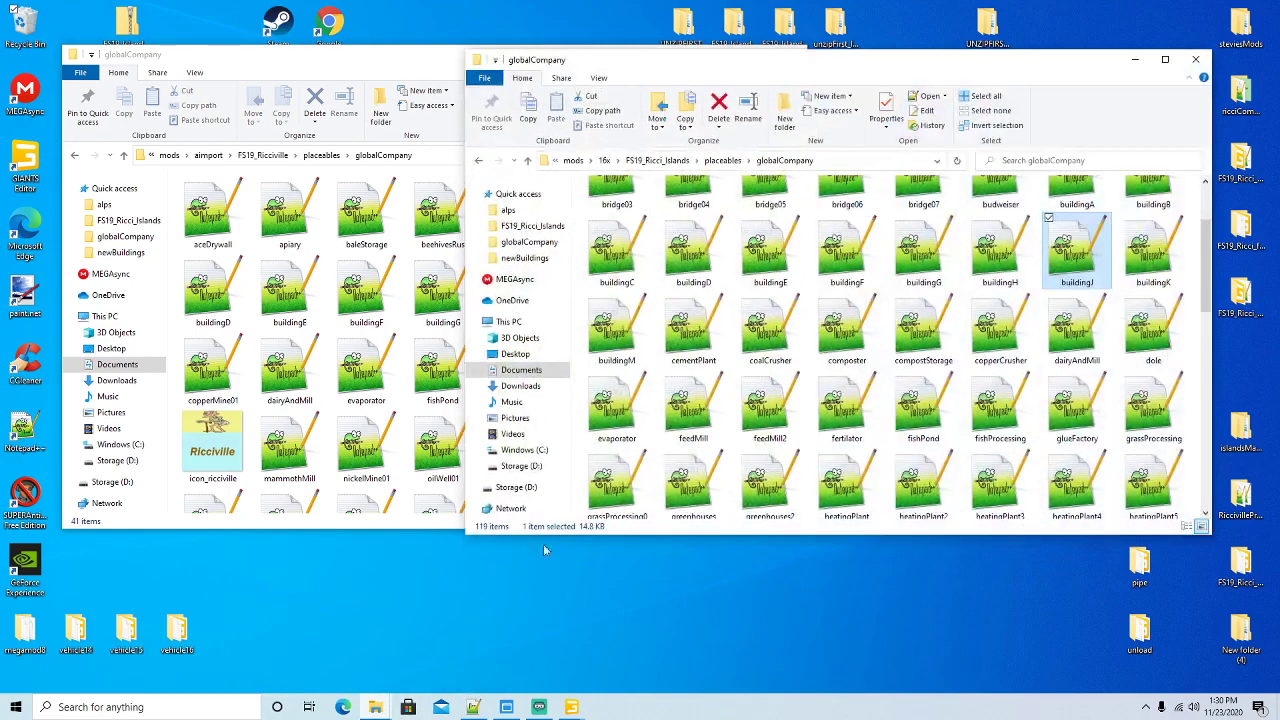
left_click(1155, 262)
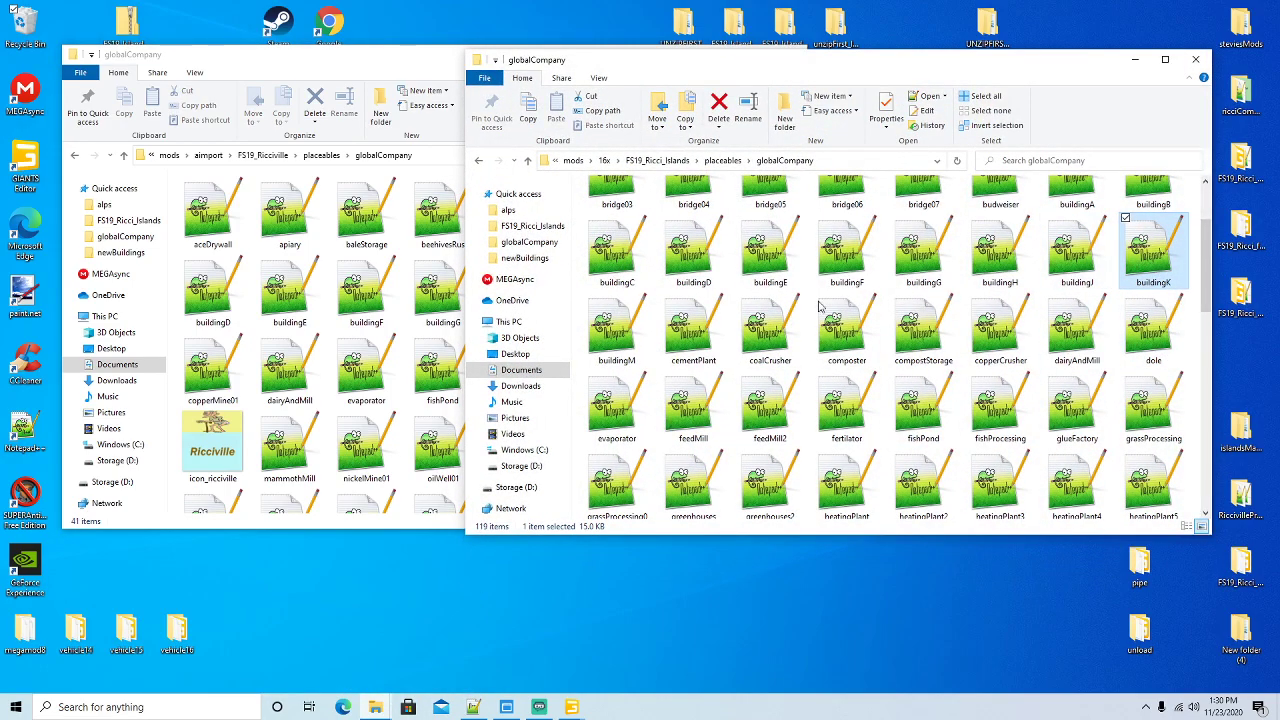
left_click(607, 337, "ctrl")
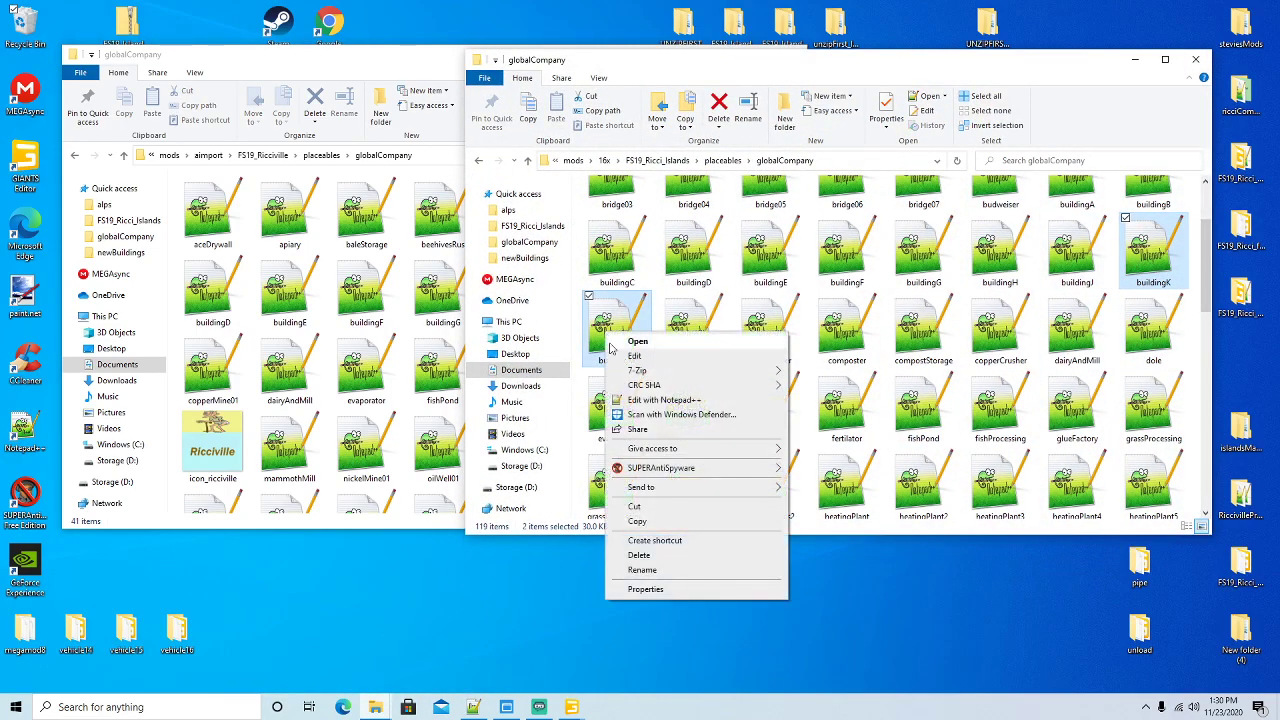
left_click(637, 521)
left_click(437, 101)
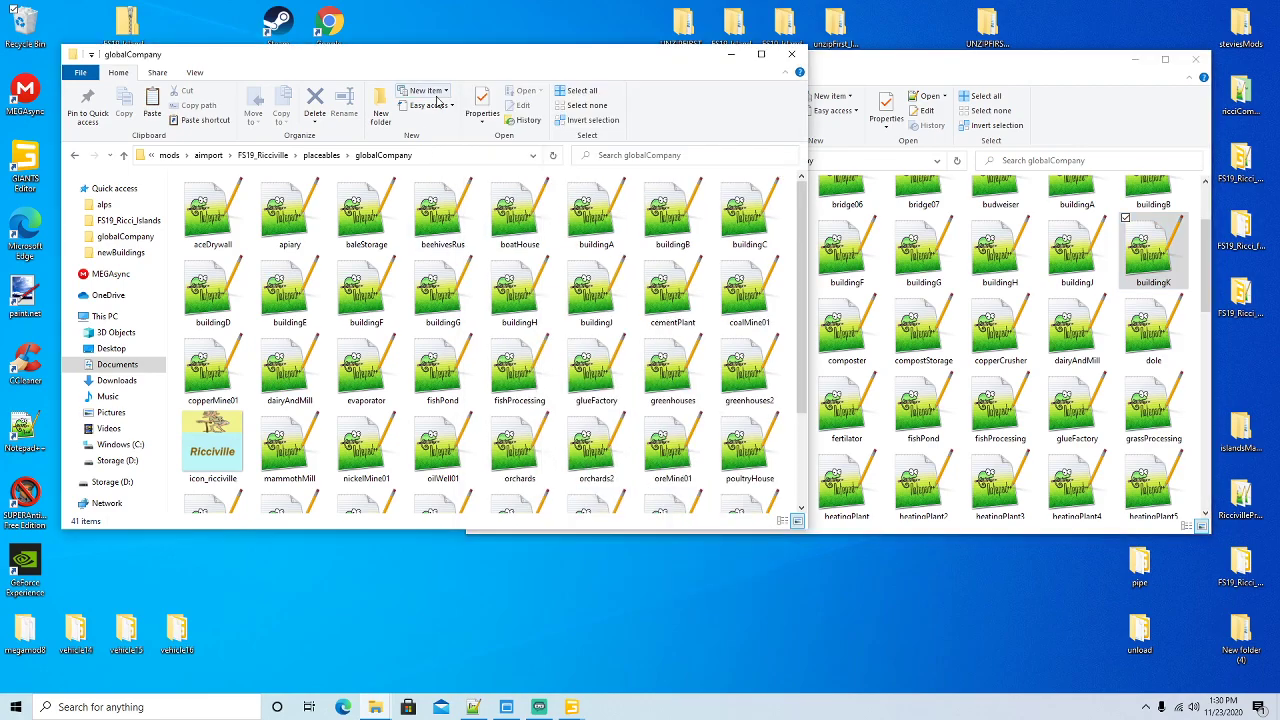
right_click(558, 335)
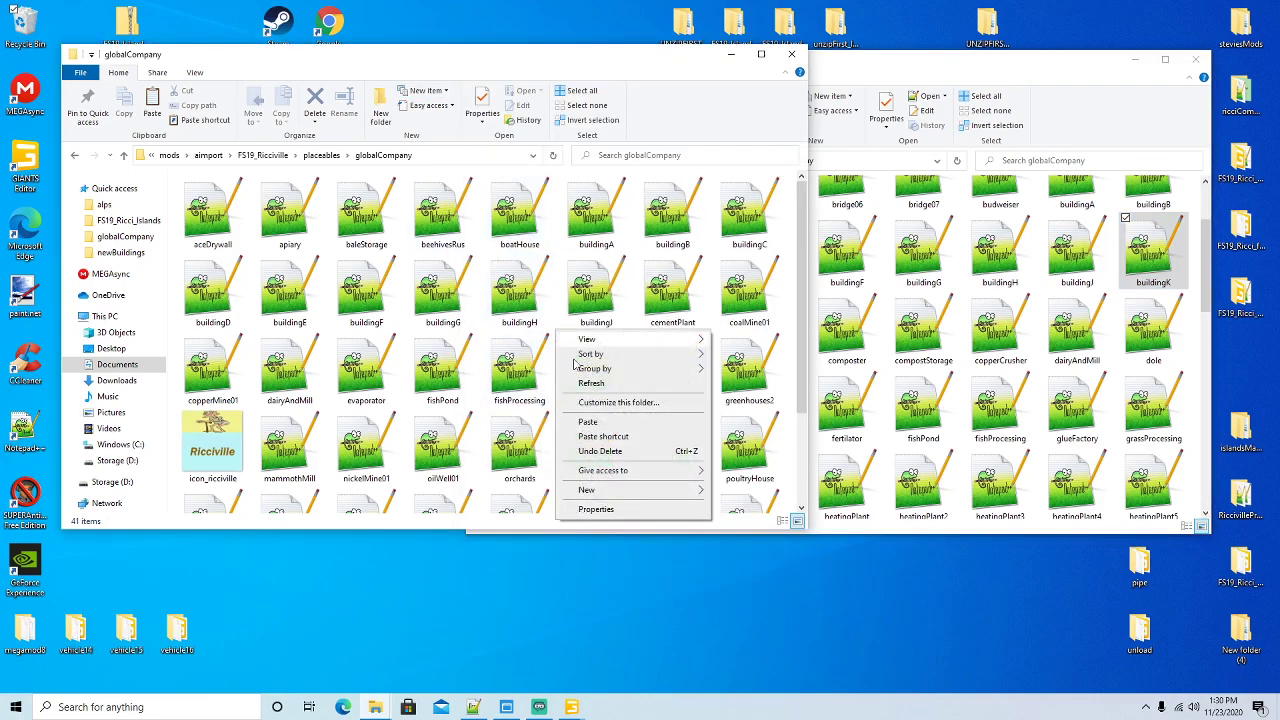
left_click(592, 425)
Open the Ricciville buildingK.xml in Notepad++ and change its guiInformation image file name to icon_ricciville.dds
left_click(672, 305)
right_click(670, 302)
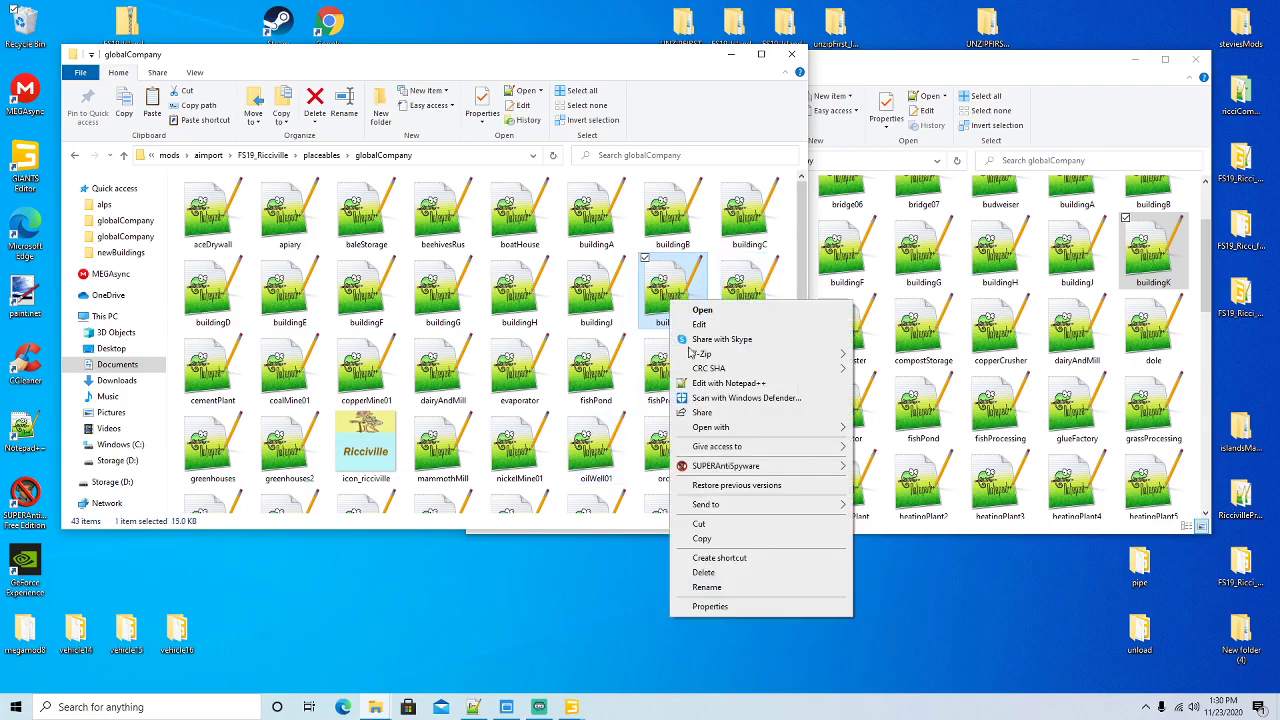
left_click(712, 378)
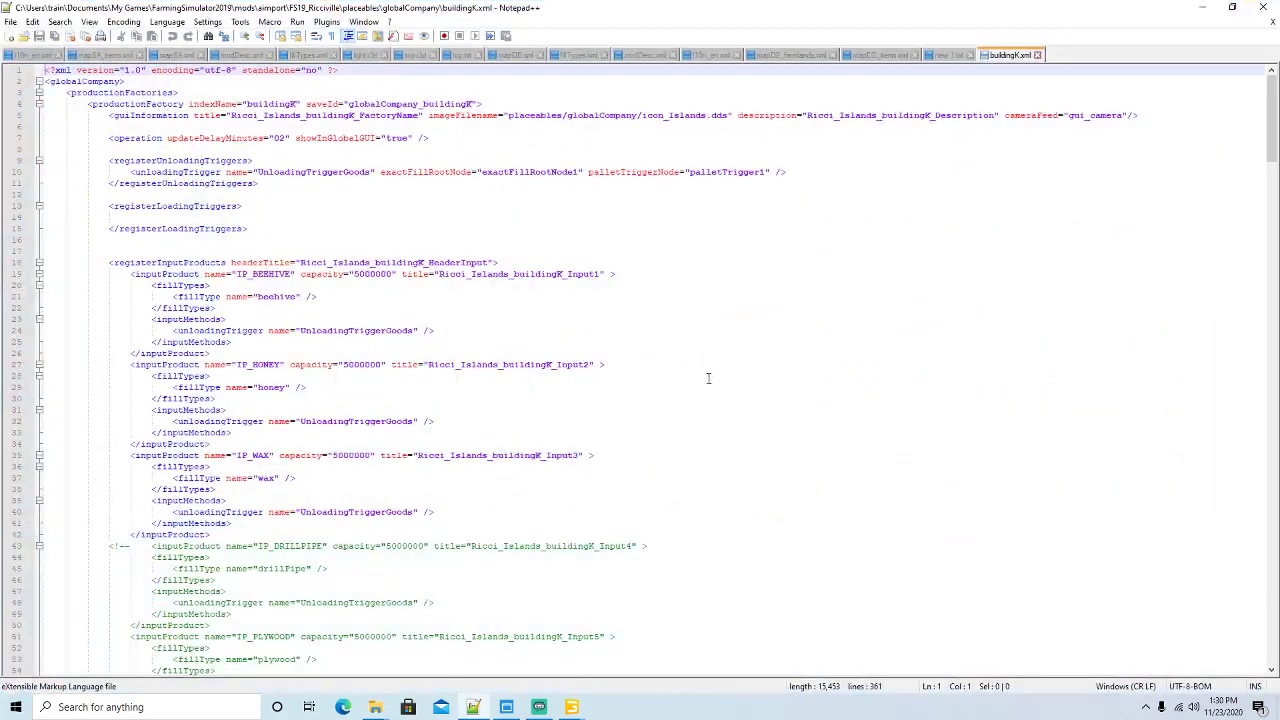
left_click(706, 115)
key("BackSpace")
key("BackSpace")
key("BackSpace")
key("BackSpace")
key("BackSpace")
key("BackSpace")
key("BackSpace")
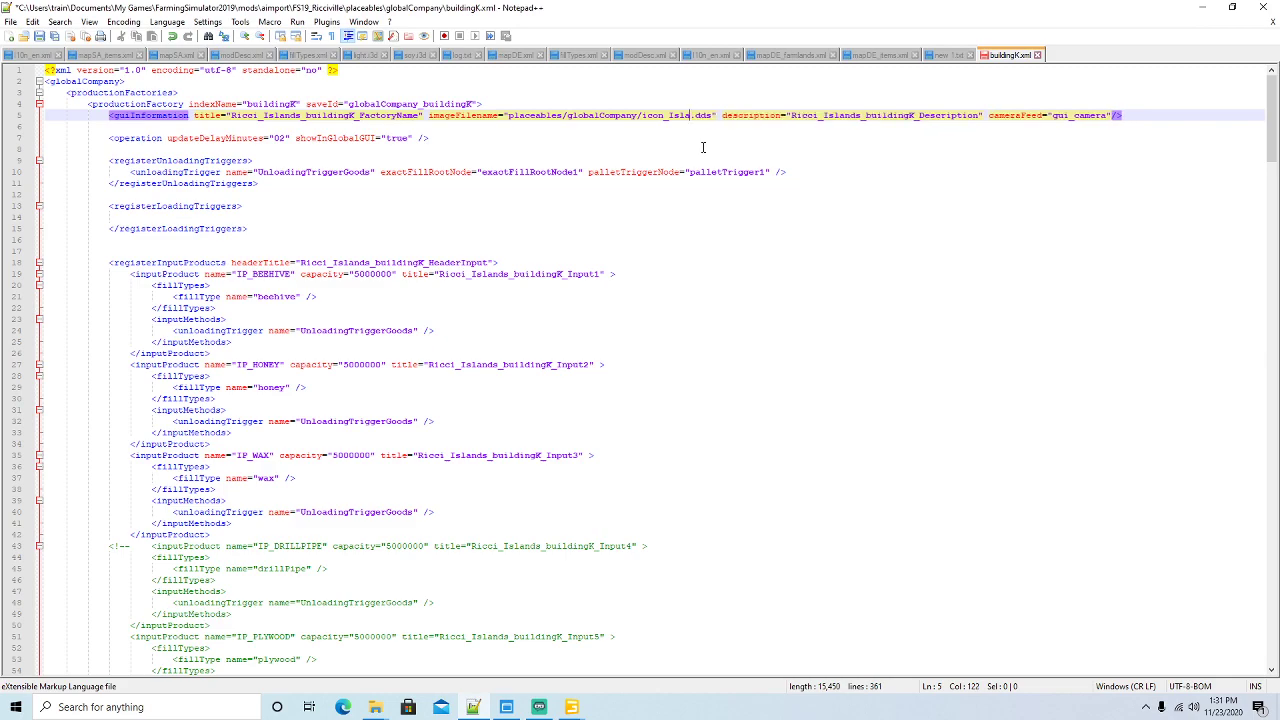
type("riccivi")
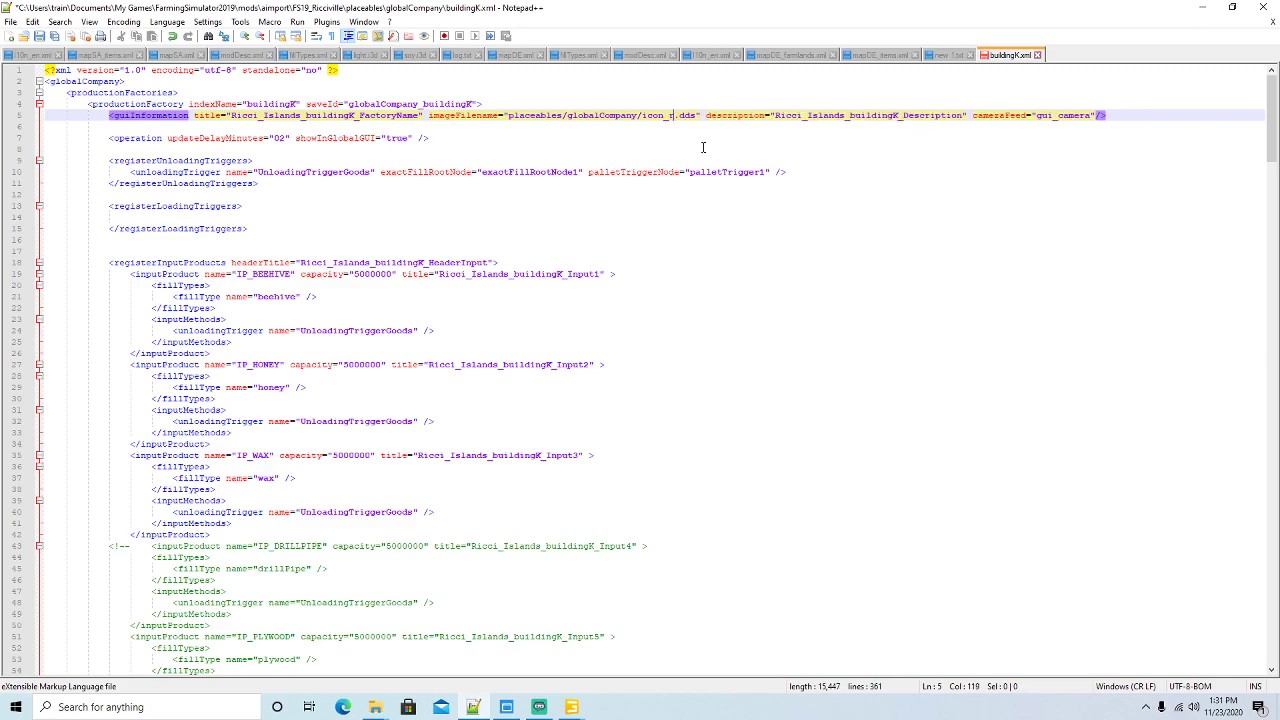
type("lle")
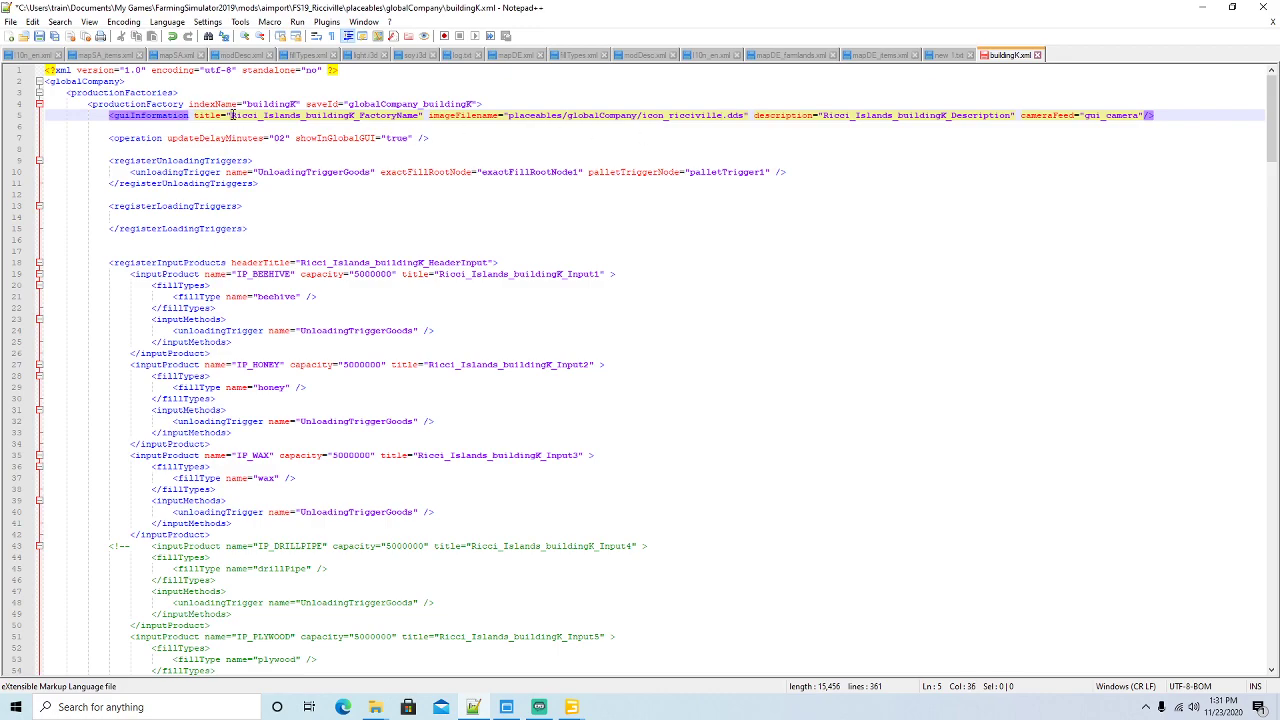
Replace every Ricci_Islands with Ricciville in buildingK.xml and save the file
left_click(60, 22)
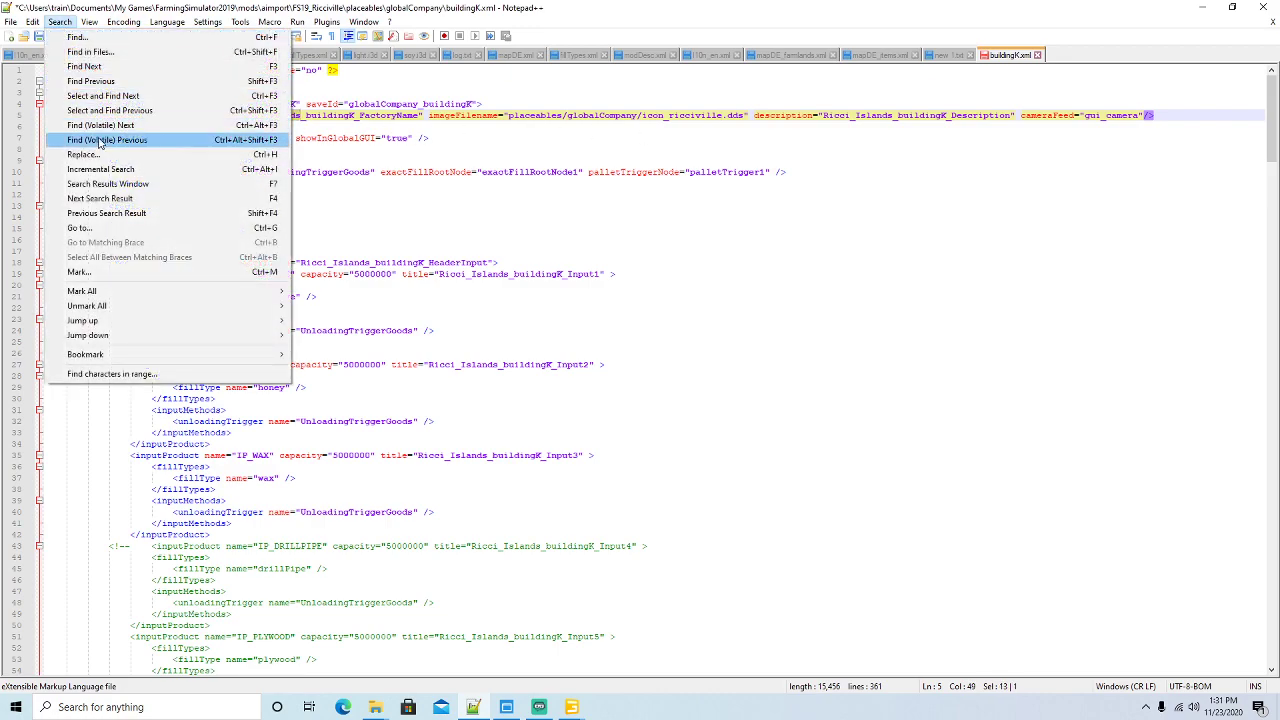
left_click(92, 158)
left_click(1034, 267)
left_click(1033, 267)
left_click(1033, 267)
left_click(1033, 267)
left_click(1033, 267)
left_click(1033, 267)
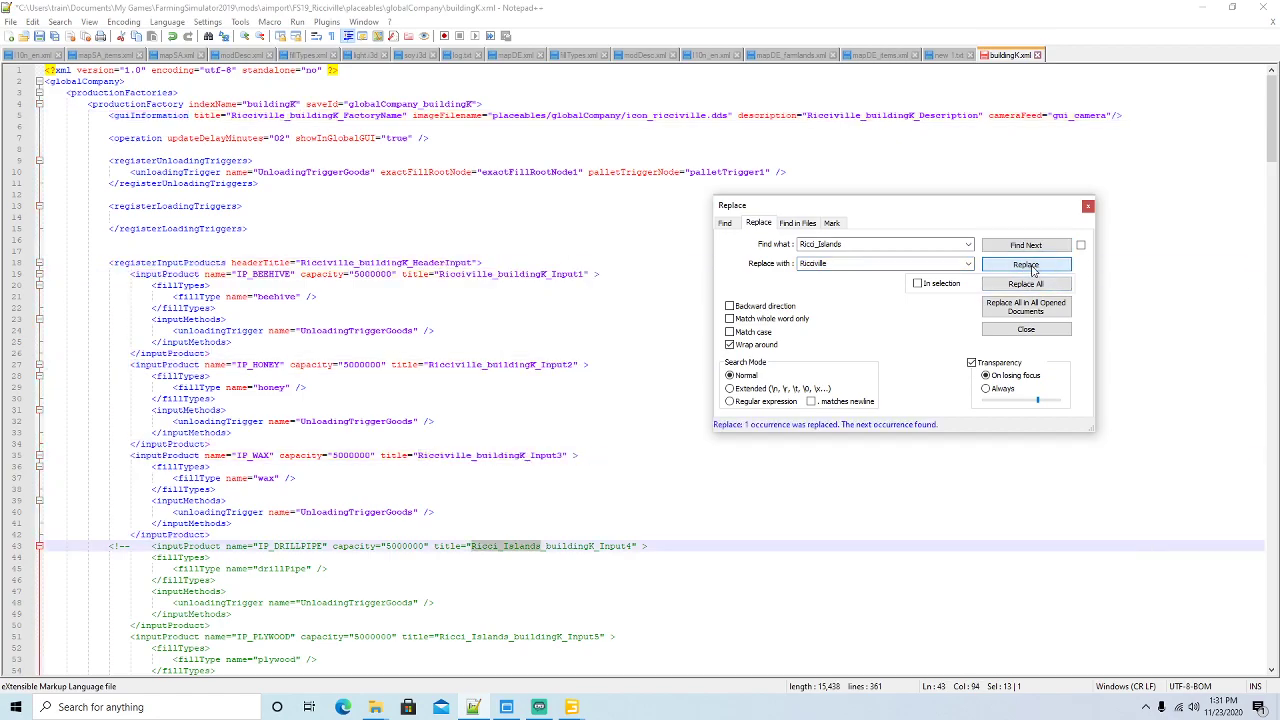
left_click(1033, 266)
left_click(1033, 266)
left_click(1034, 266)
left_click(1034, 266)
left_click(1035, 266)
left_click(1035, 266)
left_click(1036, 266)
left_click(1036, 266)
left_click(1037, 267)
left_click(1037, 267)
left_click(1037, 267)
left_click(1037, 267)
left_click(1037, 267)
left_click(1037, 267)
left_click(1037, 267)
left_click(1037, 267)
left_click(1037, 267)
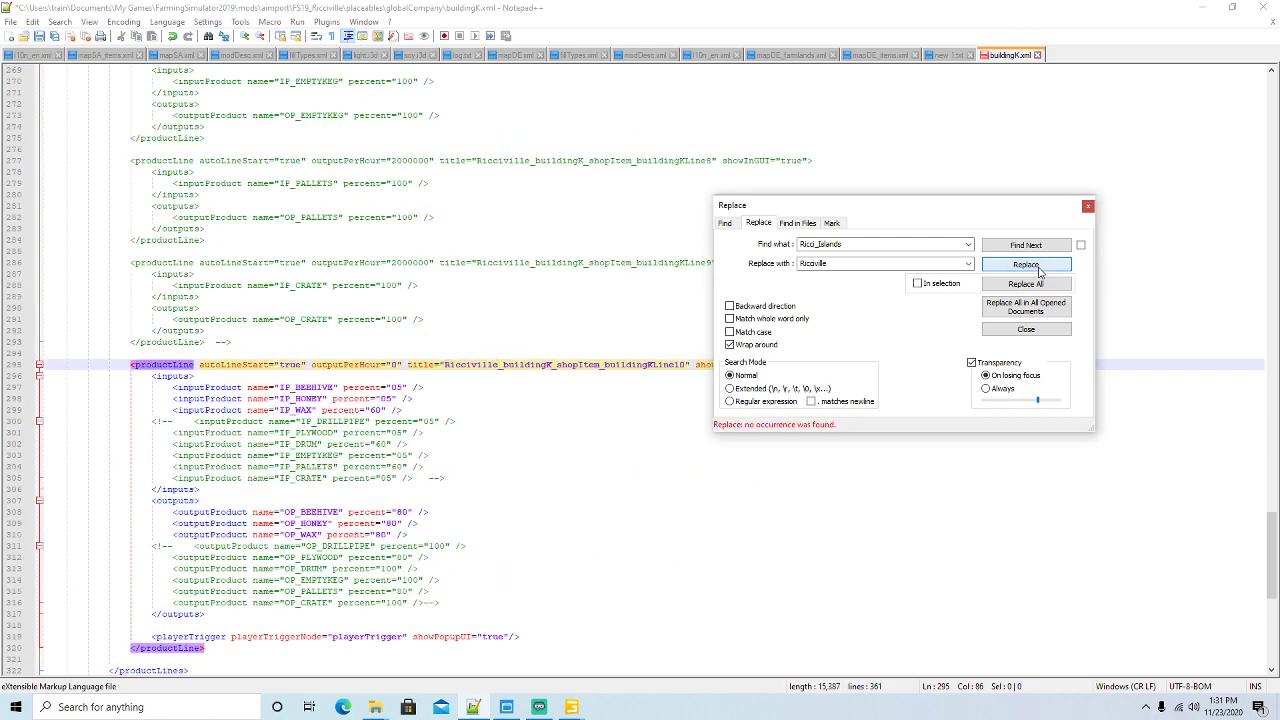
left_click(1088, 207)
left_click(43, 38)
Open the Ricciville buildingM.xml from File Explorer in Notepad++ and change its guiInformation image file name to icon_ricciville.dds
left_click(1201, 9)
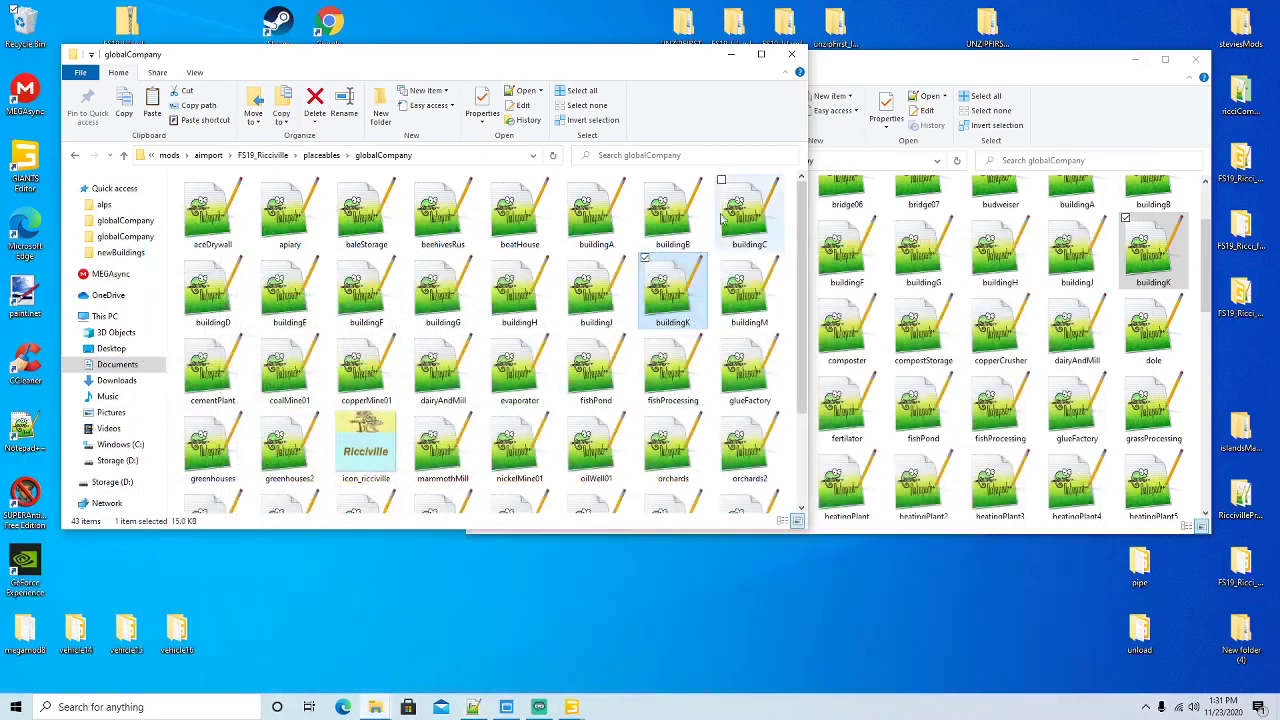
right_click(752, 304)
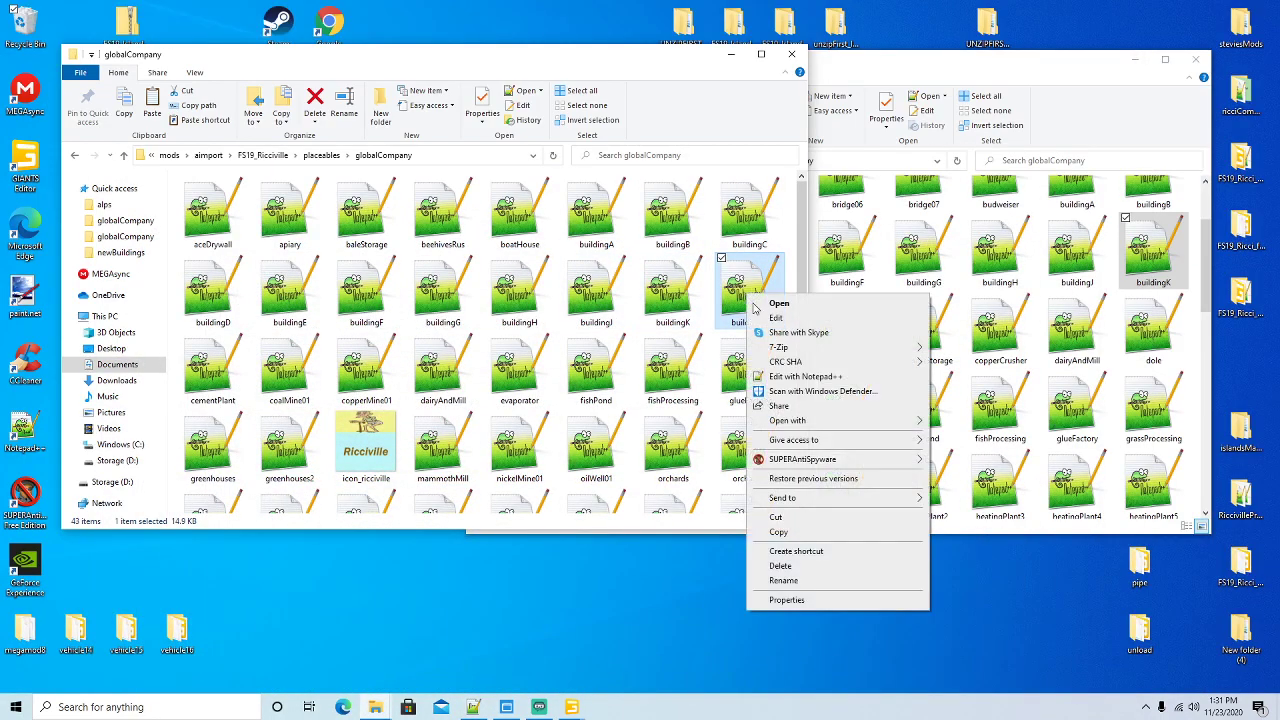
left_click(800, 377)
left_click(706, 114)
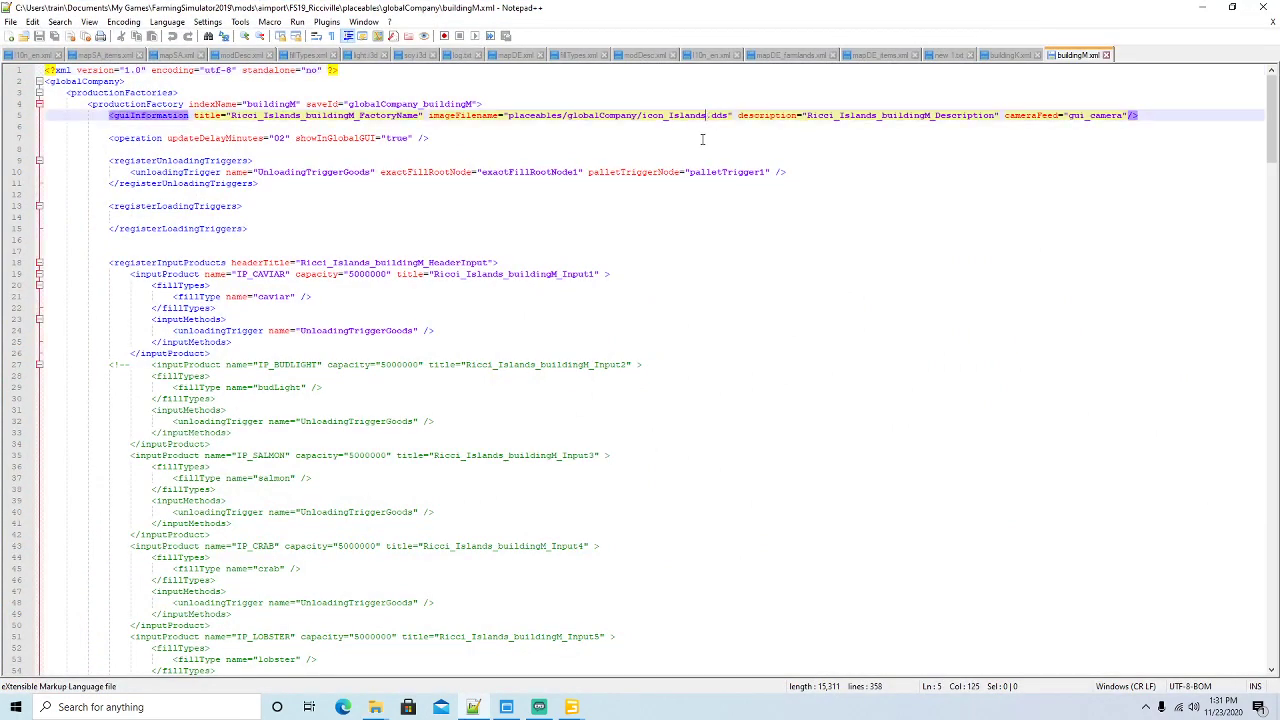
key("BackSpace")
key("BackSpace")
key("BackSpace")
key("BackSpace")
key("BackSpace")
key("BackSpace")
key("BackSpace")
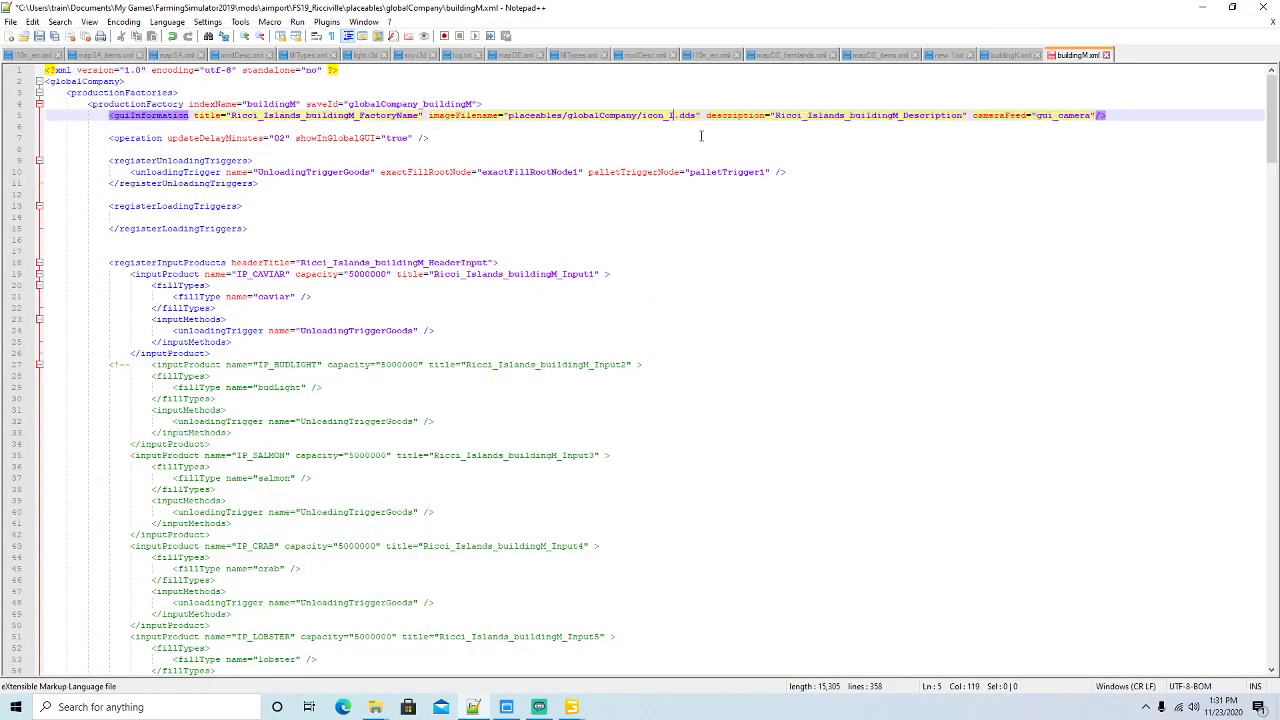
type("riccivi")
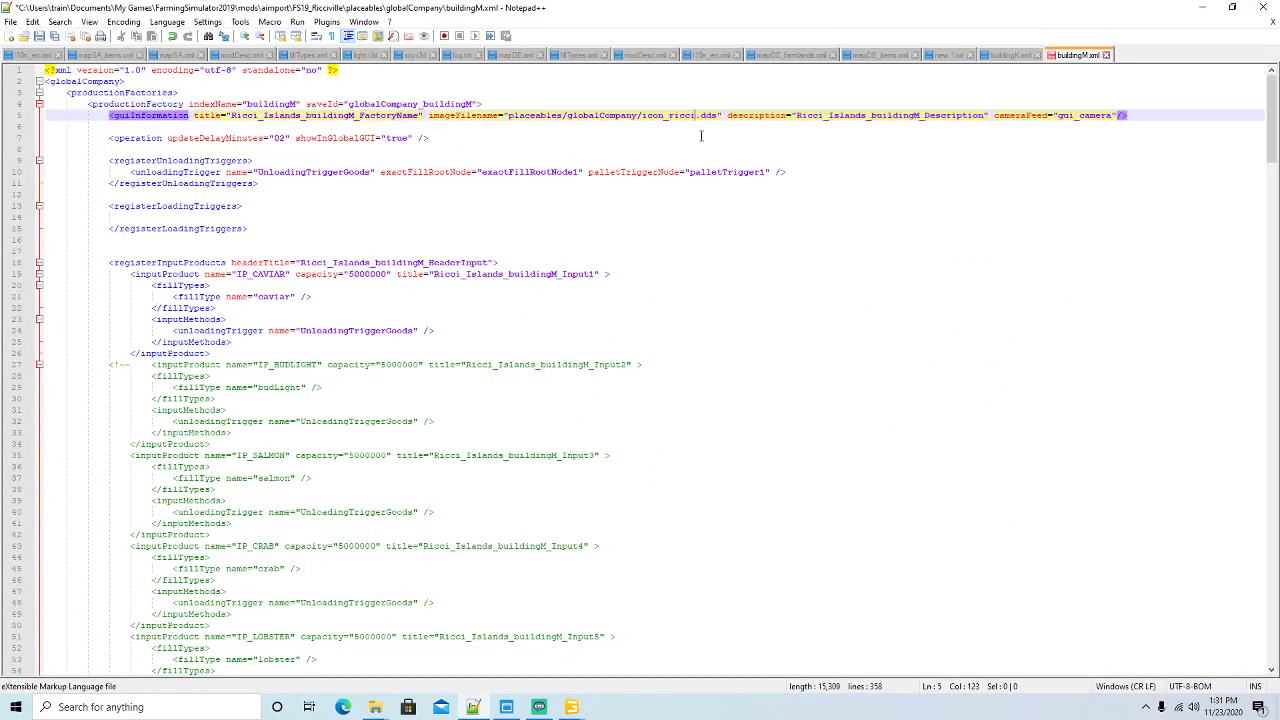
type("lle")
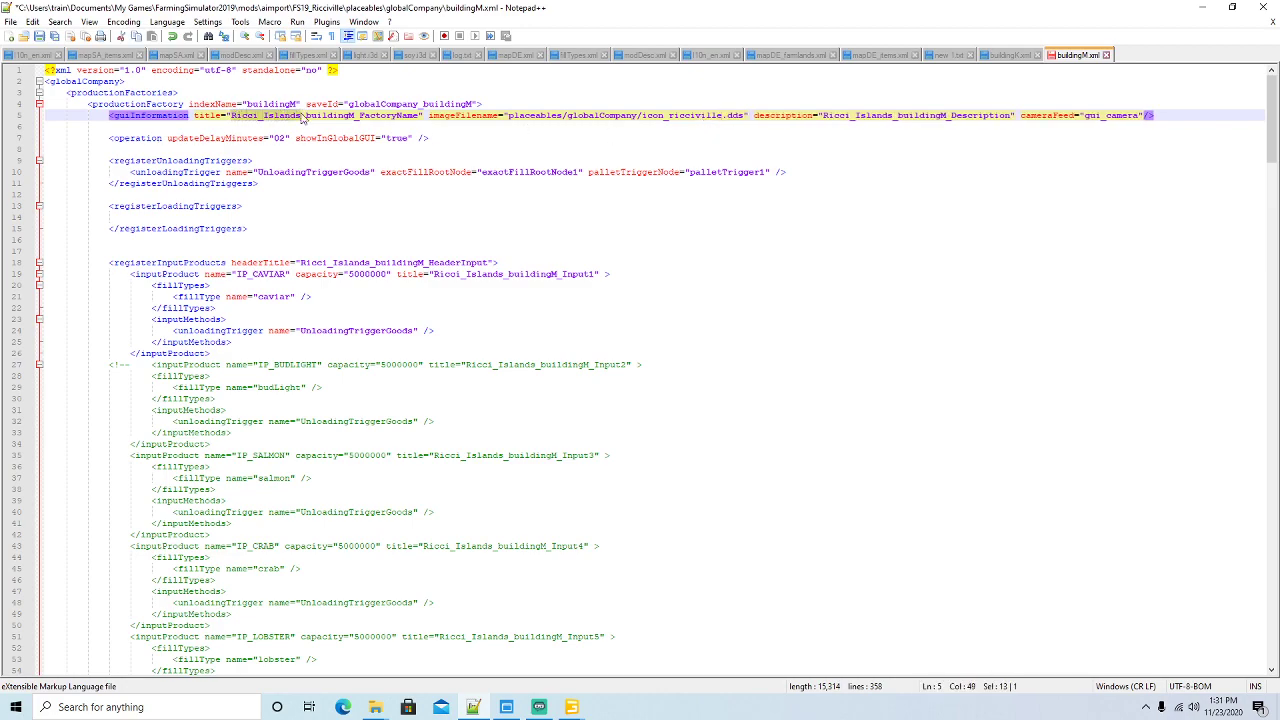
Replace every Ricci_Islands with Ricciville in buildingM.xml, save it, and check buildingK.xml again
left_click(60, 22)
left_click(75, 150)
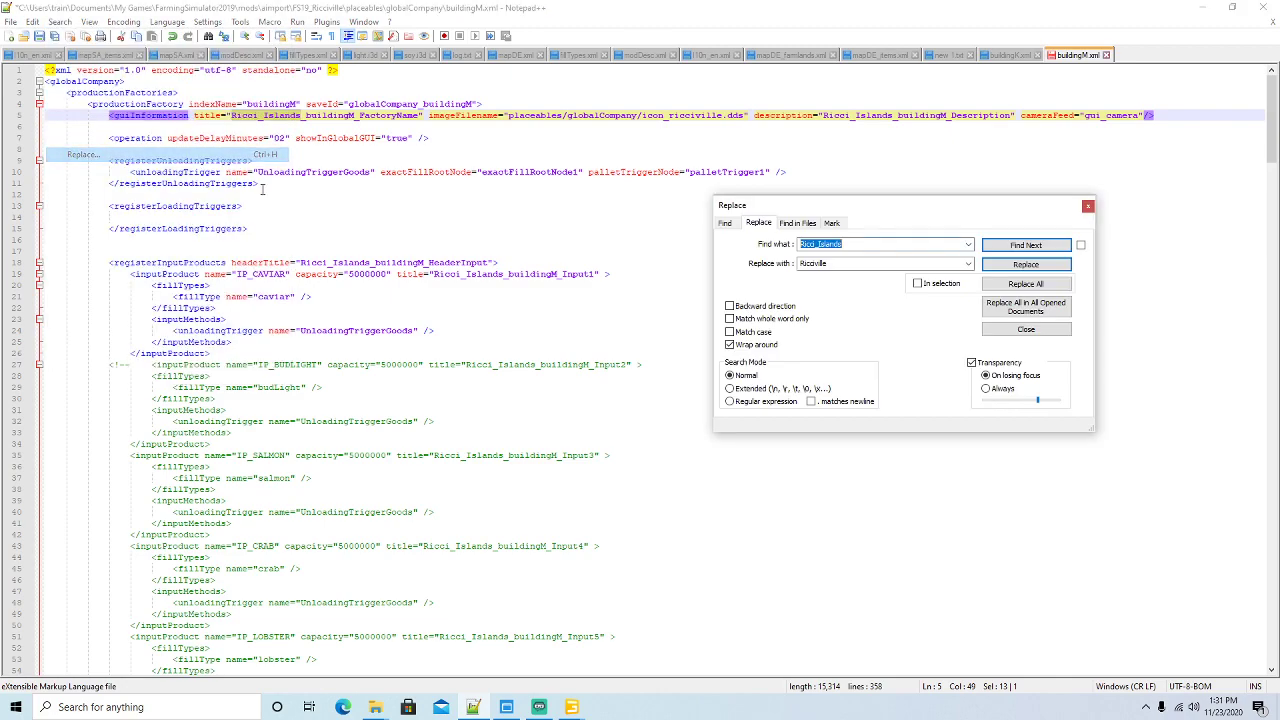
left_click(1005, 268)
left_click(1005, 268)
left_click(1005, 268)
left_click(1005, 268)
left_click(1005, 268)
left_click(1005, 268)
left_click(1005, 268)
left_click(1005, 268)
left_click(1005, 268)
left_click(1005, 268)
left_click(1005, 268)
left_click(1005, 268)
left_click(1005, 268)
left_click(1005, 268)
left_click(1005, 268)
left_click(1005, 268)
left_click(1007, 268)
left_click(1007, 268)
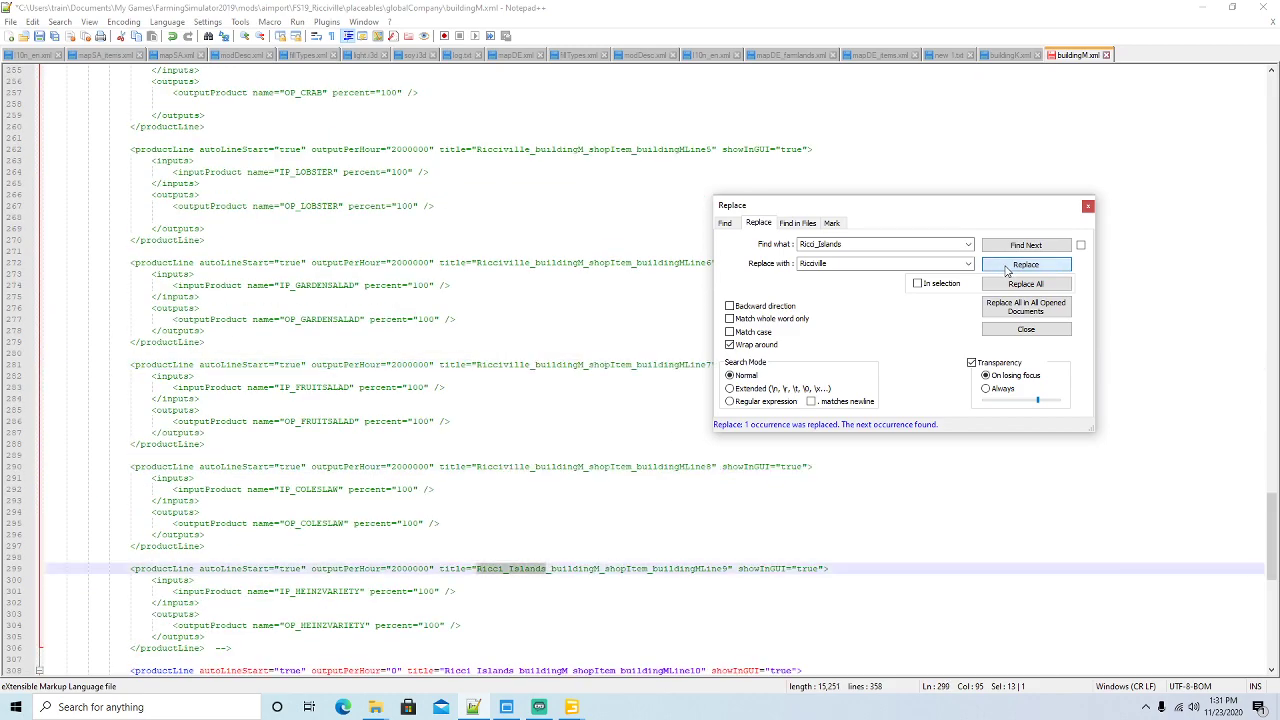
left_click(1007, 268)
left_click(1007, 268)
left_click(1007, 268)
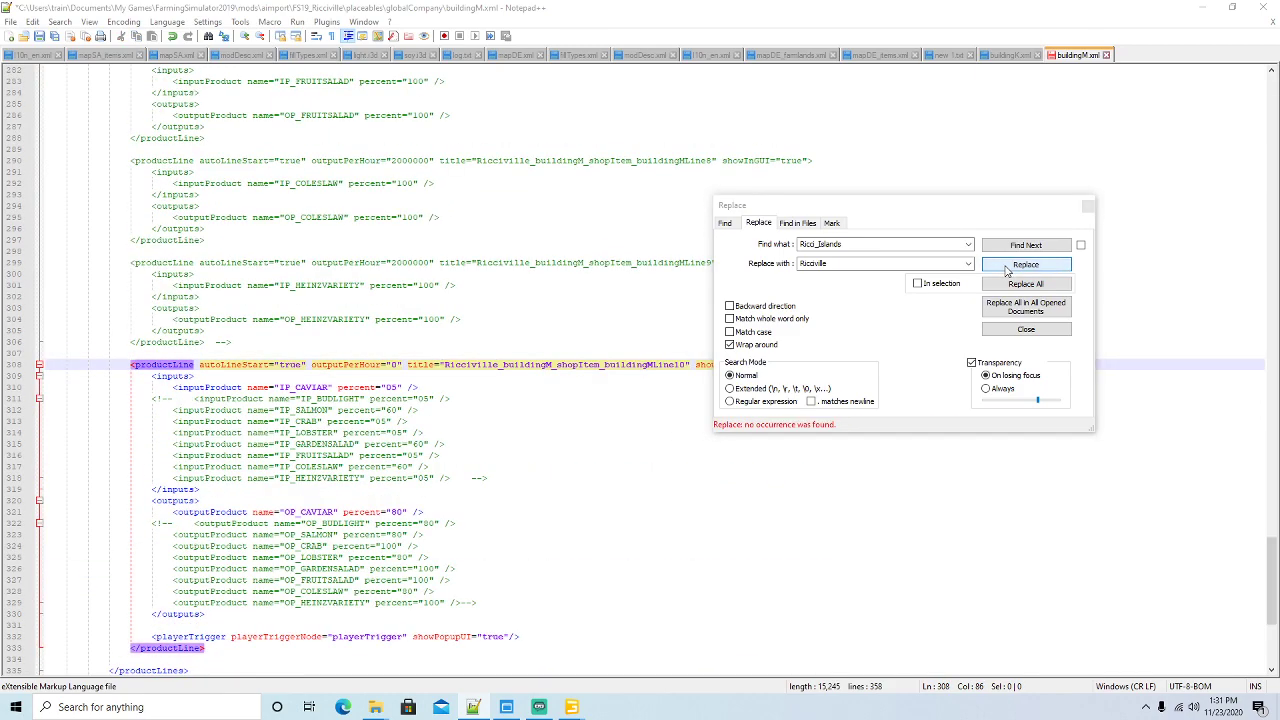
left_click(1088, 207)
left_click(41, 37)
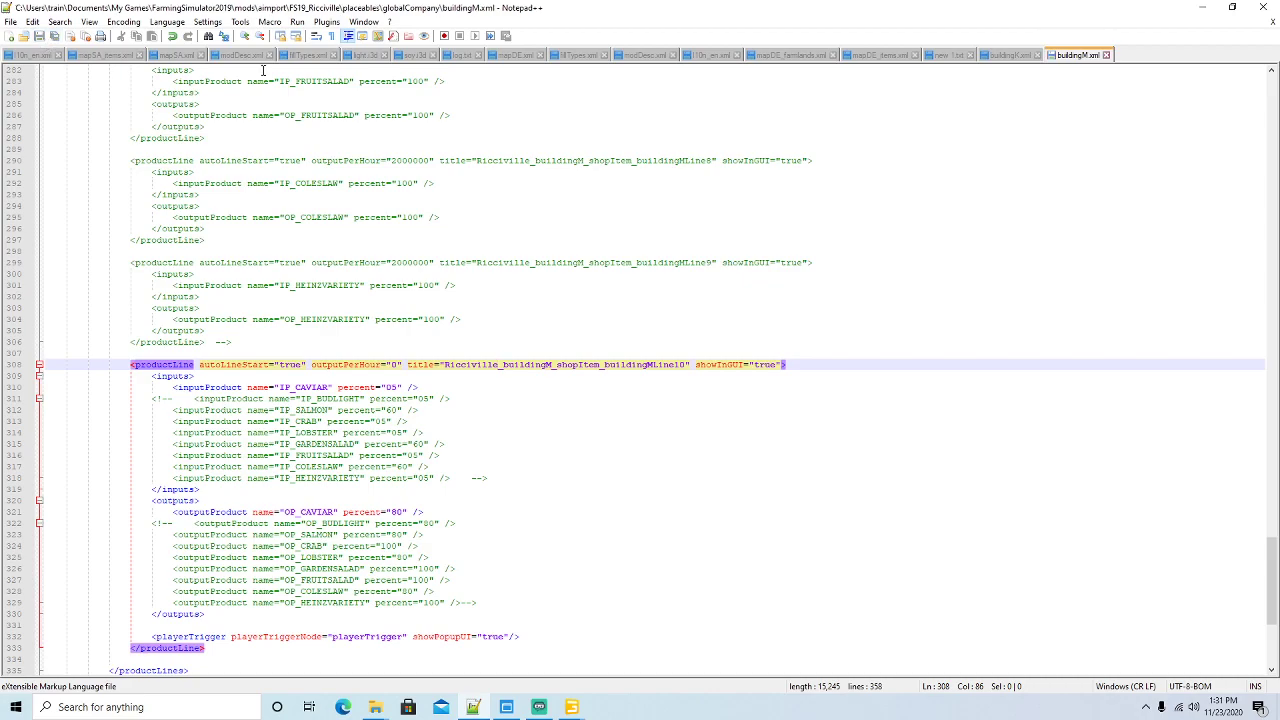
left_click(1008, 55)
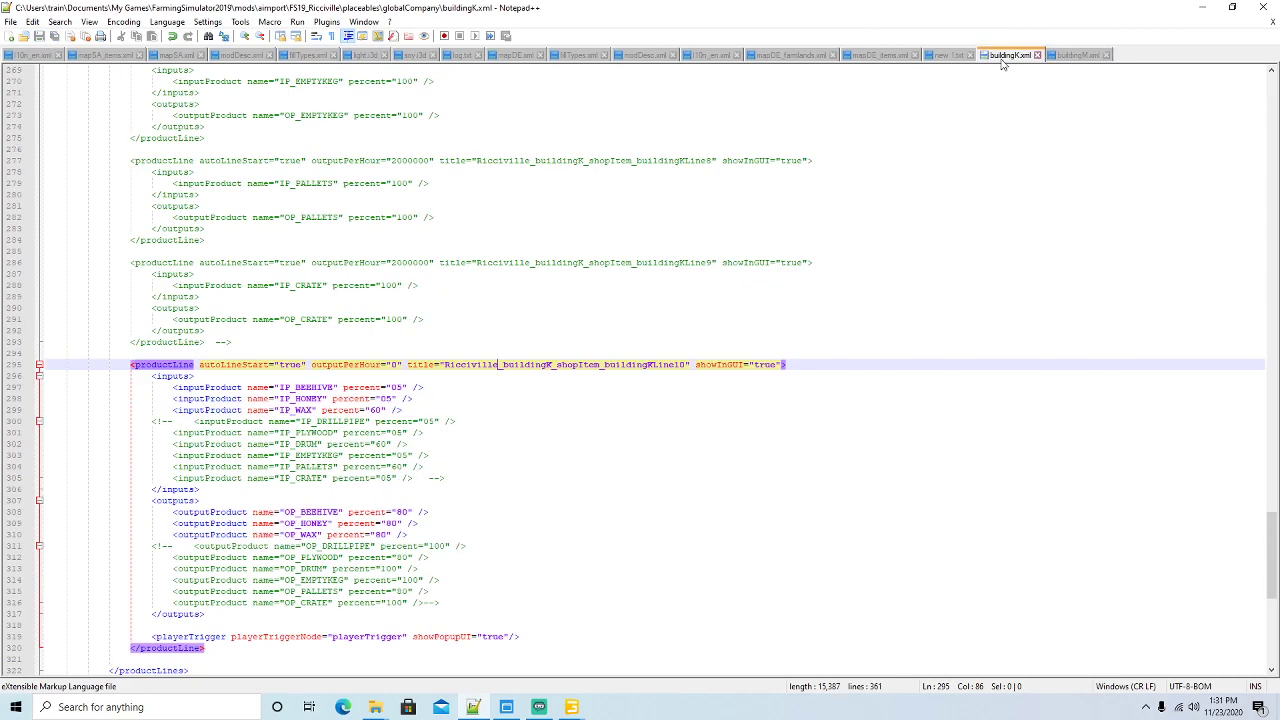
Minimize Notepad++ and both globalCompany folder windows, and launch Farming Simulator 19 from the desktop
left_click(1202, 10)
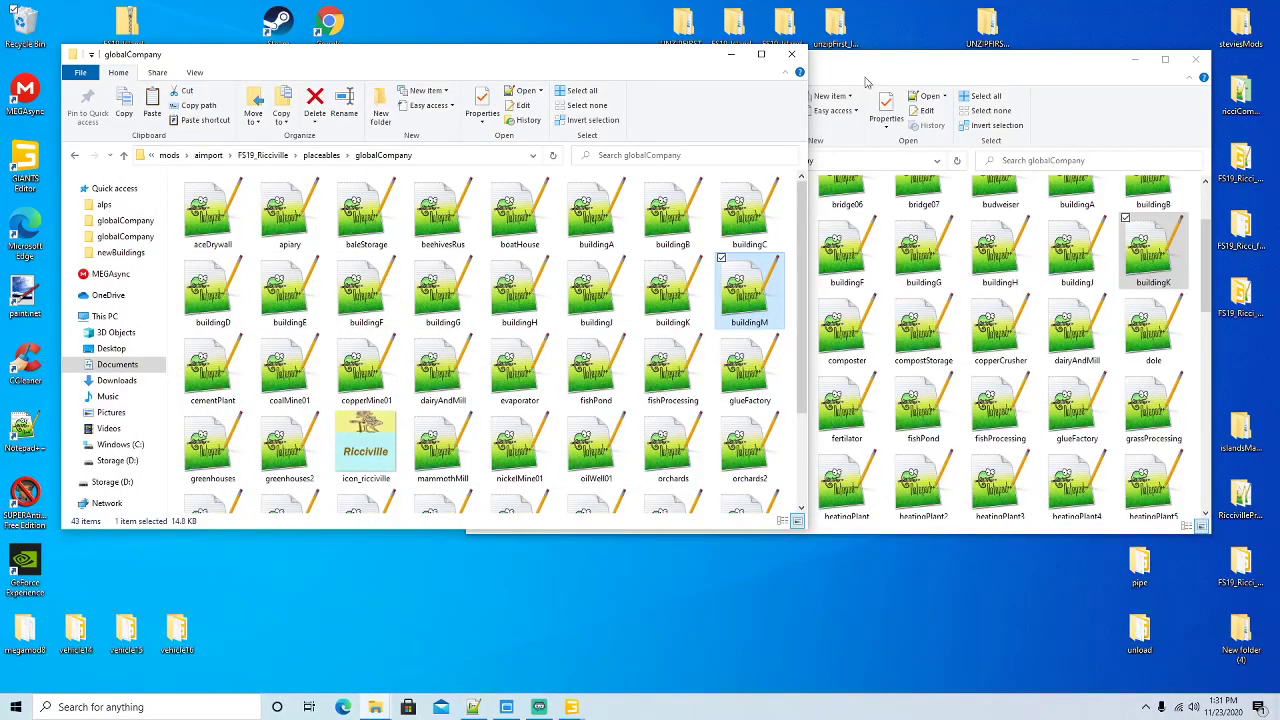
left_click(733, 60)
left_click(1135, 60)
left_click(279, 97)
right_click(279, 97)
left_click(298, 101)
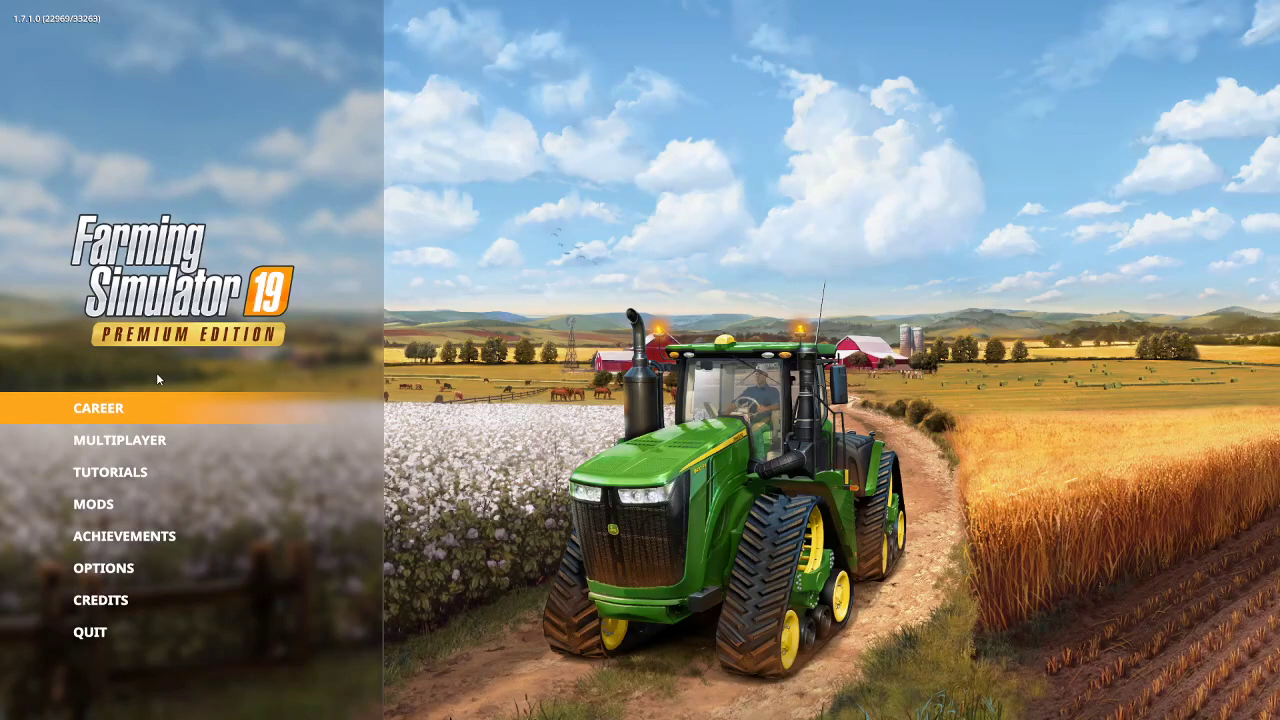
Start a New farmer career in Savegame 1 on the FS19_Ricciville map with the default character and dismiss the intro message
left_click(99, 425)
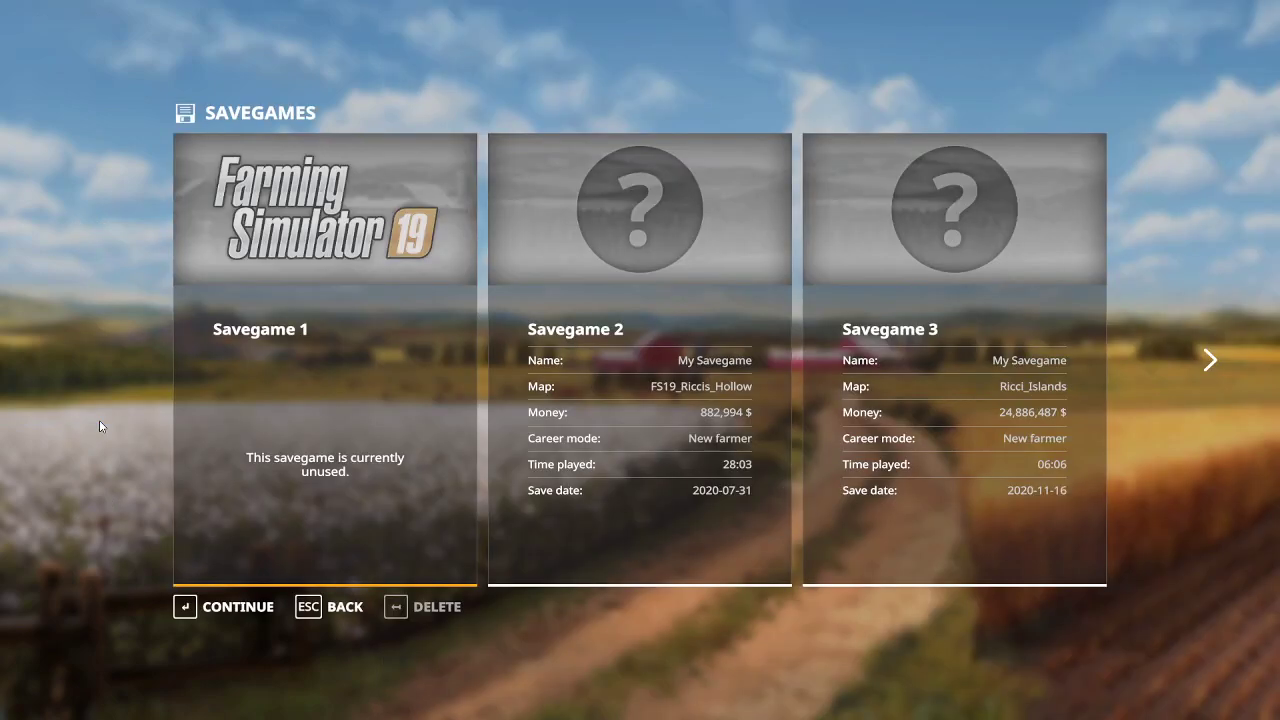
left_click(204, 607)
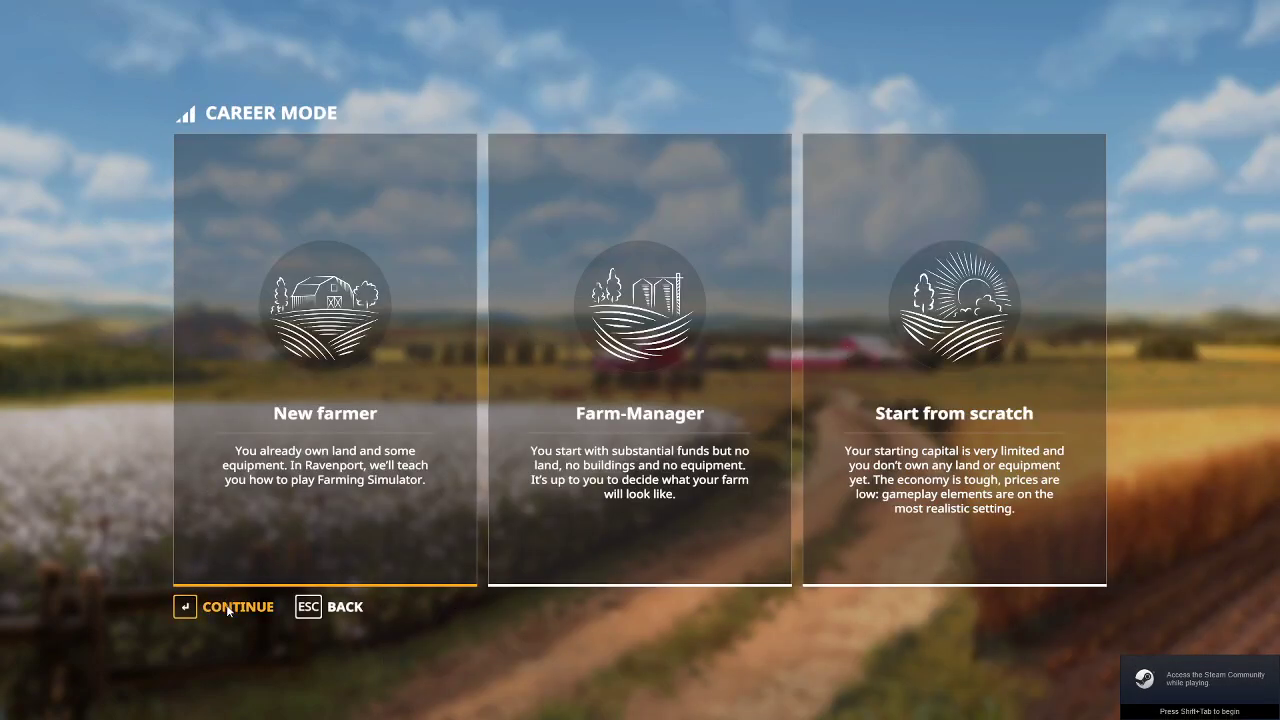
left_click(229, 608)
left_click(240, 604)
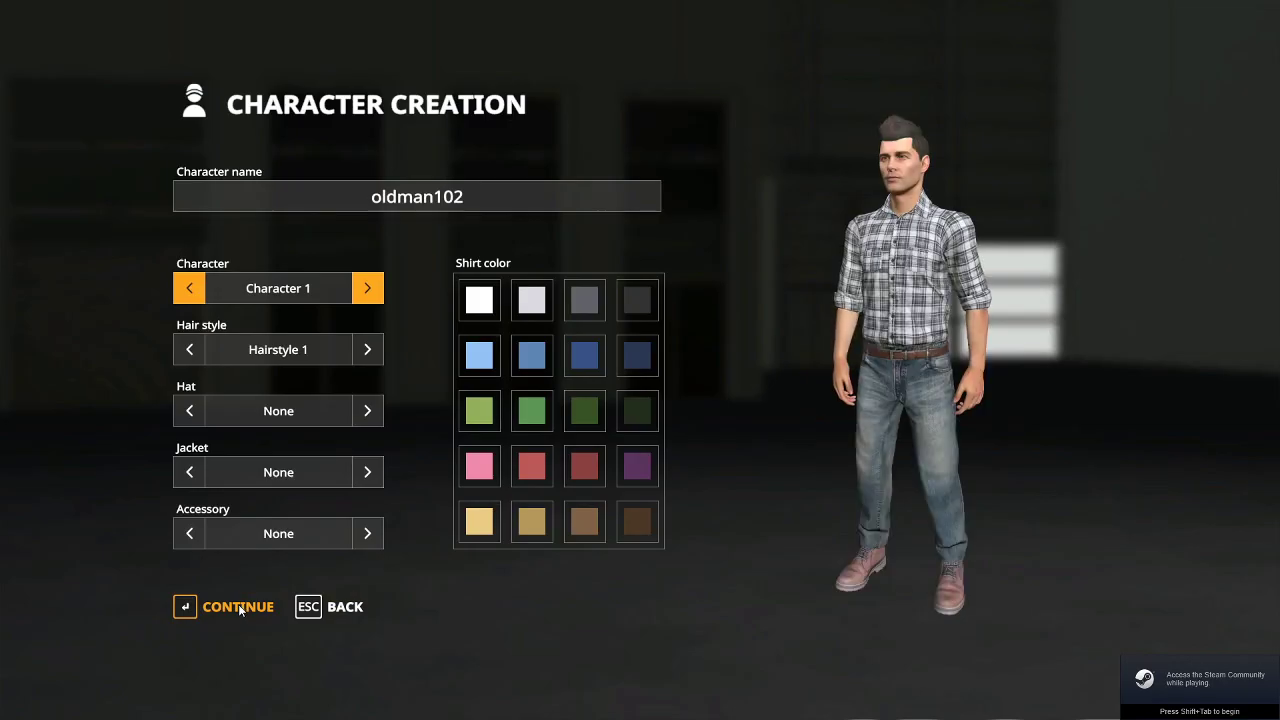
left_click(238, 606)
left_click(225, 608)
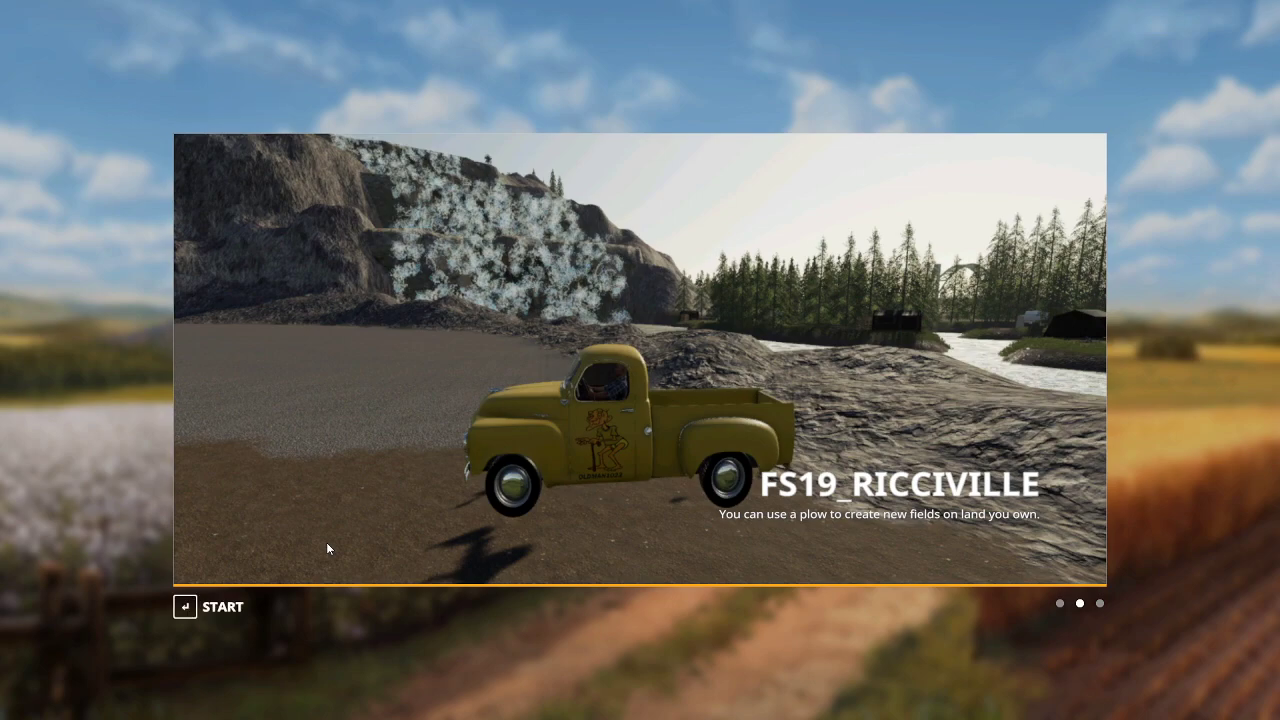
left_click(232, 604)
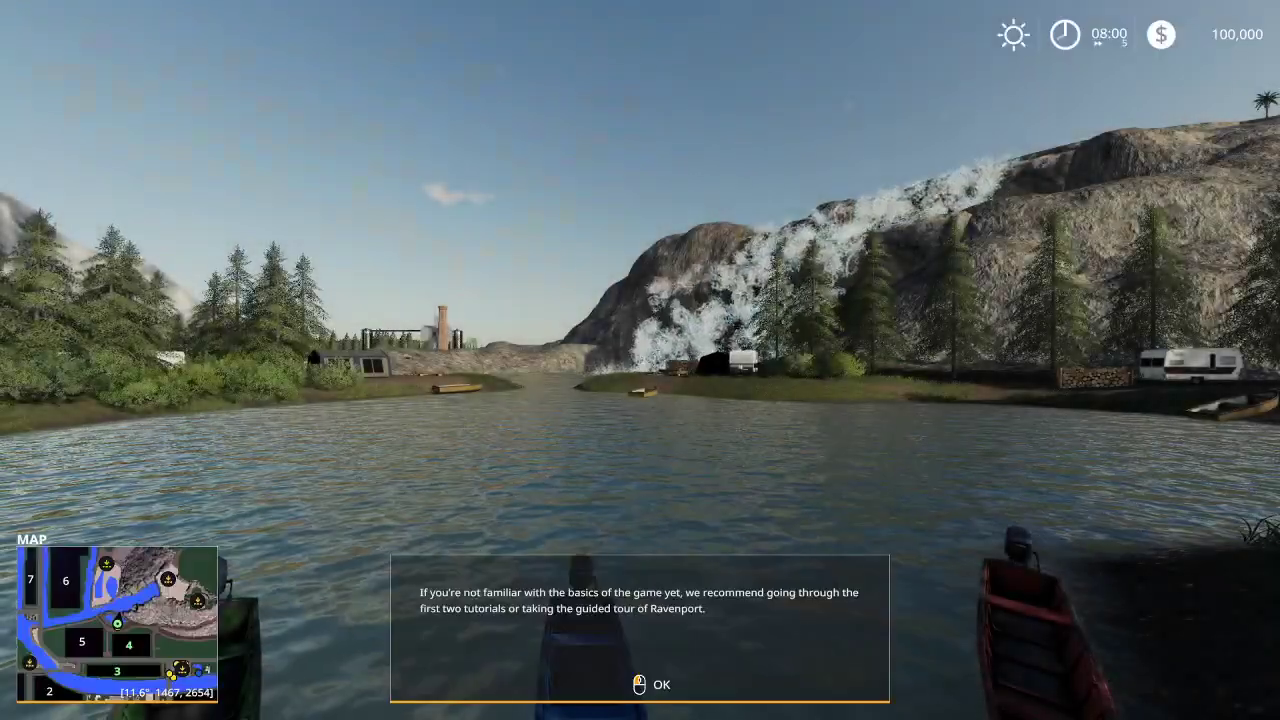
left_click(233, 610)
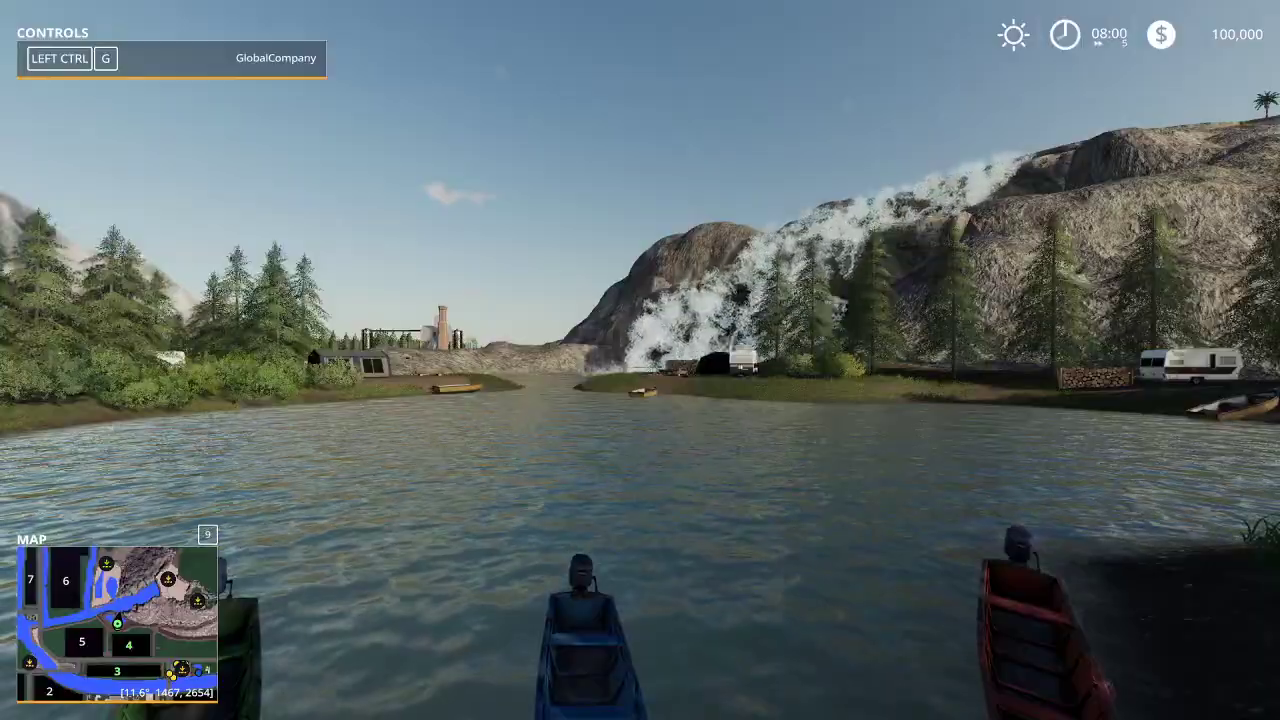
Enable the player speed multiplier at 4x with its warning off in the Easy Development Commands
key("ctrl+0")
left_click(640, 37)
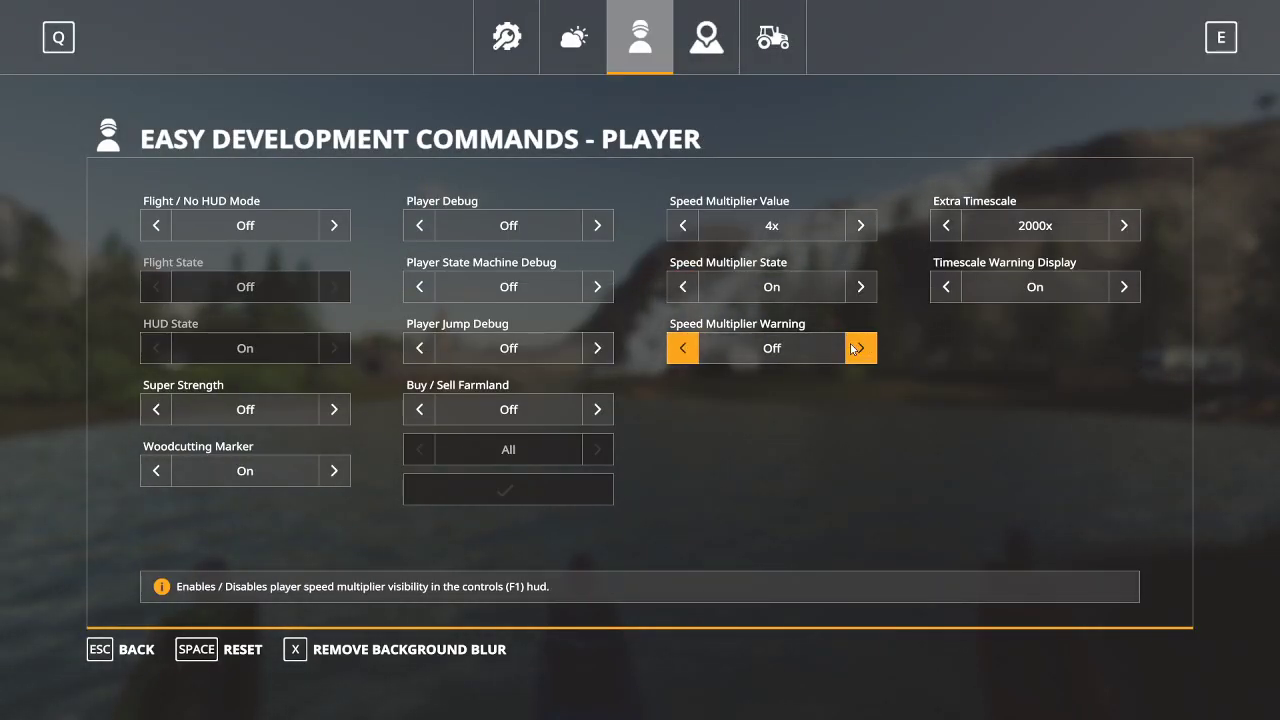
key("Escape")
Leave the development command settings and visit Central Station from the map
key("Escape")
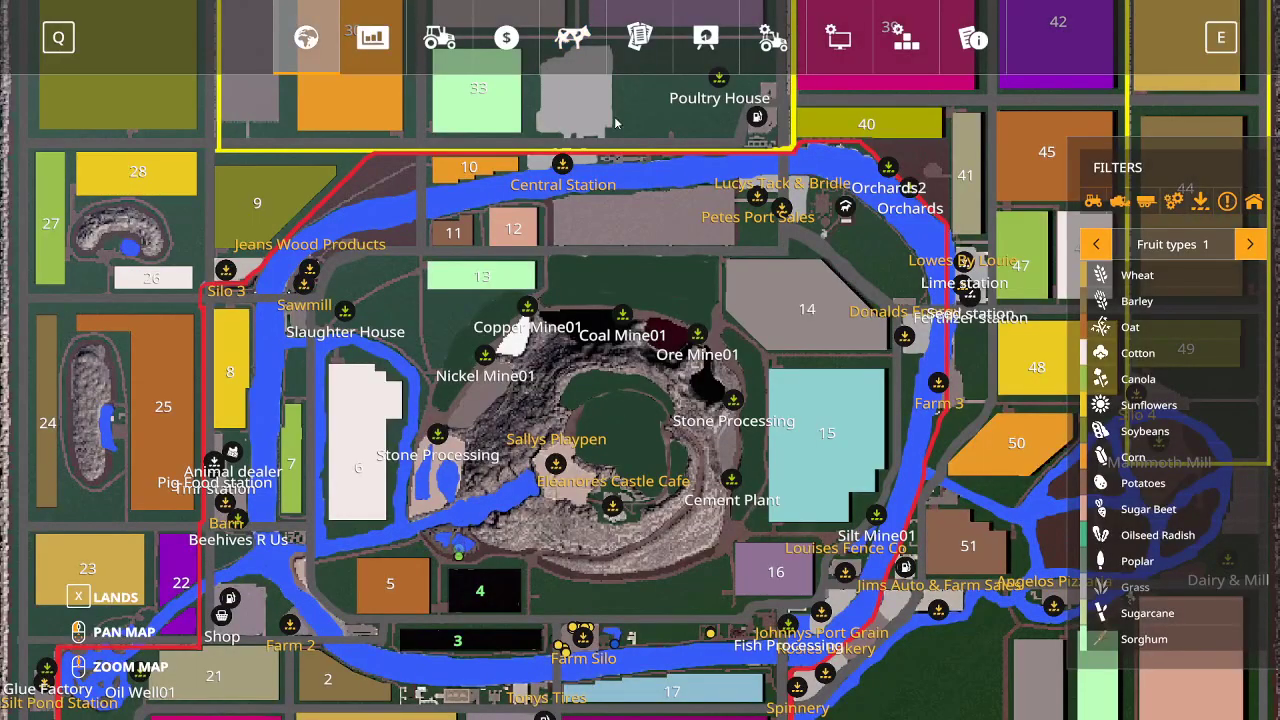
left_click(563, 168)
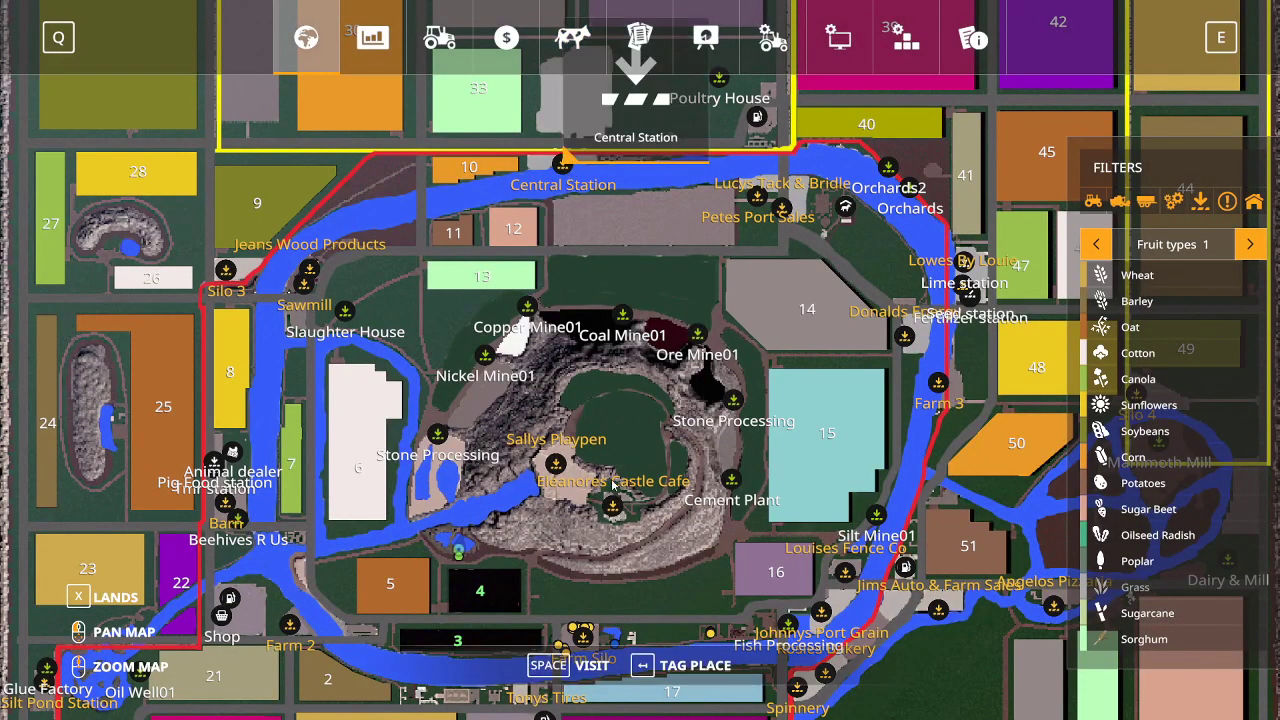
left_click(592, 665)
key("w")
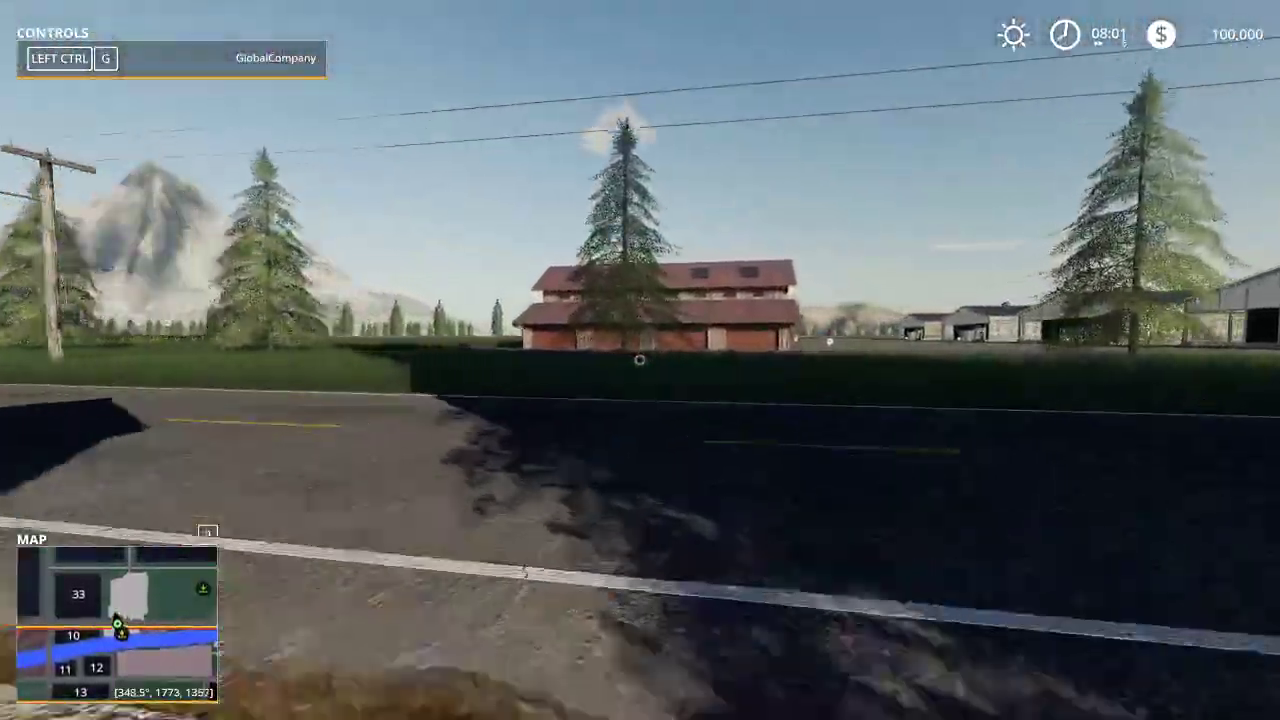
Walk along the row of wooden barns and check the product signs and displays of Buildings A, E, F and J
key("w")
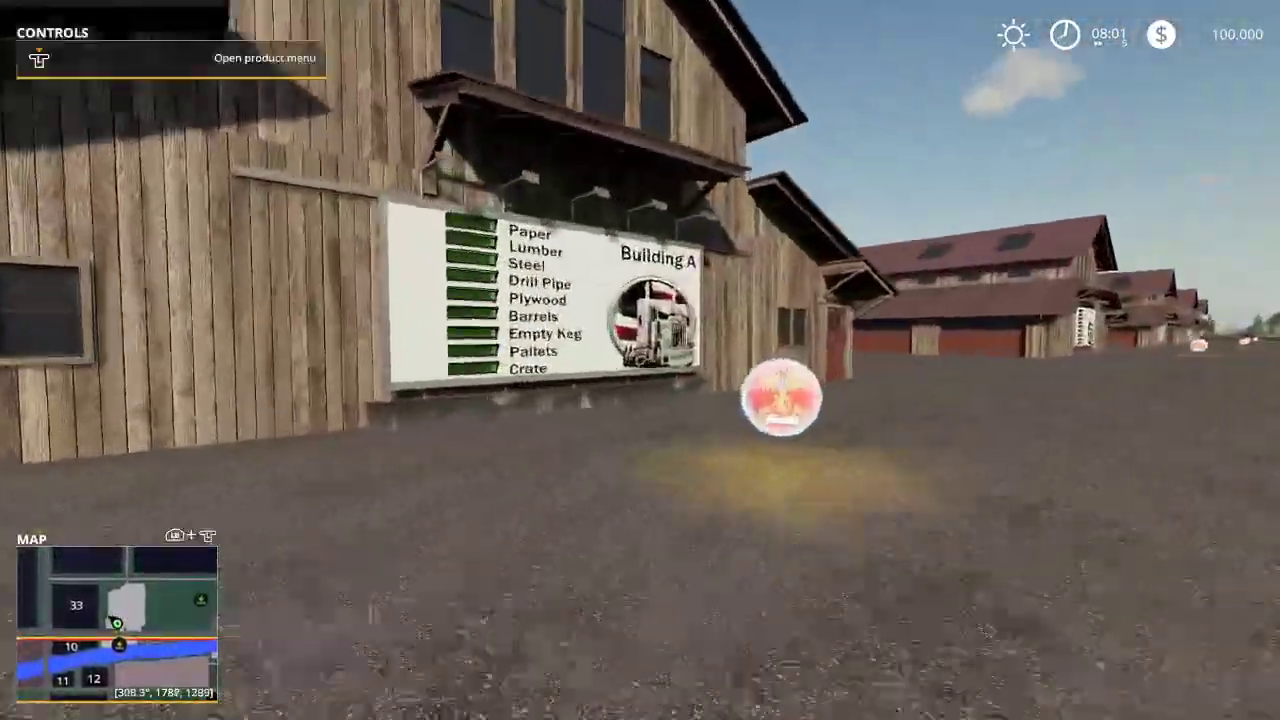
key("w")
key("w")
key("w")
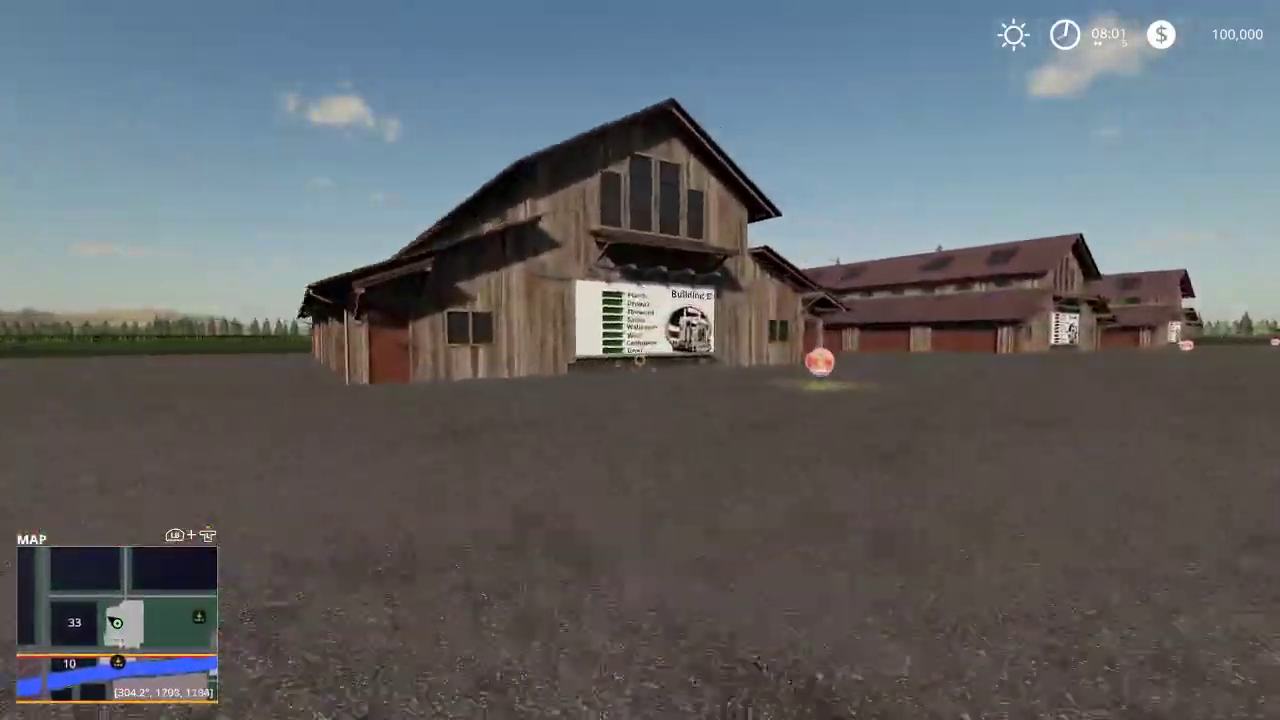
key("w")
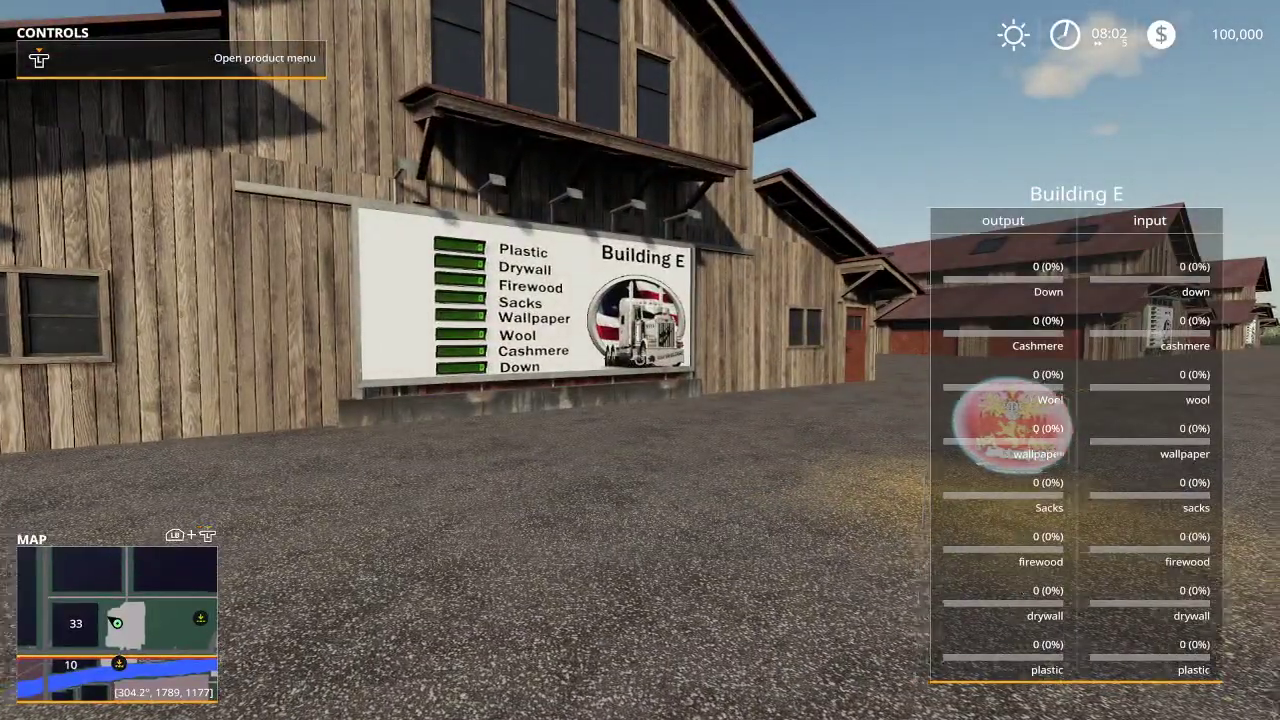
key("w")
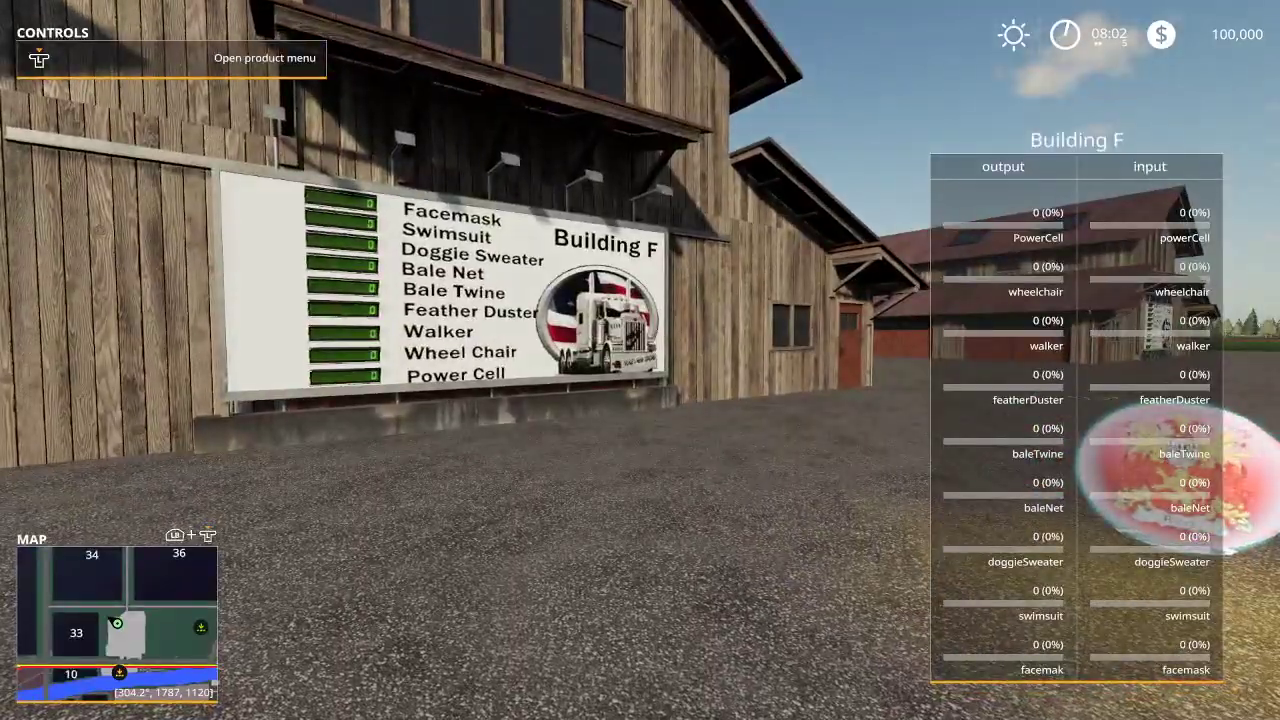
key("w")
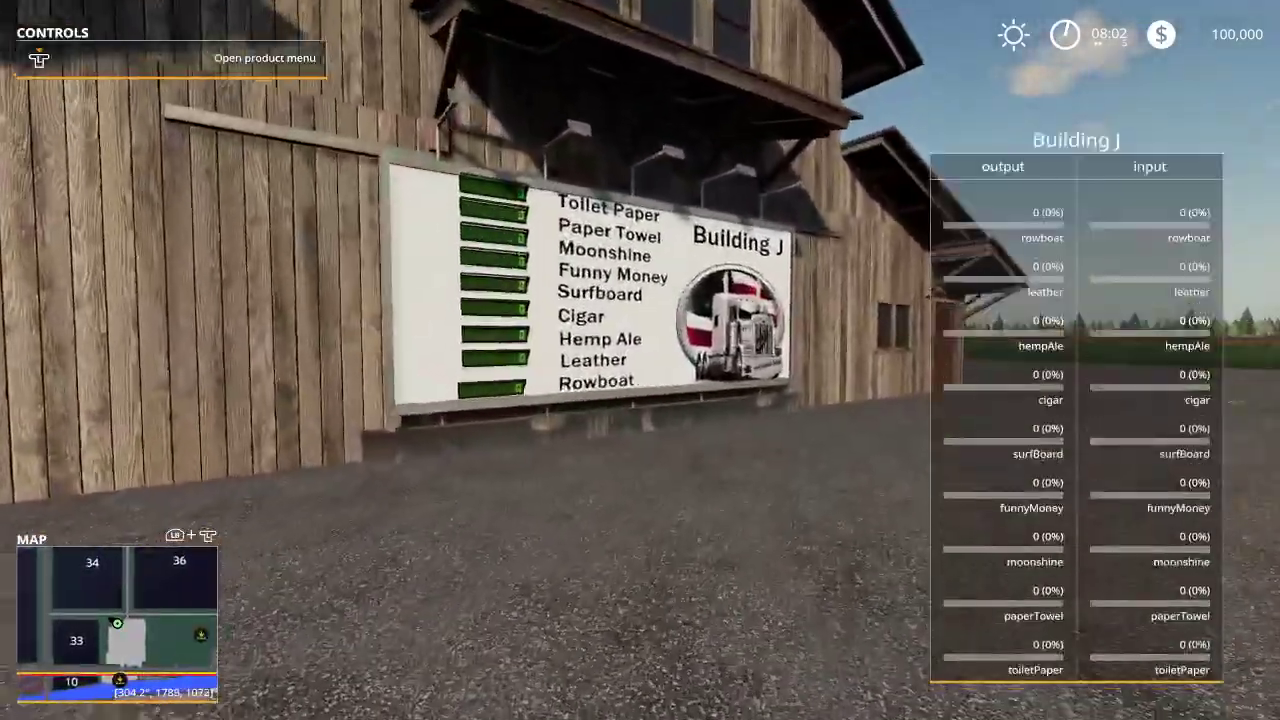
key("w")
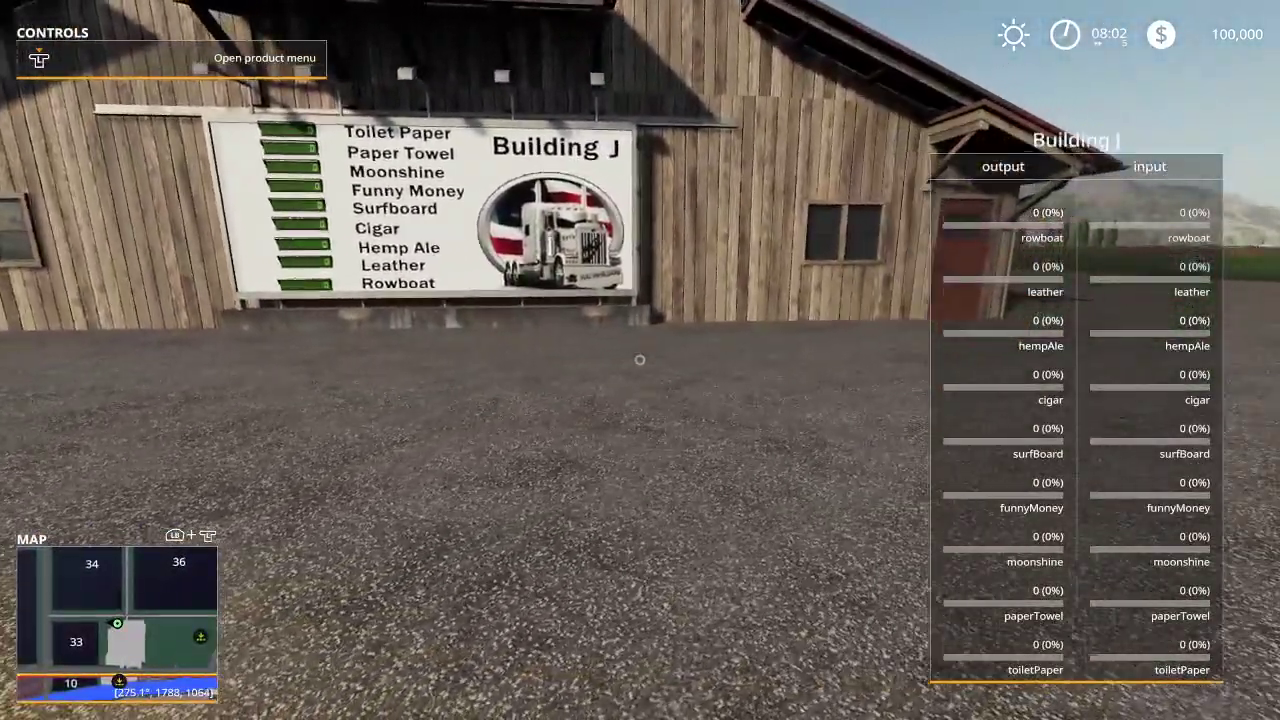
key("w")
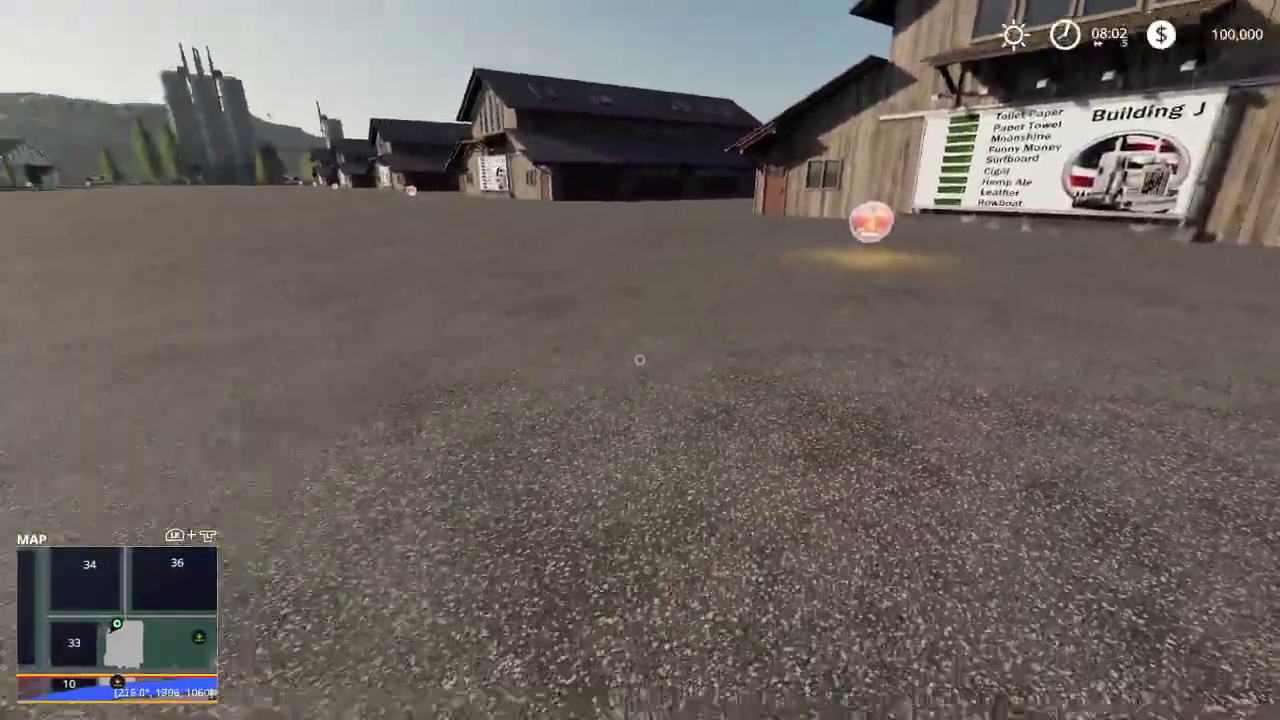
Cross to the open-sided sheds and check the product signs and displays of Buildings H, G, D and C
key("w")
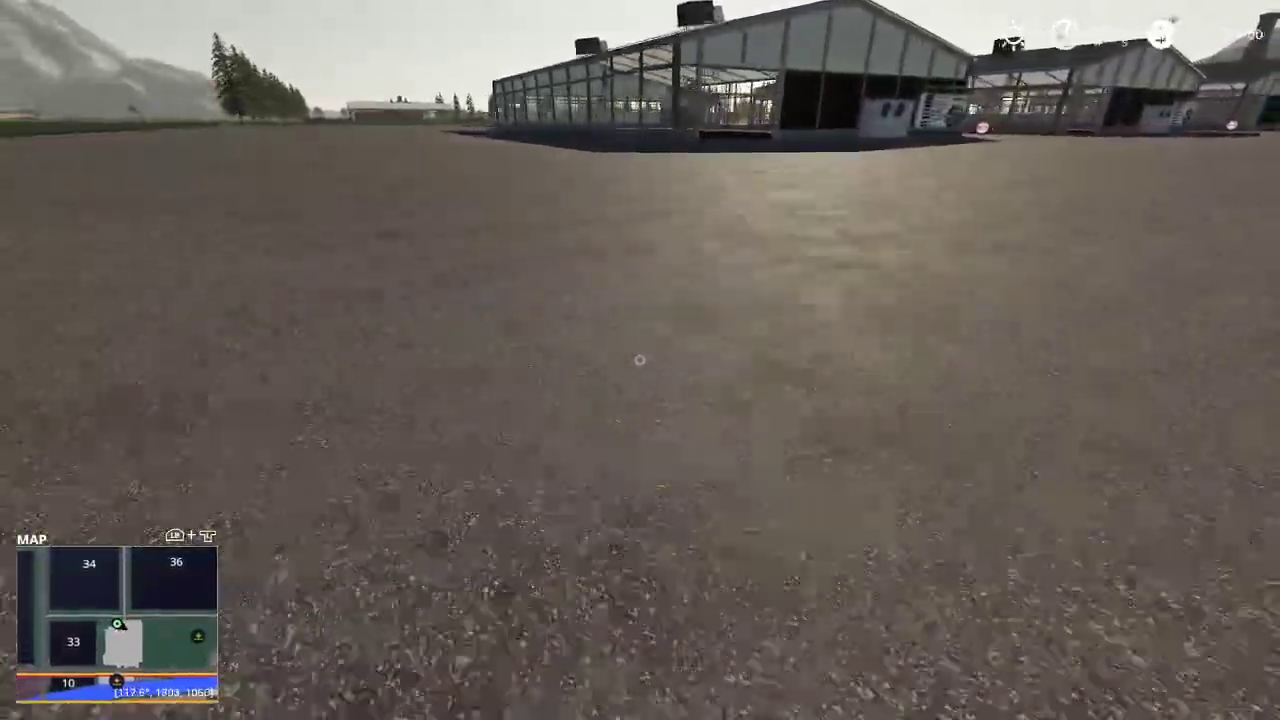
key("w")
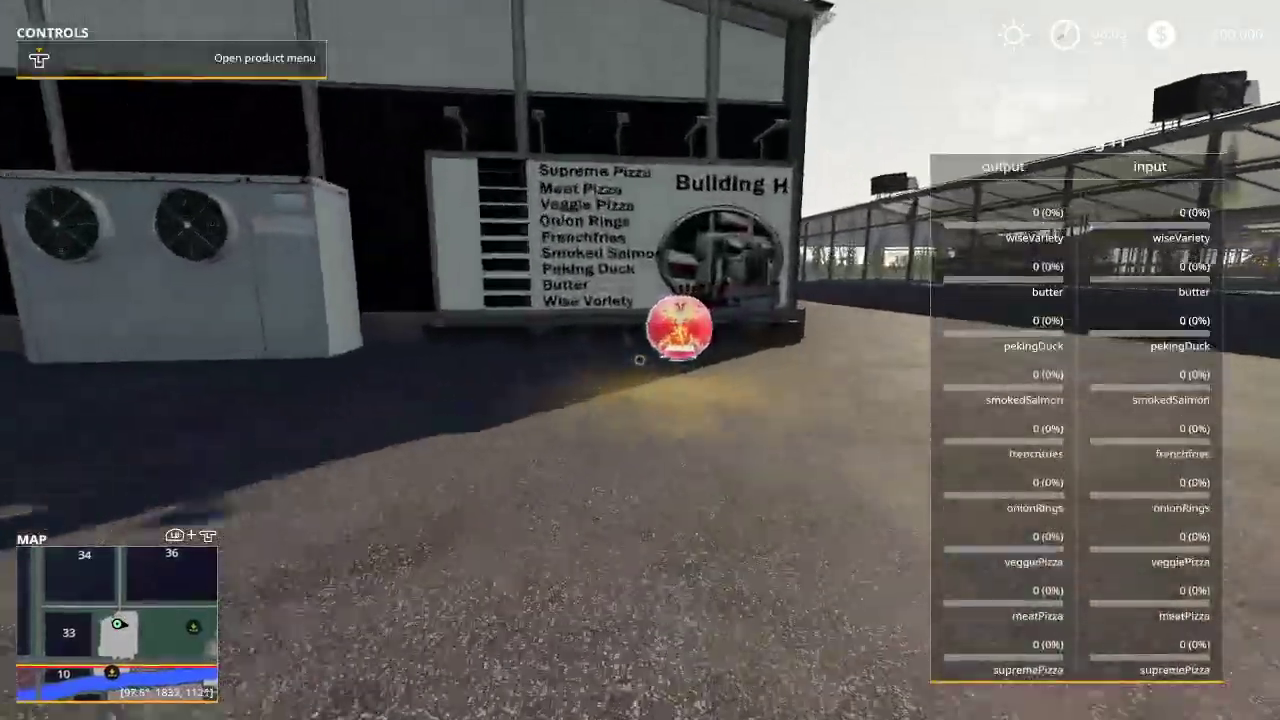
key("w")
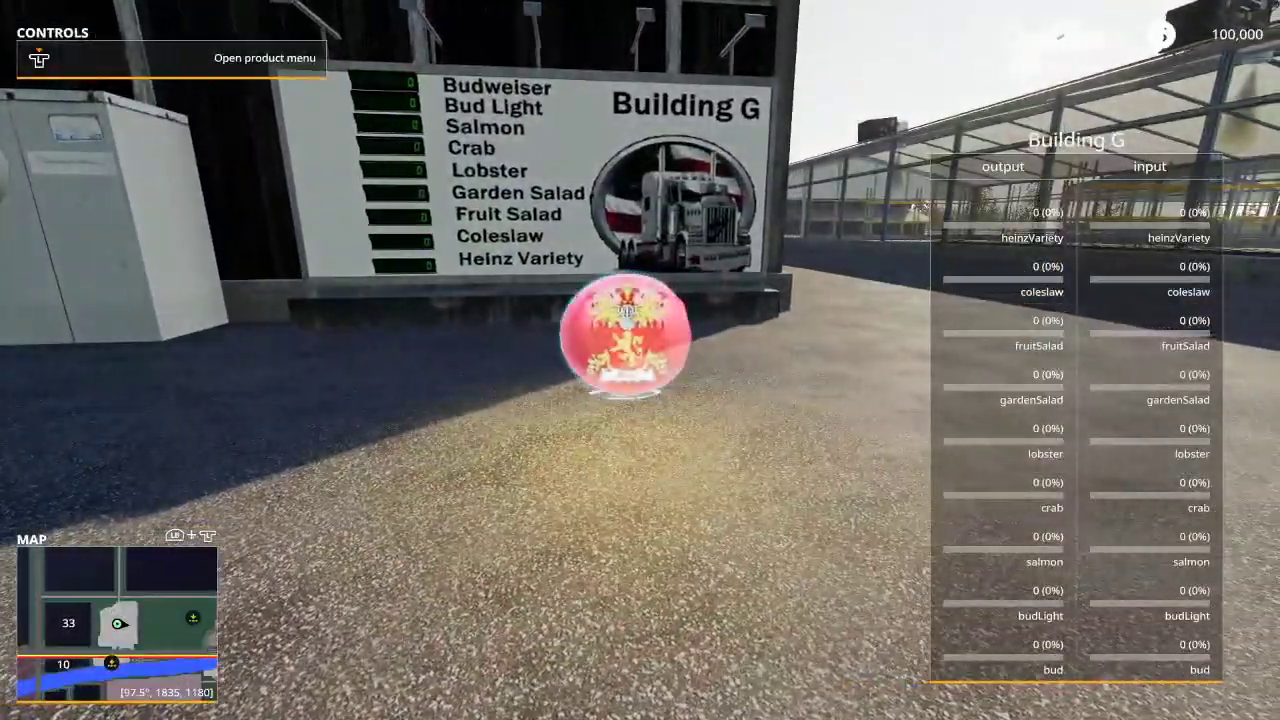
key("w")
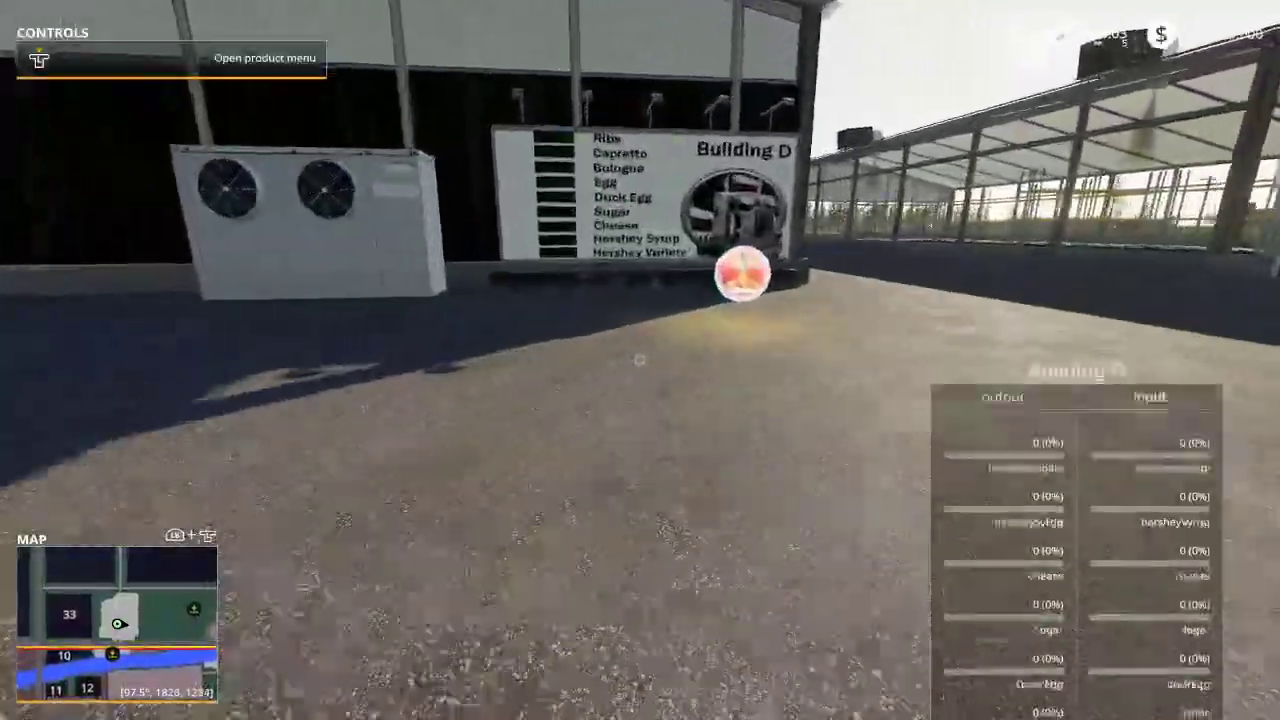
key("w")
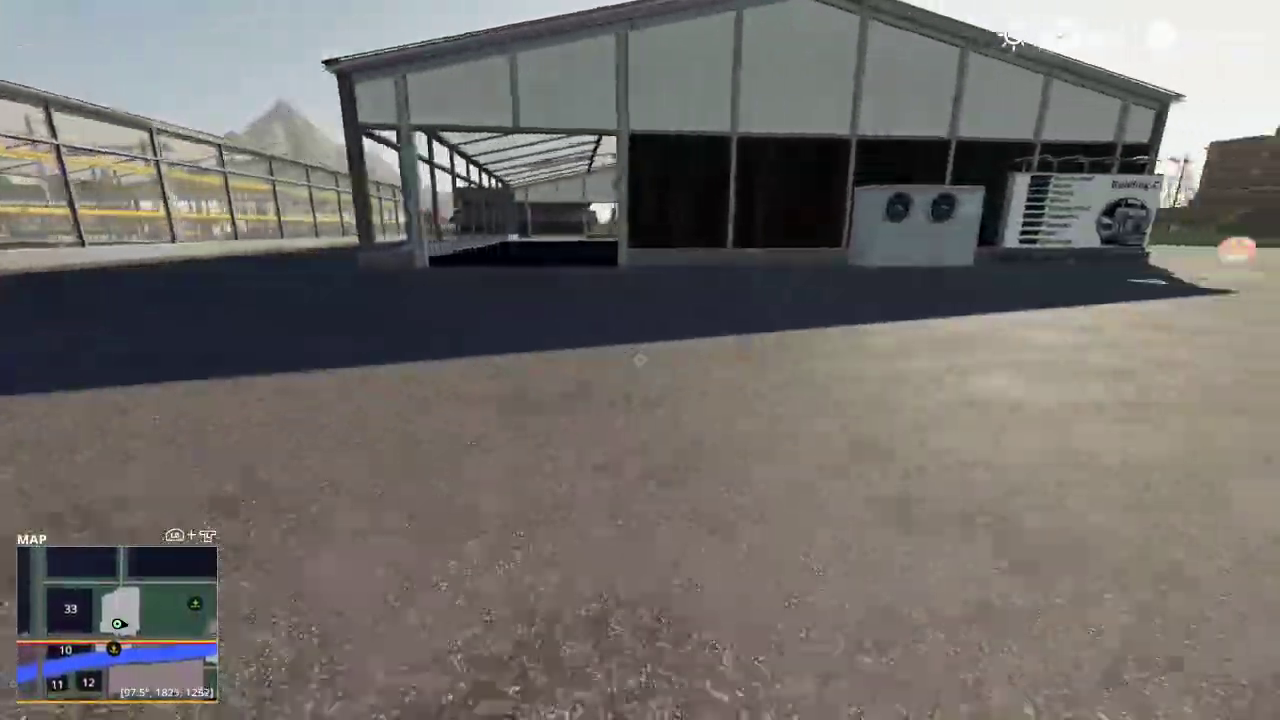
key("w")
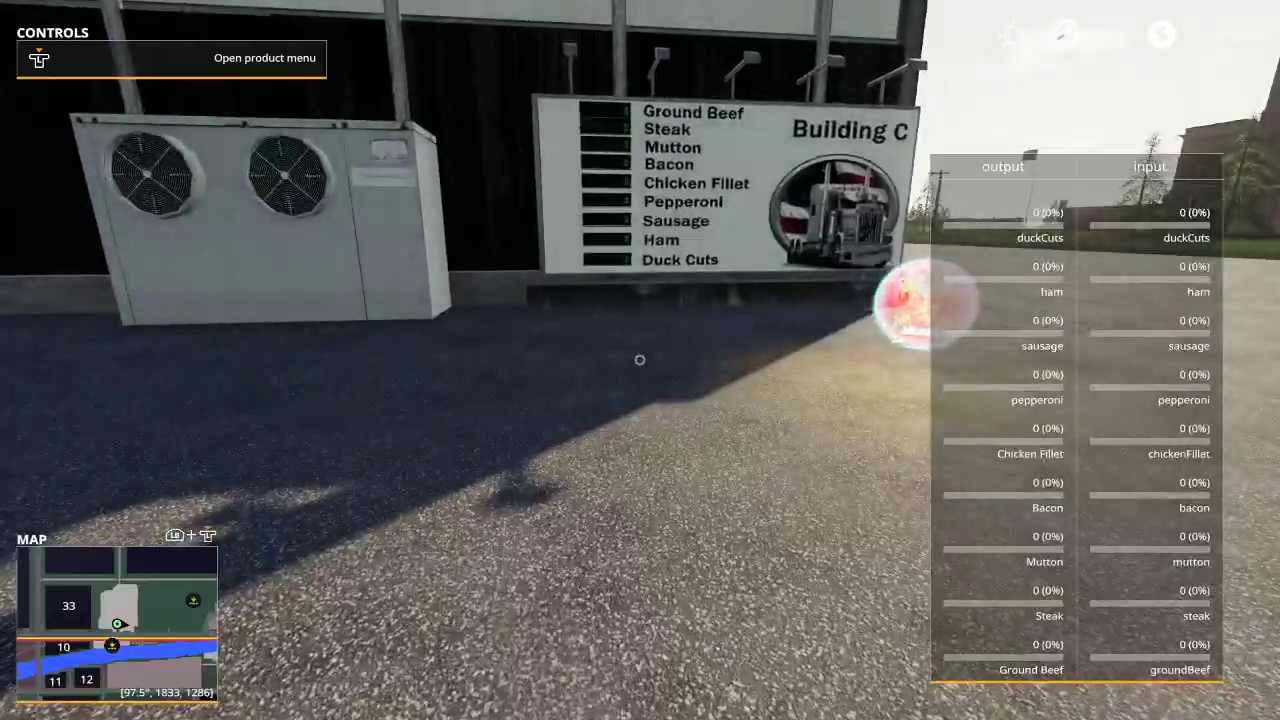
key("w")
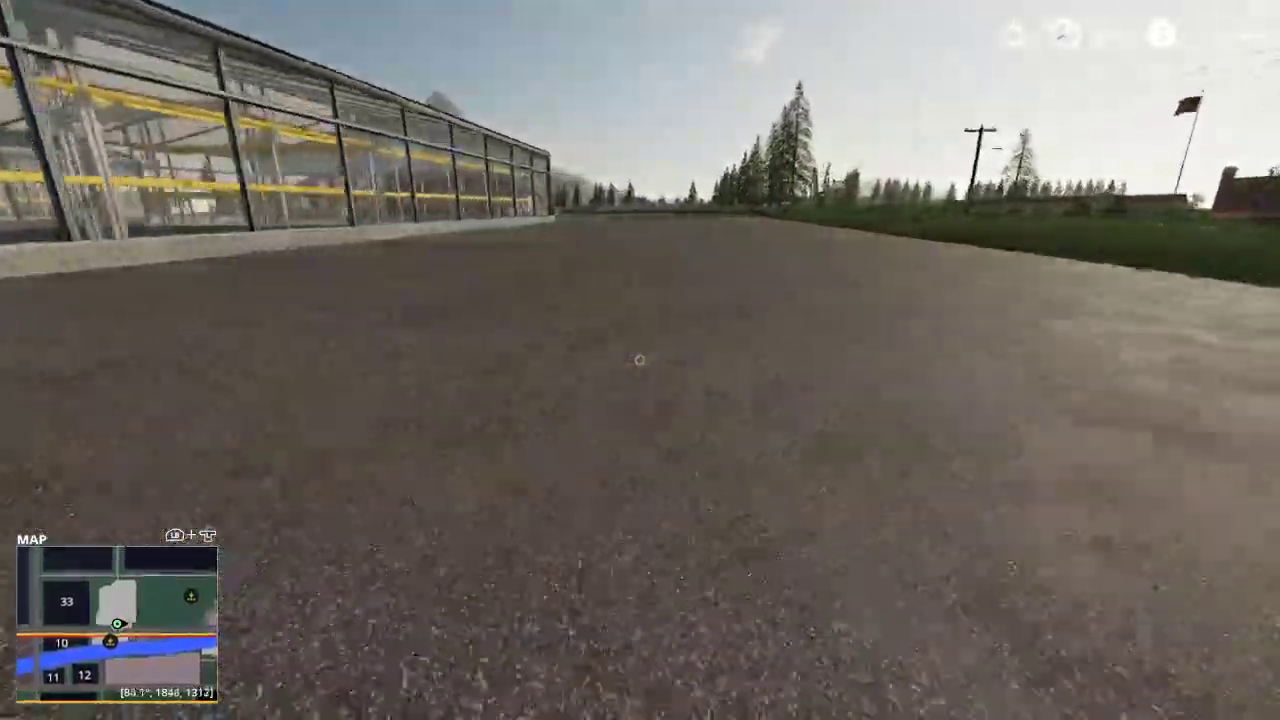
Walk to Building K and review its beehive, honey and wax inputs and outputs in the product menu
key("w")
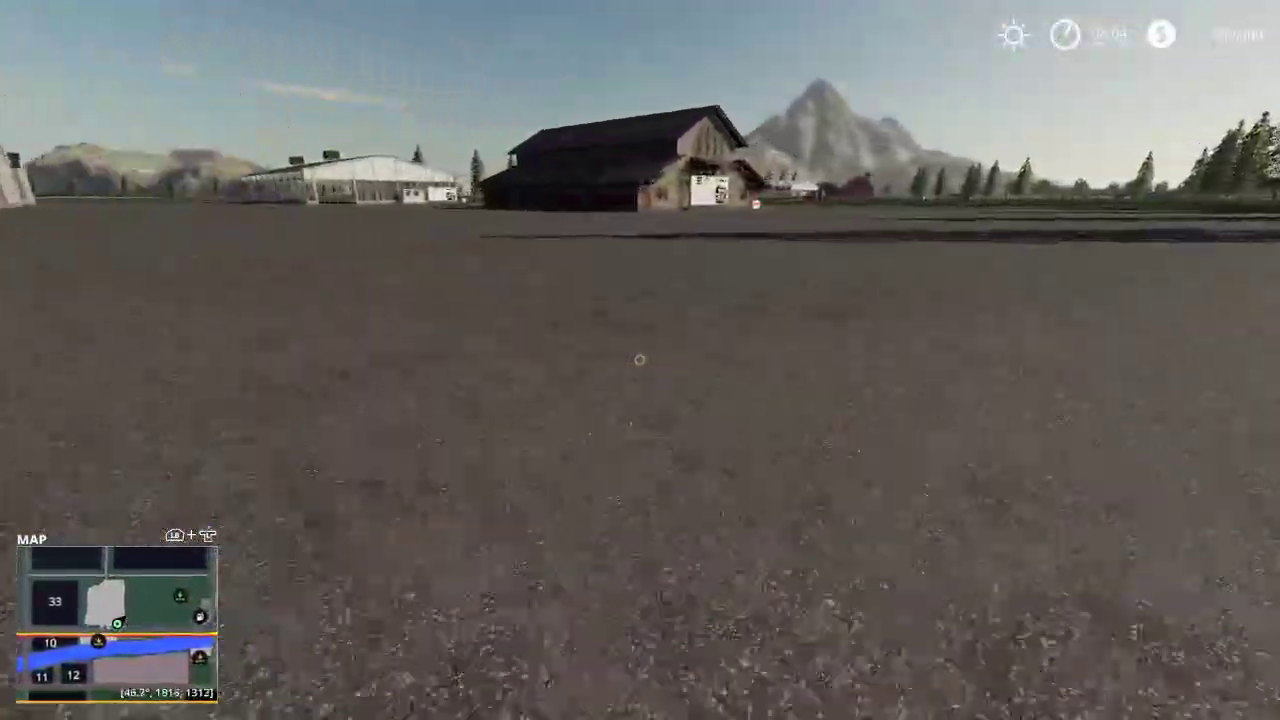
key("w")
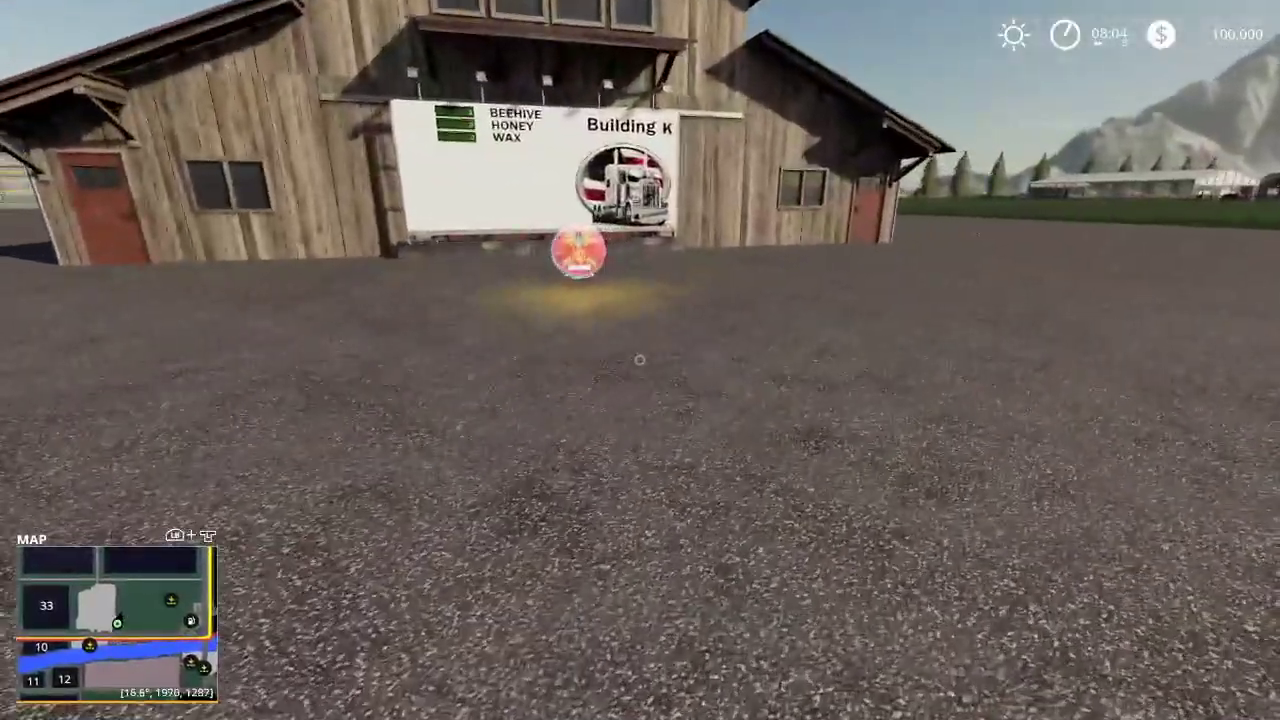
key("s")
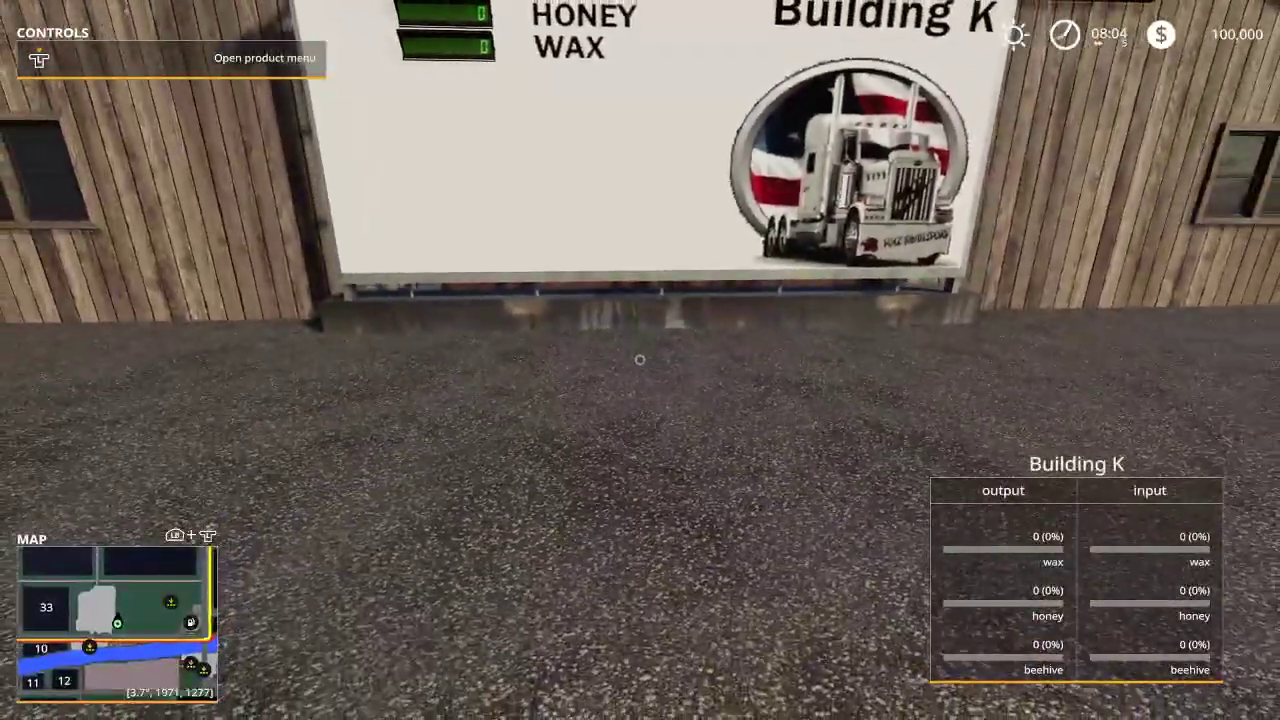
key("s")
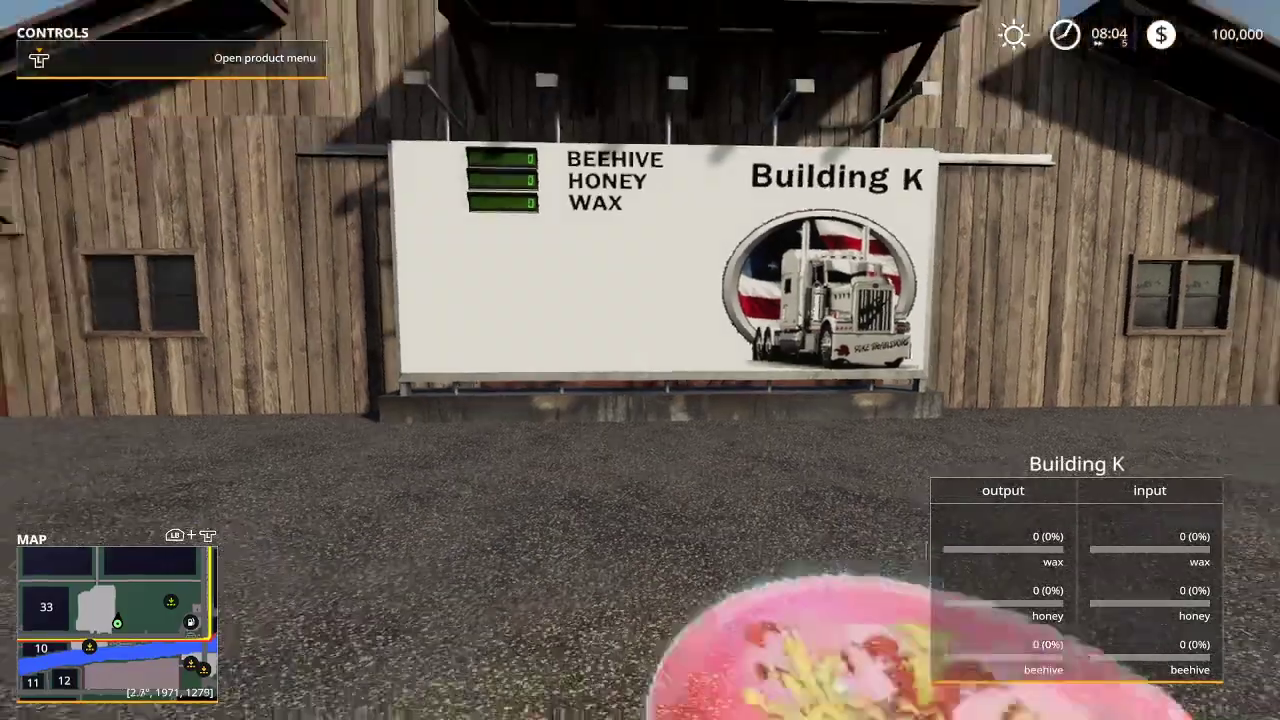
key("r")
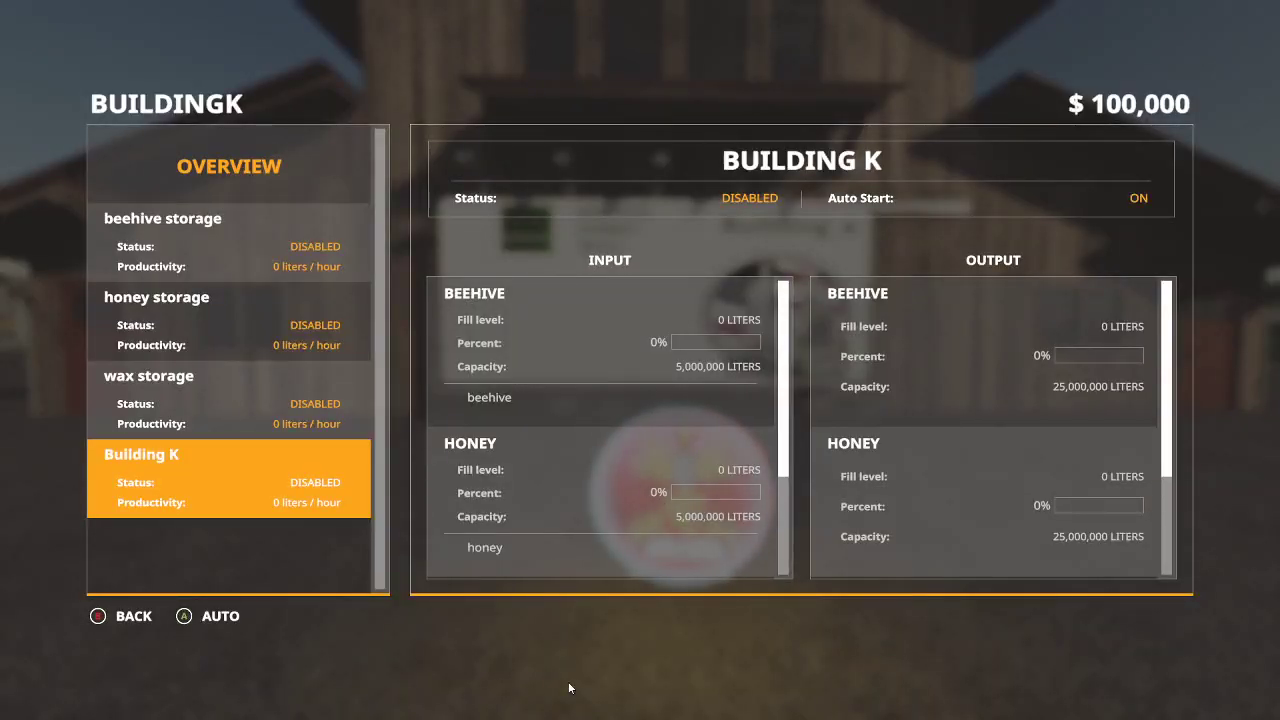
scroll(933, 474, "down", 2)
scroll(632, 477, "down", 2)
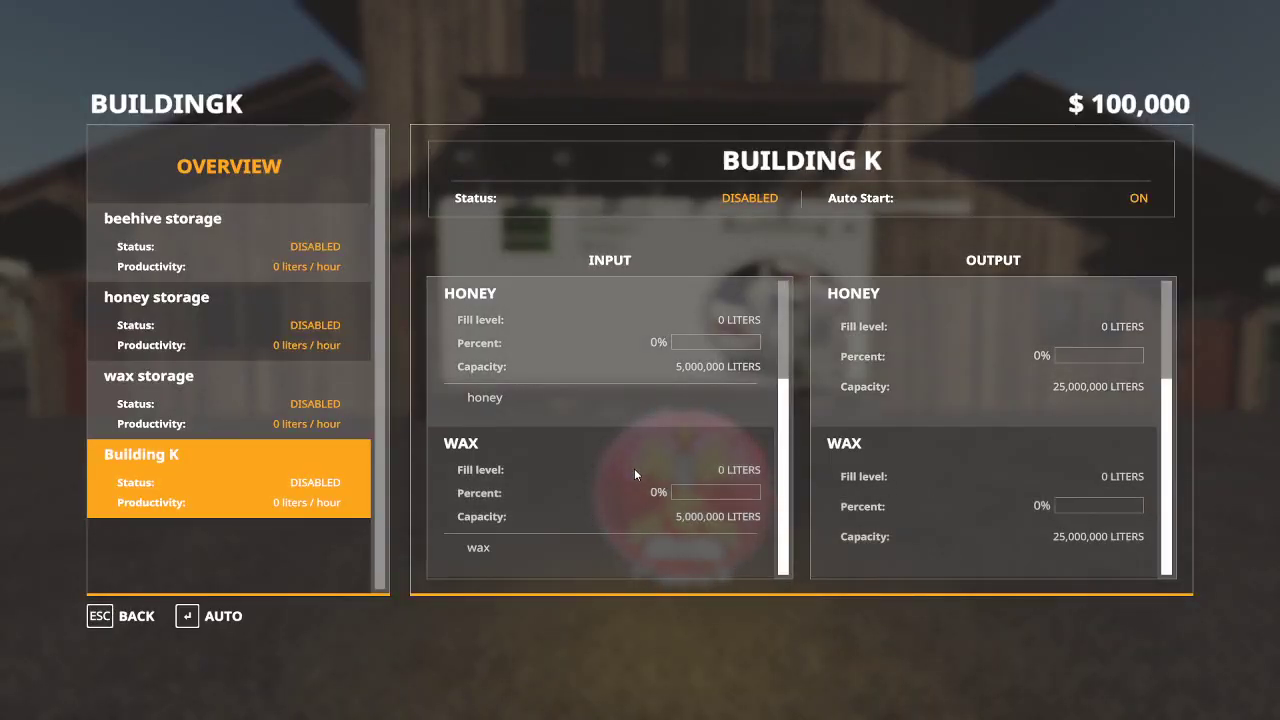
key("Escape")
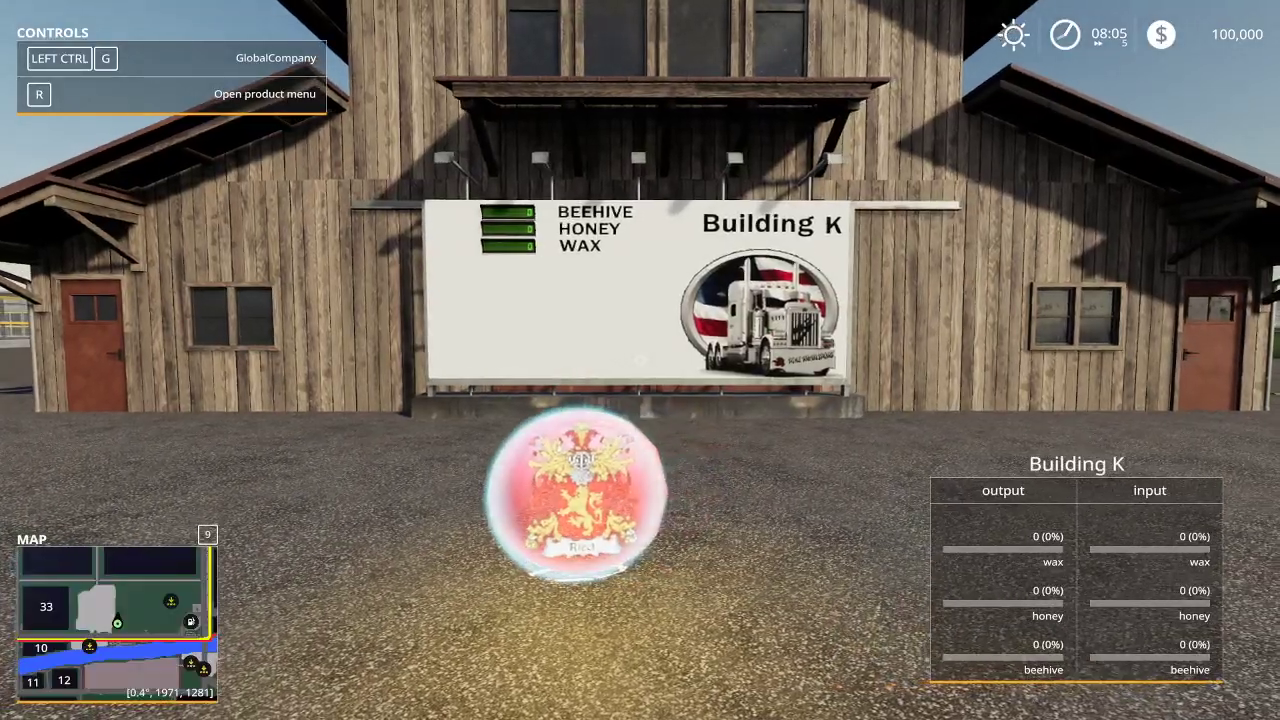
Inspect the front wall and sign of Building K from both sides, including the digital displays
key("d")
key("w")
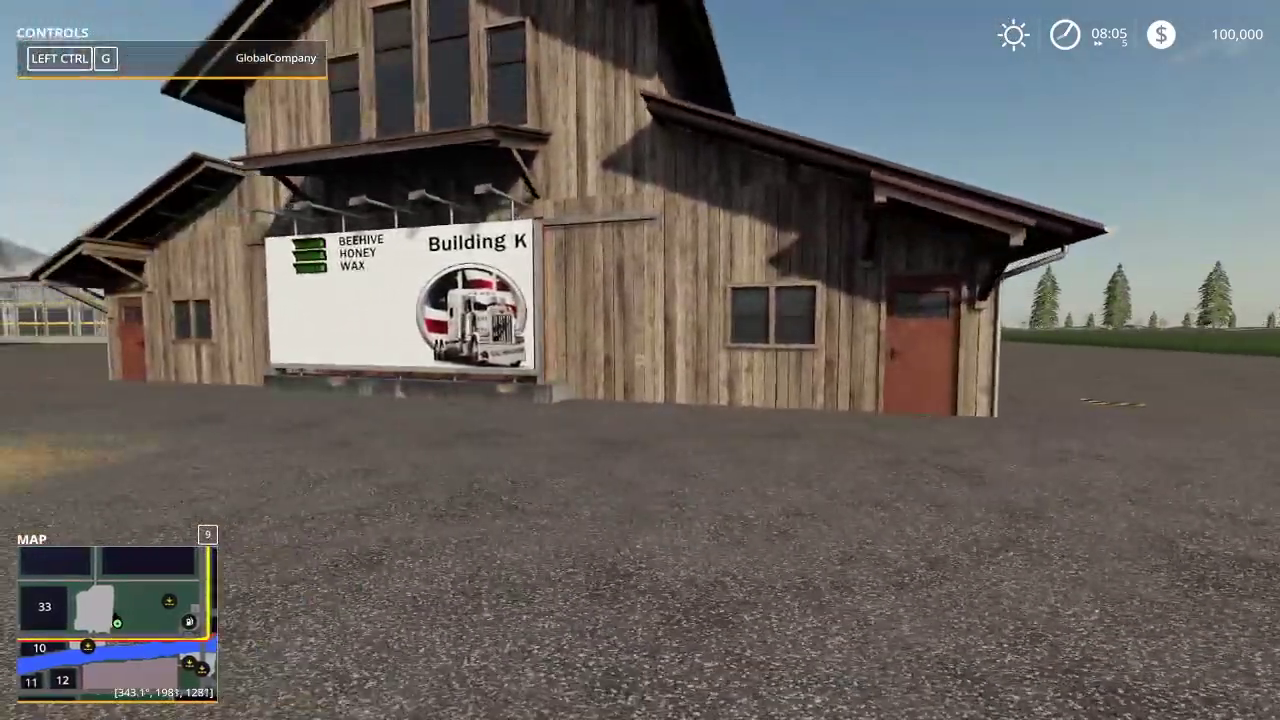
key("s")
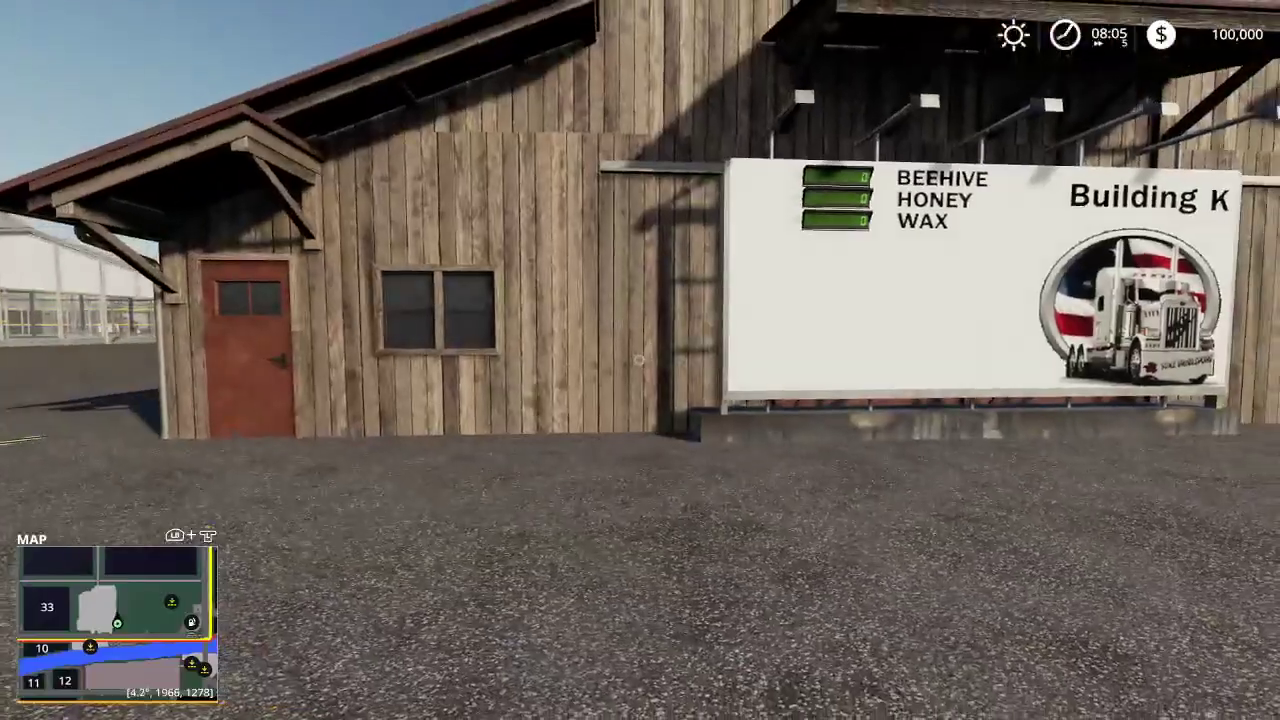
key("w")
key("s")
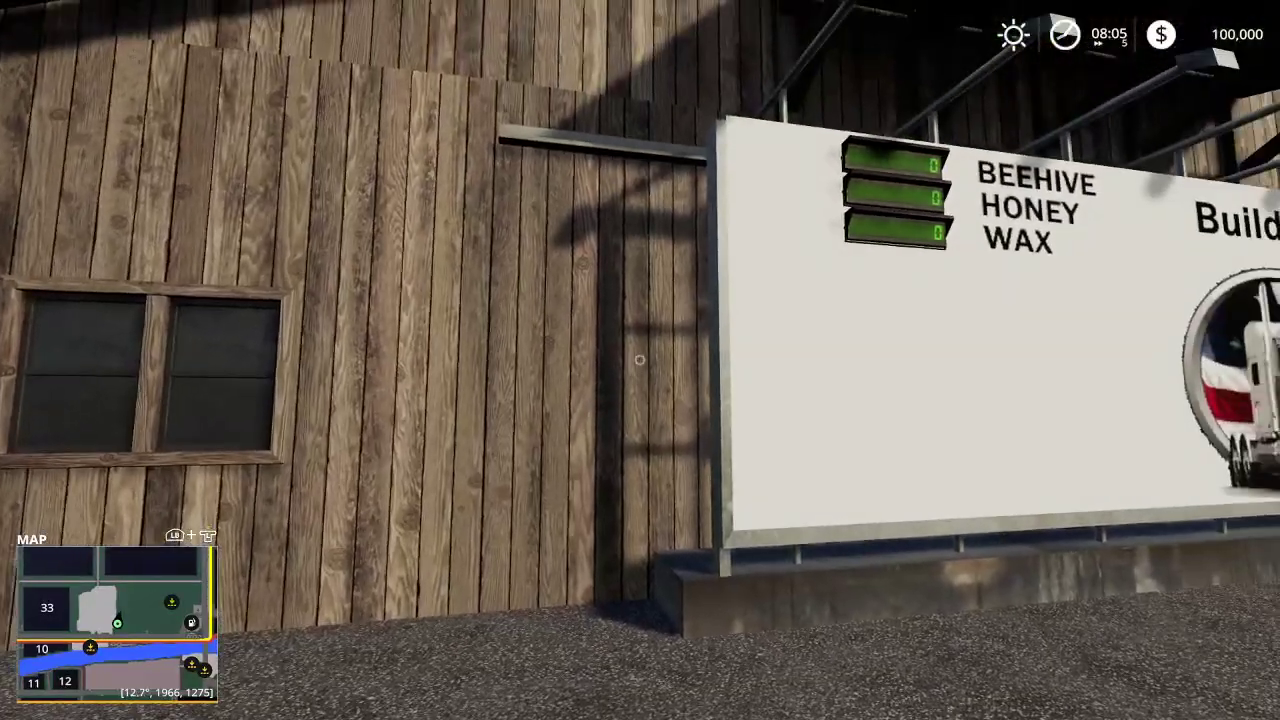
key("d")
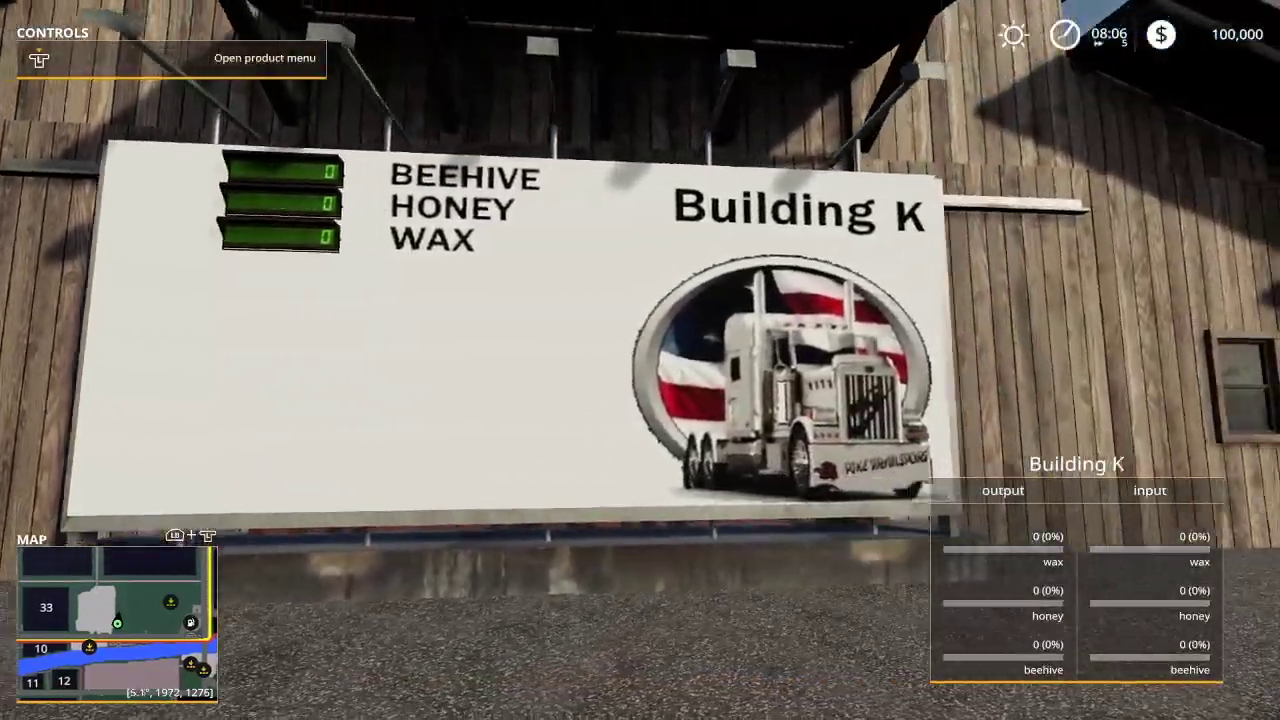
key("s")
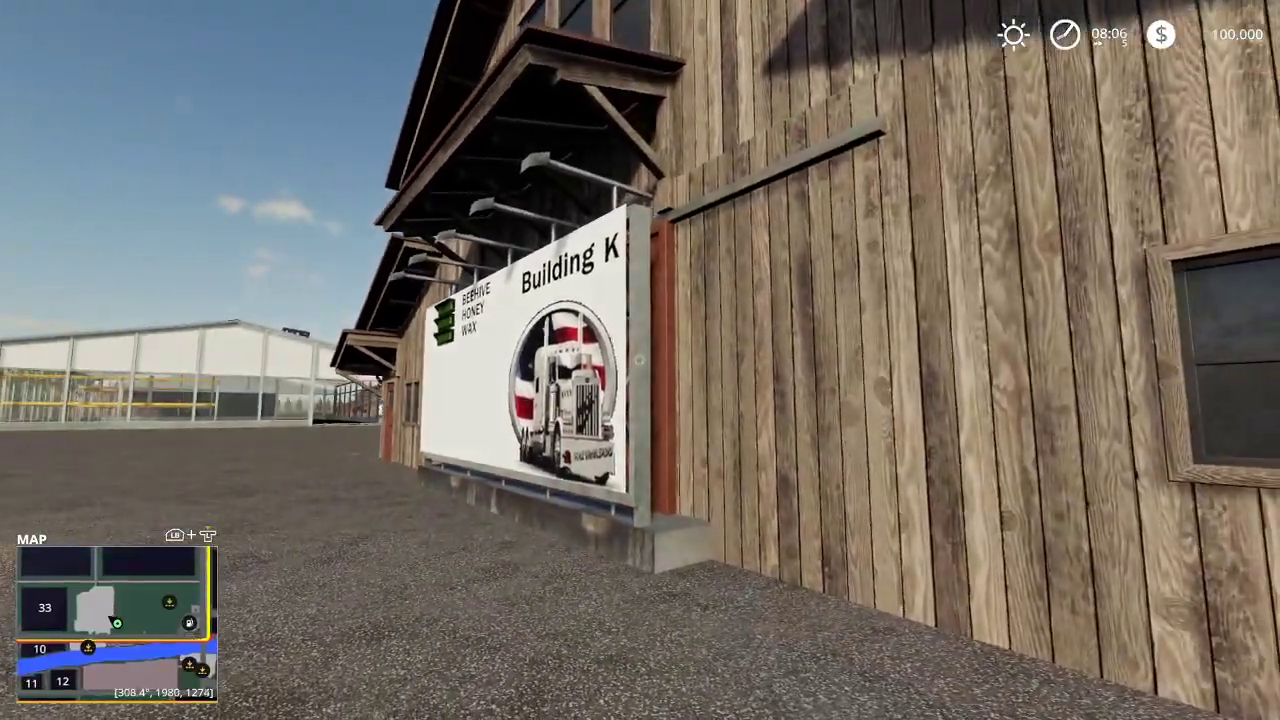
Walk to Building M and review its caviar input and output in the product menu
key("w")
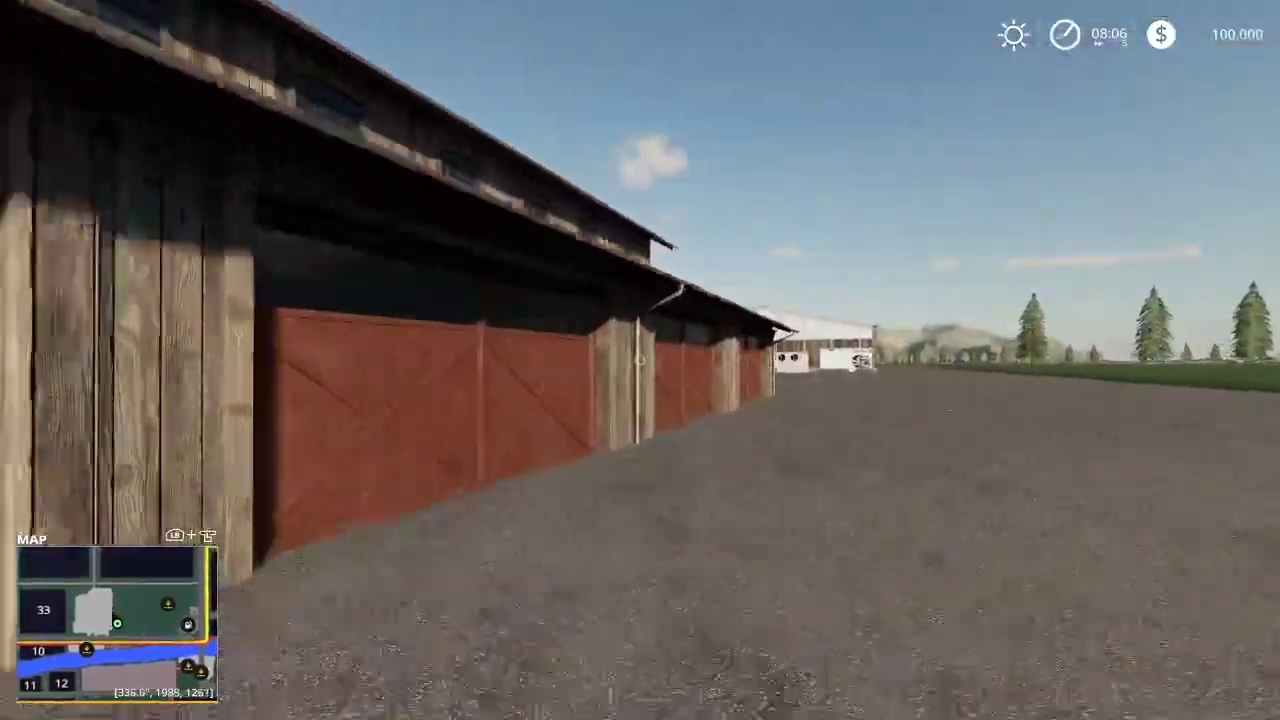
key("w")
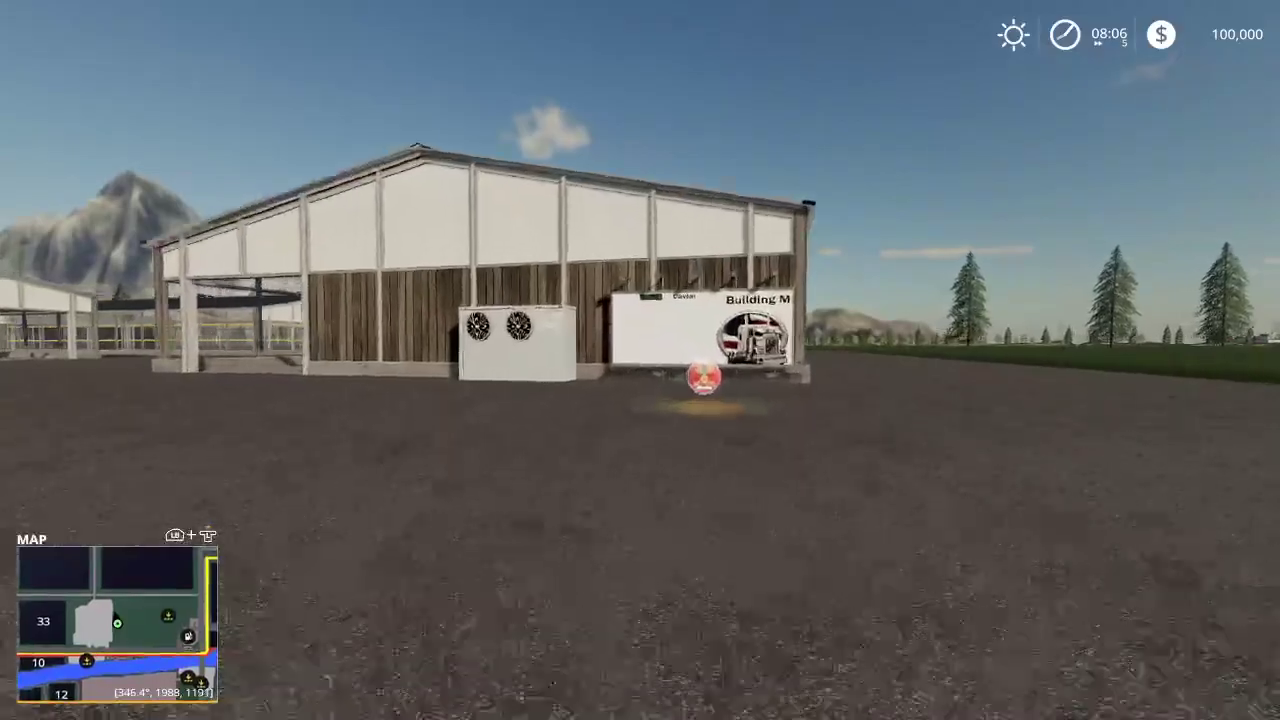
key("r")
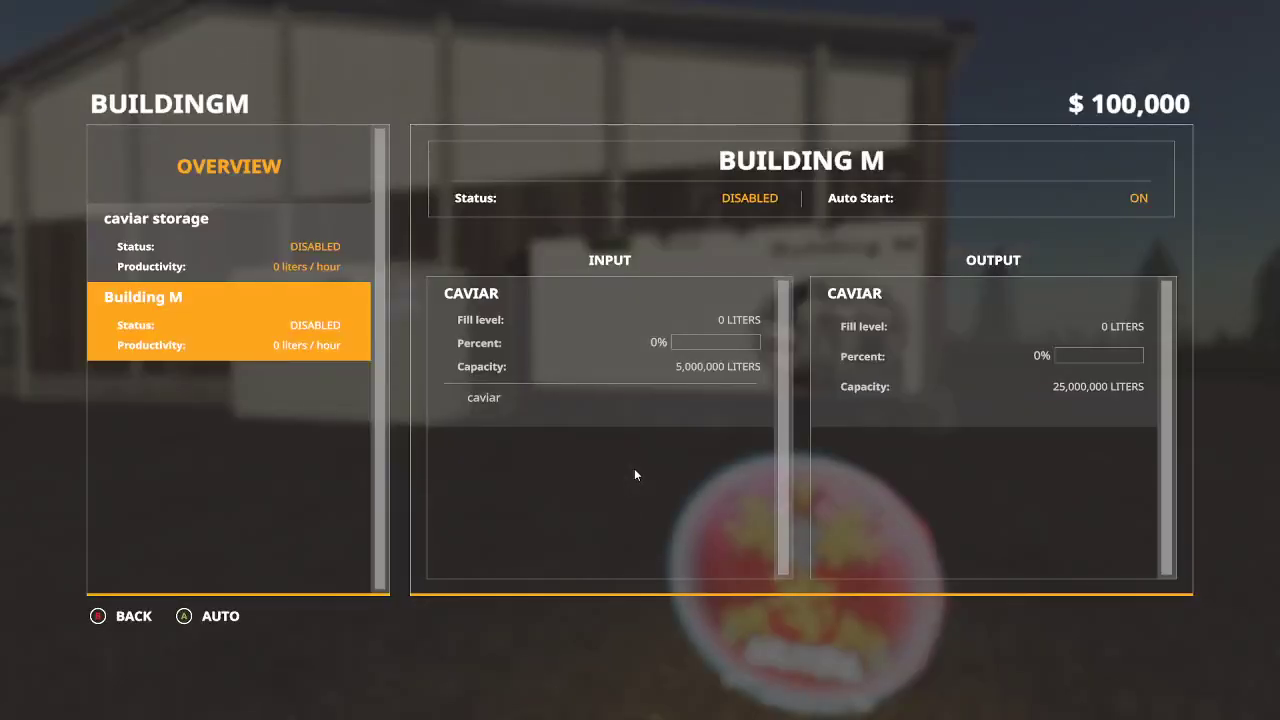
key("Escape")
Inspect the sign, side wall and open entrance of Building M up close
key("w")
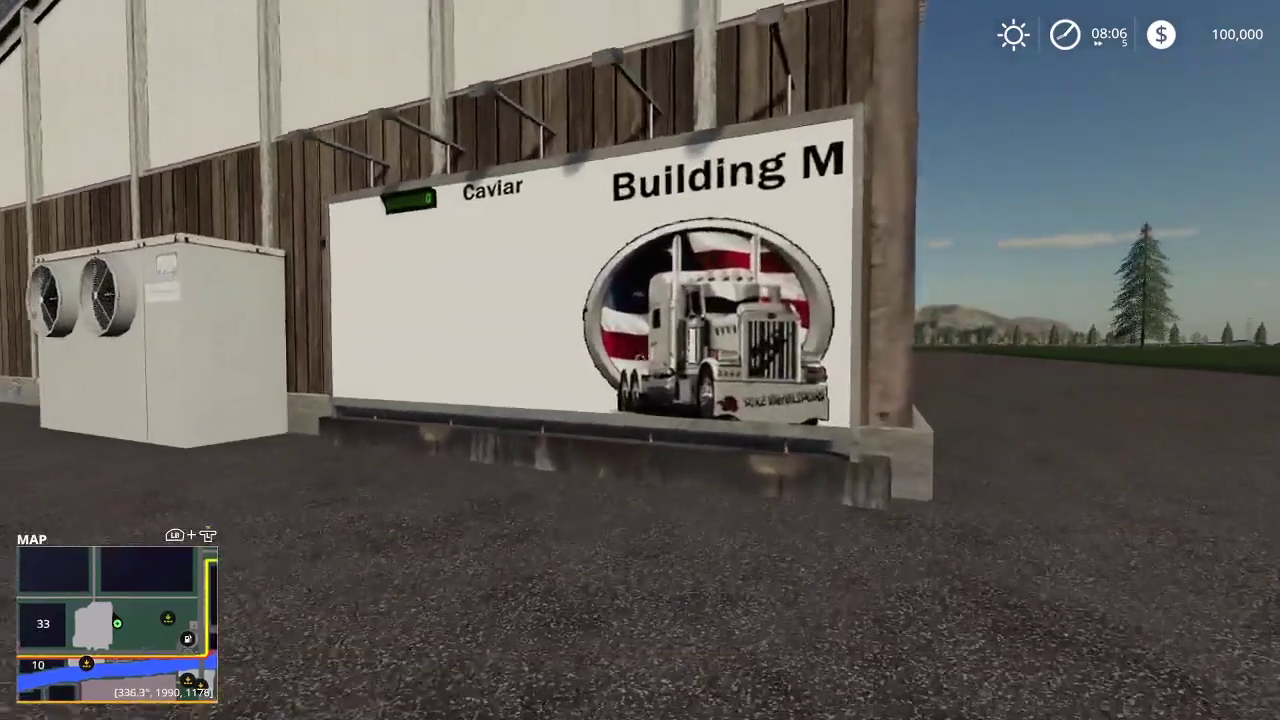
key("d")
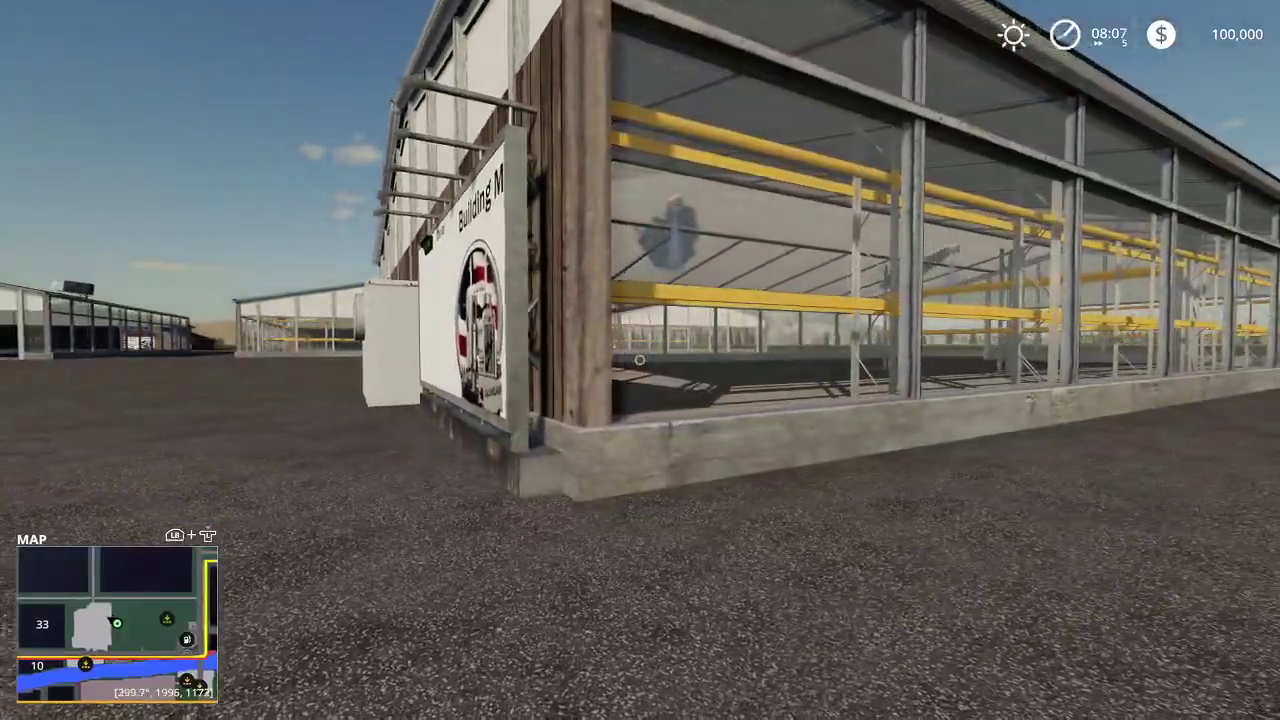
key("a")
key("a")
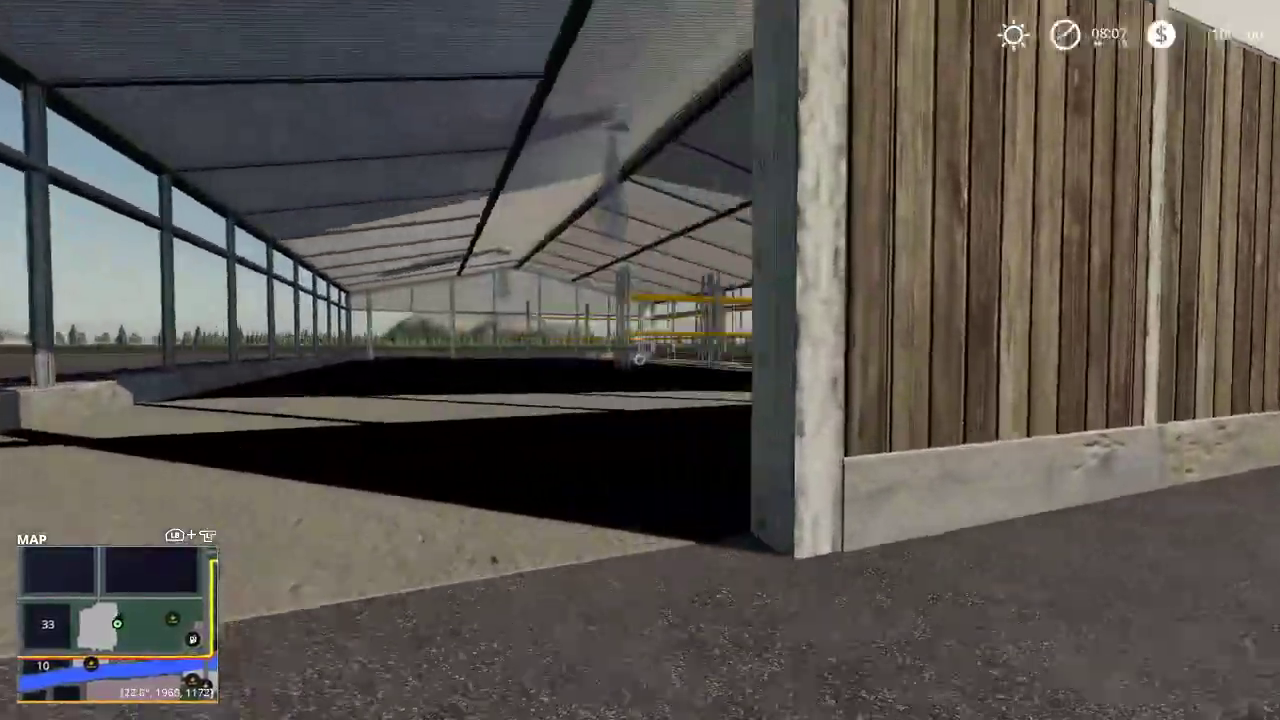
Walk from Building M back to Building K and view its front sign up close and from across the yard
key("d")
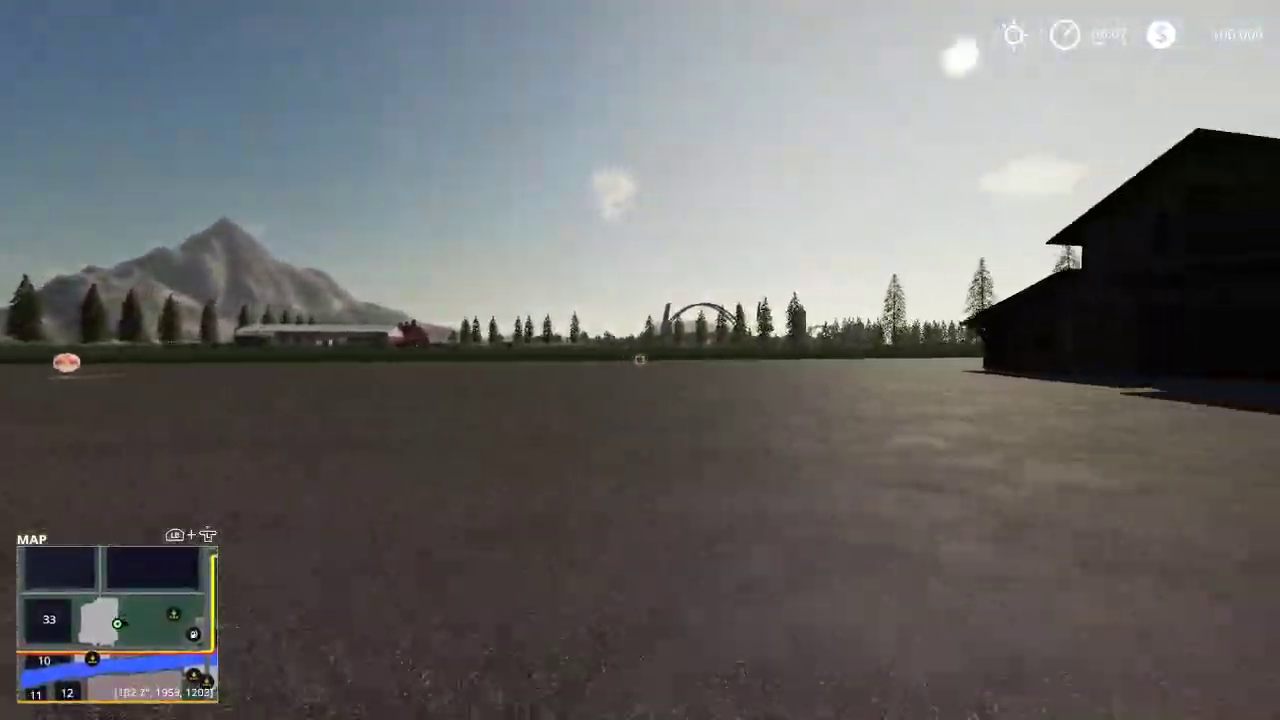
key("w")
key("d")
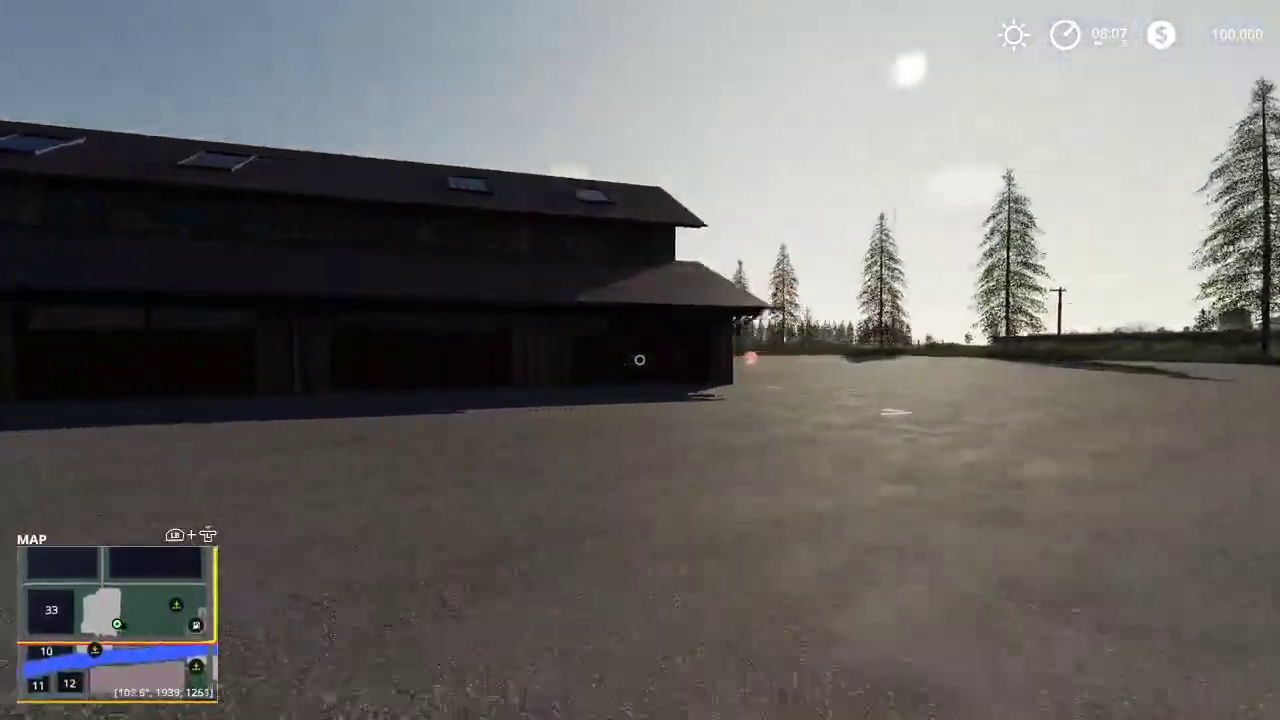
key("w")
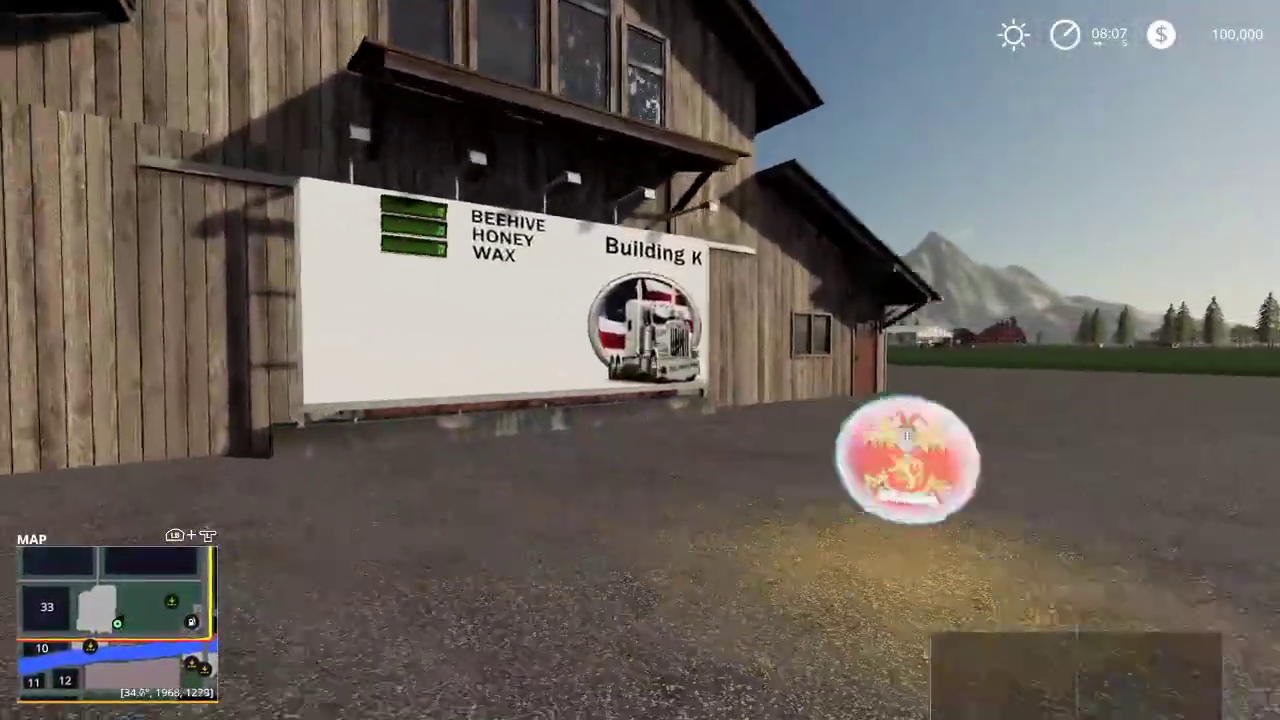
key("d")
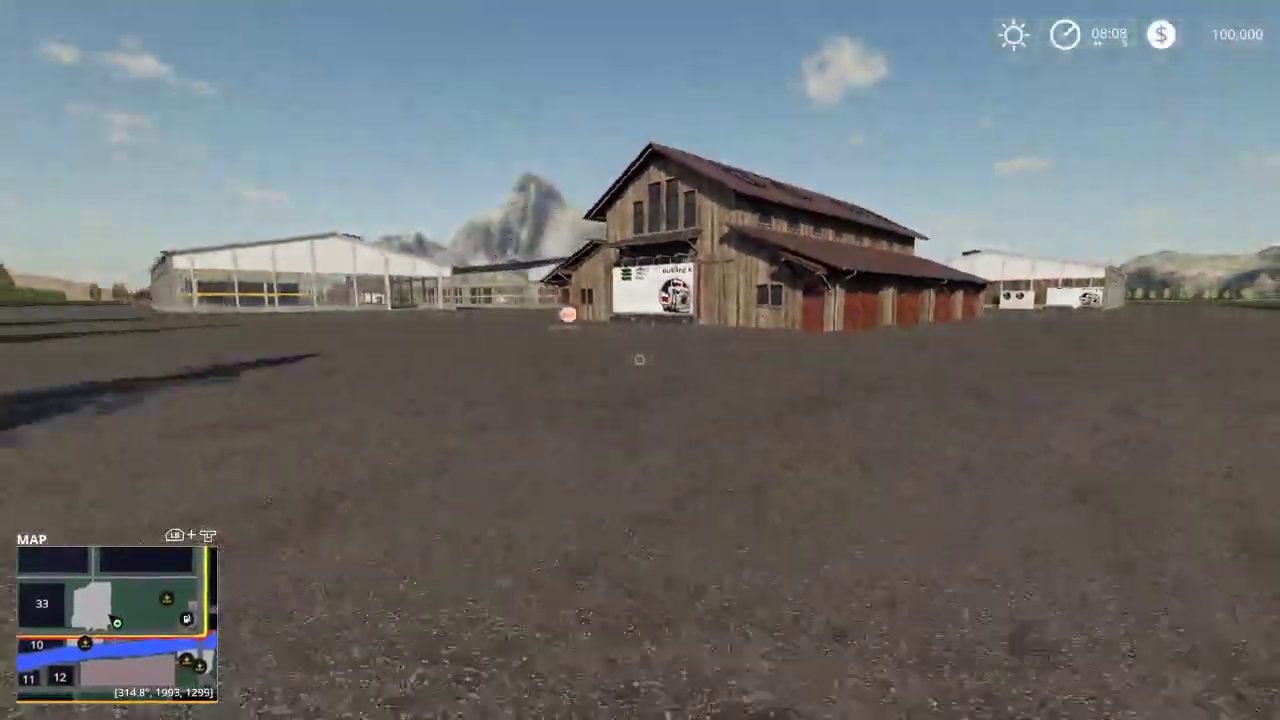
Quit the running game without saving
key("Escape")
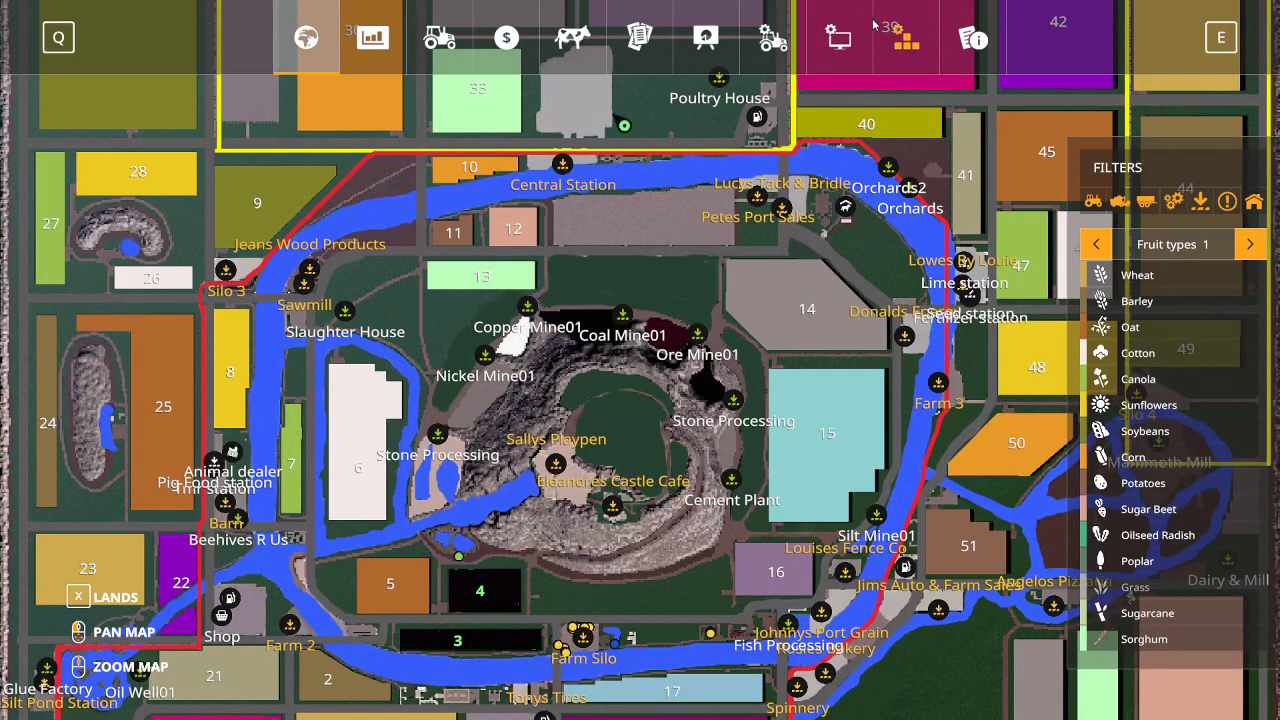
left_click(773, 37)
left_click(395, 649)
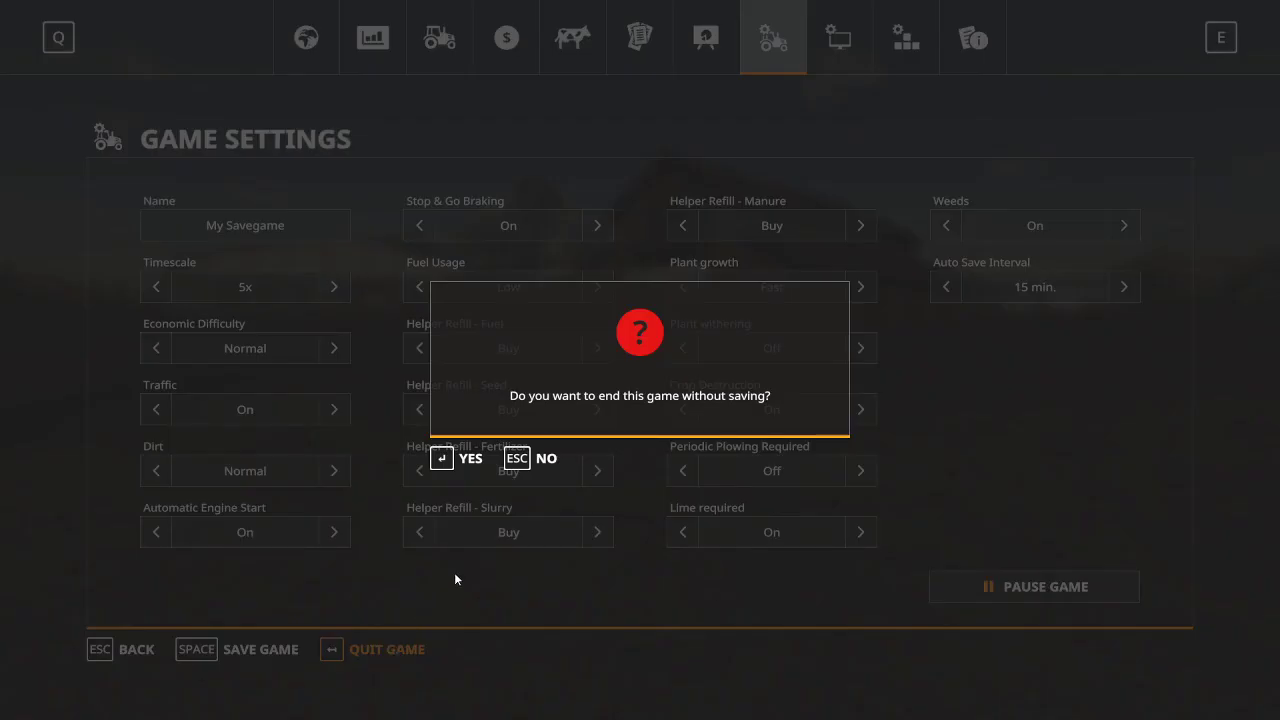
left_click(462, 458)
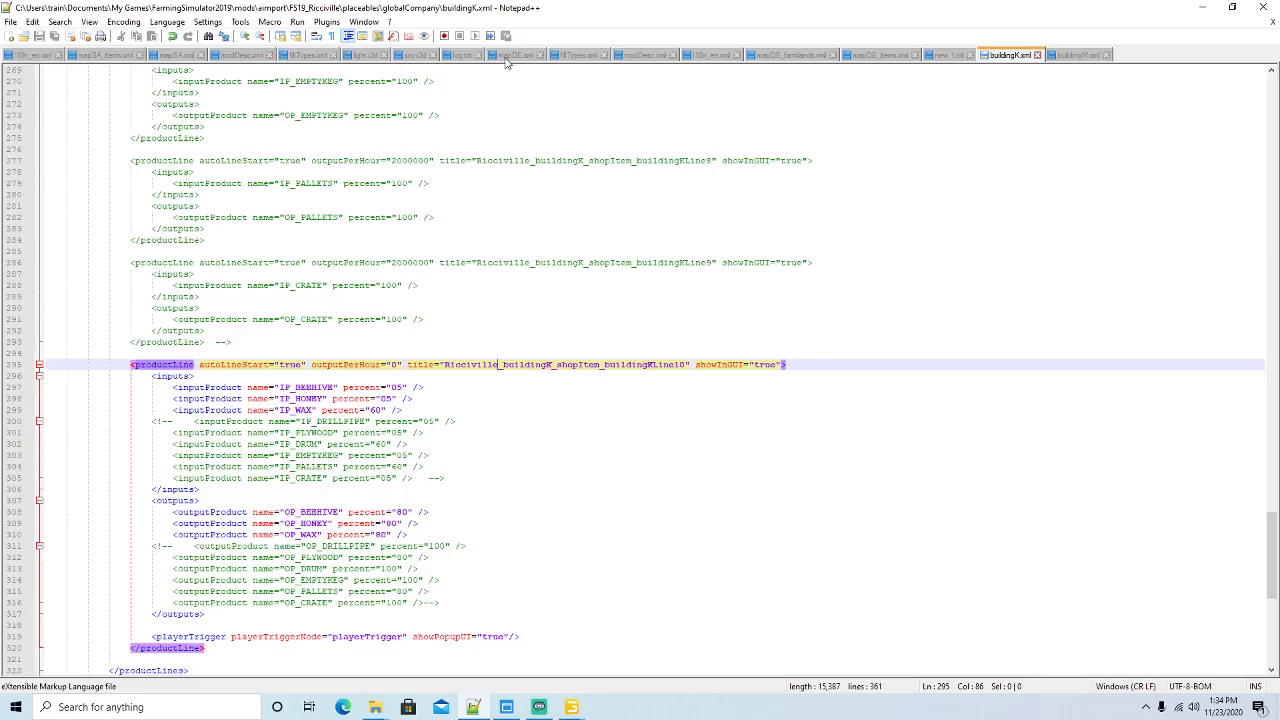
Switch to Notepad++, reload the modified log.txt and read through its warnings and mod and map loading entries for errors
left_click(464, 55)
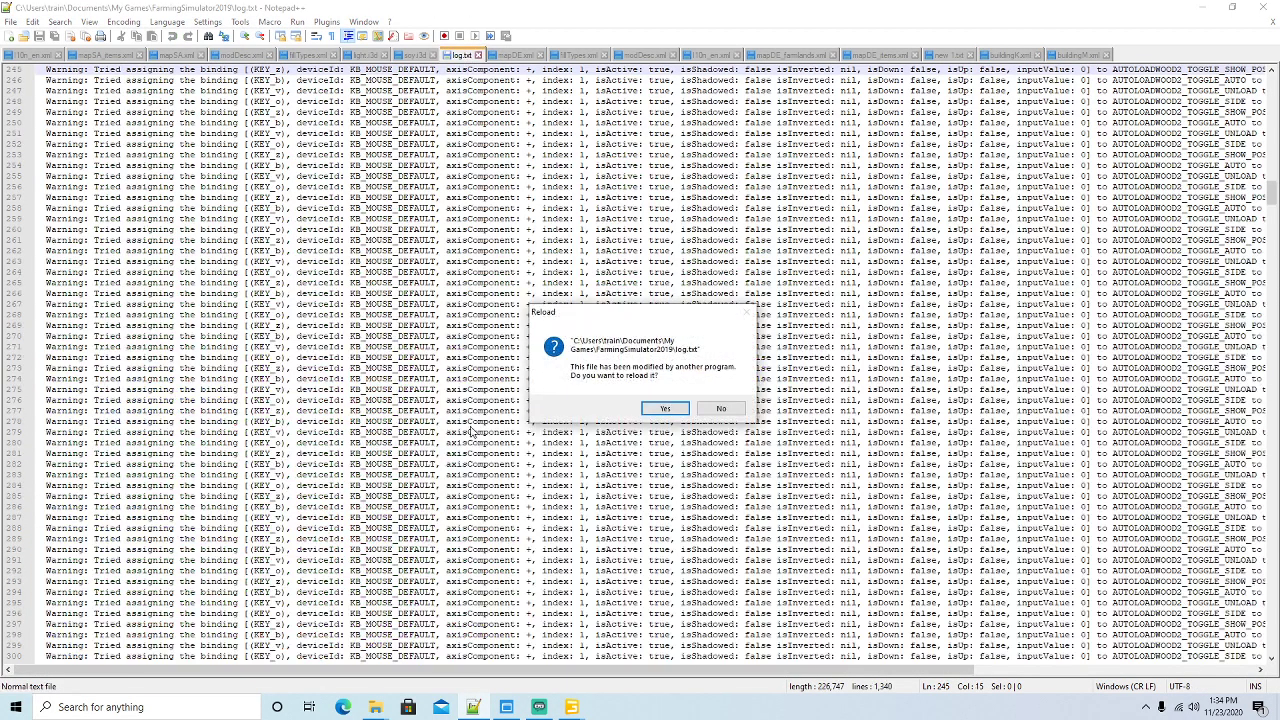
left_click(665, 410)
scroll(596, 353, "down", 20)
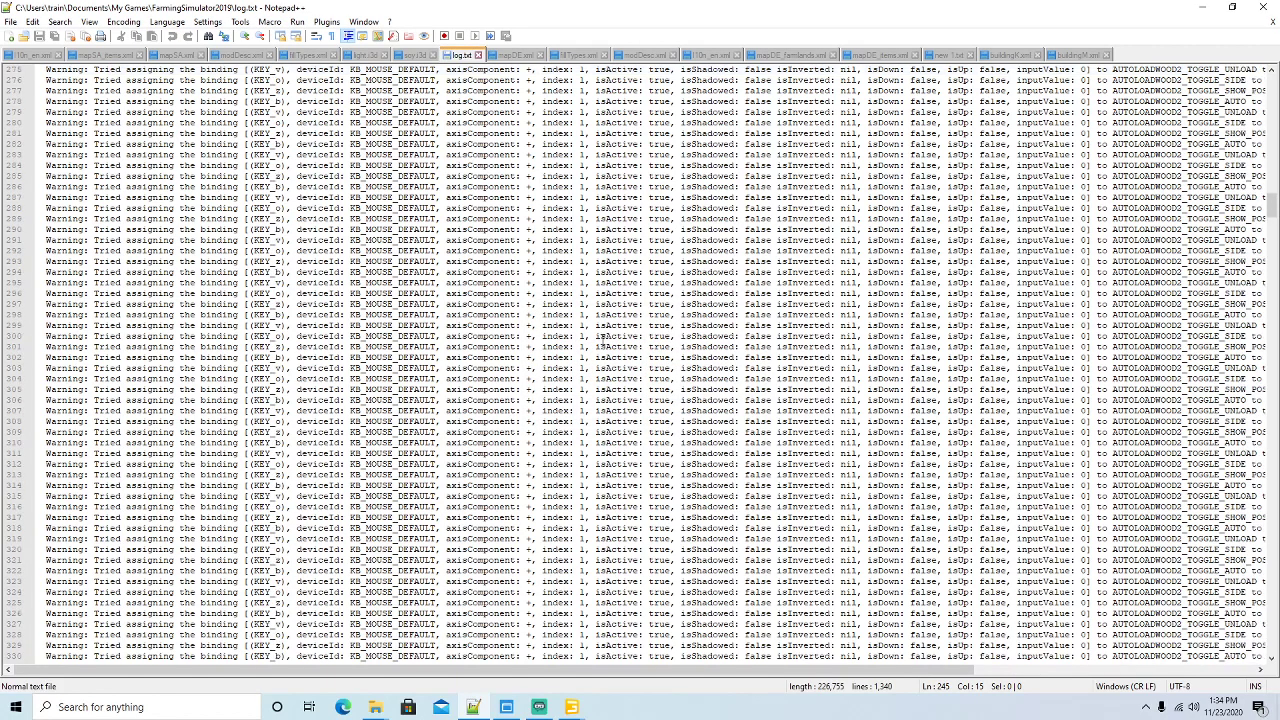
scroll(596, 353, "down", 20)
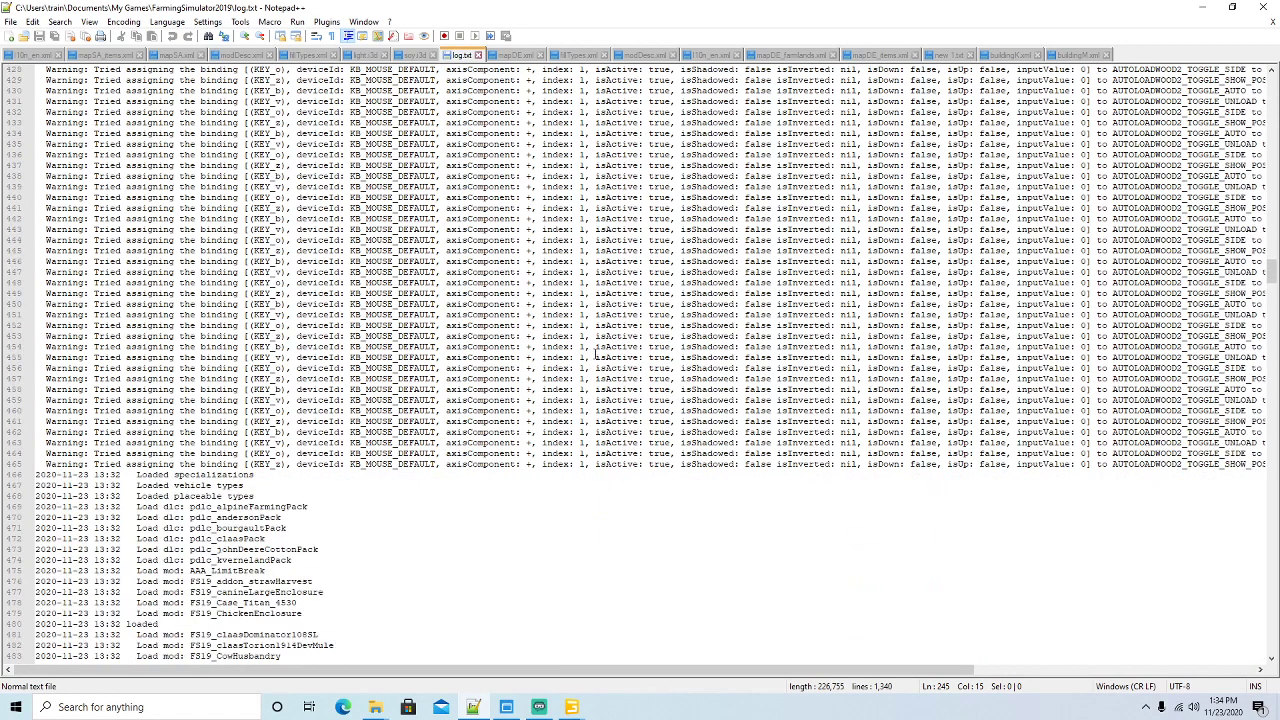
scroll(594, 354, "down", 20)
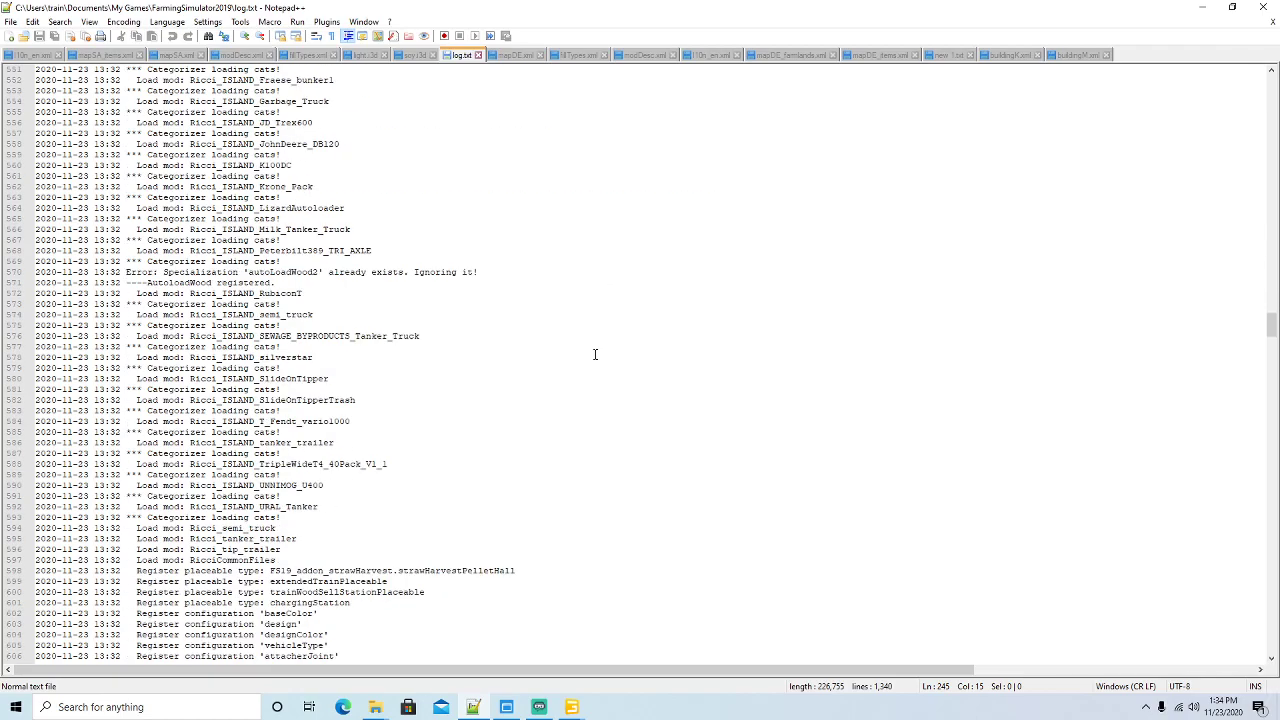
scroll(594, 354, "down", 20)
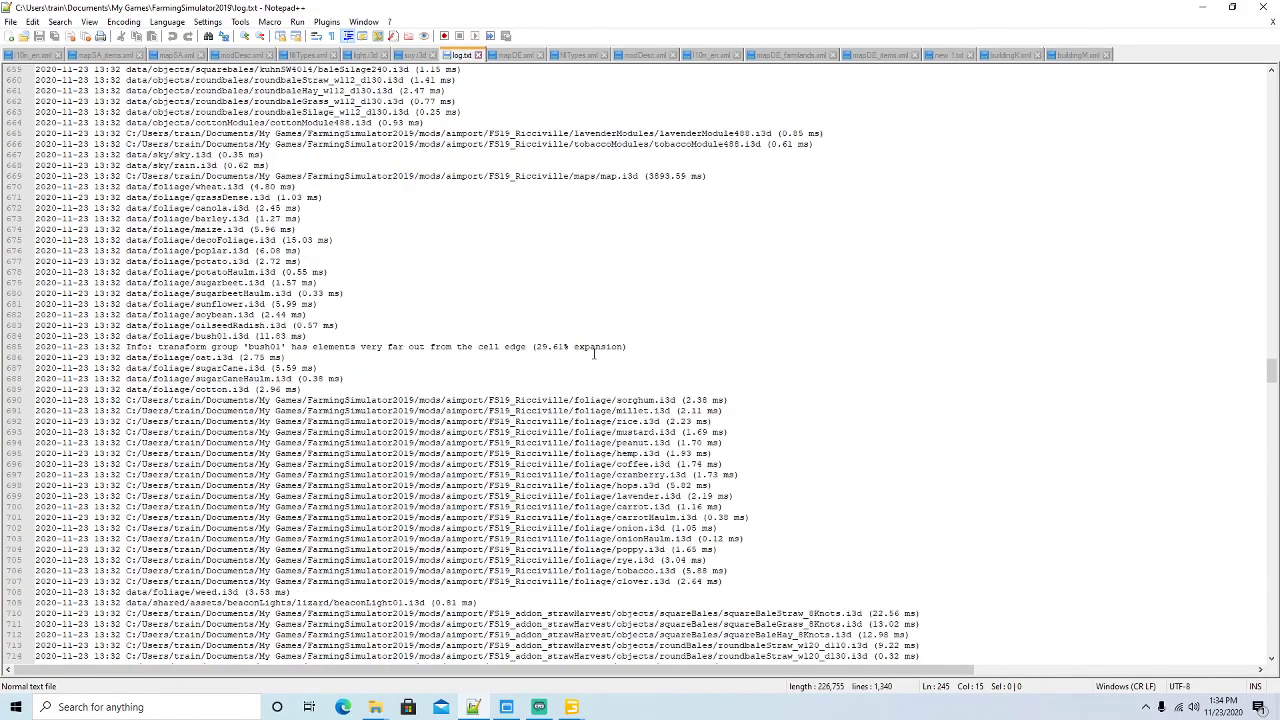
scroll(594, 354, "down", 20)
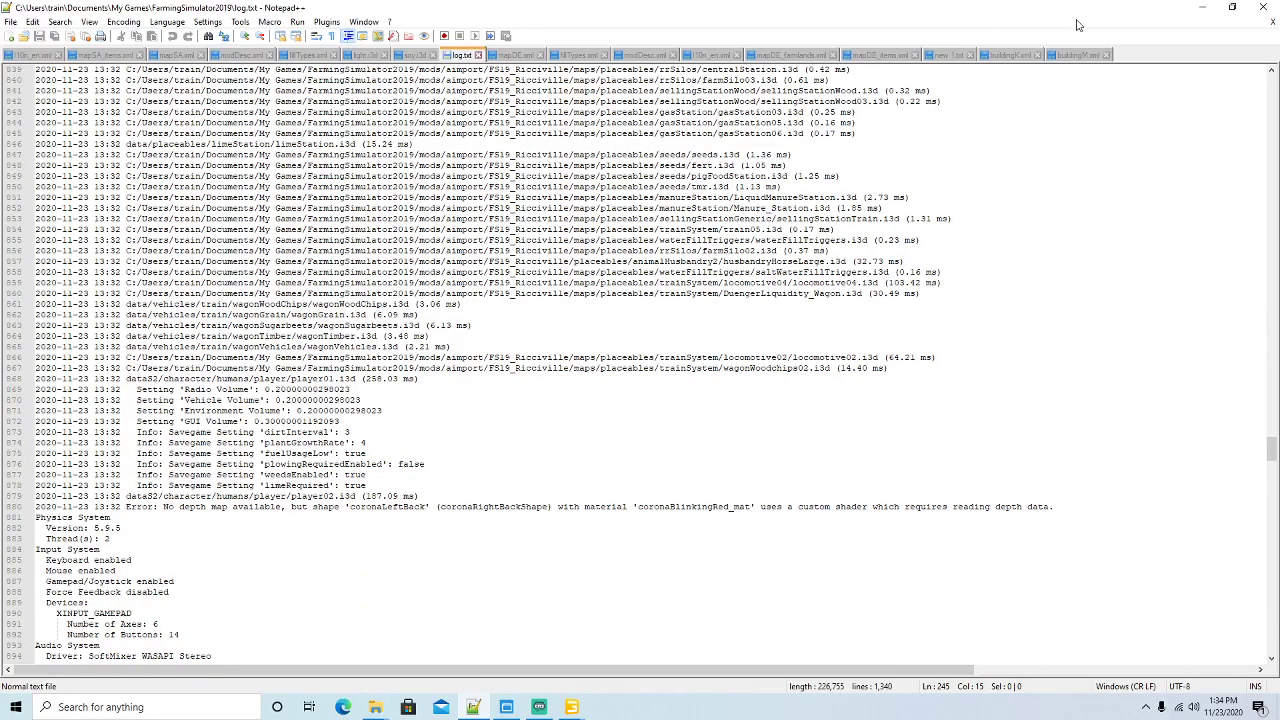
Close buildingM.xml and buildingK.xml, and minimize the Notepad++ and FS19_MFS+ windows
left_click(1106, 55)
left_click(1038, 55)
left_click(1201, 7)
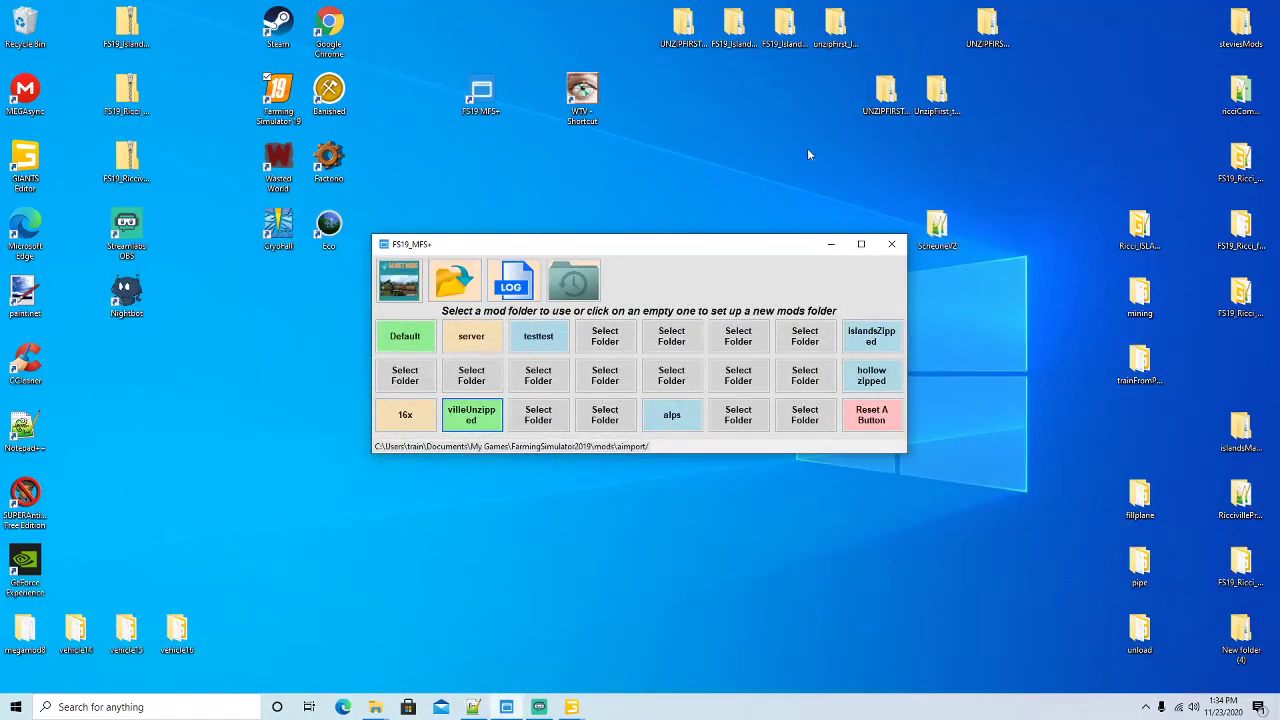
left_click(836, 245)
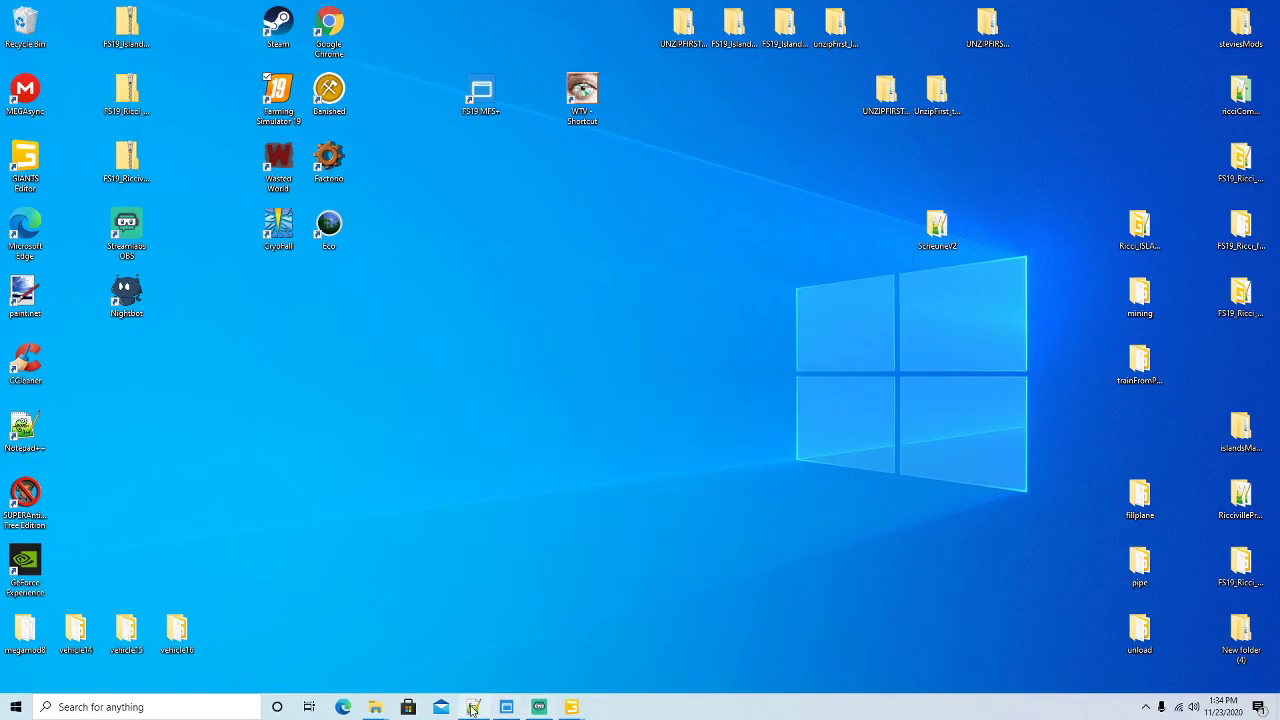
In GIANTS Editor's Ricciville map.i3d, move Building K's Placa_entrada sign to Translate Y 87.306 and Translate Z -784.971
mouse_move(540, 707)
left_click(532, 649)
left_click_drag(589, 329, 990, 247, "alt")
scroll(686, 282, "up", 3)
scroll(686, 280, "up", 5)
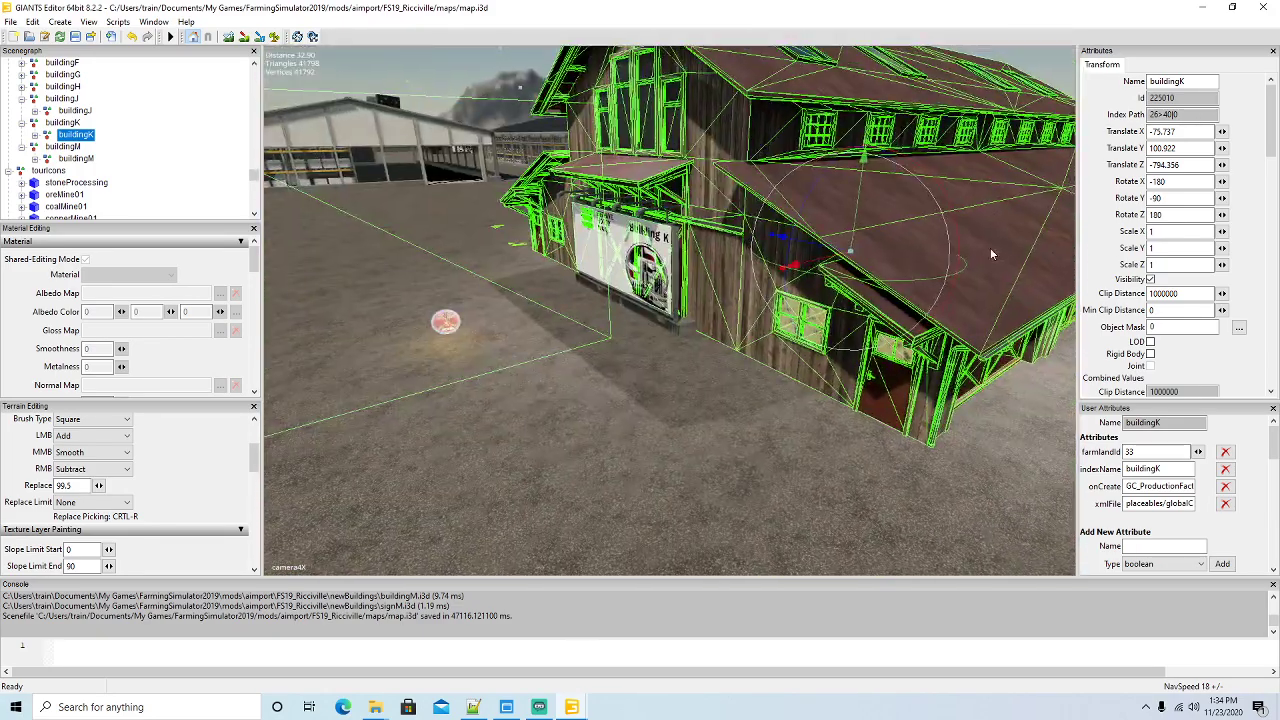
scroll(990, 248, "down", 3)
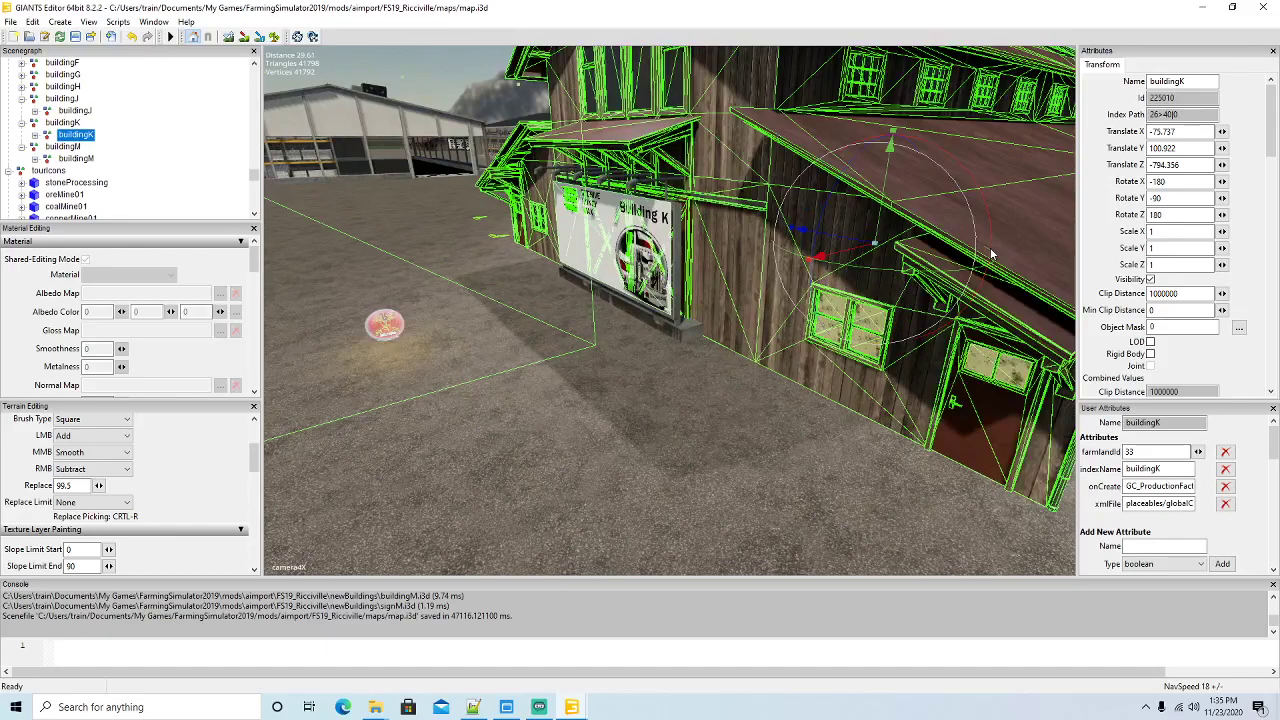
scroll(990, 254, "up", 2)
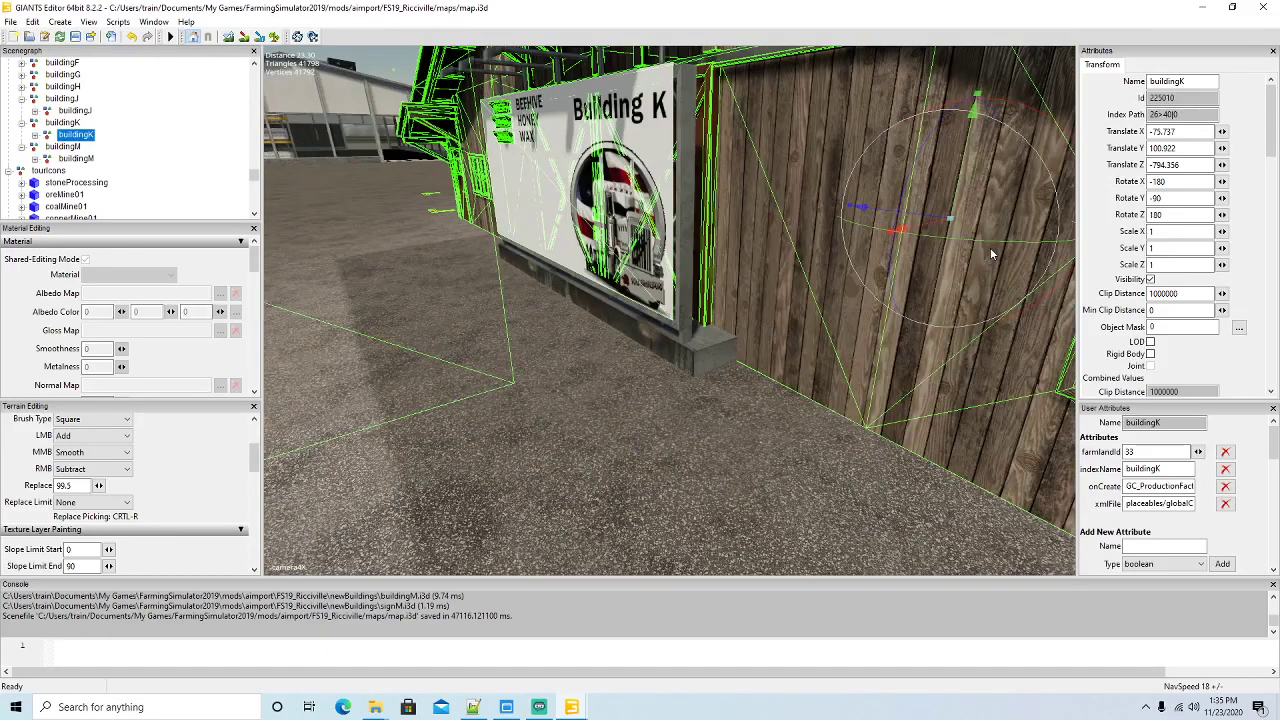
left_click(700, 356)
double_click(60, 86)
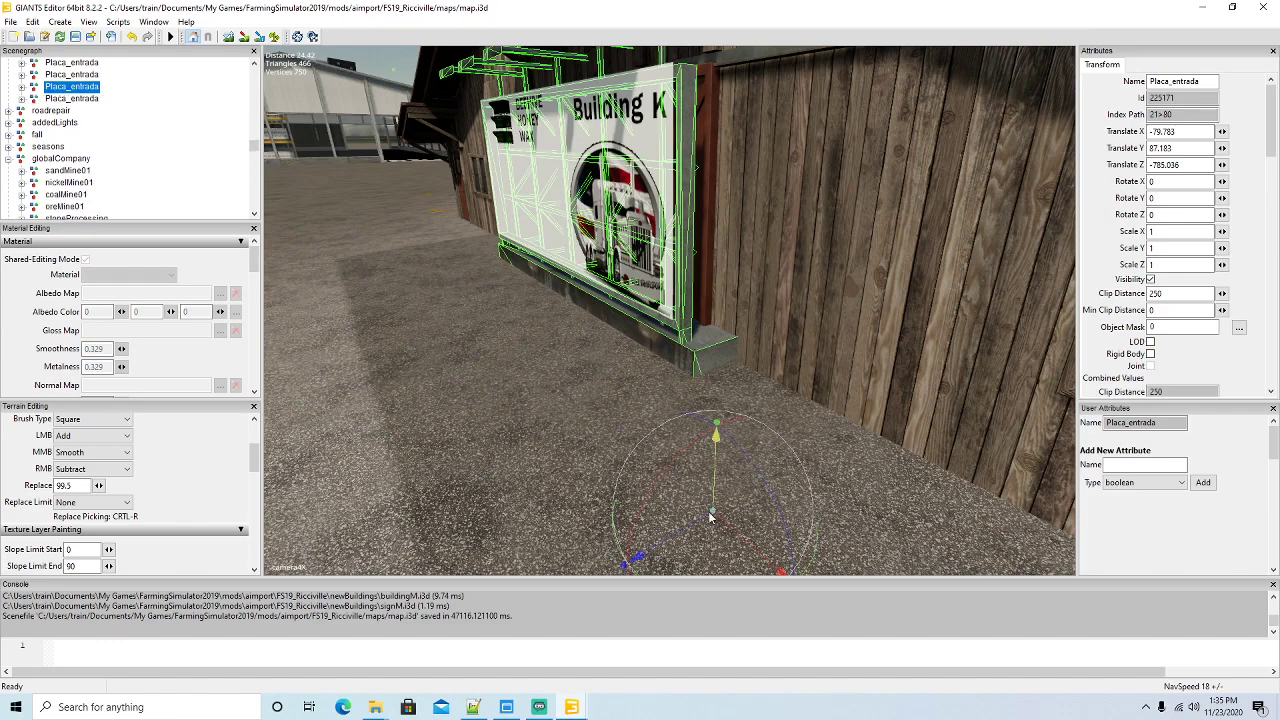
left_click_drag(697, 527, 713, 490)
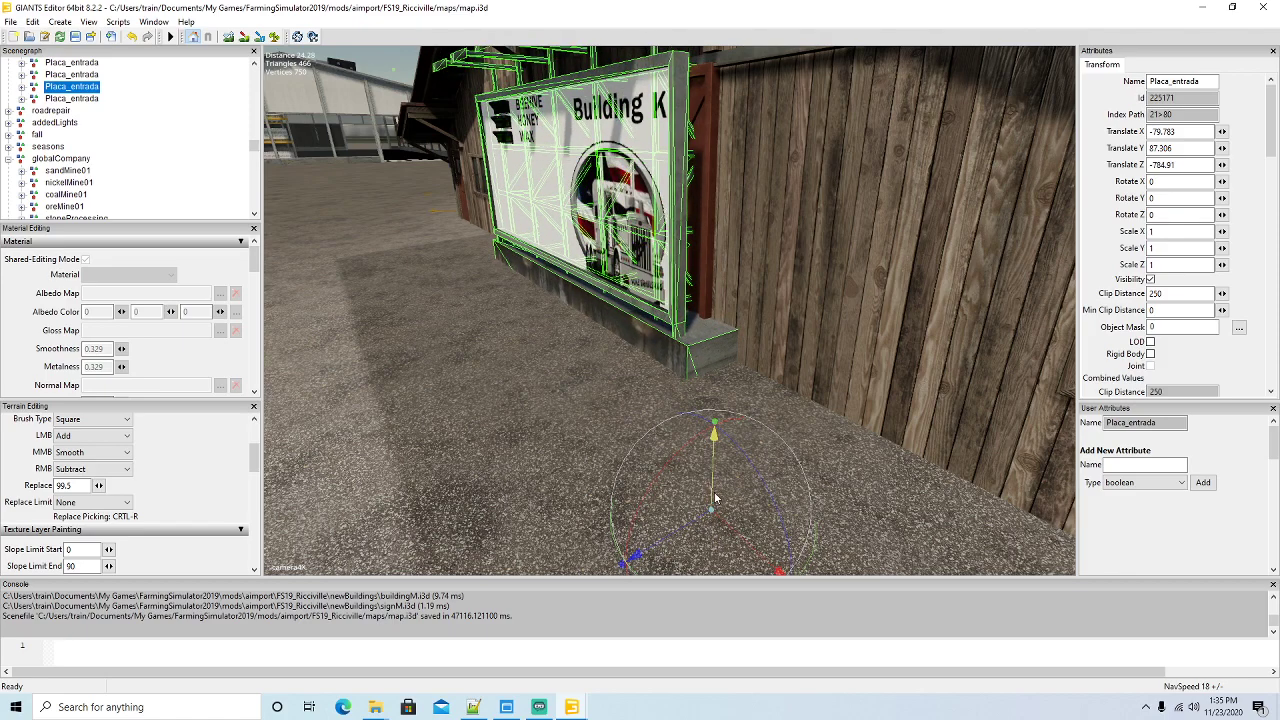
left_click_drag(685, 533, 685, 533)
right_click_drag(546, 439, 849, 486)
scroll(870, 481, "up", 5)
scroll(849, 486, "down", 5)
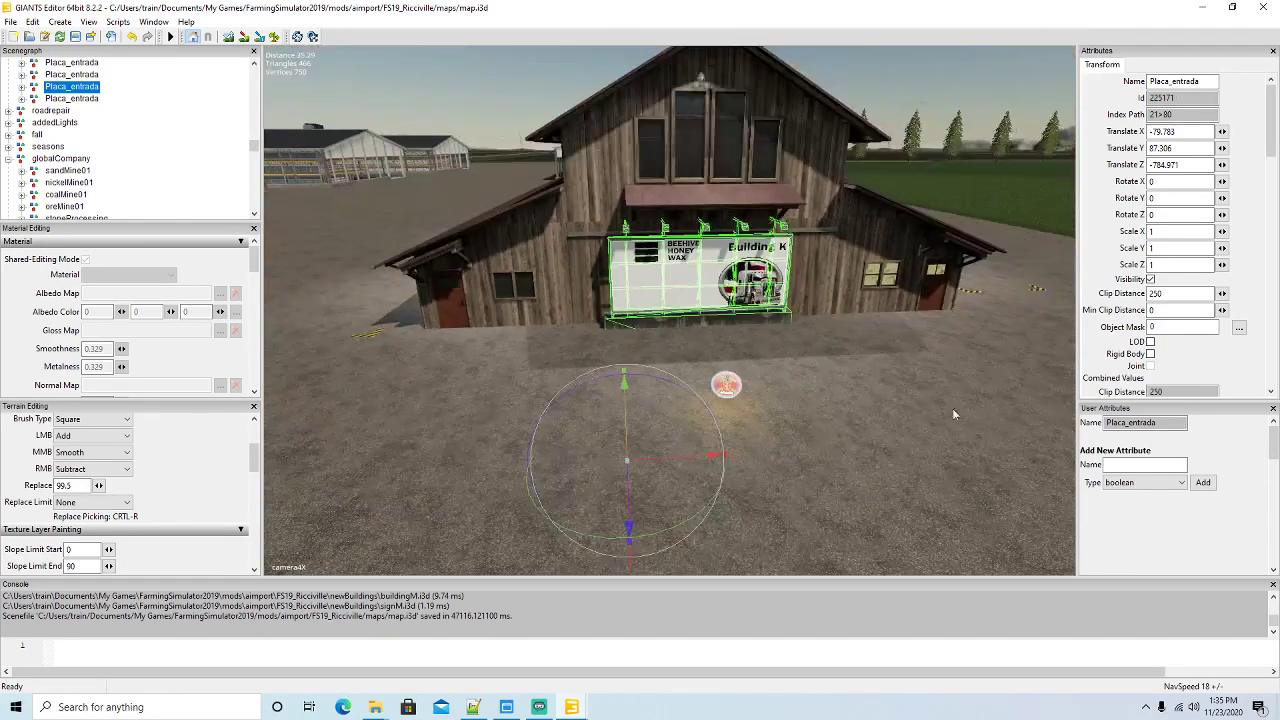
Collapse the Map group, select the centralStation group inside Places, and view the area between the road and the new buildings
left_click(1033, 370)
right_click_drag(576, 446, 727, 461)
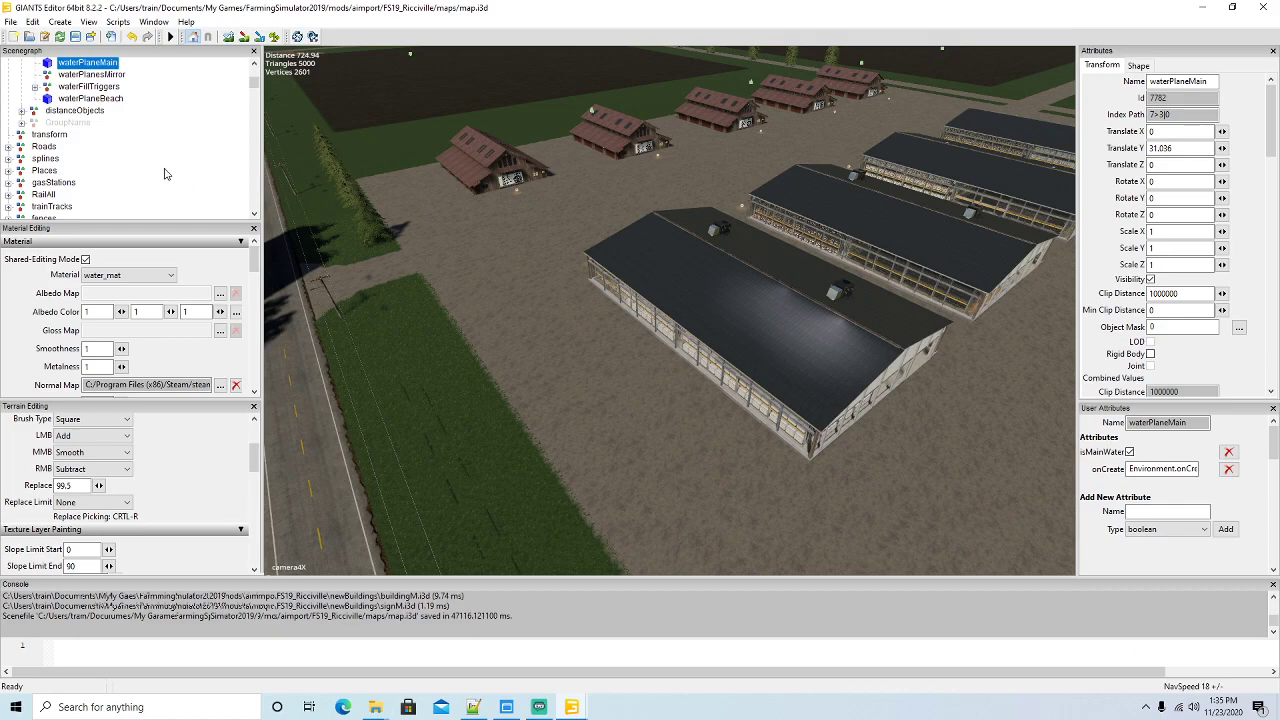
left_click(59, 21)
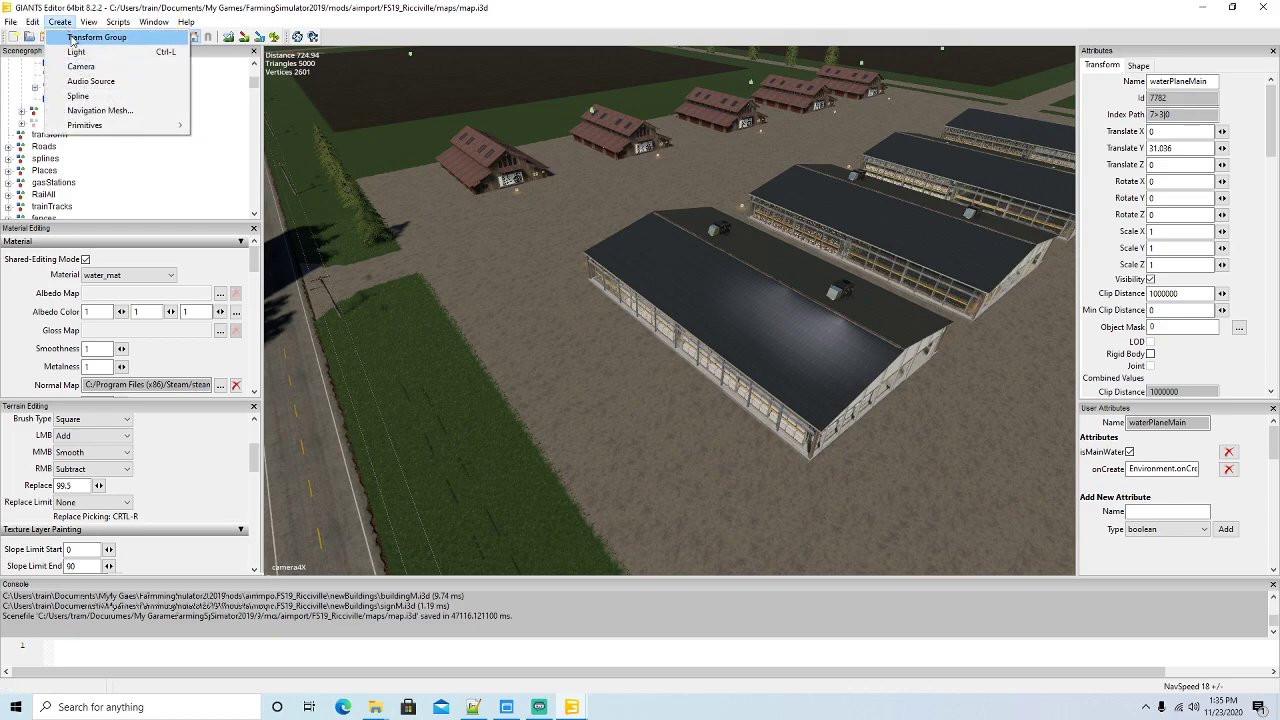
left_click(524, 286)
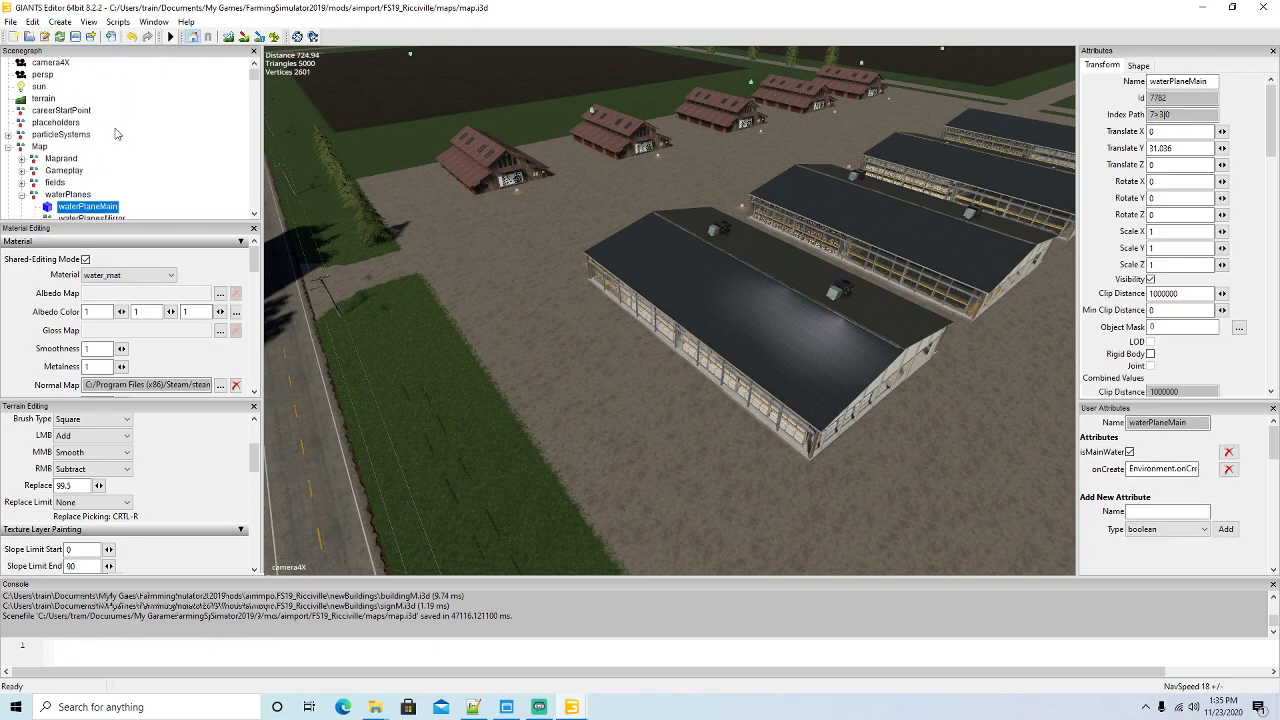
scroll(100, 128, "down", 1)
left_click(9, 100)
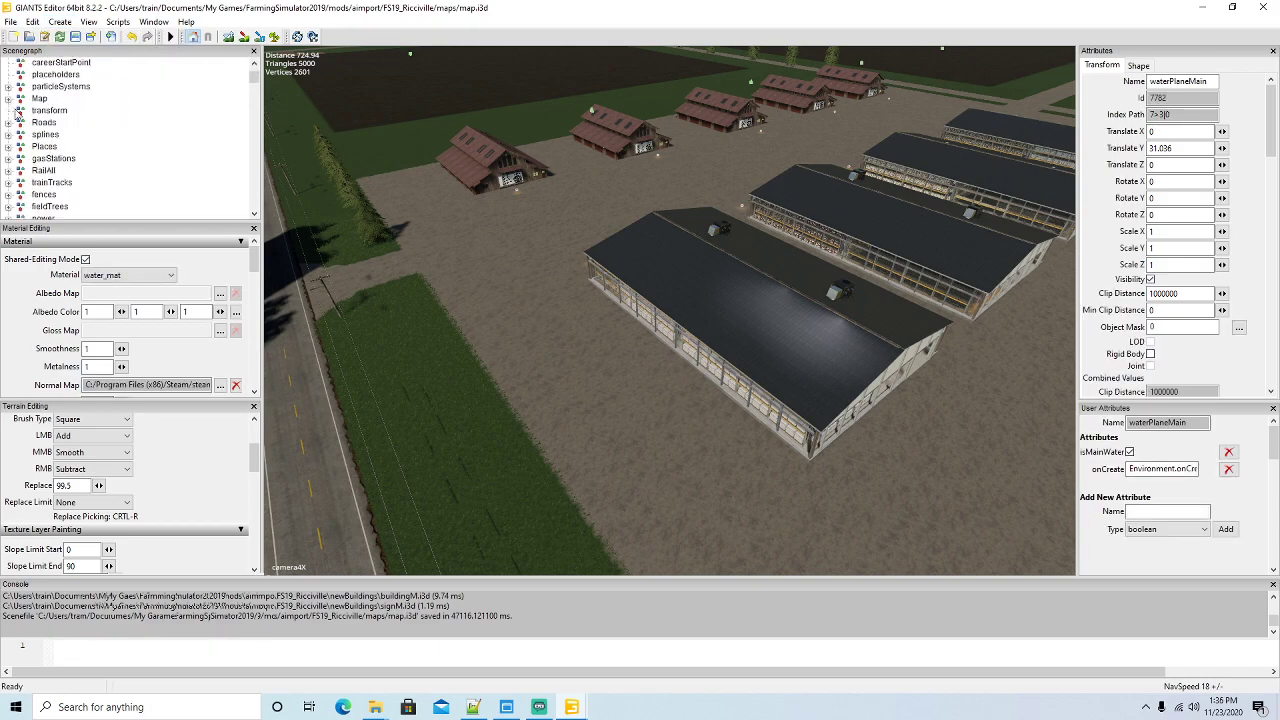
left_click(9, 146)
scroll(106, 140, "down", 2)
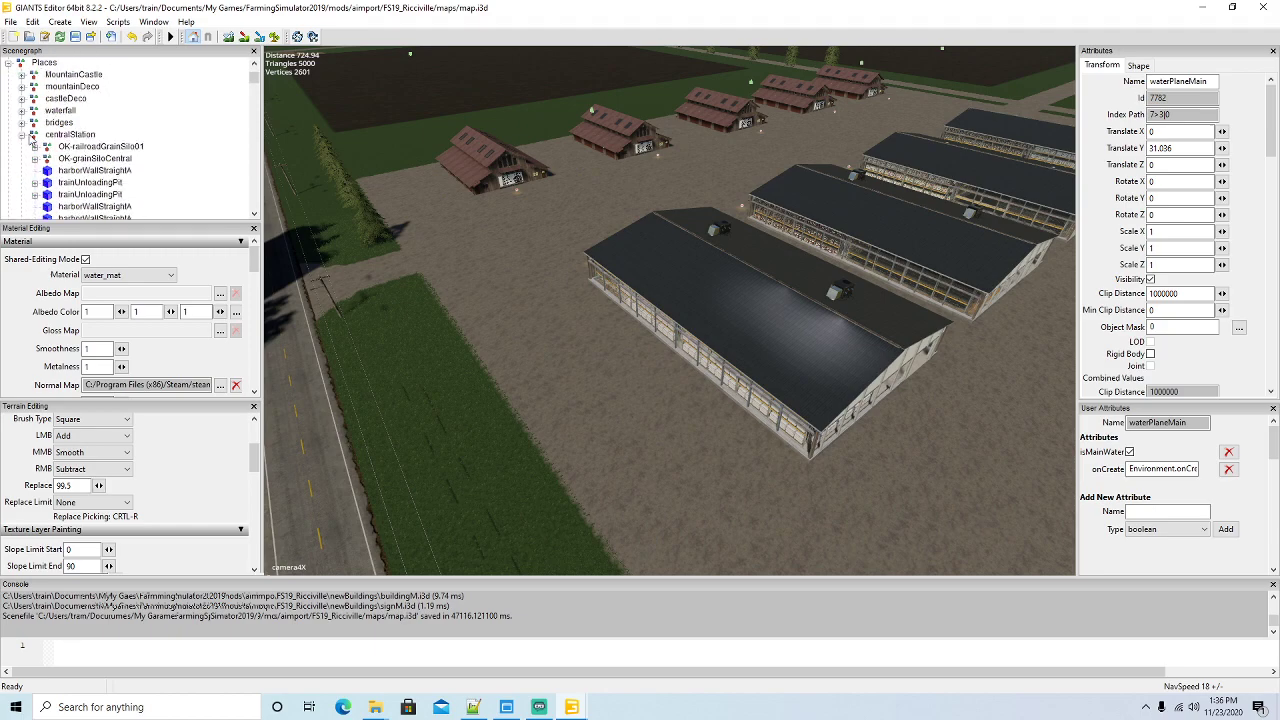
left_click(33, 138)
left_click(21, 136)
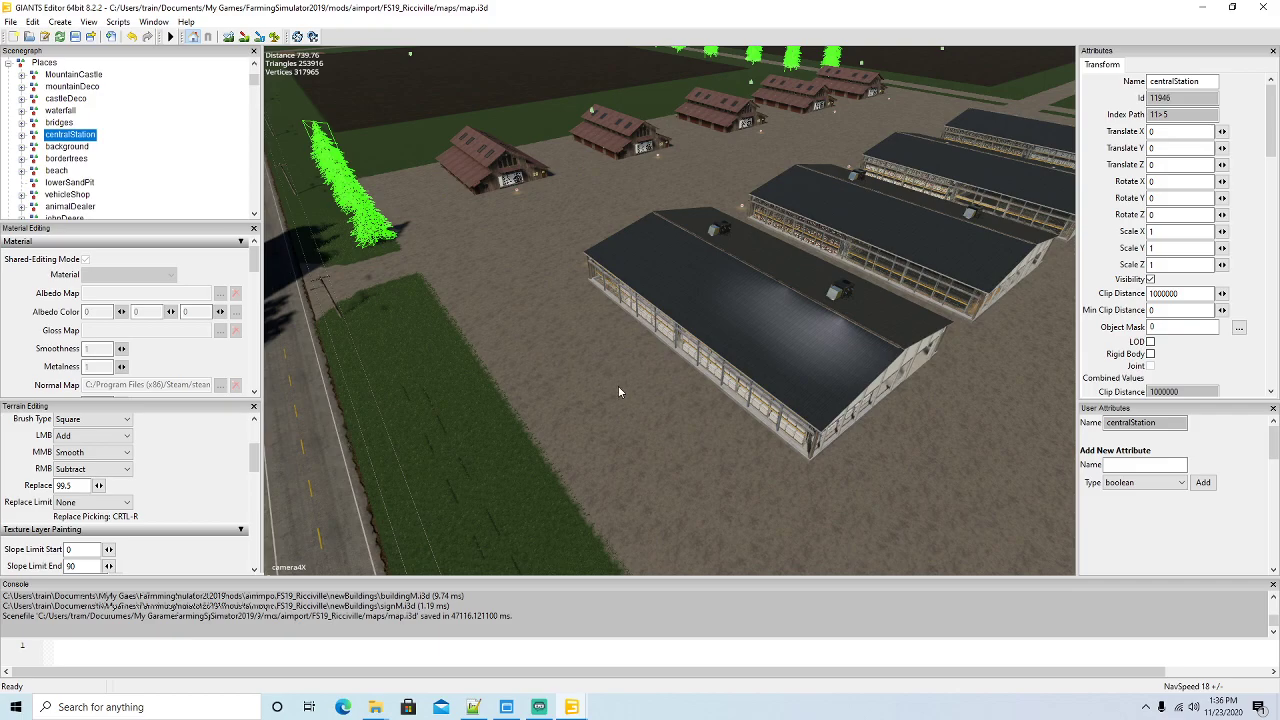
key("f")
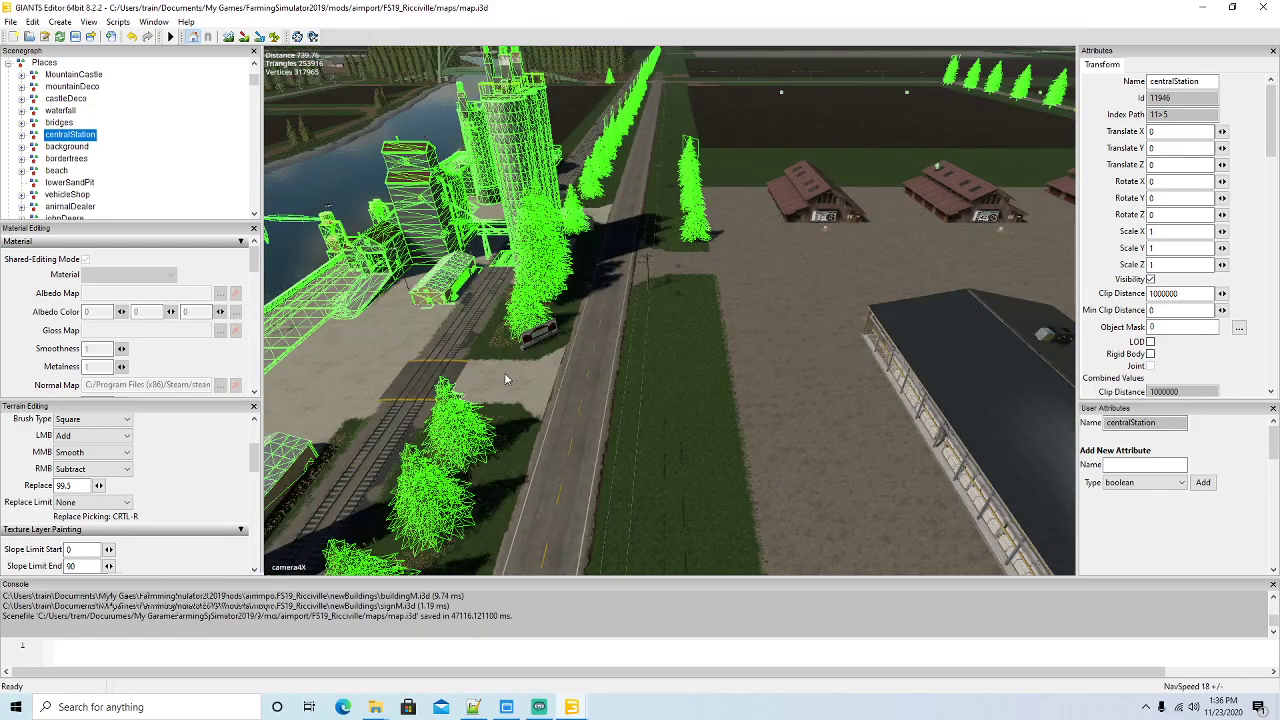
scroll(697, 424, "up", 3)
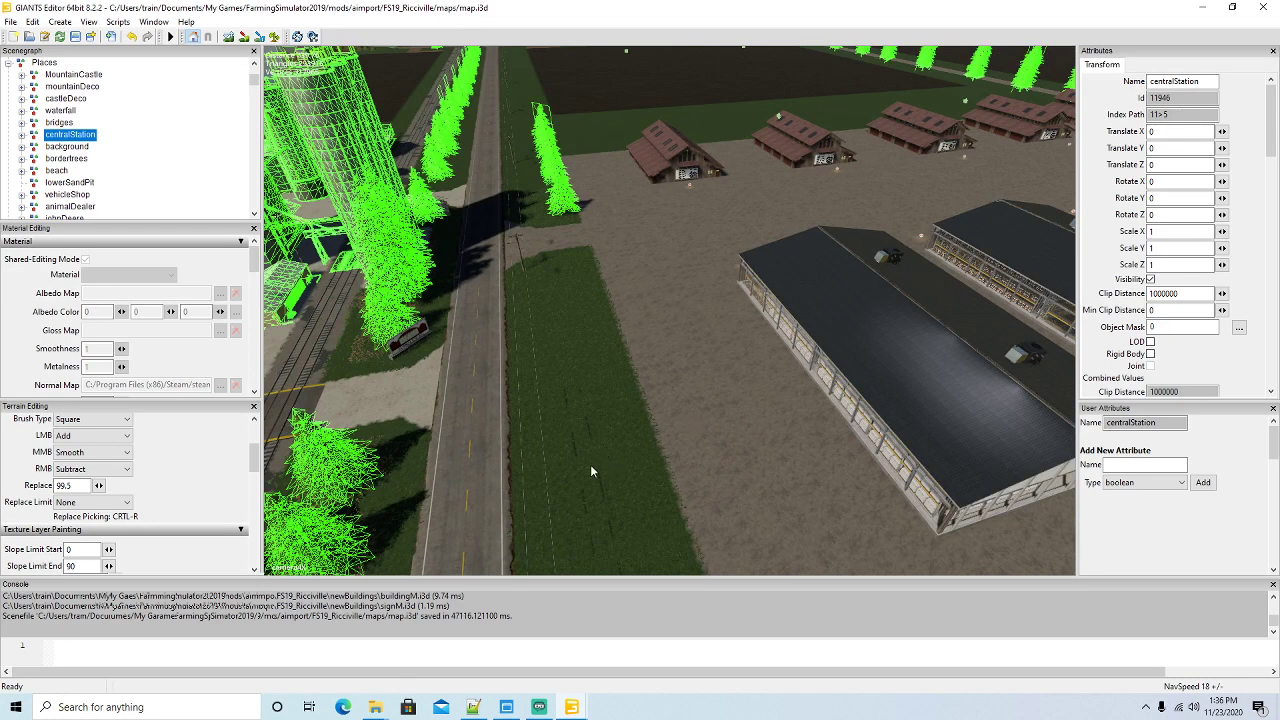
In the mapSA.i3d editor window, export the groundDecalDiesel decal nearest the fence's end with files to the newBuildings folder as ground0
mouse_move(585, 710)
left_click(638, 594)
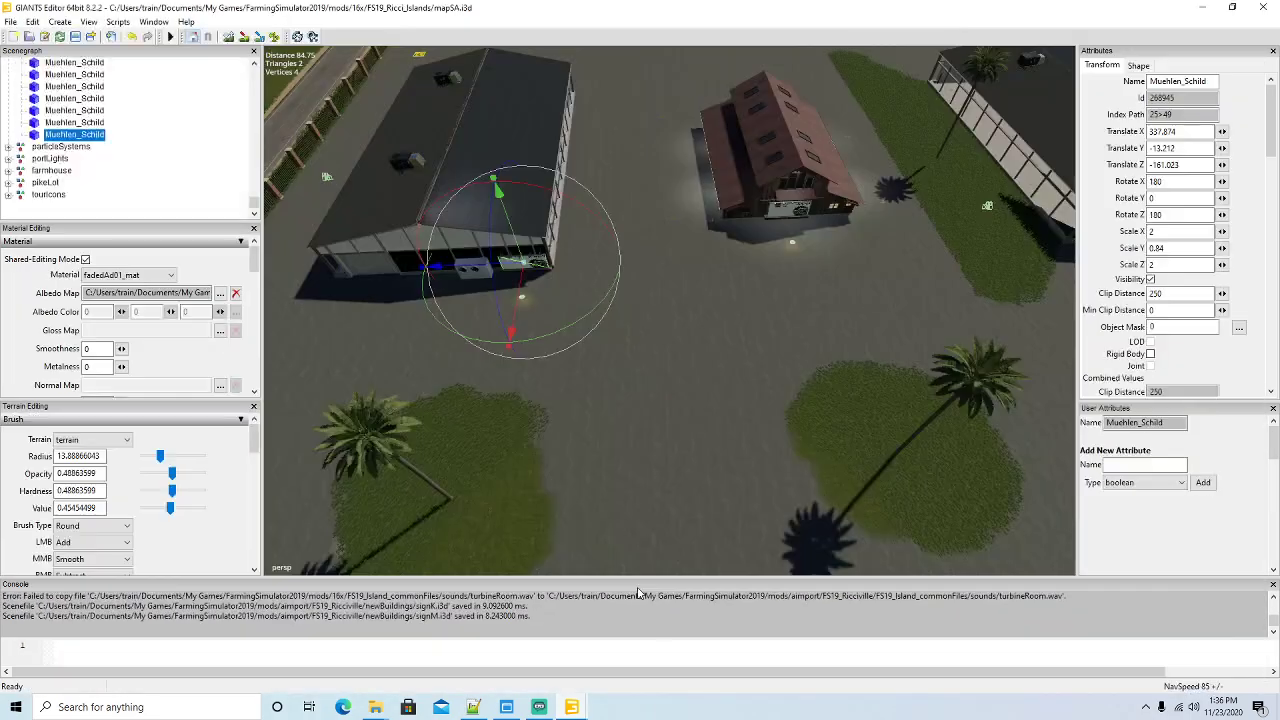
scroll(636, 400, "down", 5)
left_click_drag(657, 390, 623, 320, "alt")
scroll(623, 320, "up", 4)
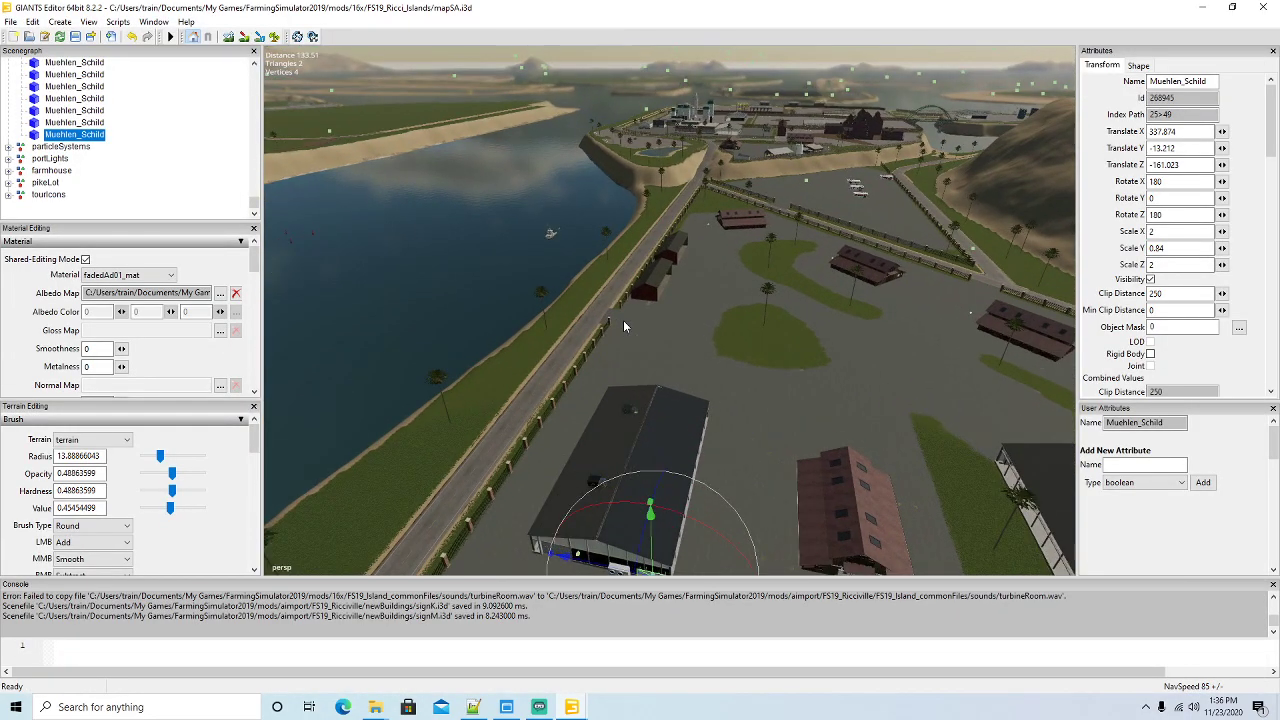
scroll(614, 318, "up", 6)
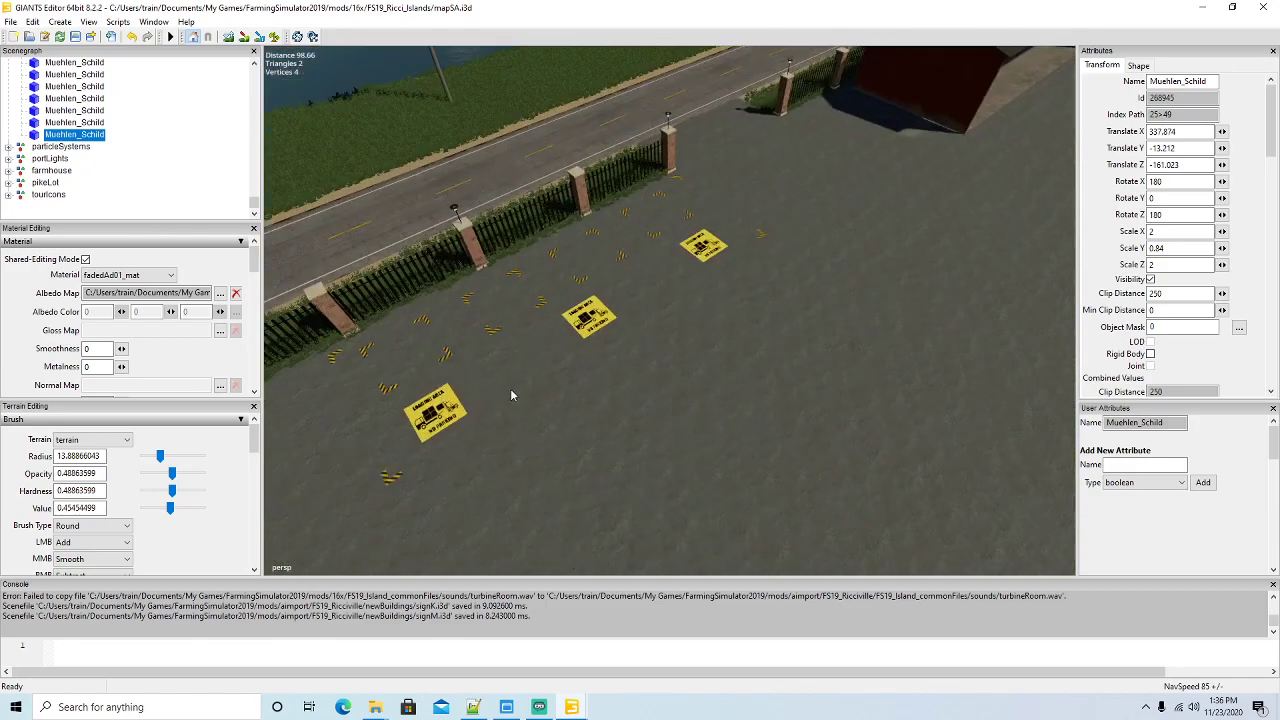
scroll(501, 402, "up", 2)
left_click(490, 365)
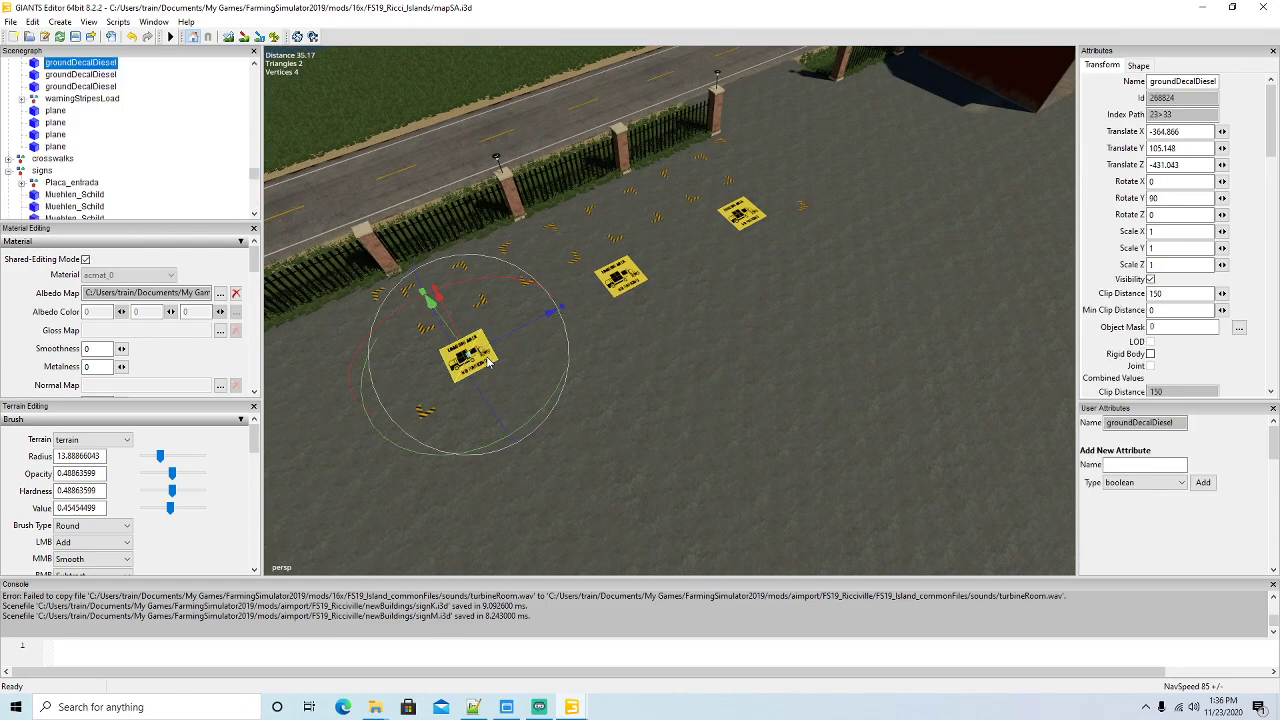
left_click(10, 21)
left_click(58, 208)
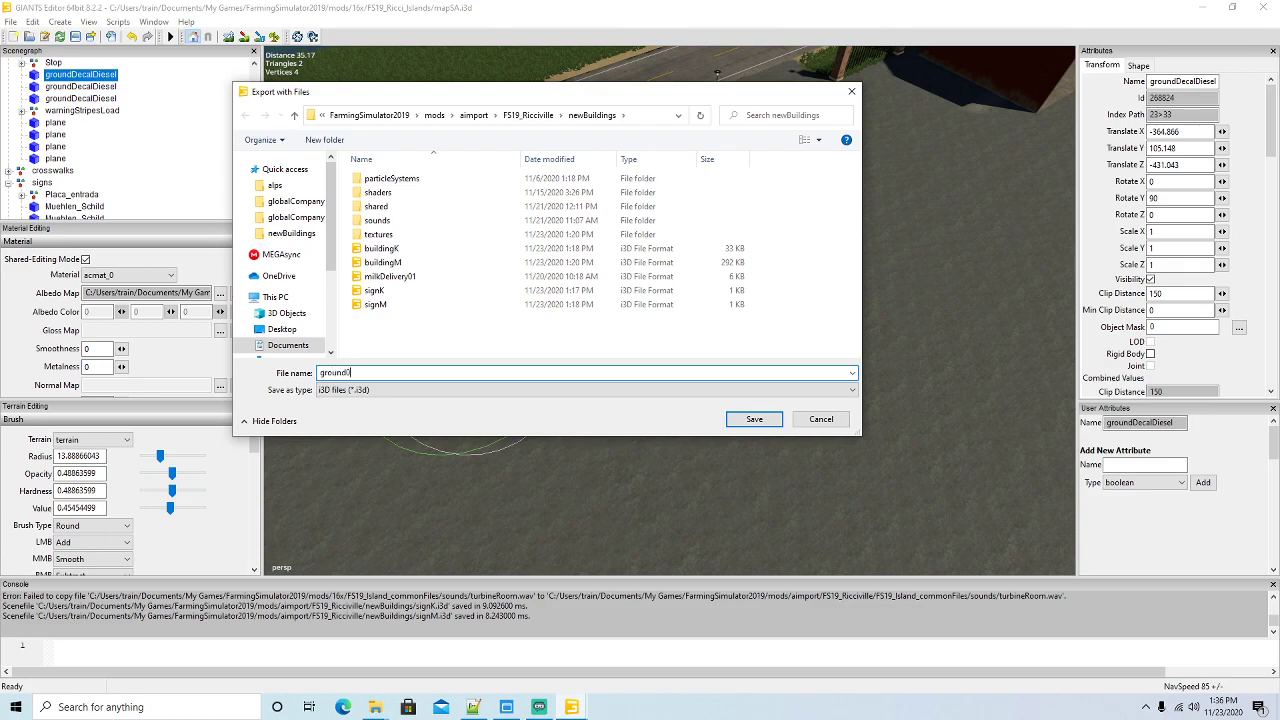
left_click(754, 419)
left_click(673, 349)
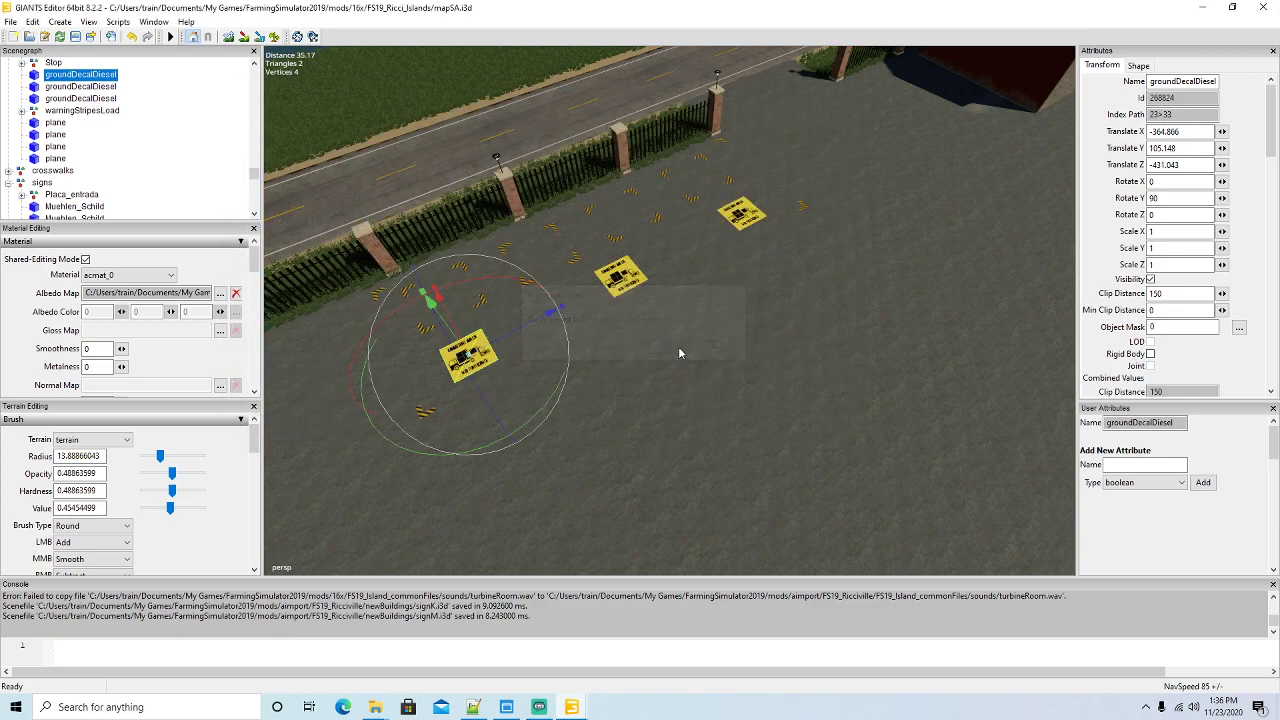
Export the brick fence pillar pillarMidA02 behind the loading decals with files to the newBuildings folder as pillar, including the parent directory structure
left_click(424, 415)
double_click(45, 111)
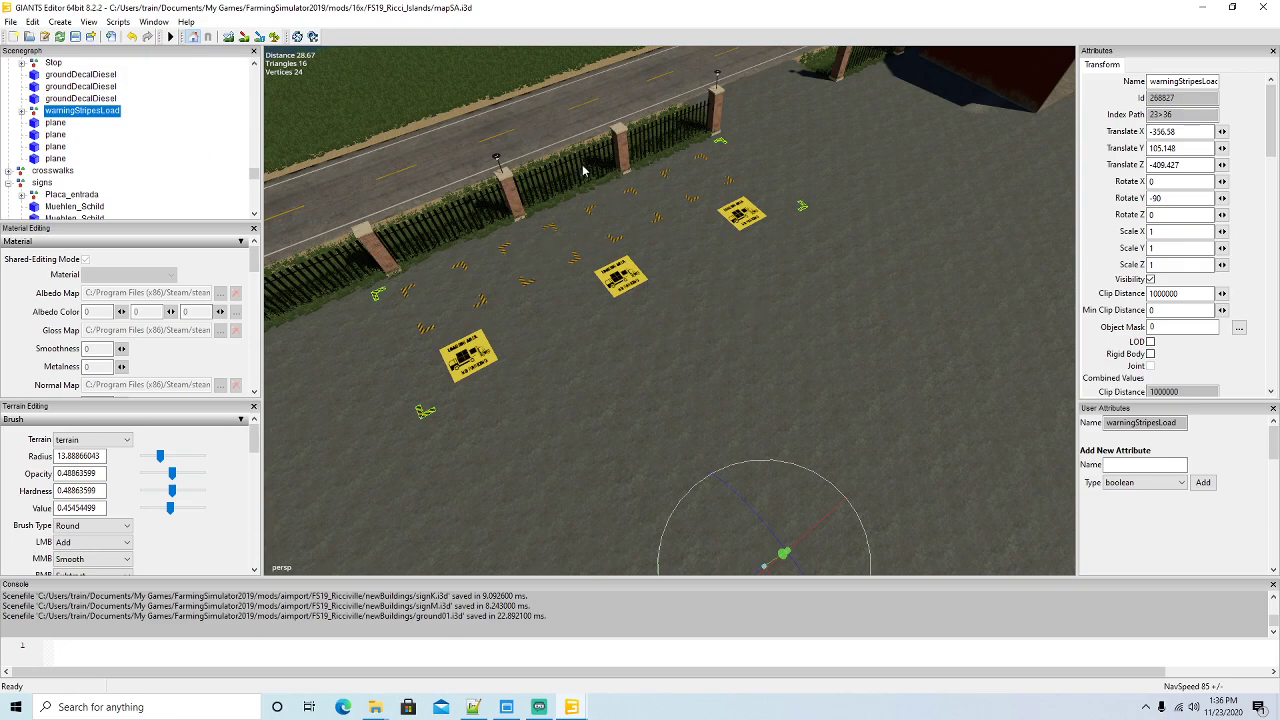
middle_click_drag(877, 266, 796, 245)
left_click(603, 220)
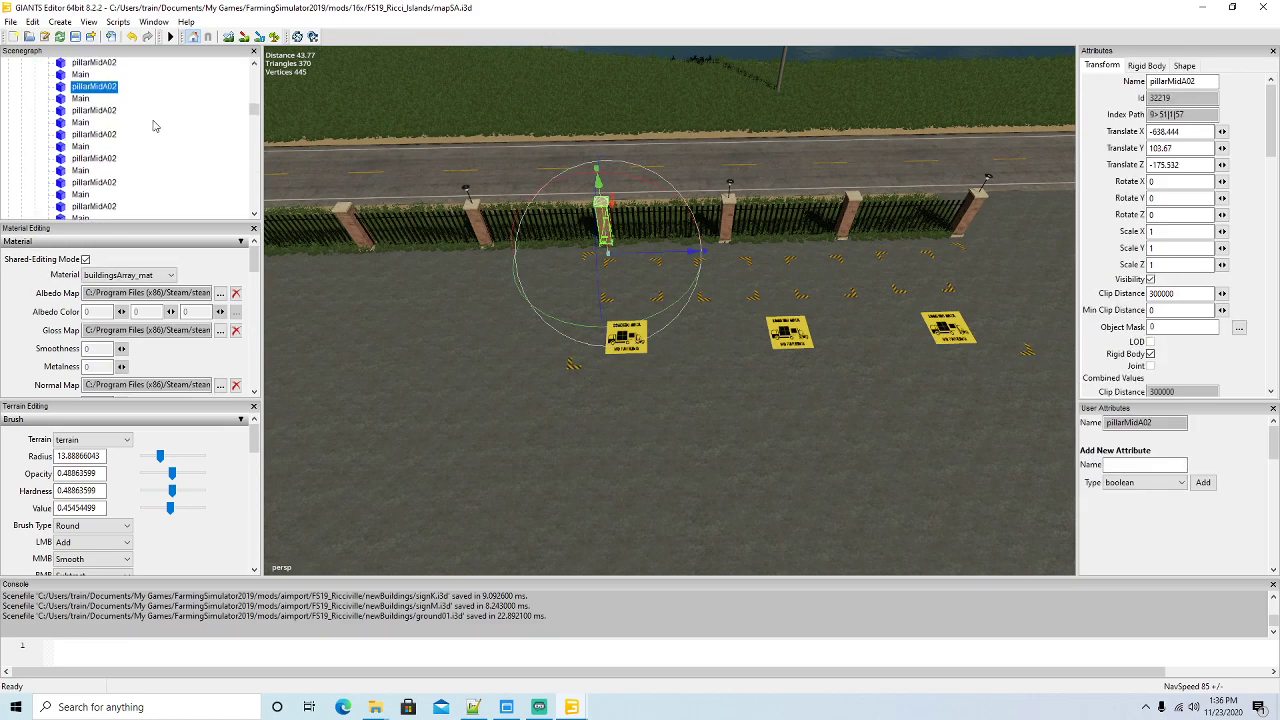
left_click(10, 22)
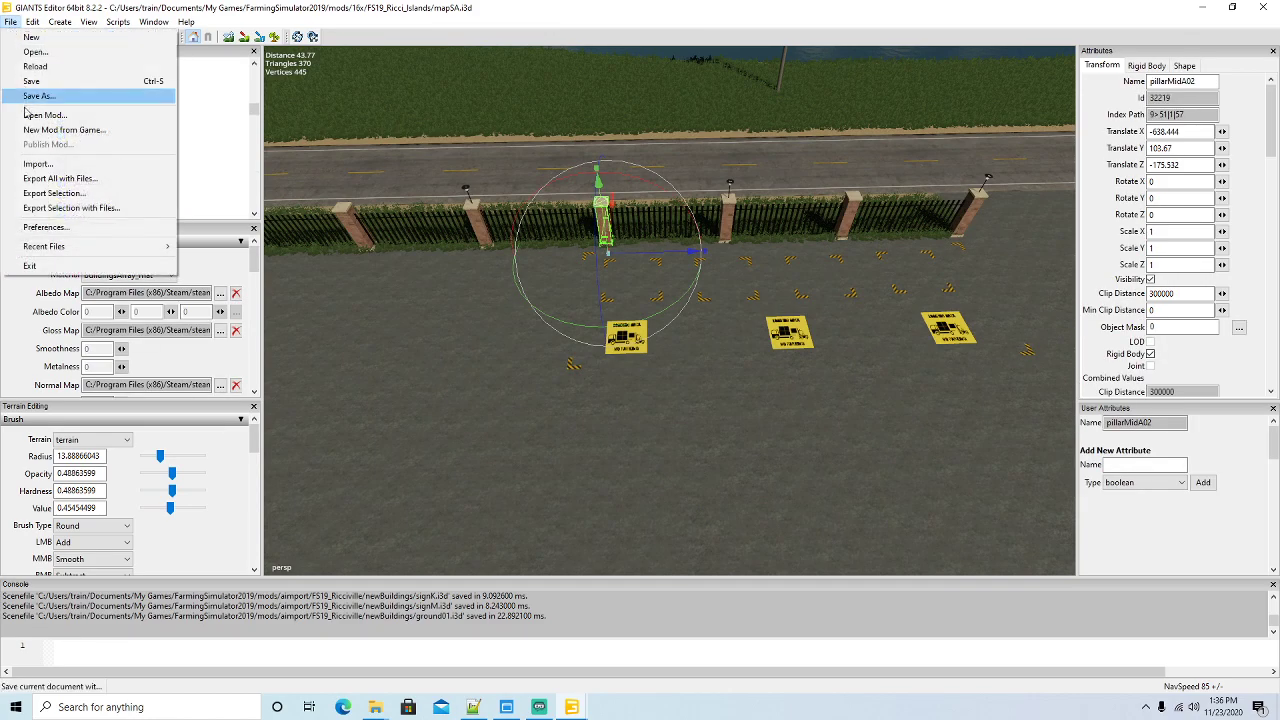
left_click(54, 210)
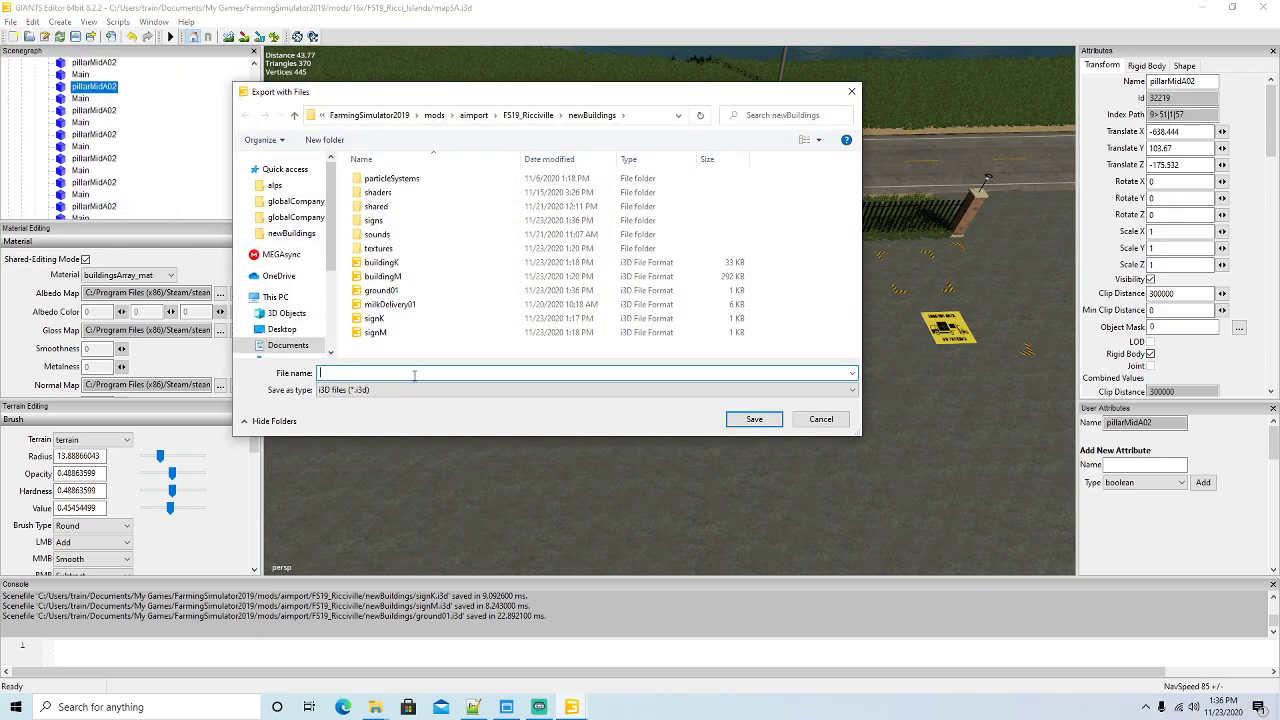
type("pi")
left_click(754, 419)
left_click(670, 348)
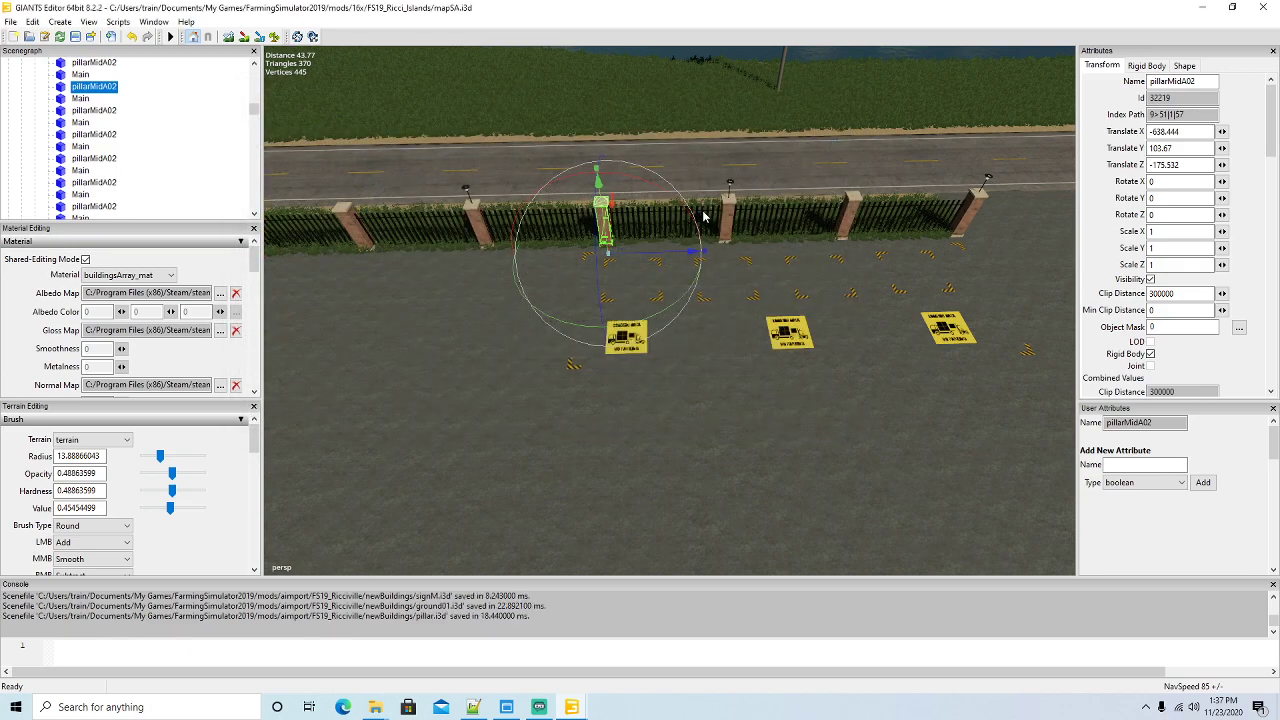
Export the fence panel beside the pillar with files to the newBuildings folder as fence, including the parent directory structure
left_click(703, 216)
left_click(11, 22)
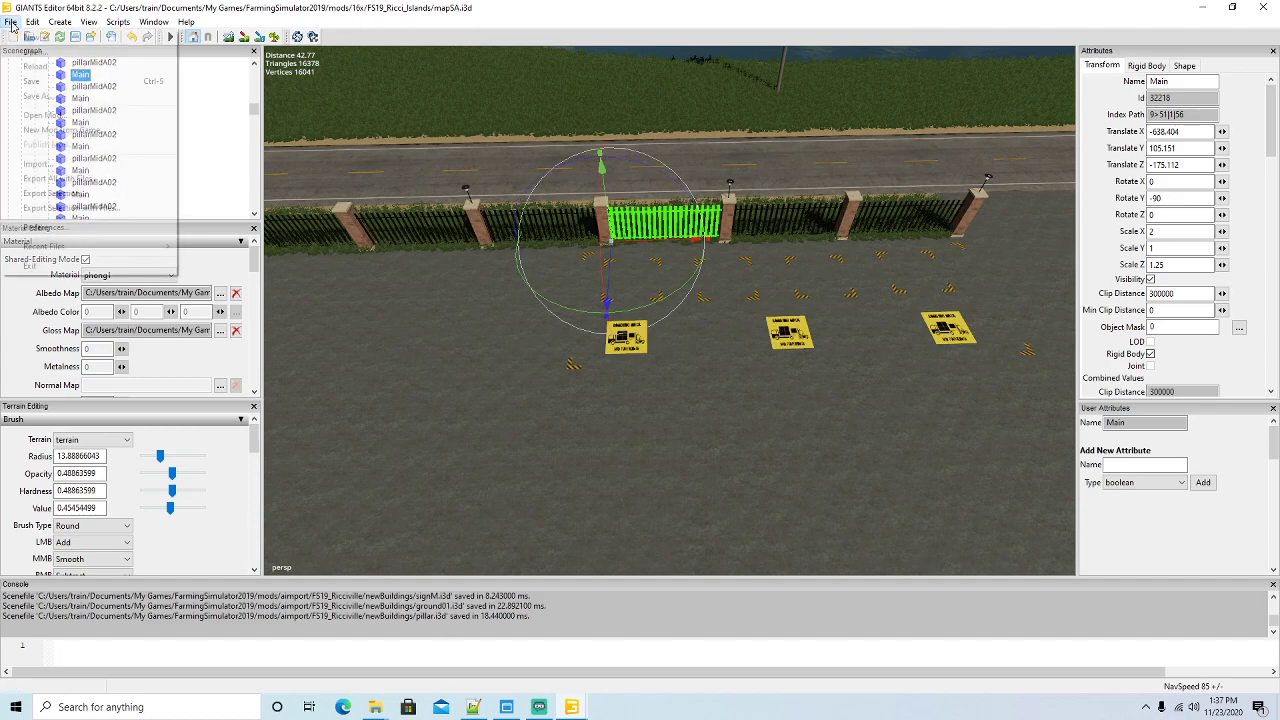
left_click(46, 208)
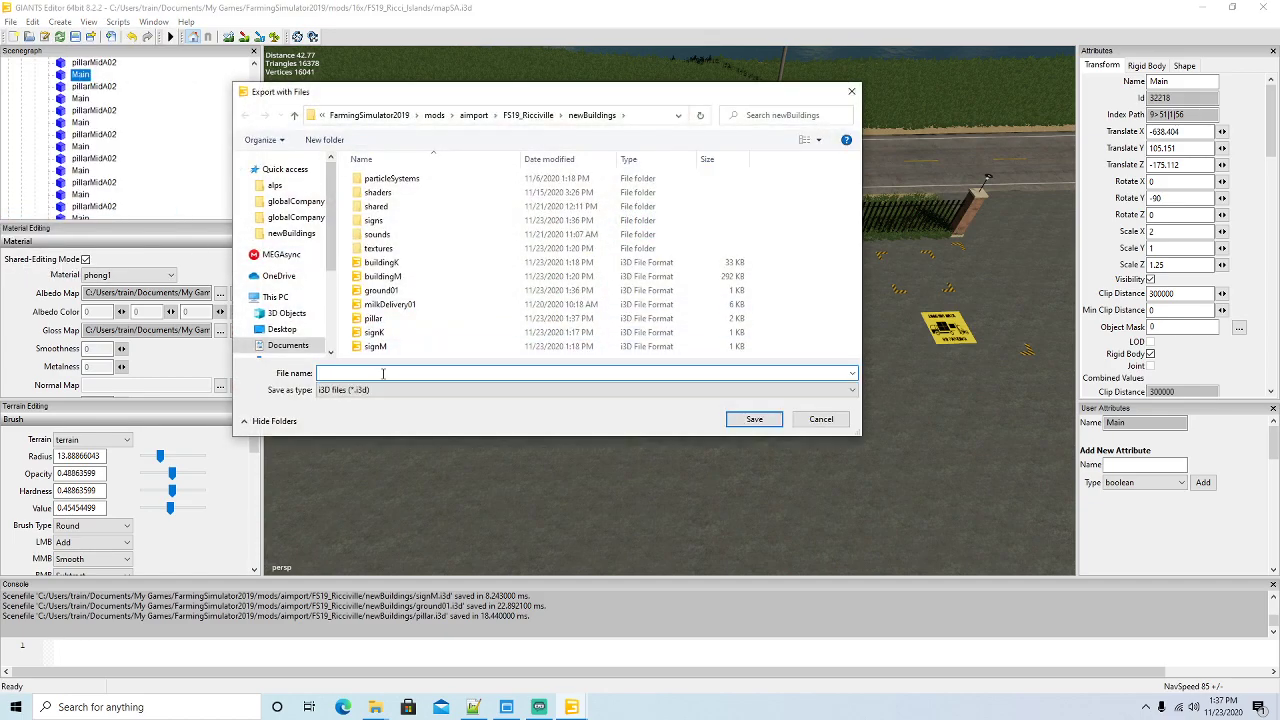
type("fence")
left_click(754, 419)
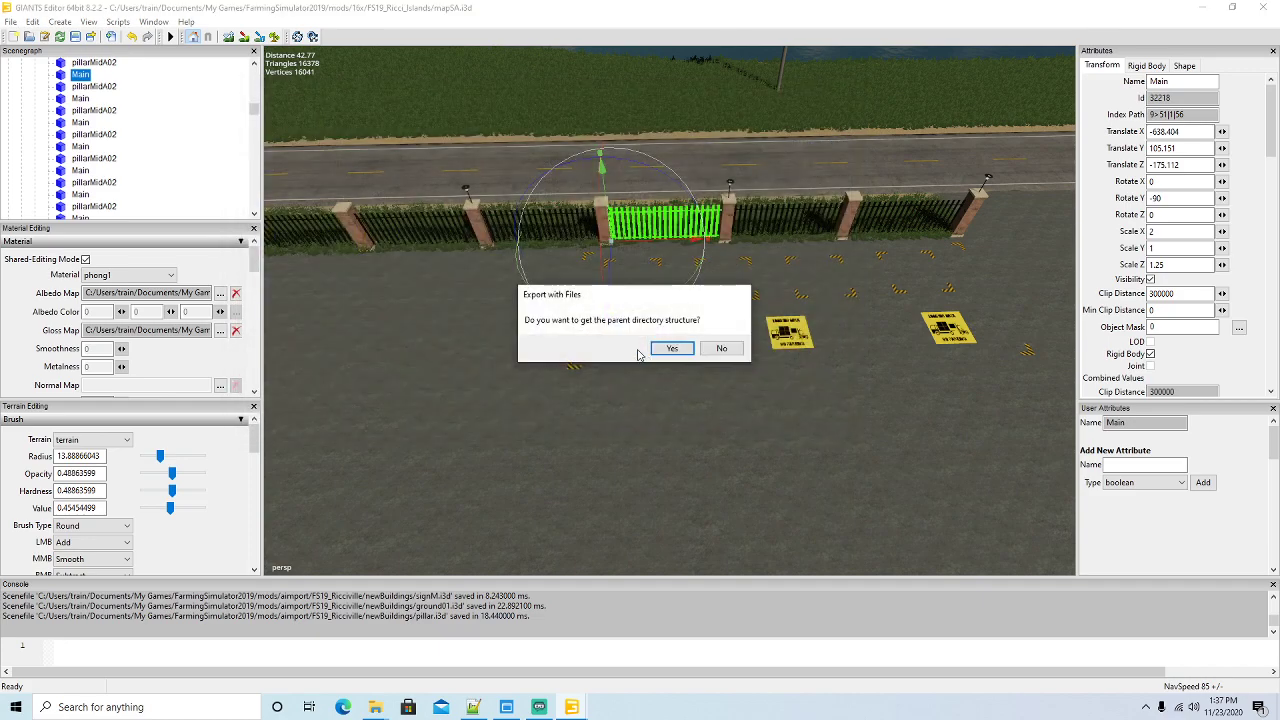
left_click(670, 349)
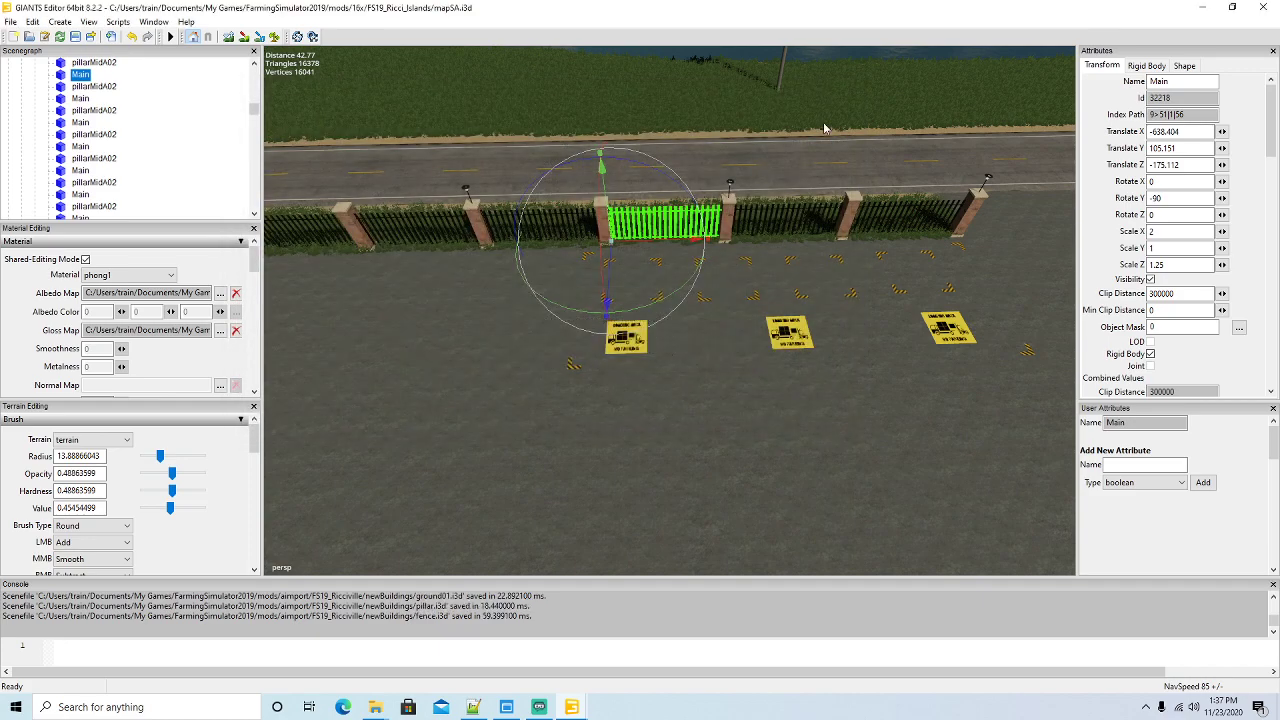
Minimize the mapSA.i3d editor and delete the buildingK and buildingM i3d and shapes files from FS19_Ricciville's newBuildings folder in File Explorer
left_click(1204, 12)
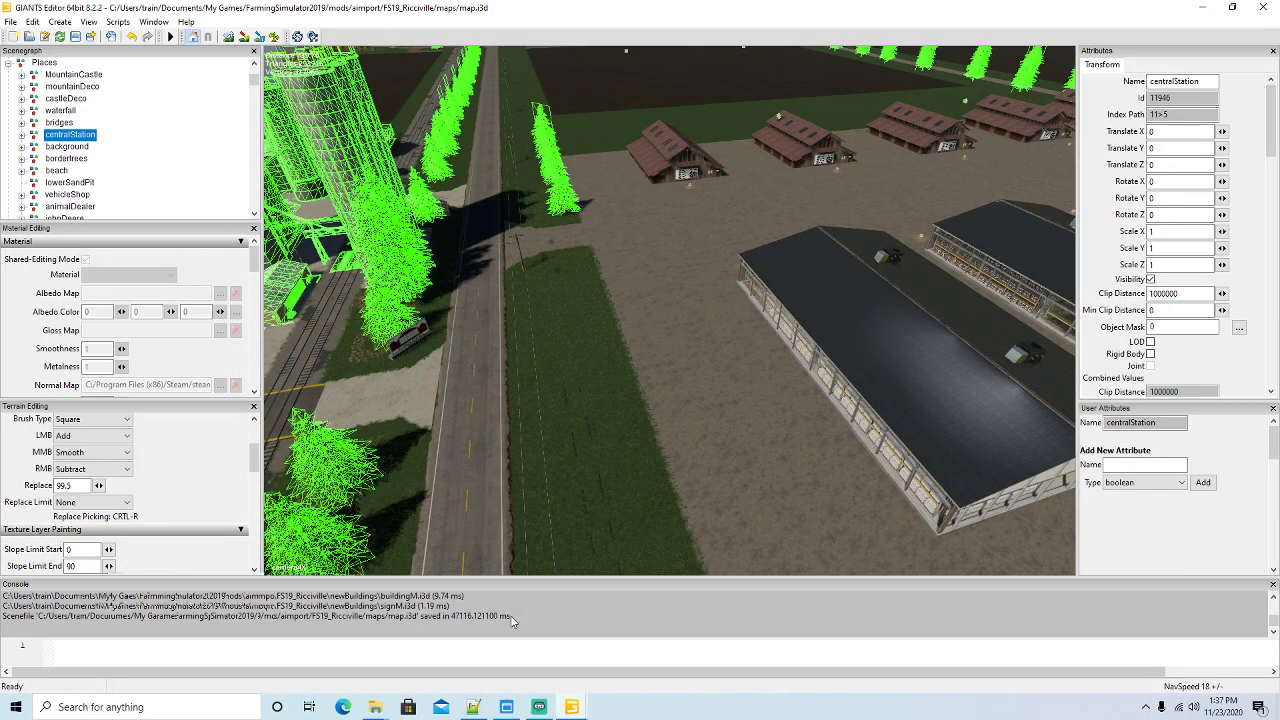
left_click(375, 707)
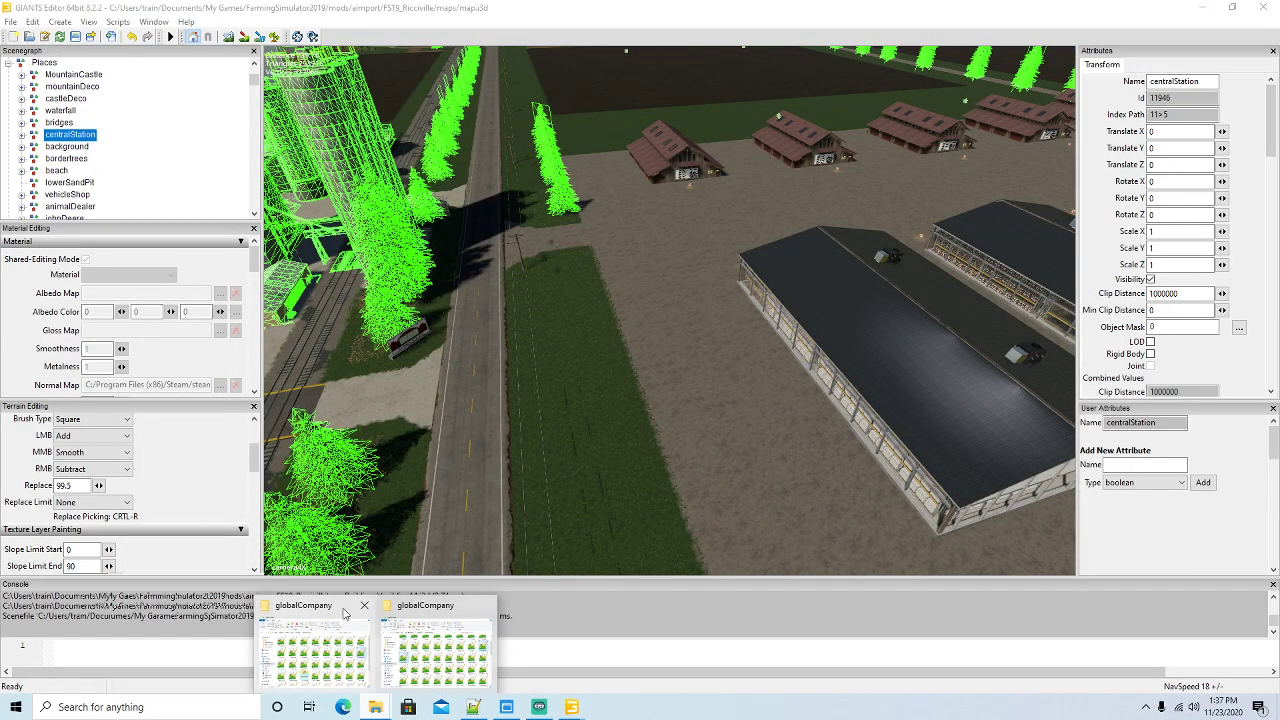
left_click(344, 612)
left_click(327, 156)
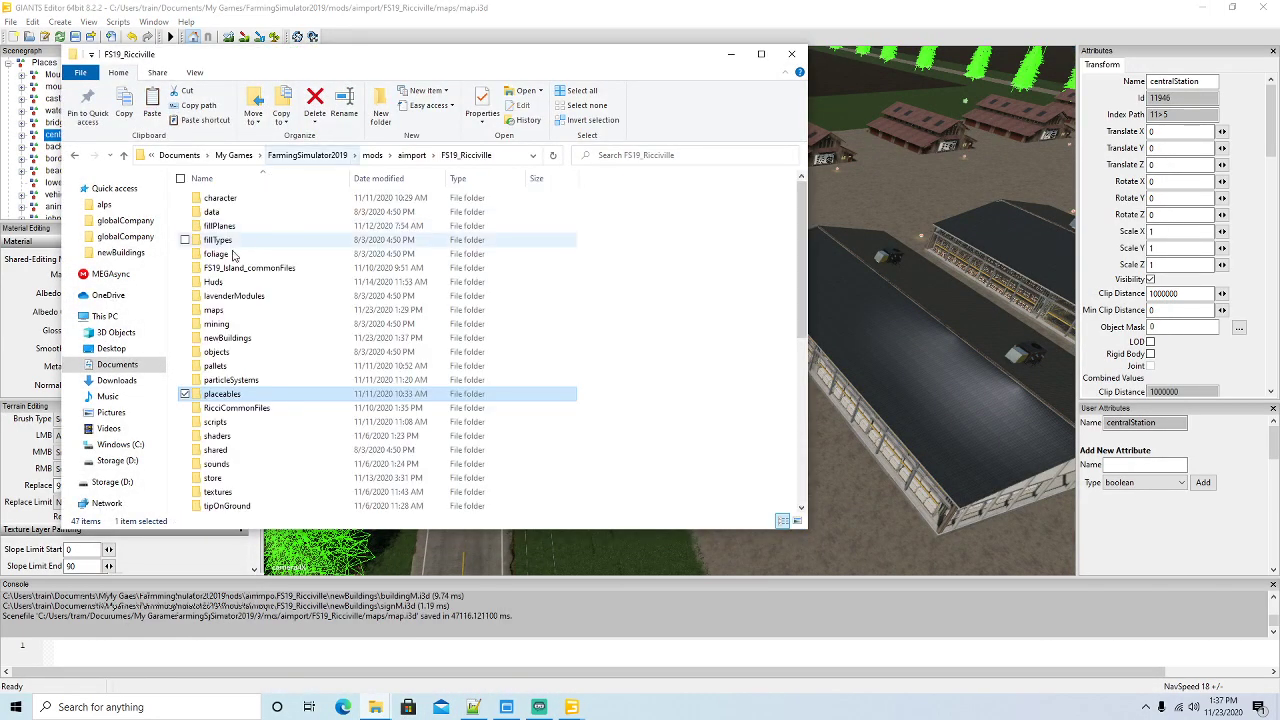
double_click(222, 340)
left_click(220, 296)
left_click(238, 310, "ctrl")
left_click(222, 324, "ctrl")
left_click(222, 339, "ctrl")
right_click(222, 339)
left_click(256, 531)
Delete the signK and signM i3d and shapes files from the newBuildings folder
left_click(213, 409)
left_click(218, 422, "ctrl")
left_click(216, 450, "ctrl")
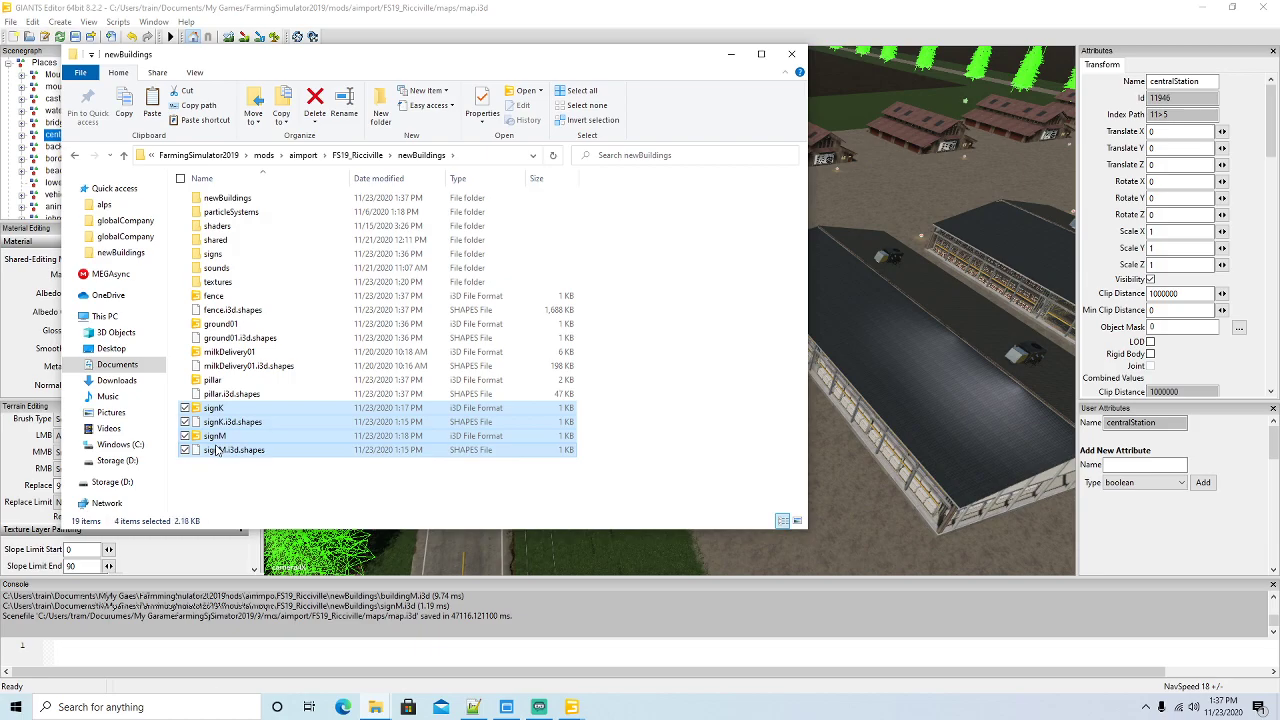
right_click(216, 450)
left_click(250, 632)
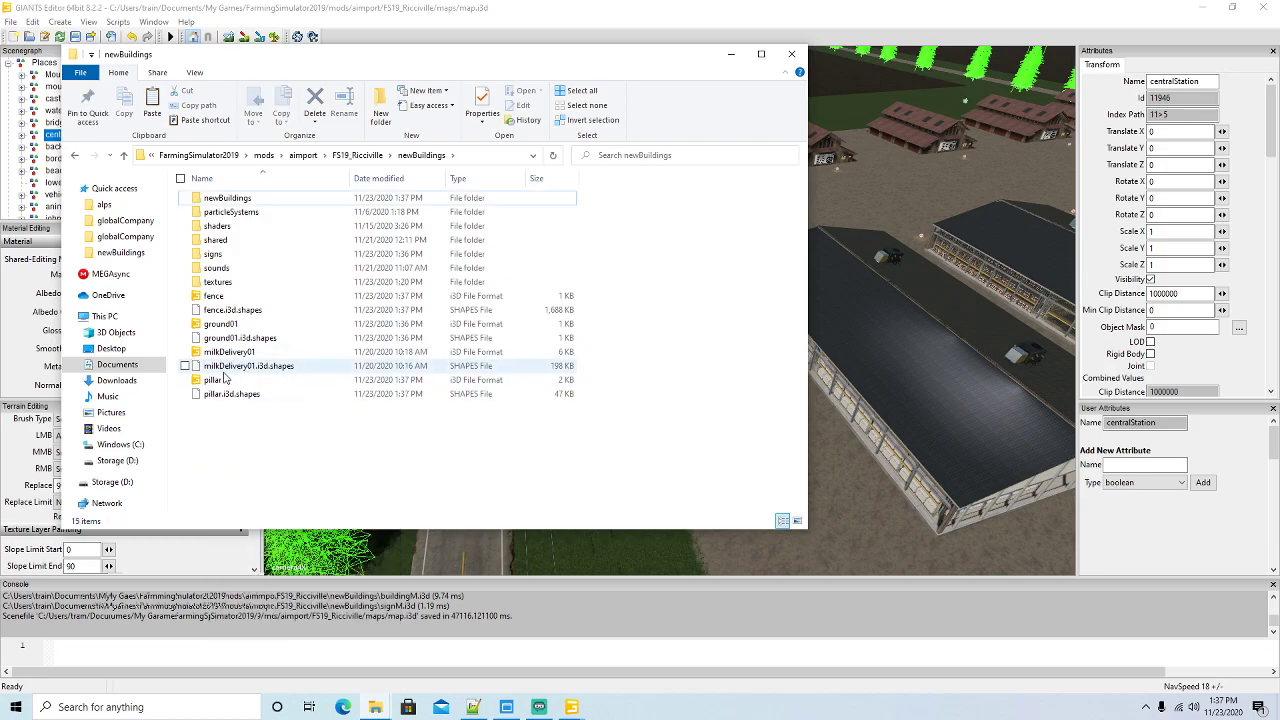
Open the fence i3d file in Notepad++ and restore its window to a smaller size behind File Explorer
left_click(218, 298)
right_click(218, 298)
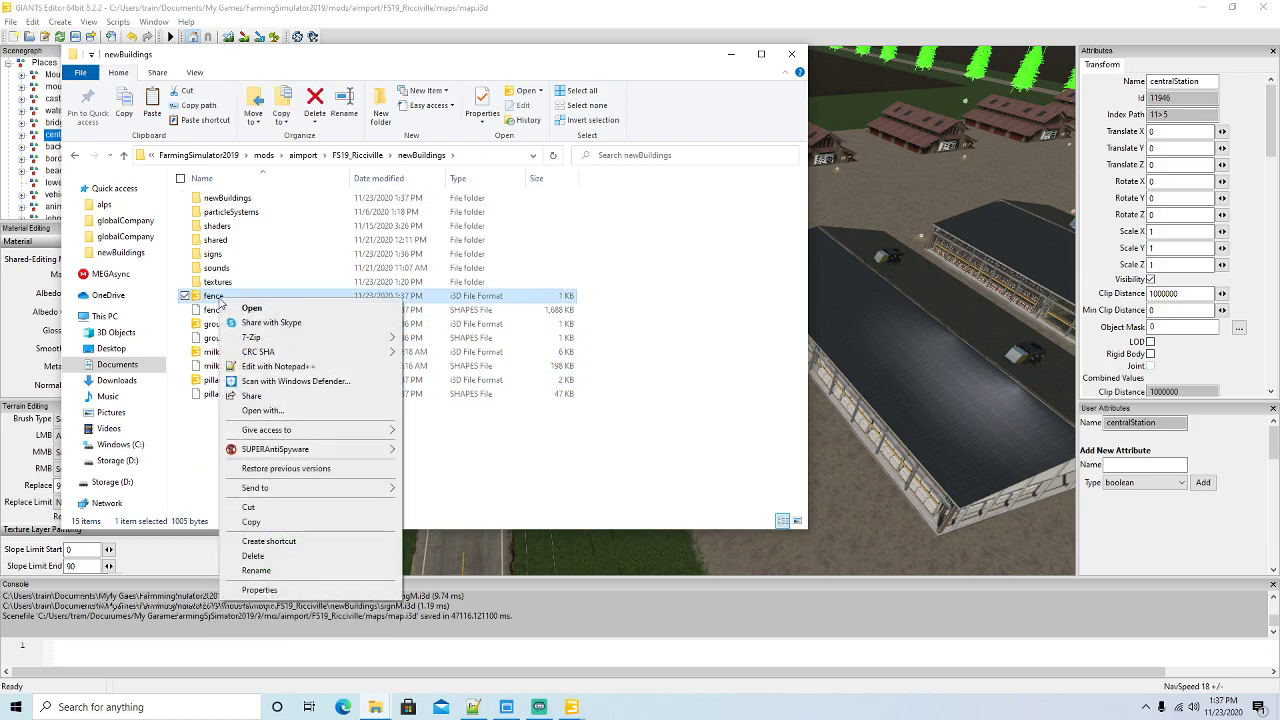
left_click(285, 366)
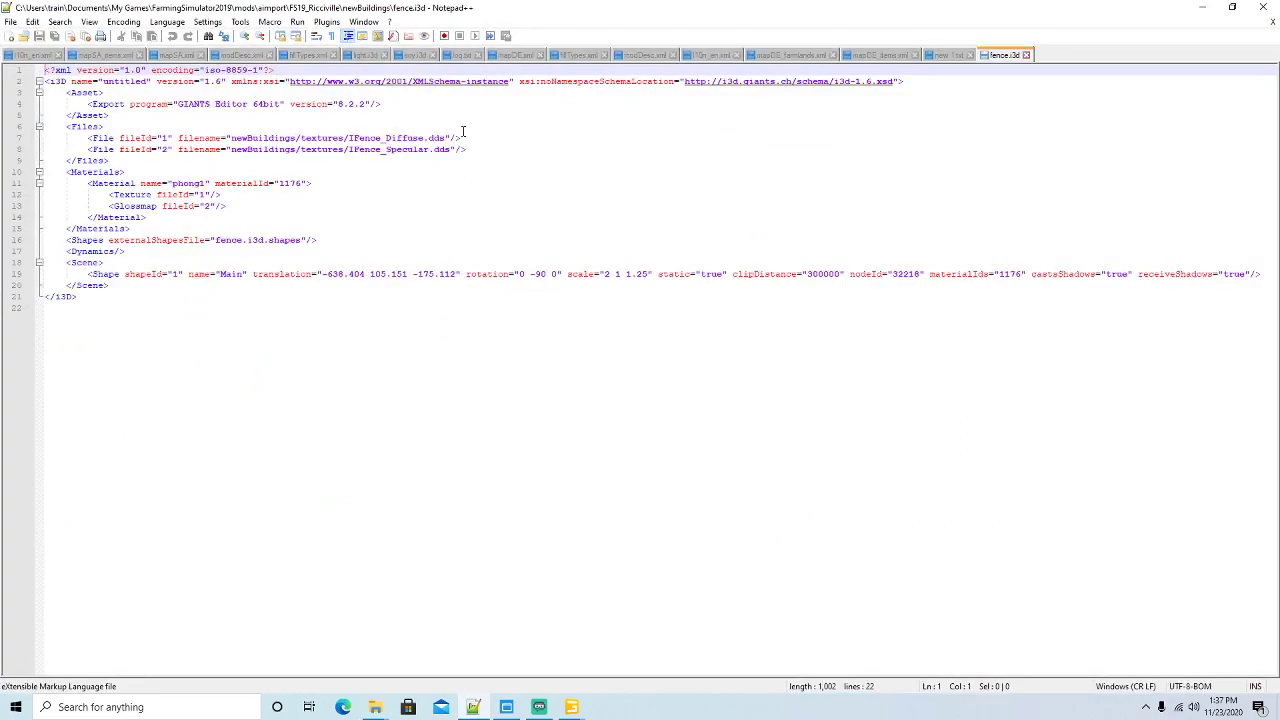
left_click(1234, 8)
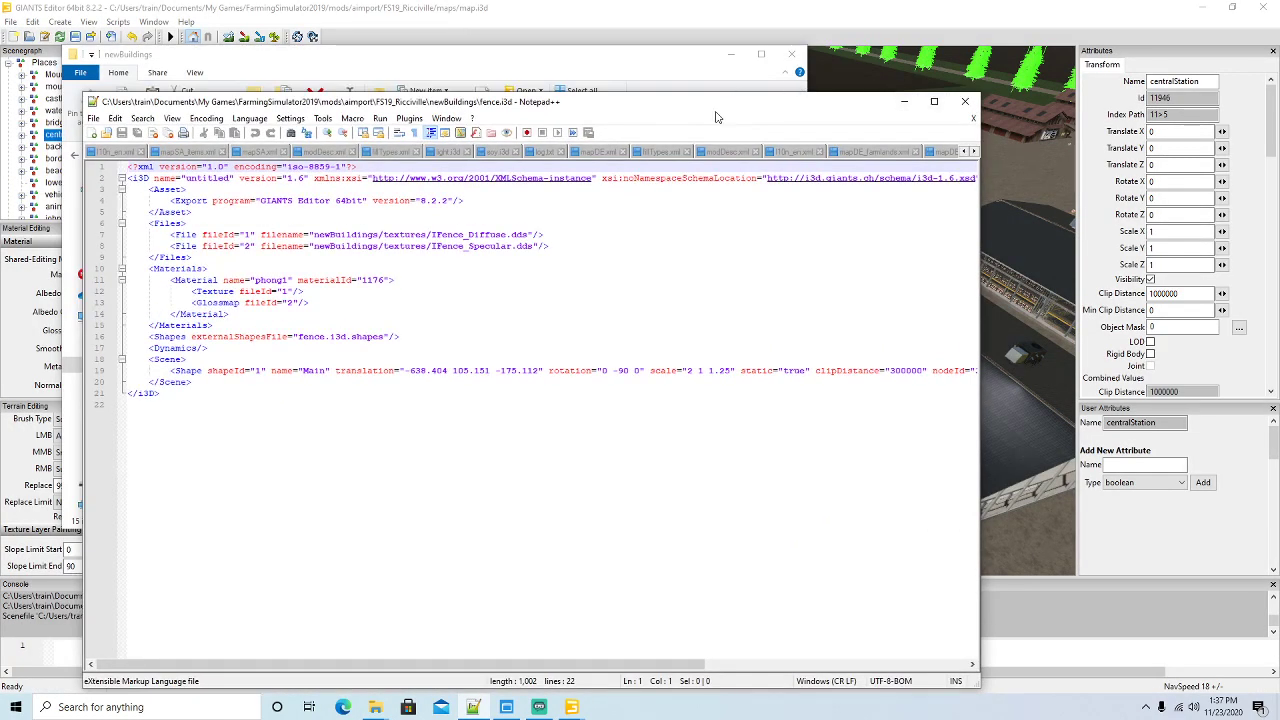
left_click_drag(714, 112, 750, 140)
left_click(672, 69)
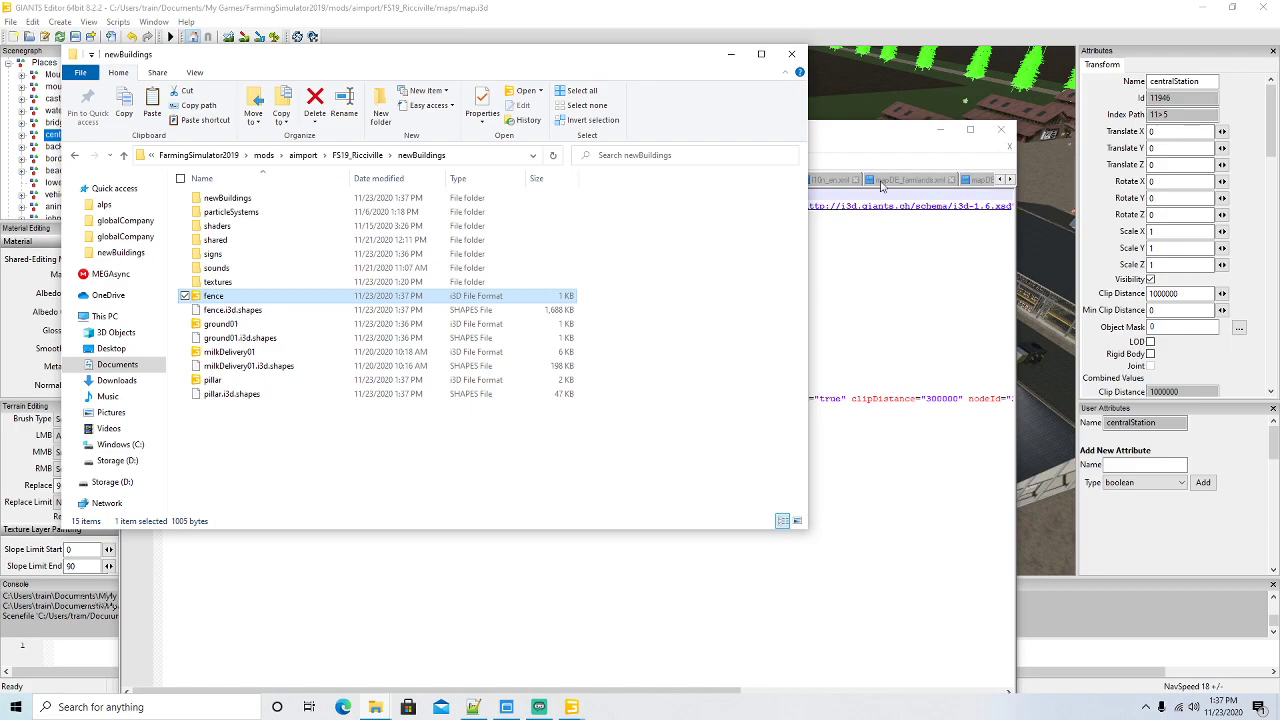
left_click(863, 135)
Copy the IFence_Diffuse and IFence_Specular textures from the nested newBuildings/textures folder into the main newBuildings folder's textures folder
left_click(406, 66)
double_click(232, 200)
double_click(228, 200)
left_click(220, 205)
left_click(290, 205, "ctrl")
right_click(283, 220)
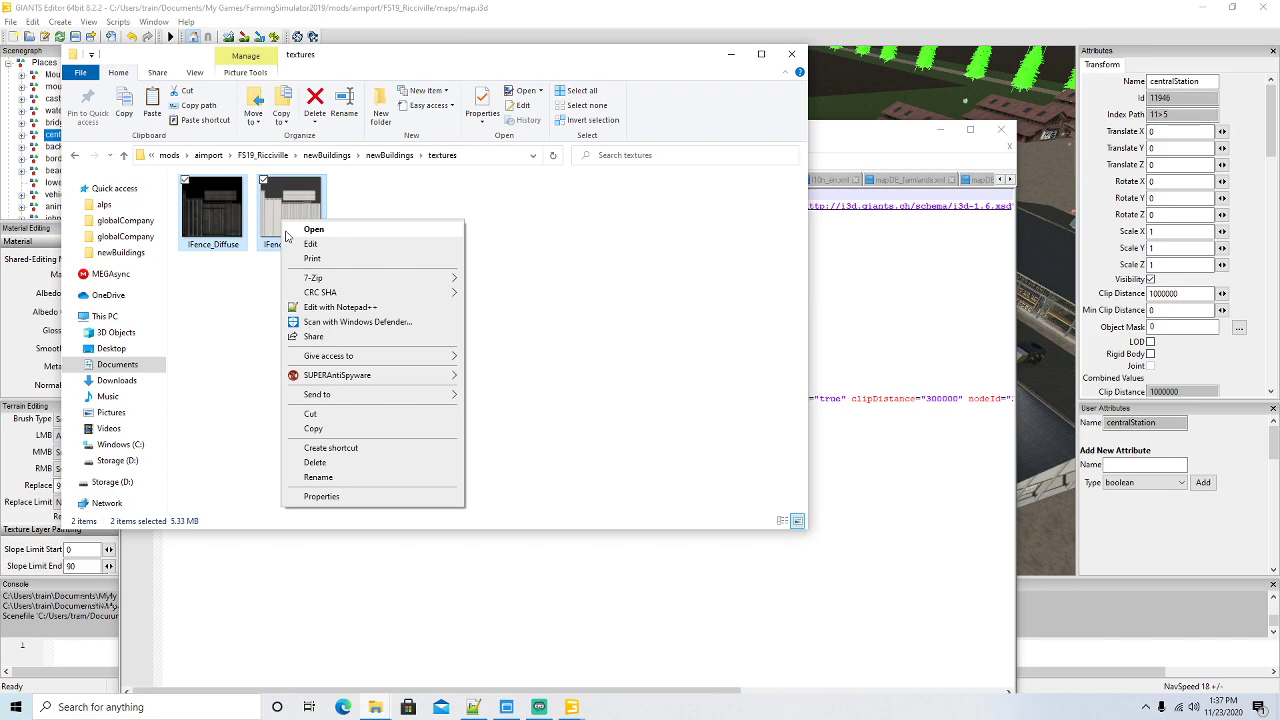
left_click(313, 428)
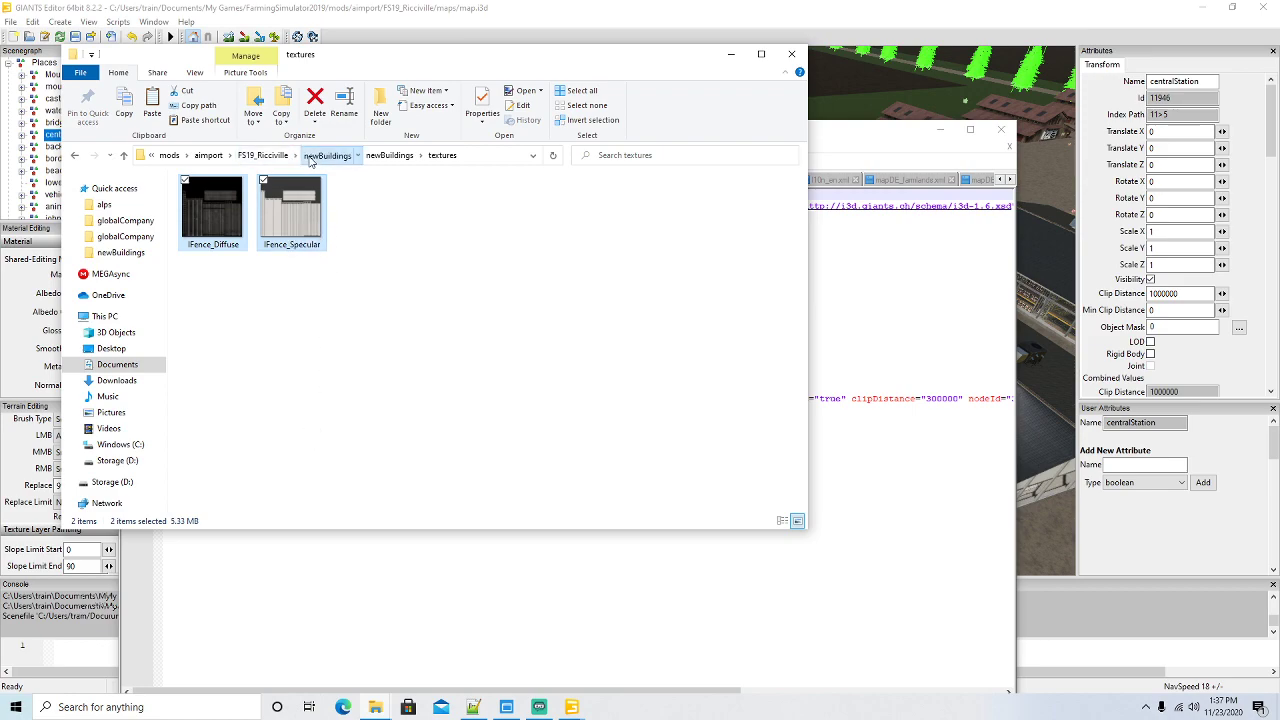
left_click(327, 155)
double_click(262, 281)
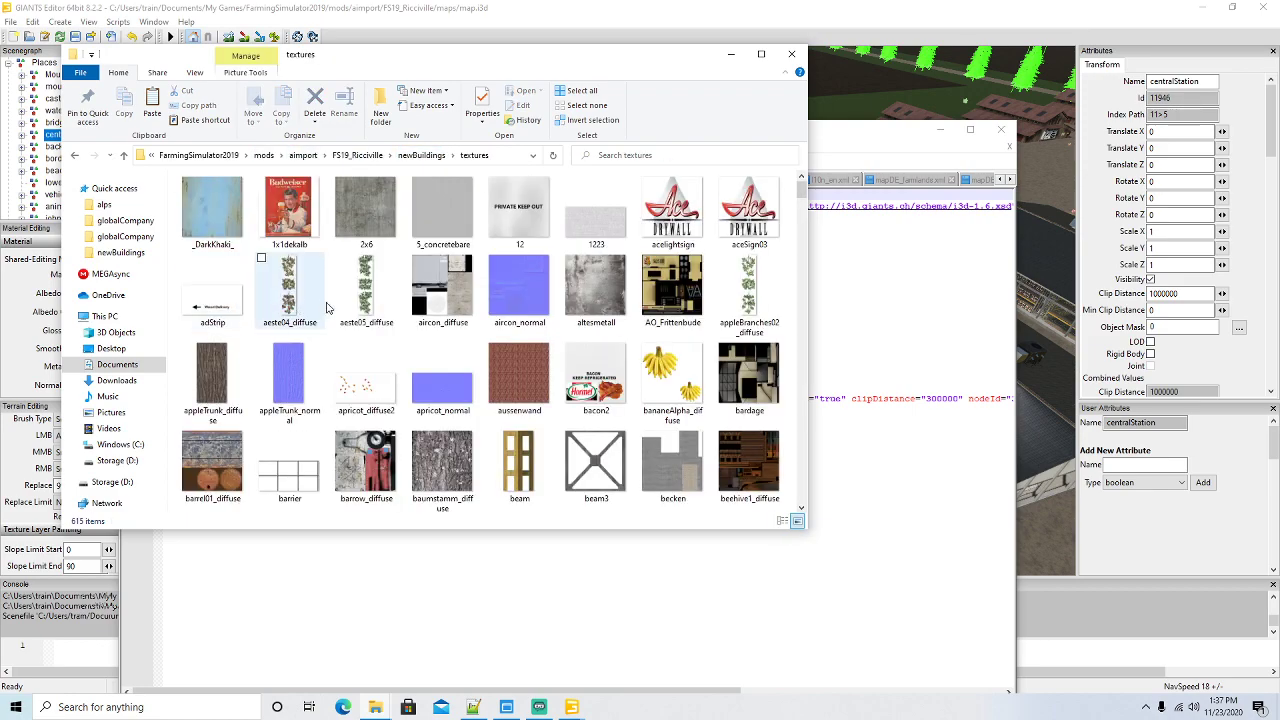
right_click(326, 251)
left_click(358, 340)
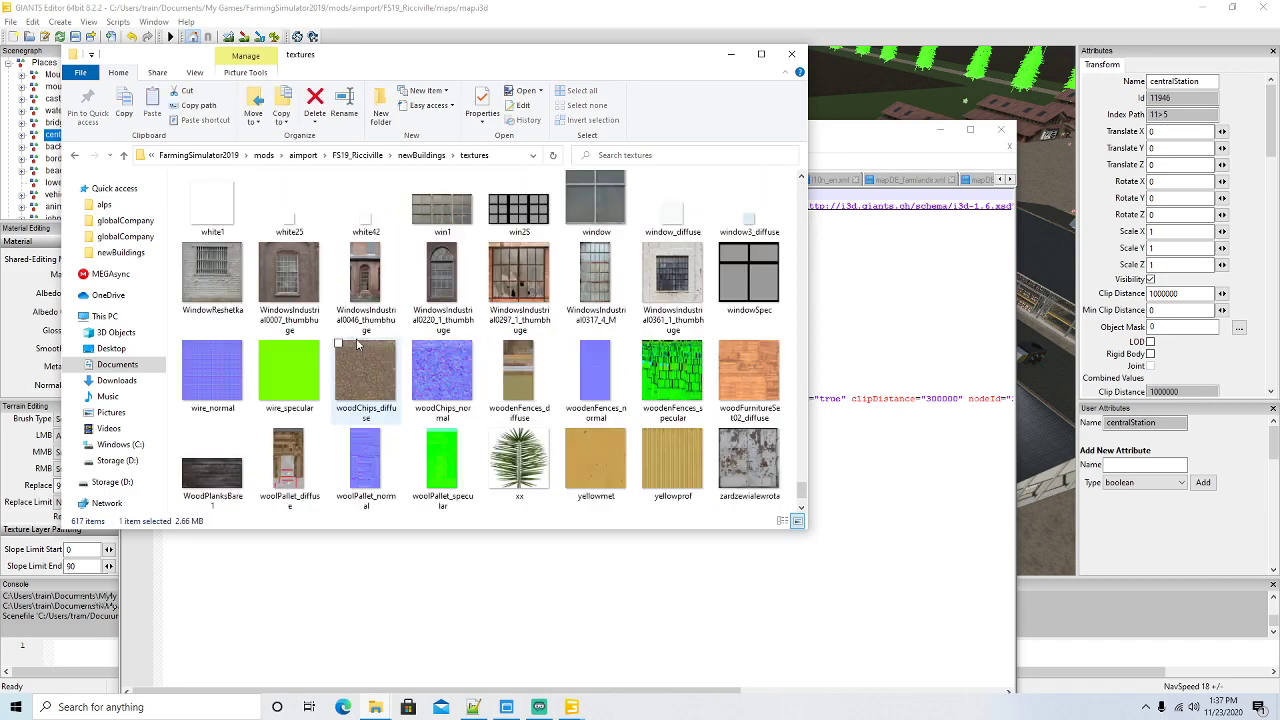
In fence.i3d, remove the newBuildings/ prefix from the IFence_Diffuse.dds and IFence_Specular.dds file paths and save the file
left_click(731, 54)
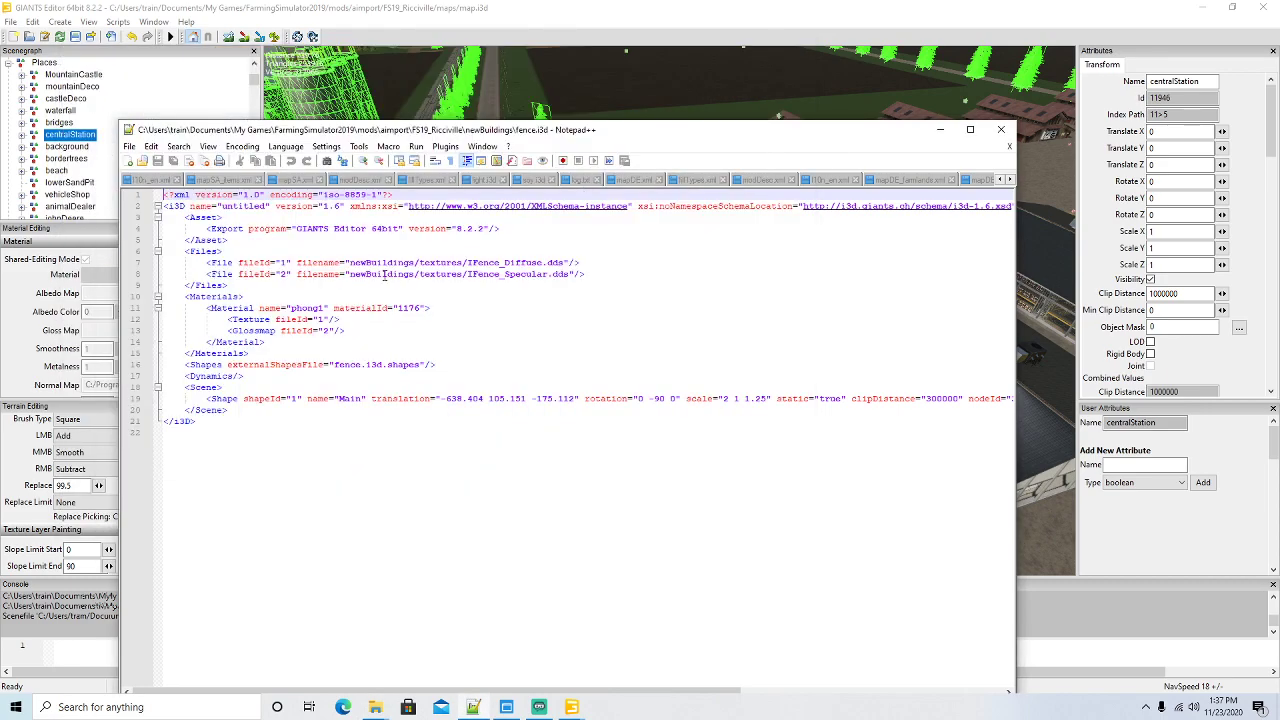
left_click(419, 262)
key("BackSpace")
key("BackSpace")
key("BackSpace")
key("BackSpace")
key("BackSpace")
key("BackSpace")
key("BackSpace")
key("BackSpace")
key("BackSpace")
key("BackSpace")
key("BackSpace")
key("BackSpace")
key("BackSpace")
key("Down")
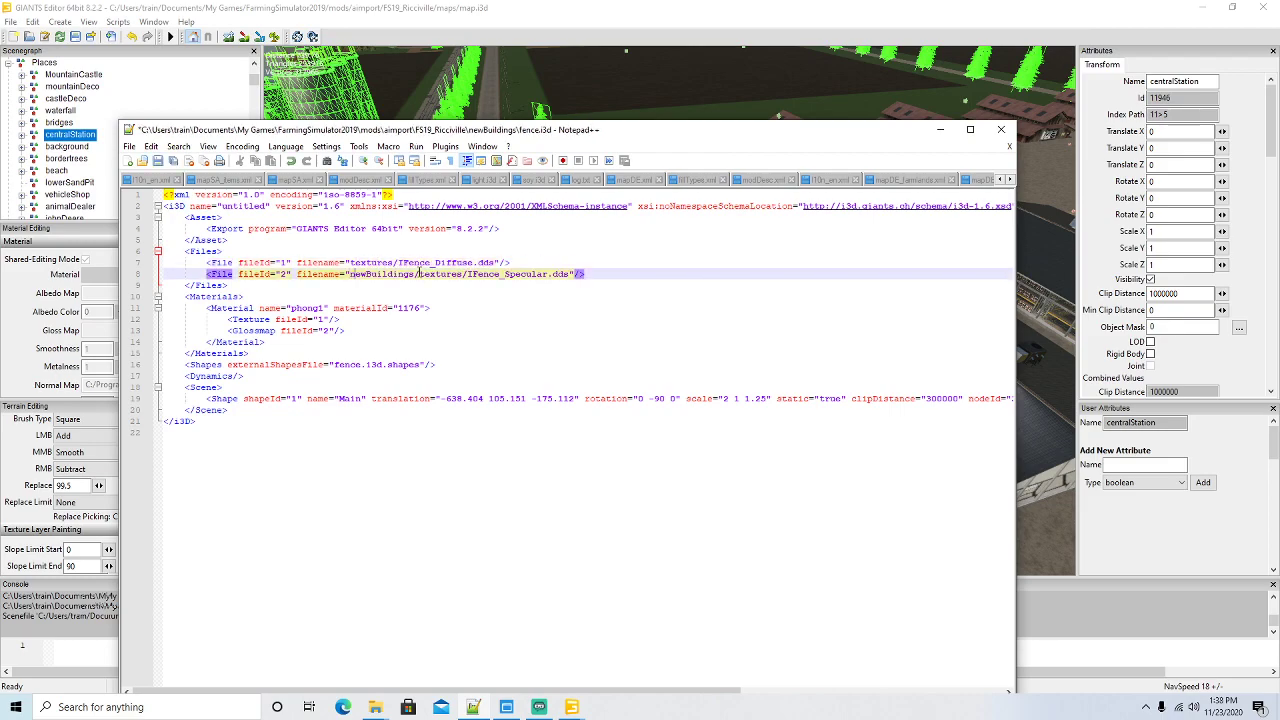
key("Delete")
key("Delete")
key("Delete")
key("Delete")
key("Delete")
key("Delete")
key("Delete")
key("Delete")
key("Delete")
key("Delete")
key("Delete")
key("Delete")
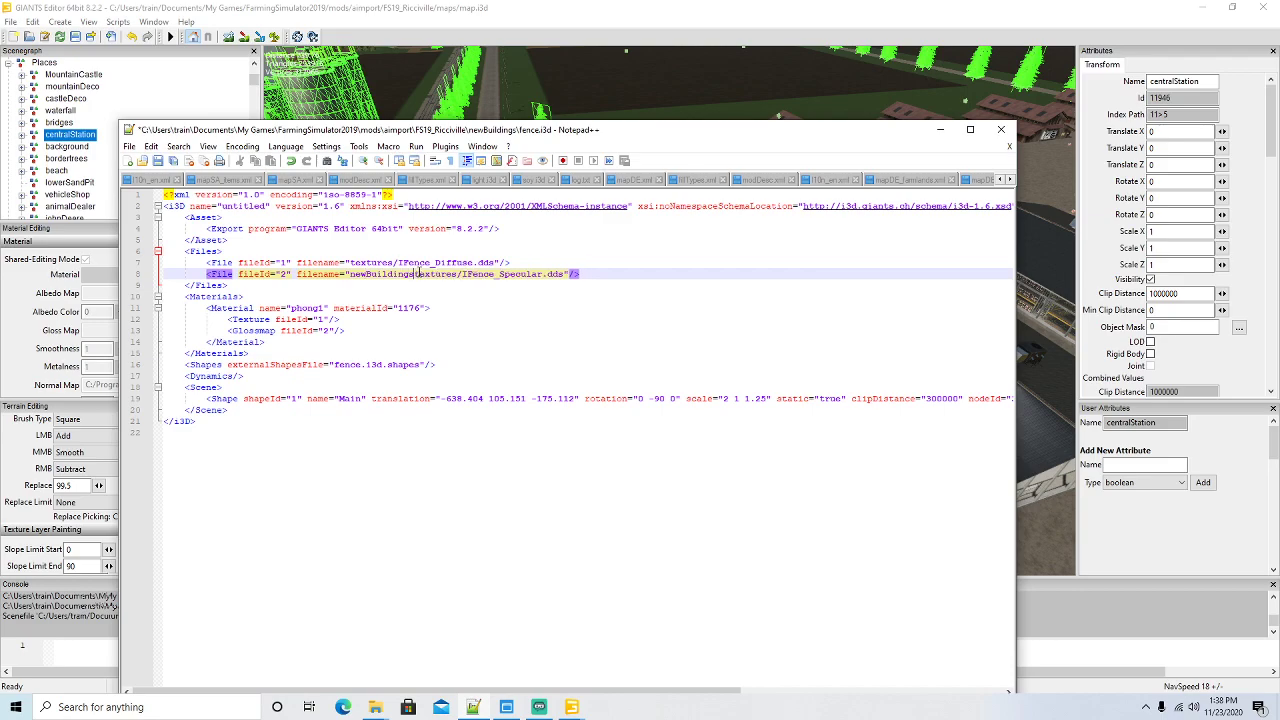
key("Delete")
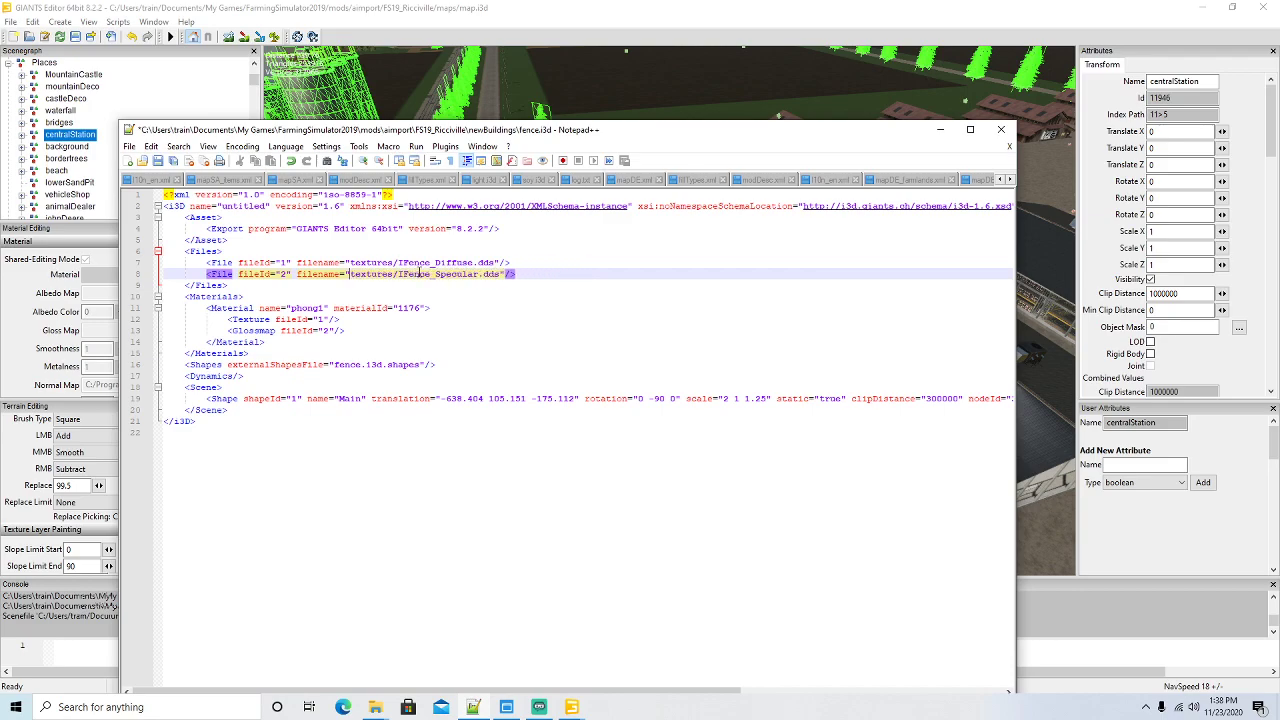
left_click(158, 161)
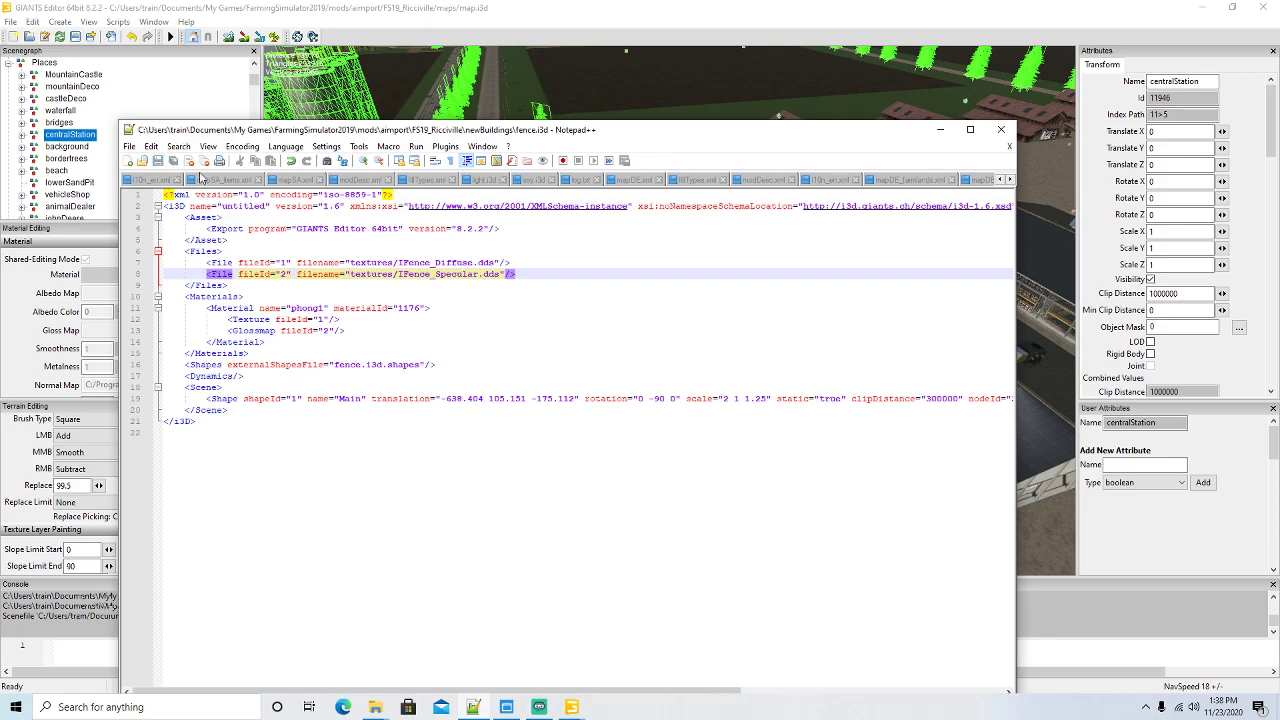
Close fence.i3d and minimize the Notepad++ and GIANTS Editor windows
left_click(970, 130)
left_click(1026, 55)
left_click(1202, 7)
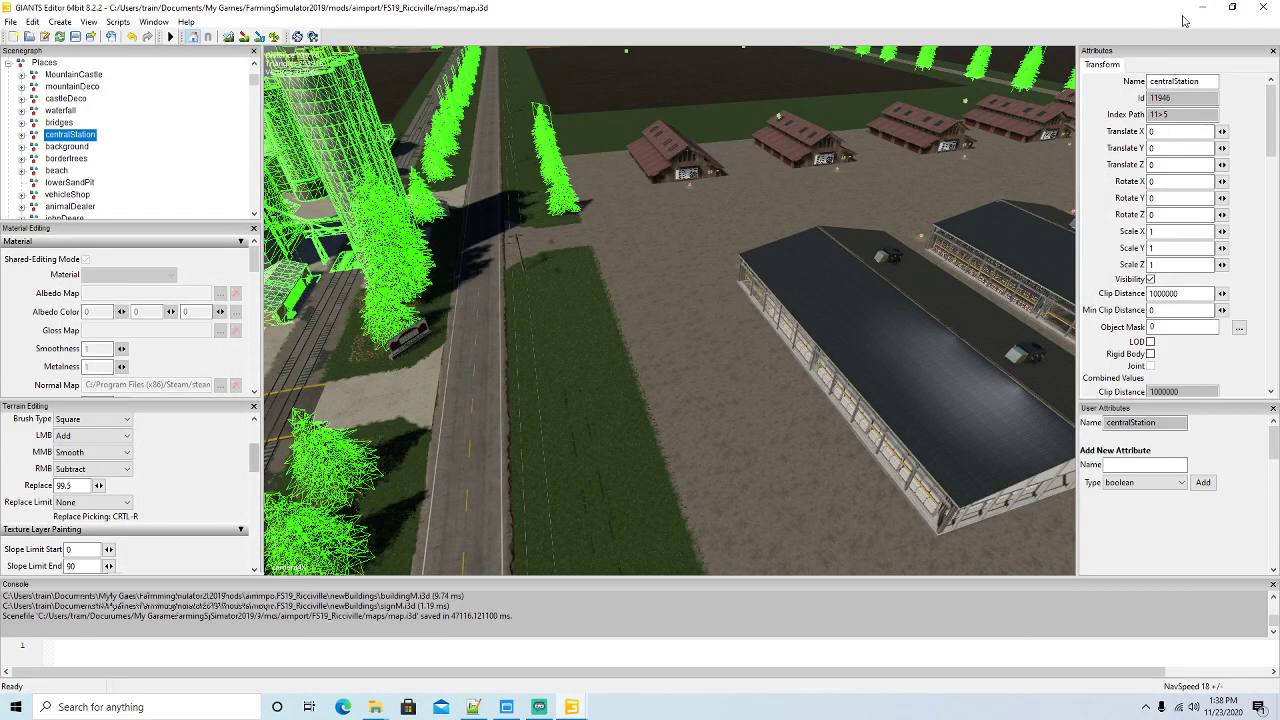
left_click(1202, 7)
Open ground01.i3d from the newBuildings folder in Notepad++ and restore the window to a smaller size
mouse_move(378, 709)
left_click(332, 616)
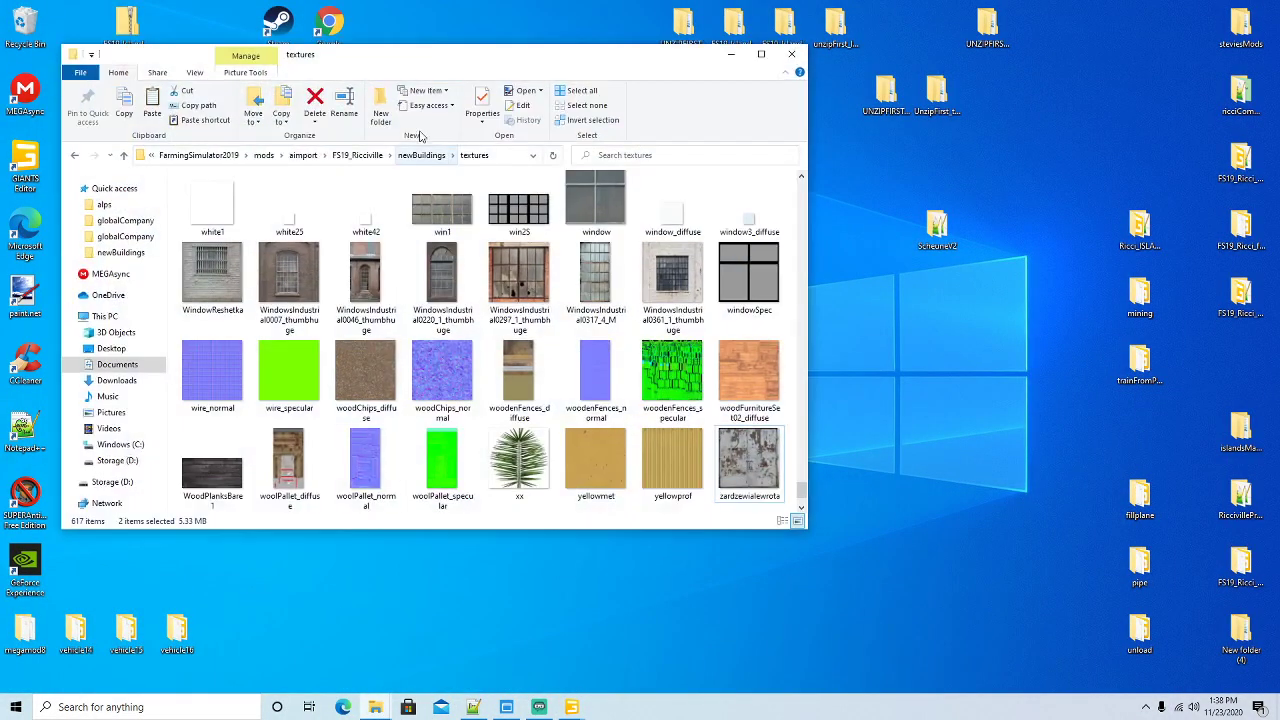
left_click(421, 155)
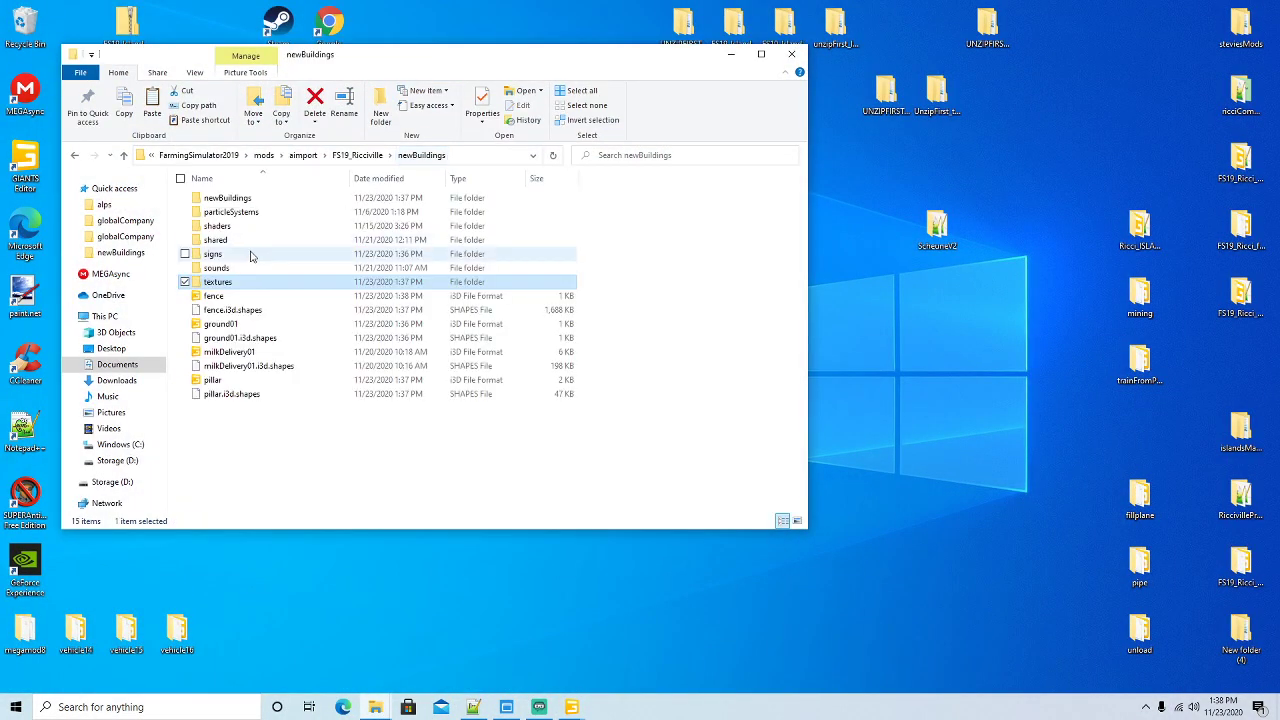
right_click(224, 326)
left_click(264, 394)
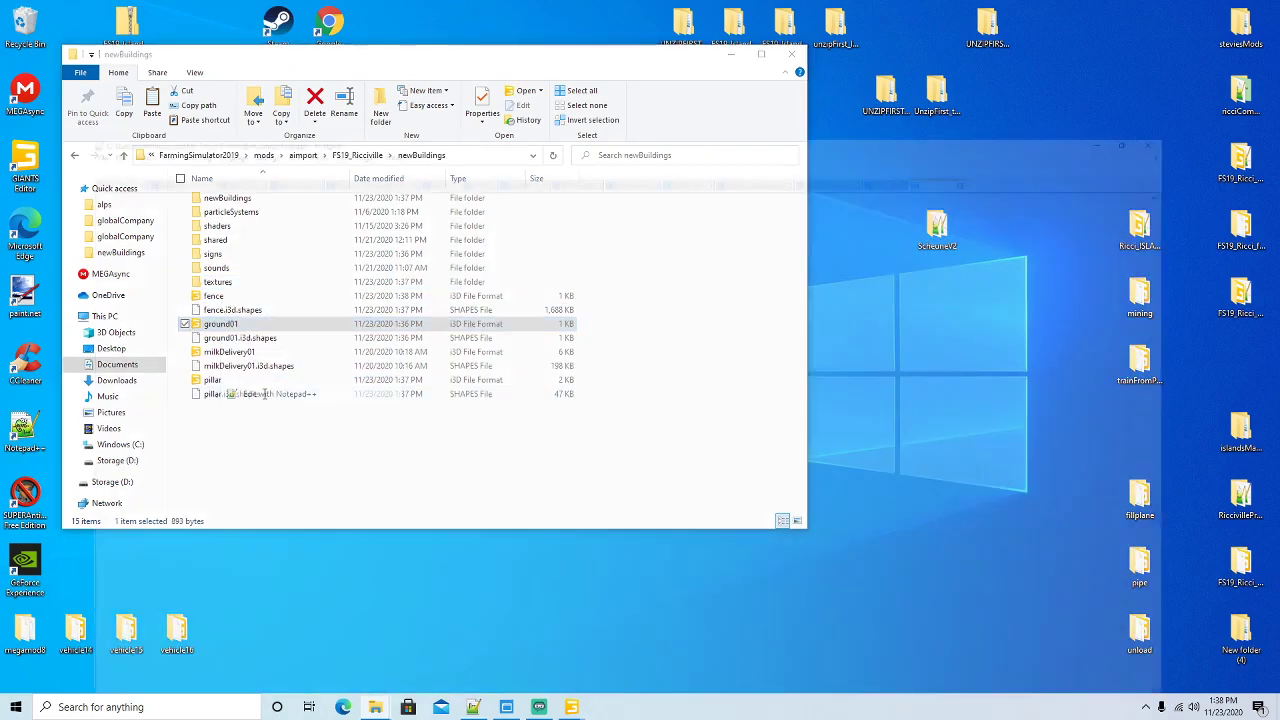
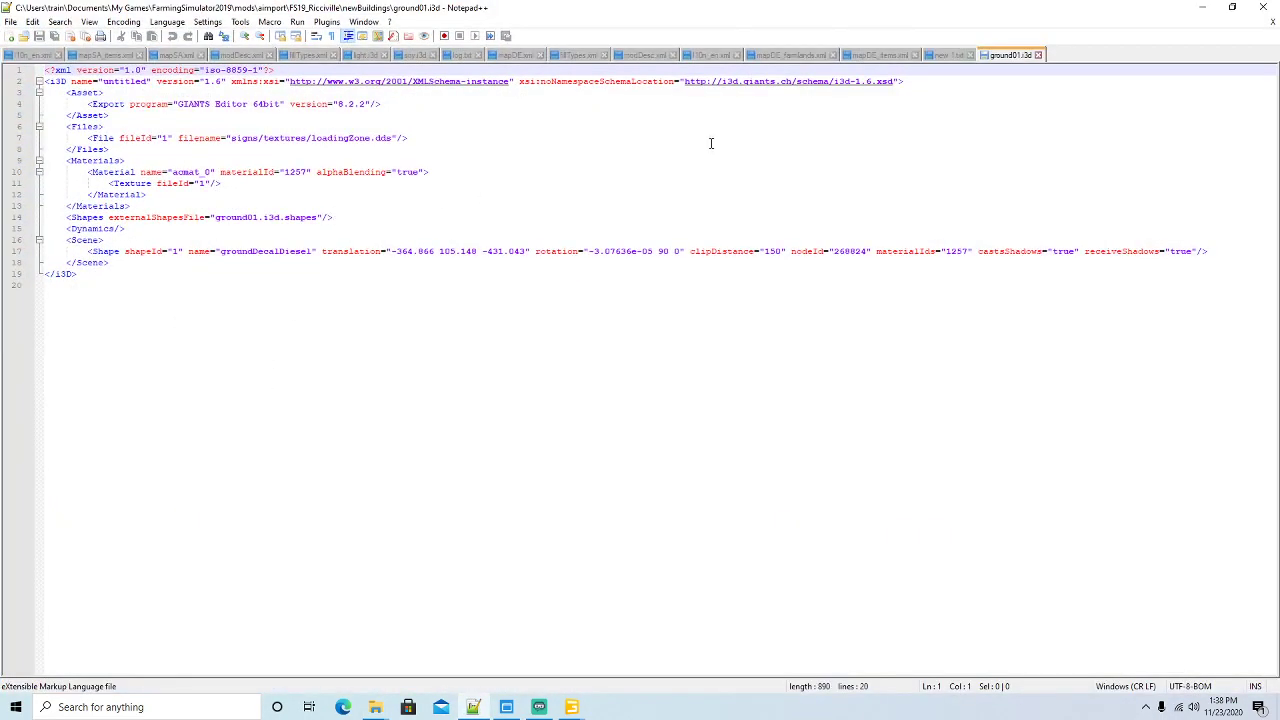
left_click(1232, 8)
Copy the loadingZone texture from newBuildings/signs/textures into newBuildings/textures and return to the newBuildings folder
left_click(300, 54)
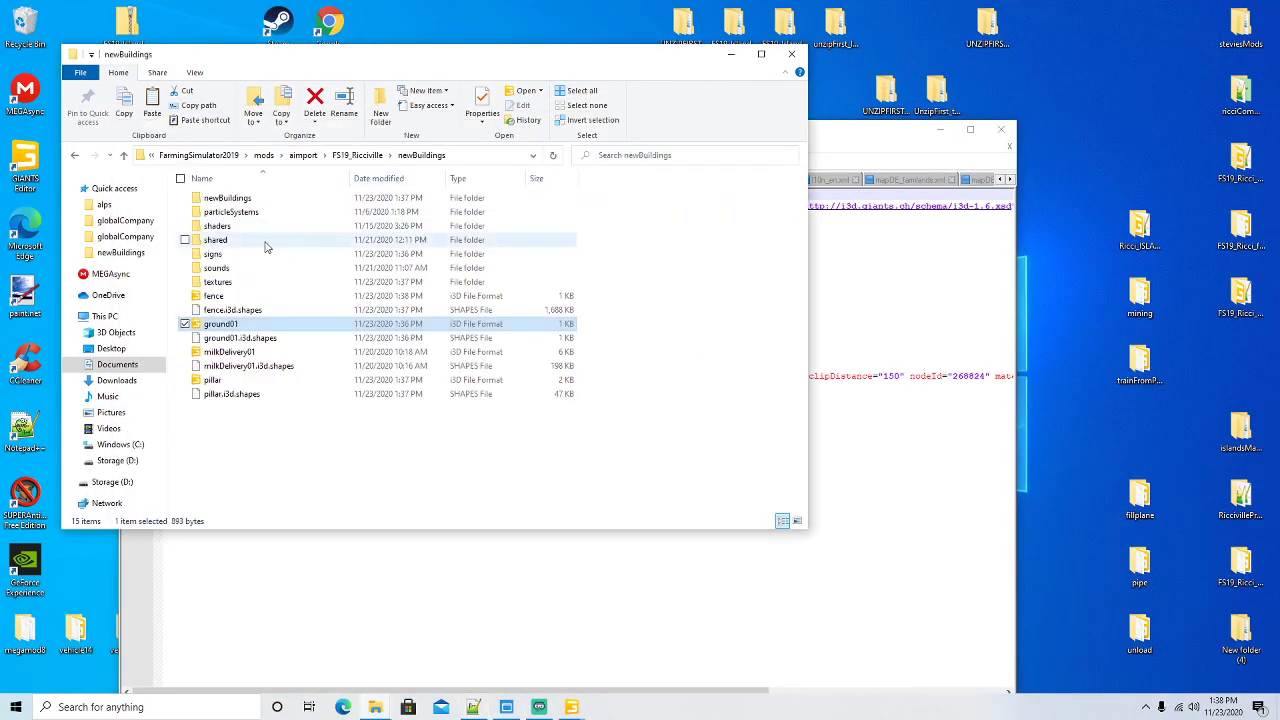
double_click(213, 254)
left_click(217, 204)
double_click(217, 201)
left_click(217, 212)
right_click(217, 208)
left_click(256, 470)
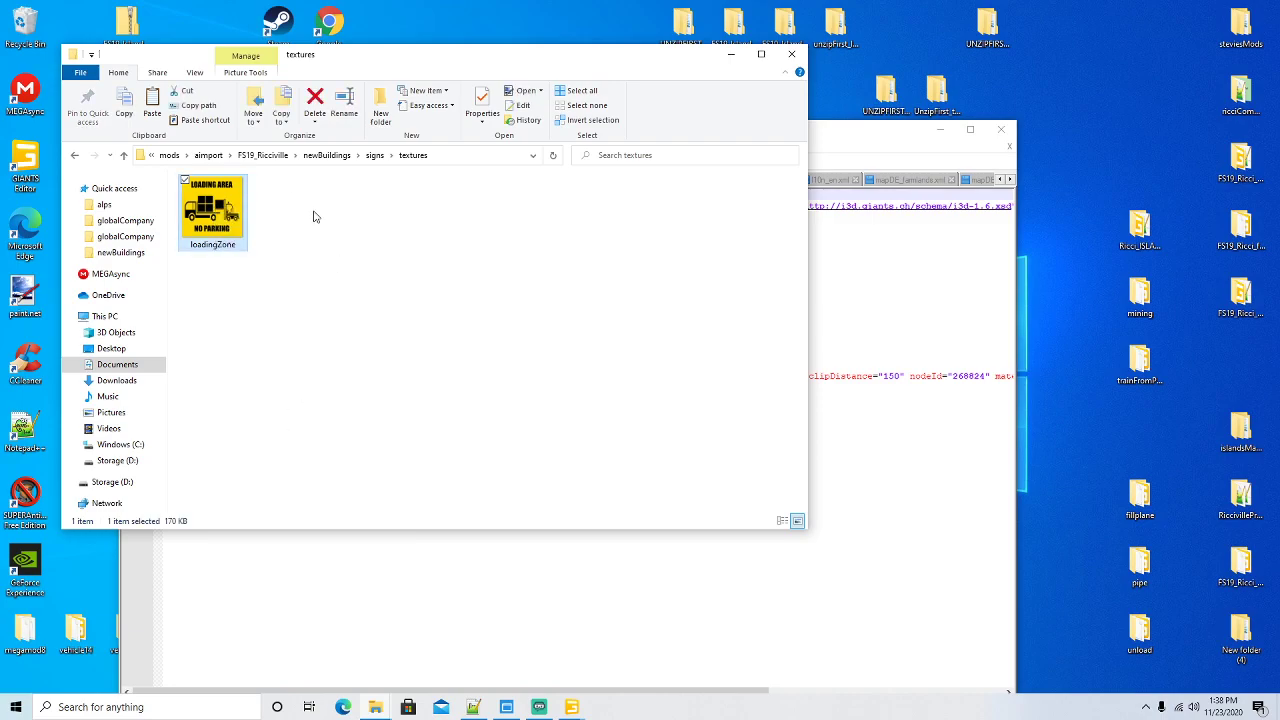
left_click(320, 157)
double_click(255, 294)
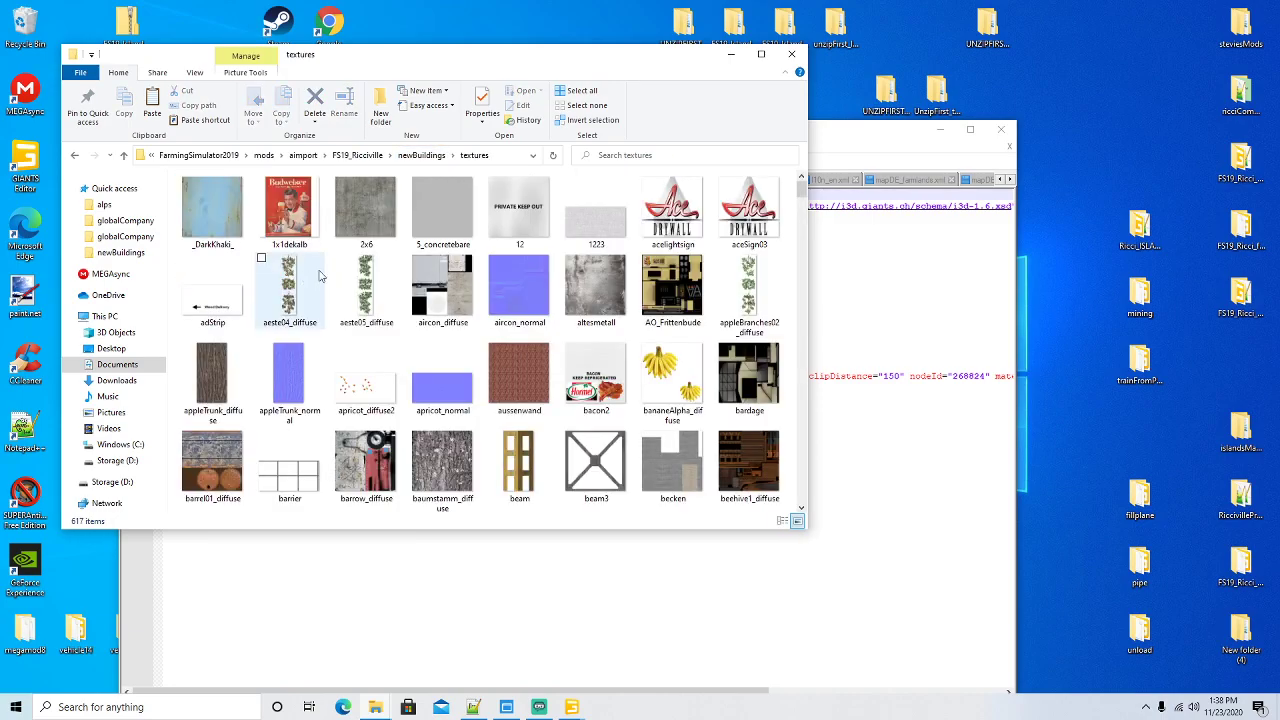
right_click(333, 256)
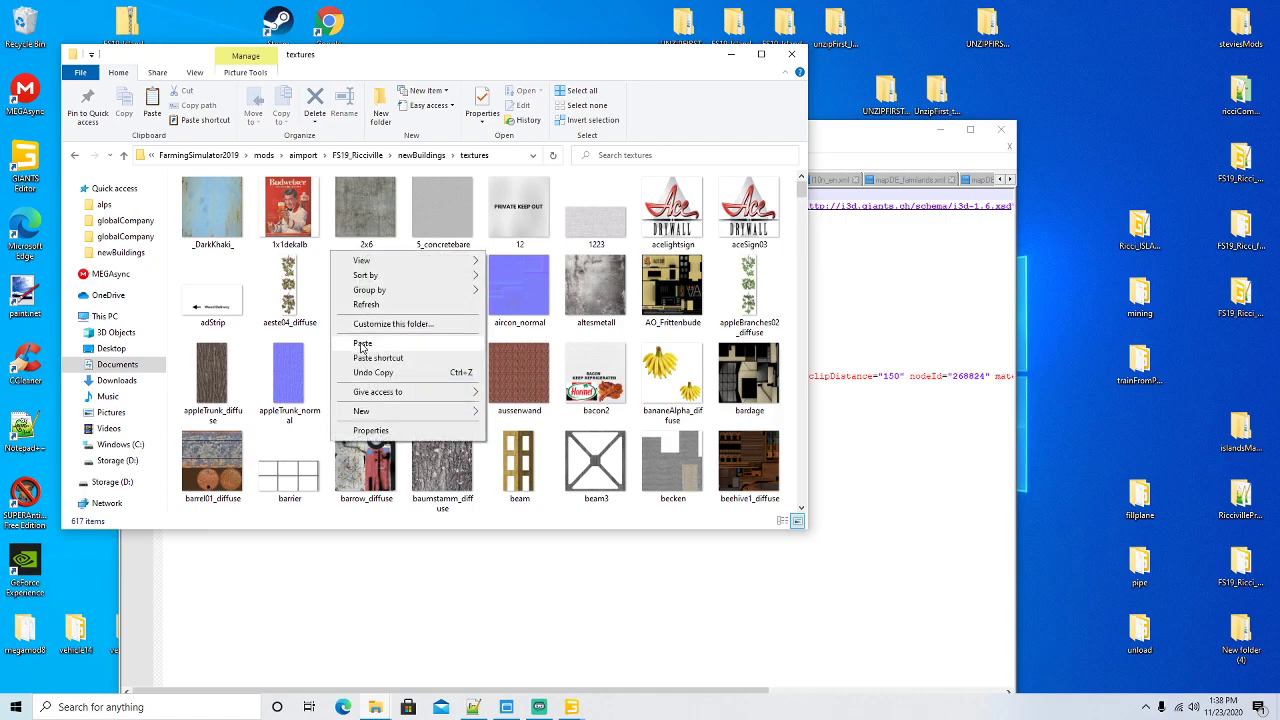
left_click(362, 346)
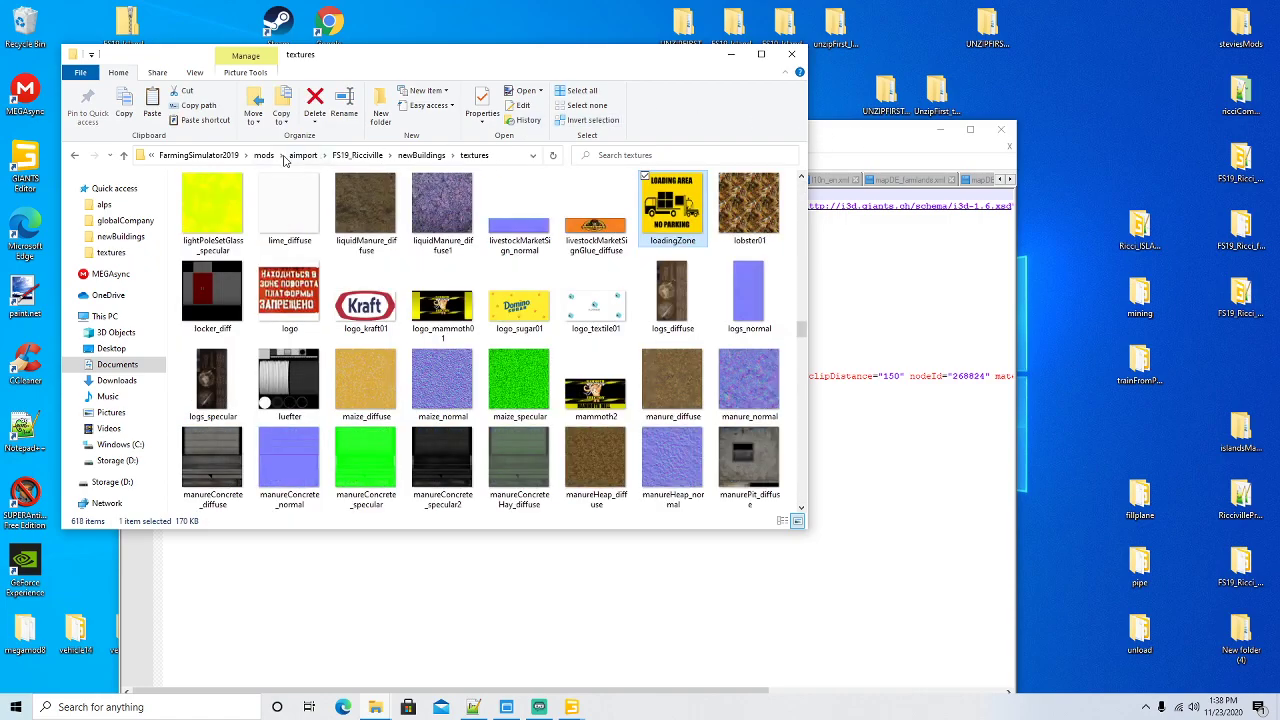
left_click(421, 155)
In ground01.i3d, remove the signs/ prefix from the loadingZone.dds file path, save the file and close it
left_click(812, 151)
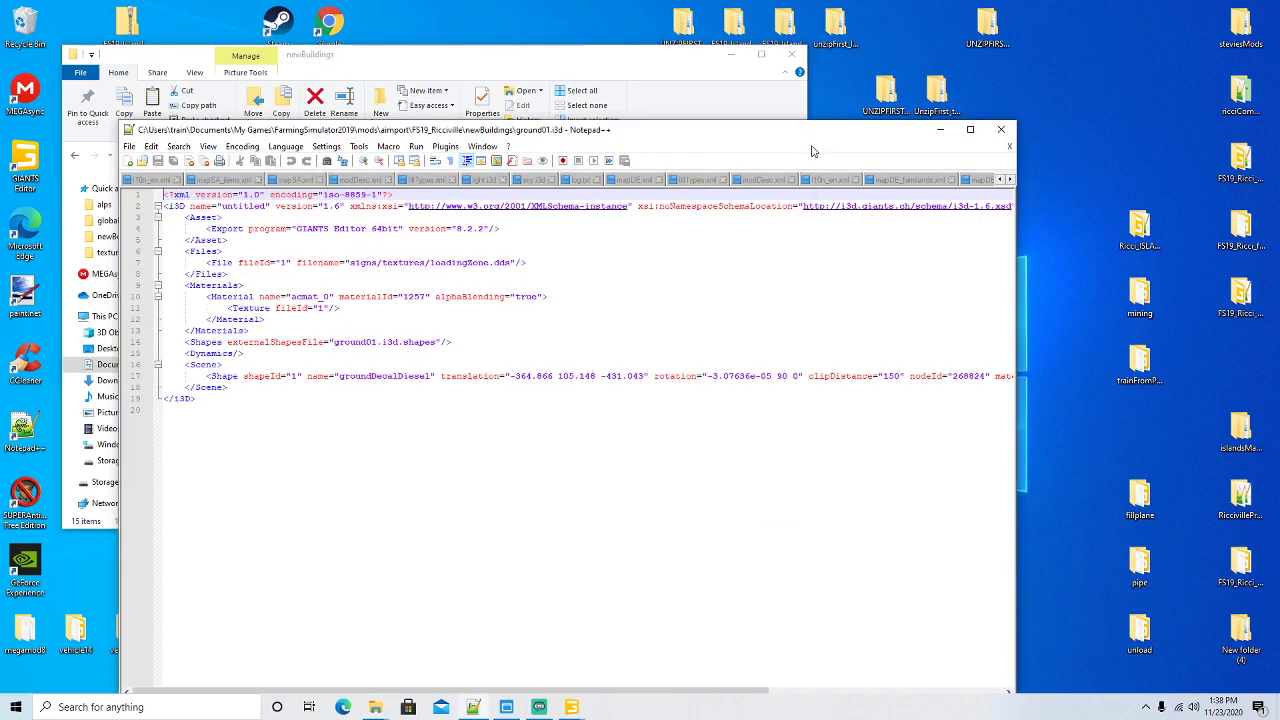
left_click(382, 262)
key("BackSpace")
key("BackSpace")
key("BackSpace")
key("BackSpace")
key("BackSpace")
key("BackSpace")
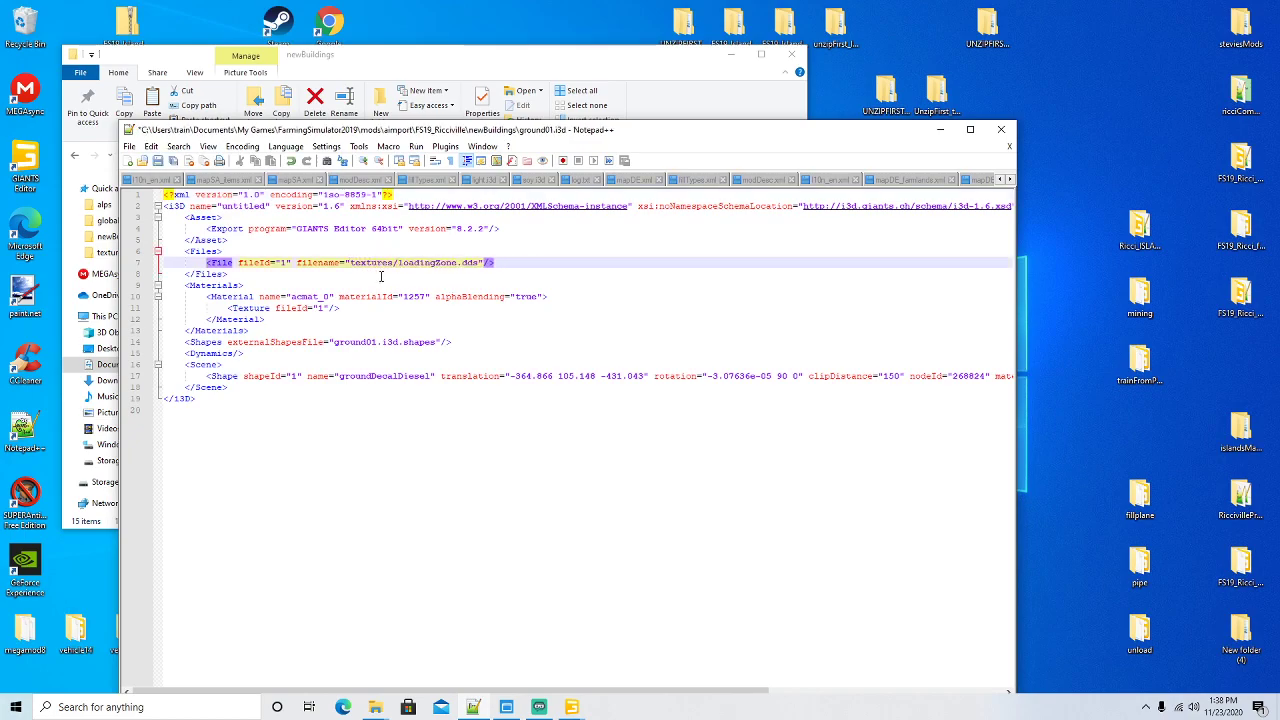
left_click(159, 163)
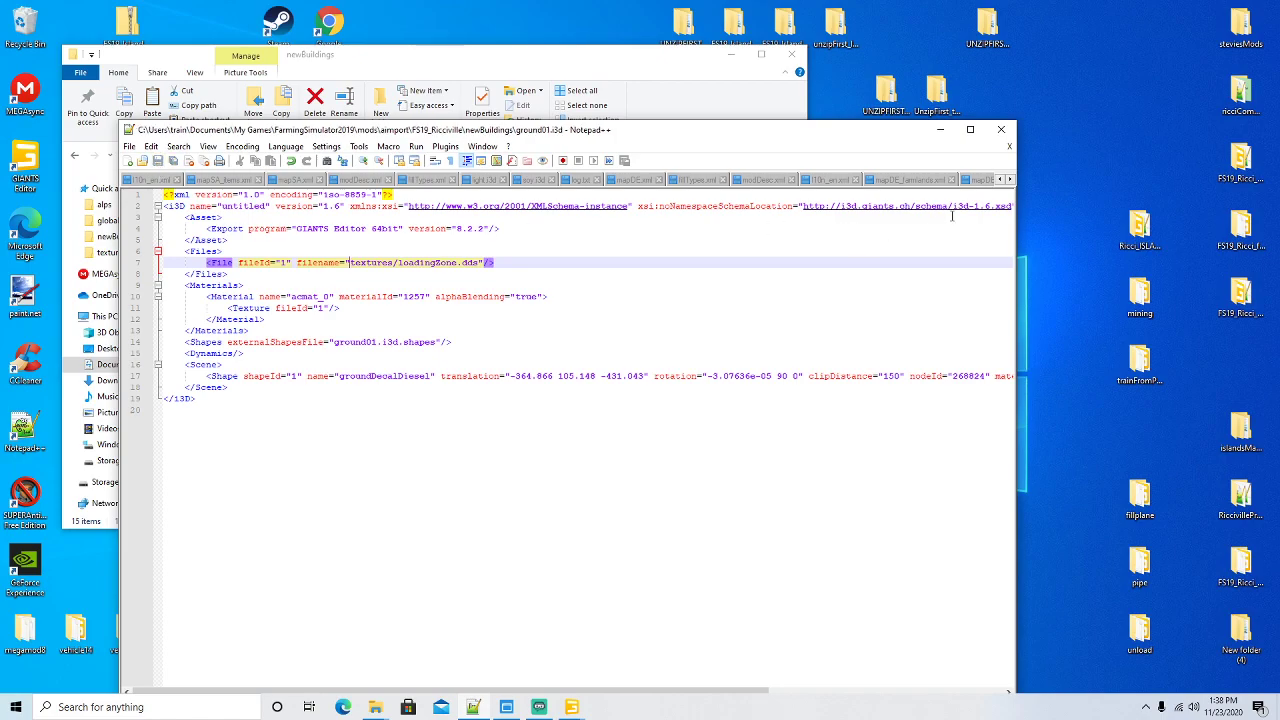
left_click(1010, 180)
left_click(1010, 180)
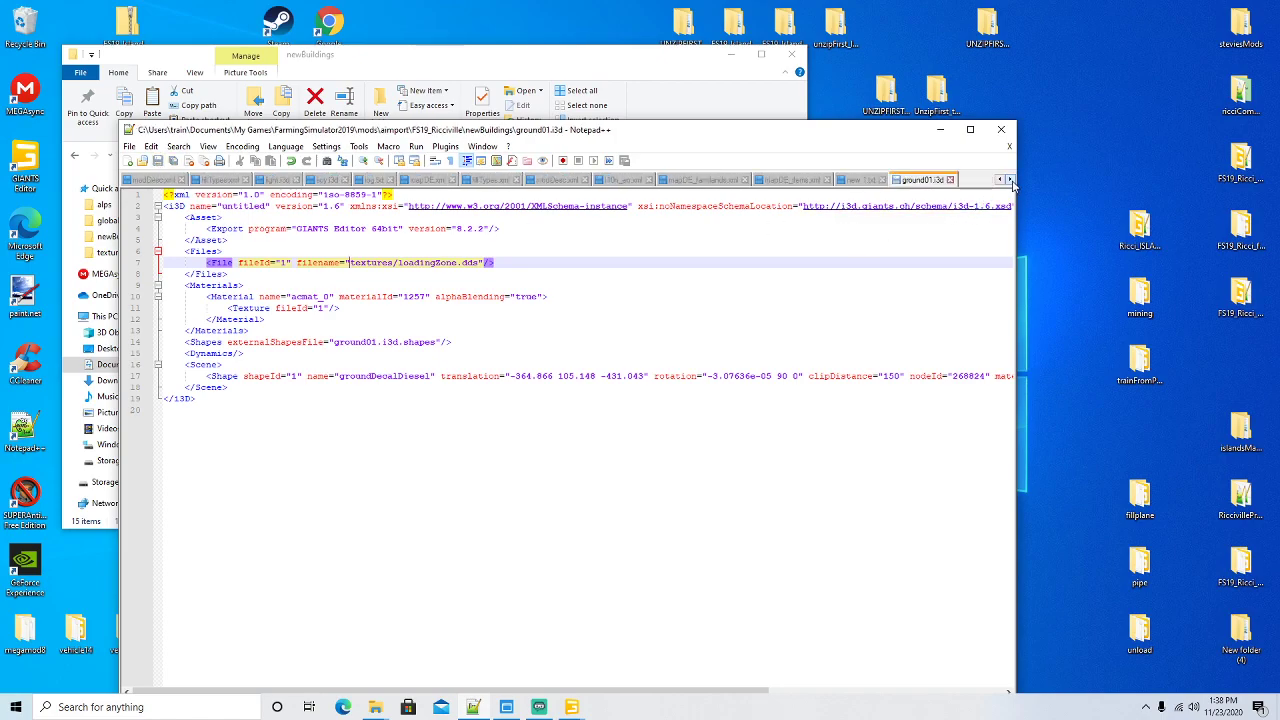
left_click(951, 180)
Open pillar.i3d from the newBuildings folder in Notepad++ to check its texture paths, close it and minimize the editor
left_click(603, 80)
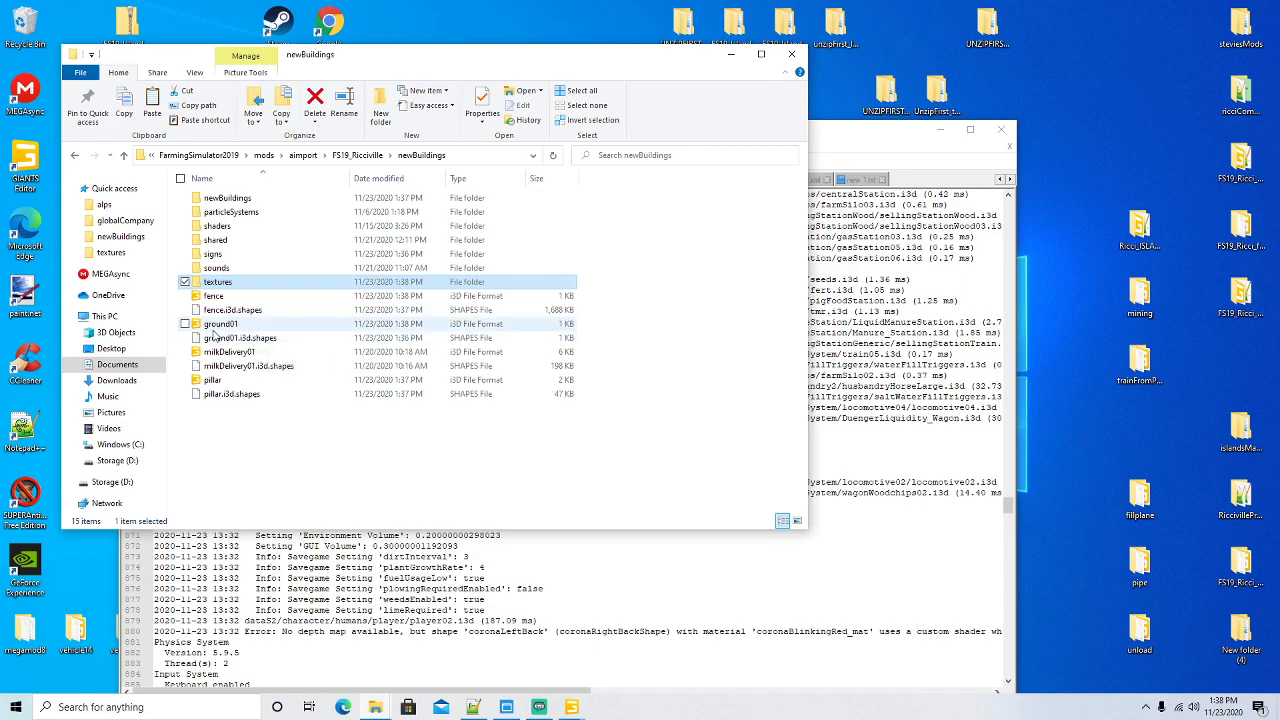
left_click(208, 382)
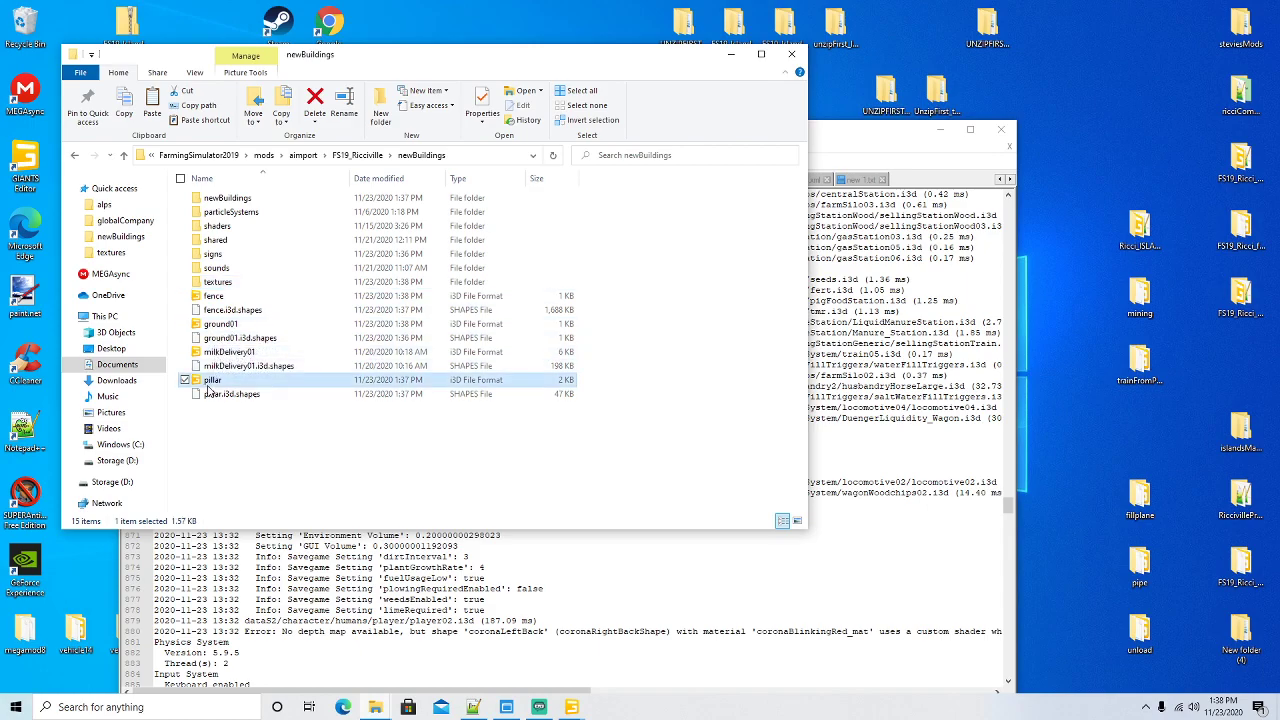
right_click(206, 387)
left_click(263, 456)
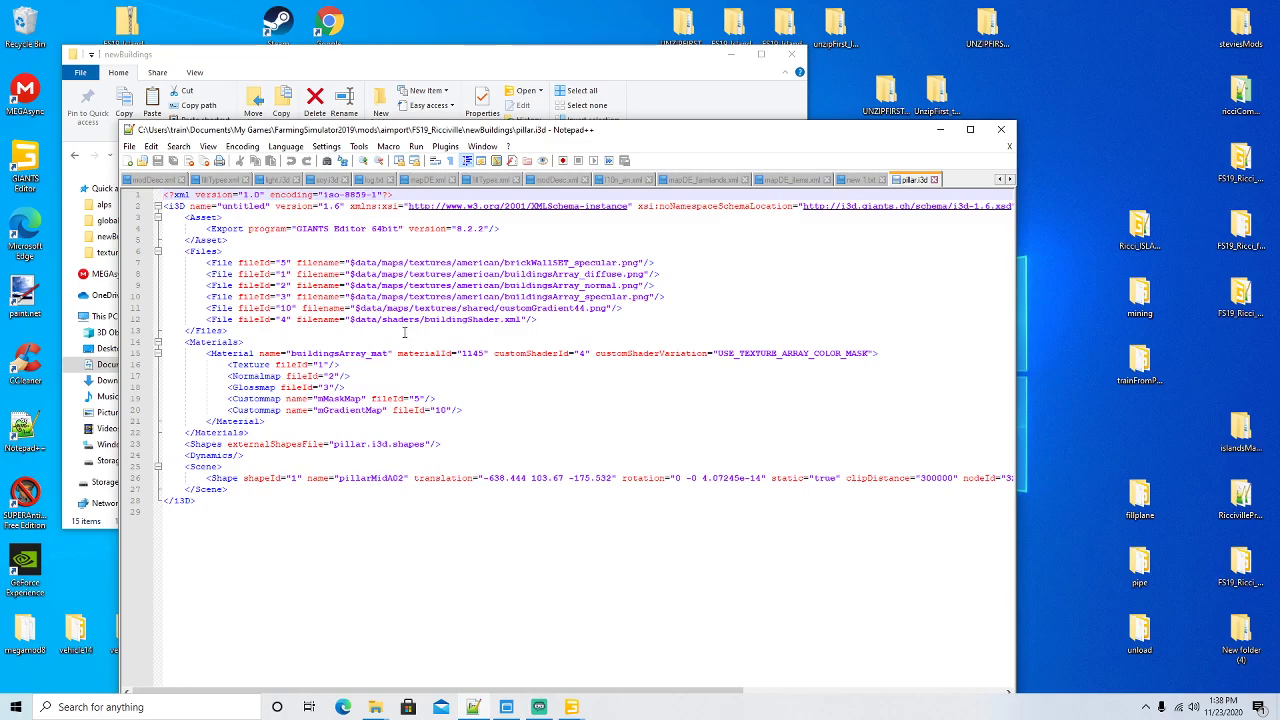
left_click(934, 180)
left_click(940, 129)
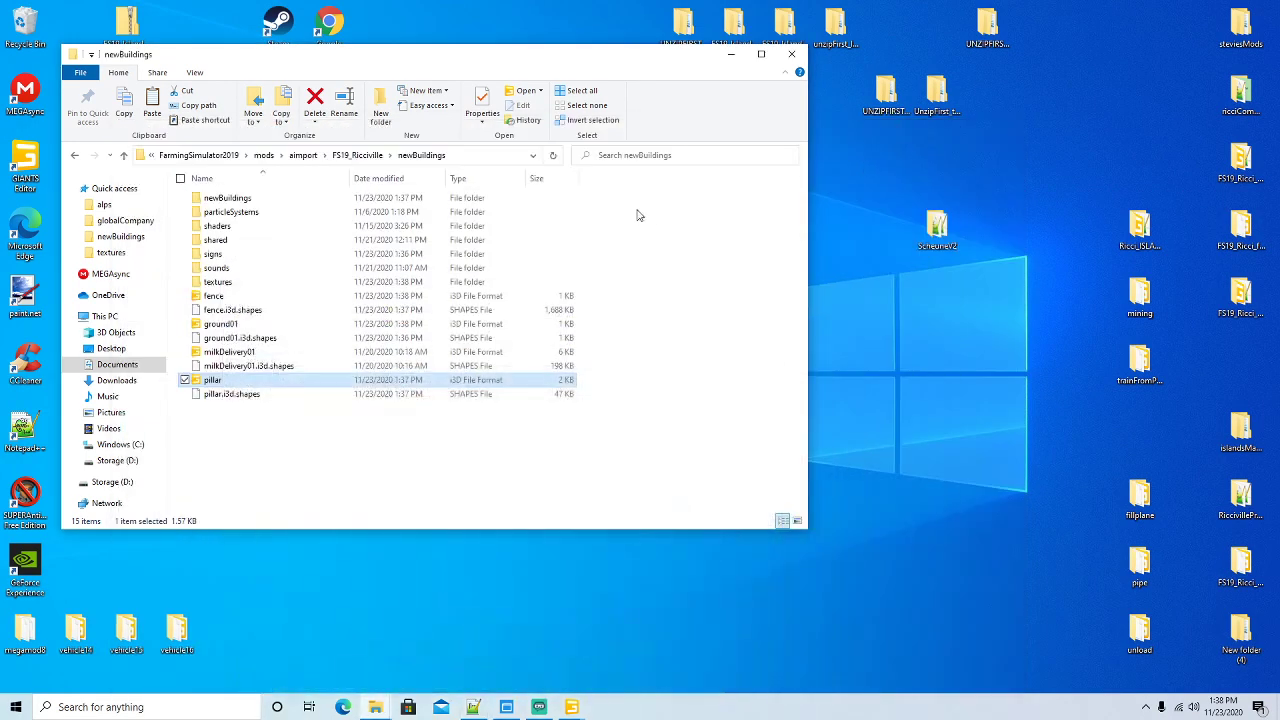
Switch to the Ricciville map.i3d in GIANTS Editor and create a transform group named new
left_click(732, 57)
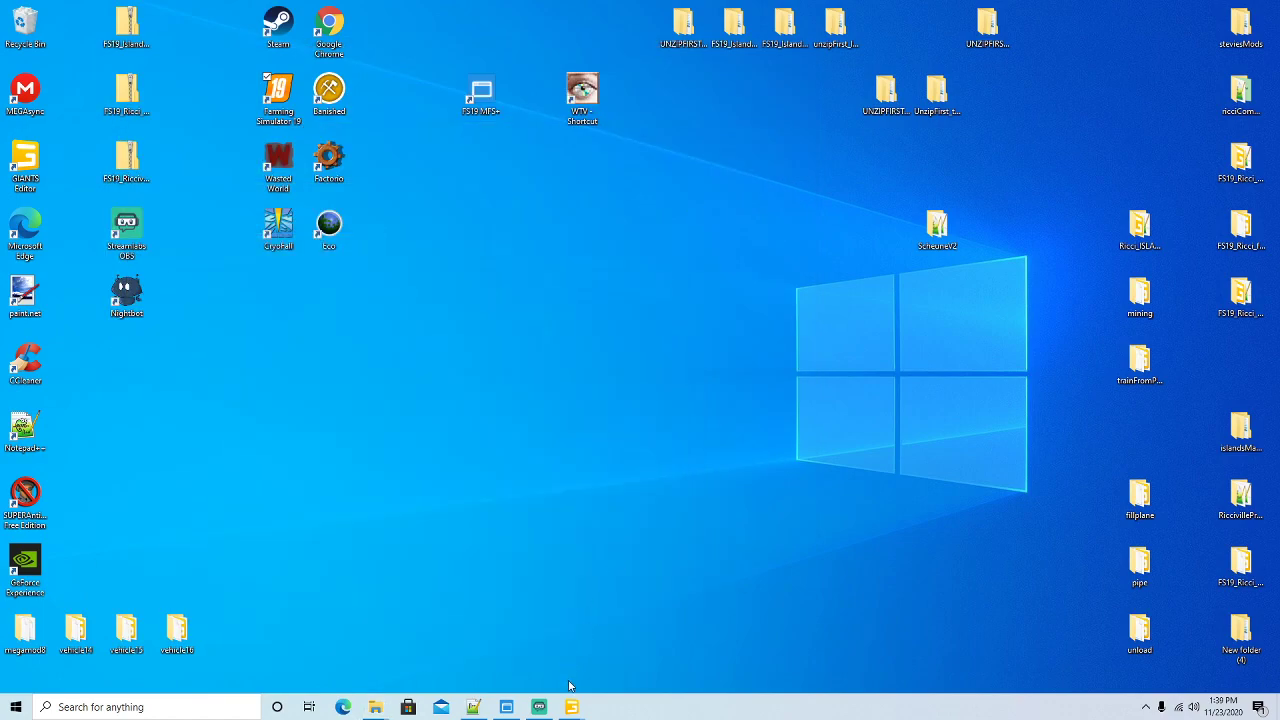
mouse_move(572, 706)
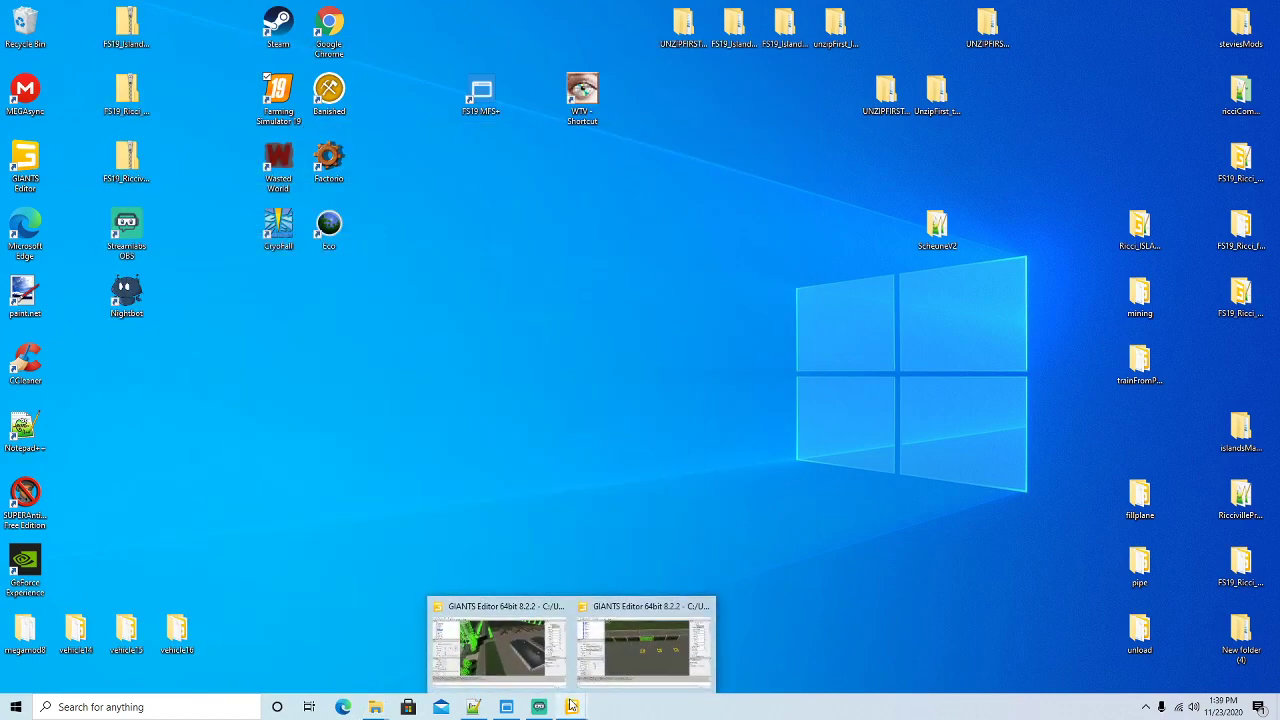
left_click(498, 648)
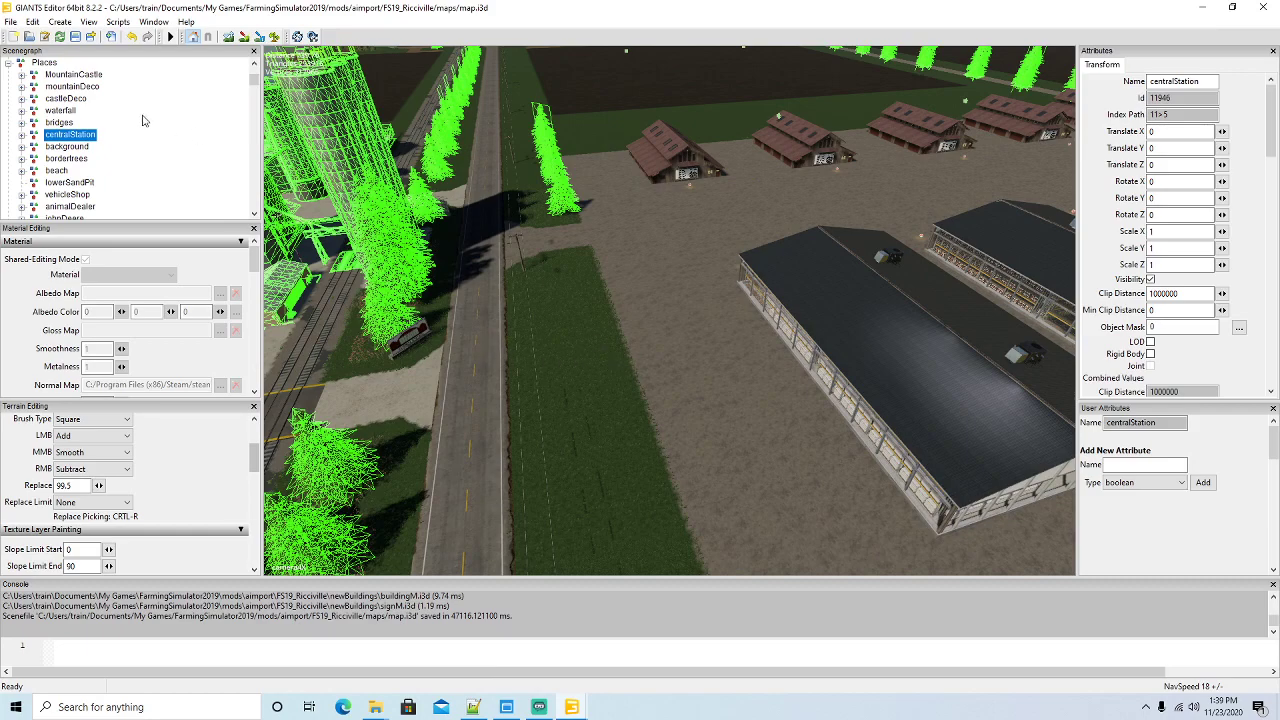
left_click(60, 21)
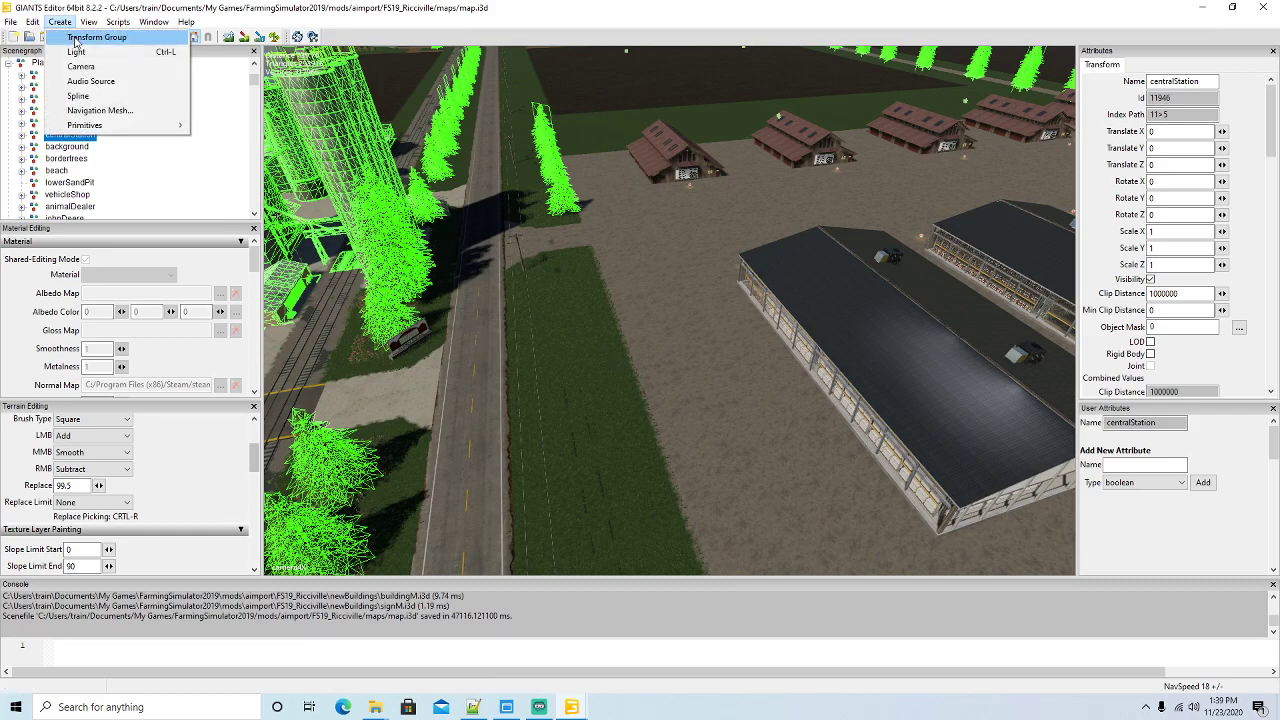
left_click(130, 85)
left_click_drag(255, 87, 255, 205)
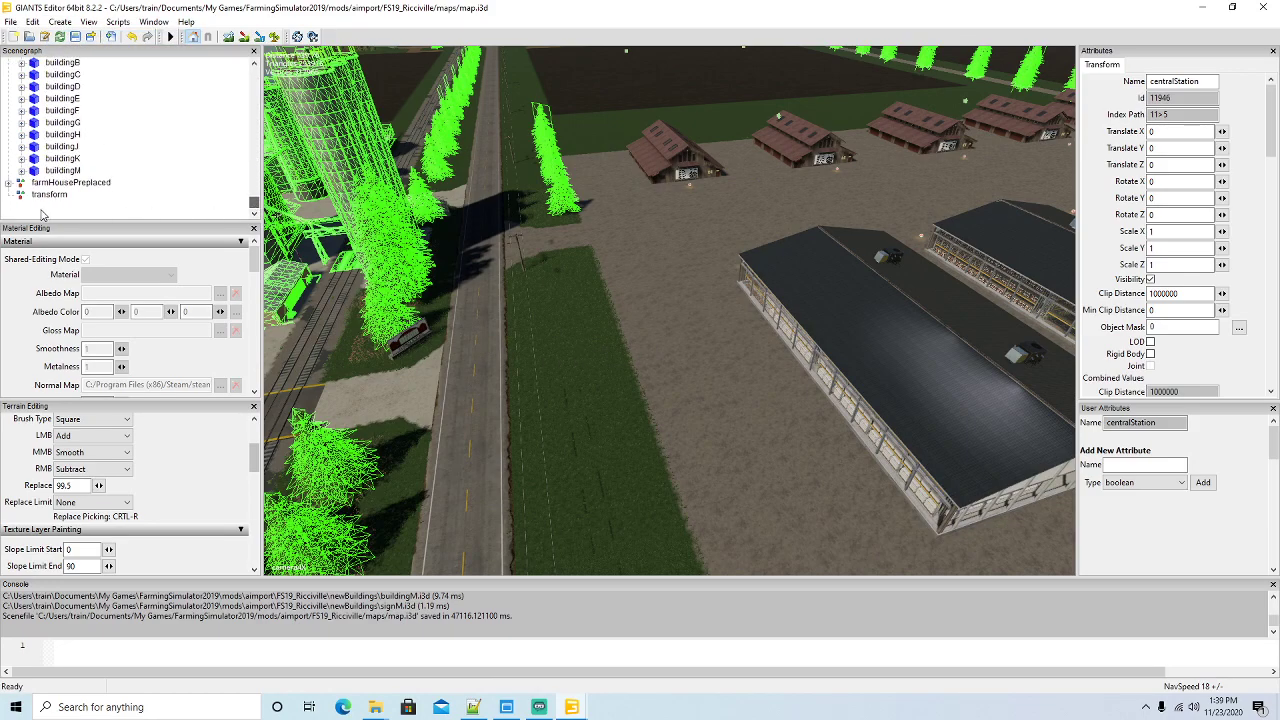
left_click(48, 194)
double_click(1180, 81)
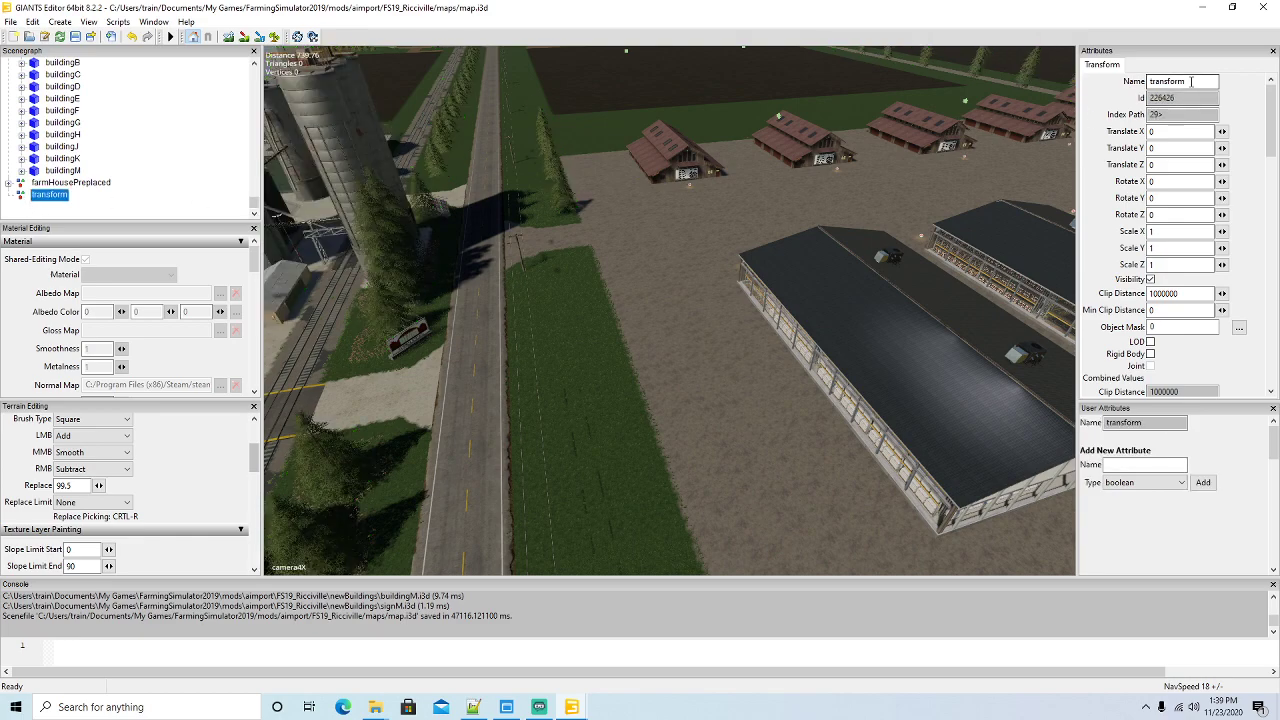
type("new")
key("Return")
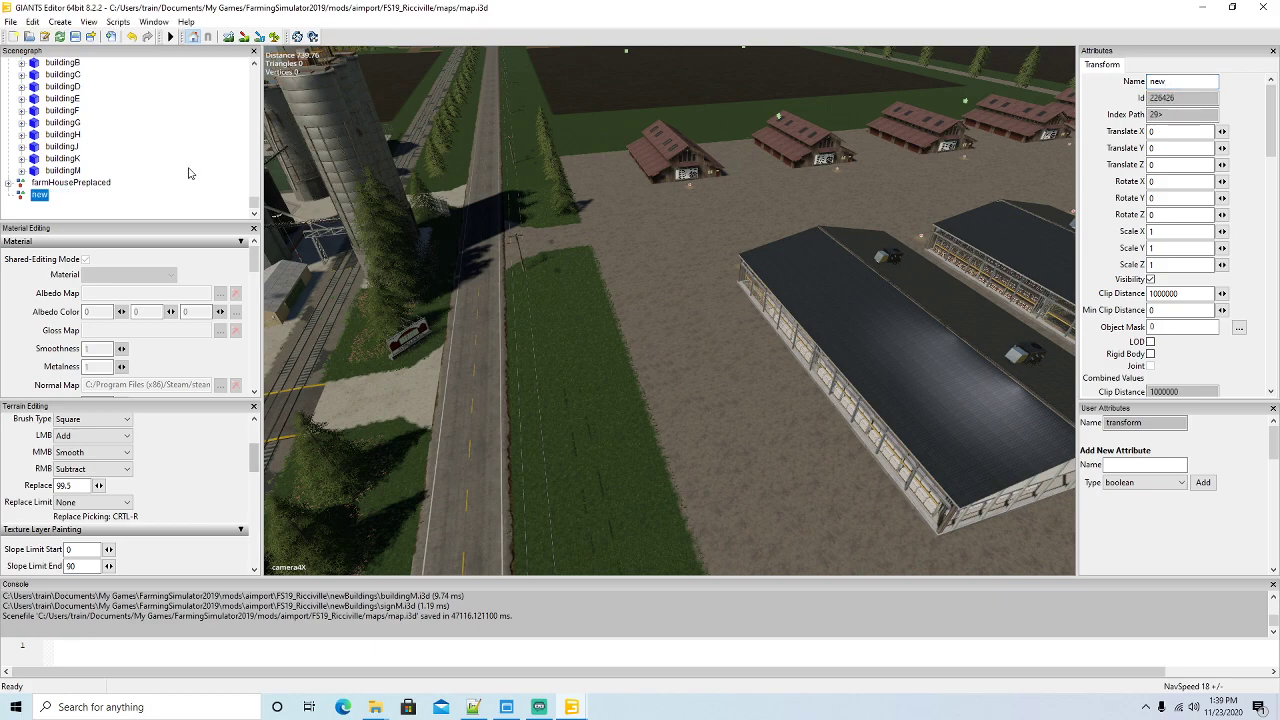
Collapse the globalCompany and propsigns groups in the scenegraph
scroll(171, 172, "up", 10)
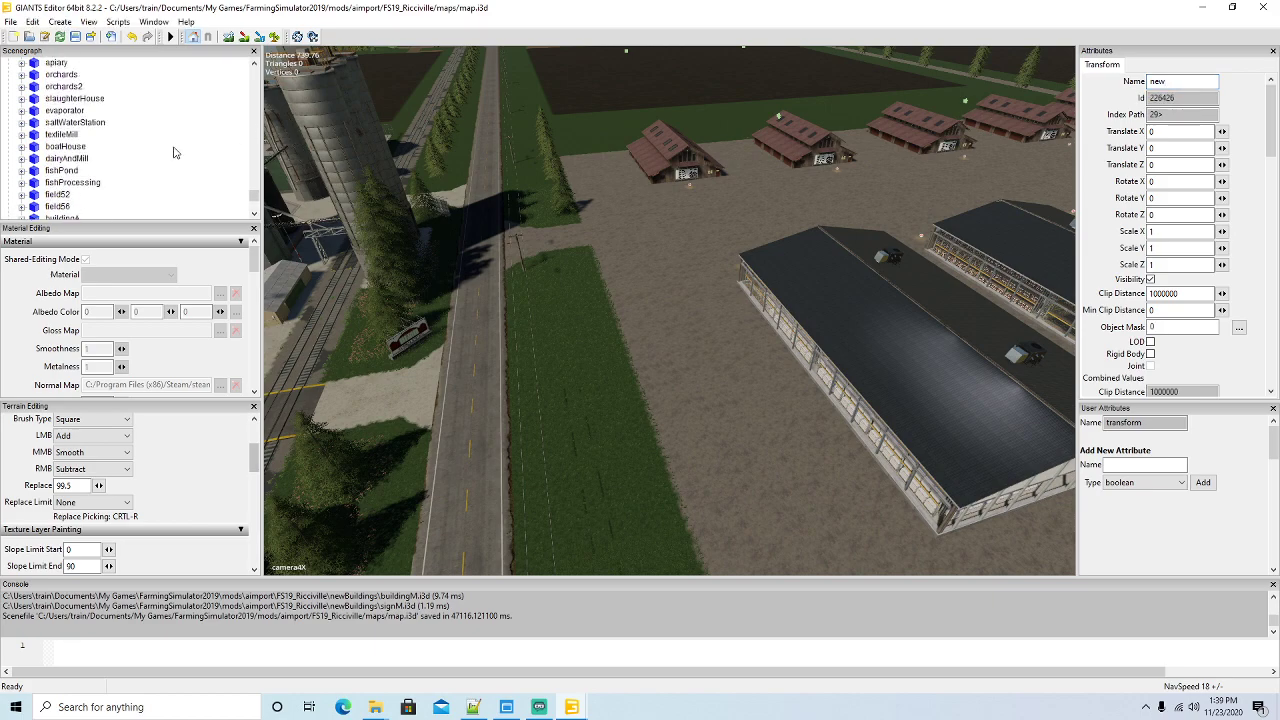
scroll(173, 152, "up", 10)
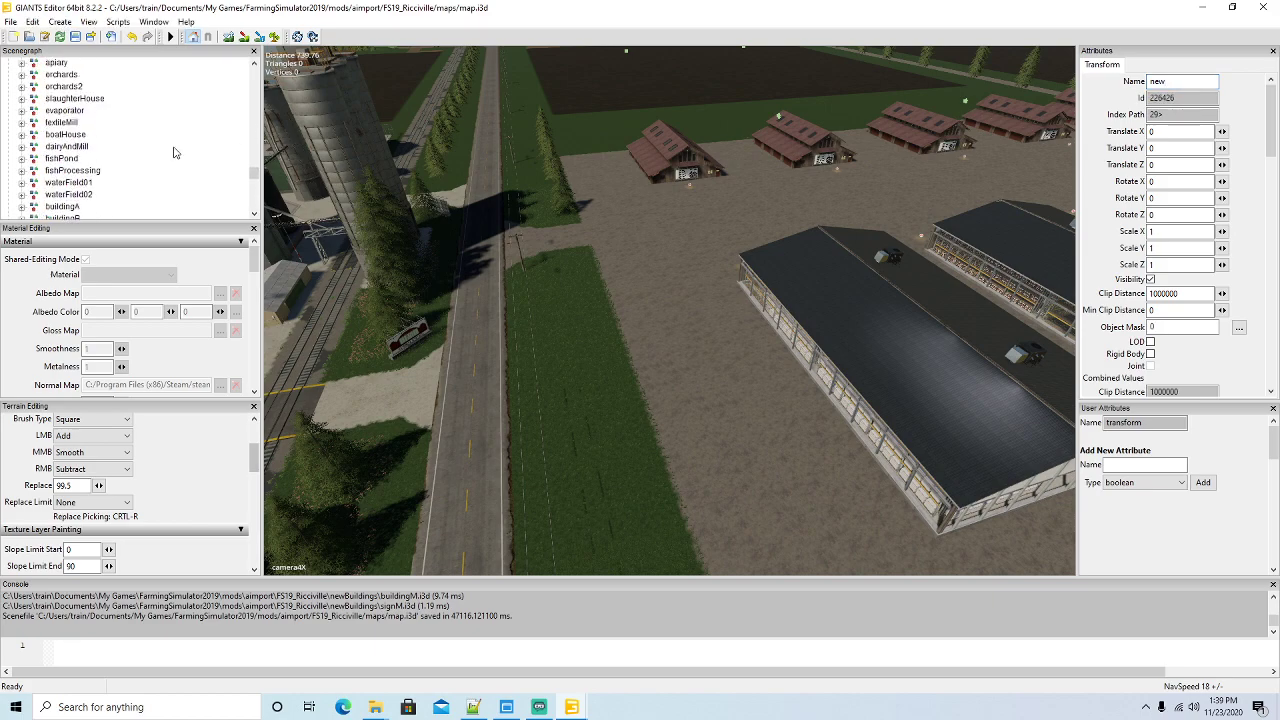
scroll(173, 152, "up", 2)
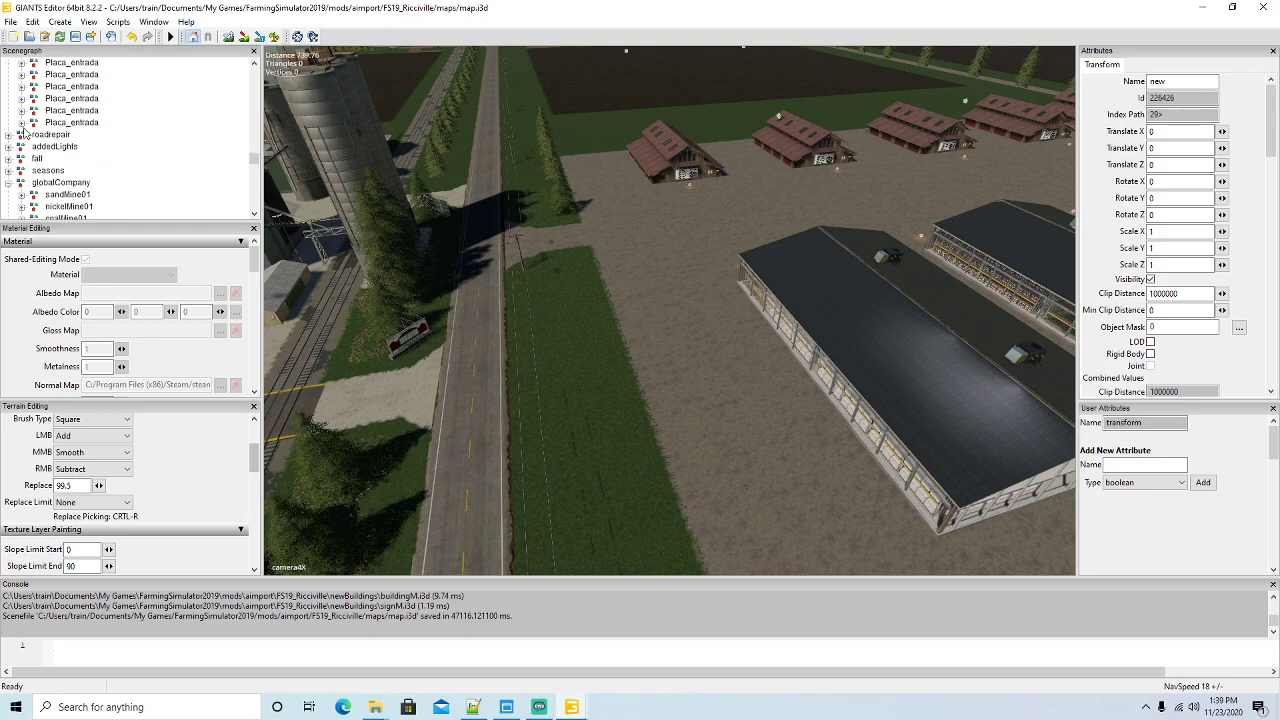
left_click(8, 184)
scroll(204, 136, "up", 8)
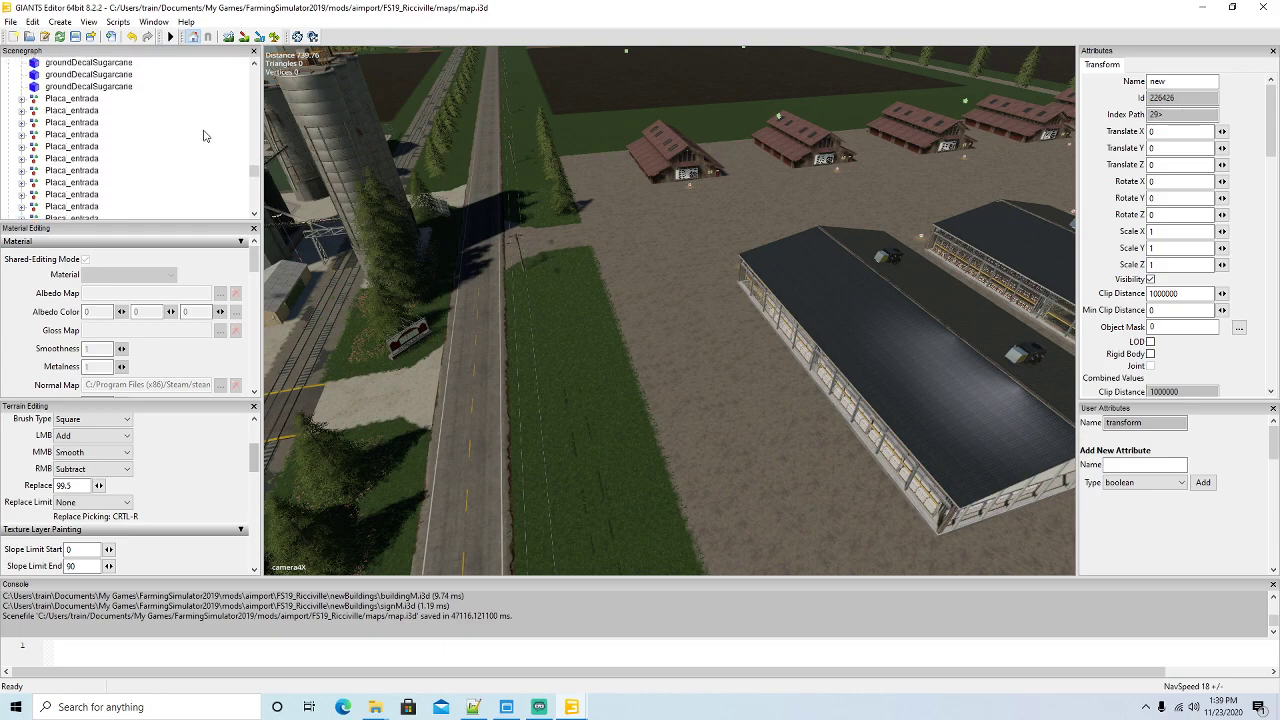
scroll(204, 136, "up", 3)
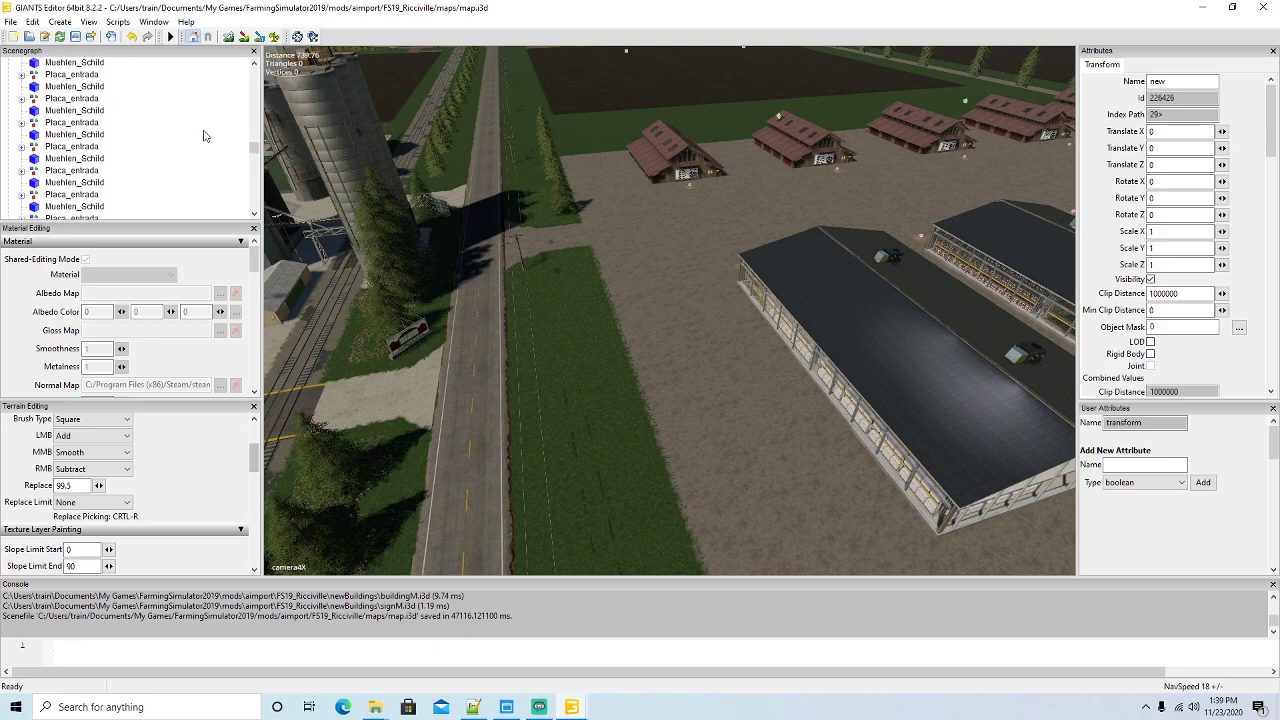
scroll(204, 136, "up", 3)
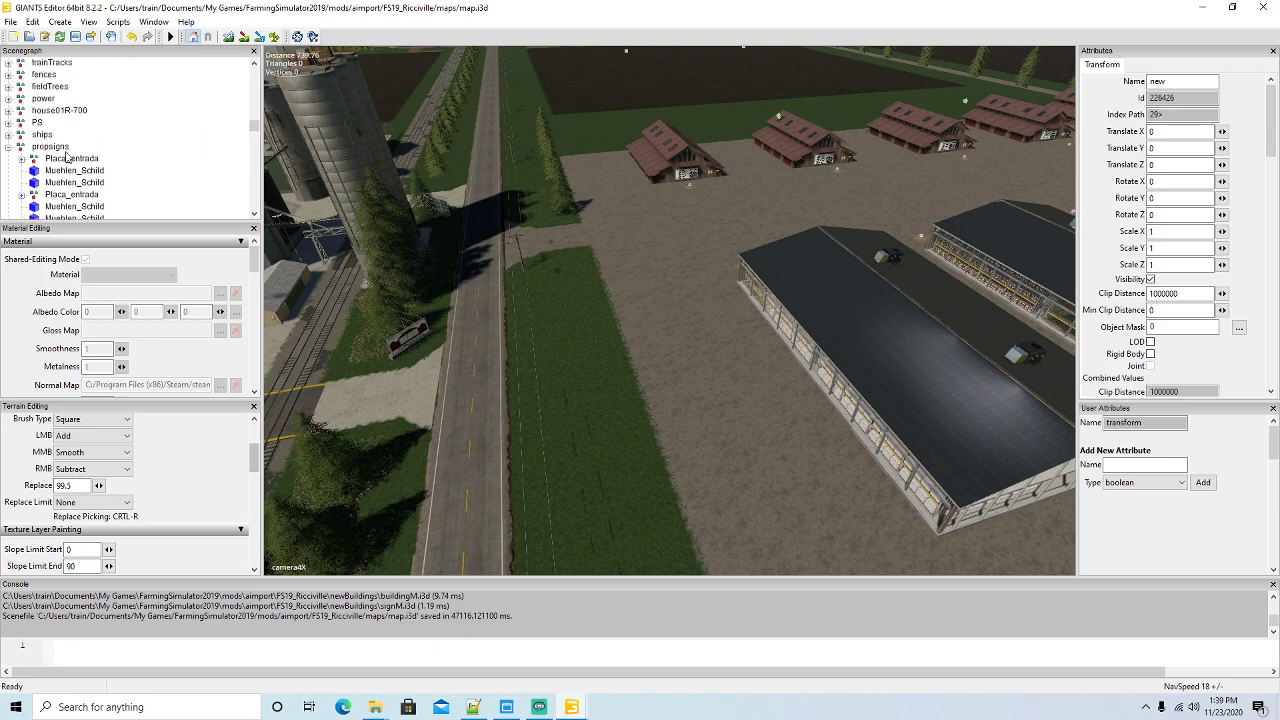
left_click(7, 148)
Move the new transform group into the centralStation group under Places by cutting and pasting it
scroll(115, 135, "down", 5)
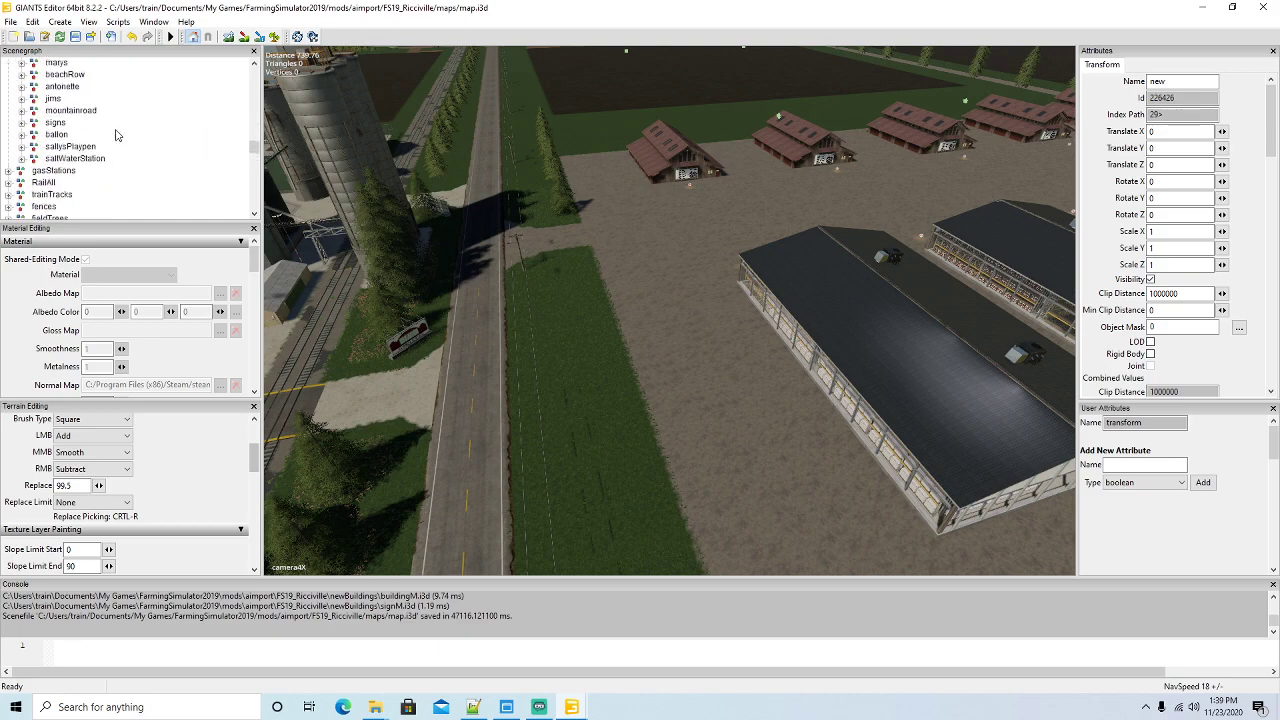
scroll(115, 135, "up", 5)
scroll(115, 135, "up", 2)
scroll(160, 129, "up", 4)
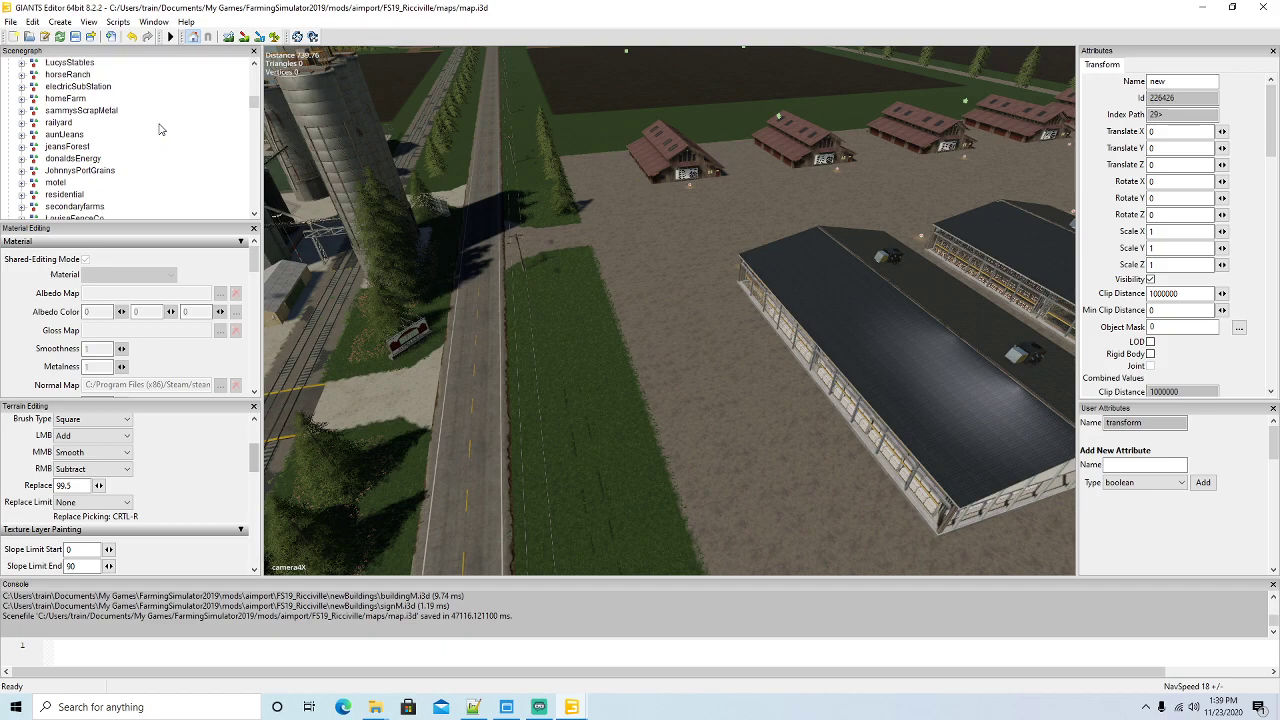
scroll(160, 129, "up", 1)
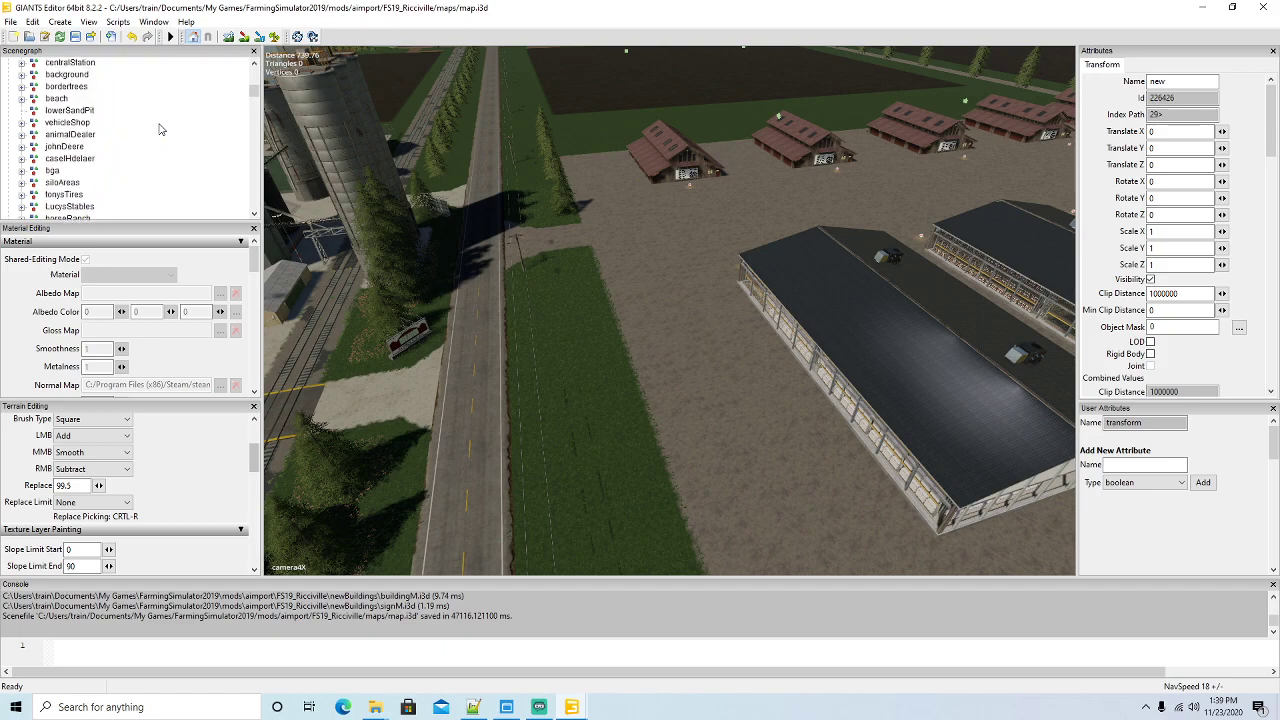
scroll(160, 129, "up", 1)
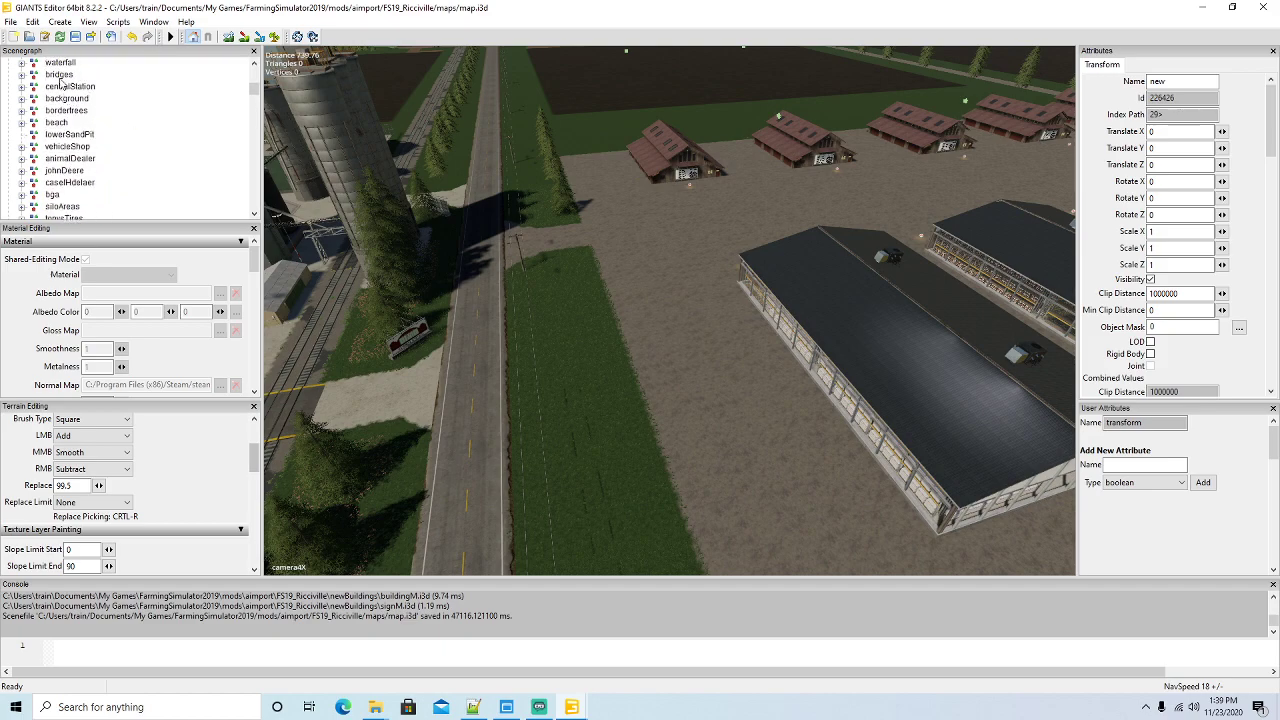
left_click(32, 21)
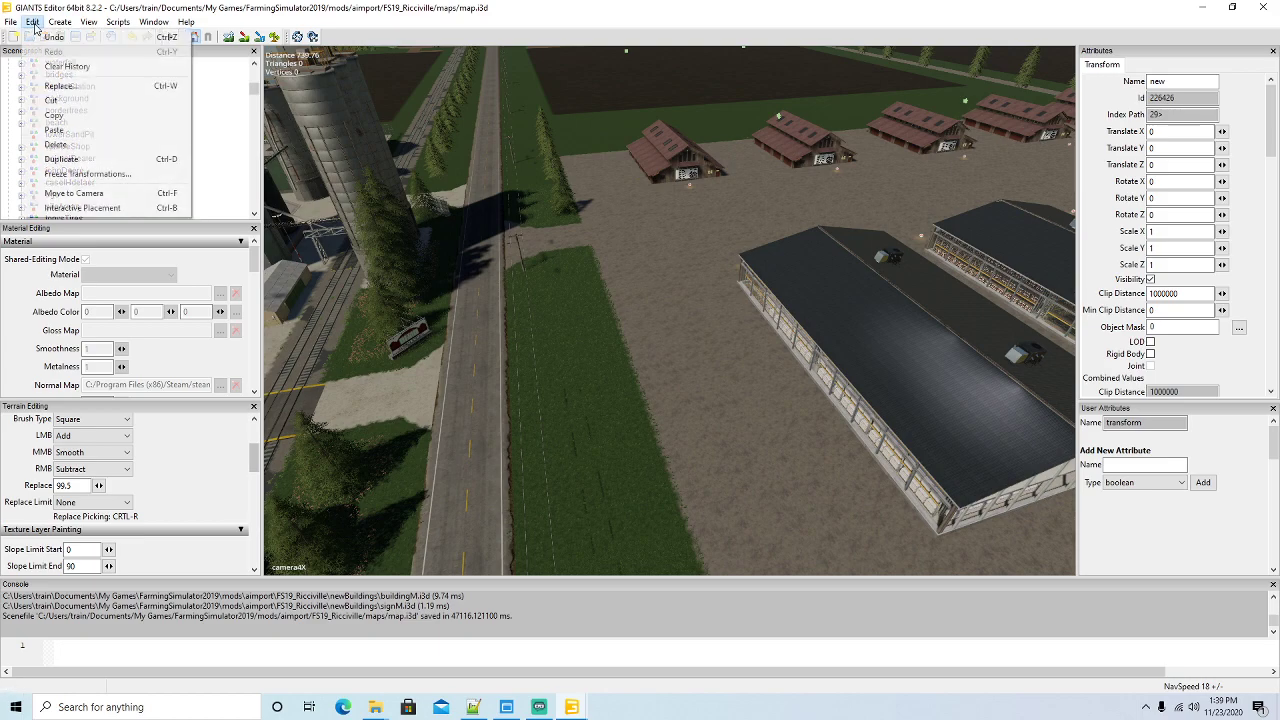
left_click(51, 101)
left_click(34, 88)
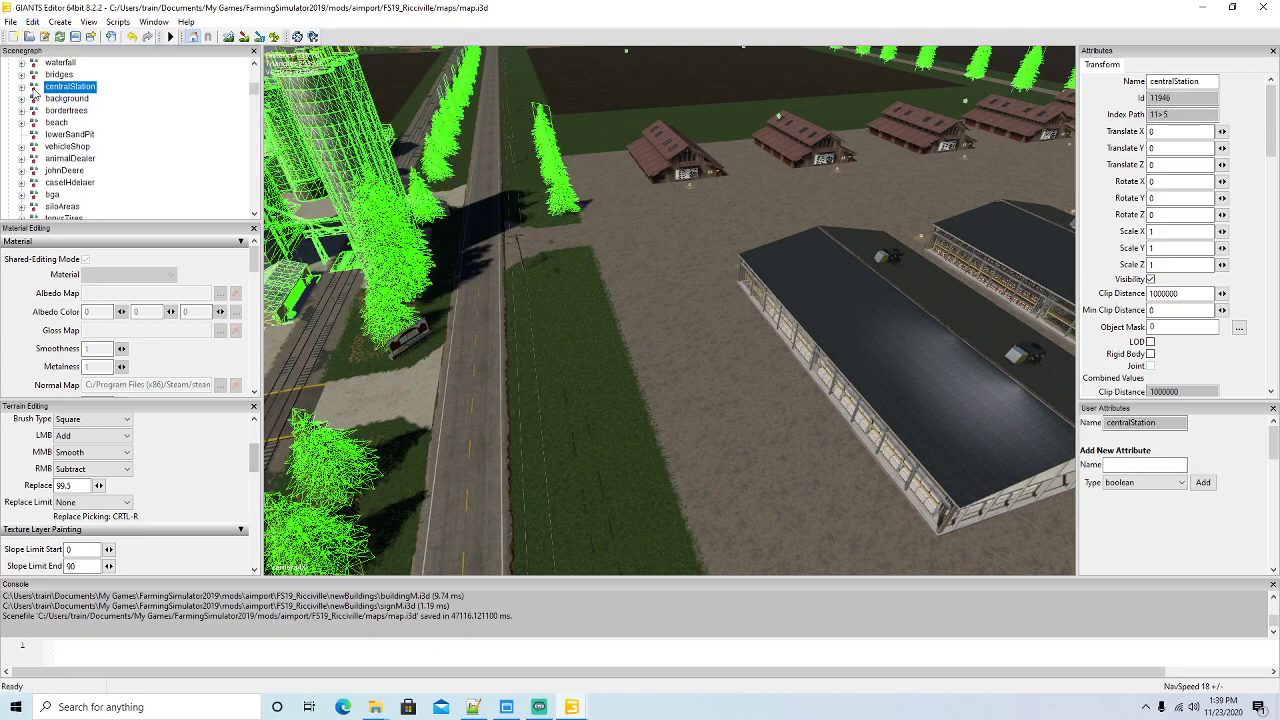
left_click(31, 23)
left_click(93, 128)
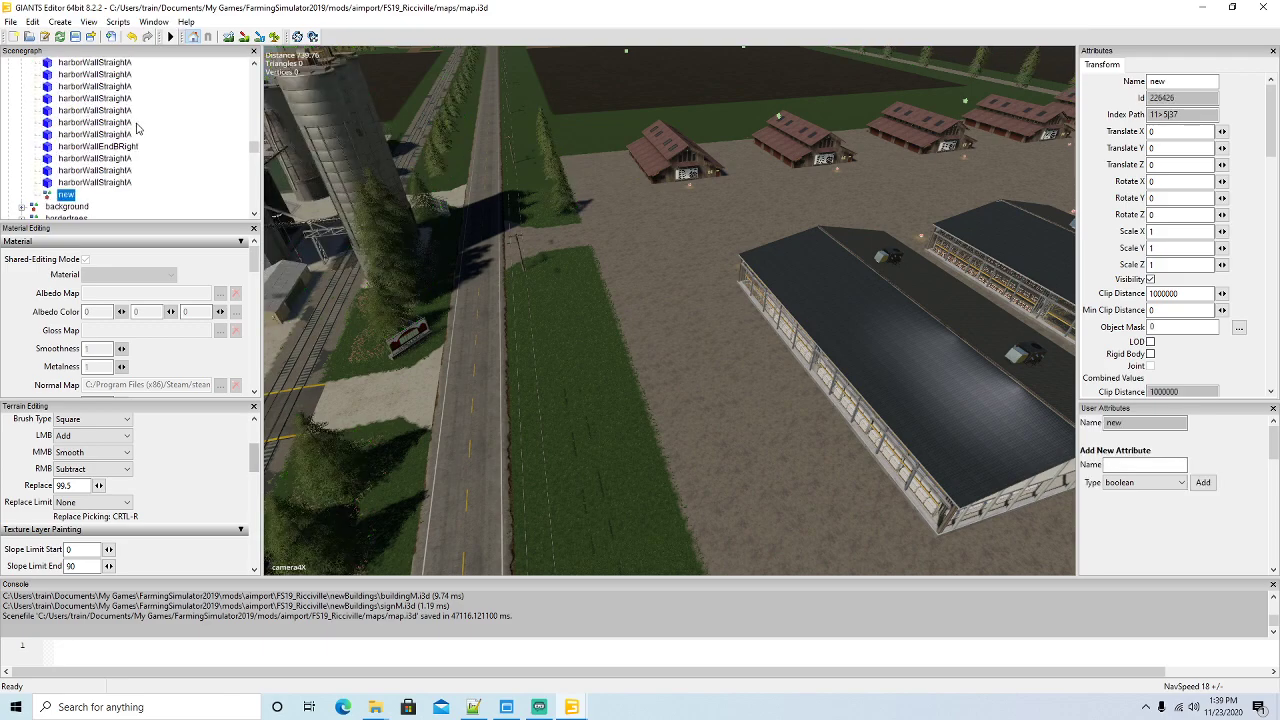
Import fence.i3d from Ricciville's newBuildings folder into the map
left_click(10, 24)
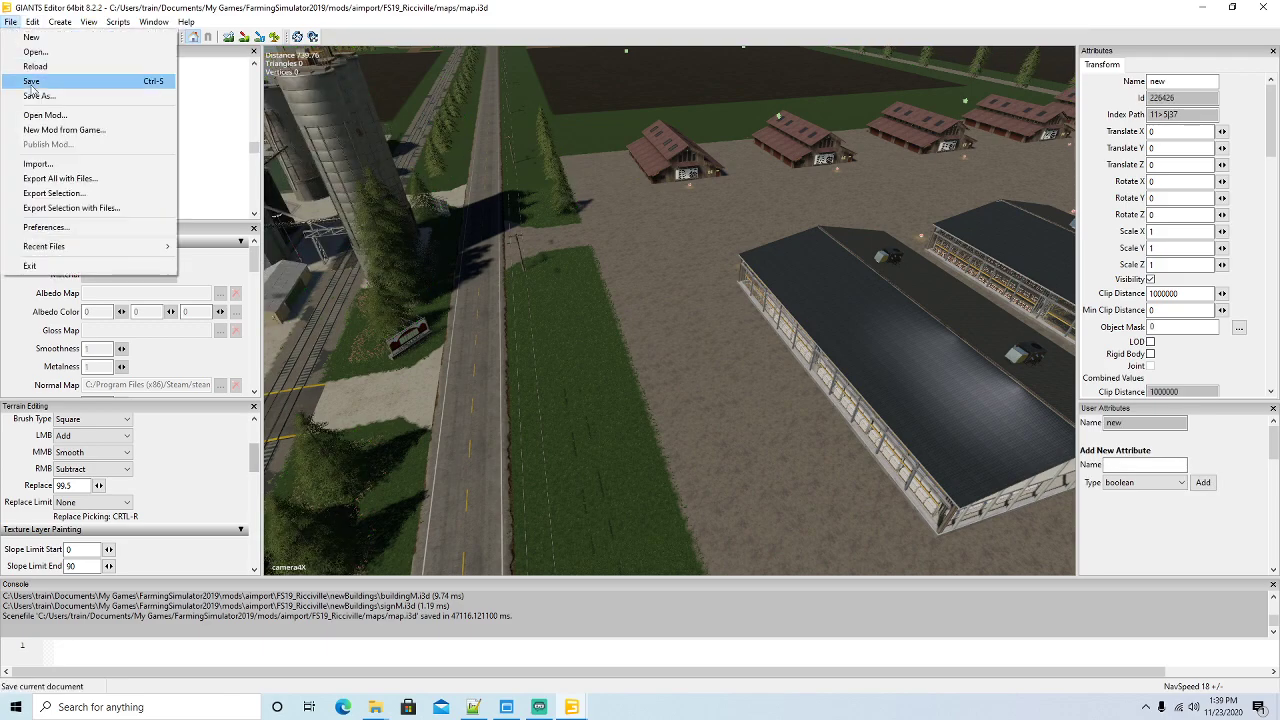
left_click(40, 165)
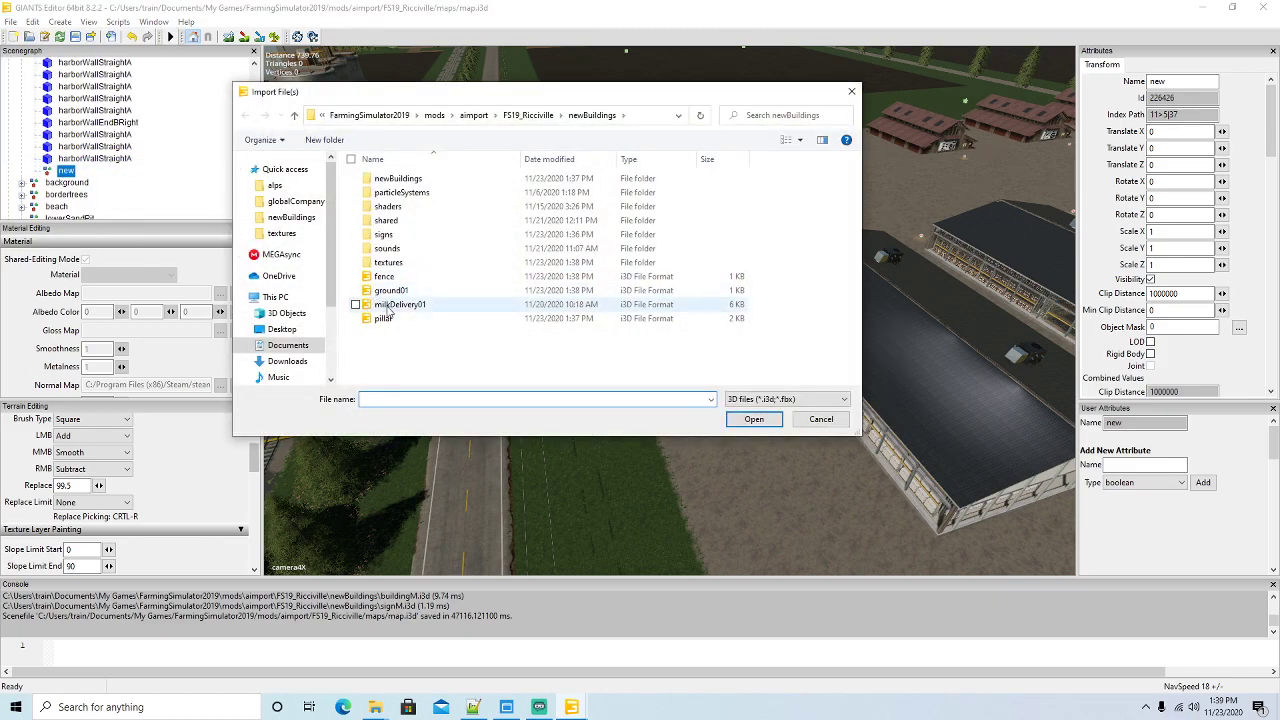
left_click(386, 277)
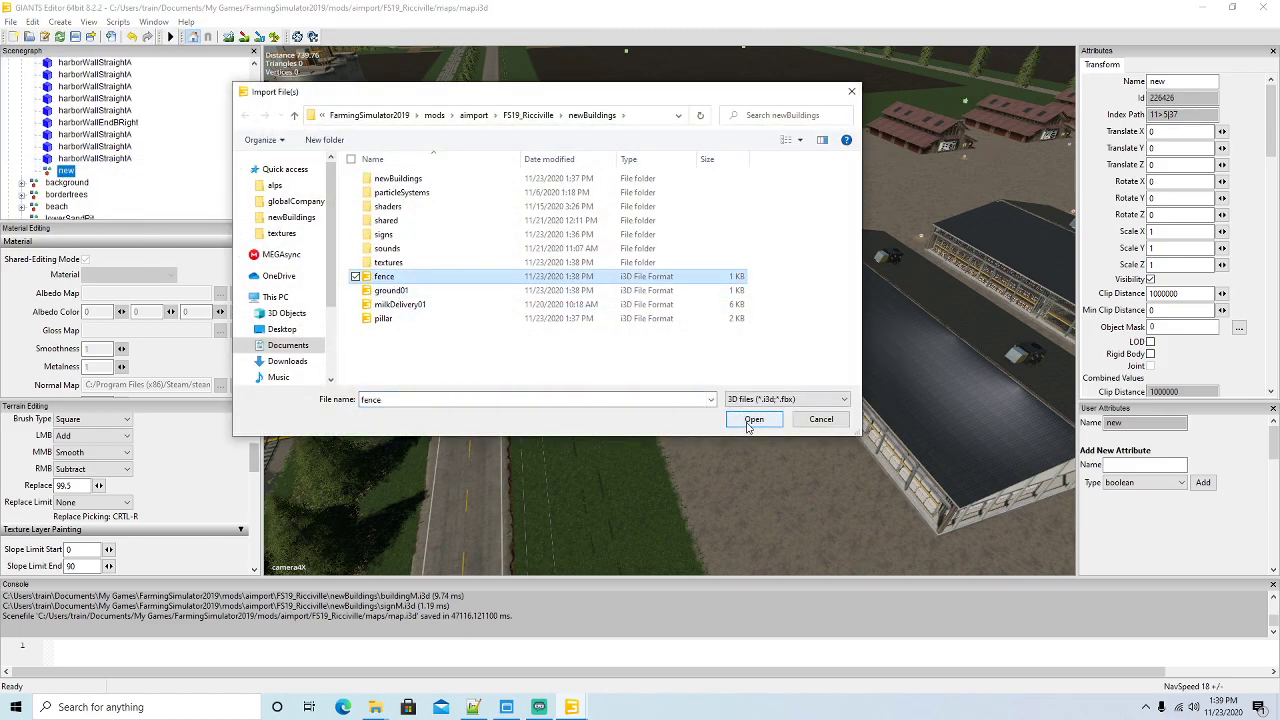
left_click(754, 419)
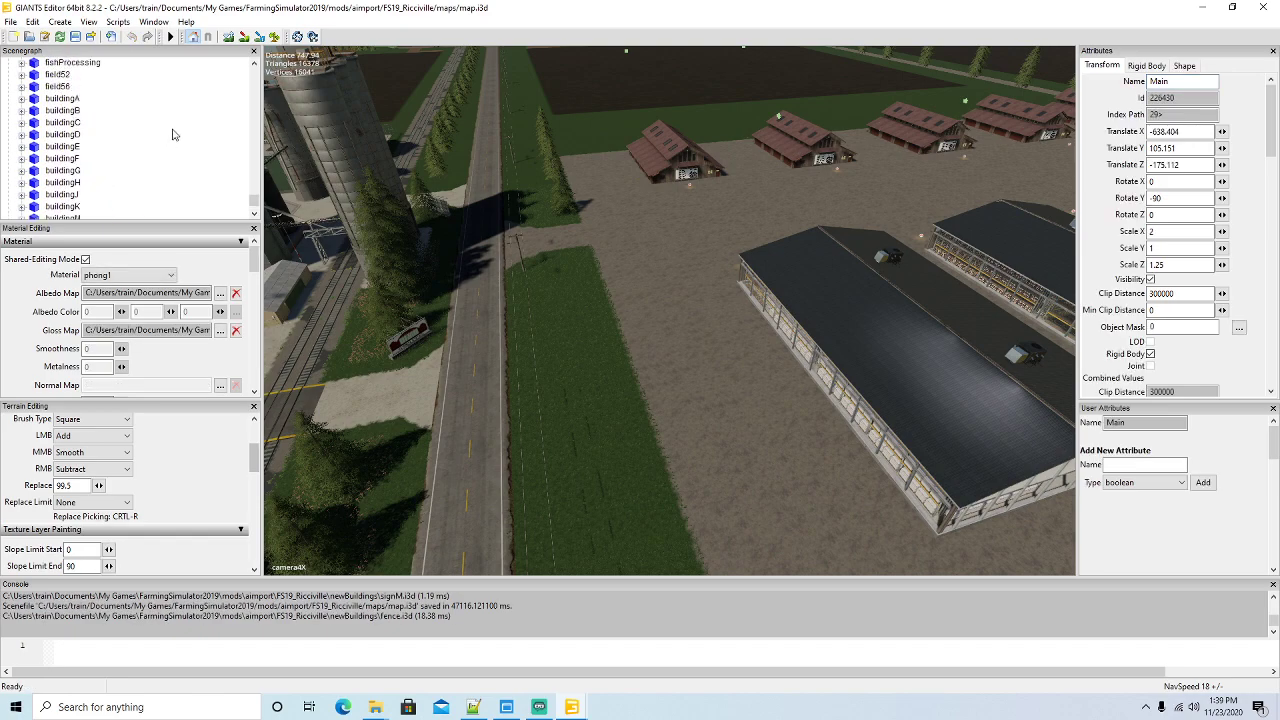
Move the imported fence object Main into the new group under centralStation by cutting and pasting it
scroll(172, 134, "up", 10)
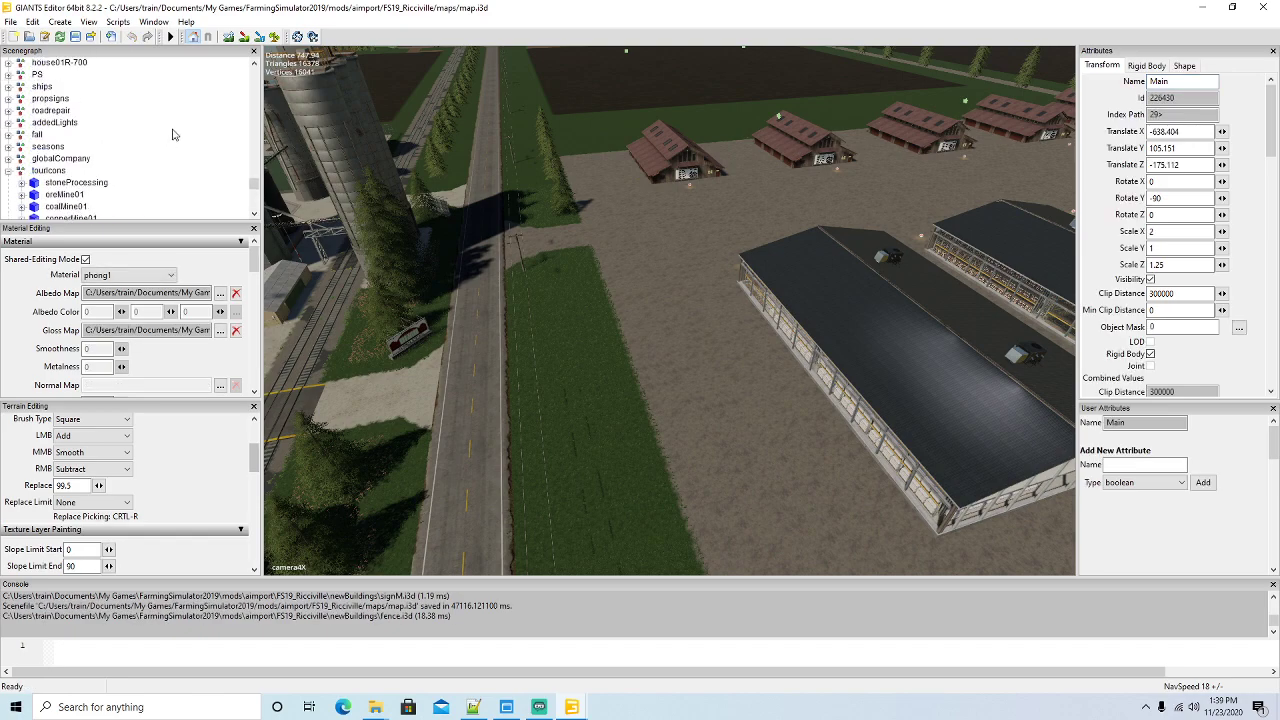
scroll(172, 134, "up", 4)
scroll(172, 134, "up", 10)
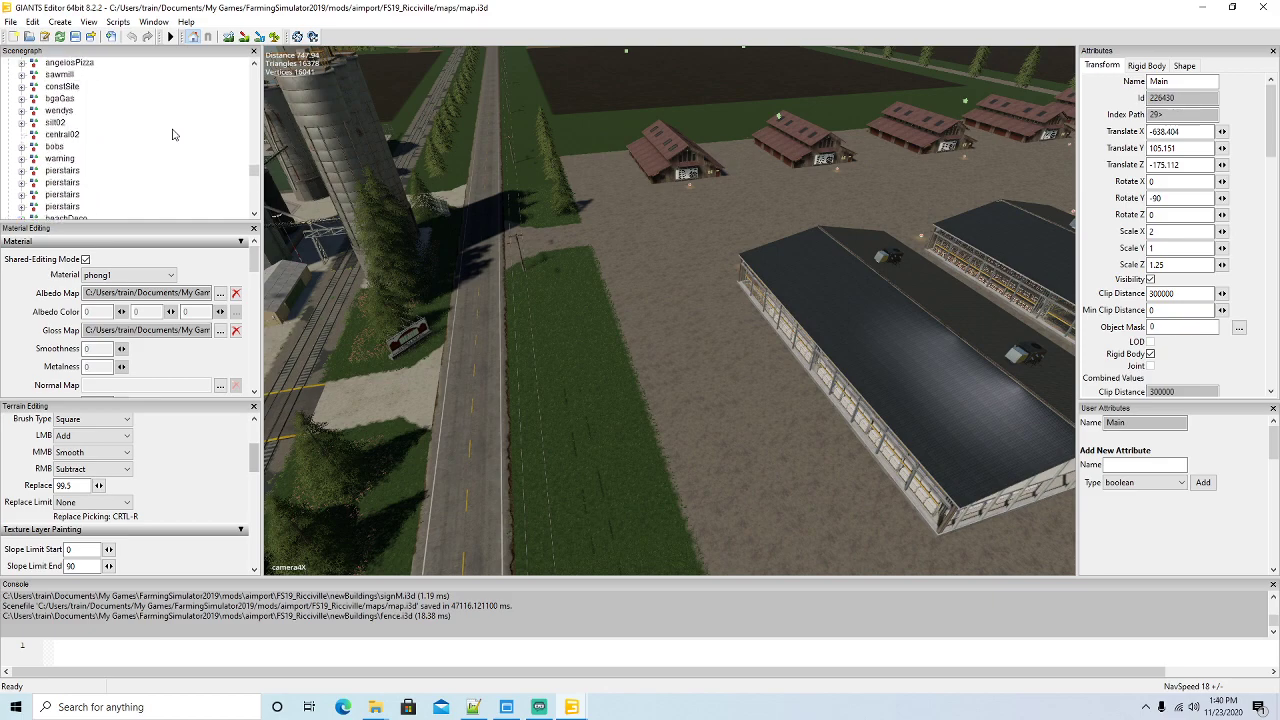
scroll(172, 134, "up", 10)
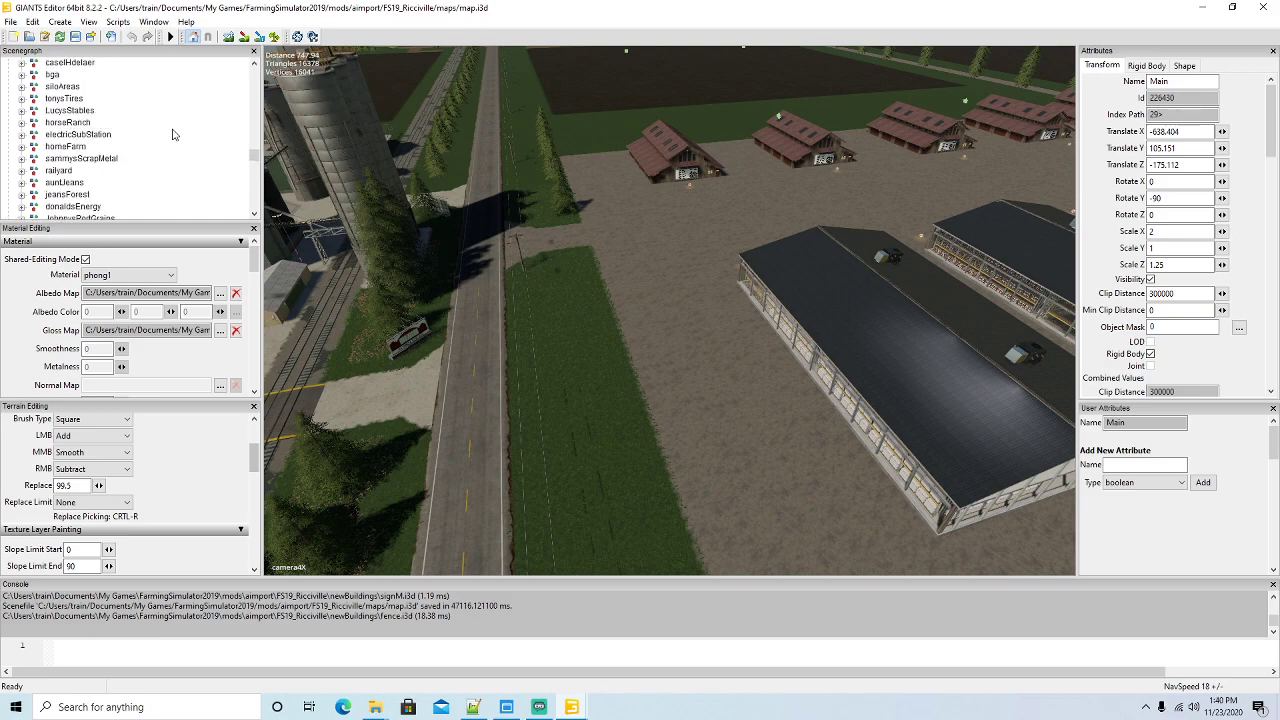
left_click(32, 21)
left_click(50, 118)
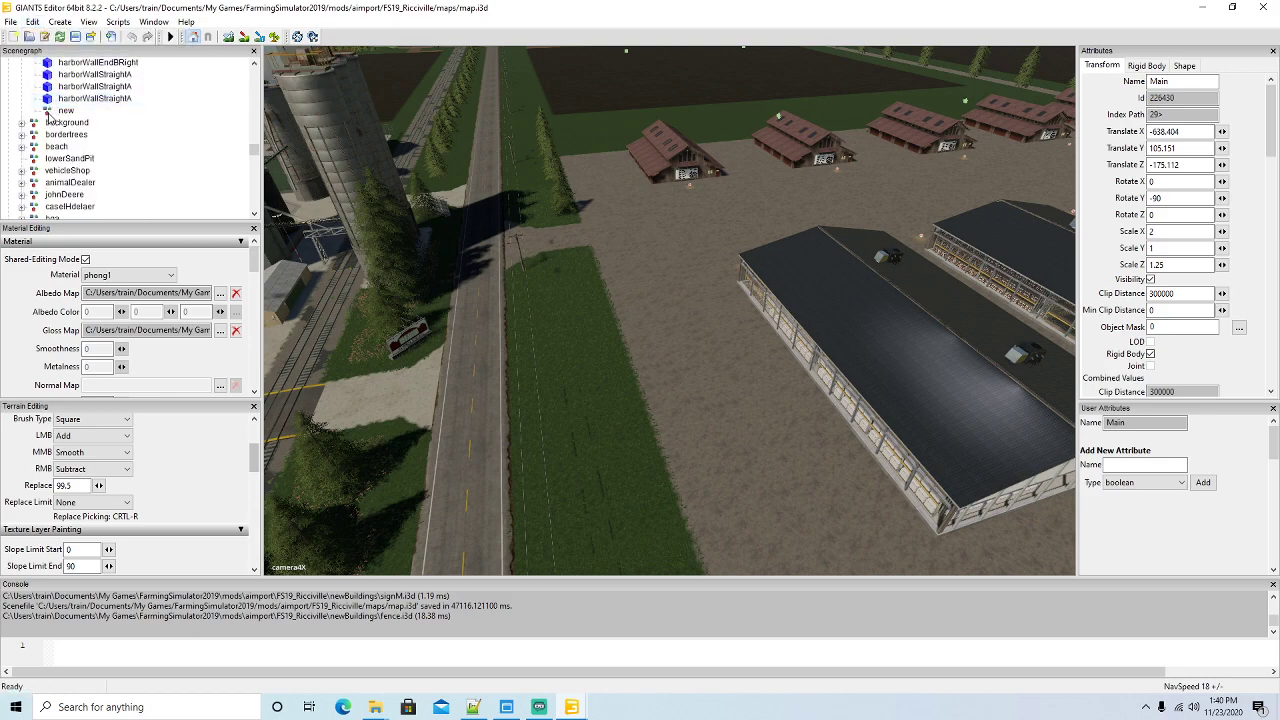
left_click(33, 22)
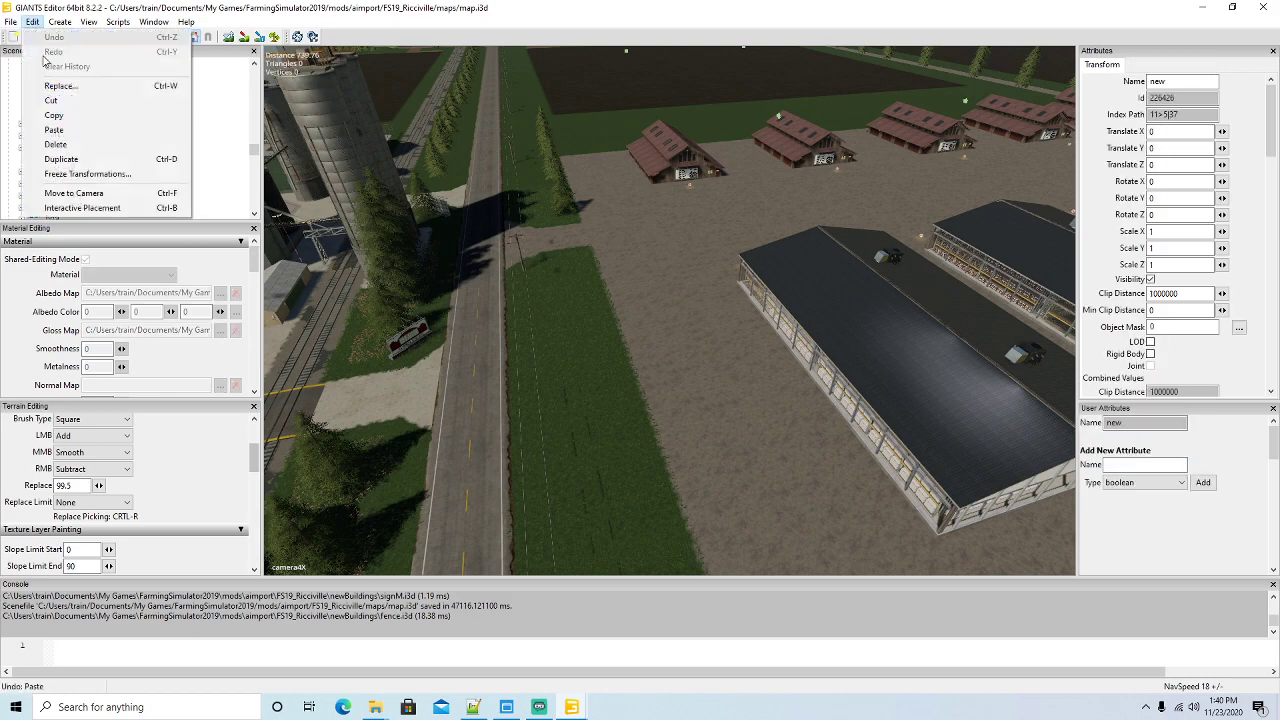
left_click(60, 132)
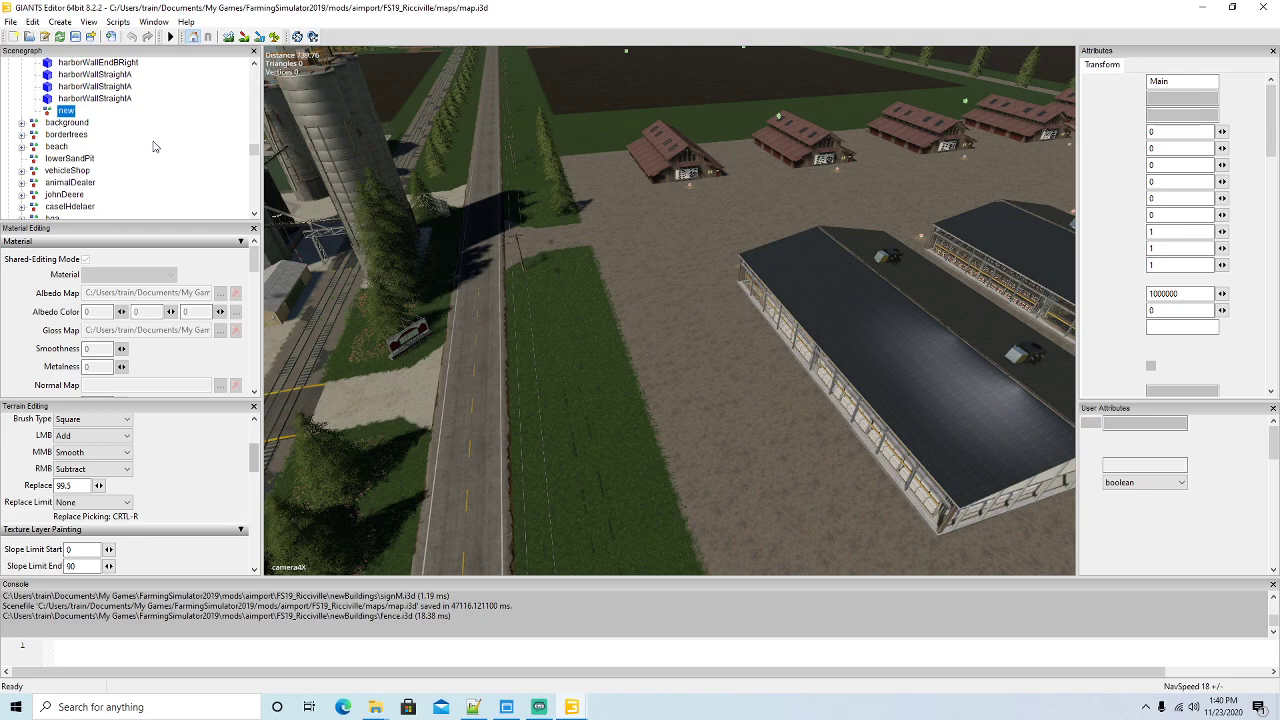
Import pillar.i3d from the newBuildings folder into the map
left_click(11, 22)
left_click(45, 165)
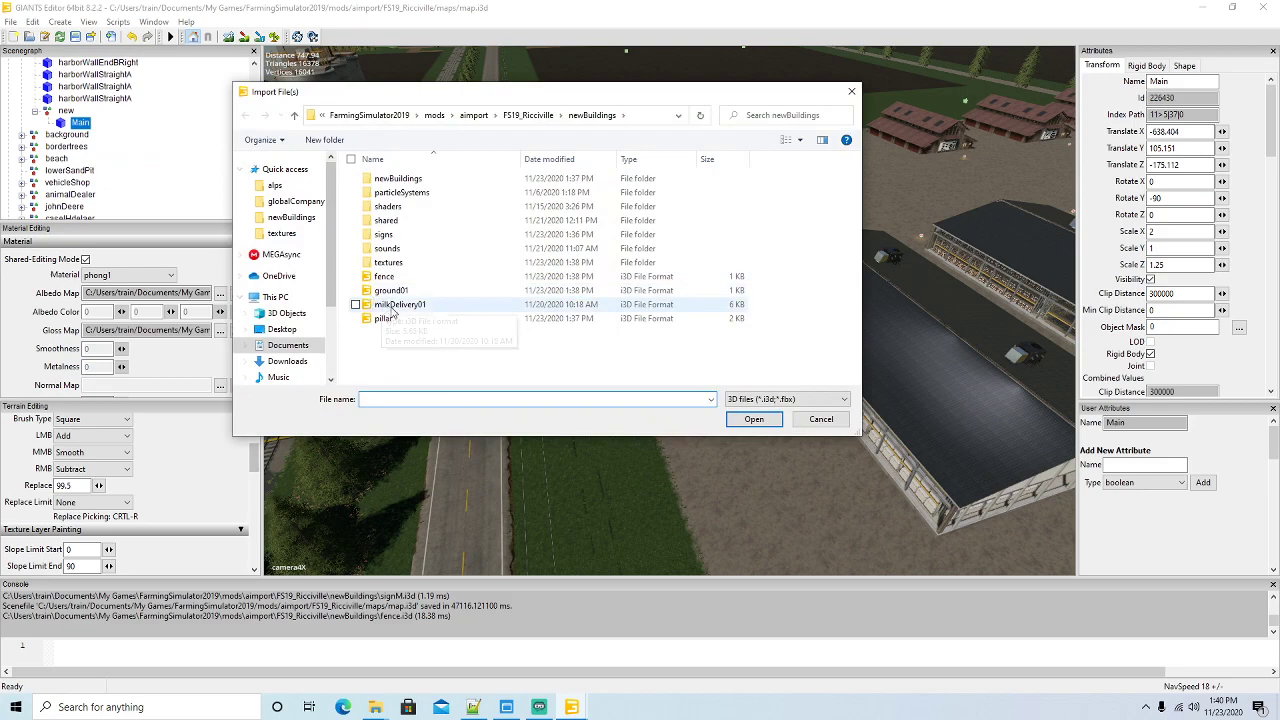
left_click(385, 318)
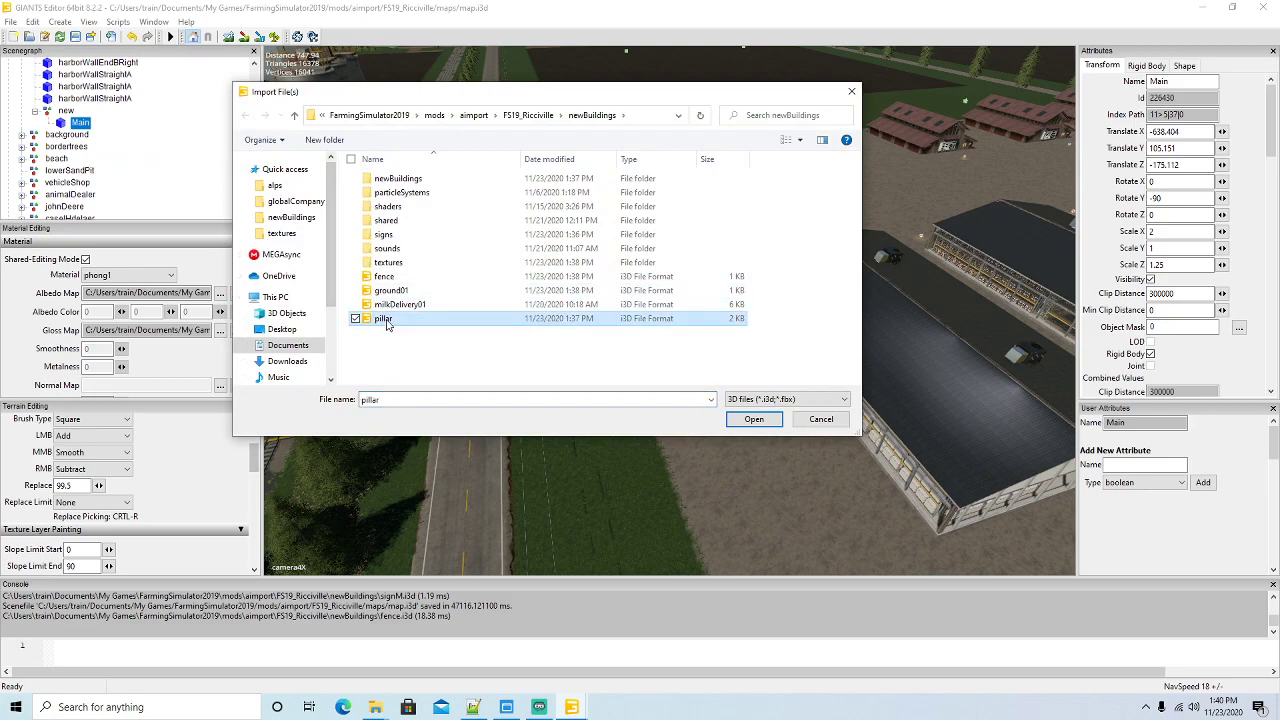
left_click(753, 419)
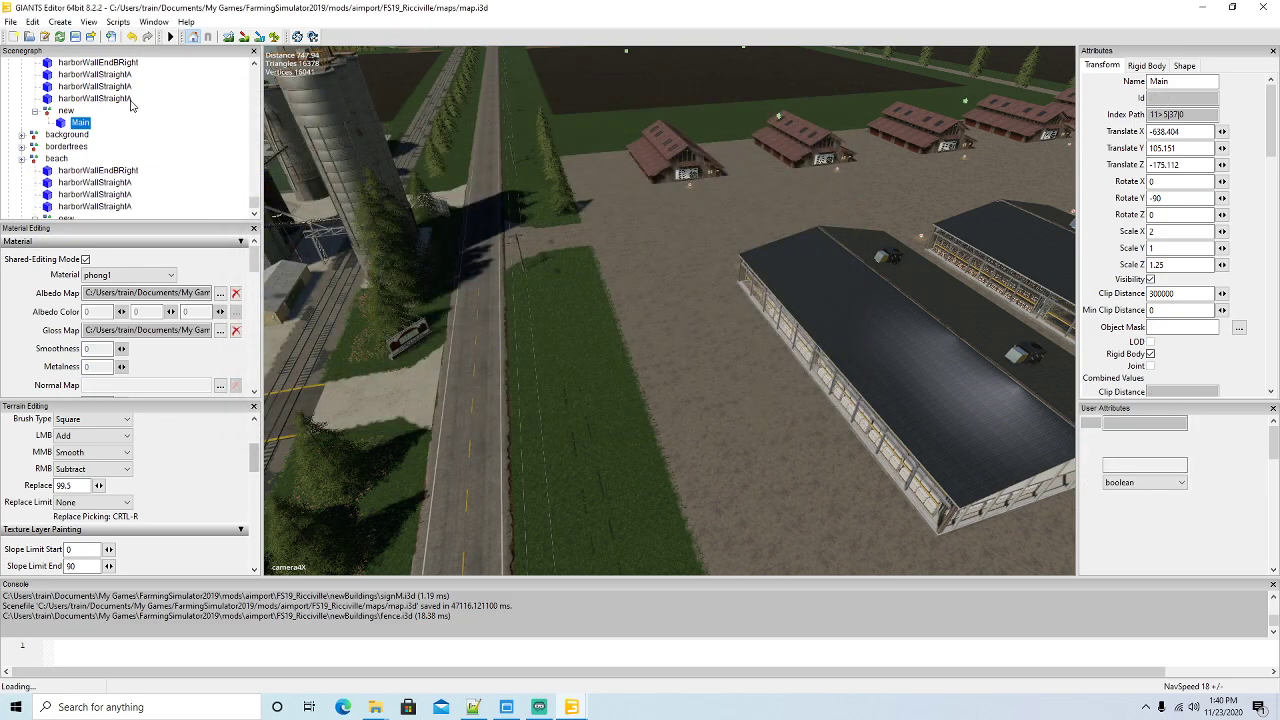
Cut the imported pillarMidA02 and paste it into the new group alongside the fence
scroll(140, 112, "up", 3)
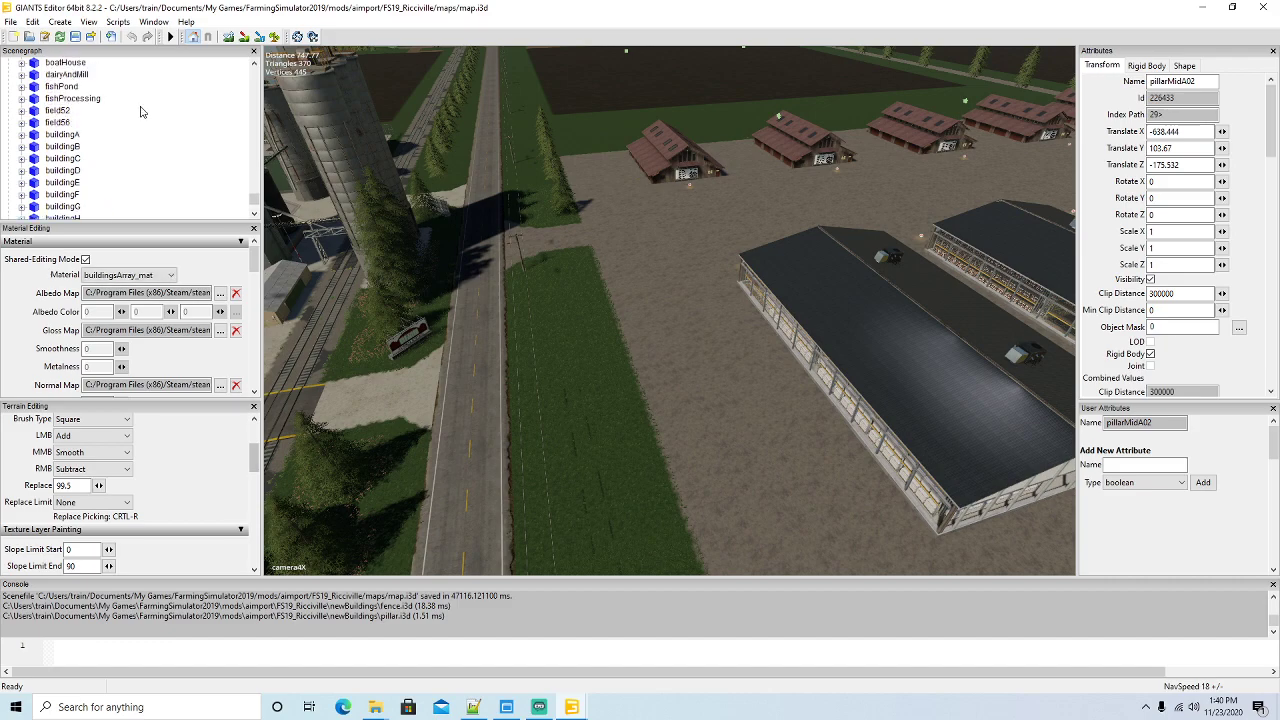
scroll(140, 112, "up", 10)
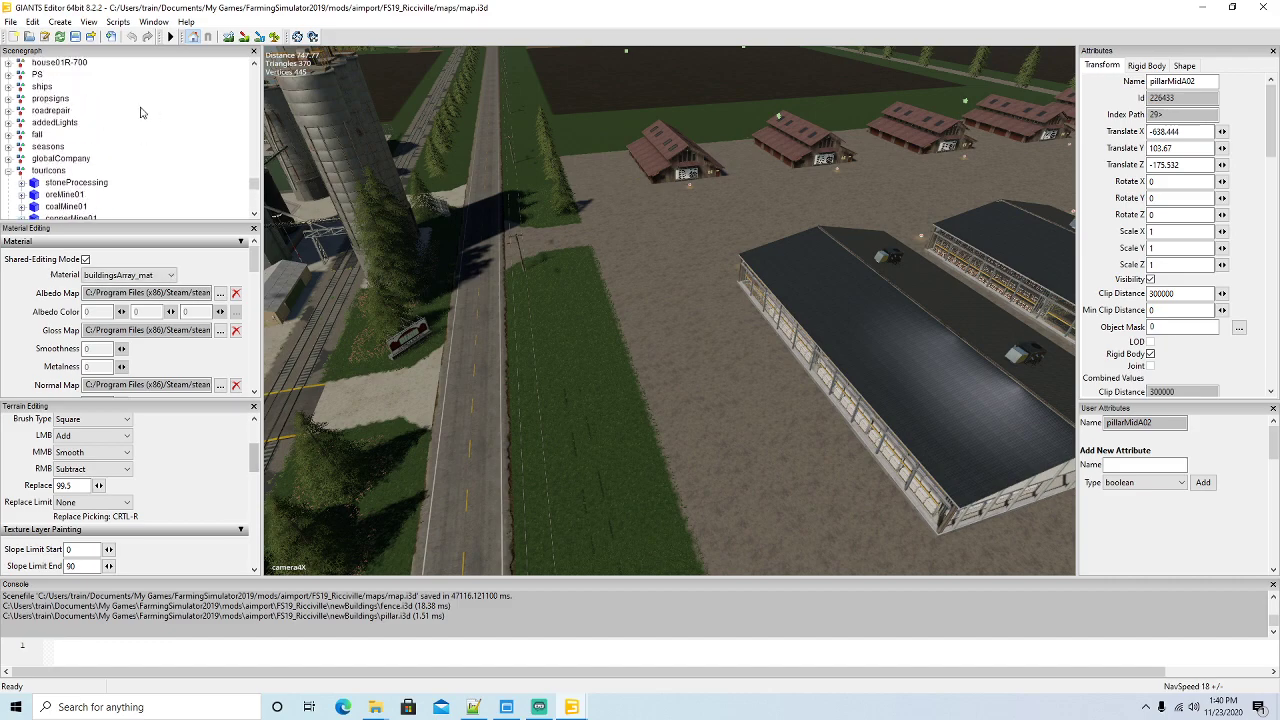
scroll(140, 112, "up", 4)
scroll(140, 112, "up", 8)
scroll(139, 112, "up", 8)
scroll(139, 112, "up", 3)
left_click(33, 23)
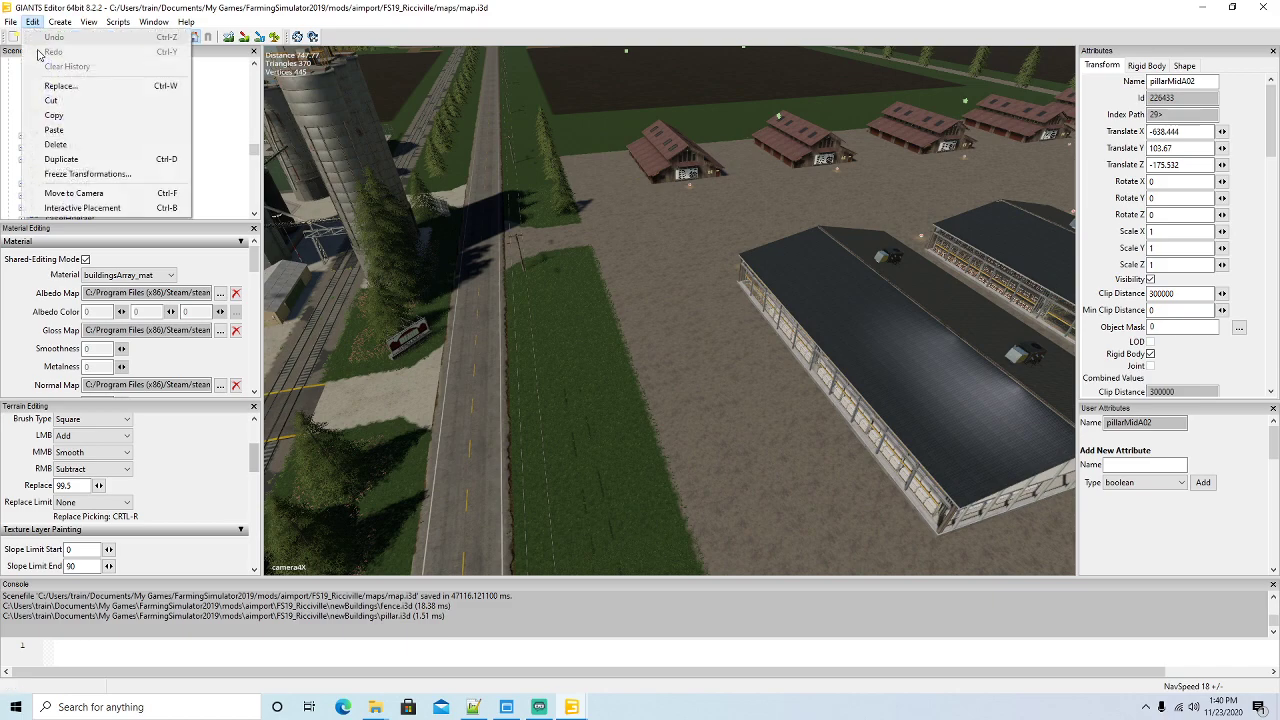
left_click(51, 103)
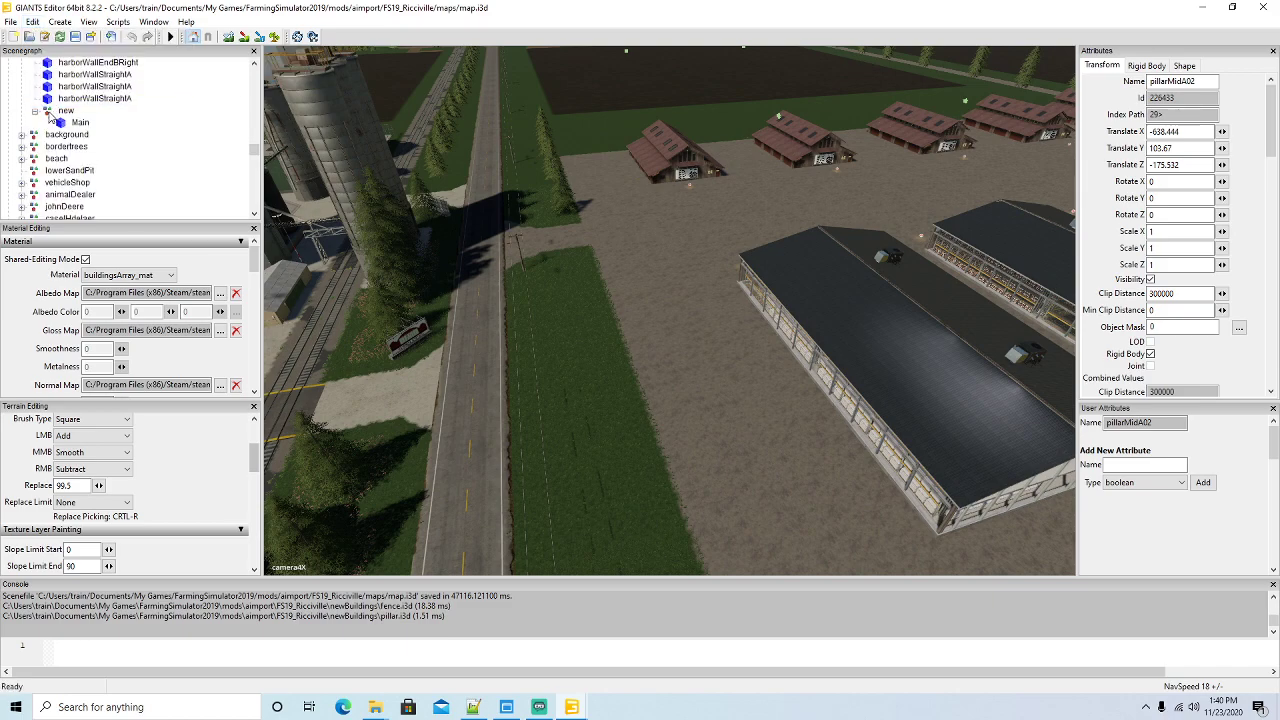
left_click(47, 112)
left_click(33, 22)
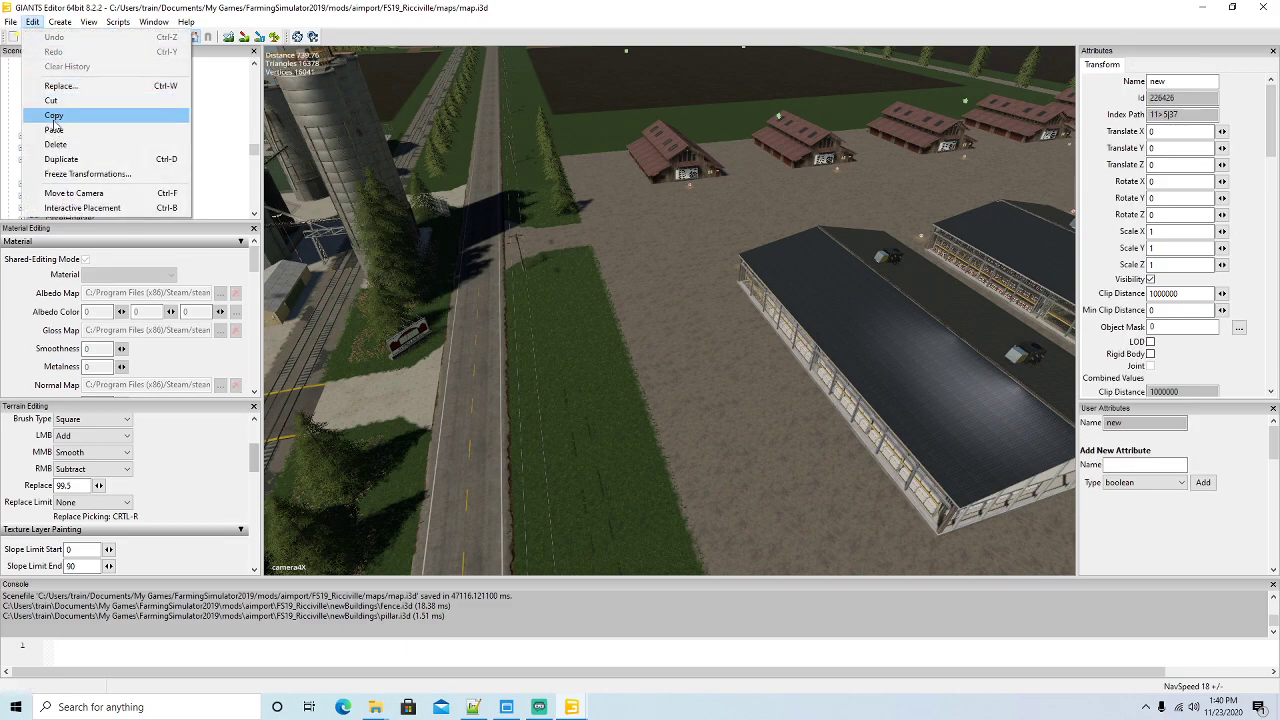
left_click(55, 131)
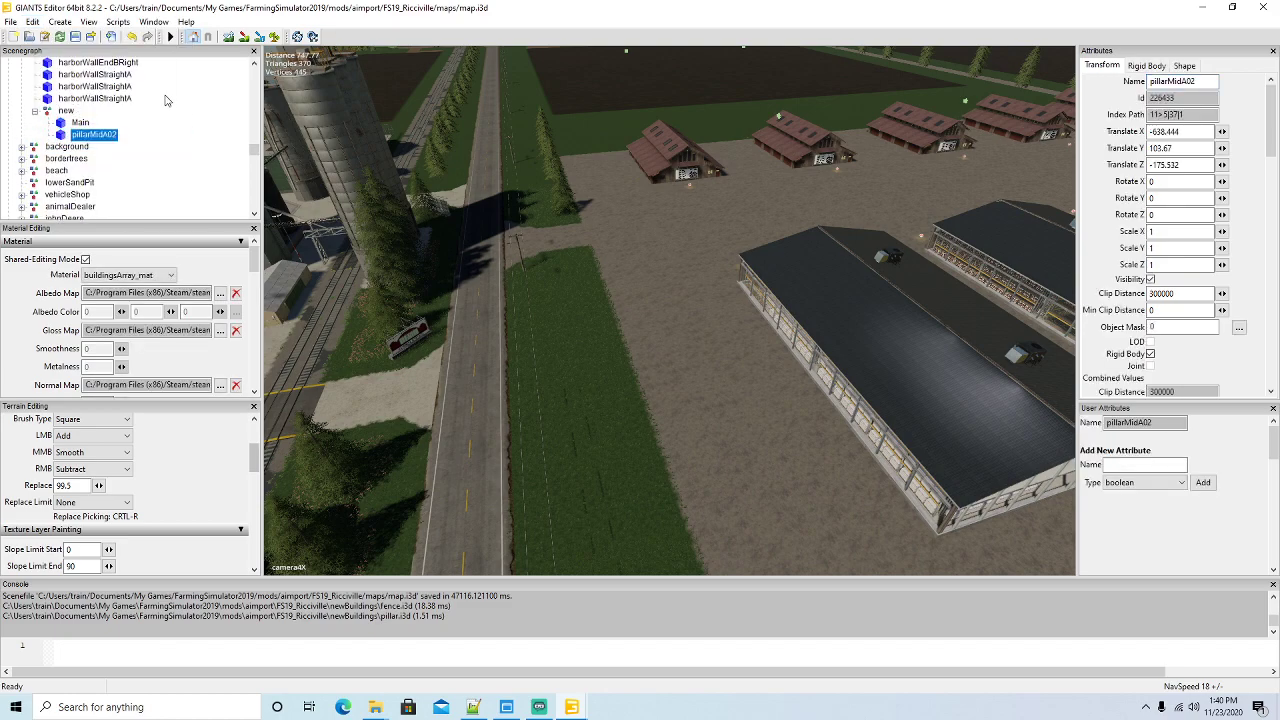
Place pillarMidA02 interactively at the grass corner near the road and lower it, at about X -247.14, Y 100.54, Z -724.26
left_click_drag(541, 272, 537, 262, "alt")
scroll(540, 269, "up", 3)
scroll(537, 262, "up", 3)
scroll(536, 266, "up", 8)
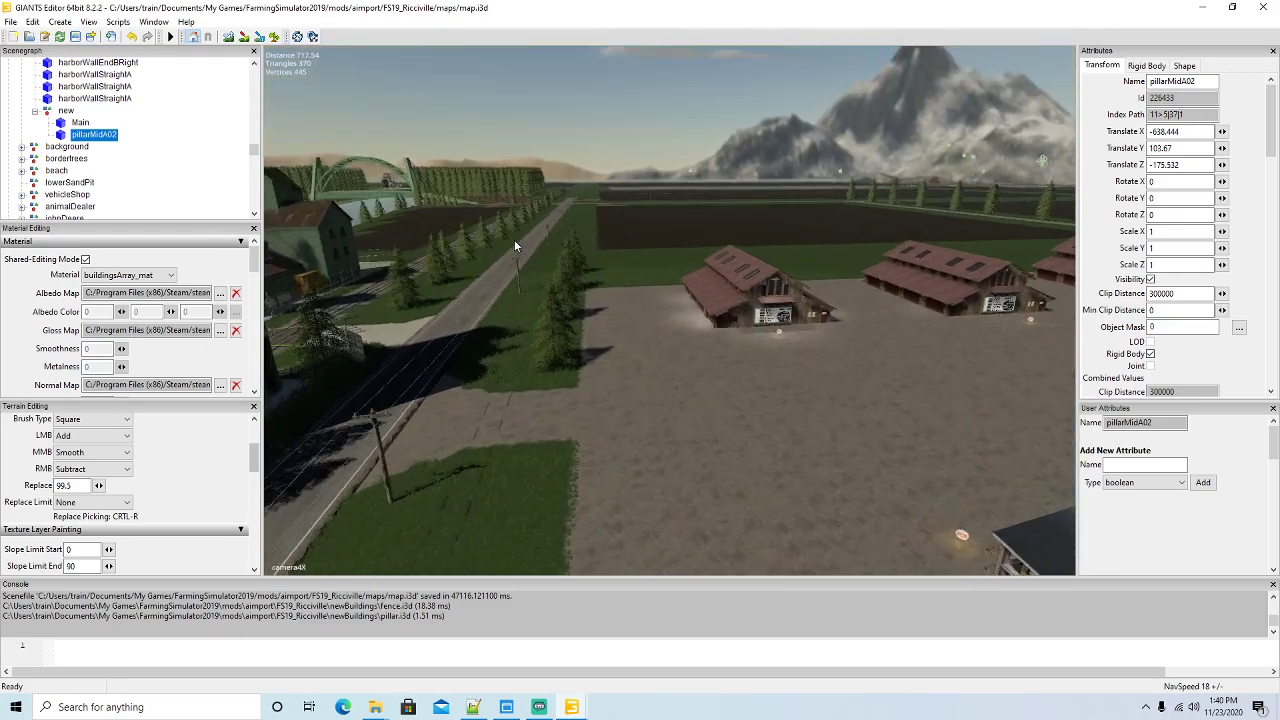
left_click_drag(471, 280, 462, 286, "alt")
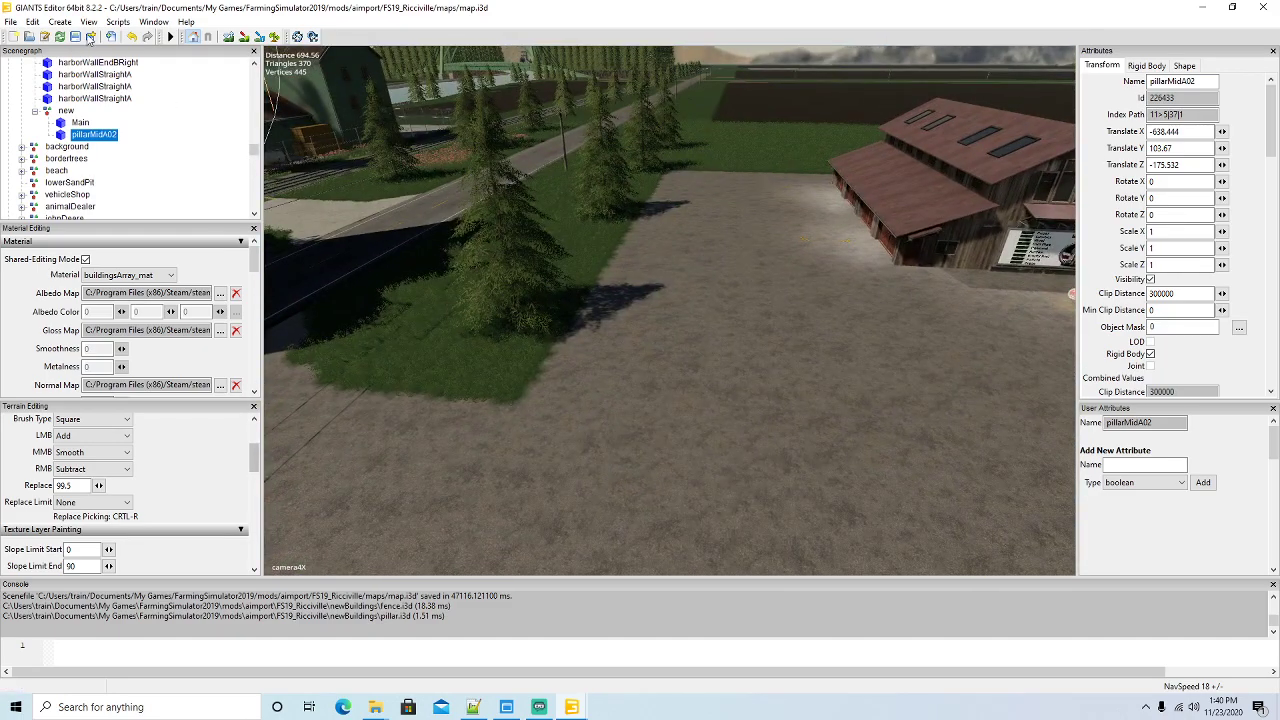
left_click(32, 22)
left_click(90, 189)
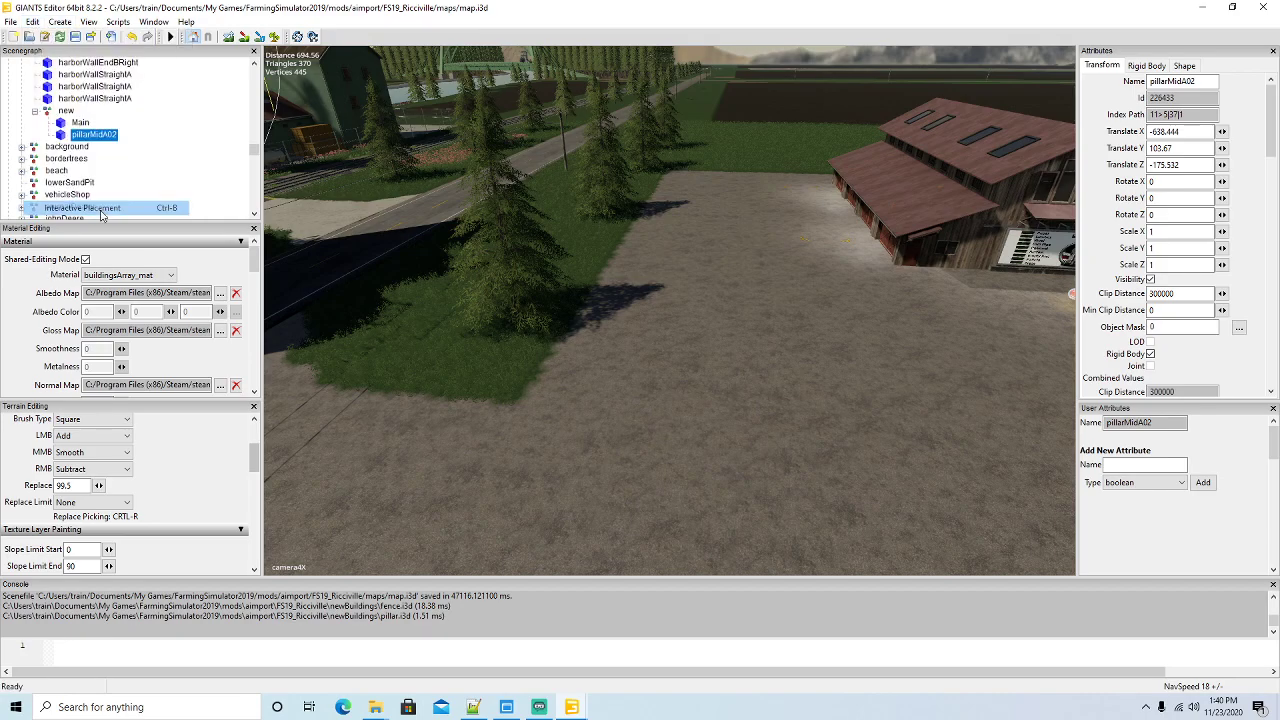
left_click(531, 400)
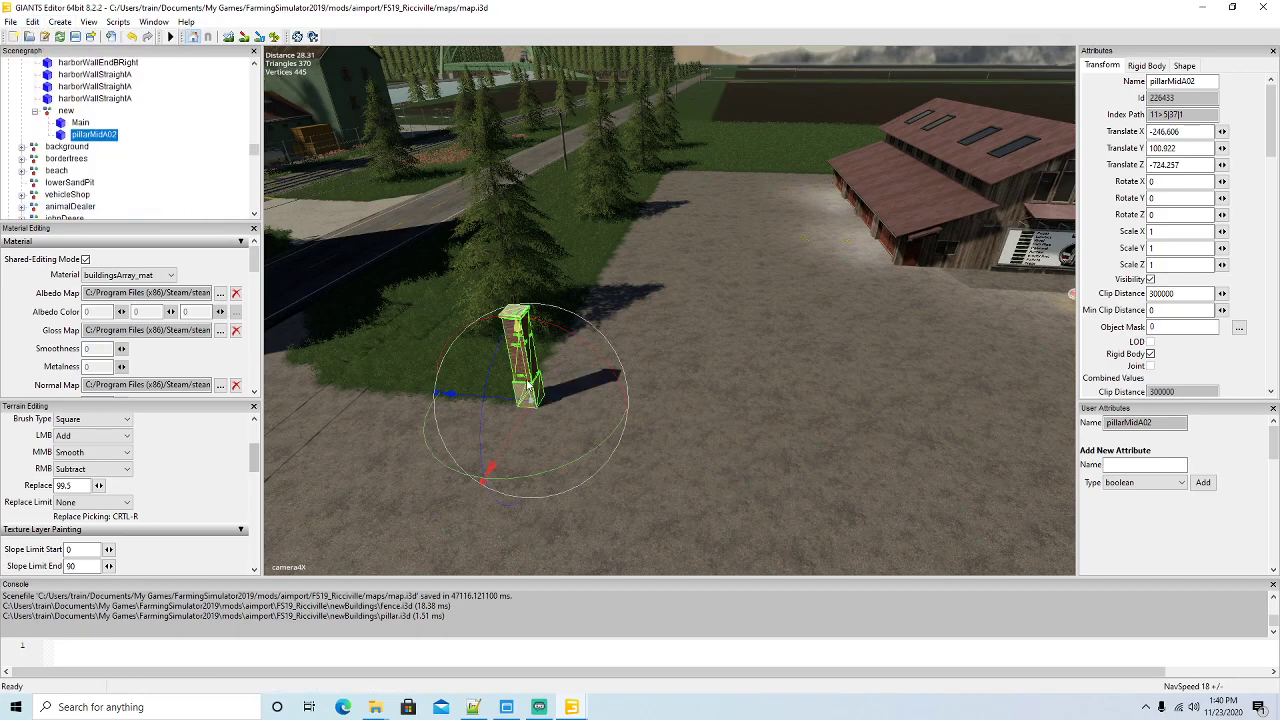
left_click_drag(527, 386, 535, 414)
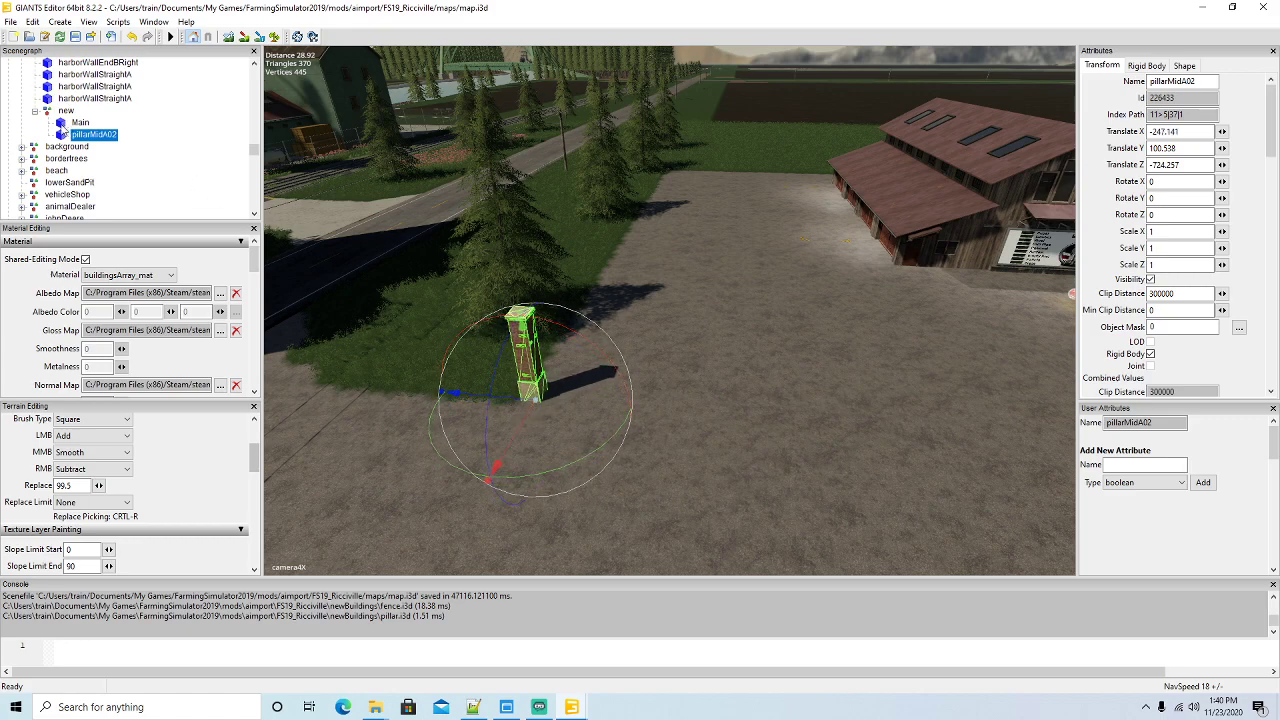
Place the Main fence section interactively beside the brick pillar, at about X -250.87, Z -724.04
left_click(62, 124)
left_click(32, 21)
left_click(95, 207)
left_click(553, 358)
mouse_move(692, 388)
right_mouse_down()
mouse_move(711, 350)
mouse_move(529, 426)
mouse_move(705, 407)
right_mouse_up()
left_click_drag(705, 407, 613, 336)
Set the fence's Rotate Y to 0 and move it against the pillar, to about X -247.58, Z -723.81
double_click(1177, 198)
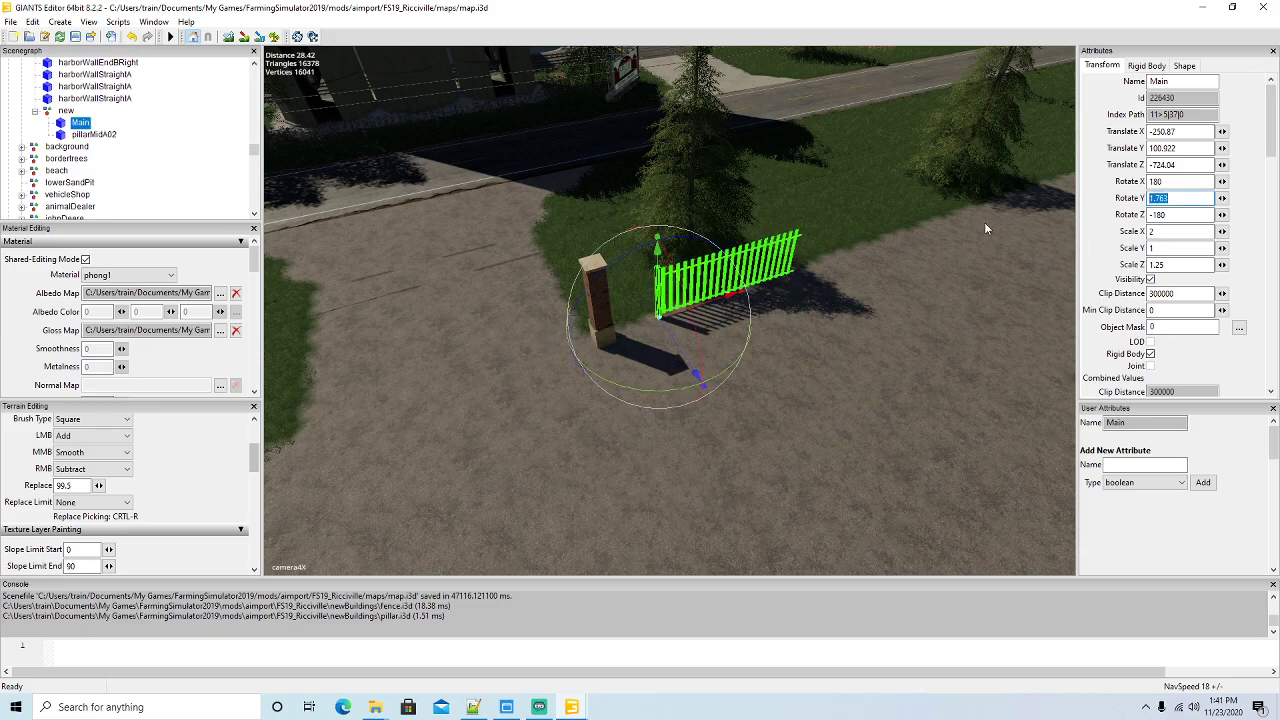
type("0")
left_click_drag(683, 320, 618, 325)
right_click_drag(618, 324, 670, 378)
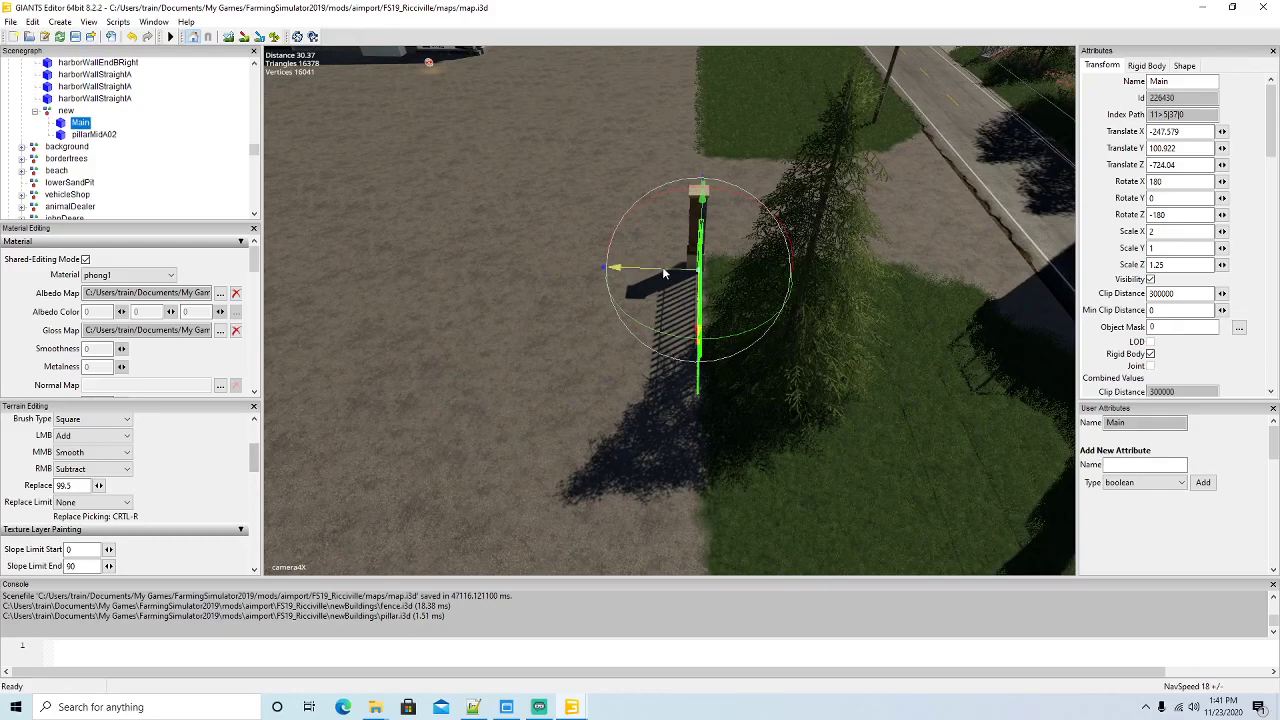
left_click_drag(662, 269, 668, 272)
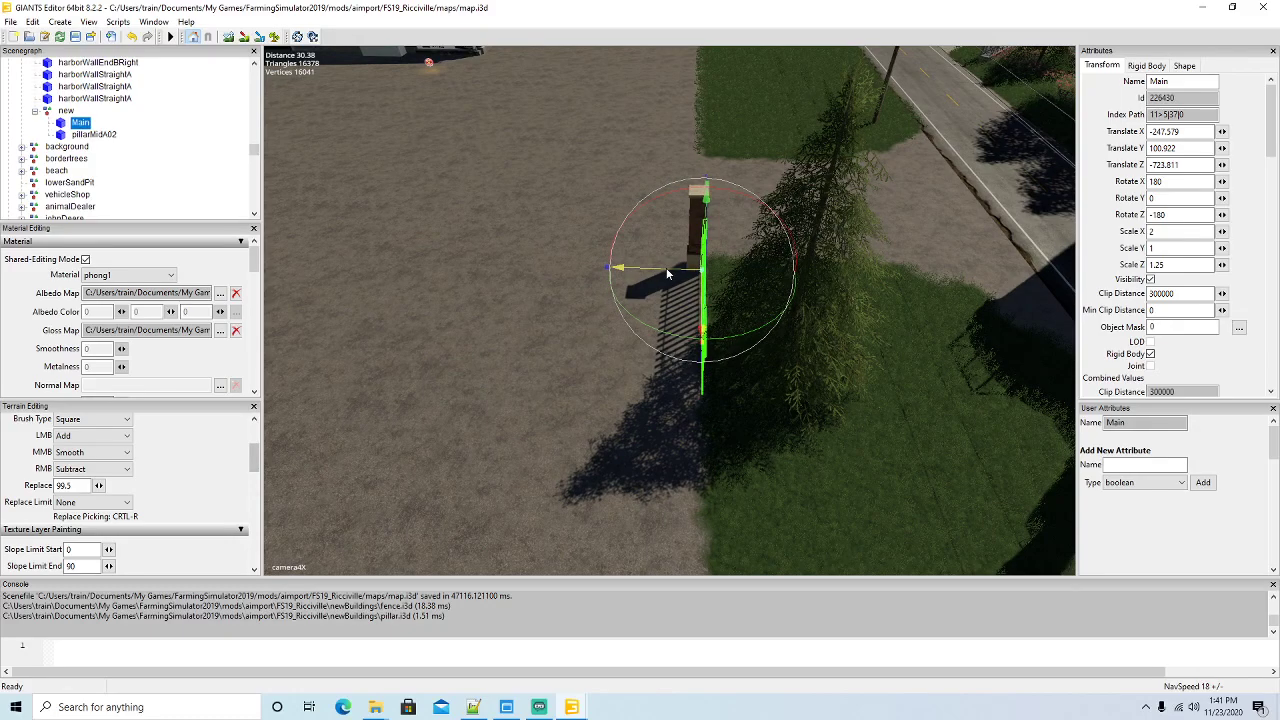
Shift pillarMidA02 along Z to about -723.83 to line it up with the end of the fence
right_click_drag(668, 272, 712, 338)
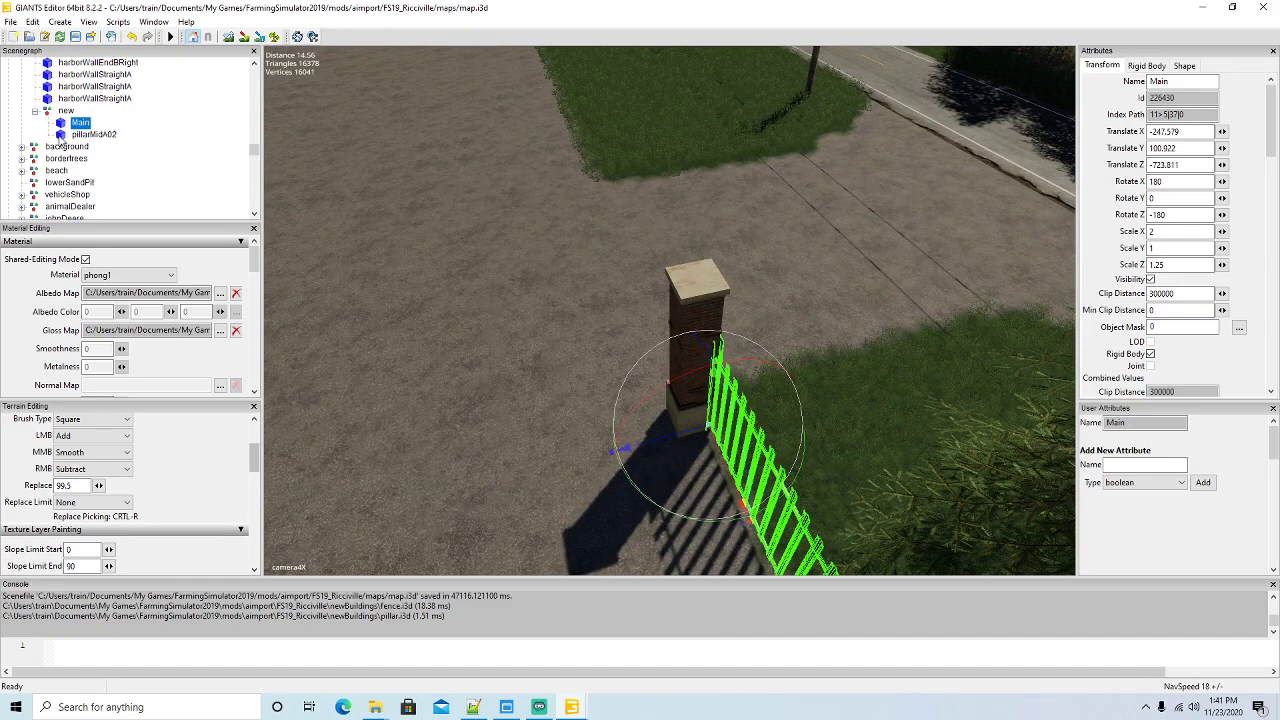
left_click(713, 420)
left_click_drag(715, 425, 742, 418)
right_click_drag(742, 418, 770, 415)
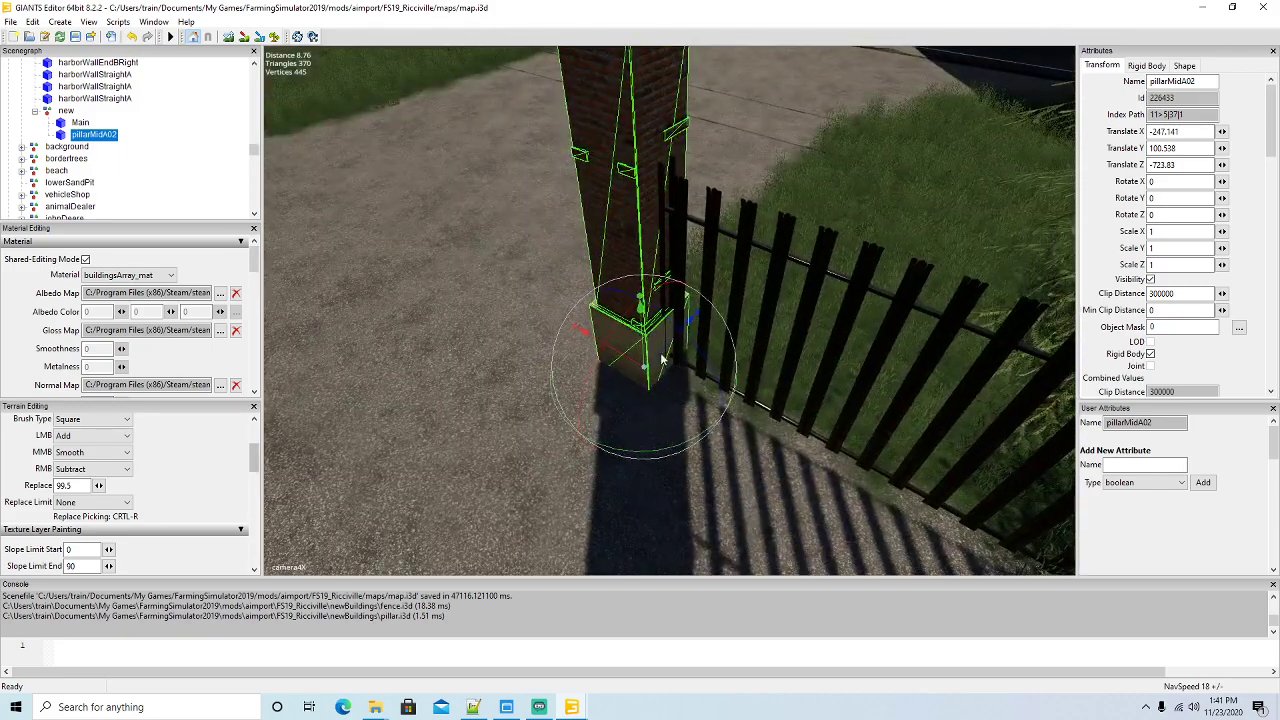
Lower the brick pillar to about Y 99.29 at the fence panel's start and place a duplicate at its other end, about X -258.03
left_click_drag(643, 362, 637, 397)
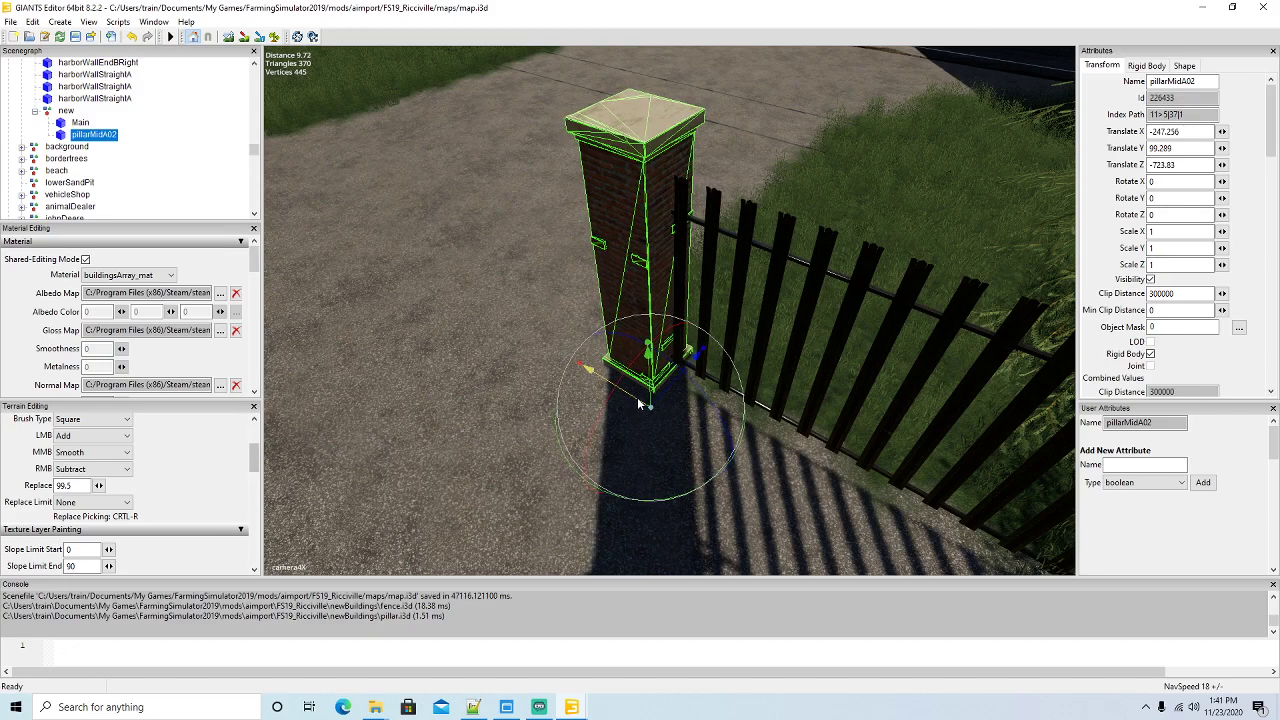
scroll(704, 443, "down", 5)
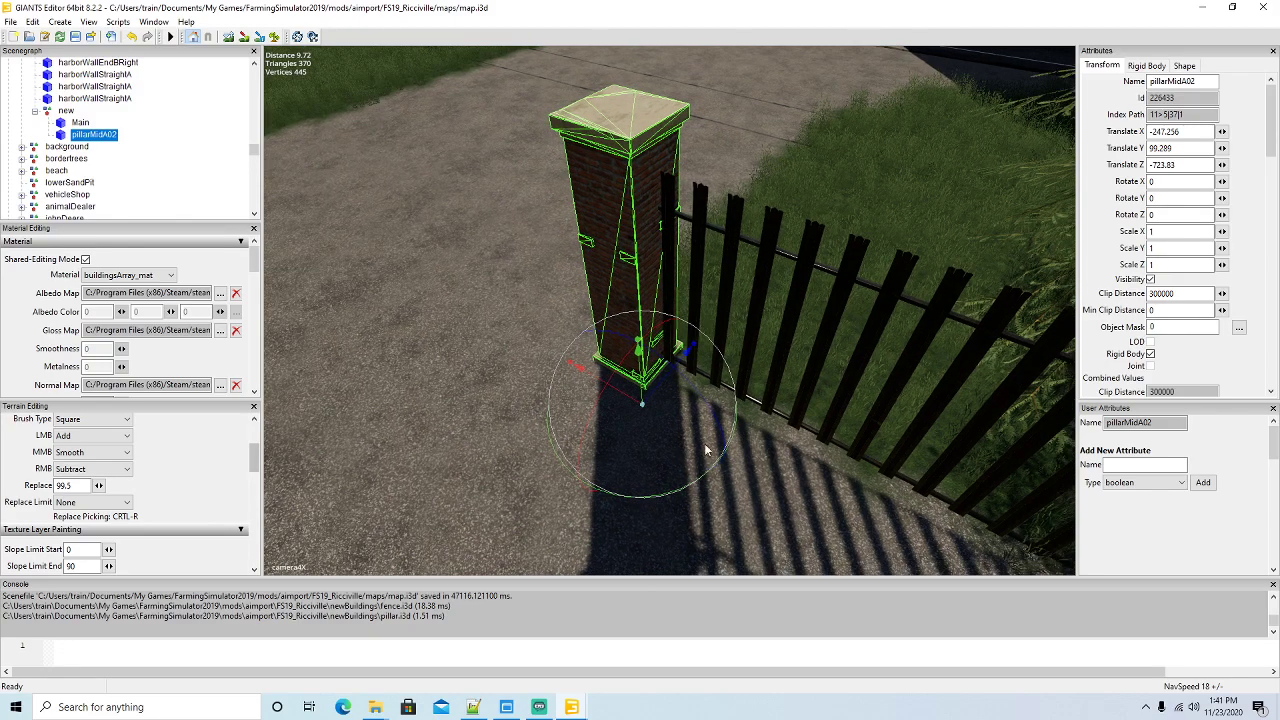
middle_click_drag(704, 443, 630, 422)
key("a")
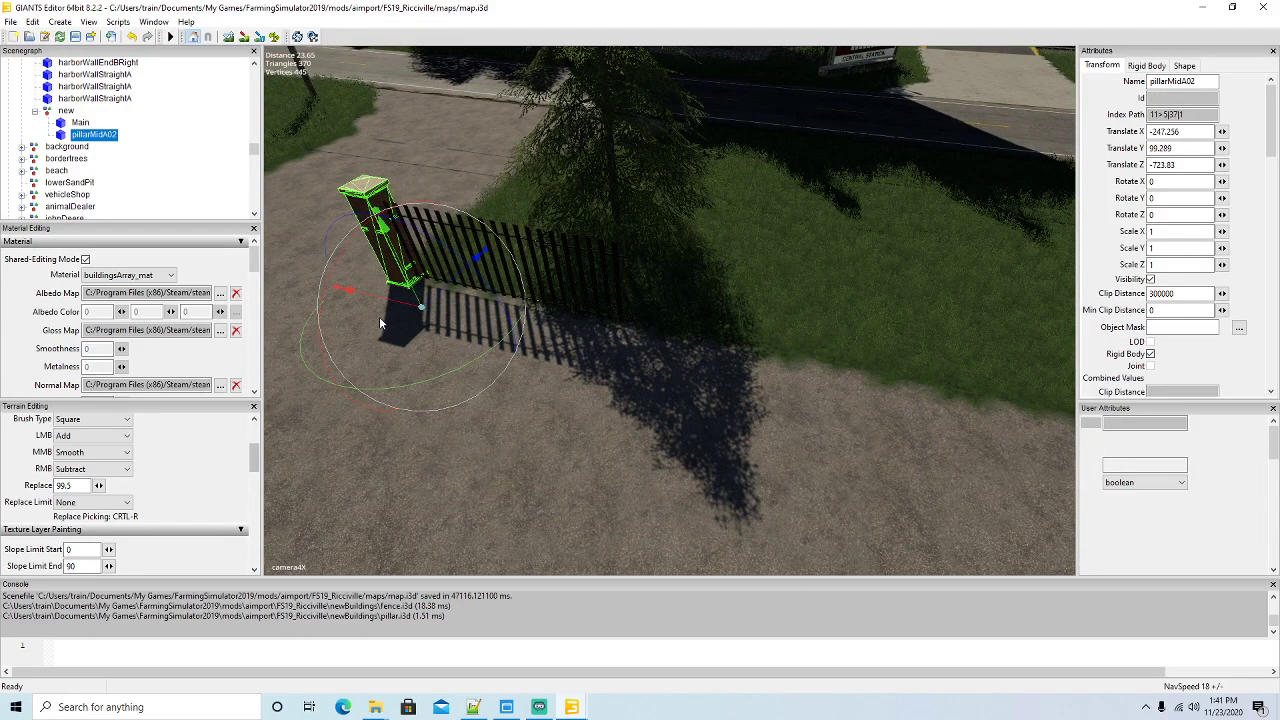
key("ctrl+d")
left_click_drag(390, 308, 654, 387)
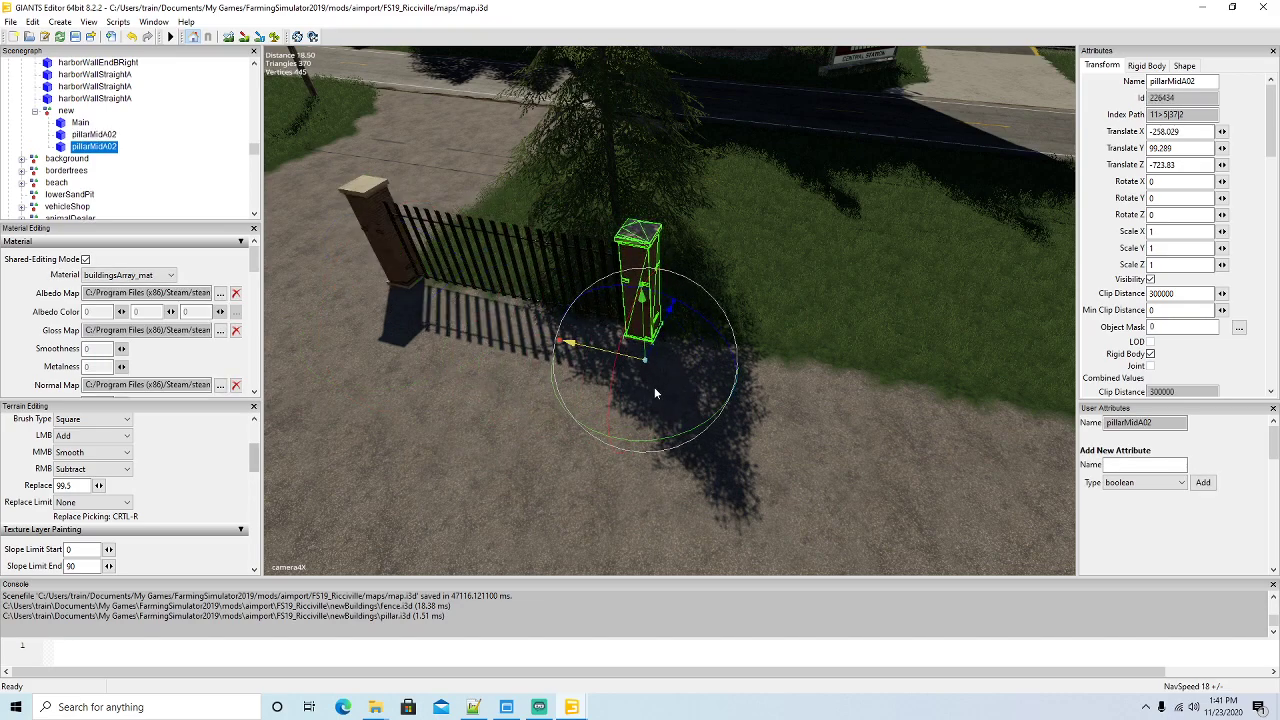
Extend the fence with a duplicated panel at about X -258.30 and a duplicated pillar closing it at about X -268.58
left_click(79, 122)
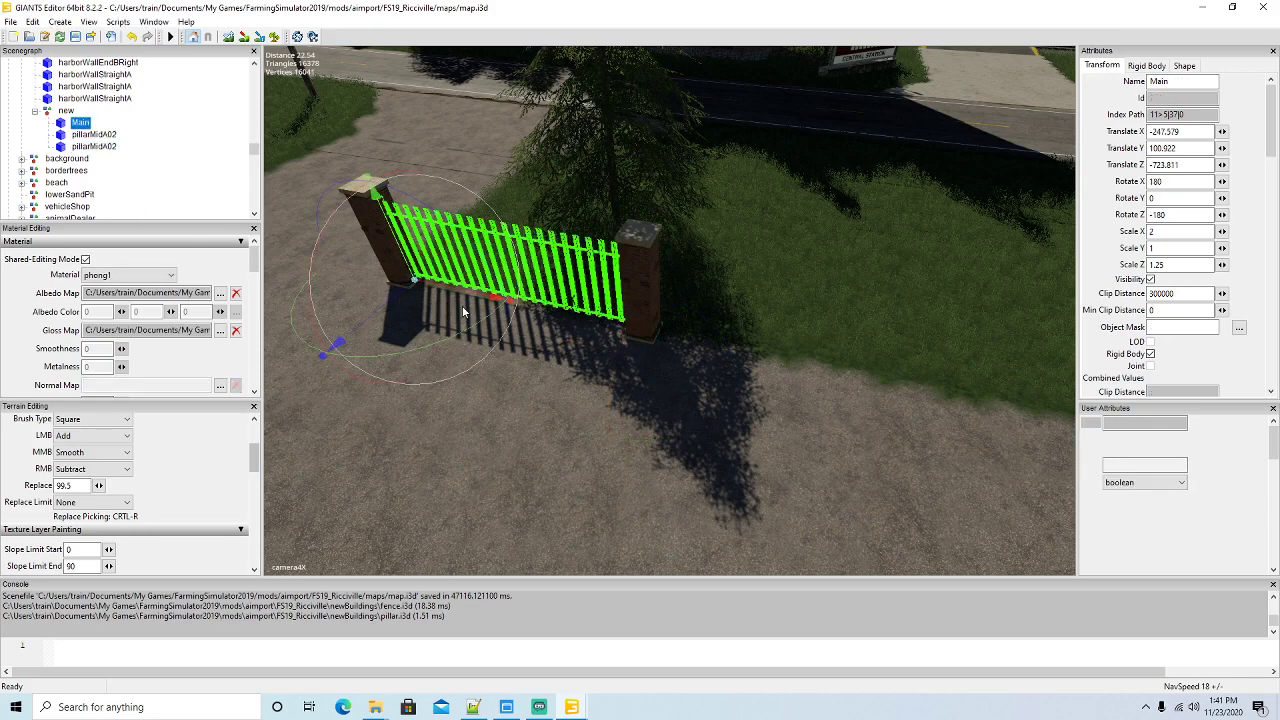
key("ctrl+d")
left_click_drag(459, 297, 739, 384)
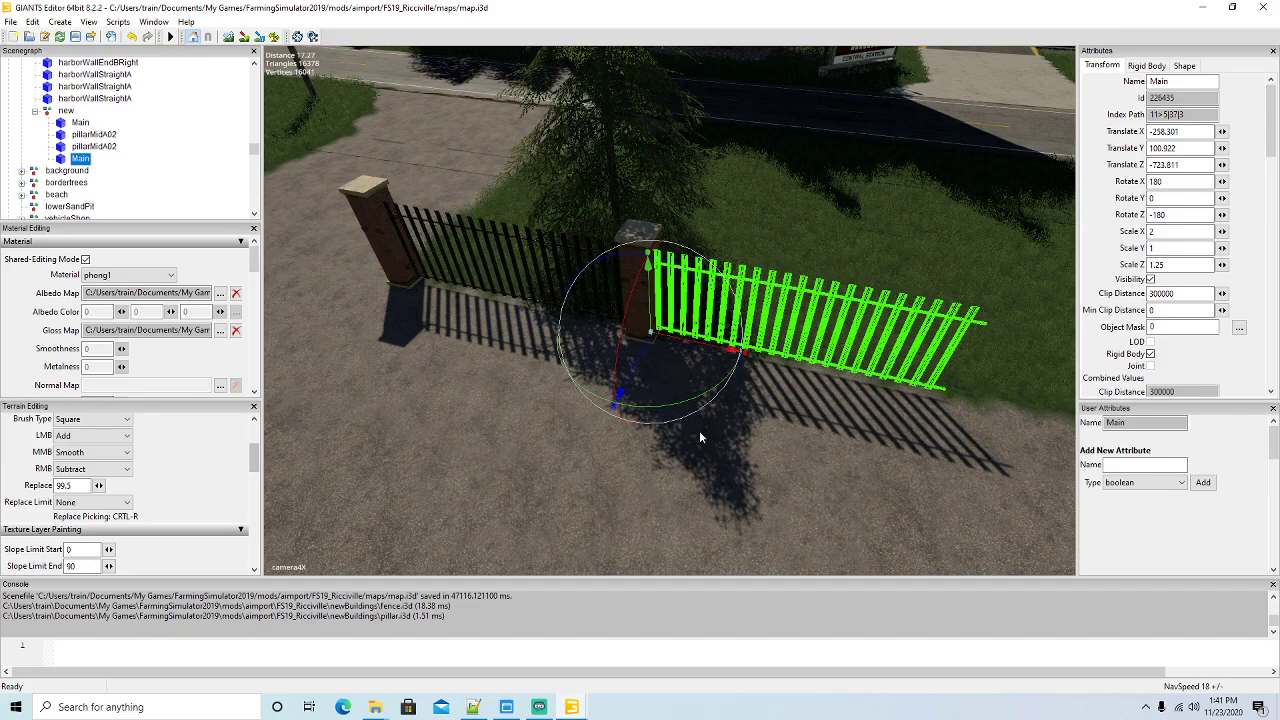
right_click_drag(699, 430, 726, 427)
left_click(72, 147)
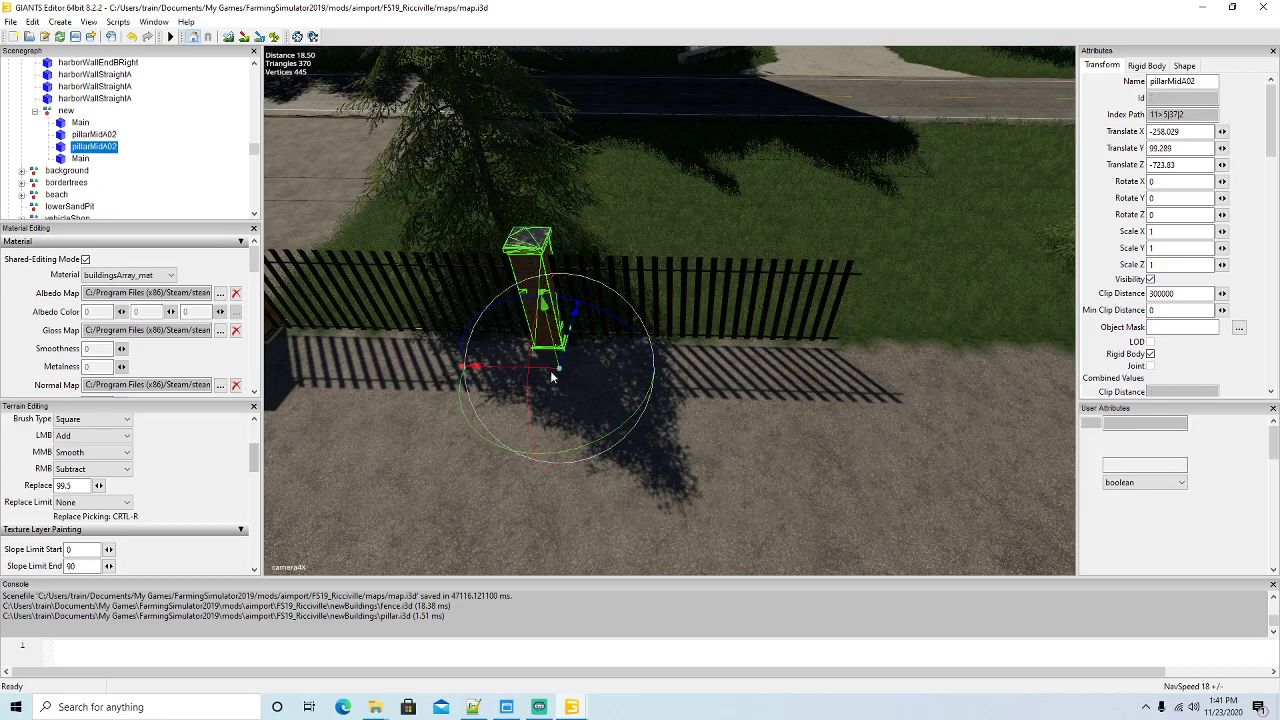
key("ctrl+d")
left_click_drag(508, 374, 817, 400)
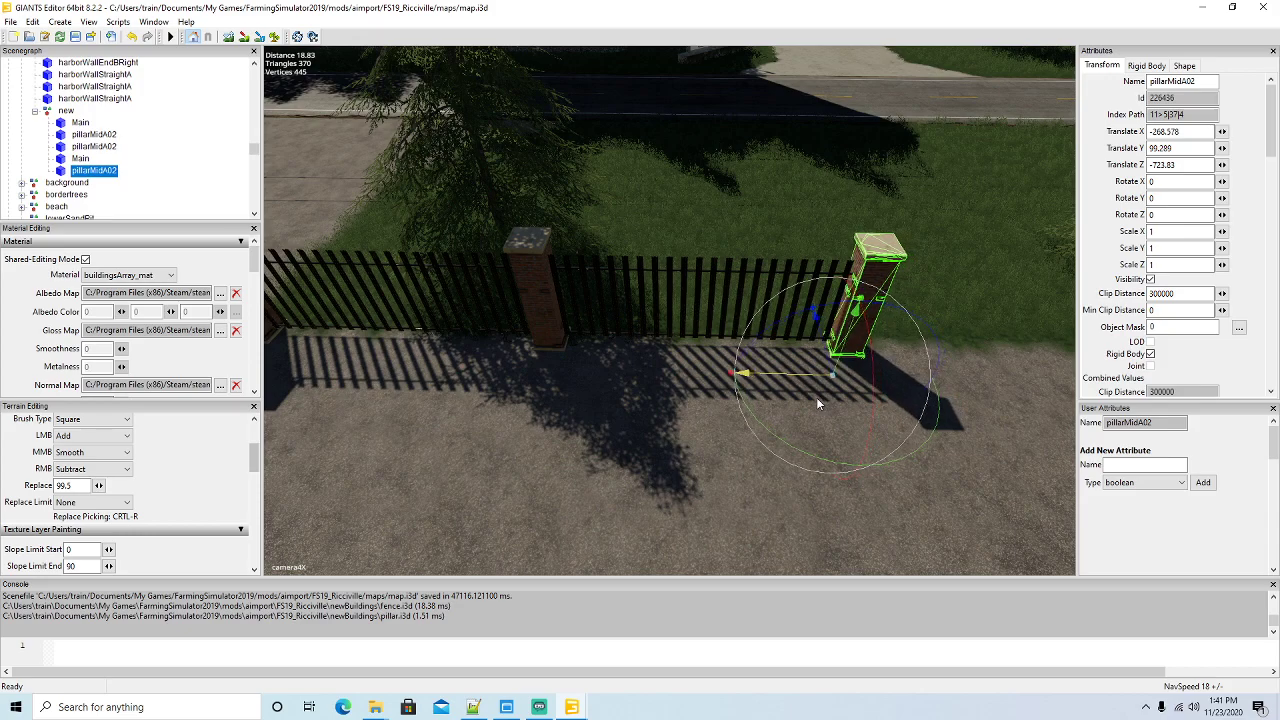
Add another copied fence panel at about X -268.84 and a copied pillar at its end, about X -279.09
right_click_drag(792, 446, 178, 214)
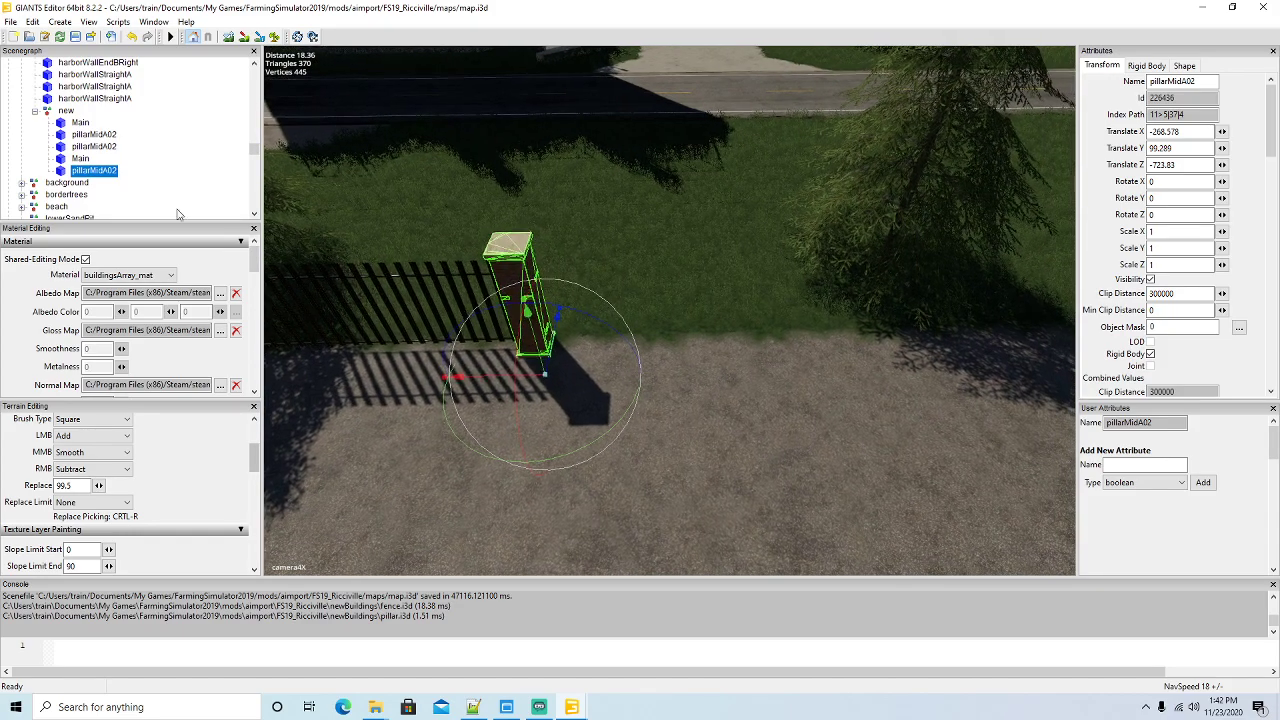
left_click(62, 160)
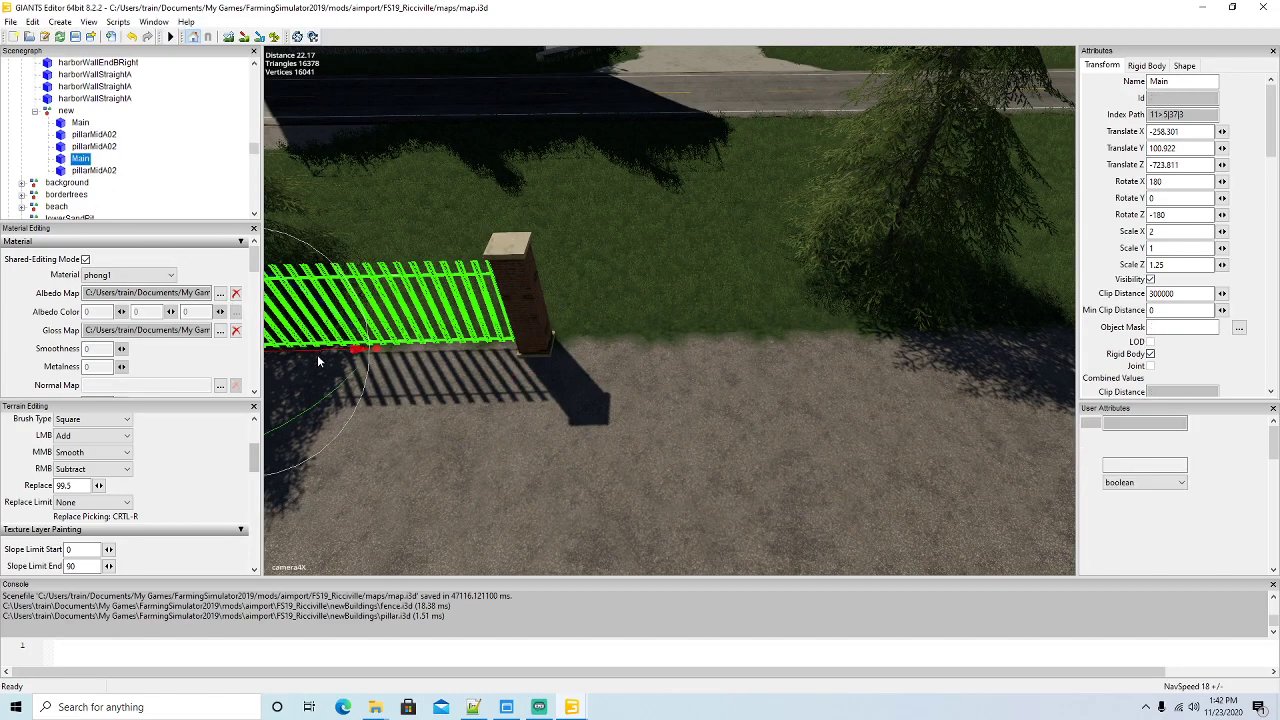
key("ctrl+d")
left_click_drag(316, 350, 608, 368)
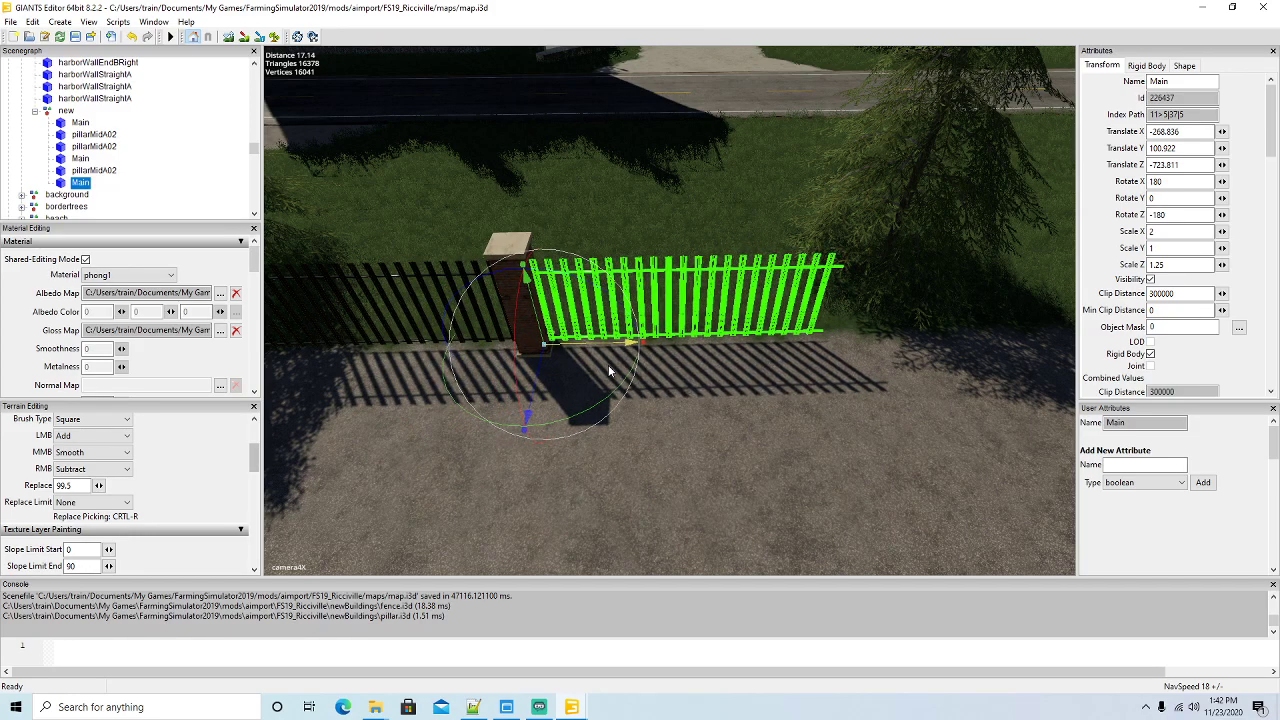
left_click(63, 172)
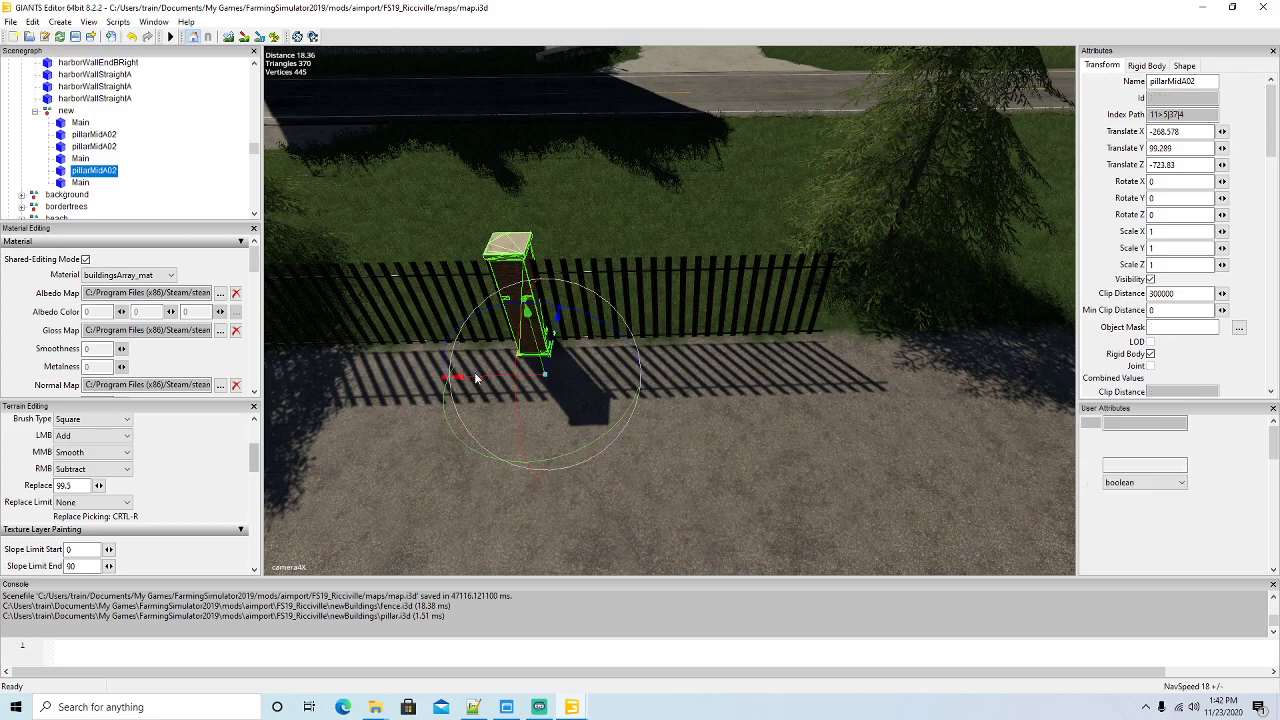
key("ctrl+d")
left_click_drag(479, 384, 787, 406)
Continue the fence line with a duplicated panel at about X -279.35 and a duplicated pillar at about X -289.59
right_click_drag(787, 406, 840, 457)
key("d")
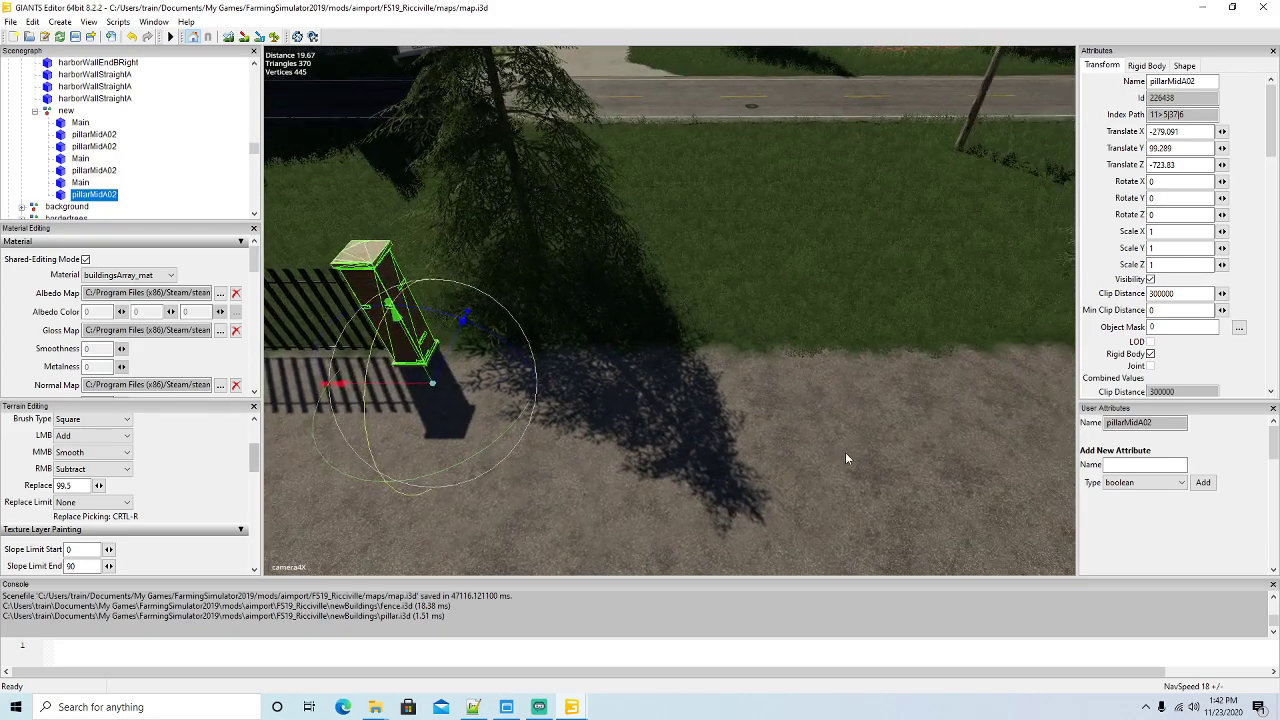
left_click(62, 184)
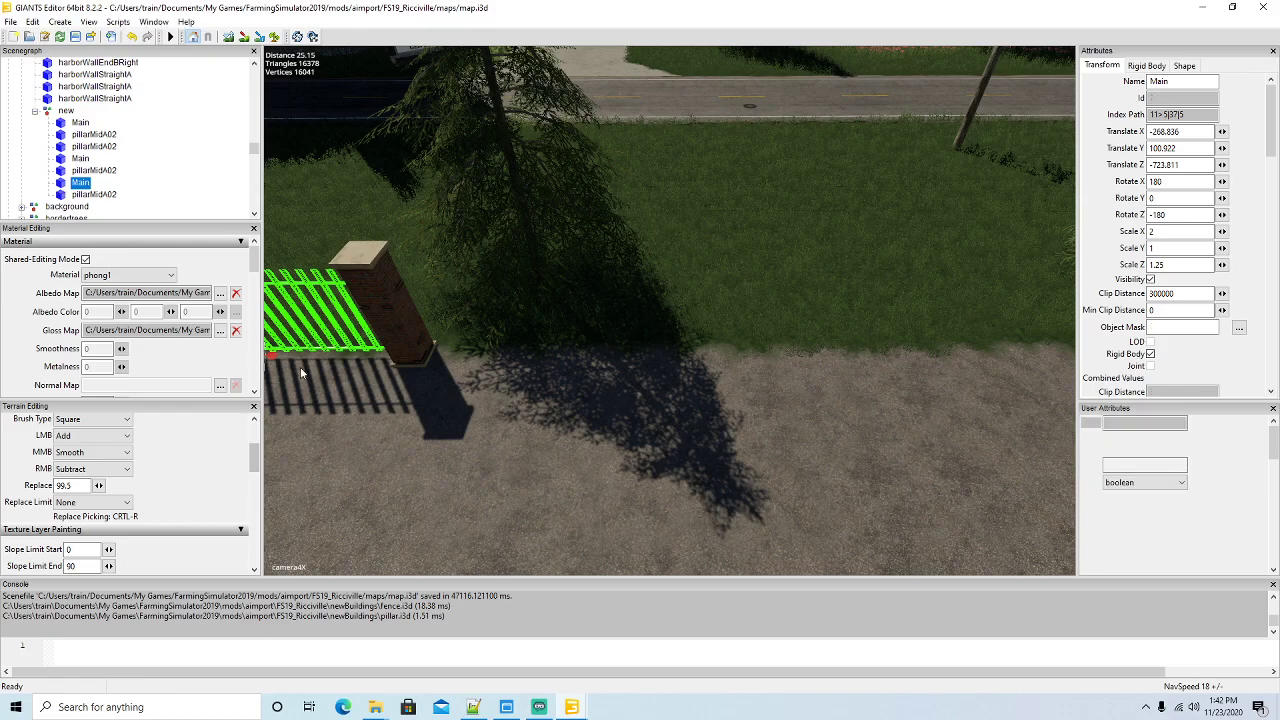
key("a")
key("ctrl+d")
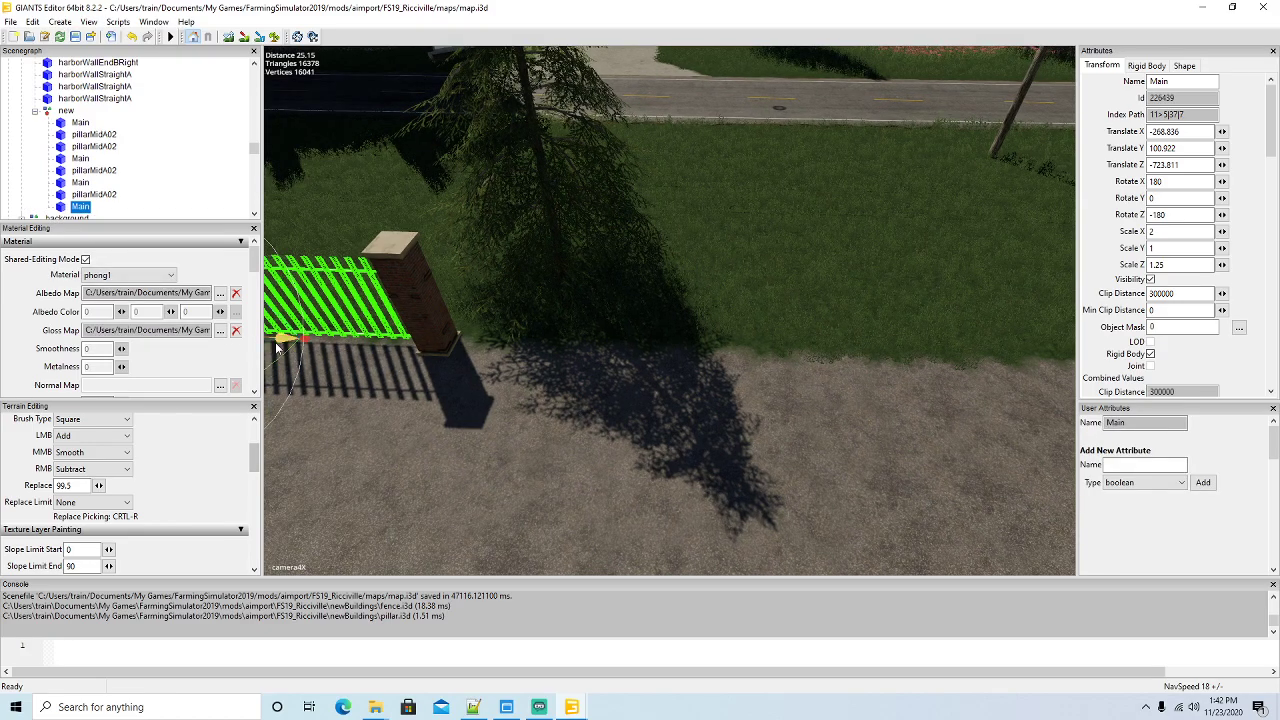
left_click_drag(300, 348, 536, 393)
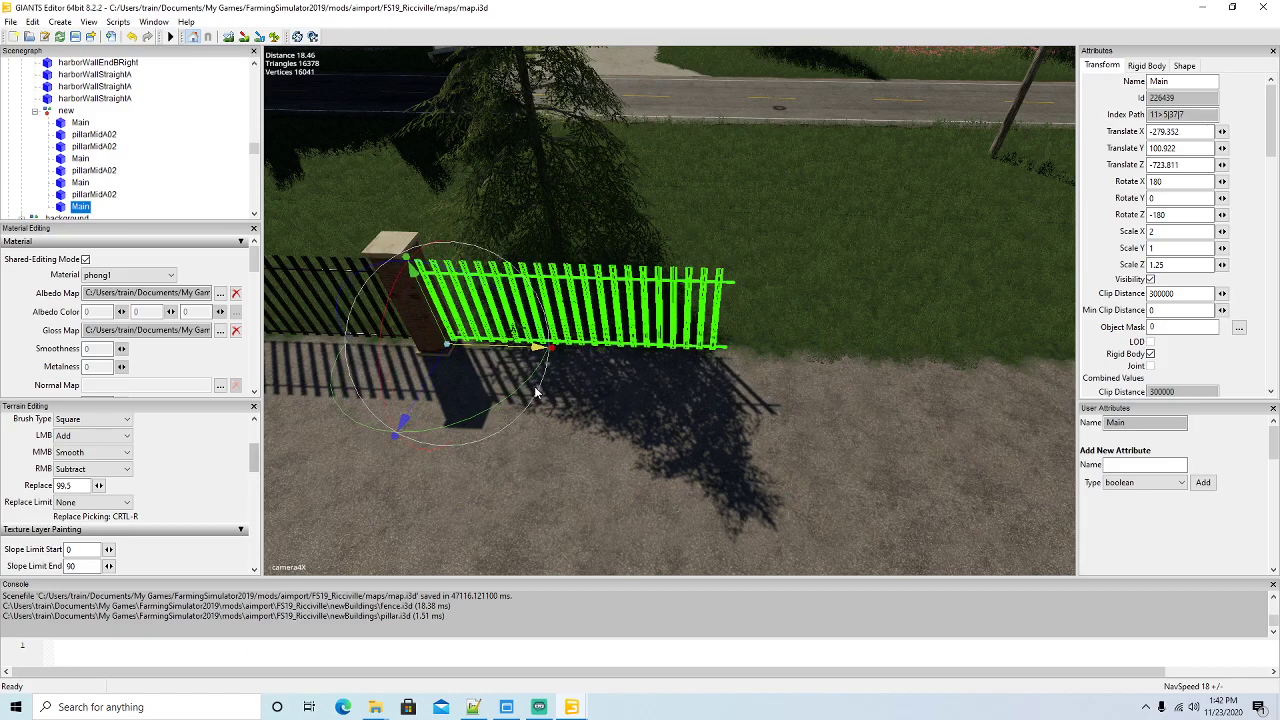
left_click(66, 196)
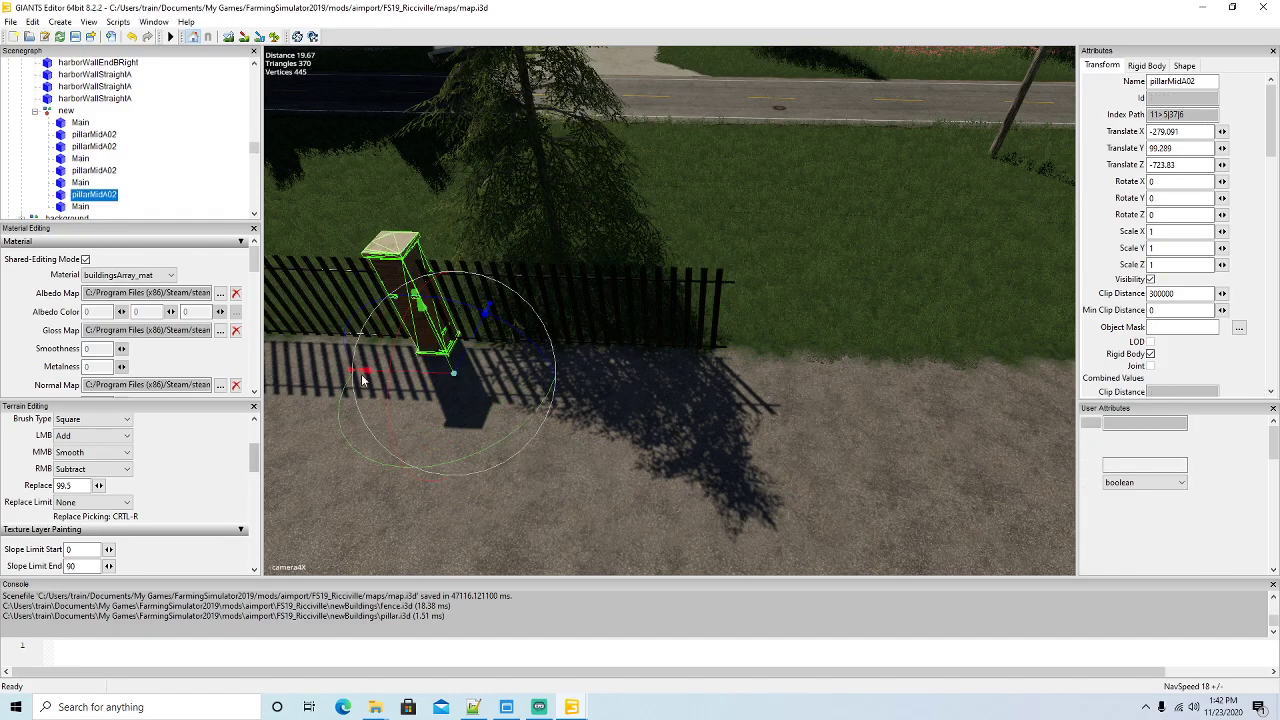
key("ctrl+d")
left_click_drag(427, 373, 733, 420)
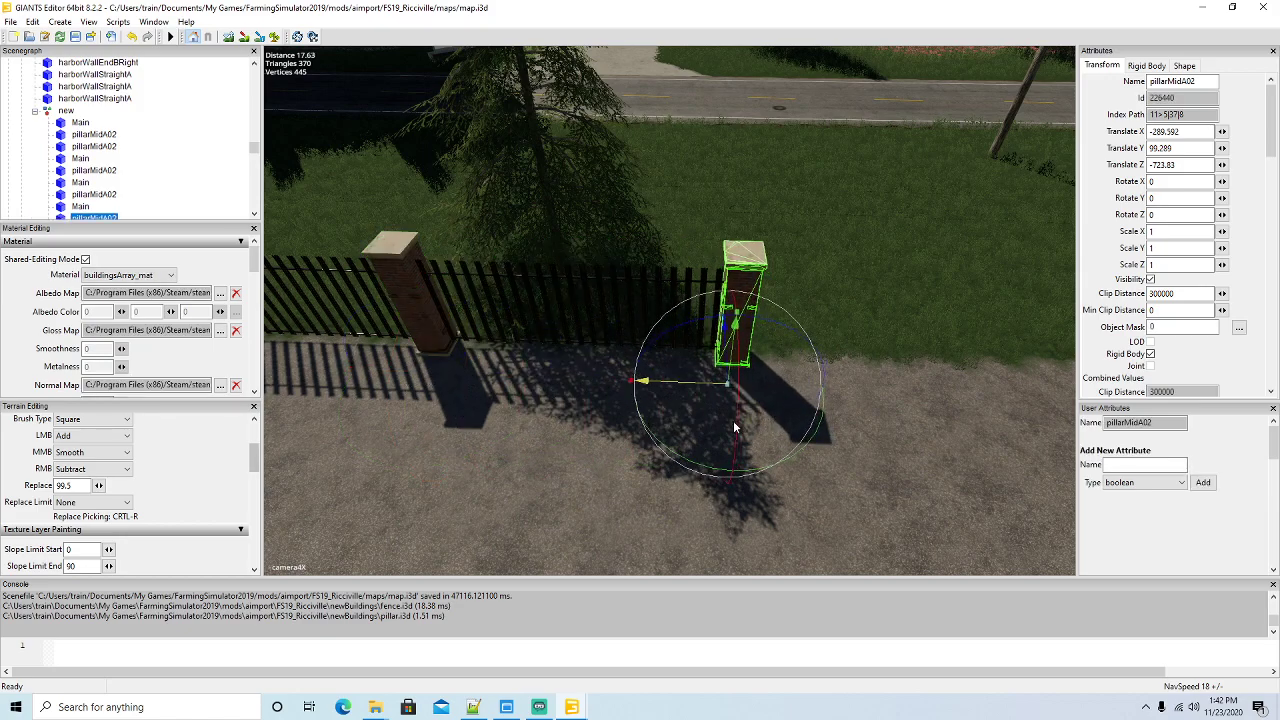
Add the next copied fence panel at about X -289.89 and its end pillar at about X -300.11
right_click_drag(743, 443, 751, 453)
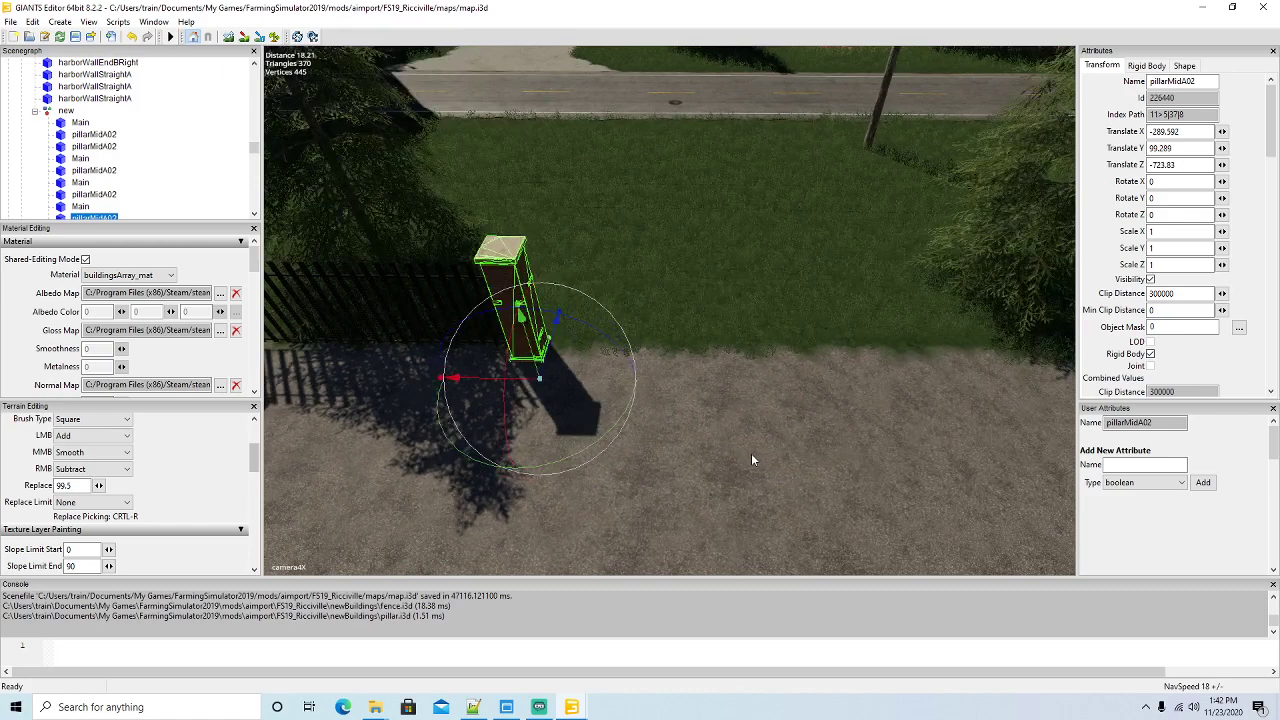
left_click(62, 208)
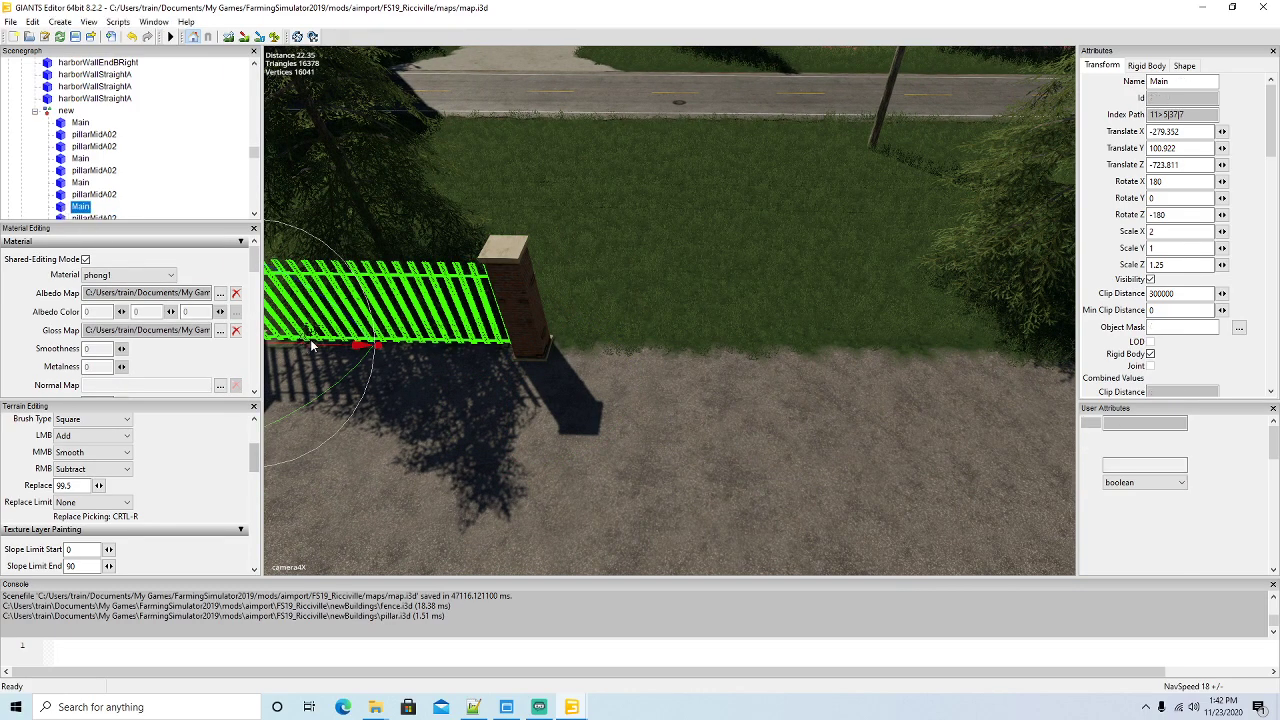
key("ctrl+d")
left_click_drag(316, 345, 605, 389)
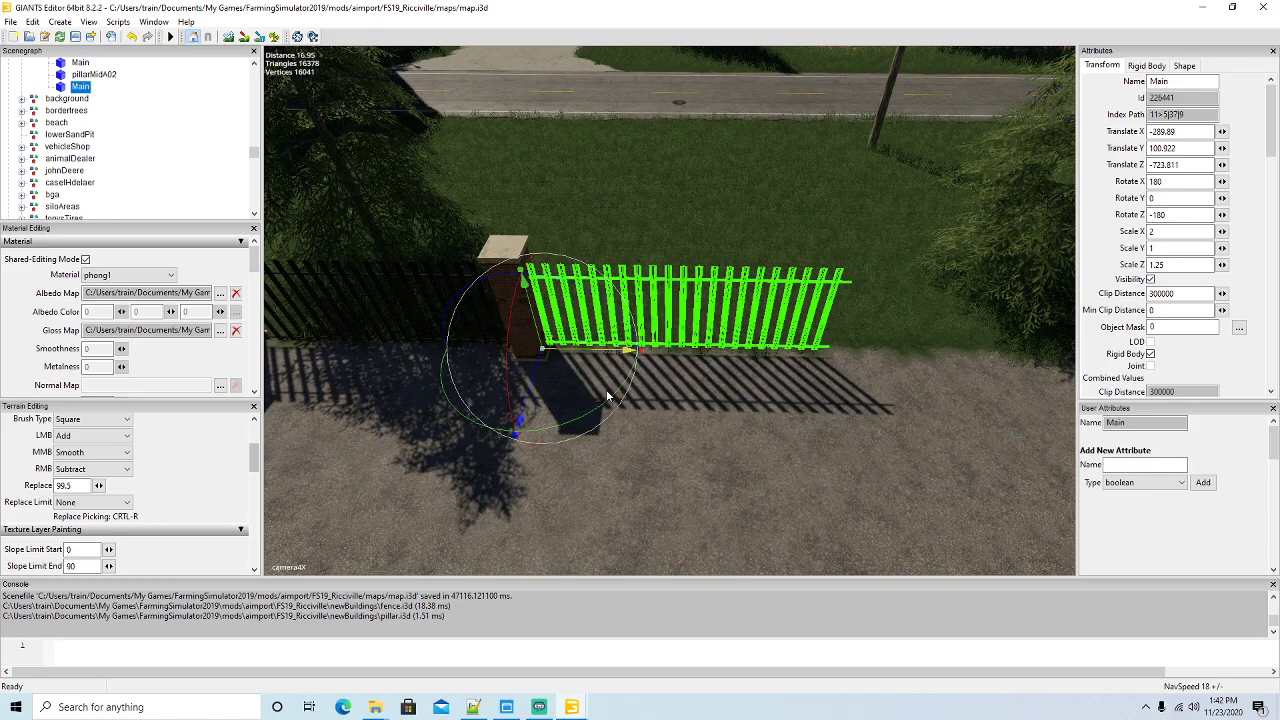
left_click(75, 76)
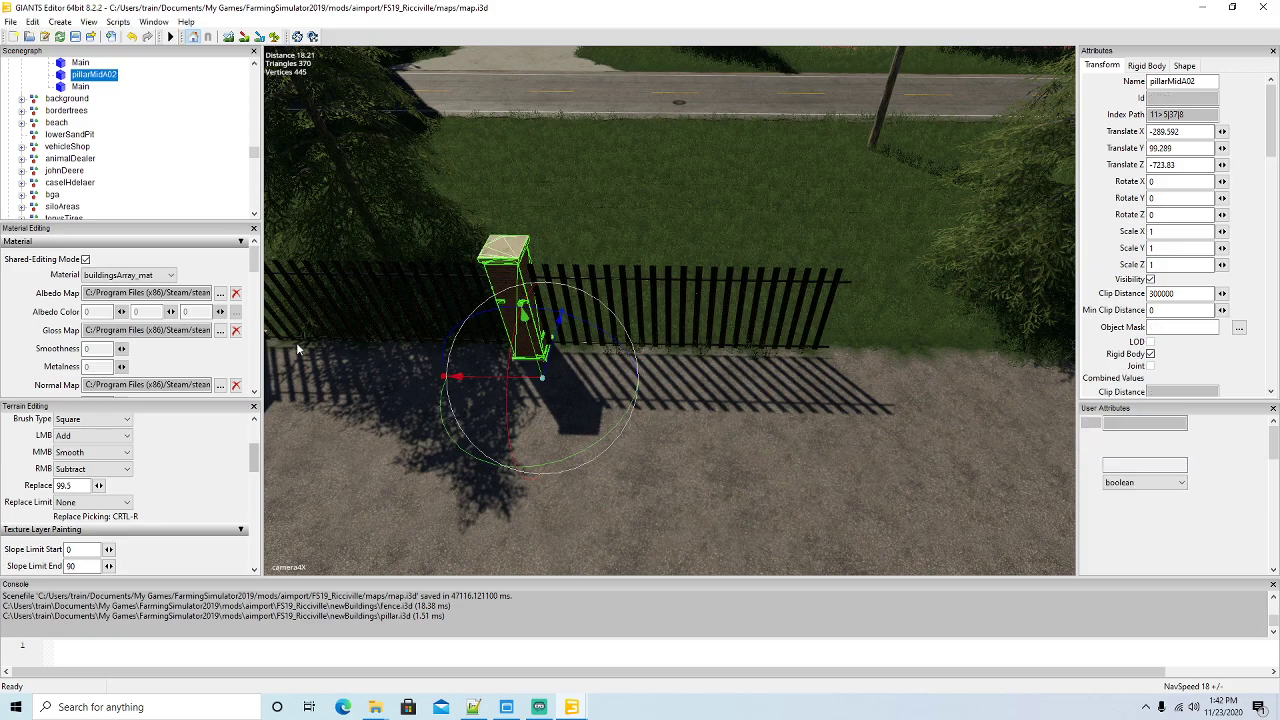
key("ctrl+d")
left_click_drag(486, 377, 802, 409)
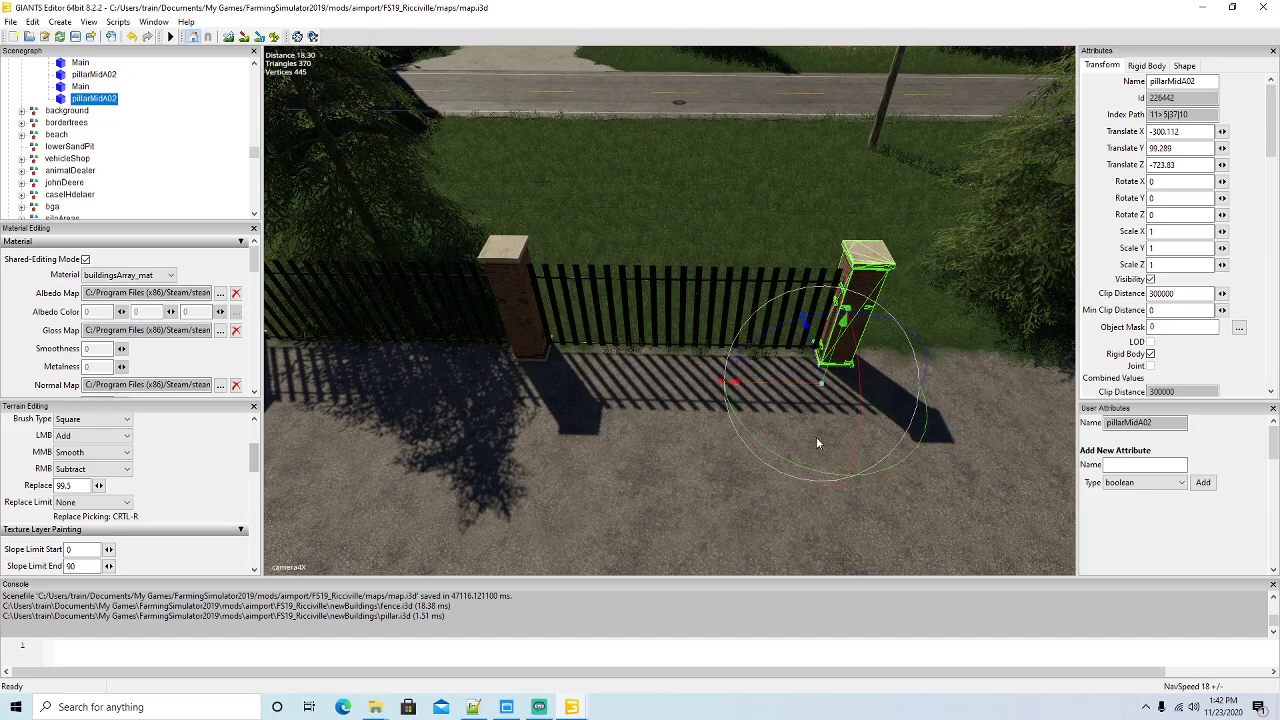
Finish the row at the gravel's edge with a duplicated panel at about X -300.43 and a duplicated pillar at about X -310.68
key("d")
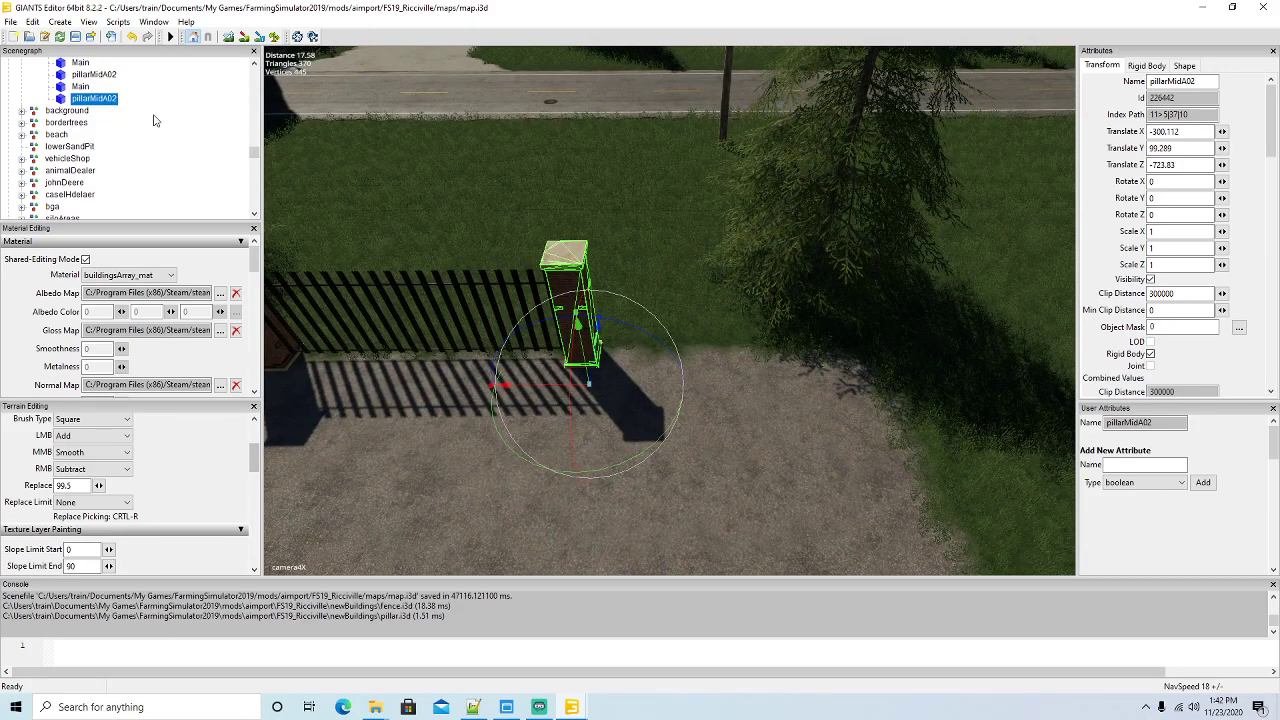
left_click(78, 87)
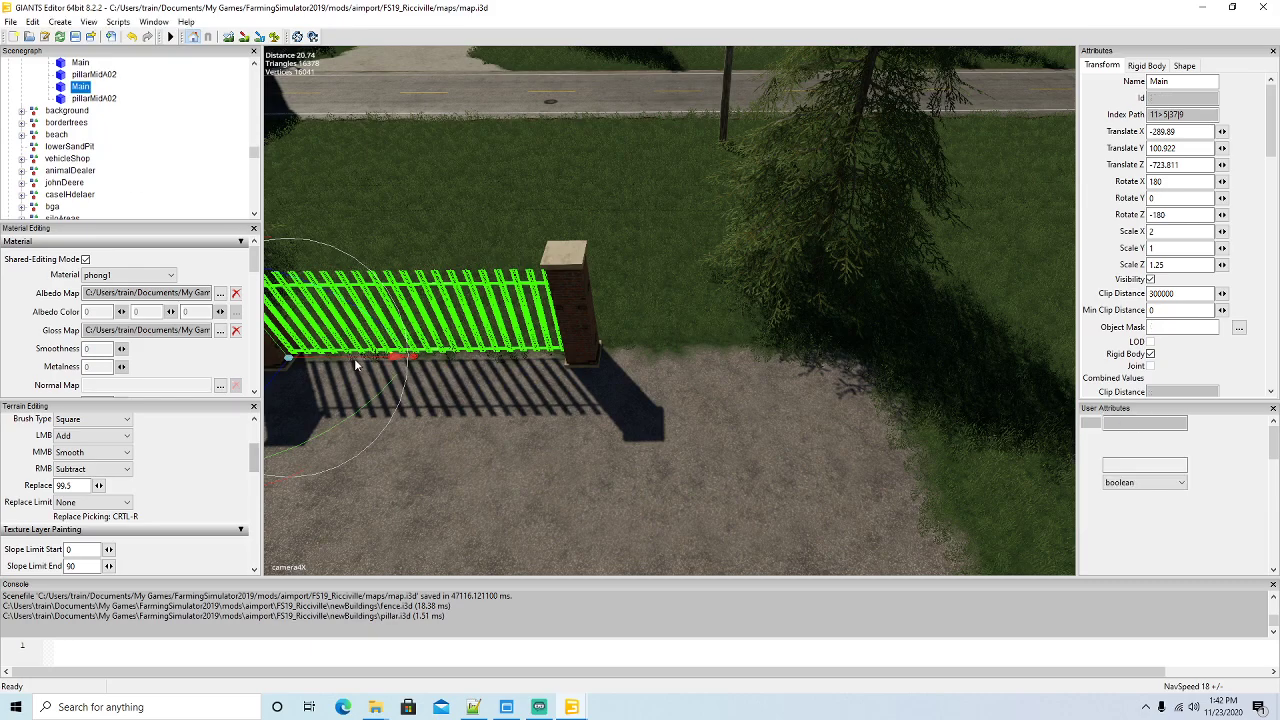
key("ctrl+d")
left_click_drag(354, 357, 665, 397)
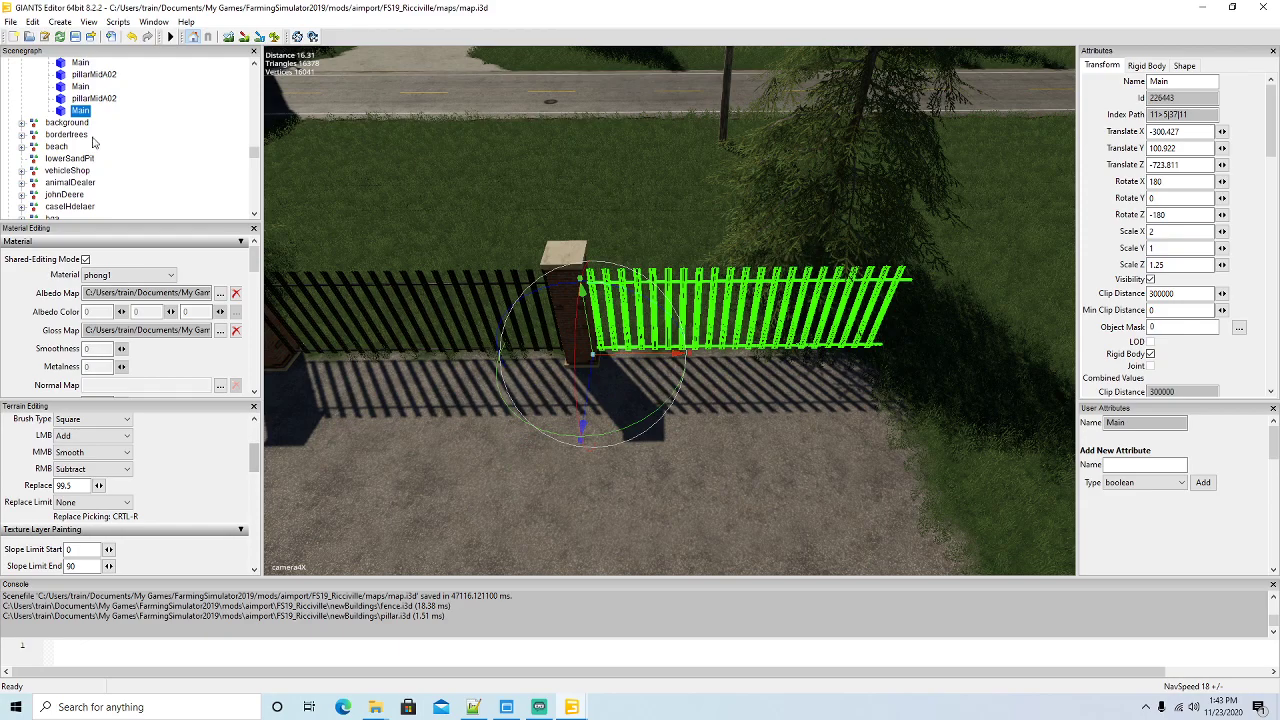
left_click(76, 98)
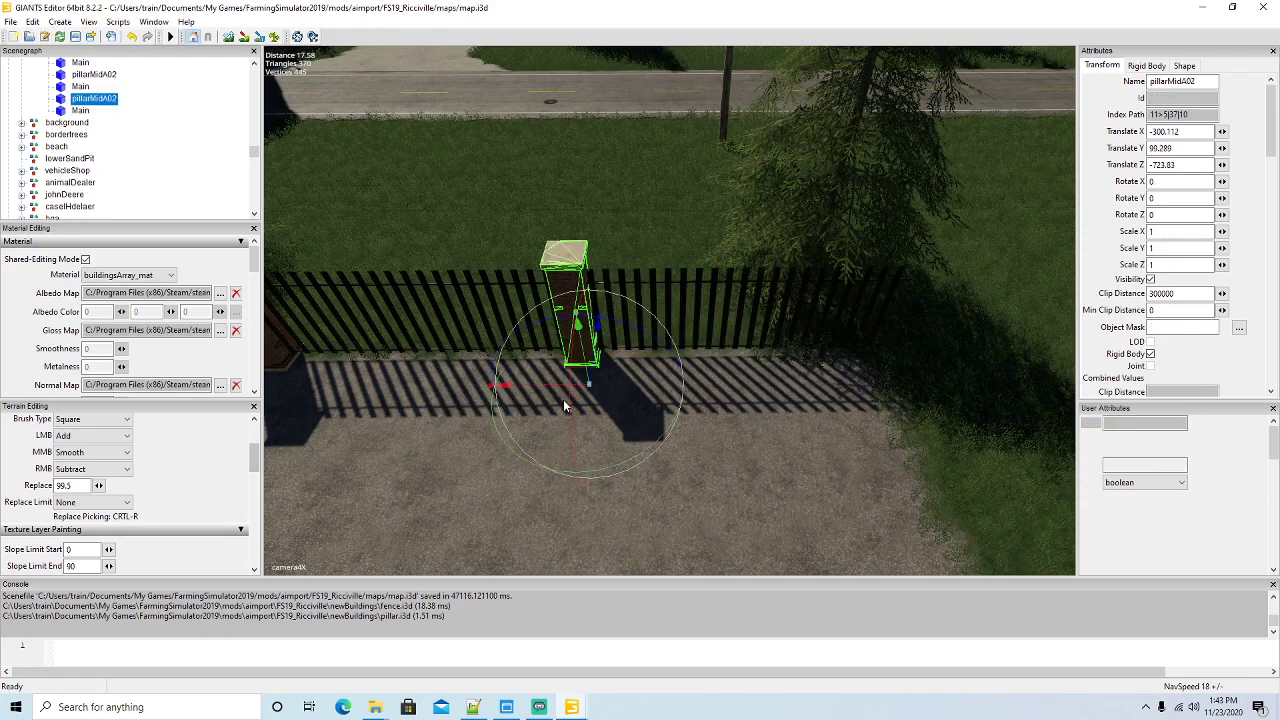
key("ctrl+d")
left_click_drag(537, 393, 853, 418)
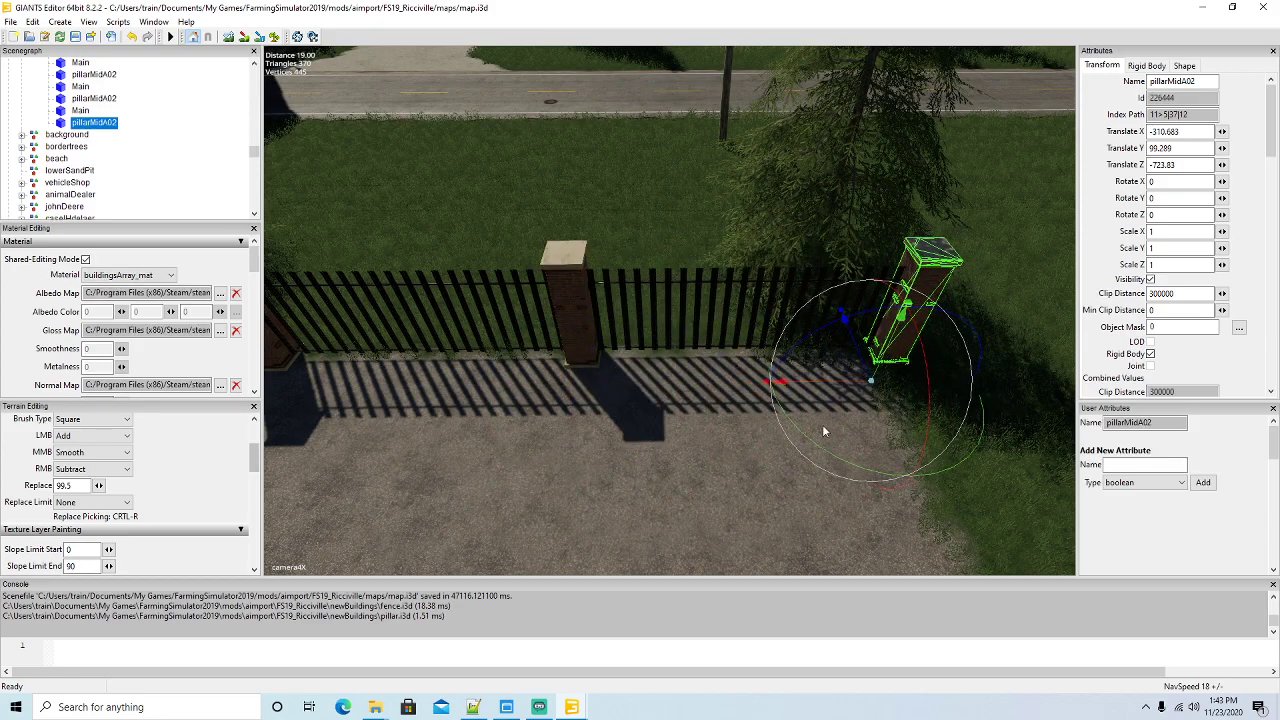
Duplicate the whole "new" fence group and move the copy along Z to about -208.1, beside the red-roofed barns
scroll(633, 481, "down", 5)
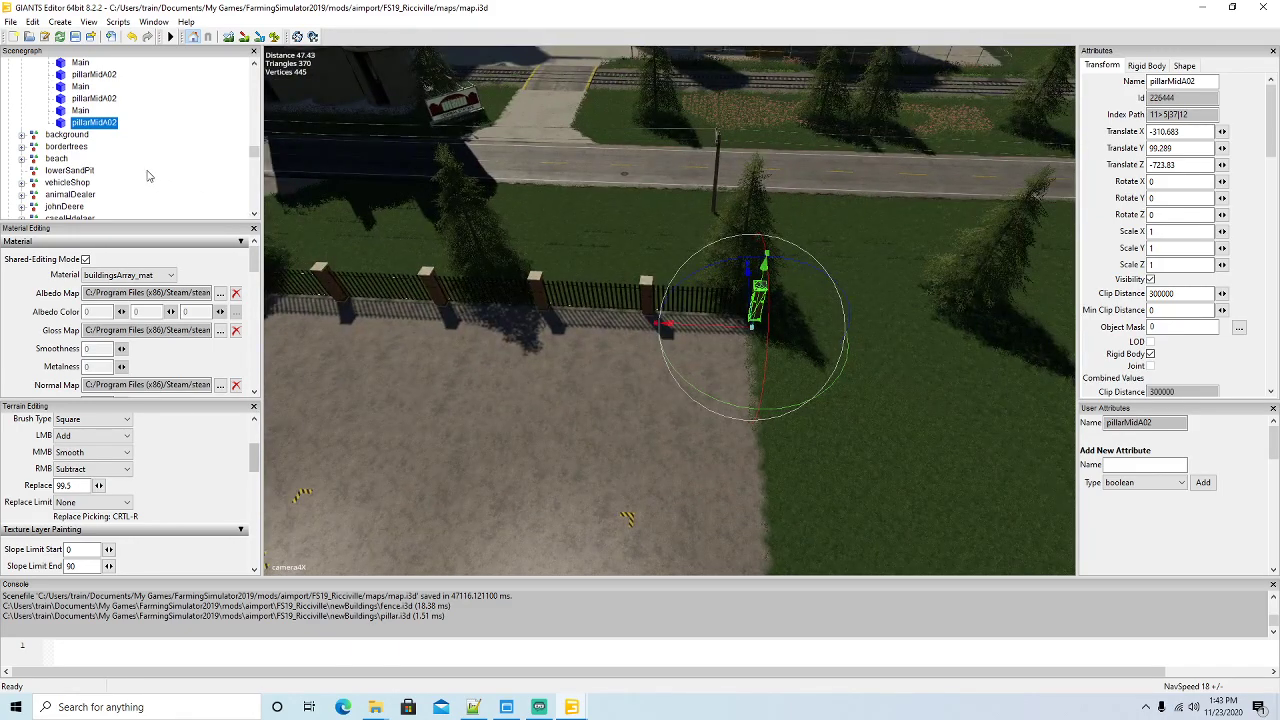
scroll(144, 177, "up", 5)
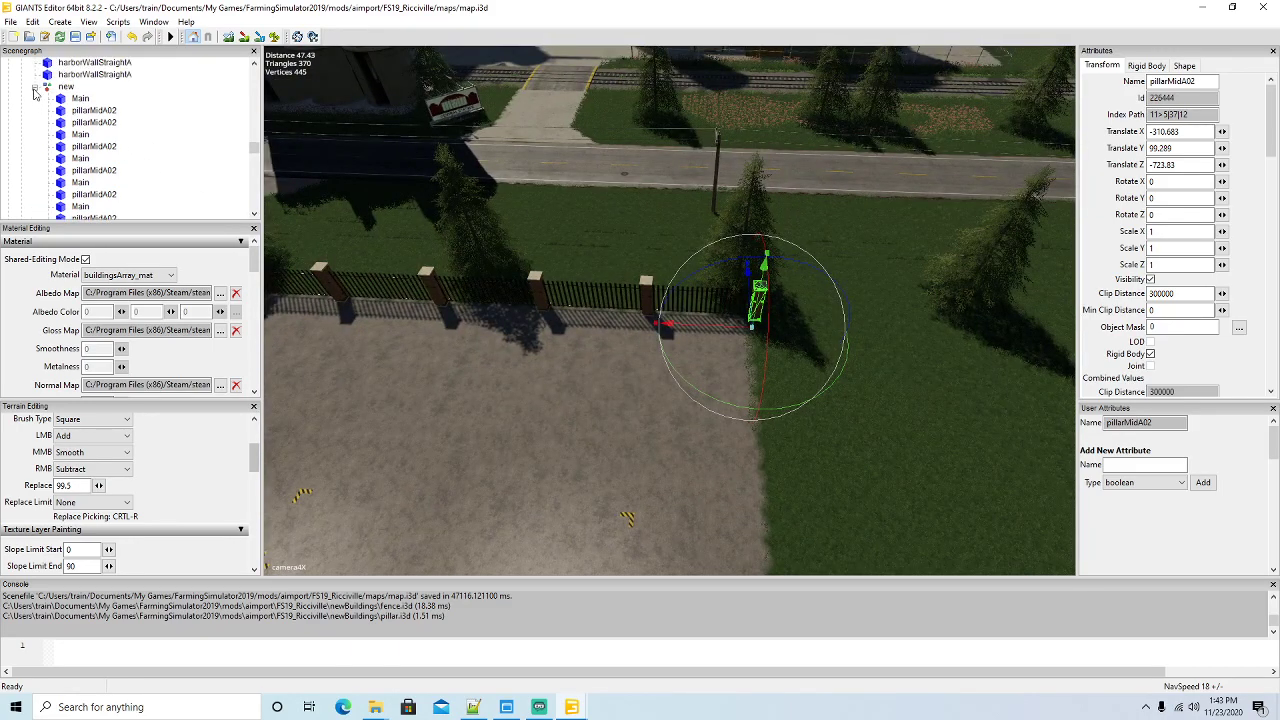
left_click(35, 88)
left_click(65, 87)
key("f")
right_click_drag(483, 390, 537, 373)
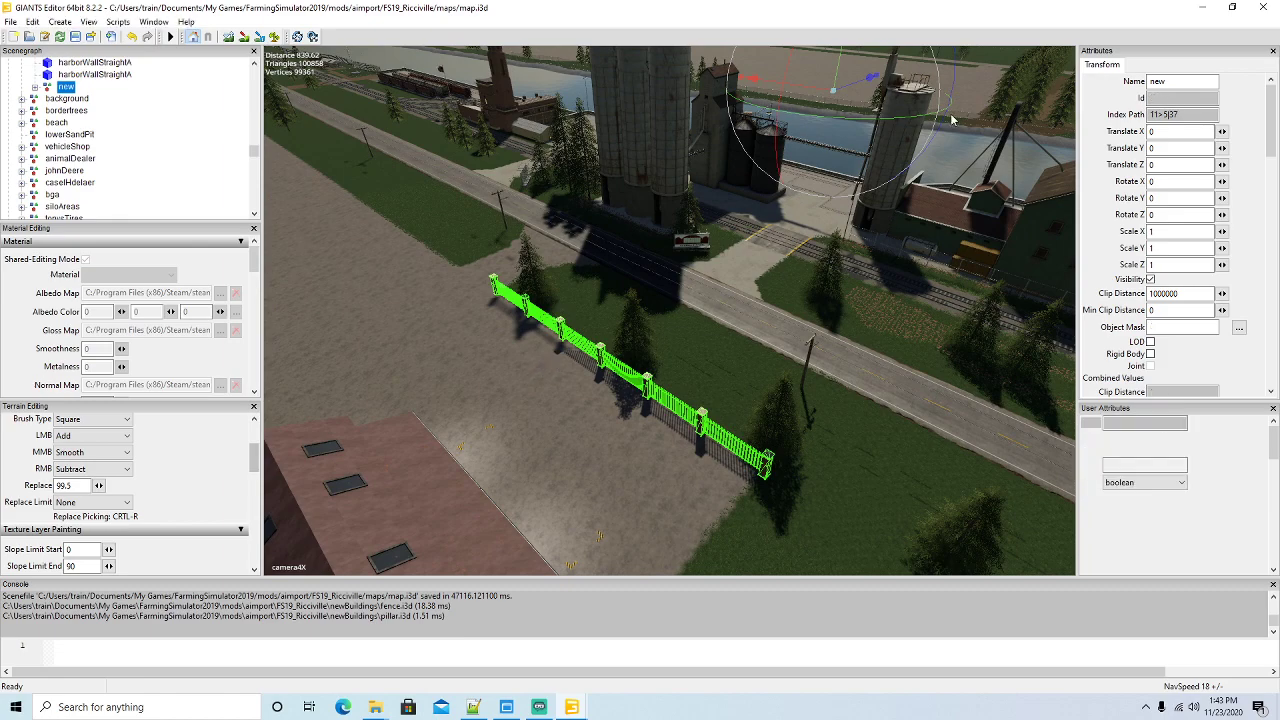
left_click_drag(855, 88, 715, 131)
Move the copied fence group further along Z to about -290.6, onto the grass strip between the barn yard and the dirt road
left_click_drag(848, 232, 452, 147, "alt")
key("w")
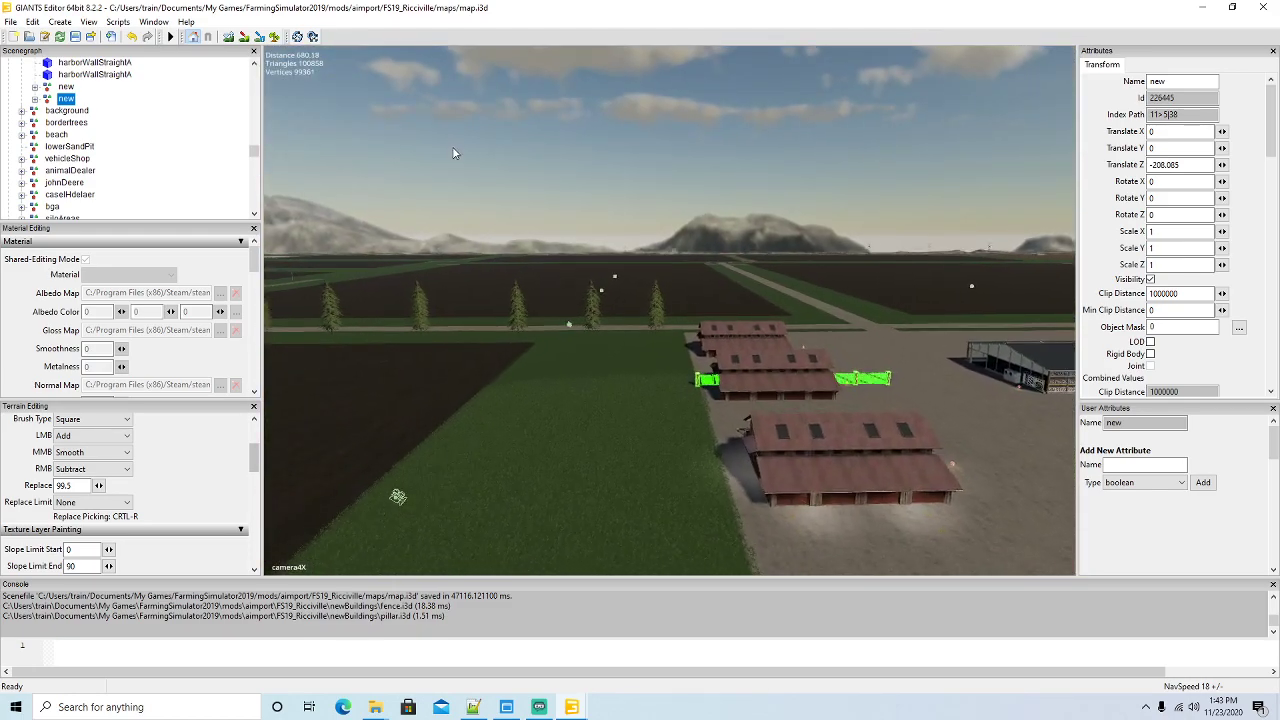
key("w")
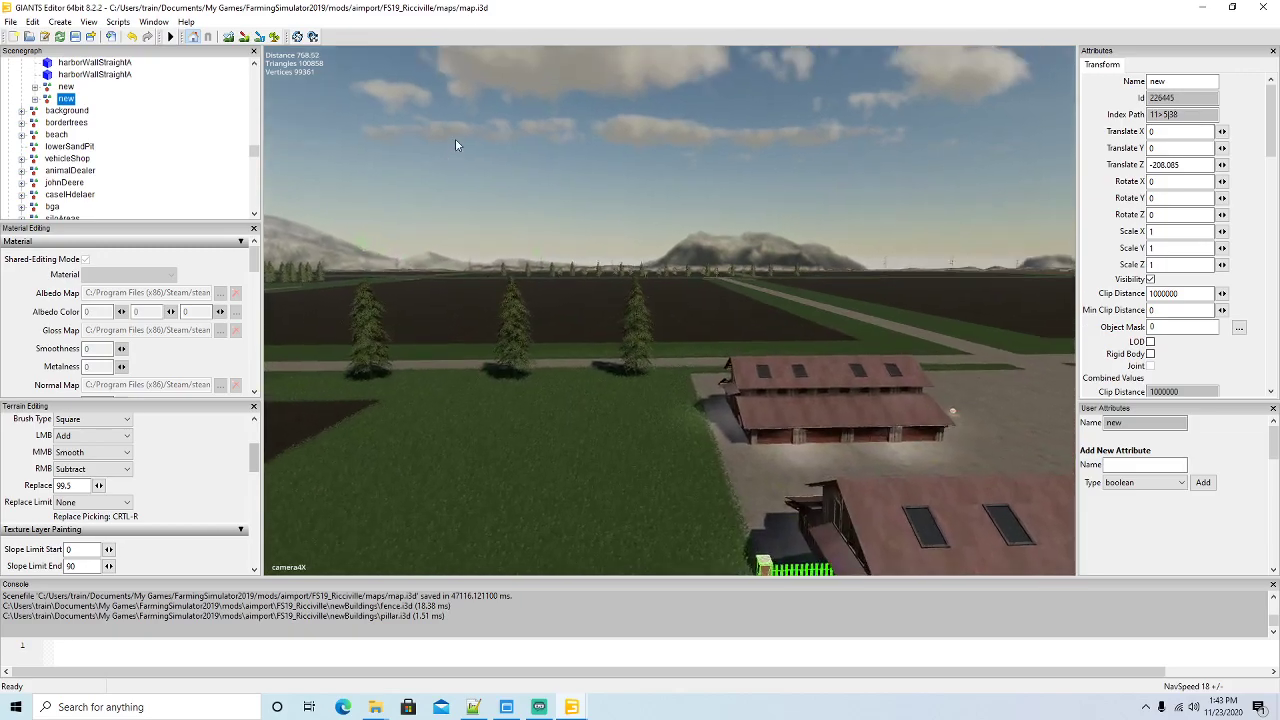
scroll(456, 145, "up", 3)
left_click_drag(456, 145, 818, 240, "alt")
scroll(792, 241, "down", 5)
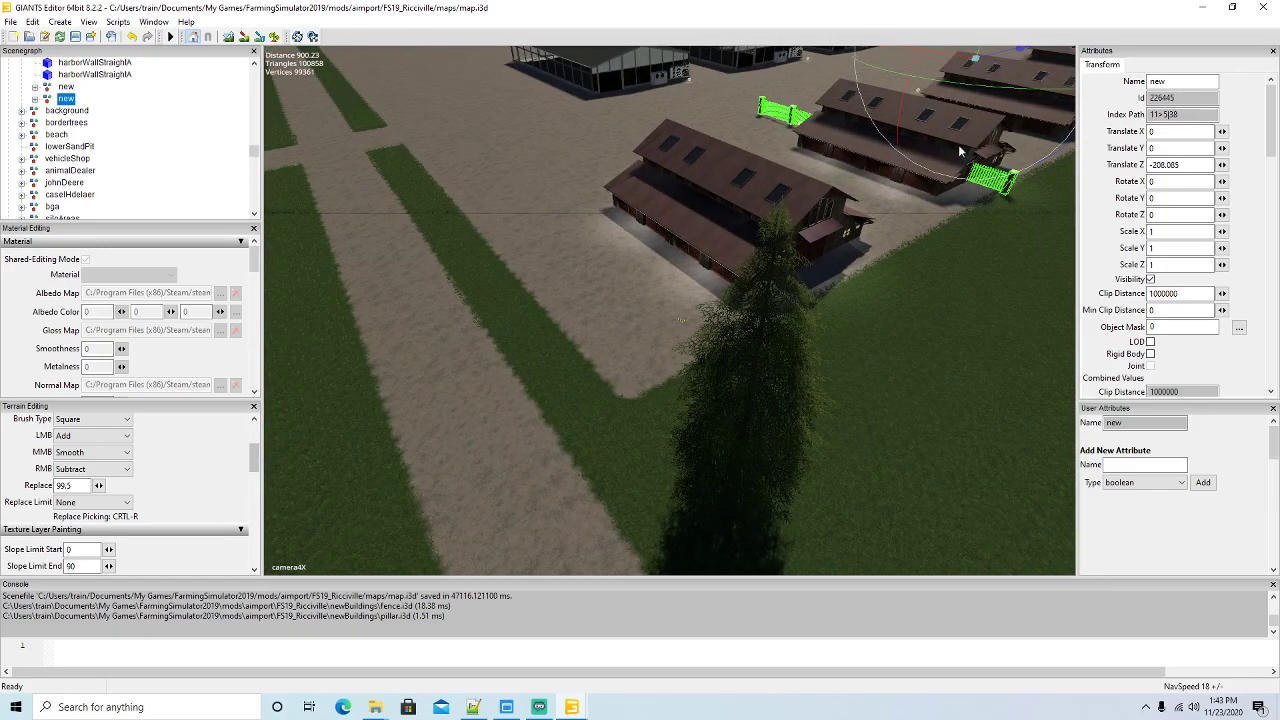
left_click_drag(994, 64, 944, 80)
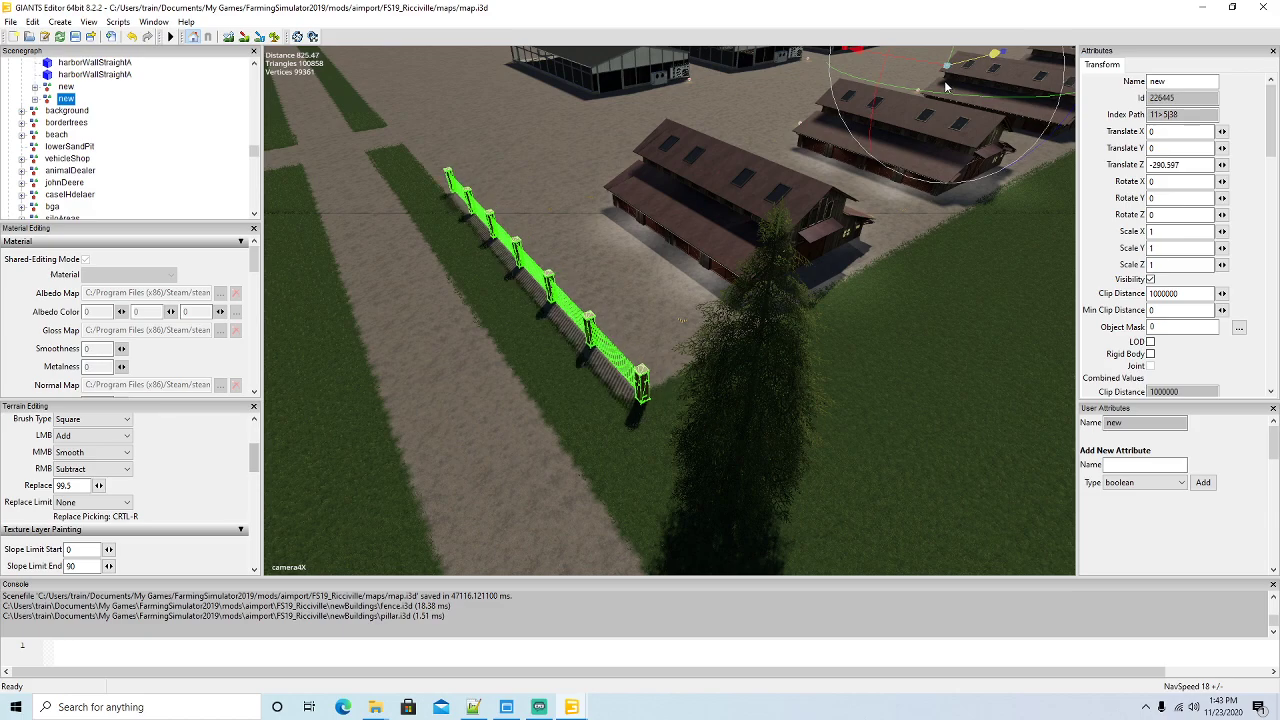
Set the copied fence group's Translate Z to -292, keeping the row on the grass strip beside the dirt road
left_click_drag(944, 80, 944, 82)
left_click_drag(983, 198, 919, 233, "alt")
scroll(919, 233, "up", 3)
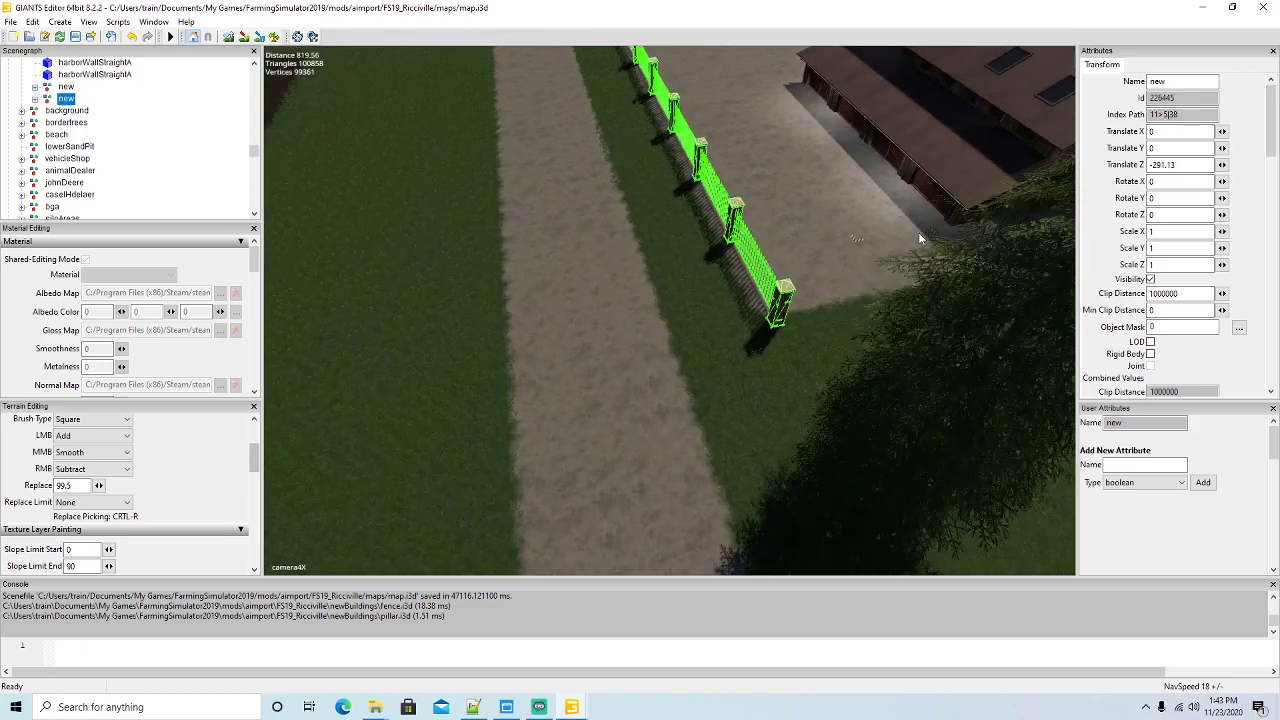
scroll(918, 232, "down", 5)
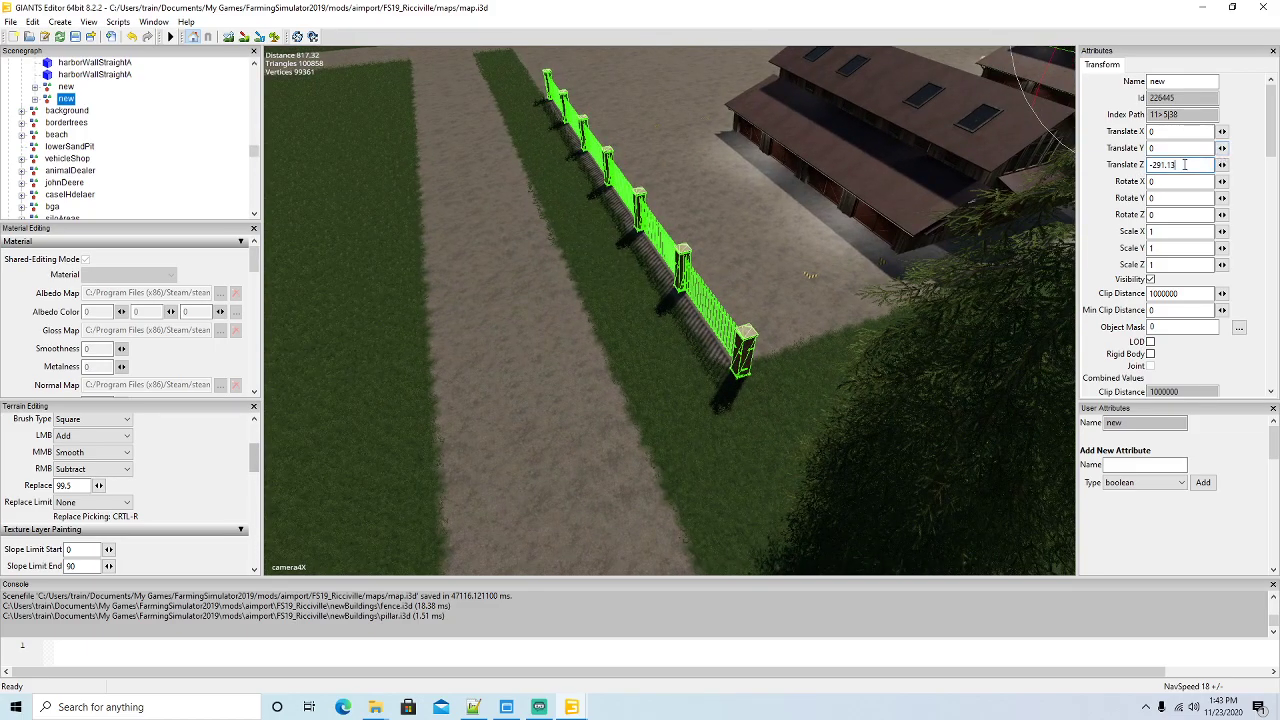
key("BackSpace")
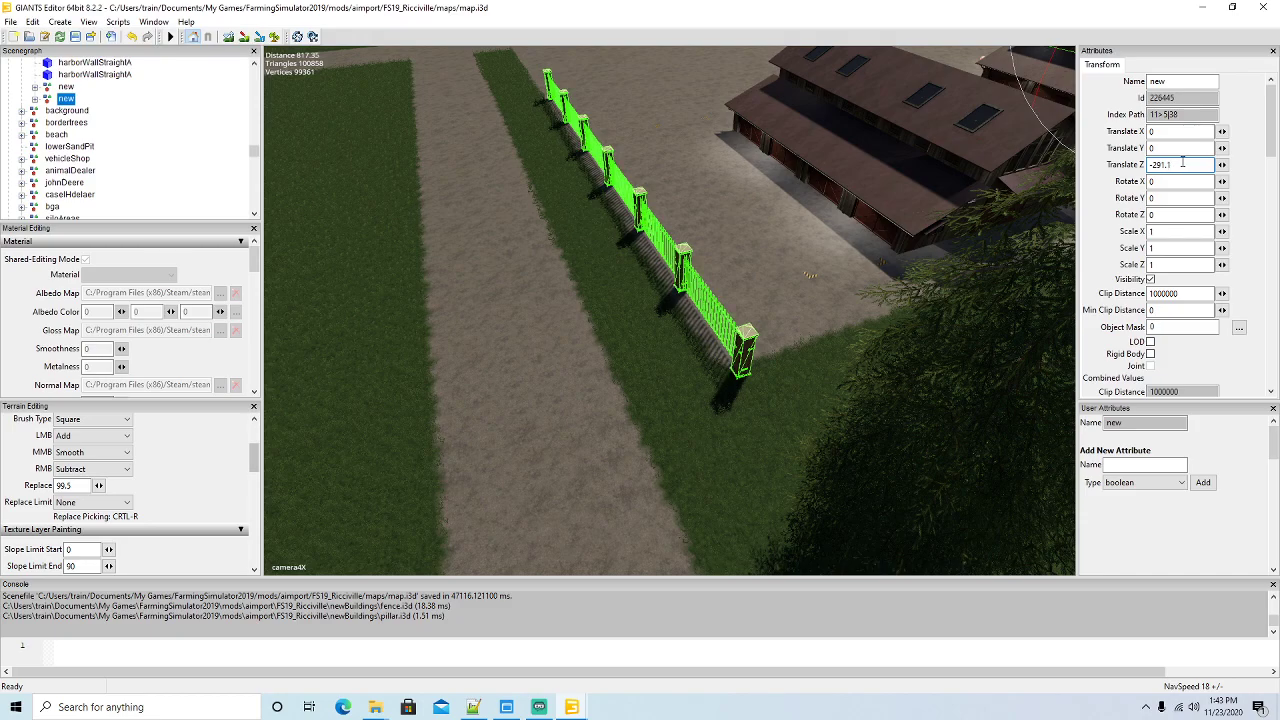
key("BackSpace")
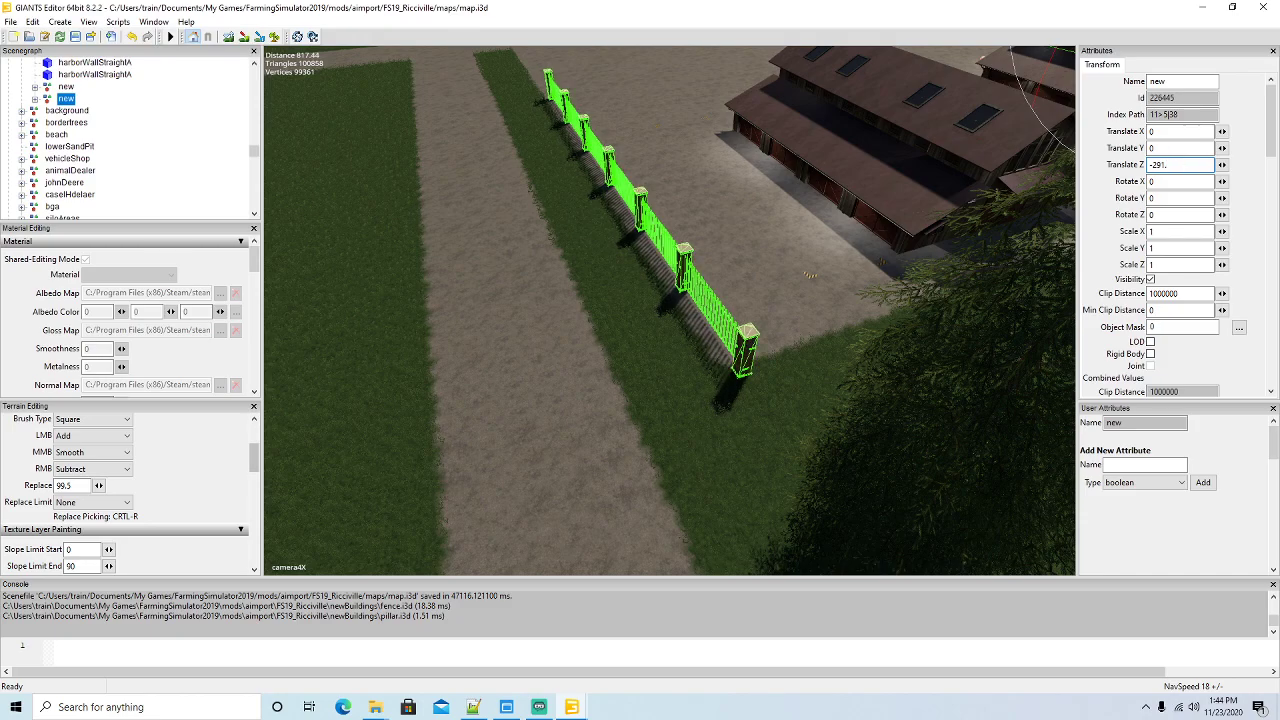
type("5")
key("BackSpace")
type("6")
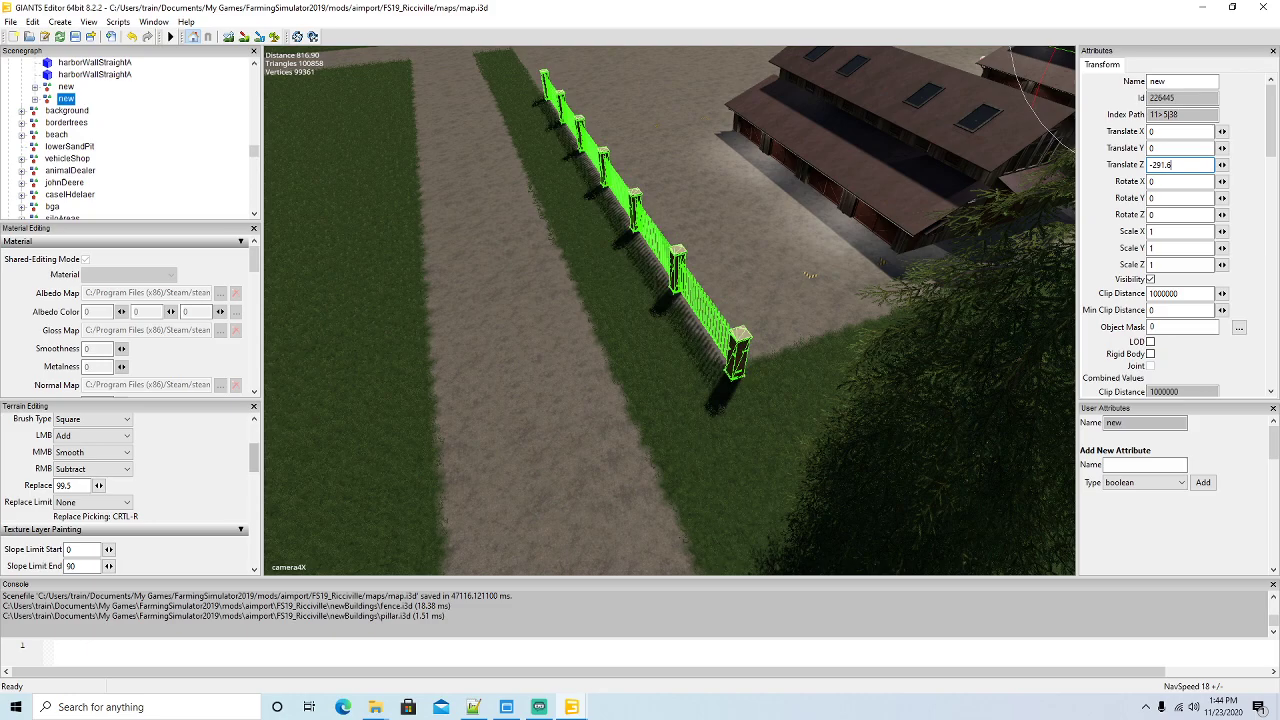
key("BackSpace")
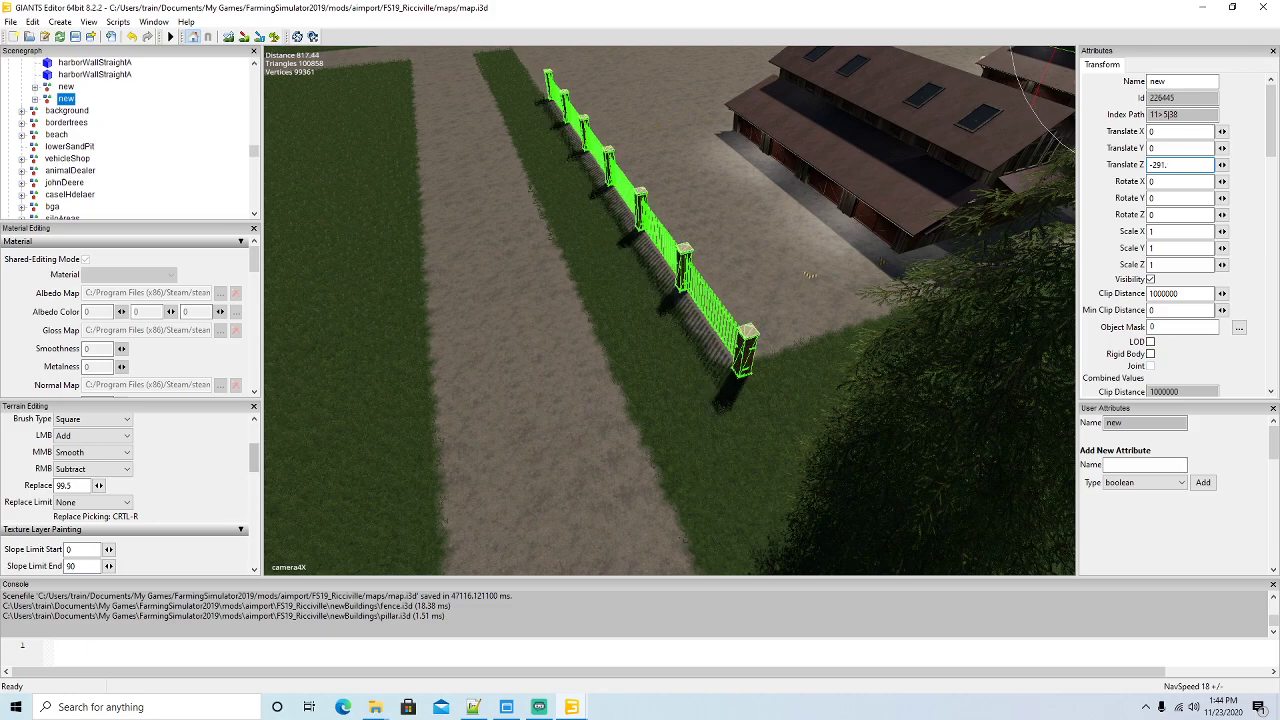
key("BackSpace")
type("2")
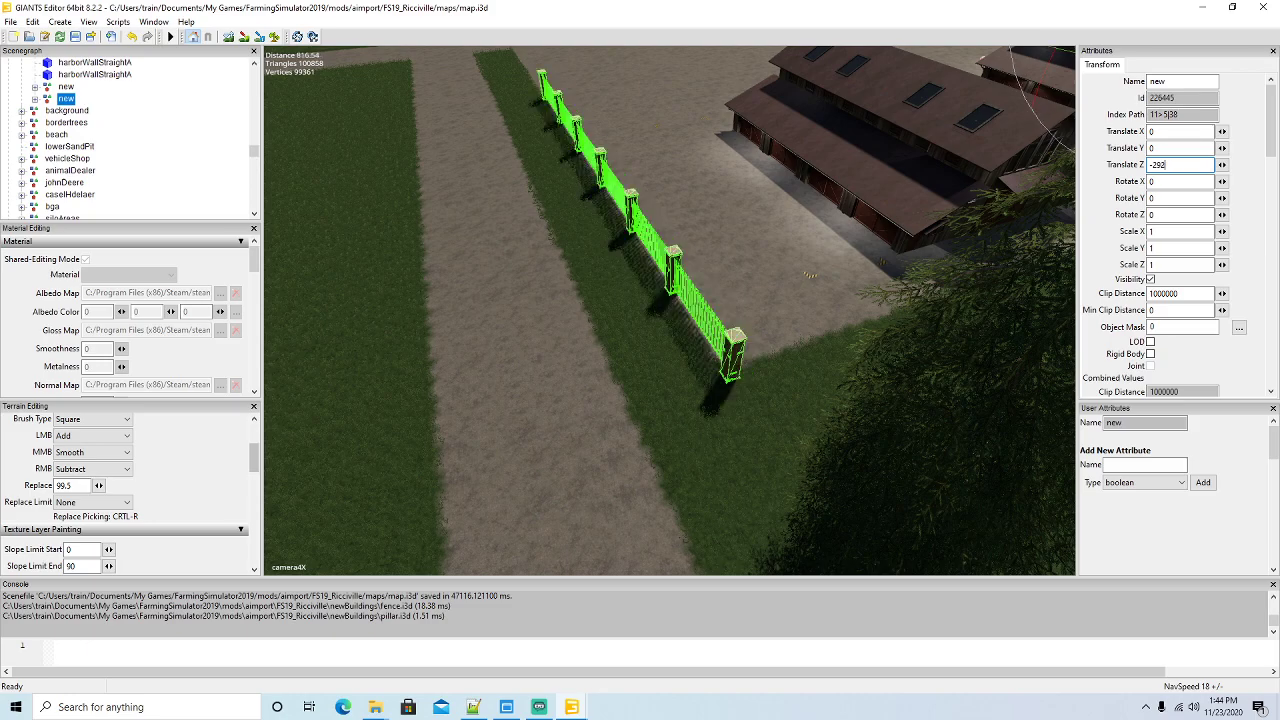
Examine the grass strip and the road crossing beyond the copied fence's end pillar
left_click_drag(512, 464, 464, 351, "alt")
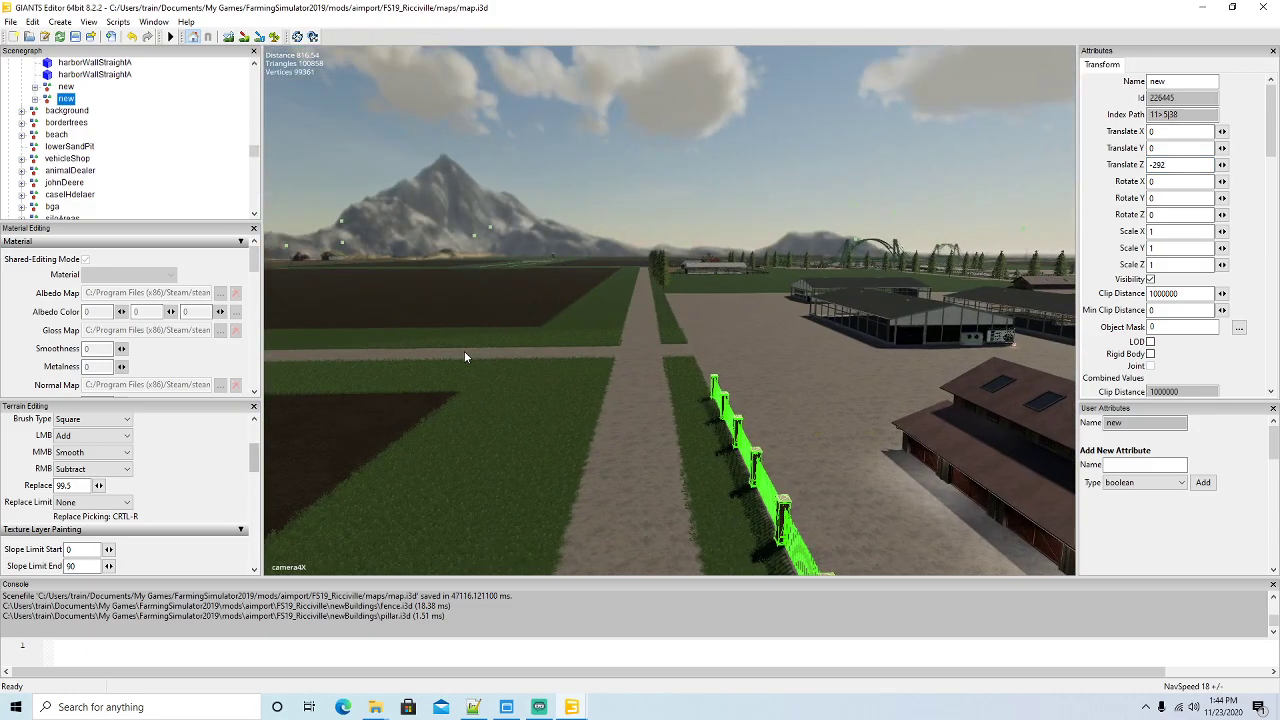
scroll(462, 353, "up", 5)
key("Up")
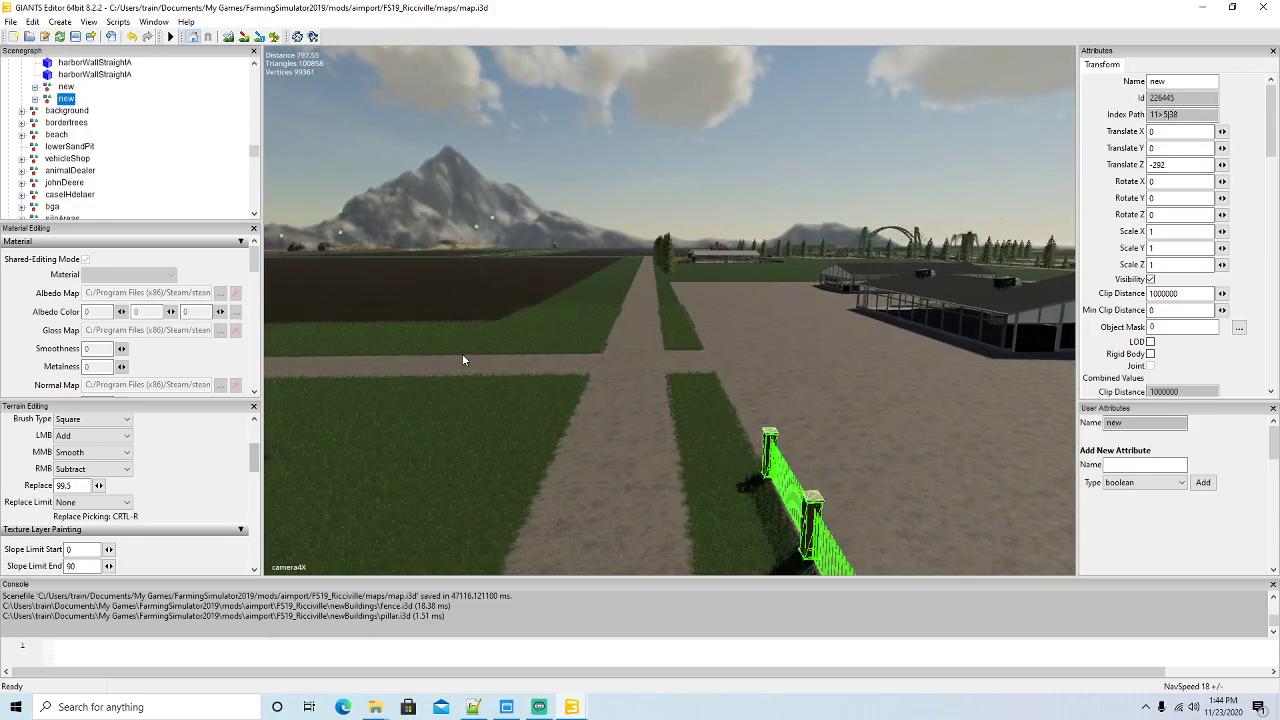
key("Up")
right_click_drag(462, 360, 718, 440)
key("Down")
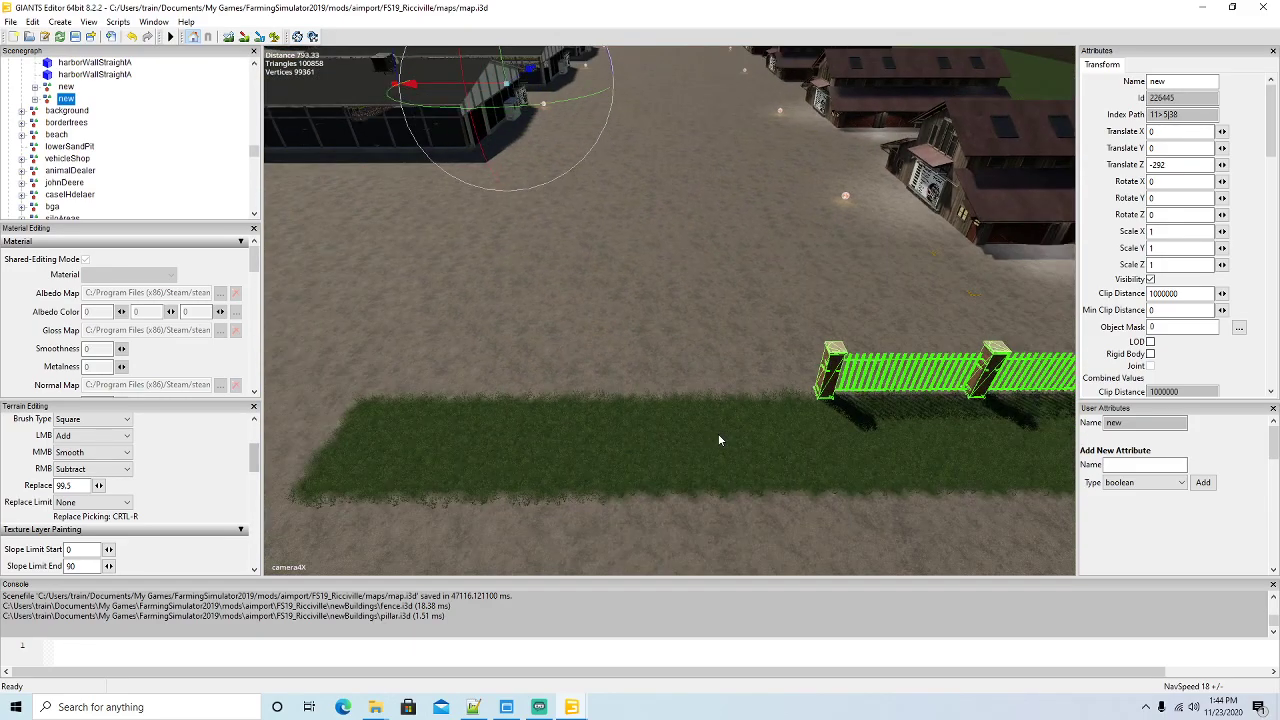
key("Down")
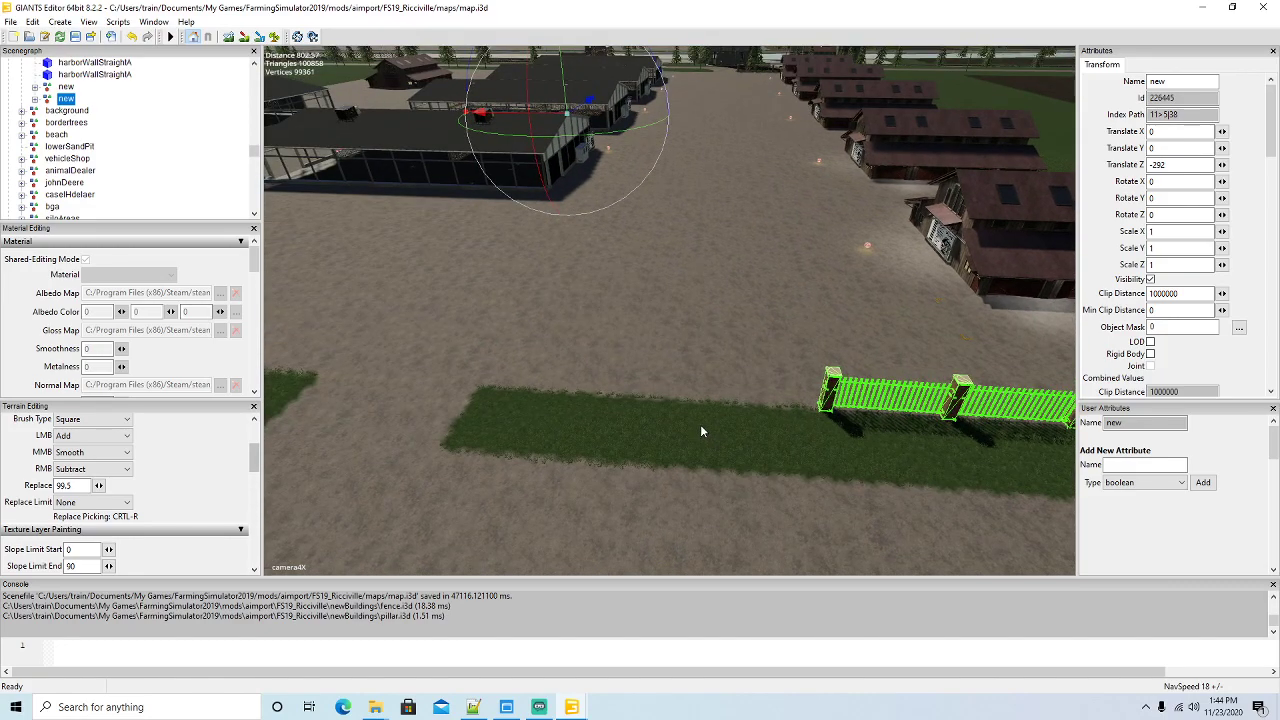
right_click_drag(700, 431, 688, 433)
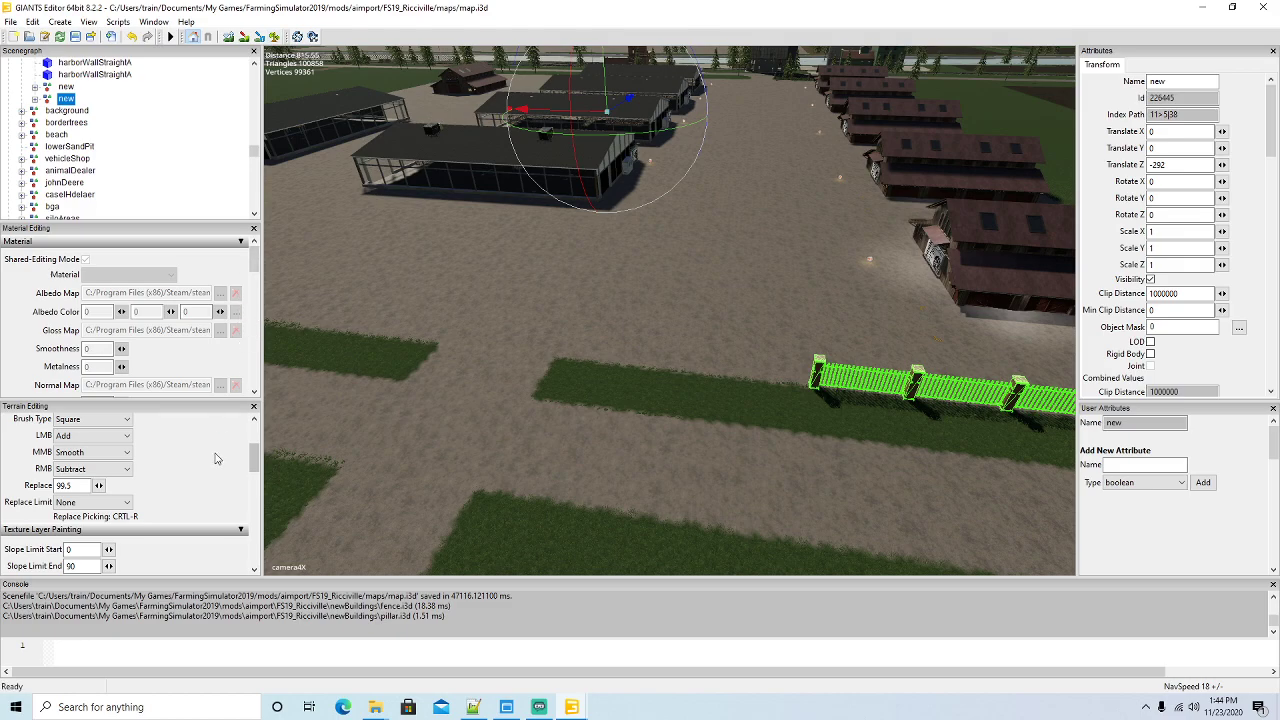
Paint an ASPHALT opening across the grass strip just past the fence's end pillar and clear the grass foliage there
scroll(216, 457, "down", 2)
scroll(216, 453, "down", 2)
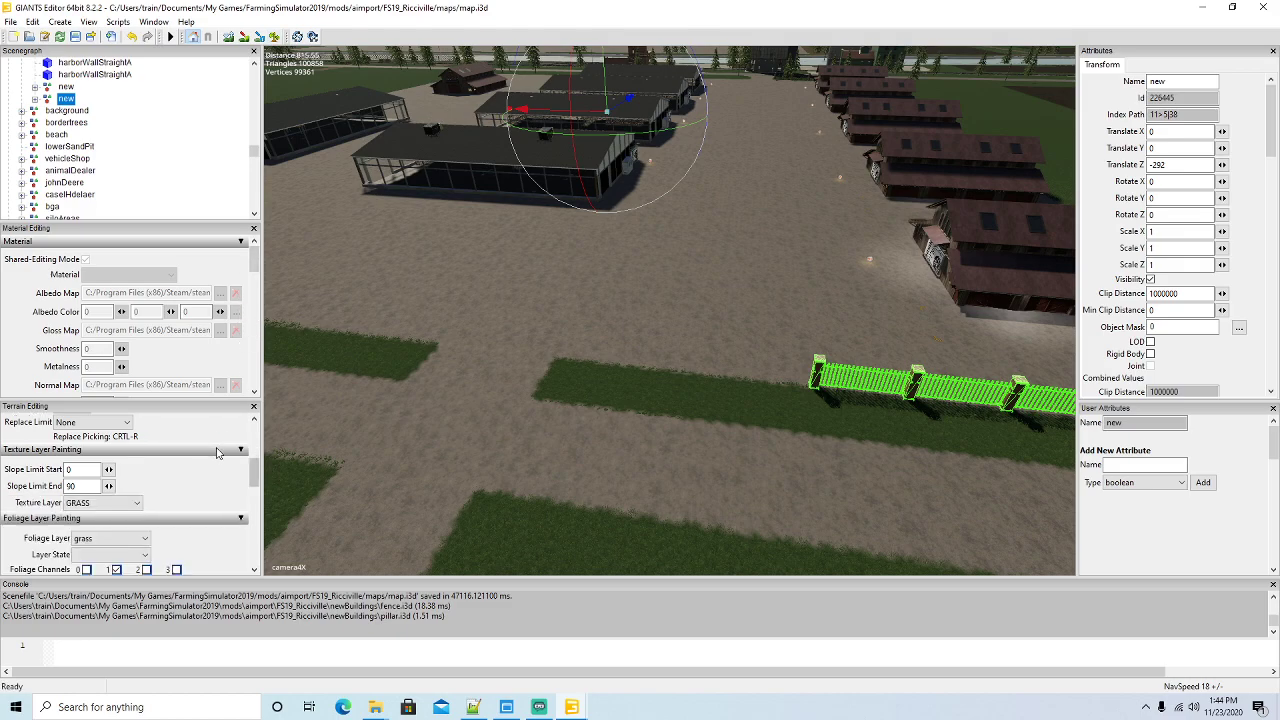
left_click(136, 503)
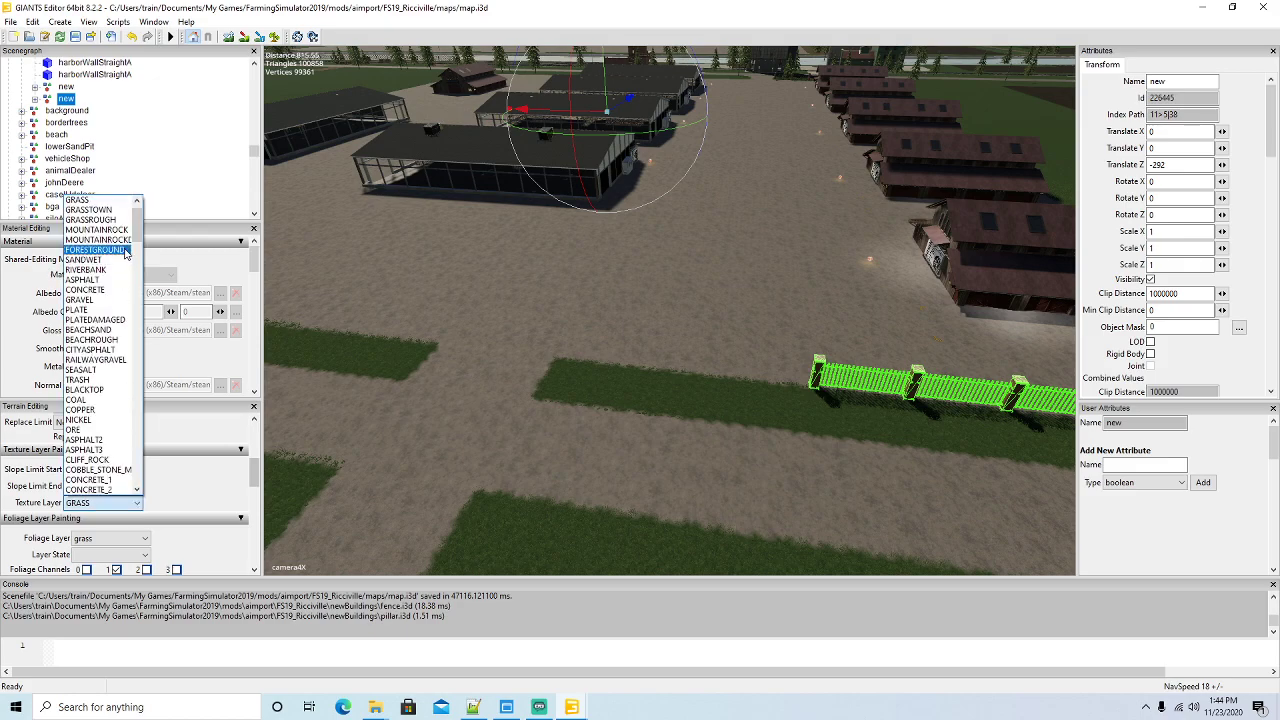
left_click(96, 281)
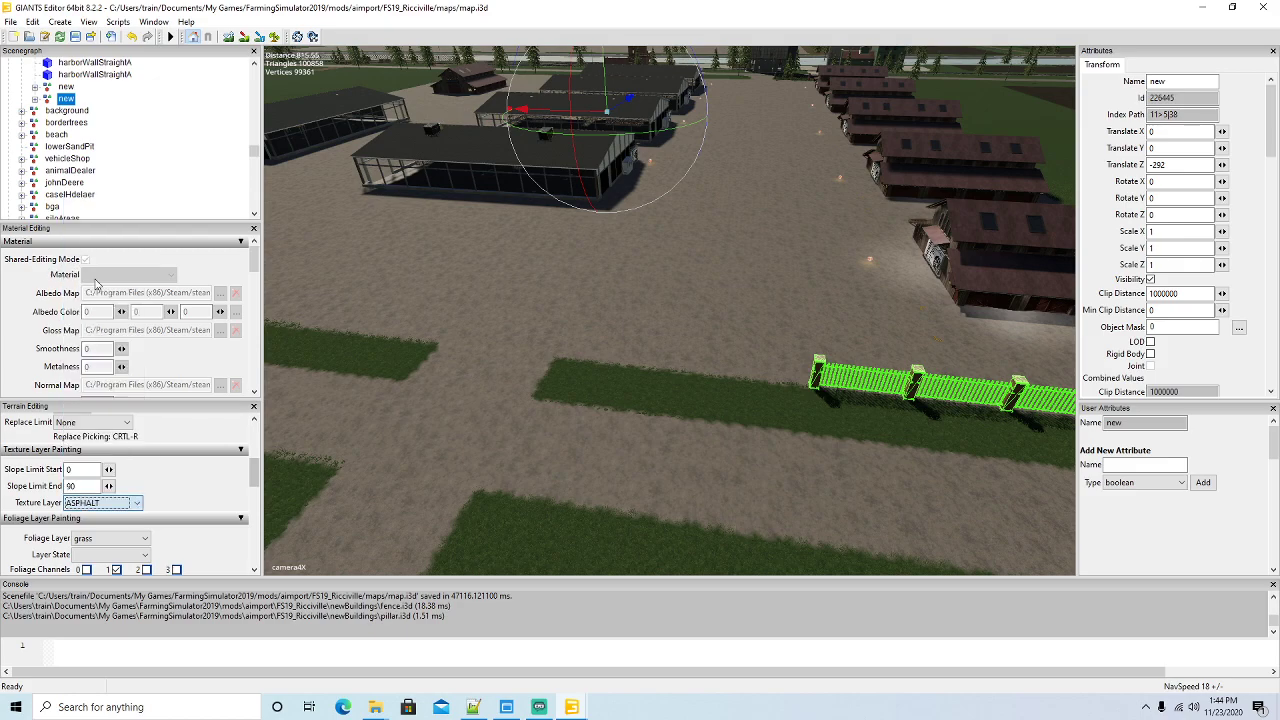
left_click(244, 37)
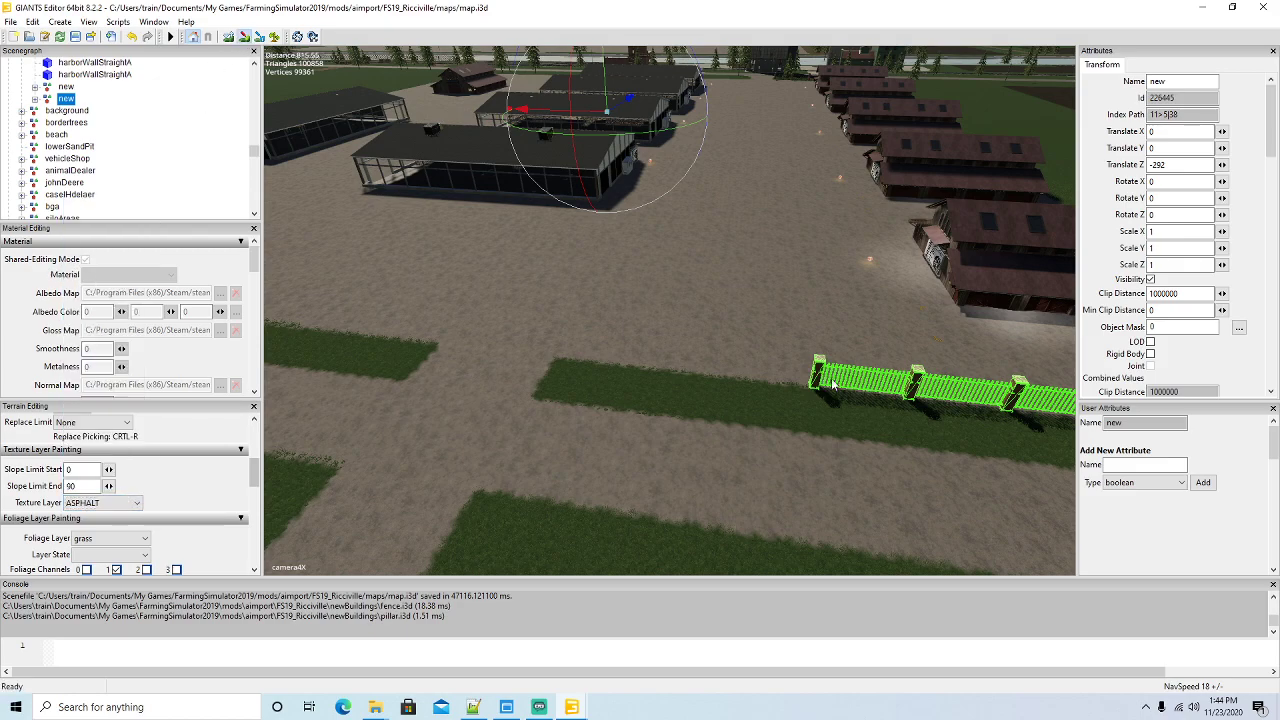
left_click(756, 397)
mouse_move(773, 403)
left_mouse_down()
mouse_move(771, 422)
mouse_move(690, 403)
left_mouse_up()
left_click(274, 35)
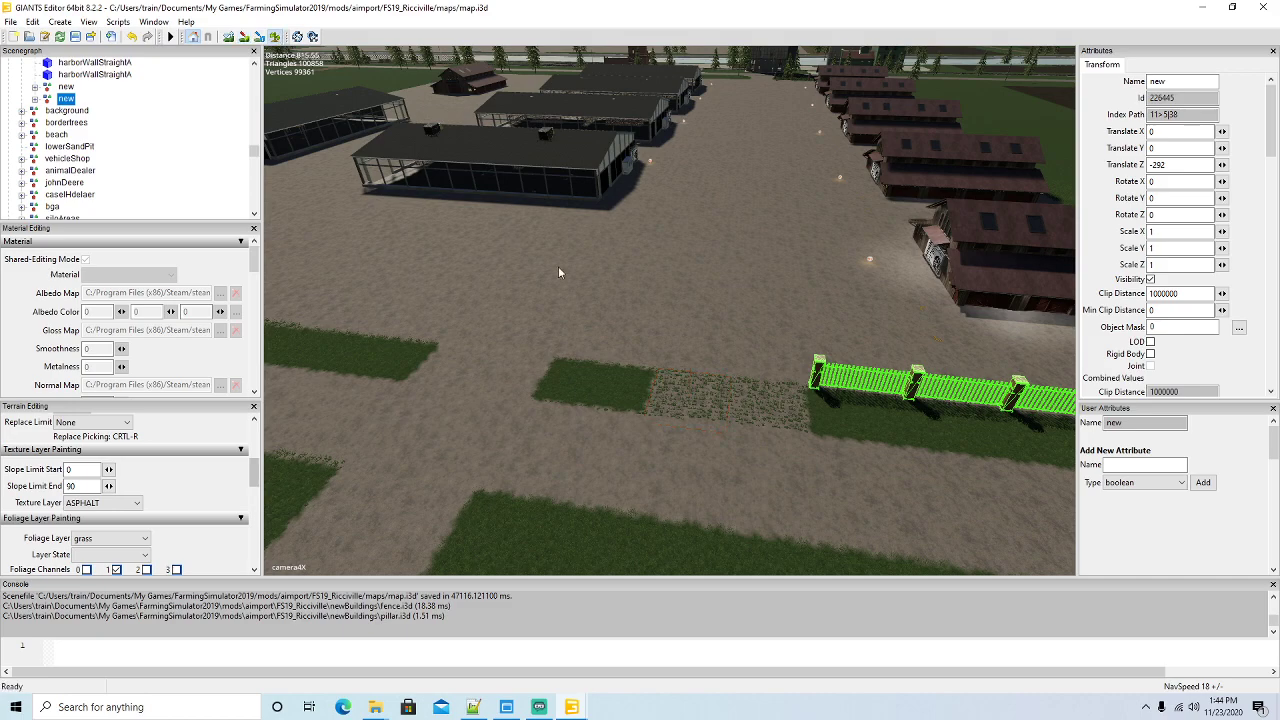
mouse_move(729, 396)
left_mouse_down()
mouse_move(775, 406)
mouse_move(685, 403)
left_mouse_up()
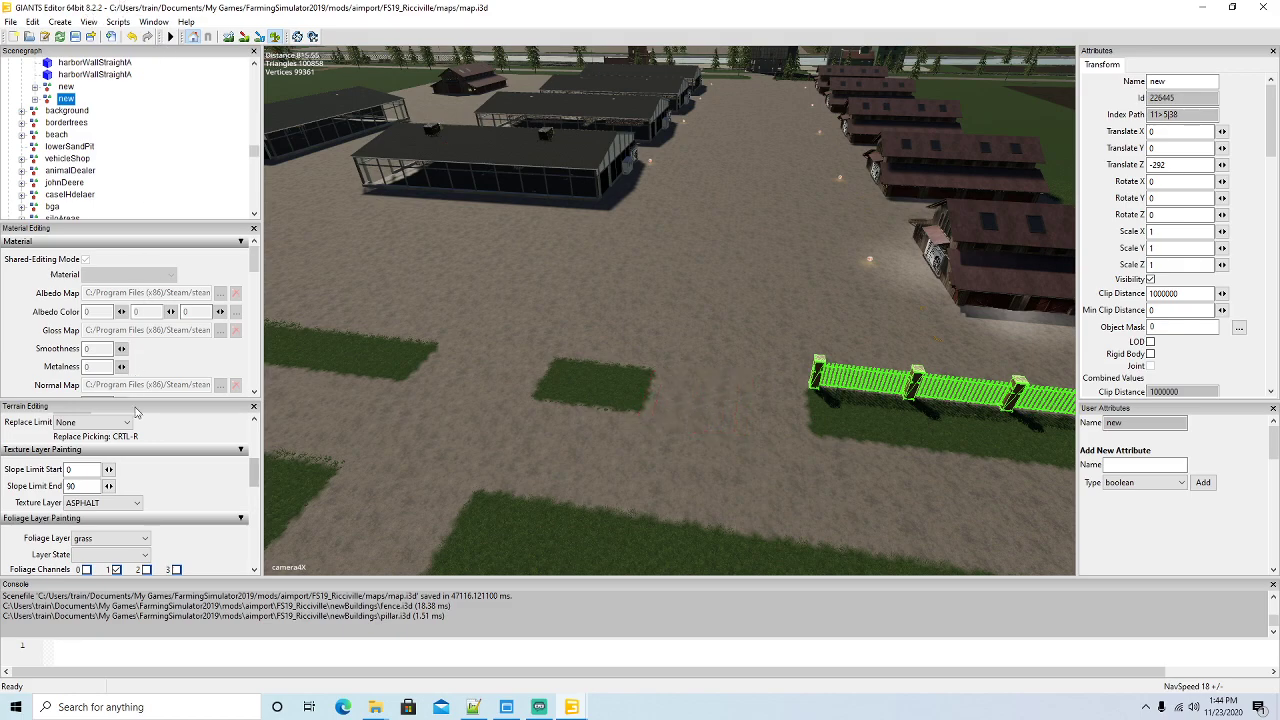
Switch the terrain painting texture layer to GRASS
left_click(110, 503)
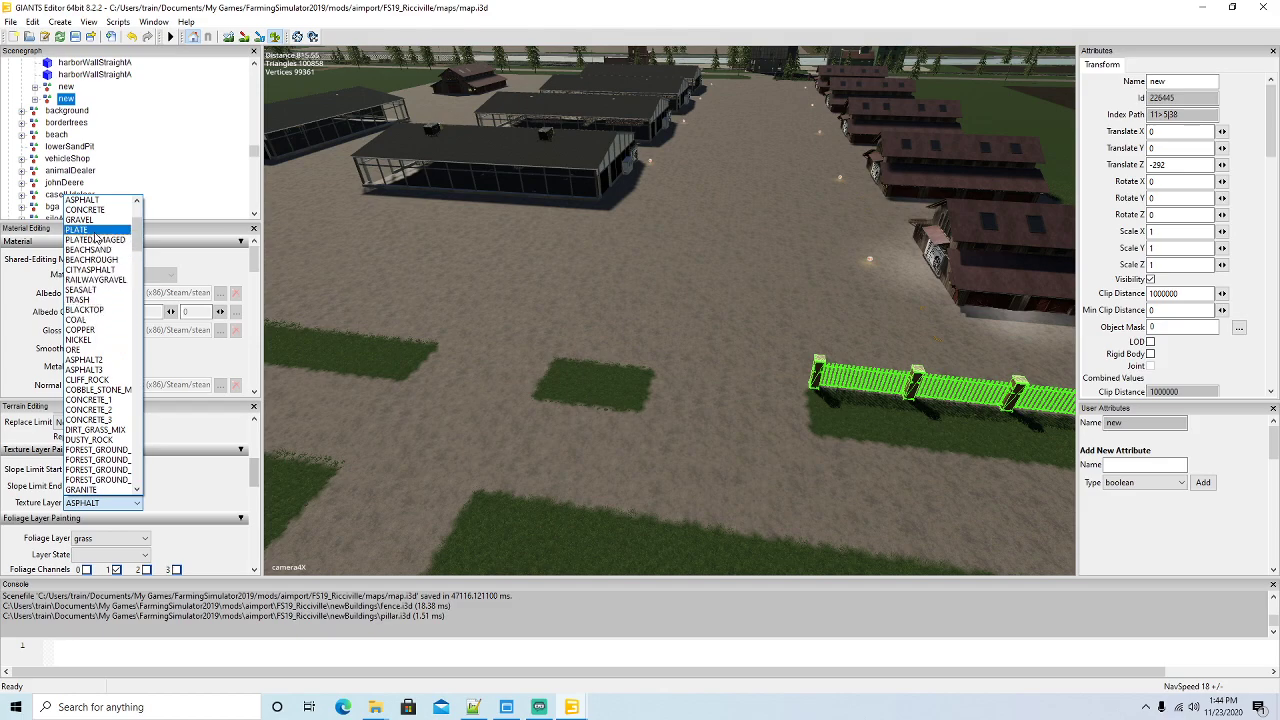
scroll(93, 256, "up", 4)
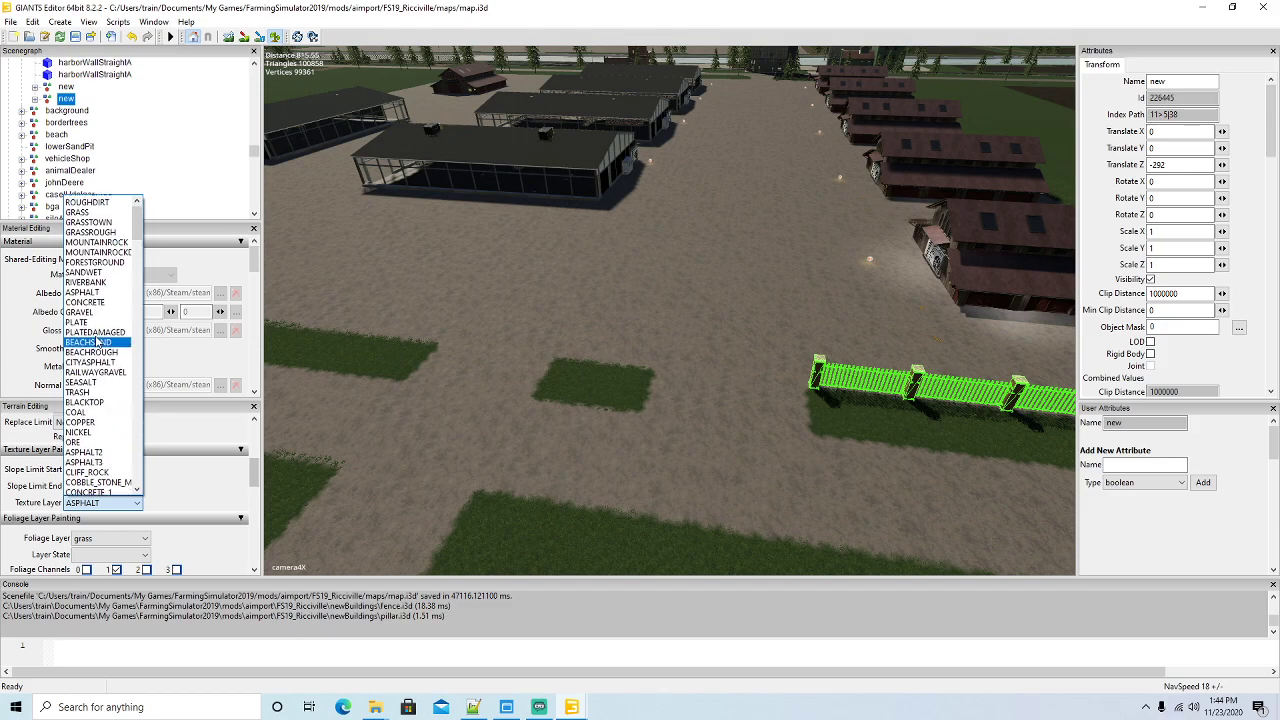
left_click(85, 220)
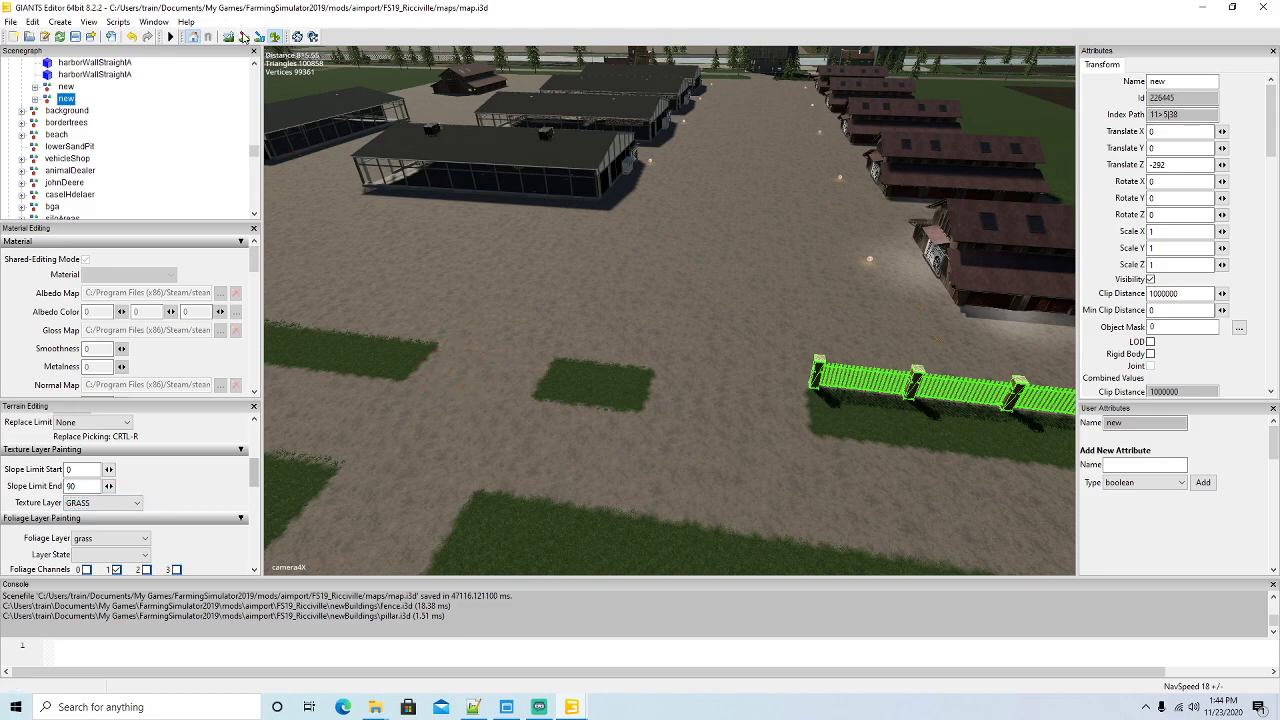
mouse_move(450, 366)
left_mouse_down()
mouse_move(443, 374)
mouse_move(503, 387)
mouse_move(482, 385)
mouse_move(522, 386)
mouse_move(527, 367)
mouse_move(538, 371)
mouse_move(491, 370)
left_mouse_up()
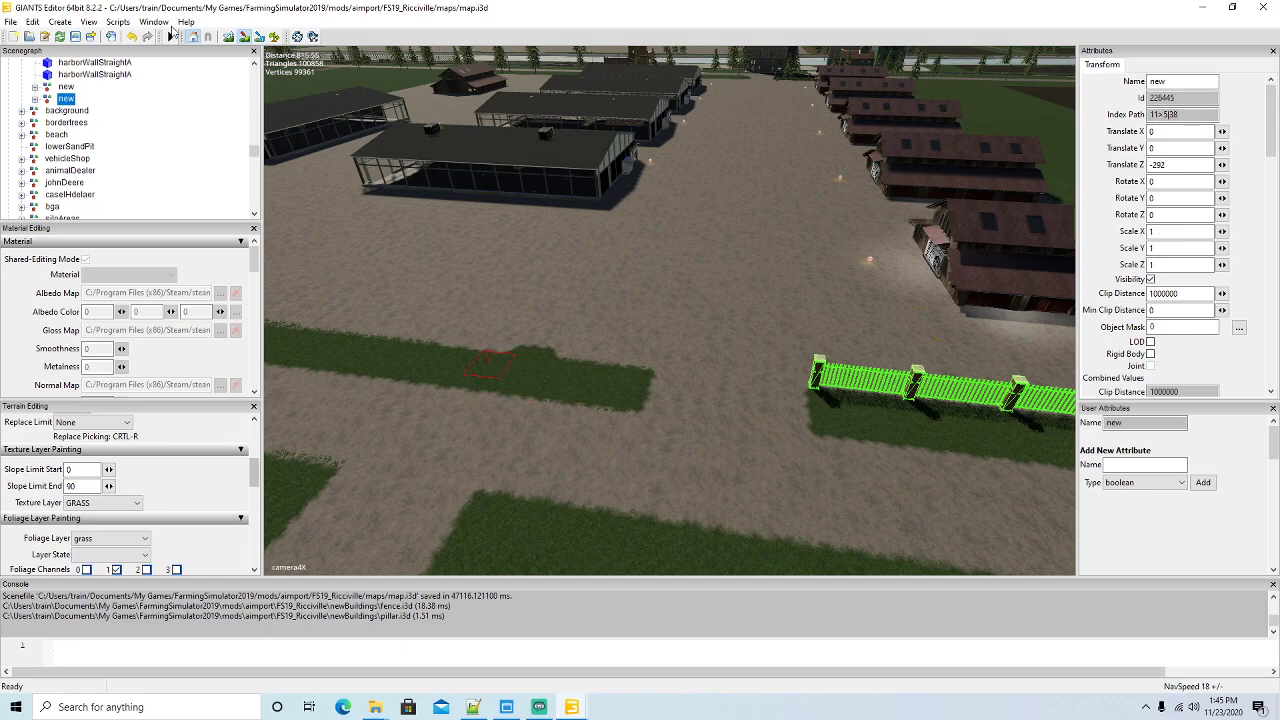
left_click(131, 36)
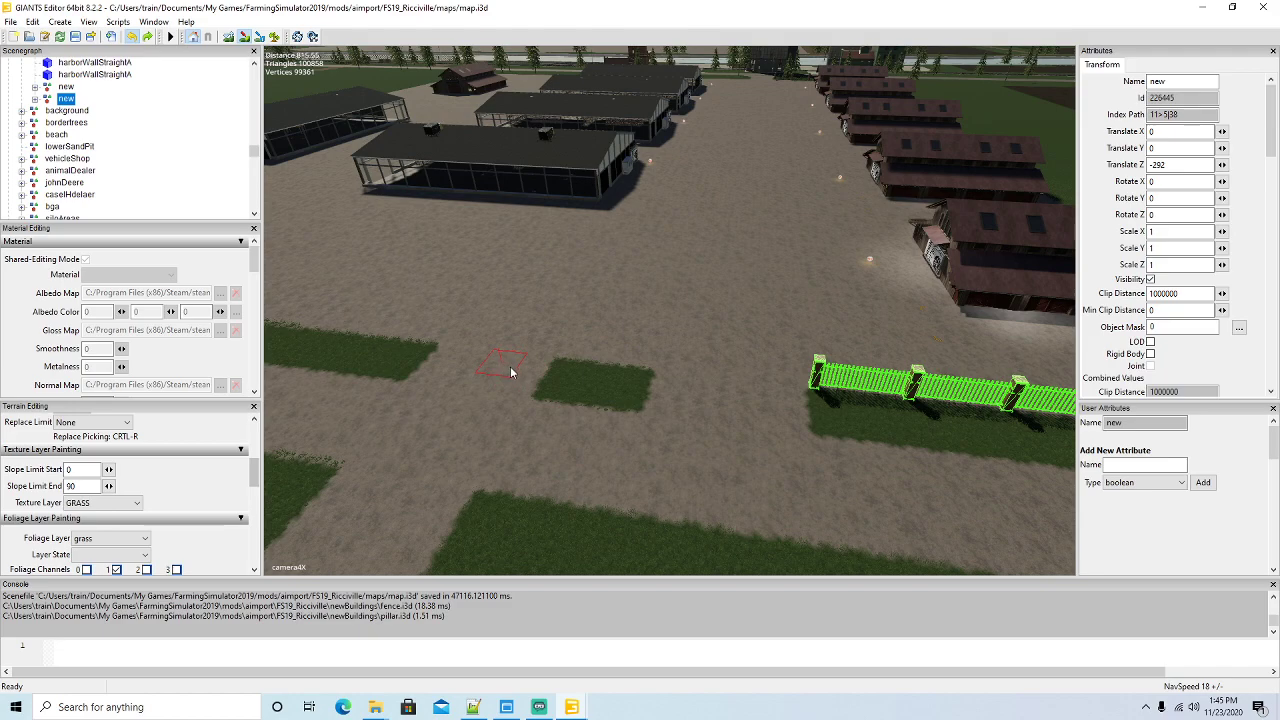
left_click(480, 348)
left_click(133, 36)
Paint the GRASS texture across the old gap, joining the isolated grass patch to the strip beside the road
key("w")
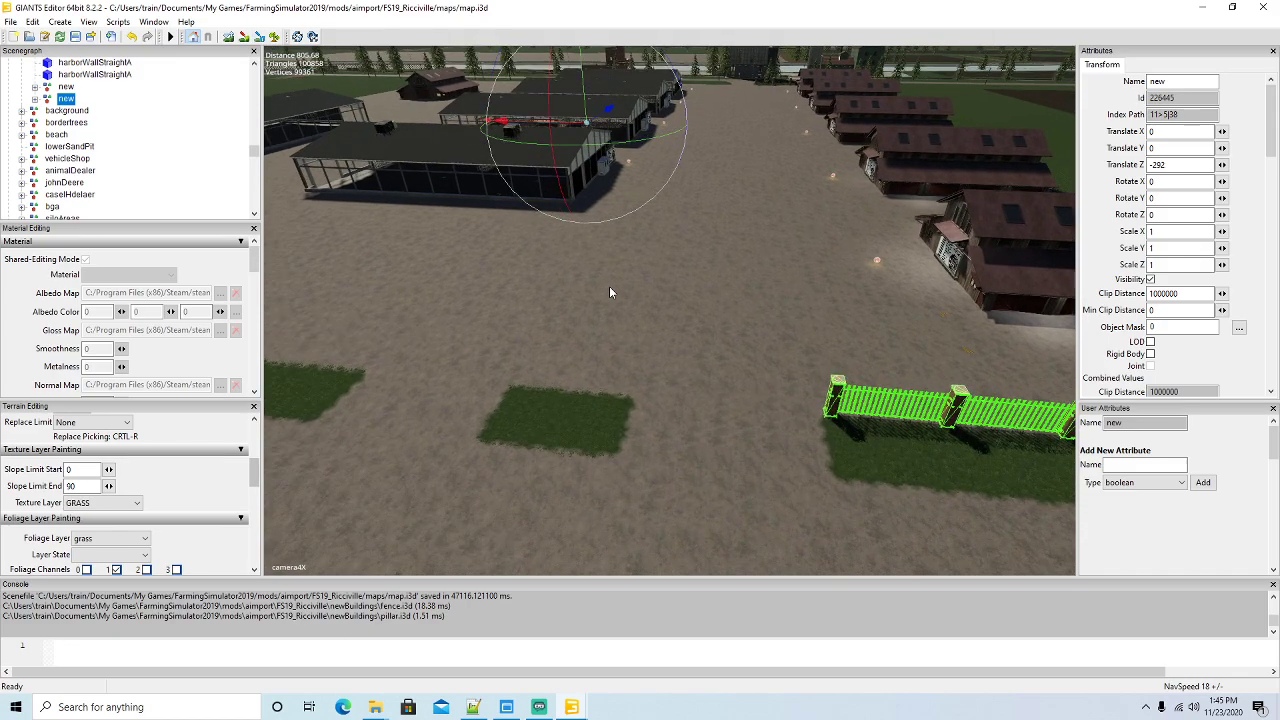
right_click_drag(609, 286, 621, 256)
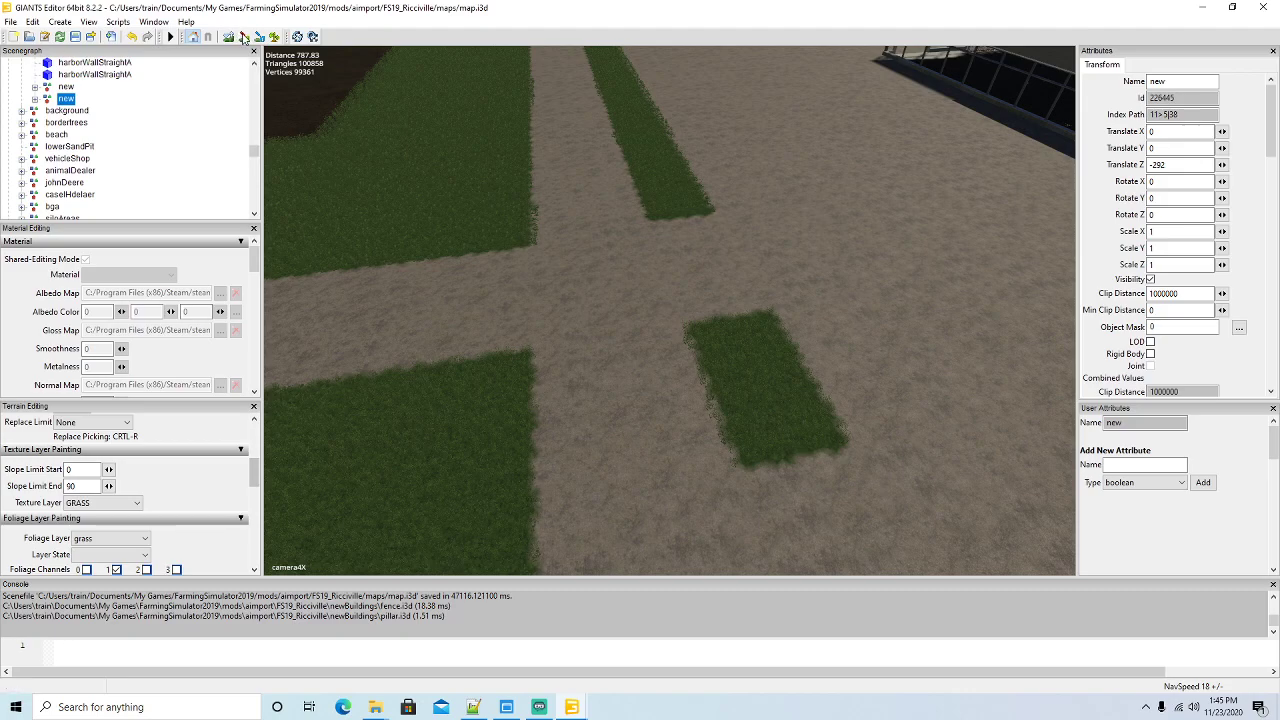
mouse_move(690, 250)
left_mouse_down()
mouse_move(684, 230)
mouse_move(722, 302)
mouse_move(703, 309)
mouse_move(690, 287)
left_mouse_up()
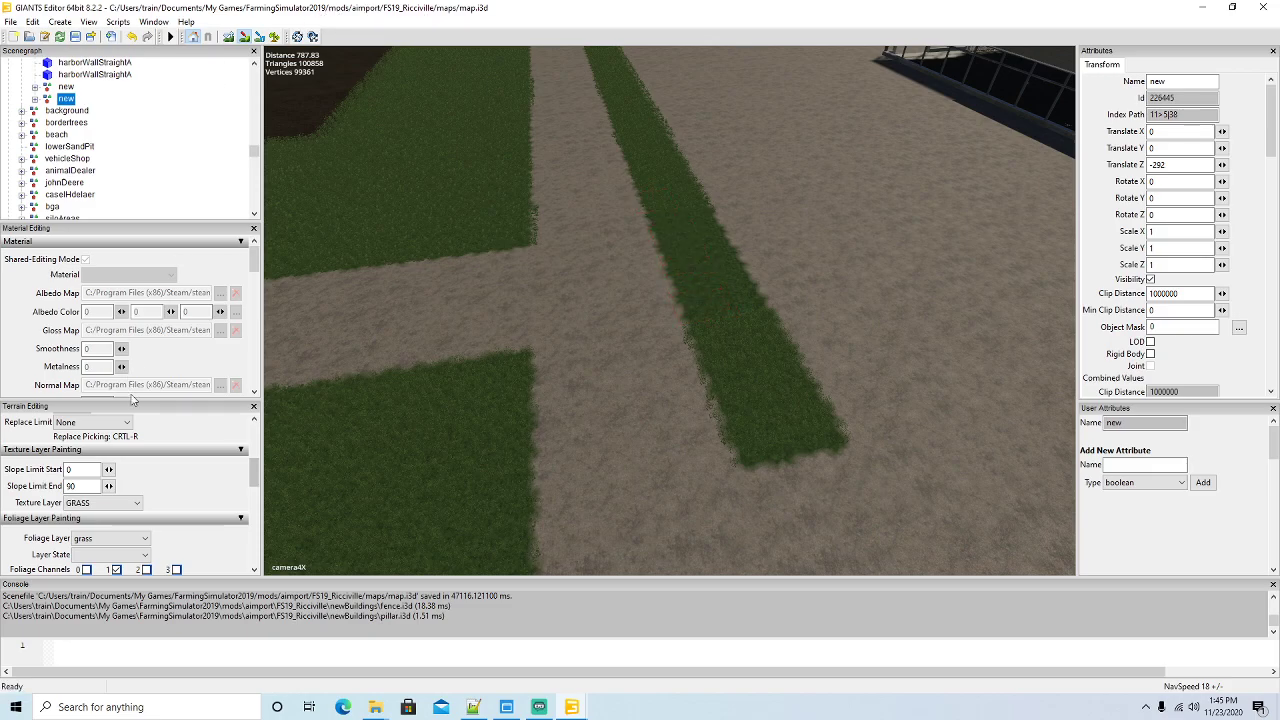
Set the grass foliage layer state to green big and paint foliage over the newly grassed stretch
left_click(103, 554)
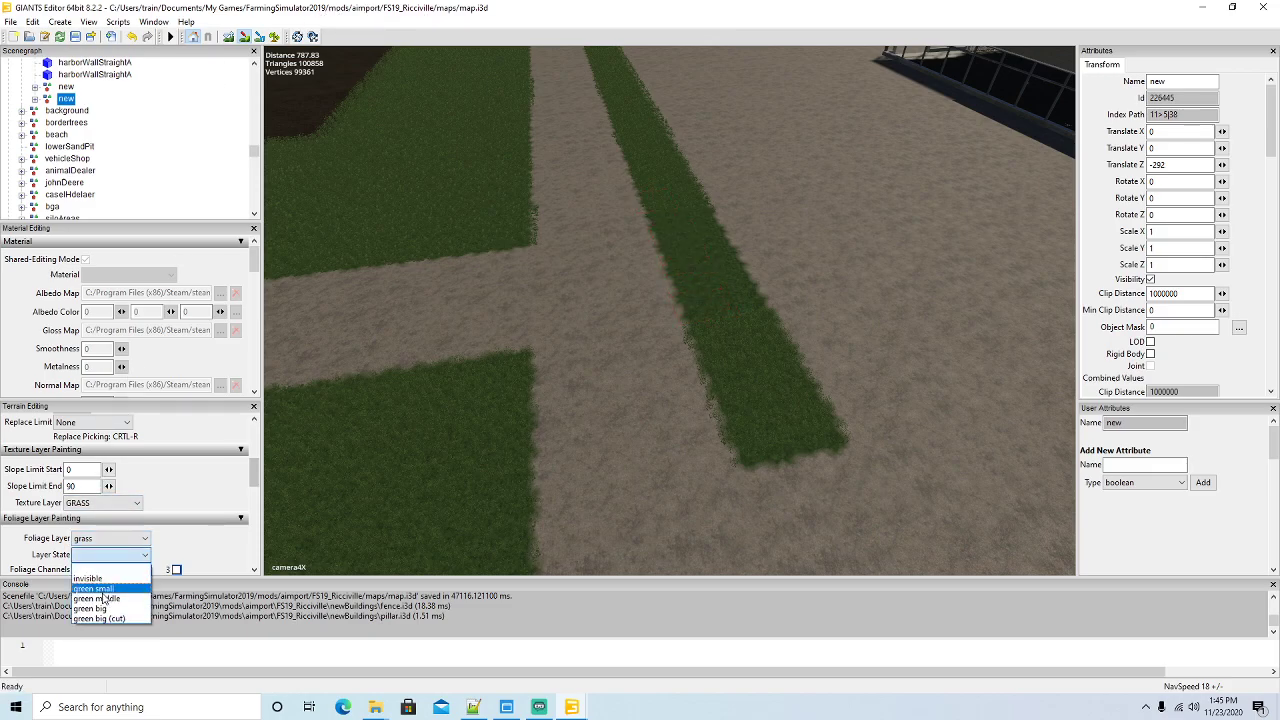
left_click(103, 609)
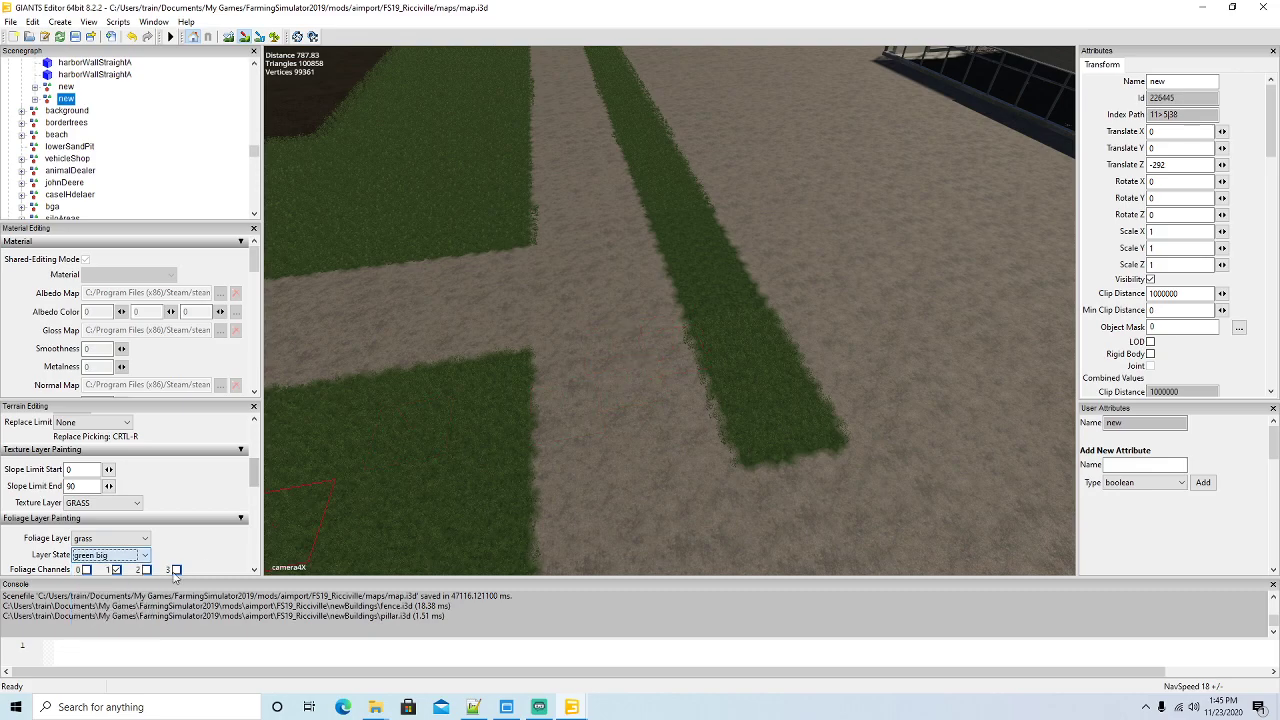
left_click(143, 557)
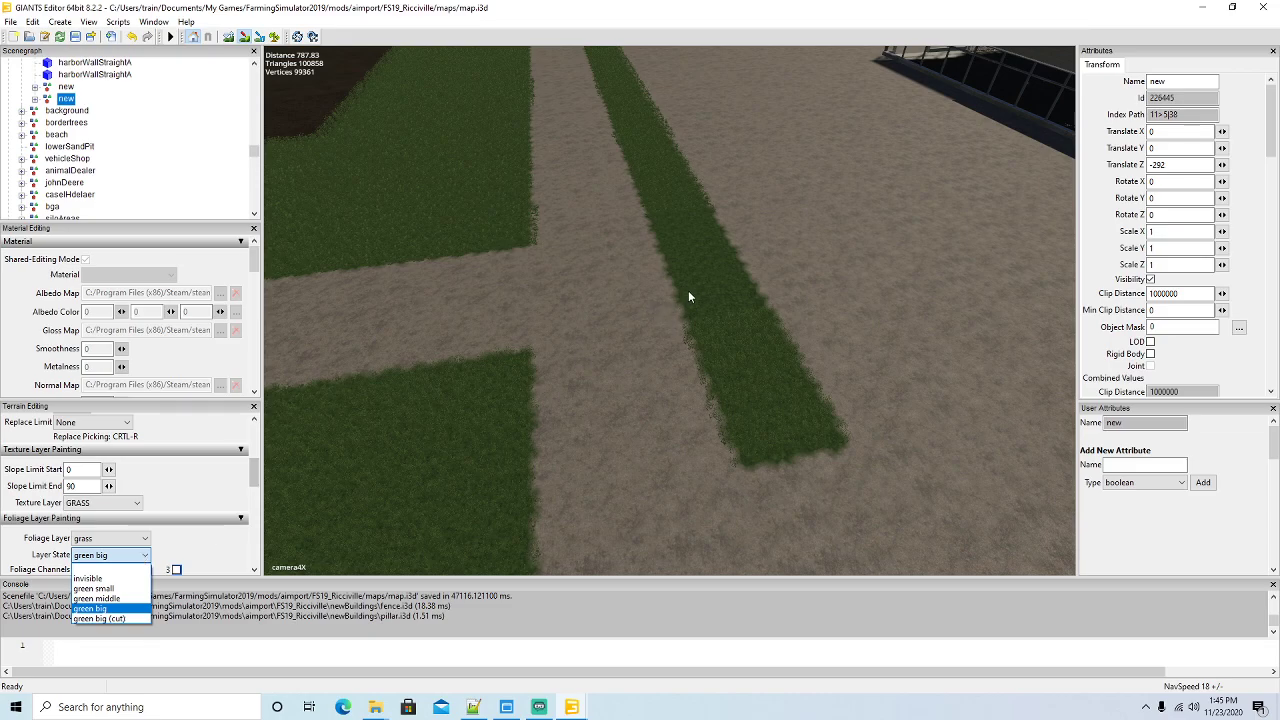
left_click(90, 609)
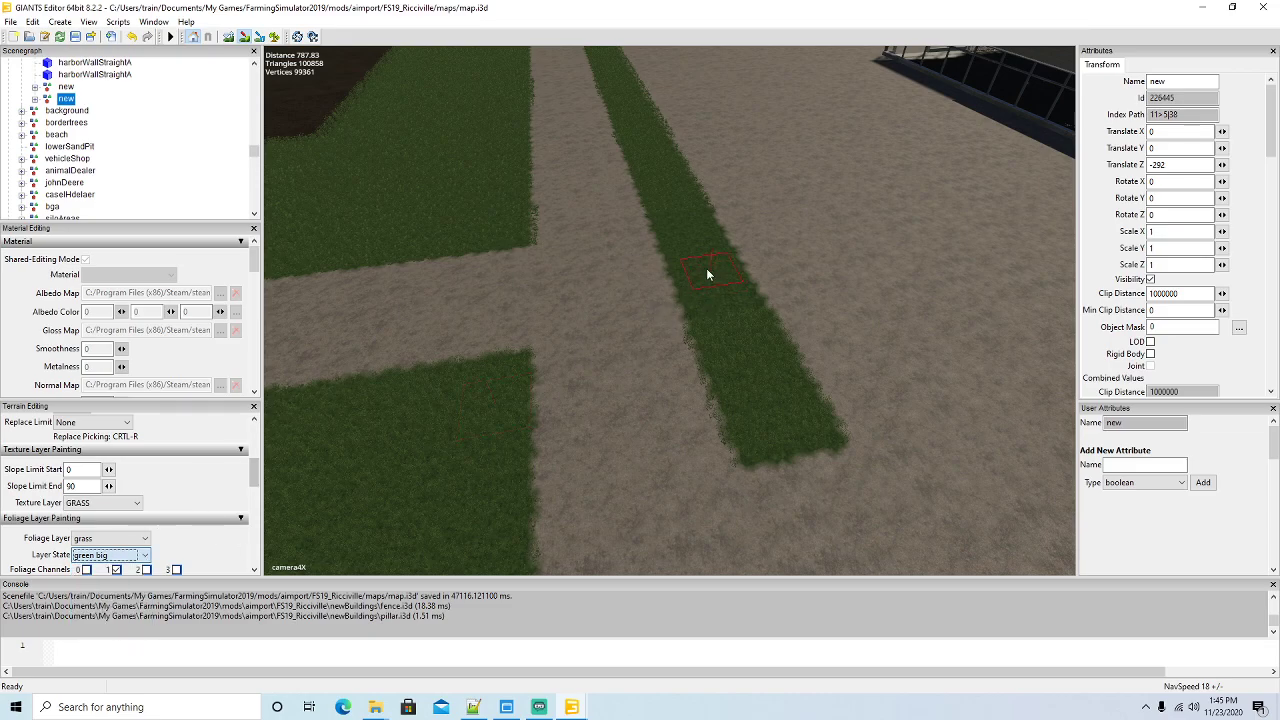
left_click(694, 240)
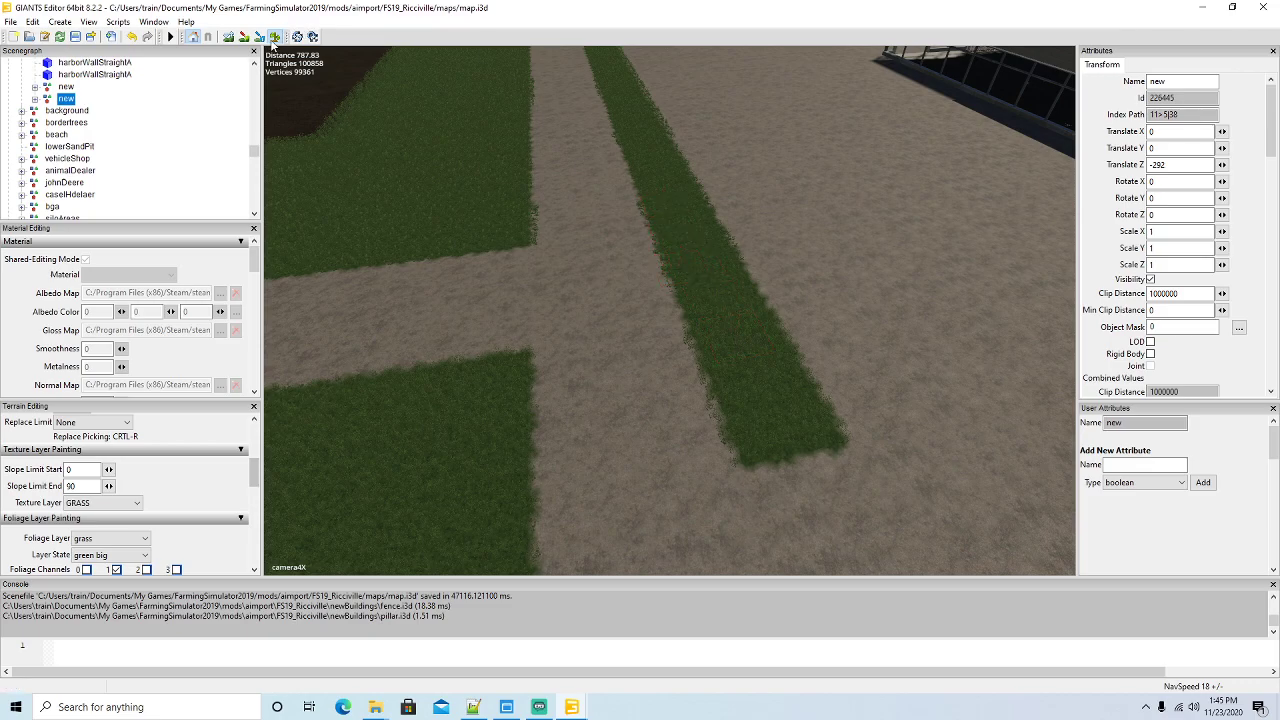
Create a new transform group and locate it at the end of the scenegraph
key("f")
scroll(686, 211, "down", 5)
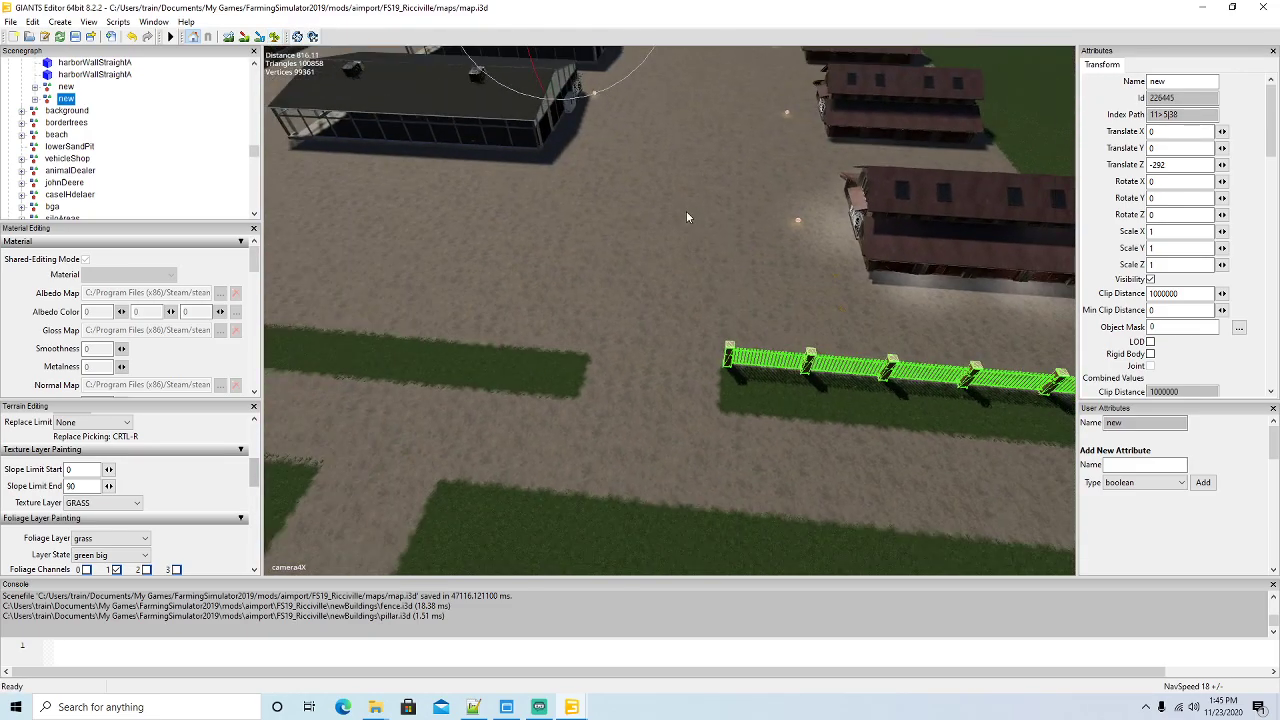
right_click_drag(731, 209, 624, 250)
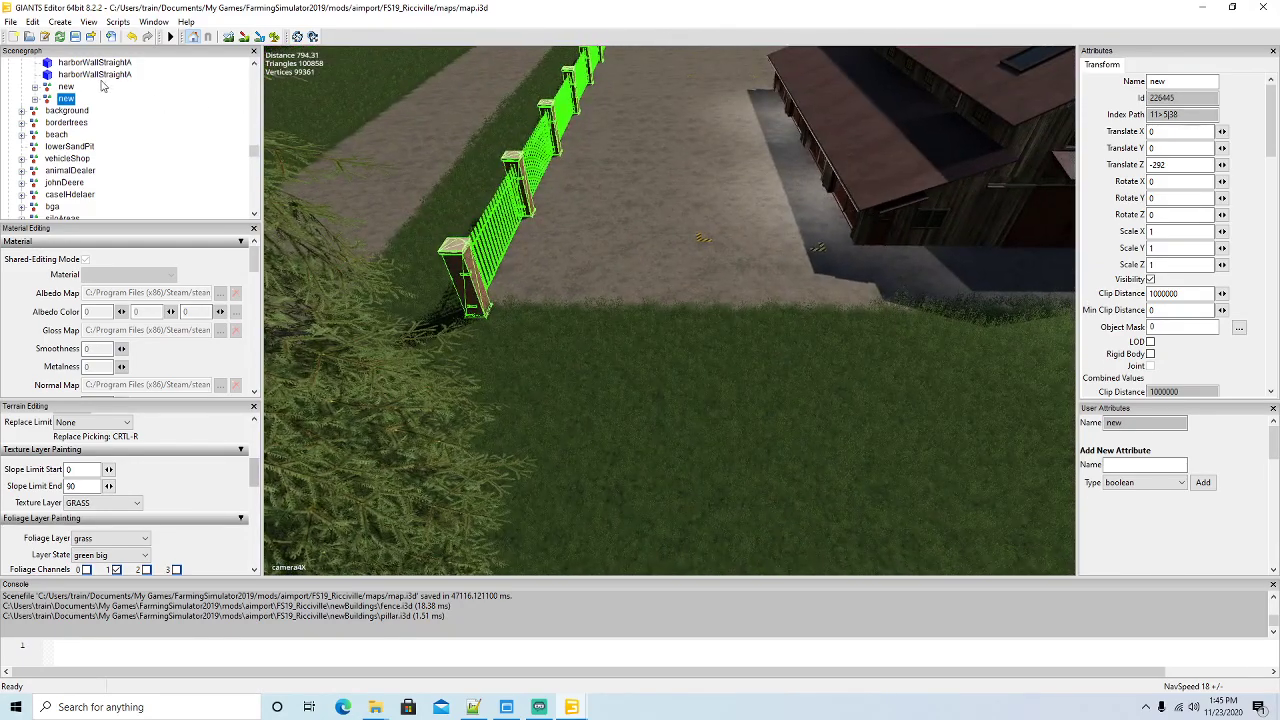
left_click(60, 22)
key("Escape")
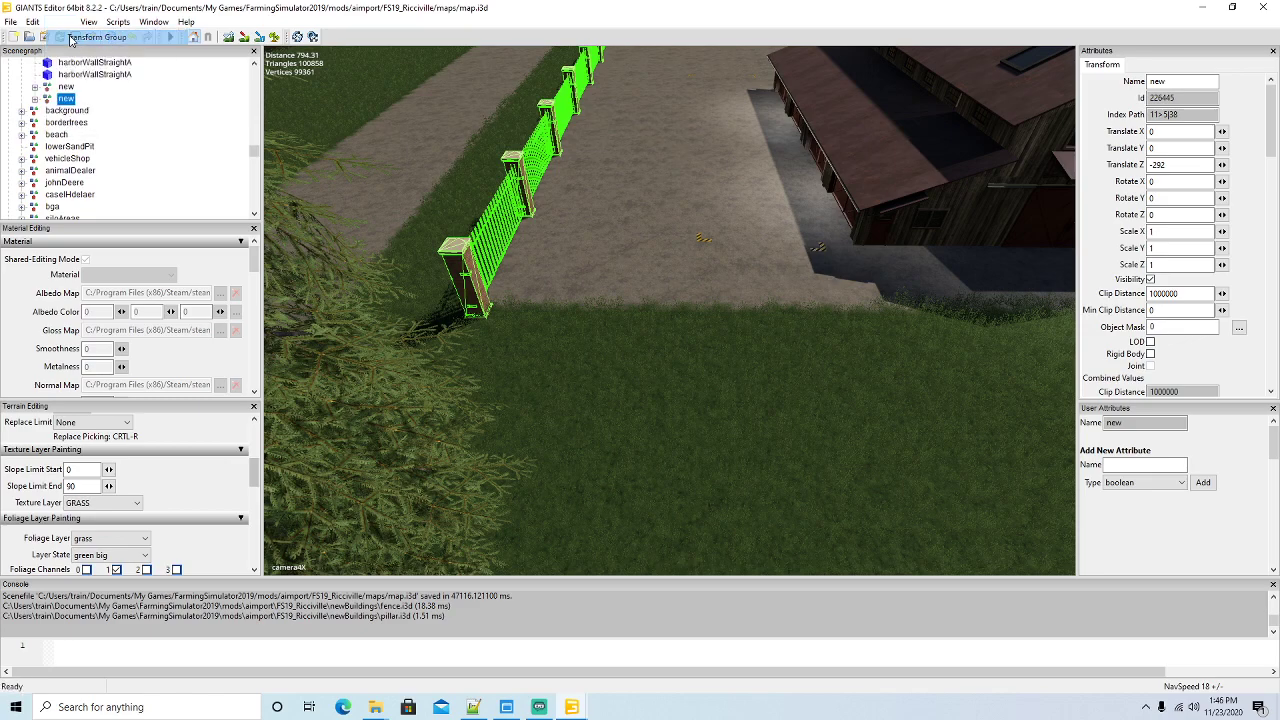
left_click_drag(254, 150, 254, 222)
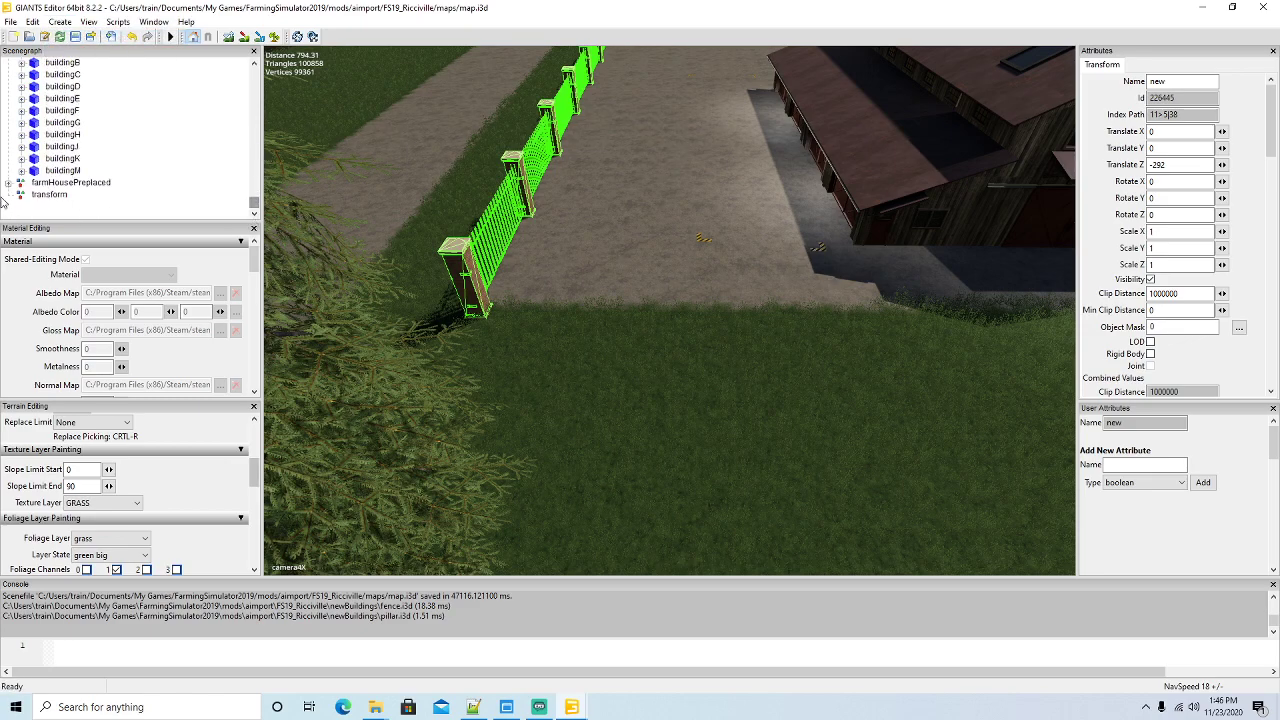
Rename the transform group at the end of the scenegraph as new2
left_click(40, 195)
double_click(1167, 81)
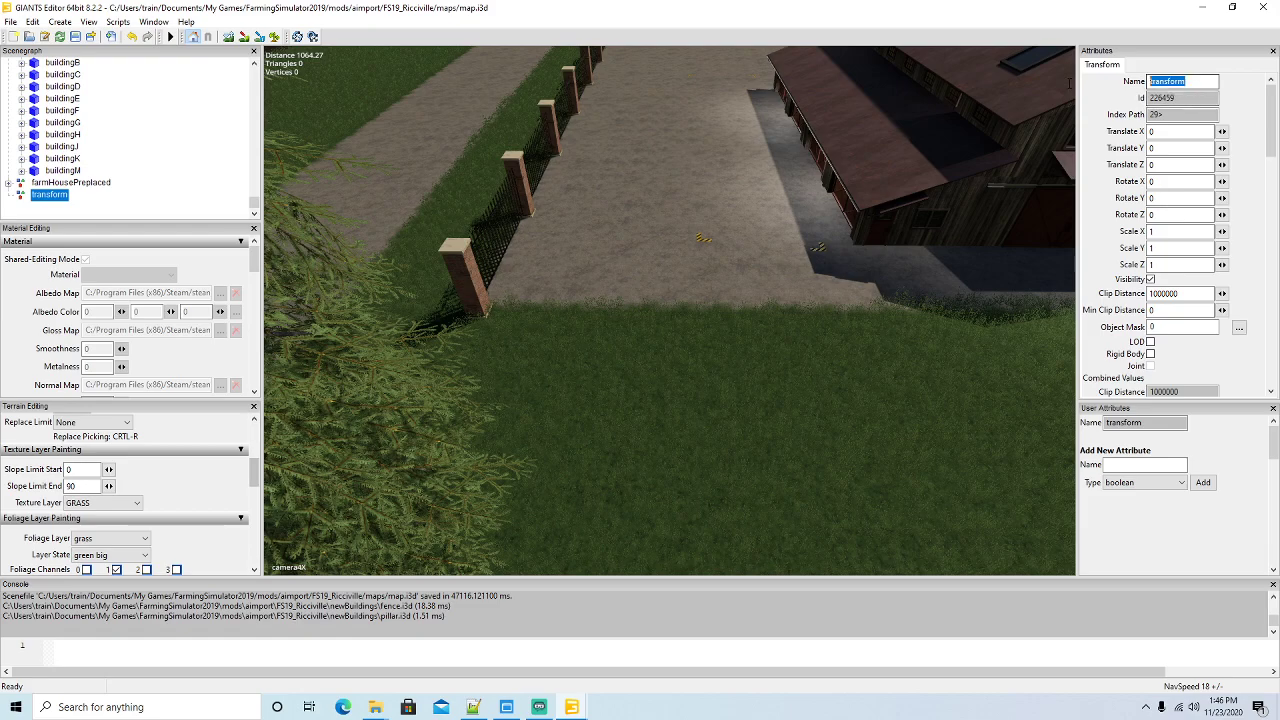
type("new2")
key("Return")
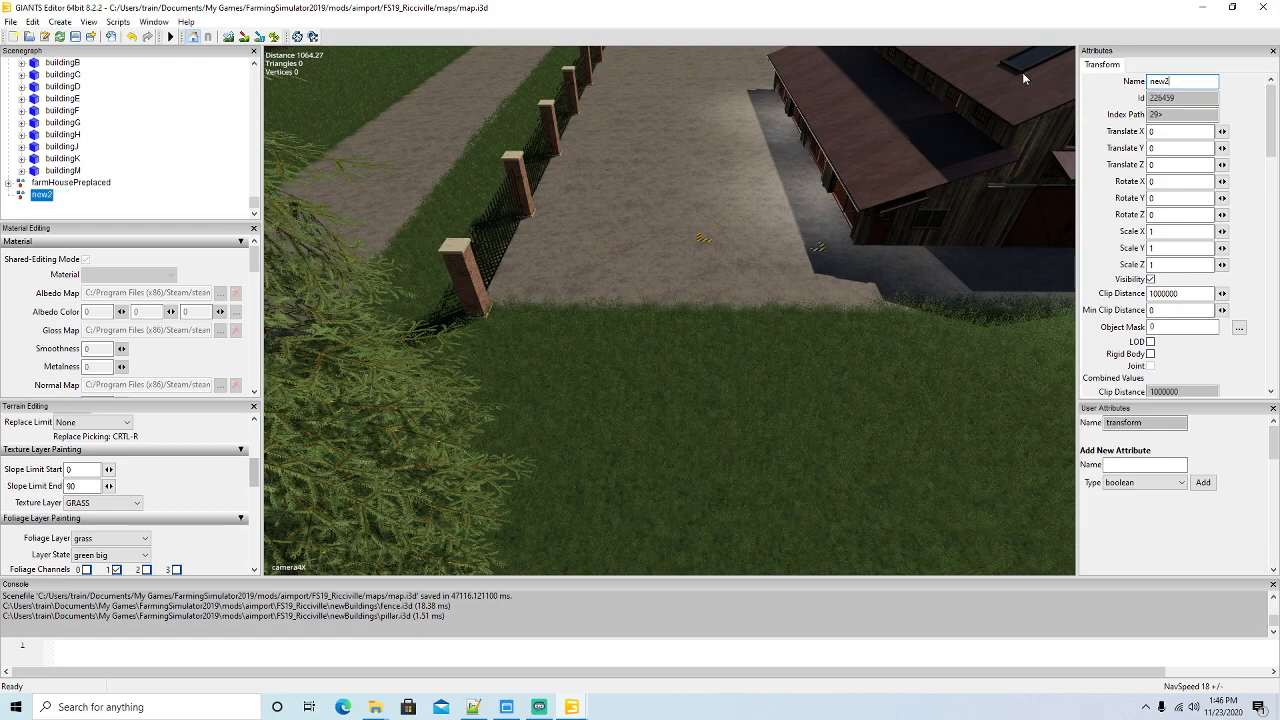
Cut the new2 transform group and paste it into the centralStation group
scroll(172, 126, "up", 1)
scroll(172, 126, "up", 10)
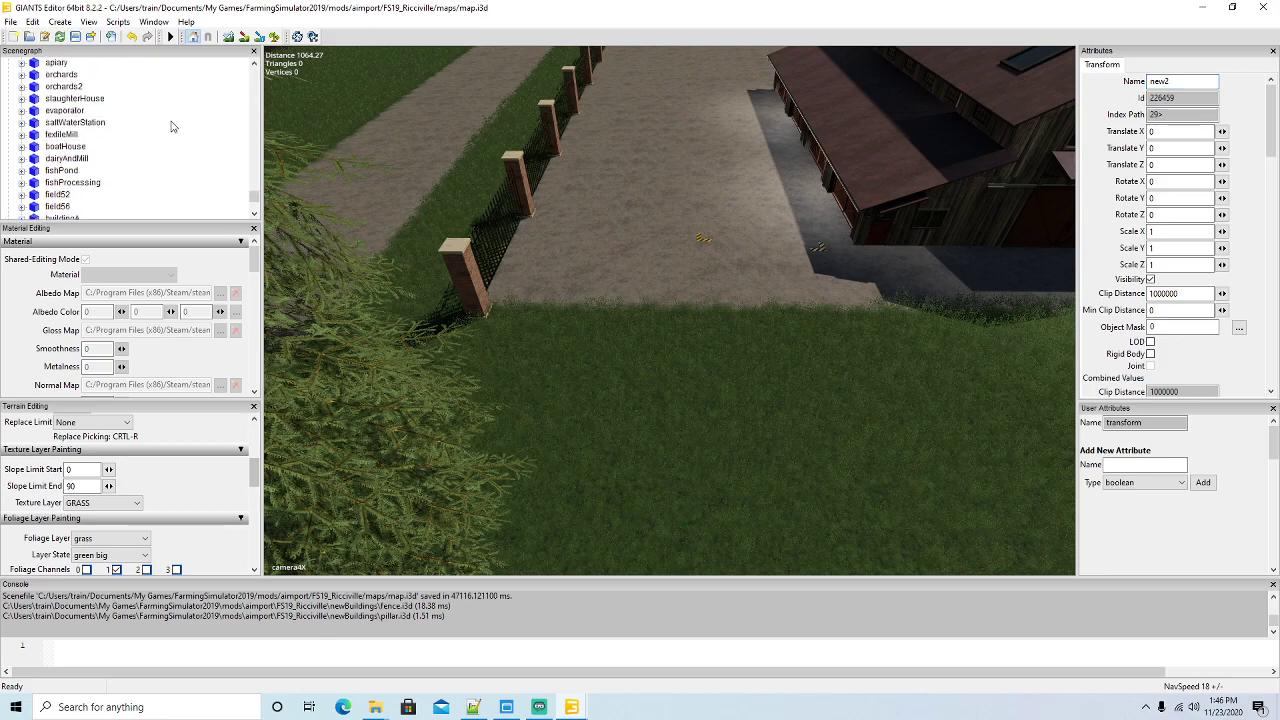
scroll(171, 125, "up", 10)
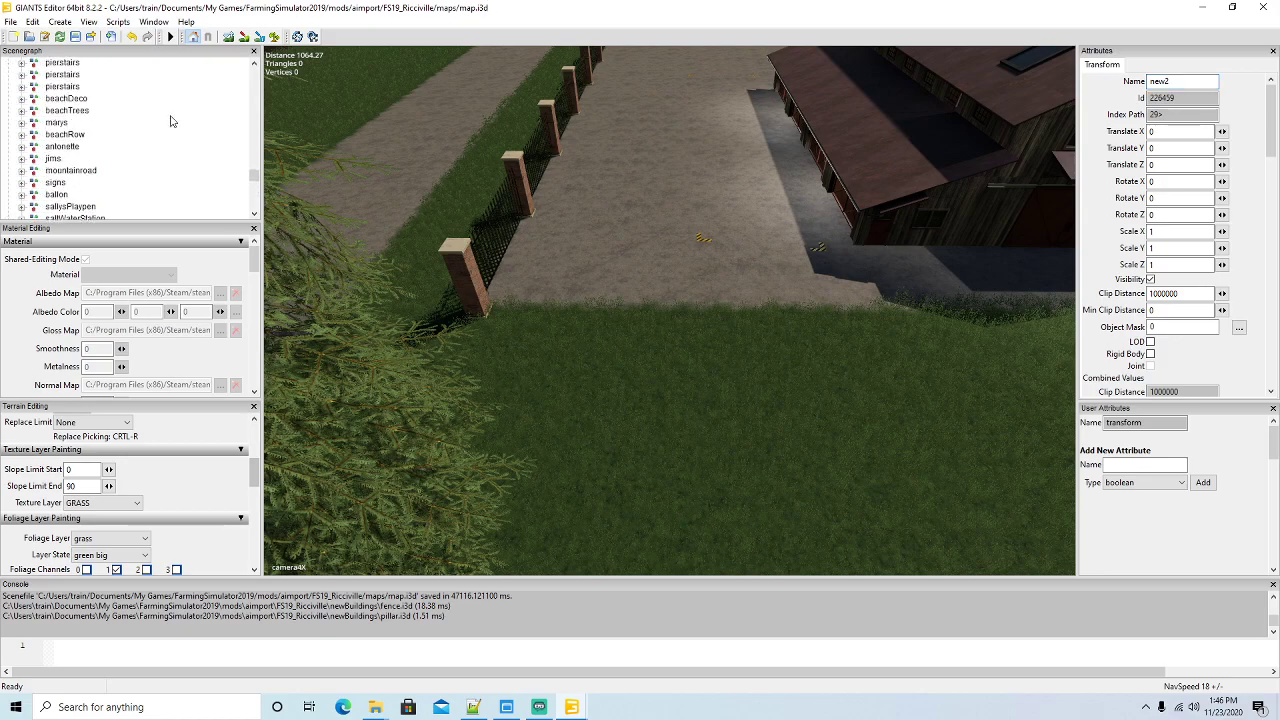
scroll(166, 106, "up", 10)
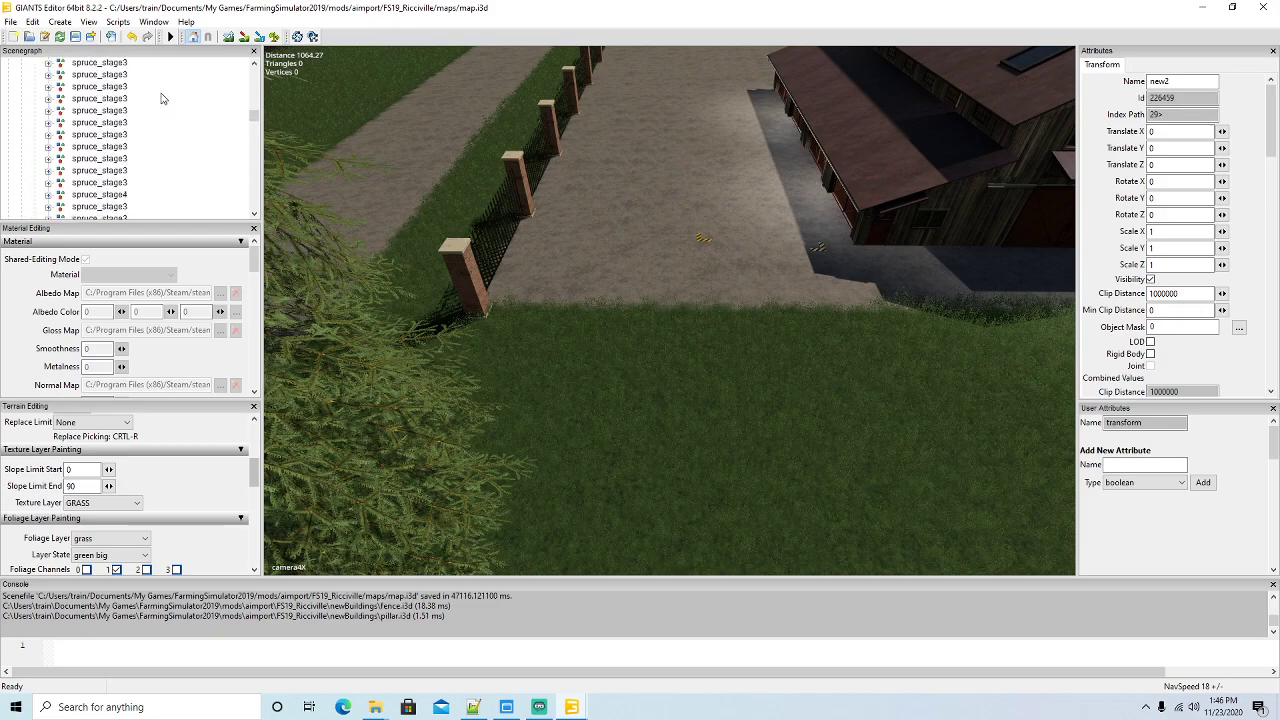
scroll(159, 92, "up", 3)
scroll(155, 83, "up", 3)
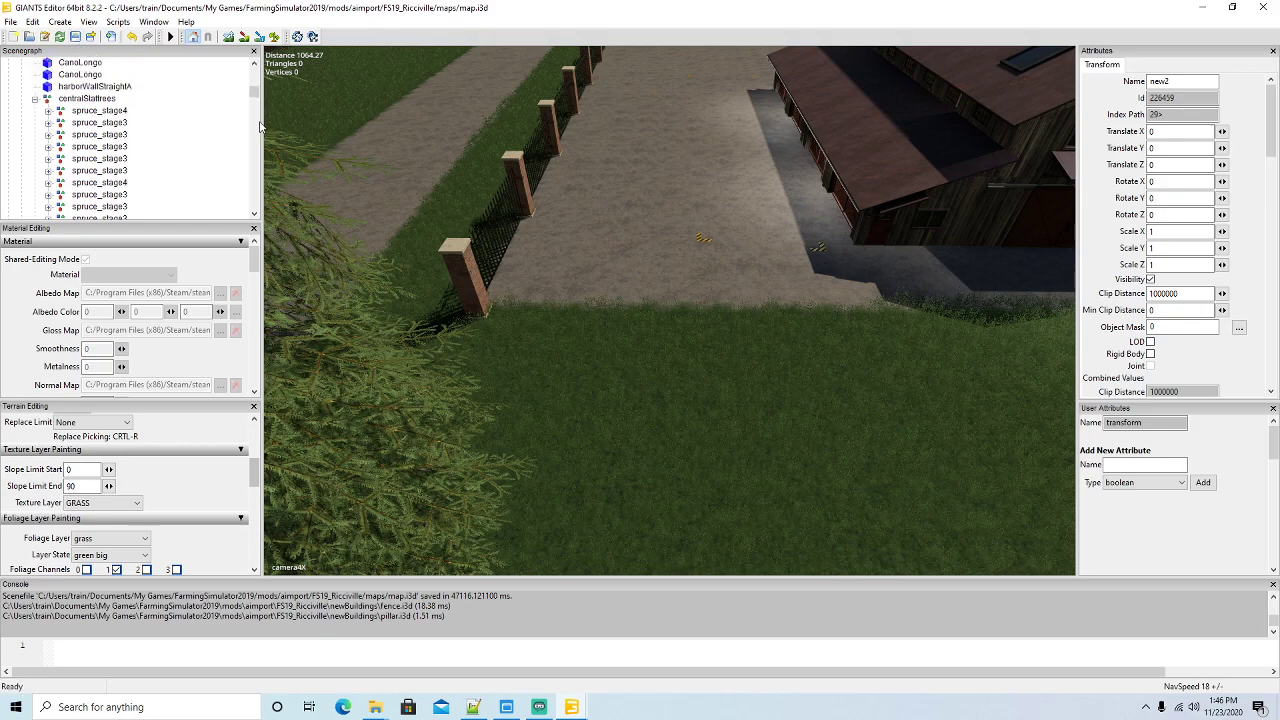
scroll(155, 83, "up", 1)
left_click(34, 111)
scroll(174, 110, "up", 5)
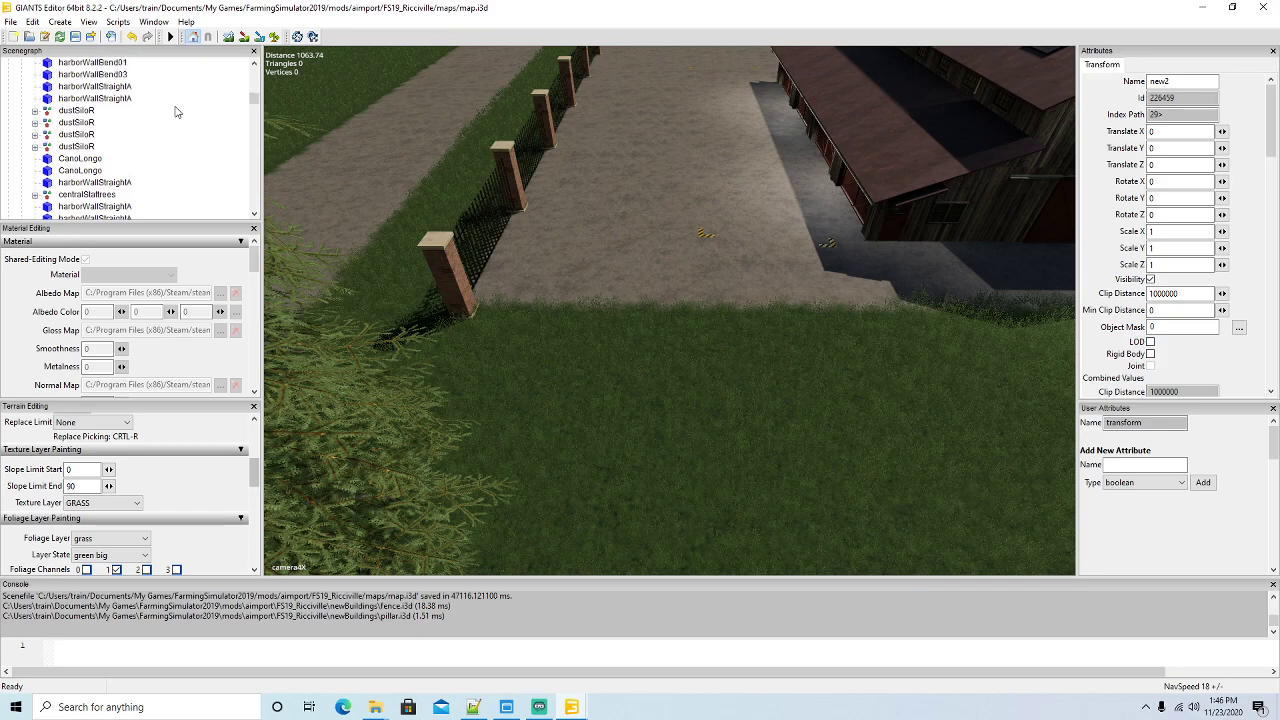
scroll(174, 110, "up", 5)
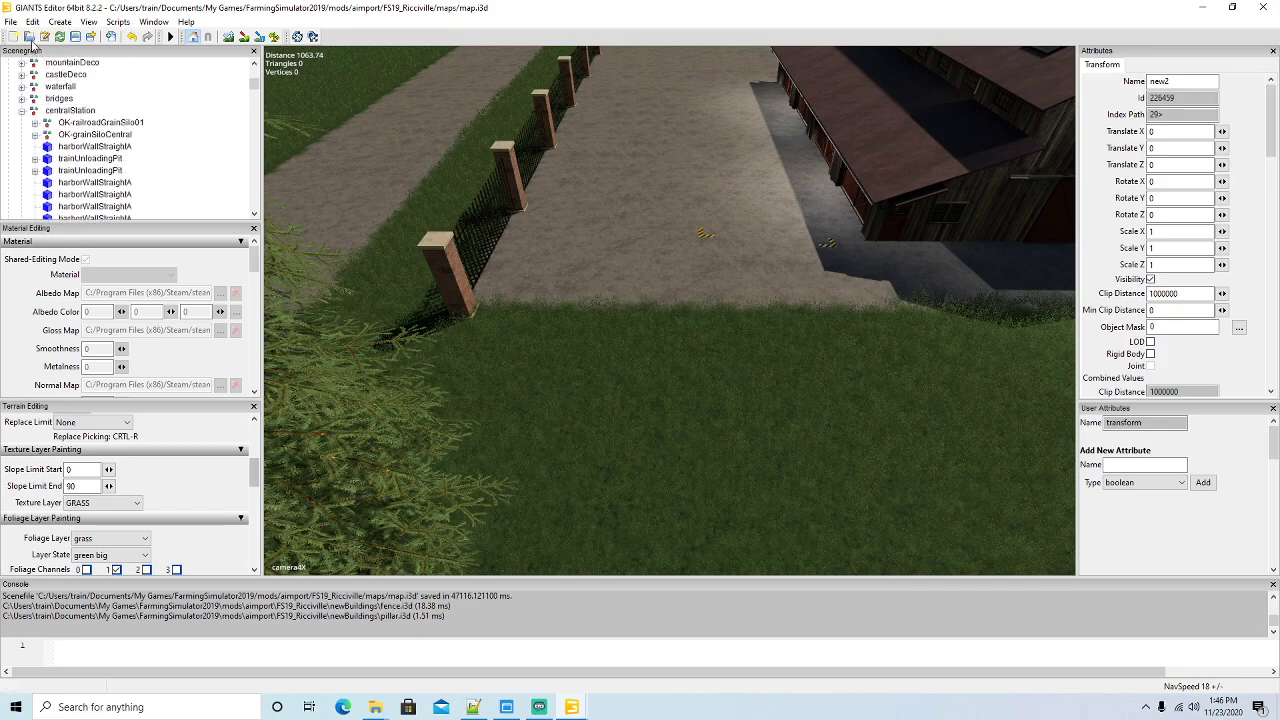
left_click(32, 21)
left_click(52, 100)
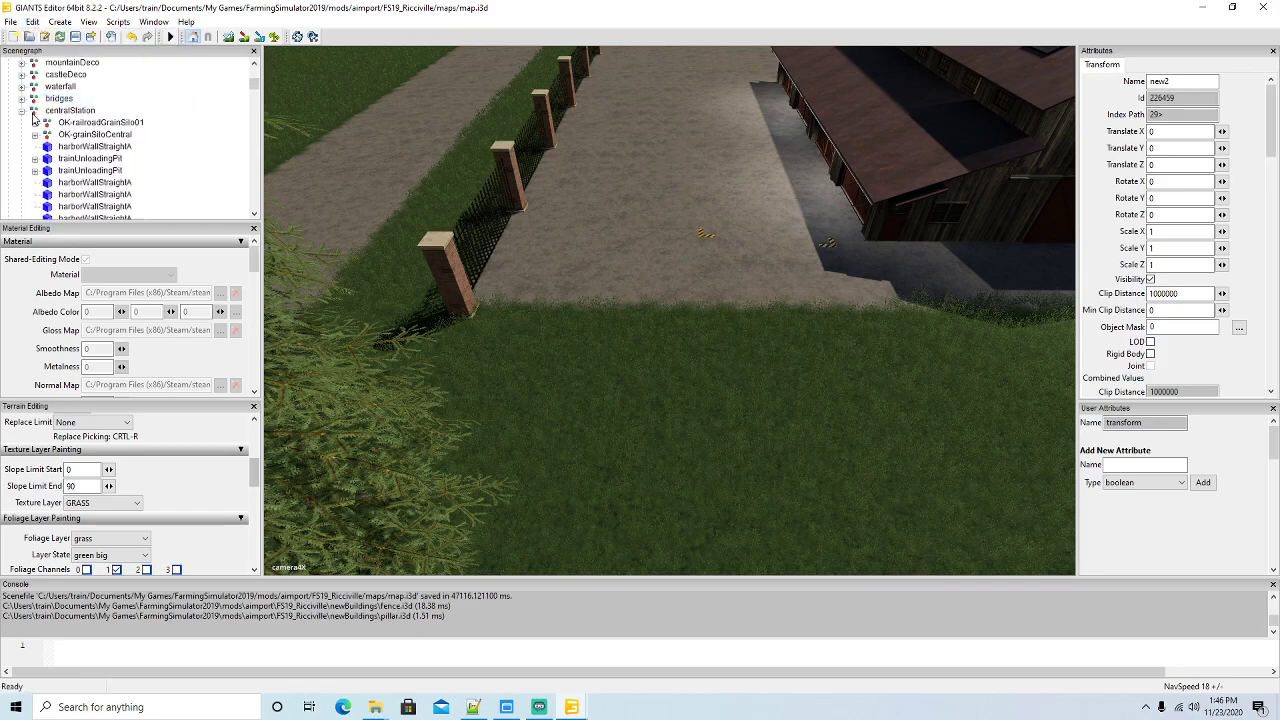
left_click(40, 110)
left_click(32, 21)
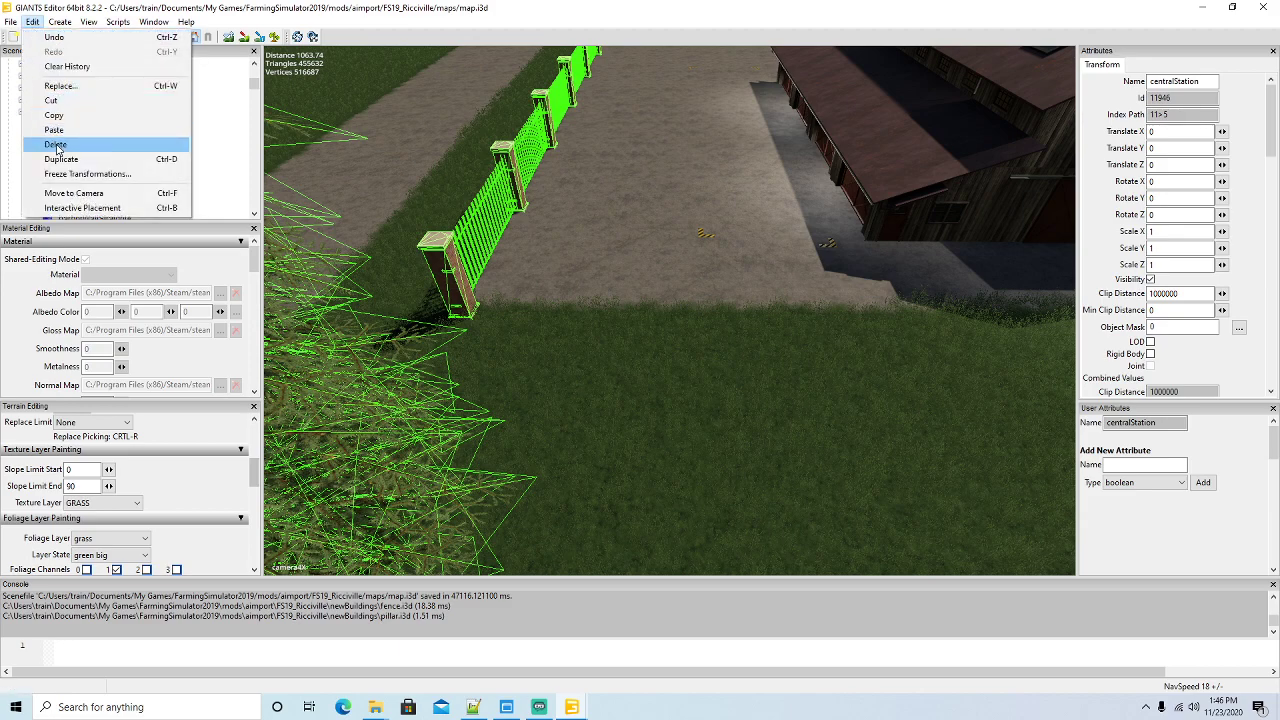
left_click(55, 133)
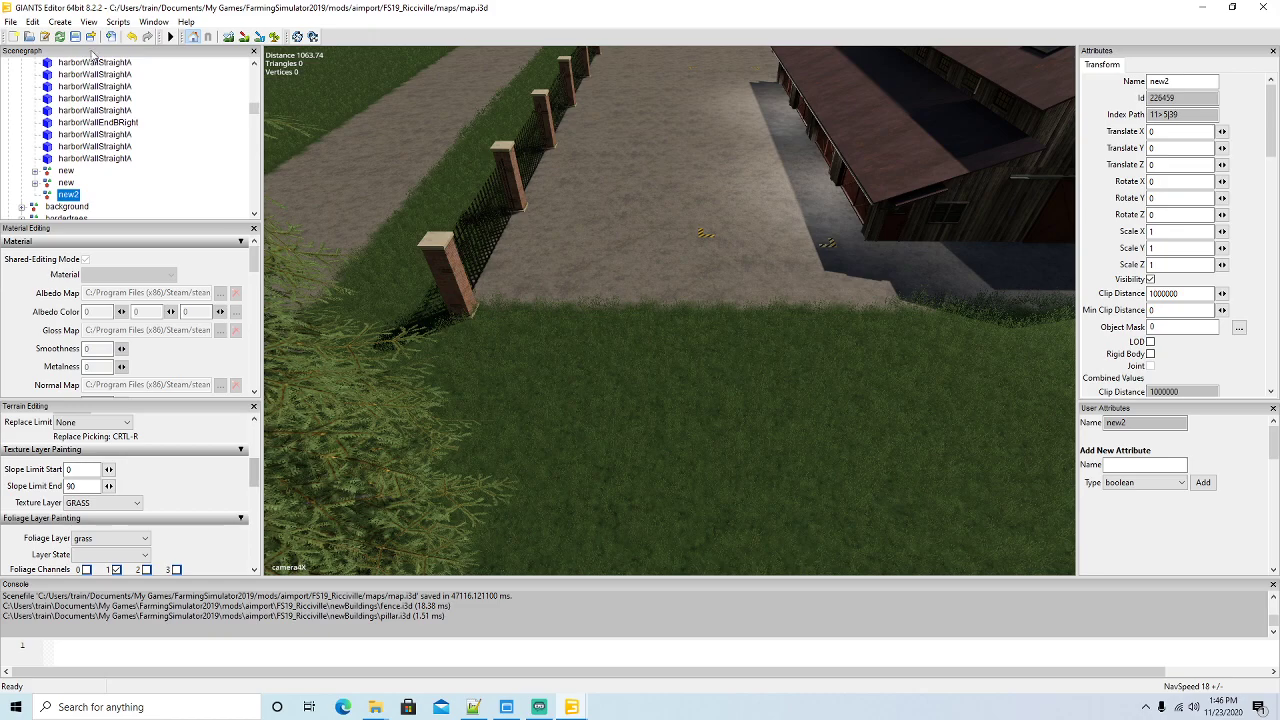
Place the new2 group interactively on the ground where the yard's paved end meets the grass
left_click(32, 21)
left_click(82, 207)
left_click(669, 300)
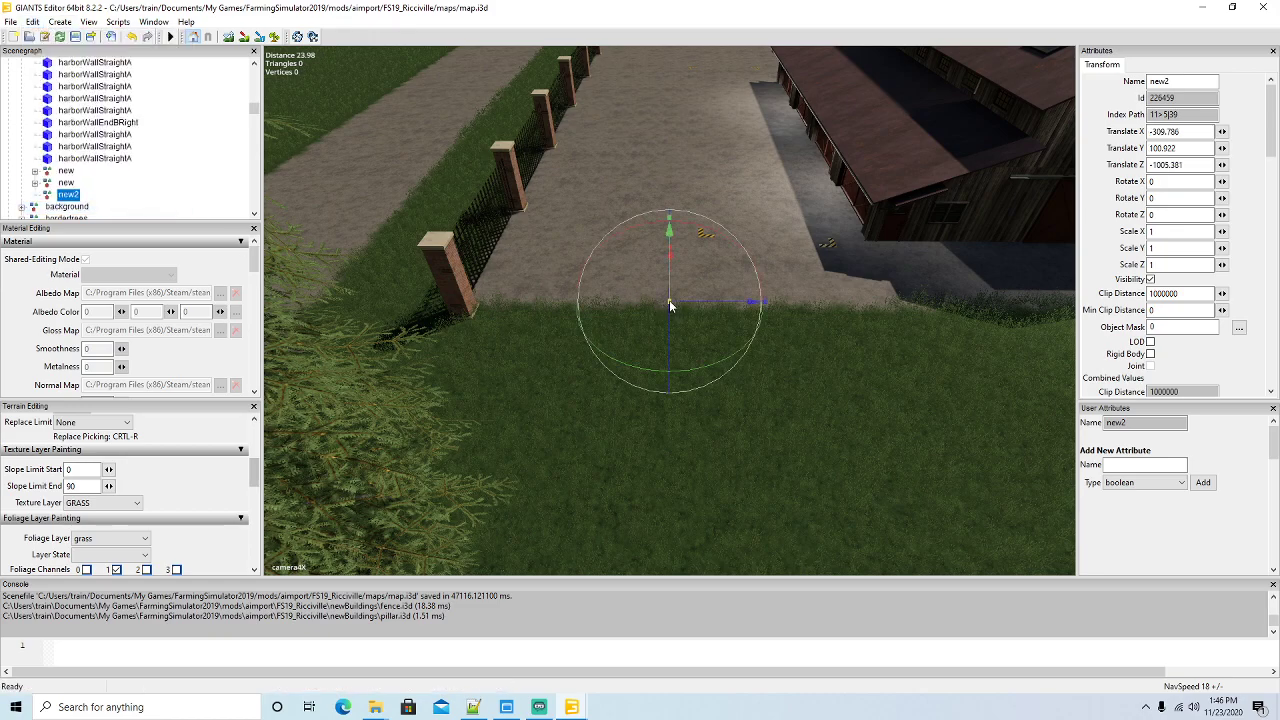
Duplicate the first Main fence panel of the expanded new group and move the copy into the new2 group
left_click(35, 183)
left_click(61, 198)
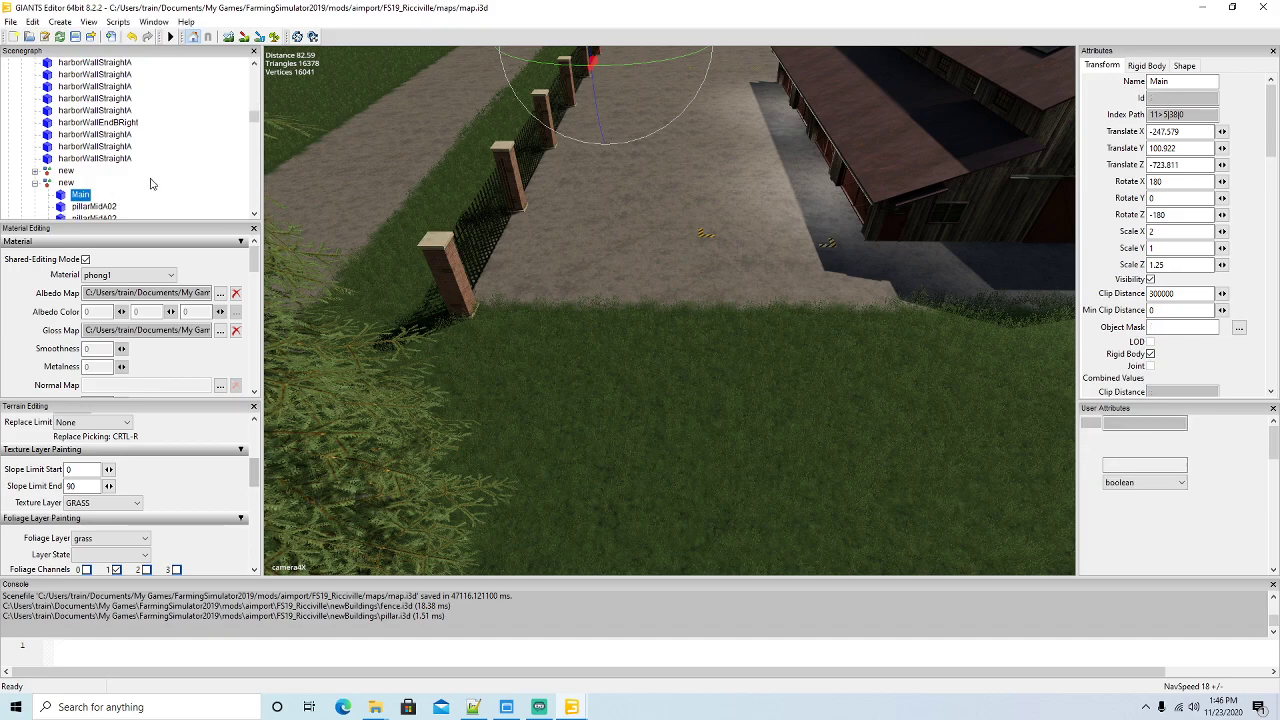
left_click(32, 22)
left_click(56, 105)
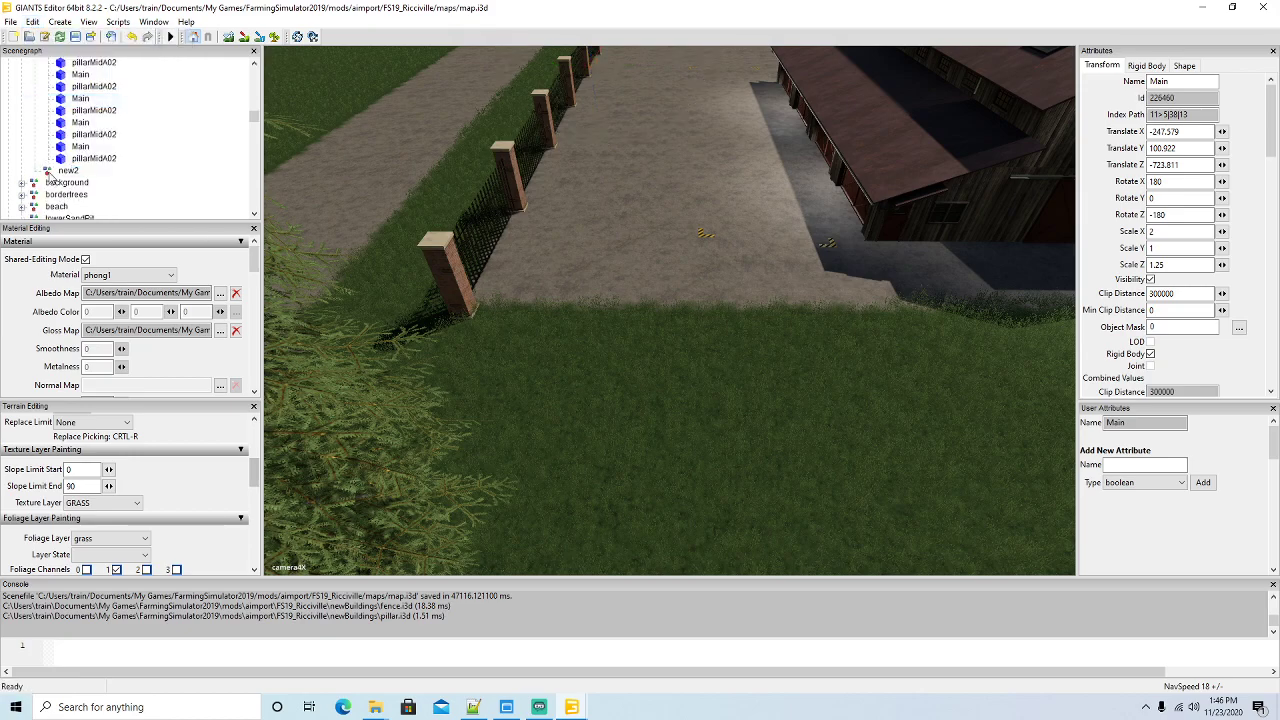
left_click(50, 171)
left_click(32, 22)
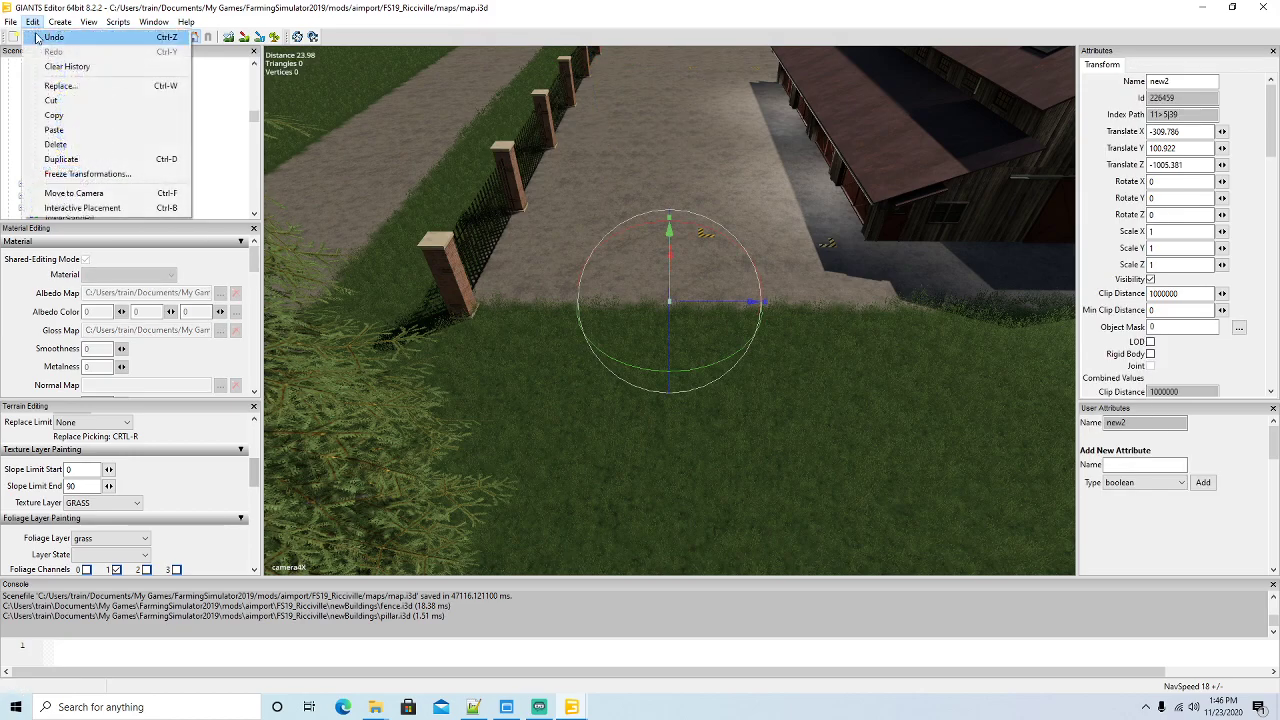
left_click(54, 131)
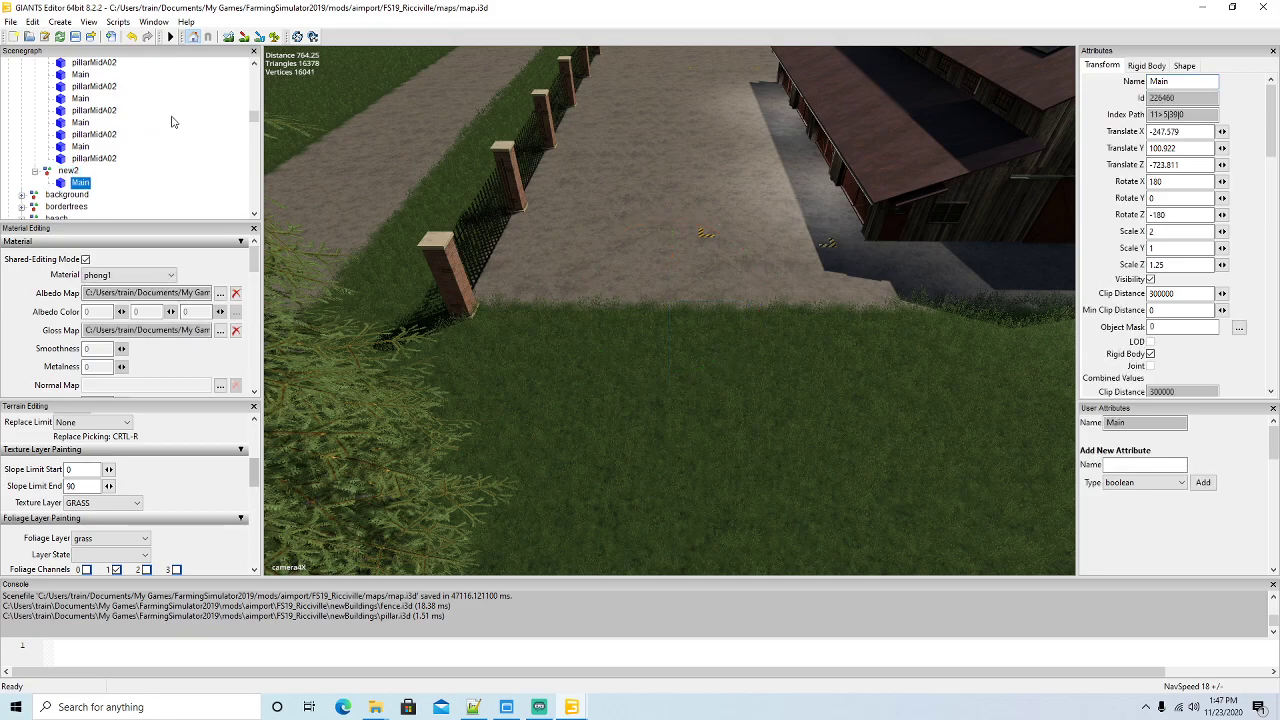
Place the new2 fence panel beside the row's end pillar and turn it across the yard, with Rotate Y set to -90
left_click(32, 22)
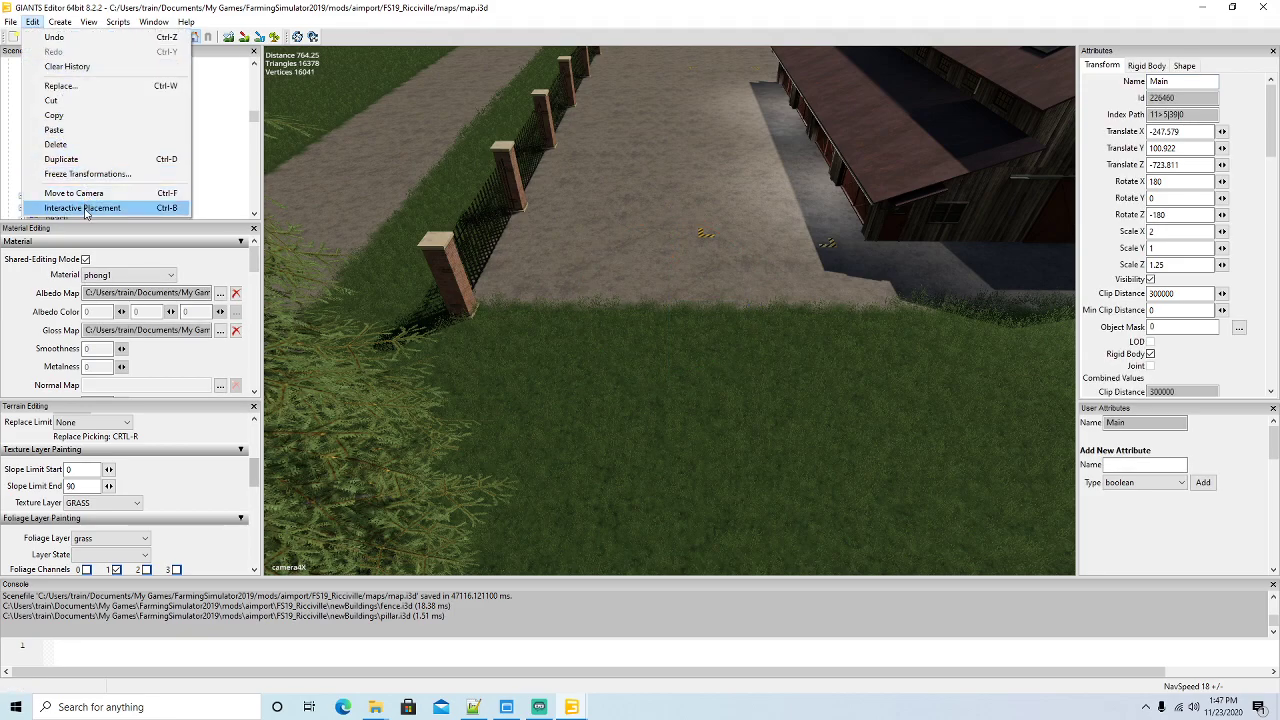
left_click(55, 209)
left_click(516, 304)
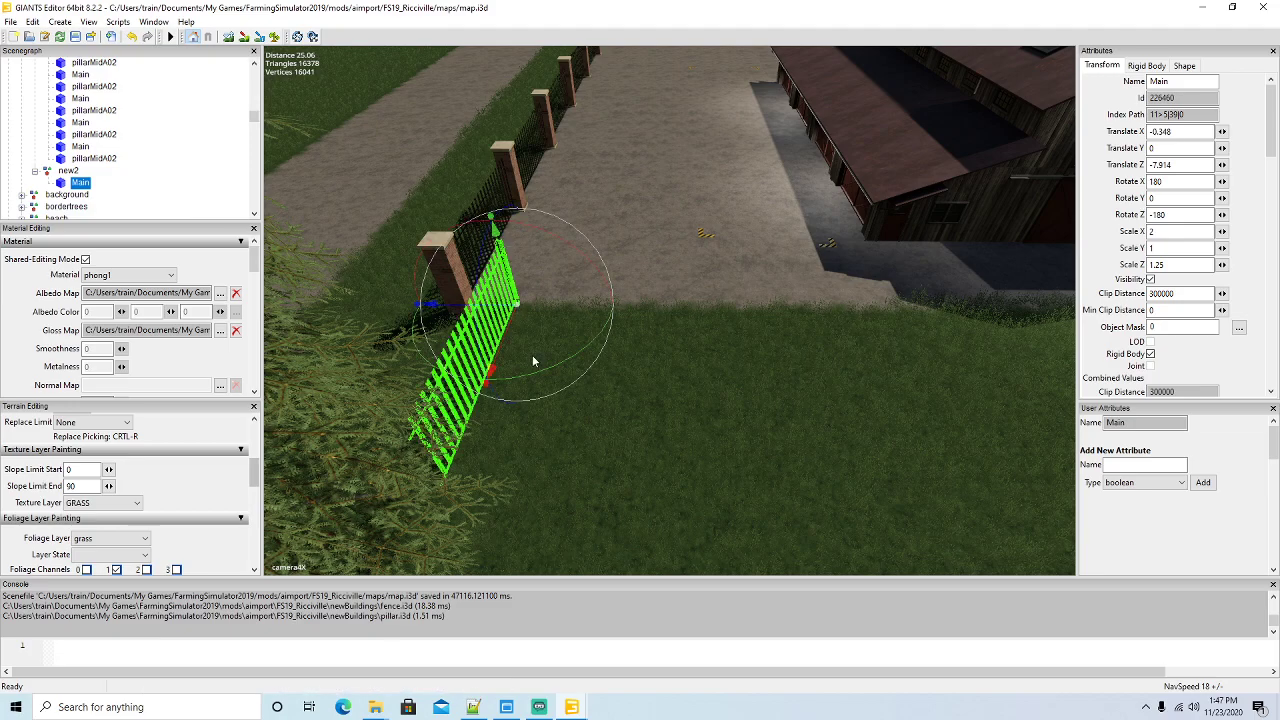
left_click_drag(536, 376, 669, 267)
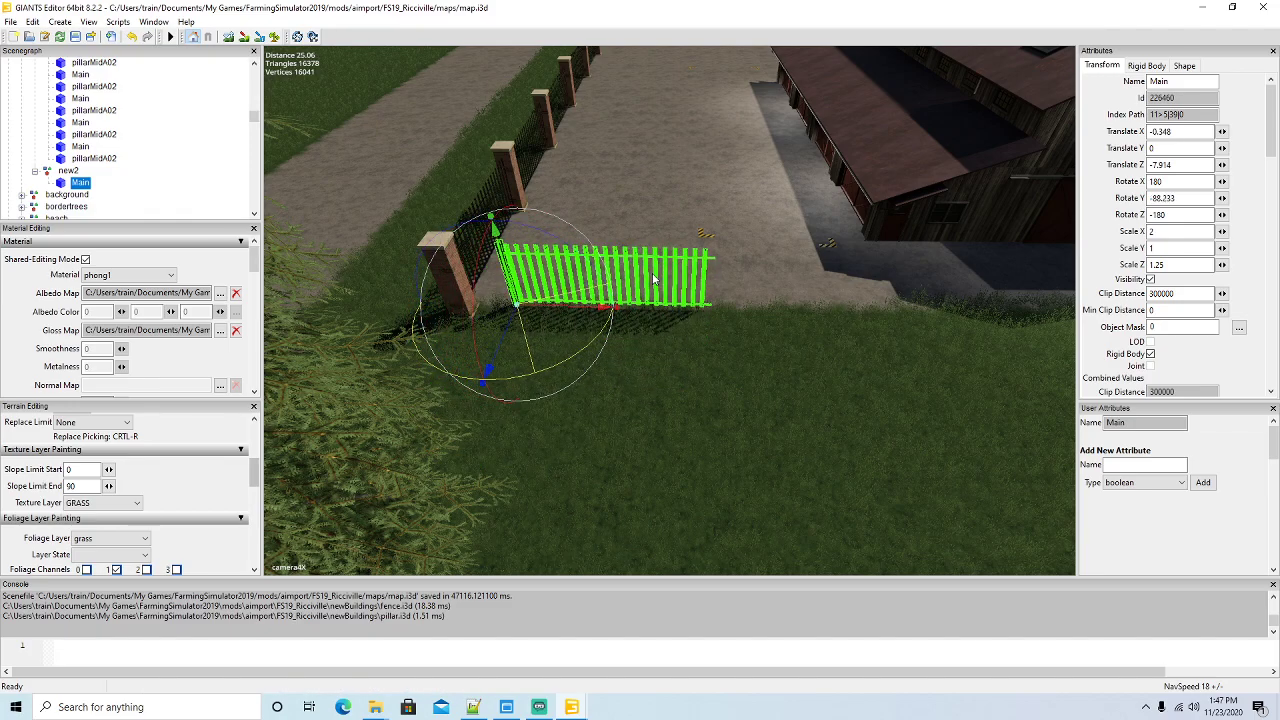
double_click(1192, 198)
type("-90")
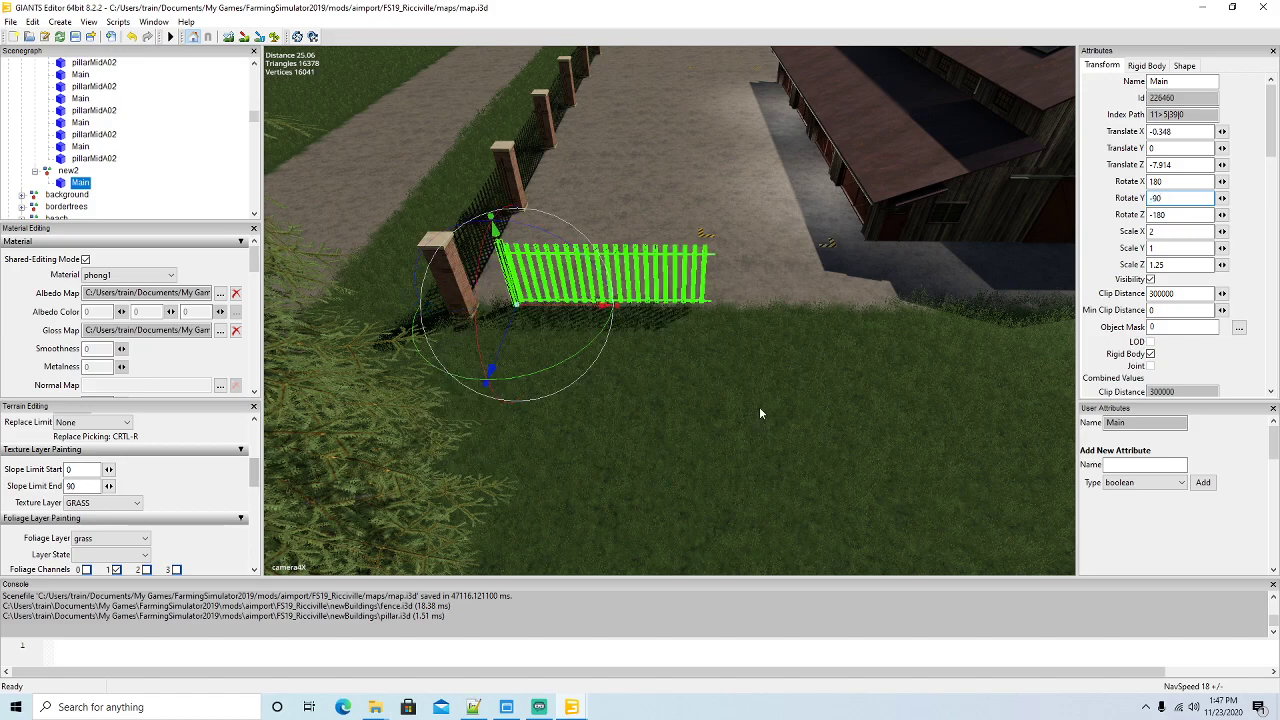
Shift the turned fence panel against the corner pillar, to about X -0.771 and Z -10.178
right_click_drag(768, 410, 666, 396)
scroll(666, 396, "up", 4)
left_click_drag(660, 390, 575, 379)
right_click_drag(575, 379, 376, 268)
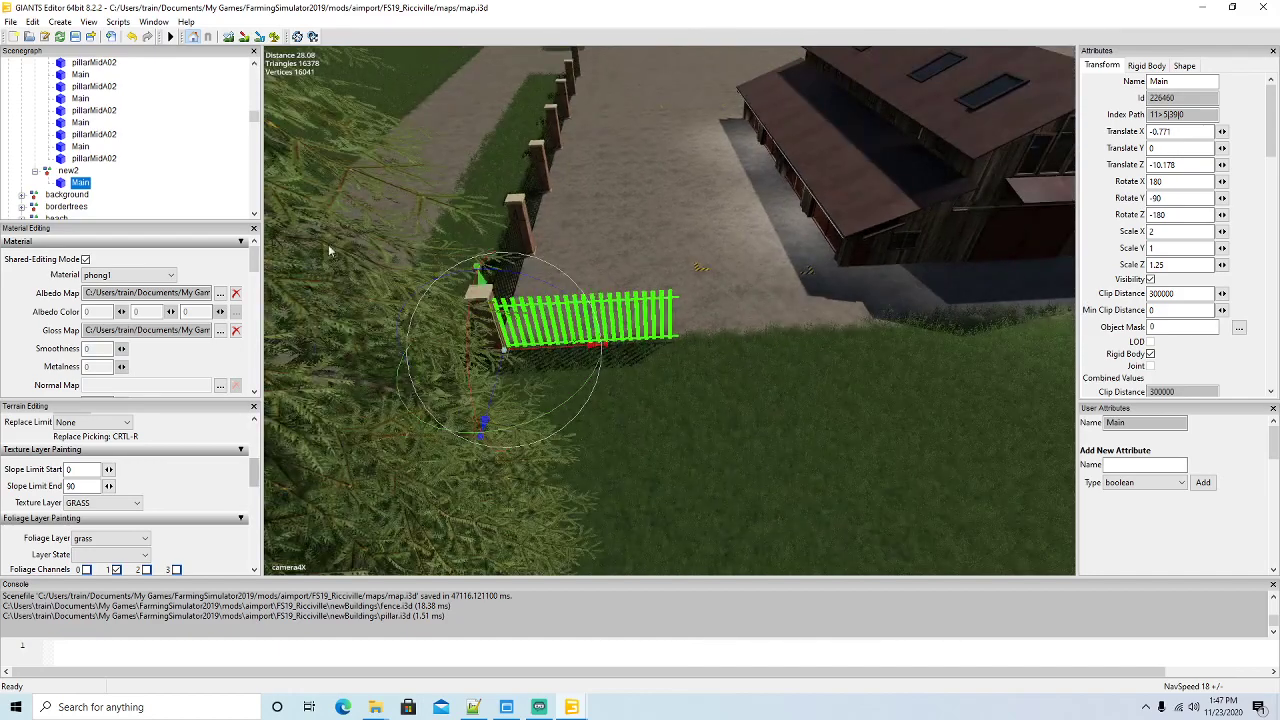
Duplicate the corner pillar pillarMidA02 and move the copy from the new group into new2
left_click(66, 159)
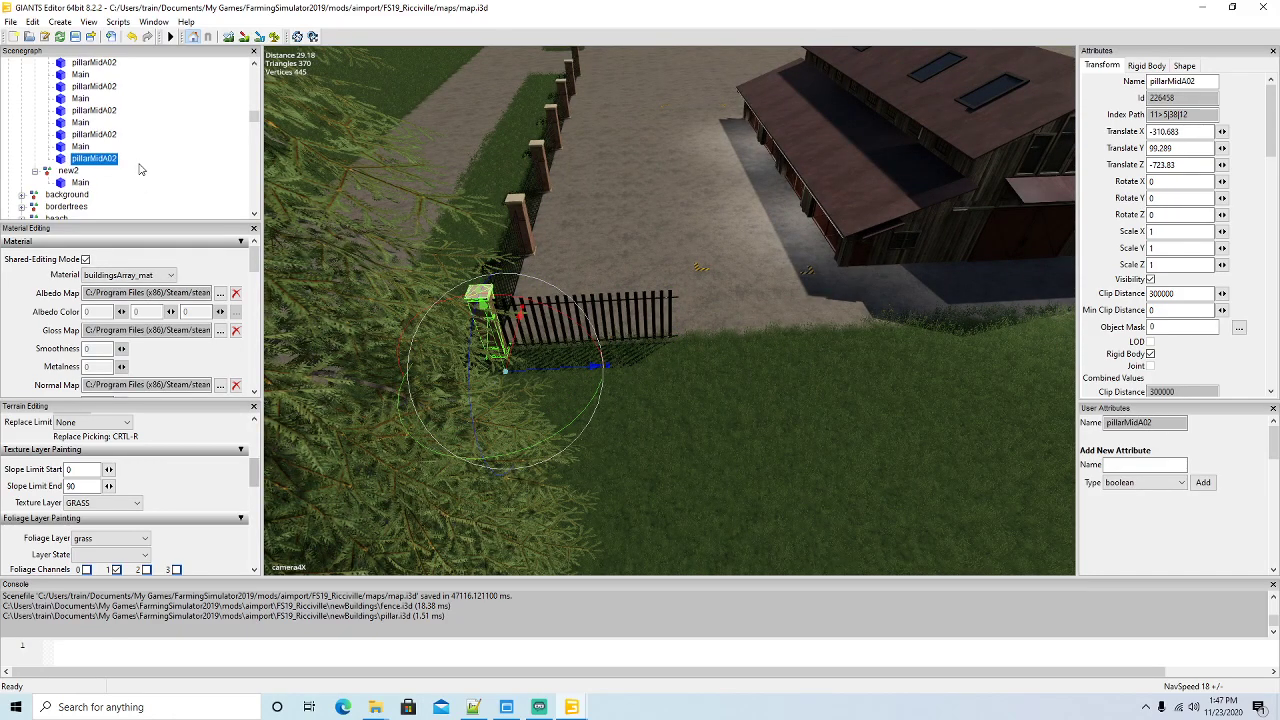
key("ctrl+d")
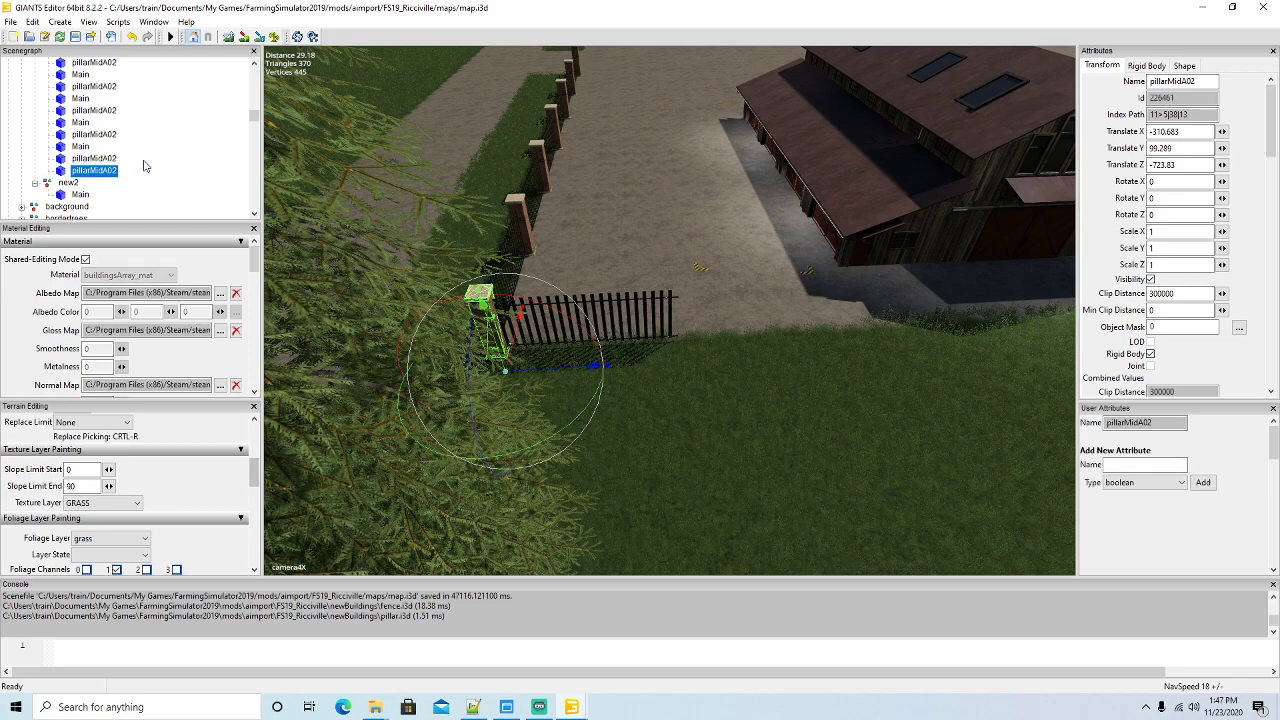
left_click(32, 21)
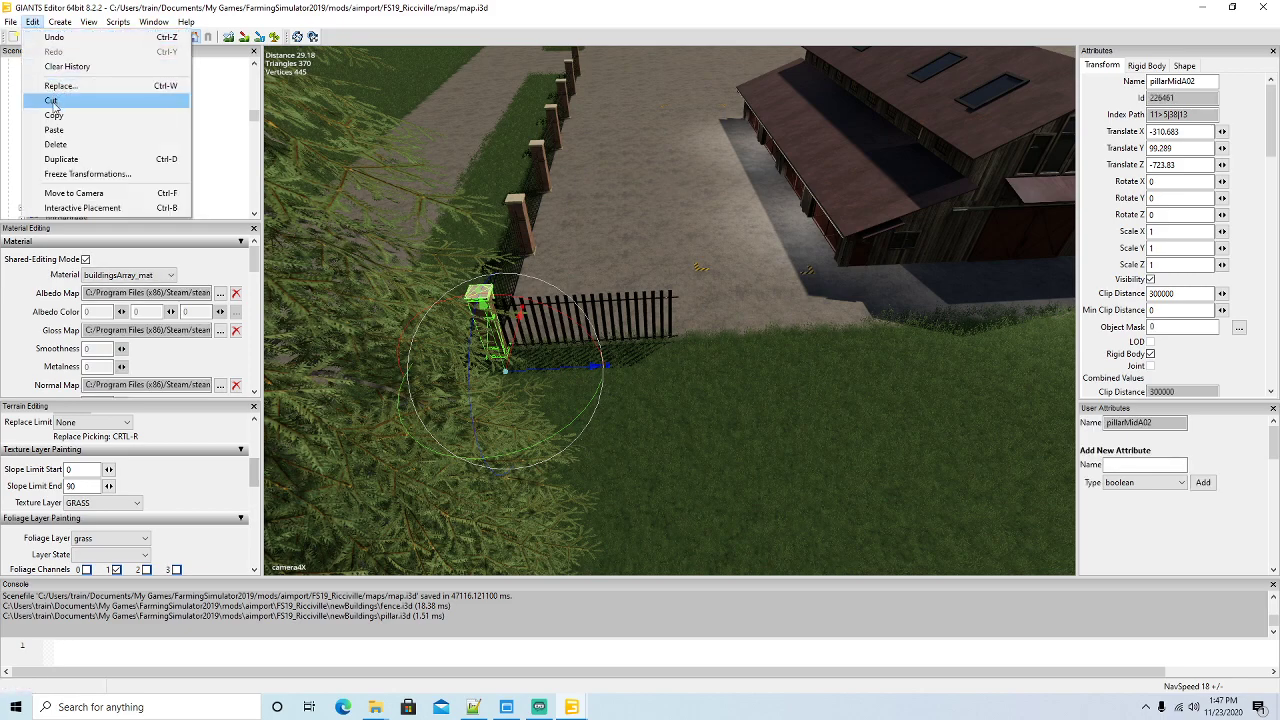
left_click(53, 101)
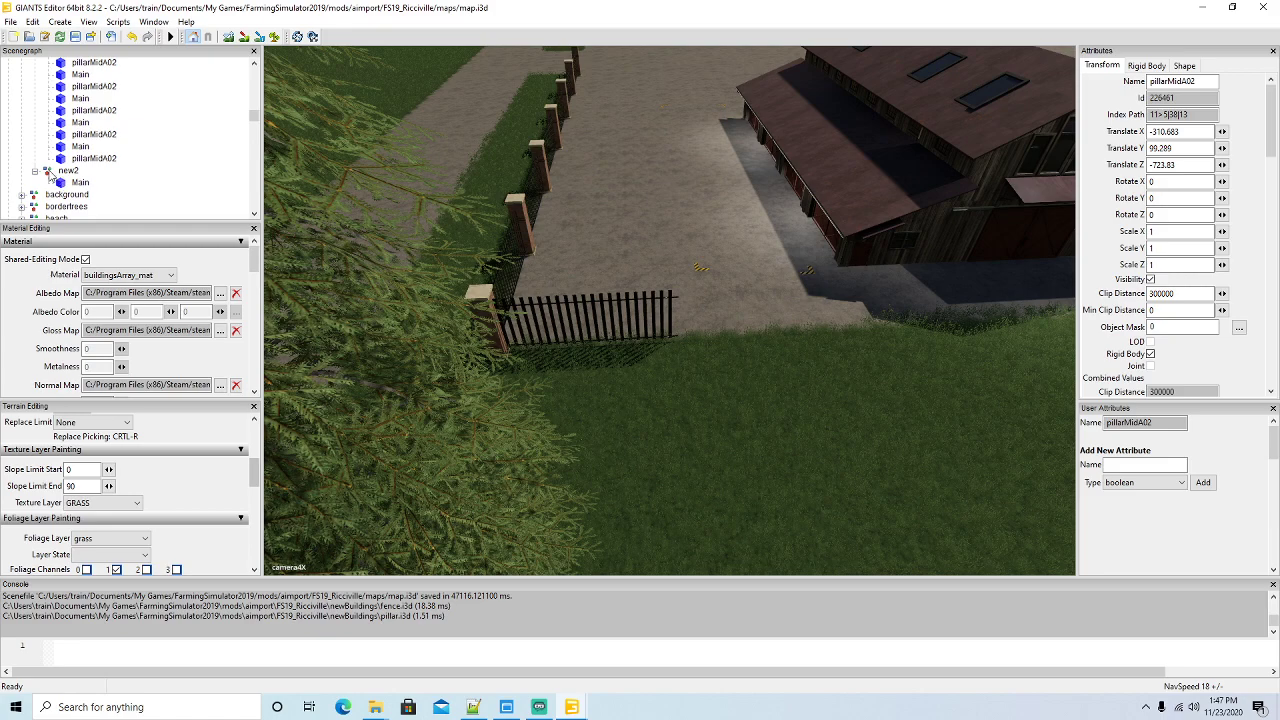
left_click(48, 173)
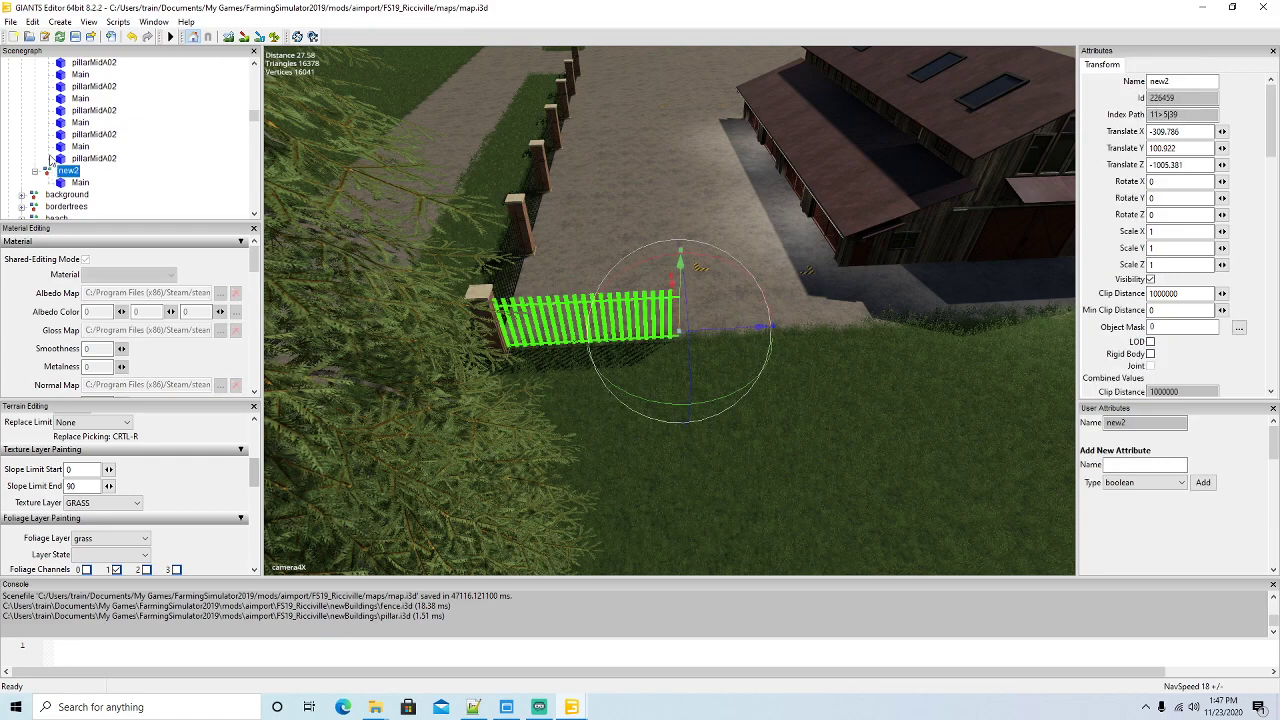
left_click(32, 21)
left_click(55, 131)
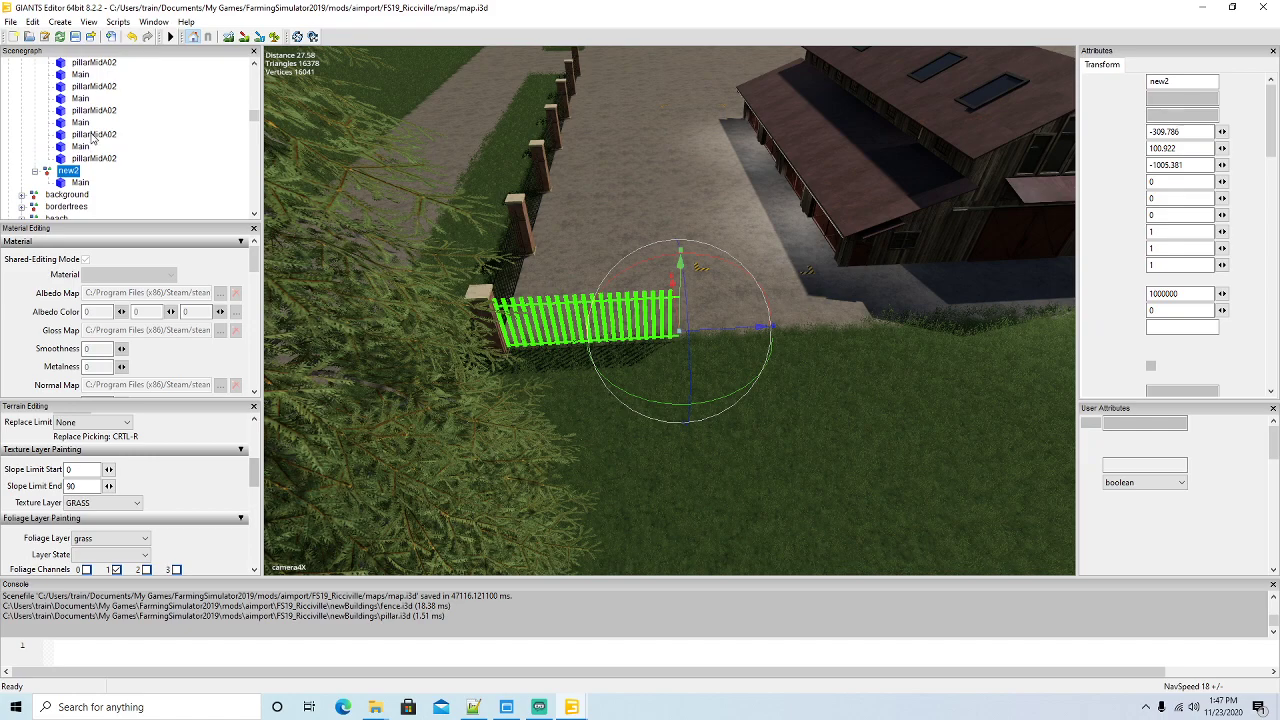
Place the copied pillar at the free end of the turned panel, at about X -0.875 and Z 0.149
left_click(32, 21)
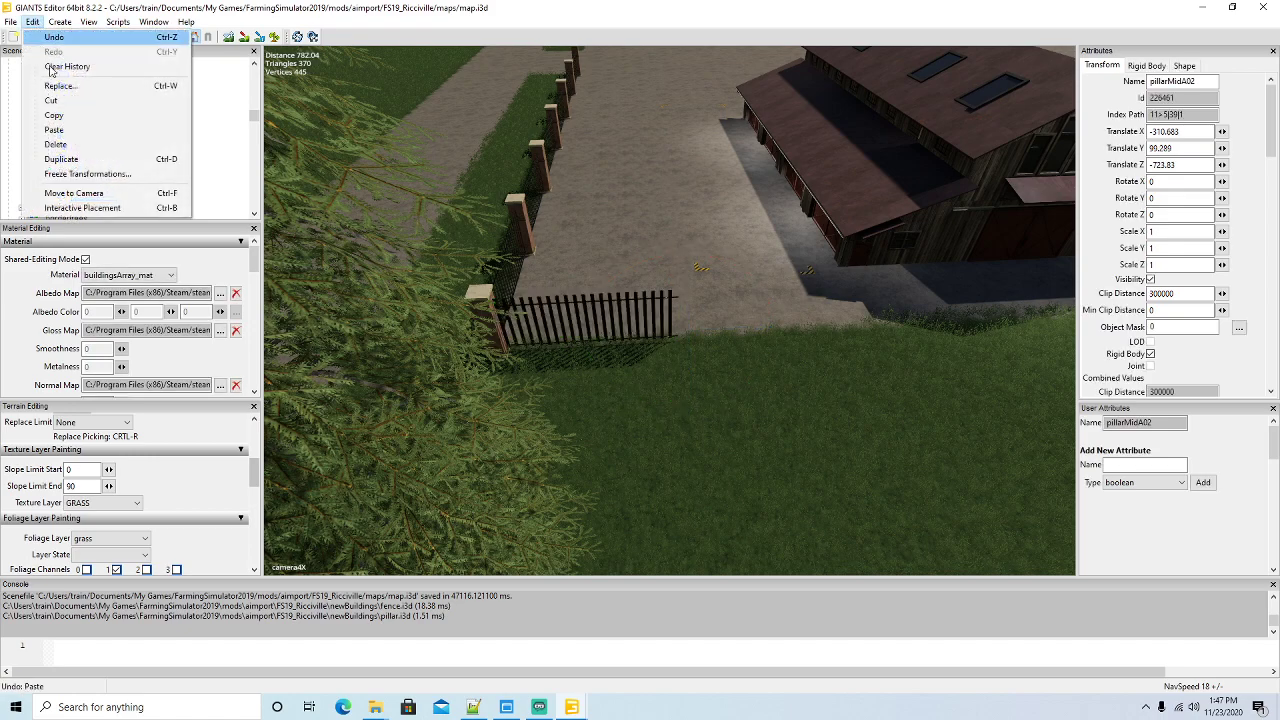
left_click(100, 207)
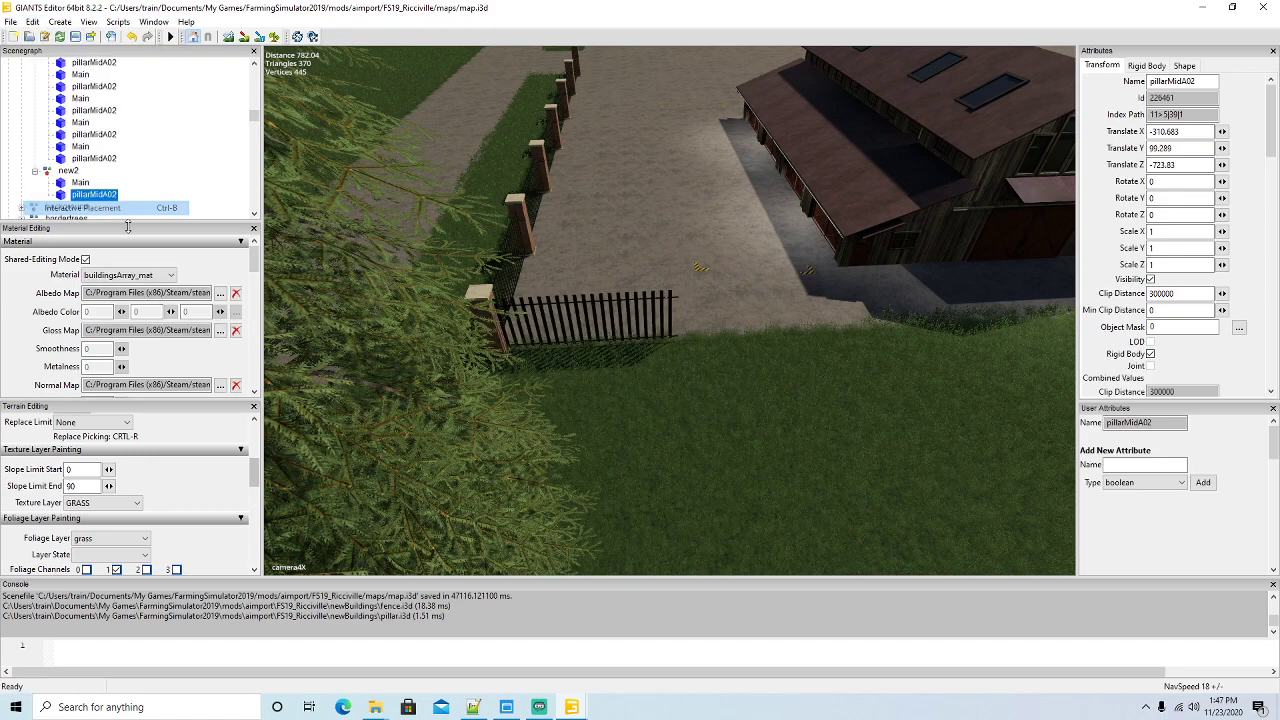
left_click(685, 336)
scroll(714, 382, "up", 2)
middle_click_drag(714, 382, 524, 312)
left_click_drag(524, 318, 785, 400)
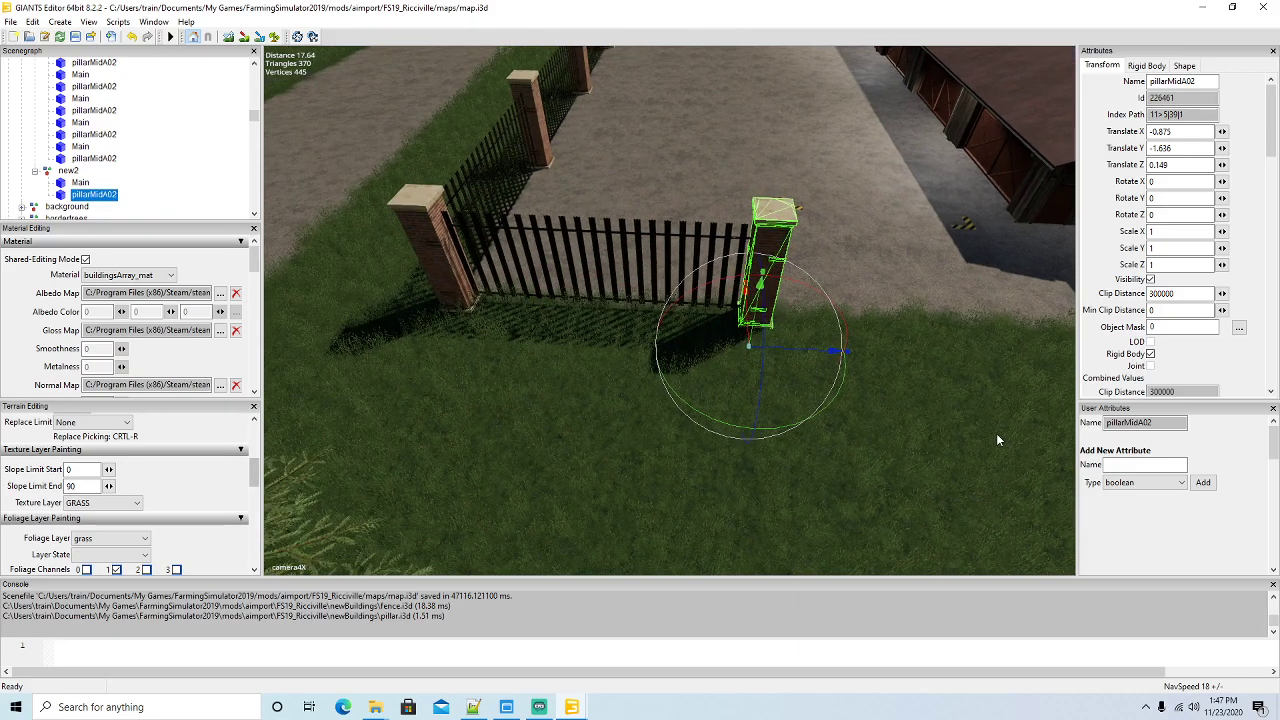
Duplicate the Main panel in new2 and slide the copy past the new pillar to about Z 0.448
key("d")
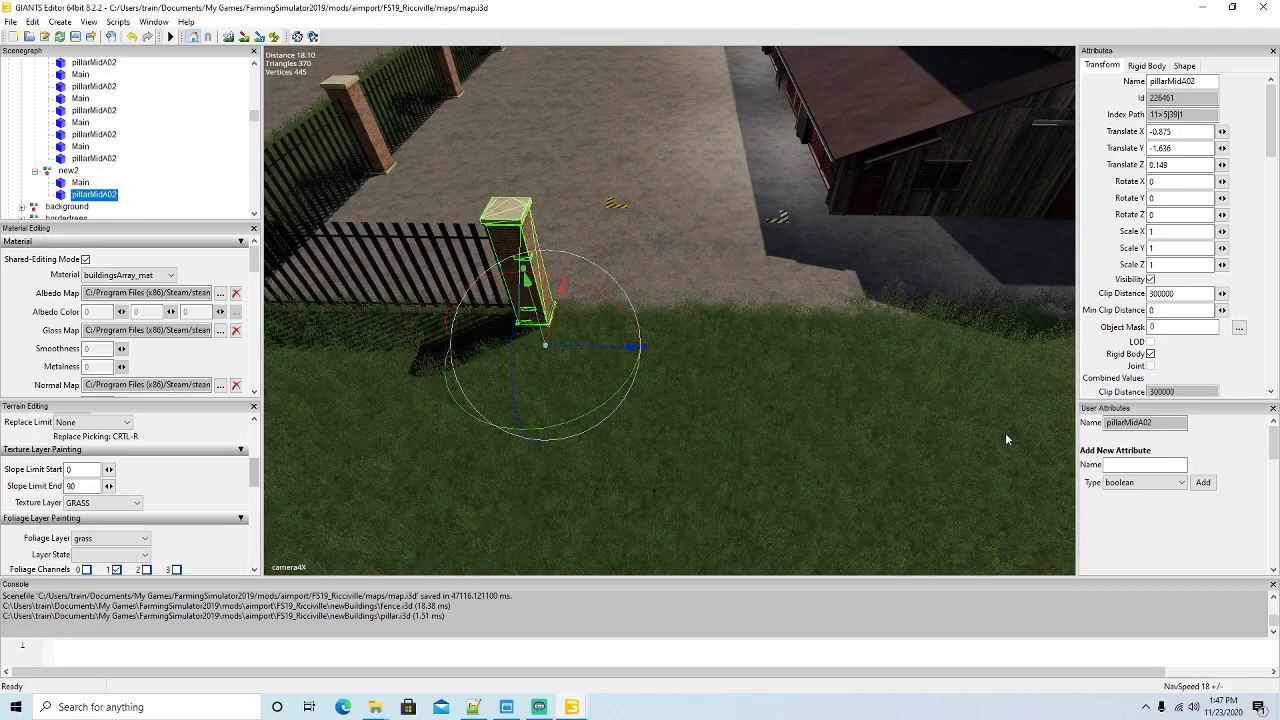
left_click(78, 183)
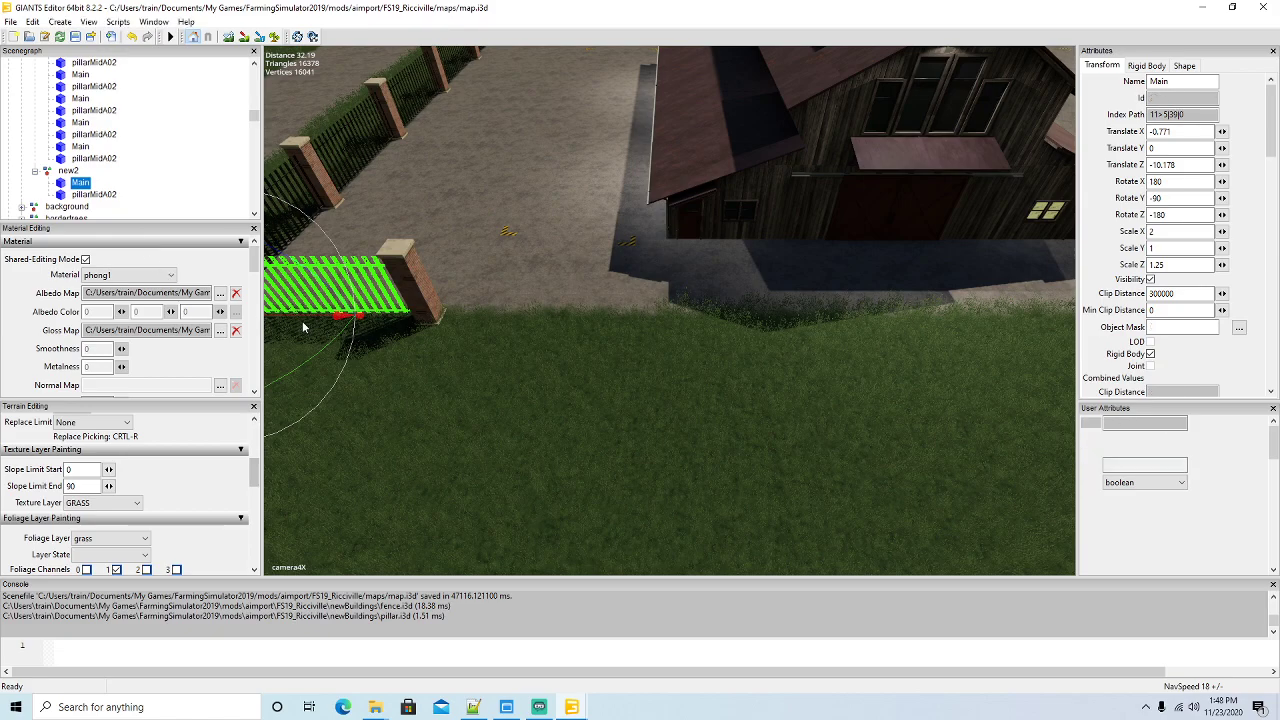
key("ctrl+d")
left_click_drag(306, 324, 495, 349)
Duplicate the new2 pillar and slide the copy to the second panel's free end, at about Z 10.839
left_click(68, 203)
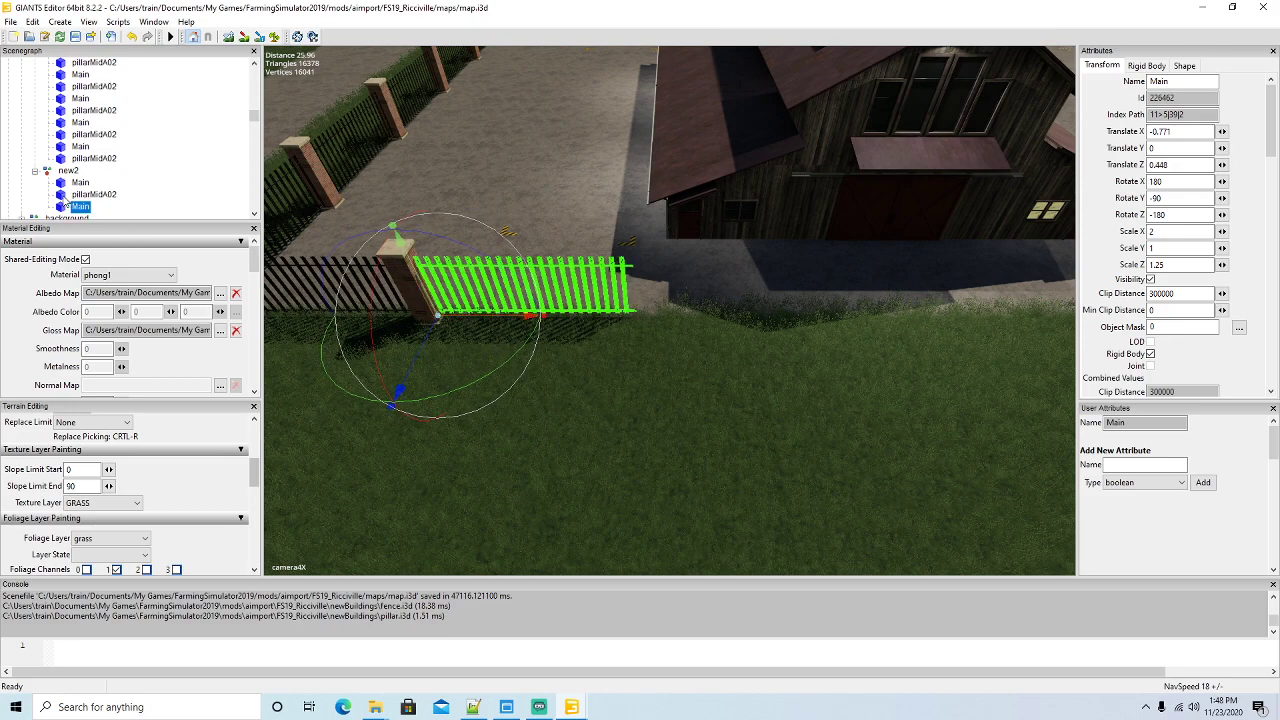
left_click(62, 196)
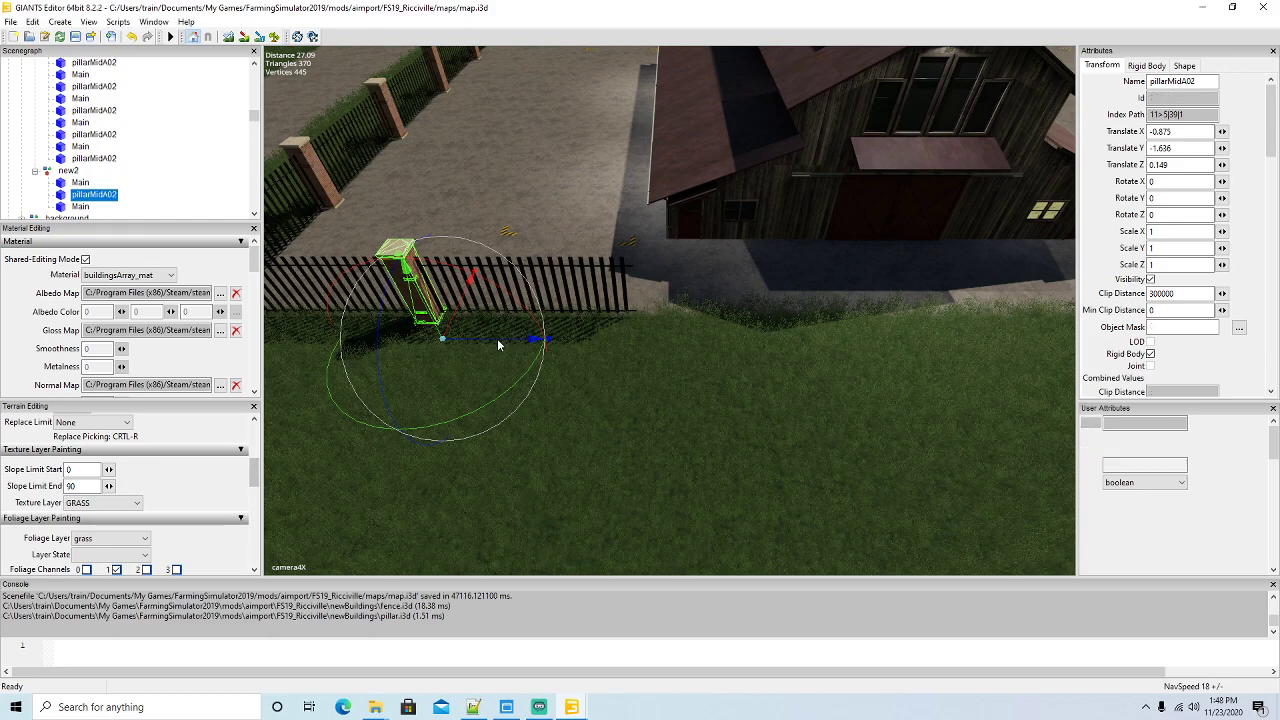
left_click_drag(498, 346, 721, 367)
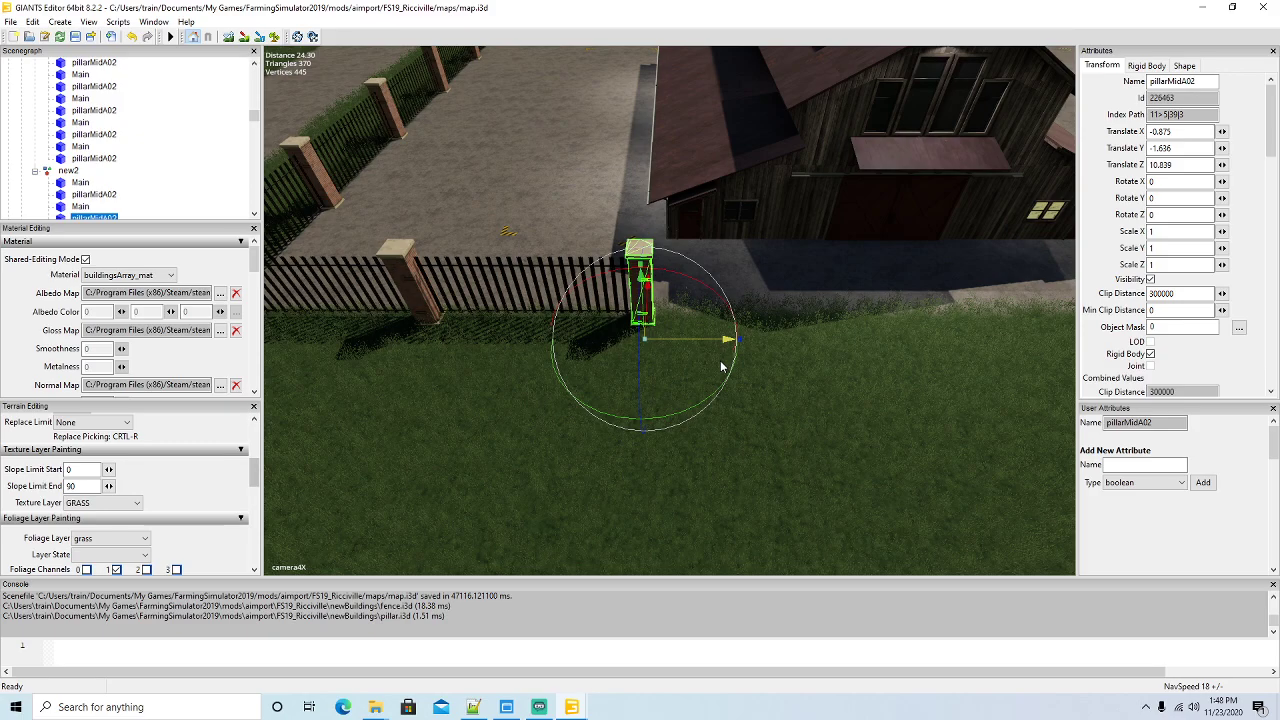
Extend the new2 fence with a duplicated Main panel at Z 11.193 and a duplicated pillarMidA02 at its free end, Z 21.599
left_click(70, 206)
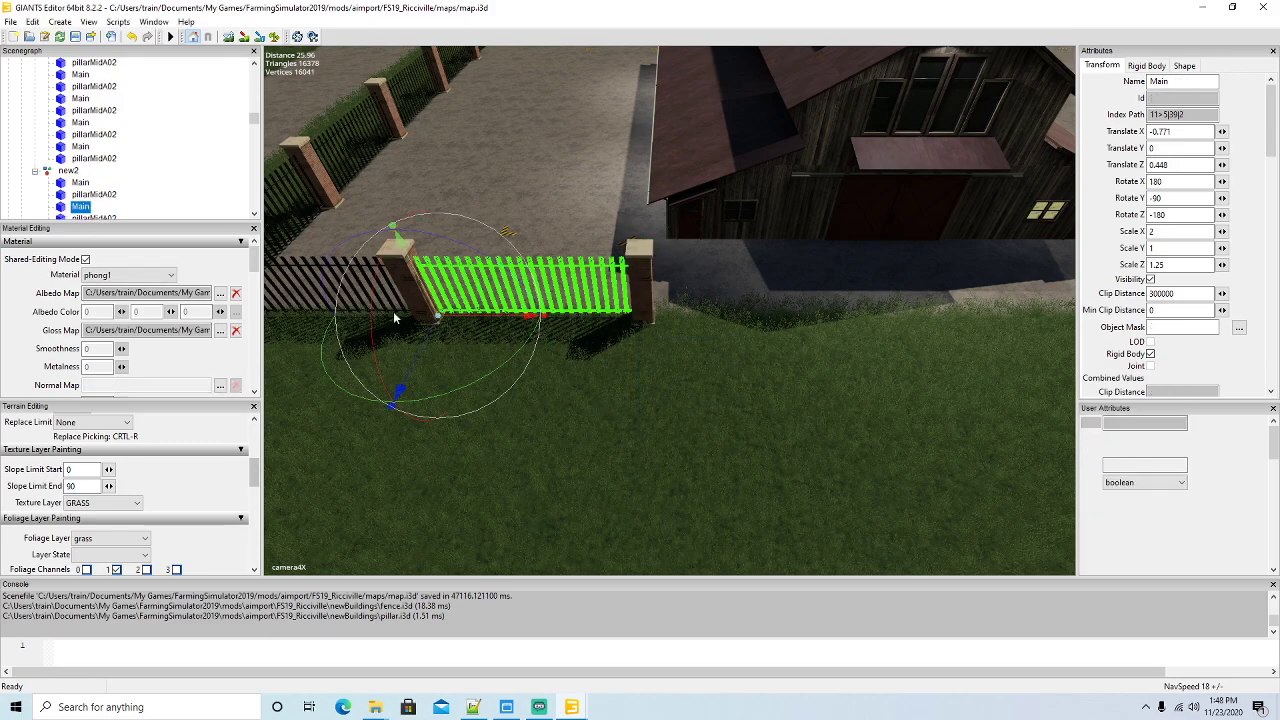
left_click_drag(492, 324, 728, 341)
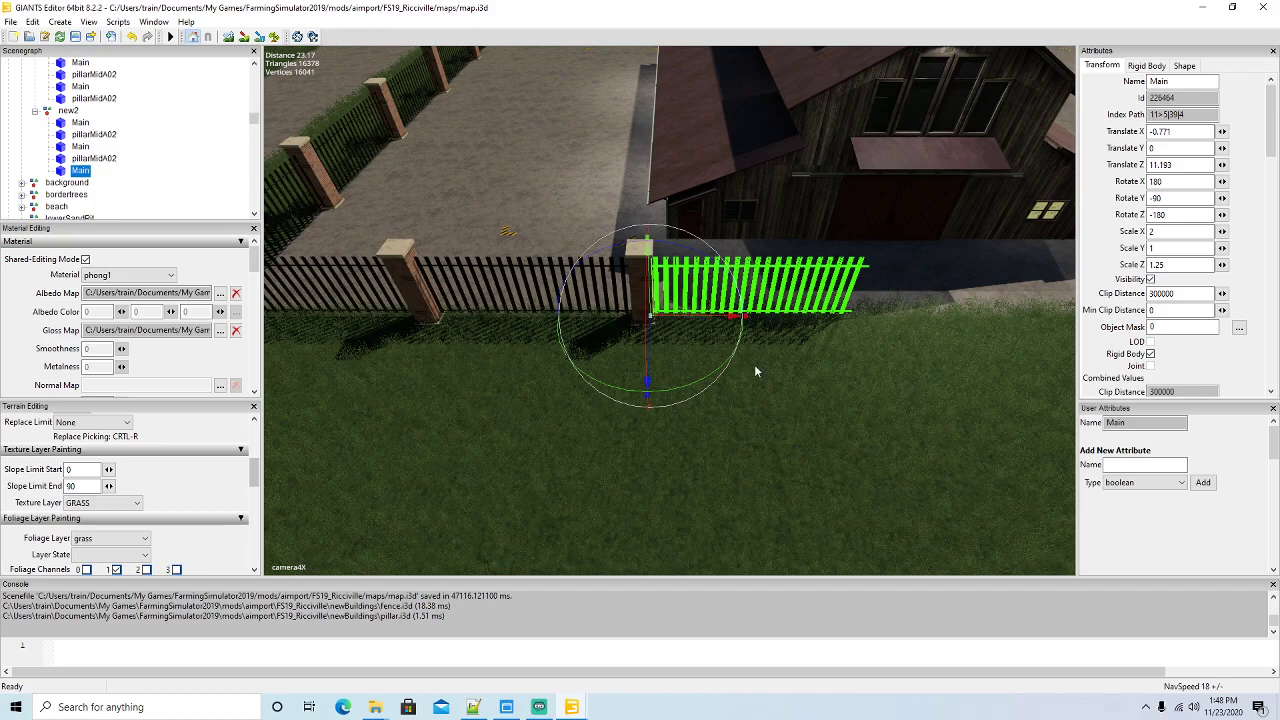
key("d")
left_click(62, 160)
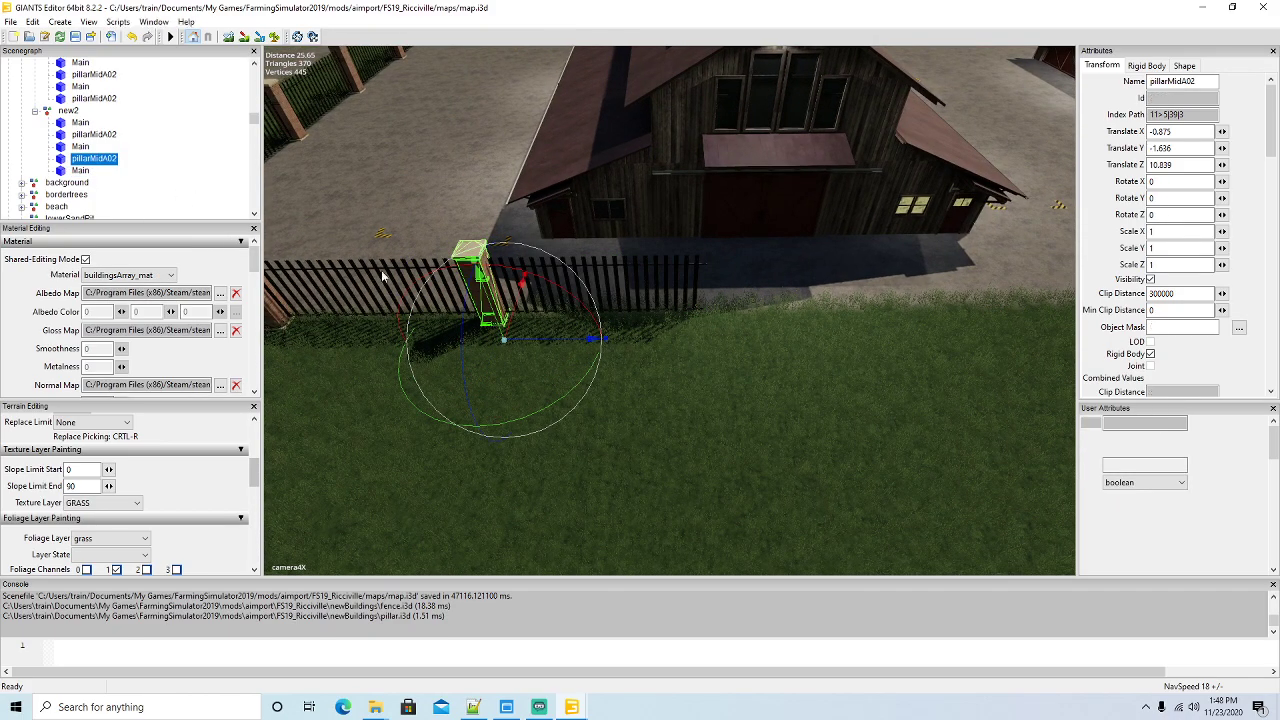
key("ctrl+d")
left_click_drag(541, 349, 773, 357)
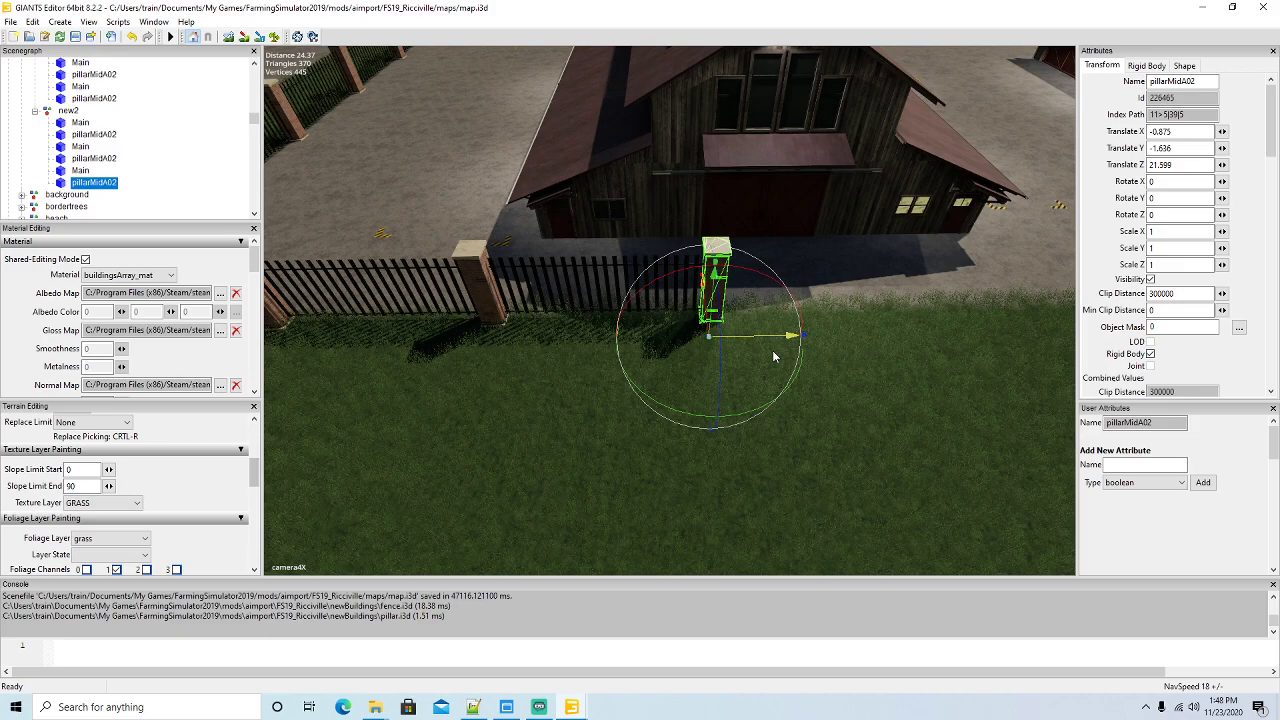
Delete the spruce tree standing nearest the outer fence corner beside the road
scroll(774, 367, "down", 6)
right_click_drag(768, 377, 698, 305)
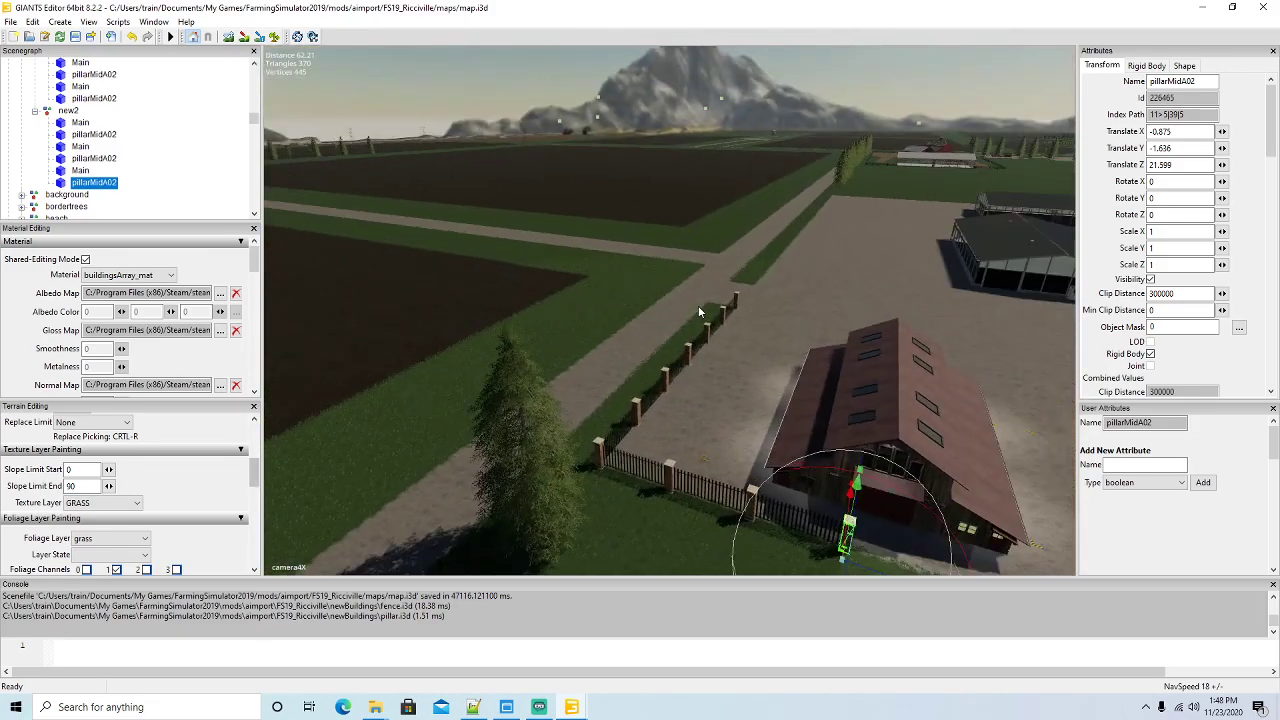
key("f")
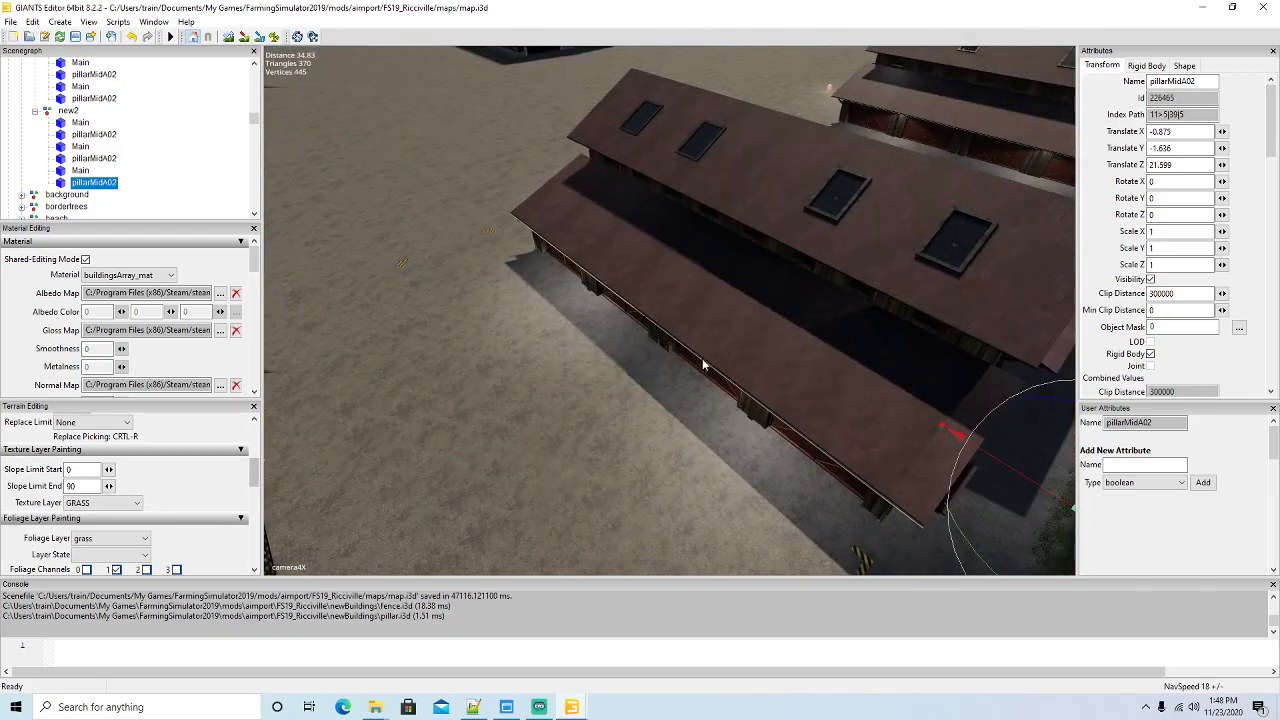
scroll(875, 388, "down", 6)
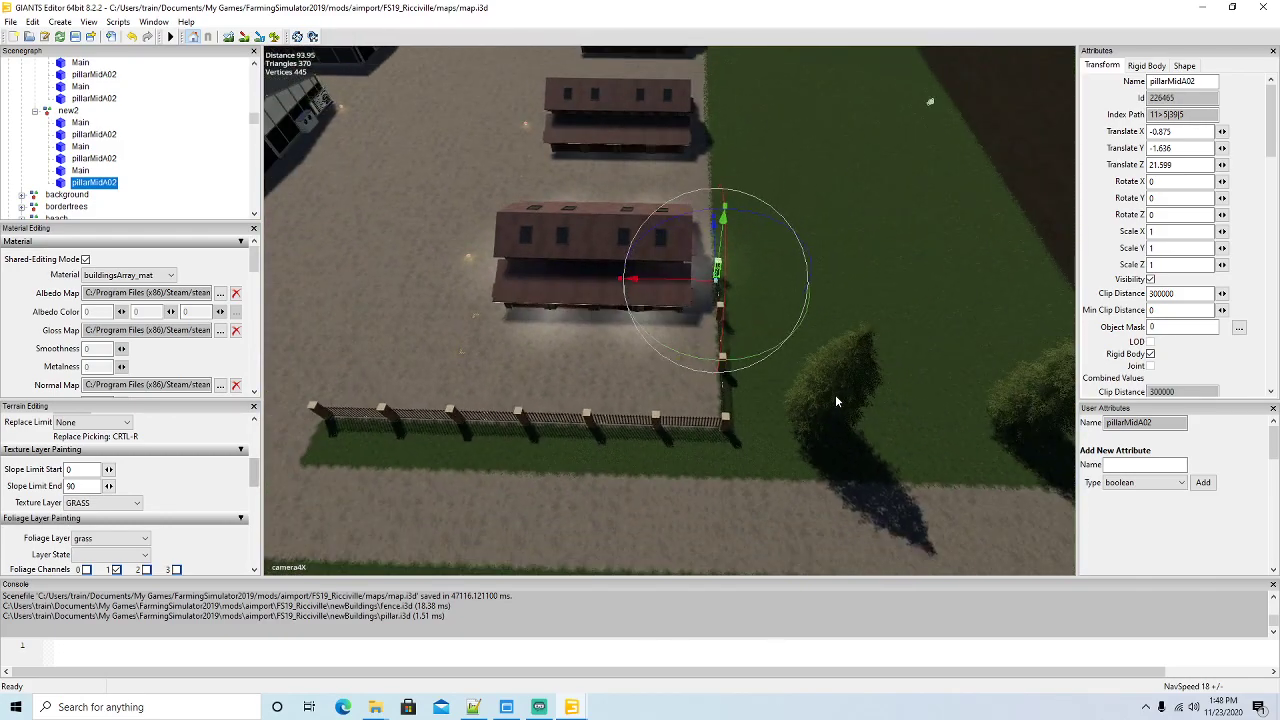
right_click_drag(837, 399, 834, 360)
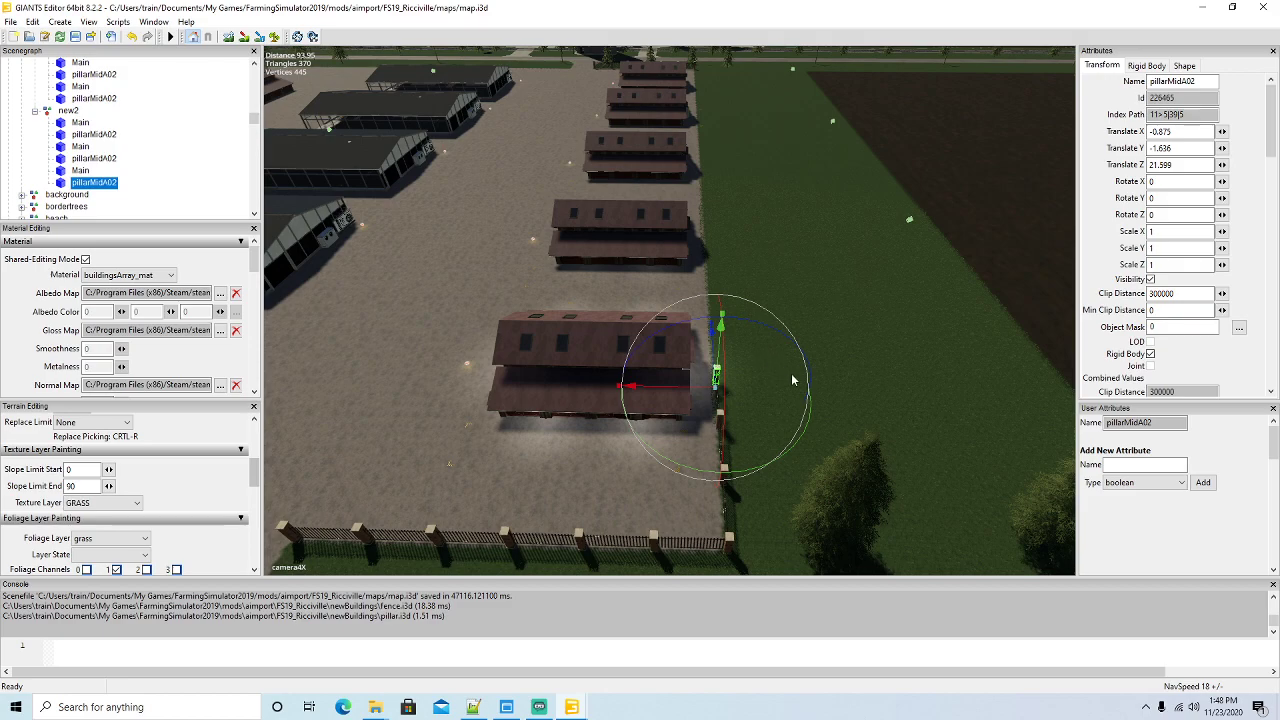
right_click_drag(826, 348, 900, 391)
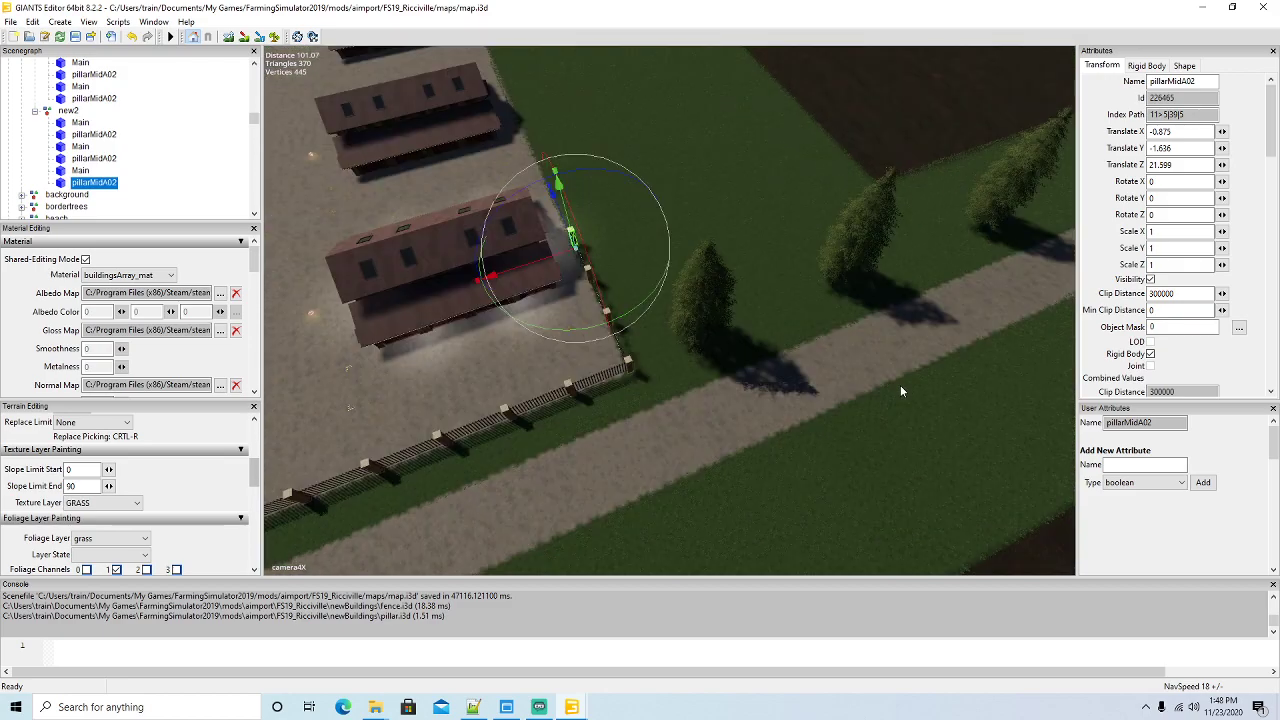
left_click(704, 306)
key("Delete")
right_click_drag(707, 310, 588, 309)
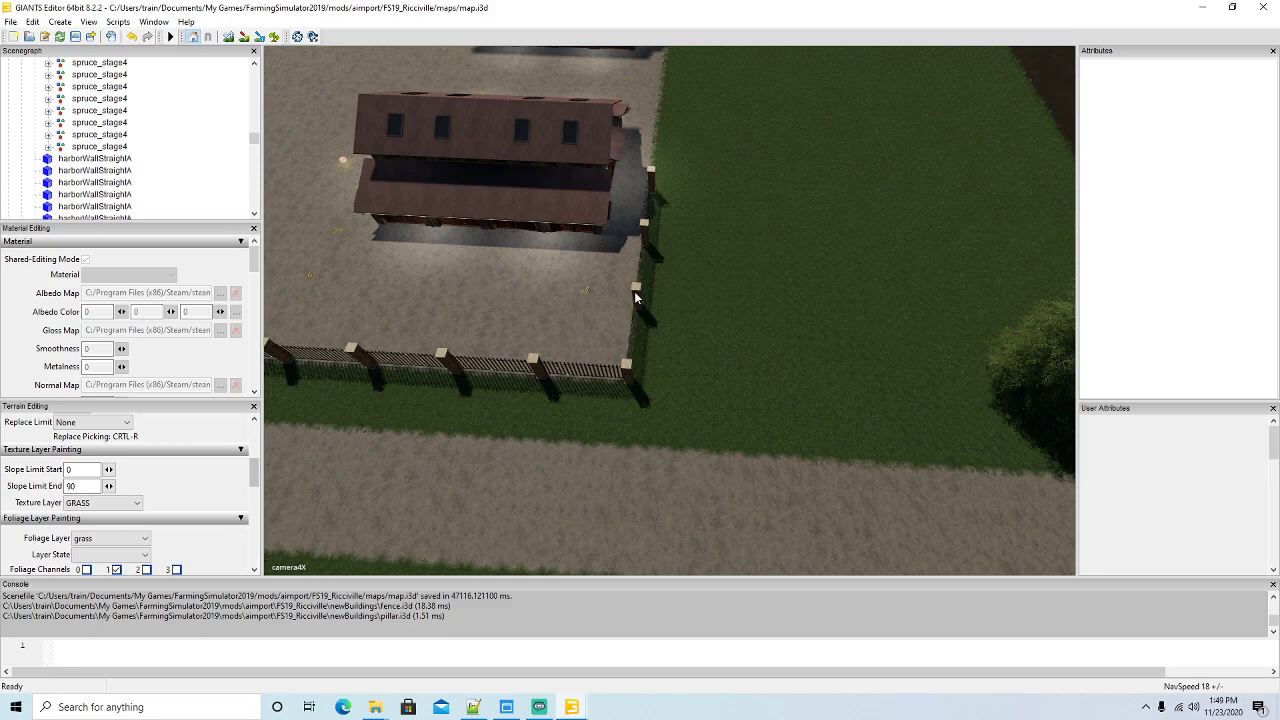
Slide the whole new2 group outward from the yard corner onto the grass, to about X -324.333
left_click(635, 298)
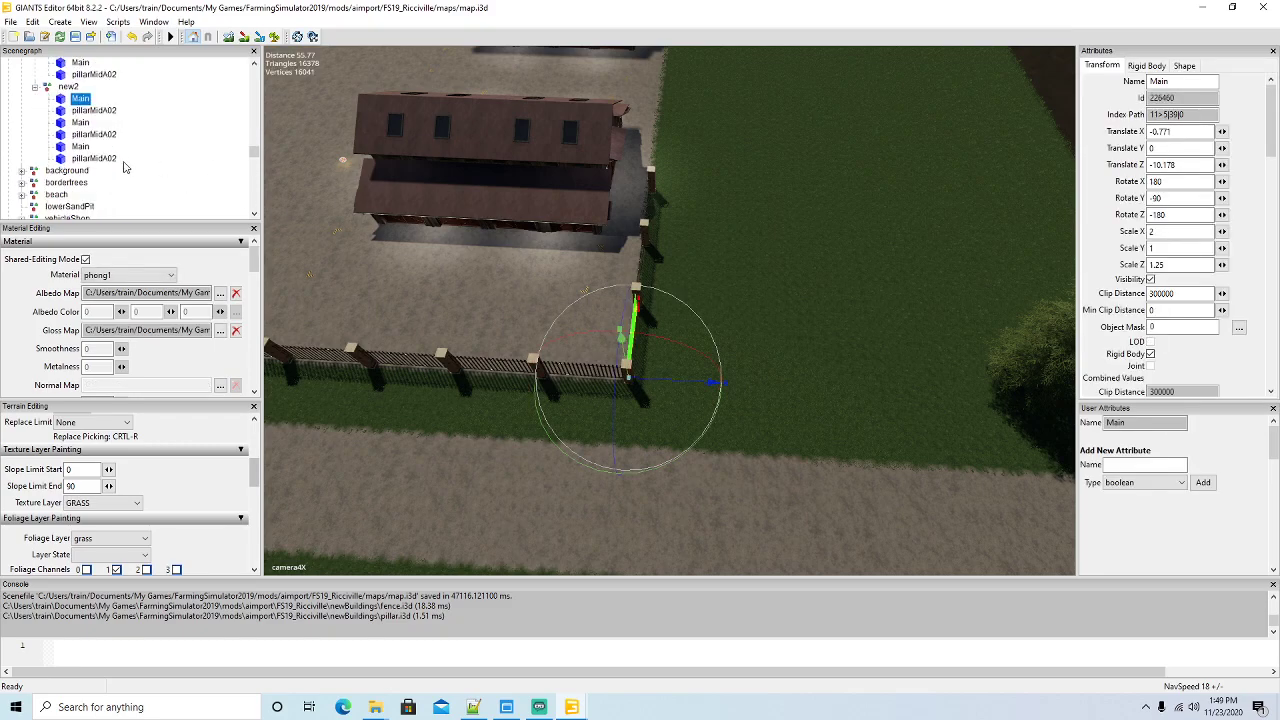
left_click(35, 87)
left_click(46, 89)
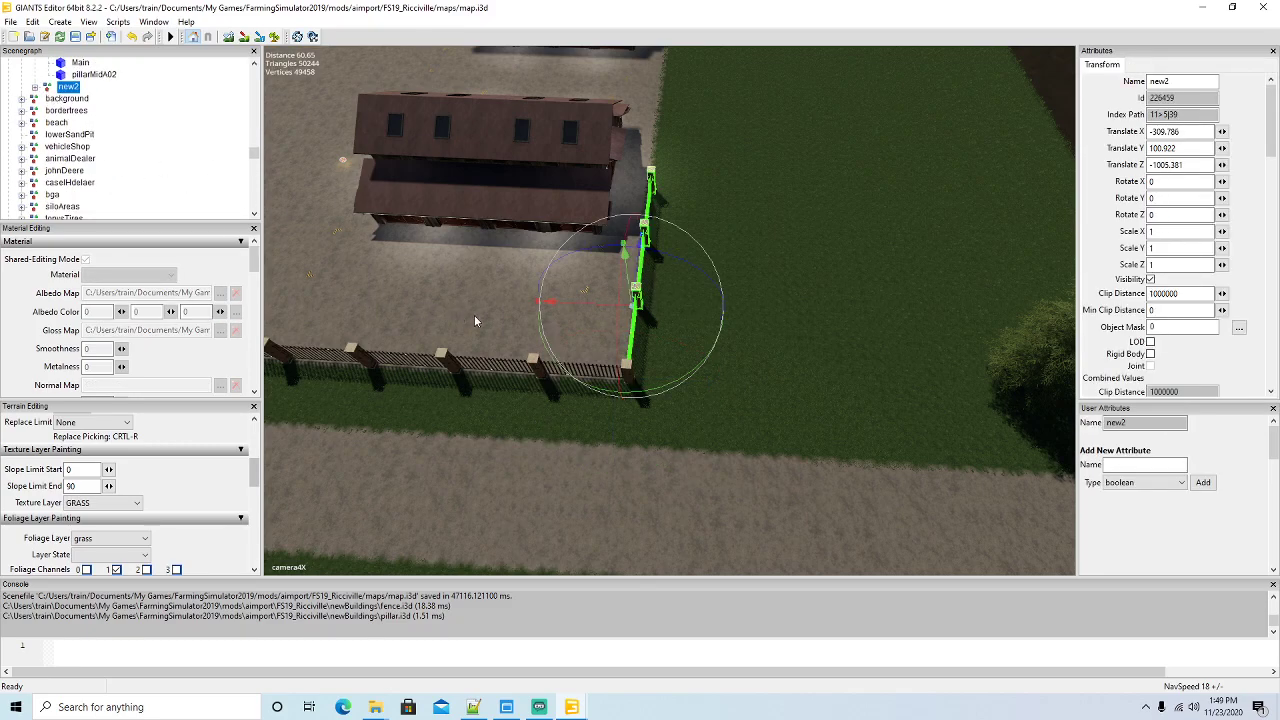
left_click_drag(595, 313, 706, 327)
right_click_drag(706, 327, 605, 356)
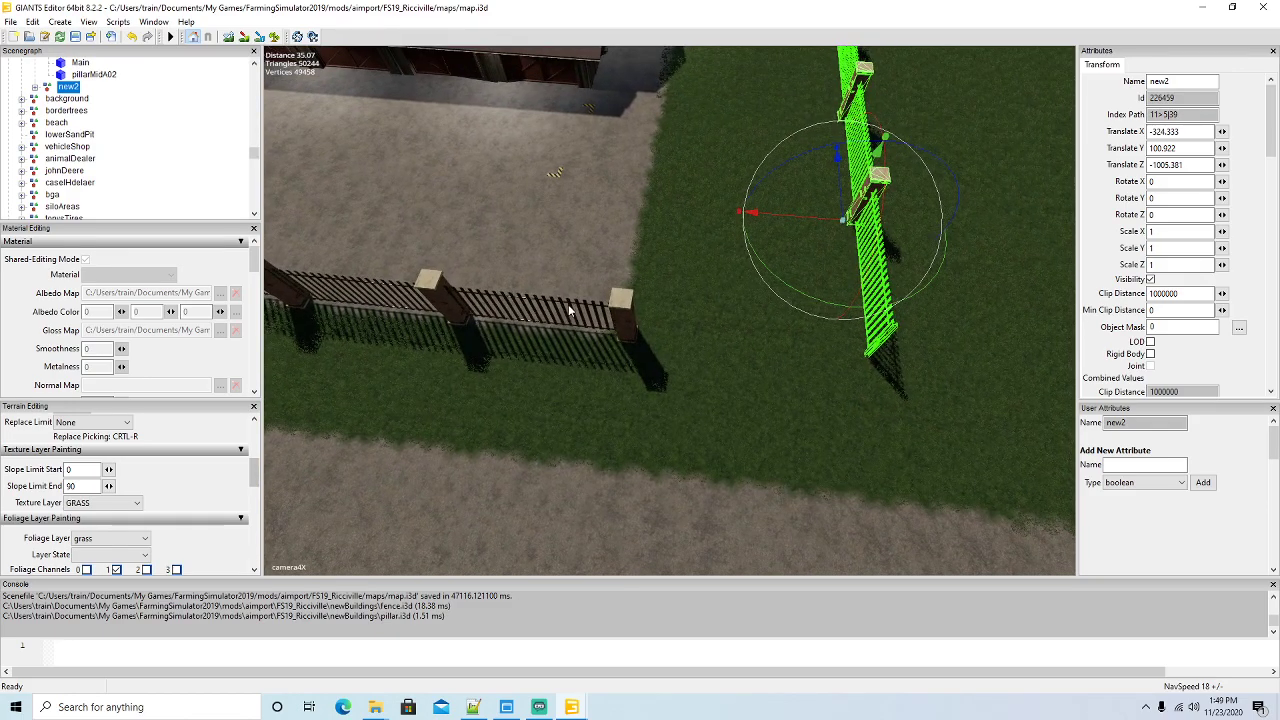
Lengthen the roadside fence past the old corner with a duplicated Main panel at X -311.043 and a duplicated pillar at X -321.341
left_click(570, 308)
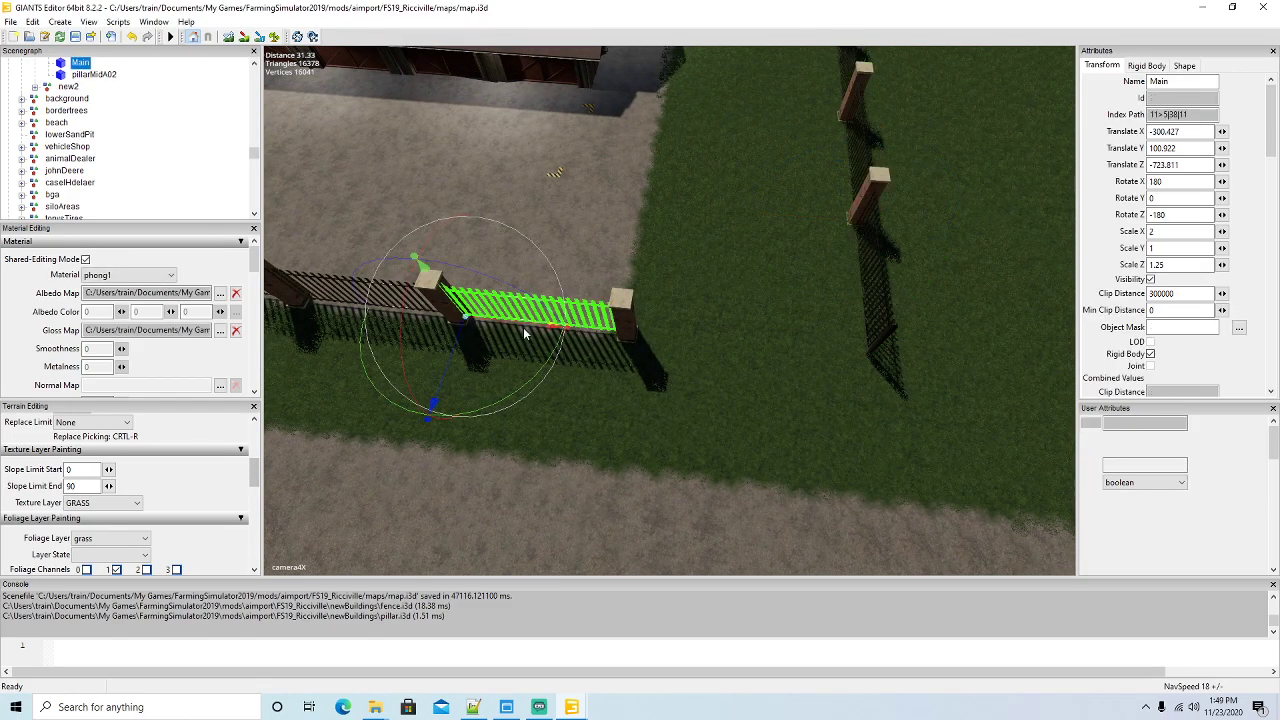
key("ctrl+d")
left_click_drag(528, 329, 716, 372)
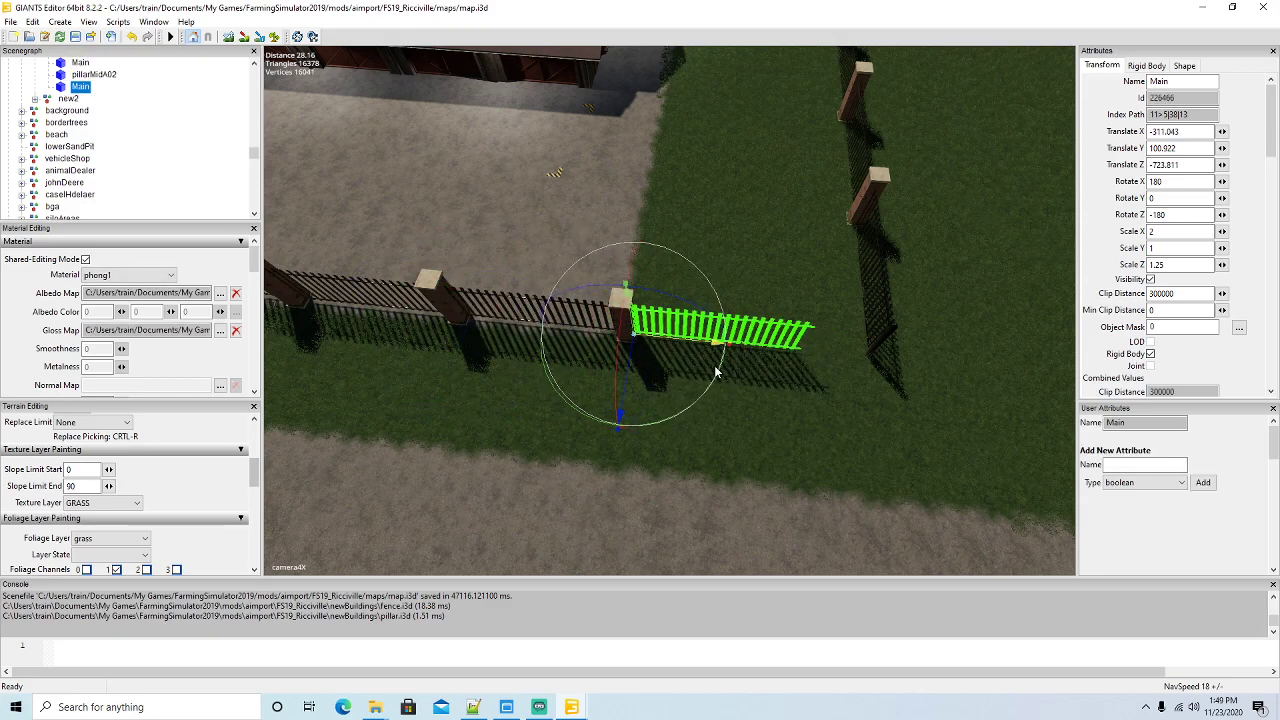
left_click(616, 304)
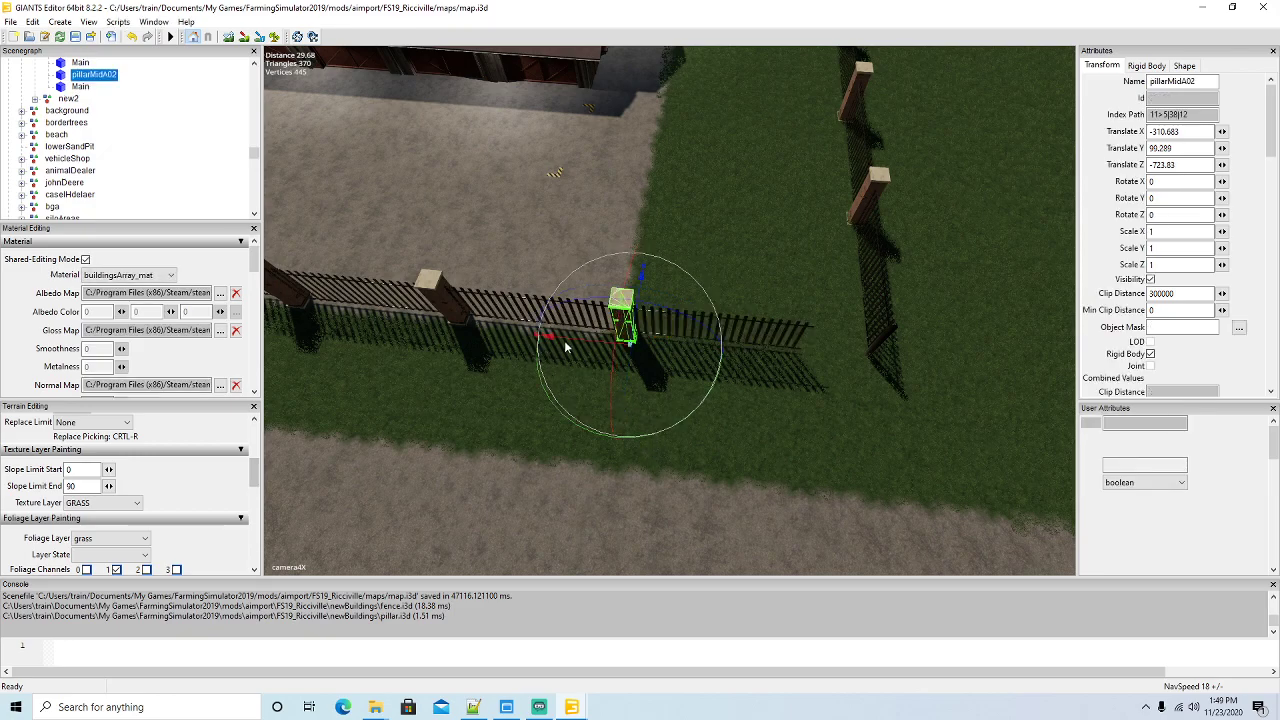
key("ctrl+d")
left_click_drag(578, 345, 770, 375)
Add another roadside fence section by duplicating the newest Main panel to X -321.598 and its end pillar to X -332.067
scroll(788, 471, "down", 10)
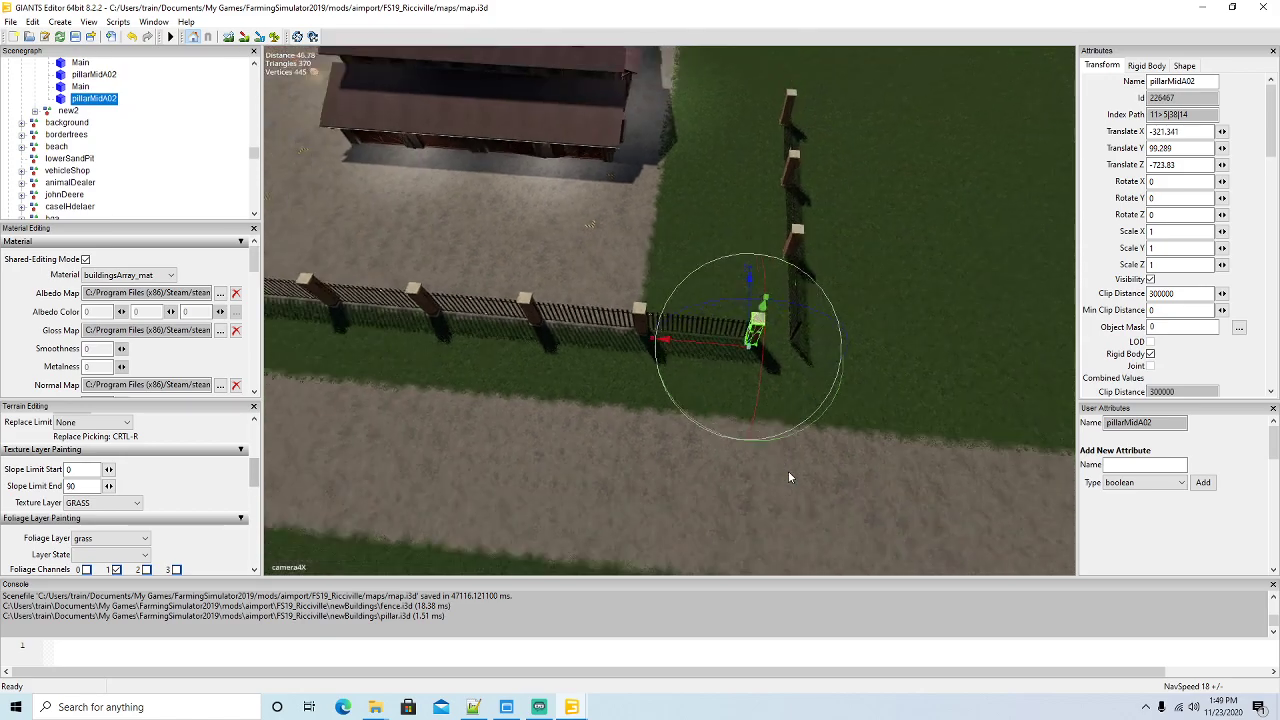
left_click_drag(790, 471, 796, 438, "alt")
scroll(796, 438, "down", 4)
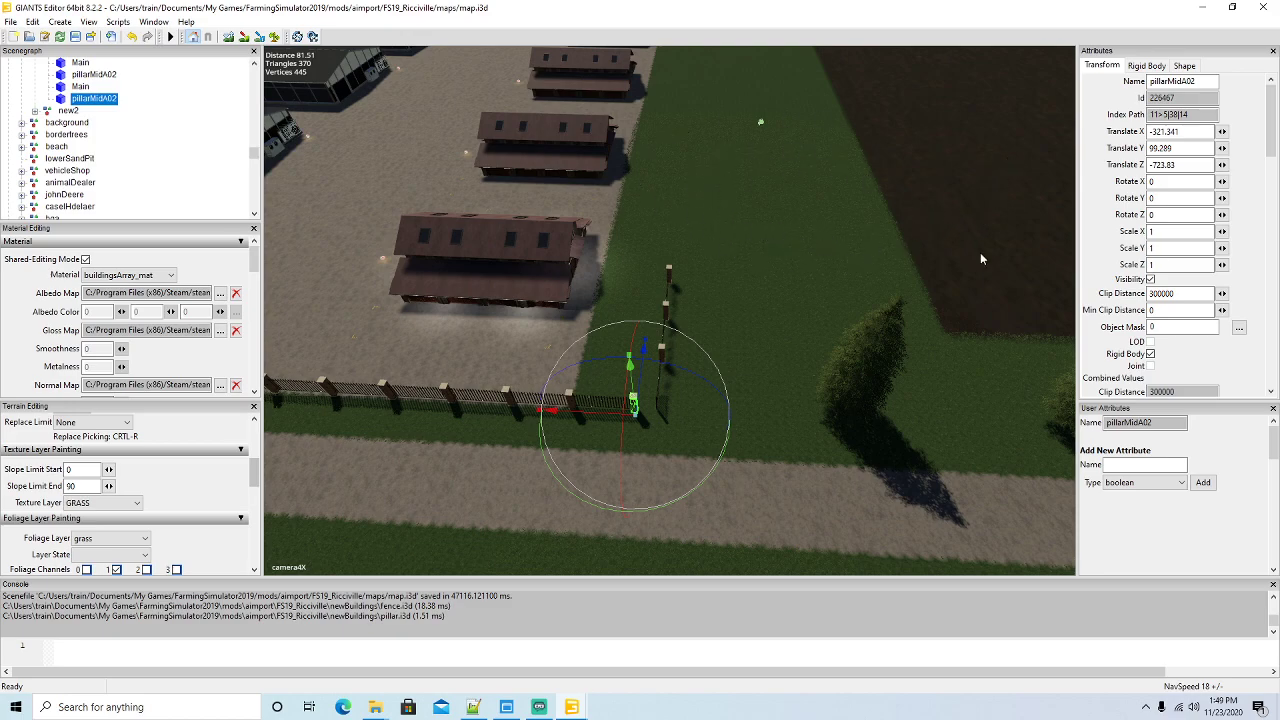
left_click_drag(749, 366, 579, 300, "alt")
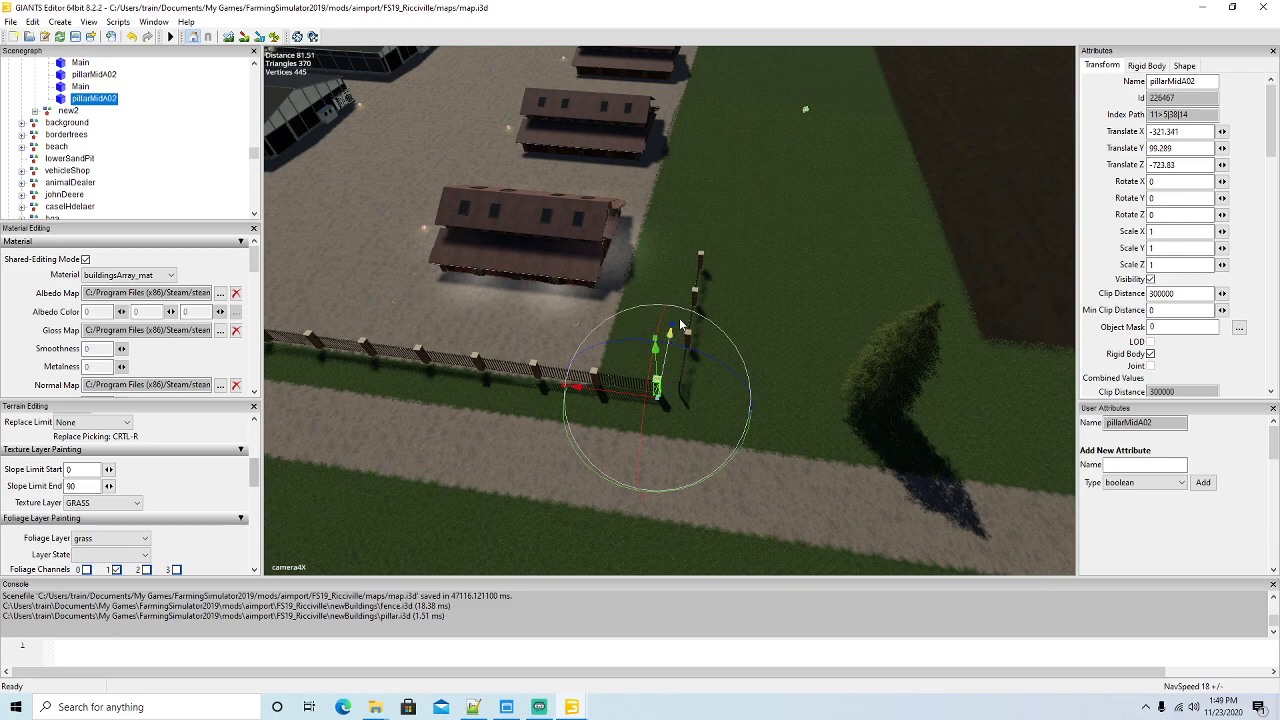
scroll(706, 413, "up", 4)
scroll(706, 420, "up", 3)
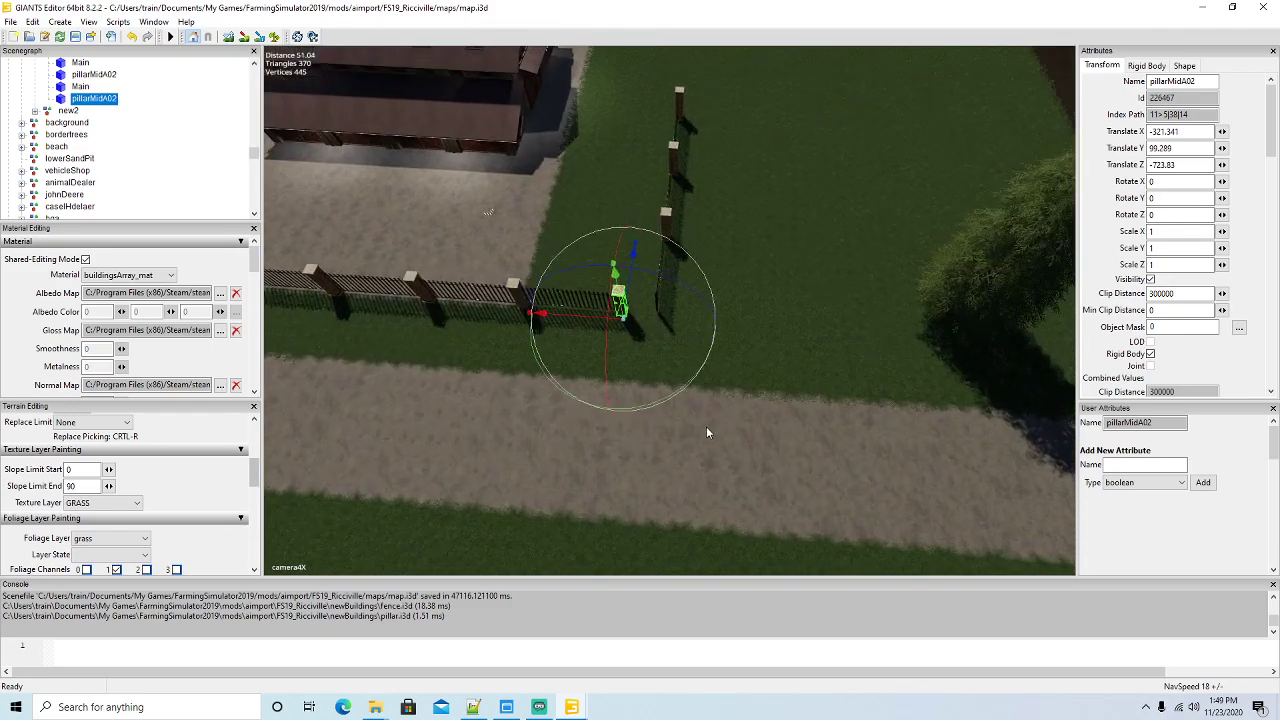
left_click(72, 87)
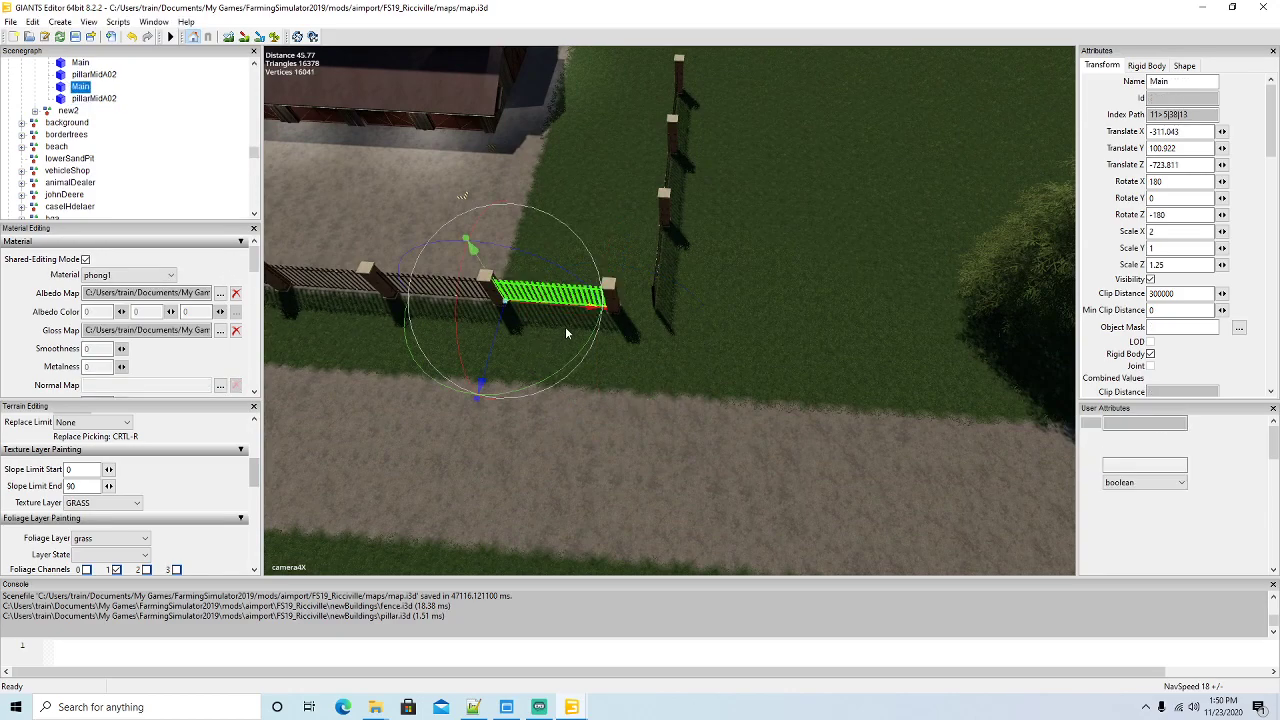
key("ctrl+d")
left_click_drag(568, 313, 691, 328)
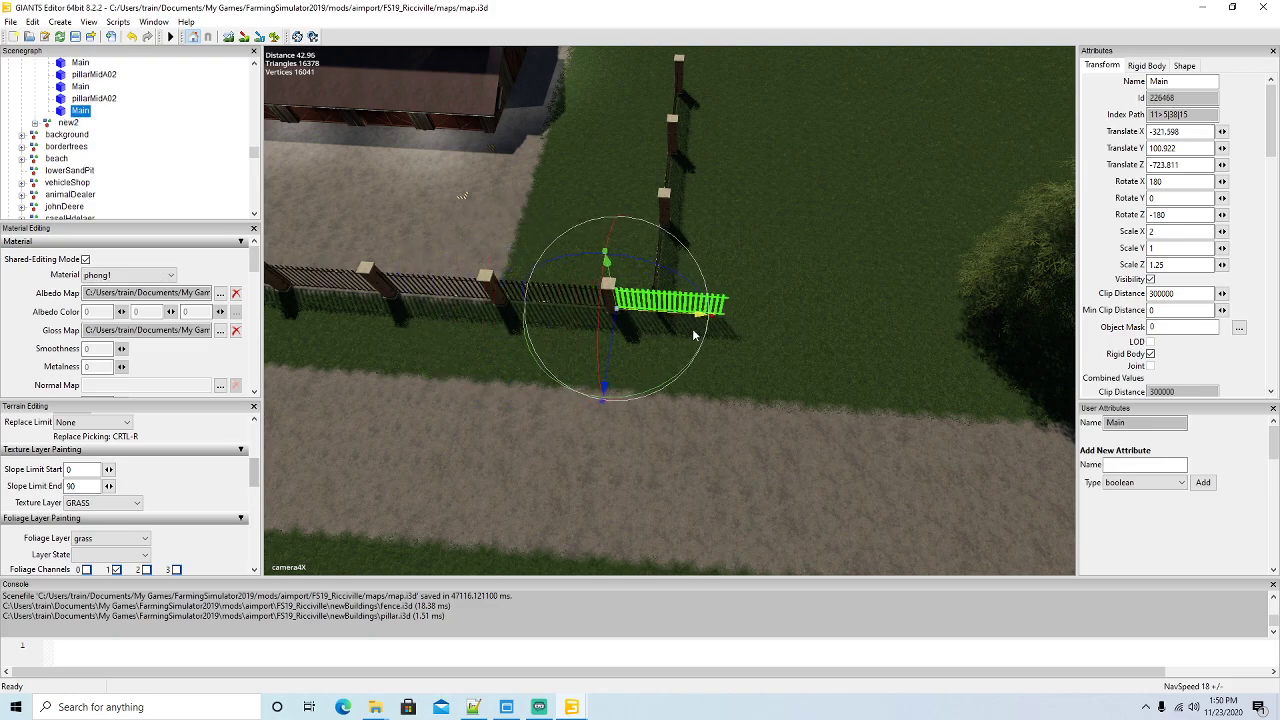
left_click(63, 99)
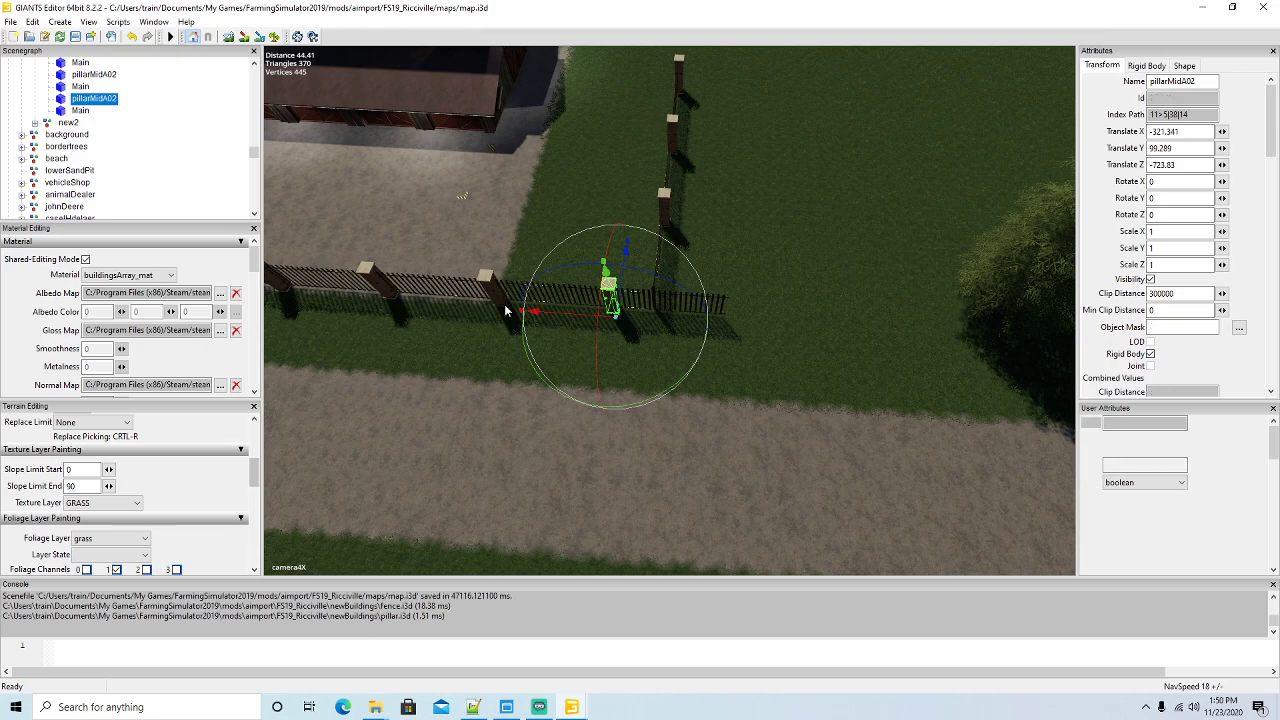
key("ctrl+d")
left_click_drag(576, 314, 705, 335)
key("ctrl+d")
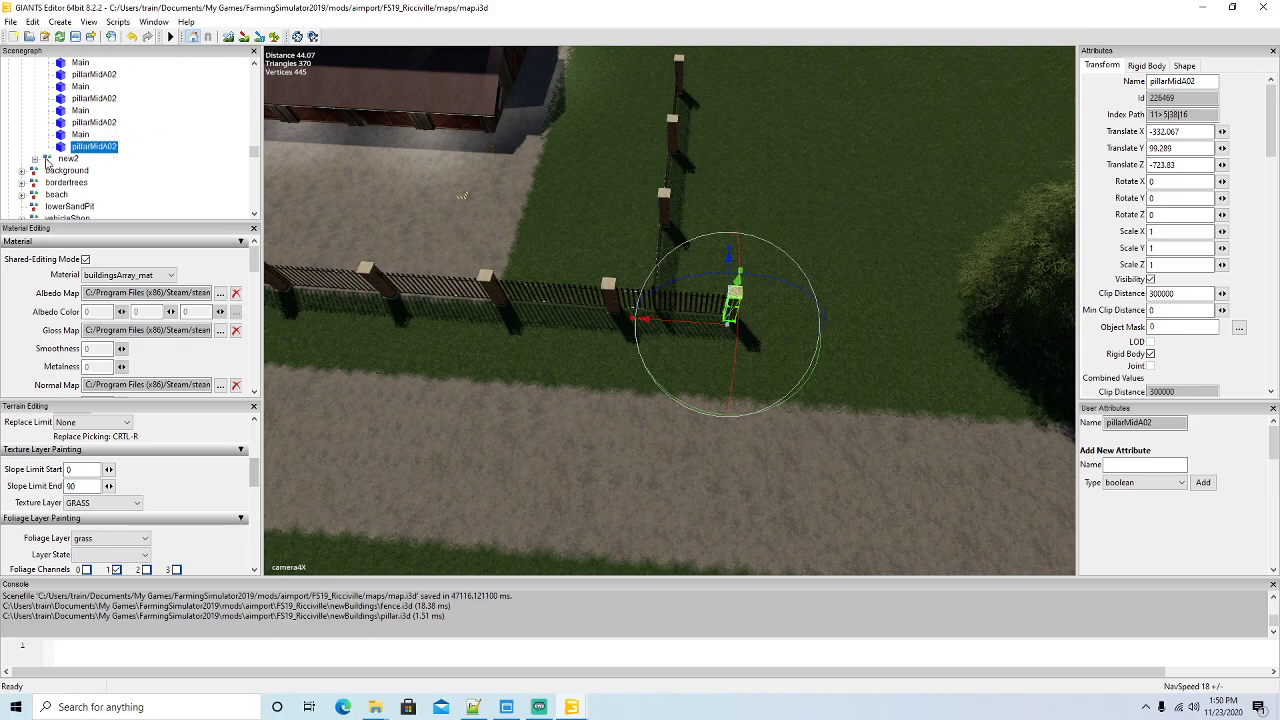
Move the new2 group outward to X -331.297 so its first panel lines up with the new corner pillar
left_click(44, 161)
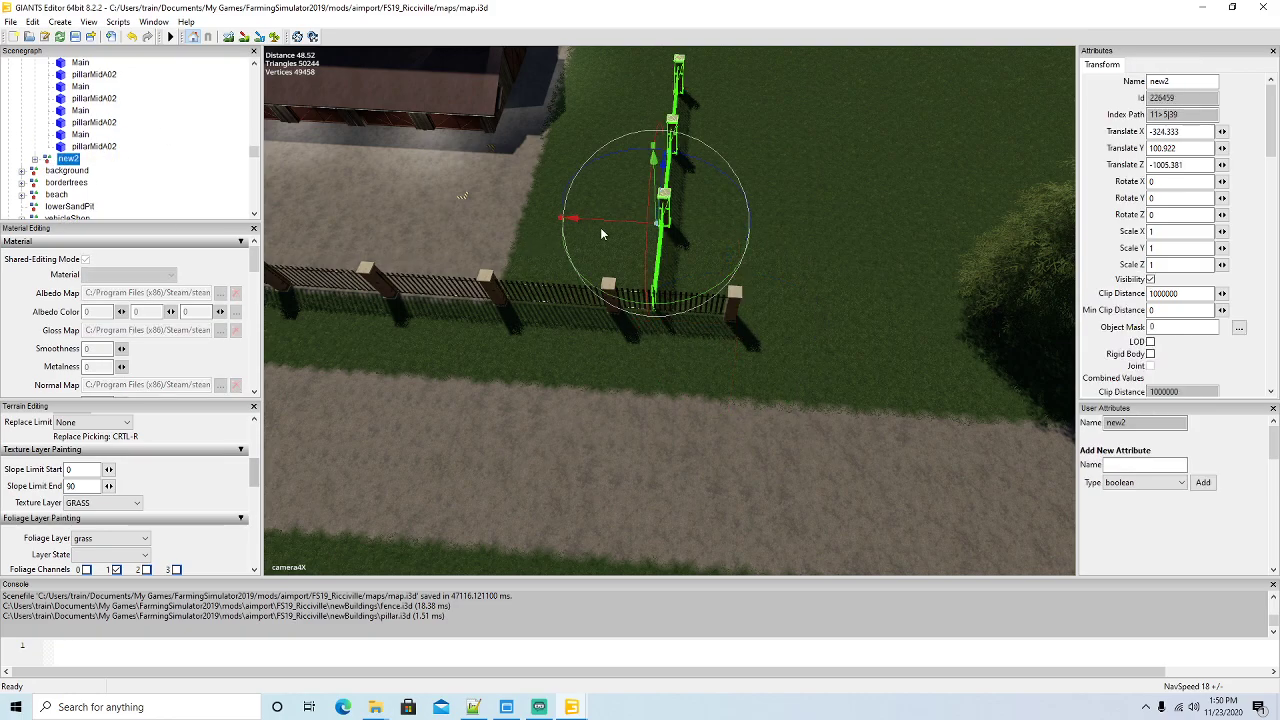
left_click_drag(600, 219, 678, 227)
right_click_drag(679, 228, 414, 346)
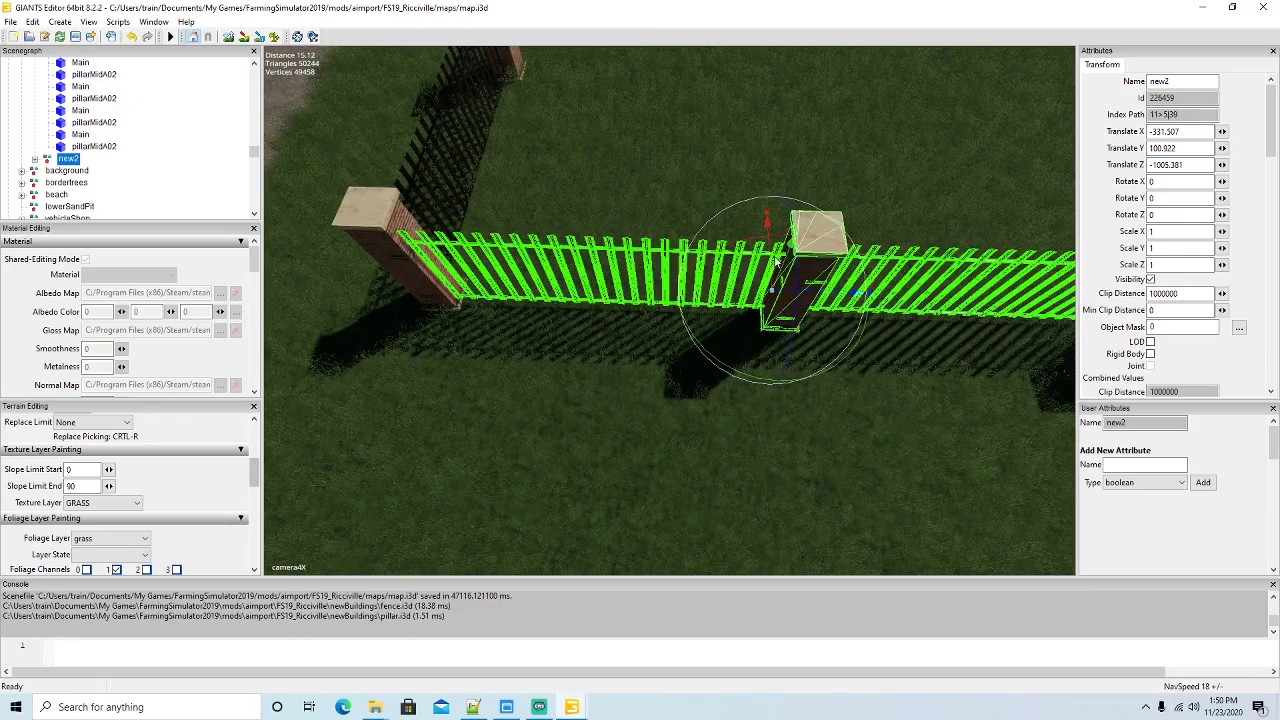
left_click_drag(772, 254, 771, 248)
Extend the far end of new2 with a duplicated Main panel at about Z 21.8 and a duplicated pillar at about Z 32.246
right_click_drag(678, 355, 638, 318)
scroll(680, 360, "down", 5)
scroll(896, 287, "up", 3)
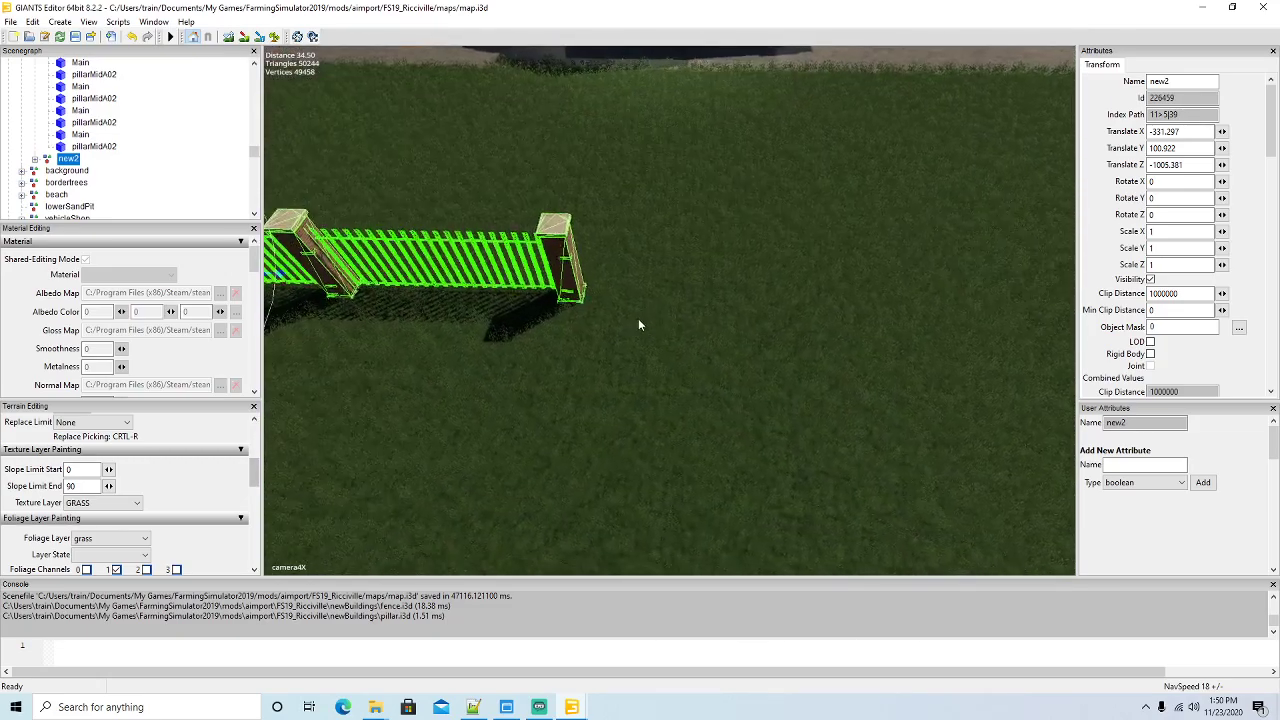
left_click(34, 159)
scroll(120, 155, "down", 2)
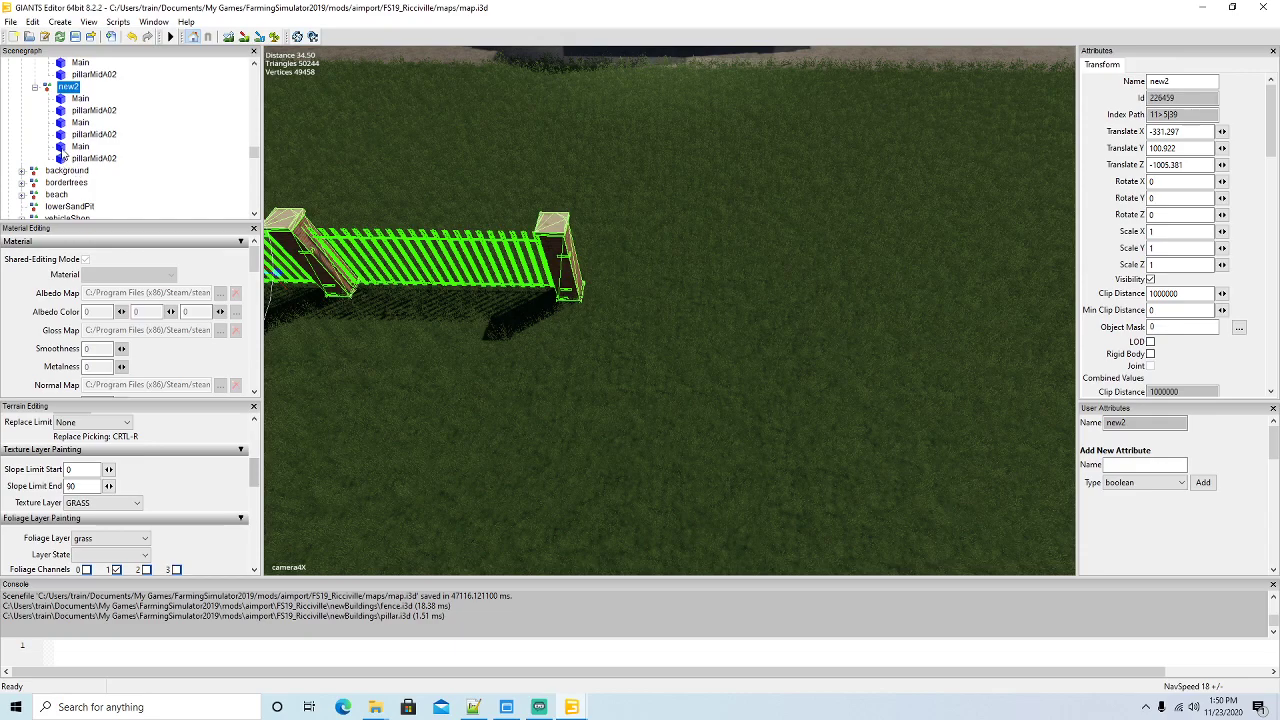
left_click(66, 147)
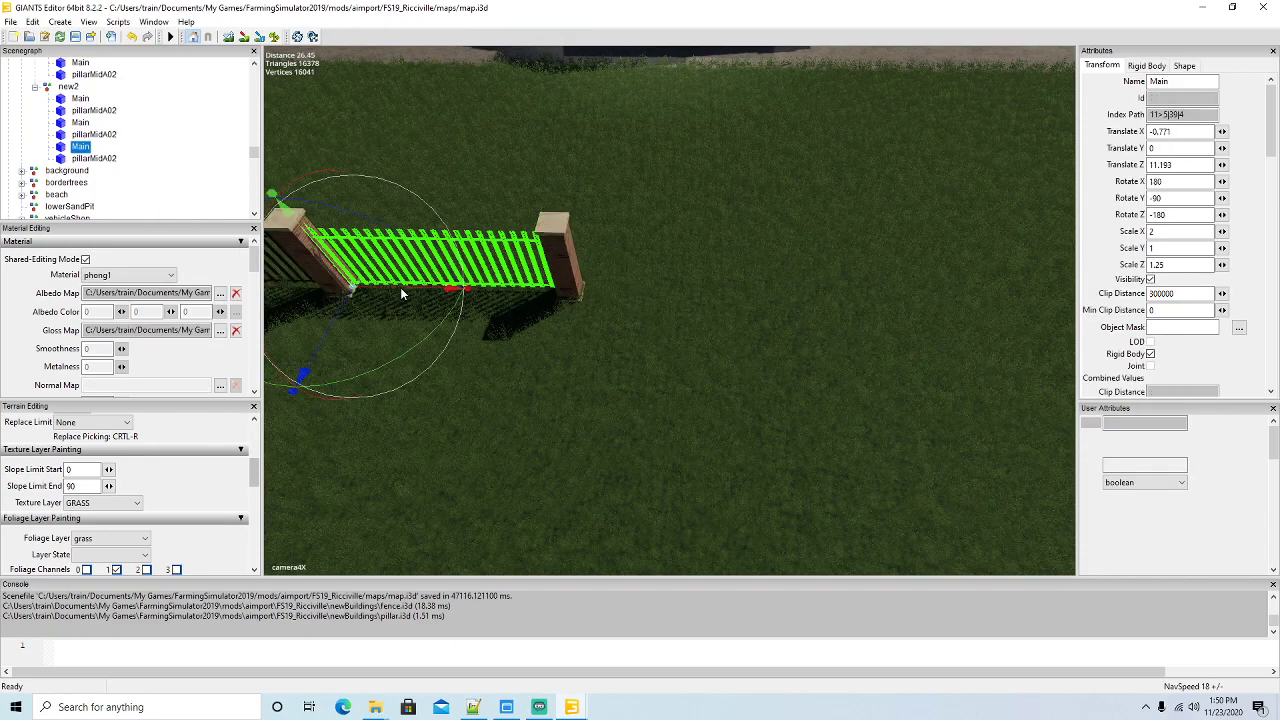
key("ctrl+d")
left_click_drag(400, 287, 637, 302)
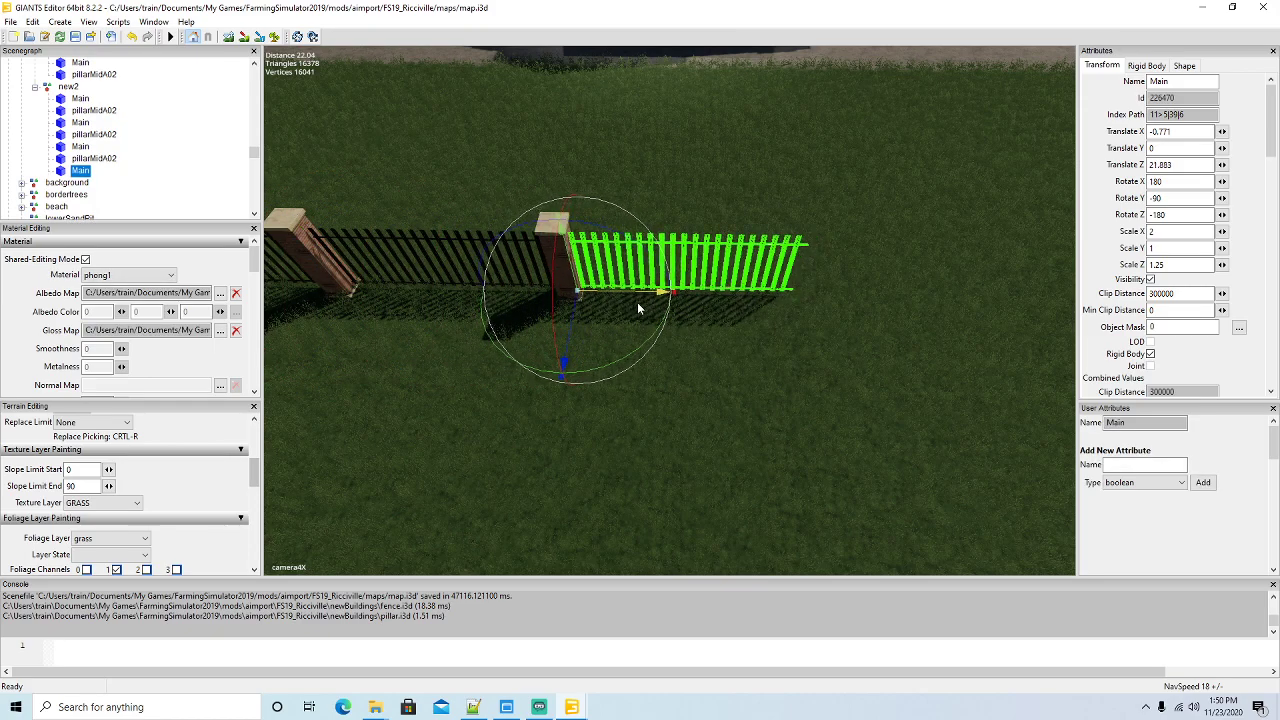
left_click(68, 158)
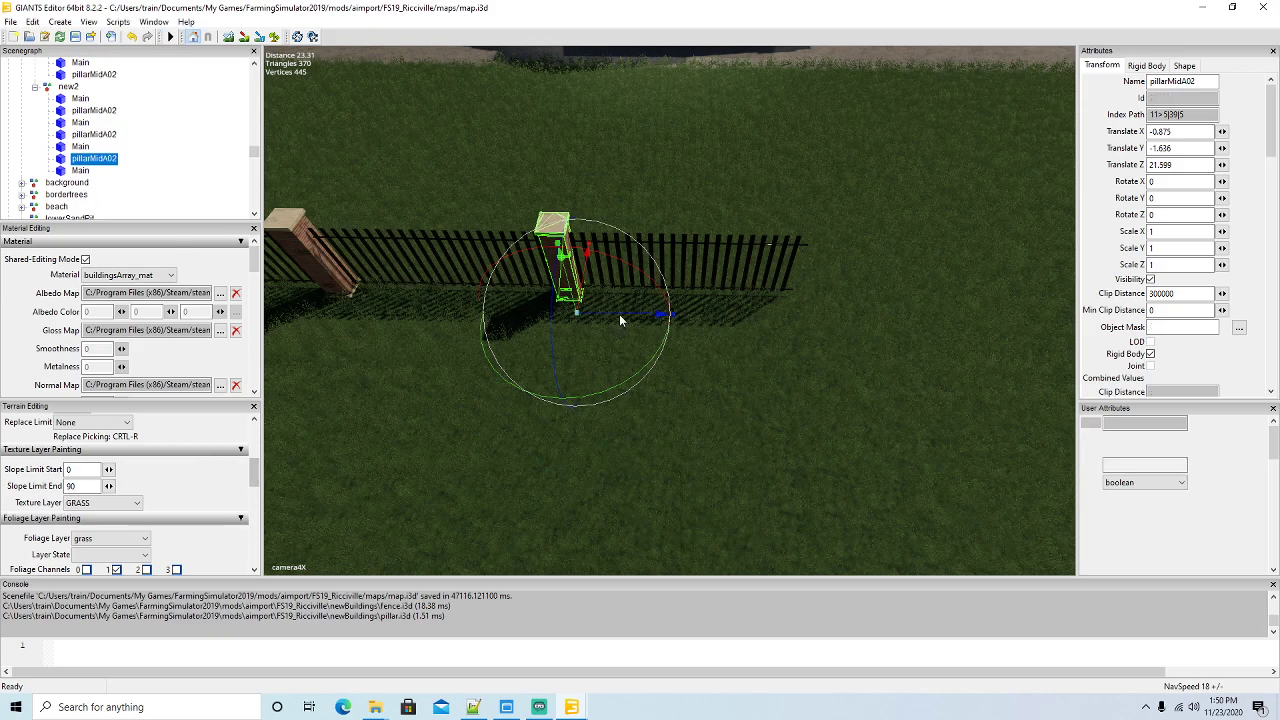
key("ctrl+d")
left_click_drag(619, 314, 769, 315)
Add the next new2 section by duplicating the last Main panel past the end pillar and placing a pillar copy at Z 42.909
left_click_drag(873, 330, 866, 324)
key("Right")
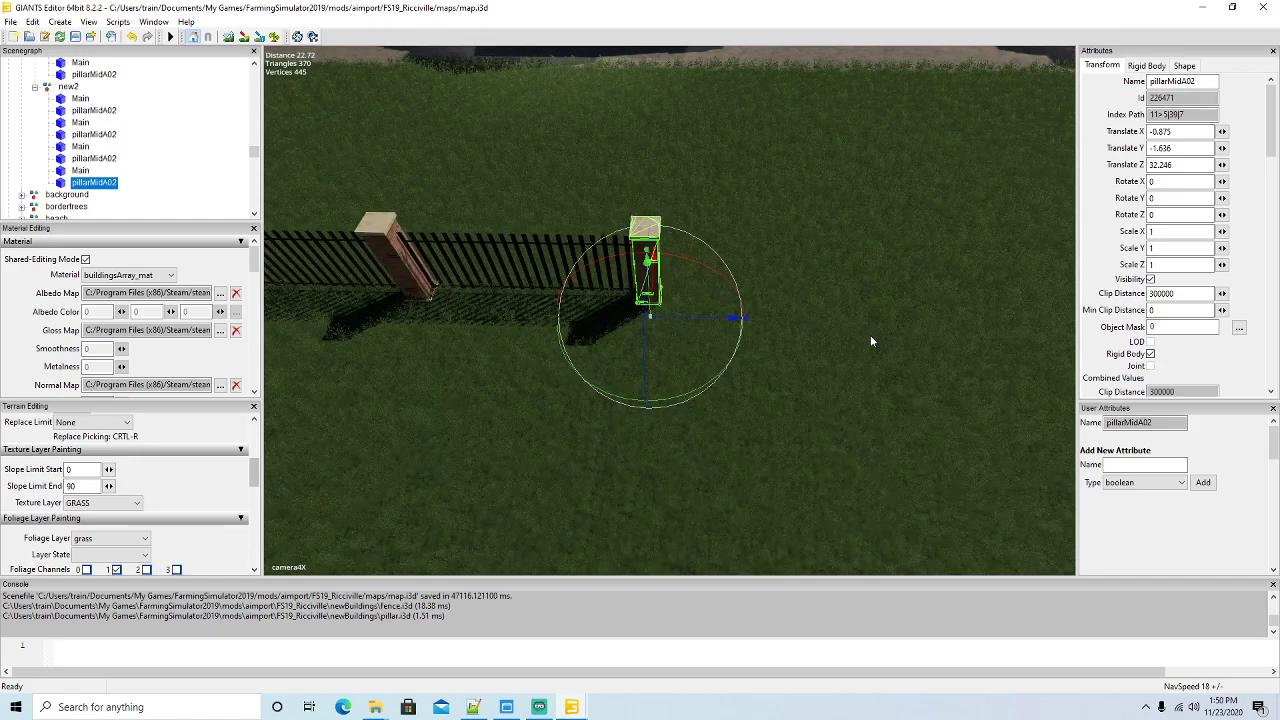
left_click(62, 172)
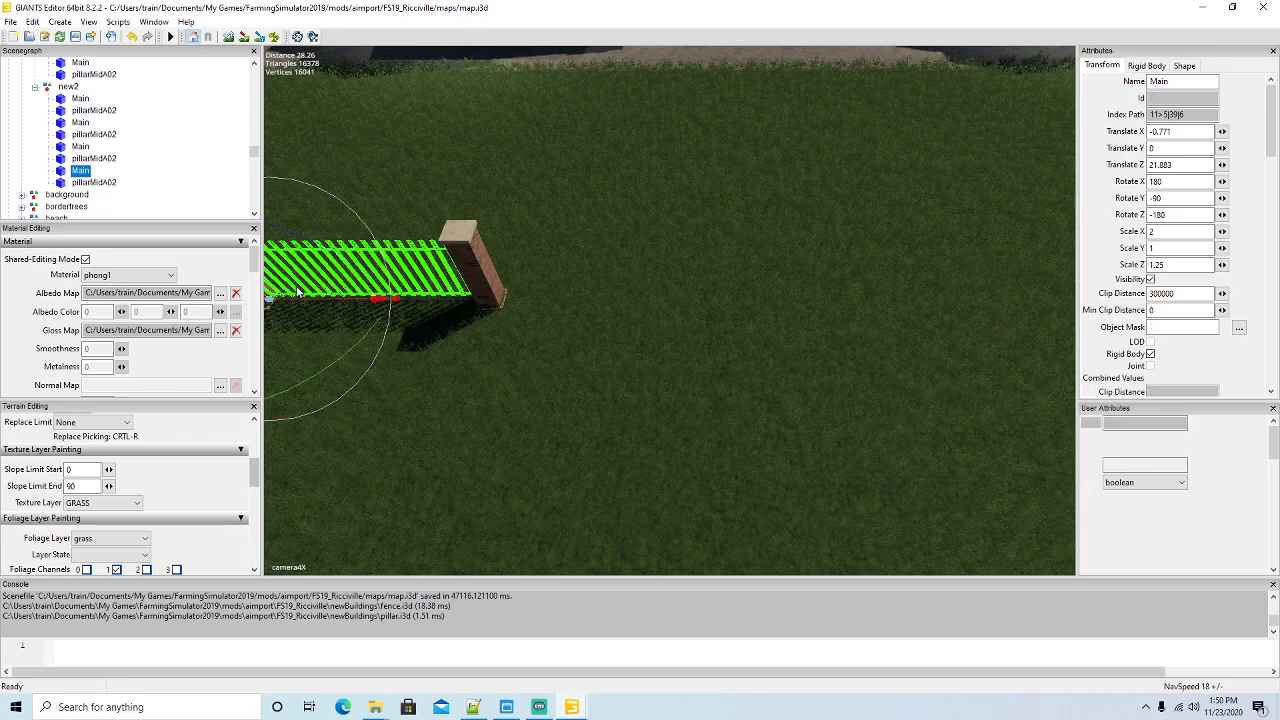
key("ctrl+d")
left_click_drag(322, 299, 543, 314)
left_click(65, 183)
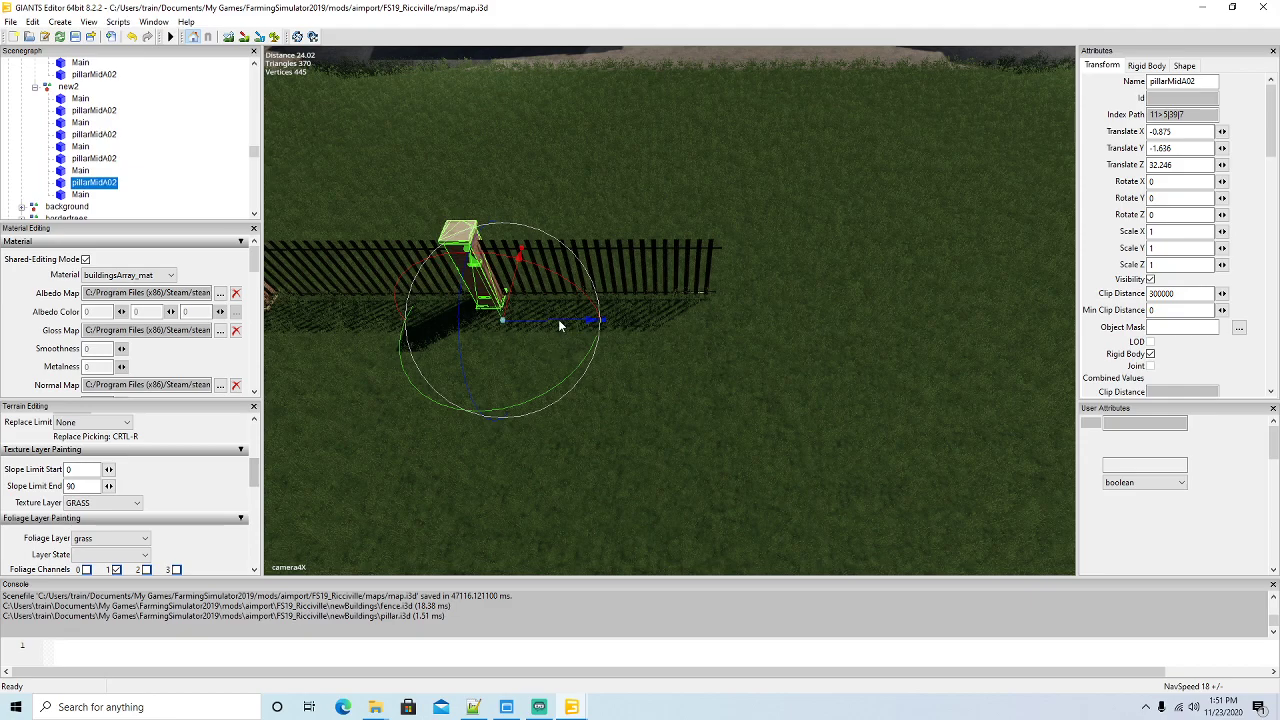
key("ctrl+d")
left_click_drag(551, 321, 799, 342)
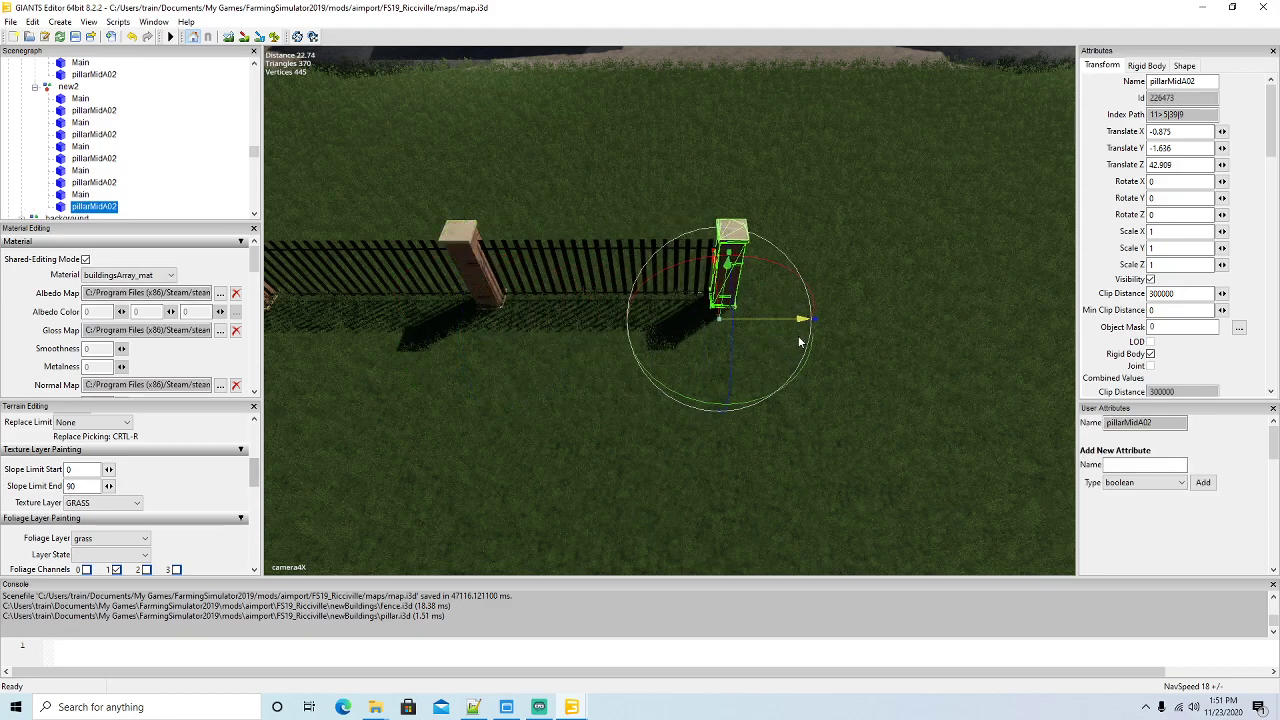
Extend new2 past its end pillar with a duplicated Main panel at Z 43.209 and a duplicated pillarMidA02 at Z 53.588
right_click_drag(822, 361, 822, 361)
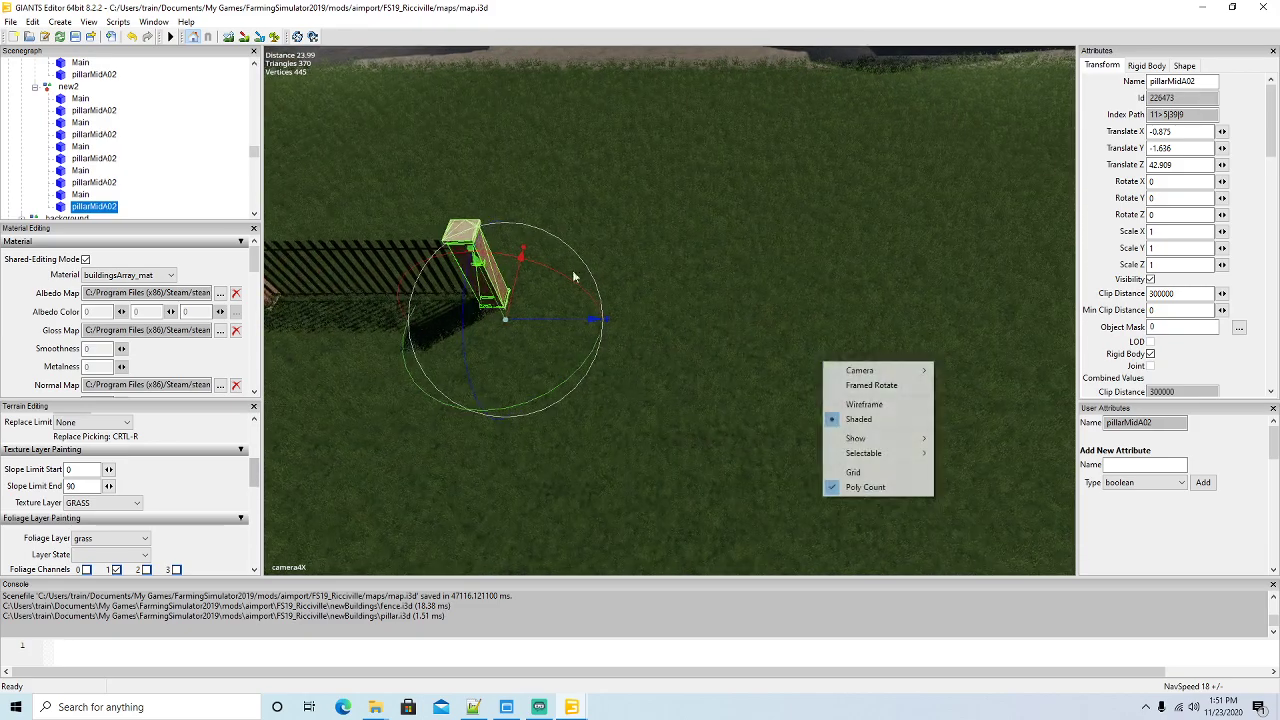
left_click(60, 197)
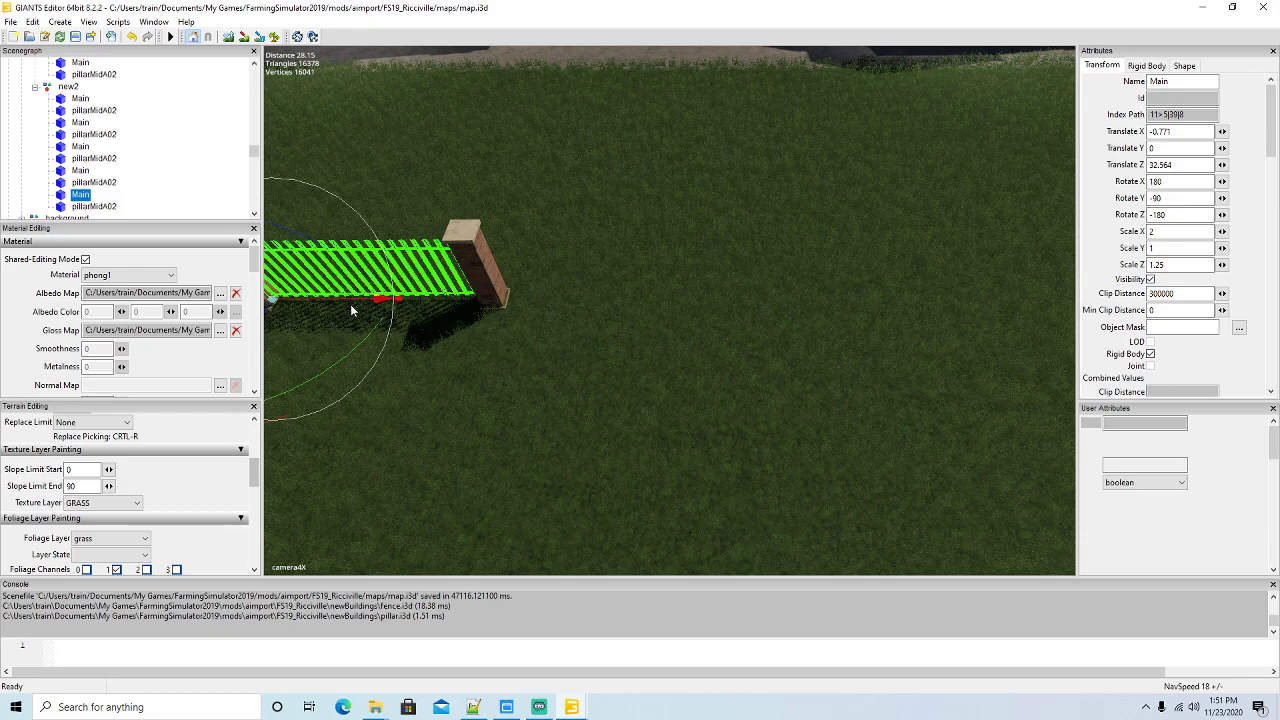
key("ctrl+d")
left_click_drag(350, 302, 574, 308)
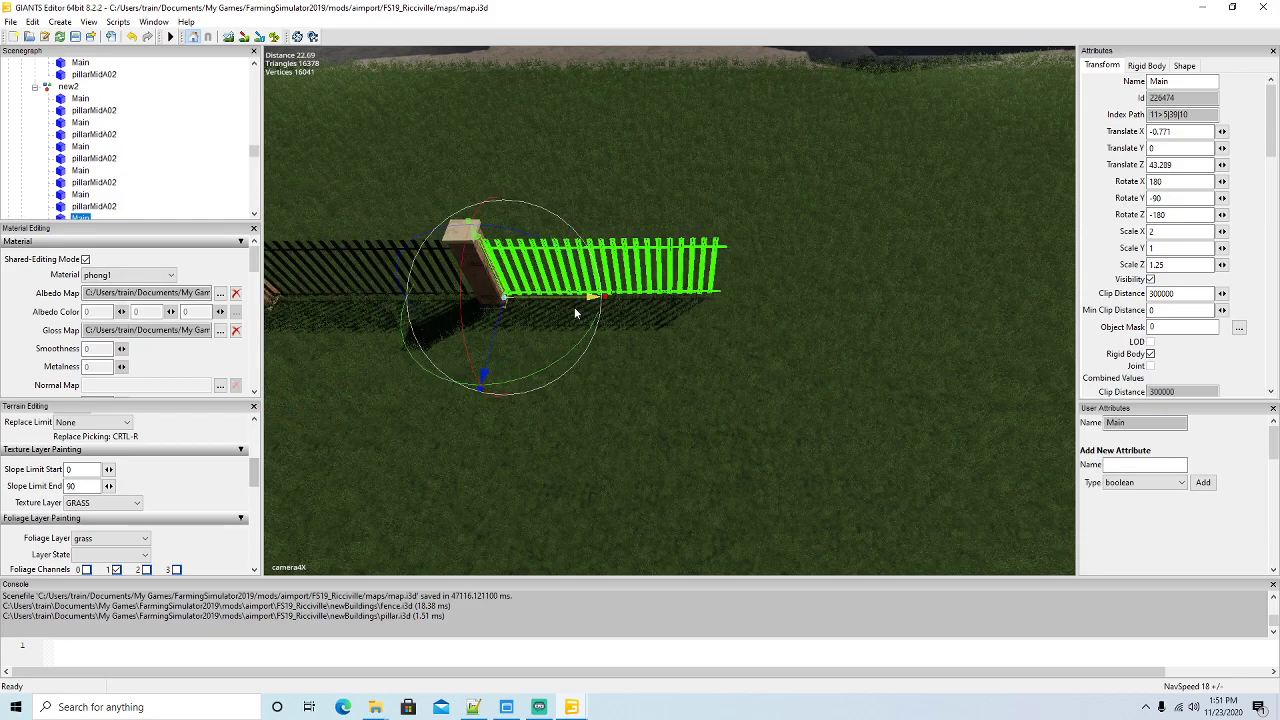
left_click(61, 208)
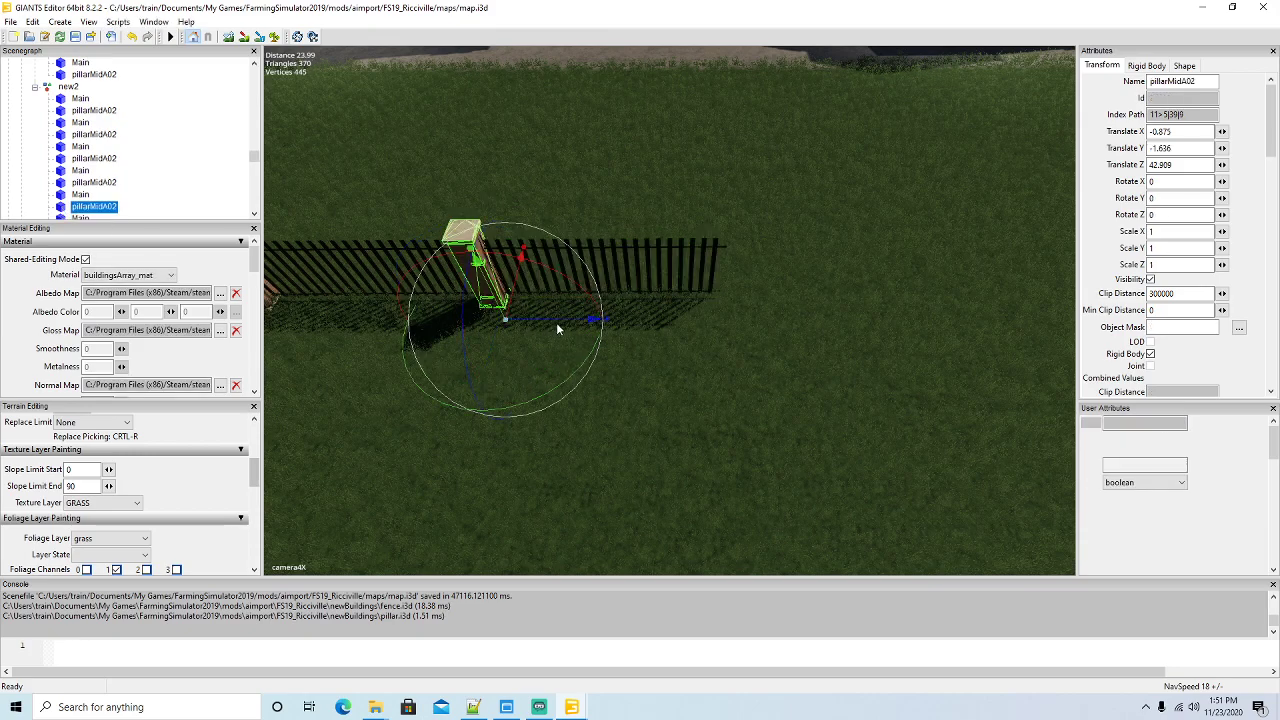
key("ctrl+d")
left_click_drag(558, 320, 816, 358)
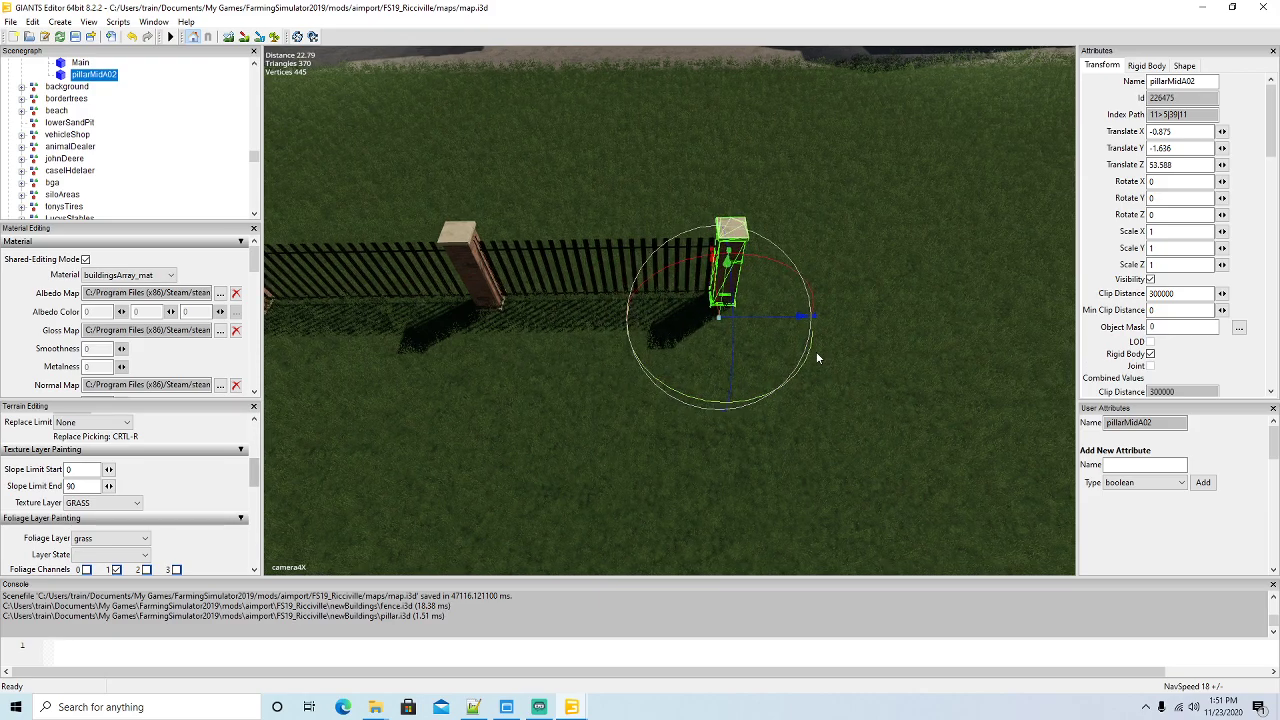
Add the next new2 fence section by duplicating the last Main panel to Z 53.892 and its end pillar to Z 64.145
key("d")
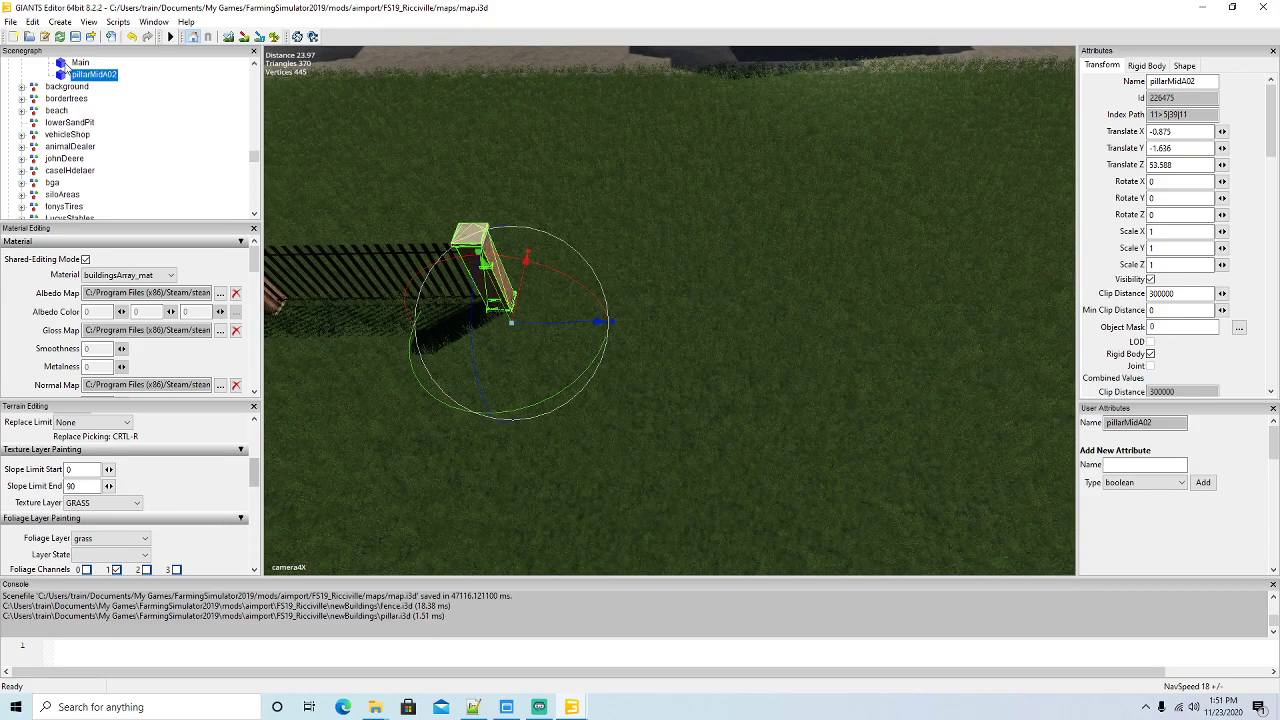
left_click(79, 63)
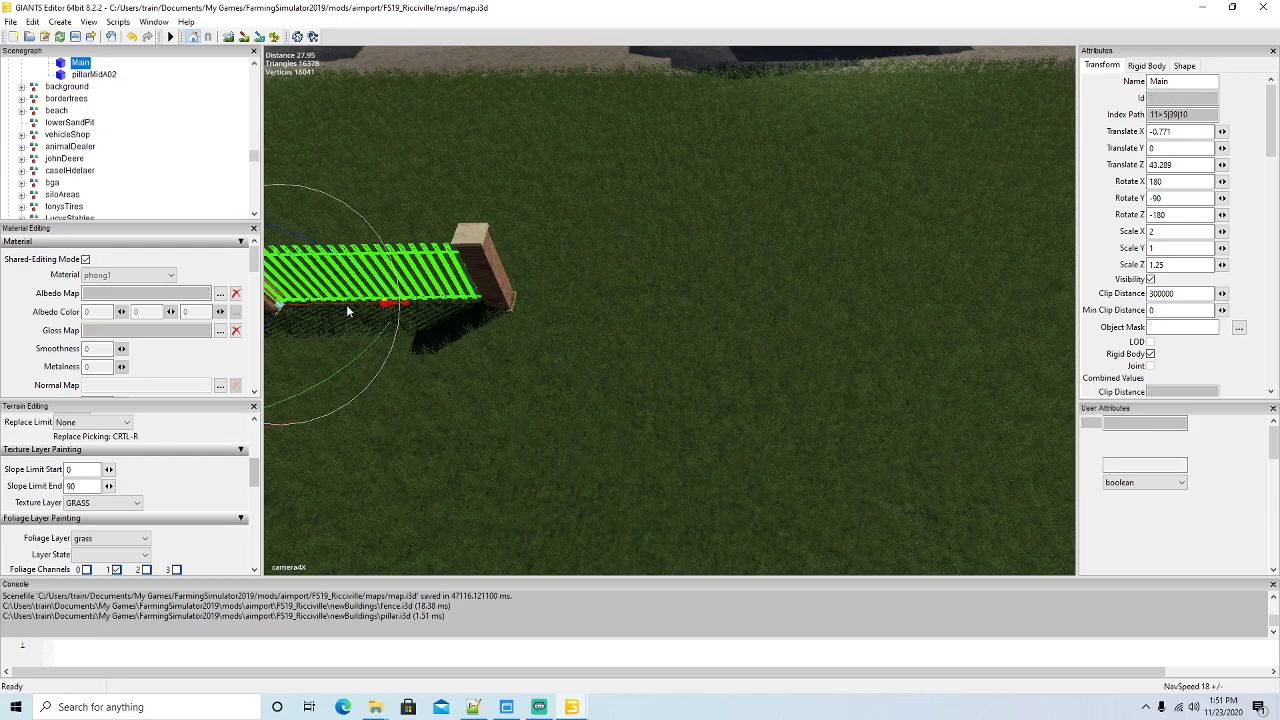
key("ctrl+d")
left_click_drag(578, 320, 570, 318)
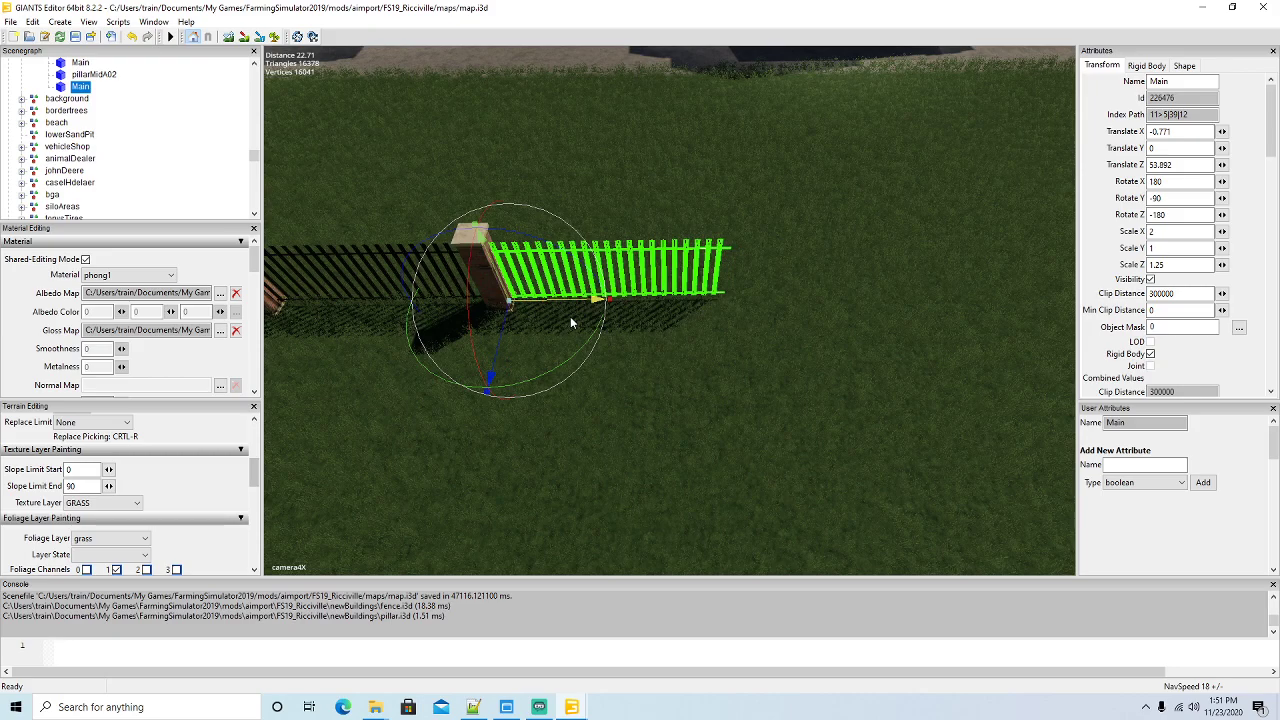
left_click(68, 75)
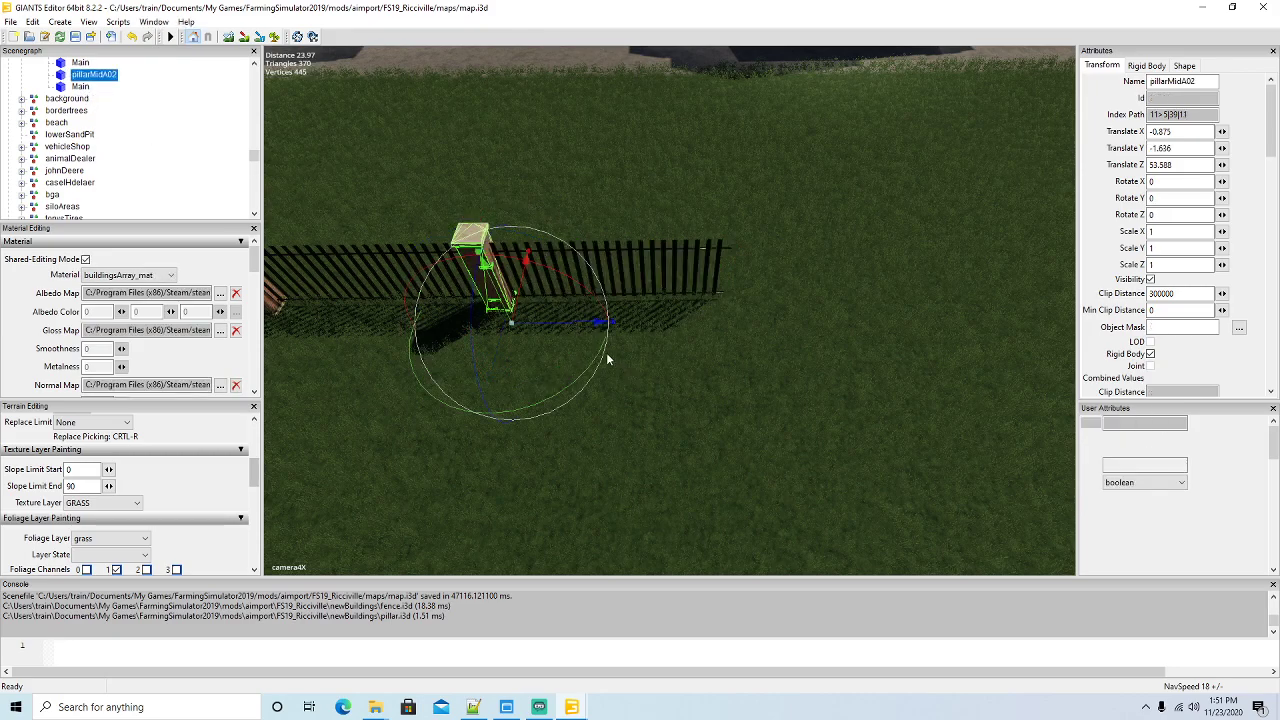
key("ctrl+d")
left_click_drag(558, 322, 803, 342)
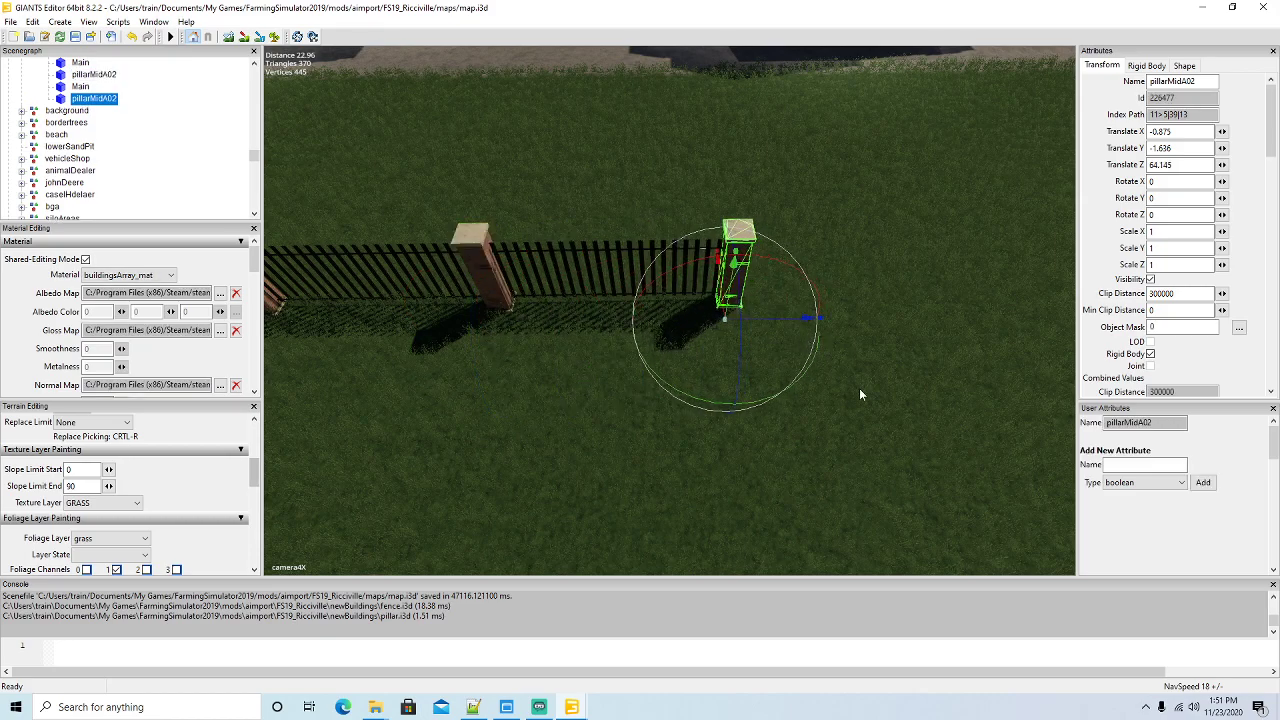
Continue the new2 run with a copy of the last Main panel at Z 64.417 and a pillar copy at Z 74.684
key("d")
key("a")
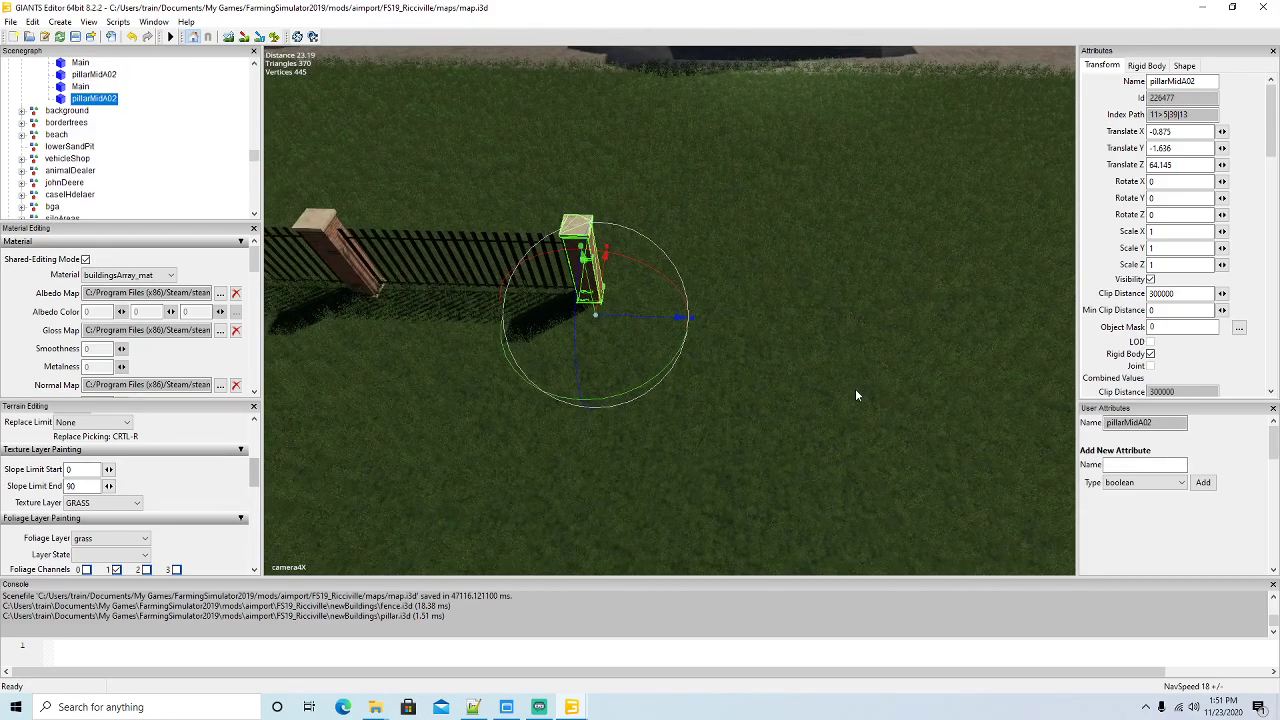
left_click(78, 86)
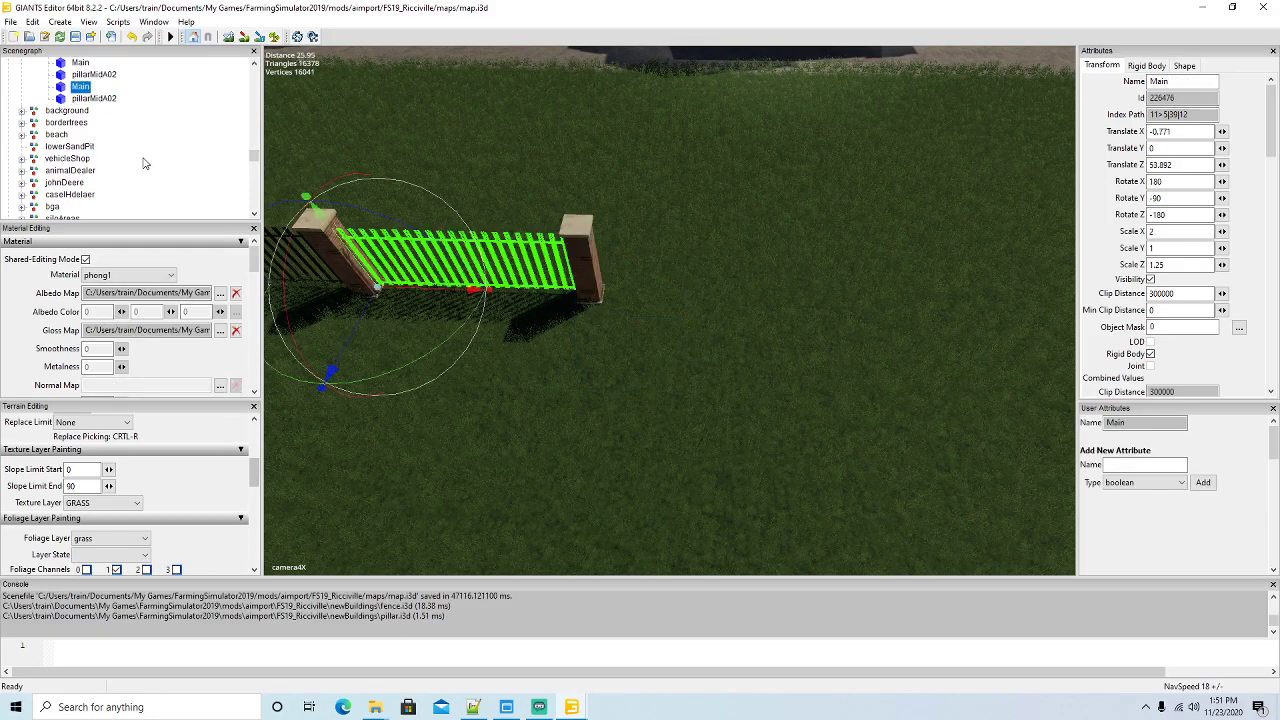
left_click(454, 305)
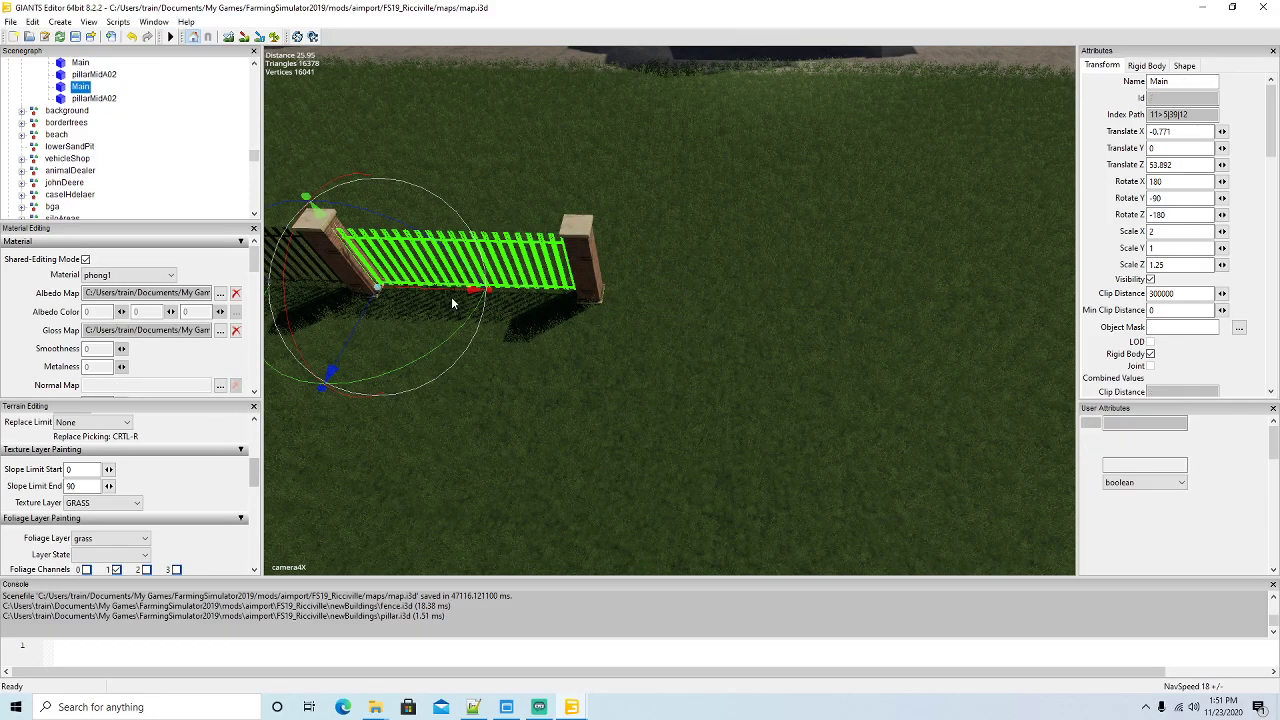
key("ctrl+d")
left_click_drag(651, 328, 691, 330)
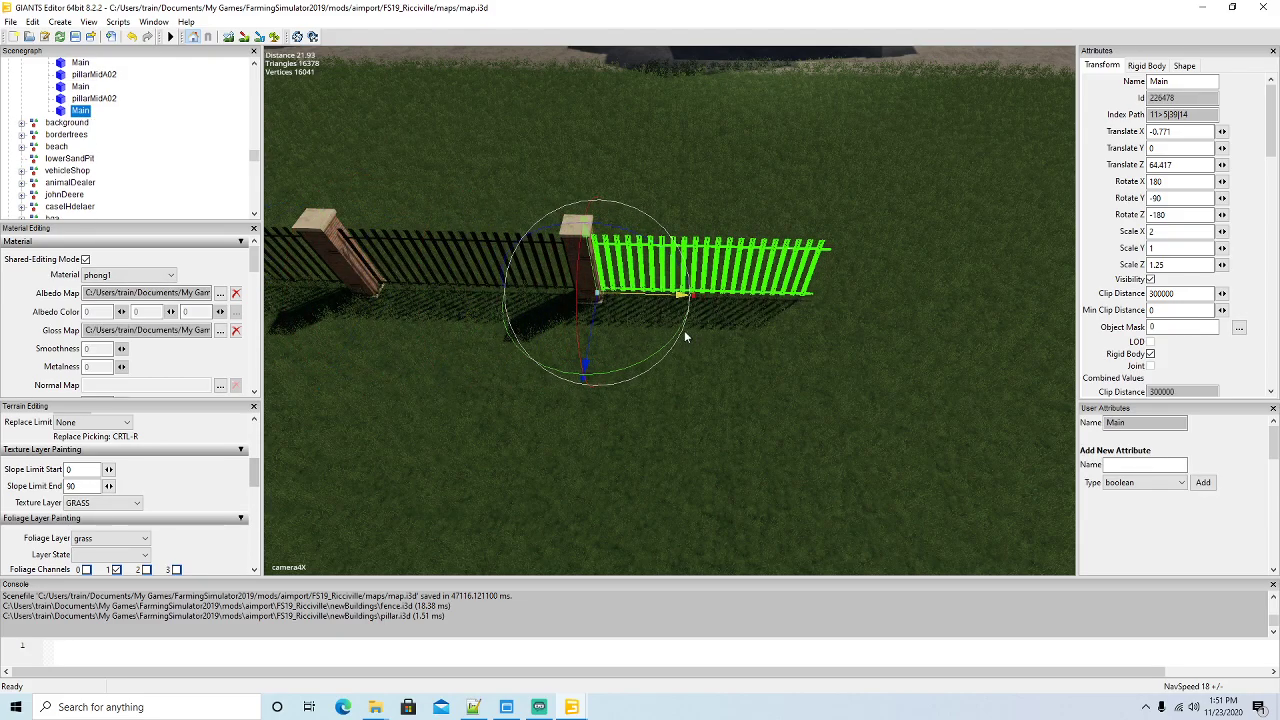
left_click(62, 99)
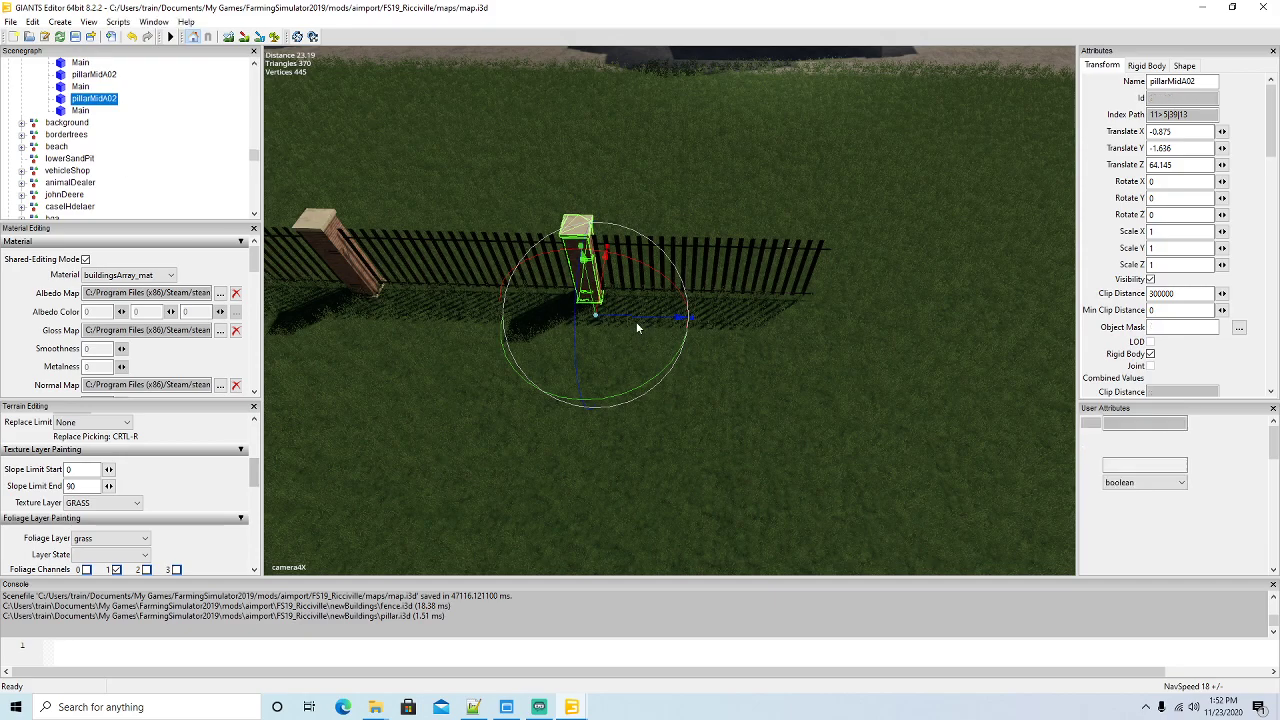
key("ctrl+d")
left_click_drag(636, 317, 879, 342)
Duplicate the newest new2 Main panel to Z 74.984 and close that section with a pillar copy at Z 85.27
key("d")
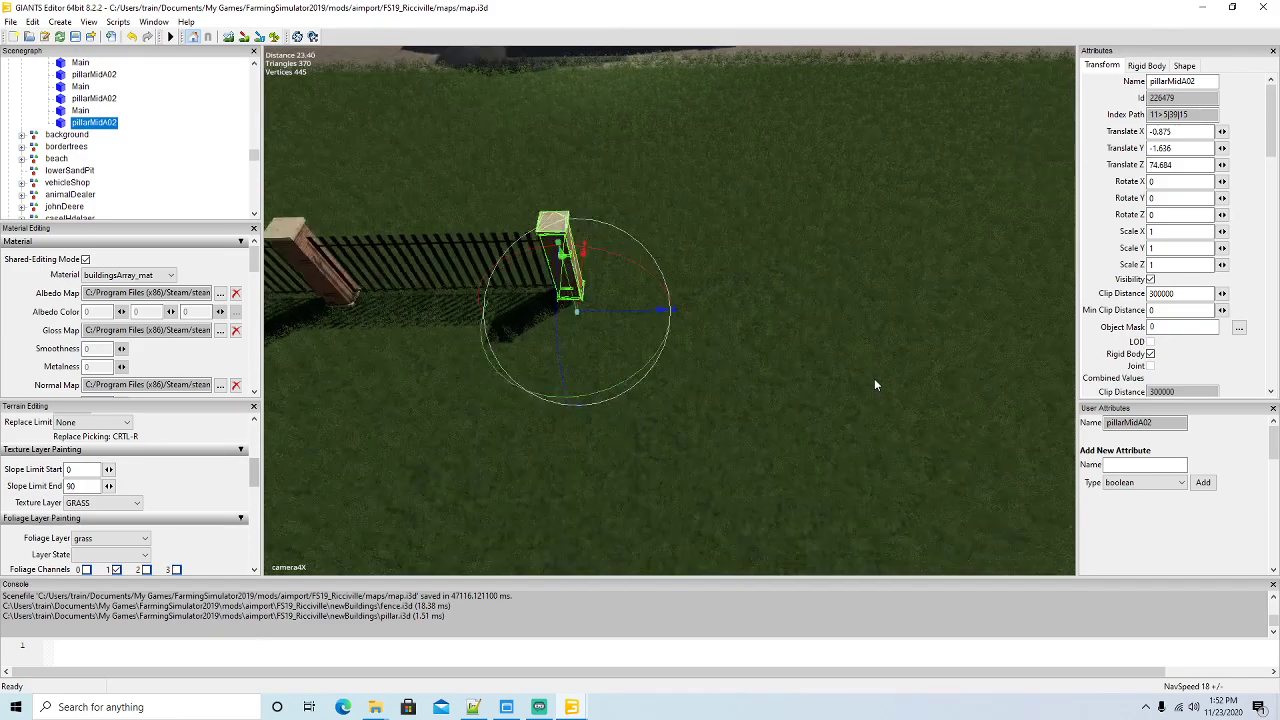
left_click(78, 110)
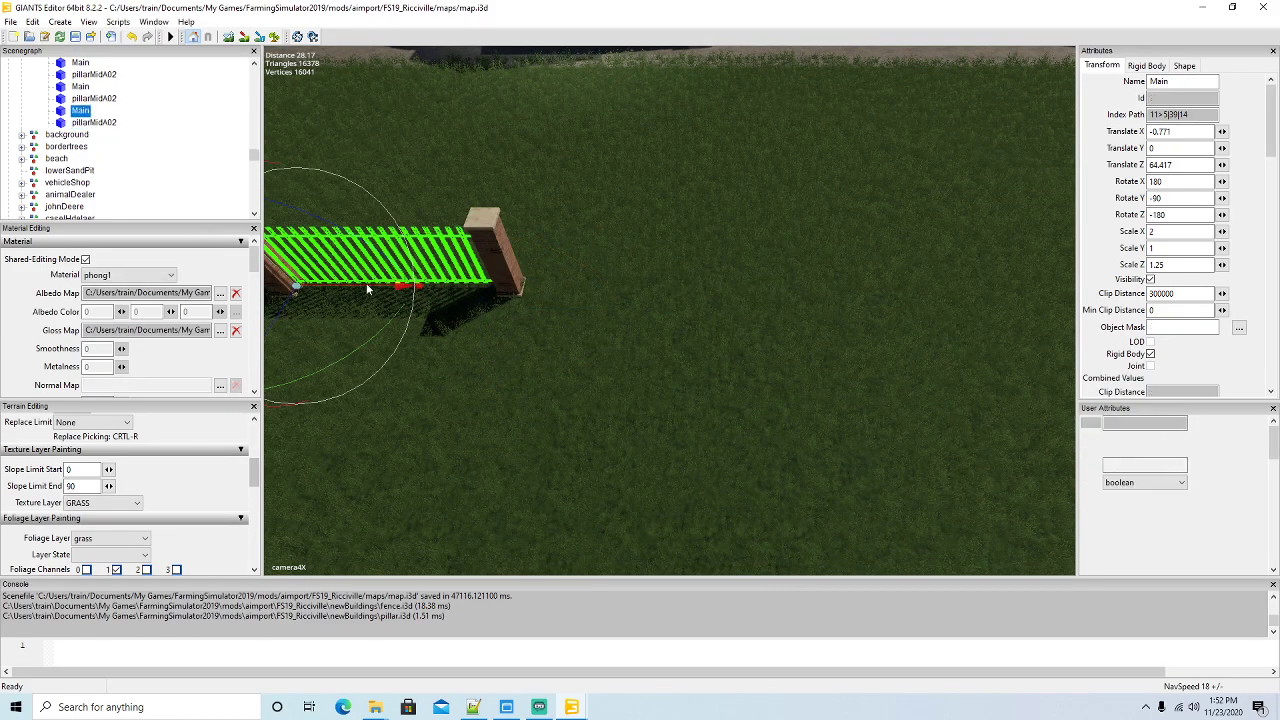
key("ctrl+d")
left_click_drag(367, 288, 588, 307)
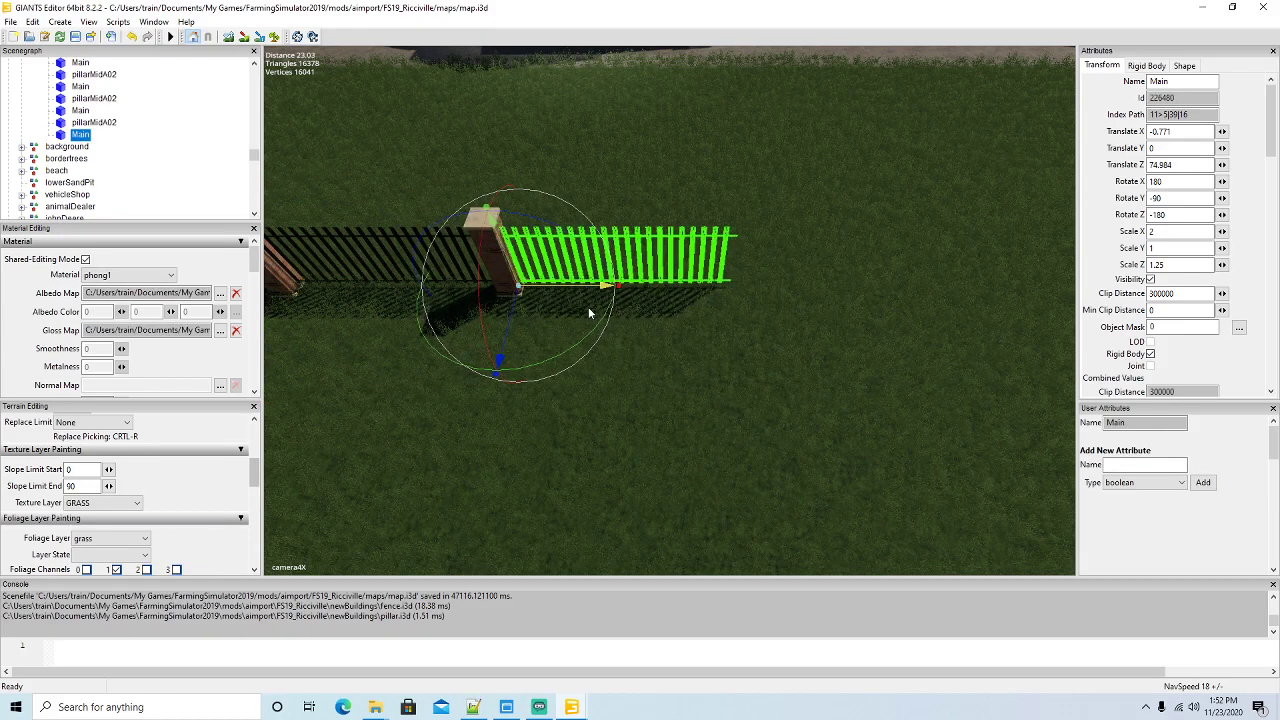
left_click(66, 123)
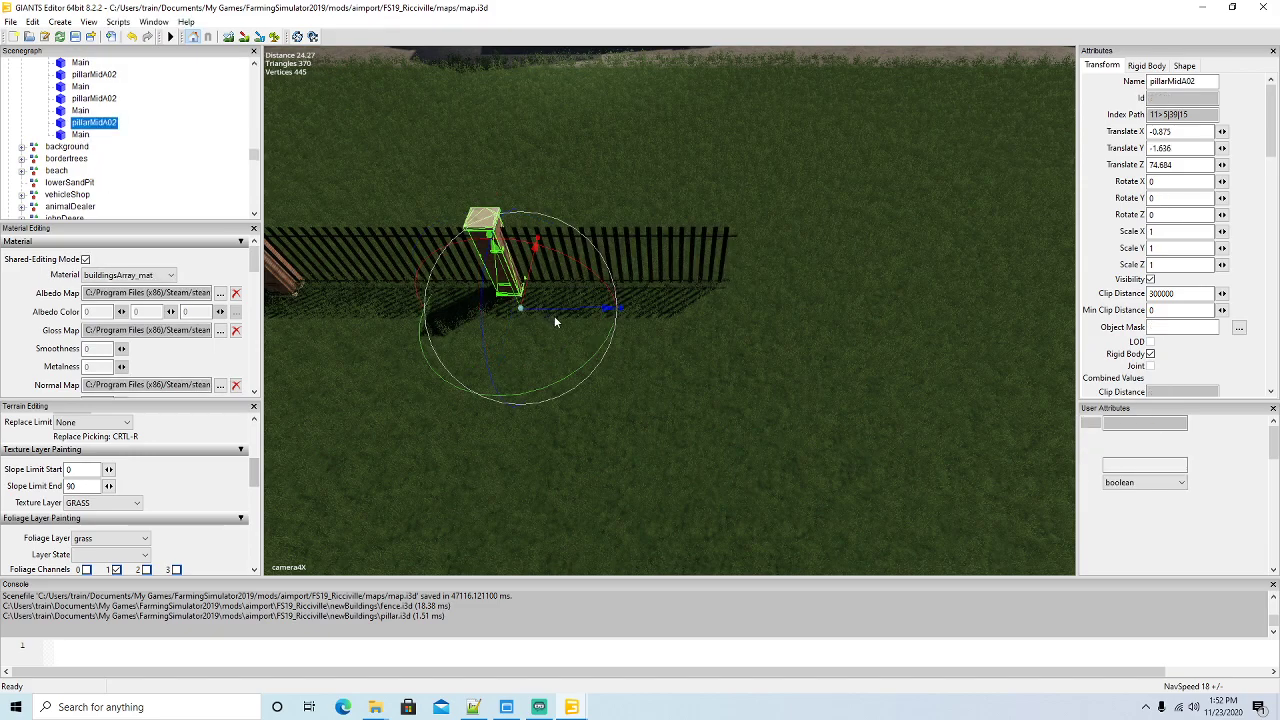
key("ctrl+d")
left_click_drag(557, 314, 797, 319)
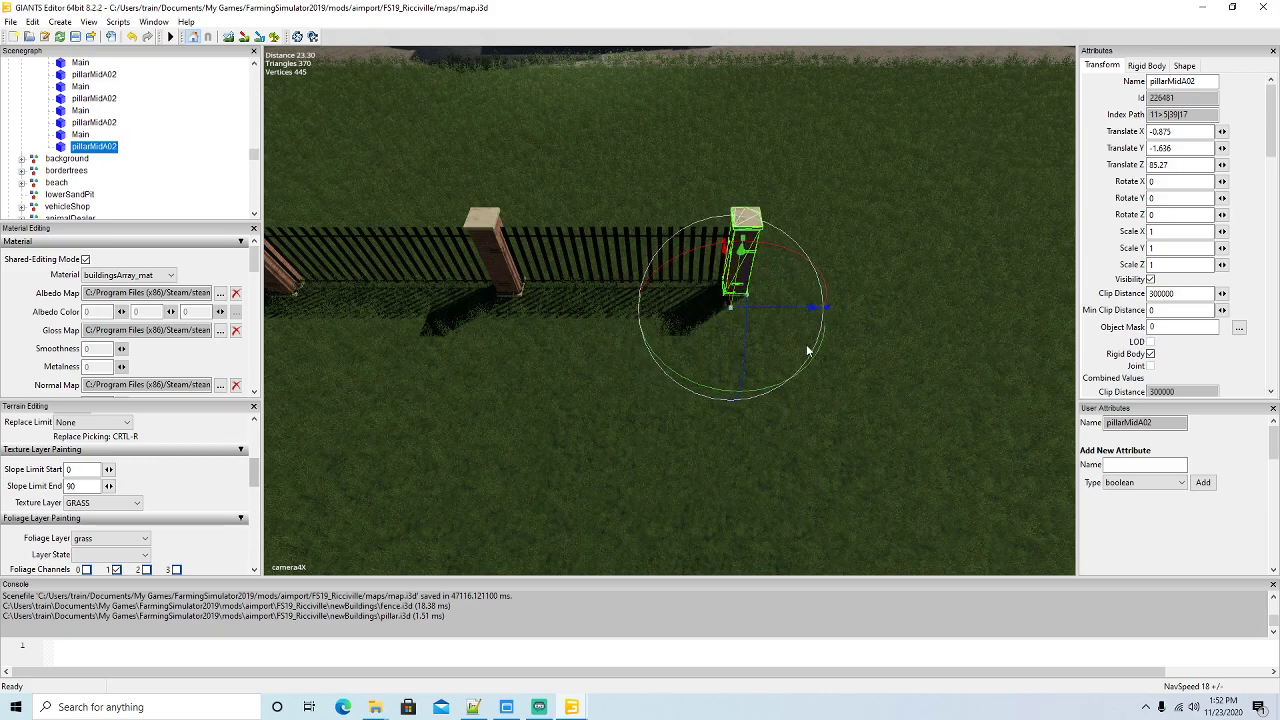
Add another new2 section with a duplicated Main panel at Z 85.560 and a duplicated end pillar at Z 95.894
key("d")
key("d")
left_click(84, 133)
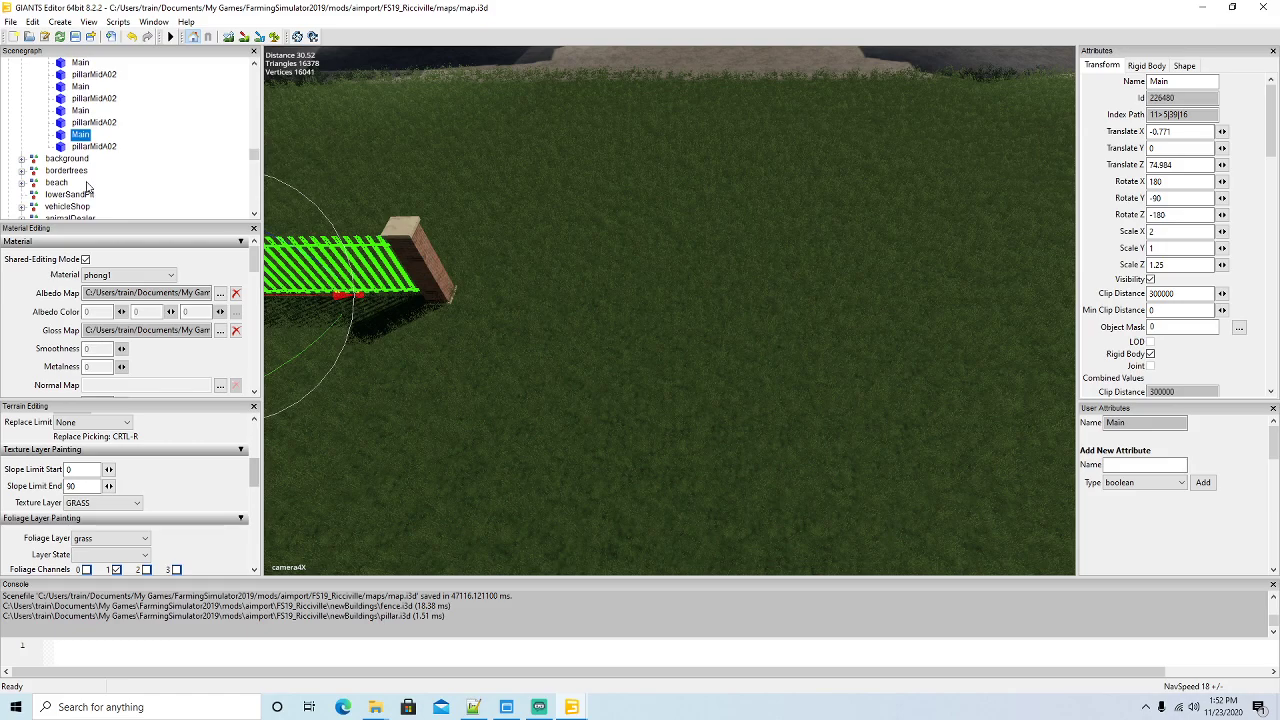
left_click(340, 285)
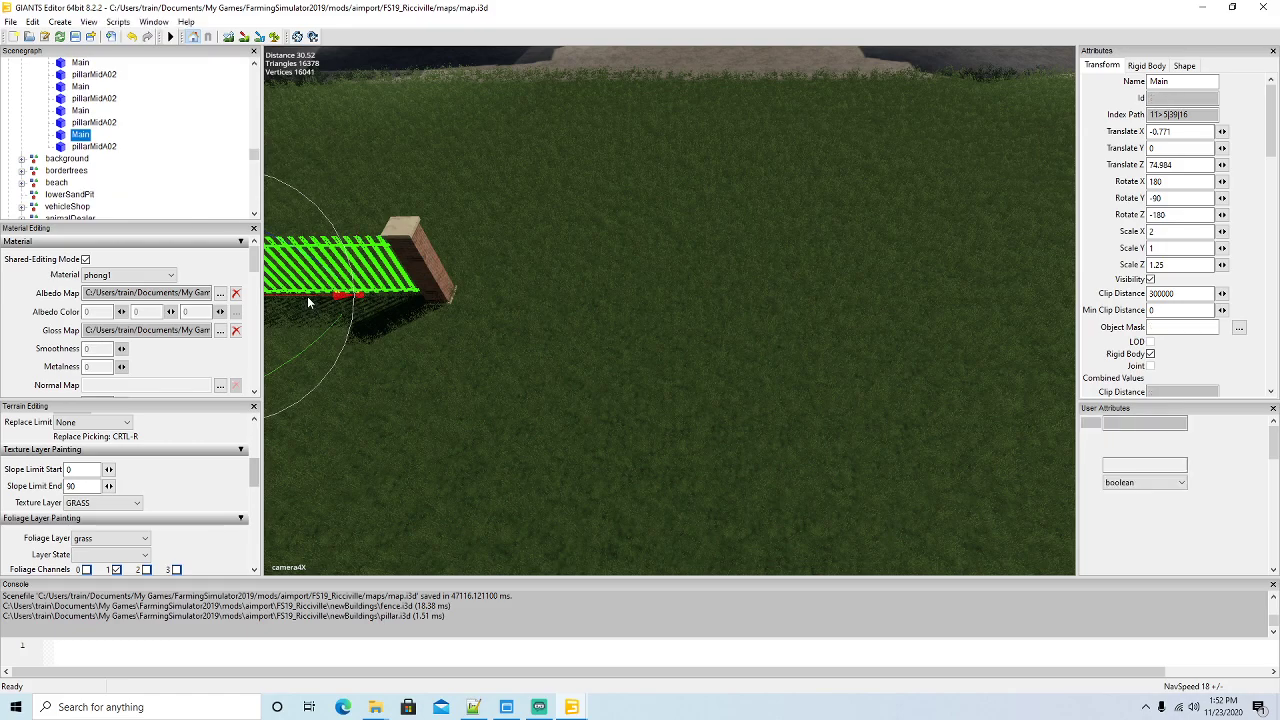
key("ctrl+d")
left_click_drag(307, 296, 512, 313)
left_click(68, 147)
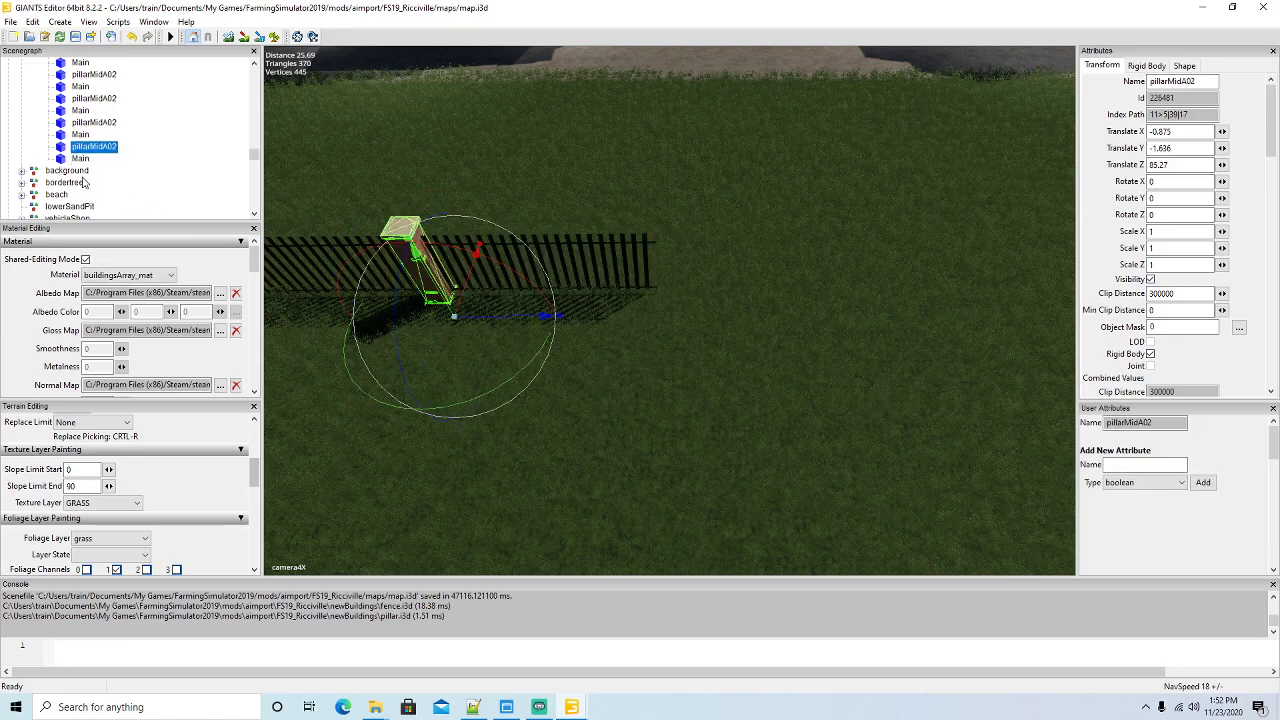
left_click(405, 285)
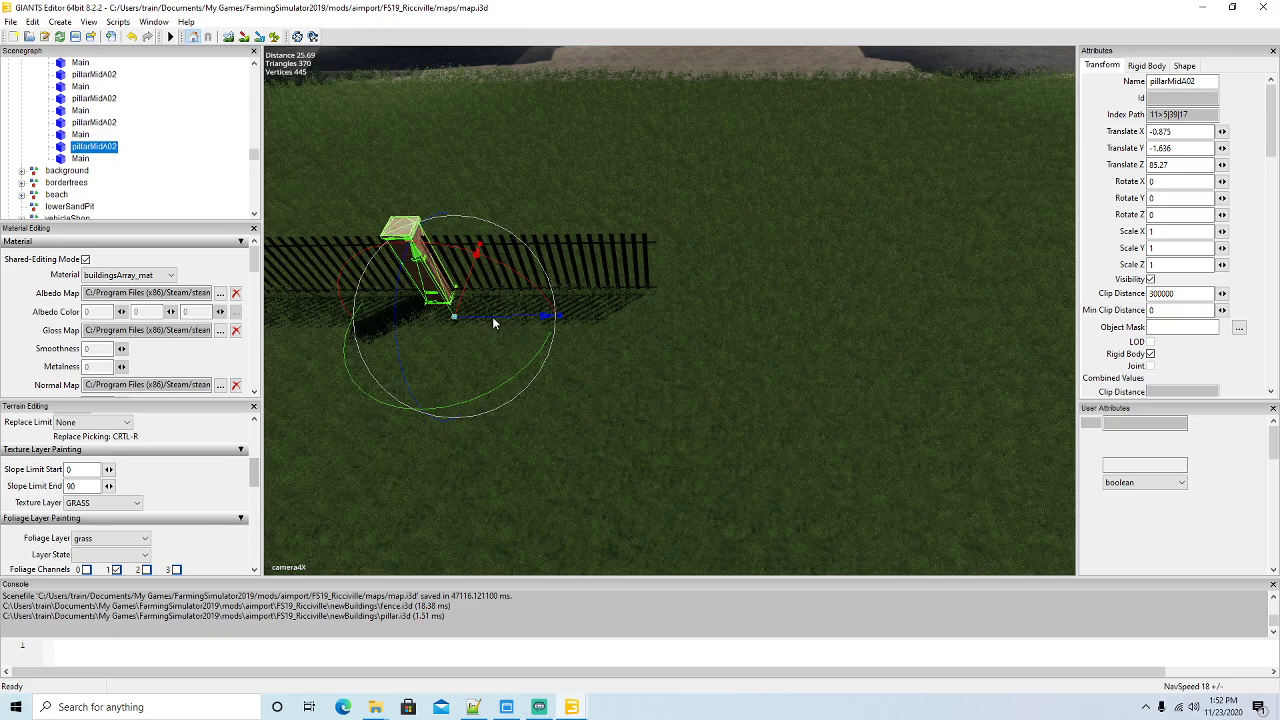
key("ctrl+d")
left_click_drag(492, 316, 726, 327)
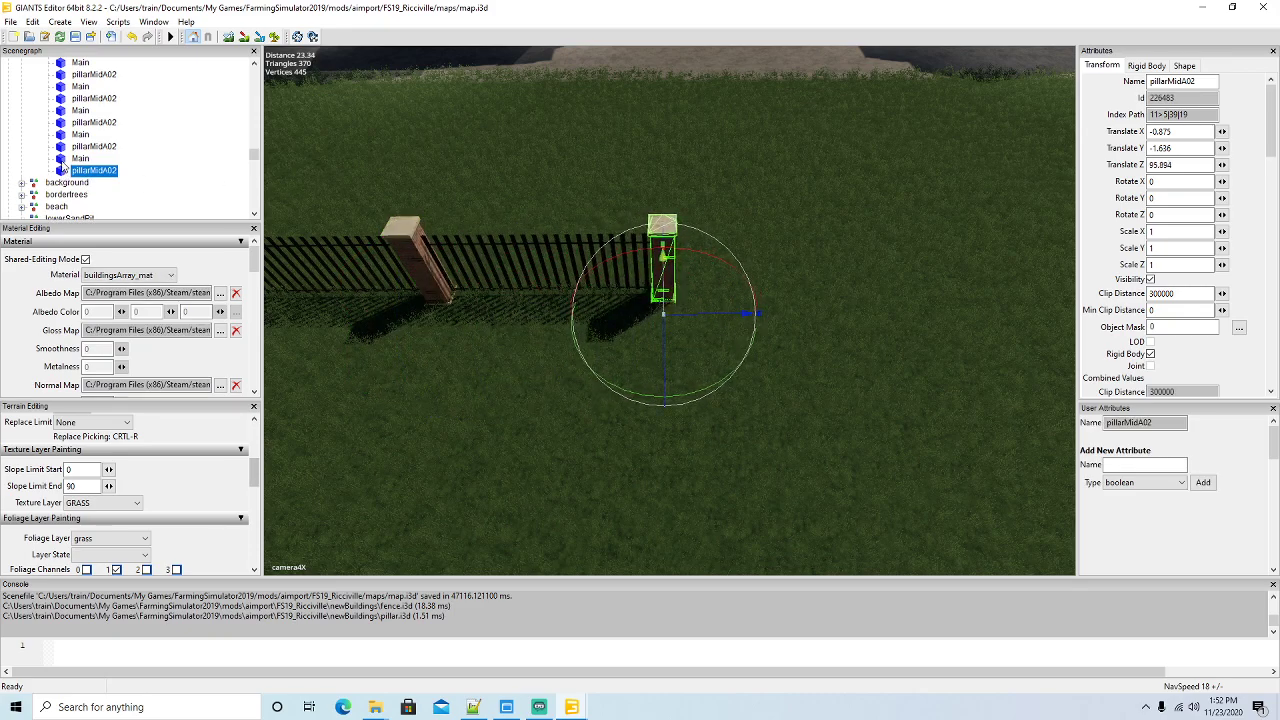
Lengthen the new2 fence by duplicating the last Main panel to Z 96.28 and the end pillar to Z 106.676
left_click(63, 160)
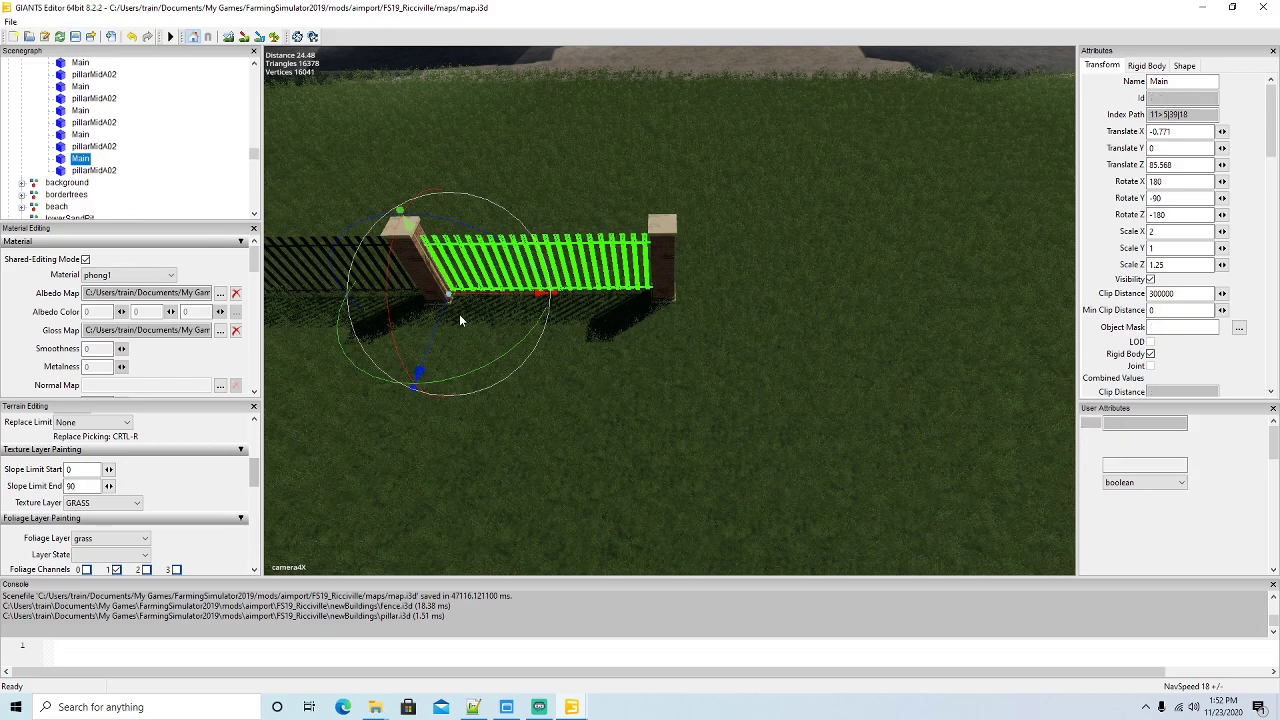
key("ctrl+d")
left_click_drag(490, 294, 740, 336)
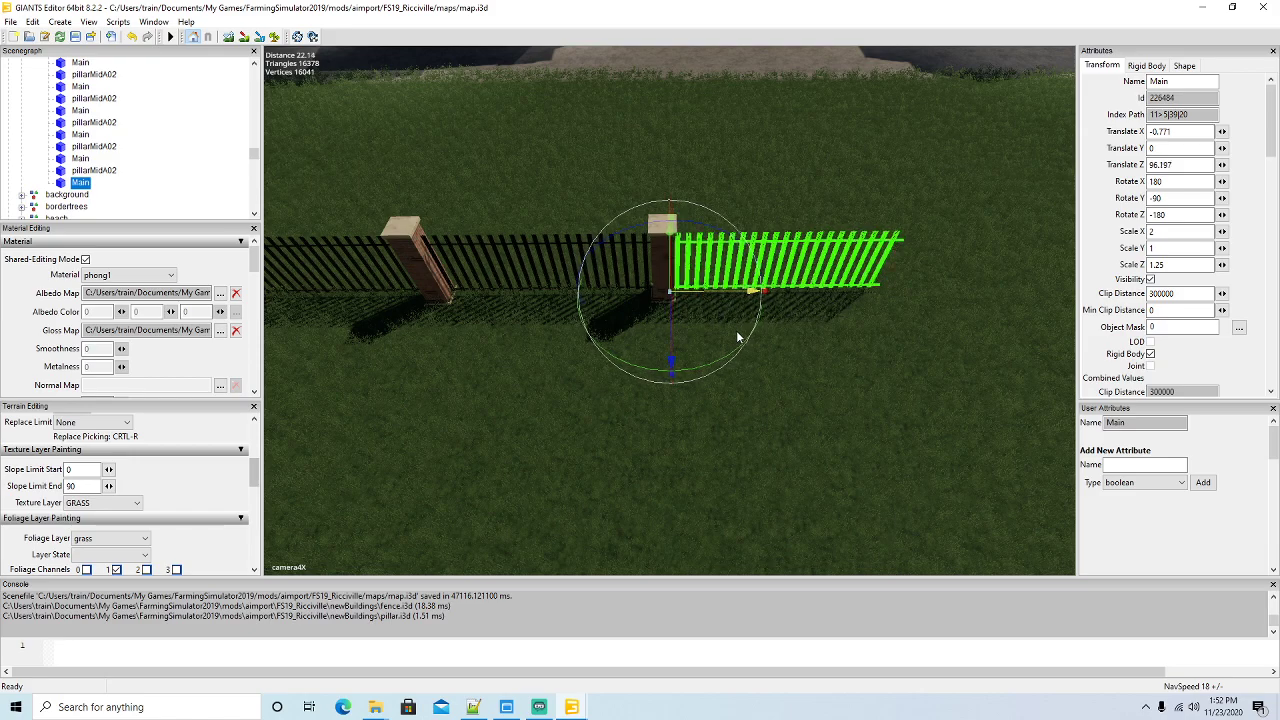
key("d")
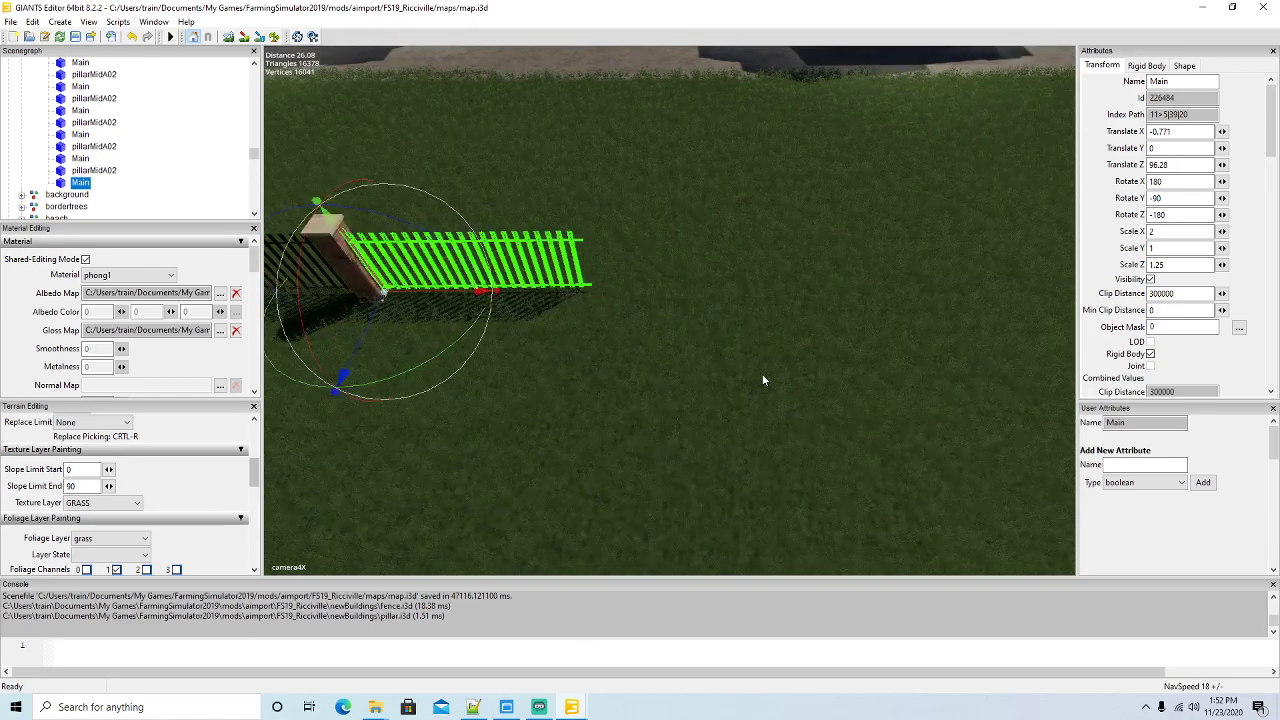
left_click(68, 171)
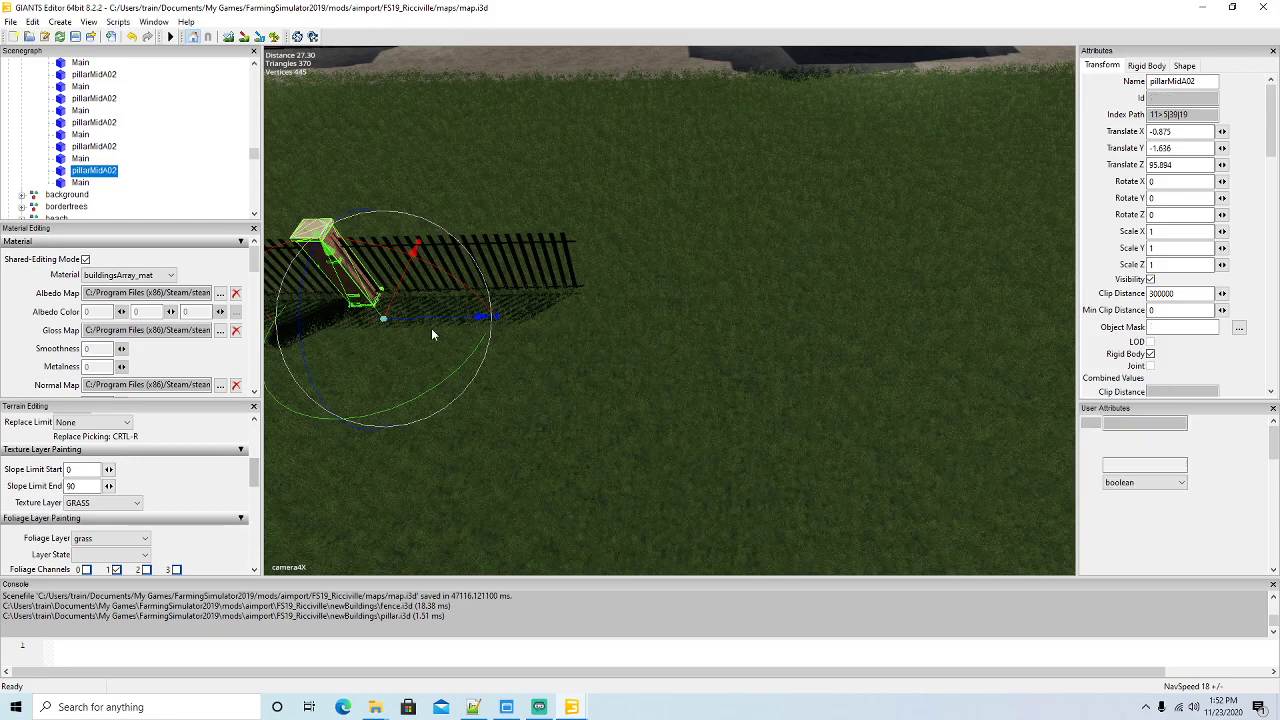
key("ctrl+d")
left_click_drag(428, 318, 656, 328)
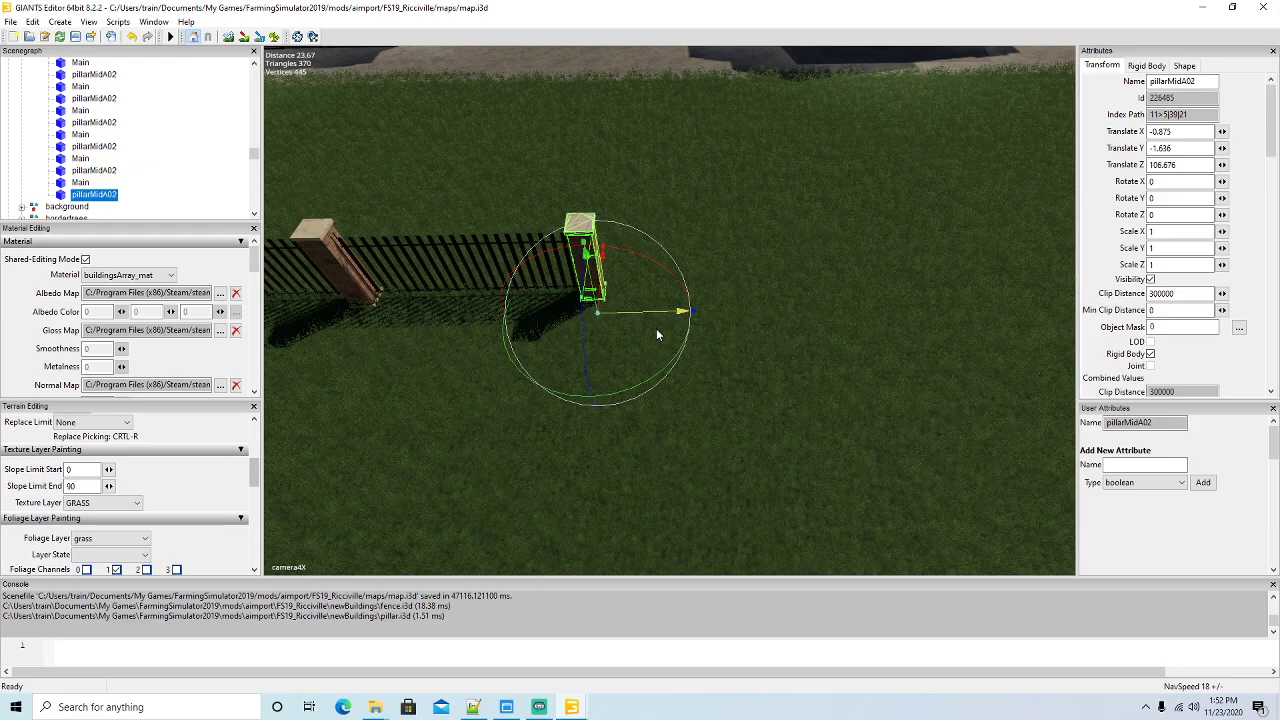
Place one more Main panel copy at Z 107.063 on the new2 run and a pillarMidA02 copy at Z 117.334
left_click(72, 183)
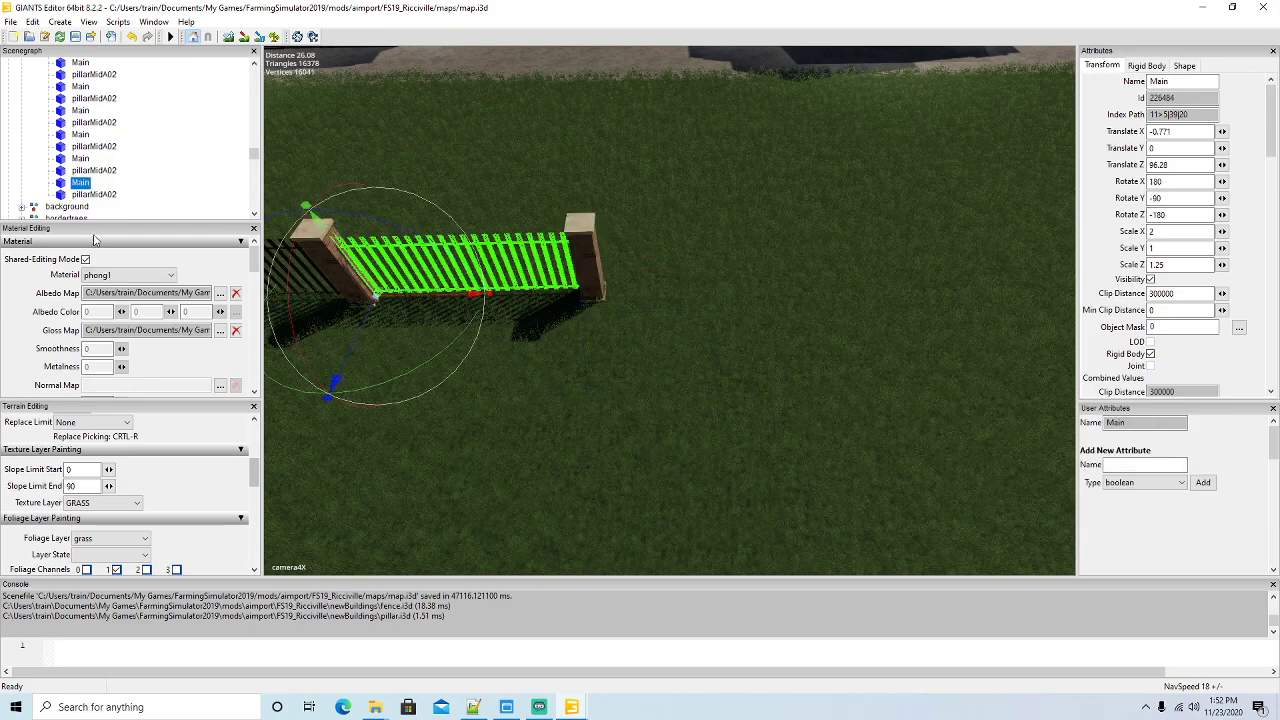
key("ctrl+d")
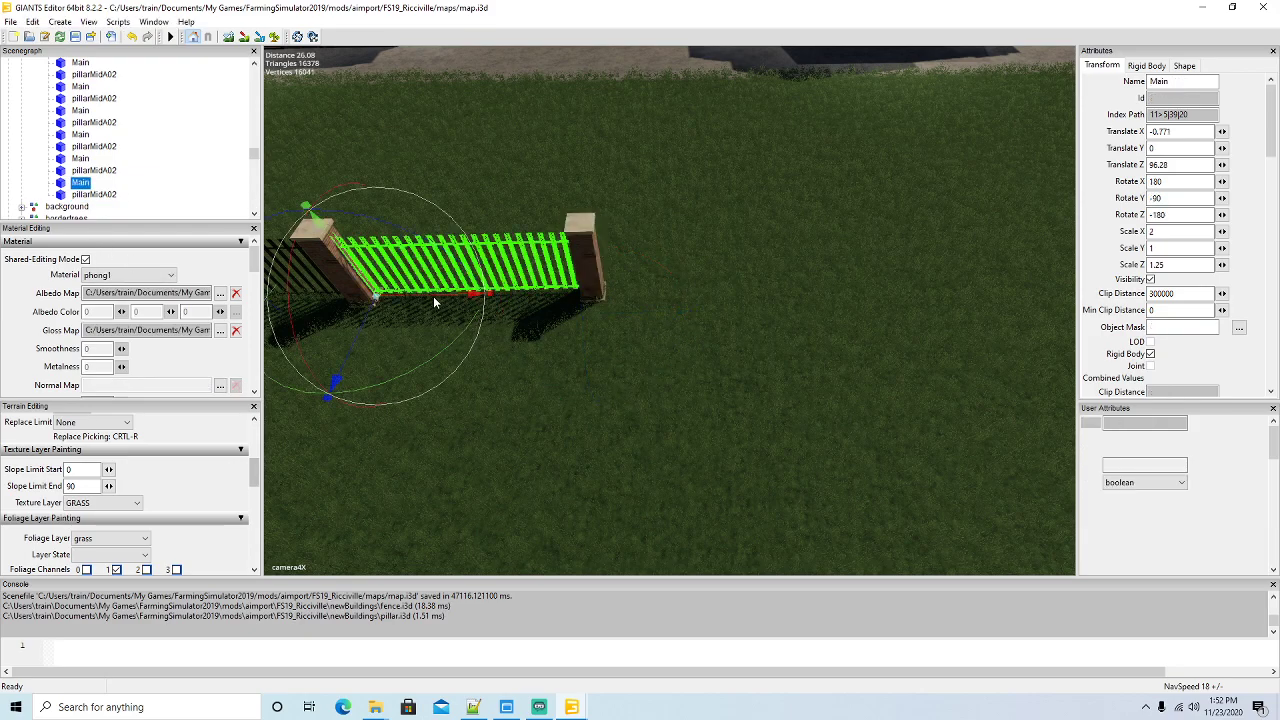
left_click_drag(435, 295, 671, 318)
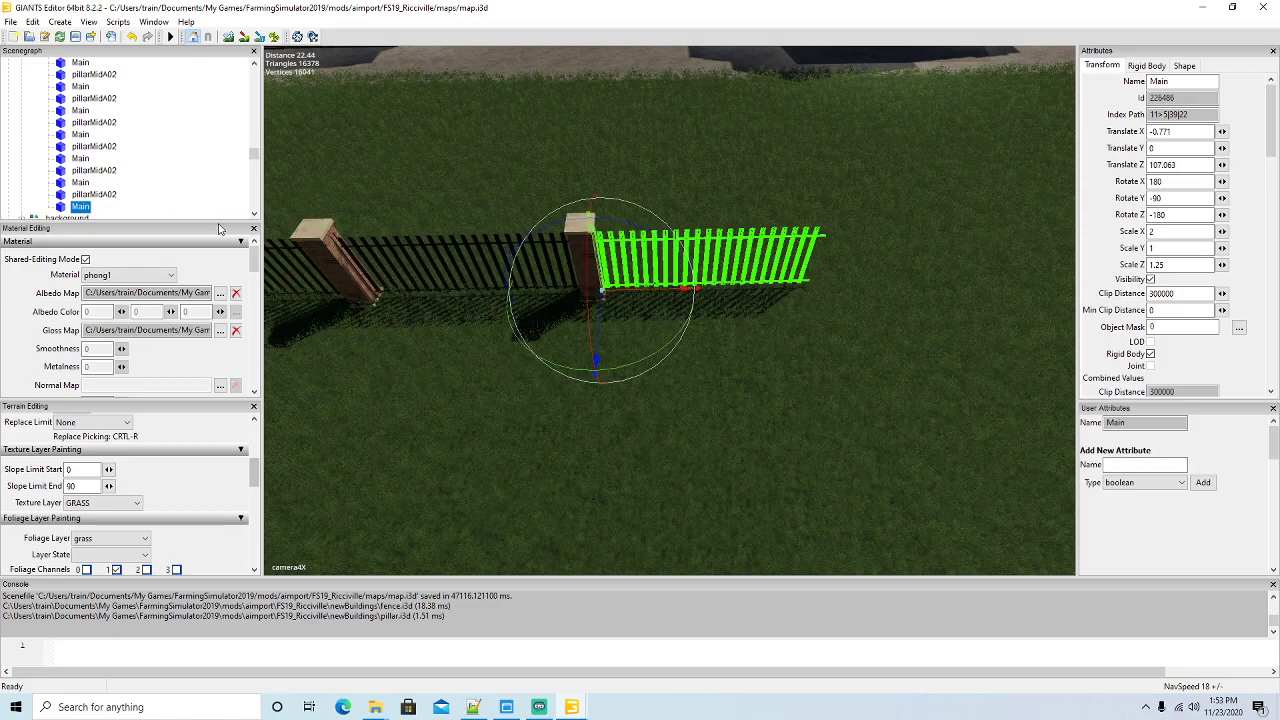
left_click(88, 194)
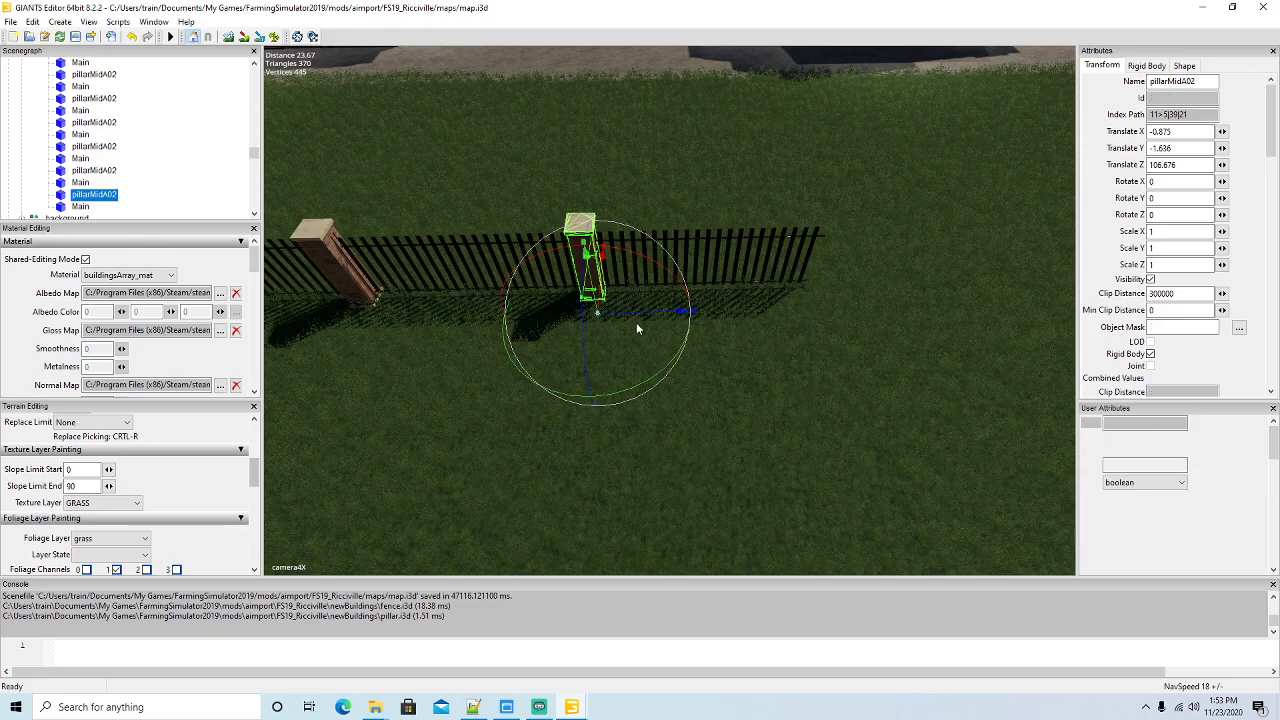
key("ctrl+d")
left_click_drag(636, 318, 876, 316)
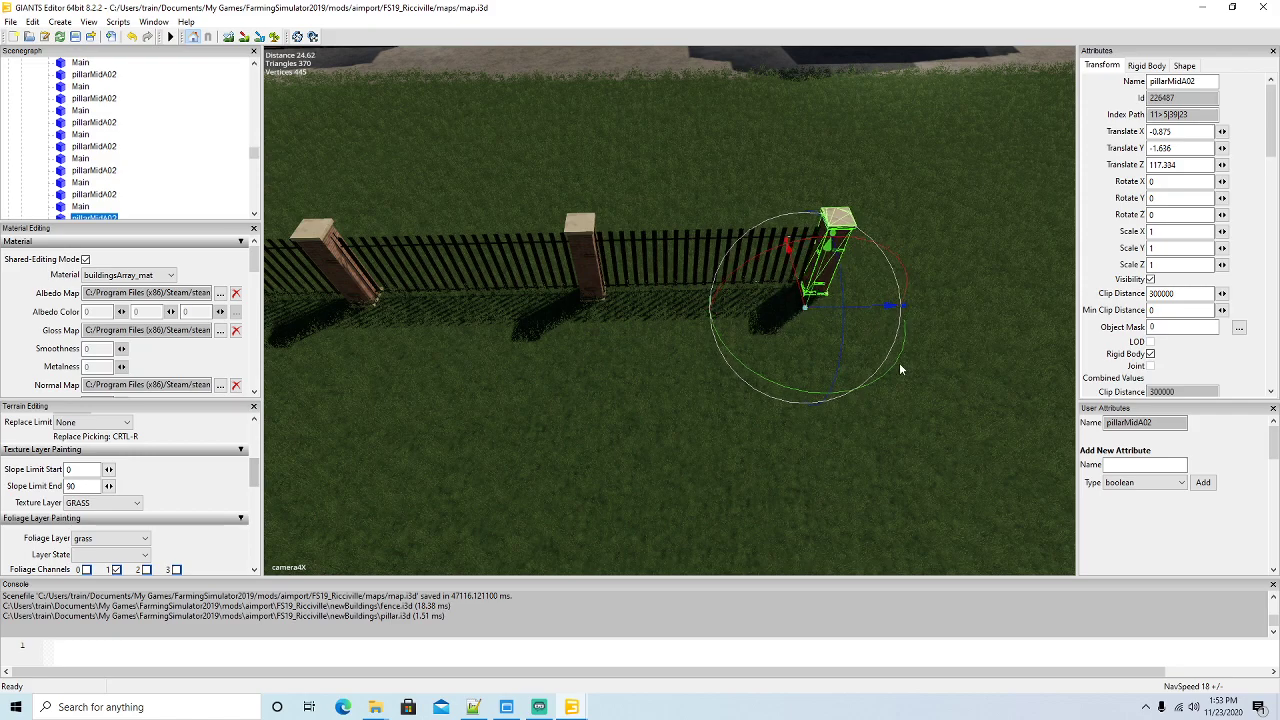
Extend the new2 fence with a duplicate of the last Main panel at Z 117.589 and a pillarMidA02 copy at Z 127.915
key("d")
key("d")
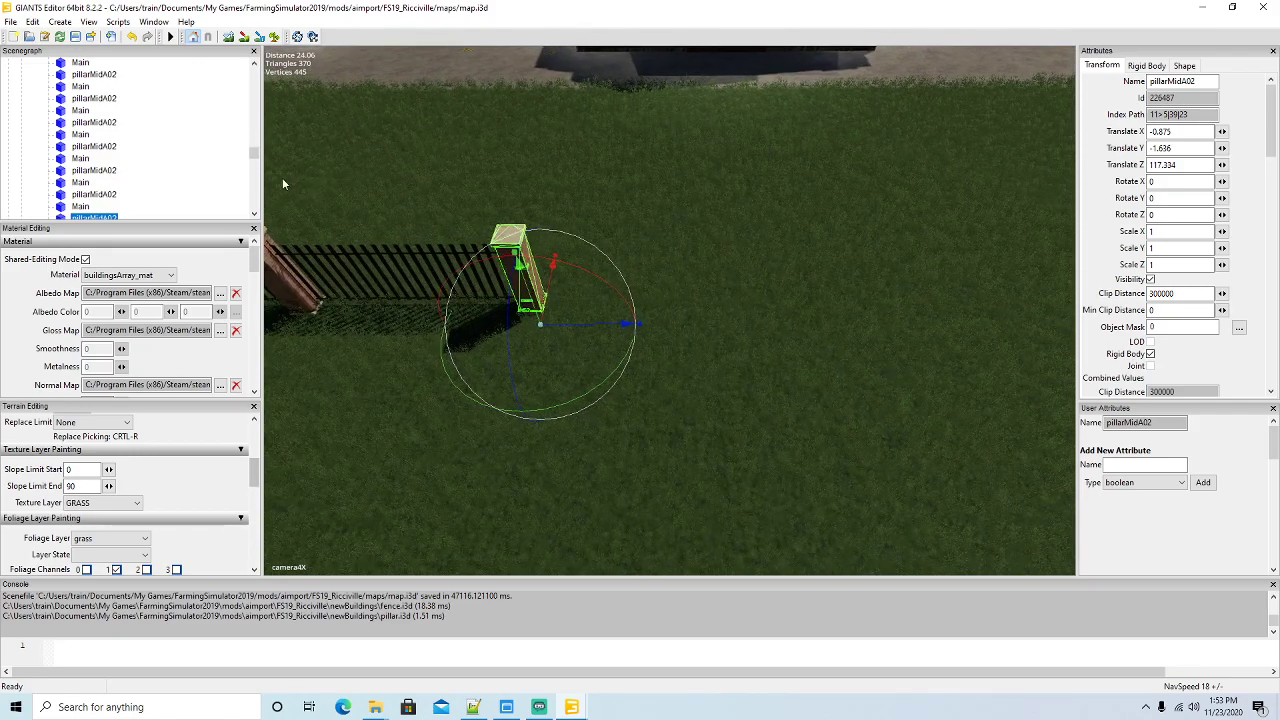
scroll(79, 207, "down", 3)
left_click(80, 170)
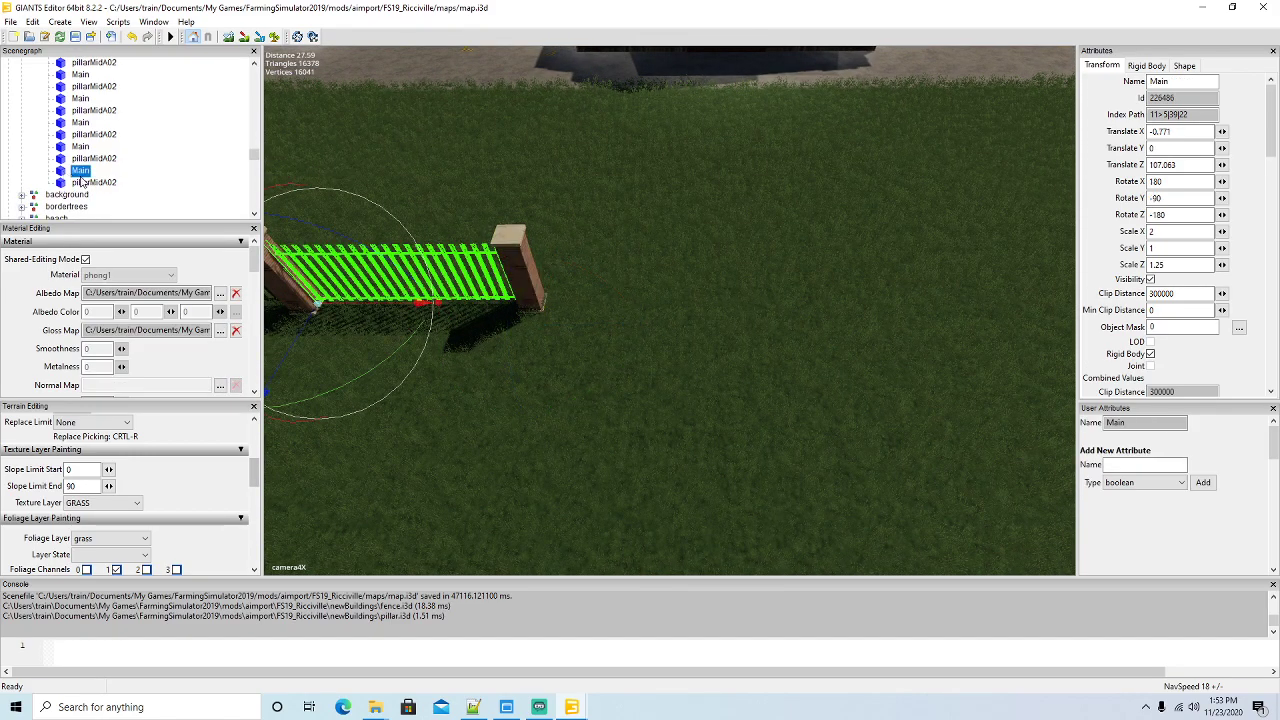
scroll(160, 160, "down", 3)
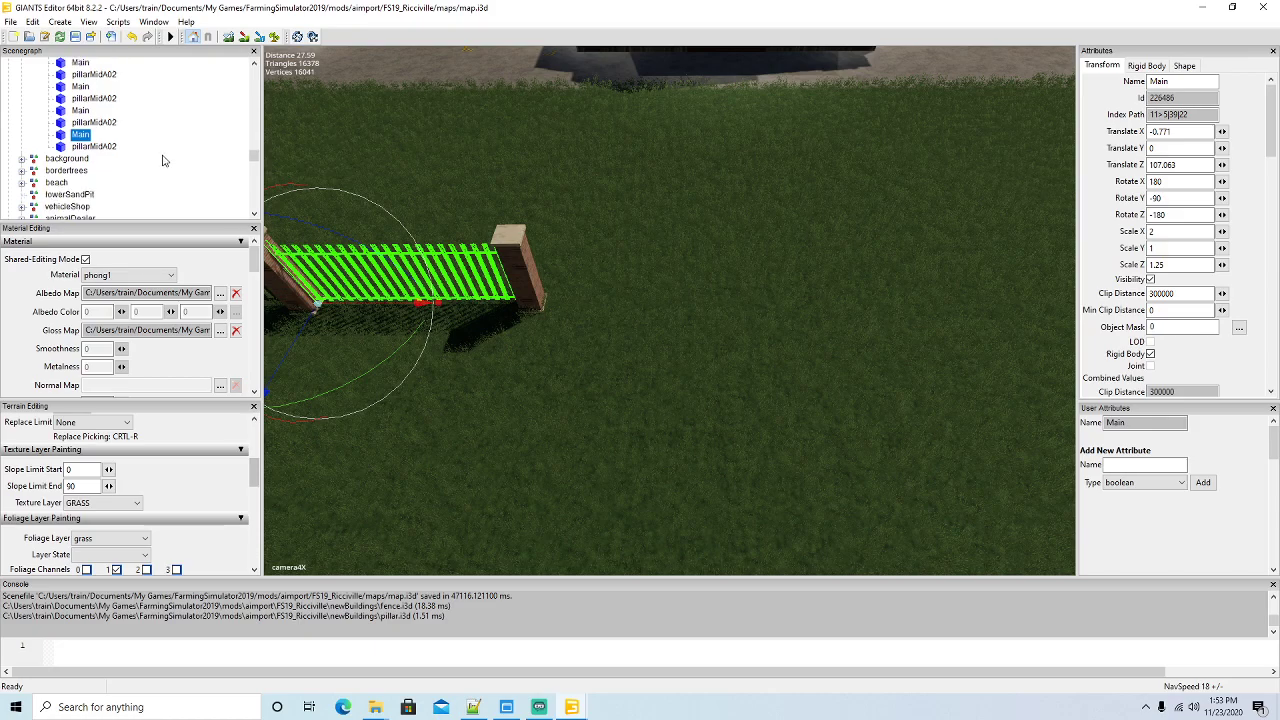
left_click(338, 240)
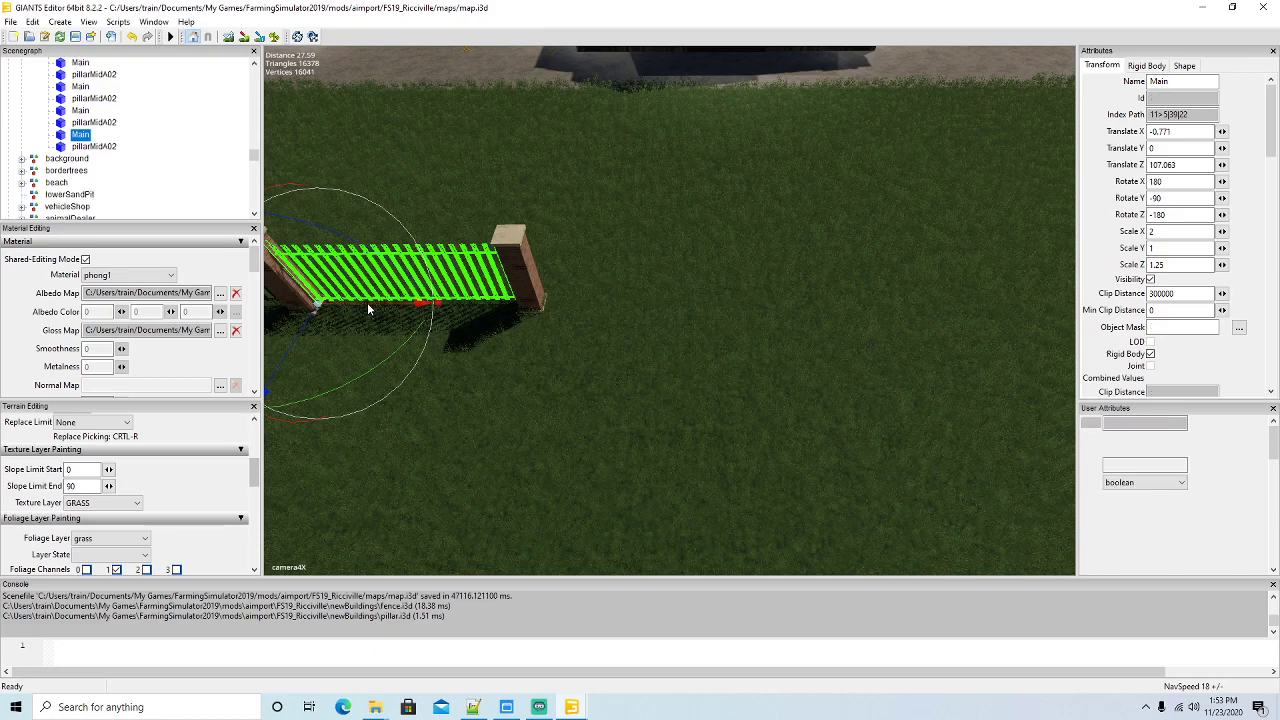
key("ctrl+d")
left_click_drag(367, 302, 590, 326)
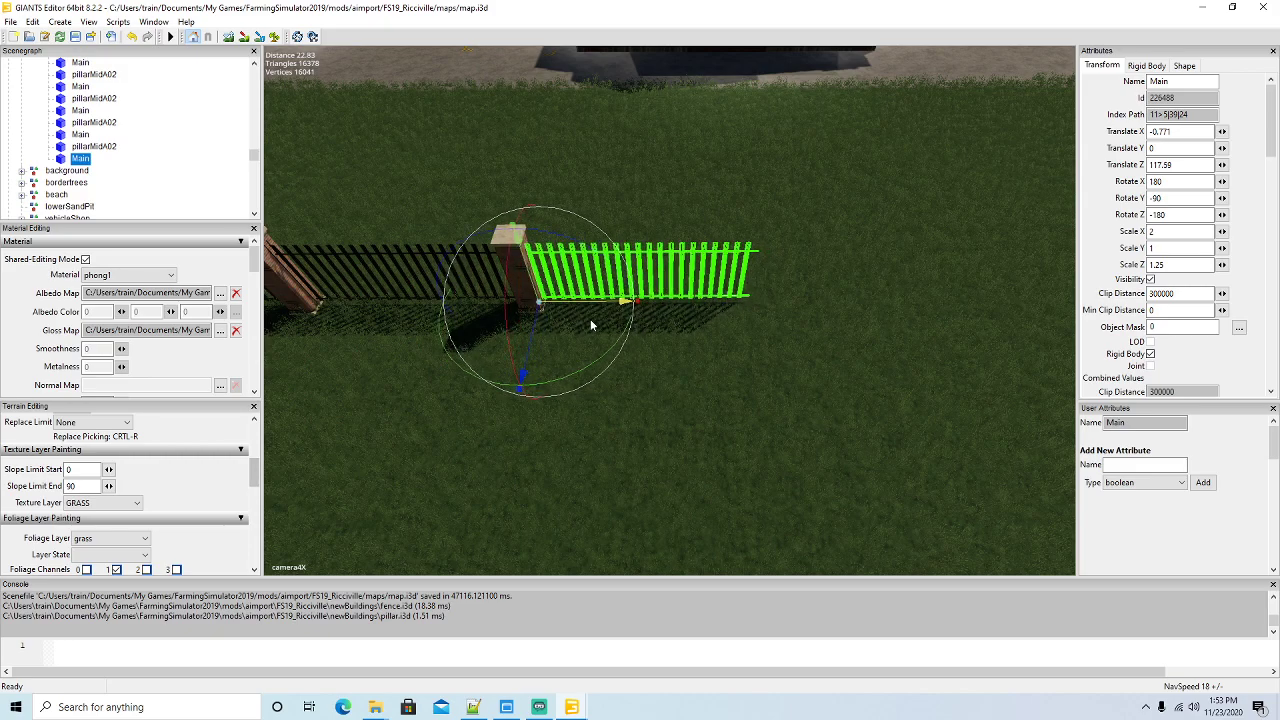
left_click(72, 147)
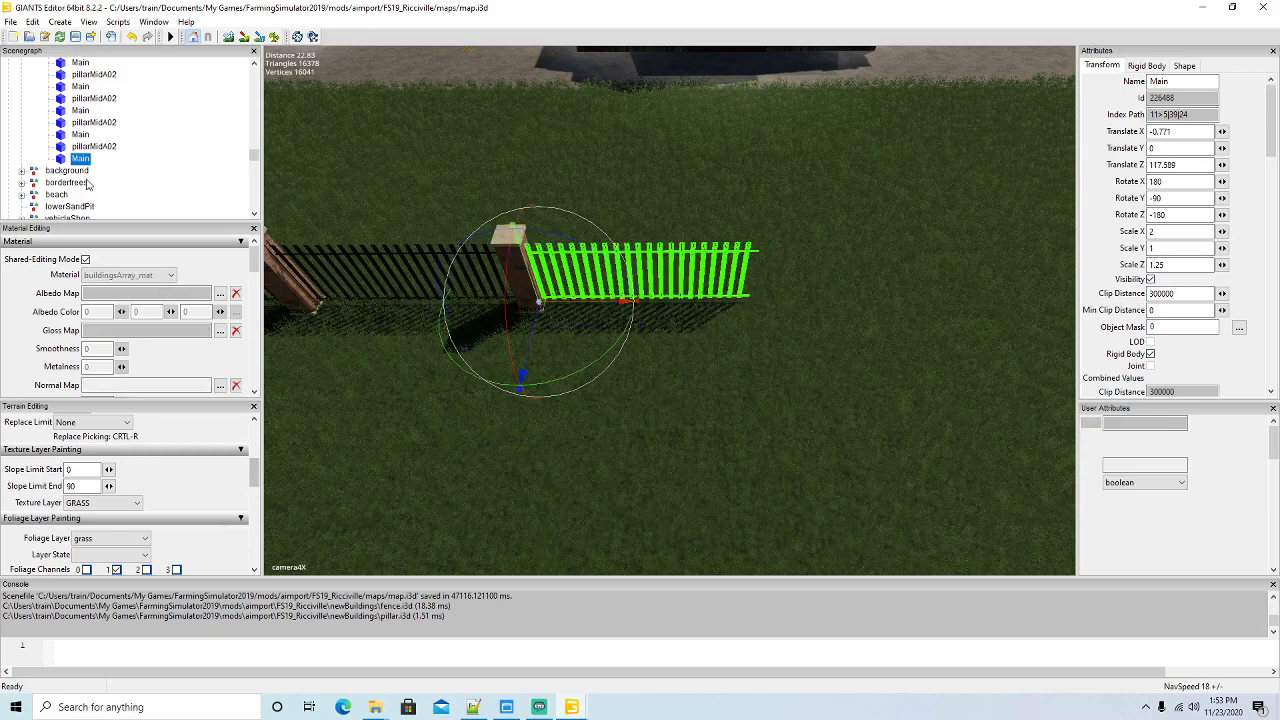
left_click(554, 326)
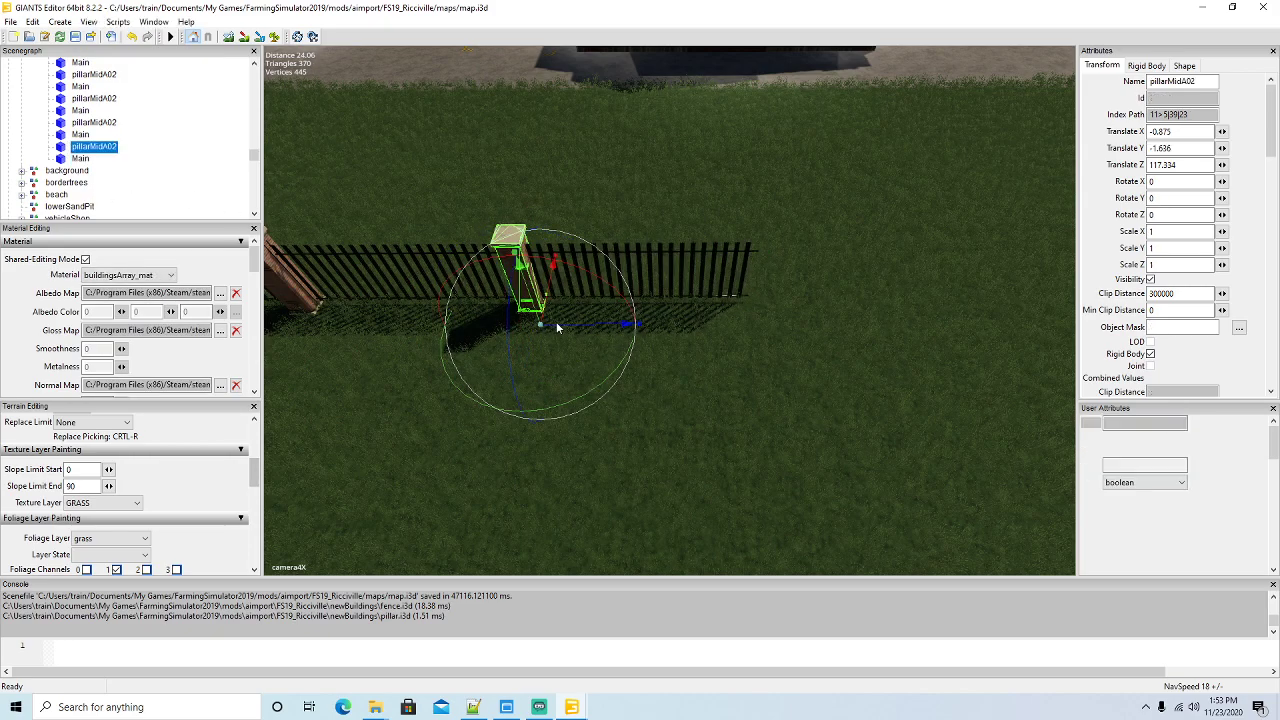
key("ctrl+d")
left_click_drag(579, 324, 820, 345)
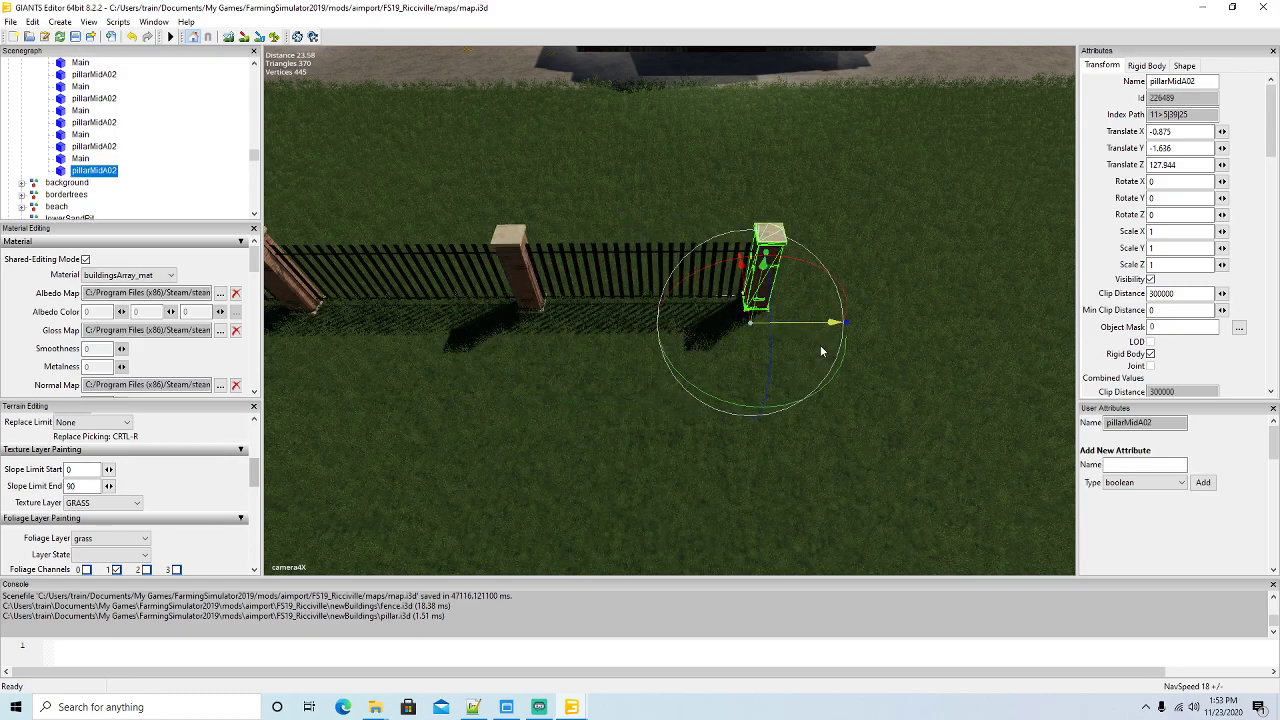
Add the following new2 section: duplicate the last Main panel to Z 128.178 and the end pillar to Z 138.529
key("d")
key("d")
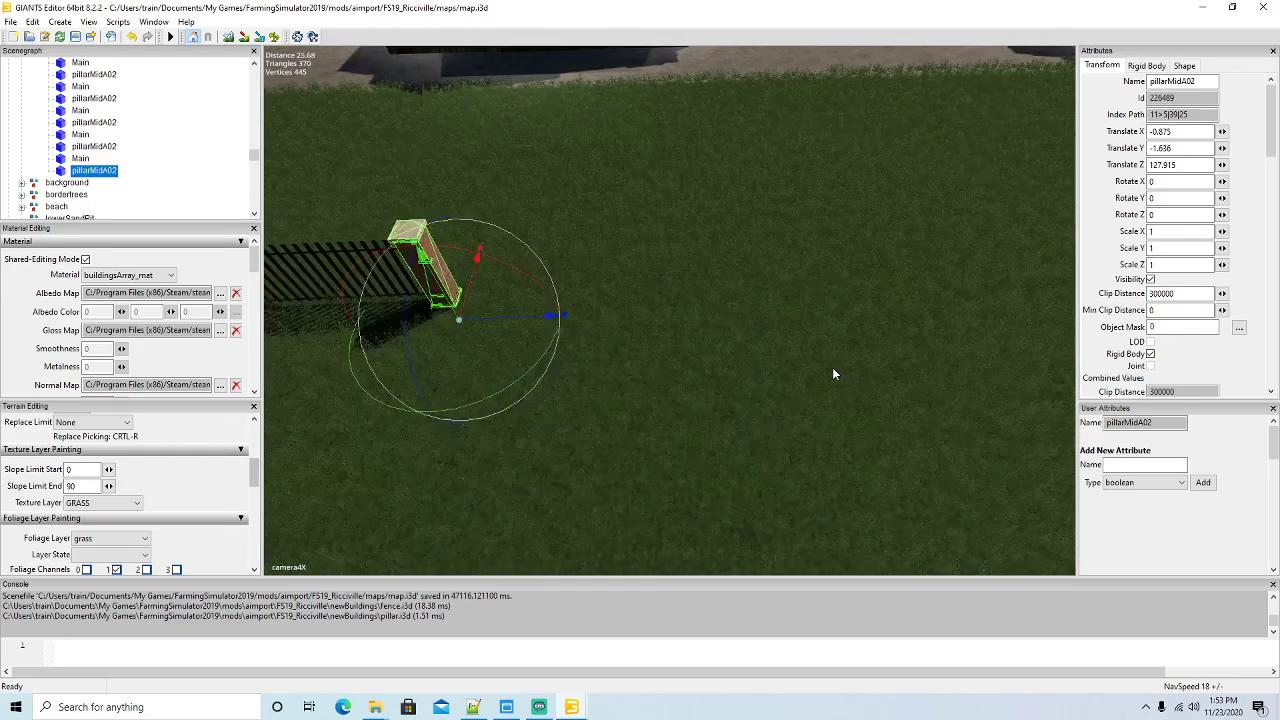
left_click(60, 158)
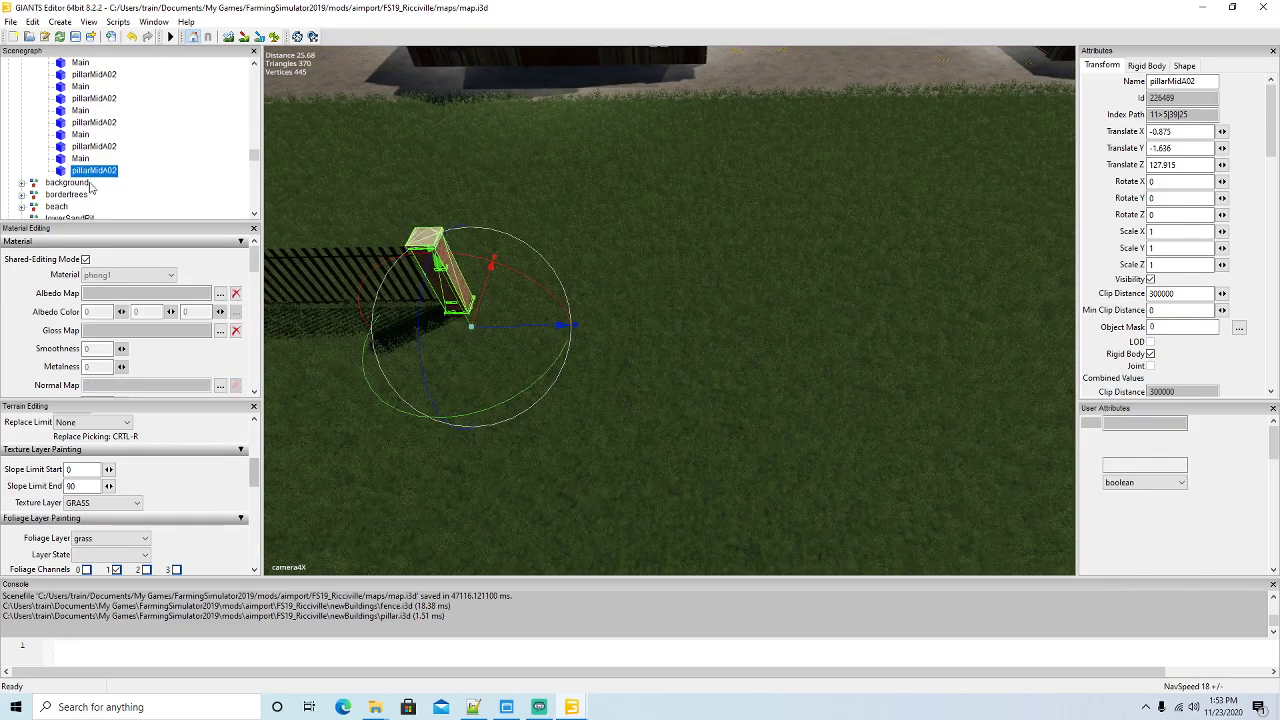
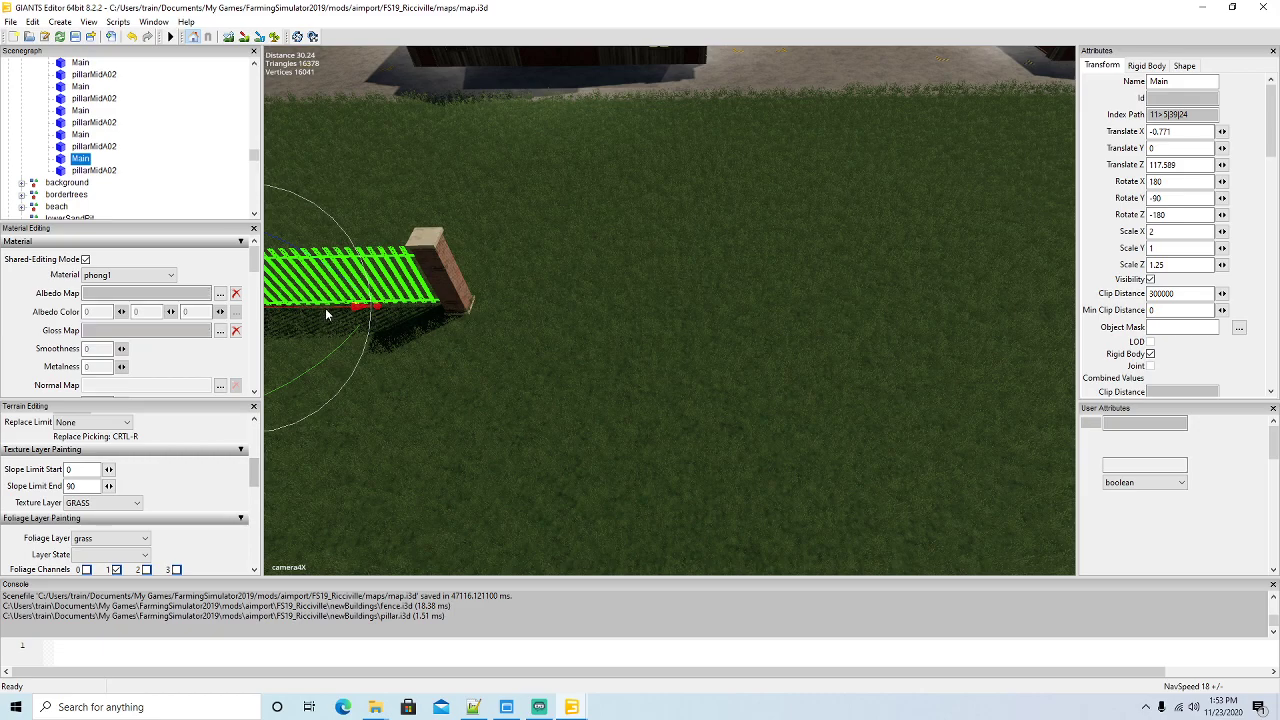
key("ctrl+d")
left_click_drag(366, 310, 526, 321)
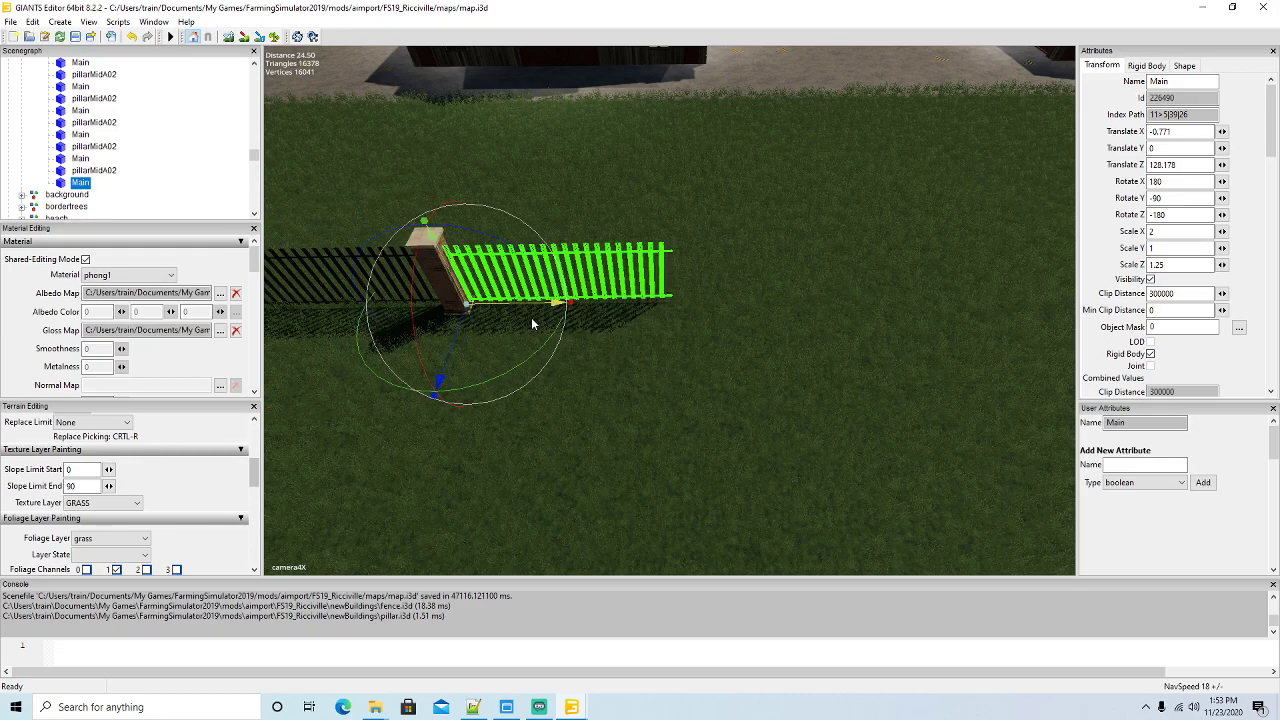
left_click(65, 171)
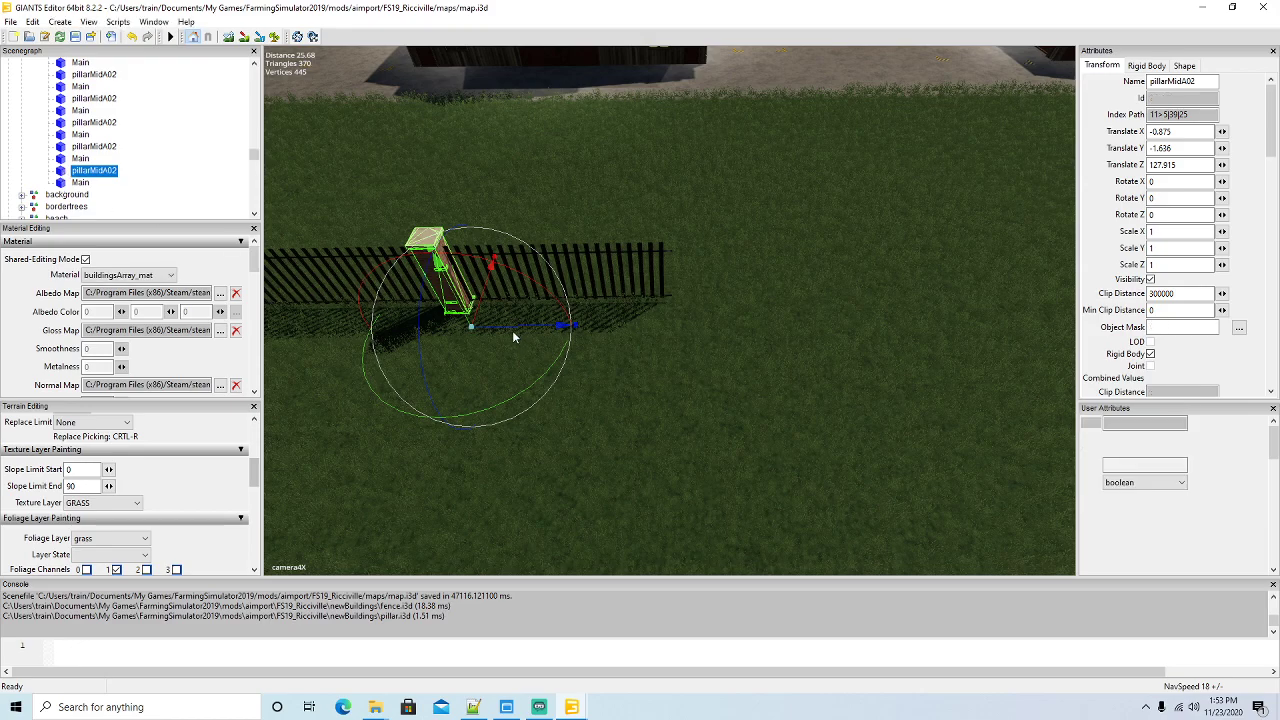
key("ctrl+d")
left_click_drag(522, 330, 745, 342)
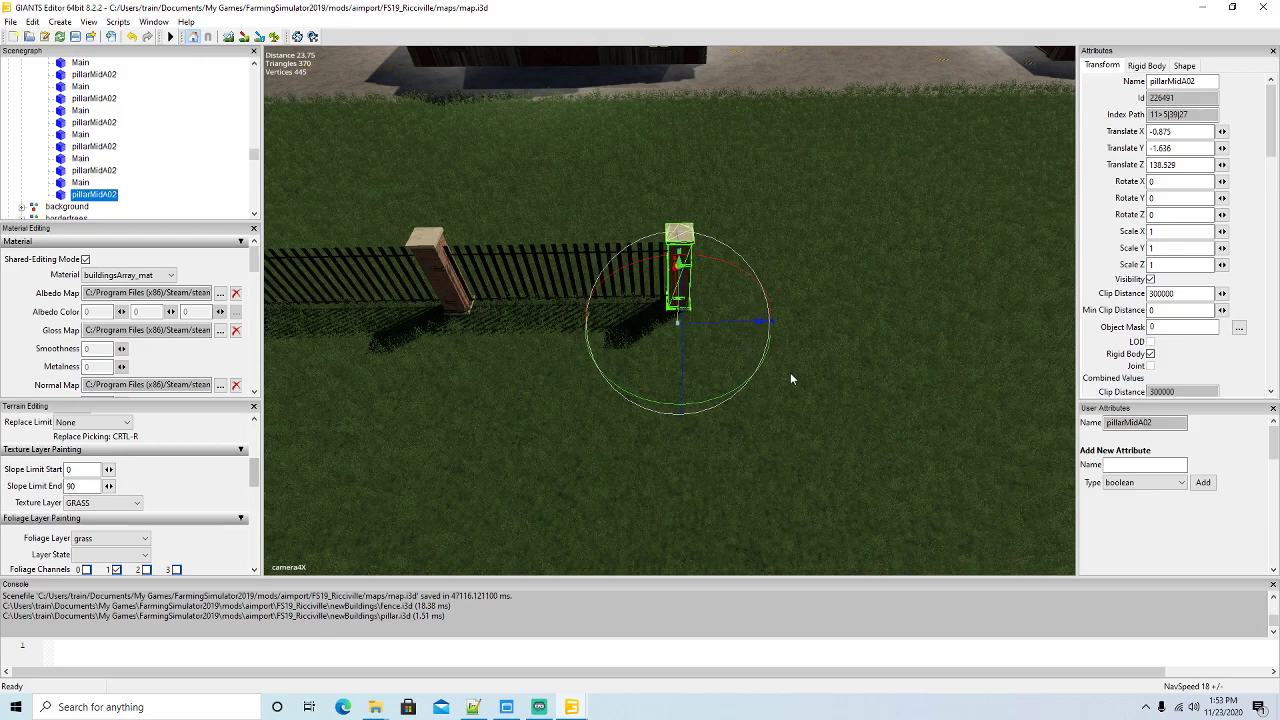
Duplicate the newest Main panel to Z 138.831 and close that new2 section with a pillar copy at Z 149.128
key("d")
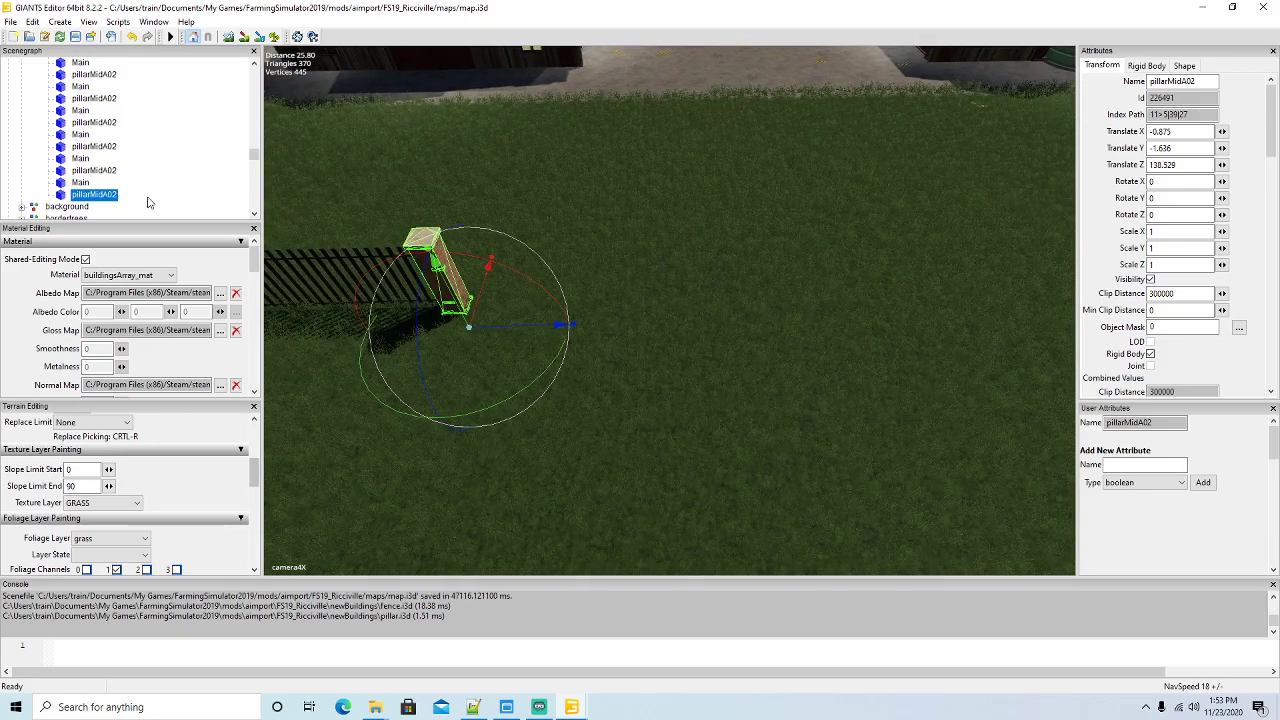
left_click(72, 183)
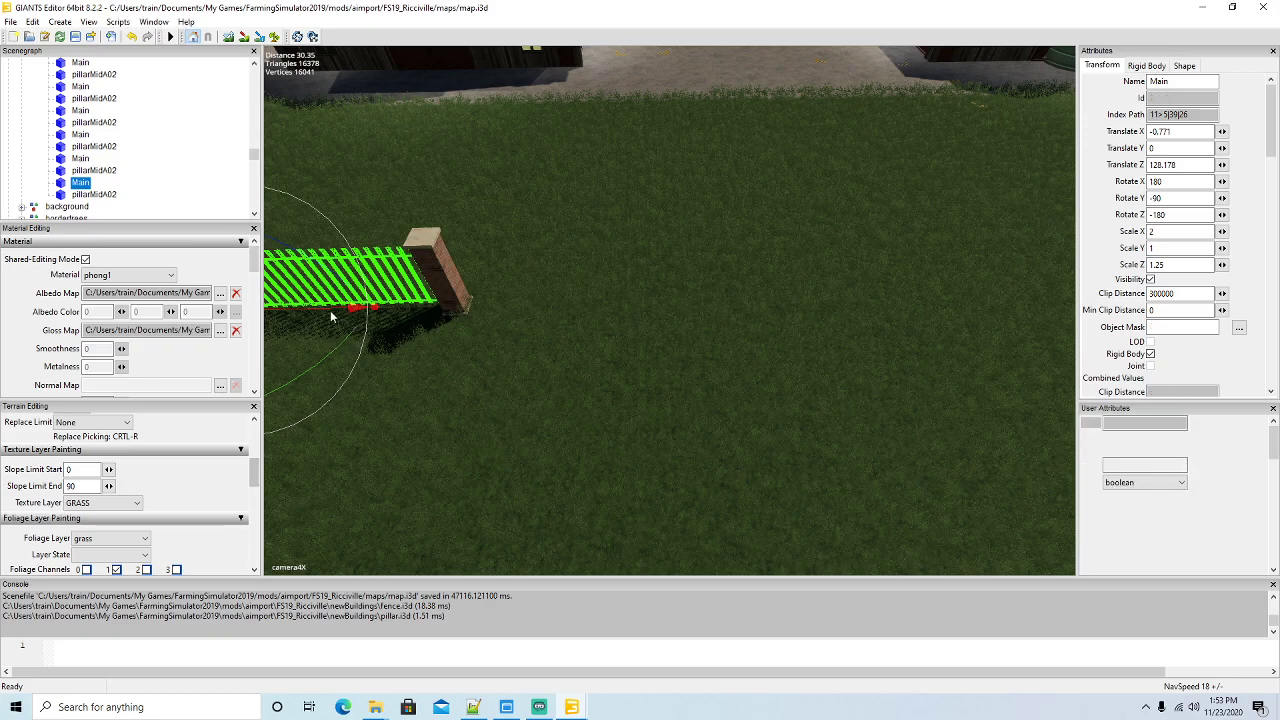
key("ctrl+d")
left_click_drag(345, 310, 540, 323)
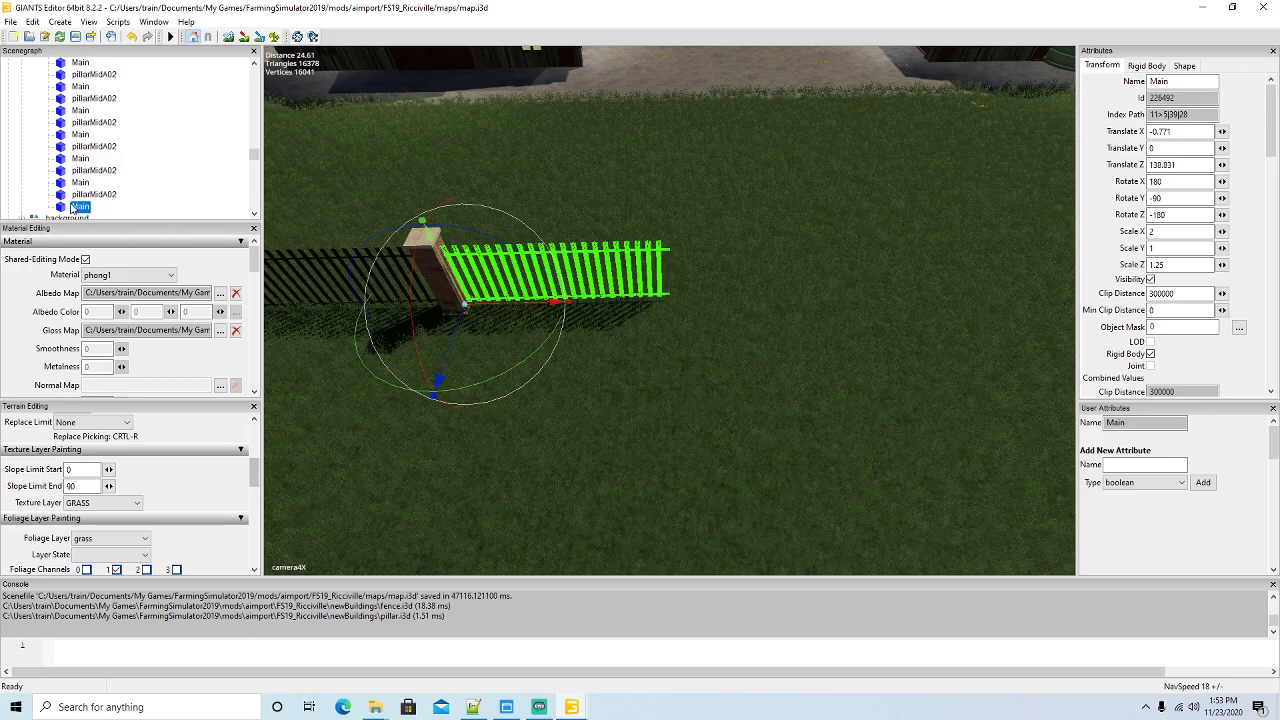
left_click(64, 195)
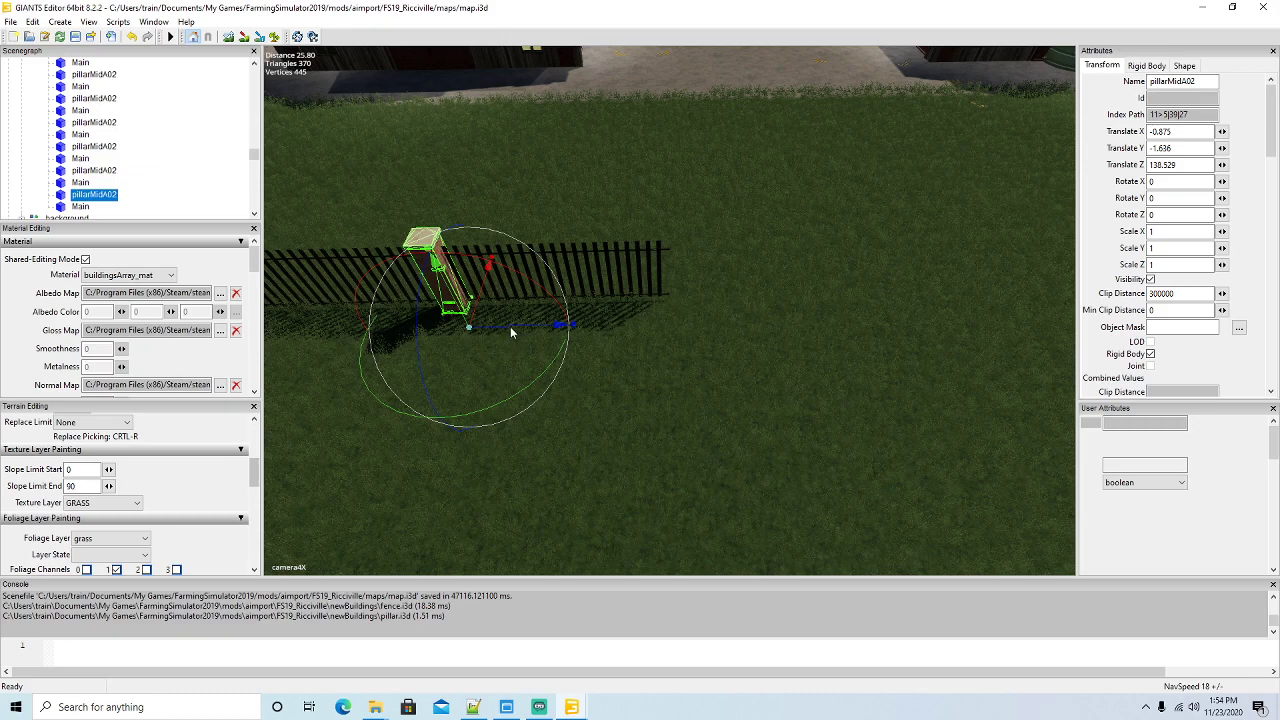
key("ctrl+d")
left_click_drag(510, 326, 741, 336)
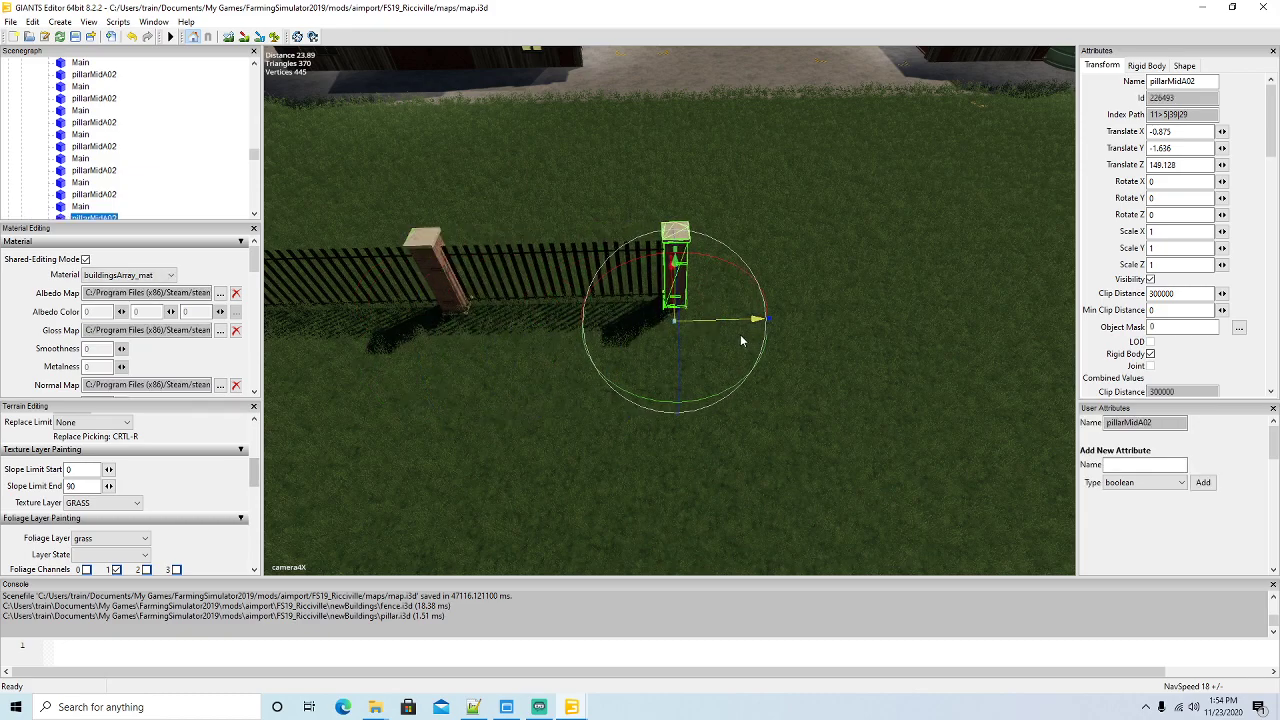
Lengthen the new2 run with a Main panel copy at Z 149.451 and an end pillar copy at Z 159.722
right_click_drag(741, 336, 770, 366)
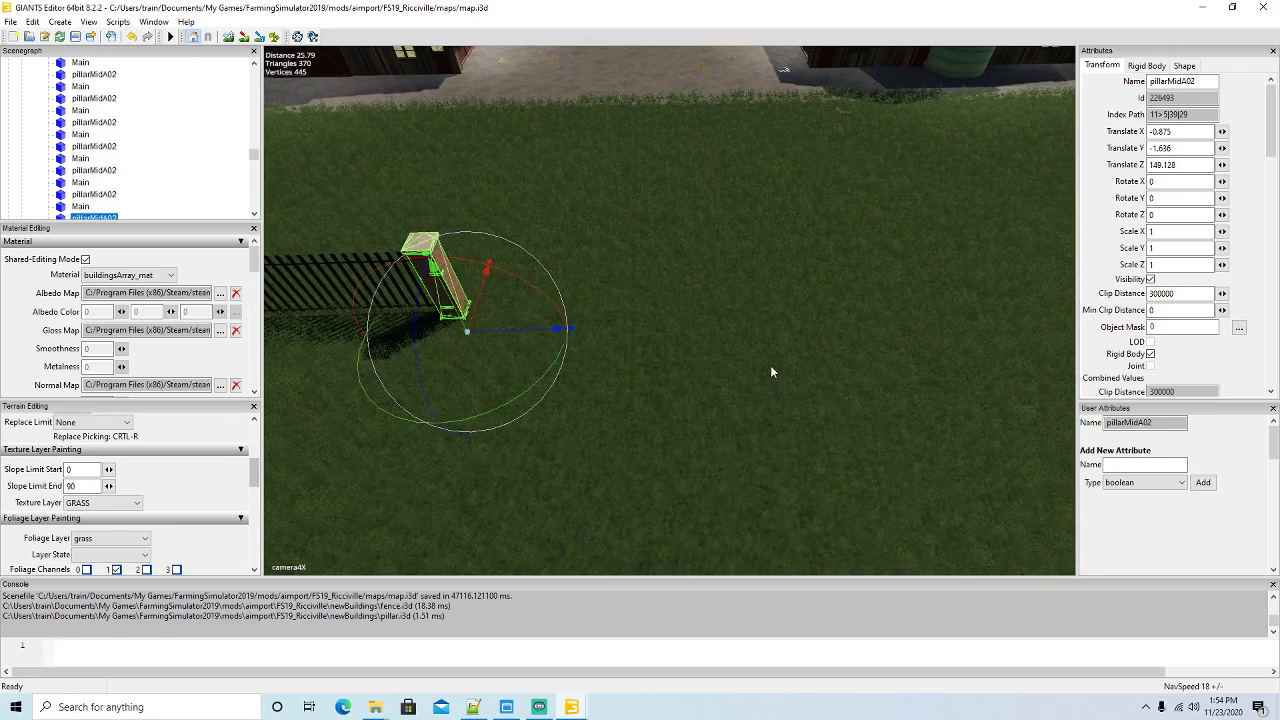
scroll(98, 186, "down", 1)
scroll(90, 184, "down", 1)
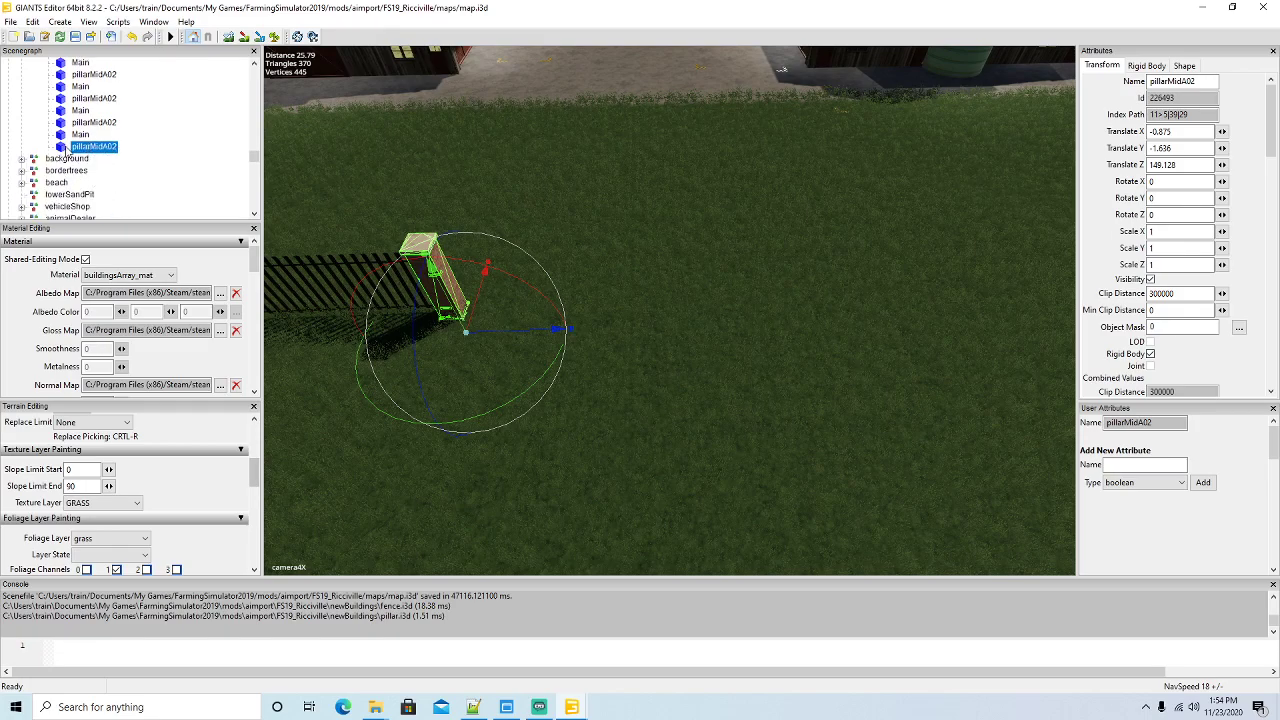
left_click(70, 135)
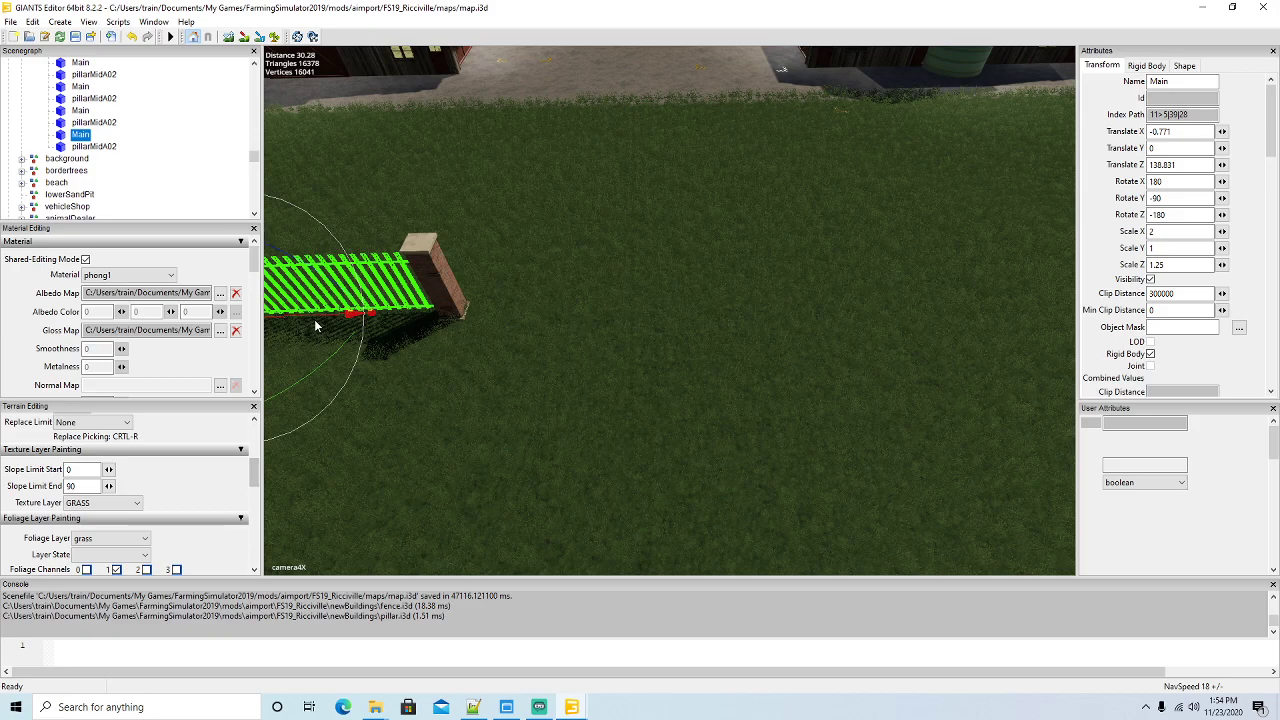
key("ctrl+d")
left_click_drag(537, 333, 520, 333)
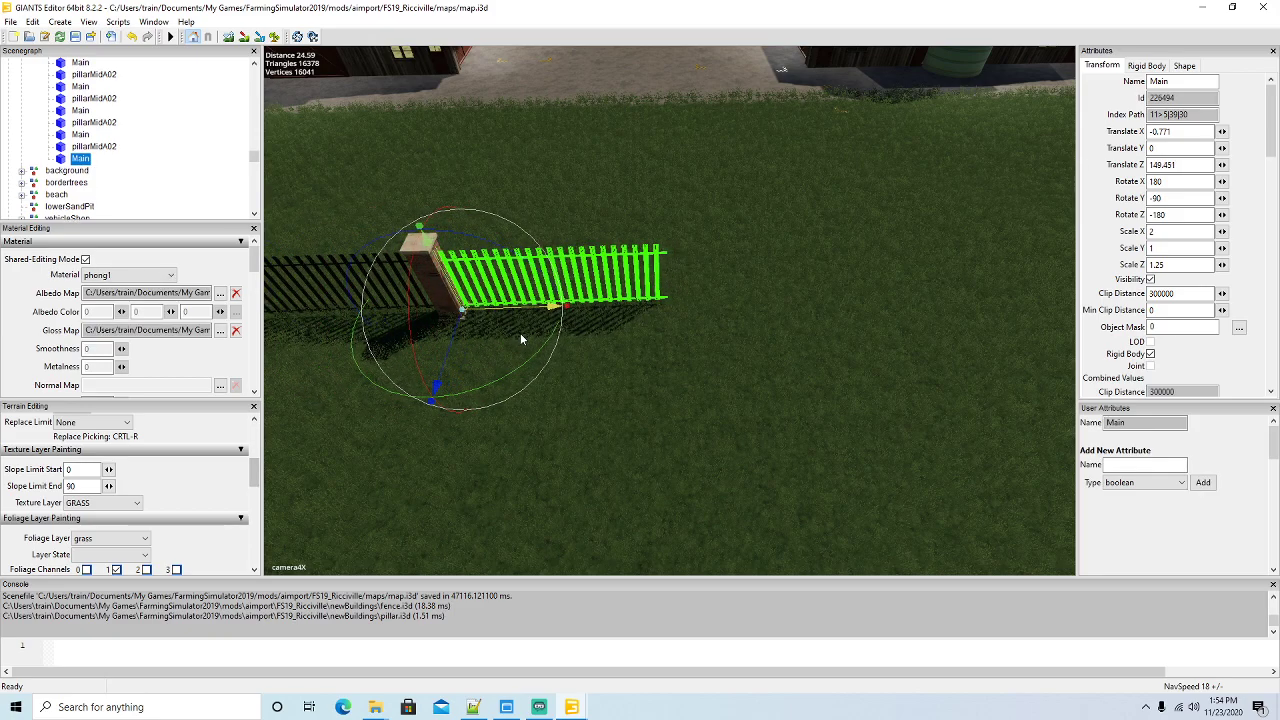
left_click(68, 147)
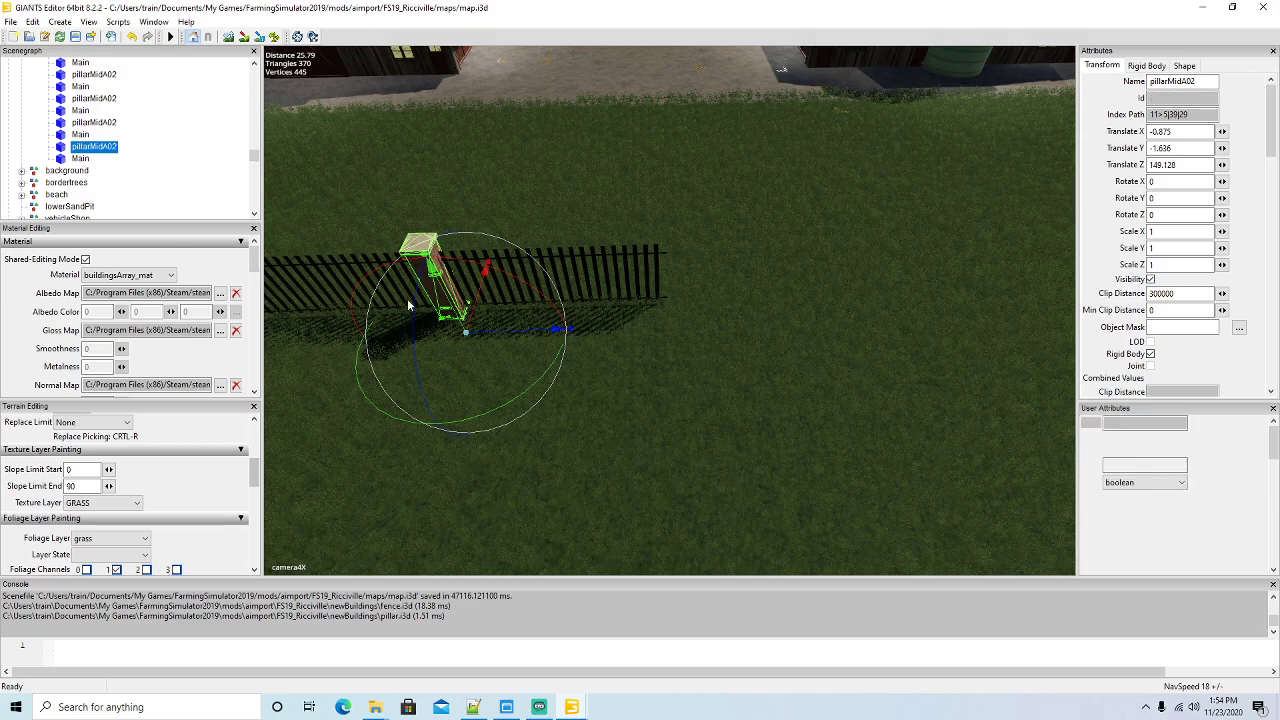
key("ctrl+d")
left_click_drag(520, 334, 735, 329)
Place another duplicated Main panel at Z 160.057 on the new2 fence and a duplicated pillarMidA02 at Z 170.407
left_click(62, 160)
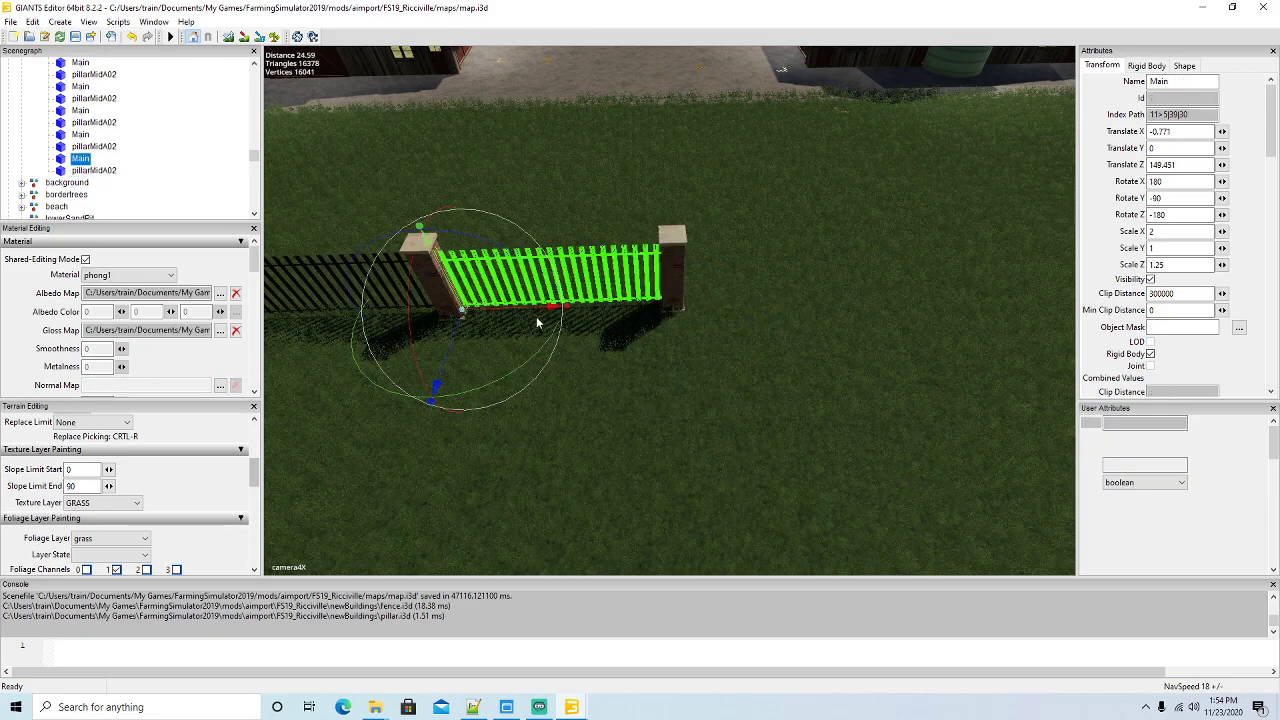
key("ctrl+d")
left_click_drag(528, 312, 766, 323)
key("d")
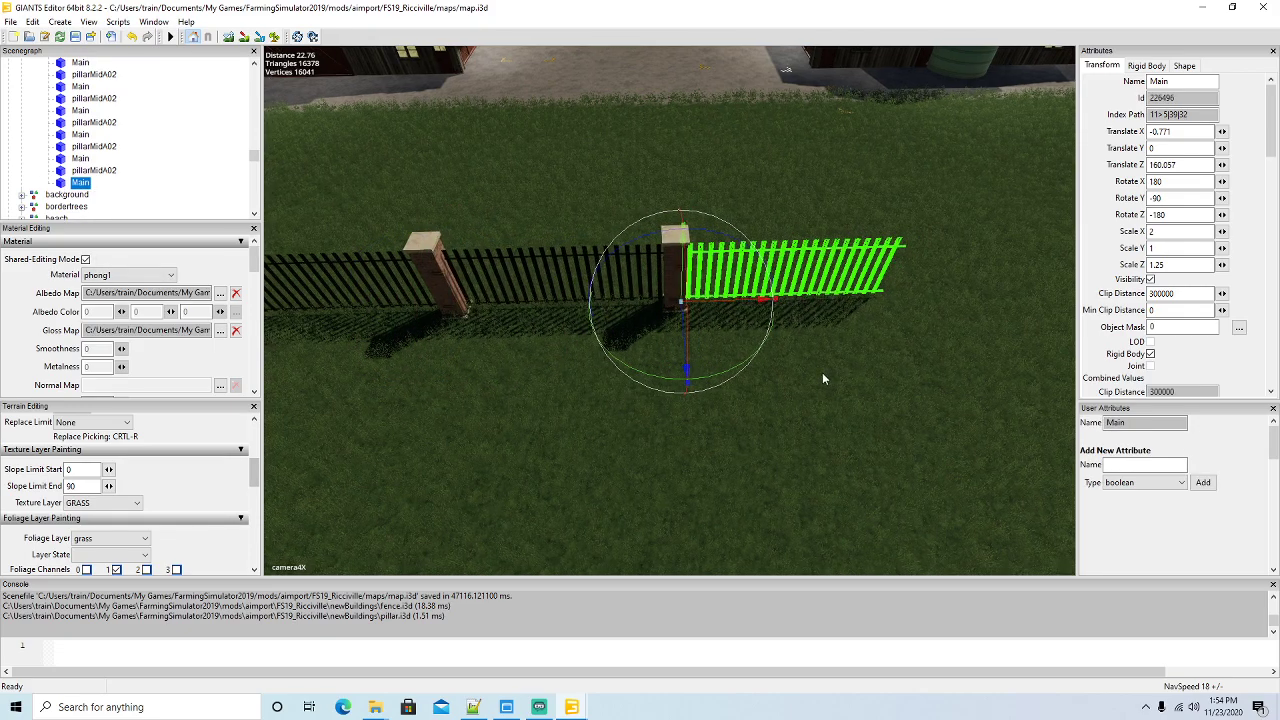
key("d")
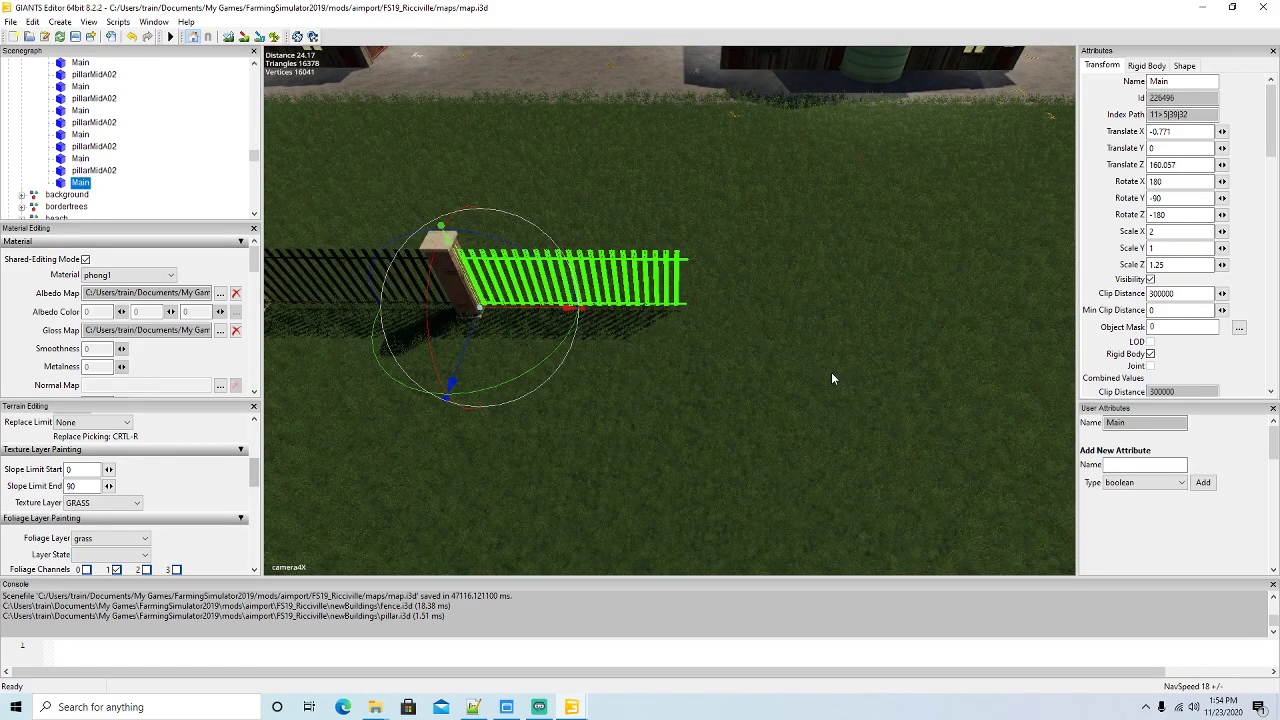
left_click(64, 171)
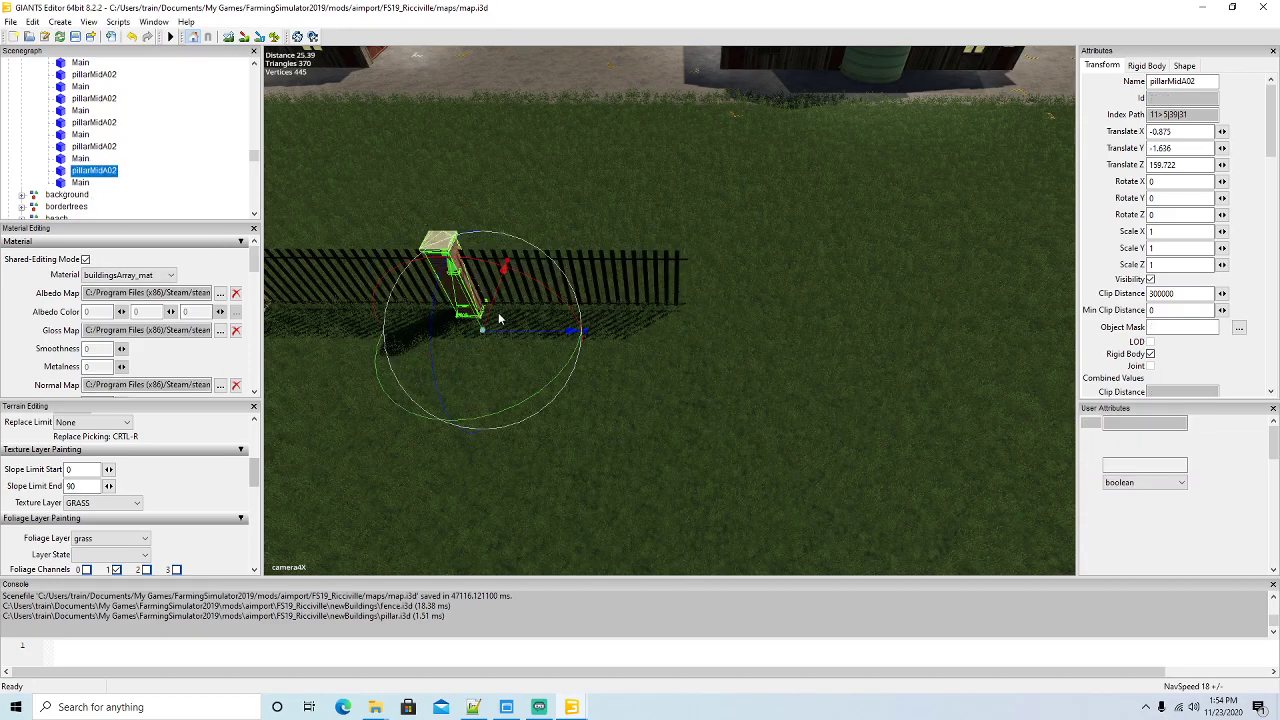
key("ctrl+d")
left_click_drag(527, 333, 759, 341)
Continue the new2 side with a Main panel copy at Z 170.692 and a pillarMidA02 copy at Z 181.042
left_click(76, 183)
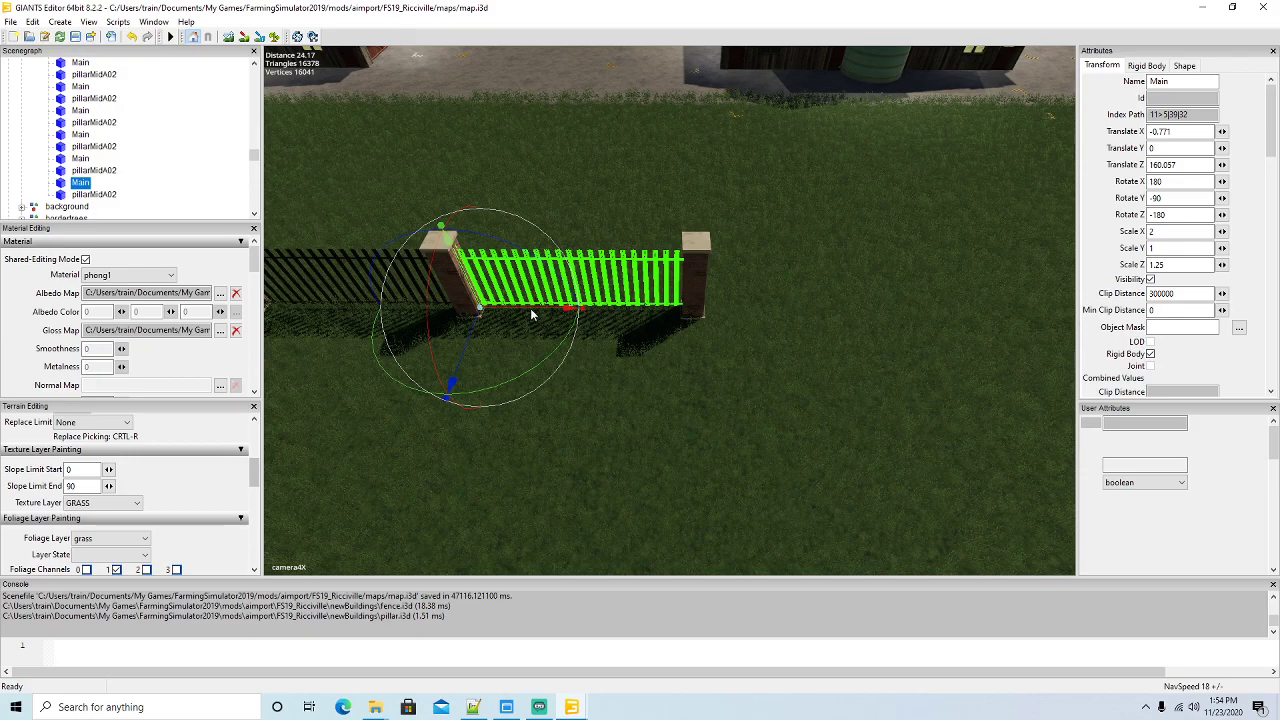
key("ctrl+d")
left_click_drag(533, 308, 779, 331)
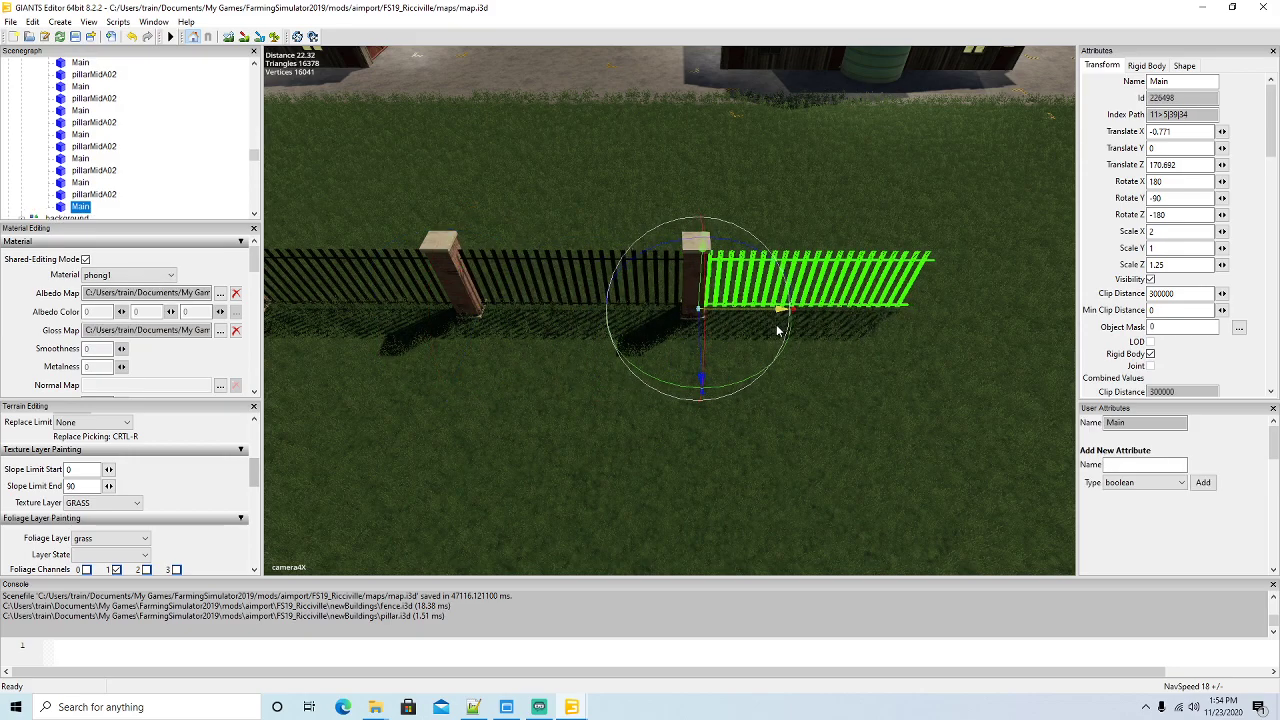
key("d")
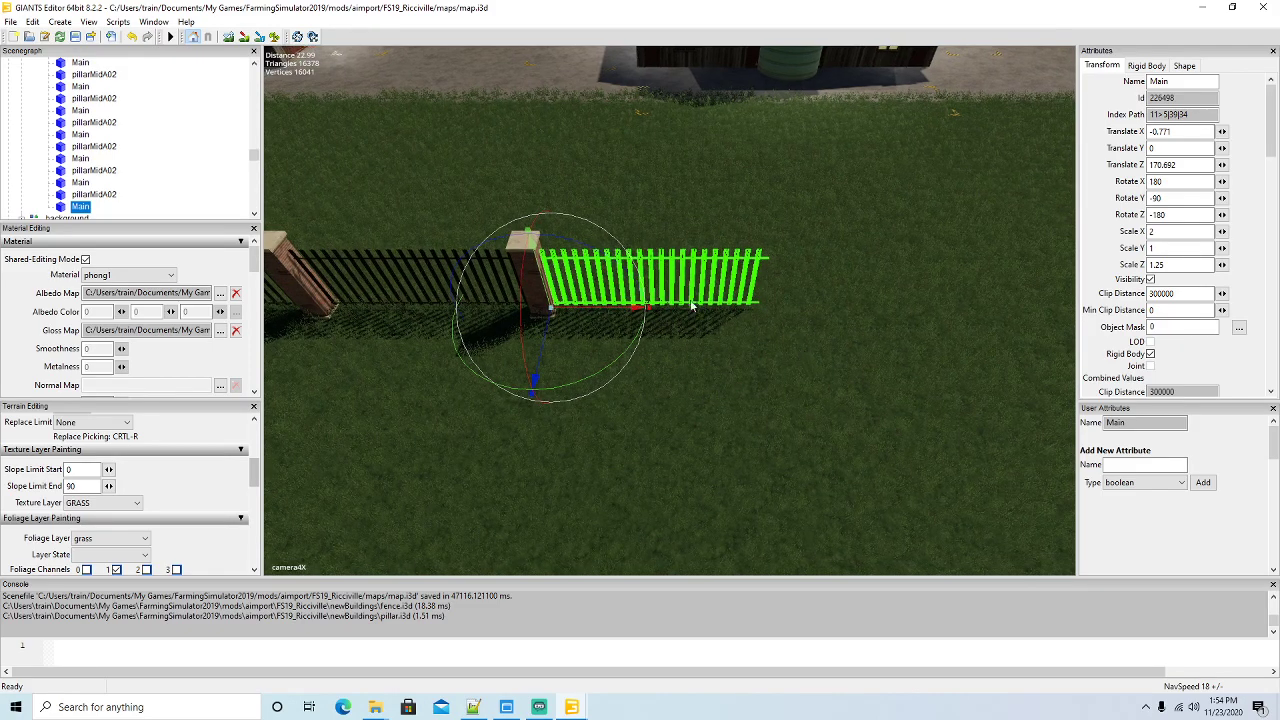
left_click(66, 198)
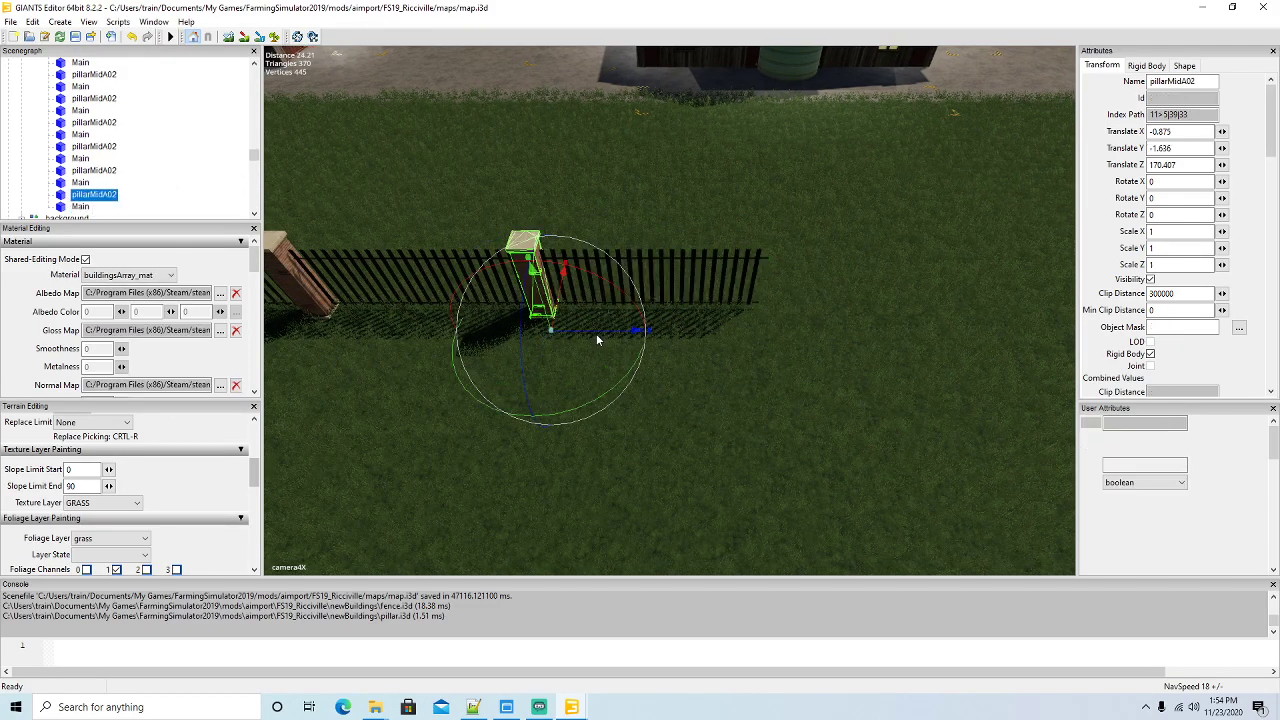
left_click_drag(596, 336, 838, 343)
Duplicate the last new2 Main panel and move the copy past the end pillar to Z 181.299
right_click_drag(773, 377, 734, 360)
key("d")
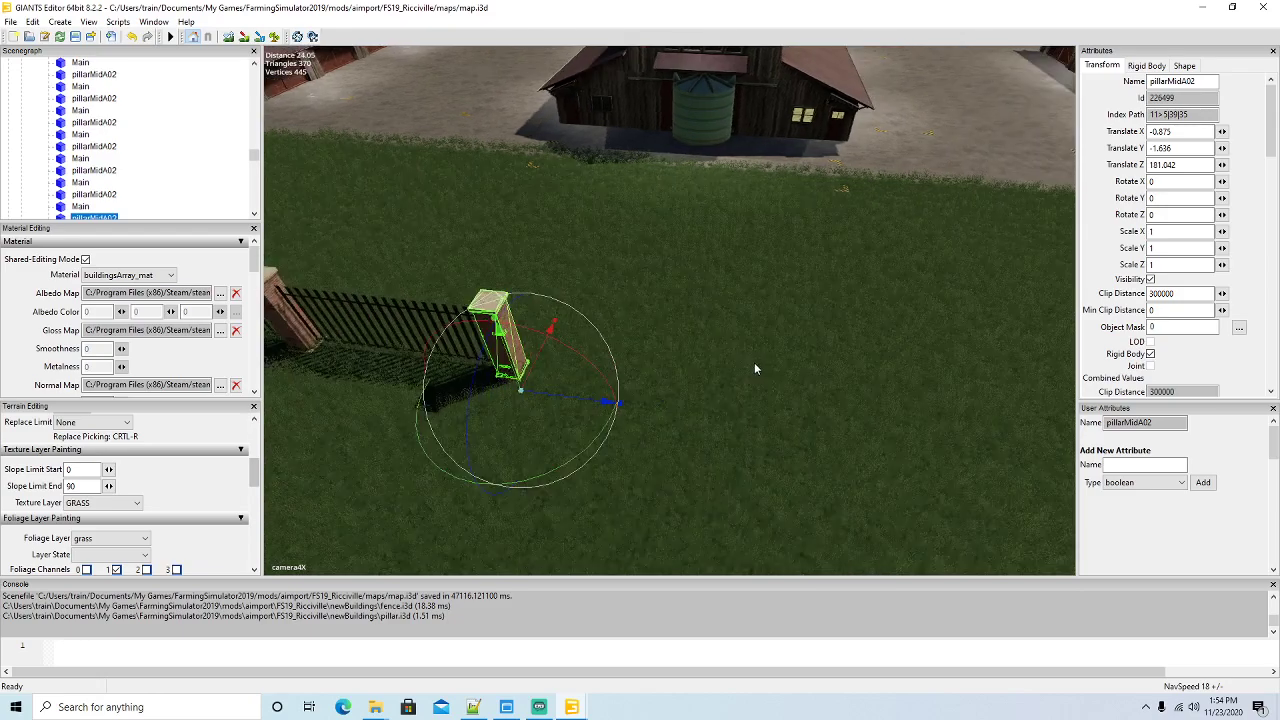
scroll(92, 195, "down", 2)
left_click(80, 122)
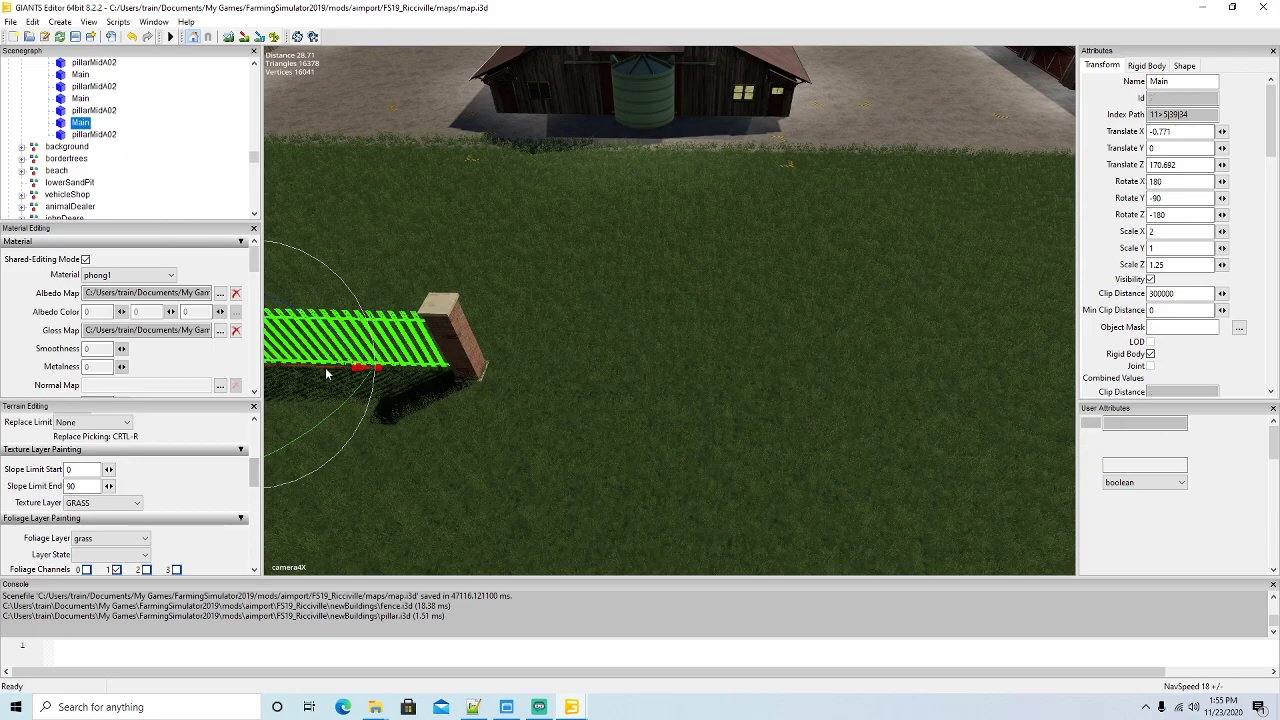
key("ctrl+d")
left_click_drag(330, 370, 544, 403)
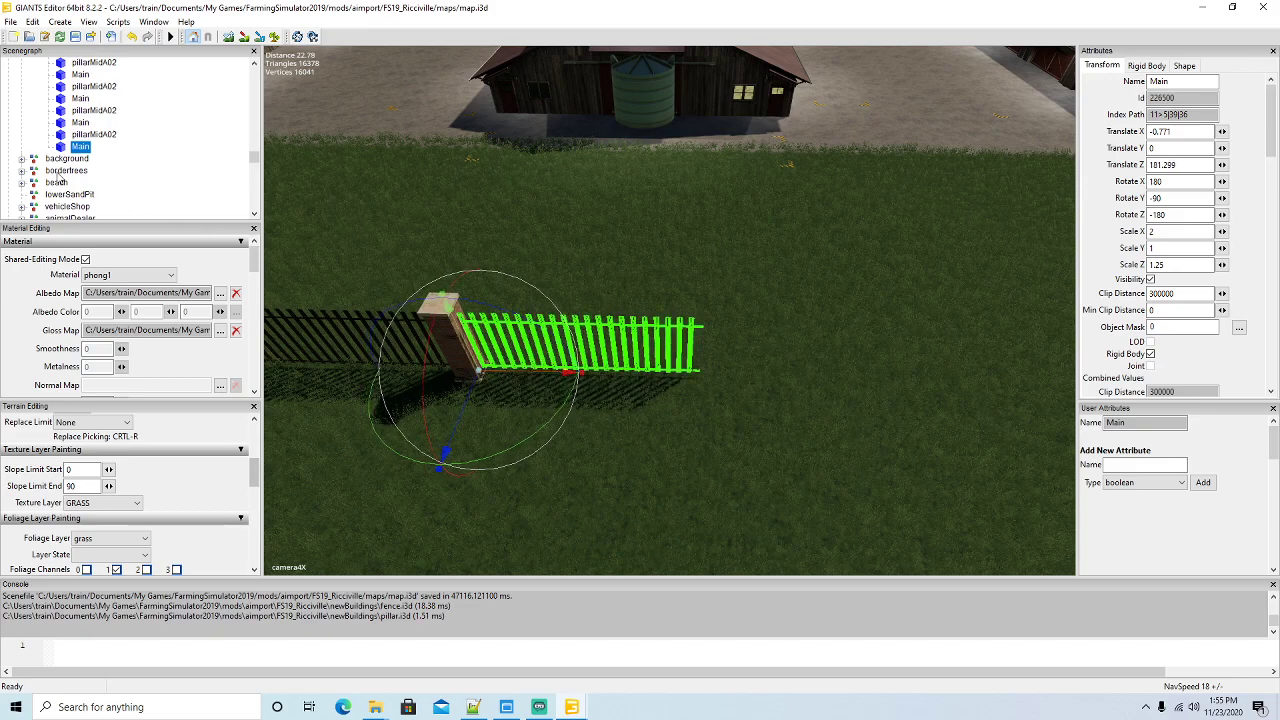
Extend the new2 fence with a pillarMidA02 copy at Z 191.653 and a Main panel copy at Z 191.971
left_click(68, 134)
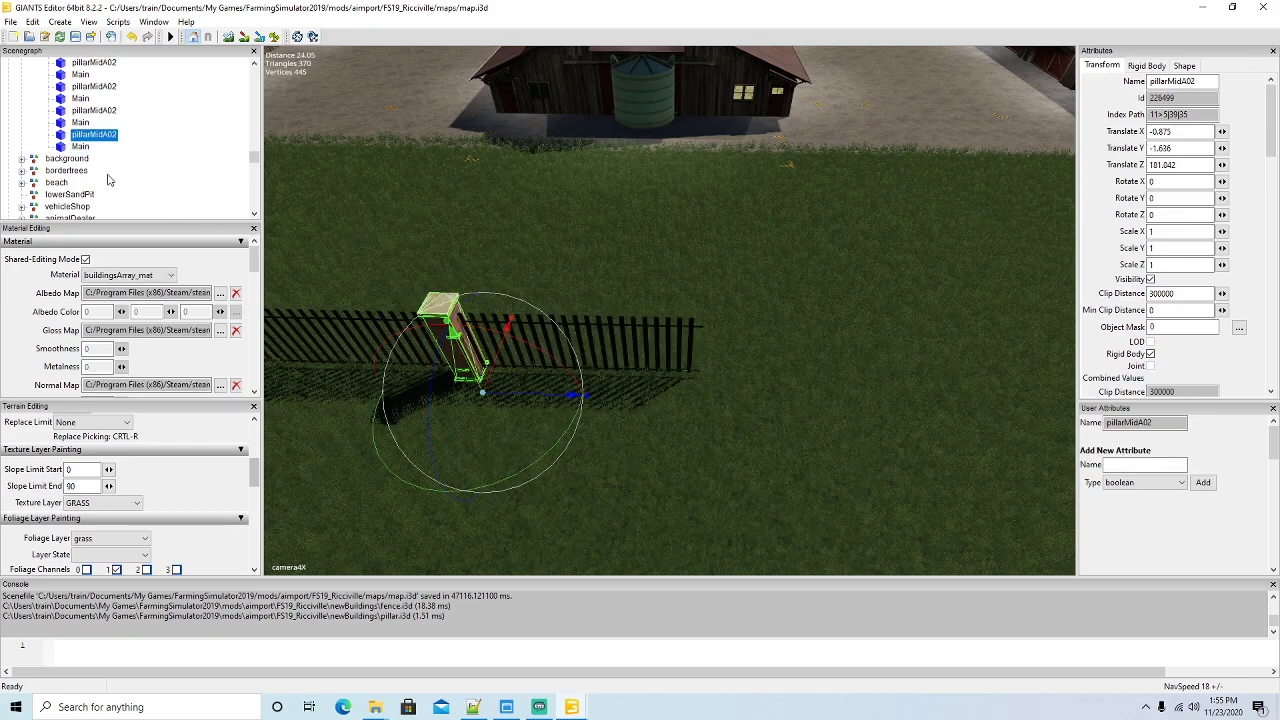
key("ctrl+d")
left_click_drag(526, 399, 772, 408)
left_click(66, 148)
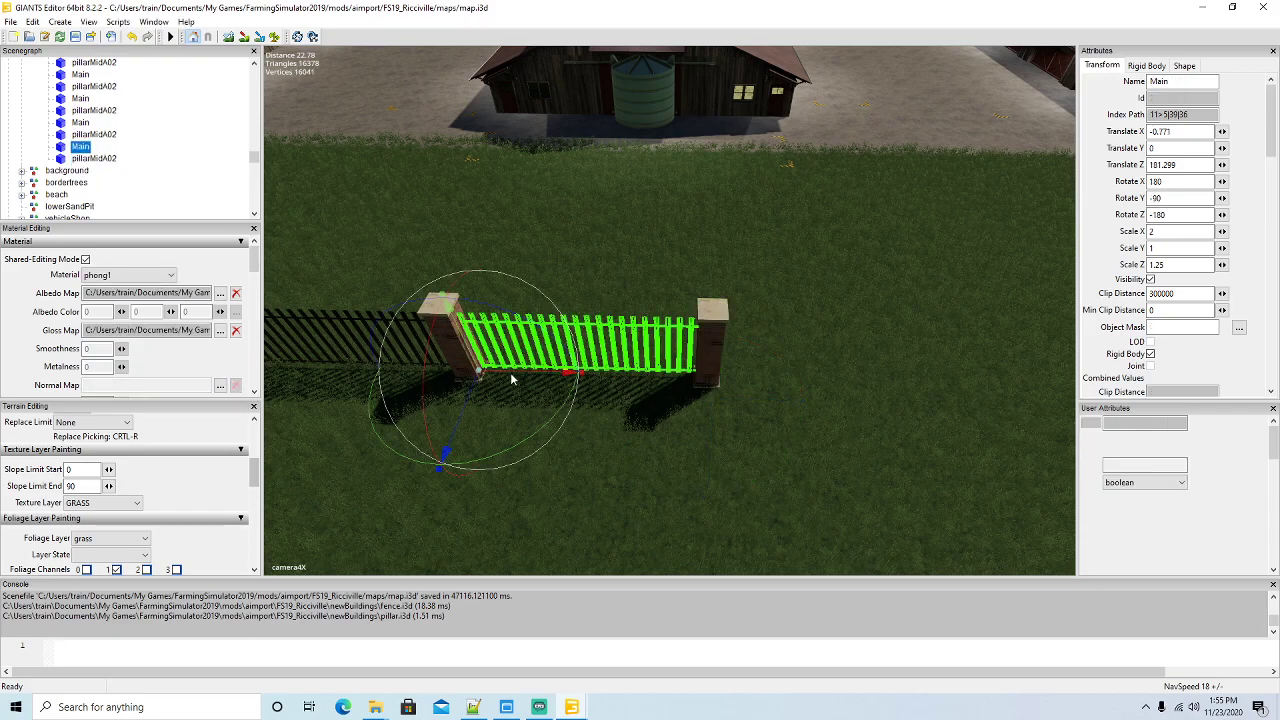
key("ctrl+d")
left_click_drag(530, 379, 815, 425)
middle_click_drag(815, 425, 659, 402)
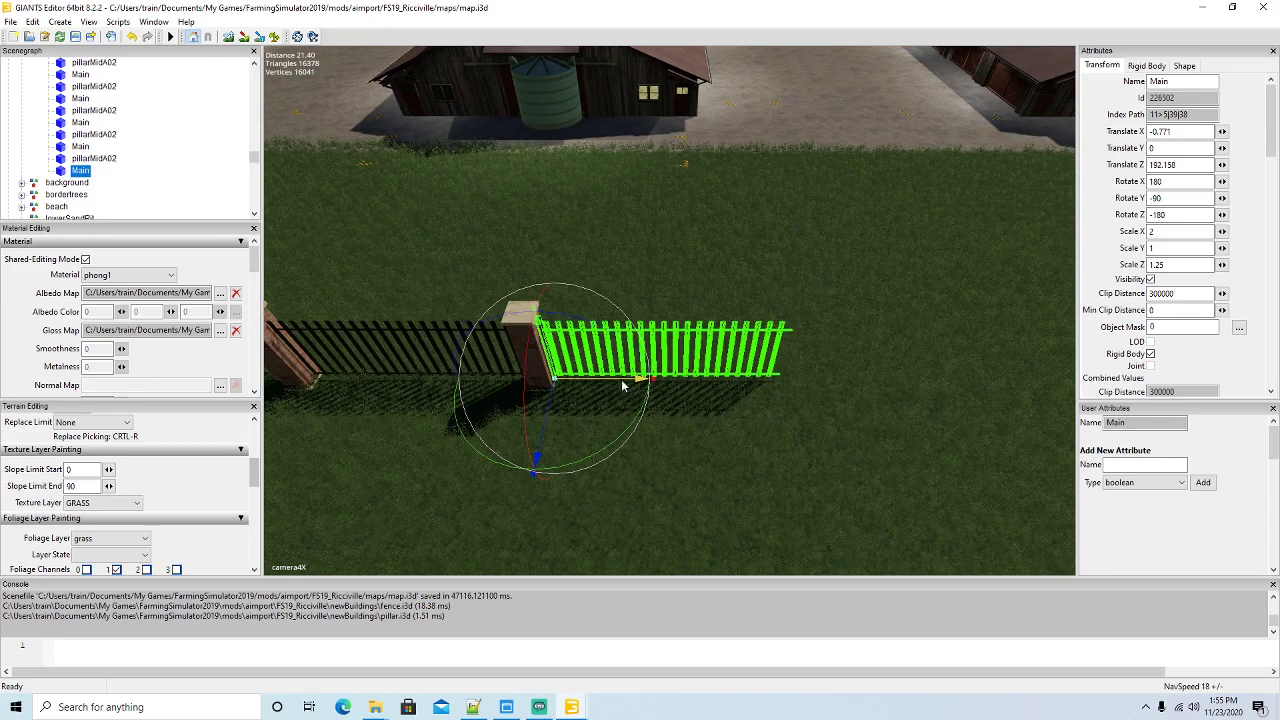
left_click_drag(622, 385, 616, 385)
Add the next new2 section from a duplicated pillarMidA02 at Z 202.244 and a duplicated Main panel at Z 202.567
left_click(90, 158)
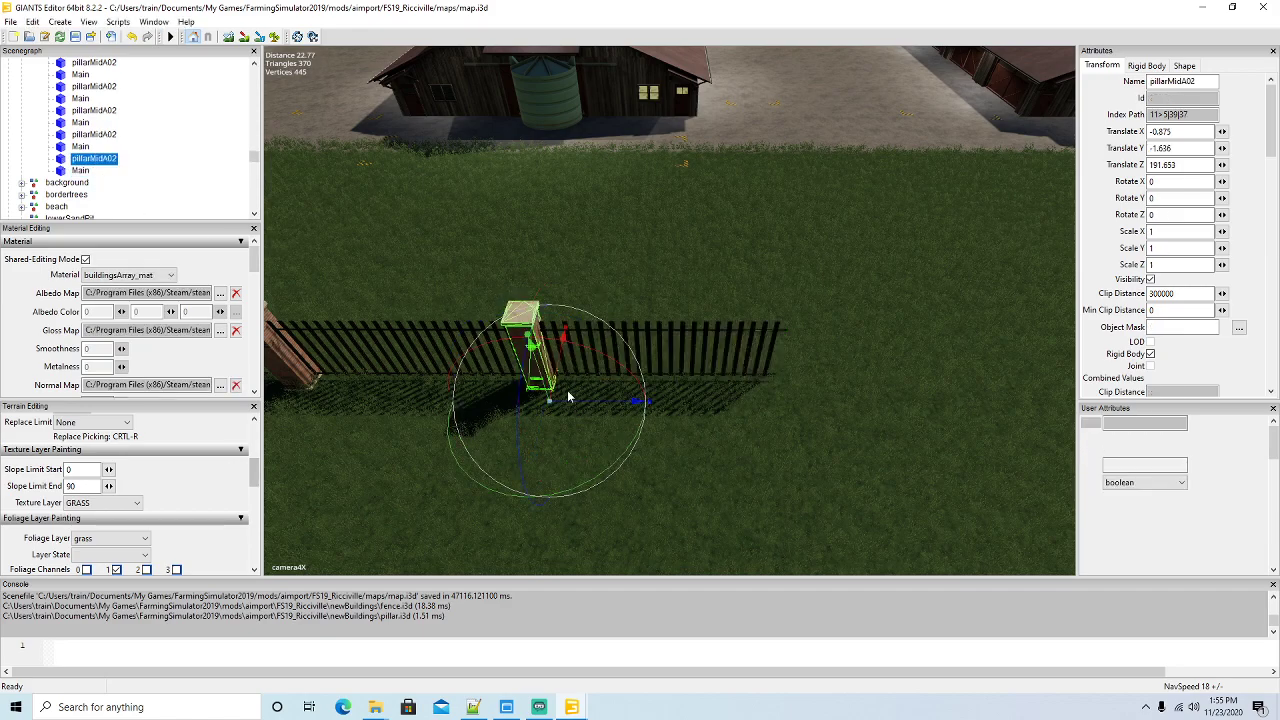
key("ctrl+d")
left_click_drag(584, 408, 838, 417)
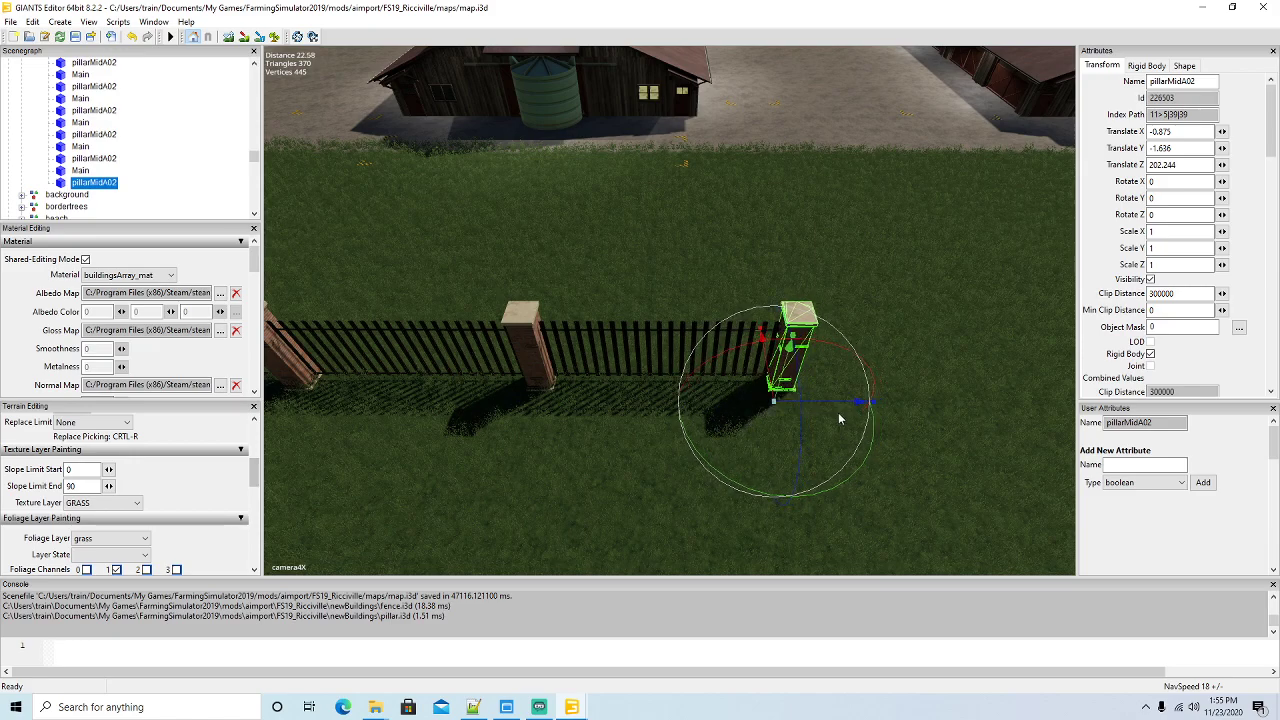
right_click_drag(855, 432, 856, 426)
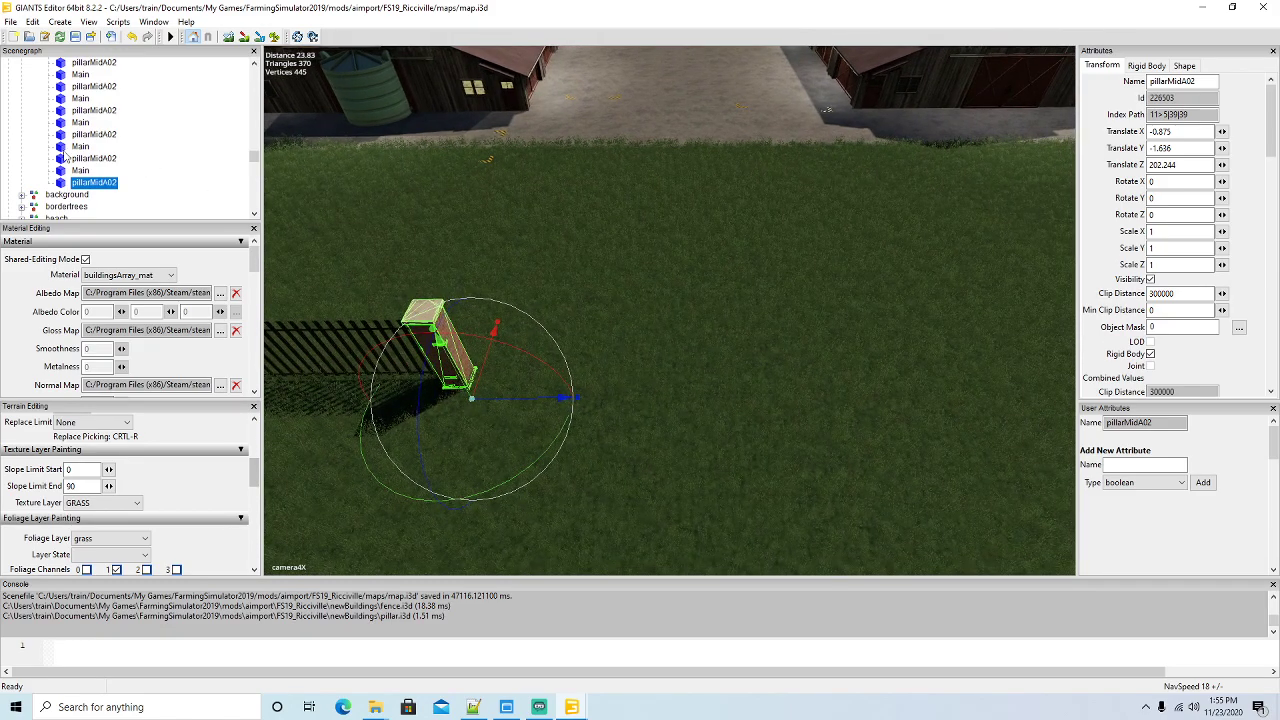
left_click(60, 171)
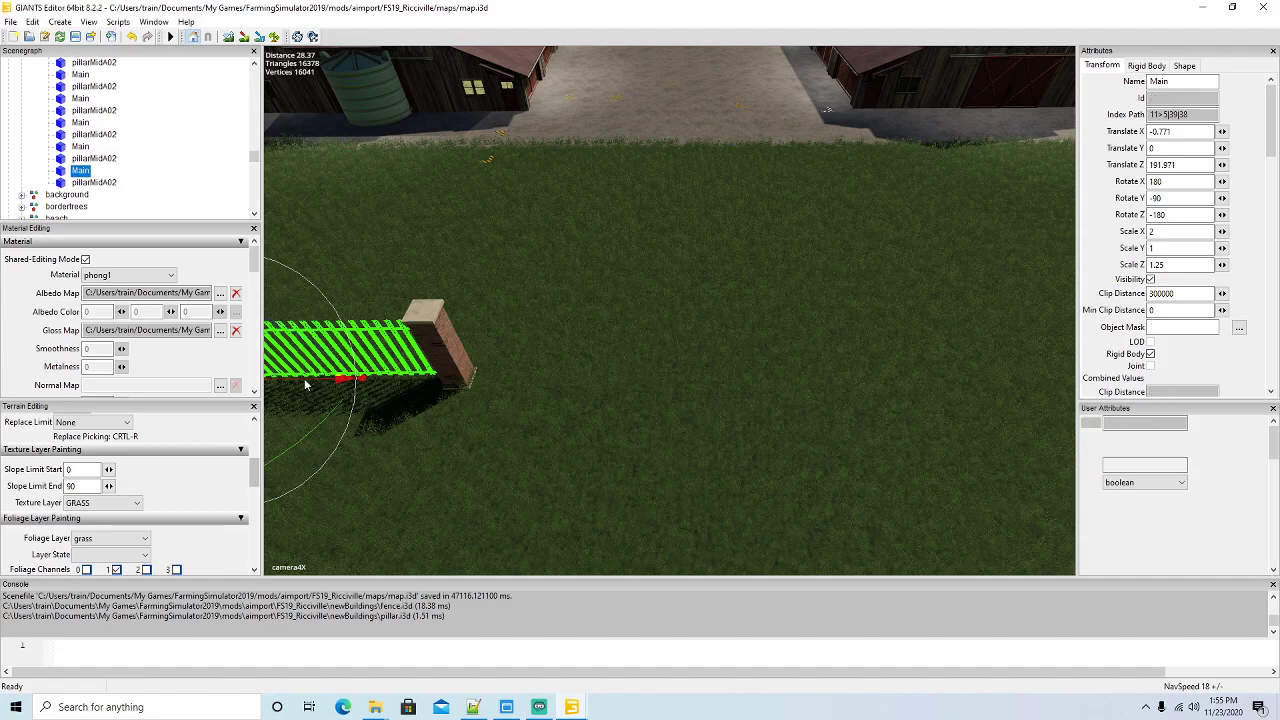
key("ctrl+d")
left_click_drag(305, 385, 527, 405)
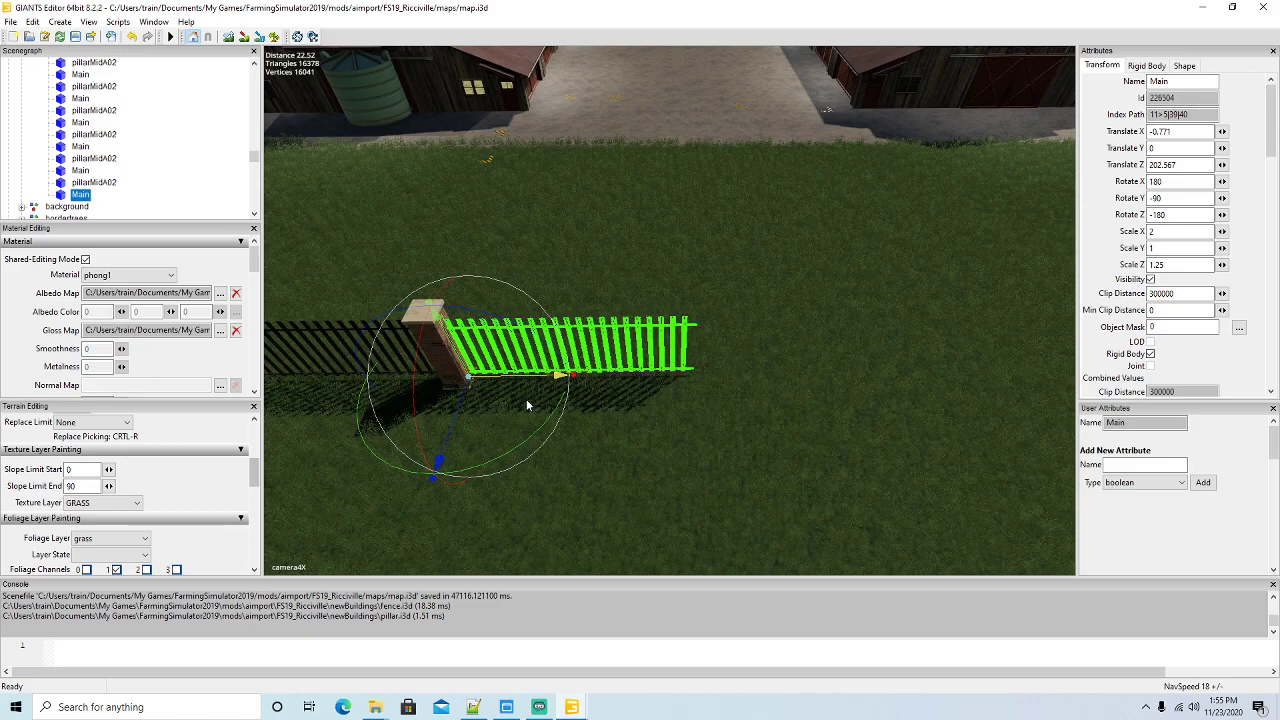
Duplicate the last new2 pillar to Z 212.839 and the last Main panel to Z 213.089
left_click(64, 183)
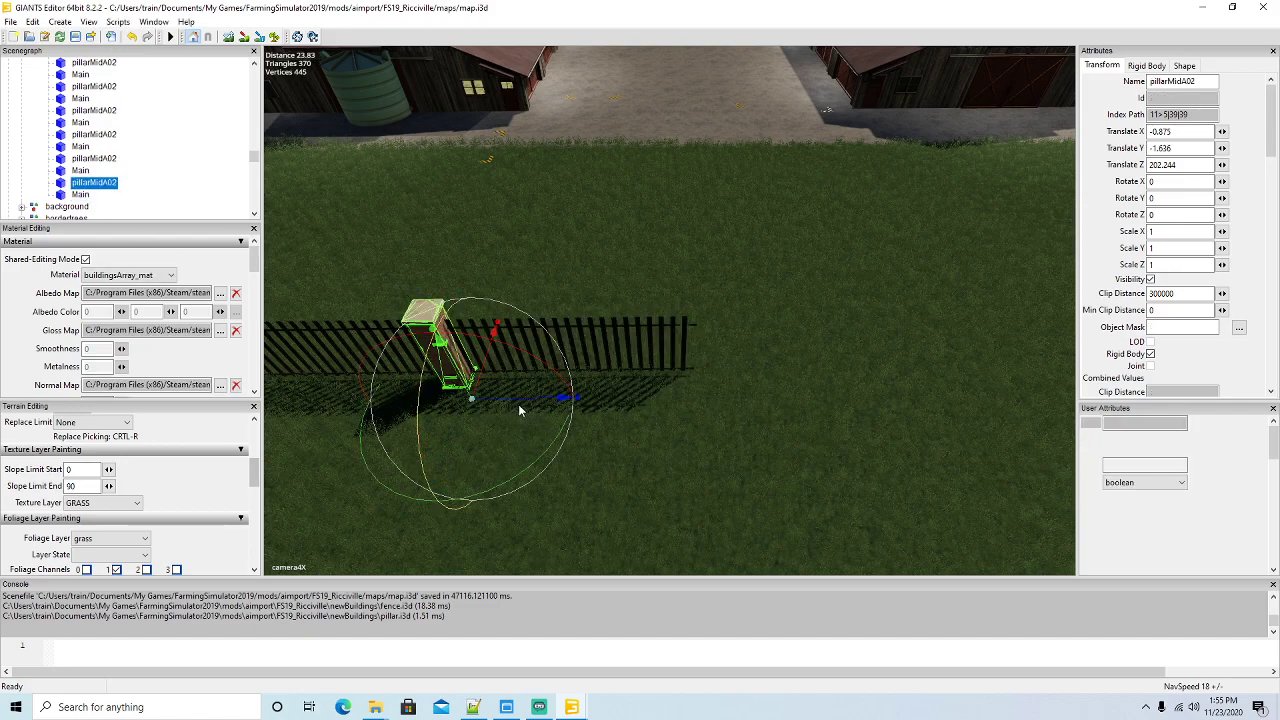
key("ctrl+d")
left_click_drag(521, 405, 775, 417)
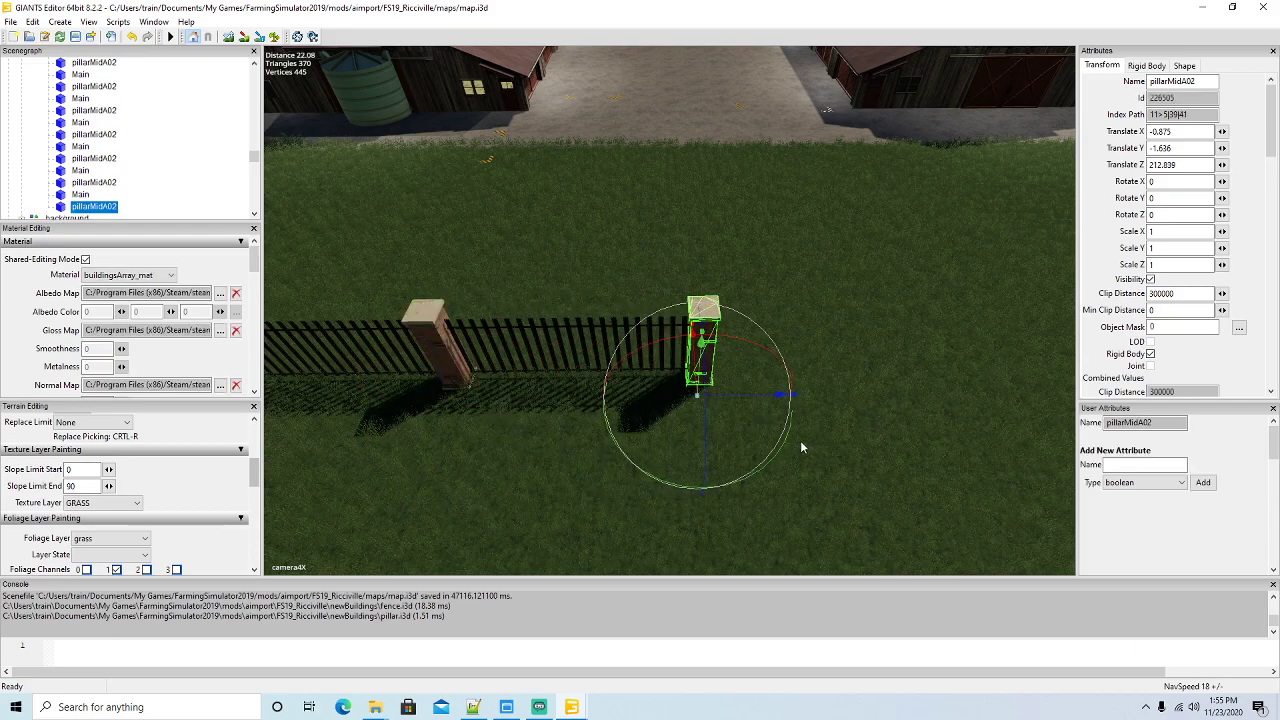
key("d")
key("d")
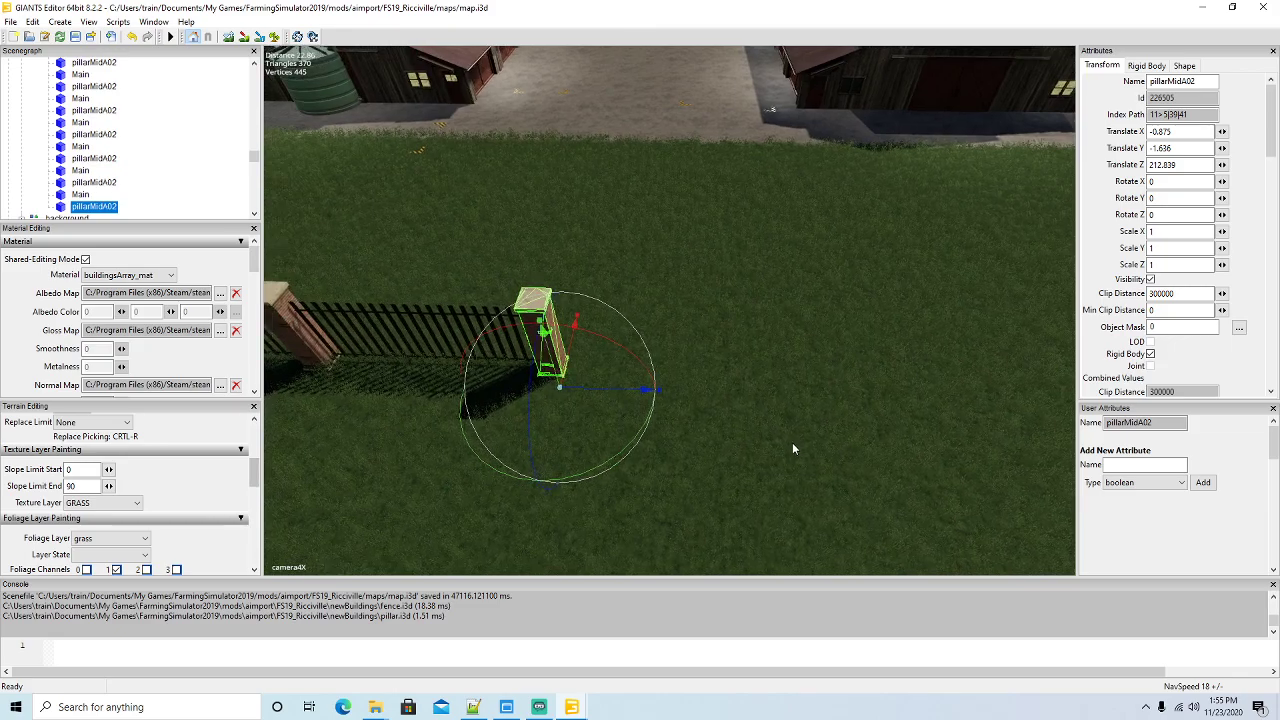
left_click(80, 194)
scroll(122, 174, "down", 2)
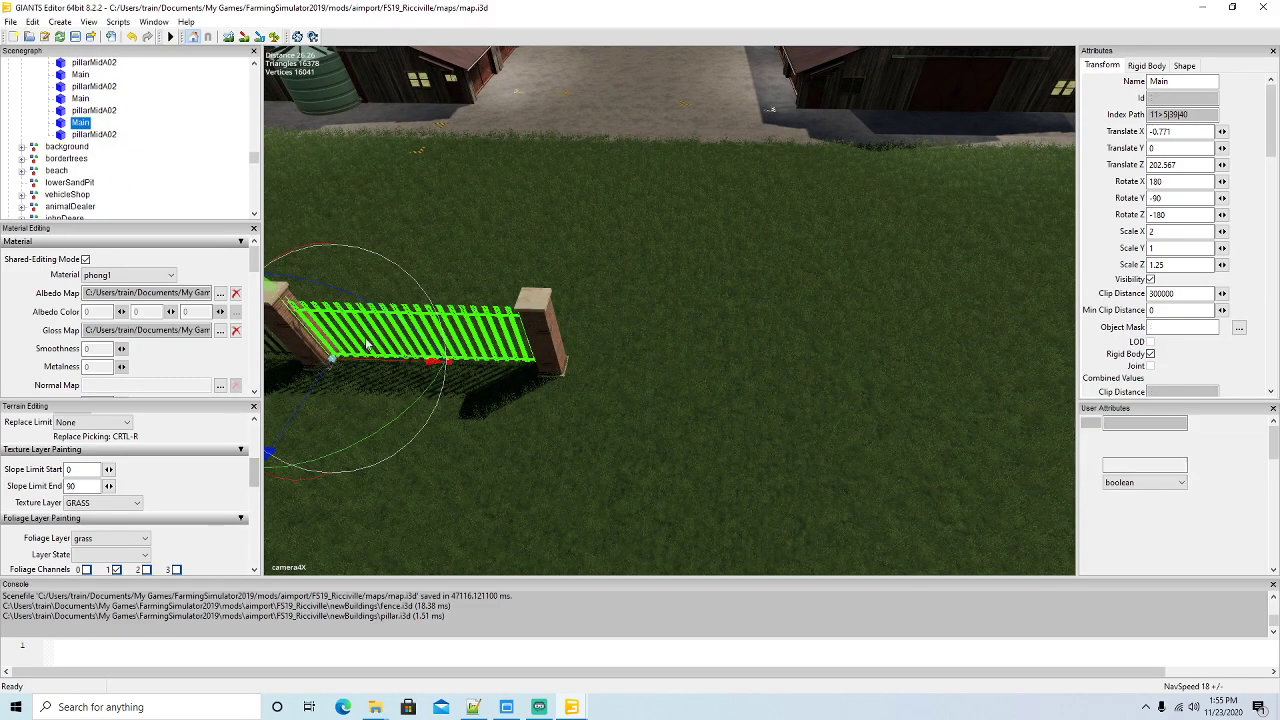
key("ctrl+d")
left_click_drag(384, 366, 618, 398)
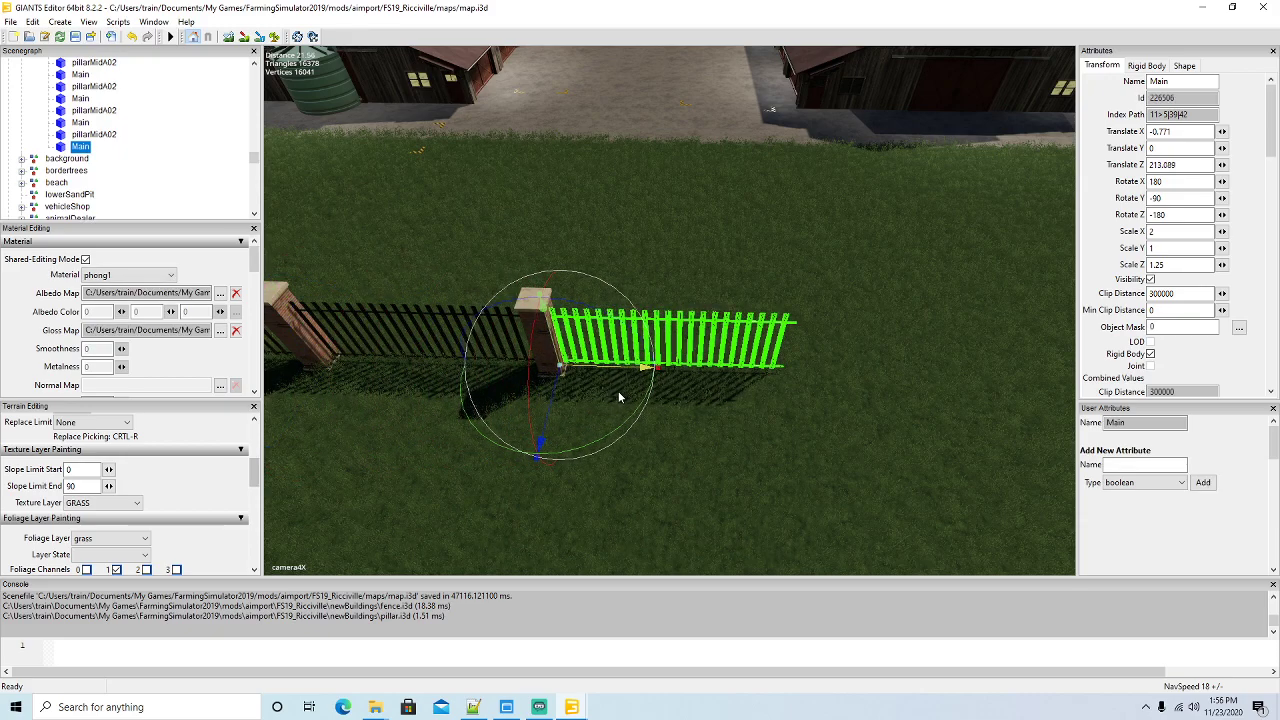
Continue the new2 run with a pillarMidA02 copy at Z 223.456 and a Main panel copy at Z 223.772
left_click(80, 134)
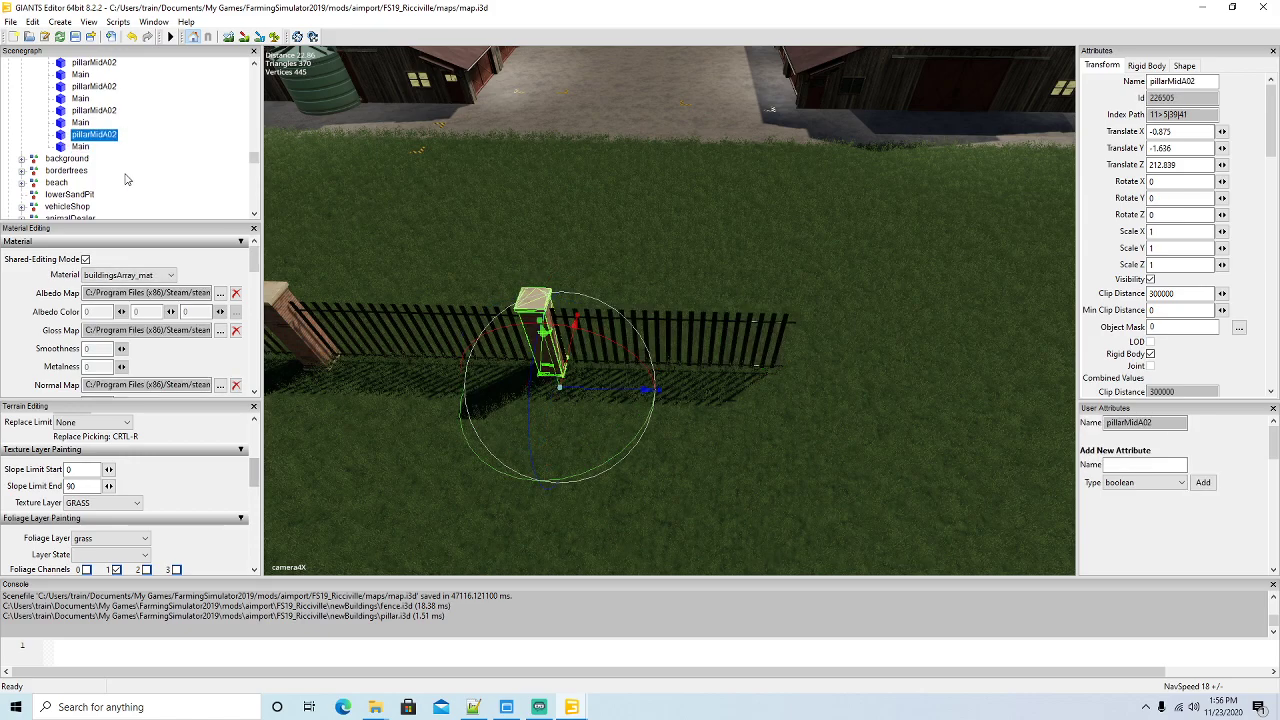
key("ctrl+d")
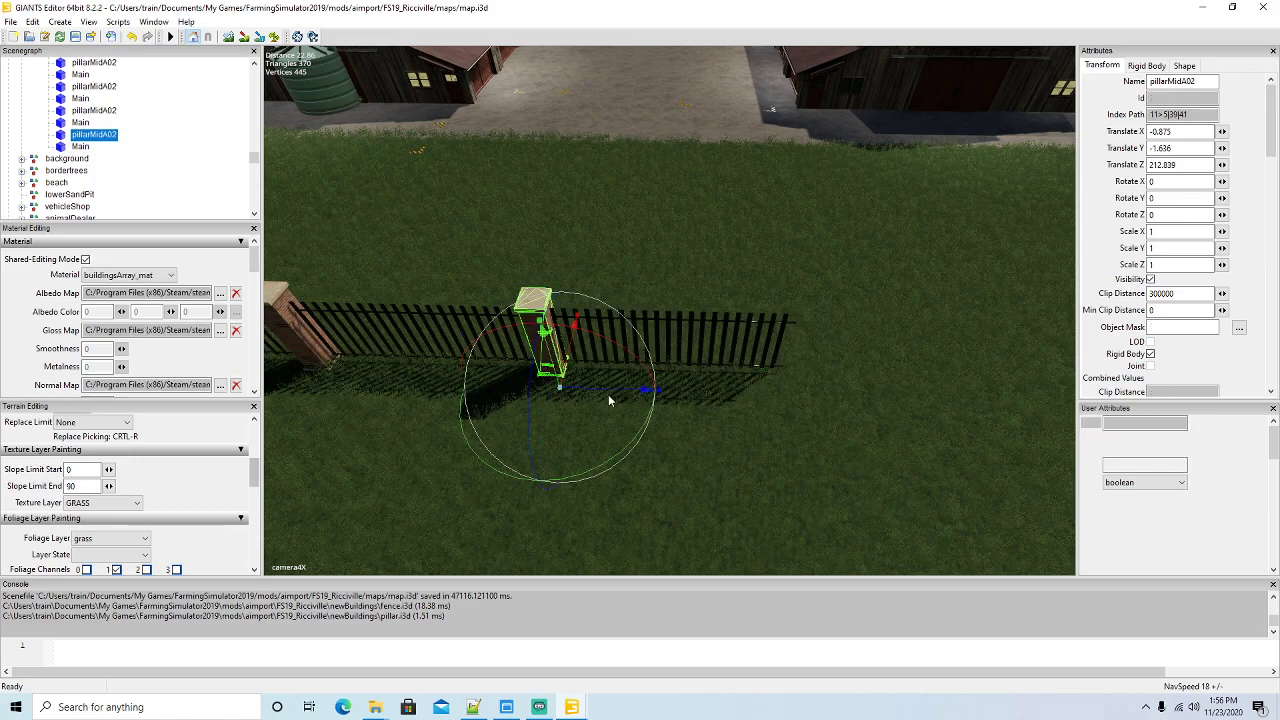
left_click_drag(605, 394, 877, 436)
key("d")
key("d")
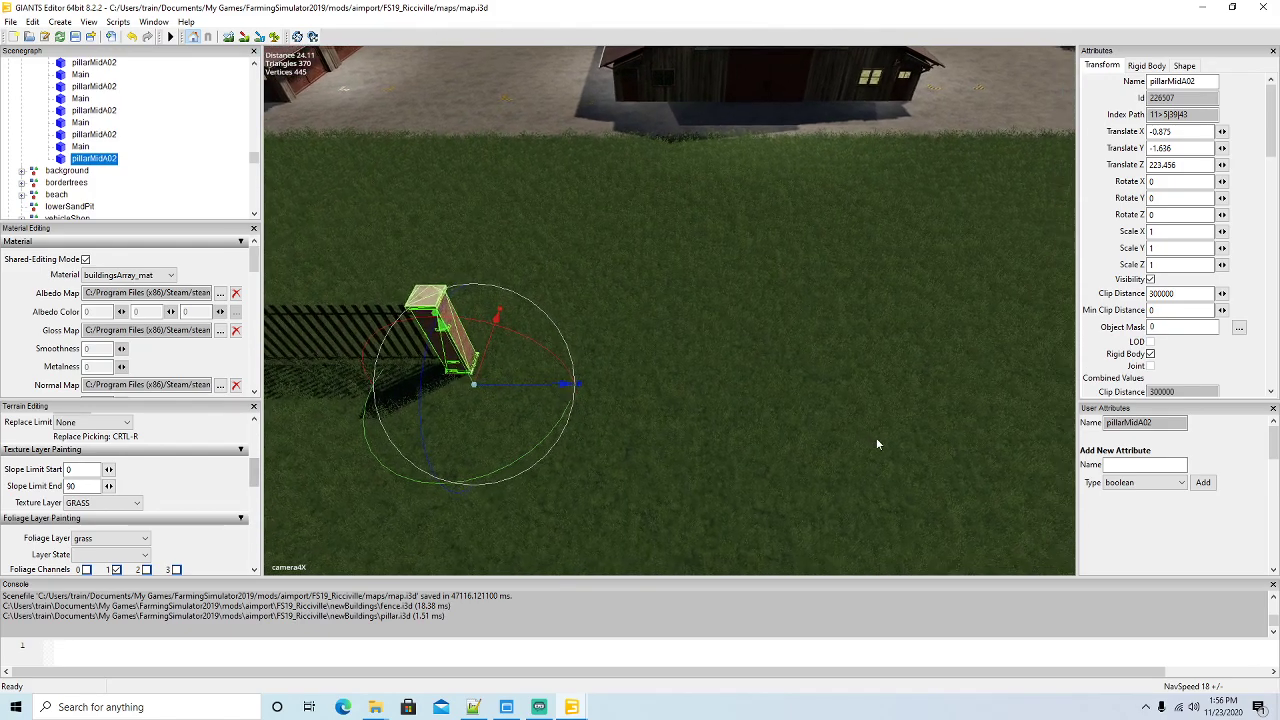
left_click(79, 146)
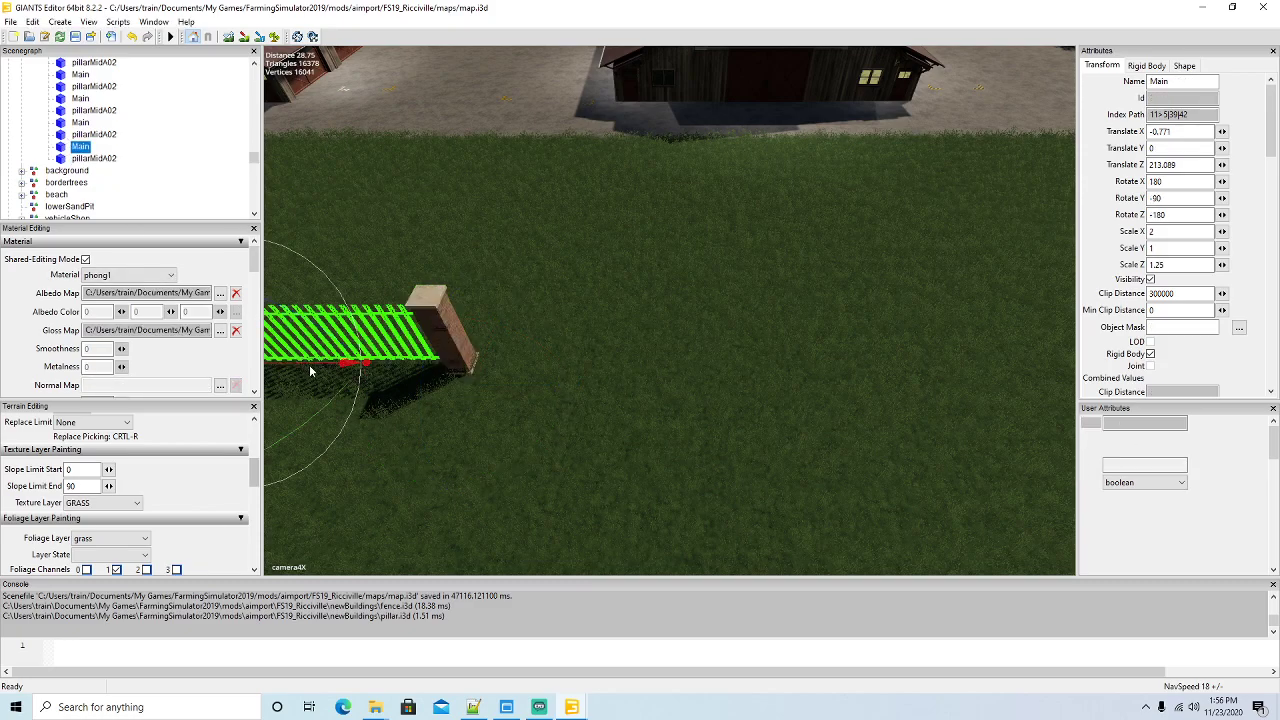
key("ctrl+d")
left_click_drag(310, 362, 532, 375)
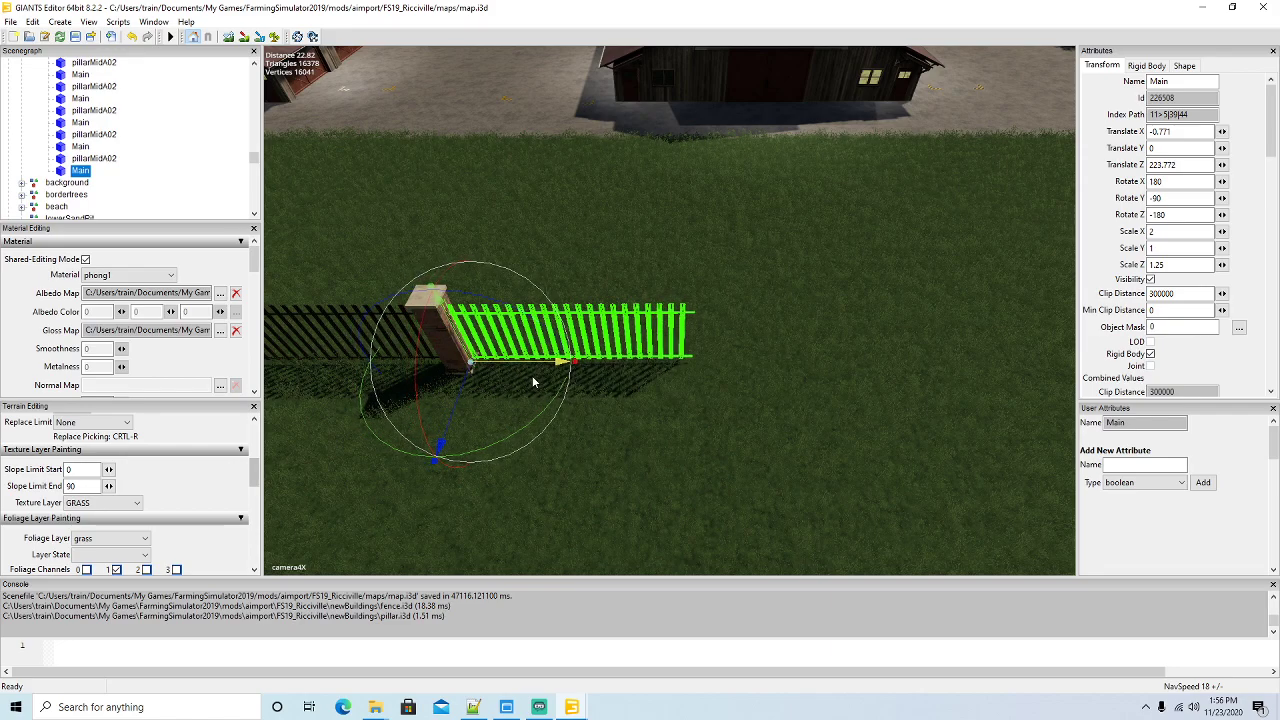
Lengthen the new2 side with an end pillar copy at Z 234.187 and a Main panel copy at Z 234.44
left_click(66, 158)
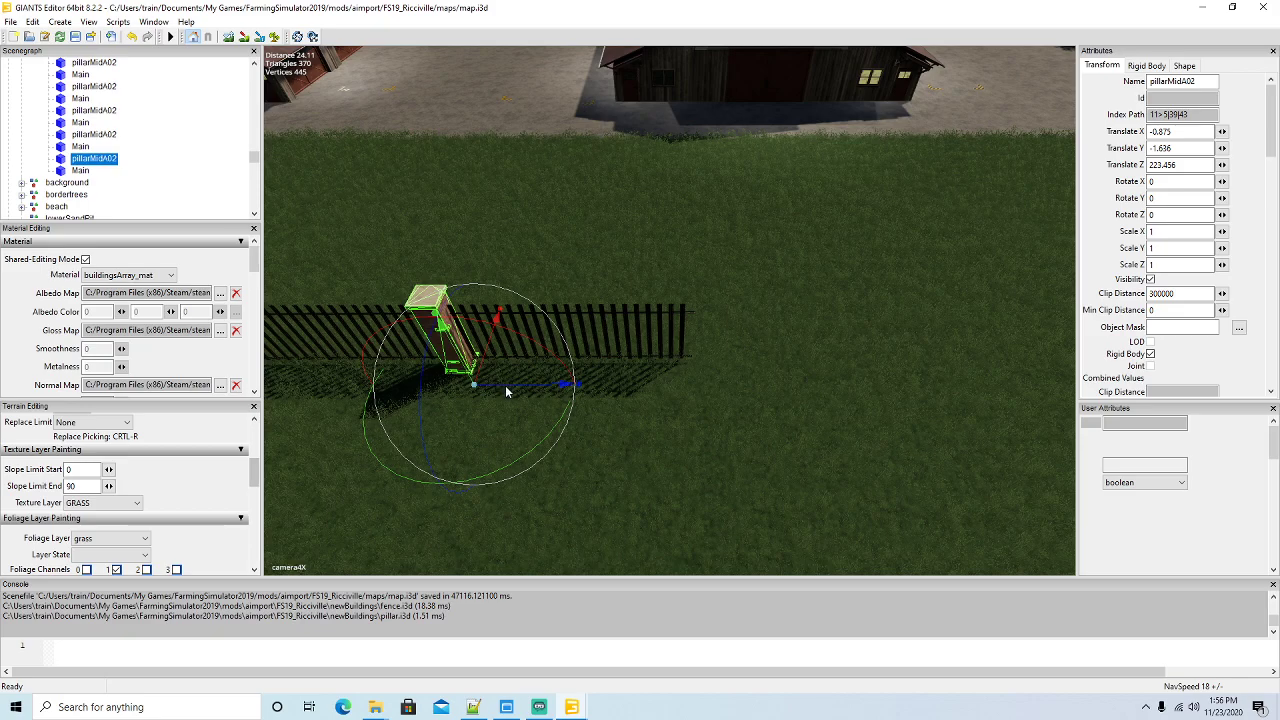
key("ctrl+d")
left_click_drag(509, 391, 759, 400)
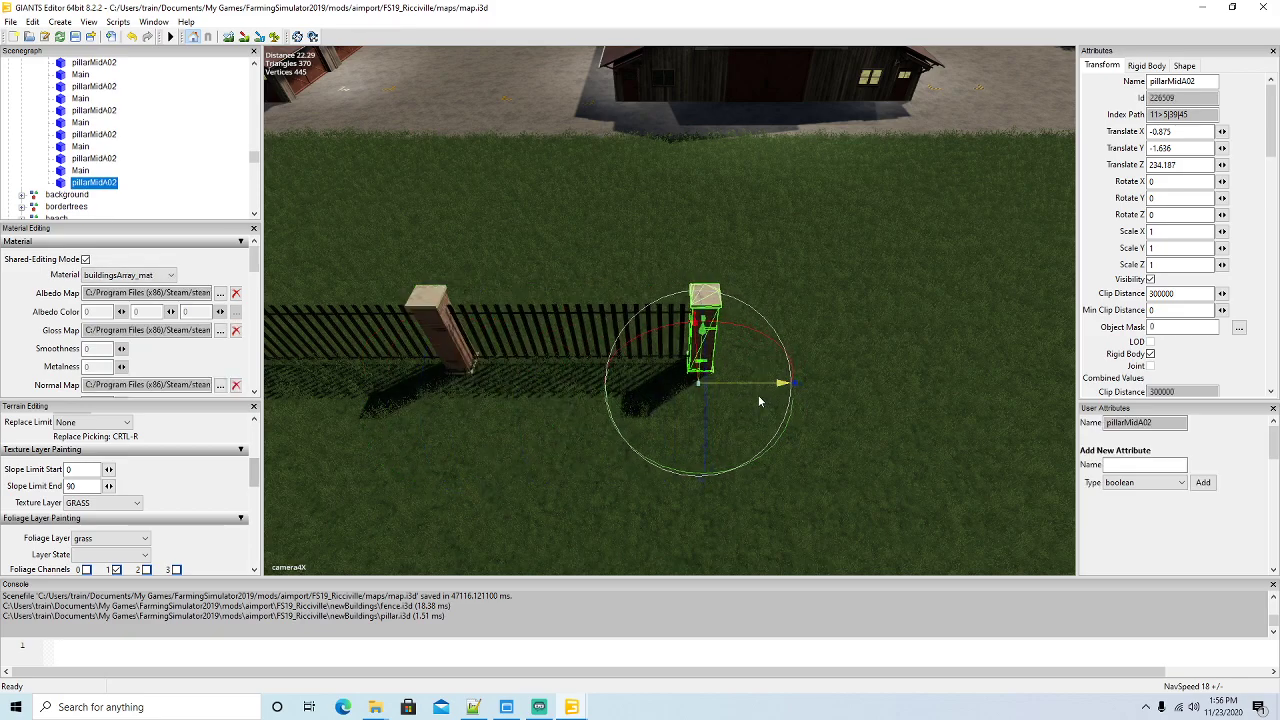
mouse_move(747, 413)
middle_mouse_down()
mouse_move(857, 396)
mouse_move(767, 398)
middle_mouse_up()
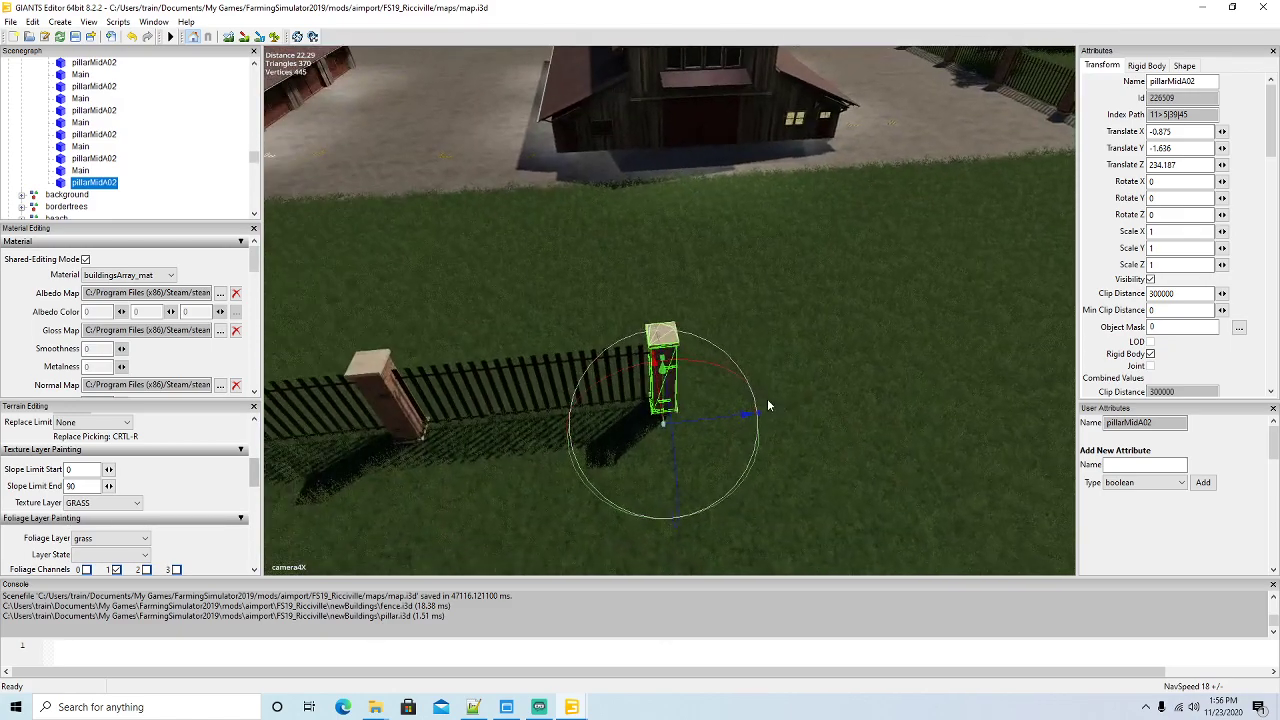
key("d")
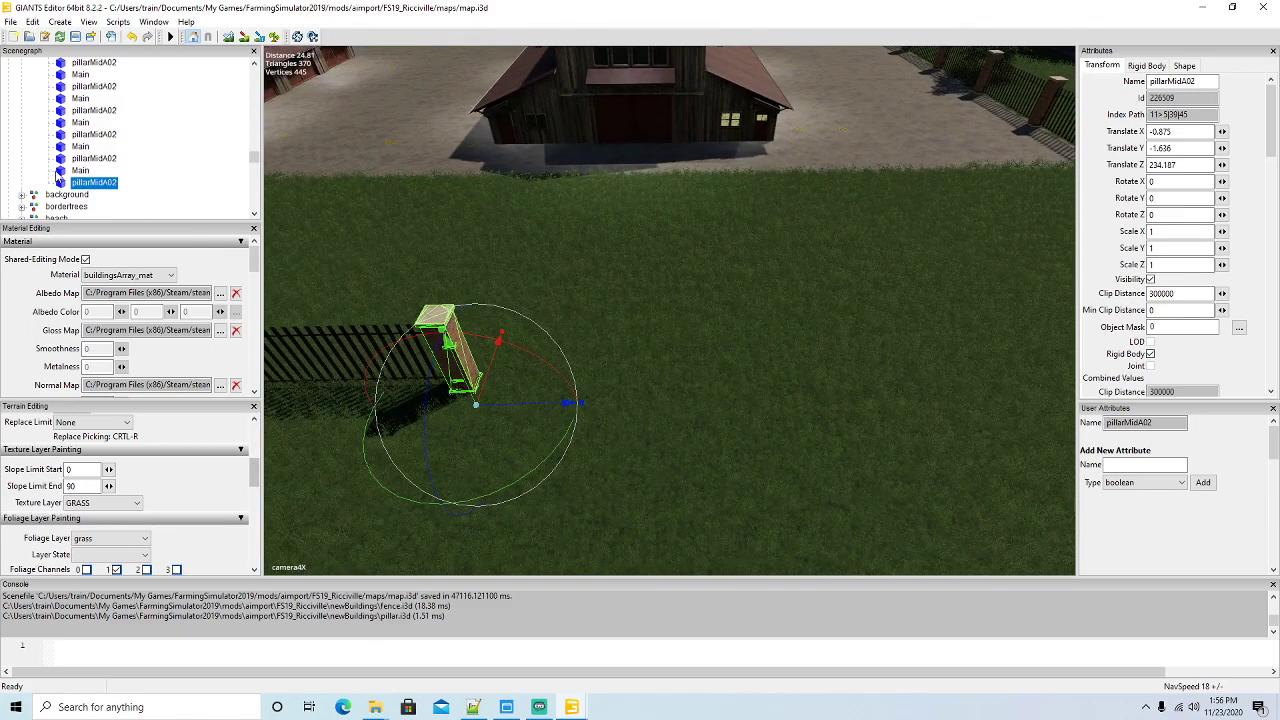
left_click(61, 171)
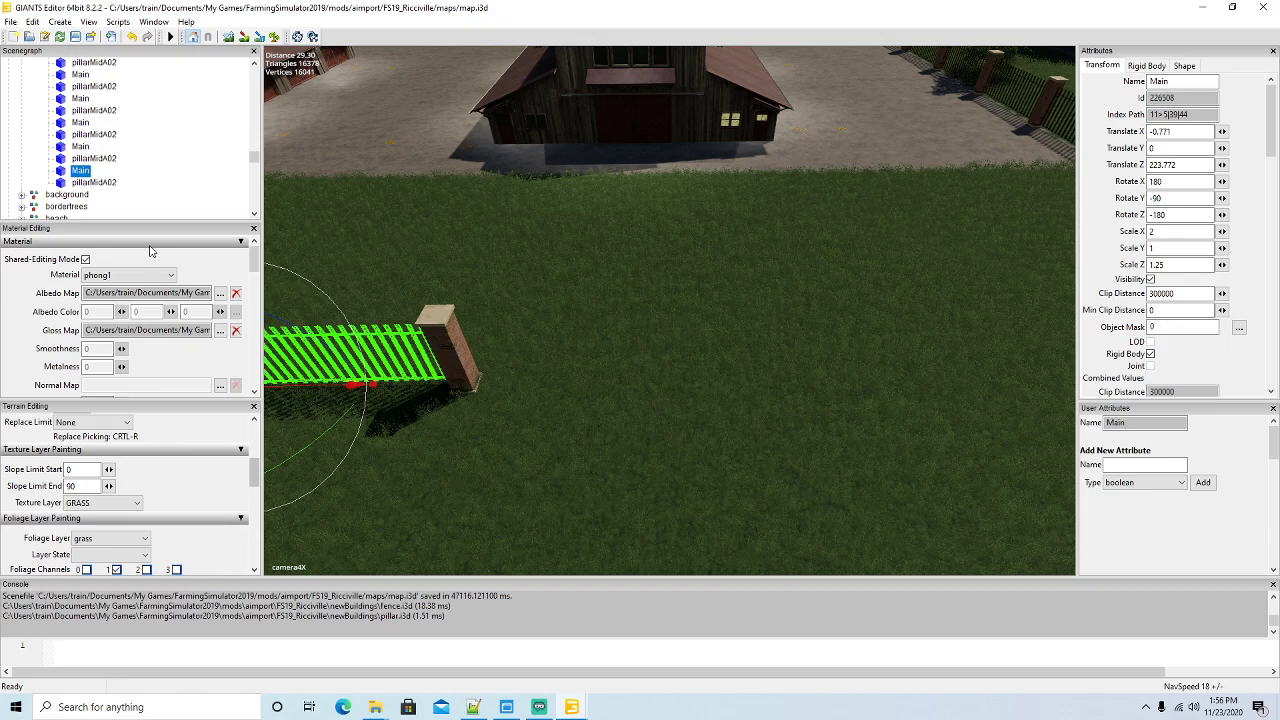
key("ctrl+d")
left_click_drag(352, 386, 532, 410)
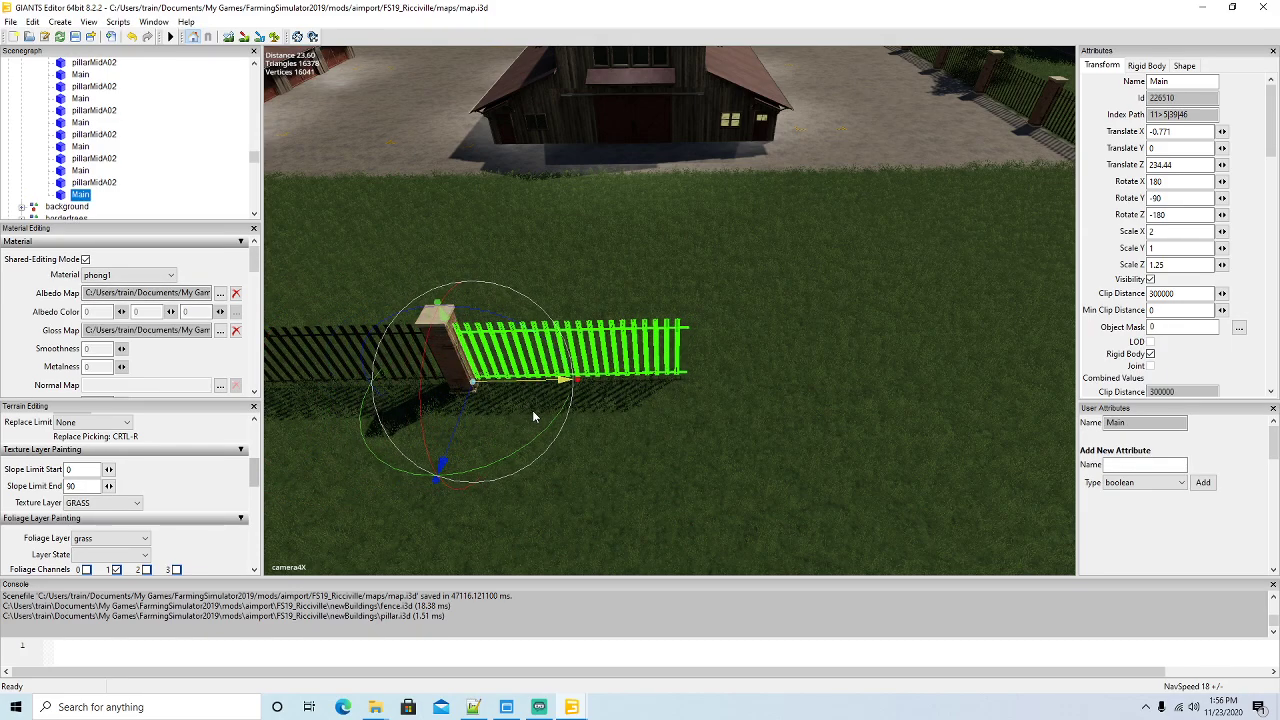
Place a duplicated pillarMidA02 at Z 244.788 on the new2 fence and a duplicated Main panel at Z 245.102
left_click(62, 184)
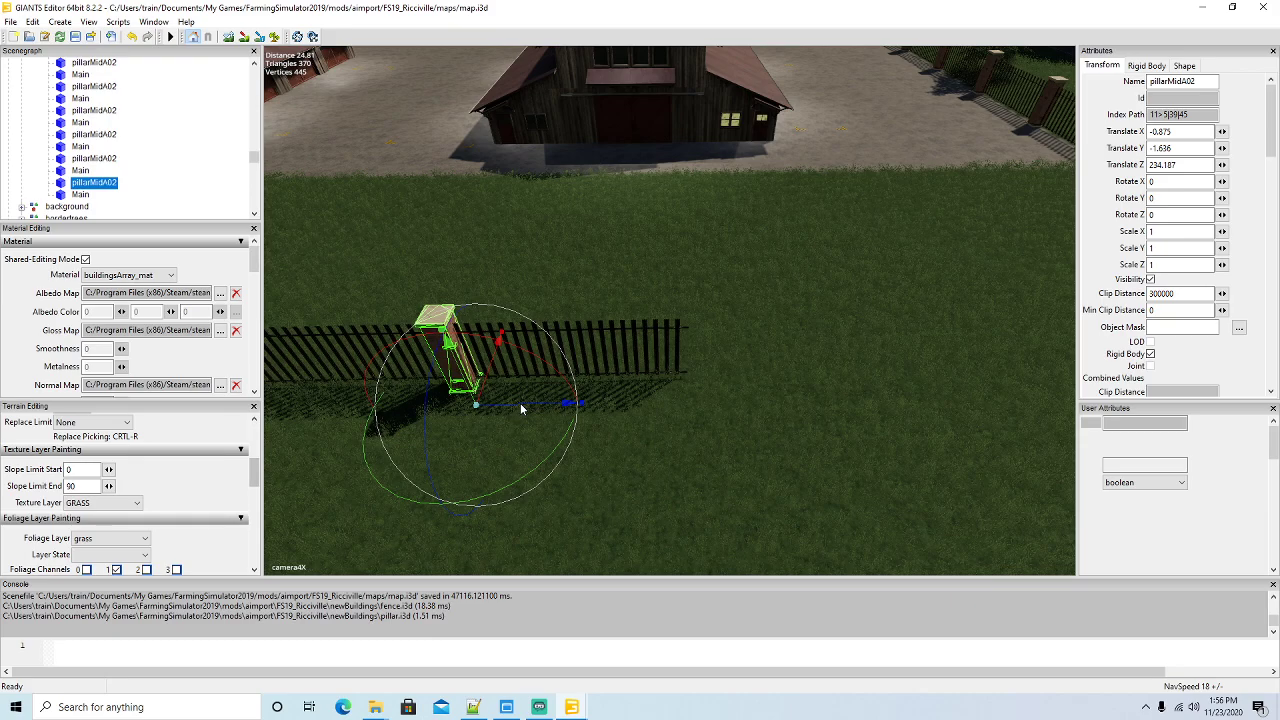
left_click_drag(521, 408, 758, 418)
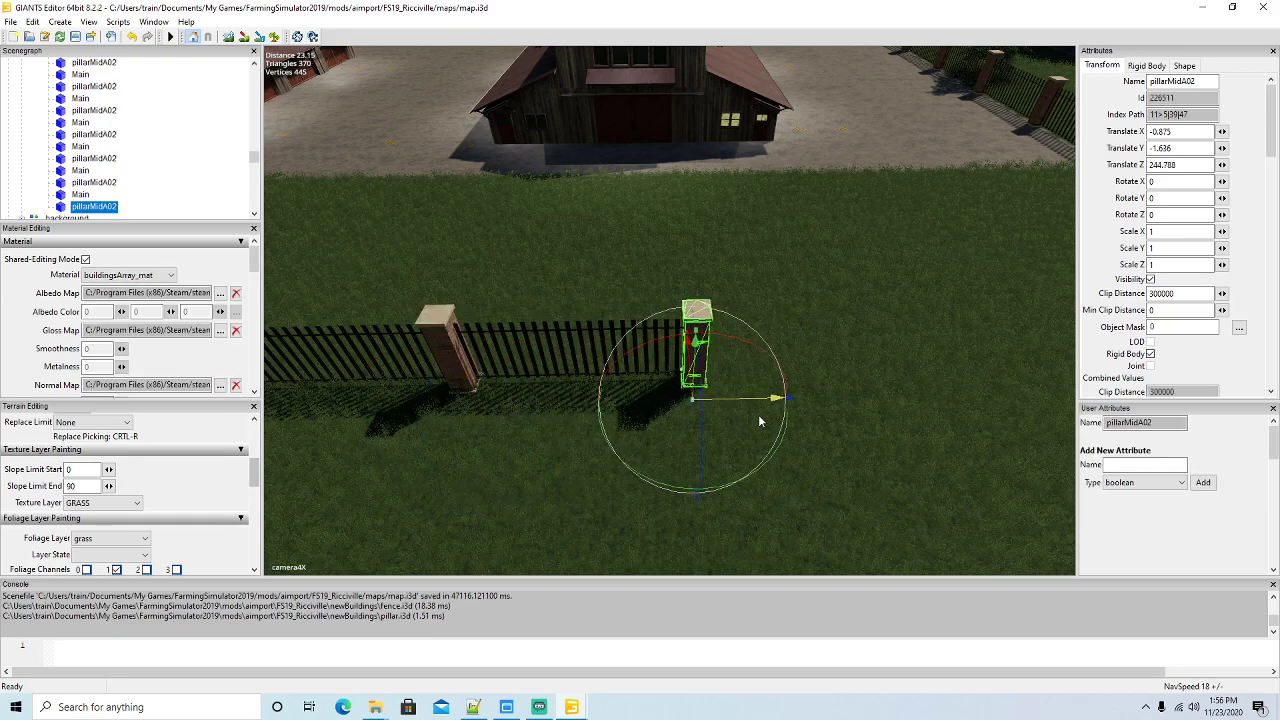
key("d")
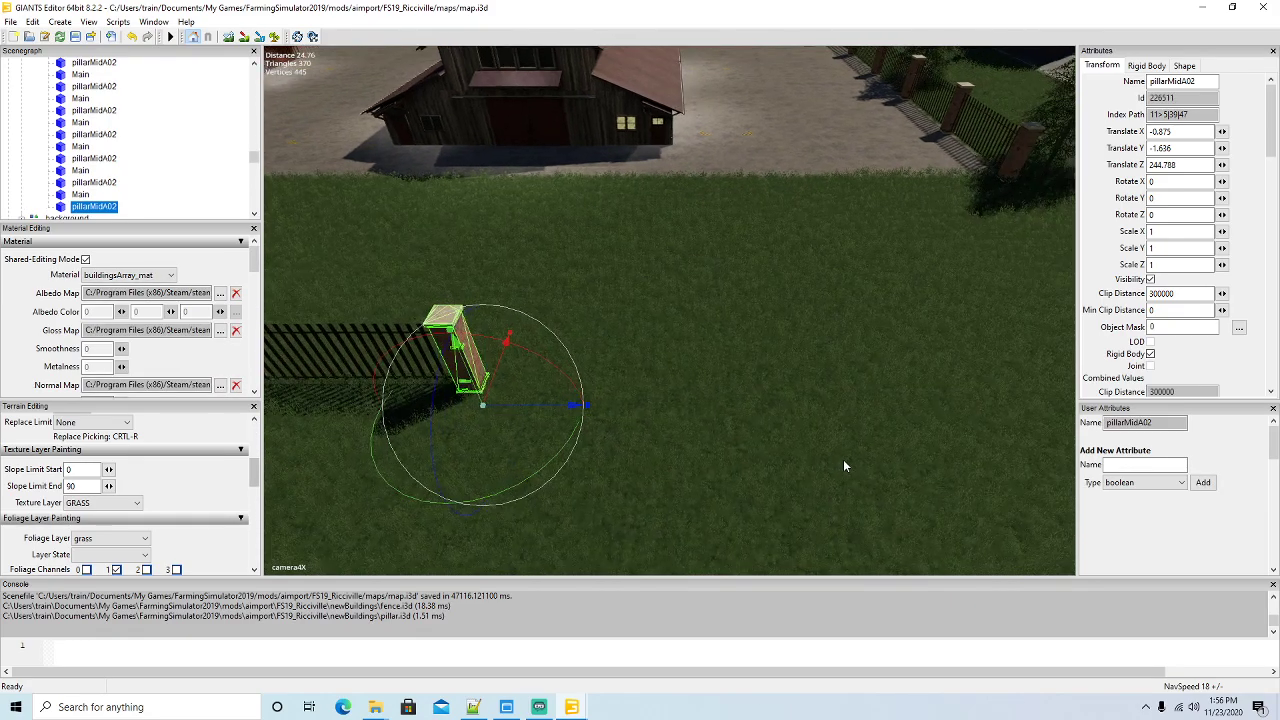
left_click(67, 195)
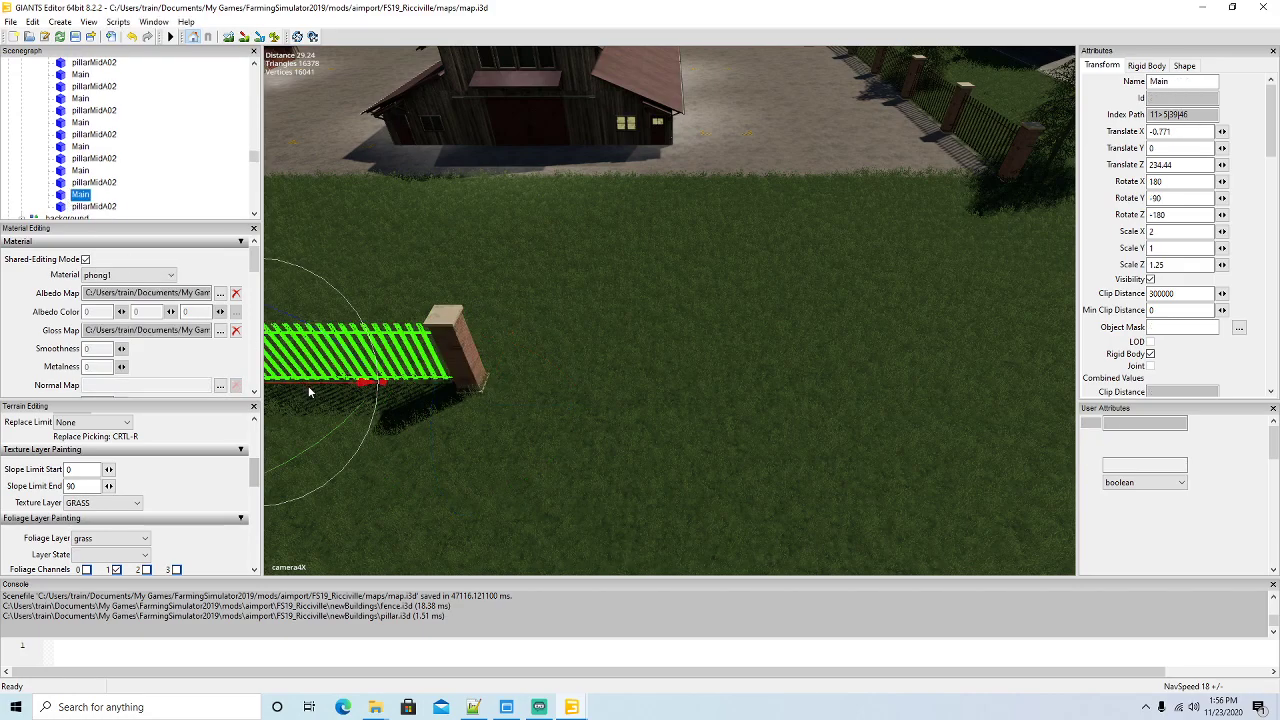
key("ctrl+d")
left_click_drag(306, 382, 520, 410)
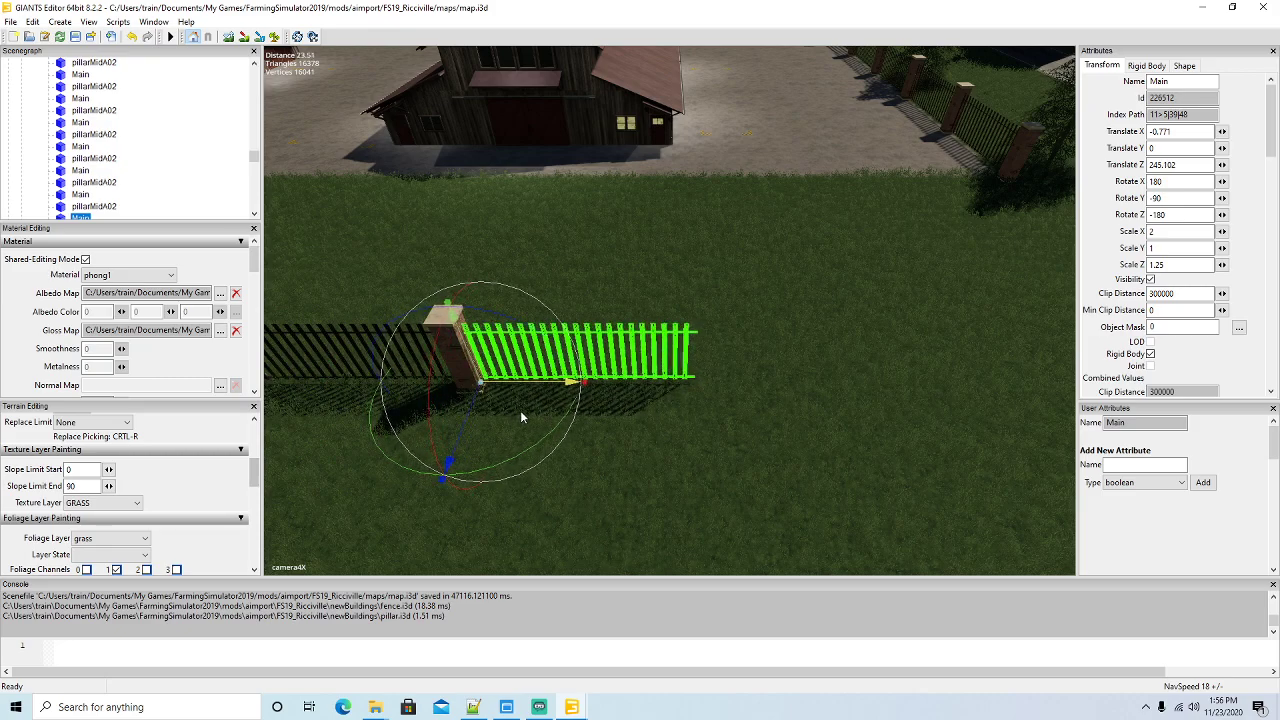
Close the last new2 panel with a pillarMidA02 copy at Z 255.406
scroll(100, 172, "down", 2)
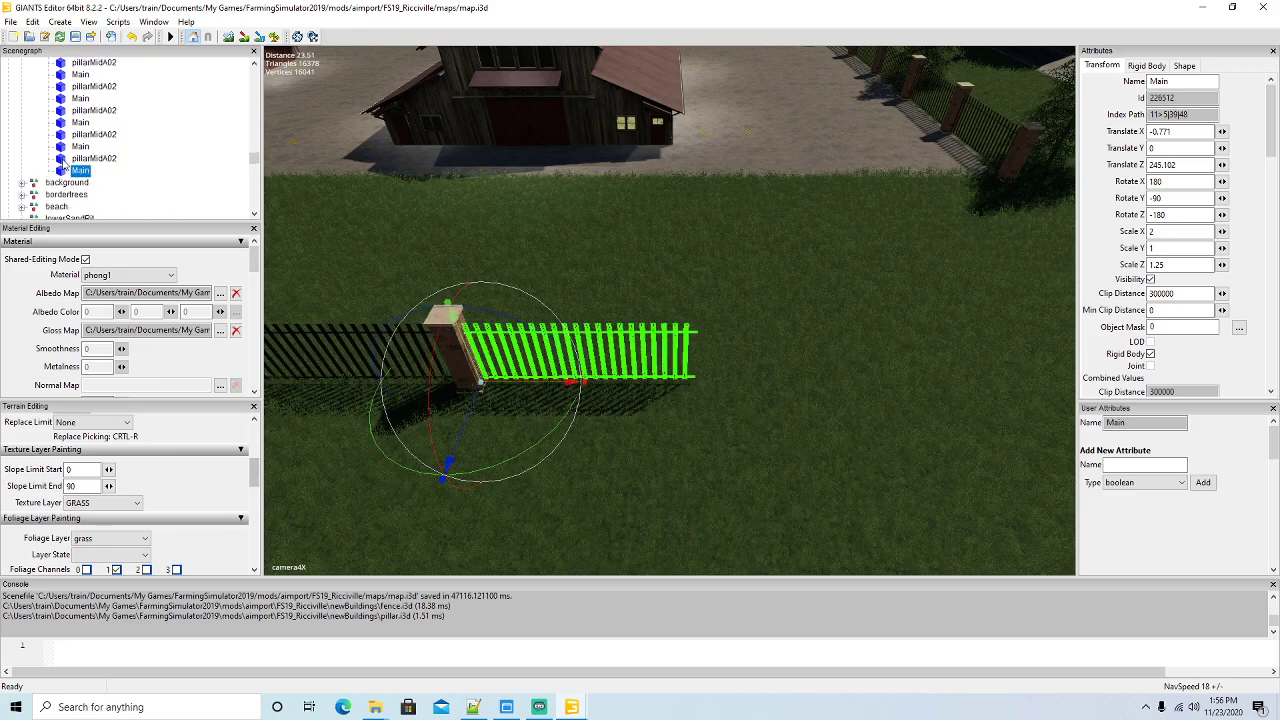
left_click(62, 159)
key("ctrl+d")
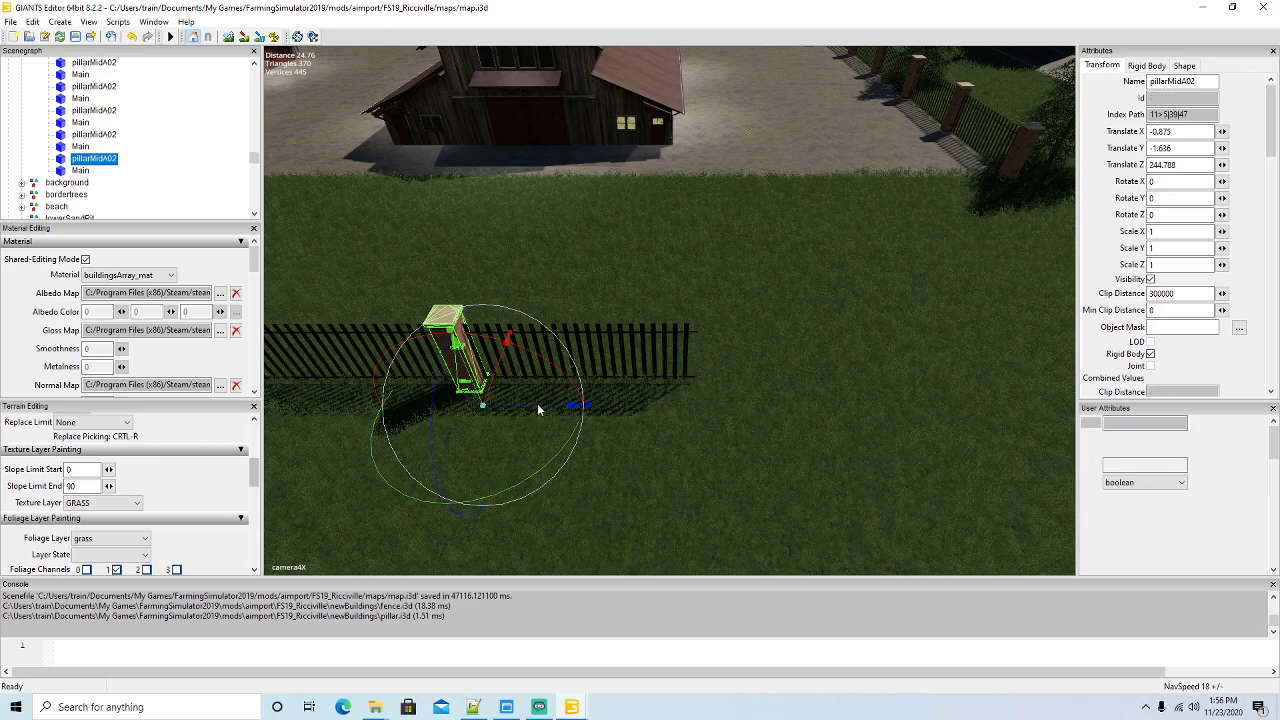
left_click_drag(542, 405, 785, 431)
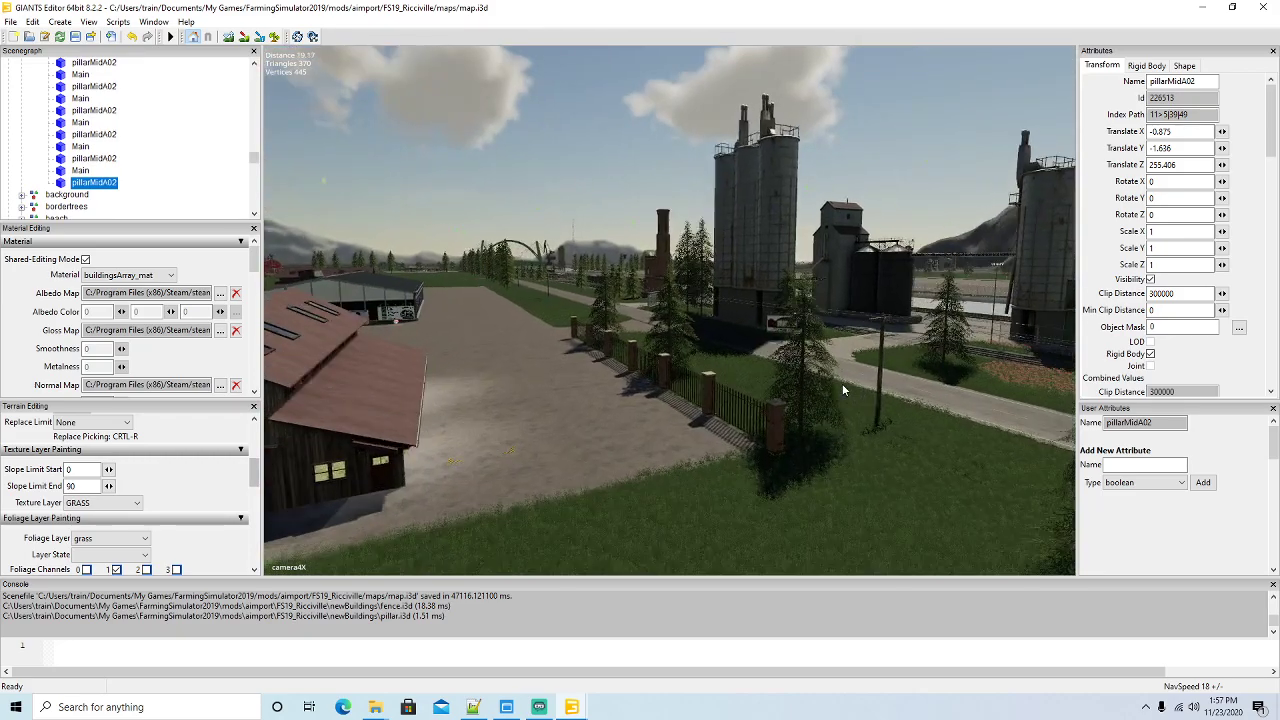
Duplicate the last Main panel of the roadside fence by the tree and move the copy past its end pillar to X -310.973
scroll(842, 390, "up", 3)
left_click_drag(842, 390, 998, 466, "alt")
scroll(1008, 485, "down", 3)
scroll(1008, 485, "up", 2)
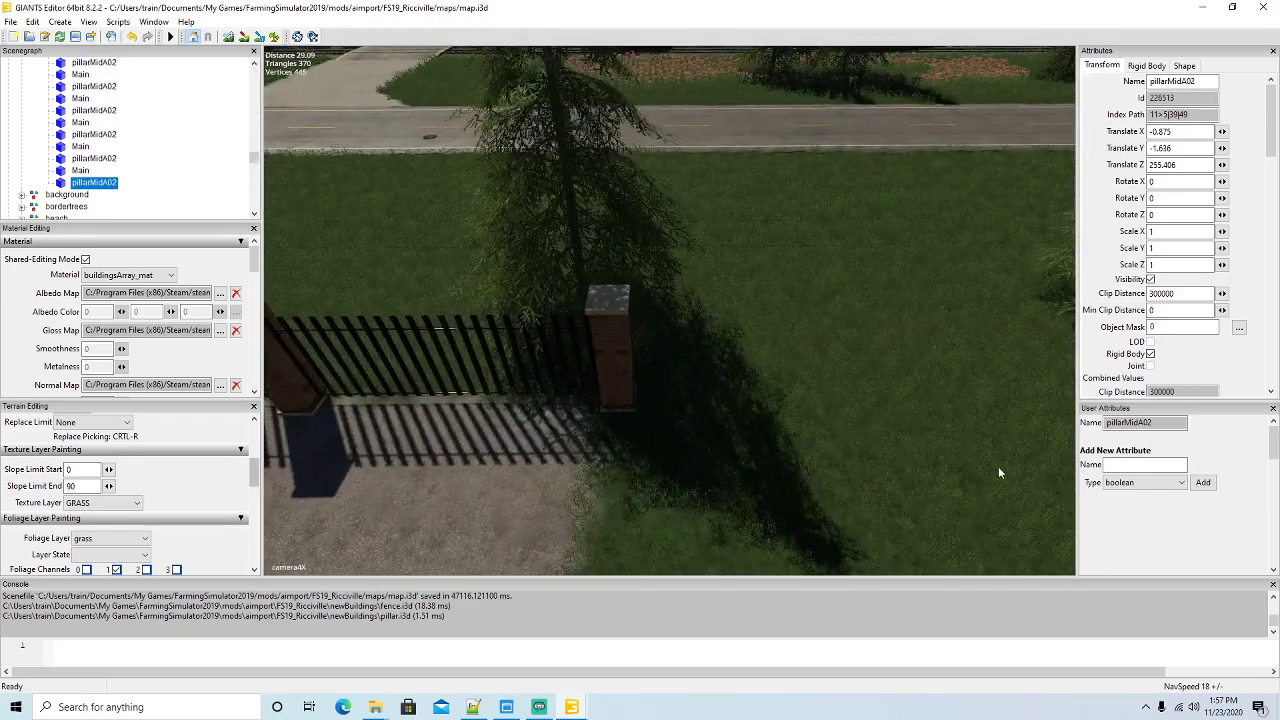
left_click(485, 347)
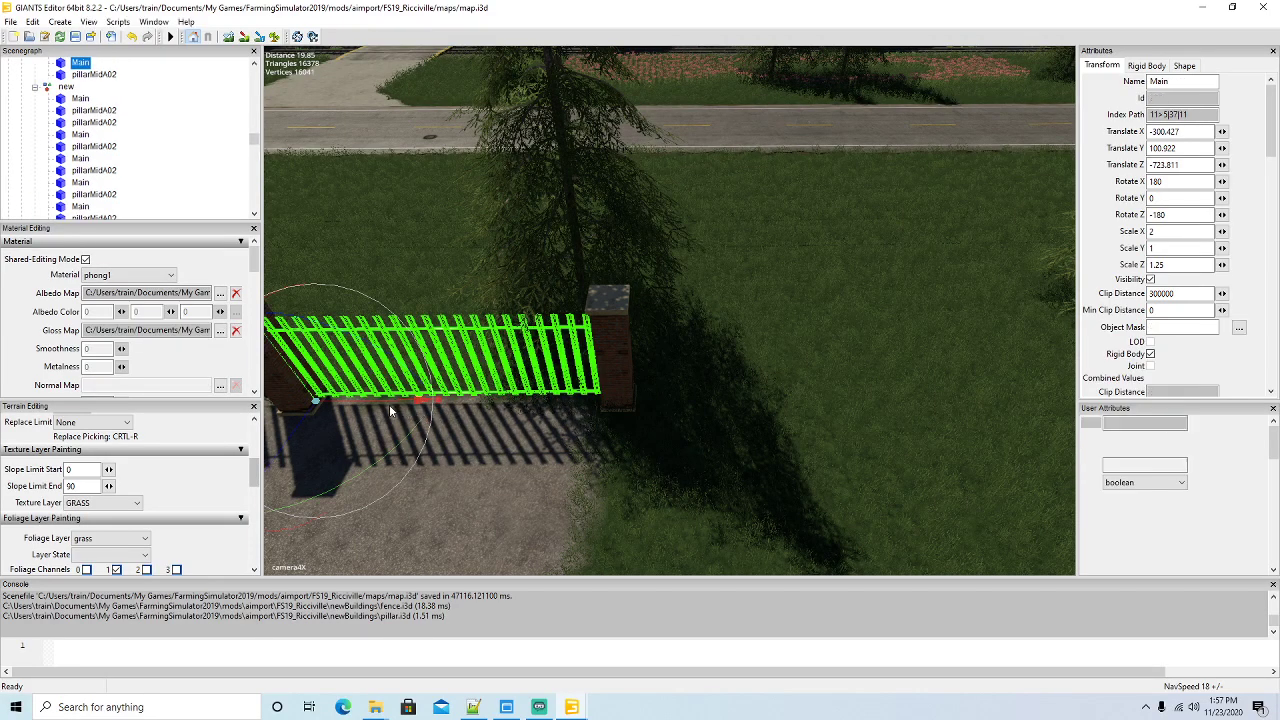
key("ctrl+d")
left_click_drag(389, 400, 710, 427)
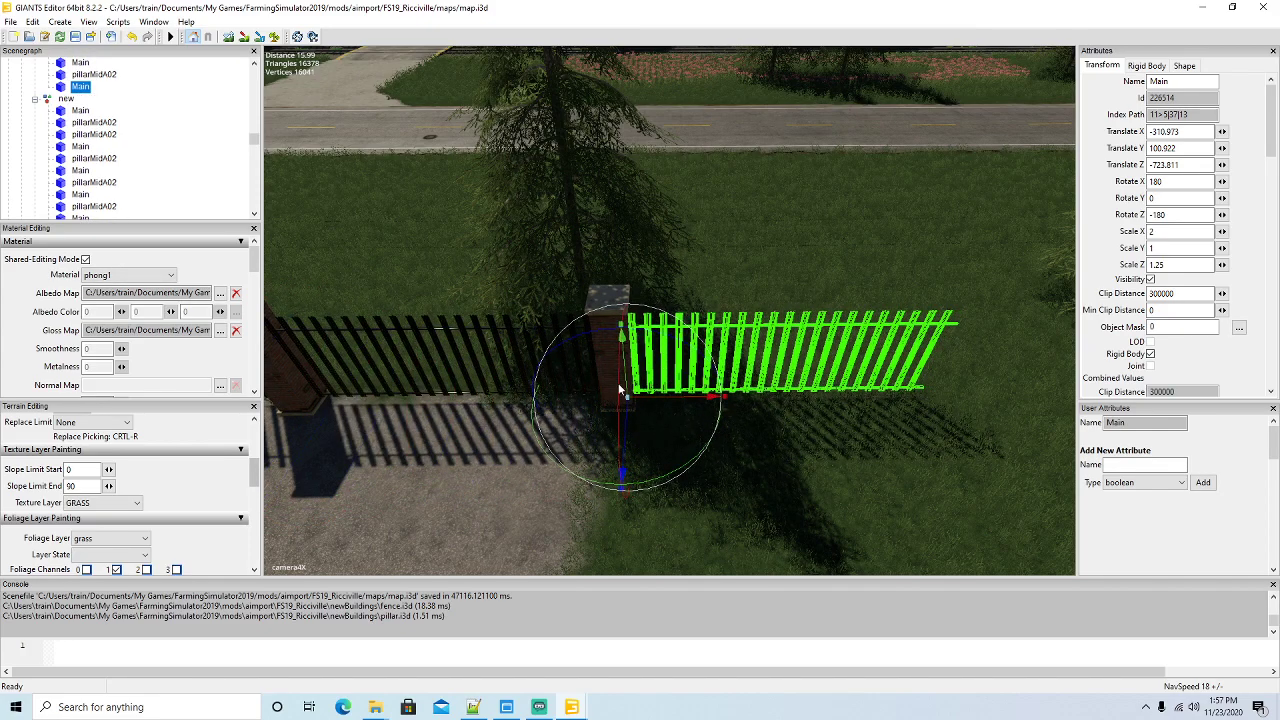
Close the last roadside fence panel with a duplicated pillarMidA02 at X -321.271
left_click(607, 312)
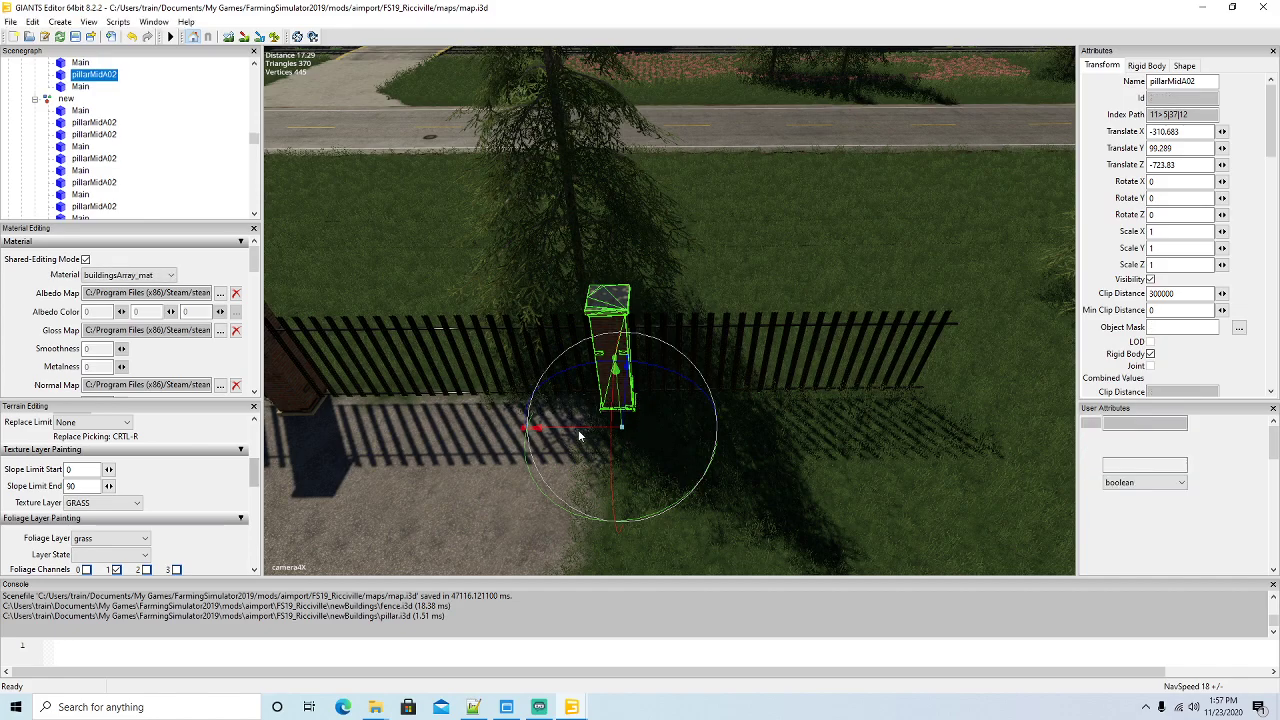
key("ctrl+d")
mouse_move(574, 429)
left_mouse_down()
mouse_move(879, 437)
mouse_move(892, 450)
mouse_move(874, 447)
mouse_move(958, 426)
mouse_move(848, 380)
mouse_move(612, 428)
mouse_move(568, 415)
left_mouse_up()
scroll(848, 380, "up", 4)
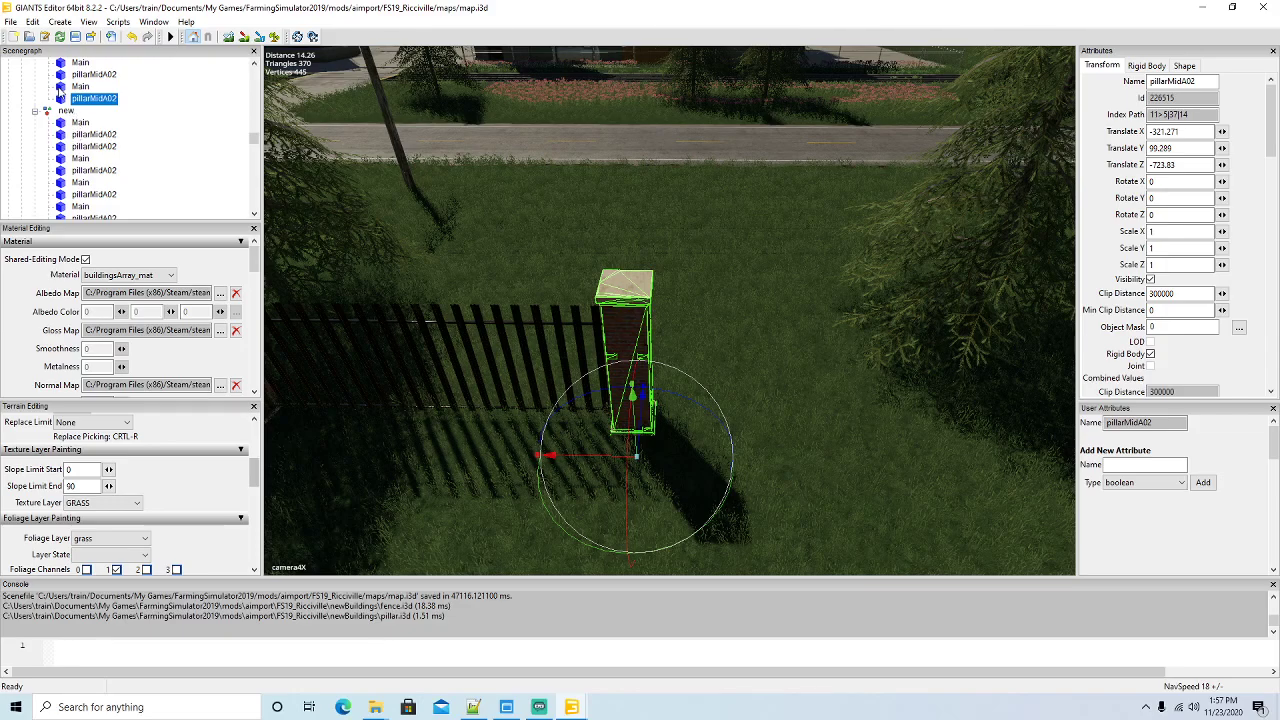
Extend the roadside fence with another duplicated Main panel and a pillarMidA02 copy at its far end
left_click(80, 86)
key("ctrl+d")
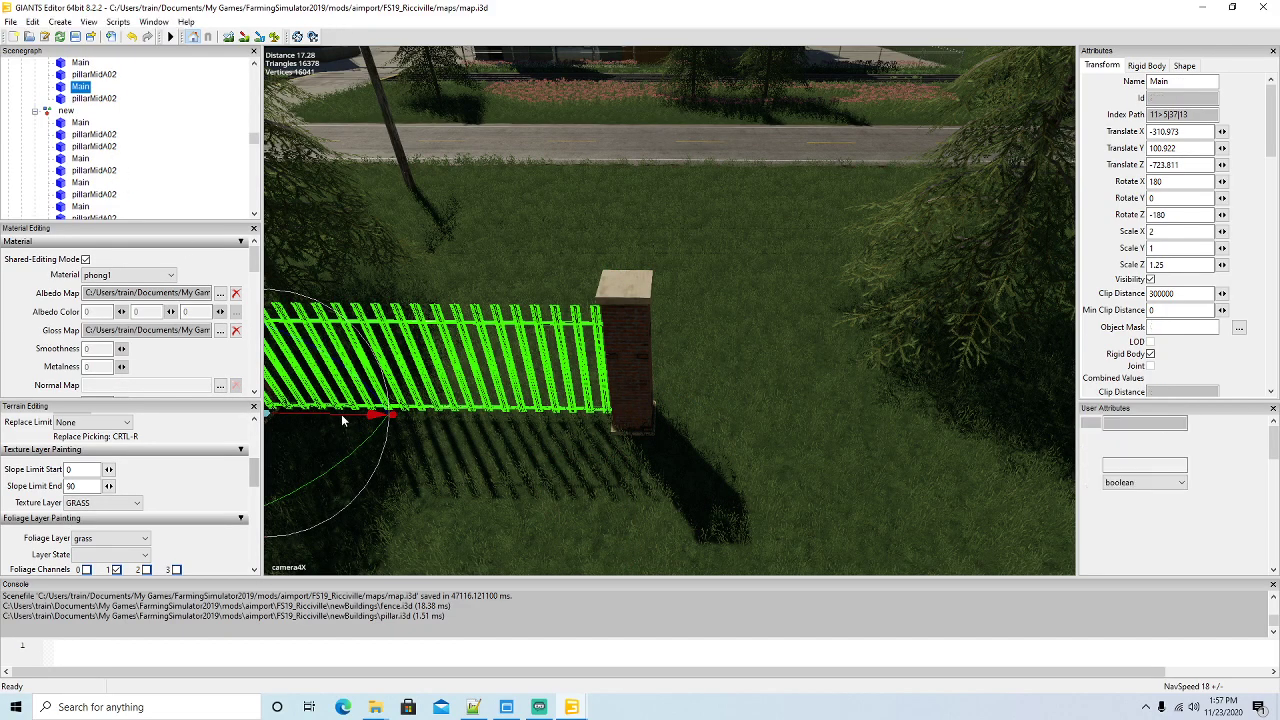
key("ctrl+d")
left_click_drag(341, 414, 720, 459)
left_click(94, 98)
left_click_drag(540, 370, 500, 370)
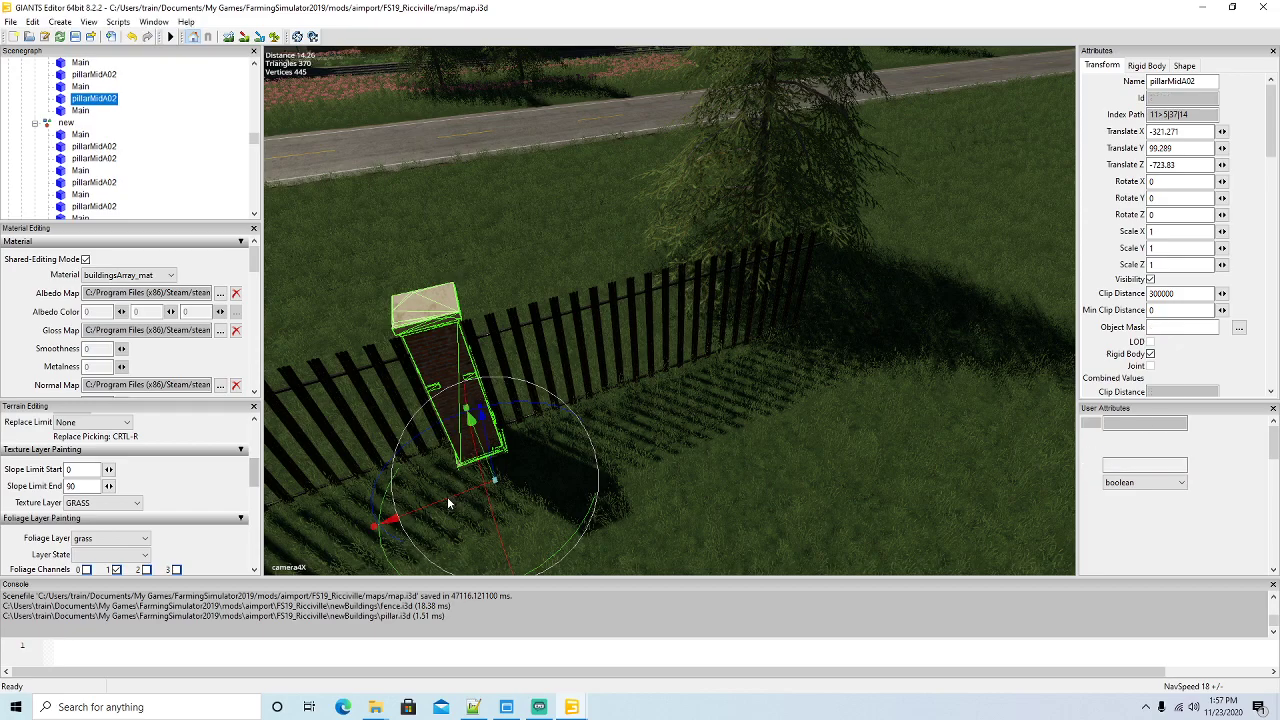
key("ctrl+d")
left_click_drag(448, 497, 368, 467)
Lengthen the new2 side with a Main panel copy at Z 255.721 and a pillarMidA02 copy at Z 266.012
left_click(412, 323)
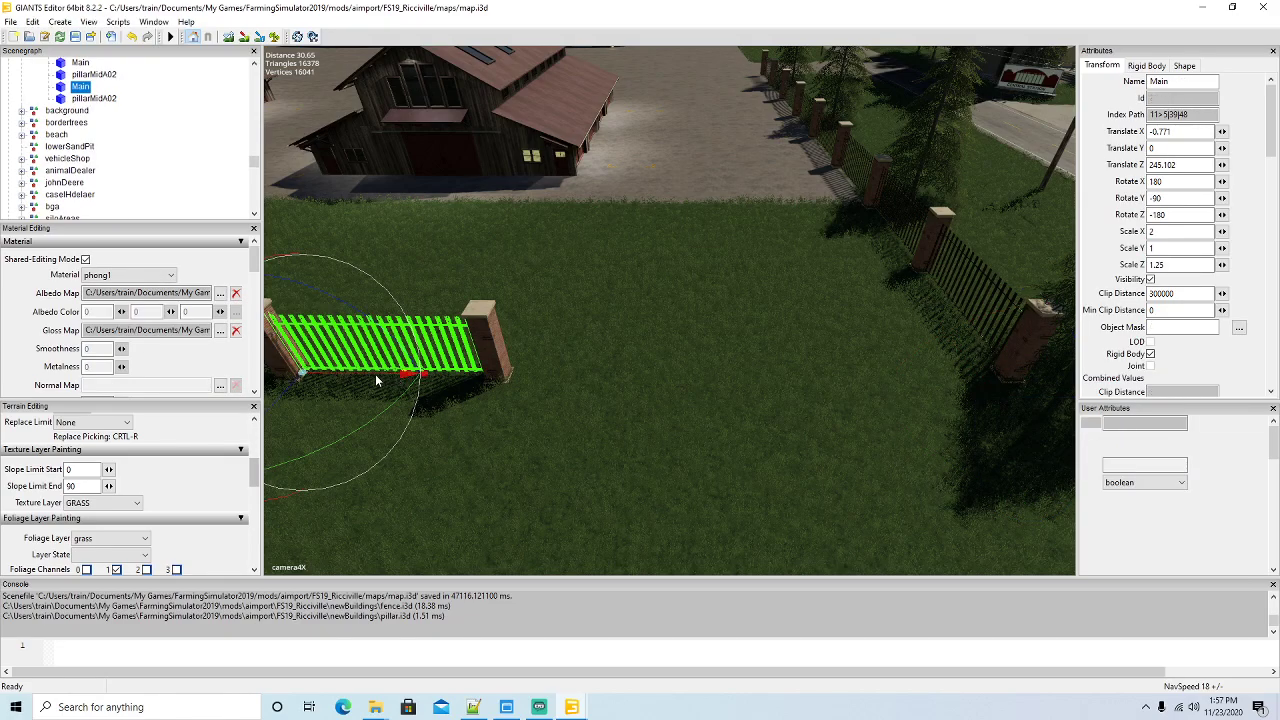
key("ctrl+d")
left_click_drag(376, 374, 578, 394)
left_click(88, 98)
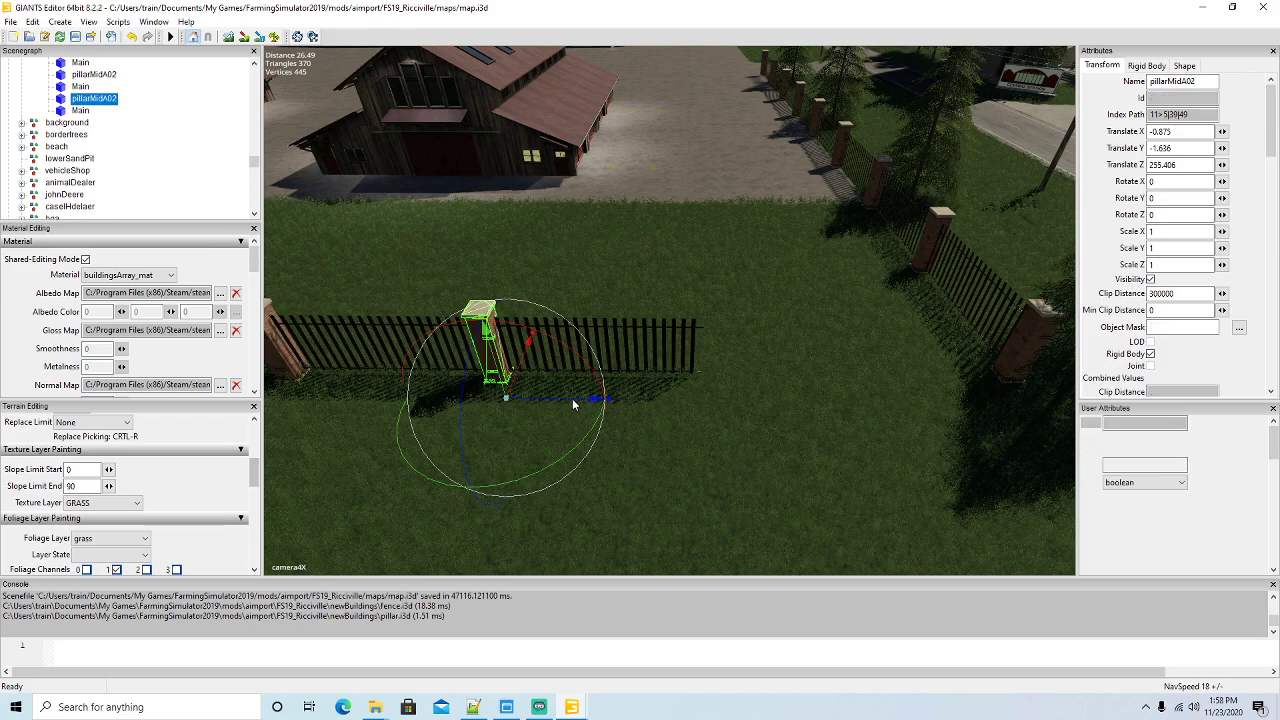
key("ctrl+d")
left_click_drag(573, 404, 796, 415)
key("d")
right_click(821, 436)
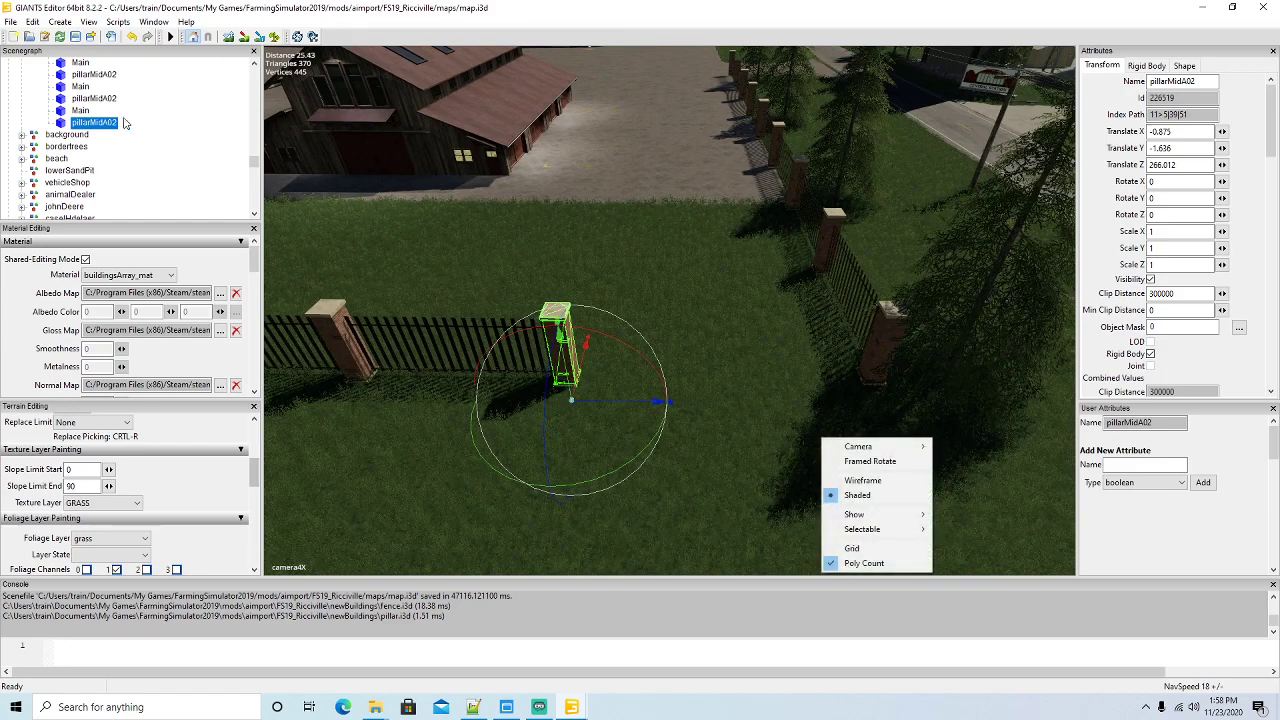
Duplicate the last new2 Main panel and move the copy up against the roadside fence's corner pillar
left_click(66, 111)
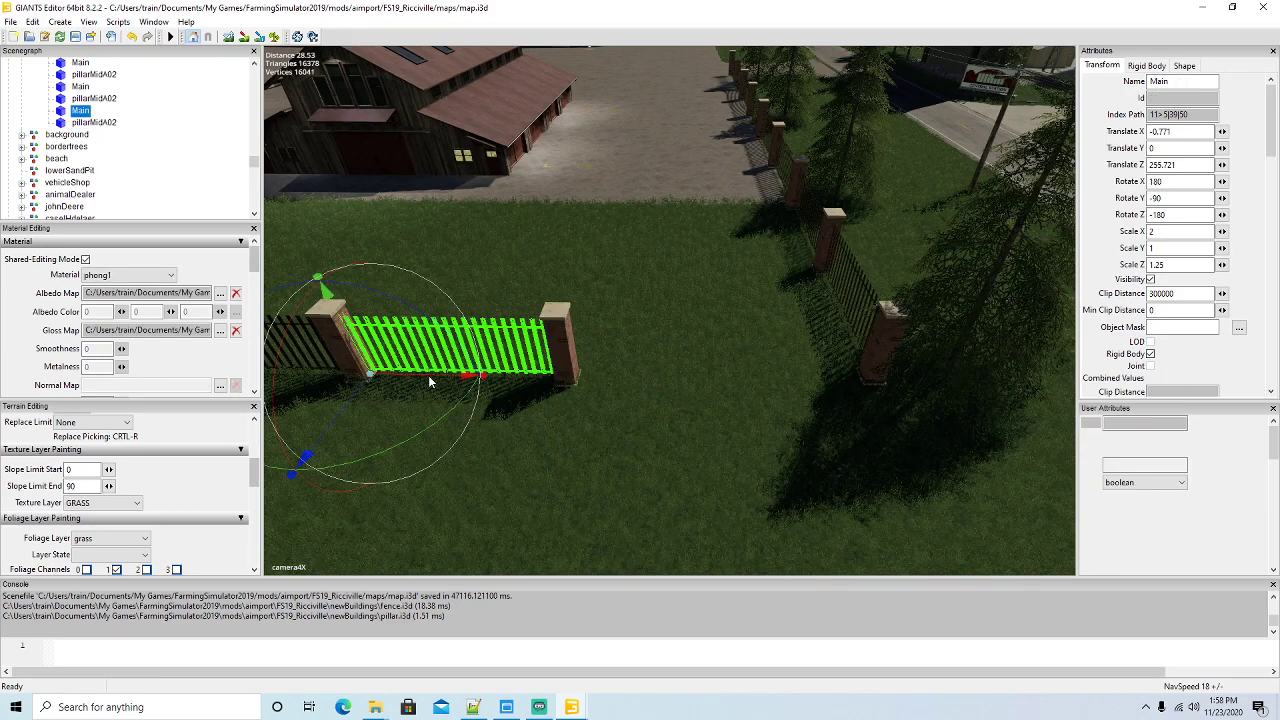
key("ctrl+d")
left_click_drag(428, 376, 642, 404)
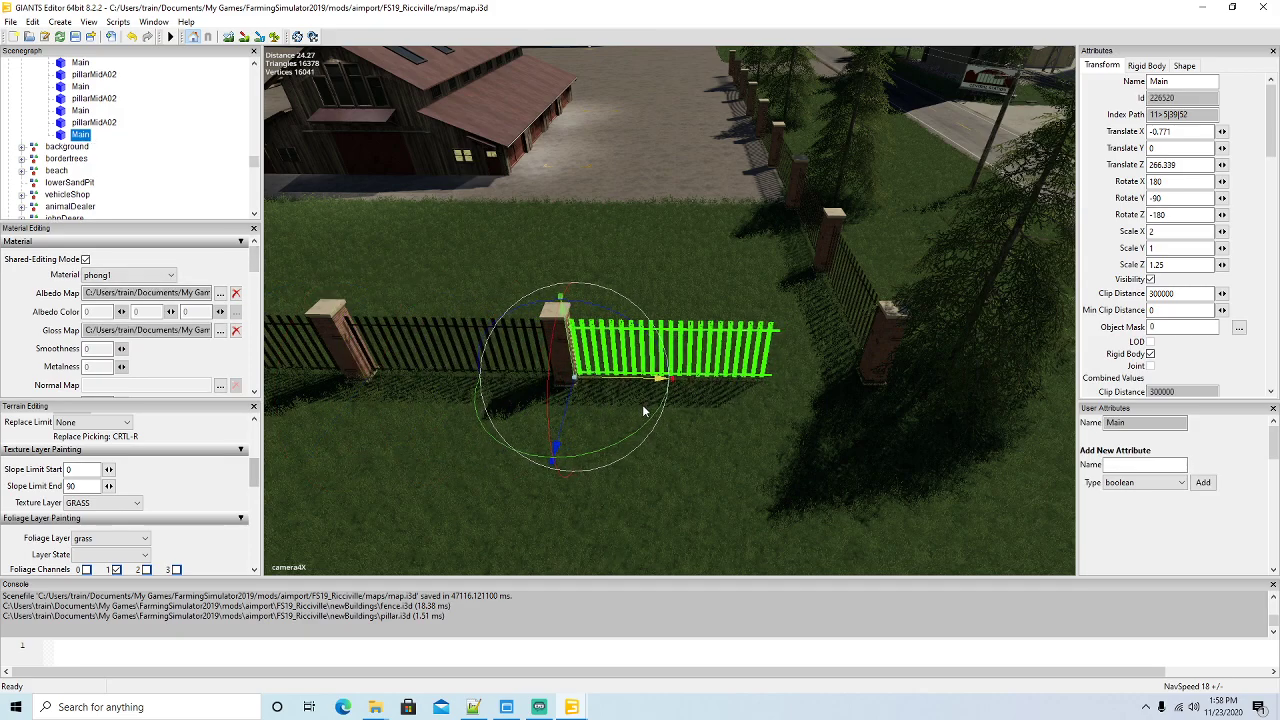
left_click_drag(673, 378, 740, 388)
Move the last new2 pillar to Z 270.134 and fit the panel before it with X scale 2.214 at Z 258.784
left_click(565, 340)
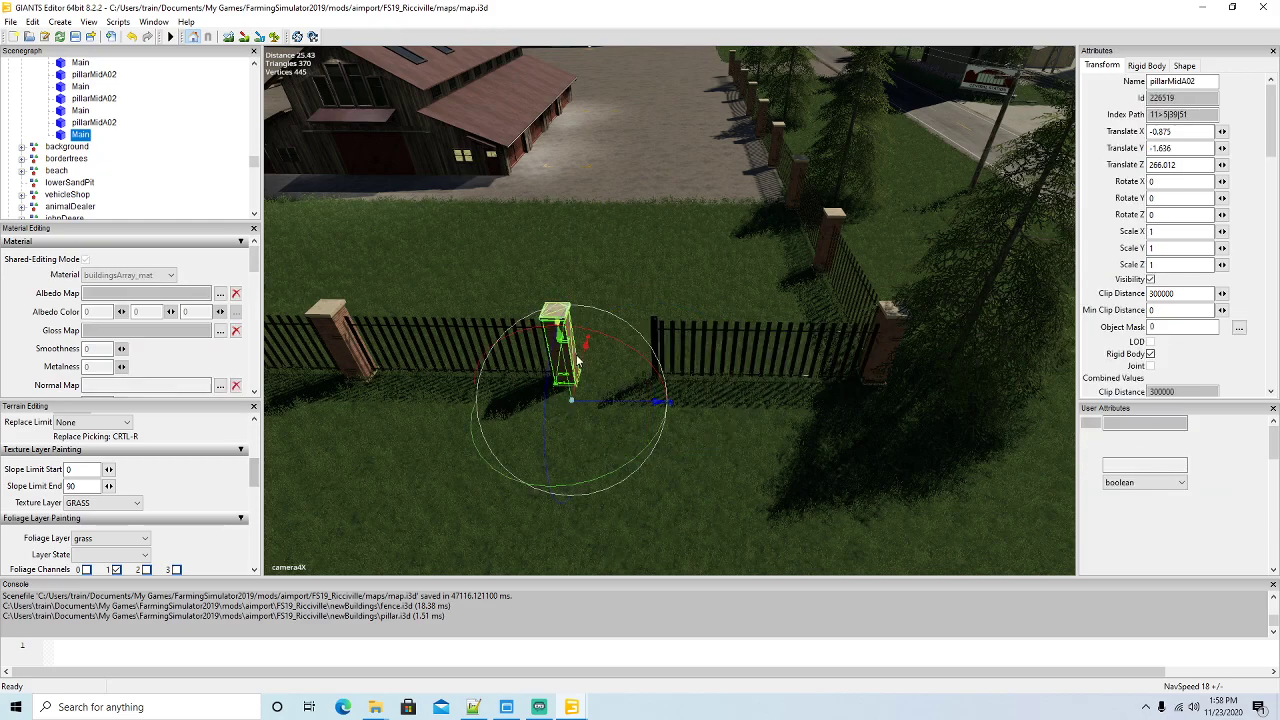
left_click_drag(609, 402, 699, 413)
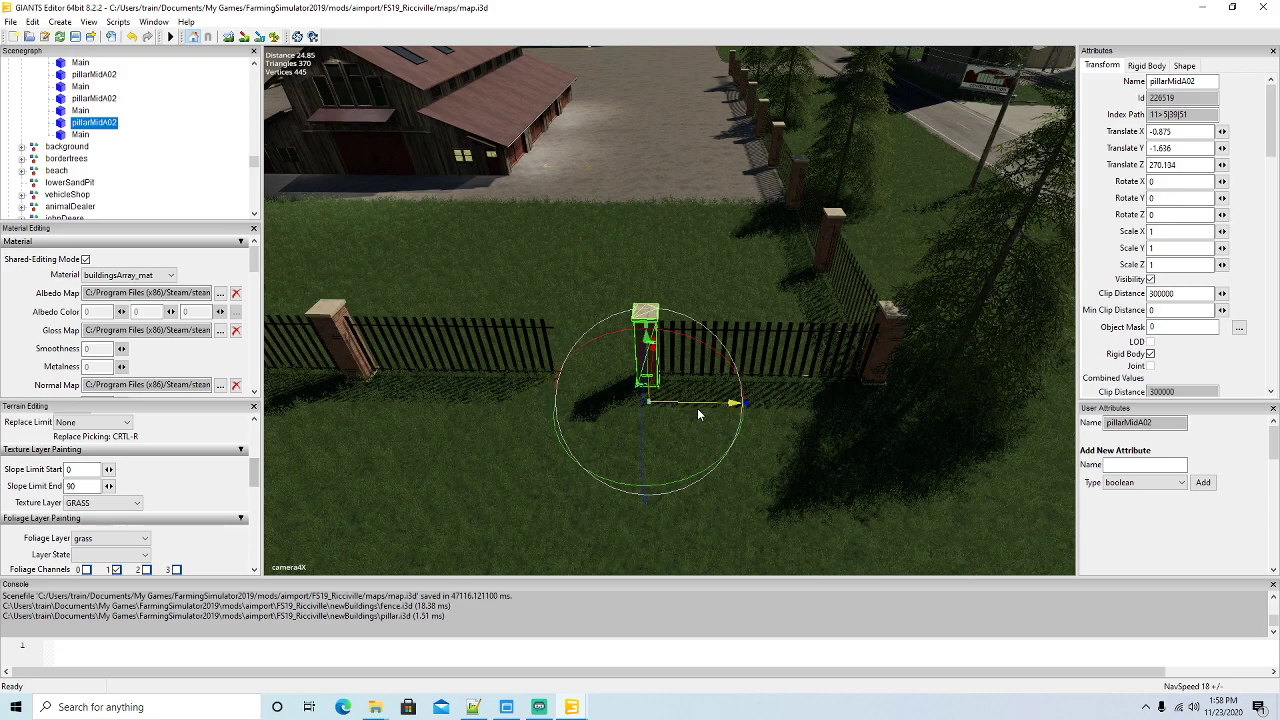
left_click(505, 327)
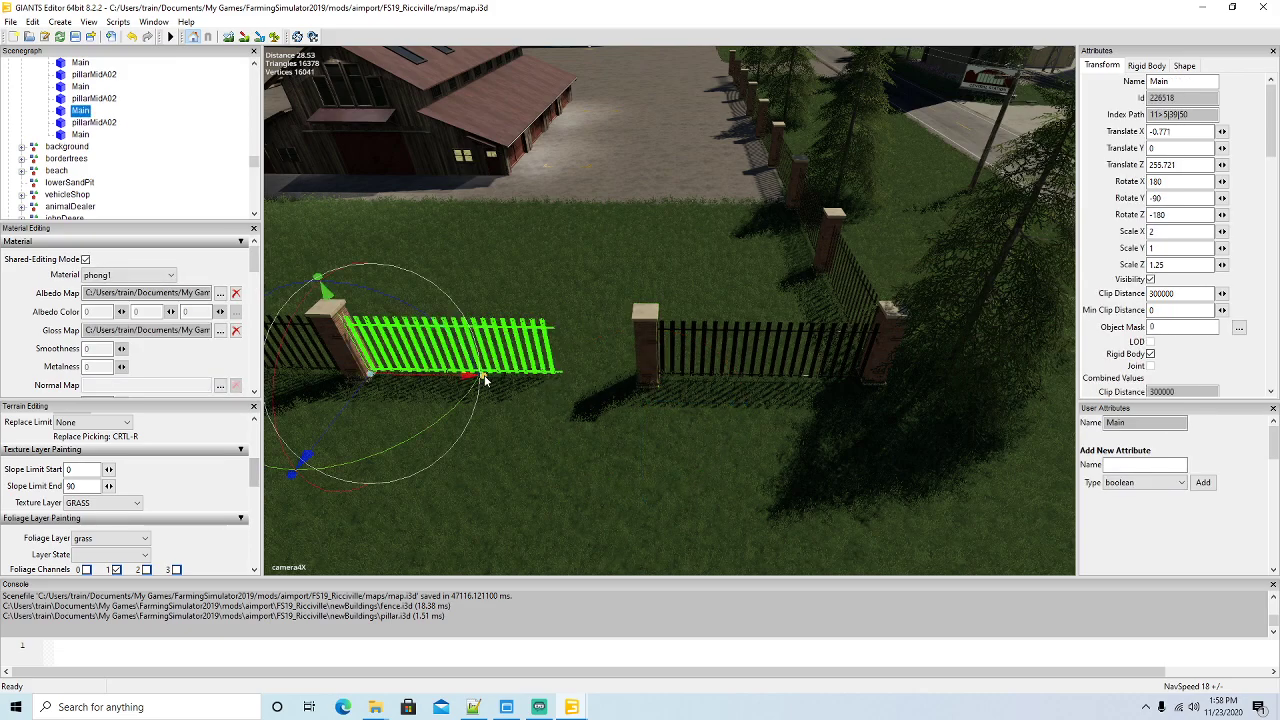
left_click_drag(470, 378, 544, 407)
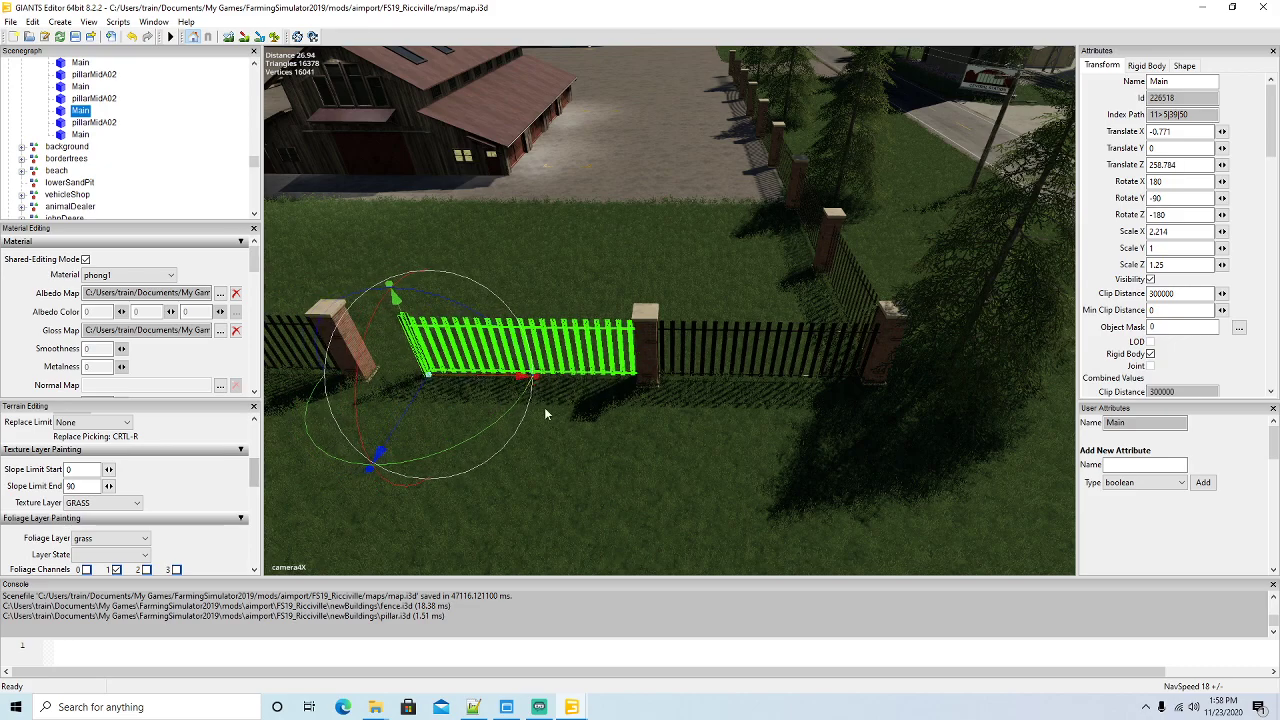
middle_click_drag(544, 407, 570, 404)
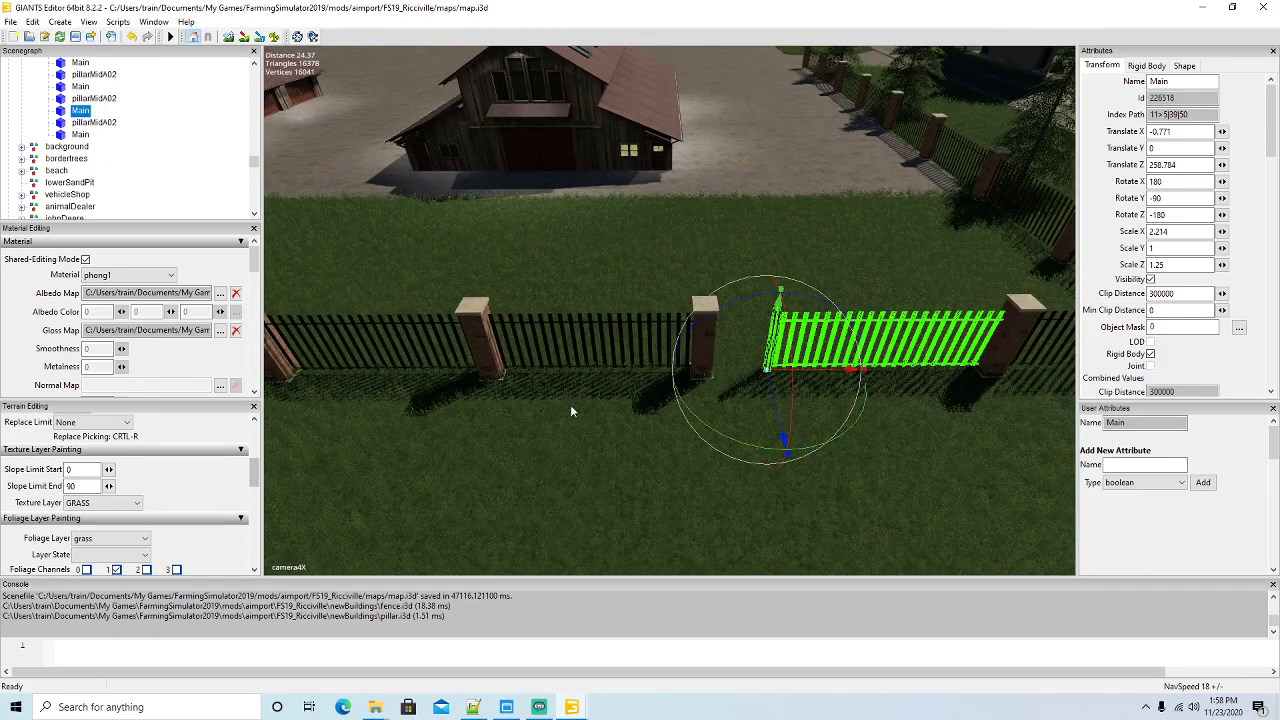
Move the pillar behind that panel to Z 258.35 and shift the neighbouring Main panel up against it
left_click(712, 350)
left_click_drag(745, 392, 790, 402)
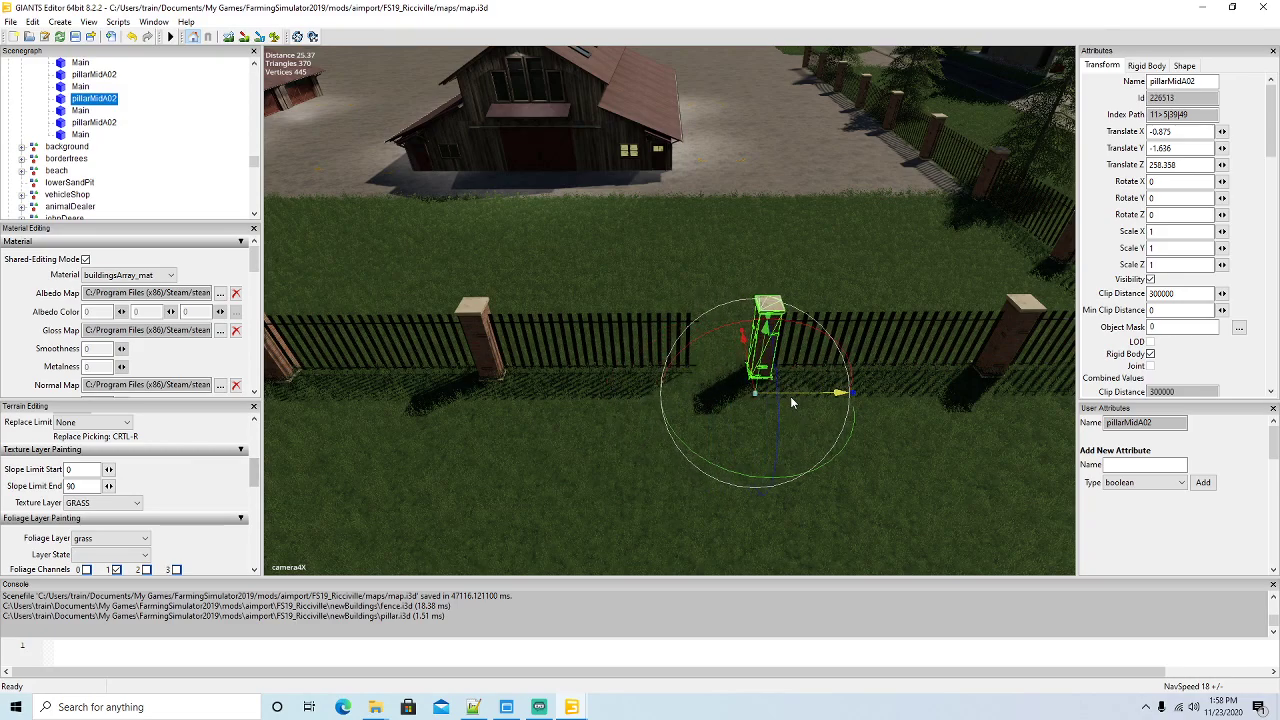
left_click(640, 328)
left_click_drag(588, 373, 637, 380)
Move the next new2 pillar to Z 247.107 and fit the Main panel beside it to close the gap
left_click(487, 352)
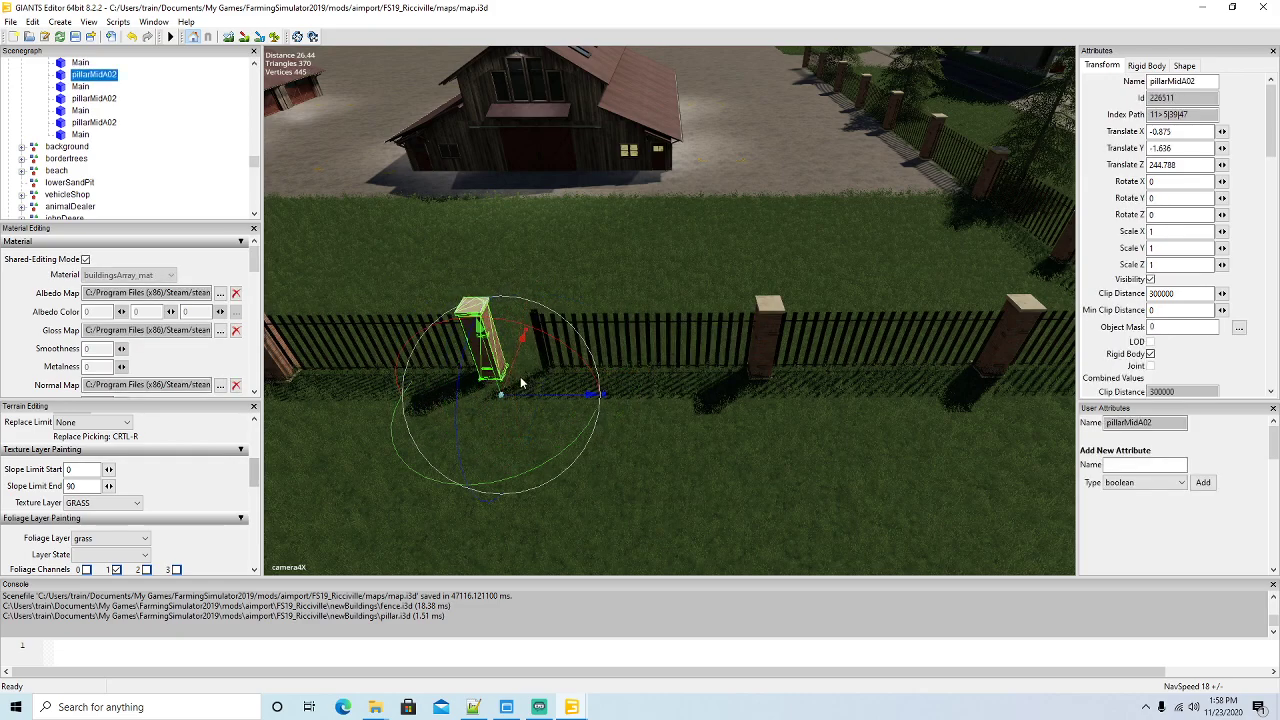
left_click_drag(531, 394, 578, 401)
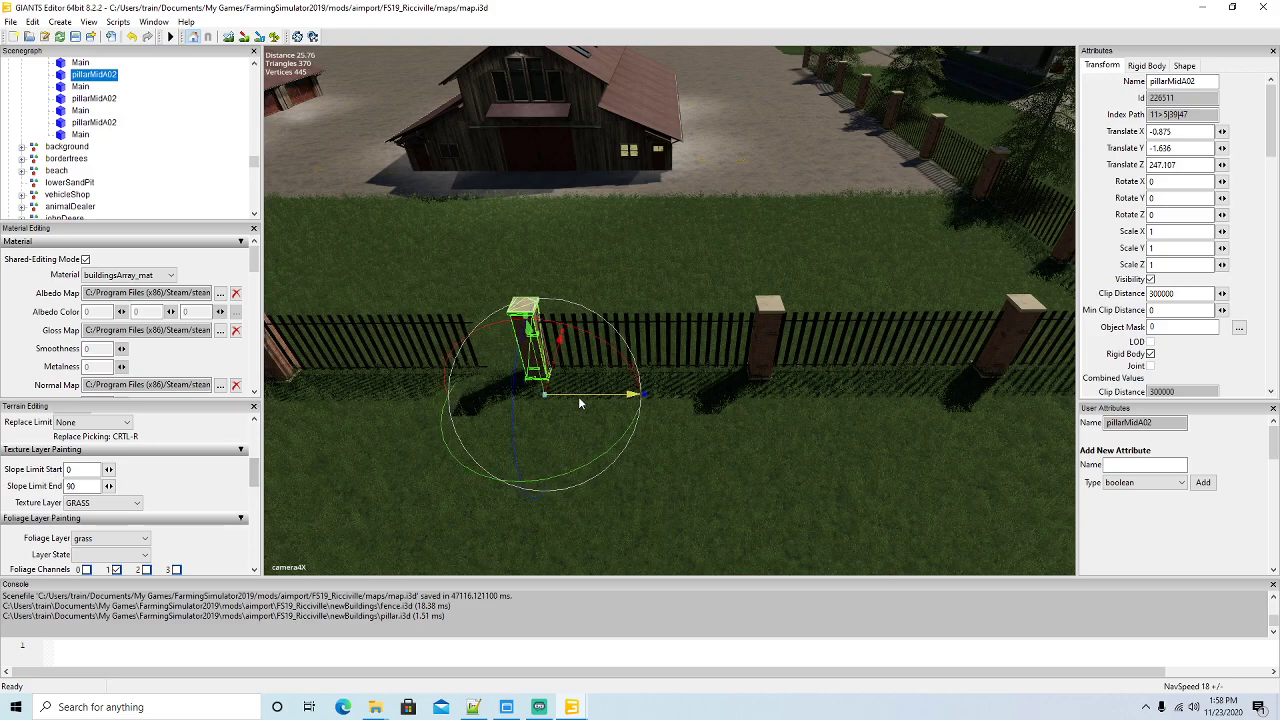
right_click_drag(598, 425, 599, 424)
left_click(630, 328)
left_click(630, 328)
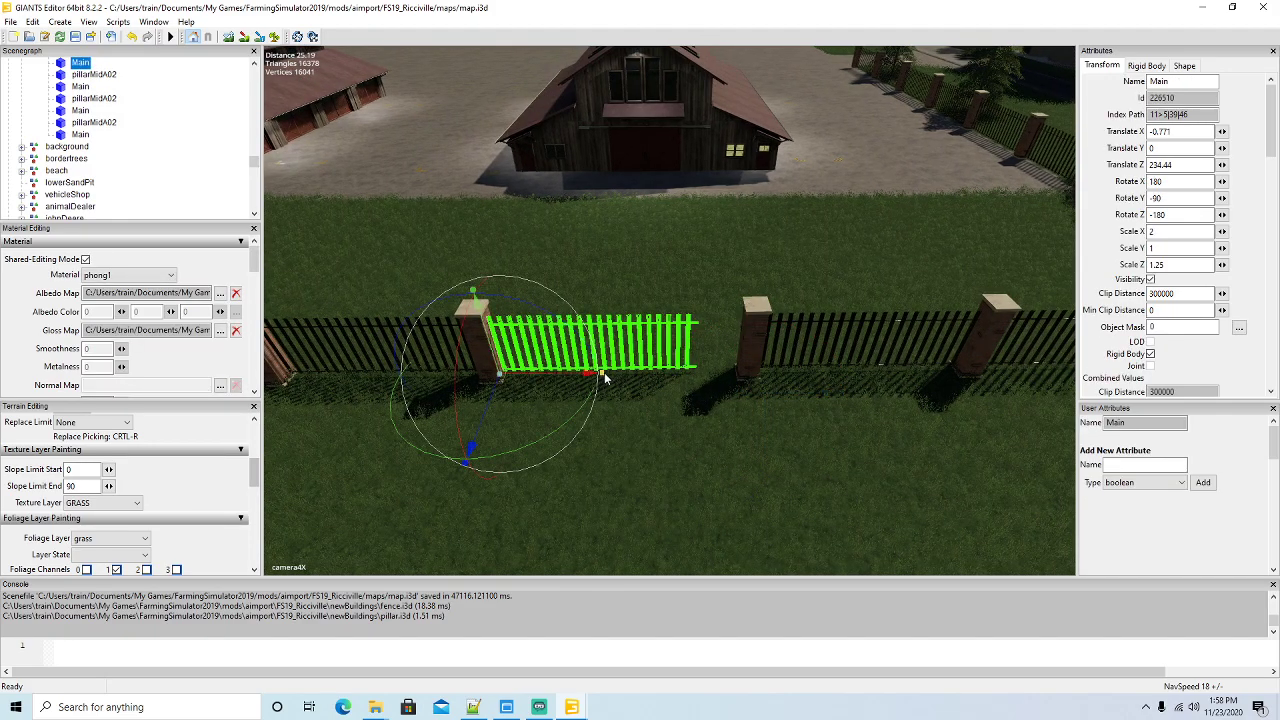
left_click_drag(606, 373, 551, 396)
Move the following new2 pillar to Z 235.365 and fit its adjoining Main panel into the gap
left_click(495, 376)
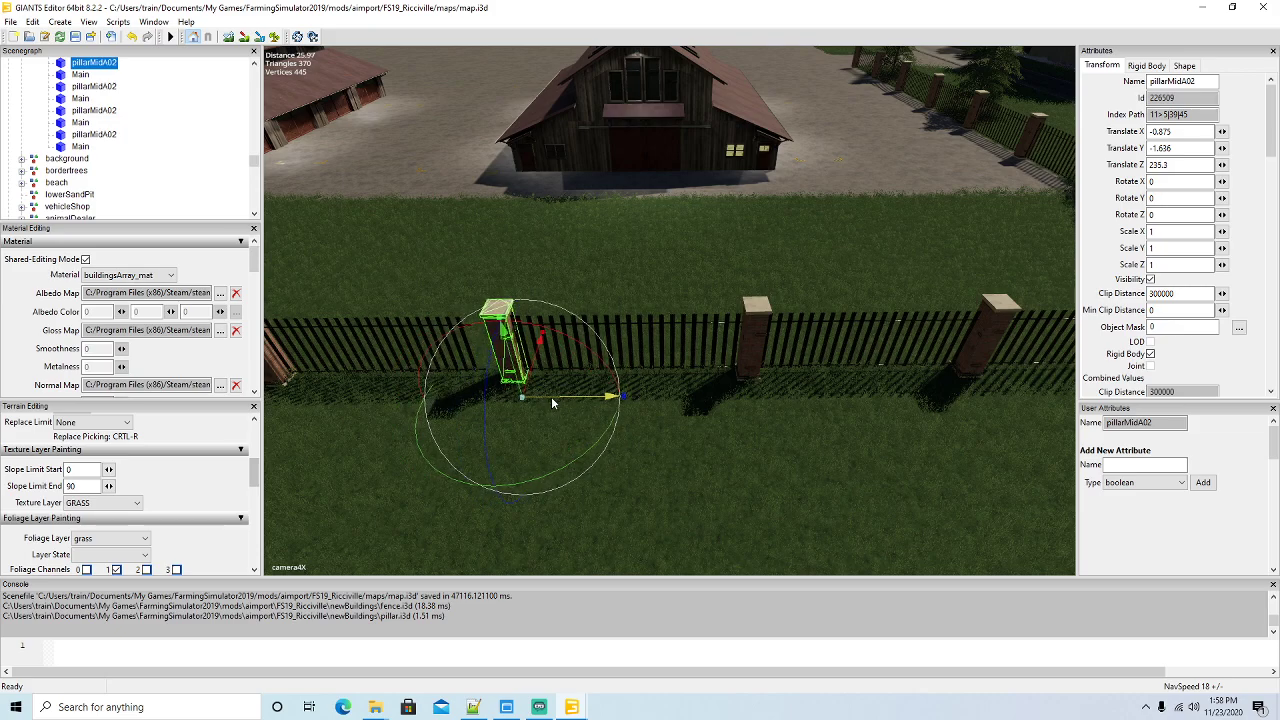
key("a")
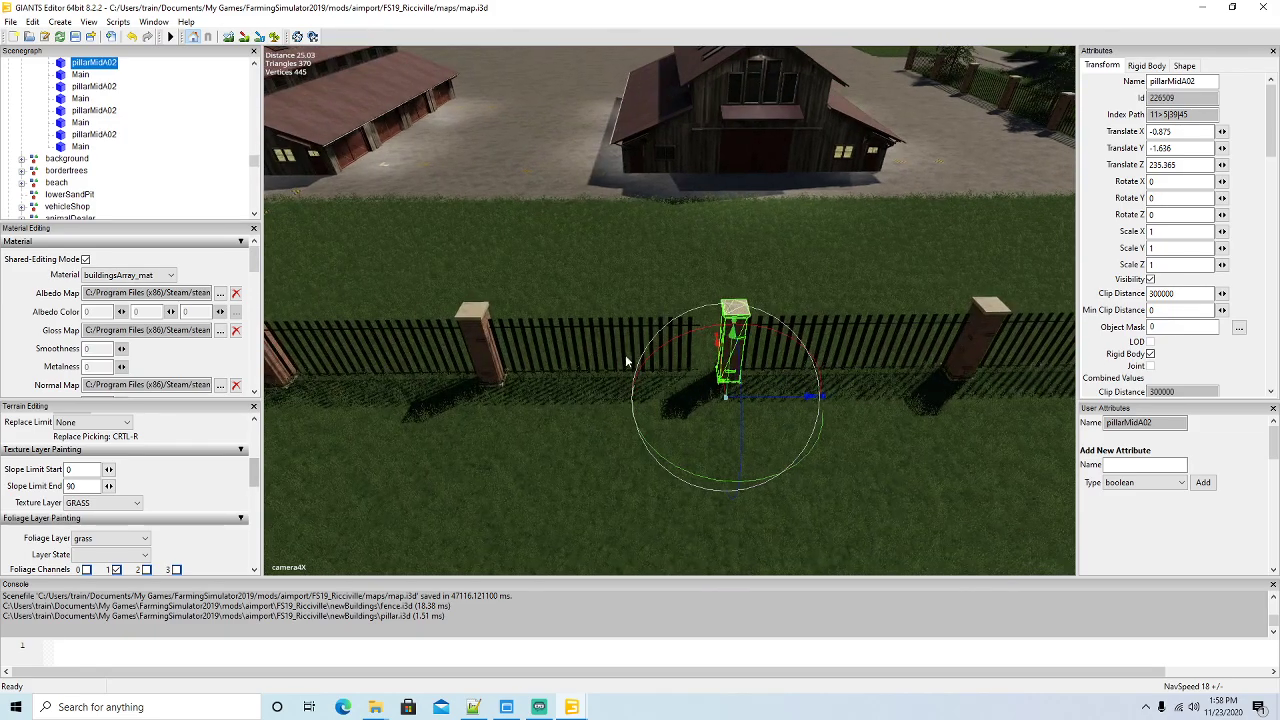
left_click(631, 330)
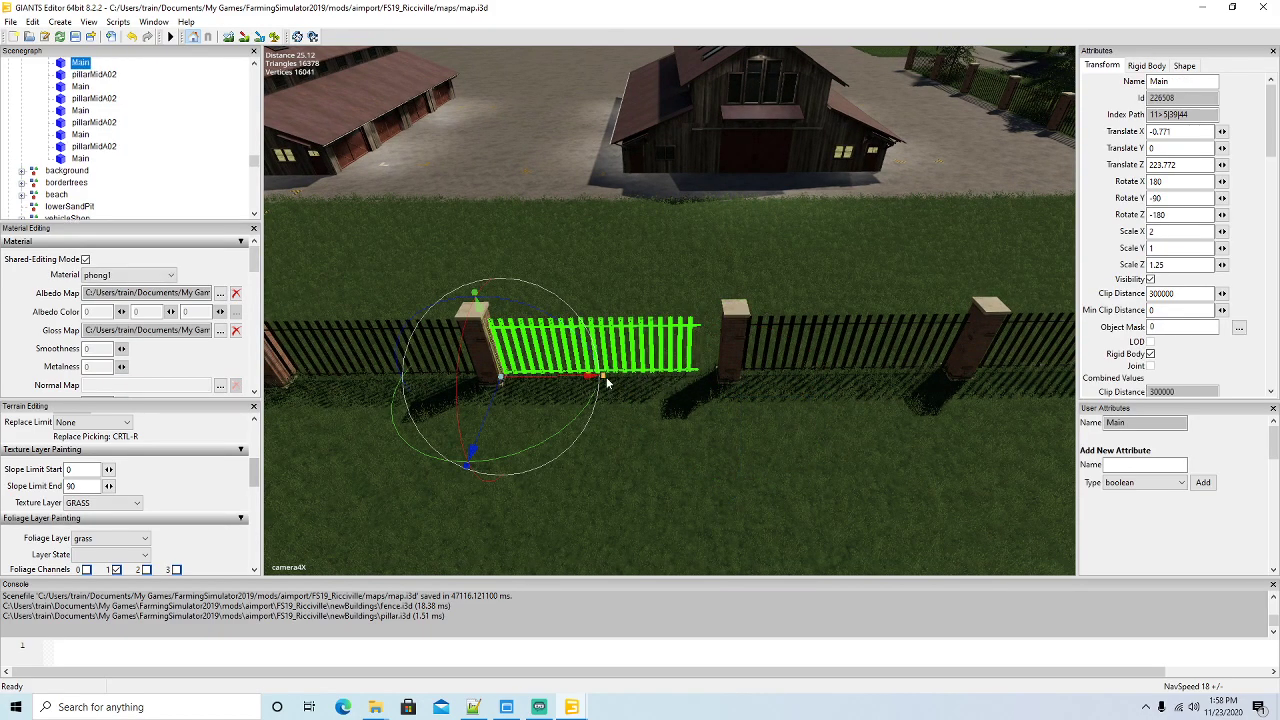
left_click_drag(603, 381, 549, 402)
Move the next new2 pillar to Z 224.304 and widen the Main panel at Z 213.089 to X scale 2.157
left_click(493, 369)
key("a")
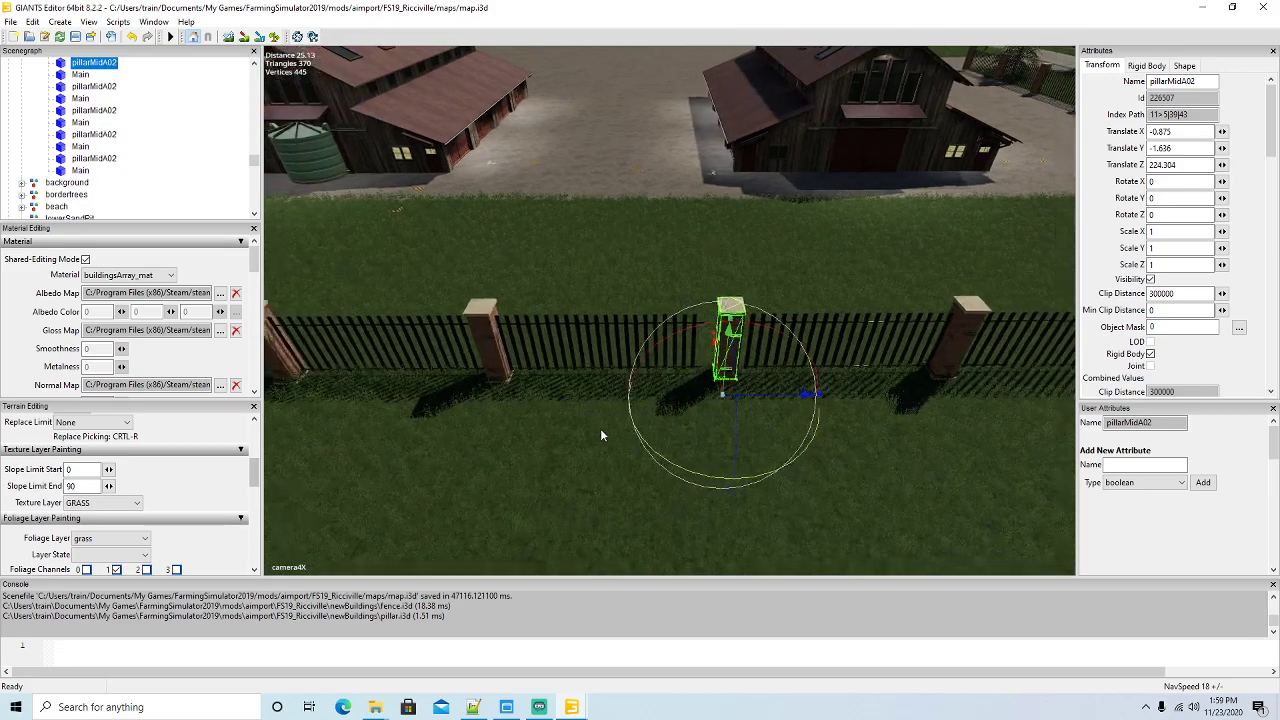
left_click(631, 333)
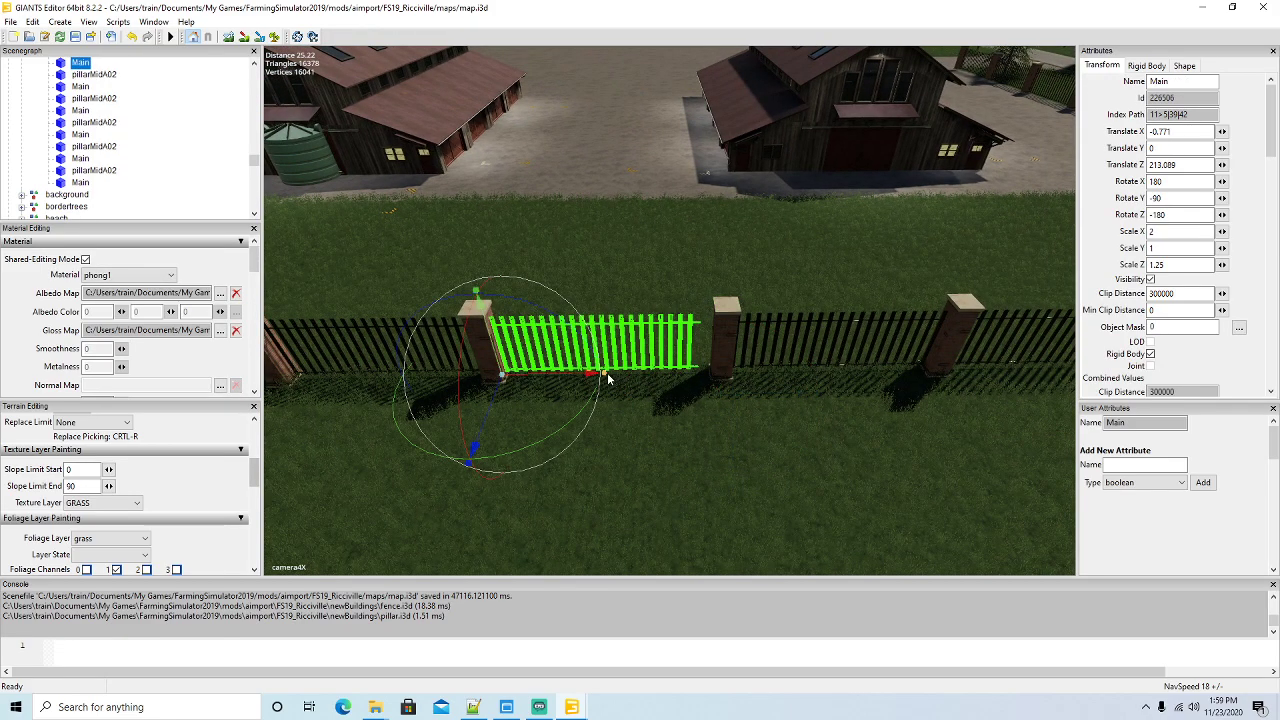
left_click_drag(606, 378, 683, 409)
Select the whole new2 fence group in the scenegraph and collapse its list of parts
key("s")
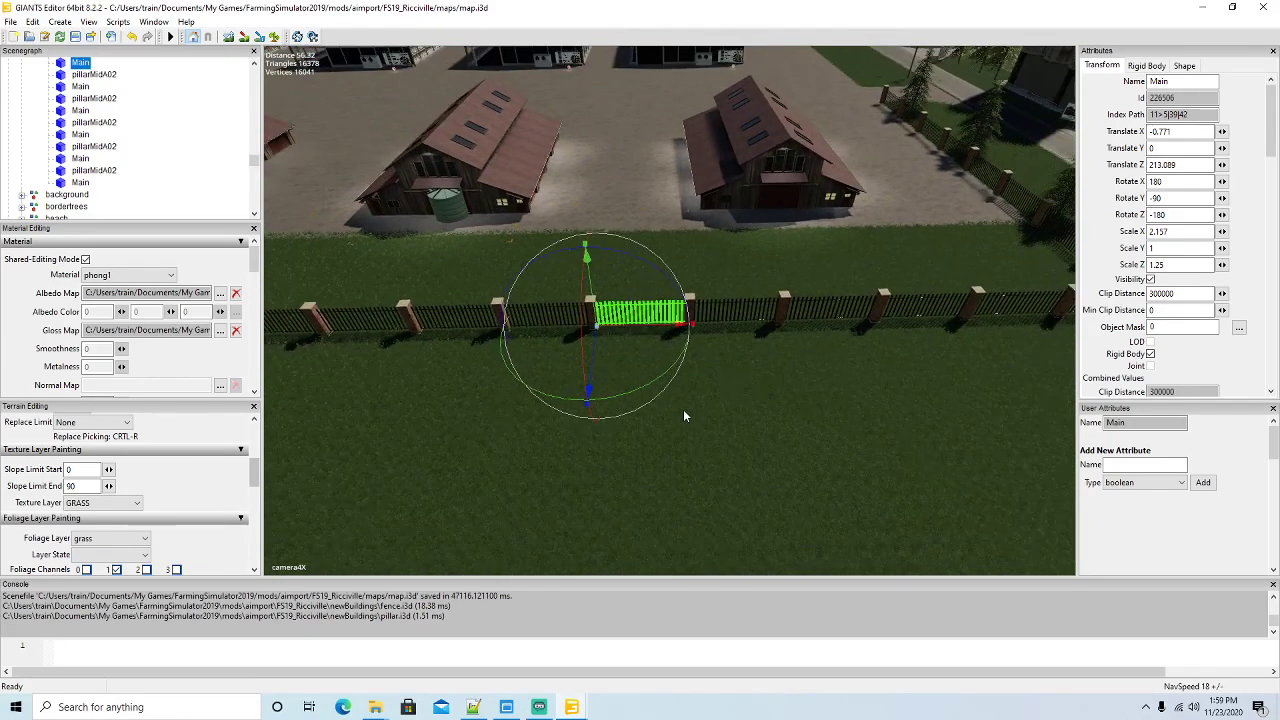
right_click_drag(686, 409, 222, 178)
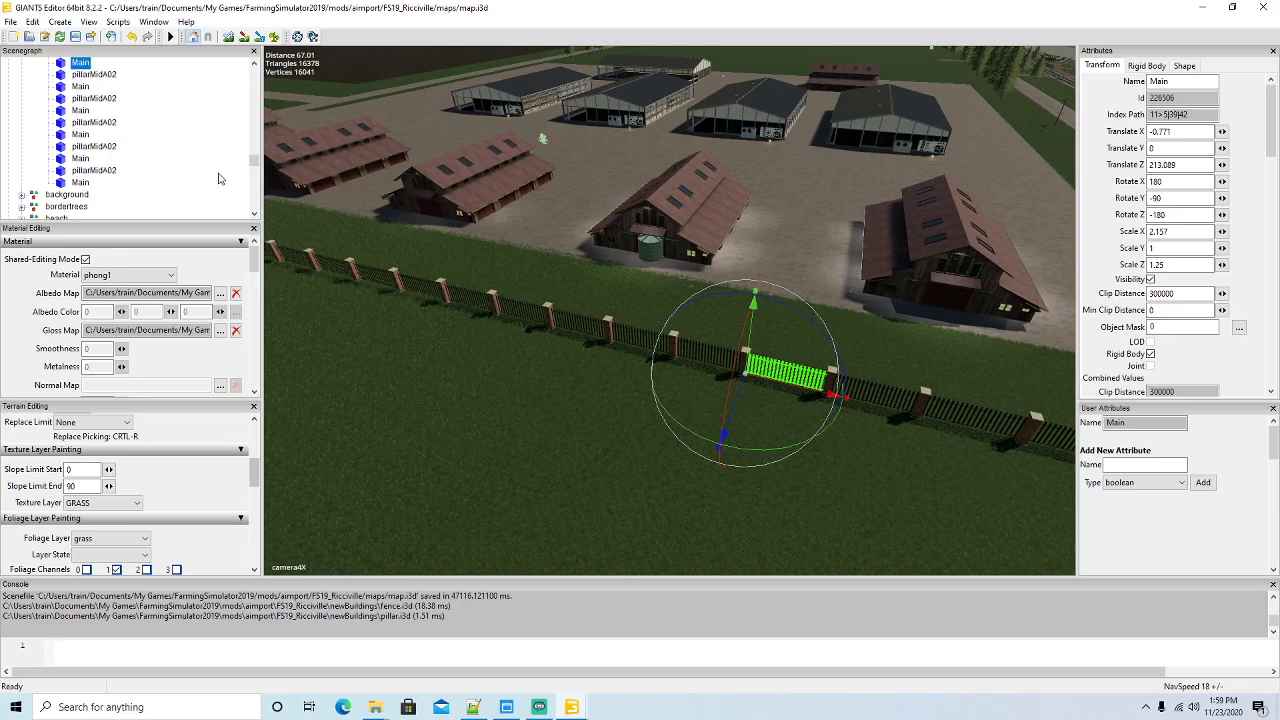
scroll(186, 178, "up", 5)
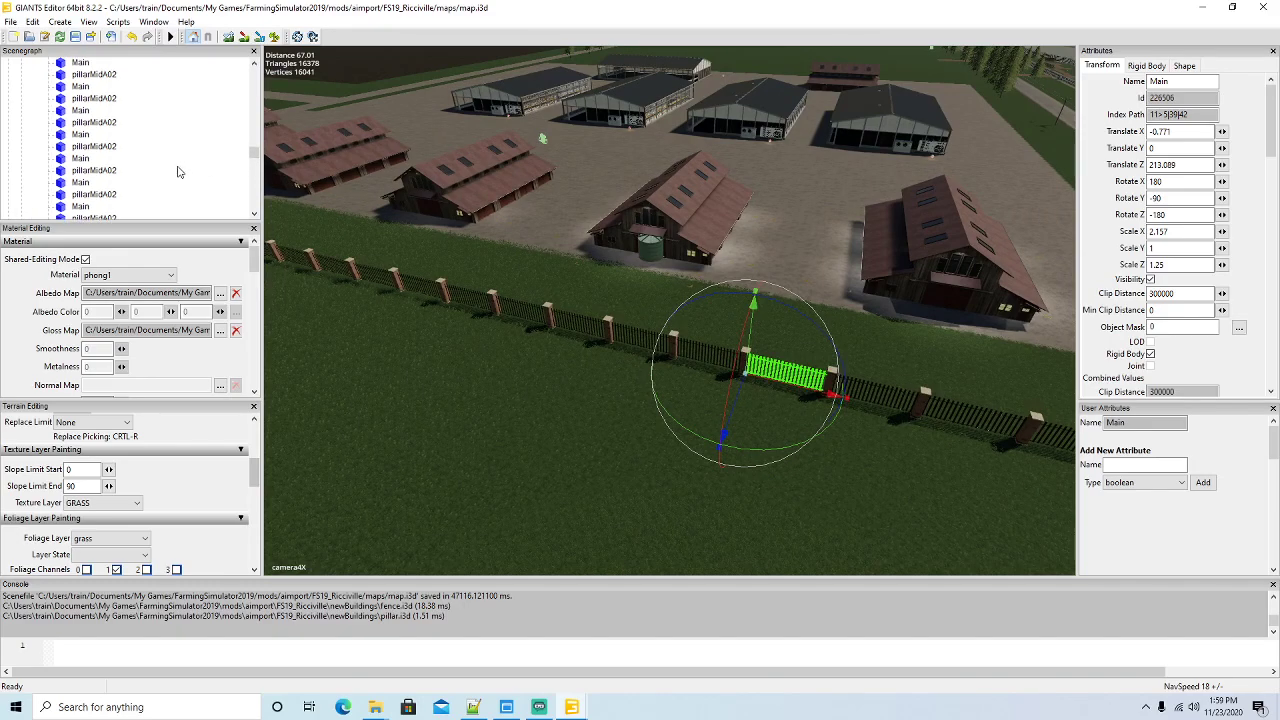
scroll(175, 167, "up", 2)
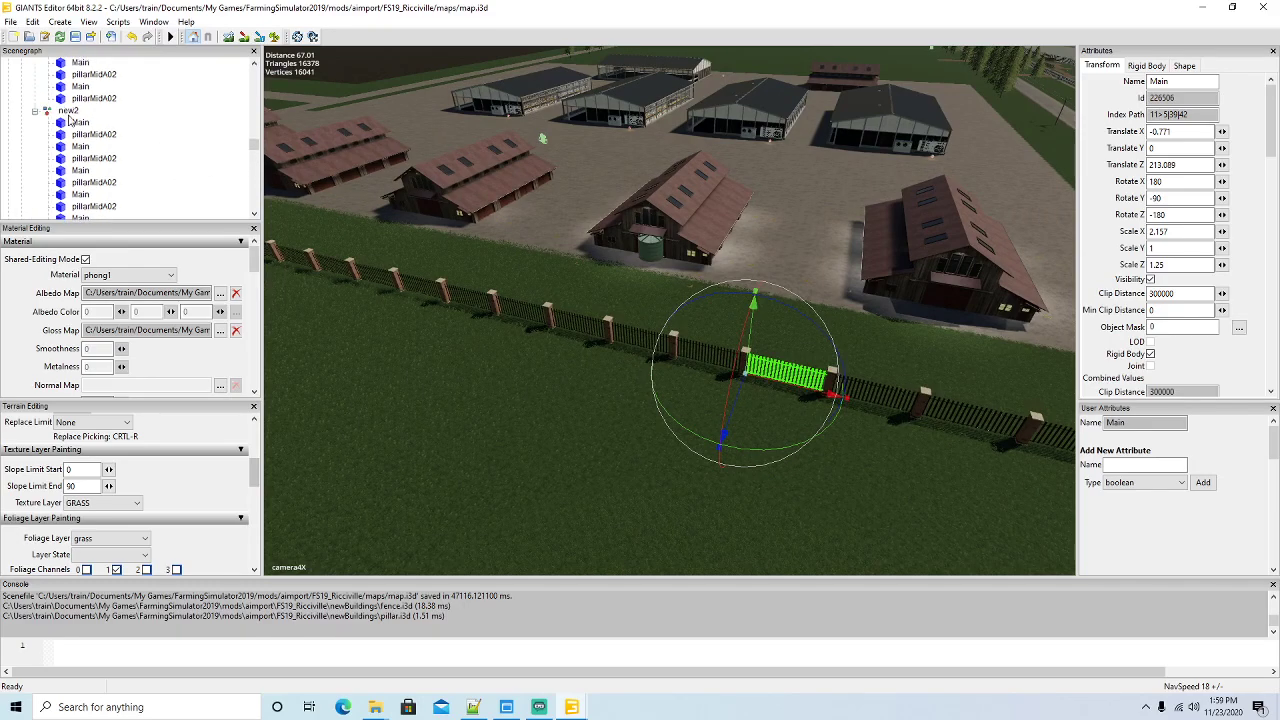
left_click(46, 114)
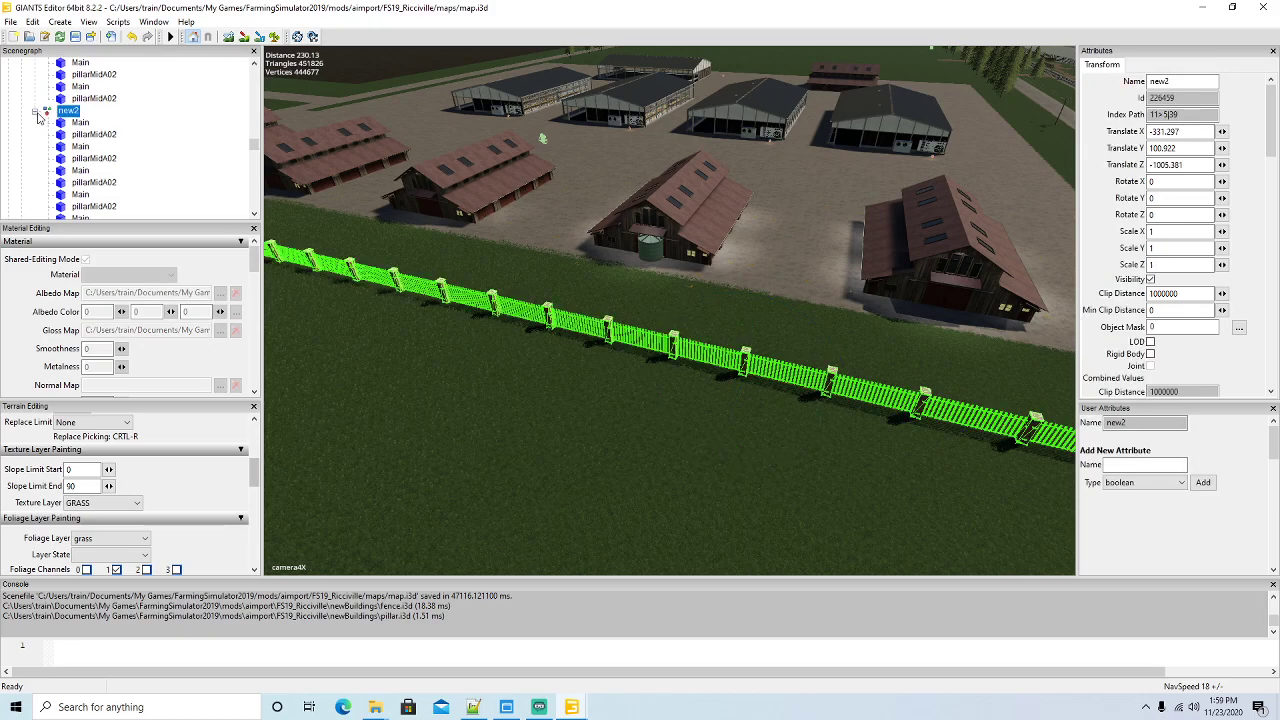
left_click(36, 113)
Duplicate the new2 fence group and move the copy across the yard to X -215.578
key("f")
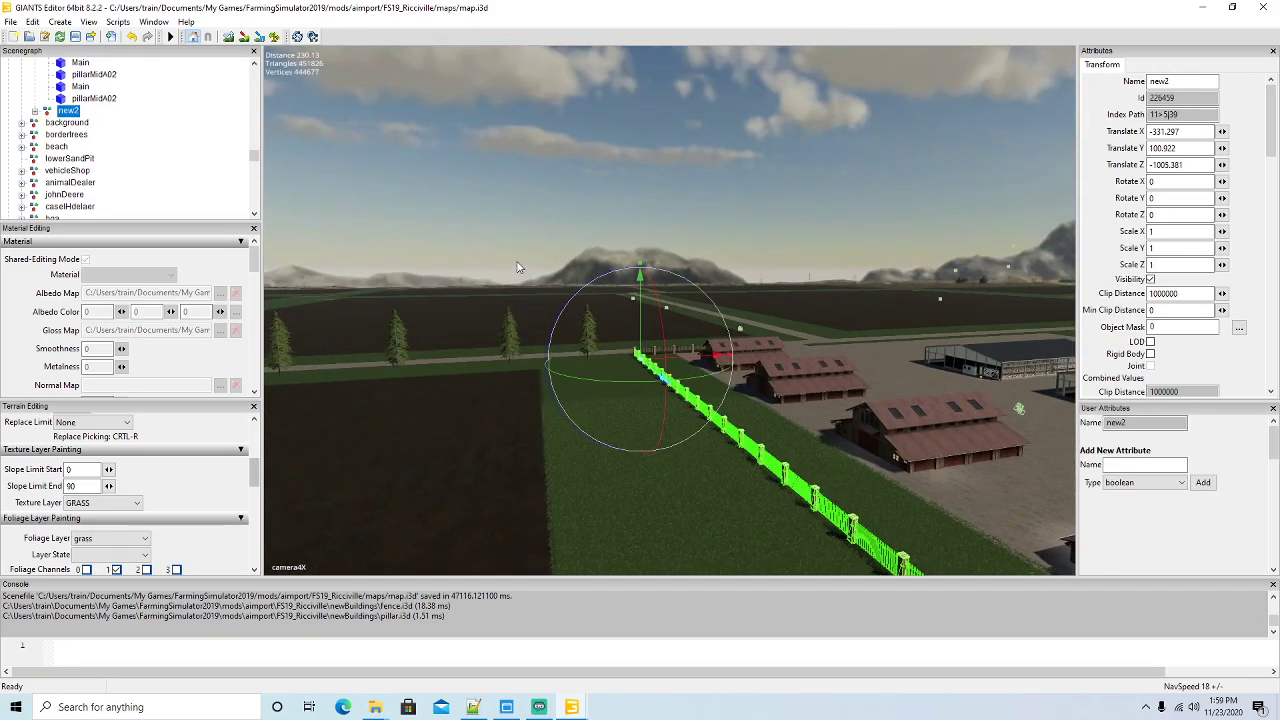
key("w")
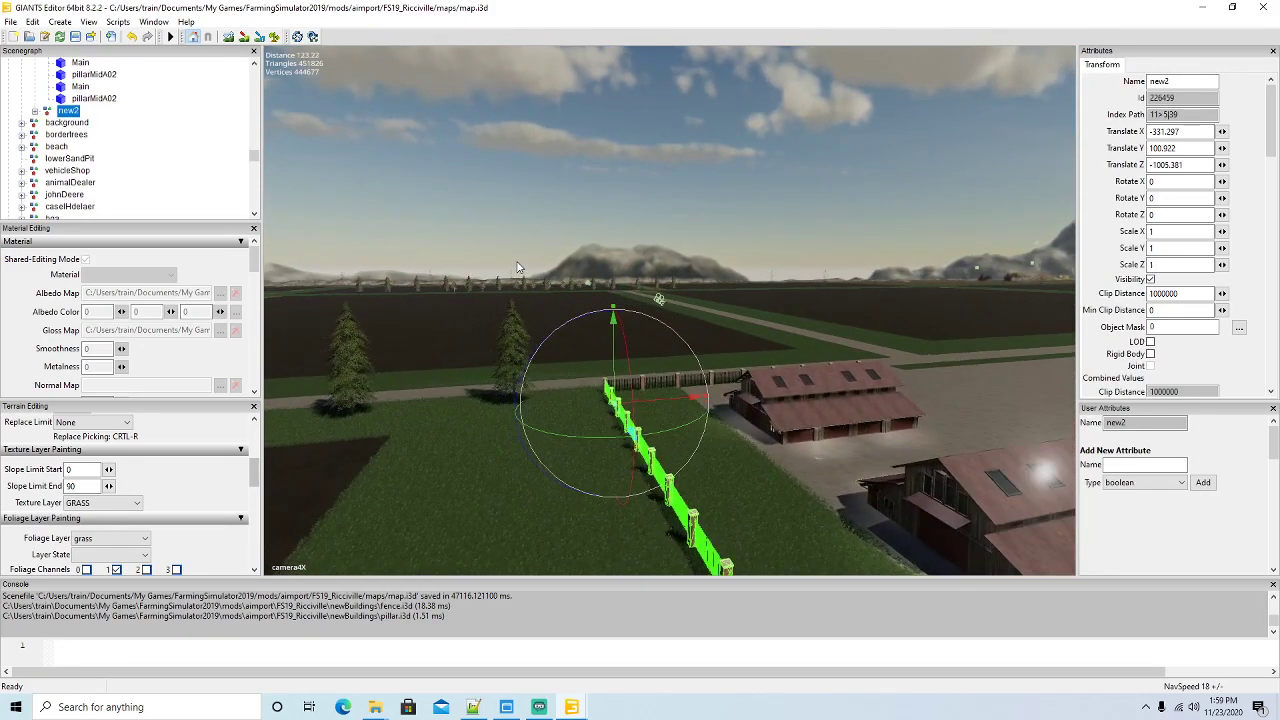
right_click_drag(518, 267, 951, 424)
key("s")
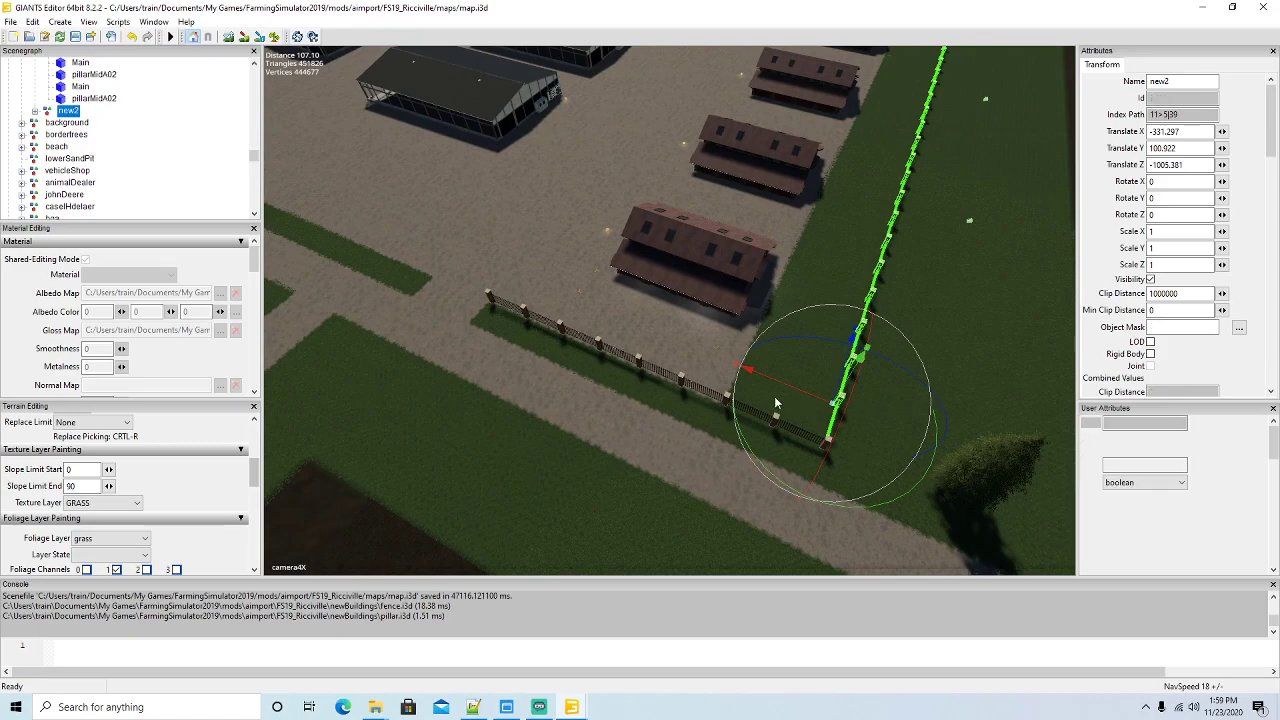
key("ctrl+d")
left_click_drag(777, 388, 370, 218)
Move the new2 copy to the opposite edge of the yard at X -36.749
right_click_drag(540, 356, 401, 252)
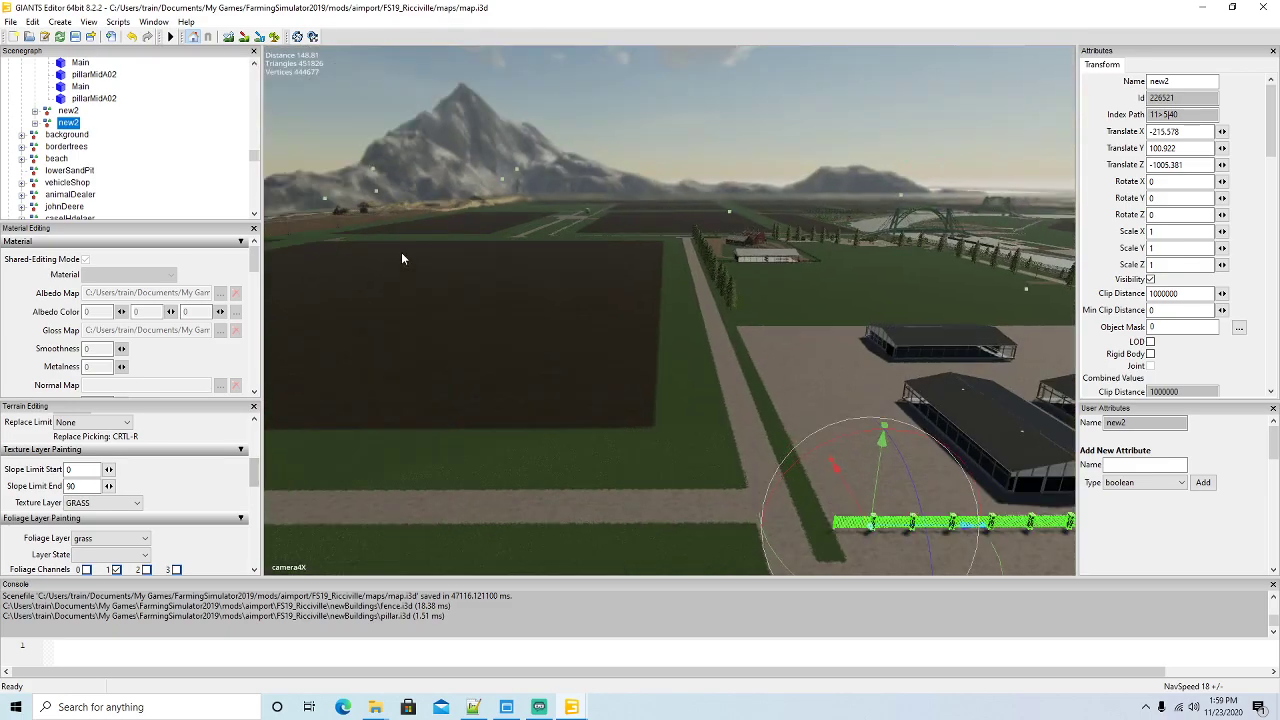
key("w")
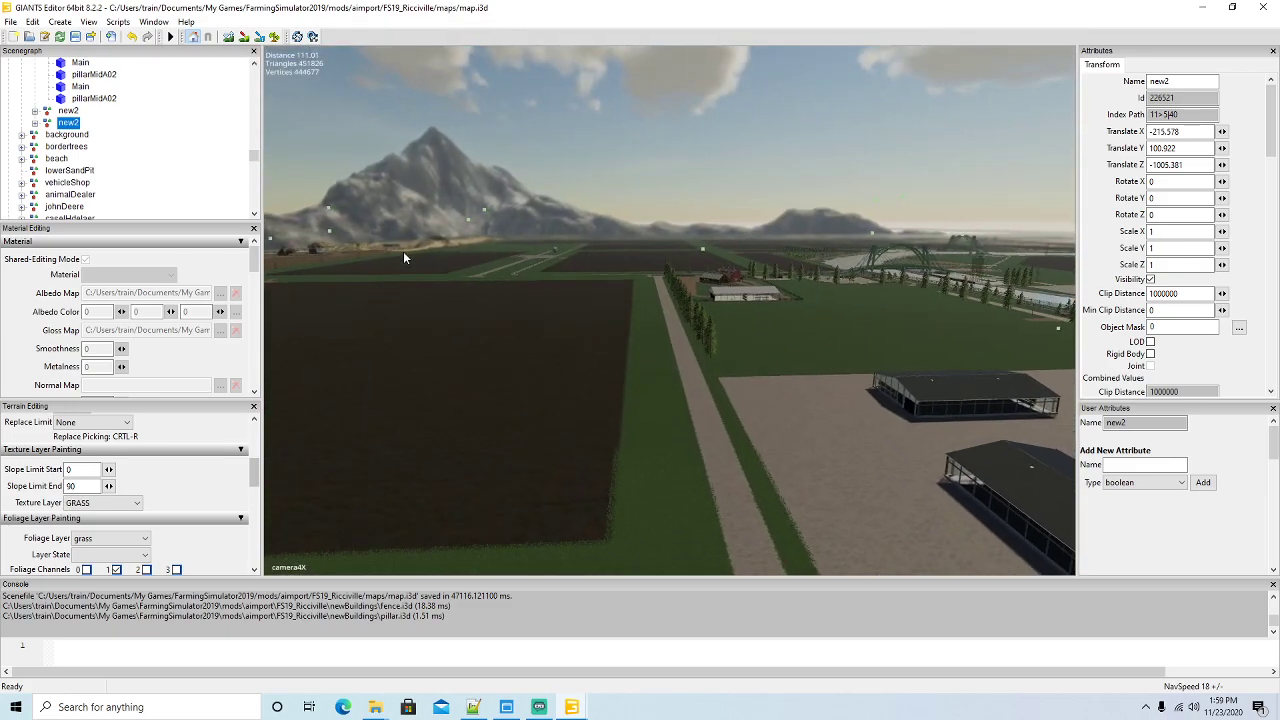
right_click_drag(403, 251, 772, 367)
left_click_drag(972, 107, 412, 450)
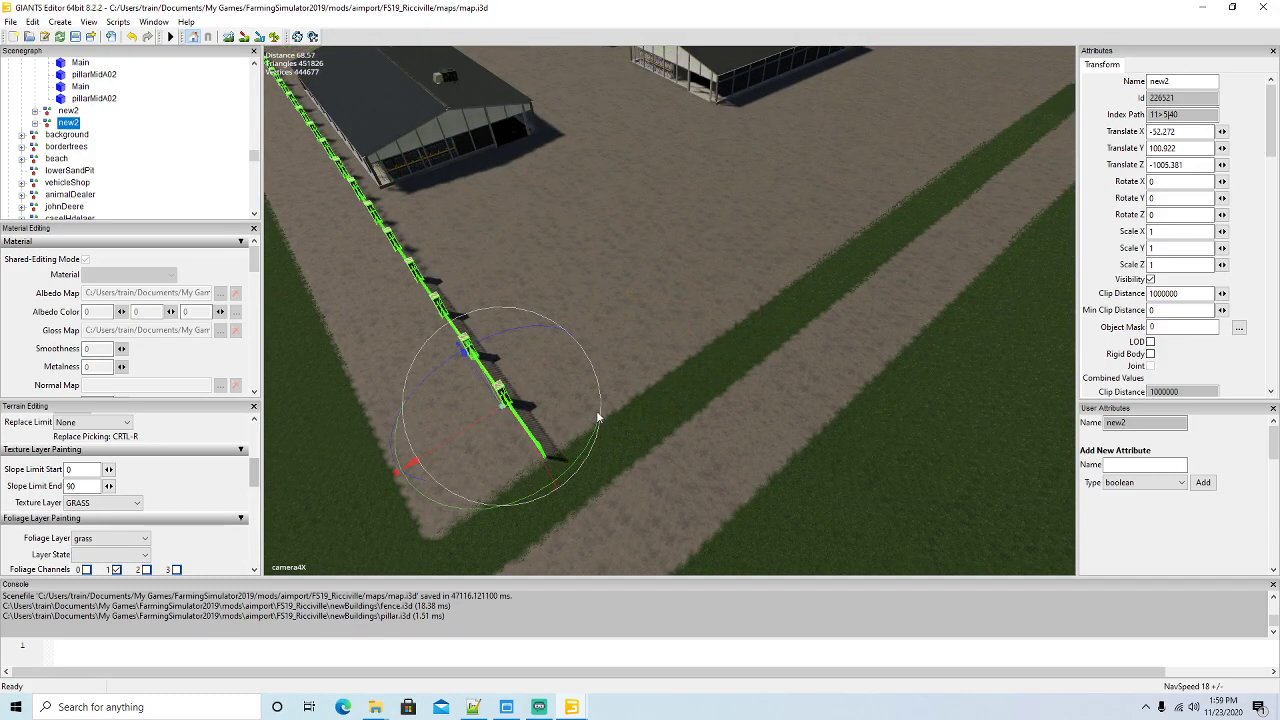
right_click_drag(690, 398, 627, 407)
left_click_drag(604, 271, 504, 272)
right_click_drag(535, 312, 535, 312)
key("w")
left_click_drag(718, 250, 703, 252)
right_click_drag(664, 317, 666, 316)
scroll(769, 261, "down", 3)
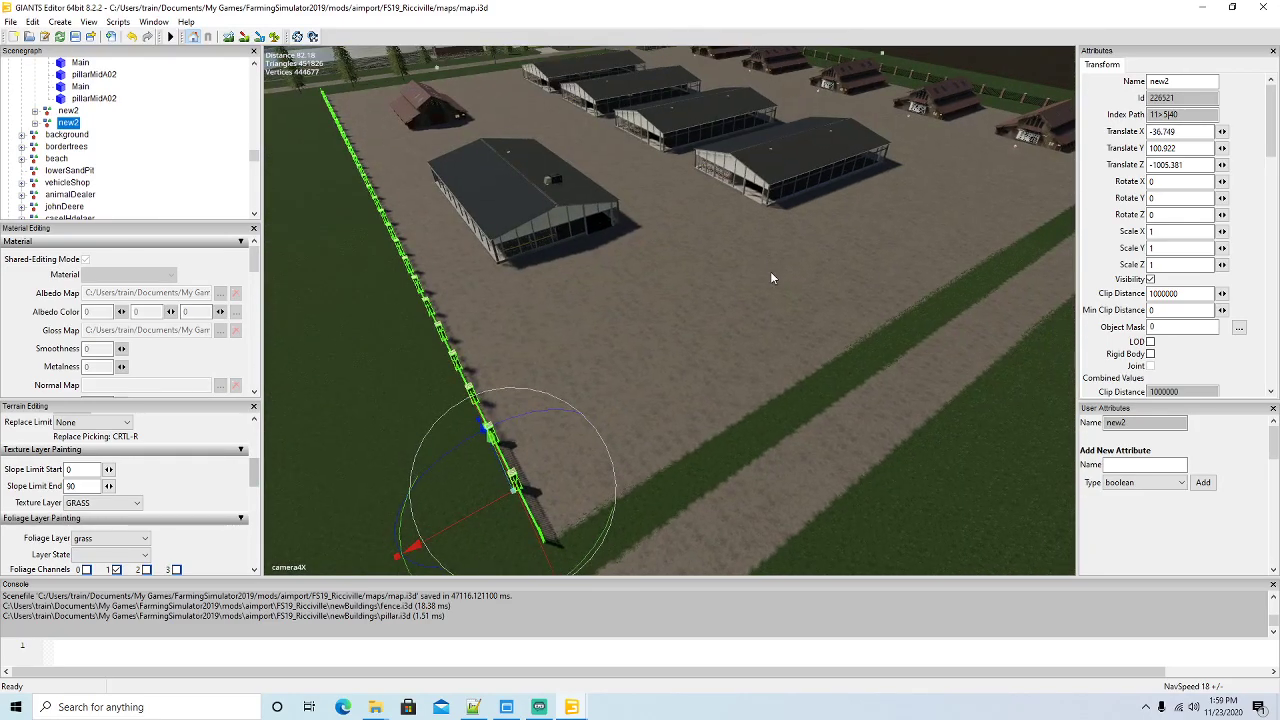
Save the map and duplicate the new2 fence group at X -36.749
left_click(75, 37)
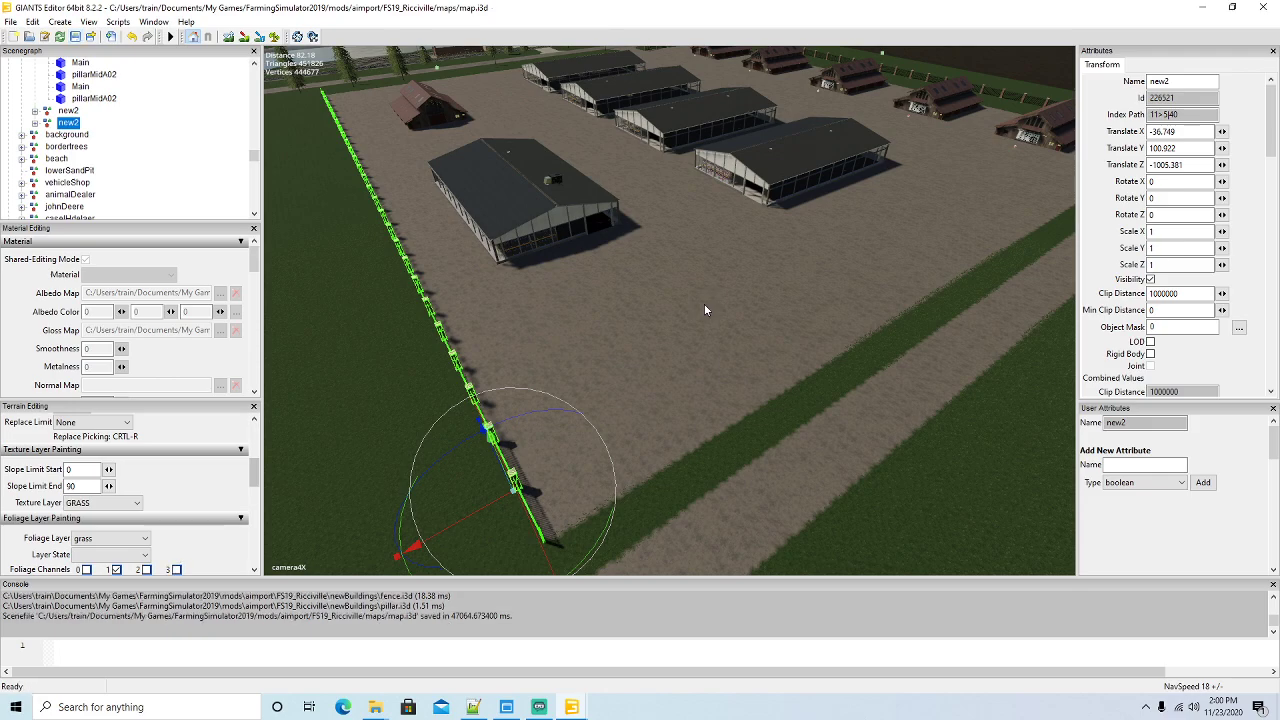
left_click_drag(759, 359, 557, 380, "alt")
scroll(557, 380, "up", 5)
scroll(720, 388, "down", 10)
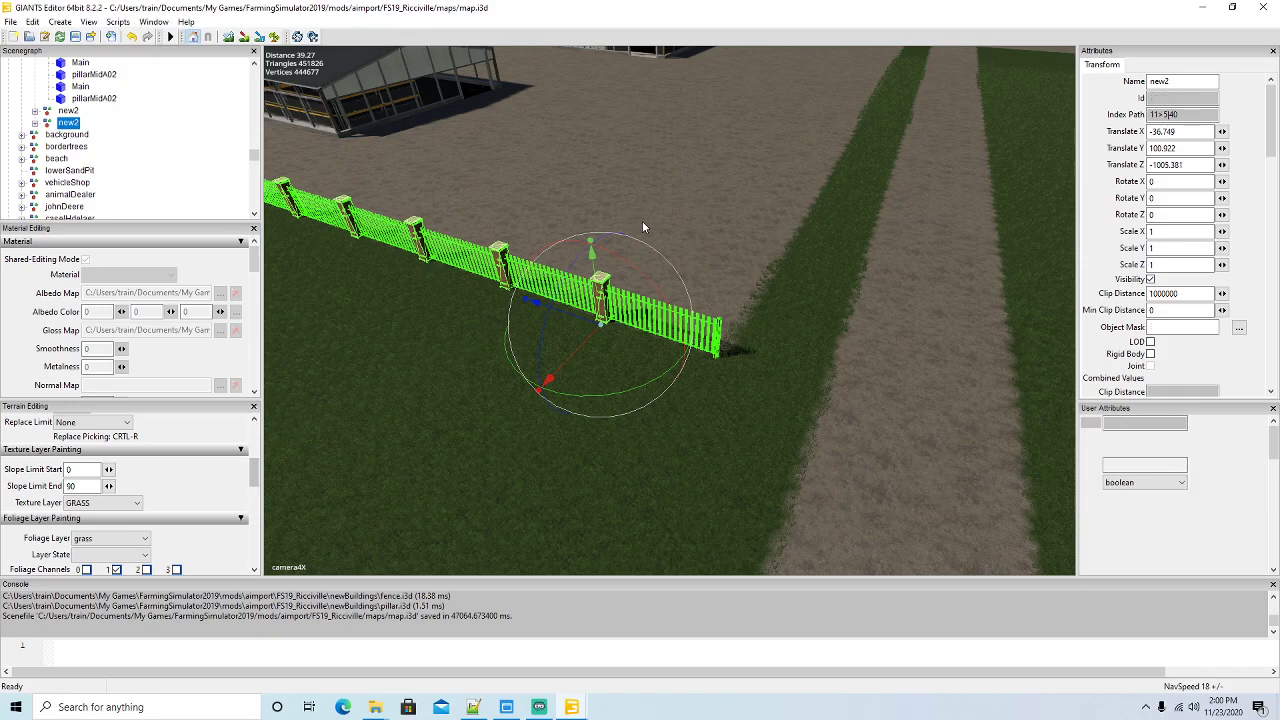
key("ctrl+d")
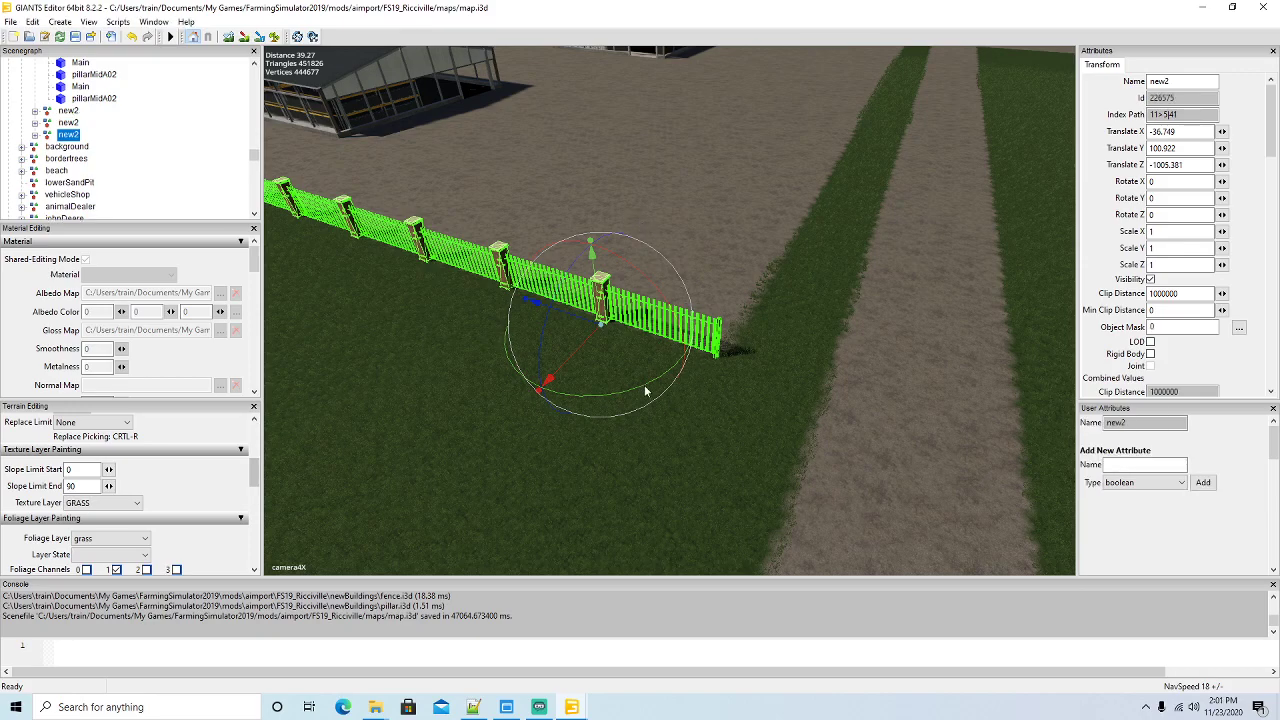
Rotate the new2 duplicate to Y -90 so it runs along the roadside edge of the yard
left_click_drag(649, 382, 488, 377)
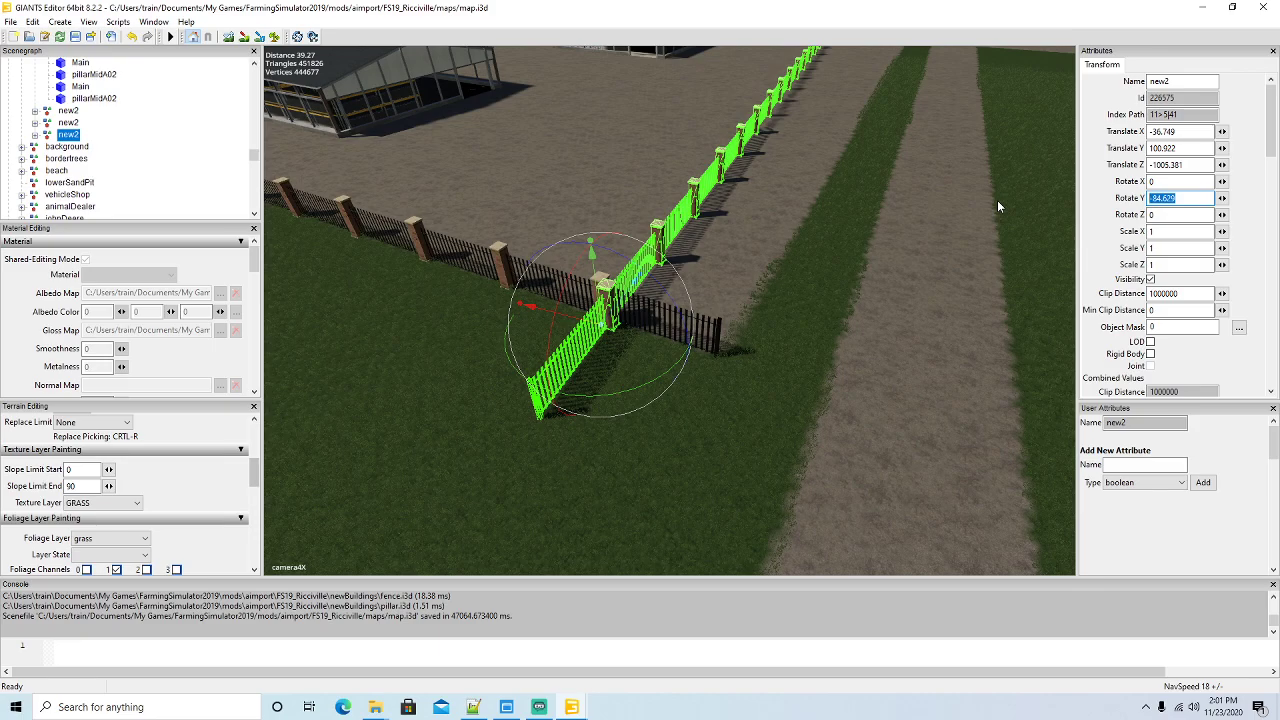
type("-")
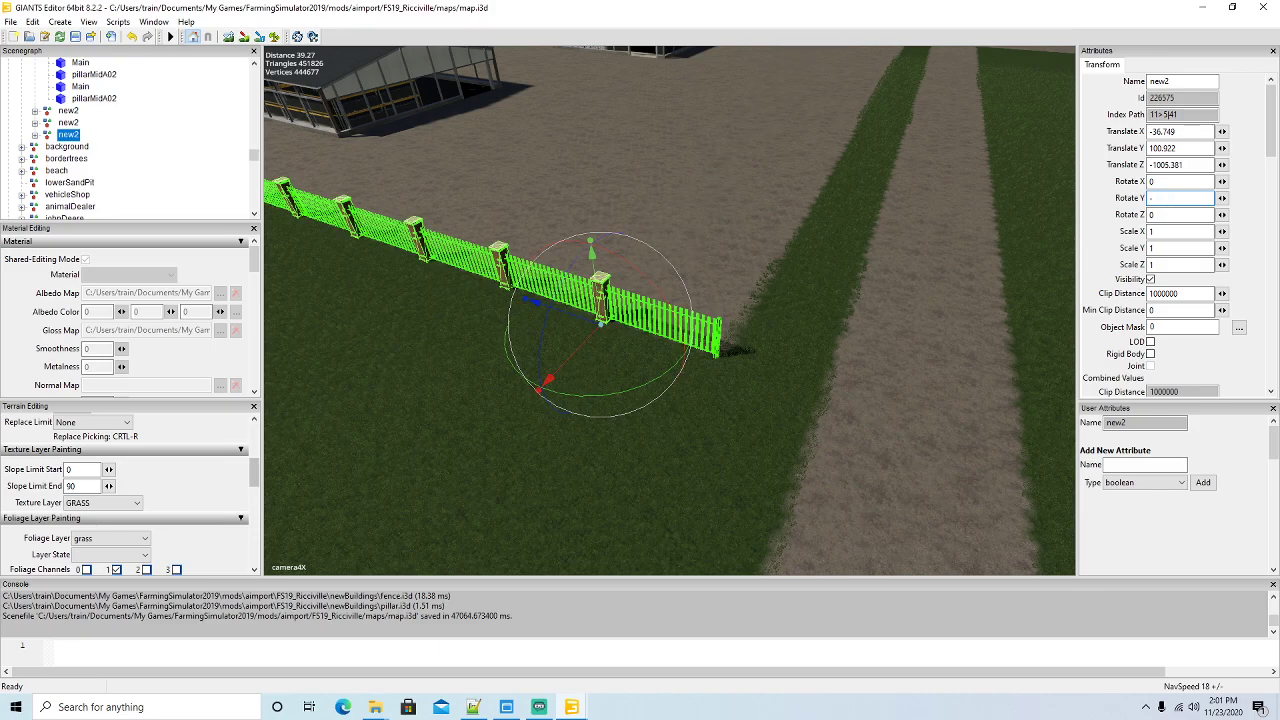
type("90")
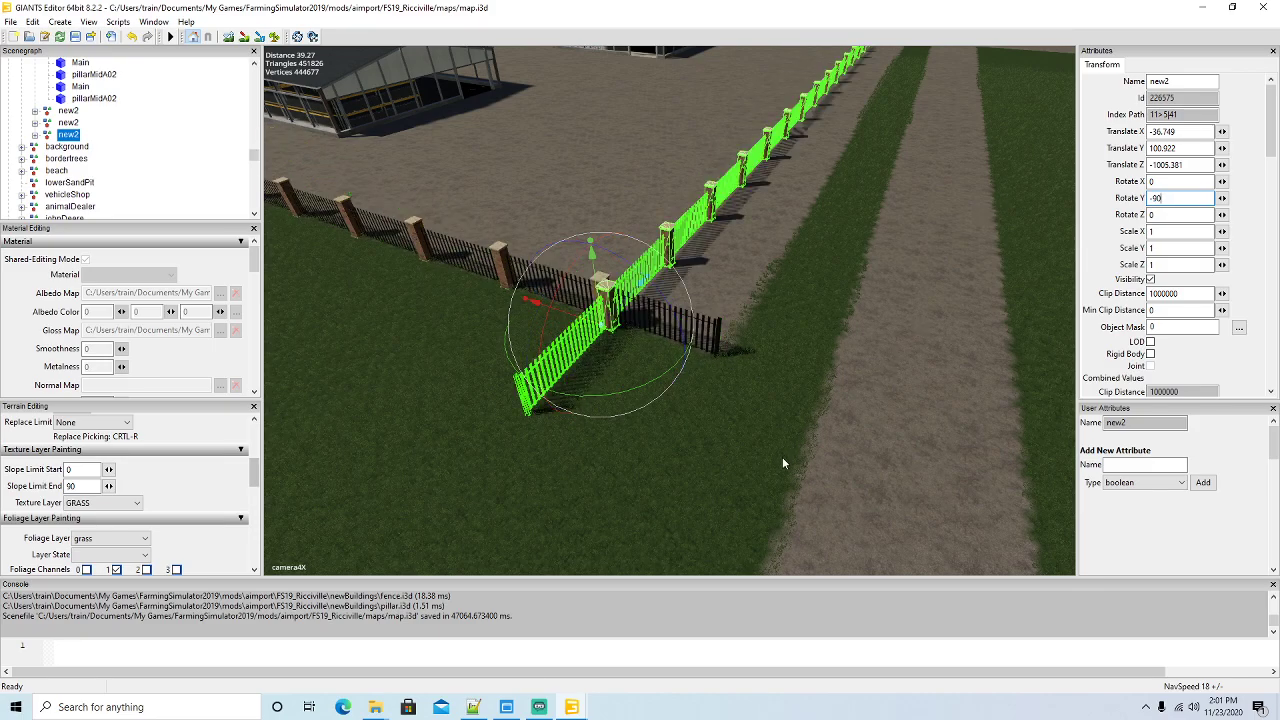
Move the rotated new2 copy to X -37.47, Z -1014.768 so its first pillar meets the end of the side fence
scroll(755, 435, "down", 5)
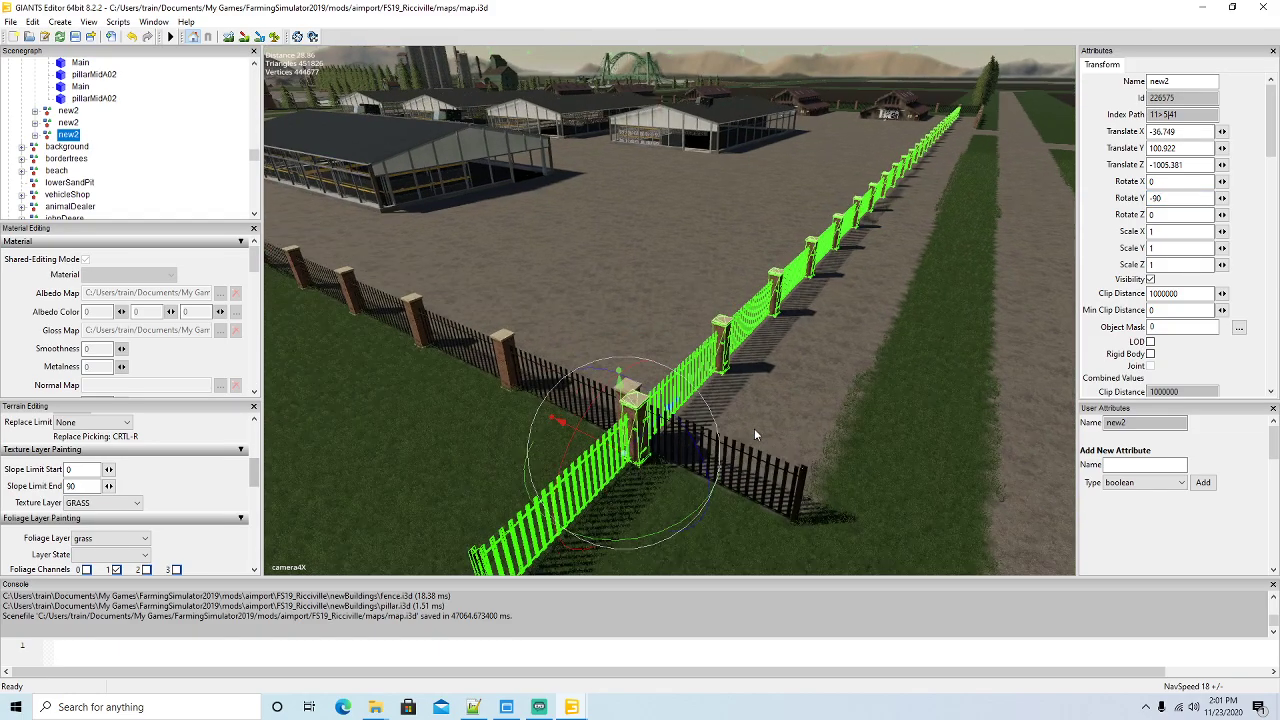
scroll(754, 428, "up", 5)
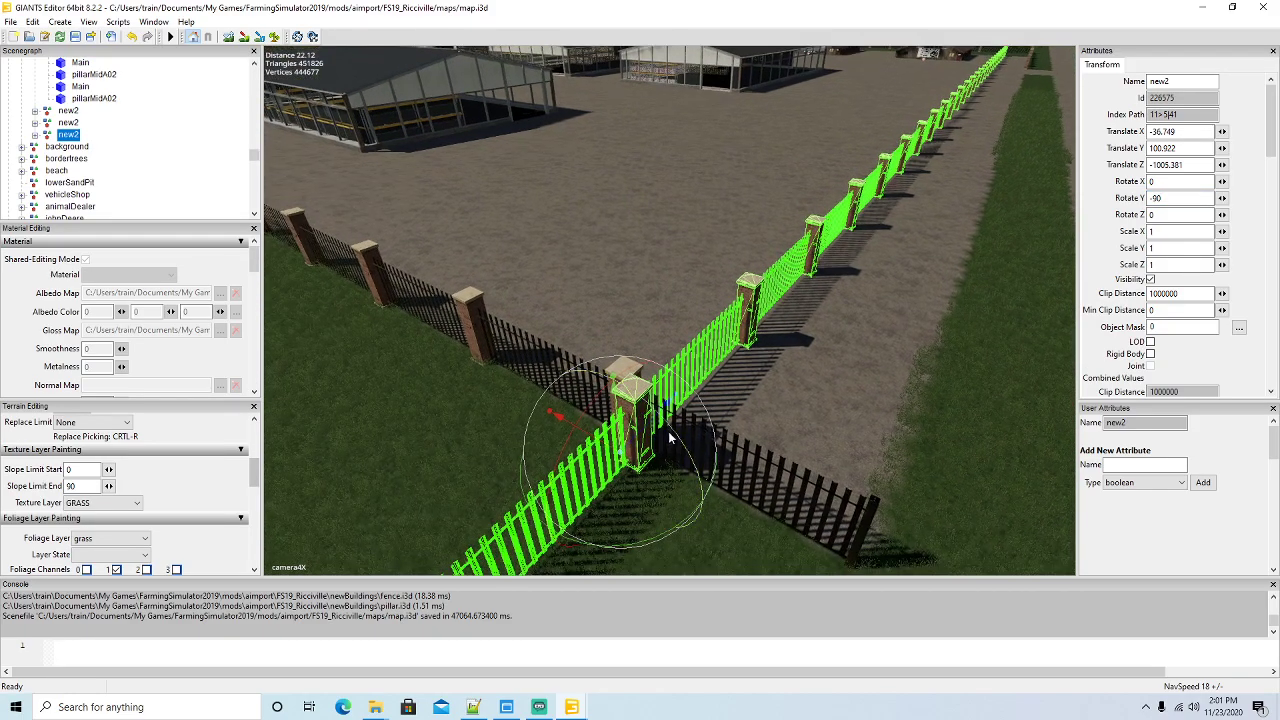
mouse_move(645, 432)
left_mouse_down()
mouse_move(664, 428)
mouse_move(585, 435)
mouse_move(565, 450)
mouse_move(628, 440)
left_mouse_up()
right_click_drag(628, 440, 737, 480)
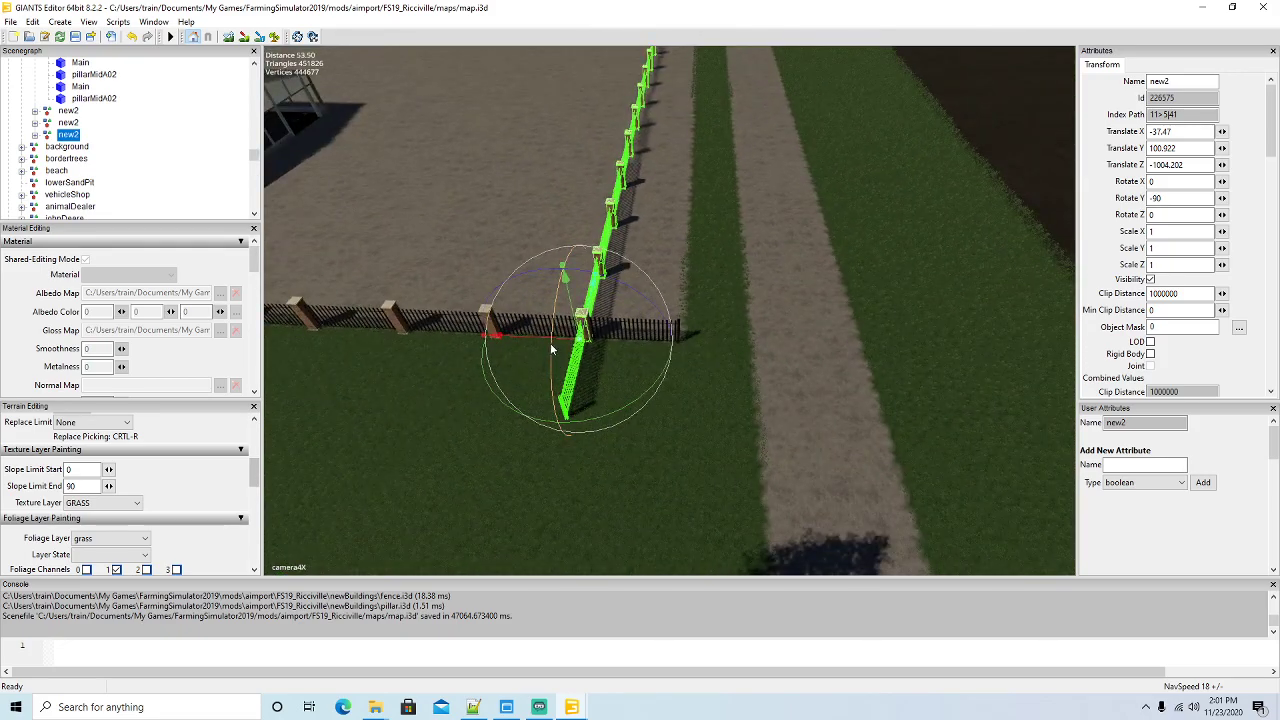
left_click_drag(534, 343, 641, 370)
right_click_drag(640, 368, 696, 423)
scroll(564, 400, "up", 3)
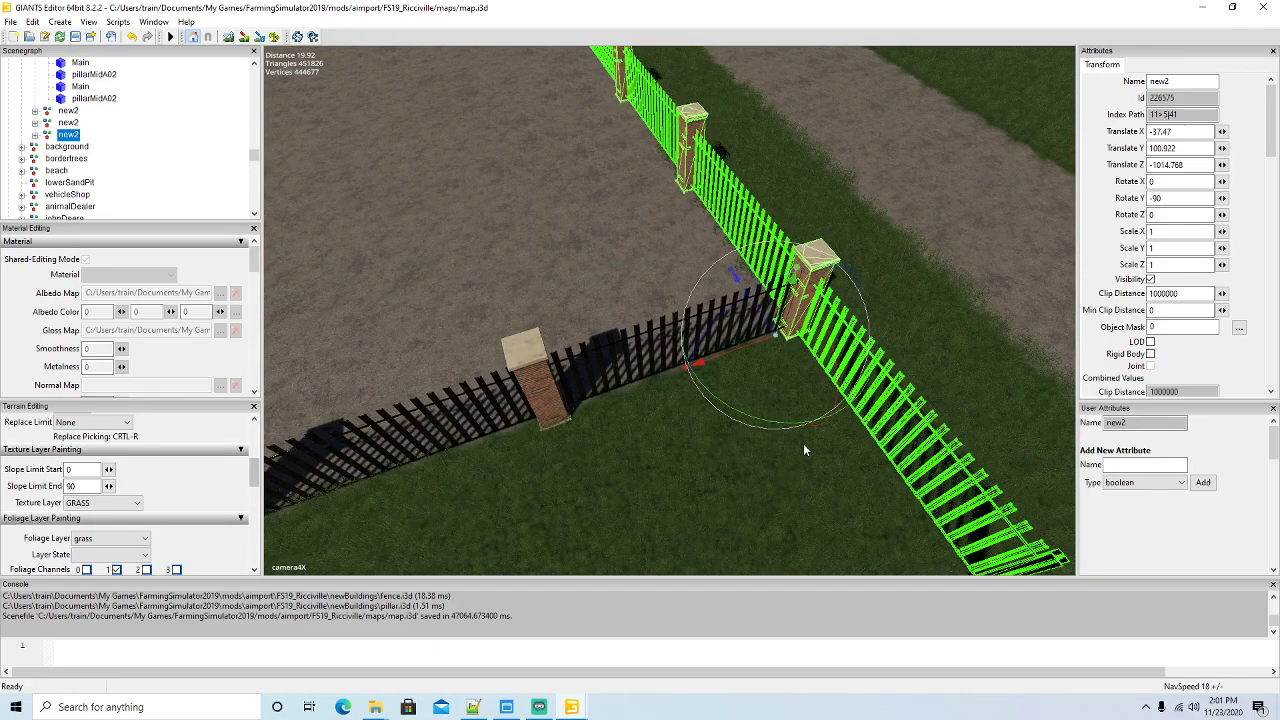
Delete the rotated copy's first Main panel, which sticks out past the corner pillar
right_click_drag(797, 442, 865, 432)
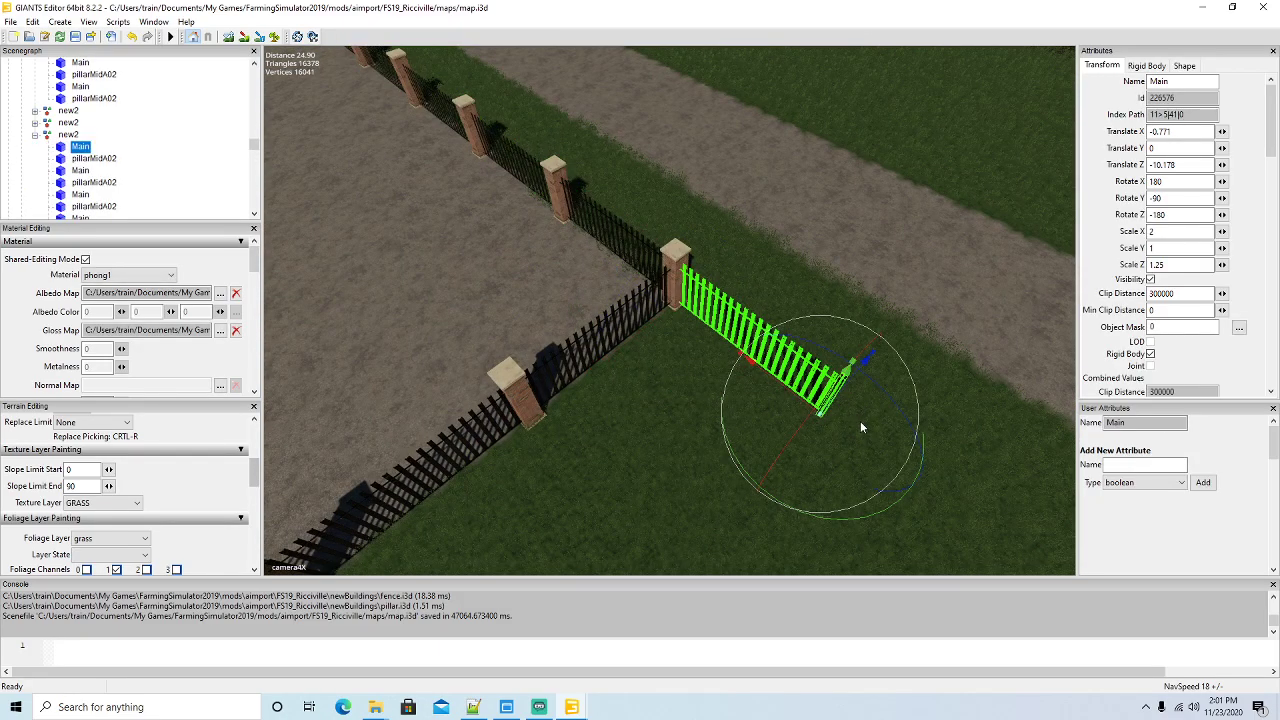
left_click(760, 434)
right_click_drag(760, 434, 706, 300)
key("w")
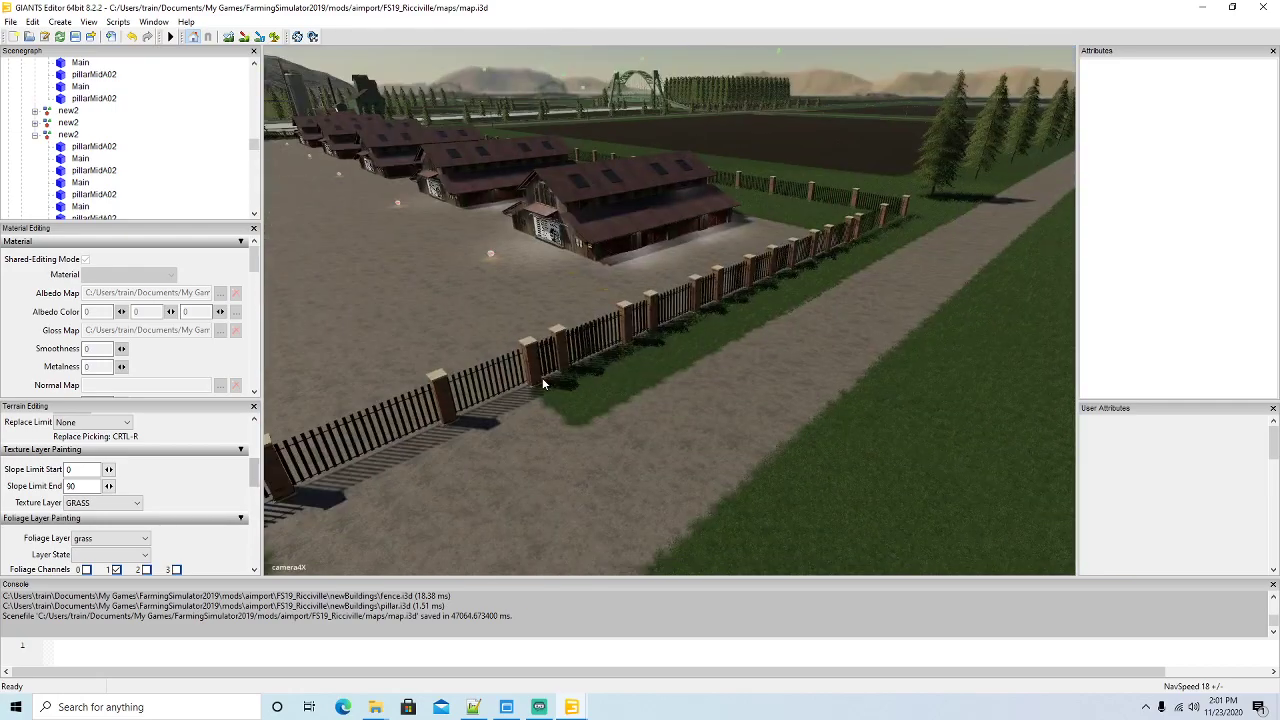
Delete the last five parts of the rotated new2 copy, starting with the Main panel at Z 270.509
right_click_drag(560, 360, 513, 401)
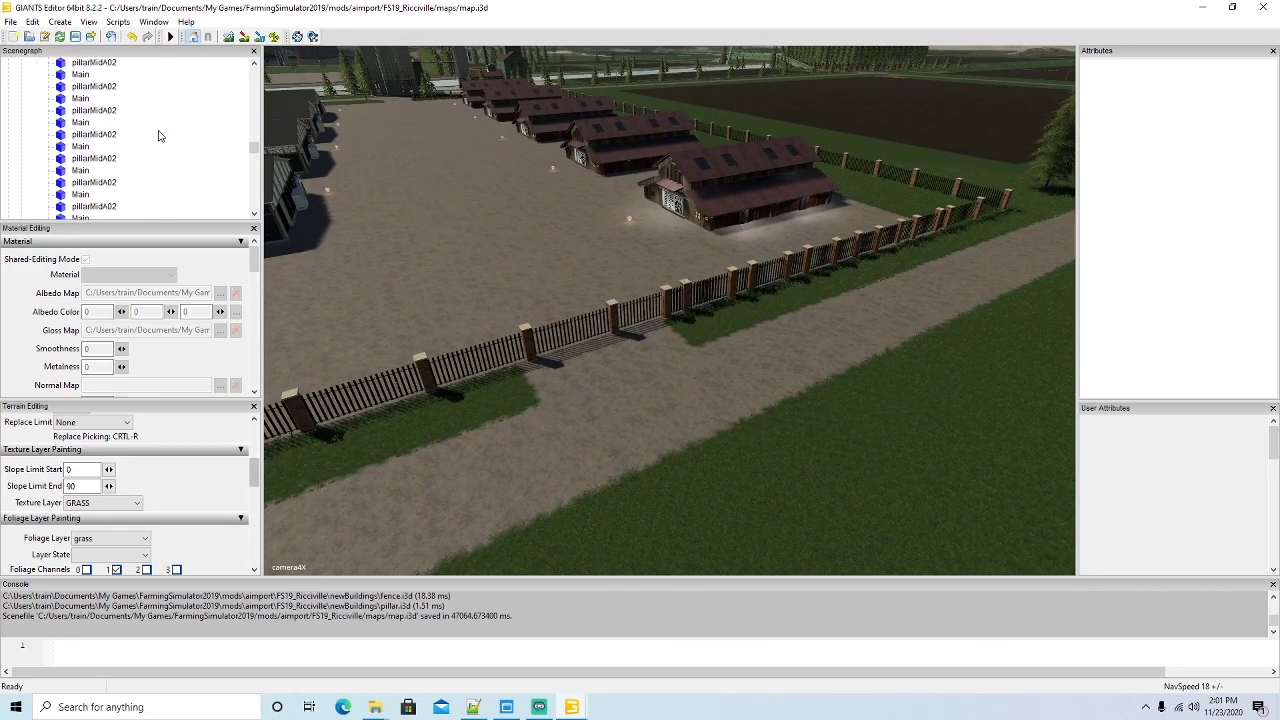
scroll(203, 145, "down", 10)
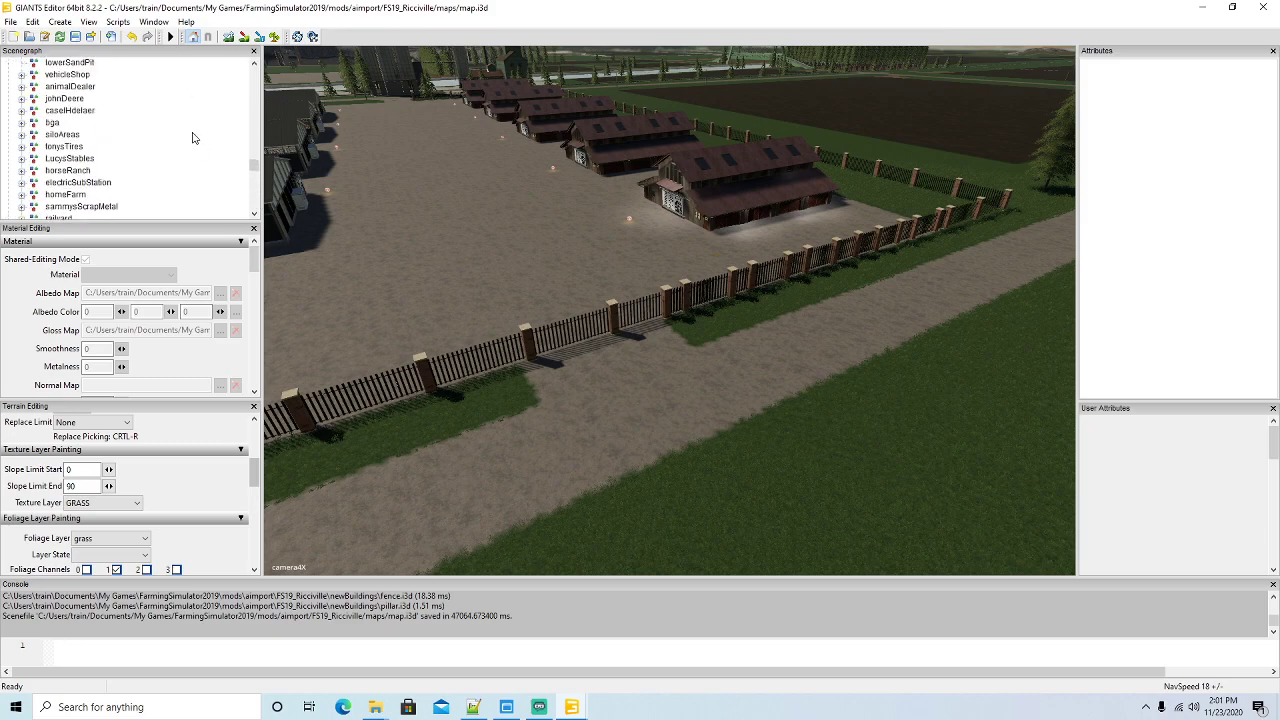
scroll(198, 145, "up", 2)
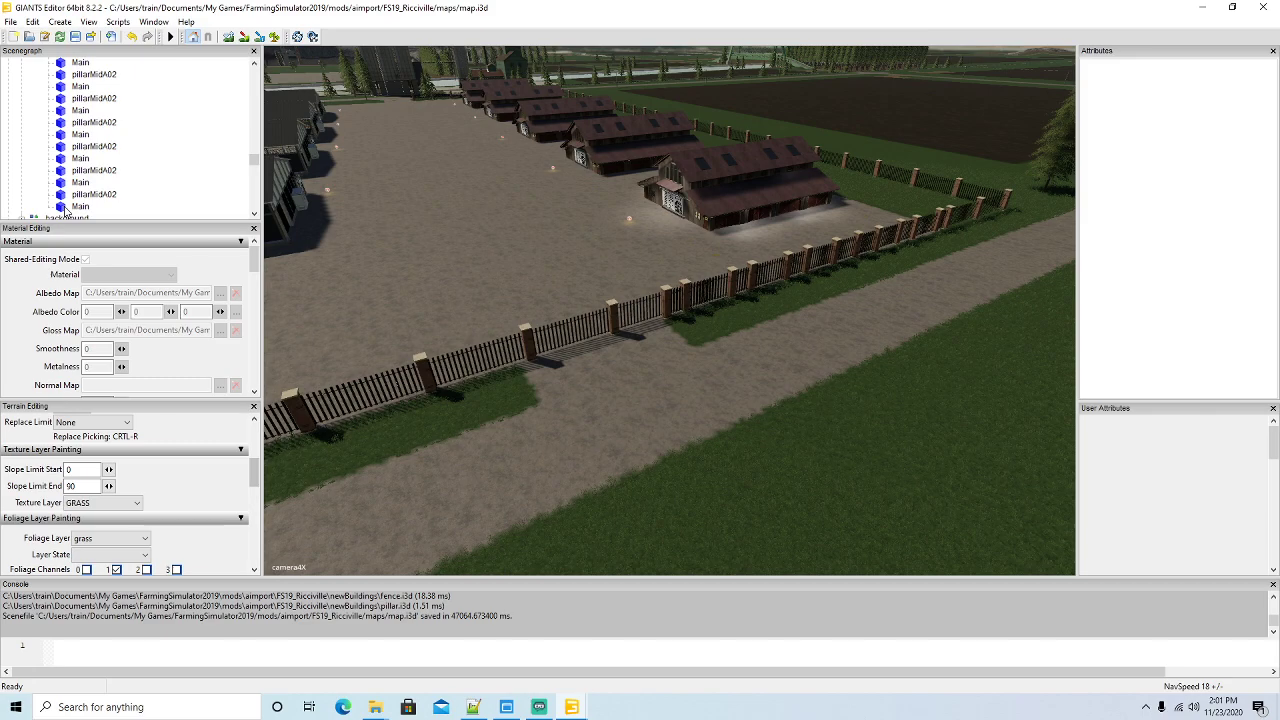
left_click(78, 206)
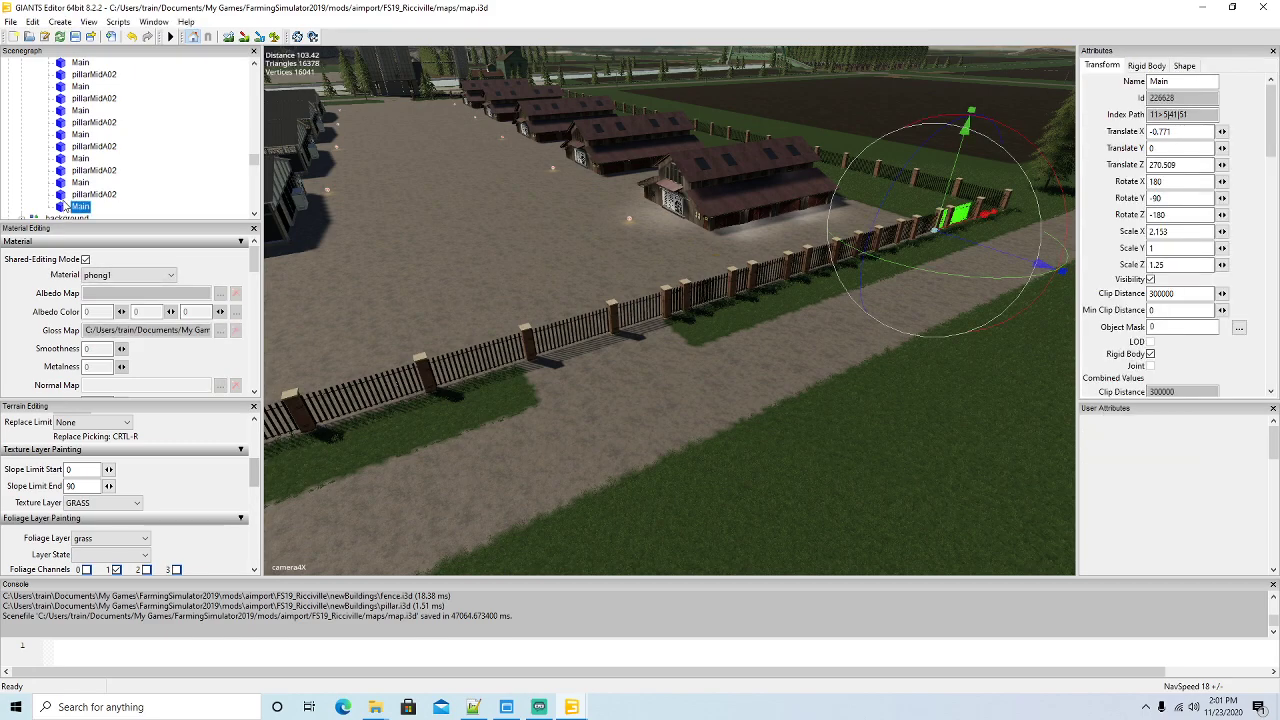
key("Delete")
left_click(62, 194)
key("Delete")
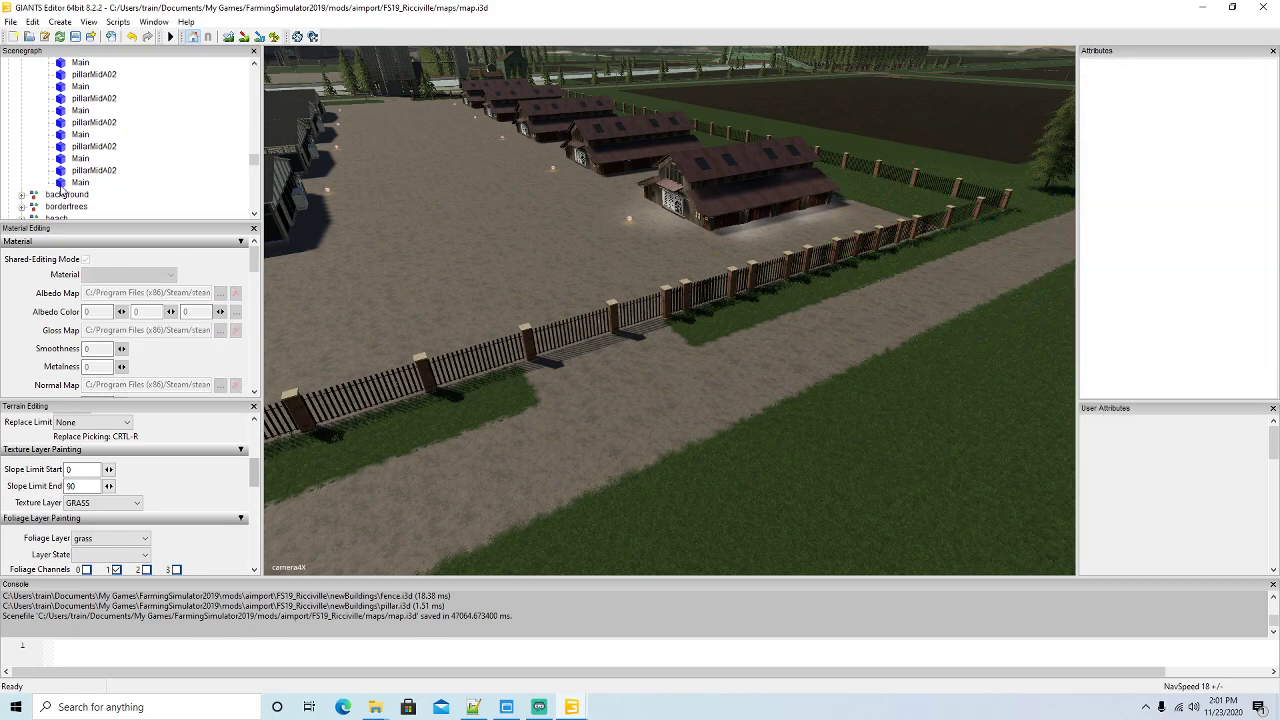
left_click(64, 183)
key("Delete")
left_click(63, 171)
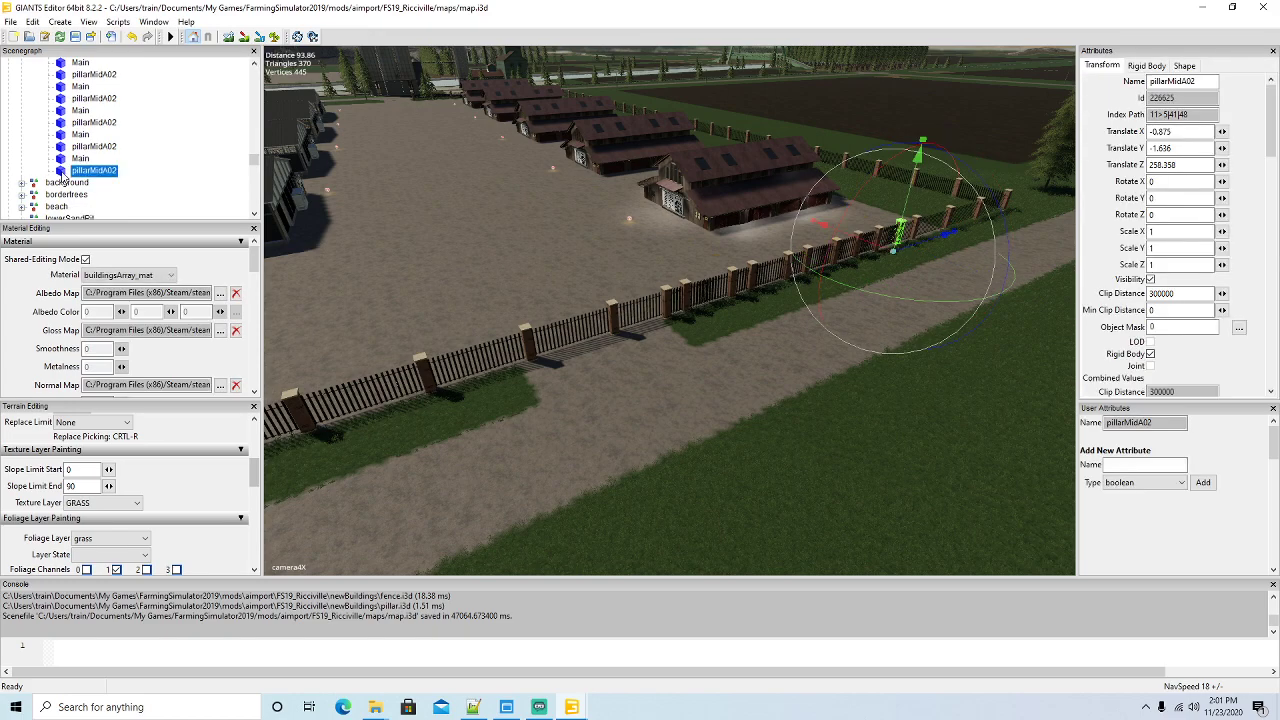
key("Delete")
left_click(62, 159)
key("Delete")
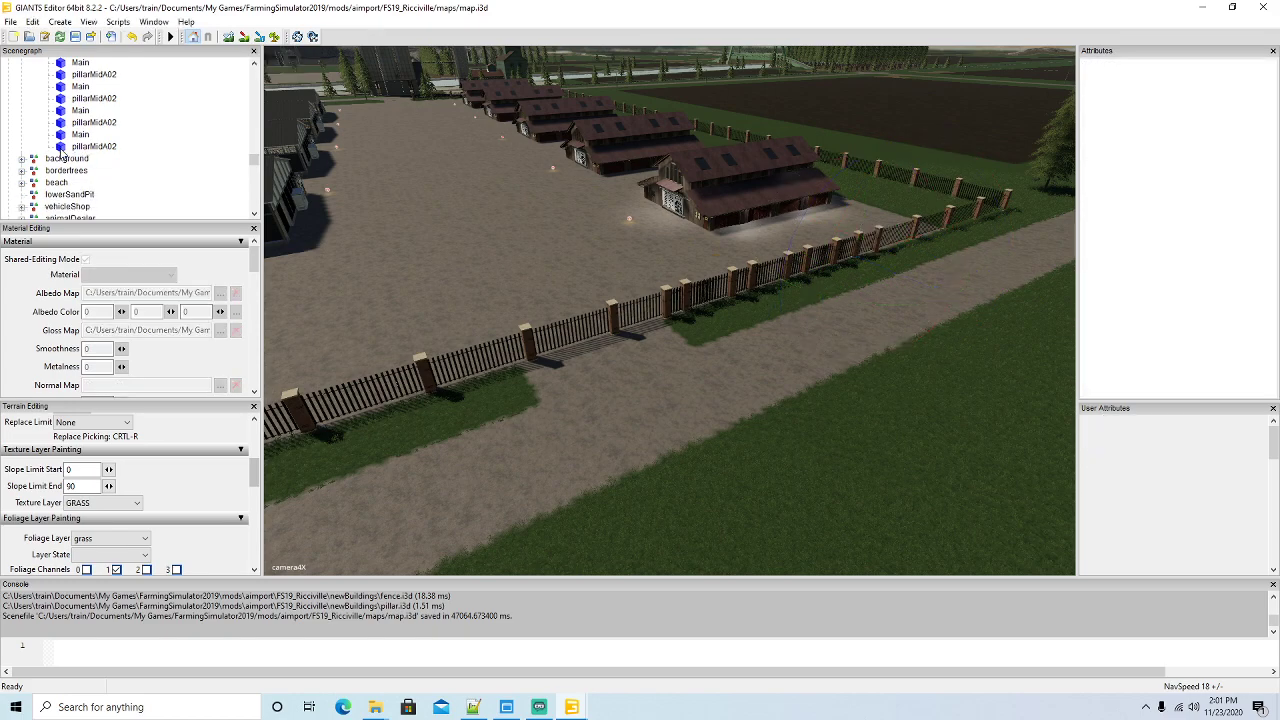
Delete the next five overlapping parts from the copy's end, up to and including the pillar at Z 224.304
left_click(63, 147)
key("Delete")
left_click(62, 135)
key("Delete")
left_click(62, 123)
key("Delete")
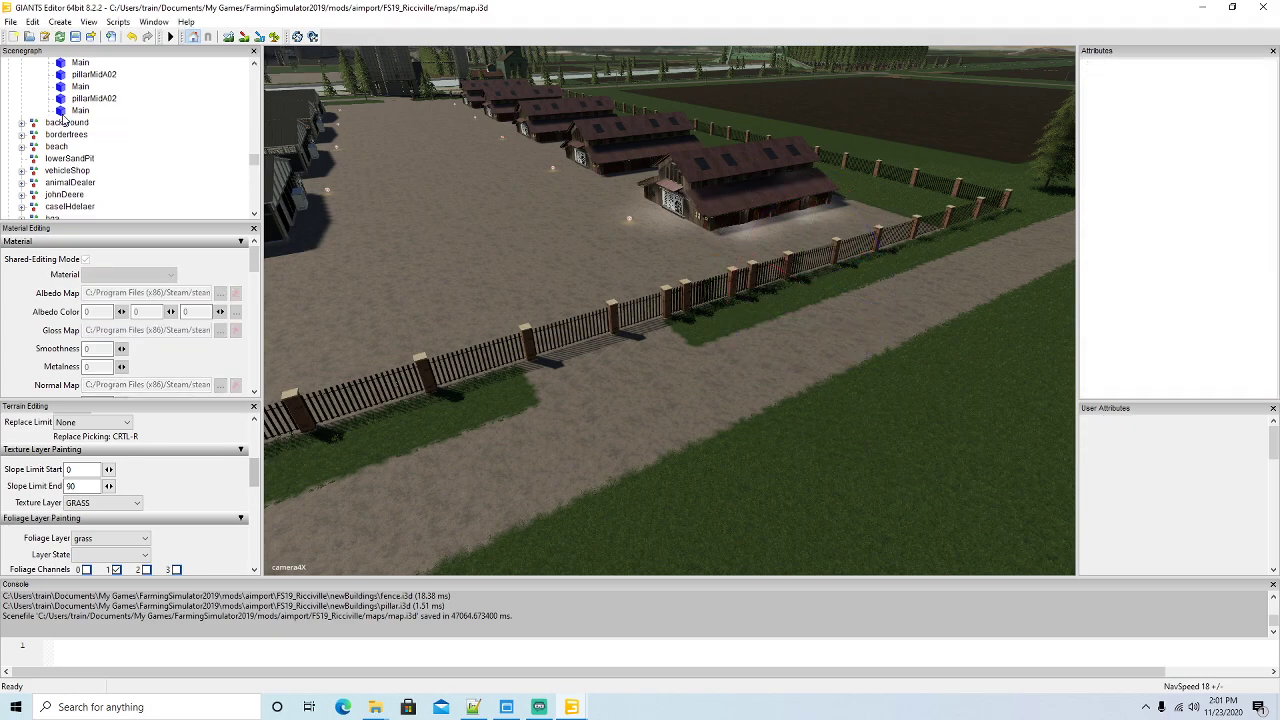
left_click(62, 111)
key("Delete")
left_click(62, 99)
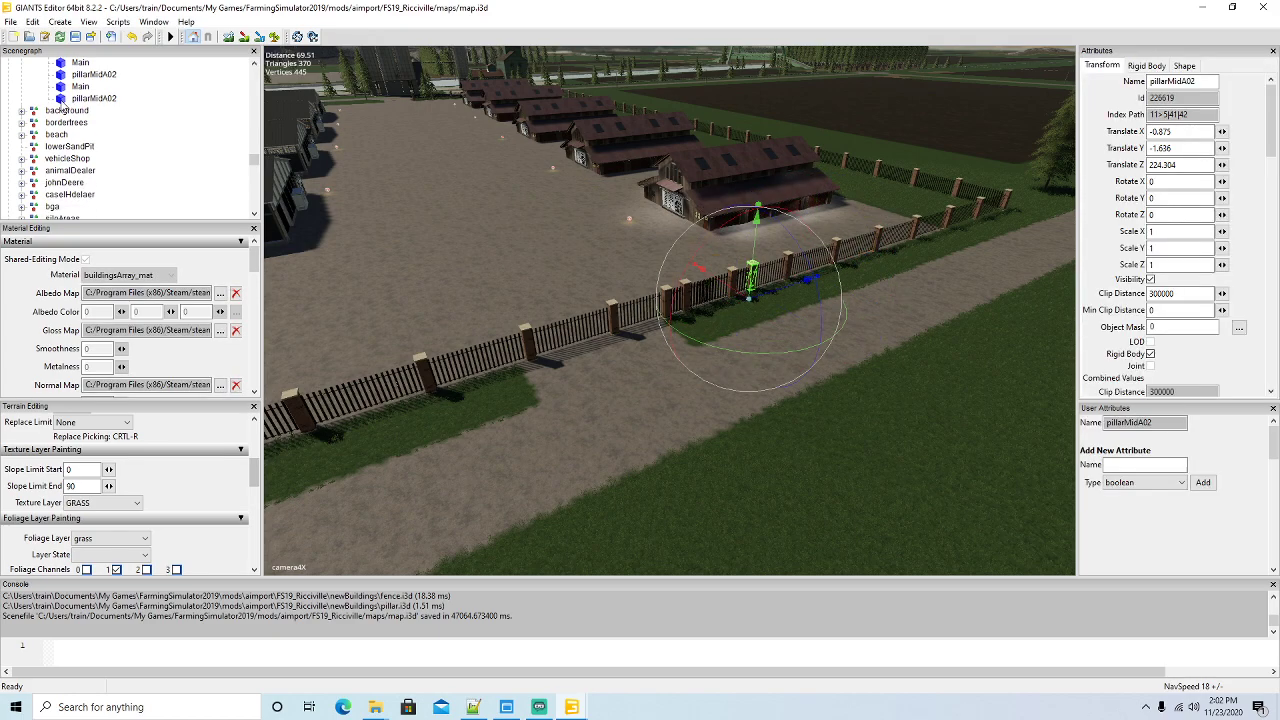
key("Delete")
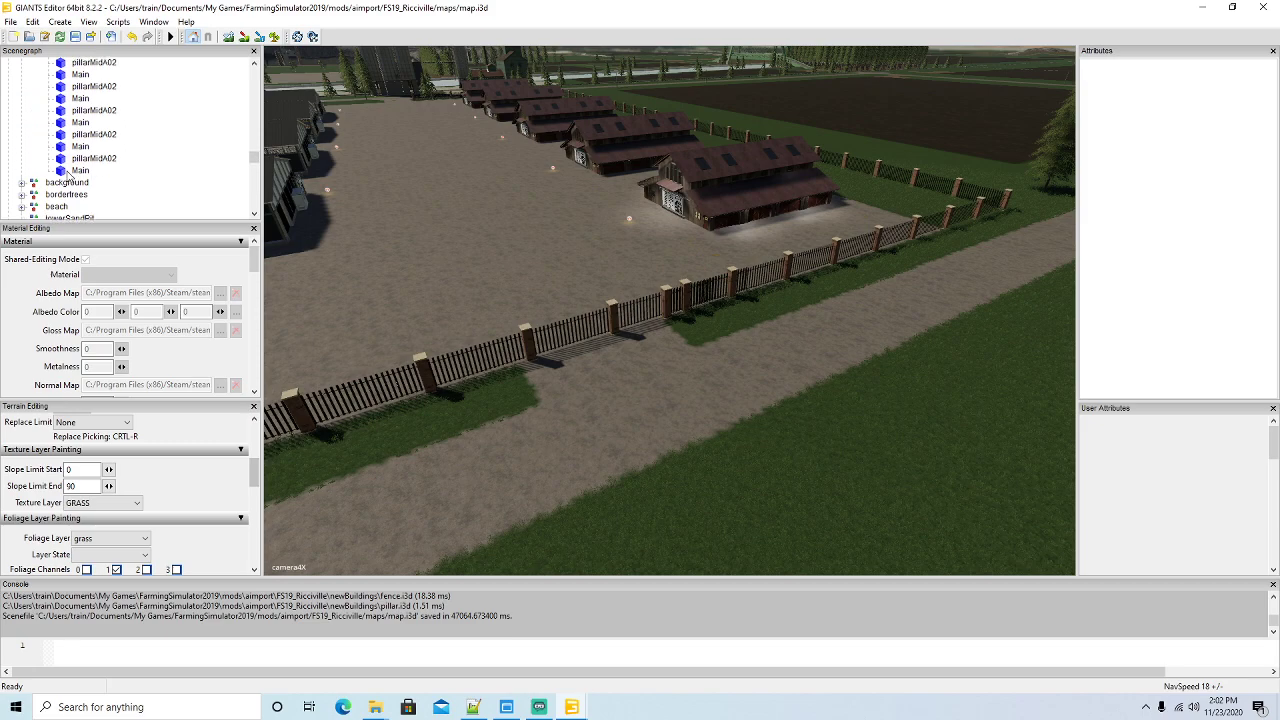
Delete the next three Main panels and two pillars from the copy's end to open the yard entrance
left_click(62, 171)
key("Delete")
left_click(63, 160)
key("Delete")
left_click(62, 148)
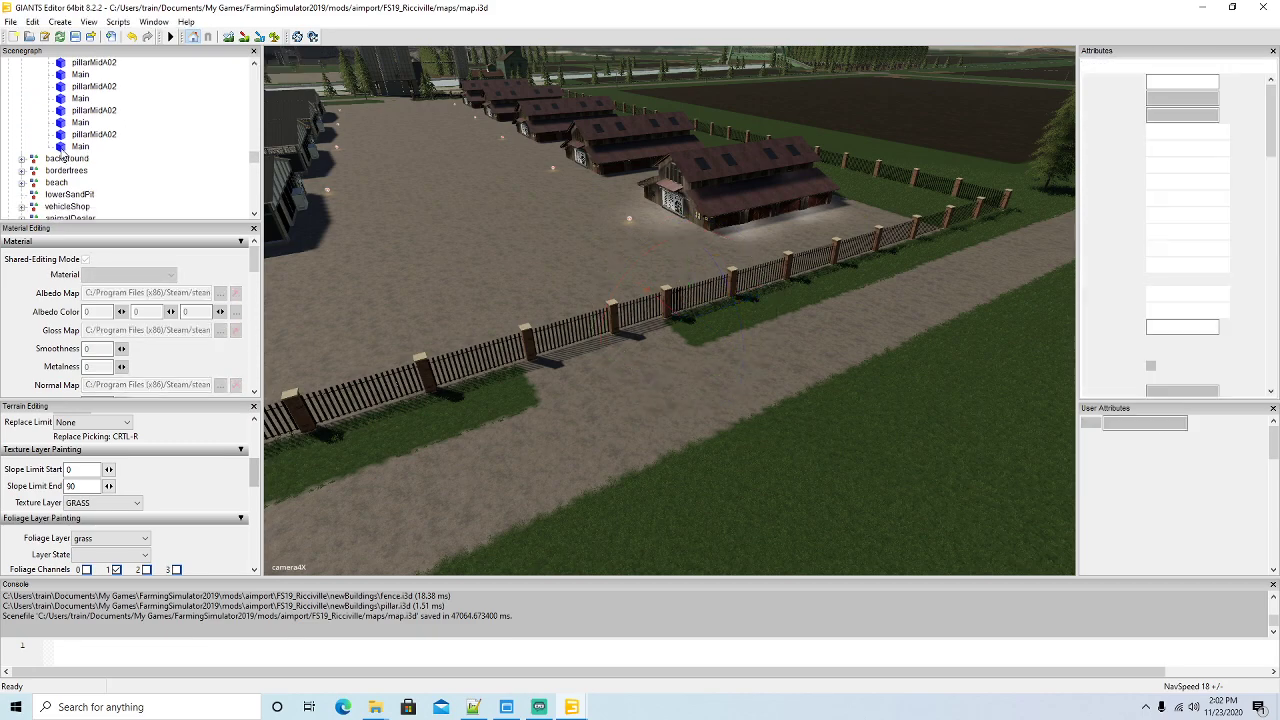
key("Delete")
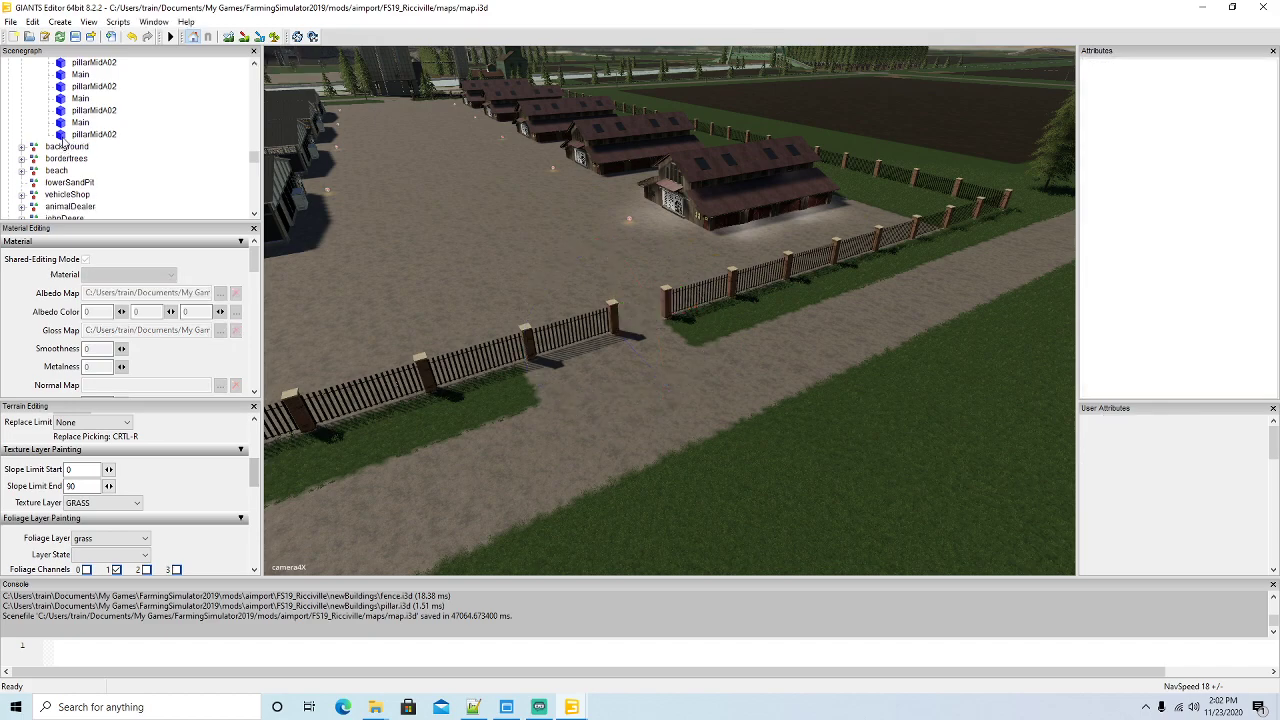
left_click(62, 134)
key("Delete")
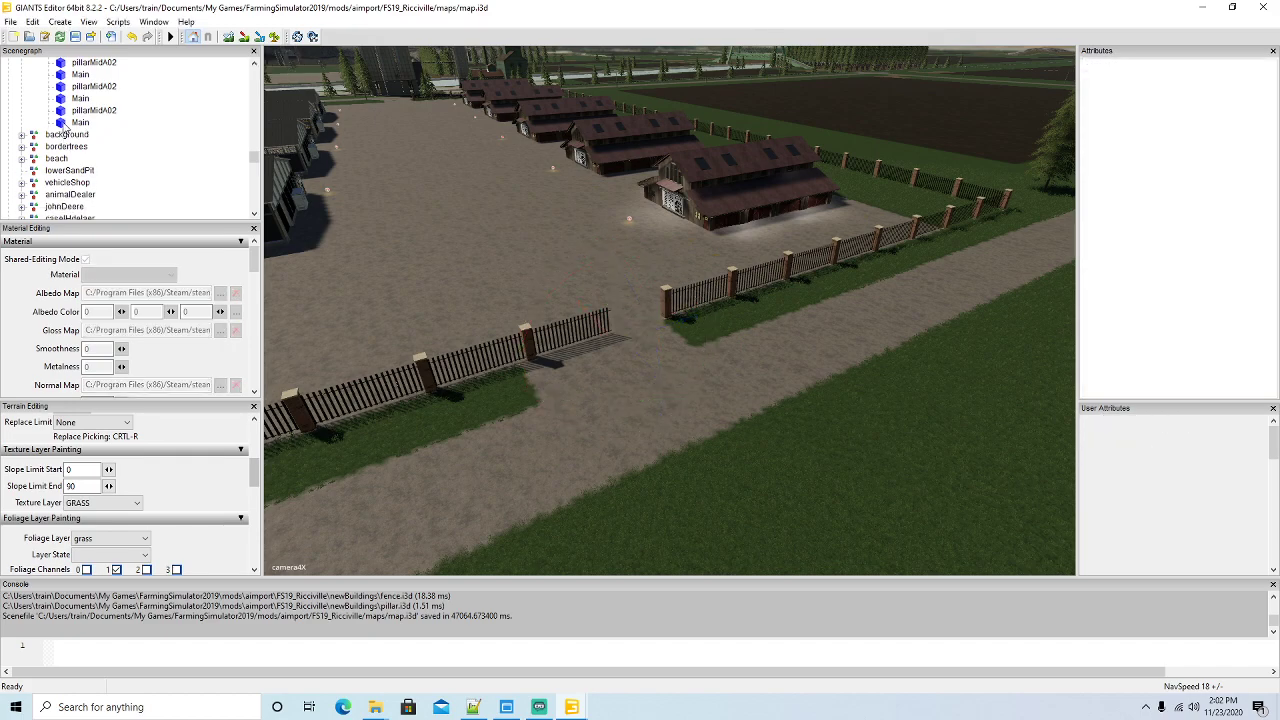
left_click(62, 122)
key("Delete")
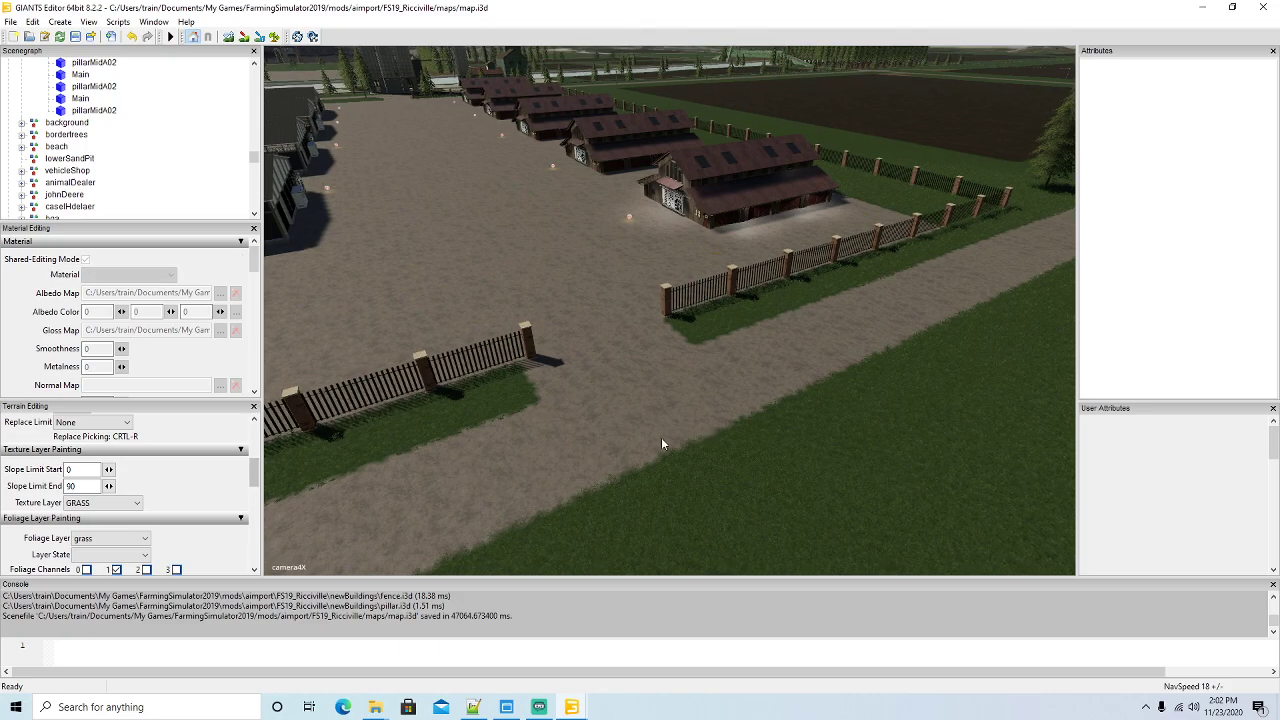
Move the copy's end pillar beside the yard entrance back along the fence to Z 189.138
key("w")
key("w")
key("w")
key("w")
key("w")
key("w")
key("w")
key("w")
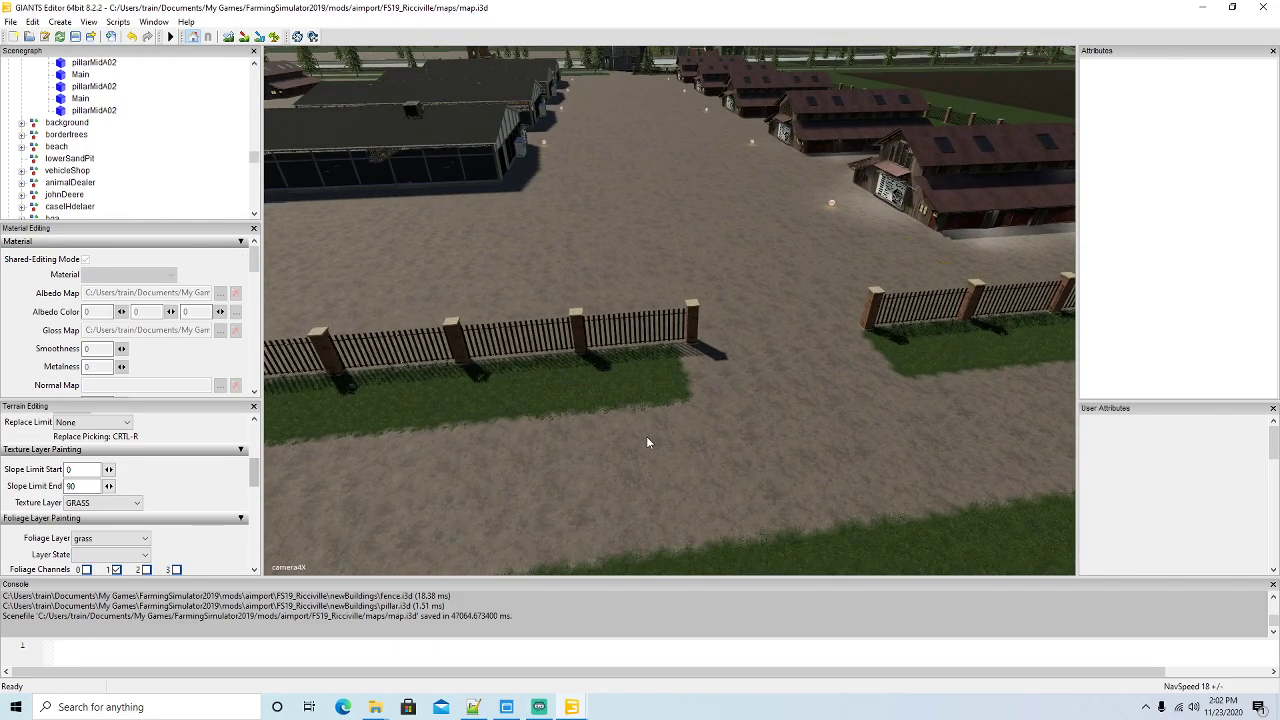
key("w")
key("w")
key("w")
key("w")
key("w")
key("w")
key("w")
key("w")
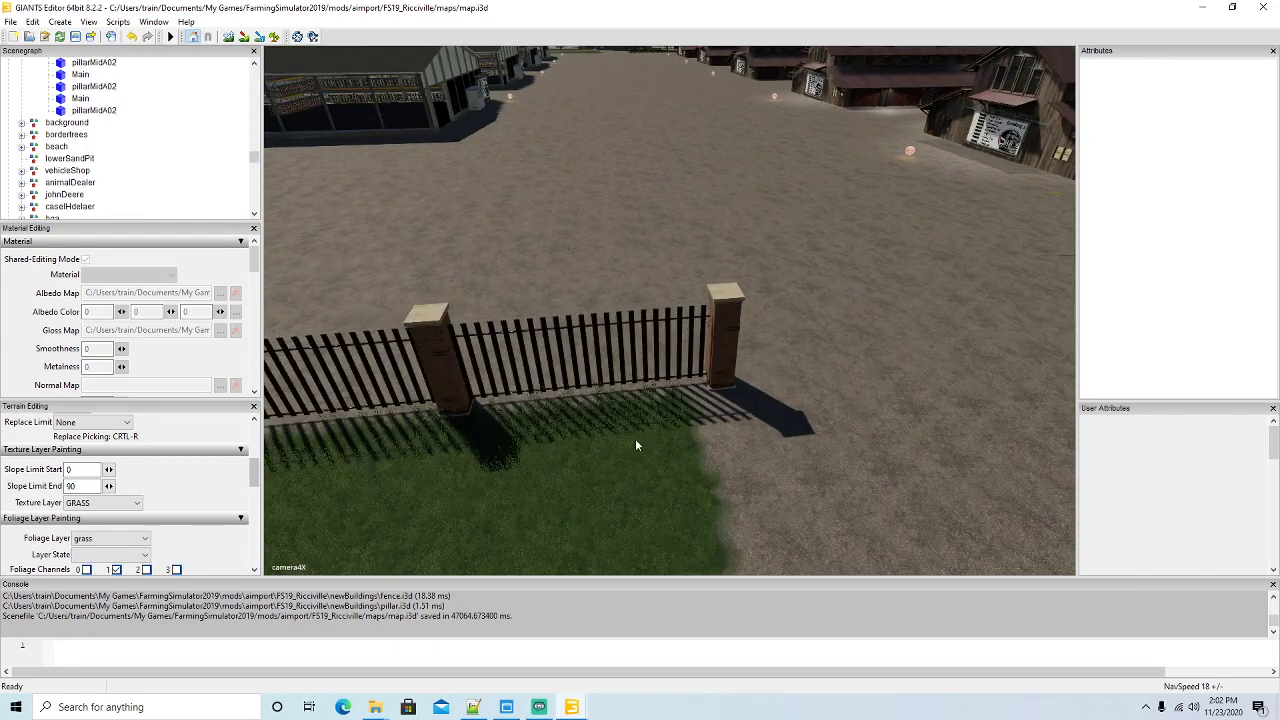
key("s")
key("s")
key("s")
key("s")
key("s")
key("s")
key("s")
key("s")
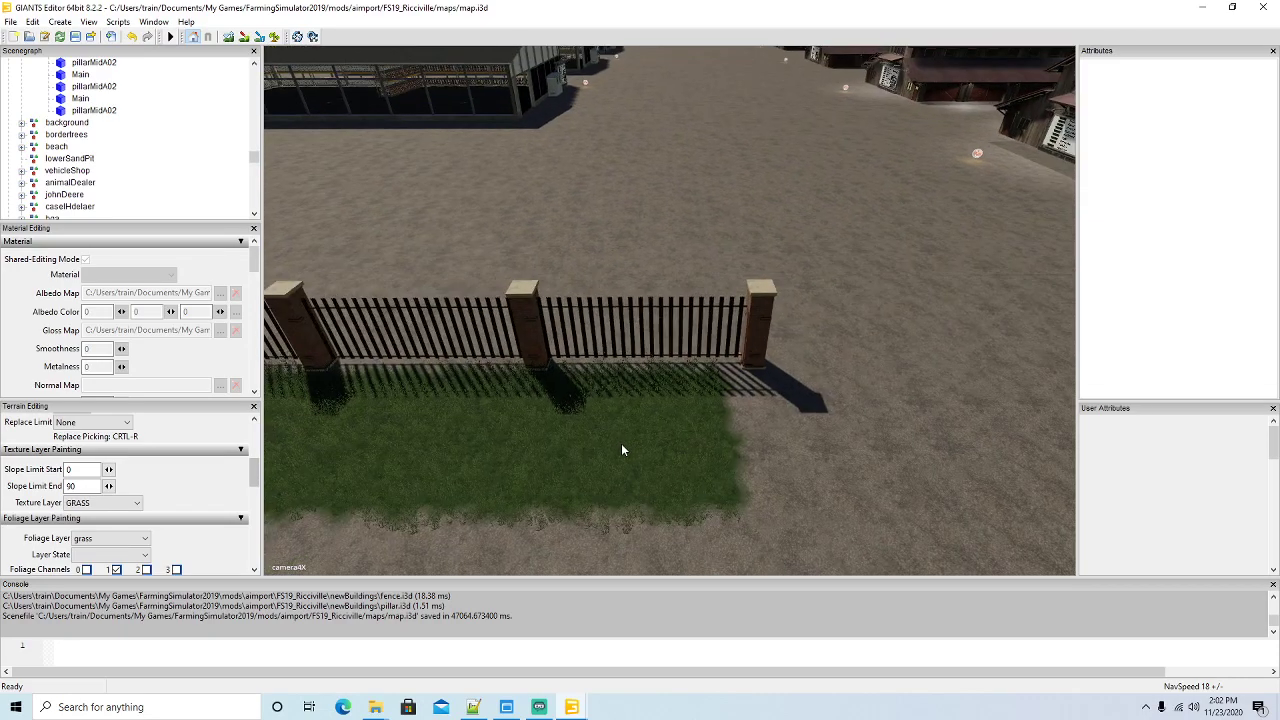
key("s")
left_click(754, 355)
left_click_drag(798, 384, 742, 385)
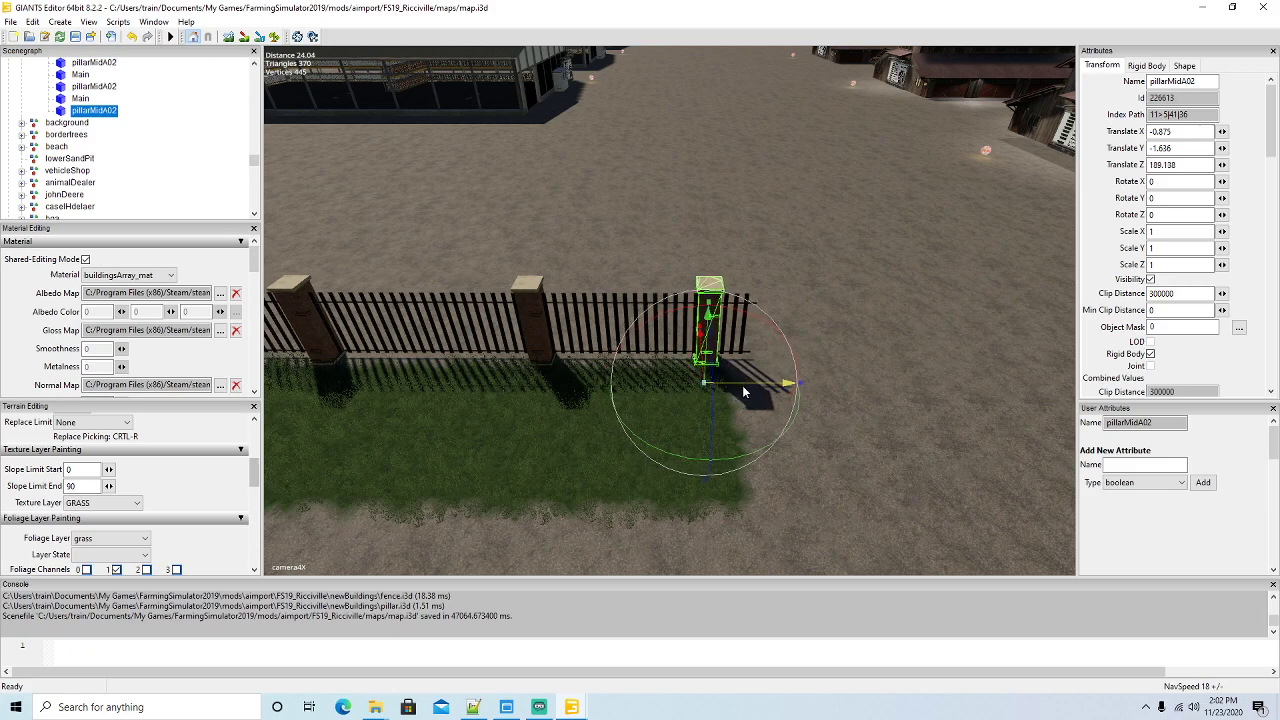
Shift the last Main panel before the entrance to Z 180.046 and narrow it to X scale 1.762
left_click(614, 300)
left_click_drag(648, 363, 589, 366)
key("a")
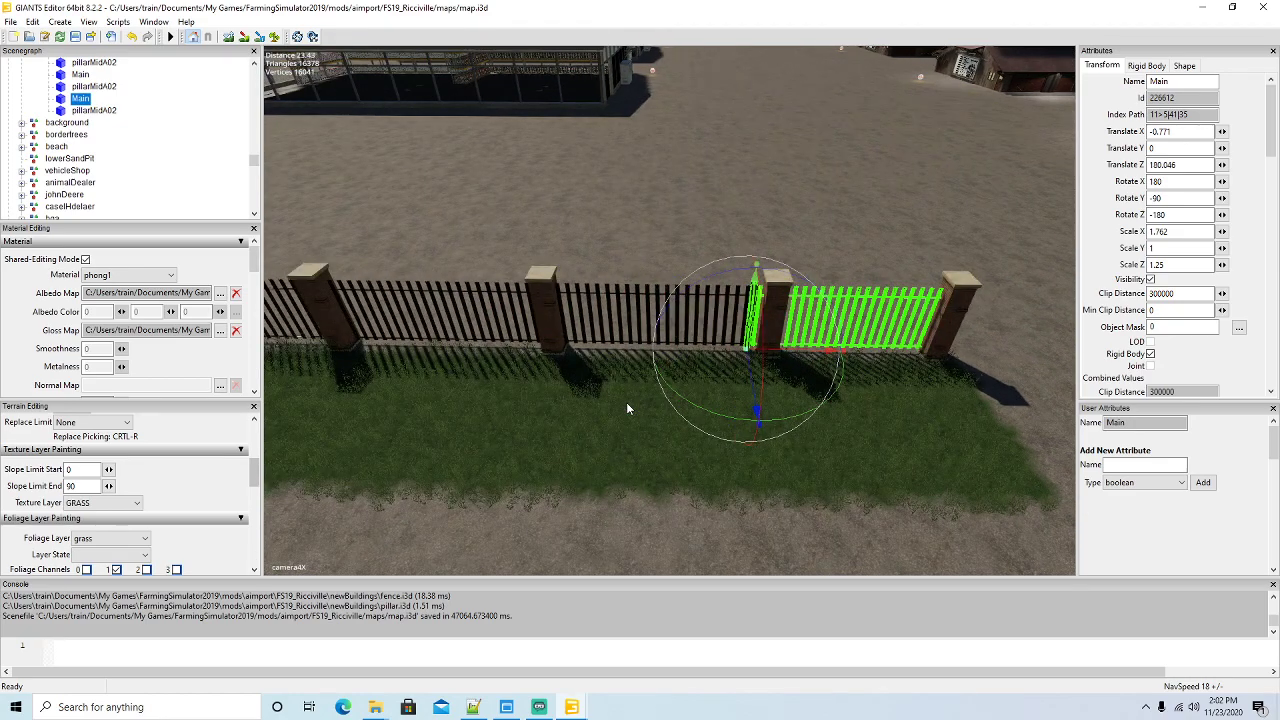
Move the second-last pillar to Z 179.573, and shift the adjoining inner Main panel to Z 168.092 with X scale 1.784
left_click(777, 311)
left_click_drag(801, 381, 768, 381)
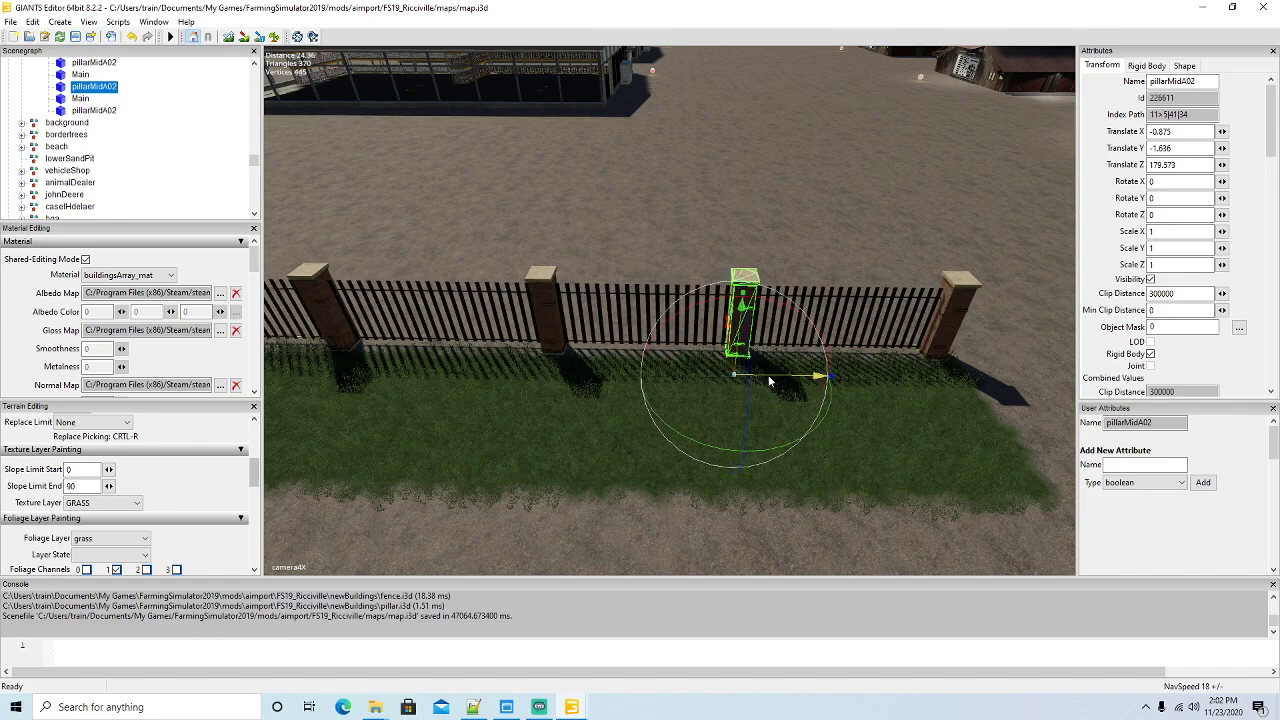
left_click(660, 298)
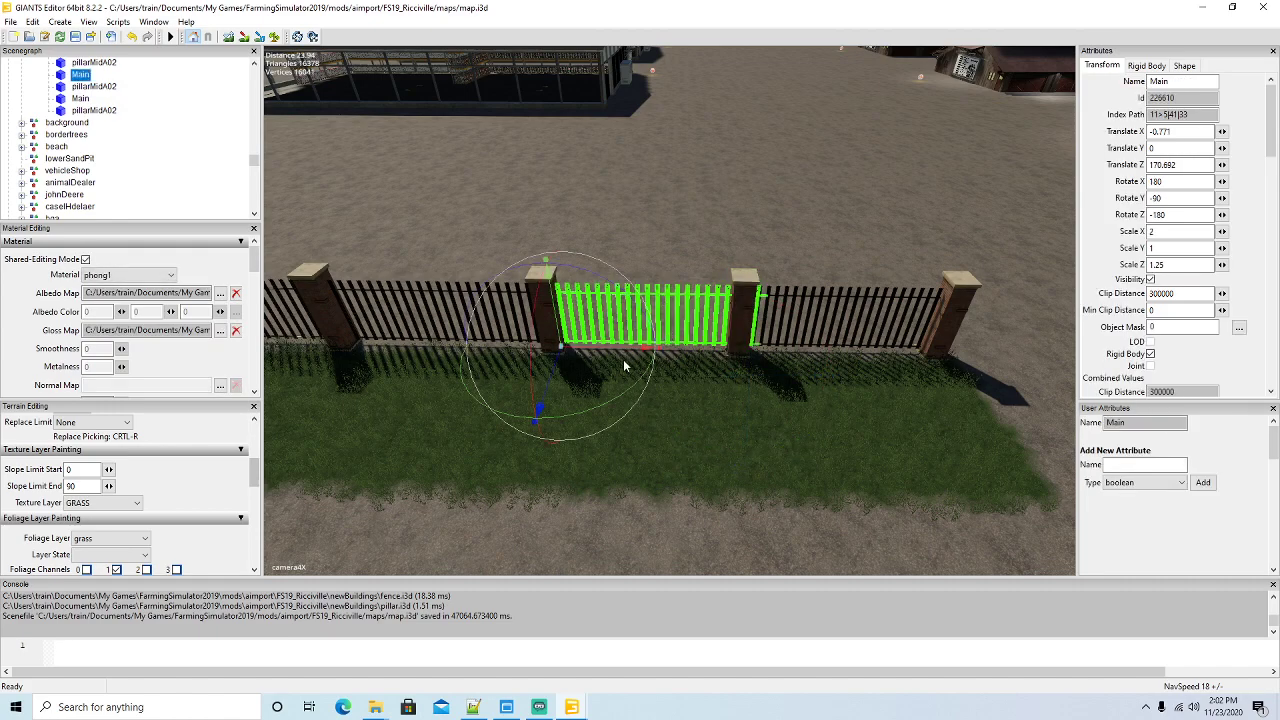
mouse_move(605, 352)
left_mouse_down()
mouse_move(572, 352)
mouse_move(607, 352)
left_mouse_up()
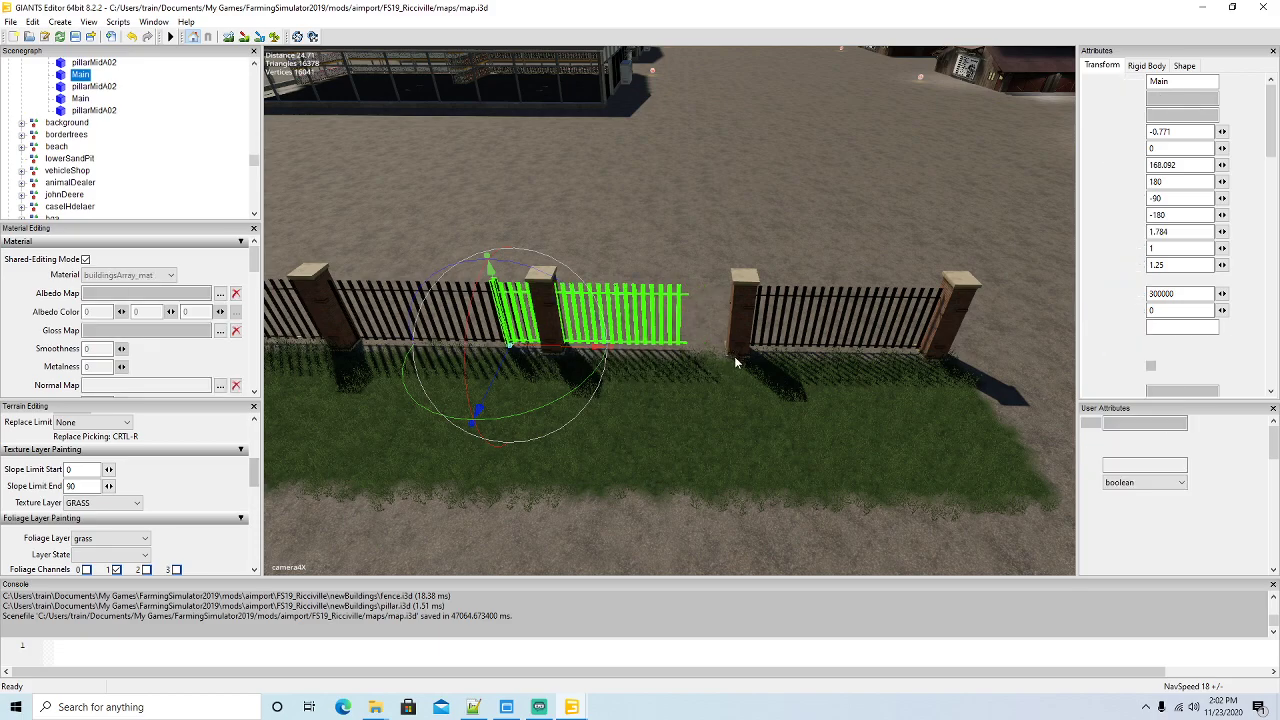
Fine-tune the second-last pillar's position against the end panel to Z 179.713
left_click(732, 350)
key("f")
left_click_drag(658, 434, 675, 440)
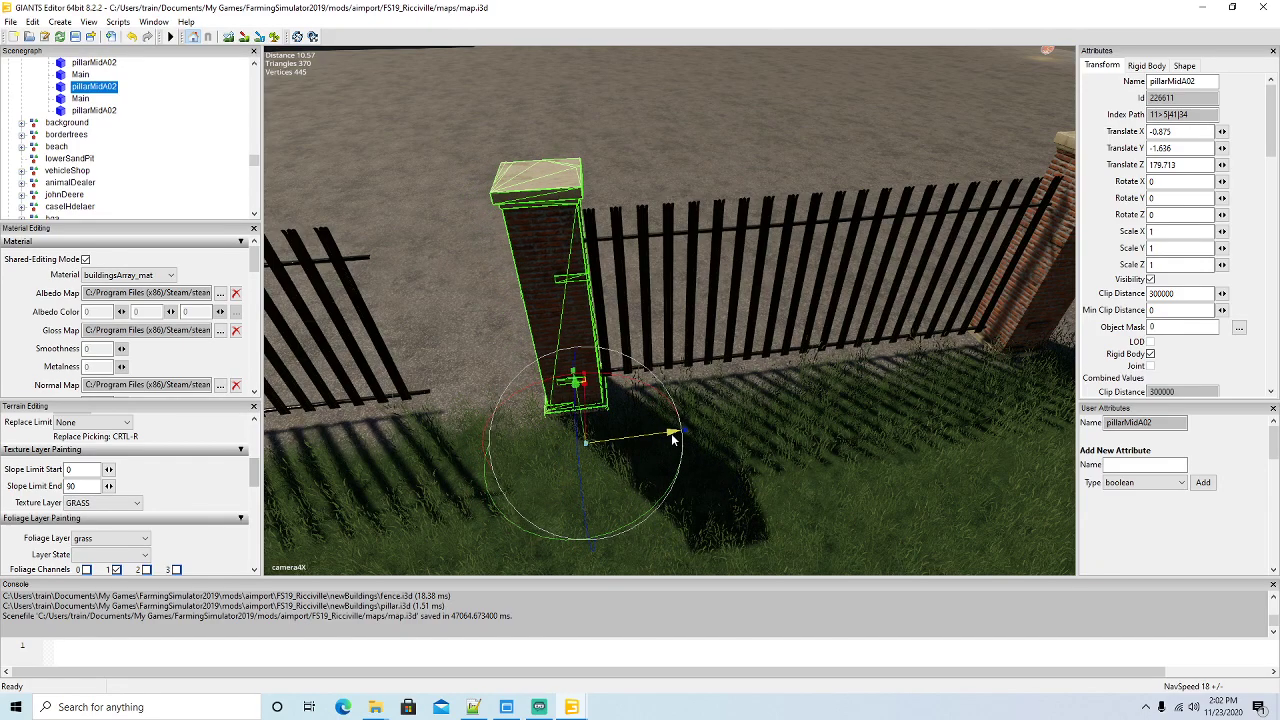
Shift the inner Main panel along the fence to Z 170.58, closing the gap between its two pillars
scroll(736, 457, "down", 5)
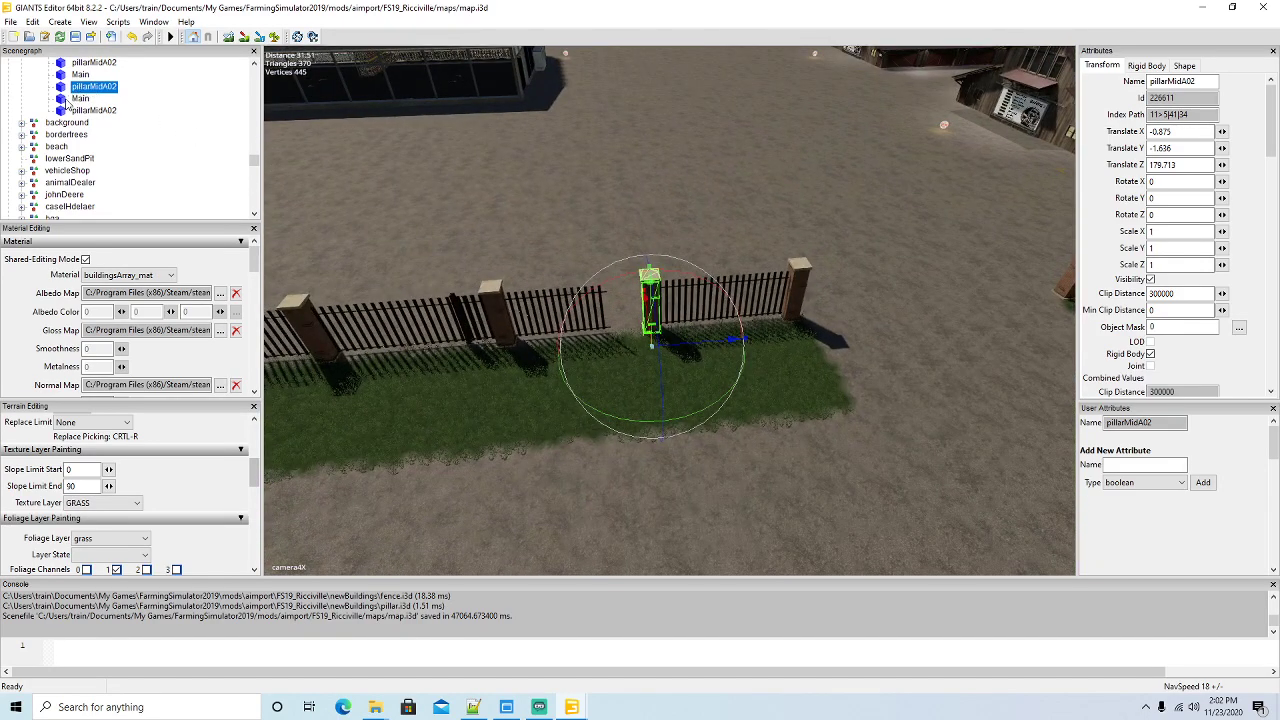
left_click(70, 76)
key("f")
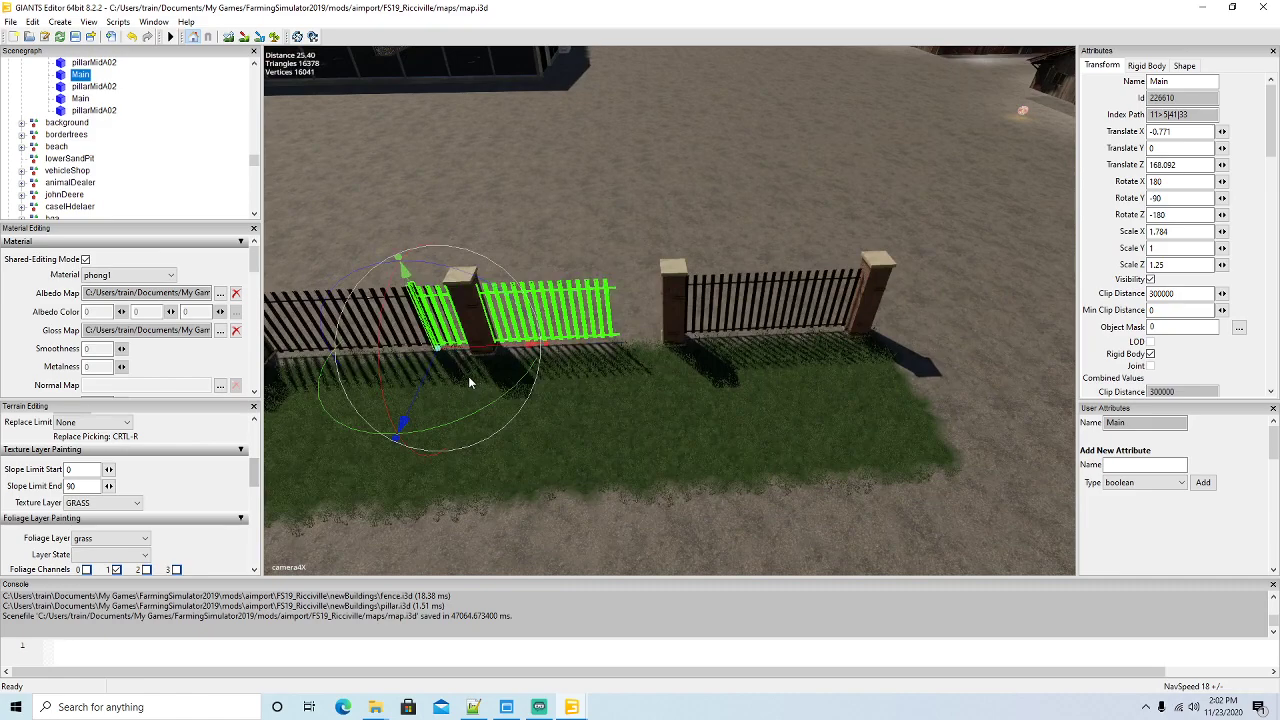
left_click_drag(551, 345, 594, 356)
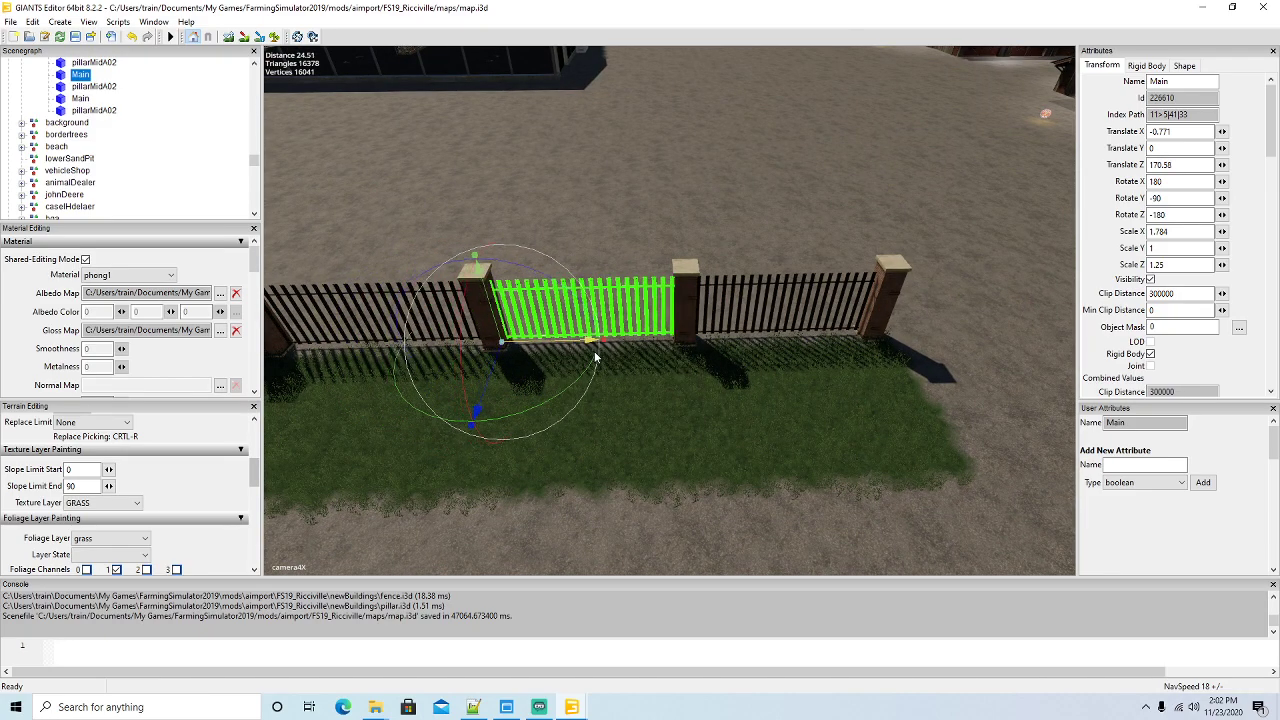
Duplicate the rotated new2 fence group that runs along the yard's roadside edge
scroll(704, 417, "down", 8)
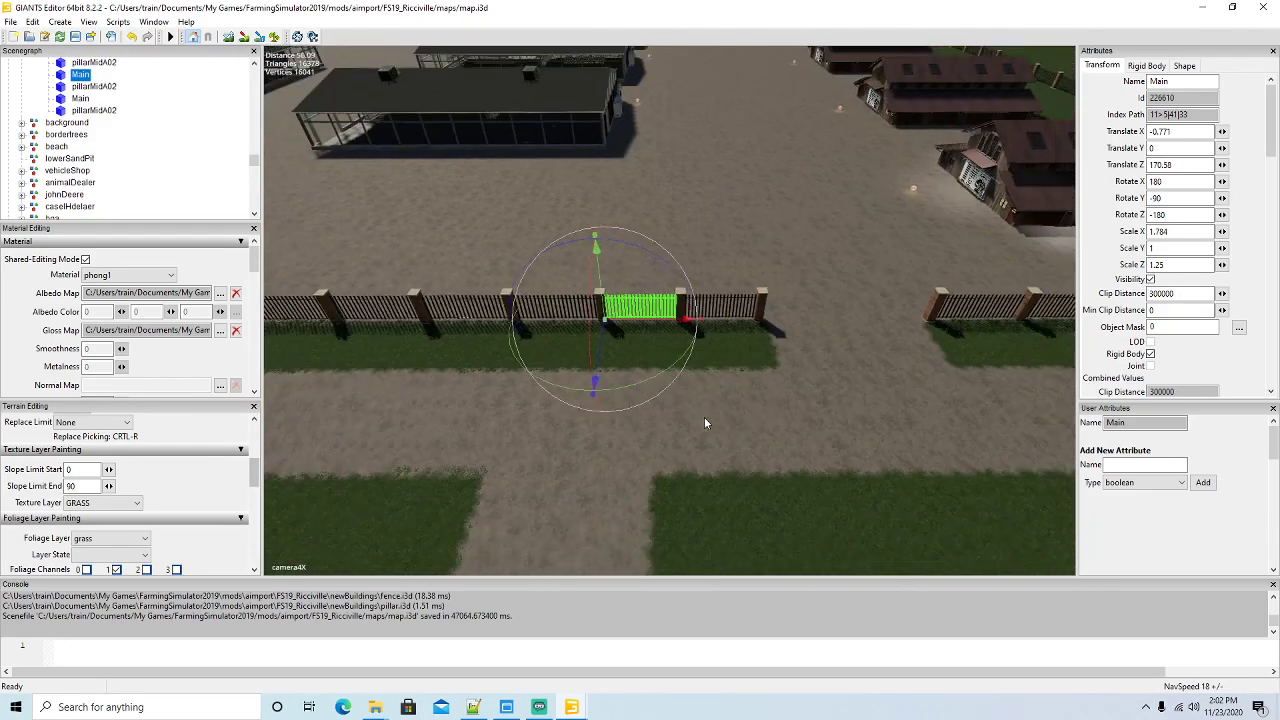
right_click_drag(562, 368, 500, 307)
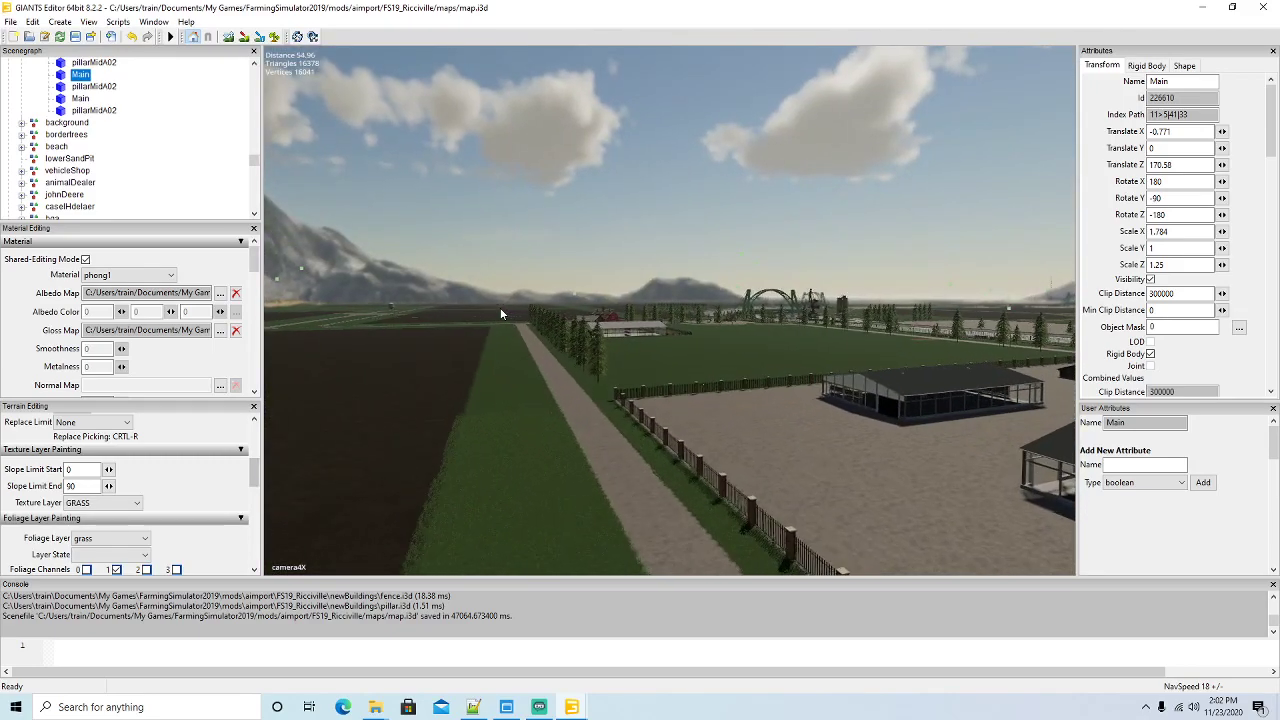
key("w")
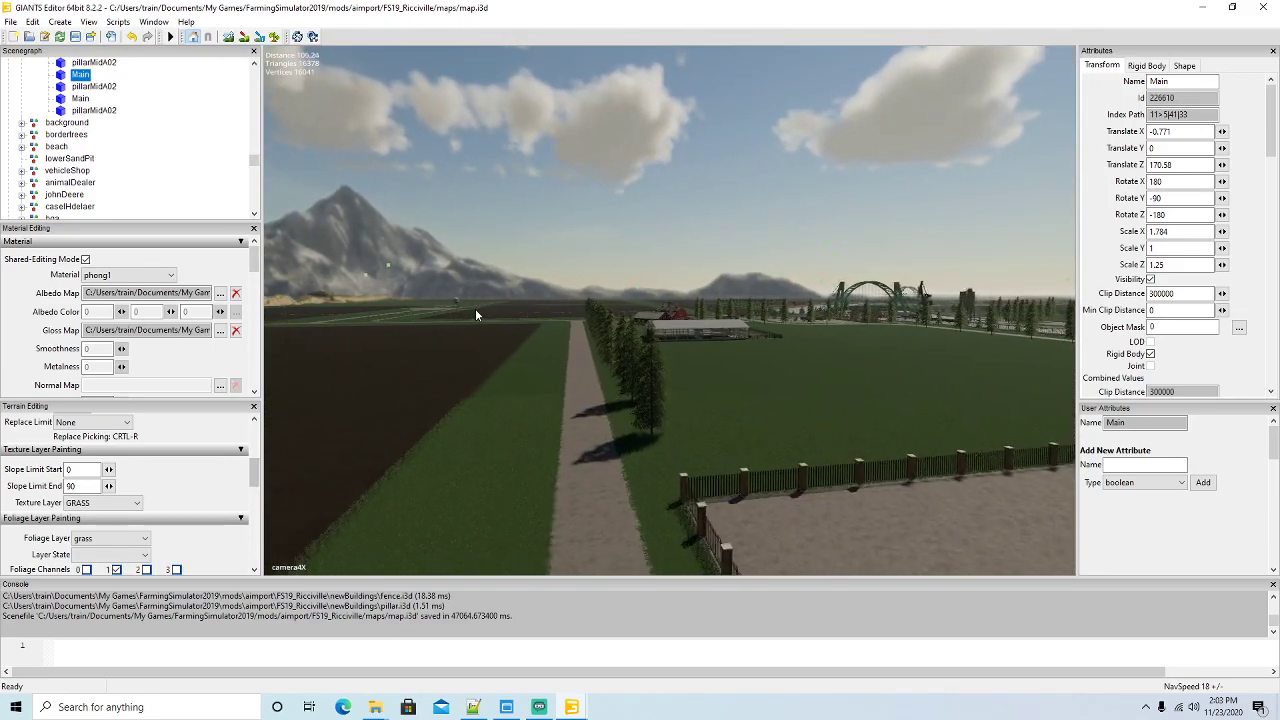
right_click_drag(475, 308, 982, 441)
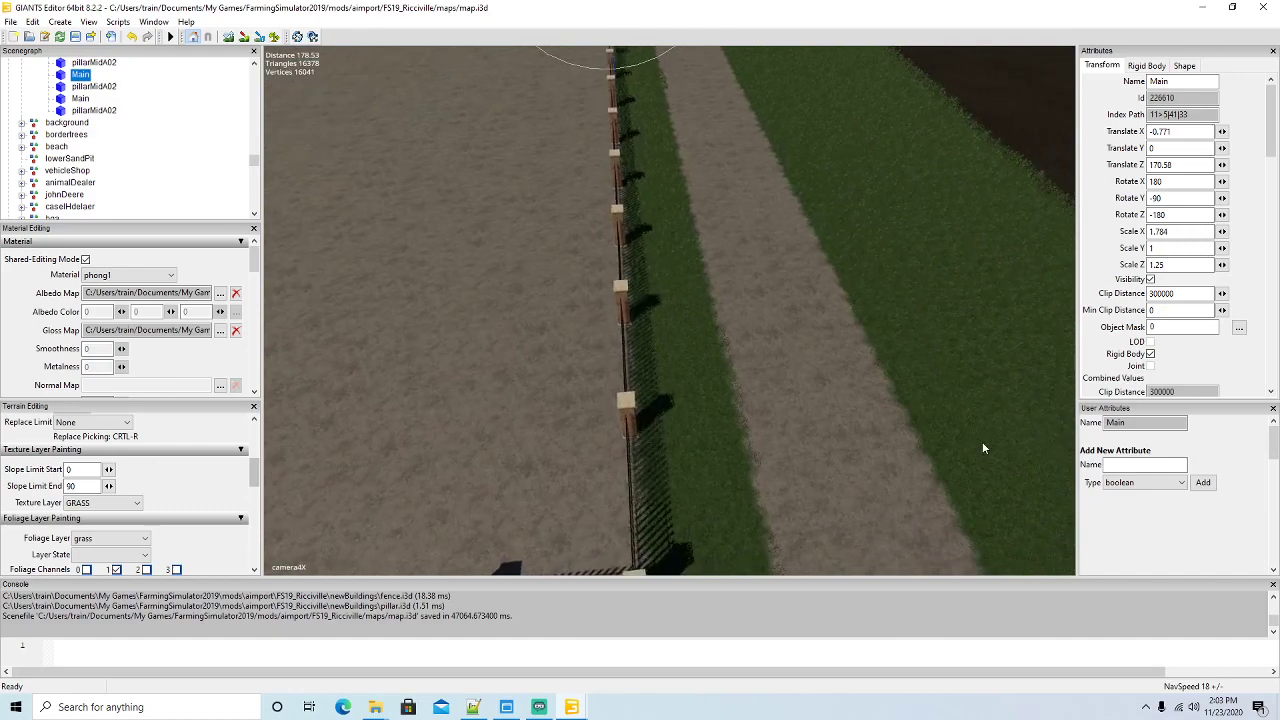
scroll(124, 136, "up", 3)
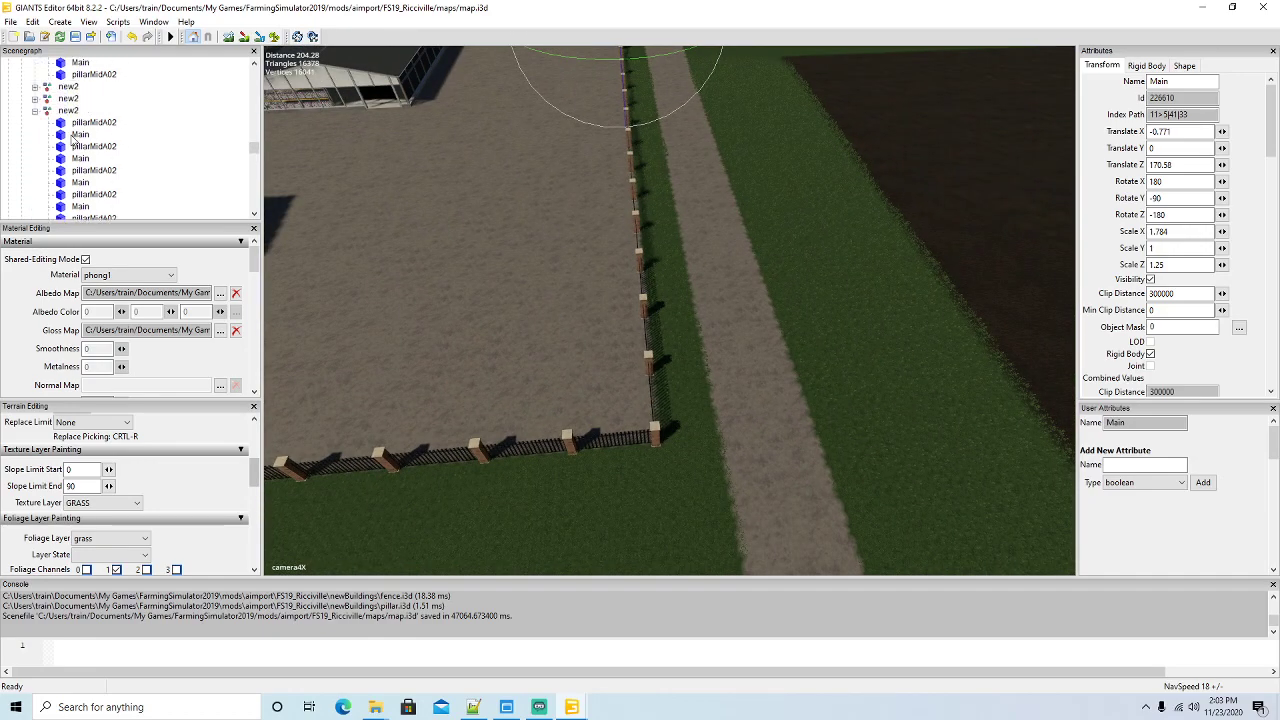
left_click(45, 113)
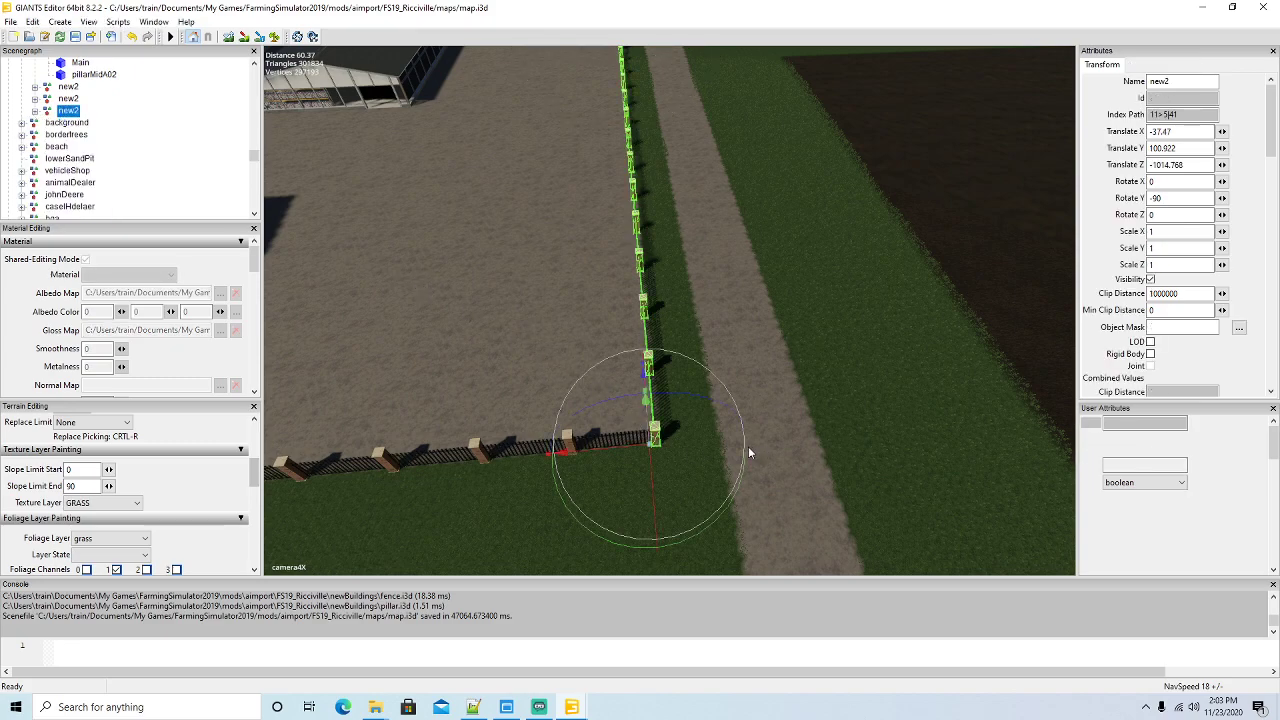
key("ctrl+d")
Move the new2 copy across the yard to the corner at the main-road side, at Z -724.57
right_click_drag(748, 445, 670, 378)
left_click_drag(670, 378, 330, 290)
right_click_drag(498, 405, 293, 263)
key("a")
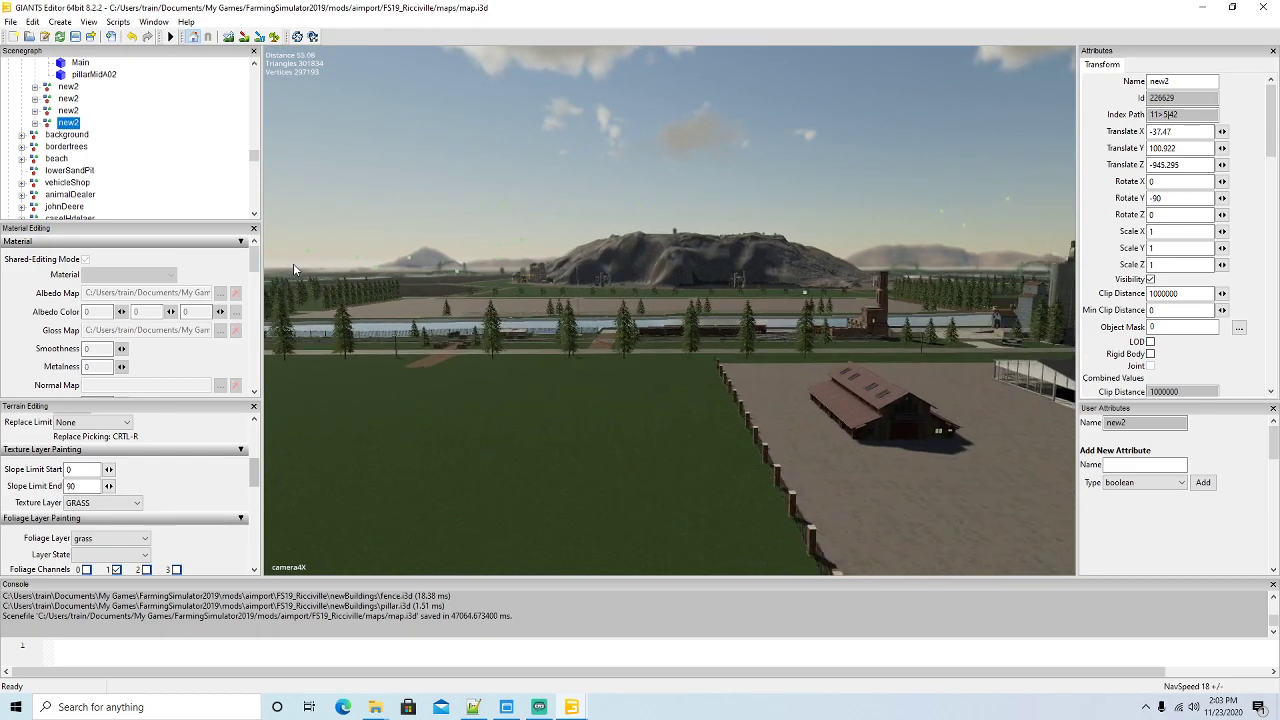
key("a")
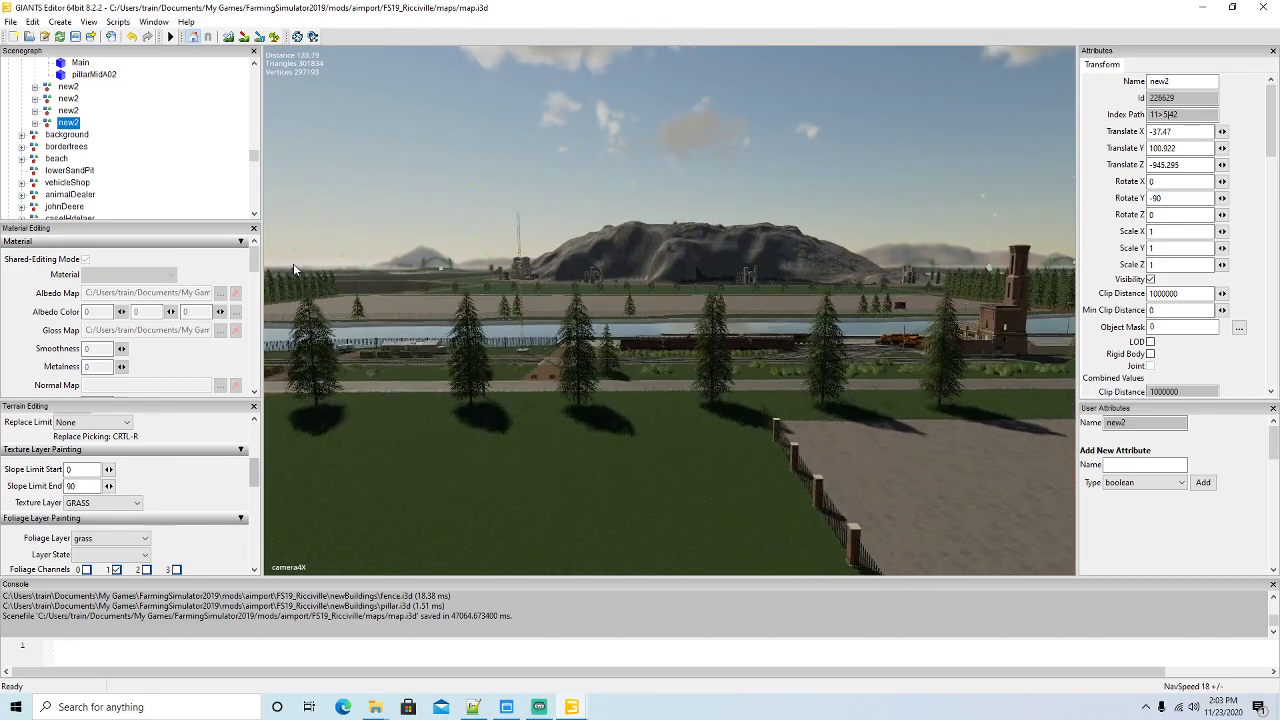
key("w")
right_click_drag(293, 263, 773, 338)
key("s")
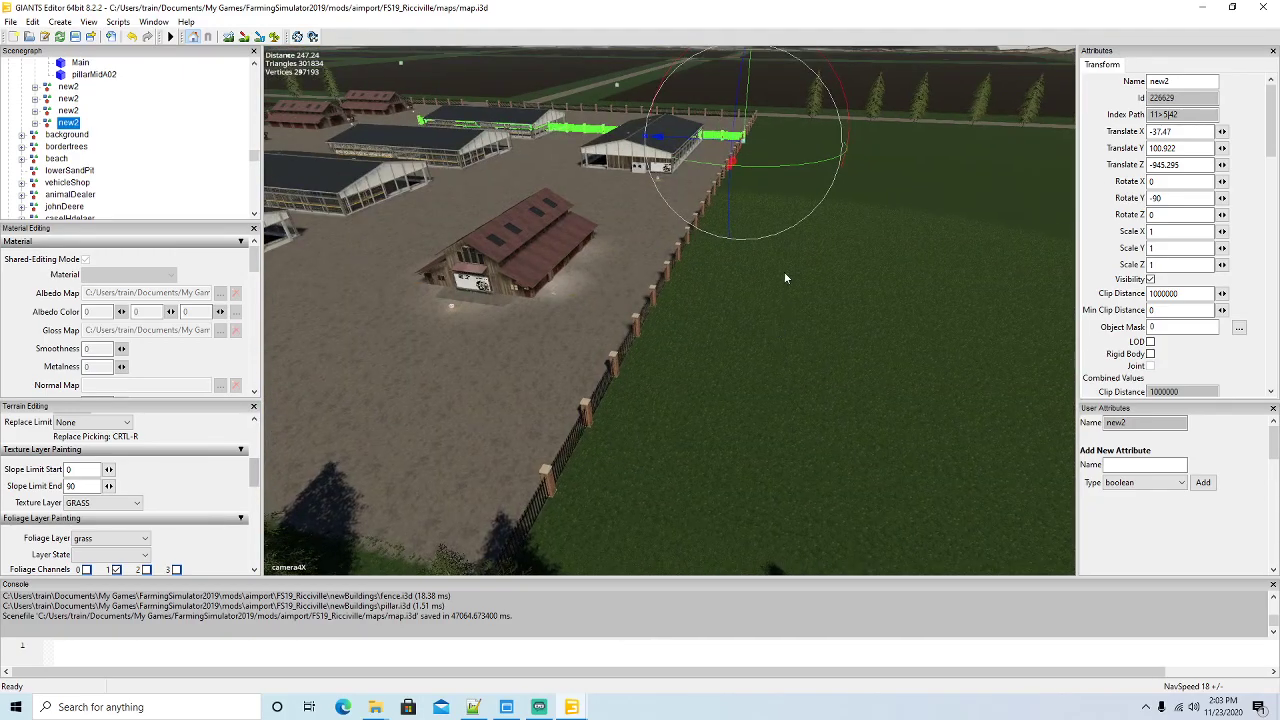
left_click_drag(630, 298, 330, 628)
right_click_drag(808, 377, 767, 400)
left_click_drag(865, 263, 912, 438)
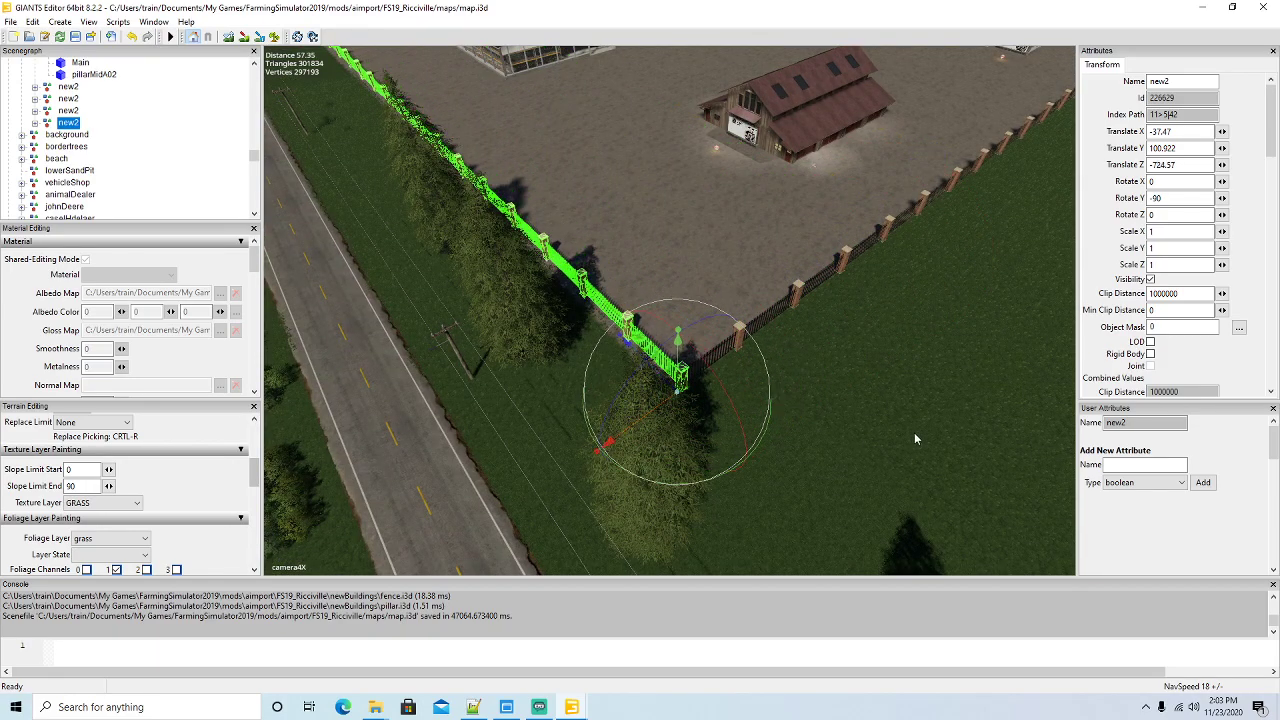
Fine-tune the new2 copy's alignment with the yard corner to Z -723.245
key("w")
right_click_drag(956, 423, 595, 338)
mouse_move(595, 331)
left_mouse_down()
mouse_move(528, 270)
mouse_move(575, 322)
left_mouse_up()
right_click_drag(575, 322, 762, 362)
Move the new copy's end pillar at the main-road entrance outward to the grass edge at Z 192.94
scroll(762, 361, "down", 5)
left_click_drag(728, 336, 710, 261, "alt")
left_click_drag(738, 307, 714, 248, "alt")
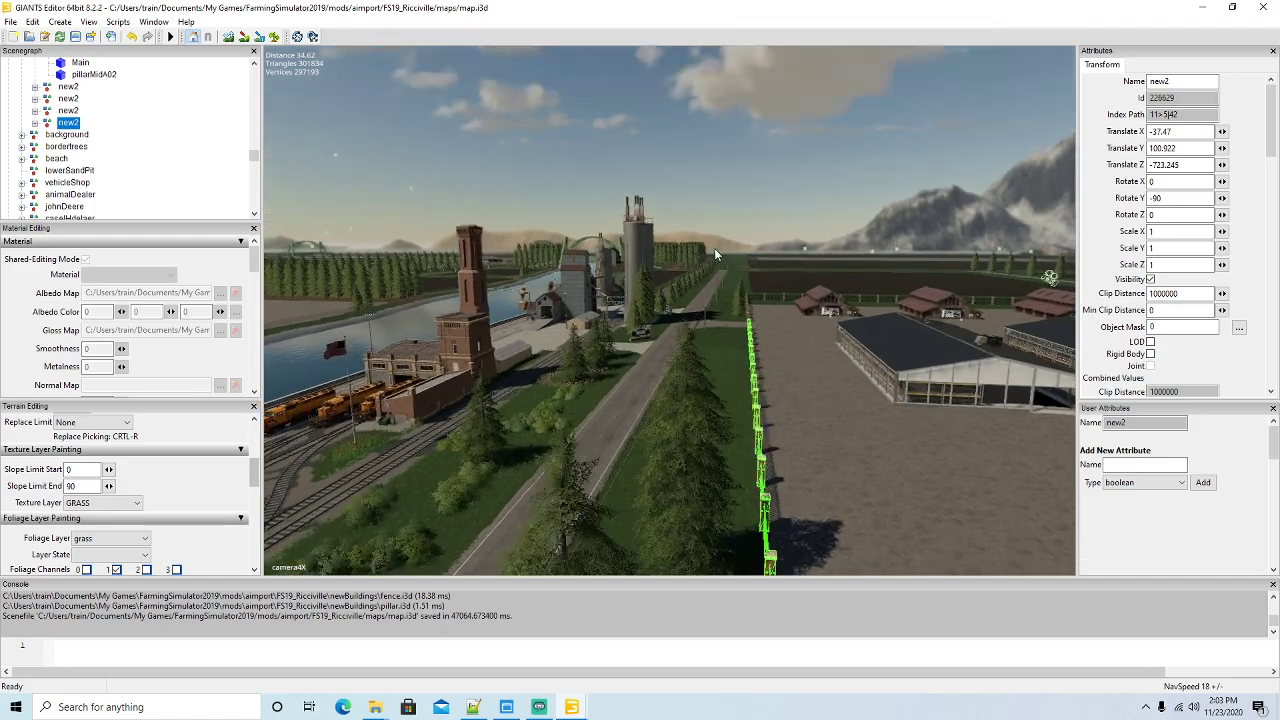
scroll(714, 248, "up", 5)
scroll(721, 246, "up", 10)
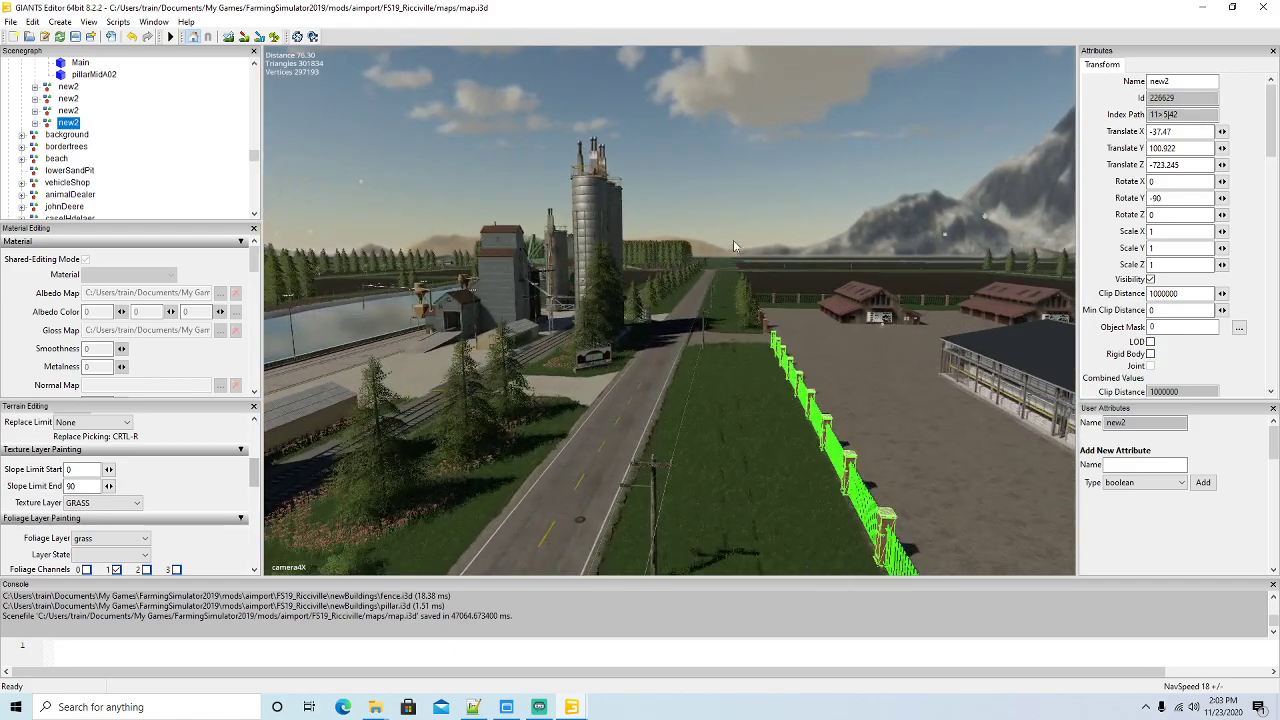
scroll(717, 241, "up", 8)
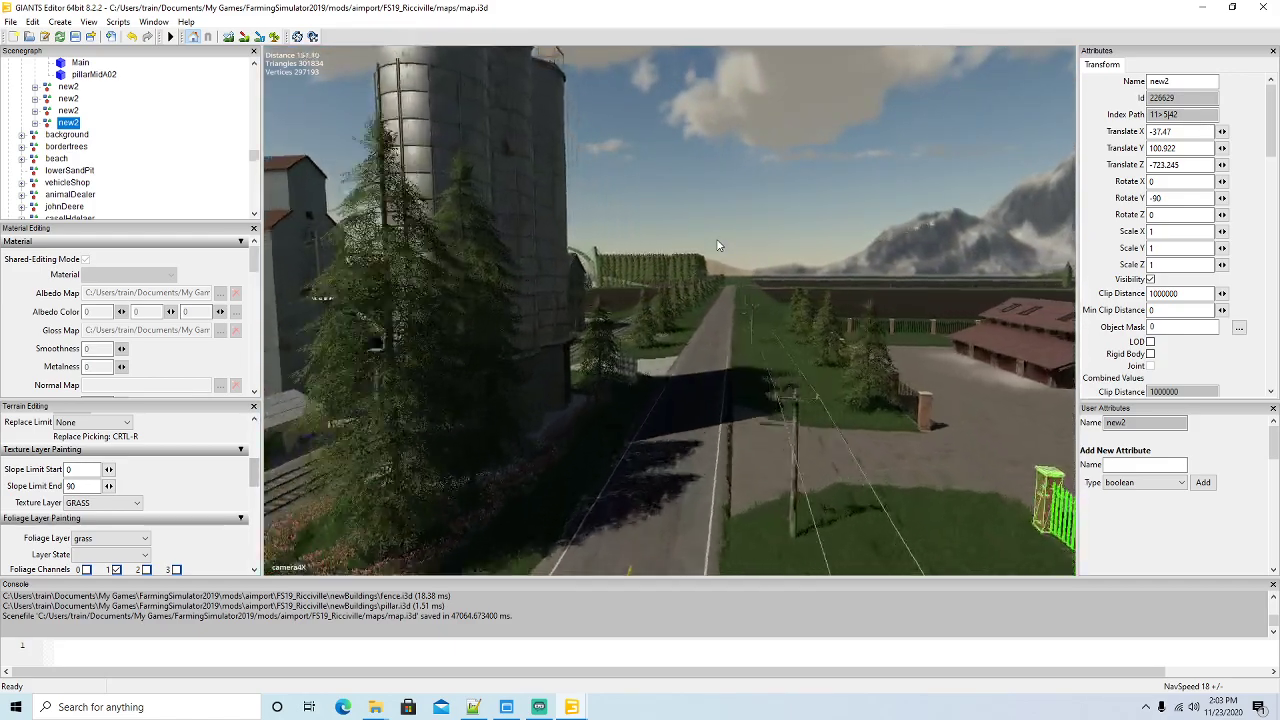
left_click_drag(717, 243, 1000, 343, "alt")
scroll(874, 270, "up", 5)
scroll(988, 316, "up", 8)
scroll(1046, 339, "down", 5)
scroll(1006, 333, "up", 10)
scroll(1001, 345, "down", 4)
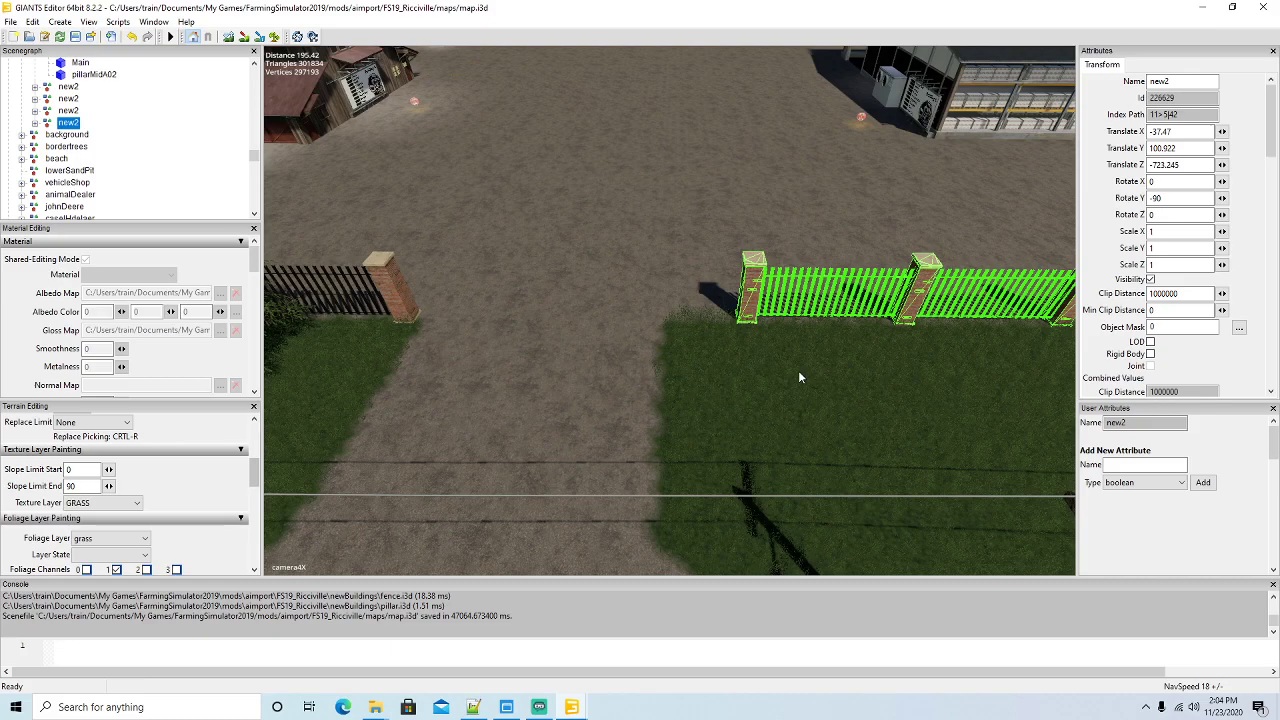
left_click(757, 314)
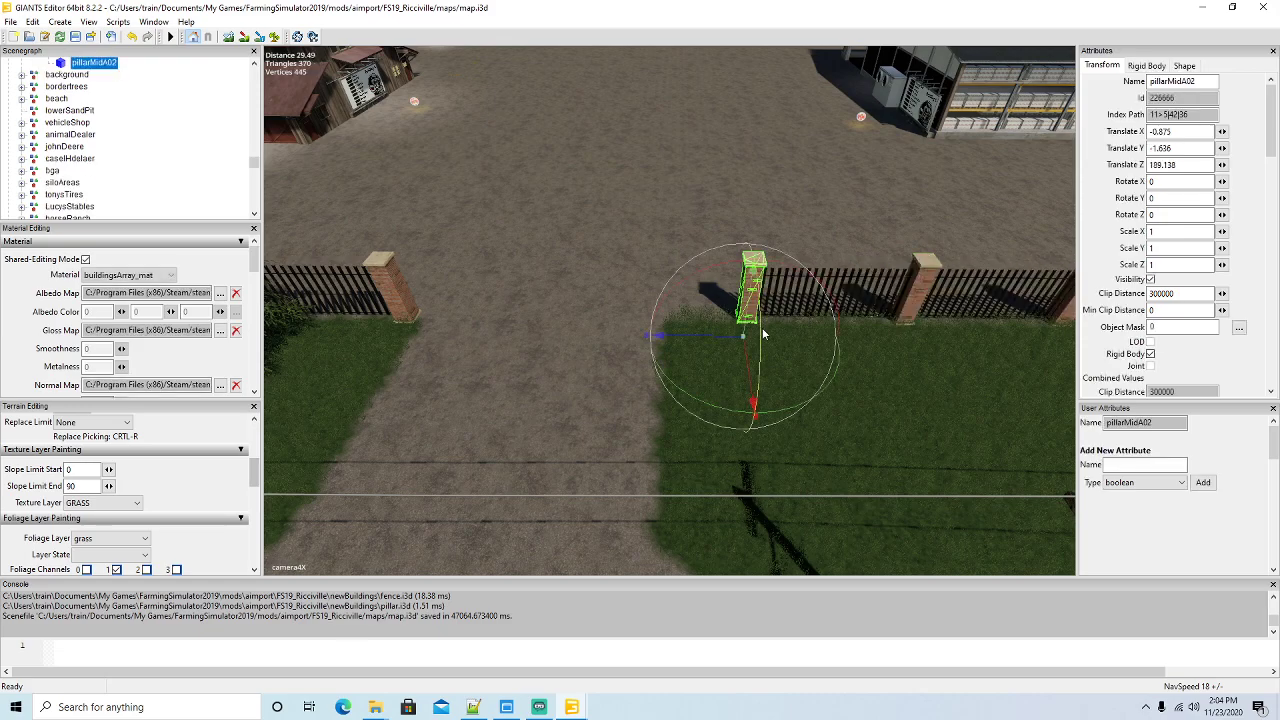
left_click_drag(716, 338, 651, 342)
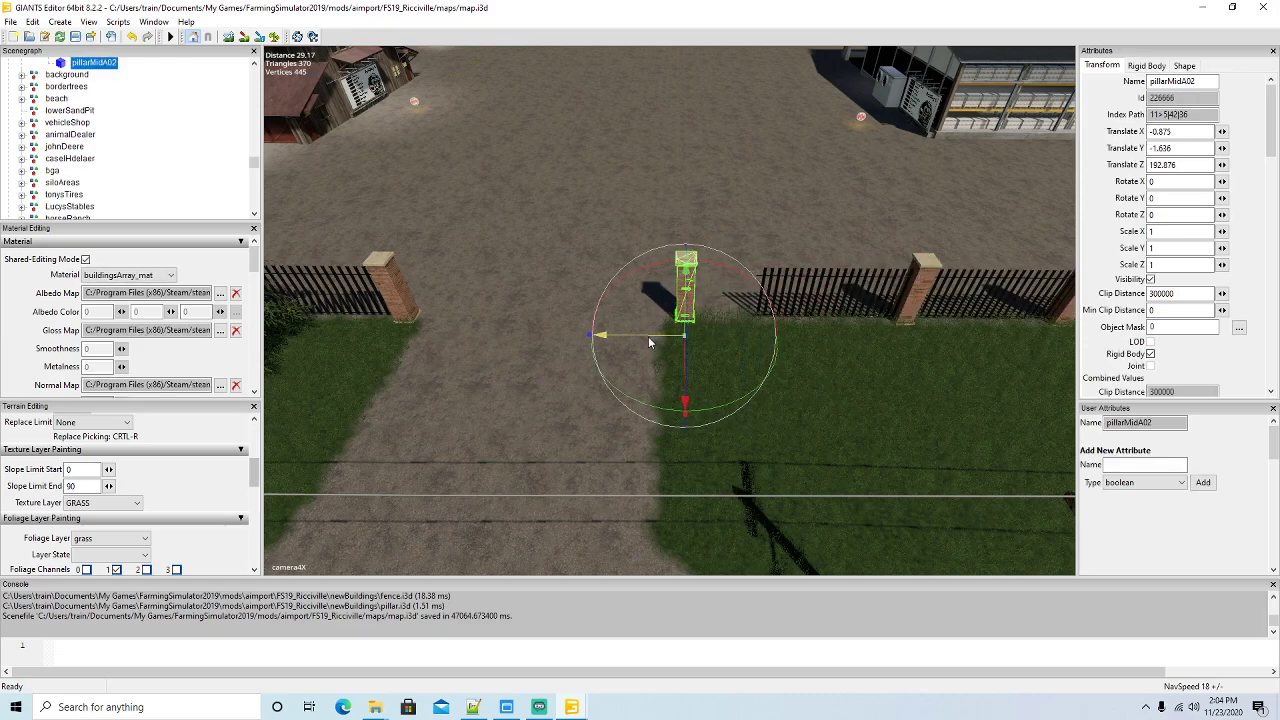
key("f")
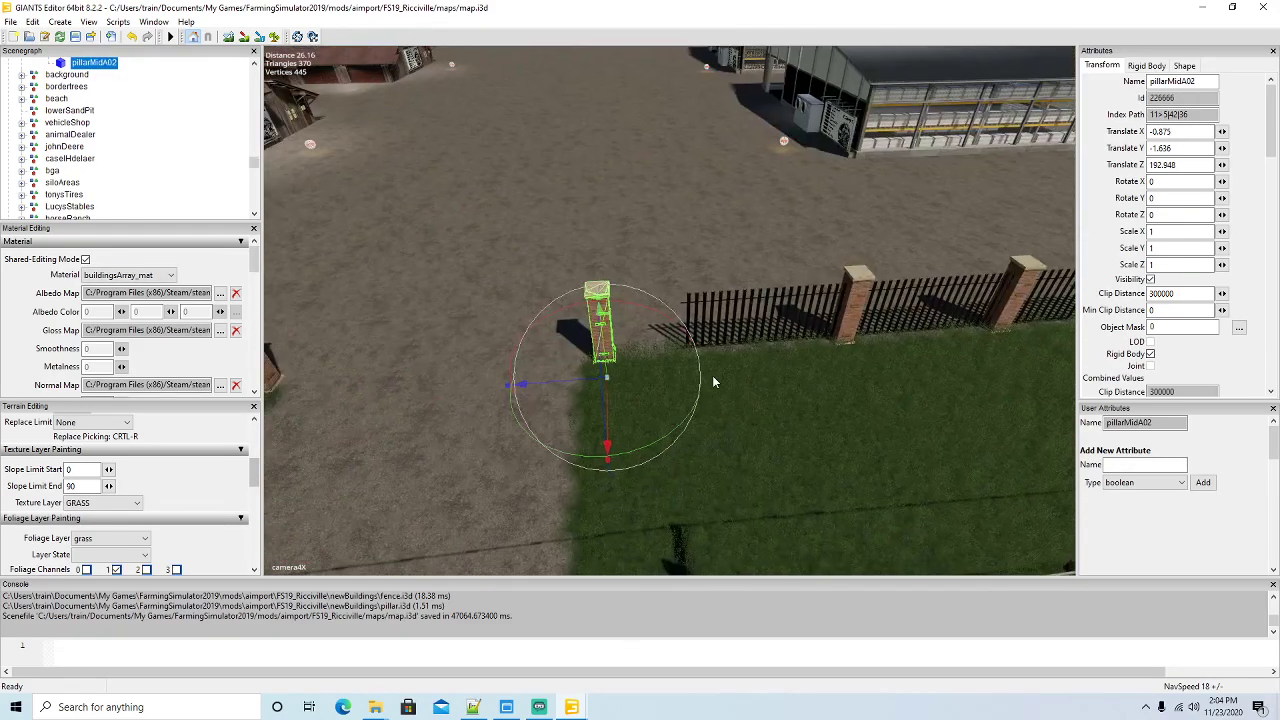
Shift the last Main panel before the main-road entrance to Z 182.719 and widen it to X scale 1.998
left_click(720, 302)
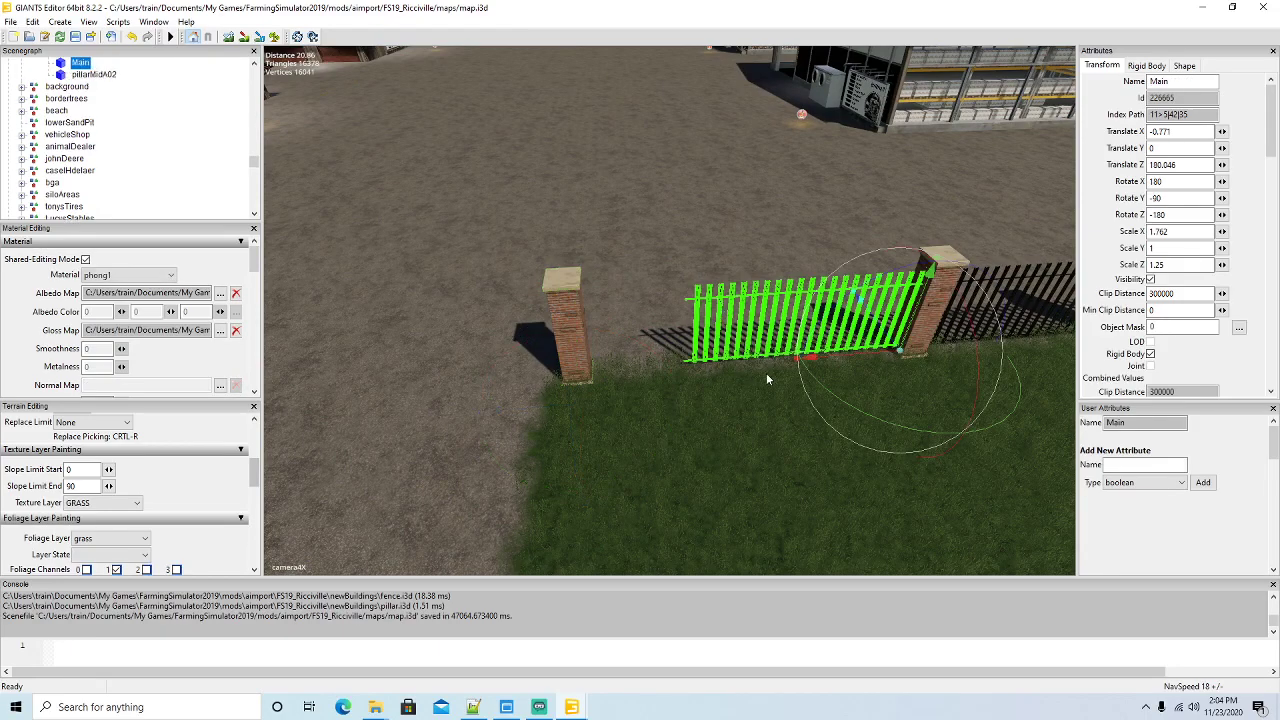
left_click_drag(795, 361, 740, 366)
right_click_drag(875, 404, 838, 390)
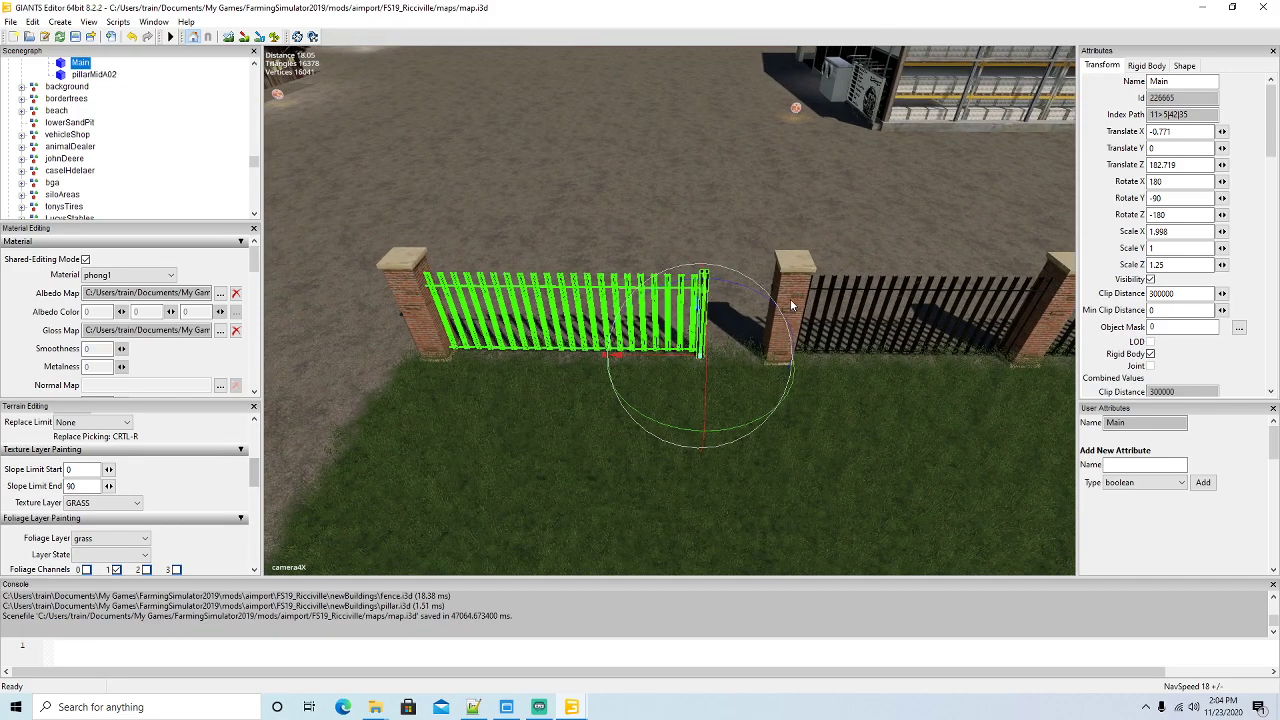
Move the second pillar against the end panel, and shift the adjoining Main panel to Z 172.646 with X scale 1.895
left_click(764, 353)
left_click_drag(722, 384, 670, 390)
left_click(867, 290)
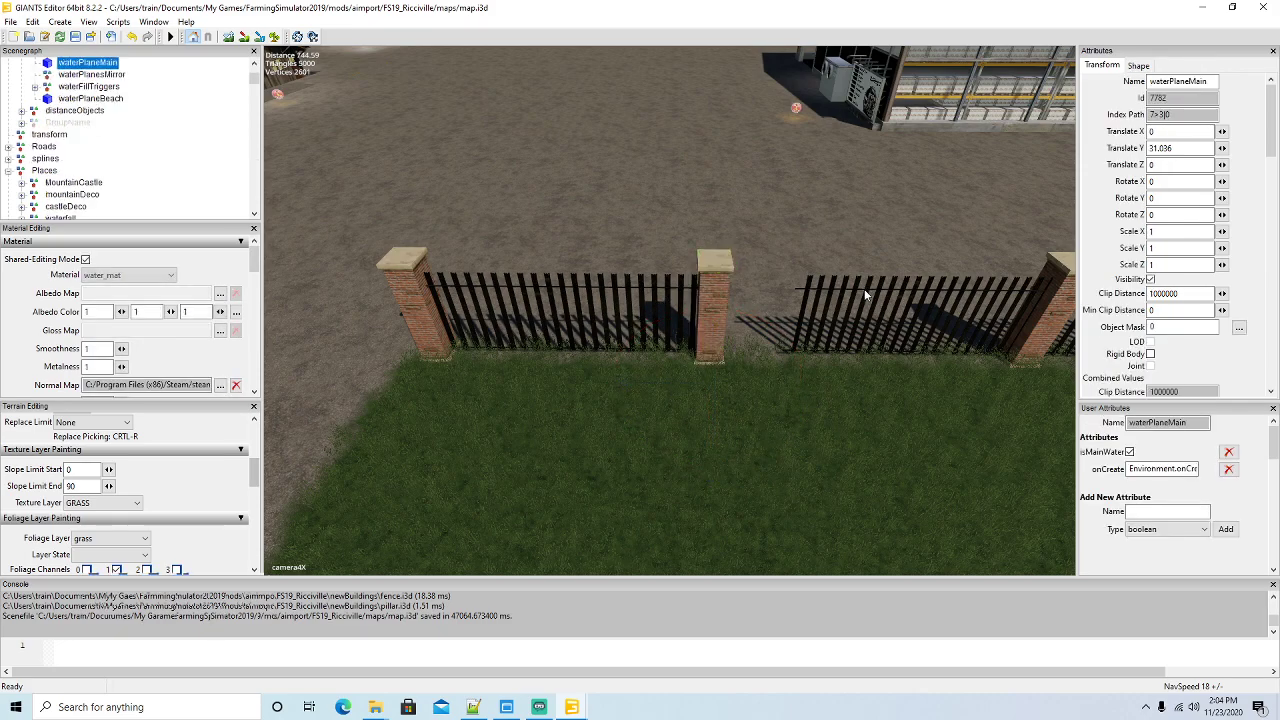
left_click_drag(889, 358, 860, 362)
key("d")
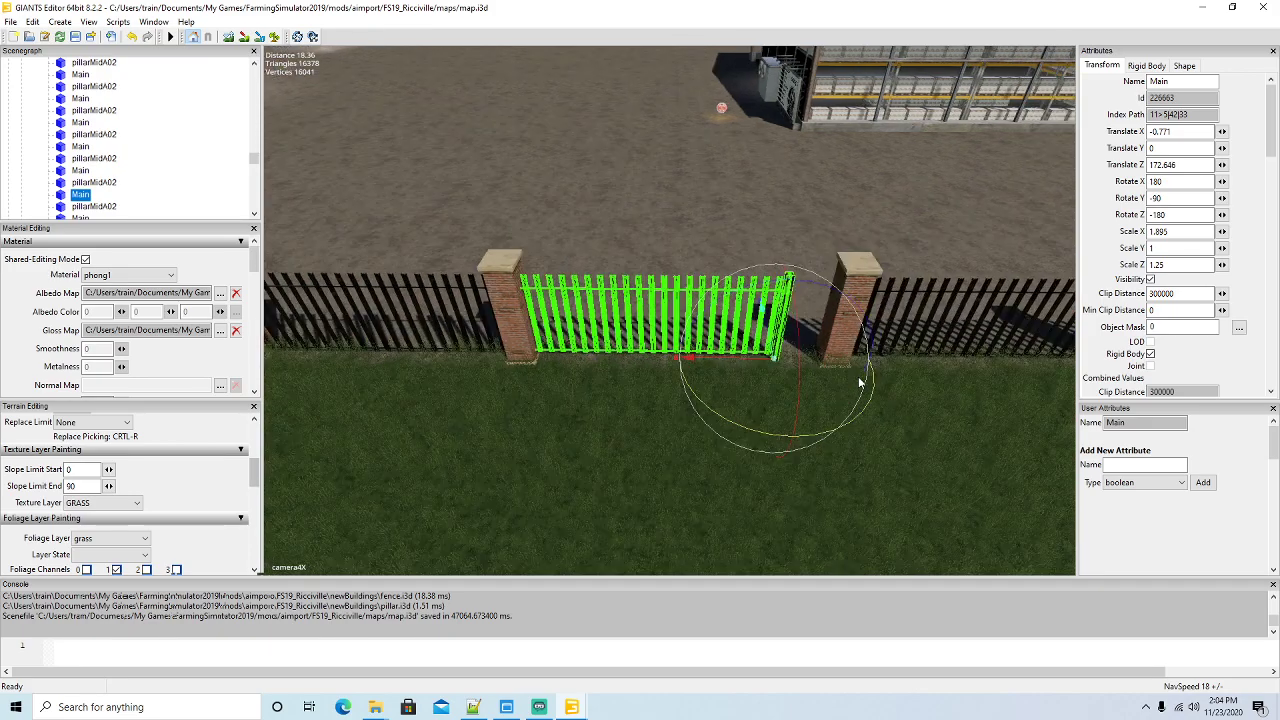
Move the third pillar from the entrance to Z 172.278, and shift its adjoining Main panel to Z 161.391 with X scale 2.126
left_click(662, 320)
left_click_drag(616, 377, 576, 376)
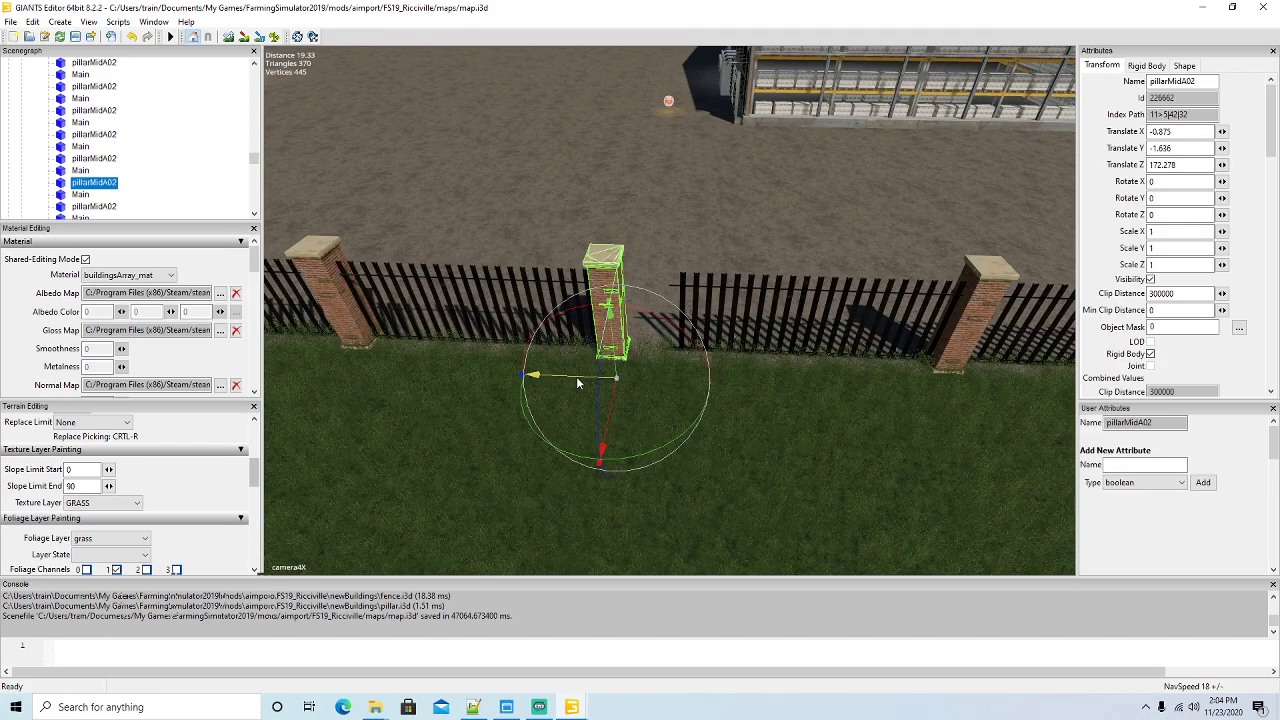
left_click(712, 303)
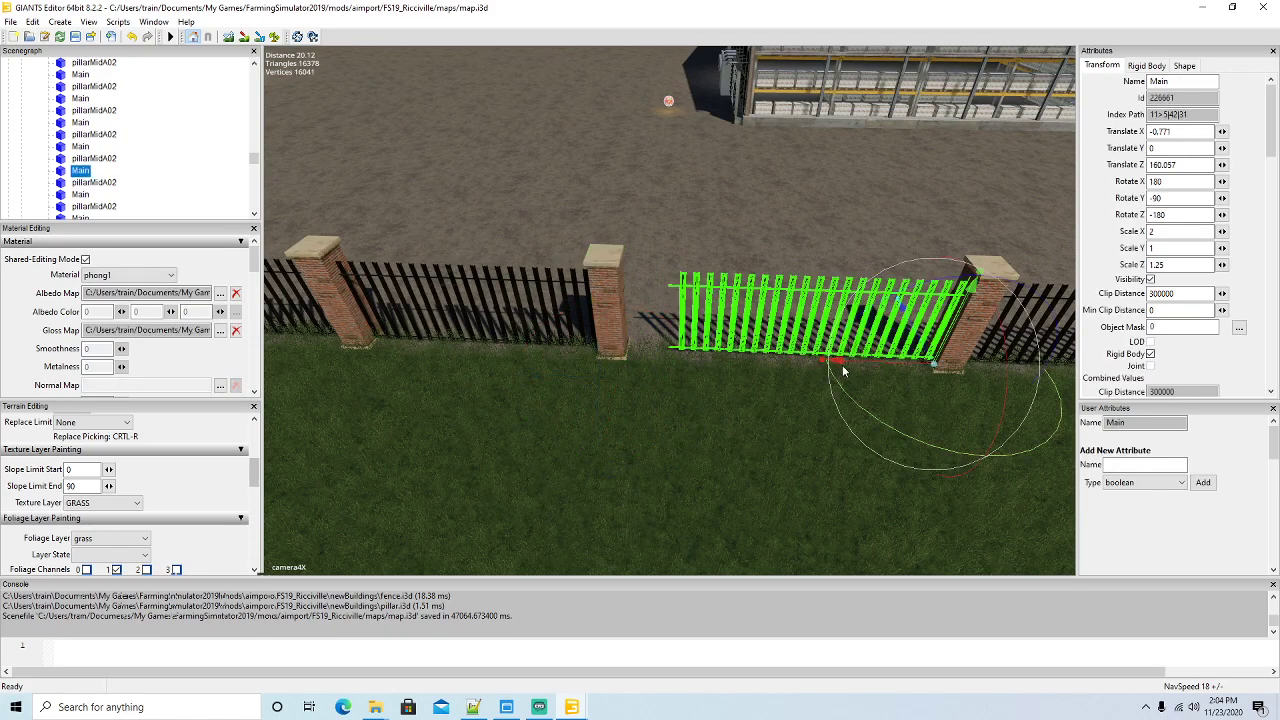
mouse_move(820, 360)
left_mouse_down()
mouse_move(845, 358)
mouse_move(809, 362)
left_mouse_up()
key("d")
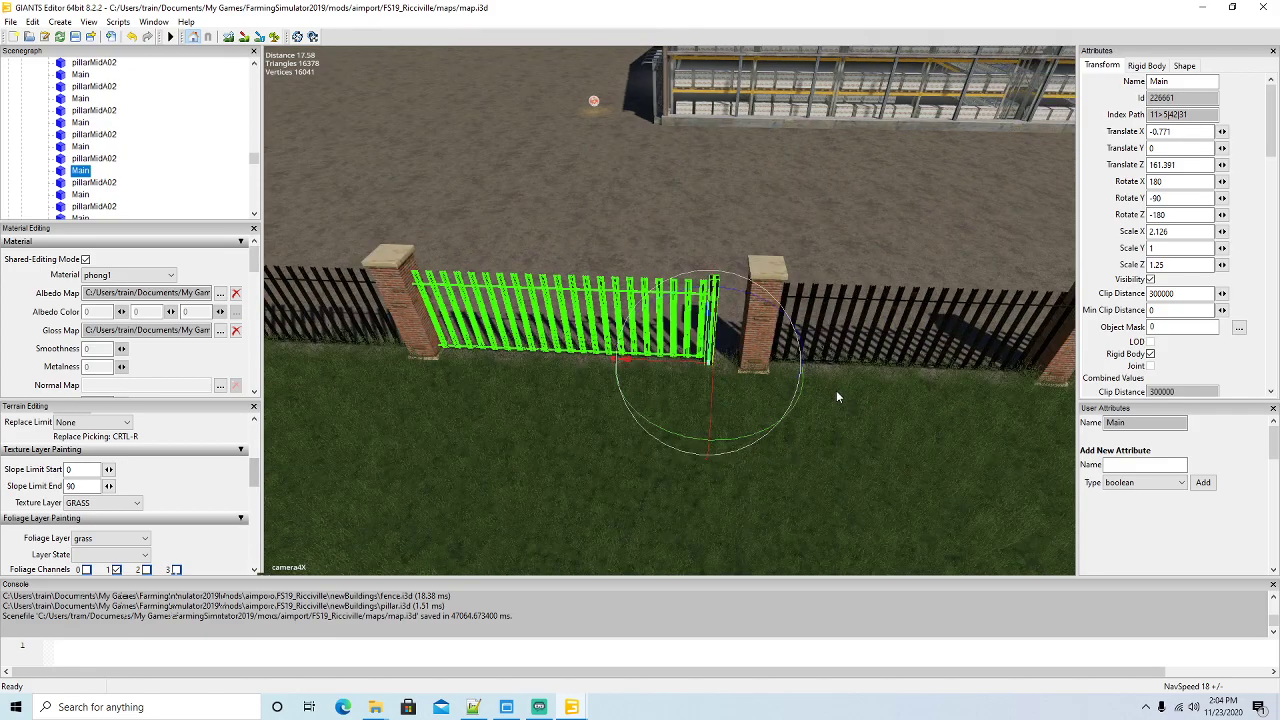
Move the fourth pillar from the entrance to Z 161.072 and stretch its adjoining Main panel to X scale 2.157
right_click(836, 391)
key("Escape")
left_click(528, 335)
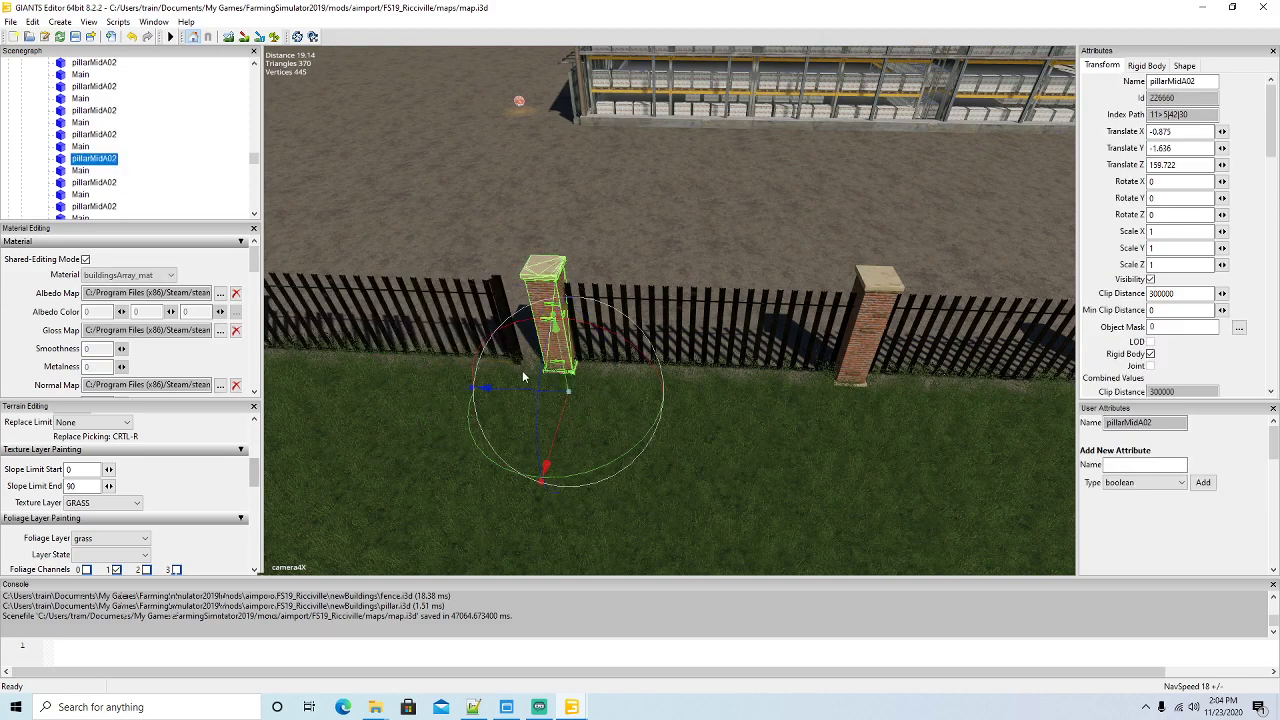
left_click_drag(483, 392, 476, 393)
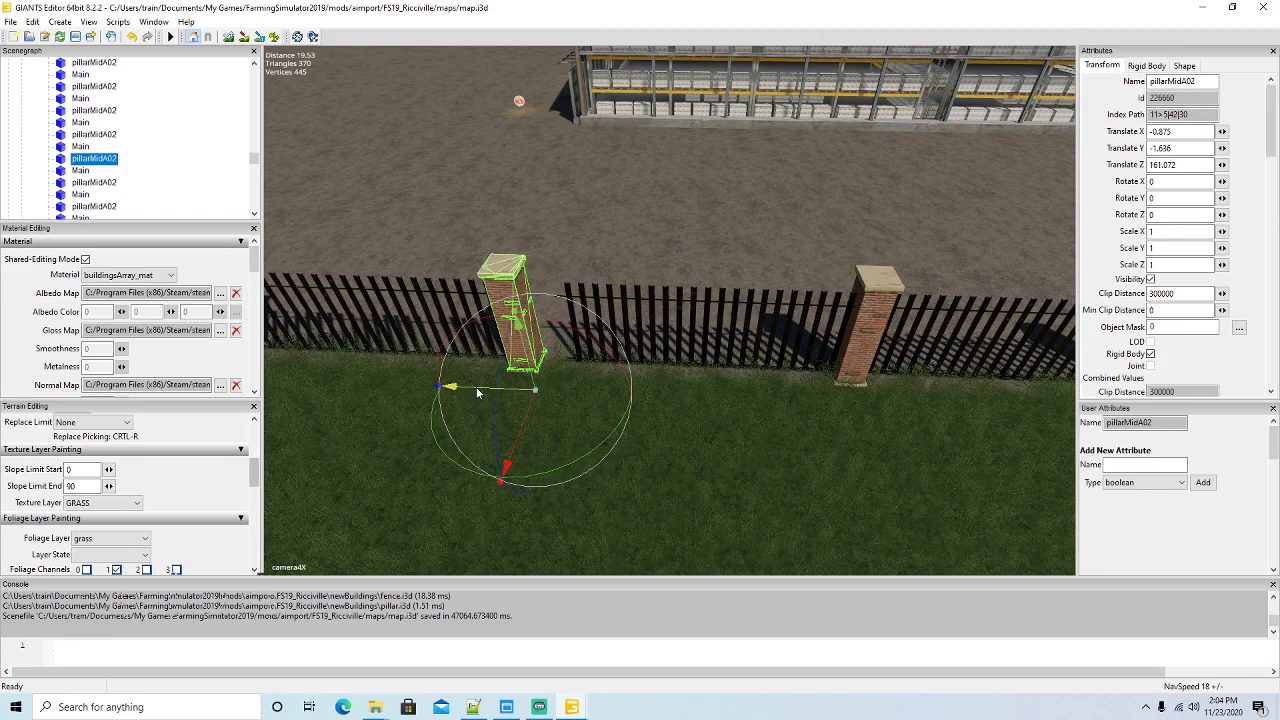
left_click(628, 360)
left_click_drag(736, 377, 749, 376)
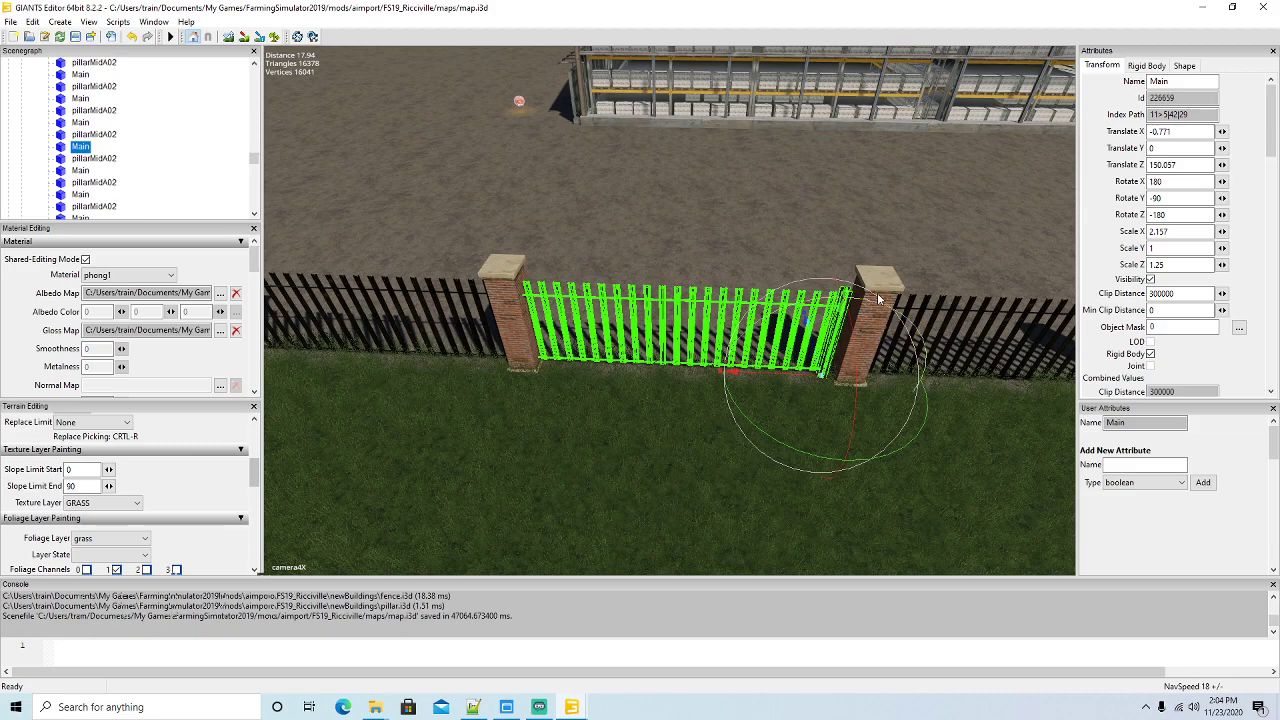
Move the fifth pillar from the entrance to Z 149.7 and stretch the following Main panel to X scale 2.11
left_click(821, 391)
left_click_drag(815, 407, 797, 405)
key("d")
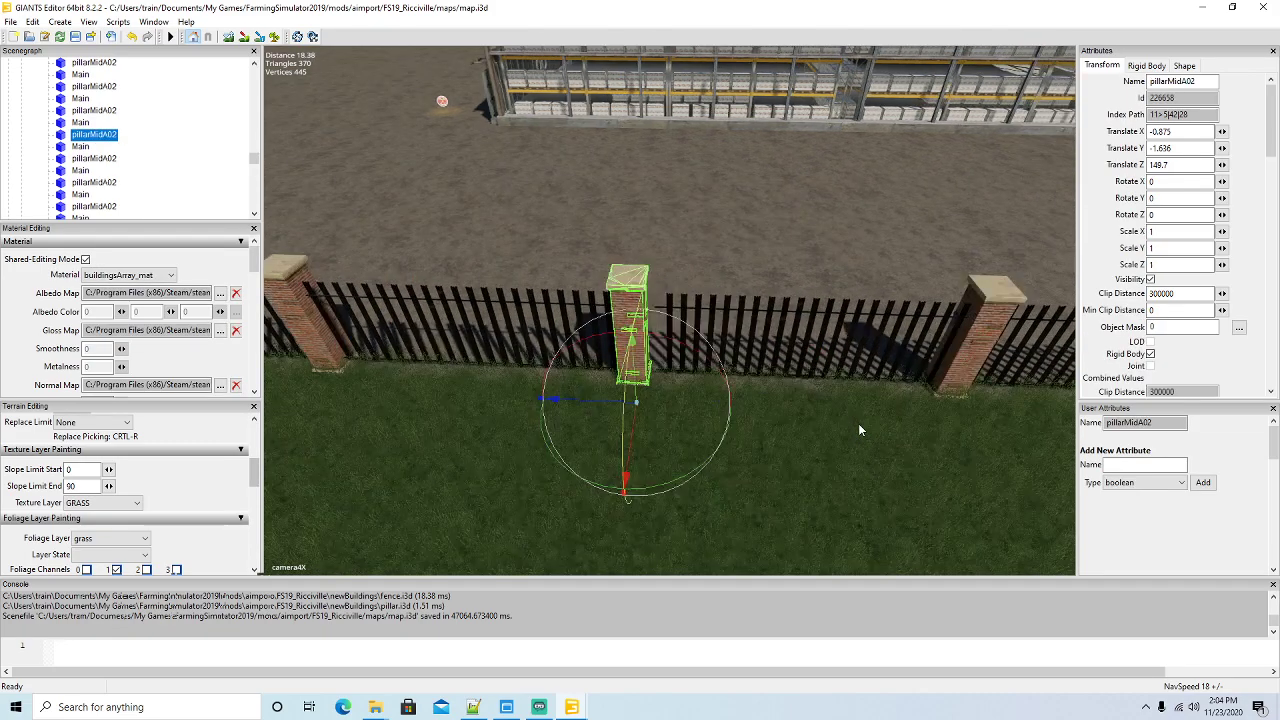
right_click(858, 423)
left_click(716, 351)
left_click(716, 351)
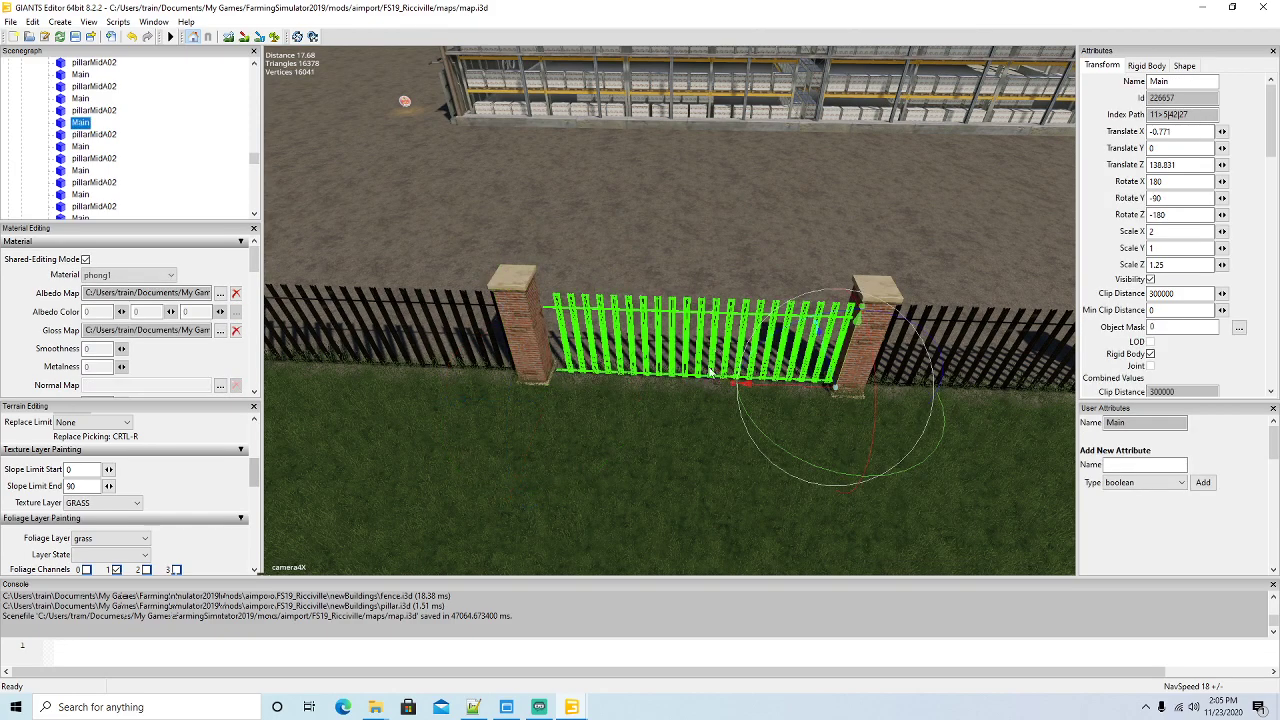
left_click_drag(730, 383, 706, 388)
Check the main-road fence and entrance from above, and save the map scene
key("s")
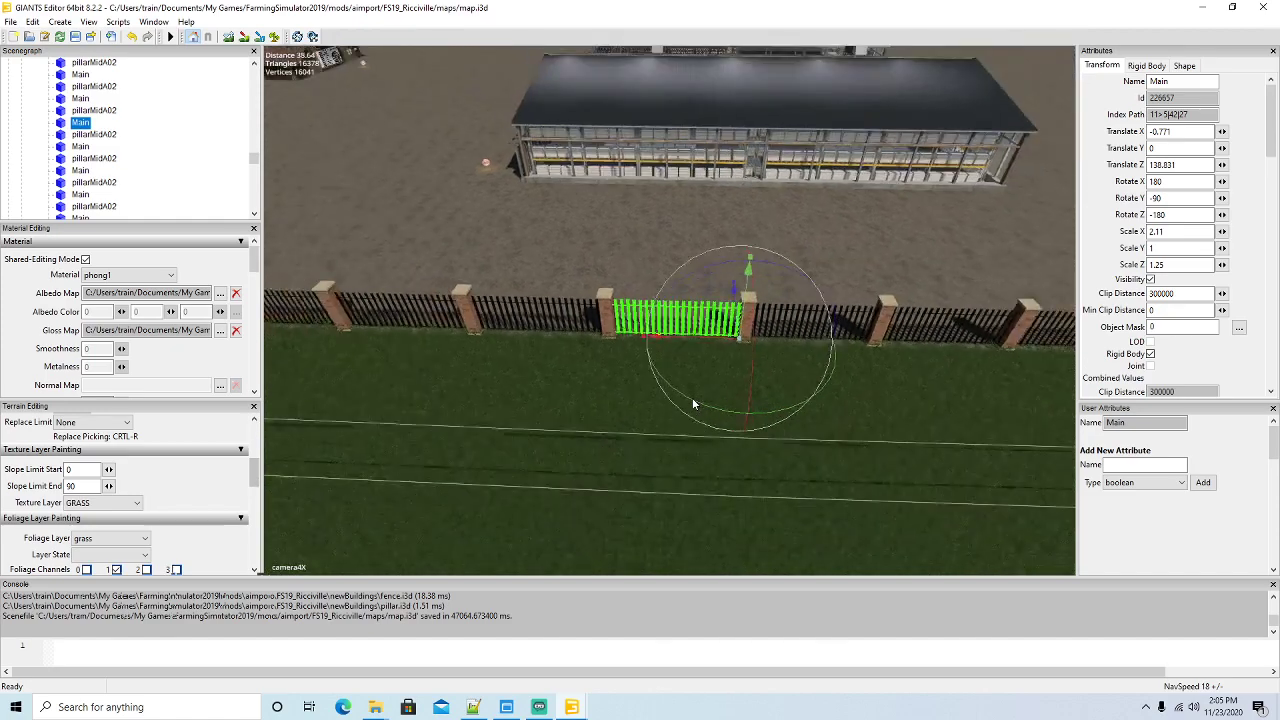
right_click_drag(692, 397, 598, 368)
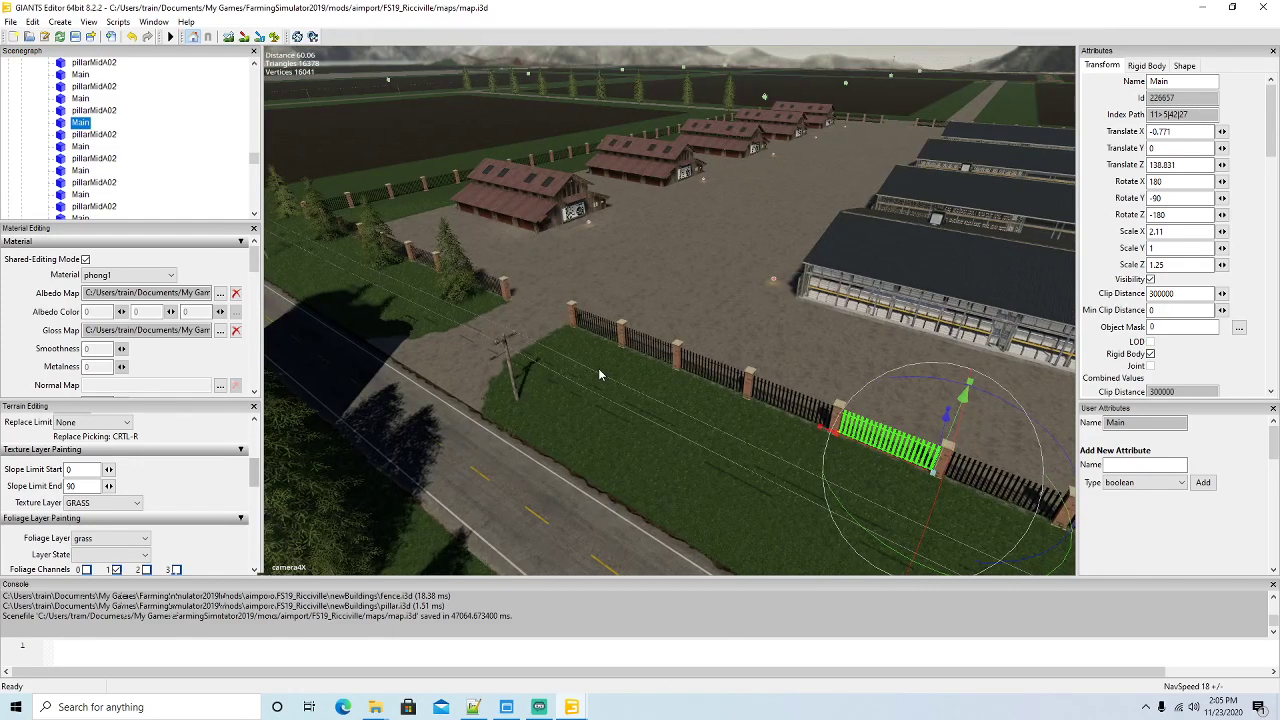
left_click(76, 39)
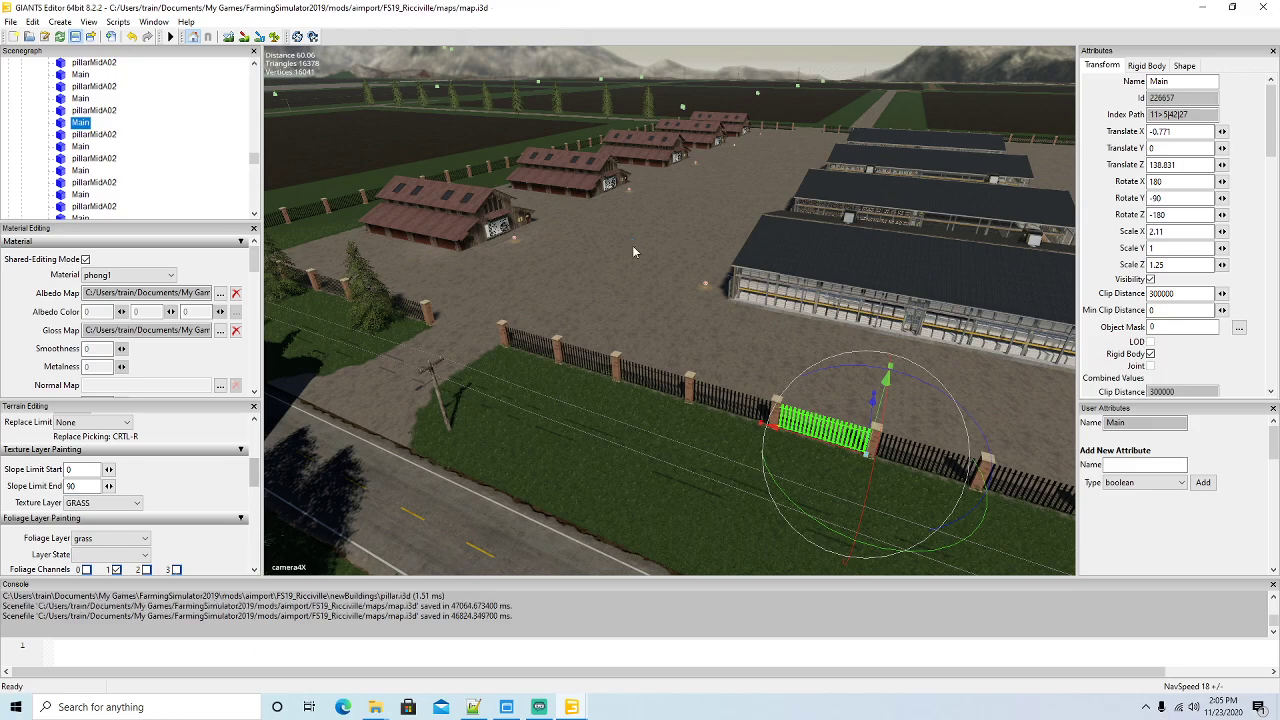
Relocate the harbour's transportPoint12 to the farm yard with Interactive Placement, inside the rear entrance fence at about X -213, Z -1007.956
right_click_drag(660, 276, 746, 339)
key("w")
left_click(439, 212)
scroll(584, 272, "down", 5)
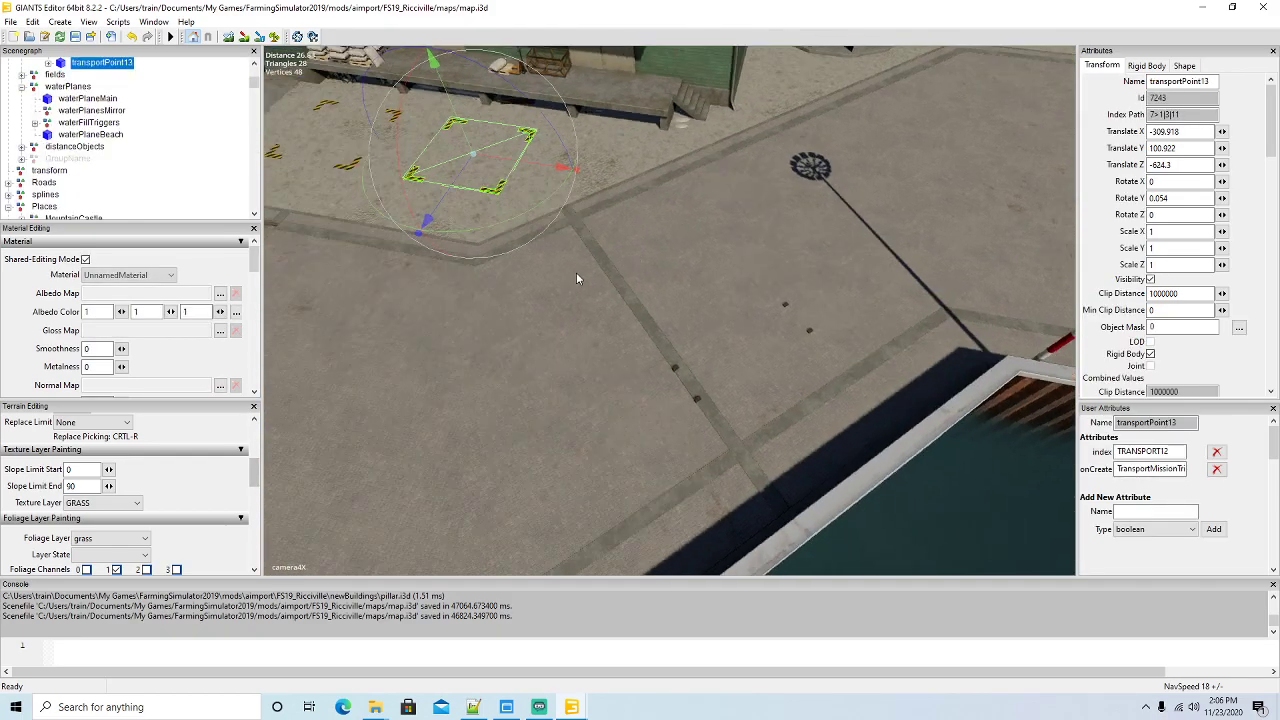
left_click(556, 179)
scroll(576, 258, "down", 5)
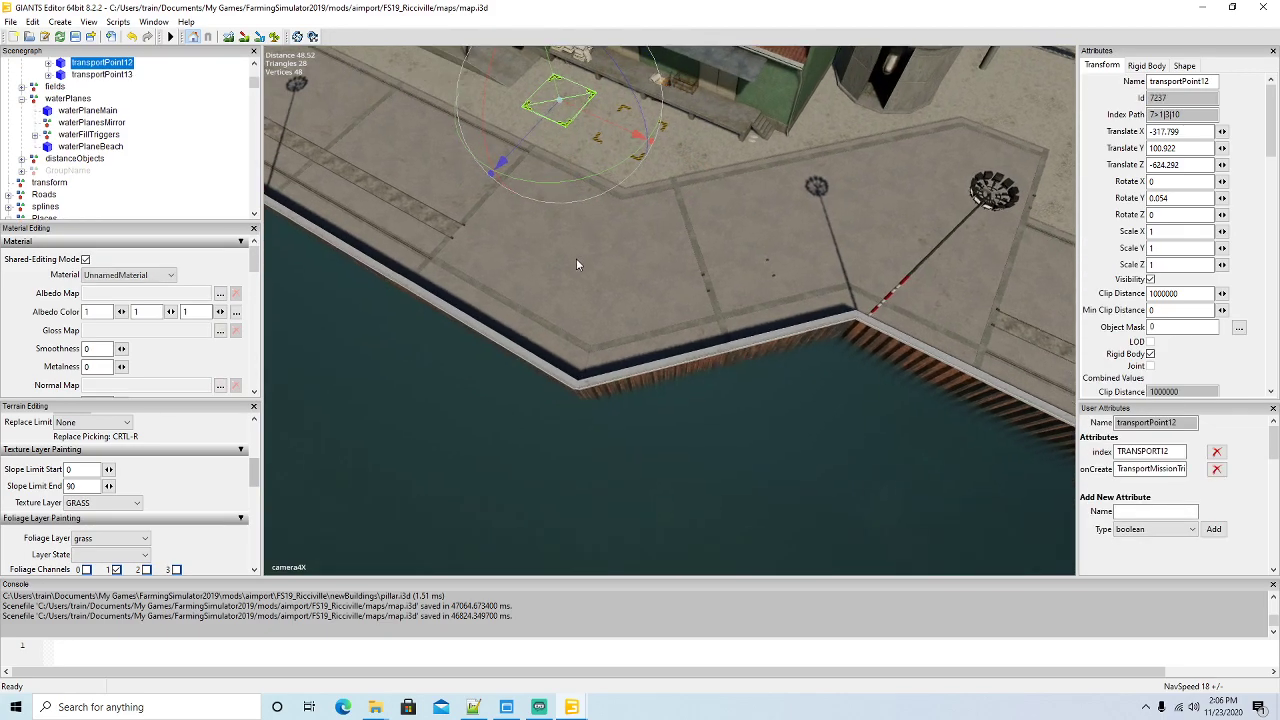
scroll(190, 157, "up", 4)
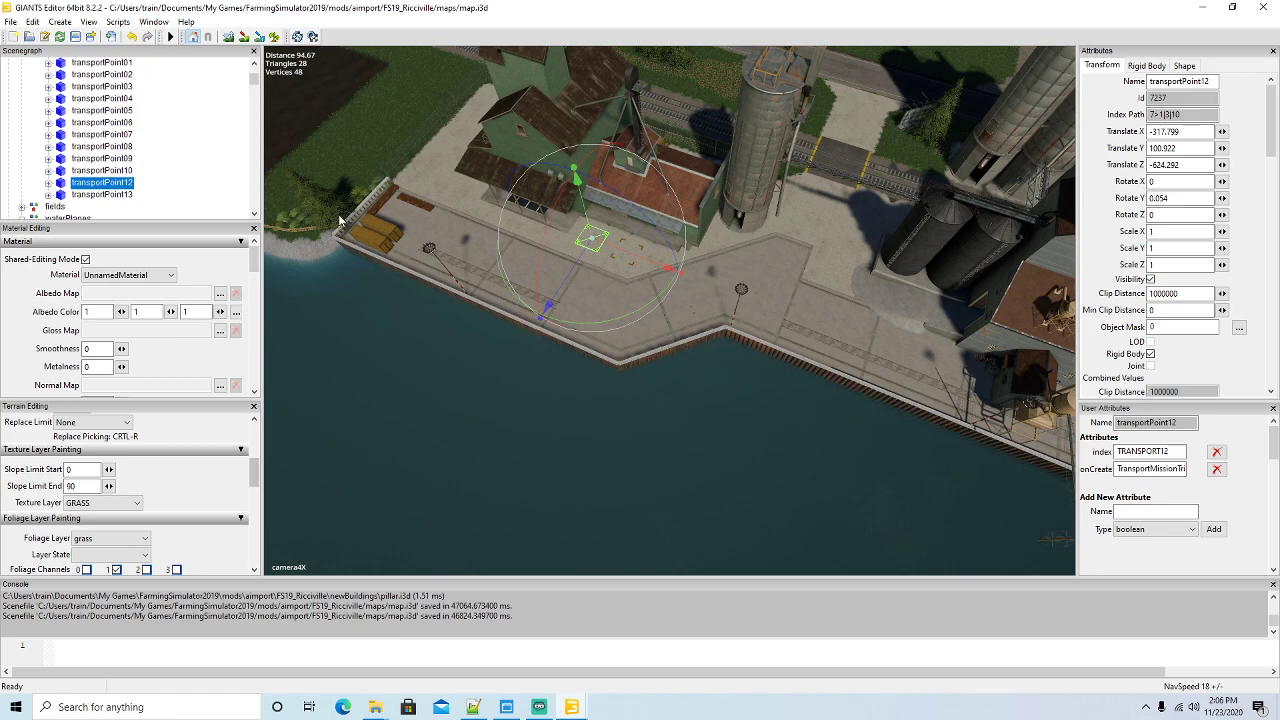
left_click_drag(635, 347, 641, 250, "alt")
left_click_drag(667, 321, 710, 182, "alt")
key("w")
key("a")
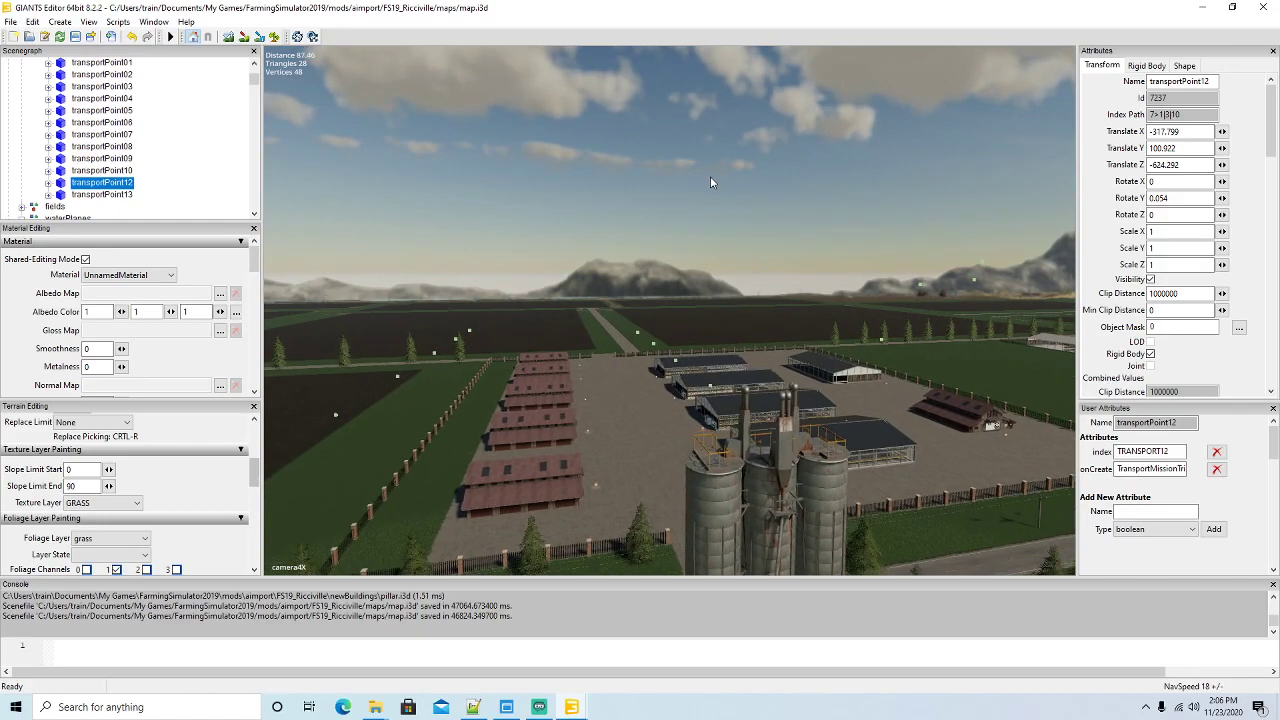
key("a")
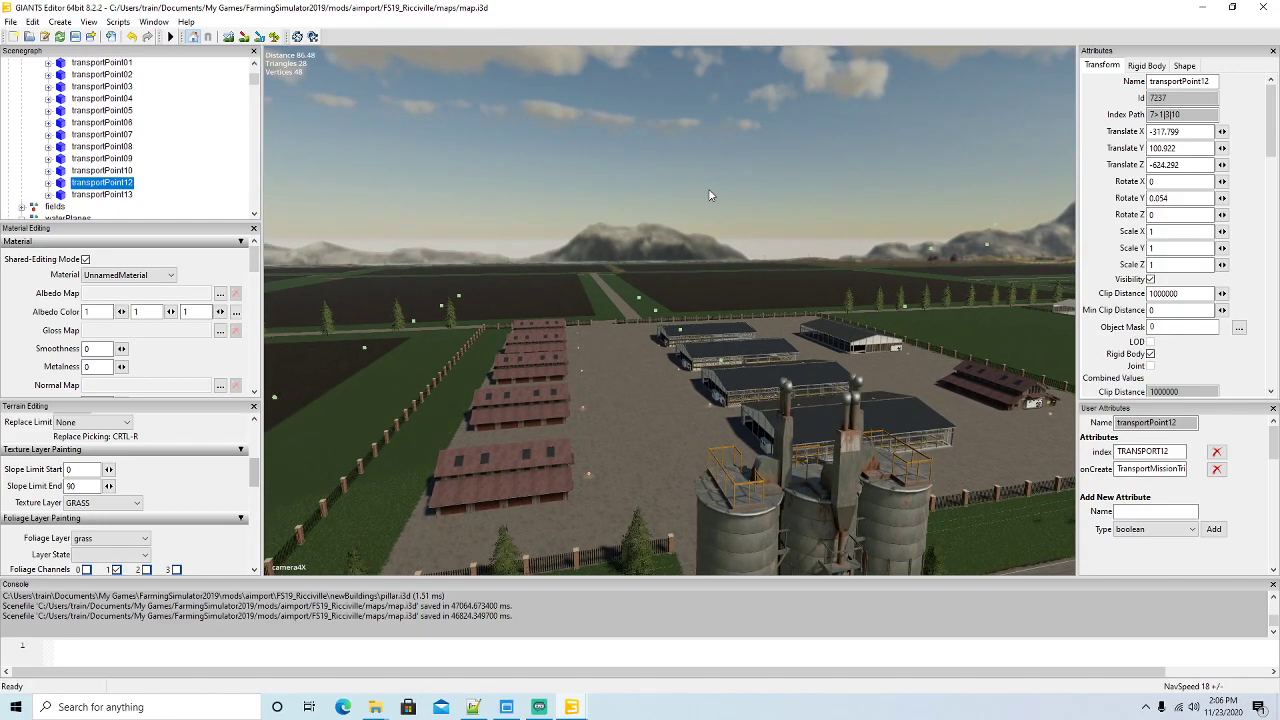
key("a")
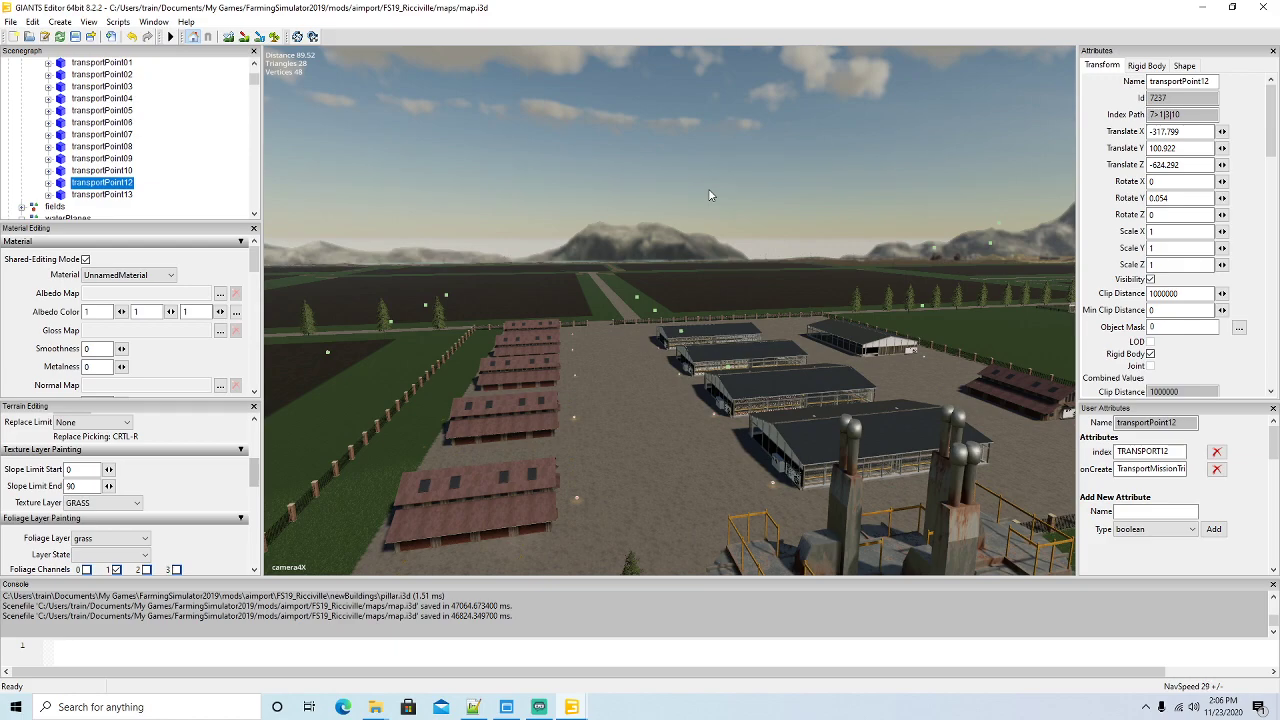
key("a")
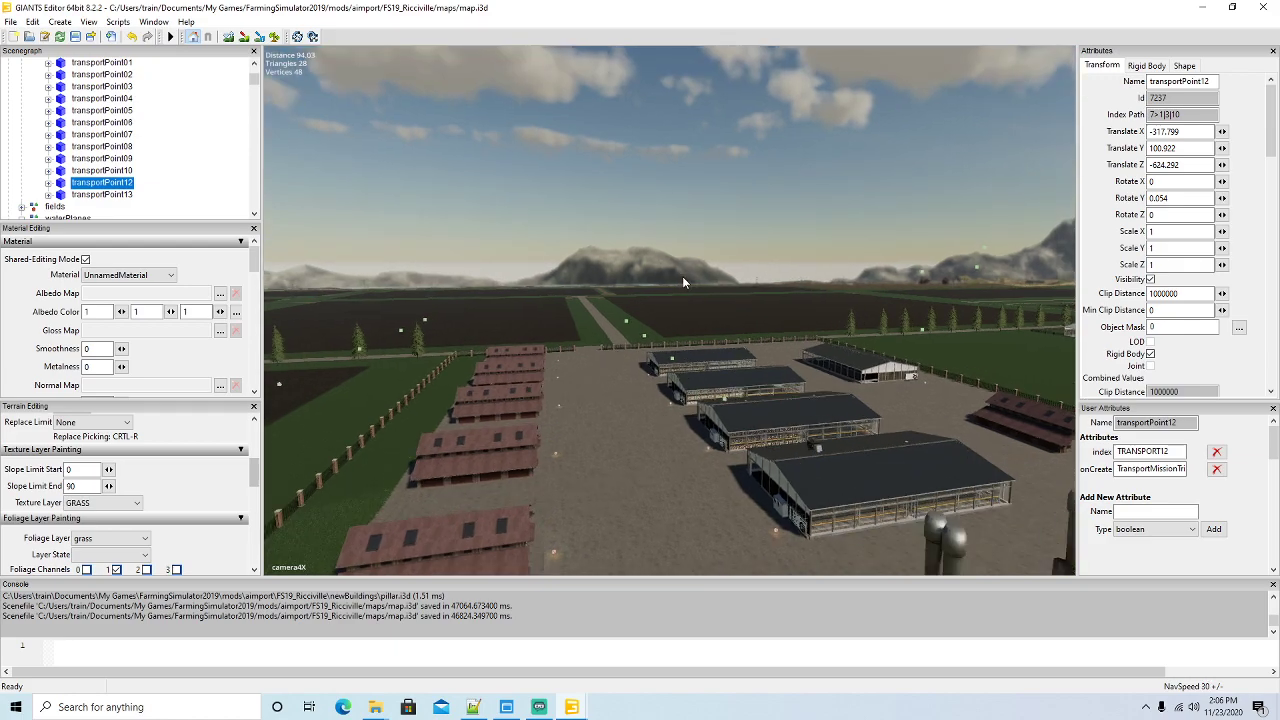
key("s")
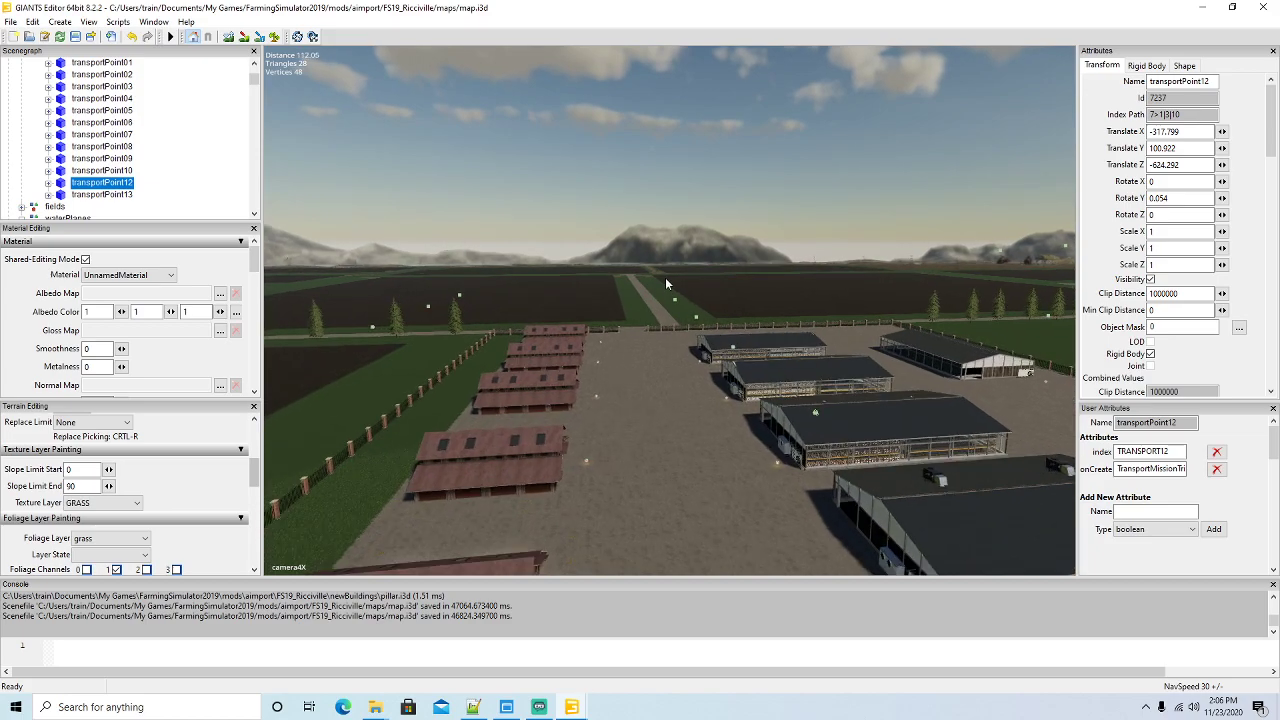
key("w")
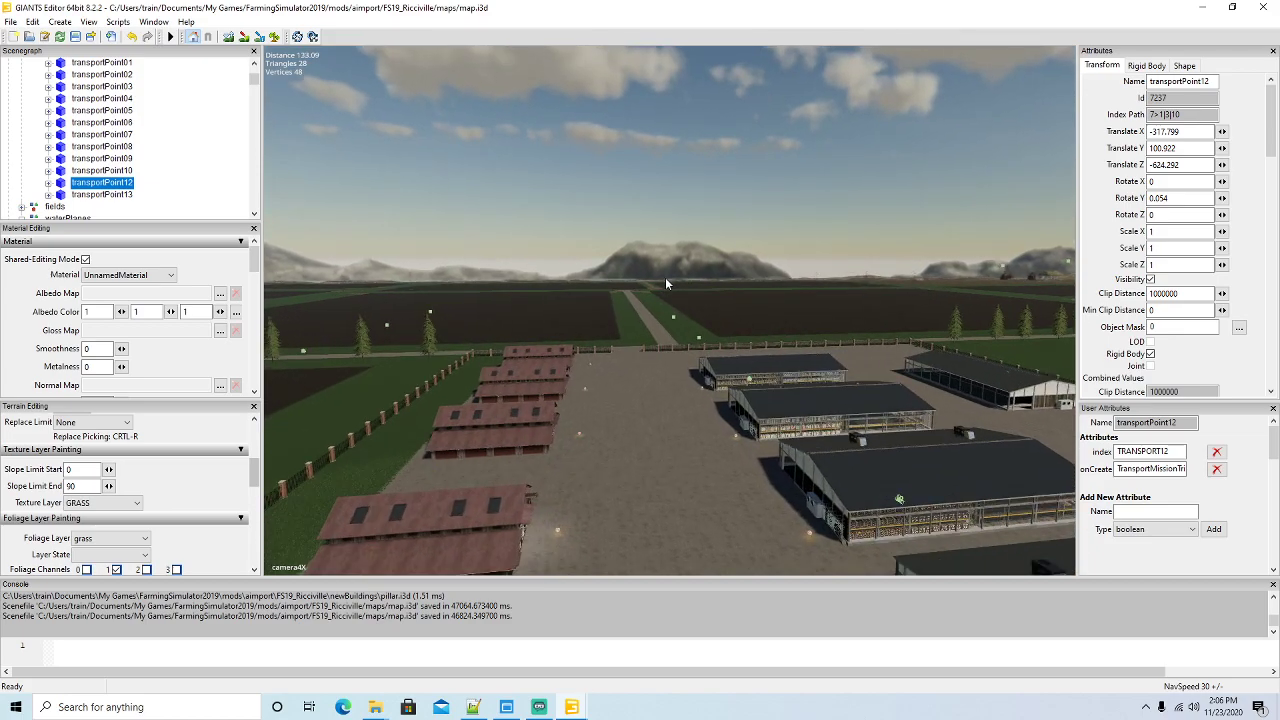
key("w")
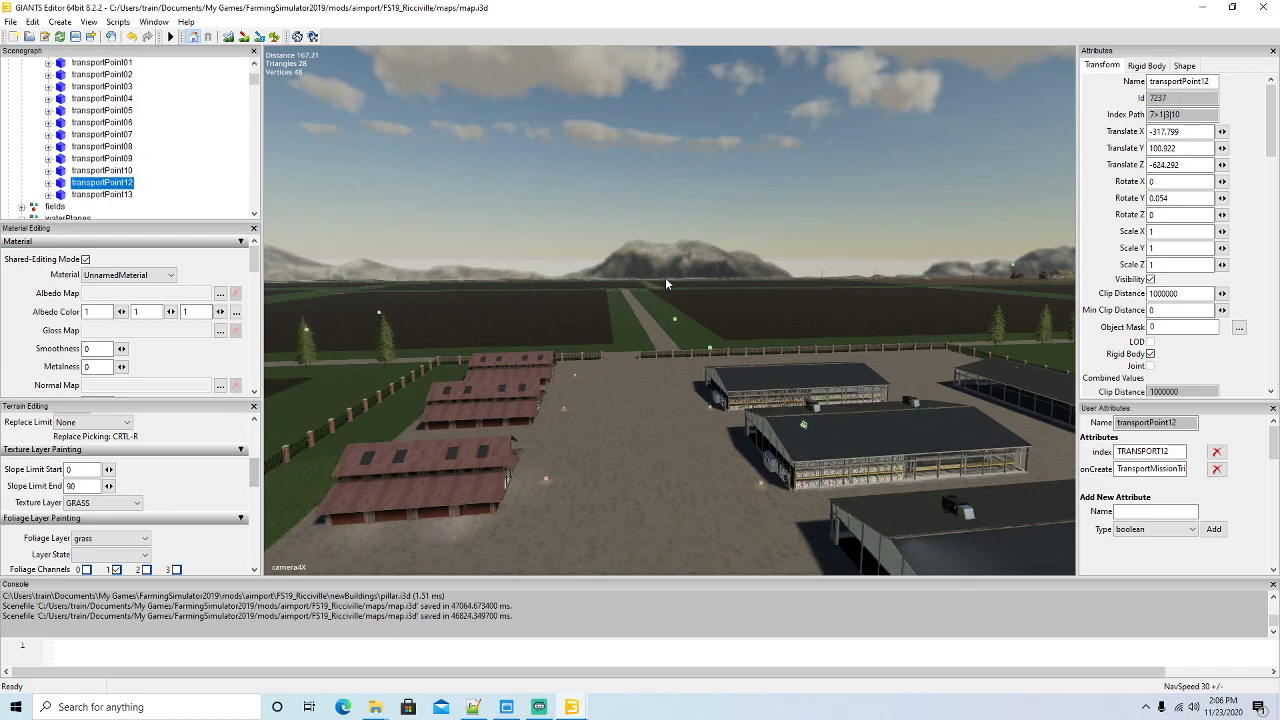
key("w")
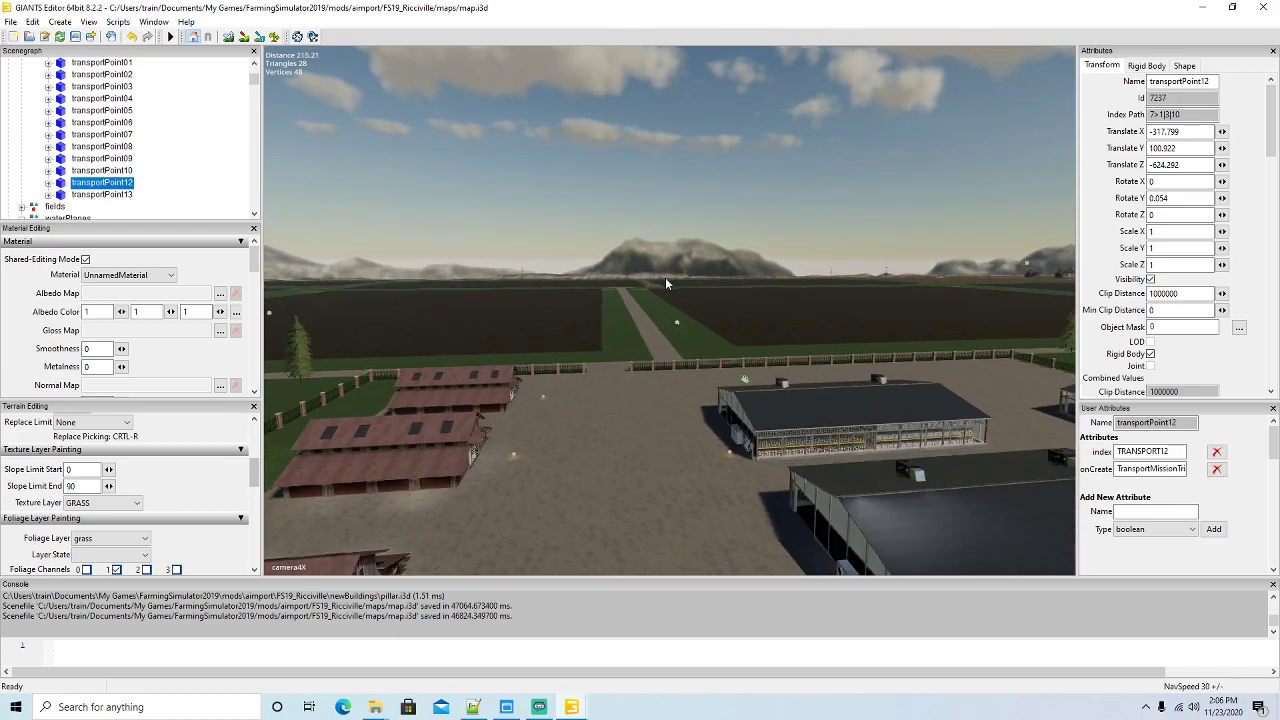
key("w")
right_click_drag(665, 277, 614, 302)
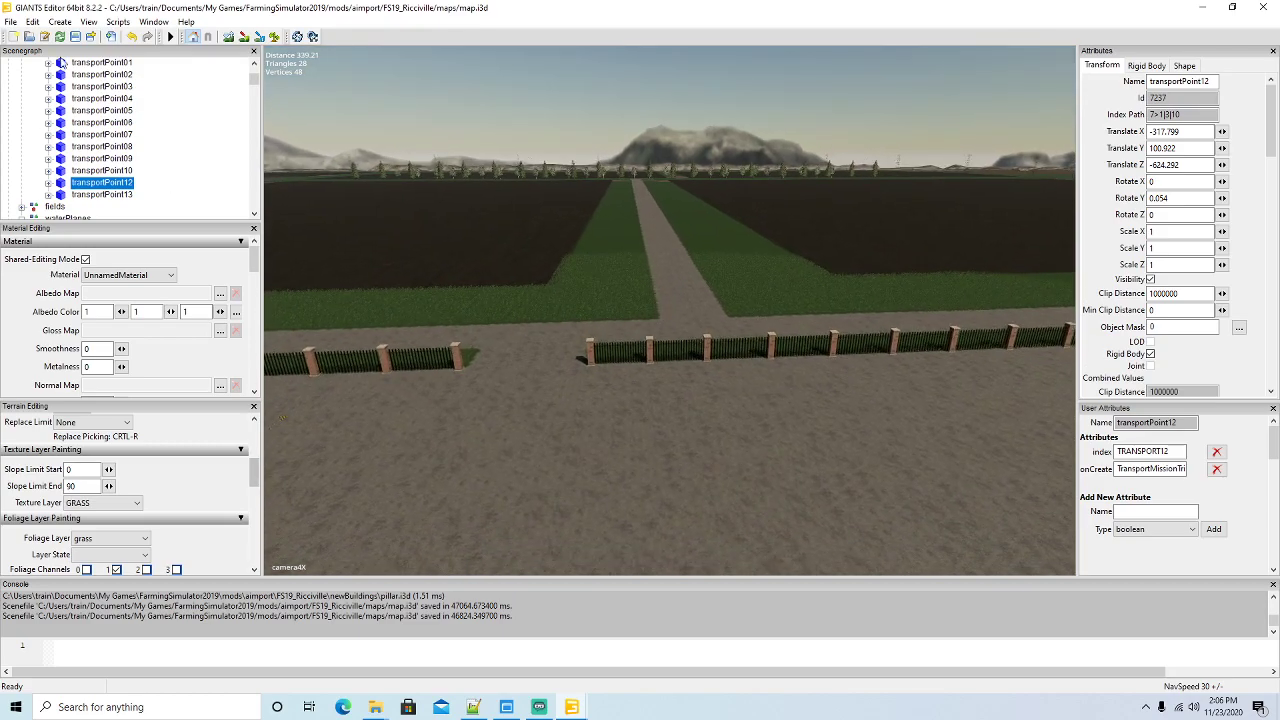
left_click(32, 22)
left_click(82, 208)
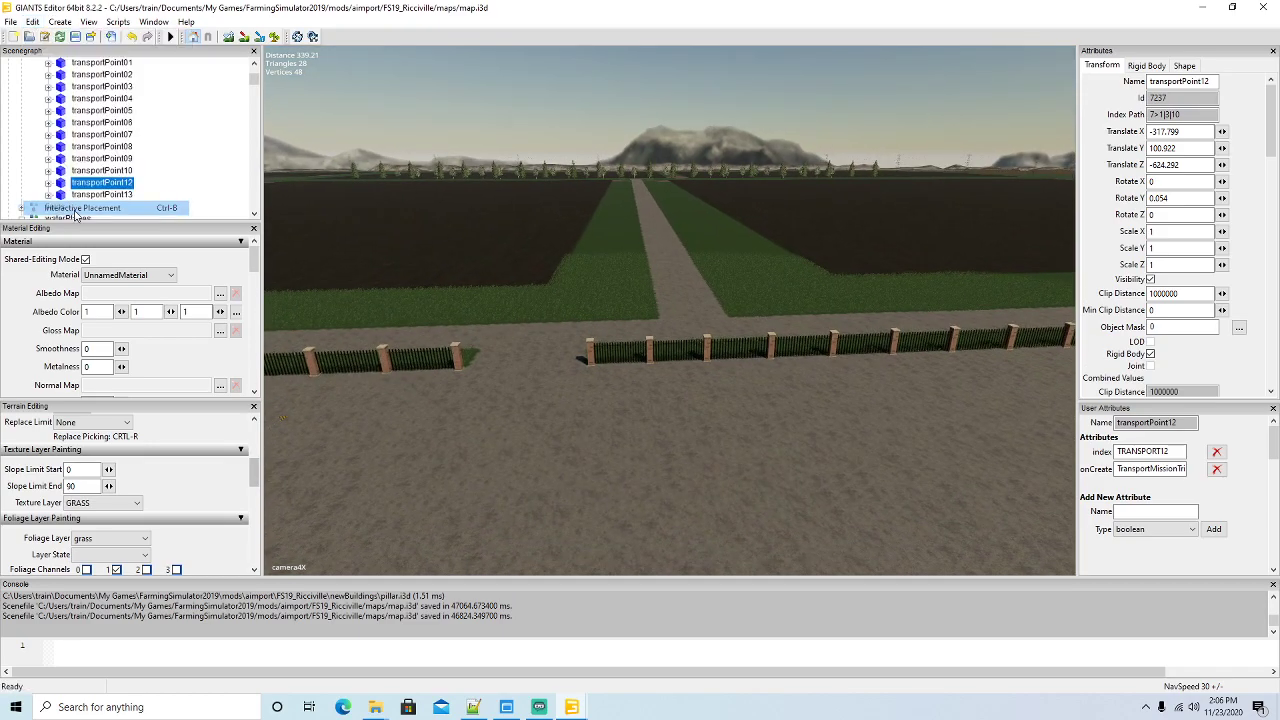
left_click(682, 391)
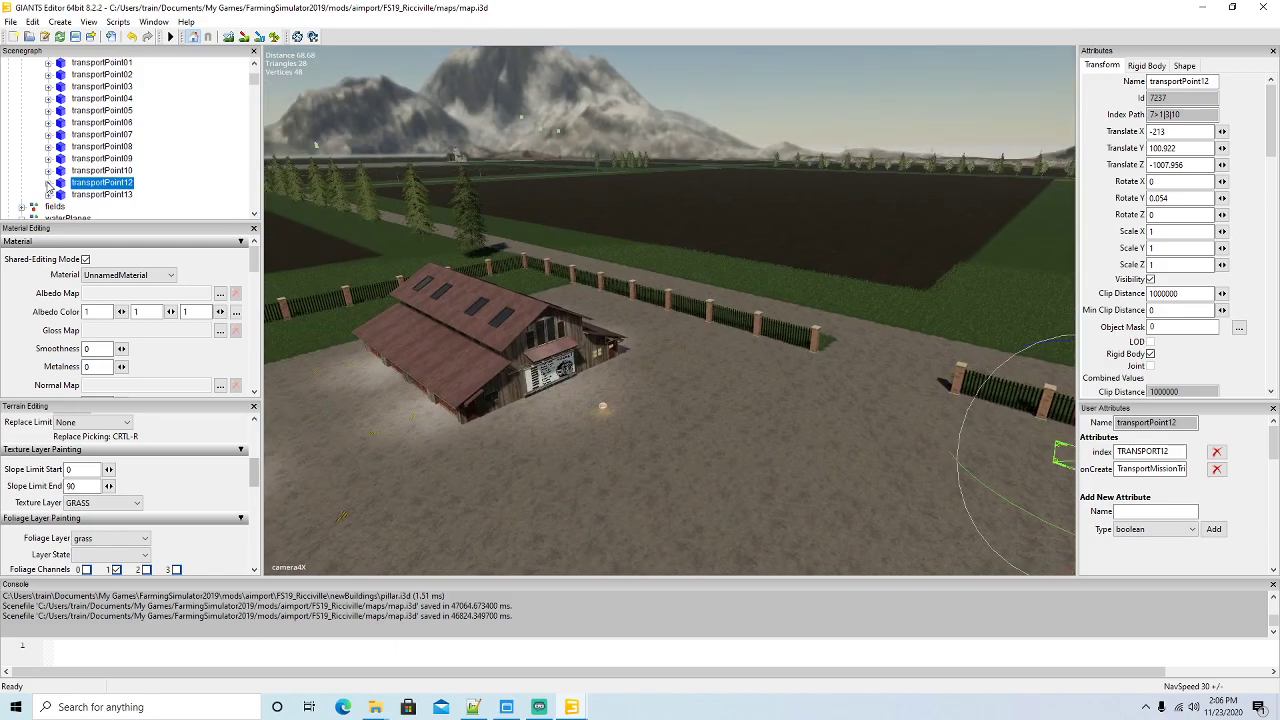
Relocate transportPoint13 beside transportPoint12 in the farm yard with Interactive Placement, at about X -203.07, Z -1007.868
double_click(64, 195)
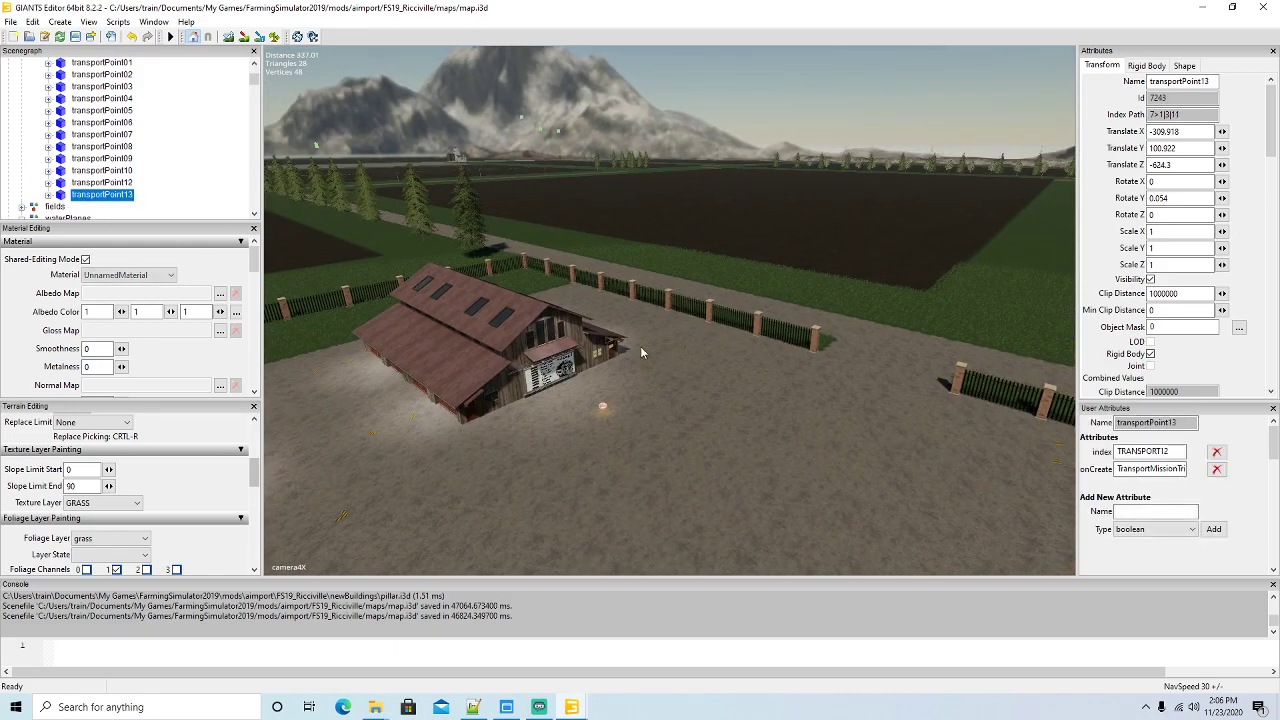
right_click_drag(750, 418, 1060, 361)
scroll(1060, 361, "up", 5)
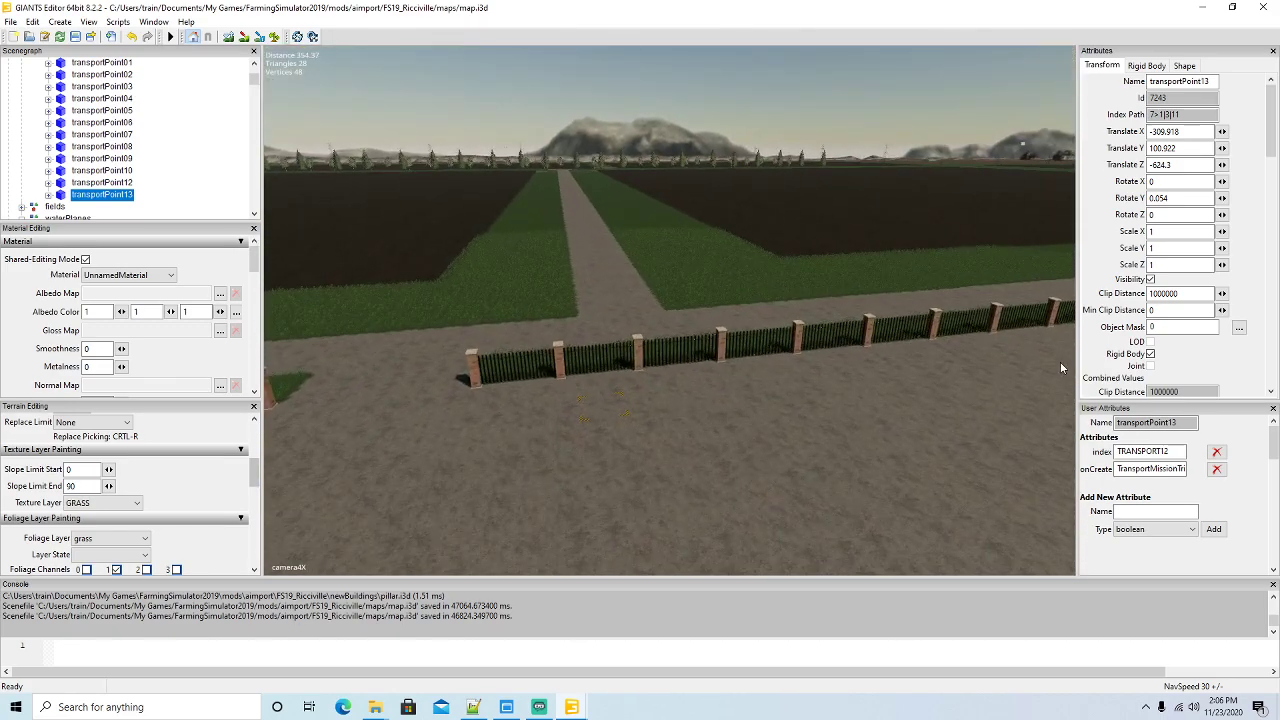
left_click(32, 21)
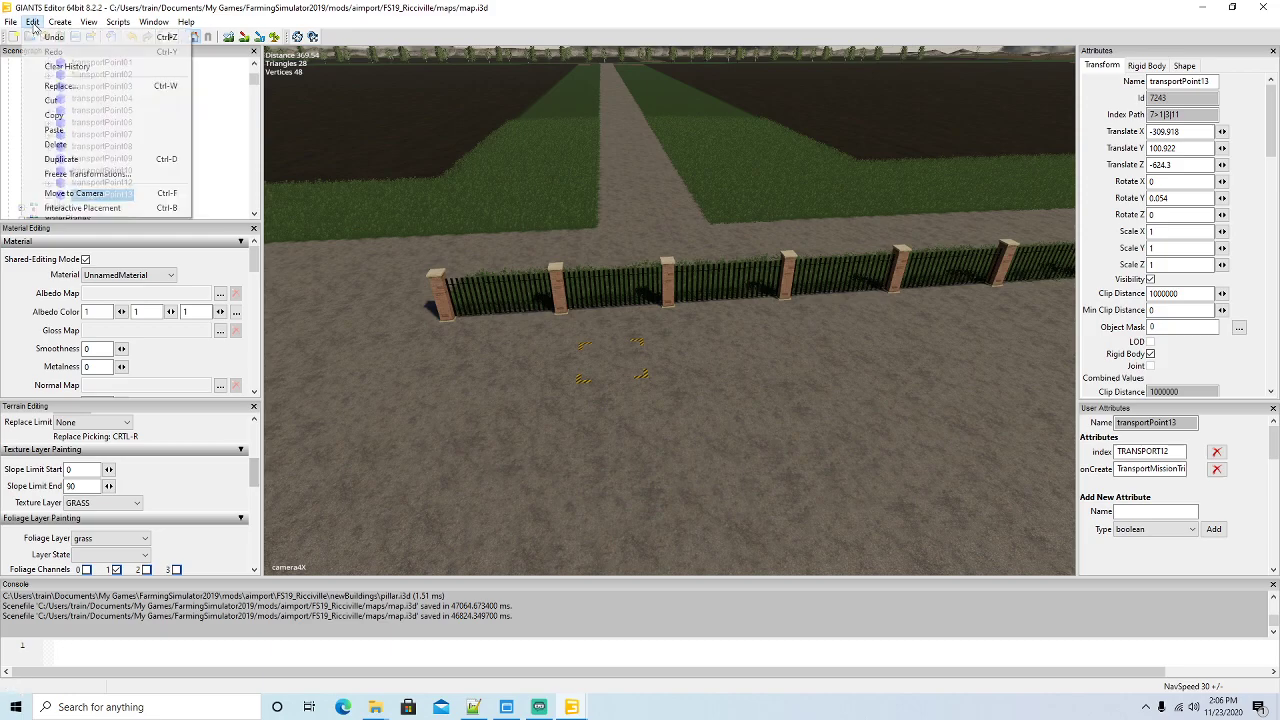
left_click(80, 208)
left_click(746, 357)
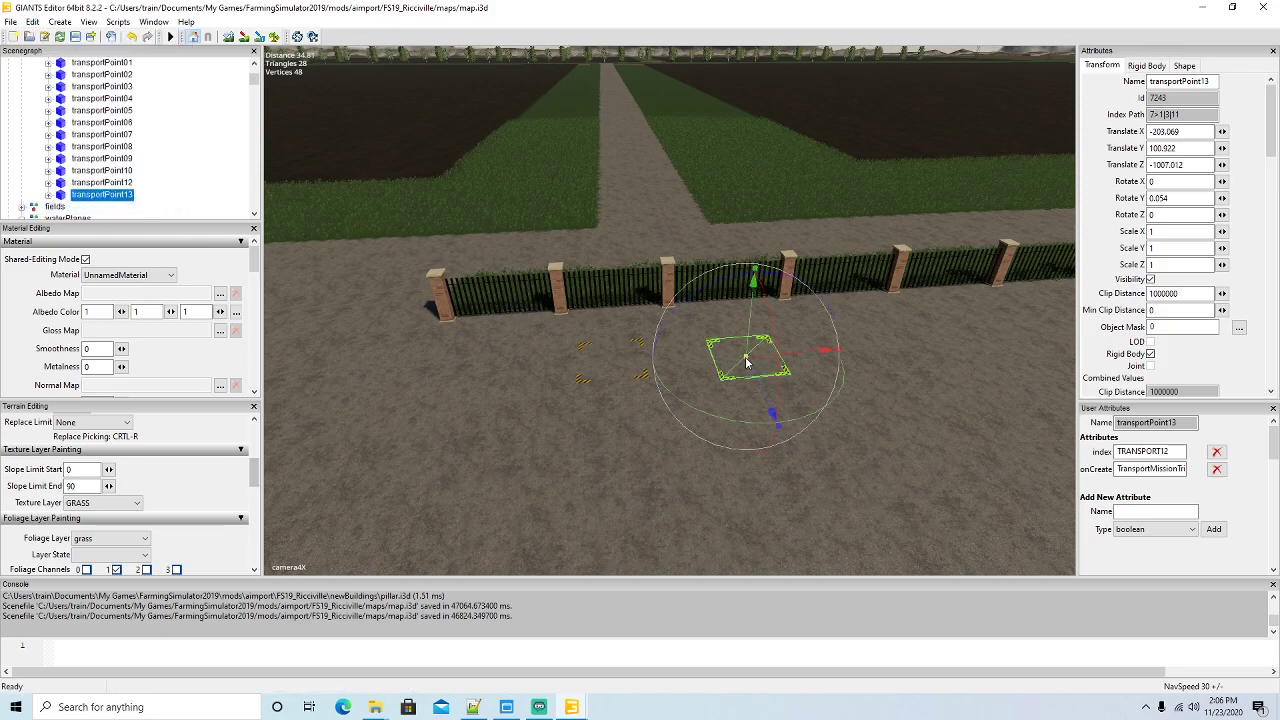
left_click(758, 378)
Return to the harbour grain buildings and check the transportMissions group and its transportPoint01 in the scenegraph
right_click_drag(600, 360, 622, 303)
key("w")
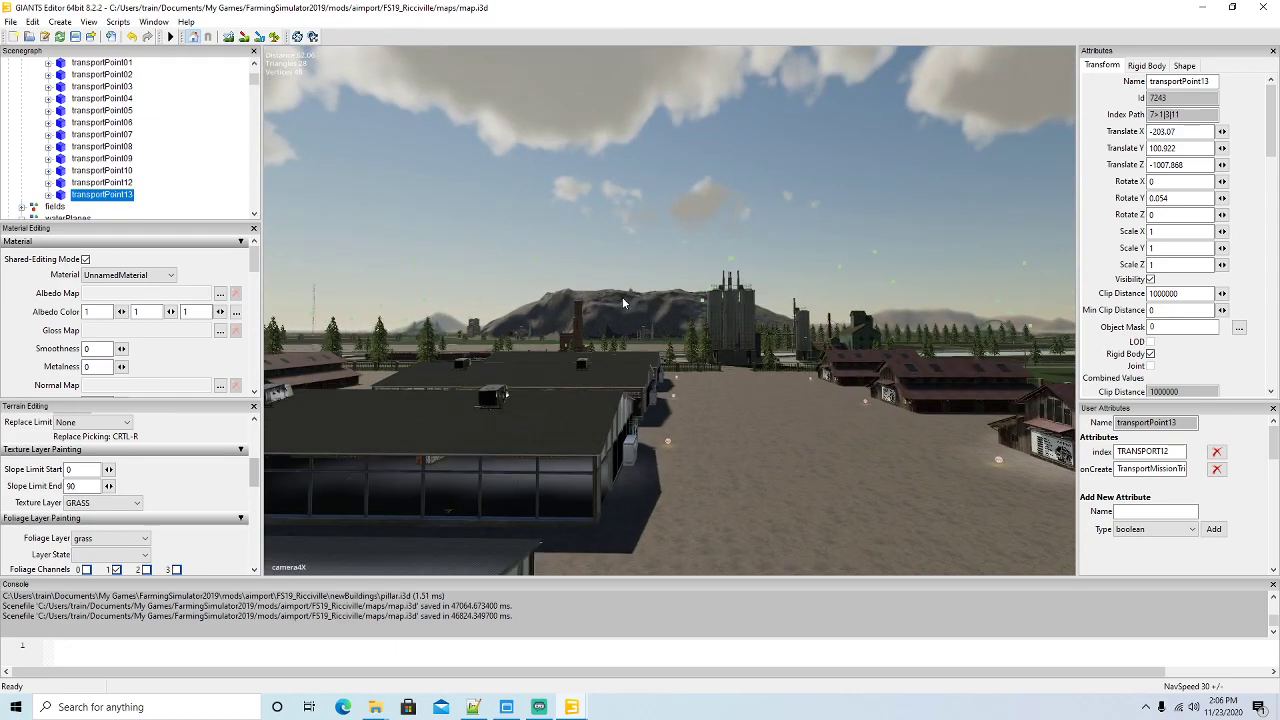
key("w")
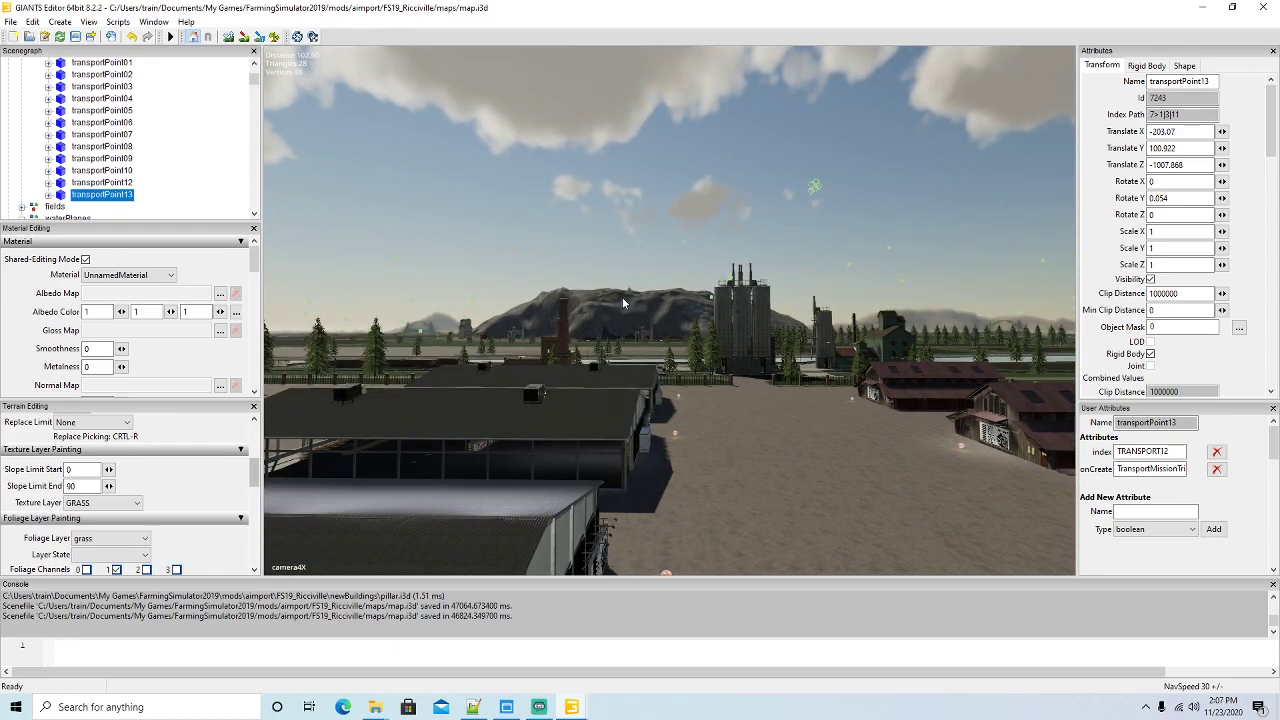
key("w")
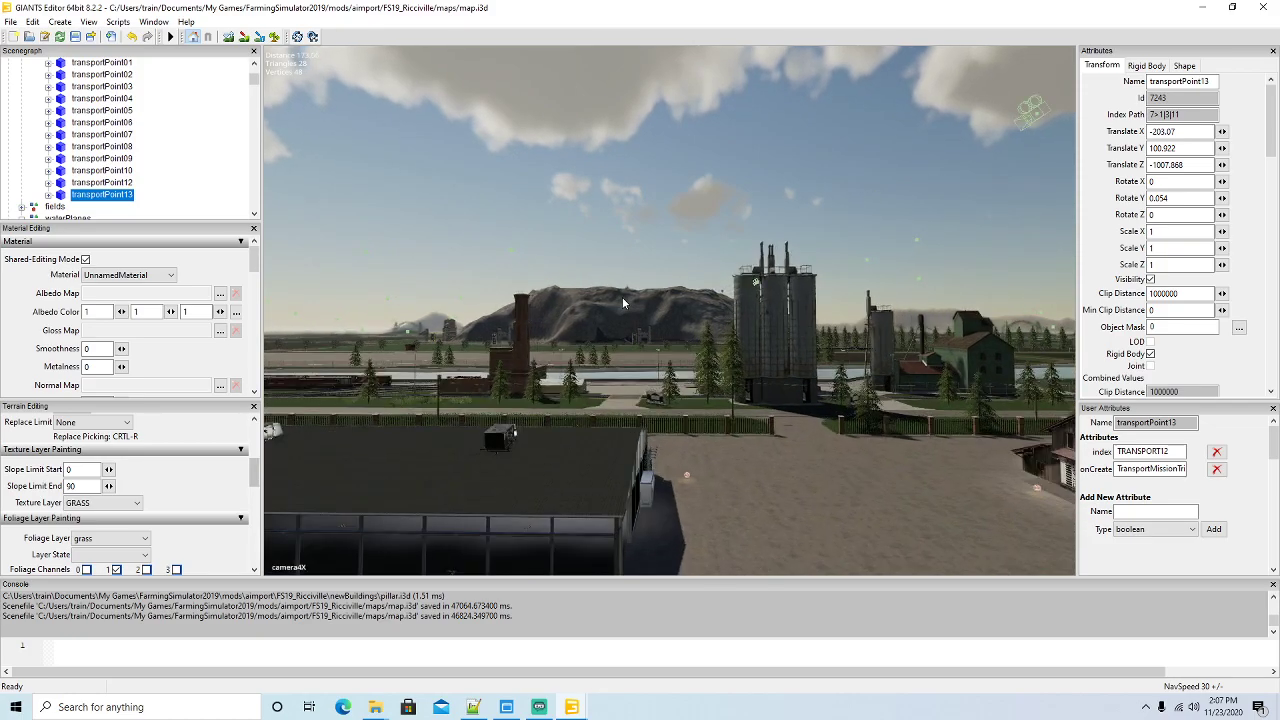
key("w")
right_click_drag(622, 297, 831, 412)
key("w")
scroll(120, 160, "up", 2)
left_click(48, 124)
left_click_drag(692, 343, 621, 304, "alt")
scroll(802, 288, "down", 3)
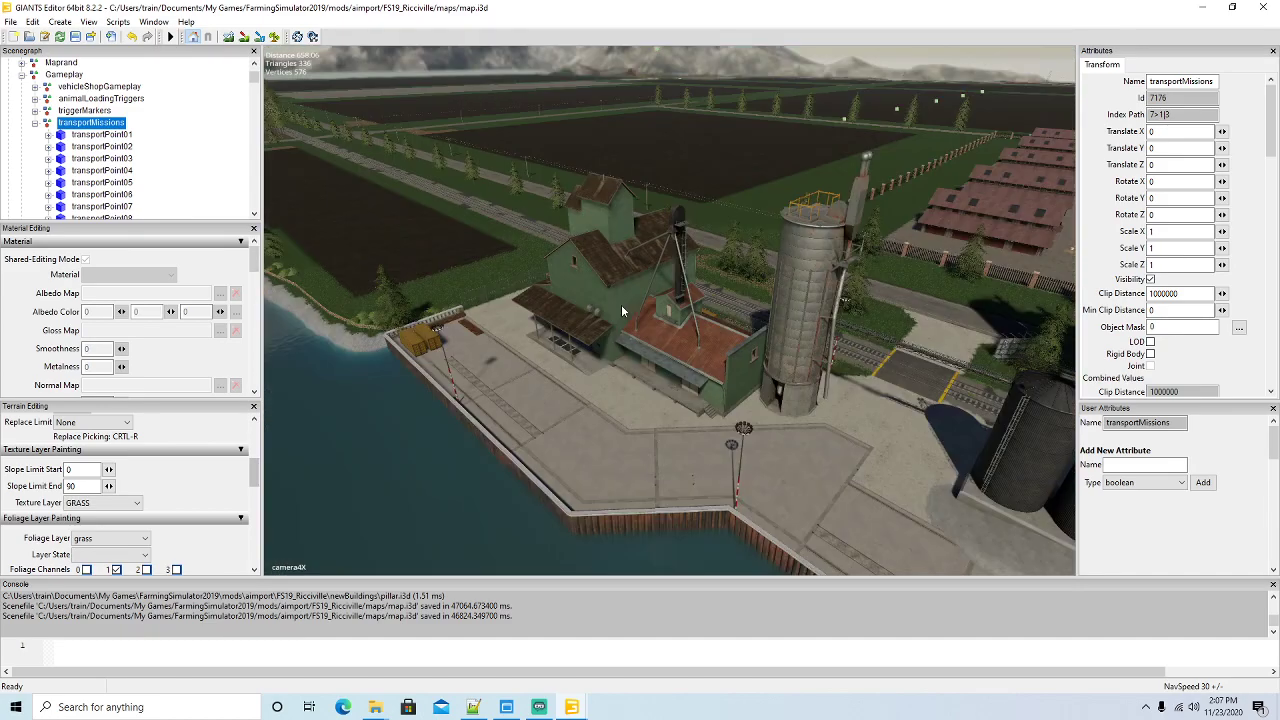
left_click(60, 136)
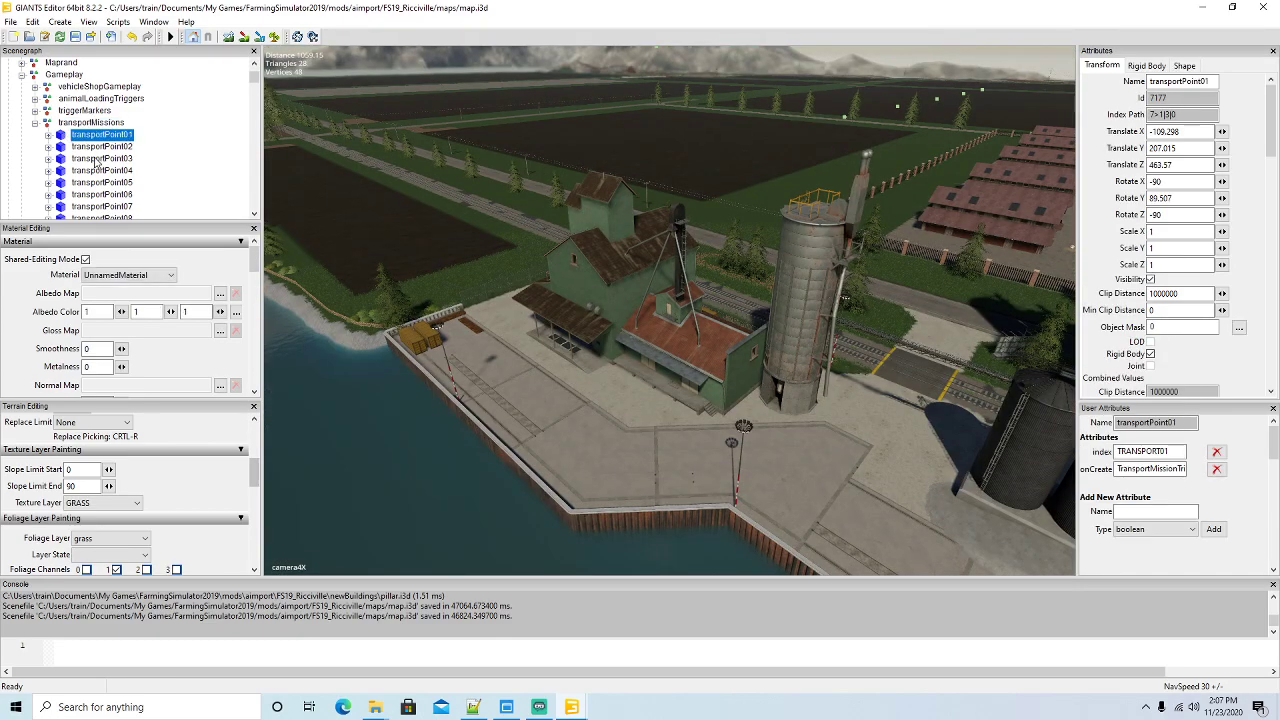
Delete the tall dustSiloR silo standing beside the green grain building at the harbour
scroll(60, 125, "down", 1)
scroll(614, 366, "up", 3)
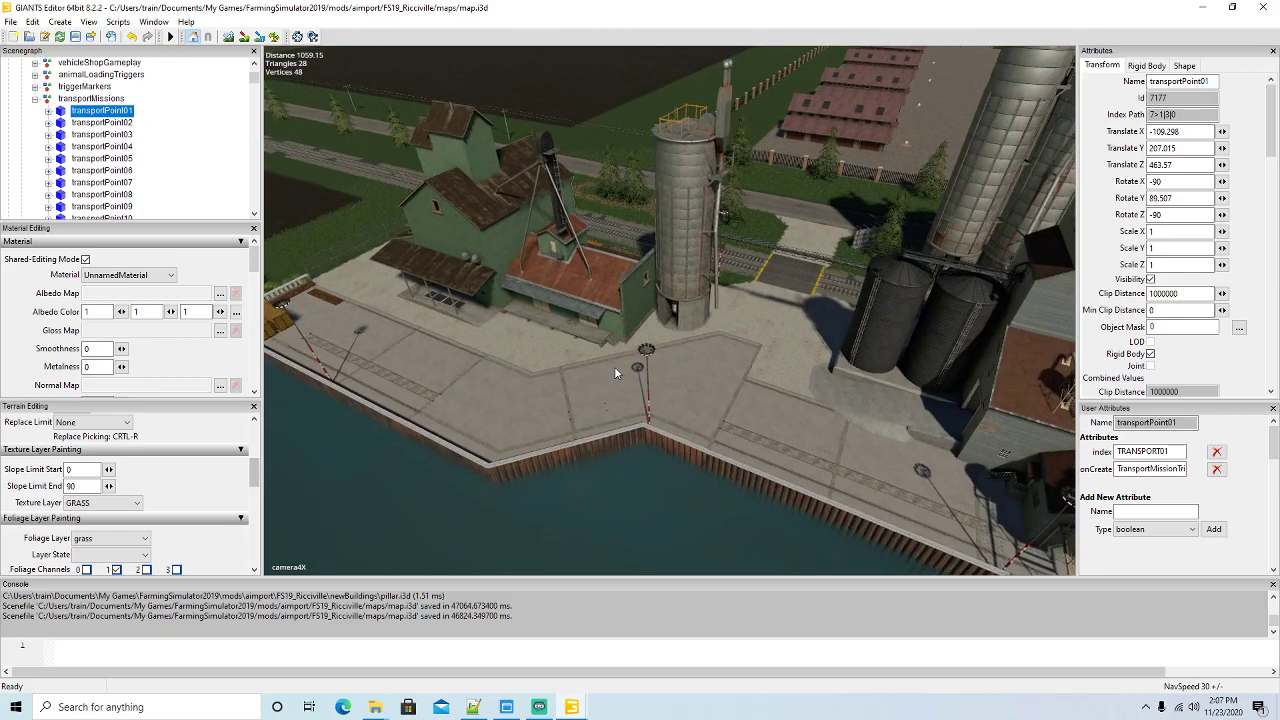
scroll(614, 366, "down", 2)
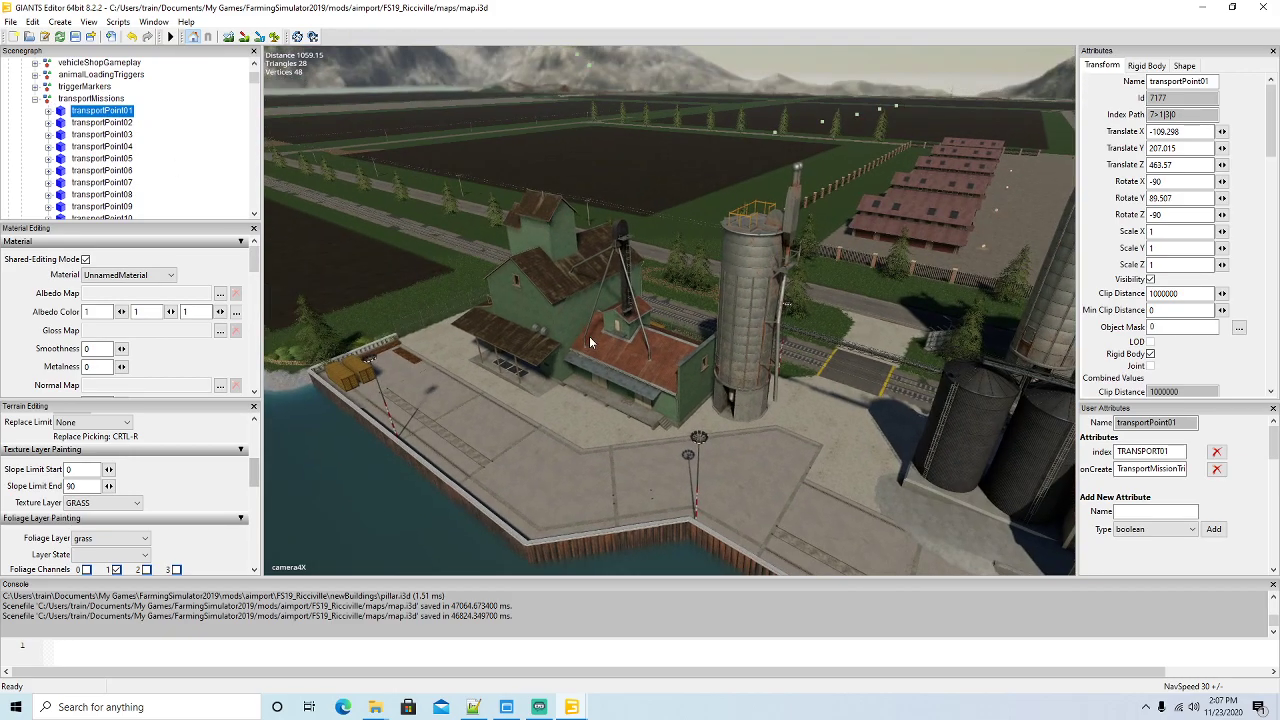
left_click_drag(590, 341, 649, 328, "alt")
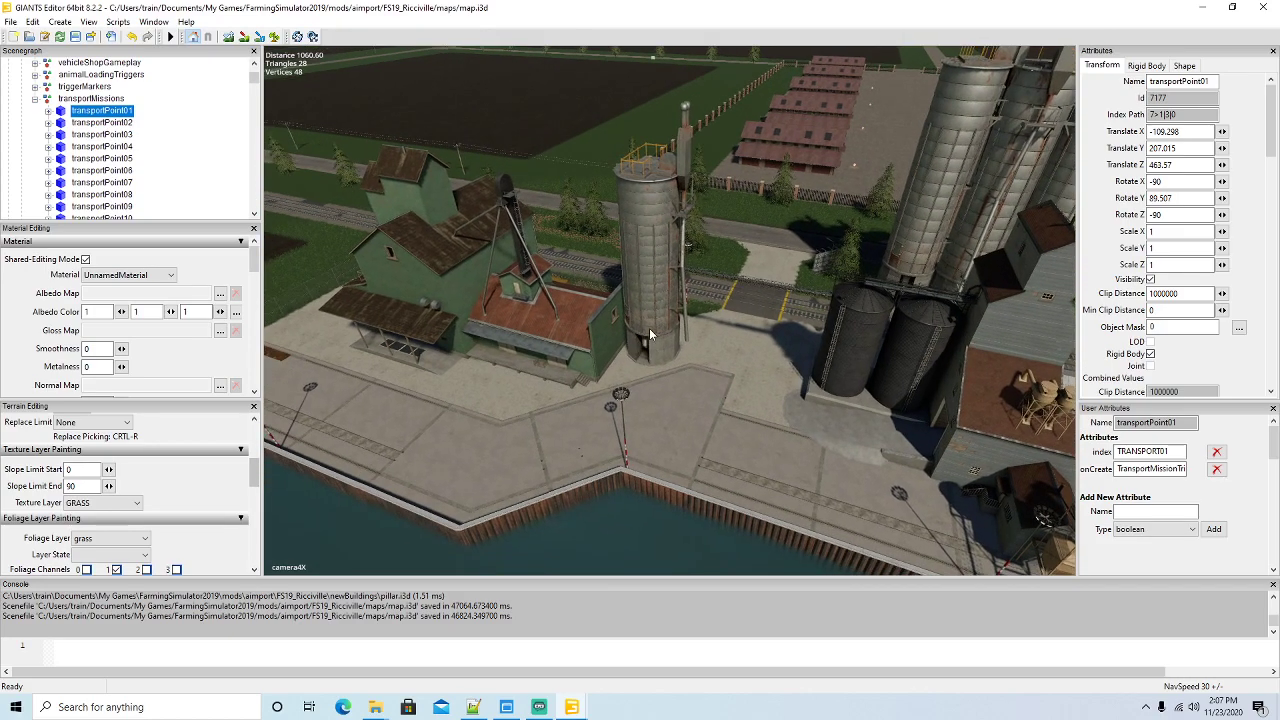
left_click(649, 328)
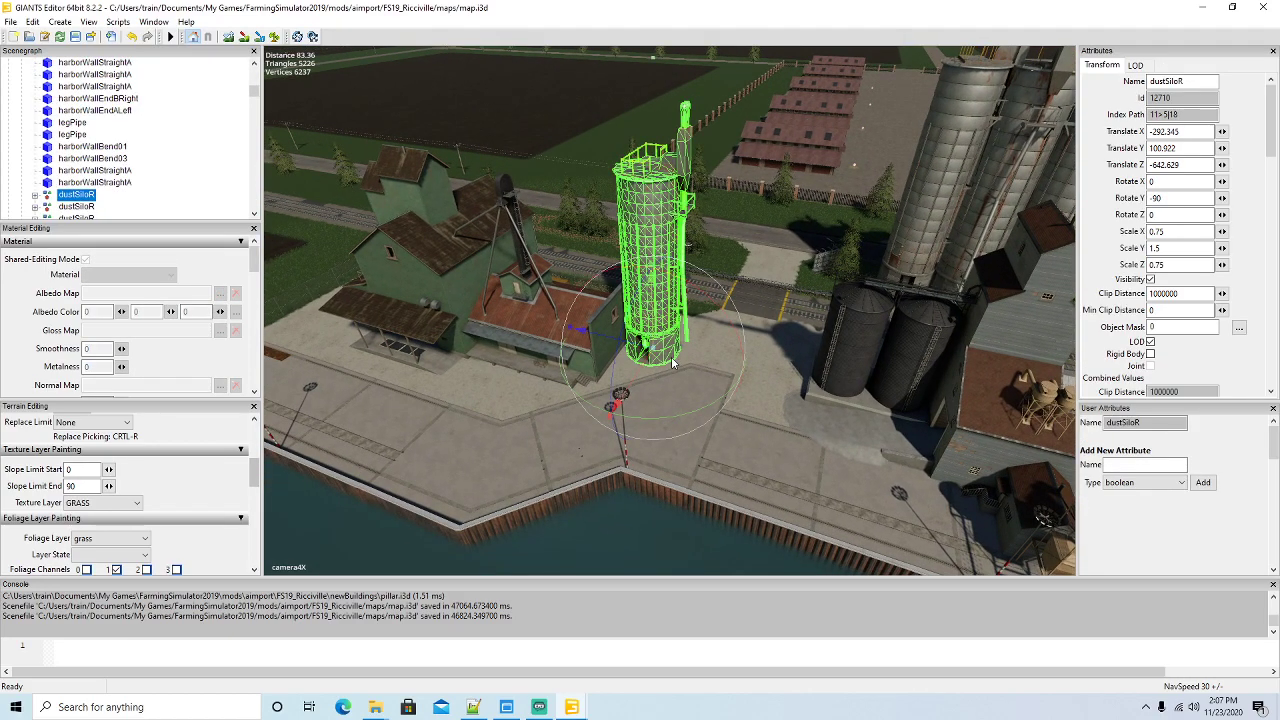
Delete the green grain building grainSiloCentralR and its sporGrainSiloCentral props from the OK-grainSiloCentral group
left_click(599, 347)
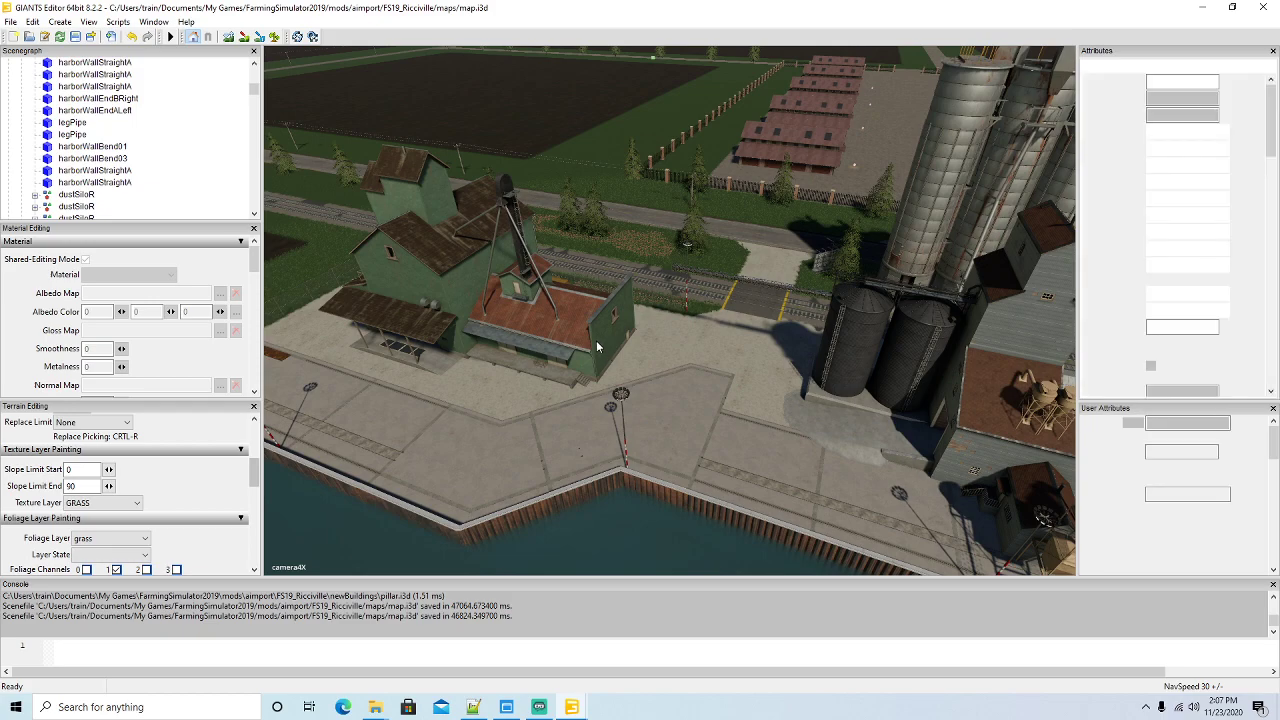
scroll(181, 160, "up", 1)
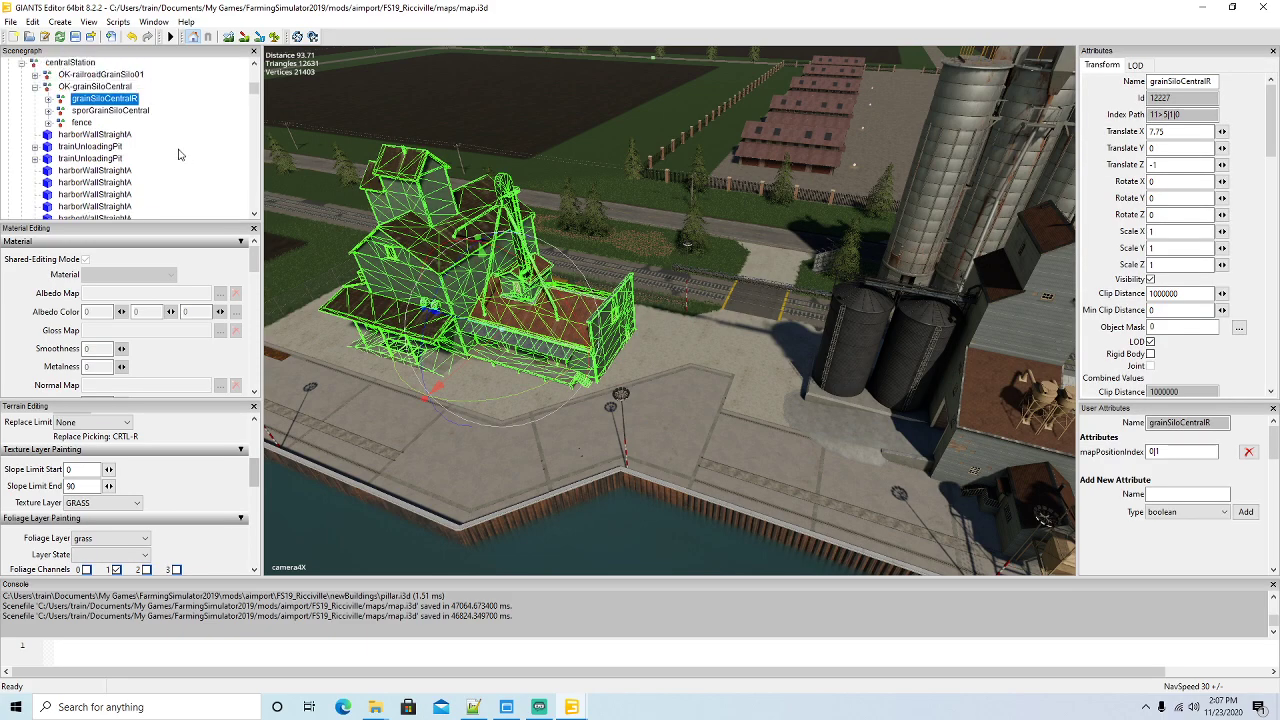
left_click(47, 89)
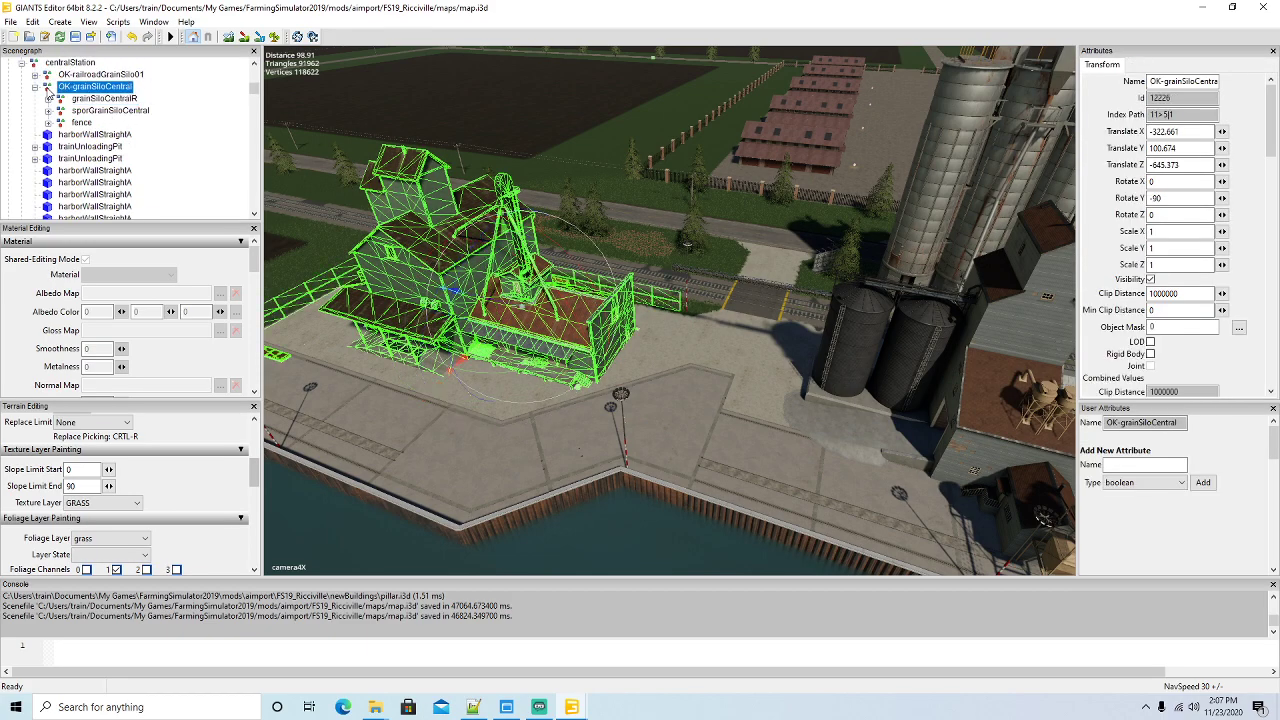
middle_click_drag(646, 377, 646, 377)
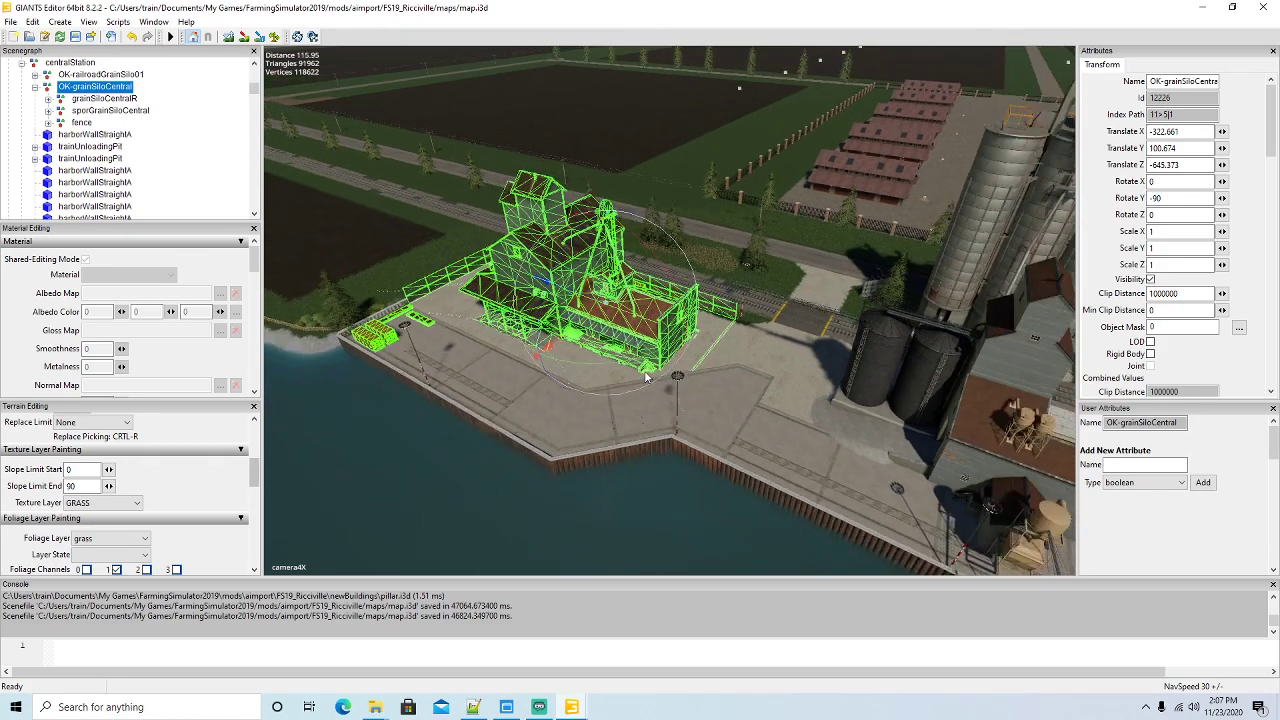
scroll(646, 377, "up", 5)
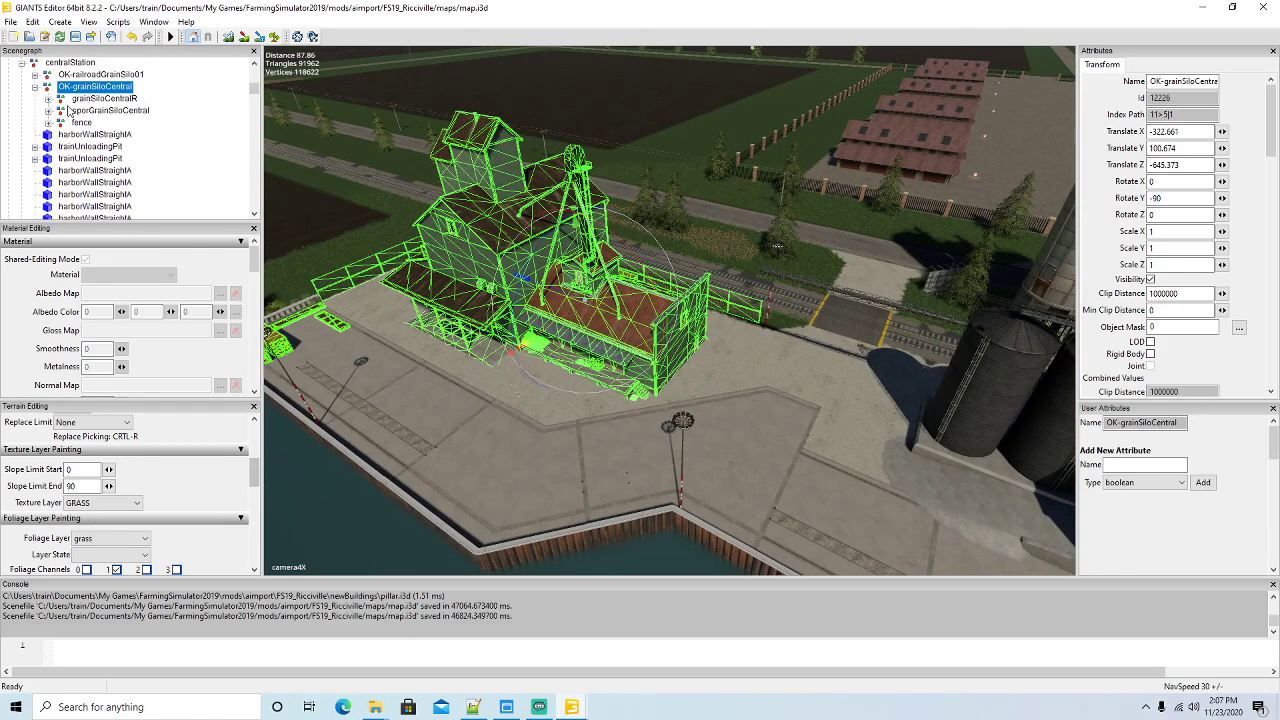
left_click(100, 98)
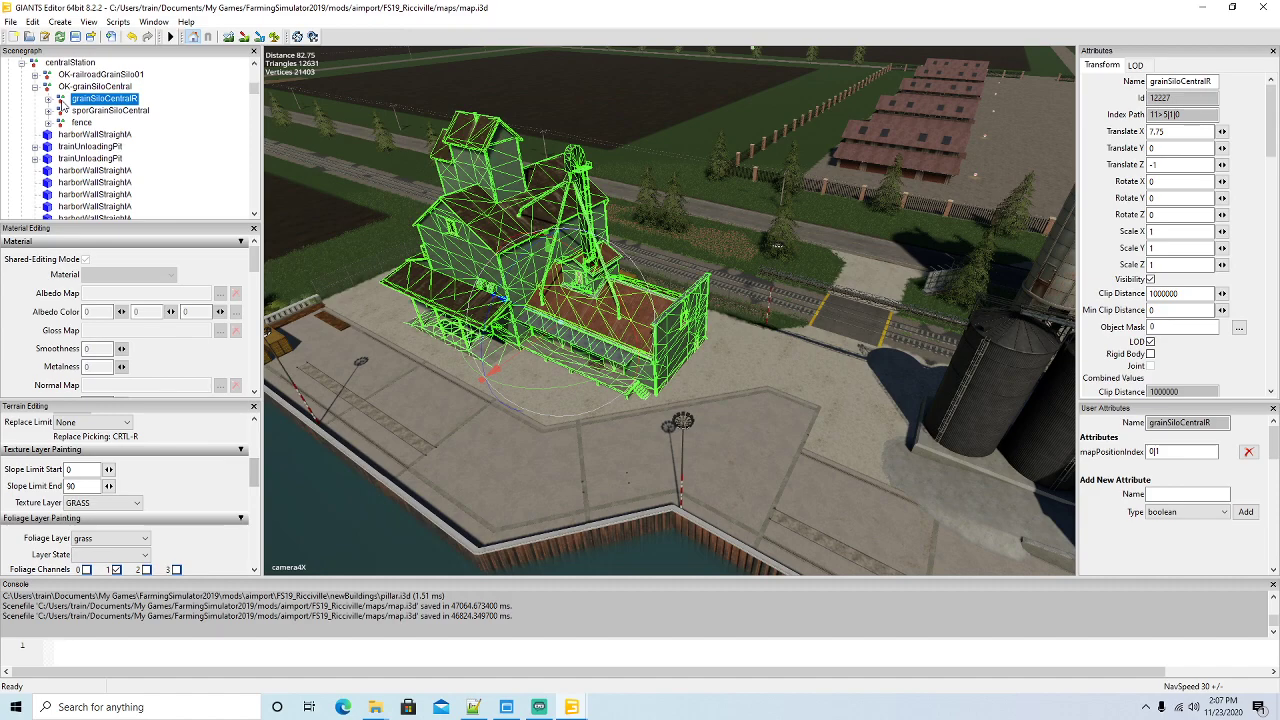
key("Delete")
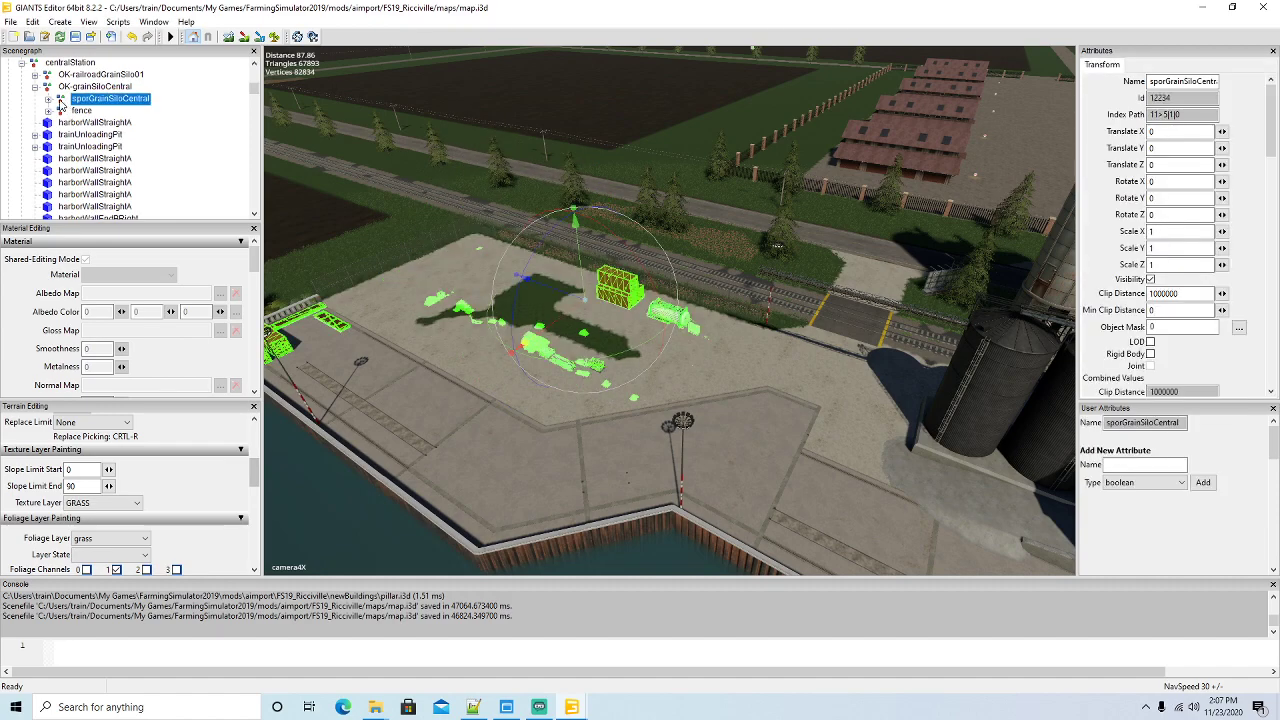
key("Delete")
mouse_move(550, 322)
right_mouse_down()
mouse_move(636, 372)
mouse_move(621, 358)
right_mouse_up()
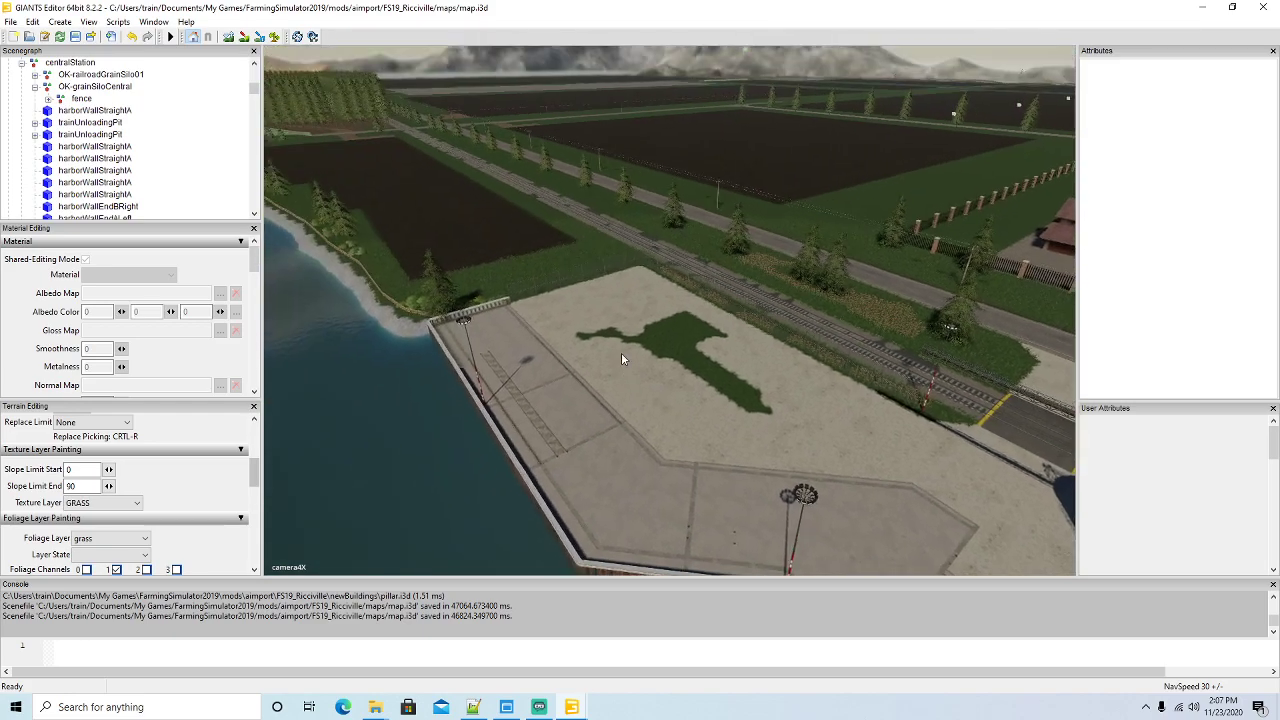
Paint over the green grass patch on the cleared harbour lot with the CONCRETE texture layer
scroll(621, 358, "up", 3)
scroll(648, 398, "up", 3)
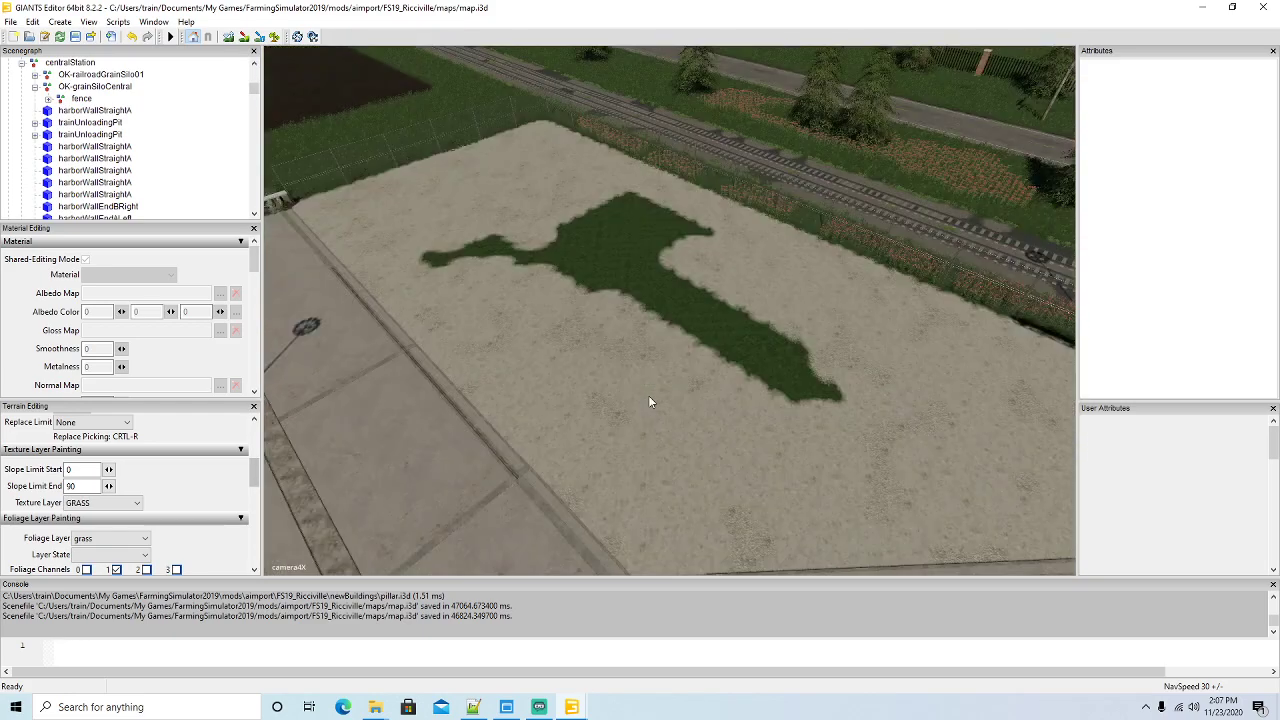
left_click(115, 506)
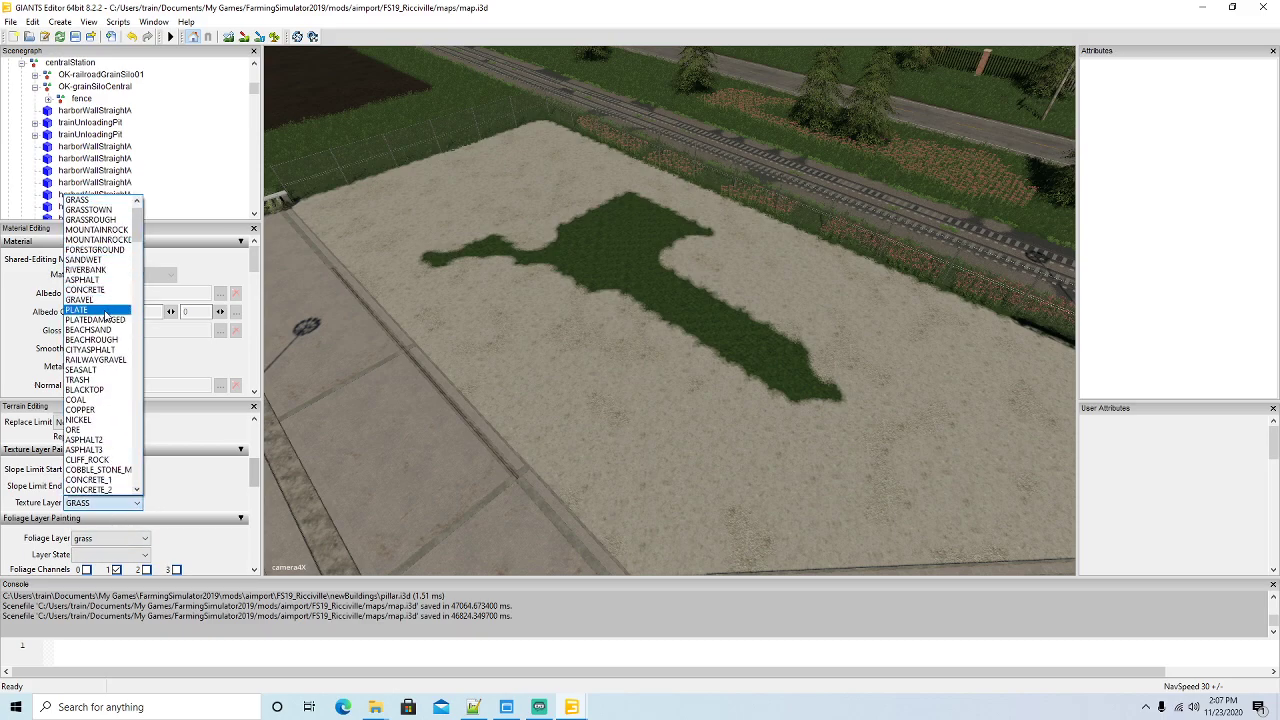
left_click(100, 290)
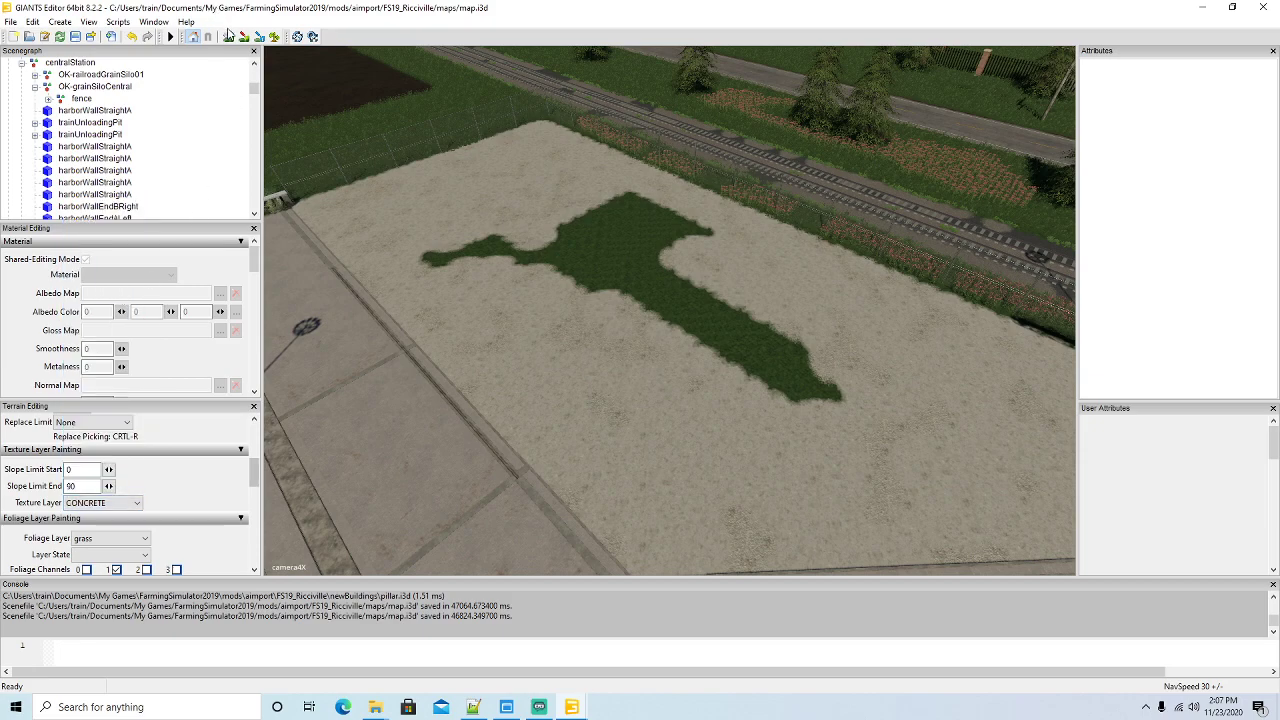
left_click(244, 36)
mouse_move(450, 266)
left_mouse_down()
mouse_move(500, 245)
mouse_move(651, 266)
mouse_move(814, 386)
mouse_move(697, 280)
mouse_move(640, 200)
mouse_move(700, 240)
mouse_move(518, 209)
mouse_move(588, 225)
mouse_move(609, 194)
mouse_move(612, 268)
left_mouse_up()
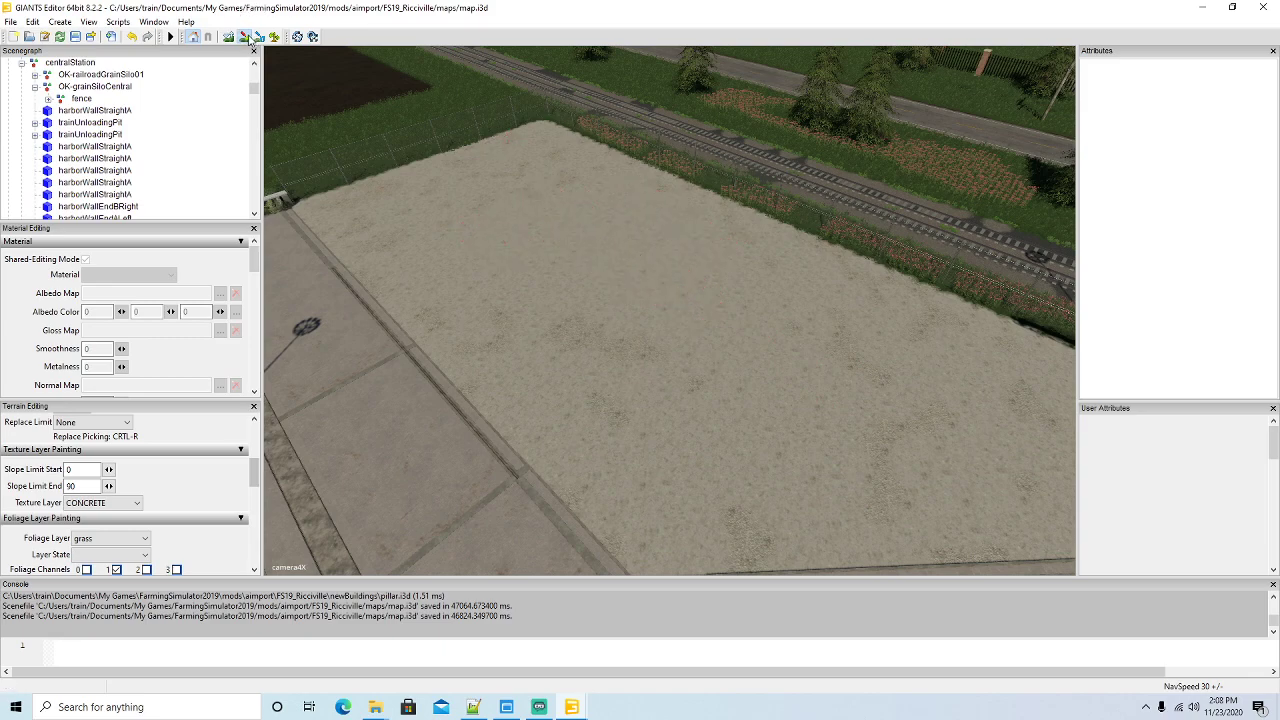
Examine the cleared harbour lot and the remaining grain buildings and silos along the quay
mouse_move(640, 280)
right_mouse_down()
mouse_move(604, 261)
mouse_move(686, 269)
mouse_move(892, 250)
mouse_move(806, 226)
right_mouse_up()
scroll(740, 265, "down", 5)
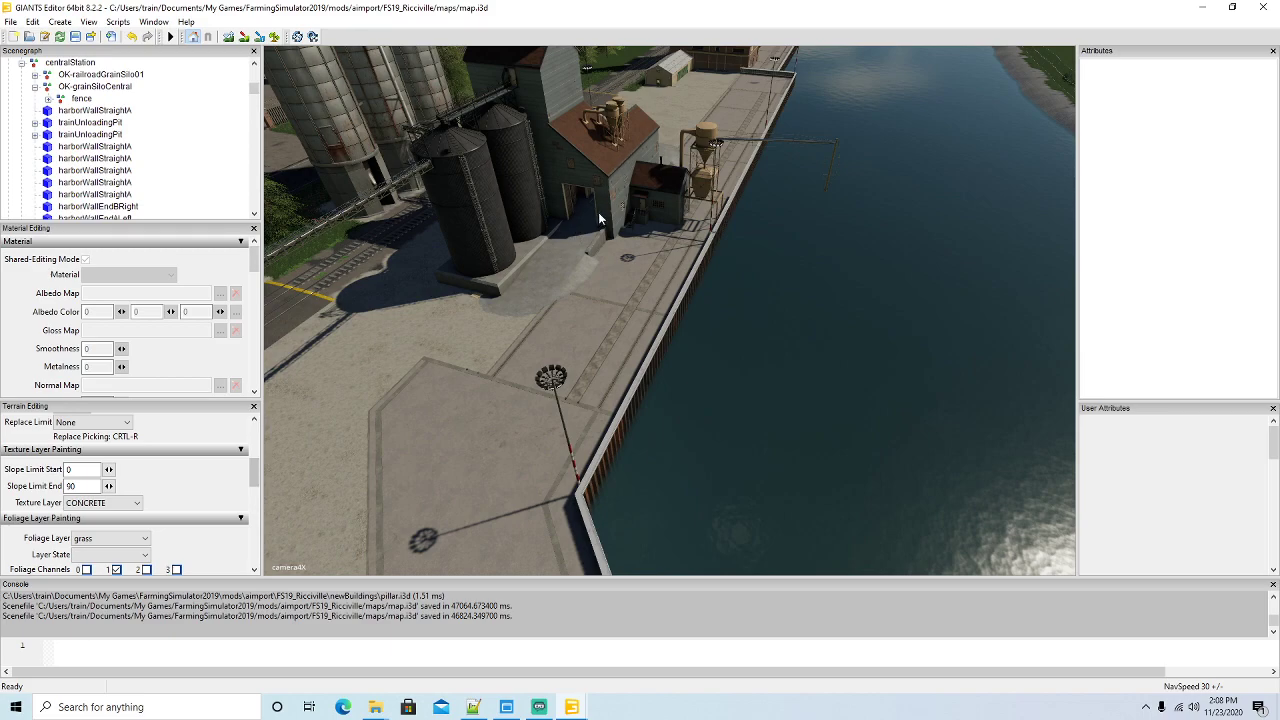
mouse_move(552, 262)
right_mouse_down()
mouse_move(446, 239)
mouse_move(449, 208)
mouse_move(558, 245)
right_mouse_up()
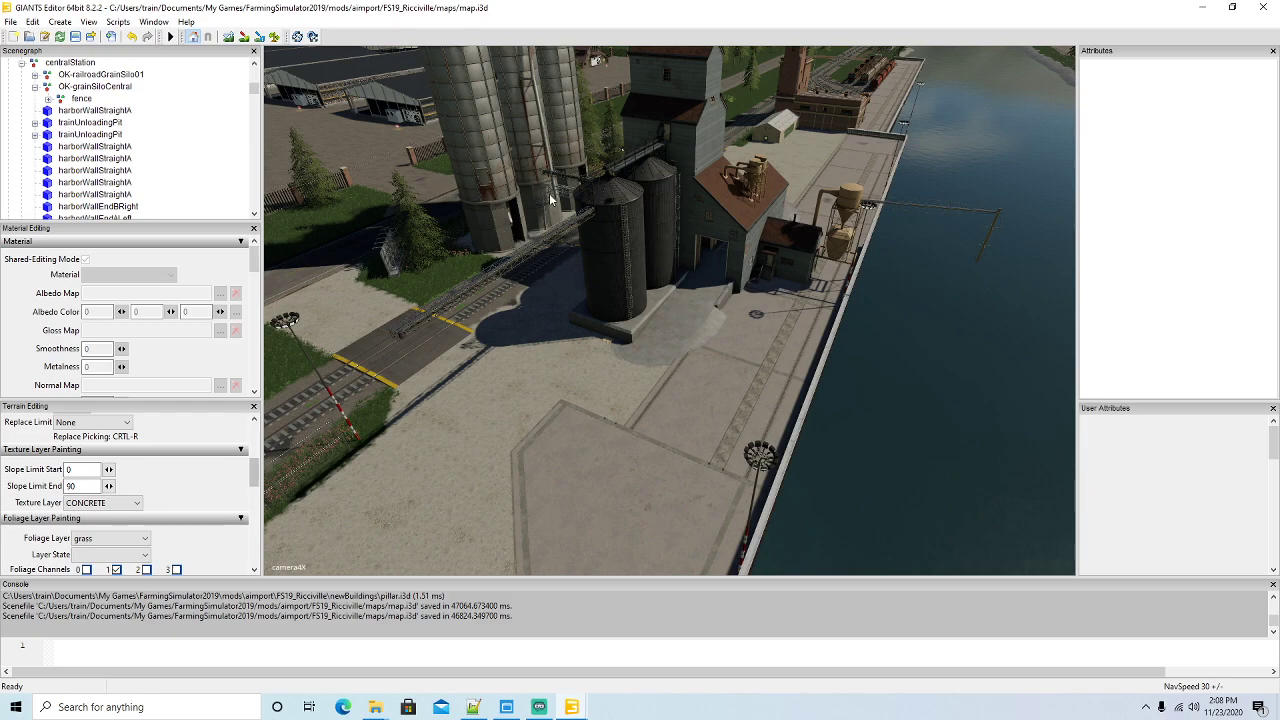
middle_click_drag(684, 327, 659, 331)
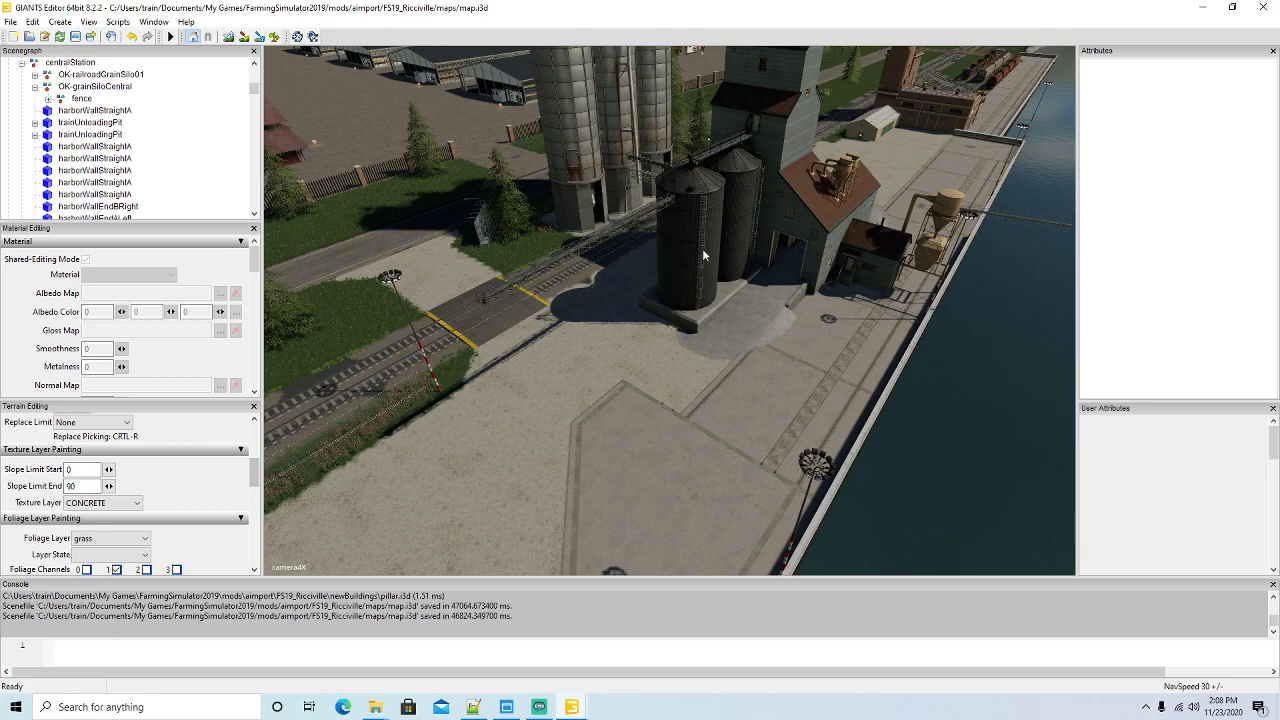
left_click_drag(661, 342, 536, 350, "alt")
scroll(536, 350, "down", 3)
scroll(536, 350, "down", 5)
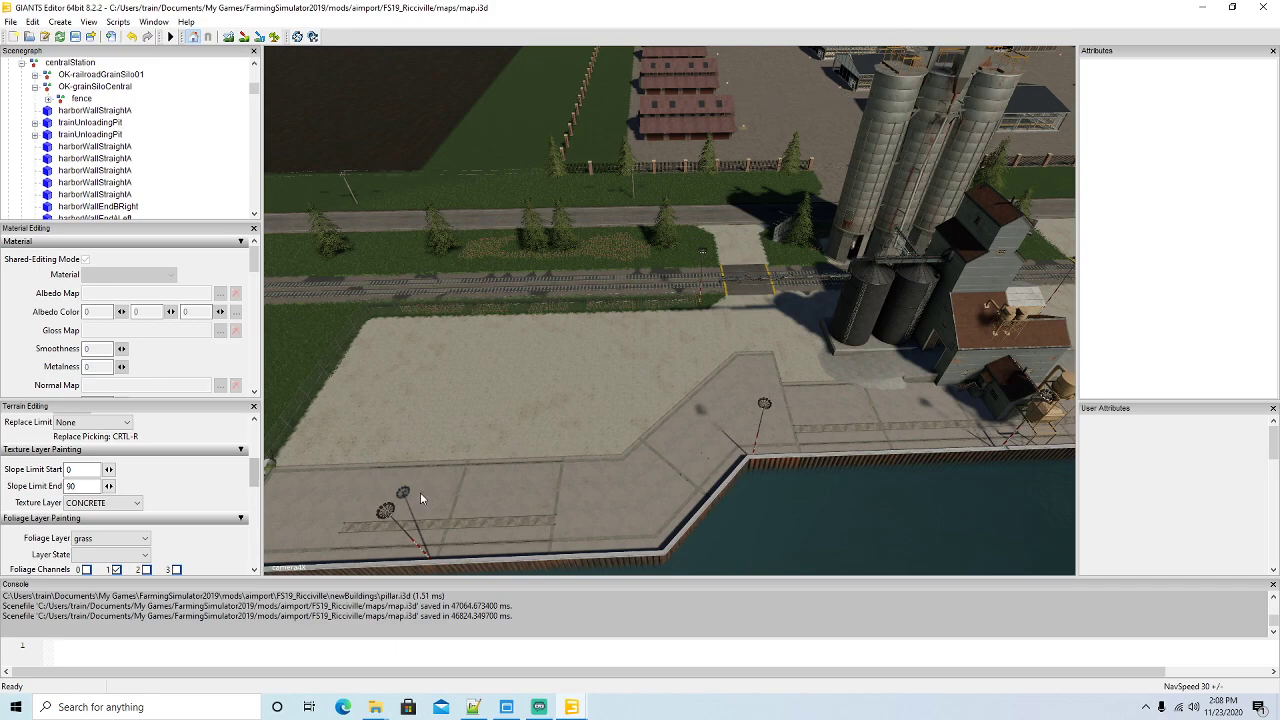
Switch to the mapSA.i3d scene and select the main group of the coldStorage building in the palm-lined yard
mouse_move(568, 707)
left_click(662, 640)
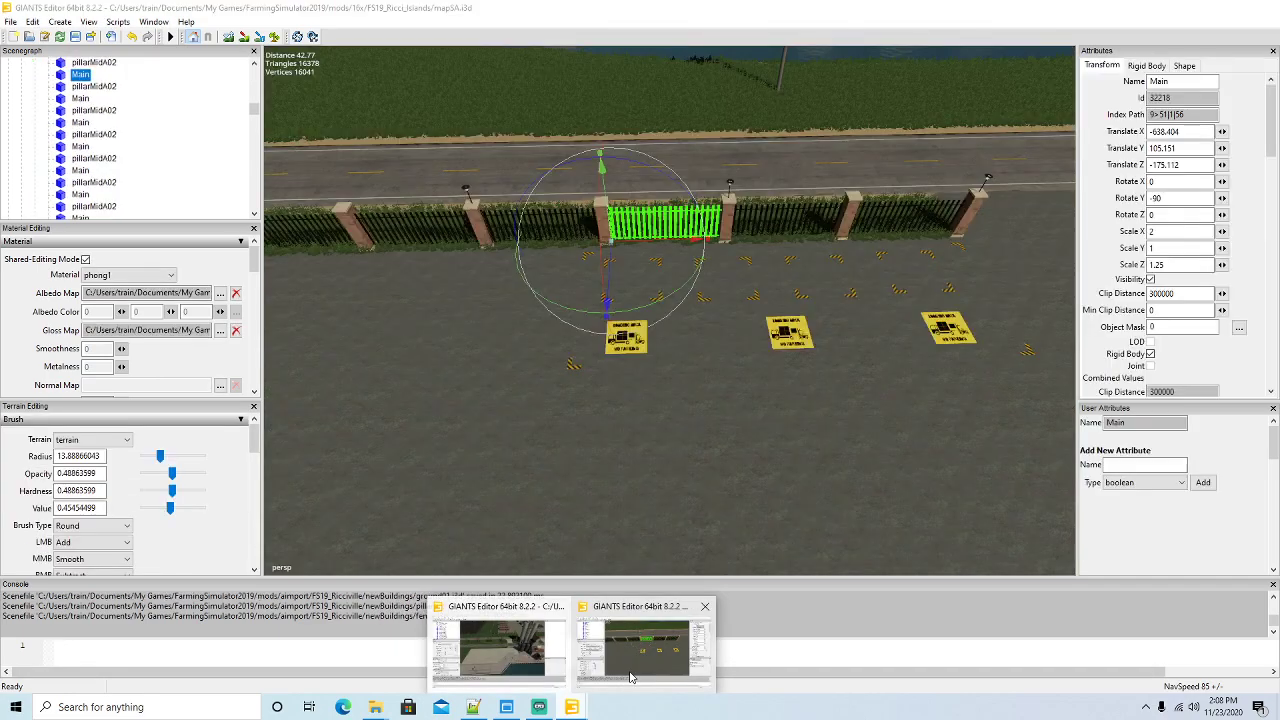
right_click_drag(563, 456, 445, 257)
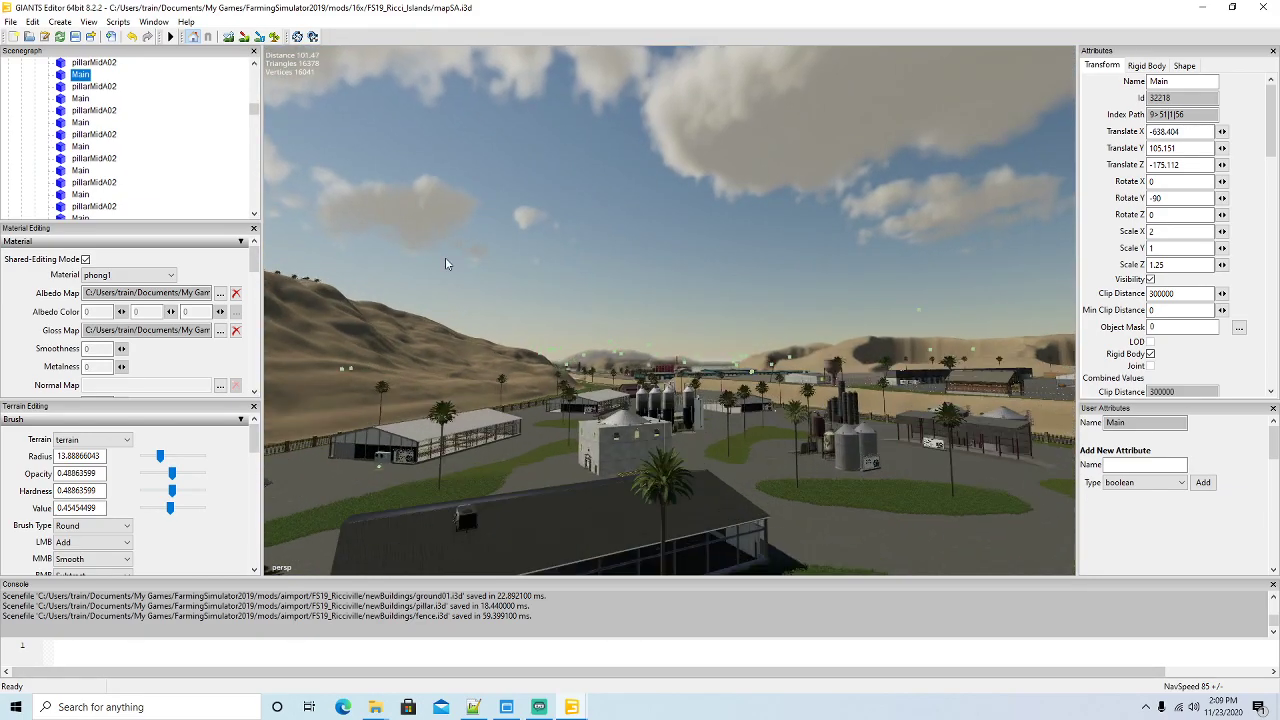
key("w")
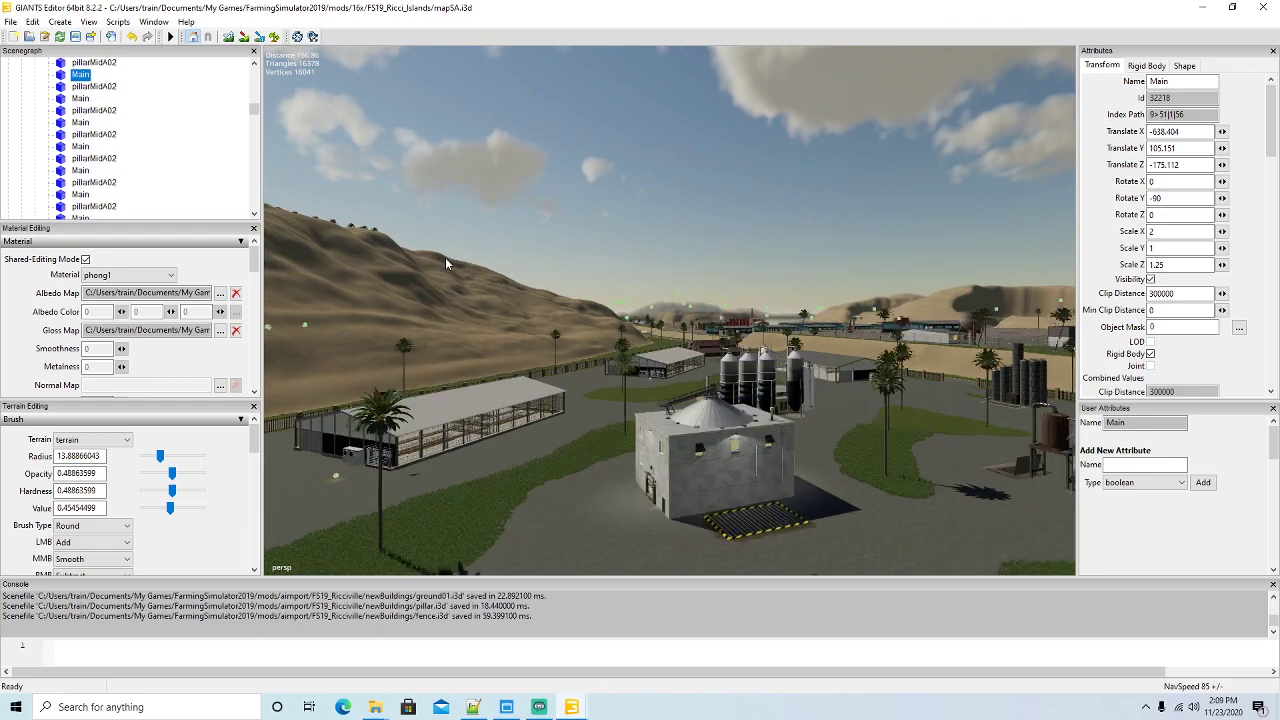
right_click_drag(445, 257, 584, 390)
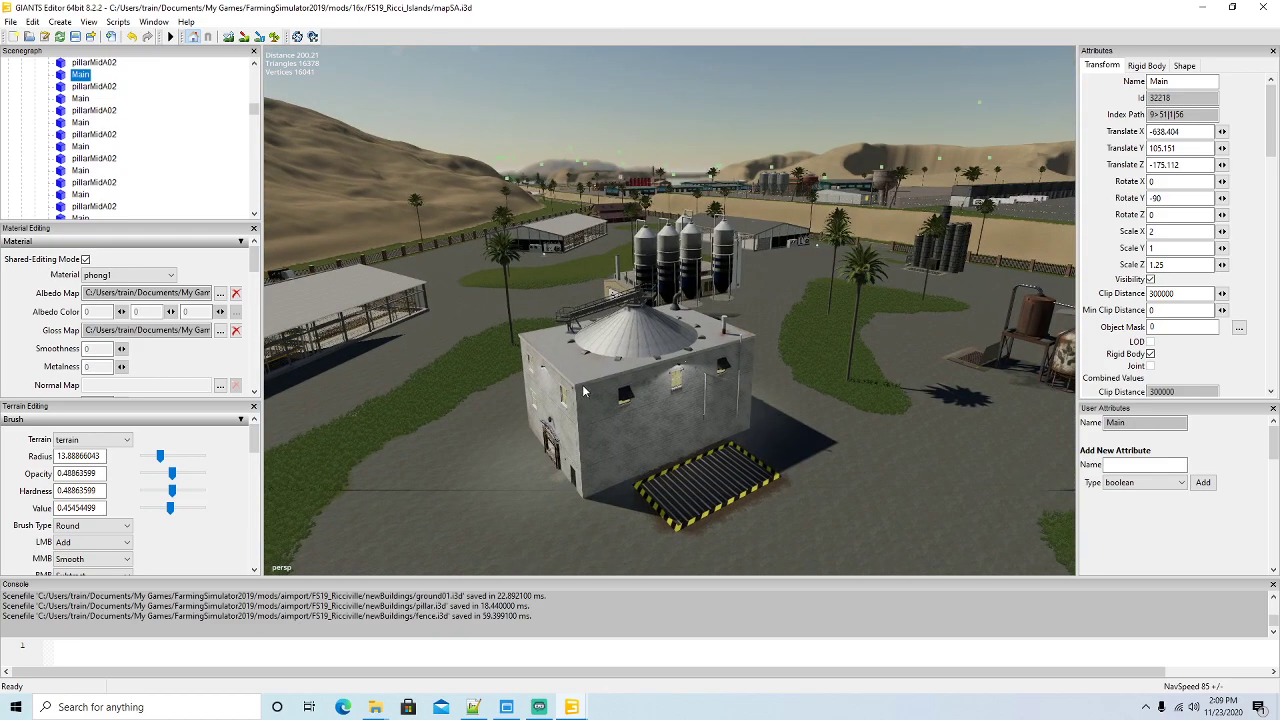
left_click(584, 390)
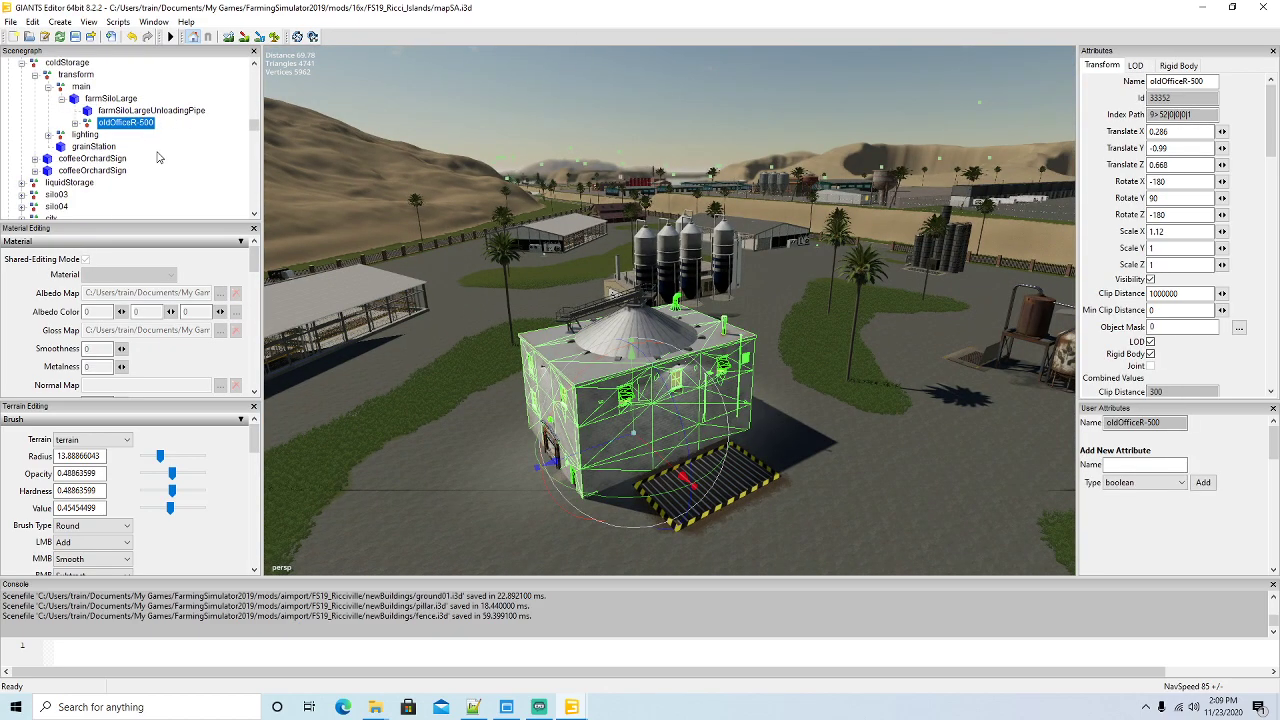
left_click(61, 88)
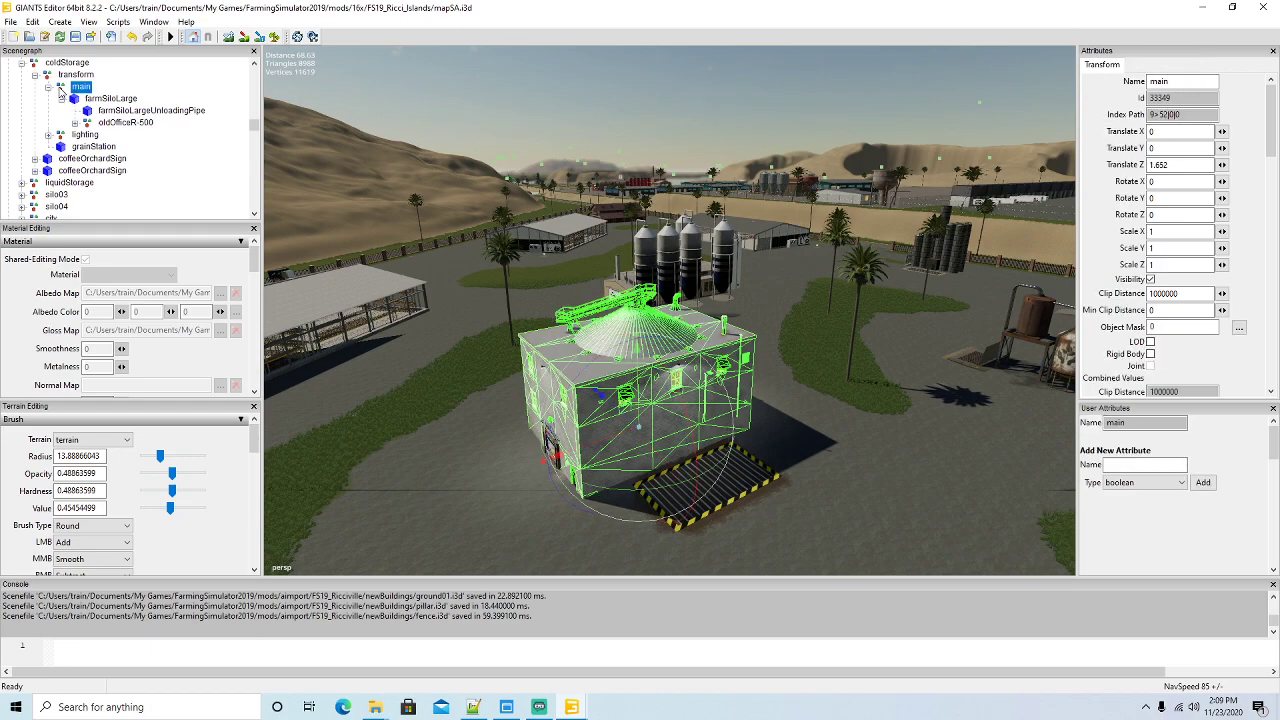
Check the parts inside the coldStorage group in the scenegraph, collapse the group and select it as a whole
left_click(48, 87)
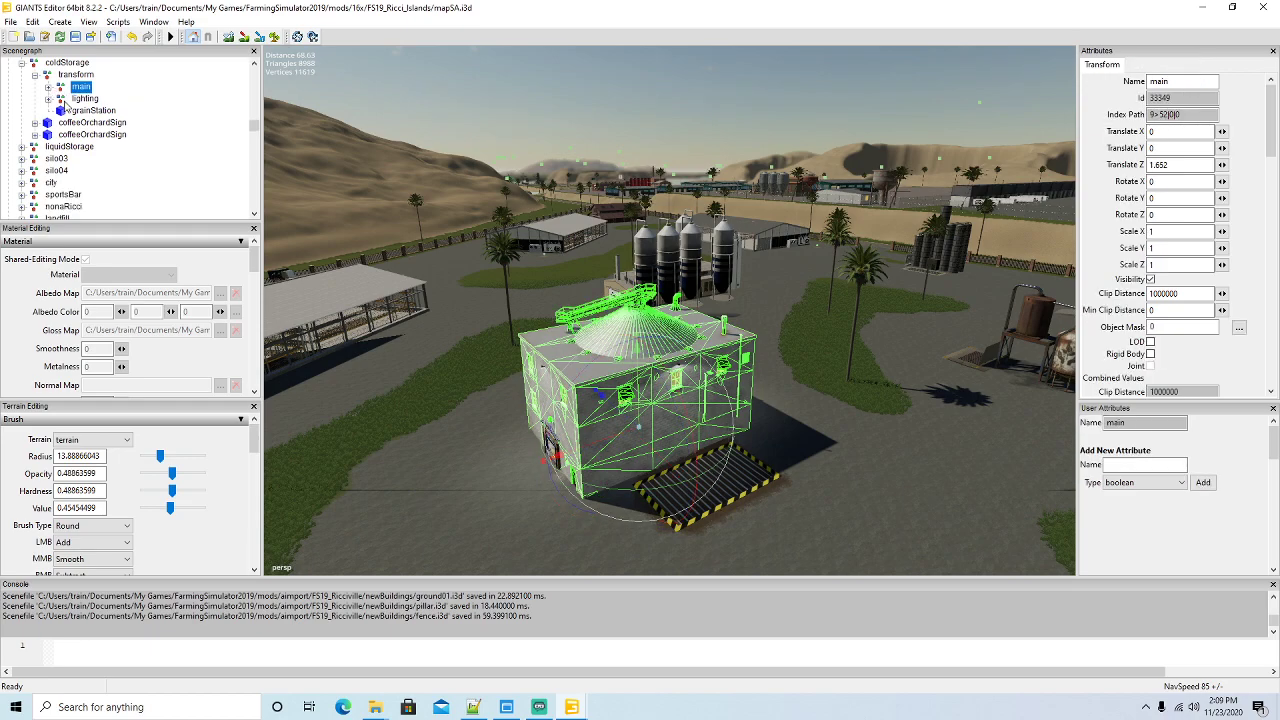
left_click(47, 78)
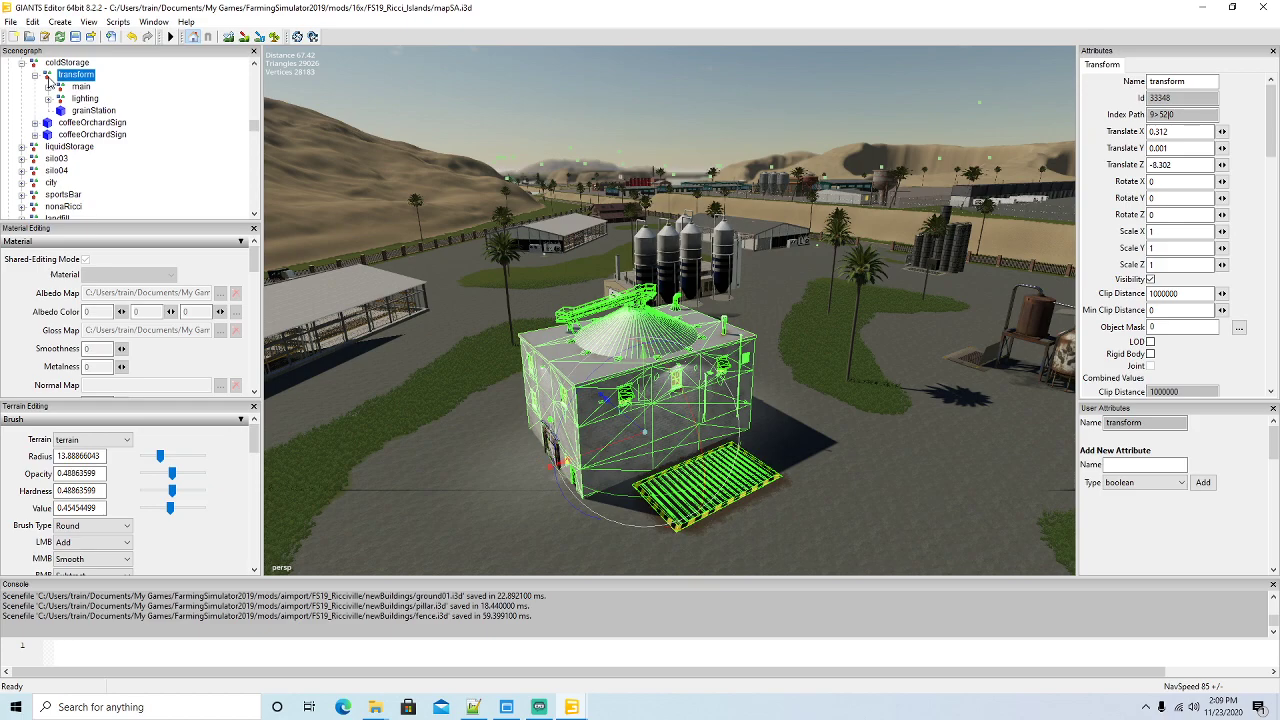
left_click(35, 76)
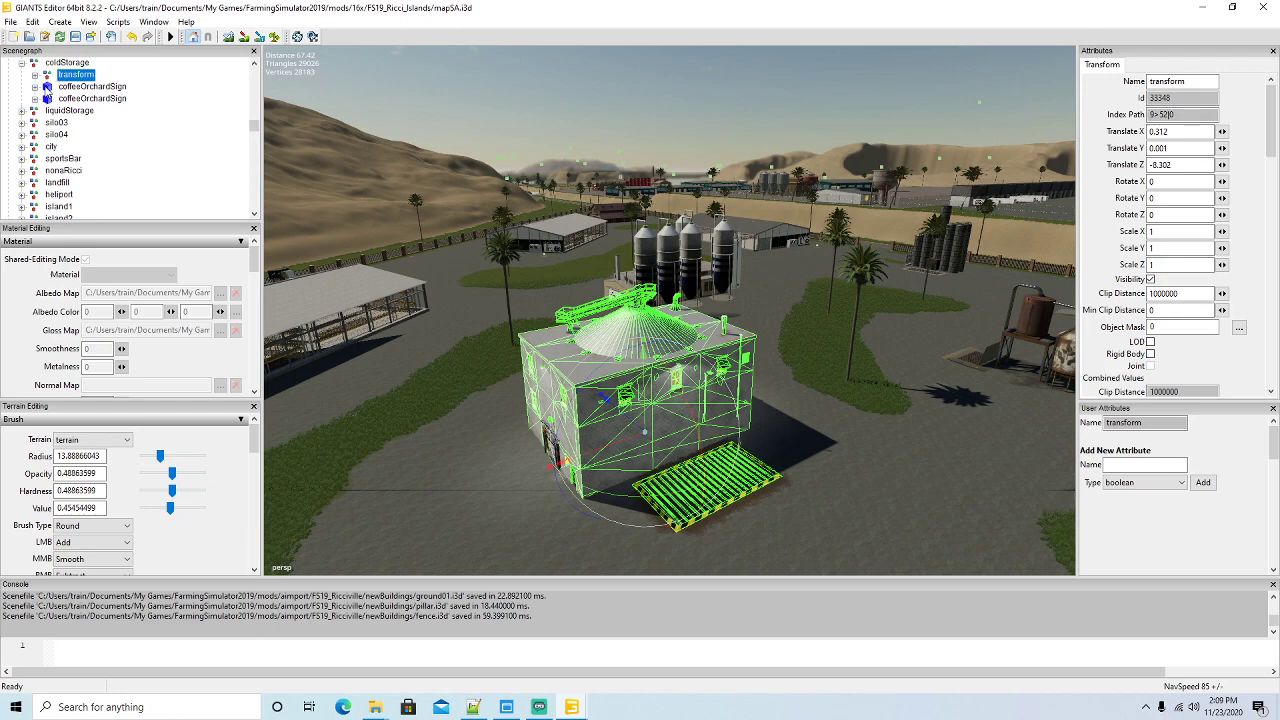
left_click(47, 87)
left_click(47, 98)
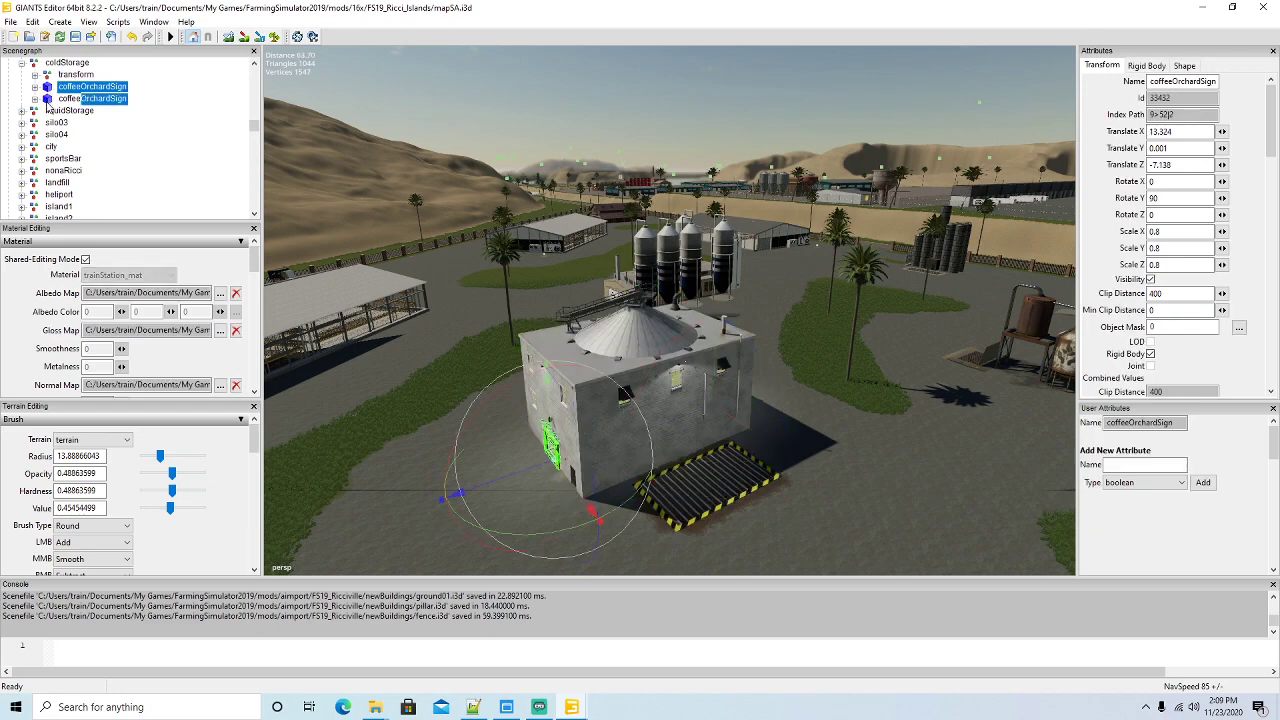
left_click(48, 75)
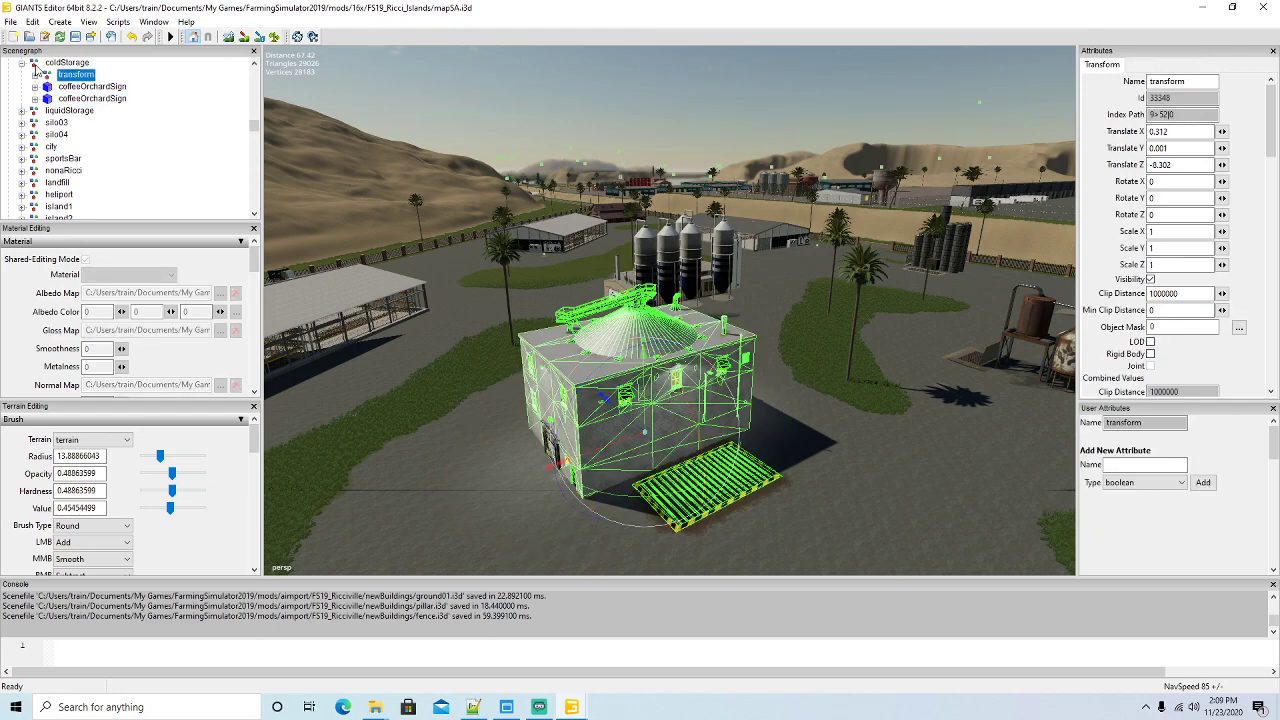
left_click(35, 64)
left_click(22, 63)
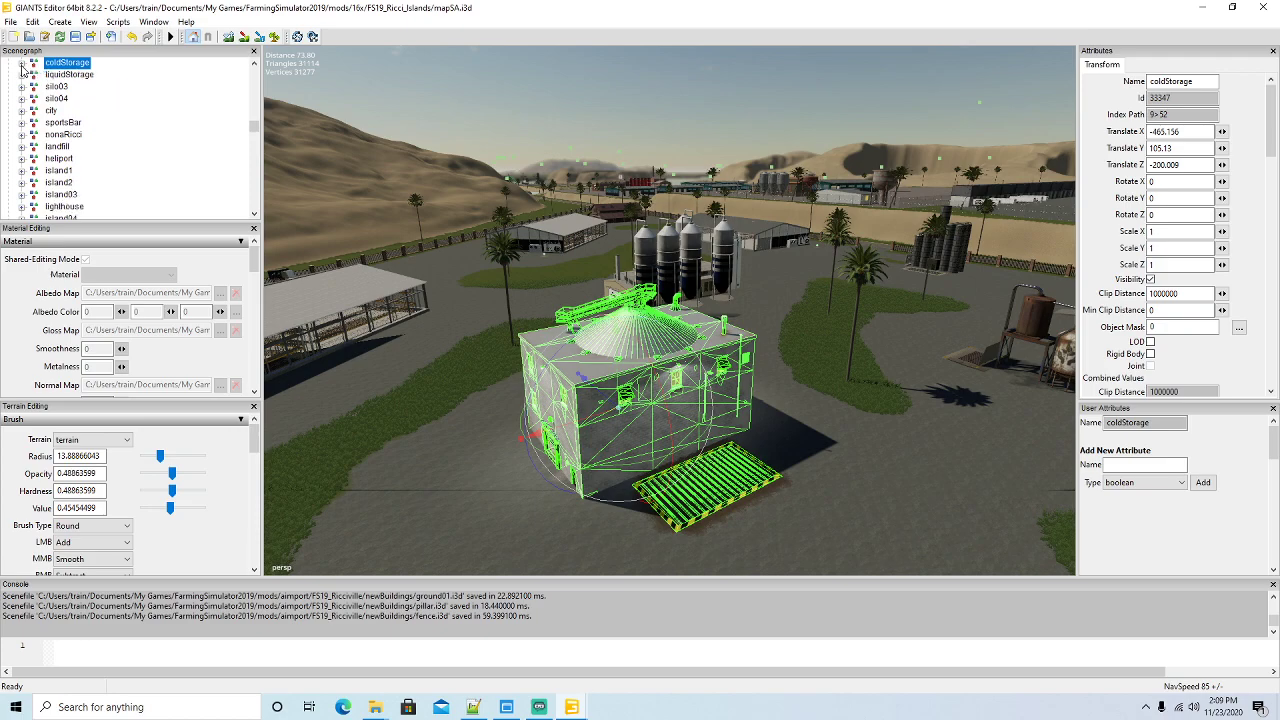
scroll(97, 106, "up", 1)
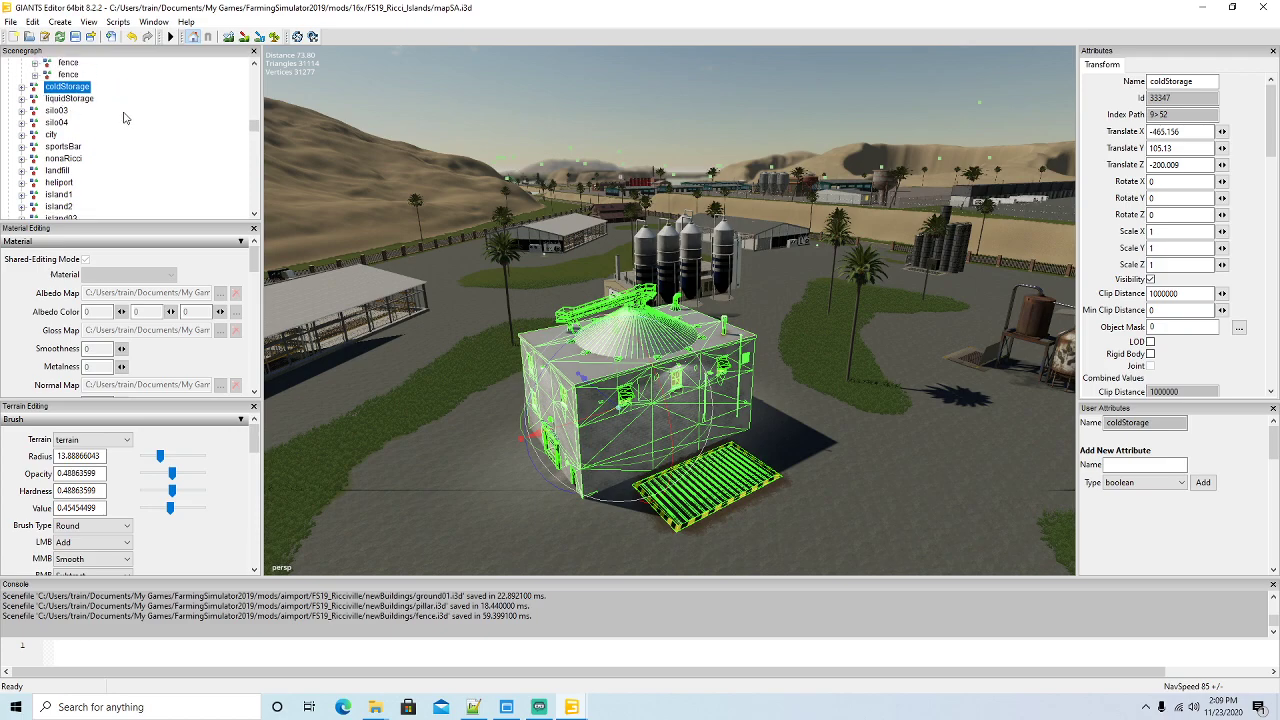
Export the selected coldStorage group with its files as coldStorage in the newBuildings folder, keeping game relative paths
left_click(10, 21)
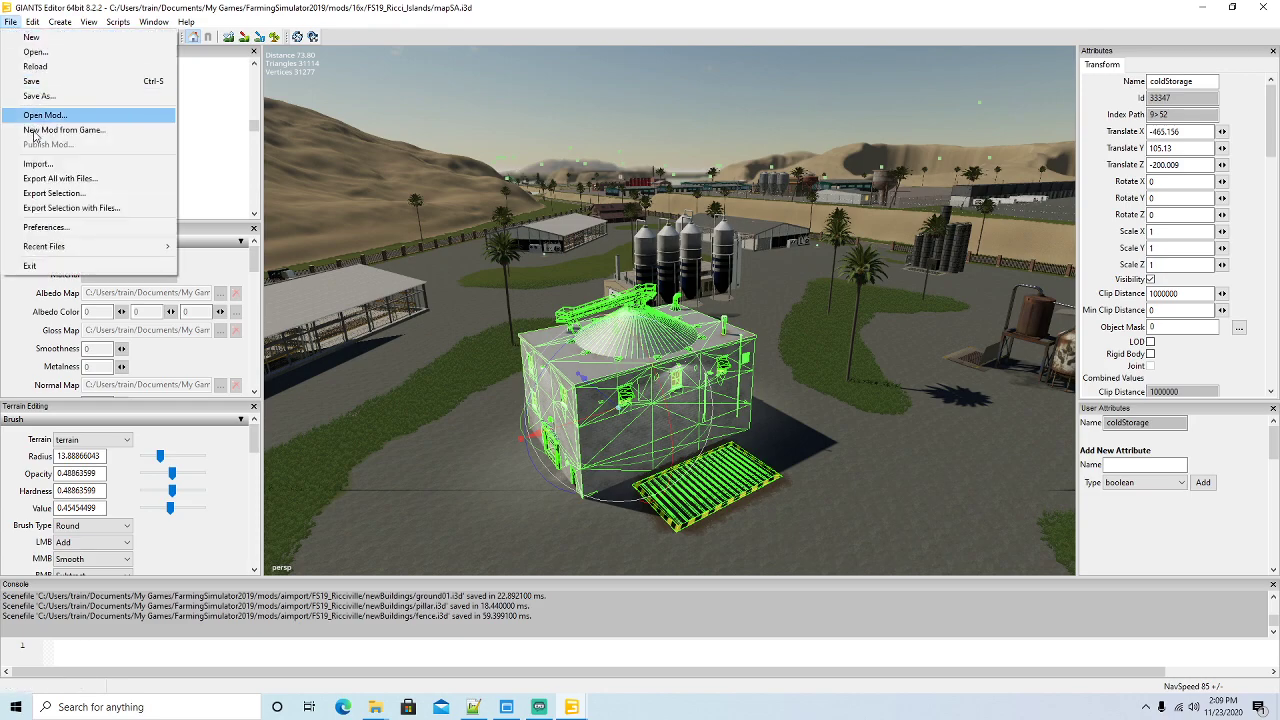
left_click(45, 210)
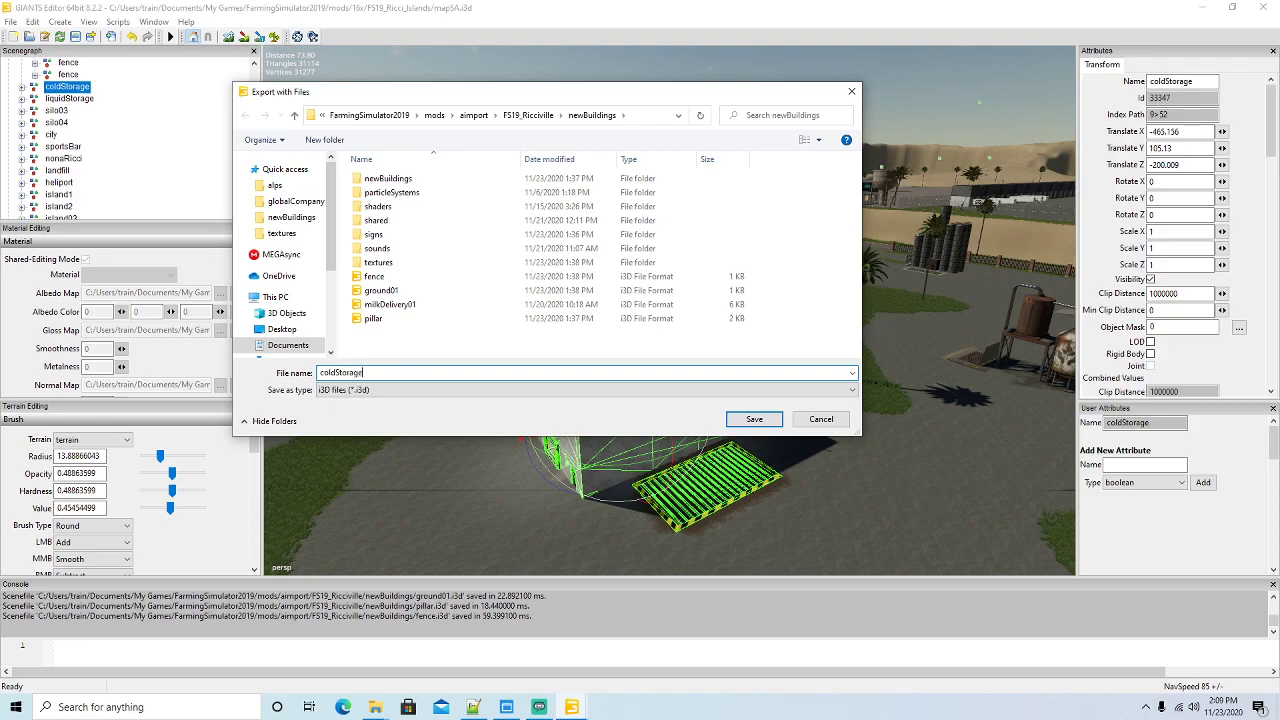
left_click(758, 420)
left_click(681, 350)
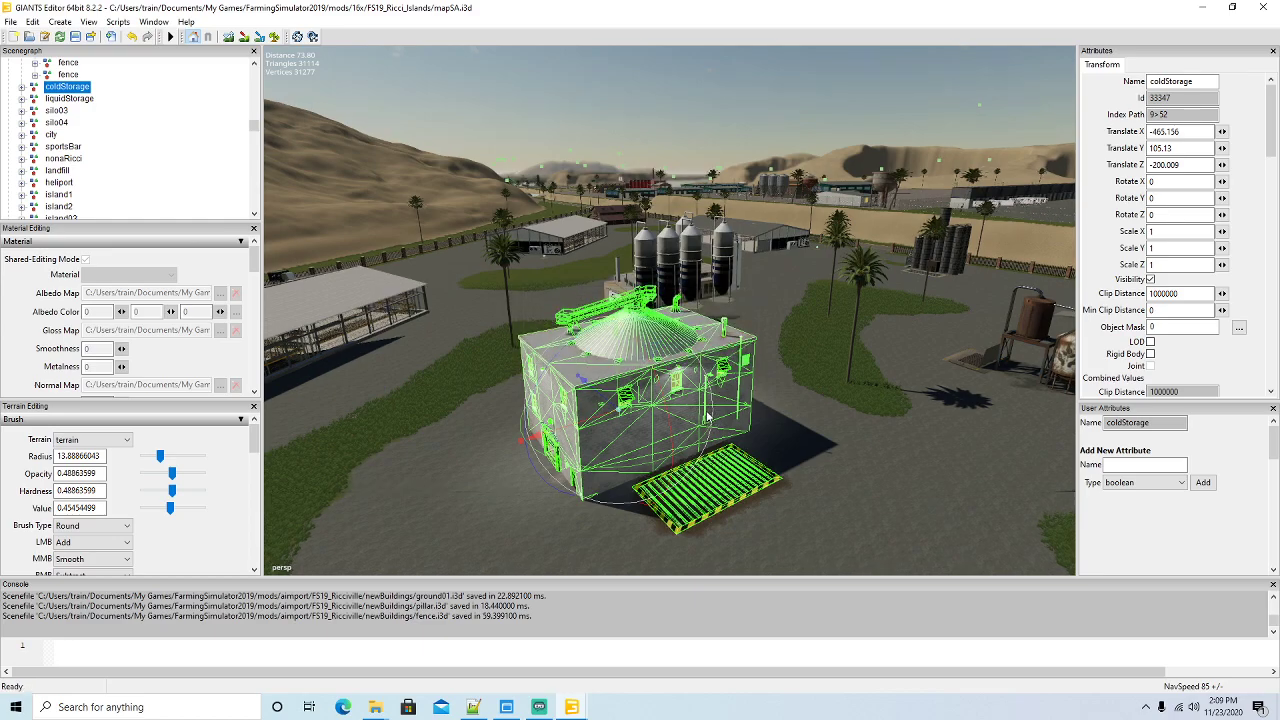
Select the concreteSilo object in the liquidStorage group and export it with files as concreteSilo in newBuildings, keeping game relative paths
middle_click_drag(709, 419, 708, 415)
key("a")
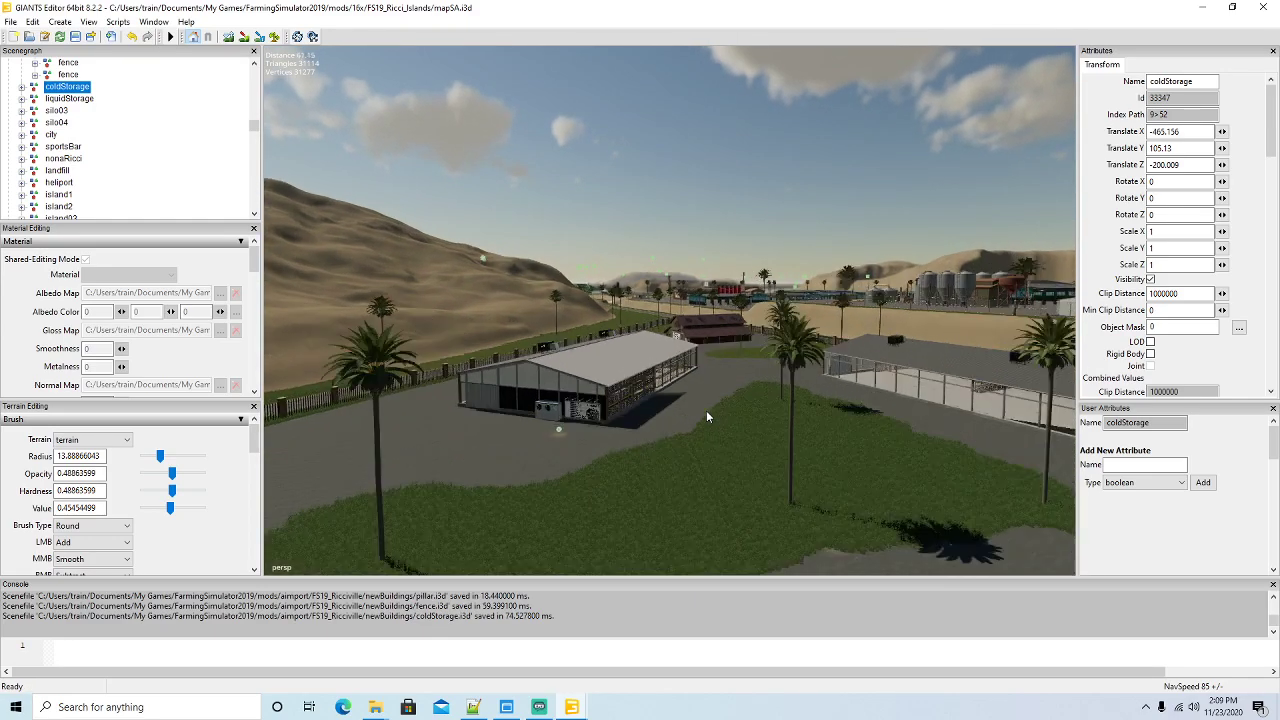
left_click_drag(721, 420, 932, 495, "alt")
scroll(866, 495, "down", 3)
scroll(932, 495, "up", 5)
scroll(932, 495, "down", 5)
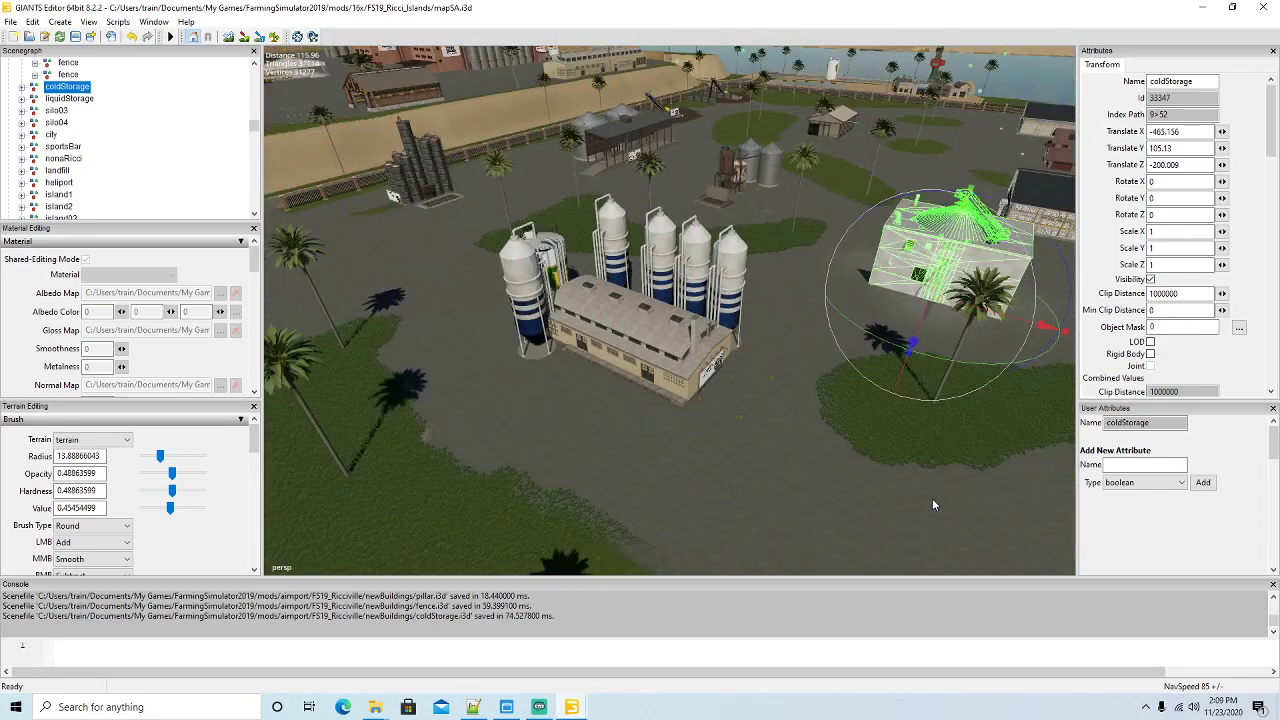
scroll(932, 505, "up", 2)
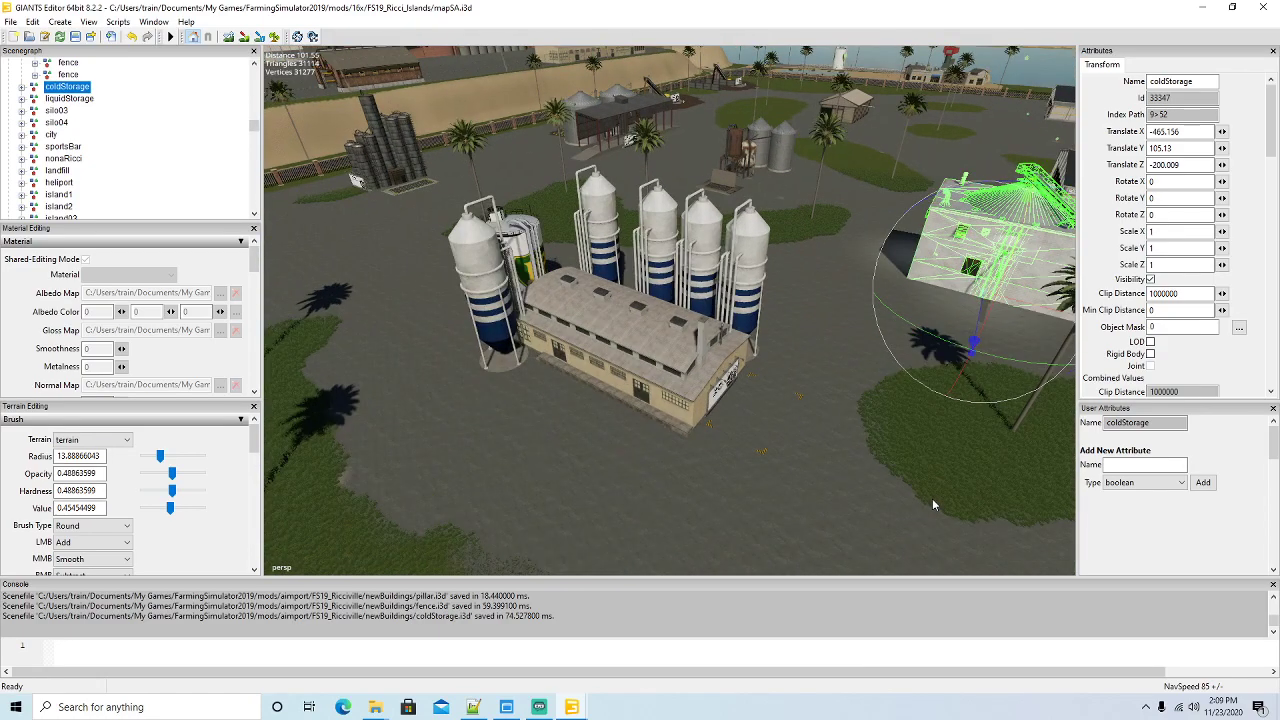
left_click(528, 238)
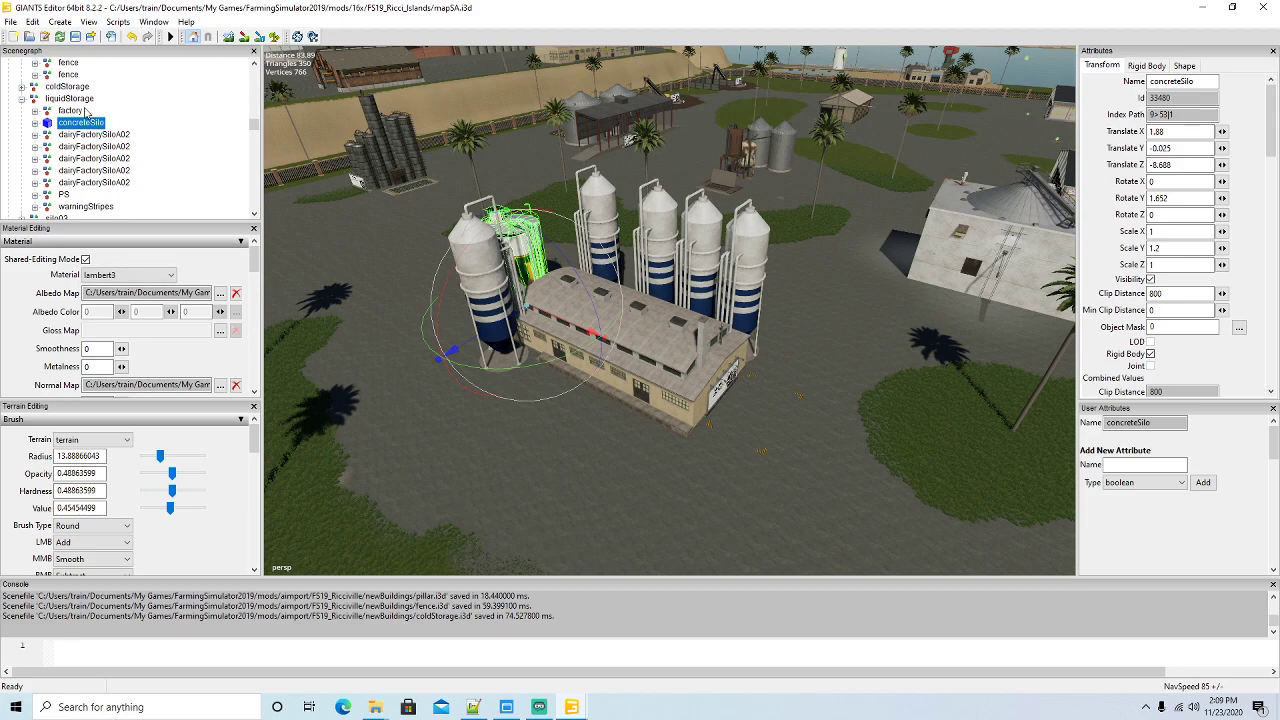
left_click(11, 22)
left_click(57, 210)
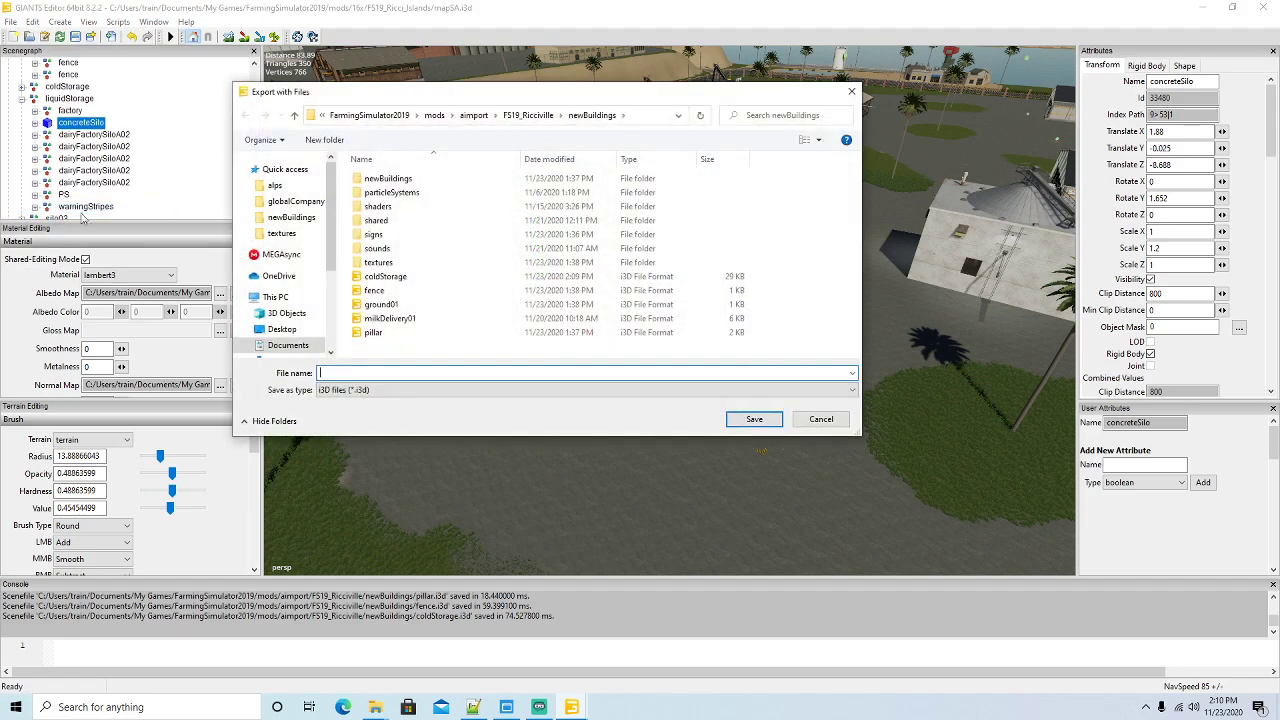
type("conc")
left_click(752, 419)
left_click(678, 350)
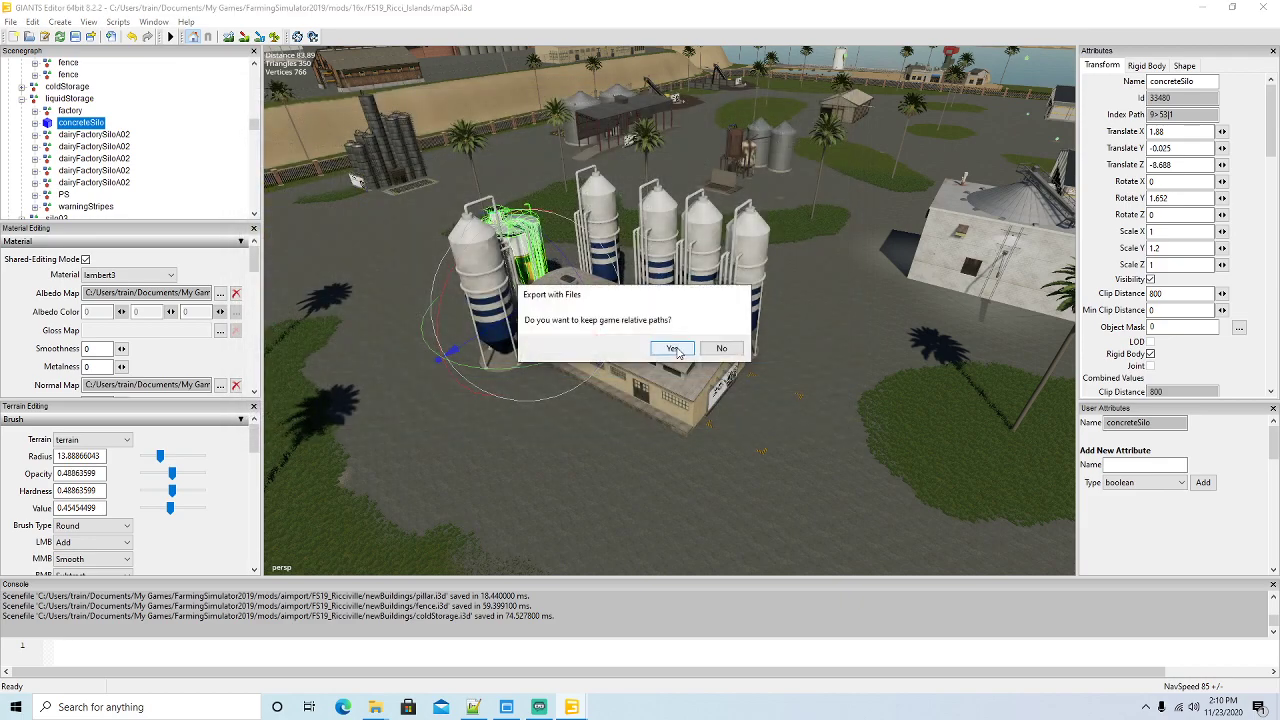
left_click(678, 350)
left_click_drag(592, 426, 615, 431, "alt")
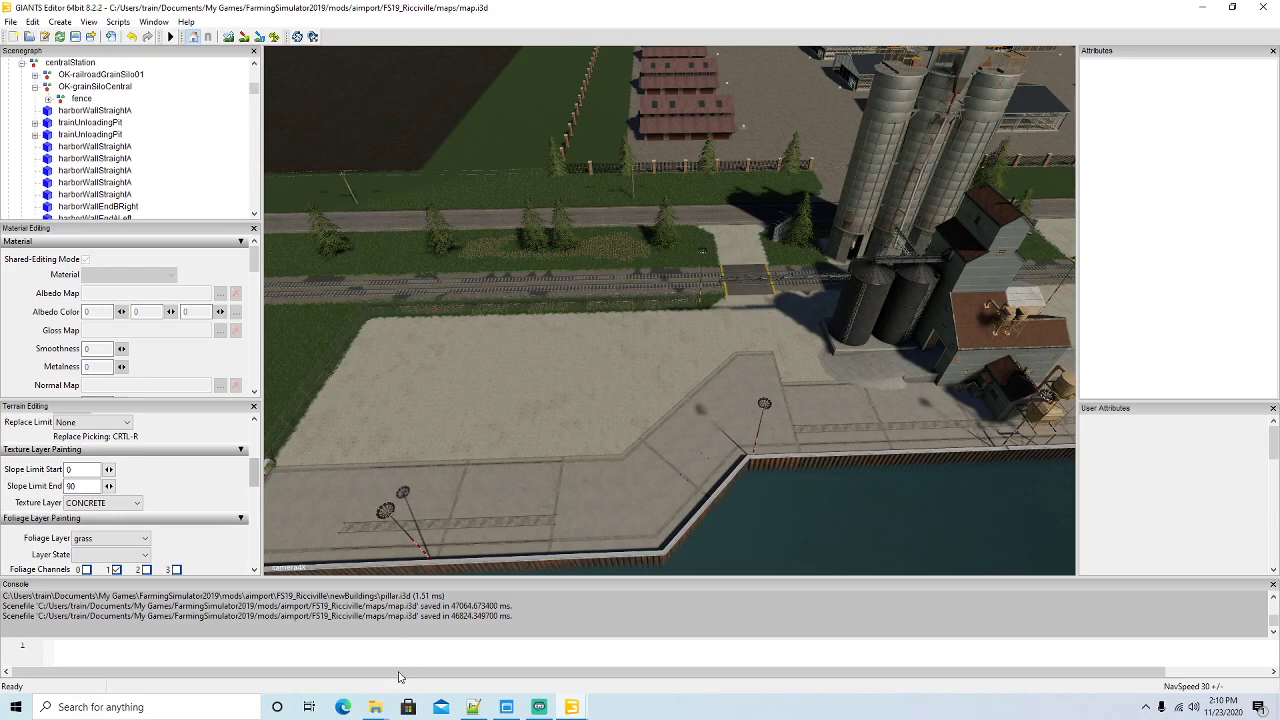
Switch to the newBuildings folder in File Explorer and open the coldStorage i3d file in Notepad++
mouse_move(375, 707)
left_click(339, 640)
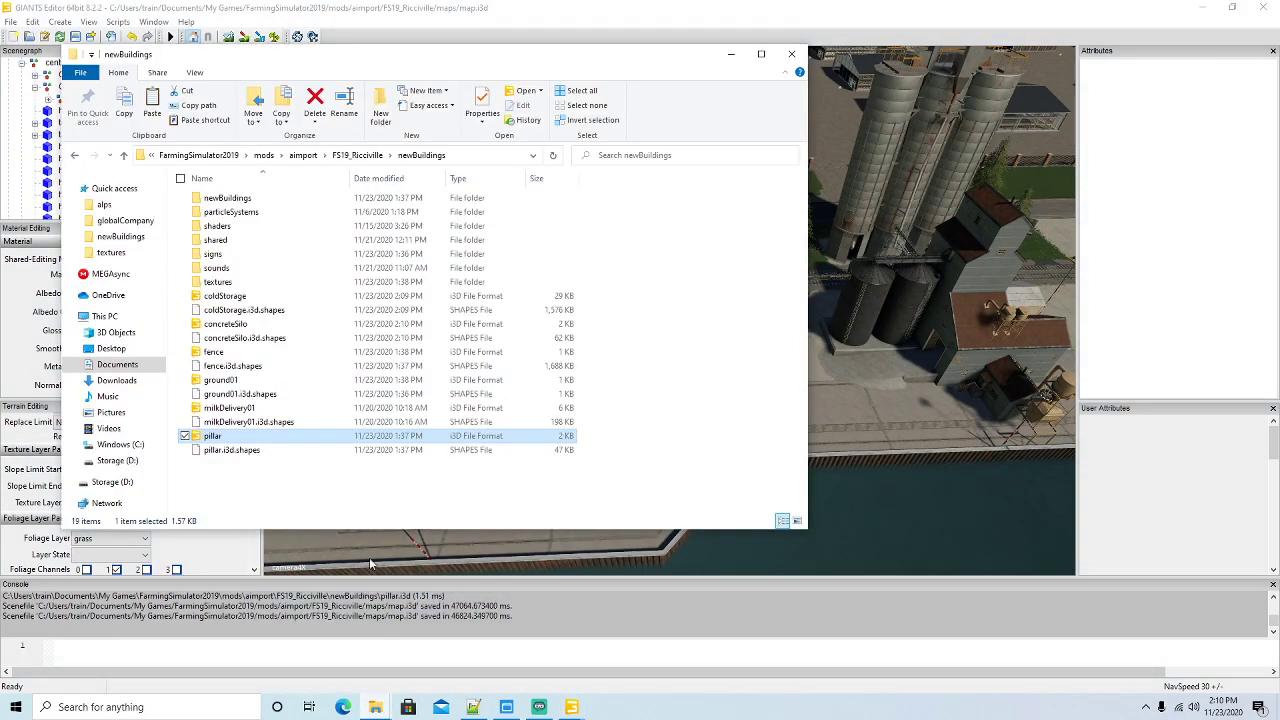
left_click(240, 297)
right_click(240, 297)
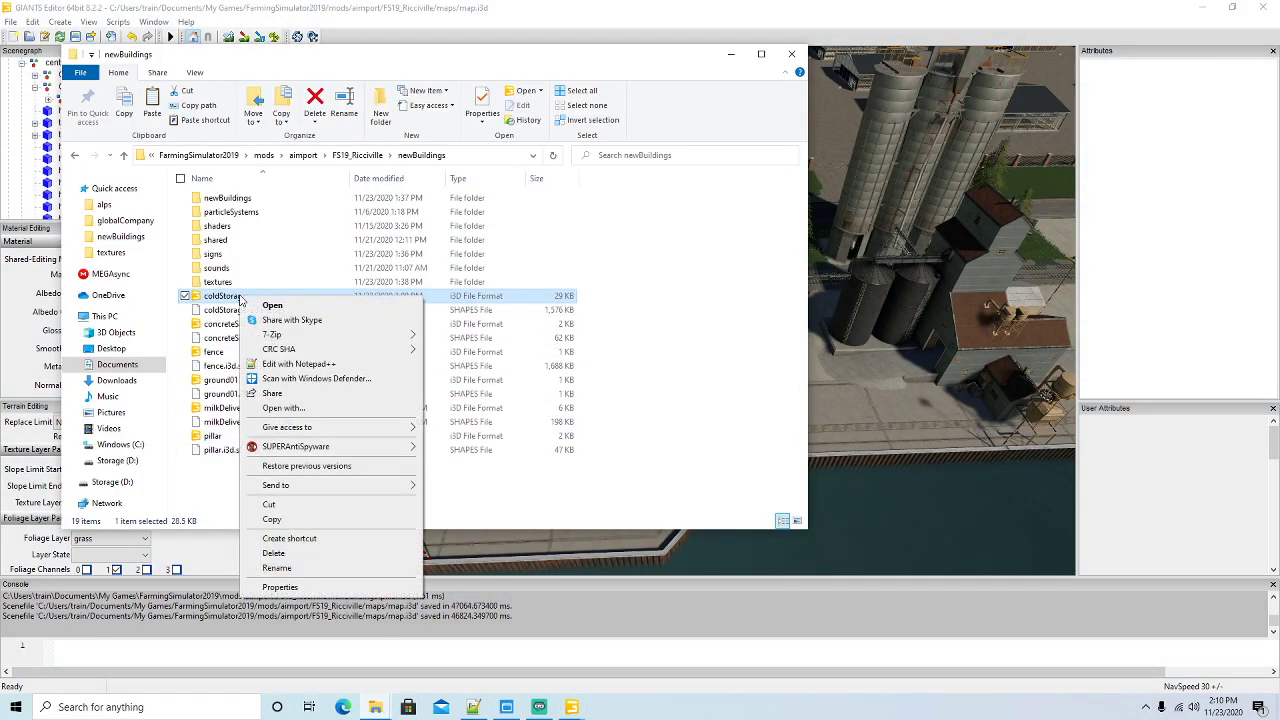
left_click(298, 364)
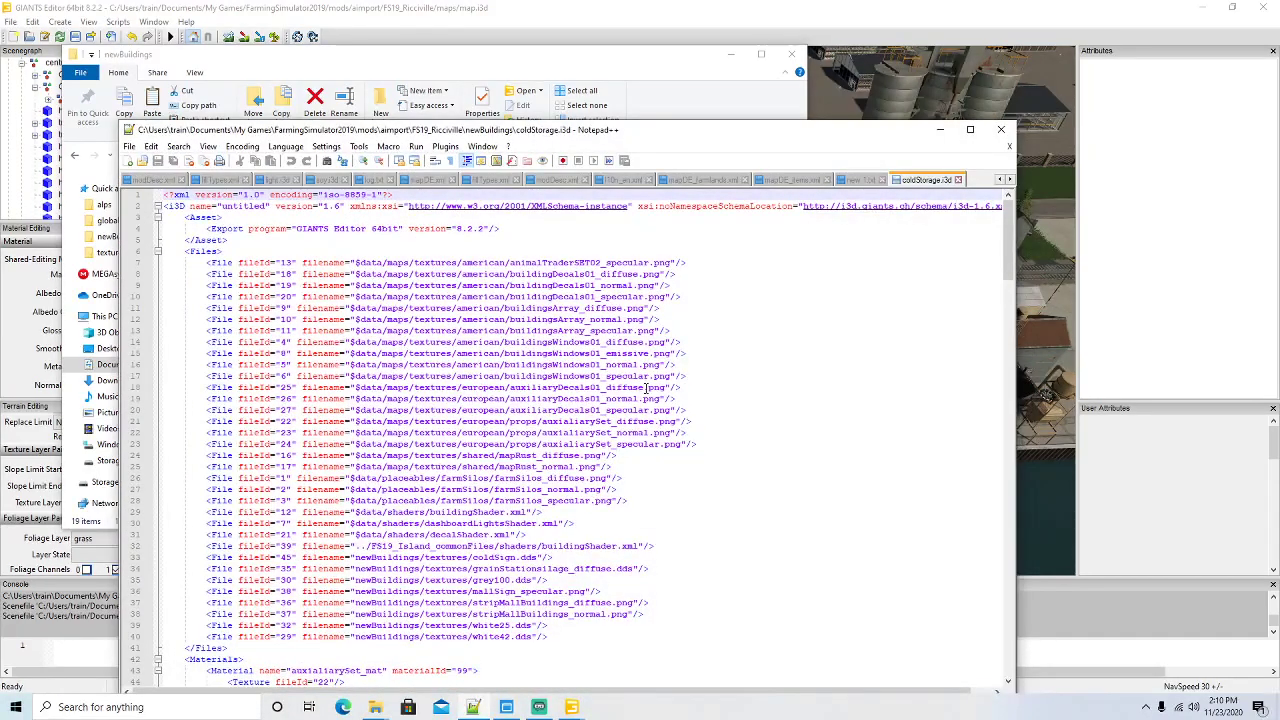
Review the file paths in coldStorage.i3d and check the newBuildings shaders folder for the buildingShader file
scroll(678, 331, "down", 1)
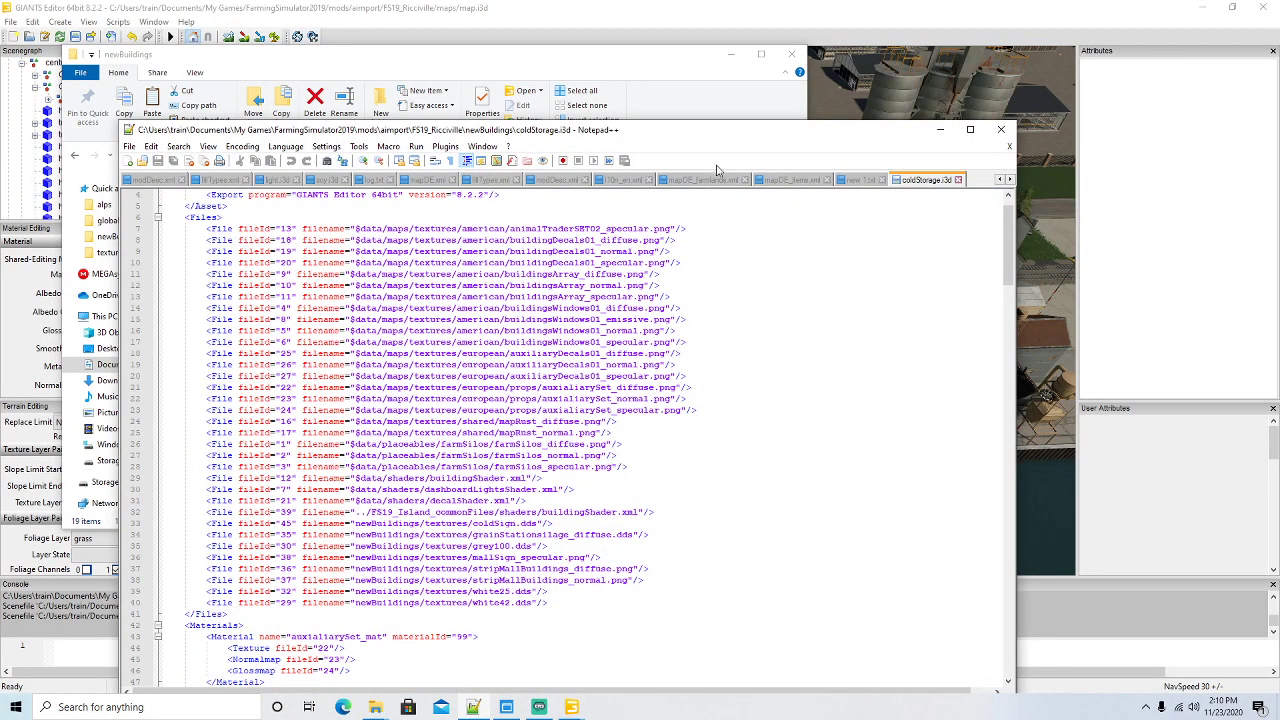
left_click_drag(703, 131, 763, 142)
left_click(677, 83)
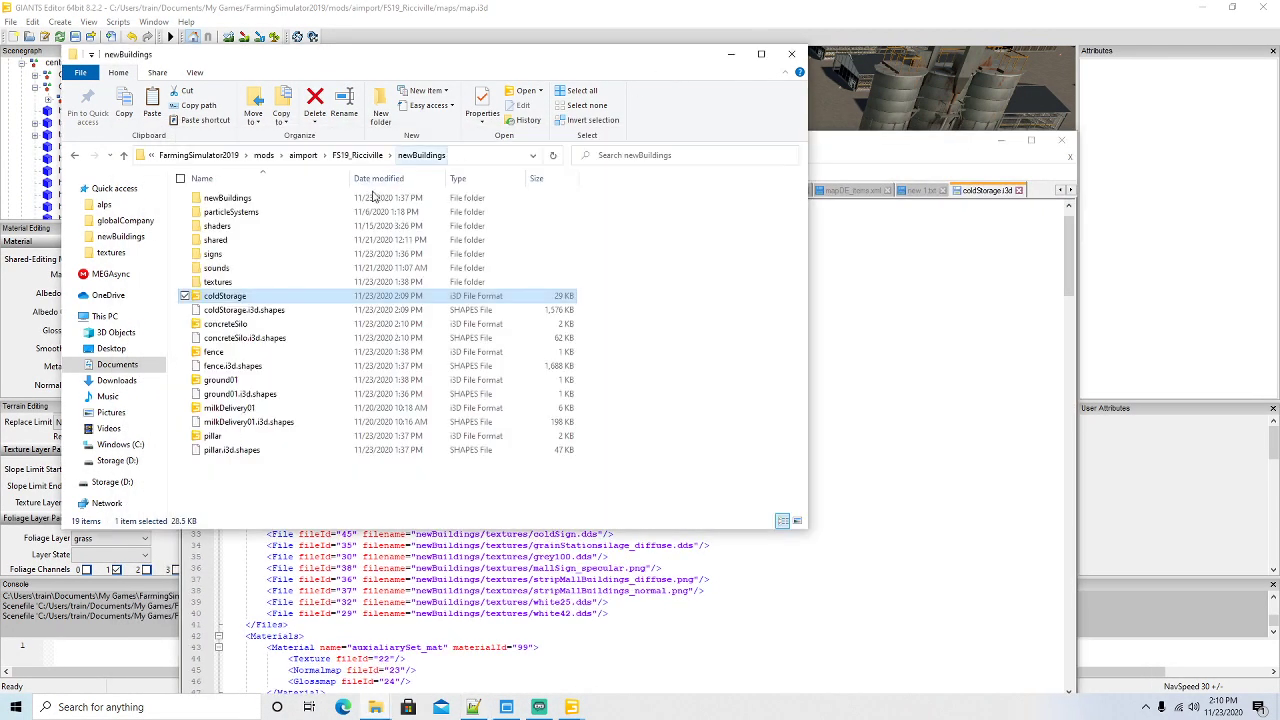
double_click(221, 228)
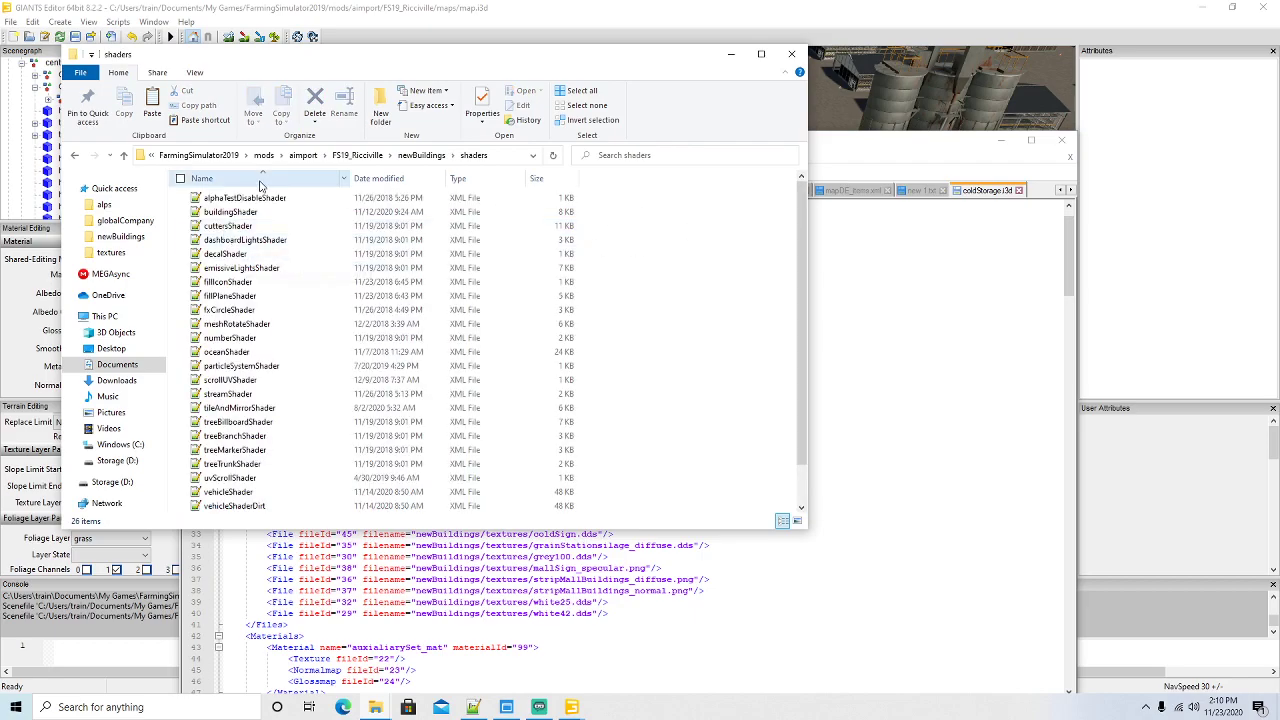
key("alt+Tab")
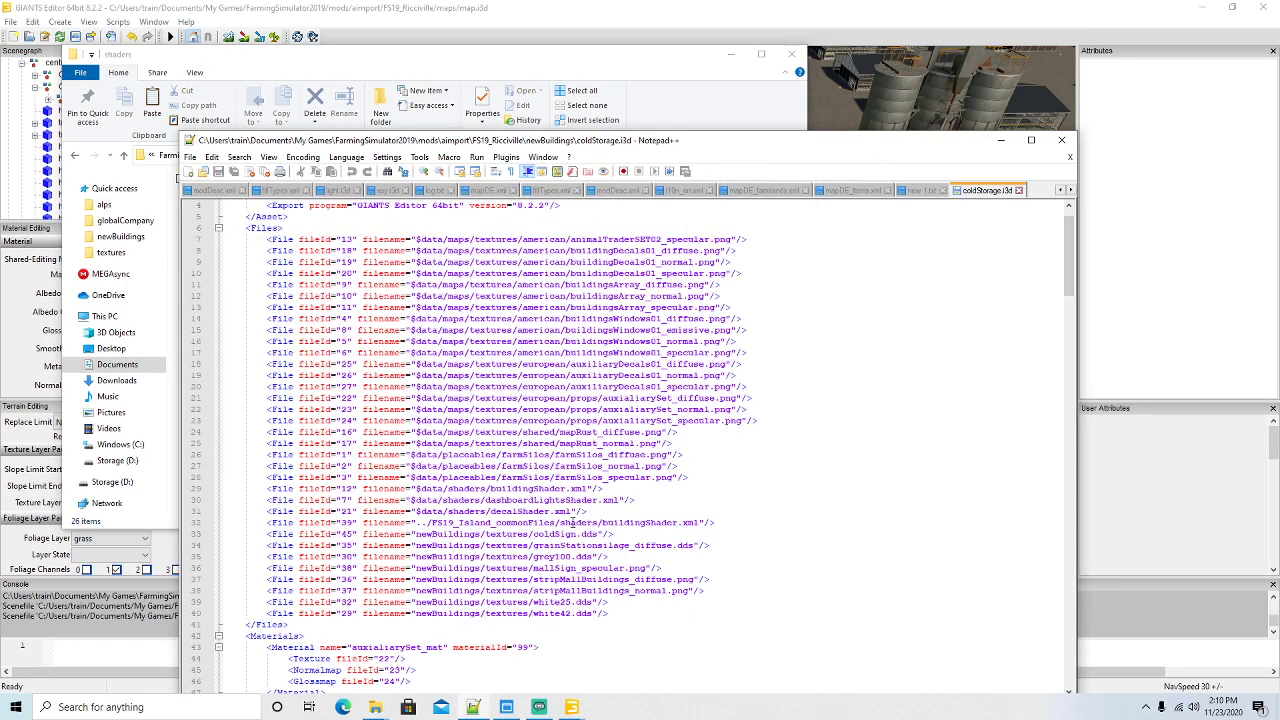
Delete the "../FS19_Island_commonFiles/" prefix from the buildingShader.xml path of file ID 39 and save coldStorage.i3d
left_click(563, 522)
key("BackSpace")
key("BackSpace")
key("BackSpace")
key("BackSpace")
key("BackSpace")
key("BackSpace")
key("BackSpace")
key("BackSpace")
key("BackSpace")
key("BackSpace")
key("BackSpace")
key("BackSpace")
key("BackSpace")
key("BackSpace")
key("BackSpace")
key("BackSpace")
key("BackSpace")
key("BackSpace")
key("BackSpace")
key("BackSpace")
key("BackSpace")
key("BackSpace")
key("BackSpace")
key("BackSpace")
key("BackSpace")
key("BackSpace")
key("ctrl+s")
Copy all the texture files from the nested newBuildings/newBuildings/textures folder in File Explorer
left_click(400, 55)
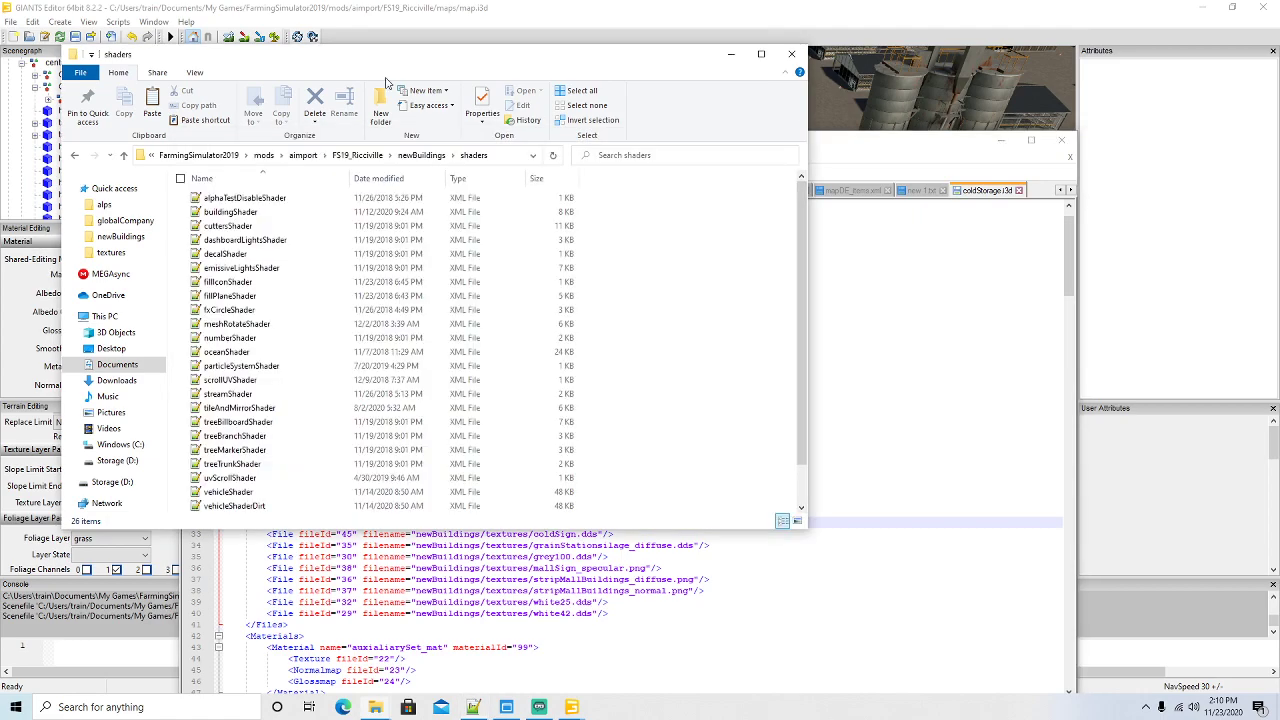
left_click(418, 155)
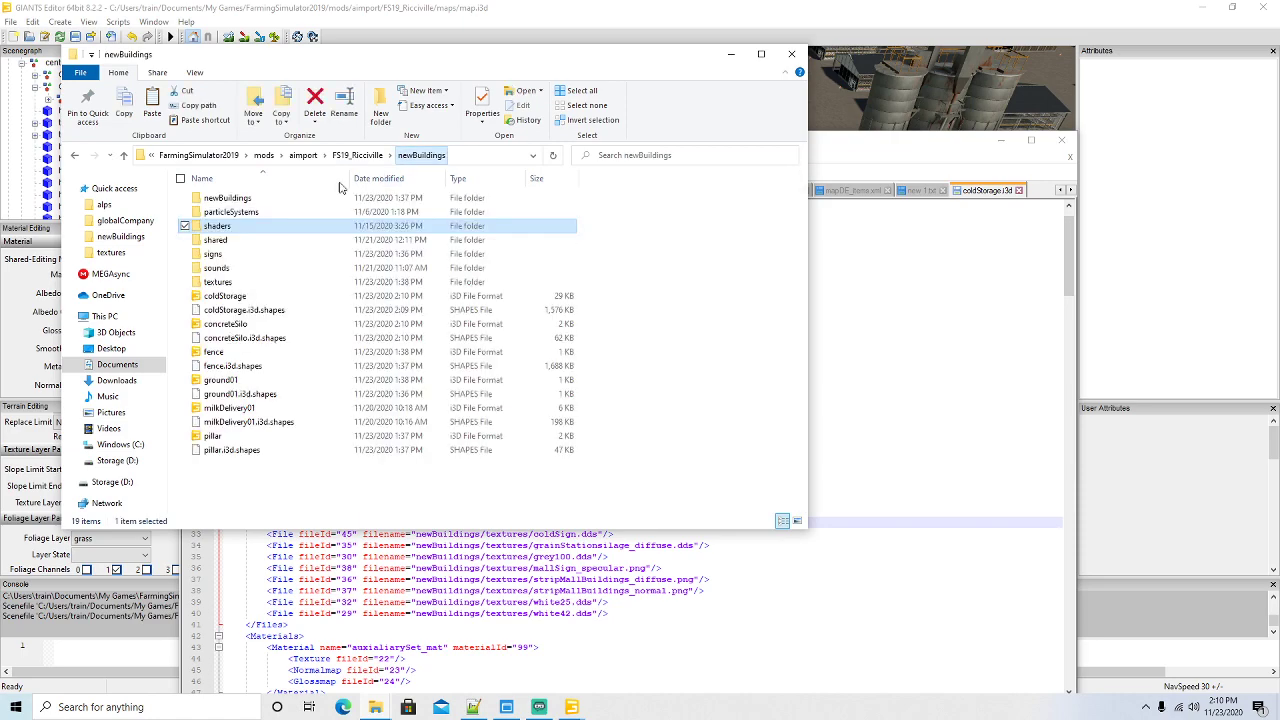
double_click(226, 198)
double_click(220, 199)
left_click(222, 208)
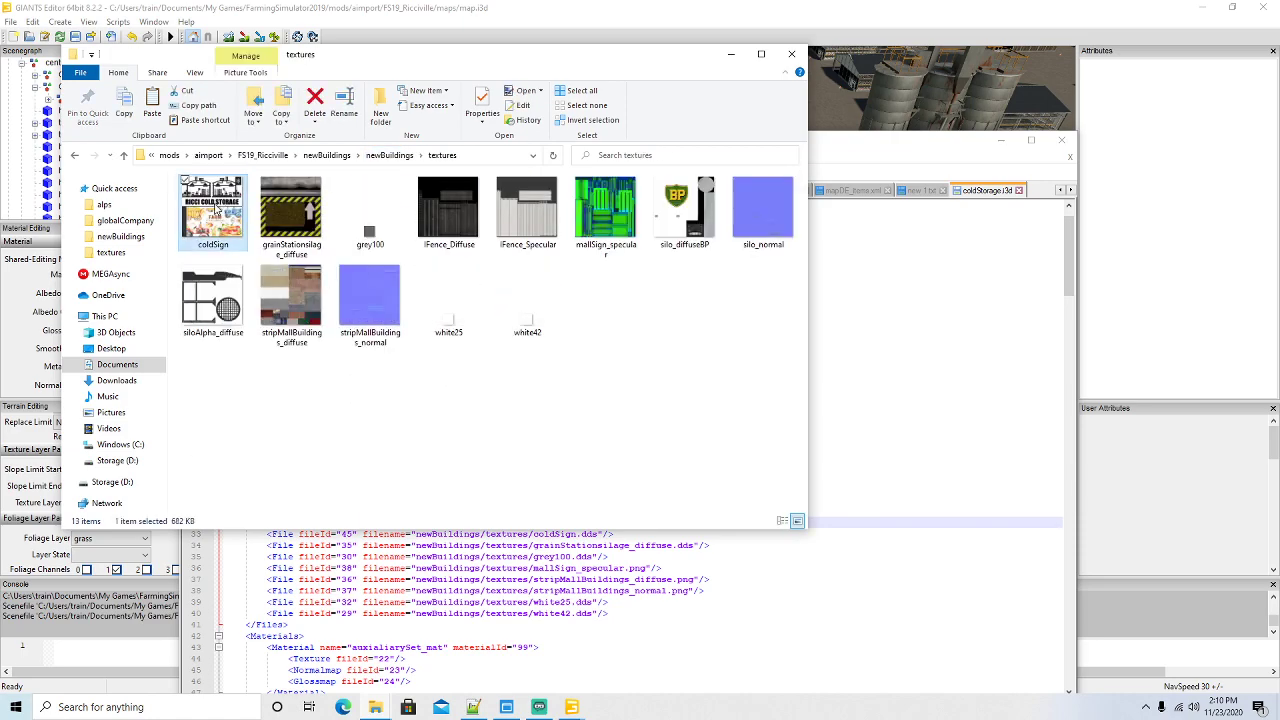
left_click(296, 217, "ctrl")
left_click(366, 220, "ctrl")
left_click(440, 222, "ctrl")
left_click(511, 225, "ctrl")
left_click(605, 215, "ctrl")
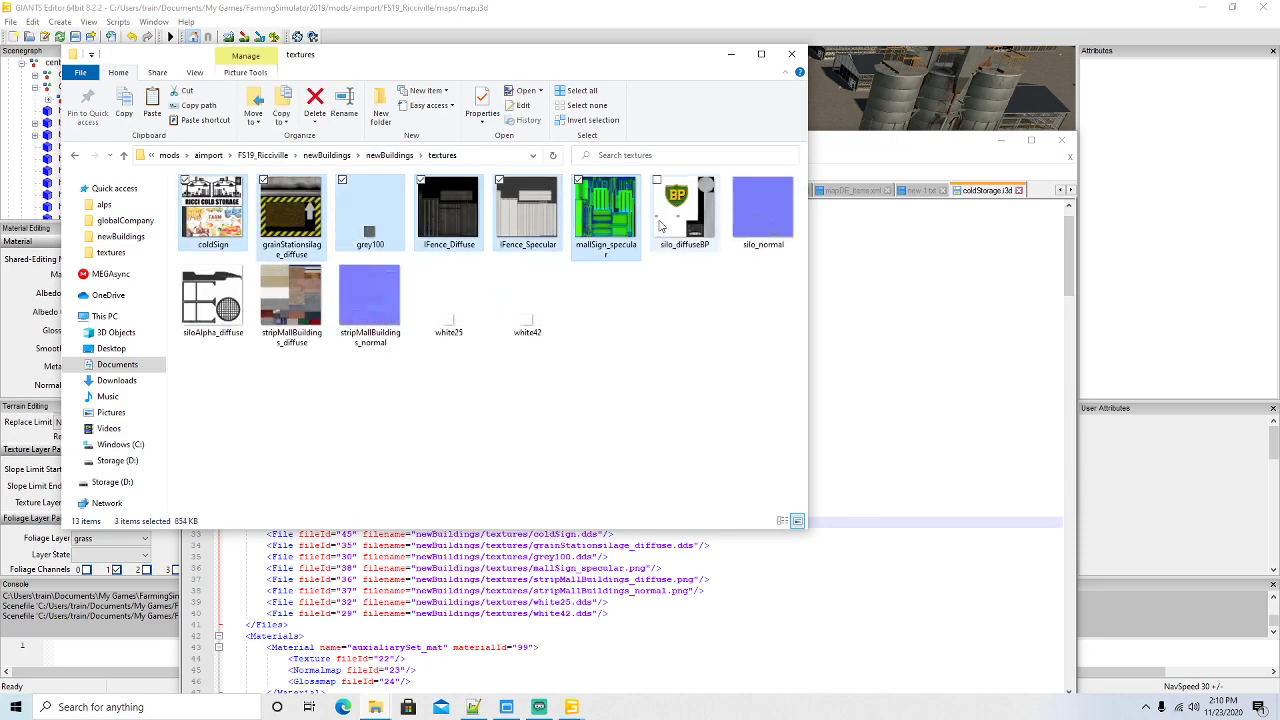
left_click(684, 212, "ctrl")
left_click(763, 212, "ctrl")
left_click(527, 300, "ctrl")
left_click(449, 300, "ctrl")
left_click(368, 310, "ctrl")
left_click(291, 300, "ctrl")
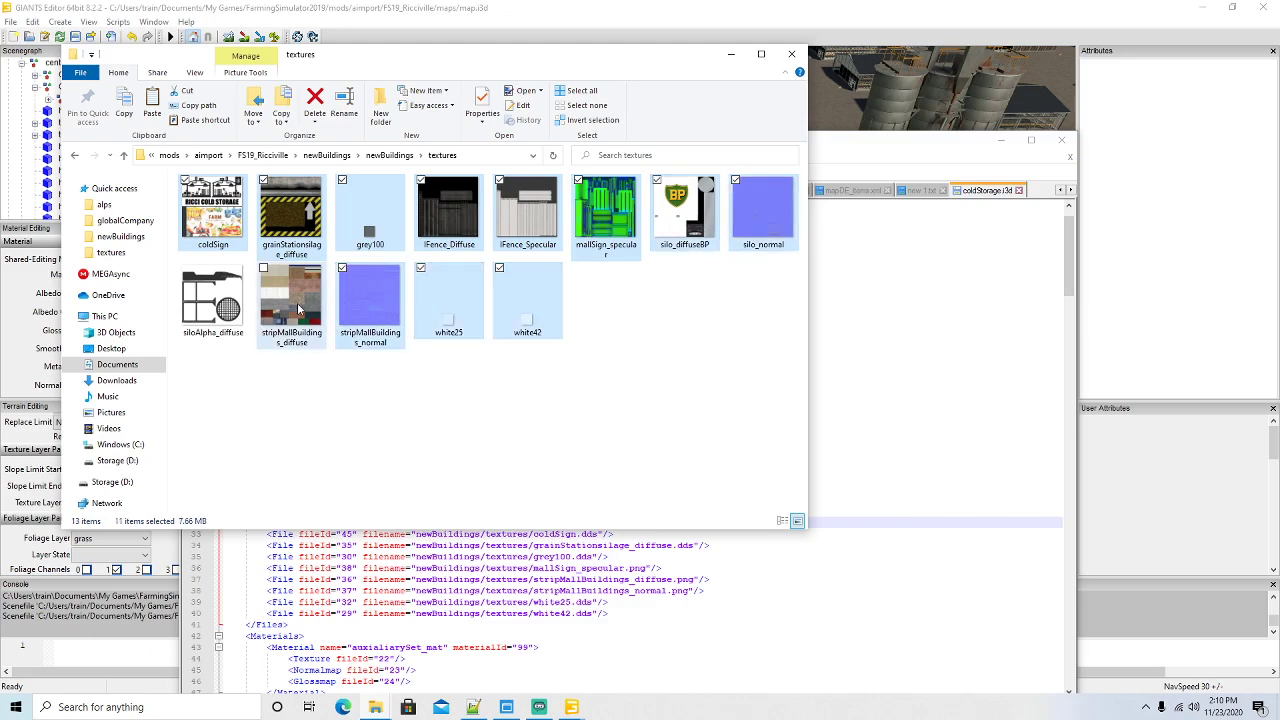
left_click(212, 300, "ctrl")
right_click(211, 298)
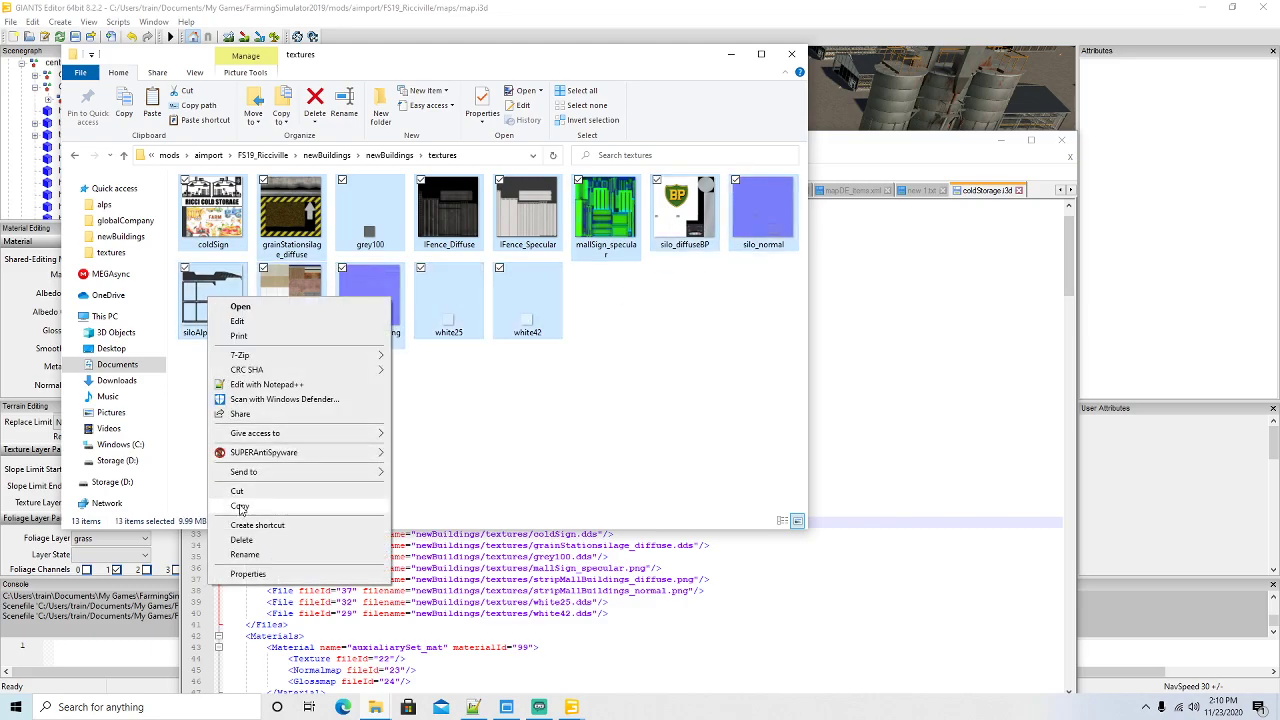
left_click(237, 492)
Paste the copied textures into the main newBuildings/textures folder, keeping the files already there for every name conflict
left_click(327, 155)
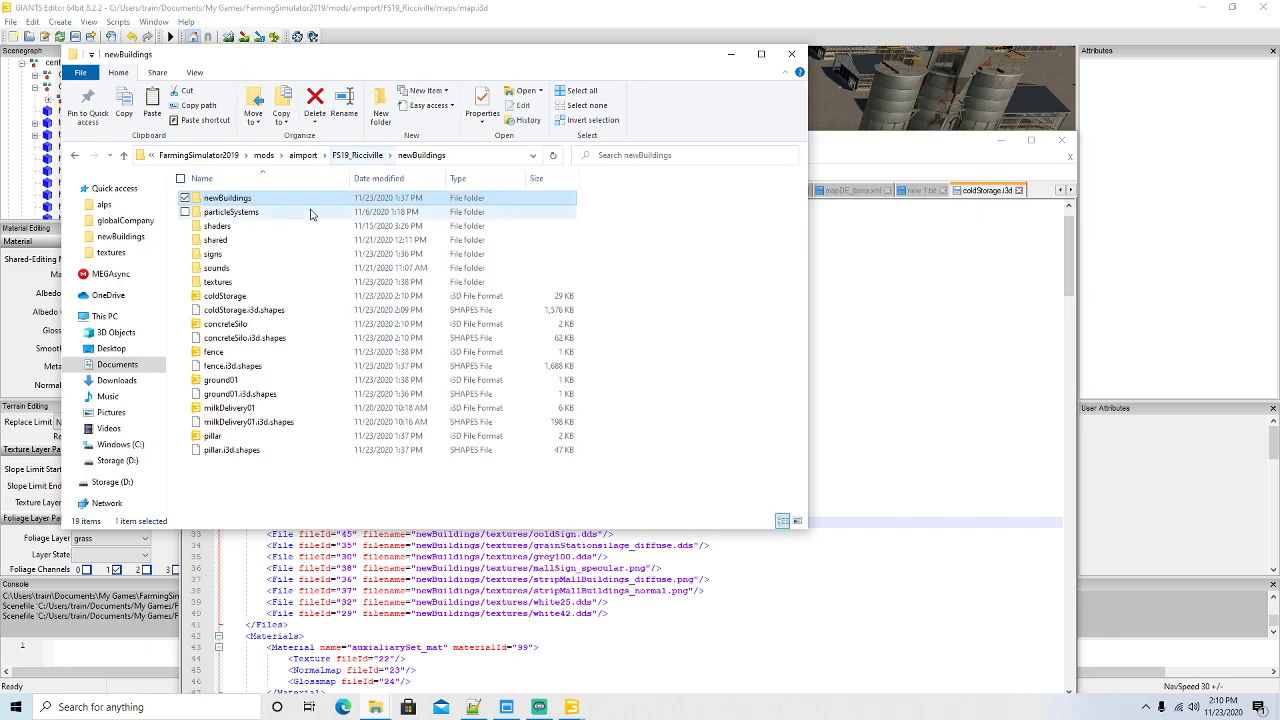
double_click(220, 282)
right_click(406, 250)
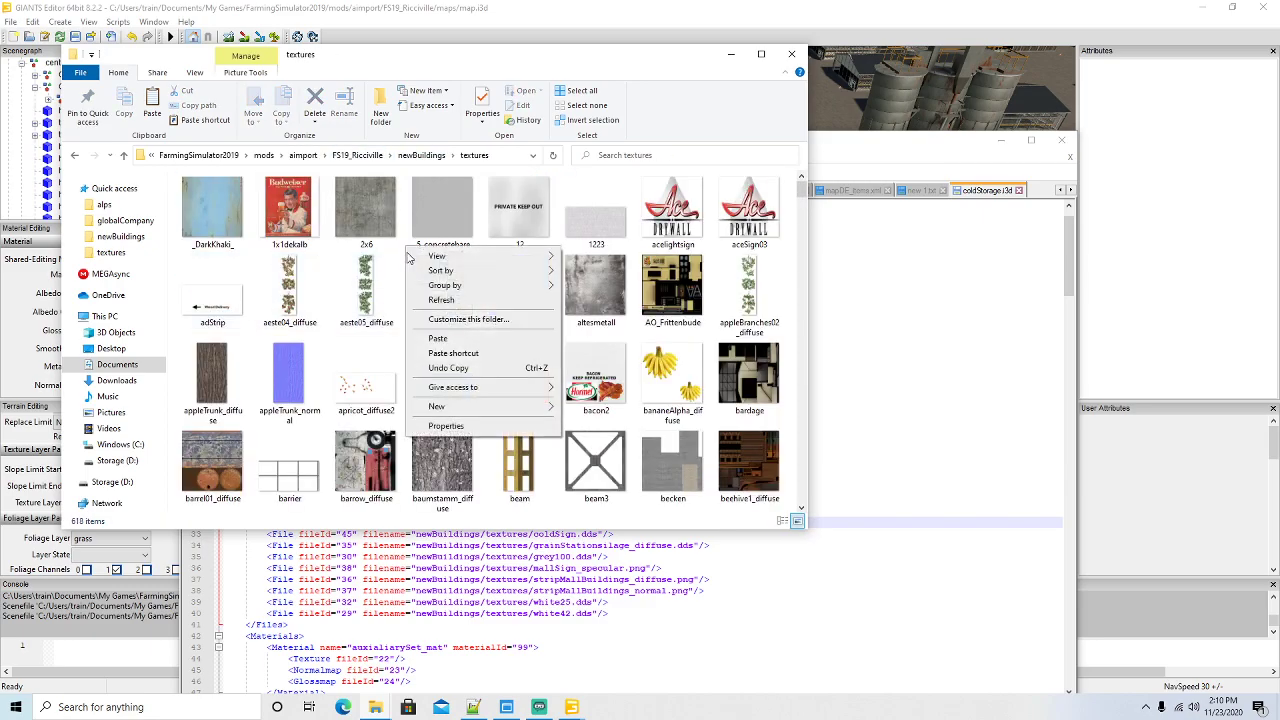
left_click(433, 341)
left_click(560, 316)
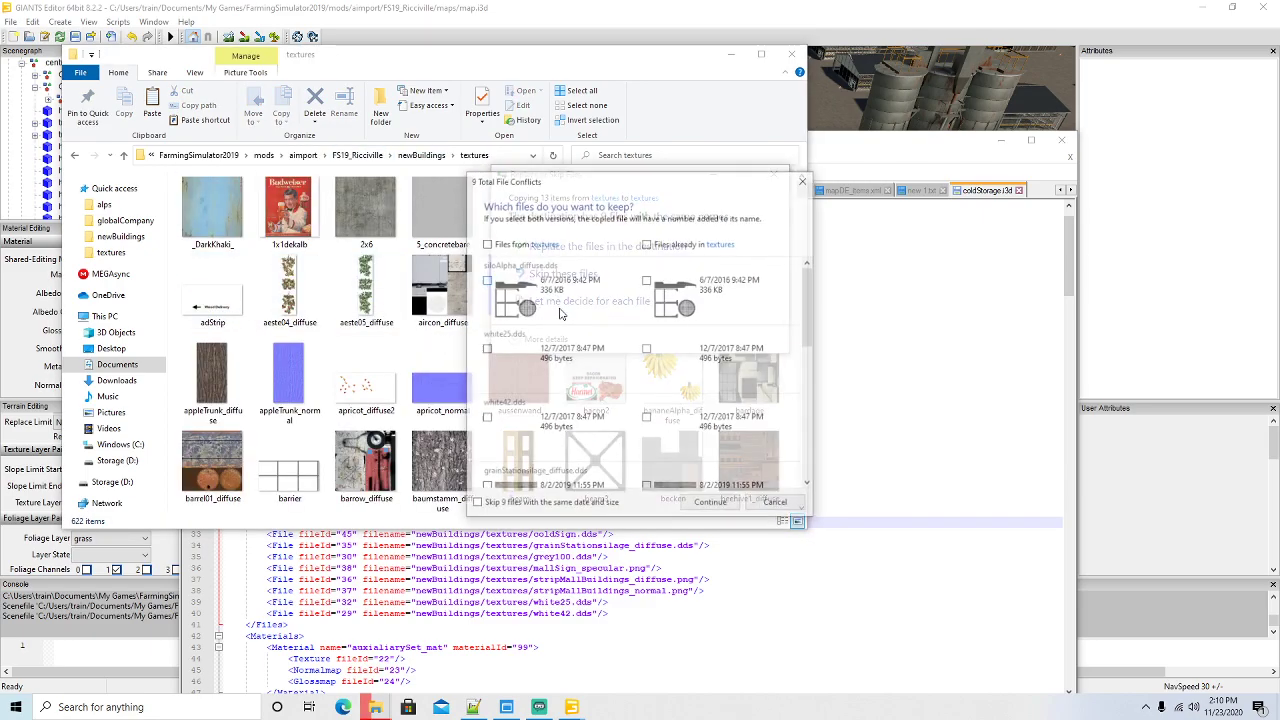
scroll(808, 316, "down", 3)
left_click_drag(808, 316, 804, 453)
left_click(647, 243)
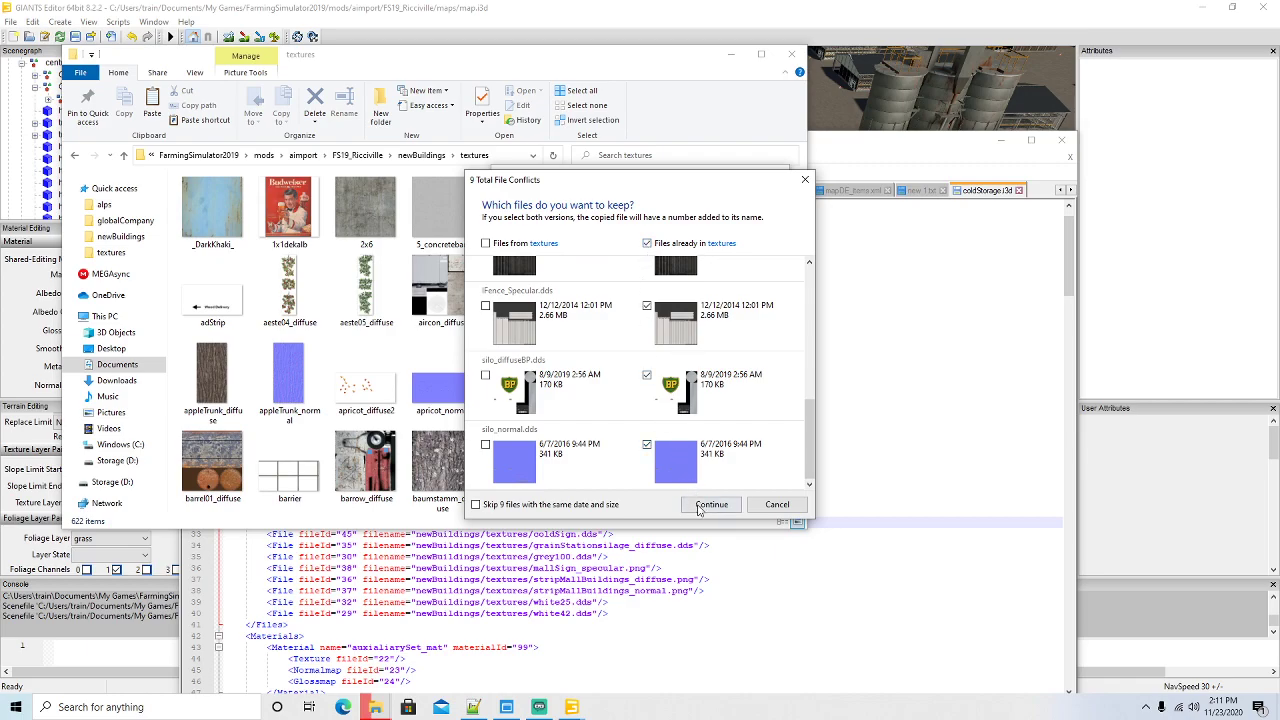
left_click(710, 505)
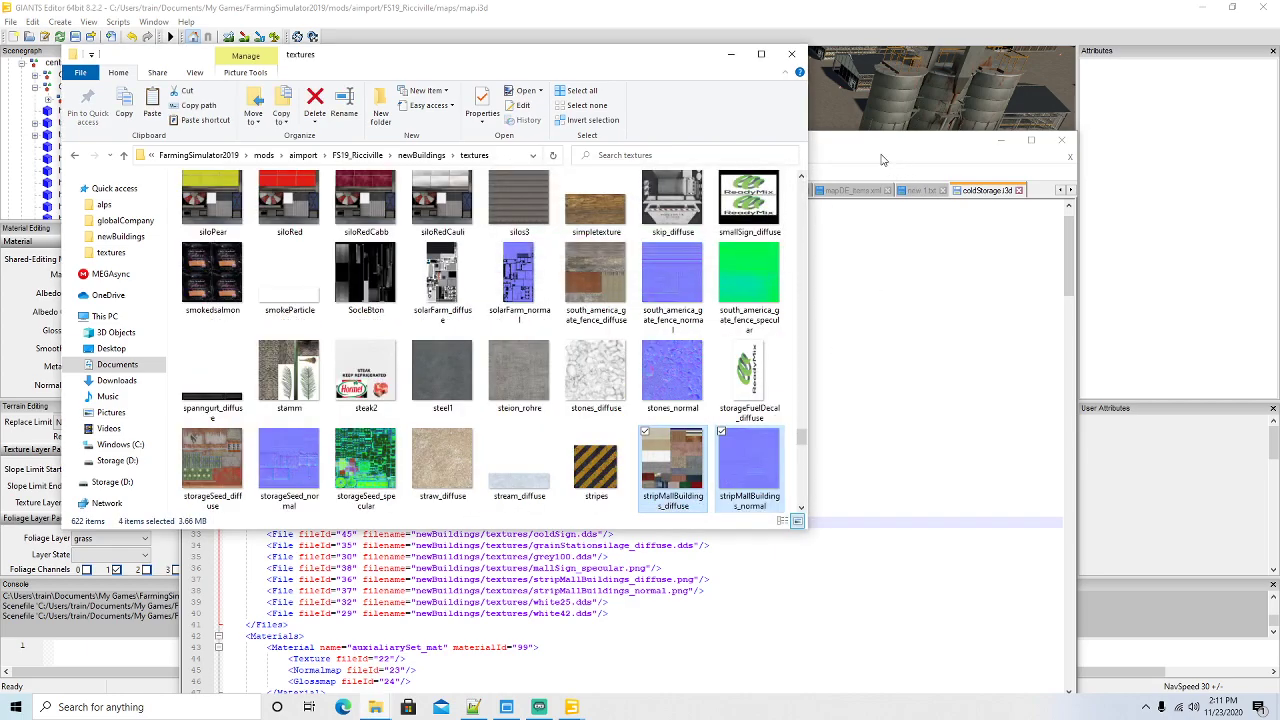
Replace every "newBuildings/textures" with "textures" in coldStorage.i3d
left_click(421, 155)
left_click(836, 155)
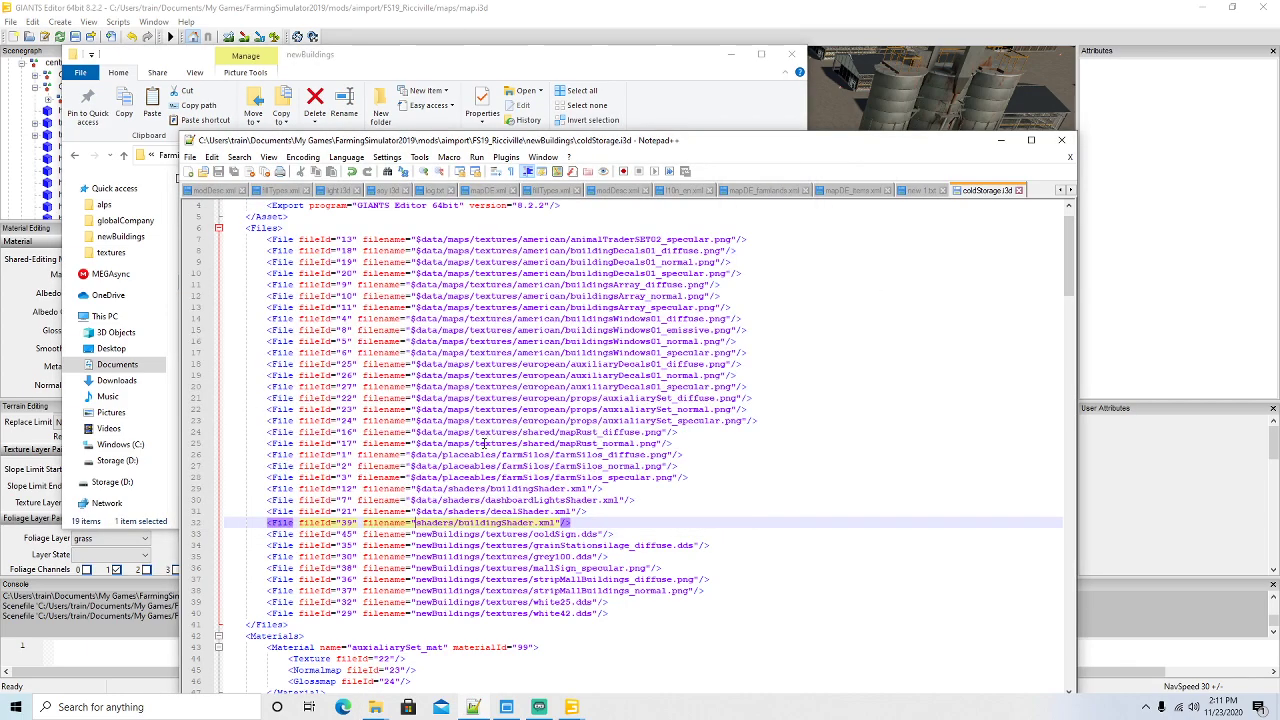
left_click_drag(415, 534, 519, 534)
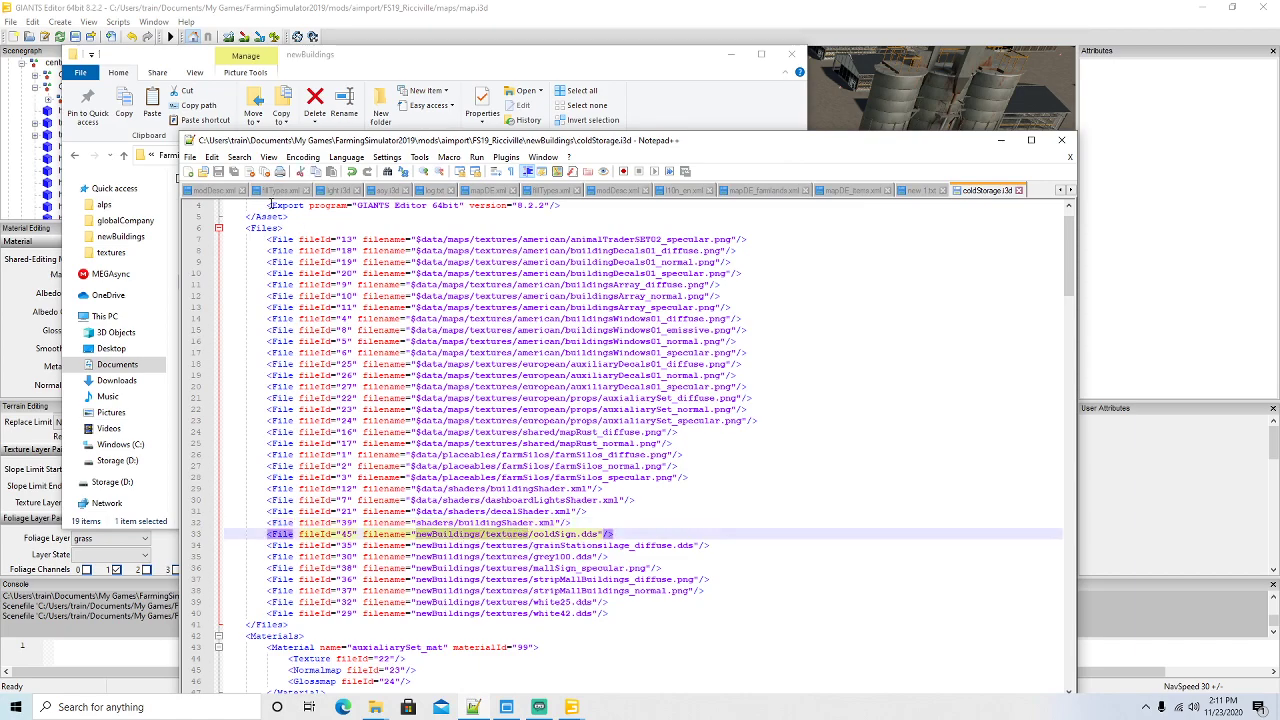
left_click(239, 157)
left_click(300, 291)
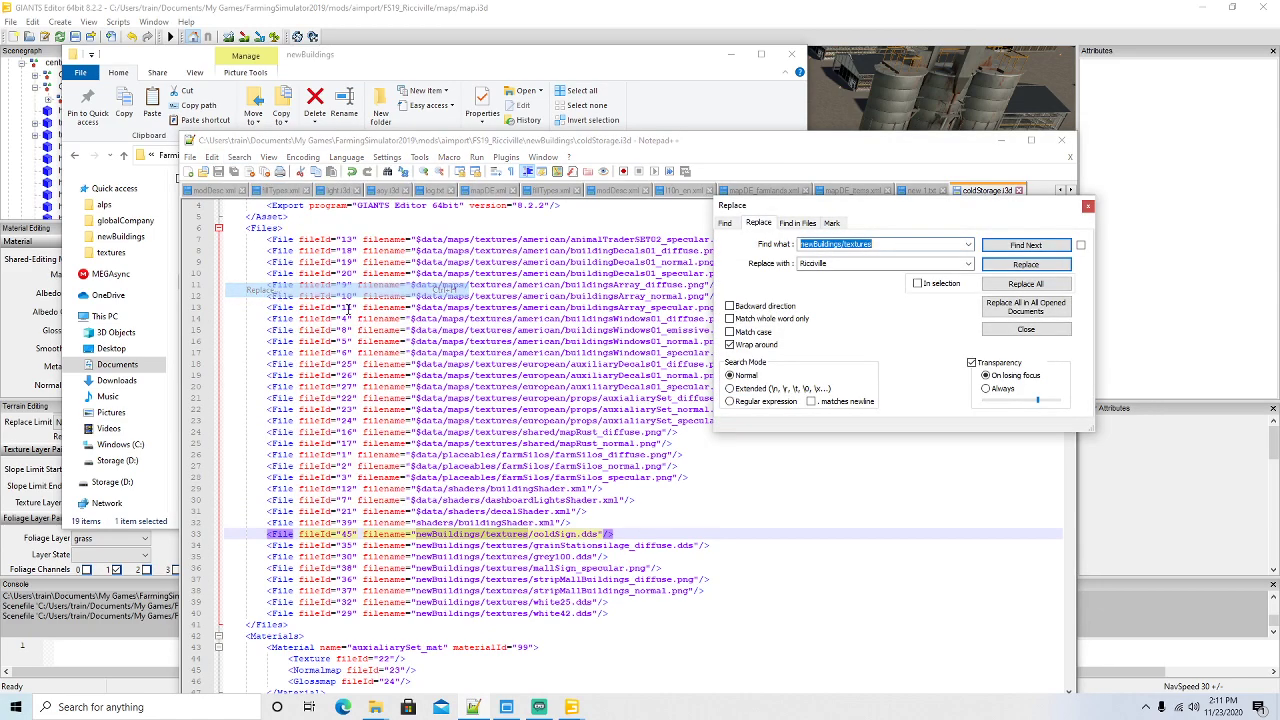
key("Tab")
type("t")
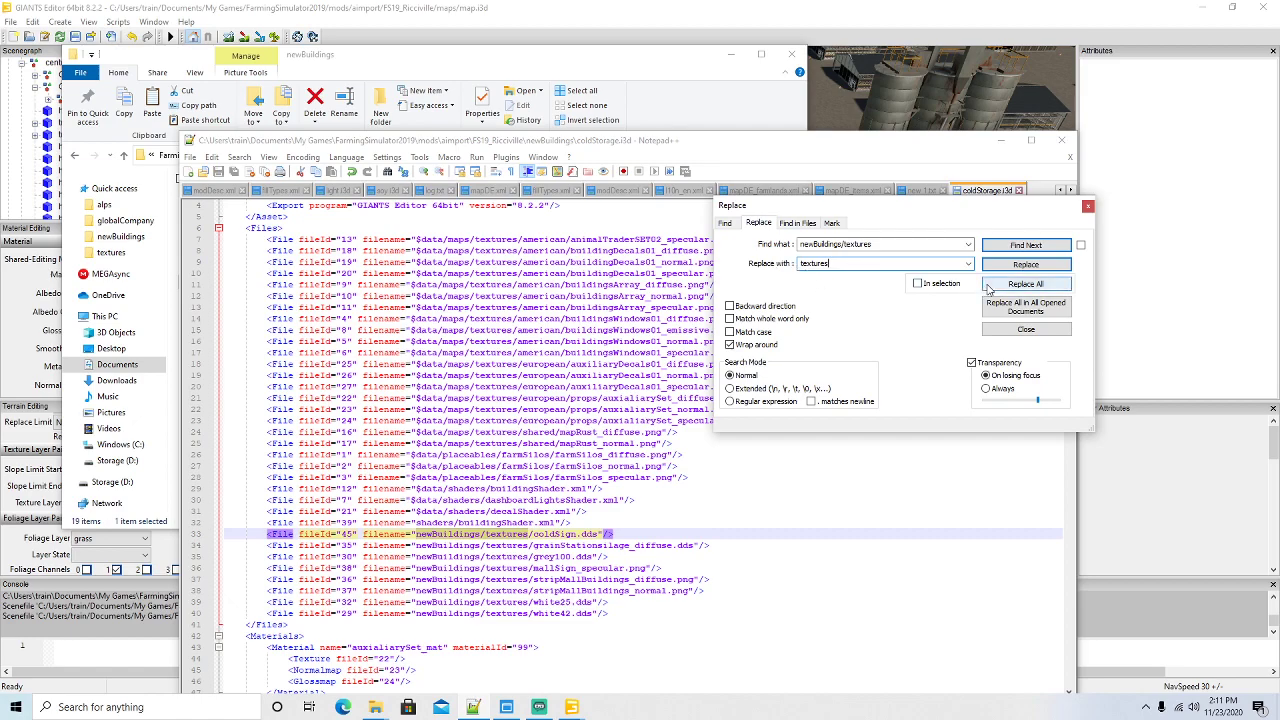
left_click(1025, 284)
left_click(1088, 207)
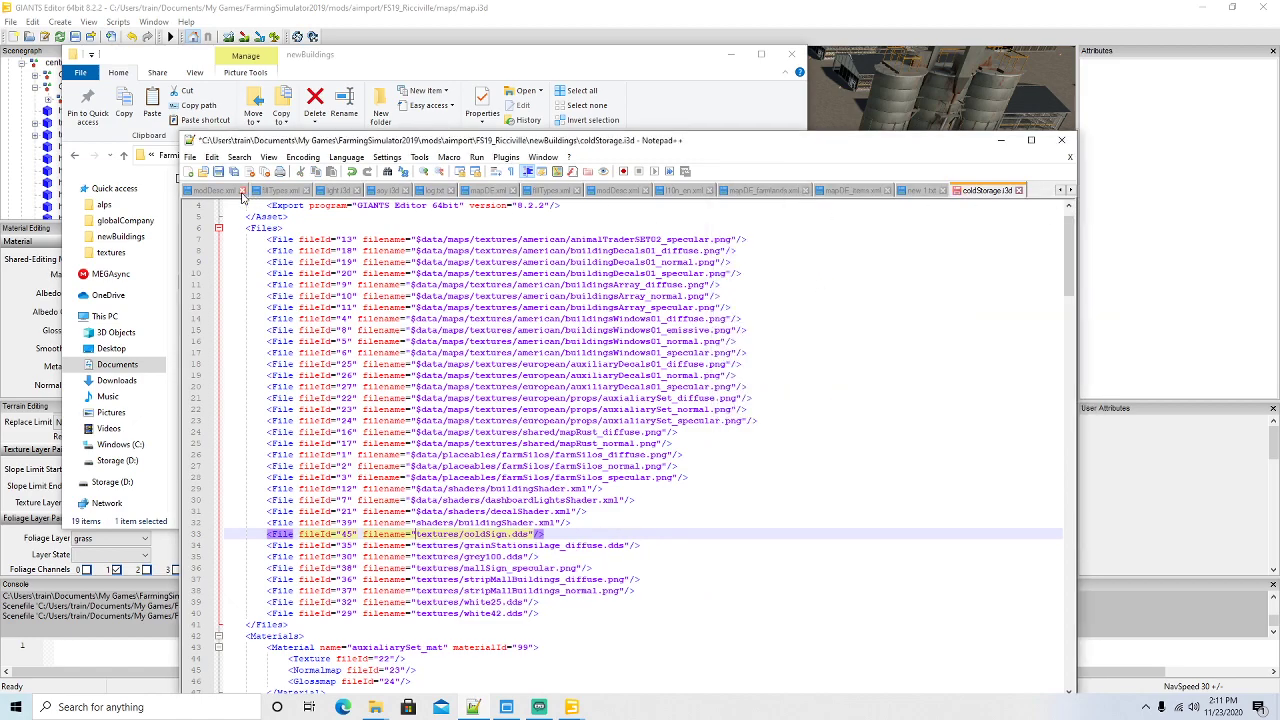
Close coldStorage.i3d in Notepad++ and open the model in GIANTS Editor to check for loading errors
left_click(1019, 190)
left_click(1001, 140)
double_click(226, 296)
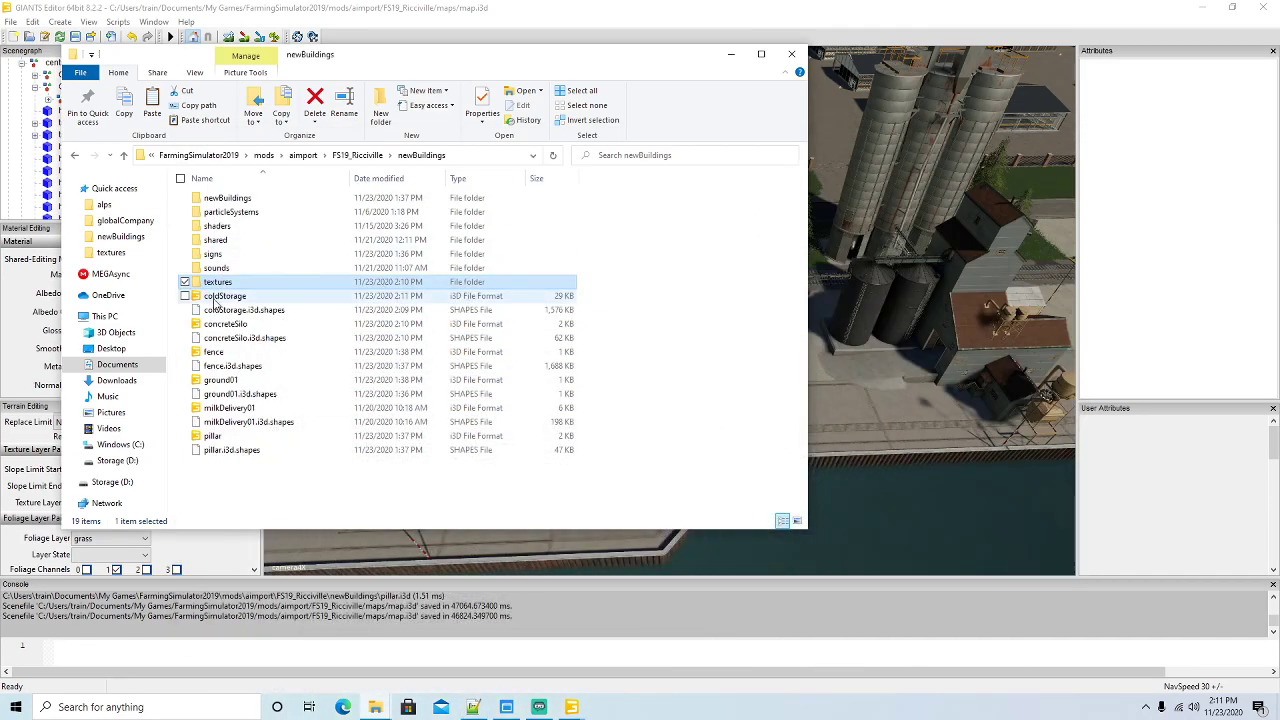
left_click(640, 434)
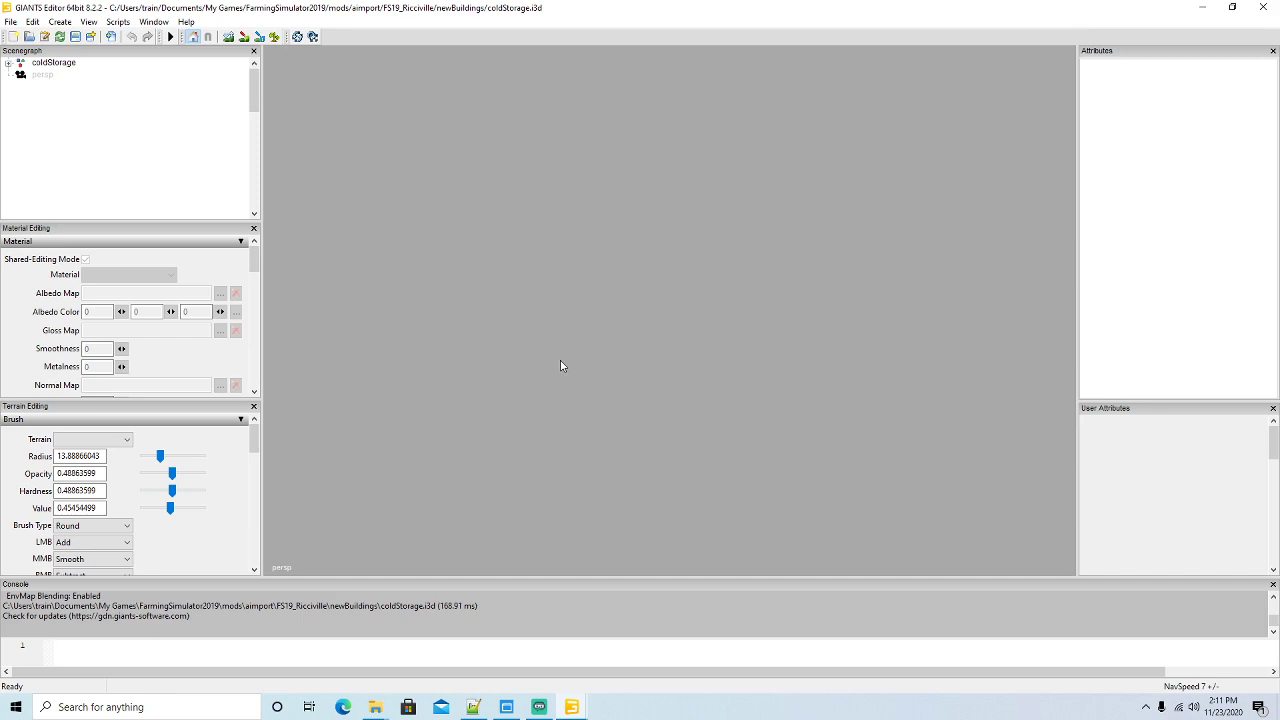
left_click(21, 69)
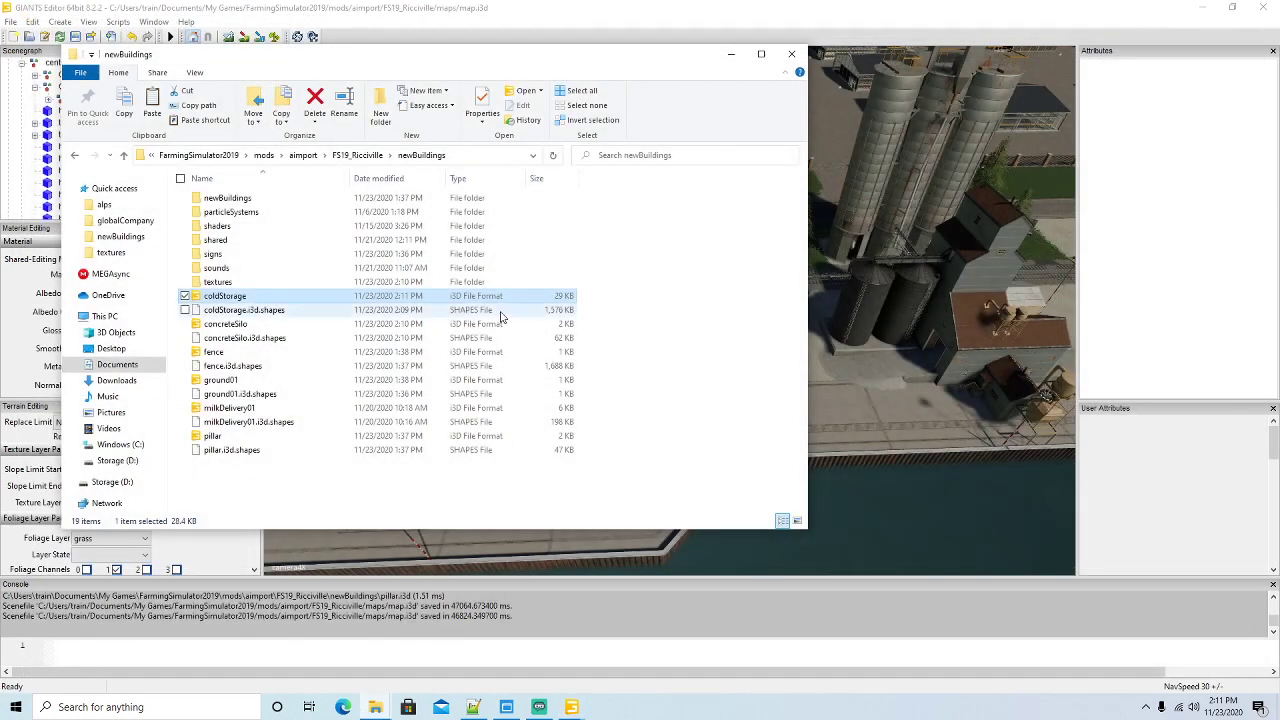
Open concreteSilo.i3d in Notepad++ and delete the "newBuildings/" prefix from the siloAlpha_diffuse.png path
right_click(229, 325)
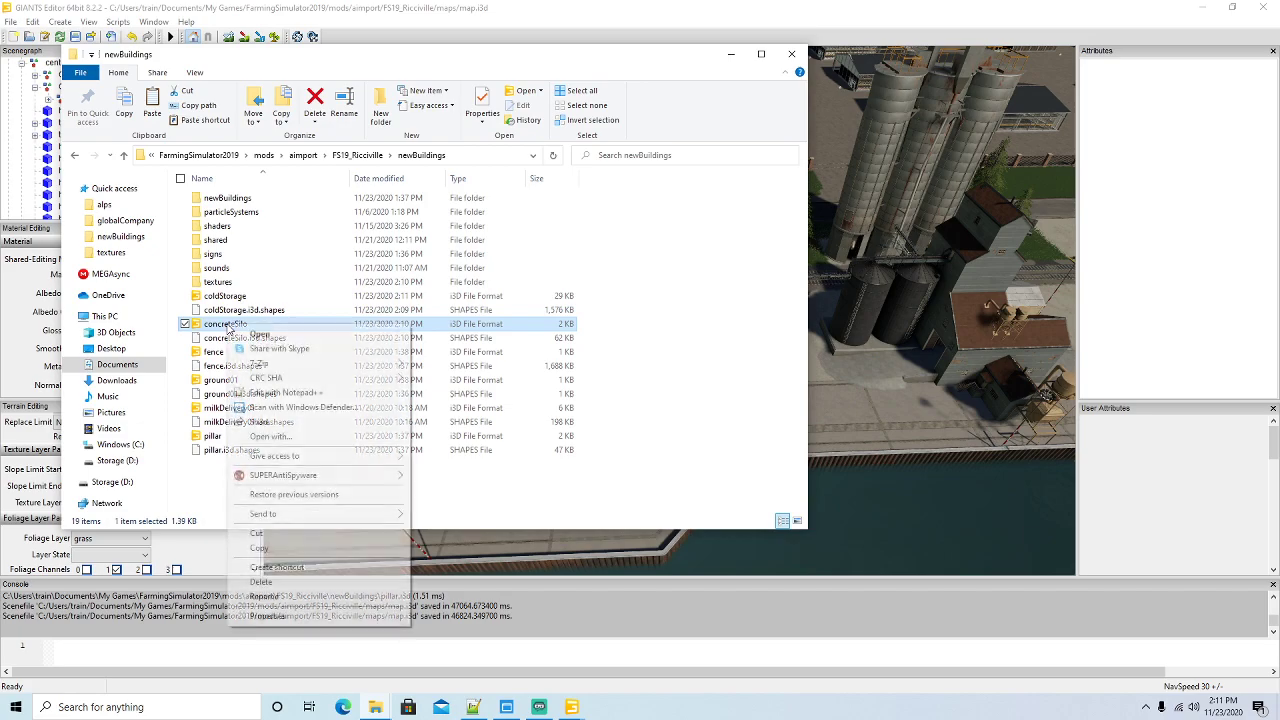
left_click(285, 392)
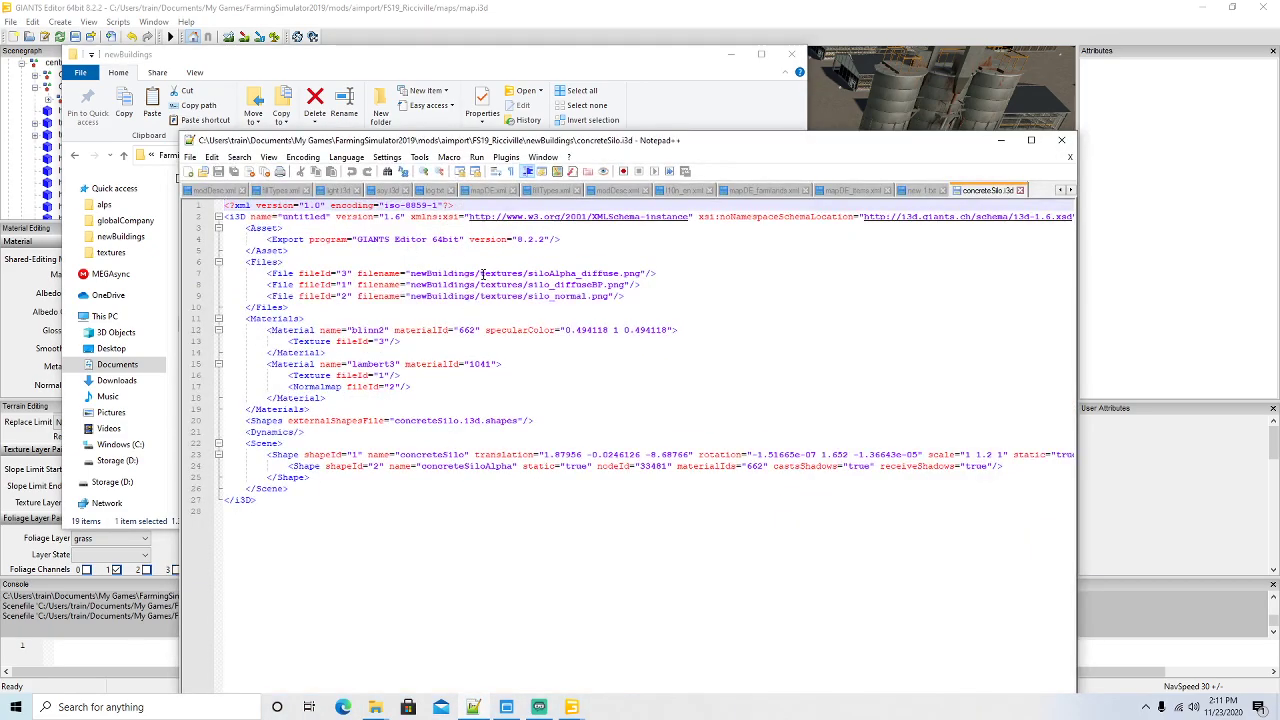
left_click(479, 273)
key("BackSpace")
key("BackSpace")
key("BackSpace")
key("BackSpace")
key("BackSpace")
key("BackSpace")
key("BackSpace")
key("BackSpace")
key("BackSpace")
key("BackSpace")
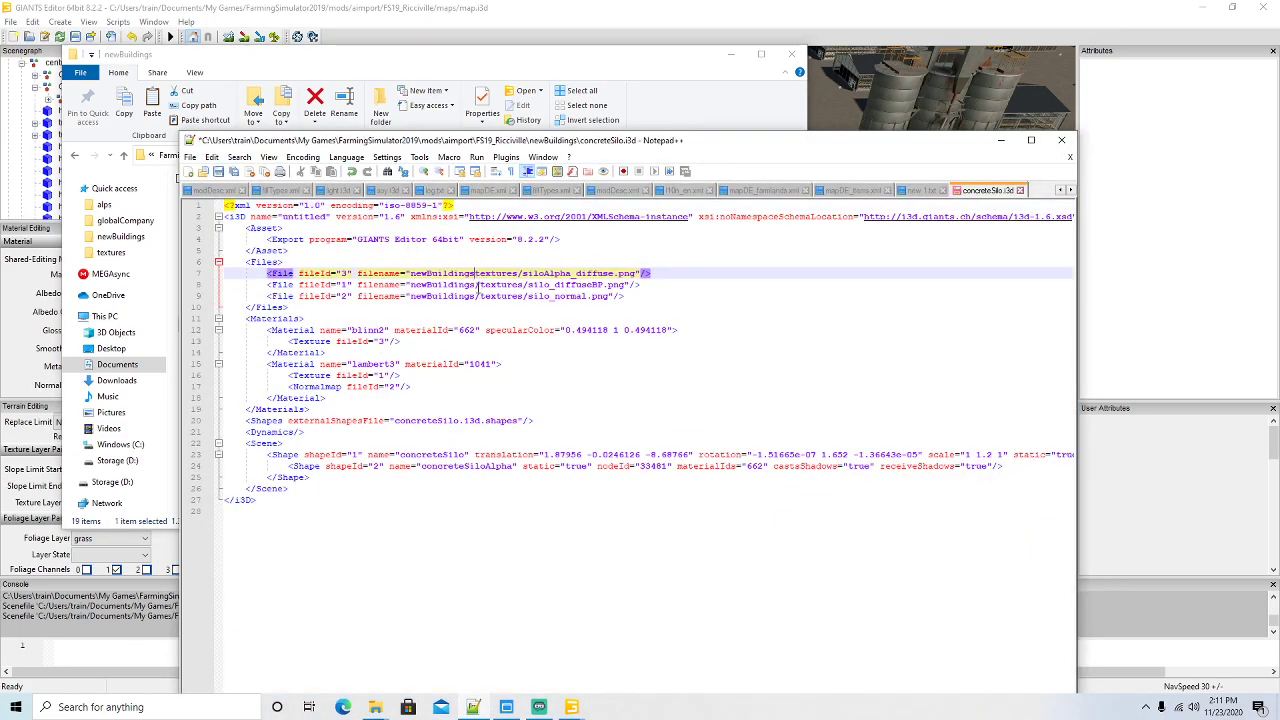
key("BackSpace")
key("BackSpace")
key("BackSpace")
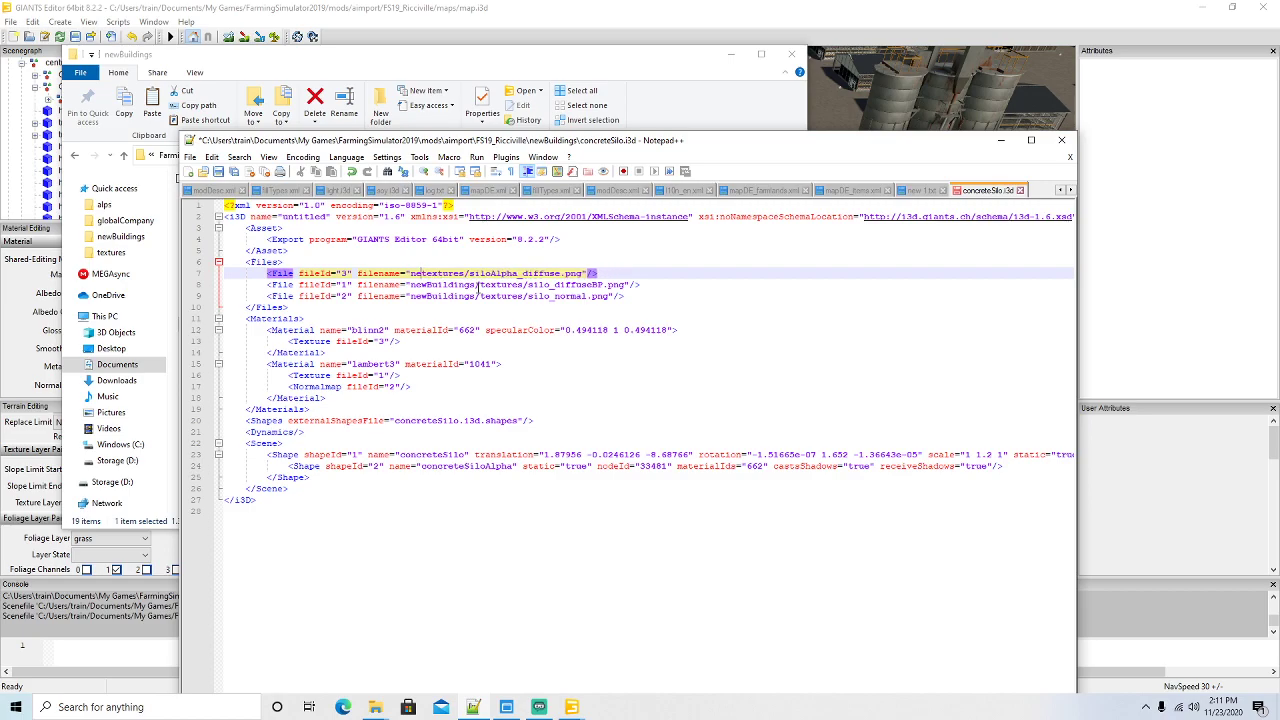
Delete the "newBuildings/" prefix from the silo_diffuseBP.png path of file ID 1
key("Down")
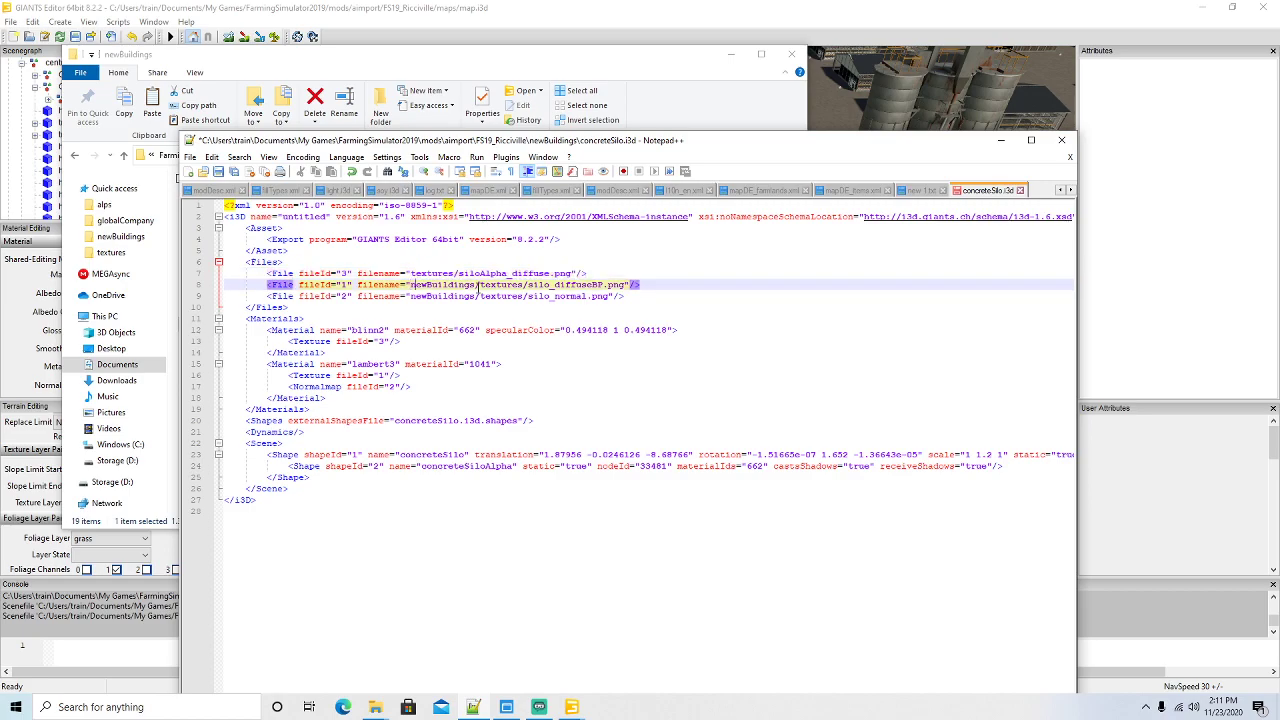
key("Delete")
key("Delete")
key("Delete")
key("Delete")
key("Delete")
key("Delete")
key("Delete")
key("Delete")
key("Delete")
key("Delete")
key("Delete")
key("Delete")
key("Delete")
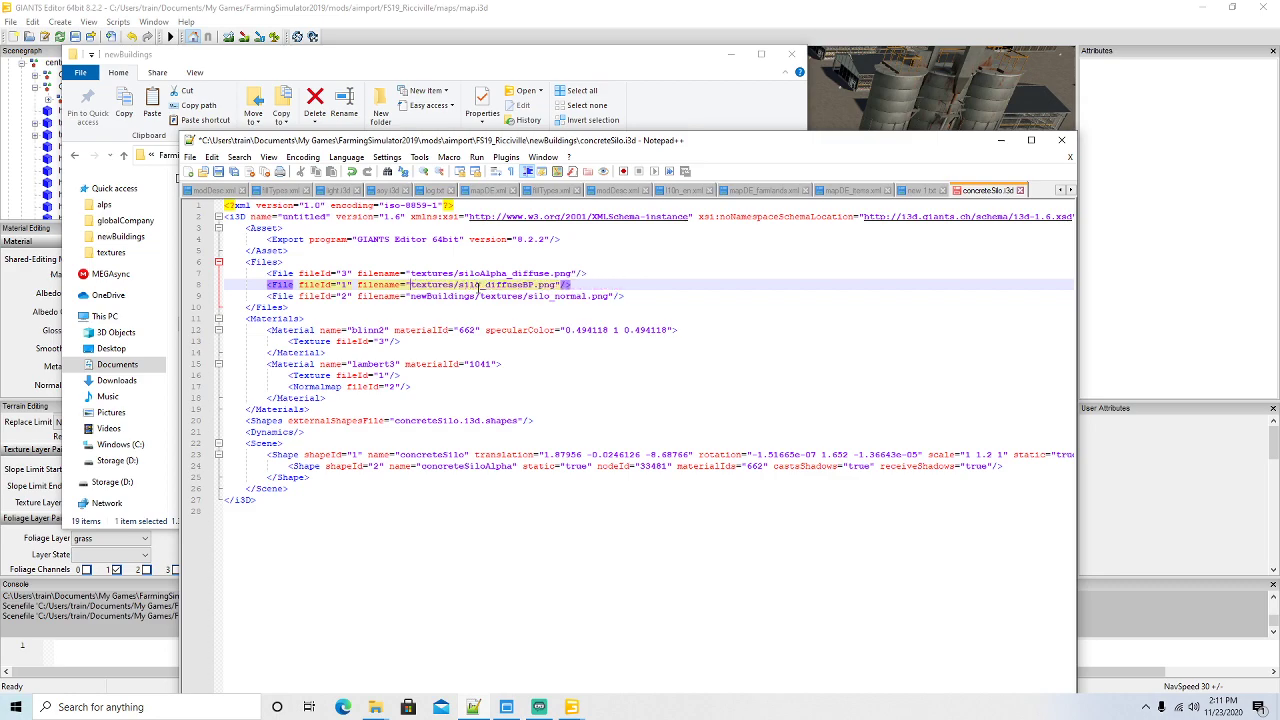
Delete the "newBuildings/" prefix from the silo_normal.png path of file ID 2 and save concreteSilo.i3d
key("Down")
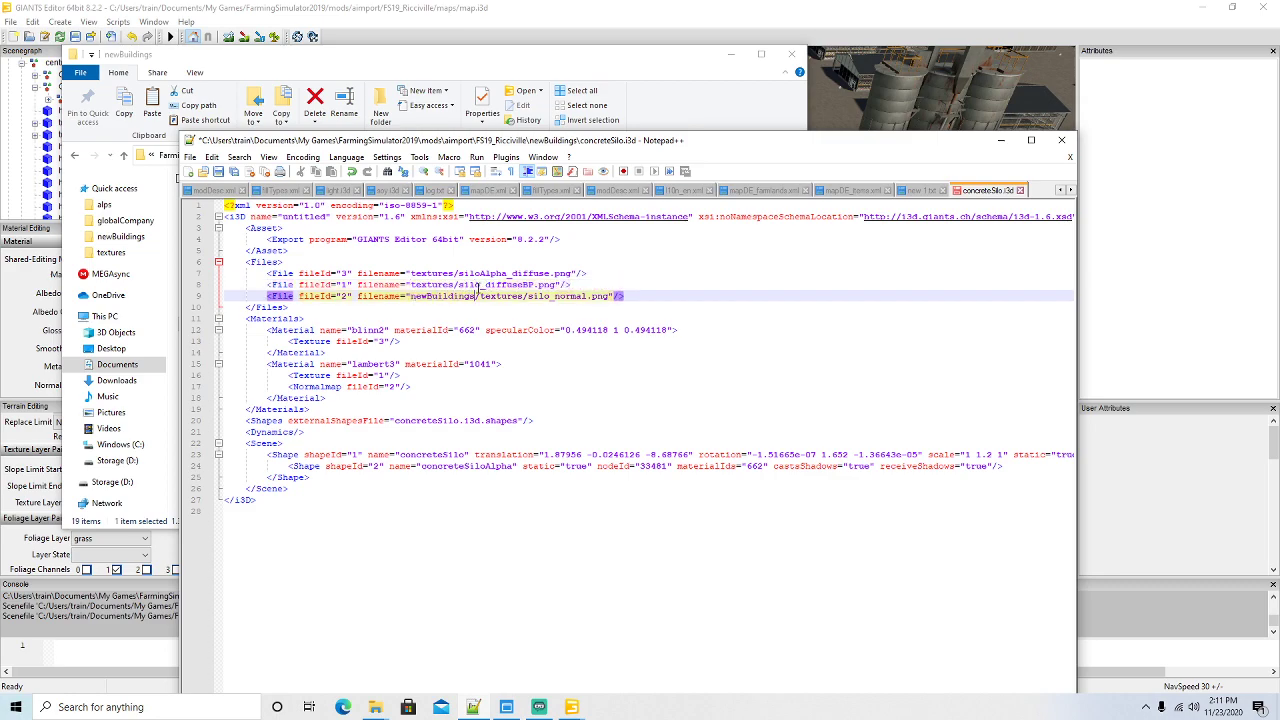
key("BackSpace")
key("BackSpace")
key("BackSpace")
key("BackSpace")
key("BackSpace")
key("BackSpace")
key("BackSpace")
key("BackSpace")
key("BackSpace")
key("BackSpace")
key("BackSpace")
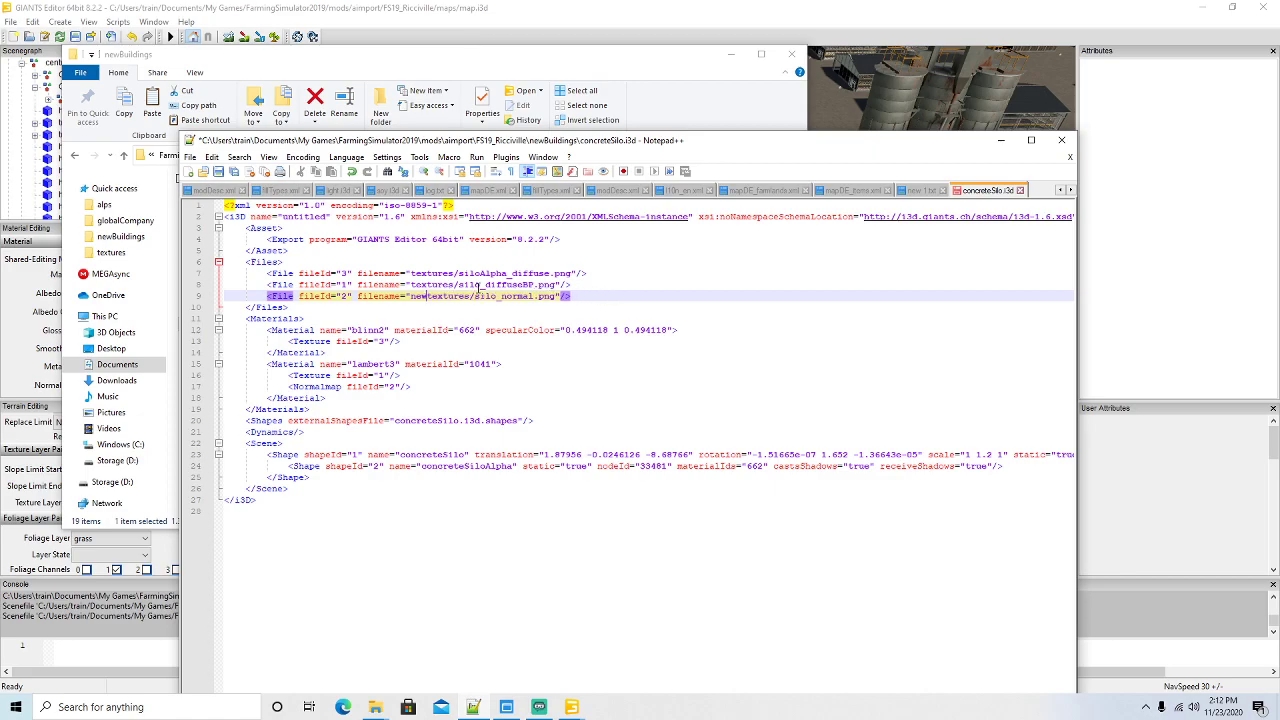
key("BackSpace")
key("BackSpace")
left_click(217, 173)
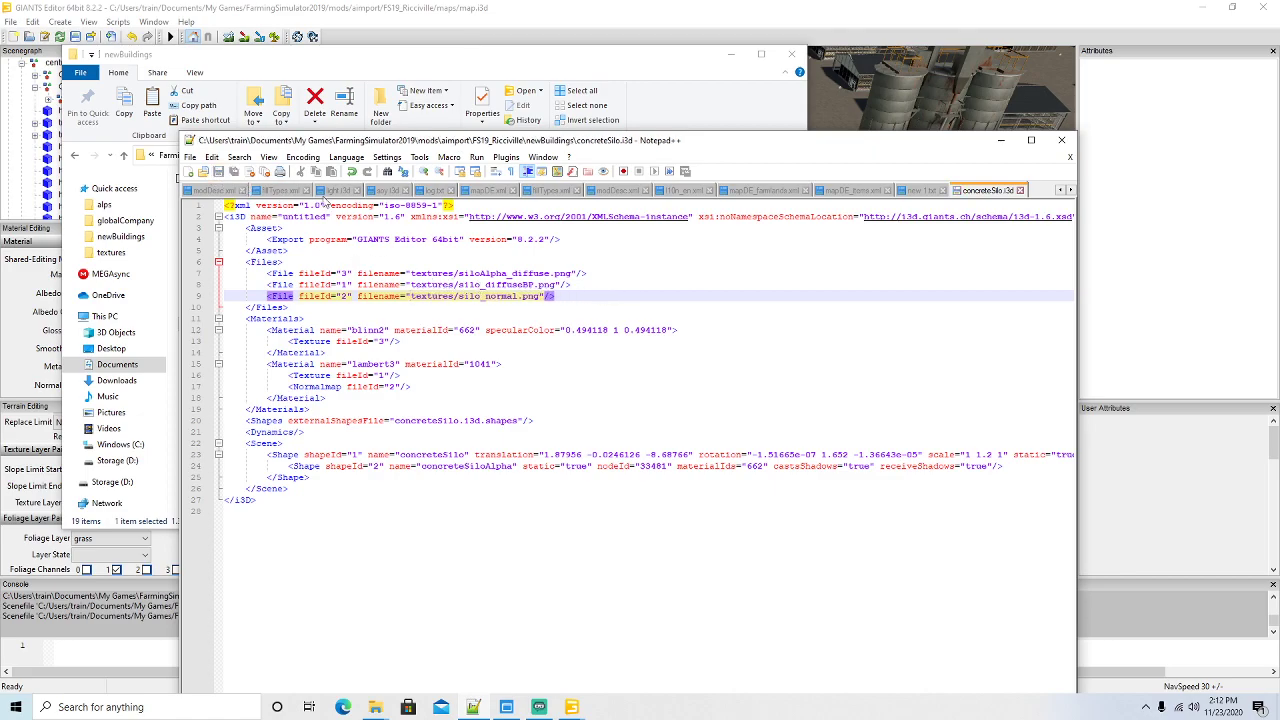
Close concreteSilo.i3d in Notepad++ and open the model in GIANTS Editor to check for loading errors
left_click(1019, 190)
left_click(1001, 140)
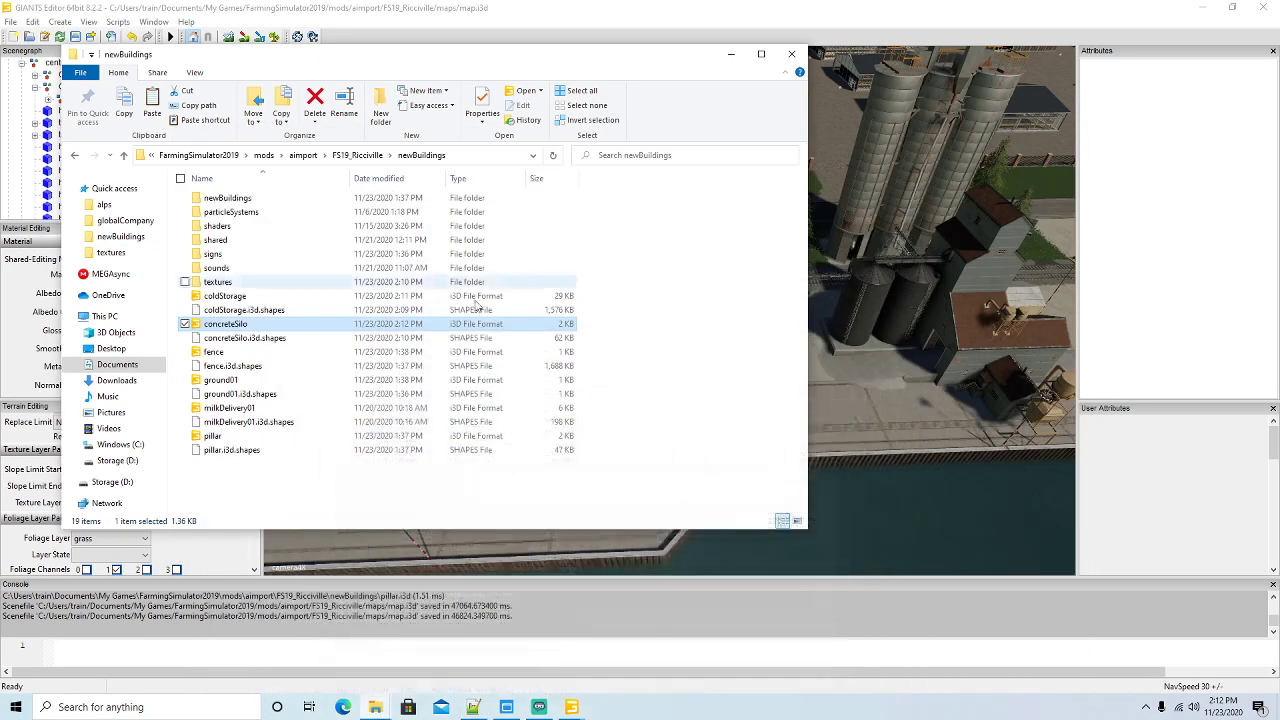
double_click(230, 326)
left_click(640, 437)
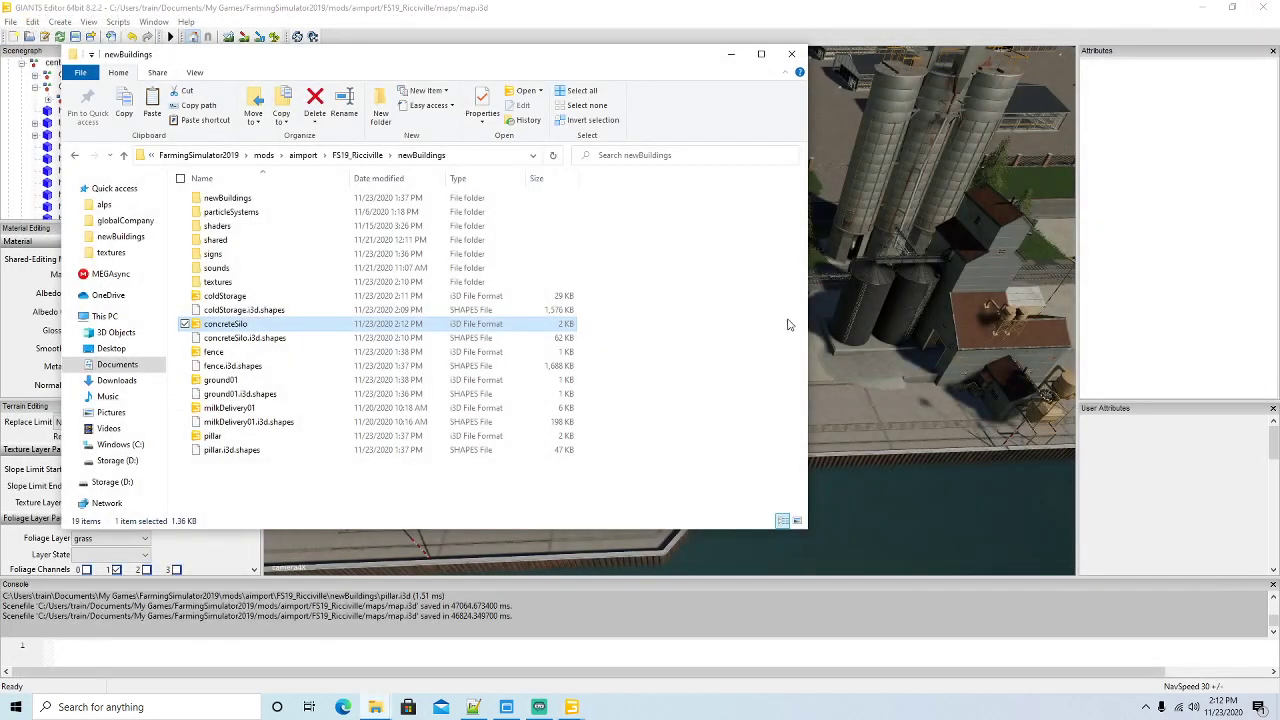
Return to the Ricciville map in GIANTS Editor and collapse the centralStattrees, new and new2 groups under centralStation in the scenegraph
left_click(731, 54)
key("a")
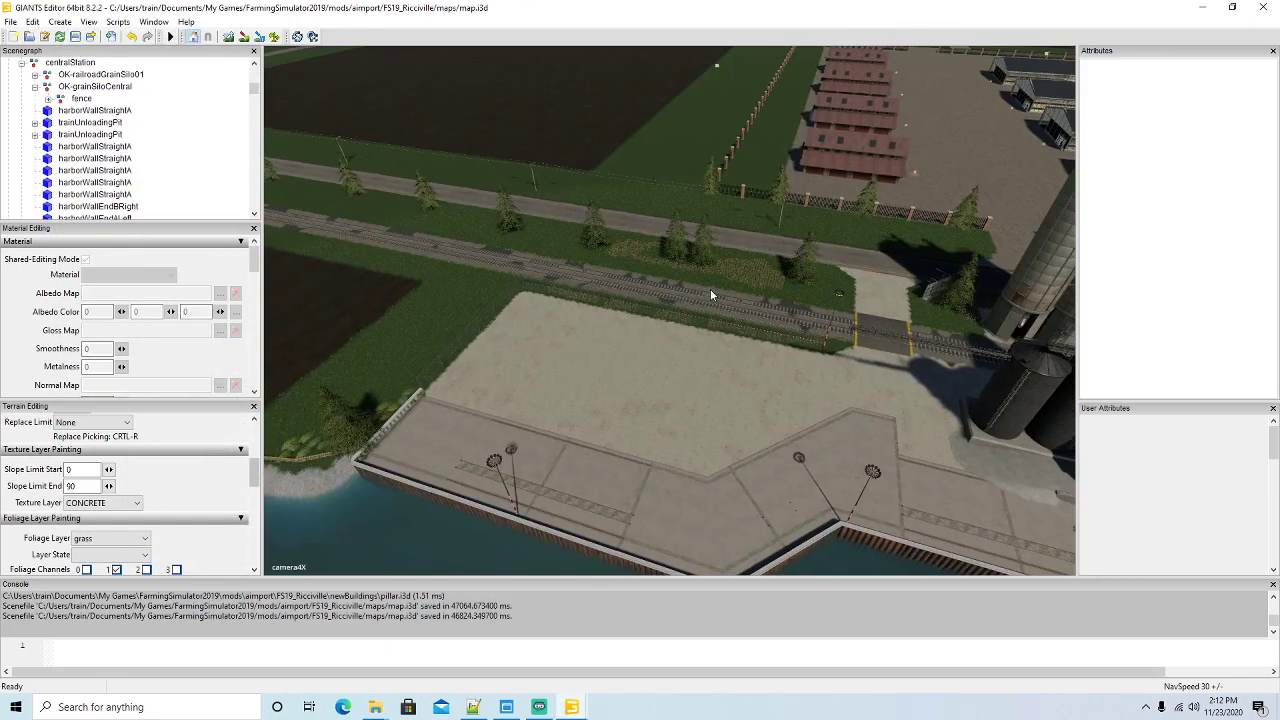
key("d")
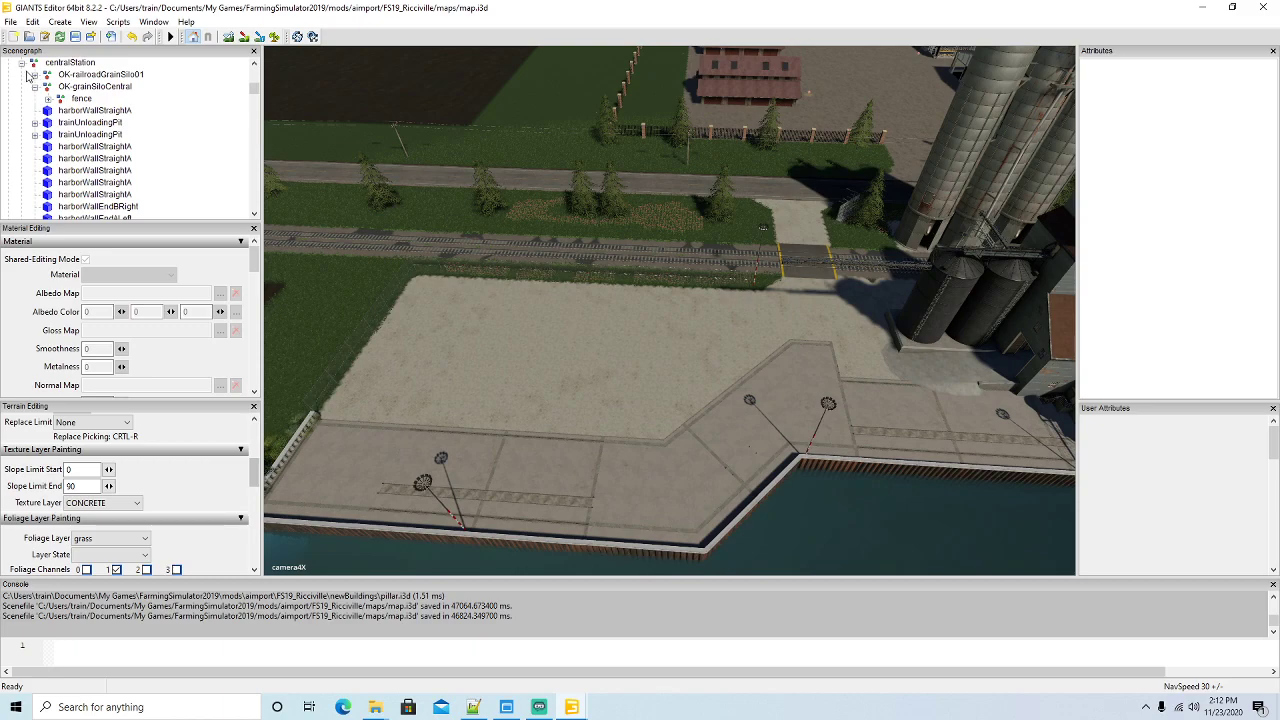
scroll(44, 128, "down", 5)
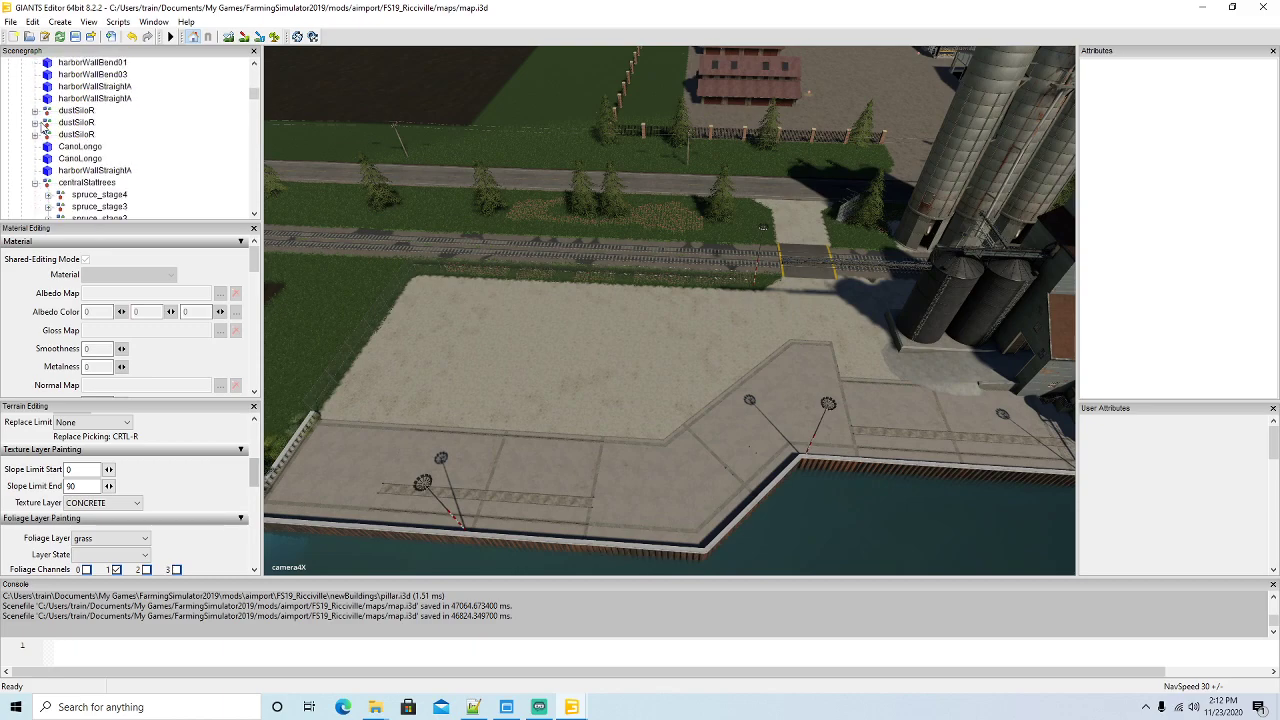
scroll(44, 128, "down", 1)
left_click(36, 148)
scroll(50, 160, "down", 4)
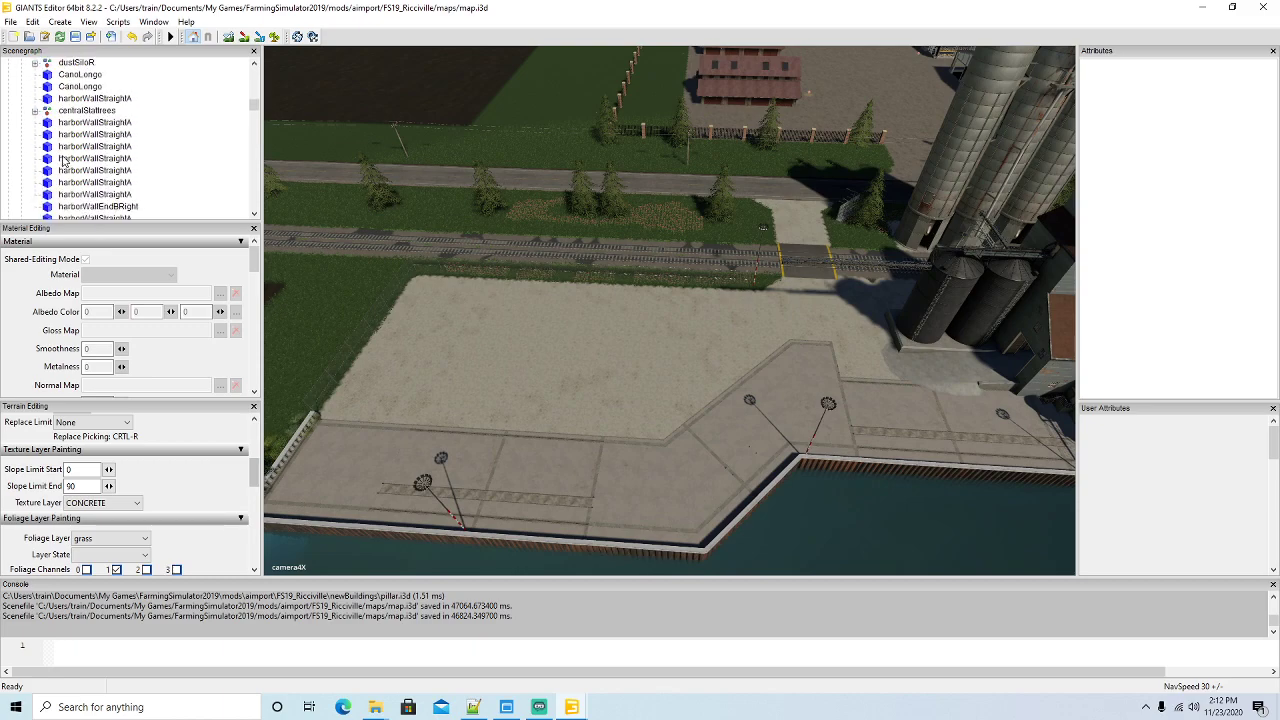
left_click(33, 159)
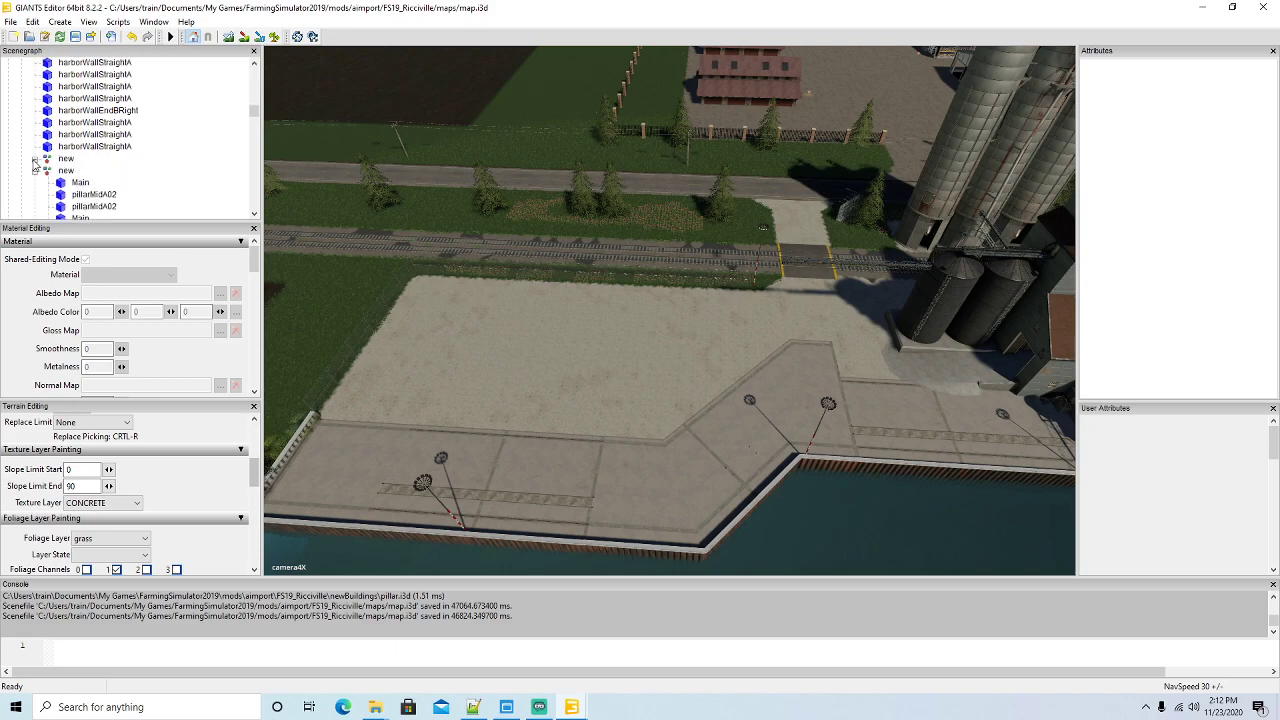
scroll(60, 166, "down", 1)
left_click(36, 148)
left_click(36, 195)
scroll(90, 200, "down", 1)
scroll(113, 194, "down", 2)
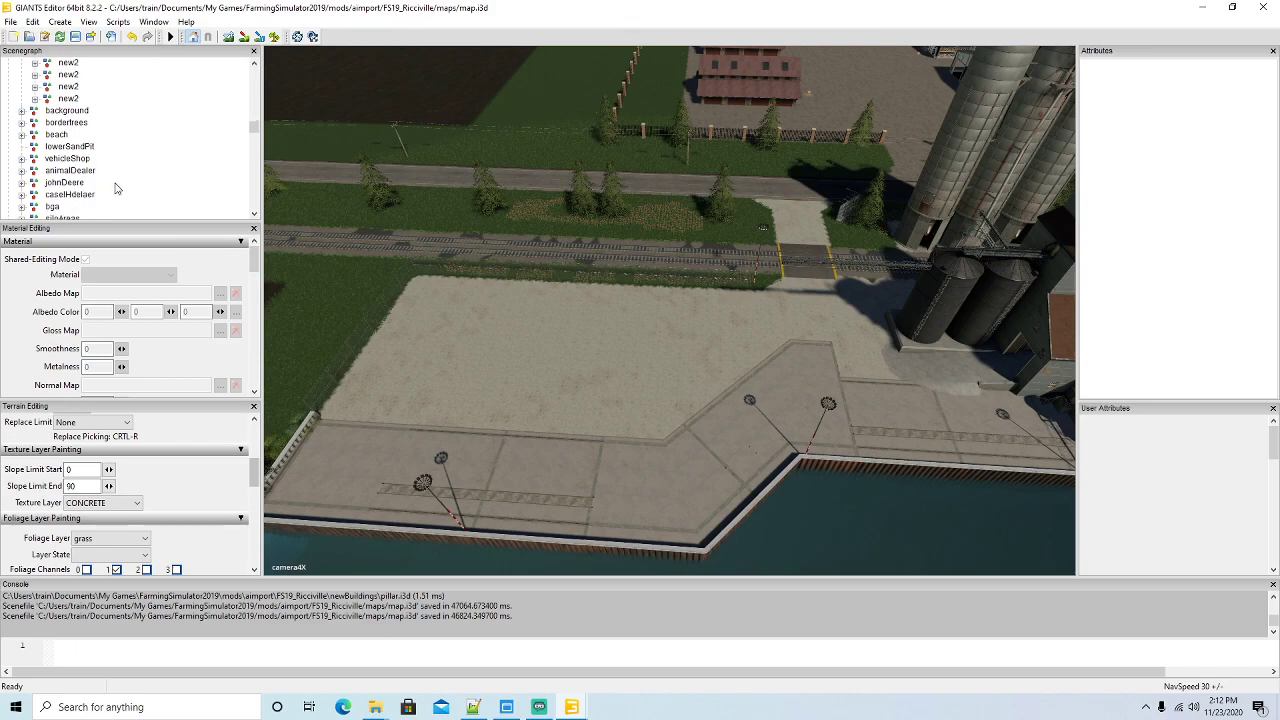
Import coldStorage.i3d from the newBuildings folder into the map
left_click(14, 24)
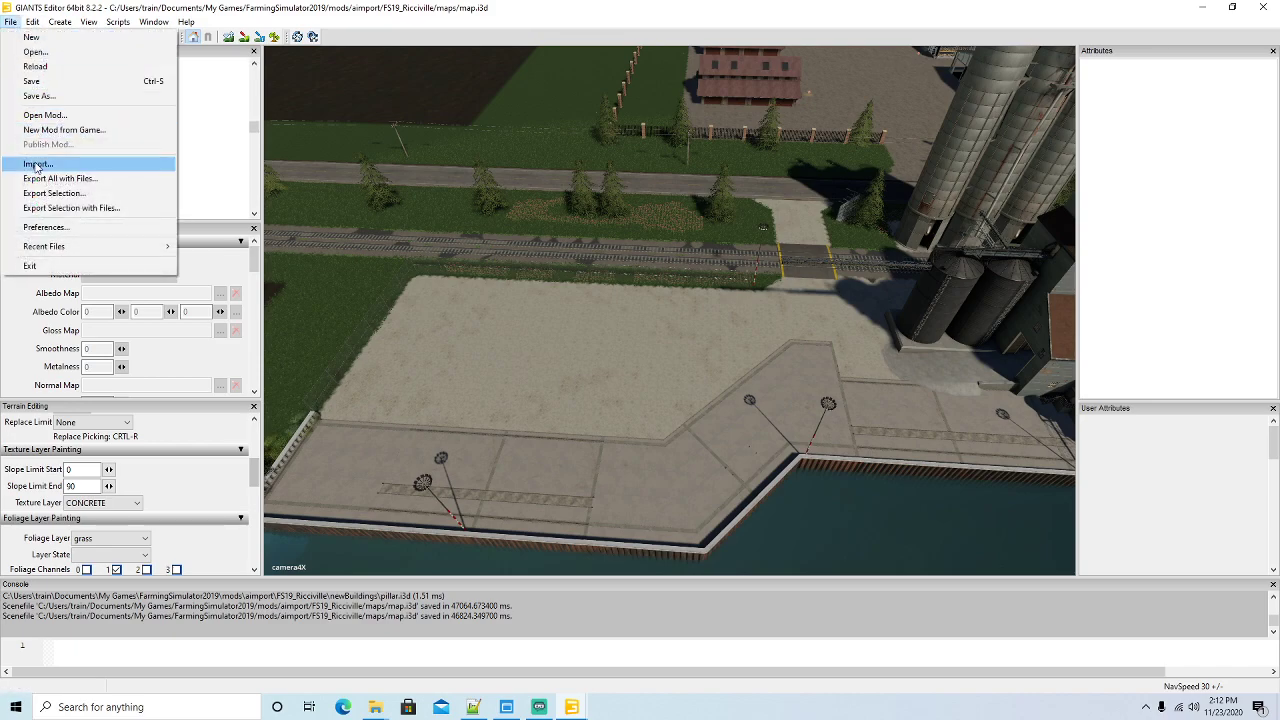
left_click(60, 164)
left_click(395, 276)
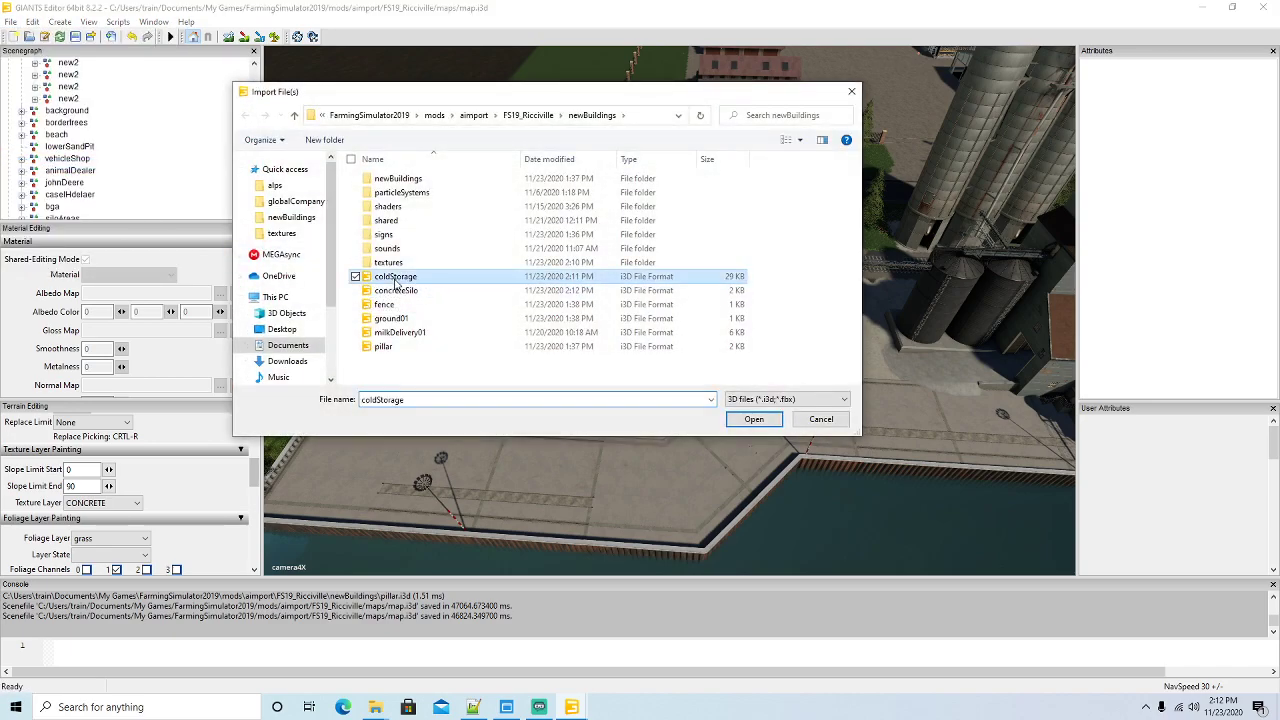
left_click(754, 419)
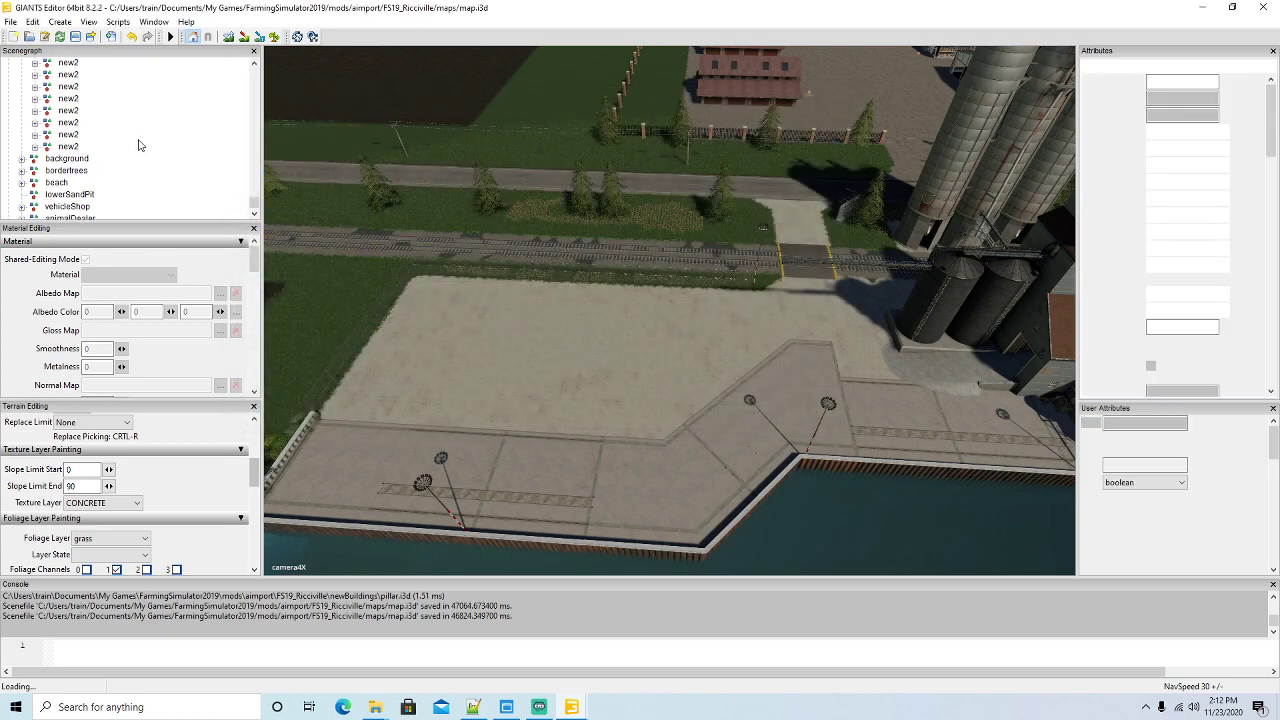
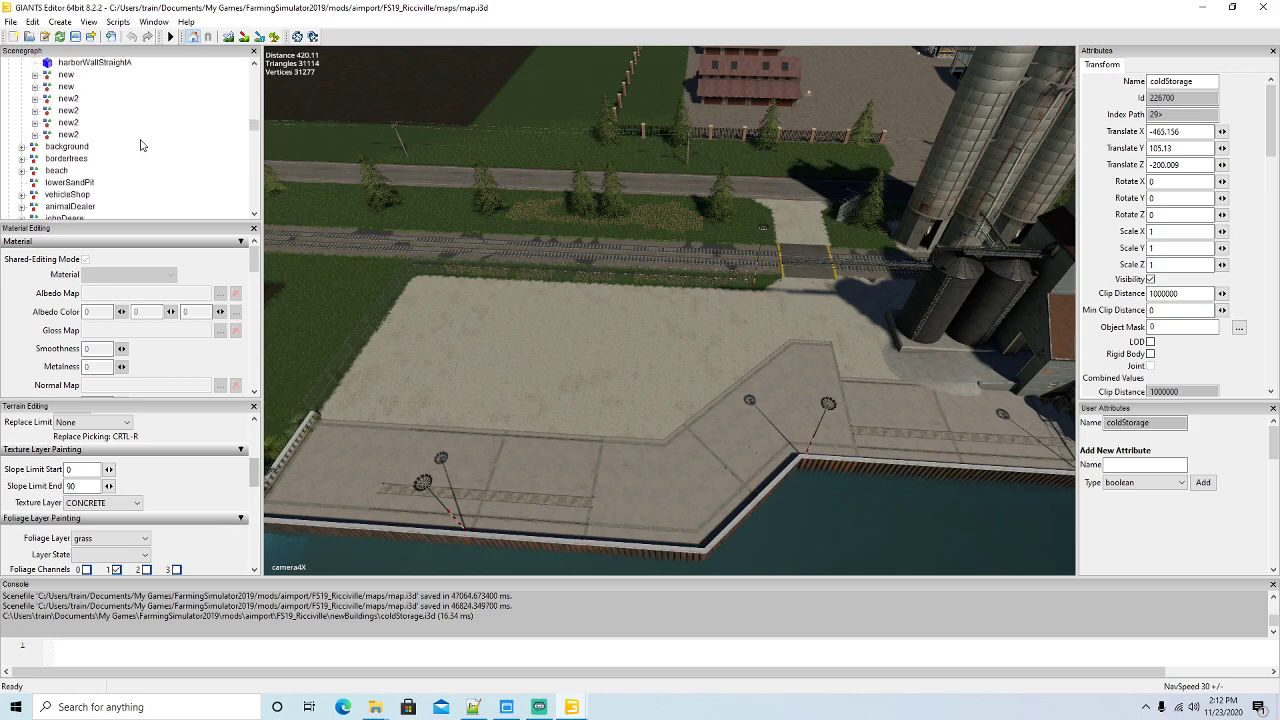
Cut the imported coldStorage group and paste it into the centralStation group of the scenegraph
scroll(140, 146, "up", 3)
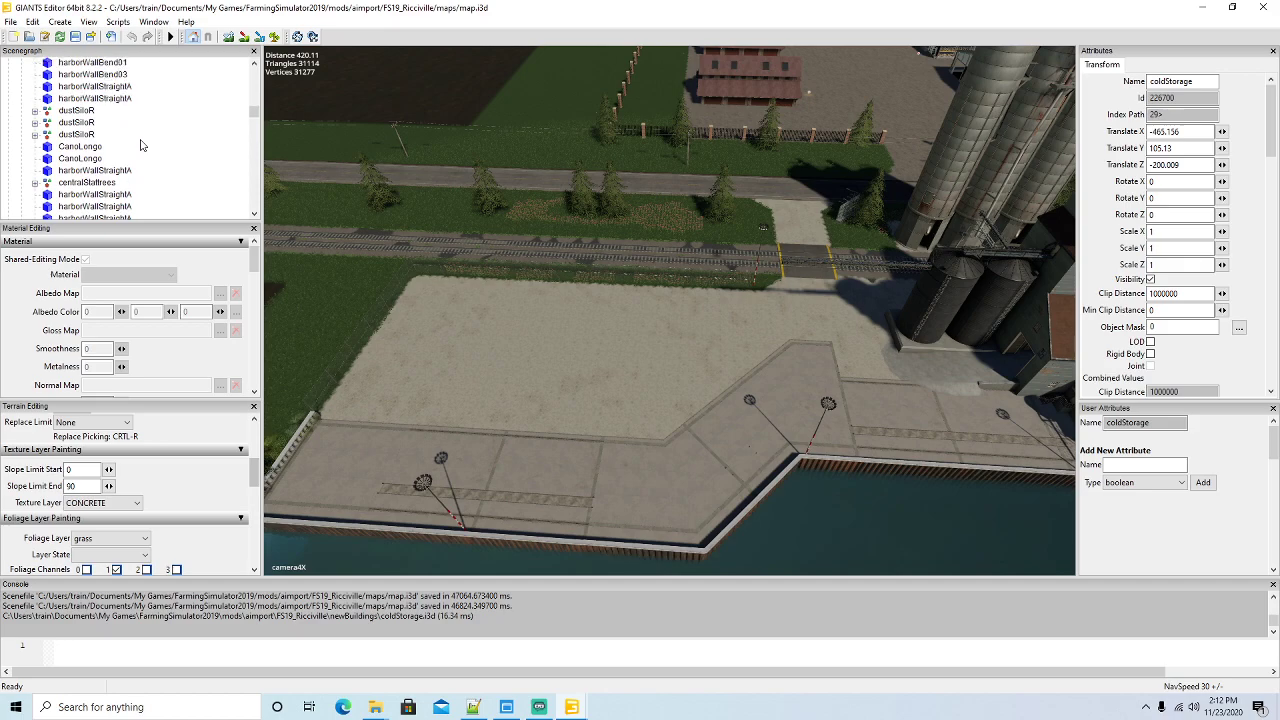
scroll(140, 146, "up", 2)
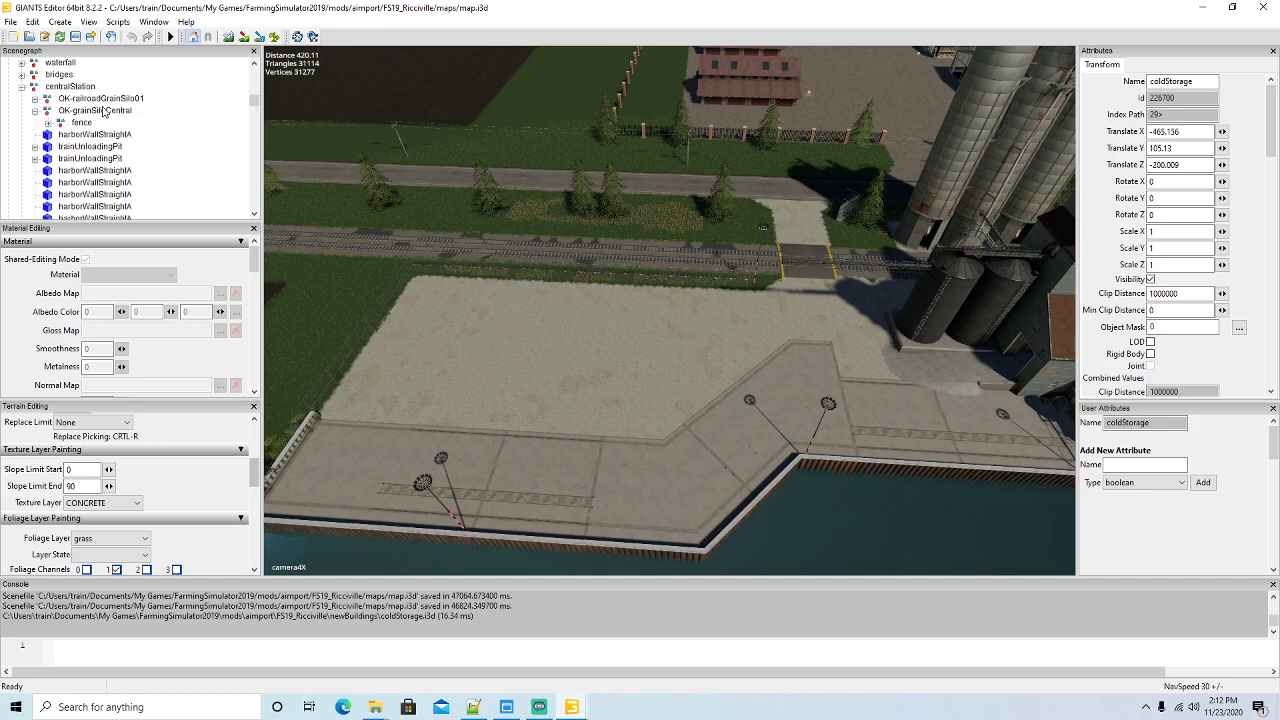
left_click(33, 22)
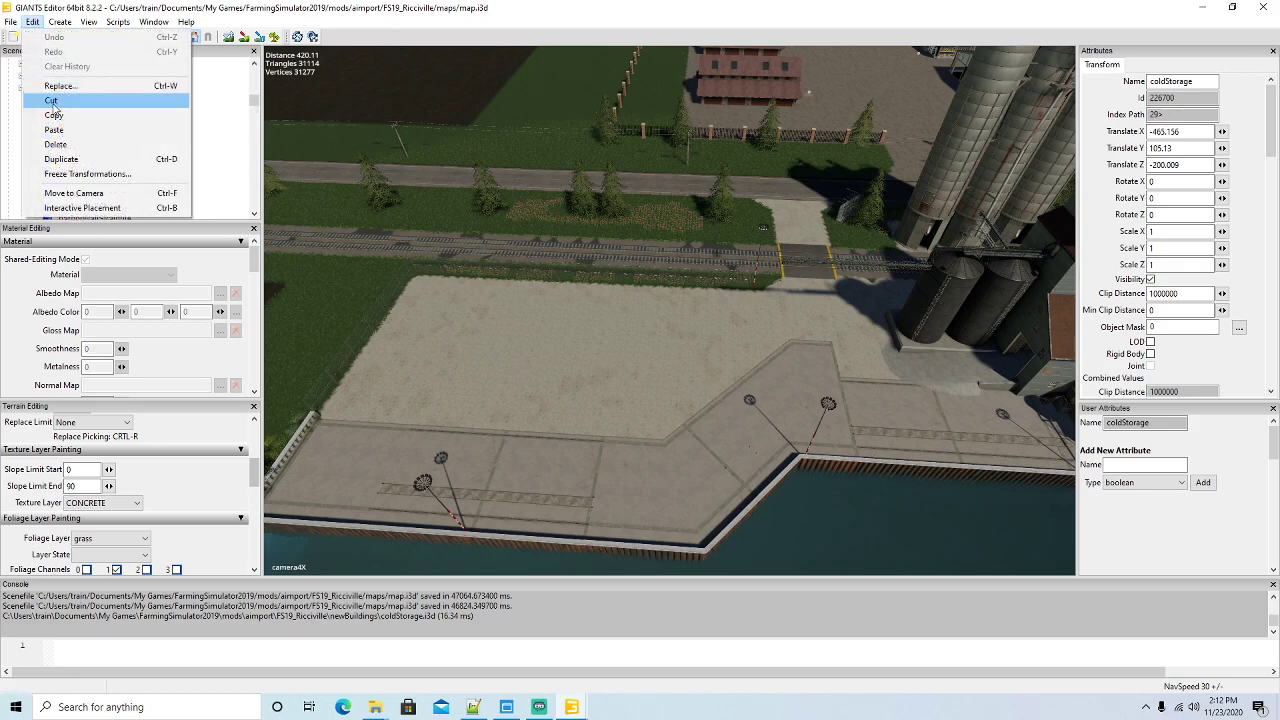
left_click(52, 103)
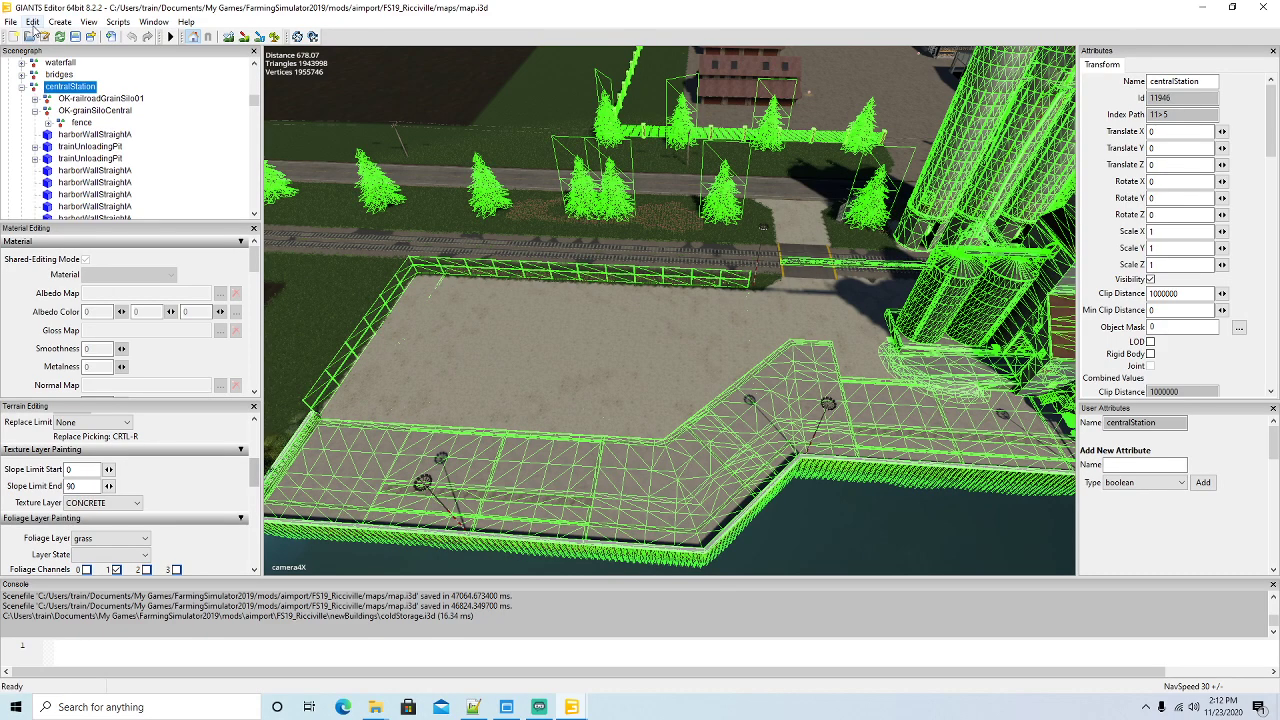
left_click(32, 22)
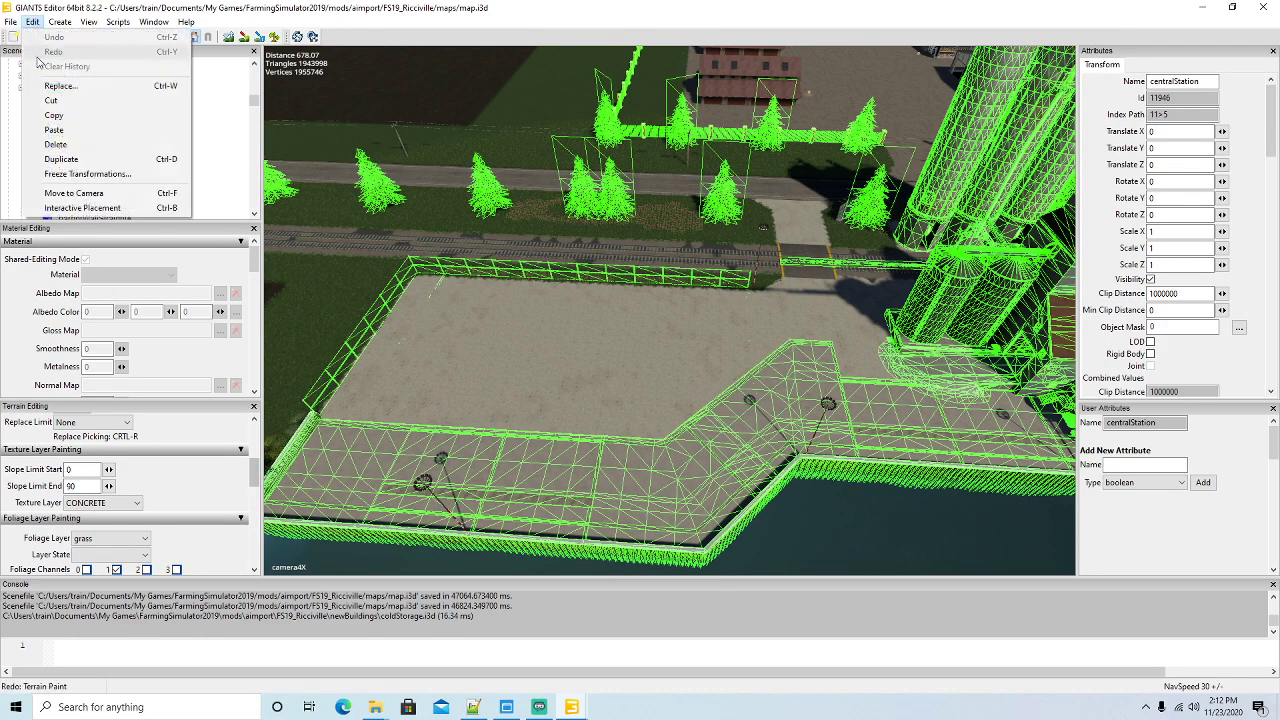
left_click(54, 131)
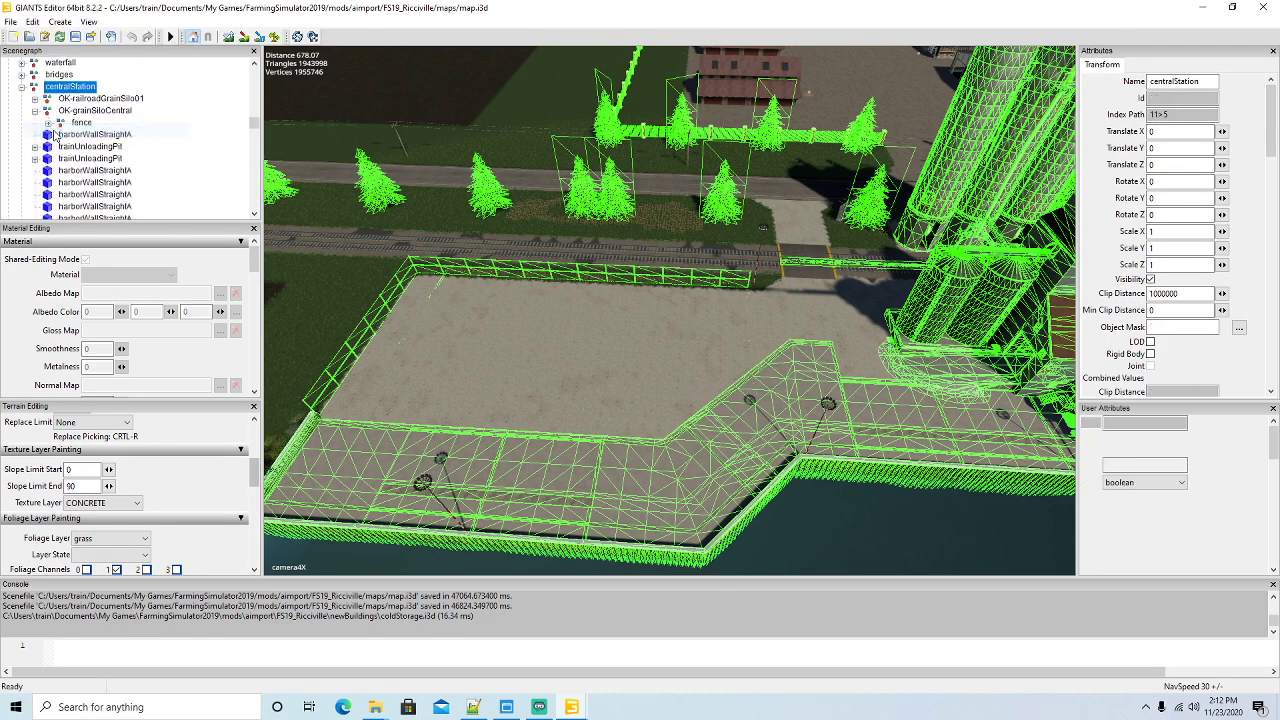
Place the coldStorage building with Interactive Placement on the concrete yard beside the central station silos
left_click(33, 22)
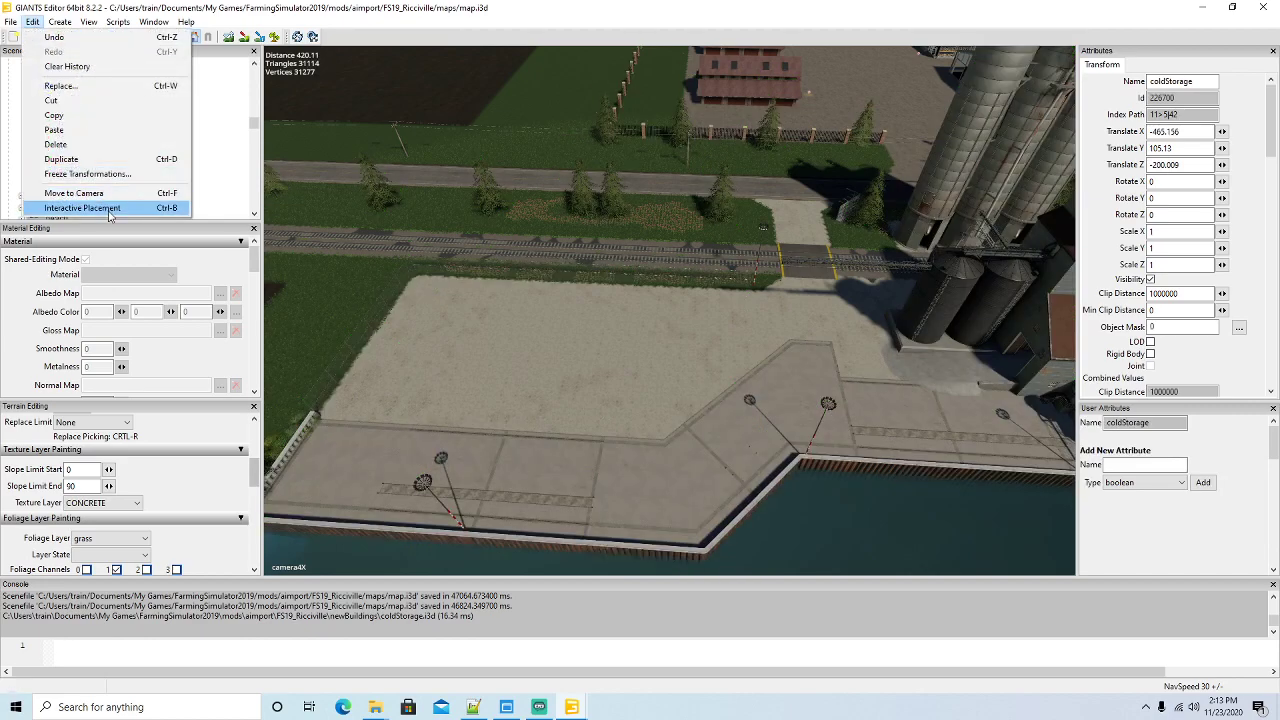
left_click(110, 211)
left_click_drag(683, 372, 860, 375, "alt")
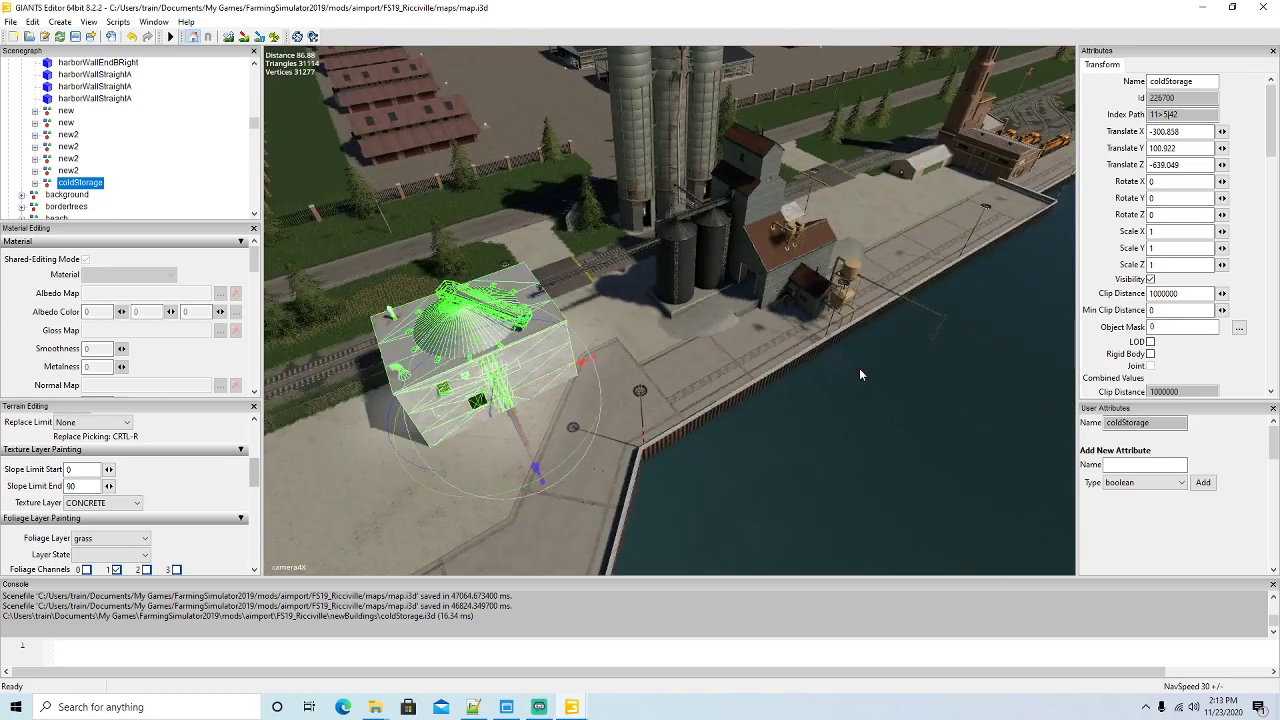
Rotate the coldStorage building about half a turn around its vertical axis, to about -180, -0.994, -180
scroll(859, 375, "up", 5)
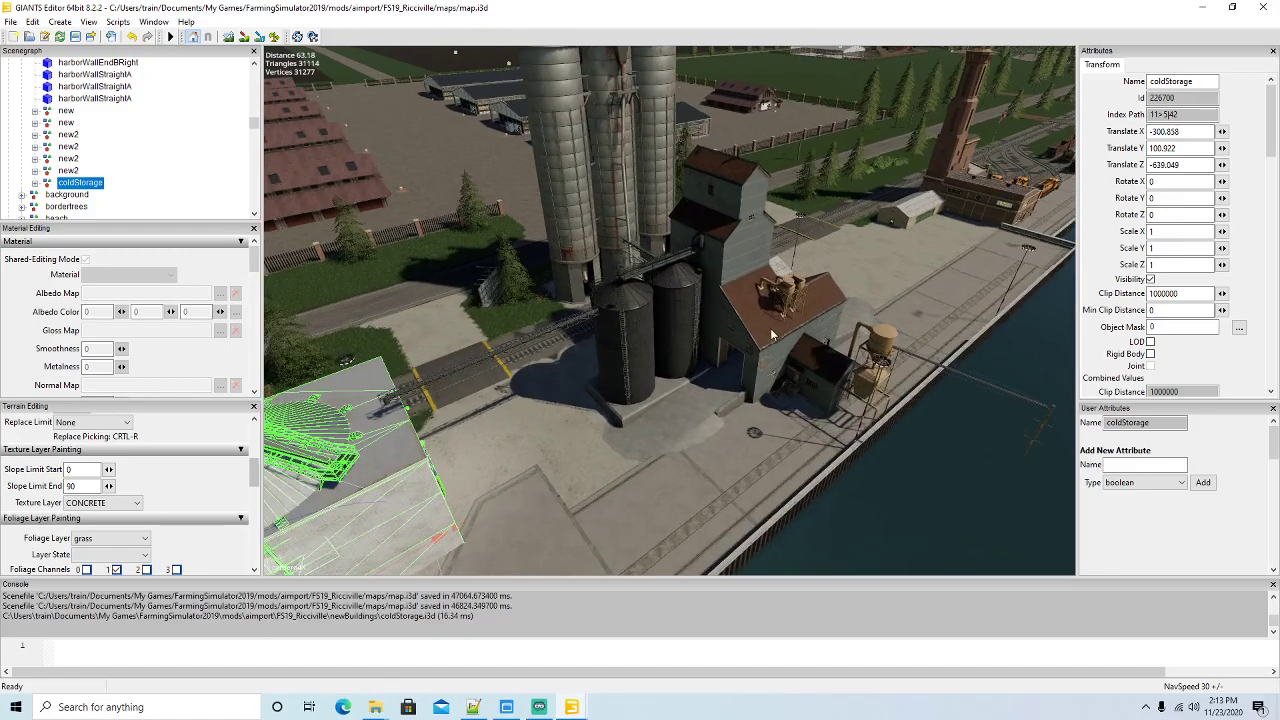
key("w")
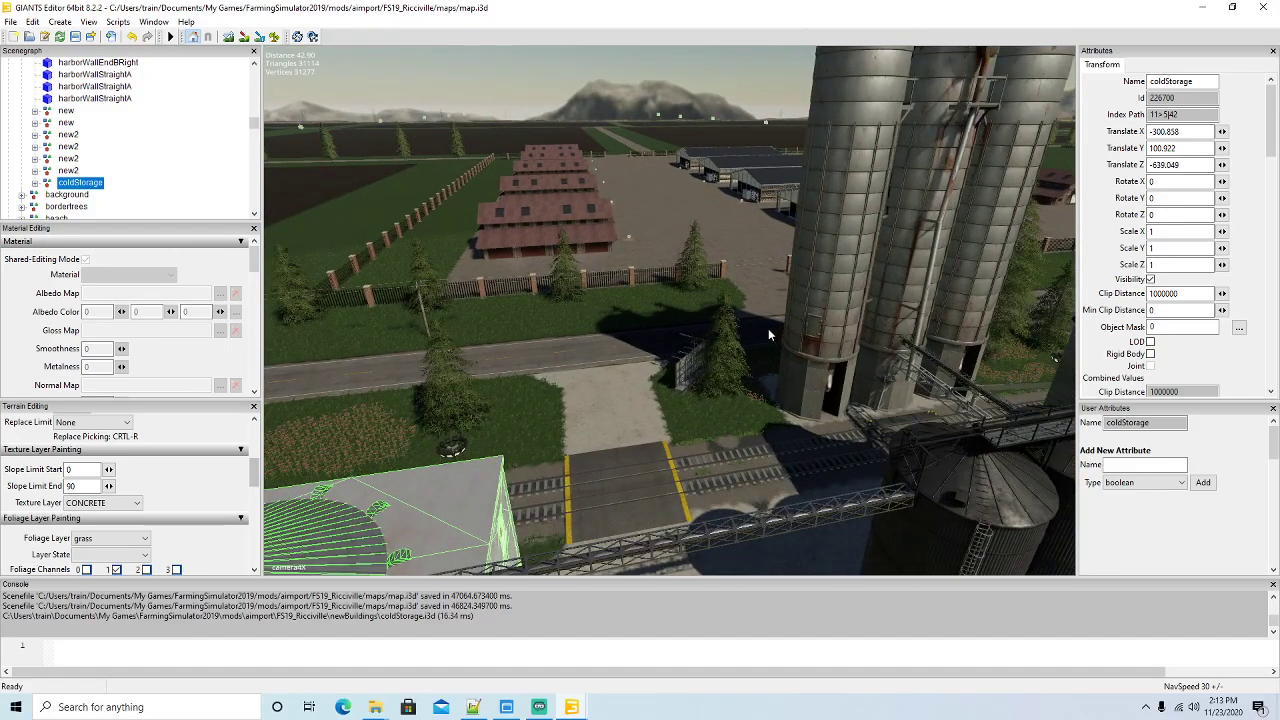
scroll(768, 329, "up", 4)
left_click_drag(768, 329, 484, 375, "alt")
scroll(482, 375, "down", 4)
scroll(481, 378, "down", 3)
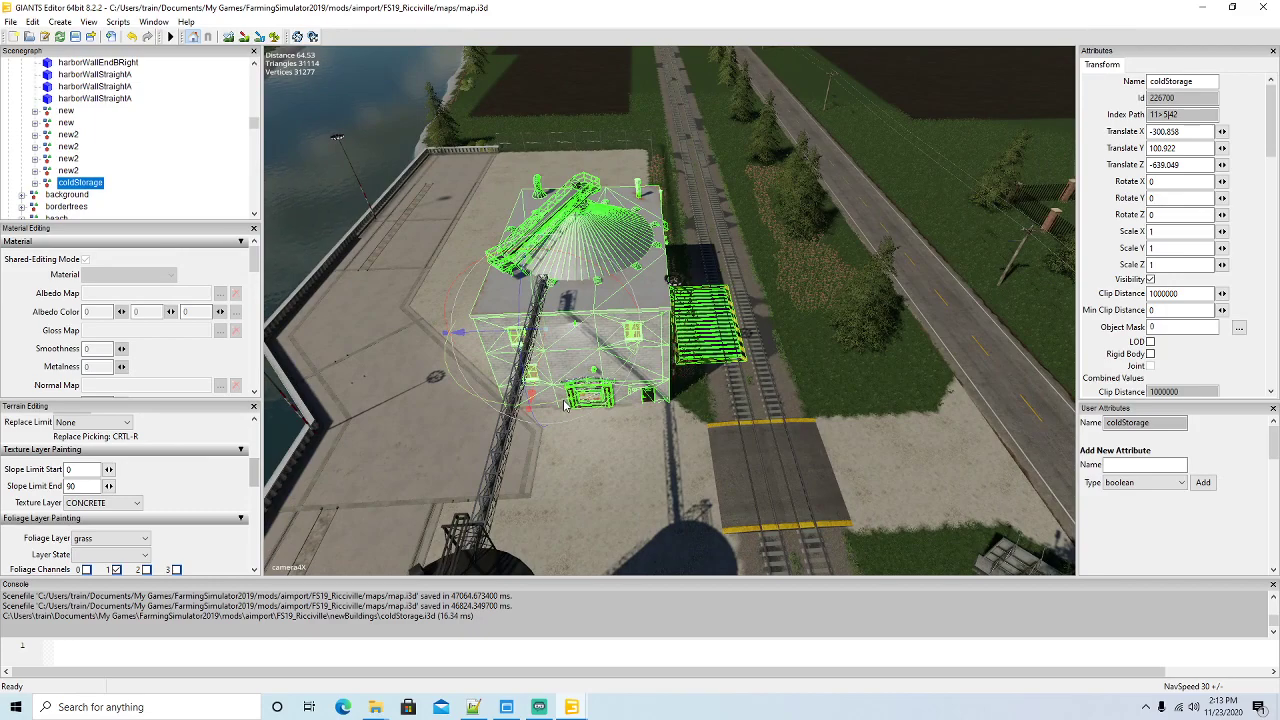
left_click_drag(571, 400, 533, 297)
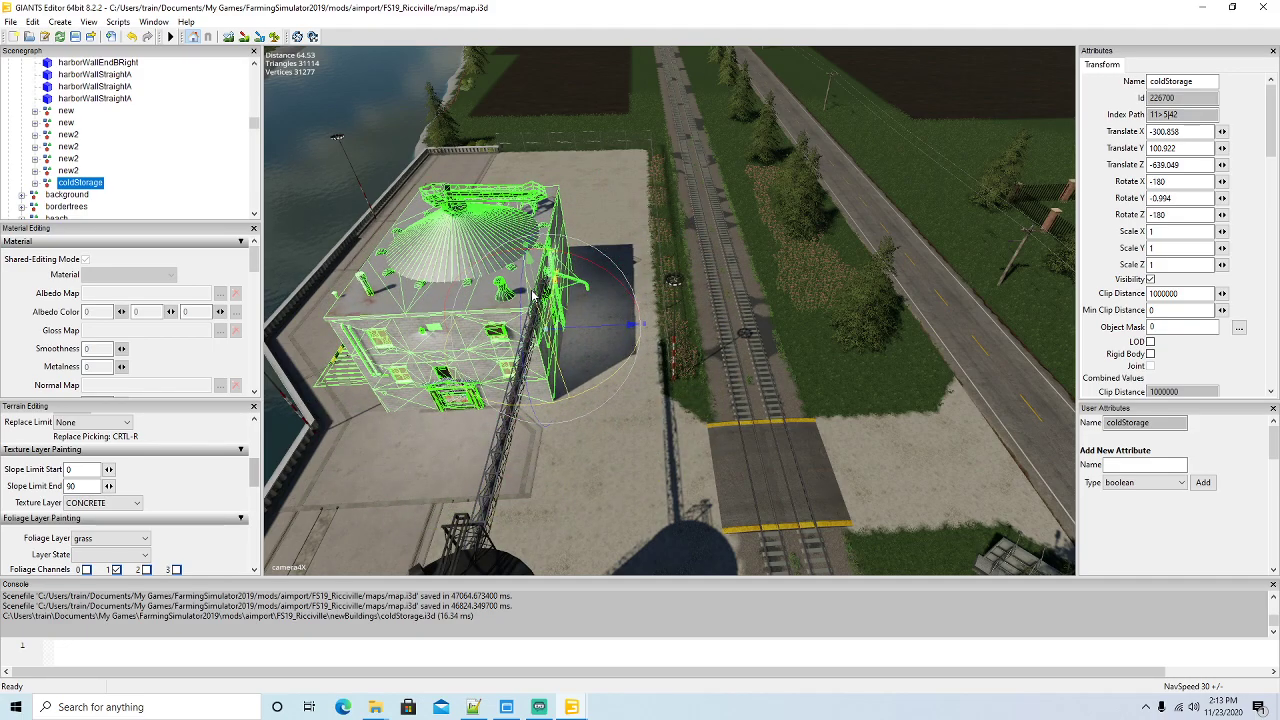
Delete the grainStation object from the transform group inside coldStorage
scroll(533, 296, "up", 5)
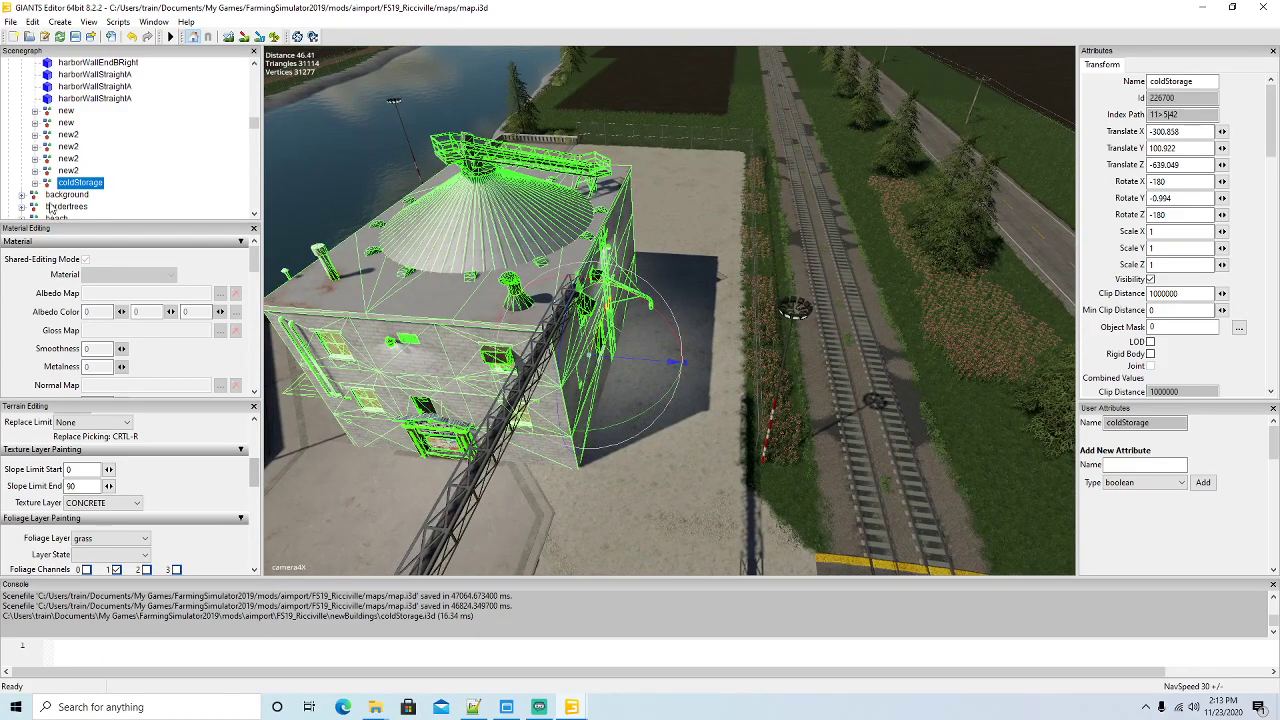
left_click(35, 183)
scroll(150, 190, "down", 1)
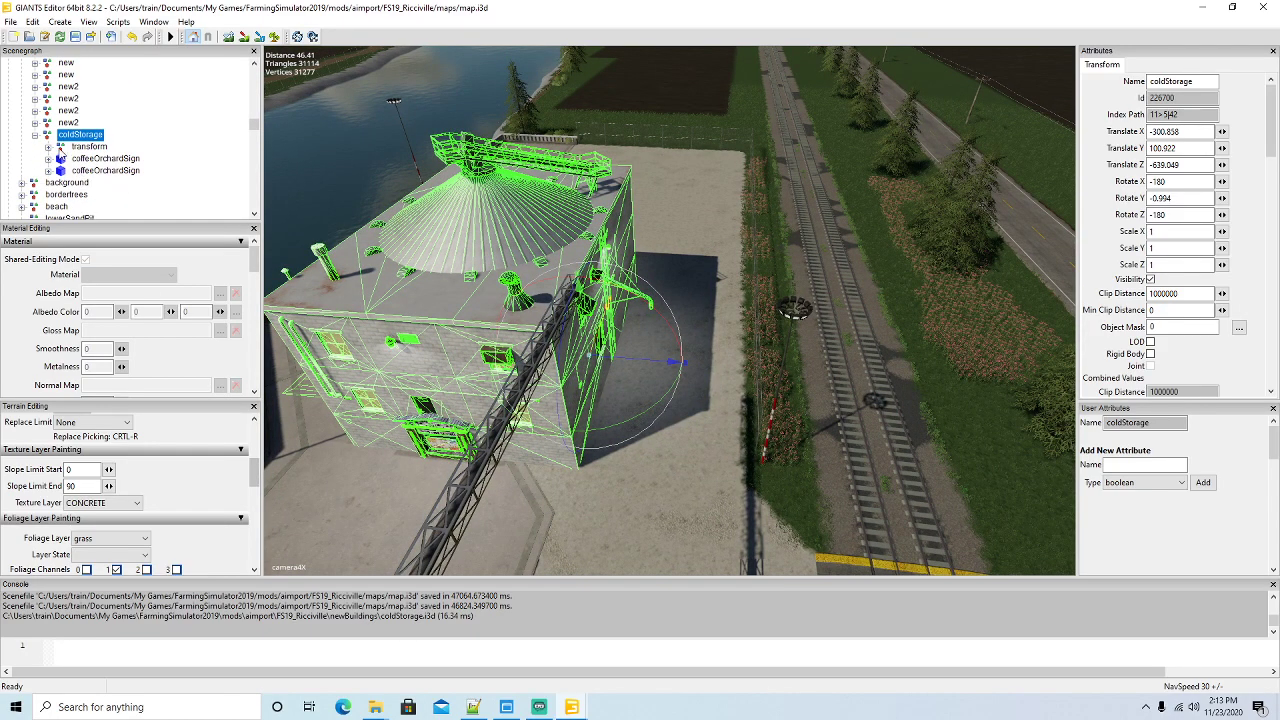
left_click(48, 147)
scroll(88, 155, "down", 1)
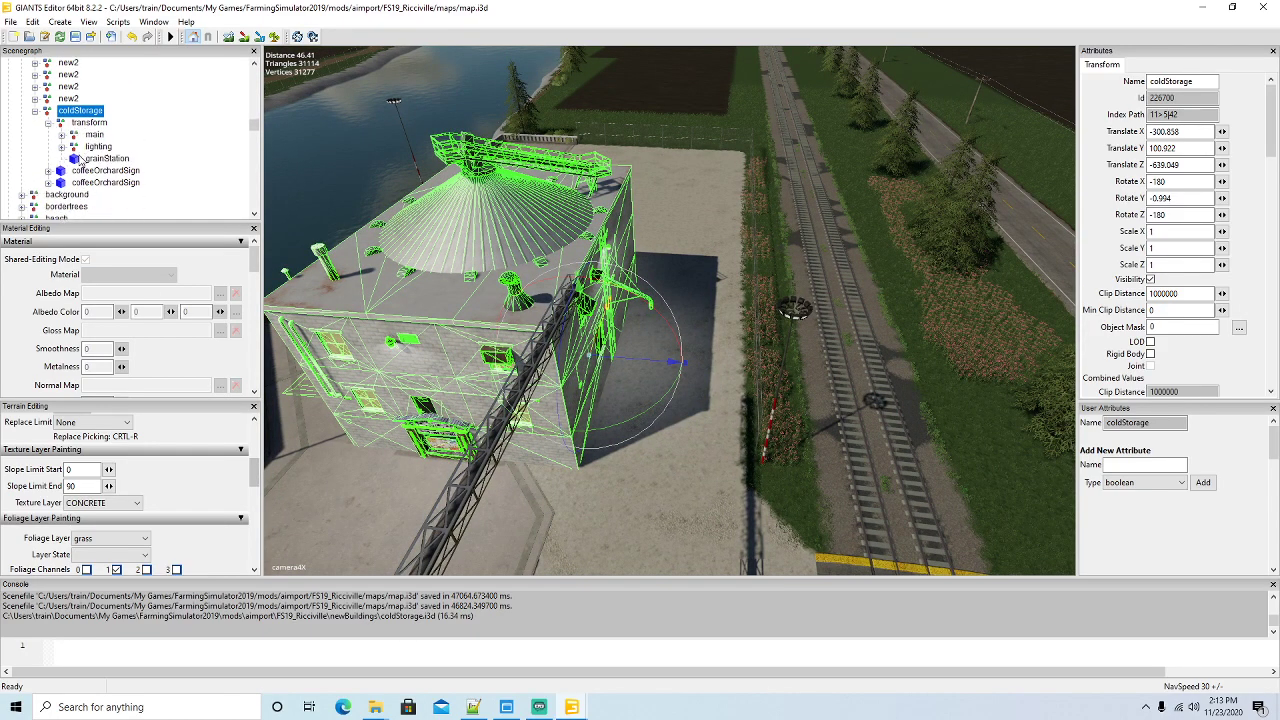
scroll(391, 311, "down", 5)
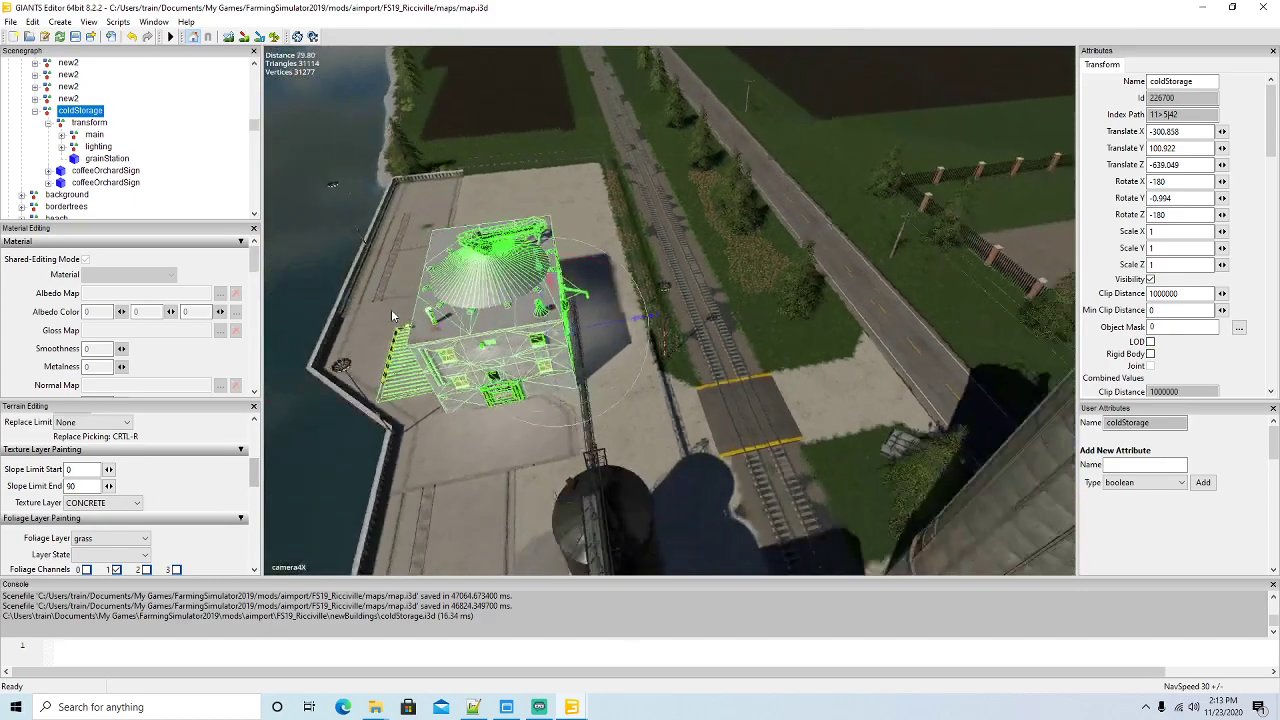
left_click(76, 160)
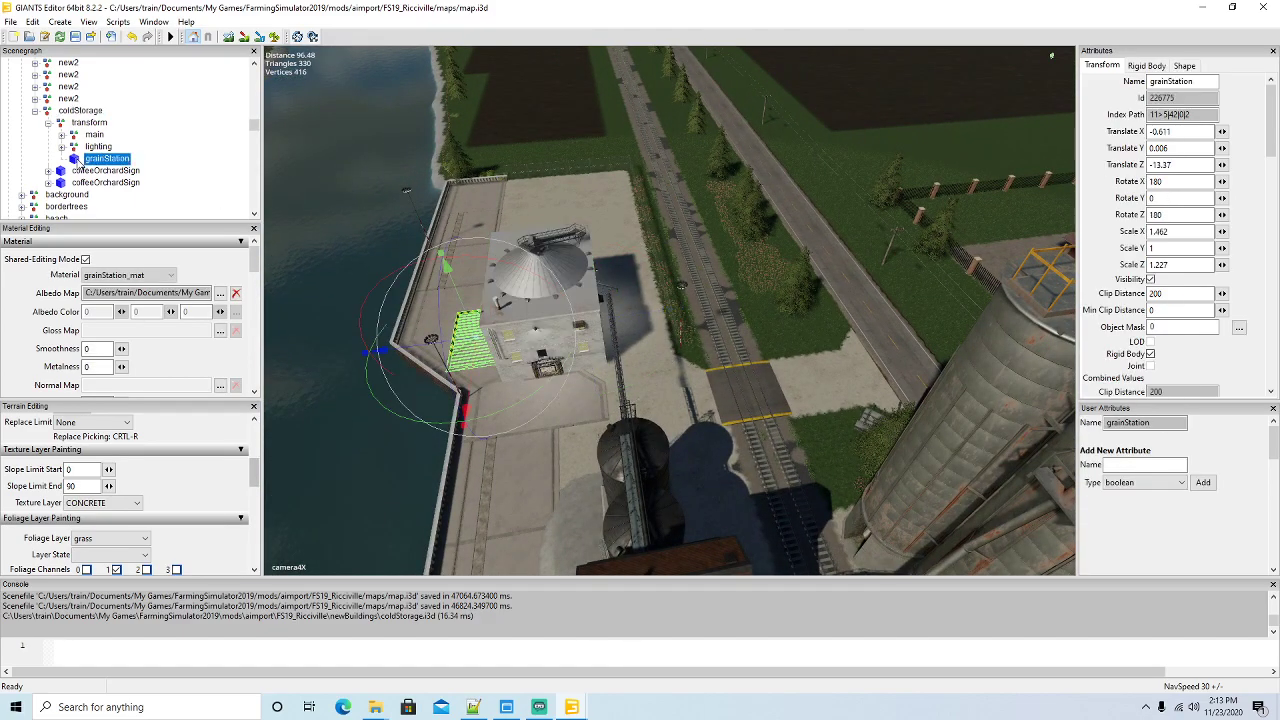
key("Delete")
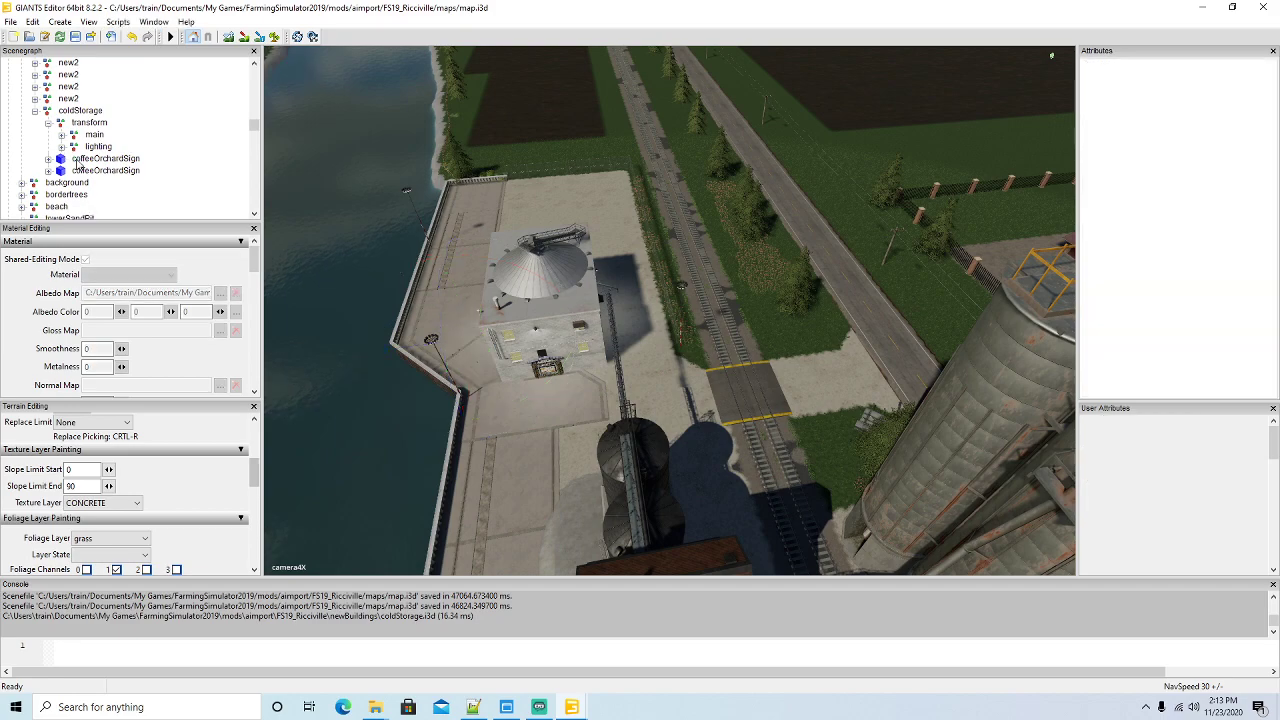
Delete farmSiloLargeUnloadingPipe from farmSiloLarge in the main group of coldStorage
left_click(61, 135)
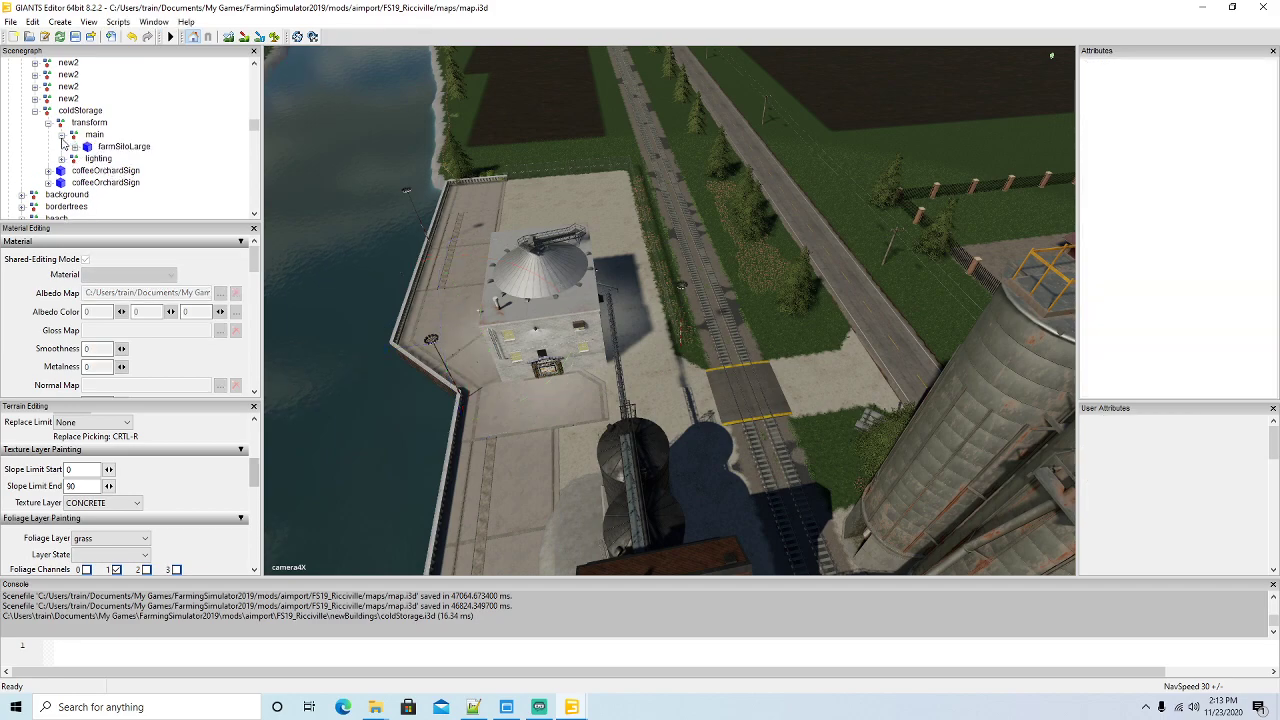
left_click(74, 147)
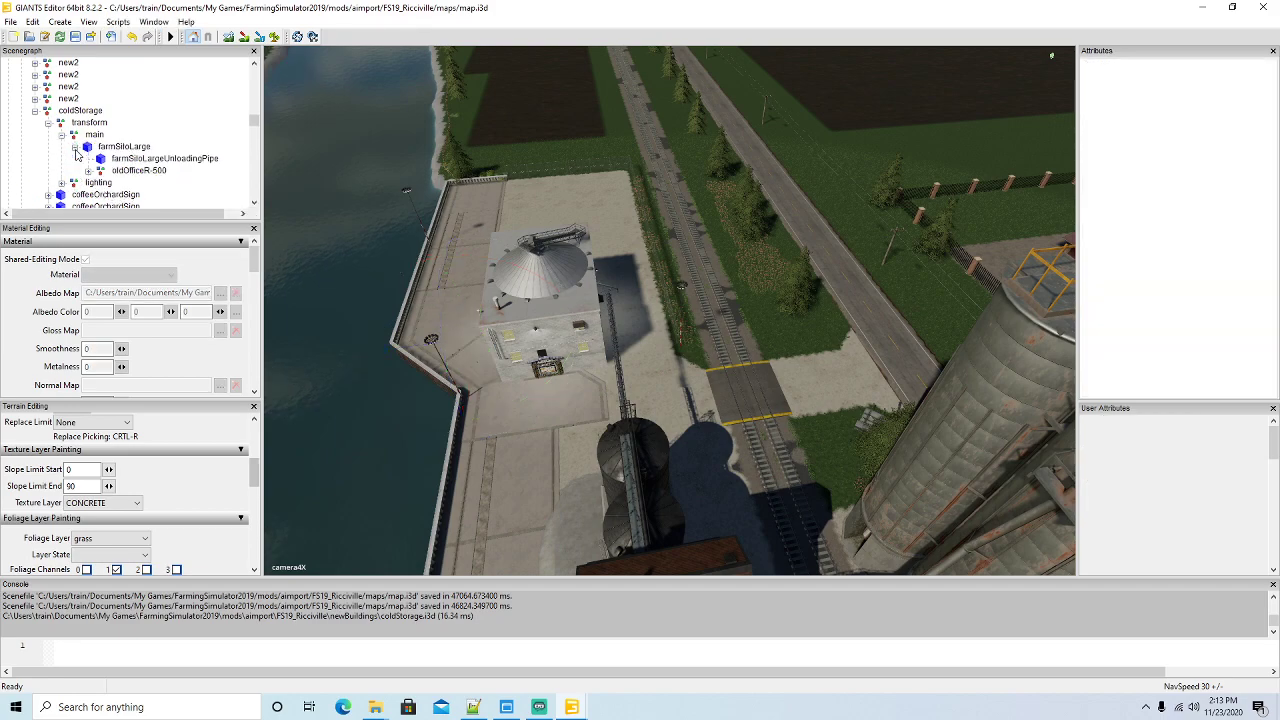
left_click(101, 160)
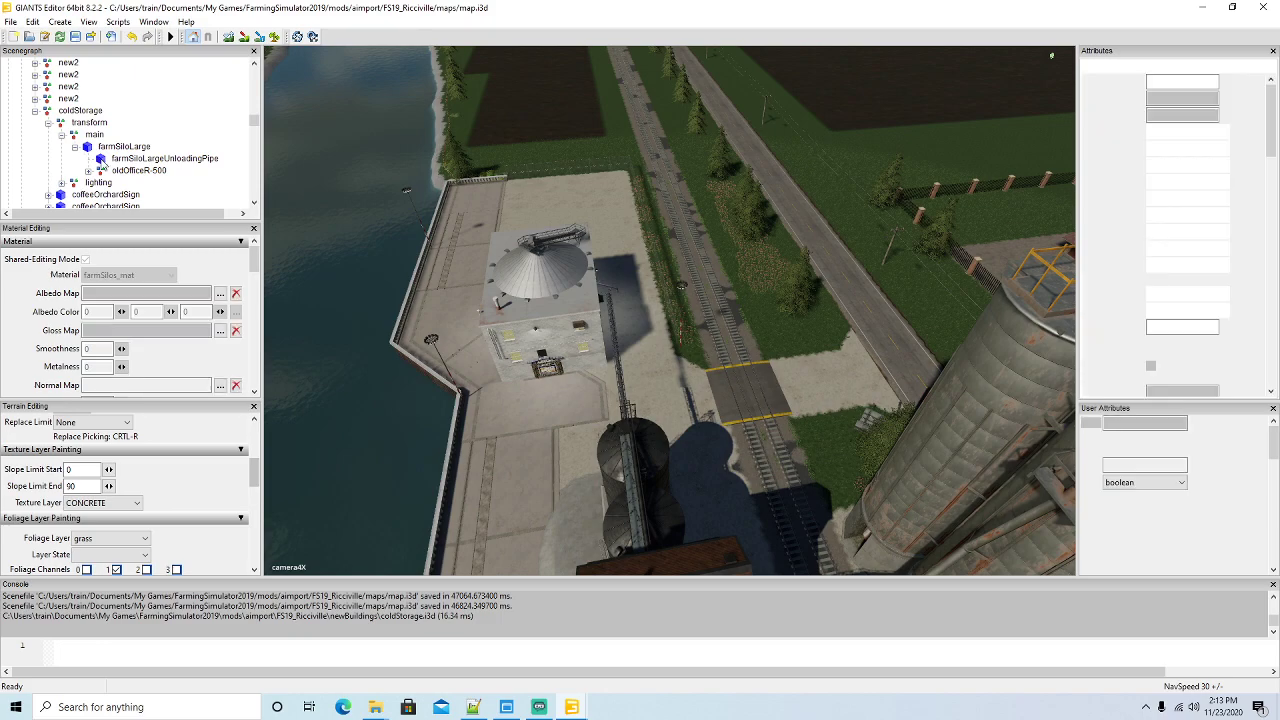
key("Delete")
left_click_drag(679, 349, 660, 351, "alt")
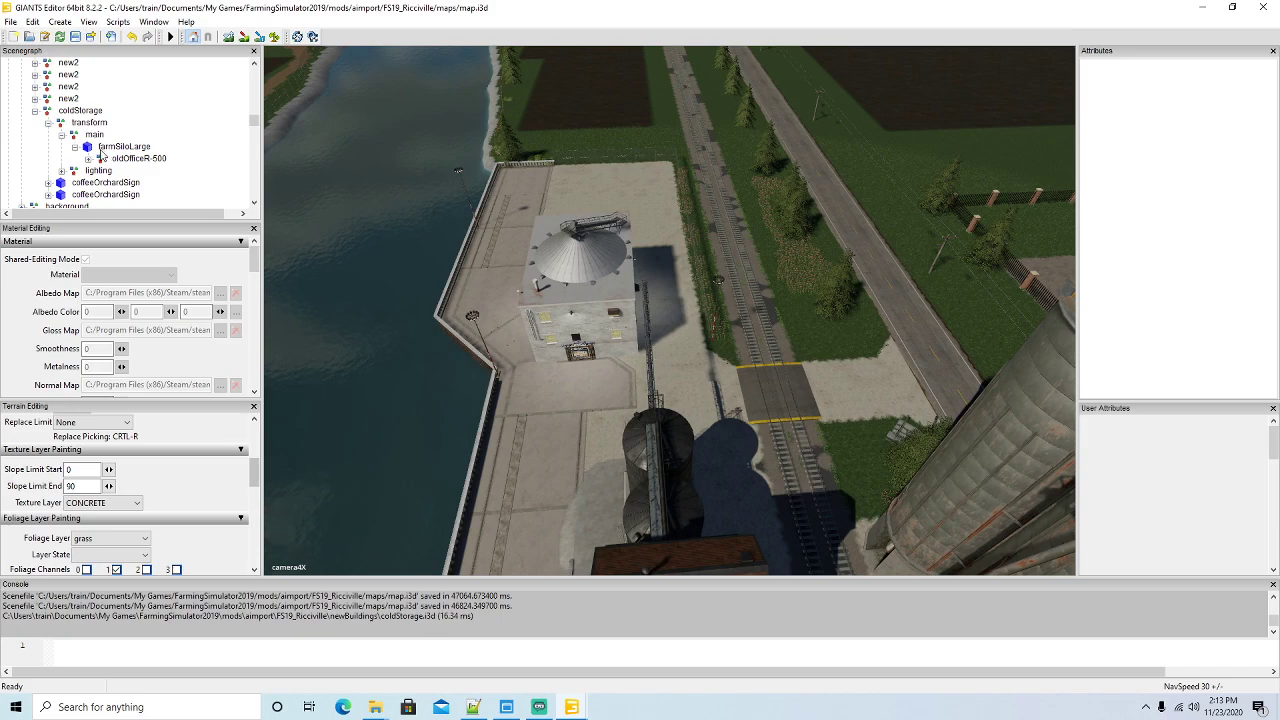
Move the whole coldStorage building toward the railway, to about X -301.059 and Z -650.674
left_click(46, 114)
left_click(717, 343)
scroll(723, 337, "up", 3)
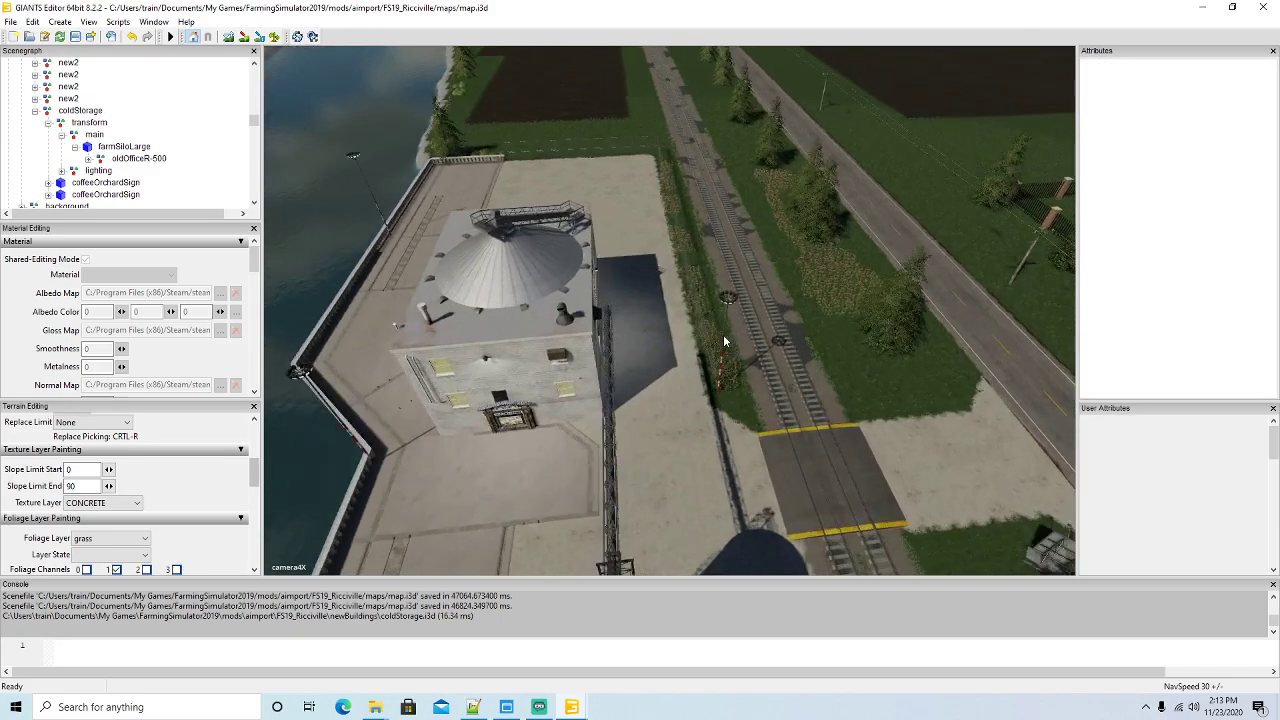
scroll(723, 334, "up", 2)
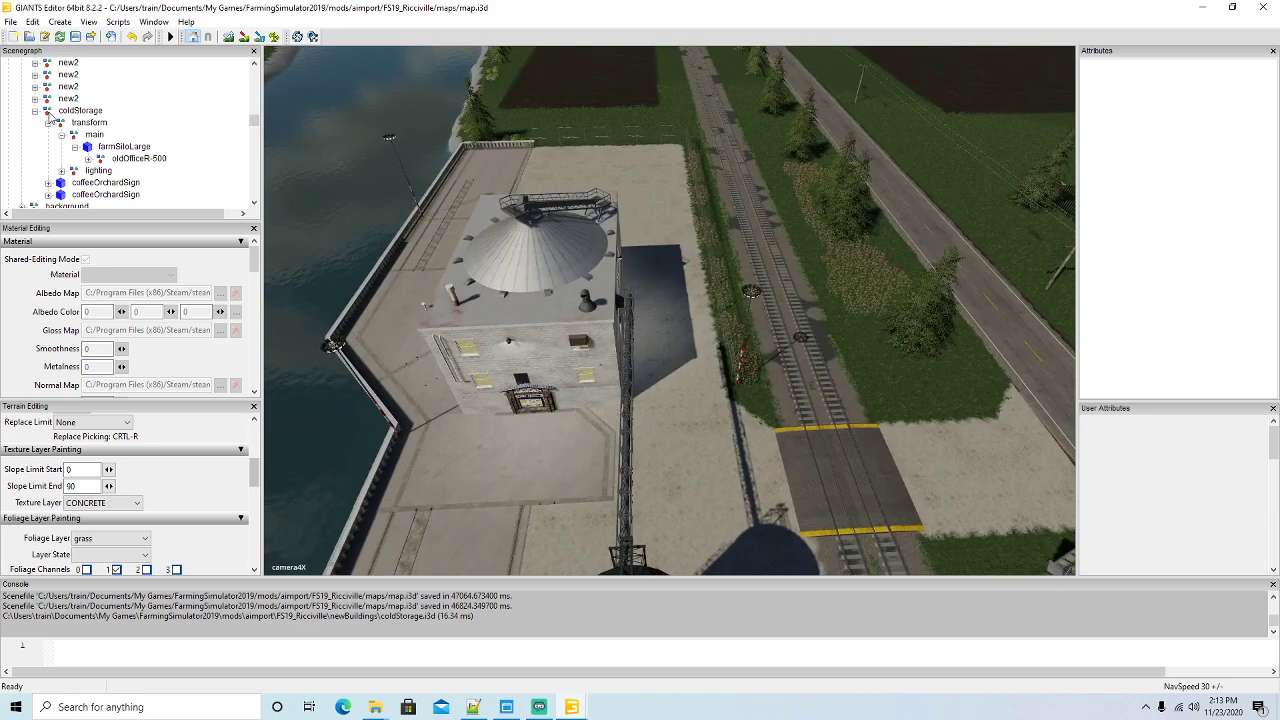
left_click(80, 110)
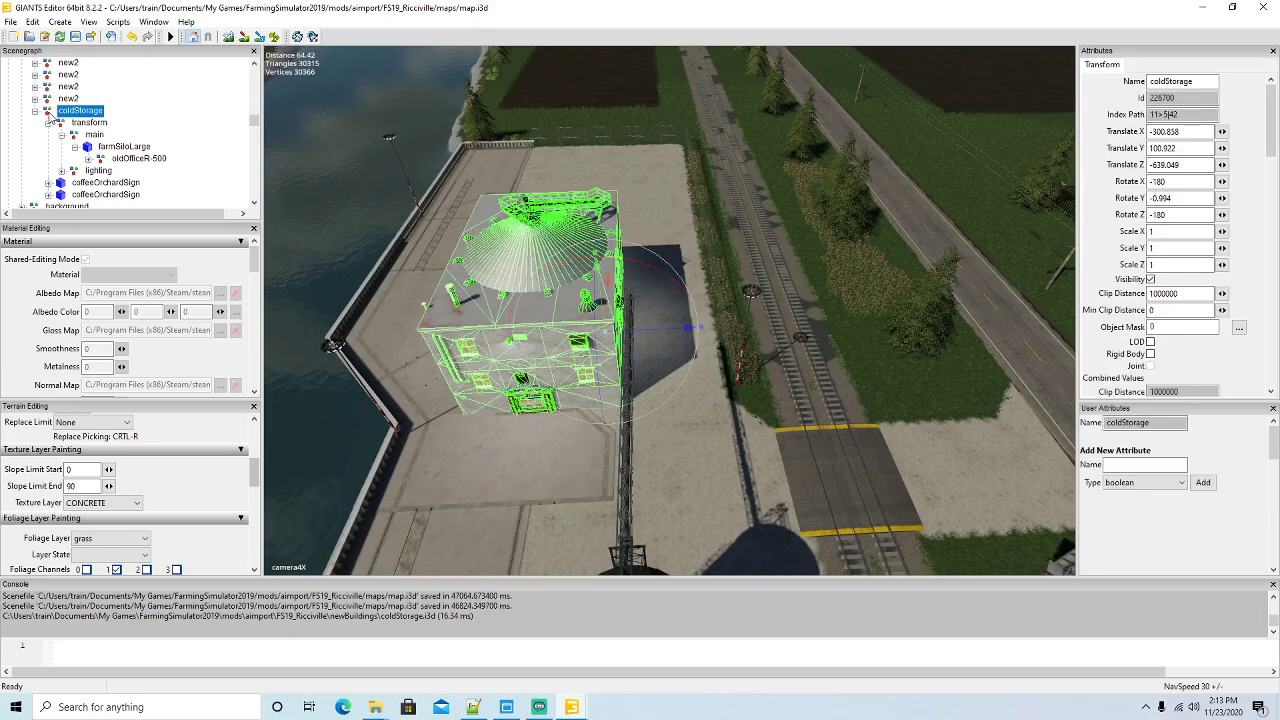
left_click_drag(670, 338, 770, 337)
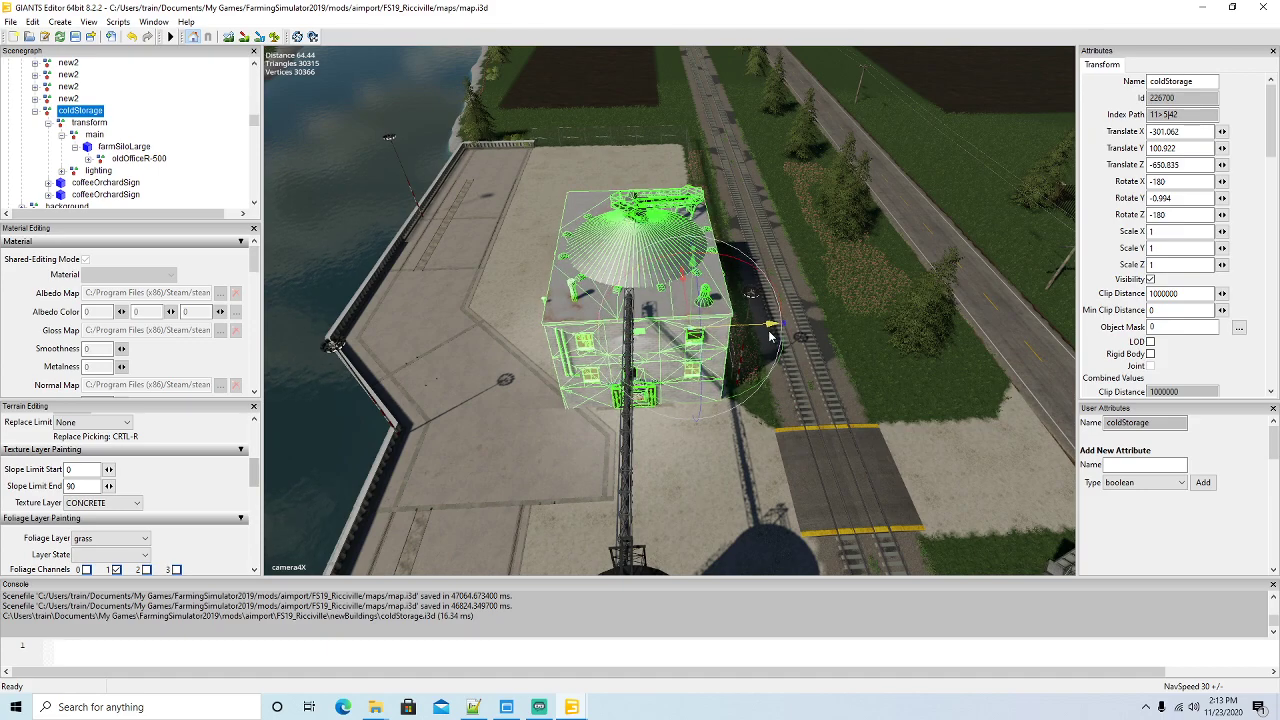
left_click_drag(770, 337, 976, 361)
Try Scale Y values of 1.2 and 1.3 on the coldStorage building
scroll(599, 355, "up", 5)
scroll(932, 390, "down", 5)
scroll(1057, 347, "up", 3)
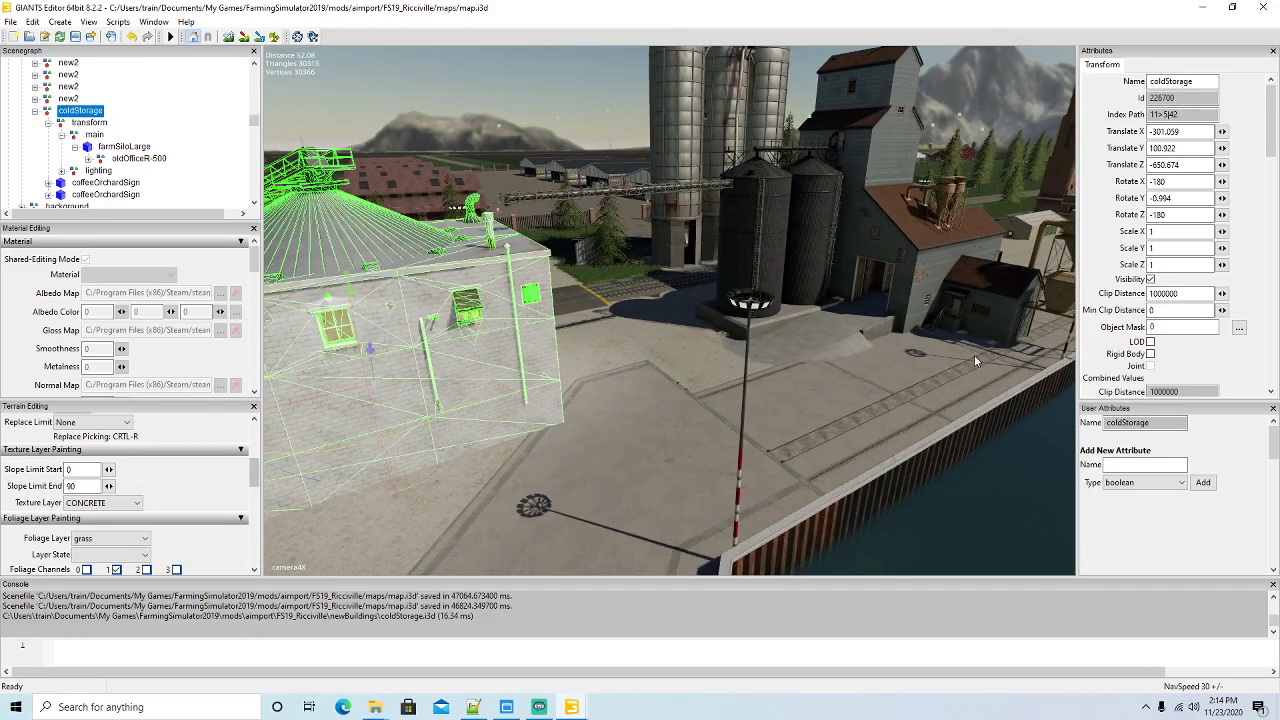
scroll(976, 361, "down", 3)
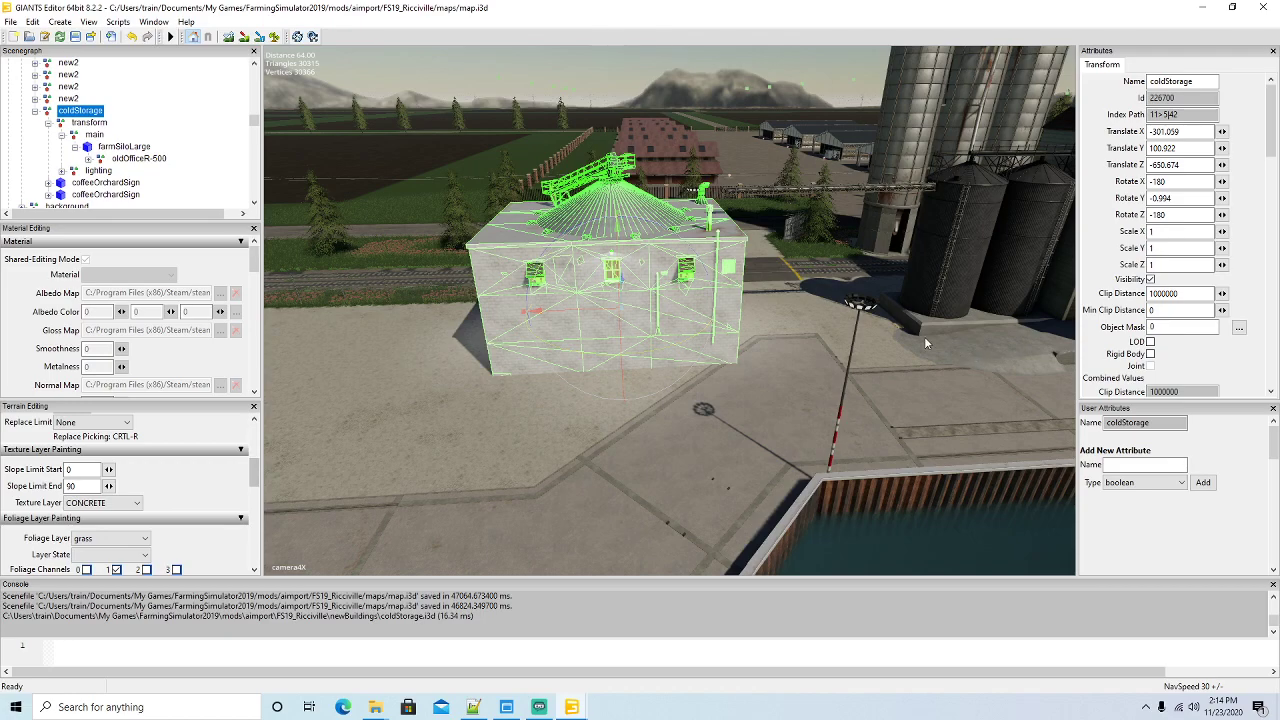
left_click(1153, 248)
type(".2")
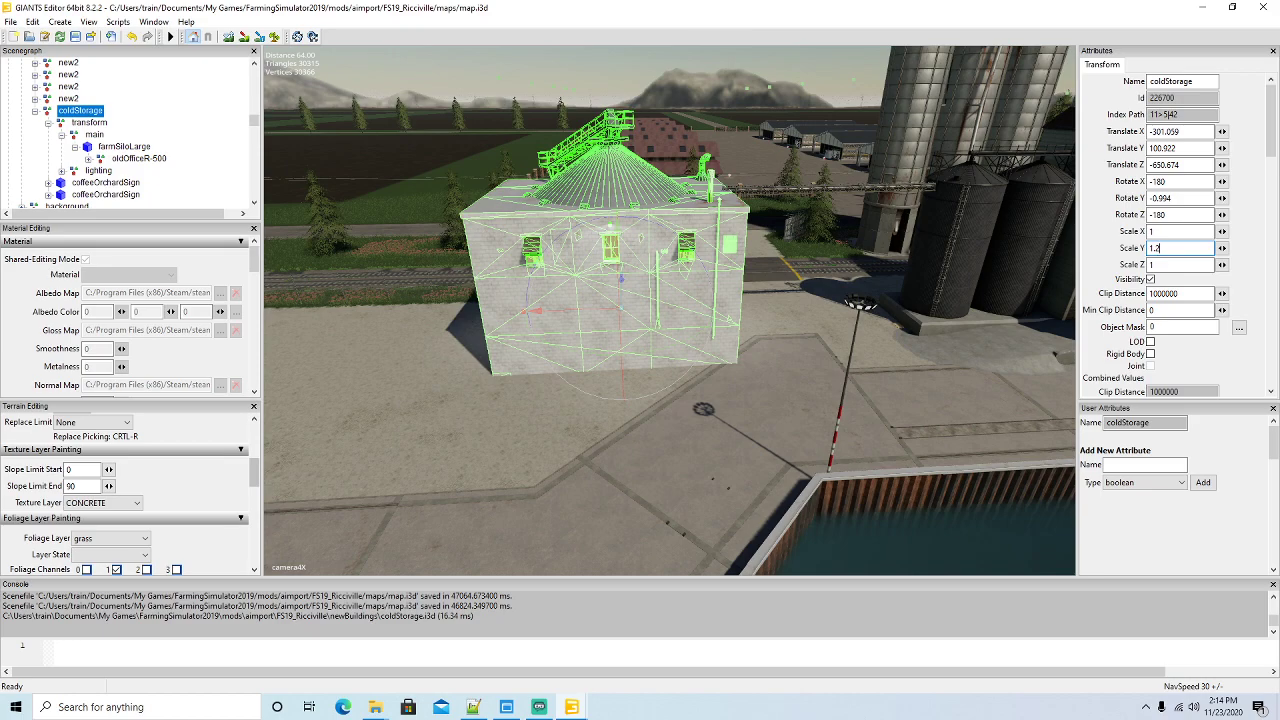
key("BackSpace")
type("3")
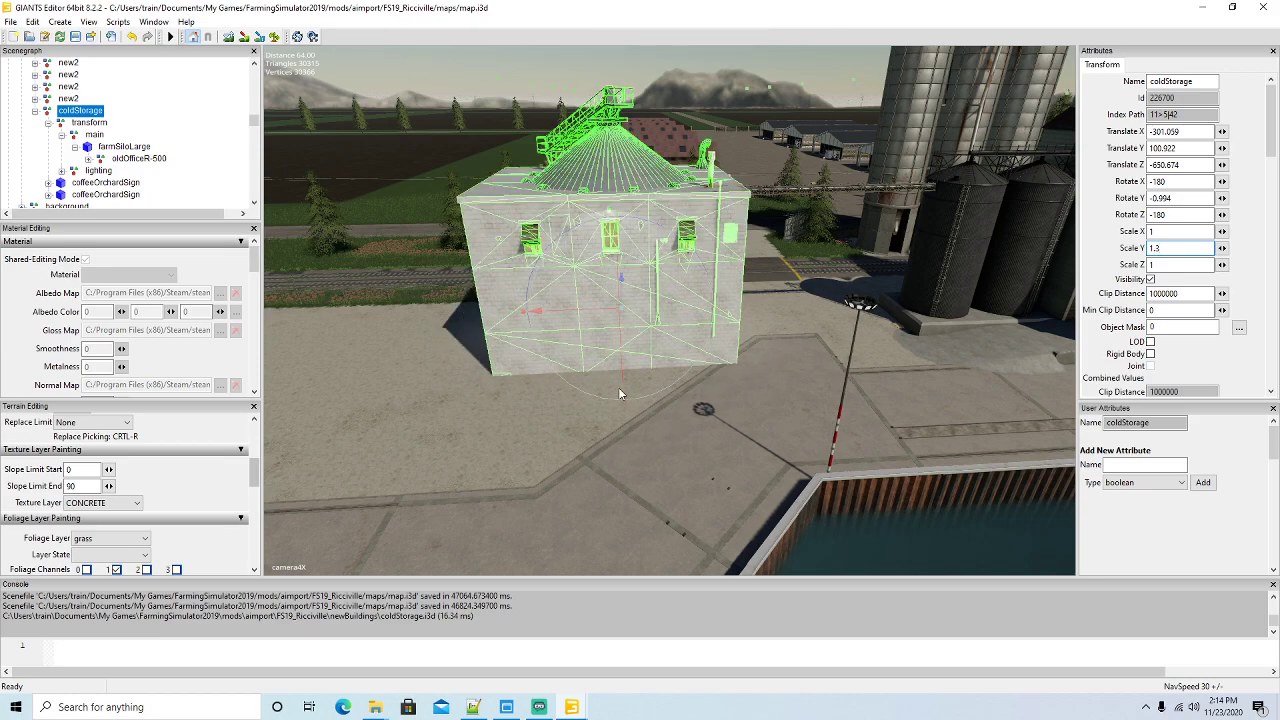
Set the Scale Y of the coldStorage building to 1.22
right_click_drag(696, 374, 543, 409)
scroll(543, 417, "up", 4)
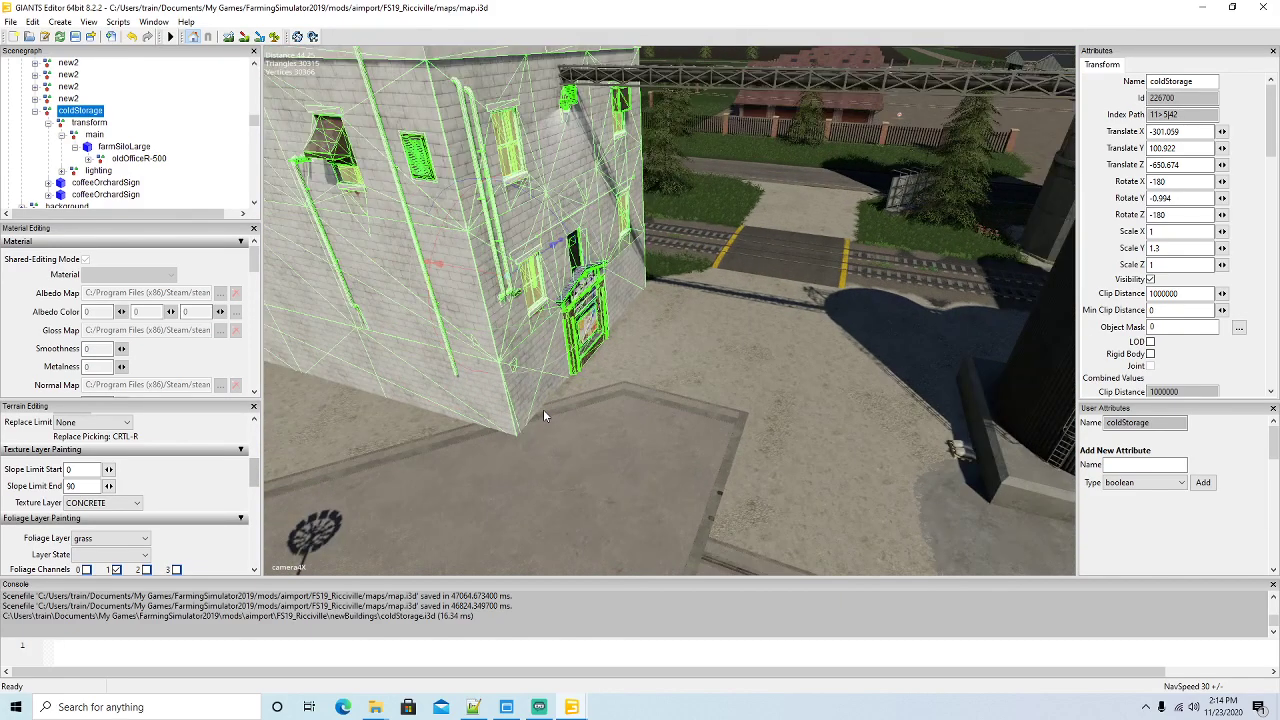
scroll(543, 417, "down", 4)
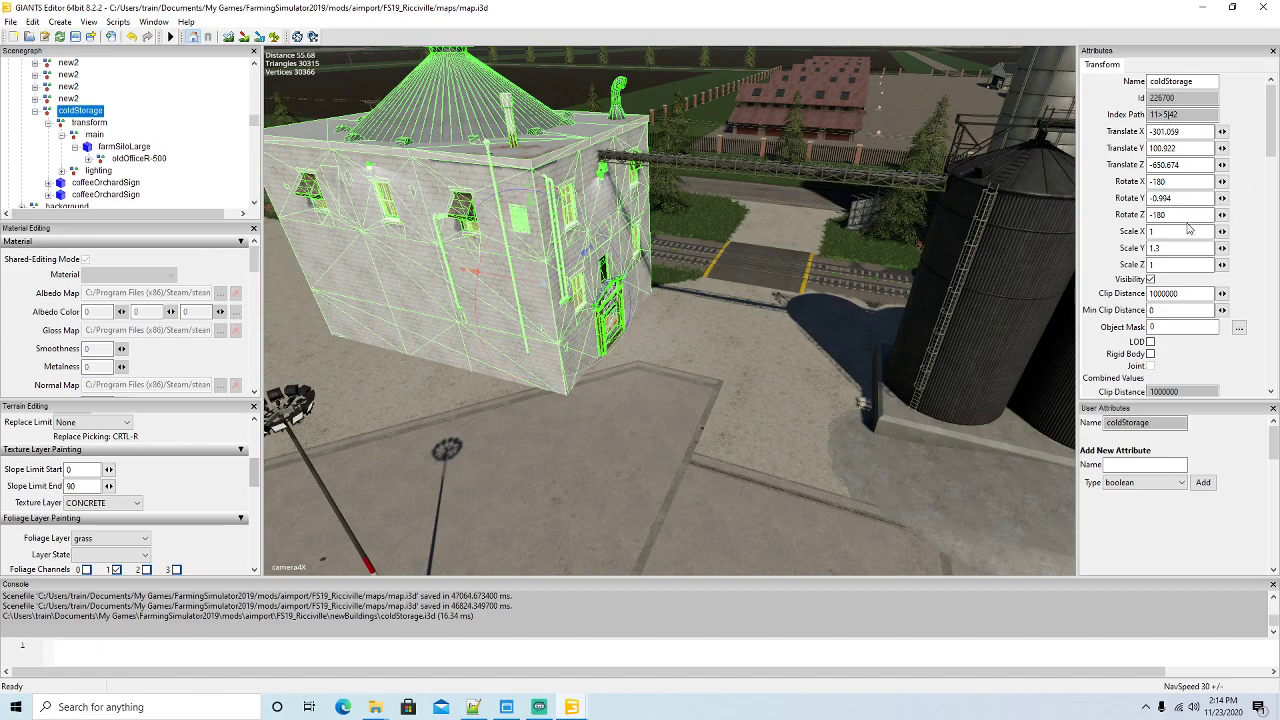
key("BackSpace")
type("22")
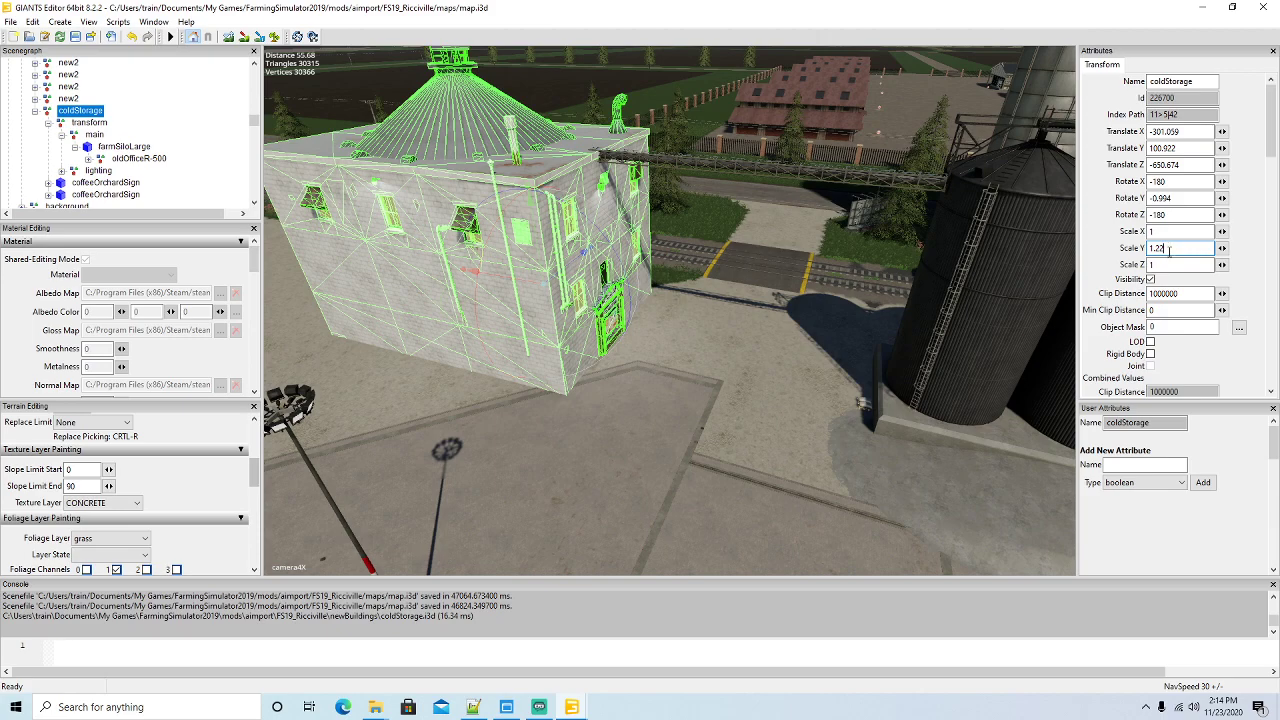
Lower the CanoLongo conveyor pipe between the silos and coldStorage to about Translate Y 117.409
left_click(756, 171)
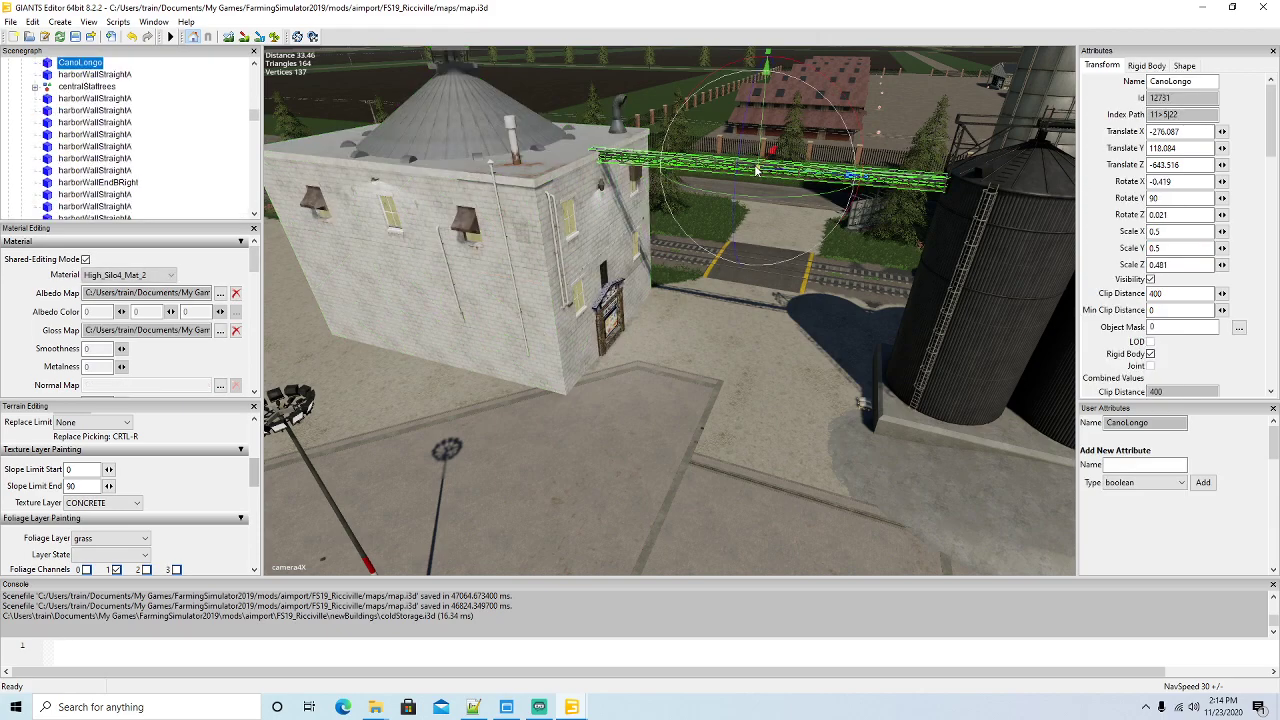
left_click_drag(759, 153, 760, 155)
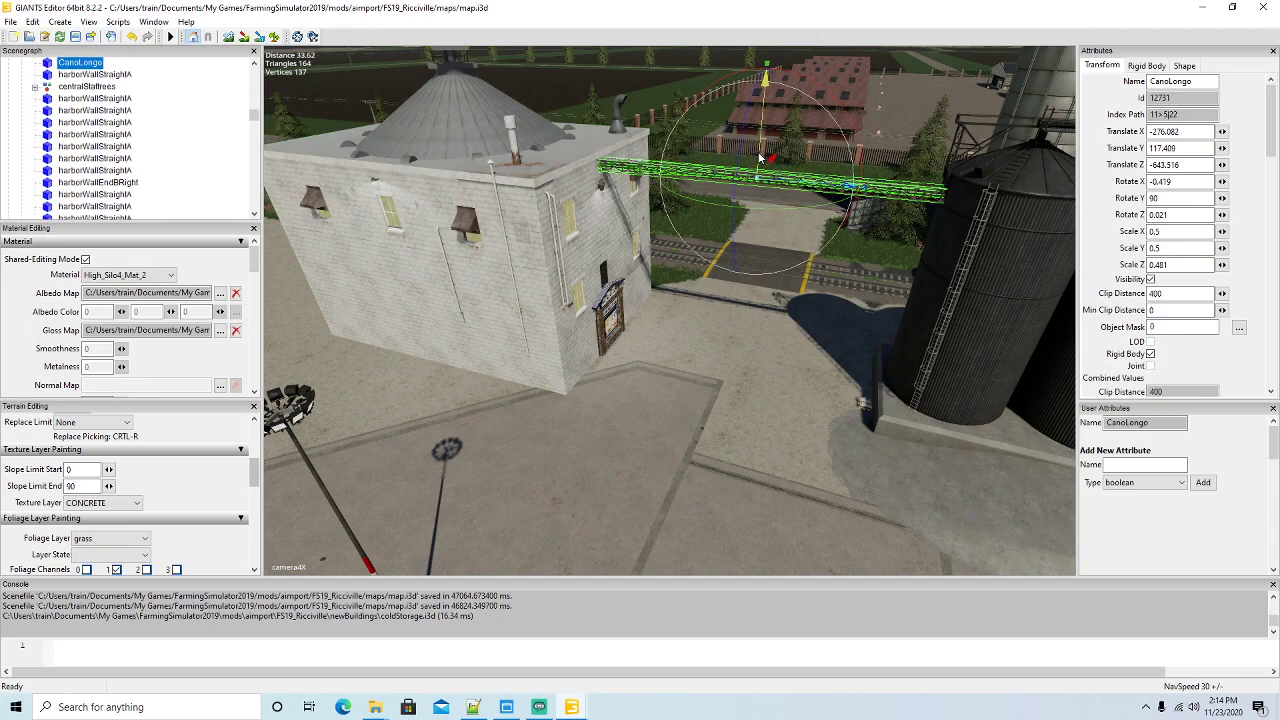
Examine the coldStorage building, its pipe connection and the free concrete yard around it from several sides
scroll(564, 421, "up", 5)
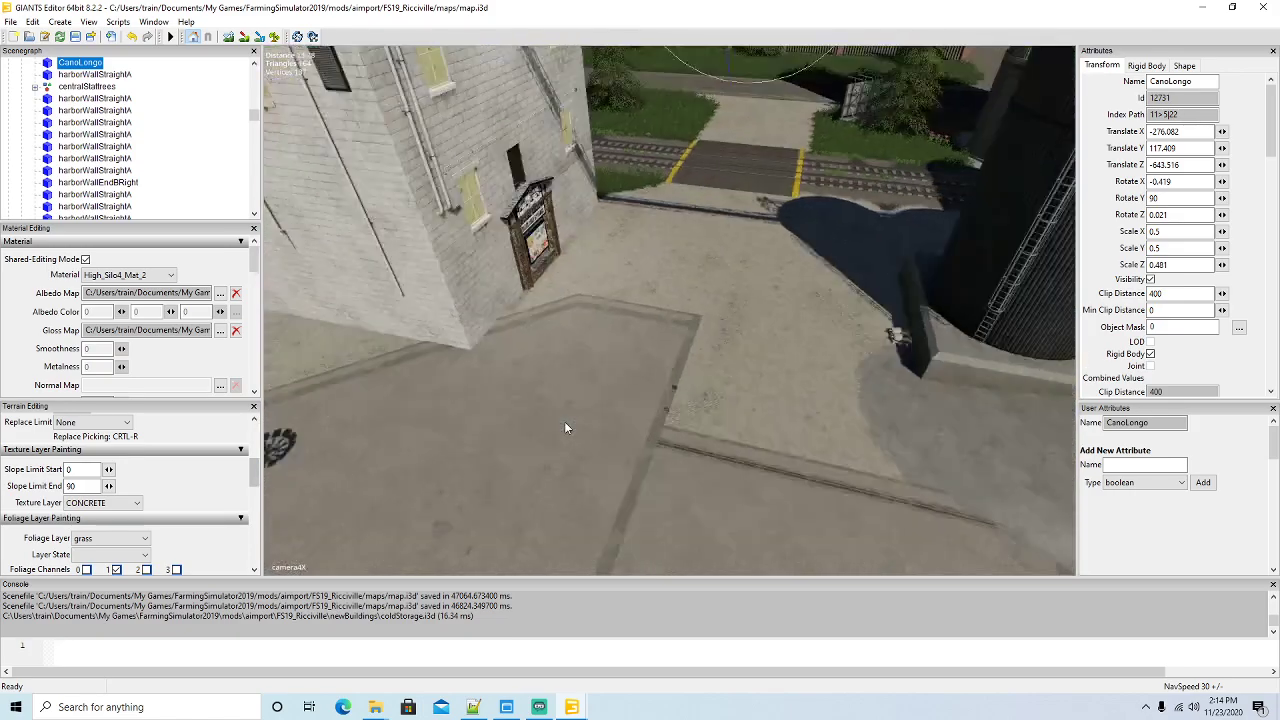
scroll(564, 428, "down", 5)
right_click_drag(564, 428, 814, 422)
scroll(578, 368, "up", 3)
scroll(695, 409, "up", 3)
scroll(695, 409, "up", 2)
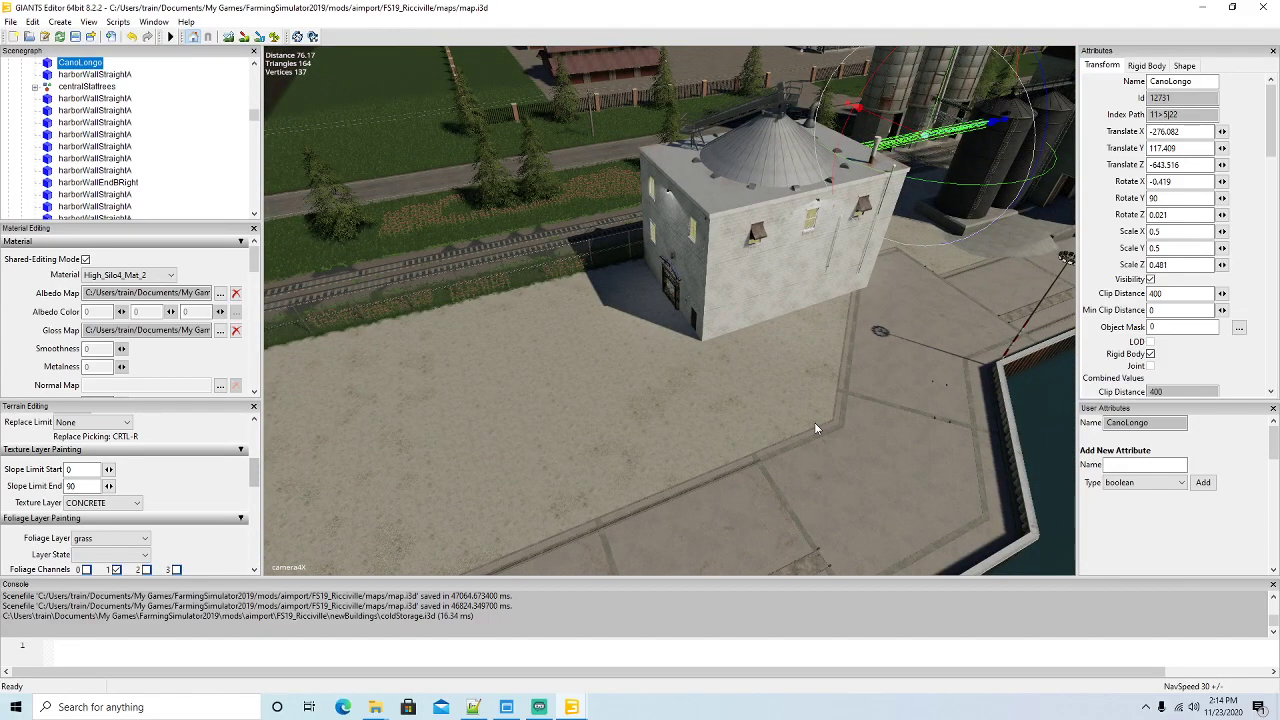
scroll(814, 422, "down", 2)
right_click_drag(814, 422, 806, 424)
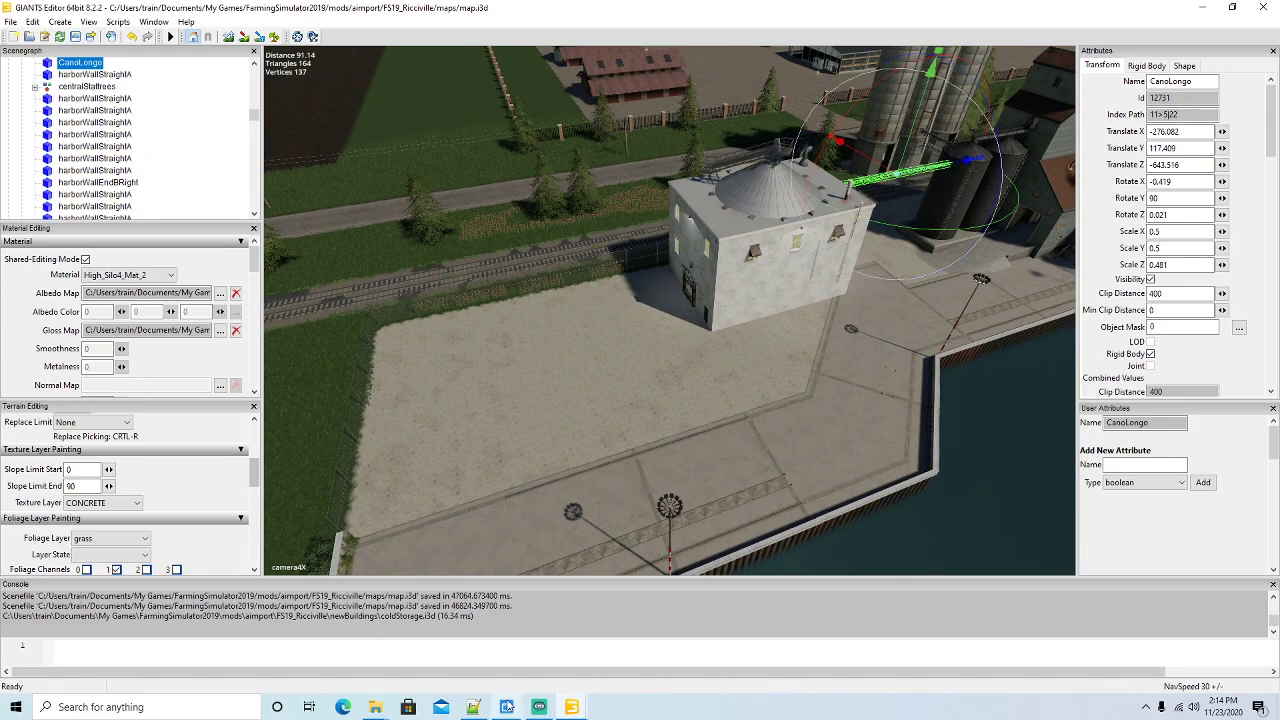
Switch to the FS19_Ricci_Islands map and export the factory building with files to newBuildings as factory, keeping game relative paths
mouse_move(571, 707)
left_click(617, 673)
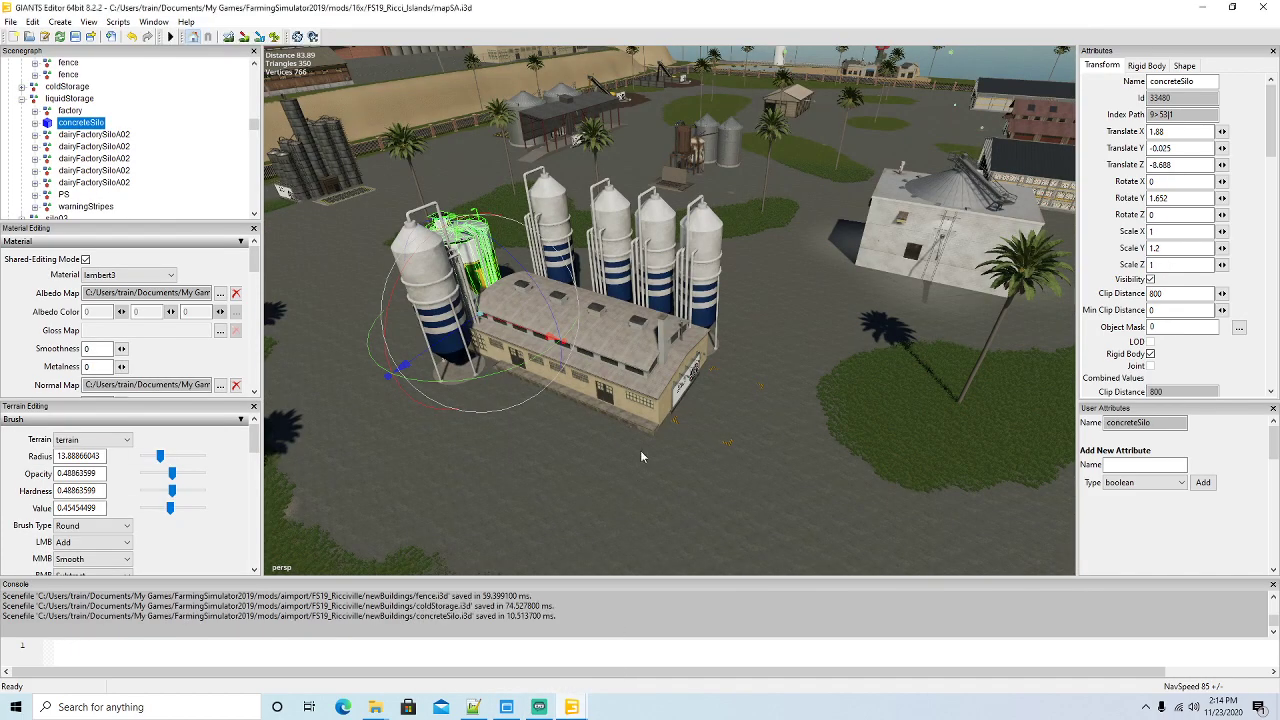
left_click(641, 366)
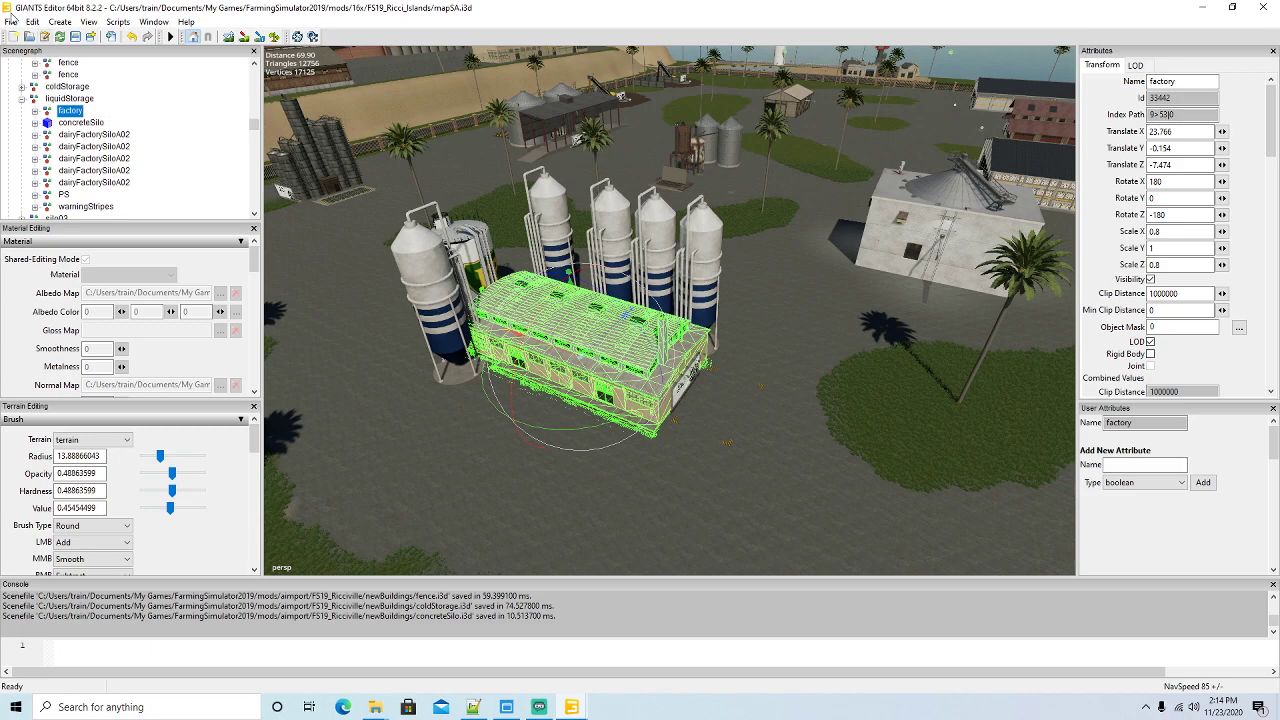
left_click(10, 22)
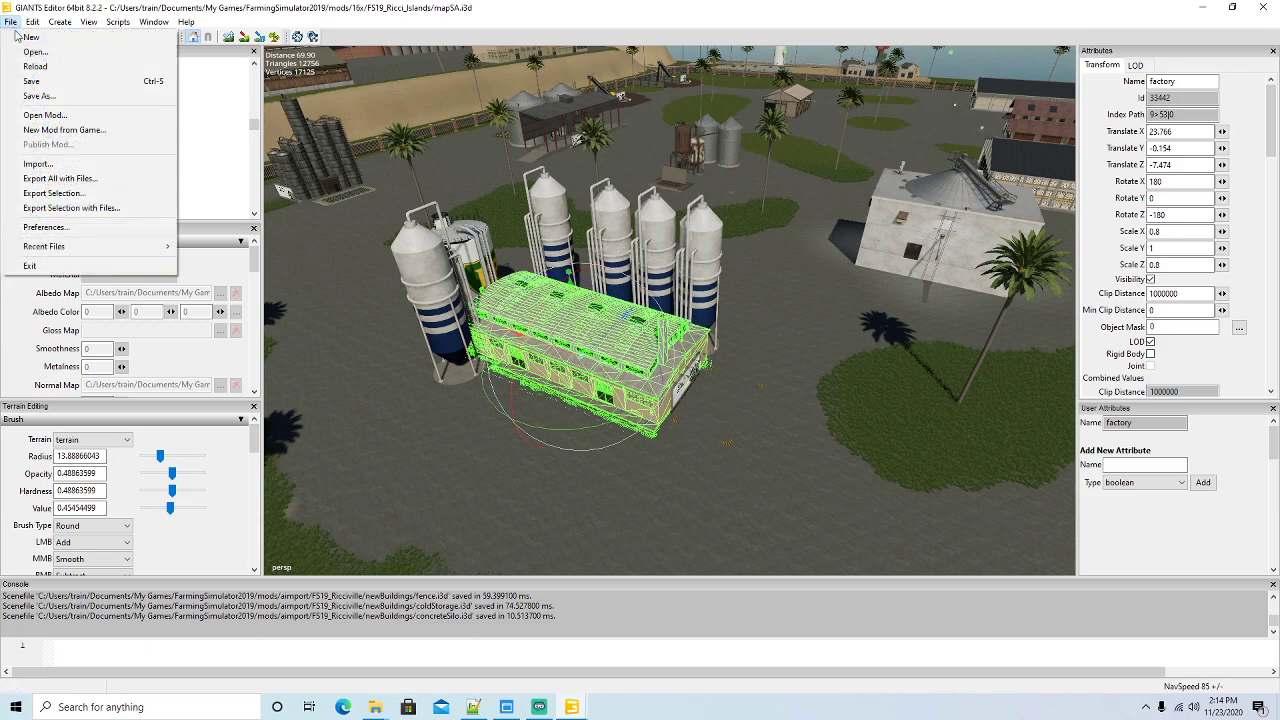
left_click(58, 207)
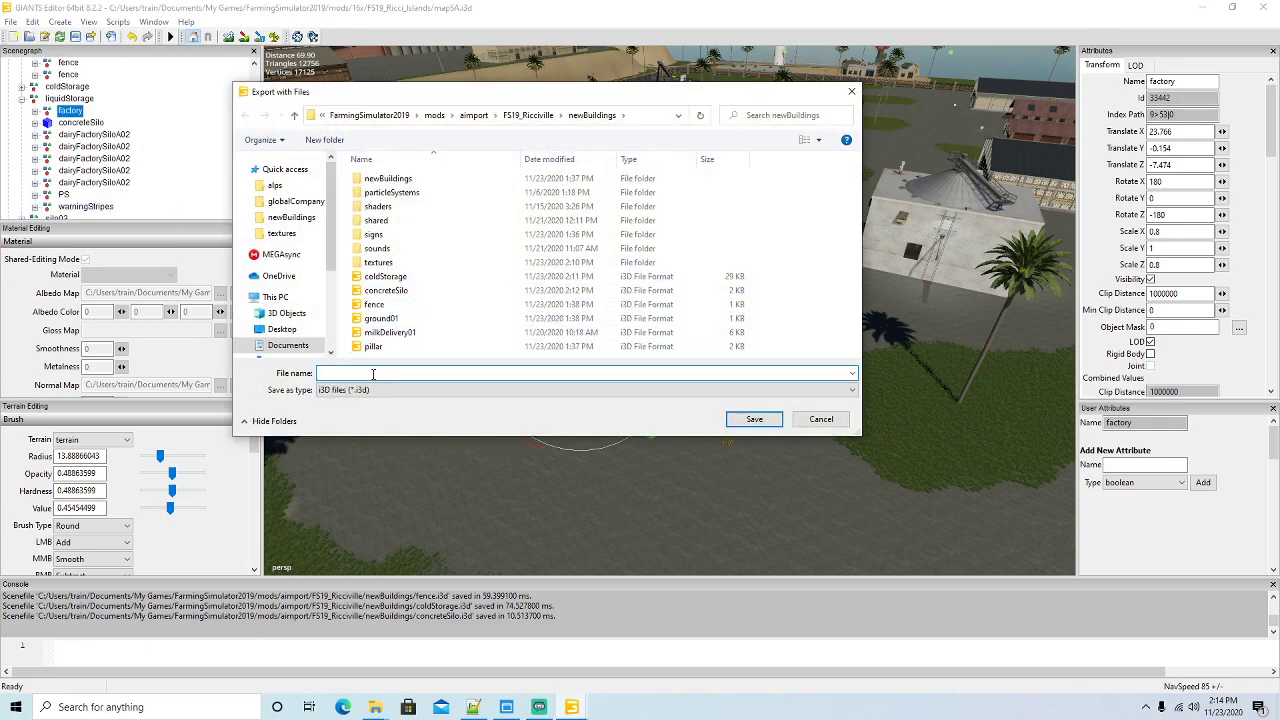
type("fa")
left_click(755, 419)
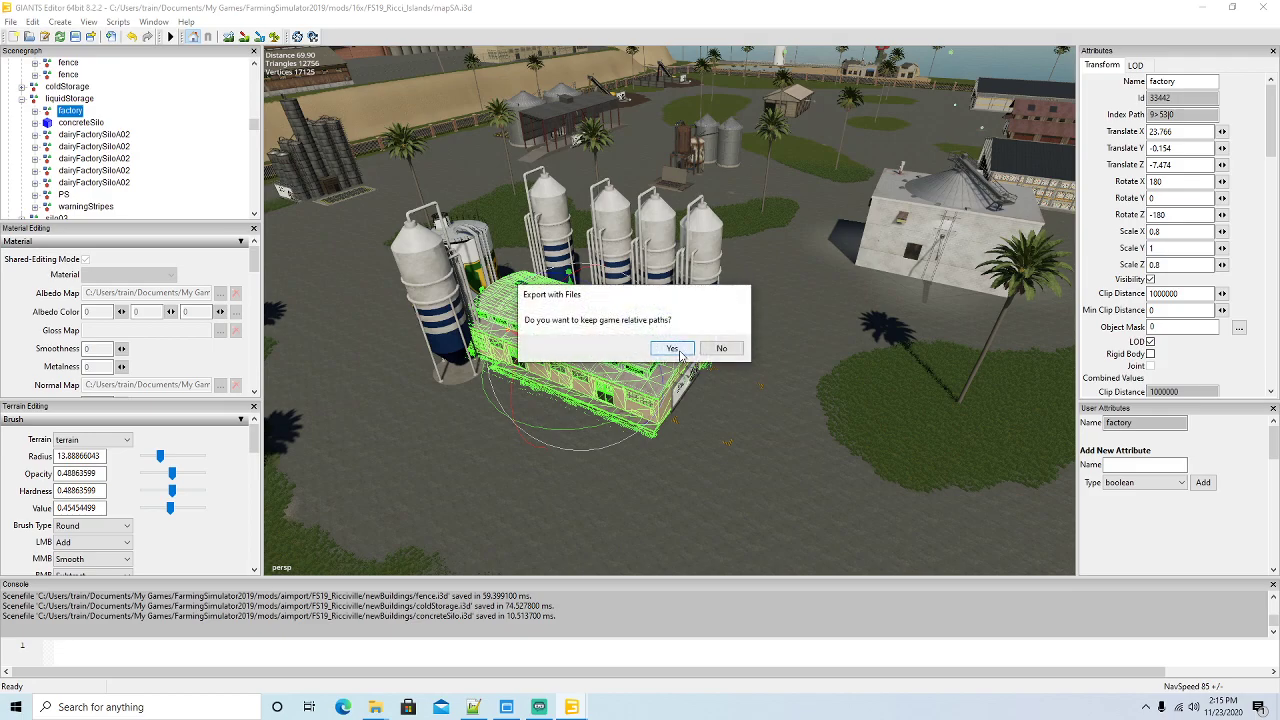
left_click(672, 348)
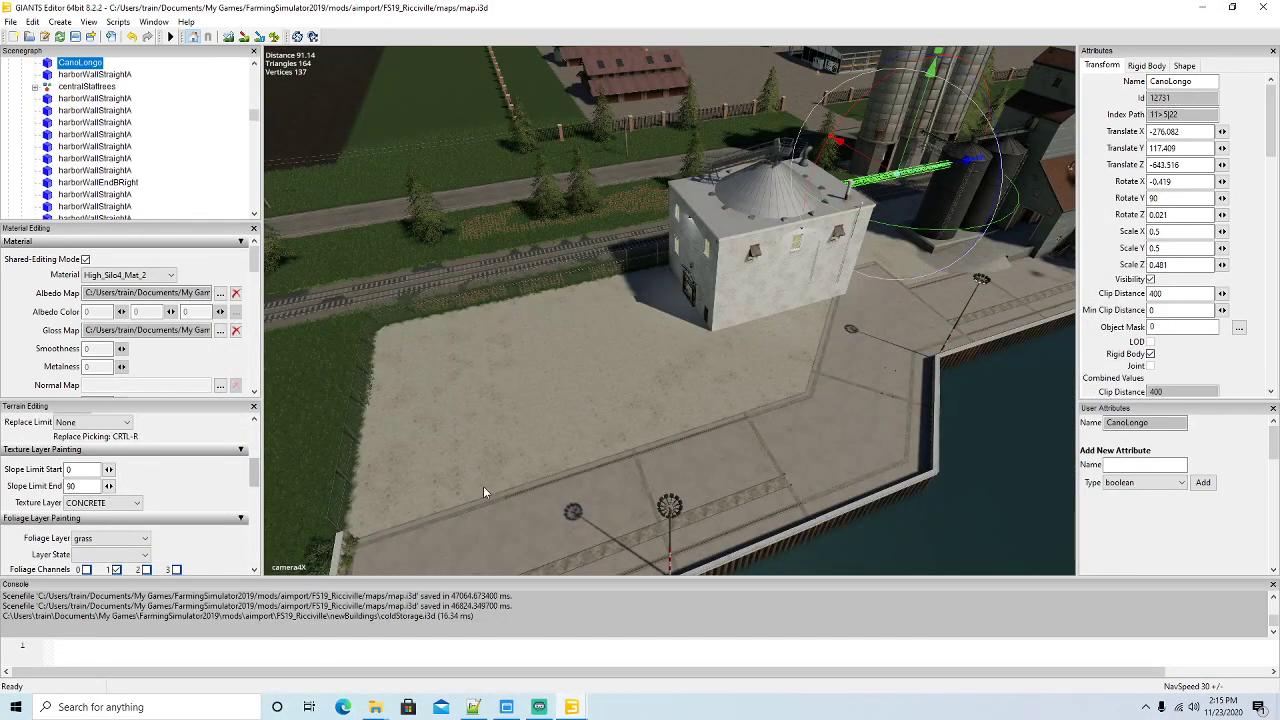
Open the exported factory i3d from the newBuildings folder in Notepad++, check its file paths, and close it again
left_click(341, 612)
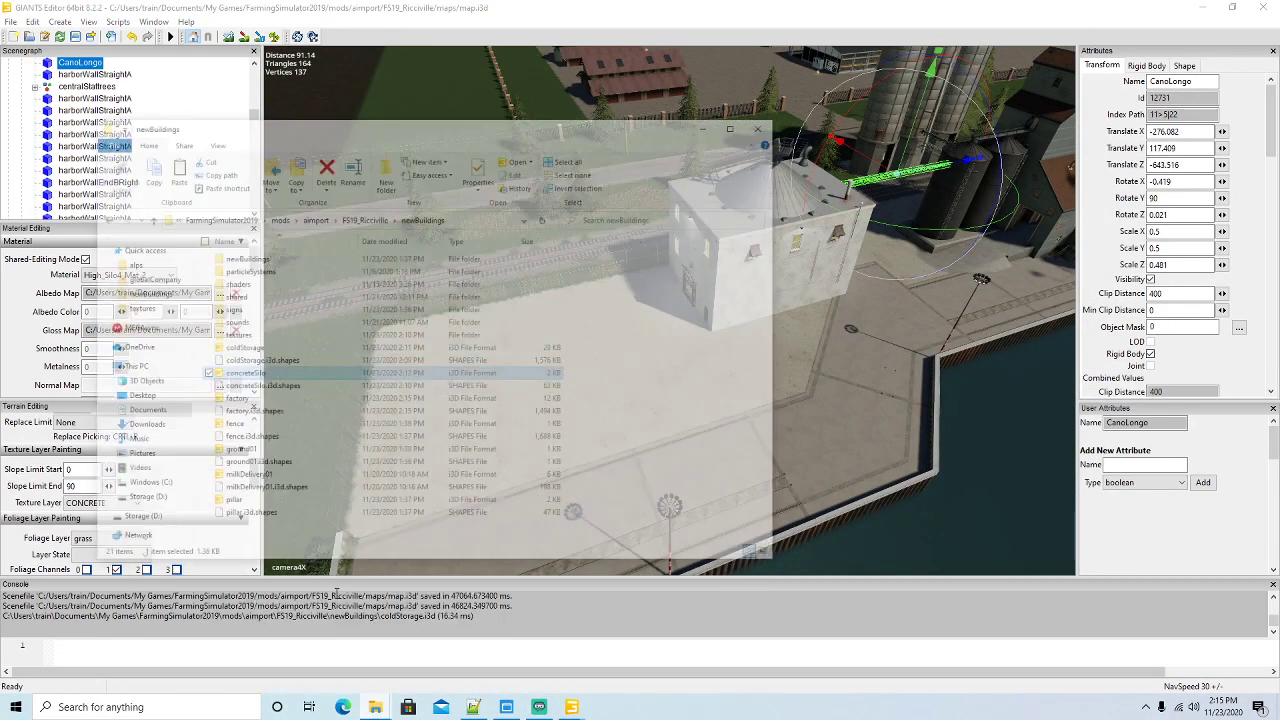
right_click(224, 353)
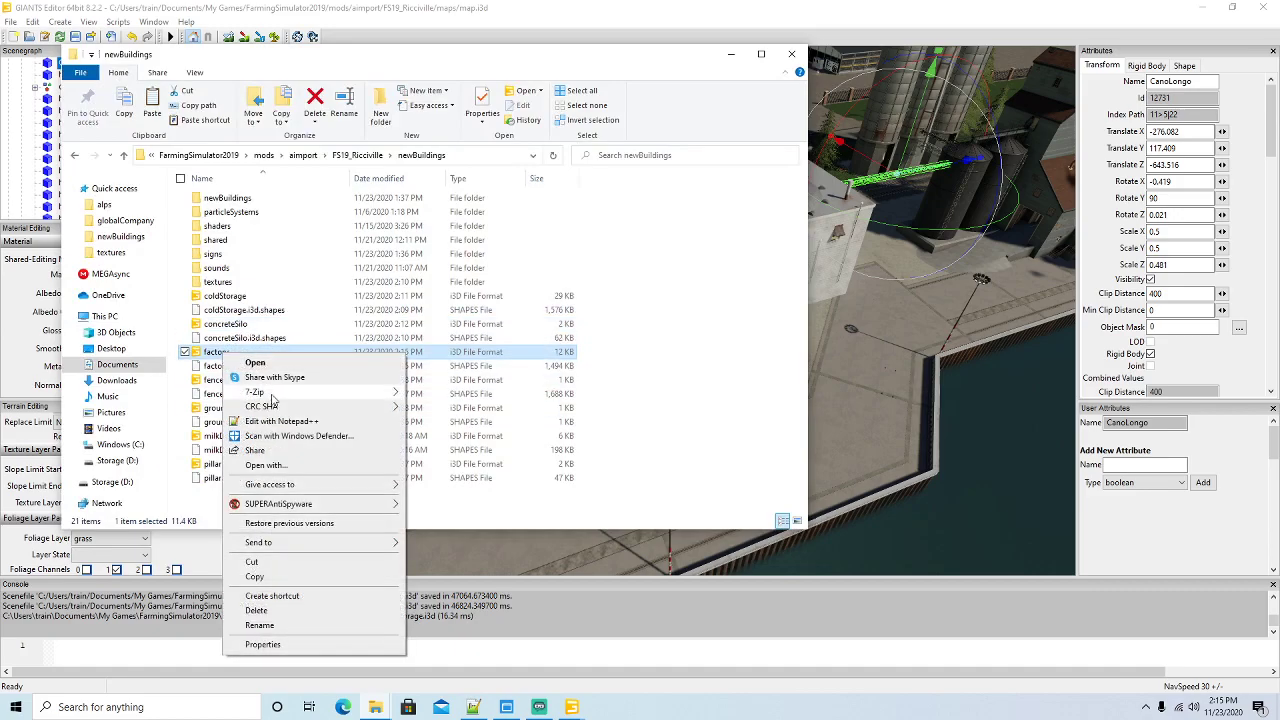
left_click(283, 421)
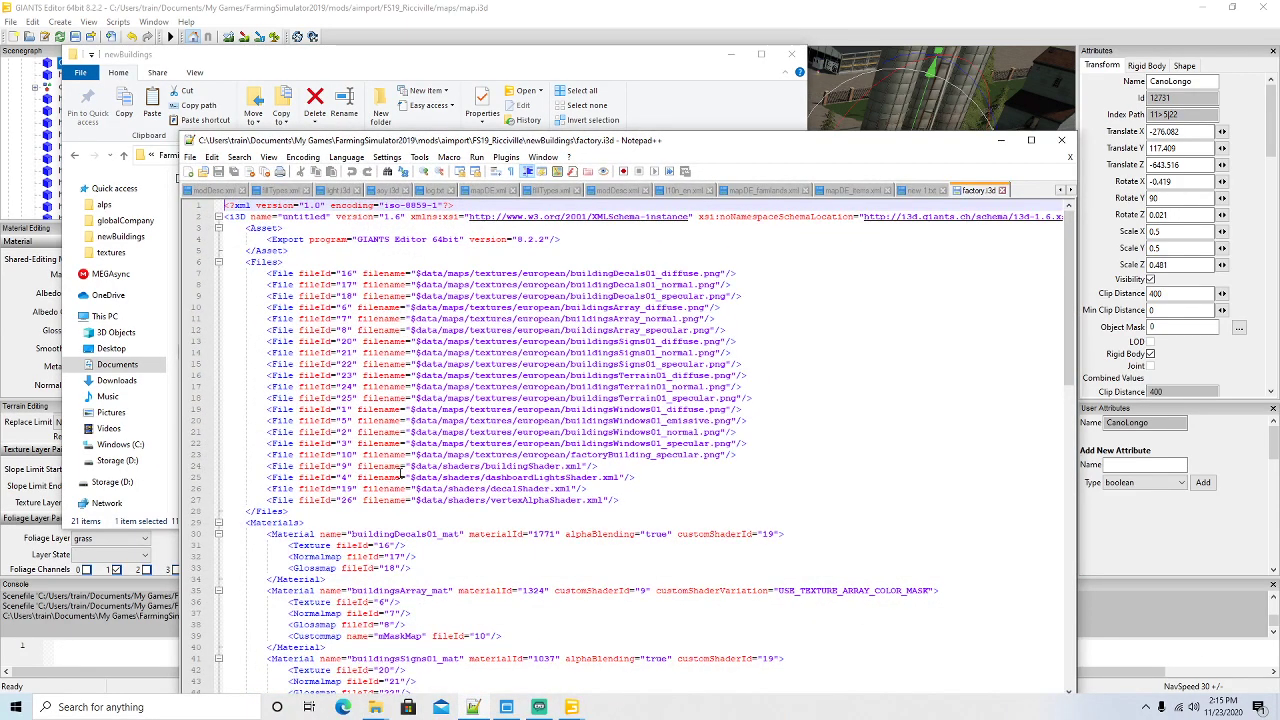
left_click(1003, 190)
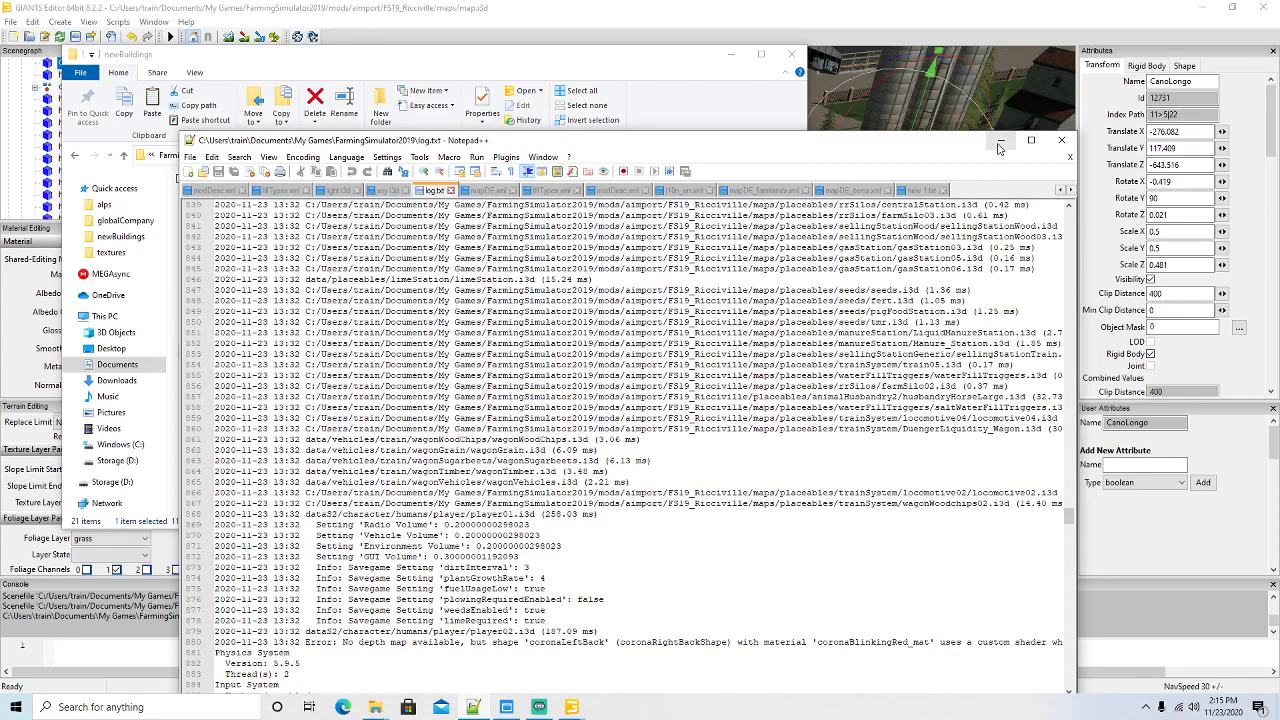
left_click(1001, 140)
left_click(729, 57)
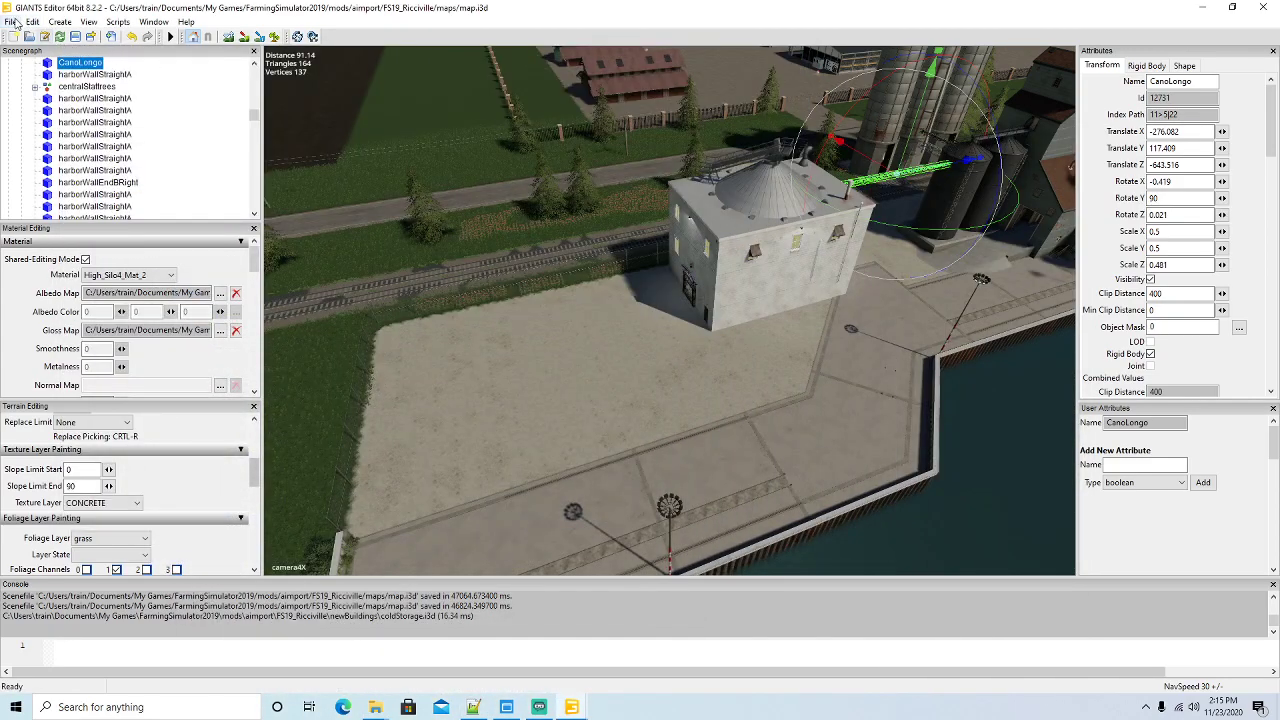
Import the factory i3d file from newBuildings into the FS19_Ricciville map
left_click(10, 21)
left_click(38, 165)
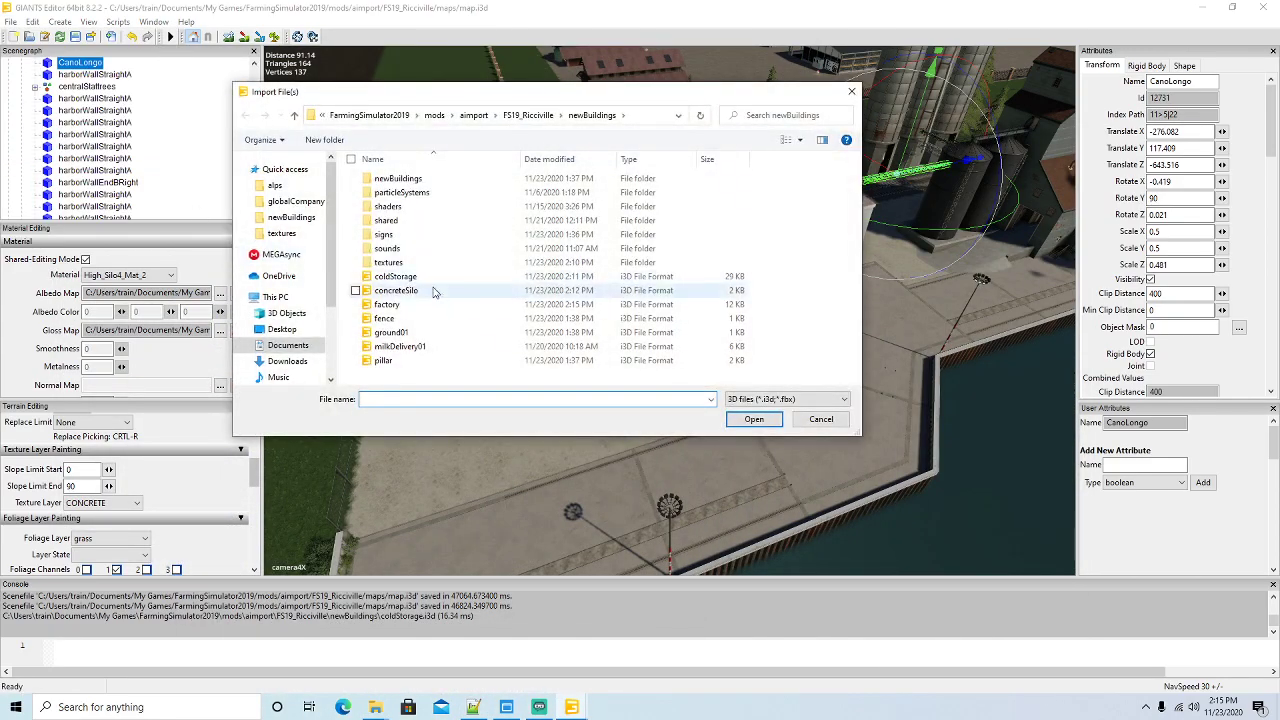
left_click(388, 306)
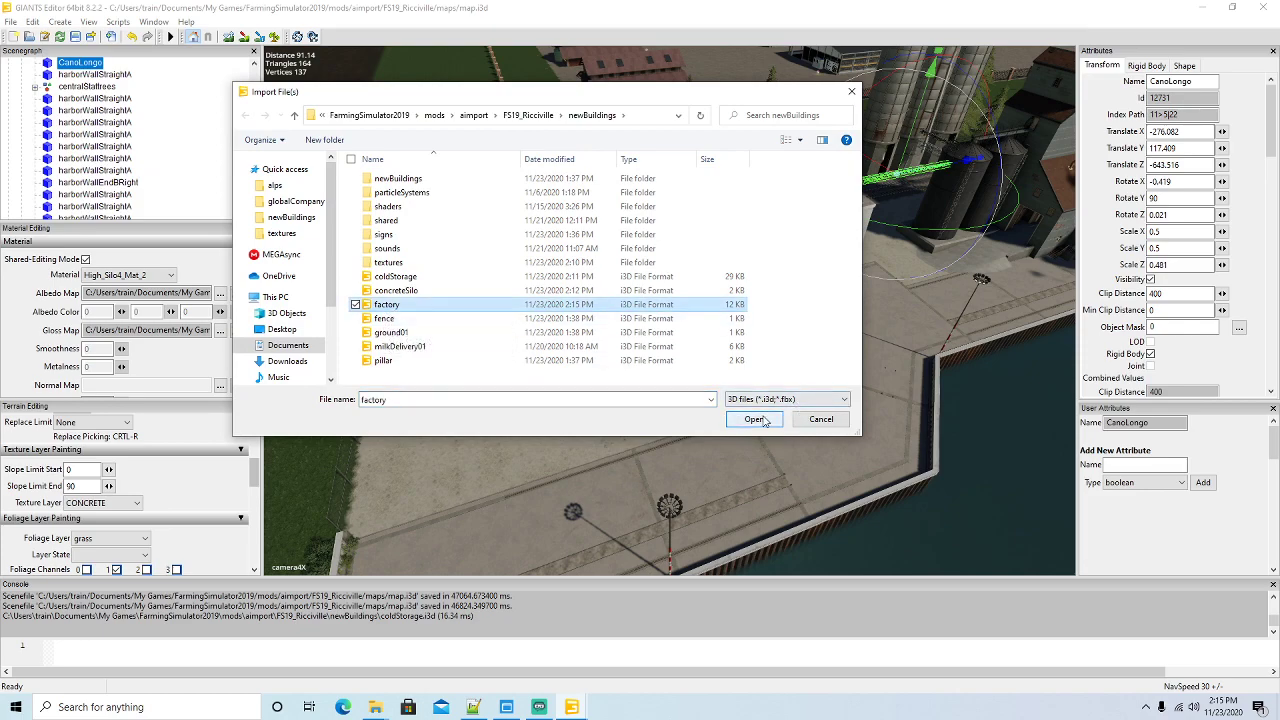
left_click(754, 419)
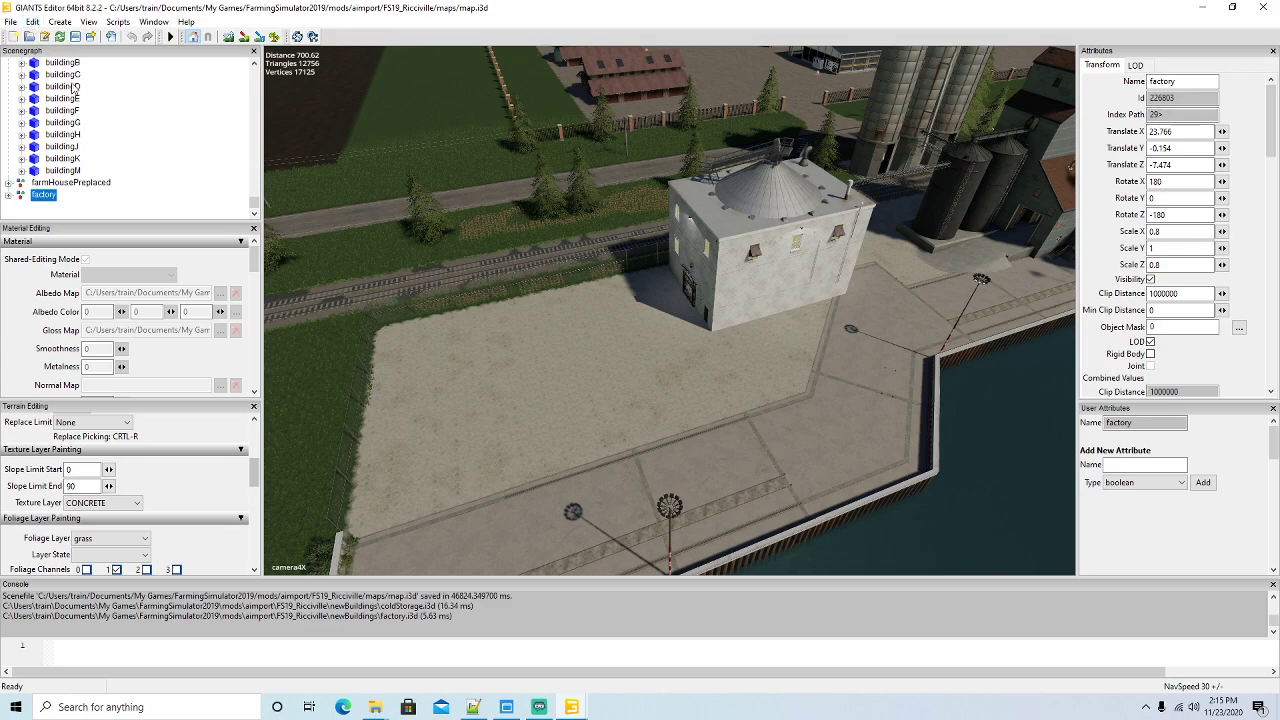
Move the imported factory out of the scene root into the centralStation group under Places by cutting and pasting it
scroll(124, 130, "up", 5)
scroll(124, 130, "up", 6)
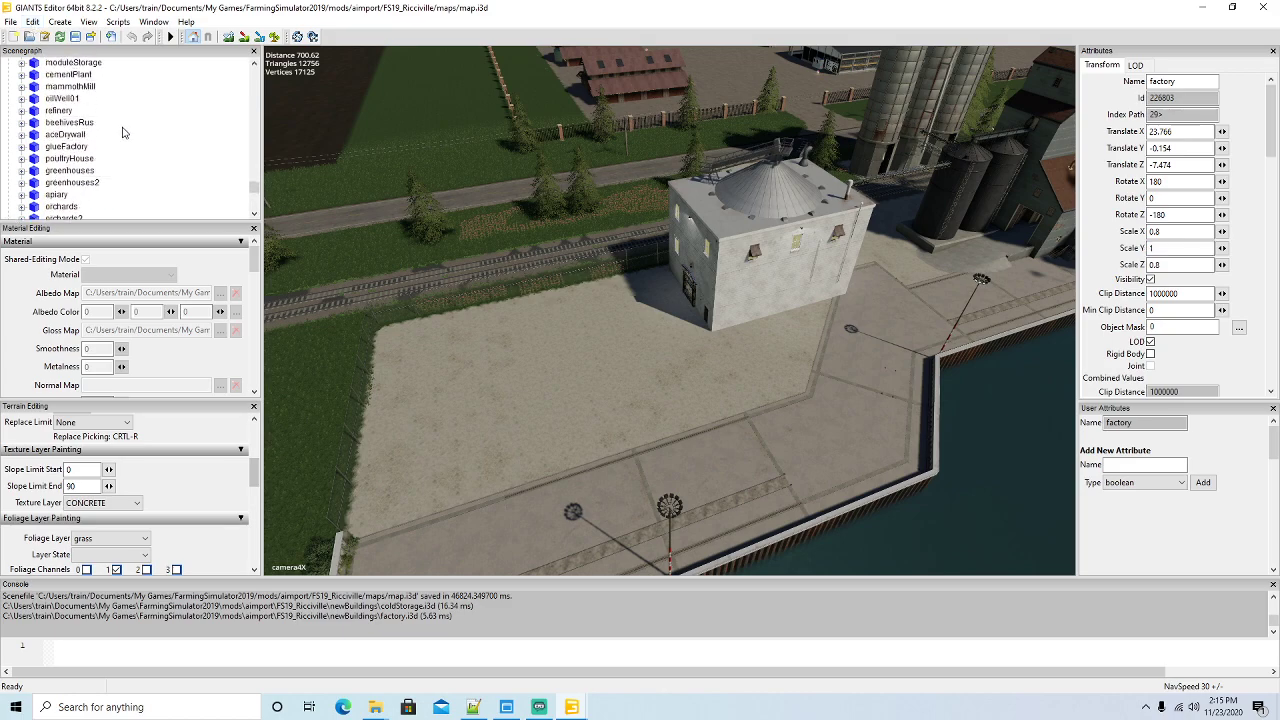
left_click(9, 159)
scroll(168, 162, "down", 6)
scroll(168, 162, "up", 8)
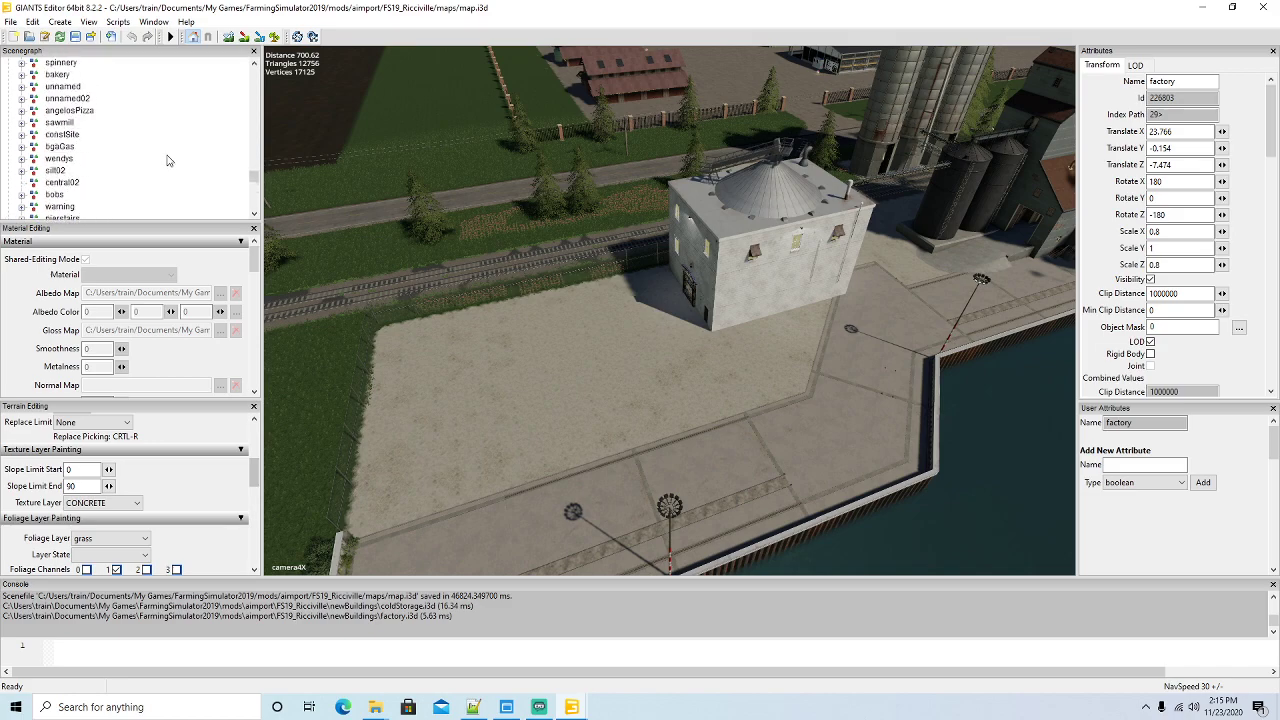
scroll(167, 157, "up", 10)
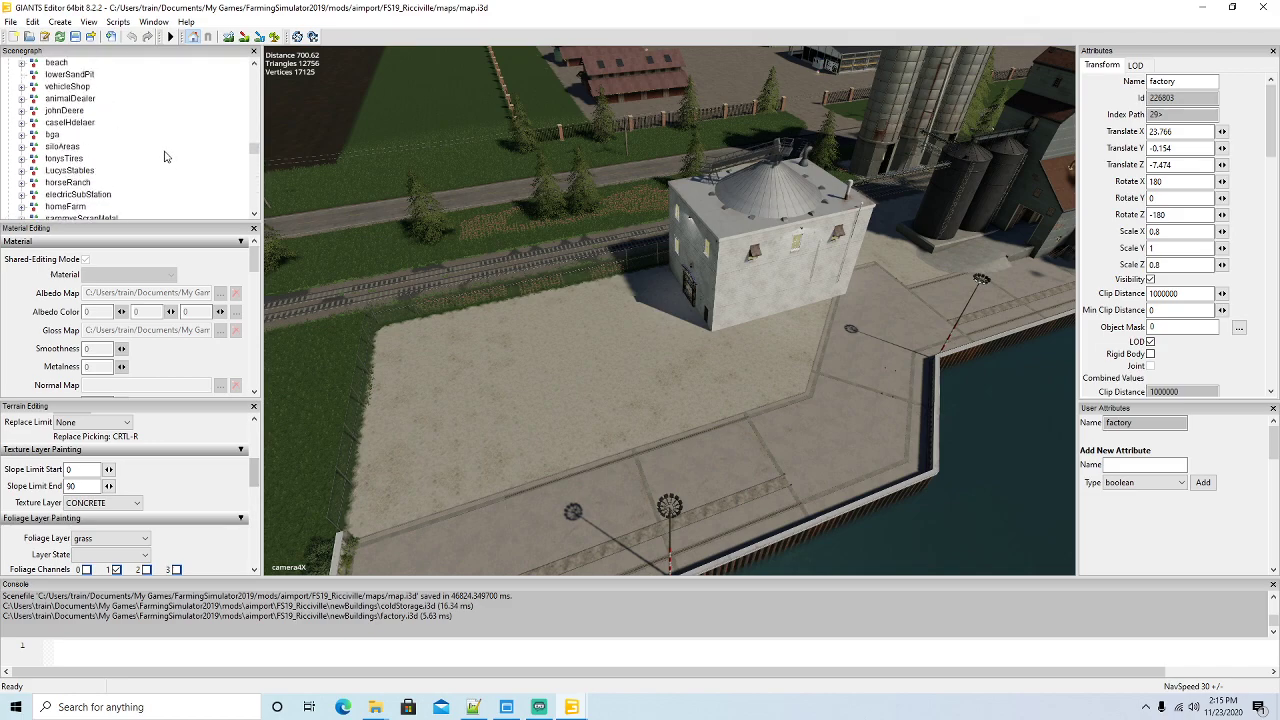
scroll(165, 153, "up", 10)
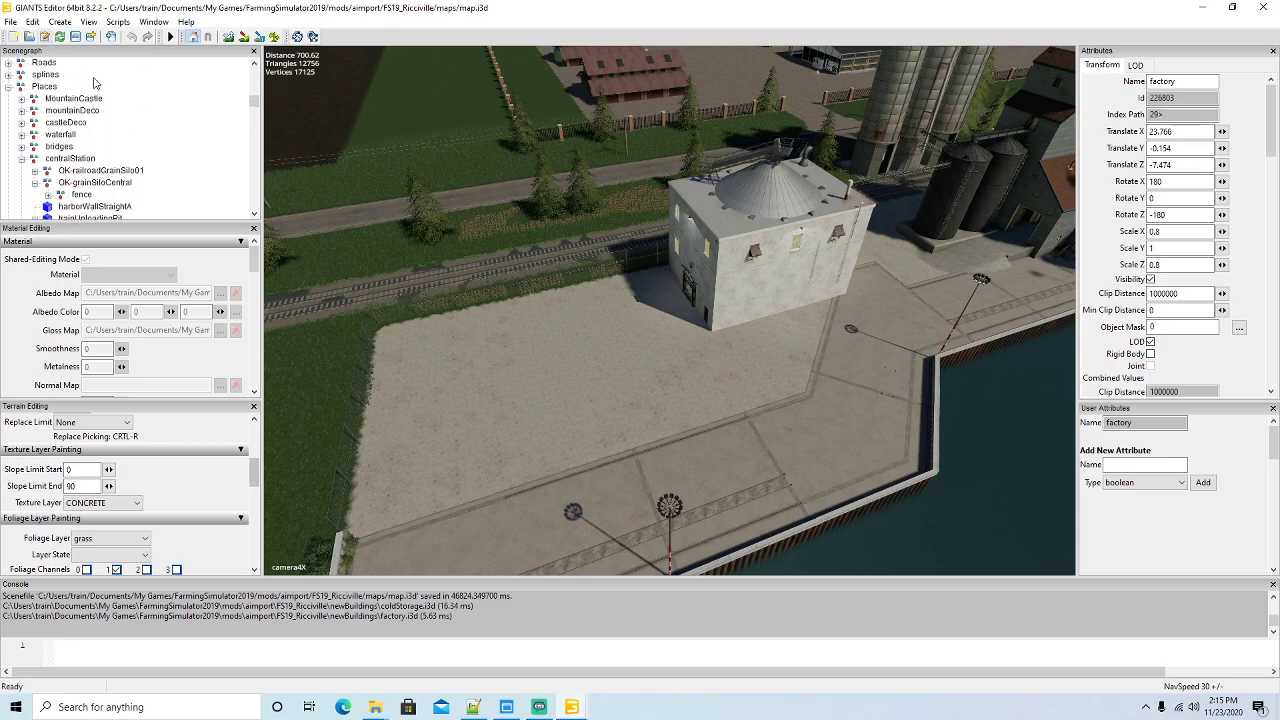
left_click(32, 21)
left_click(55, 100)
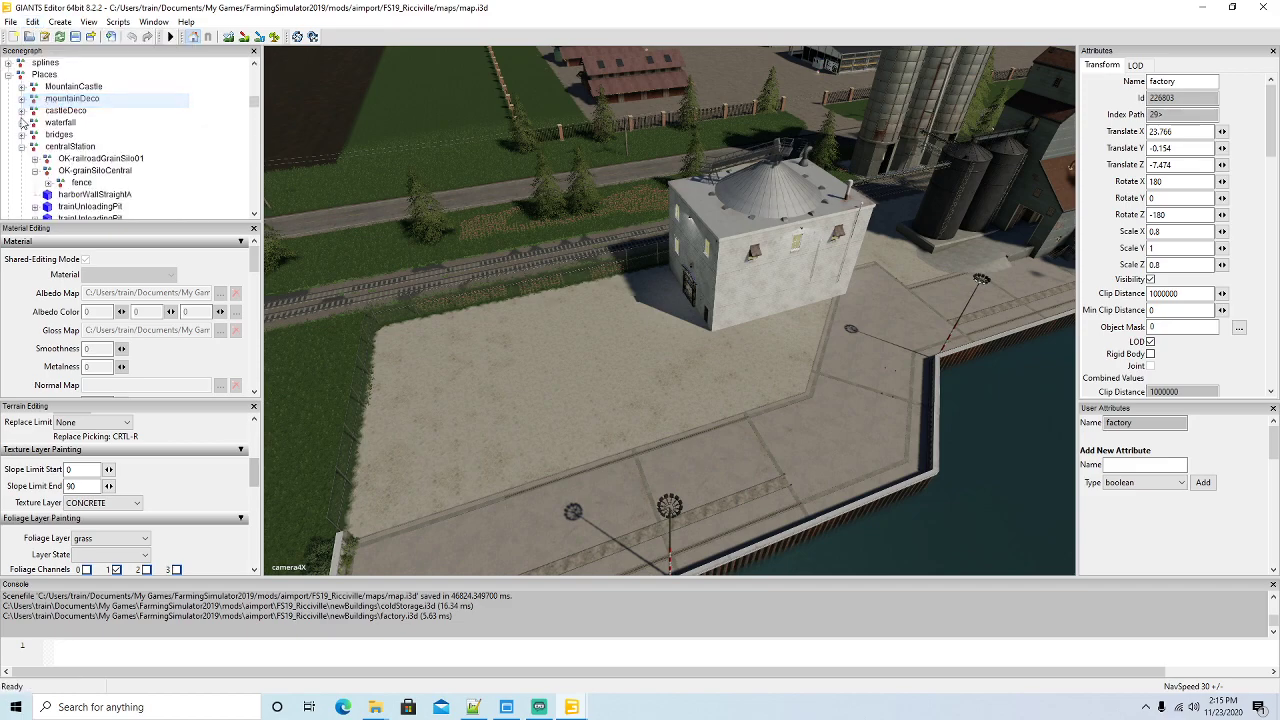
left_click(34, 149)
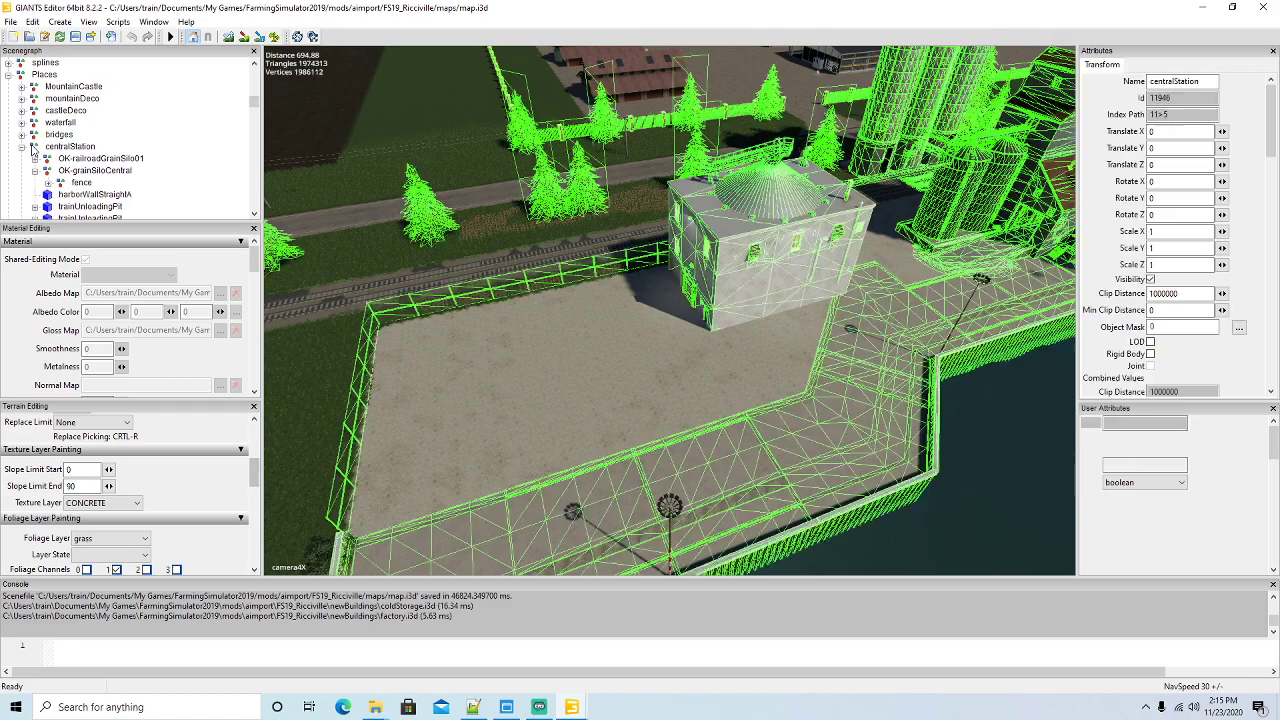
left_click(32, 21)
left_click(100, 130)
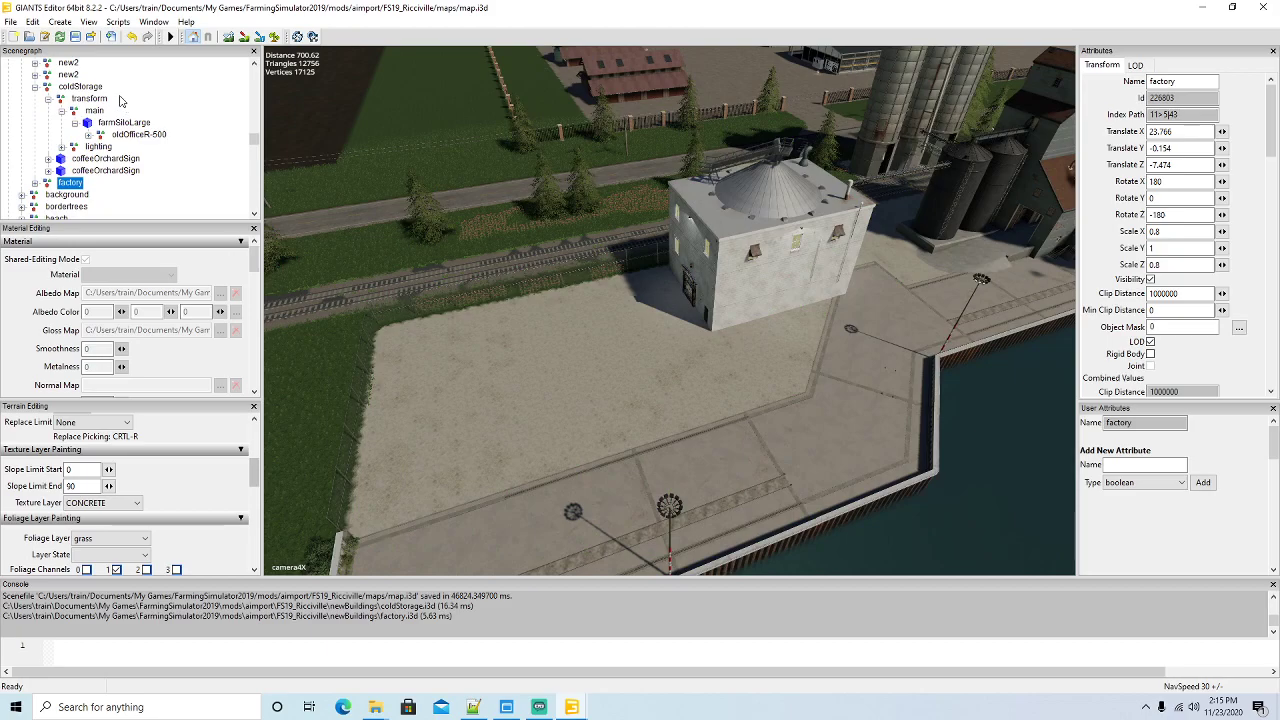
Place the factory on the free concrete yard beside coldStorage with Interactive Placement, at about Translate X -344.704 and Translate Z -643.668
left_click(32, 21)
left_click(86, 208)
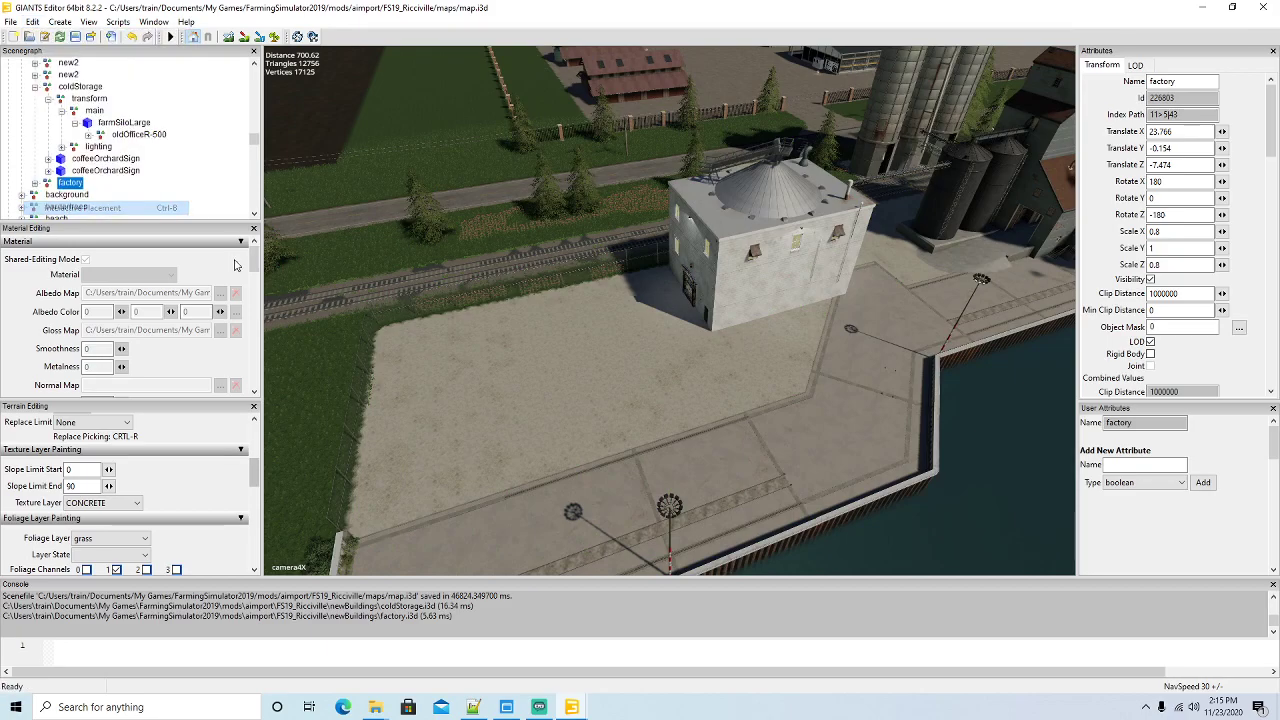
left_click(509, 342)
key("f")
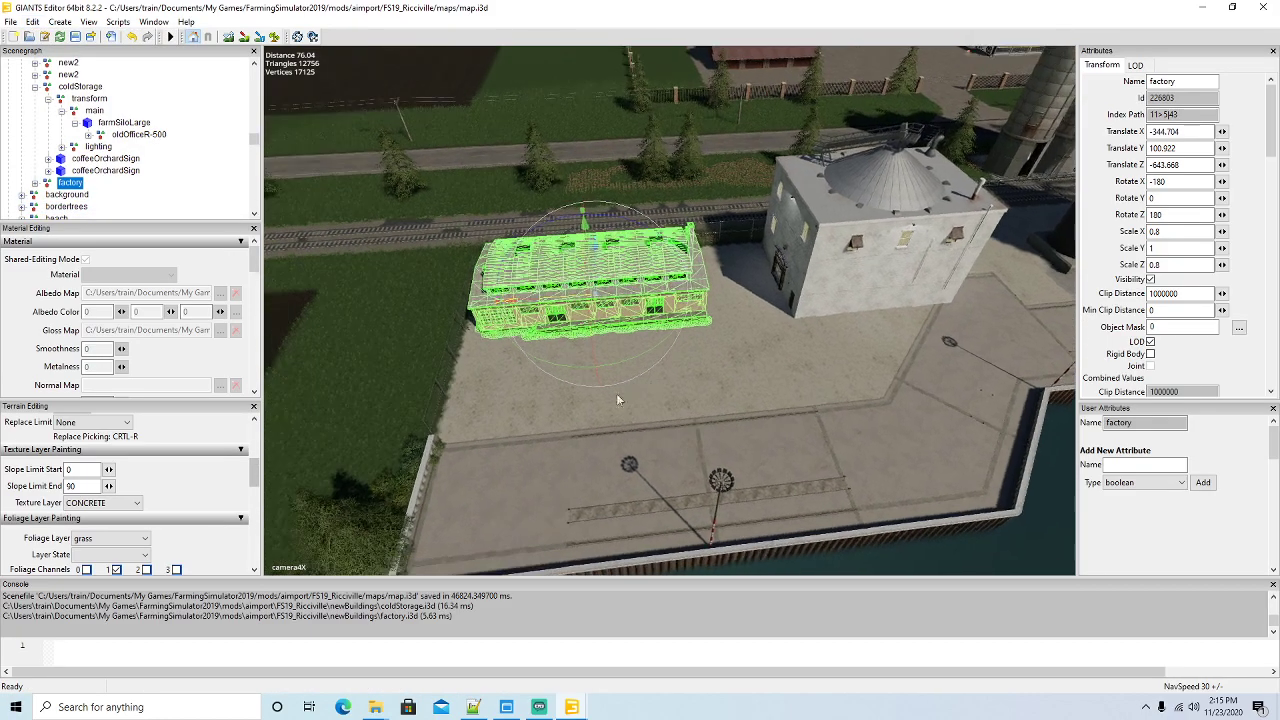
Lower the factory to about Translate Y 100.374 and shift it toward coldStorage to about Translate X -333.882
left_click_drag(651, 207, 650, 213)
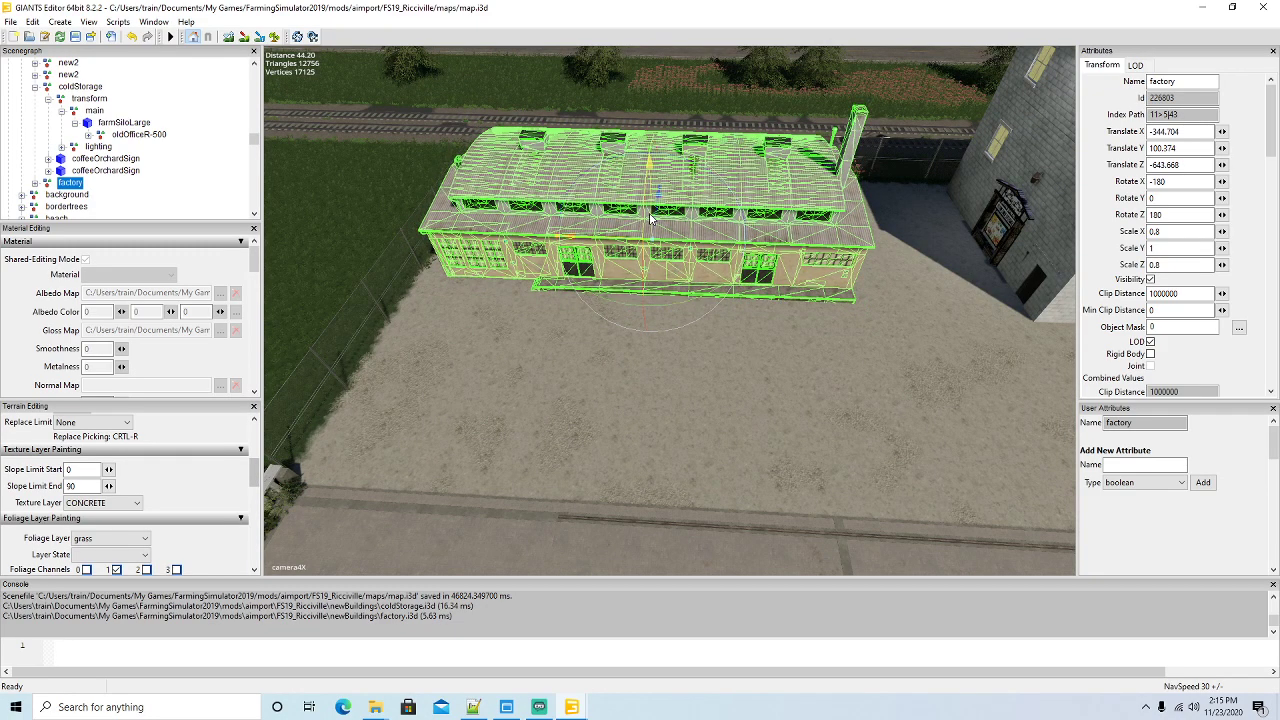
left_click_drag(618, 240, 755, 262)
right_click_drag(755, 262, 796, 248)
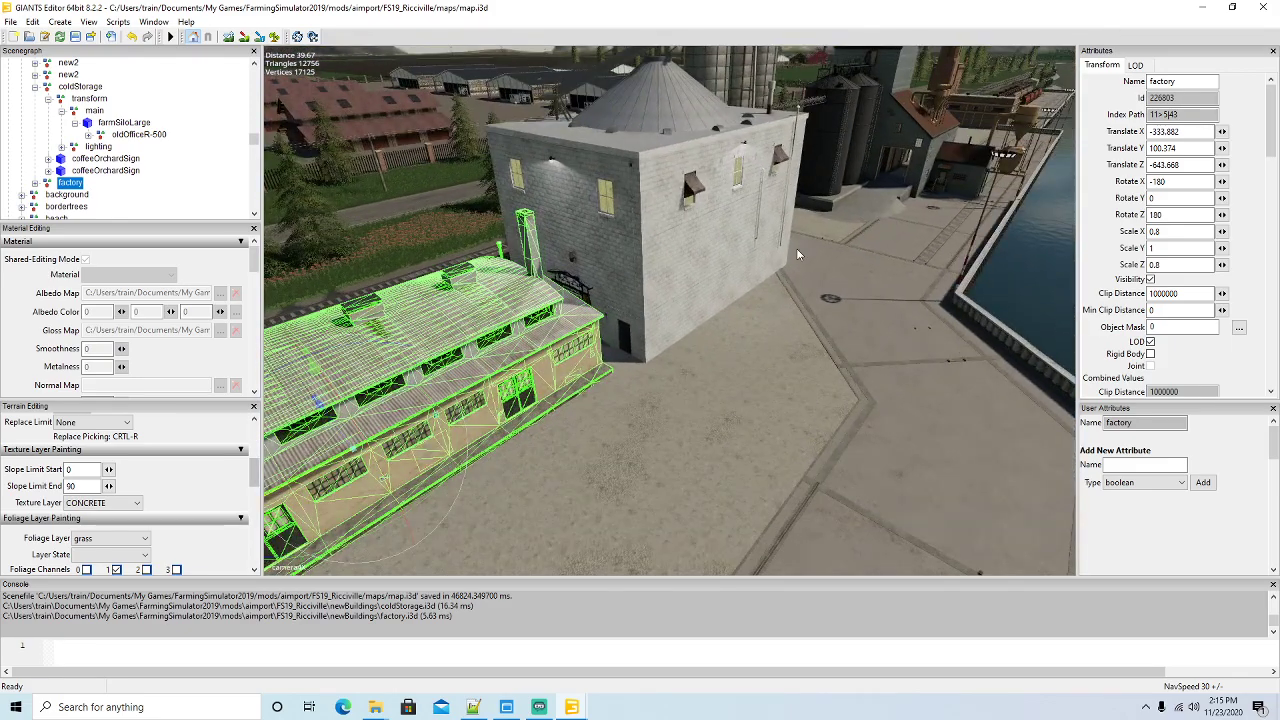
Delete the coffeeOrchardSign on the coldStorage wall facing the factory
scroll(796, 248, "up", 5)
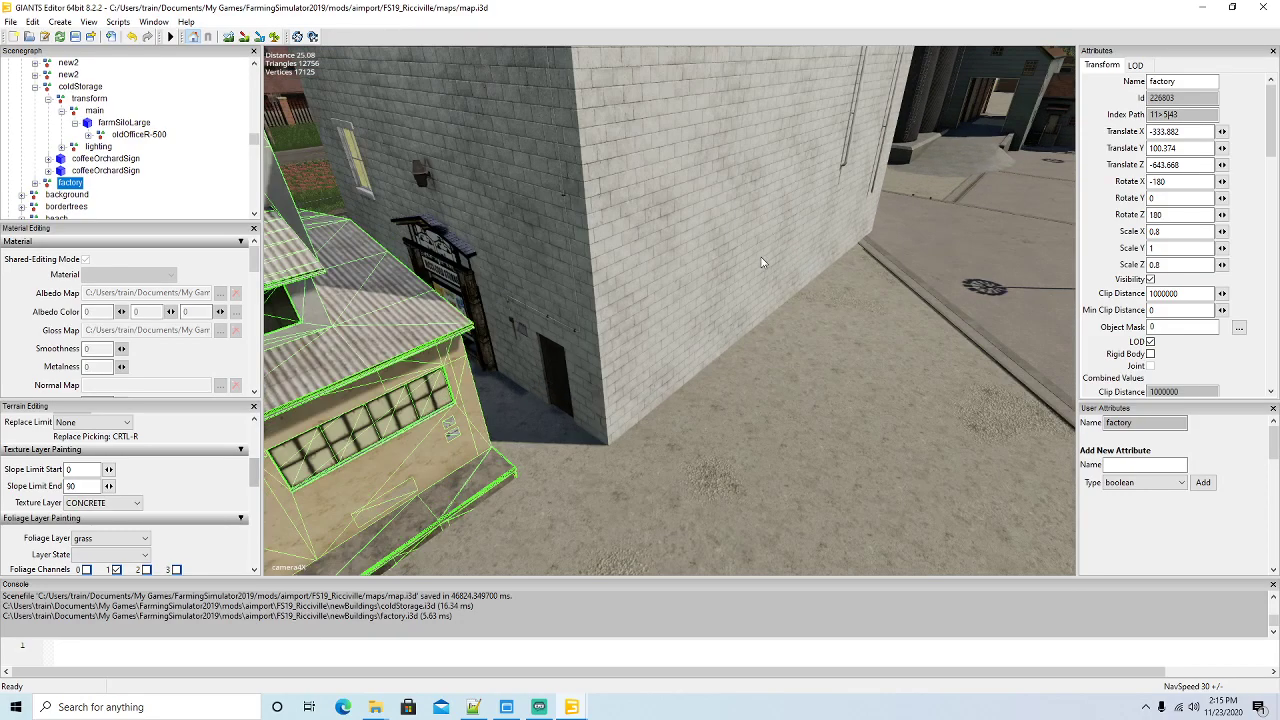
scroll(754, 259, "down", 5)
left_click(633, 272)
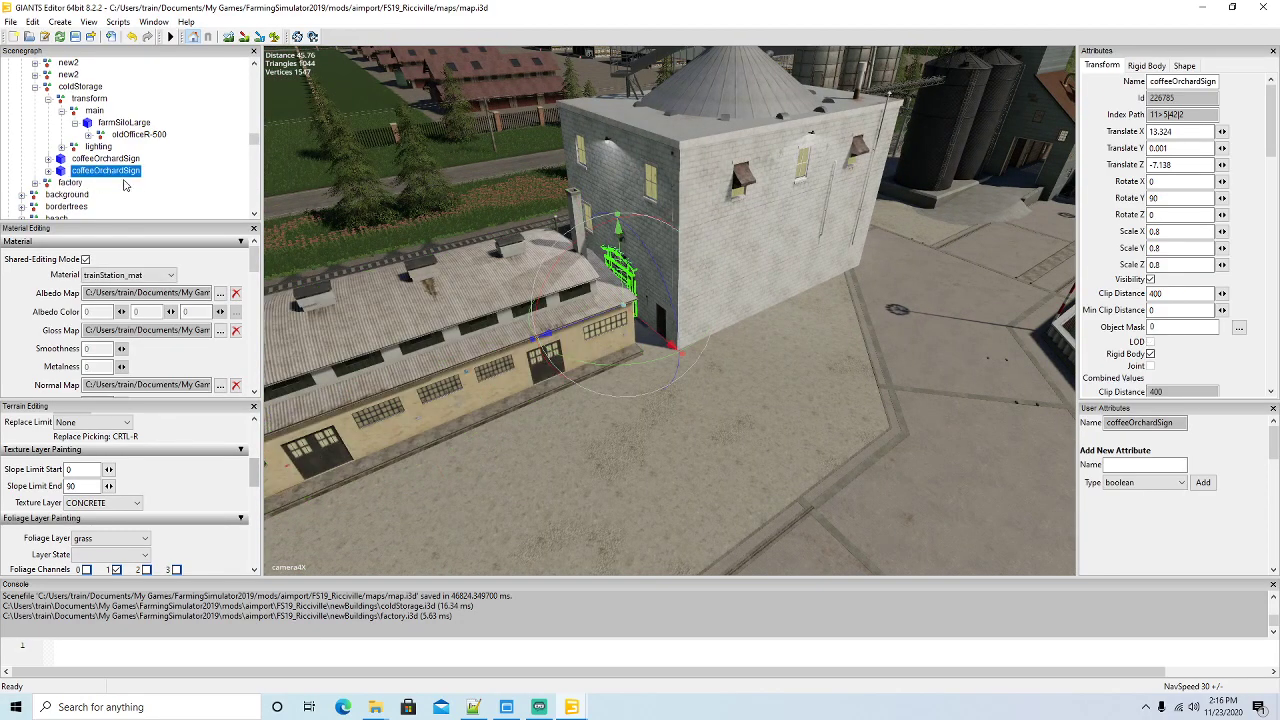
key("Delete")
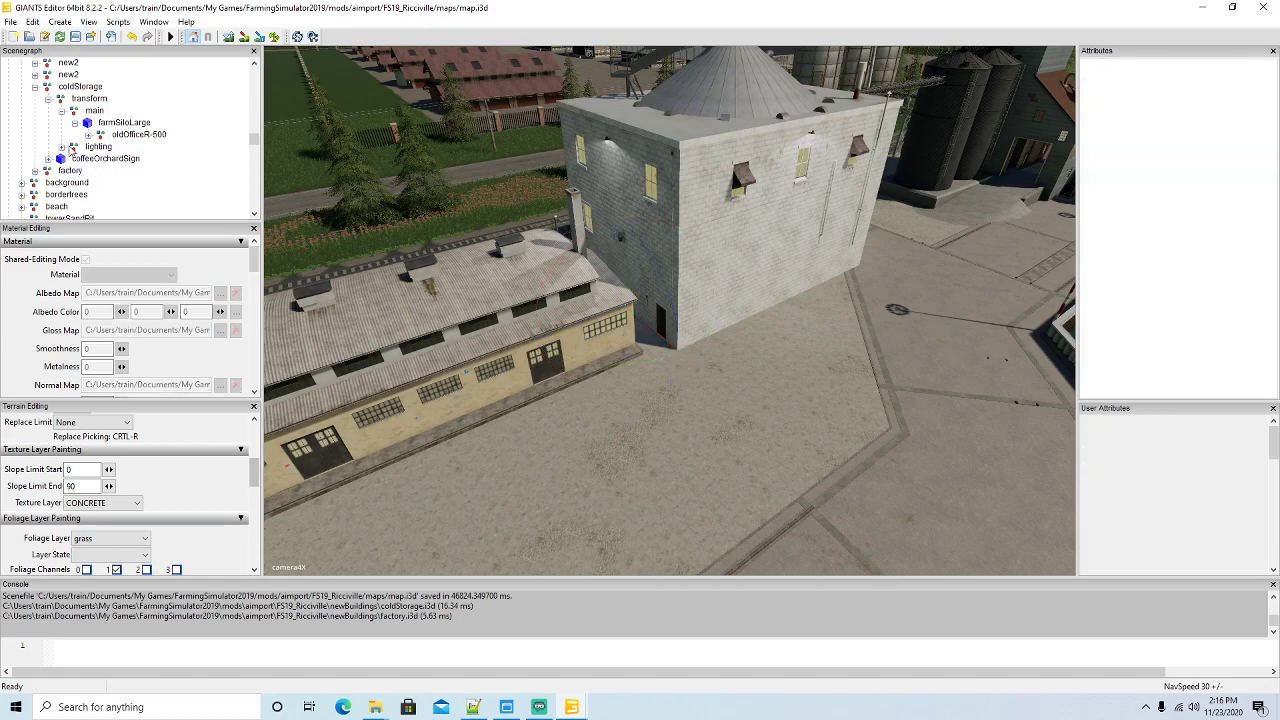
Turn the factory around so its other long side faces the yard, and set its Rotate Y to 0
left_click(52, 173)
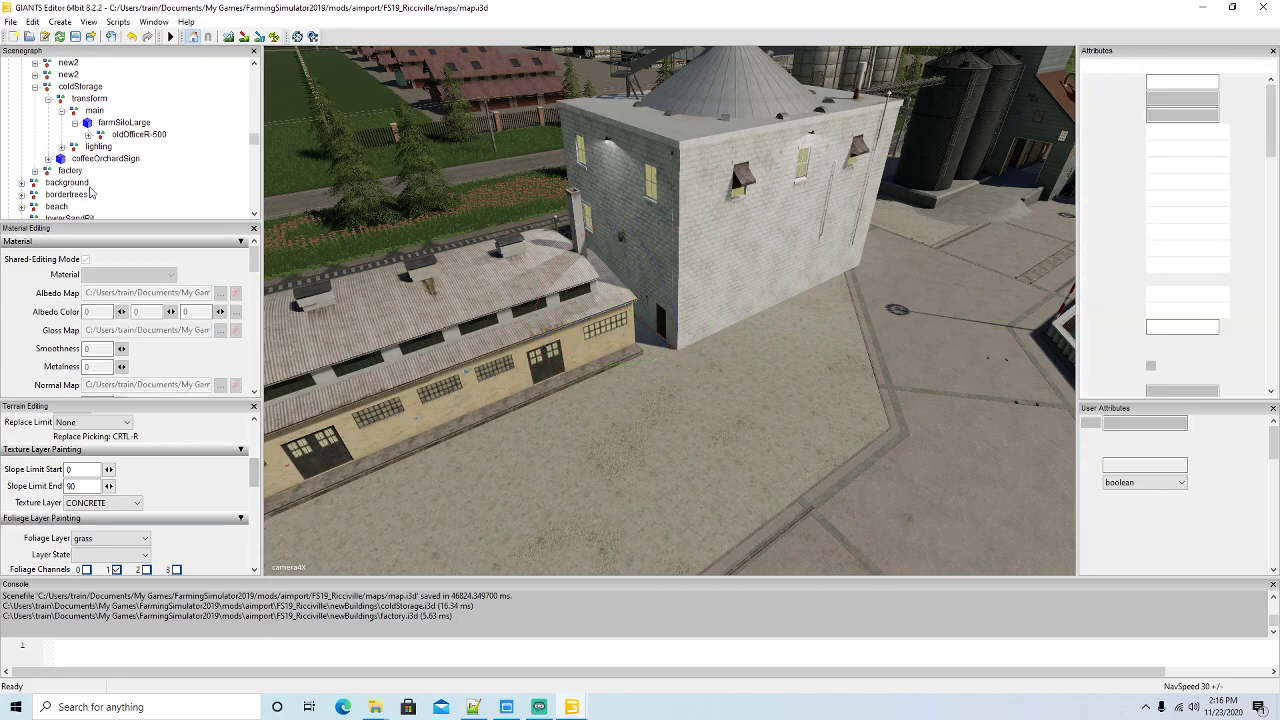
key("f")
left_click_drag(657, 351, 561, 258)
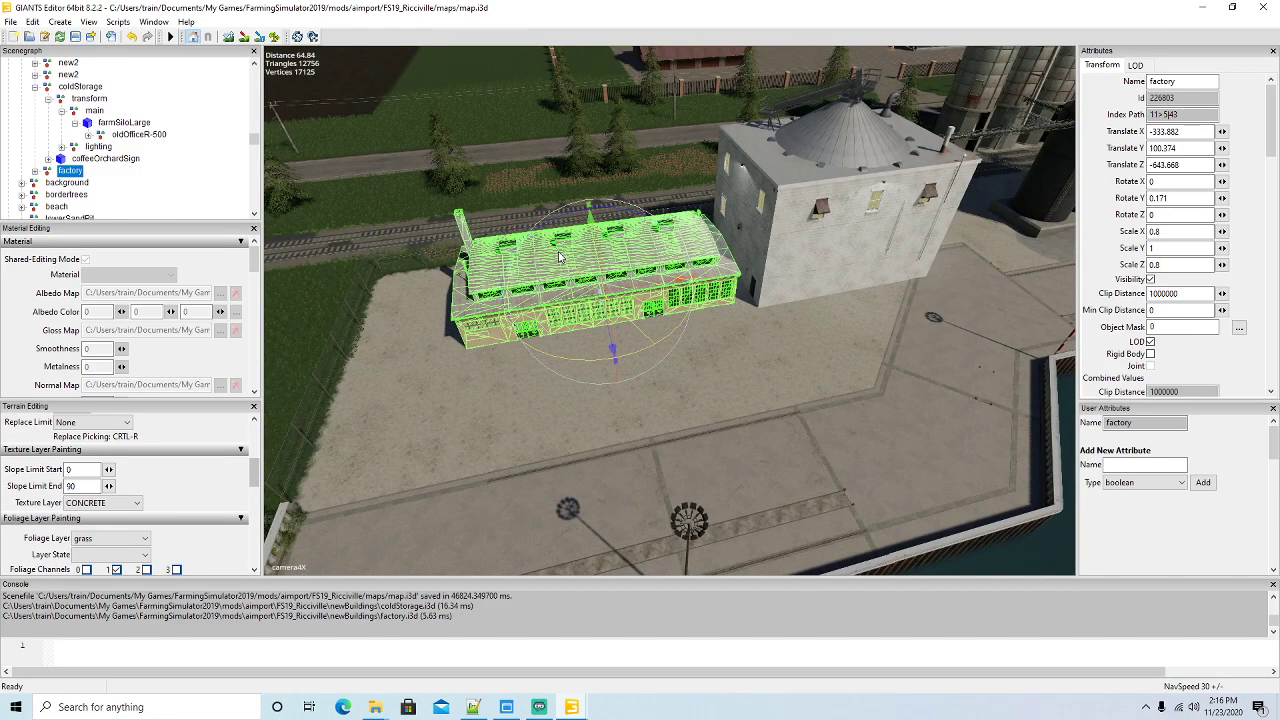
double_click(1179, 199)
type("0")
key("Return")
Slide the factory up against the coldStorage wall, to about Translate X -330.894 and Translate Z -642.571
scroll(702, 373, "up", 5)
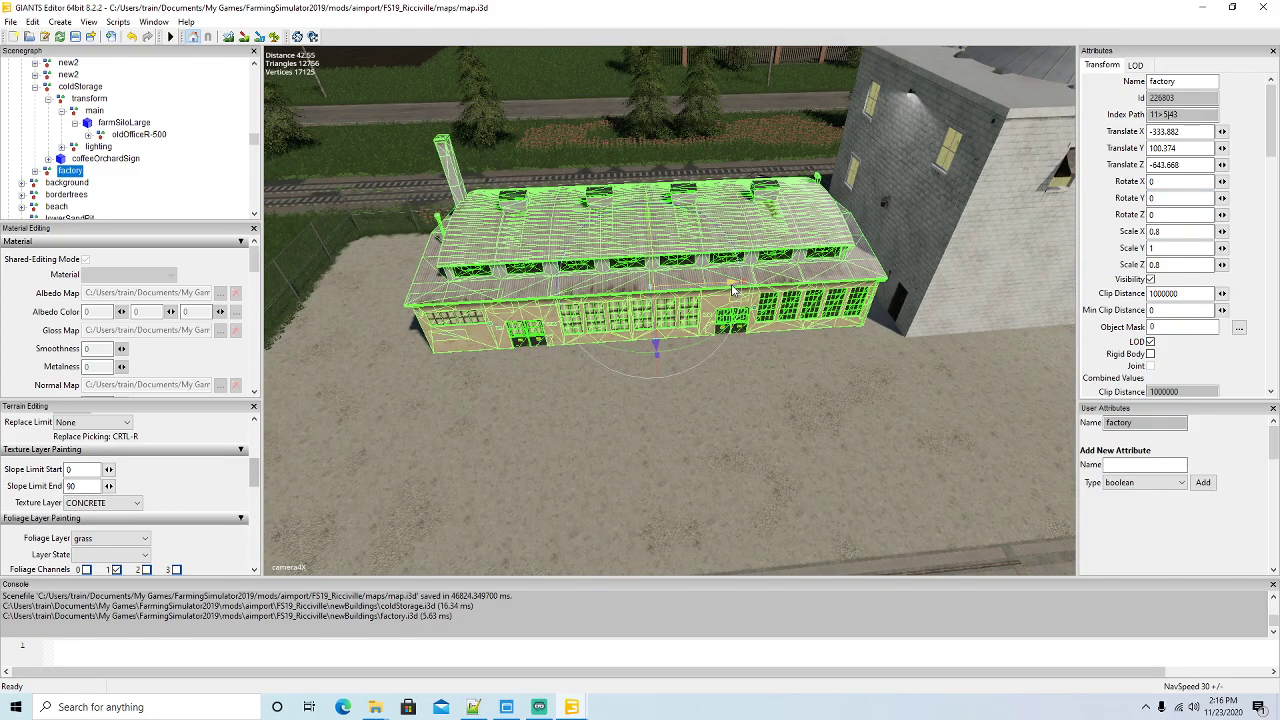
left_click_drag(733, 290, 770, 289)
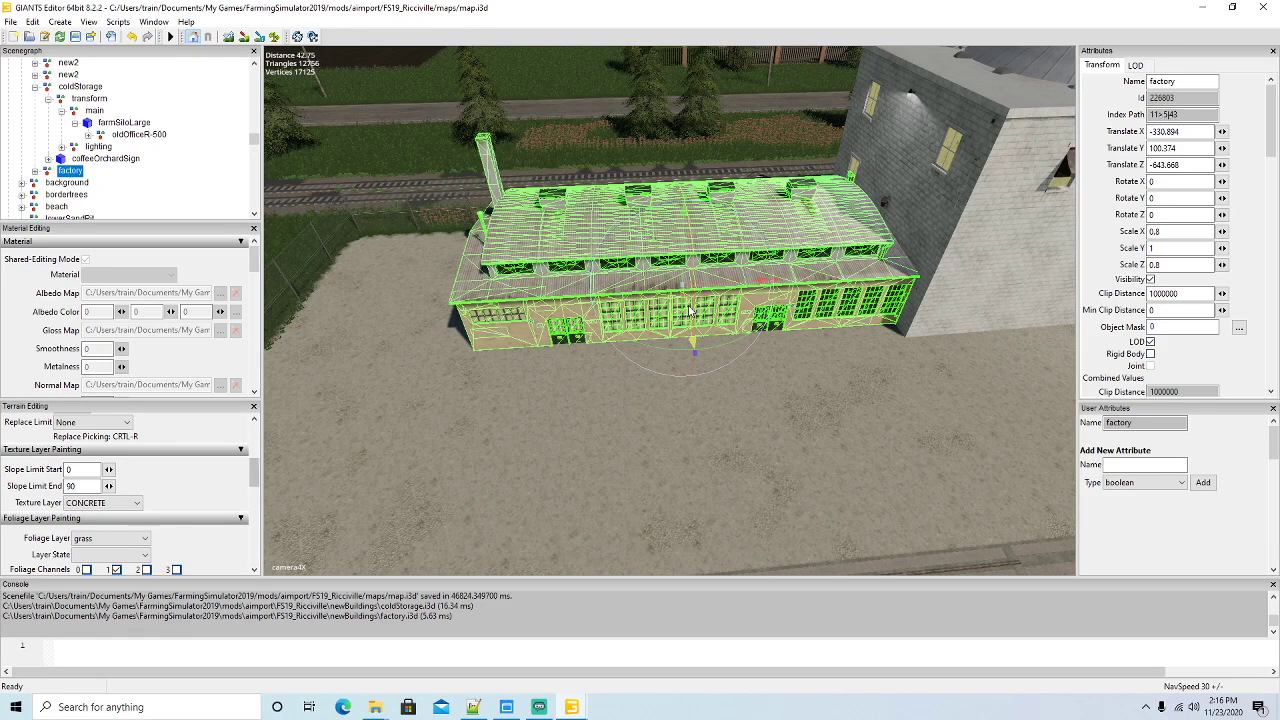
left_click_drag(686, 312, 692, 323)
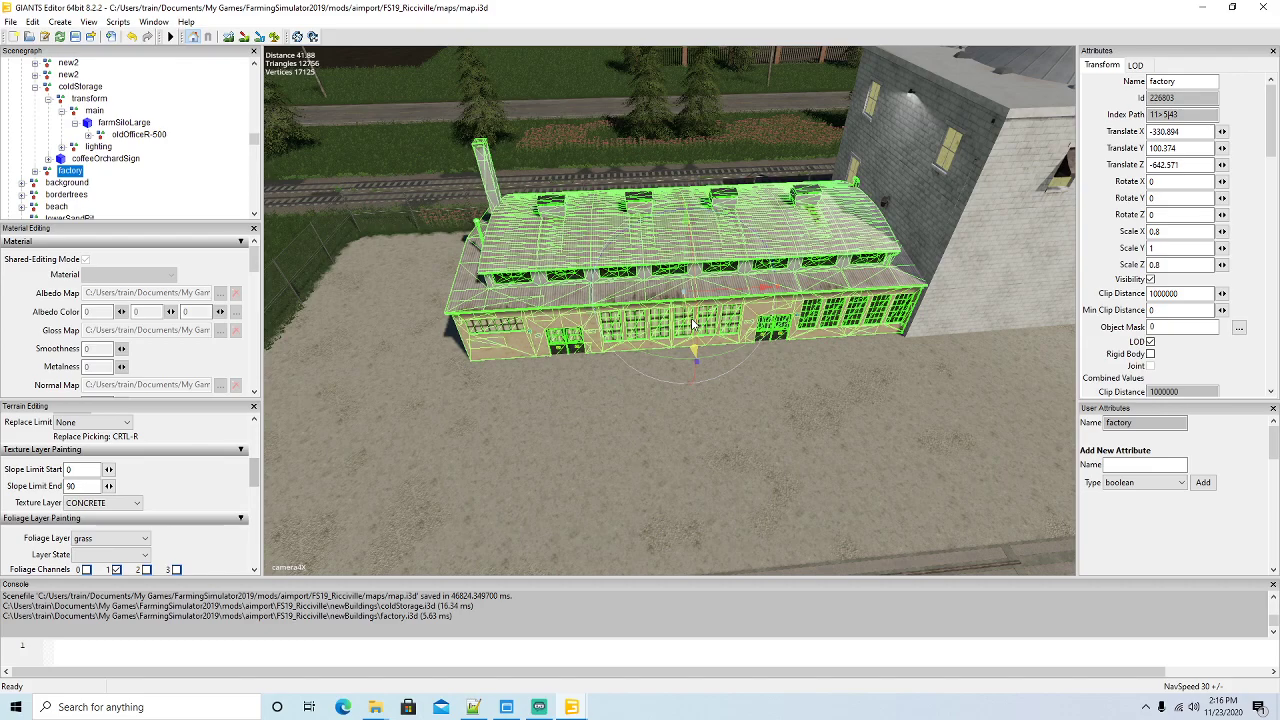
Import the concreteSilo i3D file from the FS19_Ricciville newBuildings folder into the map
right_click_drag(683, 368, 506, 317)
key("f")
scroll(695, 360, "down", 4)
scroll(506, 317, "up", 5)
key("f")
right_click_drag(729, 366, 339, 180)
left_click(10, 21)
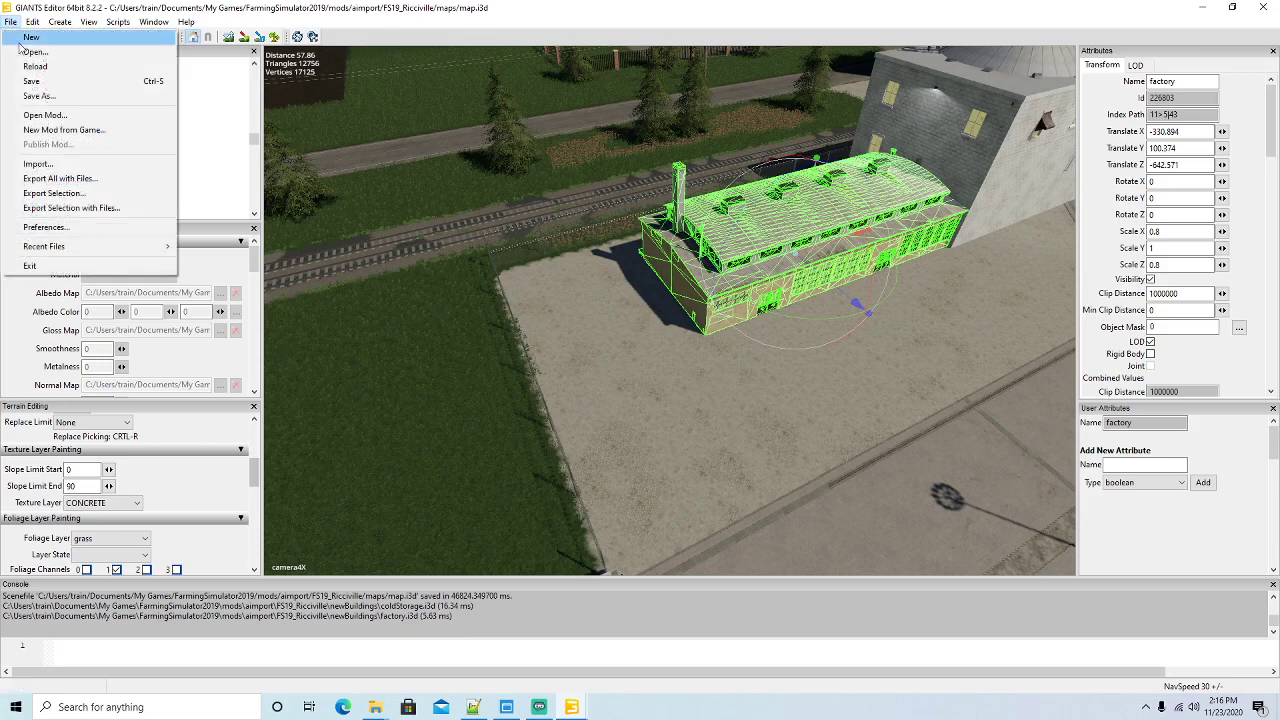
left_click(37, 164)
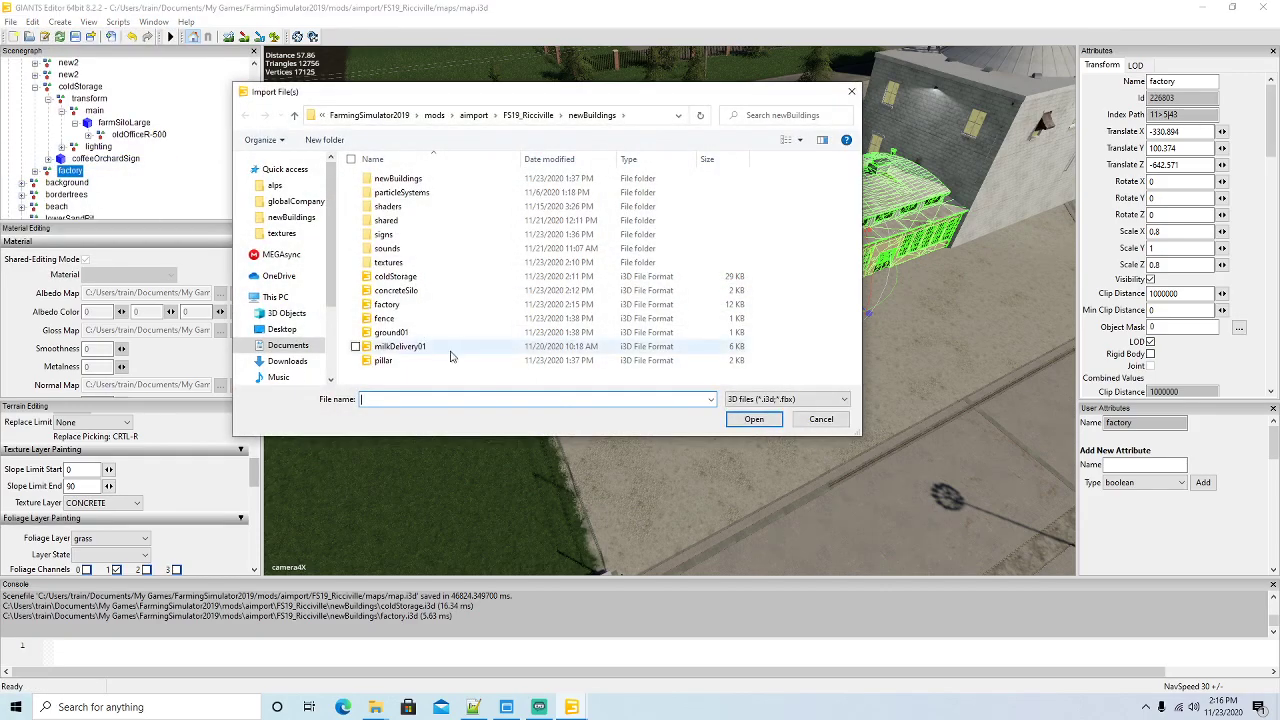
left_click(400, 290)
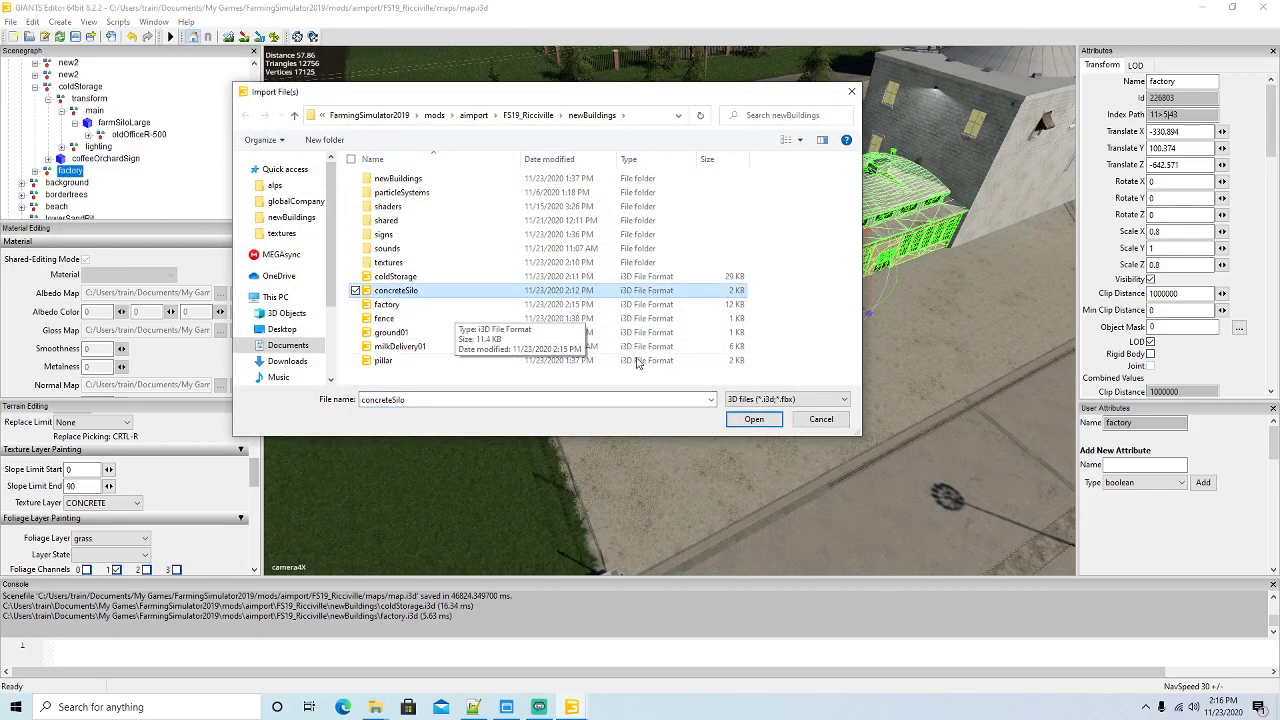
left_click(753, 419)
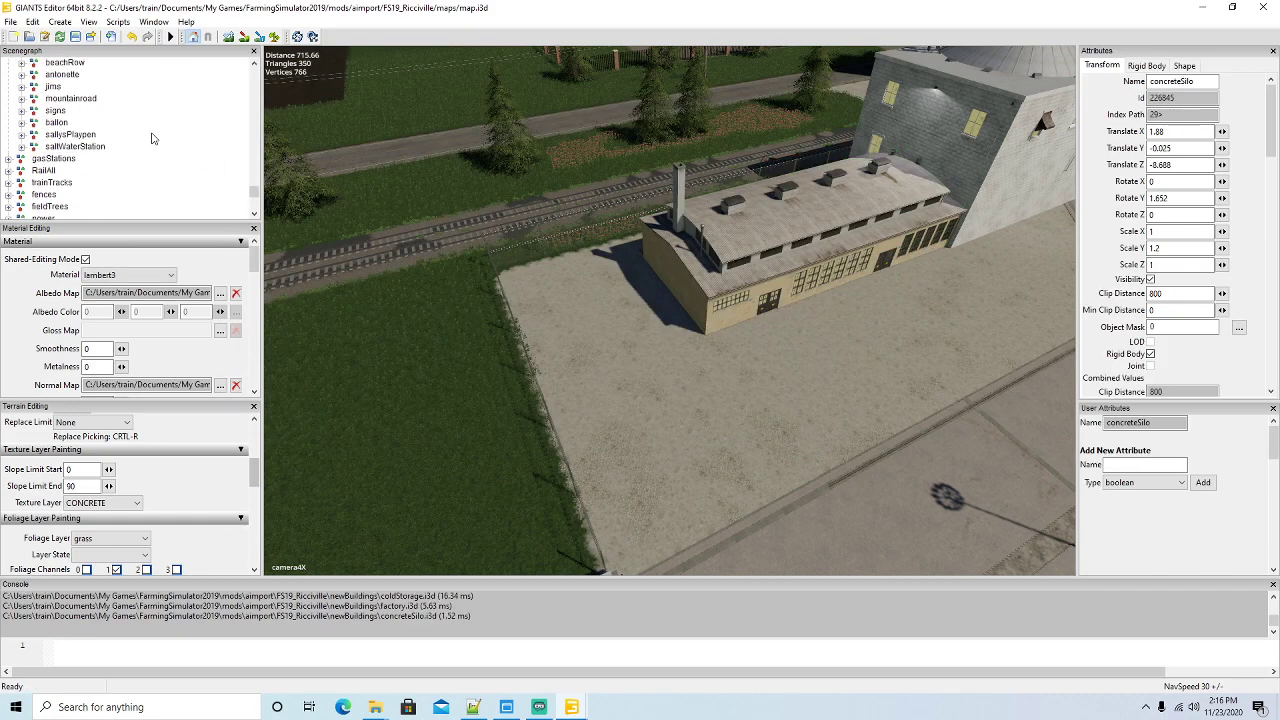
Move the imported concreteSilo into the centralStation group by cutting and pasting it there
scroll(152, 138, "up", 8)
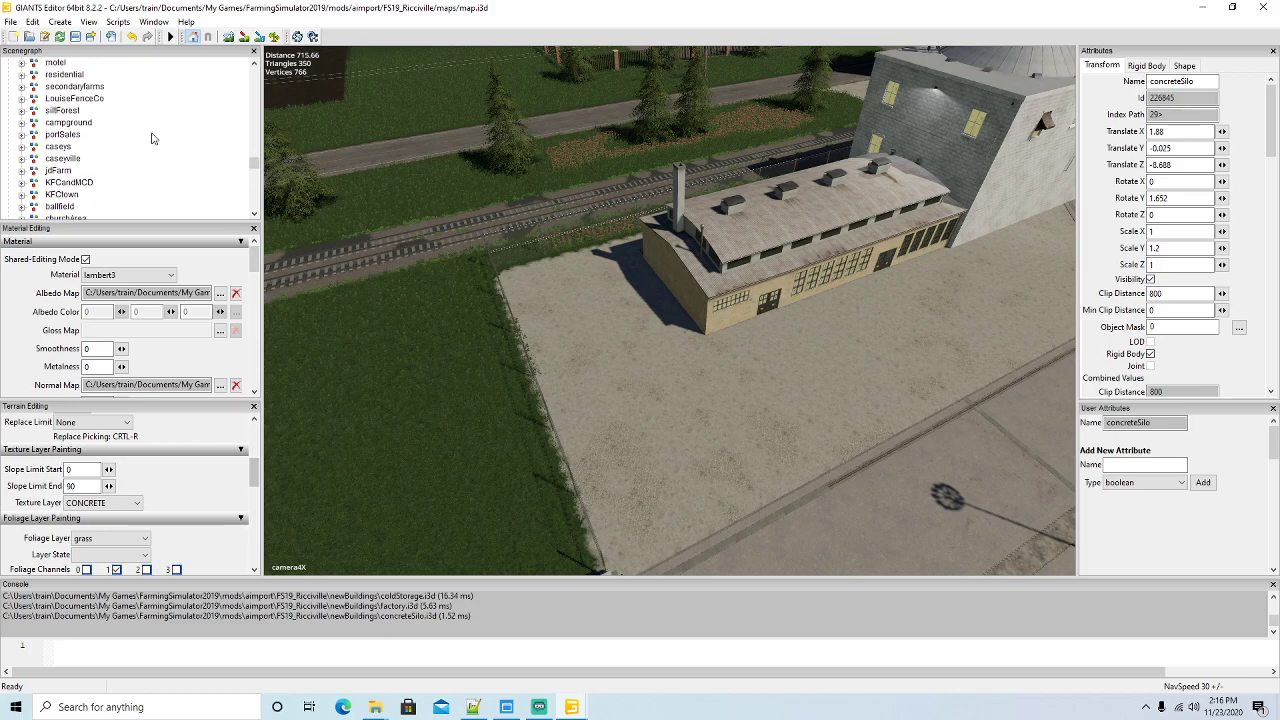
scroll(152, 138, "up", 8)
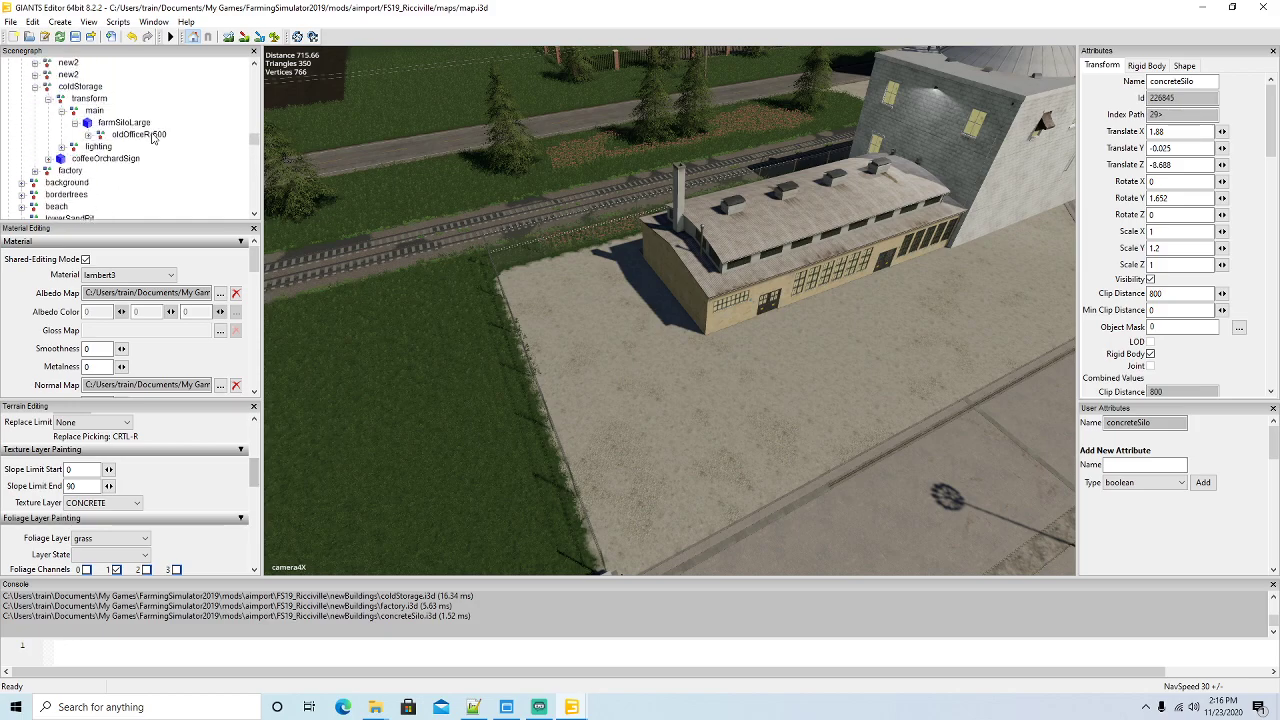
scroll(152, 138, "up", 8)
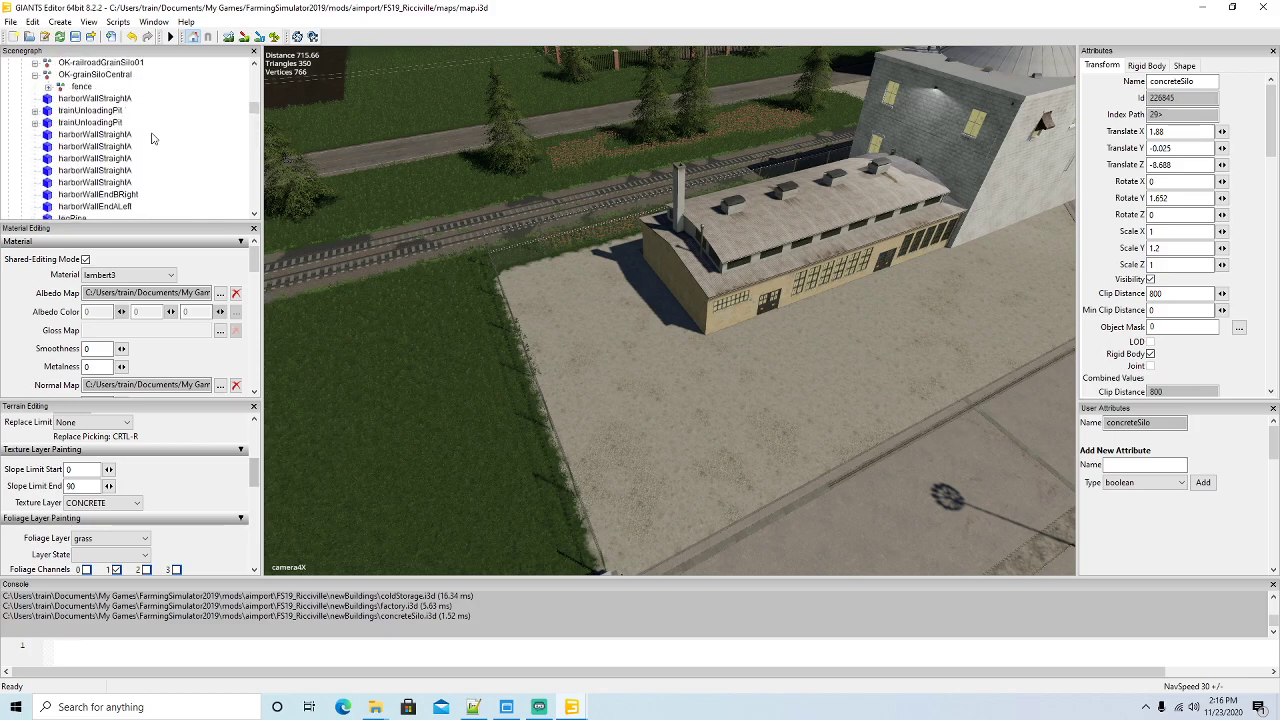
scroll(152, 138, "up", 2)
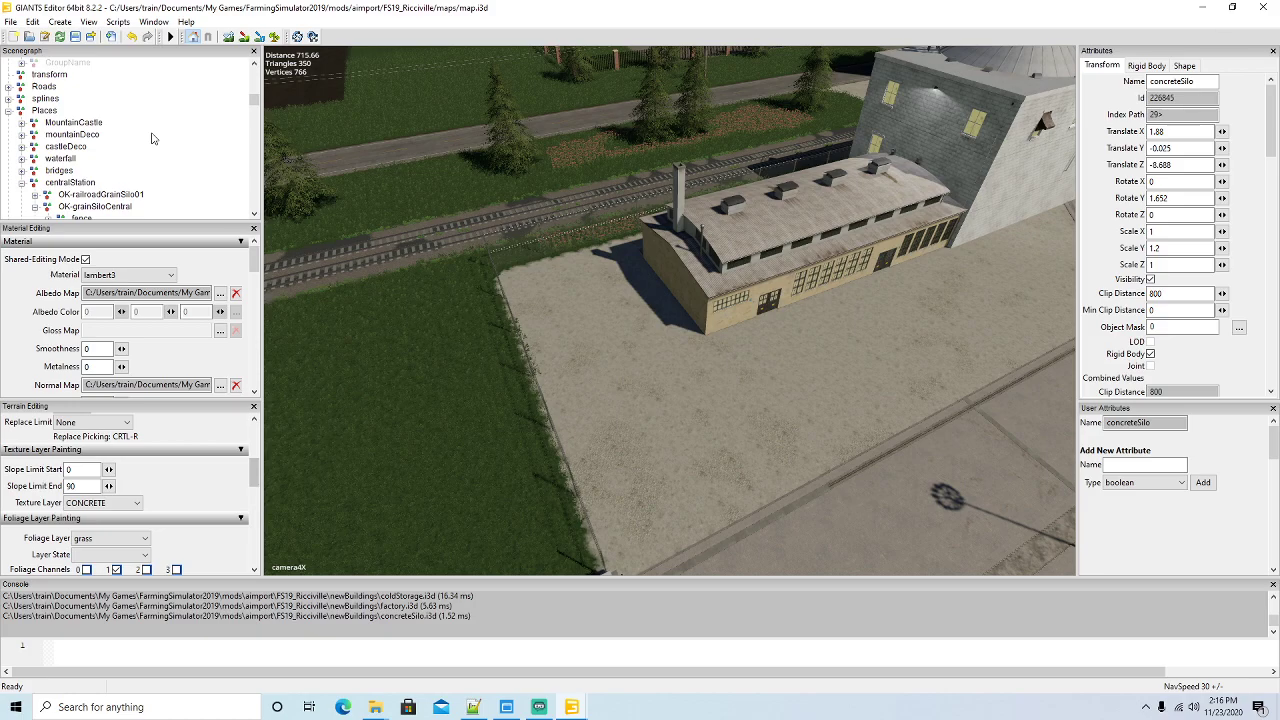
left_click(33, 21)
left_click(55, 173)
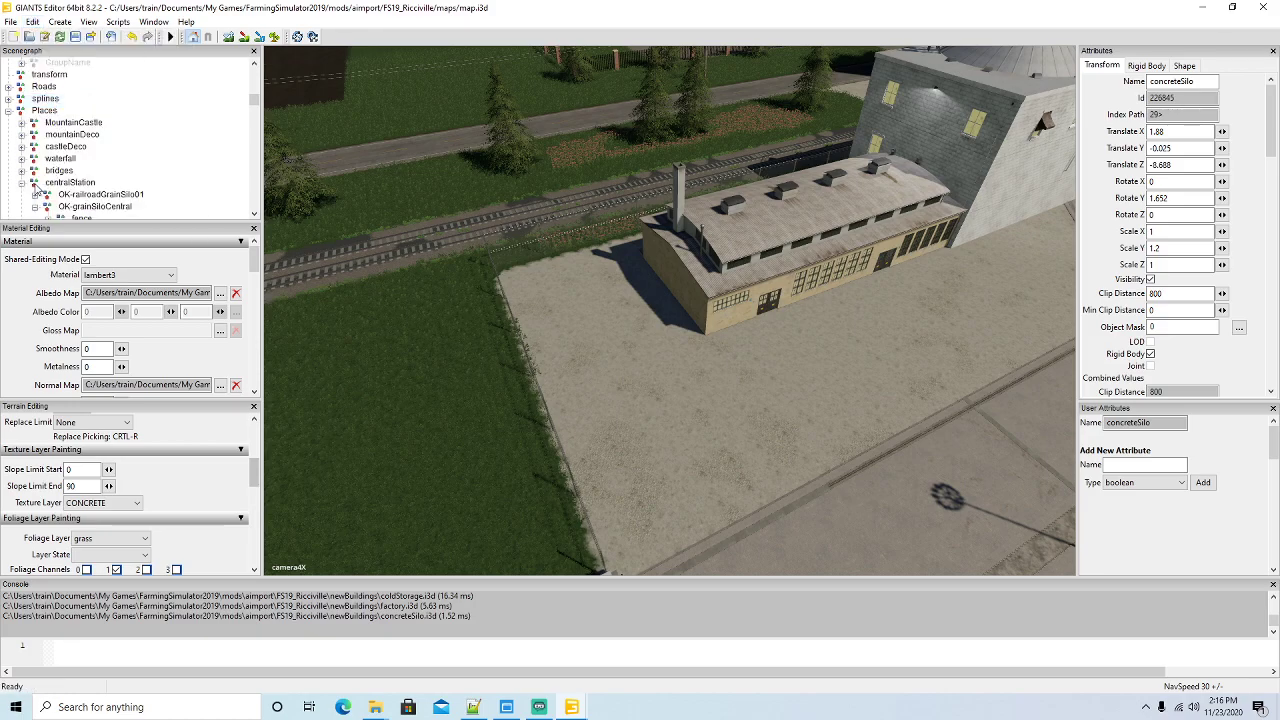
left_click(36, 186)
left_click(33, 21)
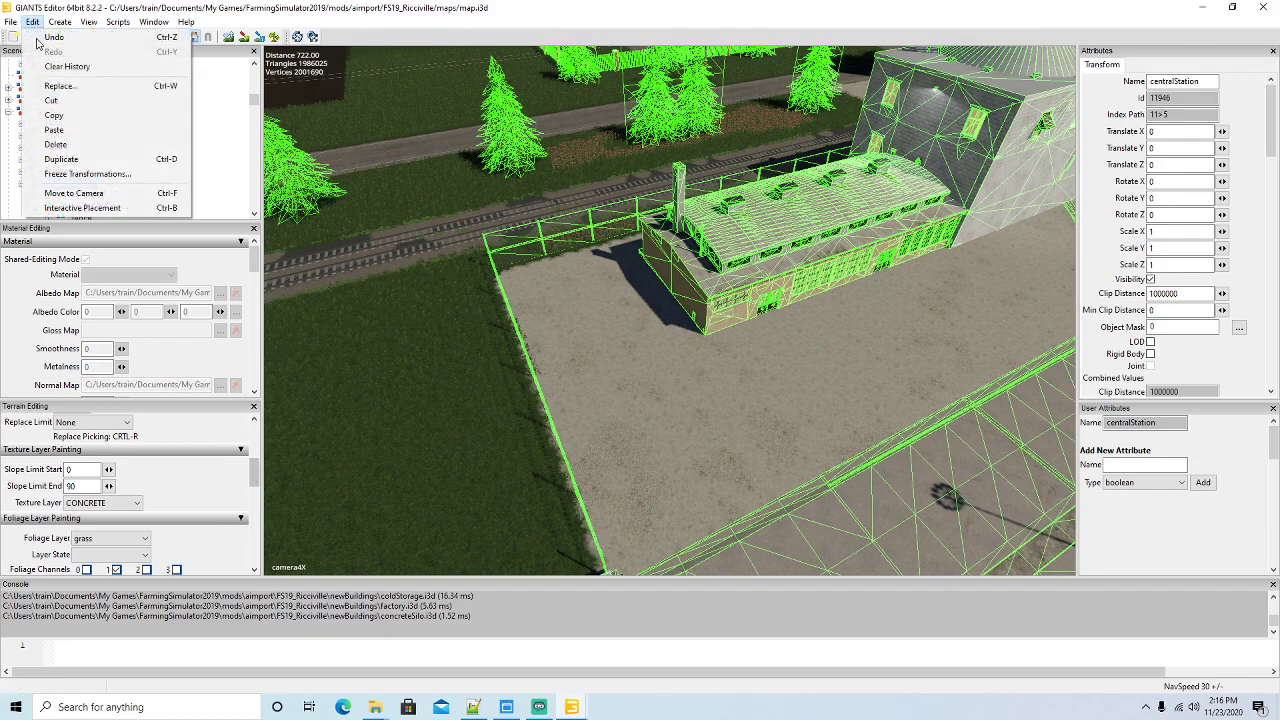
left_click(54, 139)
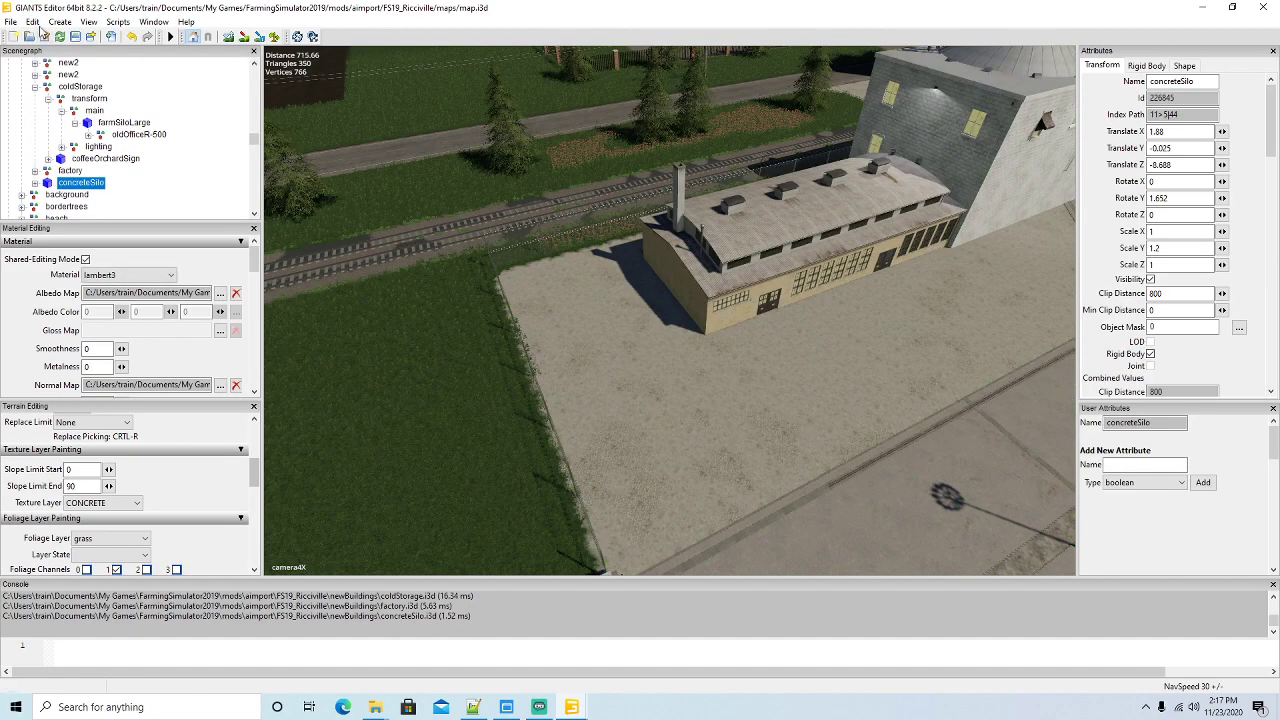
Place the concreteSilo with Interactive Placement at the factory's chimney end, at about Translate X -351.98 and Translate Z -642.694
left_click(33, 21)
left_click(80, 208)
left_click(660, 314)
left_click_drag(701, 329, 643, 332, "alt")
scroll(772, 313, "up", 3)
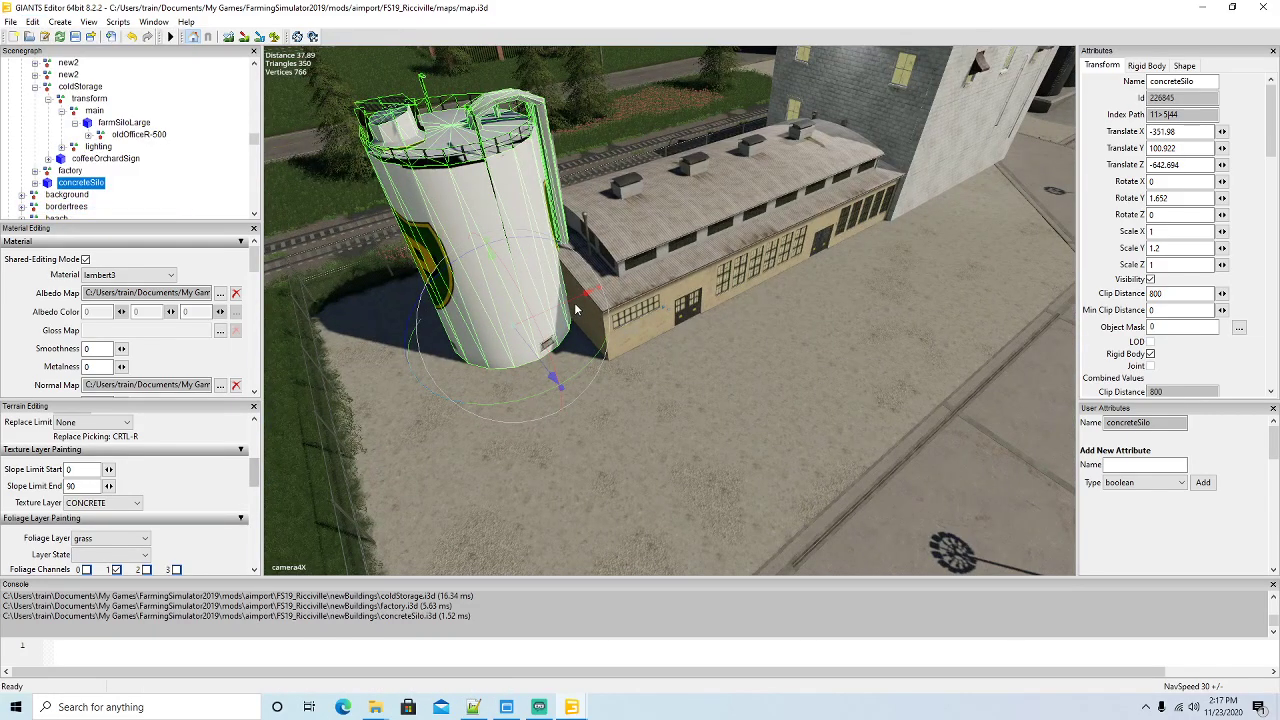
Shift the concreteSilo slightly away from the factory wall, to about Translate X -352.624
left_click_drag(572, 302, 562, 306)
left_click_drag(642, 322, 568, 338, "alt")
scroll(666, 300, "up", 3)
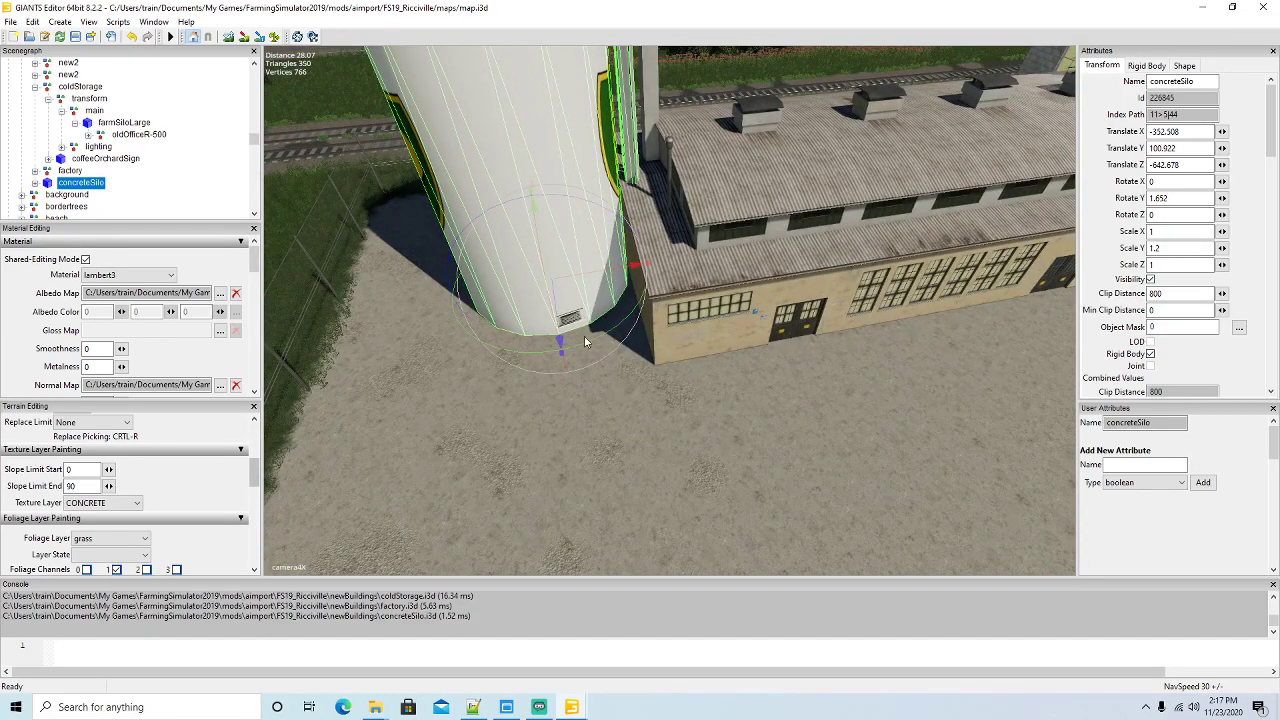
left_click_drag(627, 271, 632, 272)
Look over the central station waterfront and the fenced yard of red-roofed sheds across the road
scroll(662, 314, "down", 6)
left_click_drag(662, 314, 731, 307, "alt")
scroll(829, 203, "up", 8)
scroll(663, 297, "down", 8)
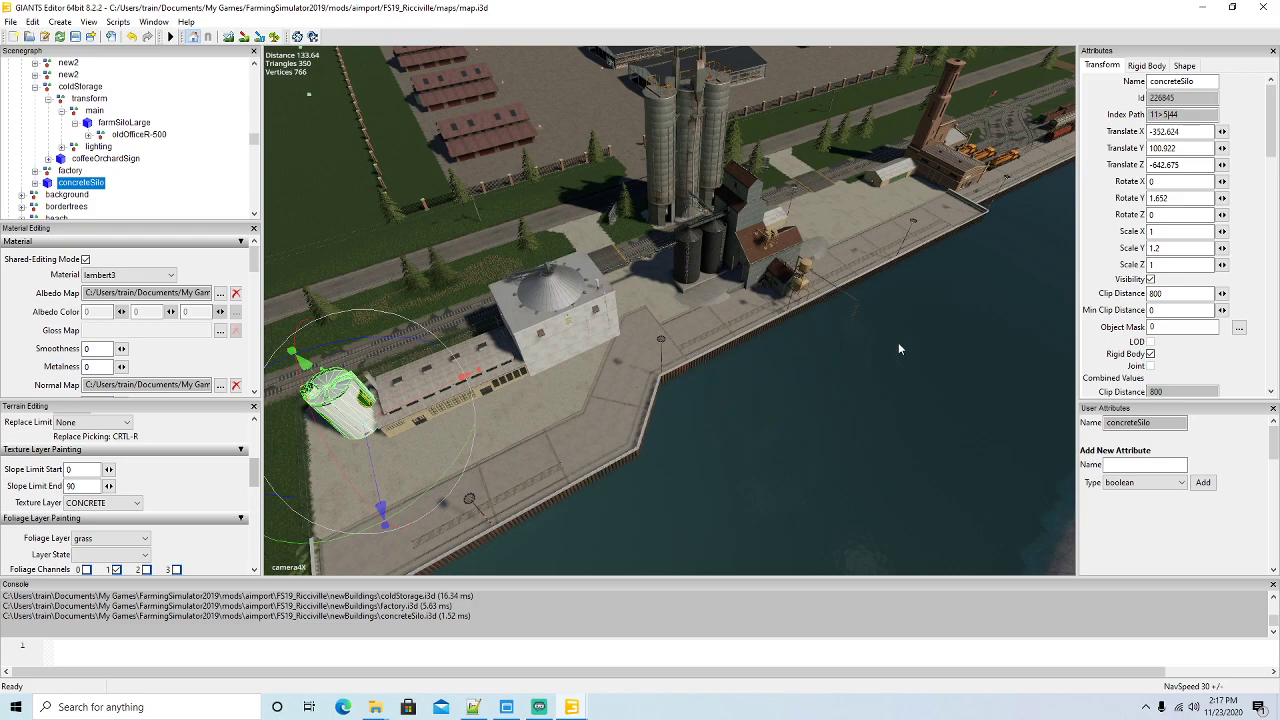
scroll(801, 297, "down", 5)
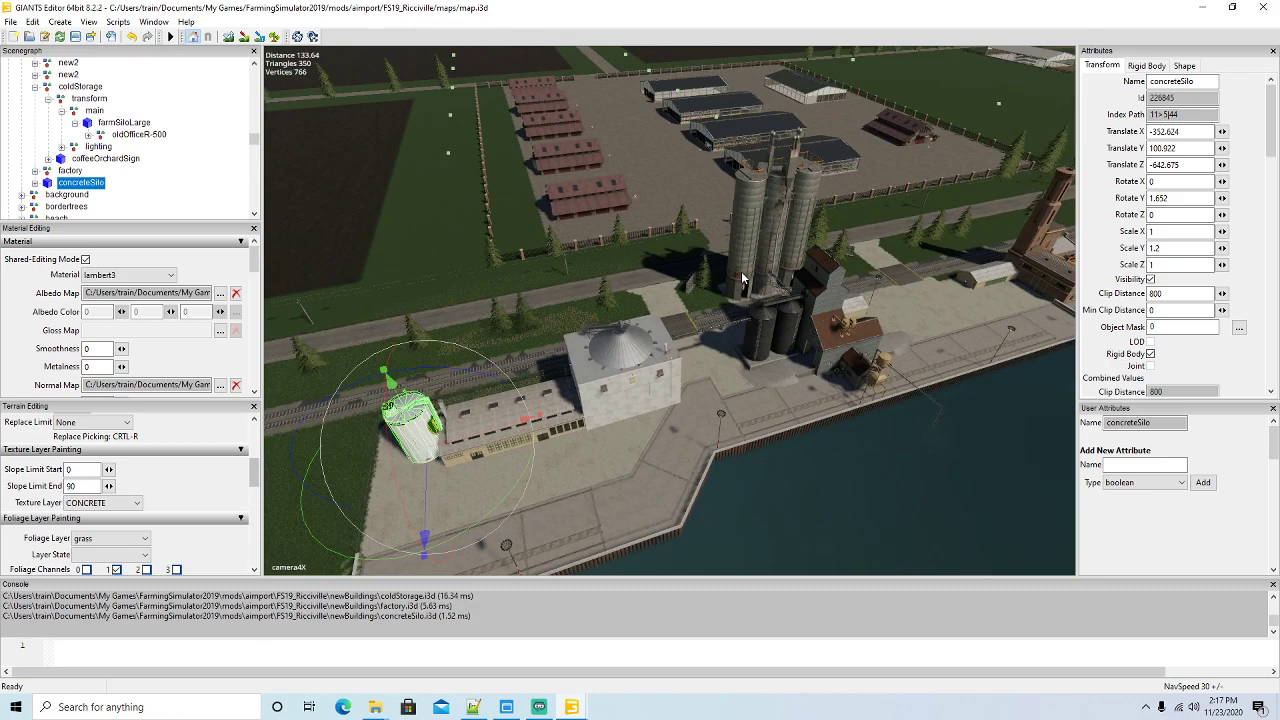
right_click_drag(713, 256, 676, 206)
scroll(694, 215, "up", 3)
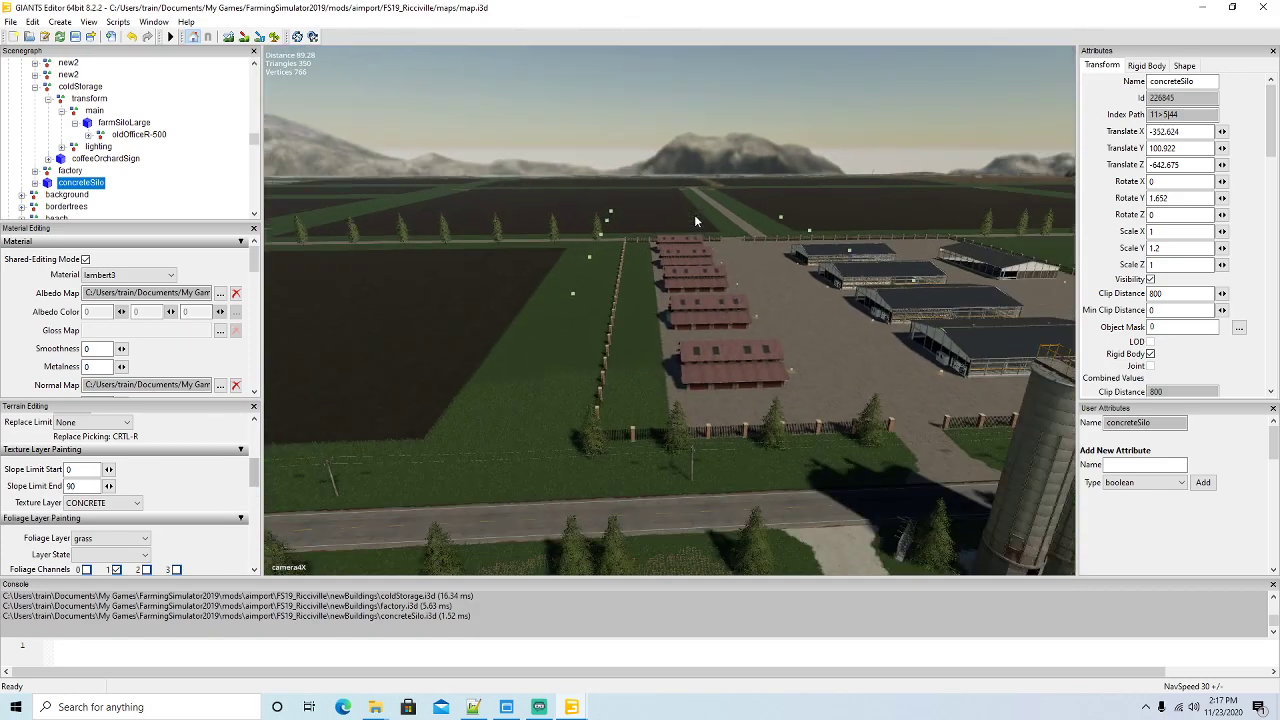
right_click_drag(694, 214, 721, 219)
scroll(721, 221, "up", 2)
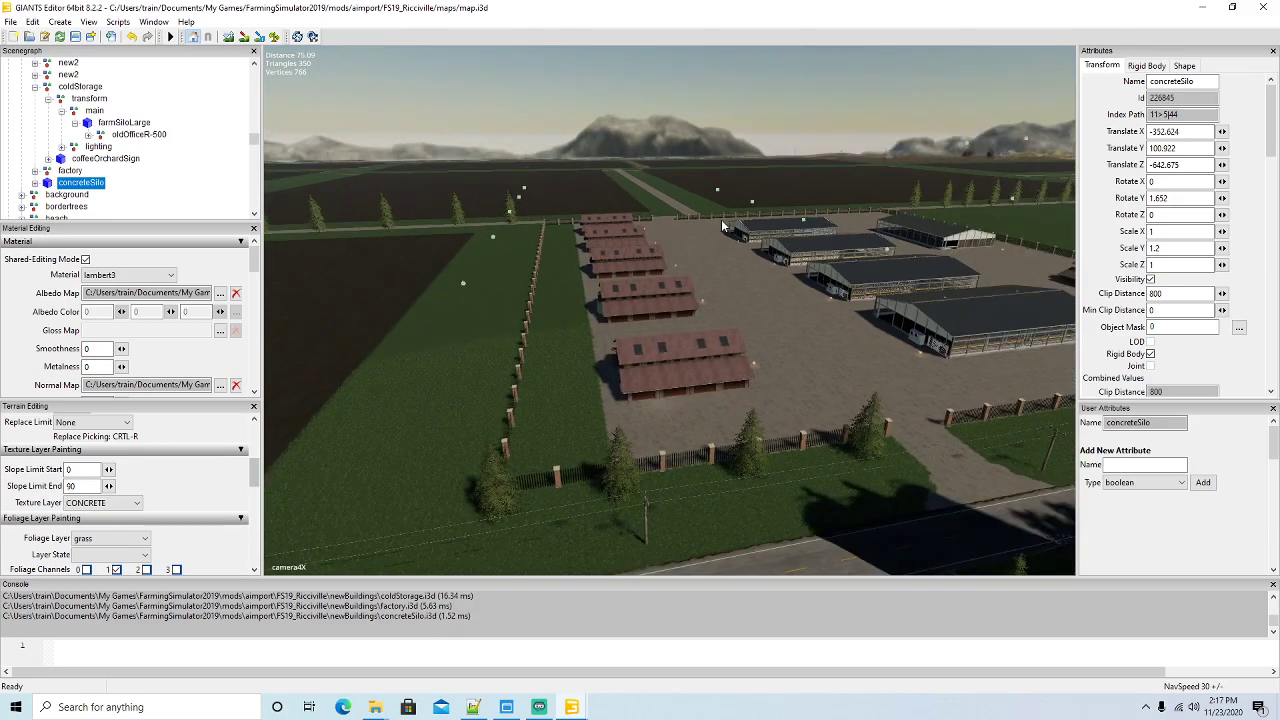
key("w")
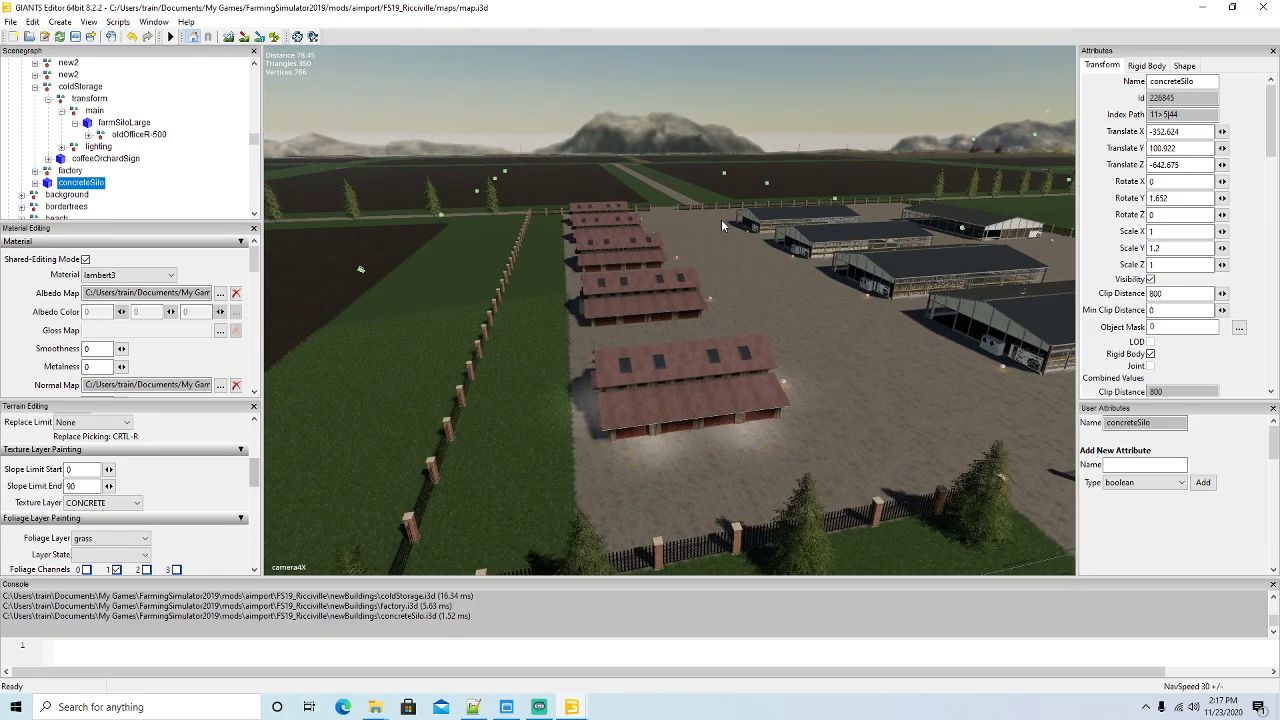
key("w")
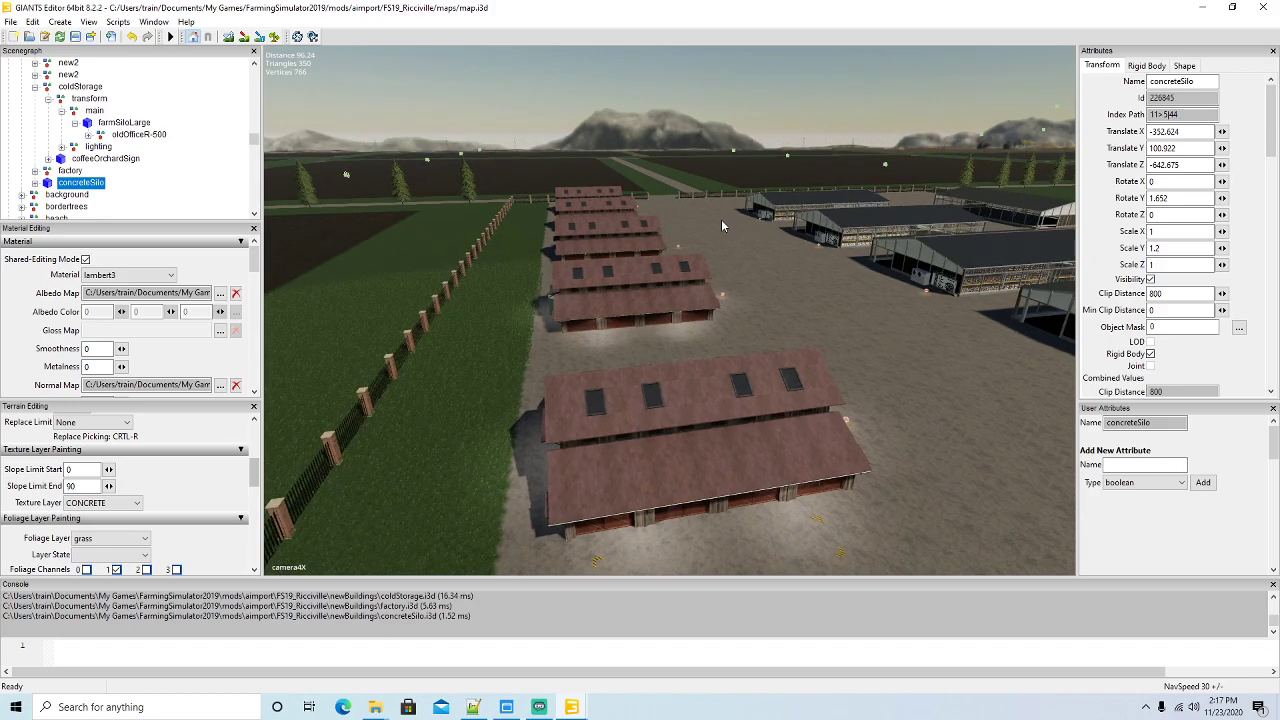
Paint the ASPHALT texture over the grass corner inside the shed yard's fence, and clear the grass foliage from it
right_click_drag(506, 346, 383, 316)
key("s")
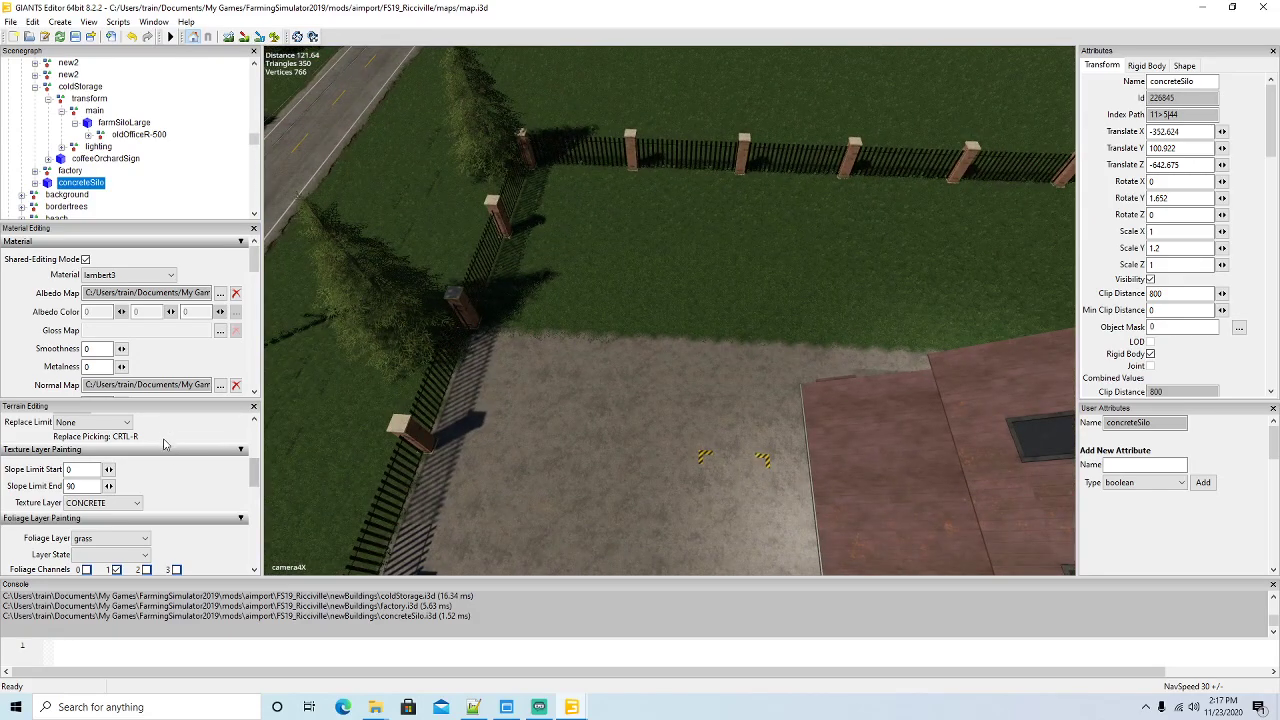
left_click(128, 503)
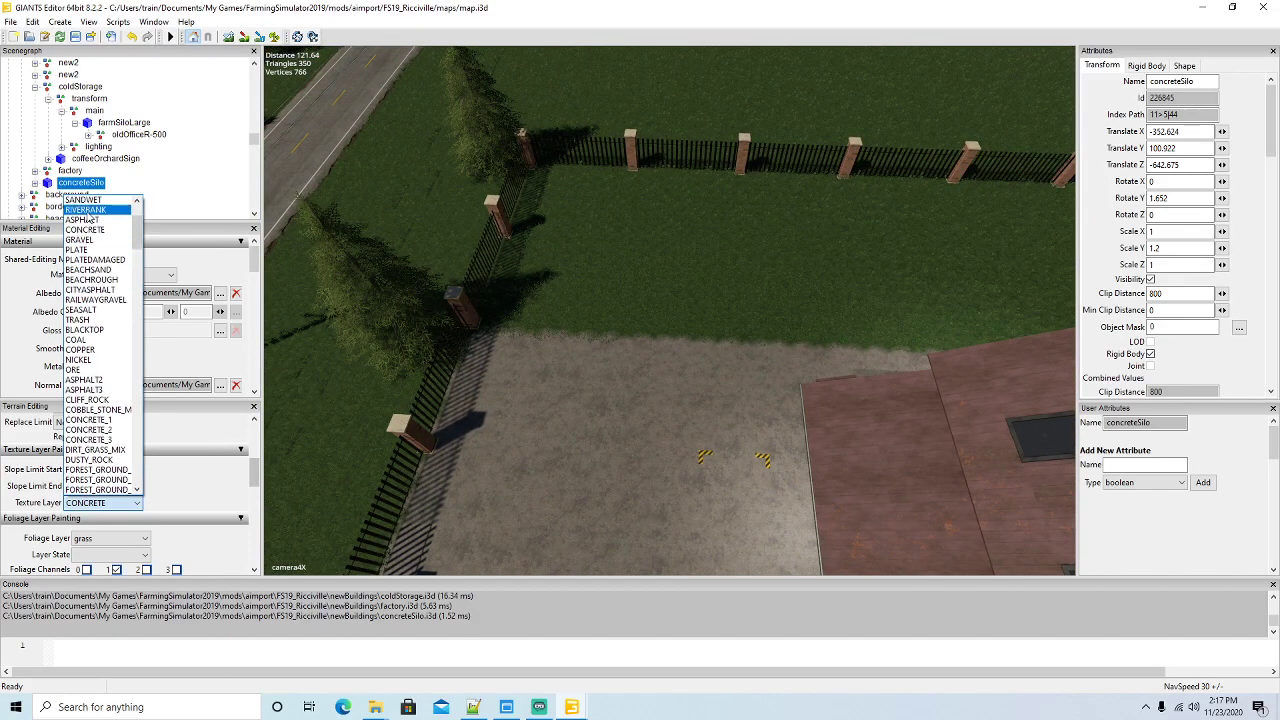
left_click(88, 218)
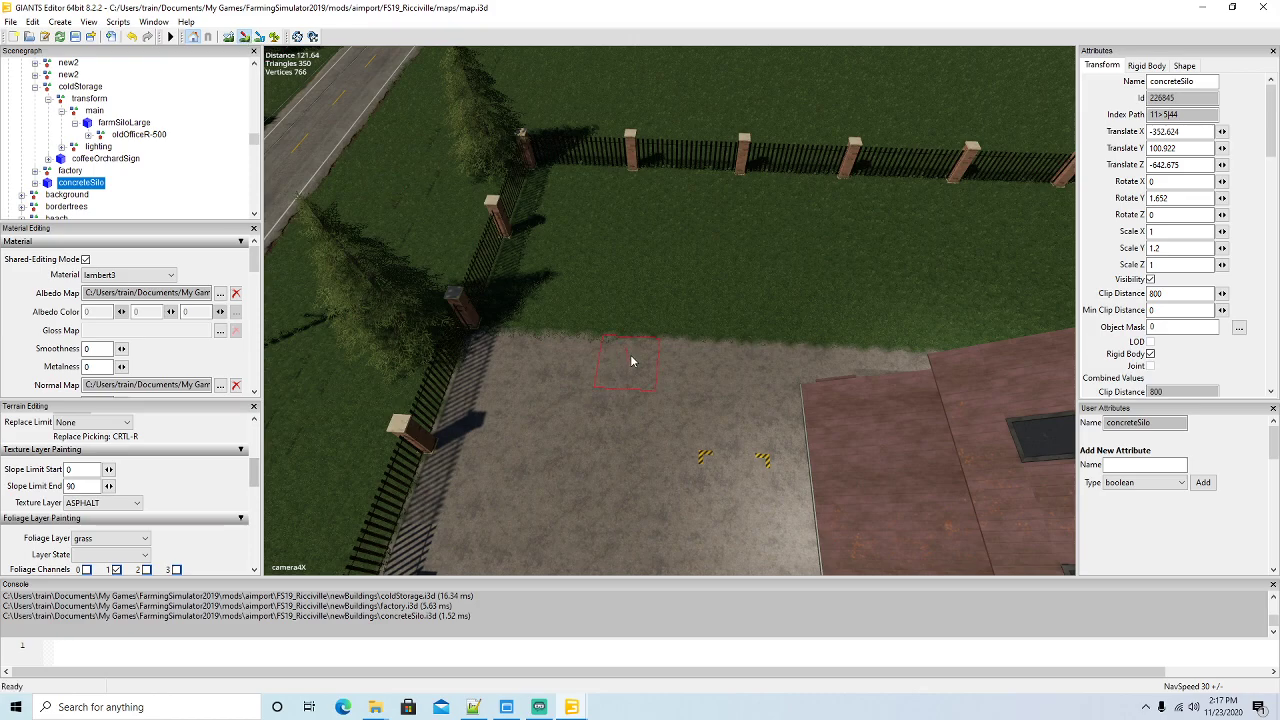
mouse_move(619, 306)
left_mouse_down()
mouse_move(629, 320)
mouse_move(541, 320)
mouse_move(571, 193)
mouse_move(903, 209)
mouse_move(923, 229)
mouse_move(922, 310)
mouse_move(669, 306)
mouse_move(612, 252)
mouse_move(833, 263)
left_mouse_up()
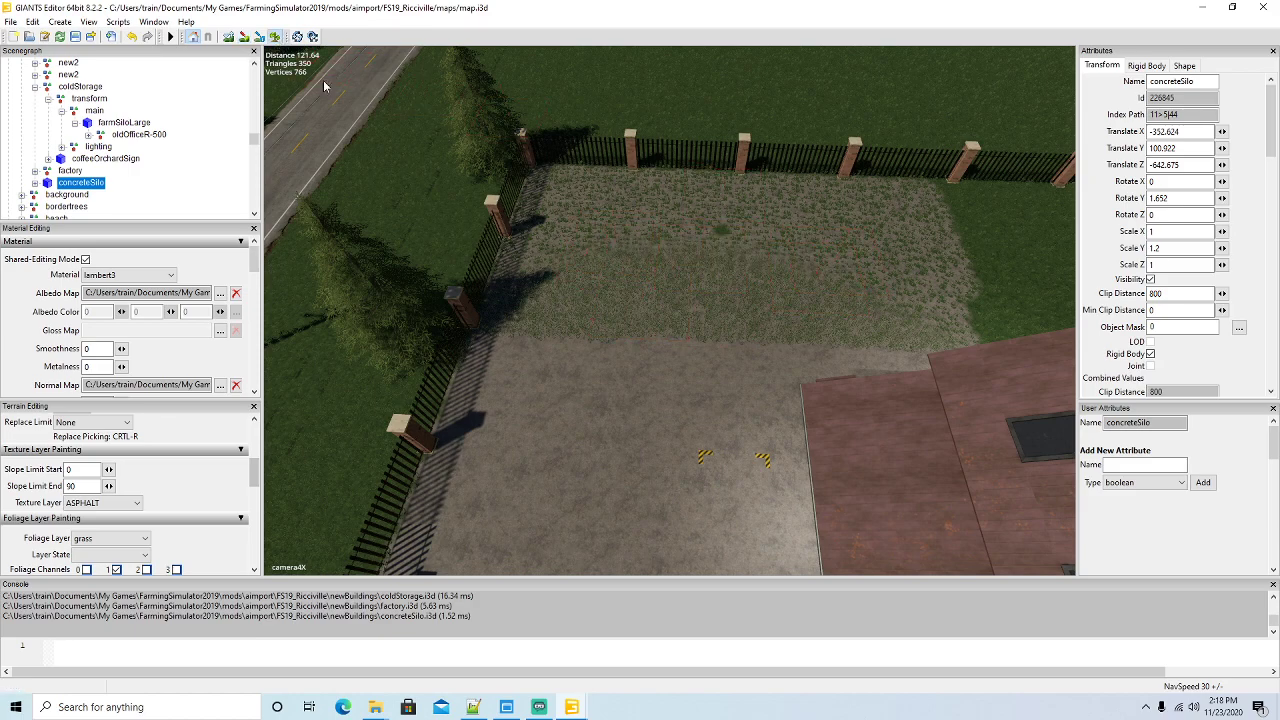
mouse_move(576, 320)
left_mouse_down()
mouse_move(534, 308)
mouse_move(566, 194)
mouse_move(868, 207)
left_mouse_up()
mouse_move(928, 290)
left_mouse_down()
mouse_move(880, 330)
mouse_move(657, 313)
left_mouse_up()
left_click_drag(621, 254, 864, 255)
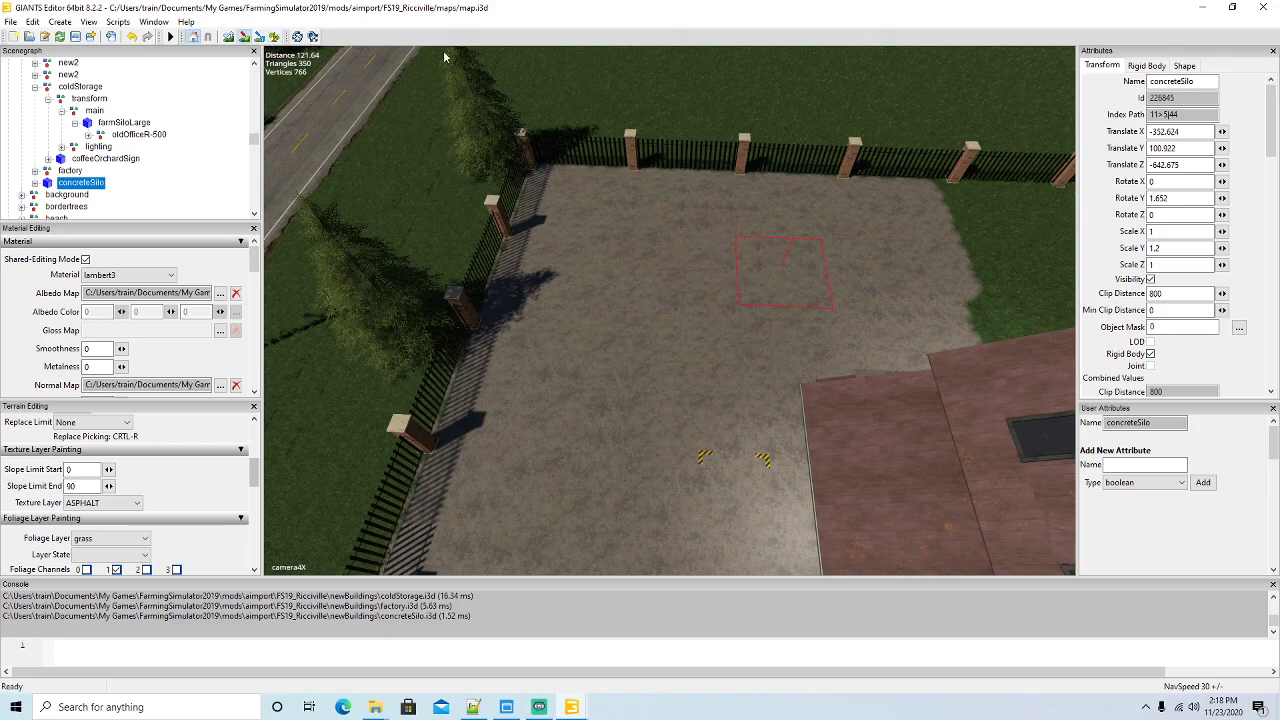
Extend the ASPHALT along the side fence to the next red-roofed shed and erase the grass foliage on that strip
right_click_drag(693, 282, 959, 274)
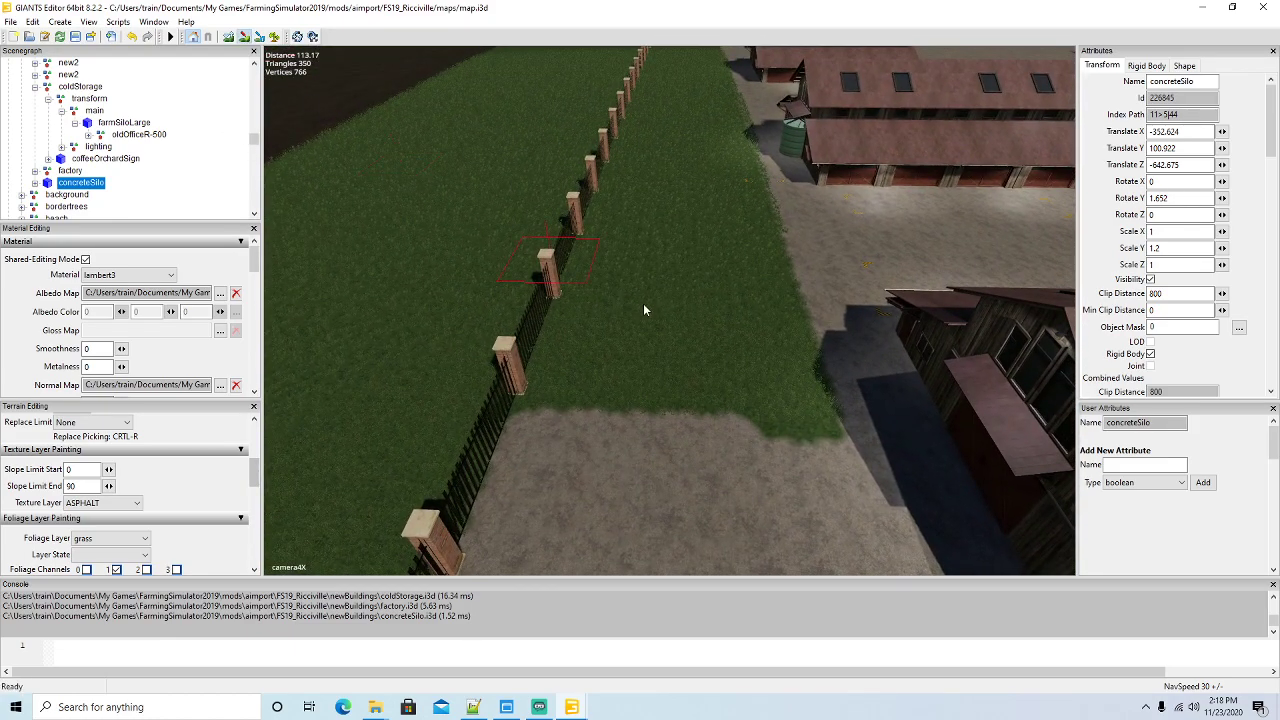
mouse_move(805, 373)
left_mouse_down()
mouse_move(545, 370)
mouse_move(600, 373)
mouse_move(644, 150)
mouse_move(670, 136)
mouse_move(735, 162)
mouse_move(758, 303)
mouse_move(712, 235)
mouse_move(708, 164)
left_mouse_up()
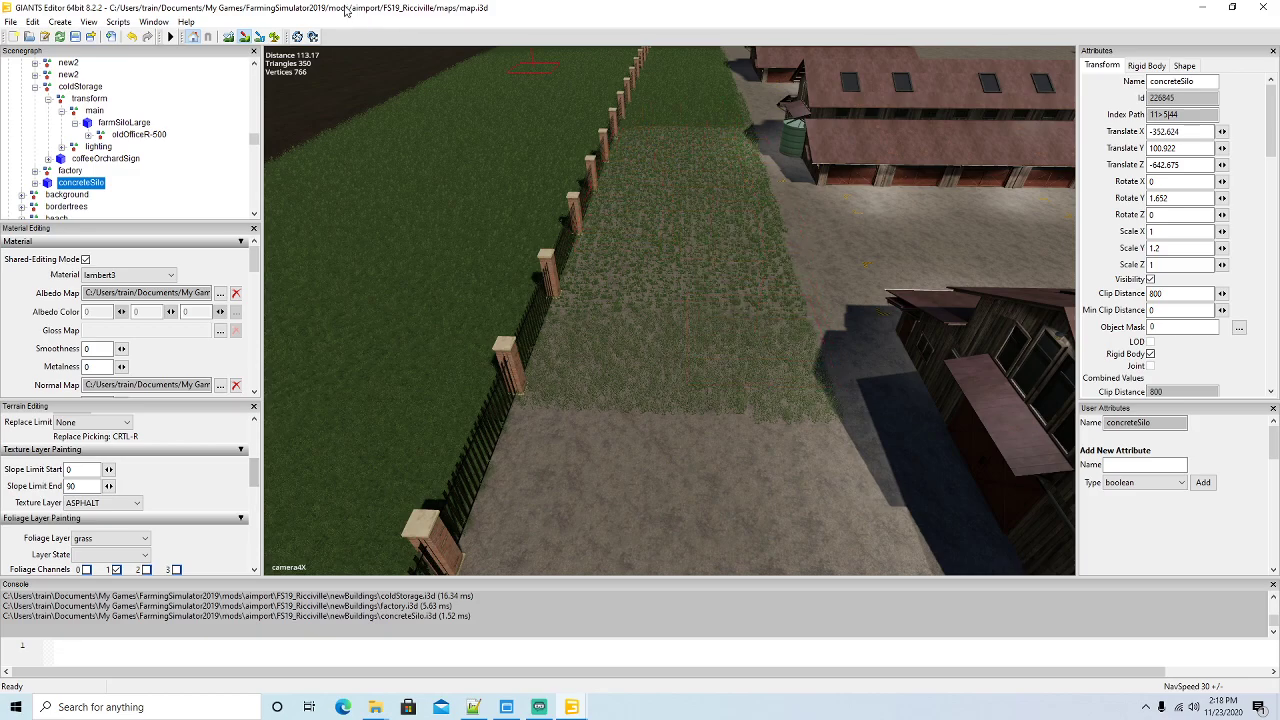
mouse_move(725, 384)
left_mouse_down()
mouse_move(609, 366)
mouse_move(635, 210)
left_mouse_up()
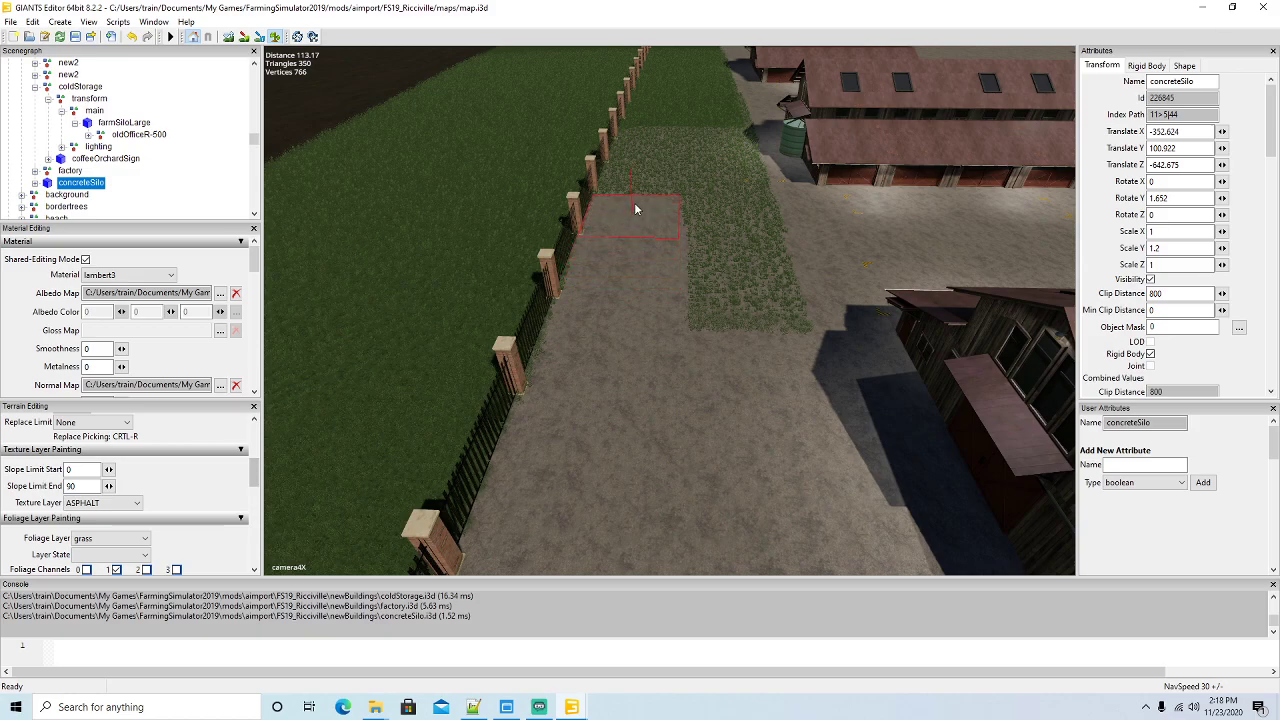
mouse_move(652, 147)
left_mouse_down()
mouse_move(714, 137)
mouse_move(752, 184)
mouse_move(773, 320)
mouse_move(712, 206)
left_mouse_up()
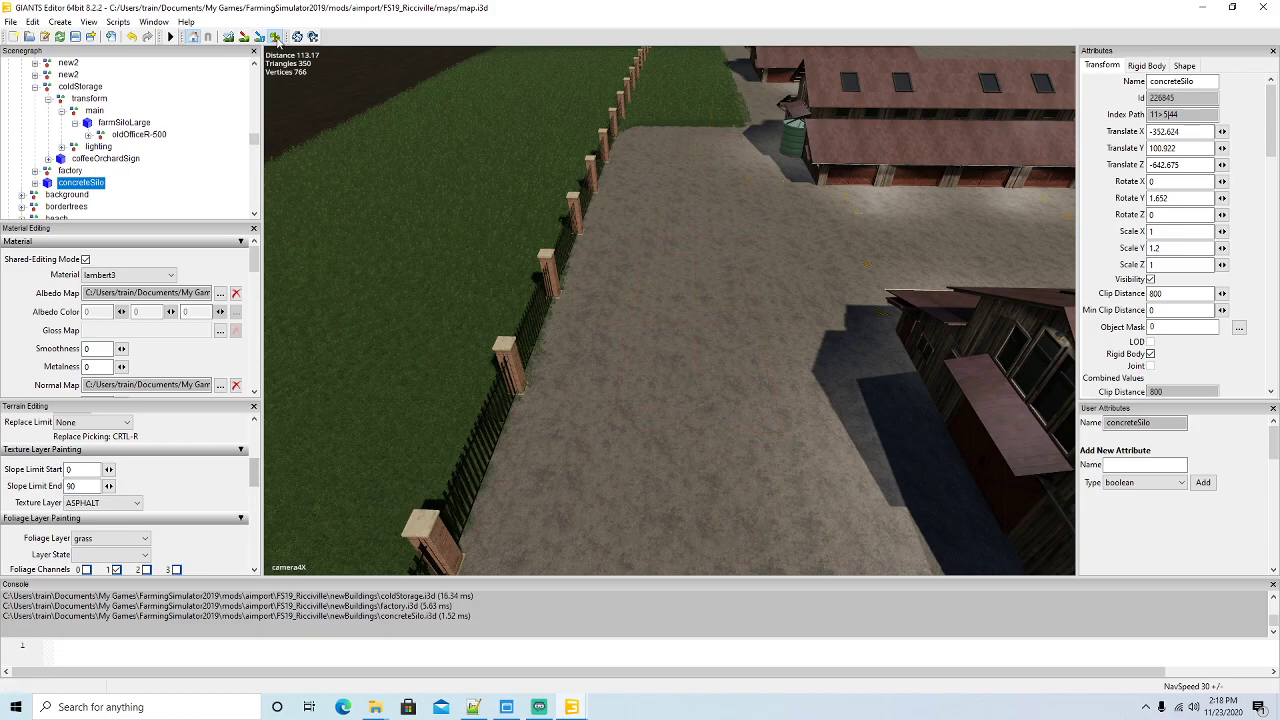
Pave the next stretch of grass between the side fence and the middle sheds with ASPHALT, and remove its grass foliage
right_click_drag(643, 266, 655, 235)
scroll(656, 162, "up", 5)
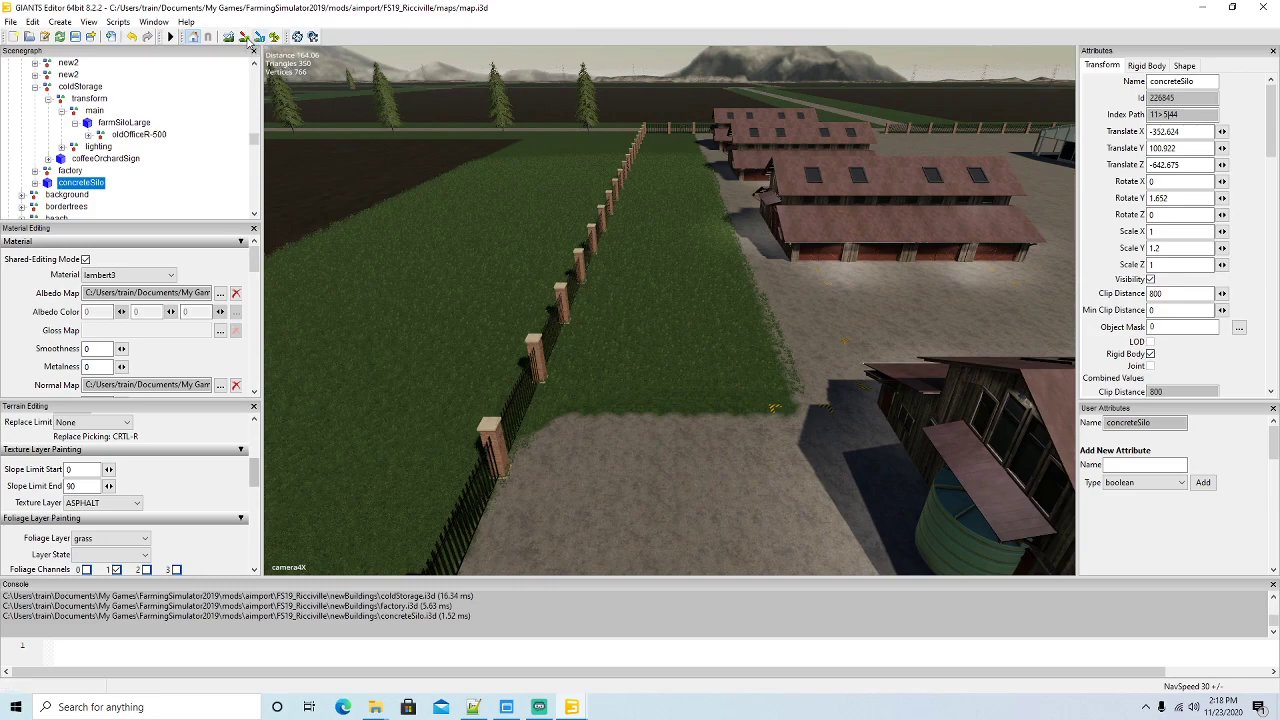
mouse_move(741, 398)
left_mouse_down()
mouse_move(647, 410)
mouse_move(603, 385)
mouse_move(632, 209)
mouse_move(645, 199)
mouse_move(756, 336)
mouse_move(708, 263)
mouse_move(692, 202)
mouse_move(688, 228)
left_mouse_up()
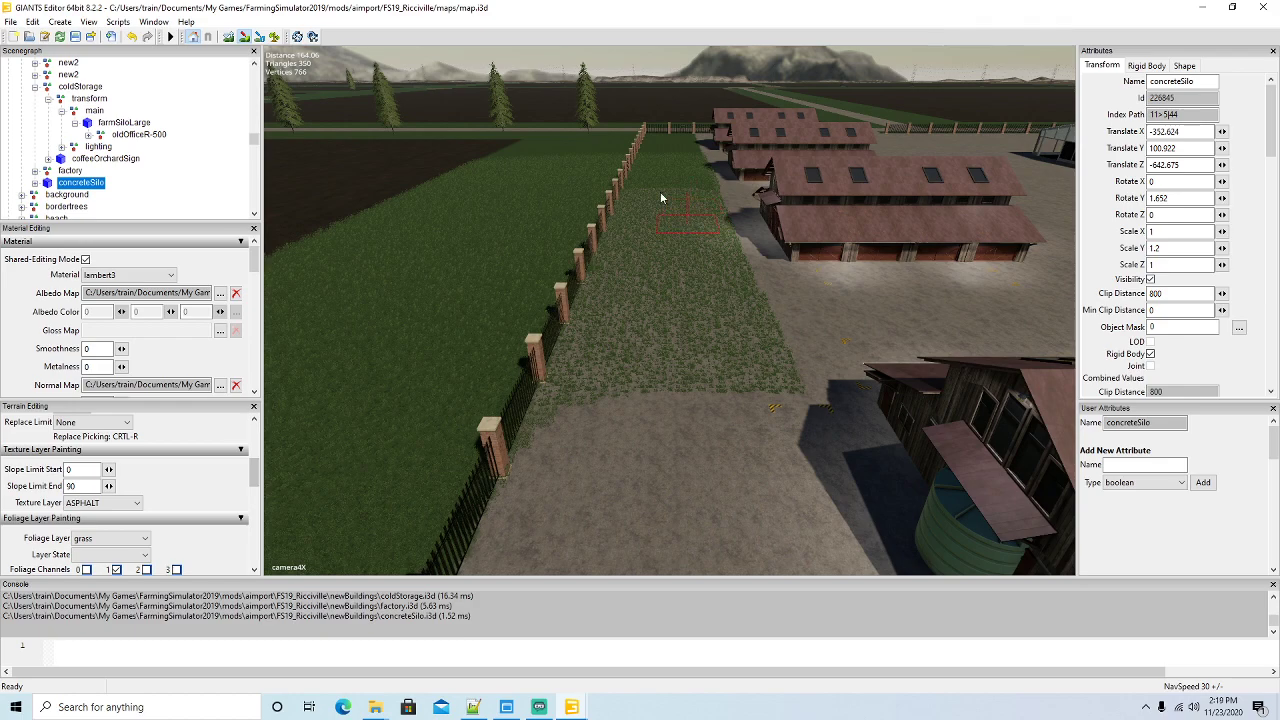
mouse_move(780, 365)
left_mouse_down()
mouse_move(597, 416)
mouse_move(622, 309)
left_mouse_up()
left_click_drag(636, 255, 644, 208)
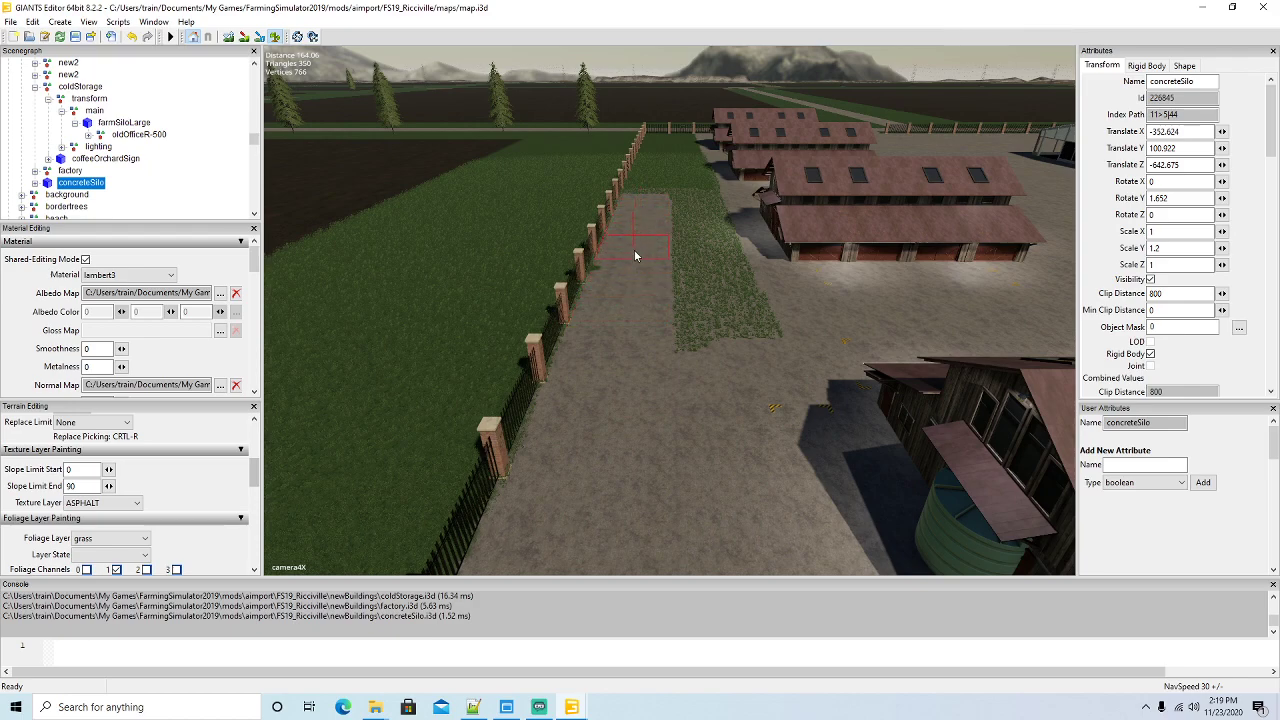
left_click_drag(728, 240, 752, 375)
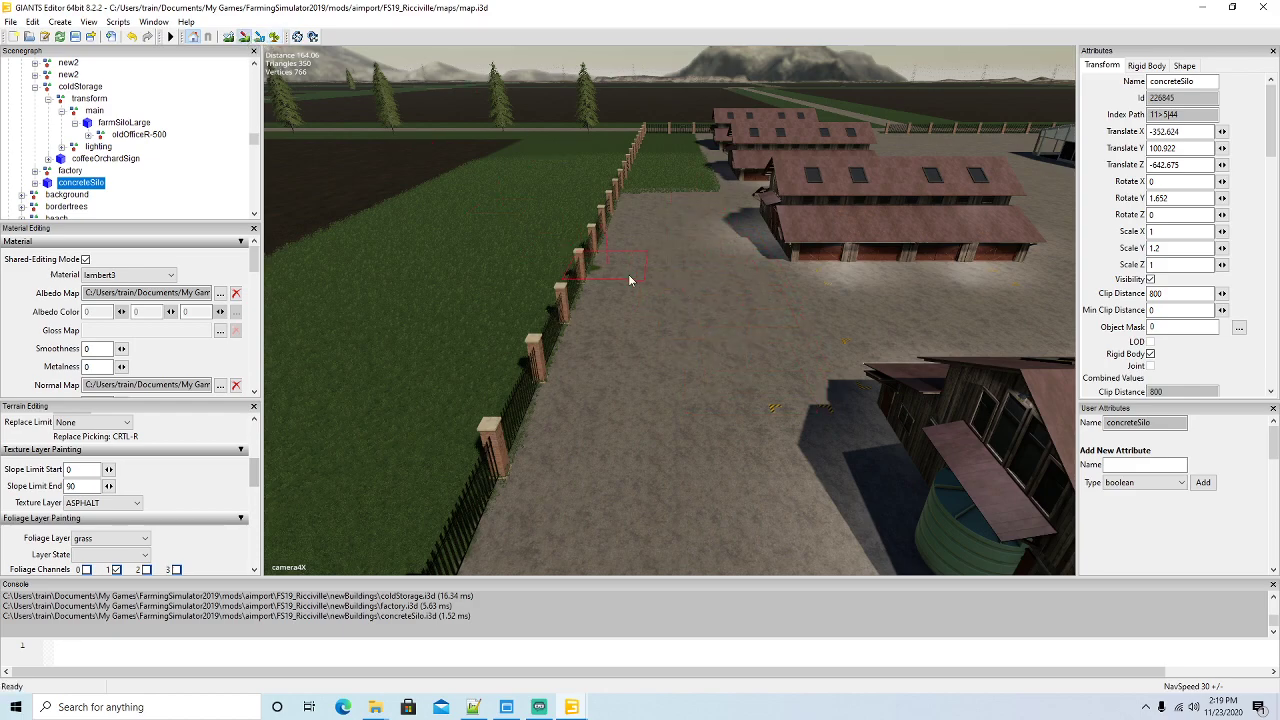
Continue the ASPHALT strip along the fence toward the yard's far end, clearing the grass foliage over the painted ground
scroll(629, 272, "down", 3)
right_click_drag(629, 272, 535, 246)
scroll(537, 173, "up", 5)
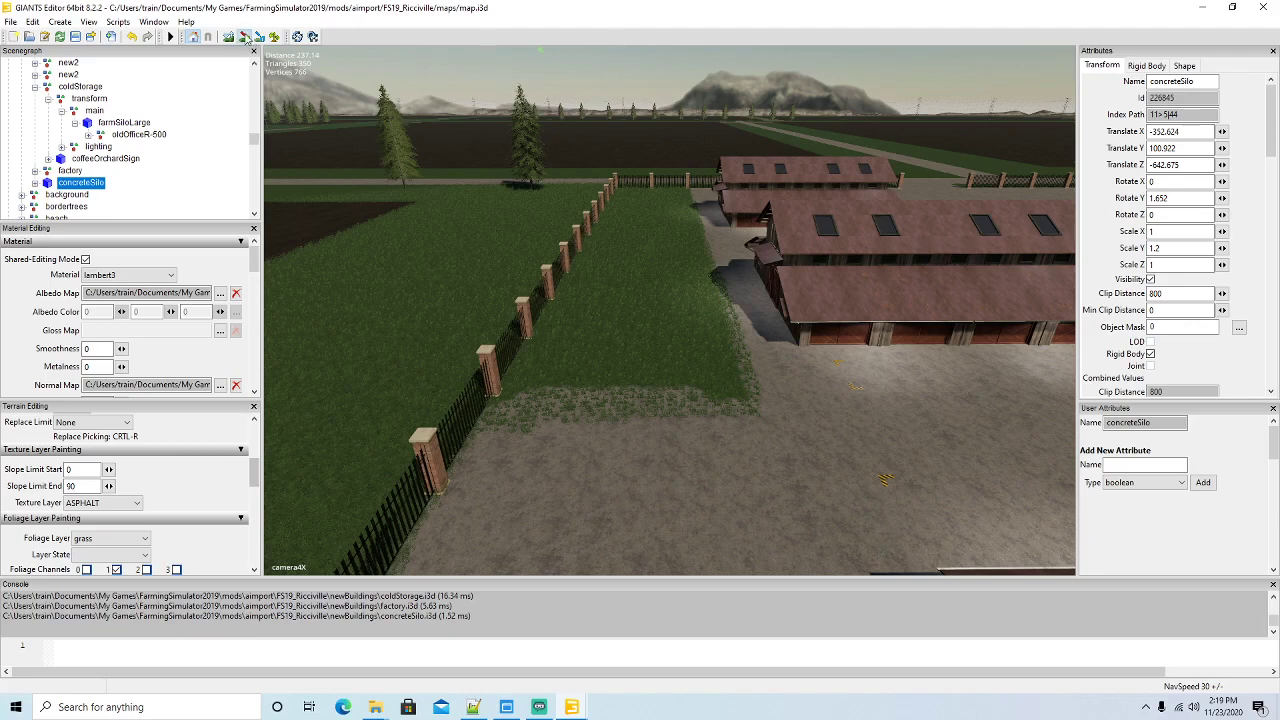
mouse_move(587, 388)
left_mouse_down()
mouse_move(571, 389)
mouse_move(571, 372)
mouse_move(630, 240)
mouse_move(695, 255)
mouse_move(712, 372)
mouse_move(665, 253)
left_mouse_up()
mouse_move(674, 332)
left_mouse_down()
mouse_move(740, 374)
mouse_move(637, 405)
mouse_move(562, 400)
mouse_move(602, 288)
left_mouse_up()
mouse_move(616, 240)
left_mouse_down()
mouse_move(709, 258)
mouse_move(691, 354)
mouse_move(699, 255)
mouse_move(660, 288)
left_mouse_up()
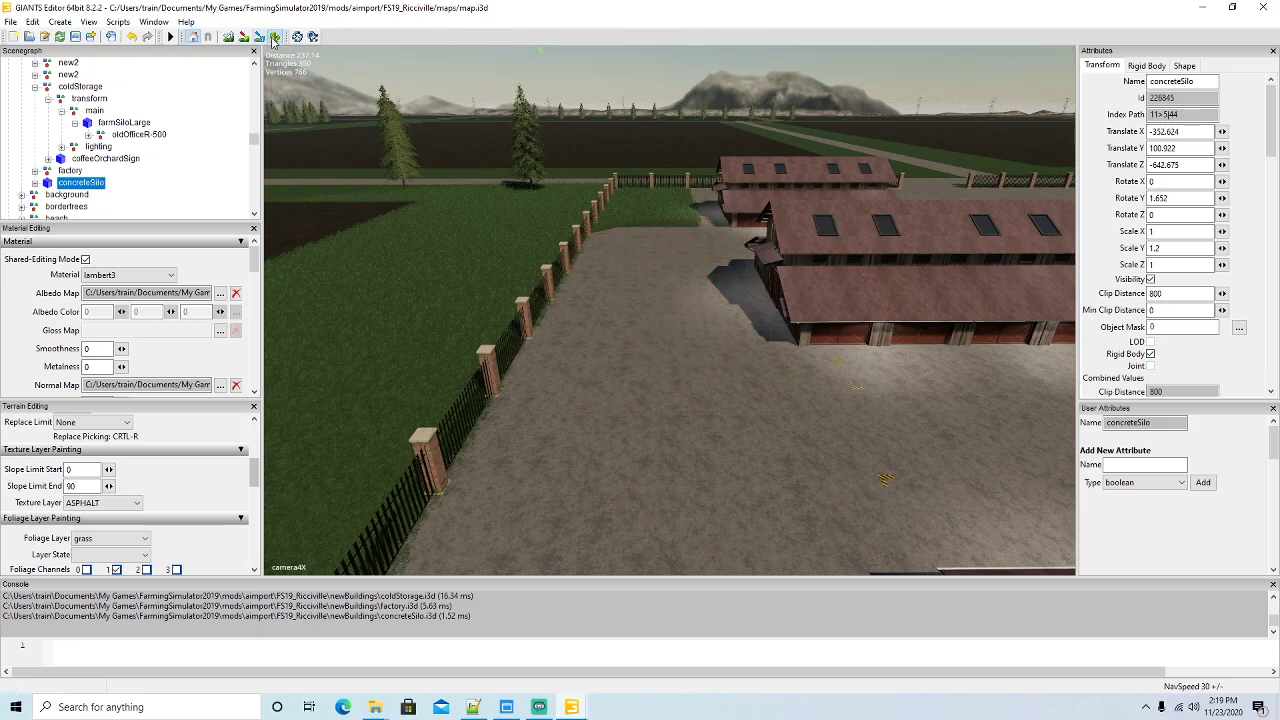
Paint ASPHALT over the last grass patch at the yard's far fence corner and clear its grass foliage
middle_click_drag(405, 164, 568, 336)
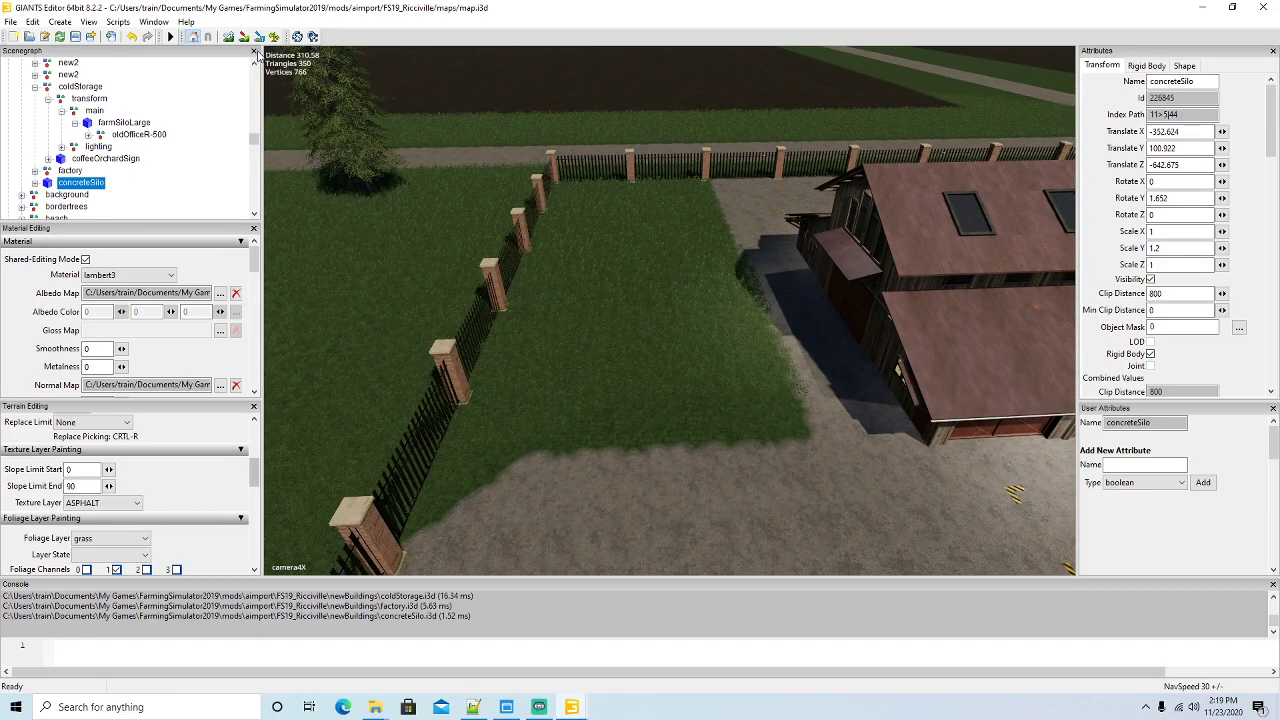
mouse_move(664, 409)
left_mouse_down()
mouse_move(530, 456)
mouse_move(587, 206)
mouse_move(667, 200)
left_mouse_up()
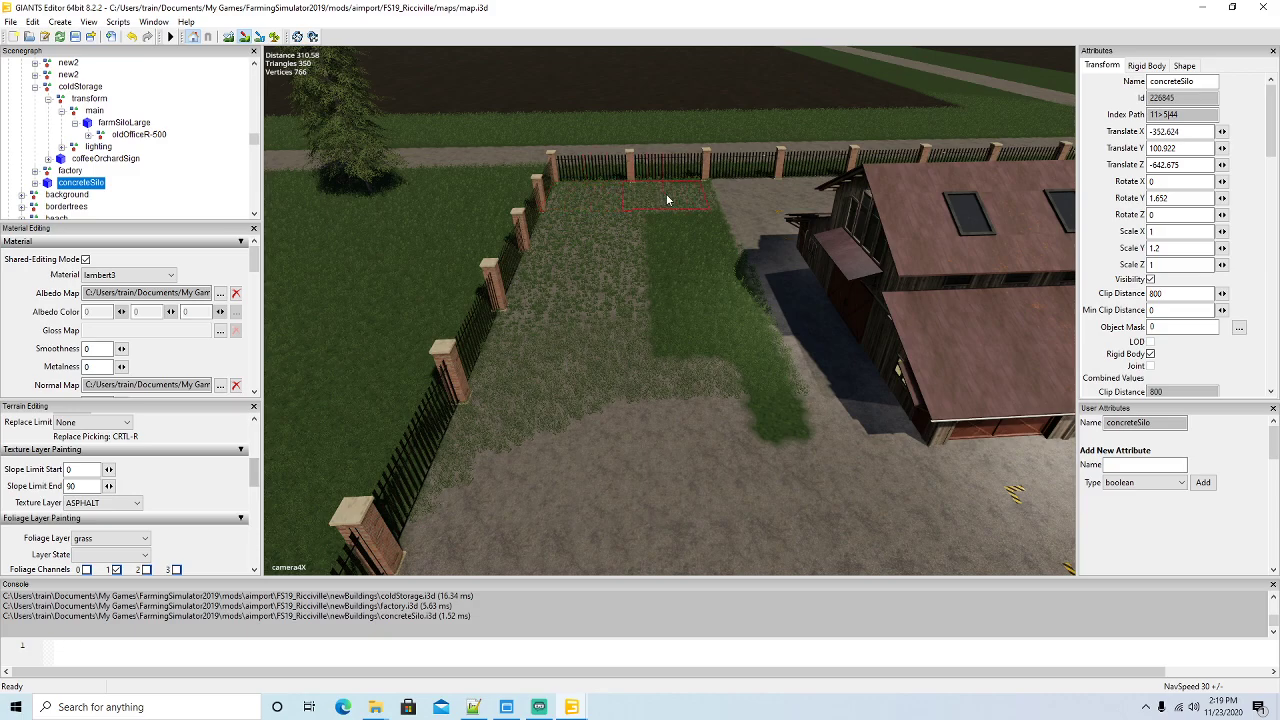
mouse_move(721, 232)
left_mouse_down()
mouse_move(785, 419)
mouse_move(671, 228)
left_mouse_up()
mouse_move(750, 374)
left_mouse_down()
mouse_move(630, 401)
mouse_move(544, 444)
mouse_move(584, 262)
left_mouse_up()
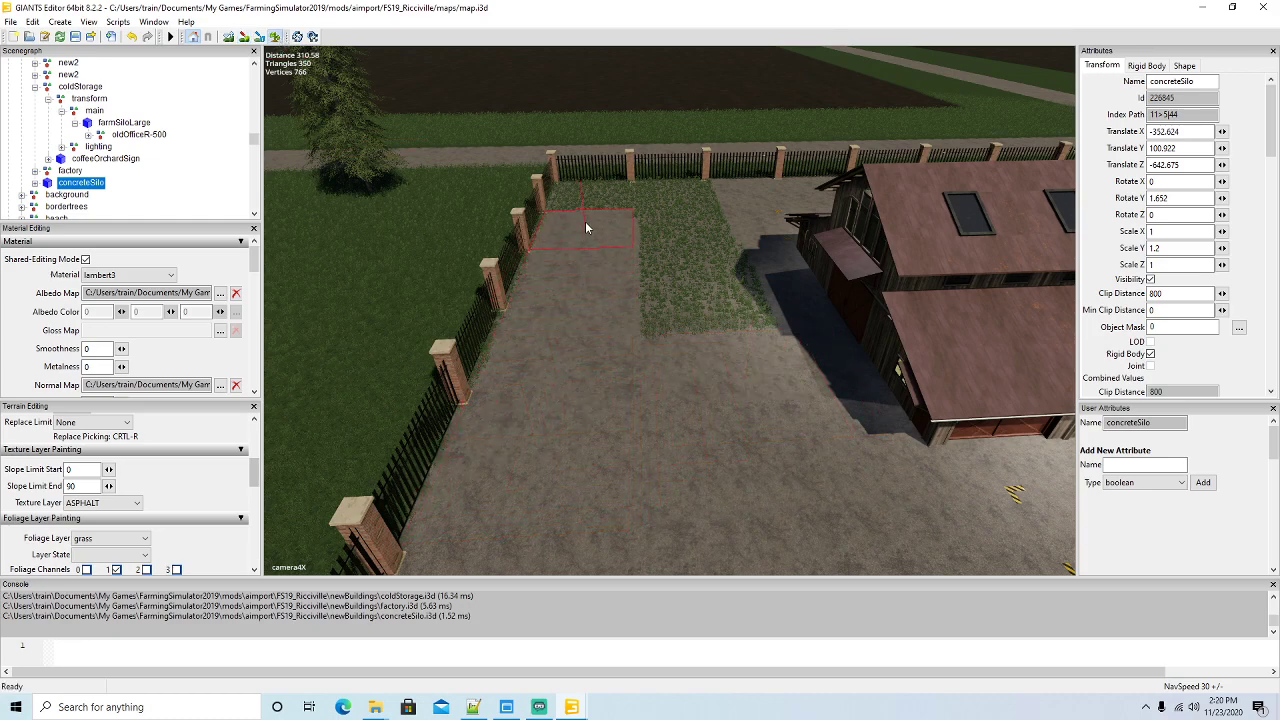
mouse_move(588, 200)
left_mouse_down()
mouse_move(650, 202)
mouse_move(715, 262)
mouse_move(680, 315)
mouse_move(653, 227)
left_mouse_up()
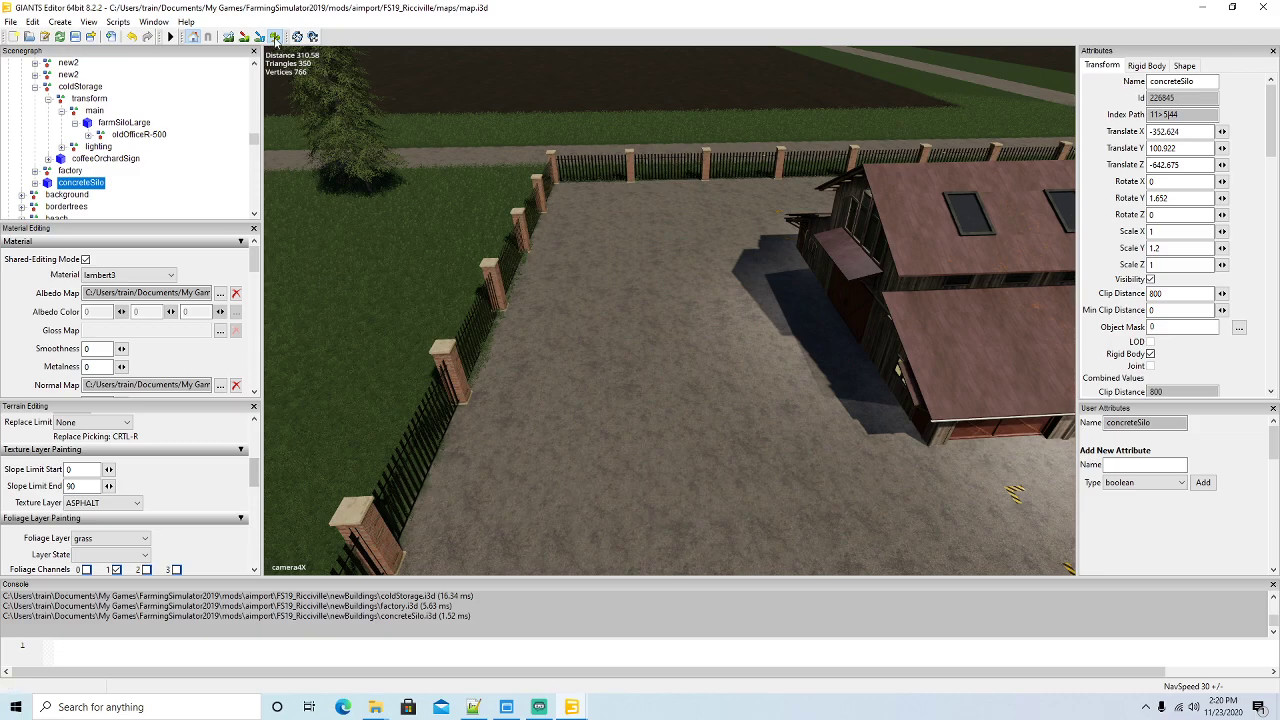
Select the whole Placa_entrada frame of the Central Station sign beside the rail crossing and duplicate it
scroll(591, 230, "down", 5)
left_click_drag(564, 190, 893, 212, "alt")
scroll(700, 241, "down", 3)
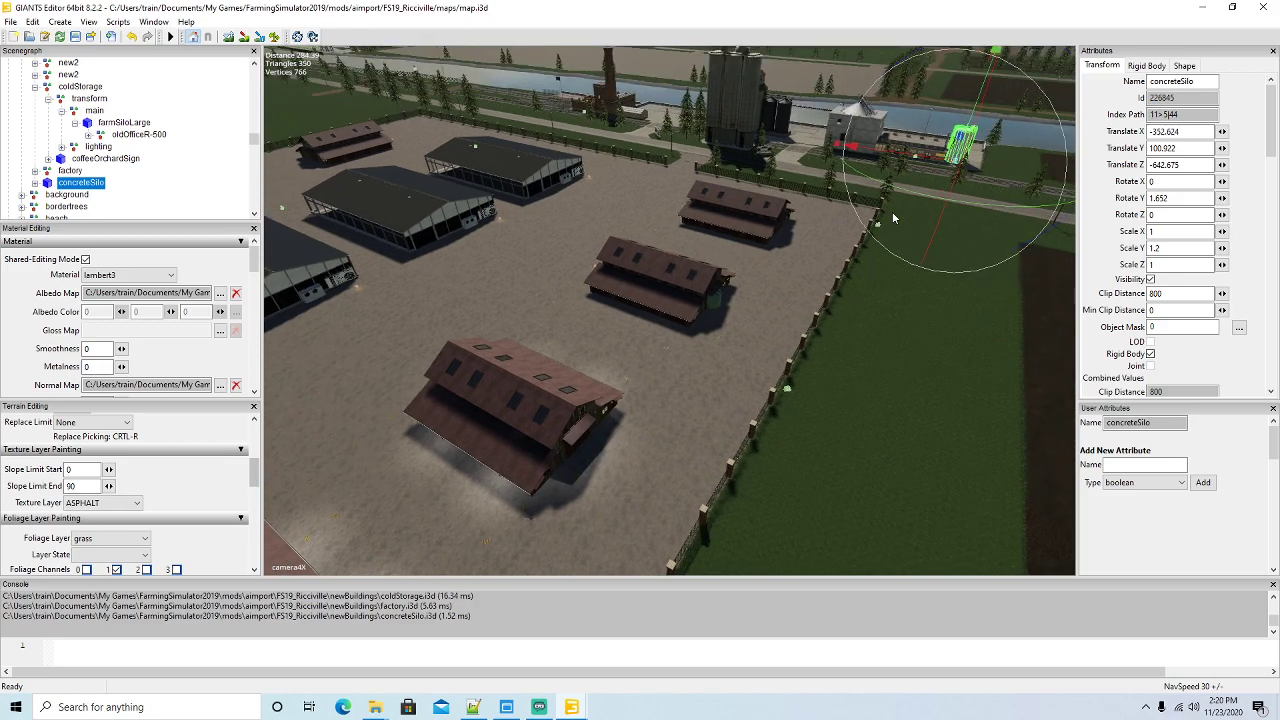
left_click_drag(798, 255, 808, 225, "alt")
key("w")
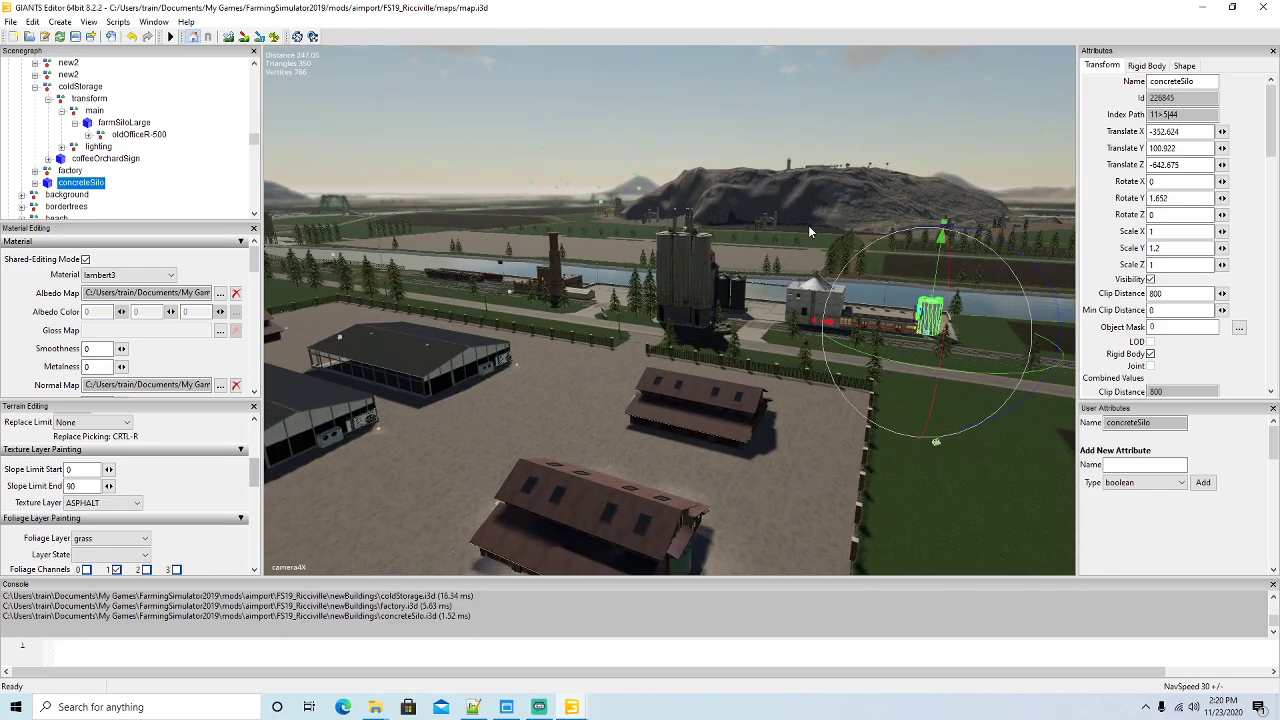
key("w")
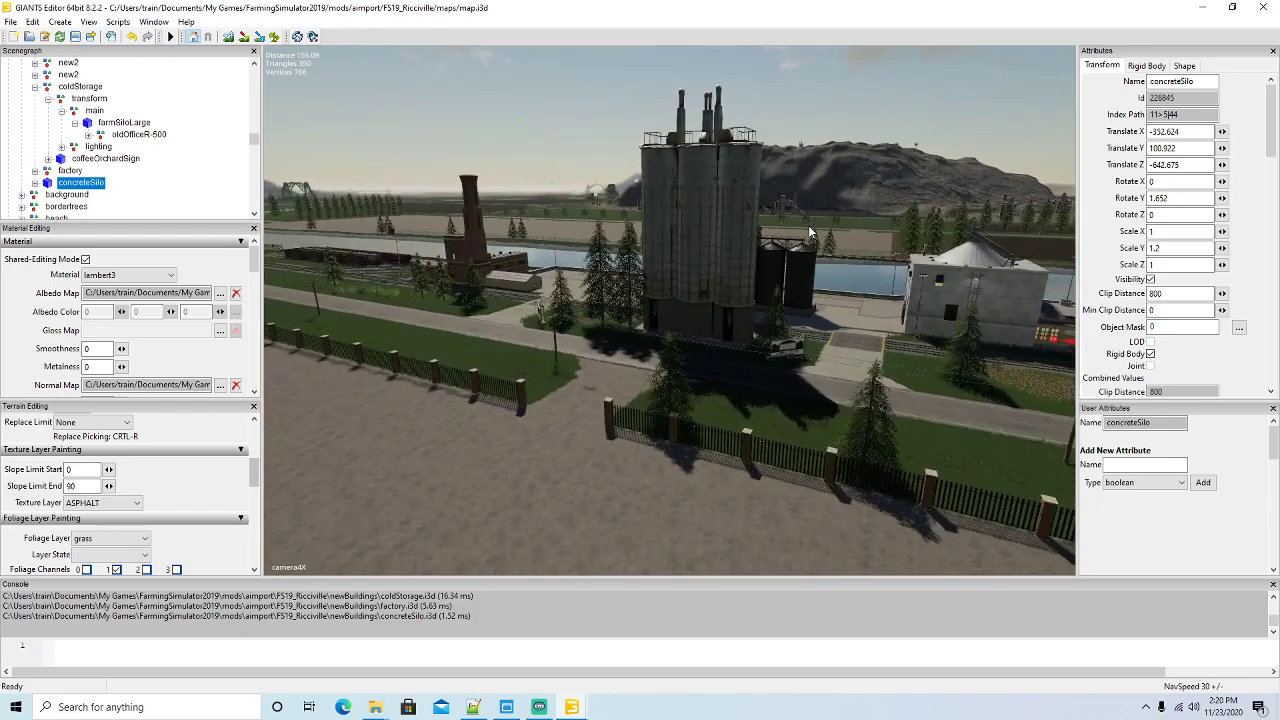
left_click_drag(808, 226, 1040, 318, "alt")
key("w")
key("s")
left_click(533, 326)
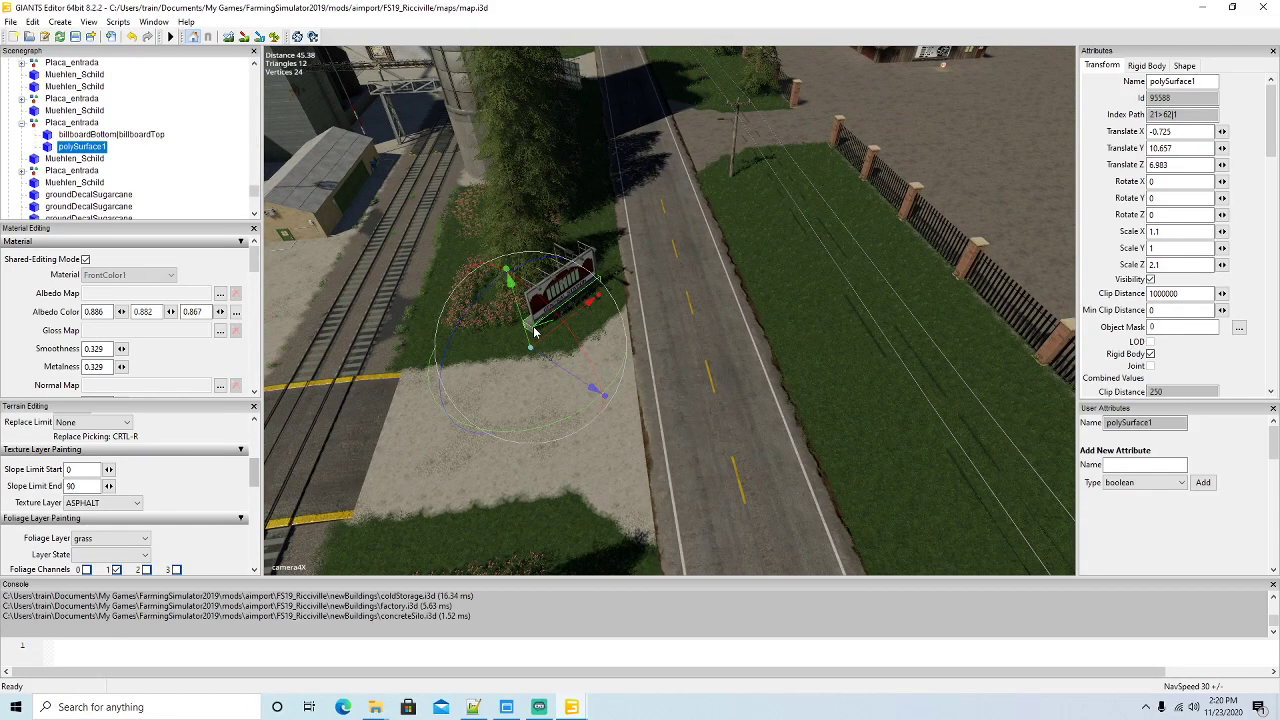
left_click(33, 123)
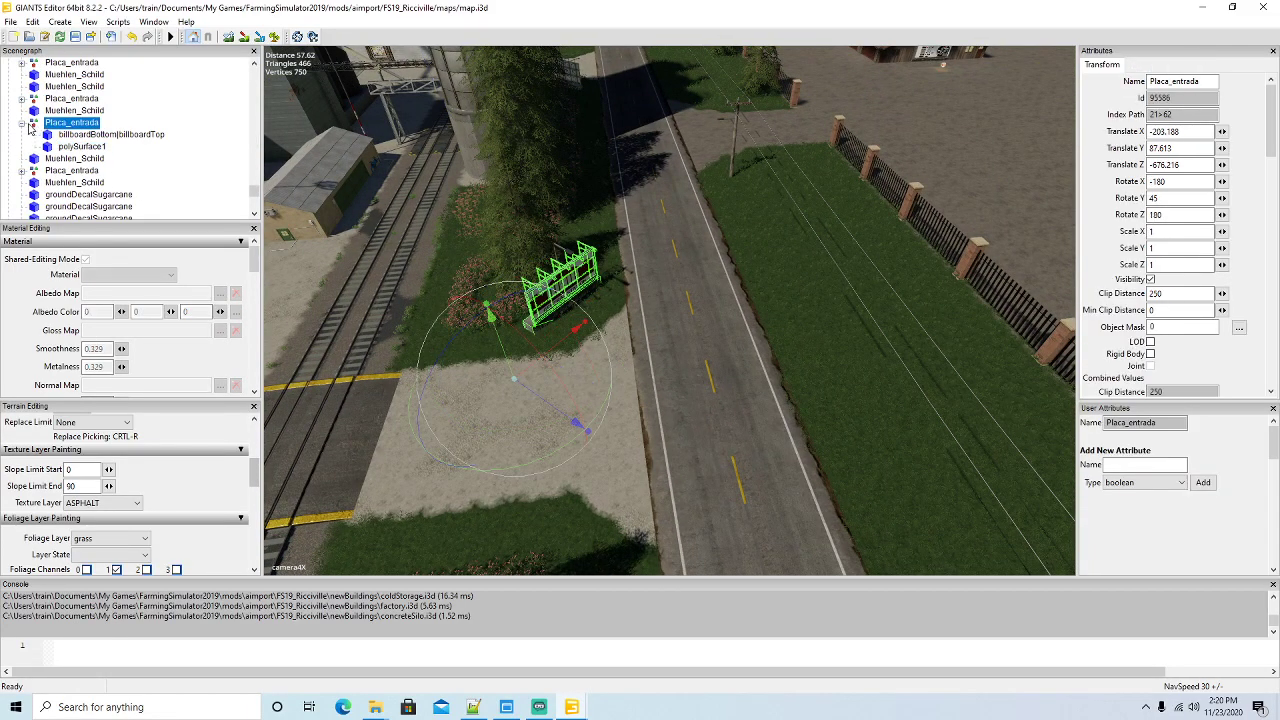
left_click(23, 123)
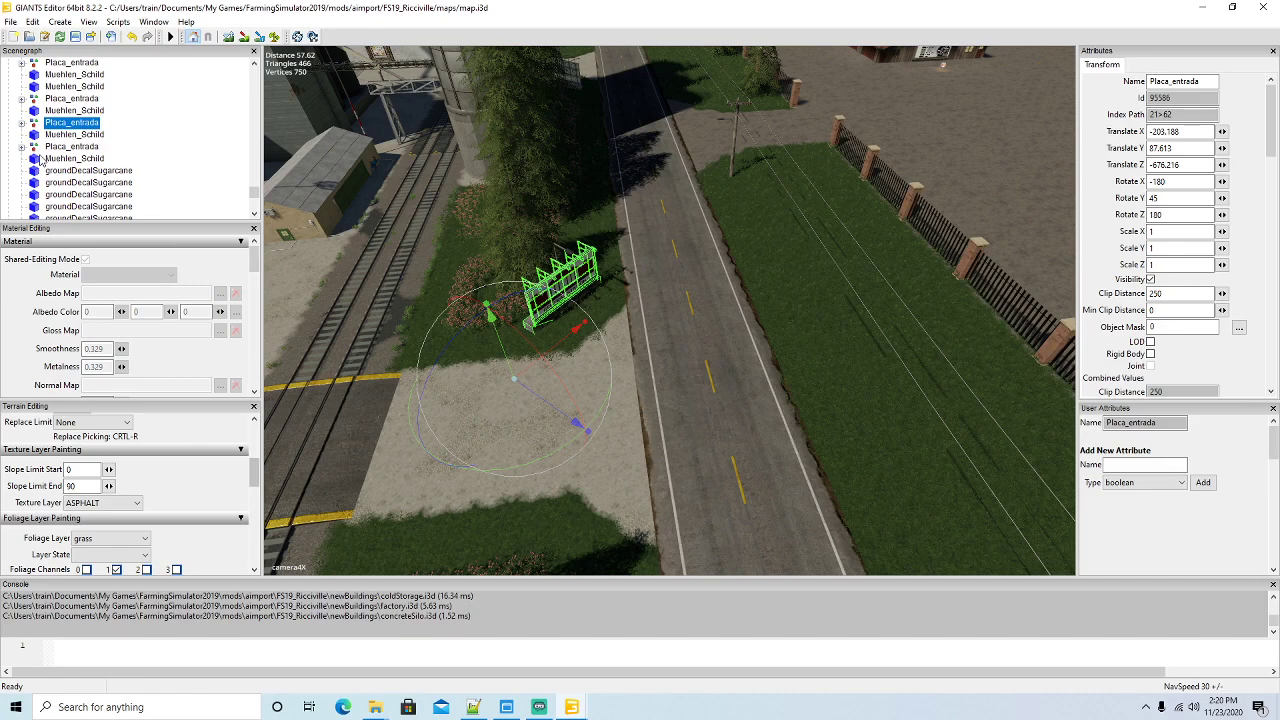
key("Delete")
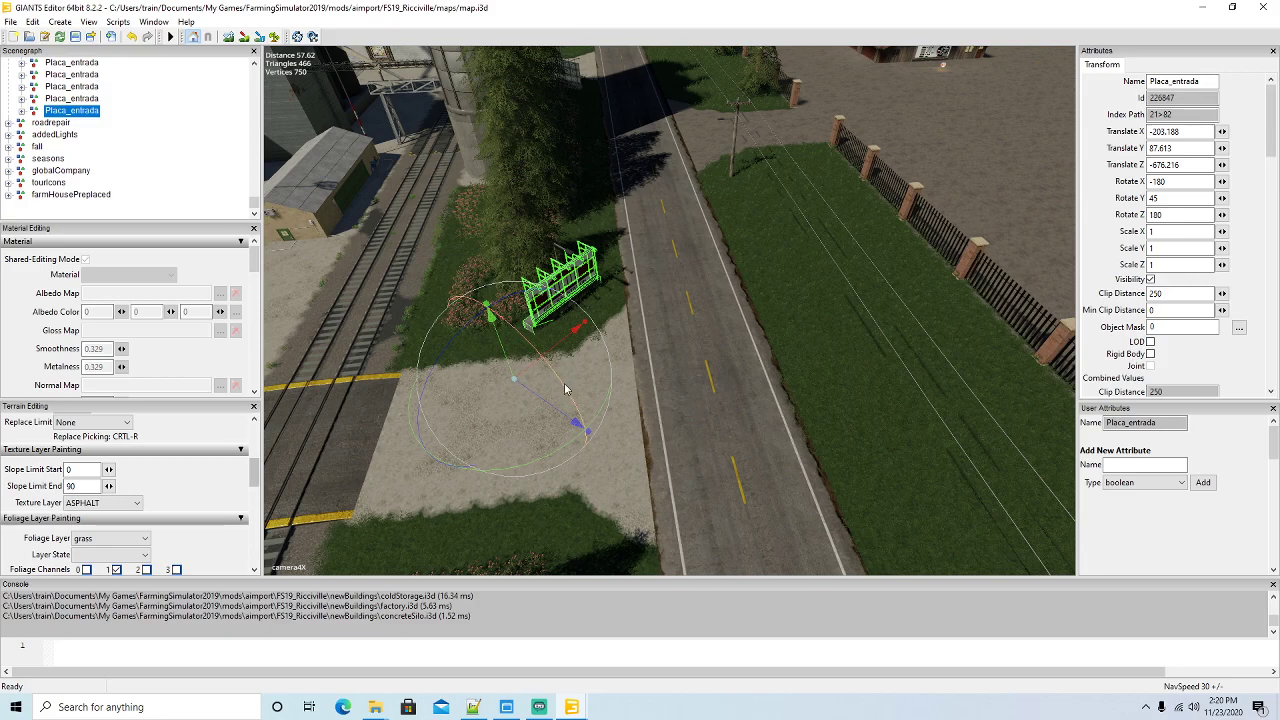
Turn the duplicated Placa_entrada frame around and move it across the road to the grass in front of the yard fence
left_click_drag(556, 456, 336, 368)
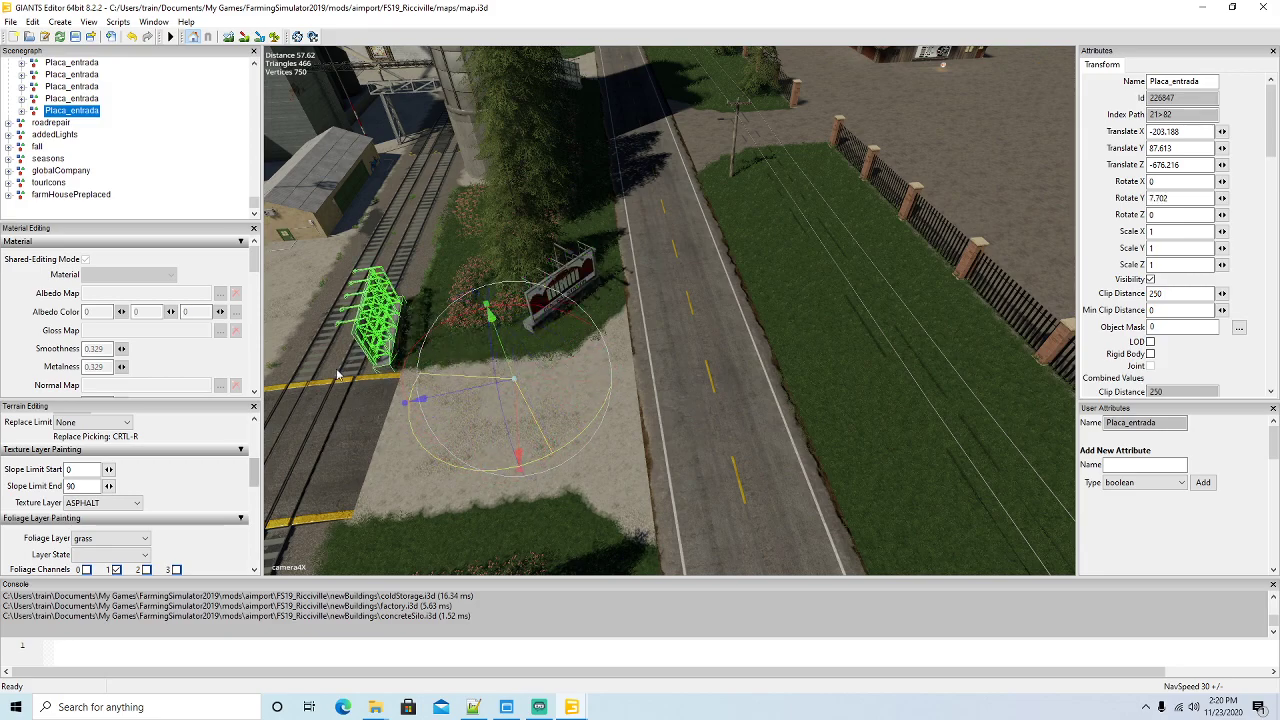
left_click_drag(434, 398, 938, 343)
left_click_drag(867, 250, 856, 239)
left_click_drag(811, 326, 916, 332, "alt")
scroll(819, 271, "up", 4)
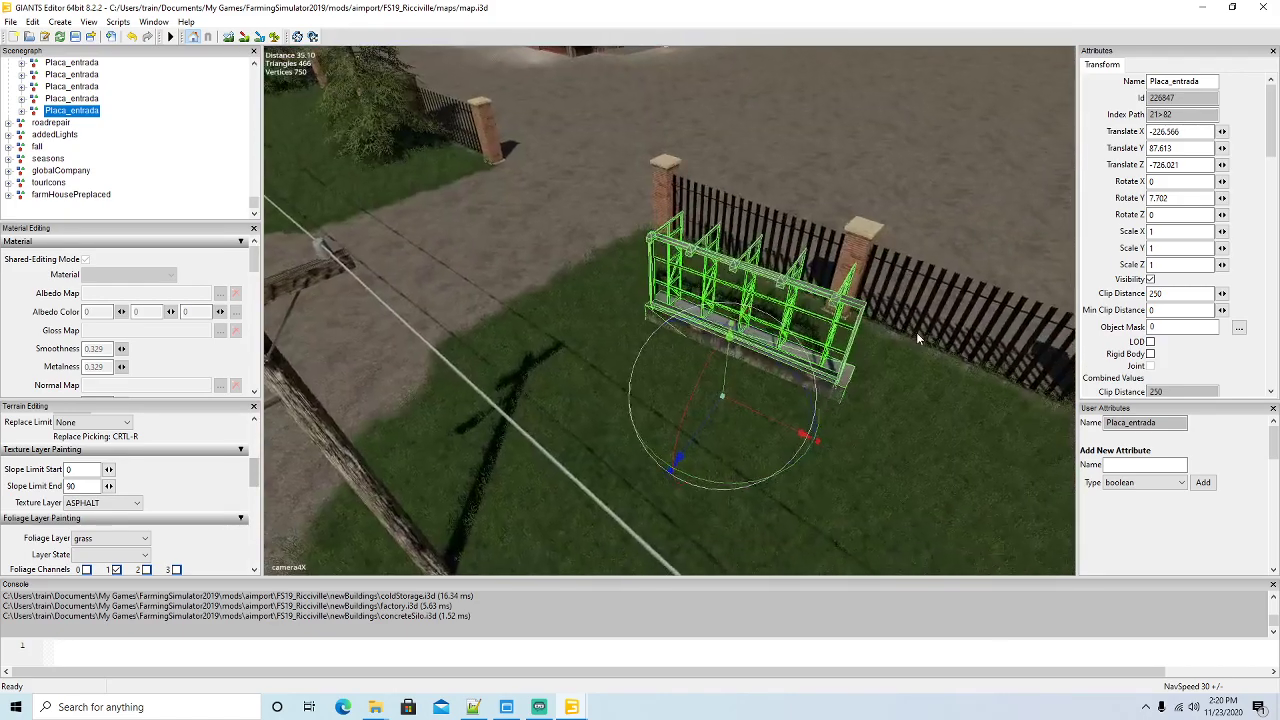
Set the copied frame's Rotate Y to 0 and place it against the fence next to the yard entrance
left_click_drag(729, 476, 711, 480, "alt")
double_click(1177, 197)
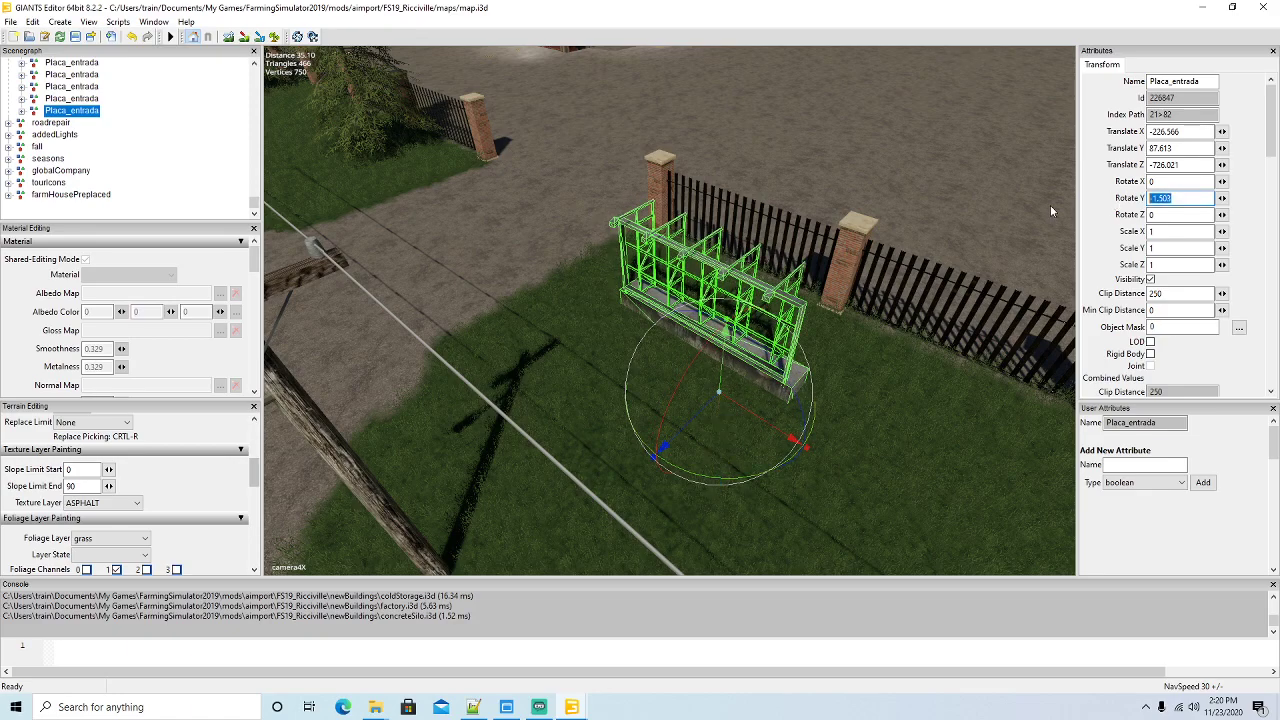
type("0")
key("Return")
left_click_drag(697, 413, 772, 393)
Select the Muehlen_Schild panel on the original Central Station sign and duplicate it
scroll(772, 386, "down", 6)
right_click_drag(725, 456, 632, 458)
scroll(617, 536, "up", 3)
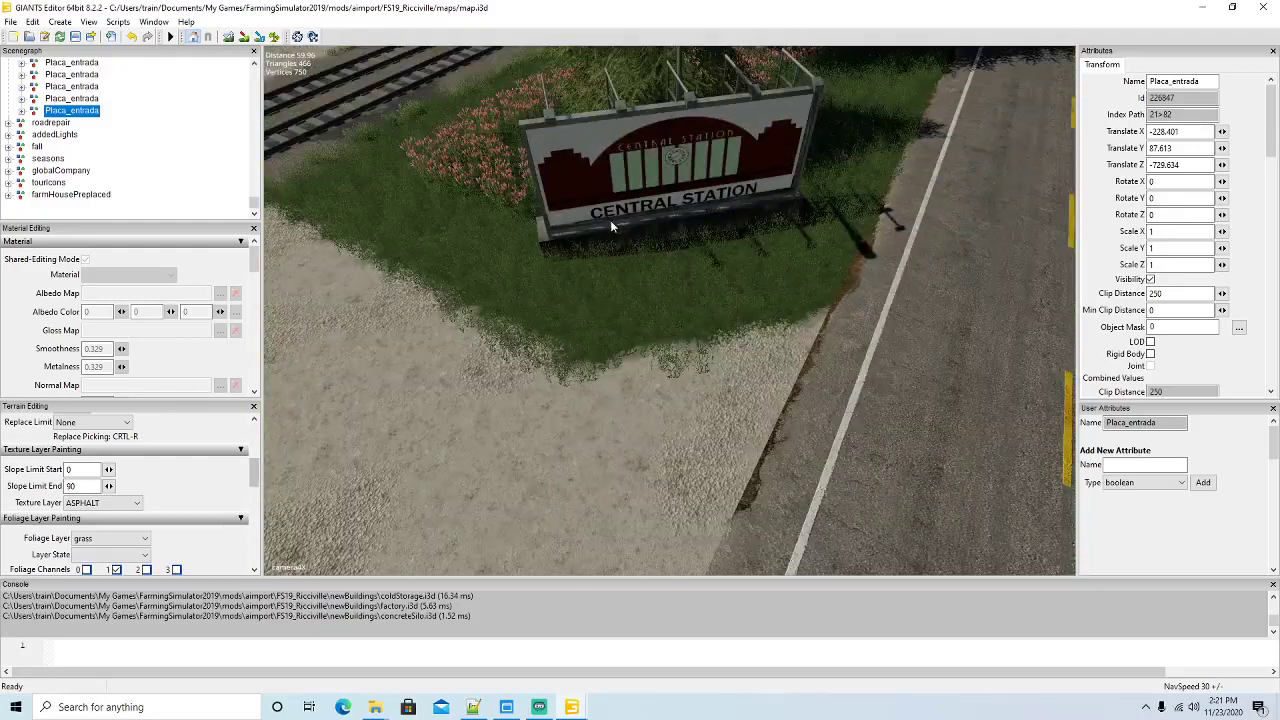
left_click(605, 172)
right_click_drag(680, 266, 735, 274)
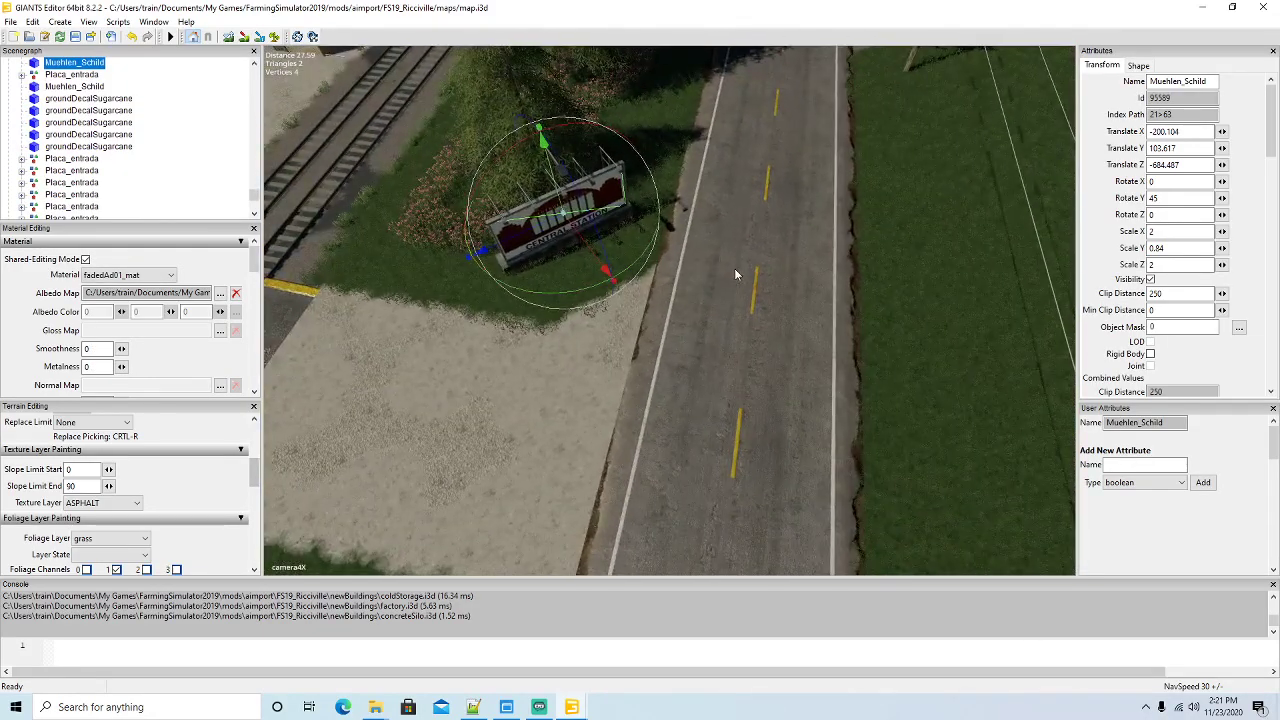
key("ctrl+d")
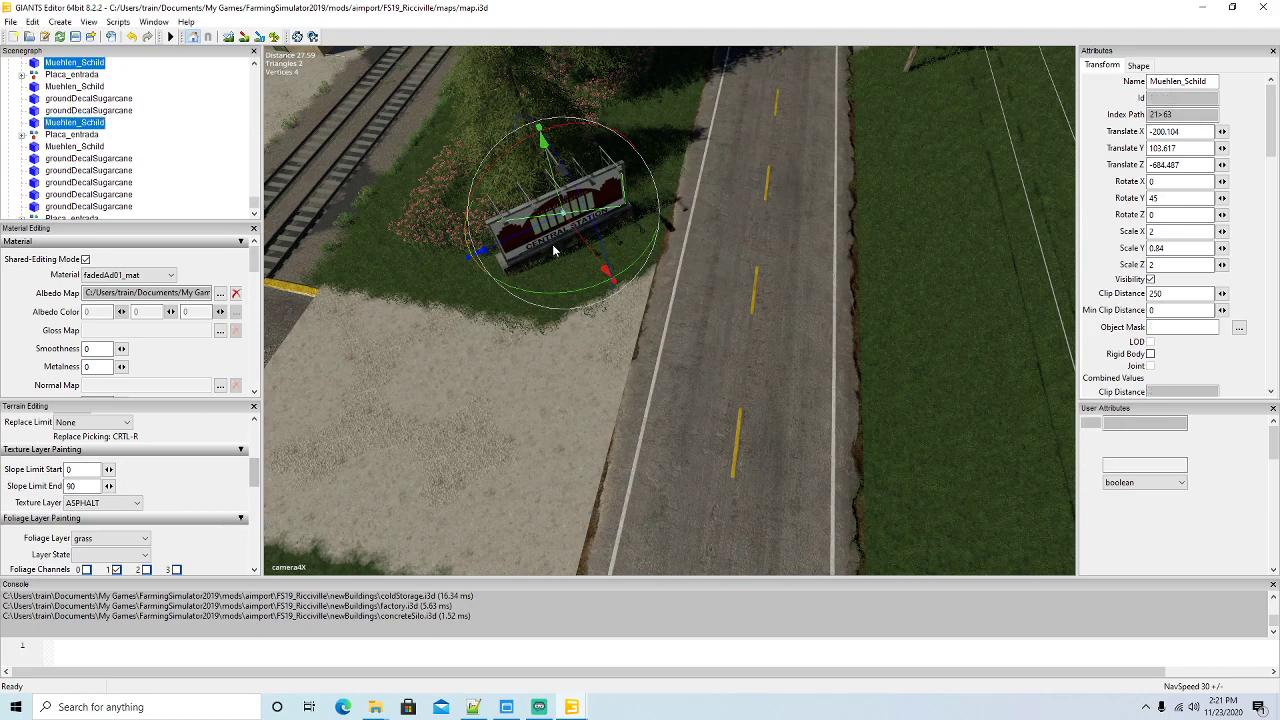
Move the Muehlen_Schild copy across the road beside the new frame and set its Rotate Y to -90
left_click(510, 245)
left_click_drag(510, 245, 798, 276)
key("f")
right_click_drag(866, 170, 672, 472)
left_click_drag(432, 455, 611, 334)
left_click(1191, 198)
type("-90")
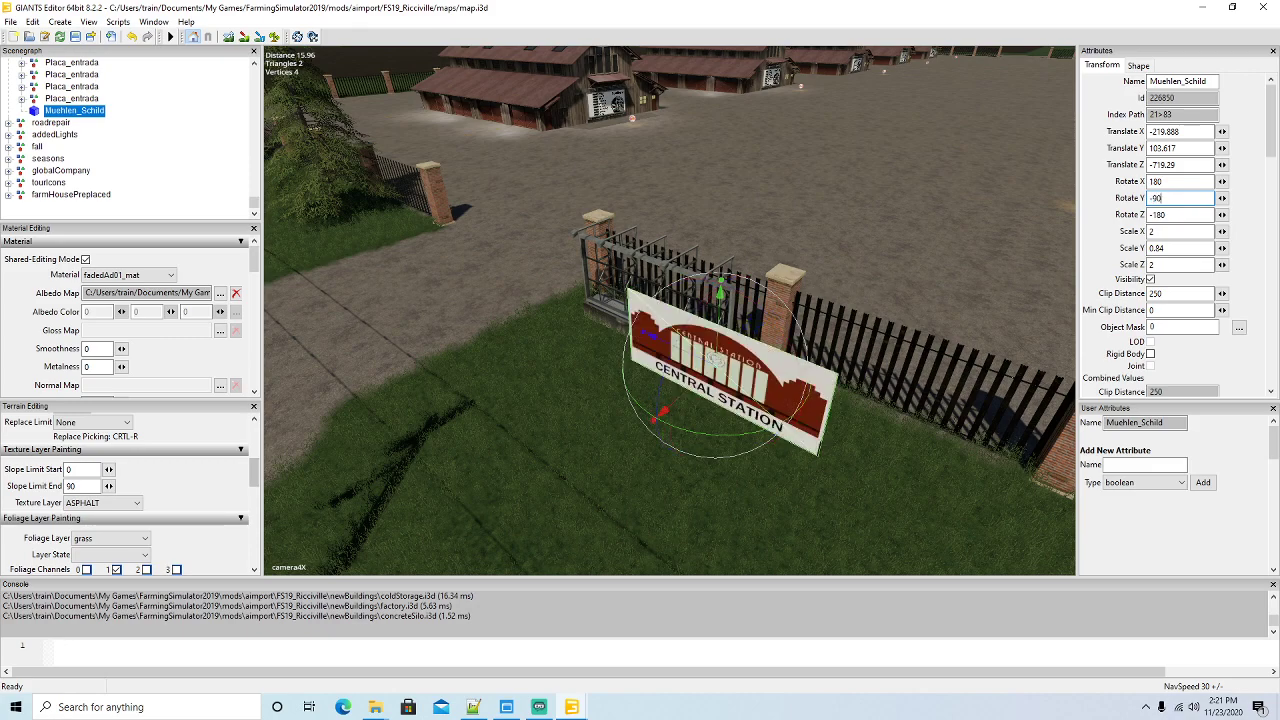
Fit the copied Central Station panel onto the front of the new frame at about X -224.73, Y 103.65, Z -721.41
left_click_drag(674, 334, 588, 364)
right_click_drag(588, 364, 722, 274)
left_click_drag(712, 228, 668, 233)
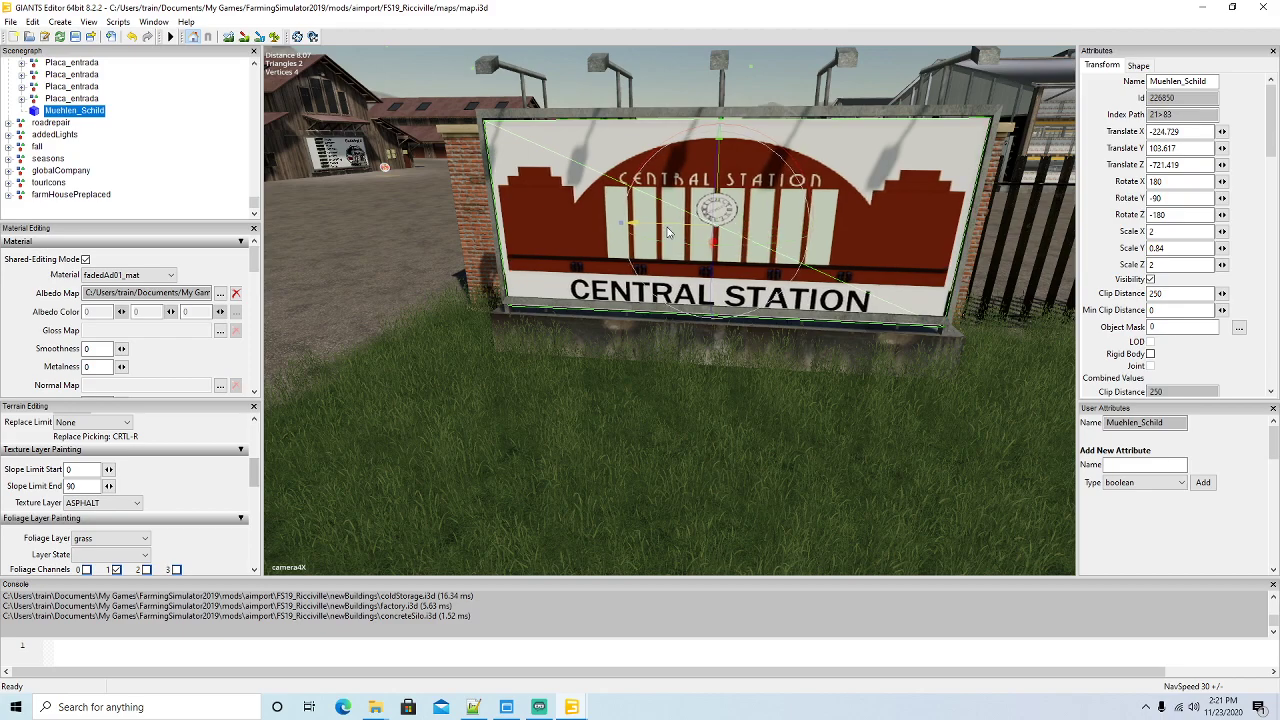
left_click_drag(720, 178, 722, 177)
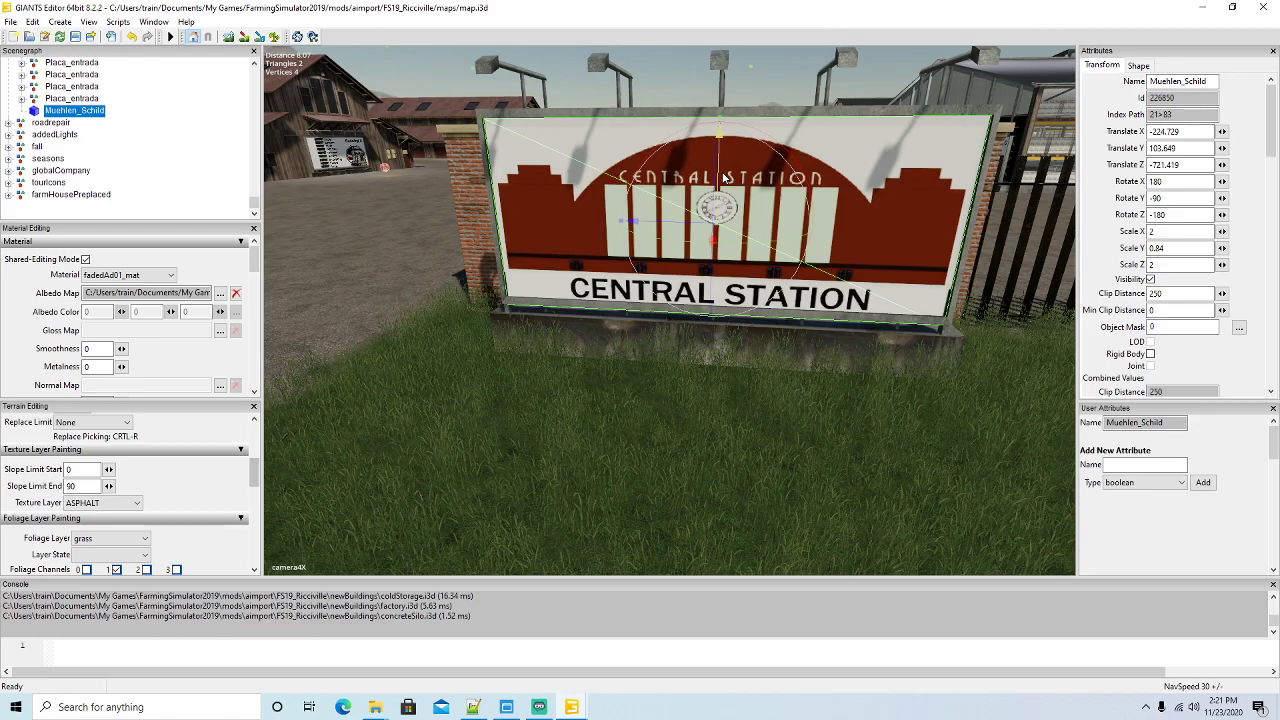
right_click_drag(770, 306, 609, 246)
left_click_drag(482, 157, 481, 155)
Select the whole streetLightPoleLarge at the original Central Station sign and duplicate it
scroll(550, 255, "down", 10)
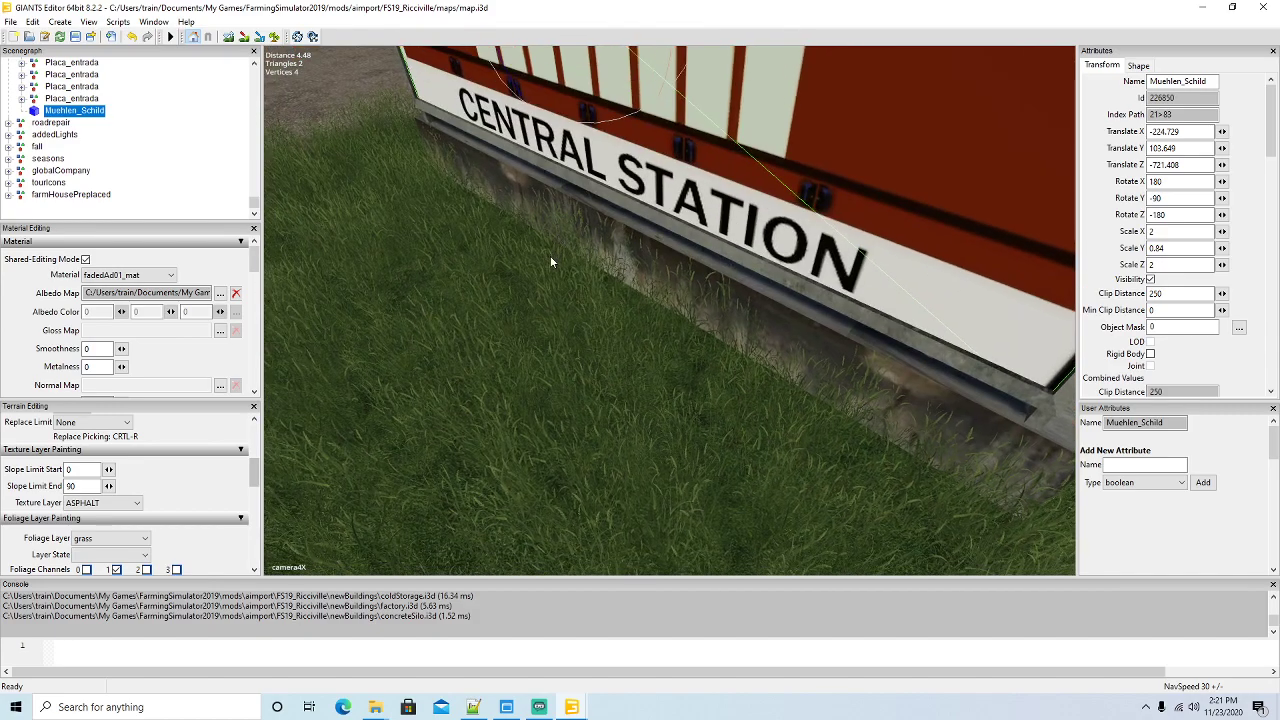
right_click_drag(550, 255, 602, 330)
left_click(629, 345)
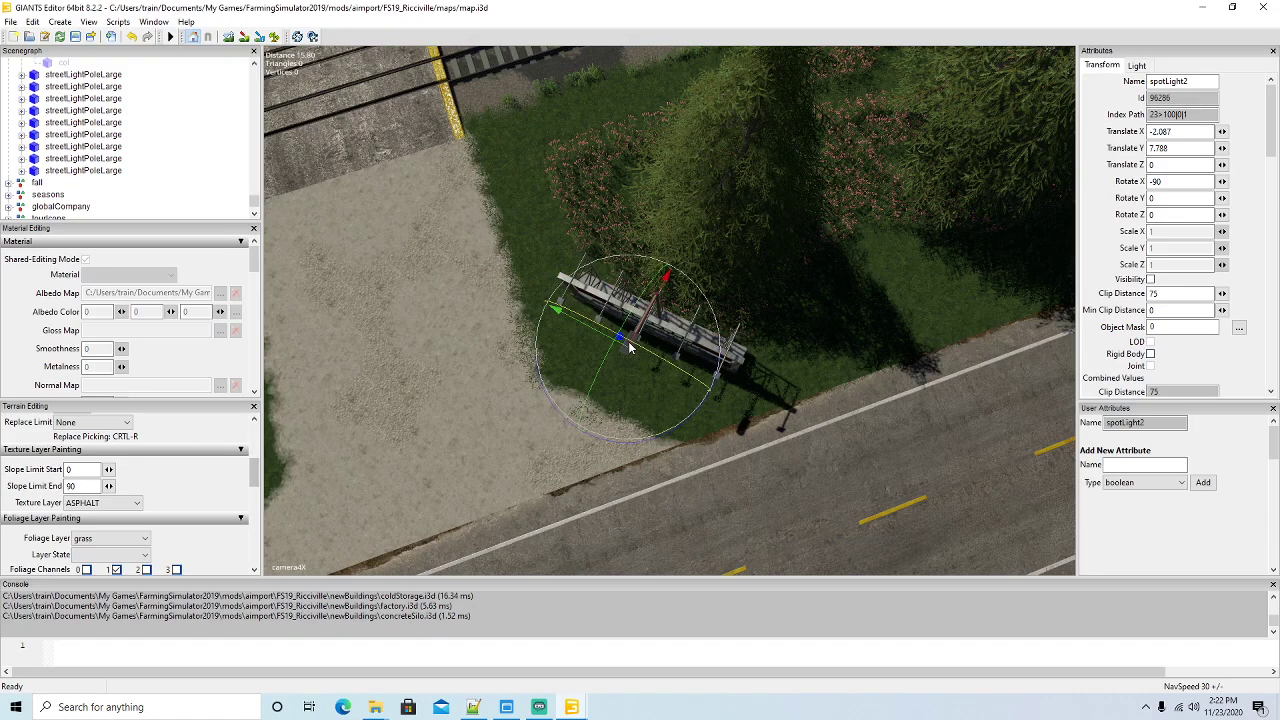
scroll(127, 152, "down", 2)
scroll(60, 130, "up", 2)
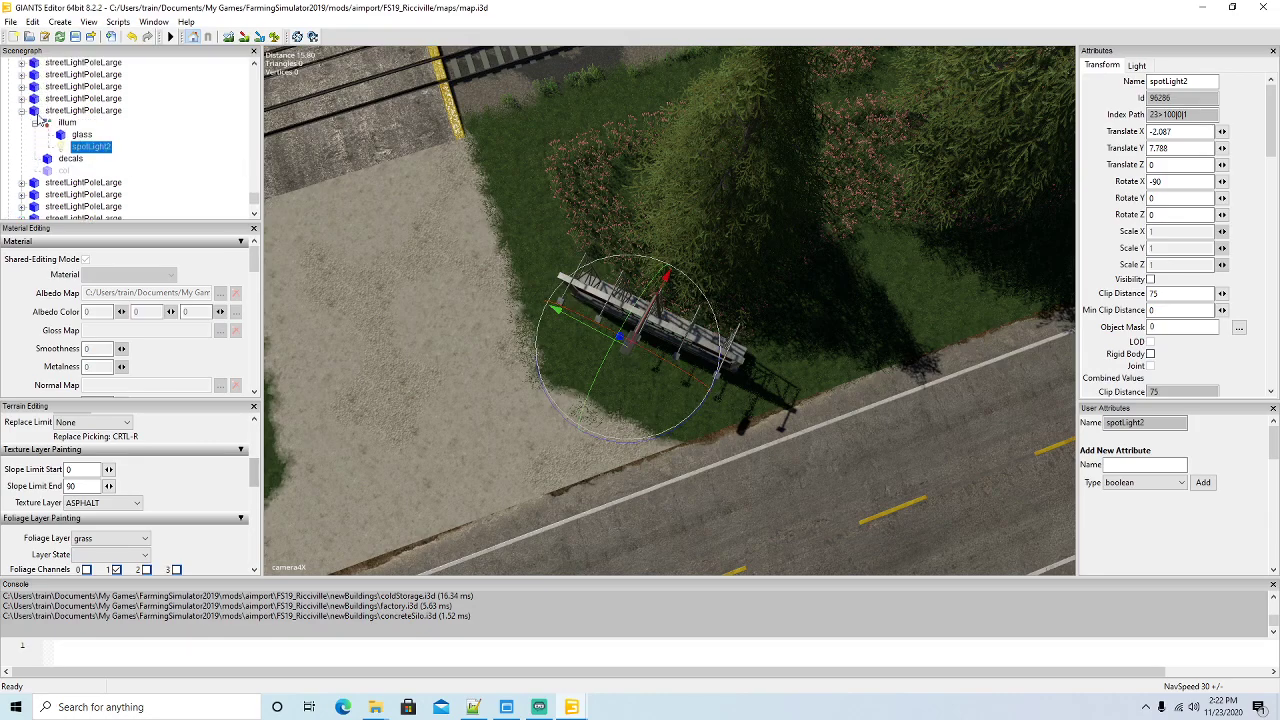
left_click(34, 110)
left_click(22, 110)
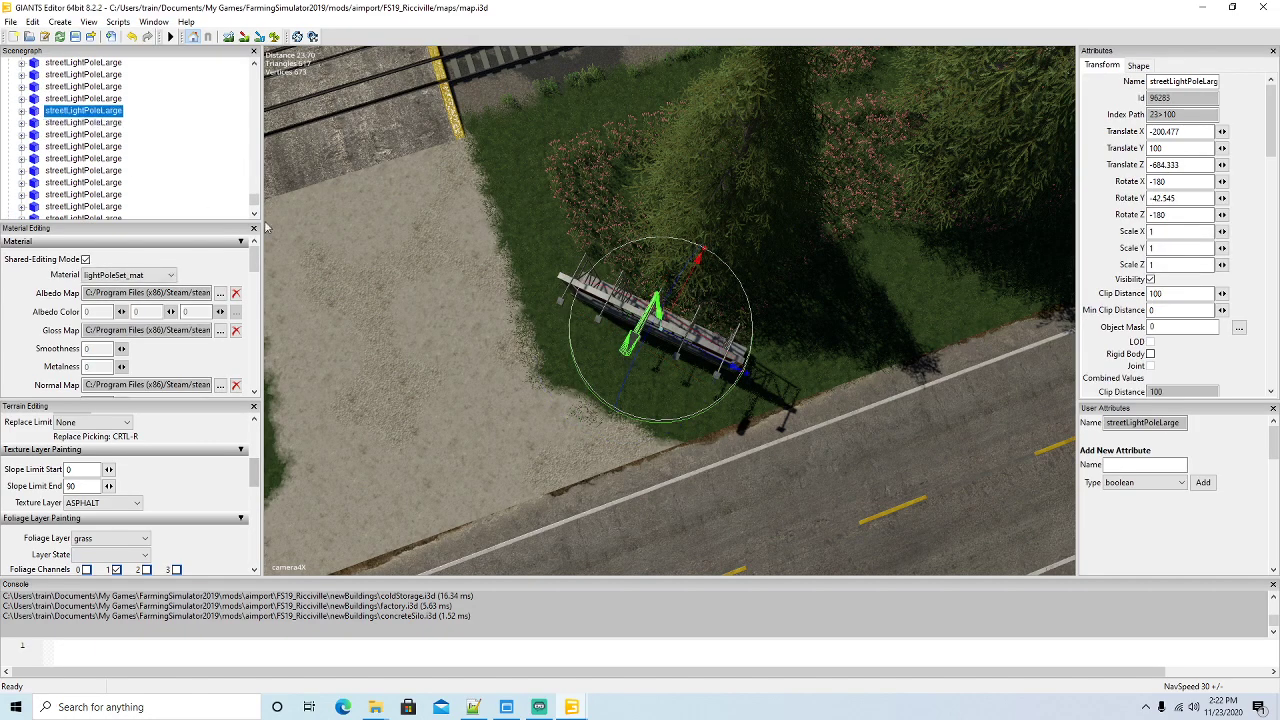
key("f")
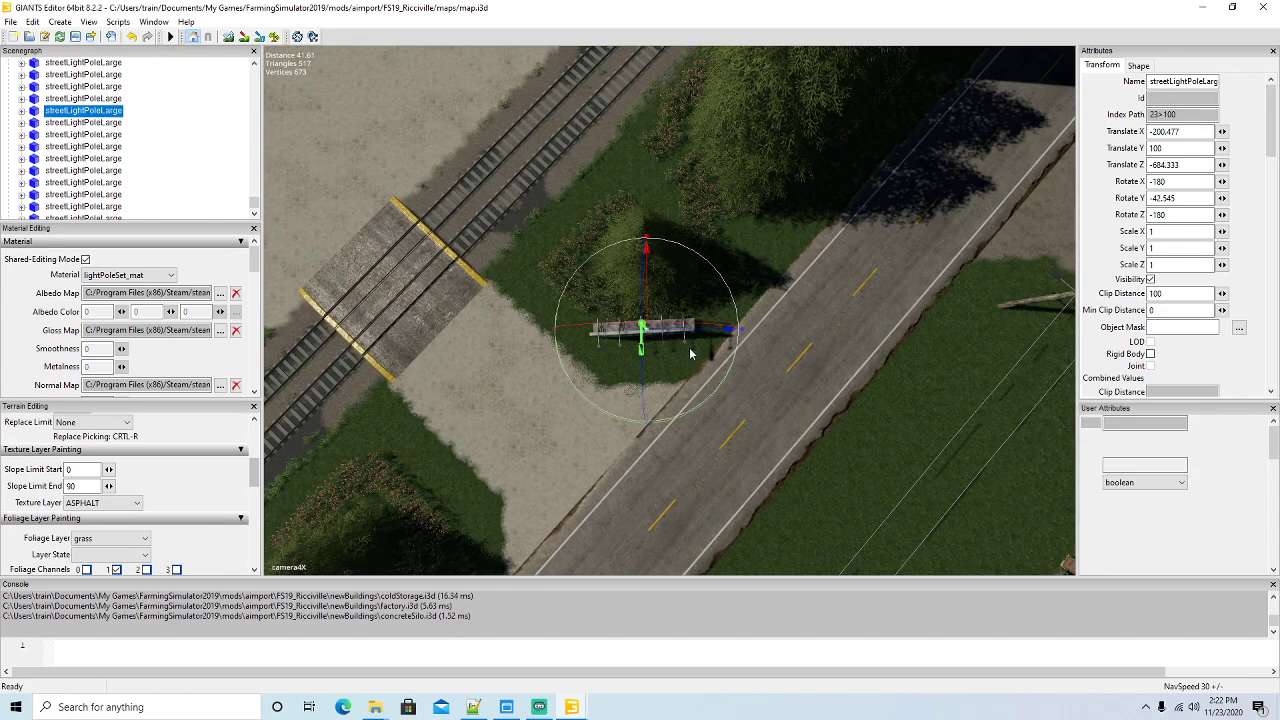
Move the light pole copy across the road to the new sign, turned to Rotate Y 87.69 and lowered to about Translate Y 98.13
left_click(940, 327)
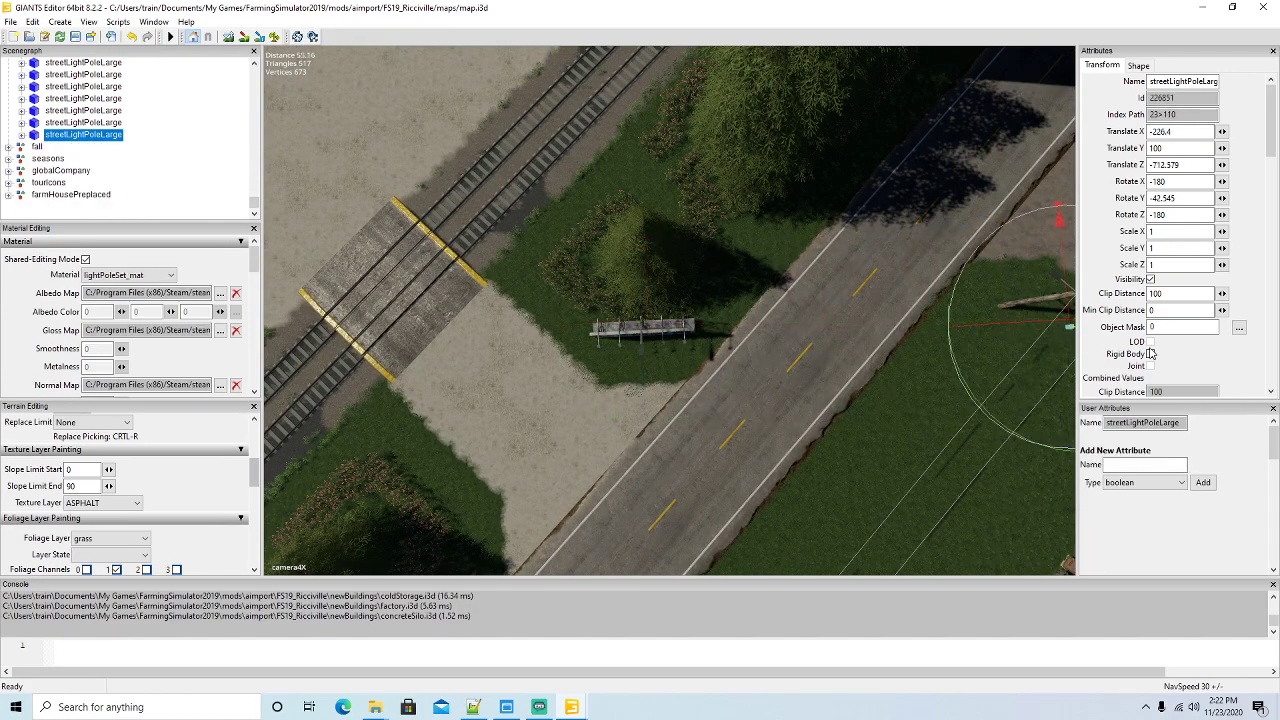
key("f")
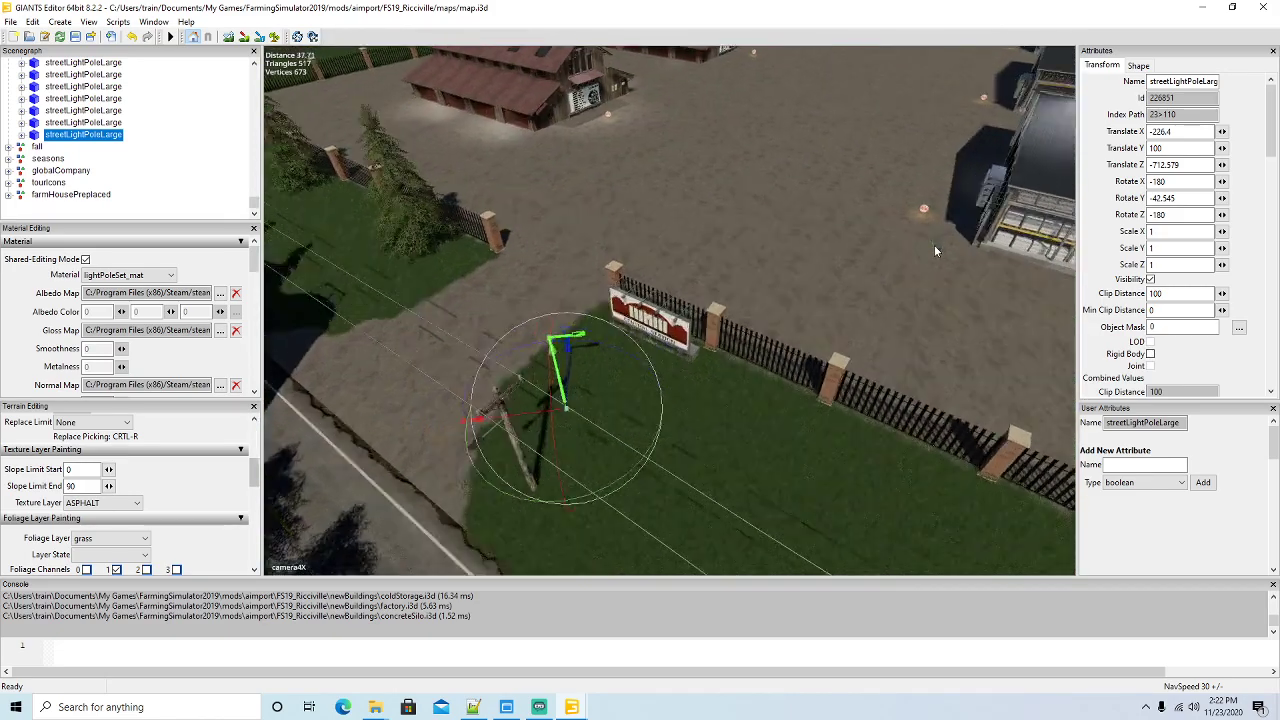
left_click_drag(934, 246, 920, 260, "alt")
left_click_drag(484, 460, 639, 347)
left_click_drag(494, 348, 656, 455)
scroll(656, 453, "up", 5)
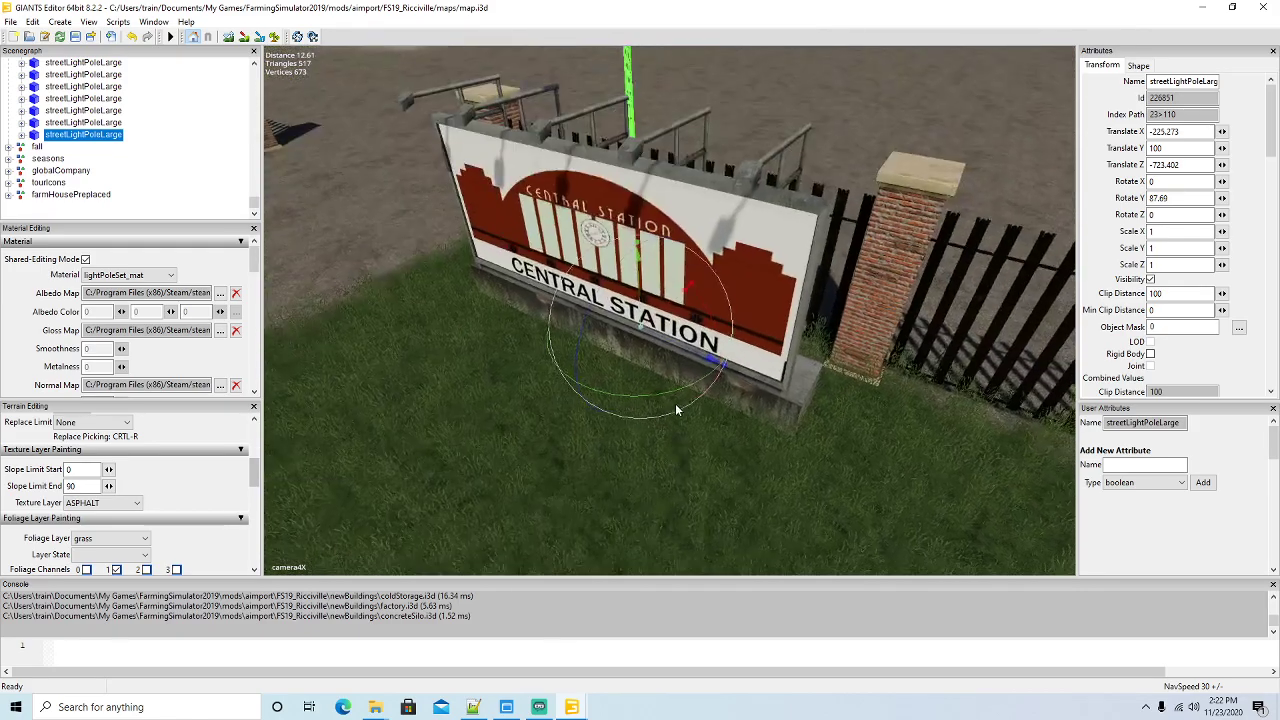
left_click_drag(686, 295, 655, 399)
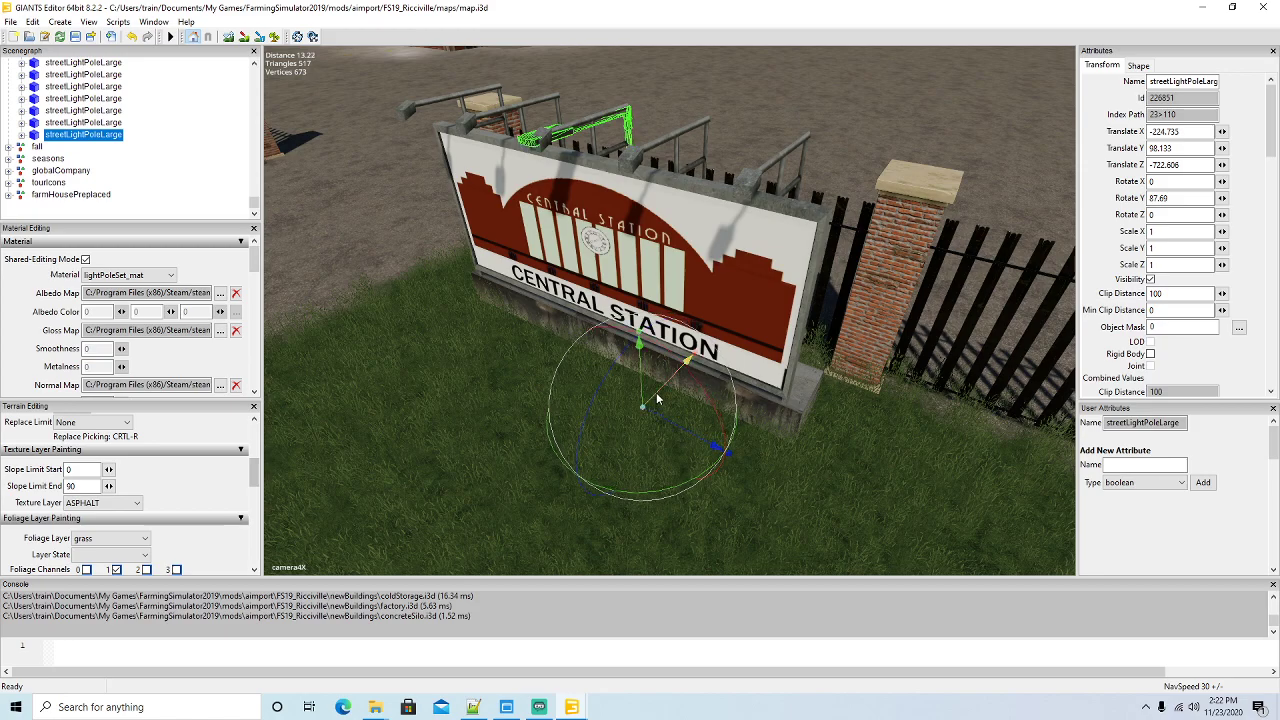
Duplicate the spruce_stage3 tree beside the yard entrance and place the copy on the grass strip beyond the new sign
scroll(614, 423, "down", 5)
scroll(614, 430, "down", 5)
right_click_drag(628, 404, 824, 497)
left_click_drag(824, 497, 638, 518, "alt")
scroll(638, 518, "down", 5)
scroll(591, 500, "down", 2)
right_click_drag(585, 490, 355, 372)
left_click(322, 355)
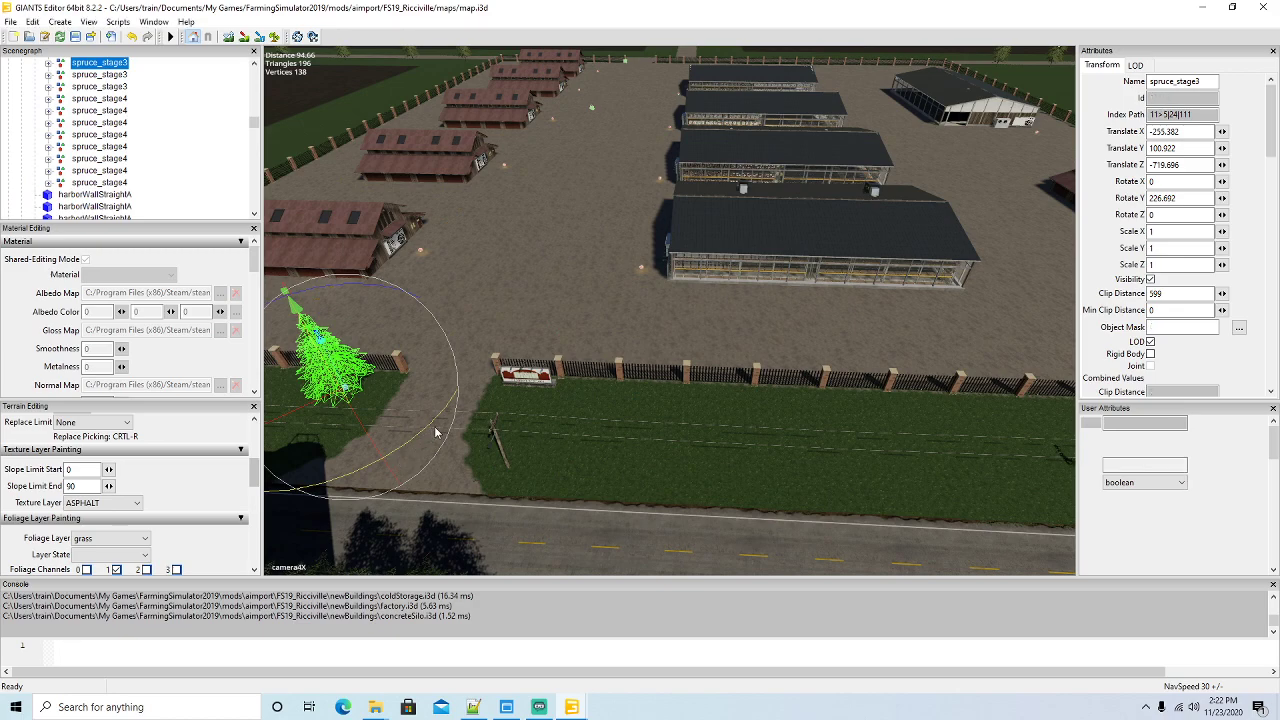
key("ctrl+d")
left_click_drag(433, 428, 711, 404)
Duplicate the new spruce_stage3 and place the copy about 30 m farther along the roadside fence
left_click_drag(717, 472, 756, 470, "alt")
left_click_drag(756, 470, 773, 470, "alt")
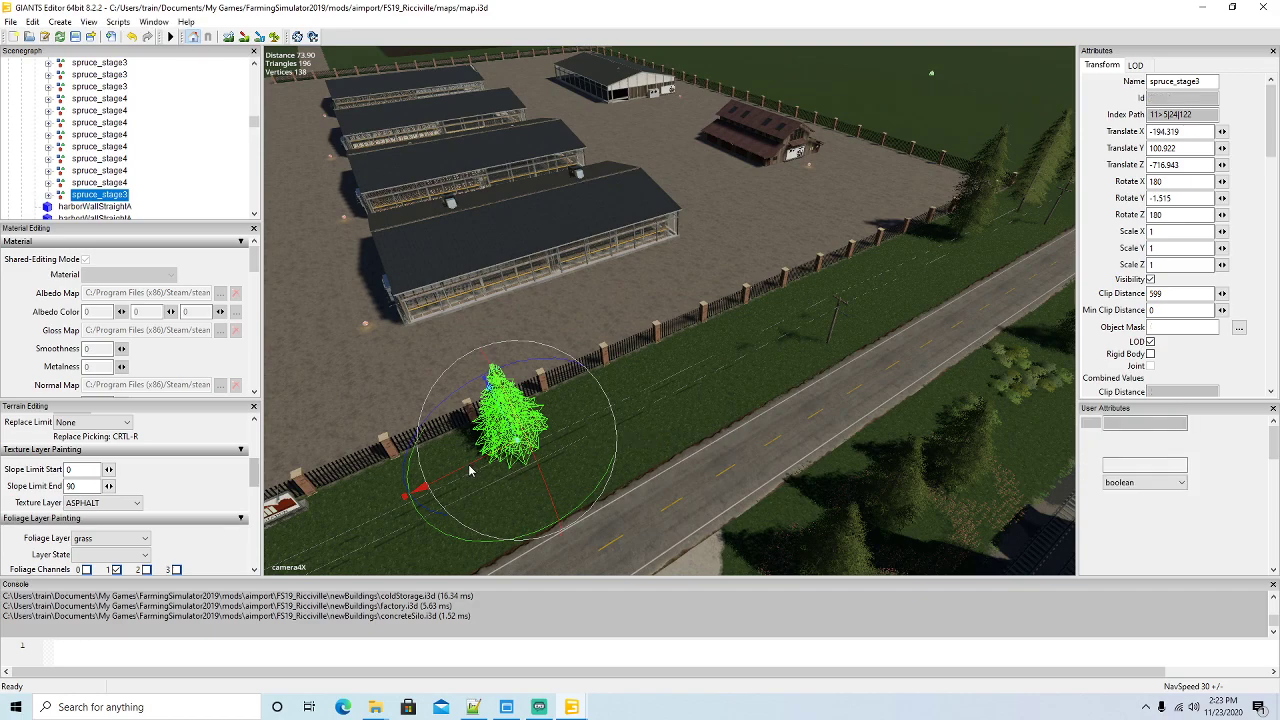
key("ctrl+d")
left_click_drag(470, 470, 679, 416)
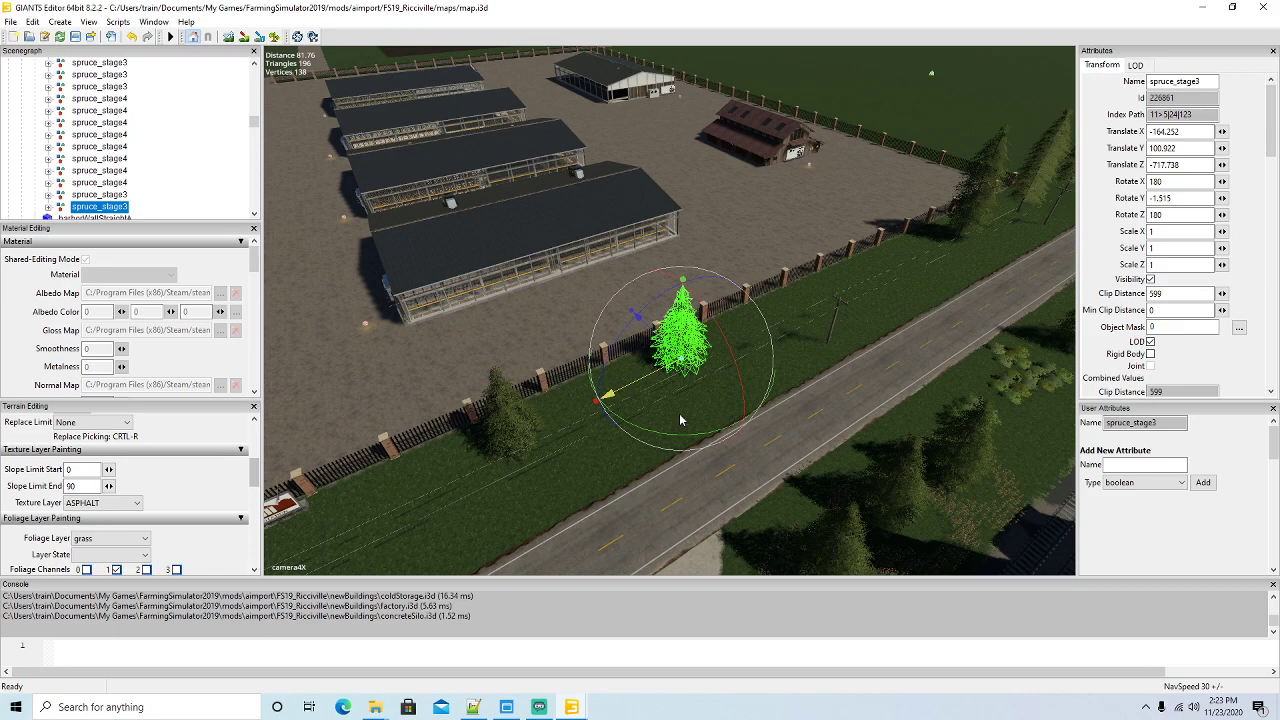
left_click_drag(666, 348, 668, 350)
Add another spruce_stage3 copy about 44 m farther along the fence, past the utility pole
middle_click_drag(773, 383, 604, 449)
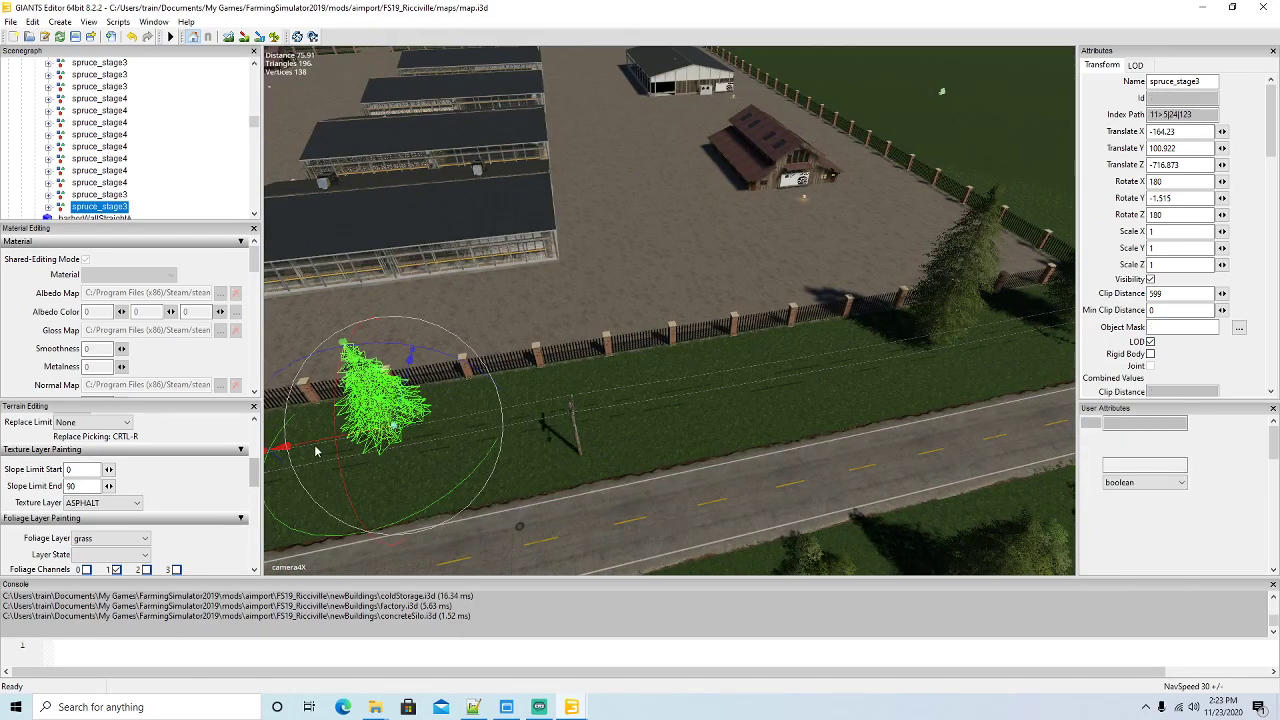
key("ctrl+d")
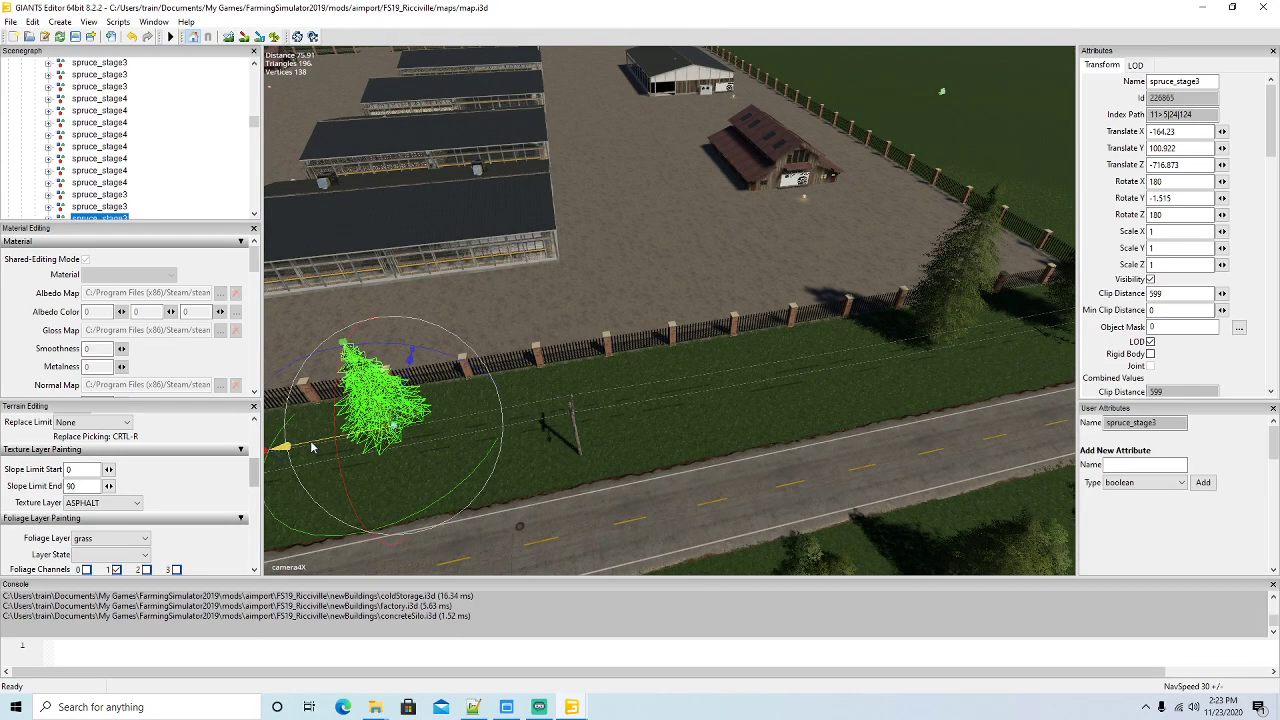
left_click_drag(568, 439, 633, 434)
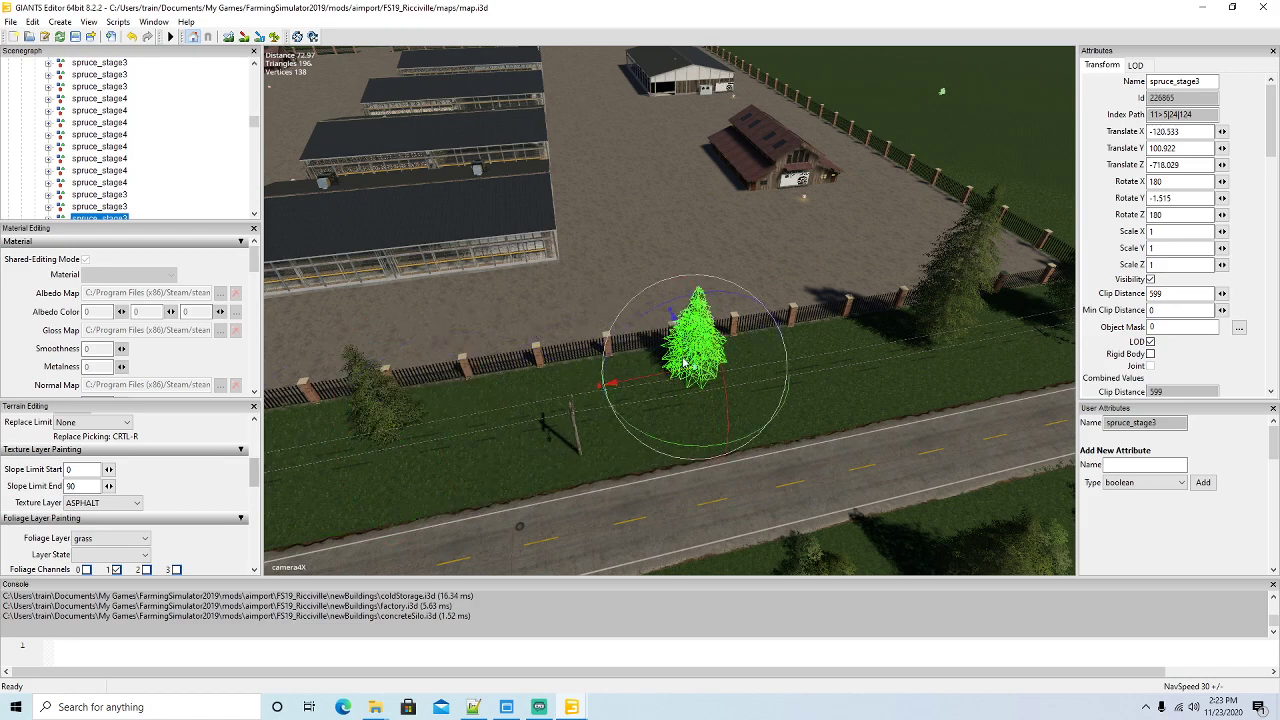
Nudge the newest spruce_stage3 copy about 0.7 m into its final spot along the roadside fence and save the map
left_click_drag(691, 358, 692, 360)
left_click_drag(645, 429, 646, 388, "alt")
scroll(475, 424, "down", 2)
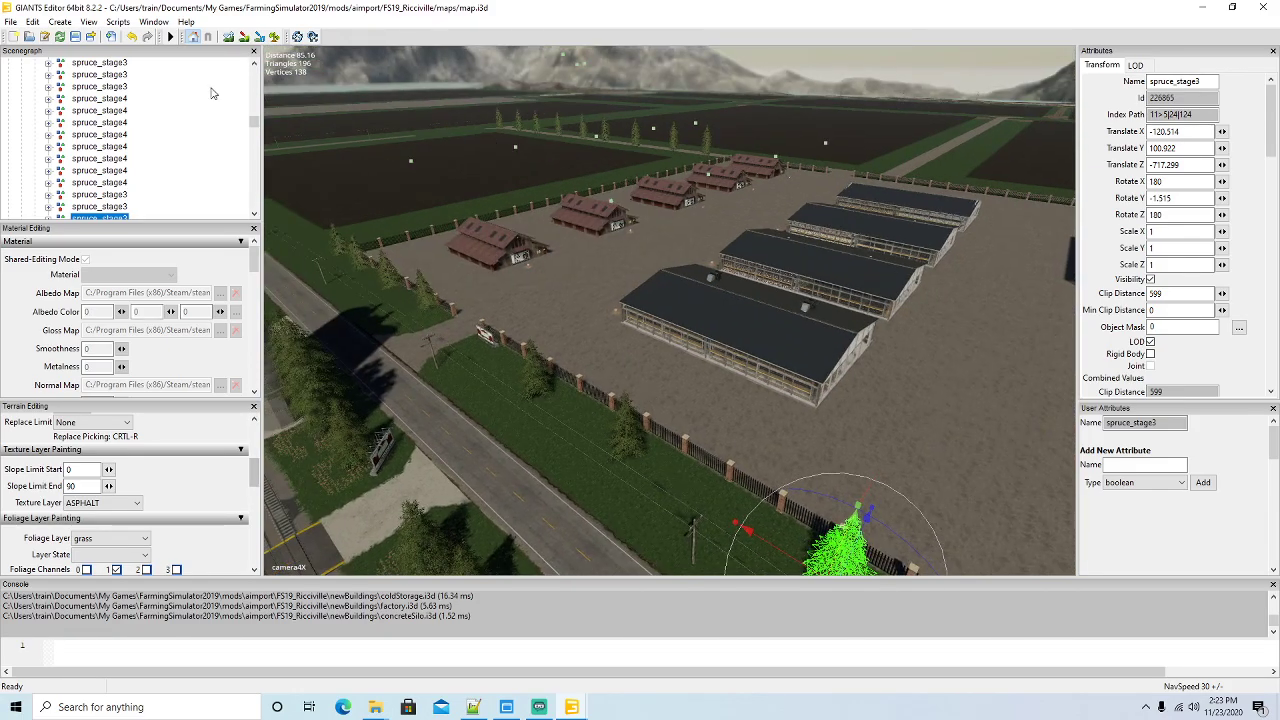
left_click(75, 37)
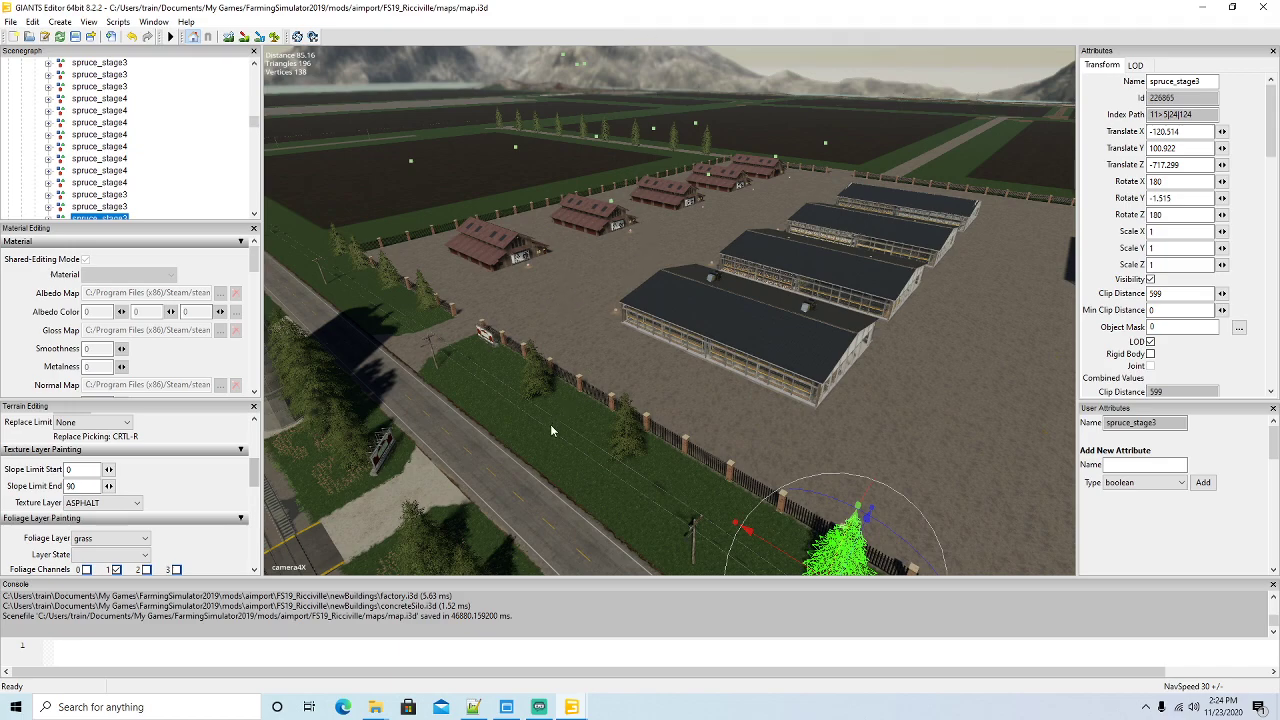
Examine the shed yard from the rail station side across to the fence and field road at its far end
middle_click_drag(547, 422, 601, 128)
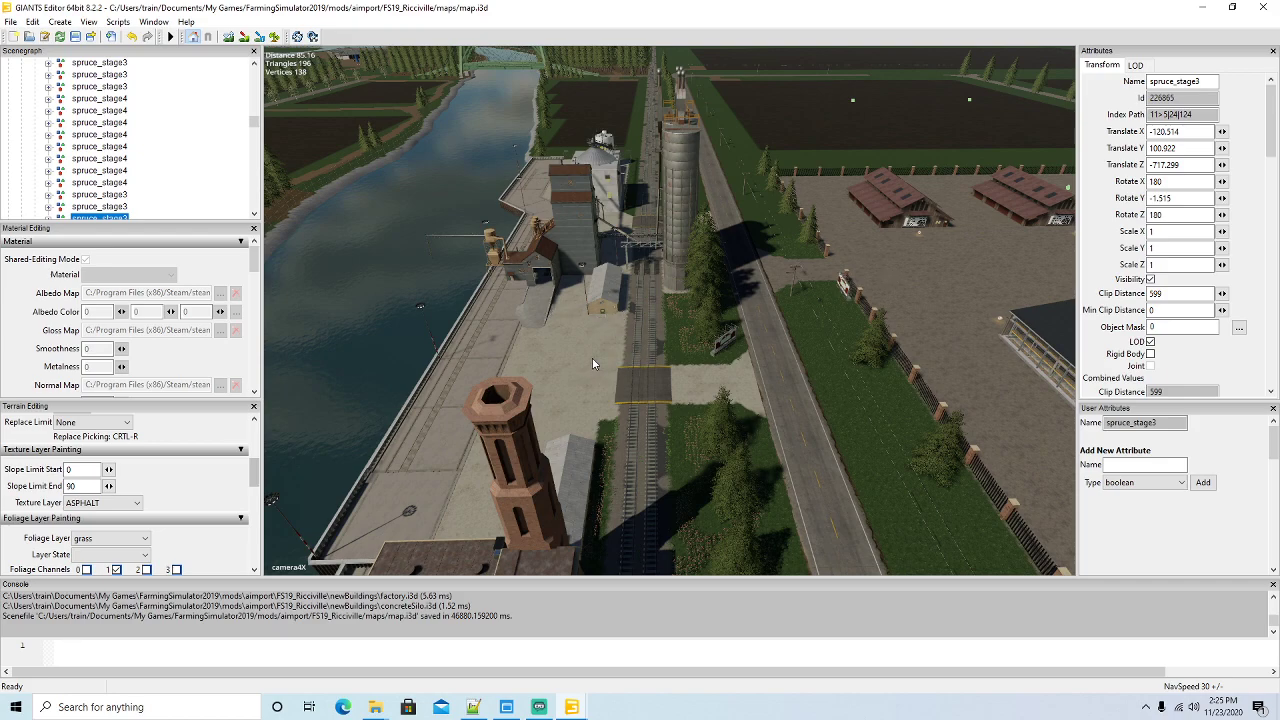
right_click_drag(590, 359, 794, 287)
key("w")
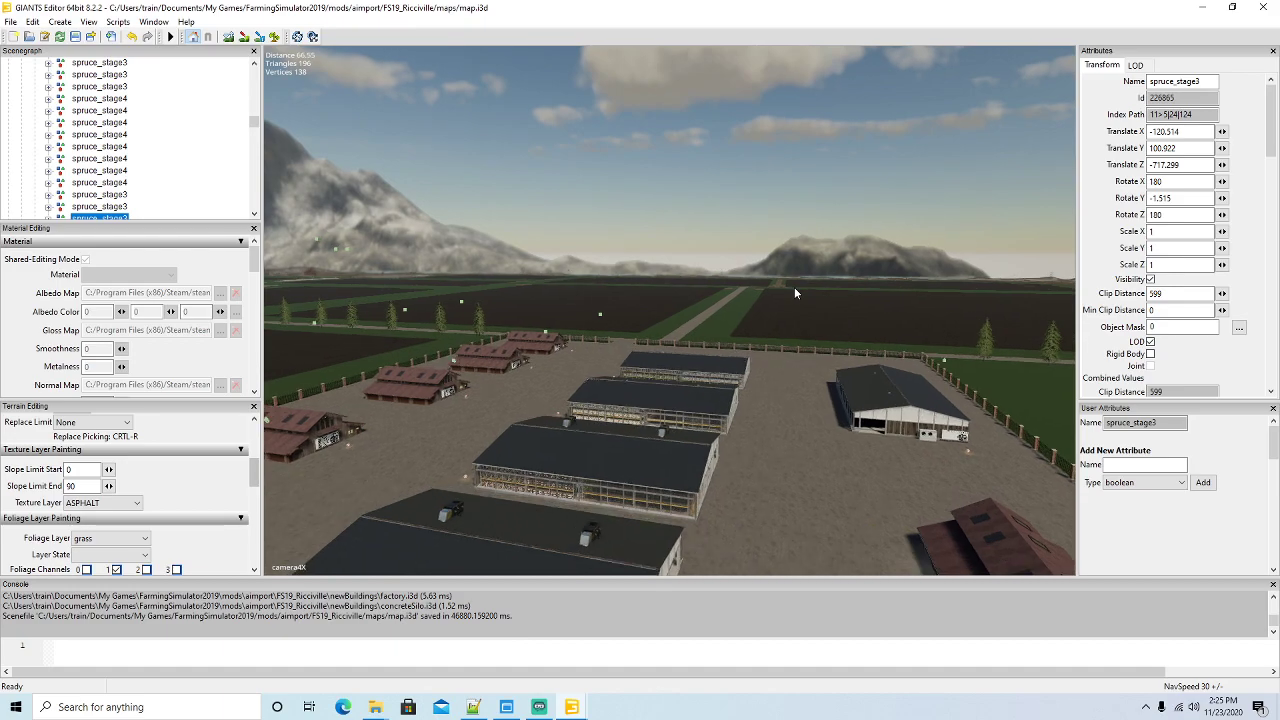
key("w")
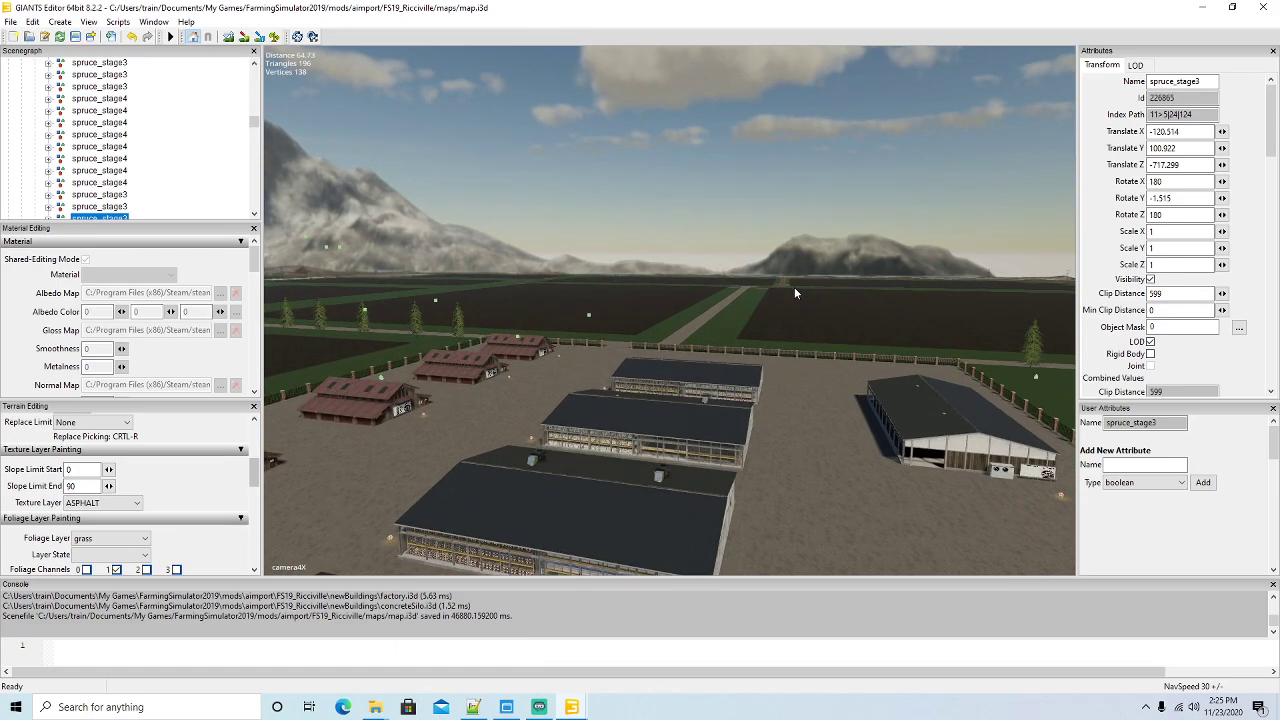
key("w")
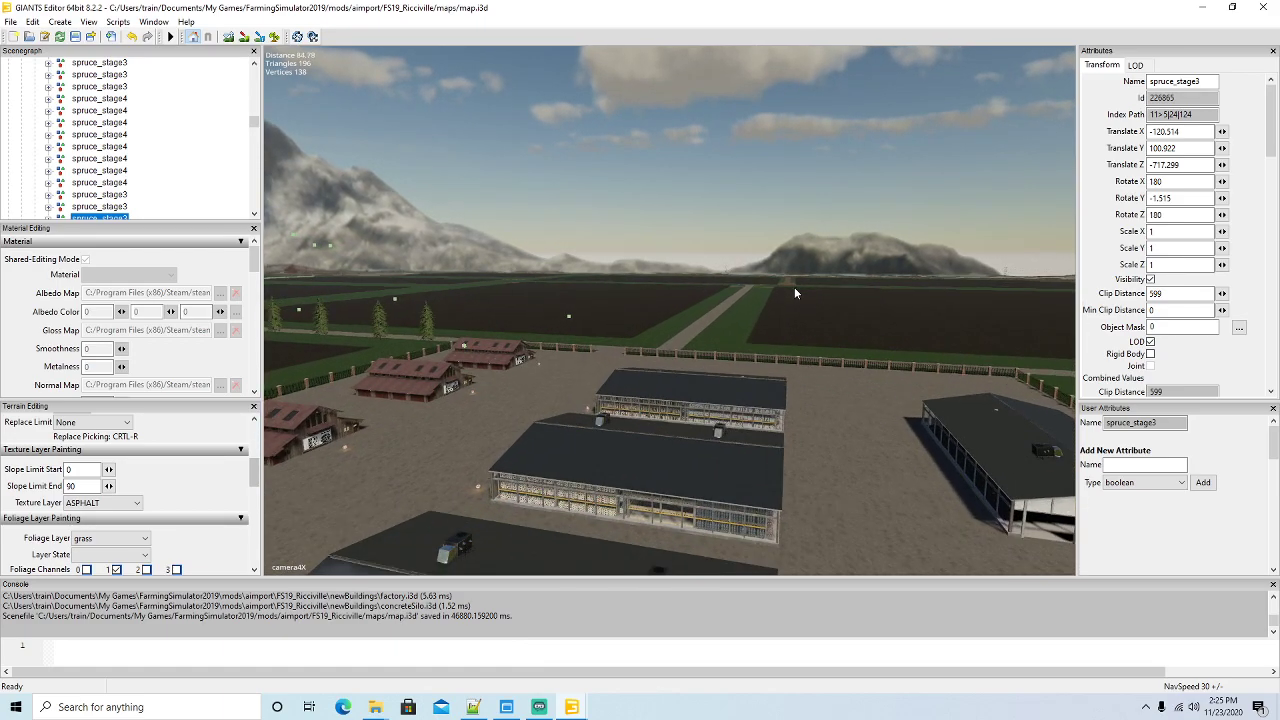
key("w")
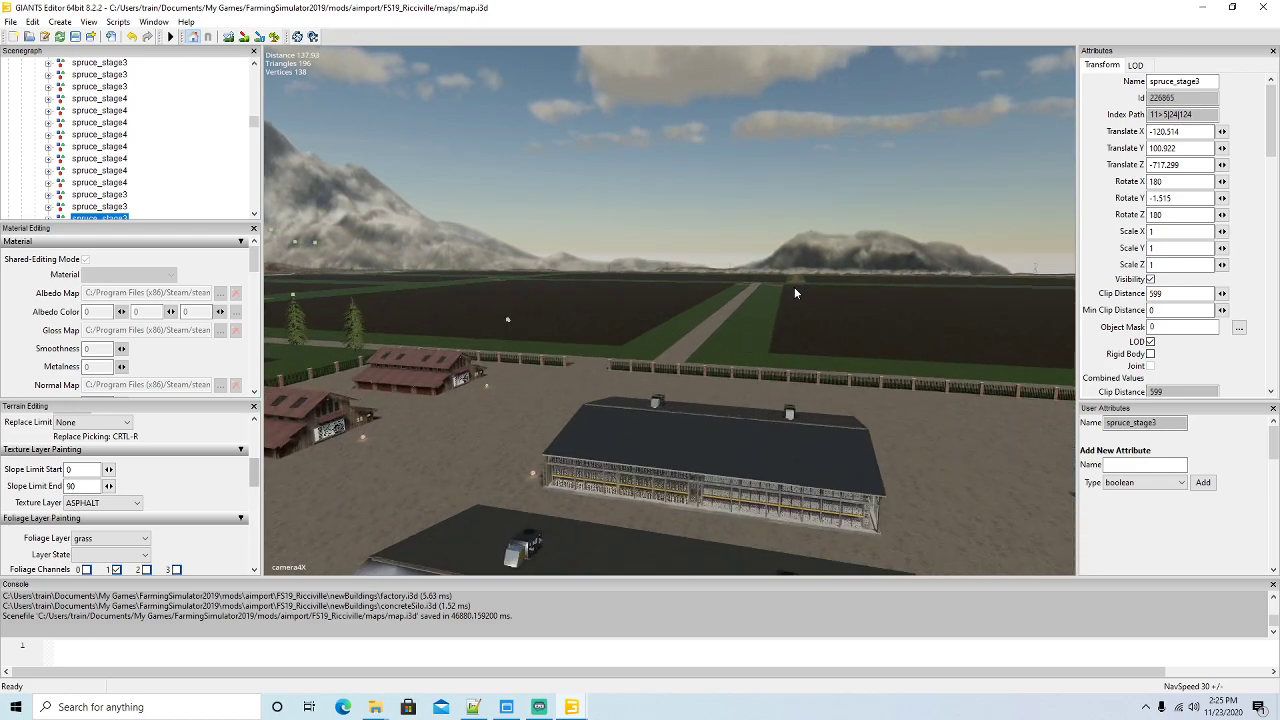
key("w")
right_click_drag(794, 287, 819, 366)
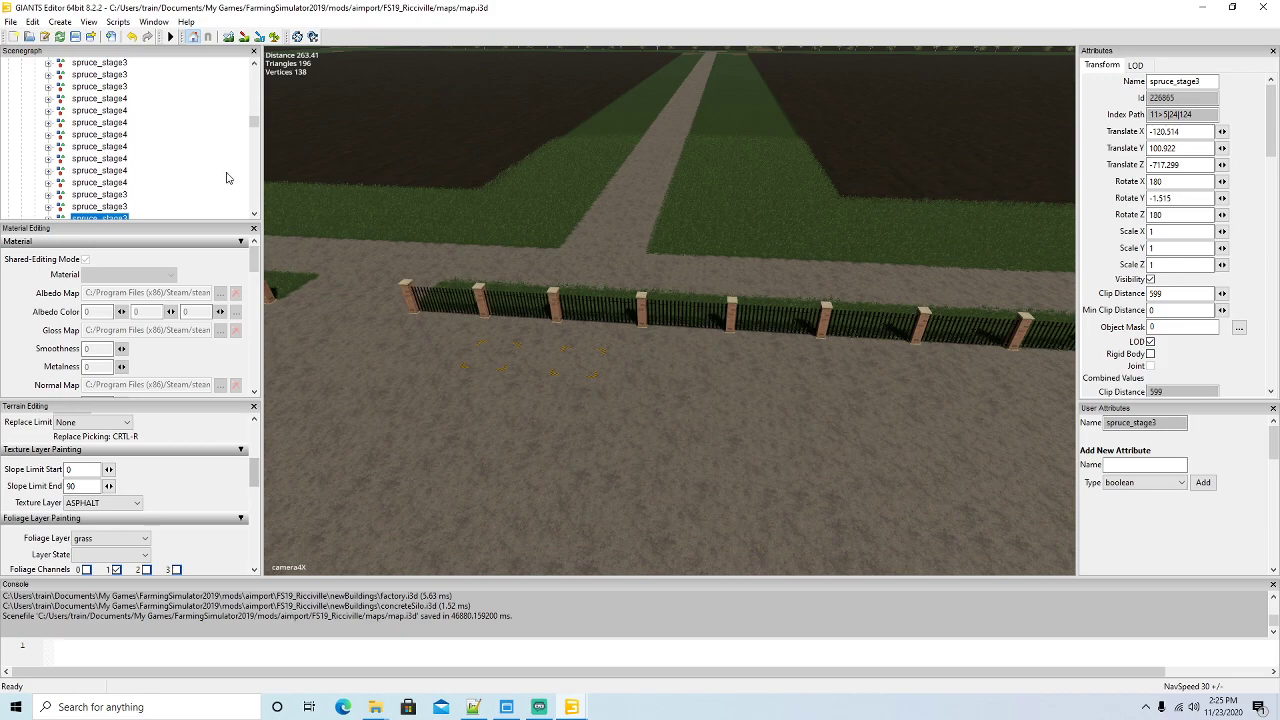
Collapse the expanded centralStattrees and propsigns groups in the scenegraph
left_click(347, 219)
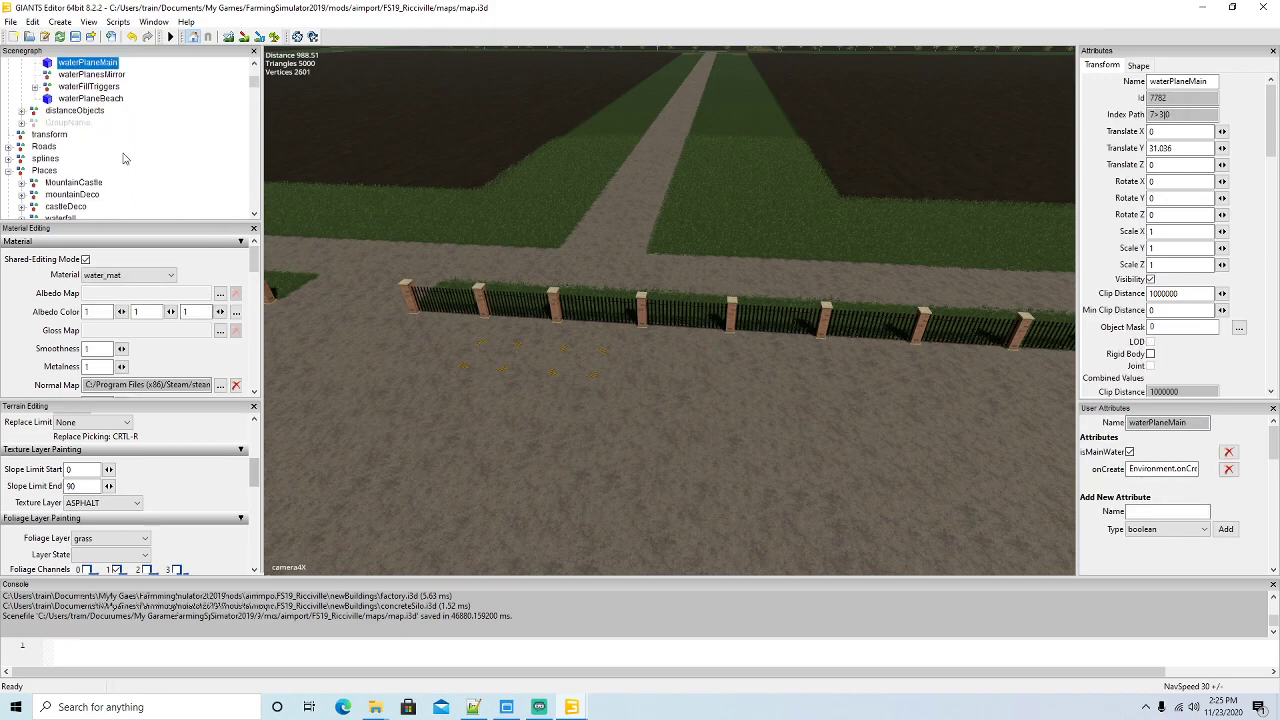
scroll(126, 151, "up", 1)
scroll(126, 151, "down", 5)
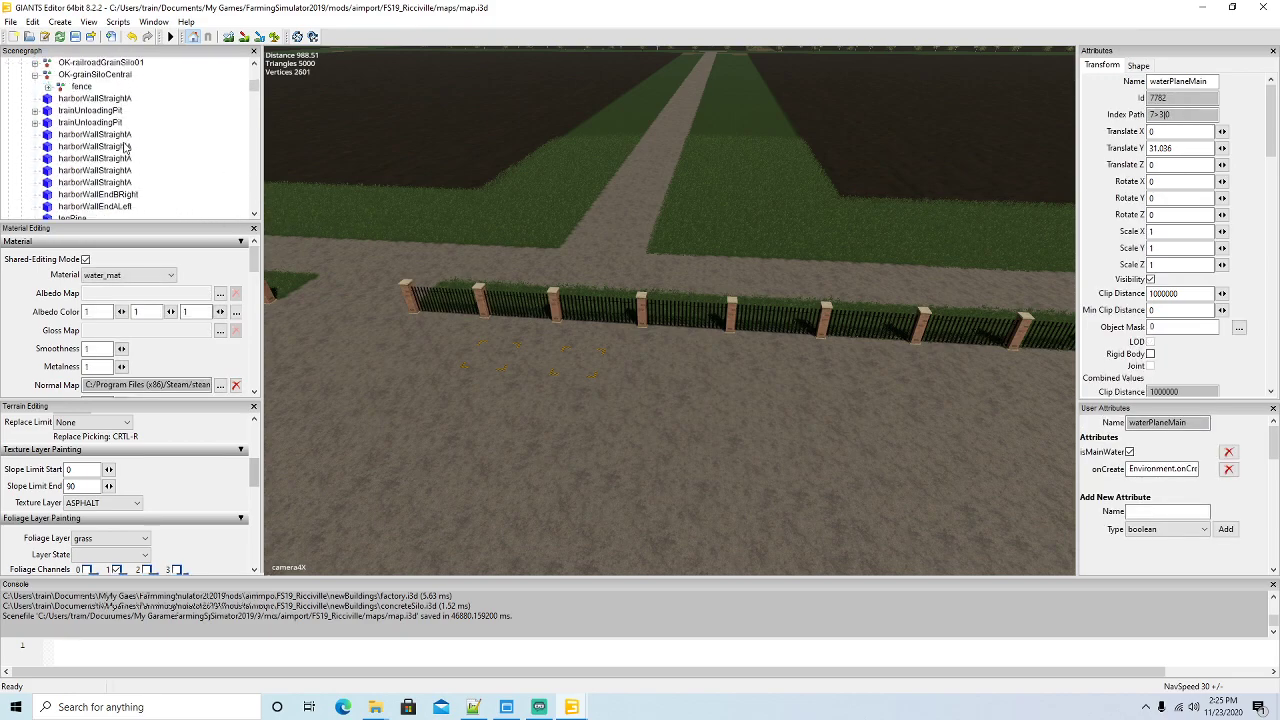
scroll(126, 151, "down", 5)
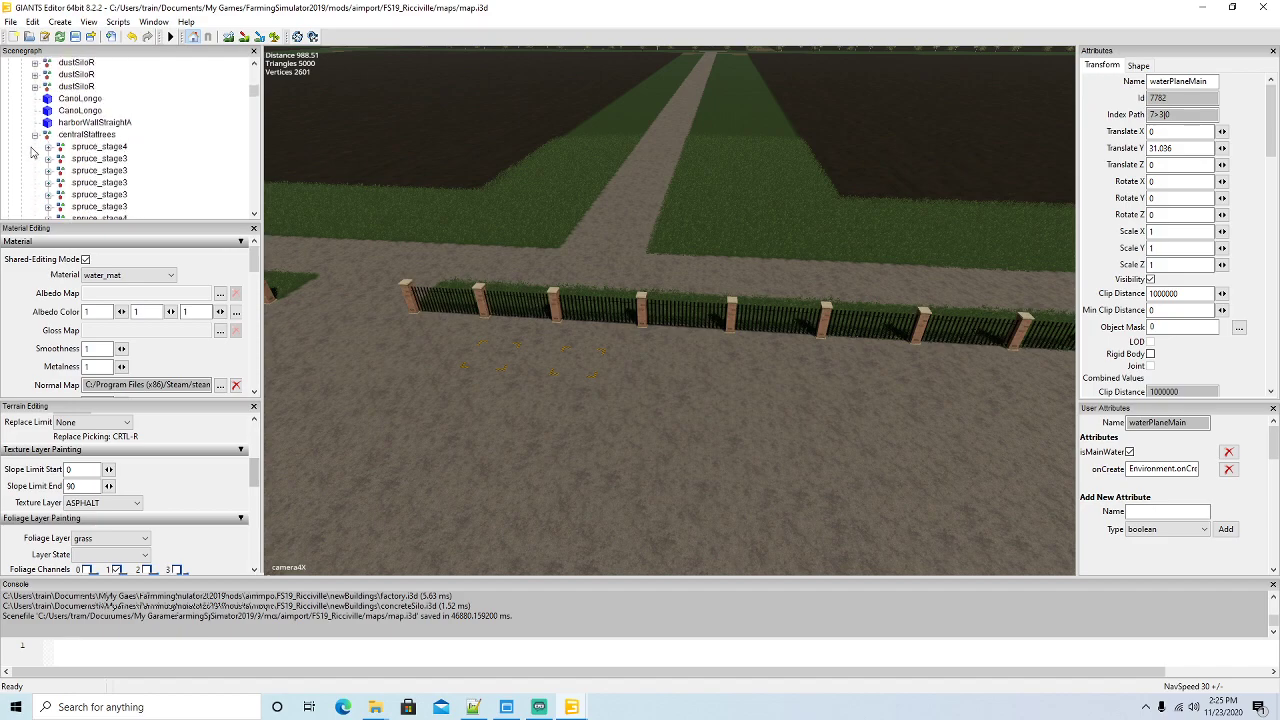
left_click(36, 135)
scroll(145, 135, "down", 3)
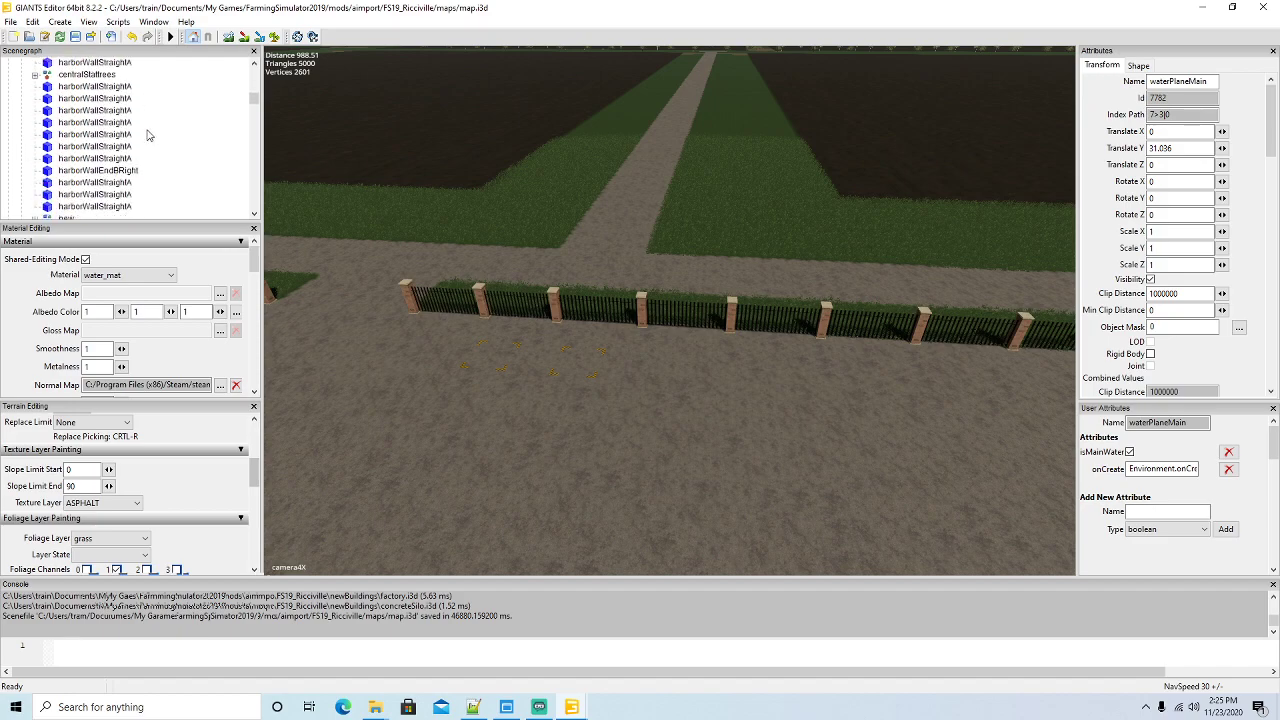
scroll(145, 135, "down", 1)
left_click(35, 146)
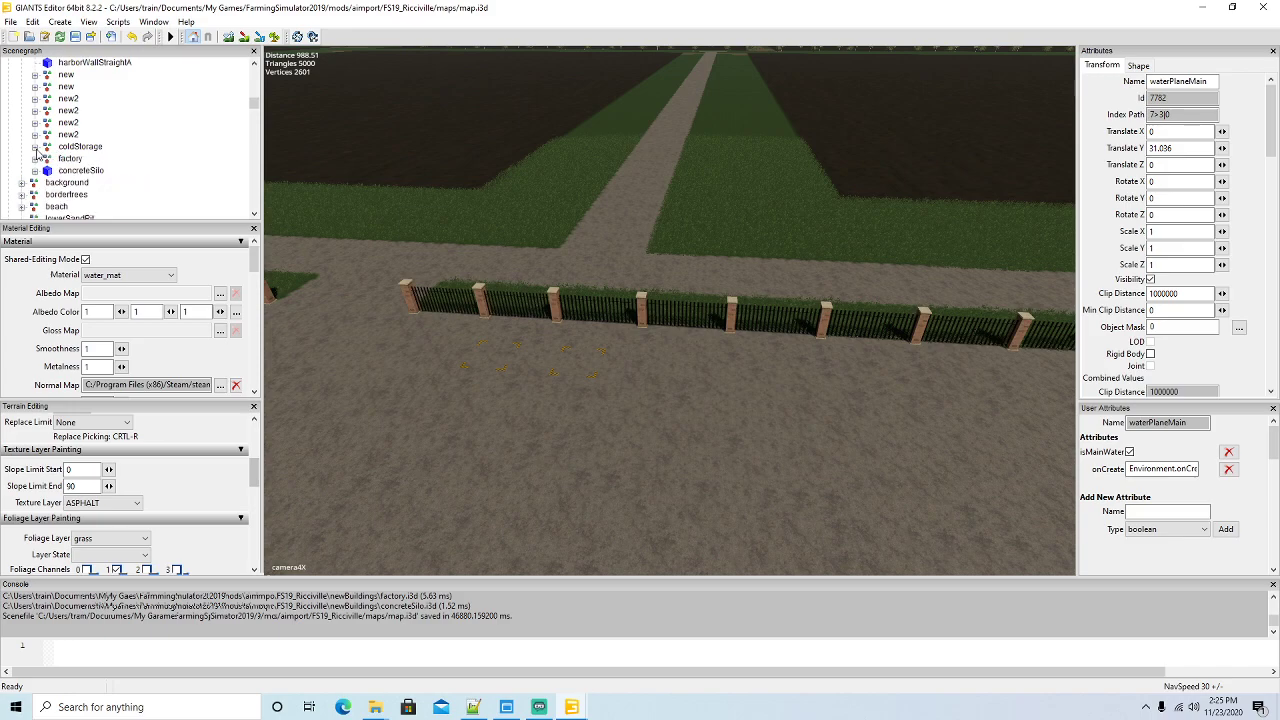
scroll(111, 157, "down", 1)
scroll(111, 155, "down", 8)
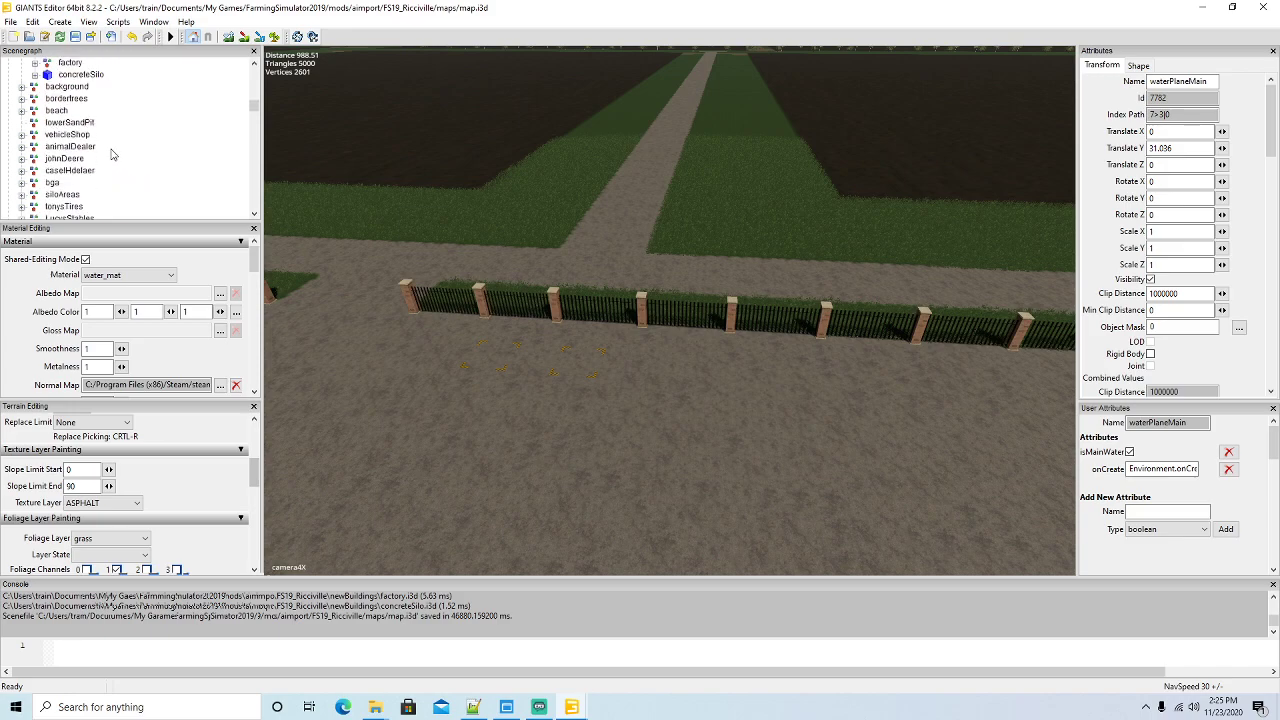
scroll(111, 155, "down", 8)
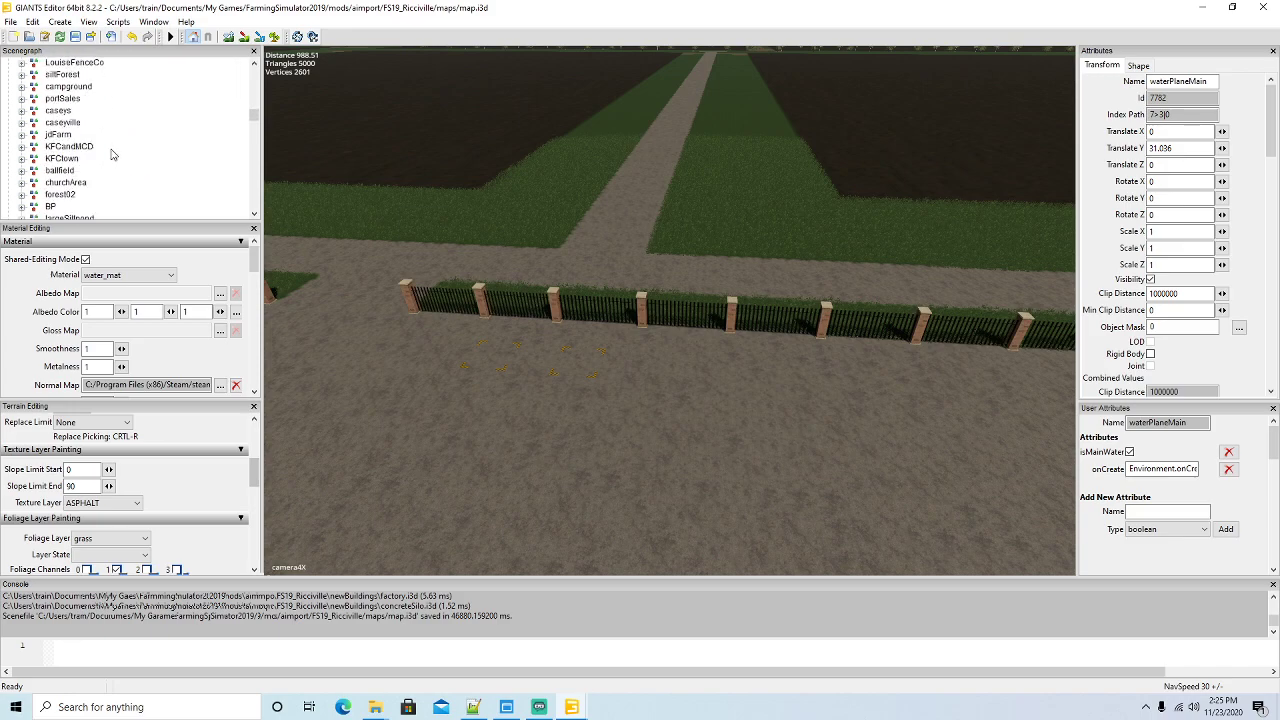
scroll(111, 155, "down", 8)
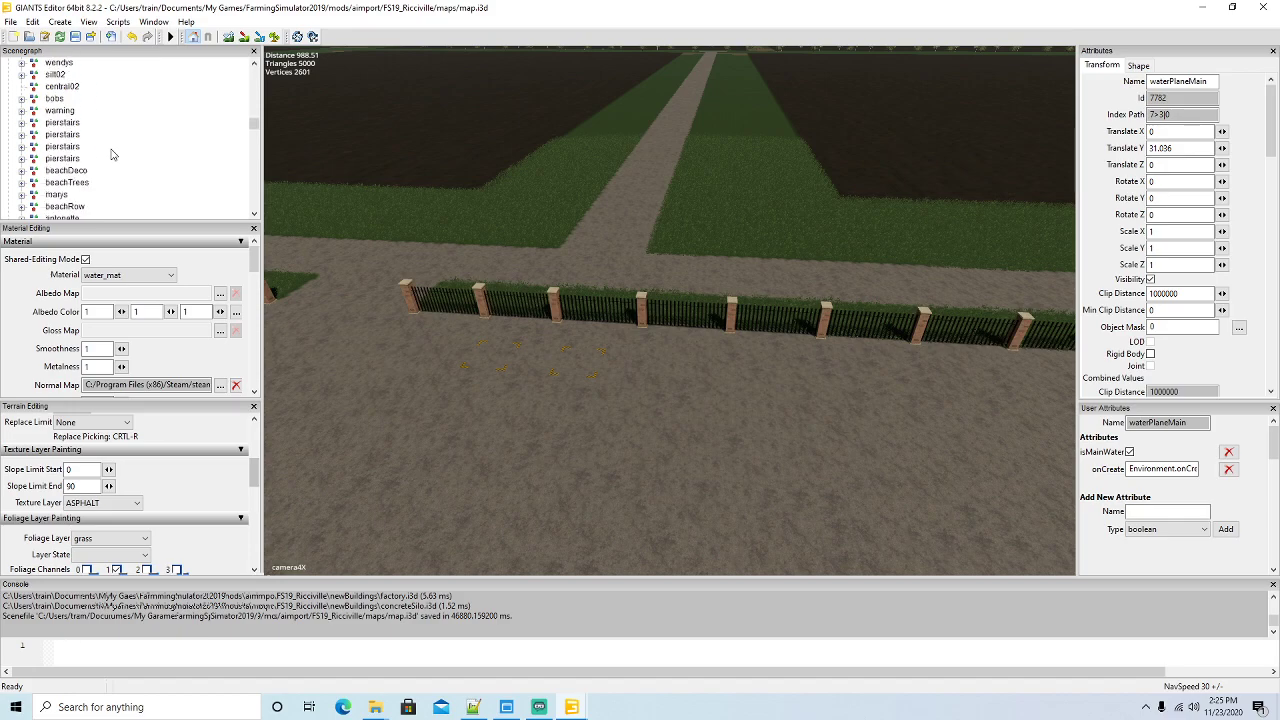
scroll(111, 155, "down", 6)
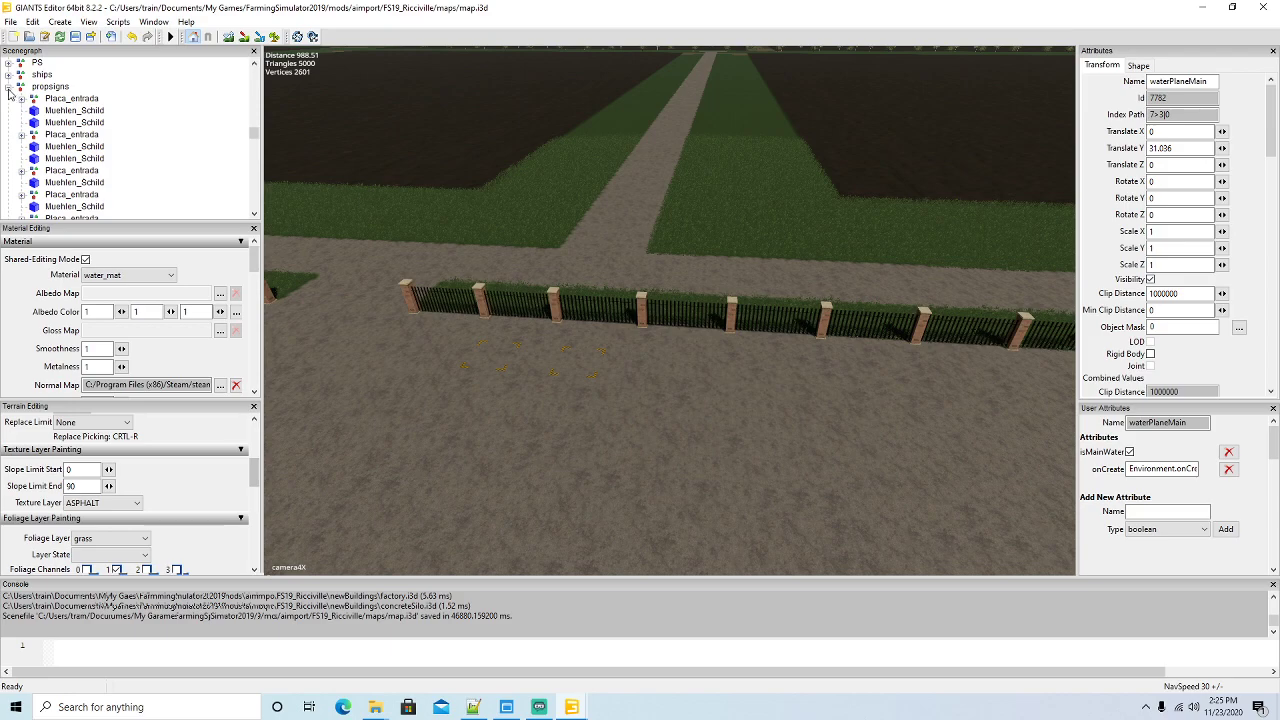
left_click(10, 88)
left_click(9, 113)
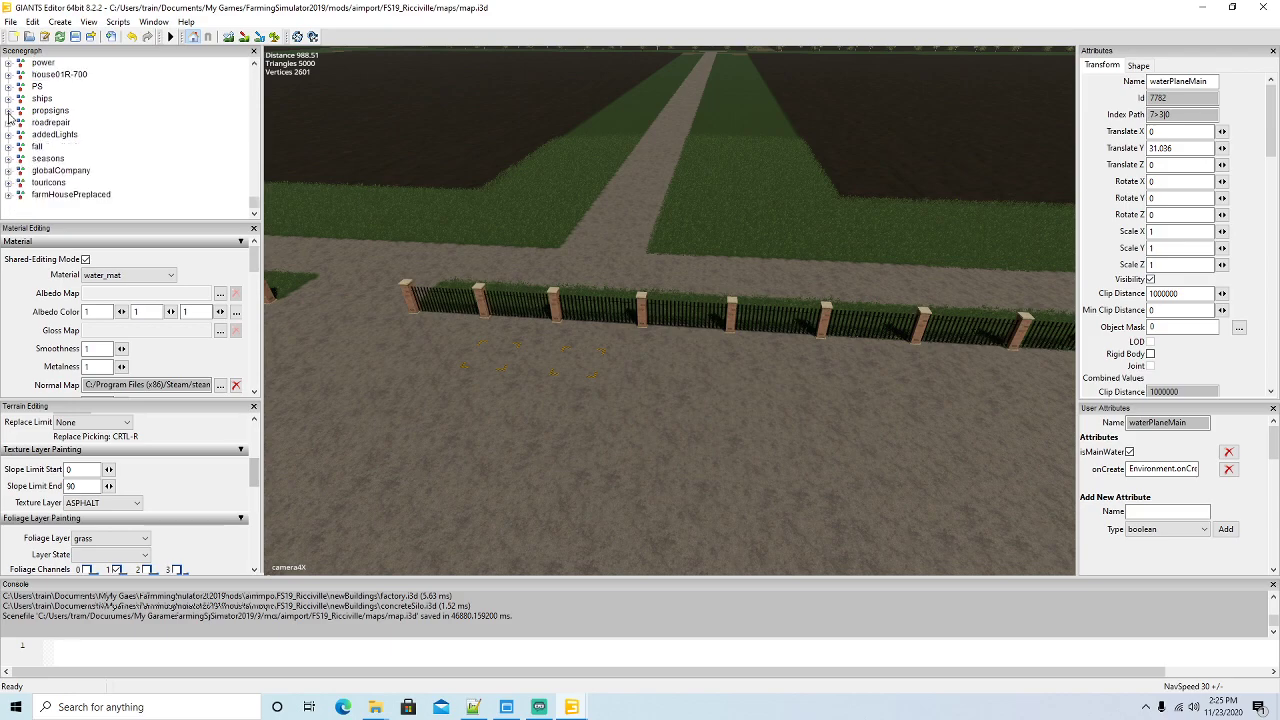
Duplicate the second warningStripesLoad group inside the warningStripes of globalCompany's buildingM
left_click(9, 170)
scroll(137, 144, "down", 3)
scroll(137, 144, "down", 10)
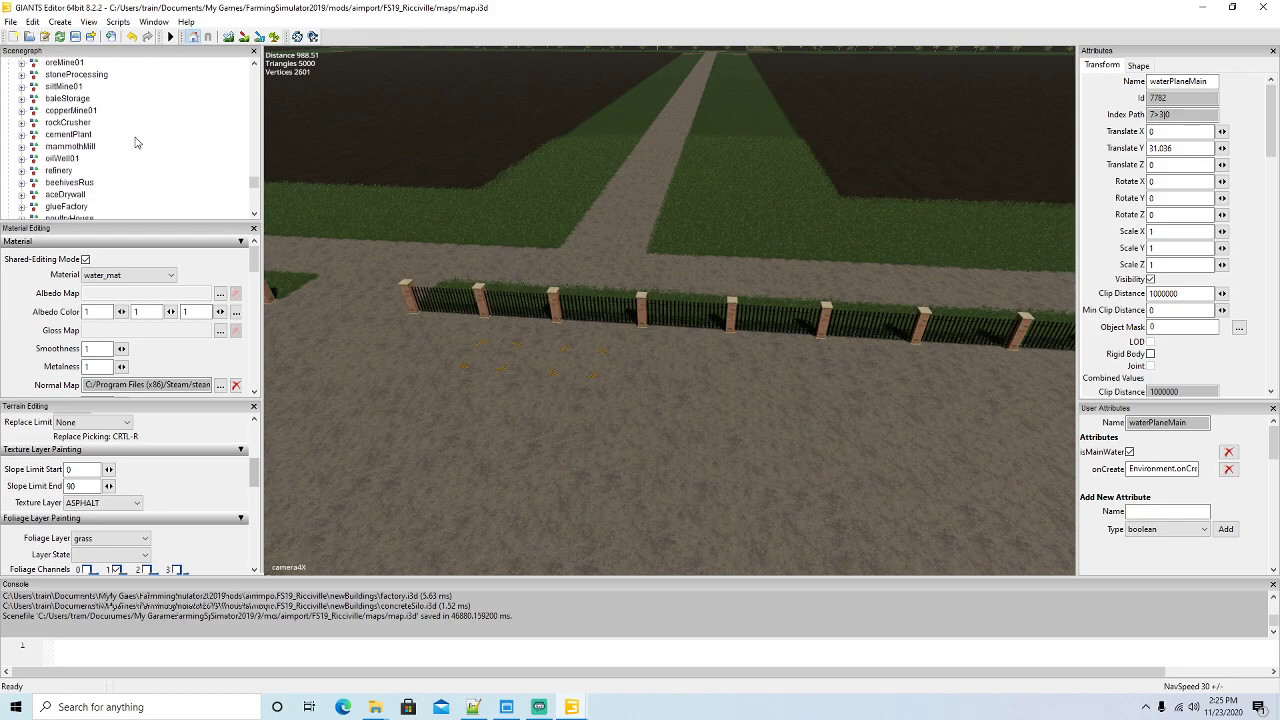
scroll(137, 143, "down", 3)
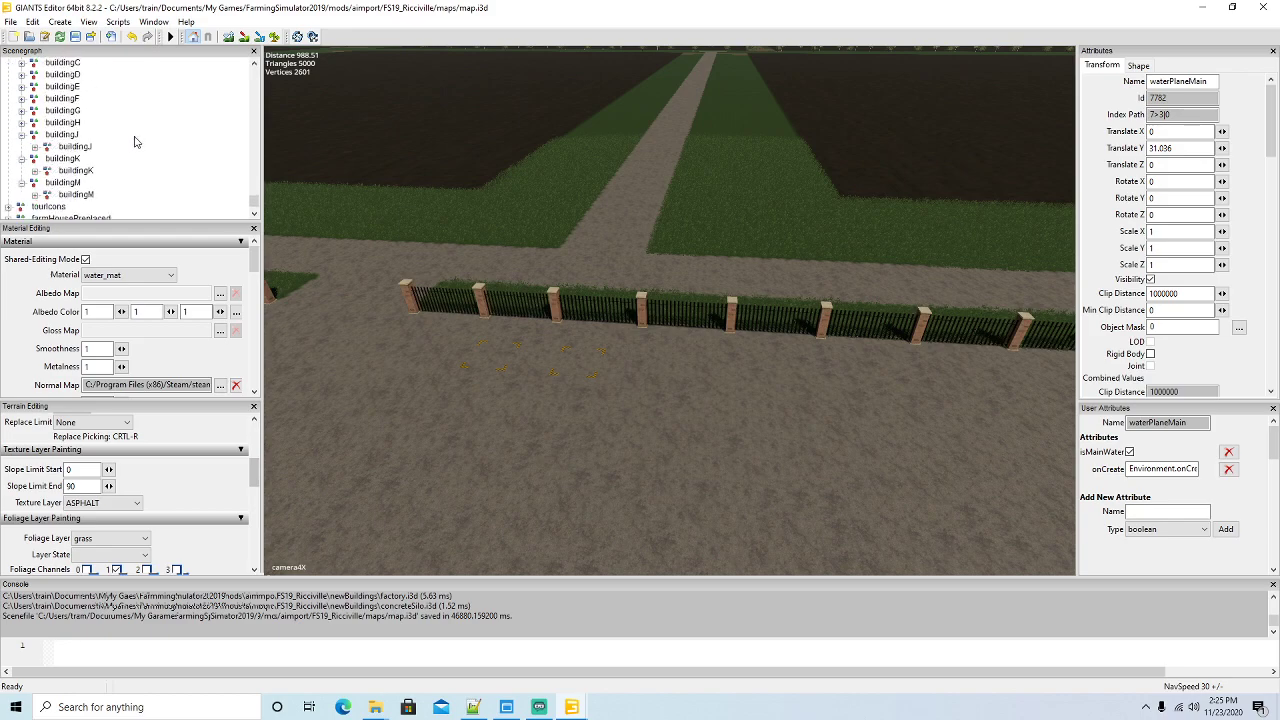
left_click(34, 195)
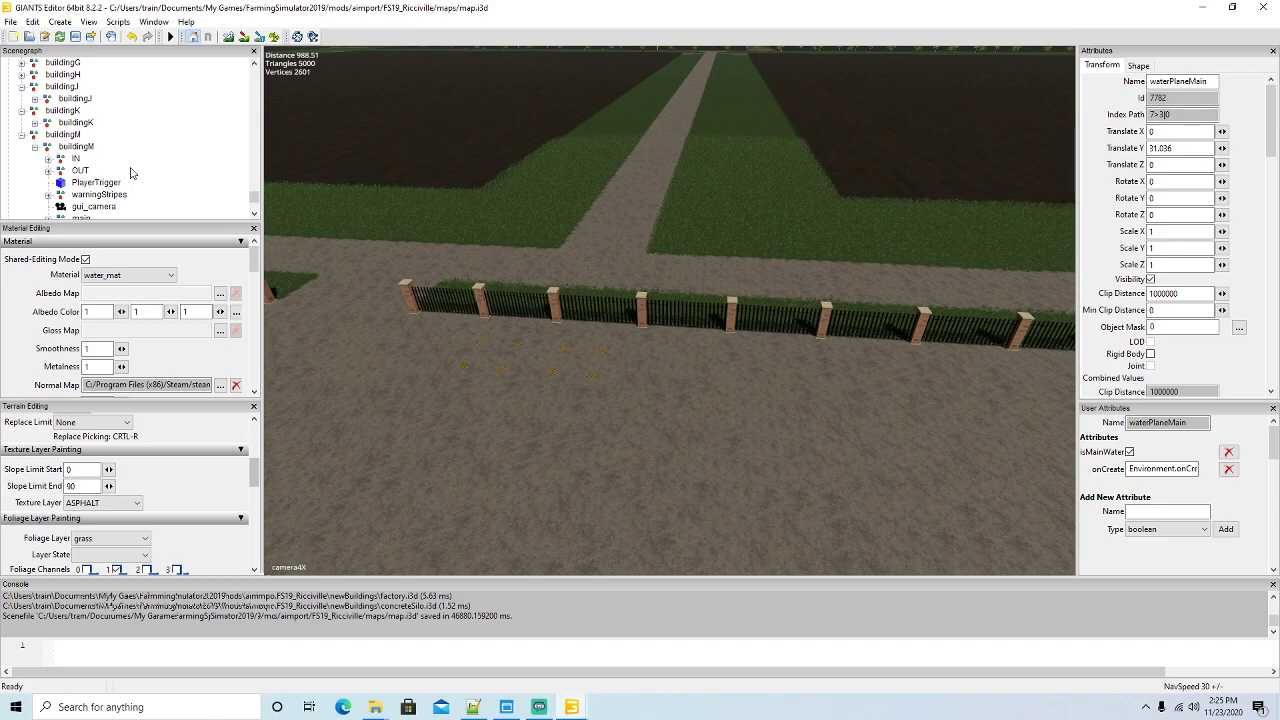
scroll(52, 160, "down", 3)
left_click(48, 147)
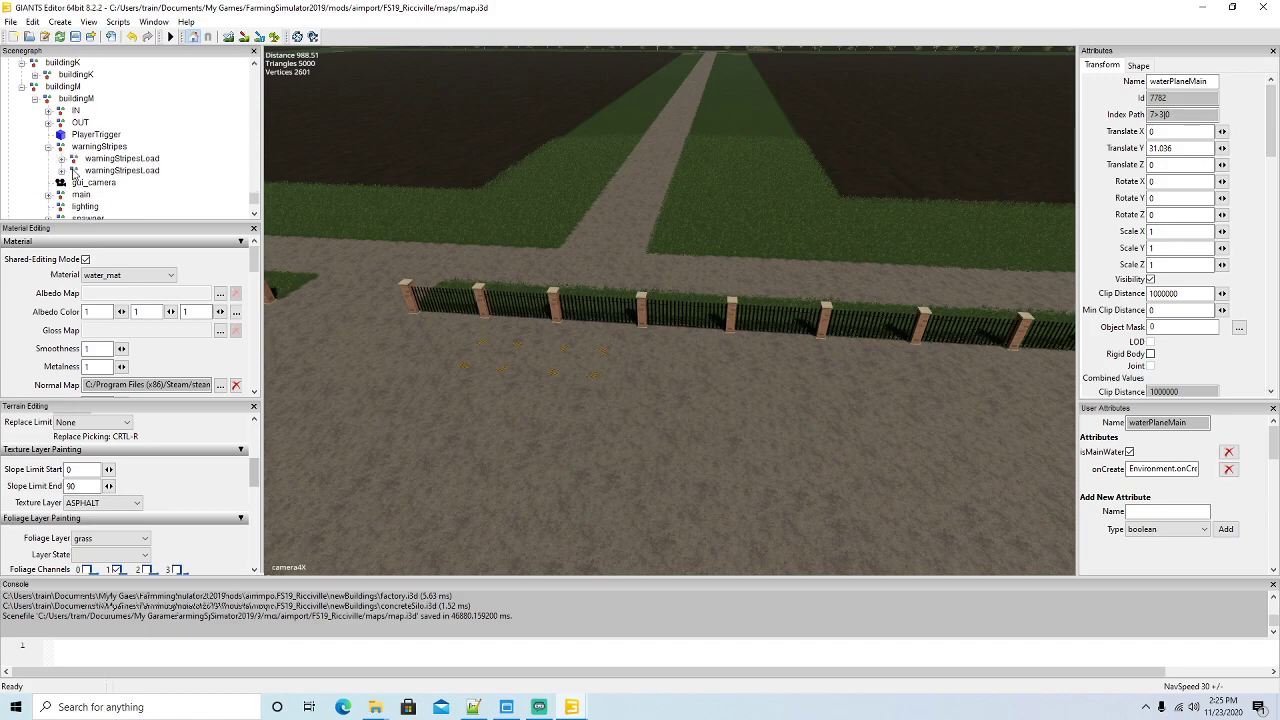
left_click(72, 172)
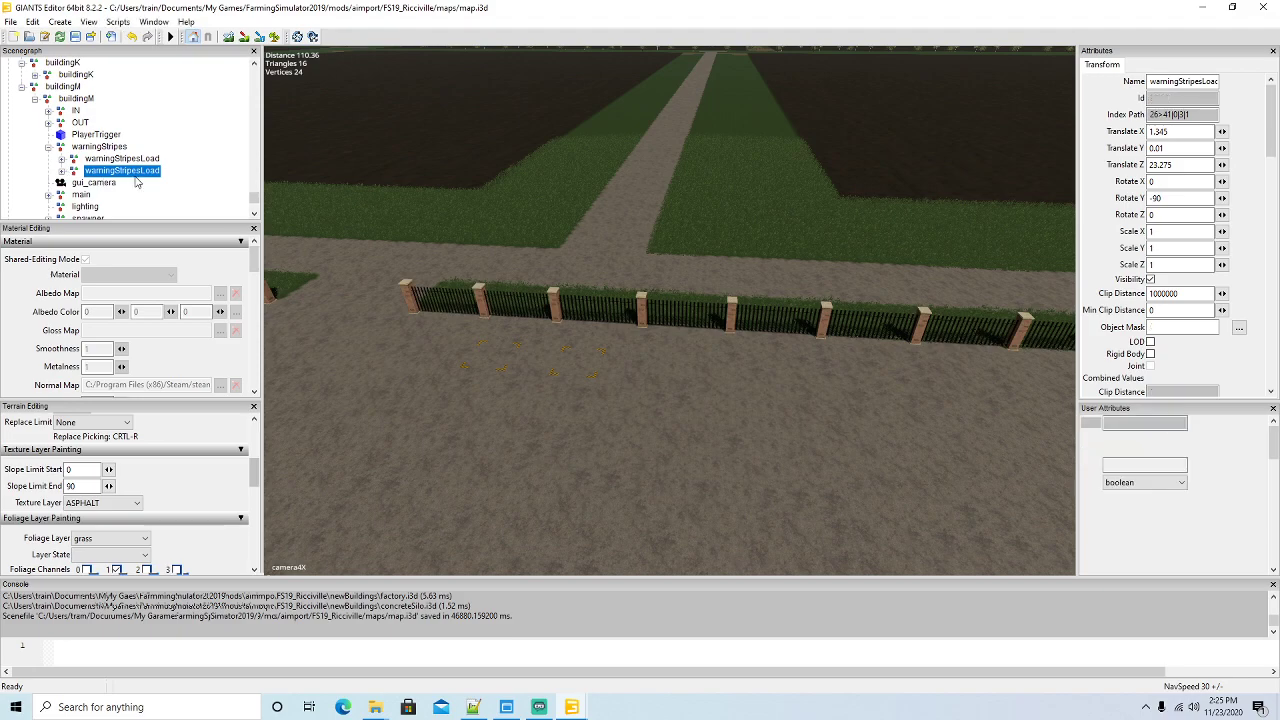
Move the warningStripesLoad duplicate out of buildingM and into the centralStation group
scroll(165, 160, "up", 10)
scroll(165, 160, "up", 10)
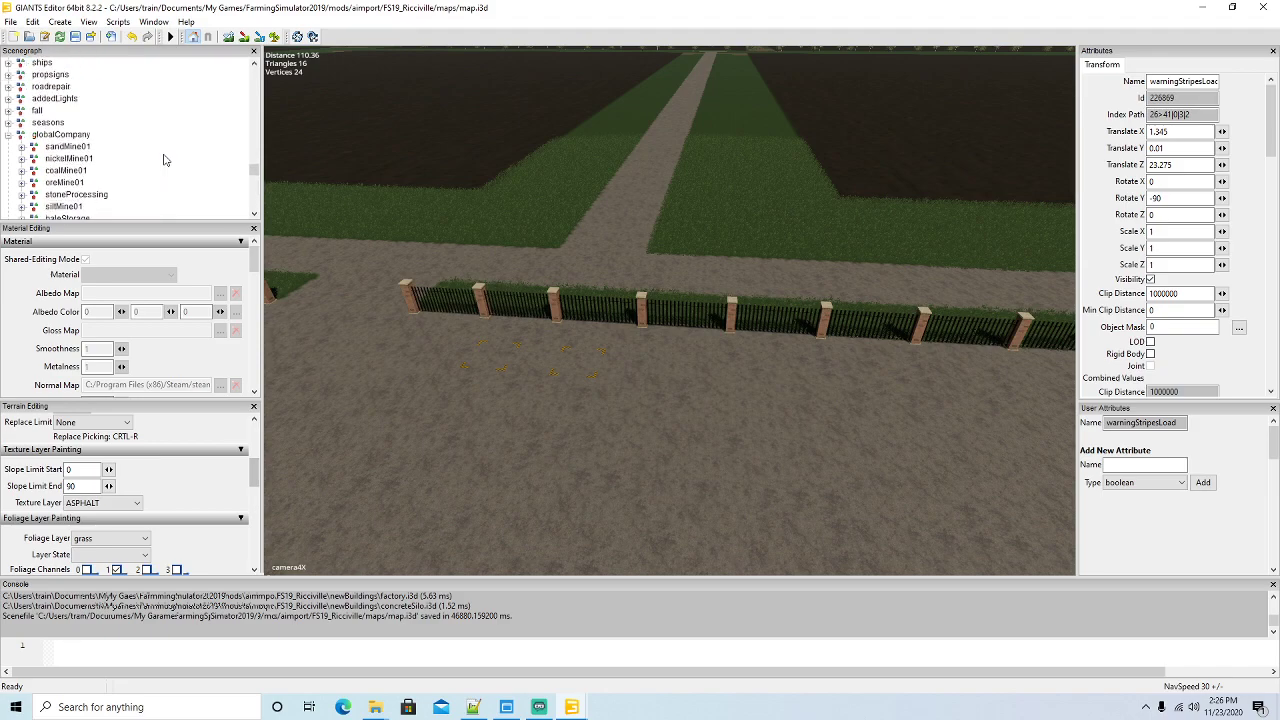
scroll(165, 160, "up", 10)
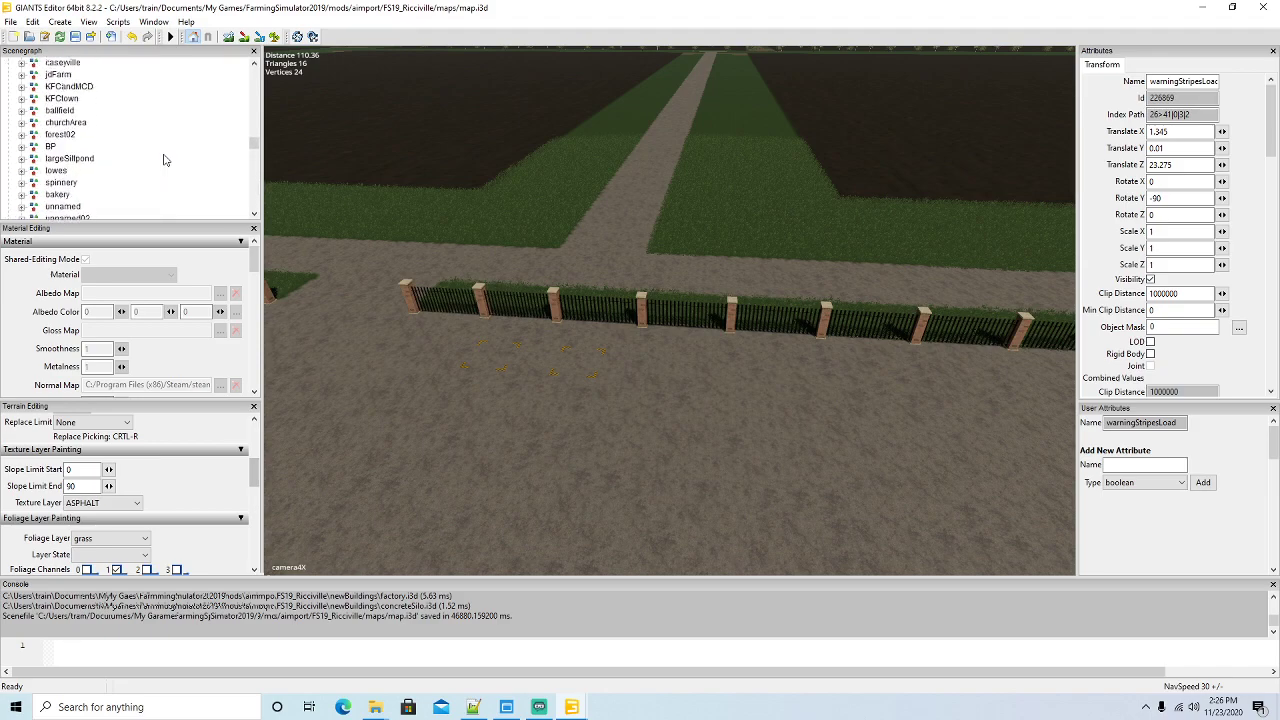
scroll(165, 160, "up", 10)
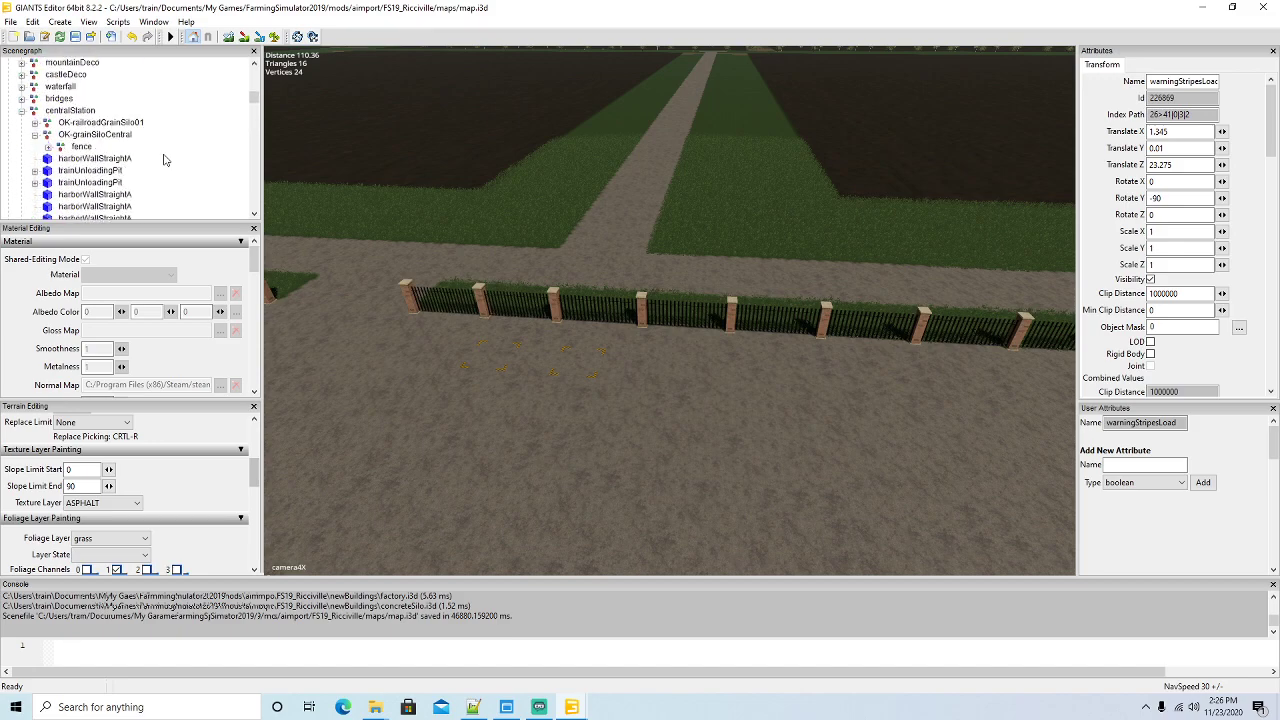
left_click(33, 22)
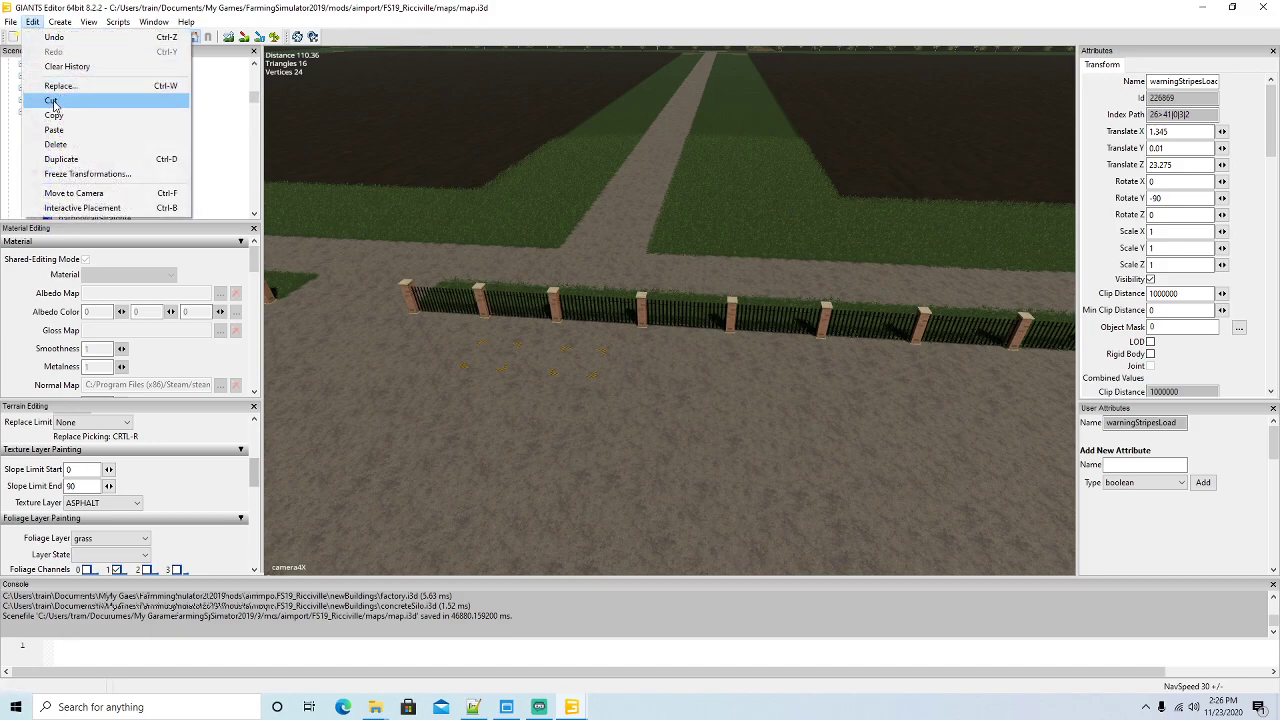
left_click(59, 101)
left_click(36, 114)
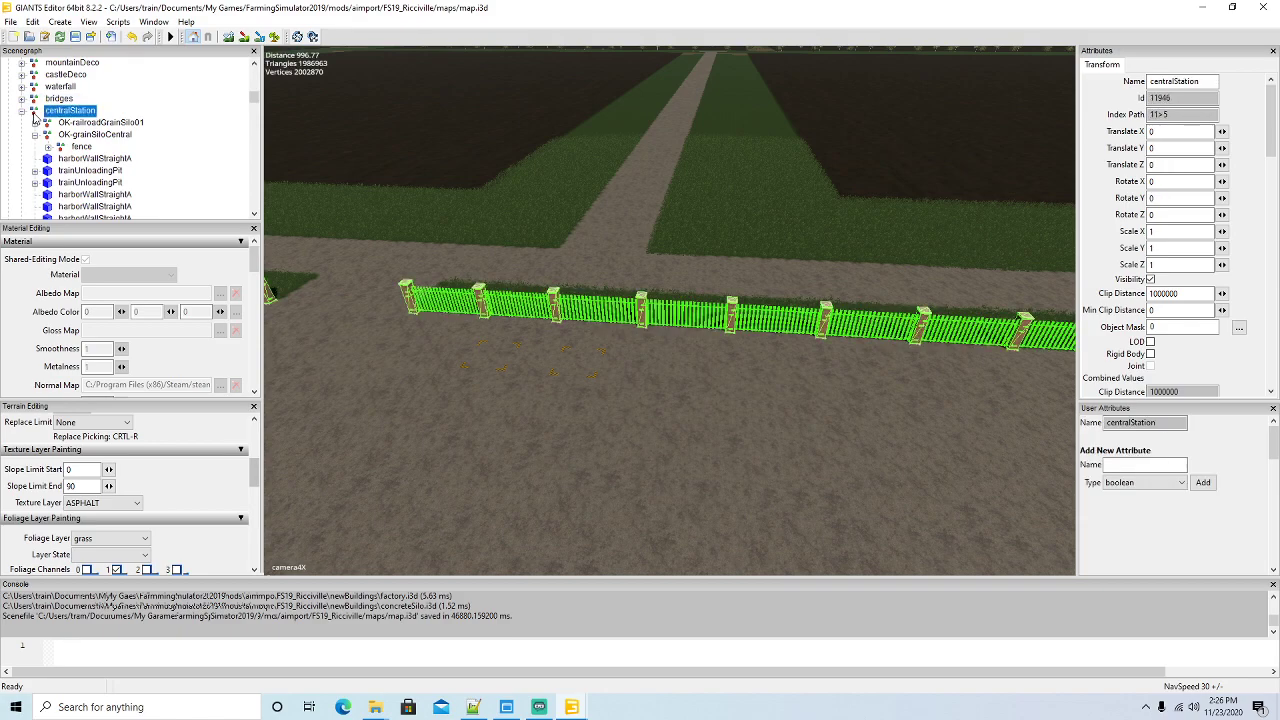
left_click(32, 22)
left_click(57, 131)
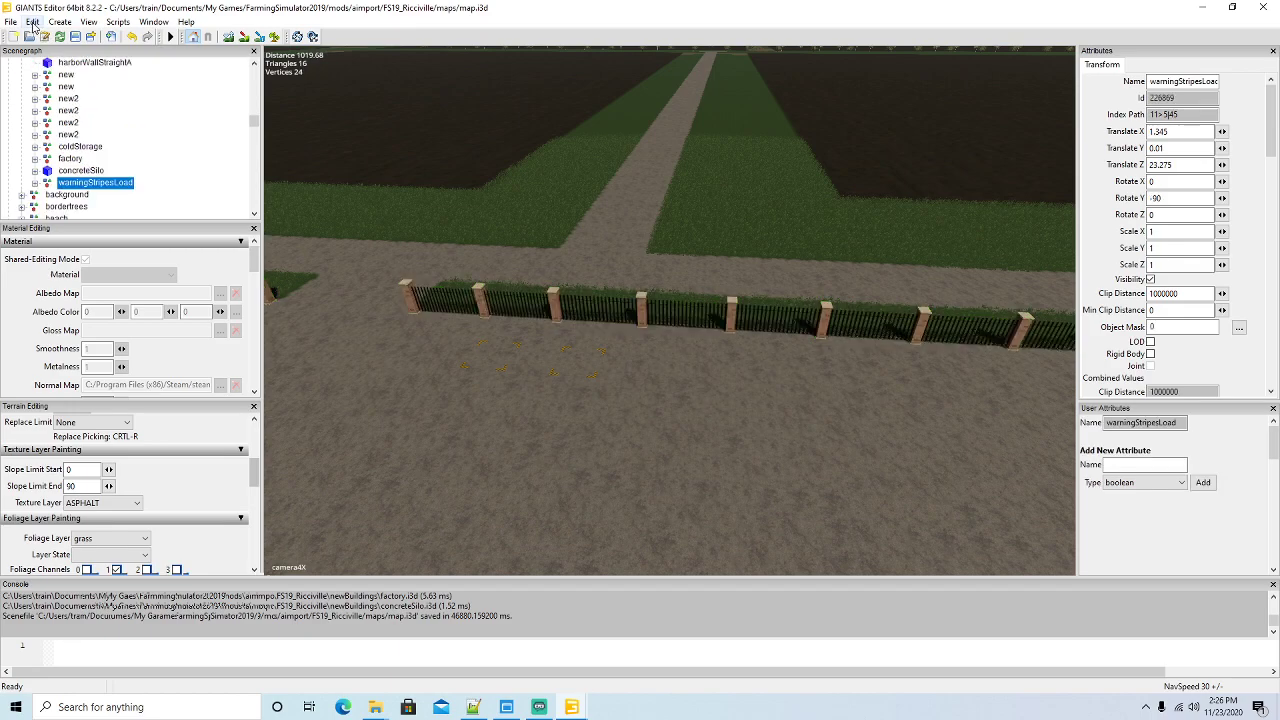
Place warningStripesLoad interactively in the yard and shift it beside the far fence, to about Translate X -220.5 and Z -988.2
left_click(32, 22)
left_click(88, 206)
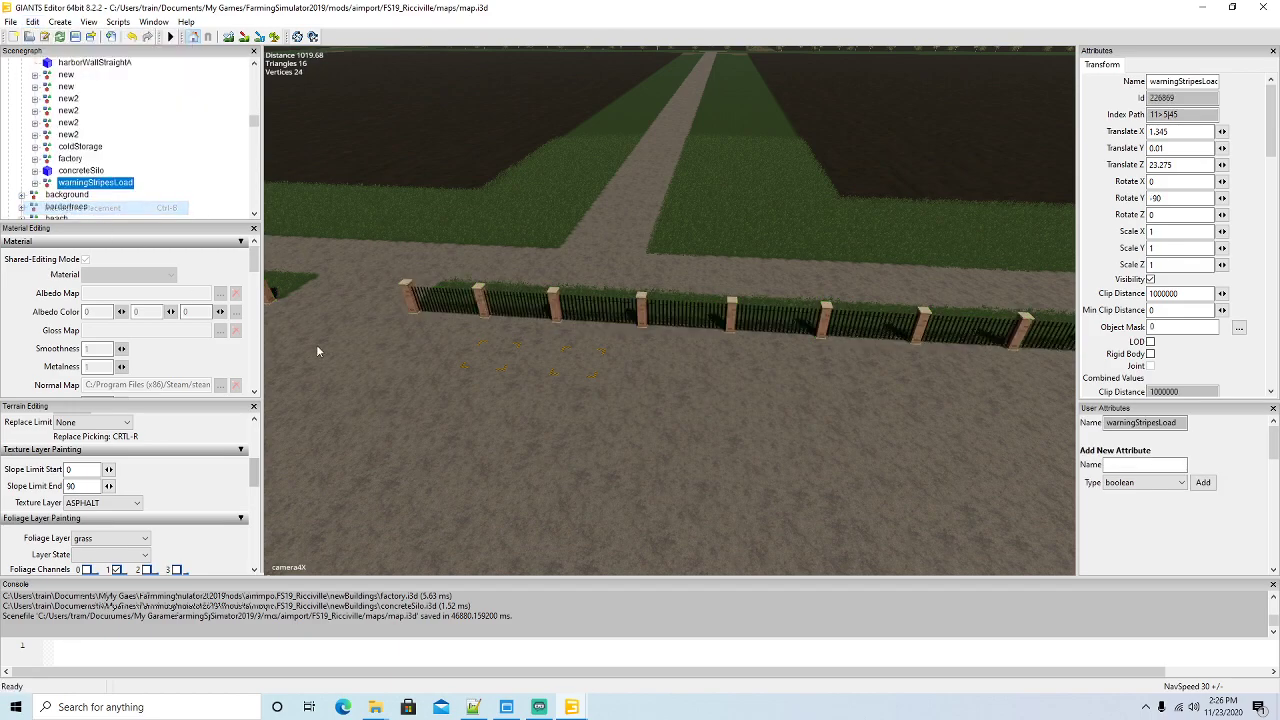
left_click(580, 445)
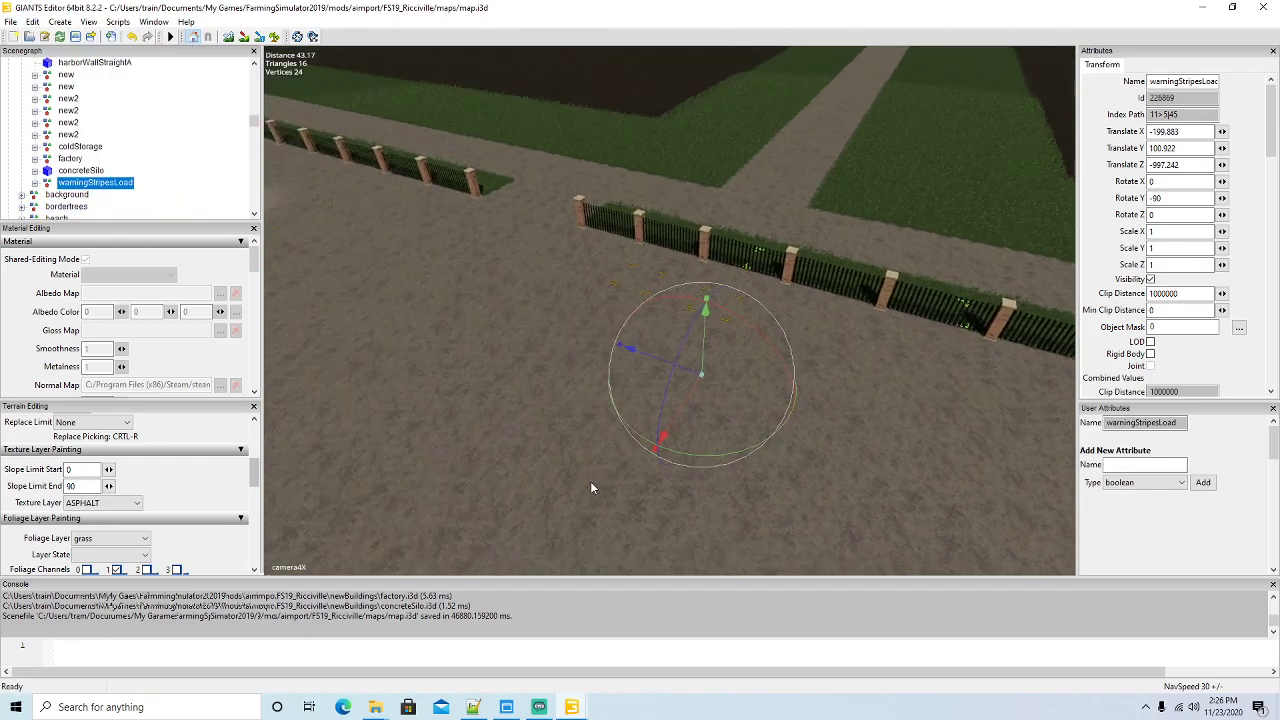
right_click_drag(590, 488, 630, 474)
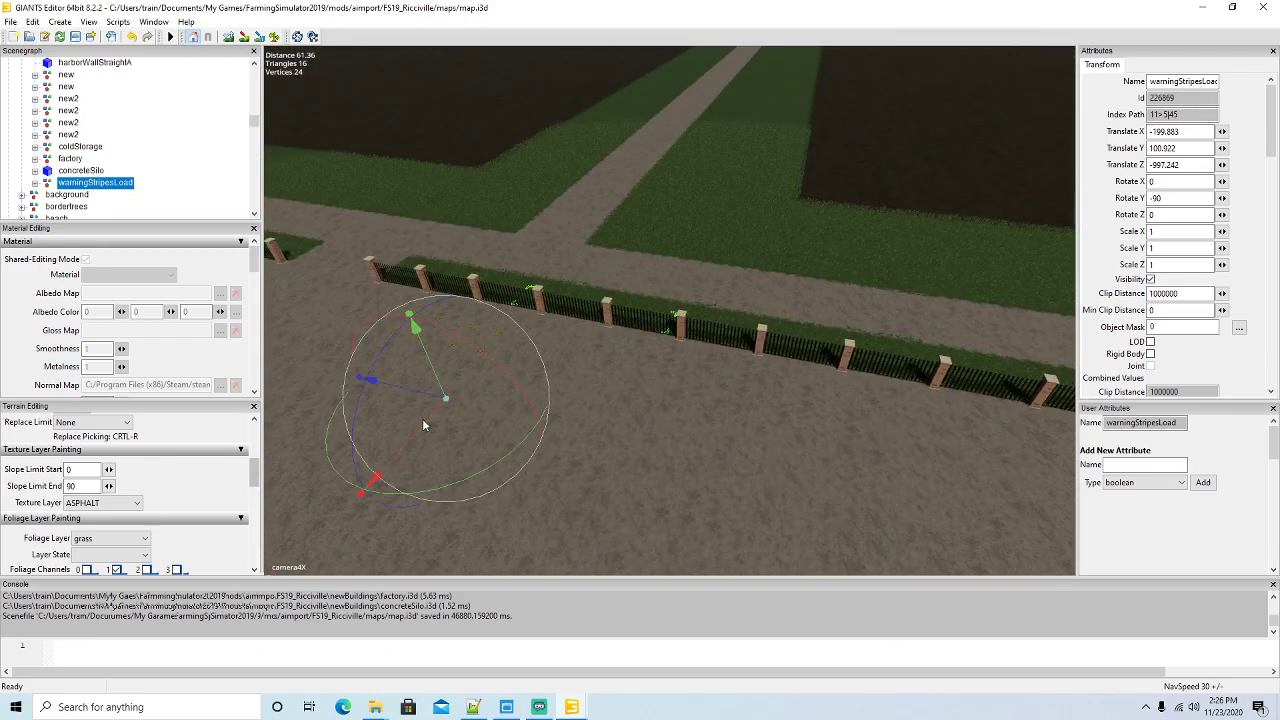
left_click_drag(420, 440, 204, 428)
right_click_drag(520, 472, 408, 452)
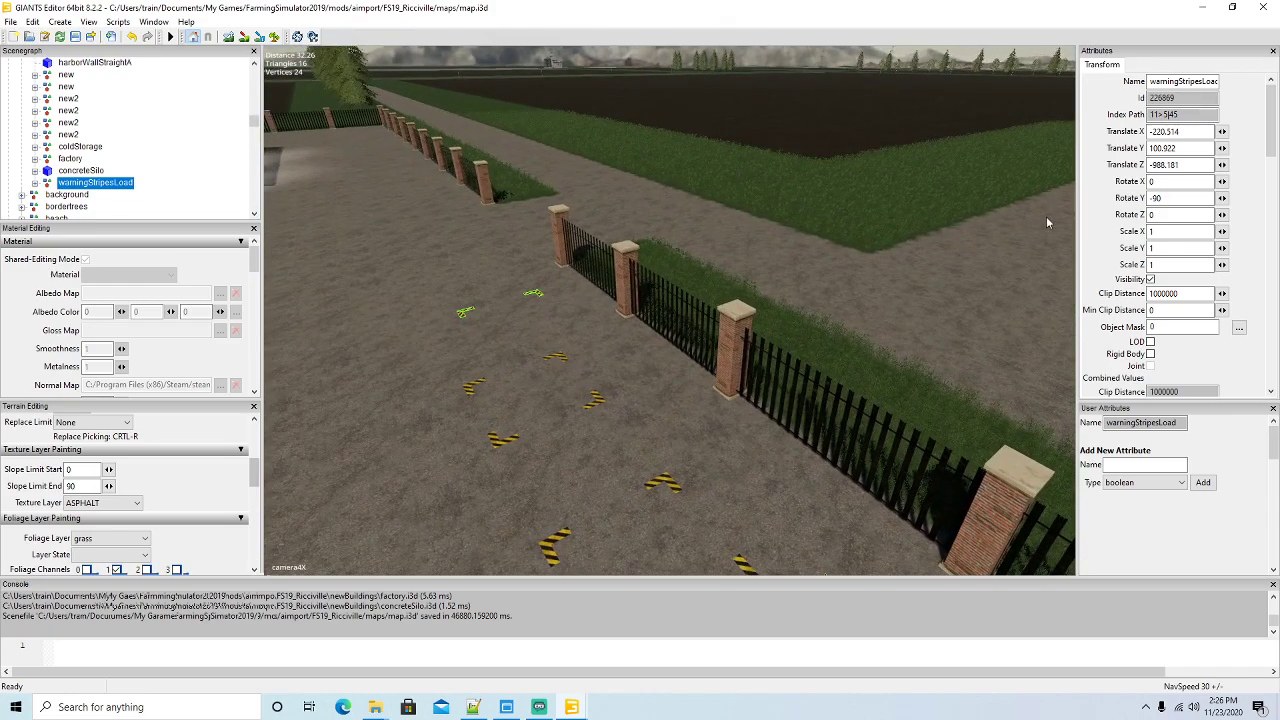
Raise the placed warningStripesLoad slightly above the paving, to about Translate Y 100.93
left_click(1182, 147)
key("BackSpace")
key("BackSpace")
type("3f")
left_click_drag(440, 256, 453, 255)
Widen the warningStripesLoad rectangle by moving warningStripesCorner2 to about Translate X -5.4 and warningStripesCorner3 to about Translate X -4.8
left_click(35, 183)
left_click(62, 196)
key("f")
scroll(388, 267, "down", 3)
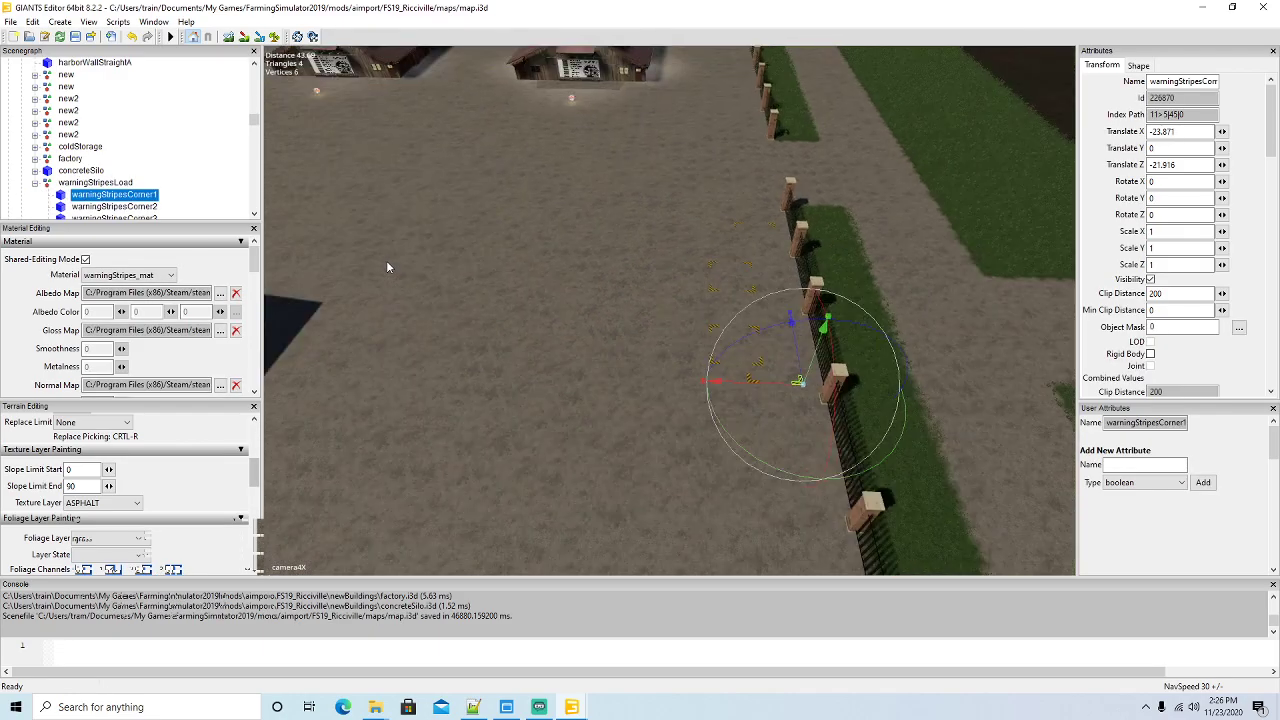
left_click(62, 207)
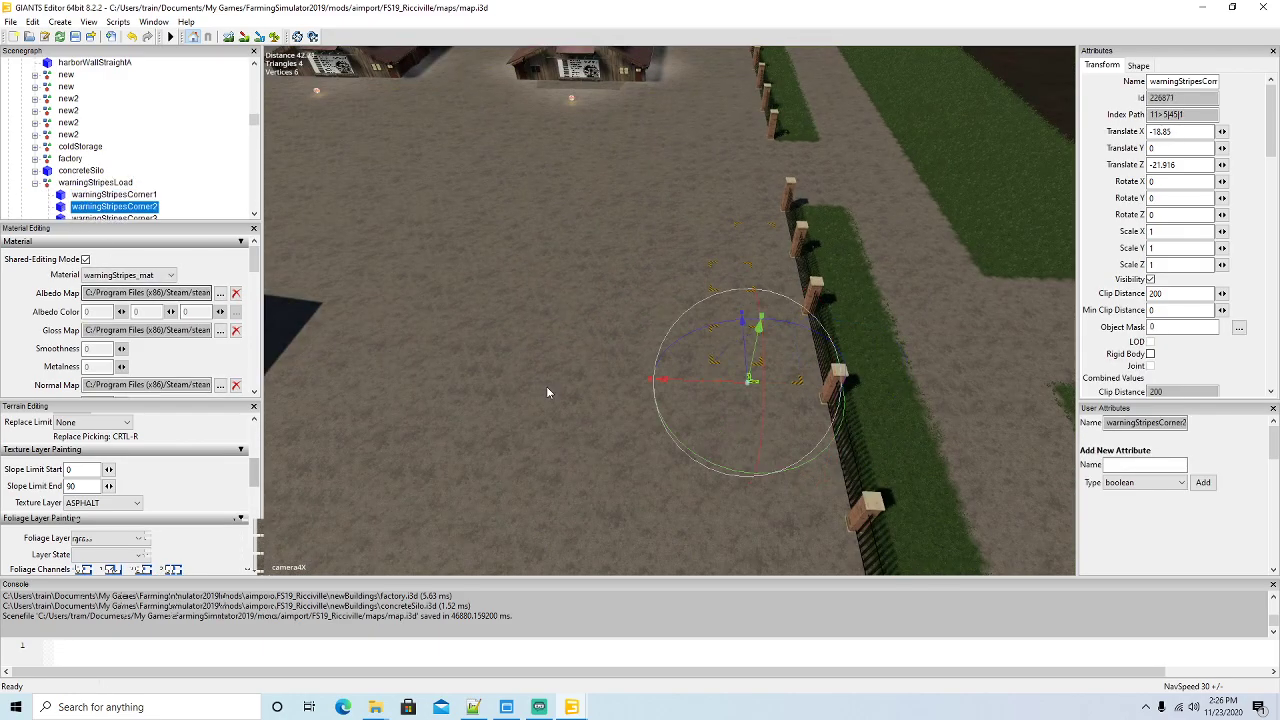
left_click_drag(610, 379, 509, 378)
scroll(122, 180, "down", 1)
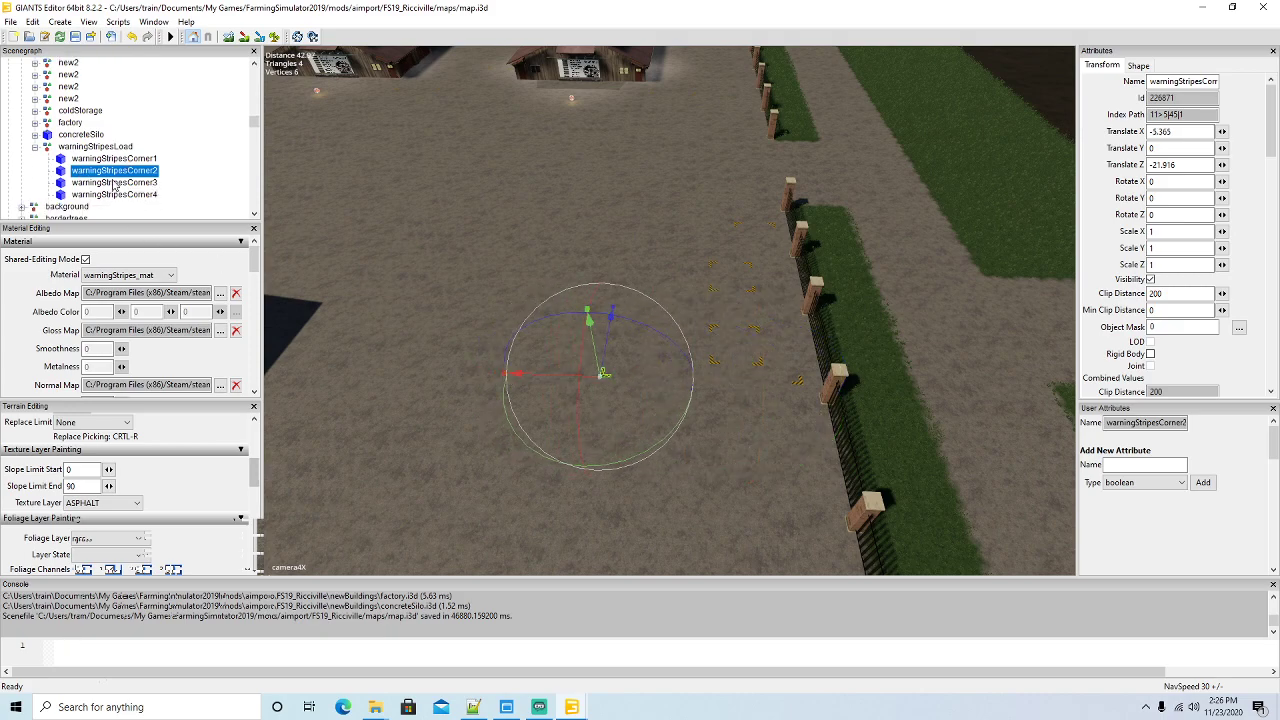
left_click(63, 184)
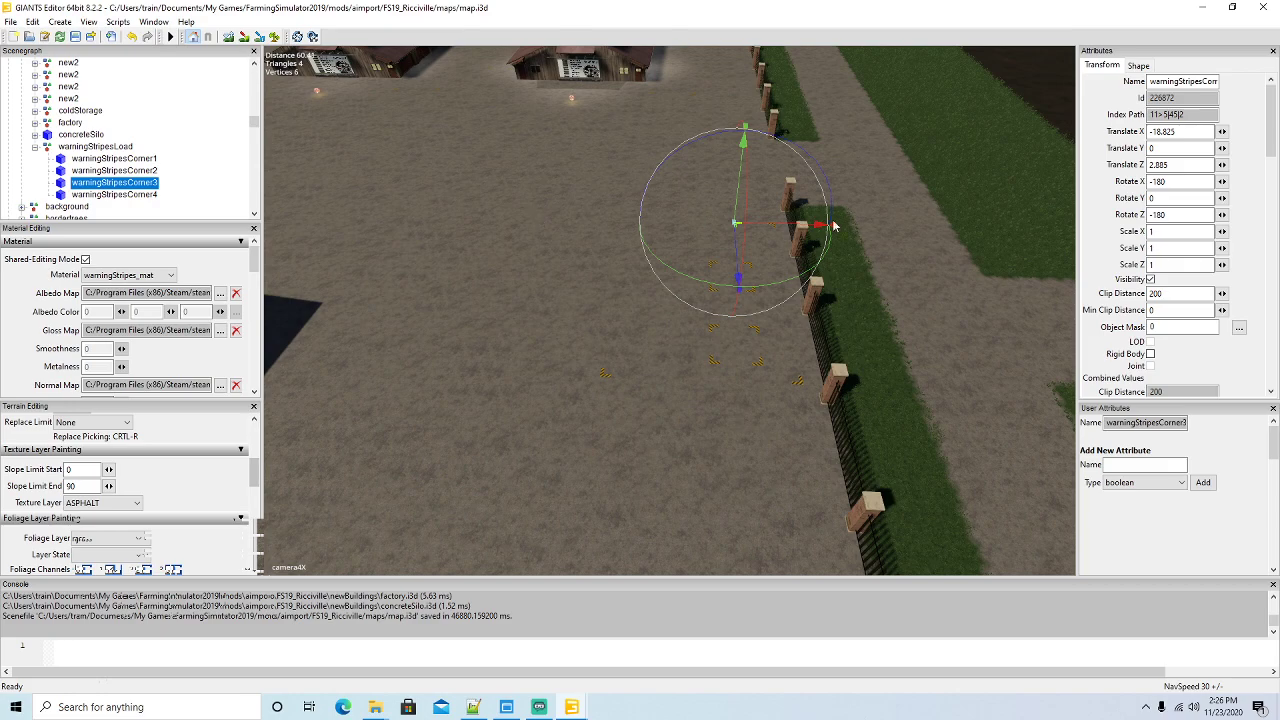
left_click_drag(750, 230, 670, 238)
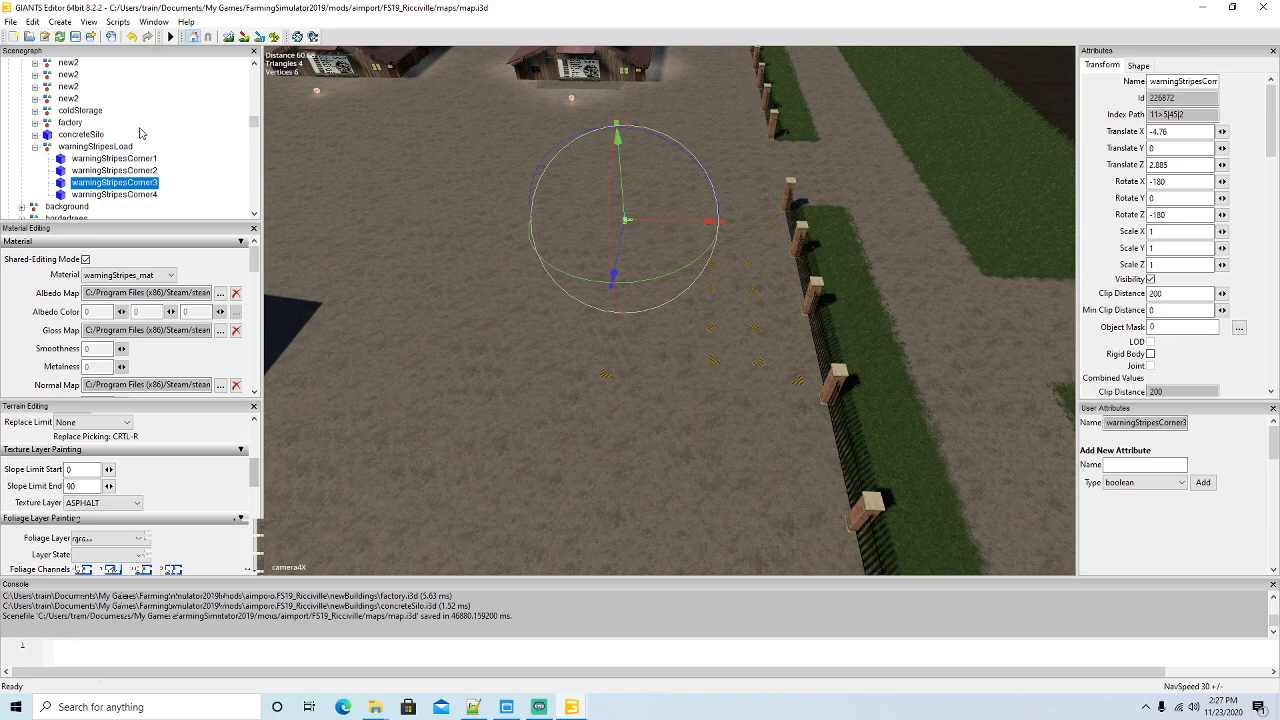
Import ground01 from the newBuildings folder of FS19_Ricciville
left_click(10, 22)
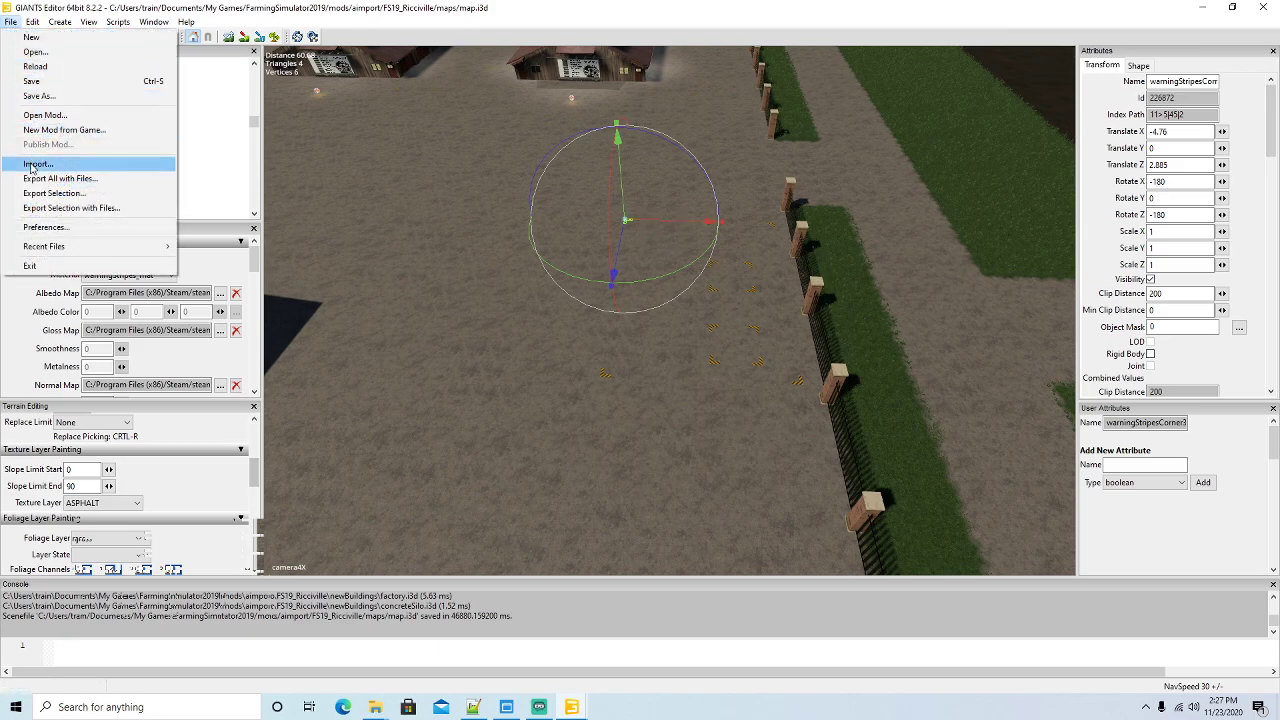
left_click(35, 166)
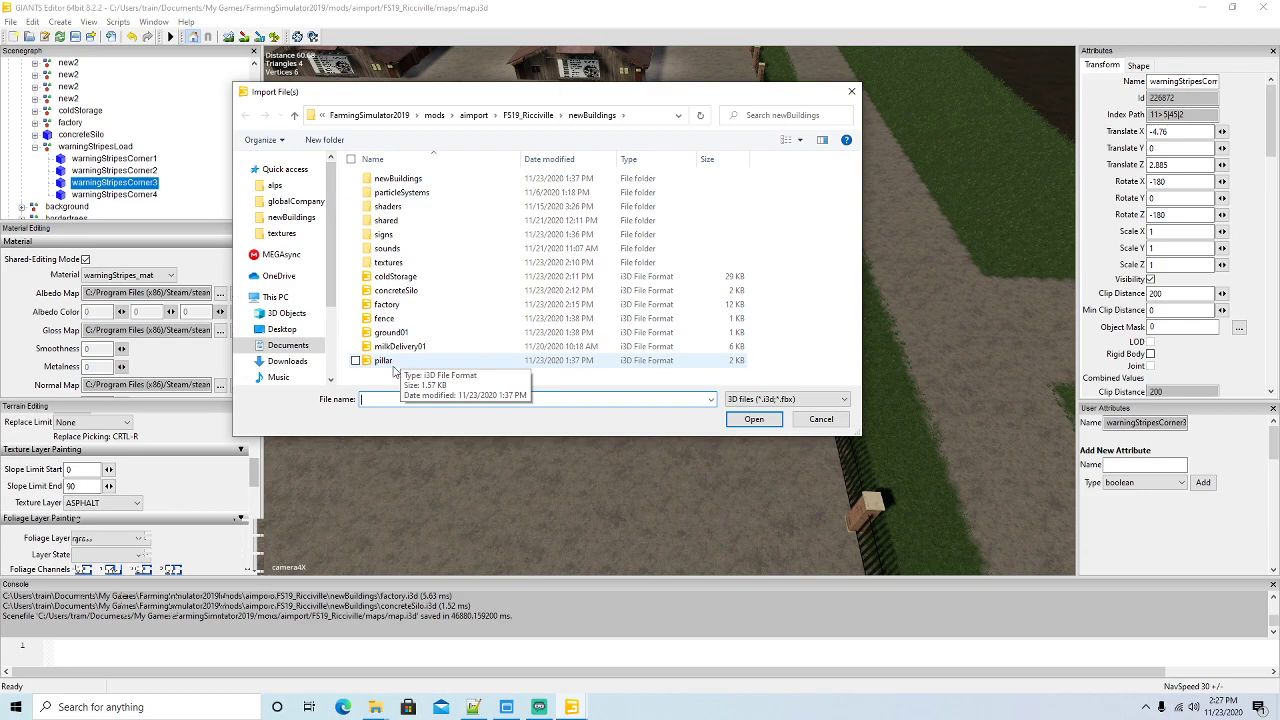
left_click(390, 332)
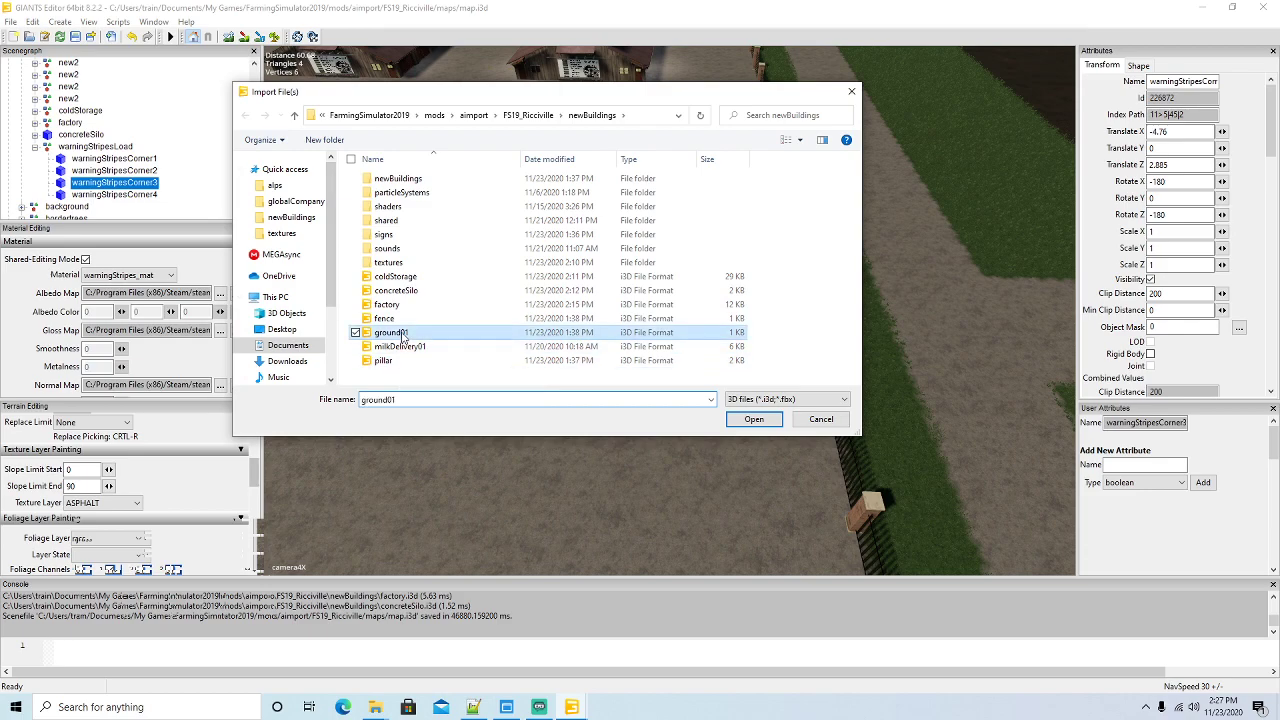
left_click(769, 425)
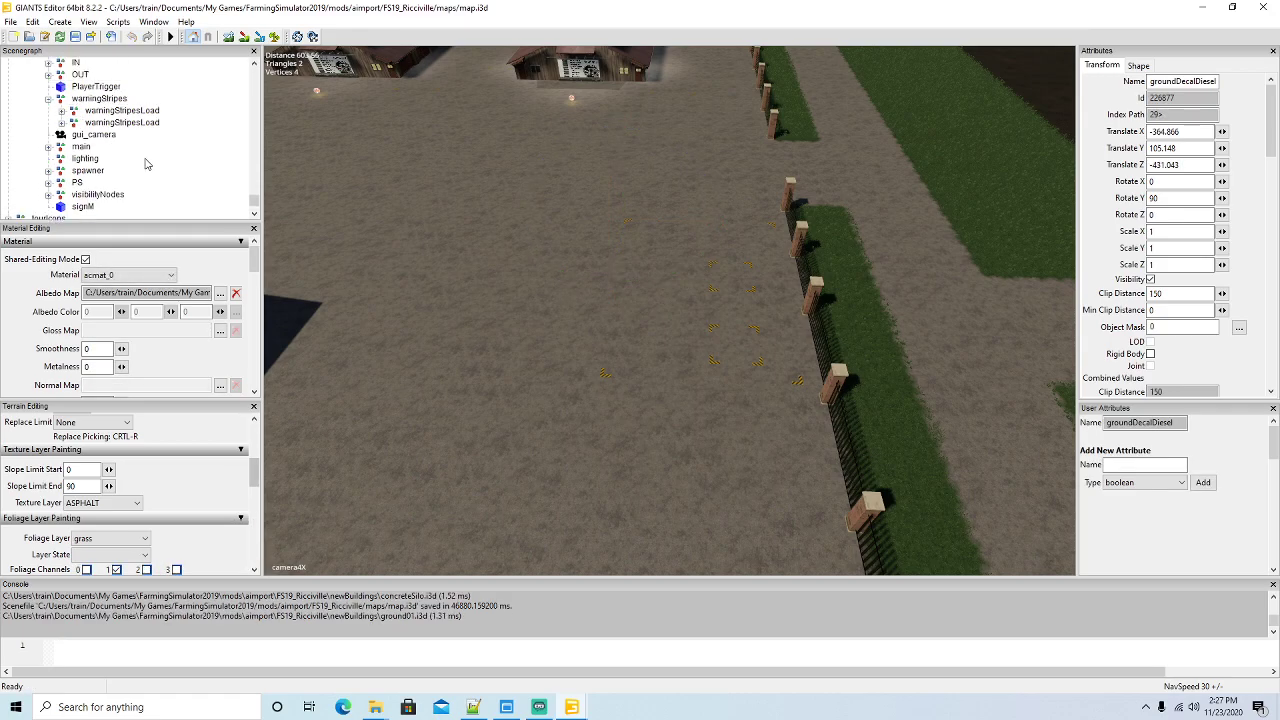
Move the imported groundDecalDiesel object into the centralStation group by cutting and pasting it
scroll(149, 164, "up", 10)
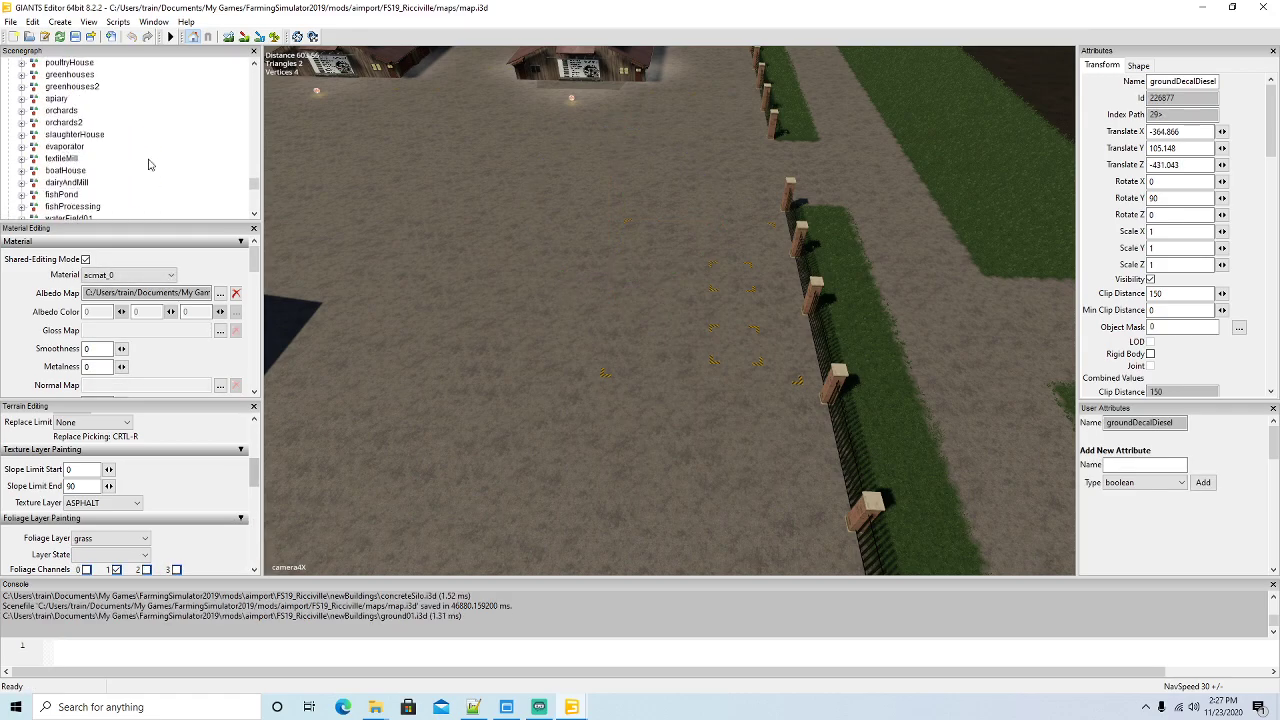
scroll(149, 164, "up", 10)
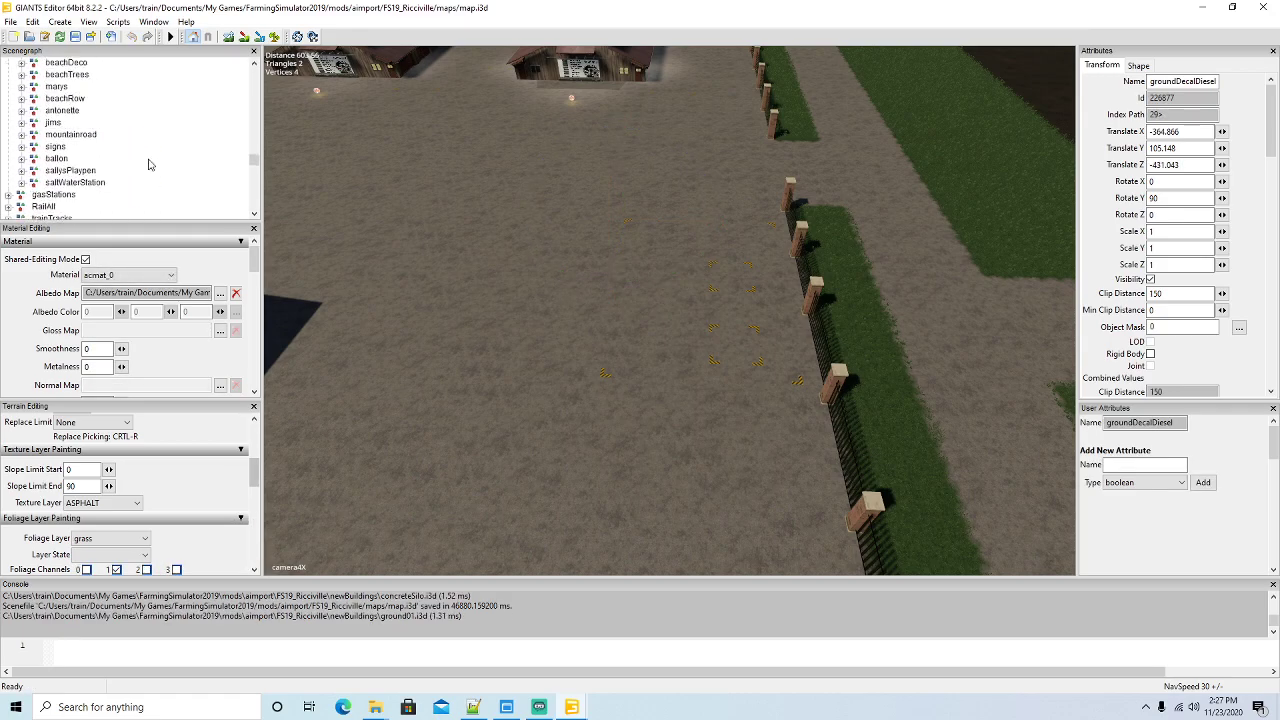
scroll(149, 164, "up", 10)
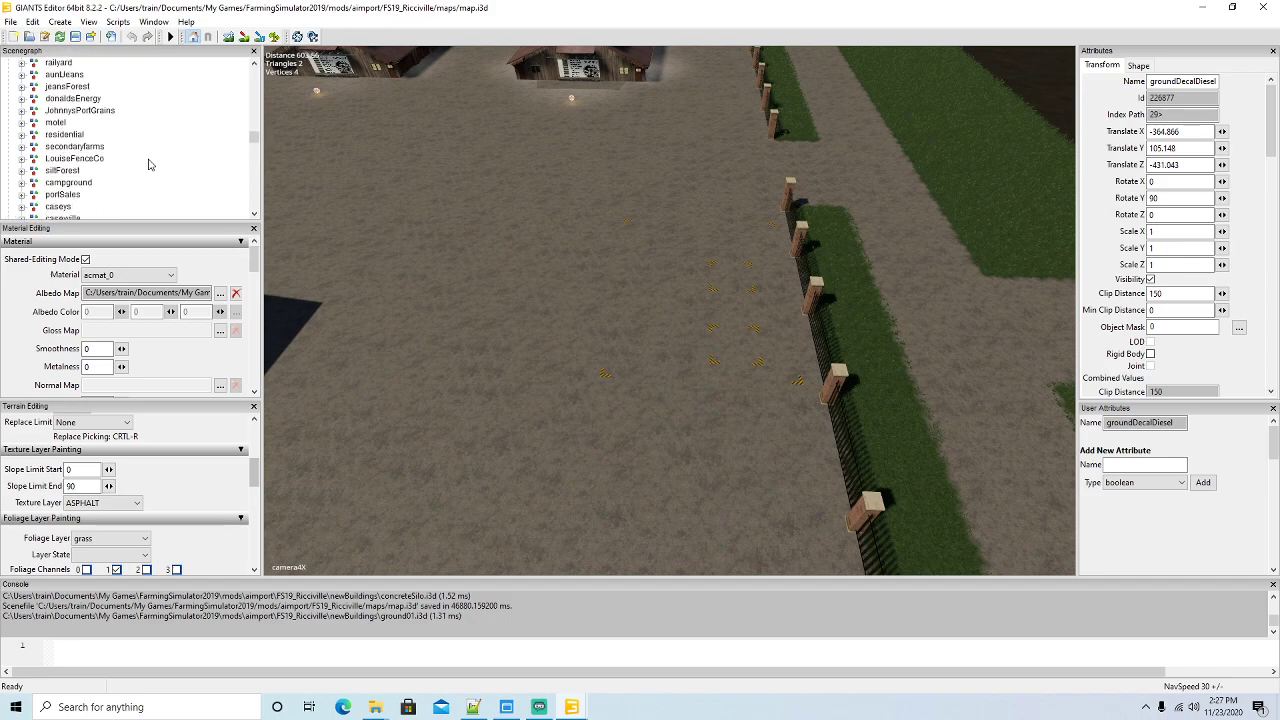
scroll(149, 164, "up", 5)
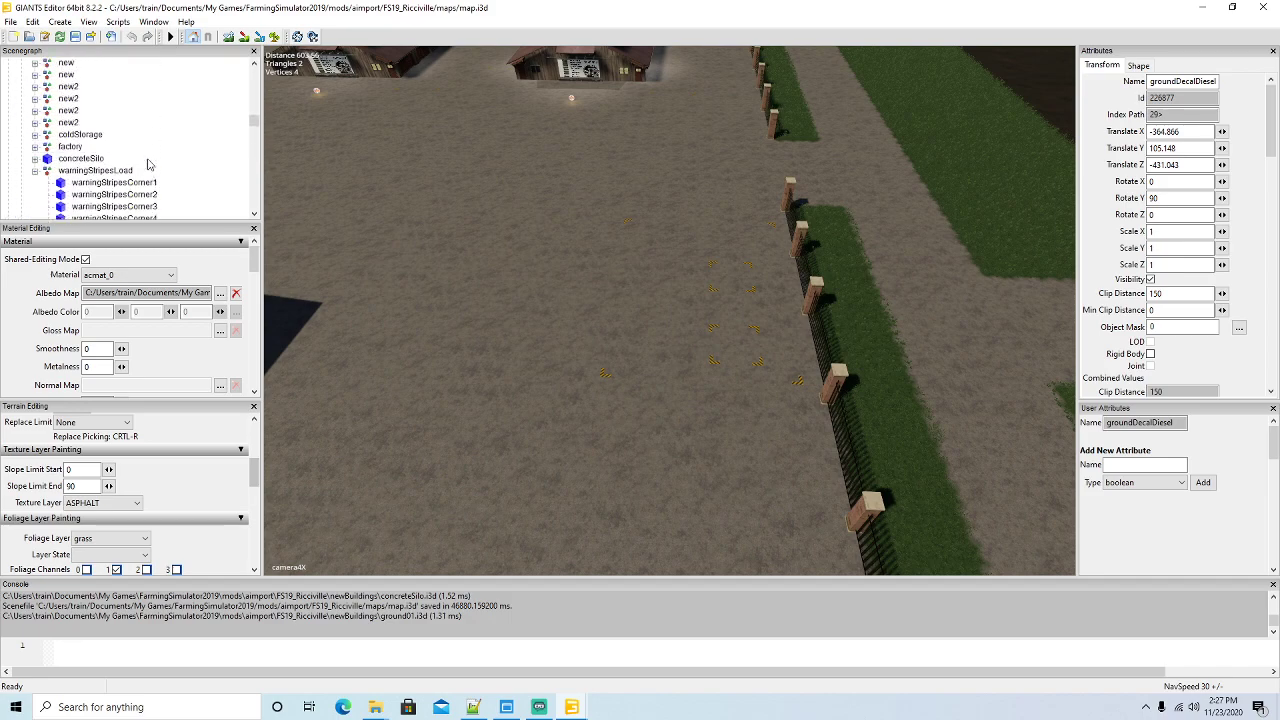
scroll(149, 164, "up", 10)
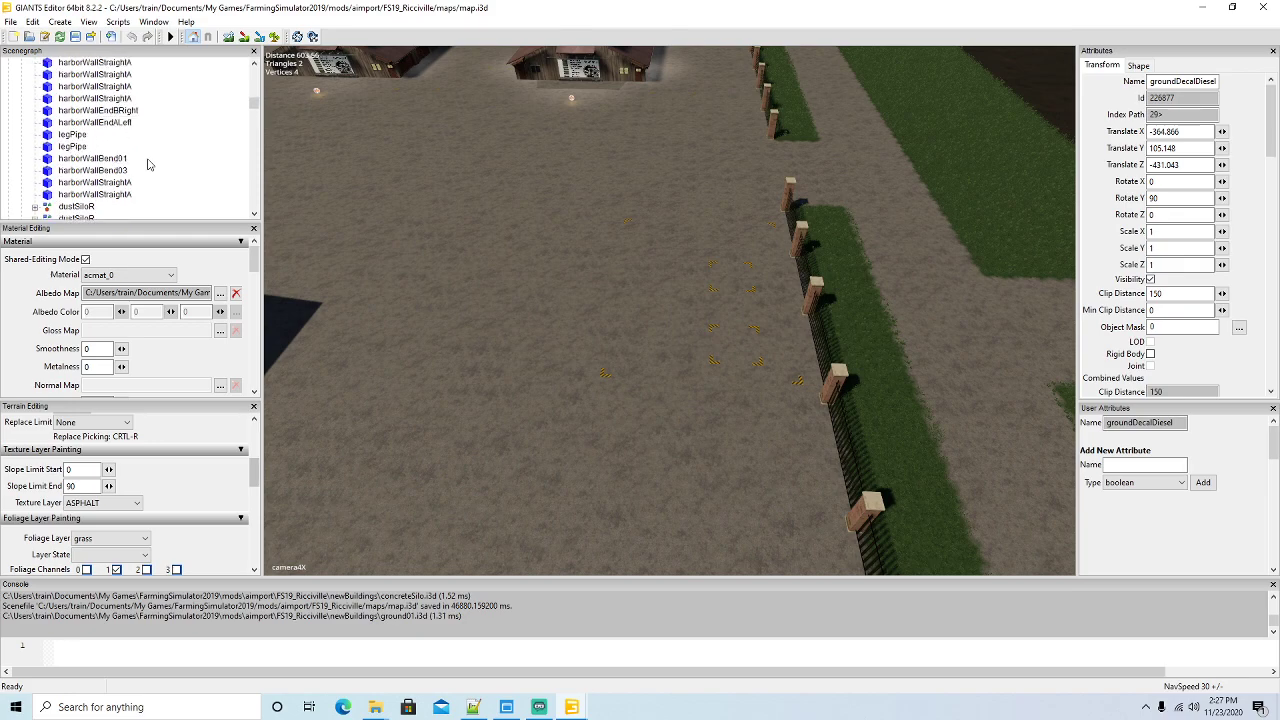
scroll(147, 164, "up", 3)
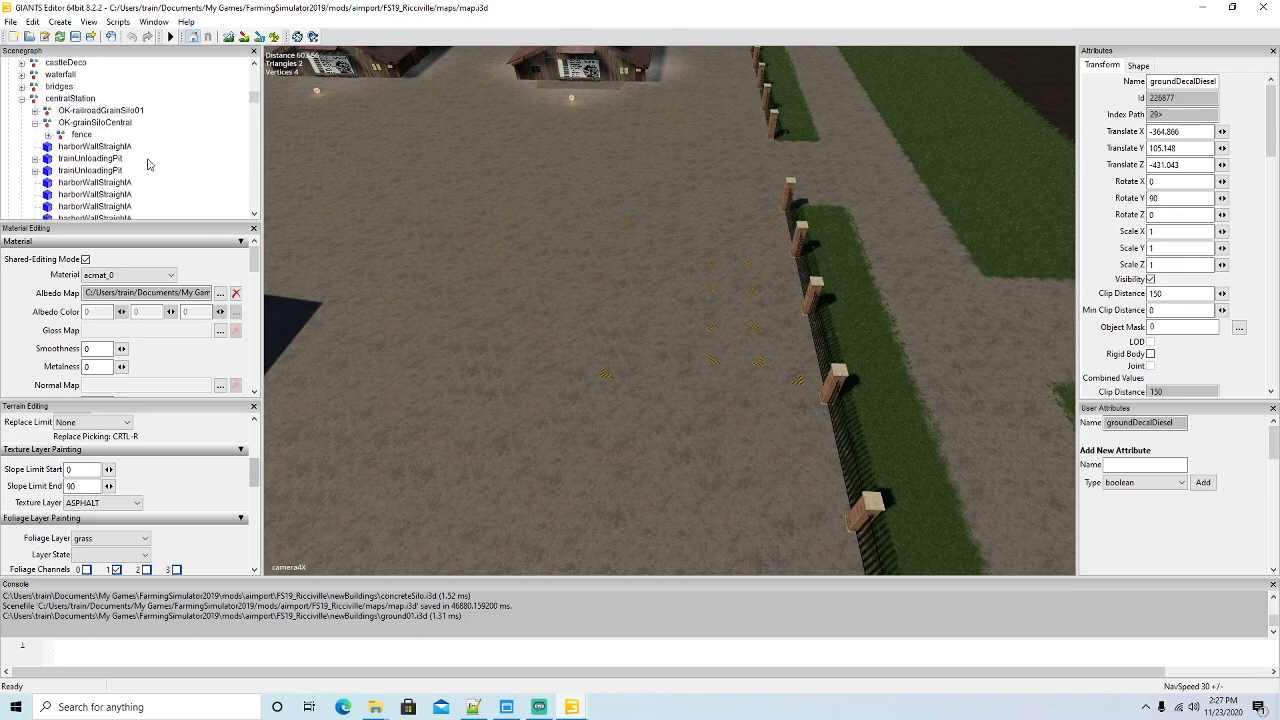
left_click(38, 24)
left_click(49, 102)
left_click(34, 99)
left_click(32, 23)
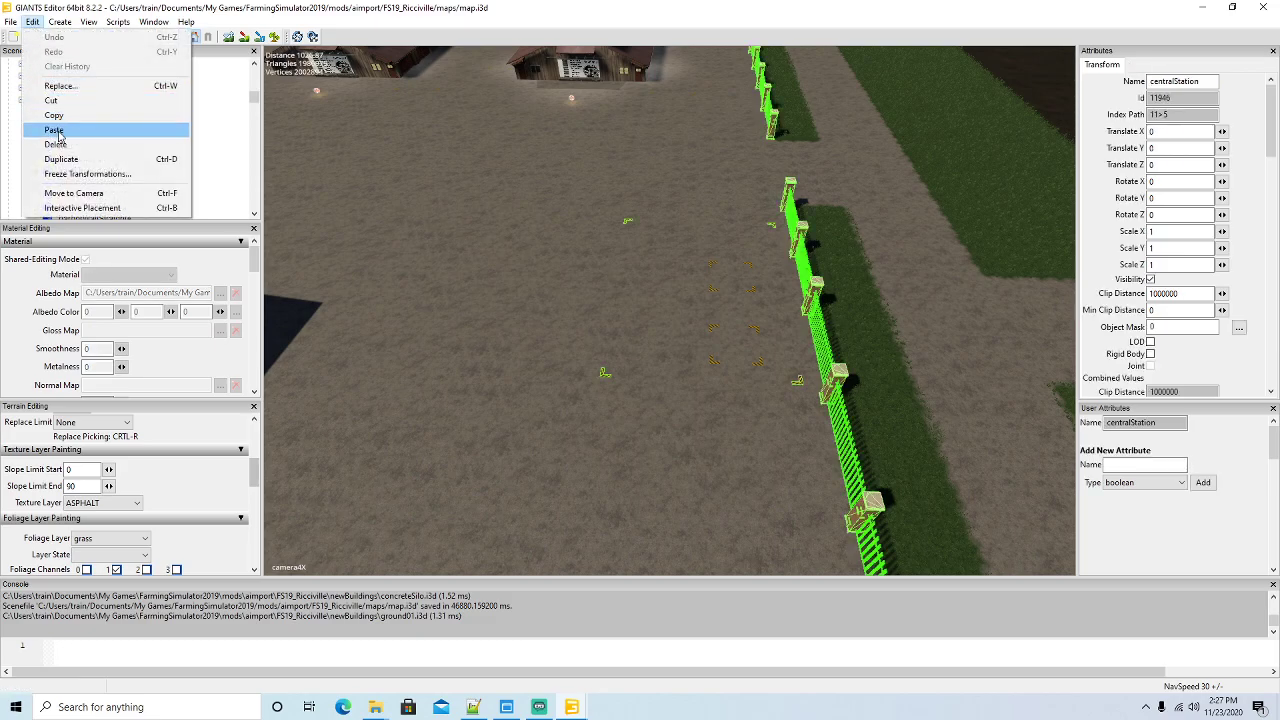
left_click(55, 131)
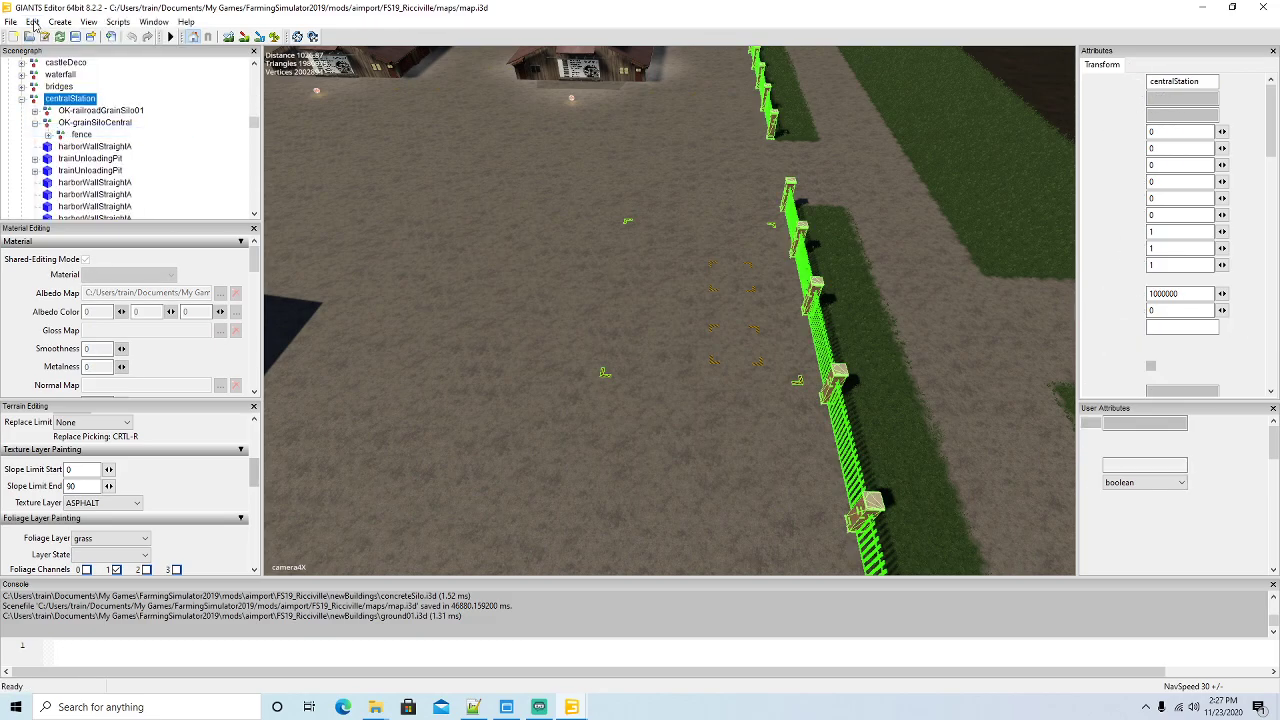
Place groundDecalDiesel interactively inside the widened stripe rectangle and shift it to about Translate X -217.4 and Z -999.4
left_click(33, 23)
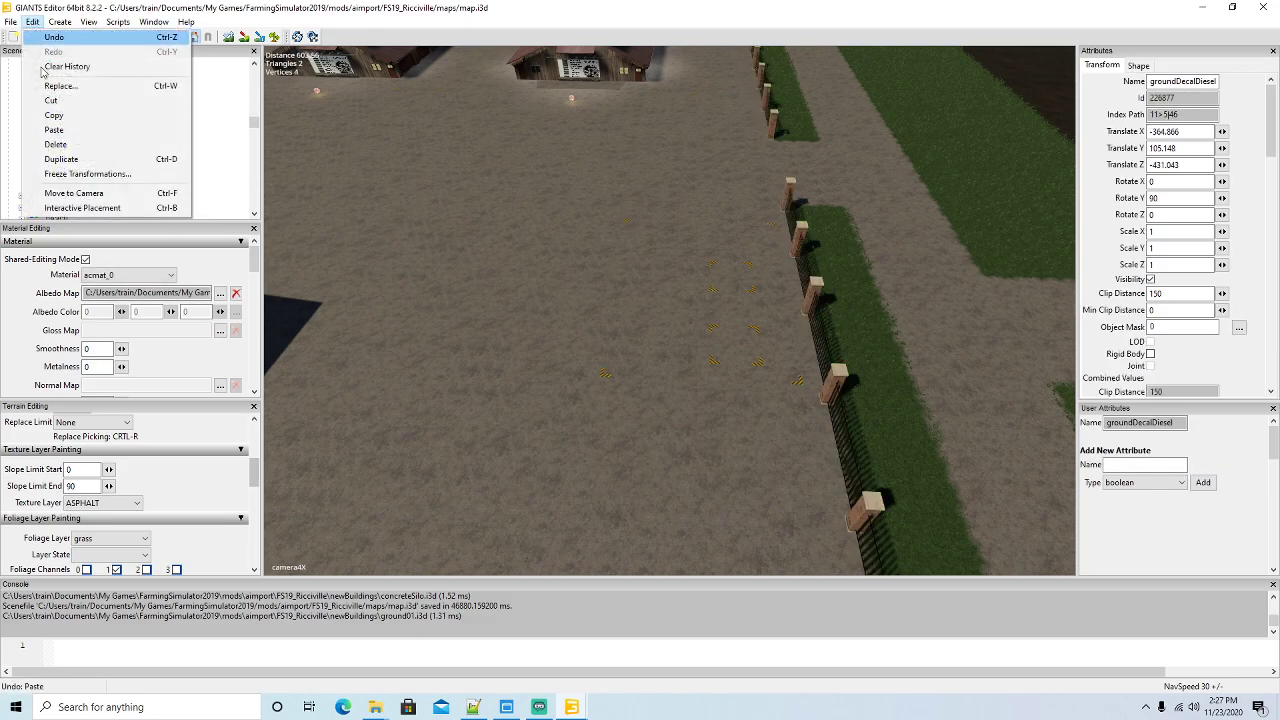
left_click(100, 208)
left_click(659, 311)
right_click_drag(659, 311, 746, 397)
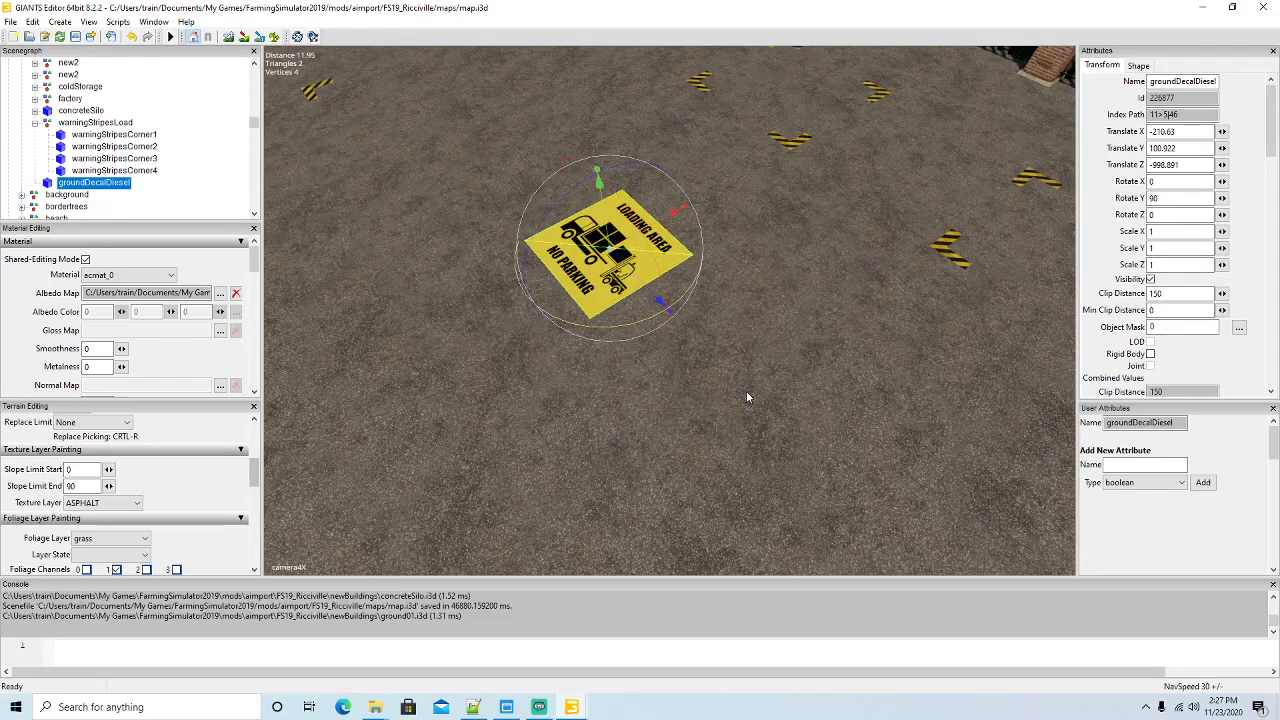
scroll(746, 397, "down", 6)
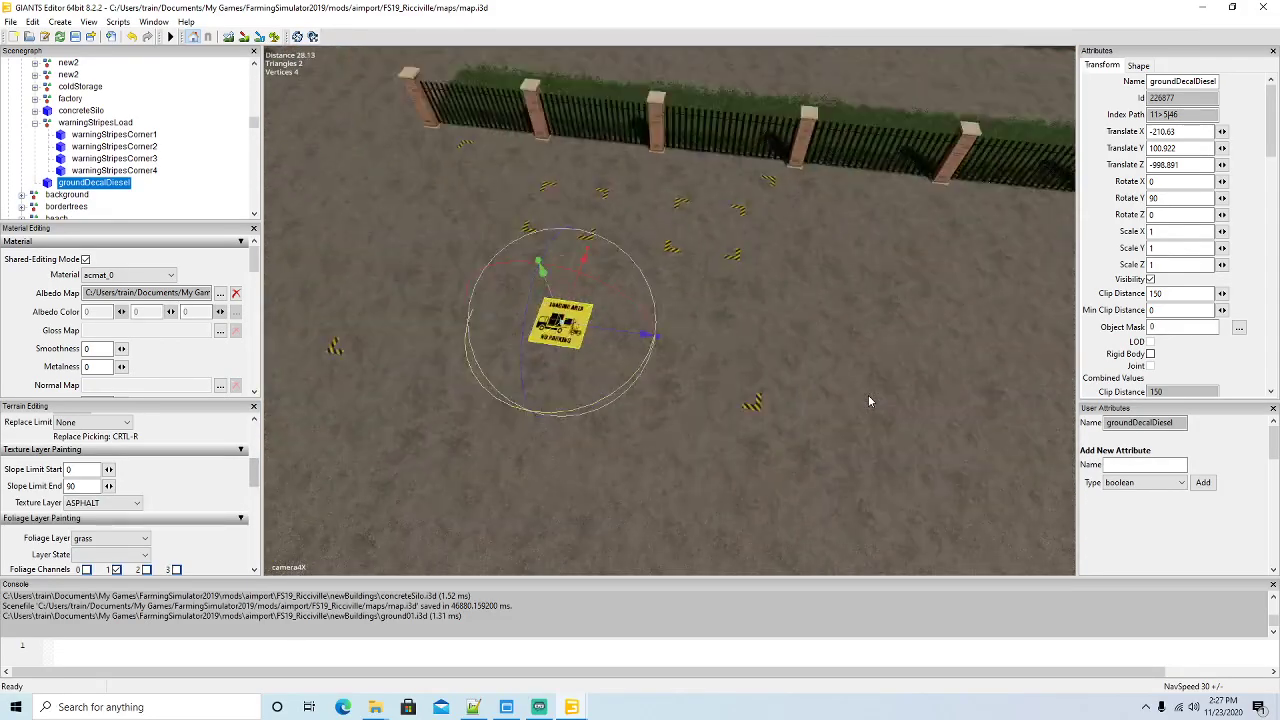
left_click_drag(610, 308, 566, 323)
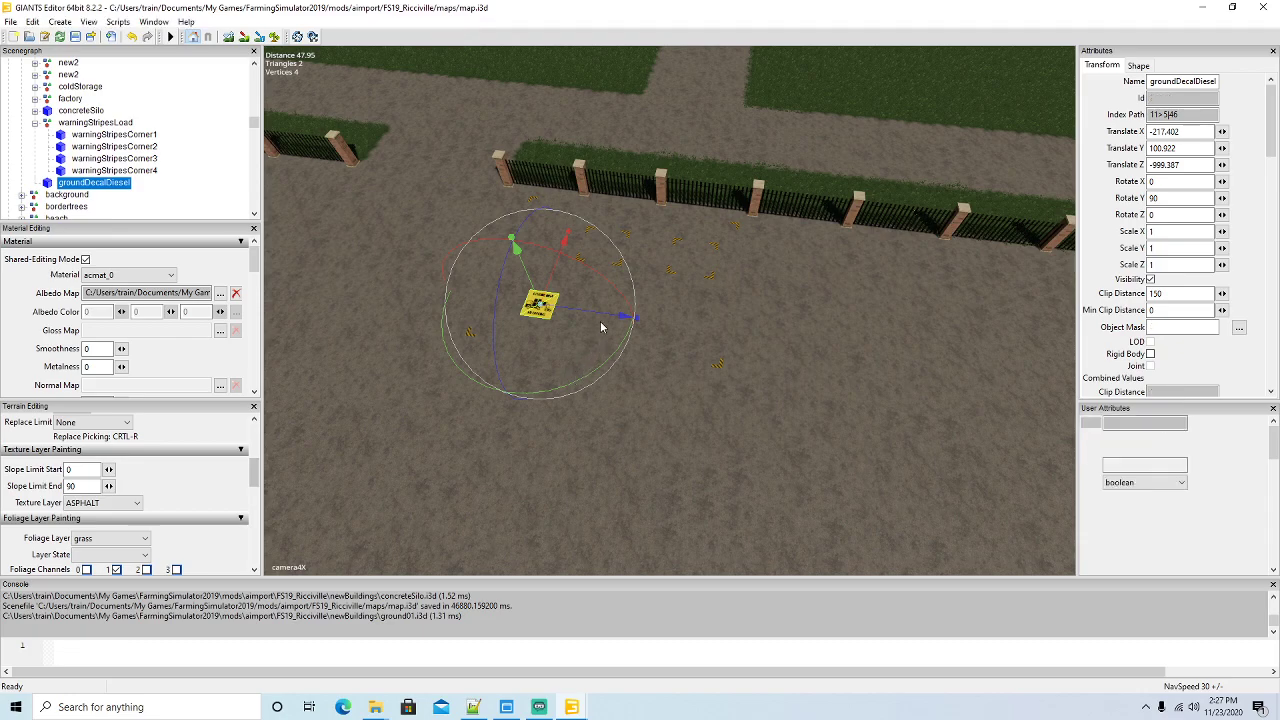
Duplicate groundDecalDiesel and shift the copy towards the opposite end of the stripe rectangle, to about Translate X -205.7
key("ctrl+d")
left_click_drag(612, 320, 731, 336)
right_click_drag(731, 336, 901, 290)
left_click_drag(877, 140, 875, 145)
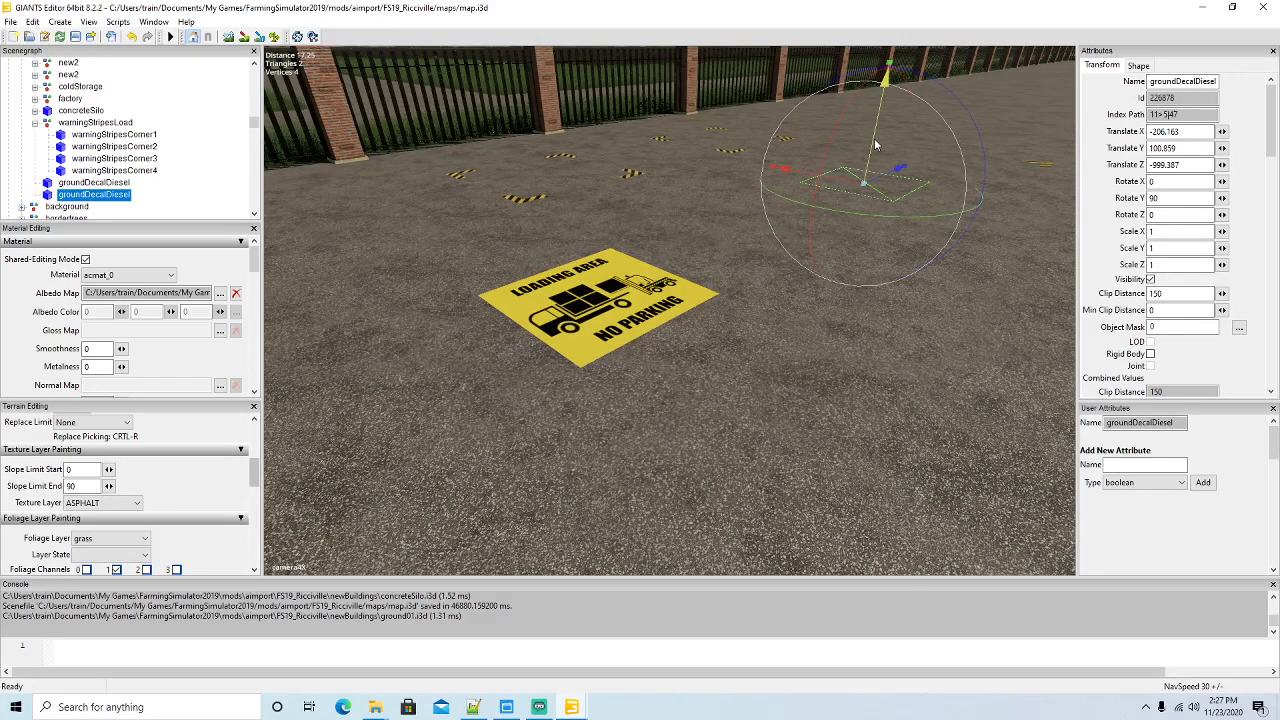
left_click(131, 36)
right_click_drag(540, 290, 446, 260)
scroll(537, 224, "down", 5)
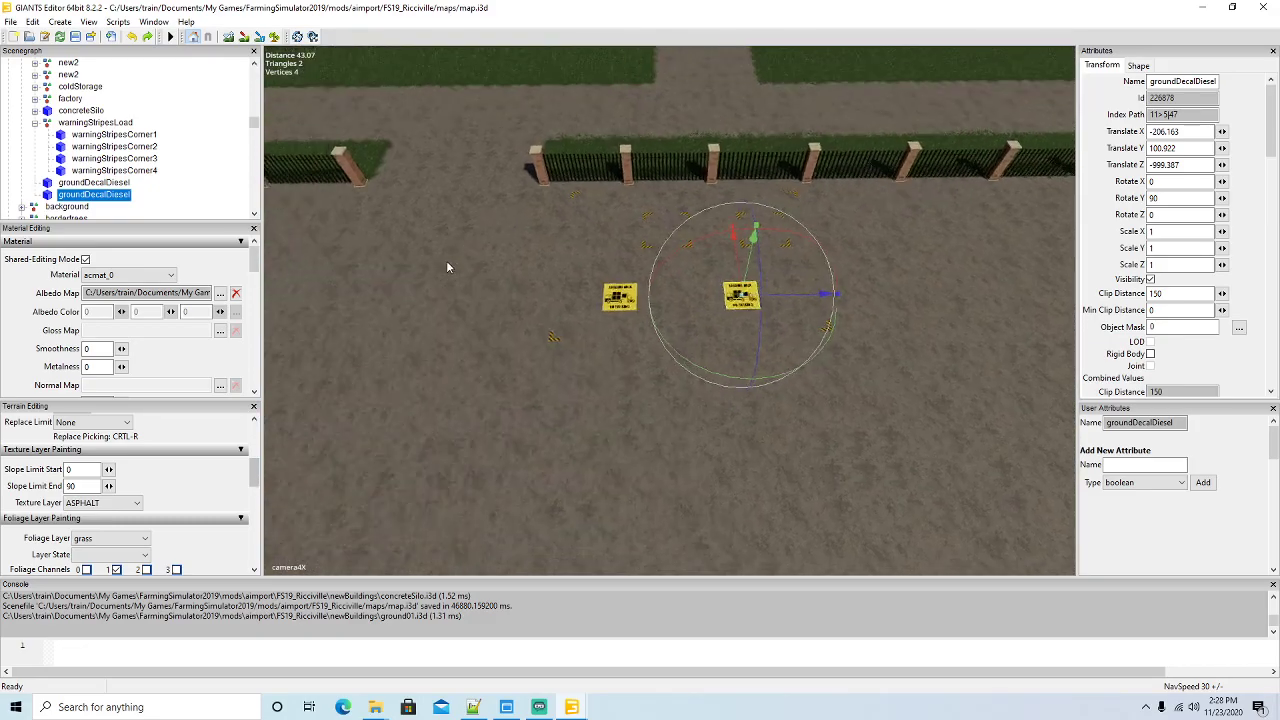
left_click_drag(790, 294, 797, 294)
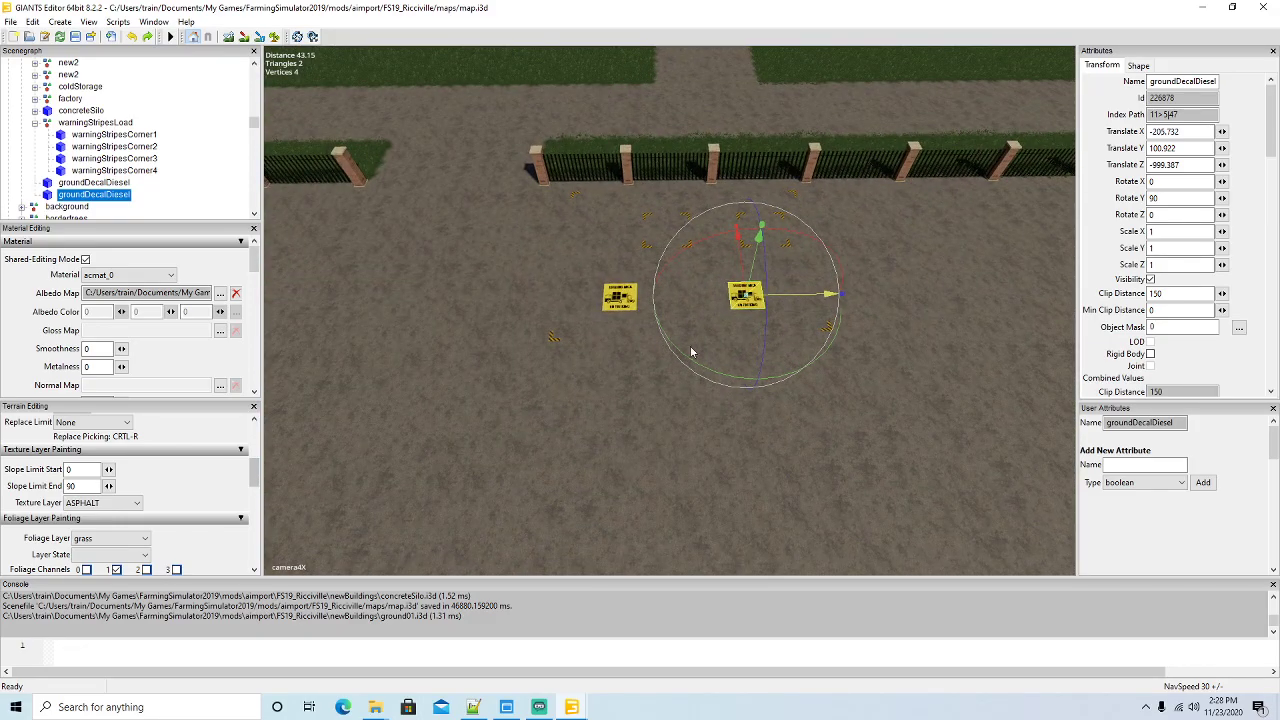
Switch to File Explorer and open mapDE_transportMissions from the FS19_Ricciville folder in a maximized Notepad++ window
mouse_move(375, 707)
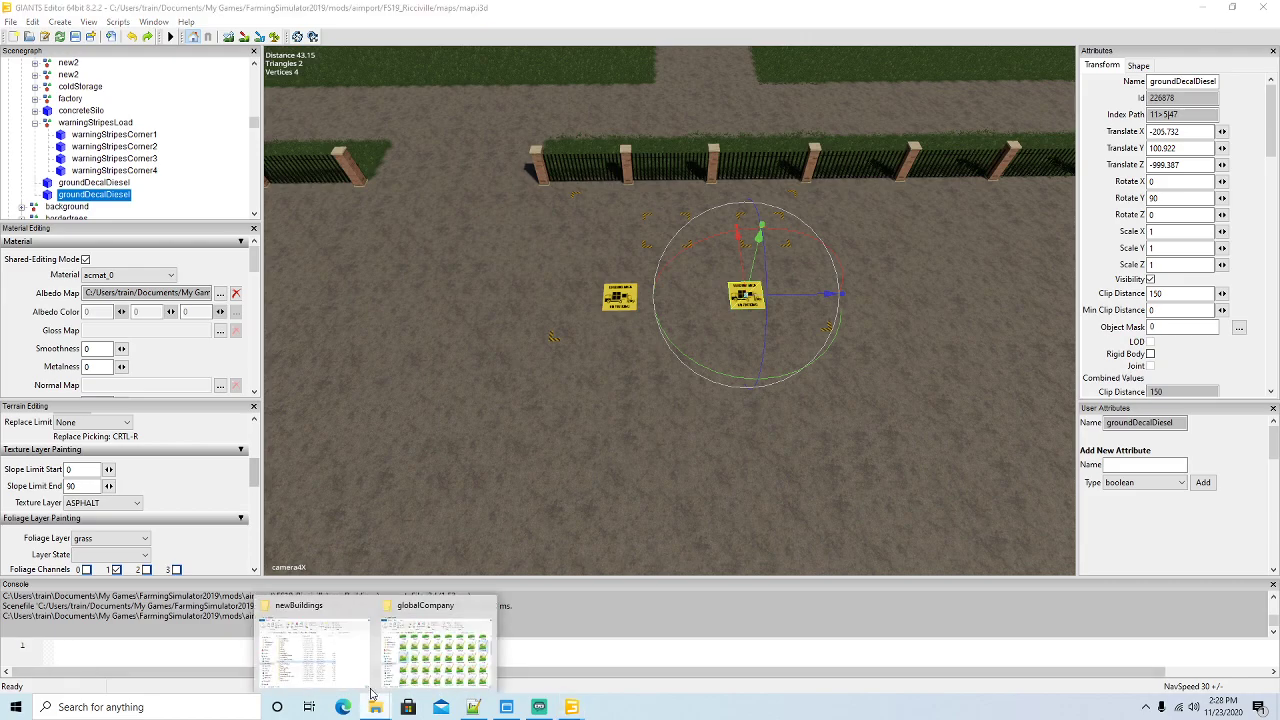
left_click(345, 617)
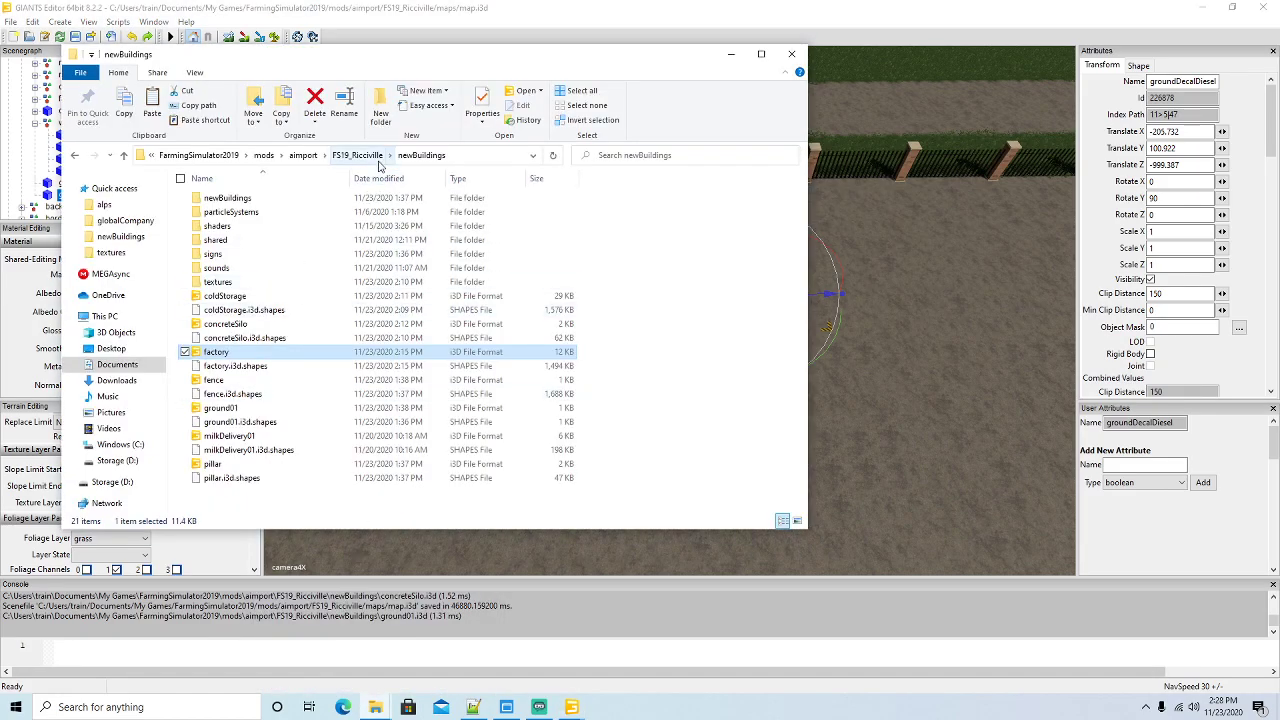
left_click(378, 158)
scroll(370, 275, "down", 8)
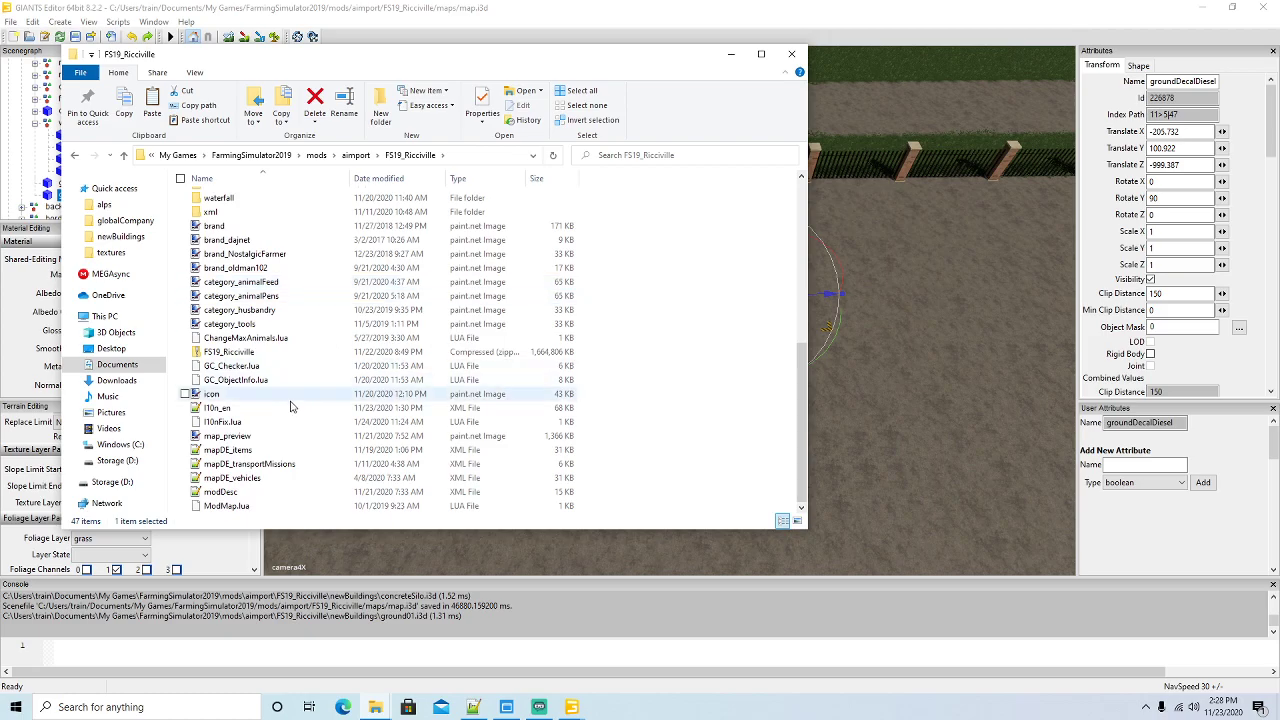
left_click(282, 466)
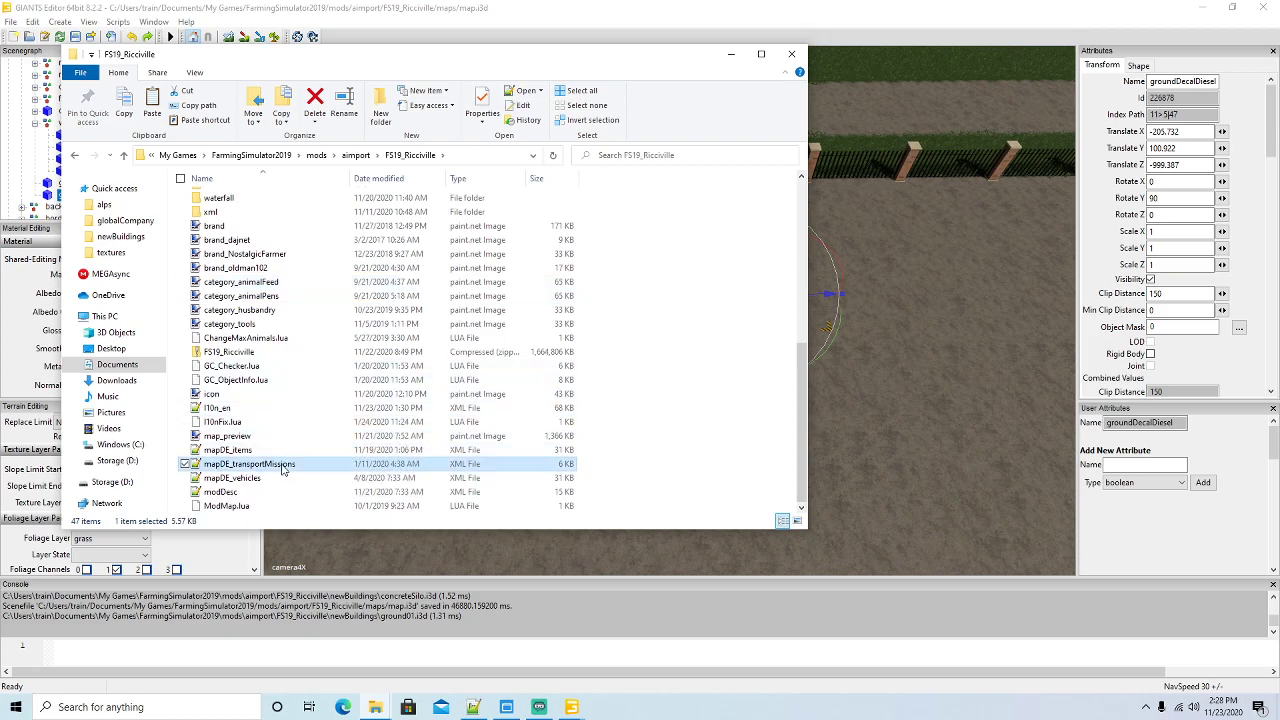
right_click(282, 466)
left_click(360, 230)
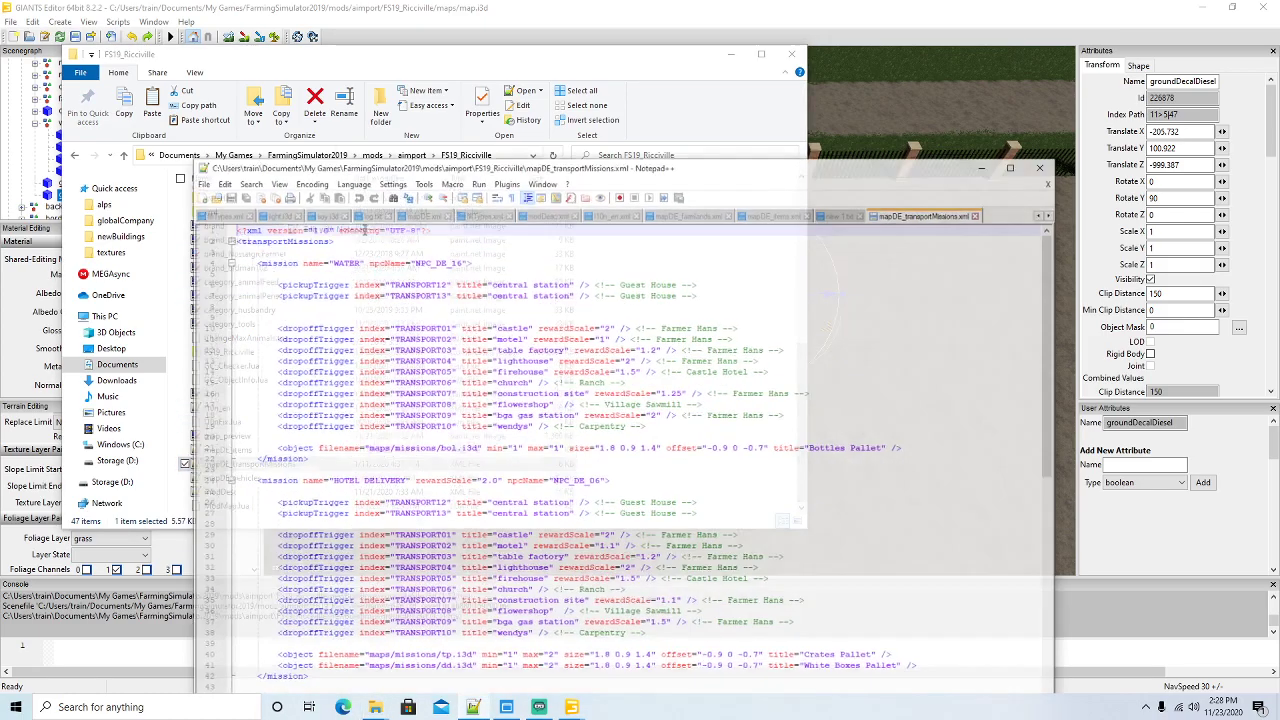
left_click_drag(797, 150, 769, 98)
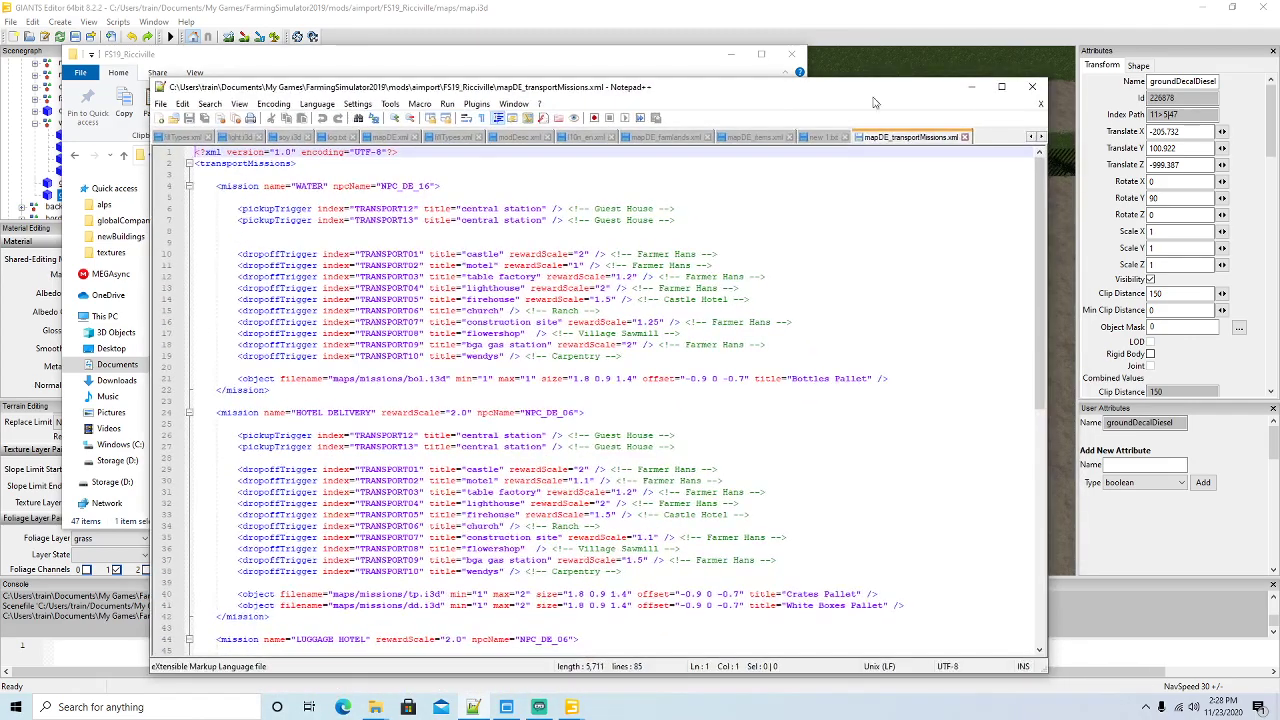
left_click(1003, 88)
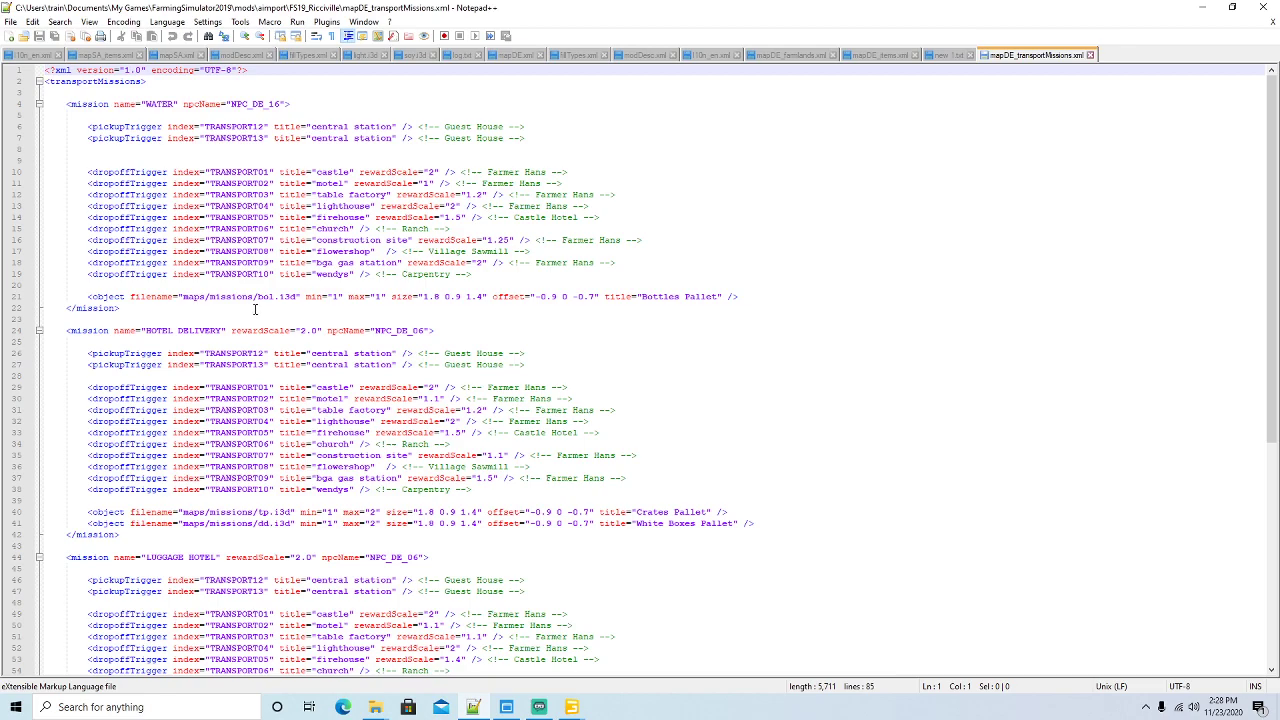
Review the pickup and dropoff trigger entries of the missions in mapDE_transportMissions.xml, and minimize the file's window
scroll(257, 300, "down", 2)
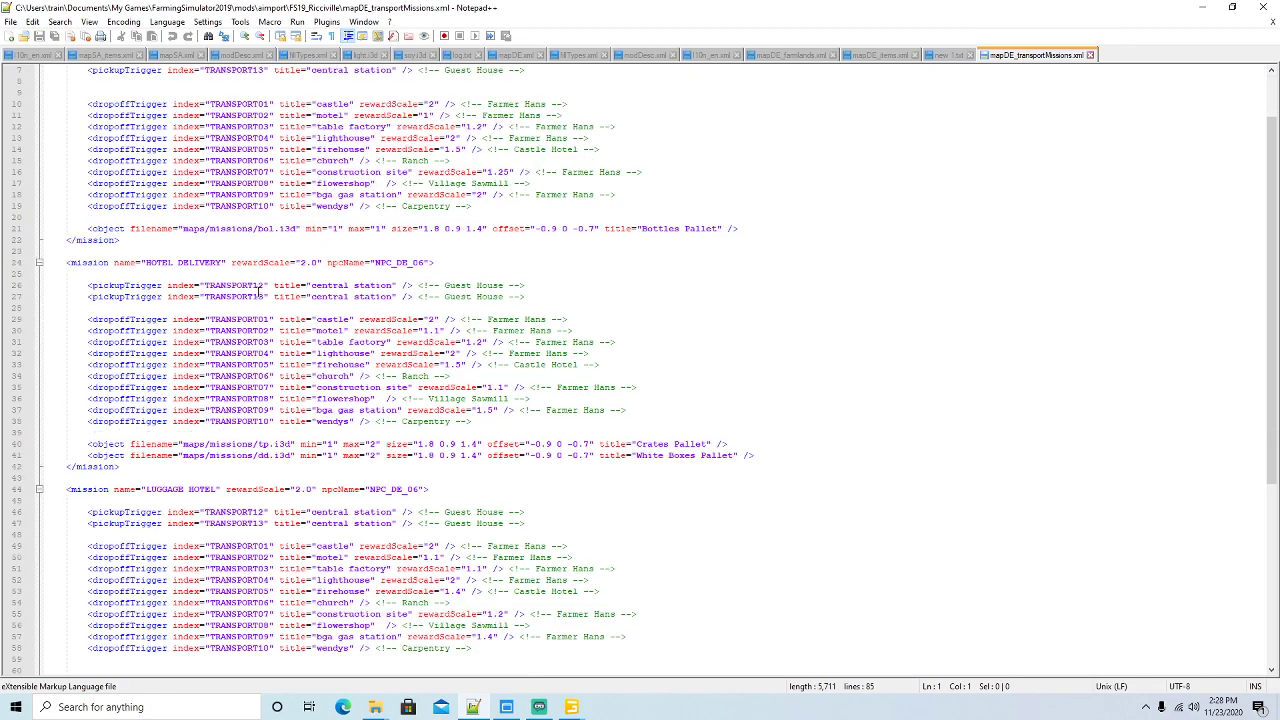
scroll(262, 290, "down", 1)
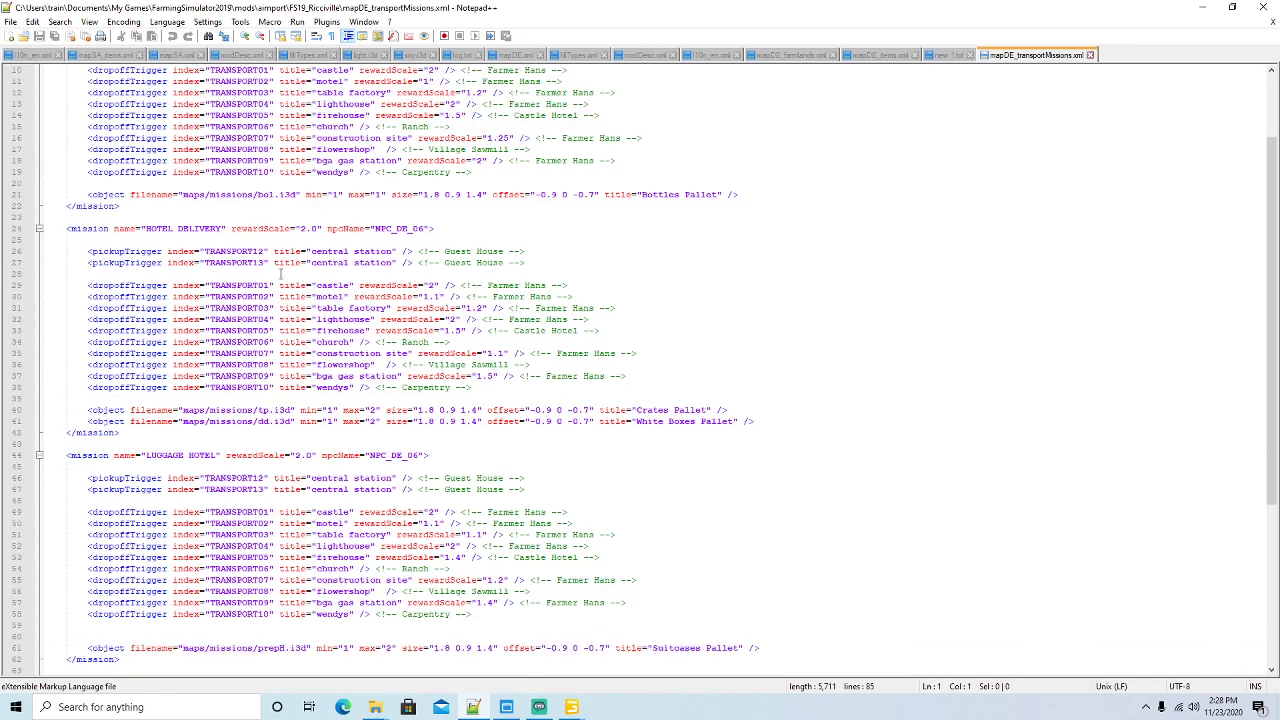
scroll(284, 271, "up", 3)
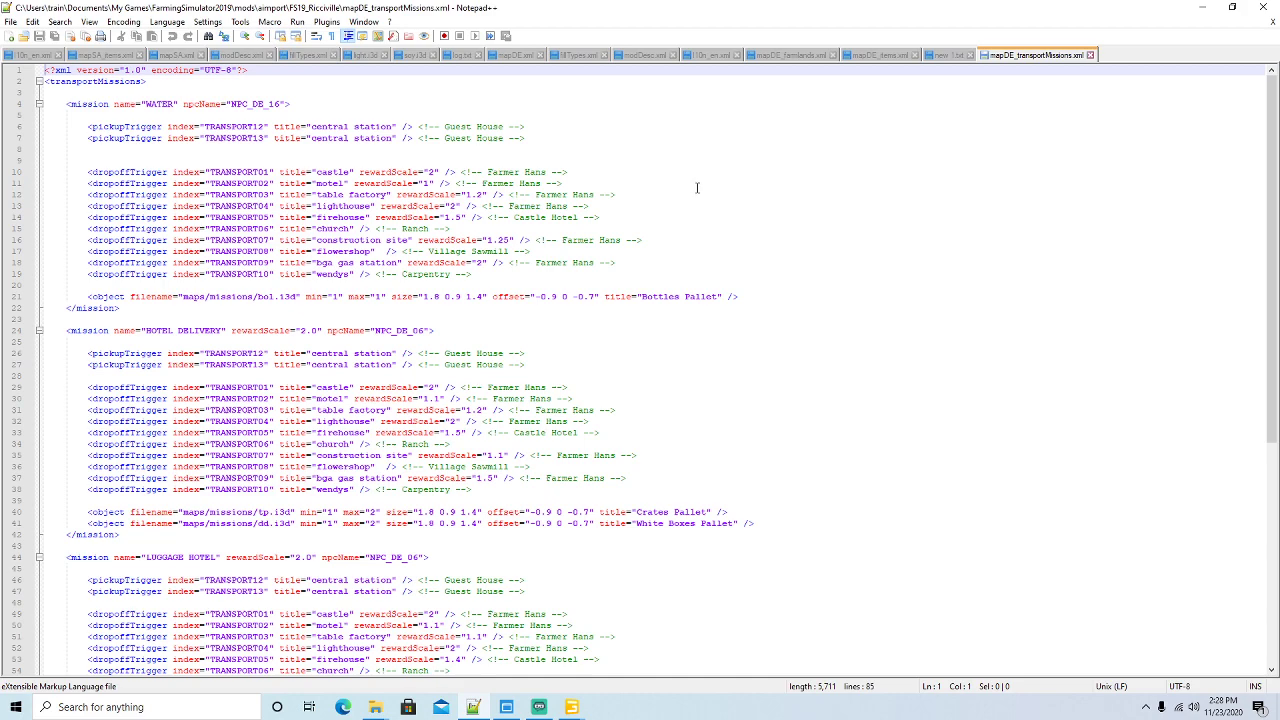
left_click(1200, 14)
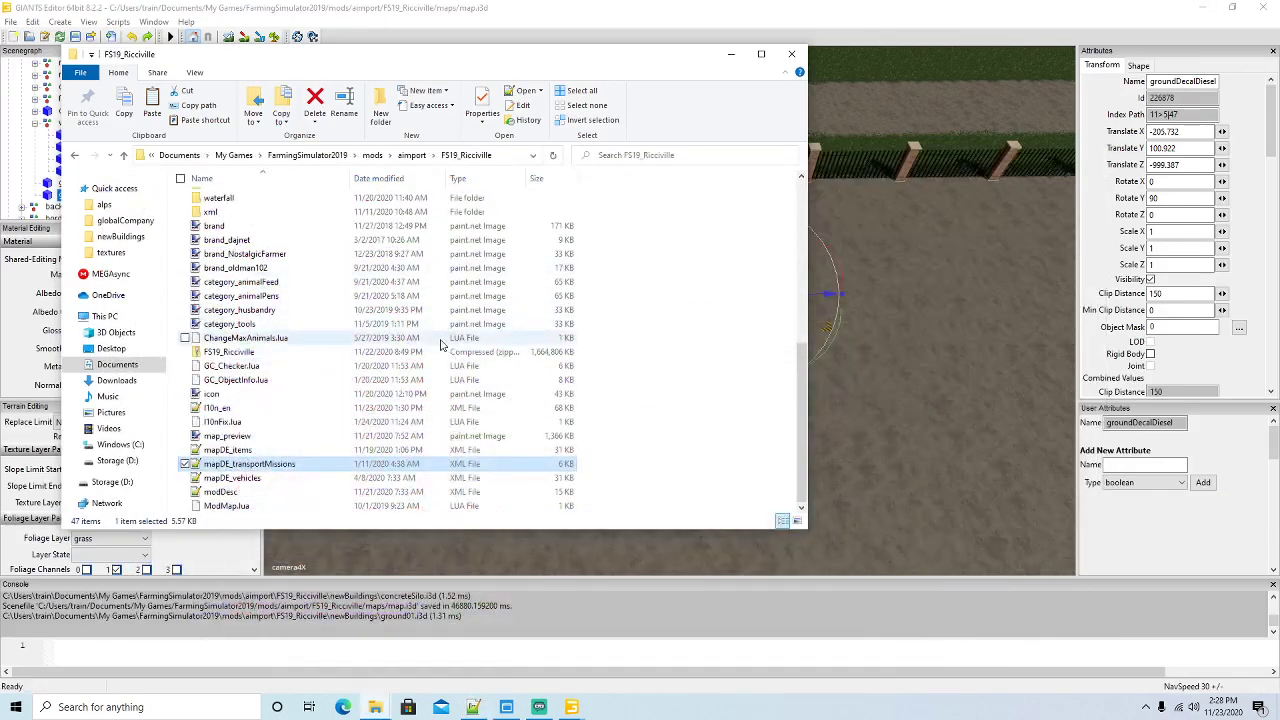
Switch to the other File Explorer window and open mapSA_transportMissions from the FS19_Ricci_Islands folder in Notepad++
mouse_move(366, 710)
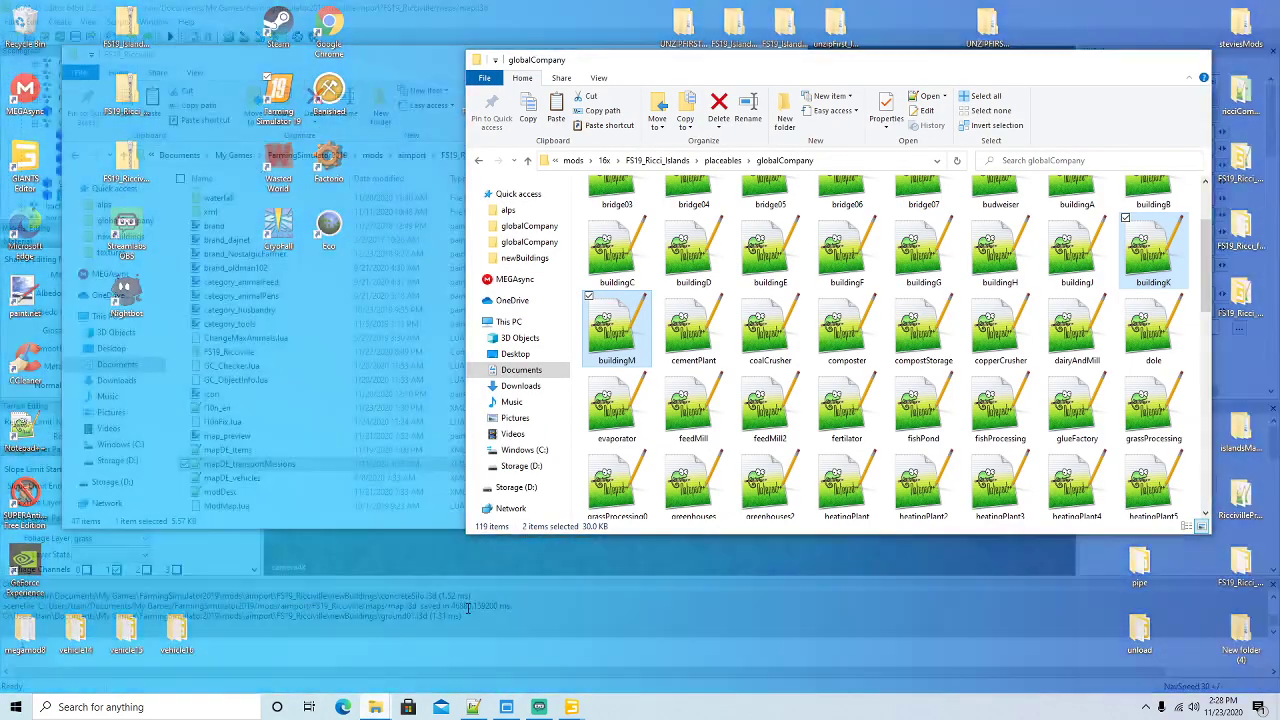
left_click(476, 630)
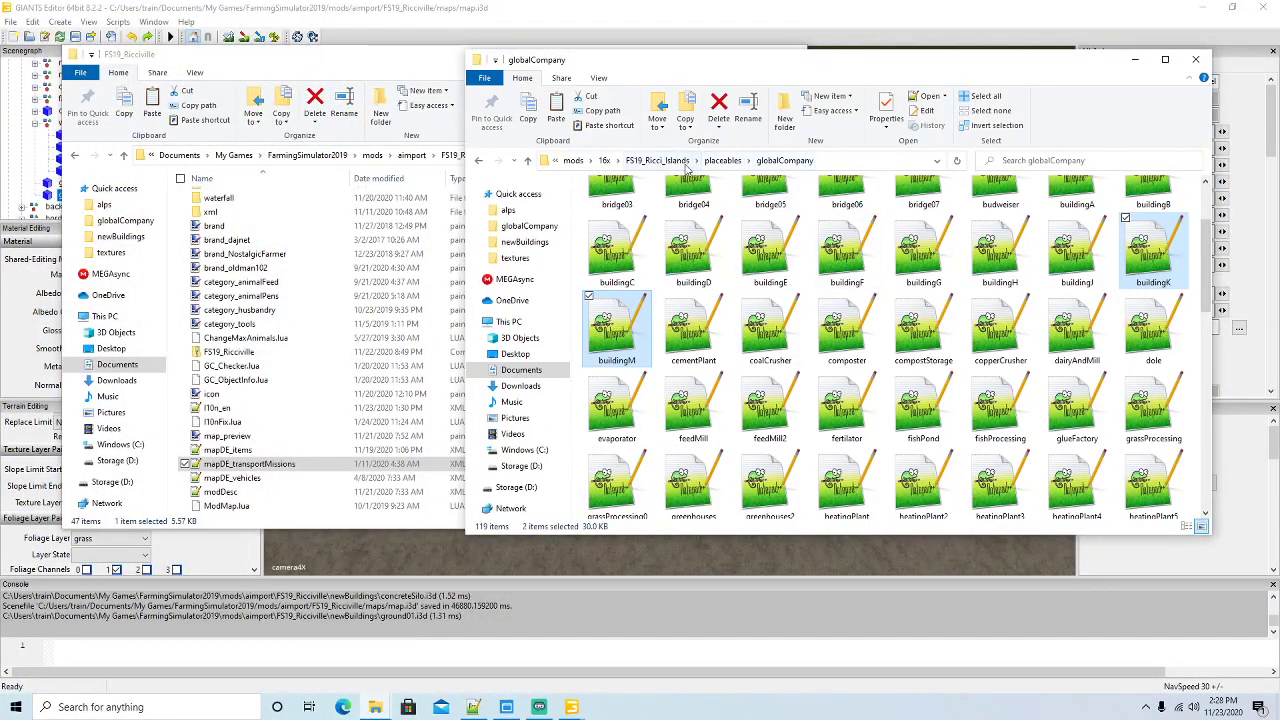
left_click(658, 160)
scroll(737, 289, "down", 4)
scroll(737, 289, "down", 4)
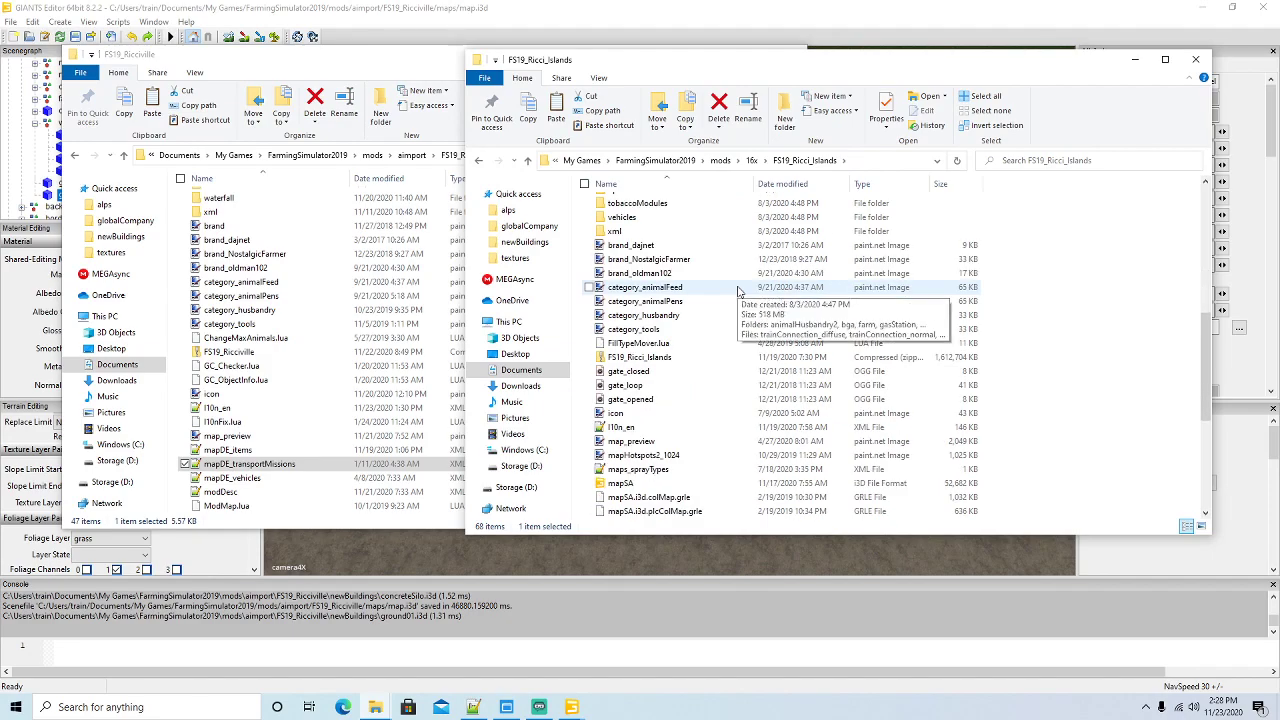
scroll(737, 289, "down", 4)
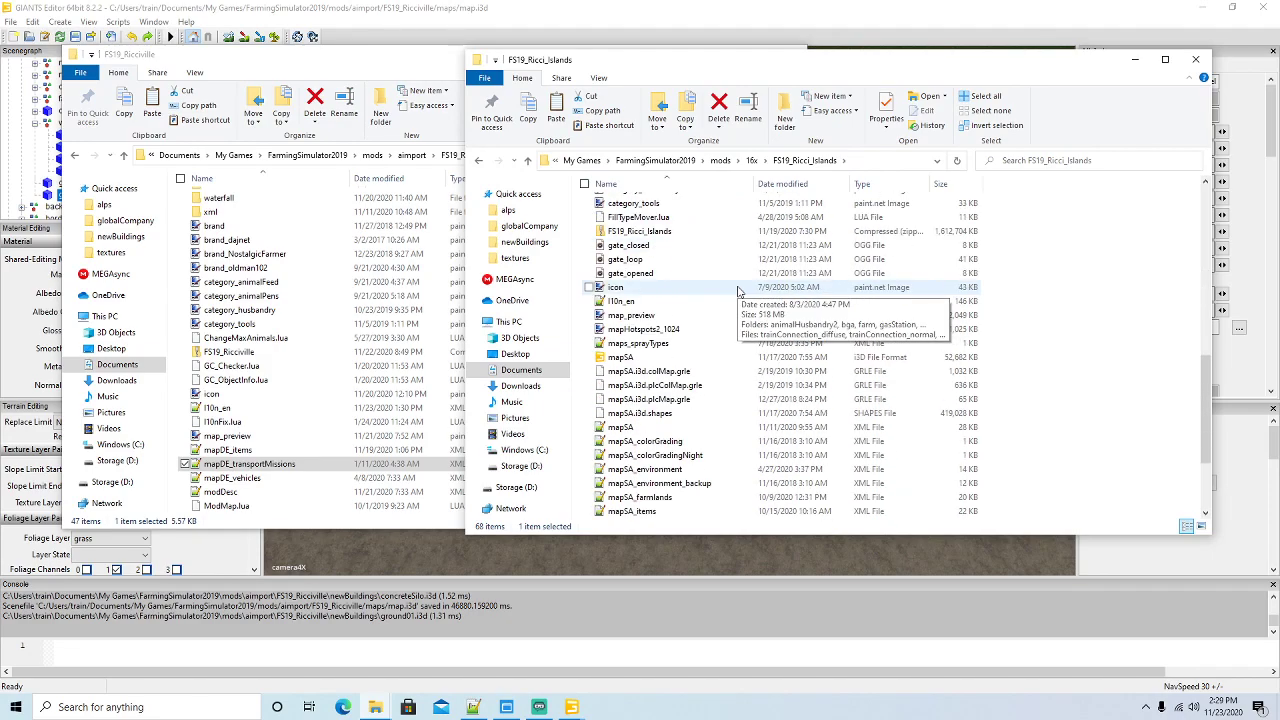
left_click(674, 441)
right_click(674, 441)
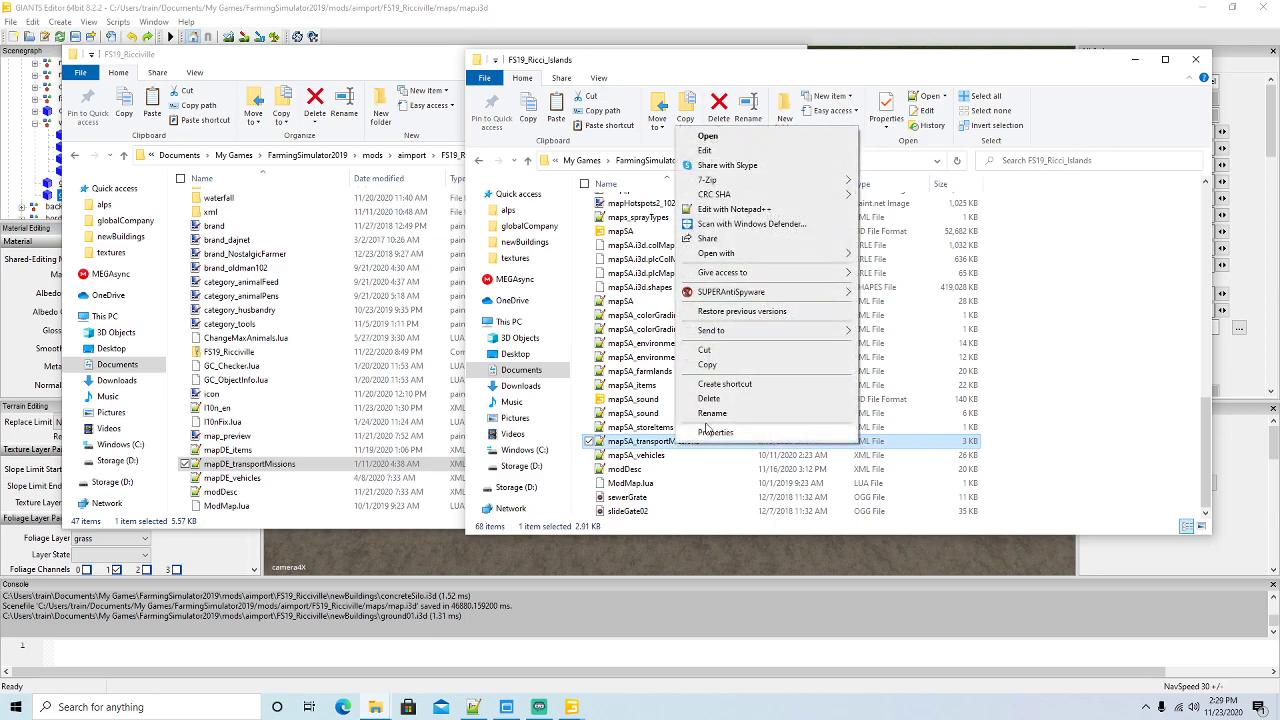
left_click(778, 210)
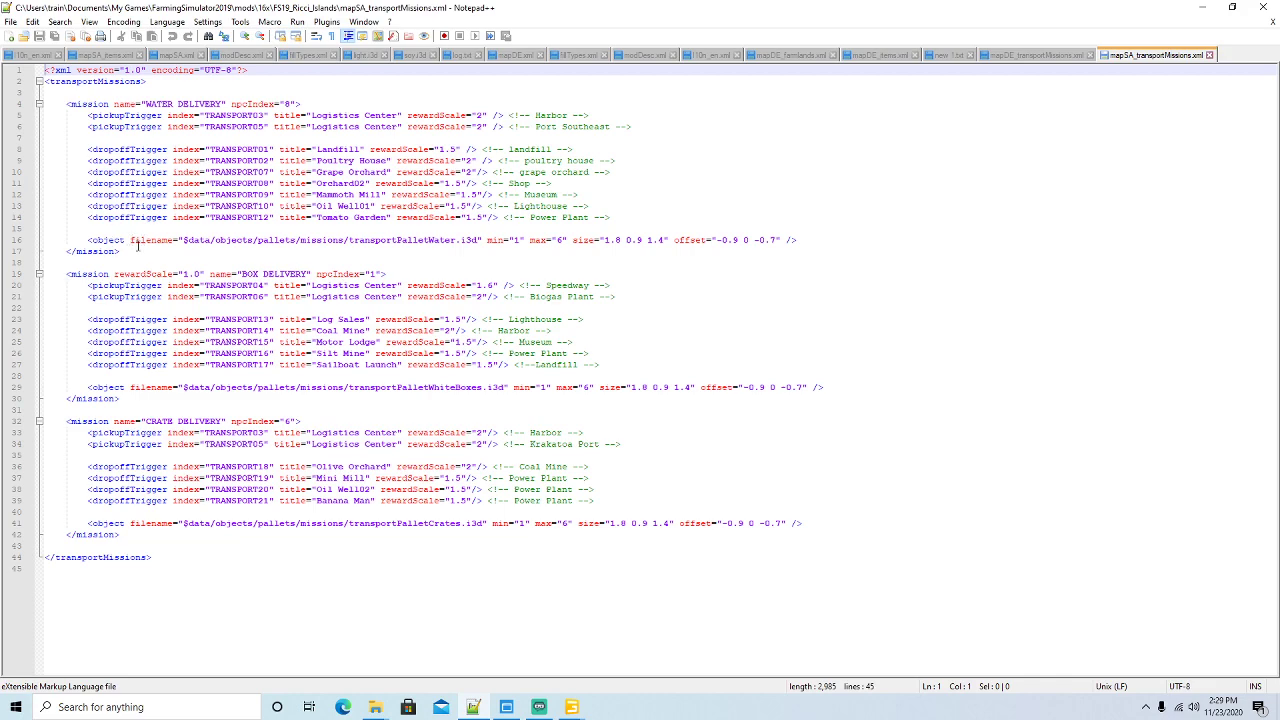
Compare the pallet object paths of the missions in mapSA_transportMissions.xml with those in mapDE_transportMissions.xml, and minimize Notepad++
left_click(138, 244)
left_click(156, 389)
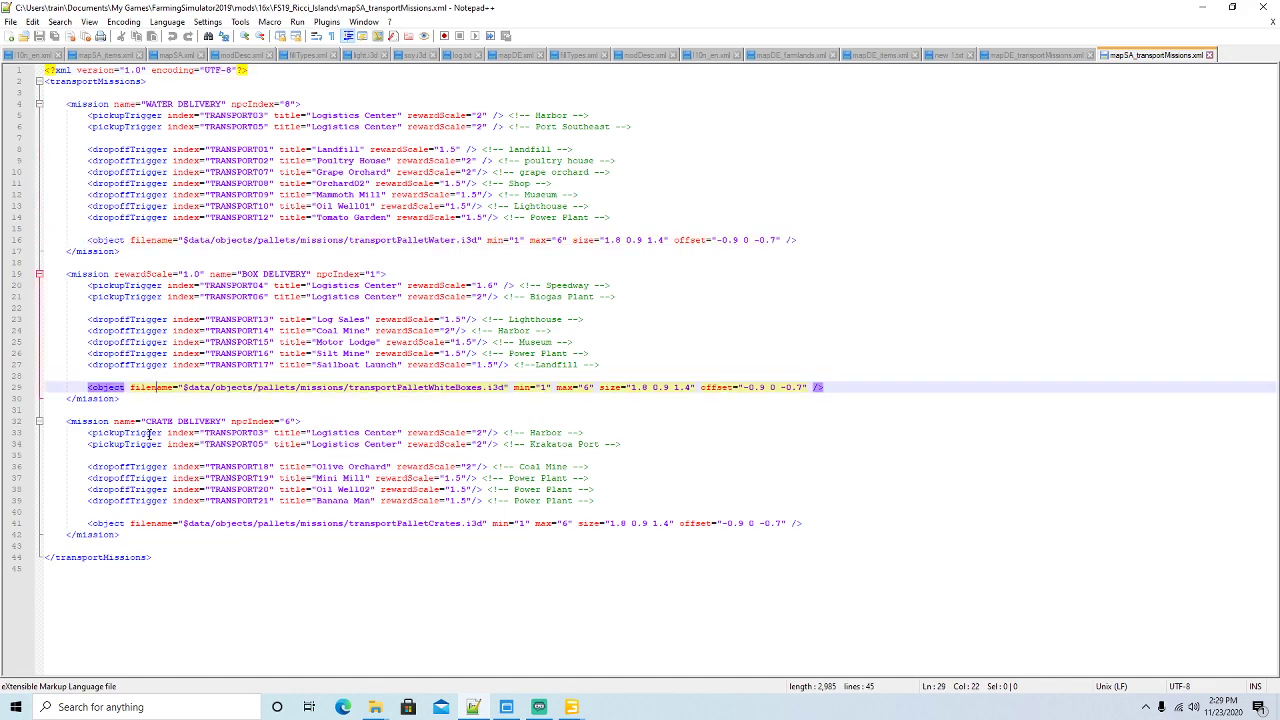
left_click(155, 532)
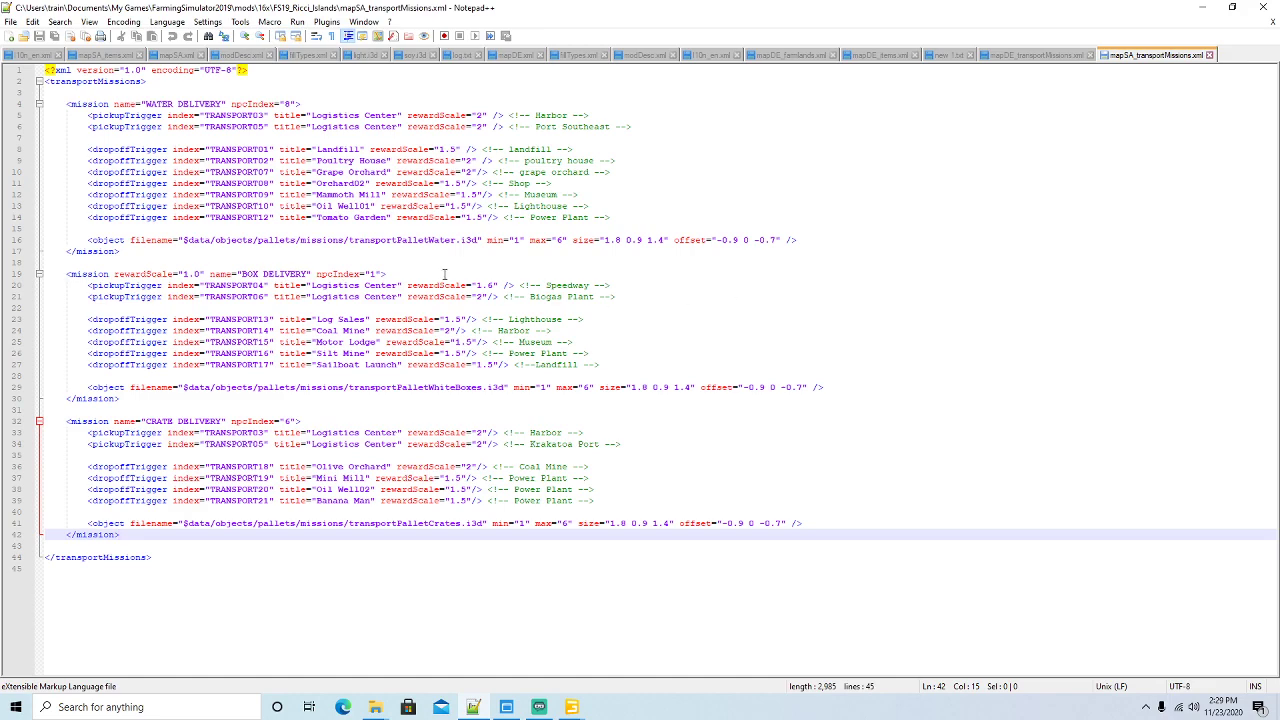
left_click_drag(186, 240, 501, 240)
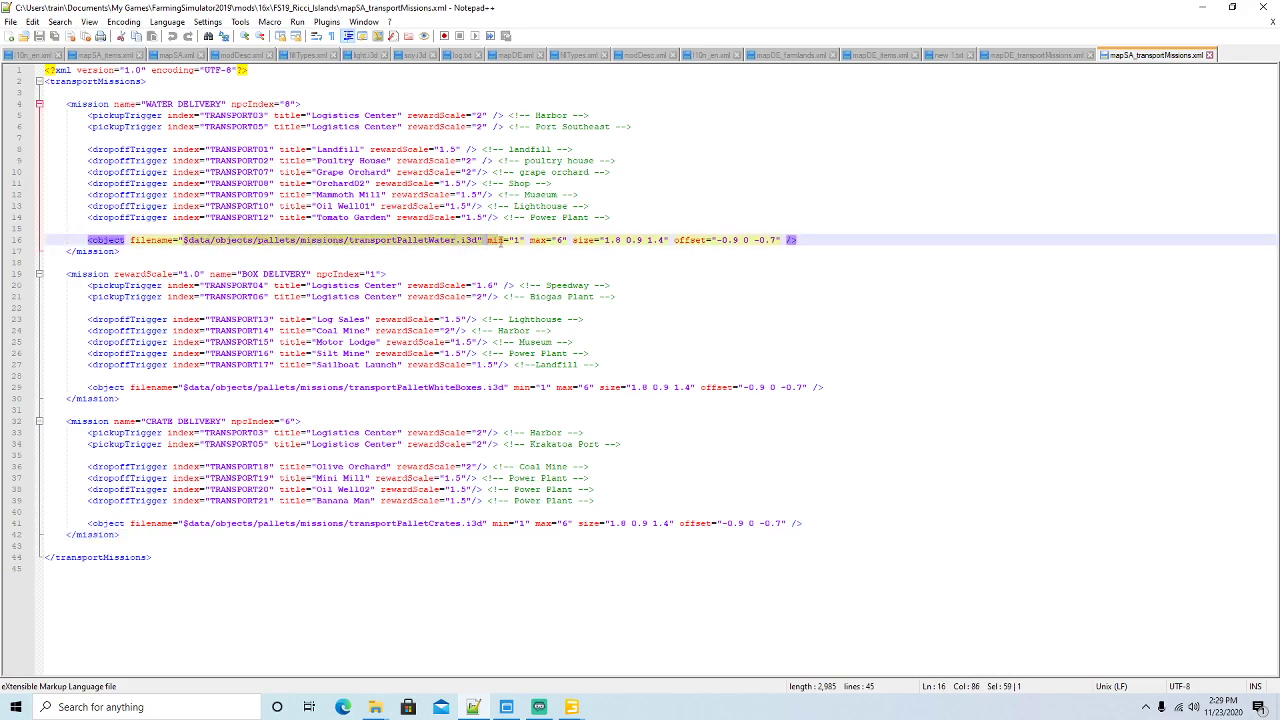
left_click_drag(180, 389, 506, 389)
left_click_drag(179, 523, 487, 533)
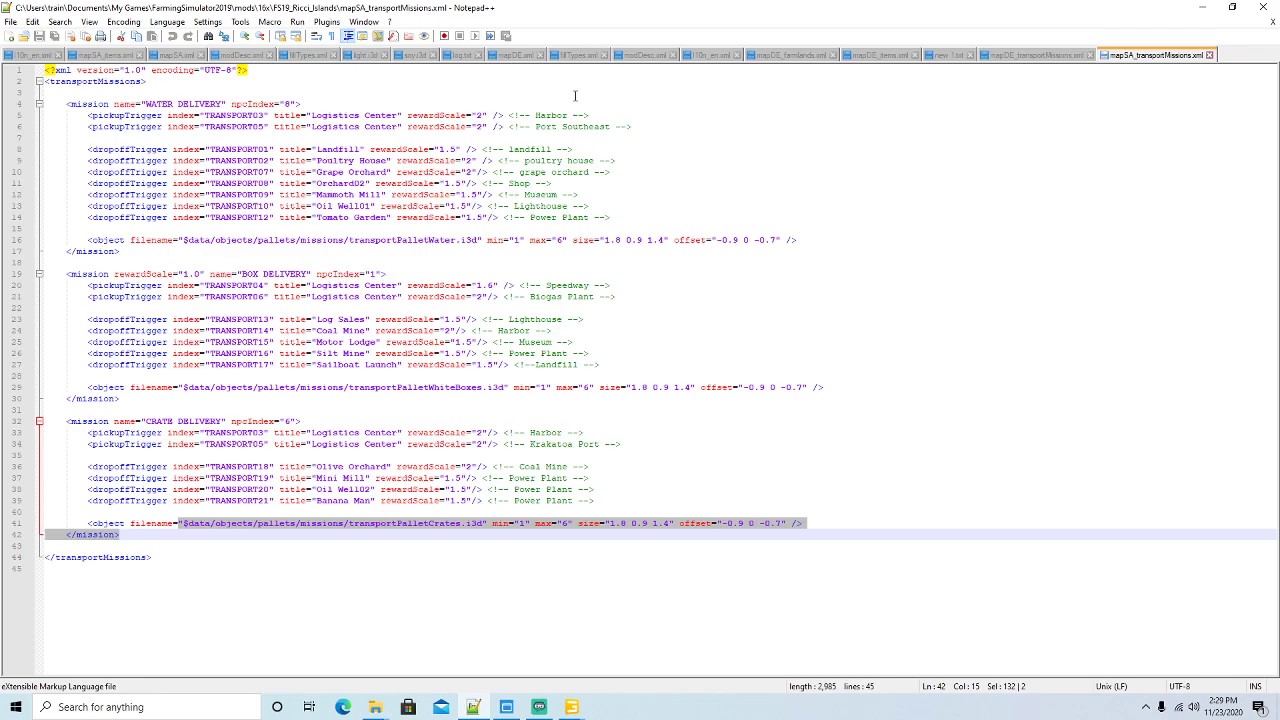
left_click(1033, 54)
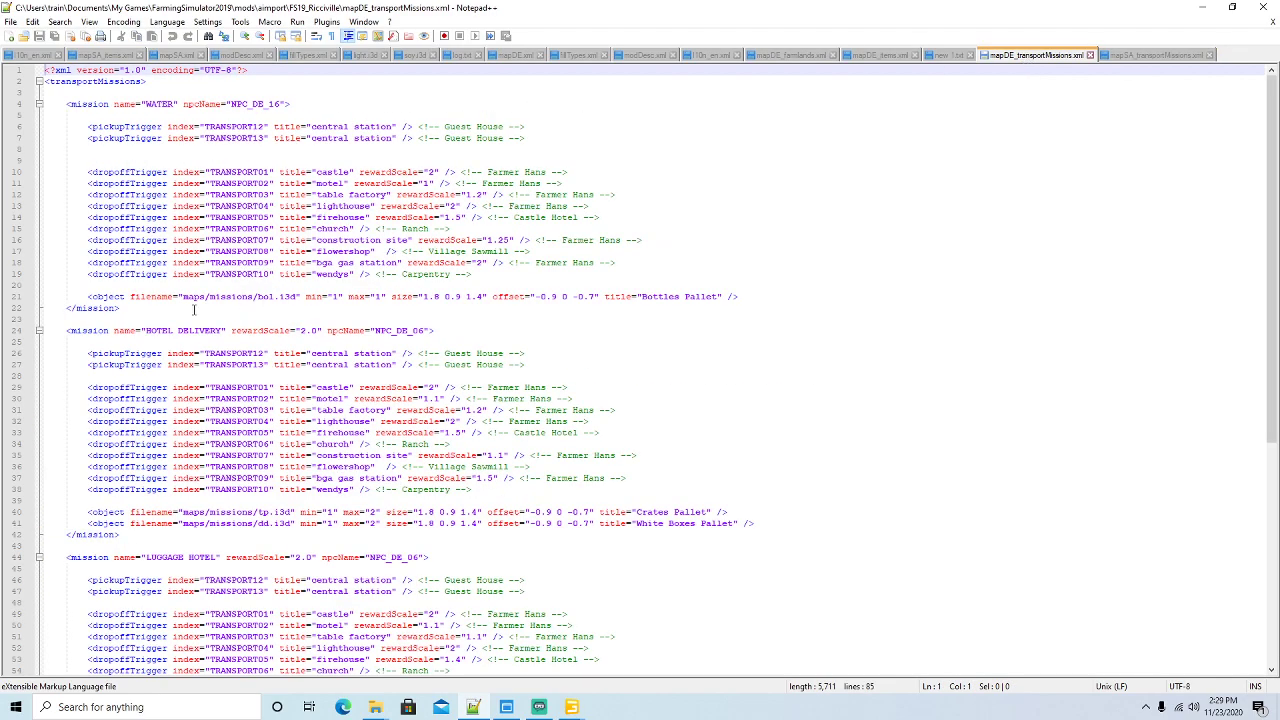
left_click(1202, 7)
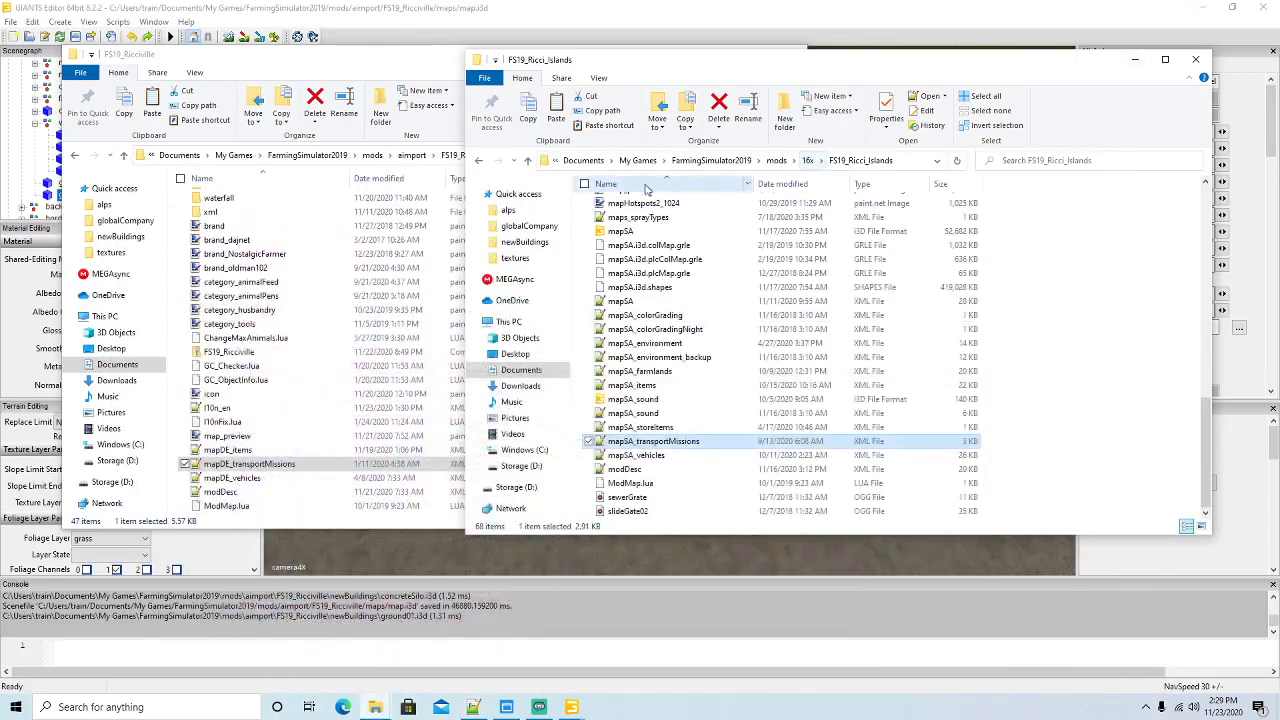
Inspect the pallet files in the maps\missions folder of FS19_Ricciville and return to the maps folder
left_click(438, 125)
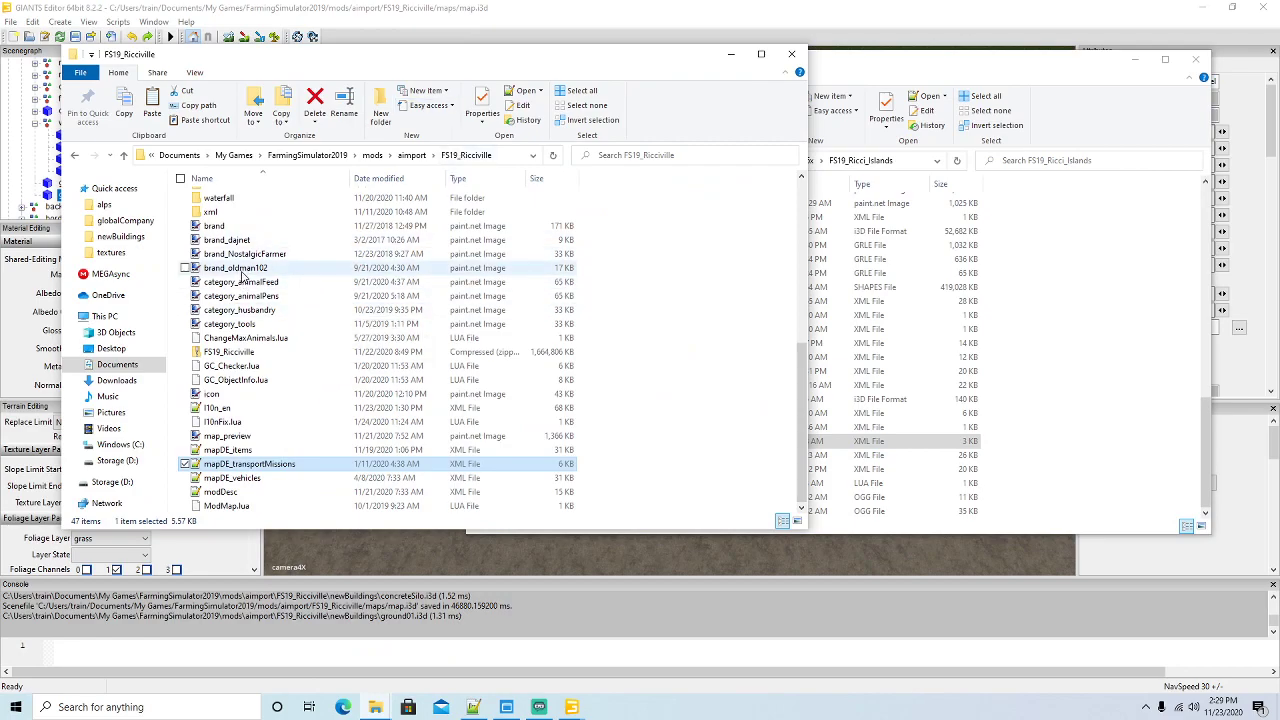
scroll(250, 307, "up", 8)
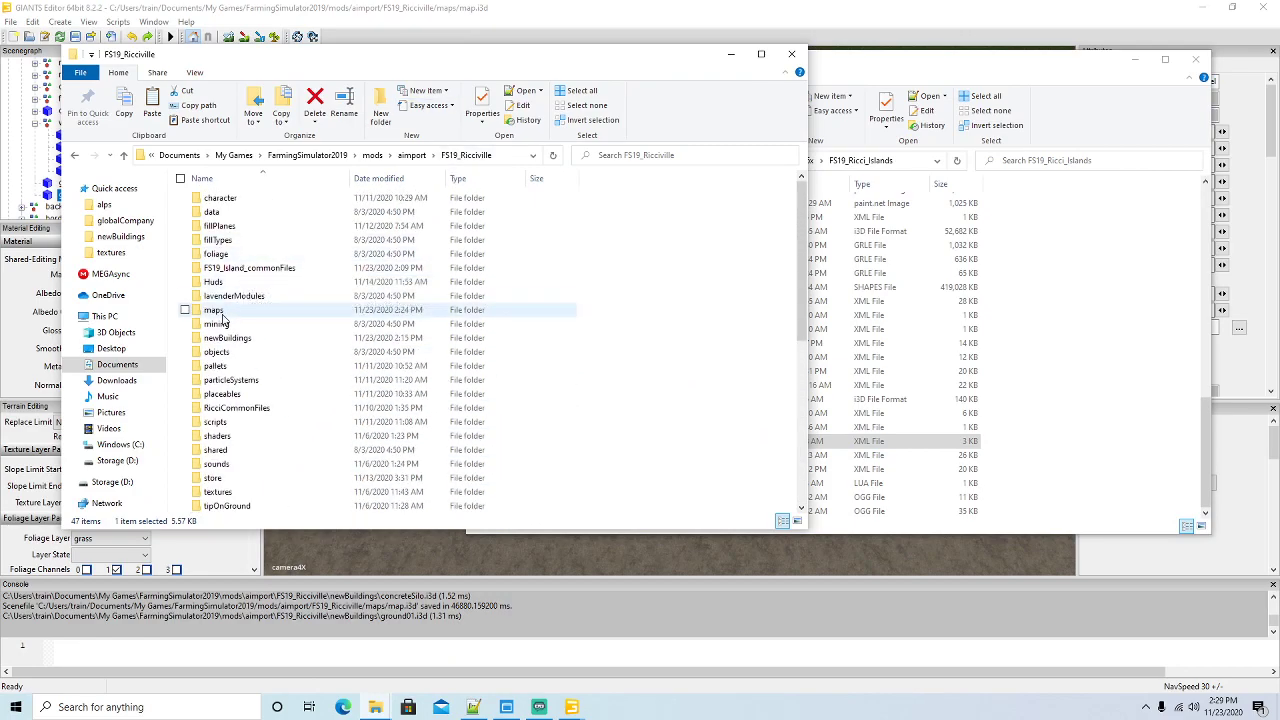
double_click(218, 311)
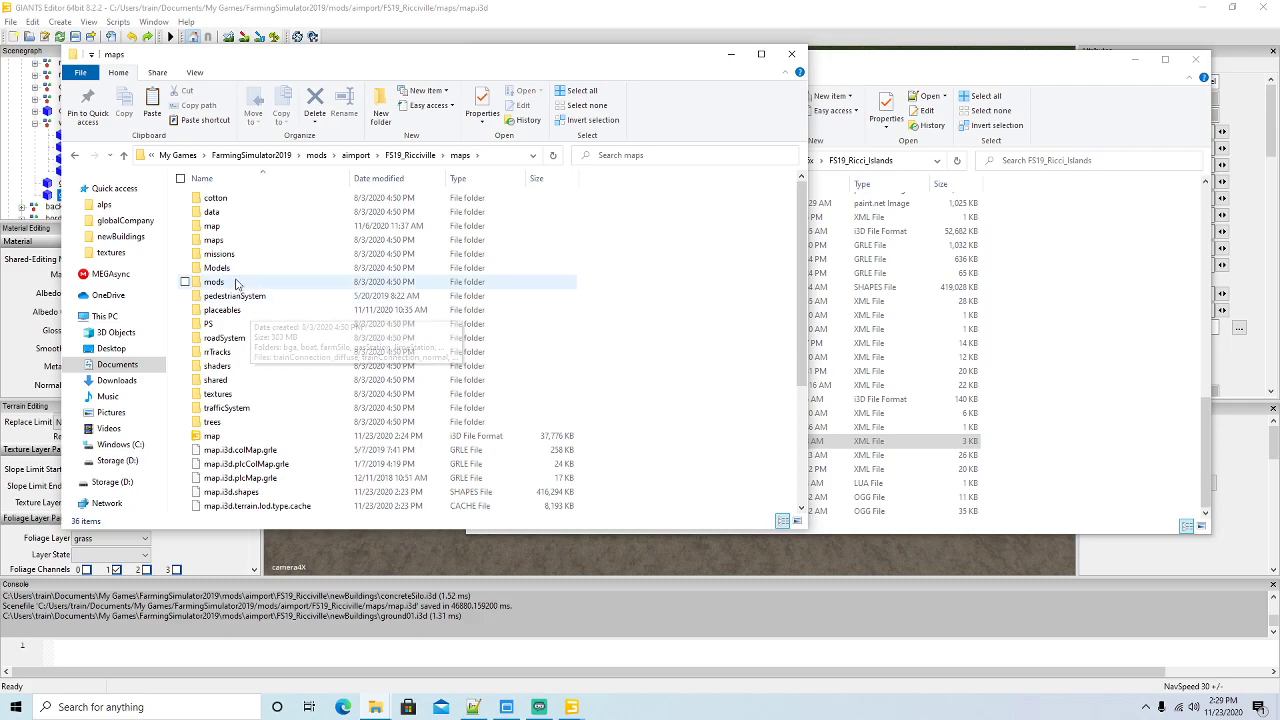
double_click(219, 254)
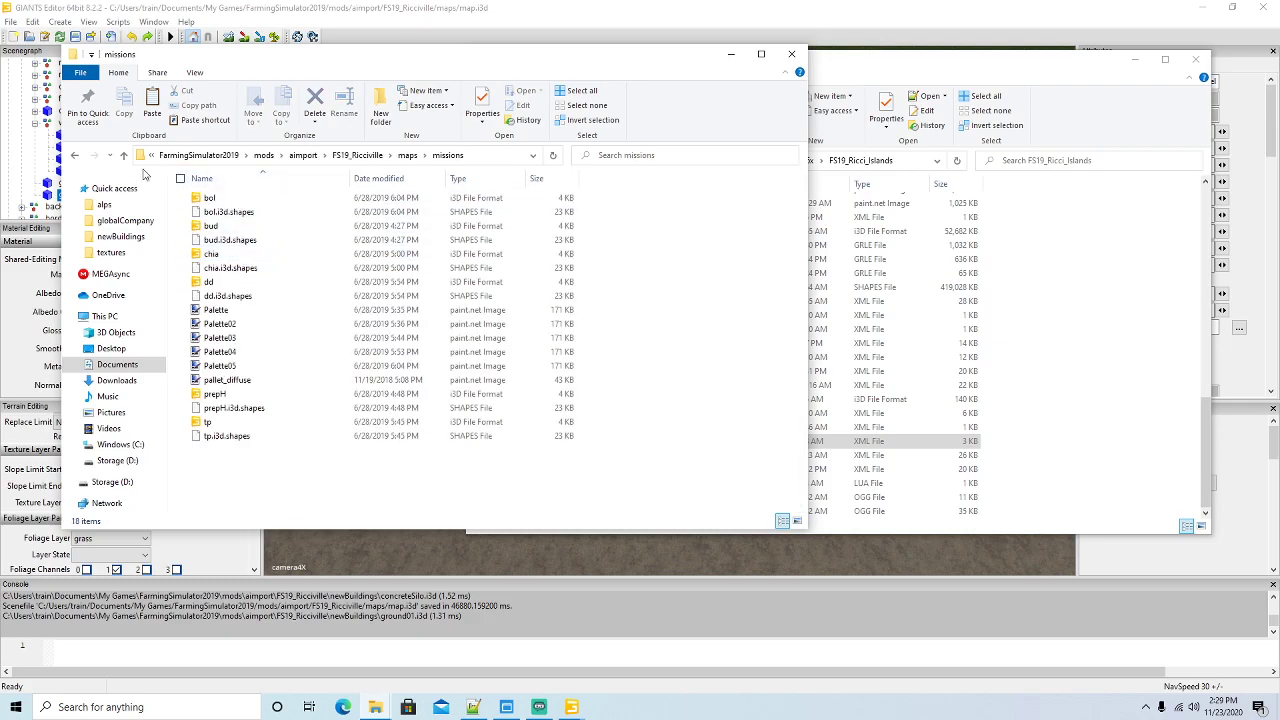
left_click(75, 157)
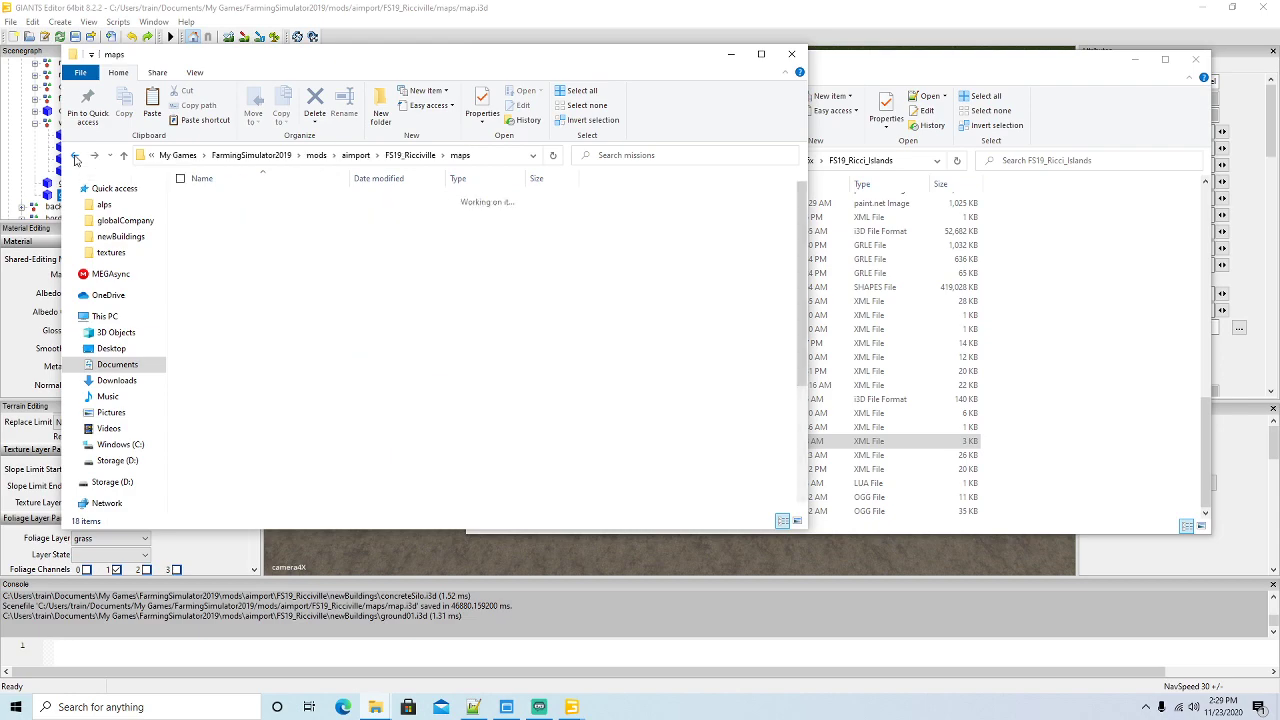
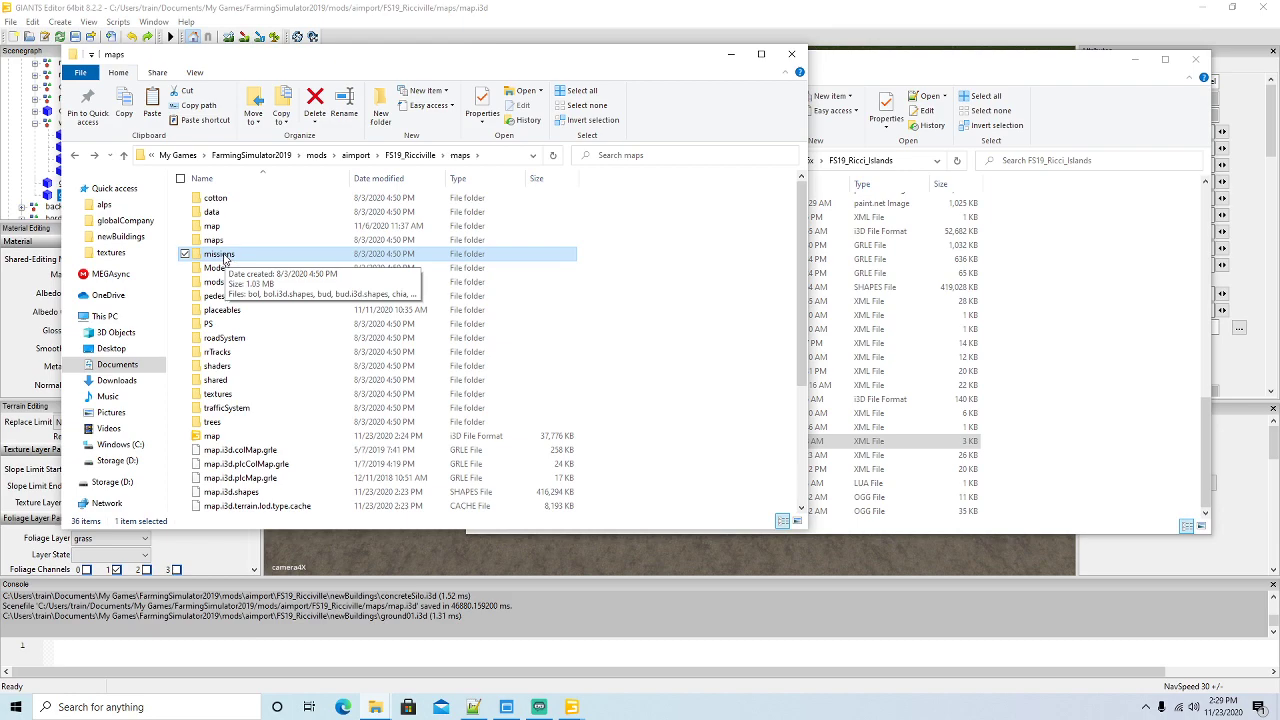
Recheck and delete the missions folder inside FS19_Ricciville's maps folder, and minimize both File Explorer windows
right_click(226, 256)
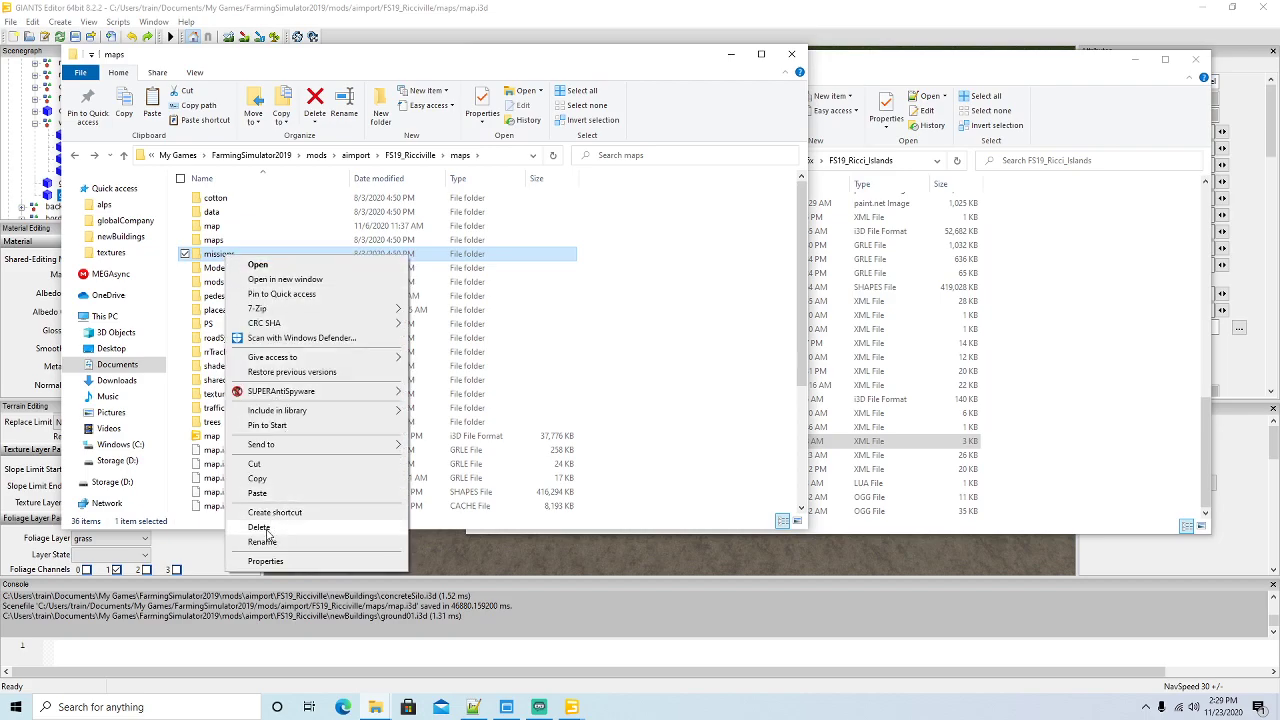
double_click(204, 259)
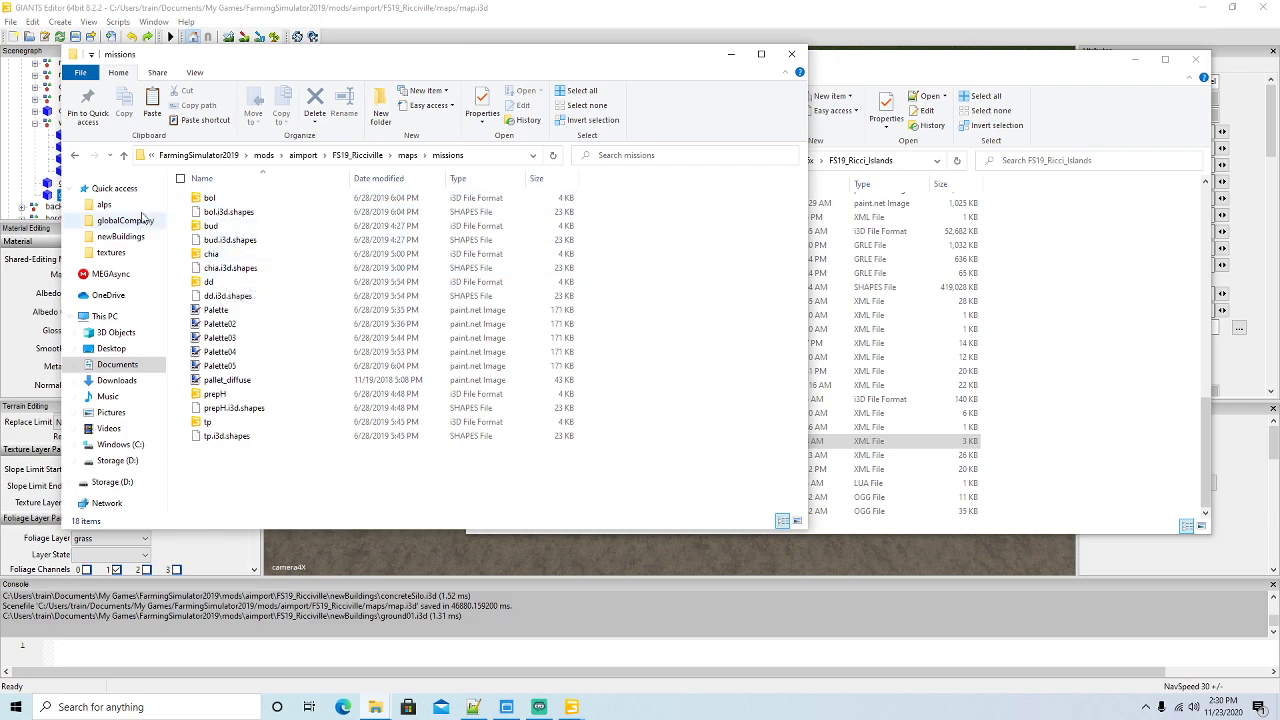
left_click(78, 157)
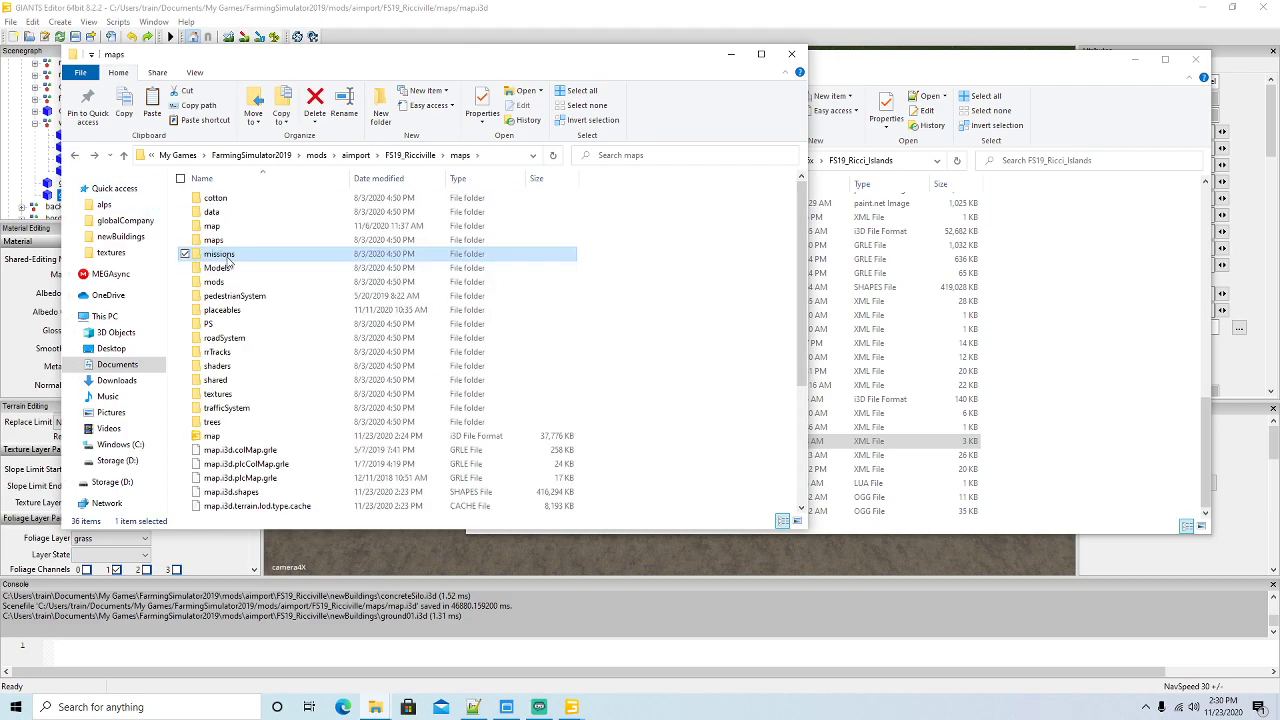
right_click(227, 258)
left_click(262, 530)
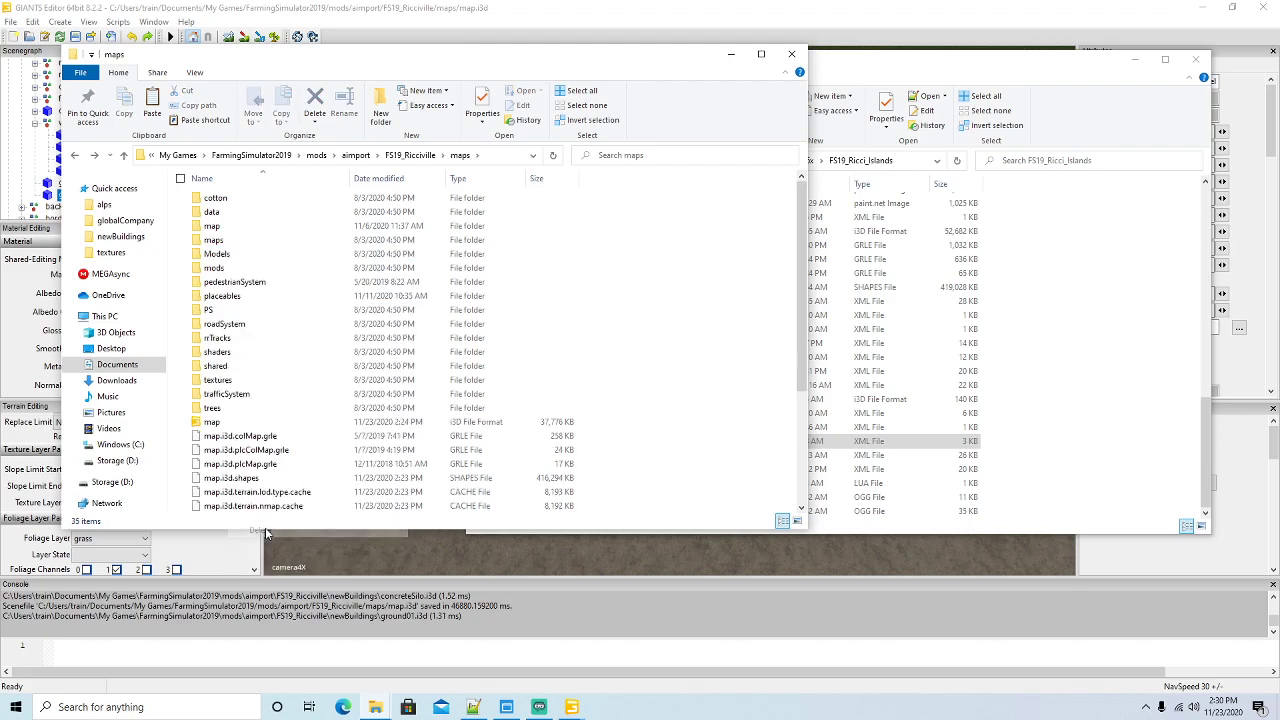
left_click(731, 54)
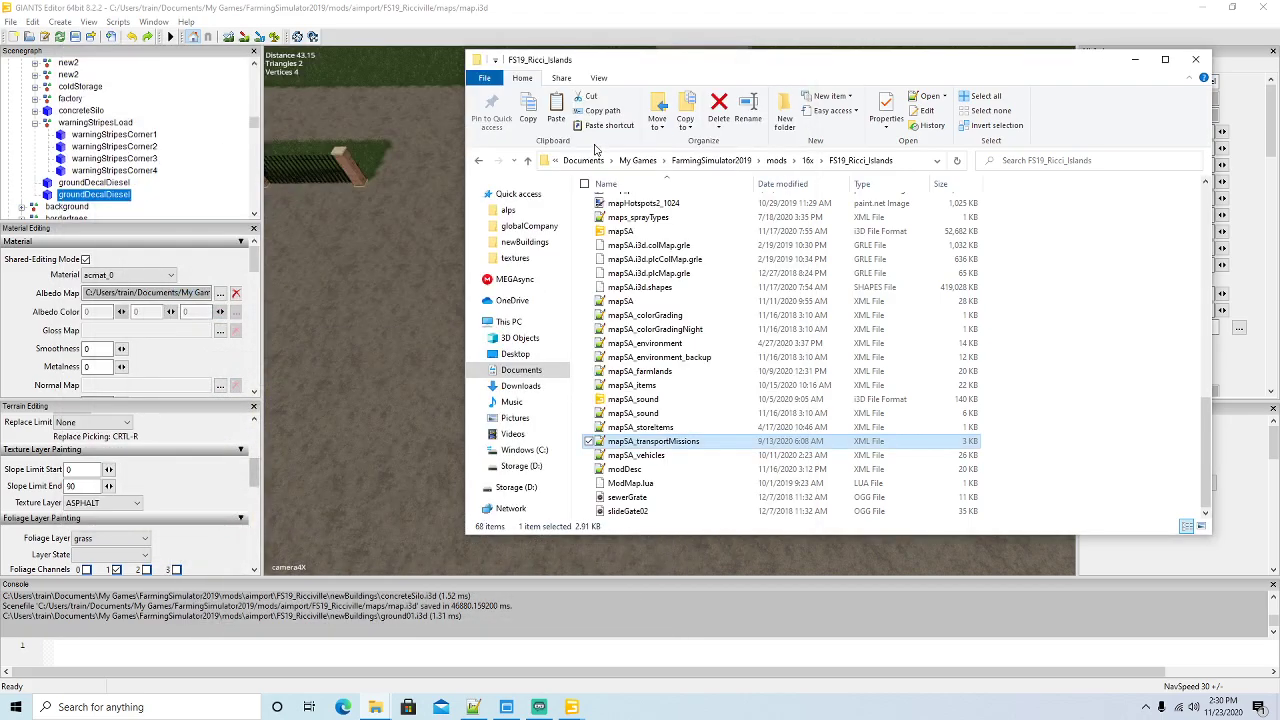
left_click(1134, 62)
Copy the transportPalletWater.i3d object line from mapSA_transportMissions.xml into the WATER mission of mapDE_transportMissions.xml, above the bol.i3d line
left_click(473, 707)
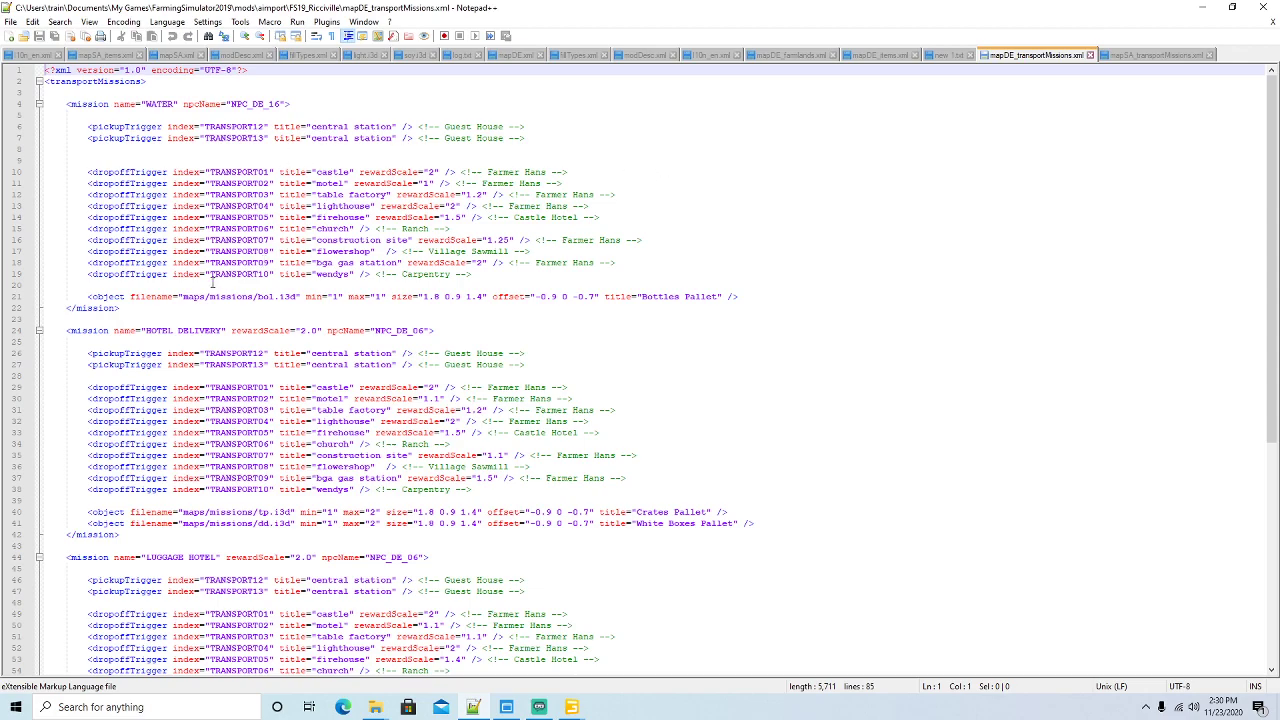
left_click(1121, 56)
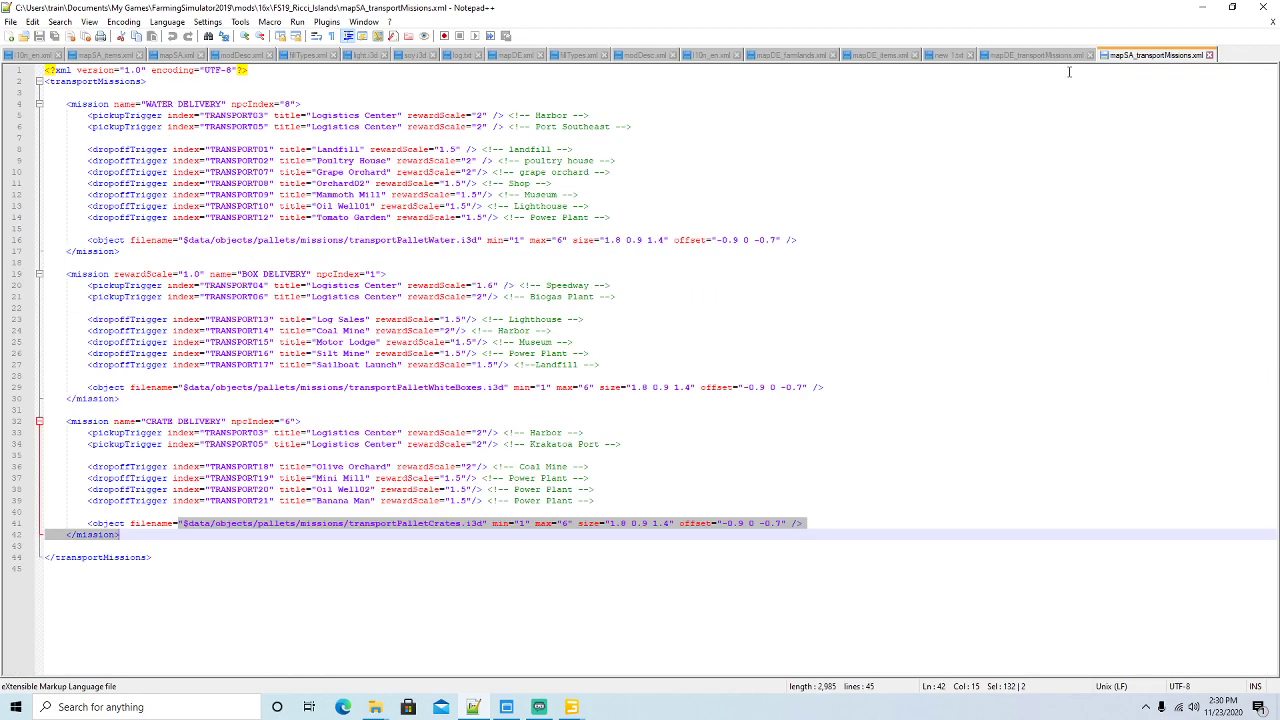
left_click(82, 100)
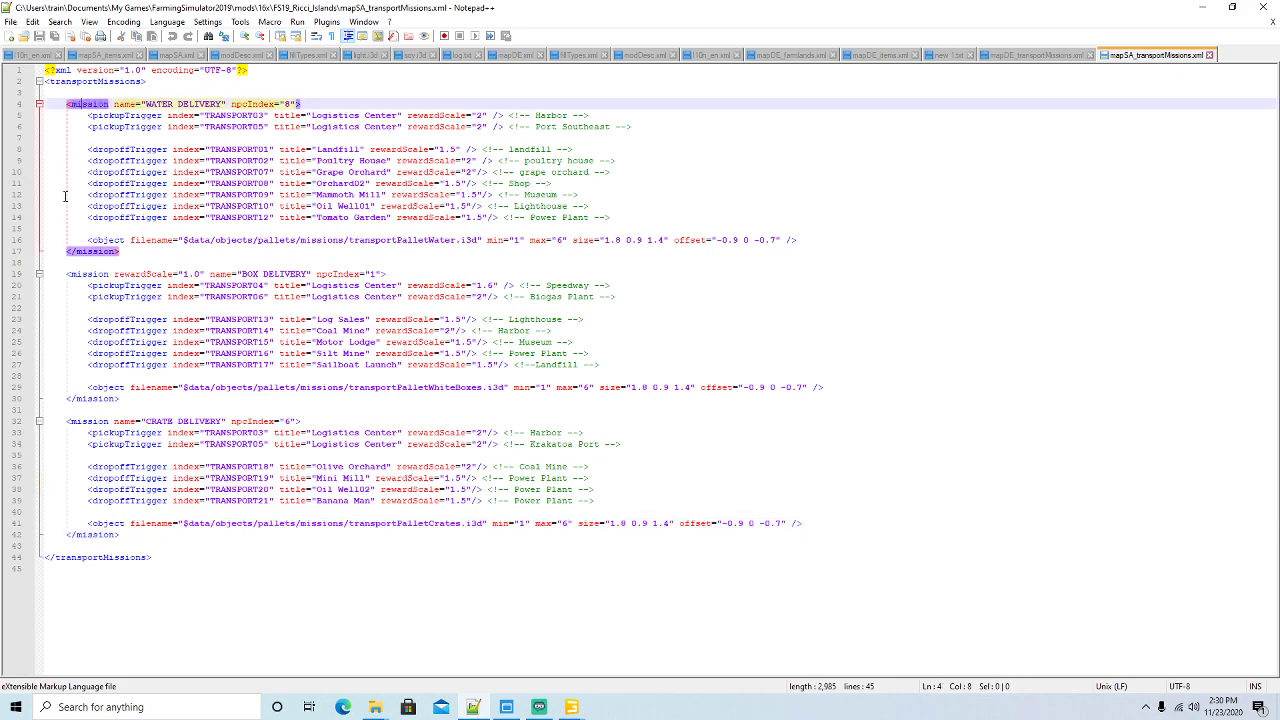
left_click(16, 243)
key("ctrl+c")
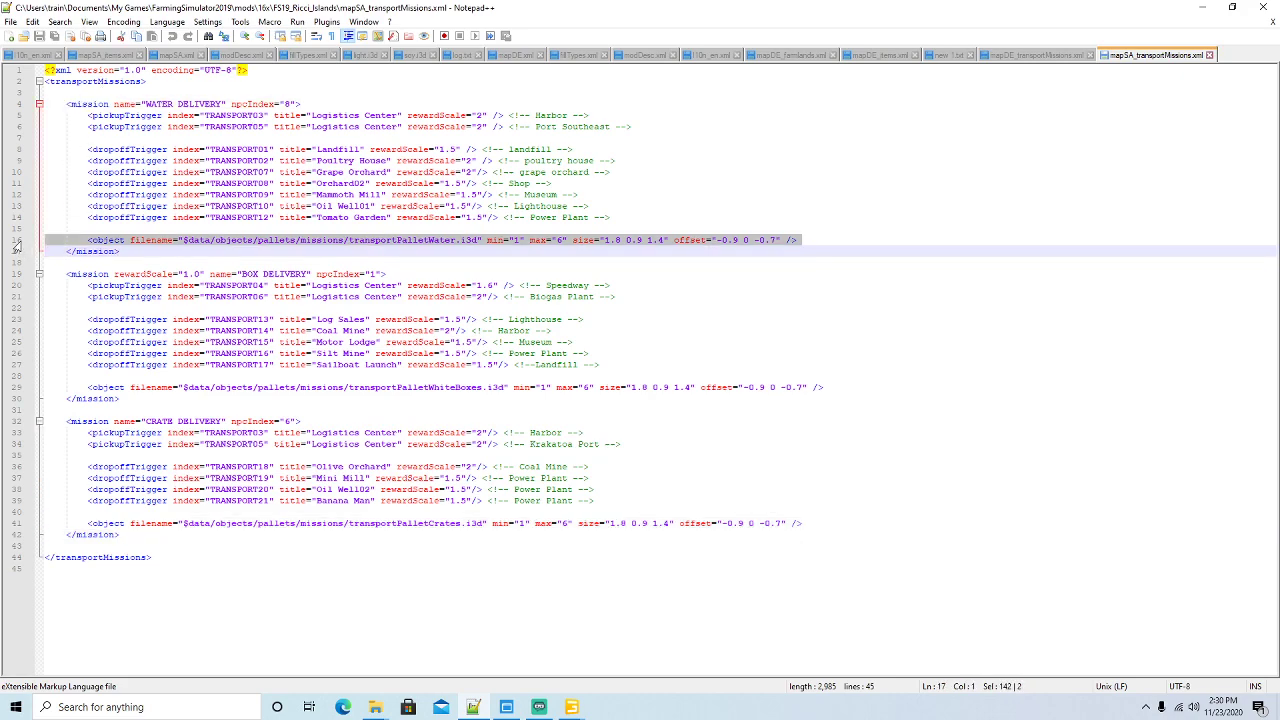
left_click(1015, 56)
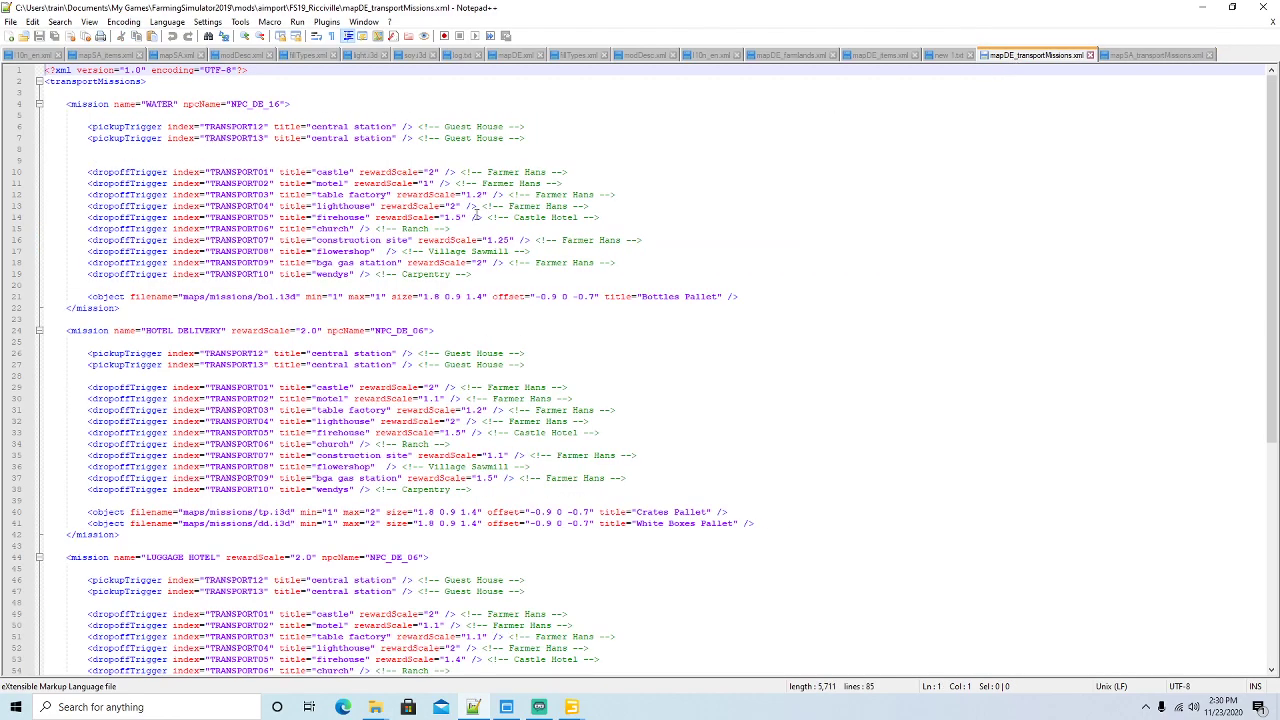
left_click(52, 296)
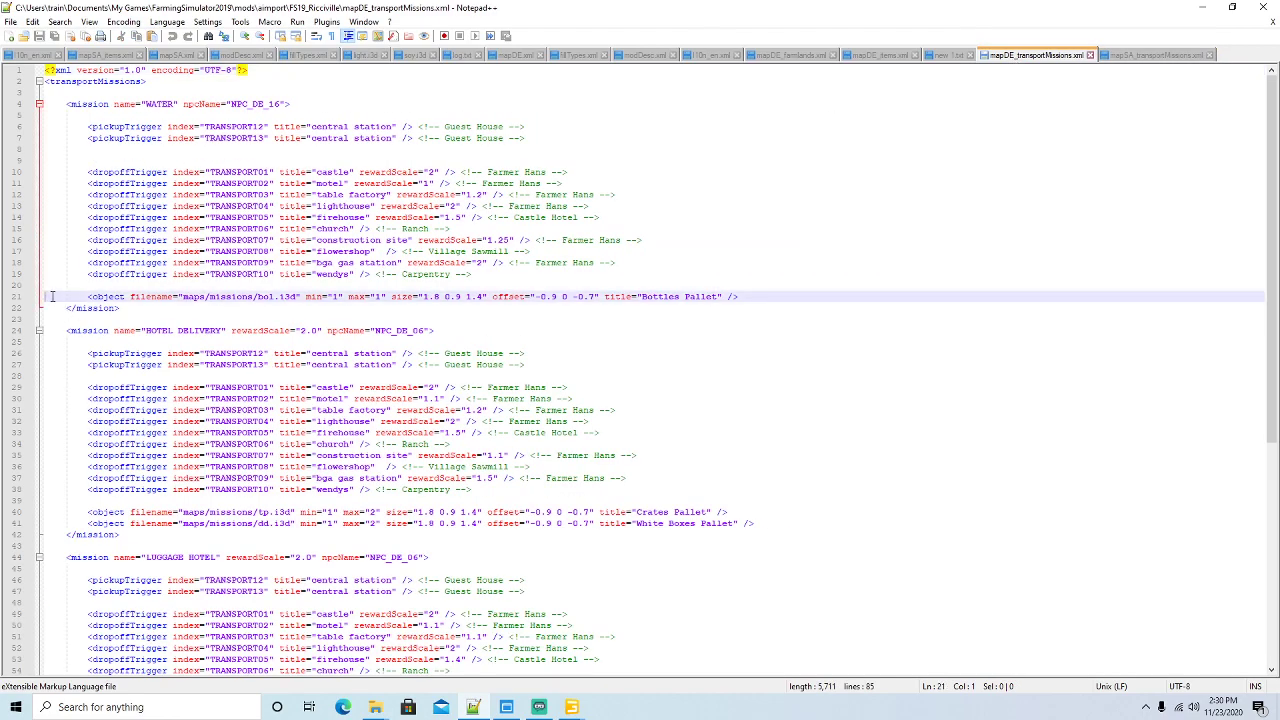
key("ctrl+v")
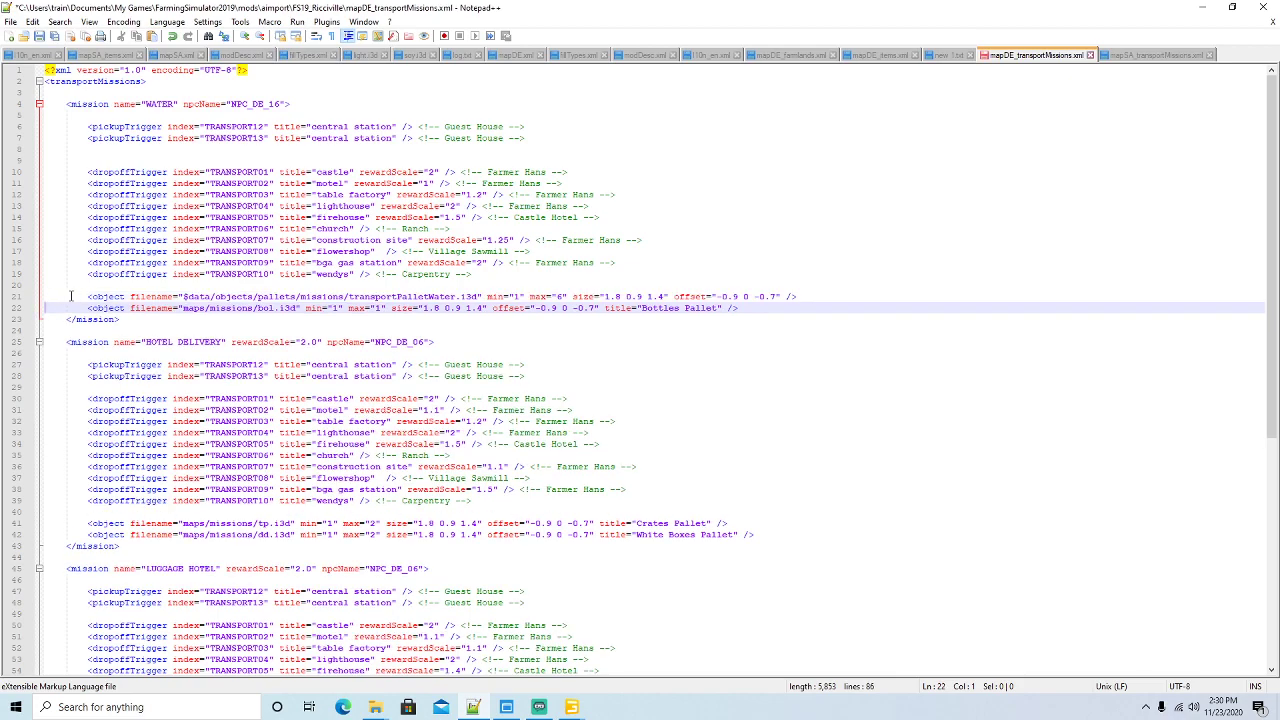
Delete the maps/missions/bol.i3d object line from the WATER mission and save mapDE_transportMissions.xml
left_click(15, 310)
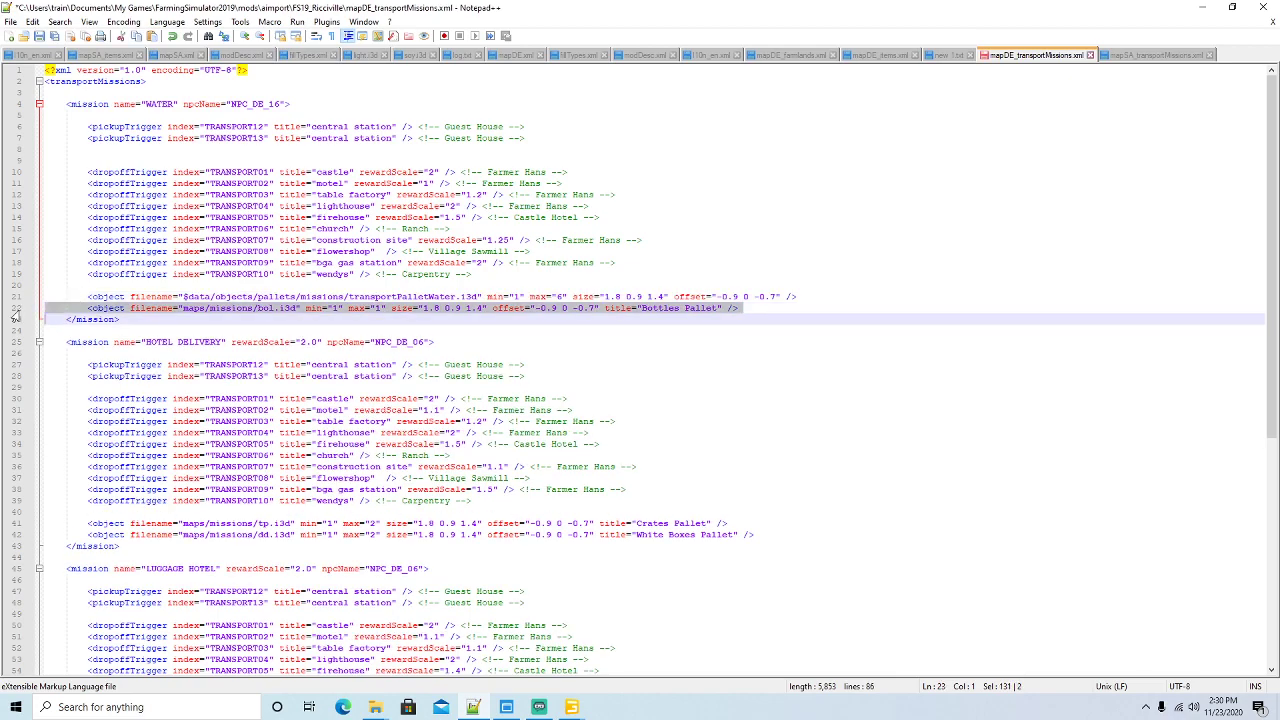
key("Delete")
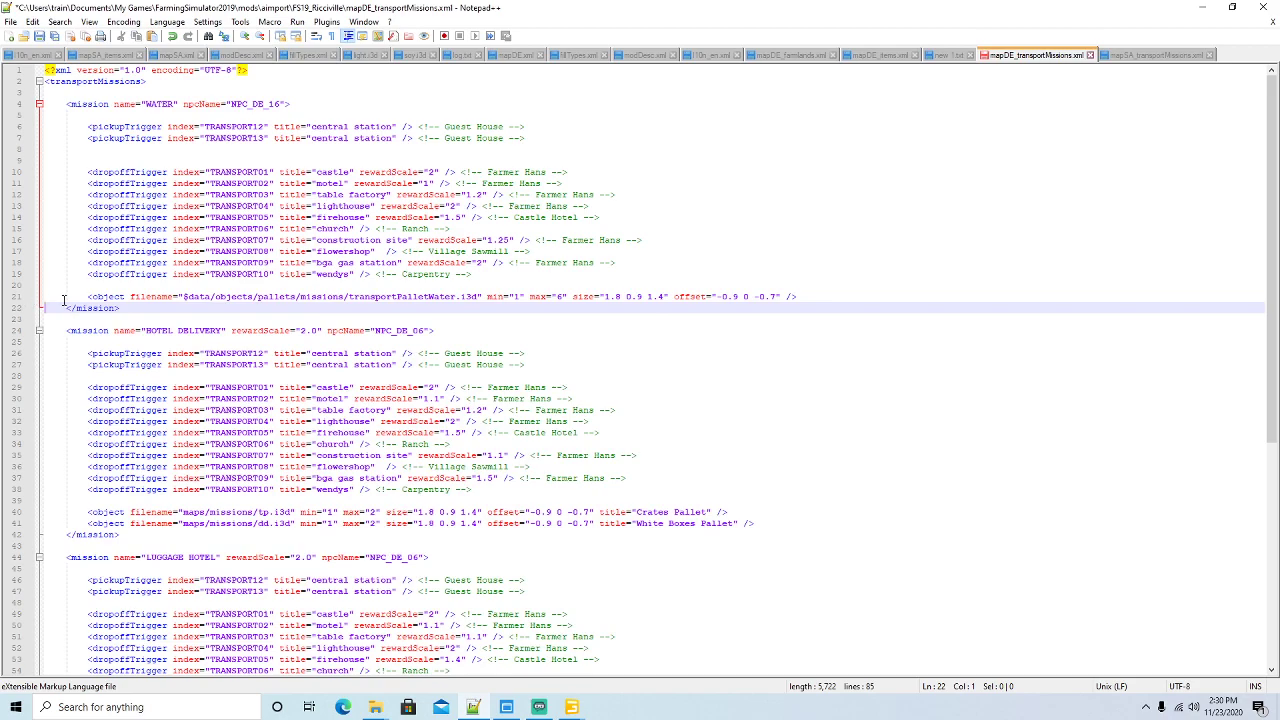
left_click(40, 37)
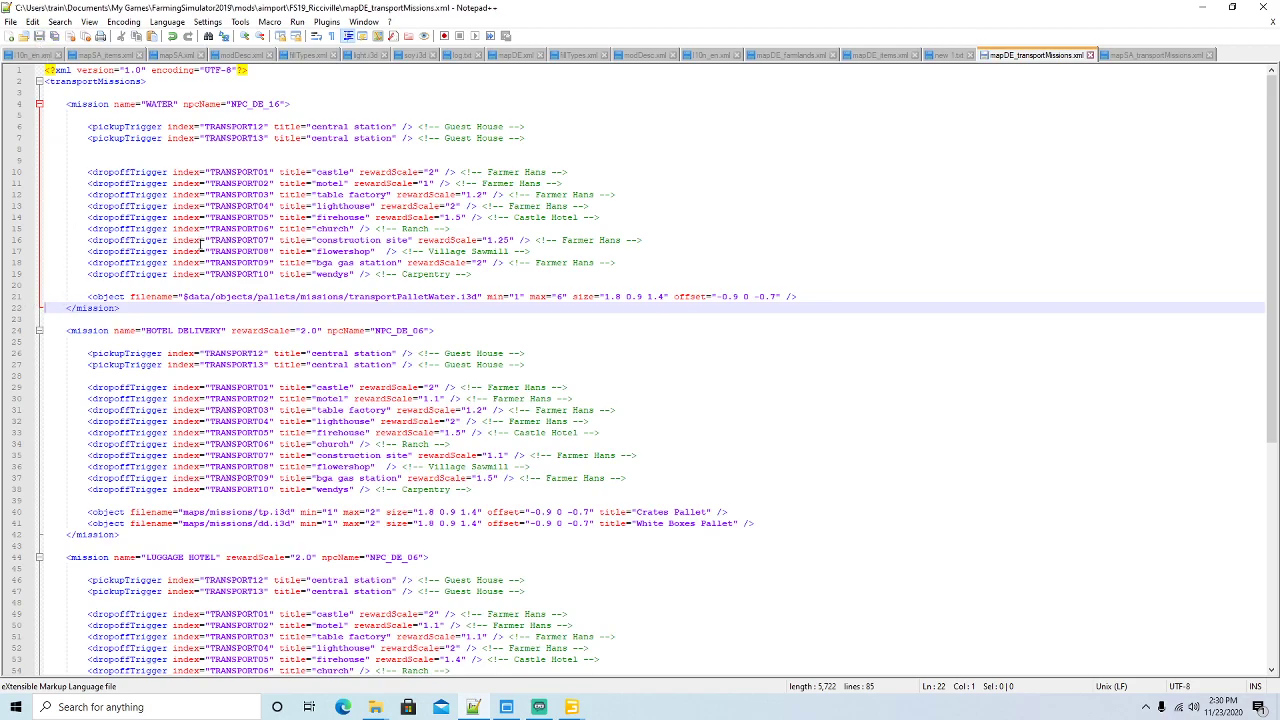
Compare the mission names and pallet object lines in mapDE_transportMissions.xml with those in mapSA_transportMissions.xml
scroll(212, 230, "down", 1)
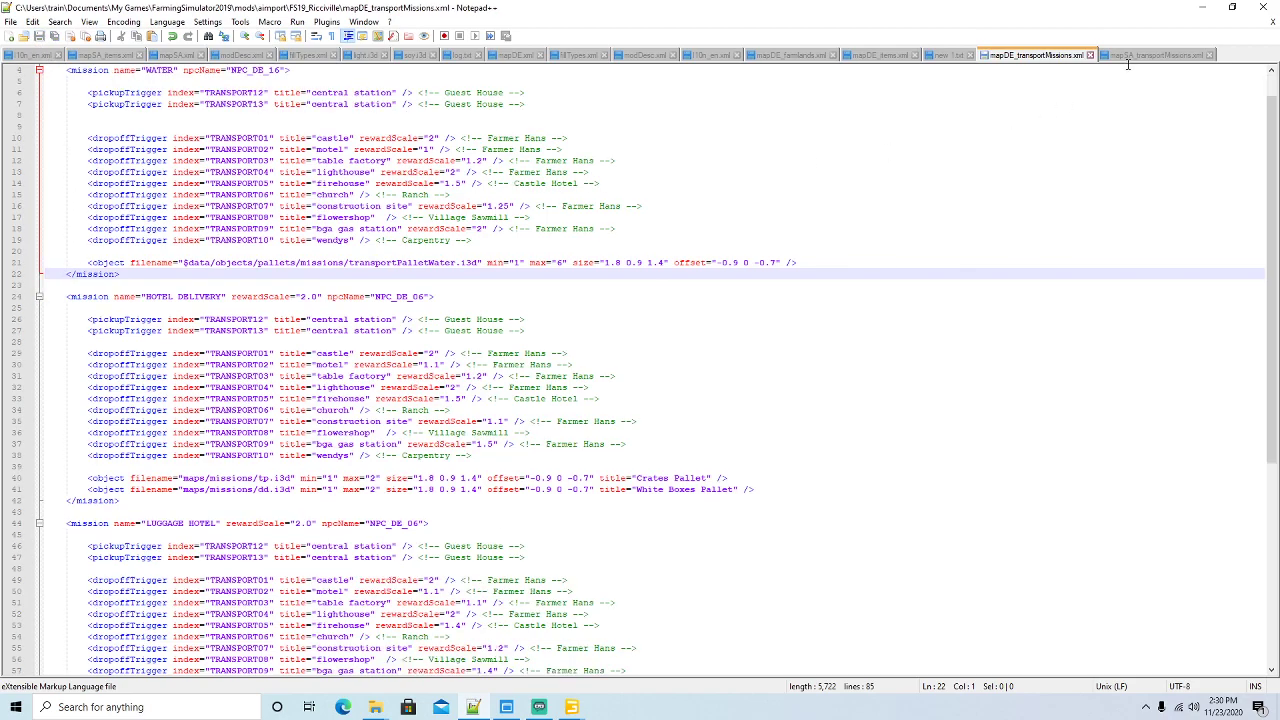
left_click(1140, 55)
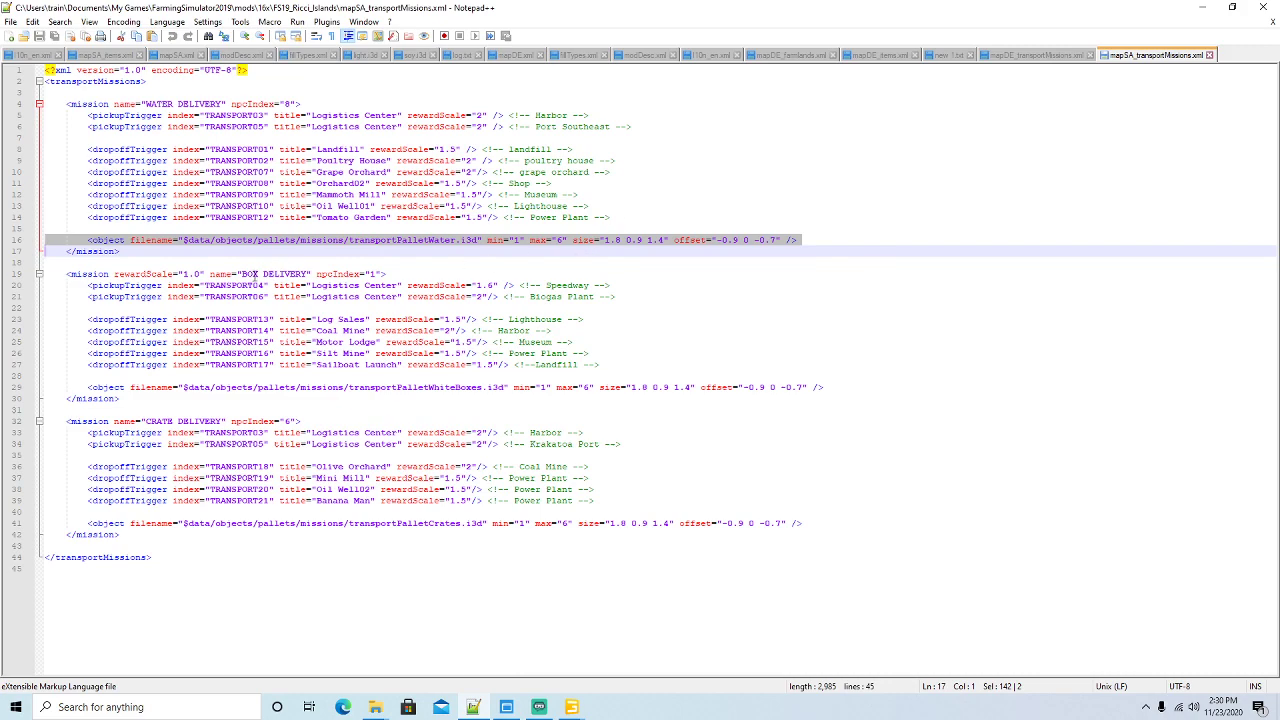
left_click_drag(237, 273, 309, 273)
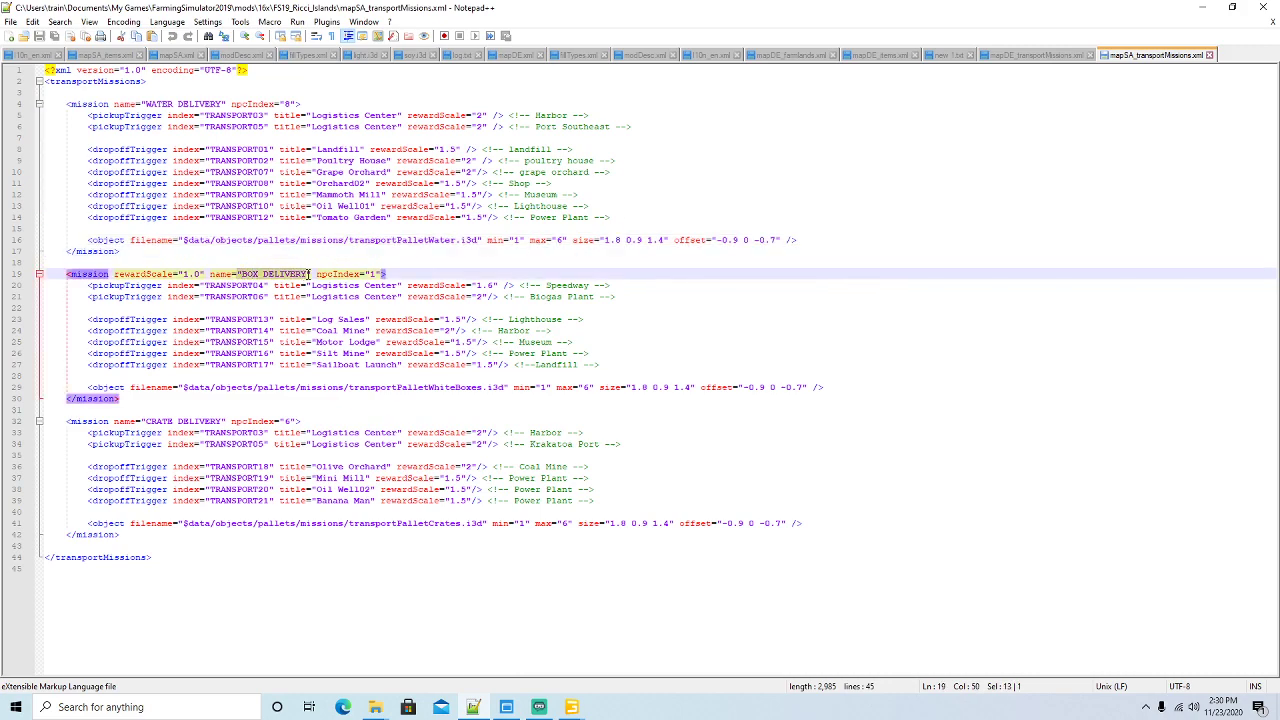
left_click(1036, 55)
scroll(540, 319, "down", 7)
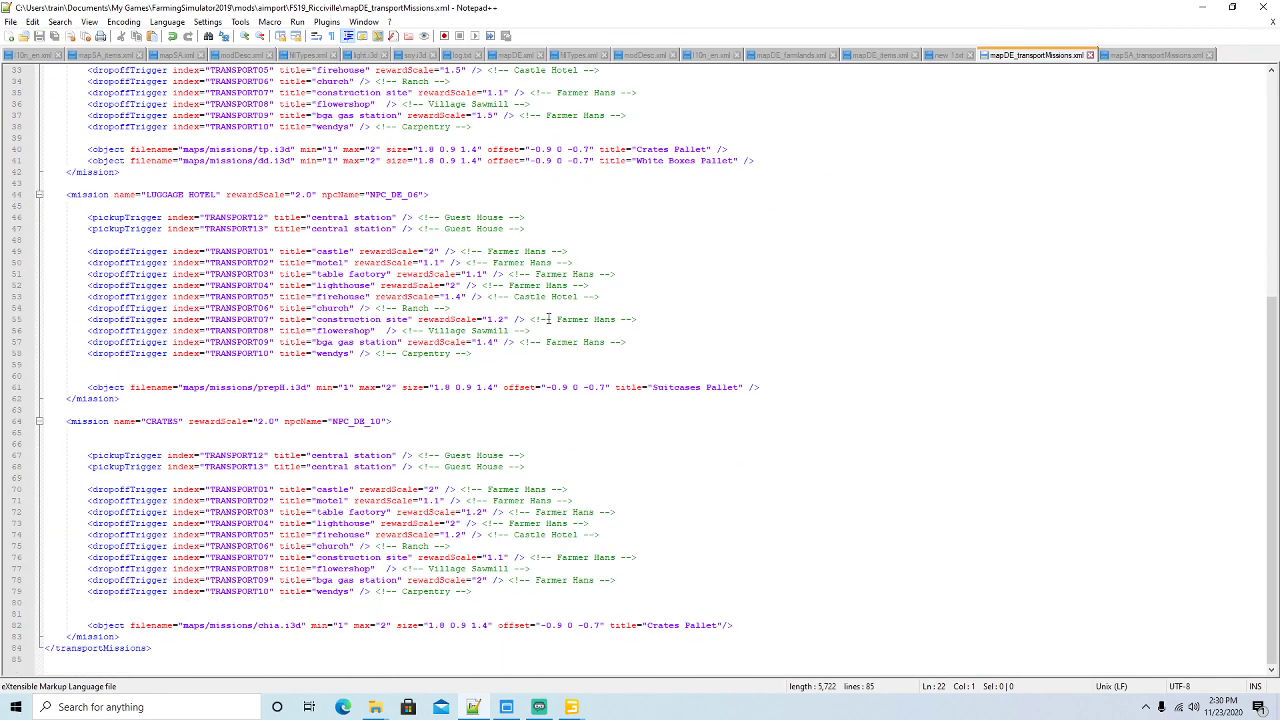
scroll(548, 319, "up", 11)
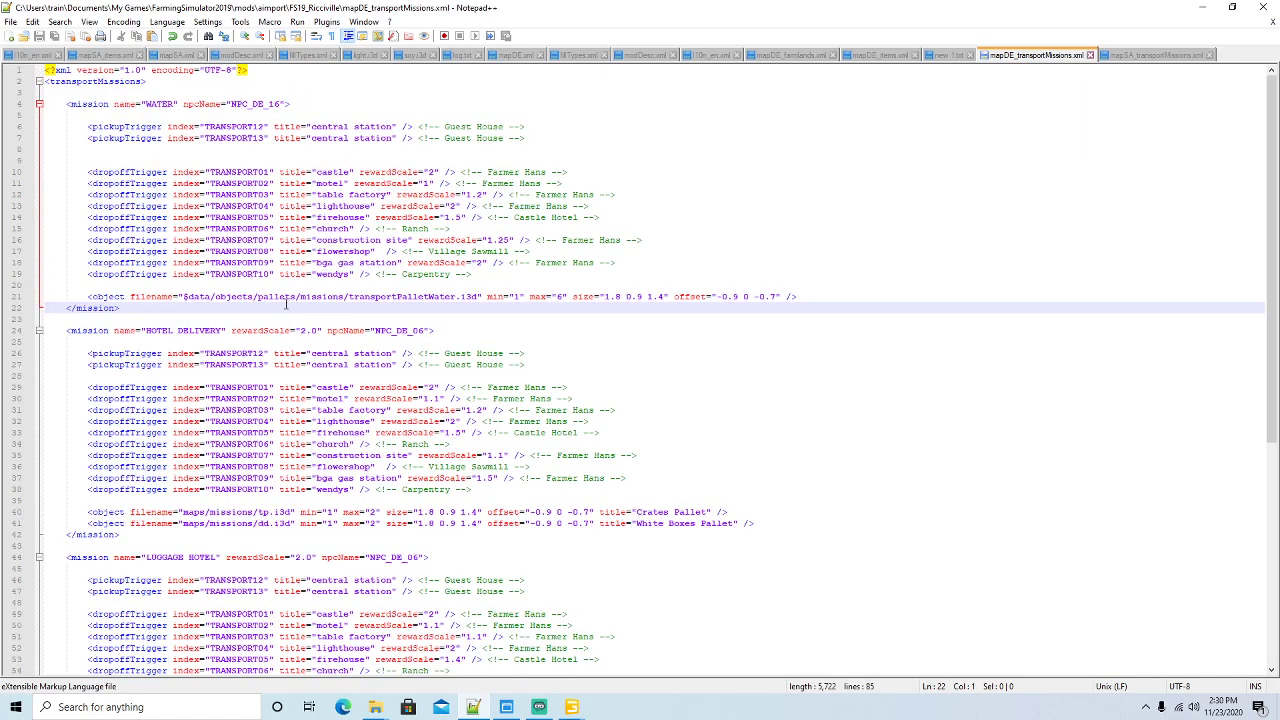
scroll(253, 263, "down", 3)
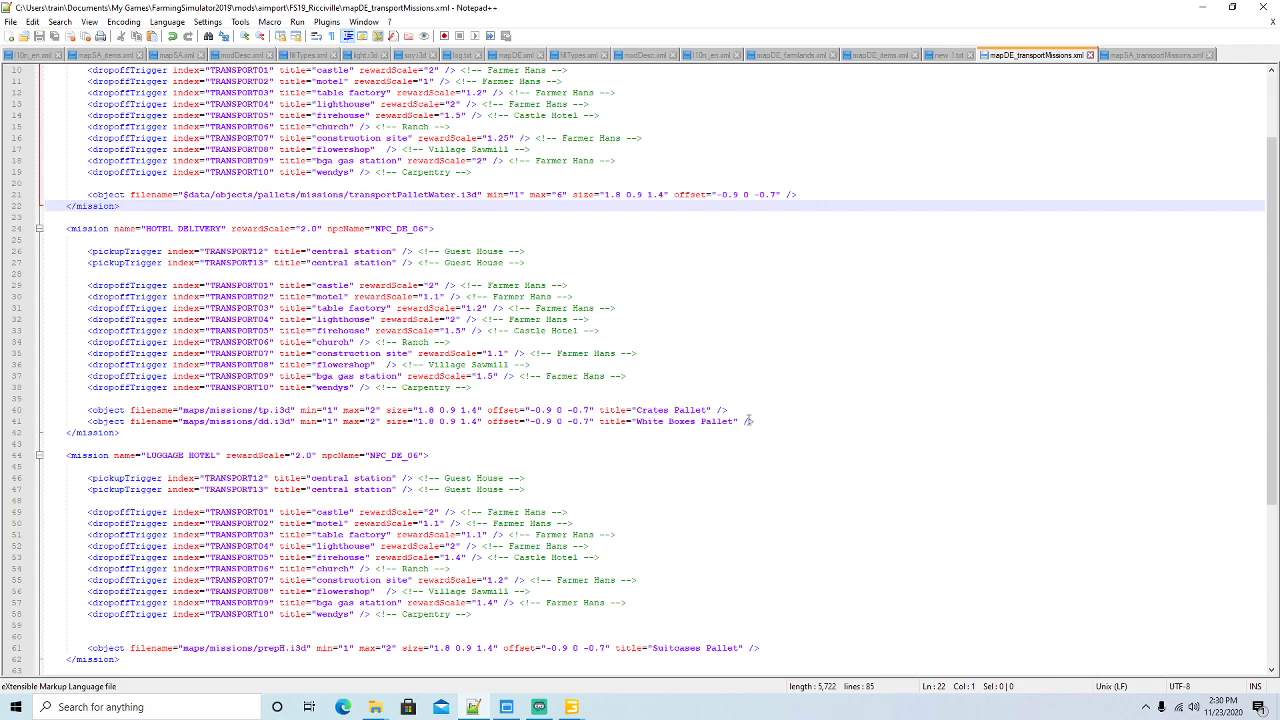
Copy the transportPalletWhiteBoxes.i3d object line from mapSA_transportMissions.xml into the HOTEL DELIVERY mission of mapDE_transportMissions.xml, above the tp.i3d line
left_click(1127, 56)
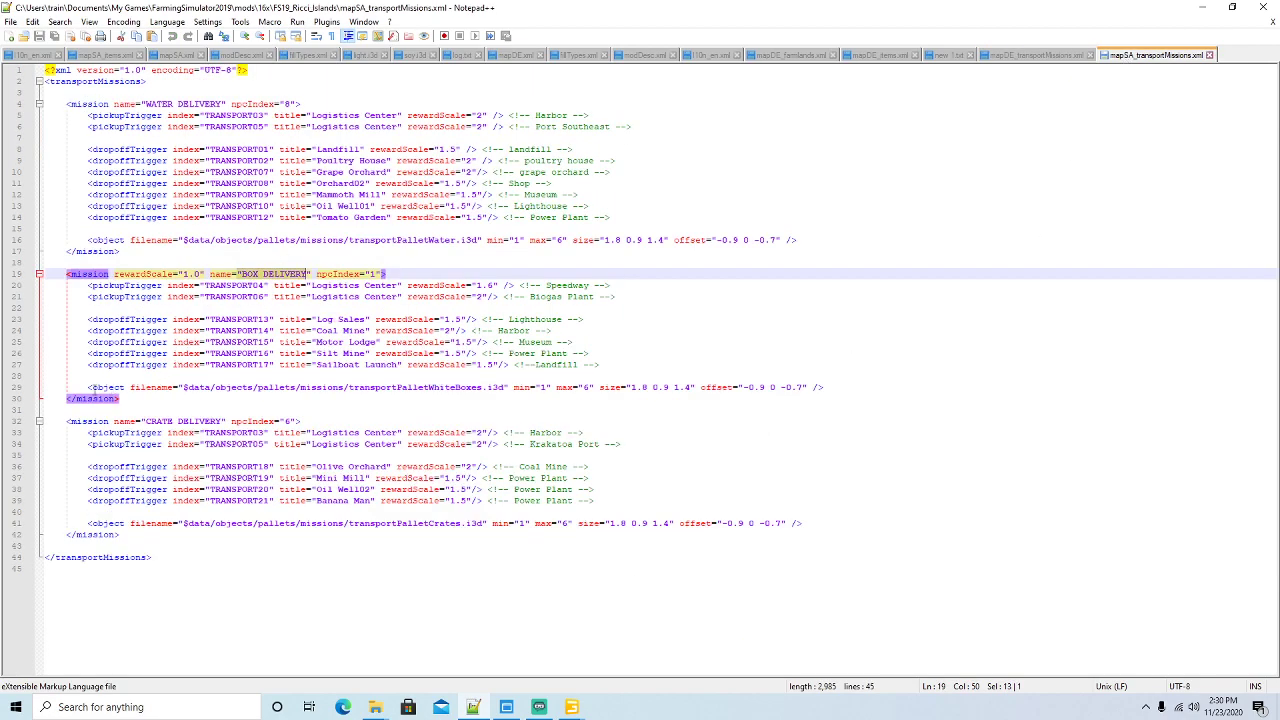
left_click(15, 390)
key("ctrl+c")
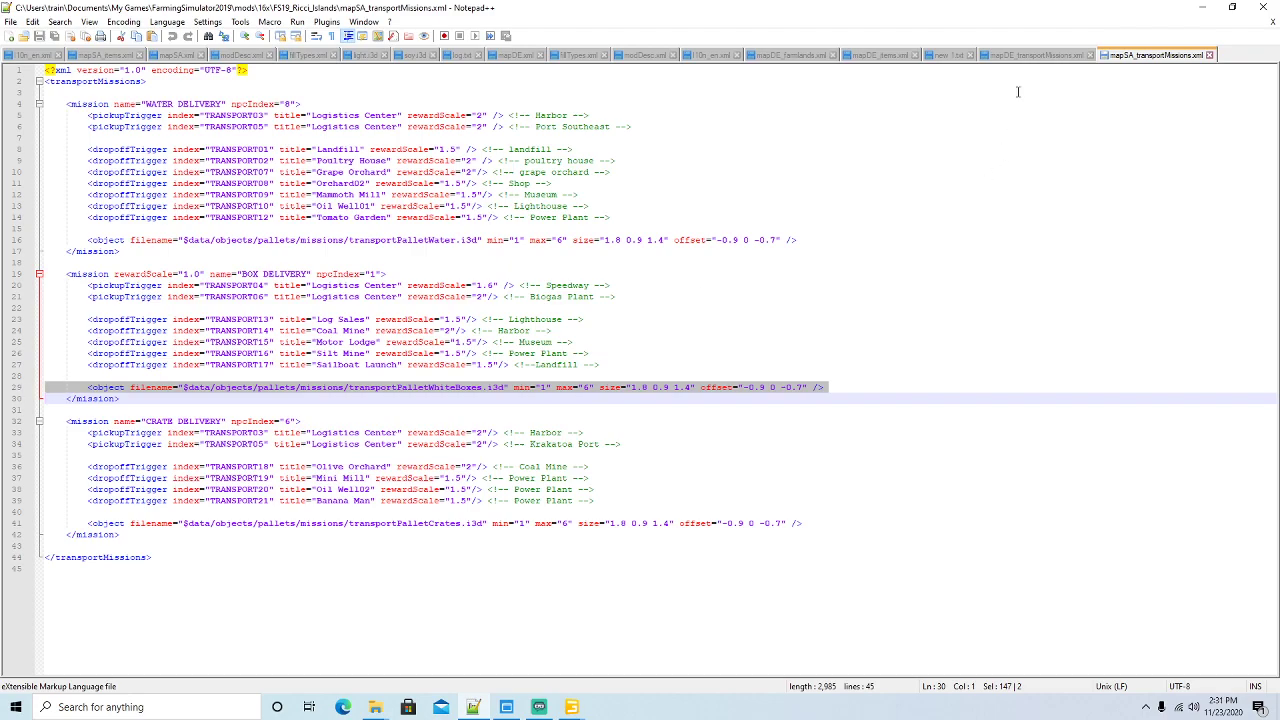
left_click(1001, 57)
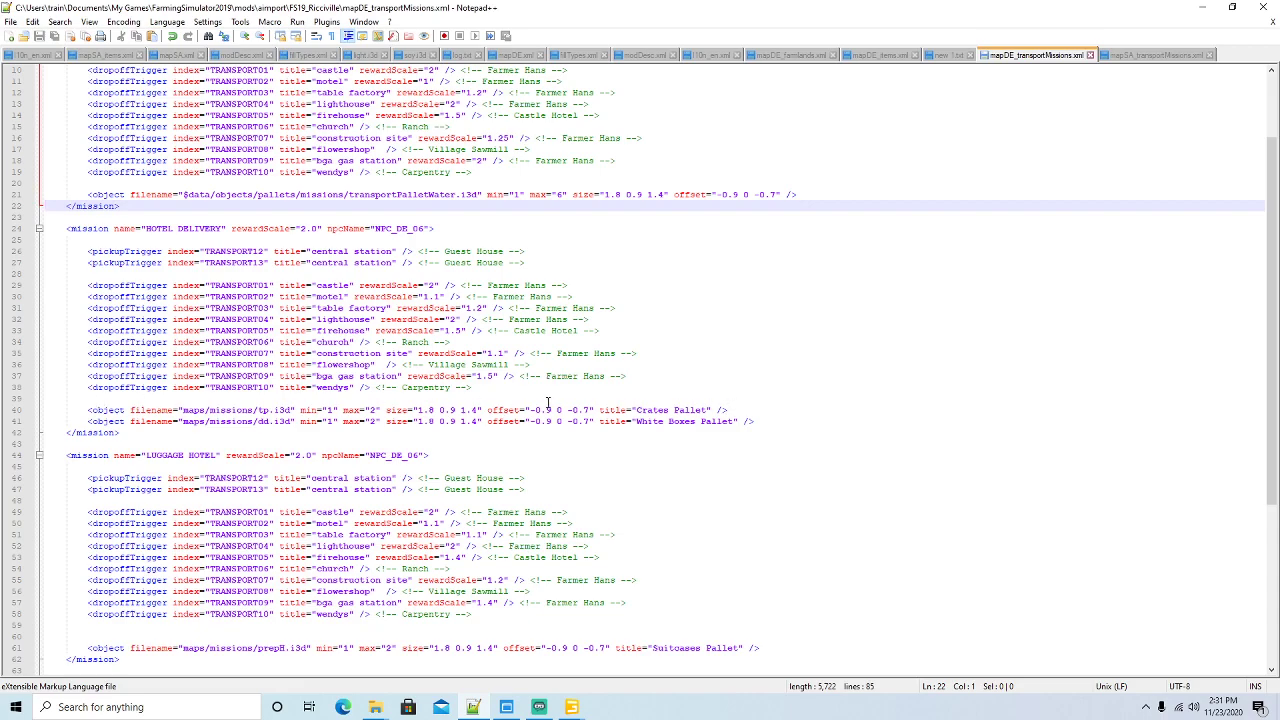
left_click(495, 389)
key("Return")
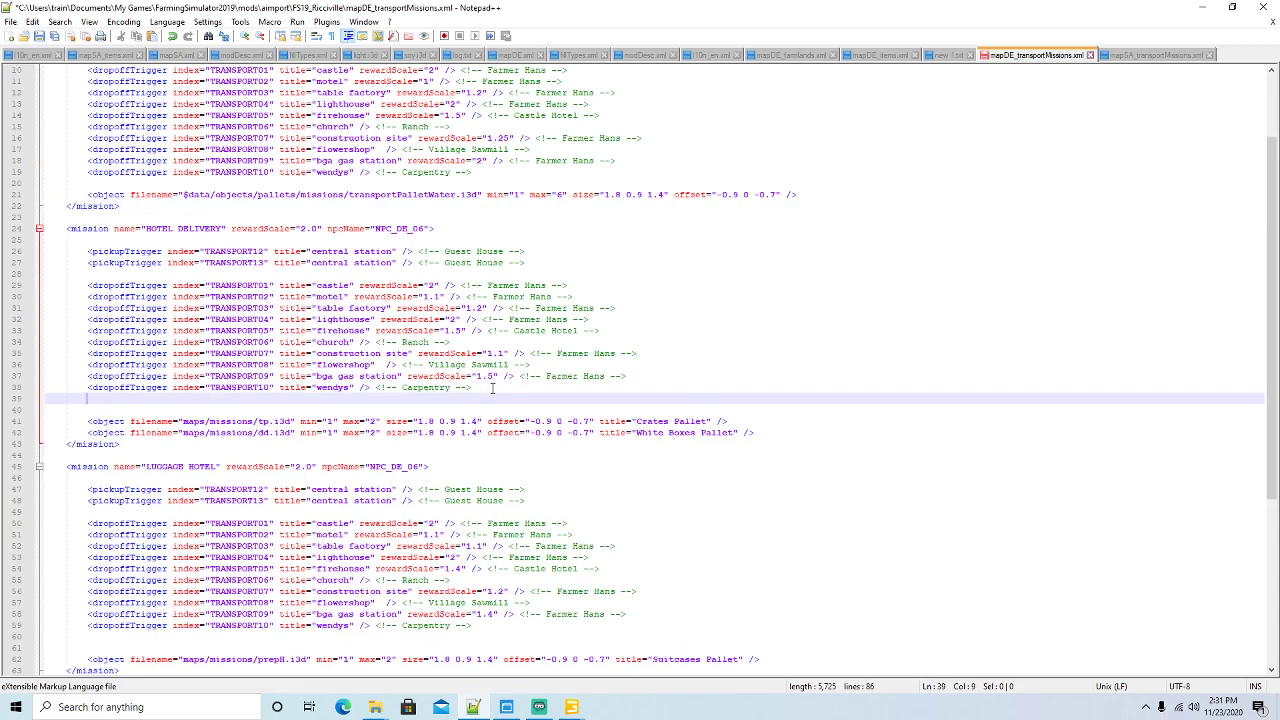
key("Return")
key("Up")
left_click(75, 421)
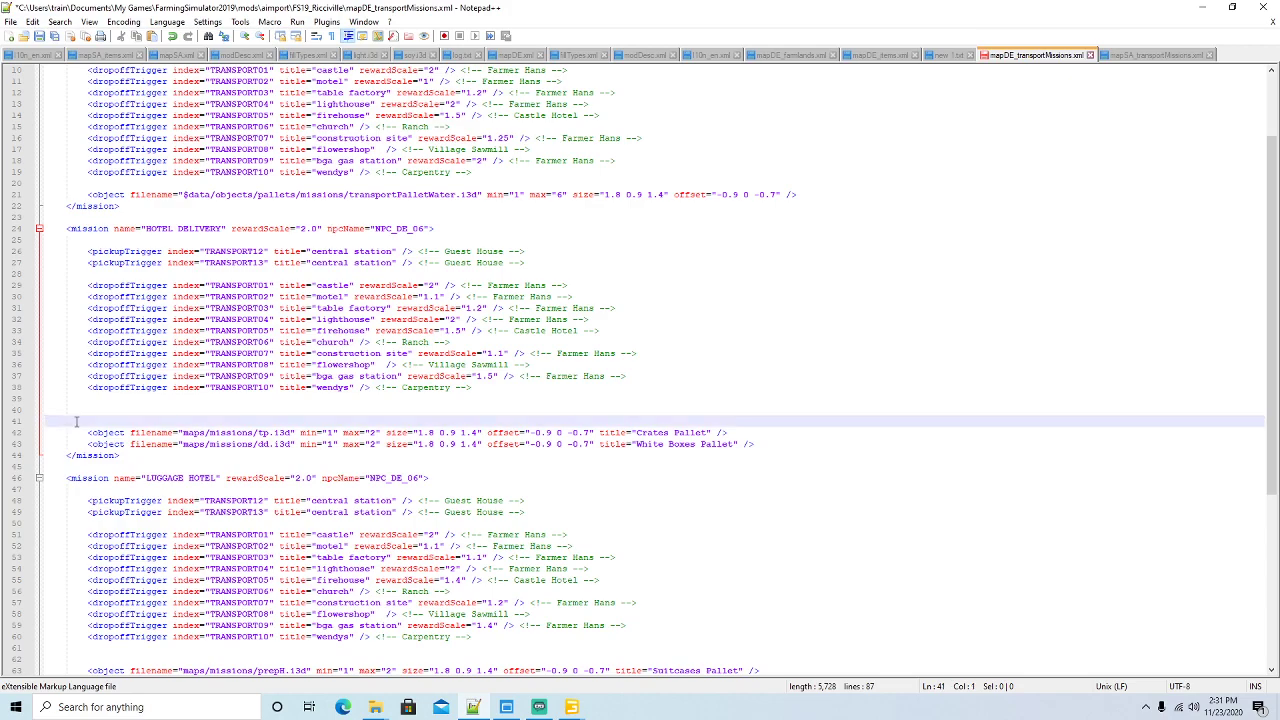
key("ctrl+v")
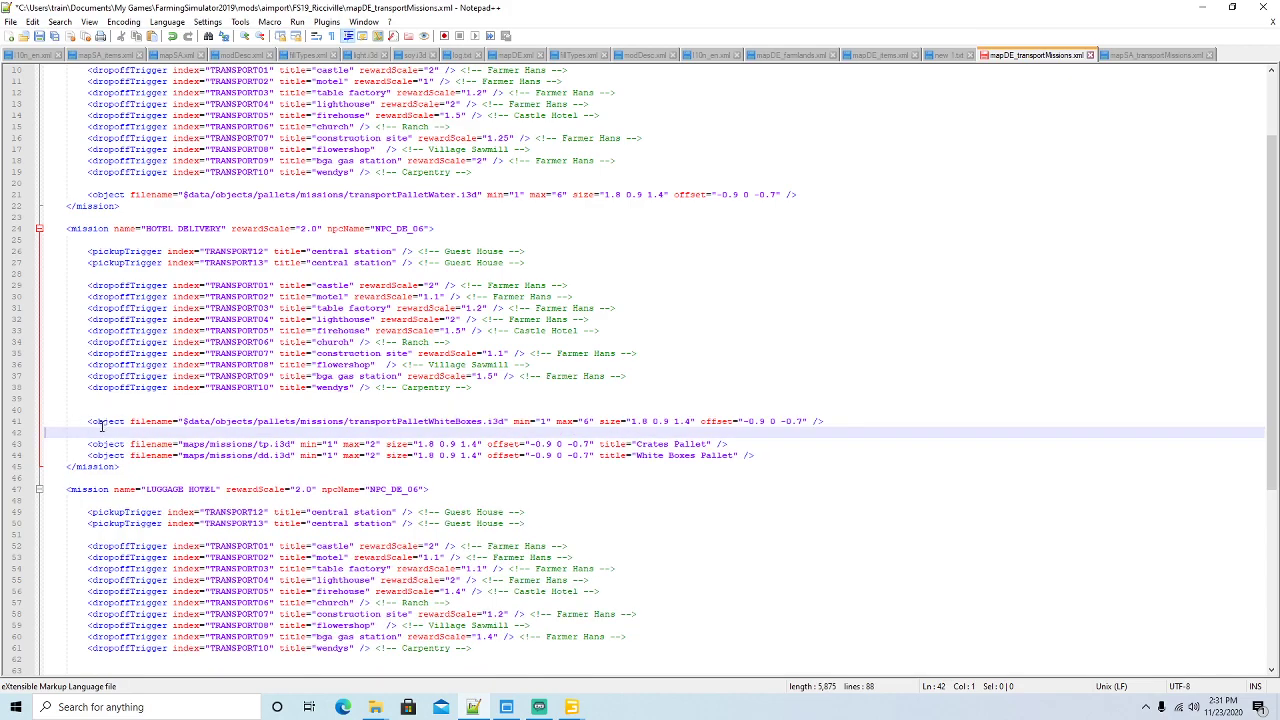
Copy the transportPalletCrates.i3d object line from mapSA_transportMissions.xml to below the WhiteBoxes line in mapDE_transportMissions.xml's HOTEL DELIVERY mission
left_click(1150, 55)
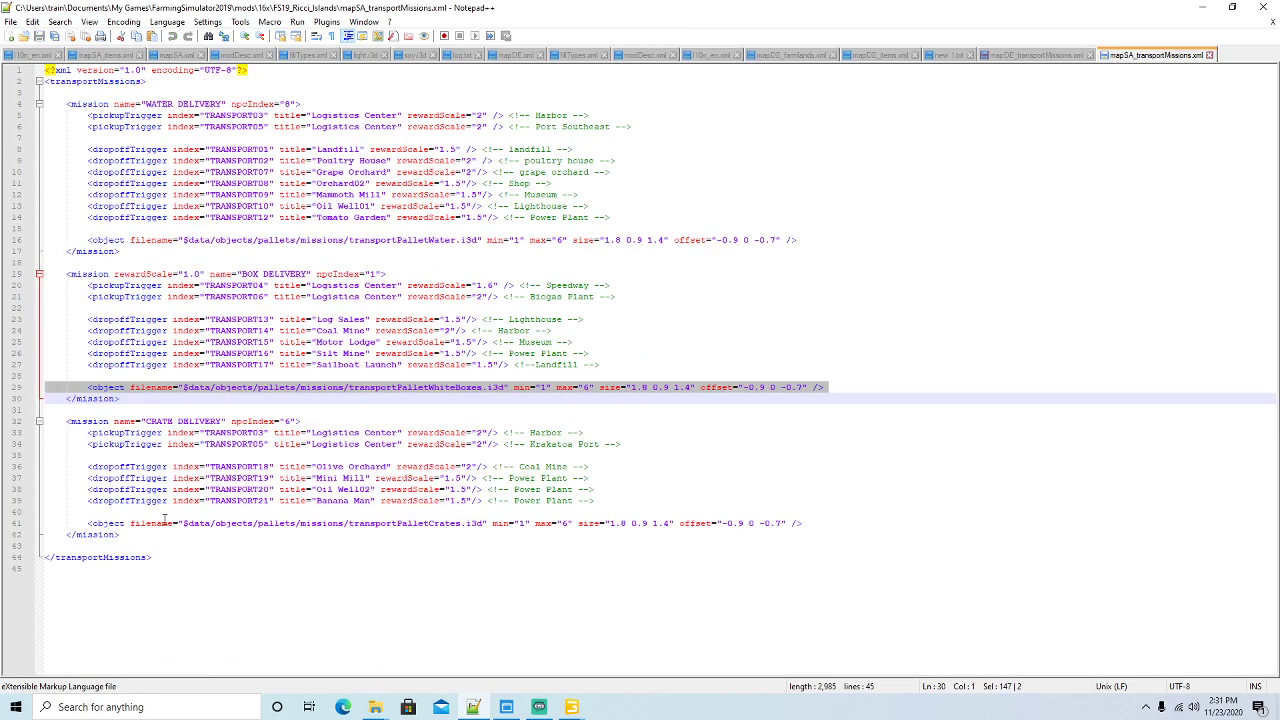
left_click(18, 526)
key("ctrl+c")
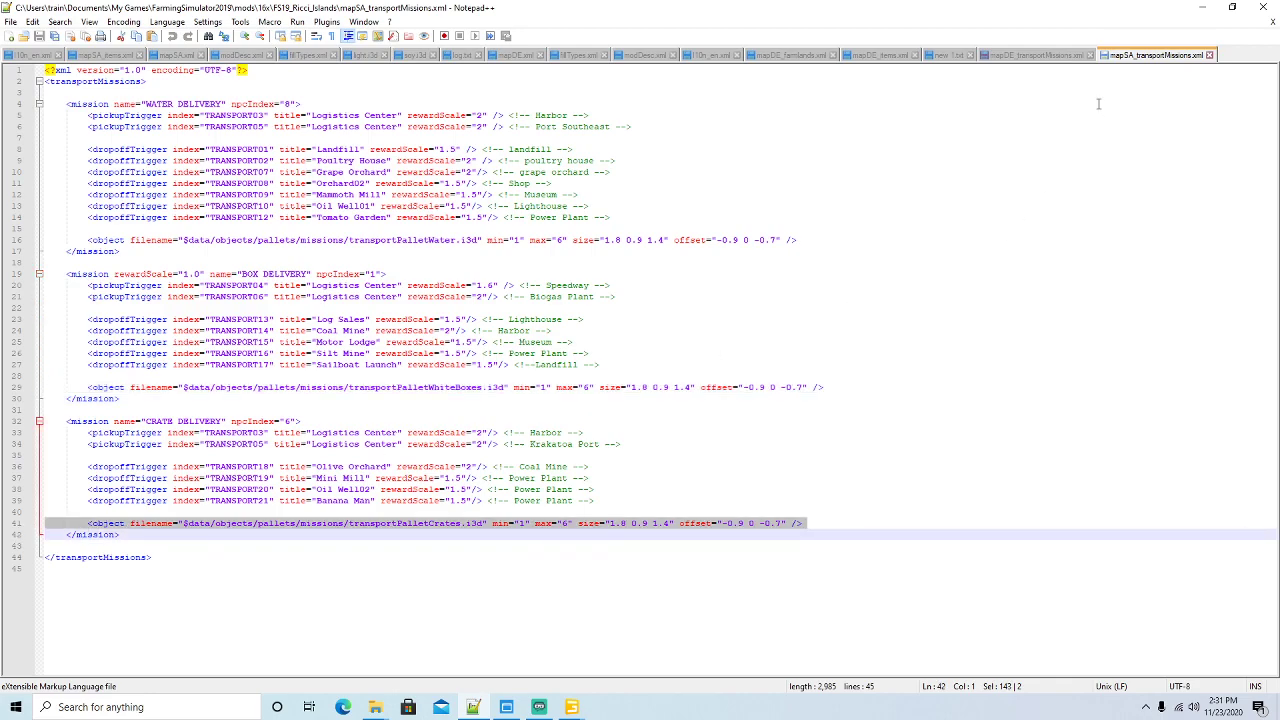
left_click(1036, 55)
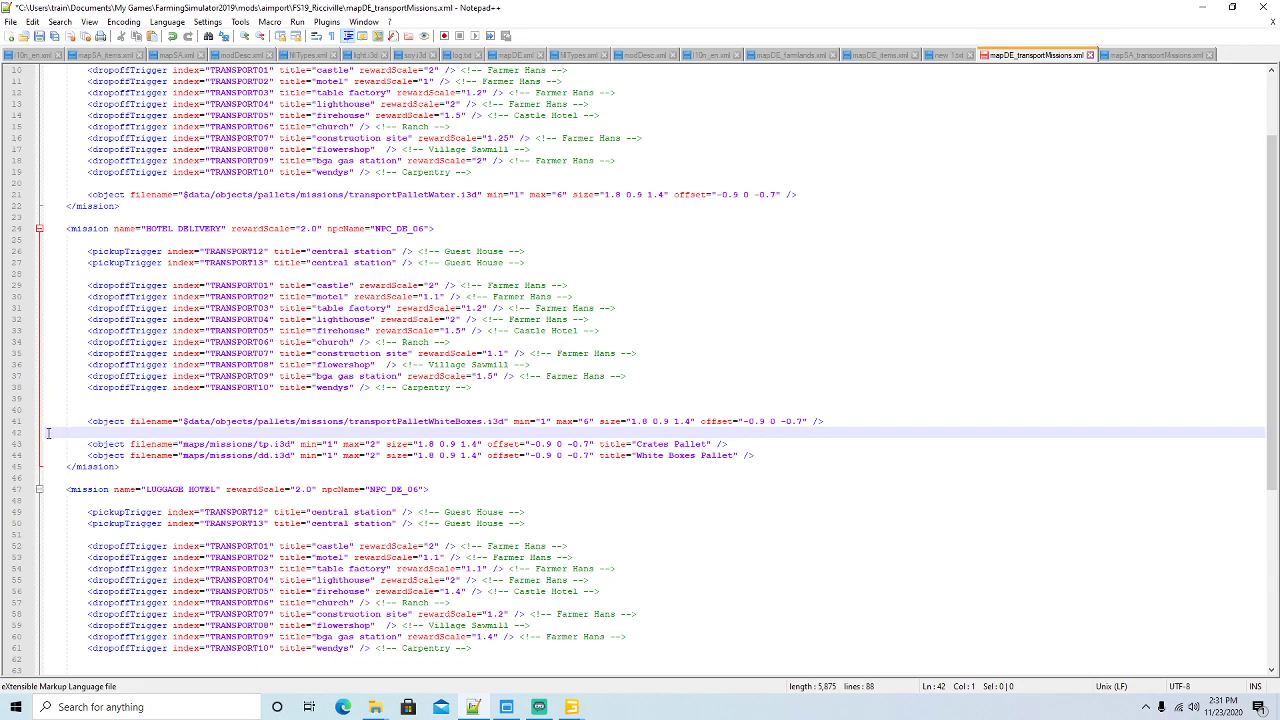
key("ctrl+v")
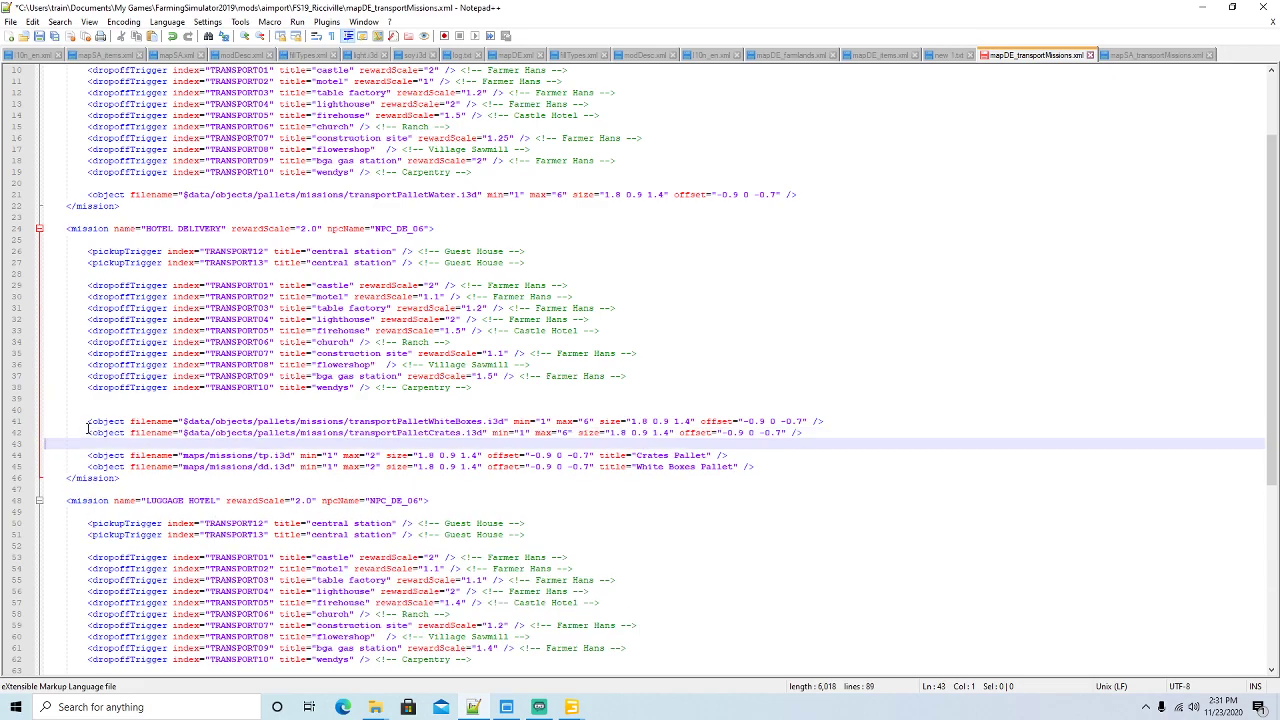
Delete the maps/missions/tp.i3d and dd.i3d object lines and the blank line above them from the HOTEL DELIVERY mission
left_click(17, 456)
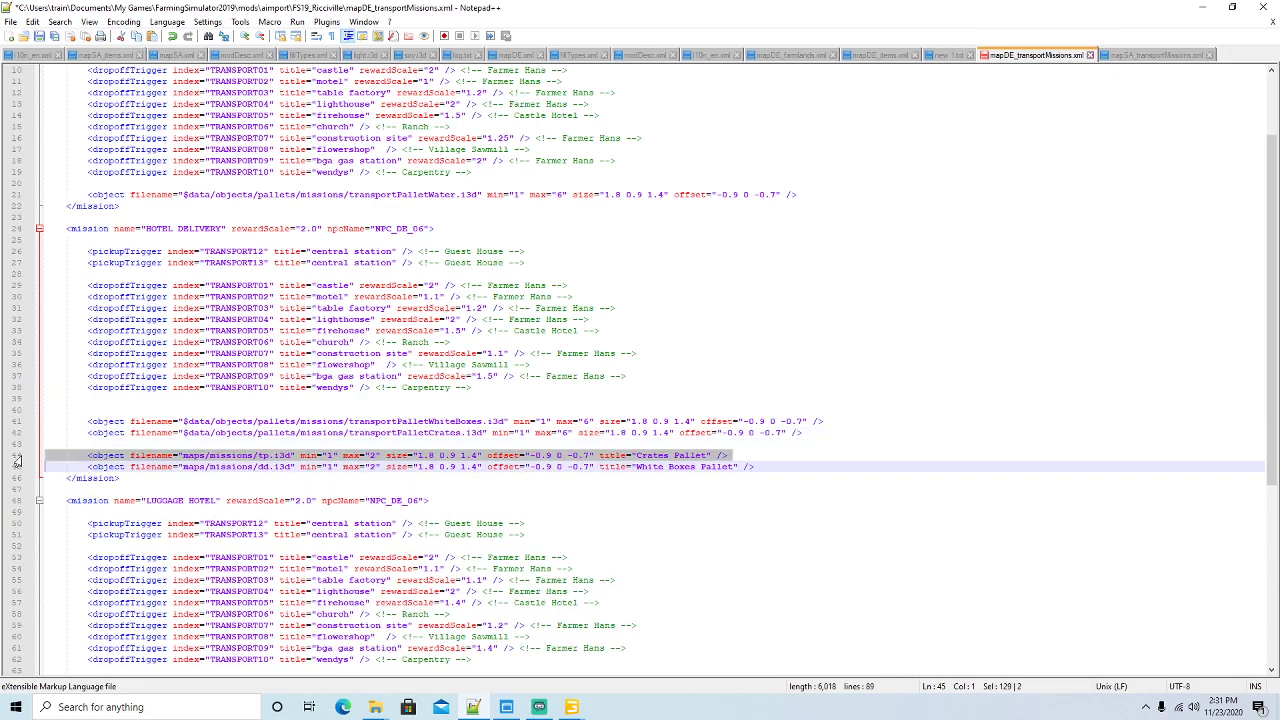
left_click_drag(17, 459, 14, 468)
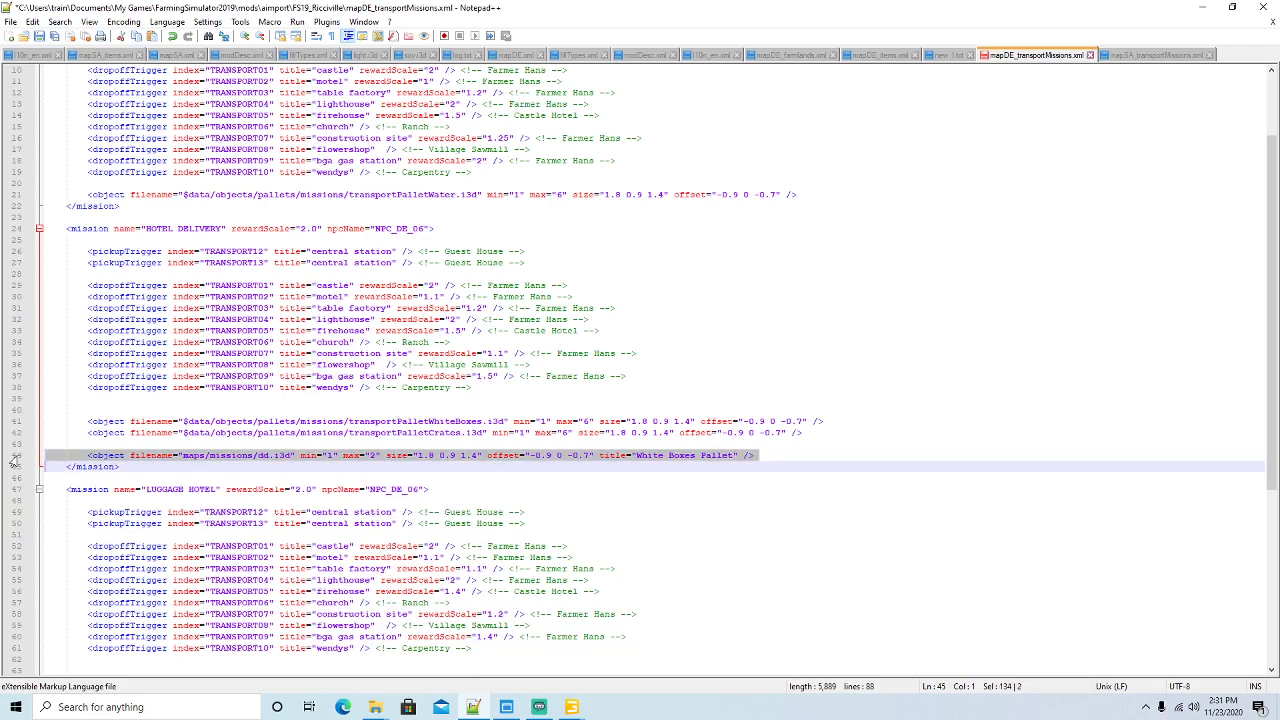
key("Delete")
key("BackSpace")
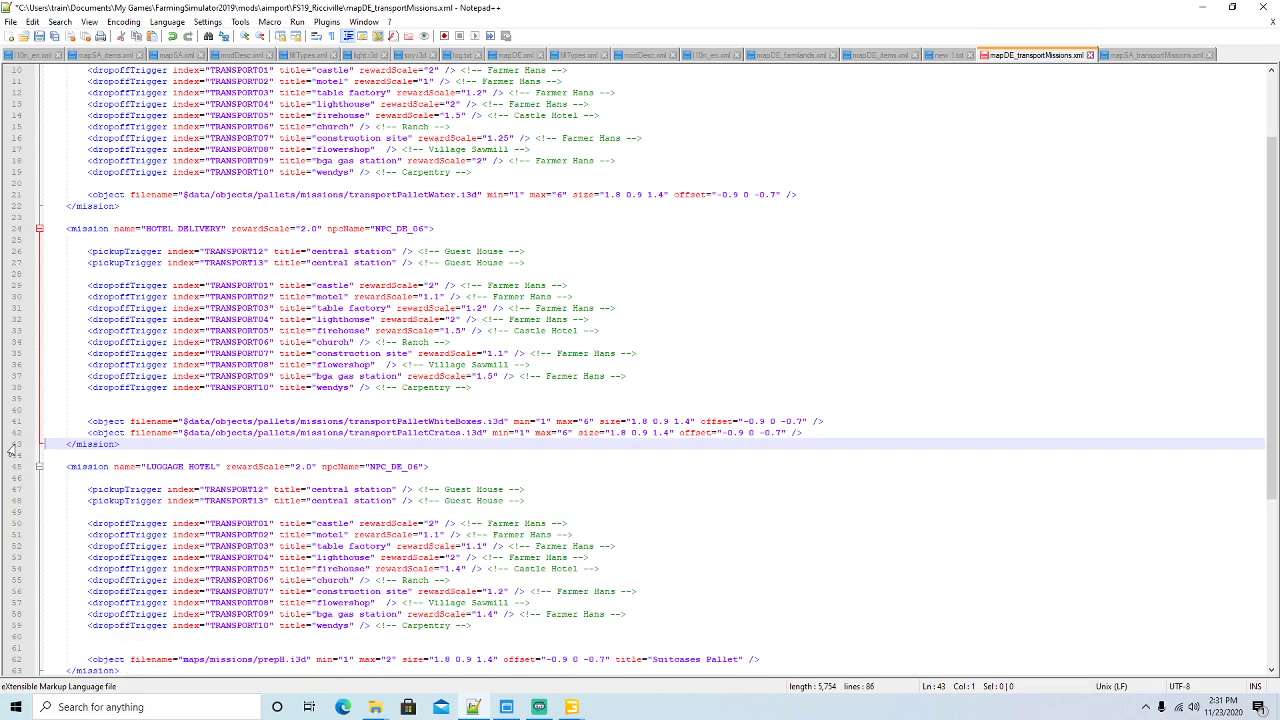
Copy HOTEL DELIVERY's WhiteBoxes and Crates pallet lines into the LUGGAGE HOTEL mission and delete its maps/missions/prepH.i3d object line
scroll(277, 422, "down", 5)
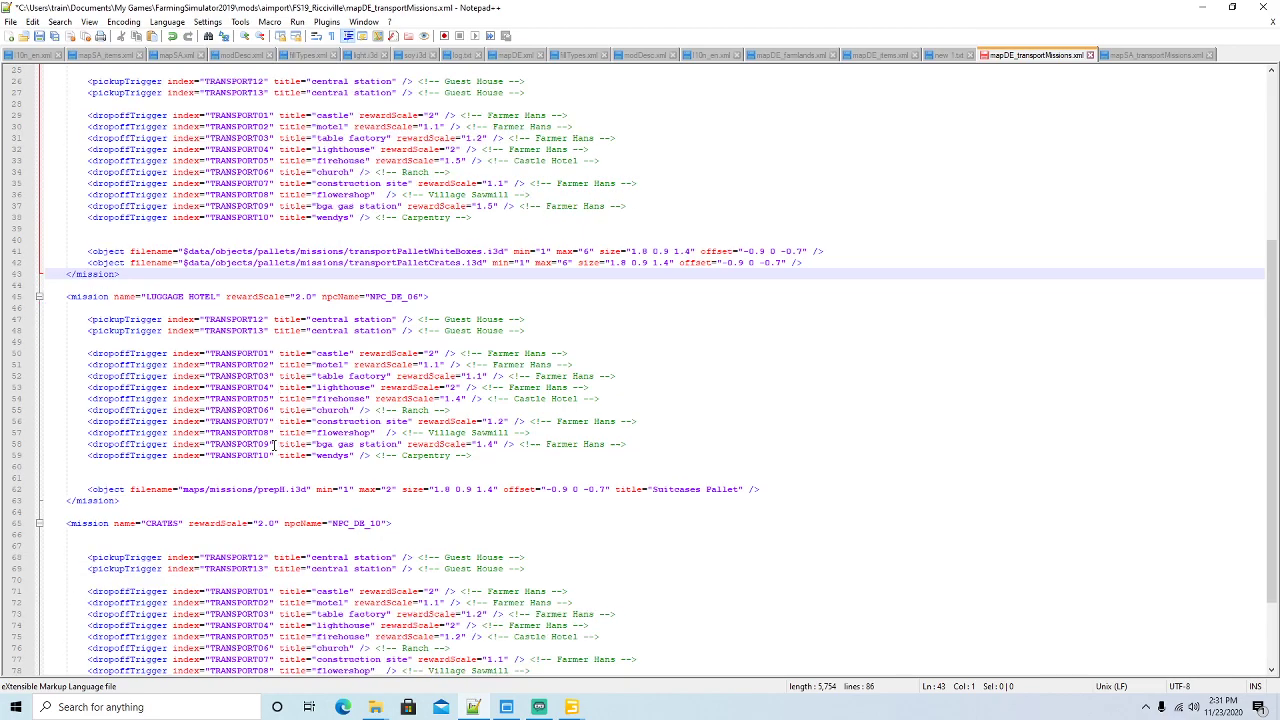
left_click_drag(809, 264, 27, 258)
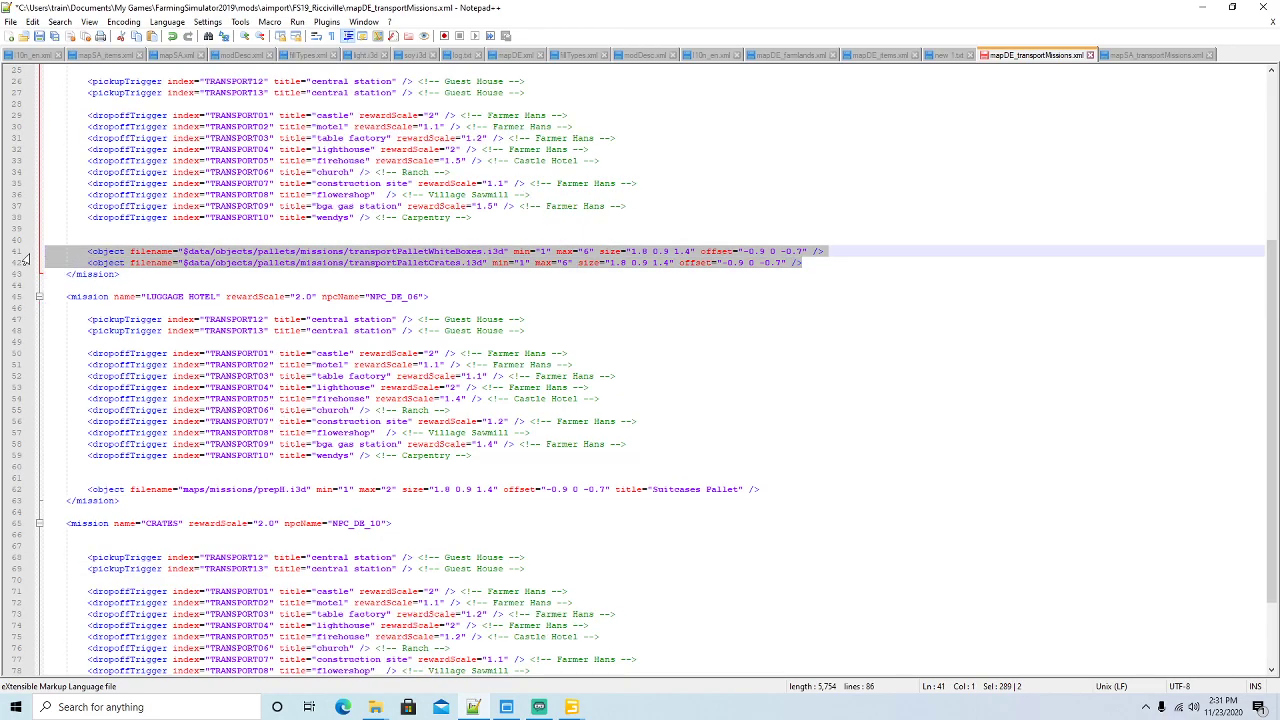
scroll(279, 337, "down", 2)
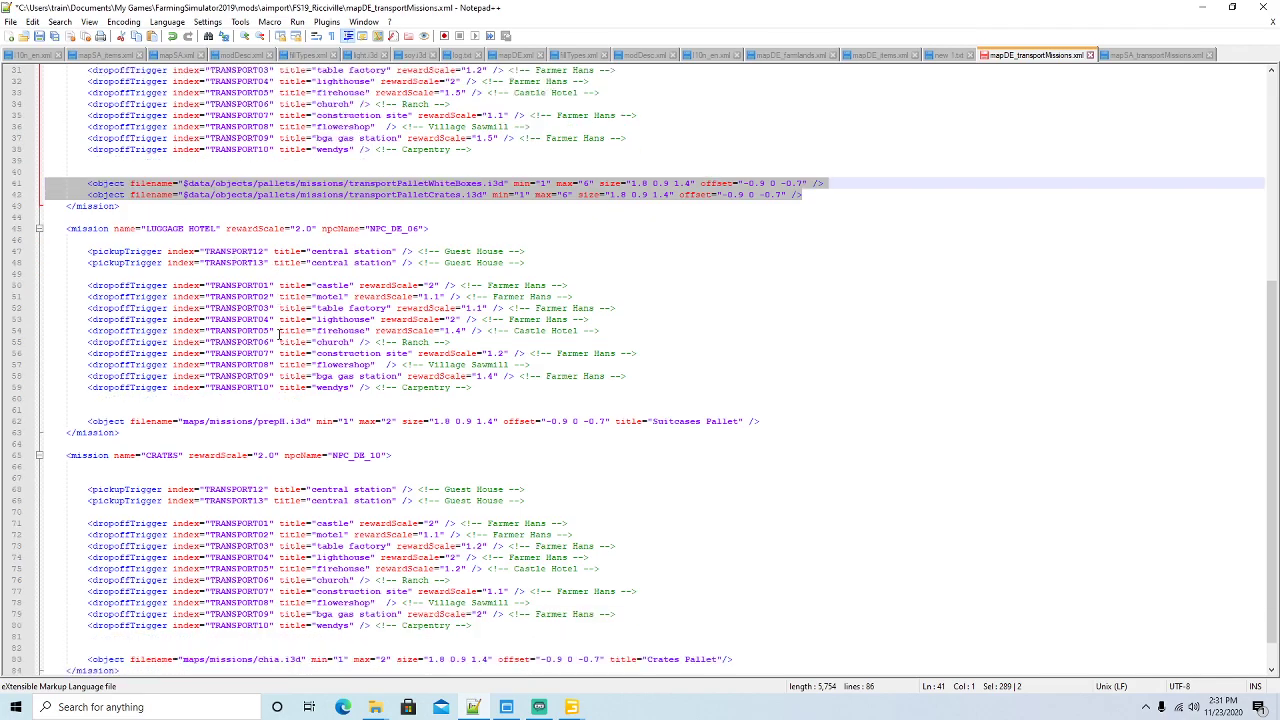
left_click(47, 410)
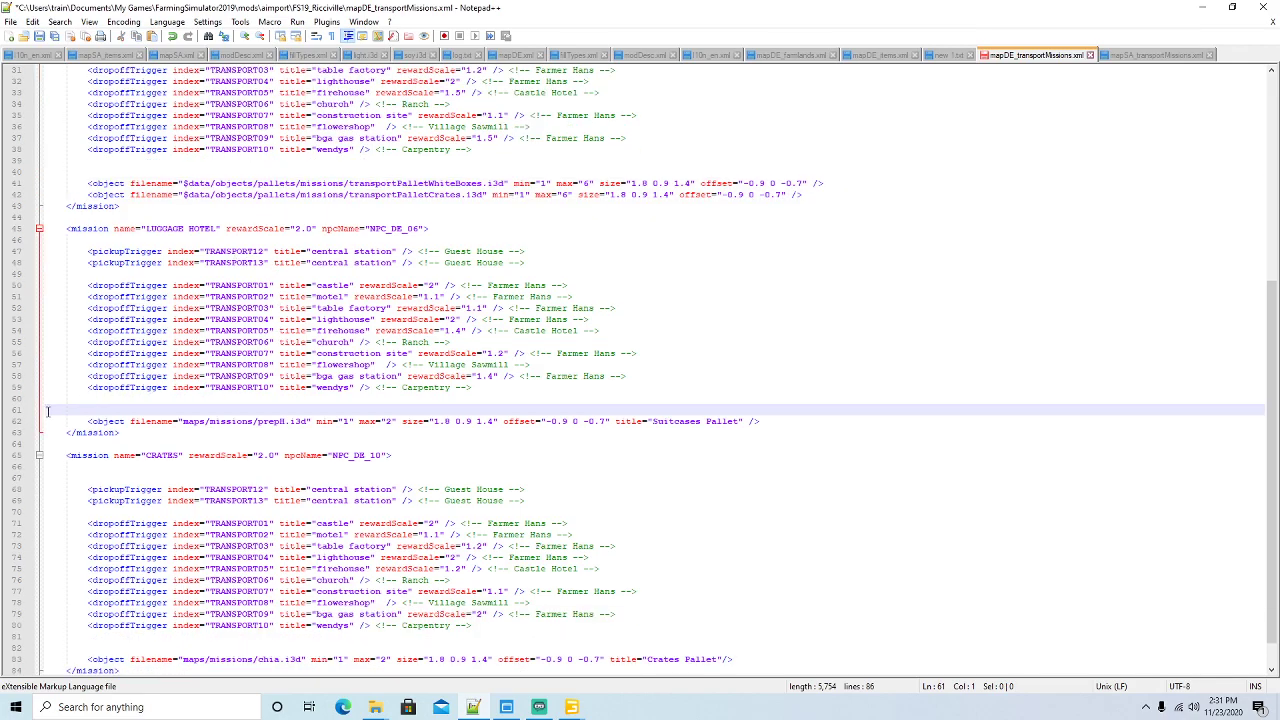
type("<object filename=\"$data/objects/pallets/missions/transportPalletWhiteBoxes.i3d\" min=\"1\" max=\"6\" size=\"1.8 0.9 1.4\" offset=\"-0.9 0 -0.7\" />         <object filename=\"$data/objects/pallets/missions/transportPalletCrates.i3d\" min=\"1\" max=\"6\" size=\"1.8 0.9 1.4\" offset=\"-0.9 0 -0.7\" />")
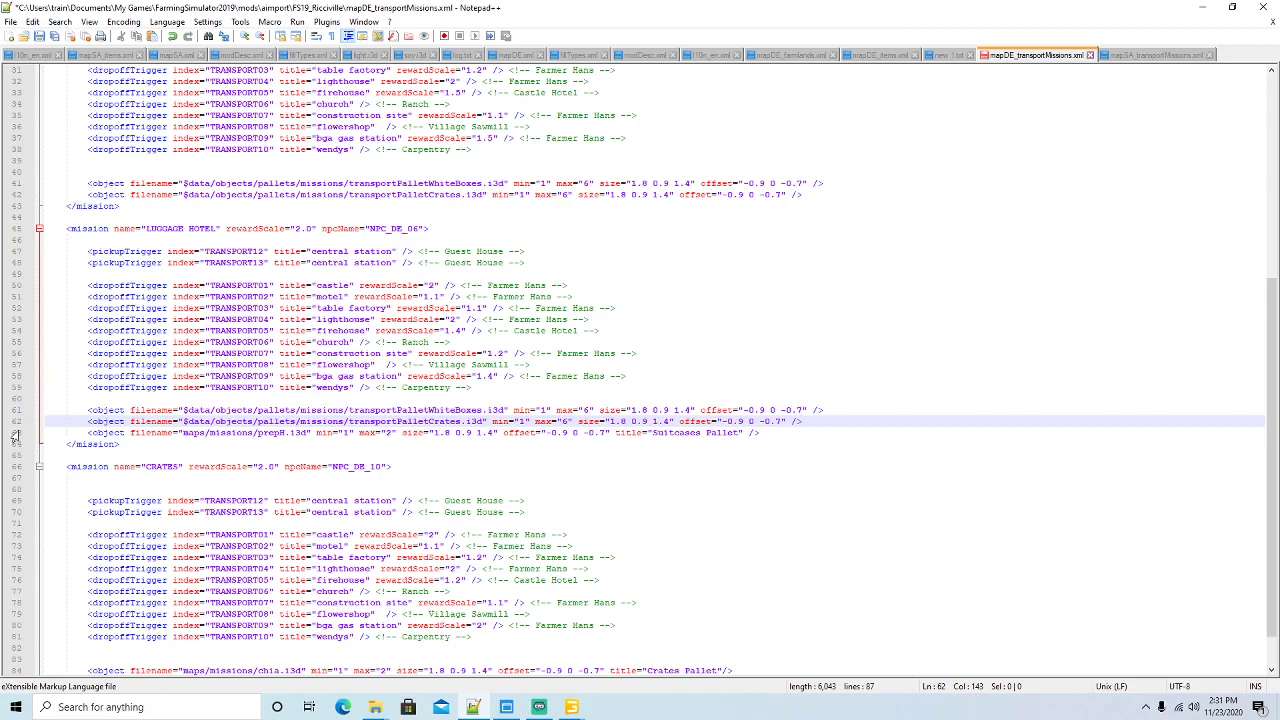
left_click(14, 433)
key("Delete")
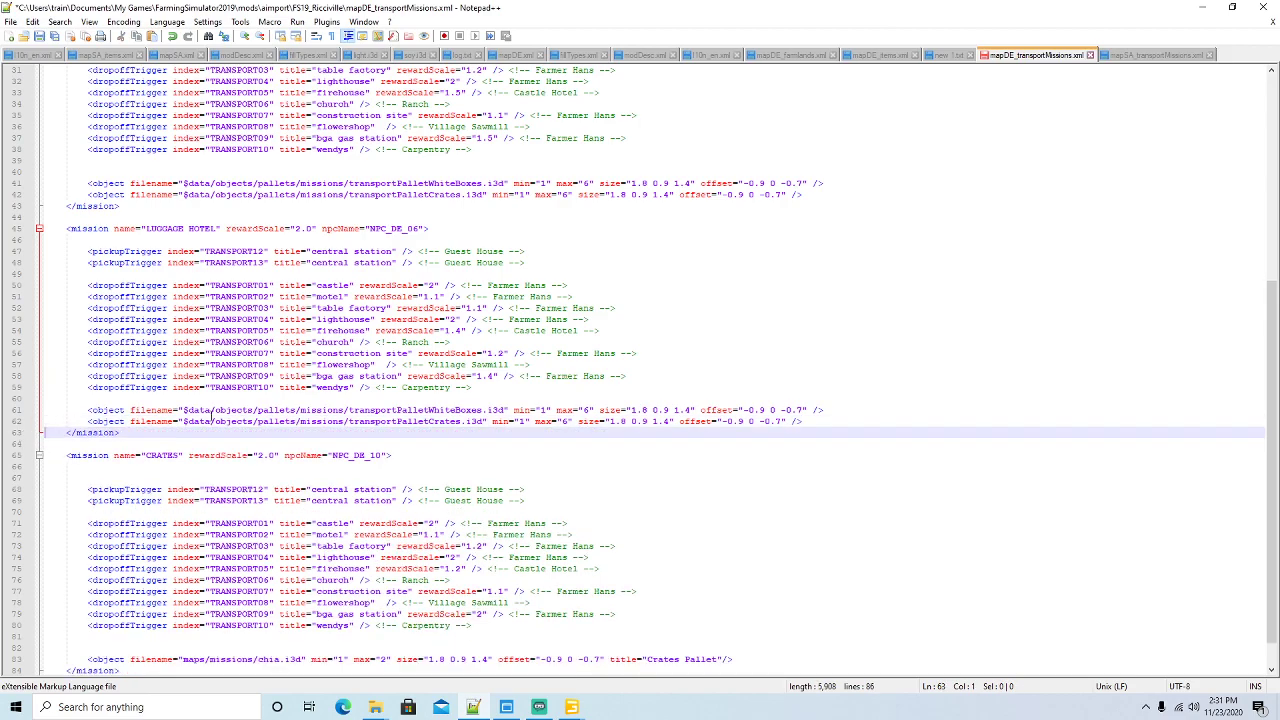
Review the pallet objects in both mission files and delete the transportPalletCrates.i3d line from the HOTEL DELIVERY mission
scroll(254, 398, "down", 1)
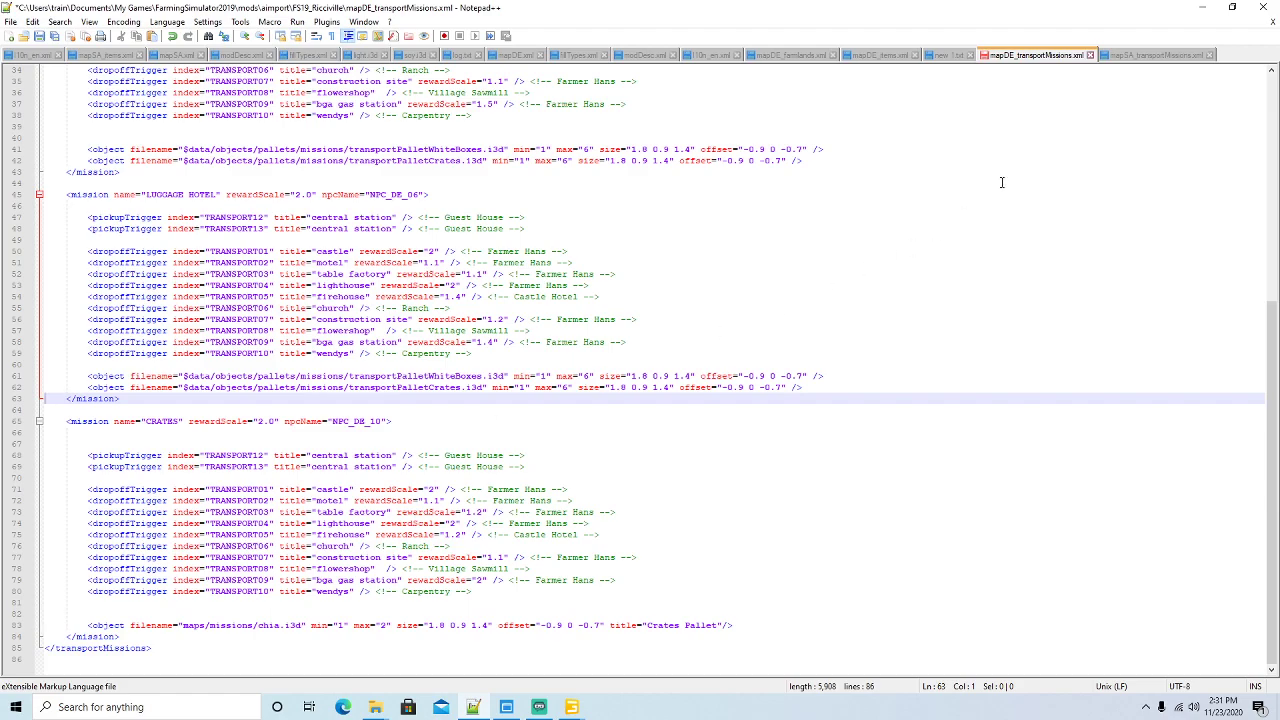
left_click(1145, 55)
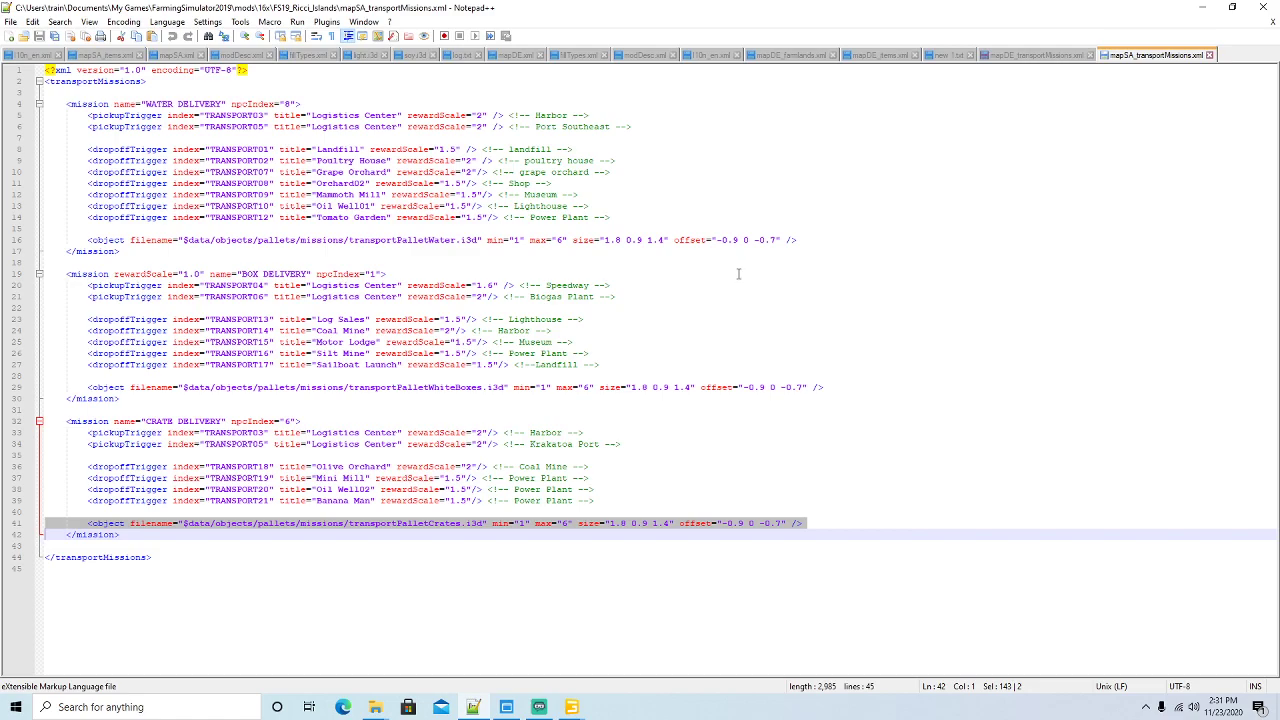
left_click(1058, 56)
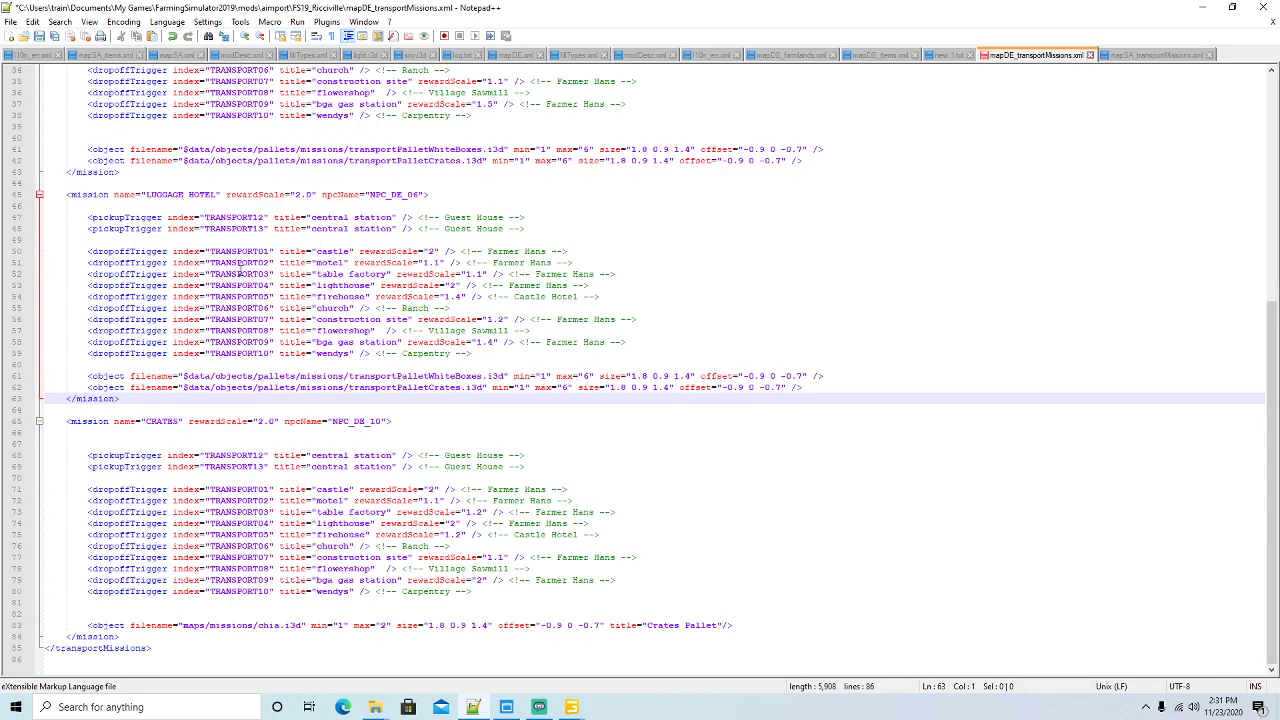
scroll(279, 238, "up", 6)
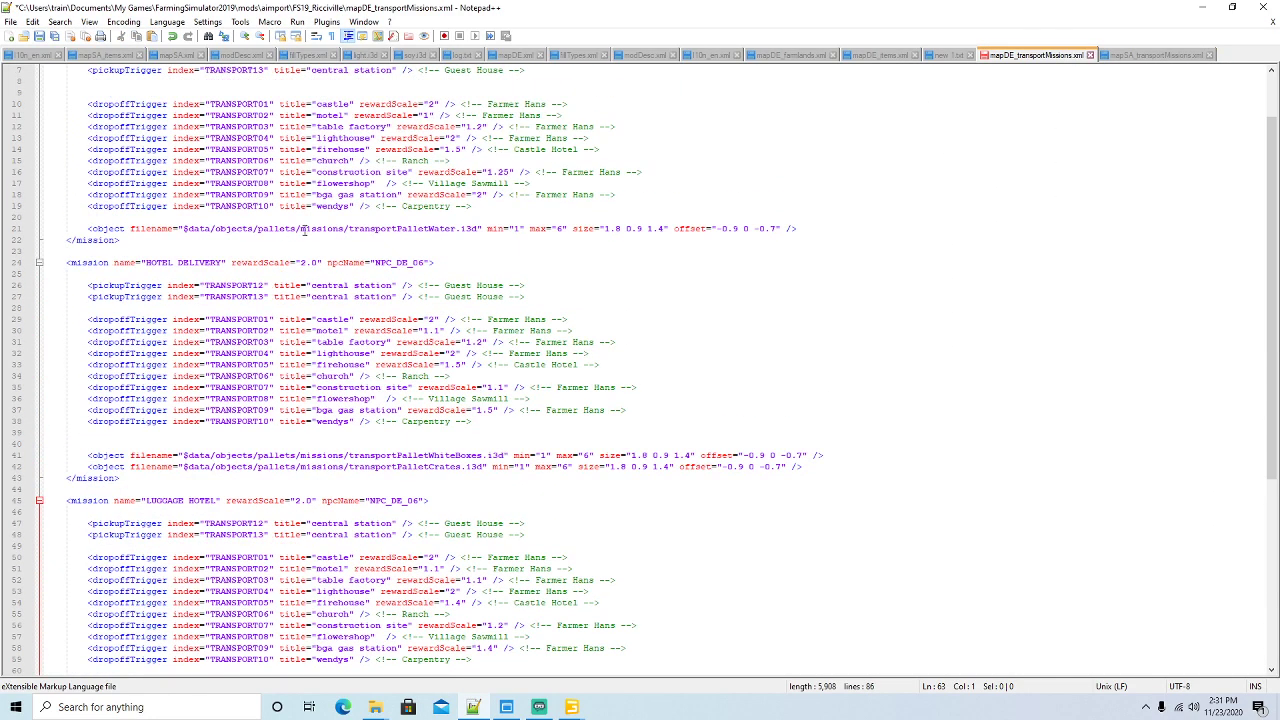
left_click(16, 230)
scroll(342, 347, "down", 3)
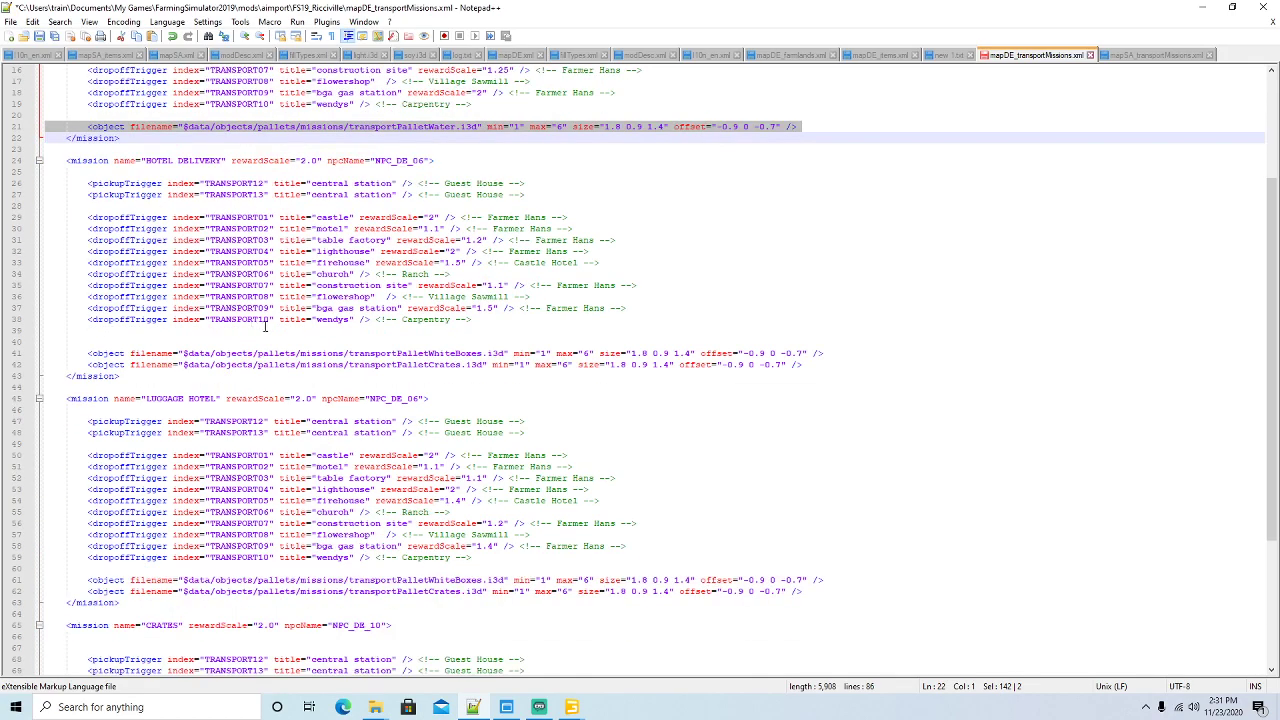
scroll(282, 279, "up", 1)
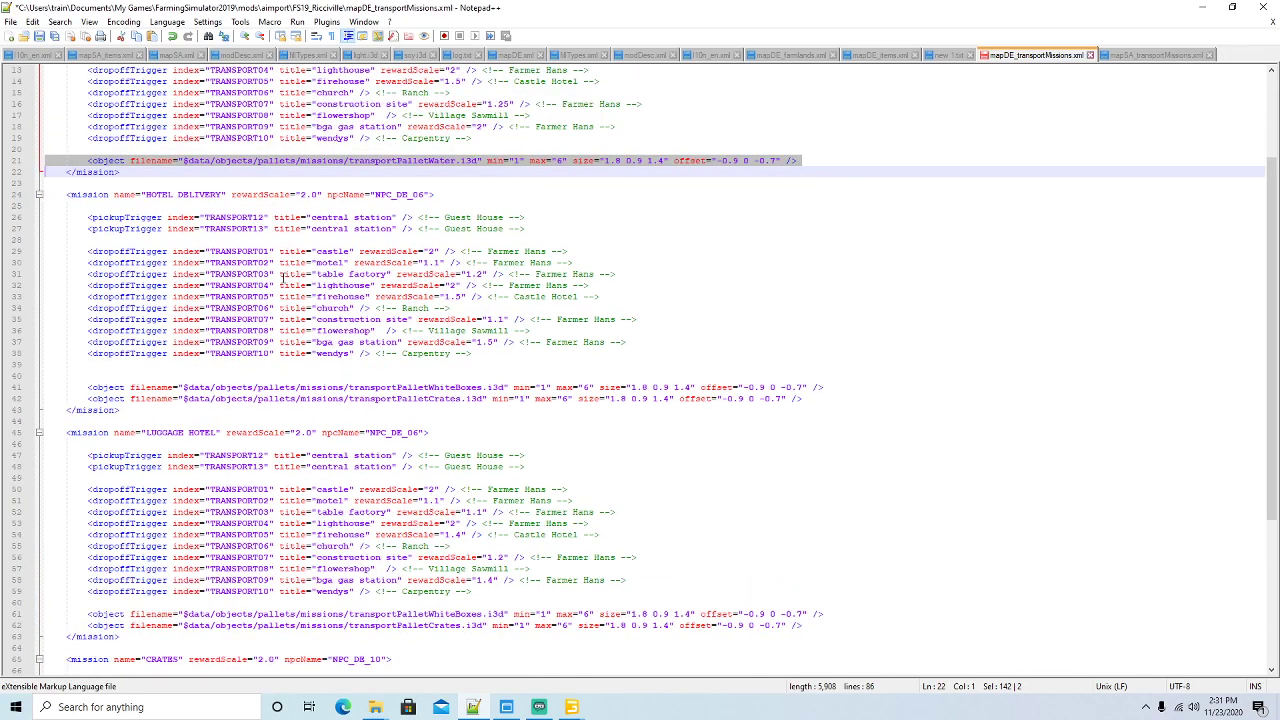
left_click(16, 400)
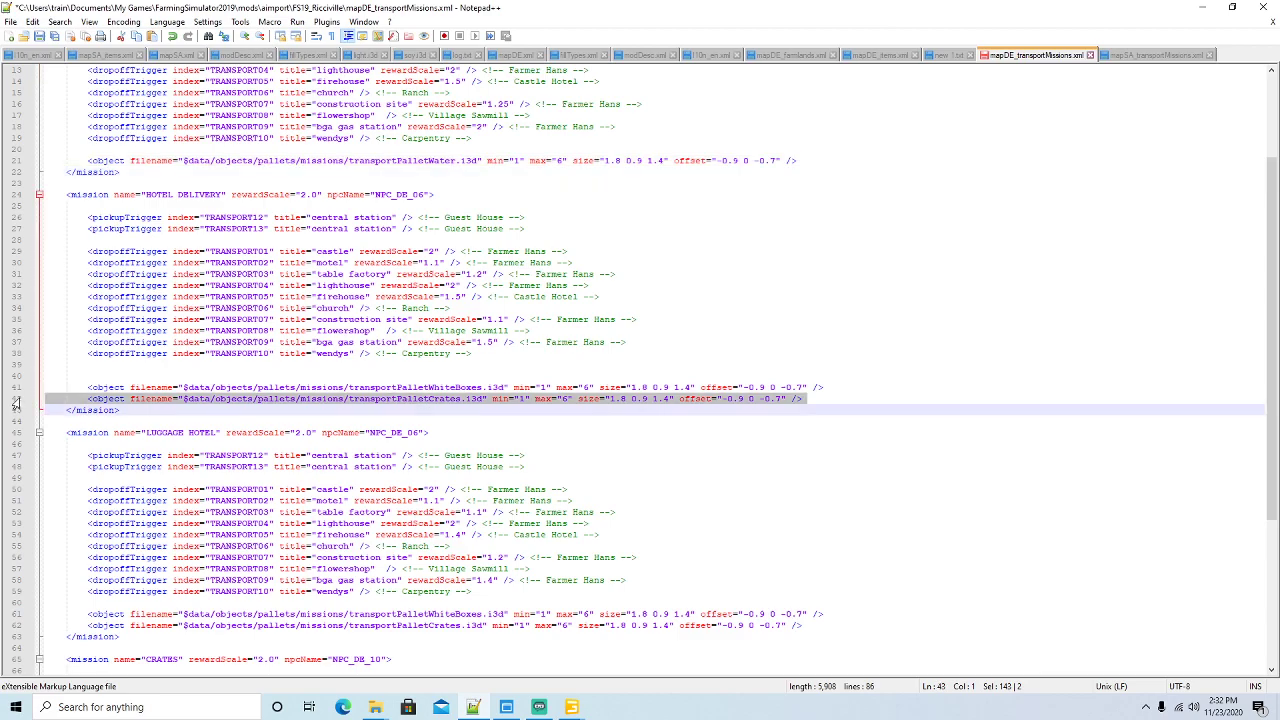
key("Delete")
Delete the transportPalletWhiteBoxes.i3d object line from the LUGGAGE HOTEL mission, keeping only its transportPalletCrates.i3d line
scroll(218, 458, "down", 3)
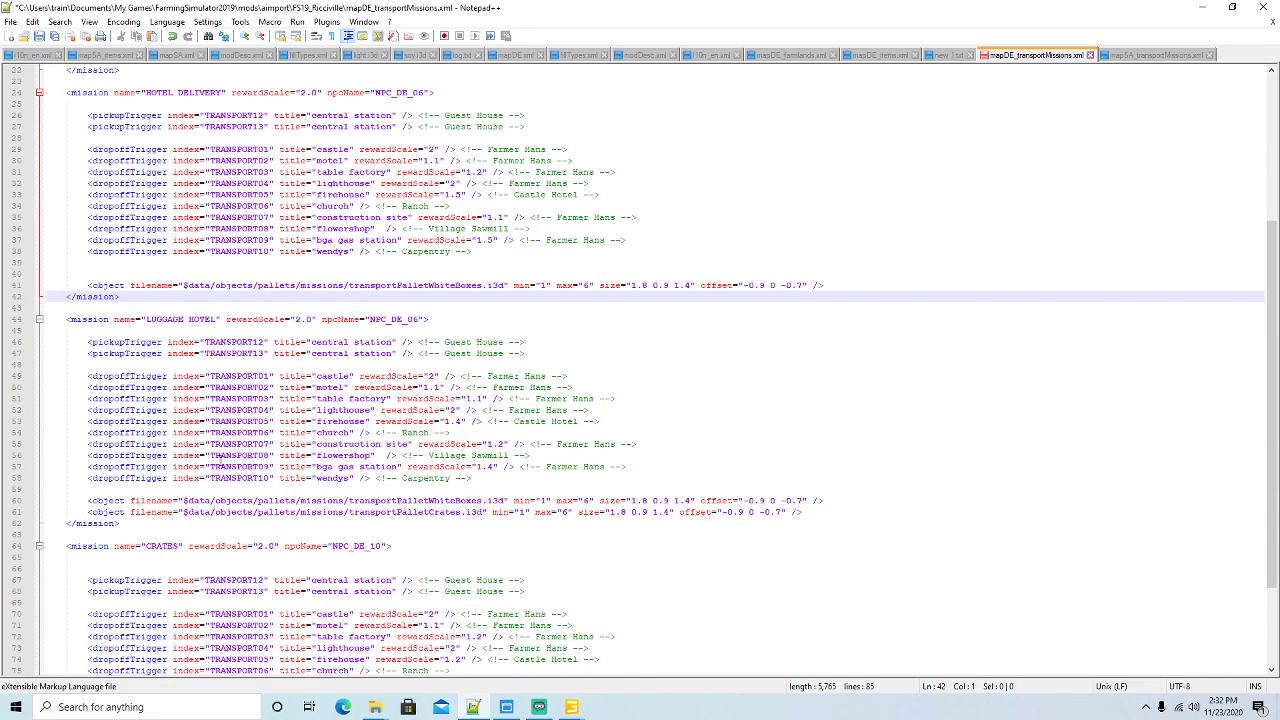
left_click(16, 500)
key("Delete")
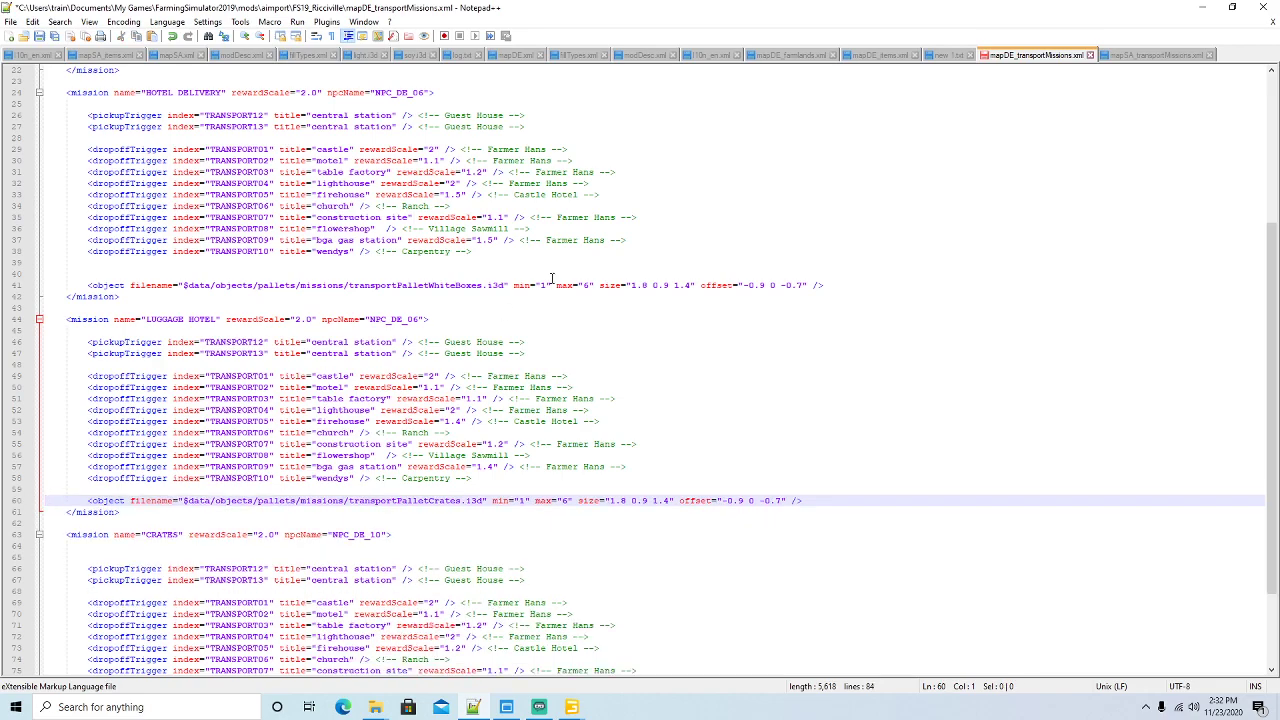
scroll(553, 283, "up", 3)
scroll(414, 257, "up", 3)
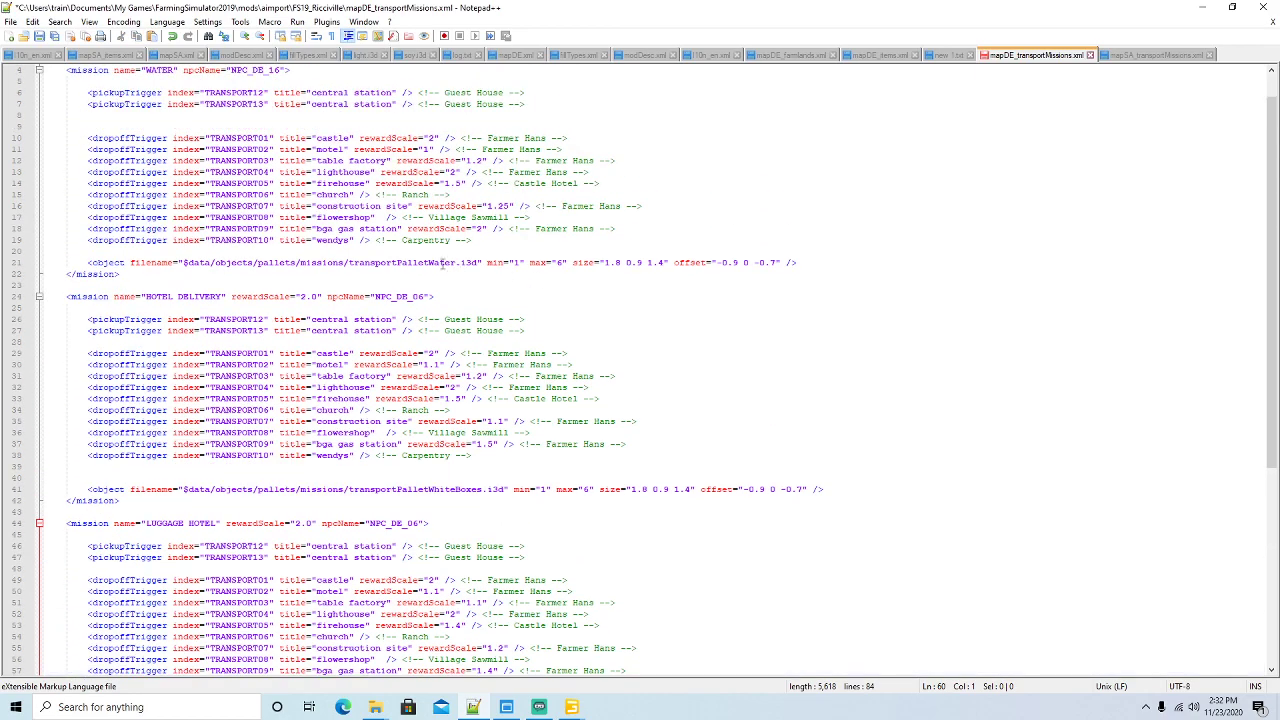
Rename the HOTEL DELIVERY mission to BOX DELIVERY, copying that name from the mission in mapSA_transportMissions.xml
left_click(416, 487)
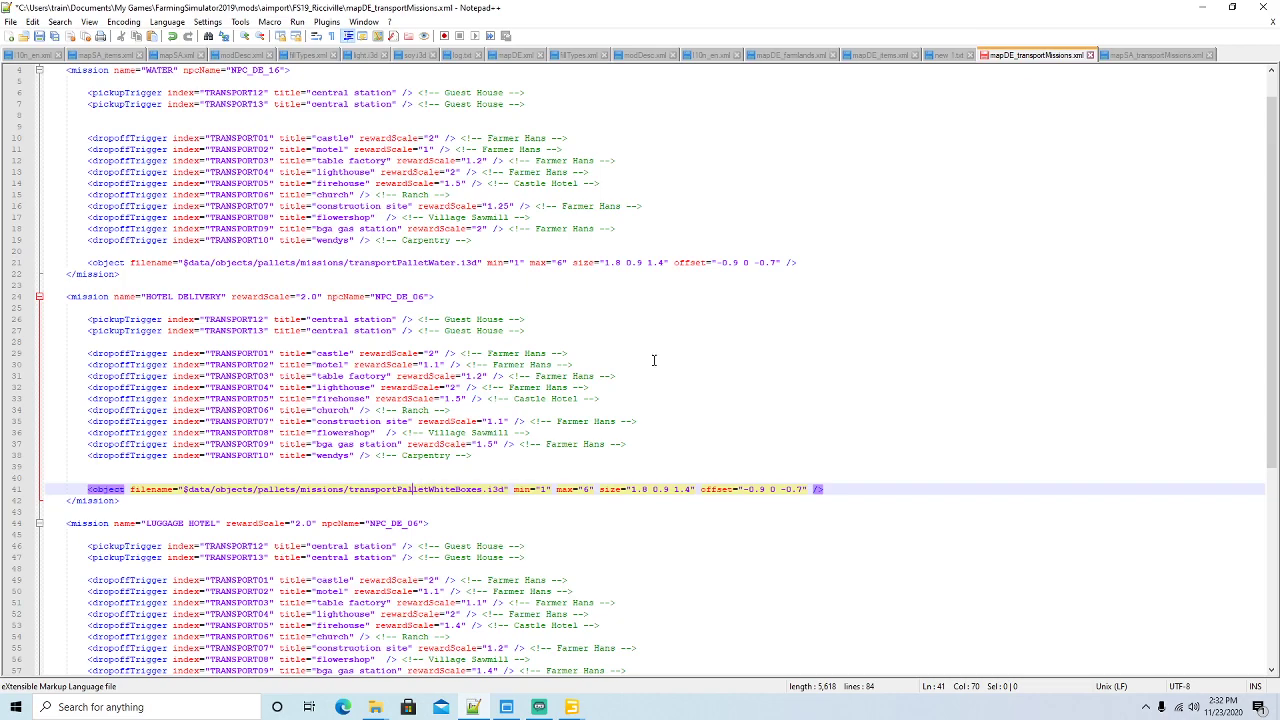
left_click(1152, 55)
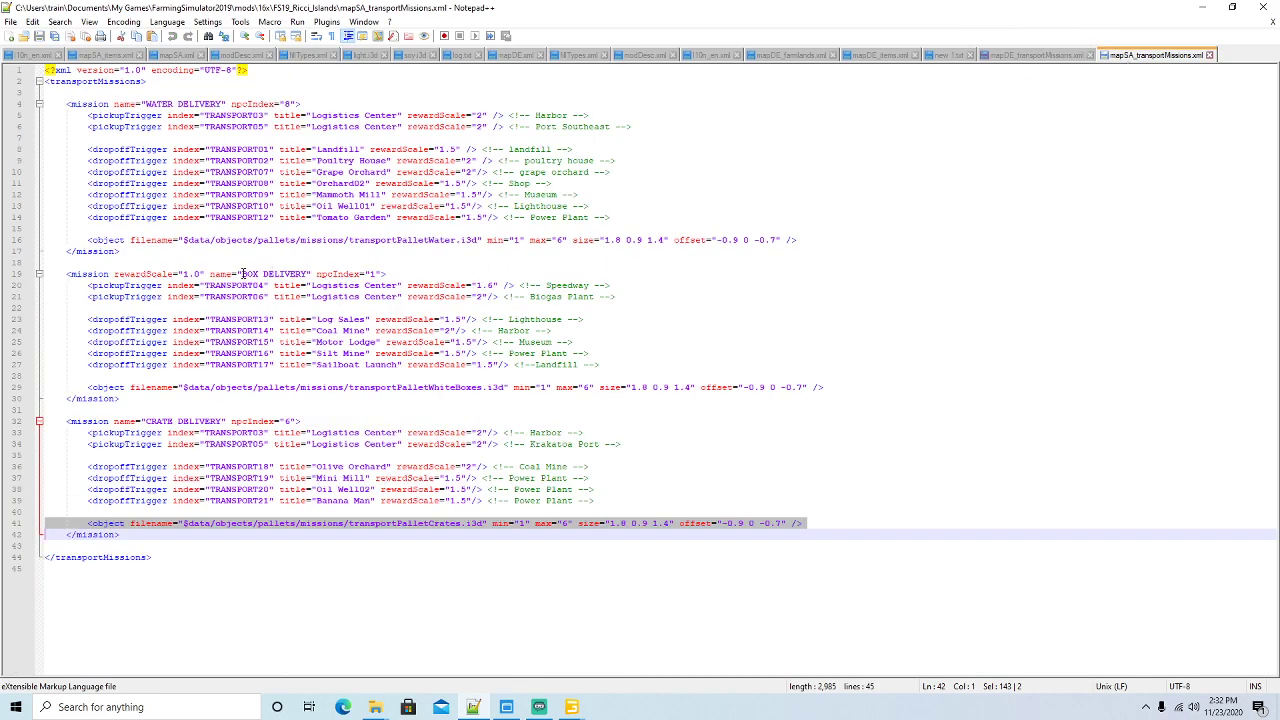
left_click_drag(242, 273, 307, 273)
key("ctrl+c")
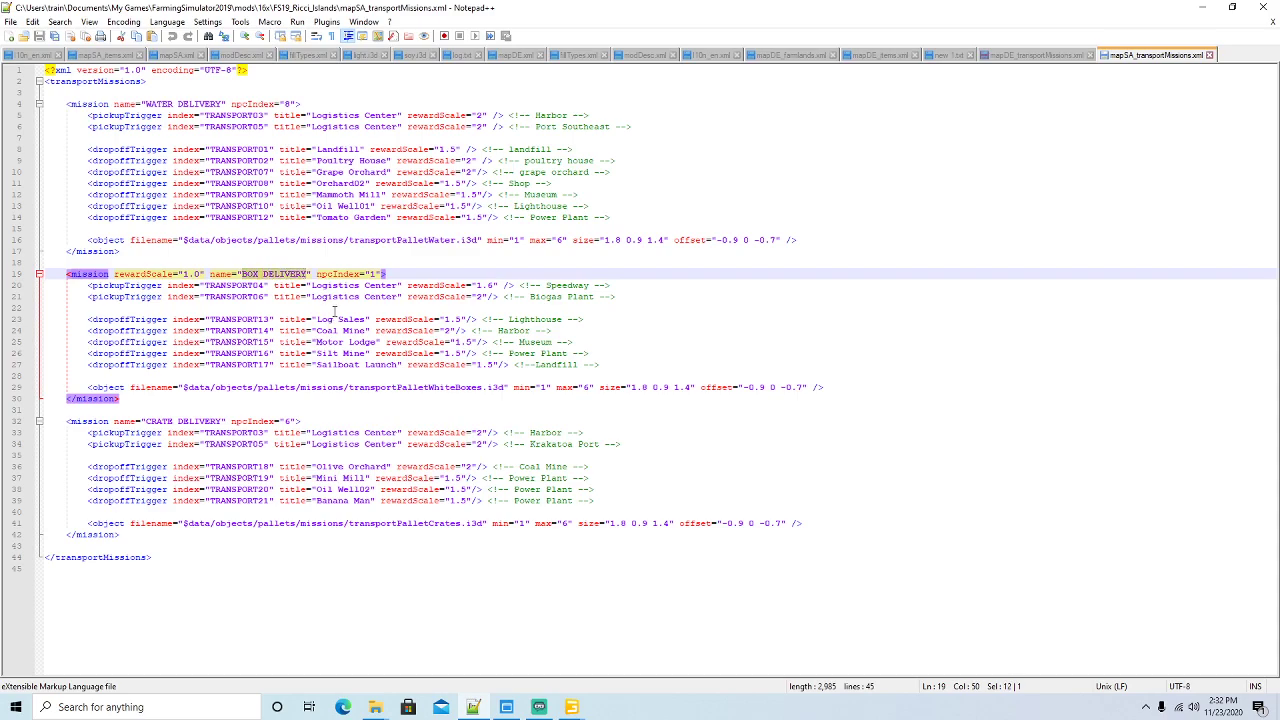
left_click(1004, 55)
scroll(271, 252, "up", 1)
scroll(220, 270, "down", 1)
left_click_drag(146, 296, 222, 297)
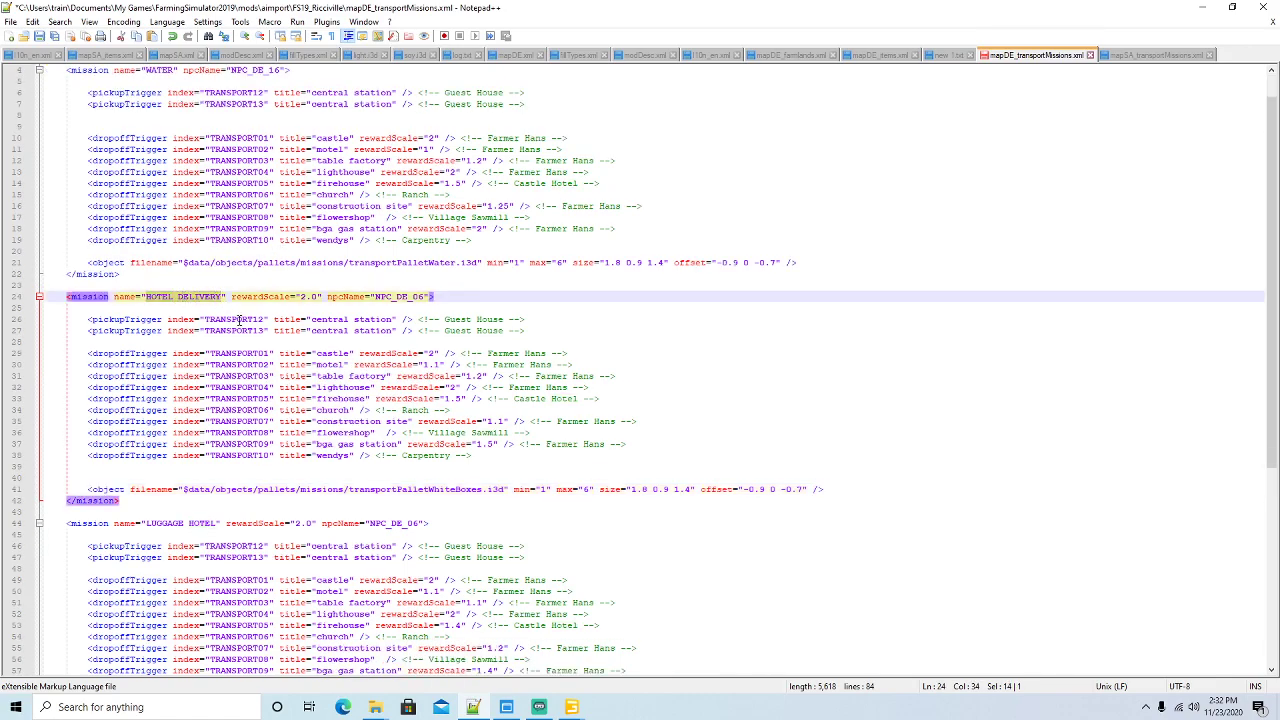
key("ctrl+v")
Rename the LUGGAGE HOTEL mission to CRATE DELIVERY, copying that name from the mission in mapSA_transportMissions.xml
scroll(303, 319, "down", 3)
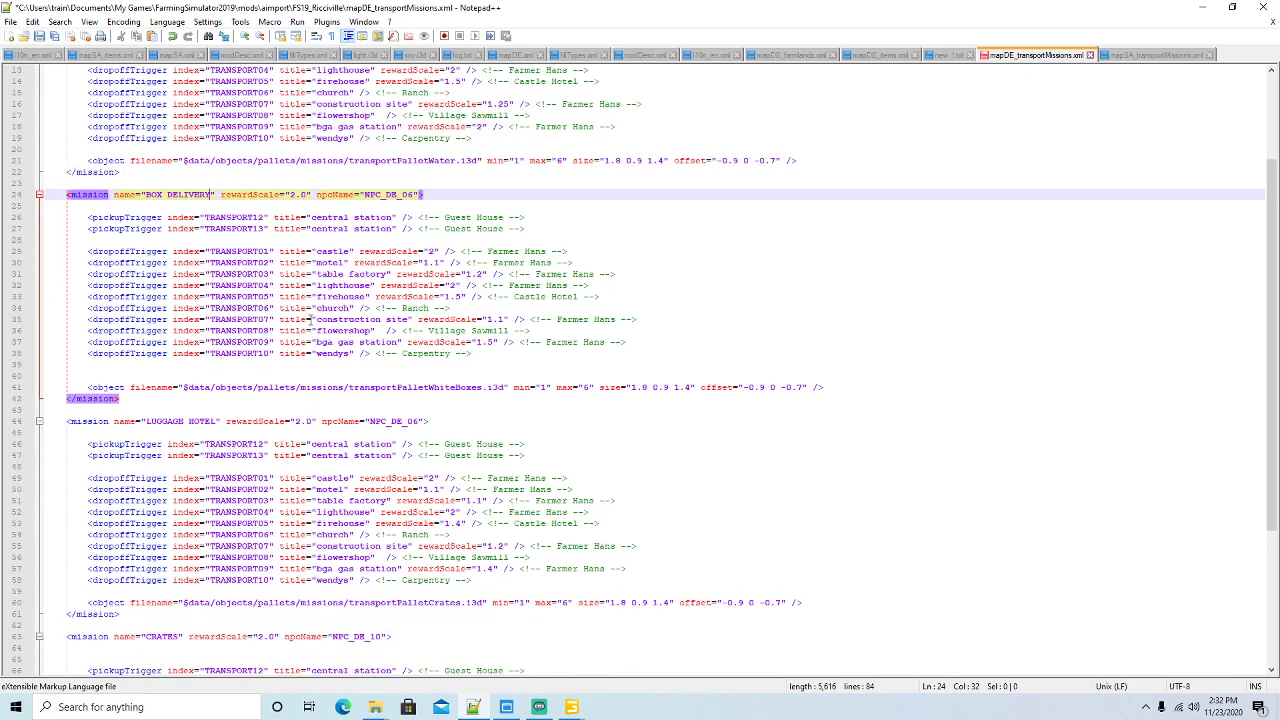
left_click(1138, 57)
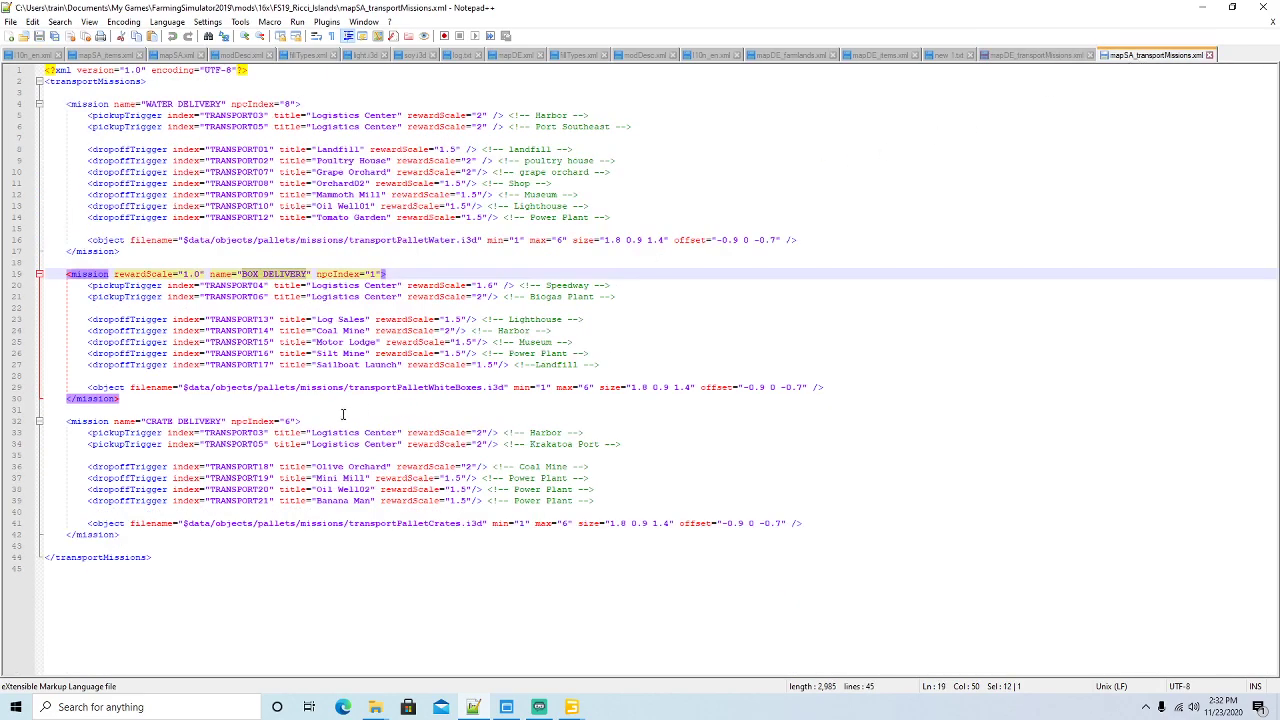
left_click_drag(146, 421, 224, 427)
key("ctrl+c")
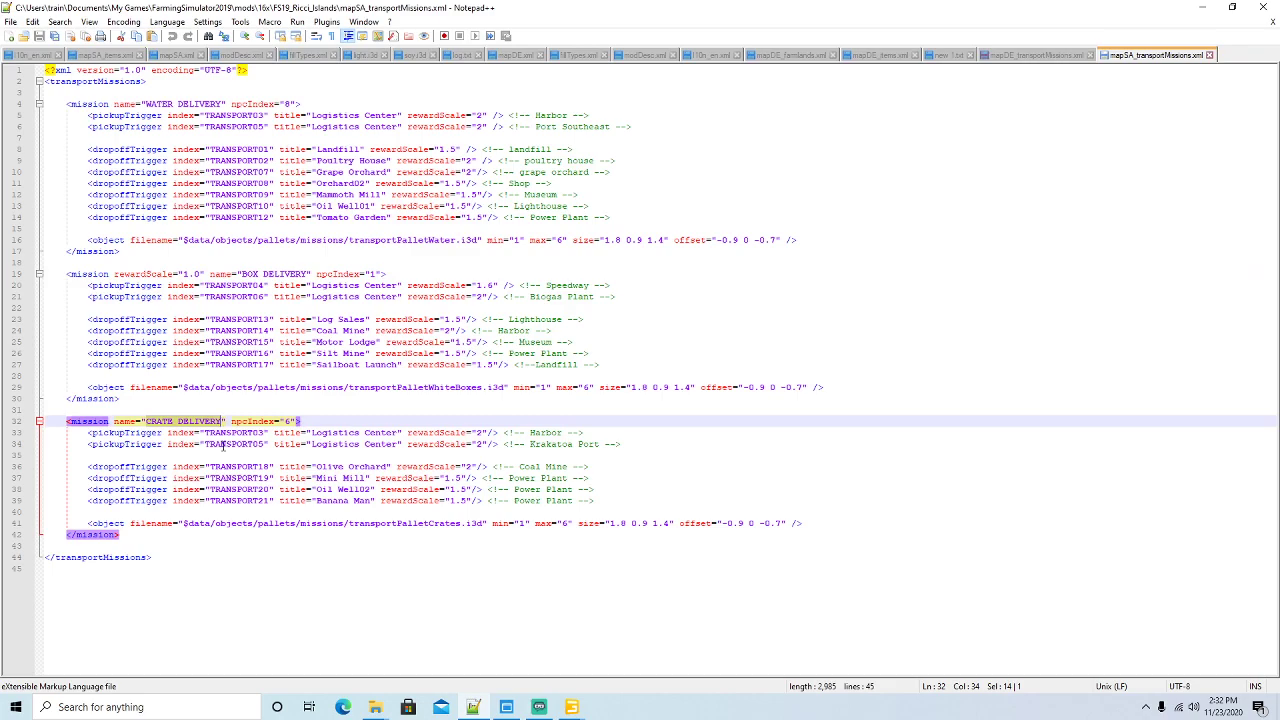
left_click(1006, 57)
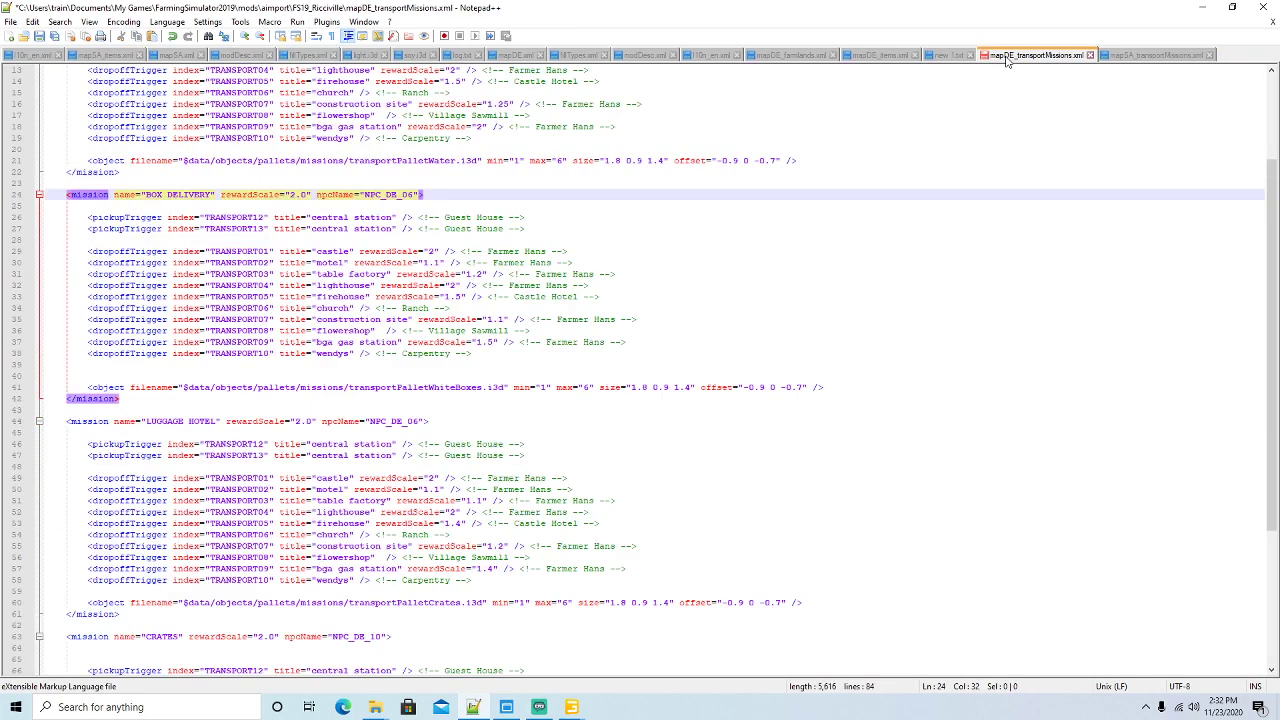
left_click_drag(145, 421, 218, 422)
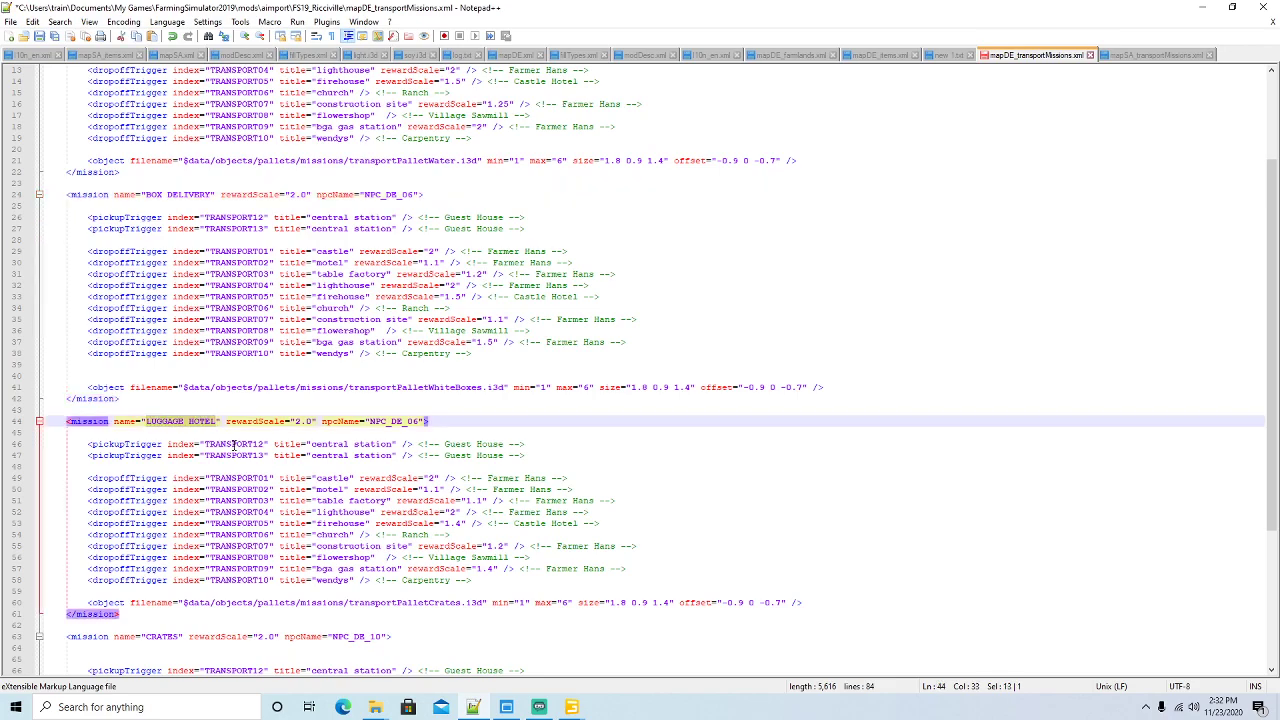
key("ctrl+v")
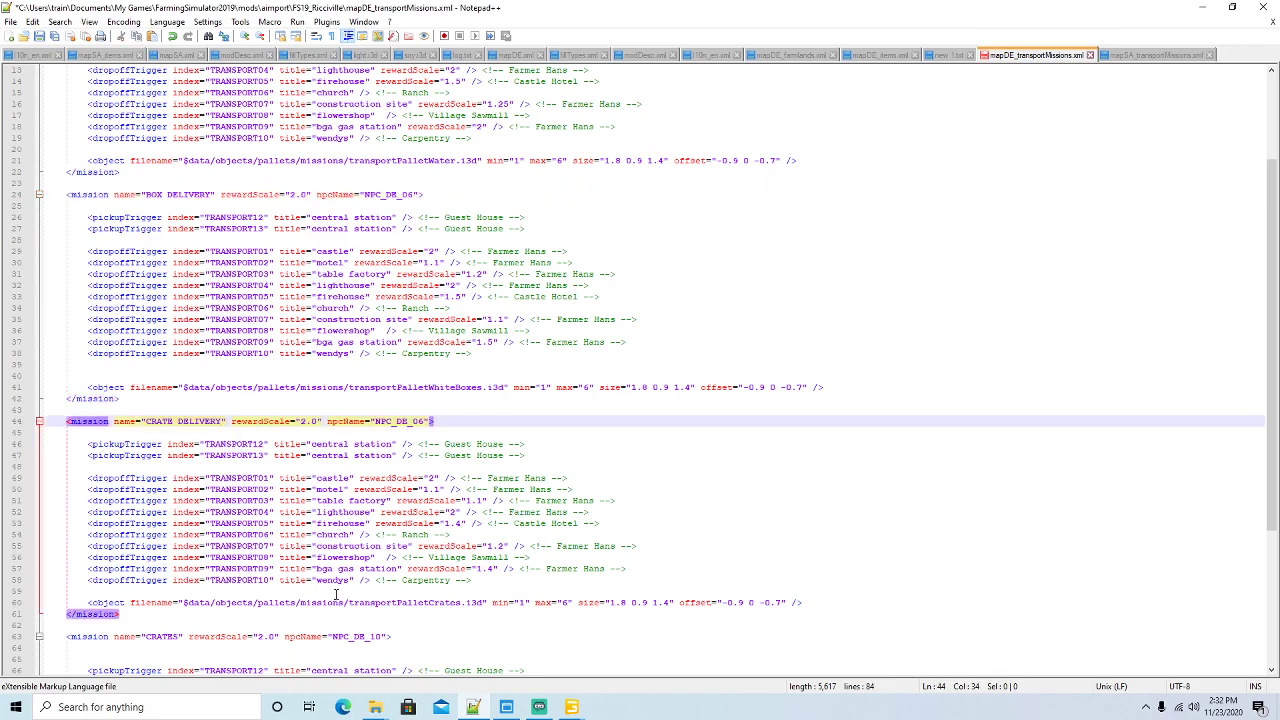
Compare the pickup trigger indexes across the WATER, BOX DELIVERY, CRATE DELIVERY and CRATES missions in mapDE_transportMissions.xml
left_click(399, 604)
scroll(118, 397, "down", 6)
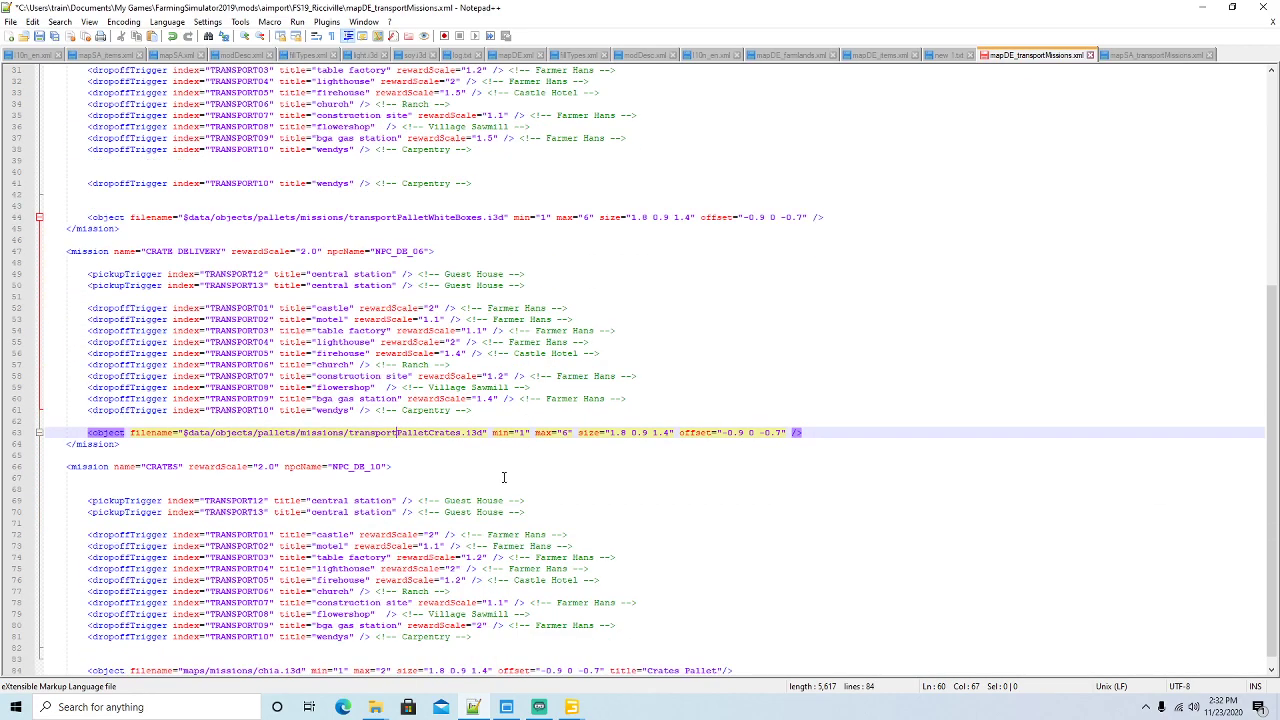
left_click_drag(184, 466, 318, 600)
scroll(786, 440, "up", 10)
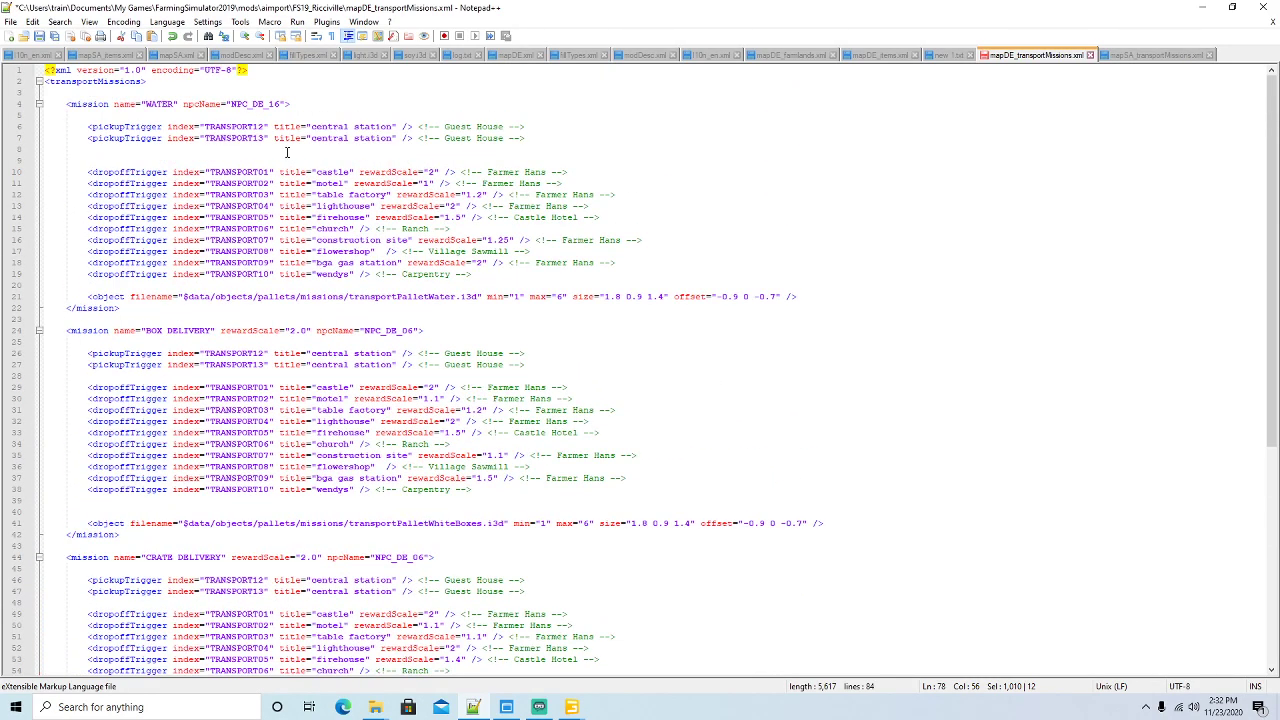
left_click(258, 127)
left_click(250, 138)
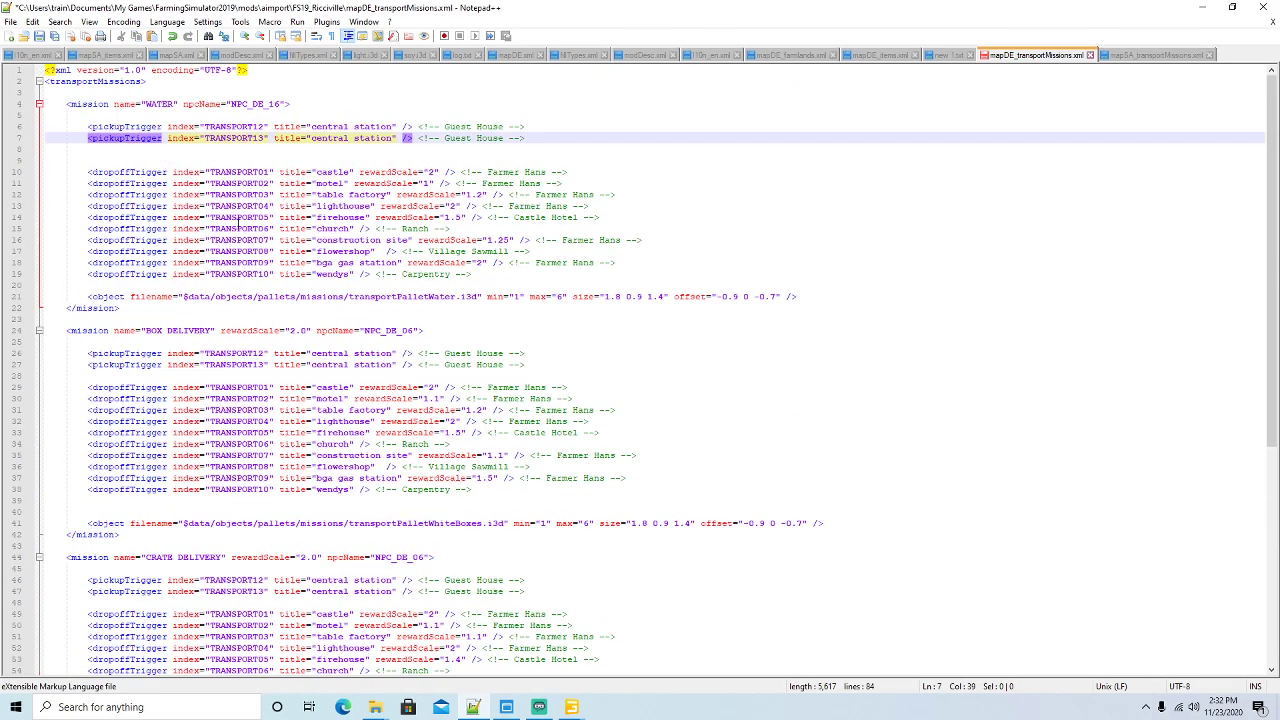
left_click(252, 353)
left_click(256, 364)
scroll(274, 444, "down", 3)
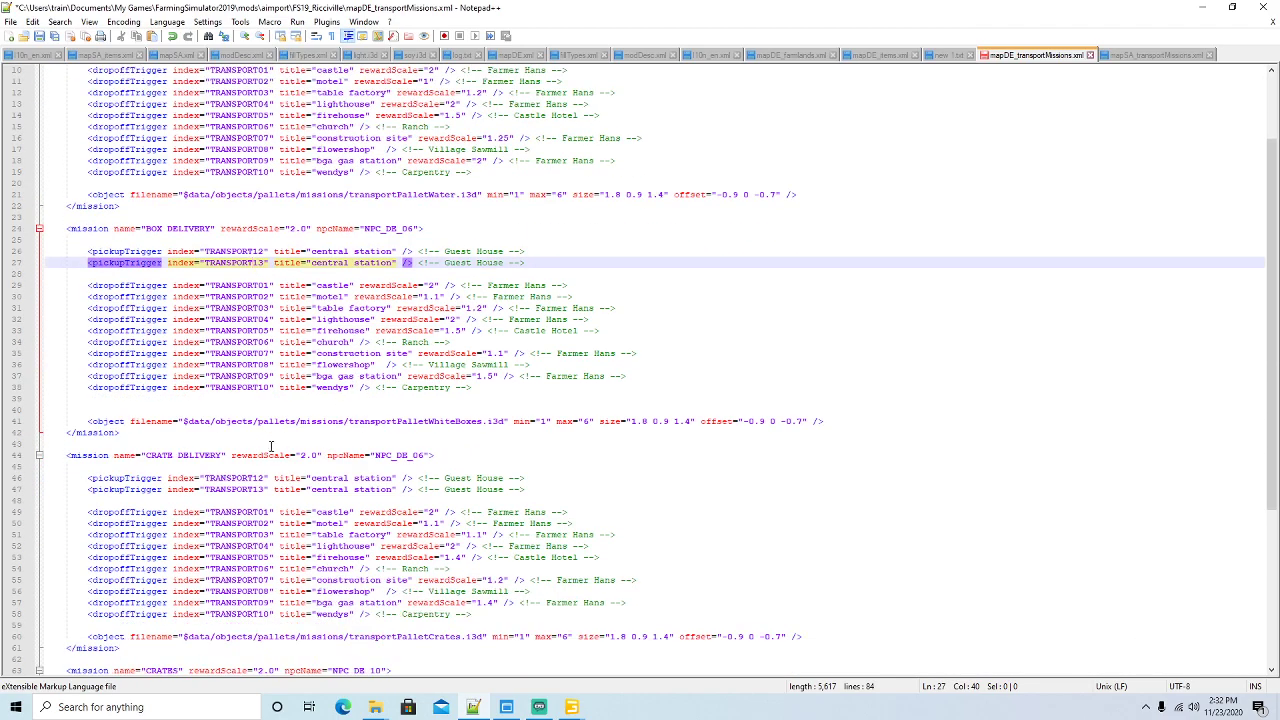
left_click(242, 490)
scroll(486, 428, "down", 6)
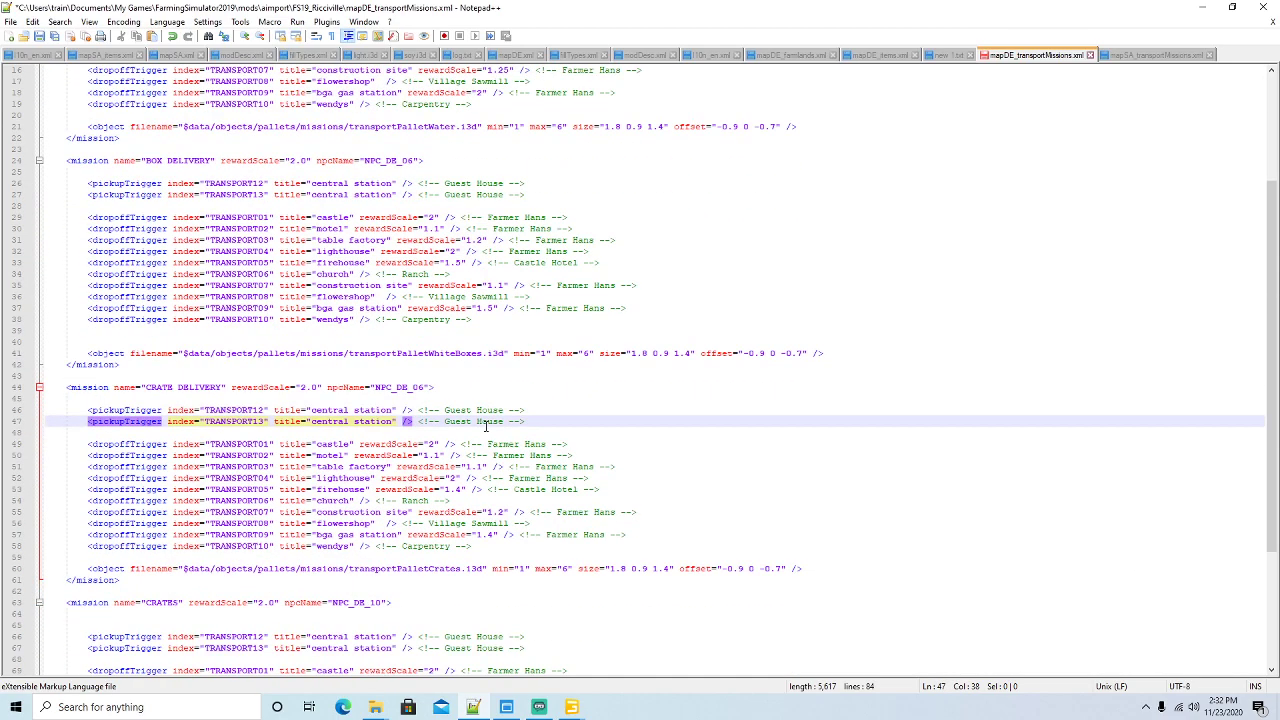
Delete the TRANSPORT12 and TRANSPORT13 pickup lines and the castle and motel drop-off lines from the CRATES mission
left_click_drag(533, 513, 38, 507)
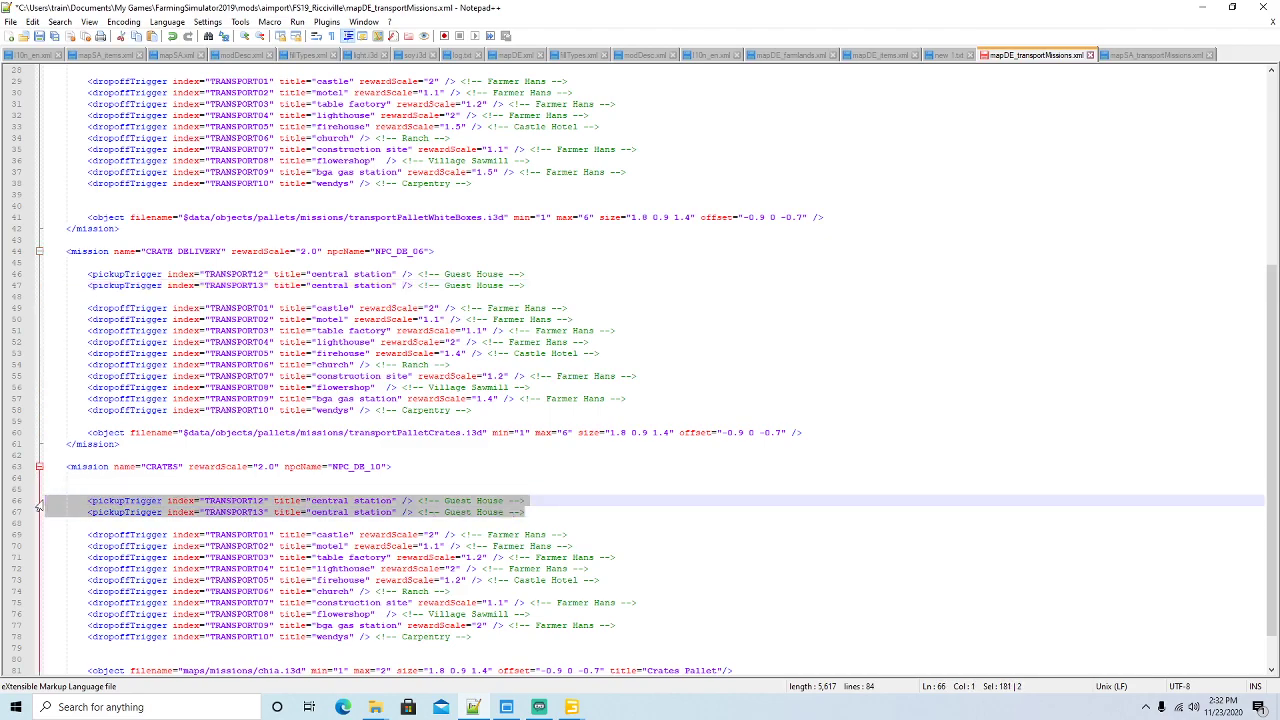
key("Delete")
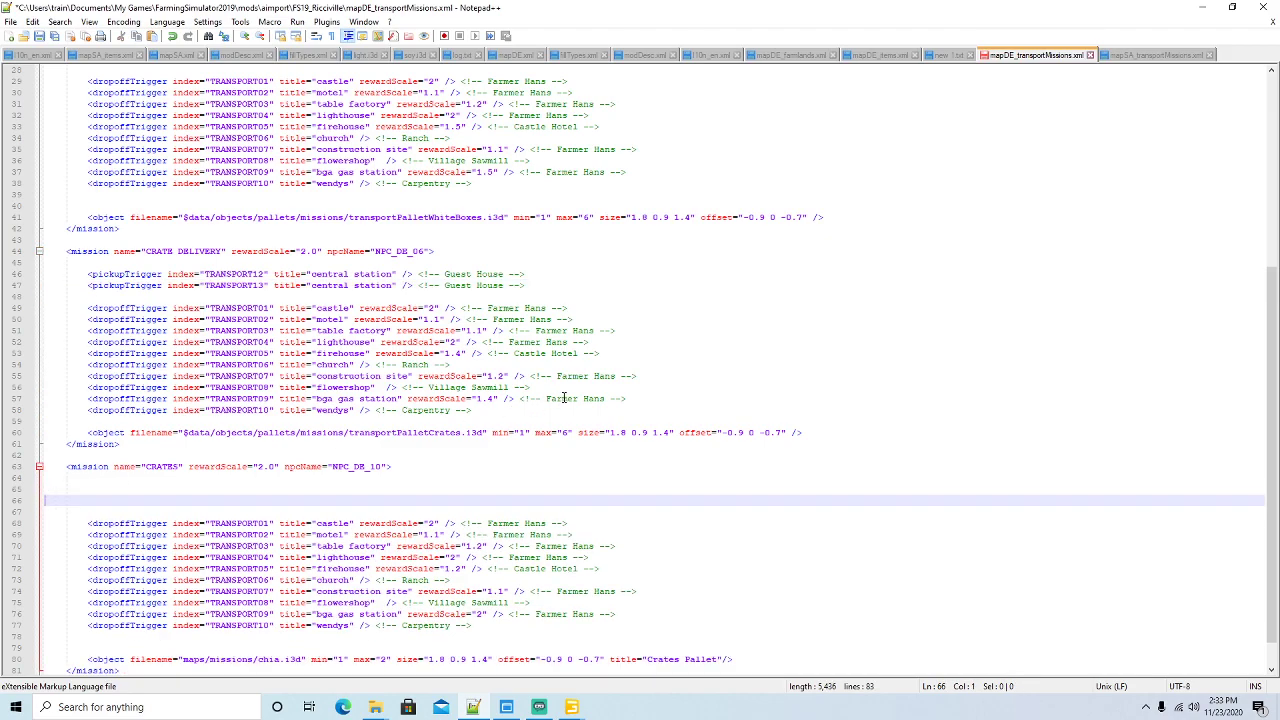
left_click(344, 308)
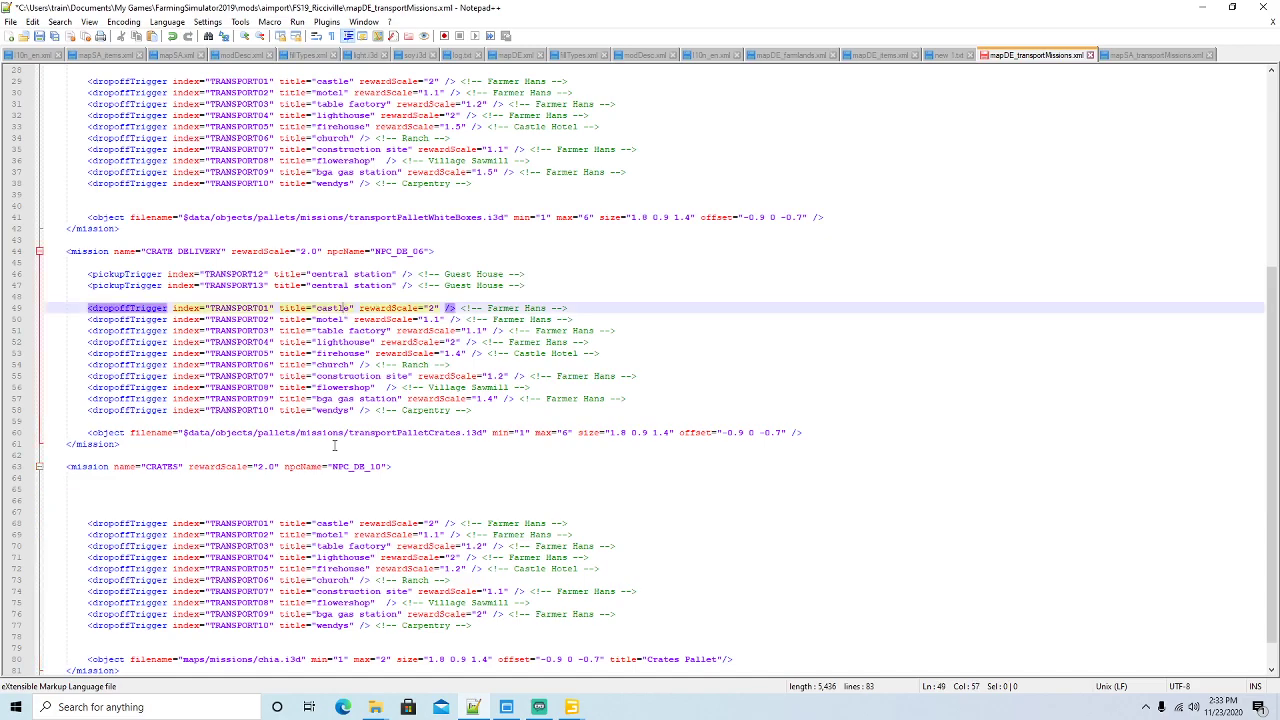
left_click(338, 523)
scroll(453, 353, "up", 1)
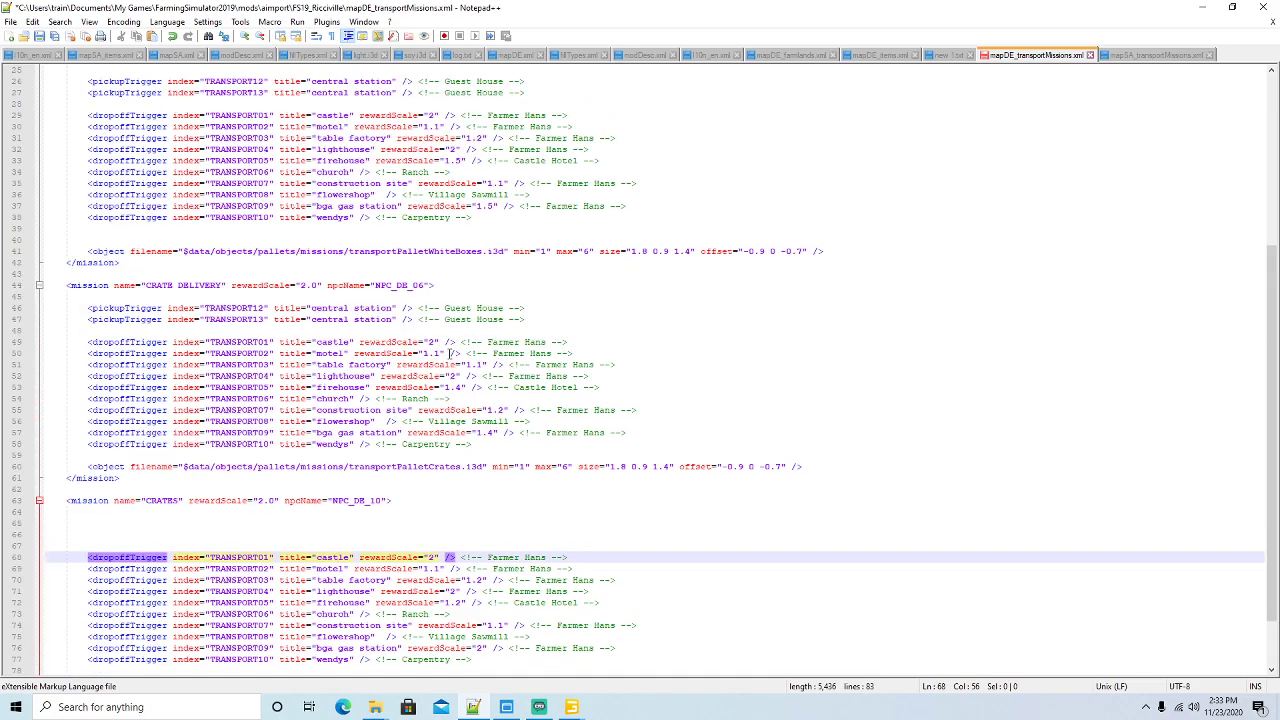
left_click(14, 563)
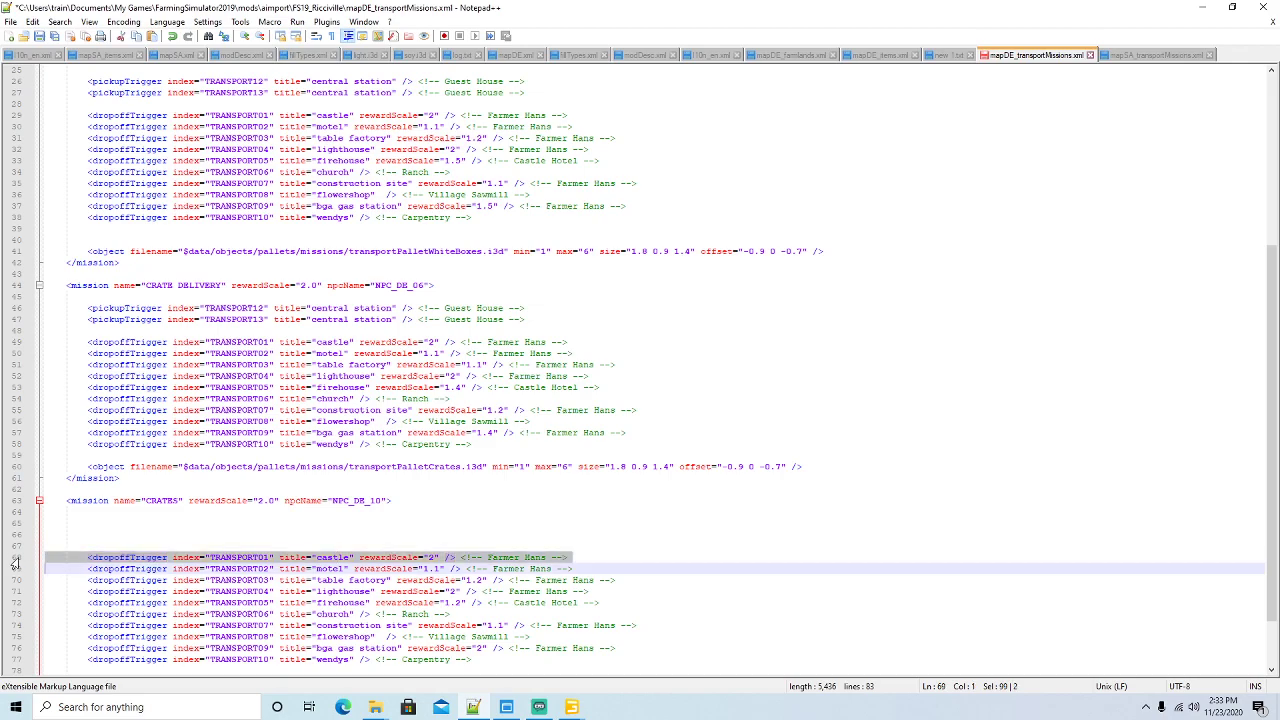
key("Delete")
left_click(333, 354)
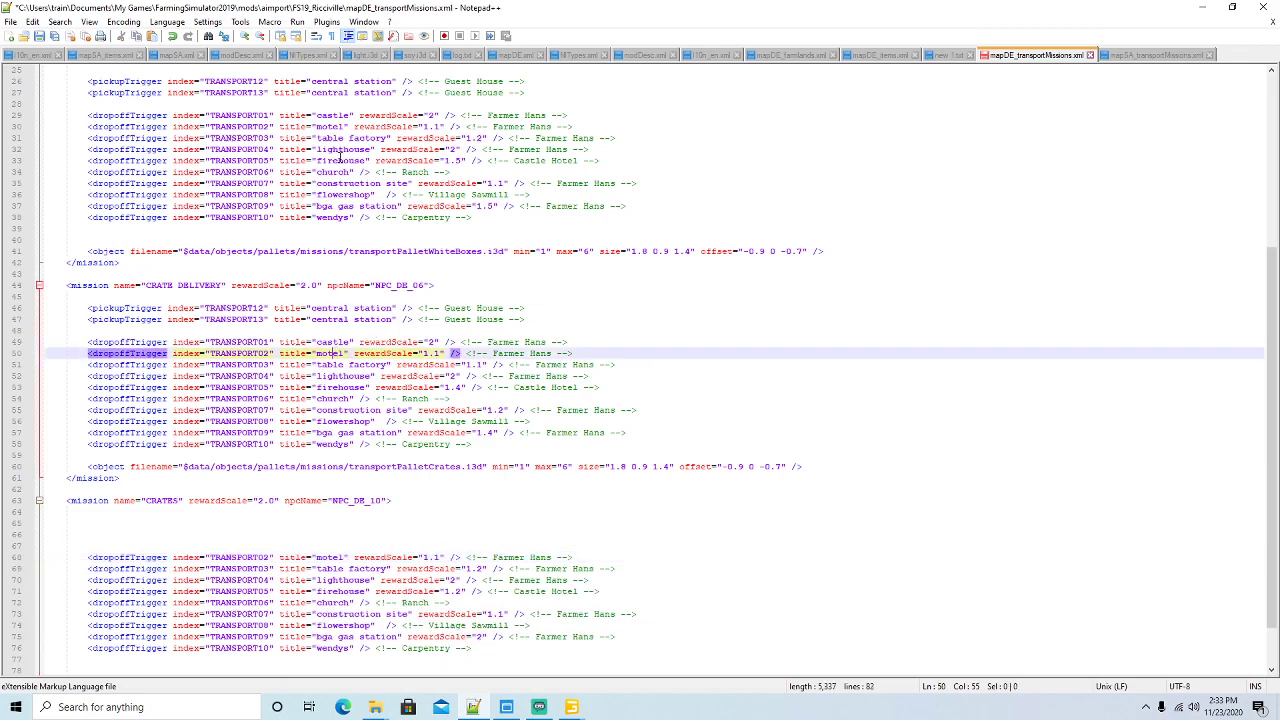
left_click(14, 562)
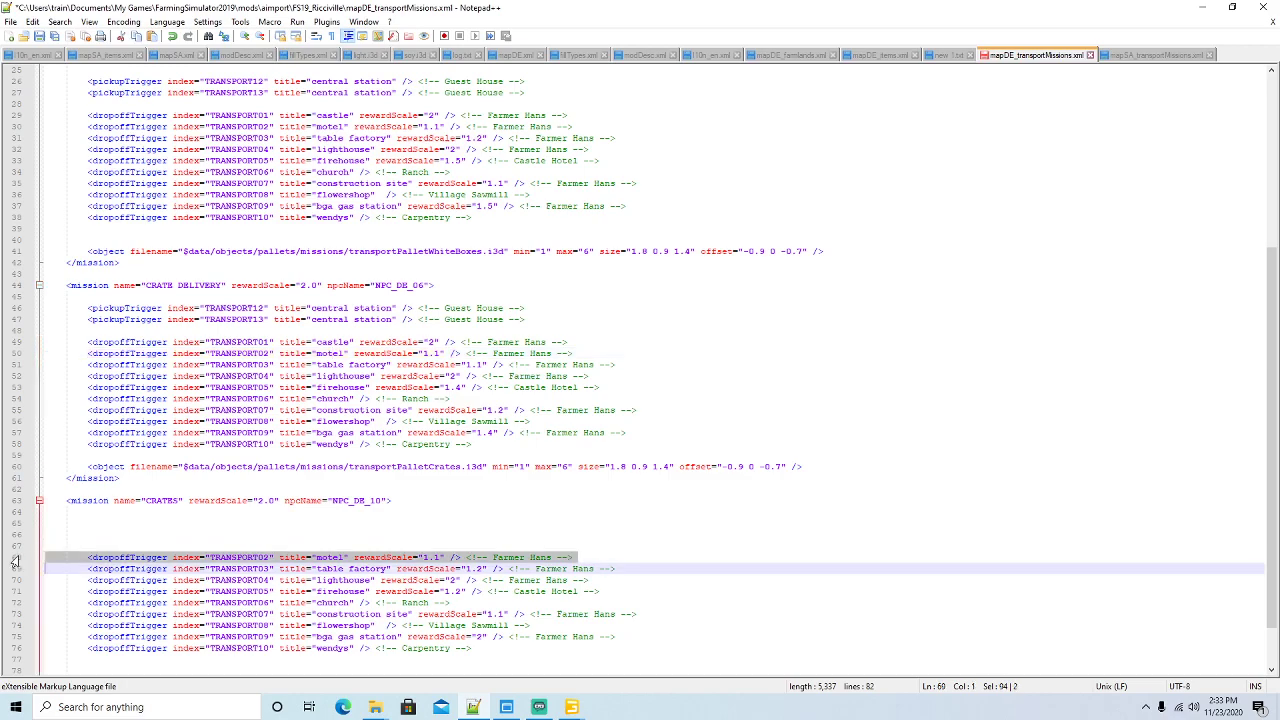
key("Delete")
Compare the remaining CRATES drop-off triggers with the matching table factory to construction site entries in the CRATE DELIVERY mission
left_click(351, 557)
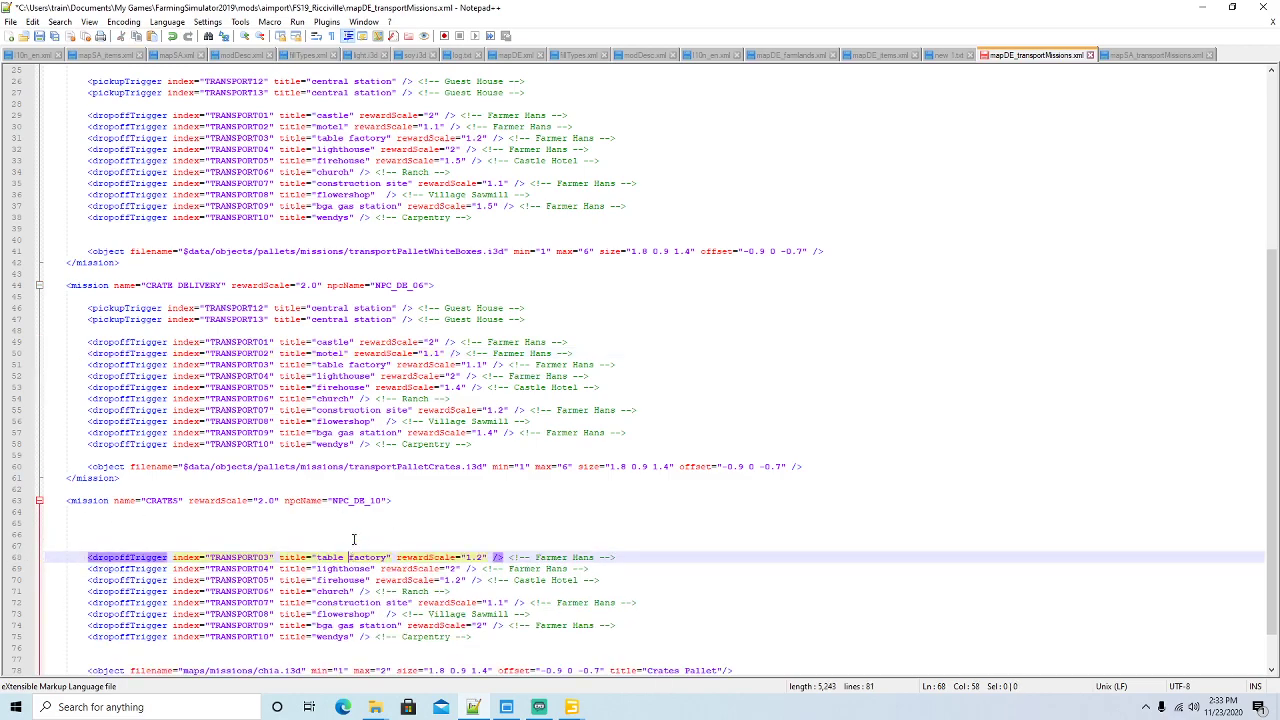
left_click(357, 364)
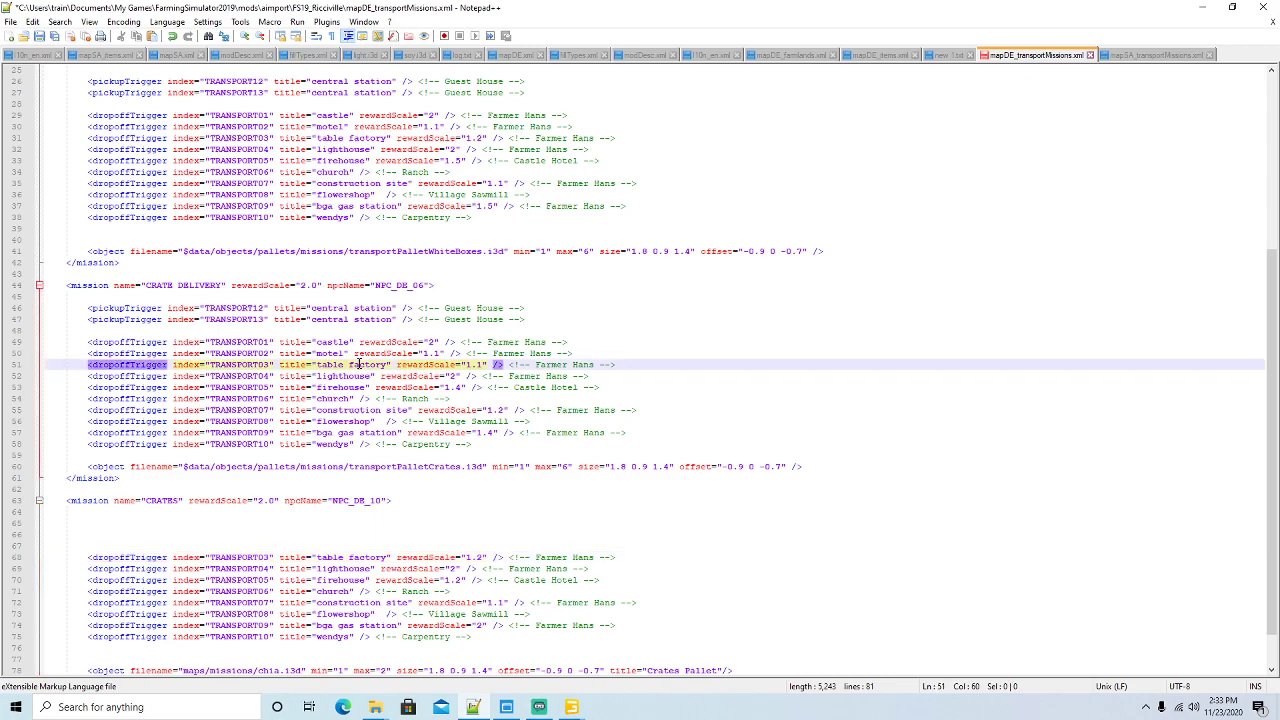
left_click(347, 379)
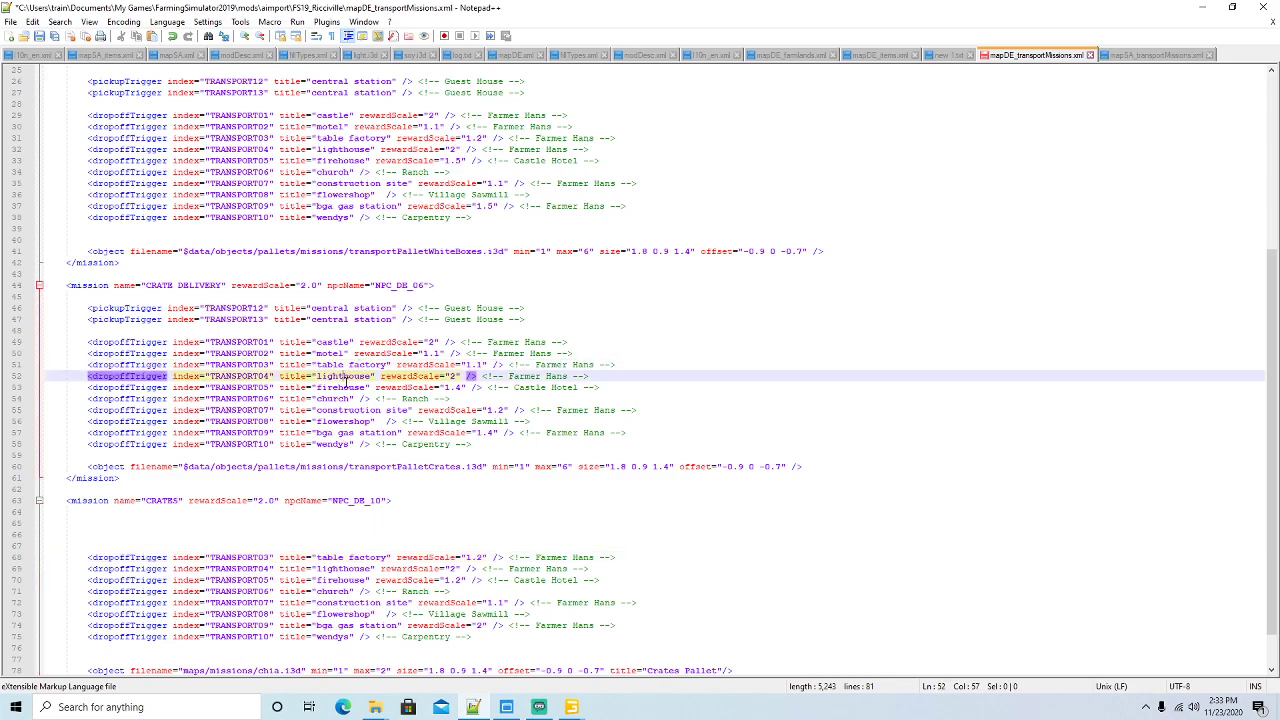
left_click(343, 388)
left_click(340, 398)
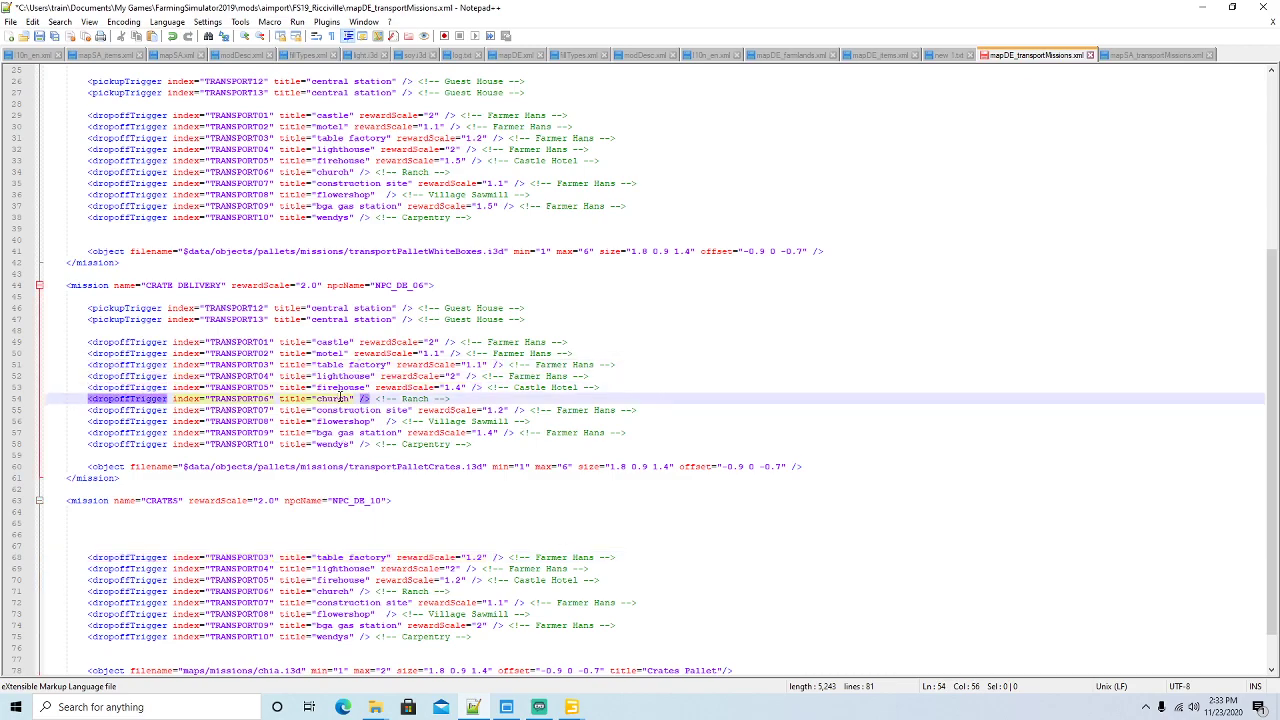
left_click(338, 410)
Delete the whole CRATES mission block and the leftover blank line before the closing transportMissions tag, and save the file
scroll(380, 500, "down", 1)
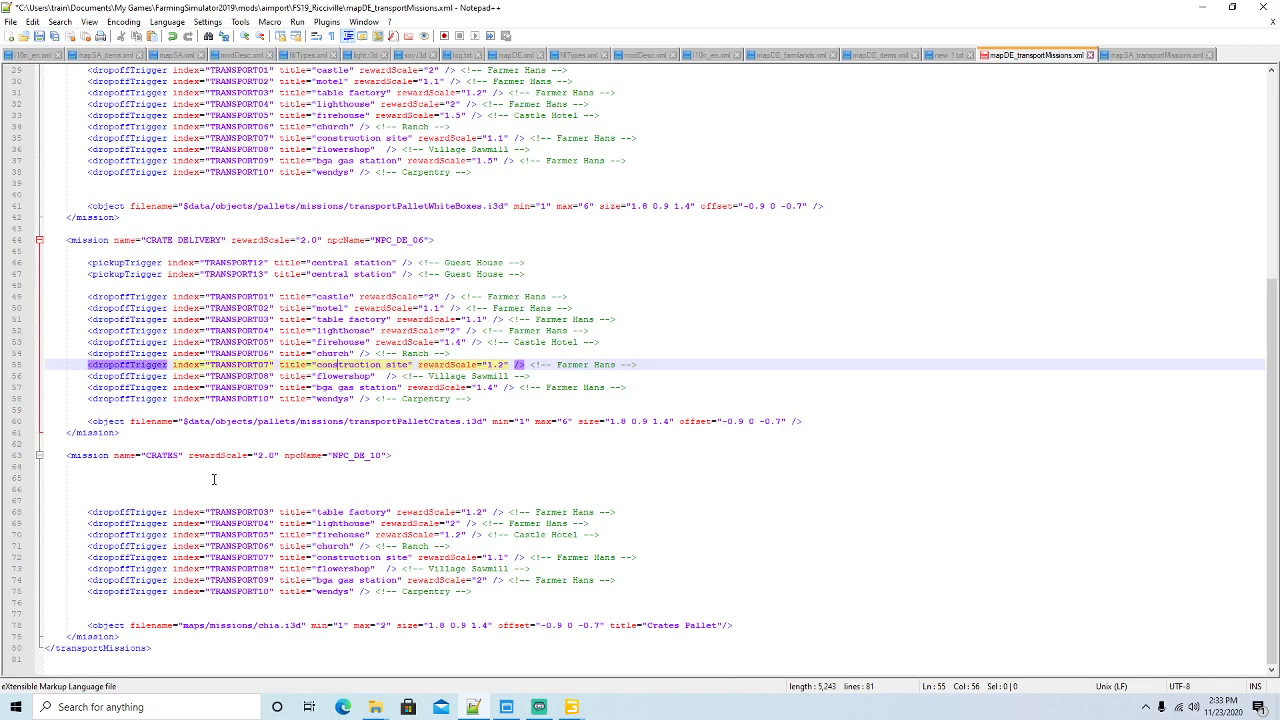
left_click(103, 500)
left_click_drag(123, 637, 34, 445)
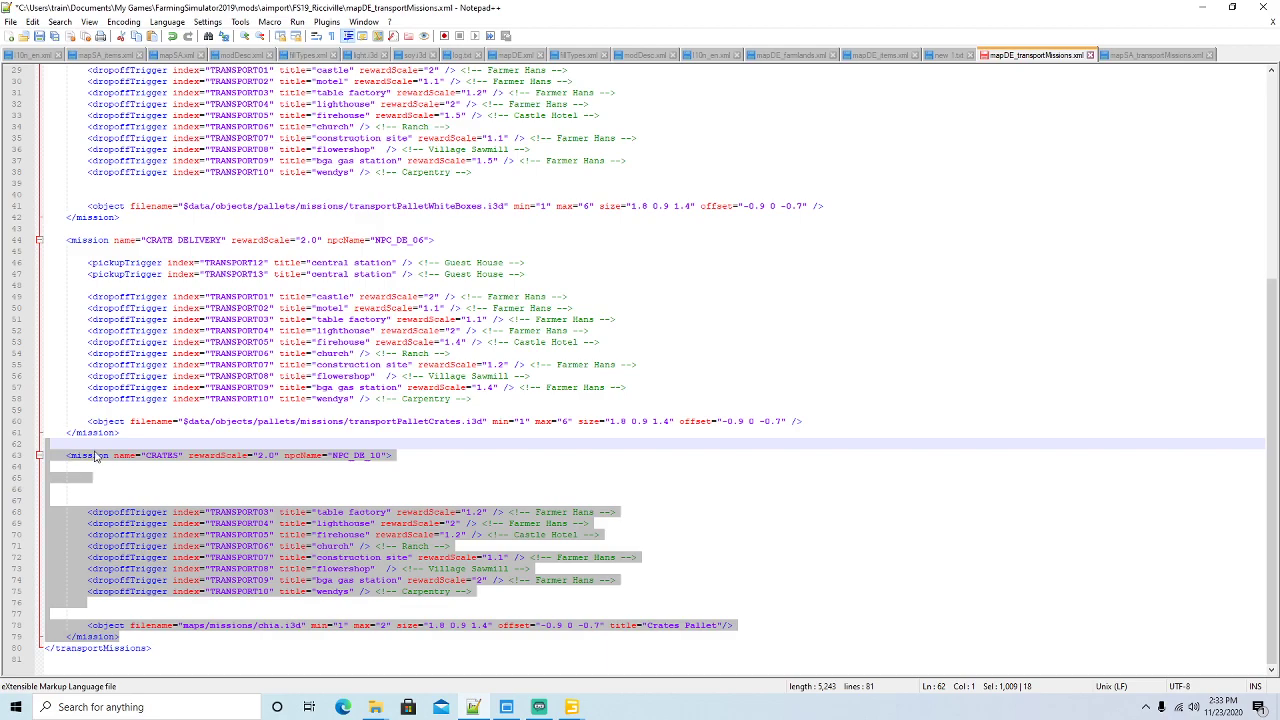
key("Delete")
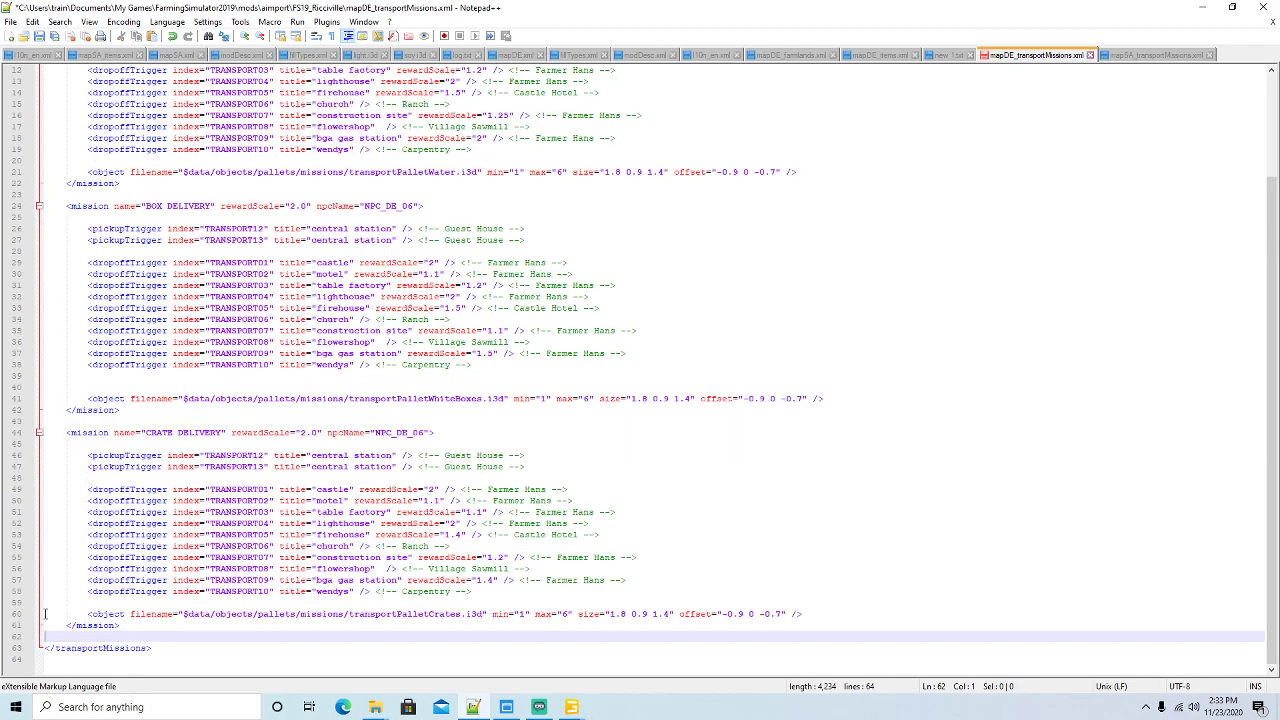
key("Delete")
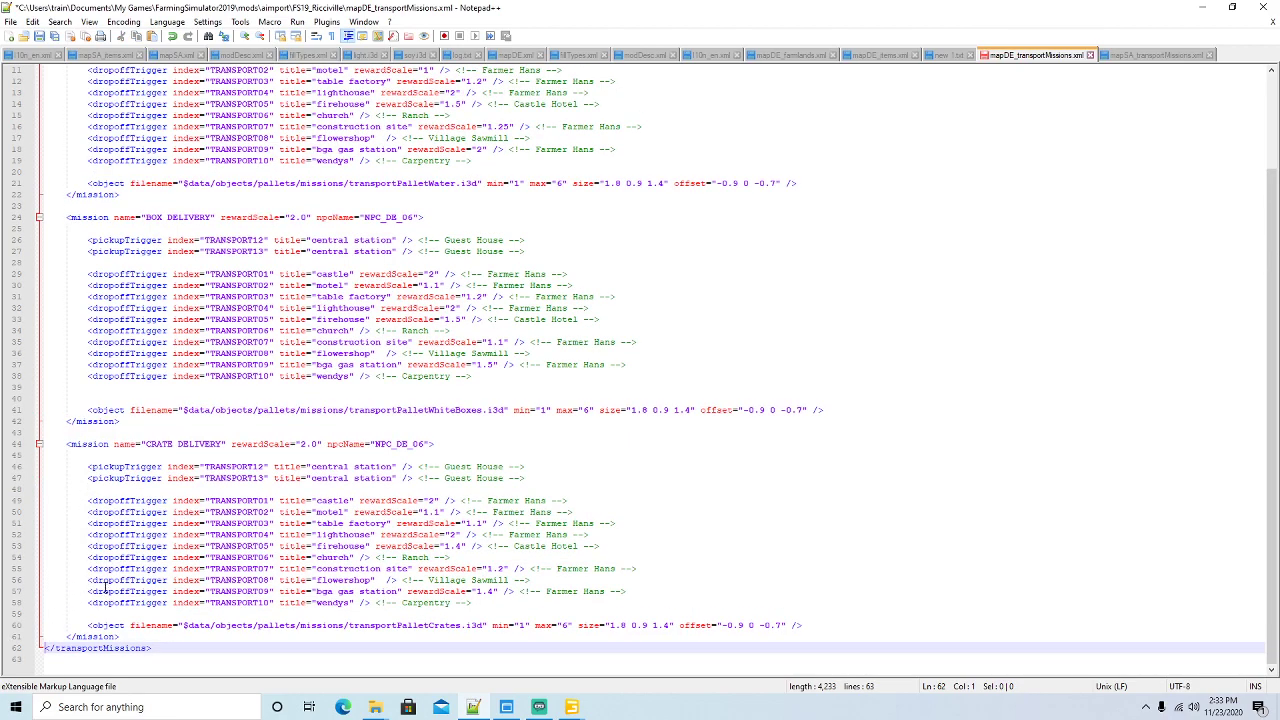
scroll(270, 390, "up", 4)
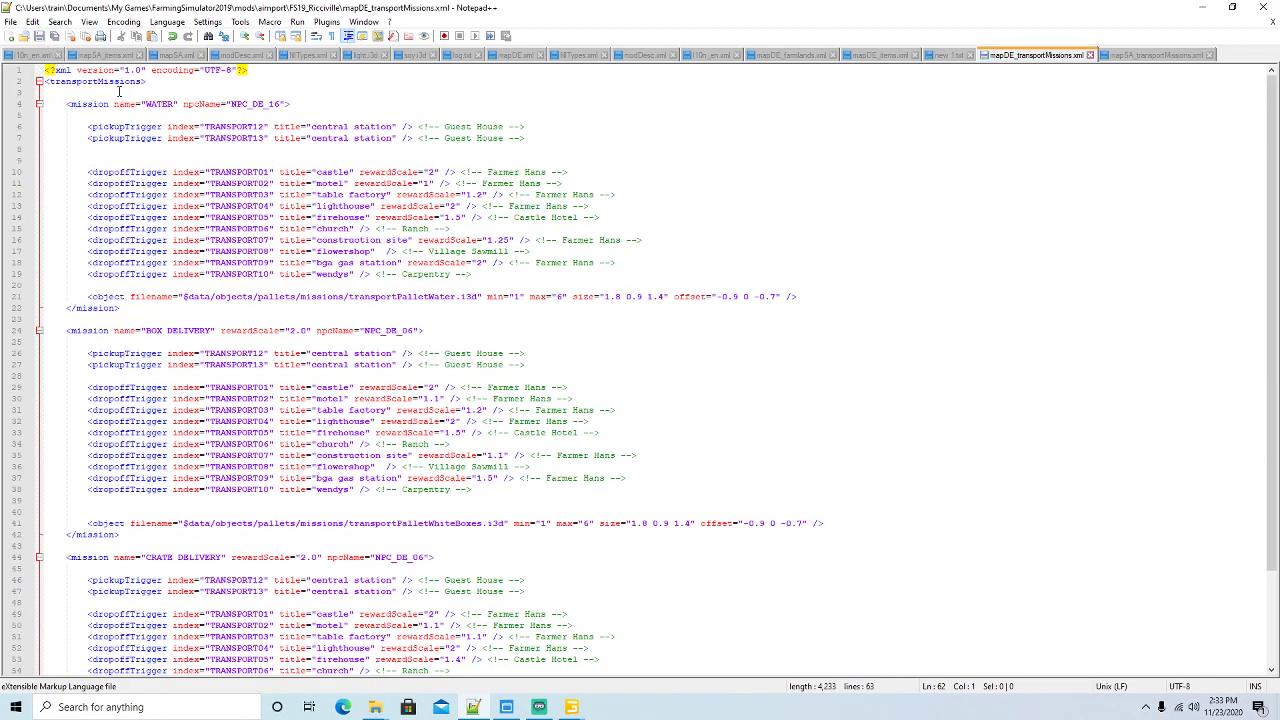
Check that the WATER, BOX DELIVERY and CRATE DELIVERY missions each have matching opening and closing mission tags
left_click(100, 104)
scroll(253, 268, "down", 2)
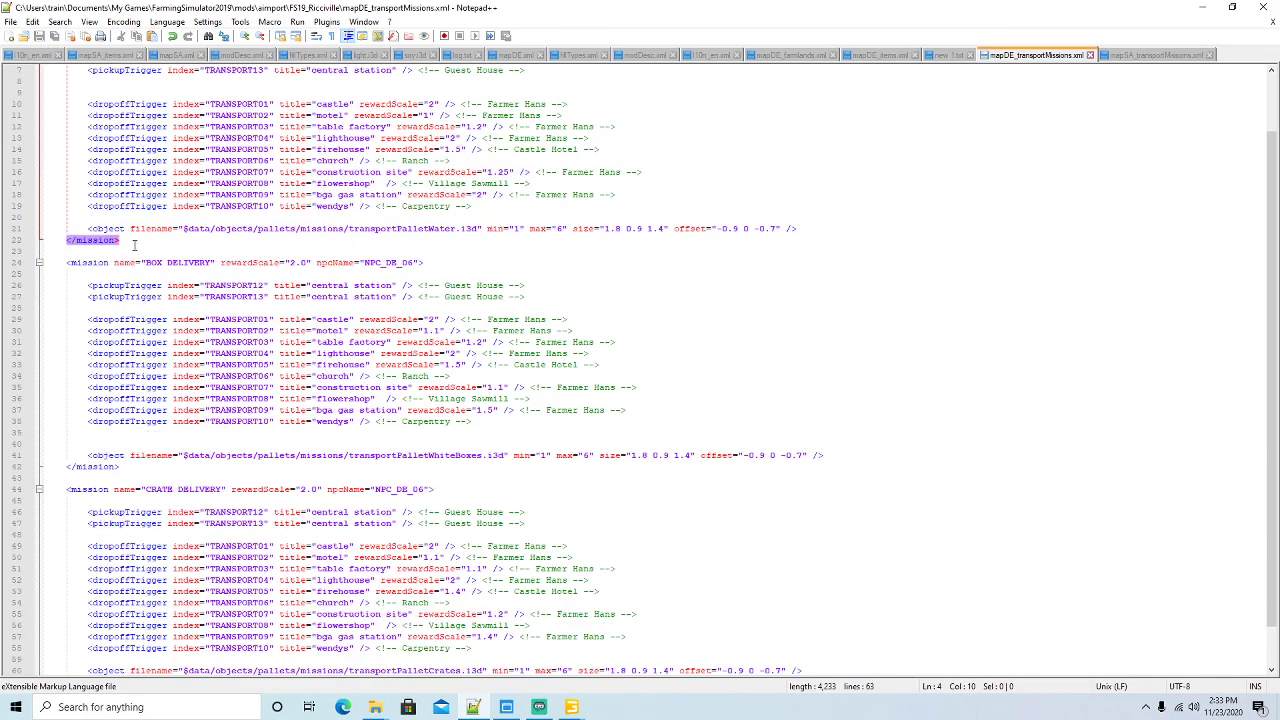
left_click(95, 266)
scroll(250, 326, "down", 1)
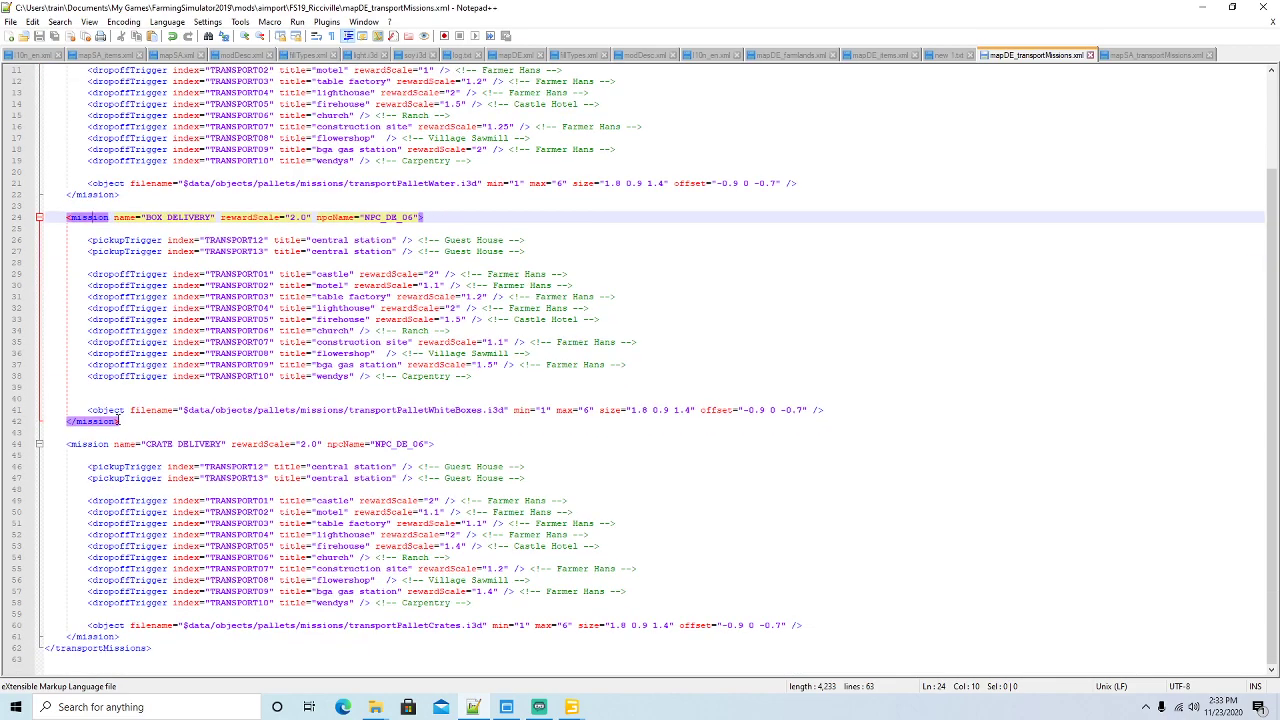
left_click(84, 444)
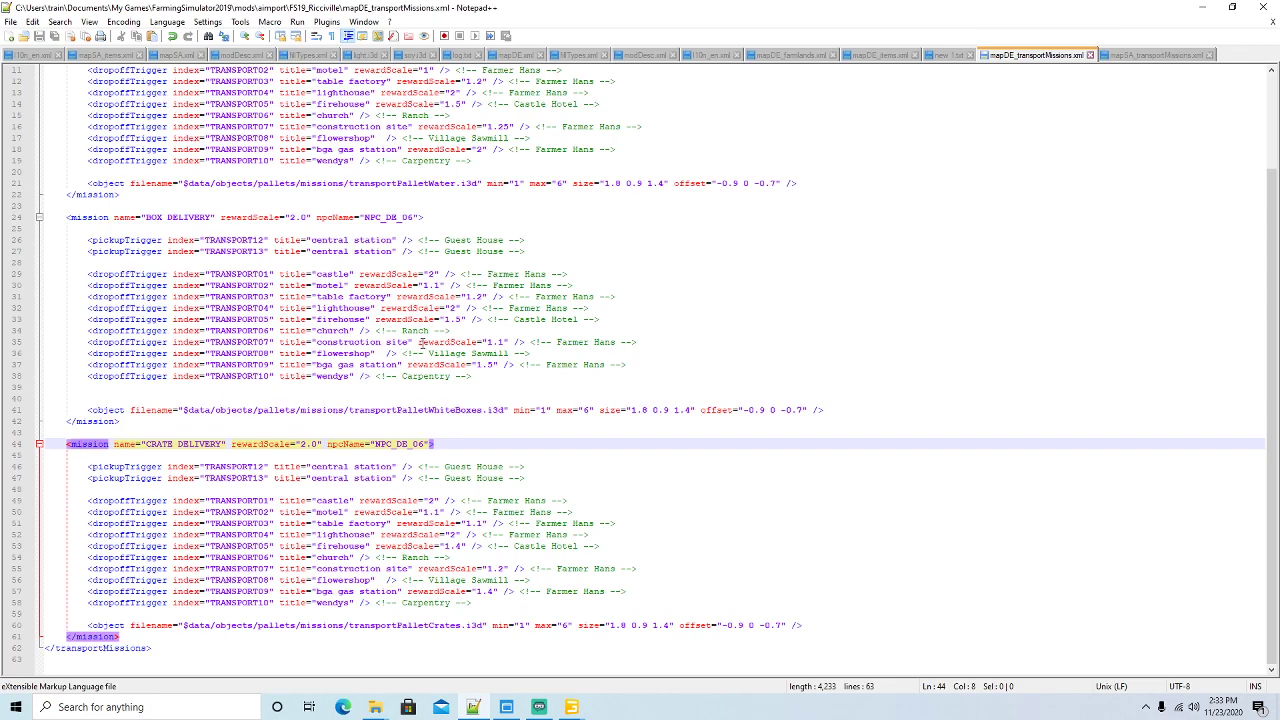
scroll(422, 343, "up", 4)
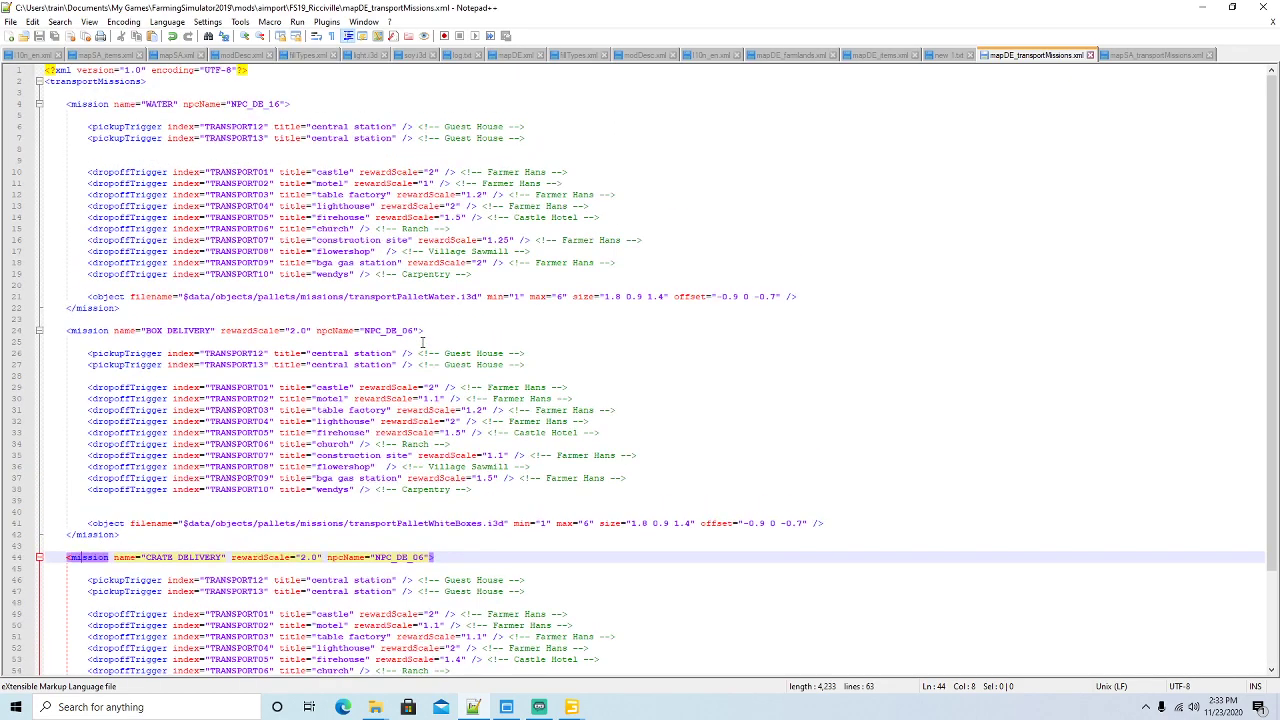
Close mapSA_transportMissions.xml and check the TRANSPORT12 and TRANSPORT13 pickup lines across the missions in mapDE_transportMissions.xml
left_click(1137, 57)
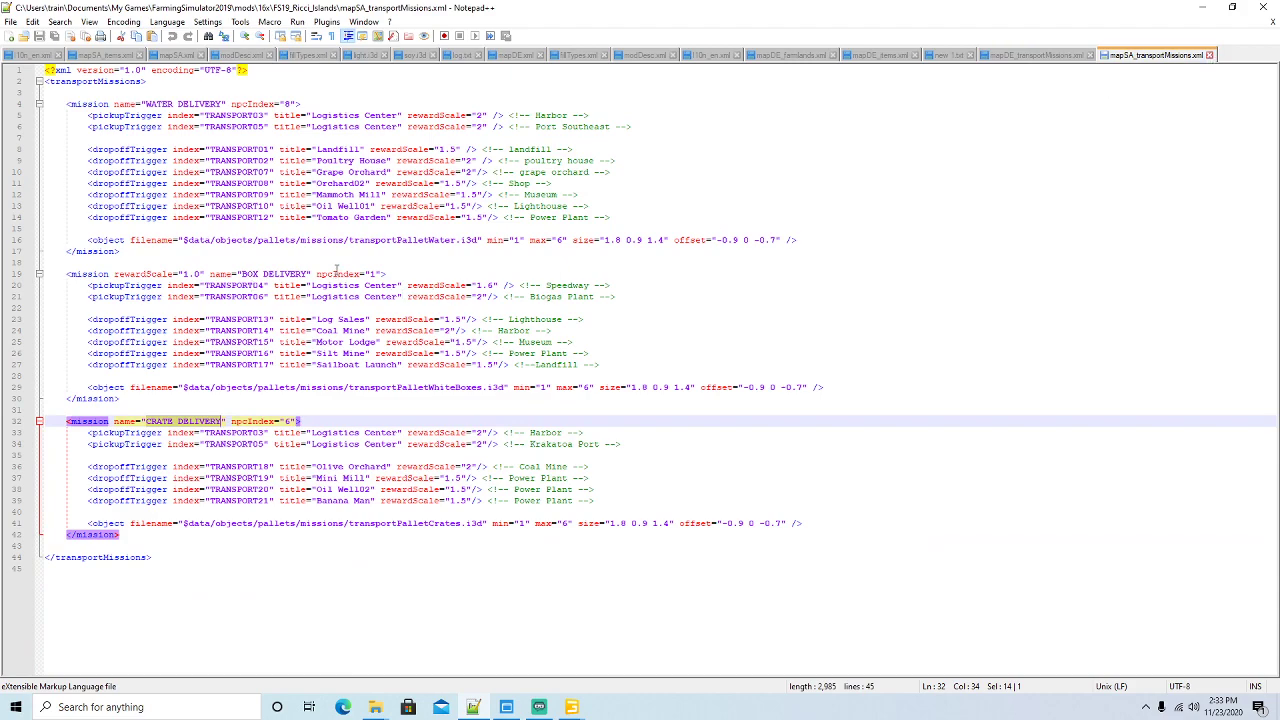
left_click(1209, 55)
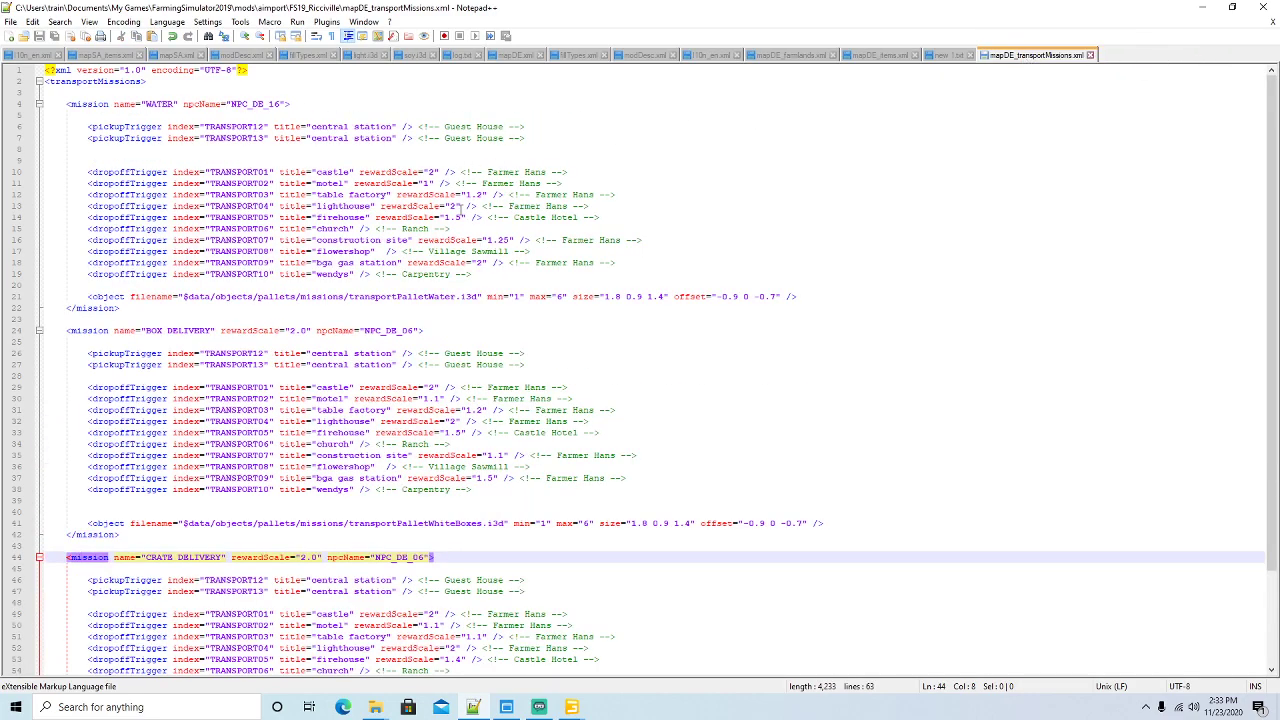
left_click(255, 127)
left_click(248, 138)
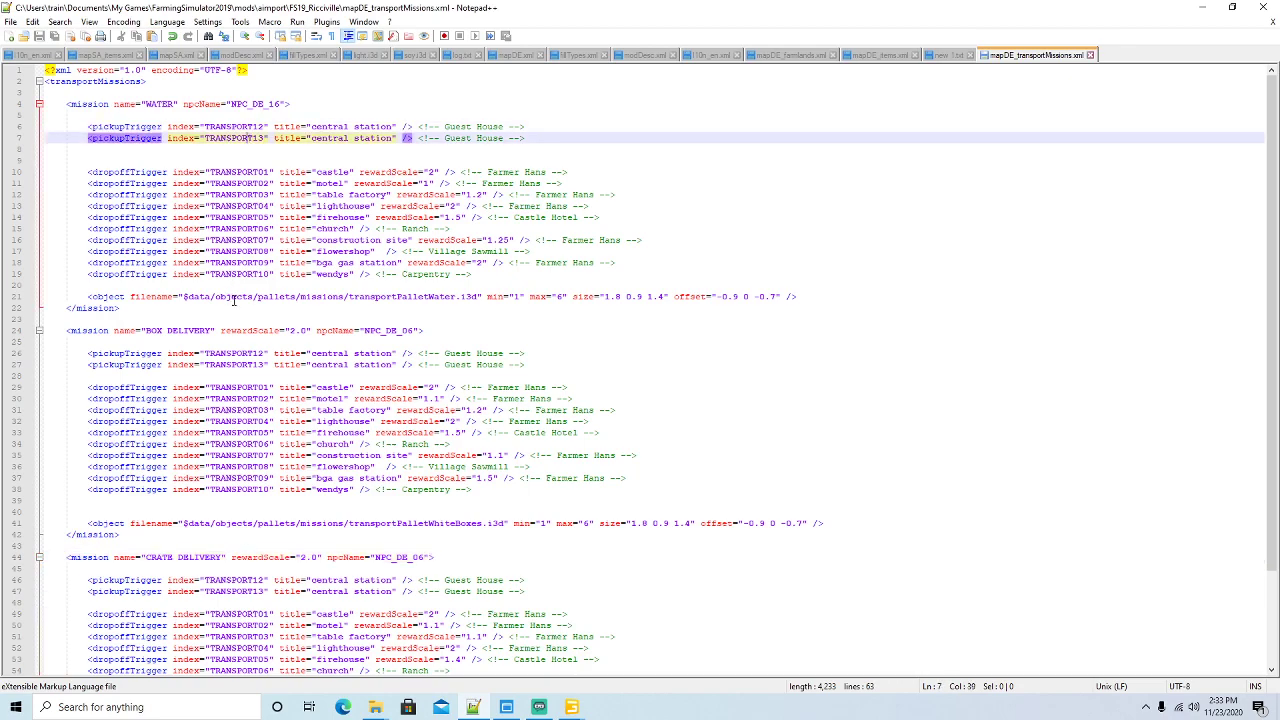
left_click(243, 364)
left_click(234, 580)
left_click(234, 591)
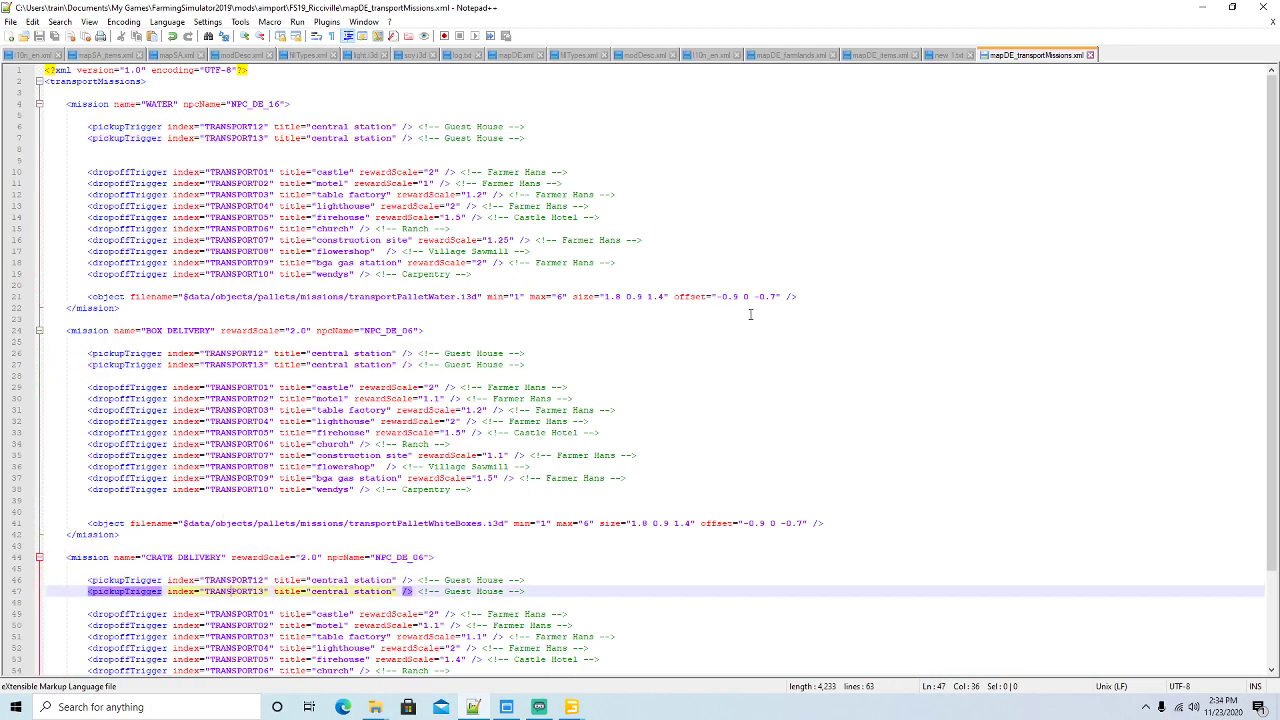
Switch to GIANTS Editor and space out transportPoint12 and transportPoint13 along the fence, at about X -218 and X -211, Z -1010
left_click(1205, 14)
mouse_move(644, 416)
left_mouse_down("alt")
mouse_move(666, 406)
mouse_move(645, 416)
left_mouse_up("alt")
scroll(644, 411, "up", 2)
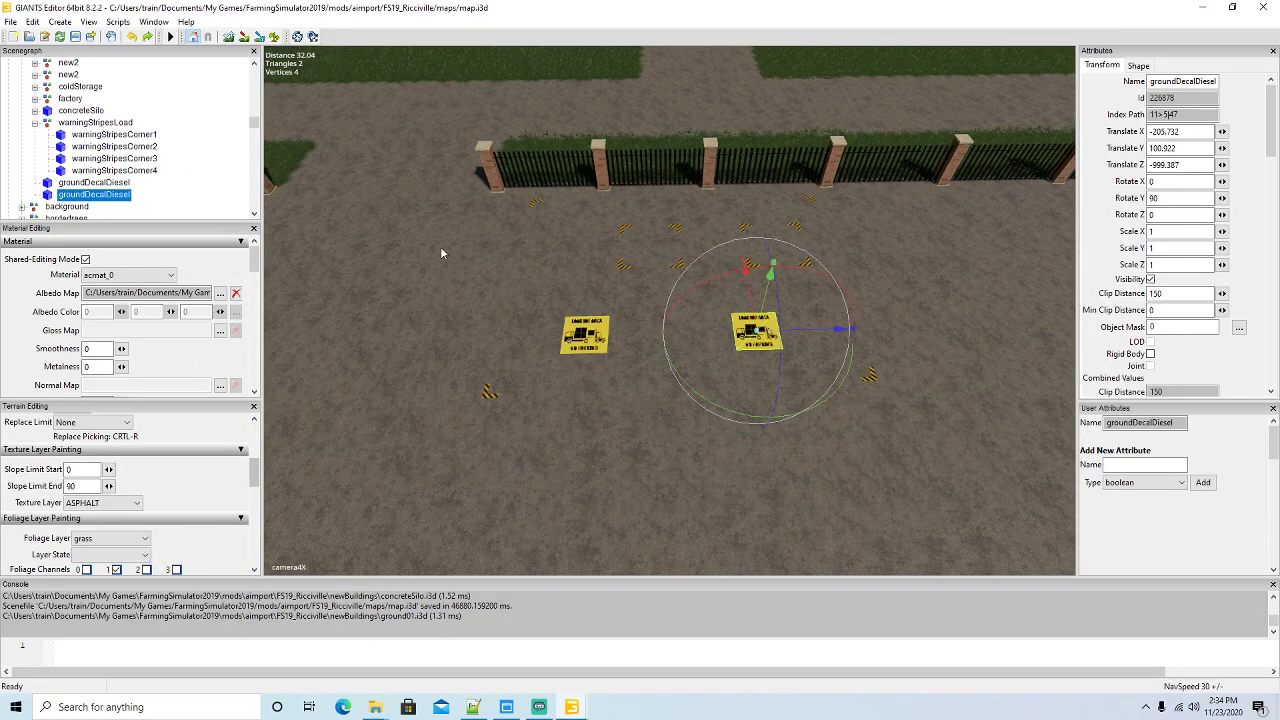
left_click(648, 254)
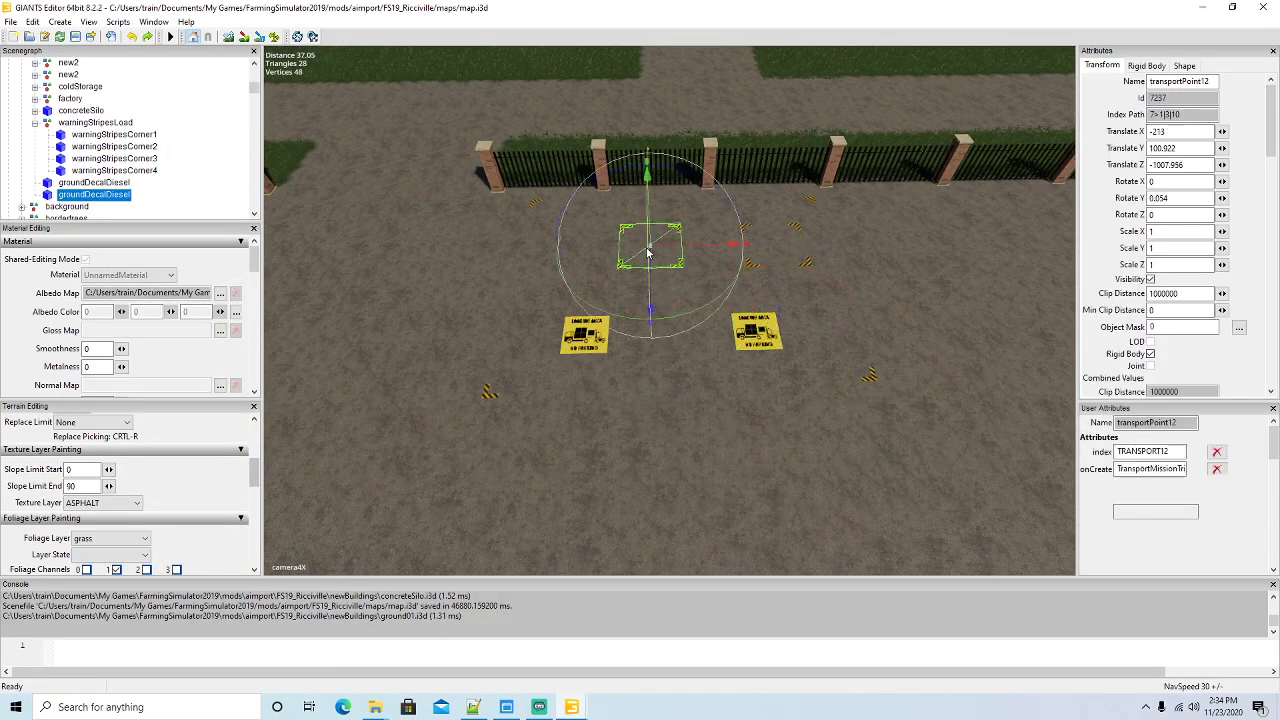
left_click_drag(700, 289, 633, 232, "alt")
left_click_drag(680, 215, 603, 213)
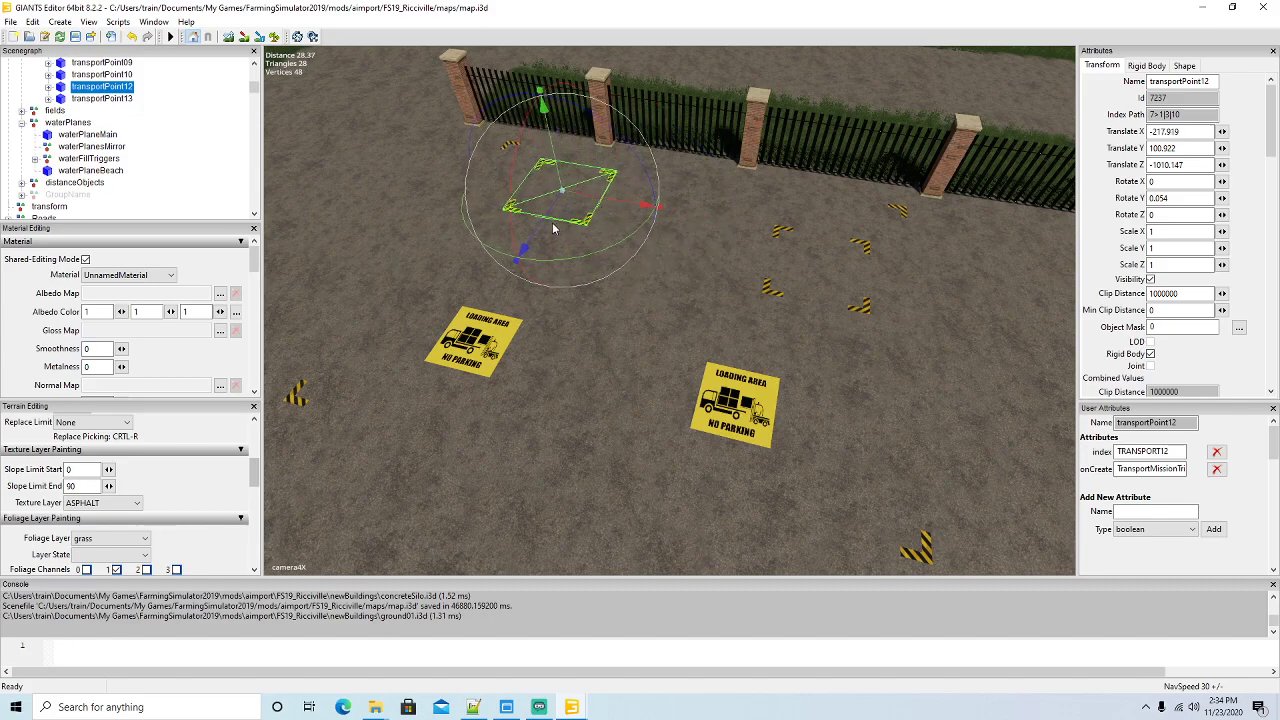
left_click_drag(524, 246, 520, 251)
left_click(74, 99)
left_click_drag(812, 300, 701, 249)
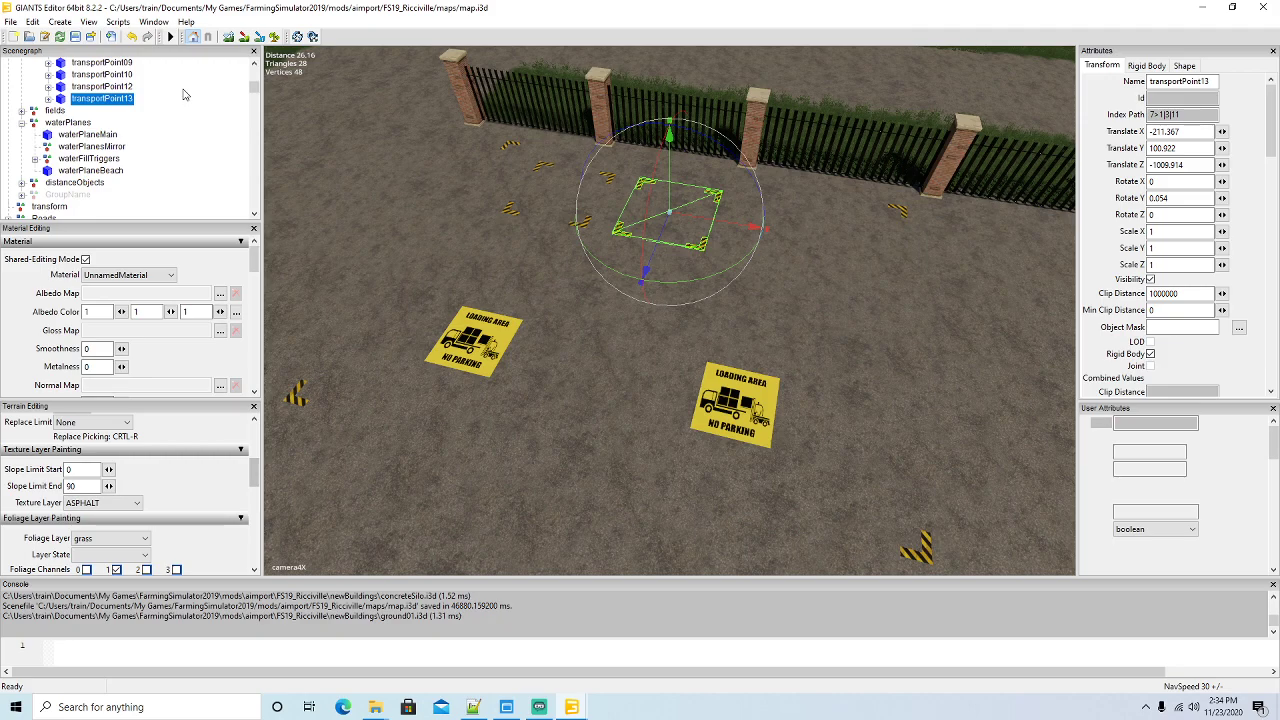
Duplicate transportPoint13, name the copy transportPoint14 and move it along the fence to about X -204
key("ctrl+d")
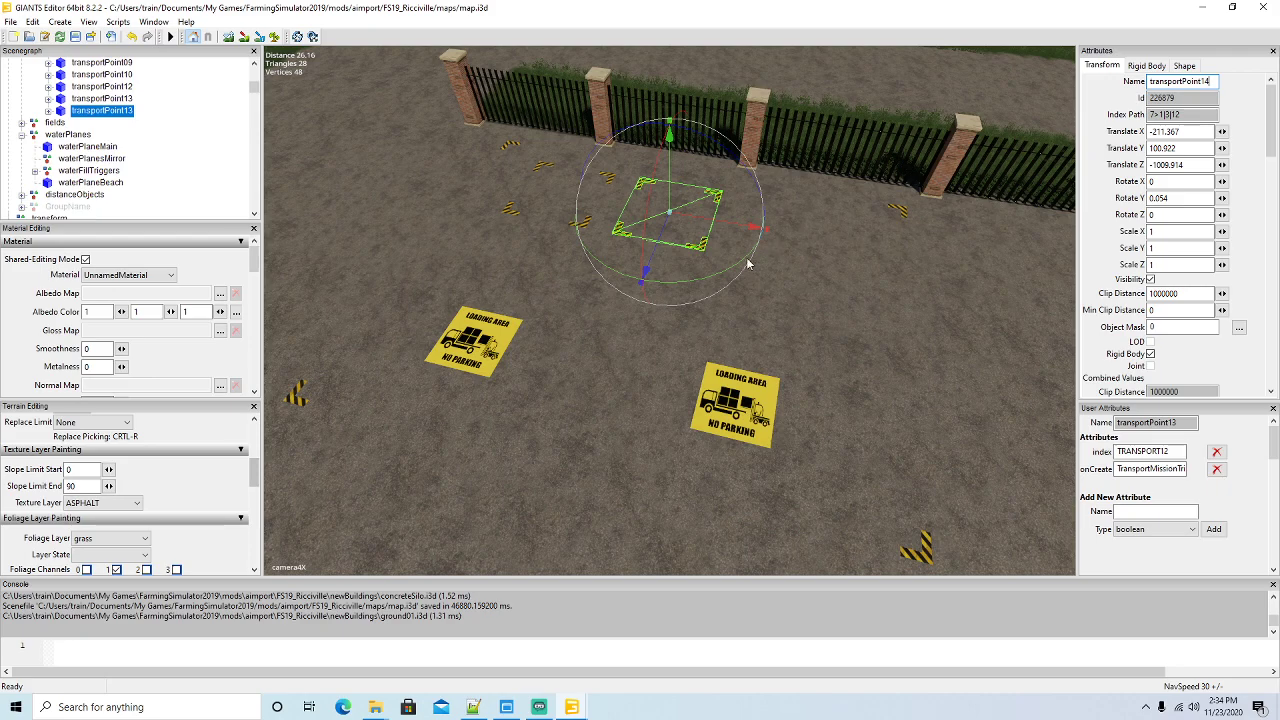
key("Return")
left_click_drag(781, 244, 905, 252)
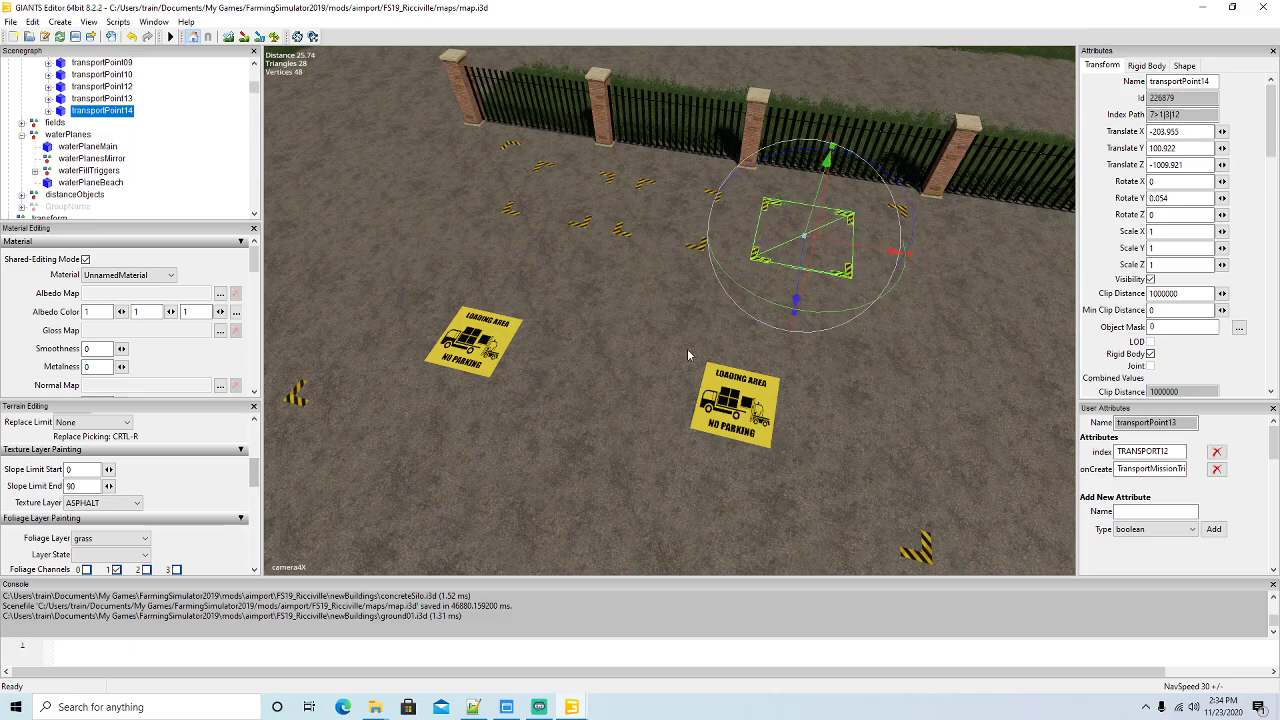
scroll(737, 353, "down", 8)
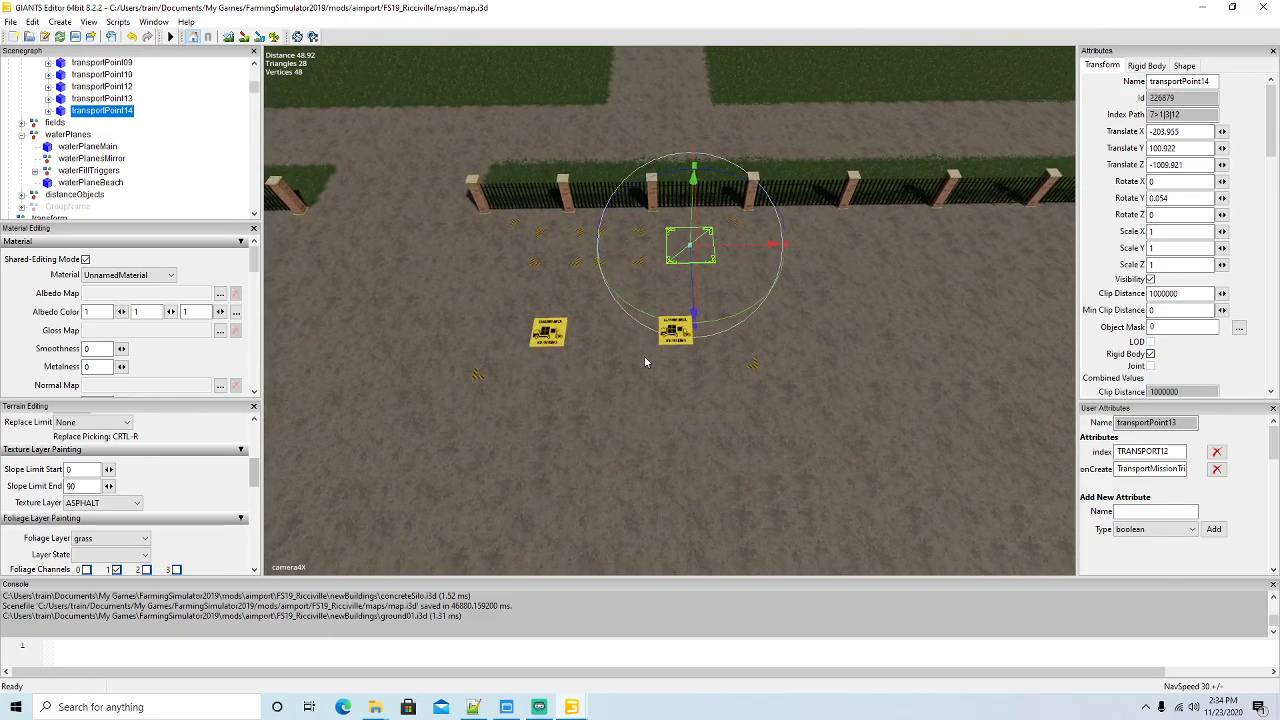
Switch to Notepad++ and add a TRANSPORT14 central station pickup line to the WATER mission by duplicating the TRANSPORT13 line
left_click(473, 707)
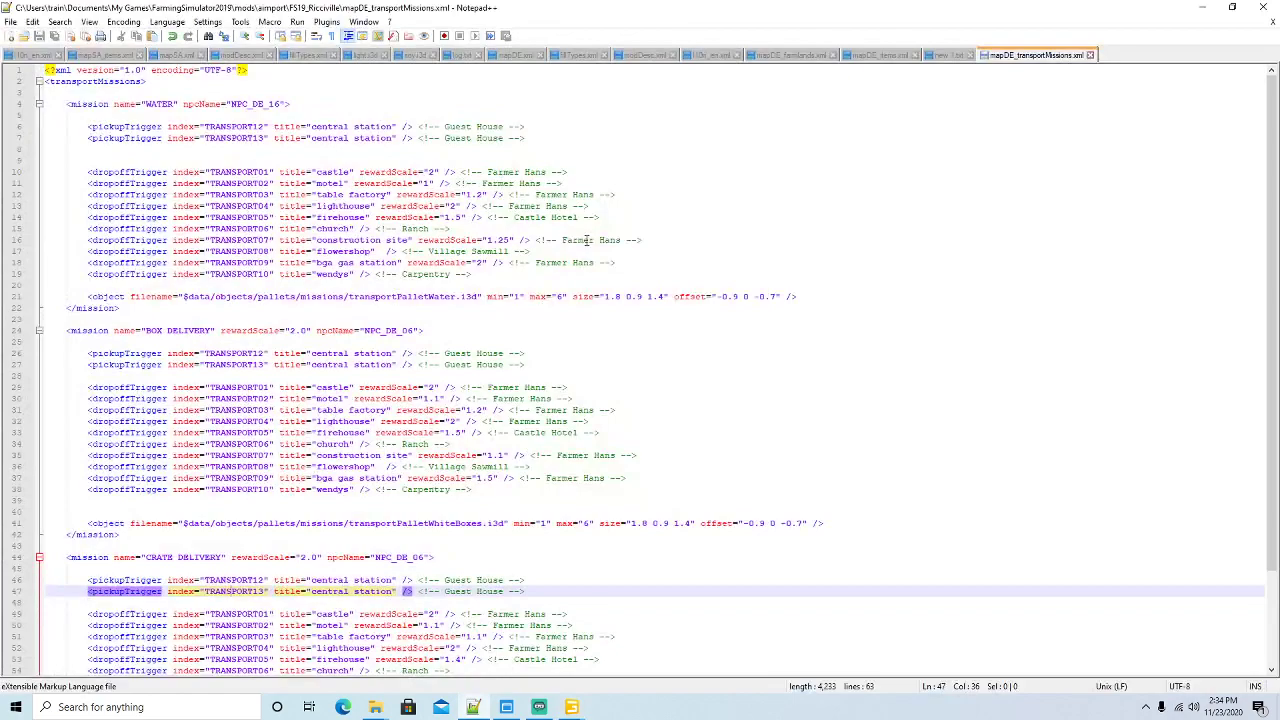
left_click(15, 140)
key("ctrl+c")
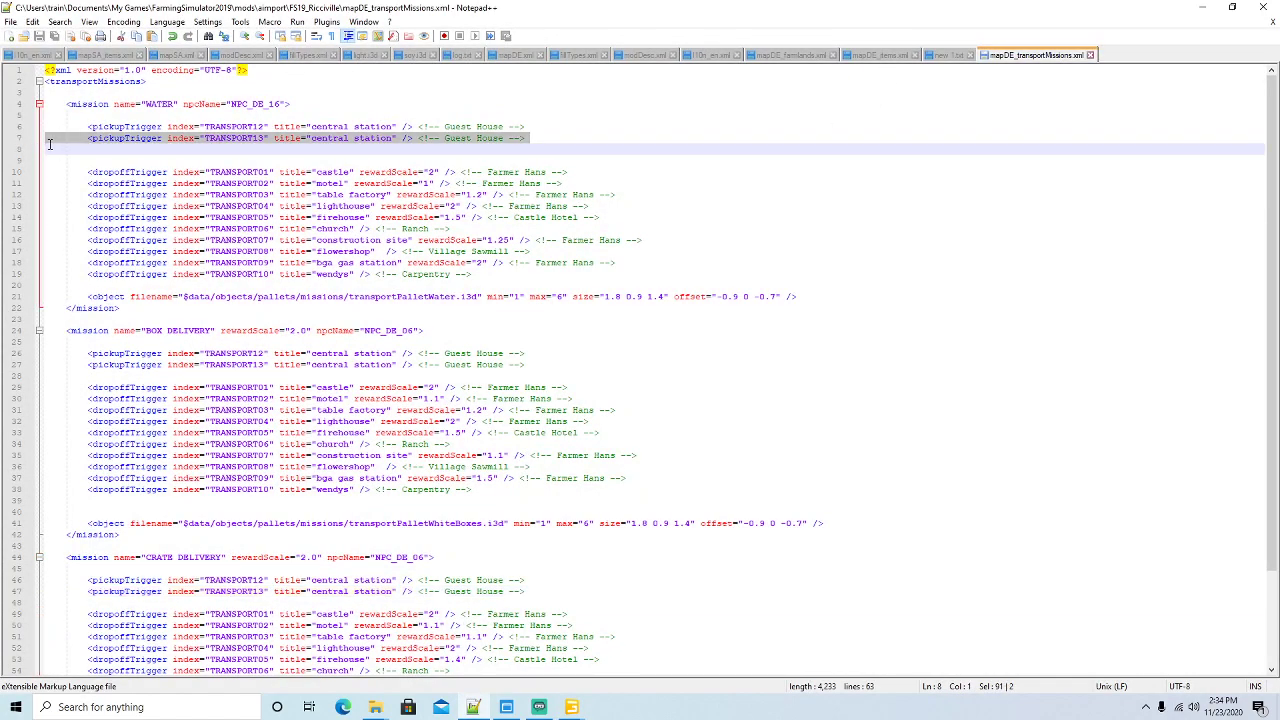
left_click(48, 145)
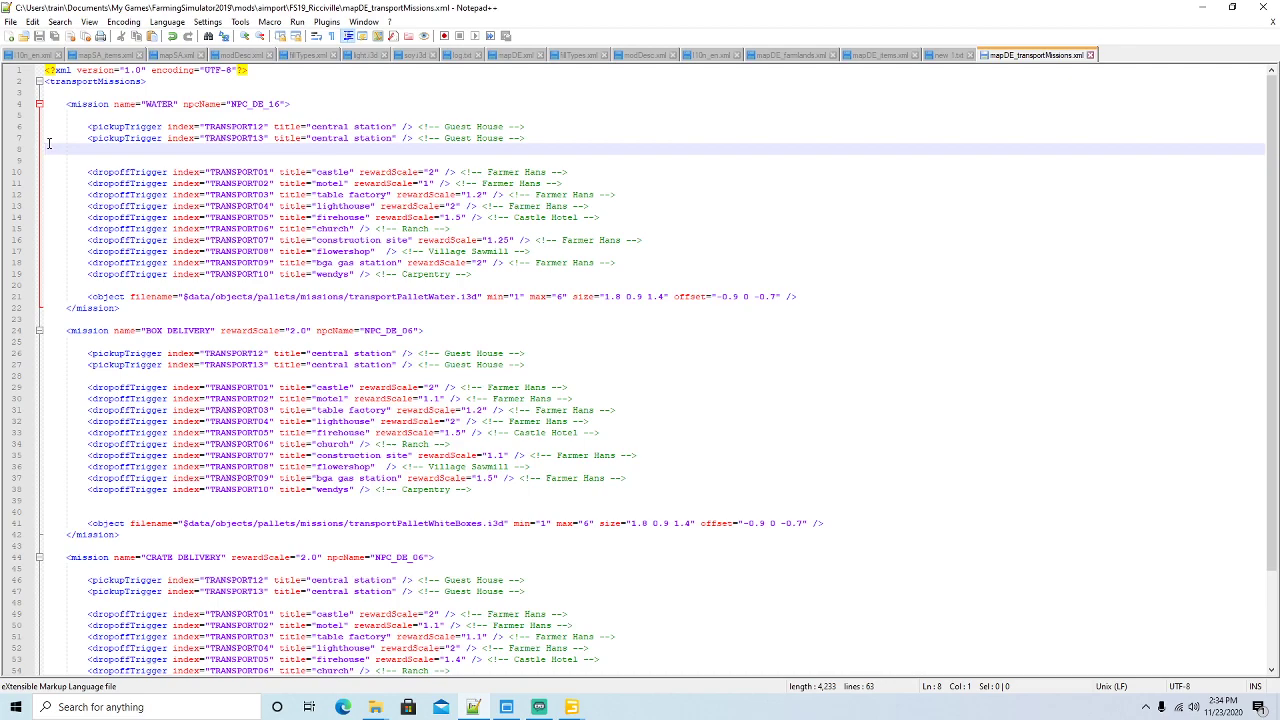
key("ctrl+v")
left_click(265, 149)
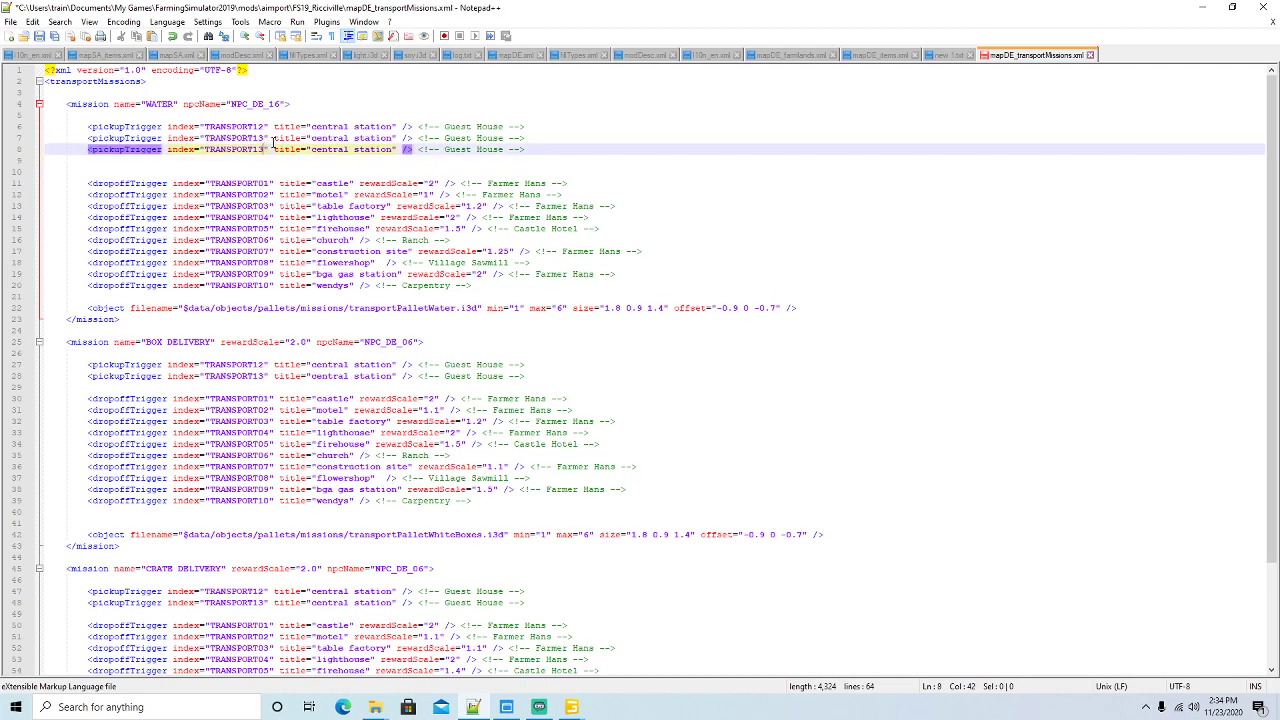
key("BackSpace")
type("4")
Copy the TRANSPORT14 pickup line below the TRANSPORT13 pickup line of the BOX DELIVERY mission
left_click(15, 152)
key("ctrl+c")
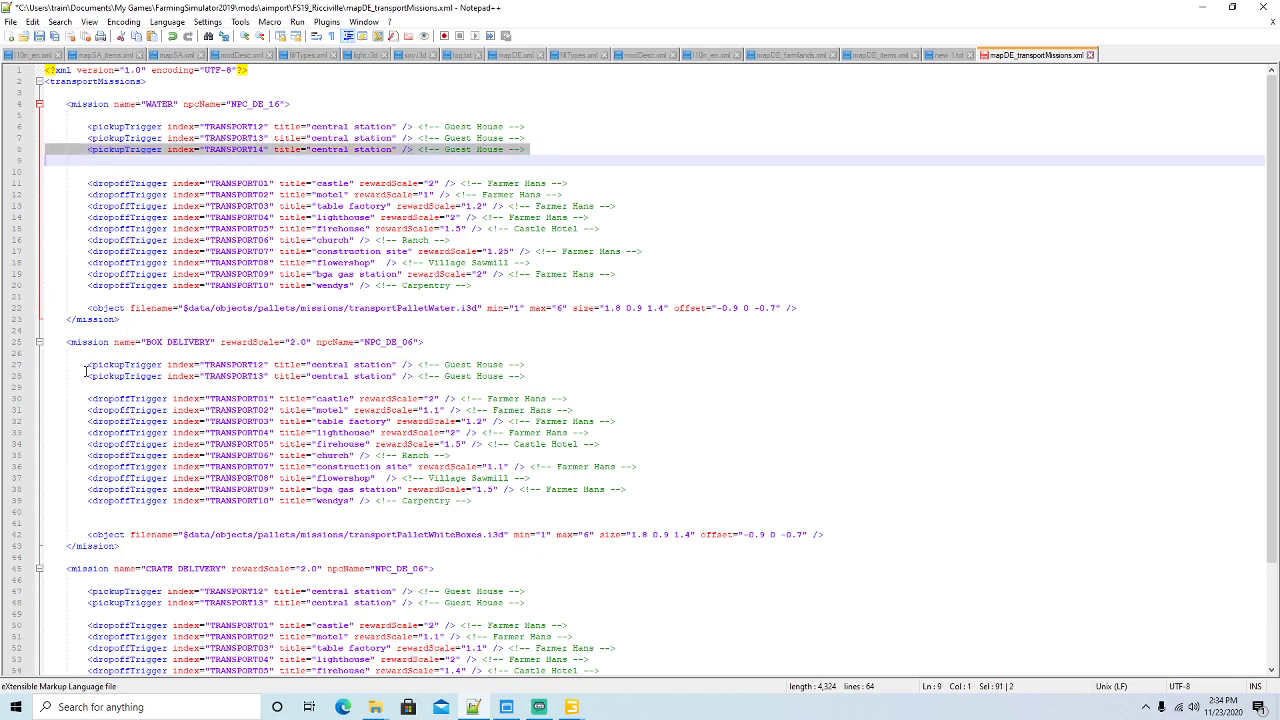
left_click(528, 376)
key("Return")
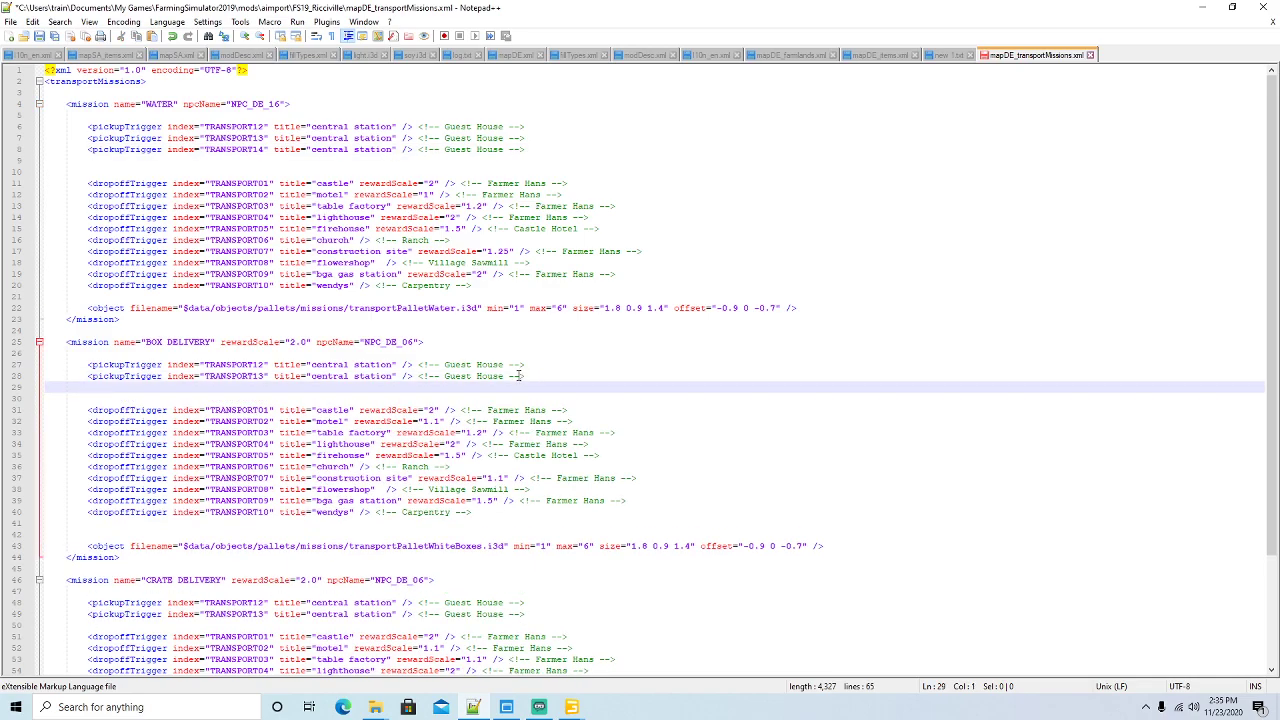
key("ctrl+v")
Add the copied TRANSPORT14 pickup line below TRANSPORT13 in the CRATE DELIVERY mission and save the file
scroll(512, 366, "down", 5)
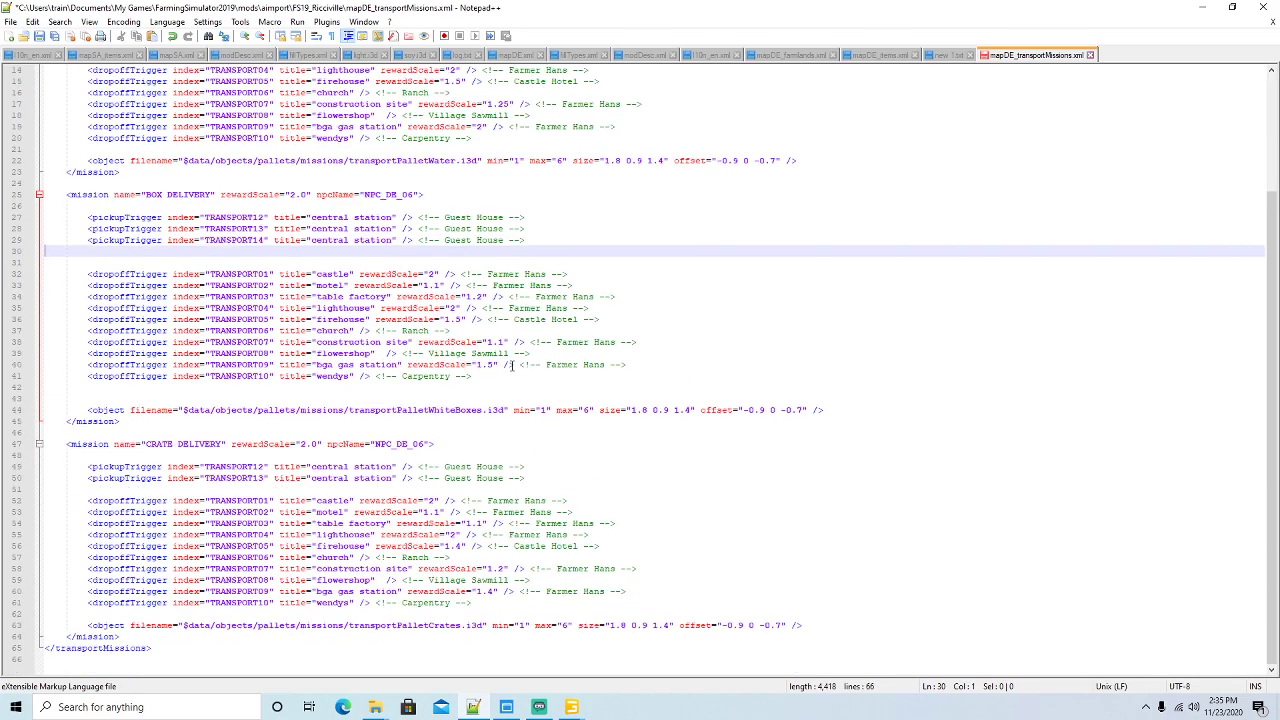
left_click(530, 477)
key("Return")
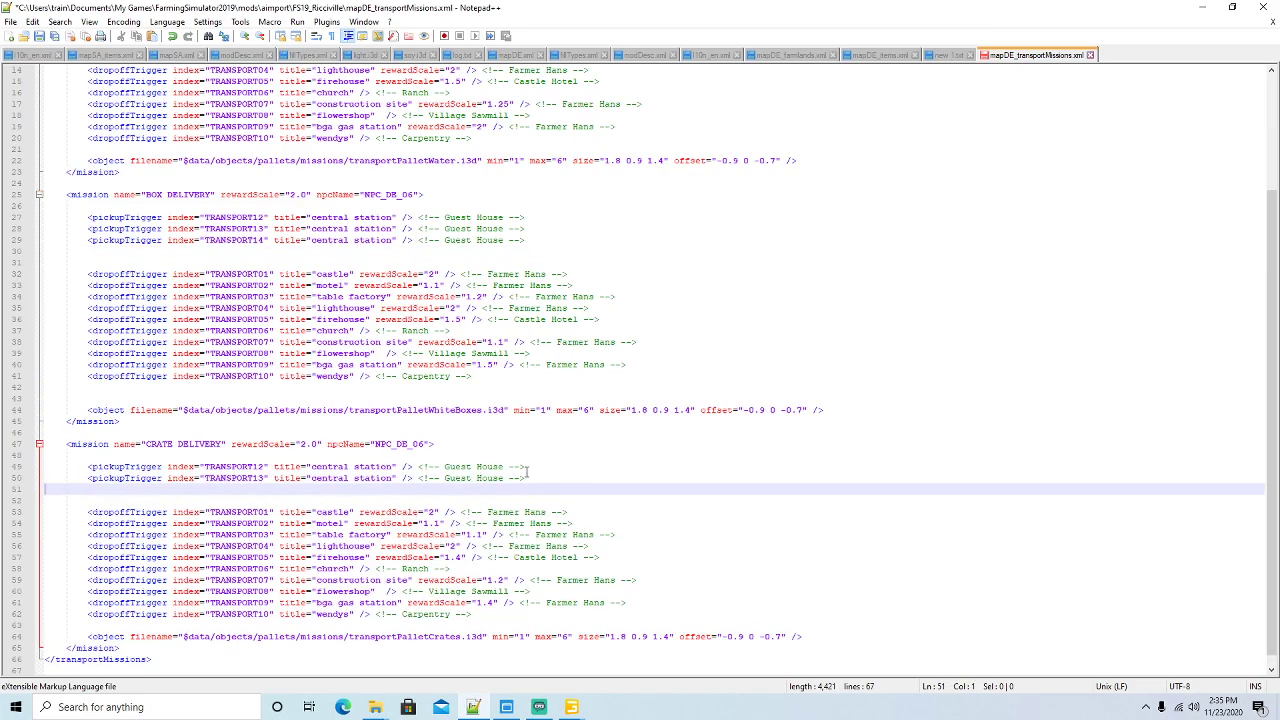
key("ctrl+v")
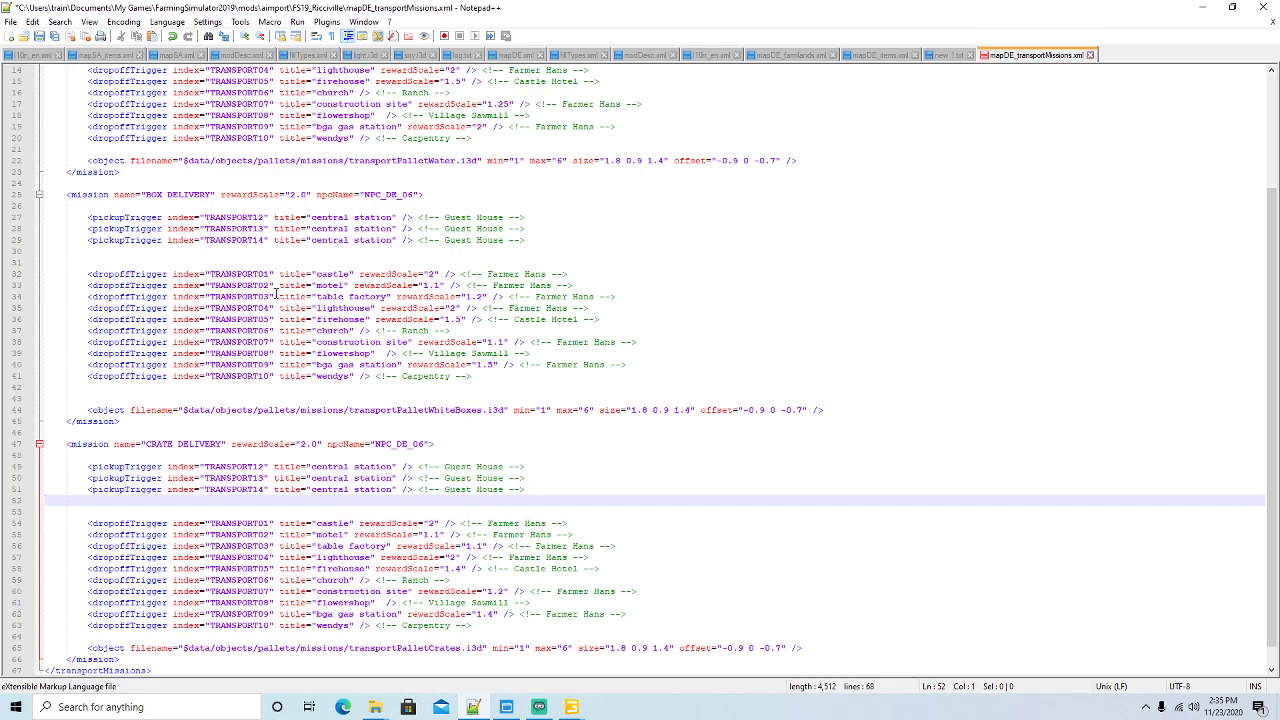
left_click(38, 37)
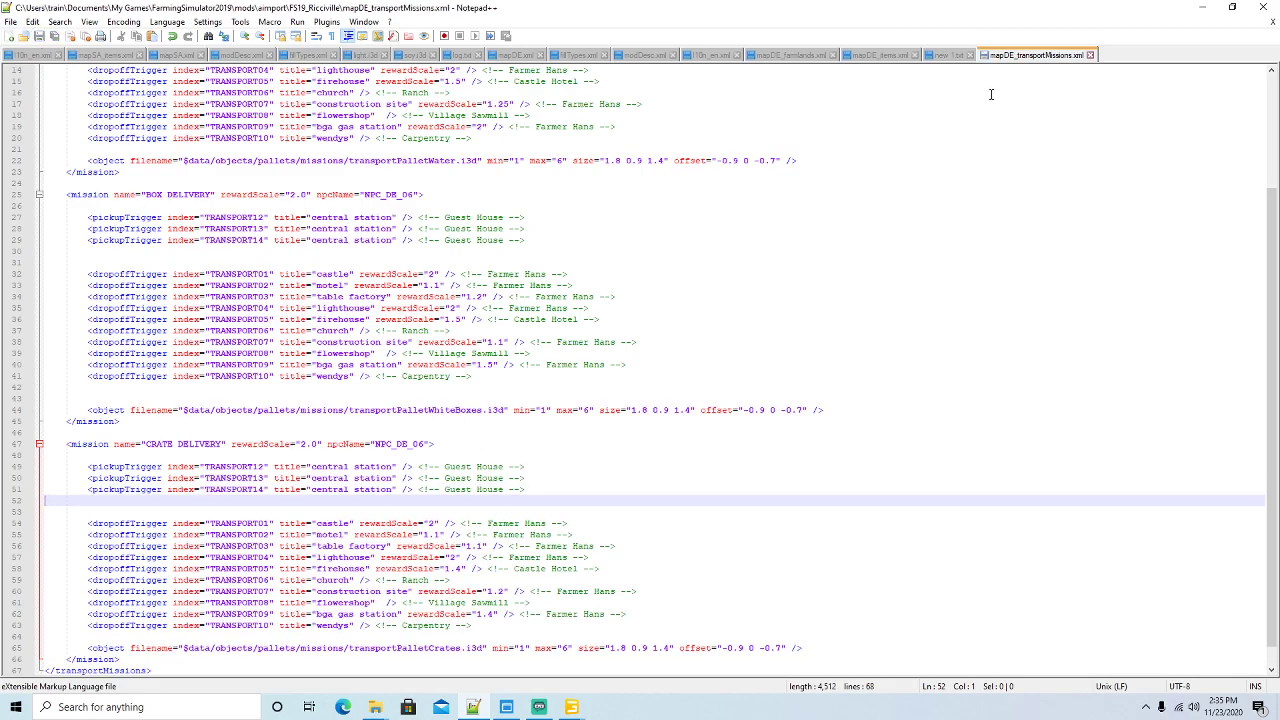
Close mapDE_transportMissions.xml and return to the central station loading area in GIANTS Editor
left_click(1090, 55)
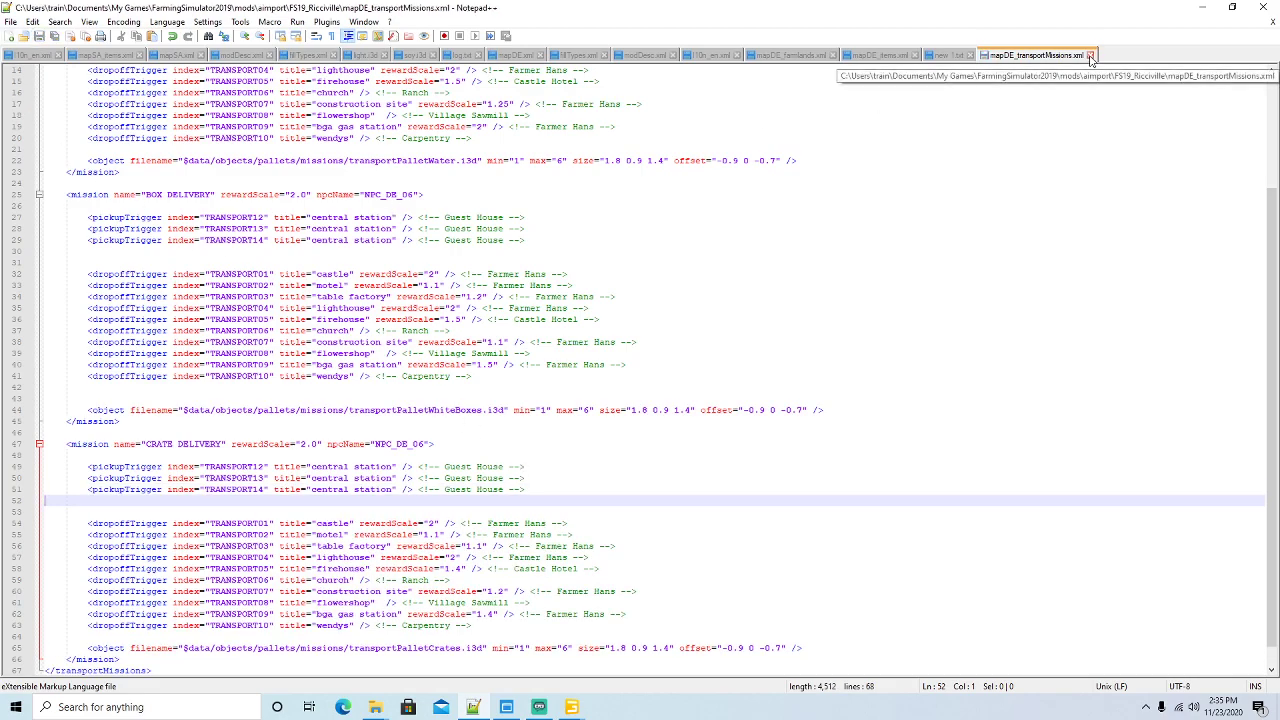
left_click(1201, 7)
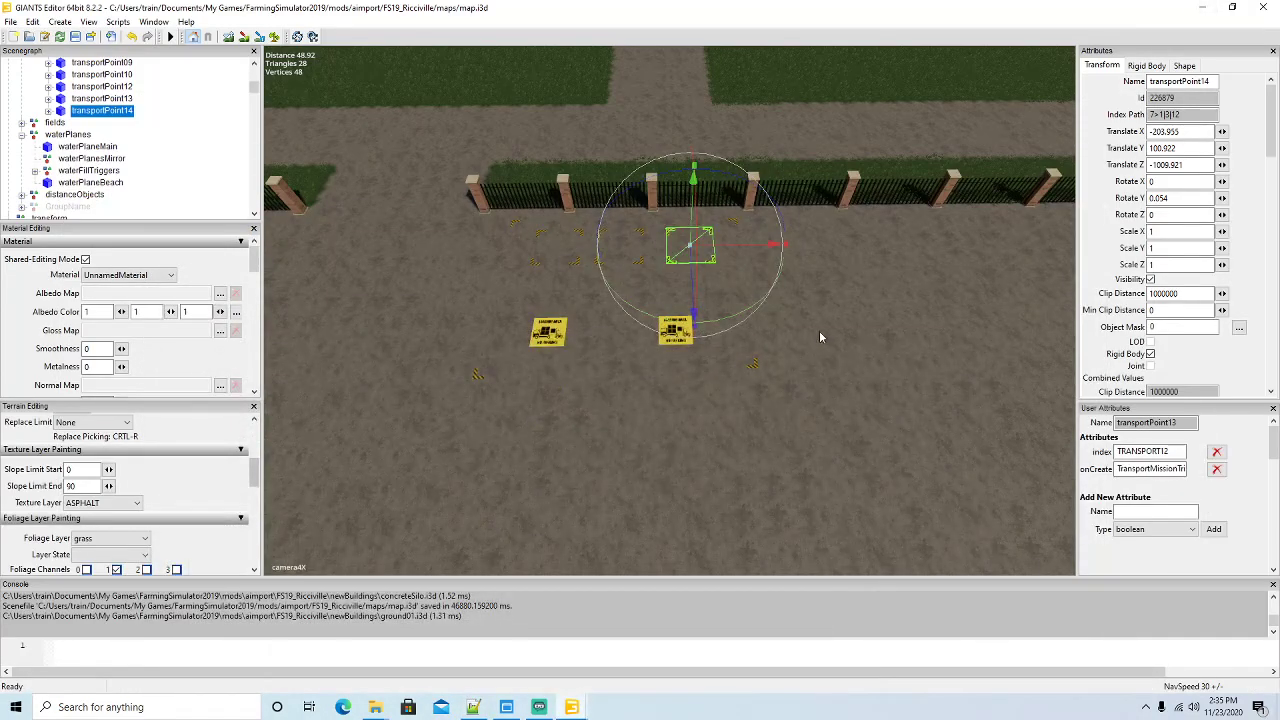
scroll(832, 330, "down", 10)
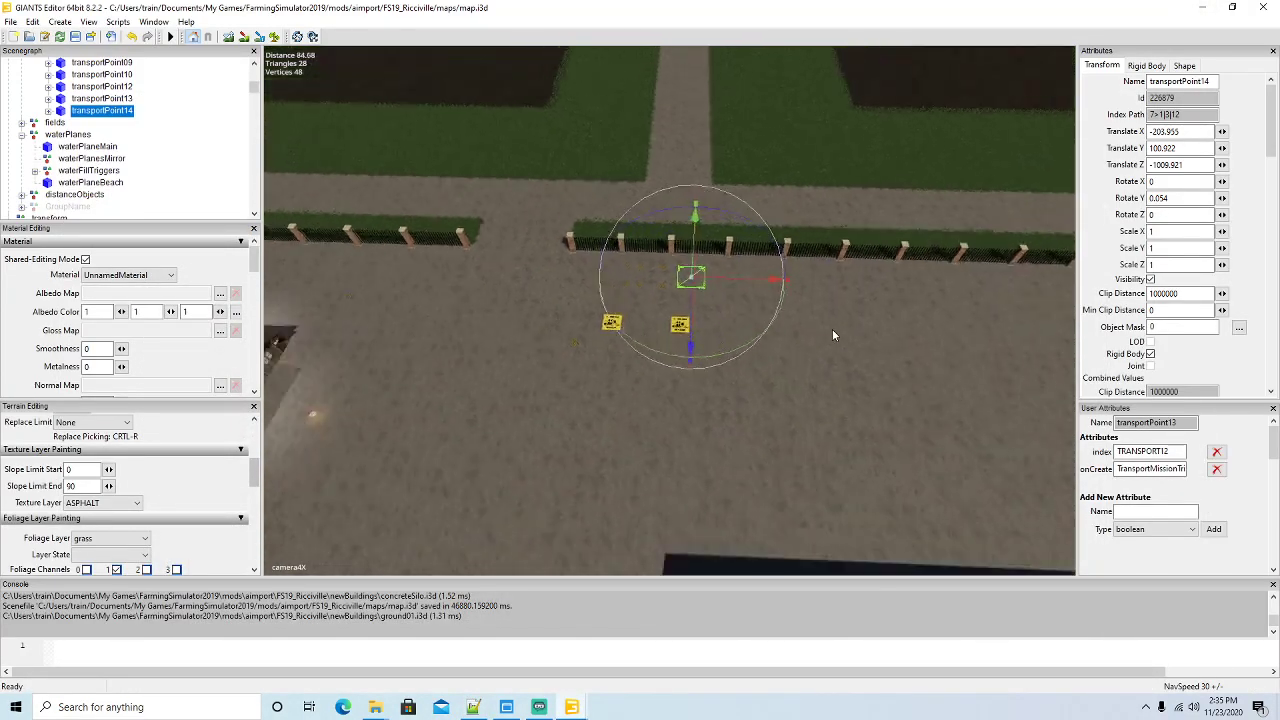
Inspect the map from the town's transport point across the fields and factory area to the open dirt lot beside the silos
right_click_drag(832, 335, 554, 166)
key("w")
key("w")
key("w")
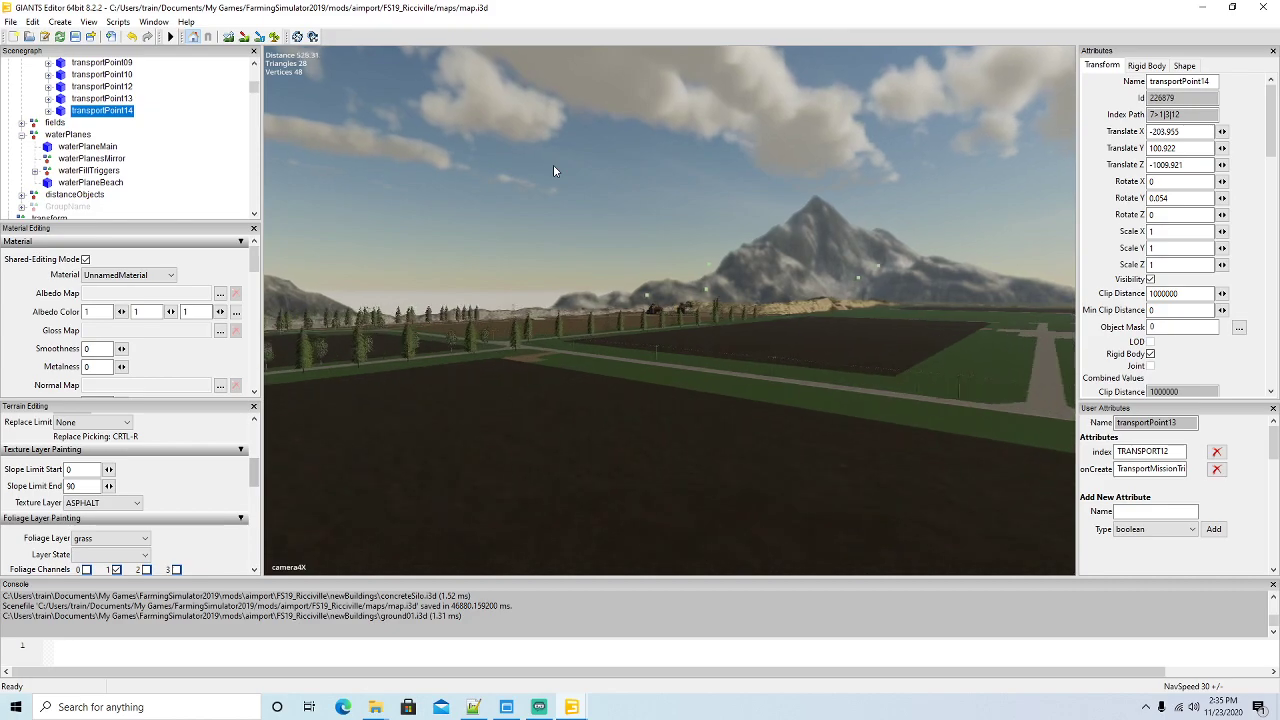
key("w")
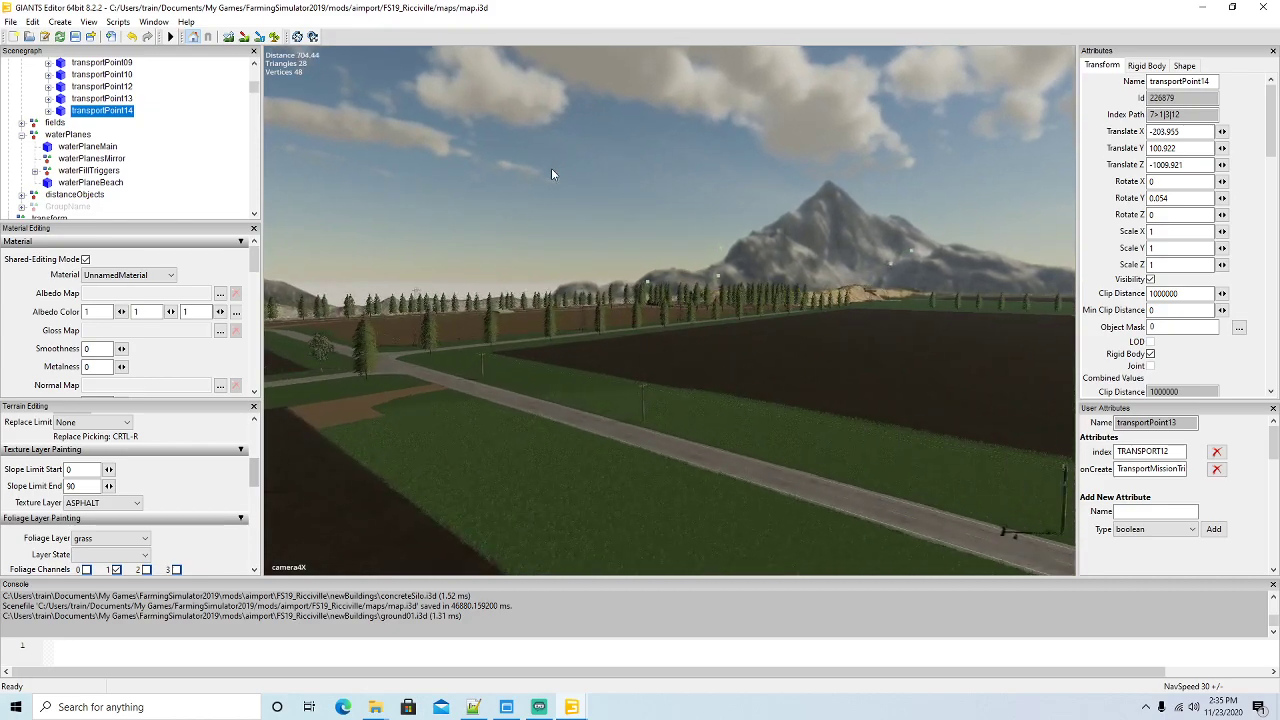
key("w")
key("w")
right_click_drag(551, 174, 615, 164)
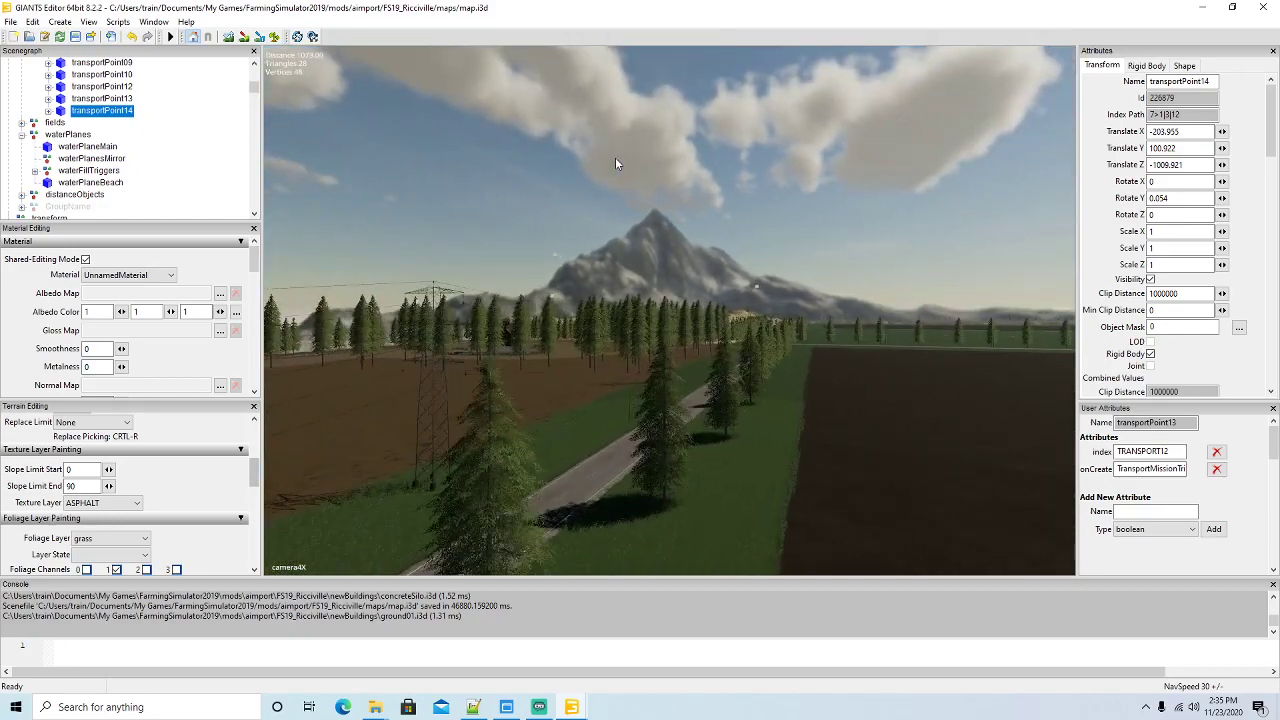
key("w")
key("w")
key("w")
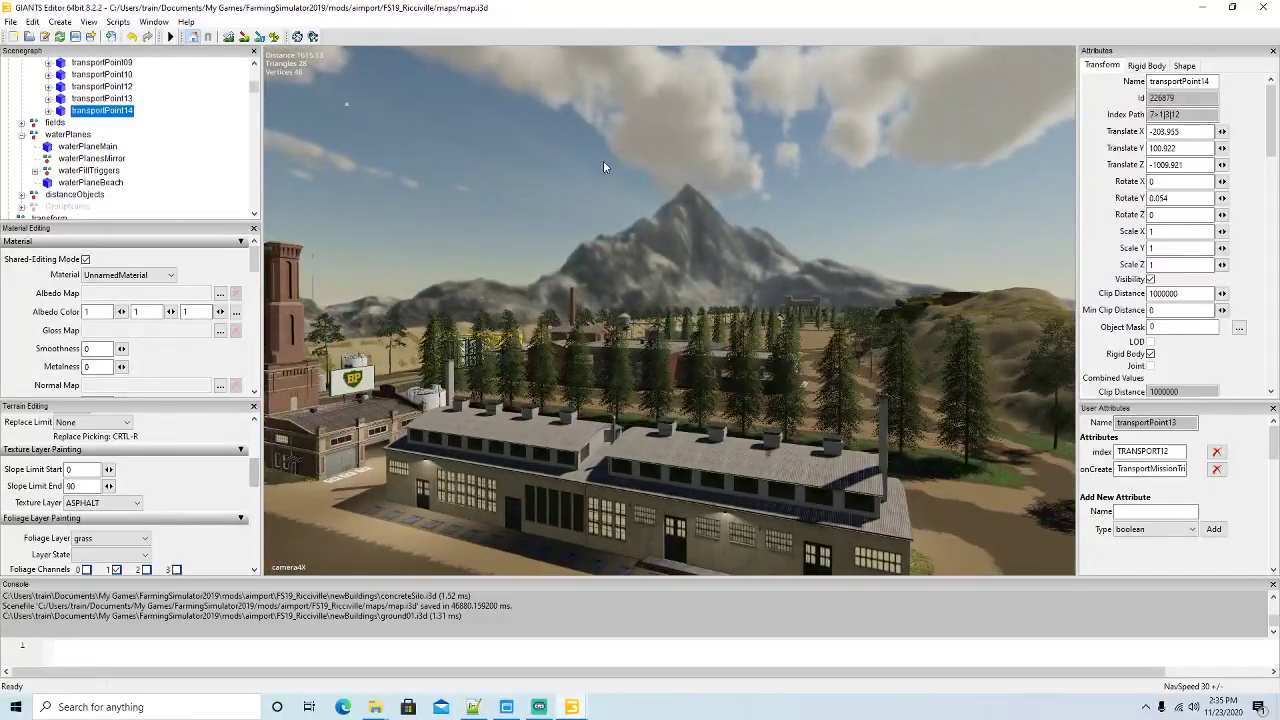
key("w")
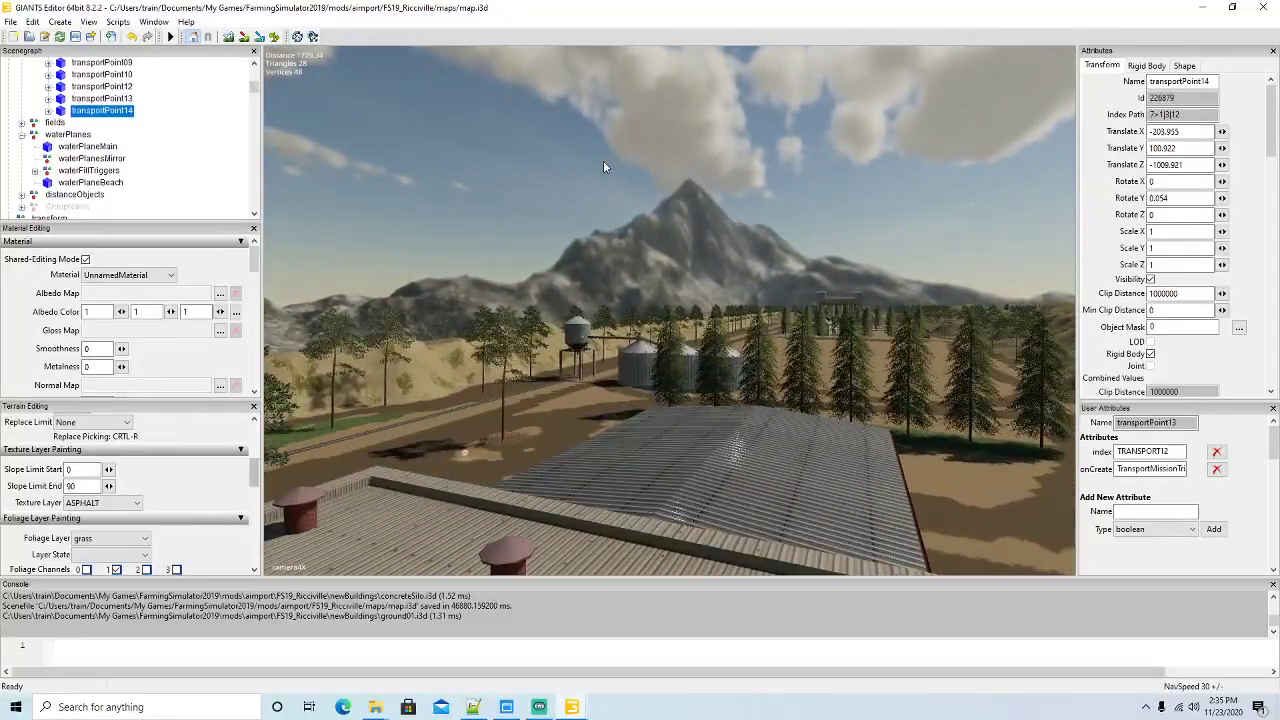
key("w")
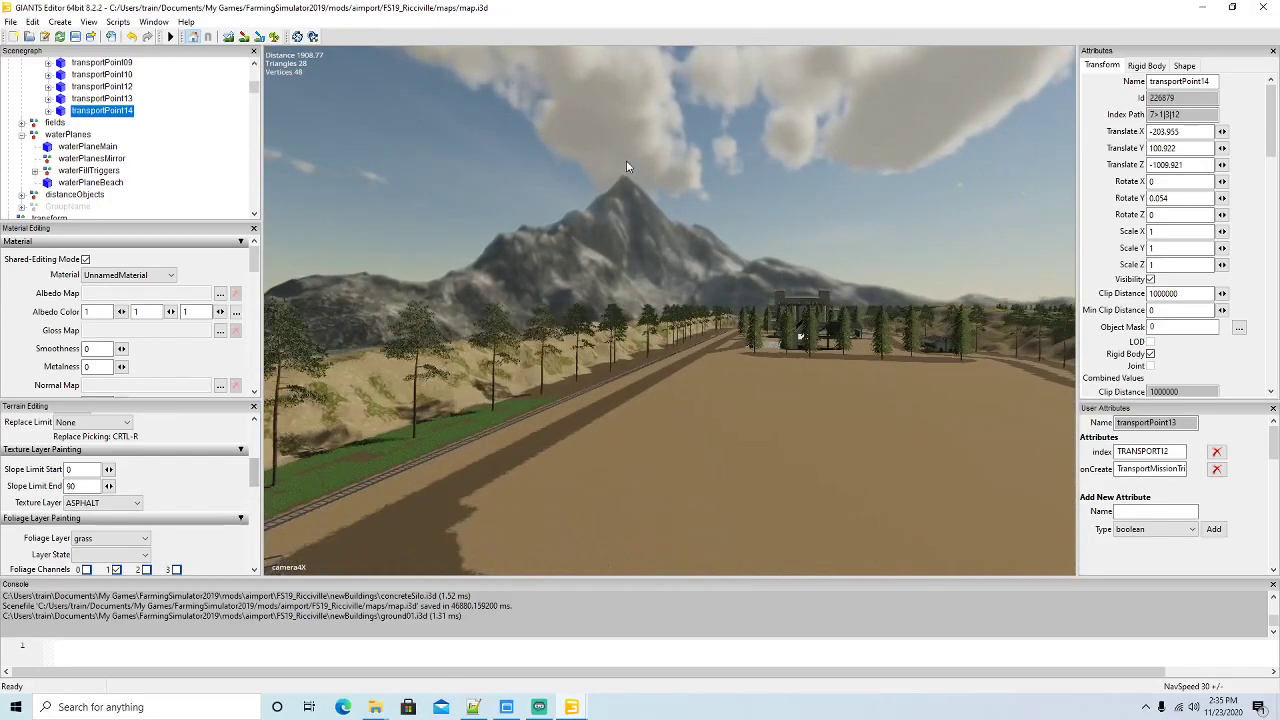
left_click_drag(627, 162, 713, 251, "alt")
scroll(713, 251, "down", 3)
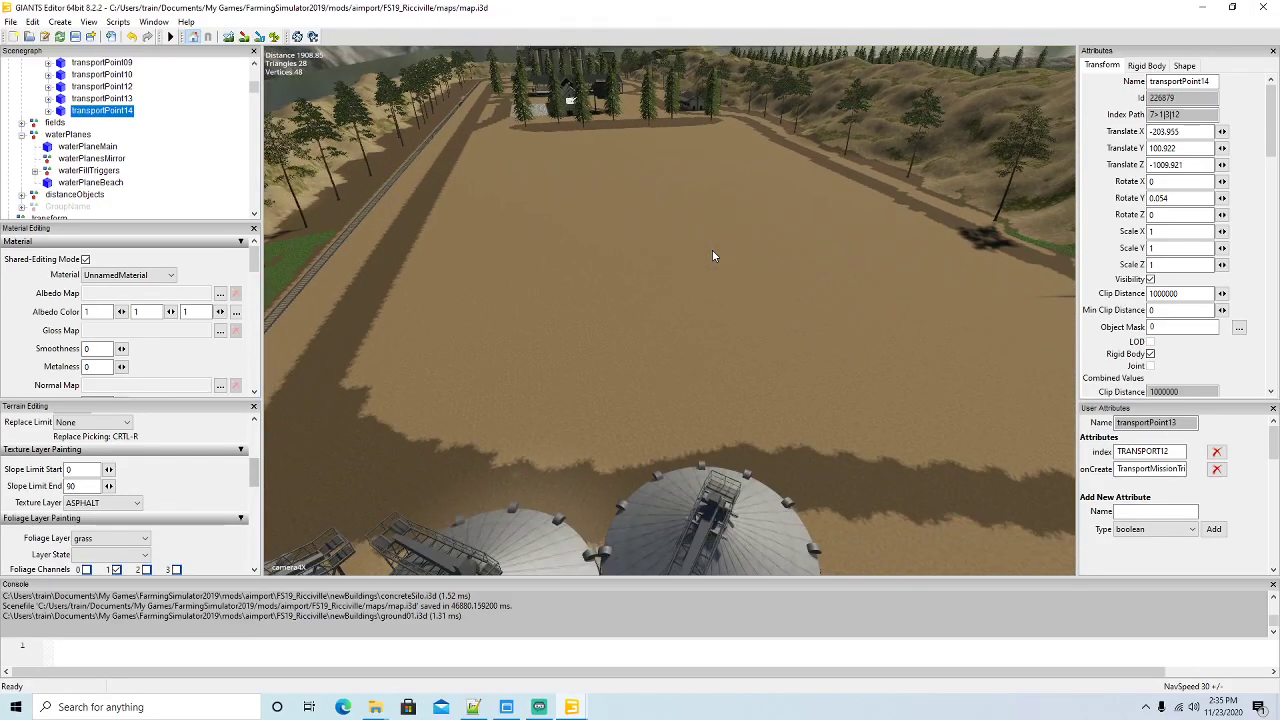
key("w")
left_click_drag(688, 225, 449, 295, "alt")
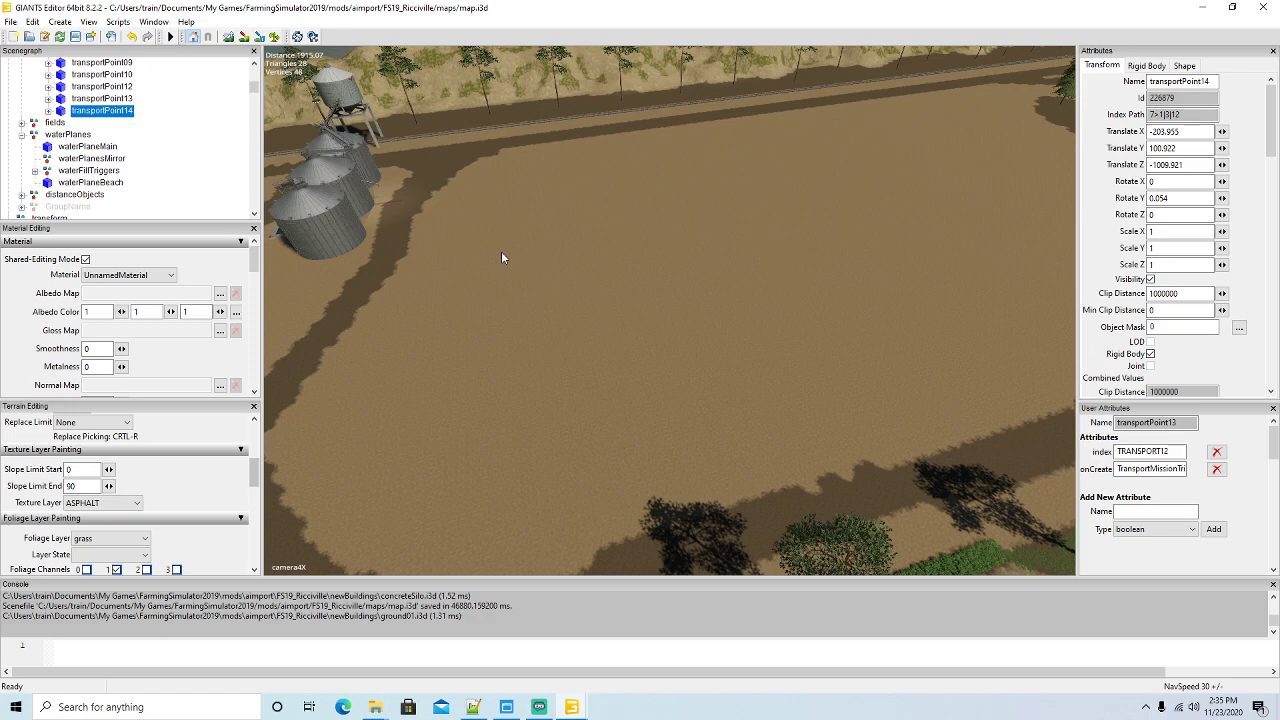
left_click_drag(513, 281, 637, 264, "alt")
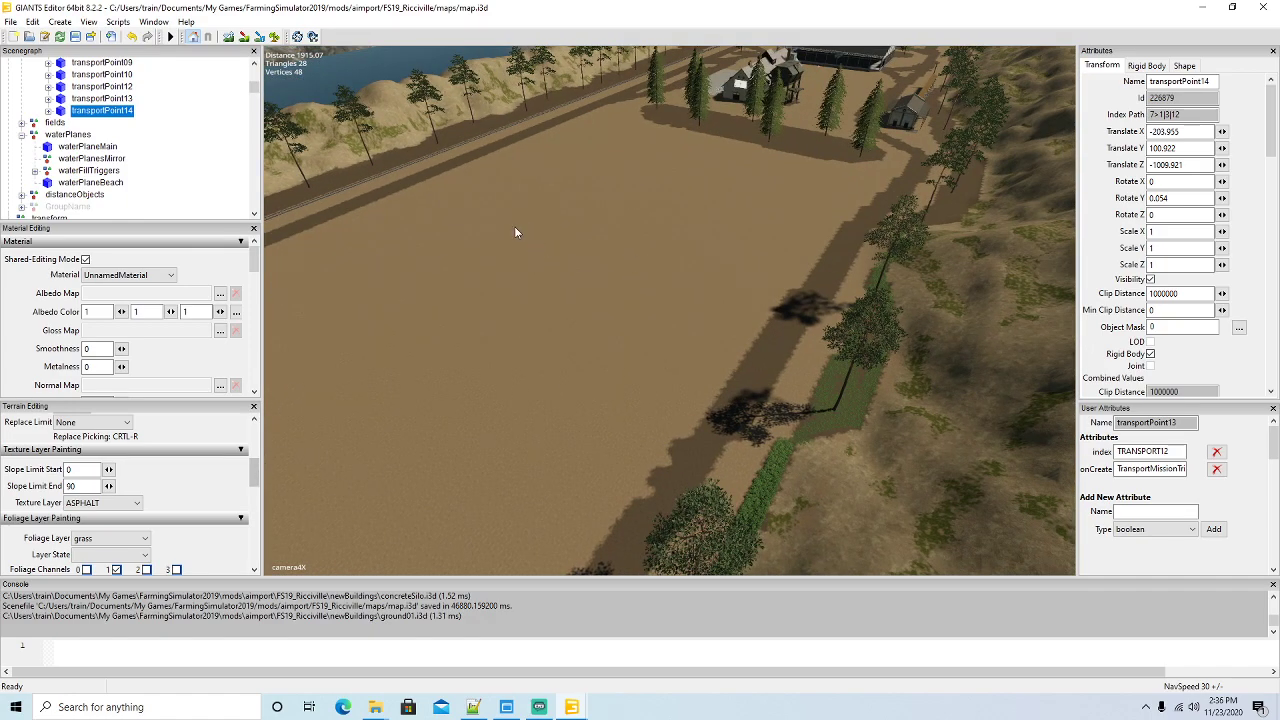
Collapse the Gameplay, waterPlanes and Places groups in the scenegraph
left_click(126, 145)
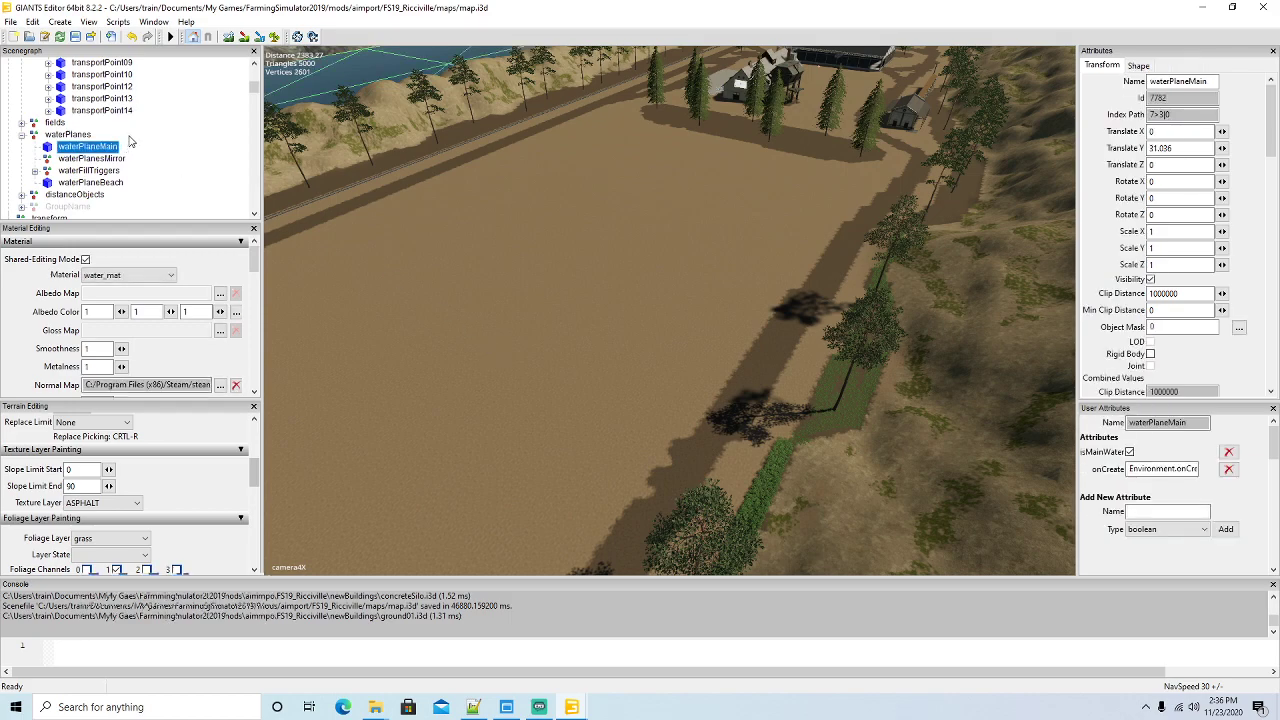
scroll(197, 164, "up", 4)
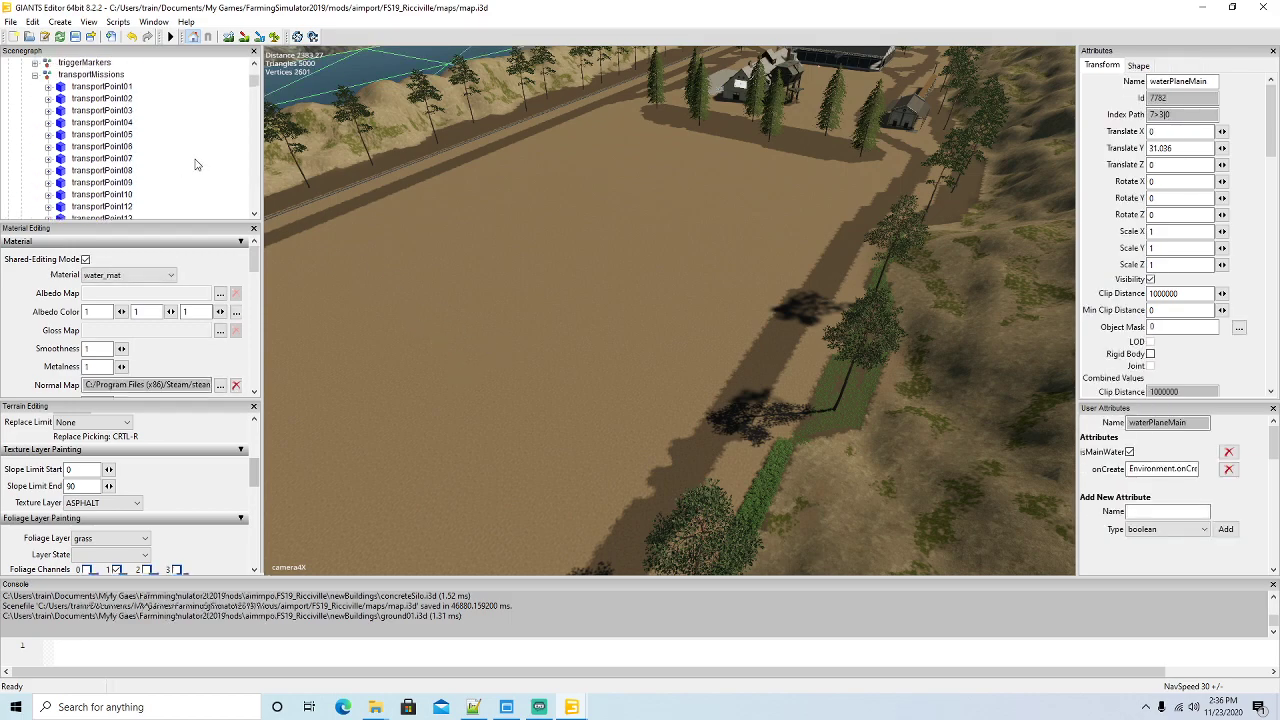
scroll(30, 120, "up", 5)
left_click(22, 79)
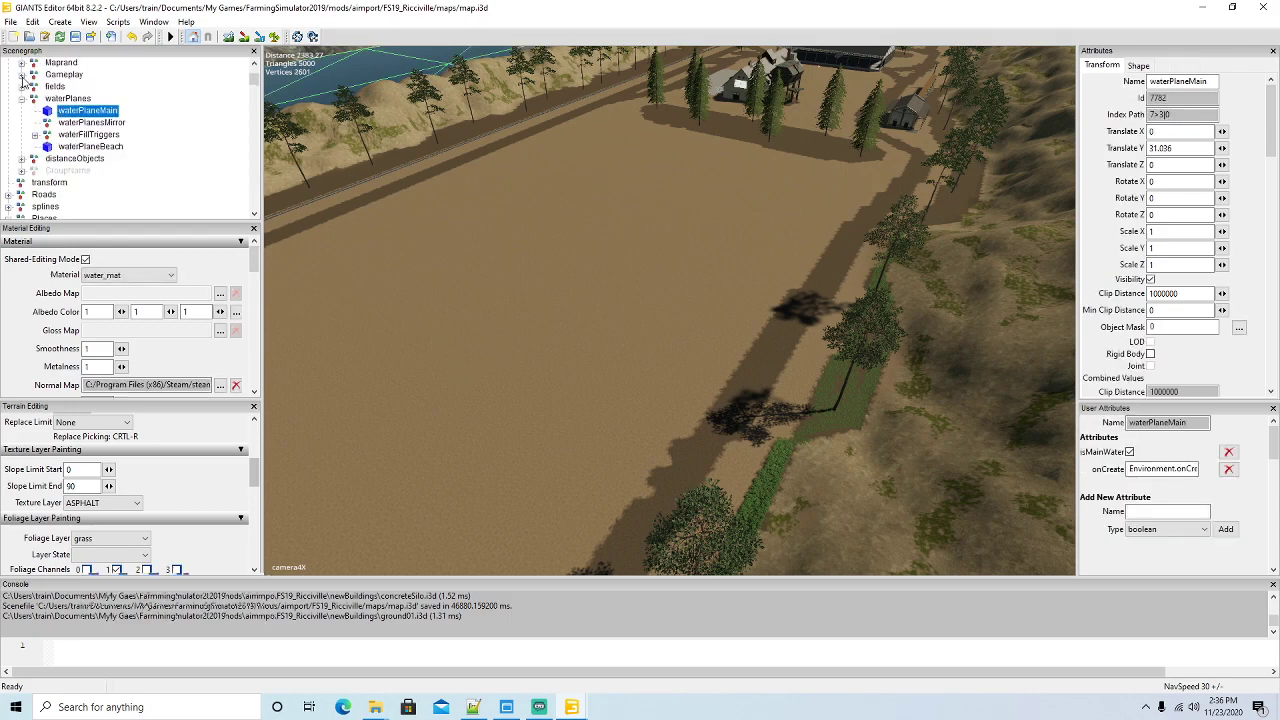
left_click(22, 98)
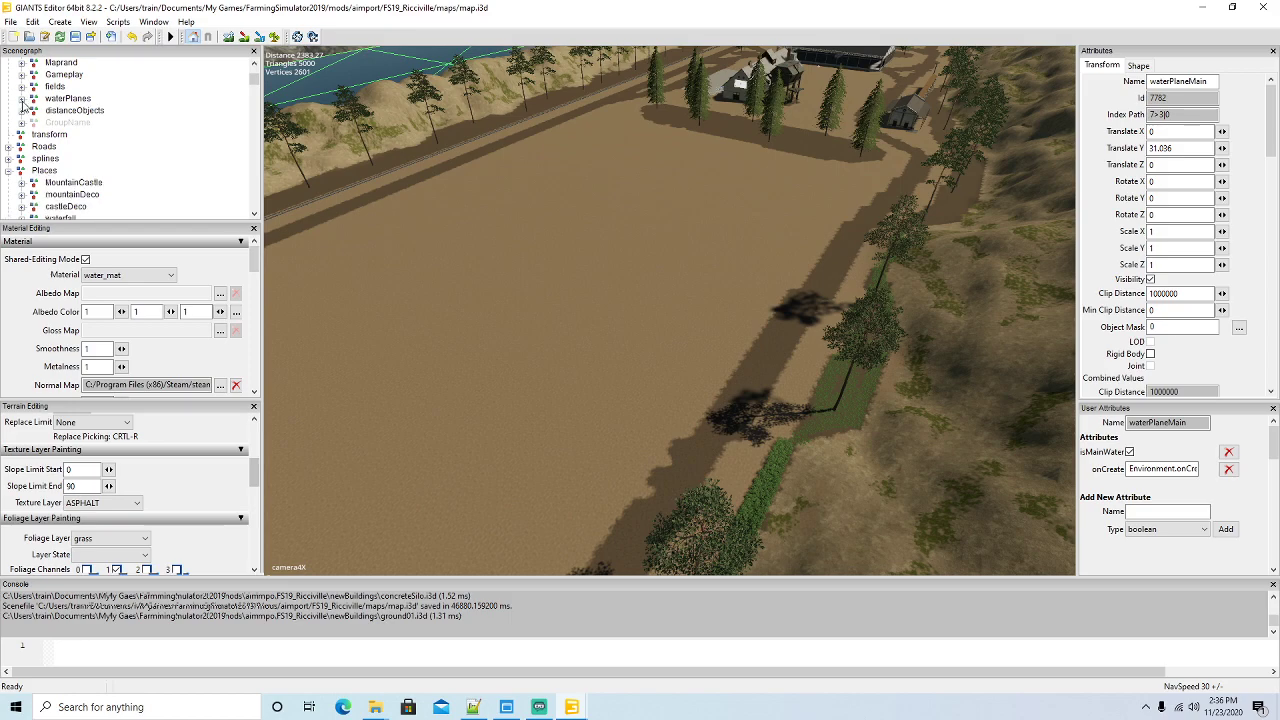
left_click(9, 171)
Collapse the remaining expanded groups near the end of the scenegraph and save the map
scroll(85, 160, "down", 5)
scroll(90, 157, "down", 3)
scroll(115, 134, "down", 2)
scroll(119, 135, "down", 5)
scroll(119, 135, "down", 4)
left_click(21, 87)
left_click(21, 99)
left_click(21, 111)
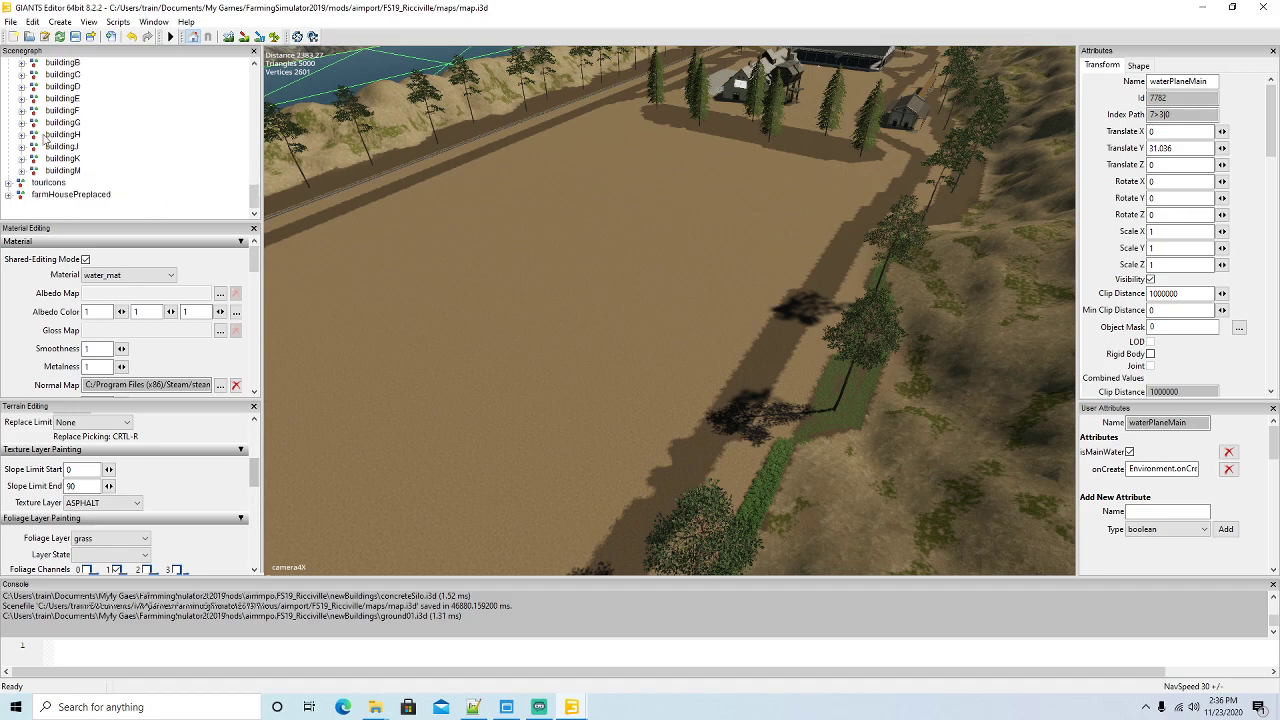
left_click(75, 36)
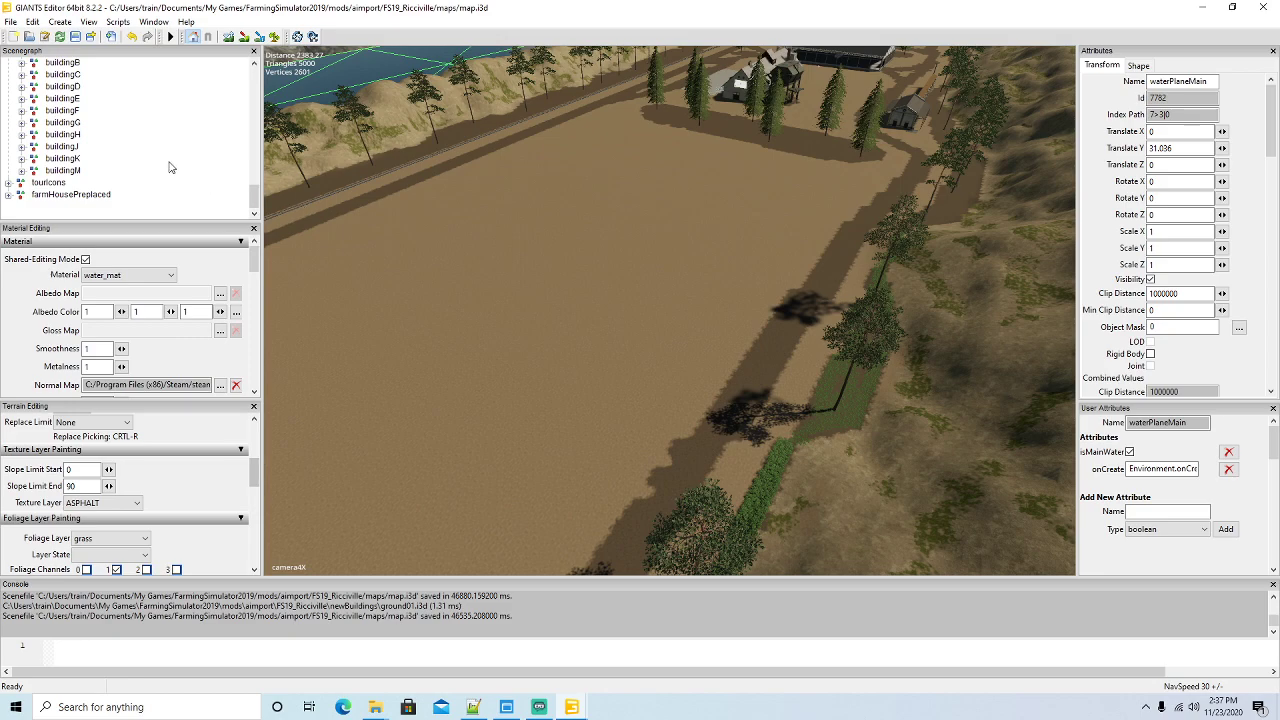
scroll(167, 163, "up", 3)
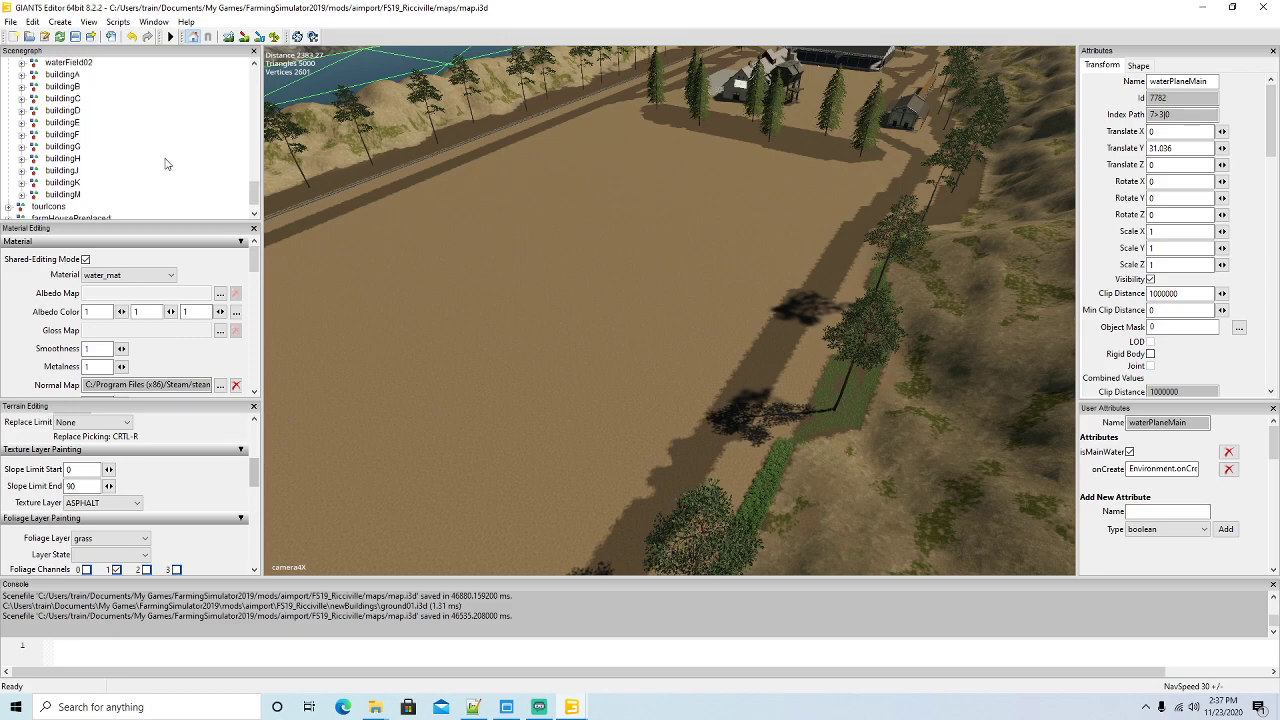
scroll(167, 163, "up", 4)
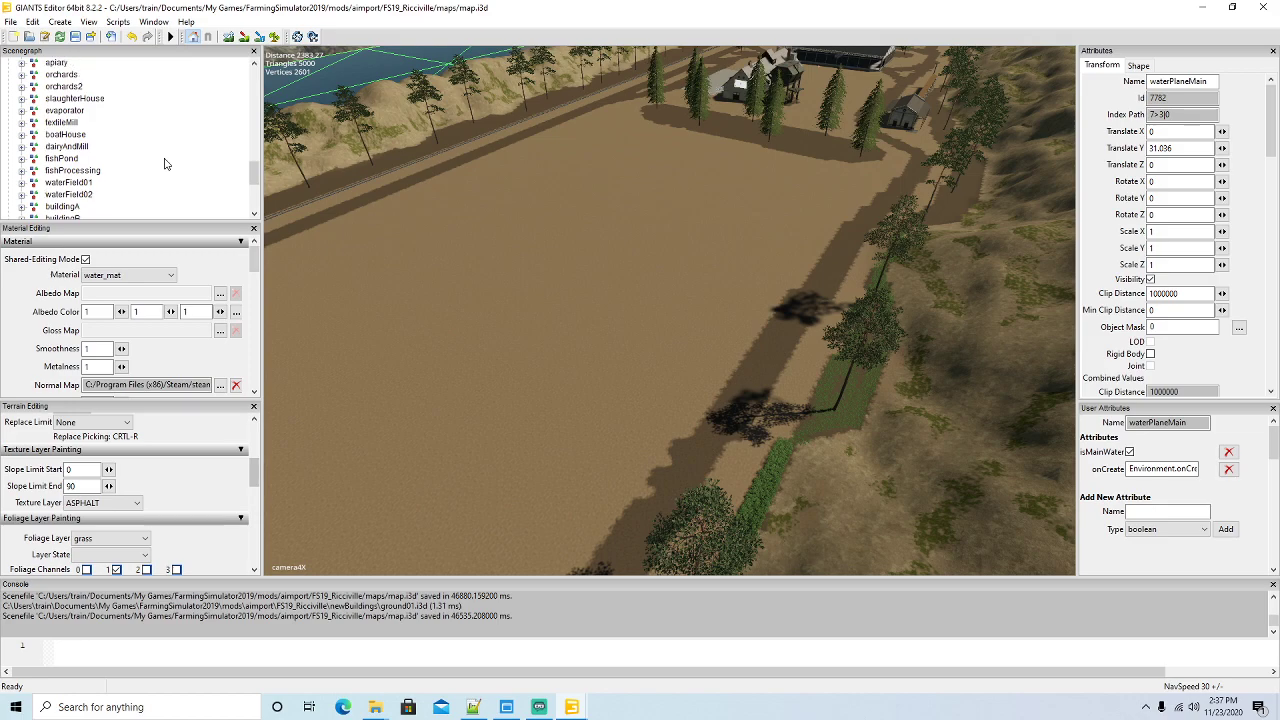
scroll(165, 163, "down", 10)
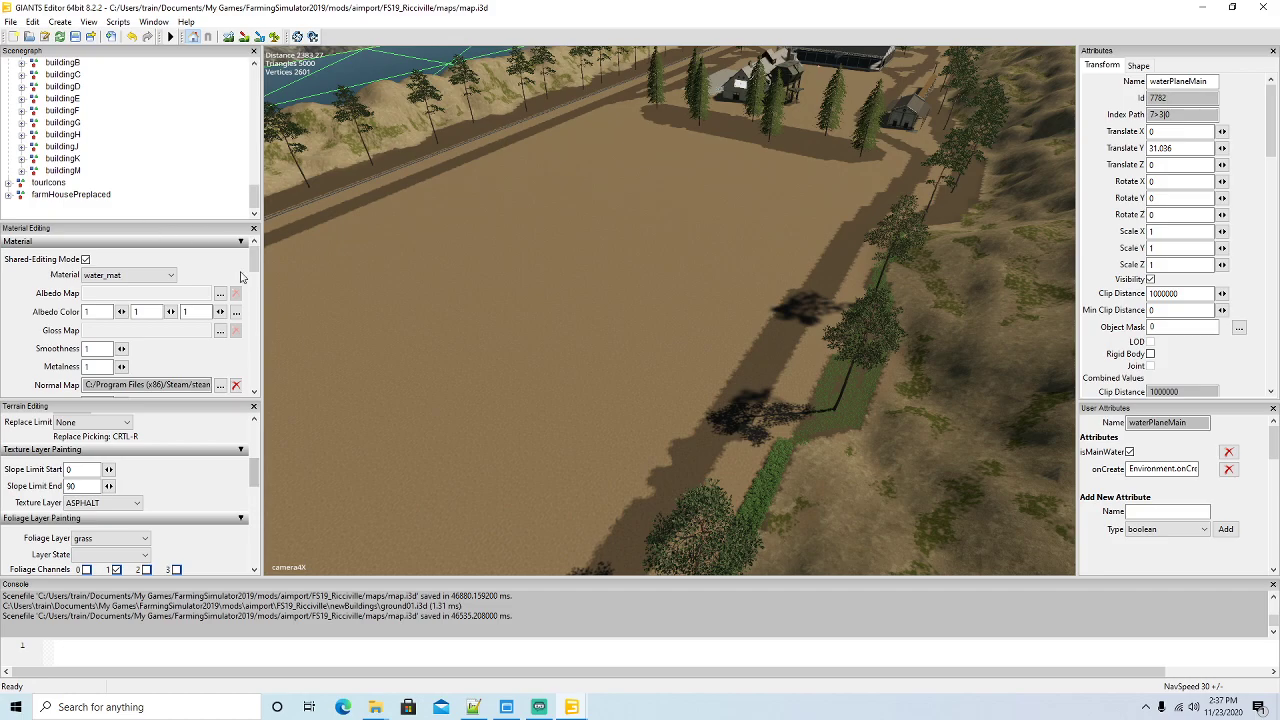
Switch to the editor window with mapSA.i3d of the FS19_Ricci_Islands mod and run the 16x script
left_click(572, 707)
left_click(649, 672)
left_click_drag(645, 436, 383, 367, "alt")
scroll(629, 480, "down", 5)
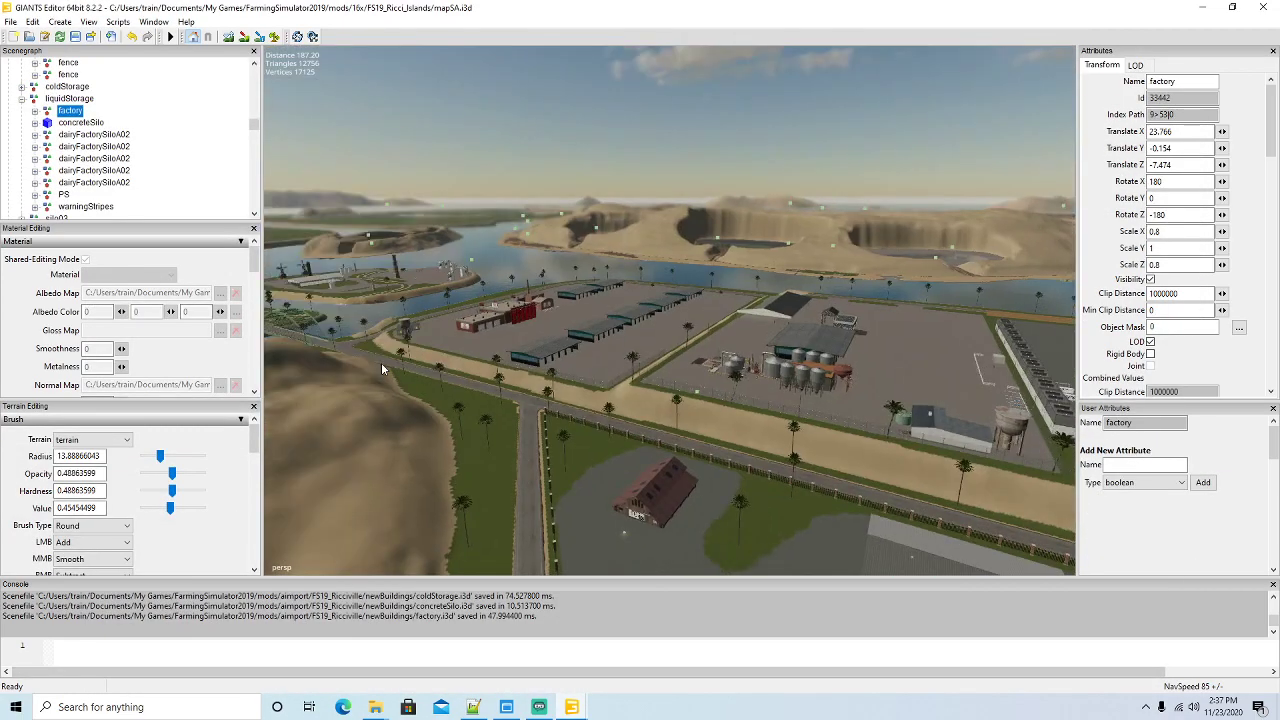
scroll(596, 350, "up", 4)
left_click_drag(597, 354, 606, 374, "alt")
scroll(605, 374, "up", 10)
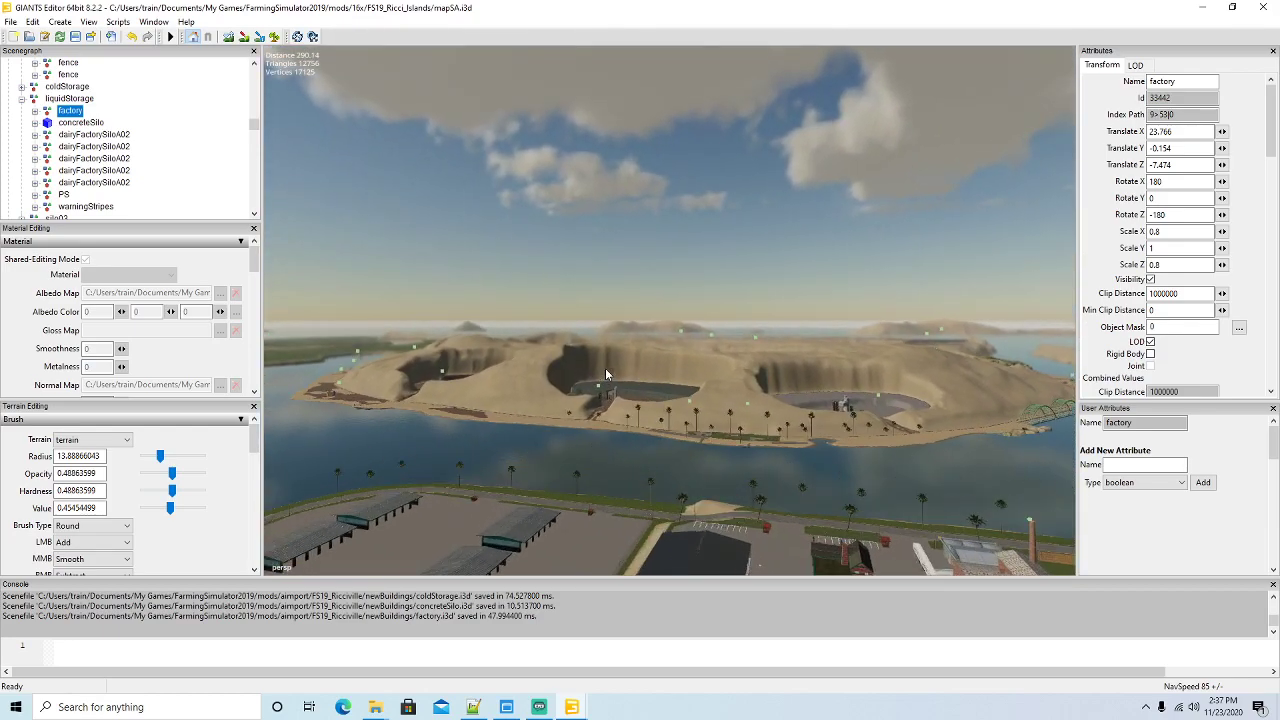
scroll(605, 374, "up", 3)
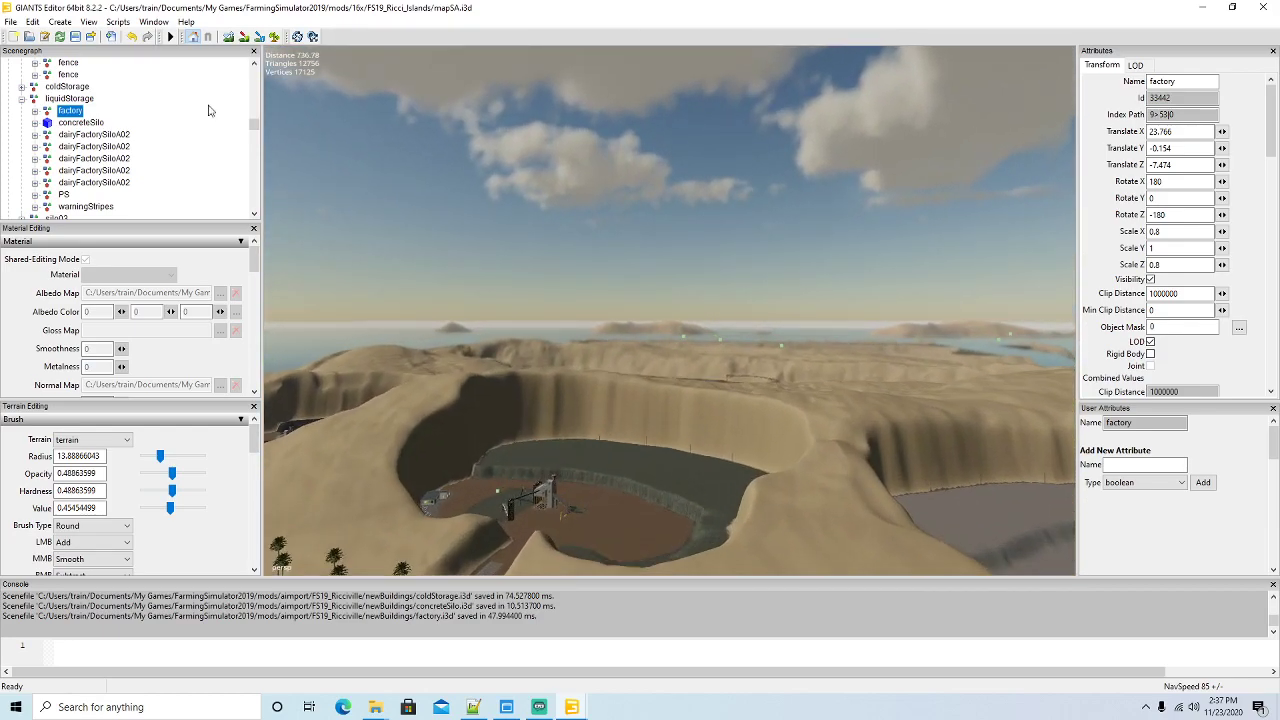
left_click(117, 21)
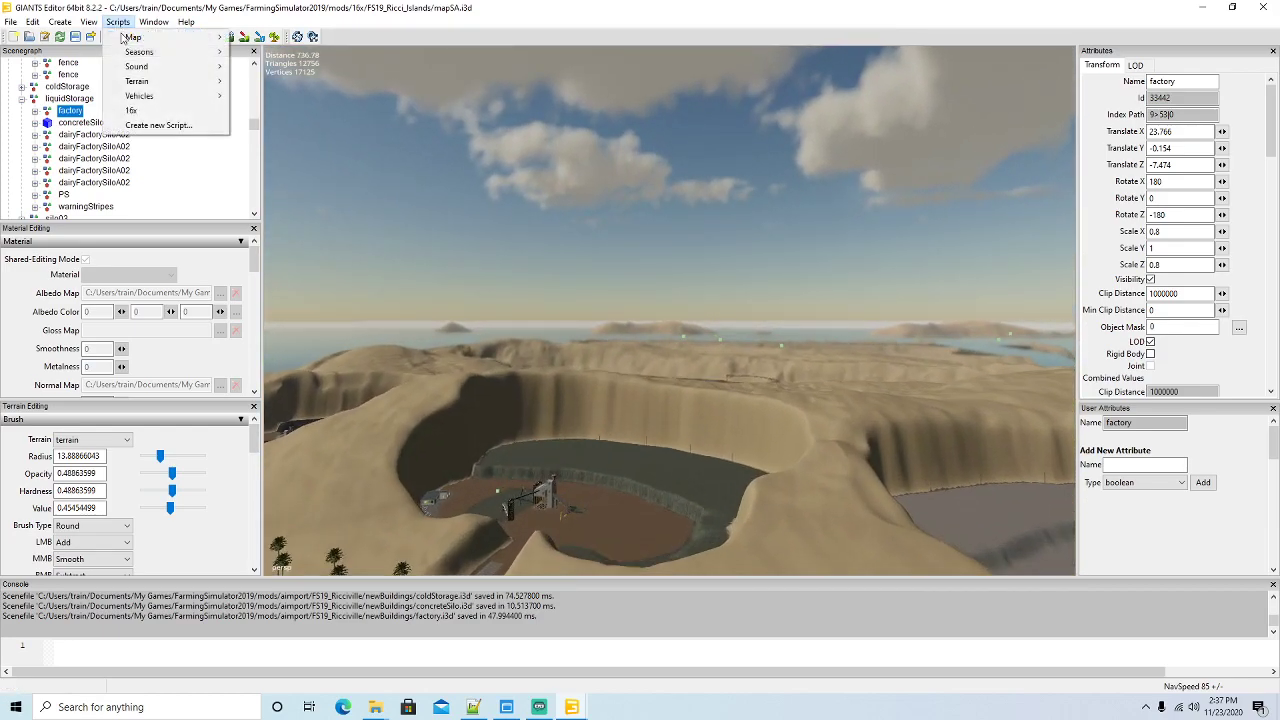
left_click(137, 112)
Examine the industrial complex with white silos and a central parking lot on the islands map
key("s")
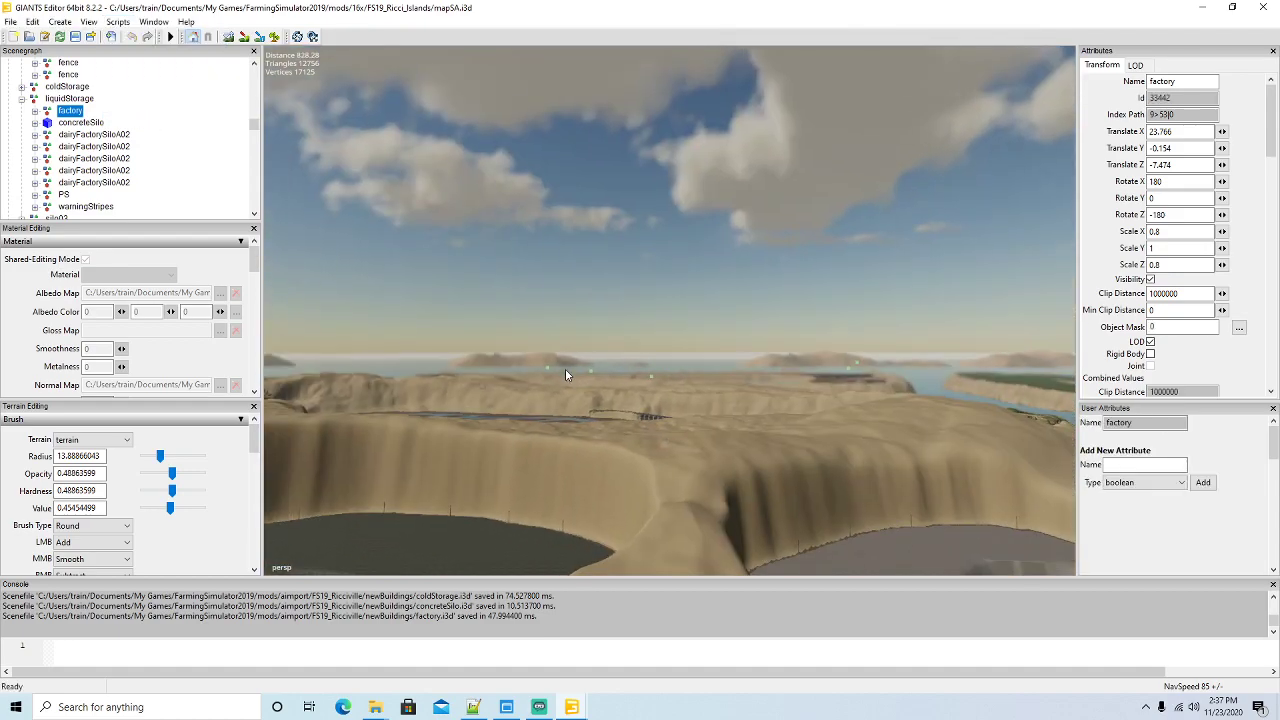
key("w")
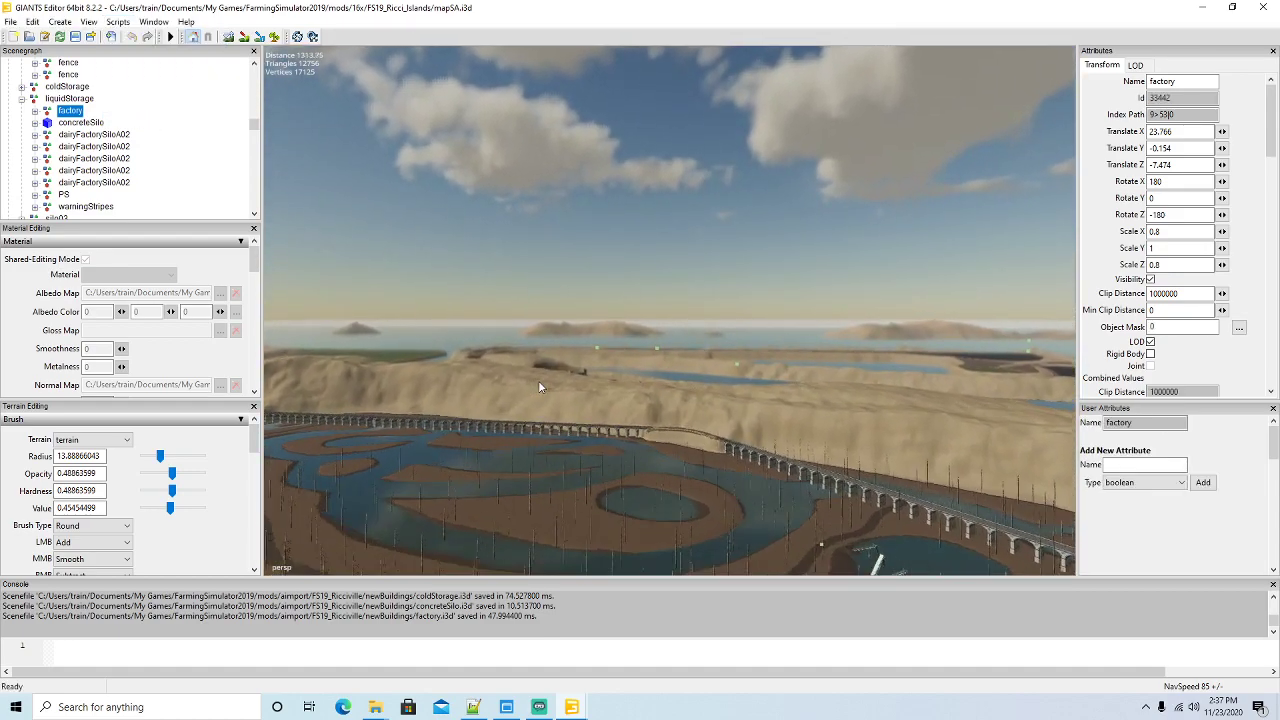
key("w")
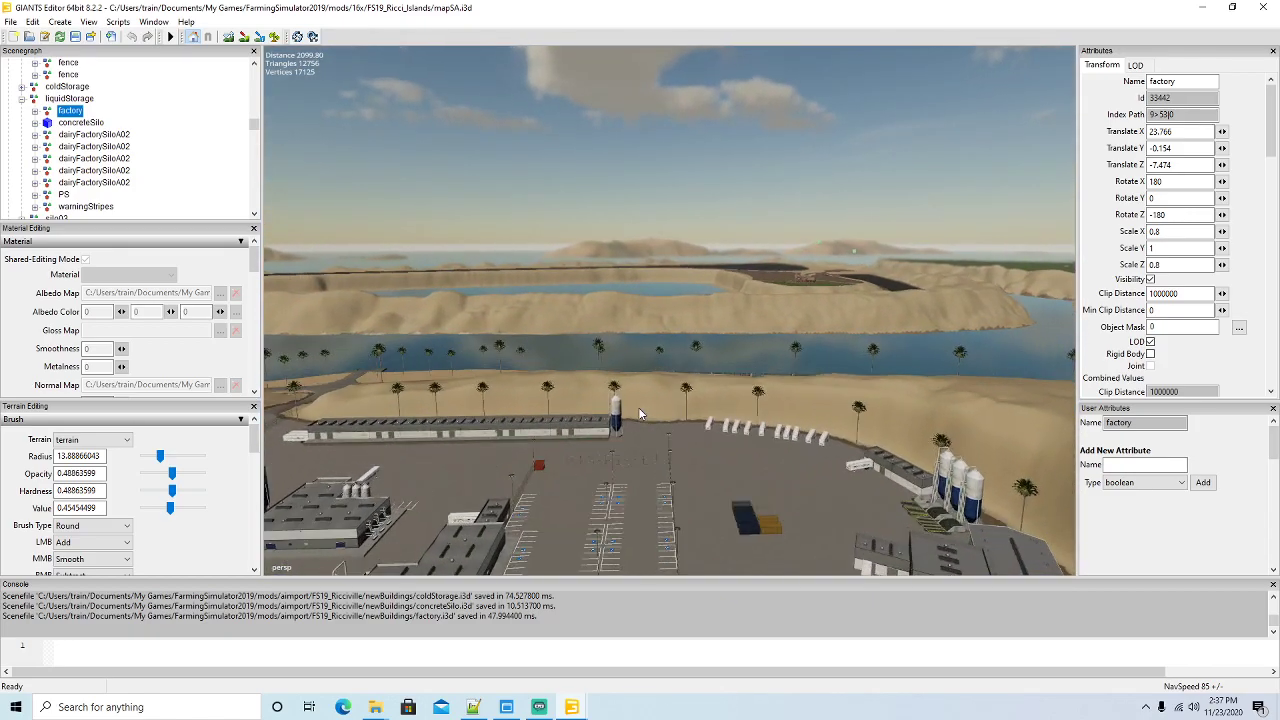
right_click_drag(638, 407, 727, 510)
key("s")
key("w")
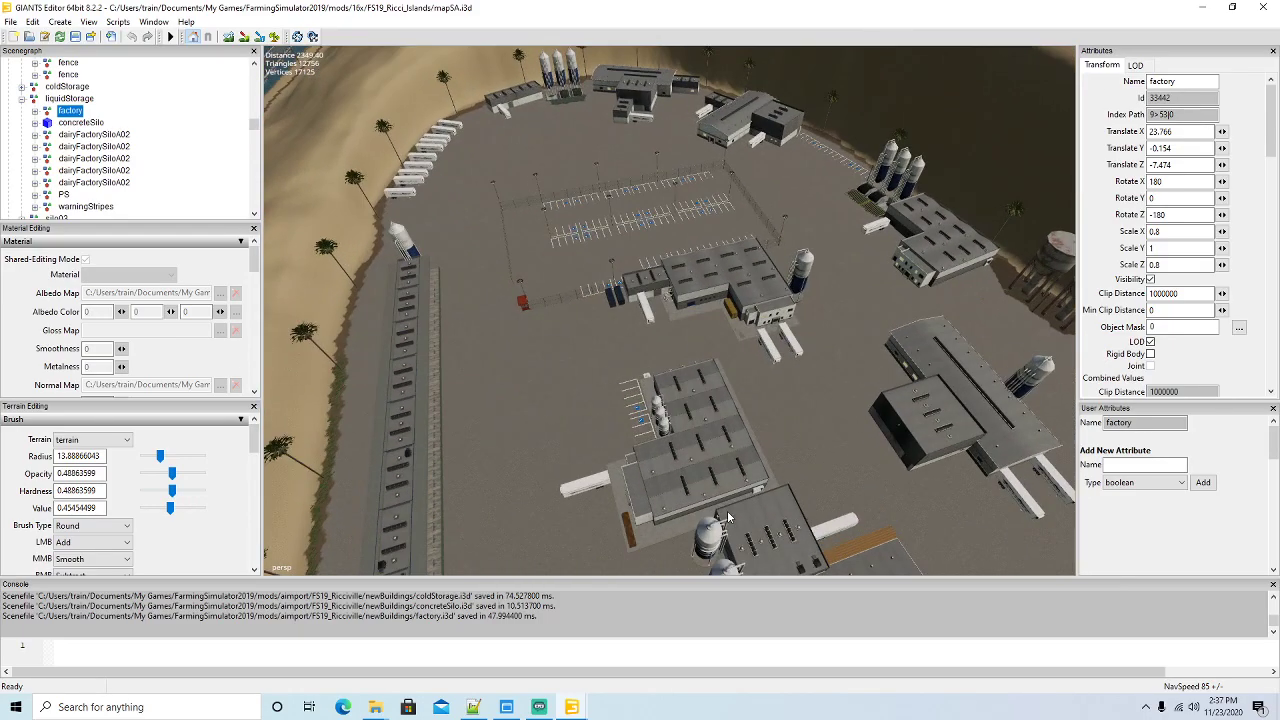
Switch to File Explorer and open the newBuildings folder of the FS19_Ricciville mod
mouse_move(374, 711)
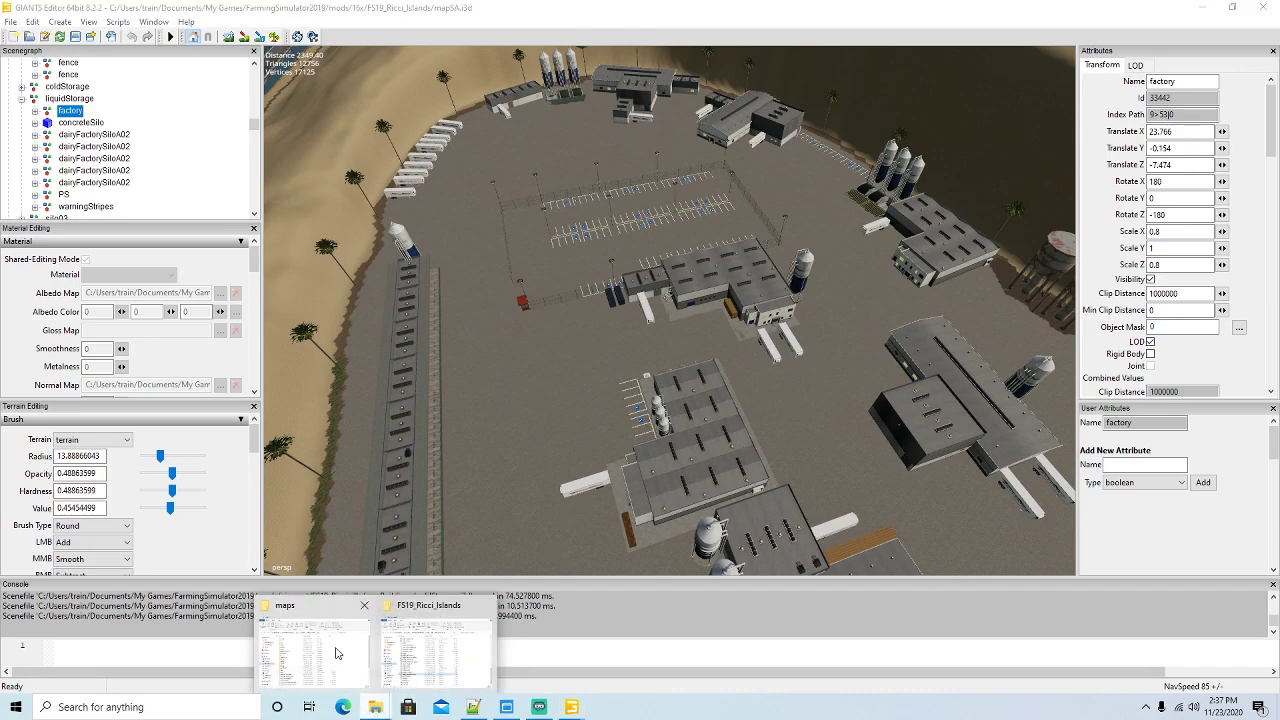
left_click(331, 616)
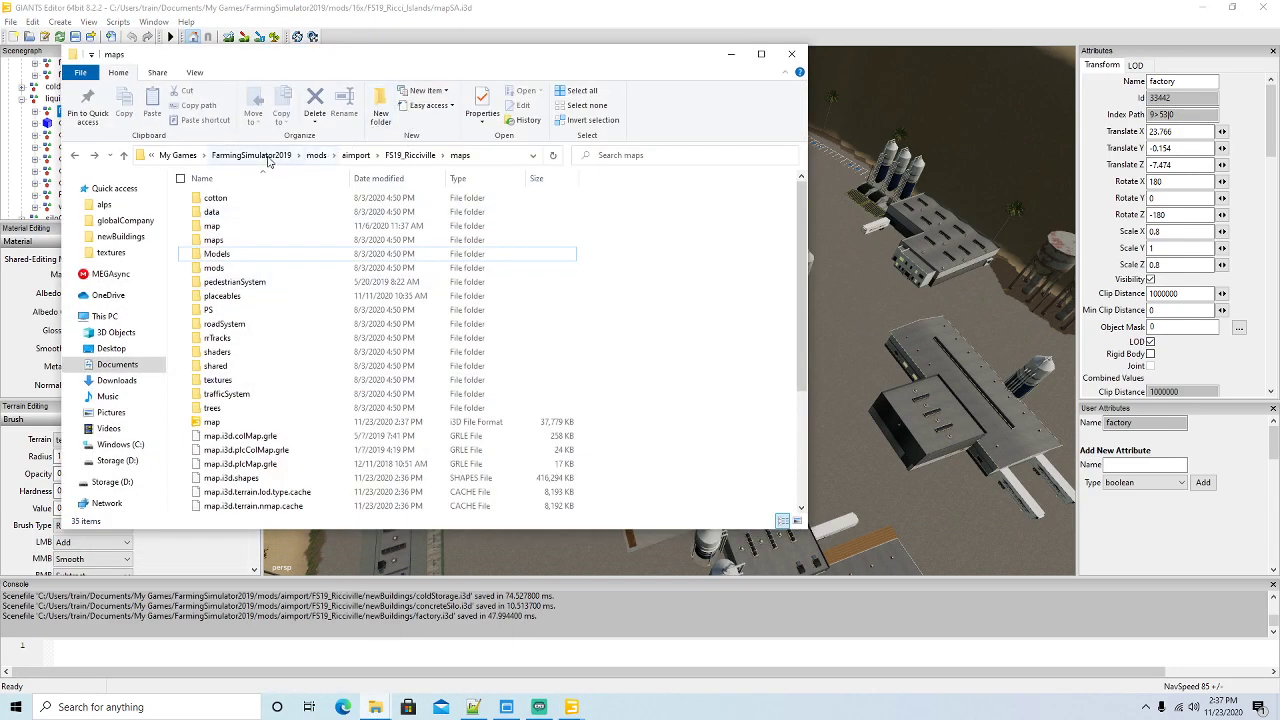
left_click(410, 155)
double_click(228, 339)
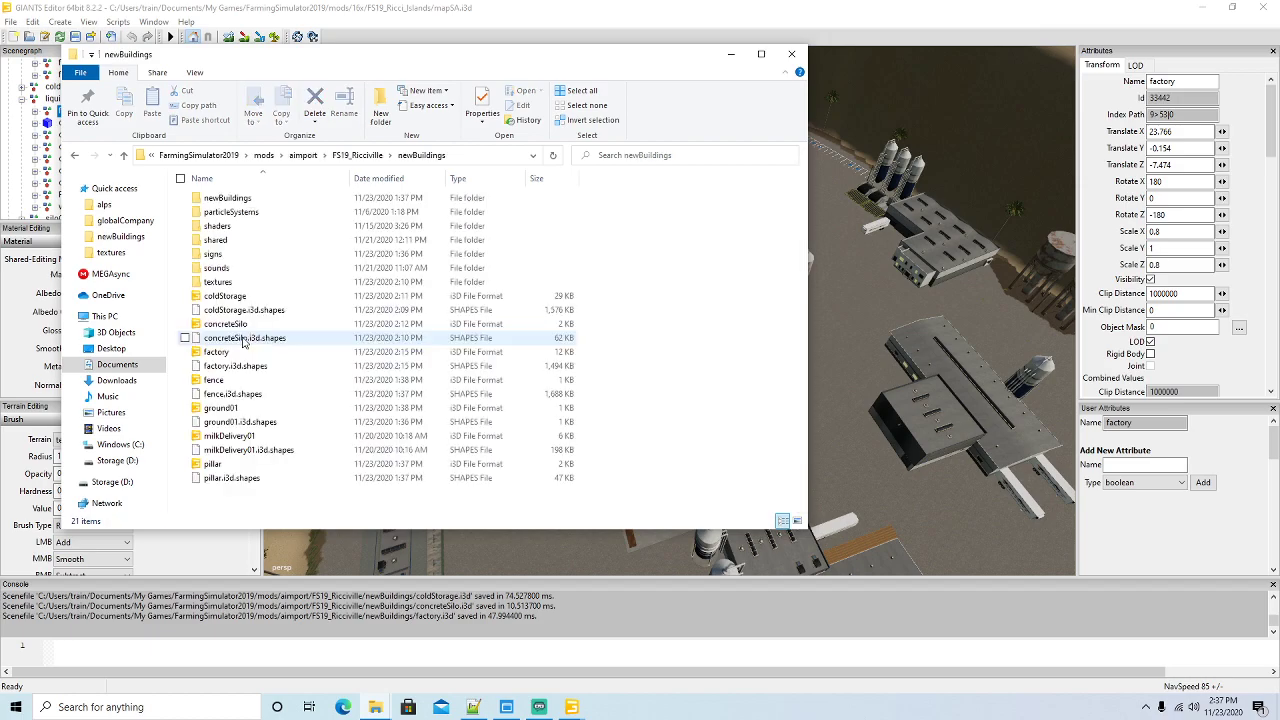
Delete the i3d and shapes files of coldStorage, concreteSilo, factory, fence, ground01 and pillar, and return to the islands map
left_click(226, 297)
left_click(228, 310, "ctrl")
left_click(226, 324, "ctrl")
left_click(230, 338, "ctrl")
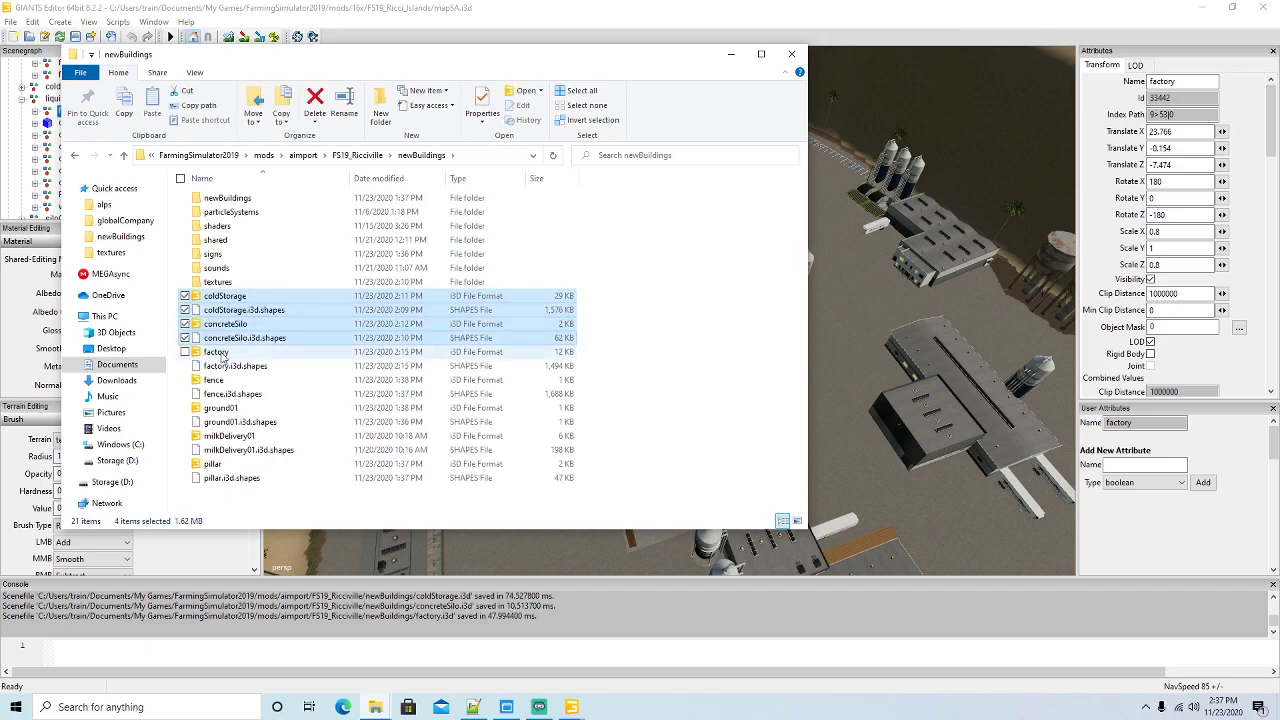
left_click(217, 352, "ctrl")
left_click(228, 366, "ctrl")
left_click(215, 380, "ctrl")
left_click(230, 394, "ctrl")
left_click(220, 408, "ctrl")
left_click(238, 422, "ctrl")
left_click(213, 464, "ctrl")
left_click(217, 478, "ctrl")
right_click(217, 481)
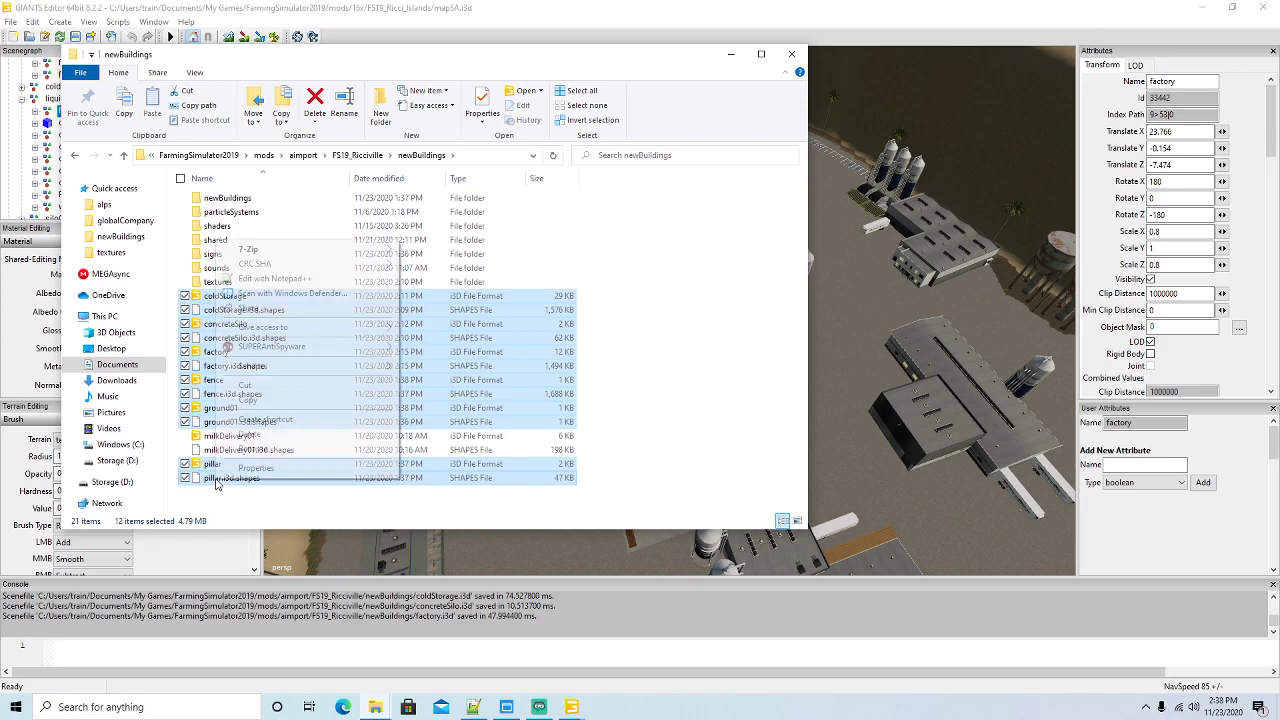
left_click(261, 439)
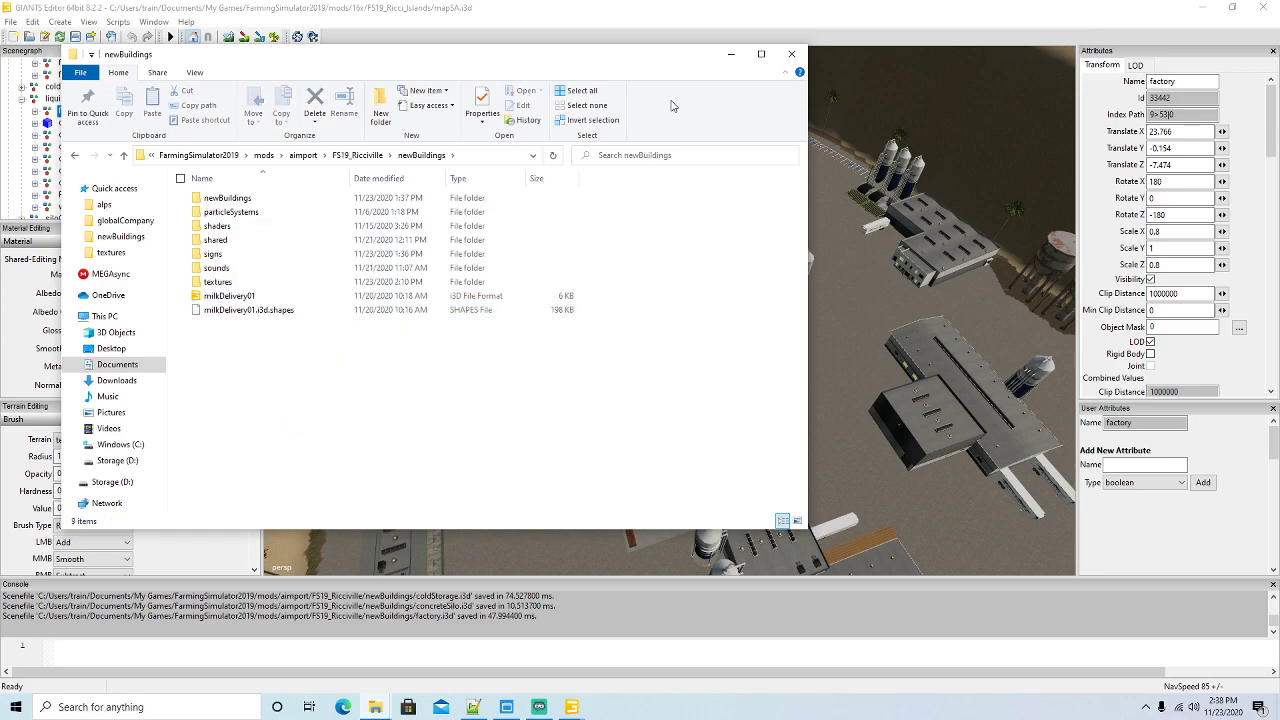
left_click(731, 53)
middle_click_drag(598, 314, 572, 278)
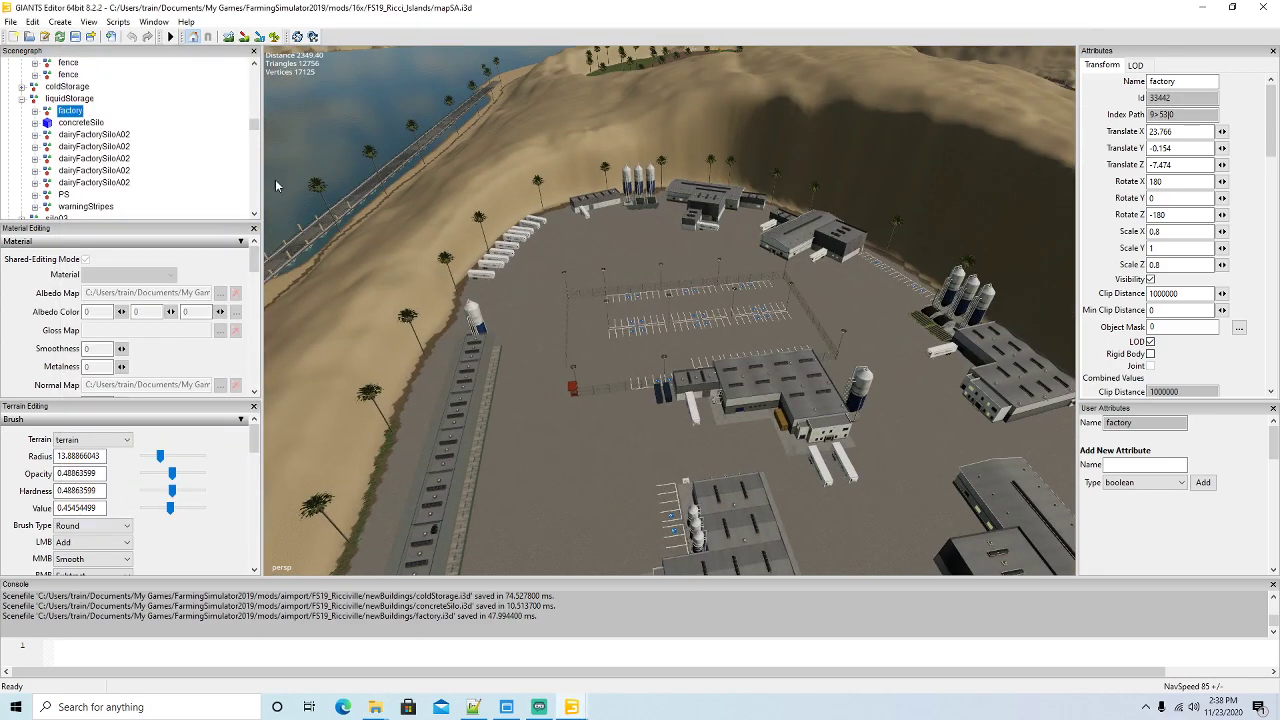
middle_click_drag(590, 344, 585, 315)
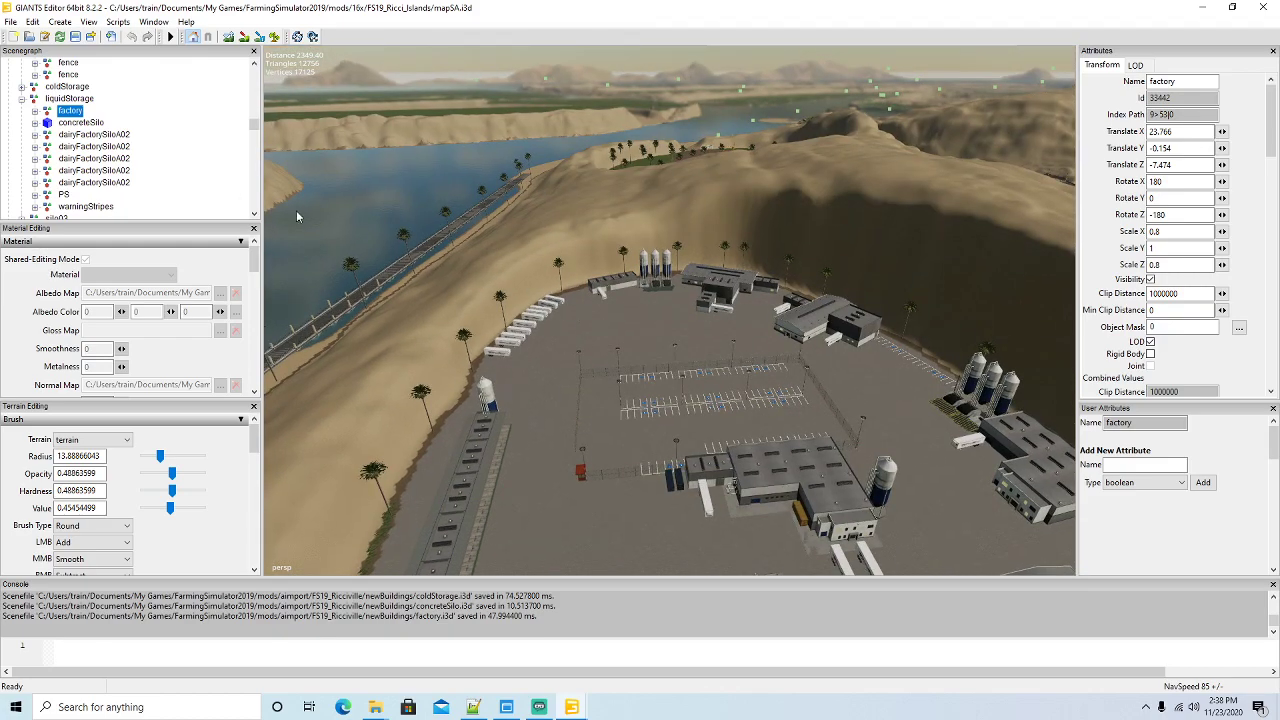
scroll(165, 174, "up", 1)
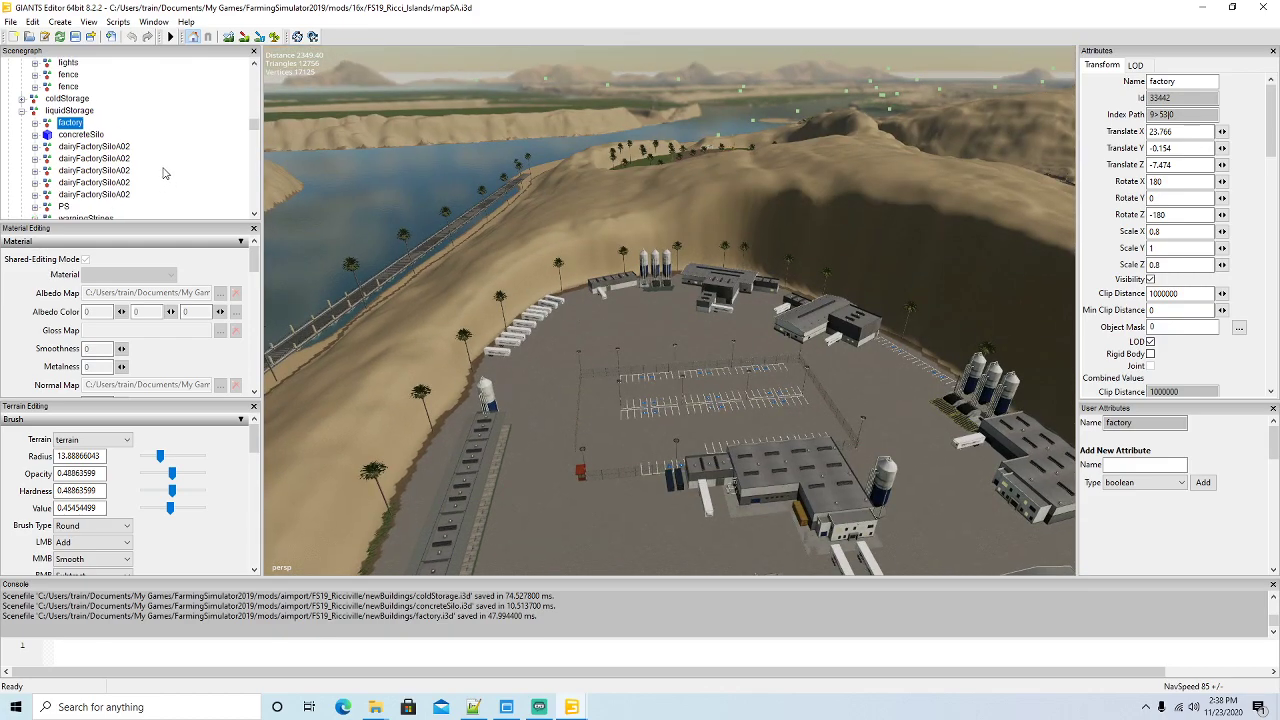
Collapse liquidStorage, expand powerCellProduction under globalCompany down to the contents of its IN group, and select copper
left_click(22, 111)
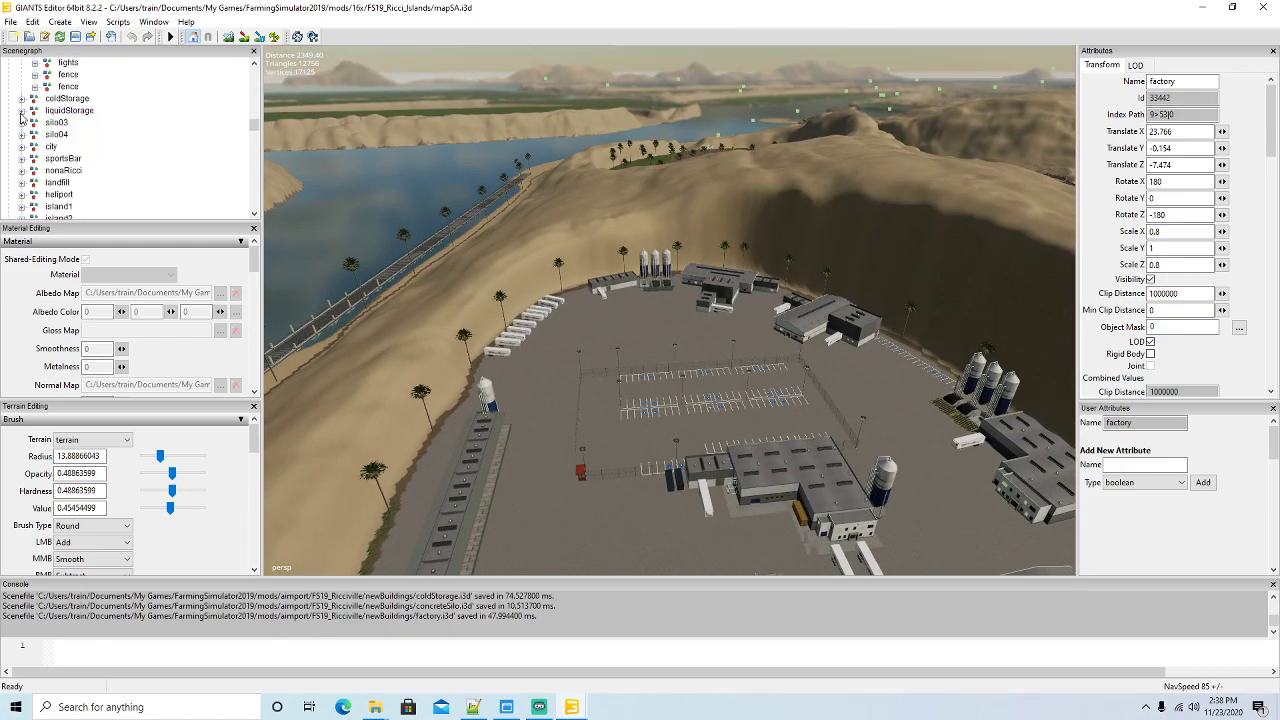
left_click(338, 255)
scroll(114, 163, "down", 2)
left_click(9, 87)
scroll(68, 115, "down", 1)
scroll(105, 121, "down", 1)
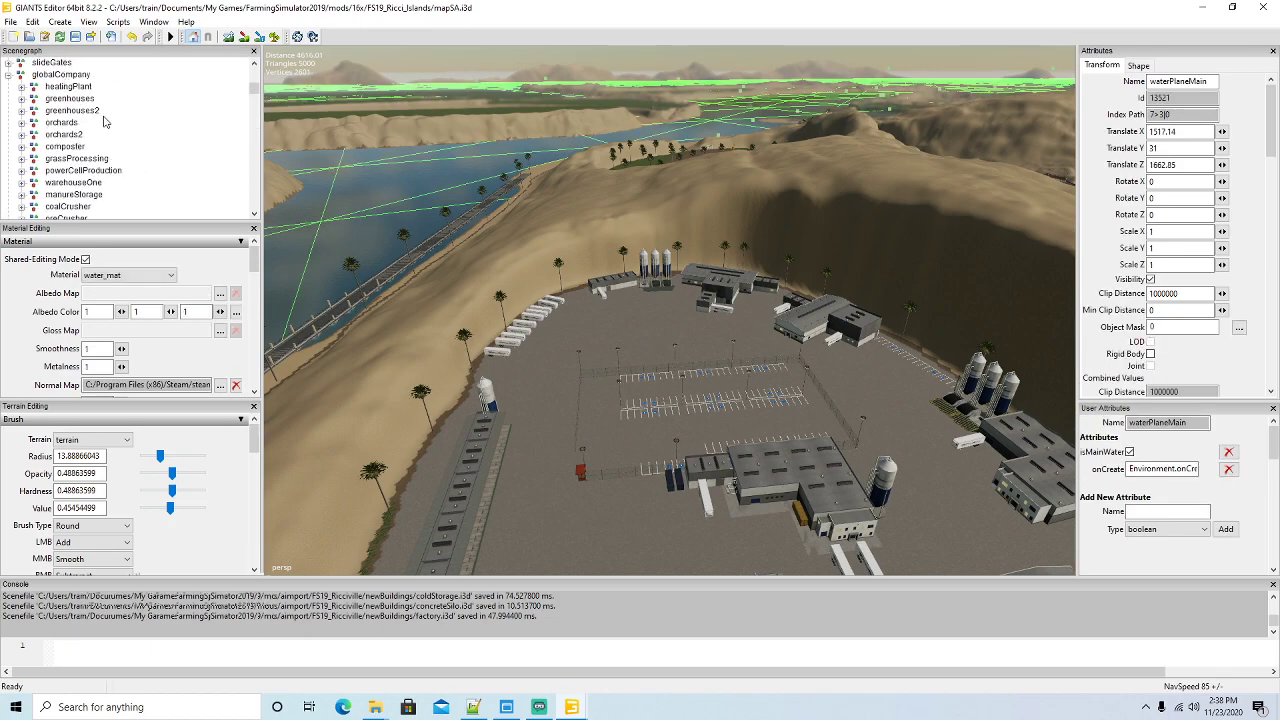
scroll(105, 121, "down", 1)
scroll(105, 121, "down", 1)
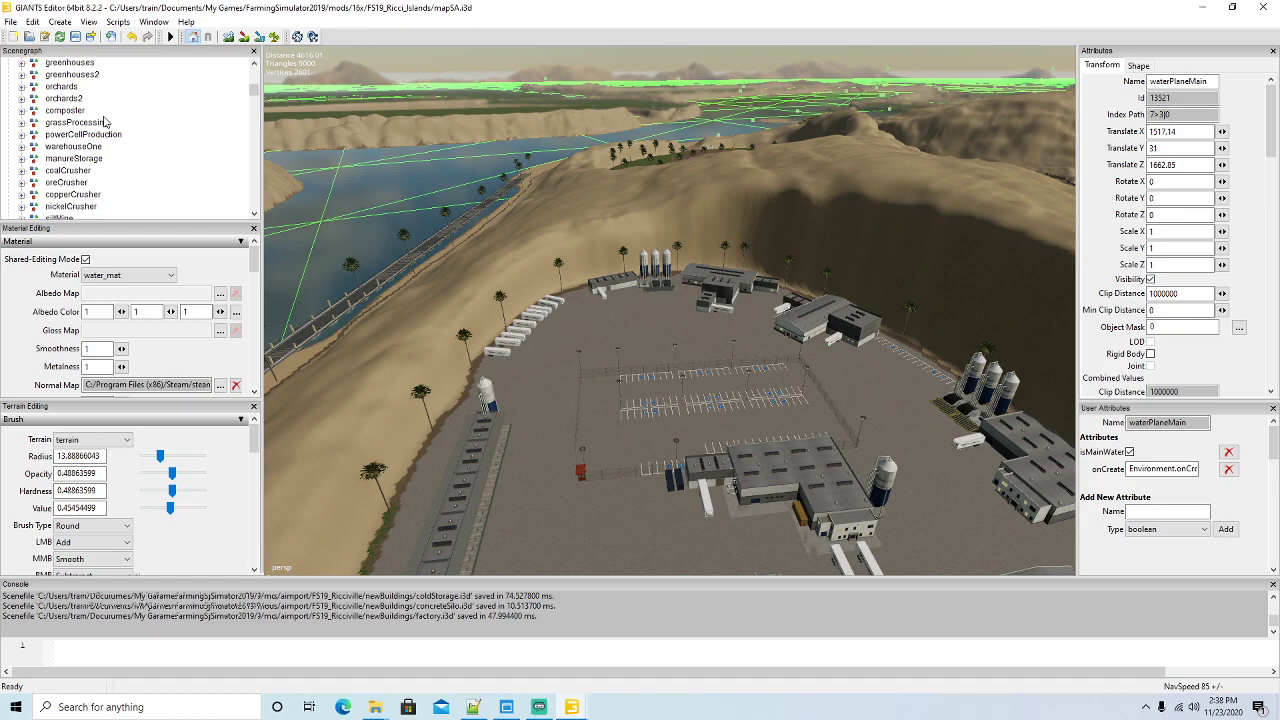
left_click(22, 134)
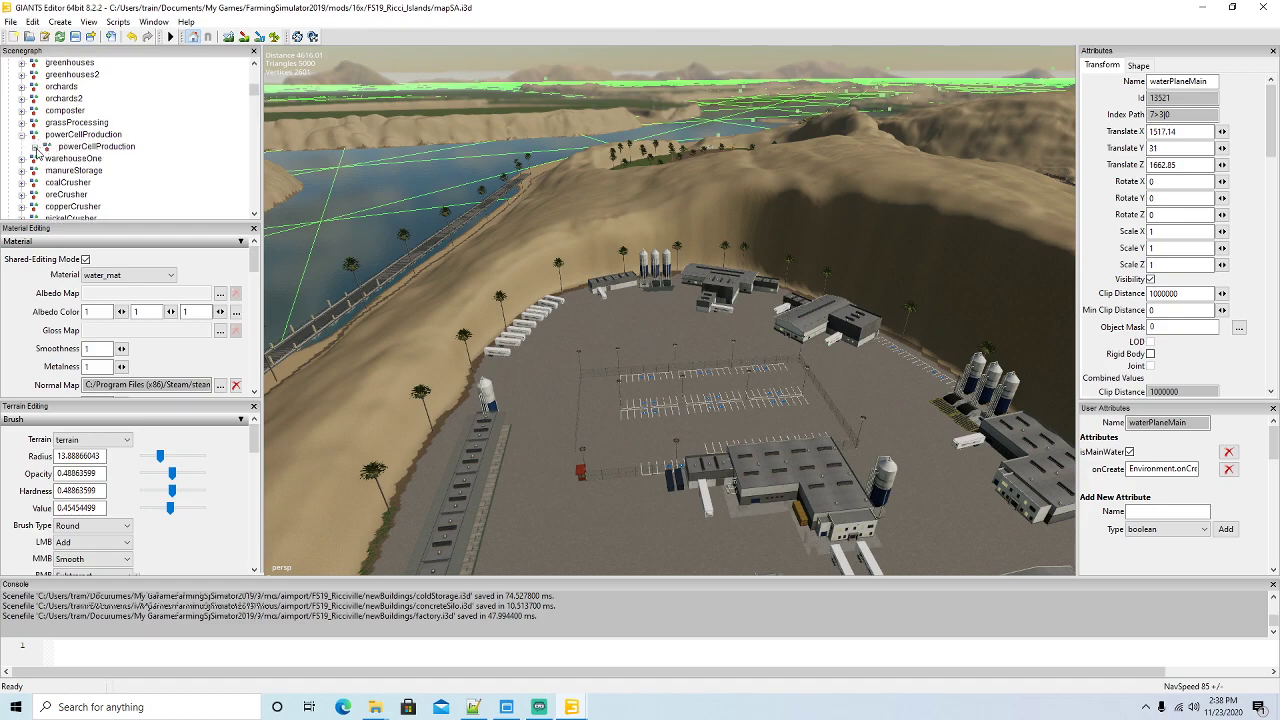
left_click(34, 146)
left_click(48, 158)
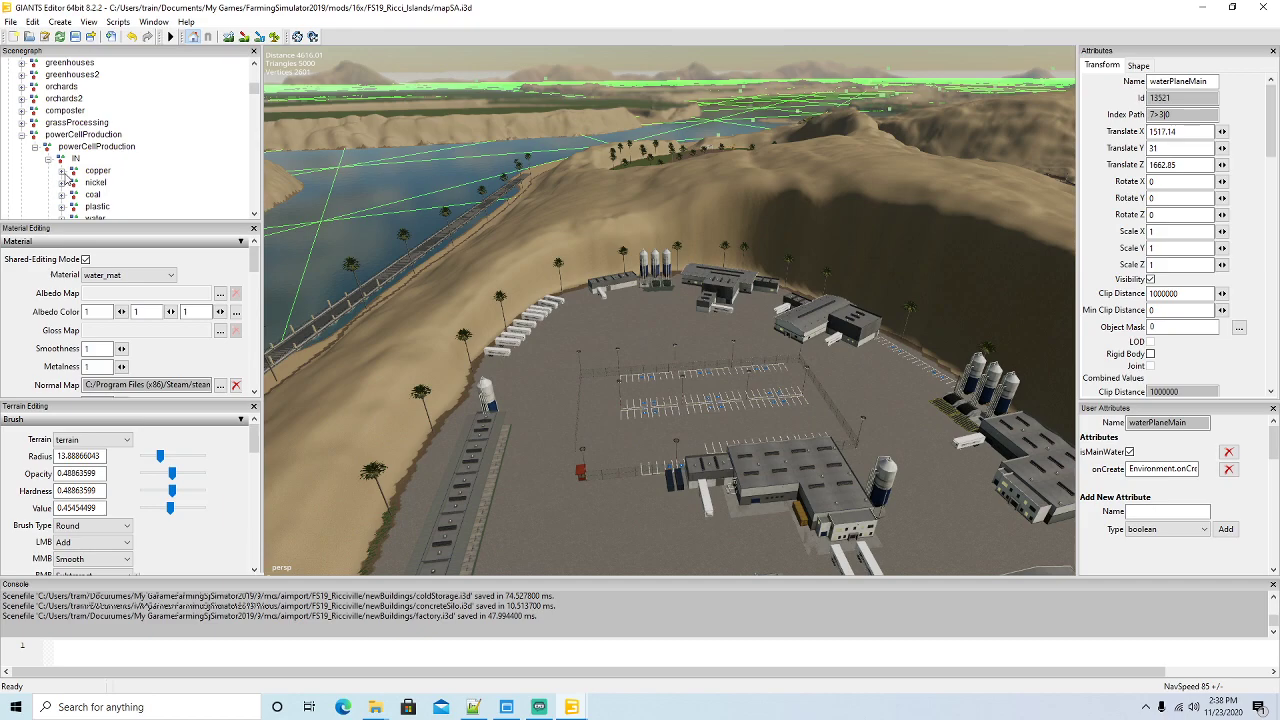
left_click(96, 171)
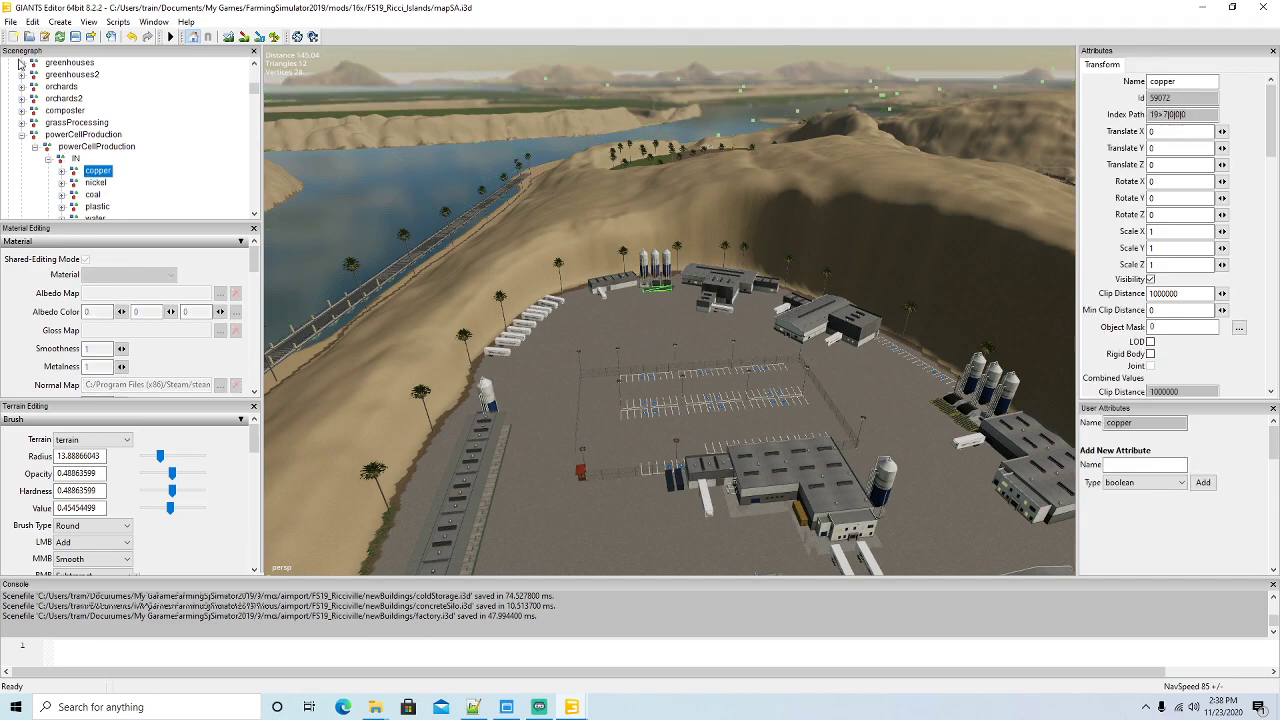
scroll(150, 174, "down", 2)
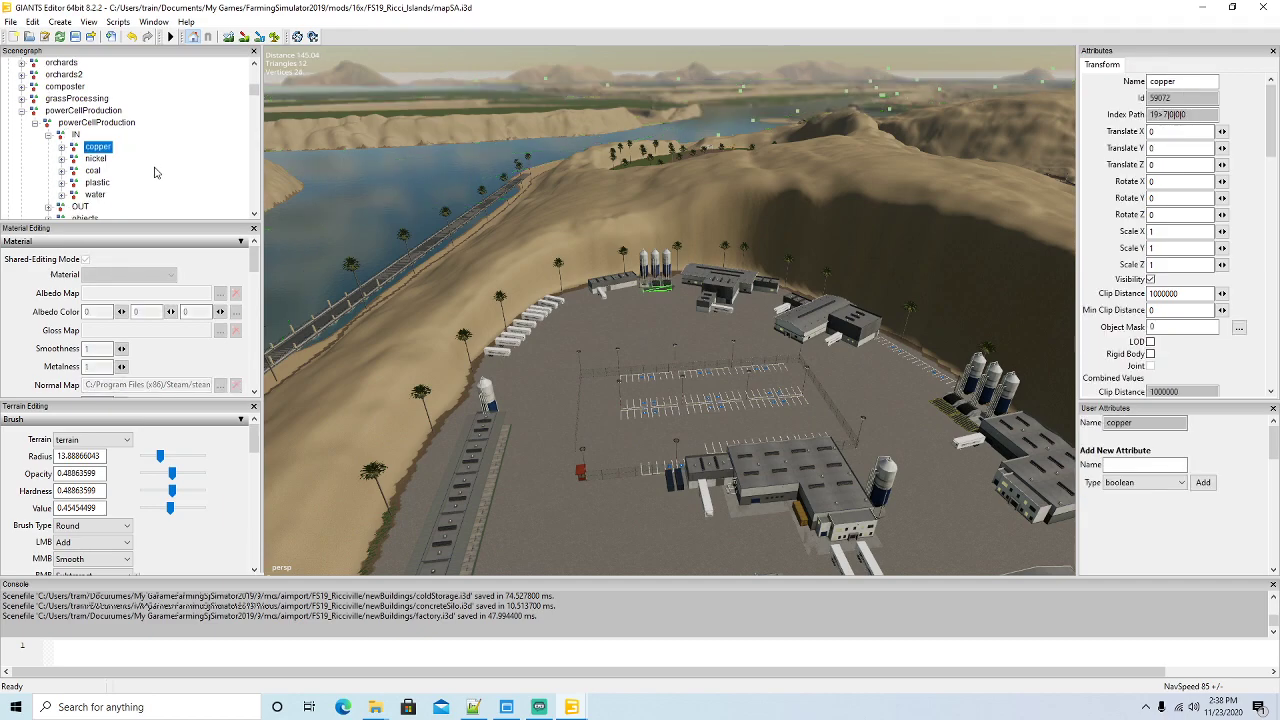
Export powerCellProduction's IN group with files as IN into newBuildings, including the parent directory structure and keeping game relative paths
left_click(60, 136)
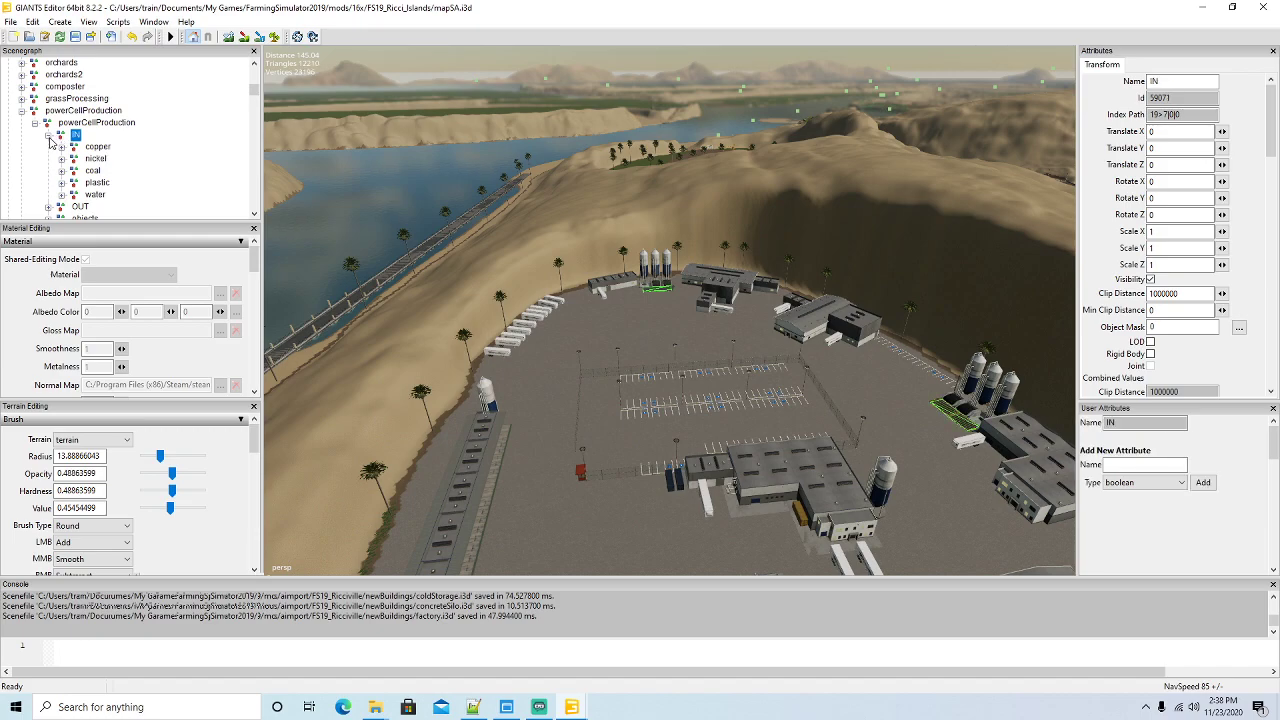
left_click(48, 135)
middle_click_drag(442, 343, 536, 368)
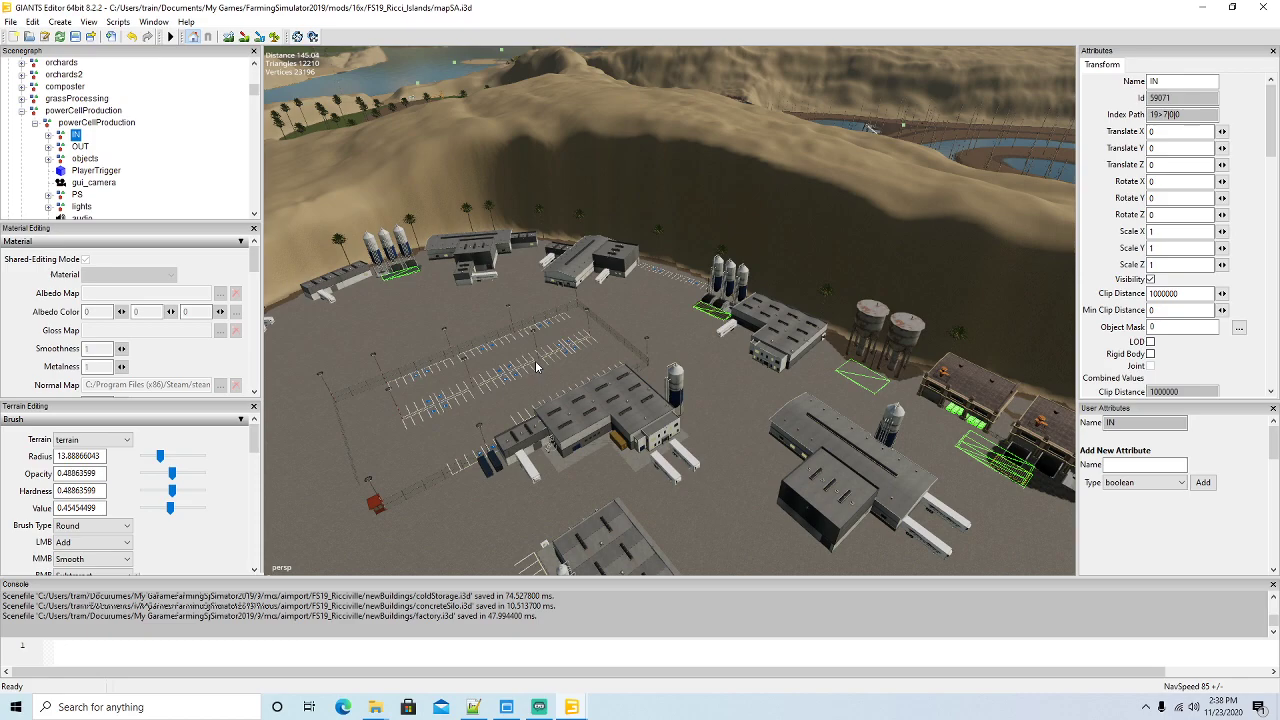
left_click(10, 21)
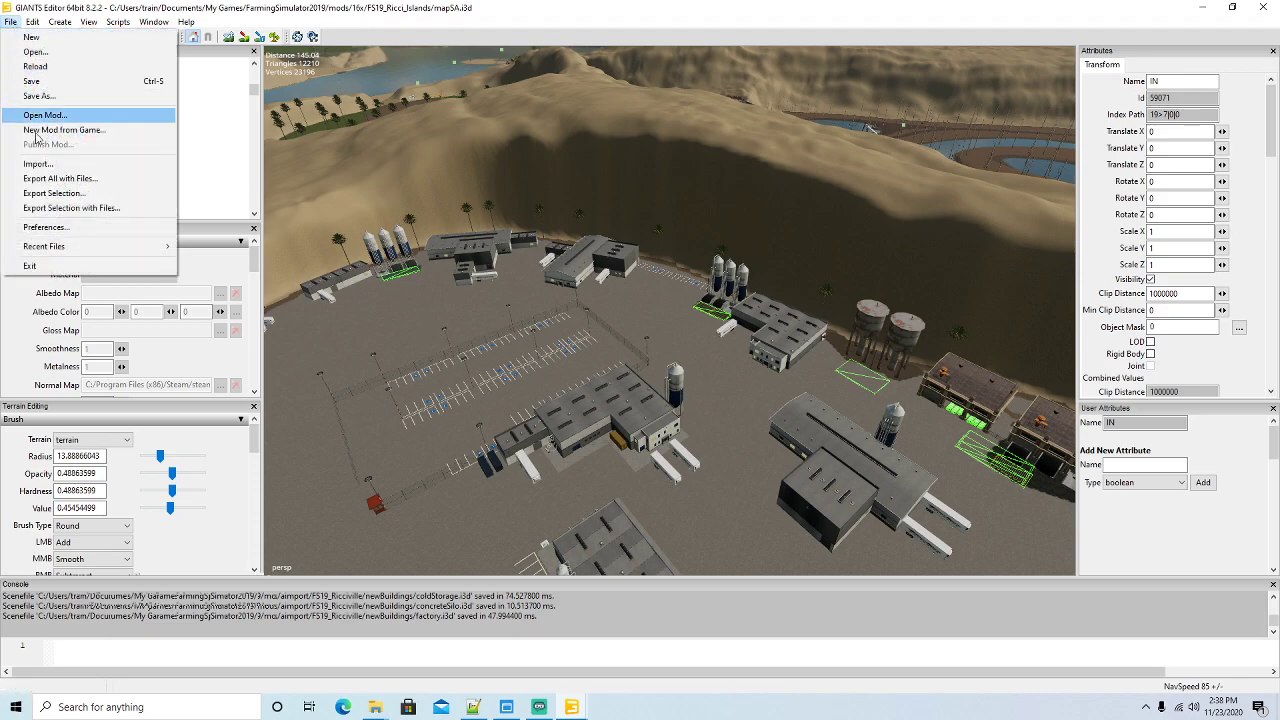
left_click(49, 210)
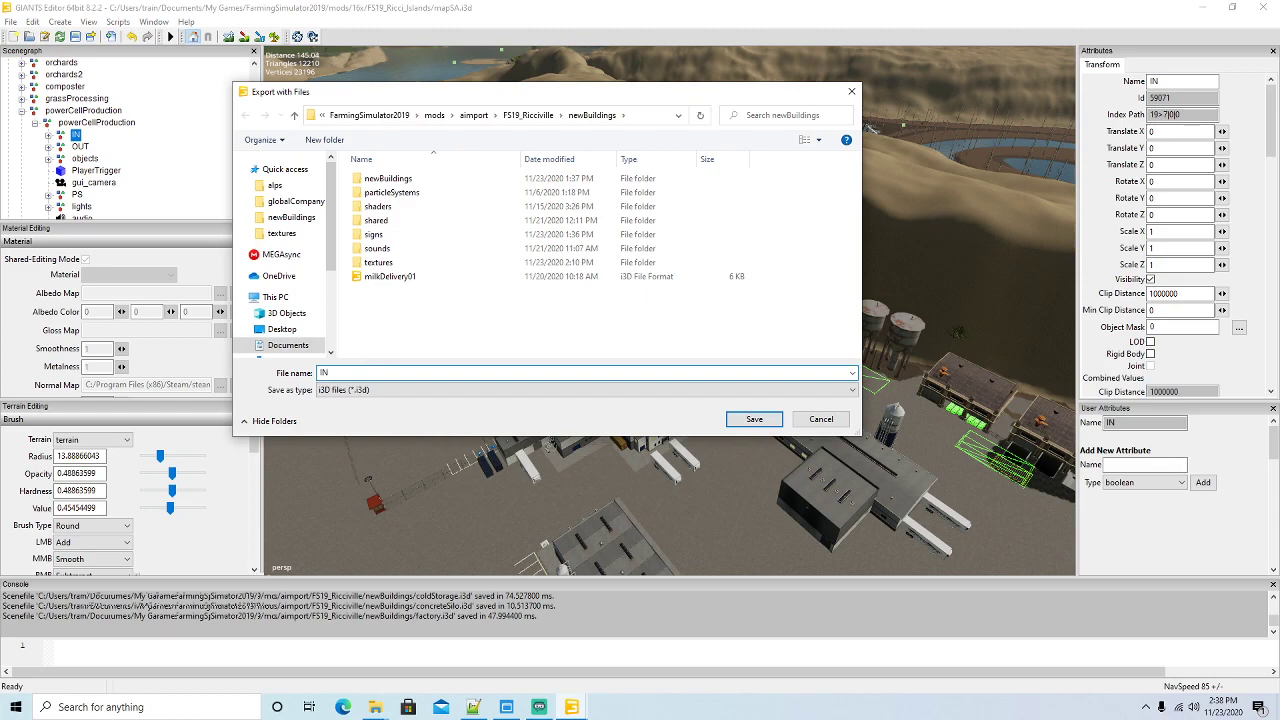
key("Return")
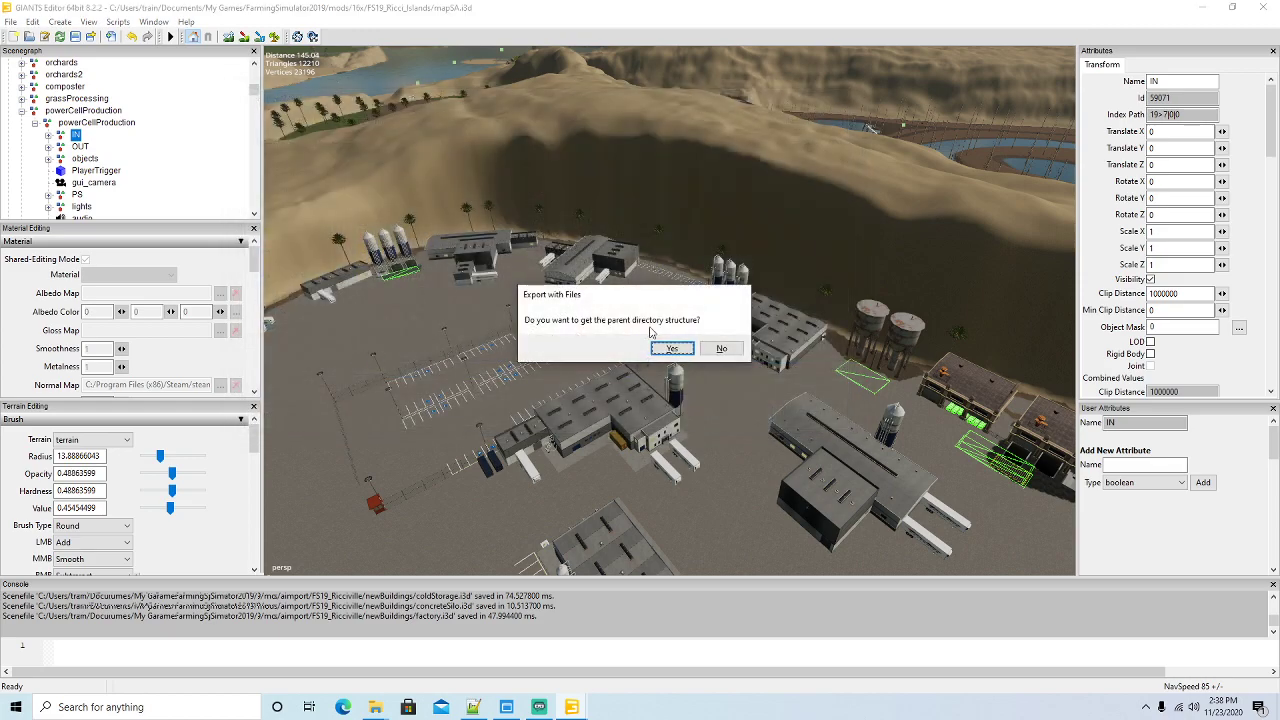
left_click(672, 348)
left_click(669, 348)
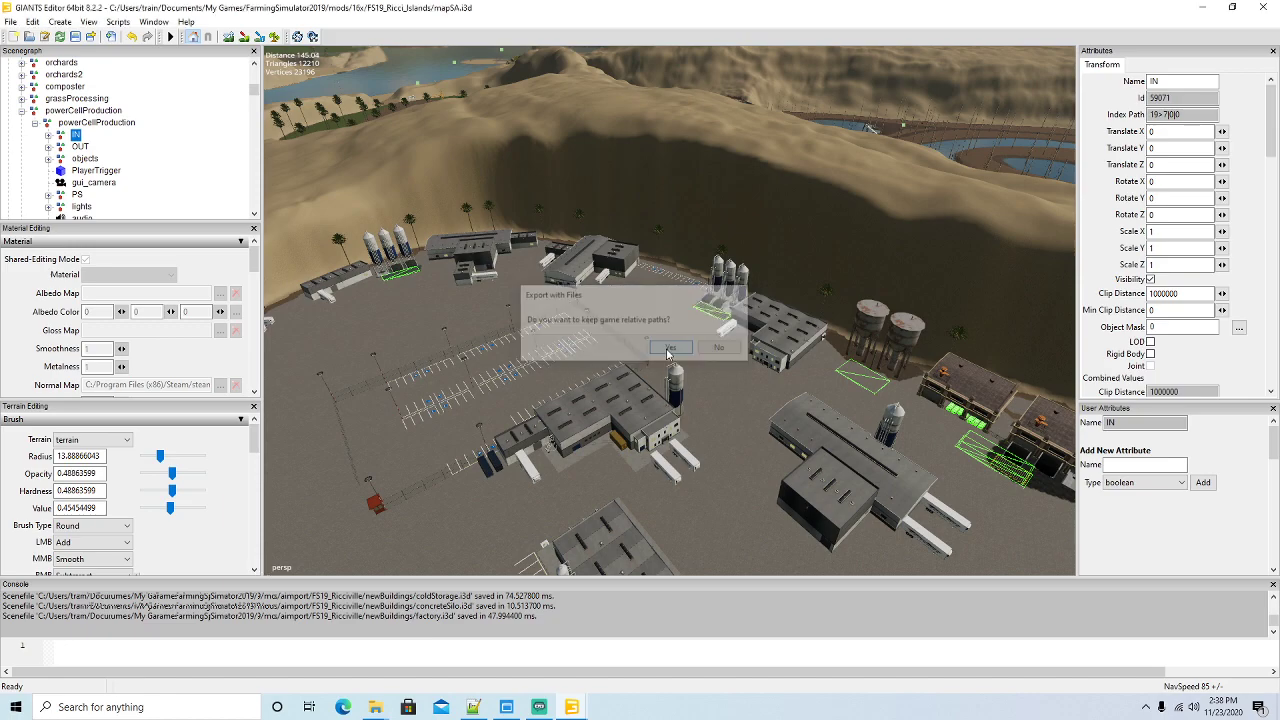
Export powerCellProduction's OUT group with files as OUT into newBuildings, including the parent directory structure and keeping game relative paths
left_click(62, 148)
key("f")
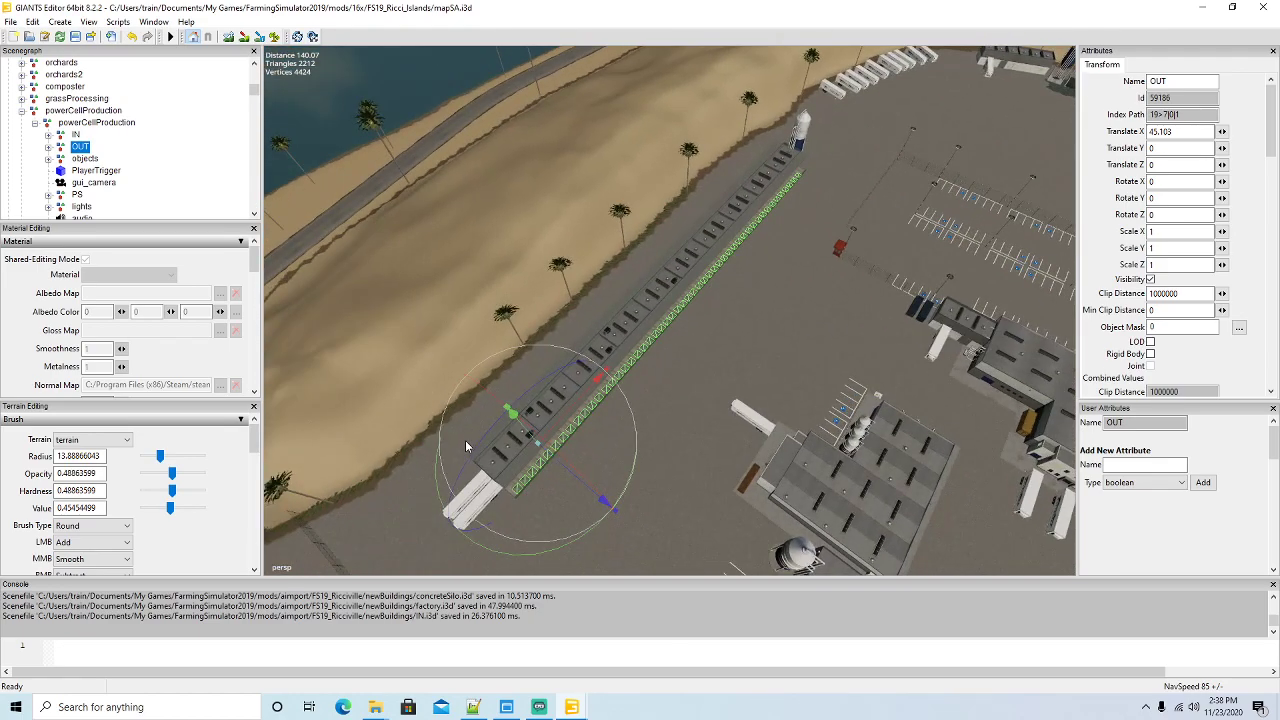
left_click(11, 21)
left_click(46, 208)
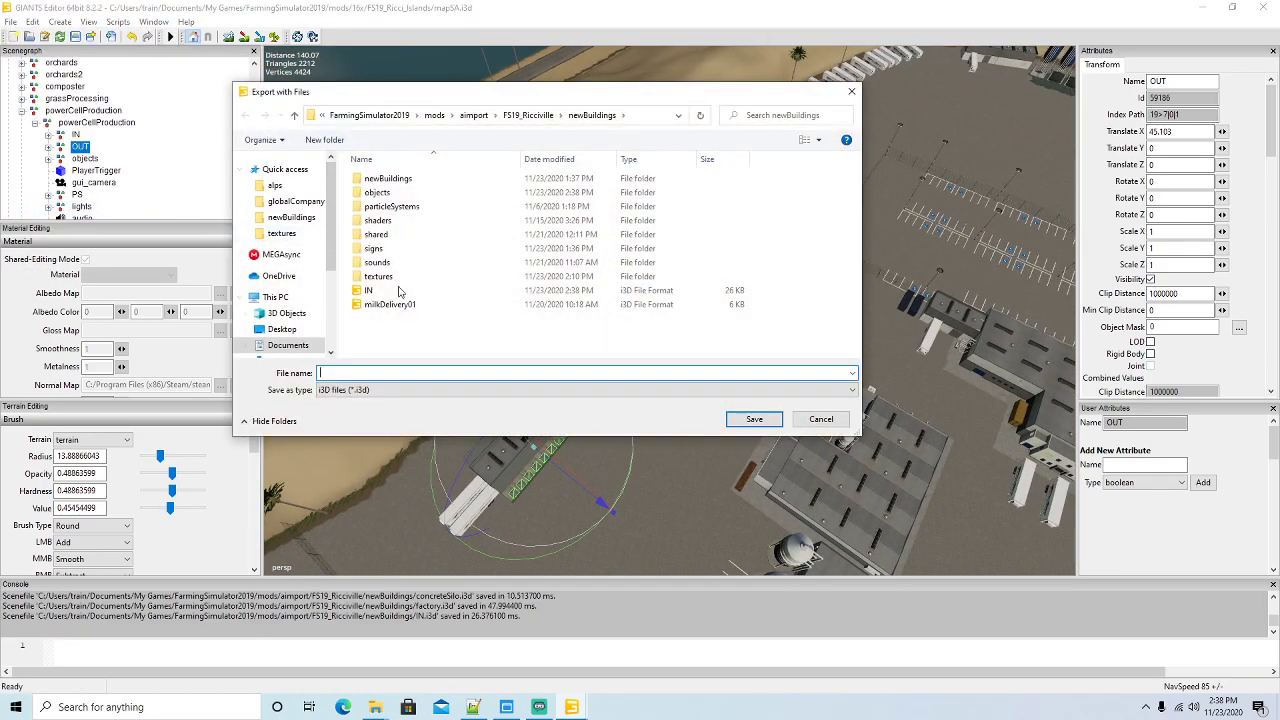
type("OUT")
key("Return")
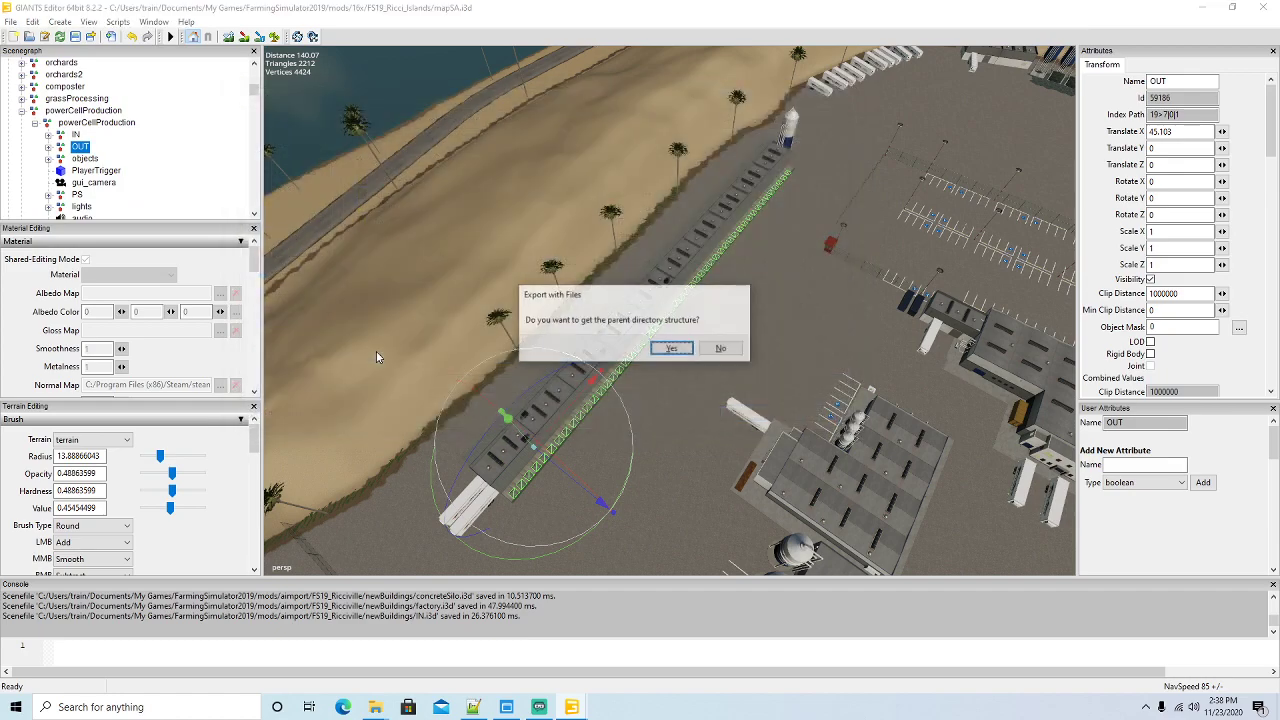
left_click(672, 348)
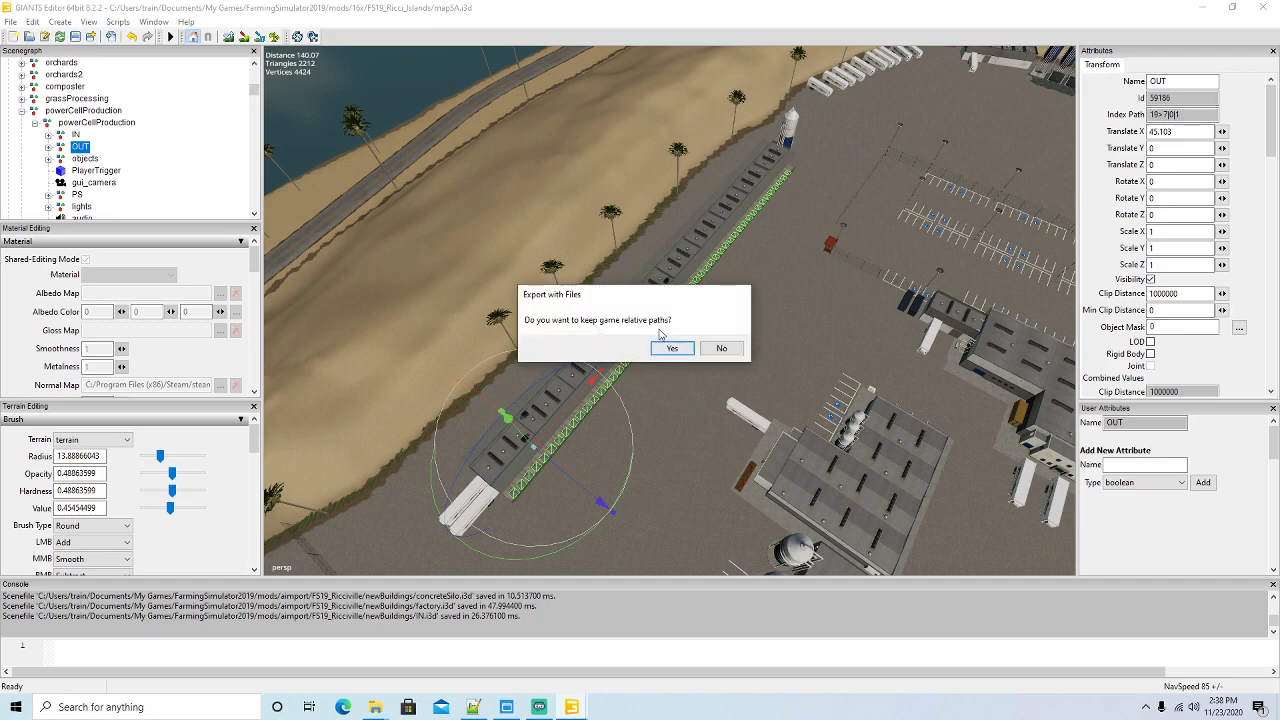
left_click(672, 349)
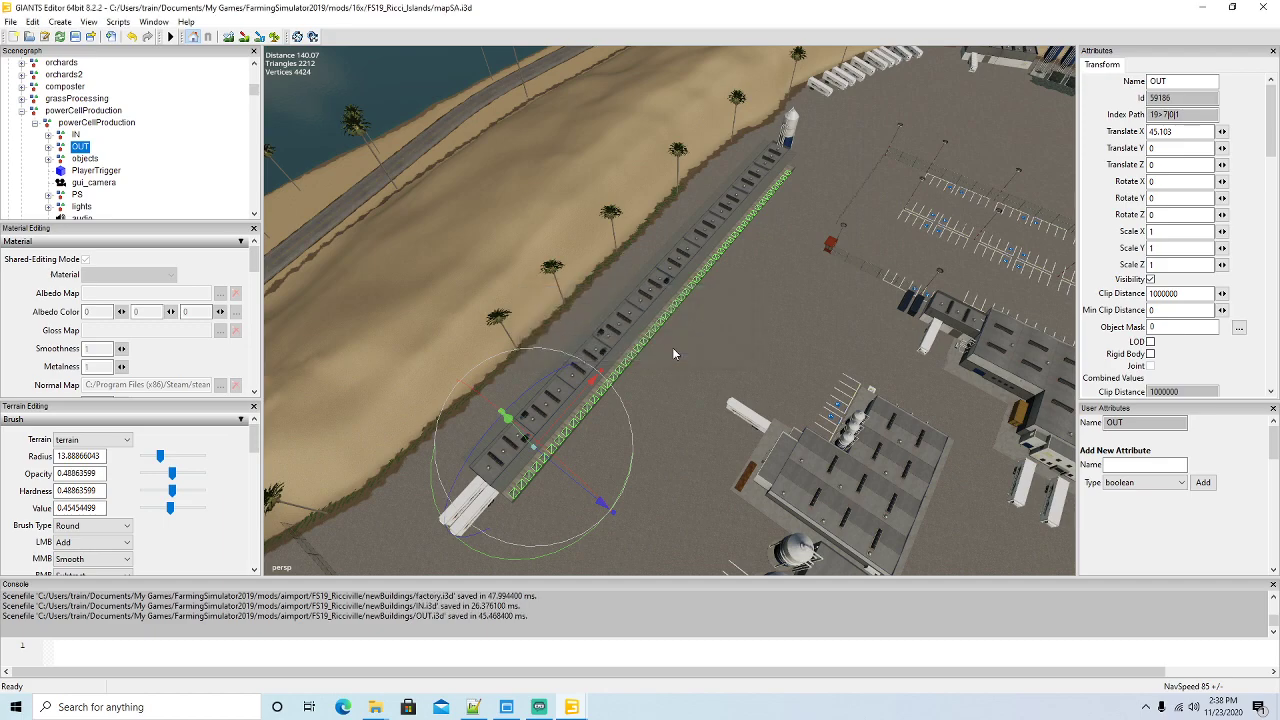
Select the objects group of powerCellProduction and inspect its parts across the industrial complex
left_click(60, 160)
middle_click_drag(650, 318, 791, 273)
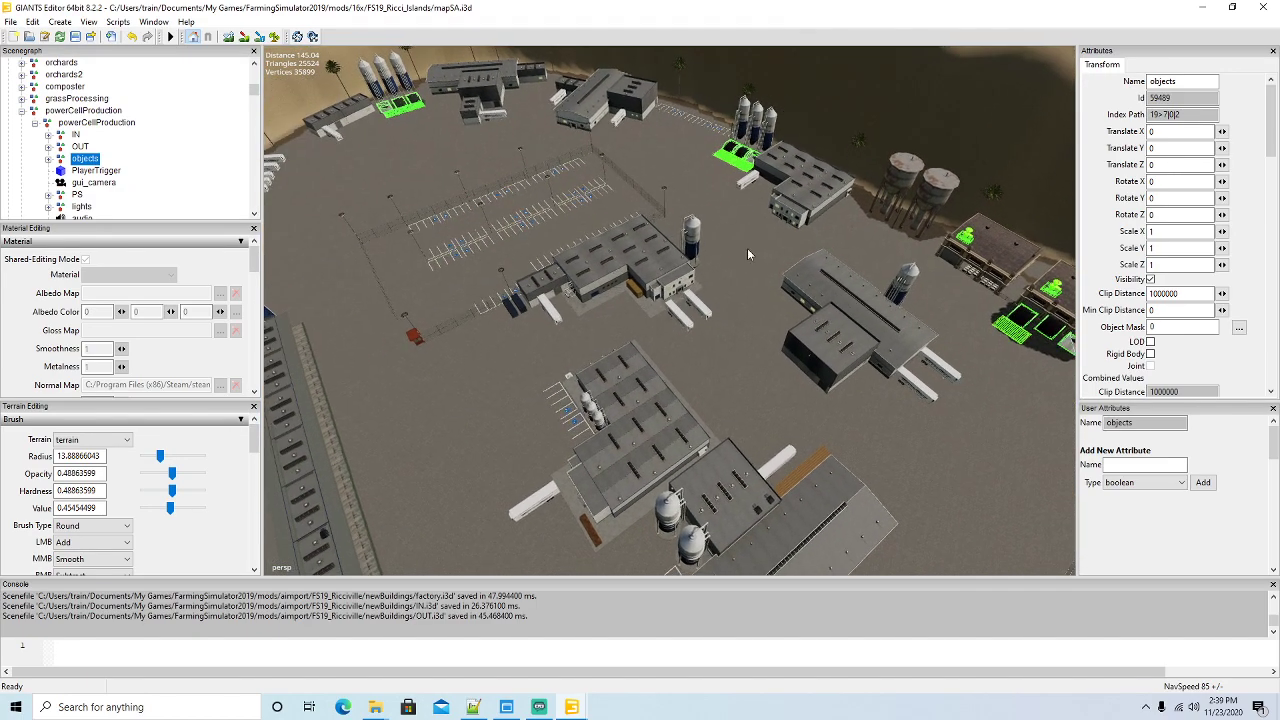
Try to export the objects group with files under the name objects in the newBuildings folder
left_click(10, 21)
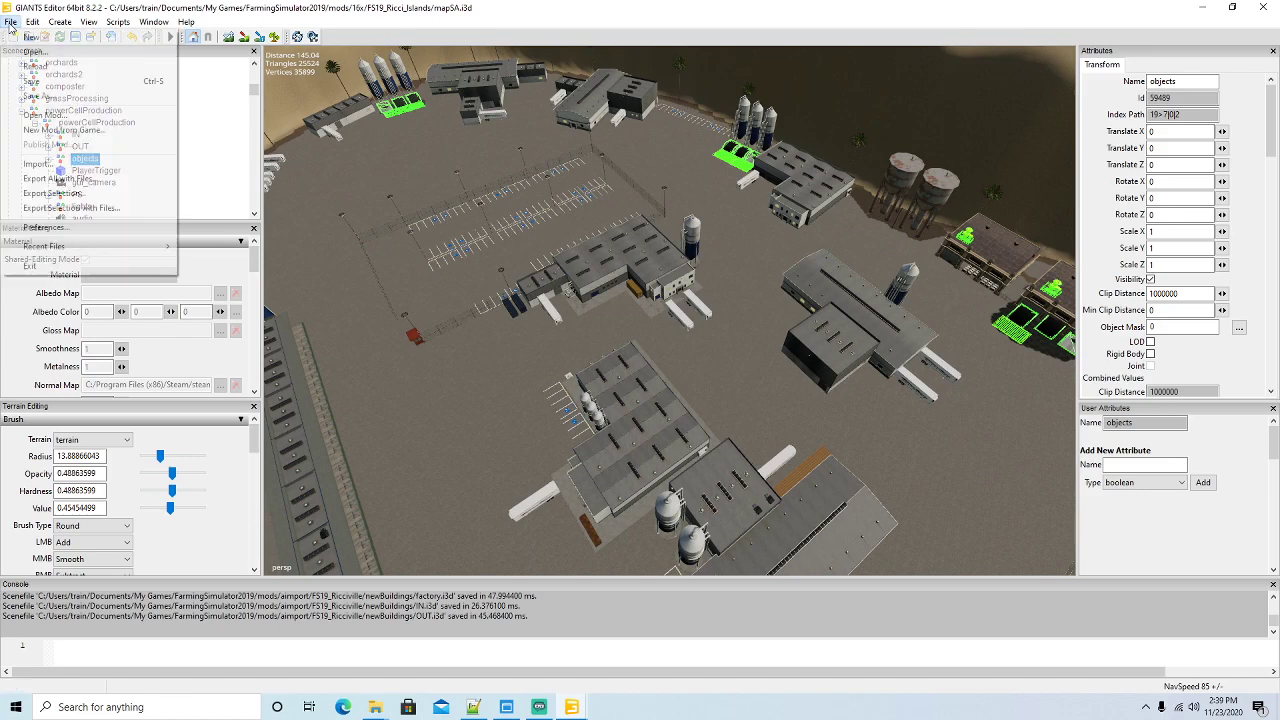
left_click(47, 212)
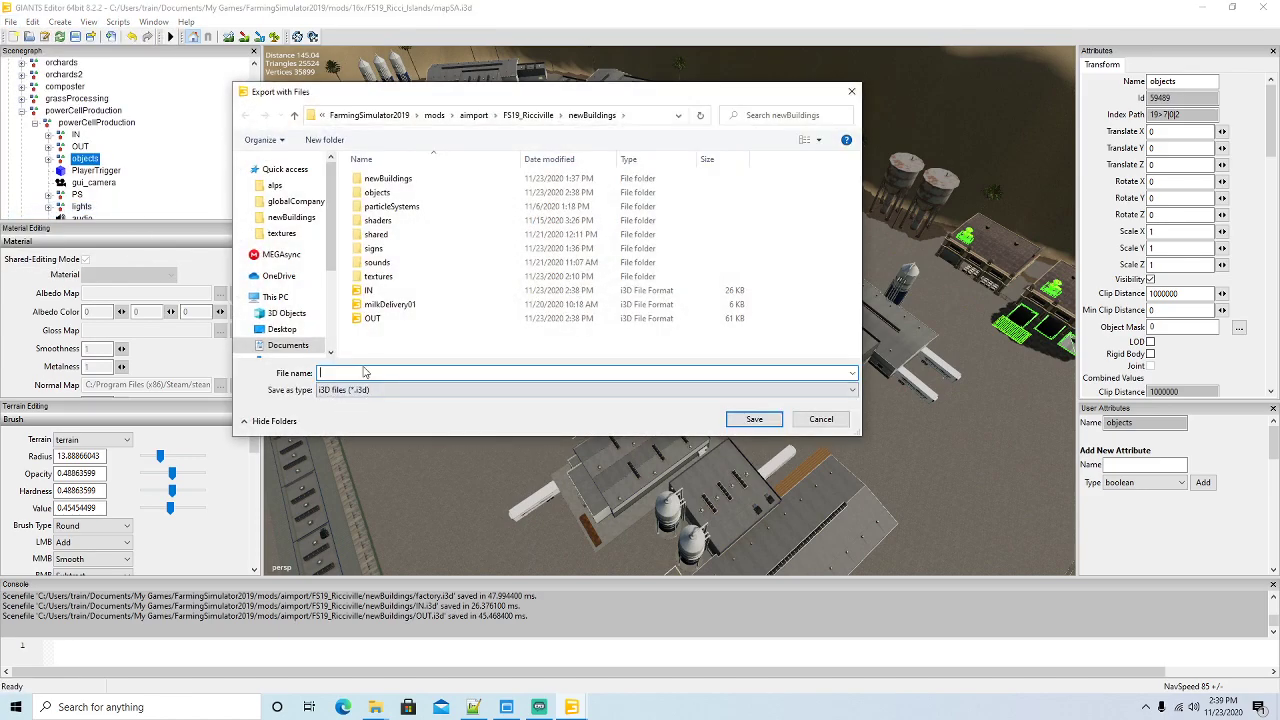
type("objects")
left_click(754, 419)
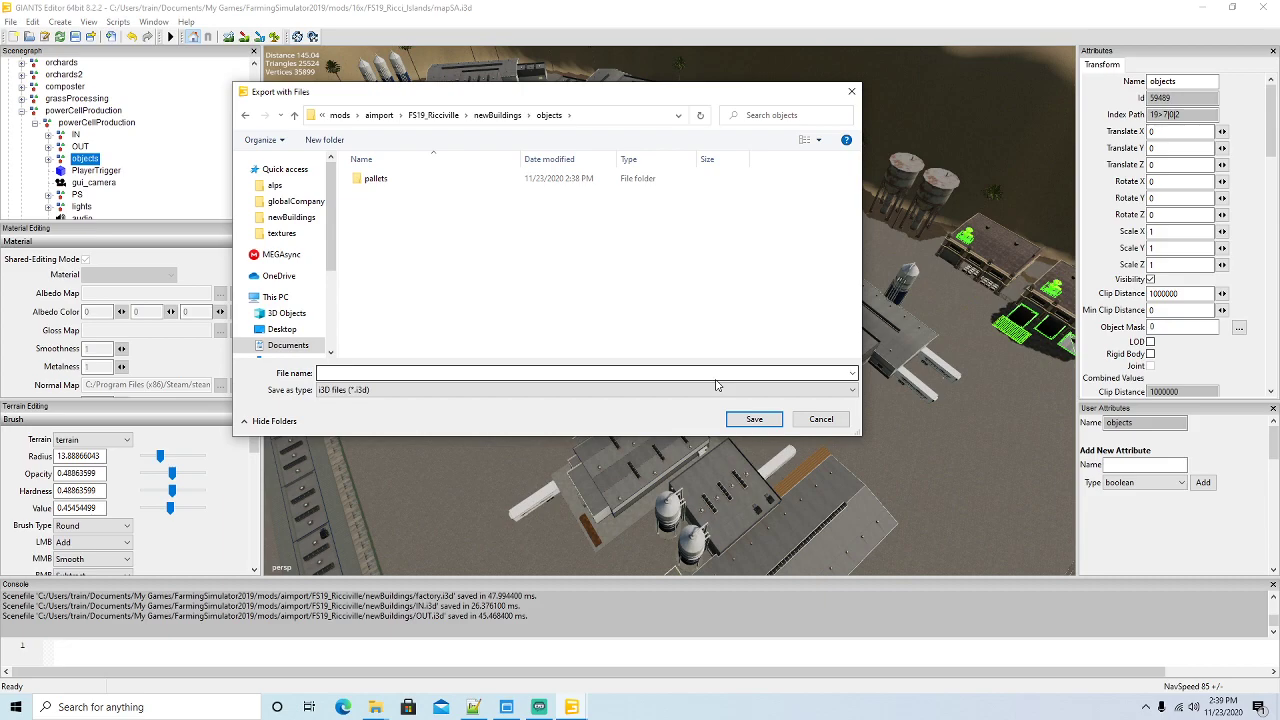
left_click(818, 419)
left_click(10, 21)
left_click(60, 204)
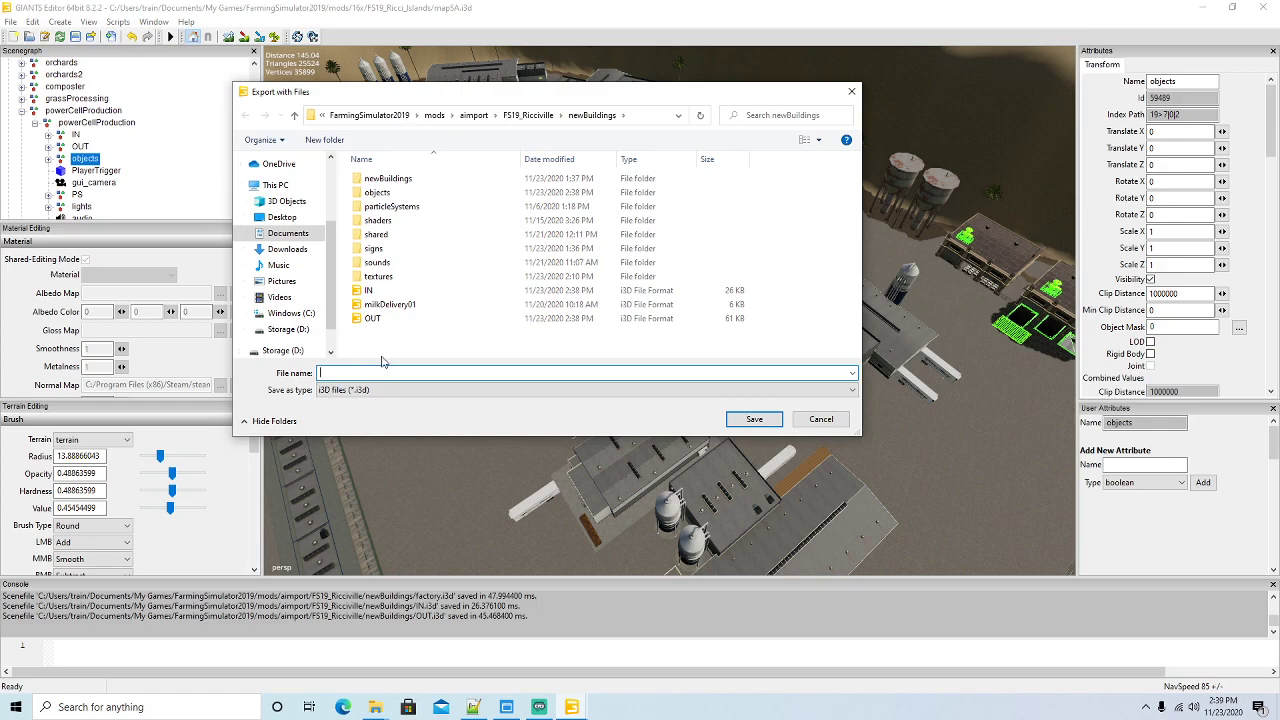
type("object")
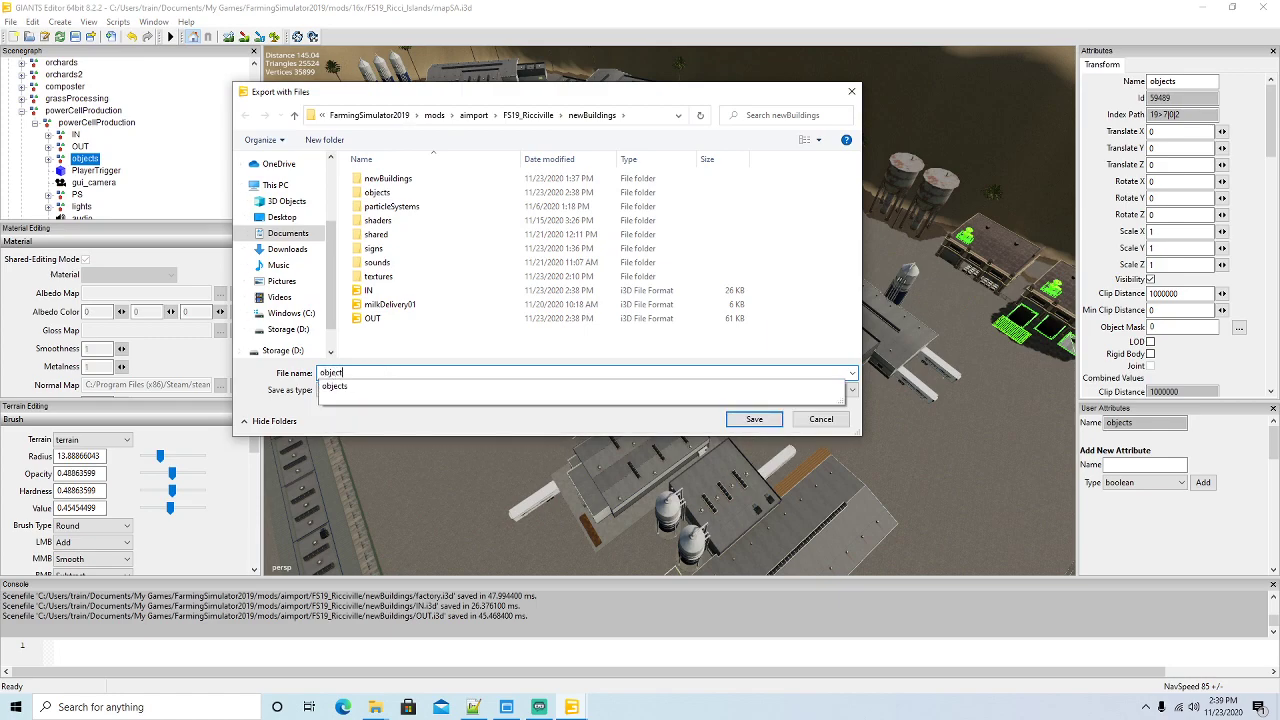
type("s")
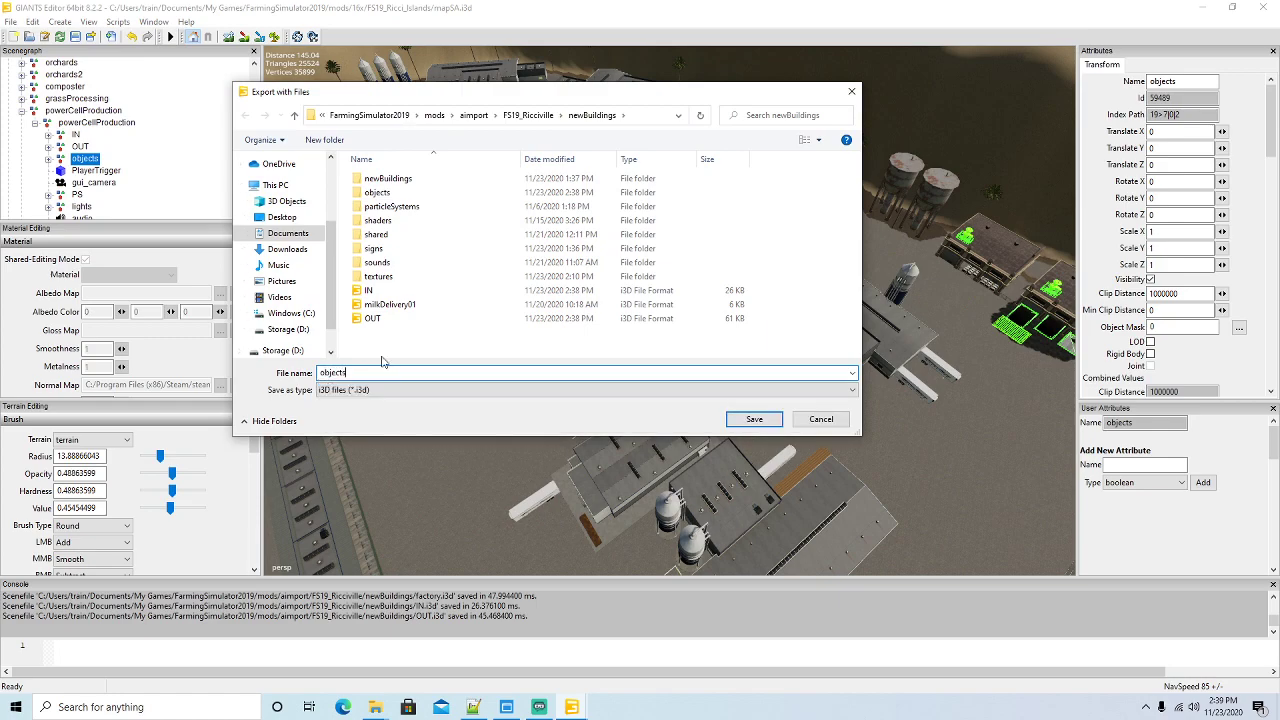
left_click(753, 420)
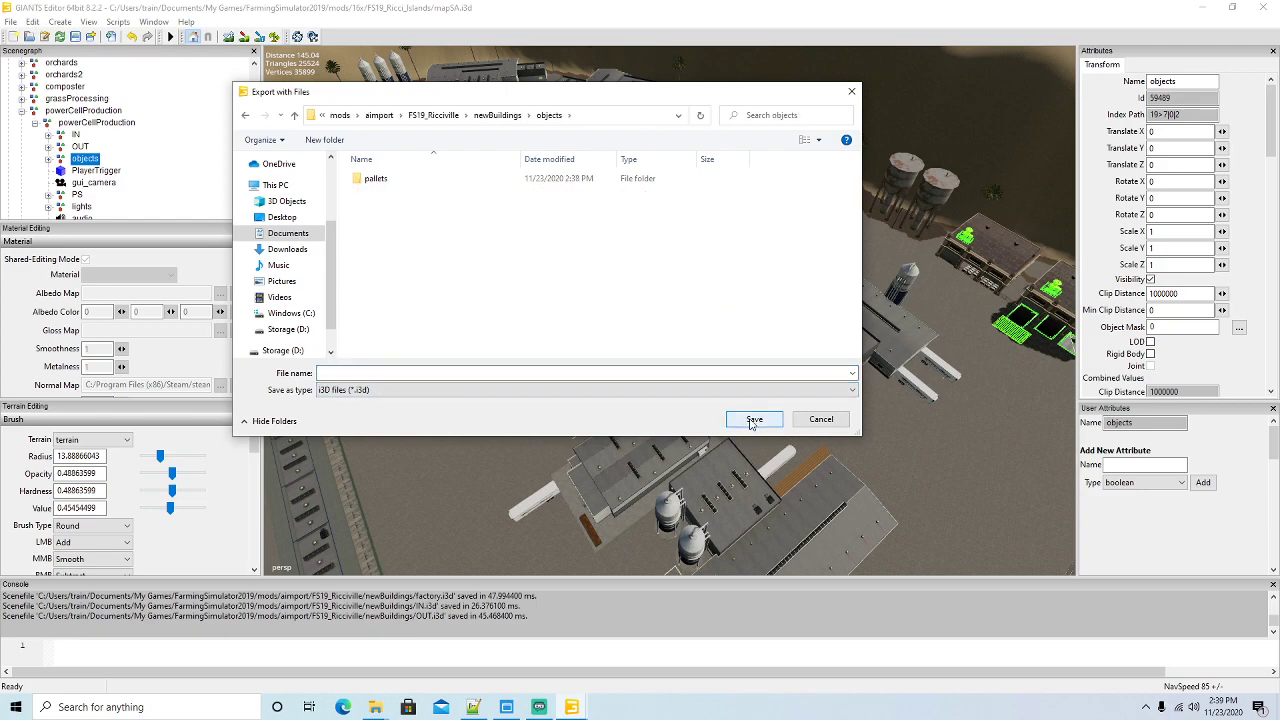
left_click(809, 421)
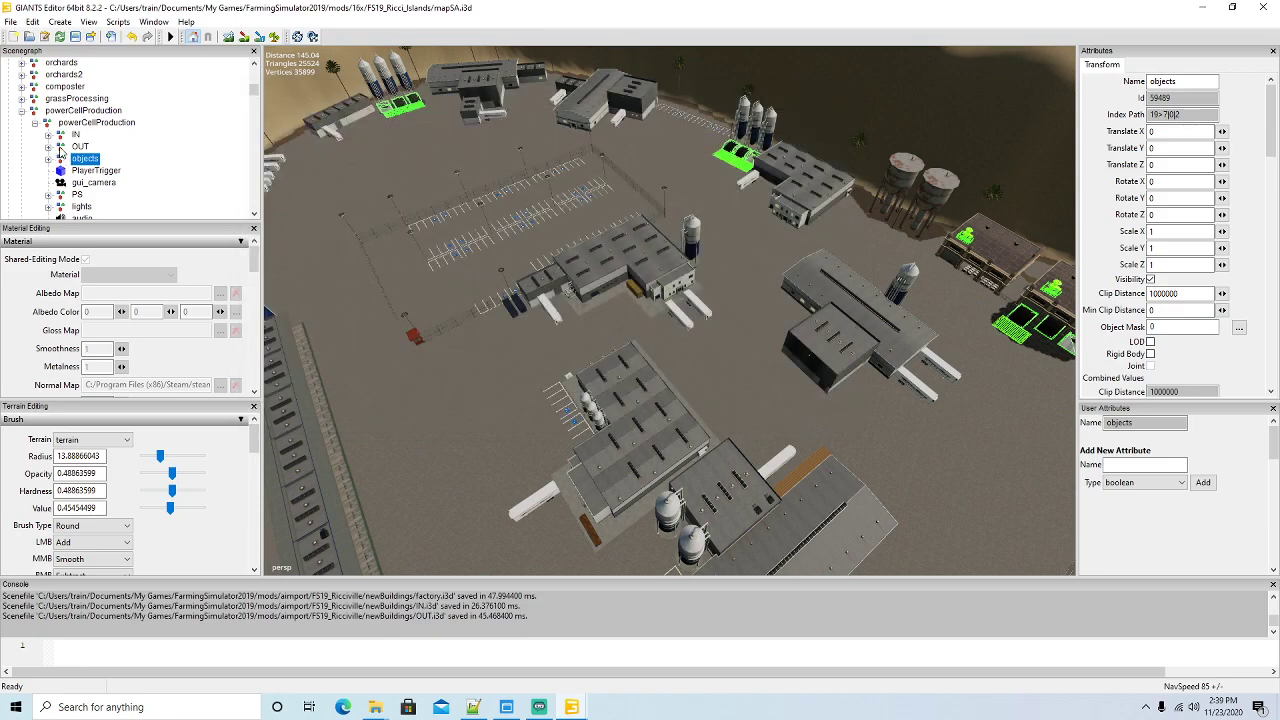
Try again to export the objects group with files as objects, reopening newBuildings from the FS19_Ricciville folder as the destination
left_click(10, 24)
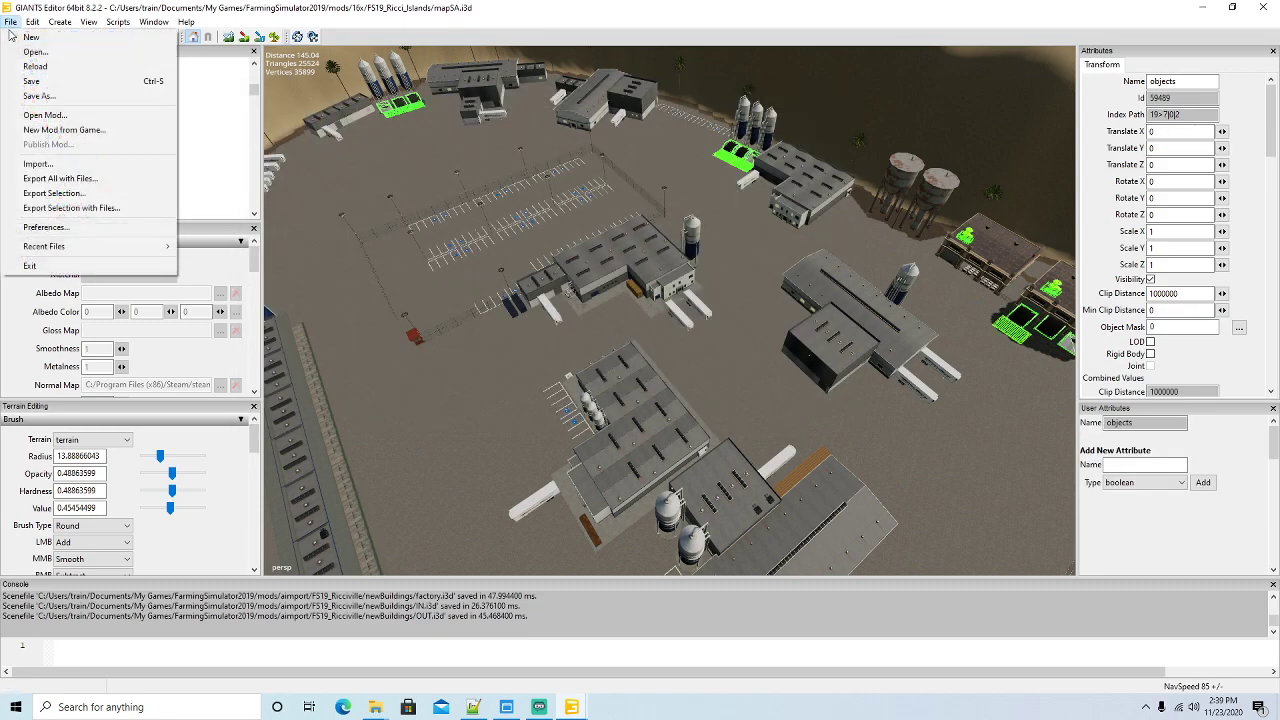
left_click(71, 207)
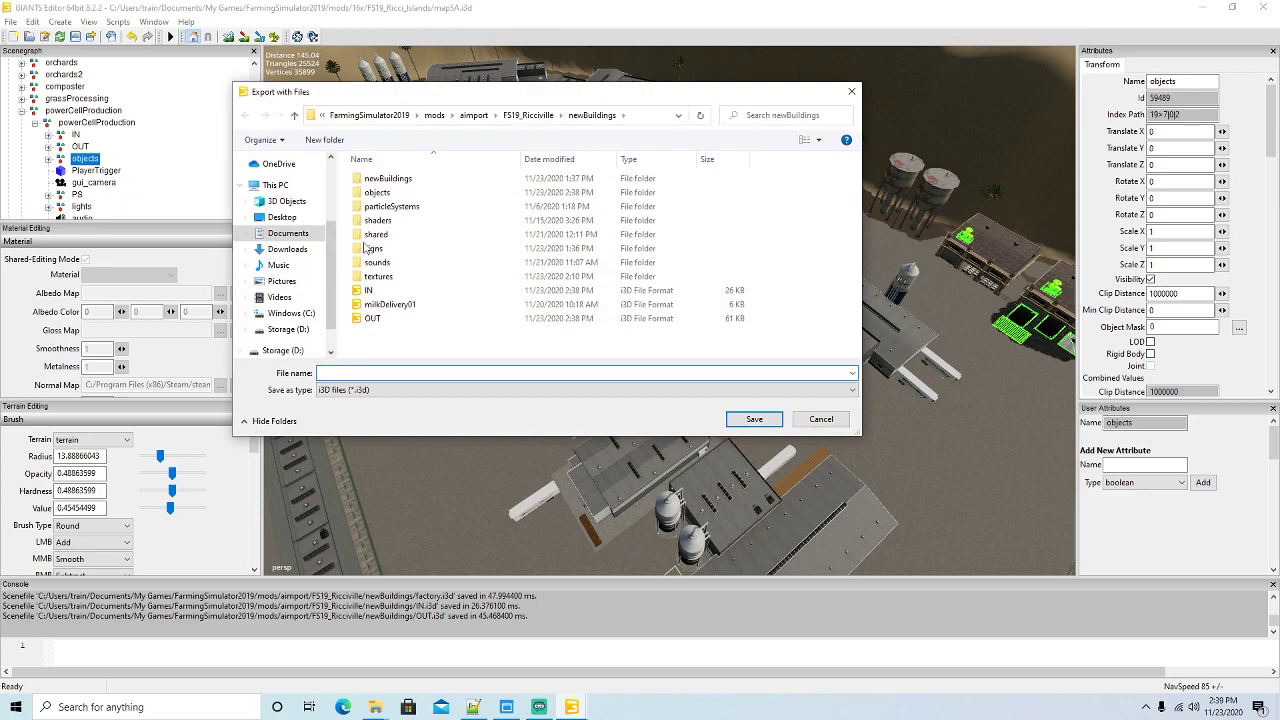
left_click(522, 116)
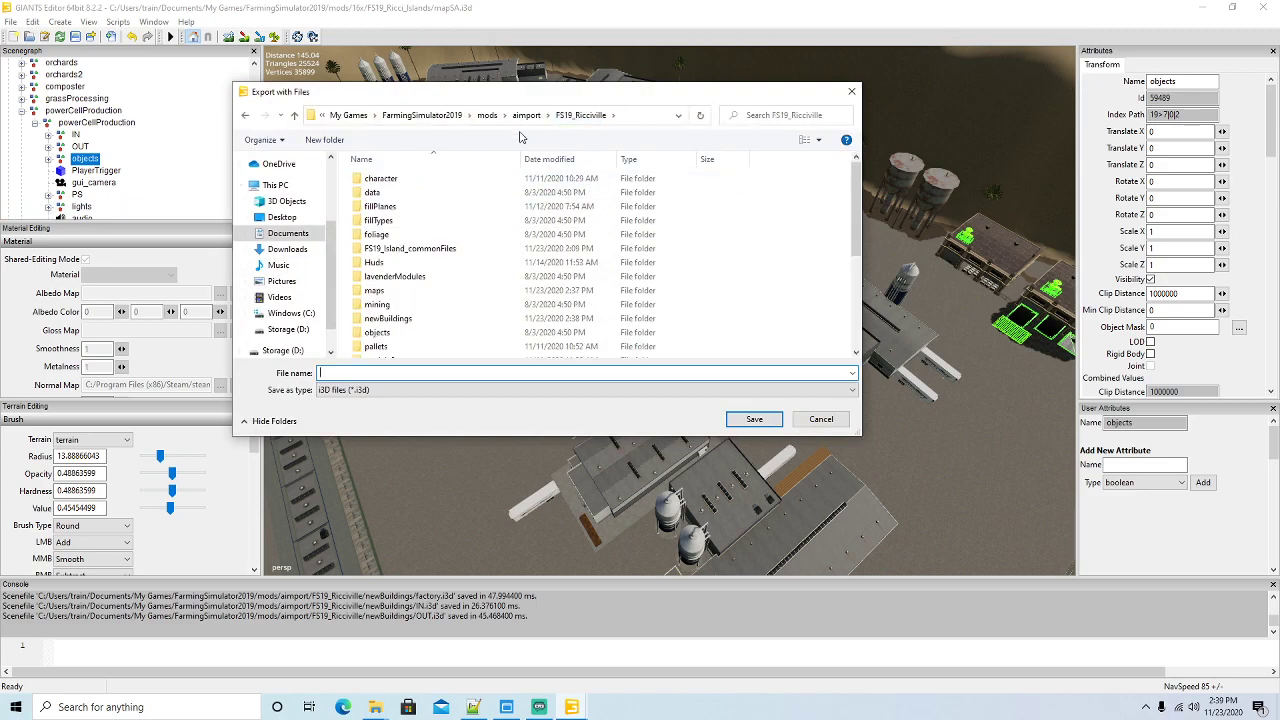
scroll(395, 280, "down", 4)
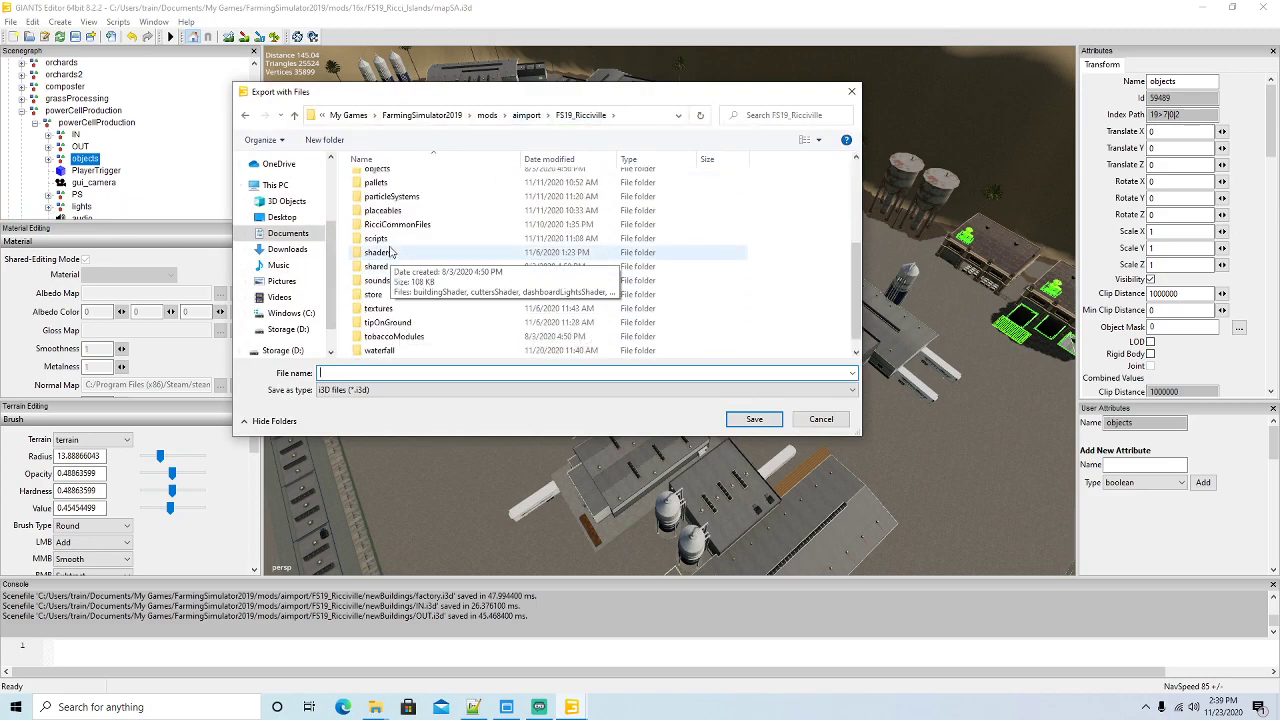
scroll(443, 287, "down", 1)
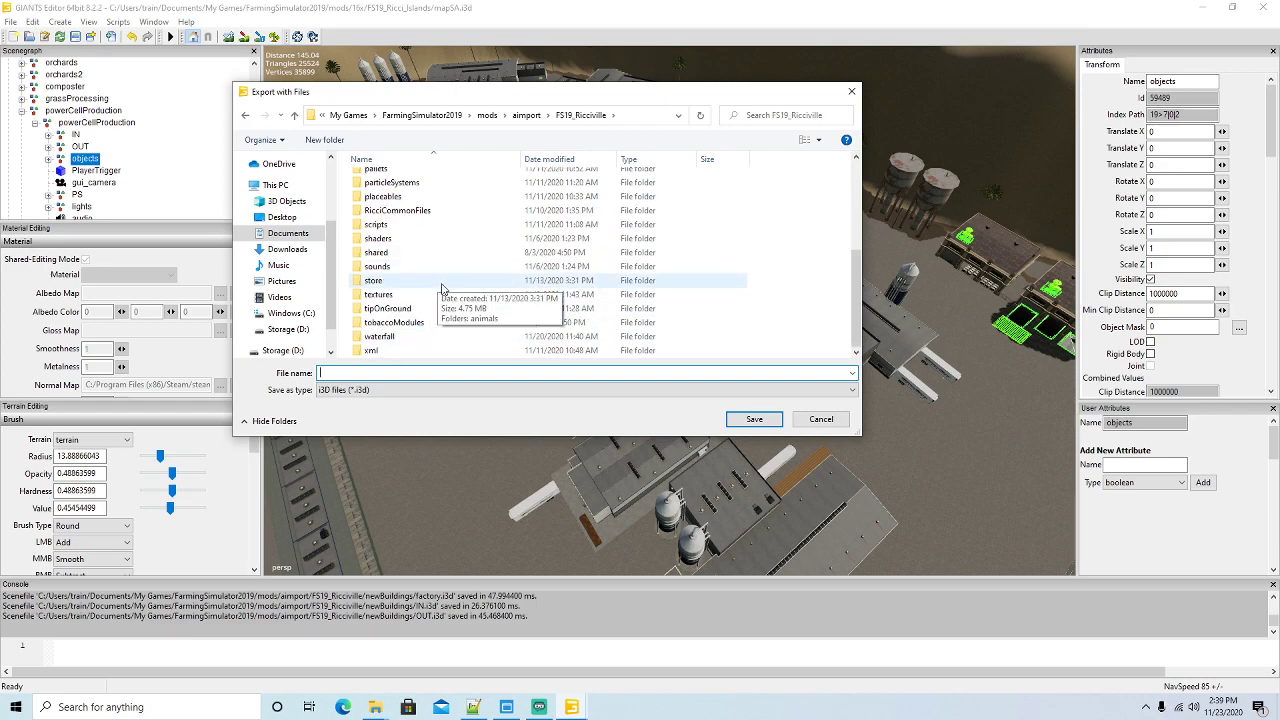
scroll(440, 287, "up", 4)
double_click(400, 302)
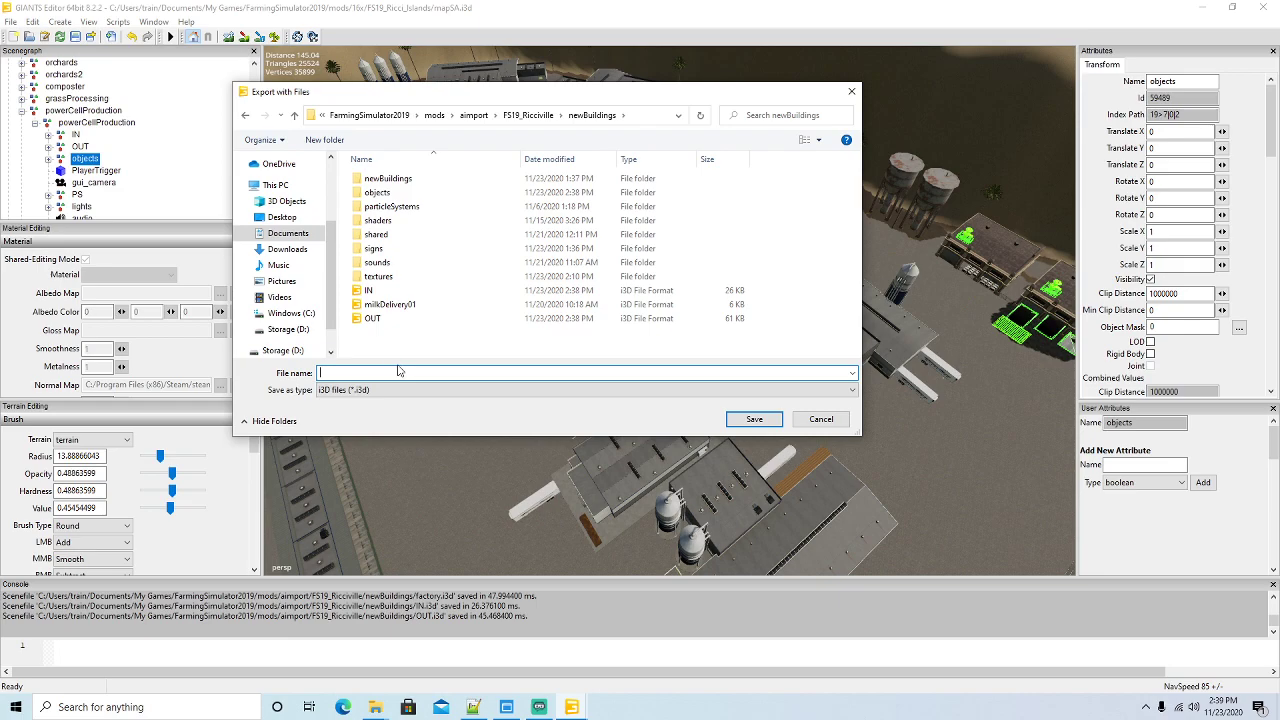
type("obj")
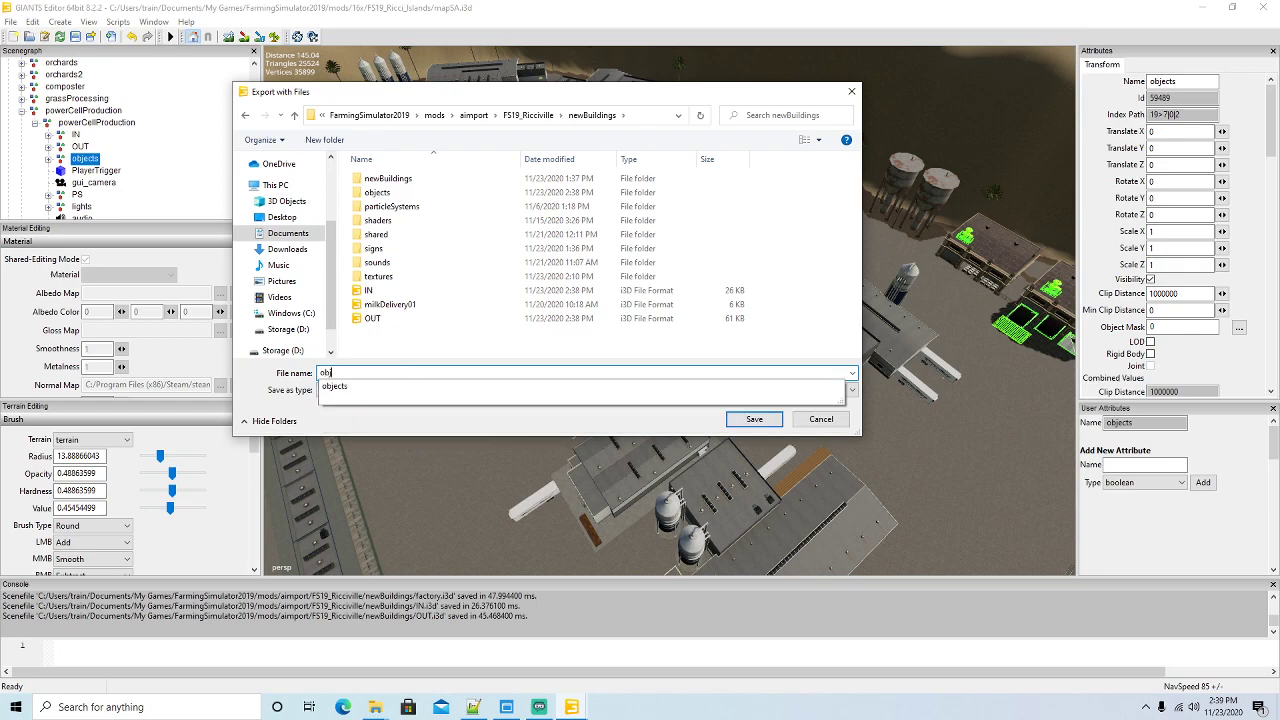
type("ects")
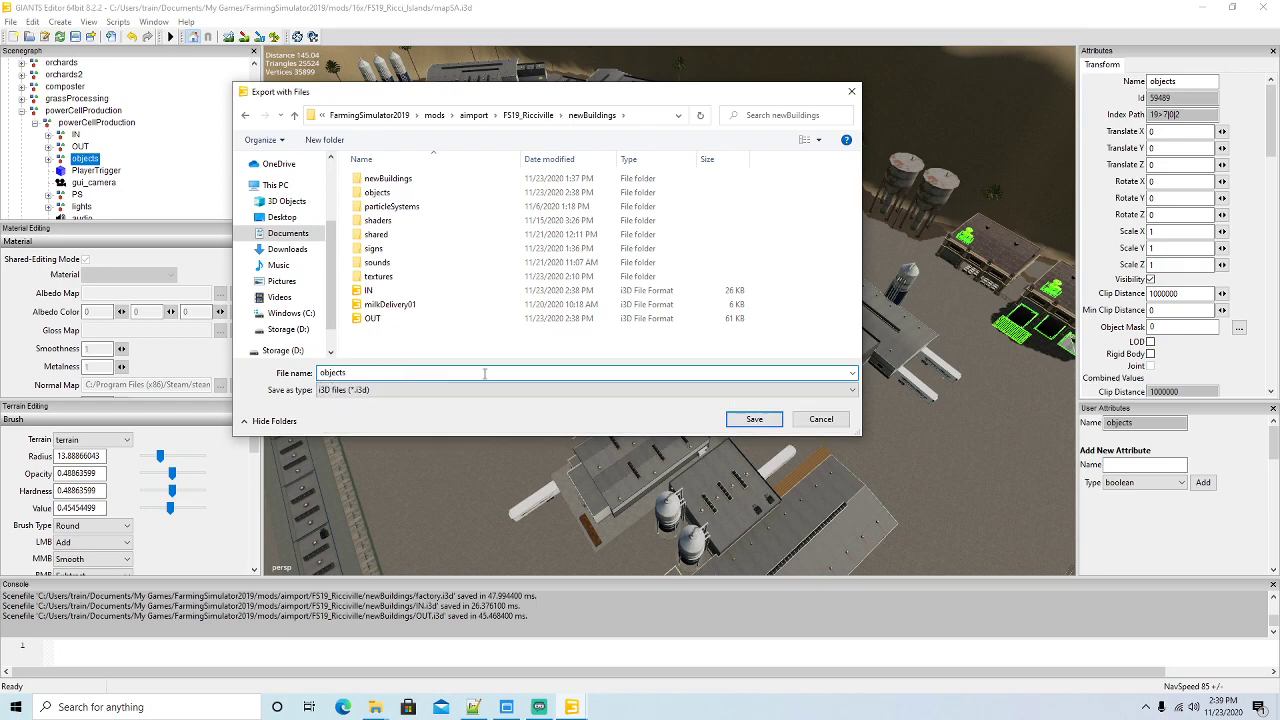
left_click(744, 421)
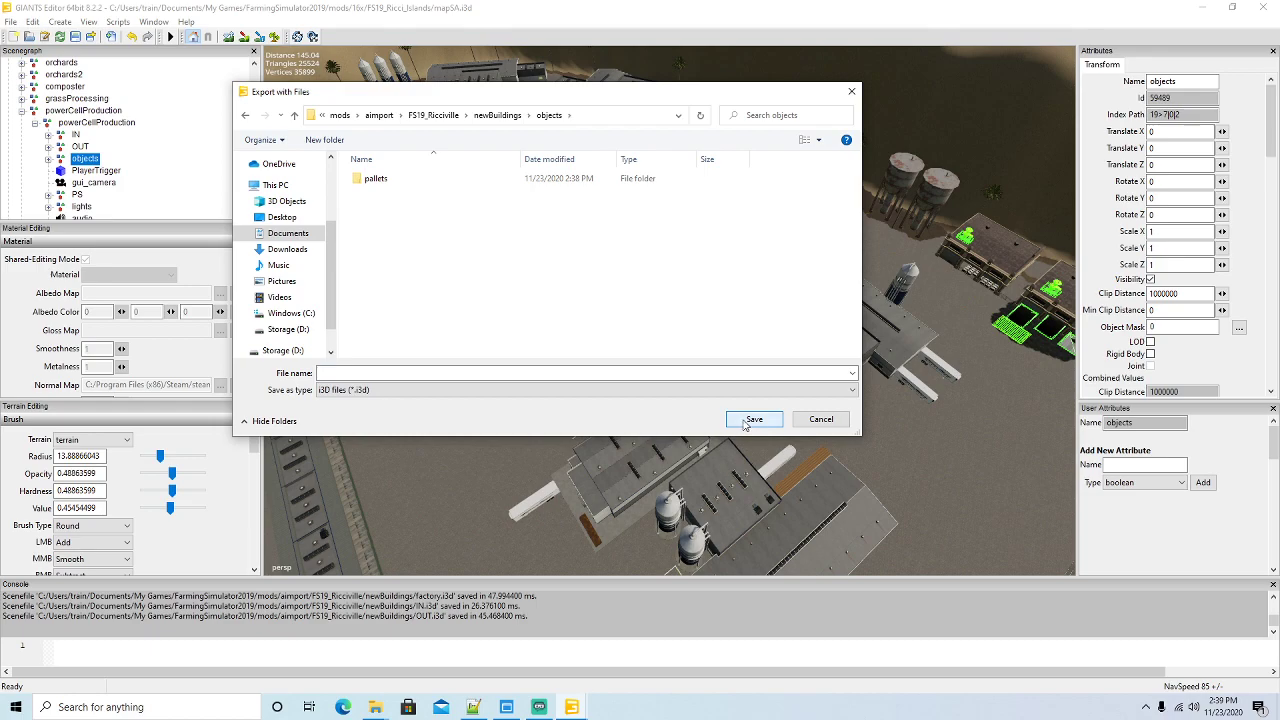
left_click(821, 419)
Export the first TipTrigger of the objects group with files as tiptrigger into newBuildings, keeping game relative paths
left_click(48, 160)
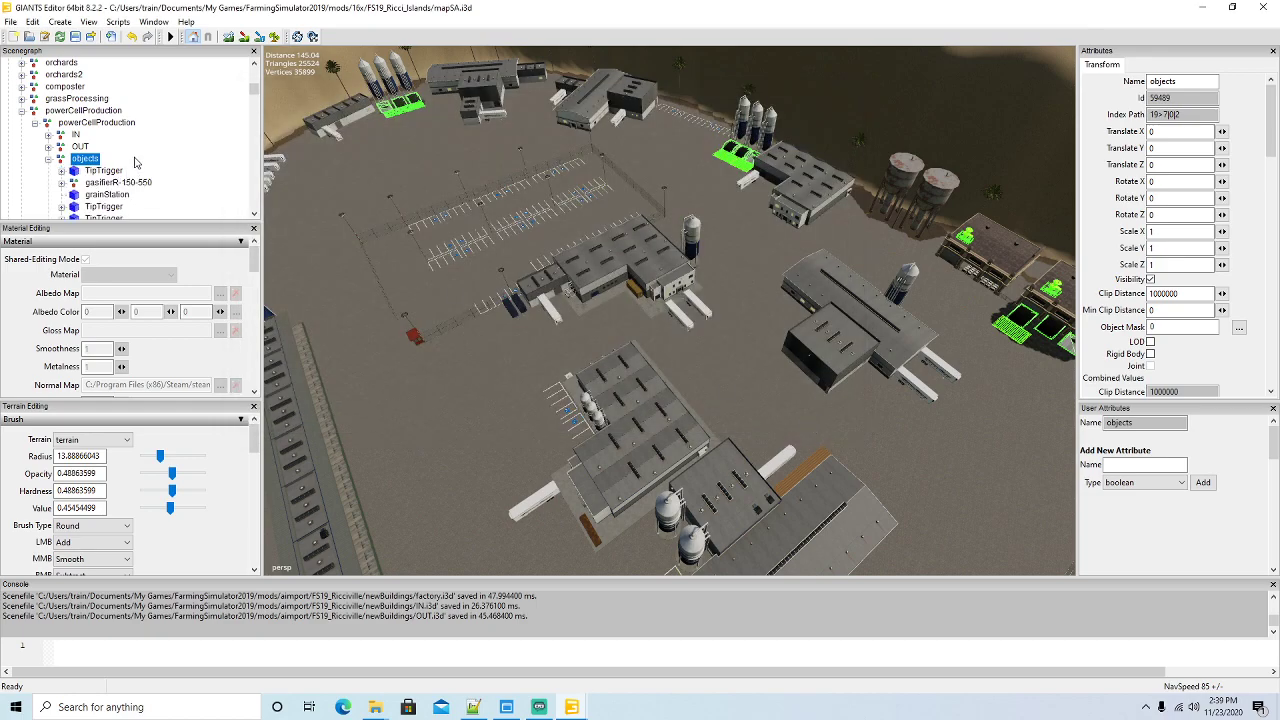
scroll(120, 160, "down", 1)
left_click(80, 147)
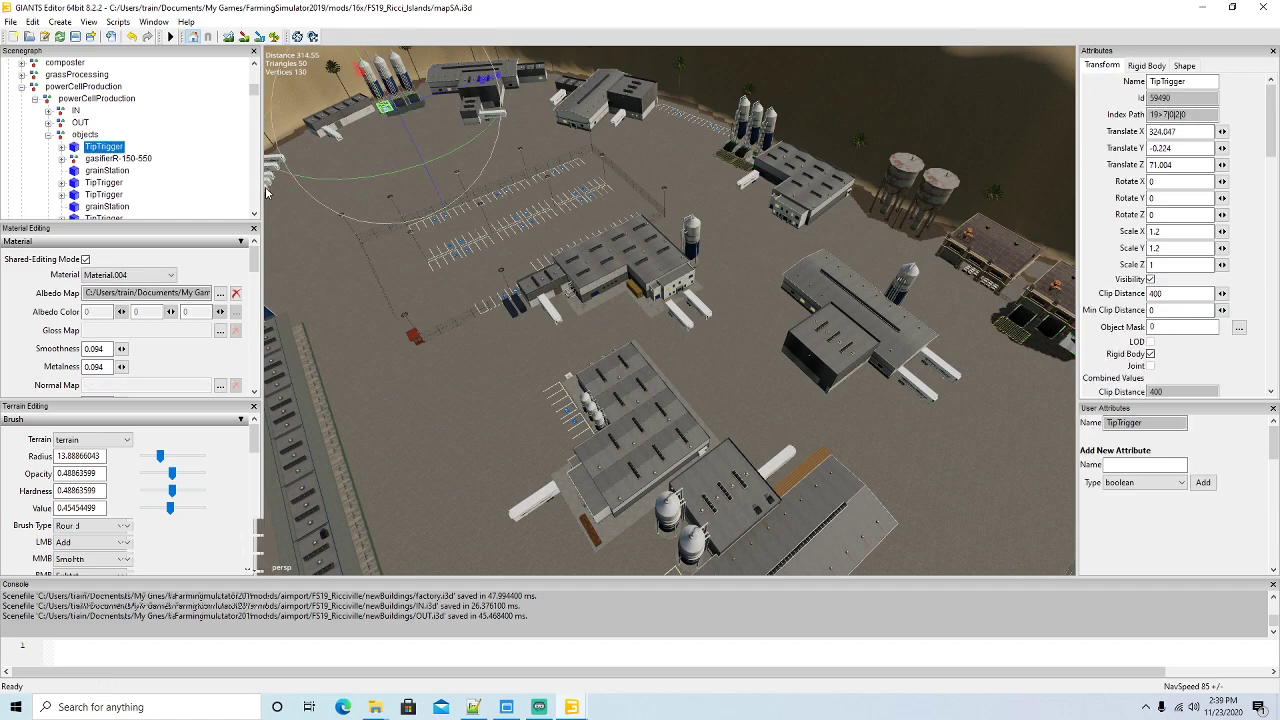
key("f")
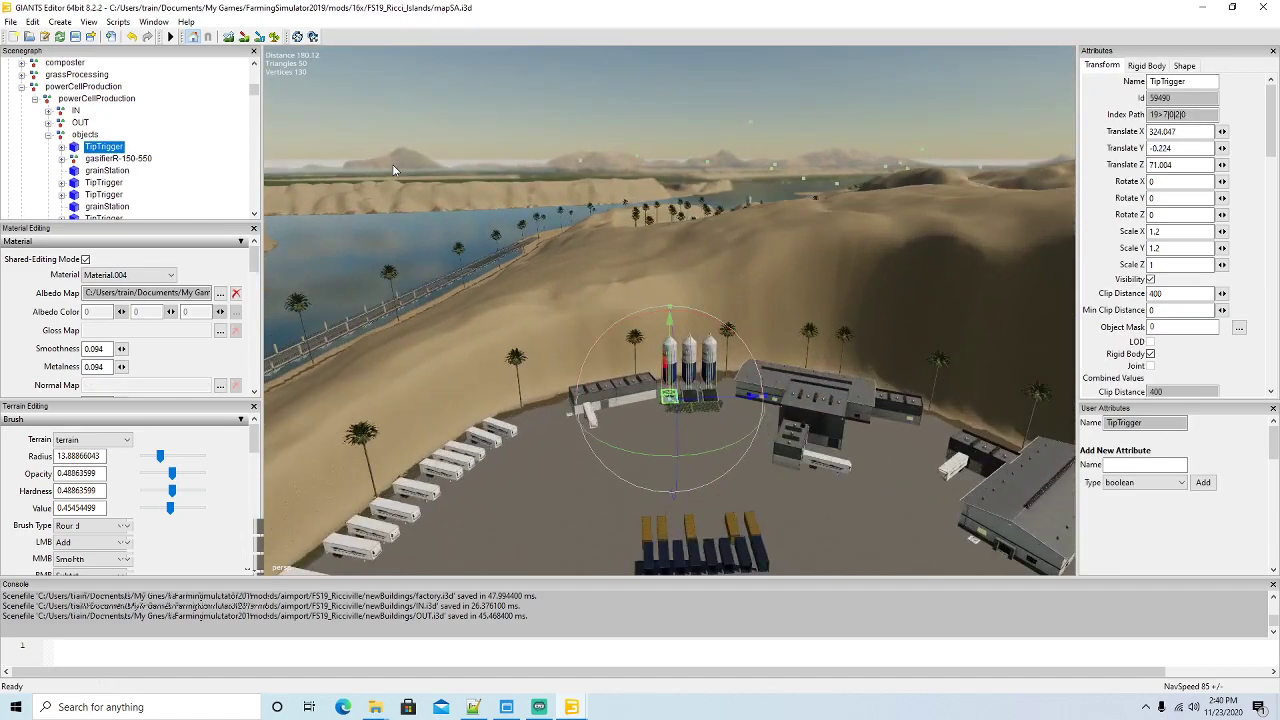
scroll(416, 228, "up", 2)
scroll(400, 215, "up", 5)
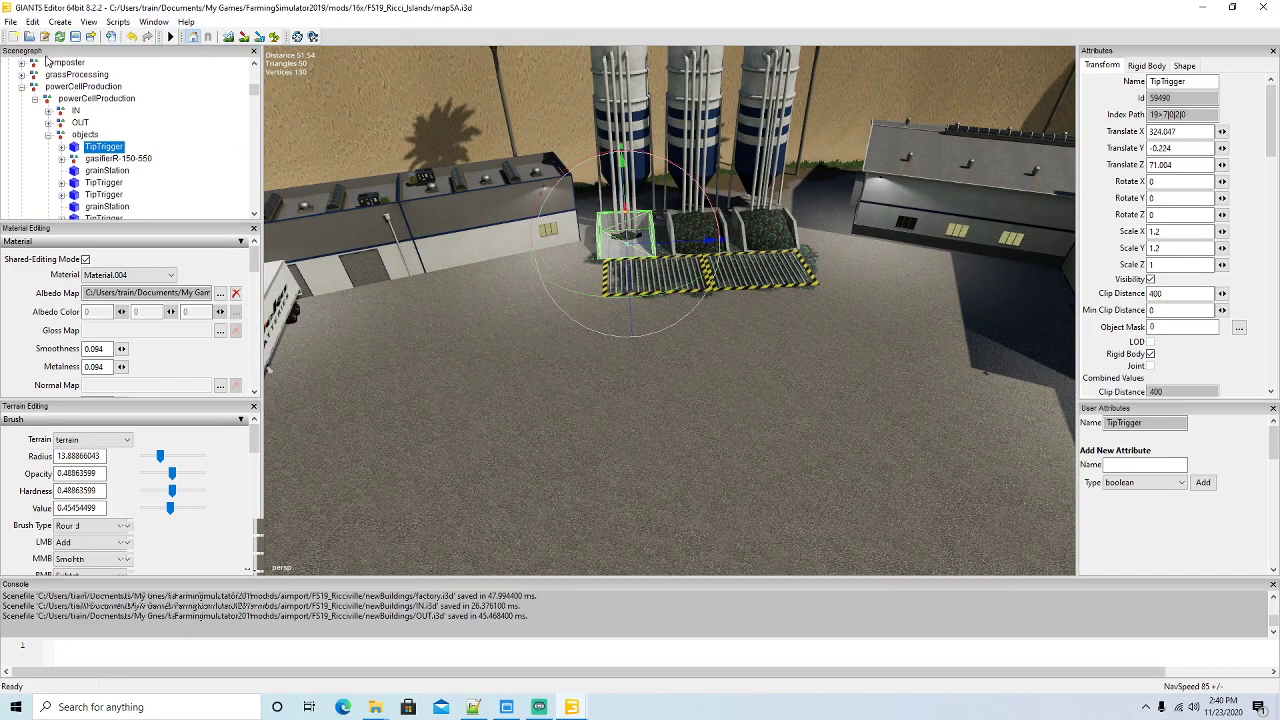
left_click(10, 22)
left_click(72, 208)
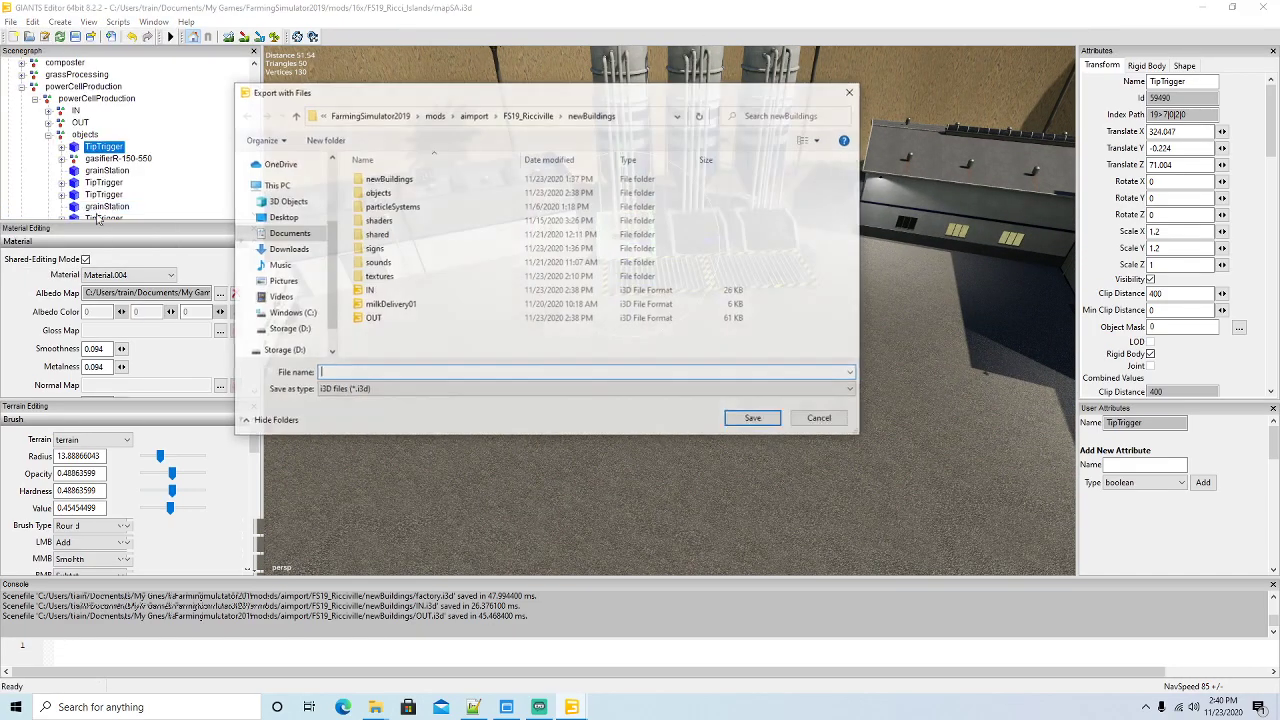
type("tiptrigger")
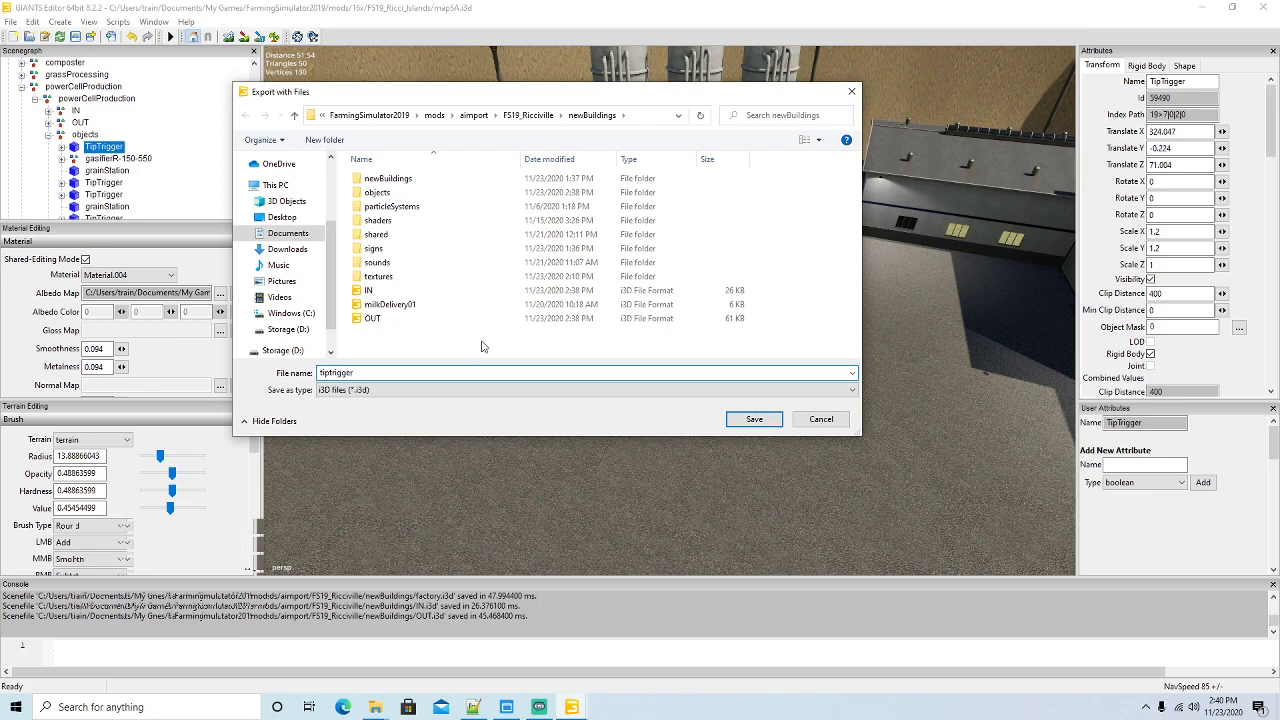
left_click(754, 419)
left_click(670, 347)
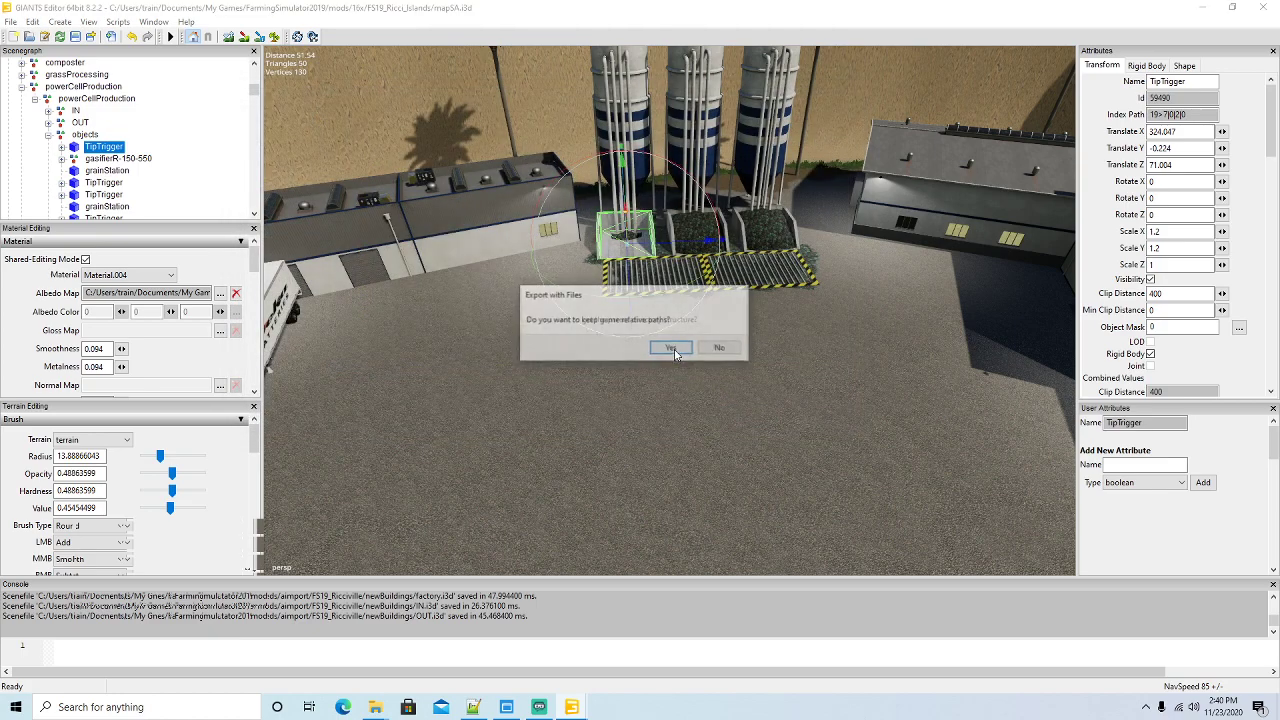
Inspect gasifierR-150-550 and the first grainStation of the objects group in the scene, and review the group's remaining parts
scroll(140, 128, "down", 2)
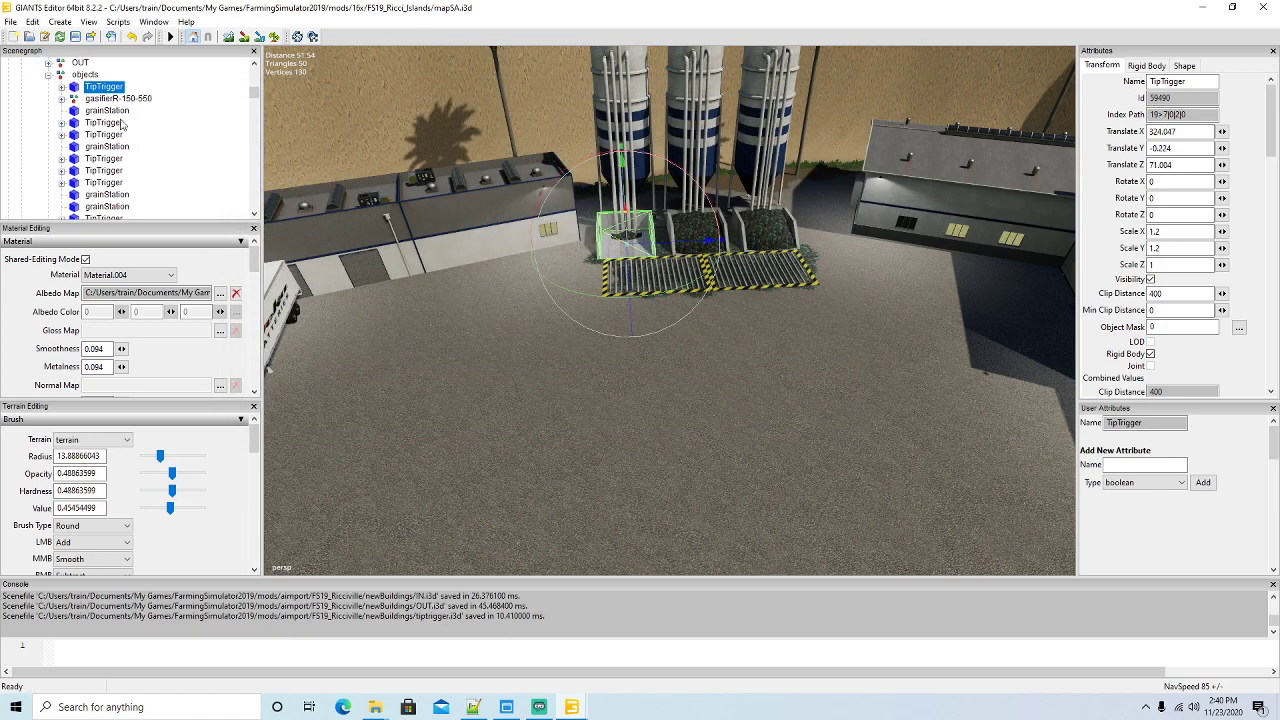
left_click(76, 102)
scroll(575, 330, "down", 8)
left_click_drag(494, 300, 743, 345, "alt")
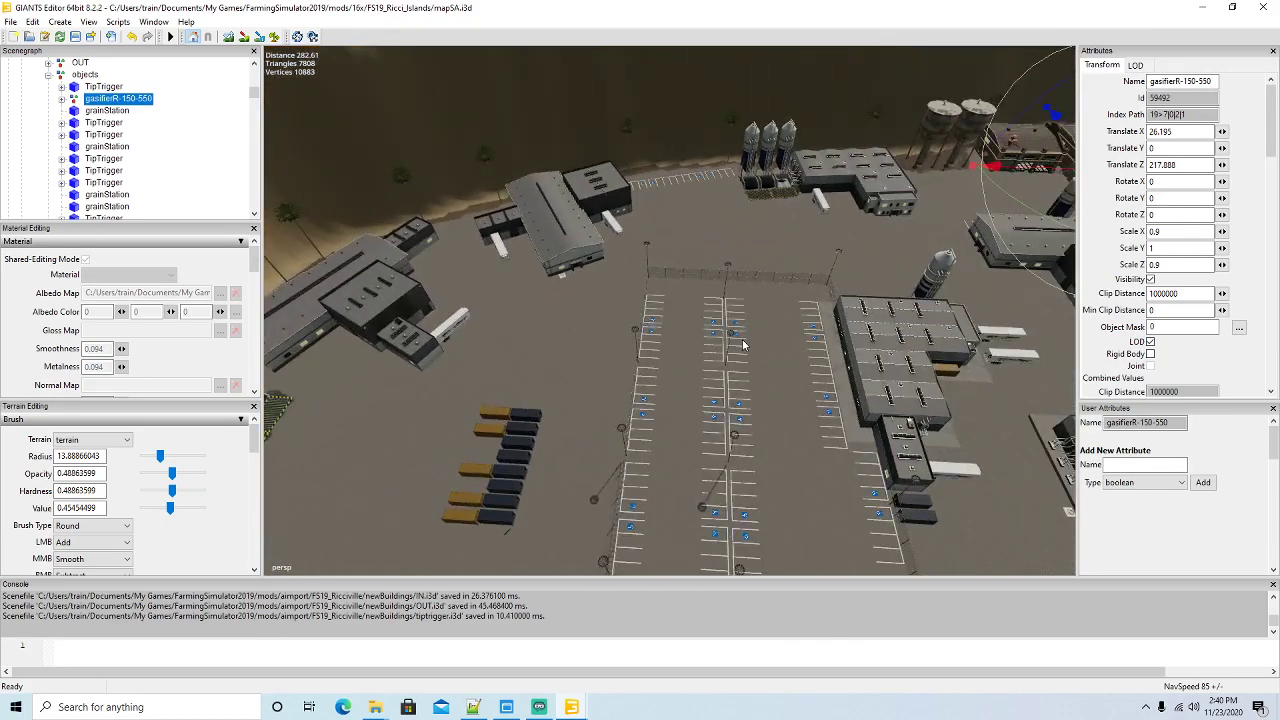
left_click(80, 110)
key("f")
mouse_move(340, 232)
left_mouse_down("alt")
mouse_move(375, 258)
mouse_move(349, 248)
left_mouse_up("alt")
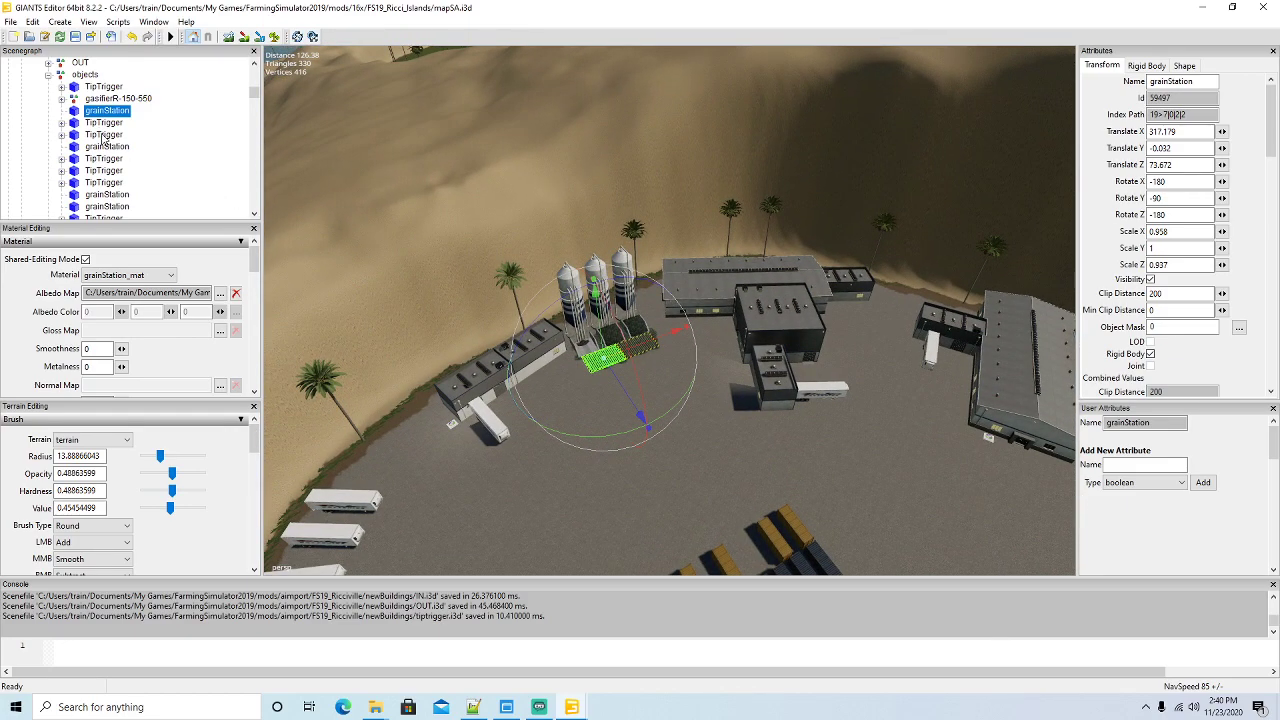
scroll(105, 138, "down", 5)
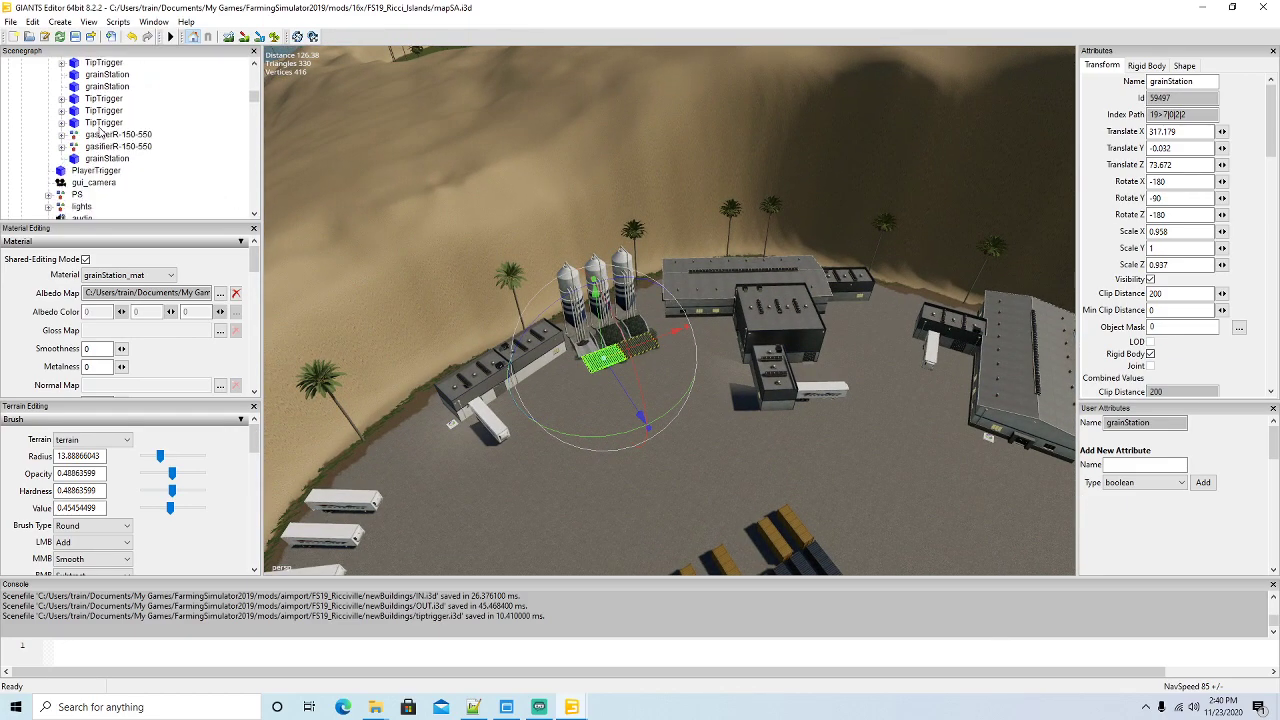
scroll(349, 324, "up", 10)
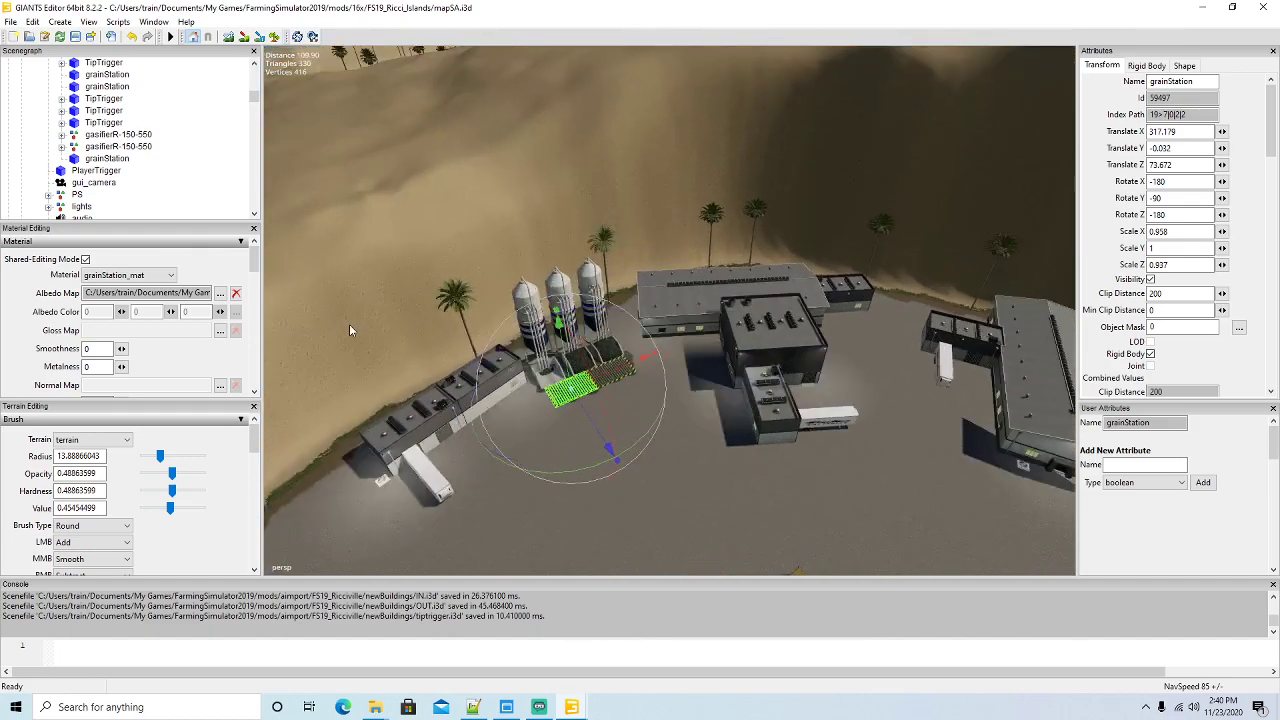
Locate the planes group through the heap beside the silos and export it with files as planes into newBuildings
left_click(560, 378)
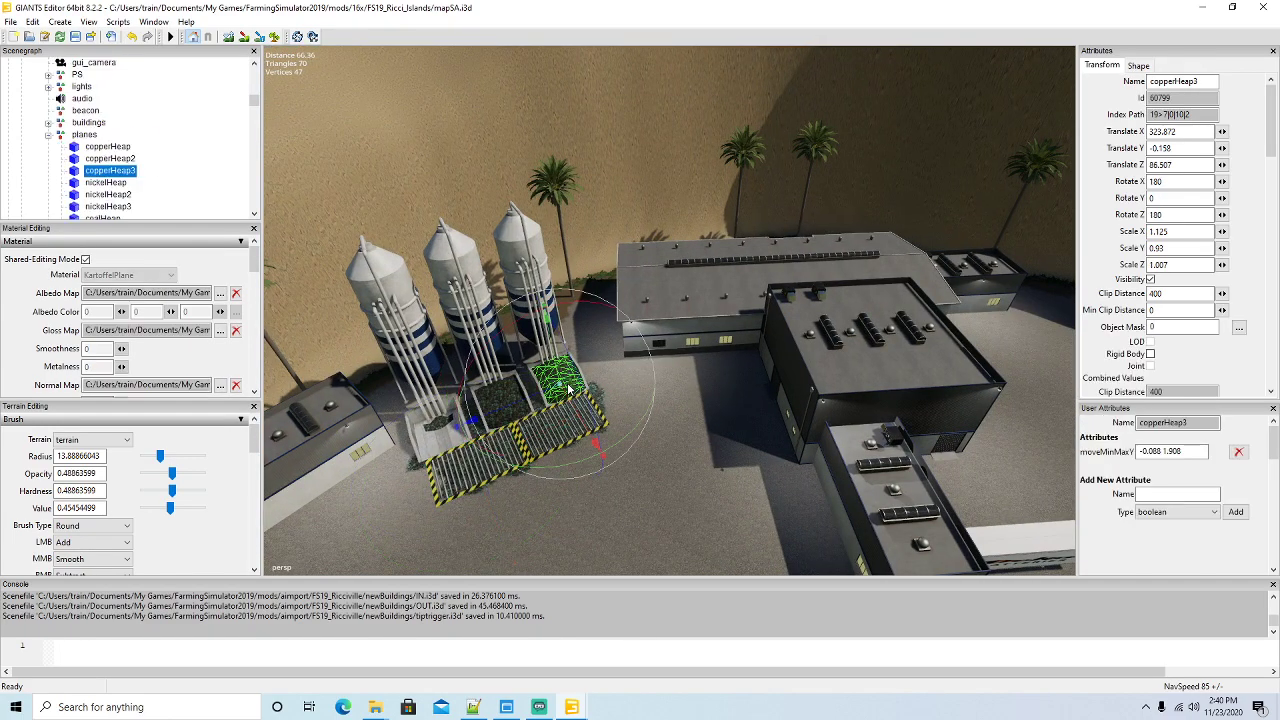
left_click(48, 135)
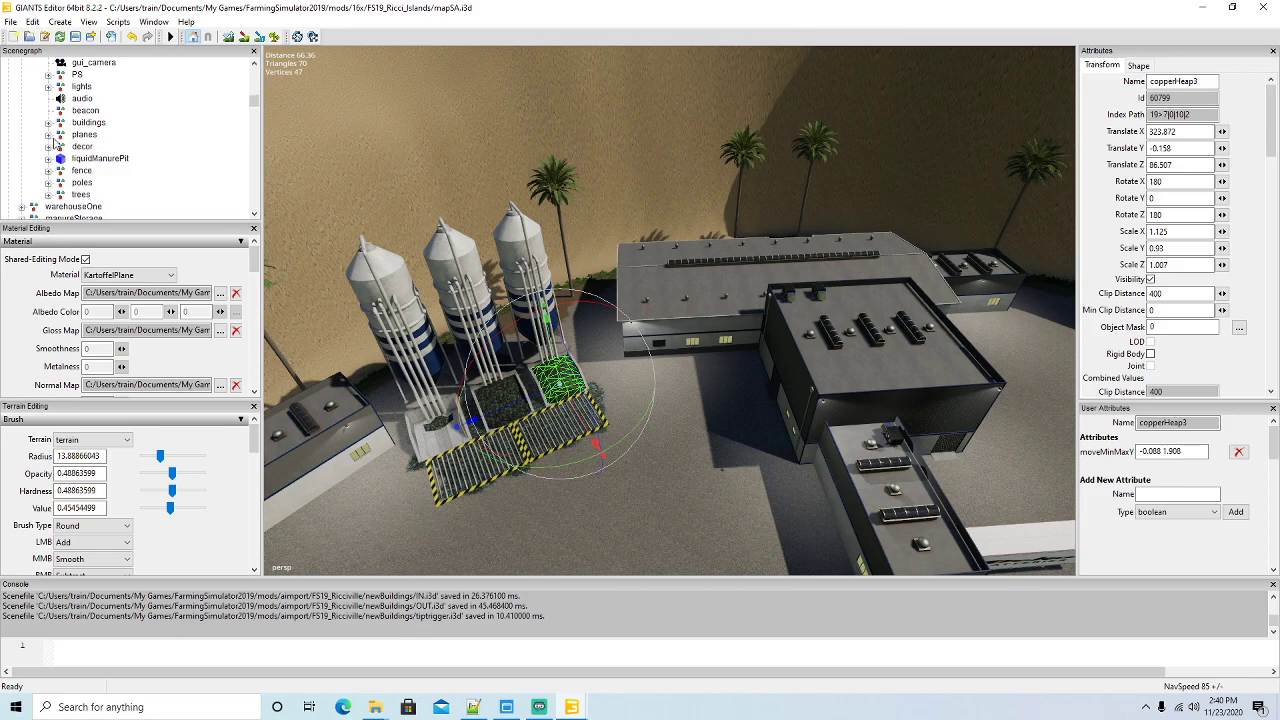
left_click(62, 138)
key("f")
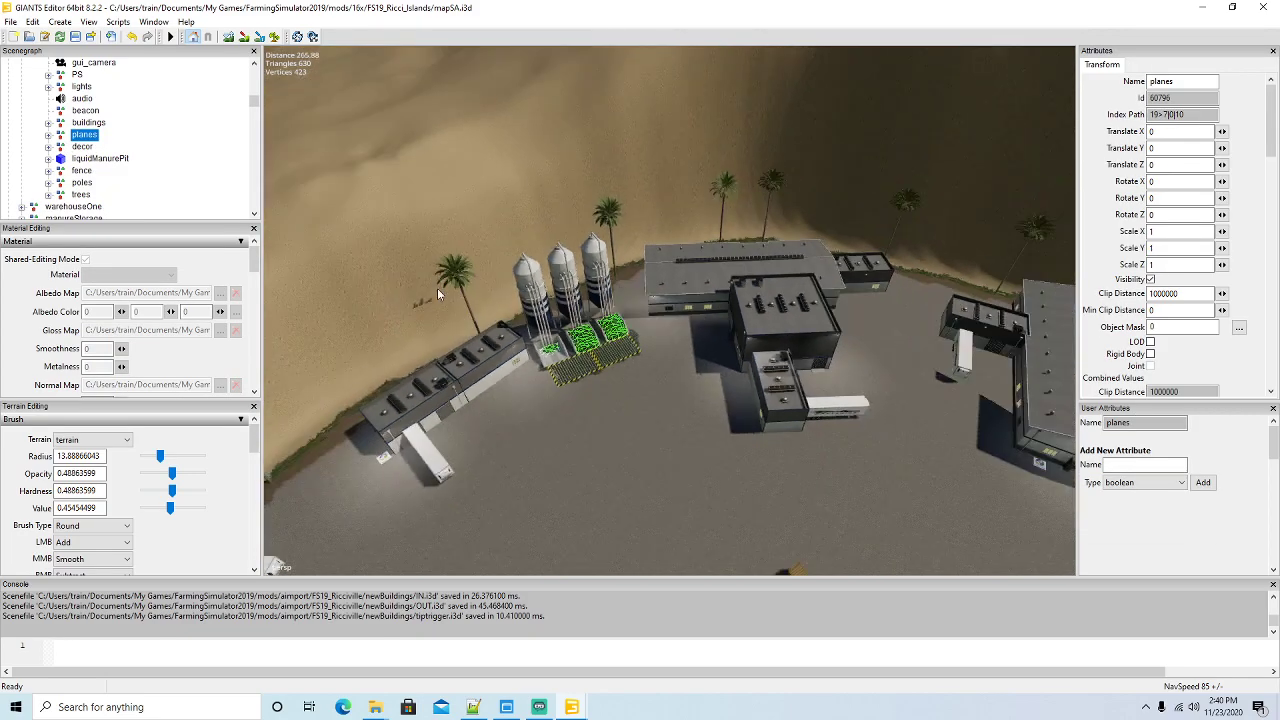
left_click_drag(686, 294, 577, 317, "alt")
left_click(10, 21)
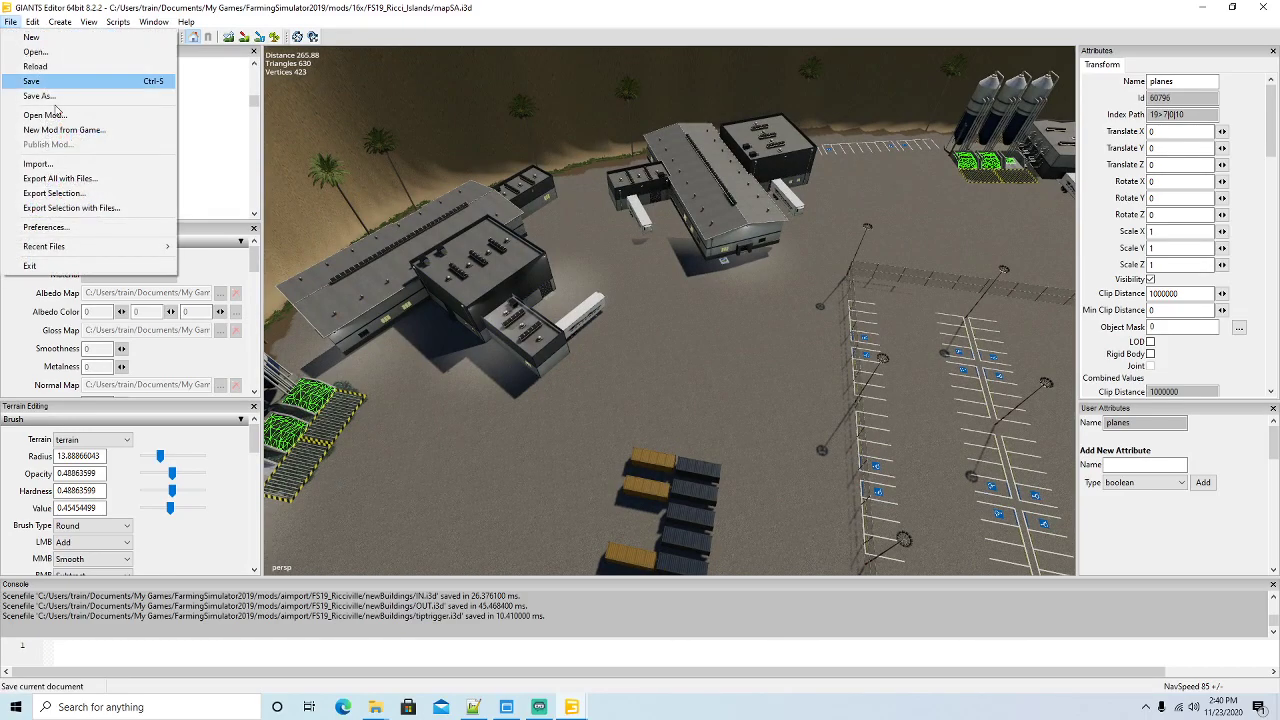
left_click(65, 208)
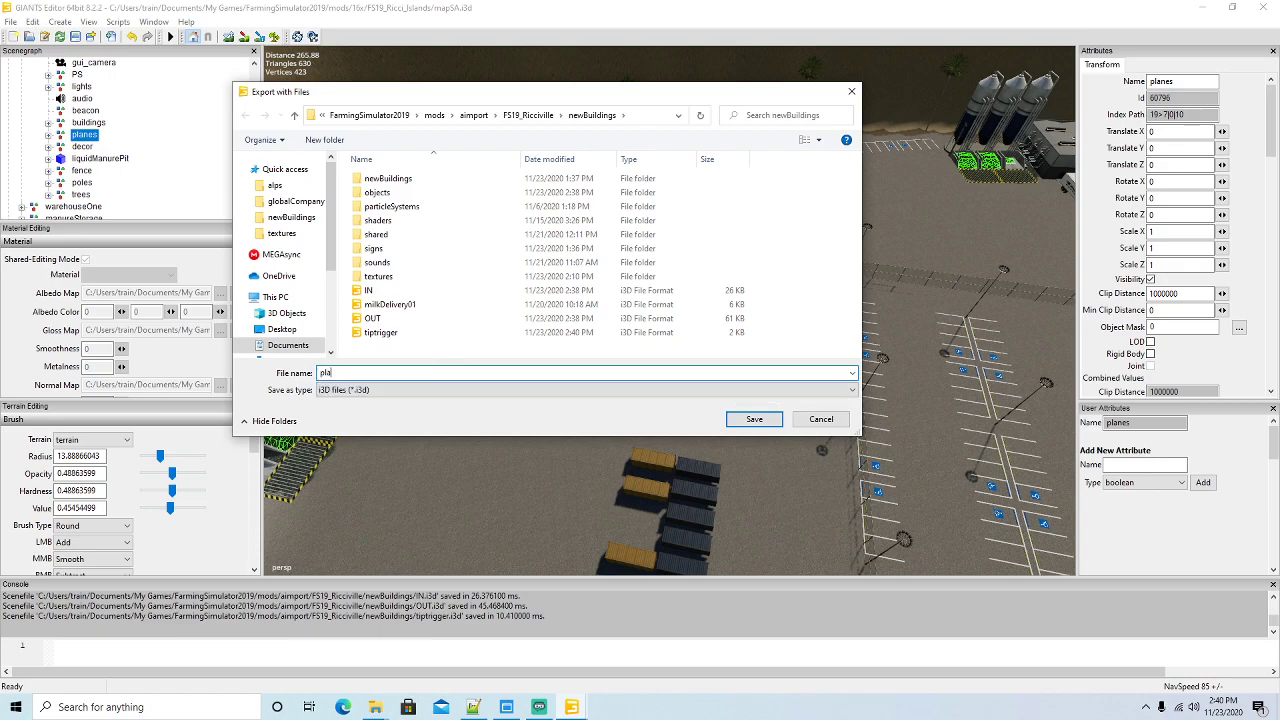
left_click(755, 419)
left_click(670, 350)
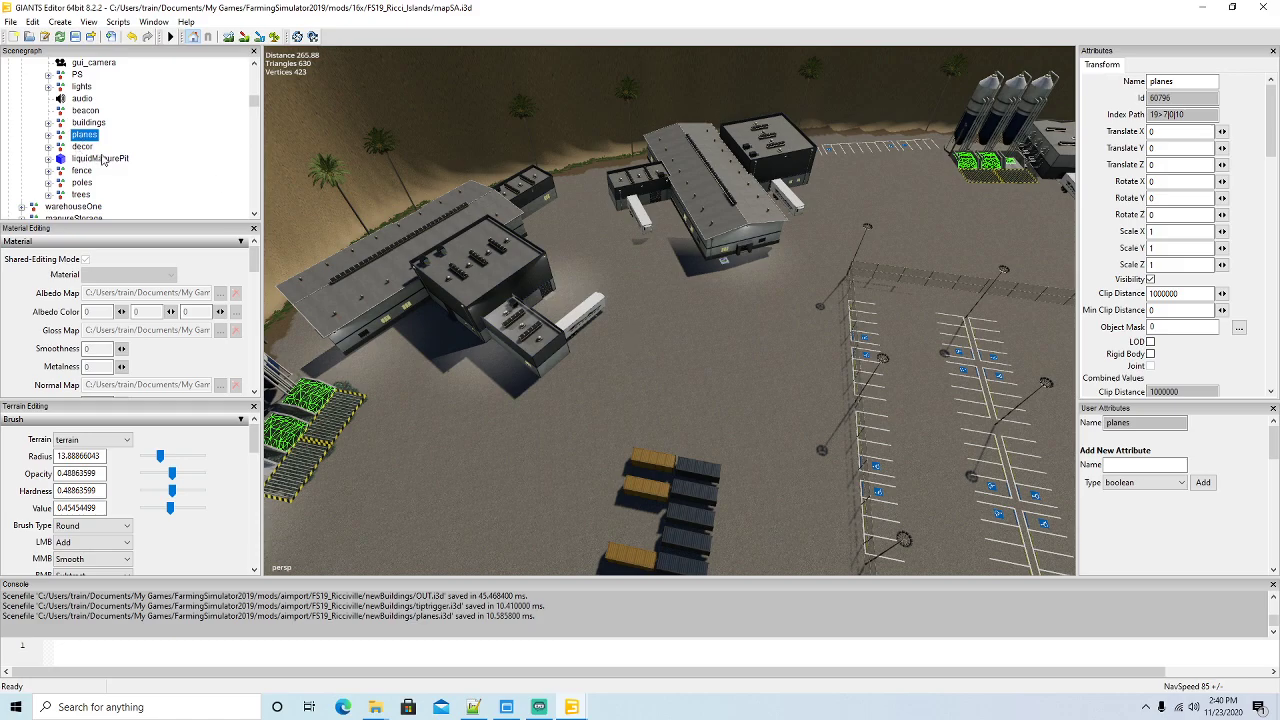
Select the whole dekaTrailer parked at the loading dock and export it with files as trailer into newBuildings
left_click_drag(598, 271, 592, 268, "alt")
scroll(590, 268, "up", 10)
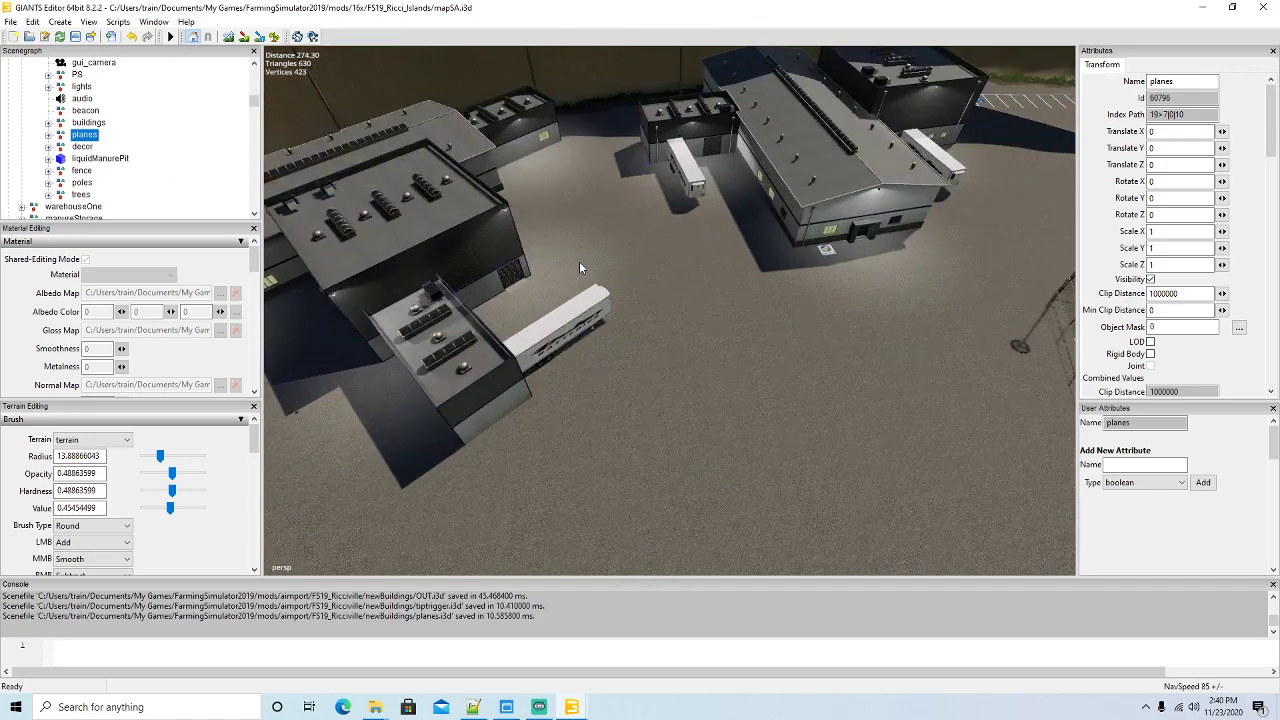
left_click_drag(489, 278, 469, 279, "alt")
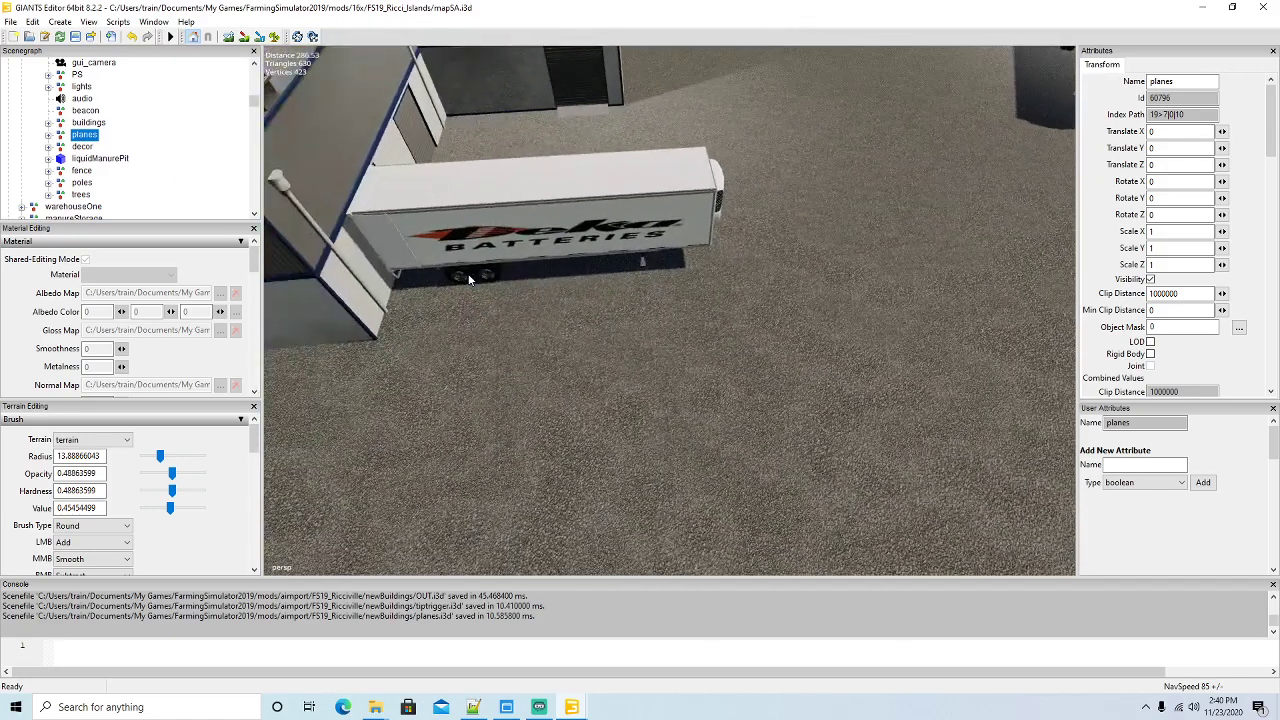
left_click(482, 216)
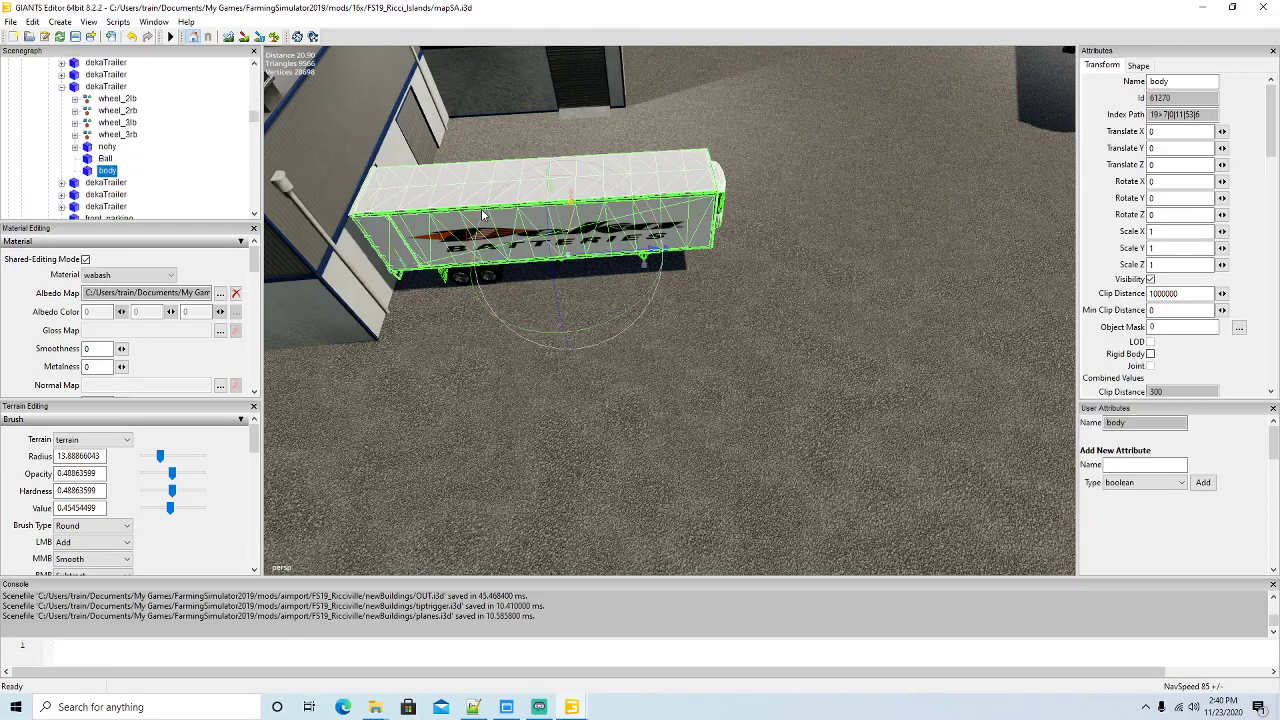
left_click(73, 88)
left_click(61, 87)
left_click(10, 21)
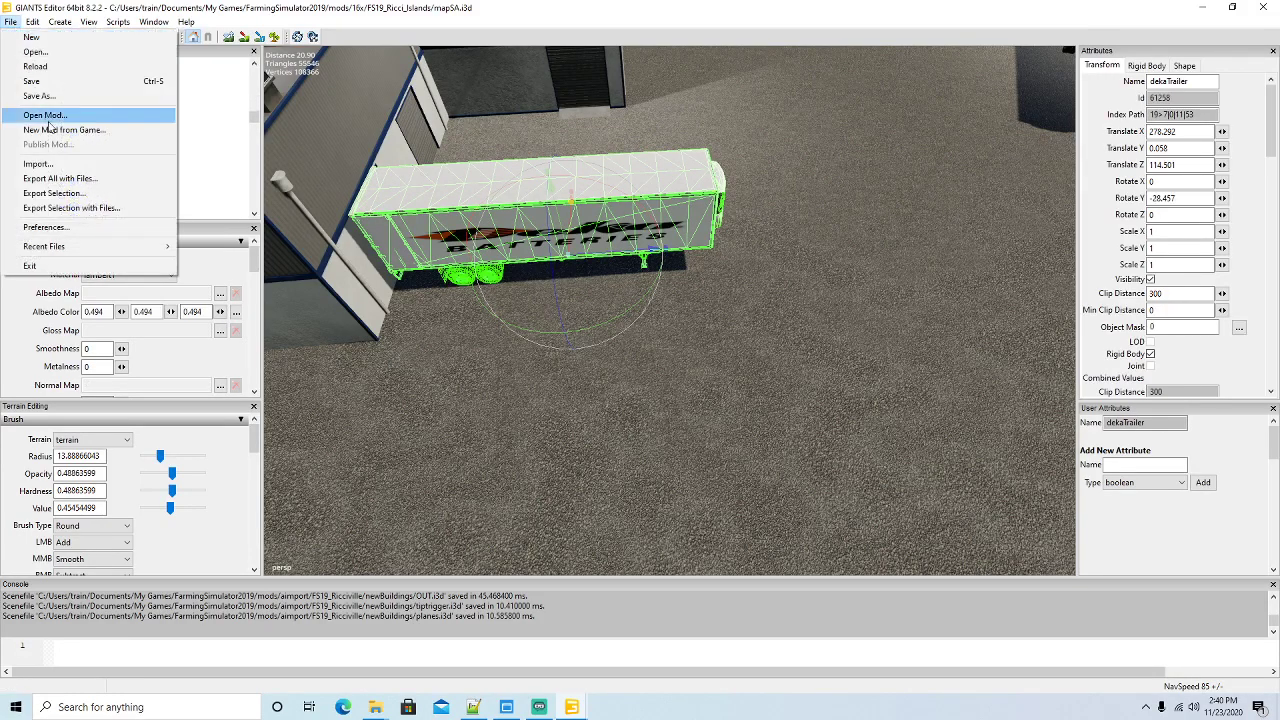
left_click(60, 209)
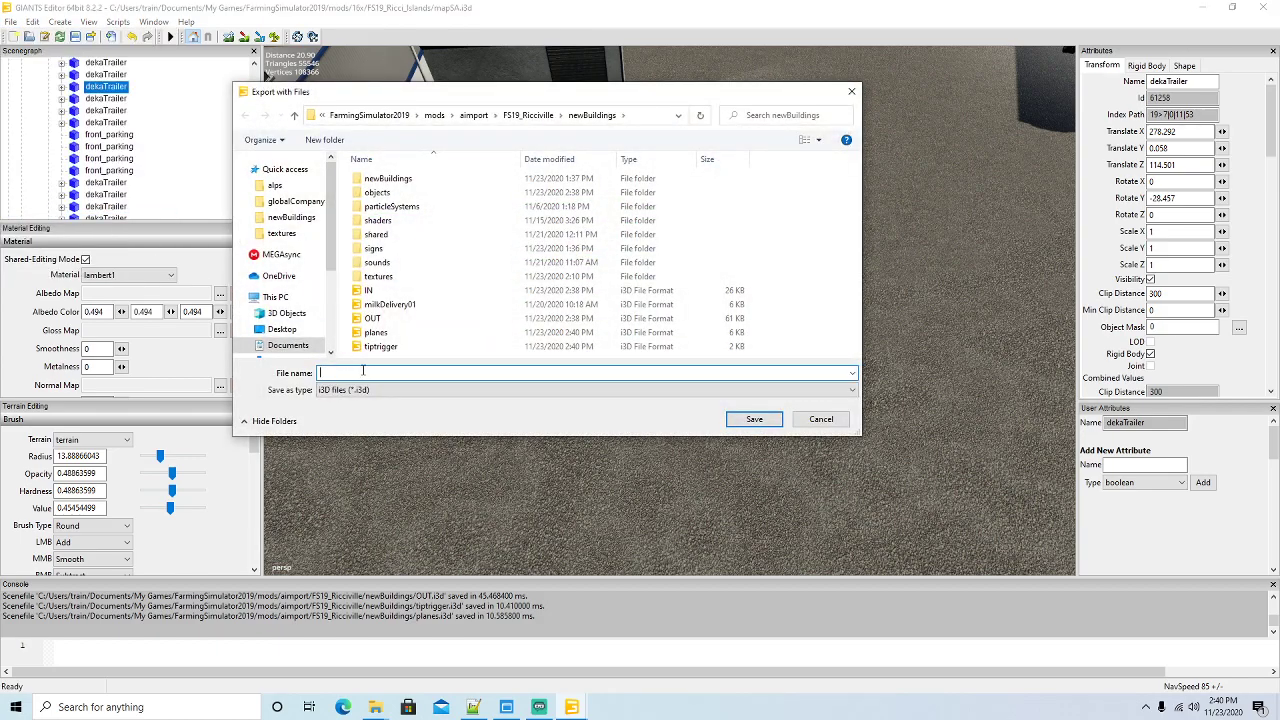
type("tra")
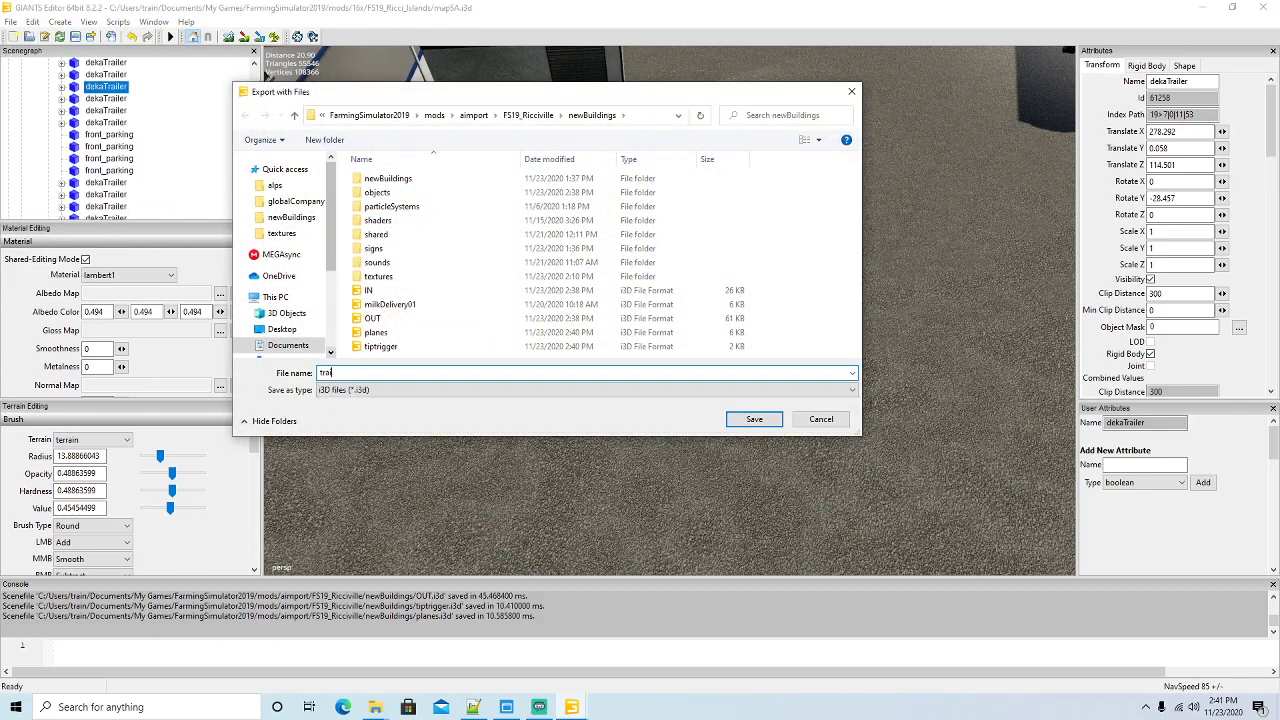
left_click(758, 422)
key("Return")
key("Return")
key("Return")
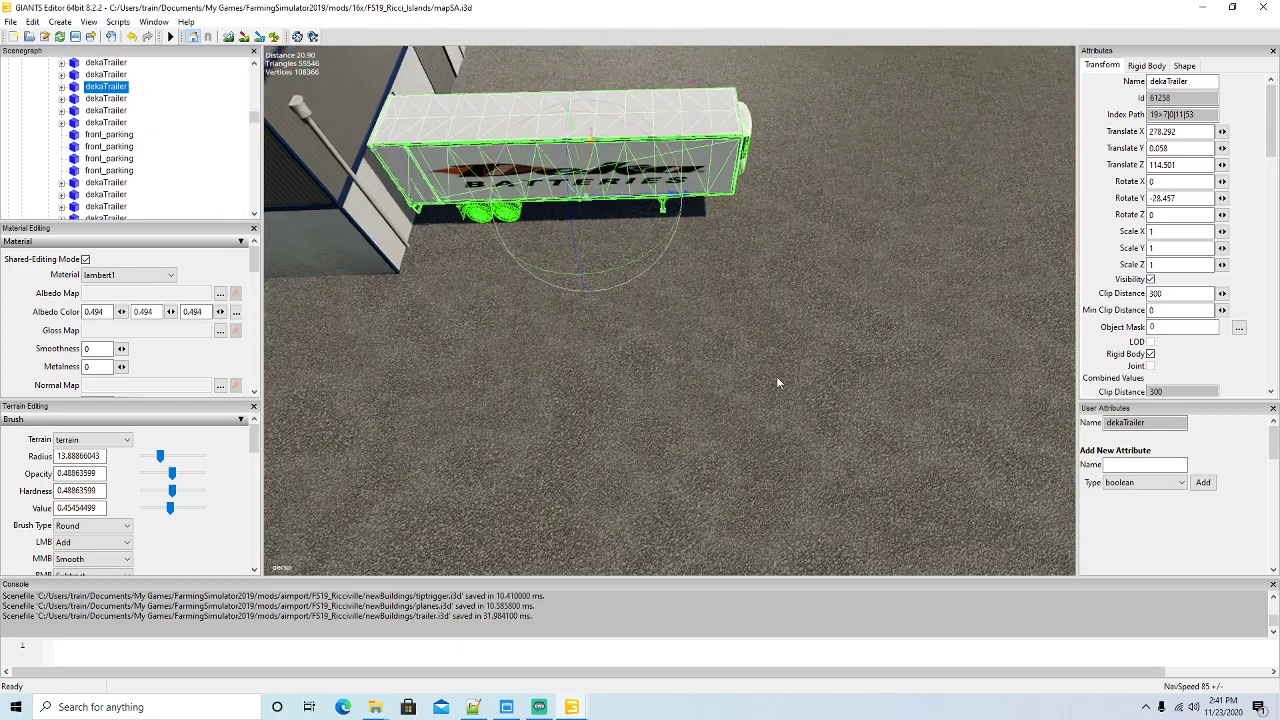
scroll(776, 376, "down", 10)
right_click_drag(710, 377, 956, 381)
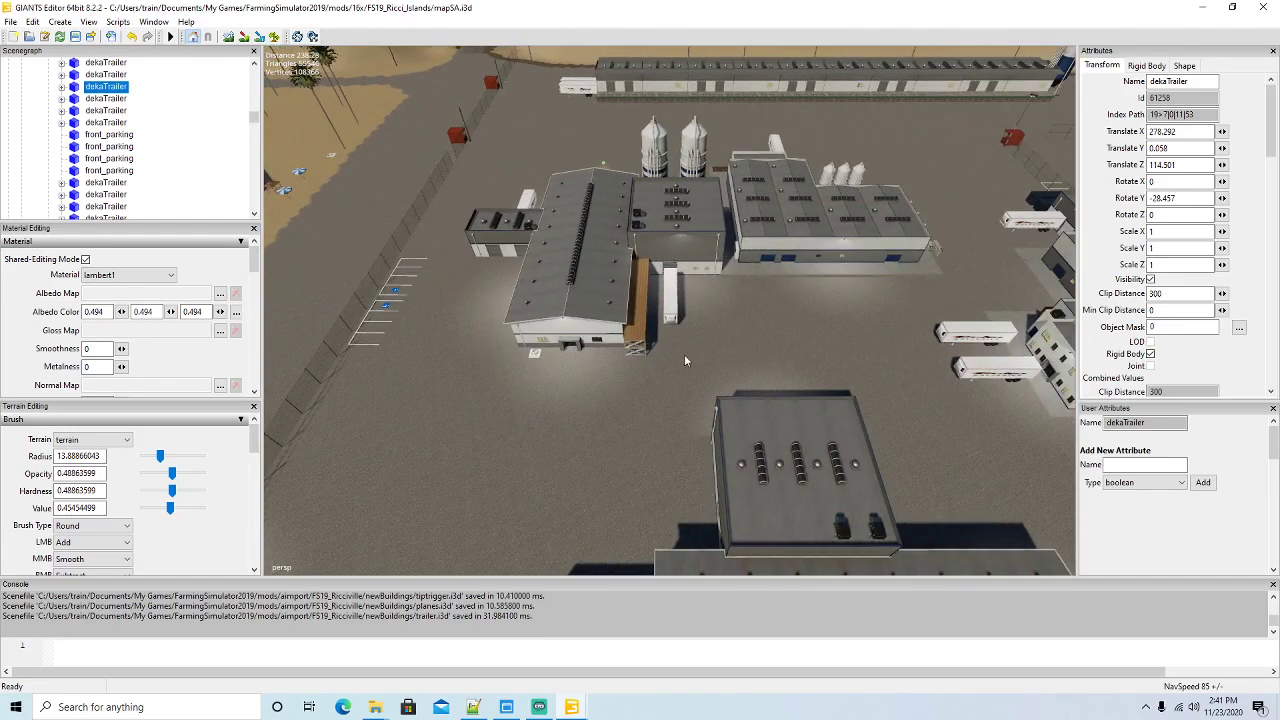
Switch to the newBuildings folder in File Explorer and open the exported IN.i3d in Notepad++, keeping the folder window accessible
right_click_drag(716, 361, 773, 385)
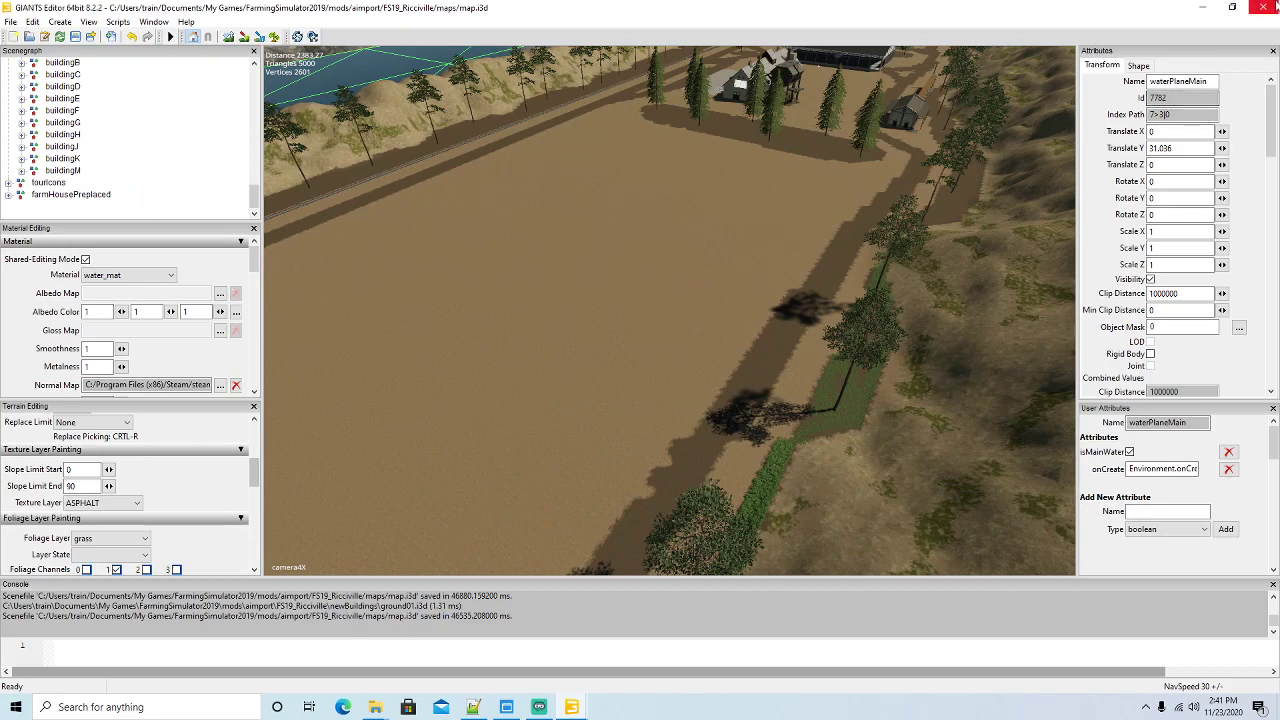
left_click(1201, 7)
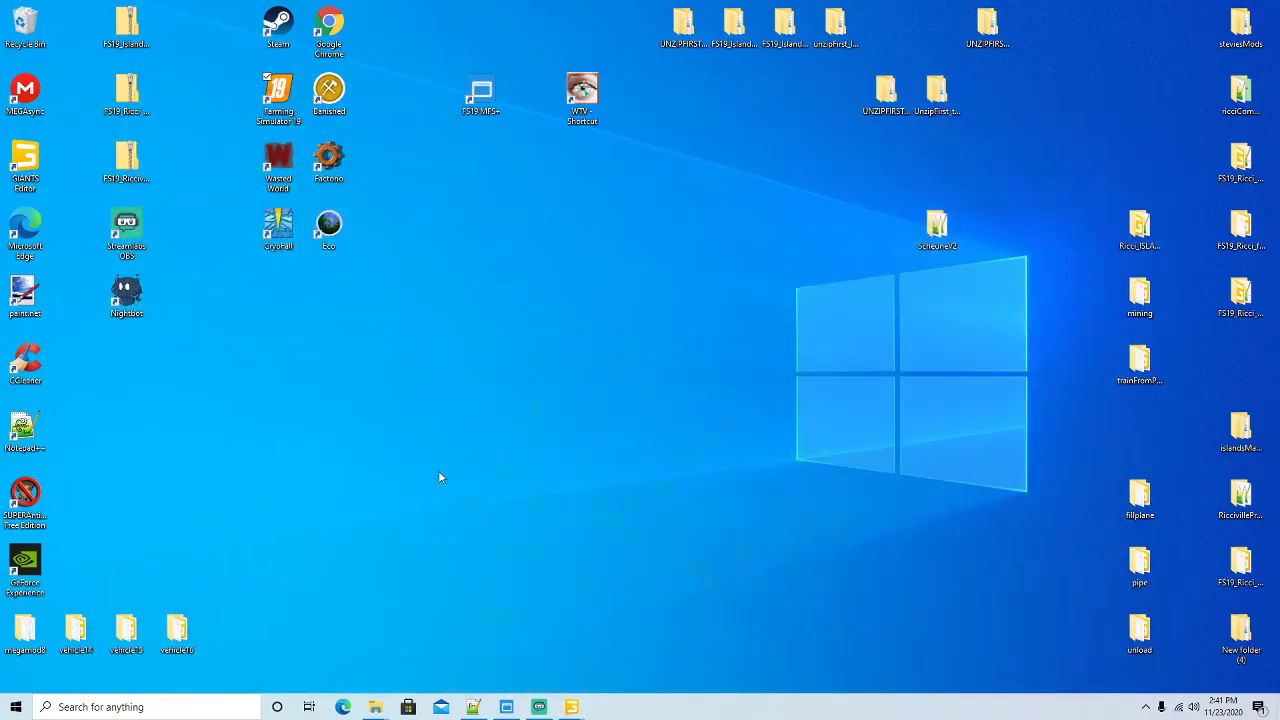
left_click(372, 708)
left_click(333, 617)
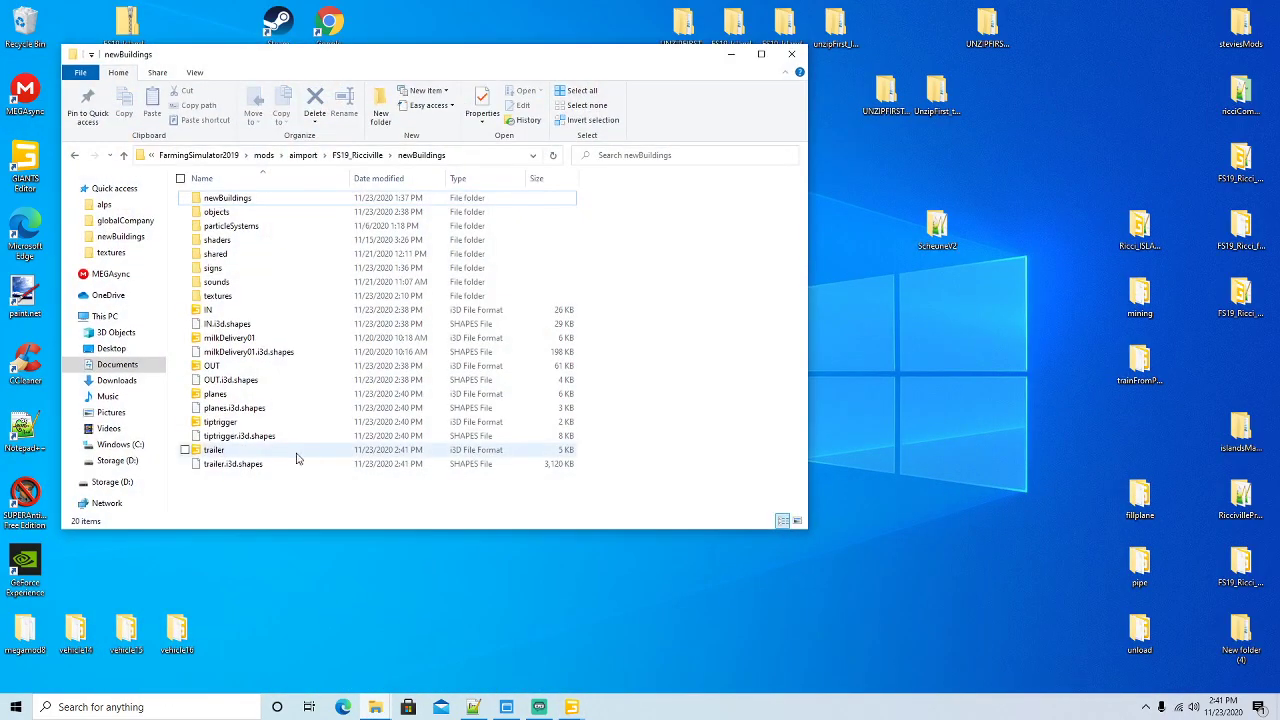
left_click(229, 311)
right_click(229, 311)
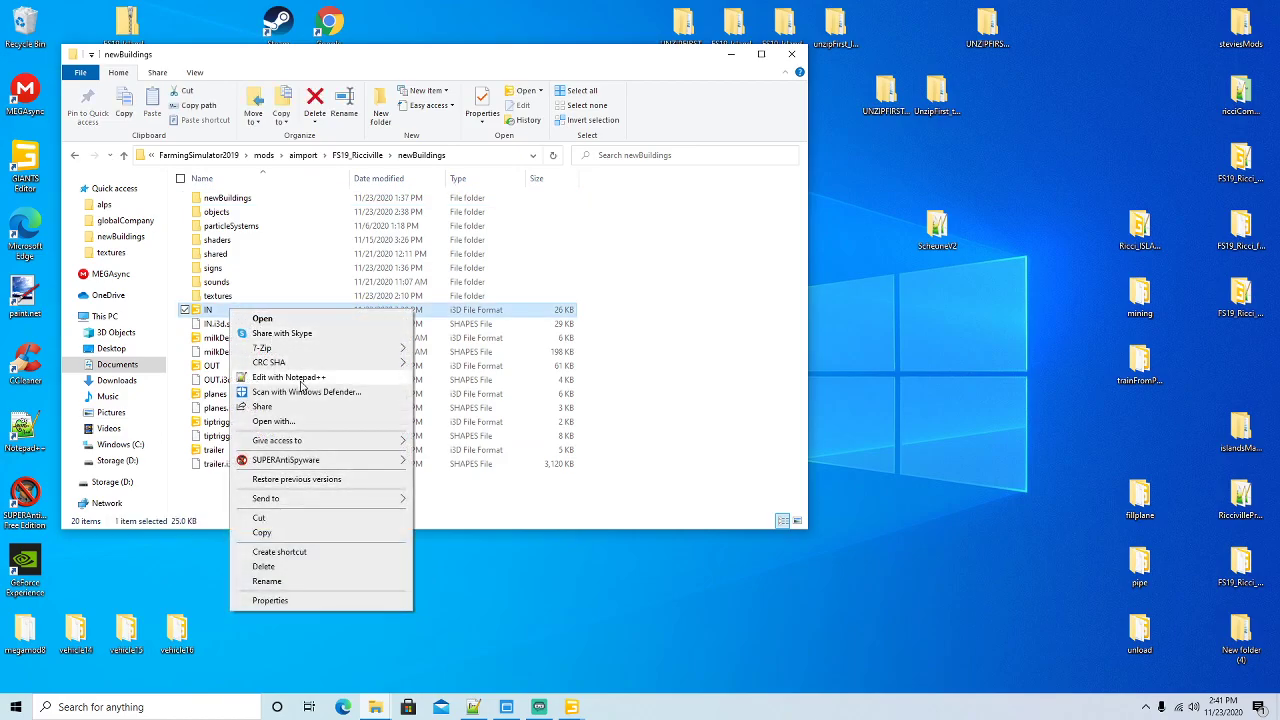
left_click(304, 386)
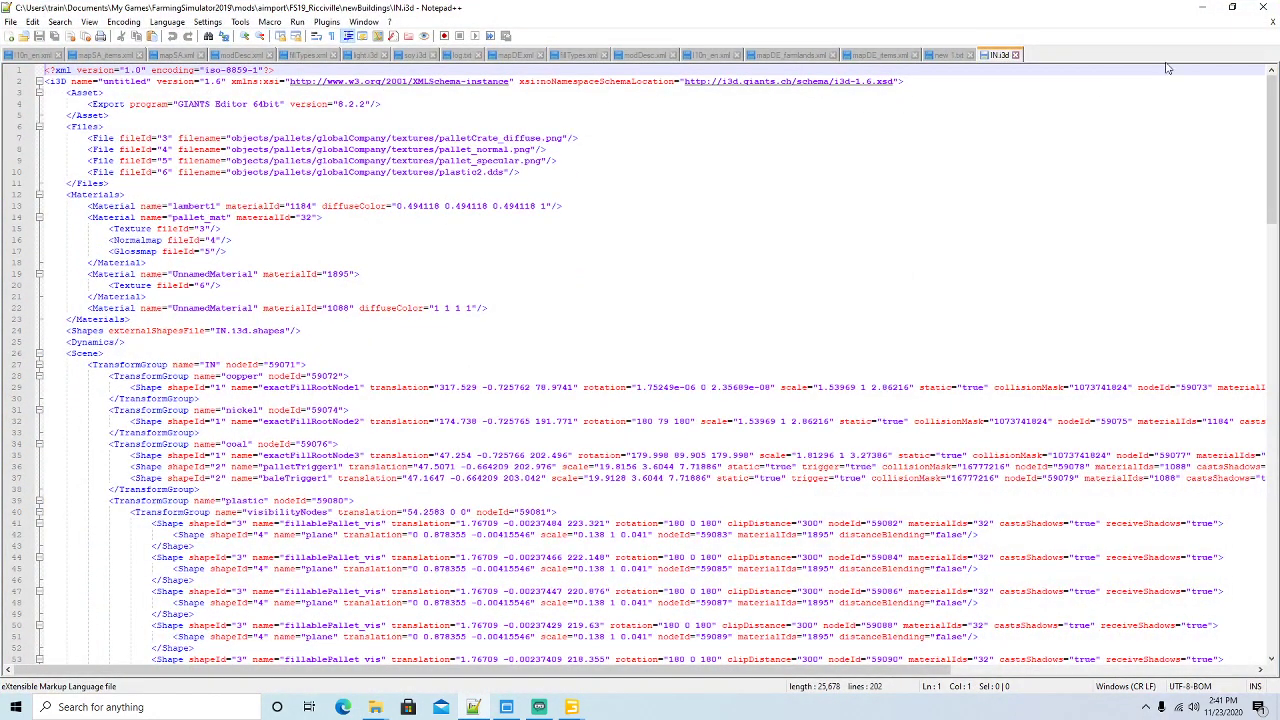
left_click(1233, 8)
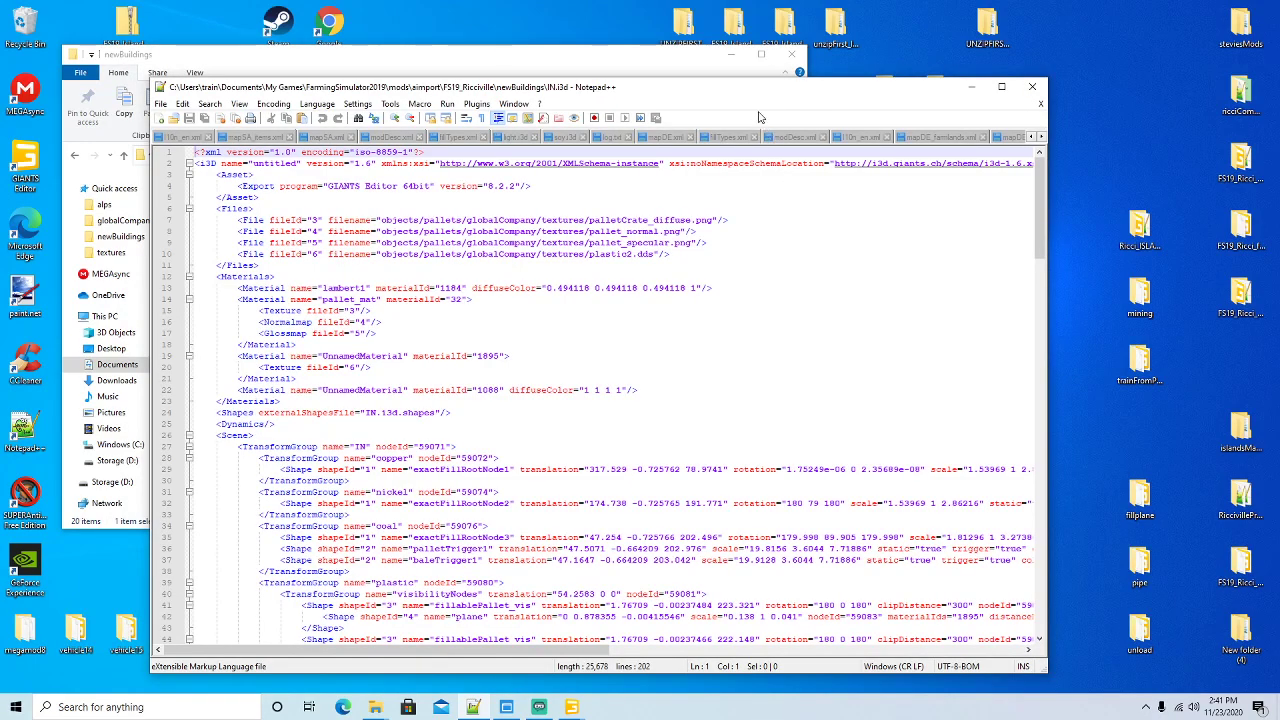
left_click_drag(734, 90, 802, 222)
Copy all four pallet and plastic textures from newBuildings' objects/pallets/globalCompany/textures folder
left_click(400, 54)
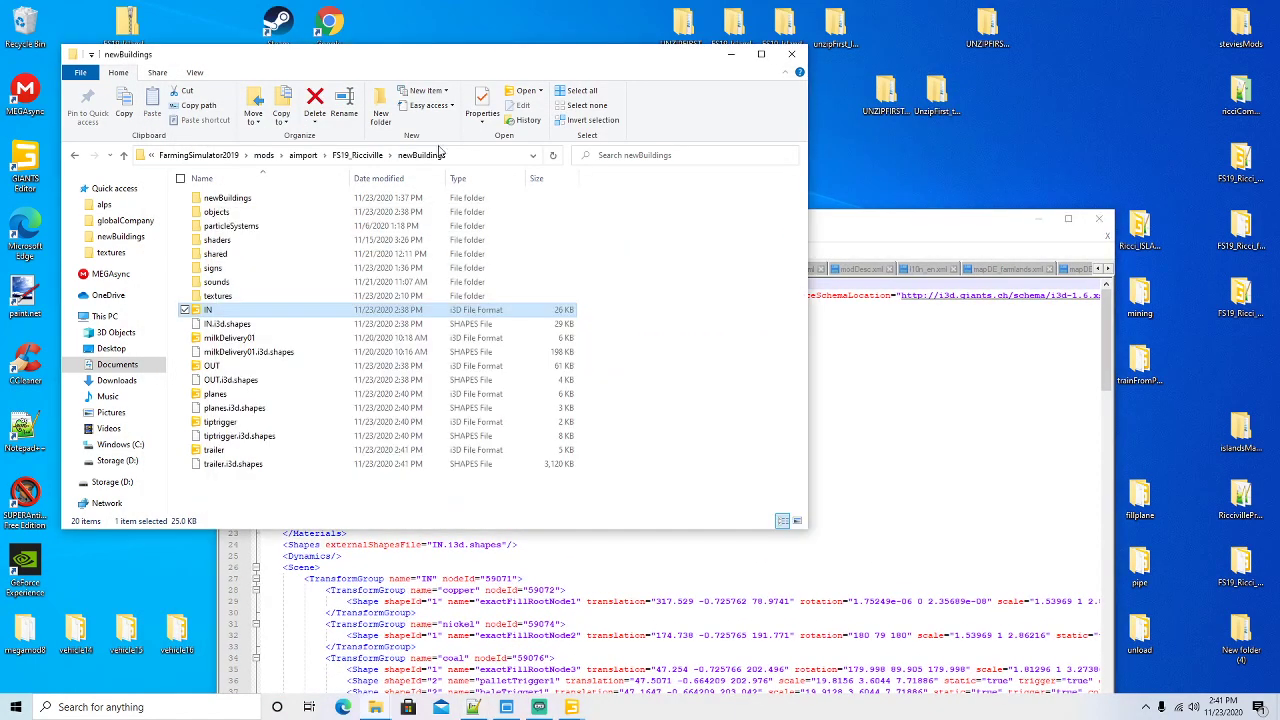
double_click(216, 212)
double_click(218, 199)
double_click(218, 199)
double_click(218, 203)
left_click(212, 210)
left_click(290, 210, "ctrl")
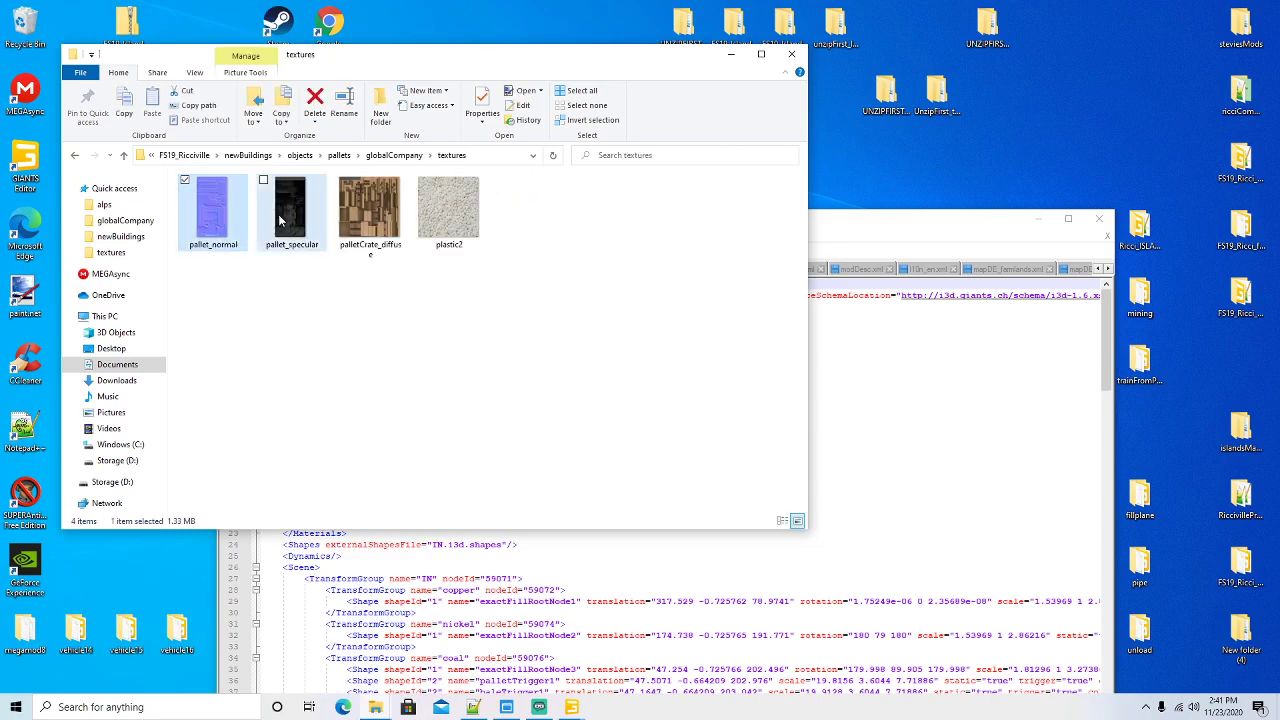
left_click(370, 215, "ctrl")
left_click(450, 222, "ctrl")
right_click(451, 222)
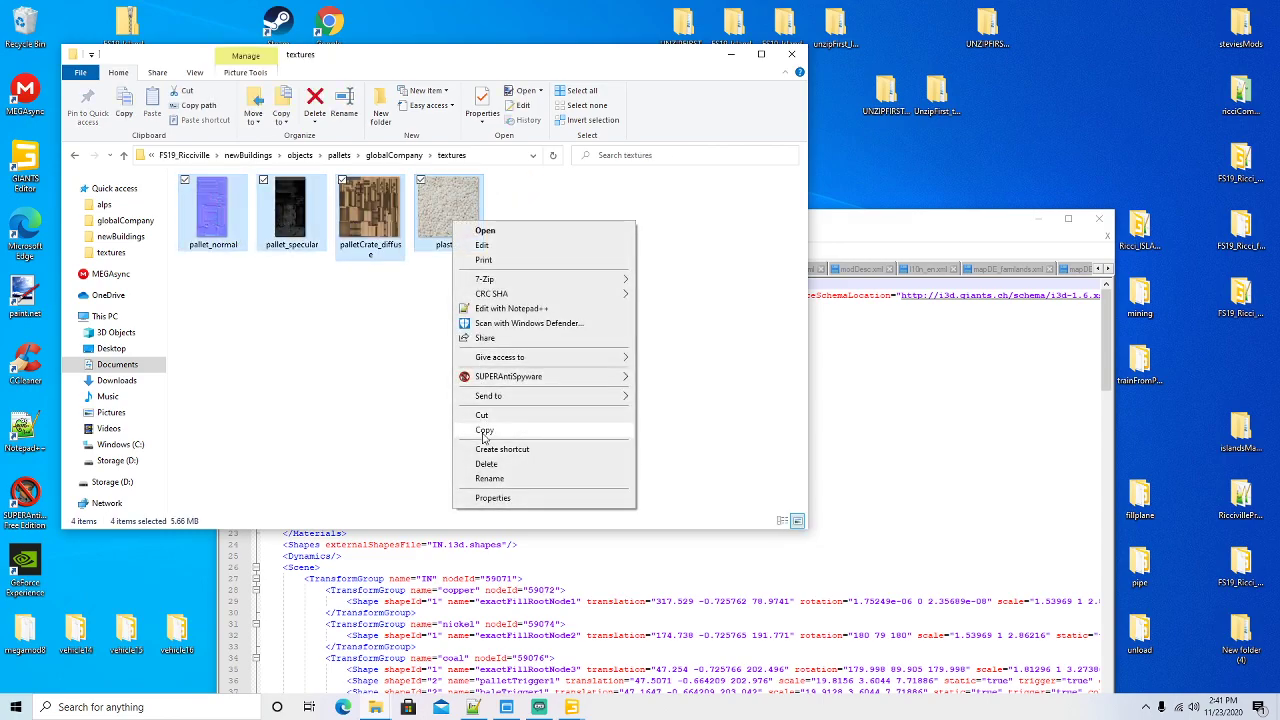
left_click(484, 432)
Paste the copied textures into newBuildings/textures, skipping the conflicting pallet_normal and pallet_specular files
left_click(262, 156)
left_click(217, 297)
double_click(217, 297)
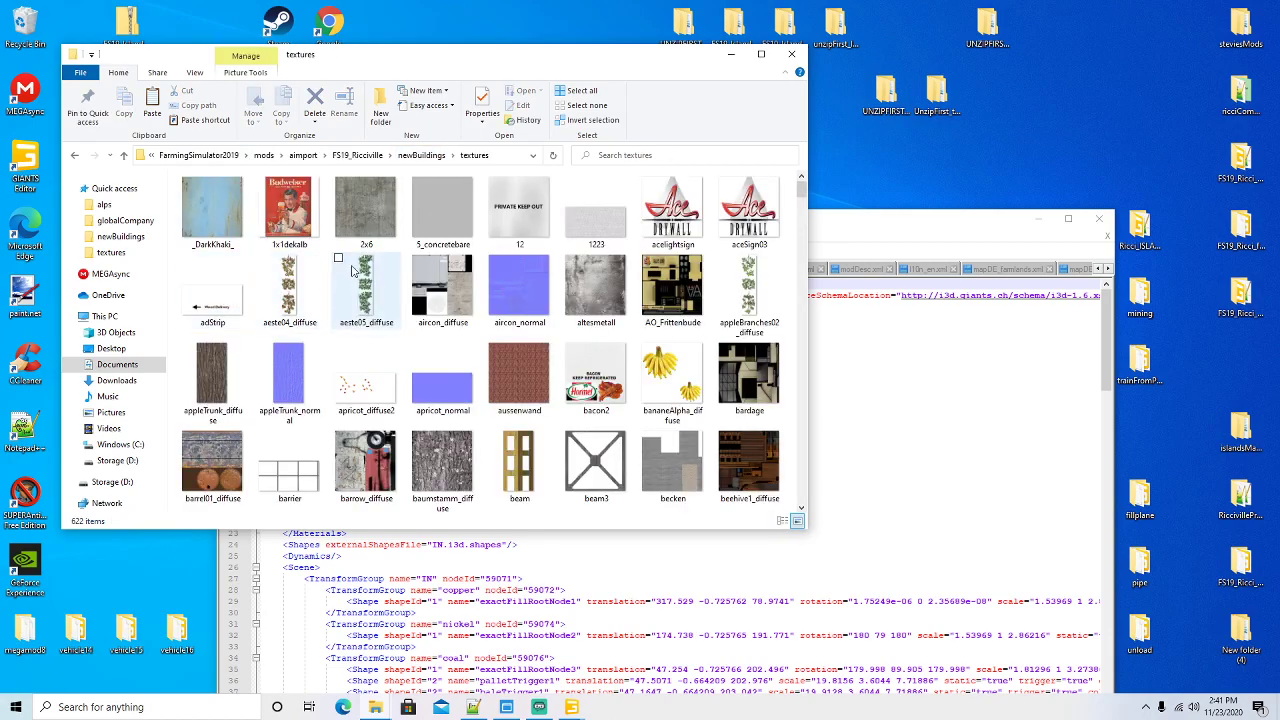
right_click(403, 258)
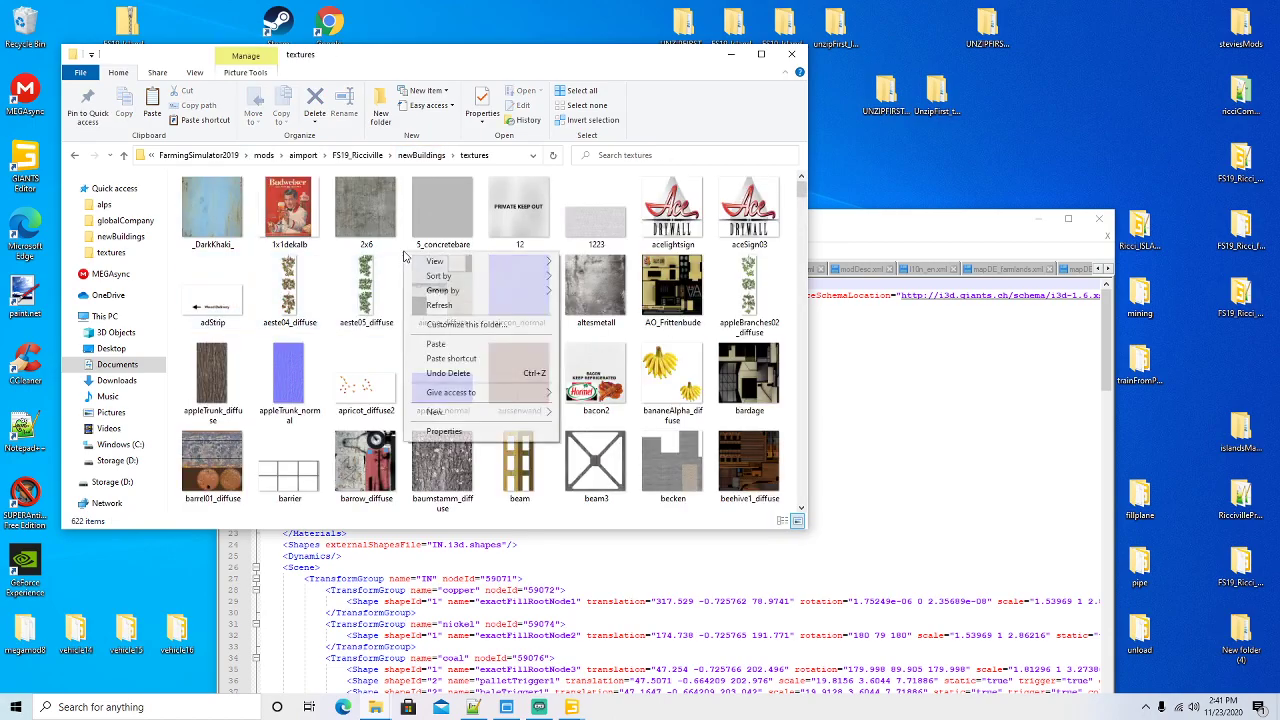
left_click(449, 349)
left_click(515, 294)
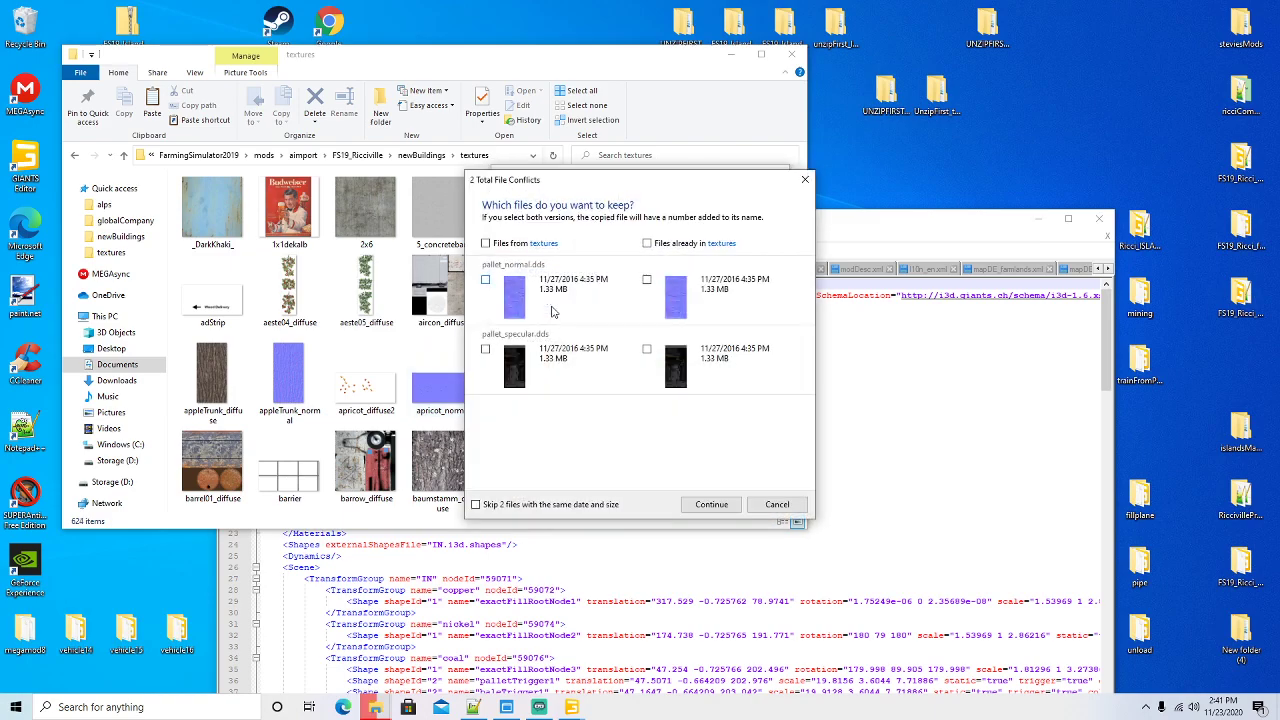
left_click(711, 504)
Replace every objects/pallets/globalCompany/textures path in IN.i3d with textures, then save and close the file
left_click(855, 257)
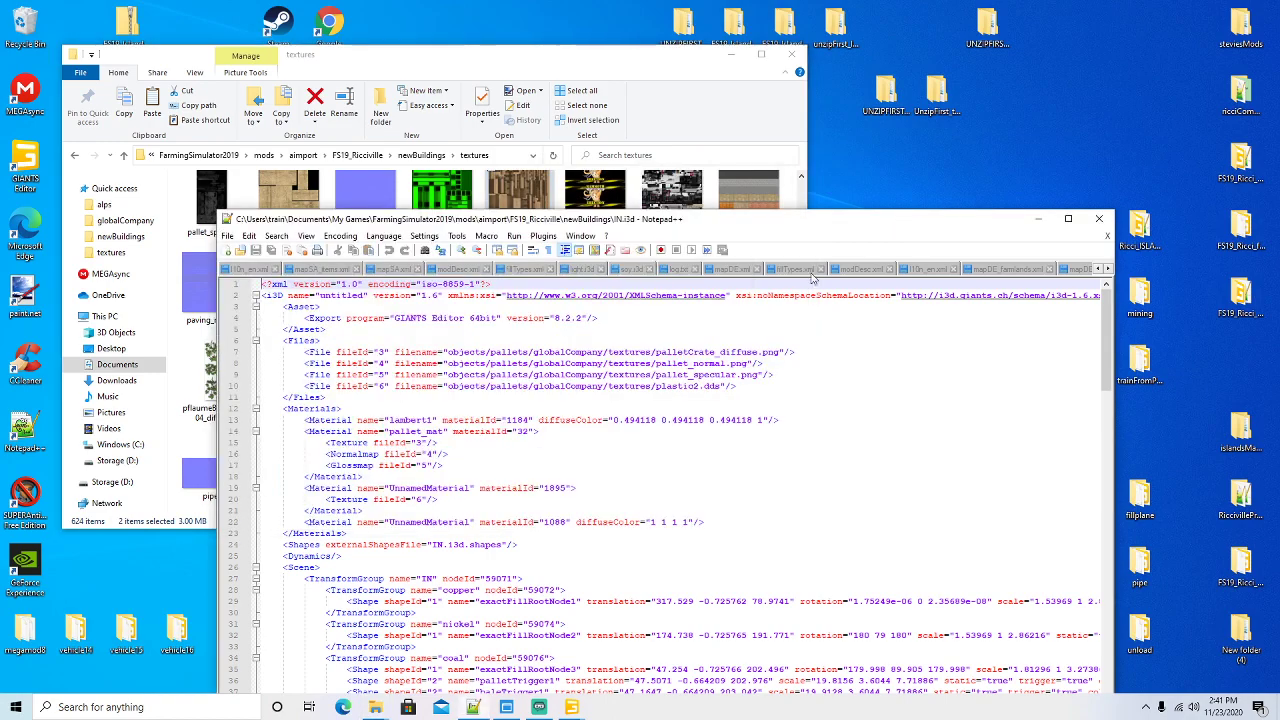
left_click_drag(449, 352, 572, 352)
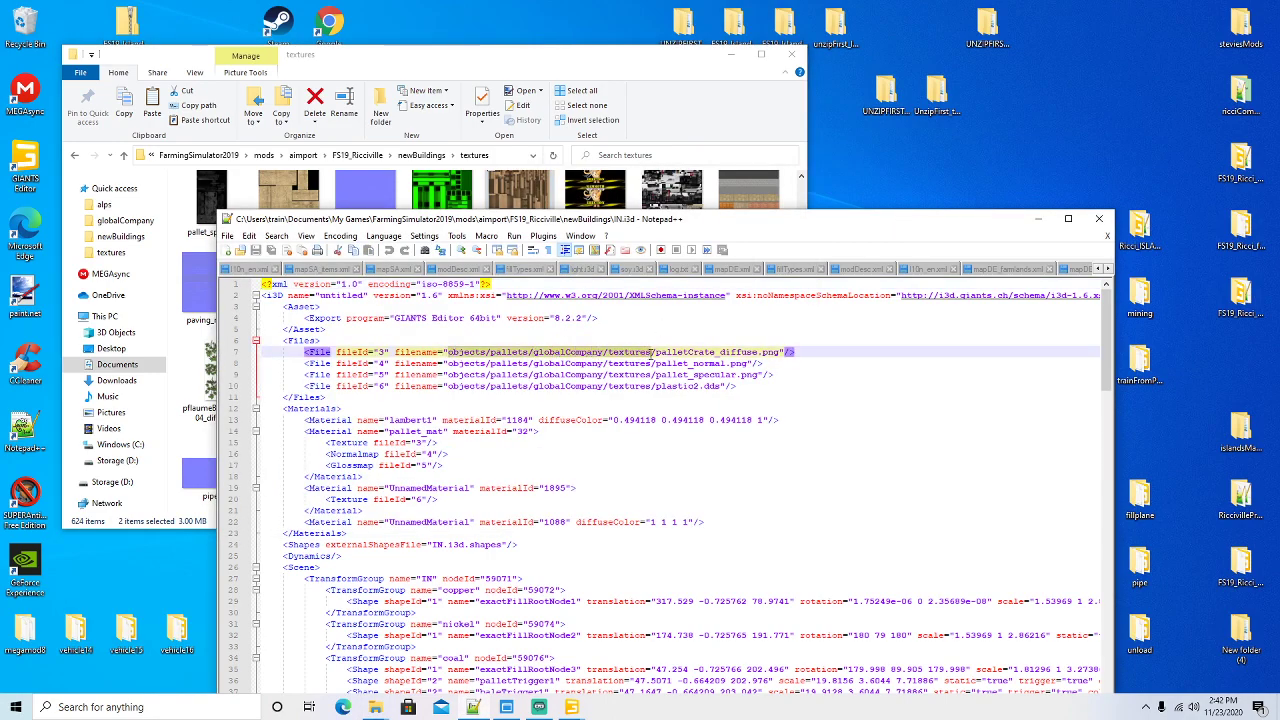
left_click_drag(728, 226, 592, 106)
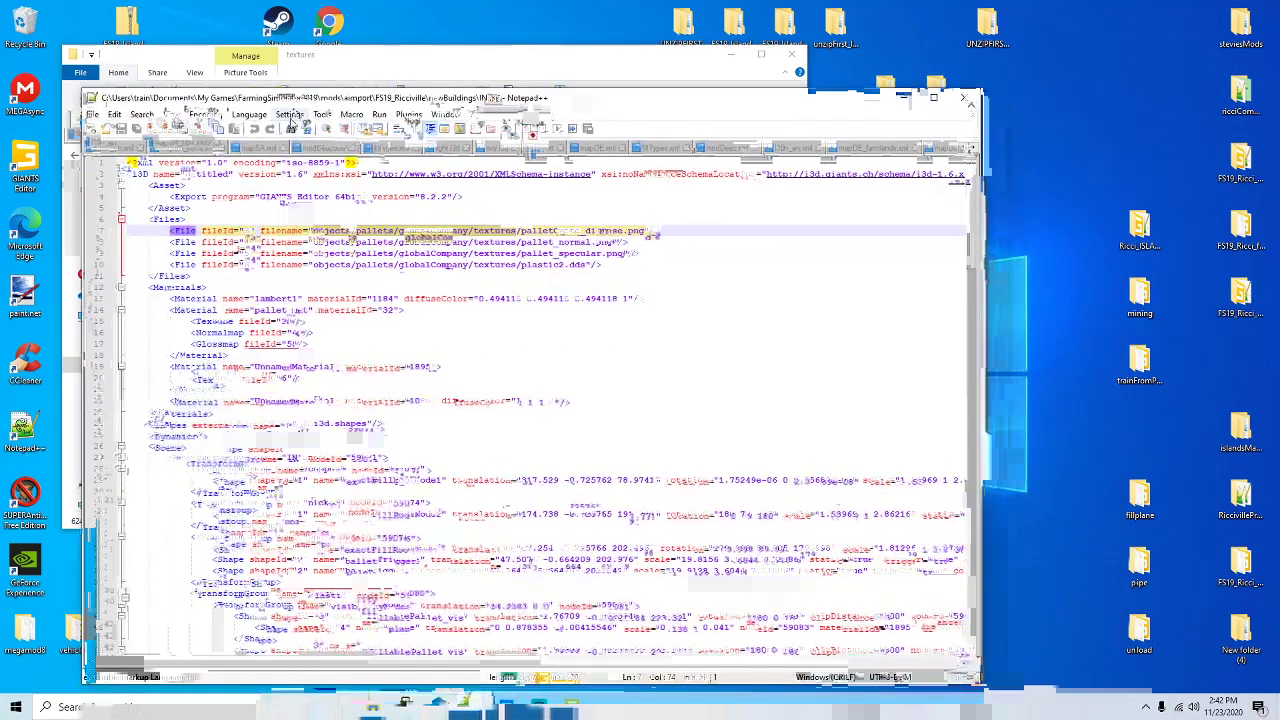
left_click(141, 114)
left_click(165, 246)
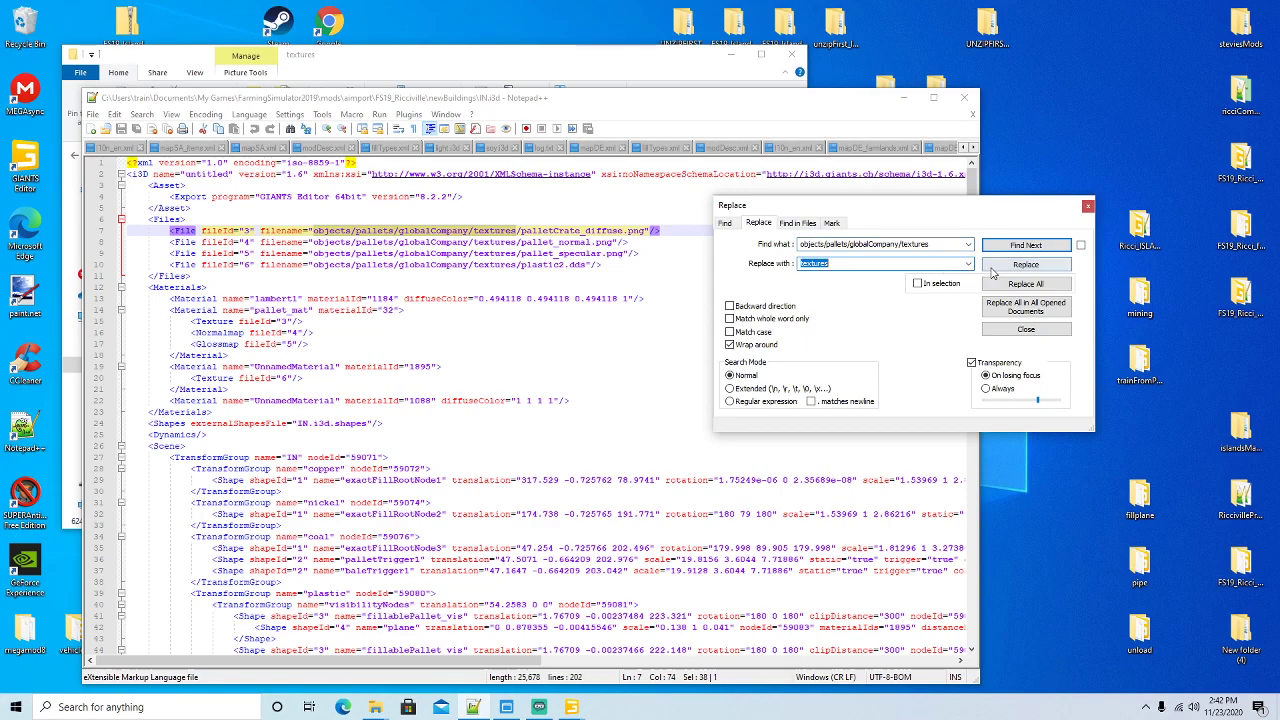
left_click(1025, 283)
left_click(1087, 207)
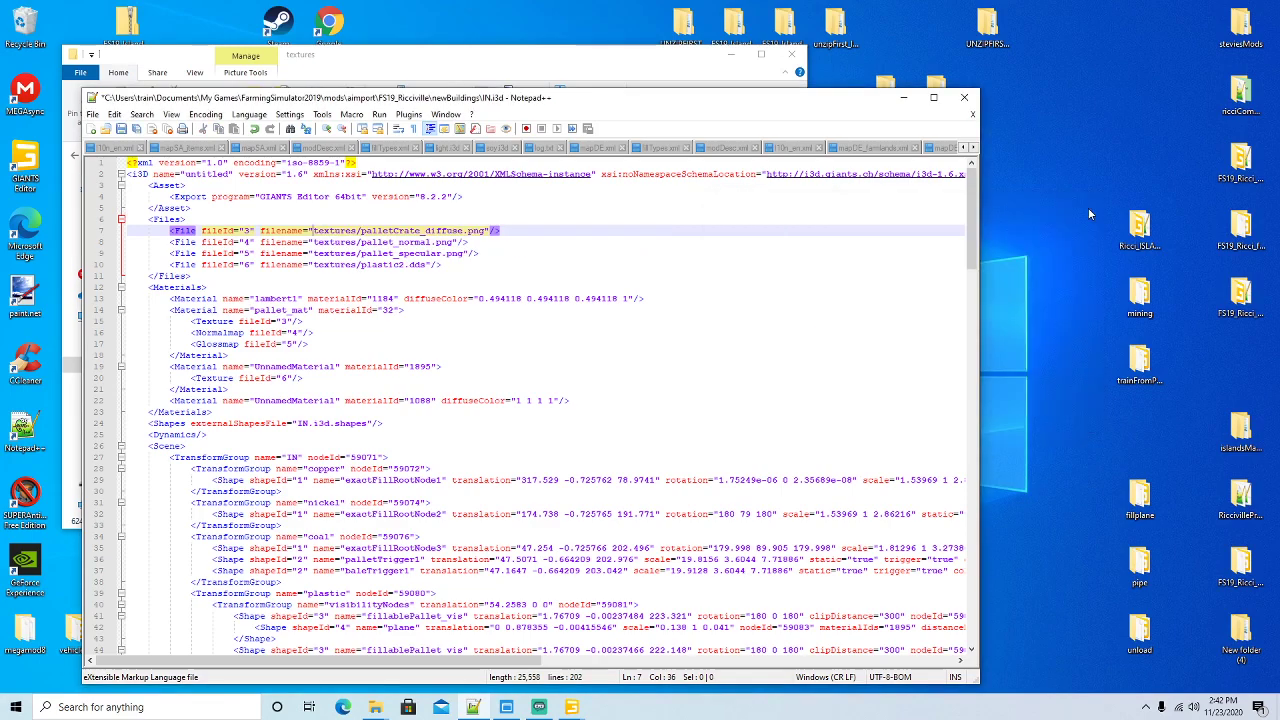
left_click(119, 130)
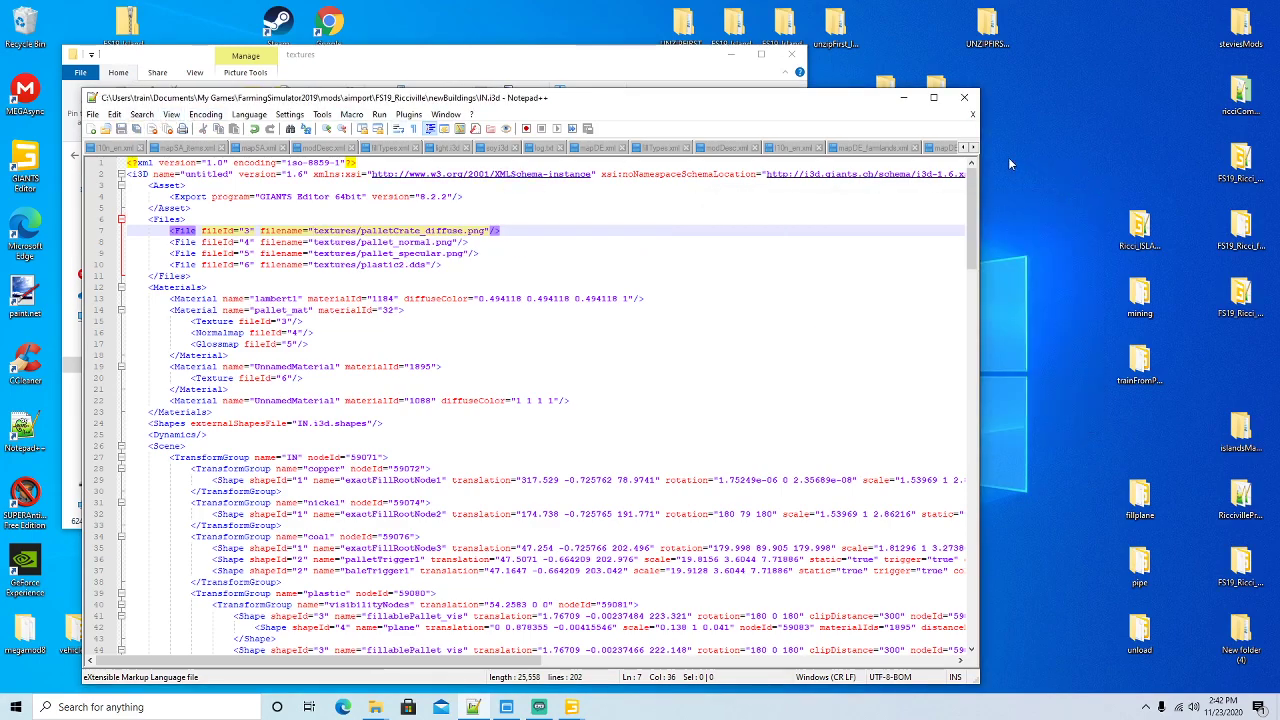
left_click(974, 148)
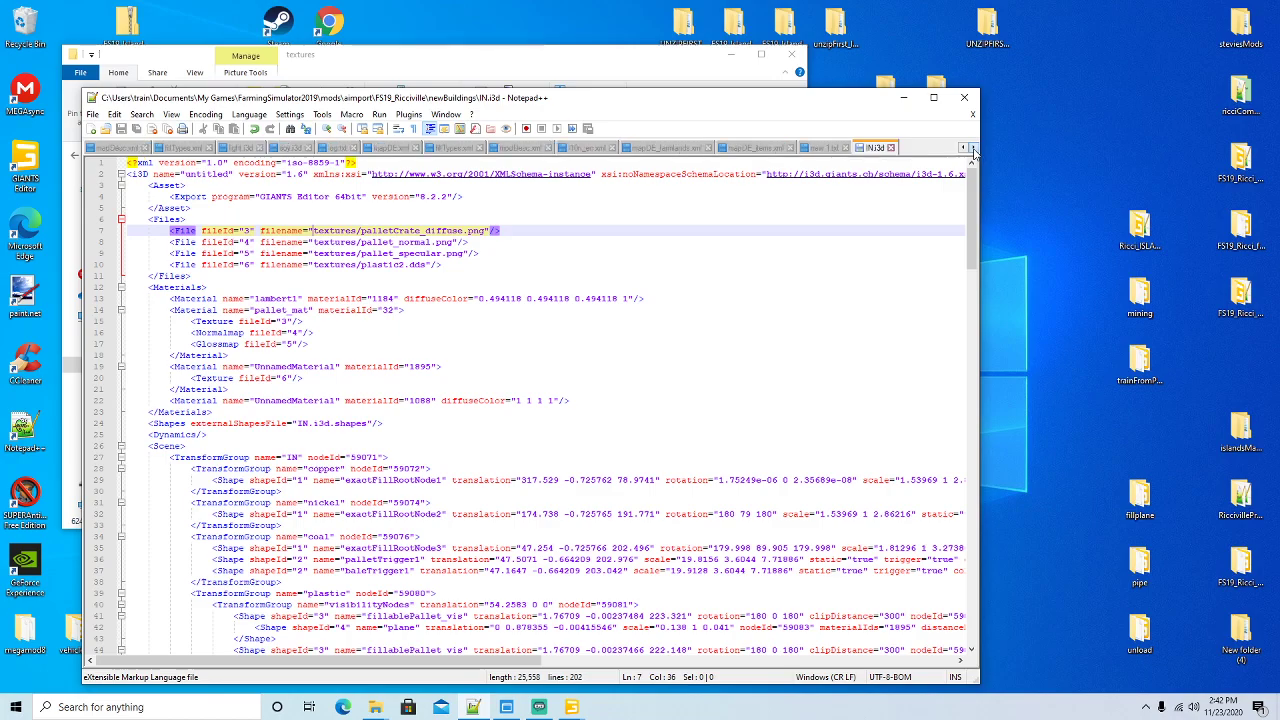
left_click(890, 147)
left_click(903, 97)
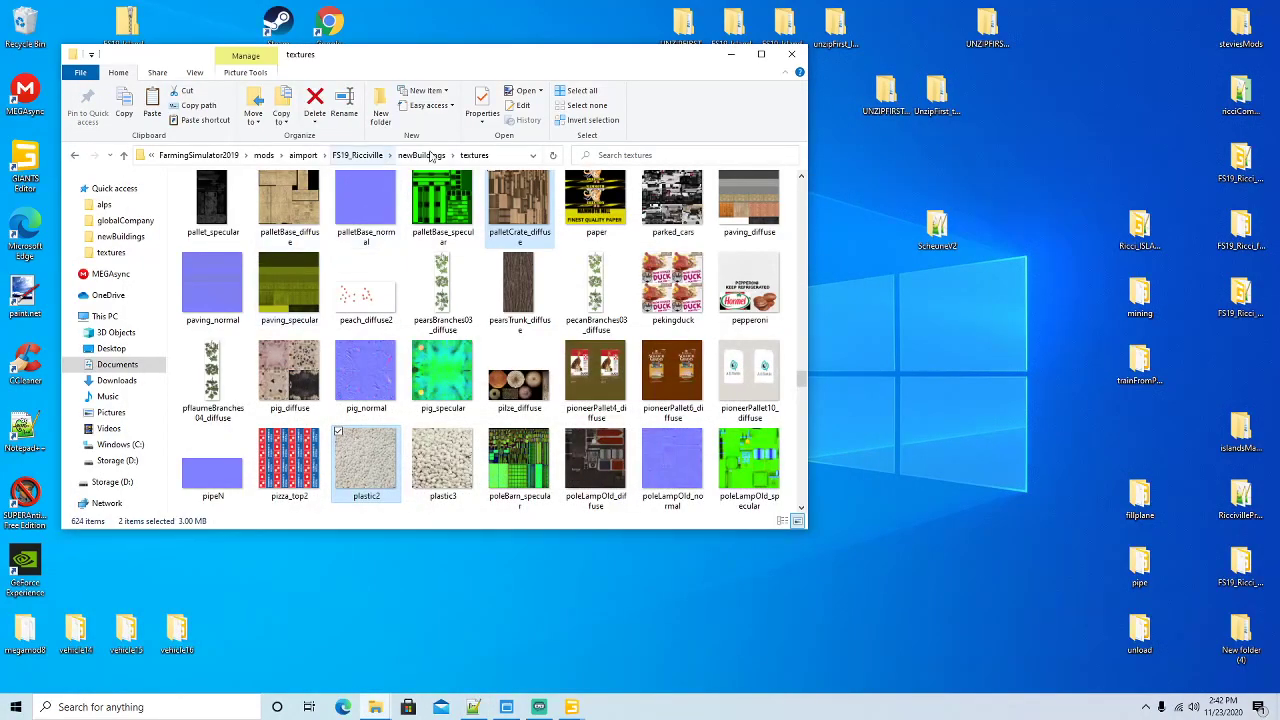
Open OUT.i3d from newBuildings in Notepad++, shorten its texture path to textures/leakyConcreteWall_diffuse.dds, and save
left_click(424, 156)
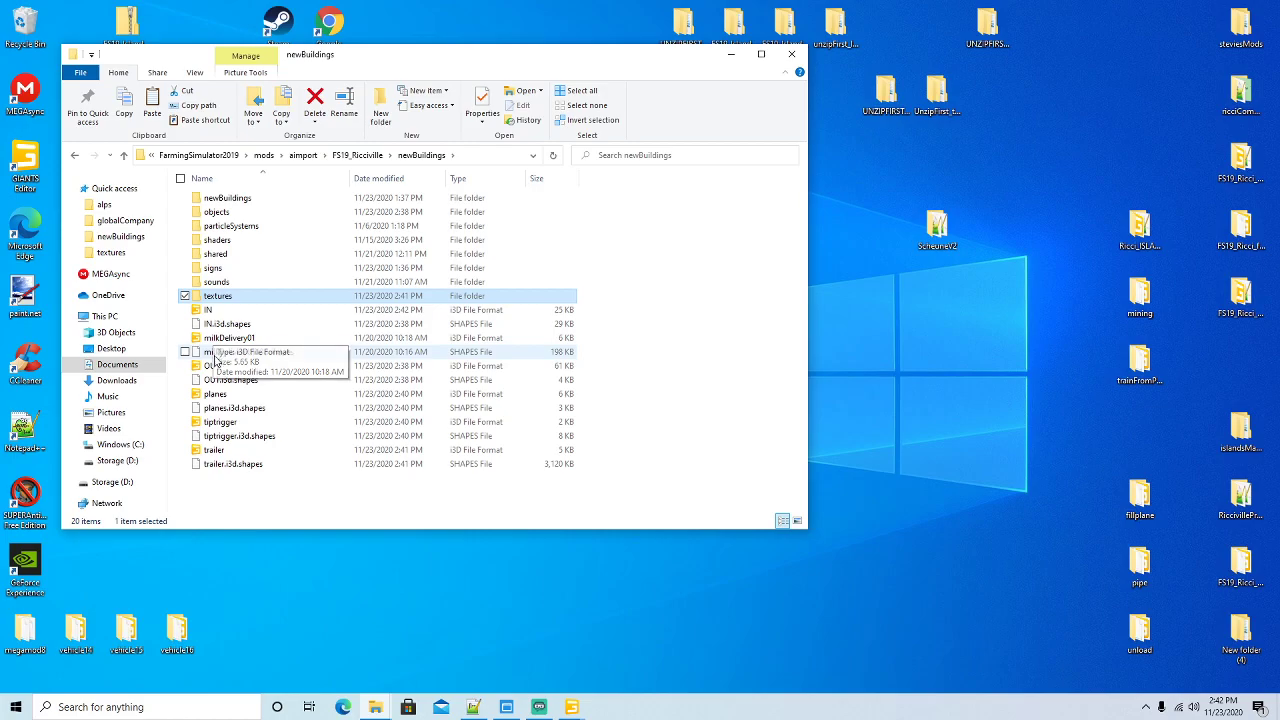
right_click(213, 367)
left_click(293, 436)
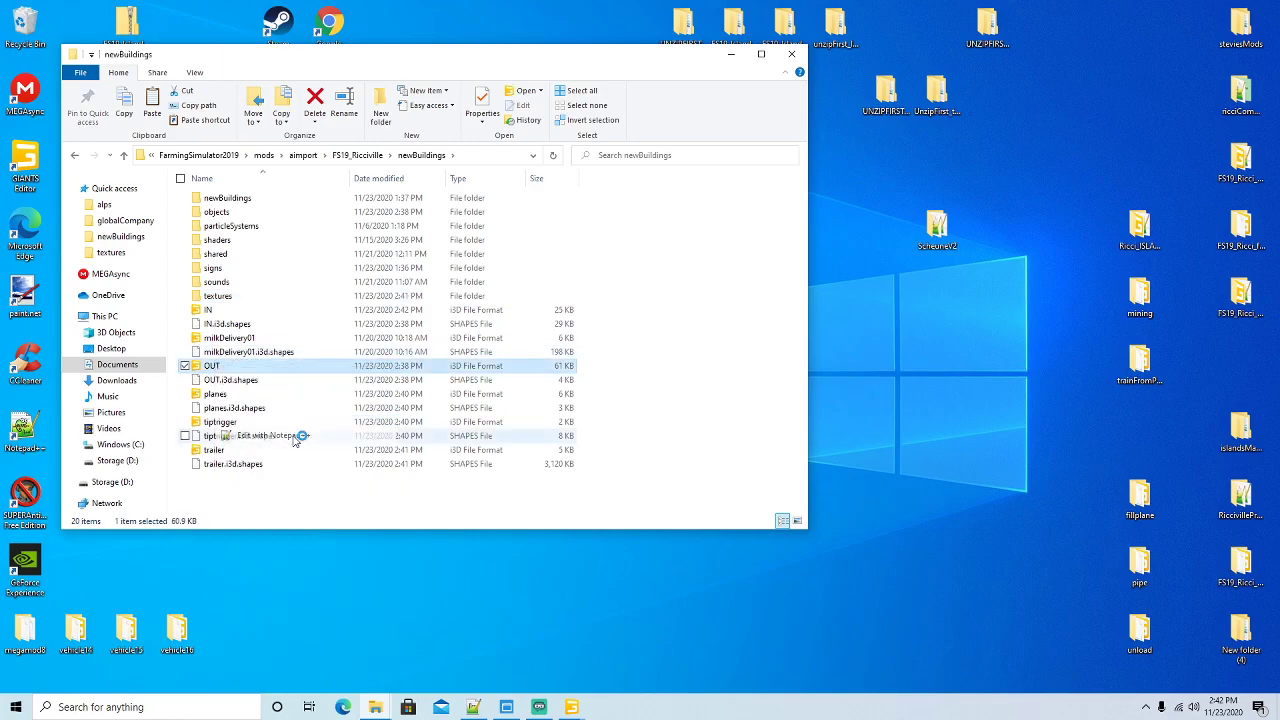
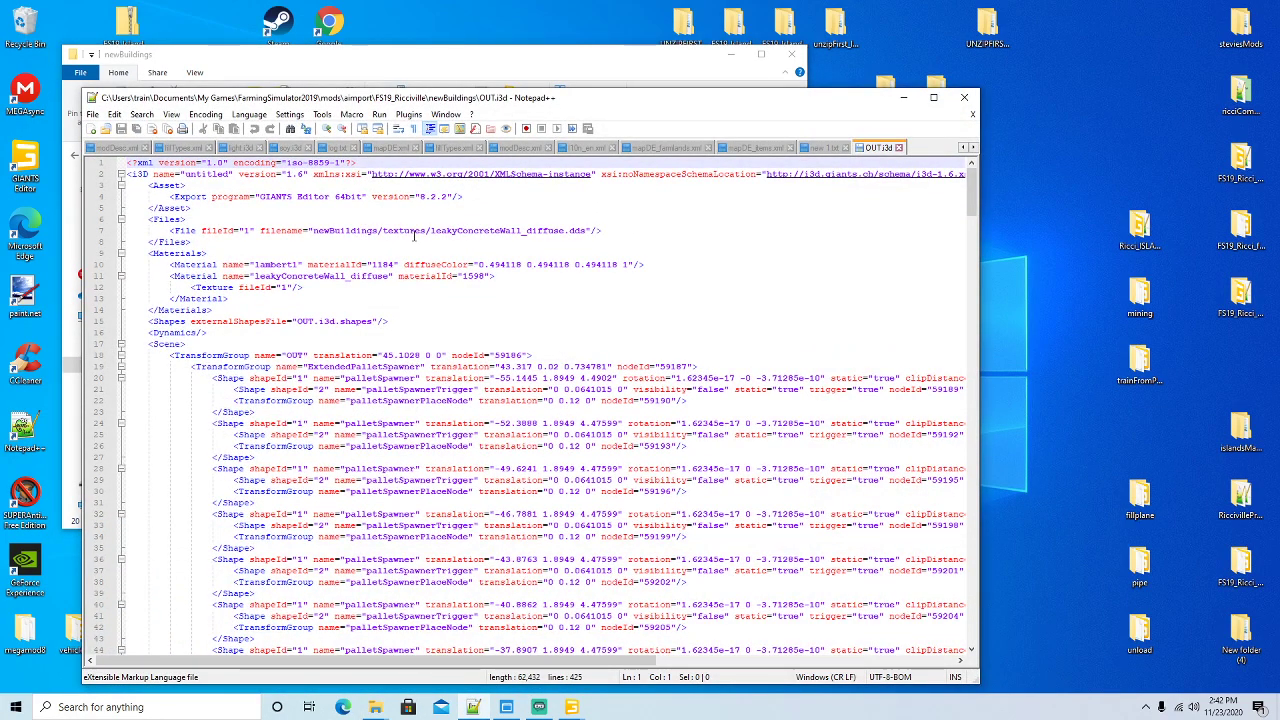
left_click(382, 230)
key("BackSpace")
key("BackSpace")
key("BackSpace")
key("BackSpace")
key("BackSpace")
key("BackSpace")
key("BackSpace")
key("BackSpace")
key("BackSpace")
key("BackSpace")
key("Delete")
key("BackSpace")
key("BackSpace")
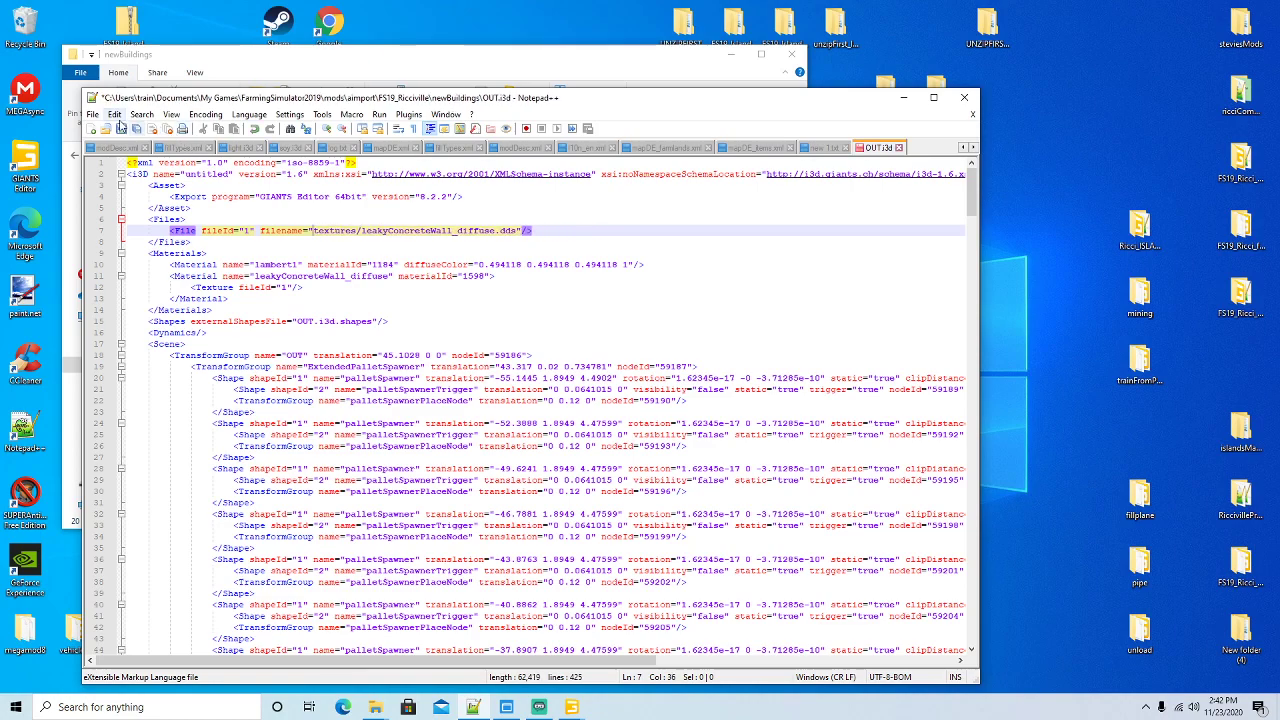
left_click(120, 128)
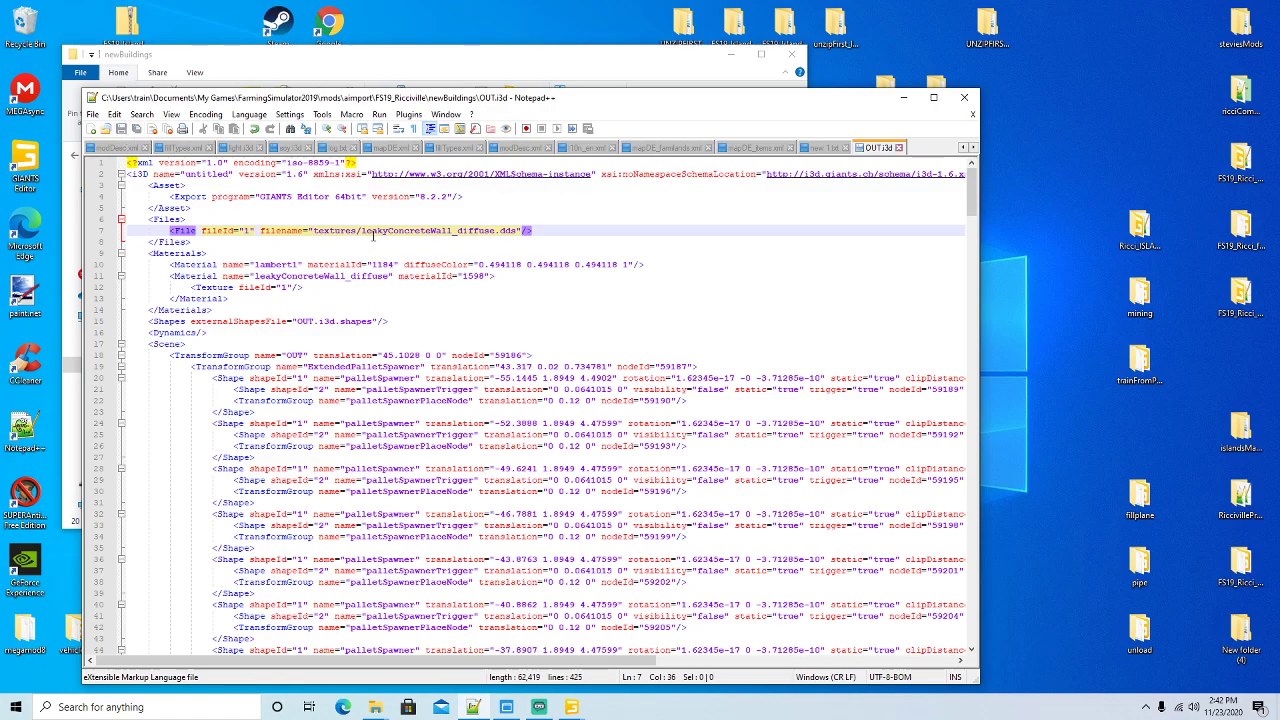
Check the newBuildings/textures folder for the leakyConcreteWall_diffuse texture
left_click(900, 99)
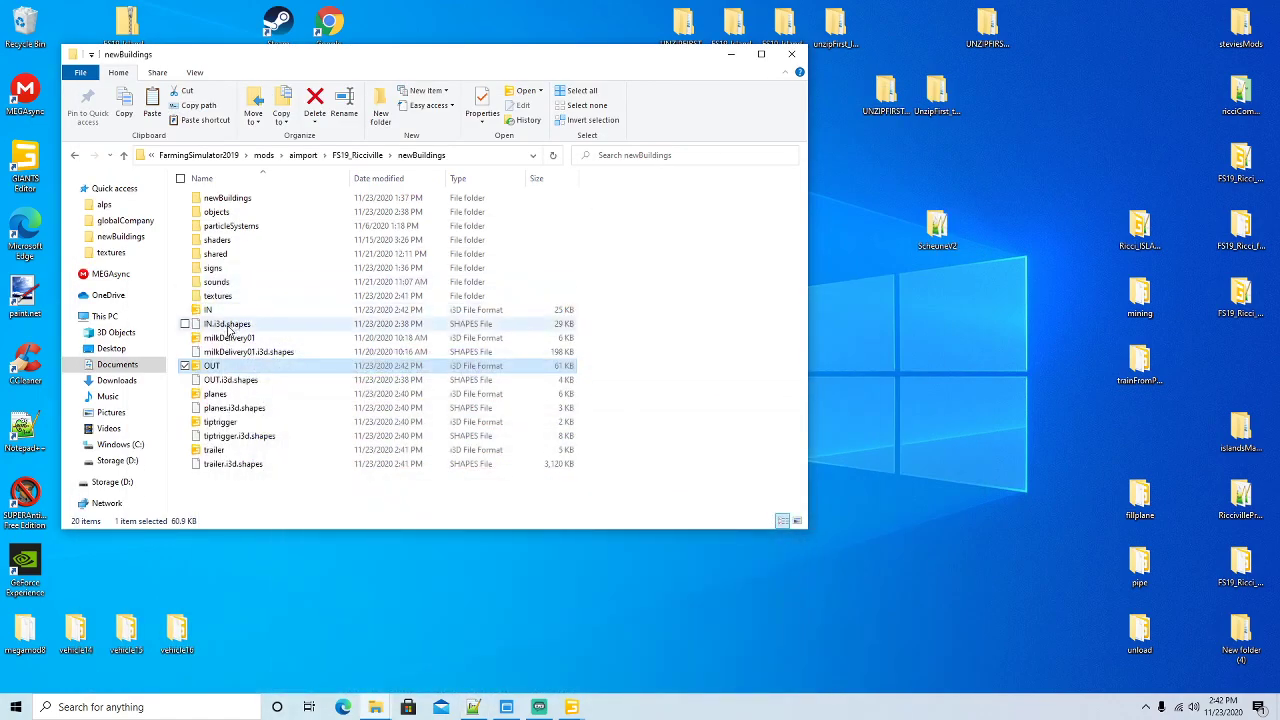
double_click(219, 298)
left_click_drag(801, 190, 789, 330)
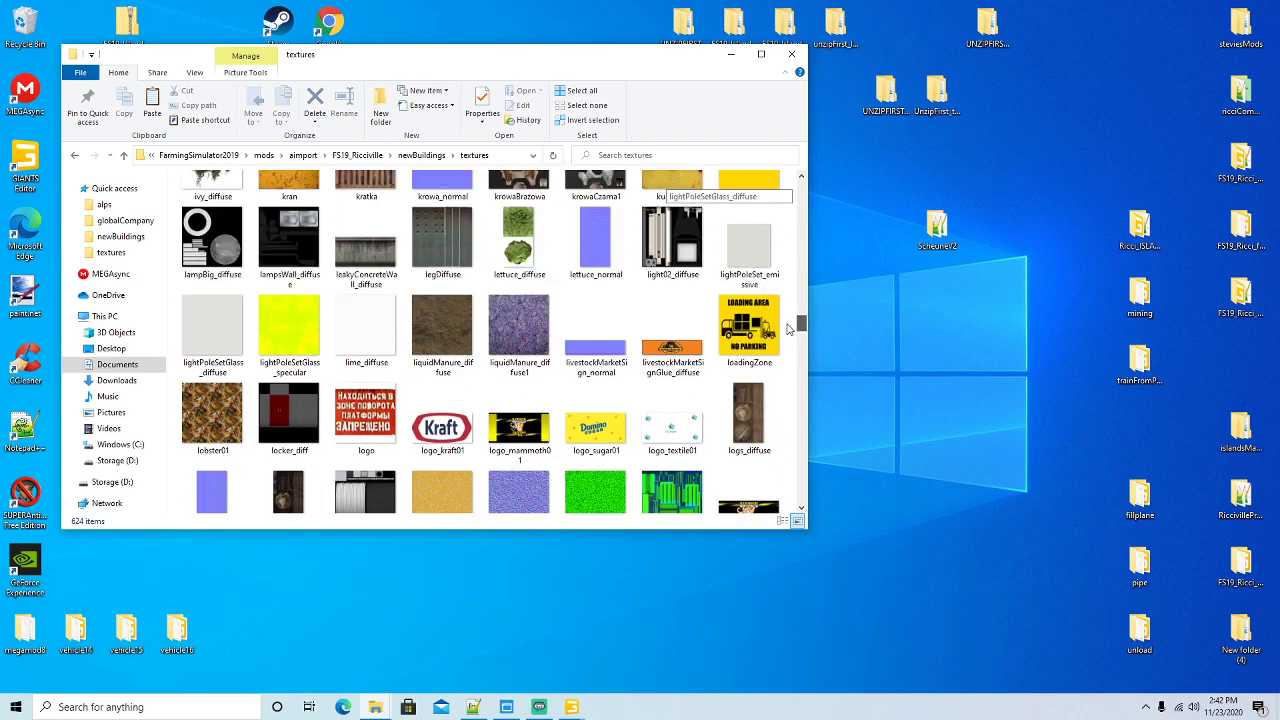
left_click(362, 259)
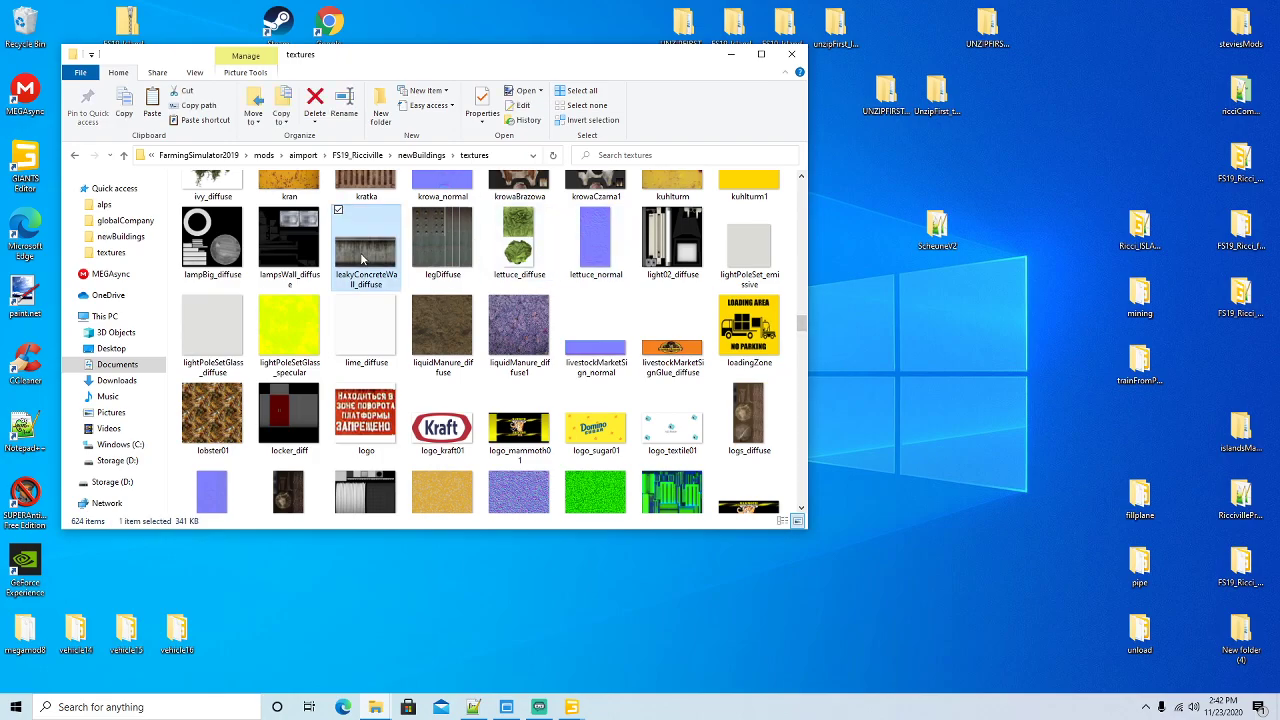
left_click(426, 157)
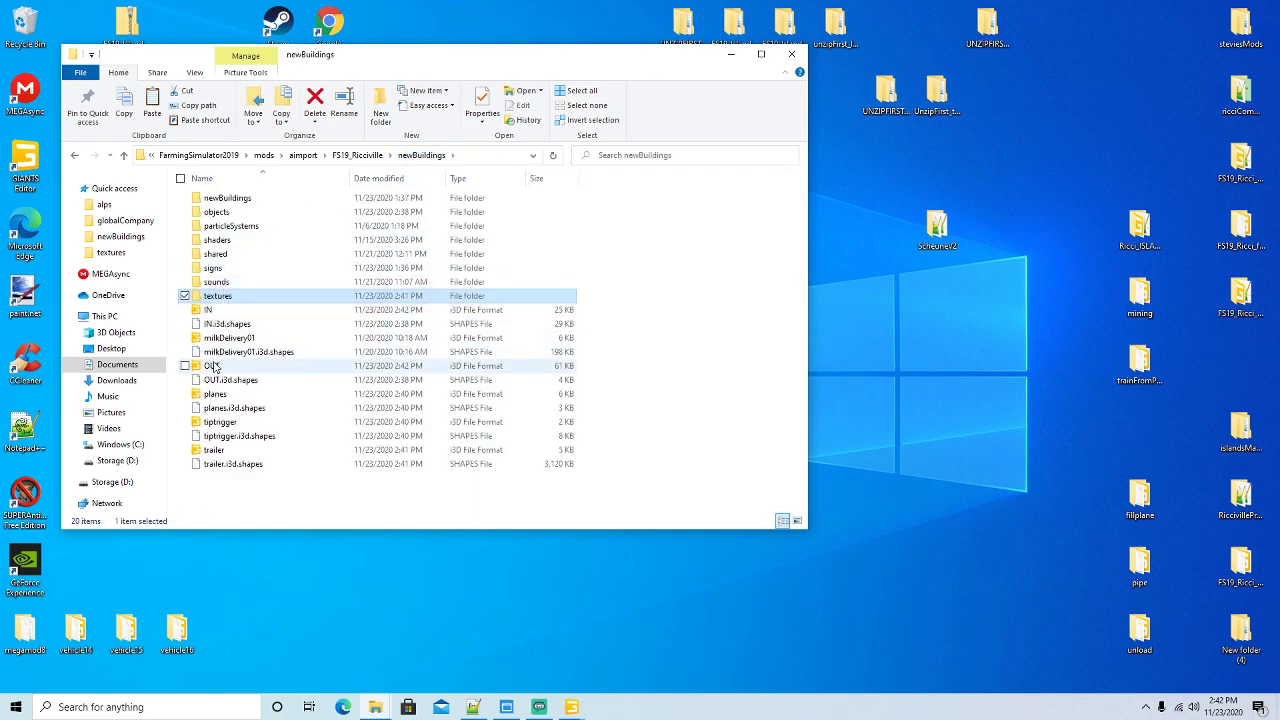
Close OUT.i3d and open planes.i3d from newBuildings in Notepad++
left_click(473, 707)
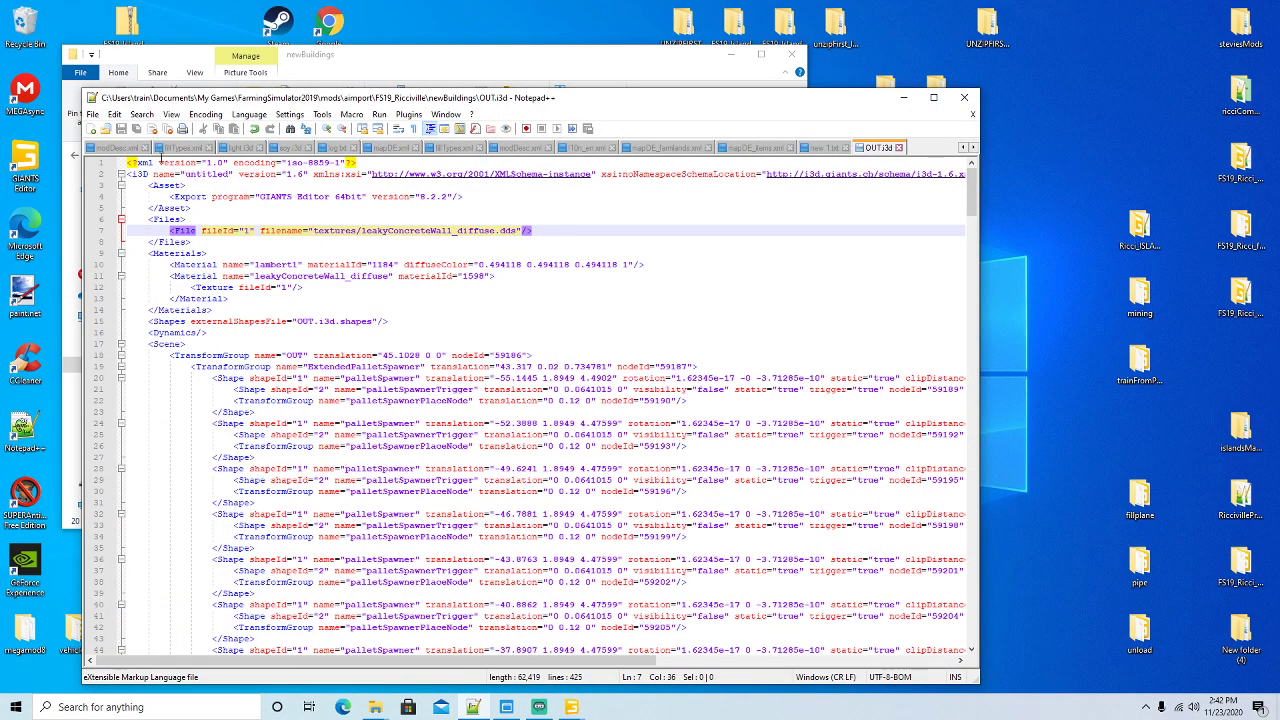
left_click(900, 147)
left_click(903, 97)
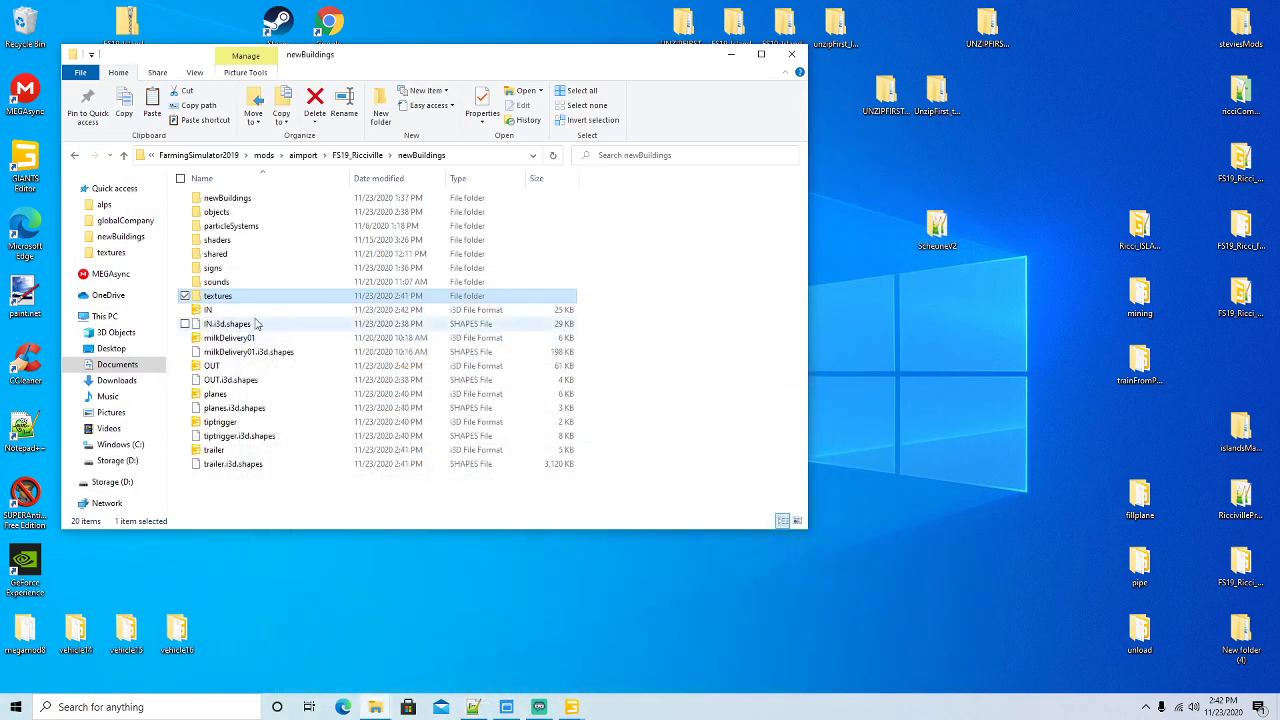
right_click(216, 396)
left_click(310, 162)
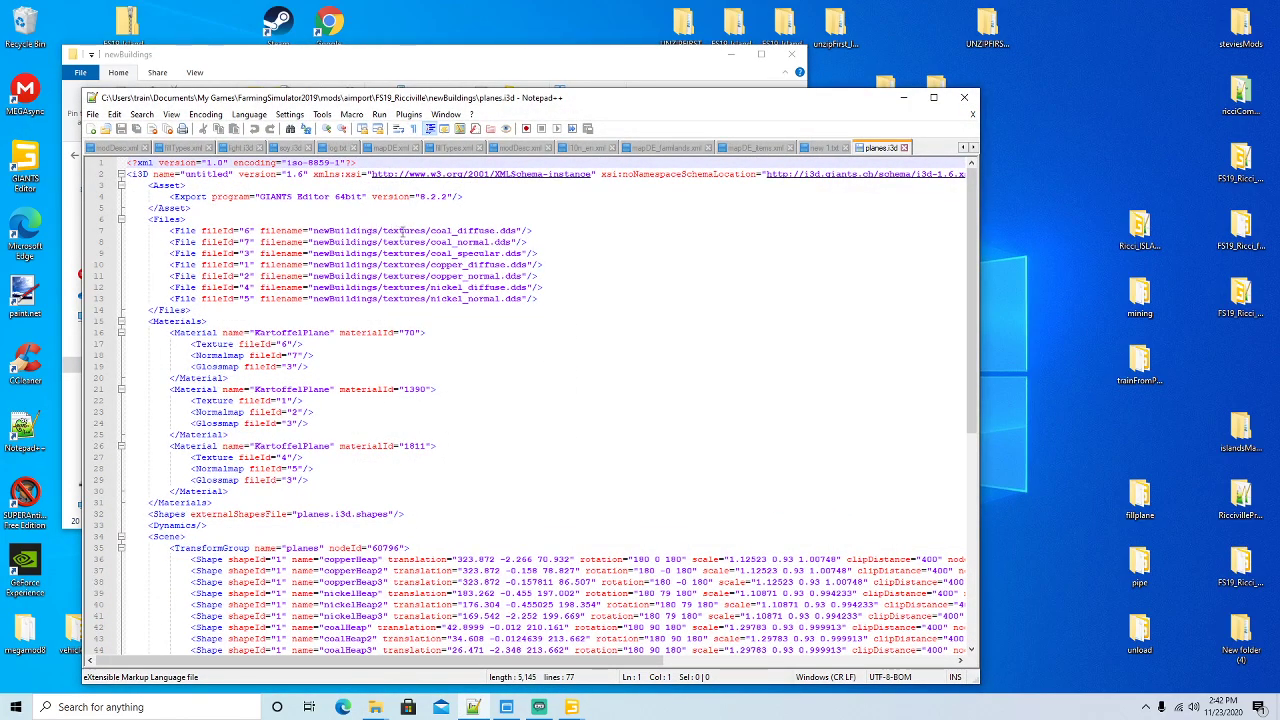
left_click_drag(637, 104, 672, 140)
Copy the coal, copper and nickel textures that planes.i3d references from the nested newBuildings/newBuildings/textures folder
left_click(450, 54)
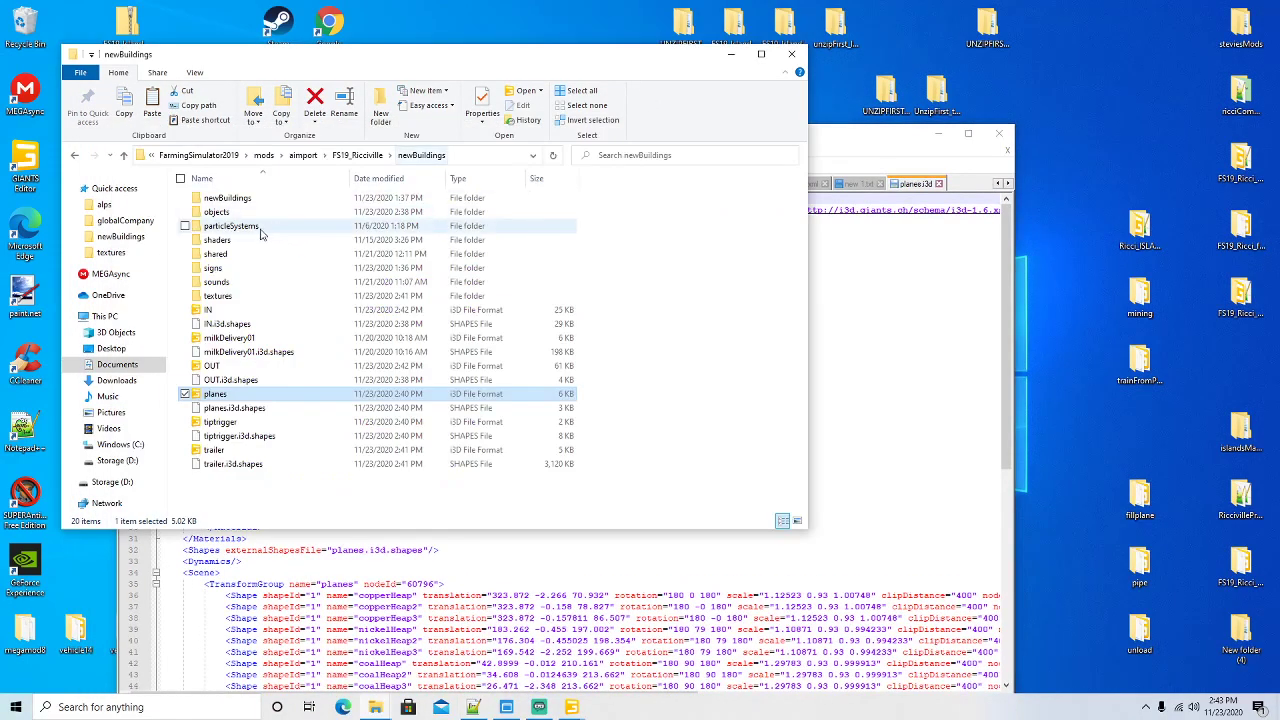
double_click(223, 201)
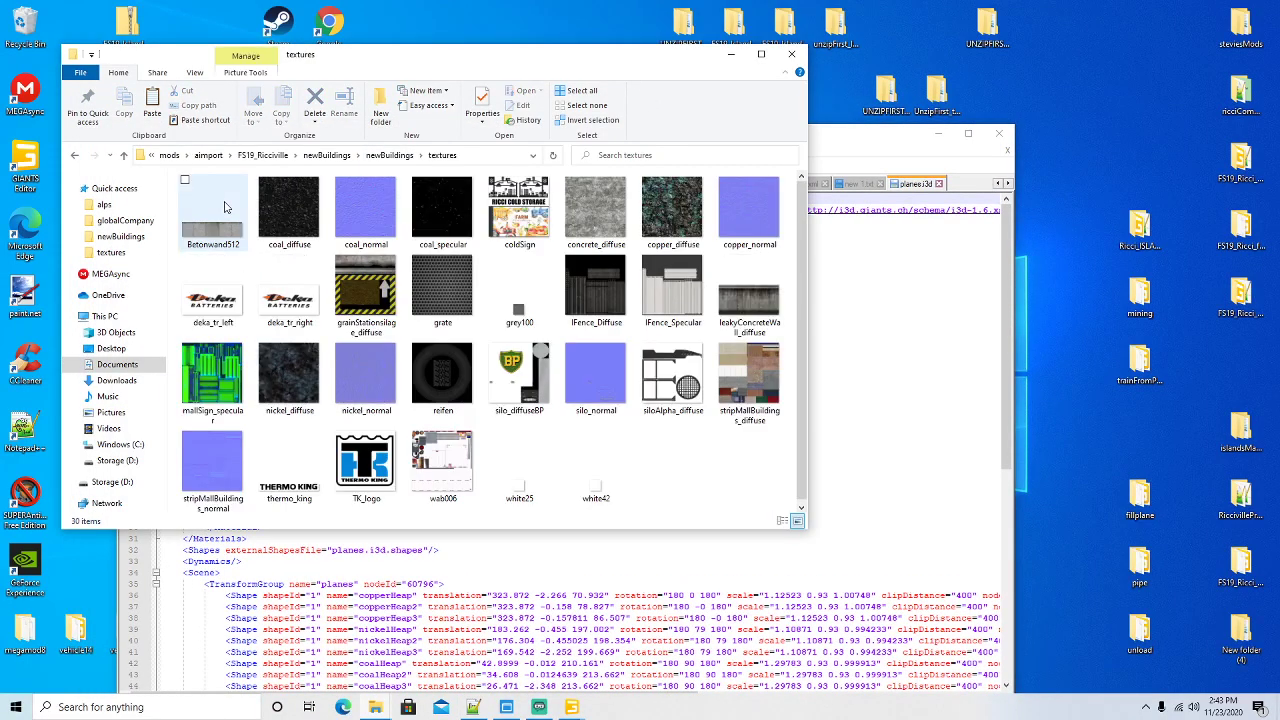
left_click(850, 142)
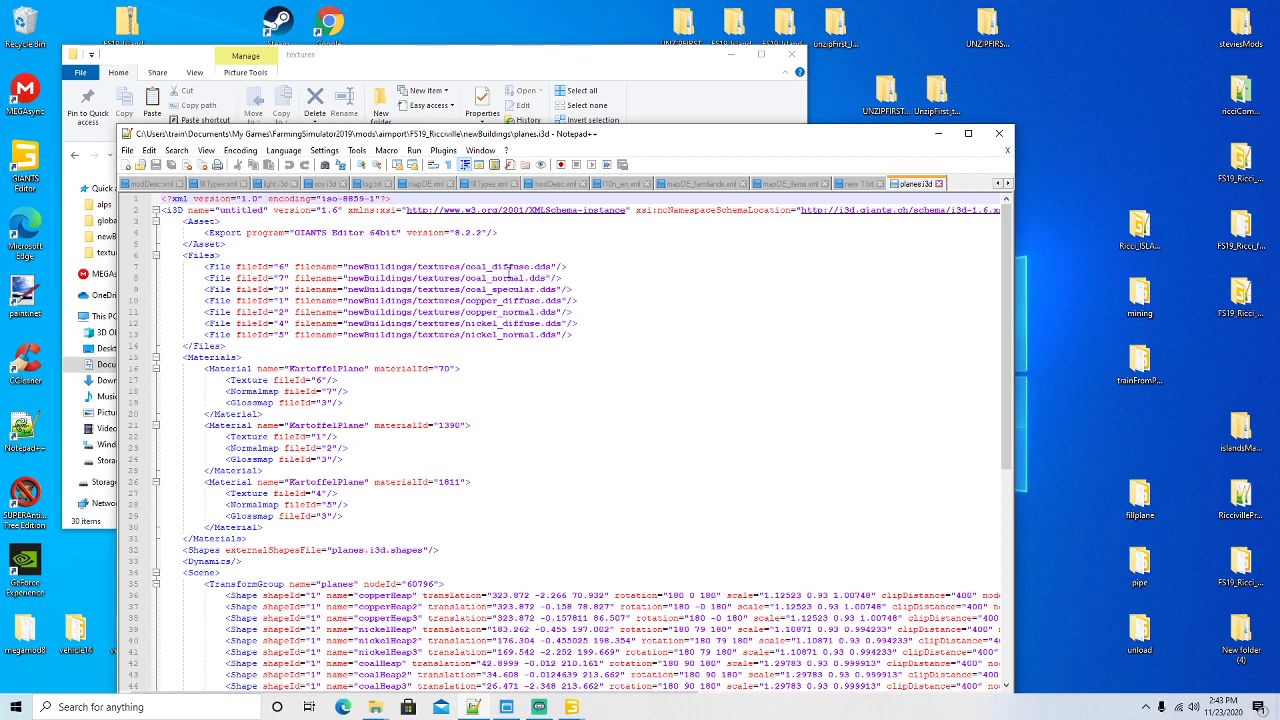
left_click(640, 77)
left_click(290, 212)
left_click(365, 215, "ctrl")
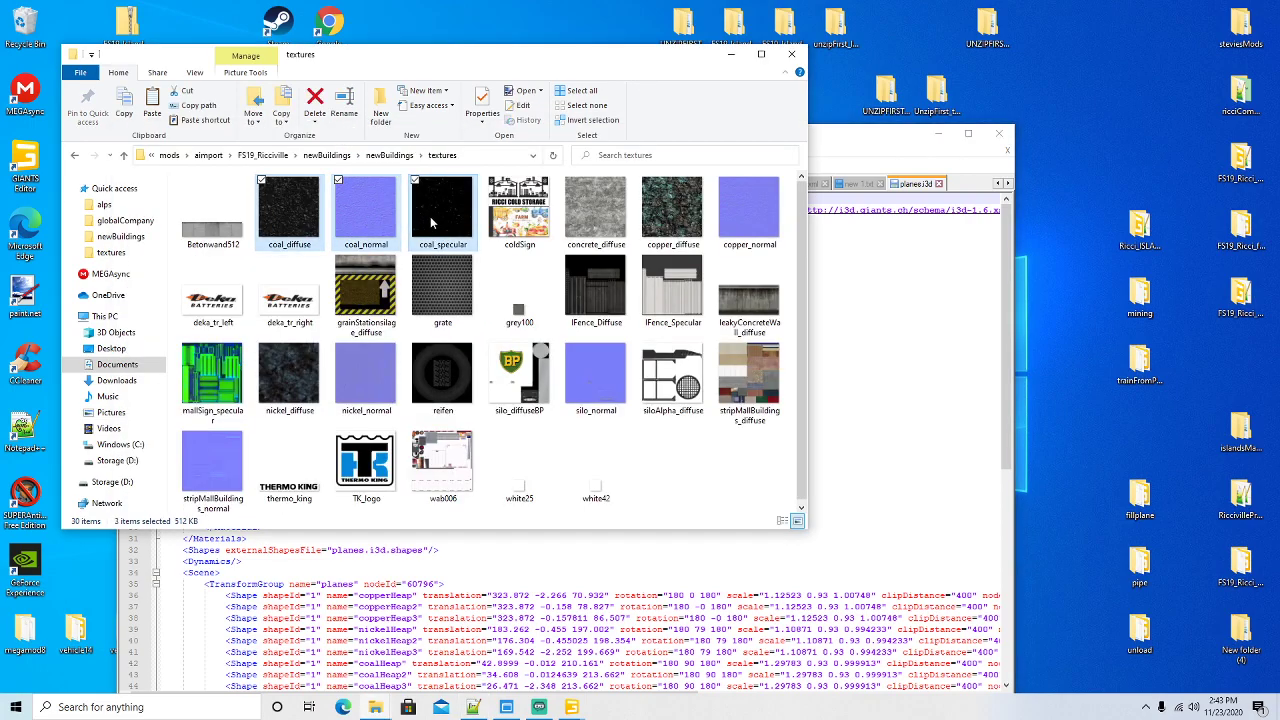
left_click(670, 215, "ctrl")
left_click(748, 212, "ctrl")
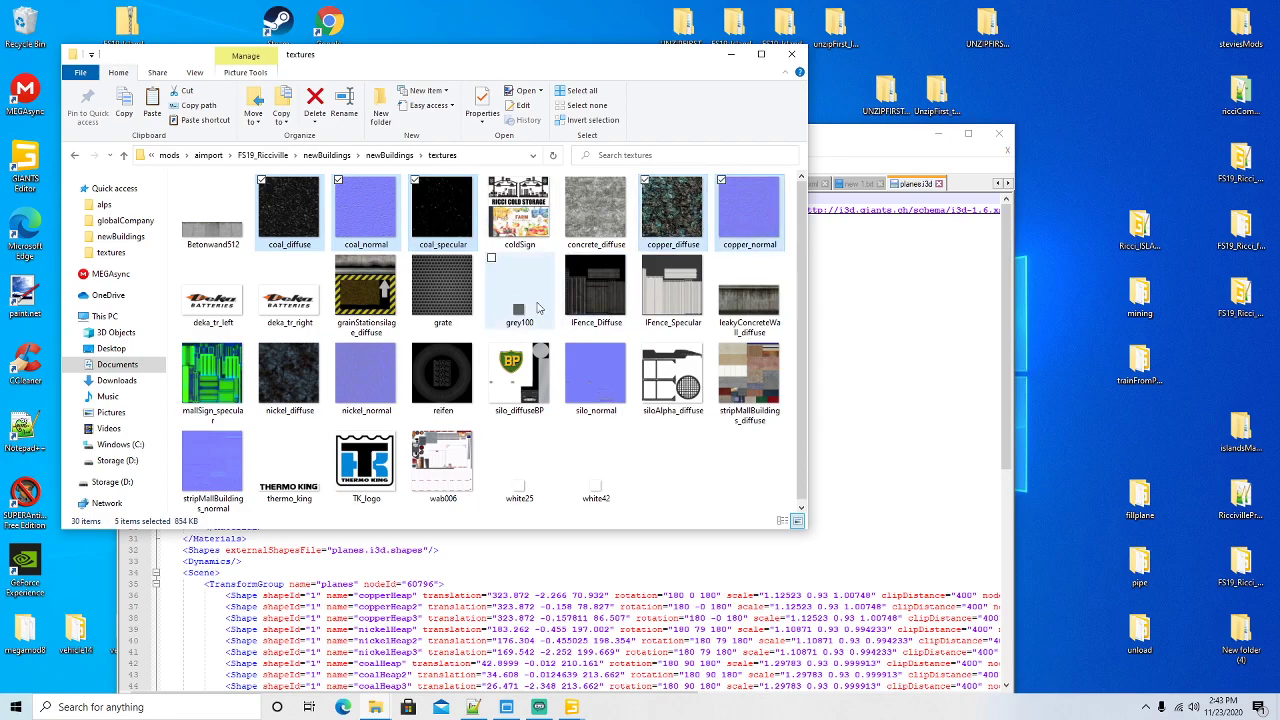
left_click(287, 375, "ctrl")
left_click(362, 378, "ctrl")
right_click(358, 382)
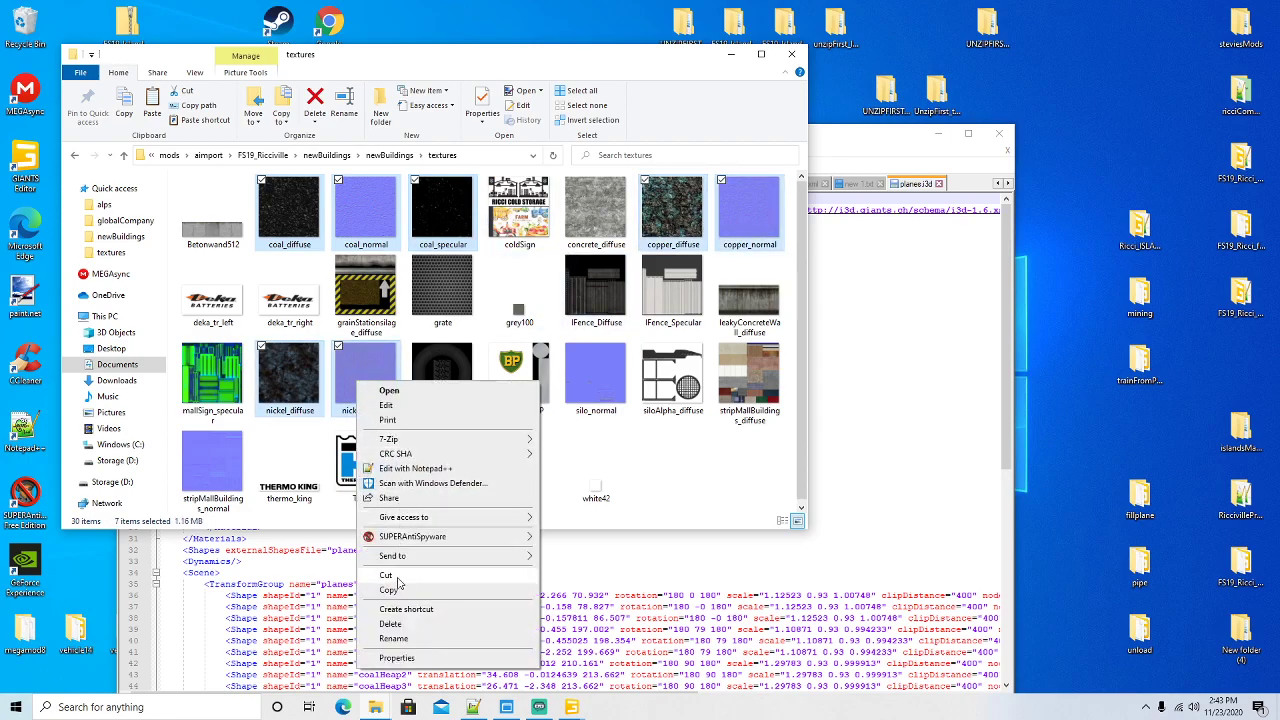
left_click(389, 590)
Paste the copied coal, copper and nickel textures into newBuildings/textures and resolve the file conflicts individually
left_click(340, 156)
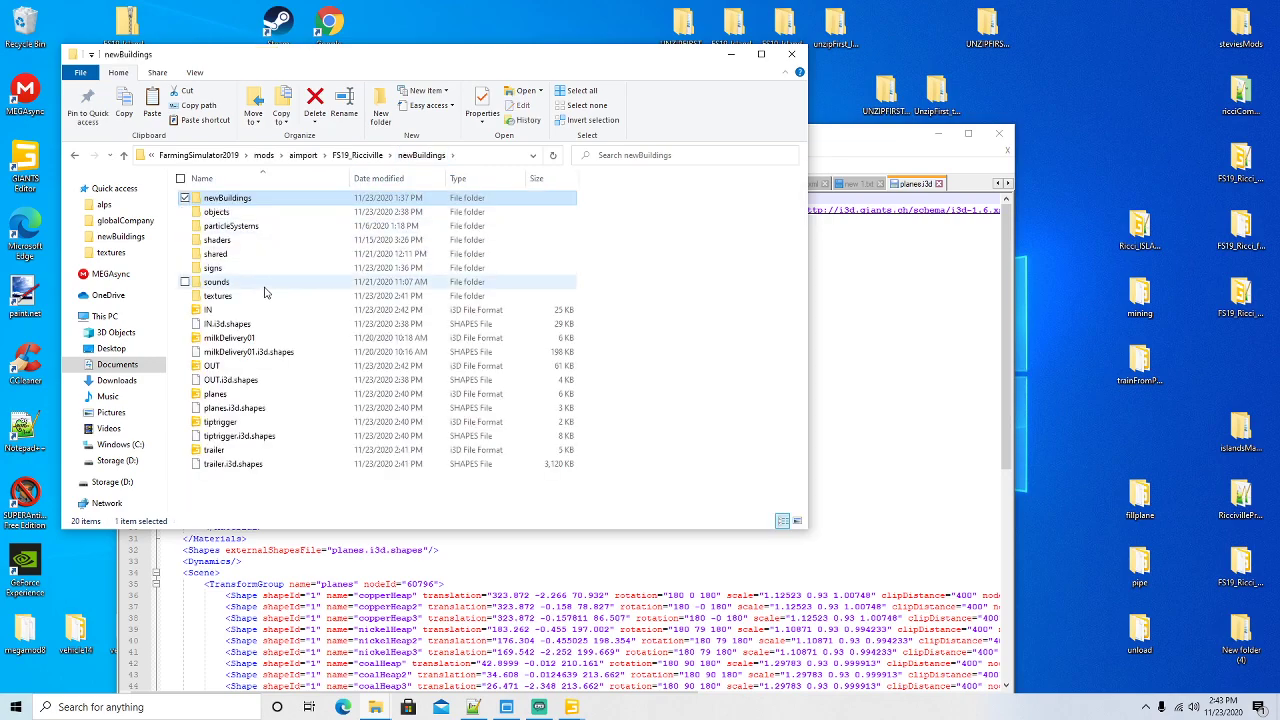
double_click(275, 292)
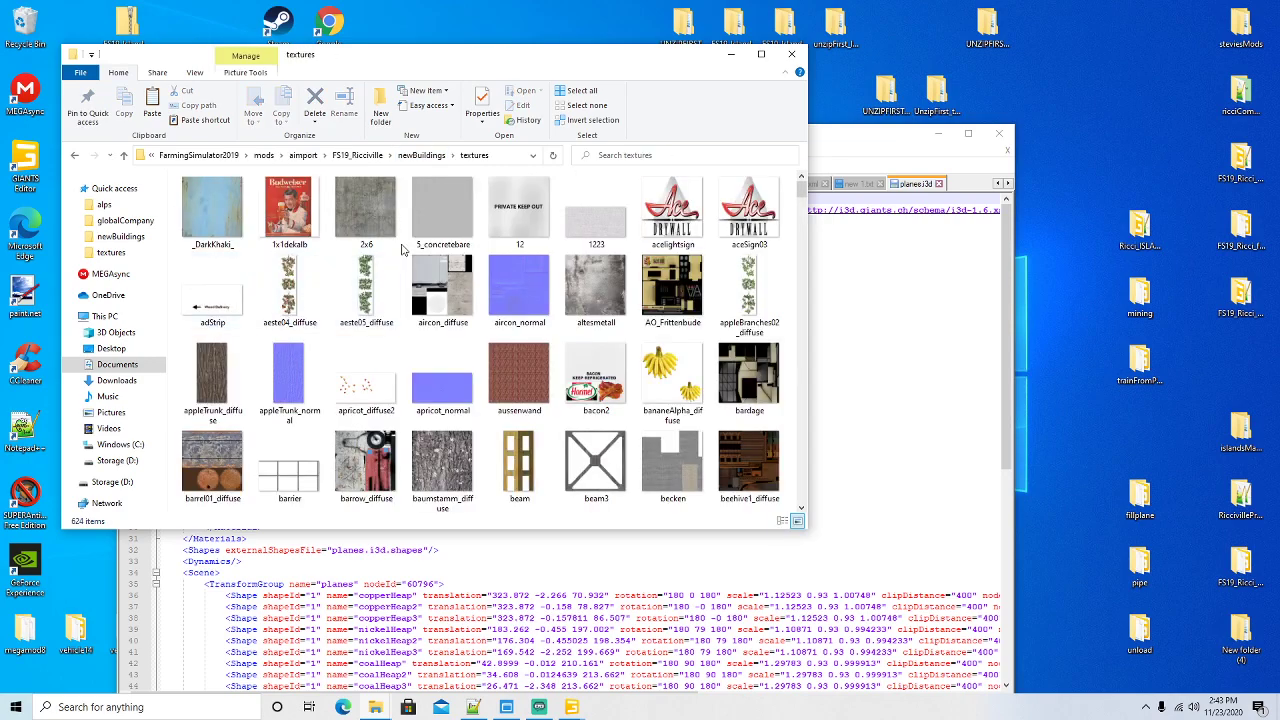
right_click(401, 250)
left_click(432, 342)
left_click(545, 301)
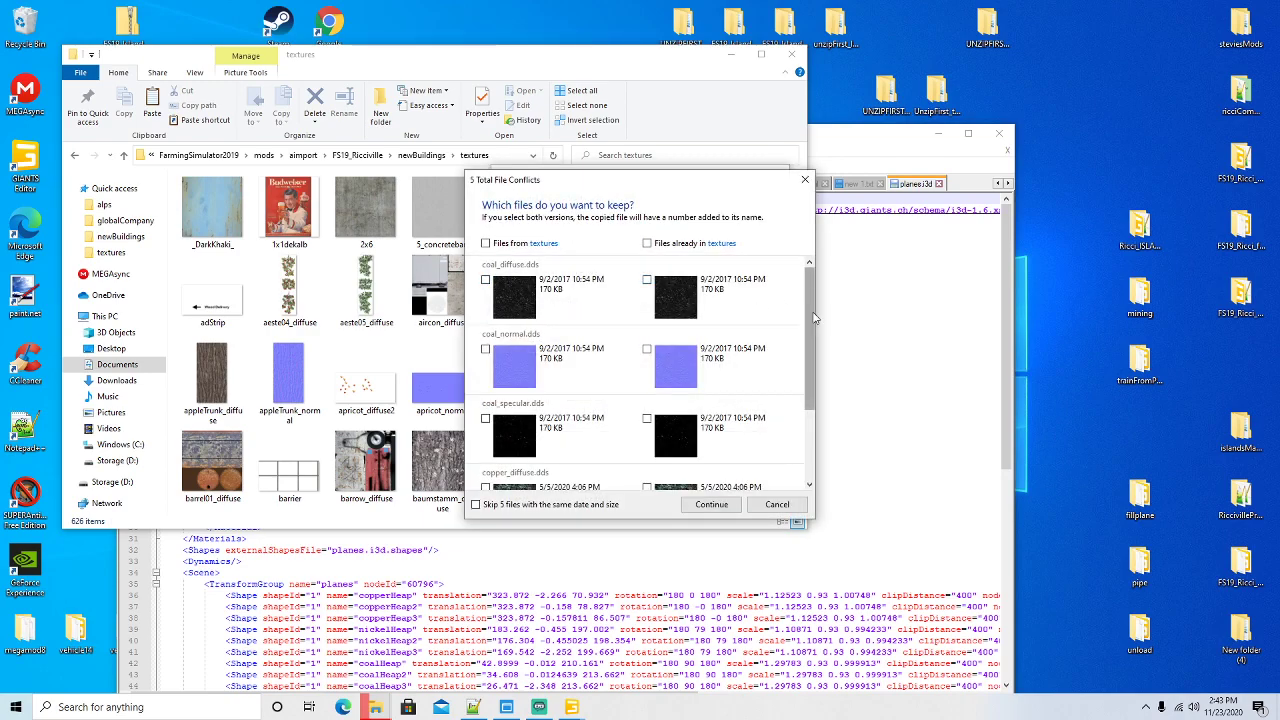
left_click_drag(808, 318, 808, 397)
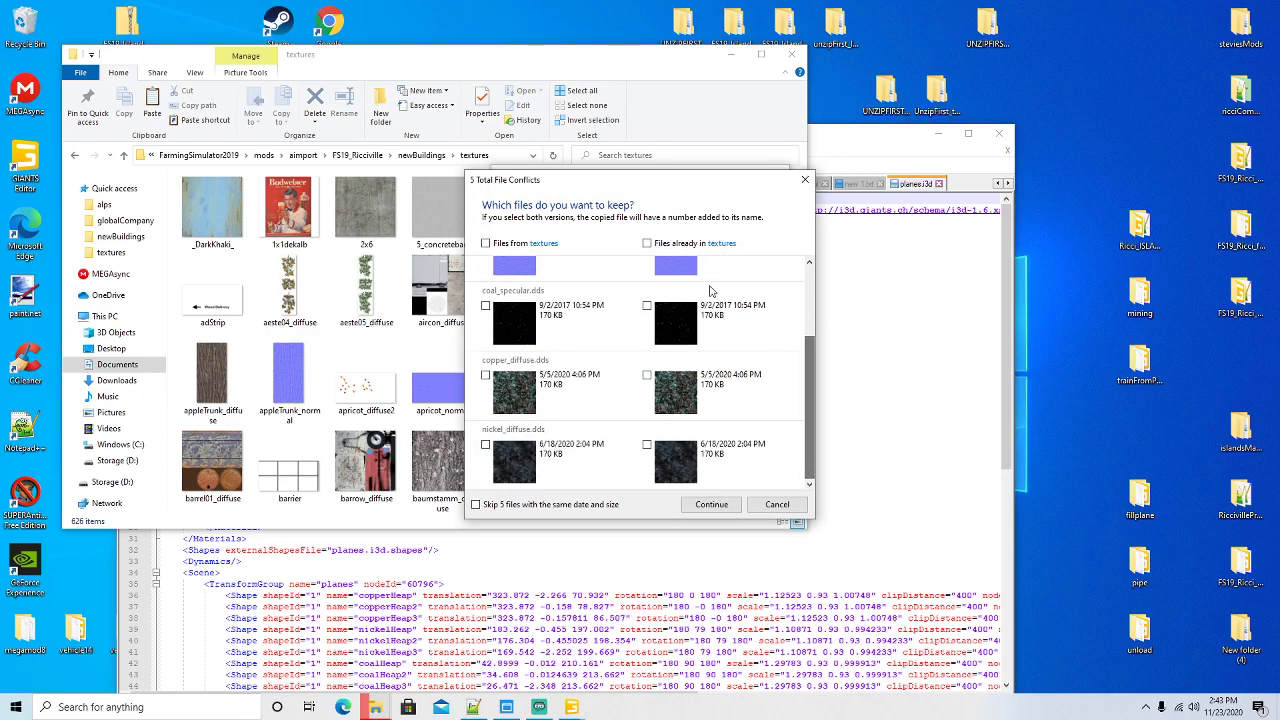
left_click(710, 503)
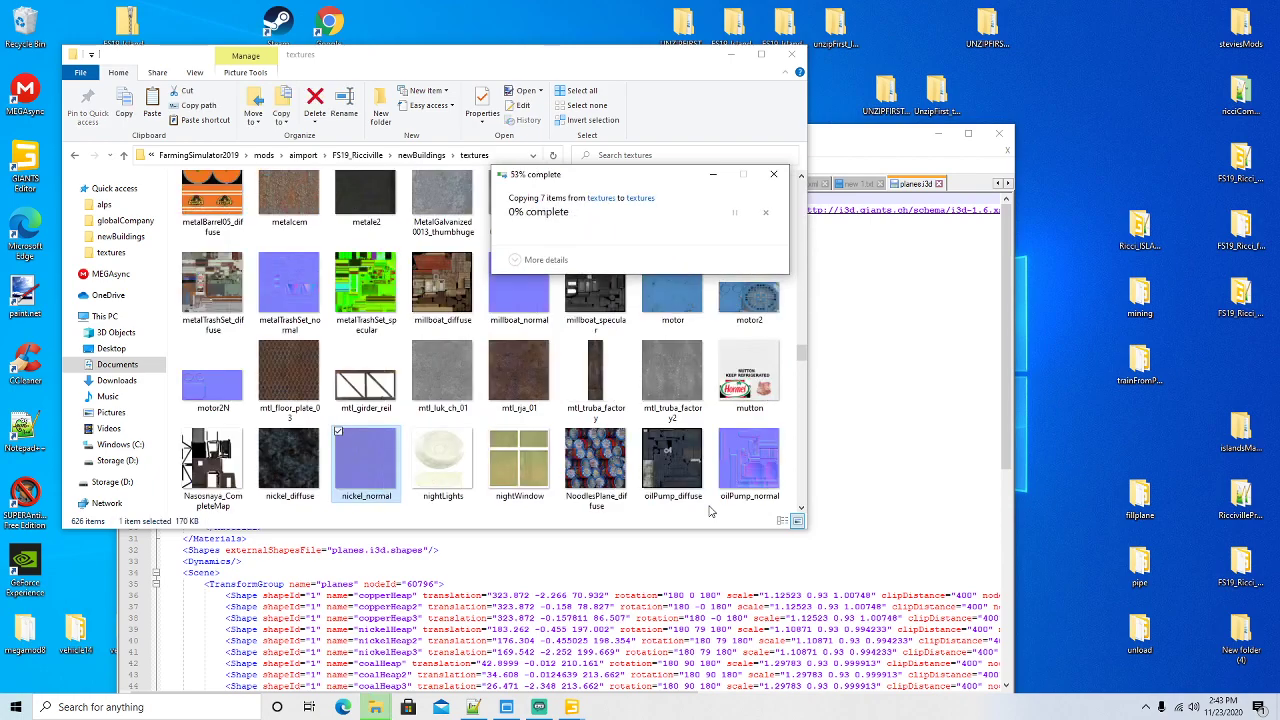
Replace every newBuildings/textures path in planes.i3d with textures and save the file
left_click(864, 150)
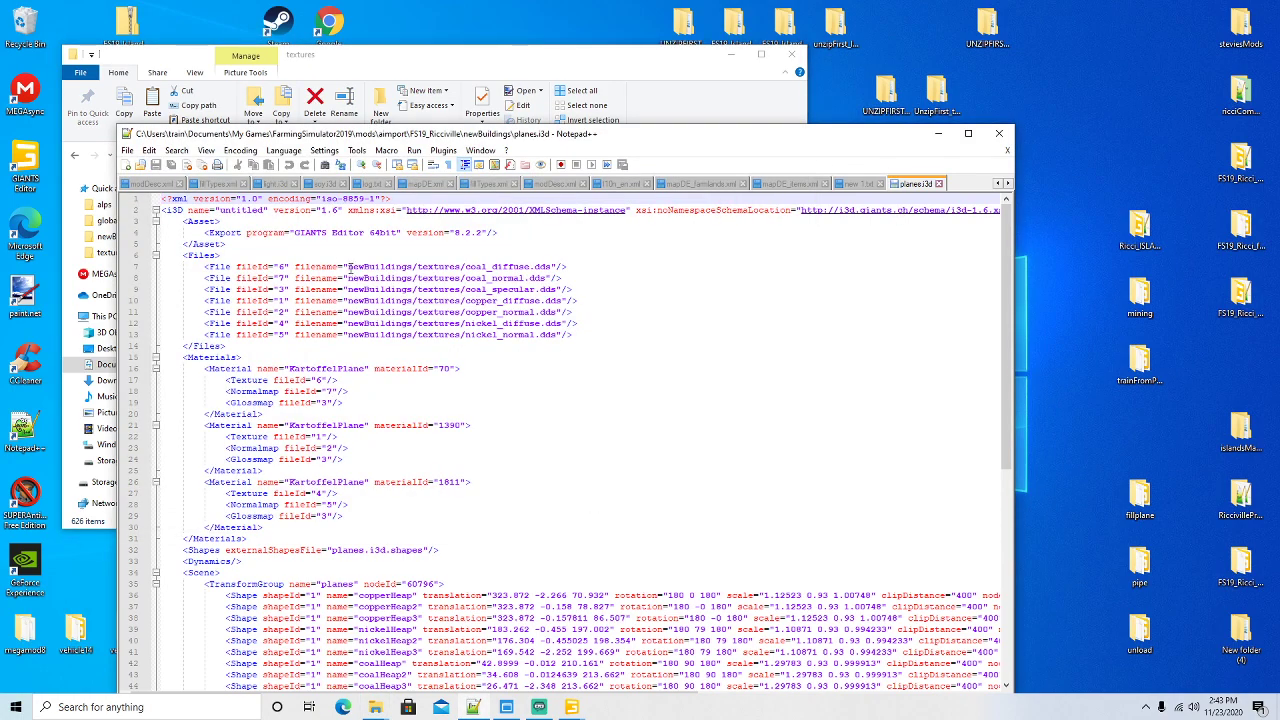
left_click_drag(348, 266, 459, 266)
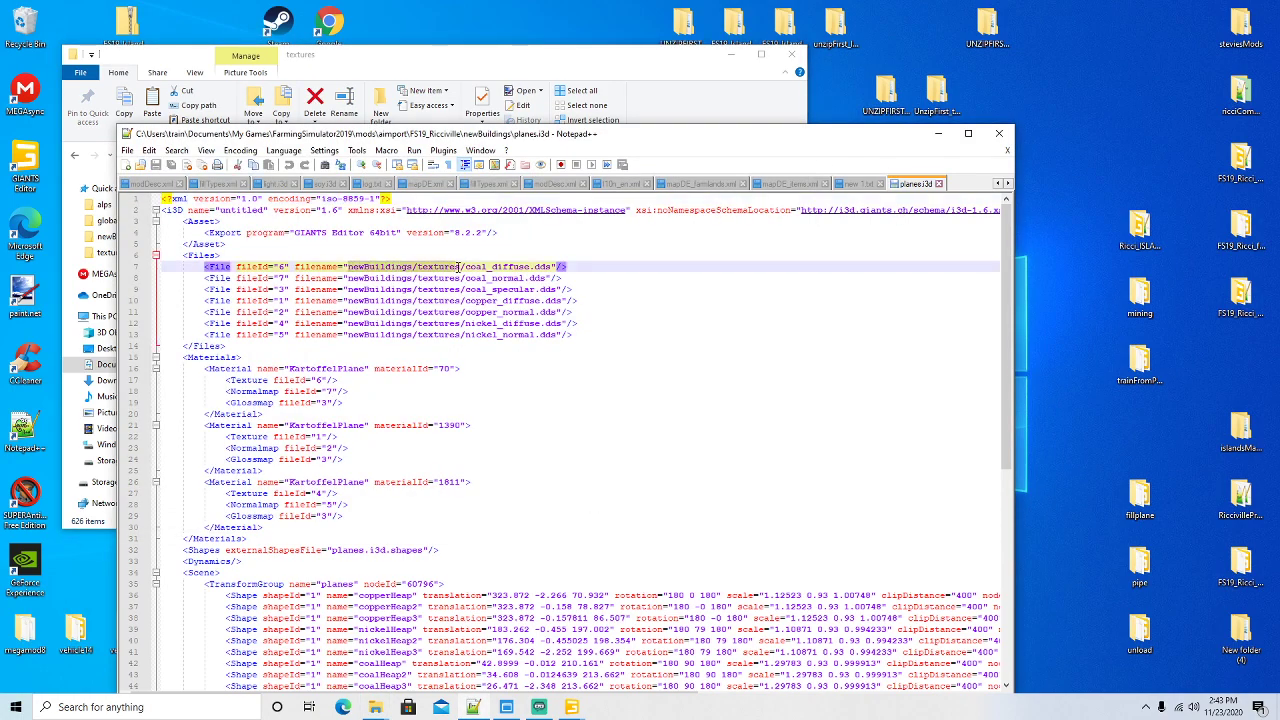
left_click(188, 152)
left_click(185, 287)
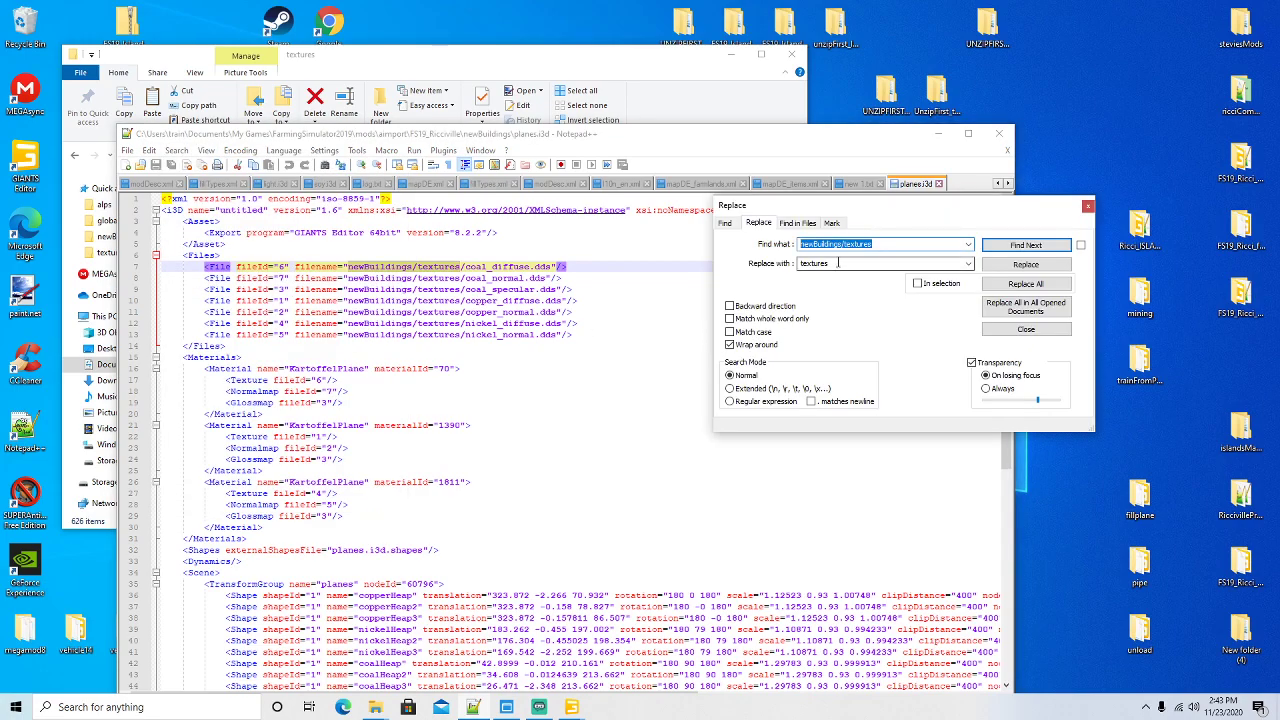
left_click(1025, 283)
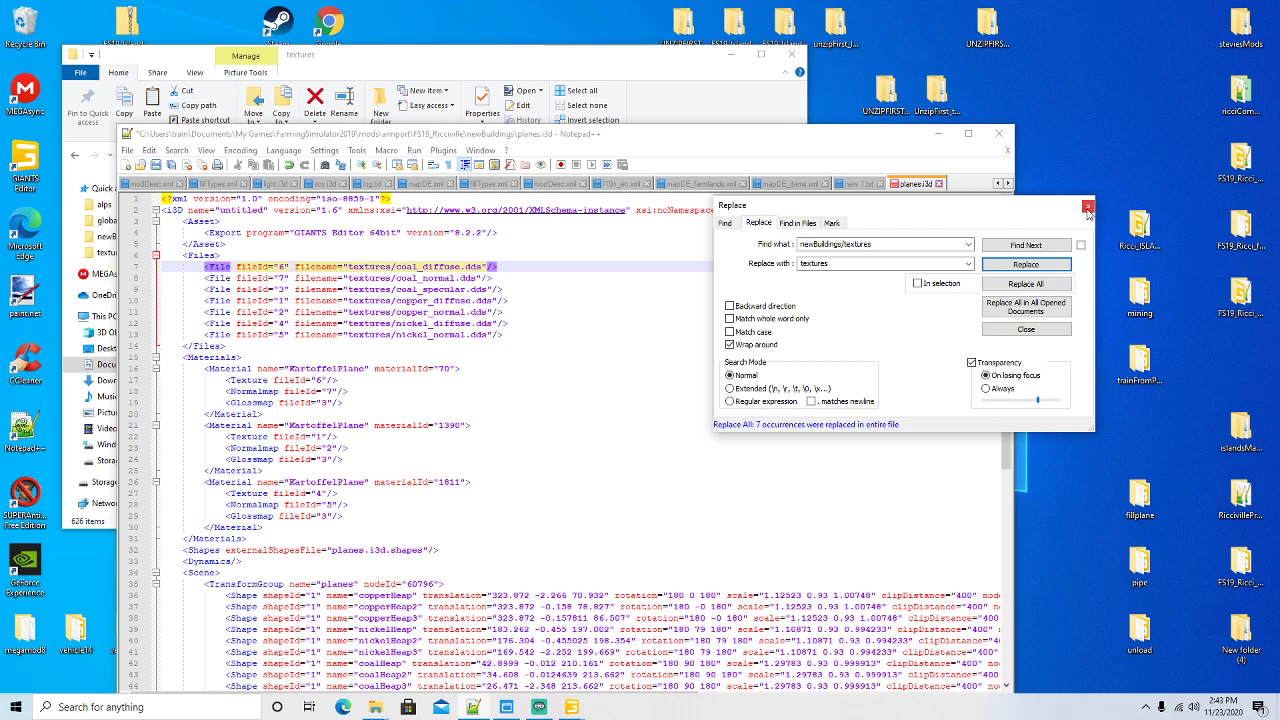
left_click(1088, 206)
left_click(156, 168)
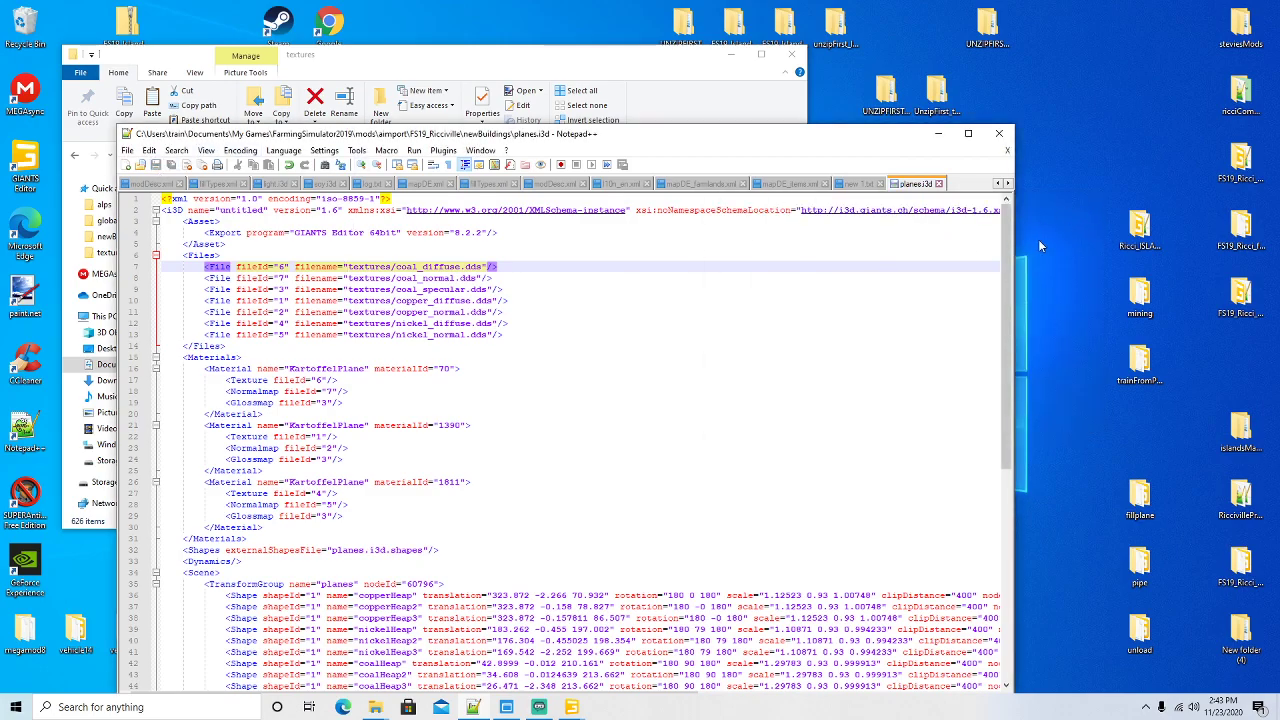
Close planes.i3d and open tiptrigger.i3d from newBuildings in Notepad++
left_click(940, 184)
left_click(938, 133)
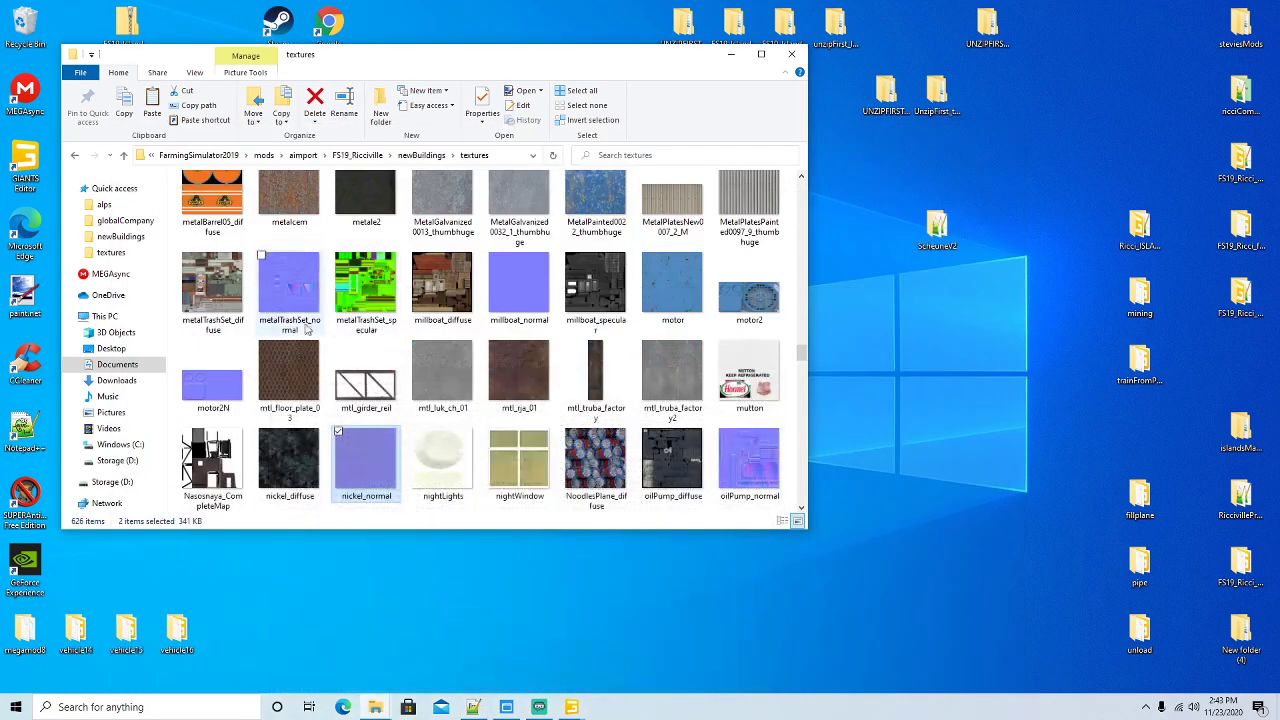
left_click(418, 156)
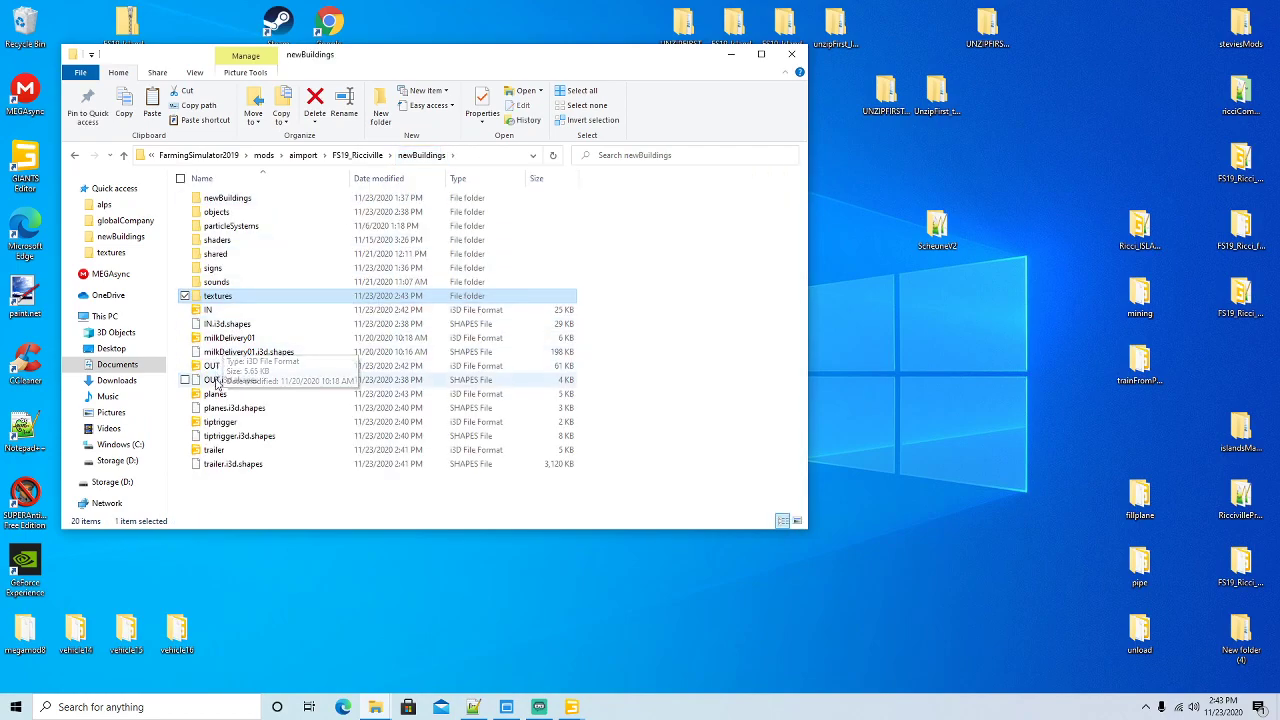
right_click(219, 424)
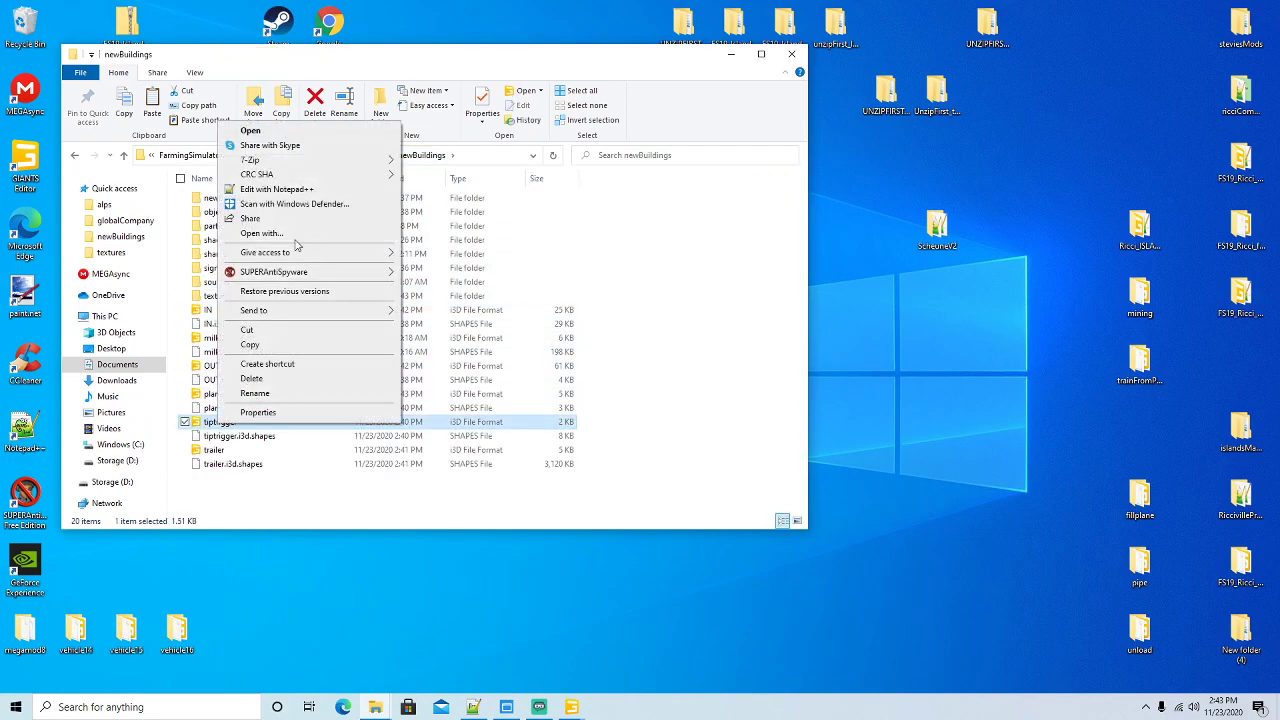
left_click(308, 192)
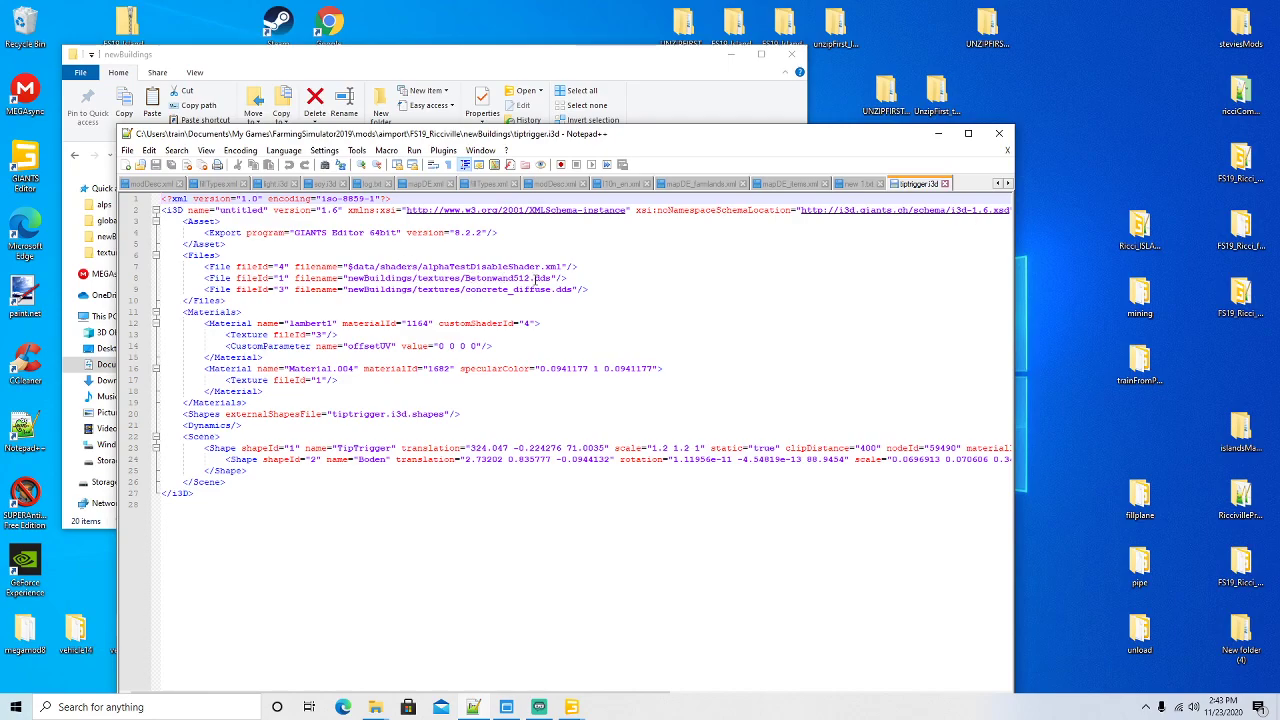
Copy the Betonwand512 and concrete_diffuse textures from the nested newBuildings/newBuildings/textures folder
left_click(703, 77)
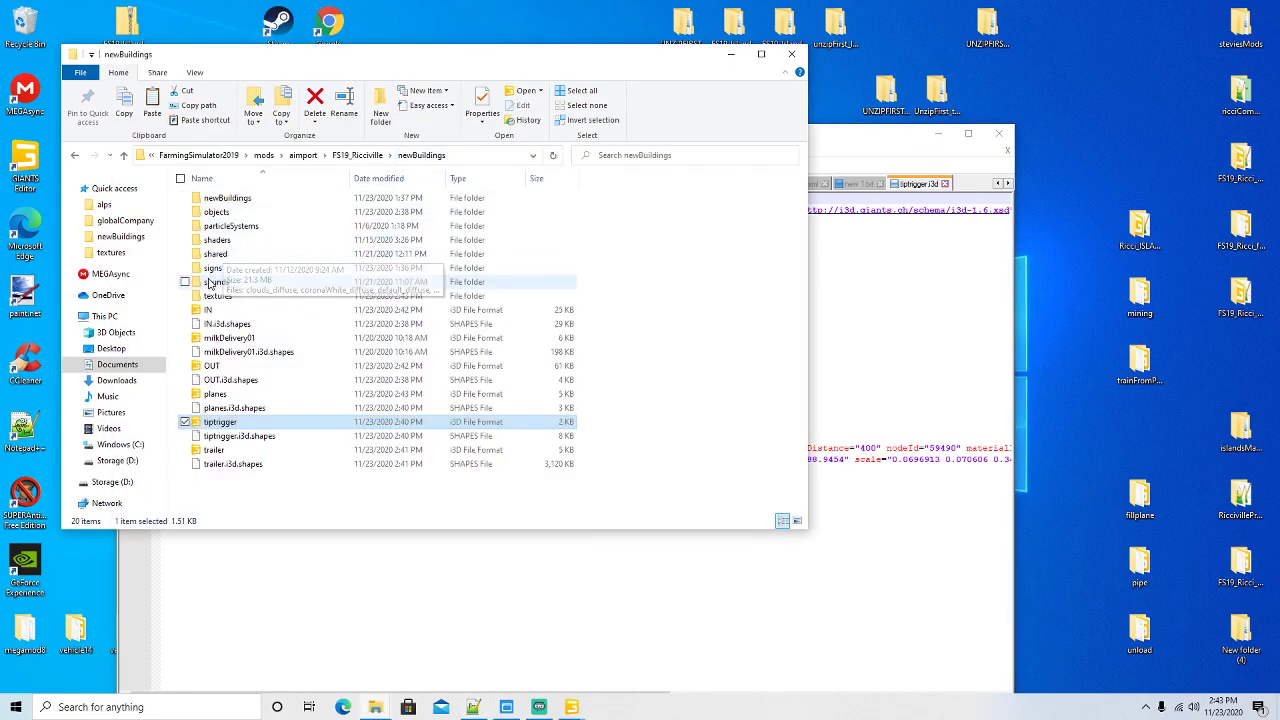
left_click(828, 155)
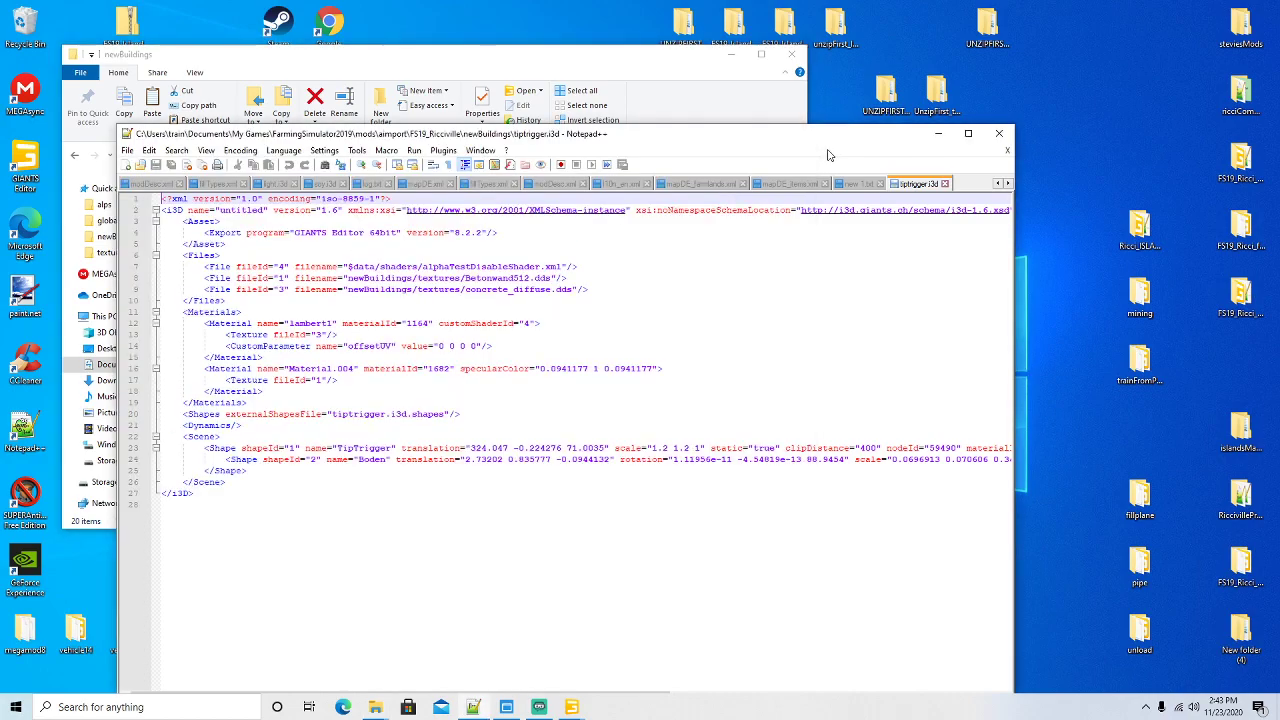
left_click(937, 140)
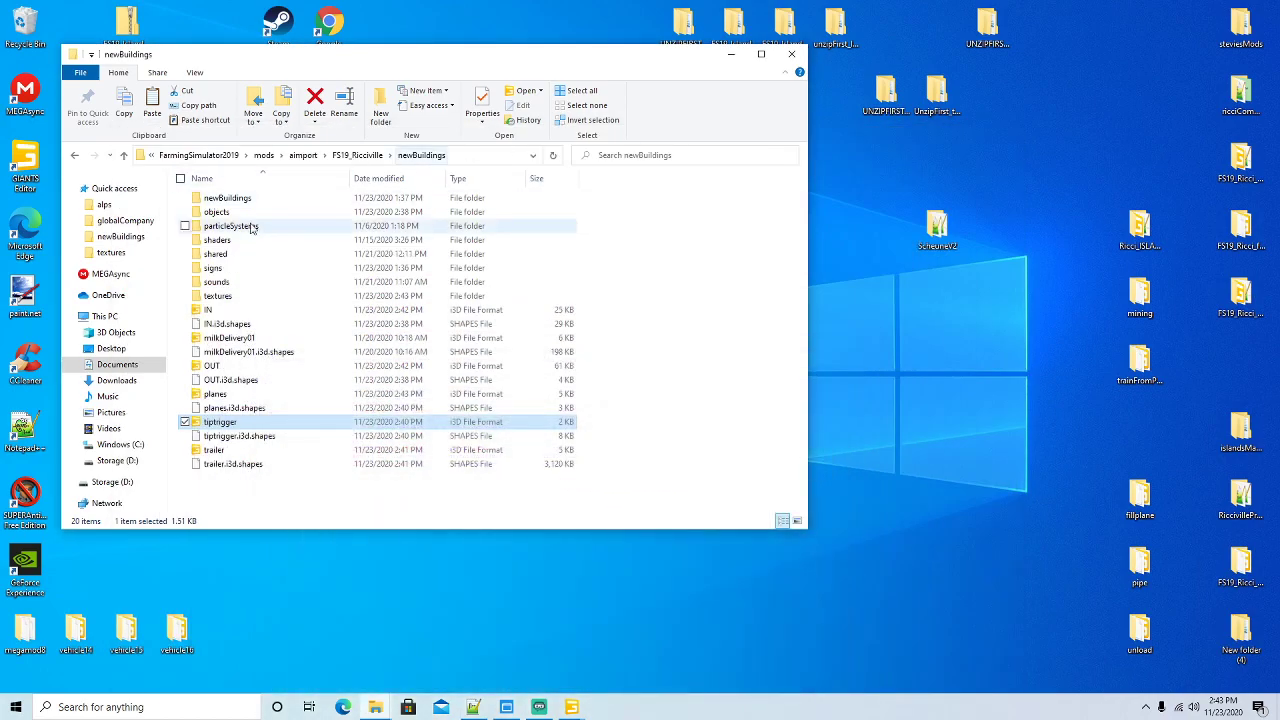
double_click(231, 201)
double_click(217, 198)
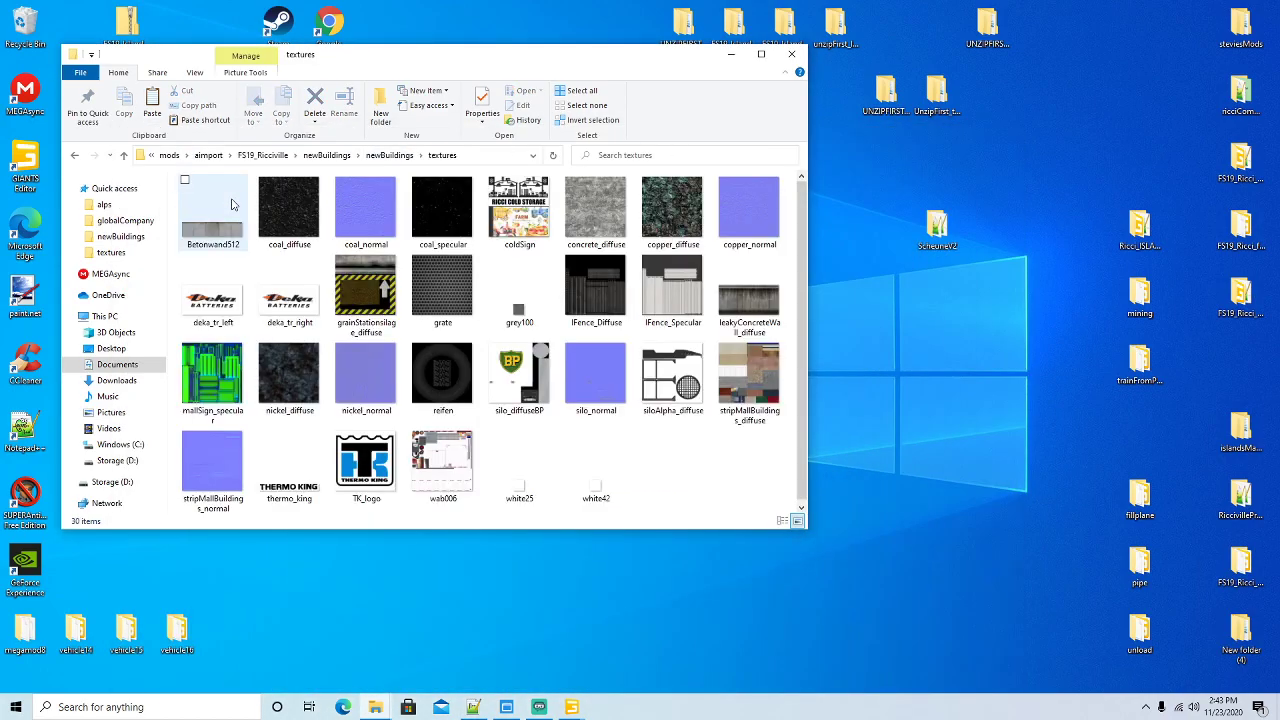
left_click(228, 211)
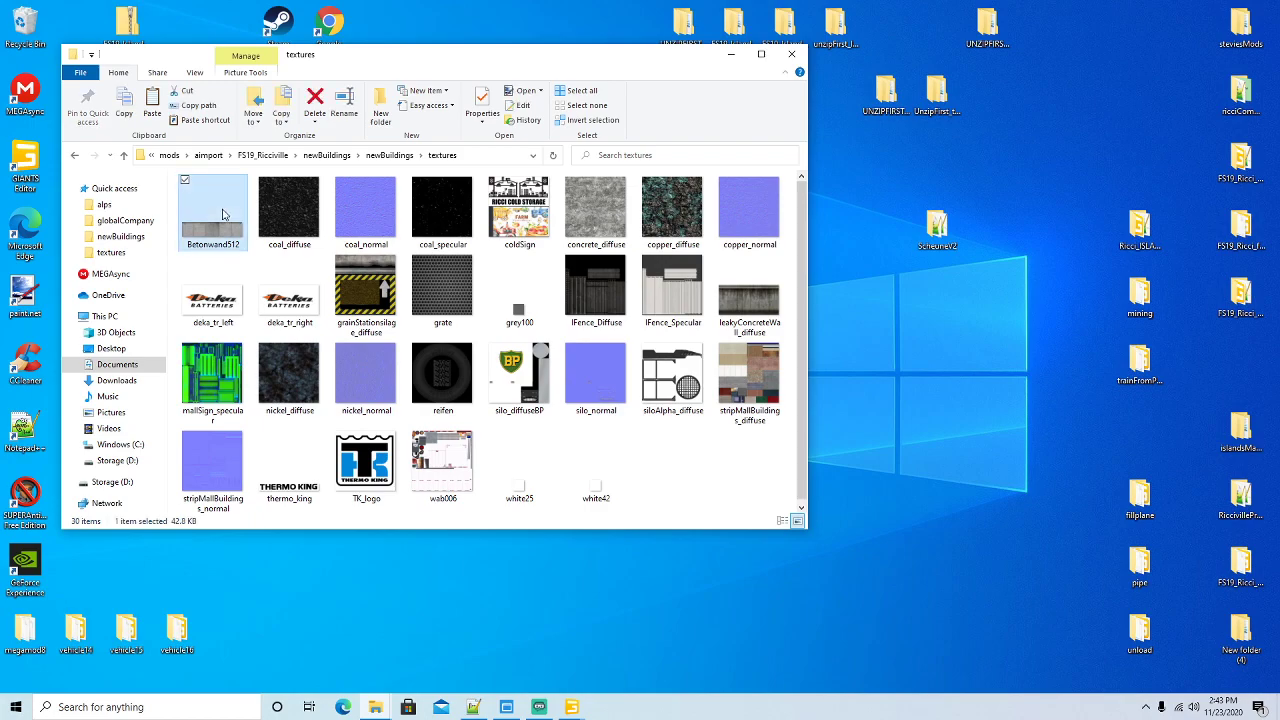
left_click(595, 212, "ctrl")
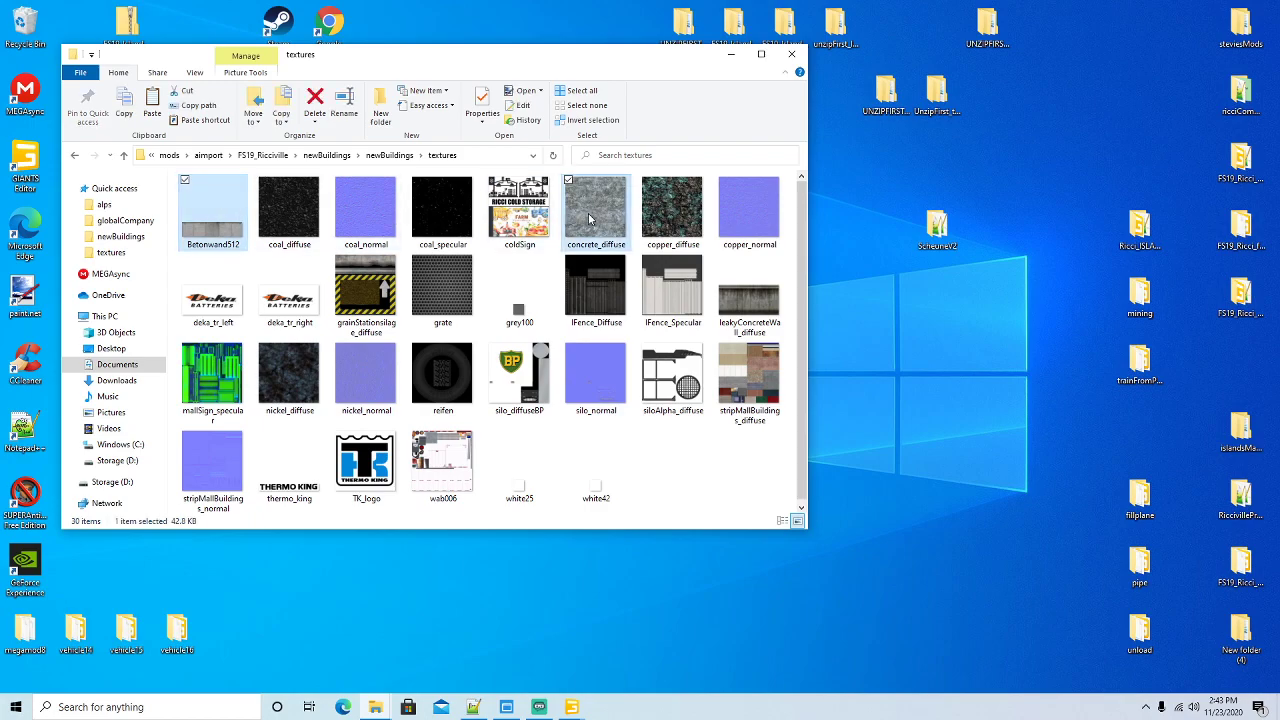
right_click(591, 215)
left_click(620, 425)
Paste Betonwand512 and concrete_diffuse into newBuildings/textures, keeping the files already there for both conflicts
left_click(325, 156)
double_click(407, 297)
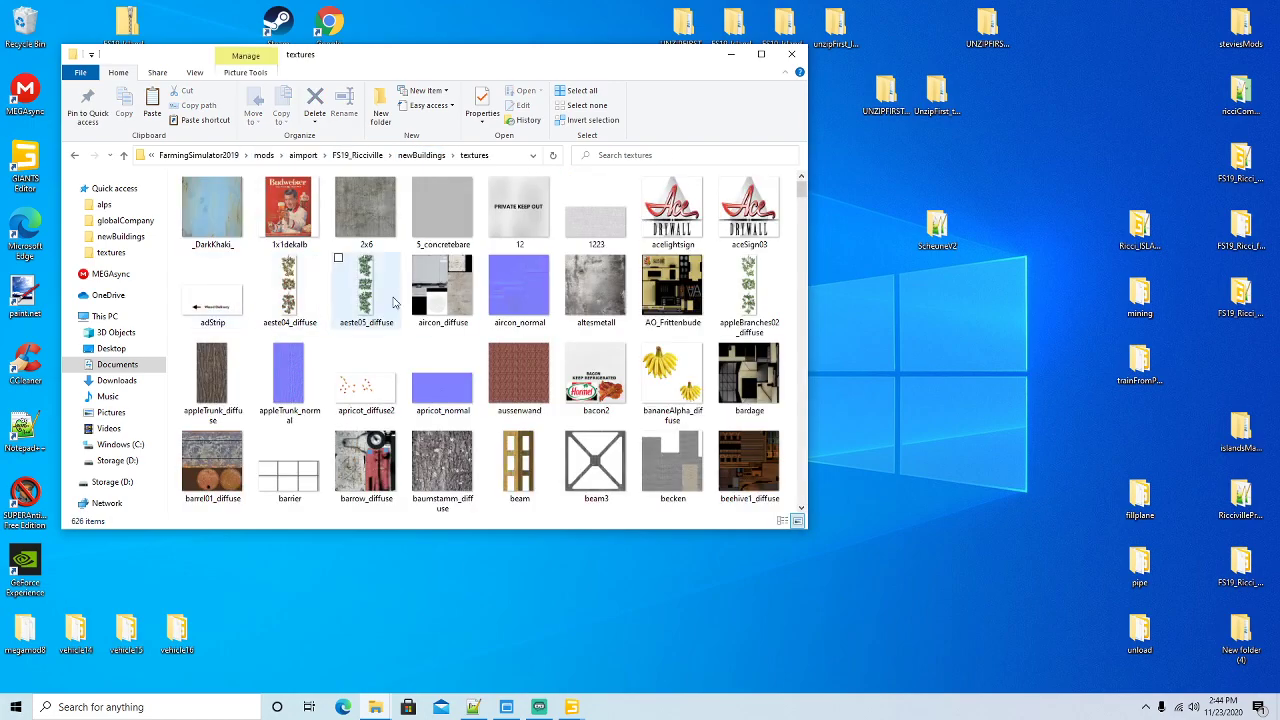
right_click(408, 254)
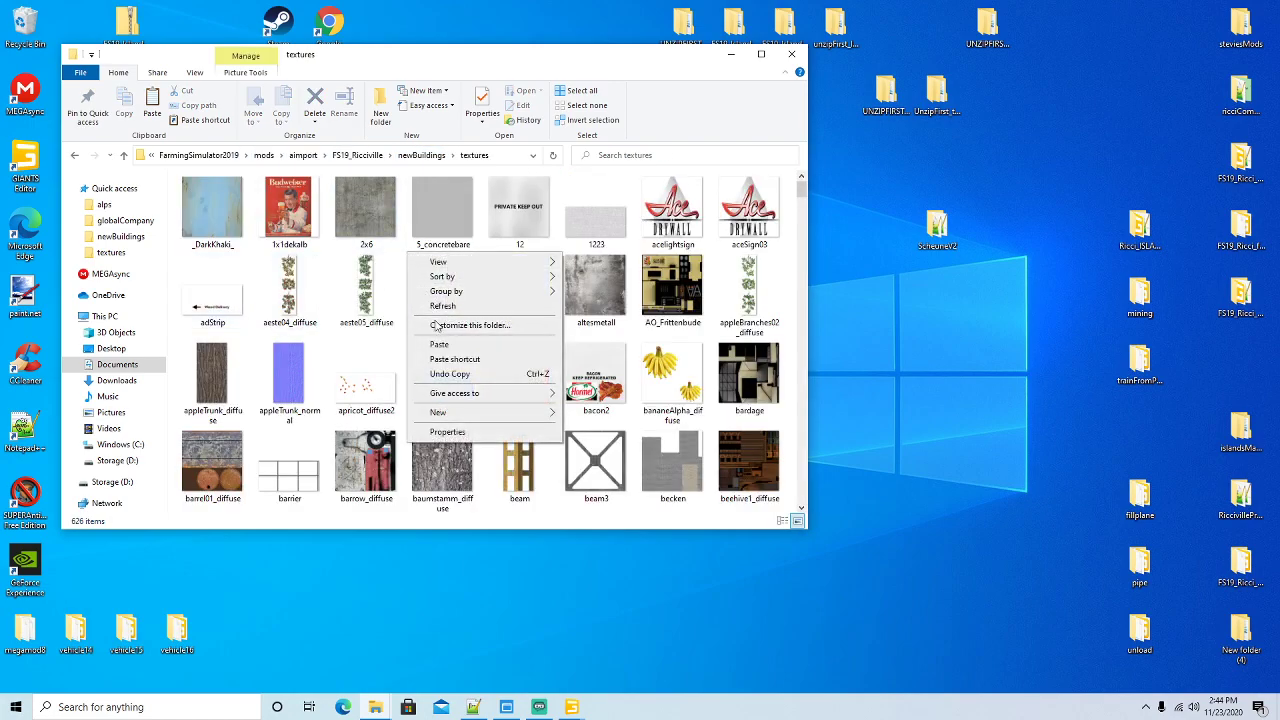
left_click(439, 345)
left_click(540, 305)
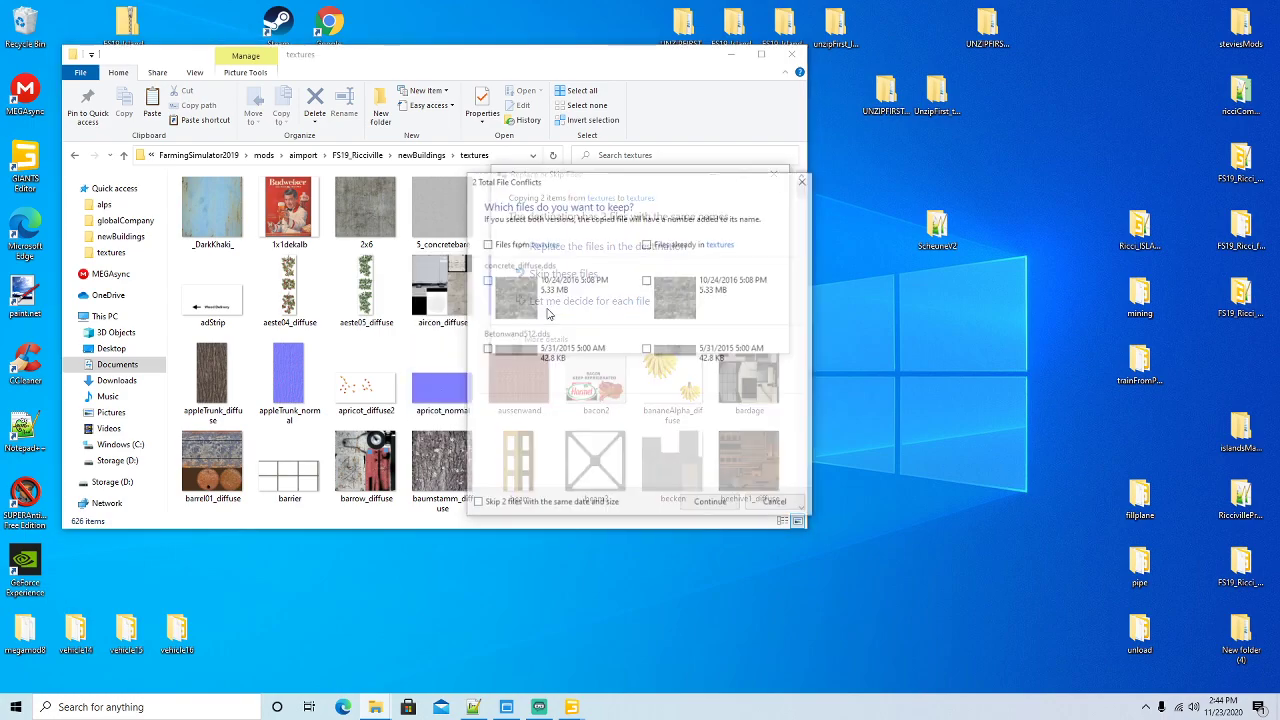
left_click(647, 243)
left_click(711, 503)
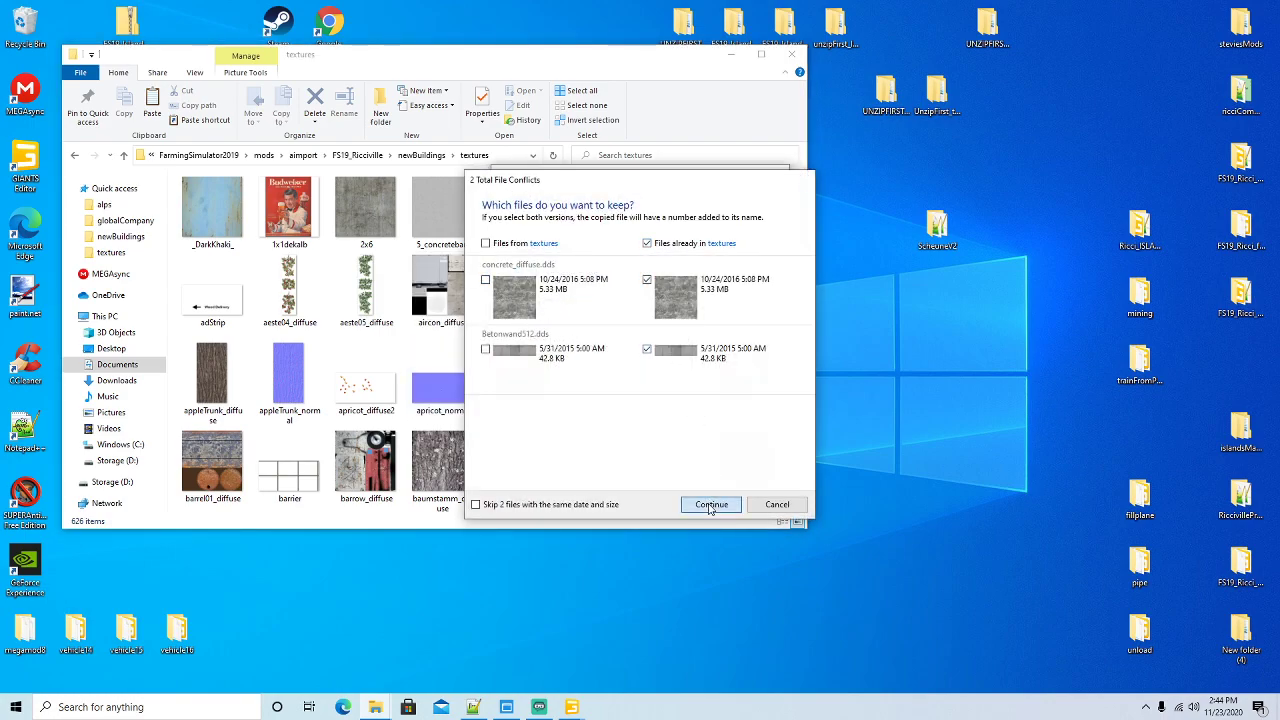
Shorten the Betonwand512 texture path in tiptrigger.i3d to textures/Betonwand512.dds
left_click(474, 707)
left_click(418, 280)
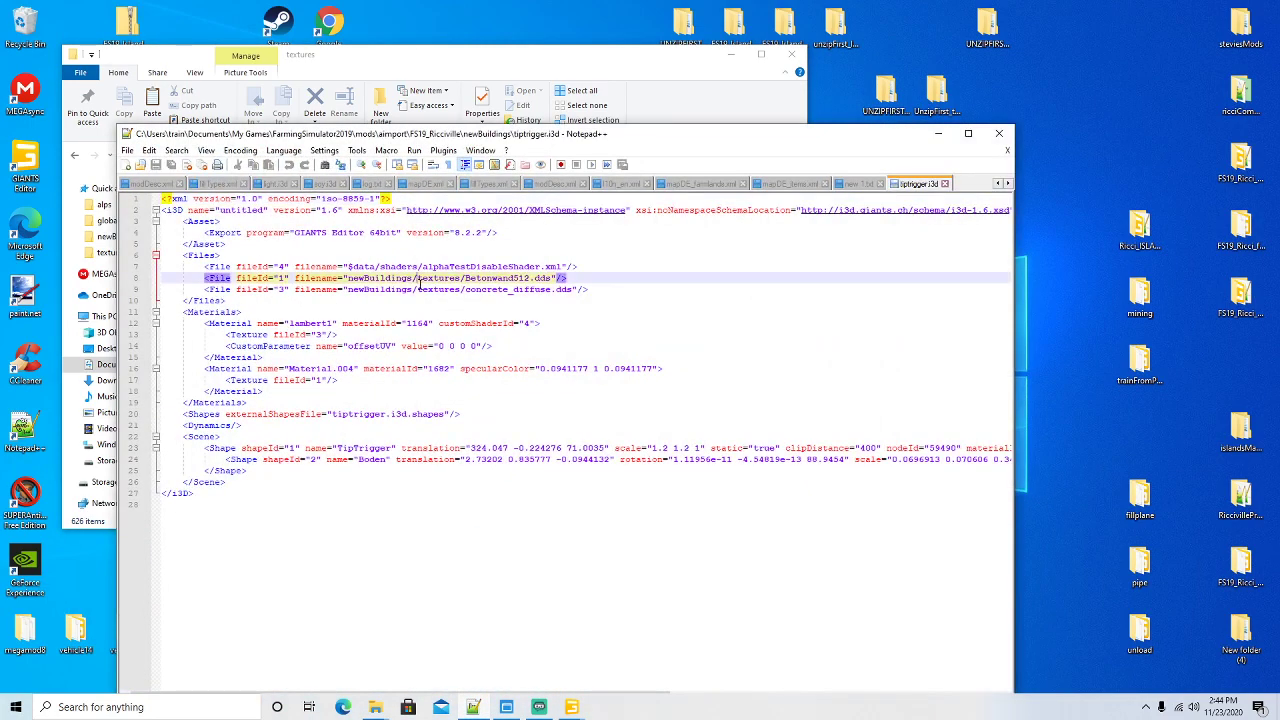
key("BackSpace")
key("BackSpace")
key("BackSpace")
key("BackSpace")
key("BackSpace")
key("BackSpace")
key("BackSpace")
key("BackSpace")
key("BackSpace")
key("BackSpace")
key("BackSpace")
key("BackSpace")
key("BackSpace")
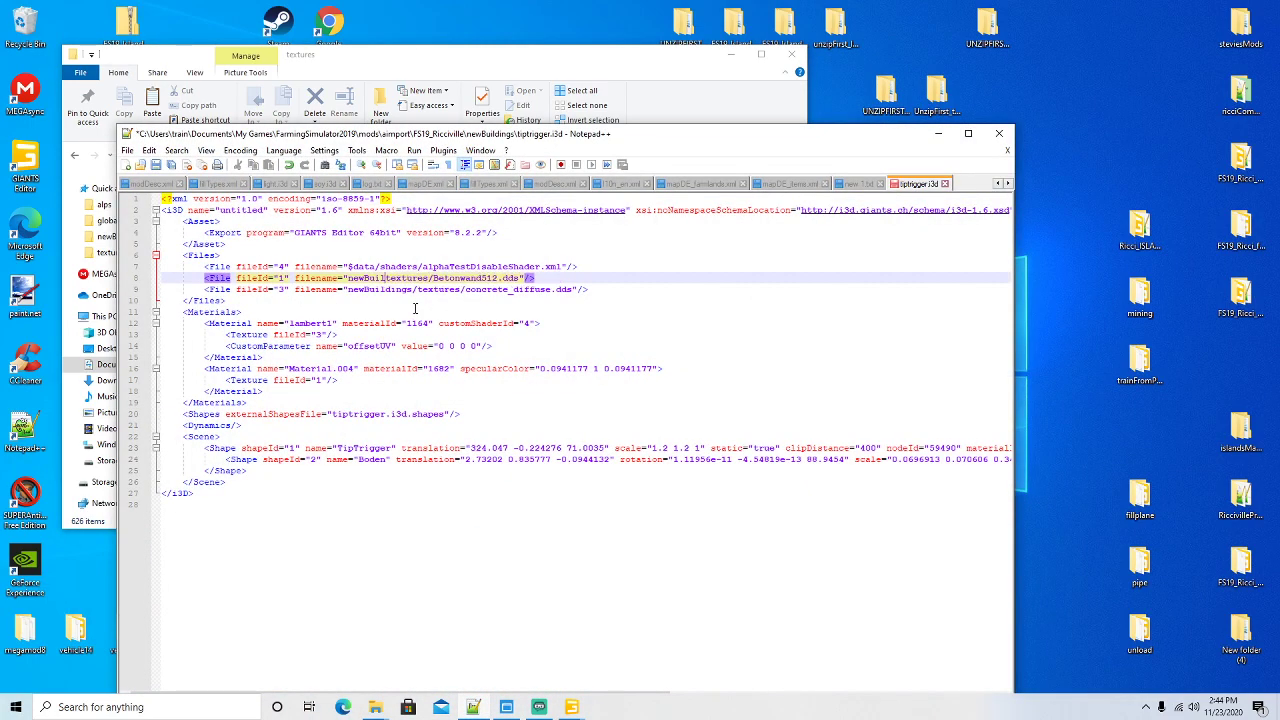
key("BackSpace")
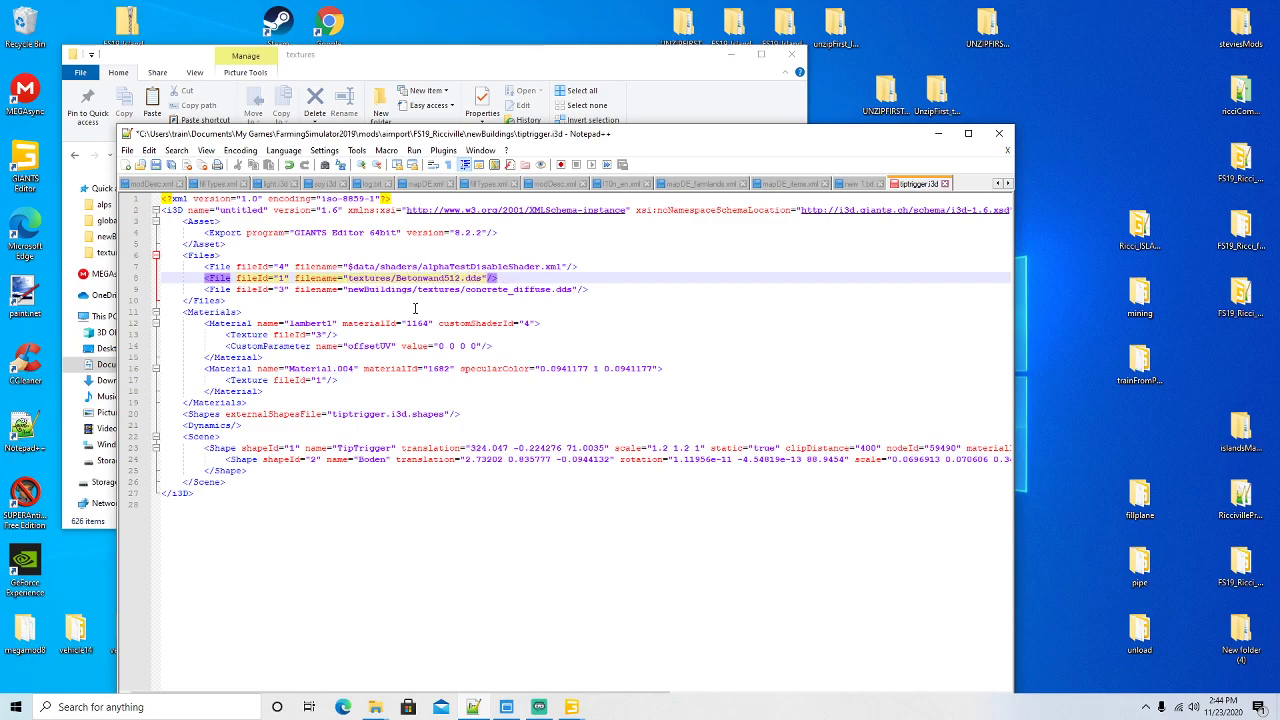
Shorten the concrete_diffuse texture path in tiptrigger.i3d to textures/concrete_diffuse.dds and save the file
key("Down")
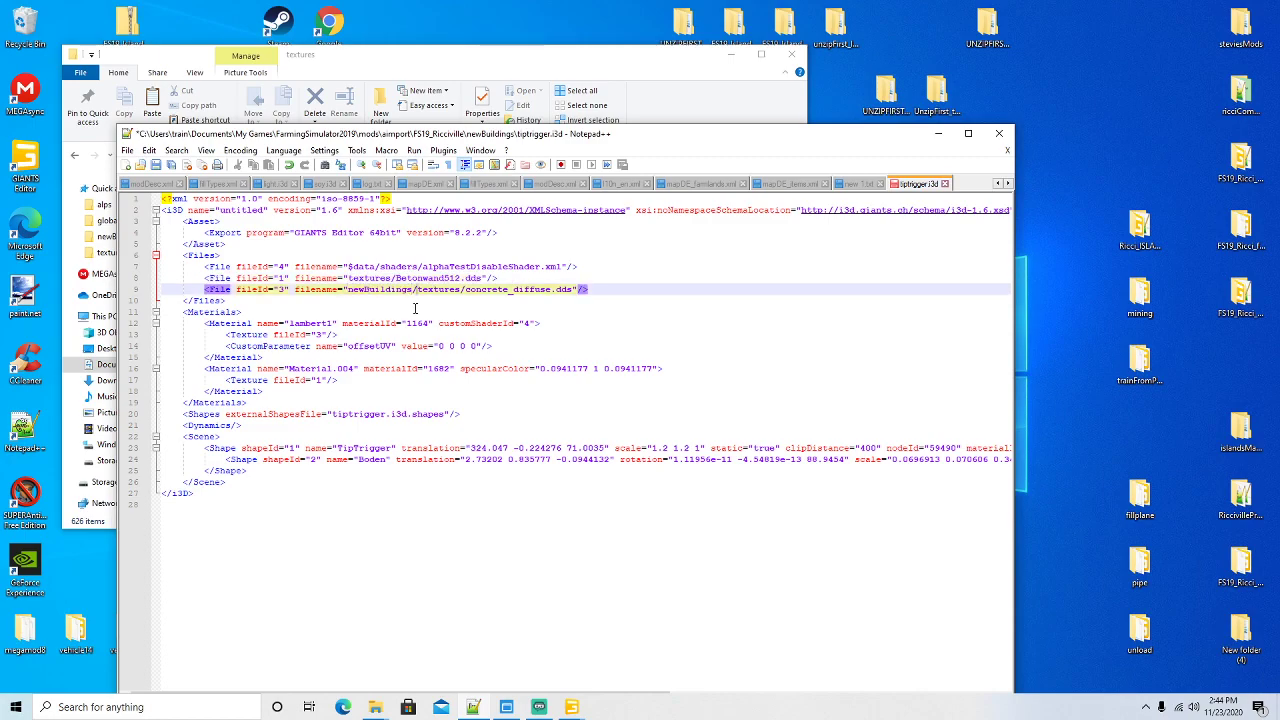
key("BackSpace")
key("BackSpace")
key("BackSpace")
key("BackSpace")
key("BackSpace")
key("BackSpace")
key("BackSpace")
key("BackSpace")
key("BackSpace")
key("BackSpace")
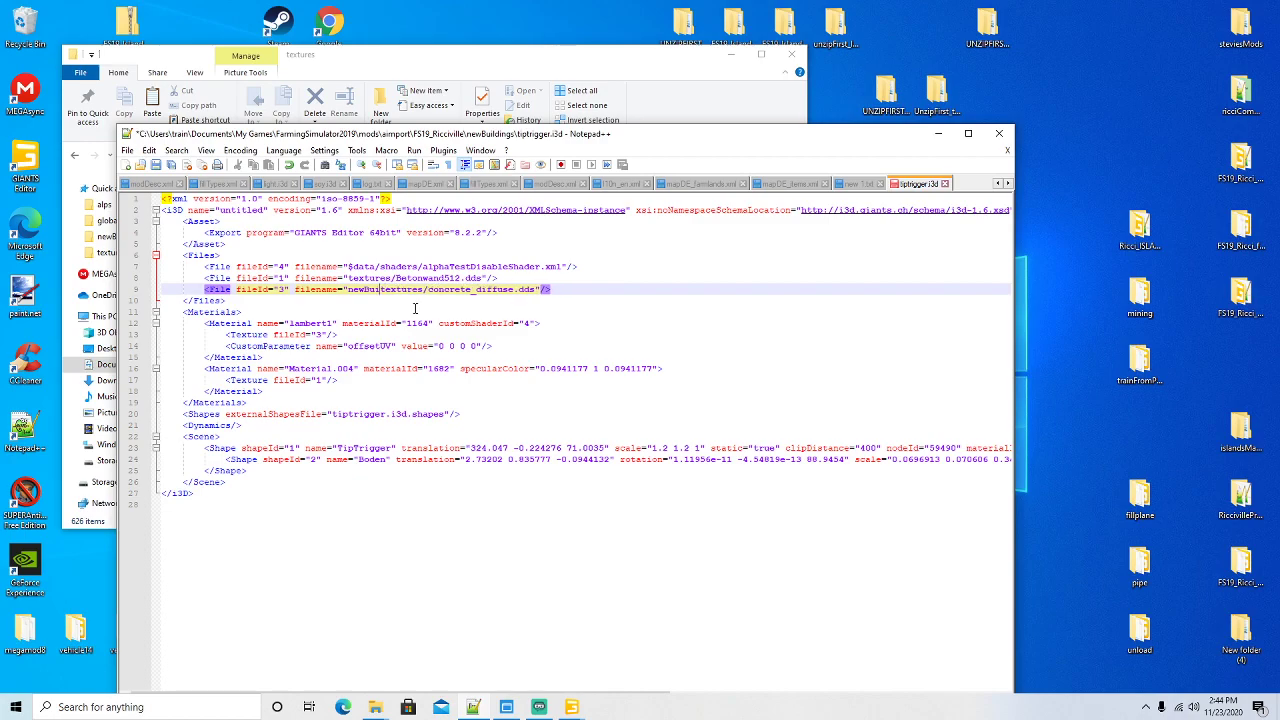
key("BackSpace")
key("BackSpace")
key("BackSpace")
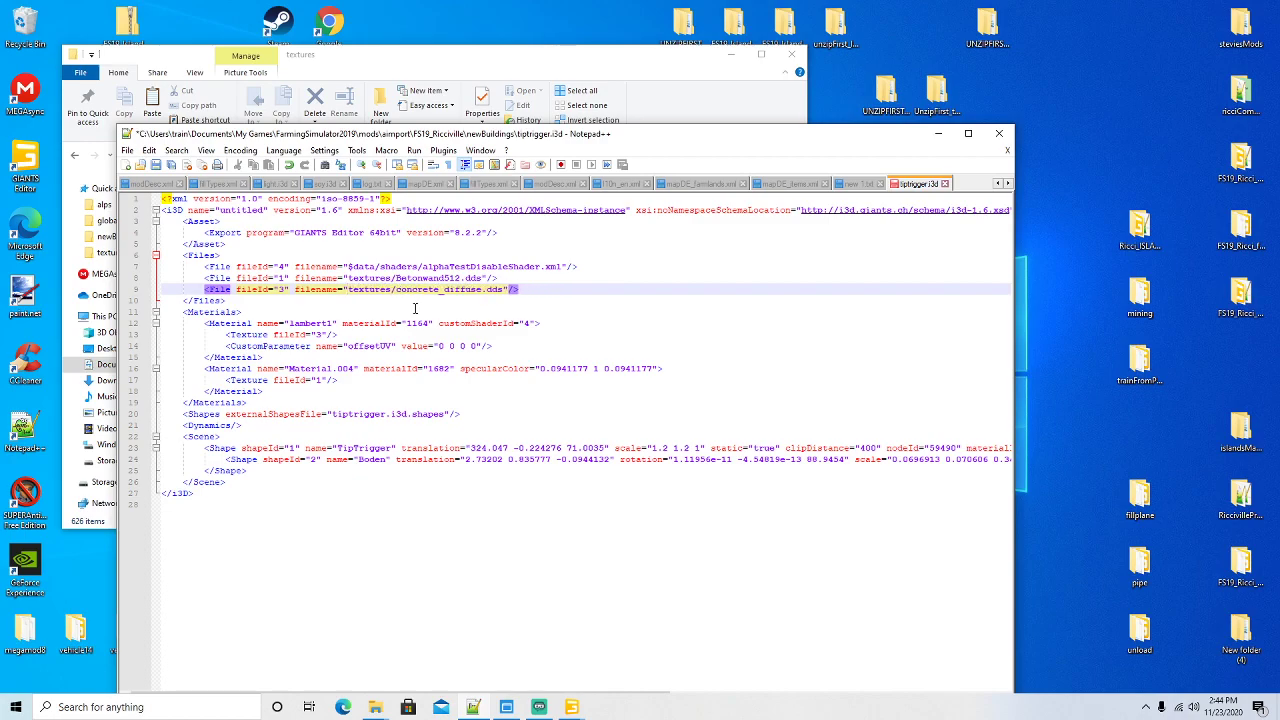
left_click(156, 165)
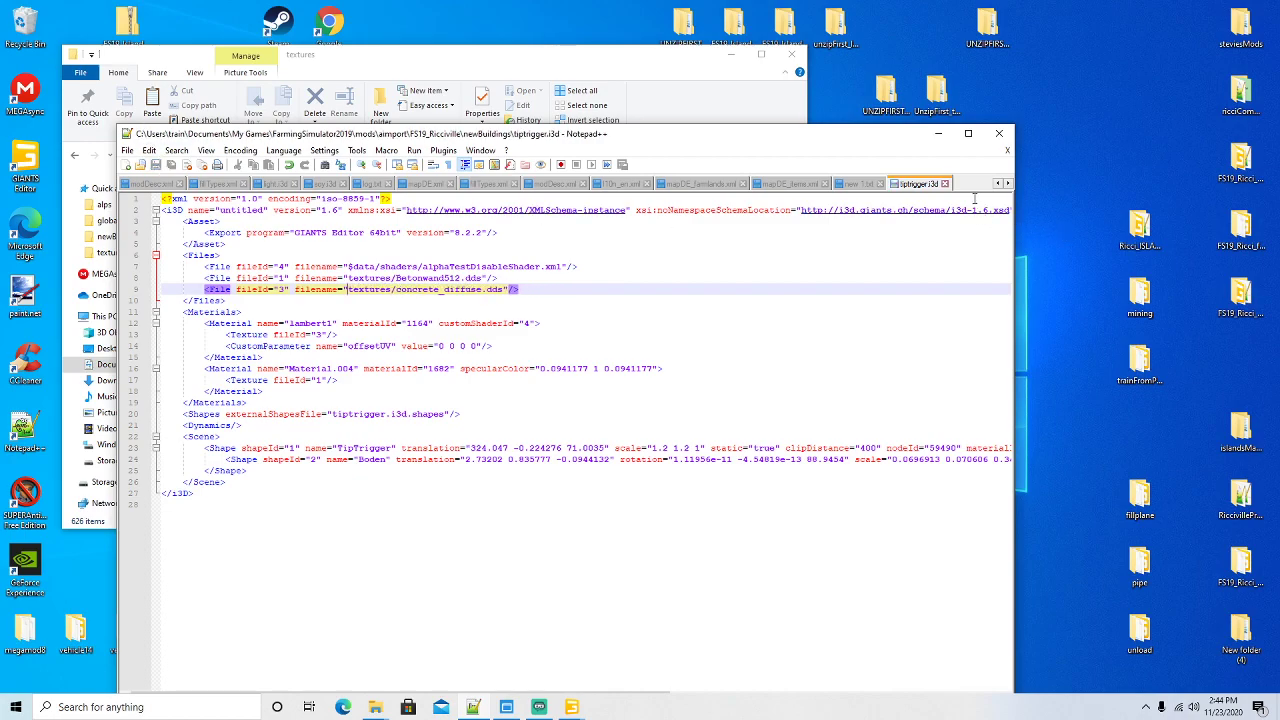
Close tiptrigger.i3d and open trailer.i3d from the newBuildings folder in Notepad++
left_click(944, 184)
left_click(938, 133)
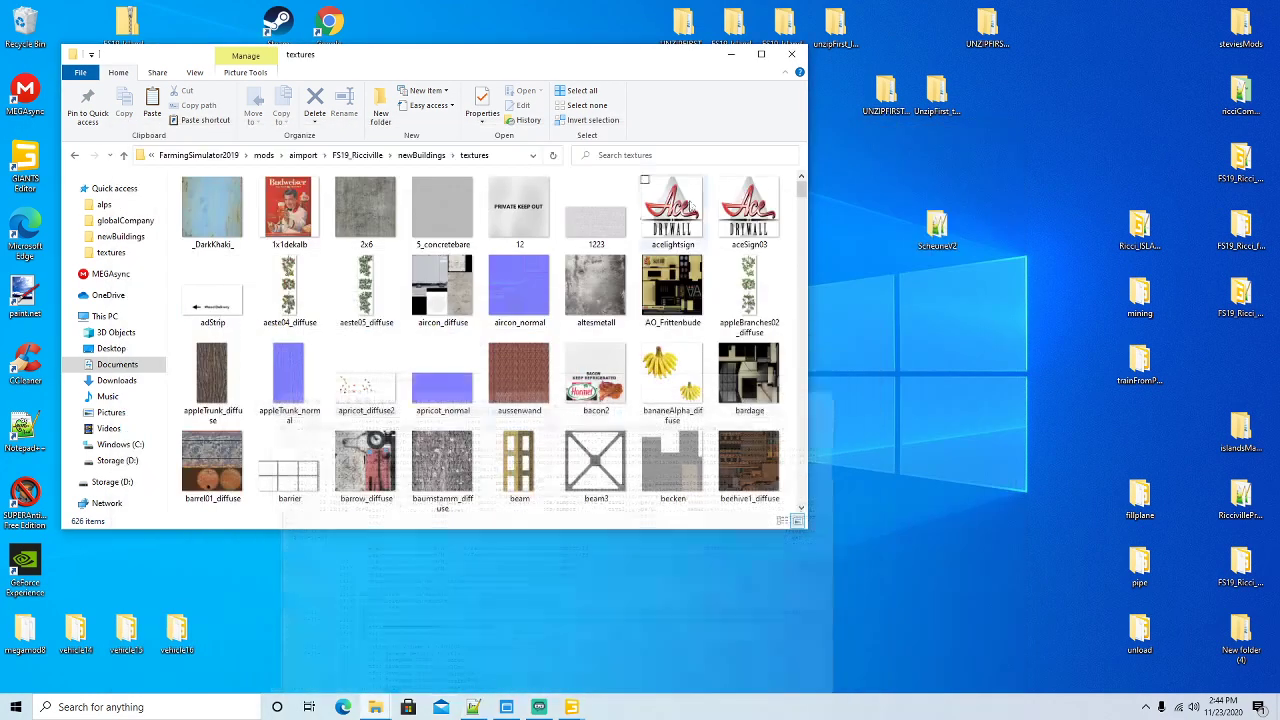
left_click(74, 155)
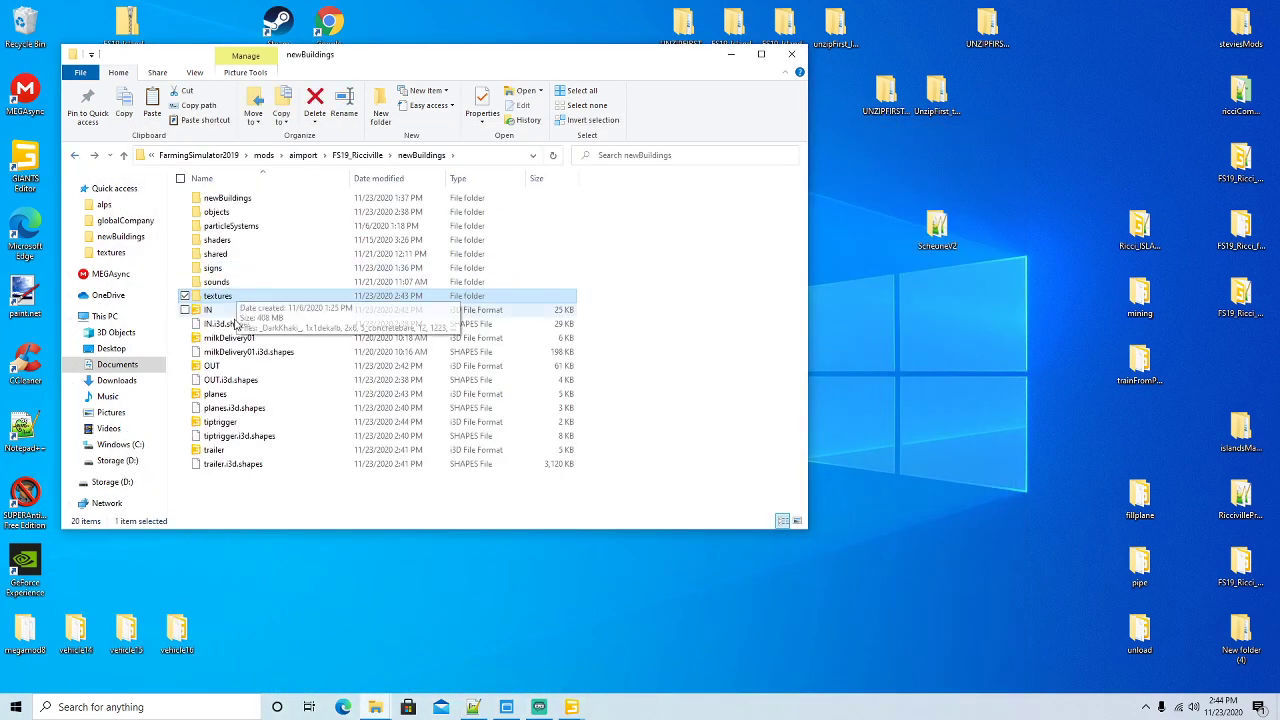
left_click(222, 424)
left_click(215, 450)
right_click(215, 450)
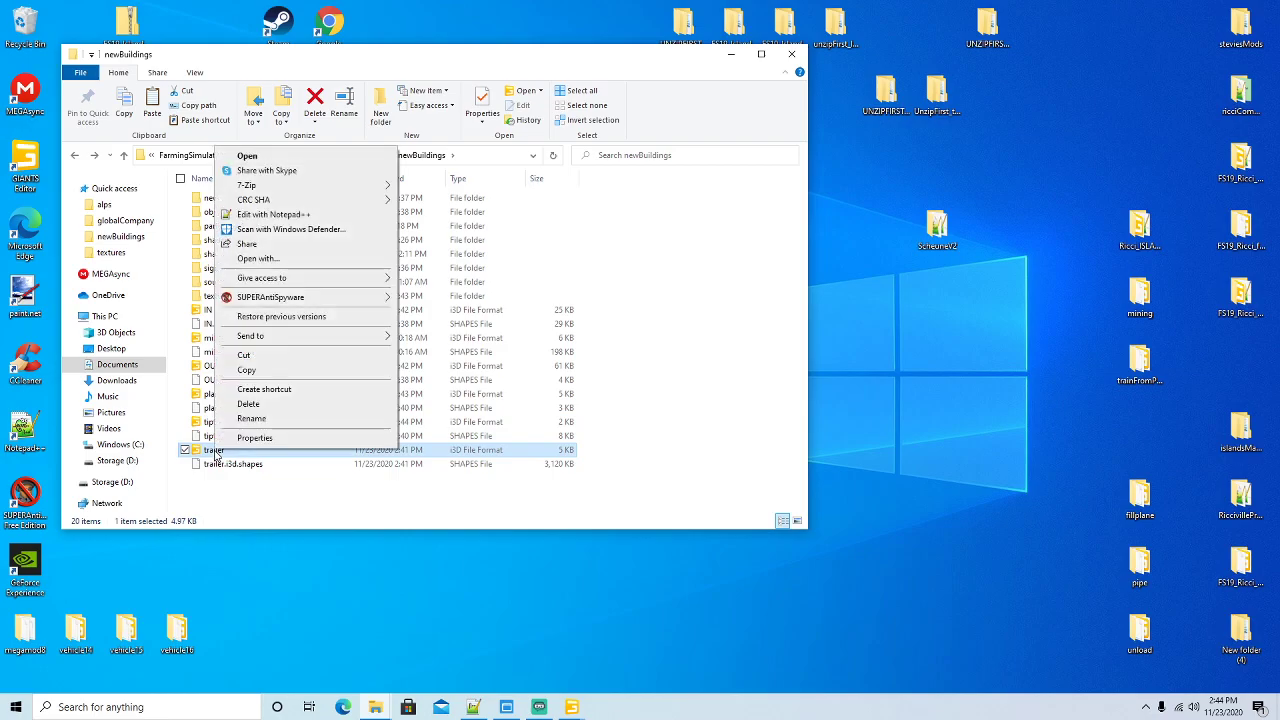
left_click(292, 215)
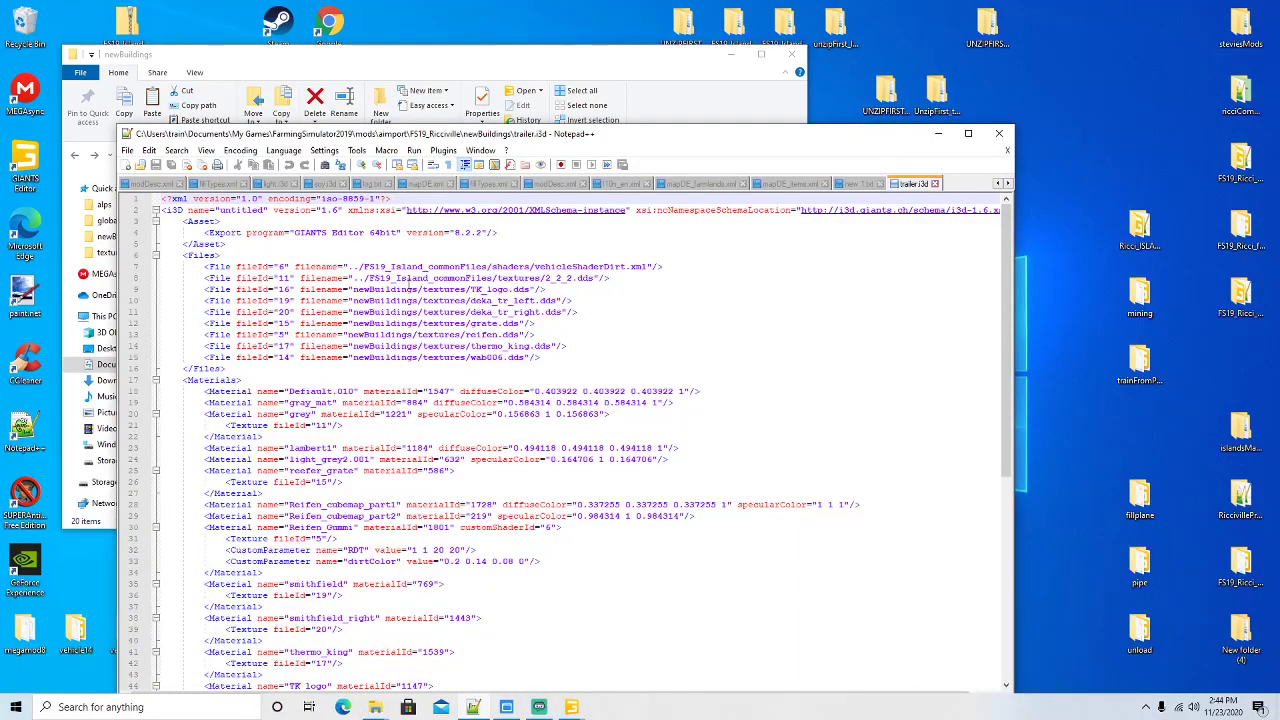
Copy all the textures from the nested newBuildings/newBuildings/textures folder, listing them in Details view
left_click(494, 73)
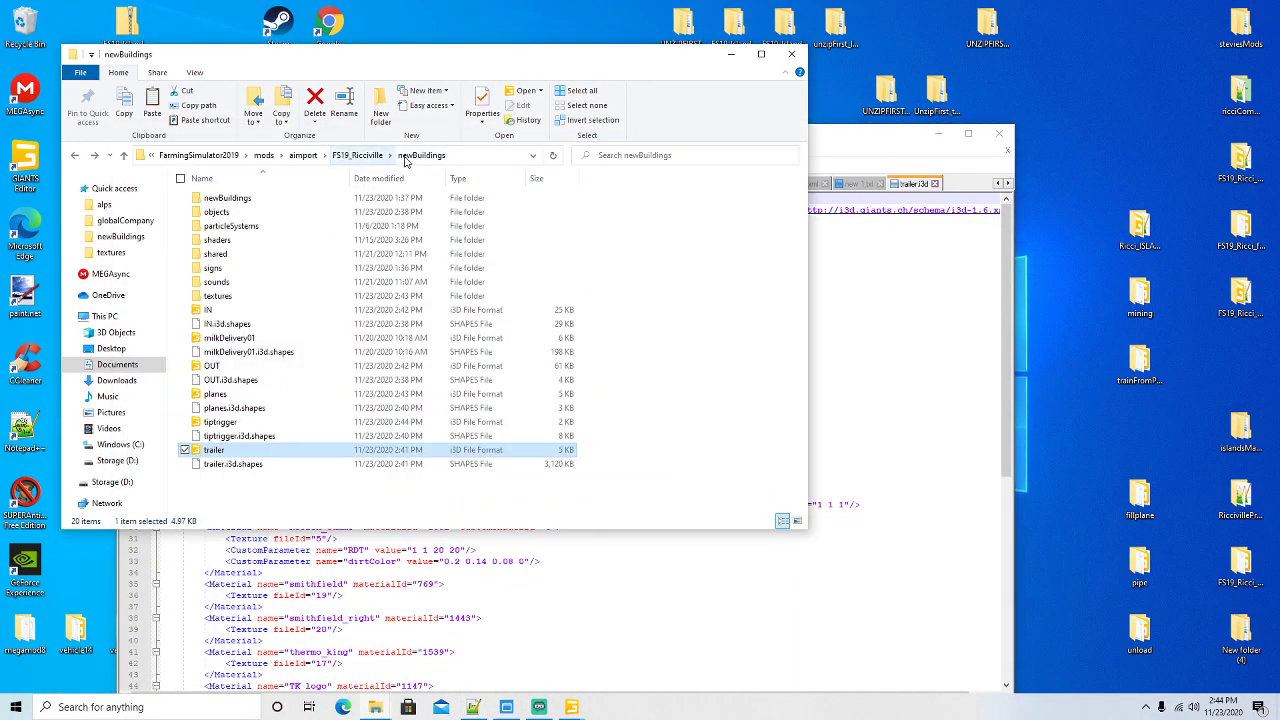
double_click(252, 204)
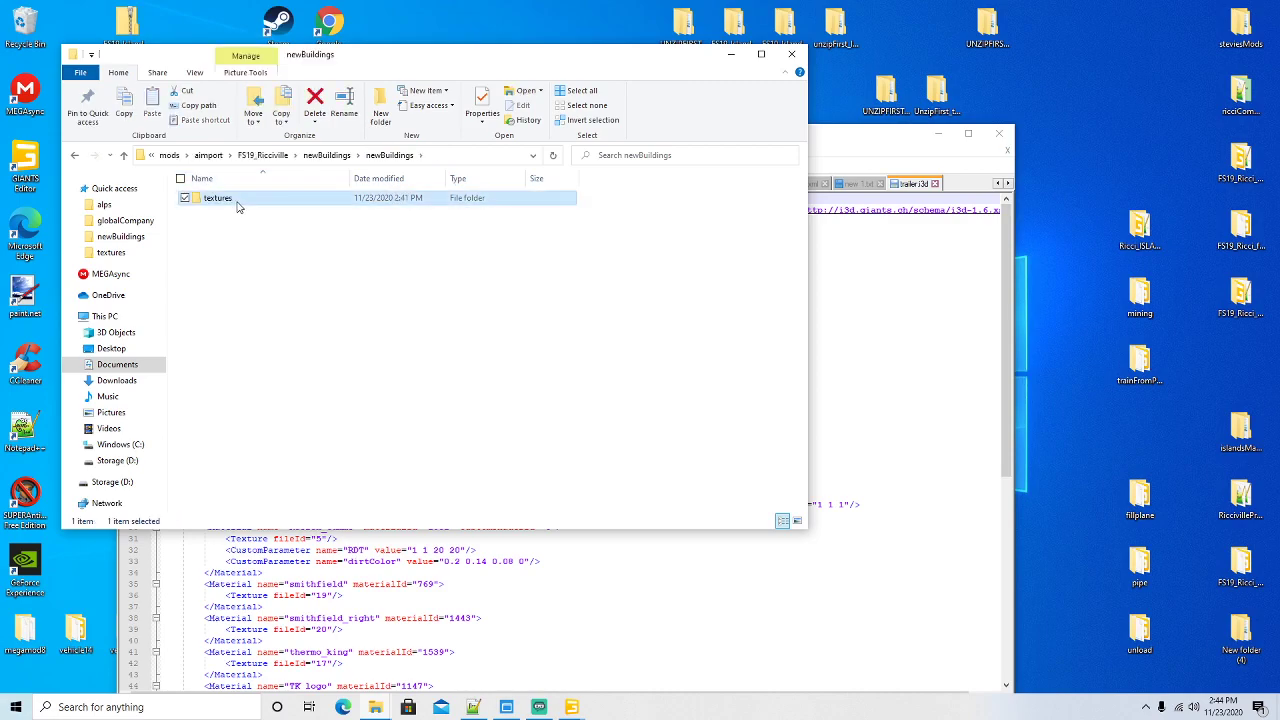
double_click(240, 204)
left_click(229, 197)
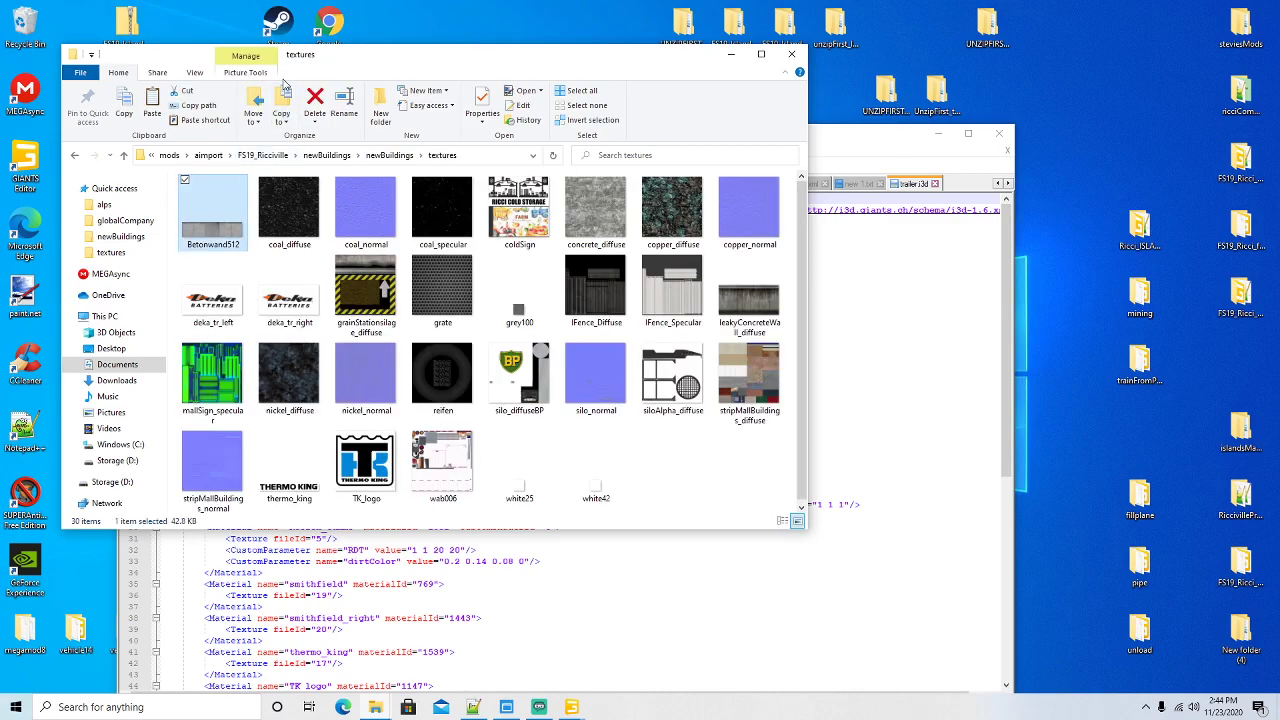
left_click(195, 73)
left_click(346, 106)
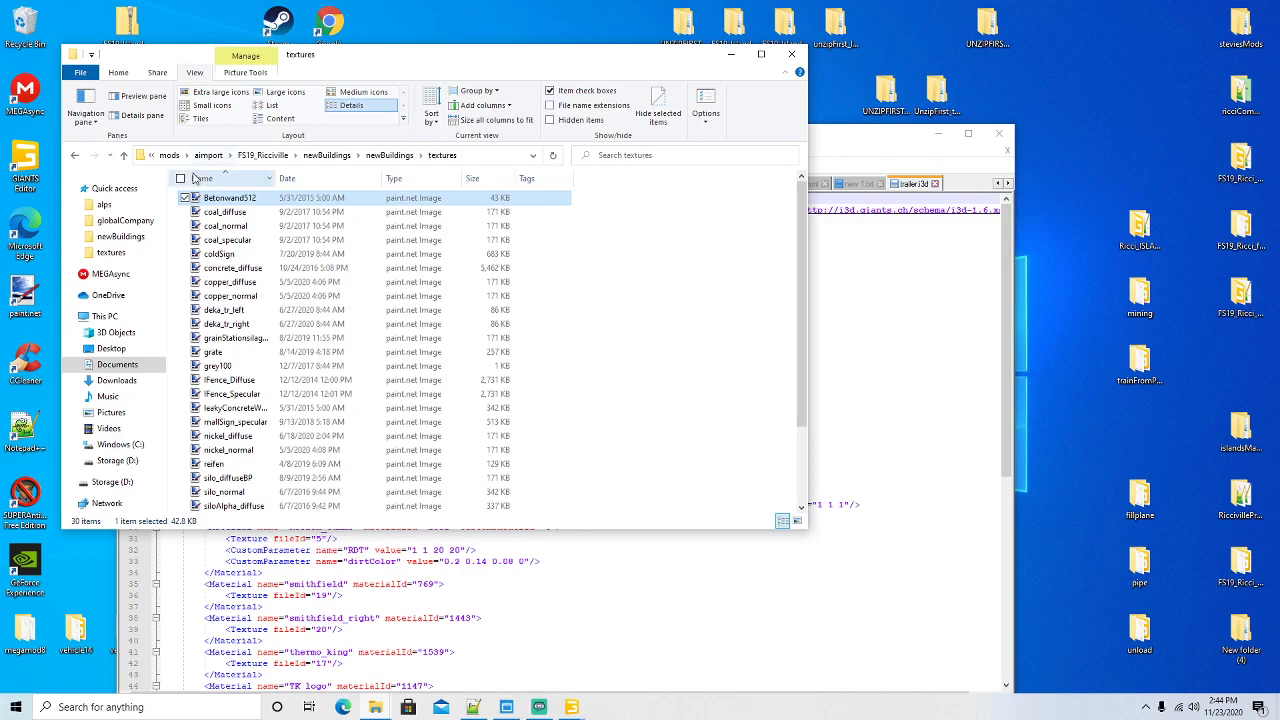
left_click(181, 179)
right_click(231, 233)
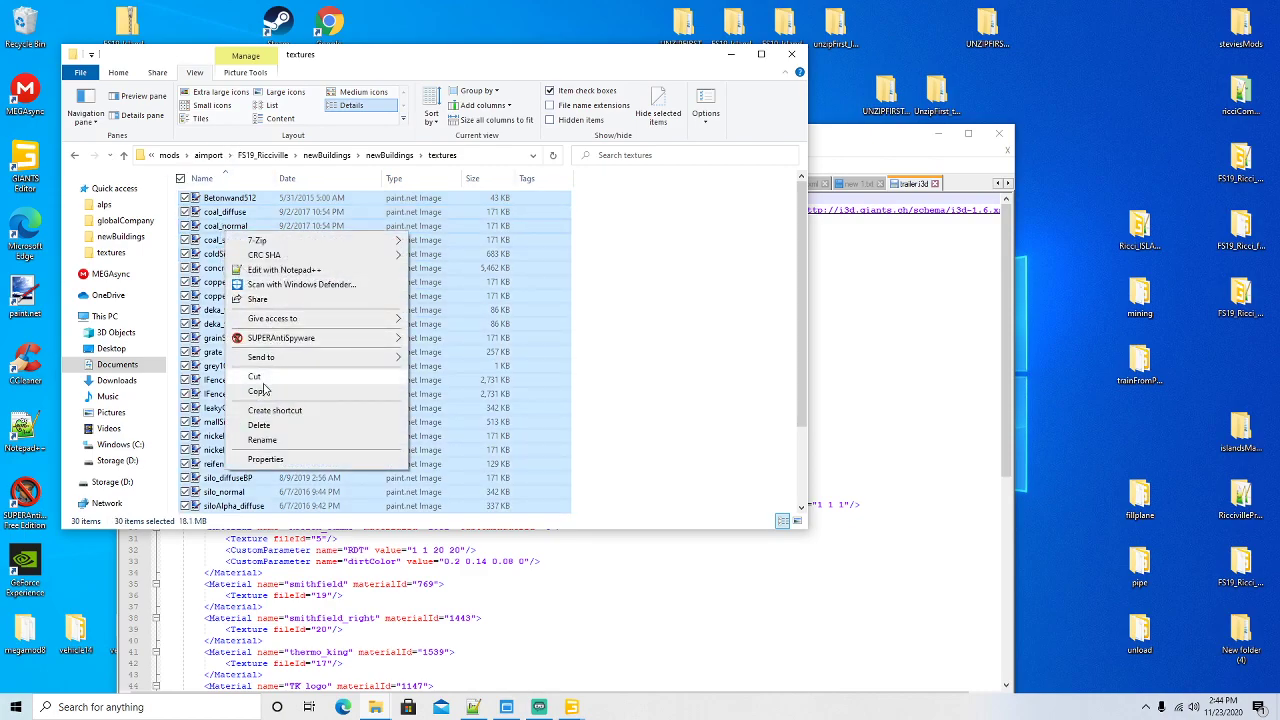
left_click(258, 393)
Paste the copied textures into newBuildings/textures, choosing to decide for each file and skipping the duplicates already there
left_click(328, 155)
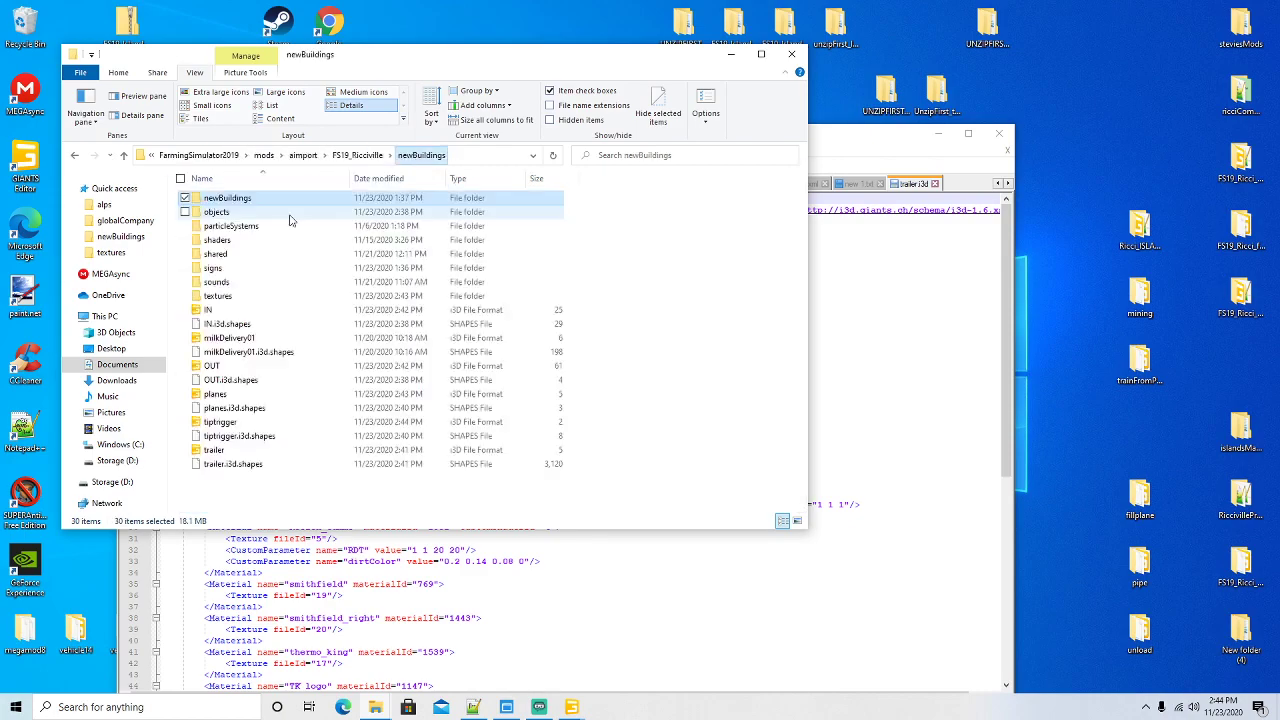
double_click(218, 298)
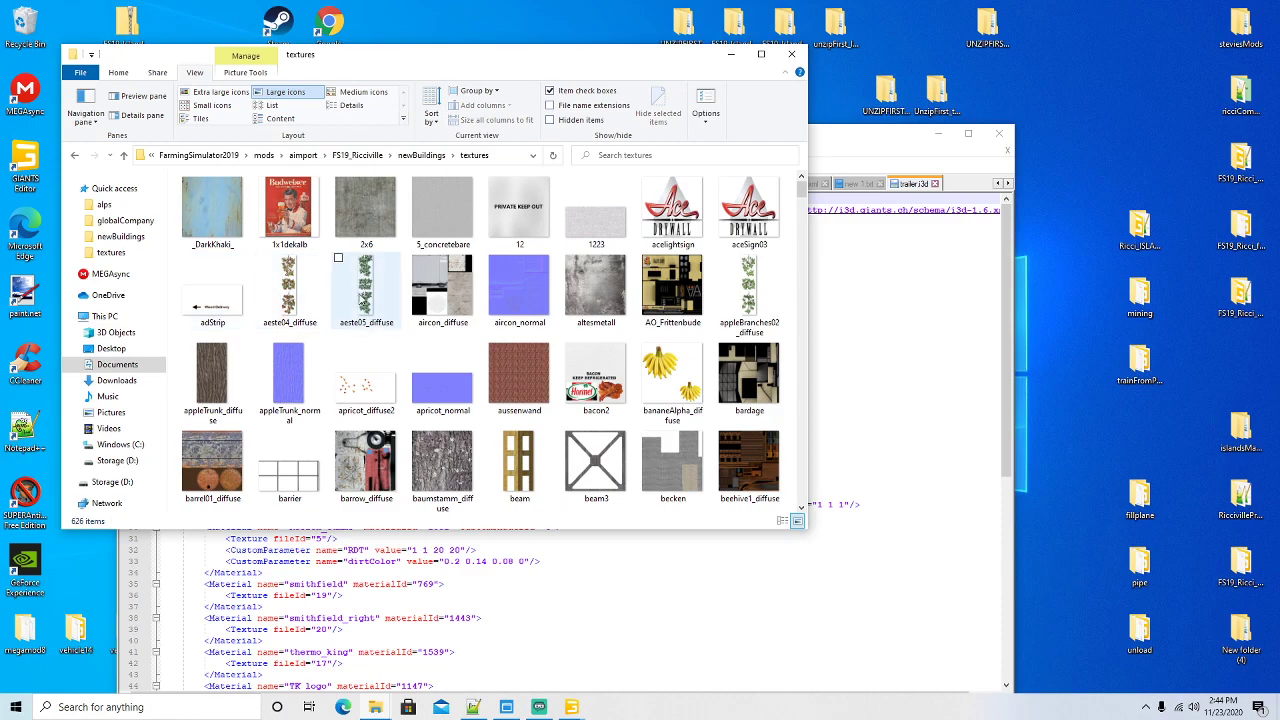
right_click(403, 252)
left_click(434, 346)
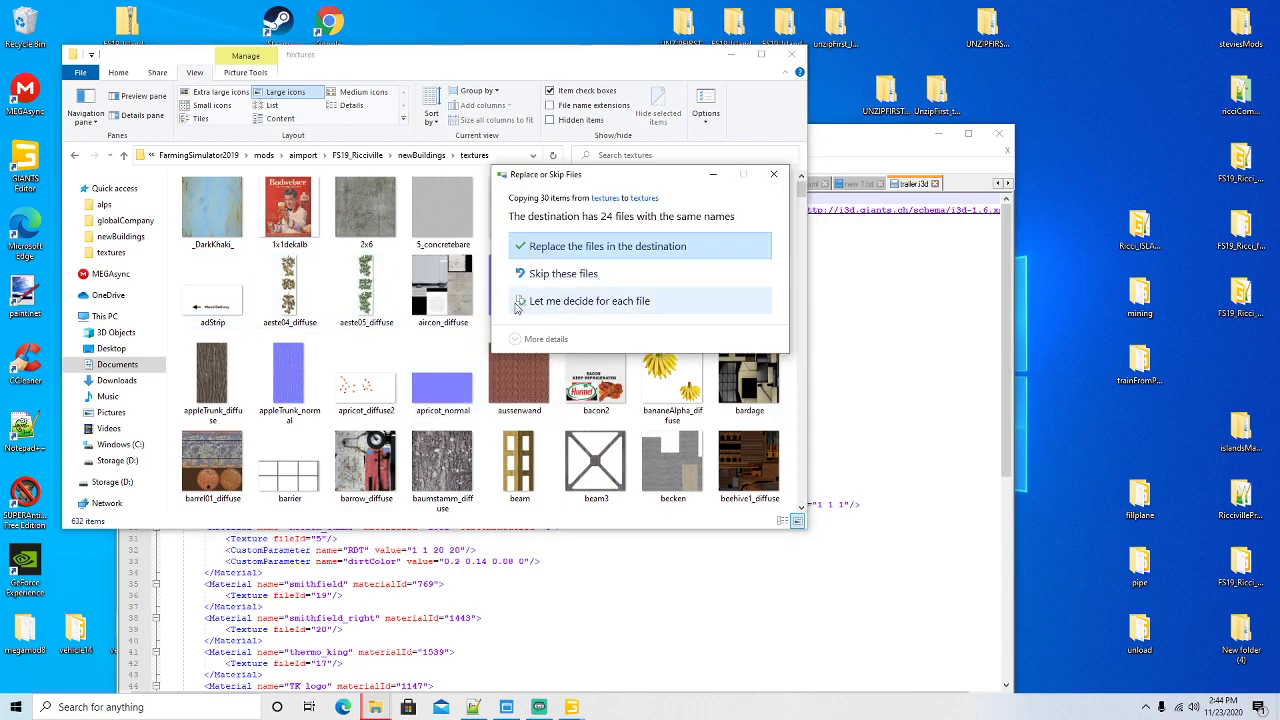
left_click(585, 302)
left_click_drag(812, 284, 812, 475)
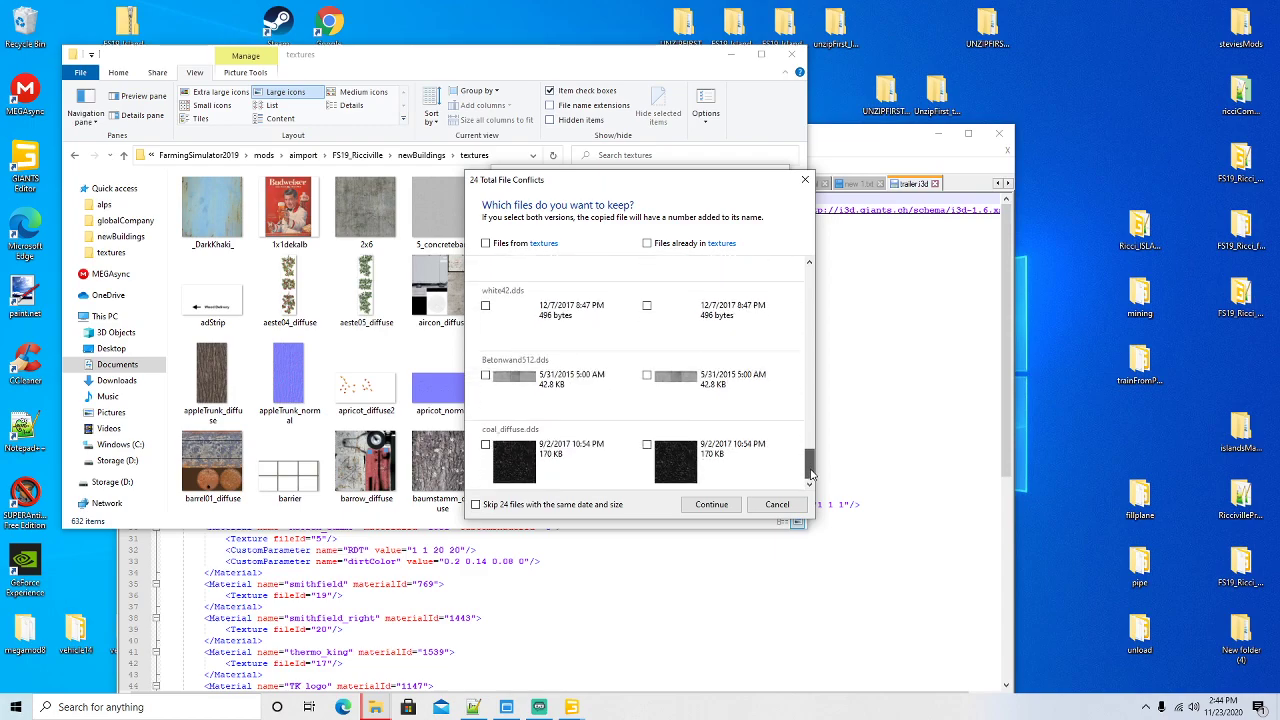
left_click(700, 506)
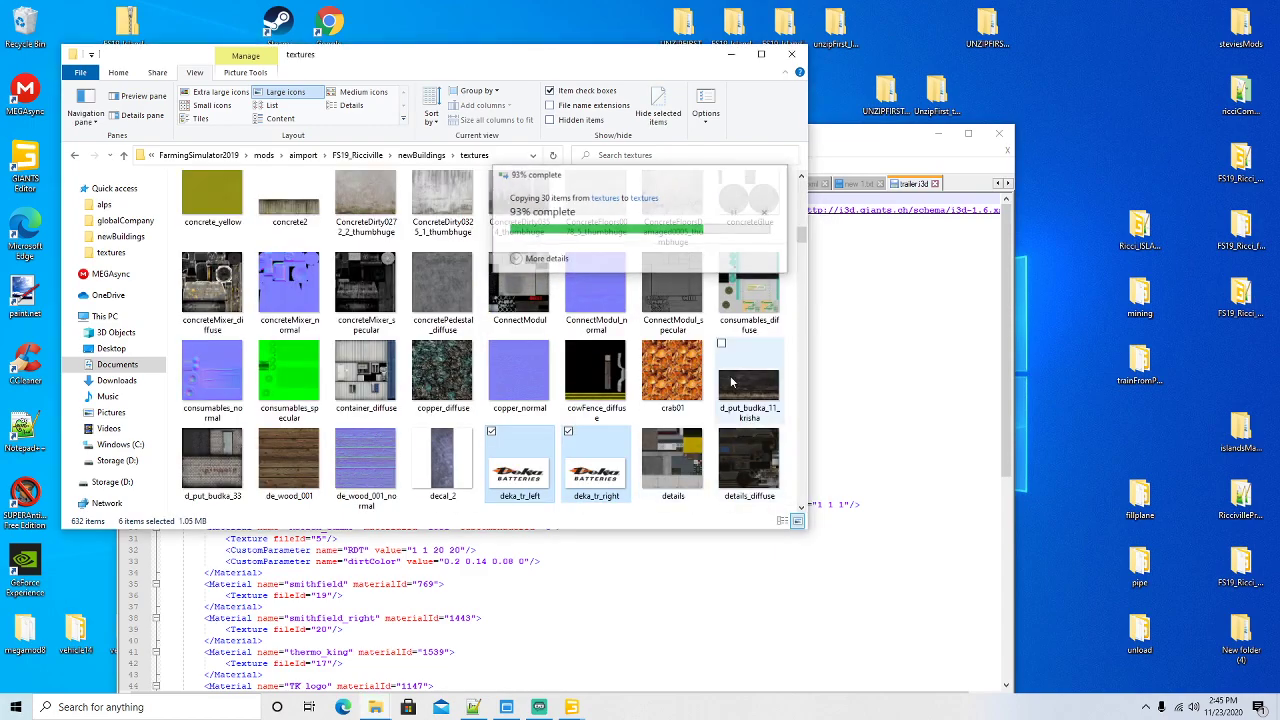
Delete the nested newBuildings folder and the objects folder from inside newBuildings
left_click(421, 155)
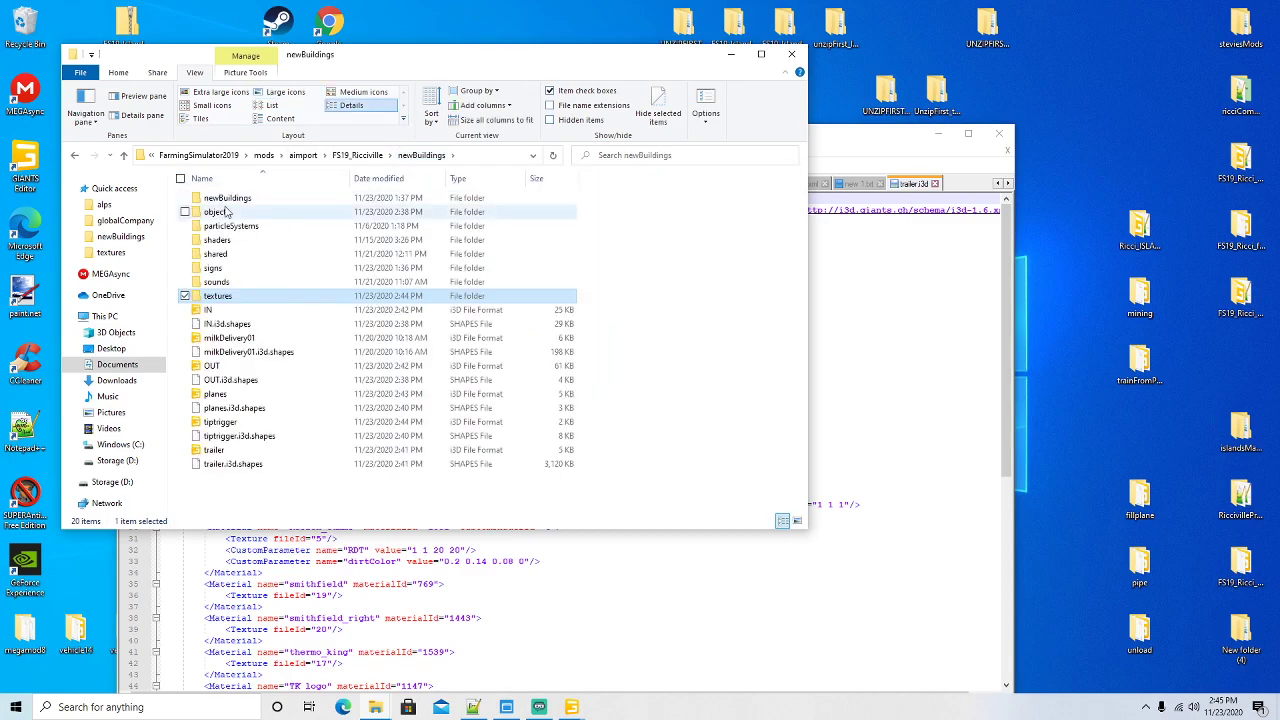
right_click(223, 199)
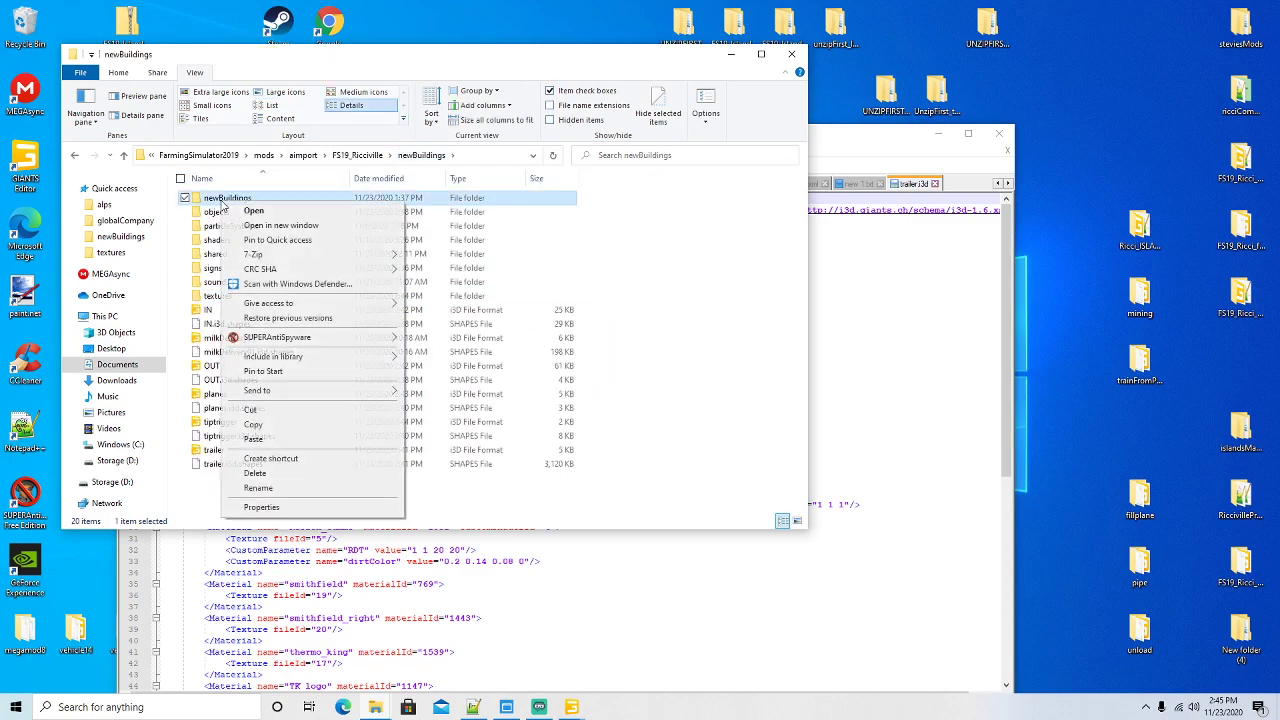
left_click(256, 473)
right_click(220, 201)
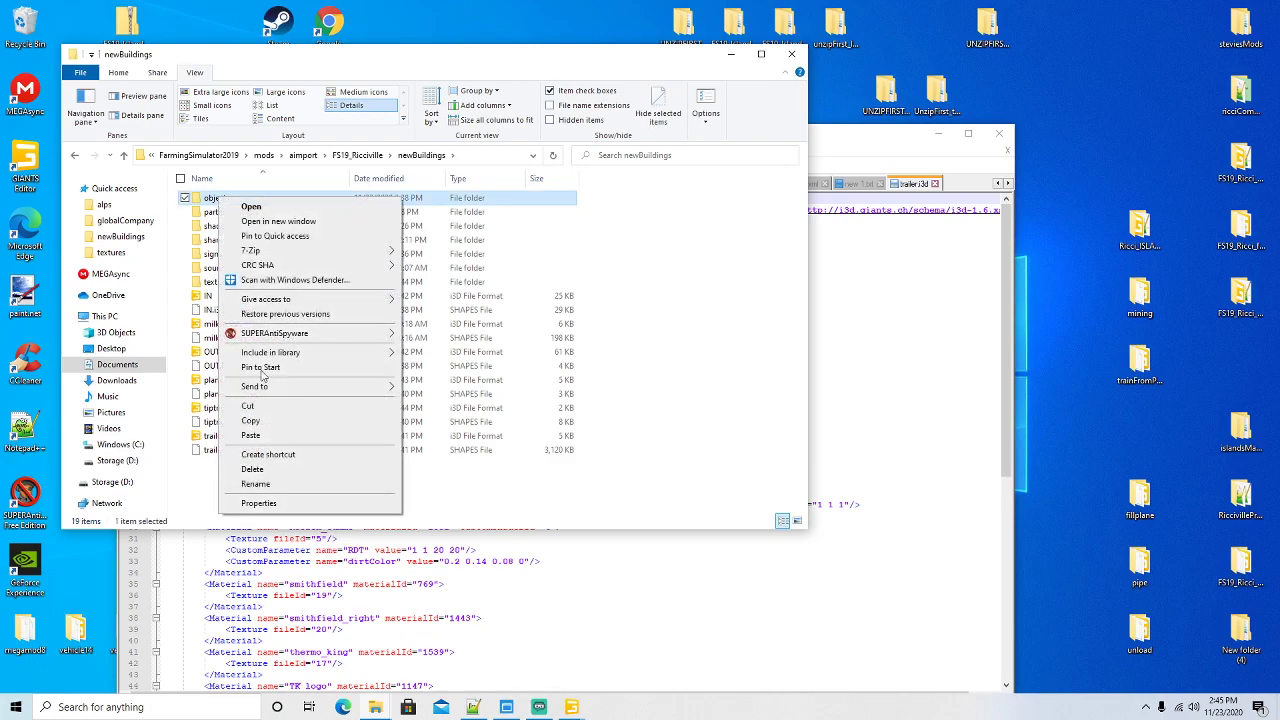
left_click(265, 470)
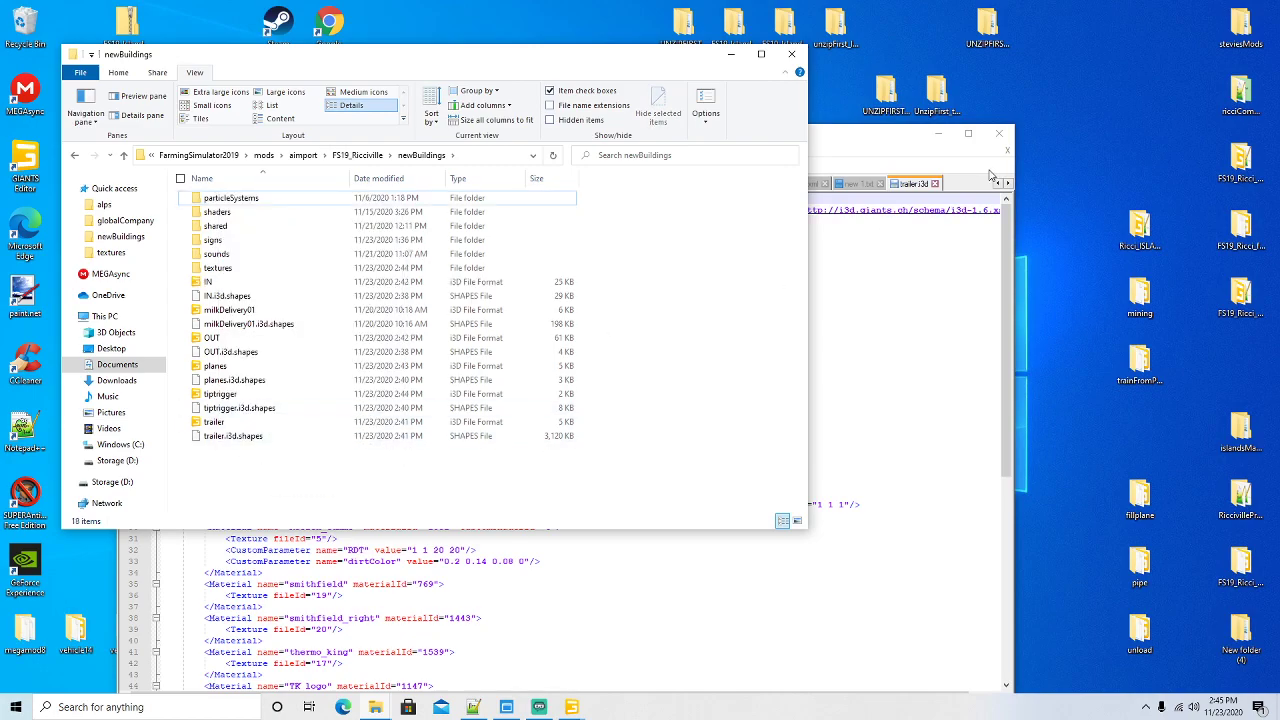
Replace every newBuildings/textures path in trailer.i3d with textures and save the file
left_click(879, 153)
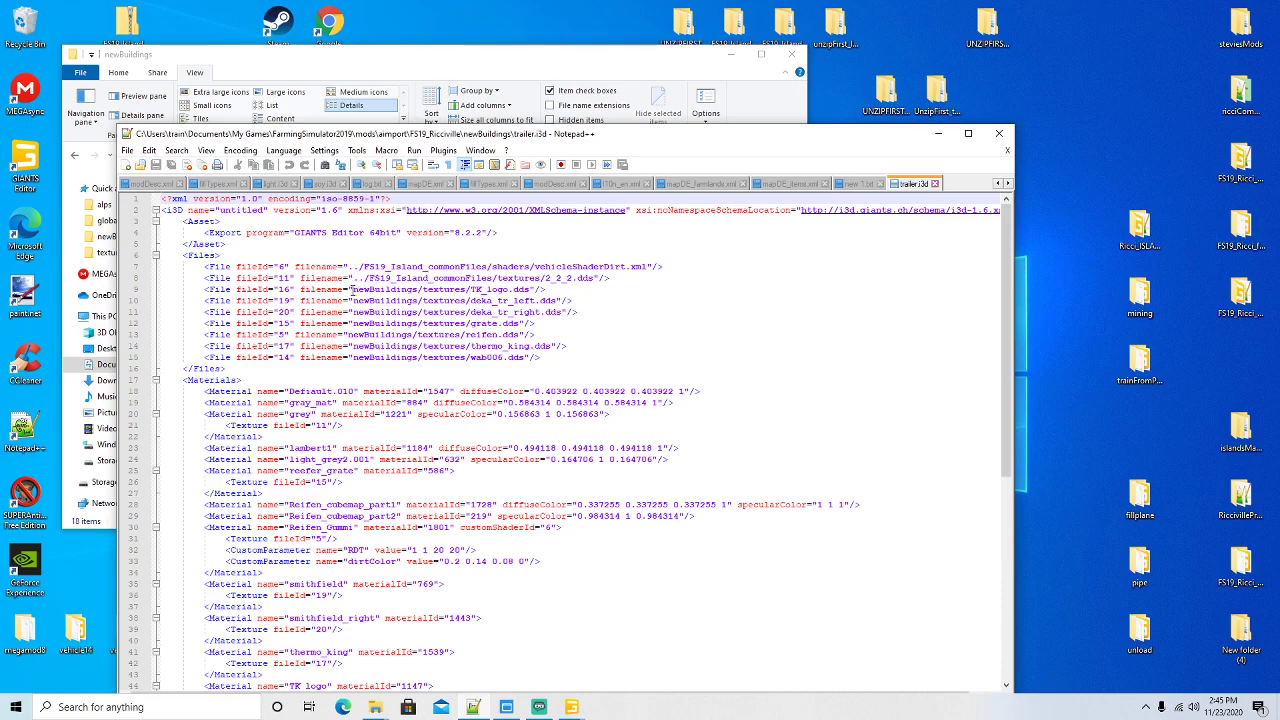
left_click_drag(352, 289, 411, 290)
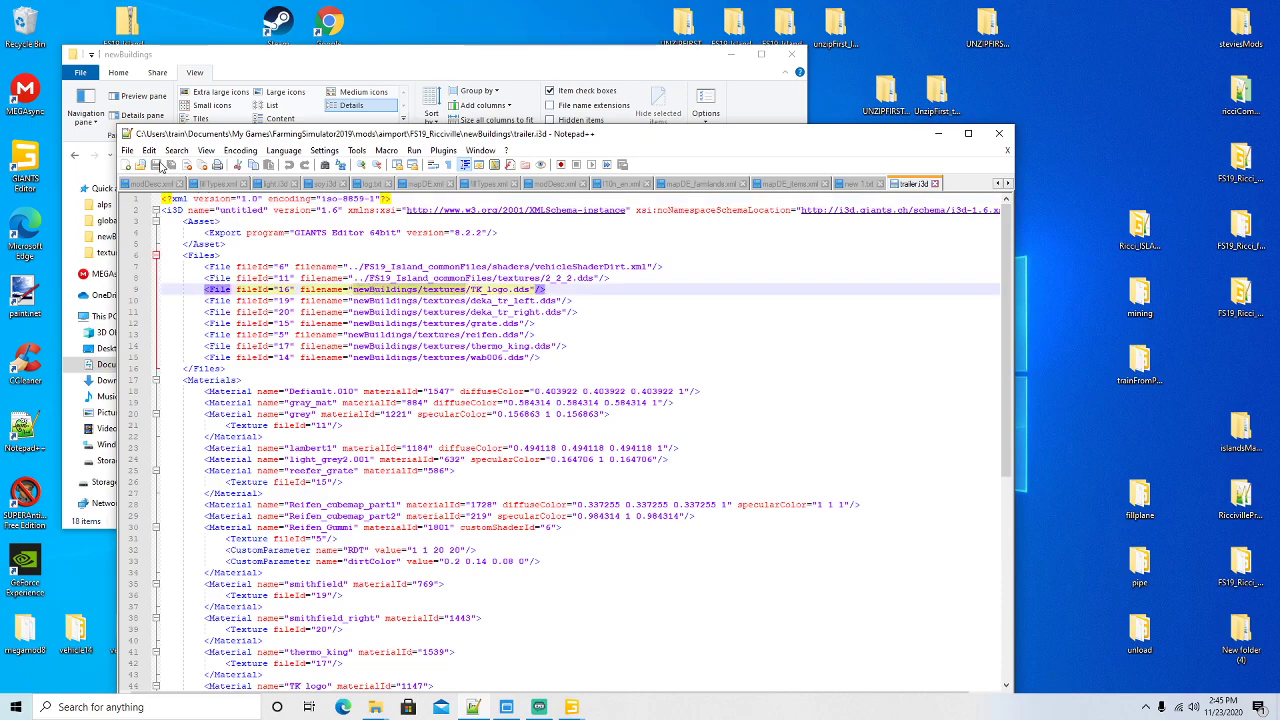
left_click(175, 150)
left_click(215, 278)
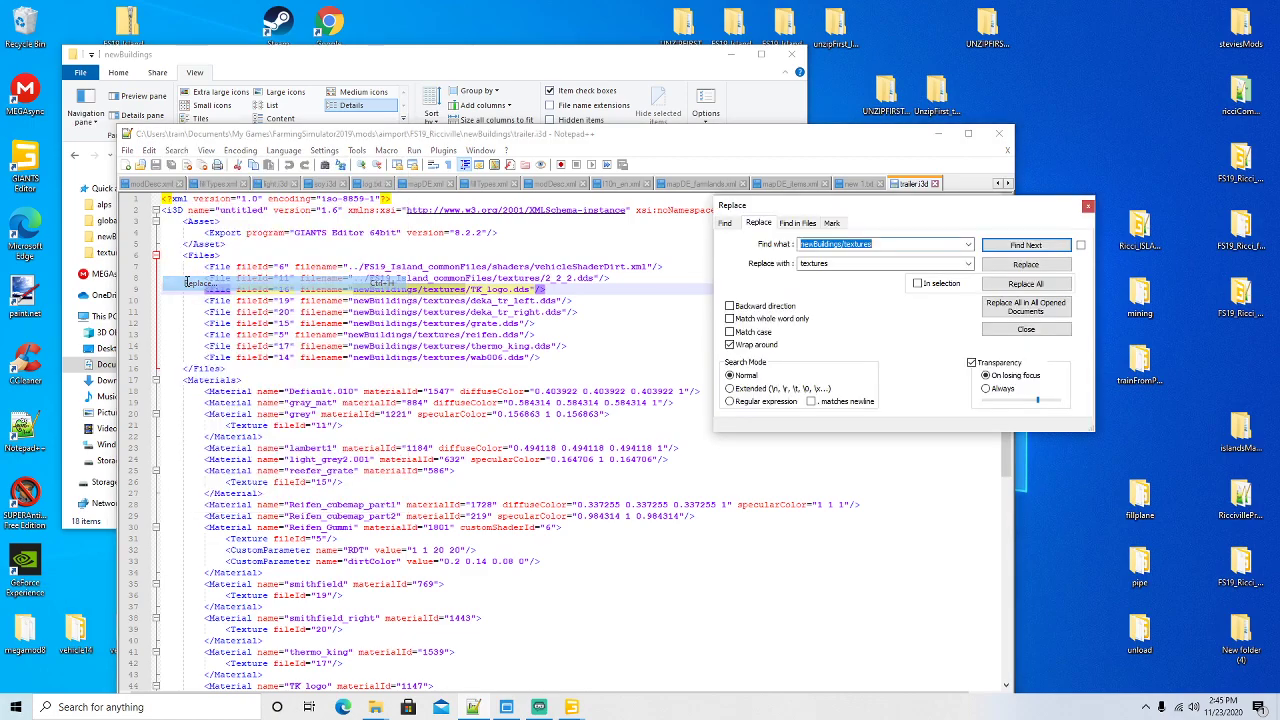
left_click(835, 265)
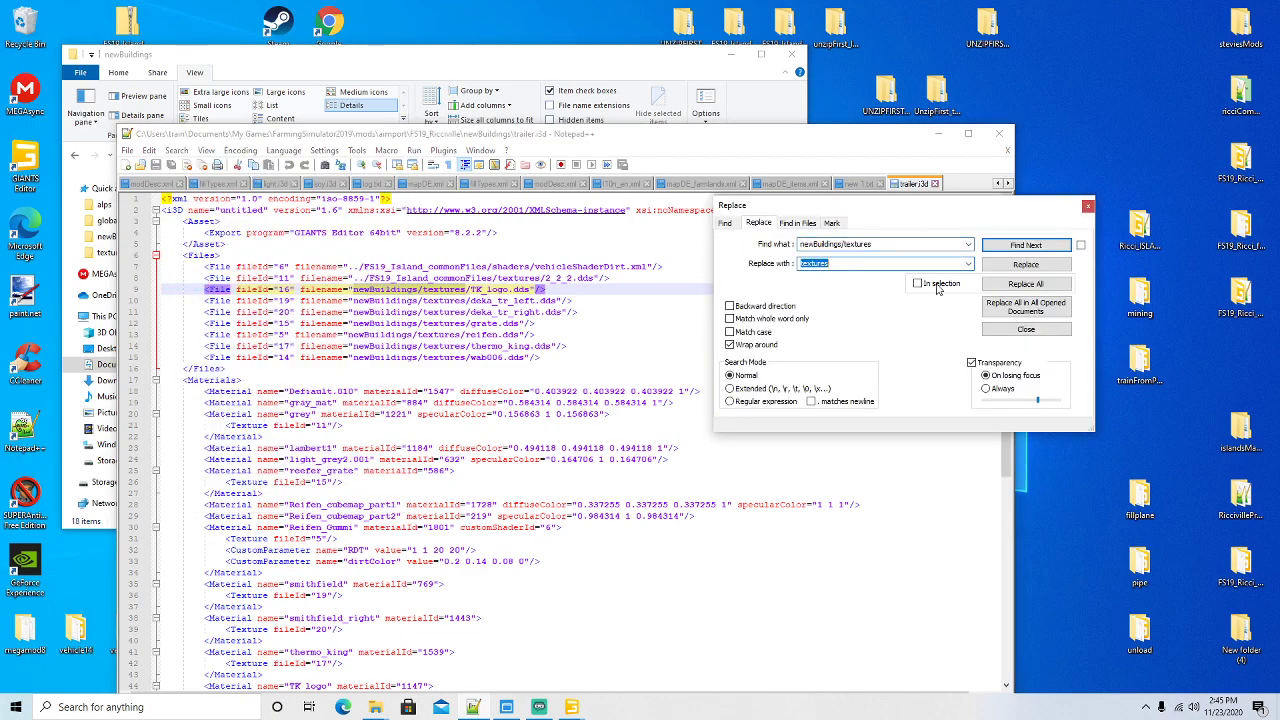
left_click(1025, 284)
left_click(1087, 207)
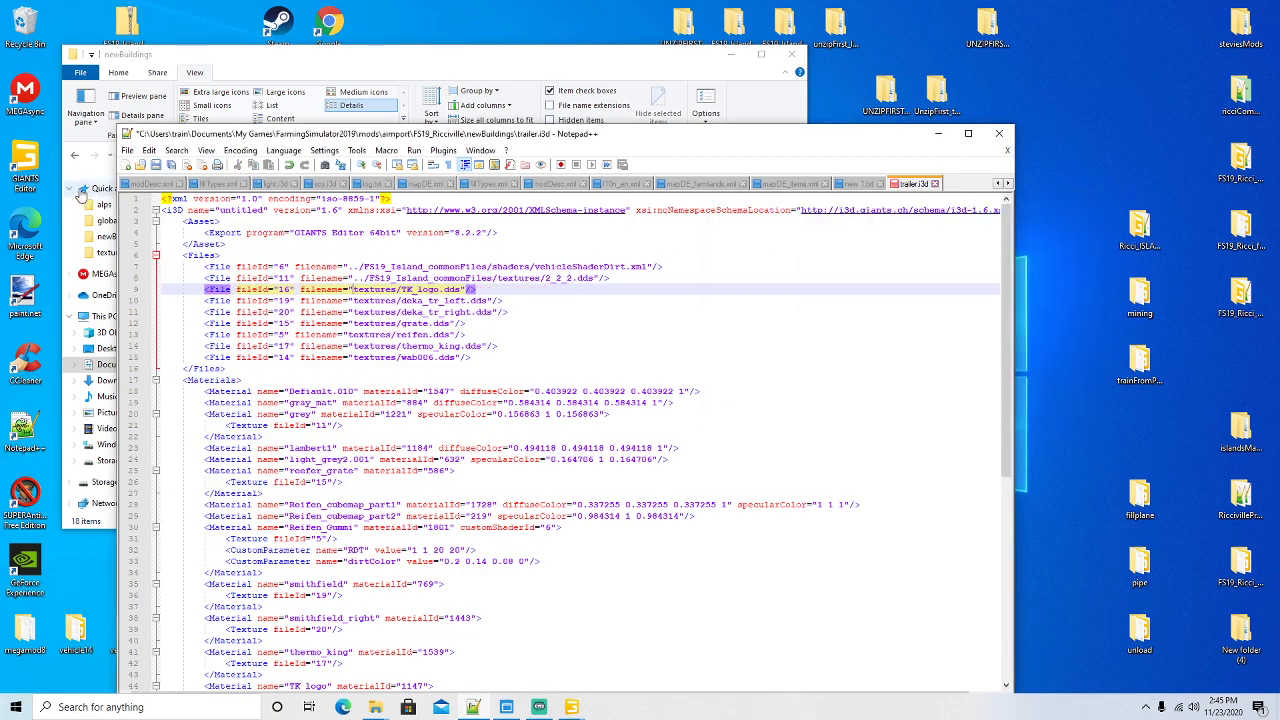
left_click(156, 165)
Look in the newBuildings/shaders folder for the vehicleShaderDirt file referenced in trailer.i3d
left_click_drag(688, 135, 765, 212)
left_click(598, 344)
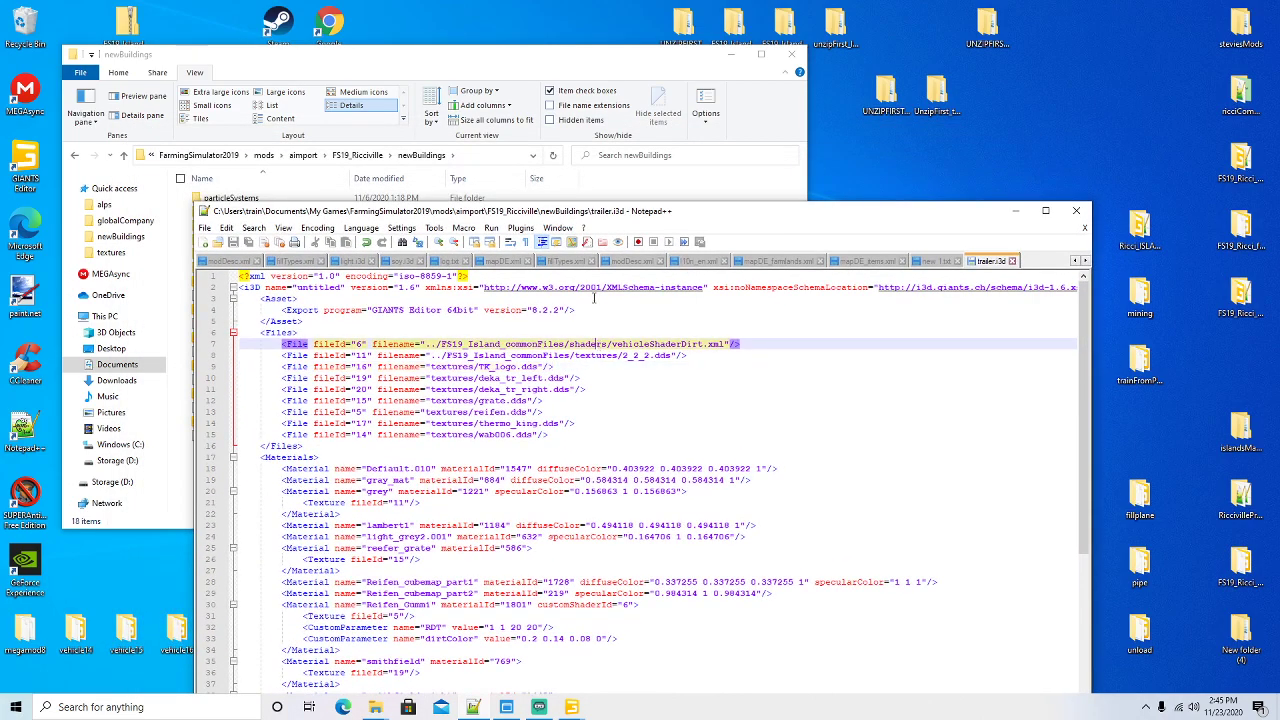
left_click(519, 97)
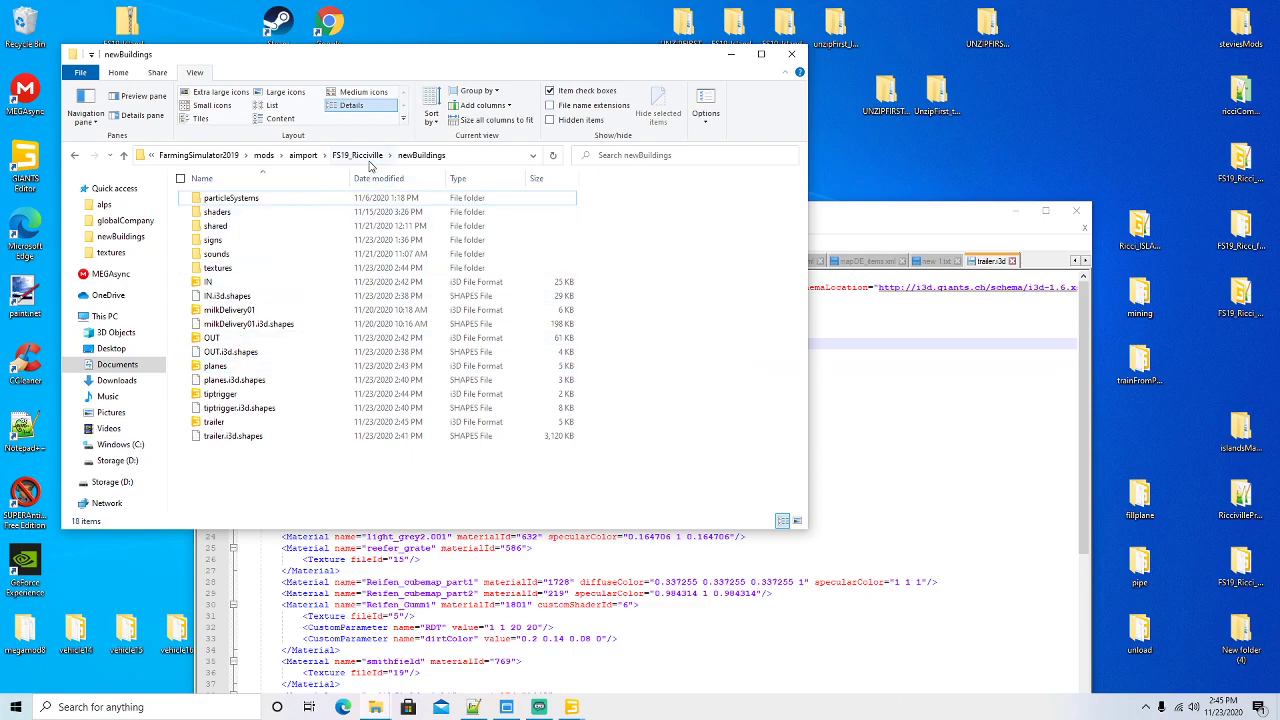
left_click(357, 155)
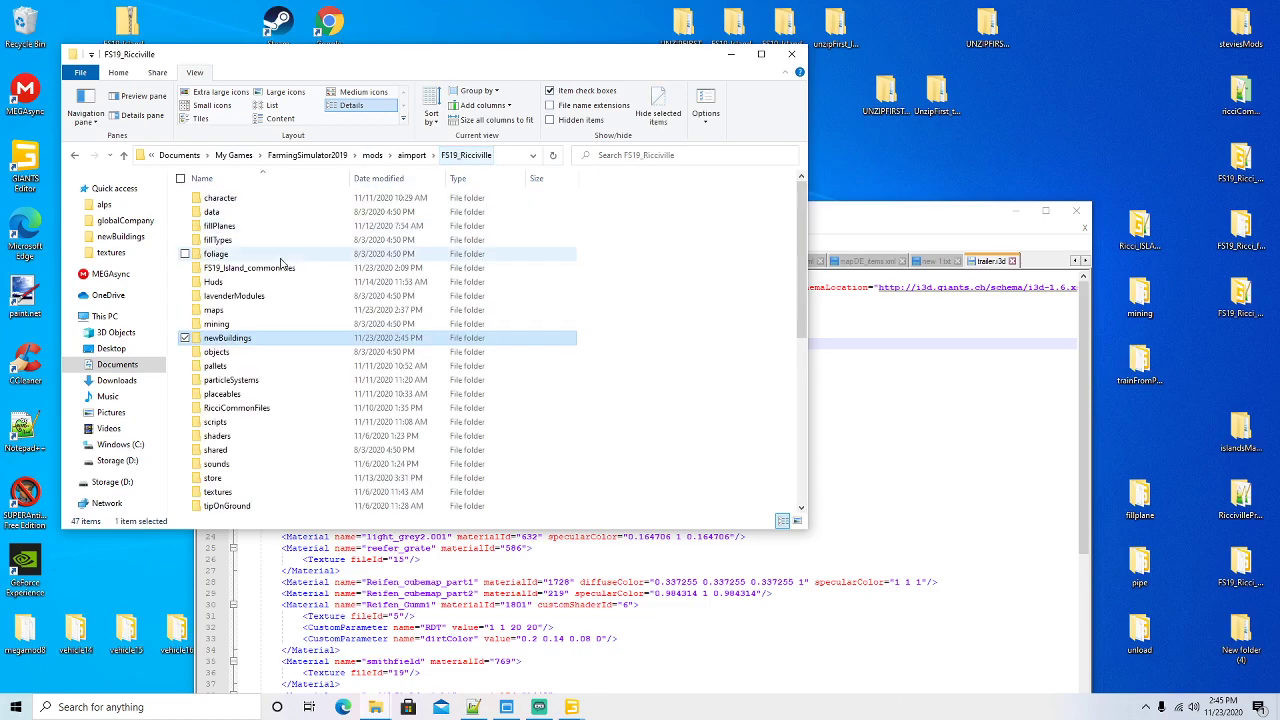
double_click(236, 340)
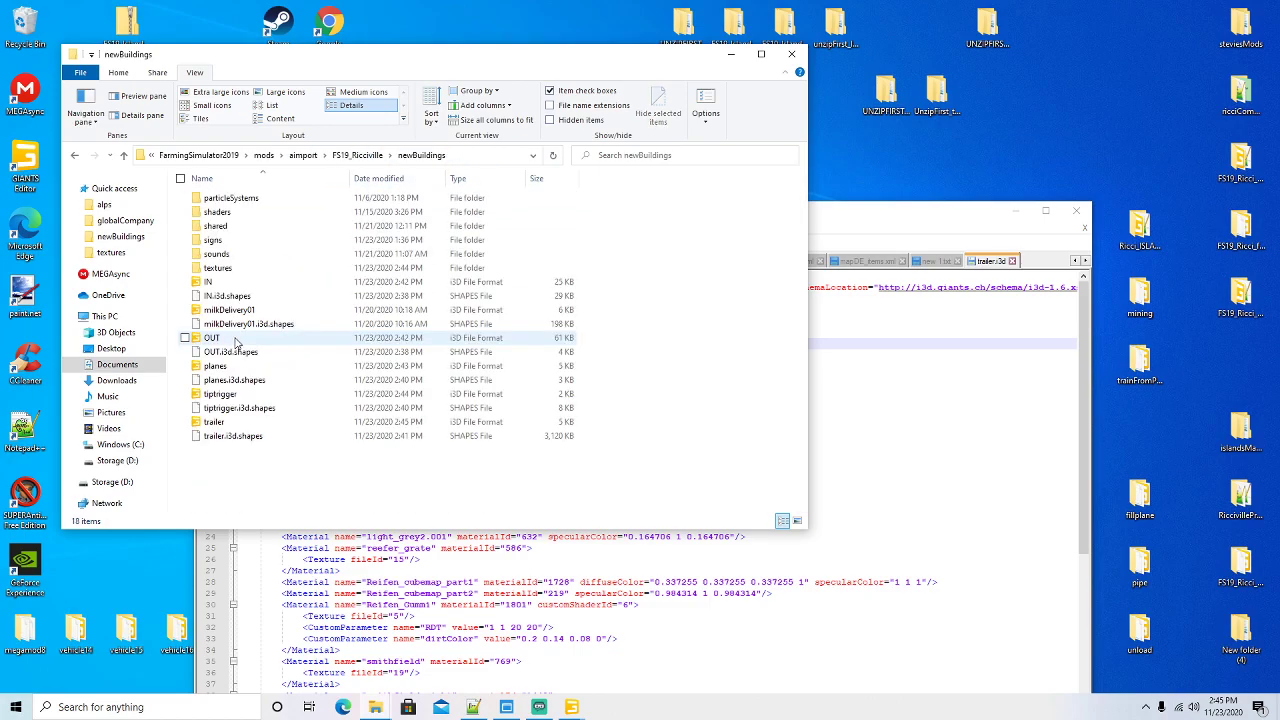
double_click(216, 212)
scroll(317, 300, "down", 1)
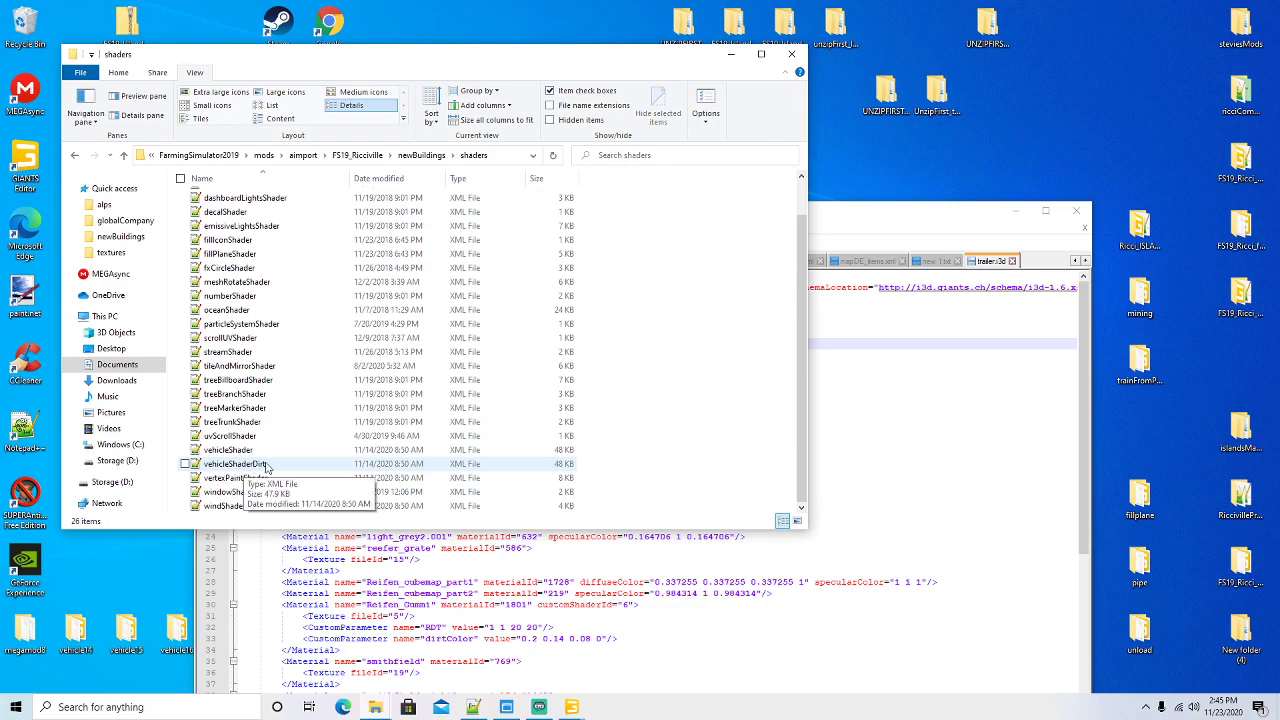
Shorten the vehicleShaderDirt path in trailer.i3d to shaders/vehicleShaderDirt.xml and save the file
left_click(883, 218)
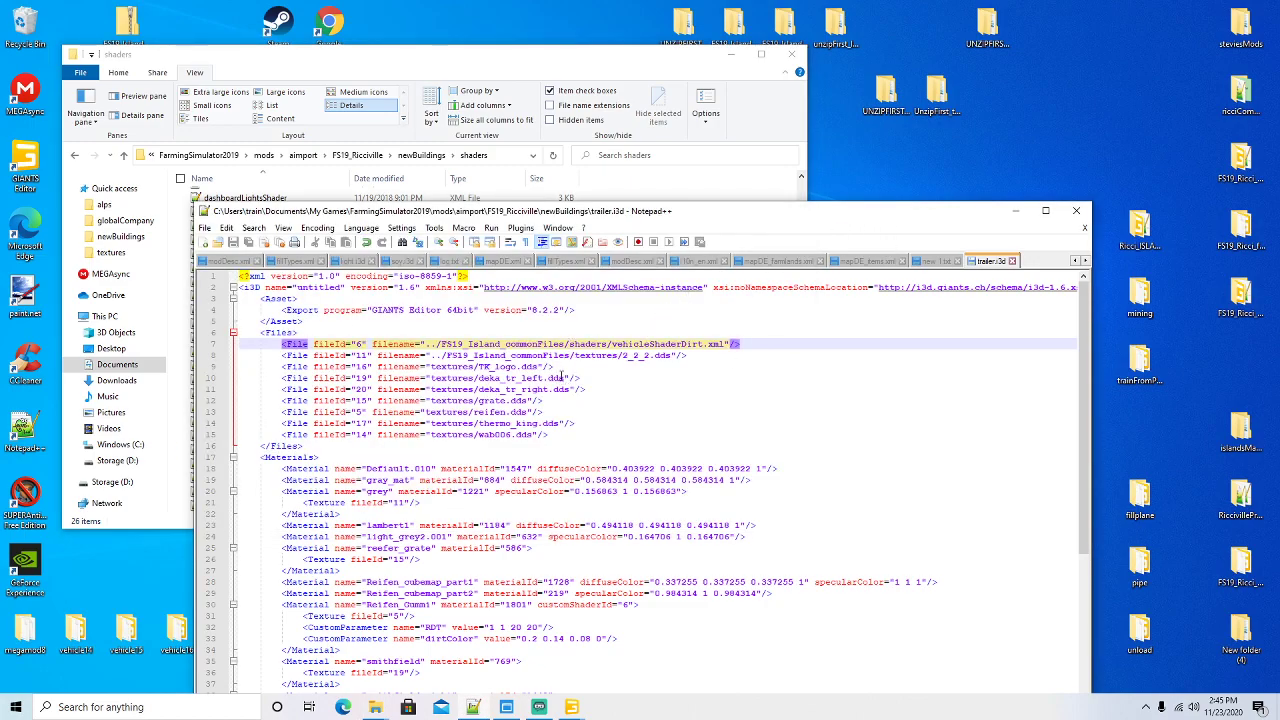
key("BackSpace")
key("BackSpace")
key("BackSpace")
key("BackSpace")
key("BackSpace")
key("BackSpace")
key("BackSpace")
key("BackSpace")
key("BackSpace")
key("BackSpace")
key("BackSpace")
key("BackSpace")
key("BackSpace")
key("BackSpace")
key("BackSpace")
key("BackSpace")
key("BackSpace")
key("BackSpace")
key("BackSpace")
key("BackSpace")
key("BackSpace")
key("BackSpace")
key("BackSpace")
key("BackSpace")
key("BackSpace")
key("BackSpace")
key("BackSpace")
left_click(234, 243)
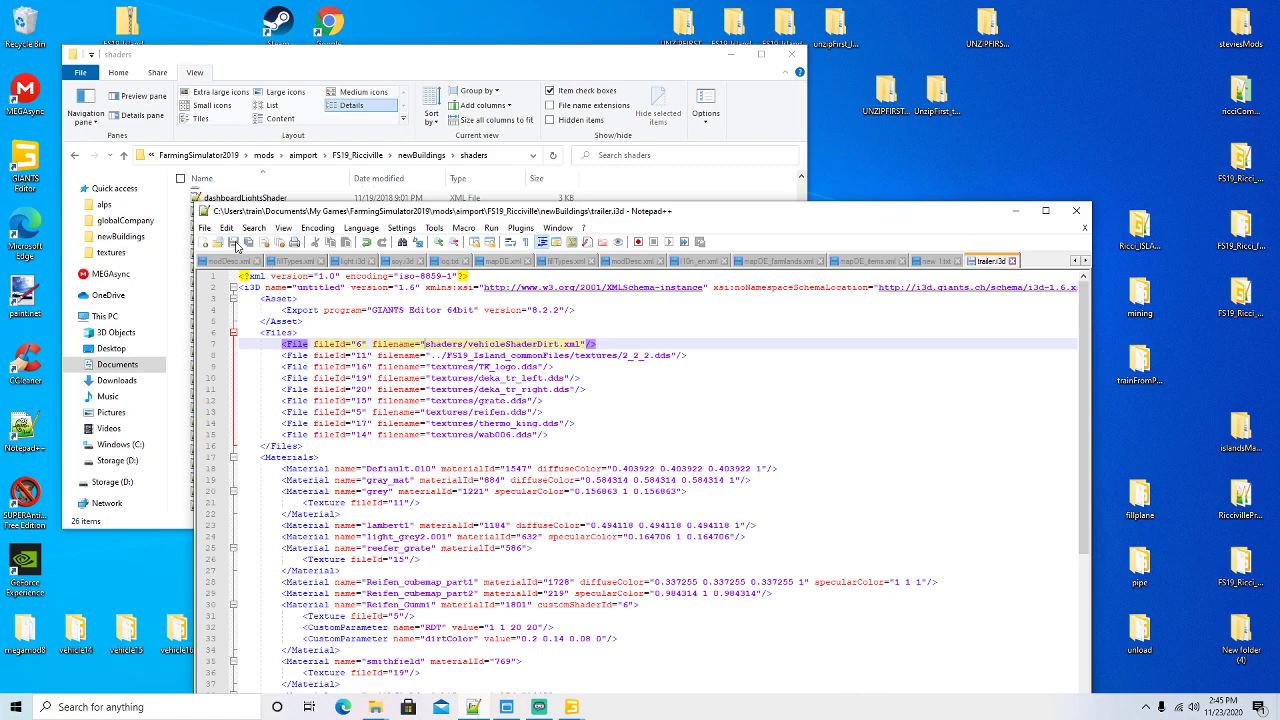
Look in the newBuildings/textures folder for the 2_2_2 texture referenced in trailer.i3d
left_click(533, 77)
key("alt+Up")
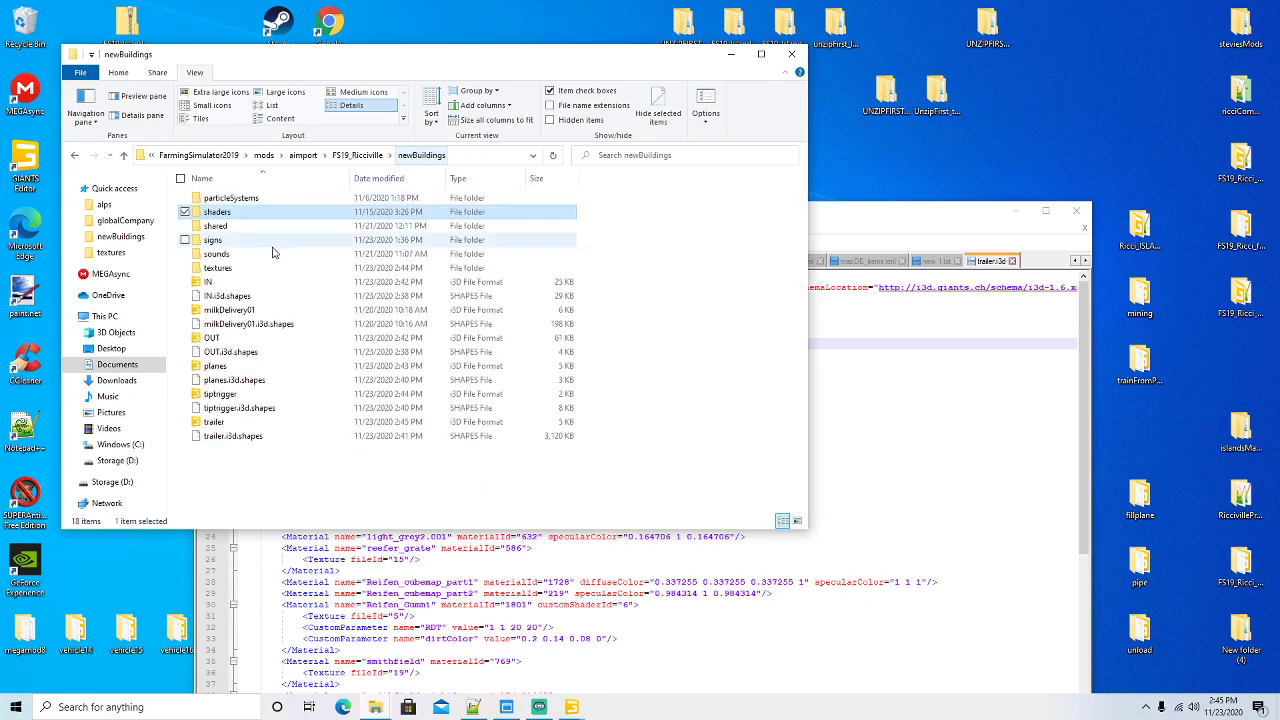
double_click(242, 270)
mouse_move(797, 193)
left_mouse_down()
mouse_move(800, 215)
mouse_move(800, 197)
left_mouse_up()
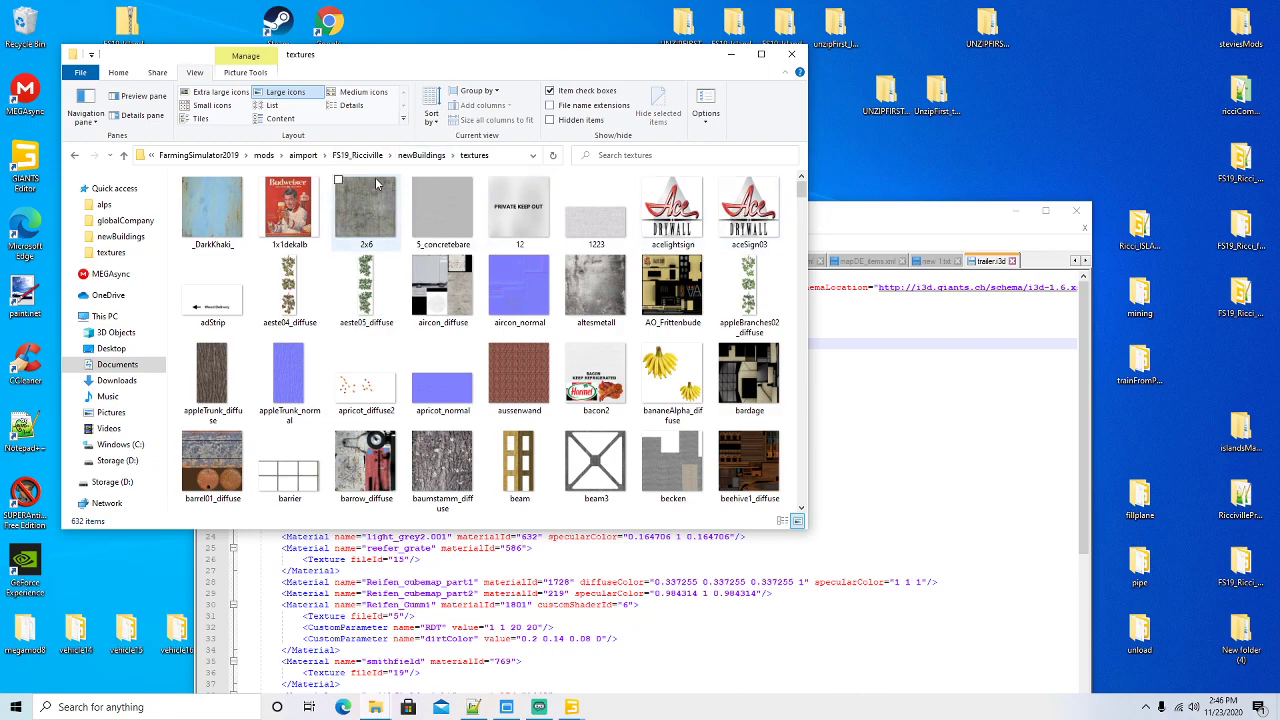
Copy the 2_2_2 texture from the textures folder of mods/16x/FS19_Island_commonFiles
left_click(265, 156)
double_click(210, 198)
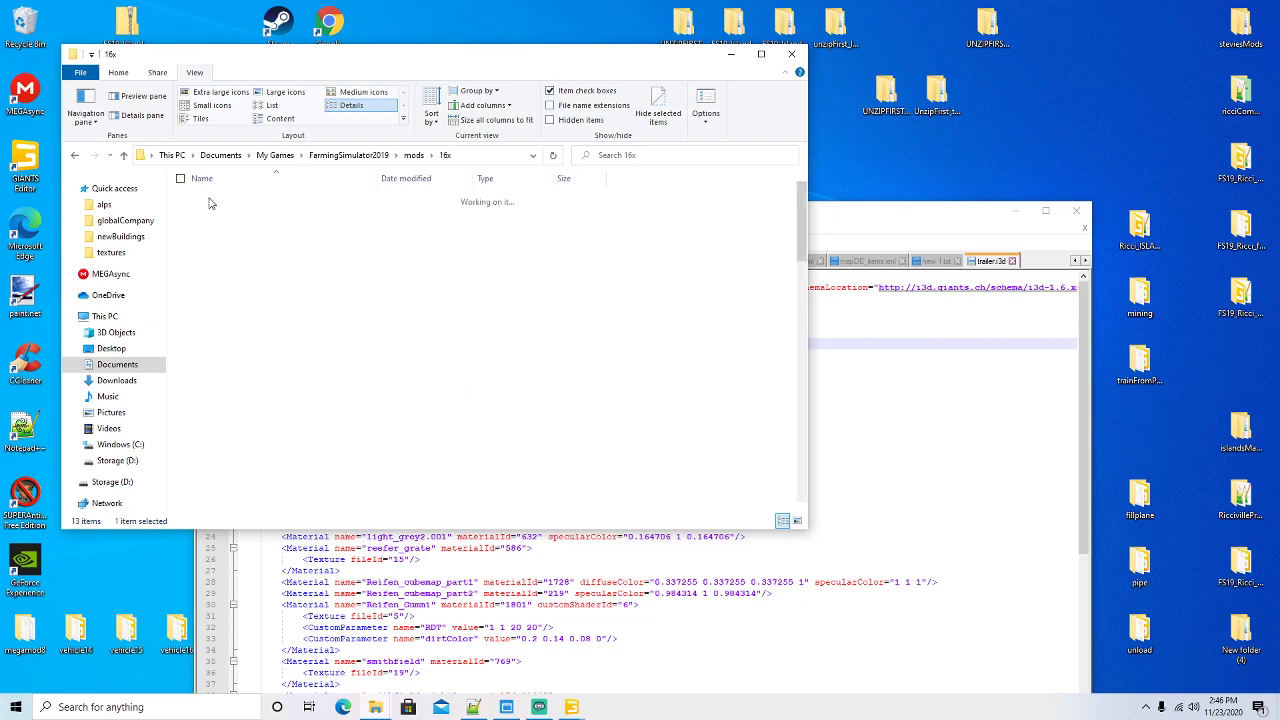
double_click(242, 199)
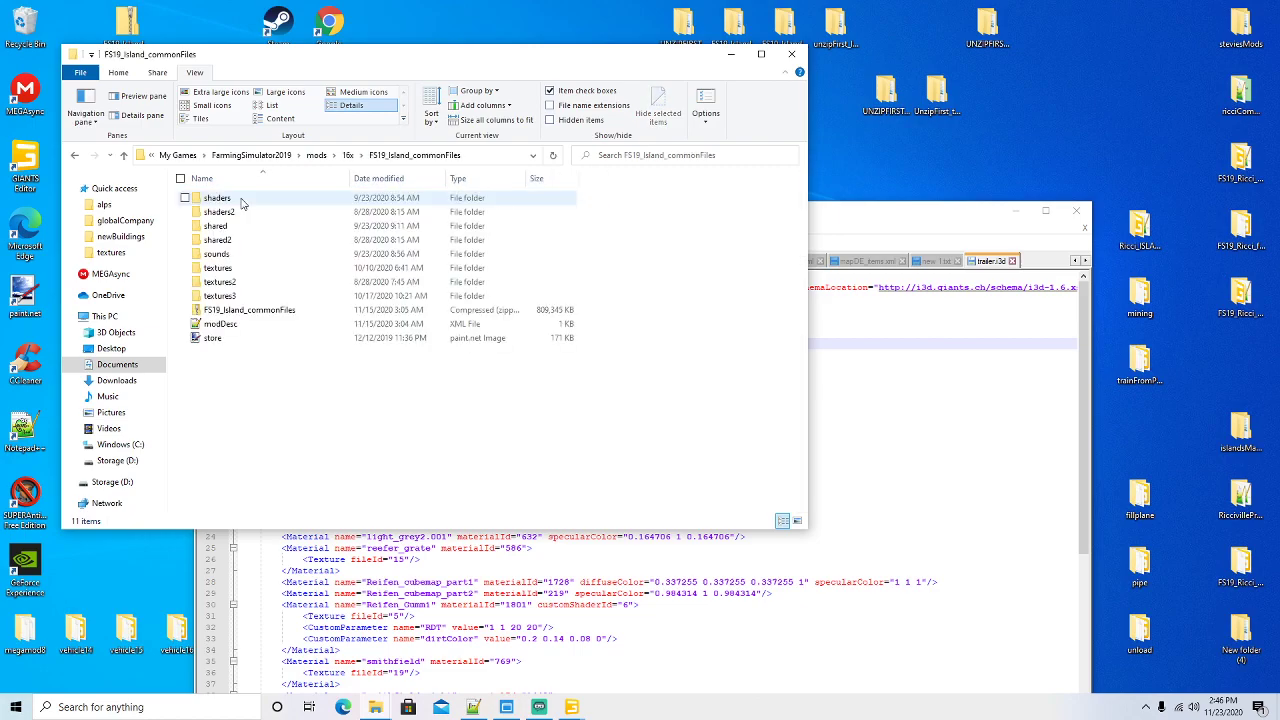
double_click(228, 270)
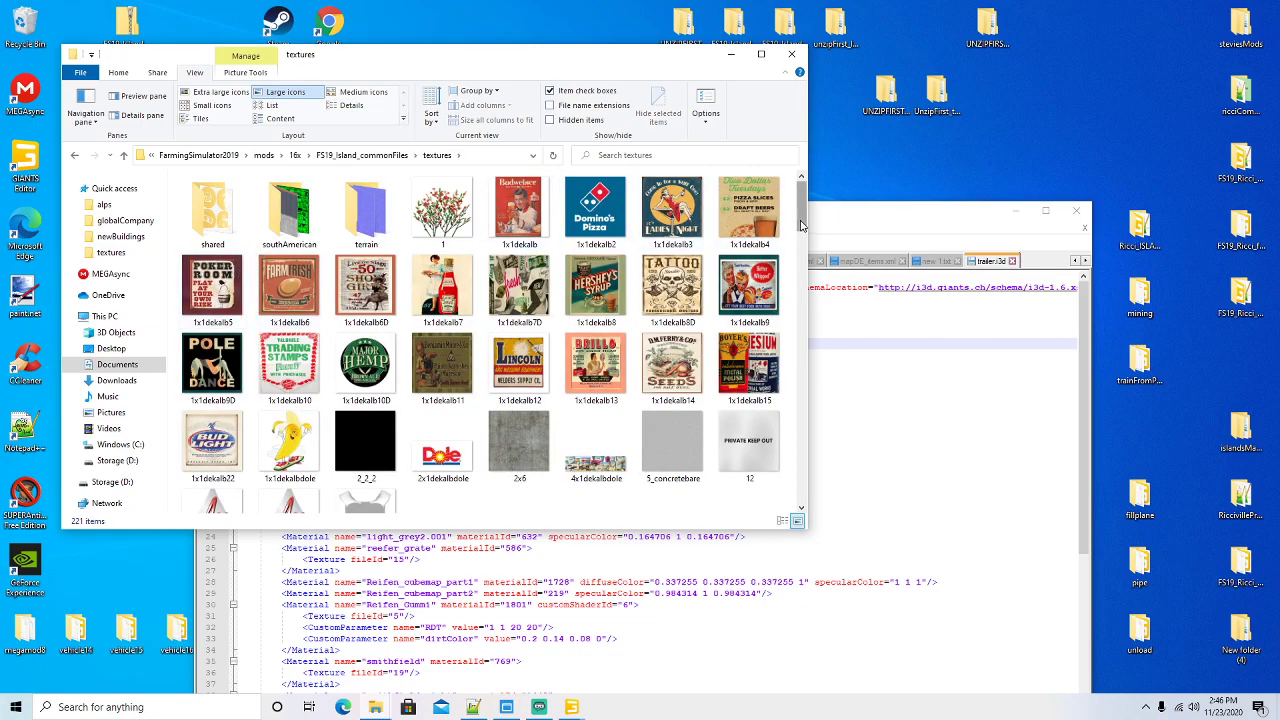
scroll(802, 233, "down", 1)
right_click(369, 366)
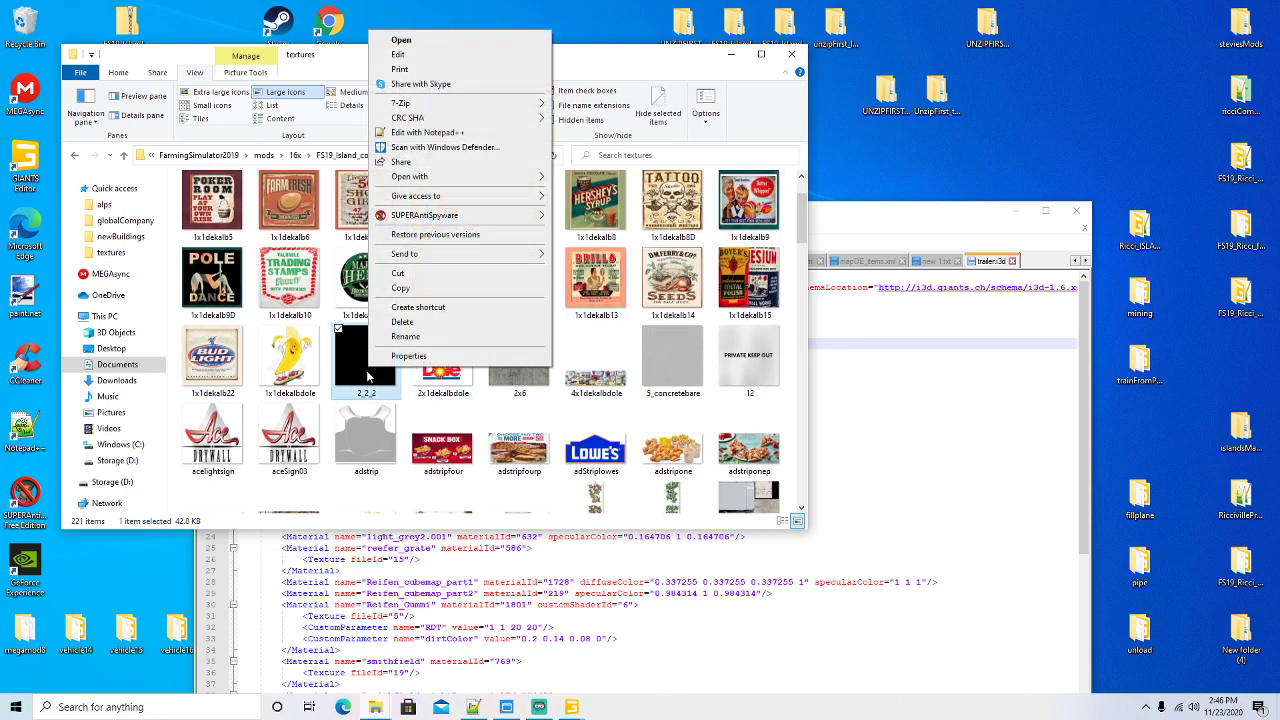
left_click(400, 288)
Paste the copied 2_2_2 texture into aimport/FS19_Ricciville/newBuildings/textures
left_click(264, 155)
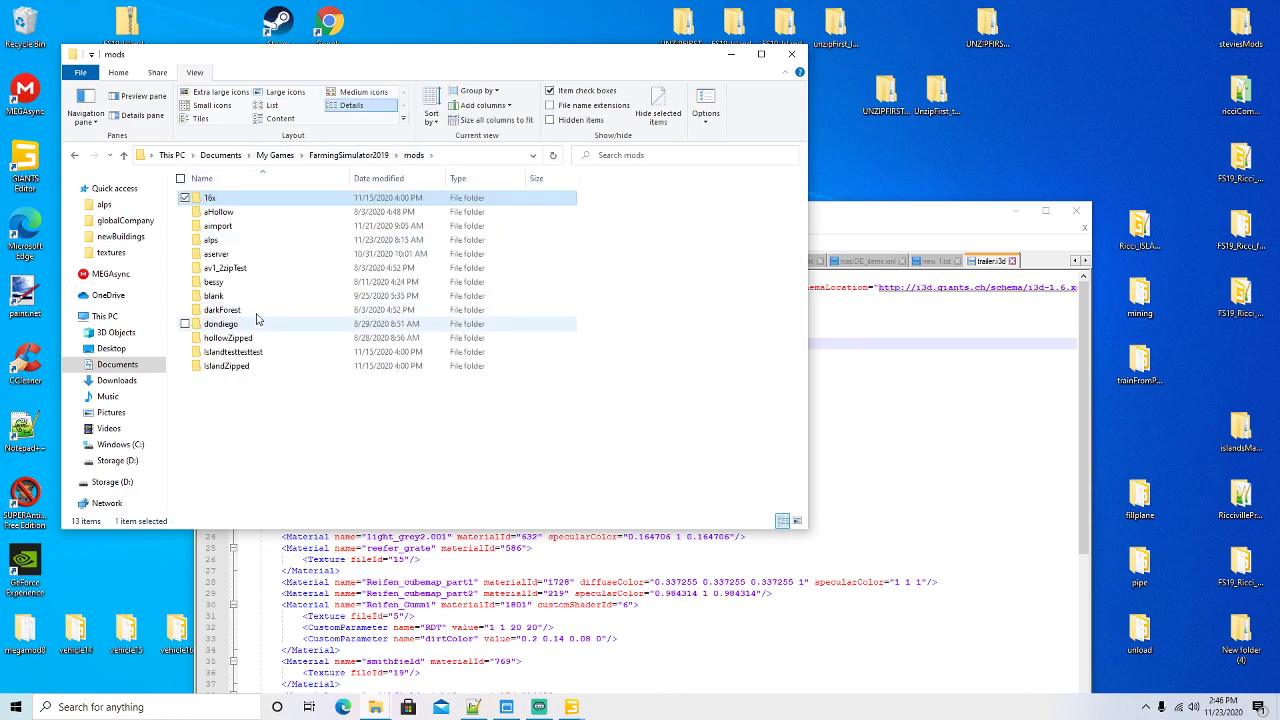
left_click(222, 229)
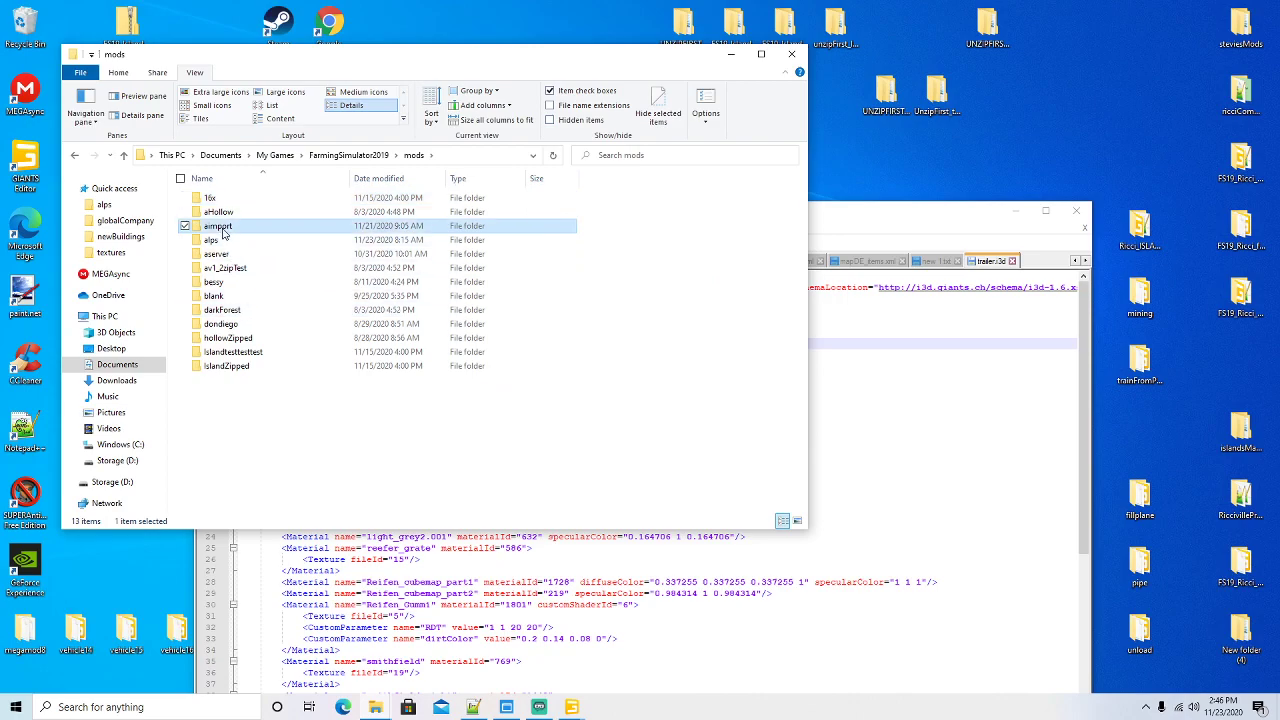
left_click(223, 238)
left_click(223, 229)
double_click(223, 229)
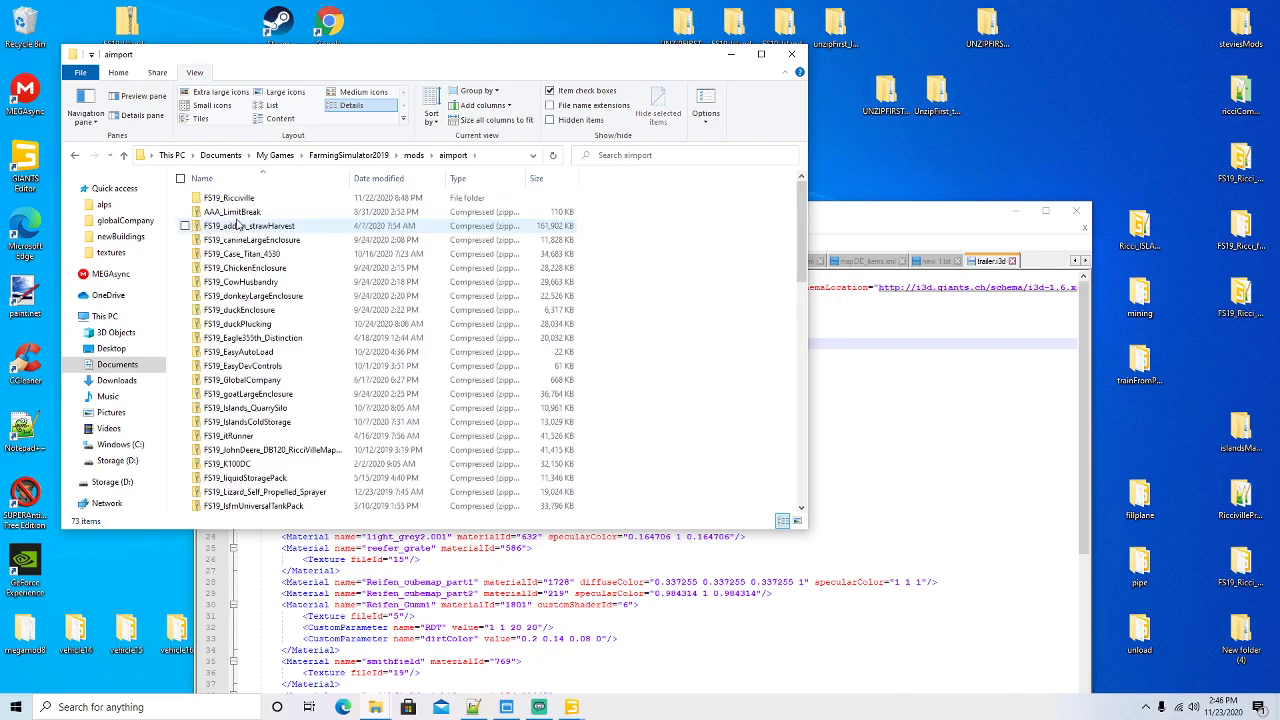
double_click(222, 198)
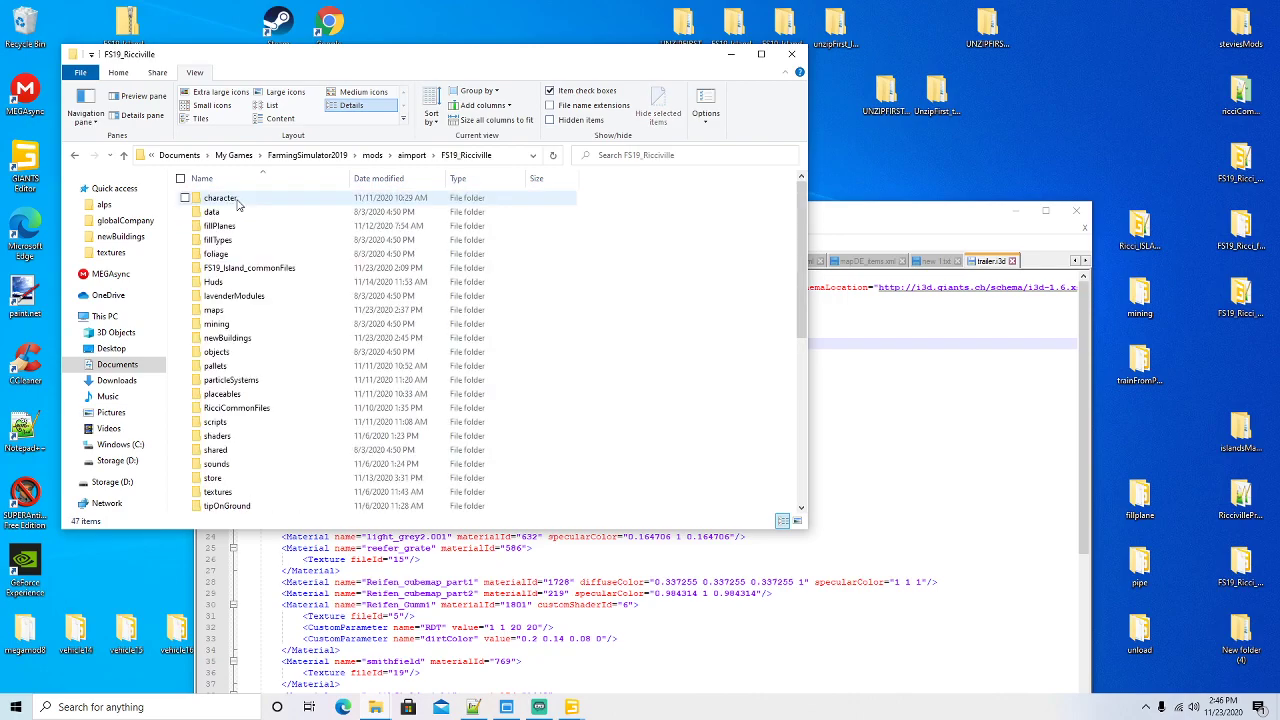
double_click(227, 338)
double_click(222, 268)
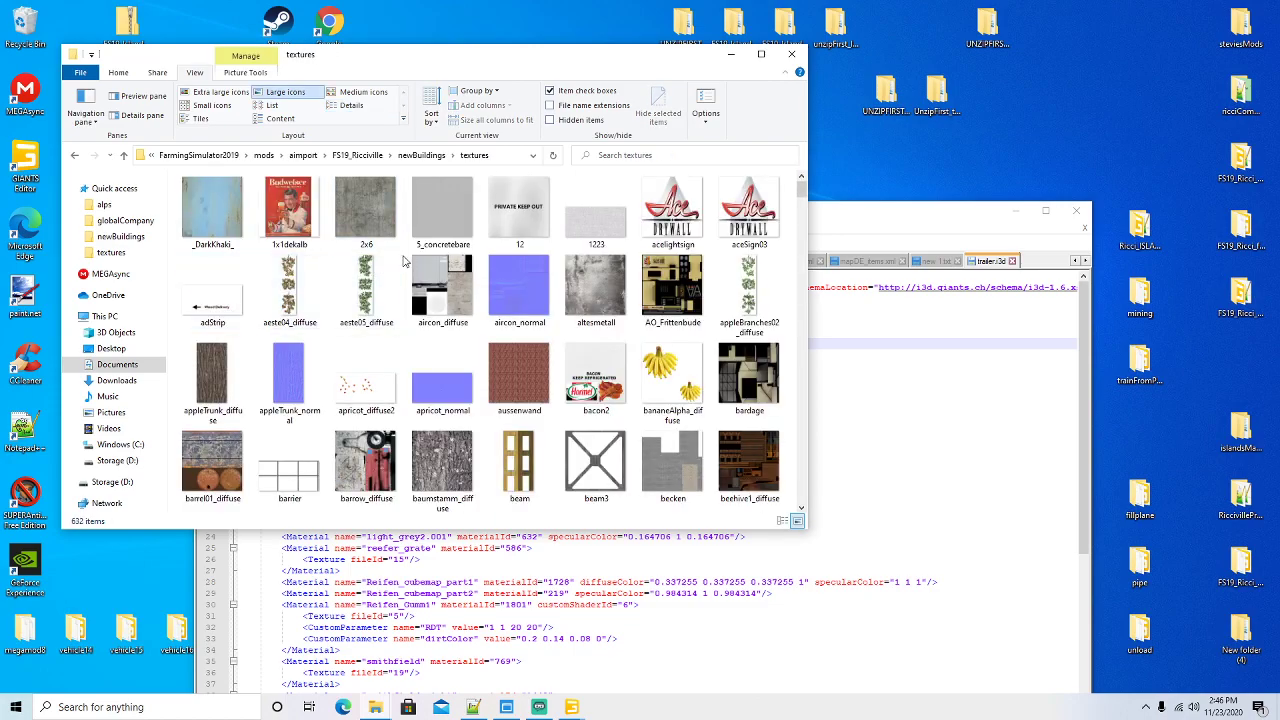
right_click(404, 260)
left_click(430, 350)
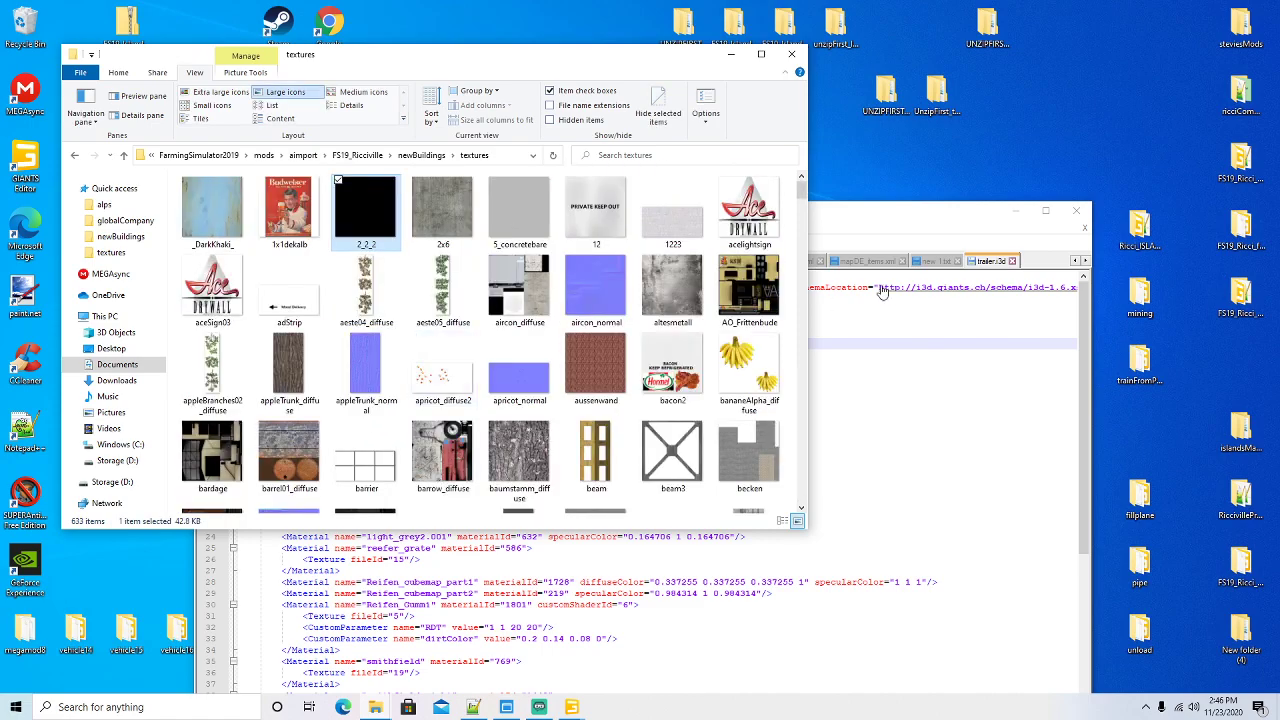
Shorten the 2_2_2 texture path in trailer.i3d to textures/2_2_2.dds, then save and close the file
left_click(863, 292)
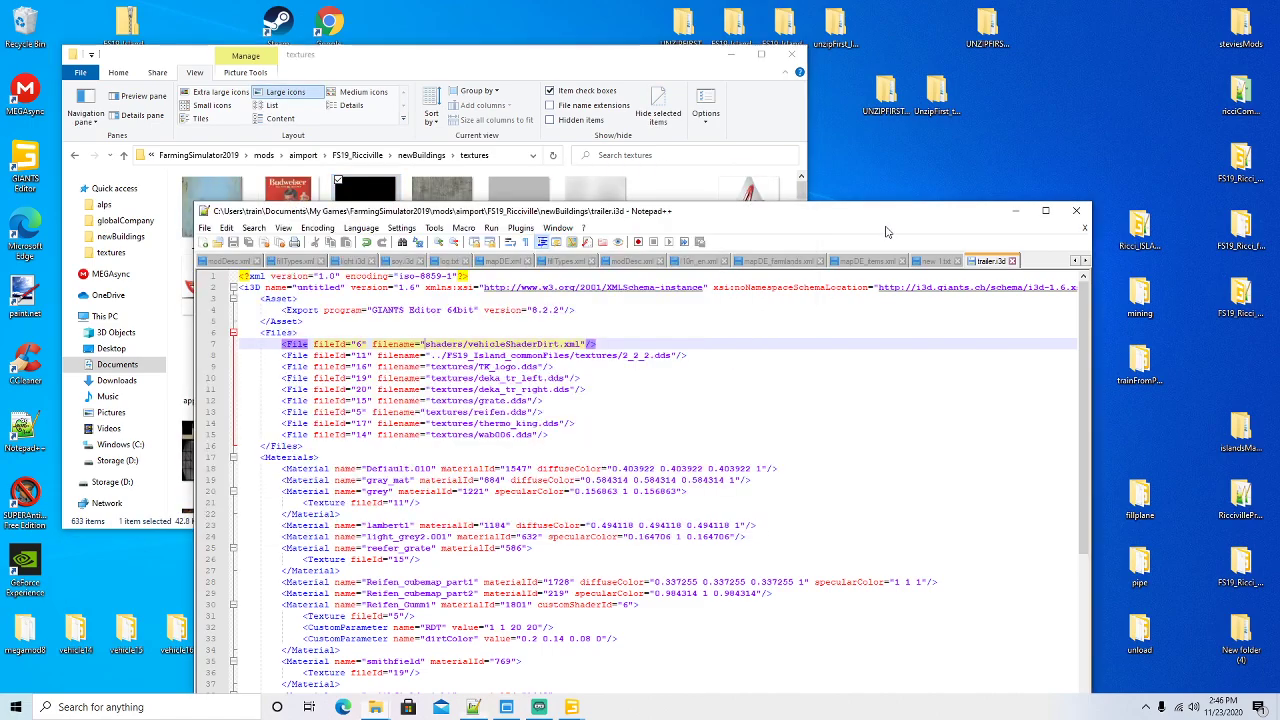
left_click(577, 356)
key("BackSpace")
key("BackSpace")
key("BackSpace")
key("BackSpace")
key("BackSpace")
key("BackSpace")
key("BackSpace")
key("BackSpace")
key("BackSpace")
key("BackSpace")
key("BackSpace")
key("BackSpace")
key("BackSpace")
key("BackSpace")
key("BackSpace")
key("BackSpace")
key("BackSpace")
key("BackSpace")
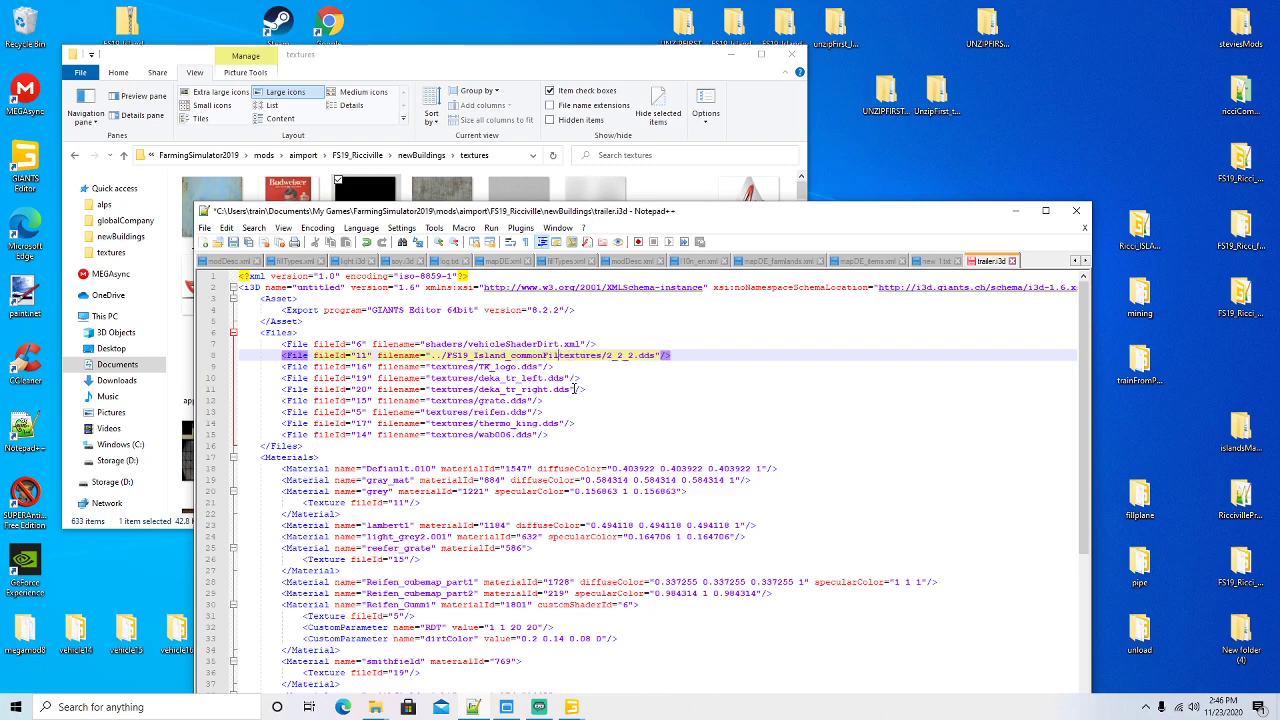
key("BackSpace")
key("BackSpace")
key("BackSpace")
key("BackSpace")
key("BackSpace")
key("BackSpace")
key("BackSpace")
key("BackSpace")
key("BackSpace")
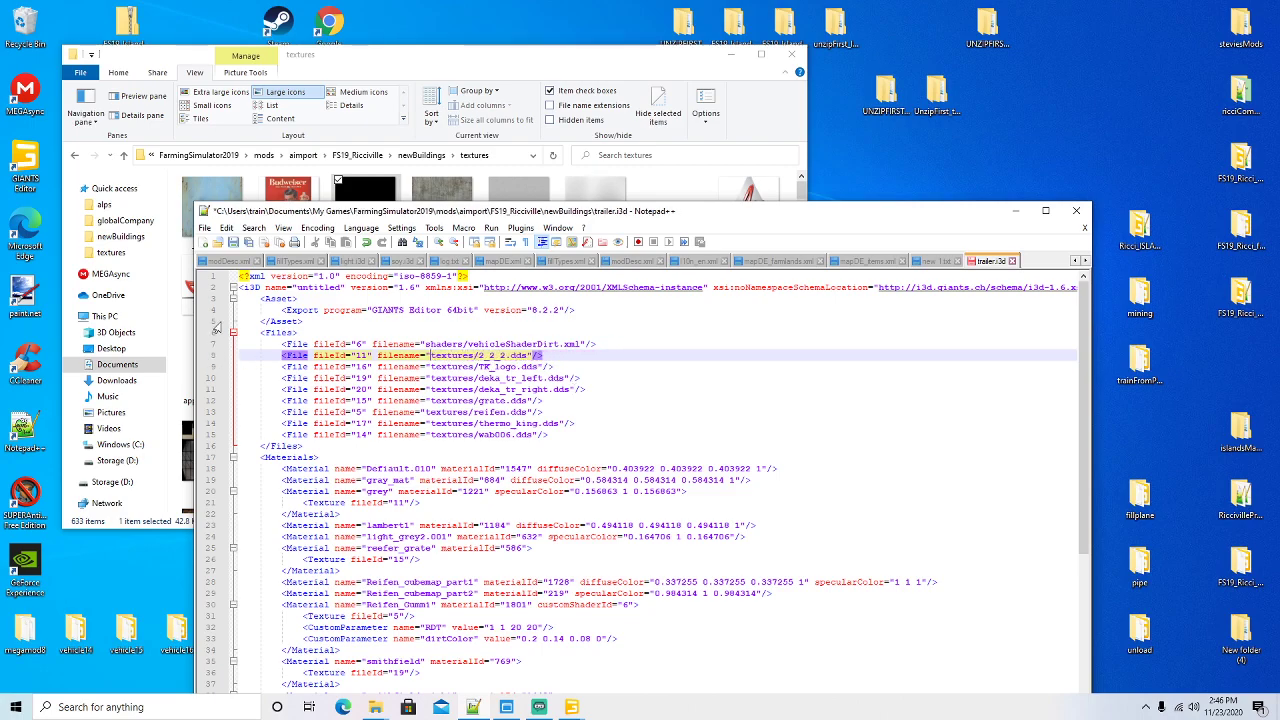
left_click(233, 243)
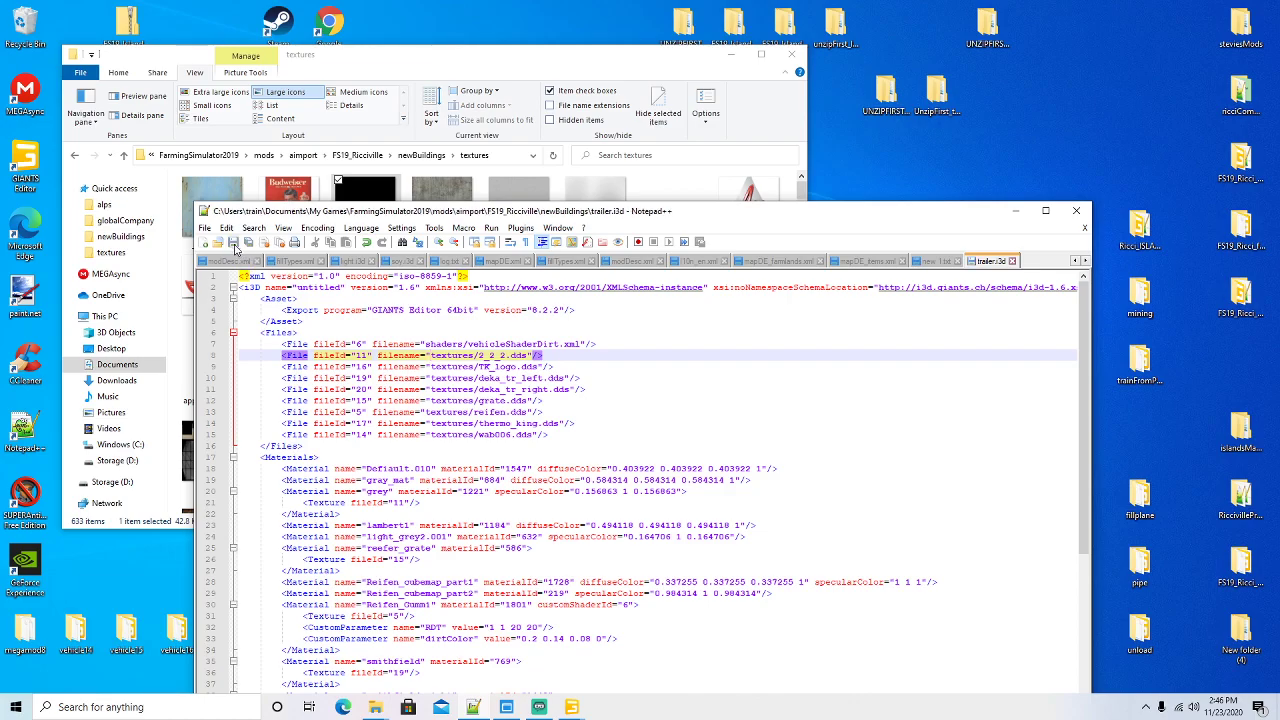
left_click(1013, 261)
Switch to GIANTS Editor with the FS19_Ricciville map.i3d scene and view the cleared building site
left_click(1016, 211)
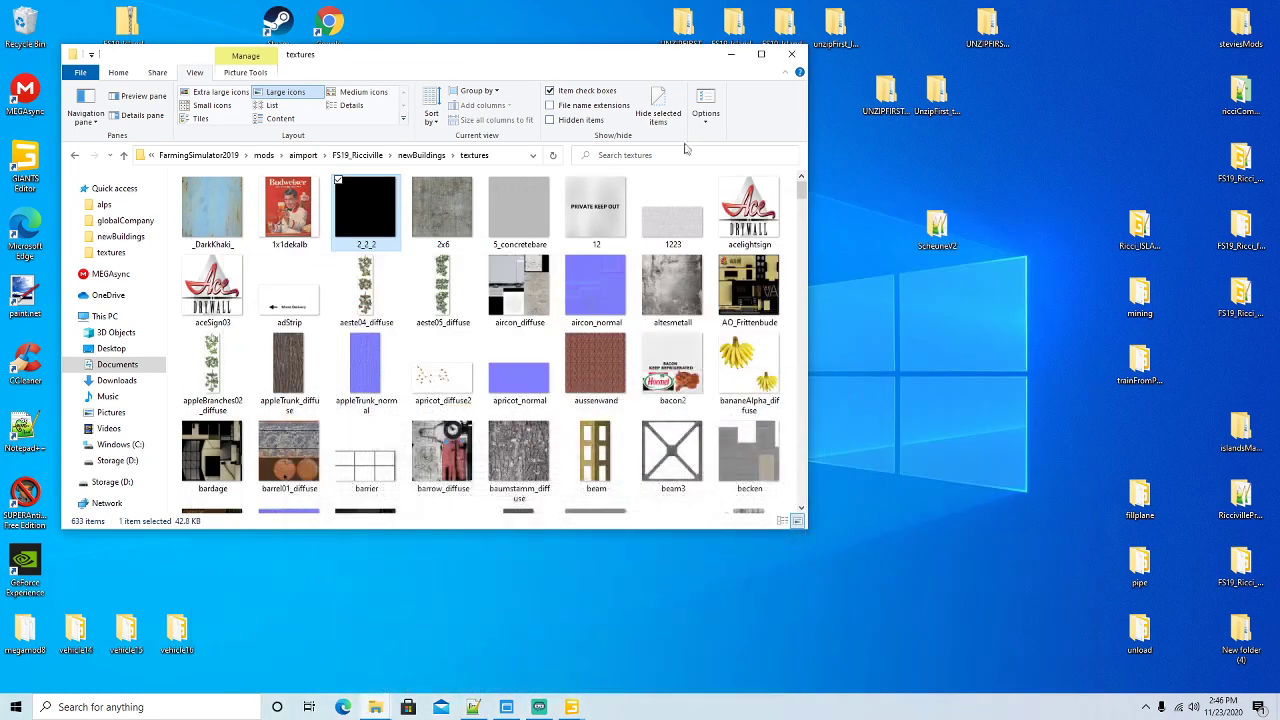
left_click(724, 62)
mouse_move(571, 705)
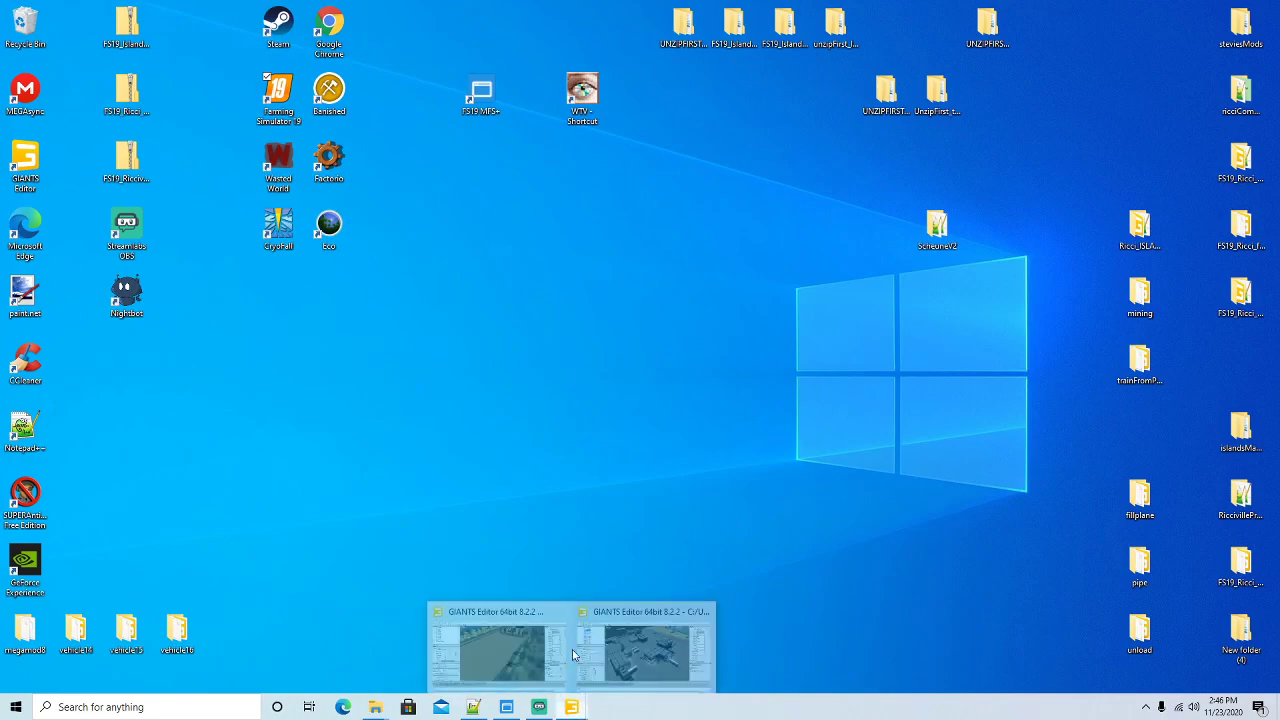
left_click(521, 640)
right_click_drag(517, 363, 699, 380)
scroll(699, 380, "down", 5)
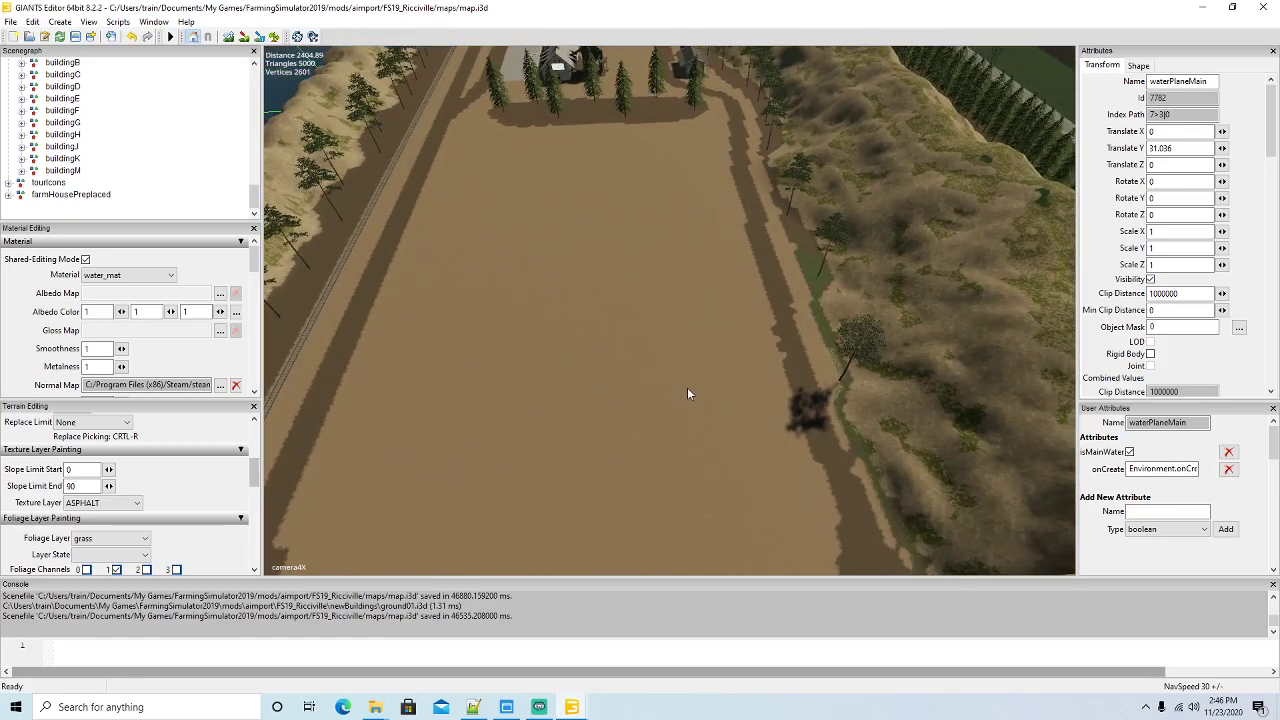
Search l10n_en.xml of FS19_Ricci_Islands in Notepad++ for "power" to locate the powerCellProduction entries and their factory name
left_click(471, 707)
left_click_drag(796, 219, 712, 73)
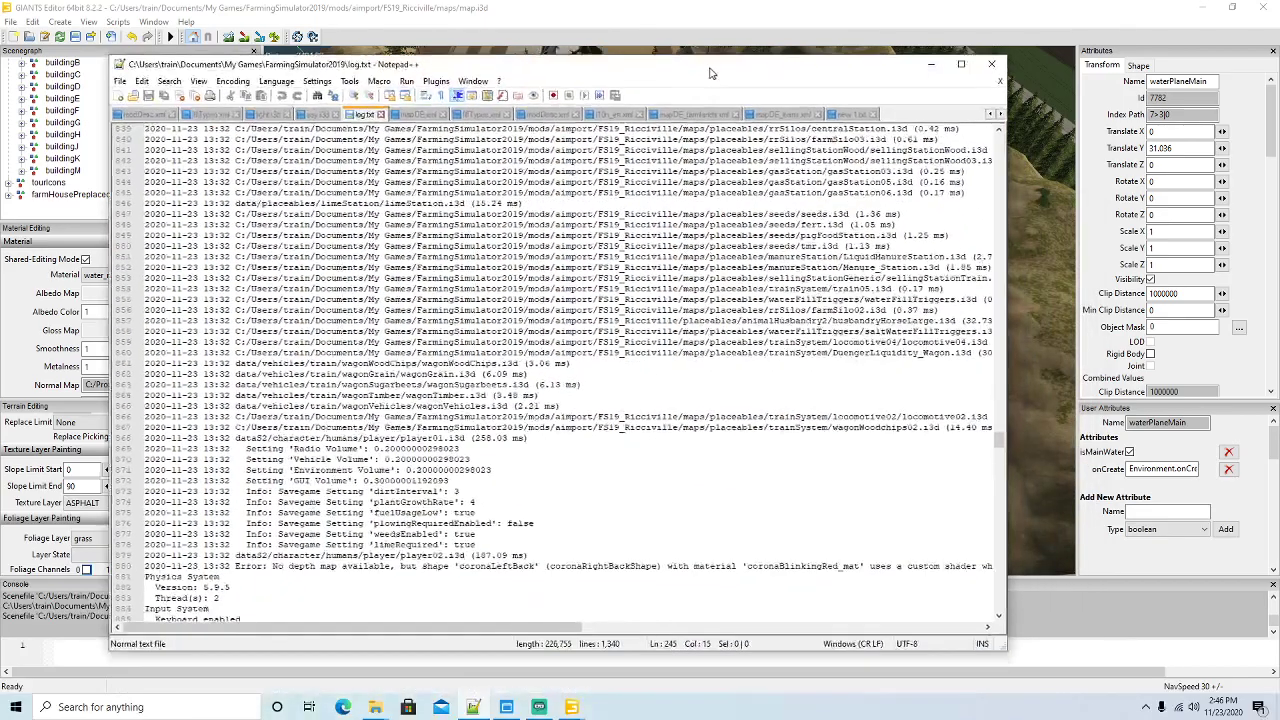
left_click(961, 64)
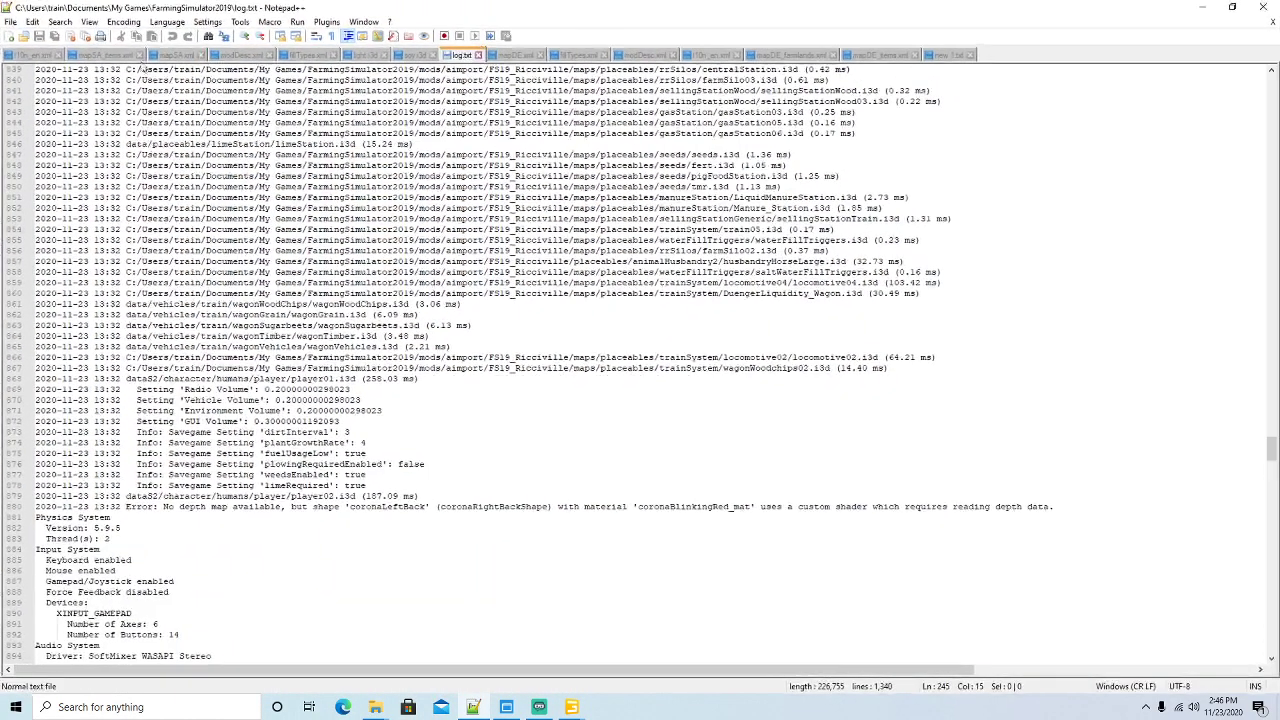
left_click(30, 55)
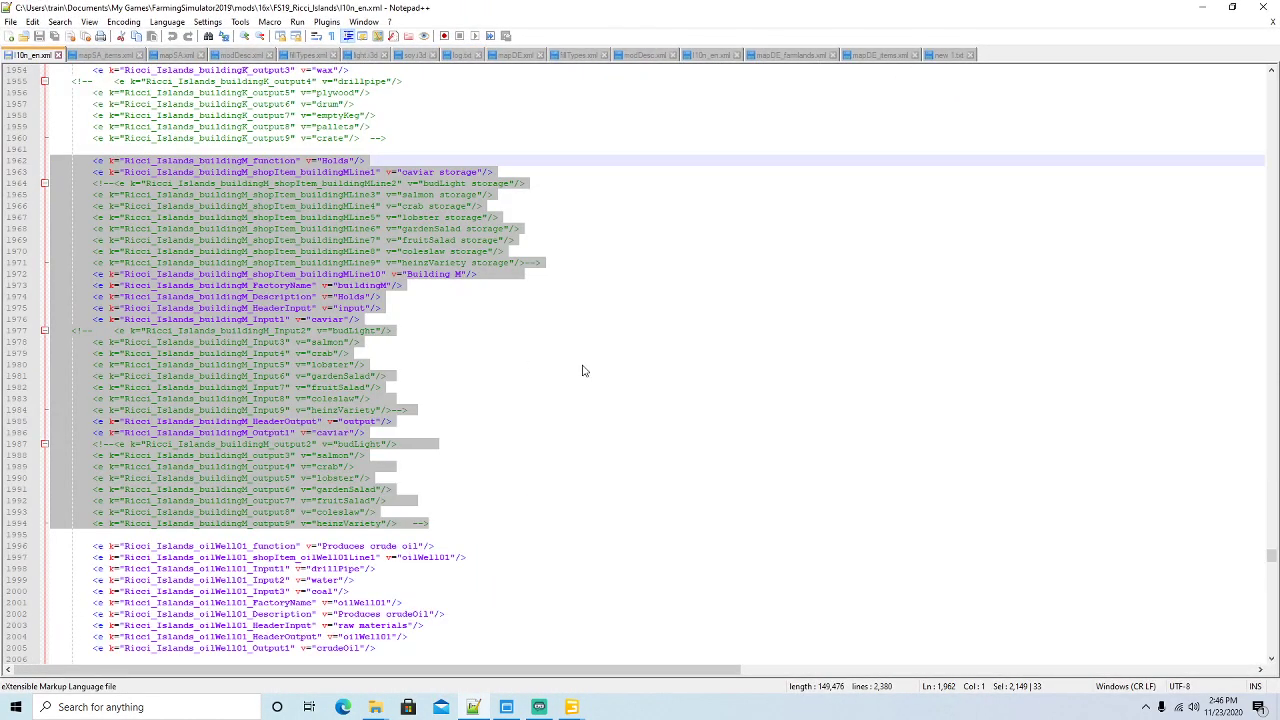
key("ctrl+f")
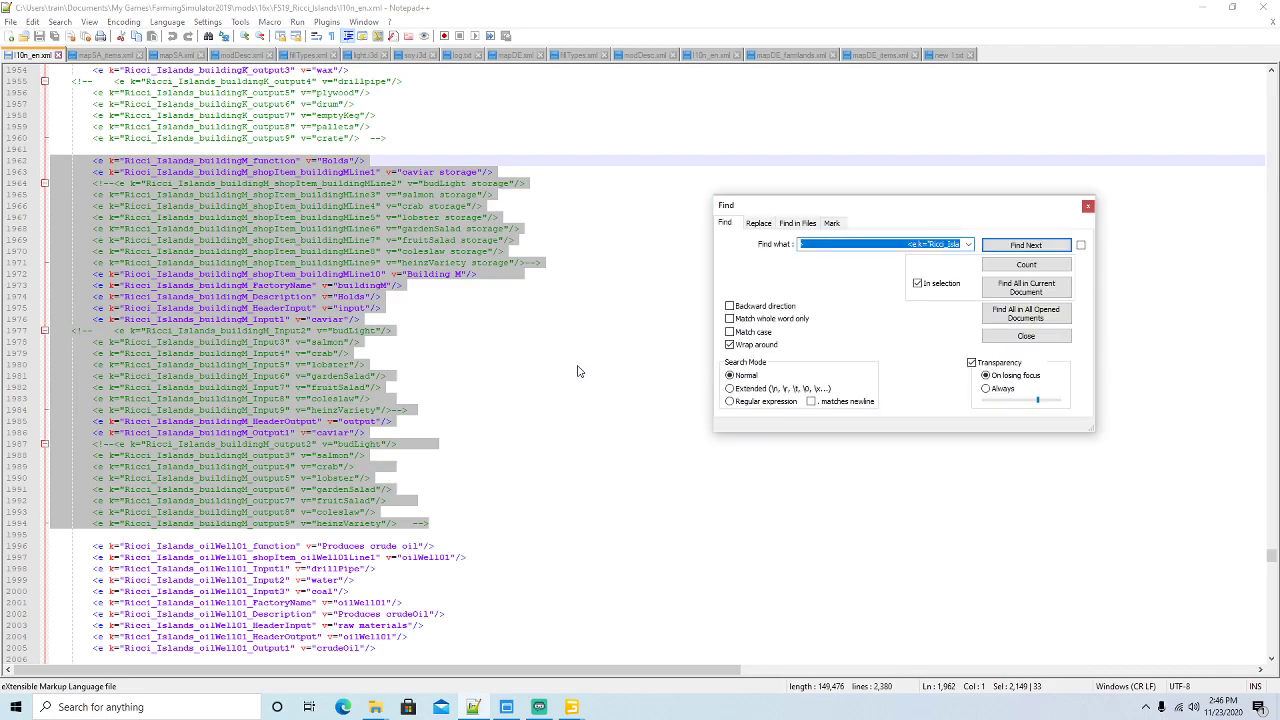
type("power")
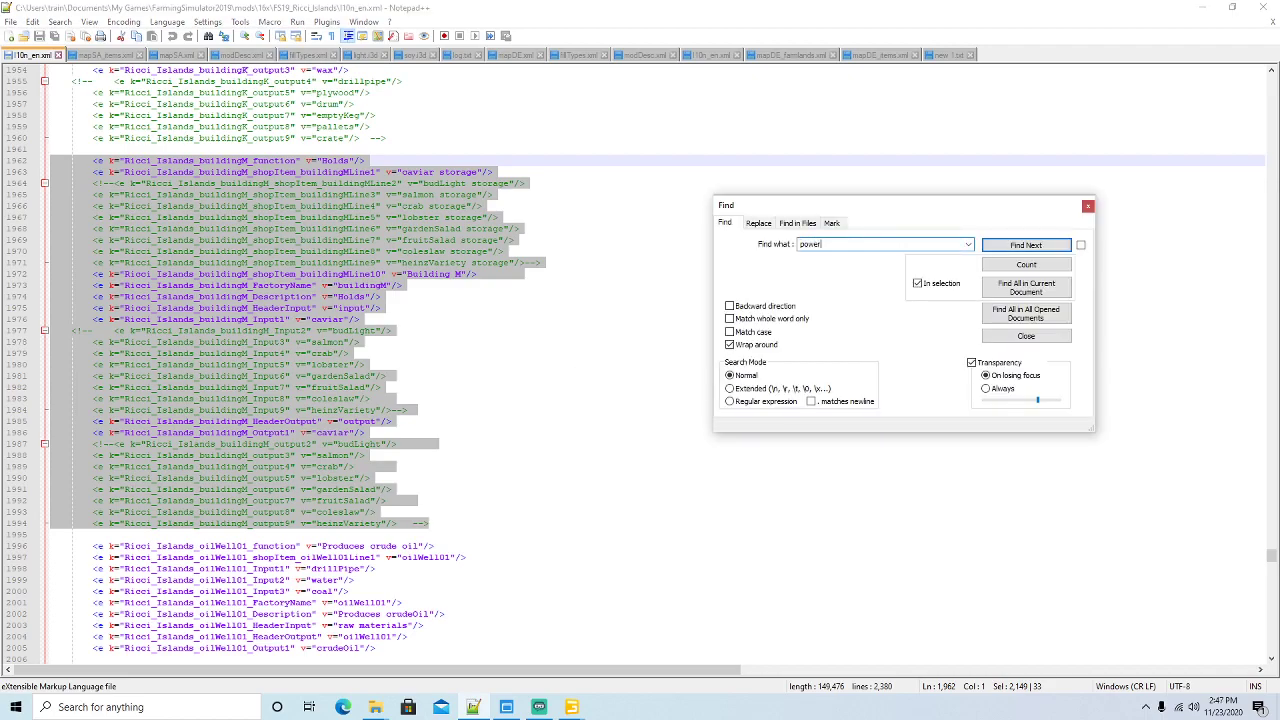
key("Return")
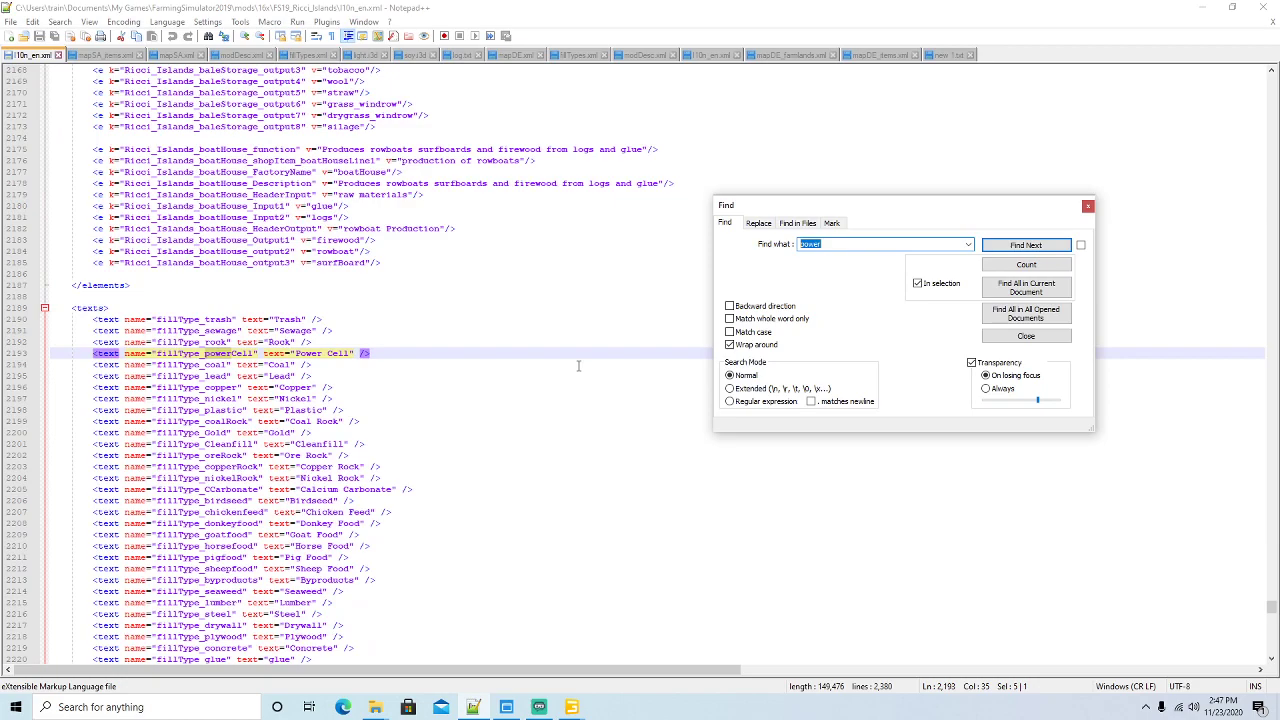
left_click(1022, 245)
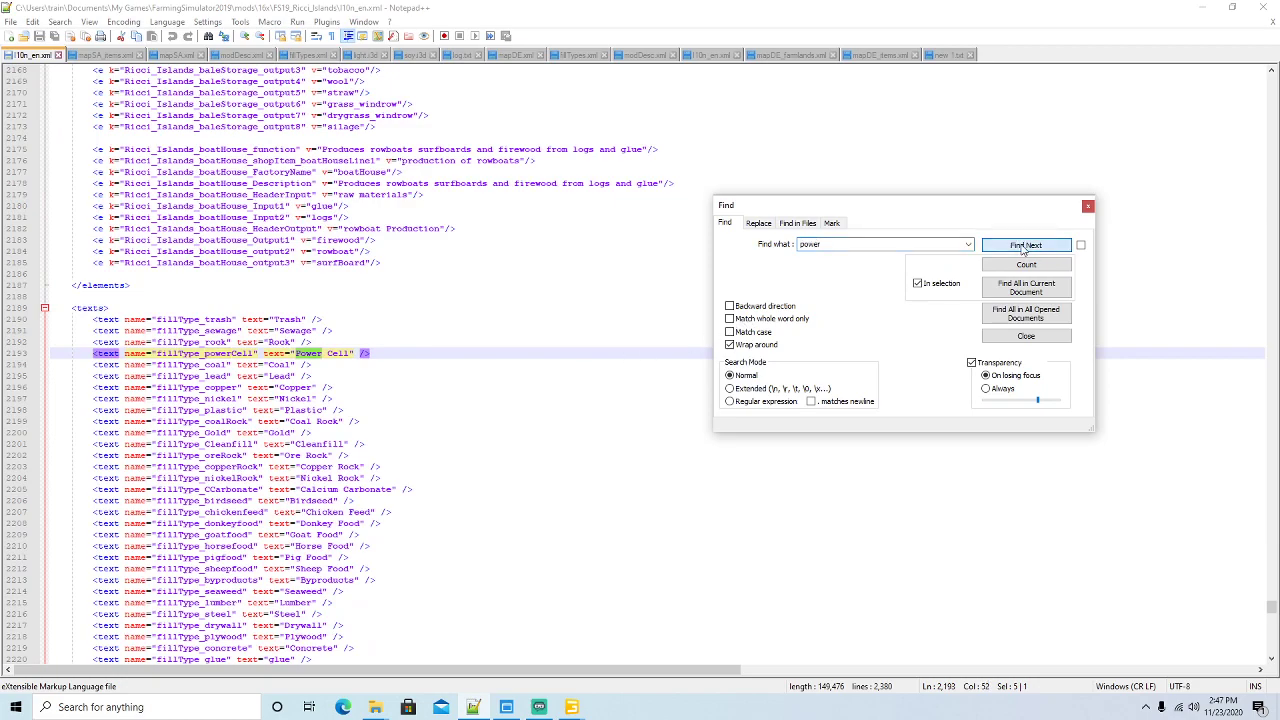
left_click(1022, 246)
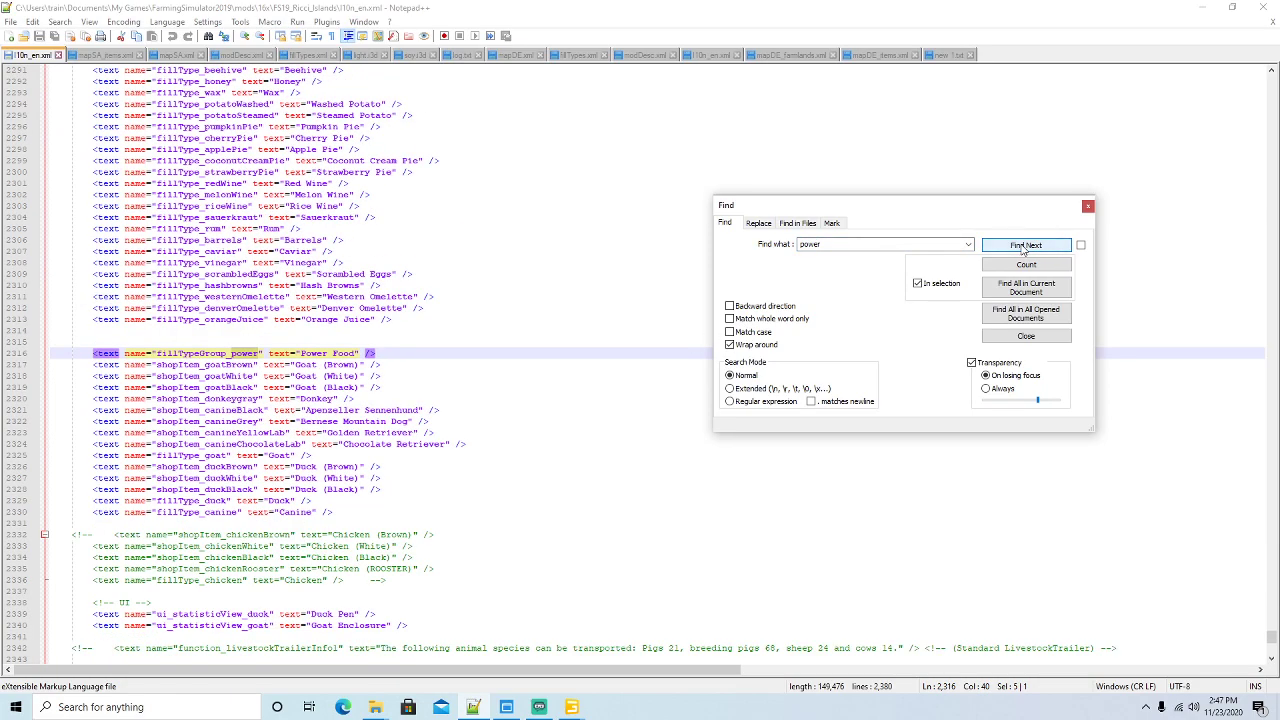
left_click(1022, 246)
left_click(1022, 247)
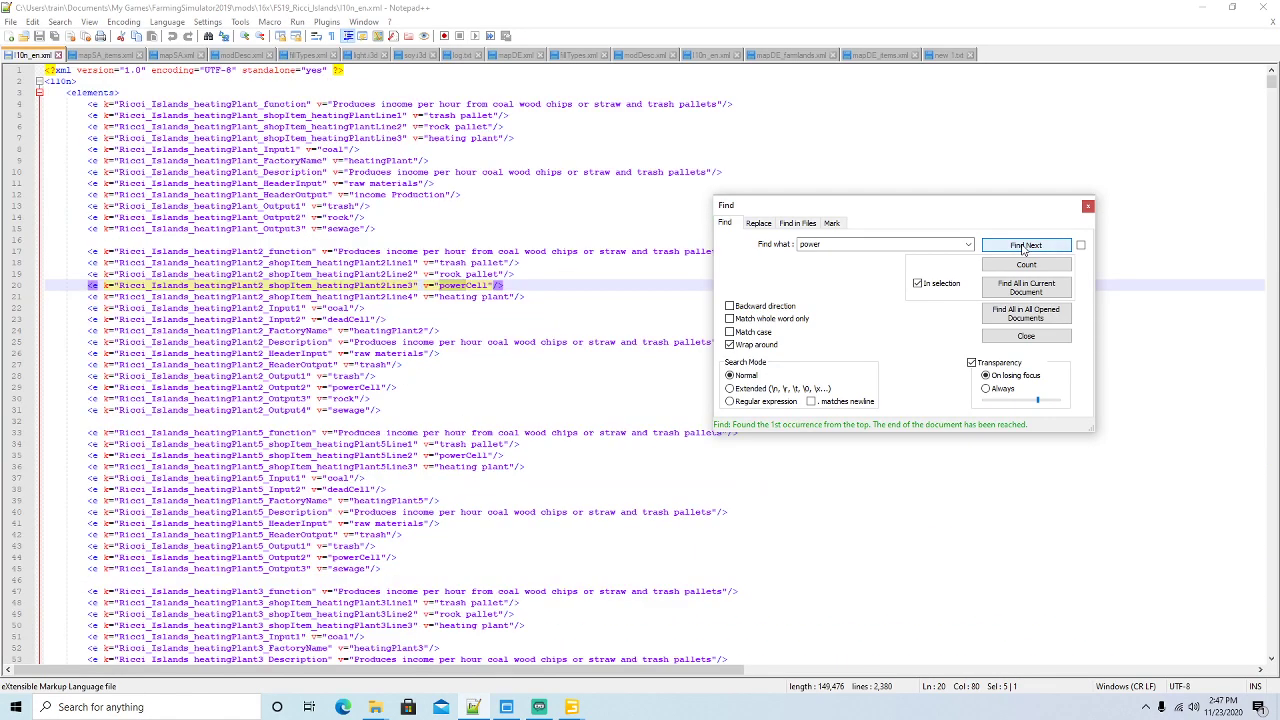
left_click(1022, 246)
left_click(1022, 246)
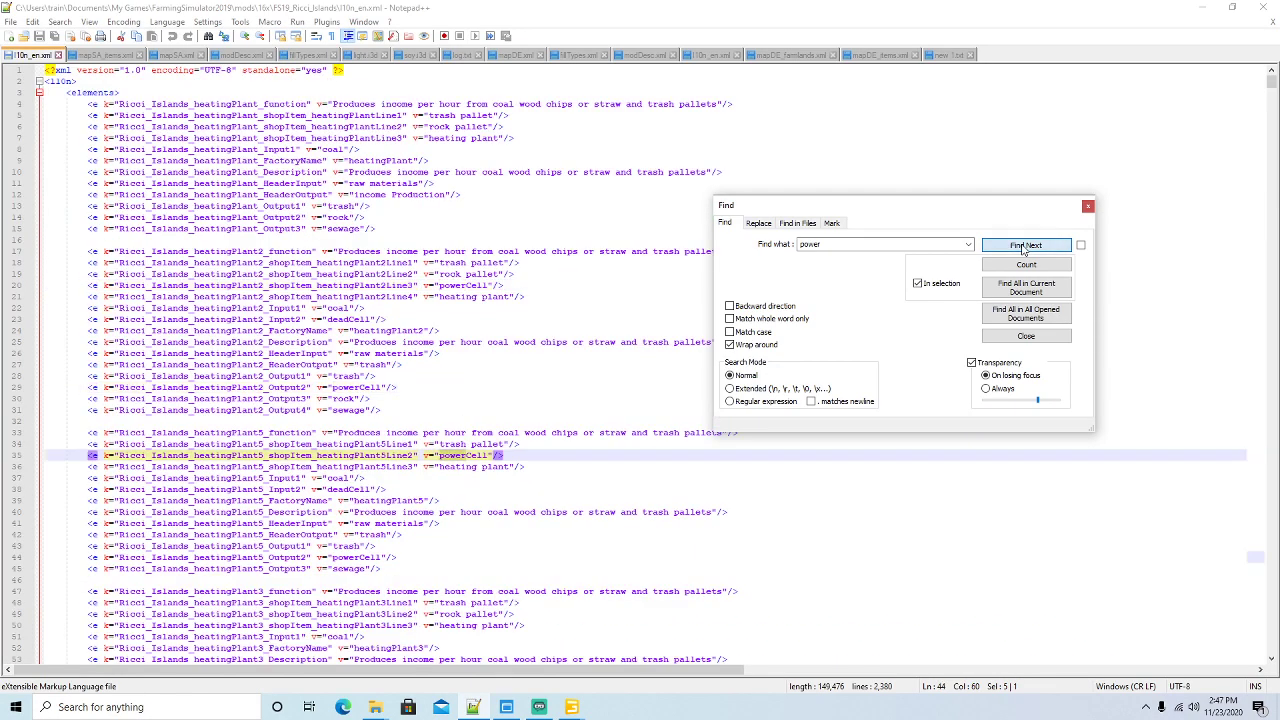
left_click(1022, 246)
left_click(1022, 246)
left_click(1023, 247)
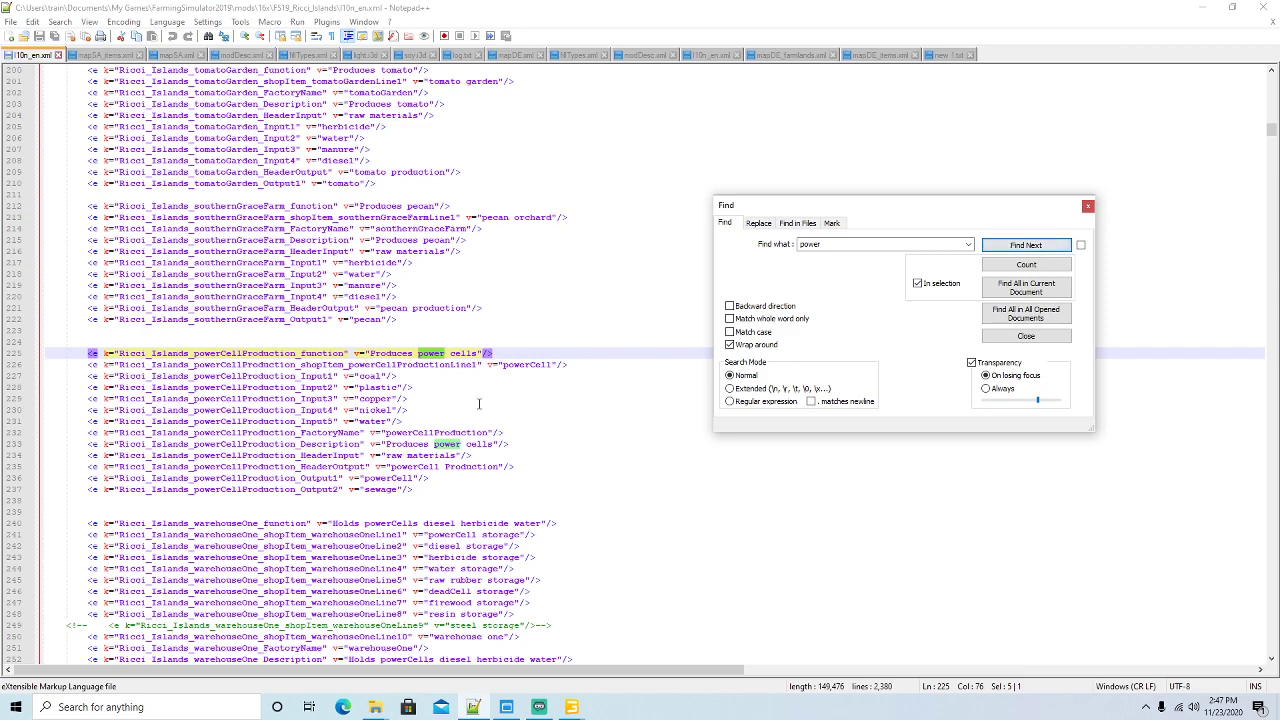
left_click(526, 435)
left_click(1035, 210)
left_click(1087, 206)
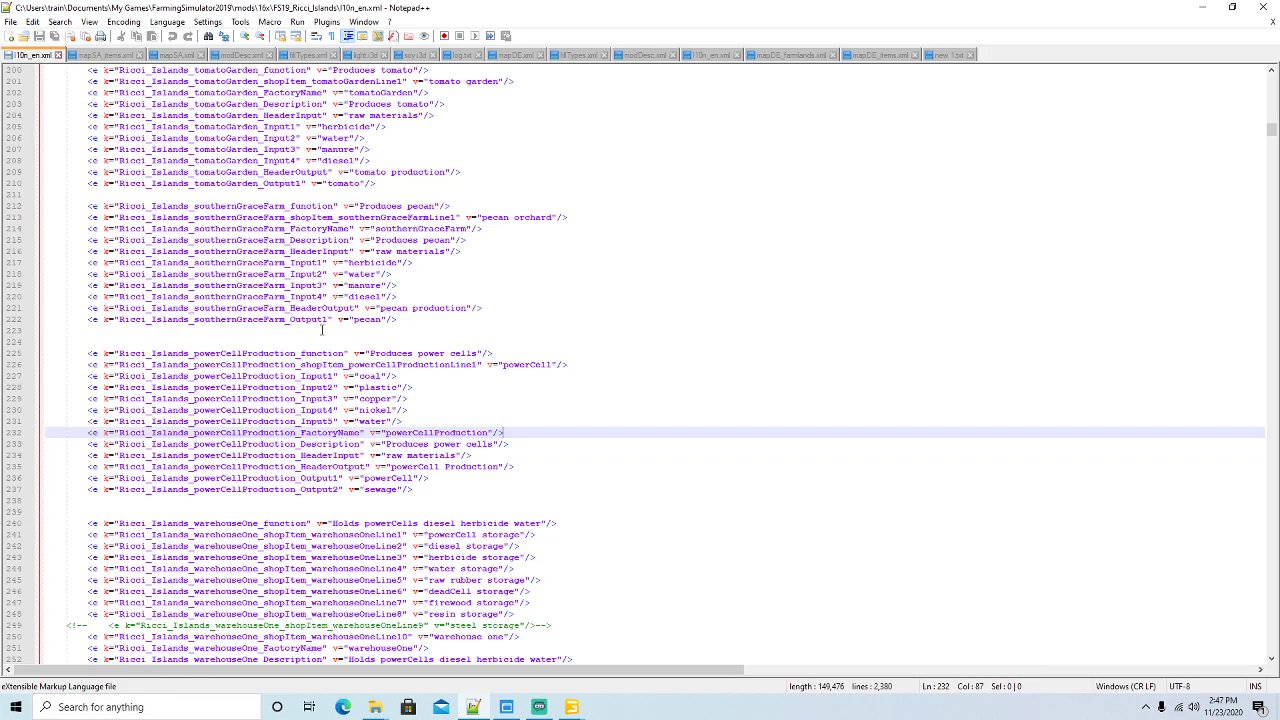
Switch to GIANTS Editor, create a new transform group in the map scene and name it powerCellProduction
left_click(1201, 7)
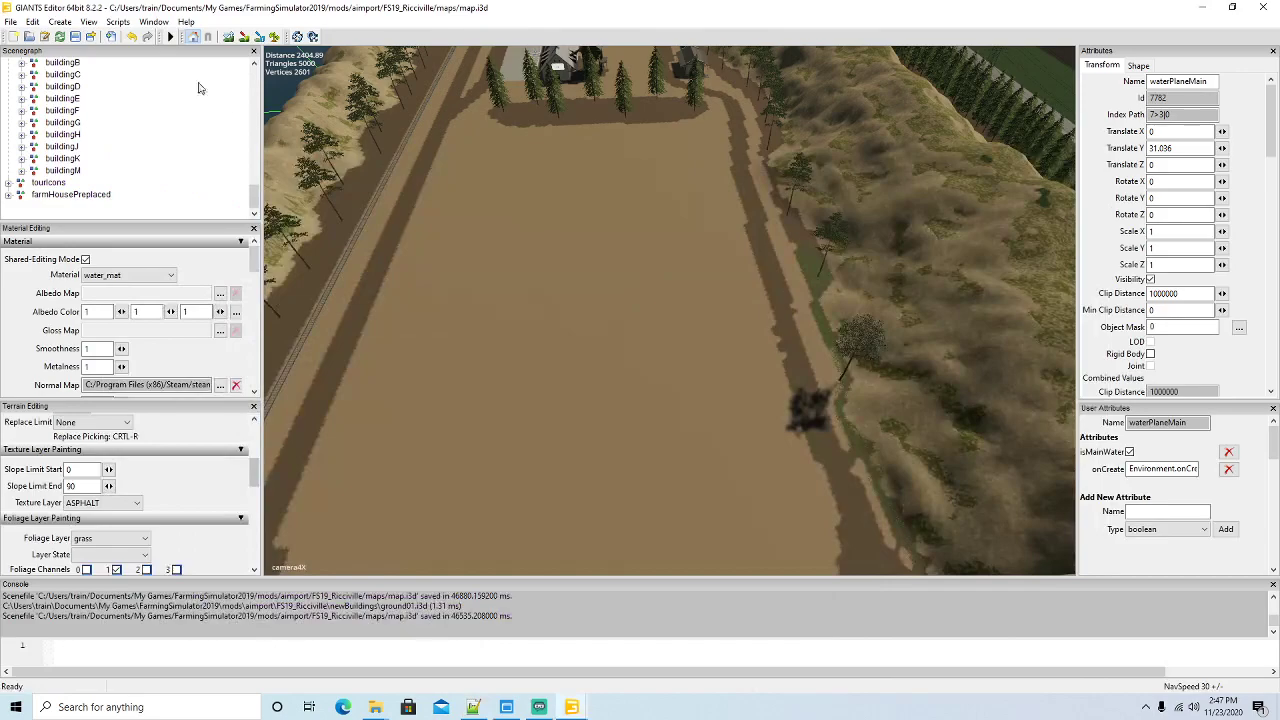
left_click(62, 22)
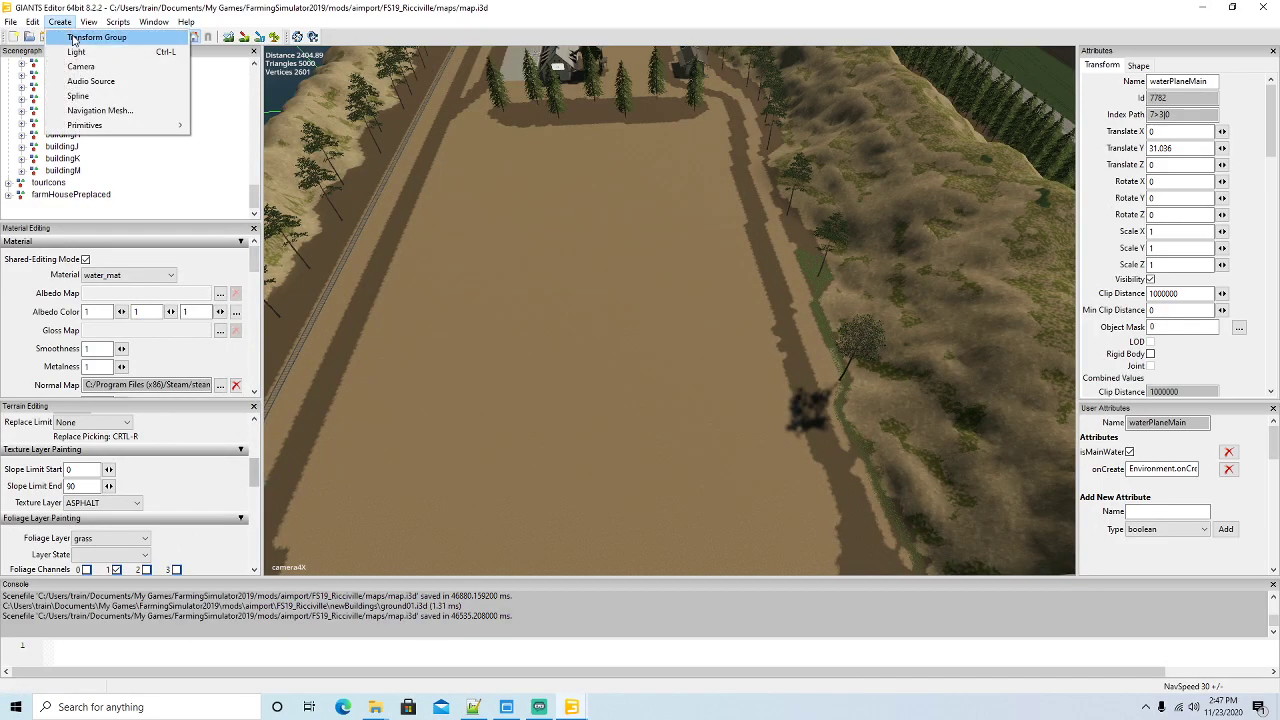
left_click(73, 36)
left_click_drag(252, 104, 228, 221)
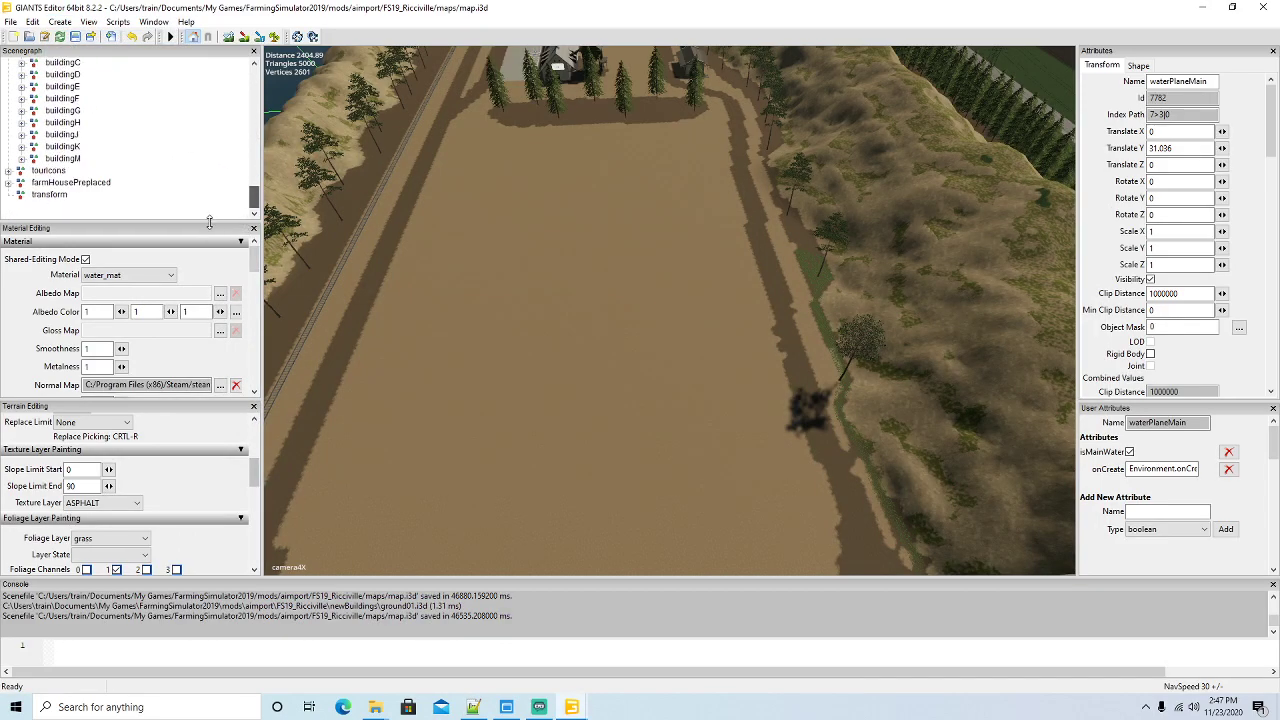
left_click(20, 196)
double_click(1200, 84)
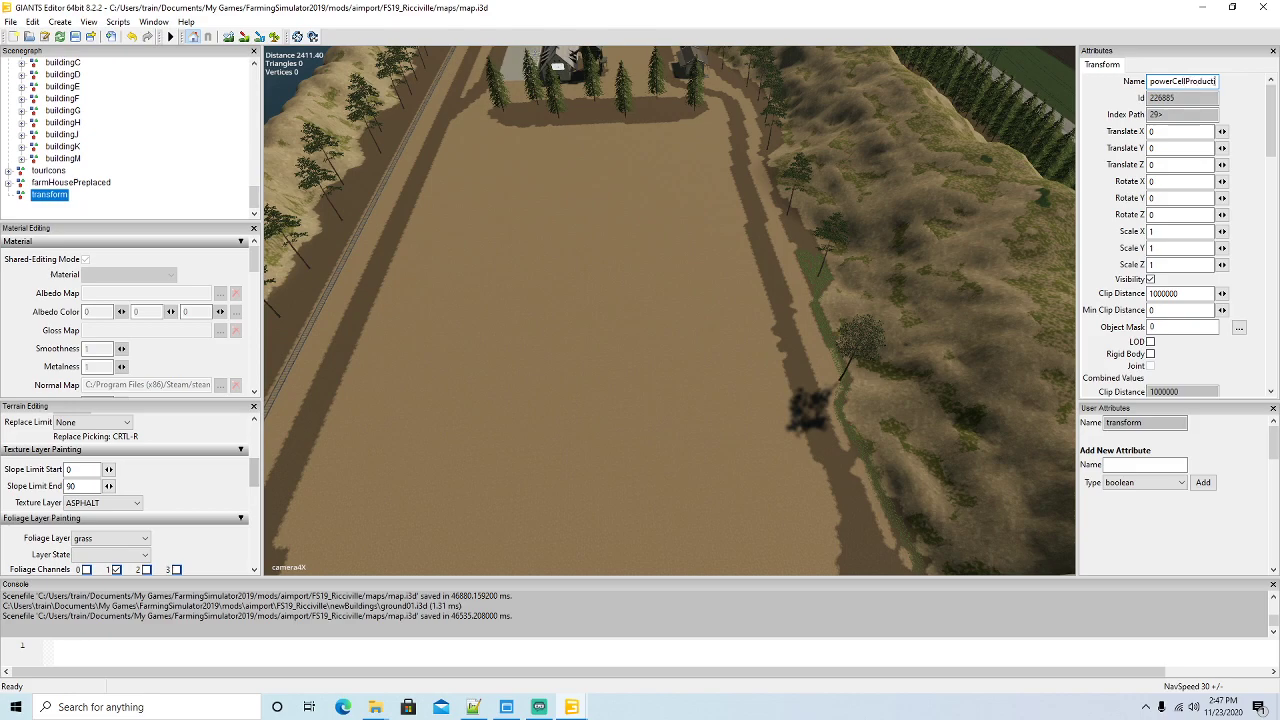
key("Return")
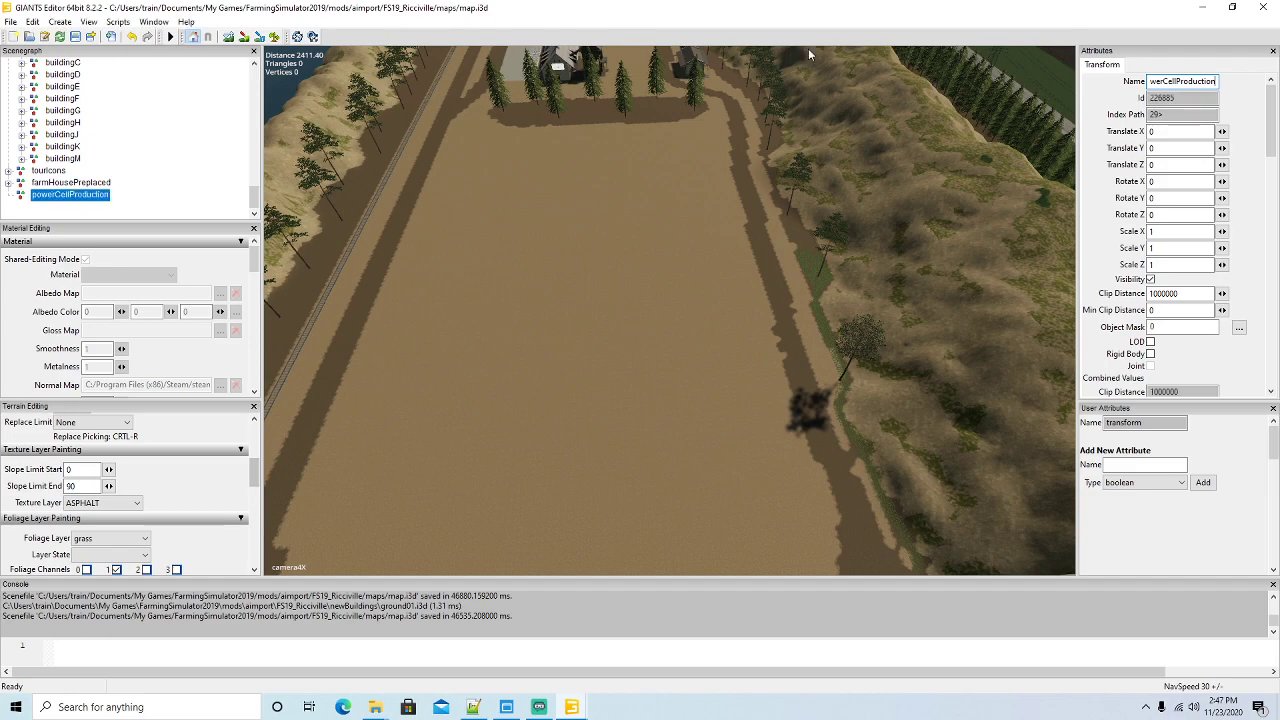
Cut the powerCellProduction group from the scene root and paste it into the globalCompany group
scroll(160, 147, "up", 10)
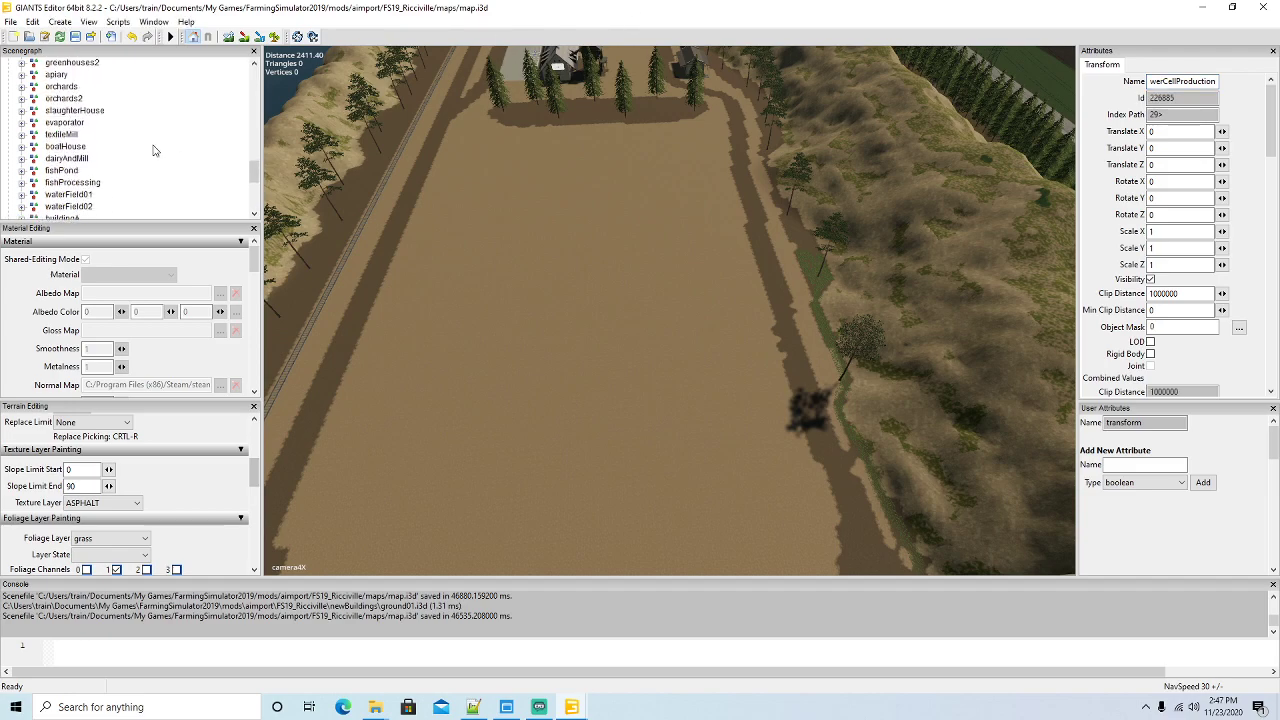
scroll(157, 149, "up", 8)
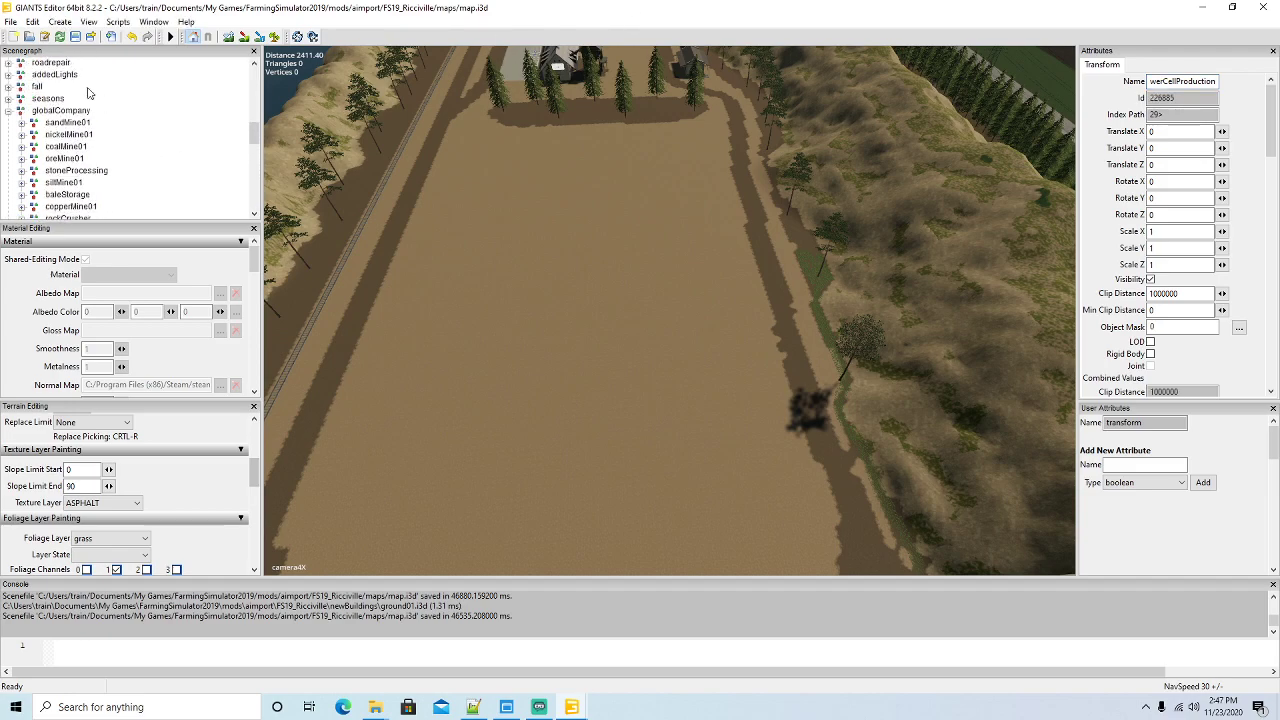
left_click(33, 22)
left_click(52, 102)
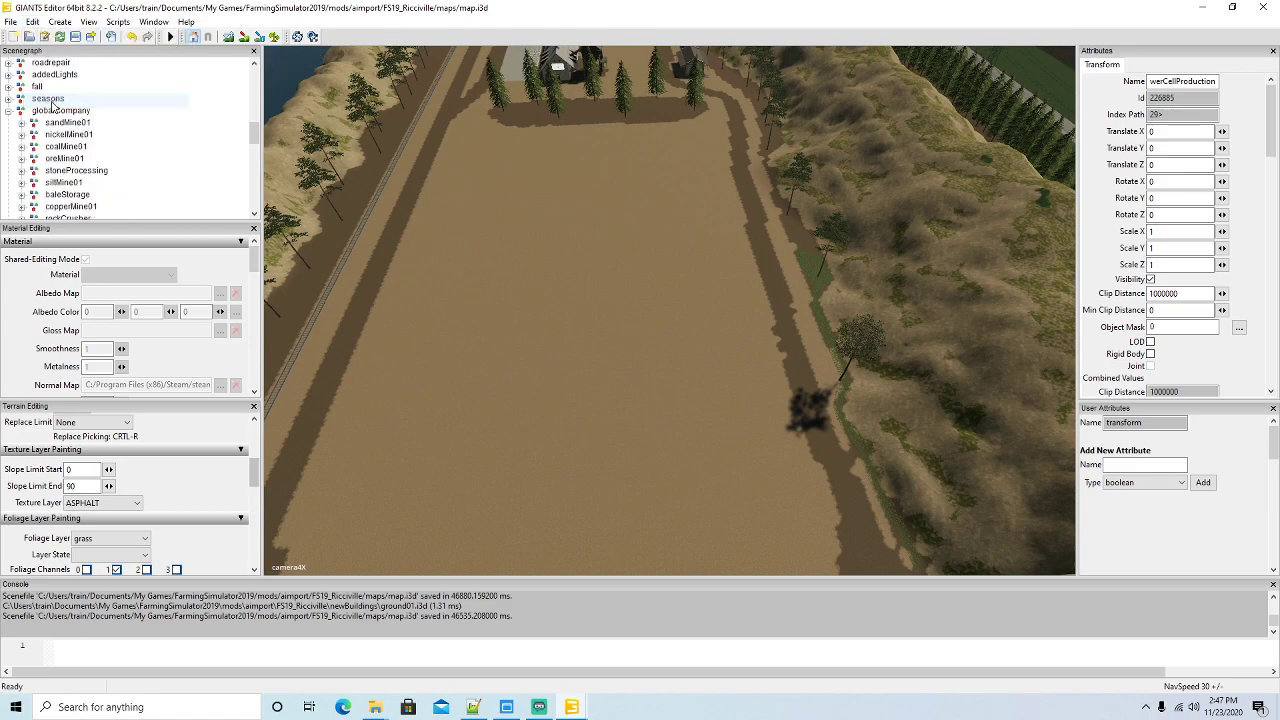
left_click(20, 114)
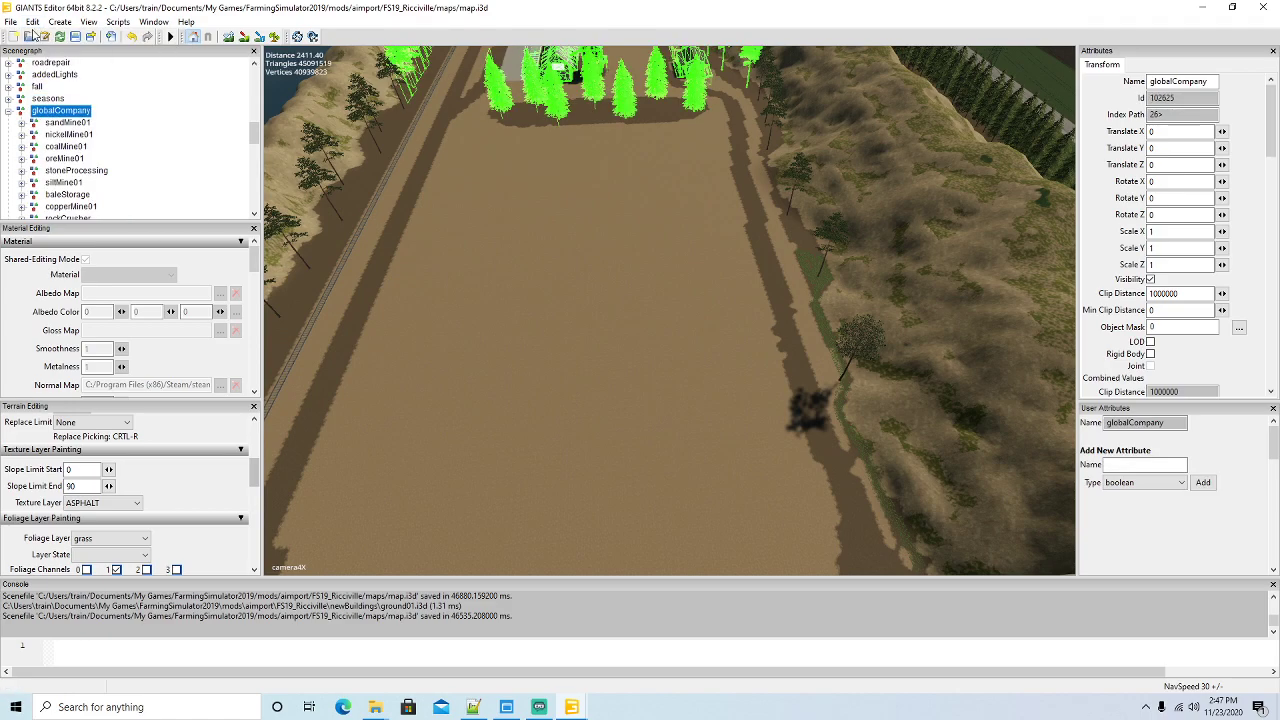
left_click(33, 22)
left_click(119, 122)
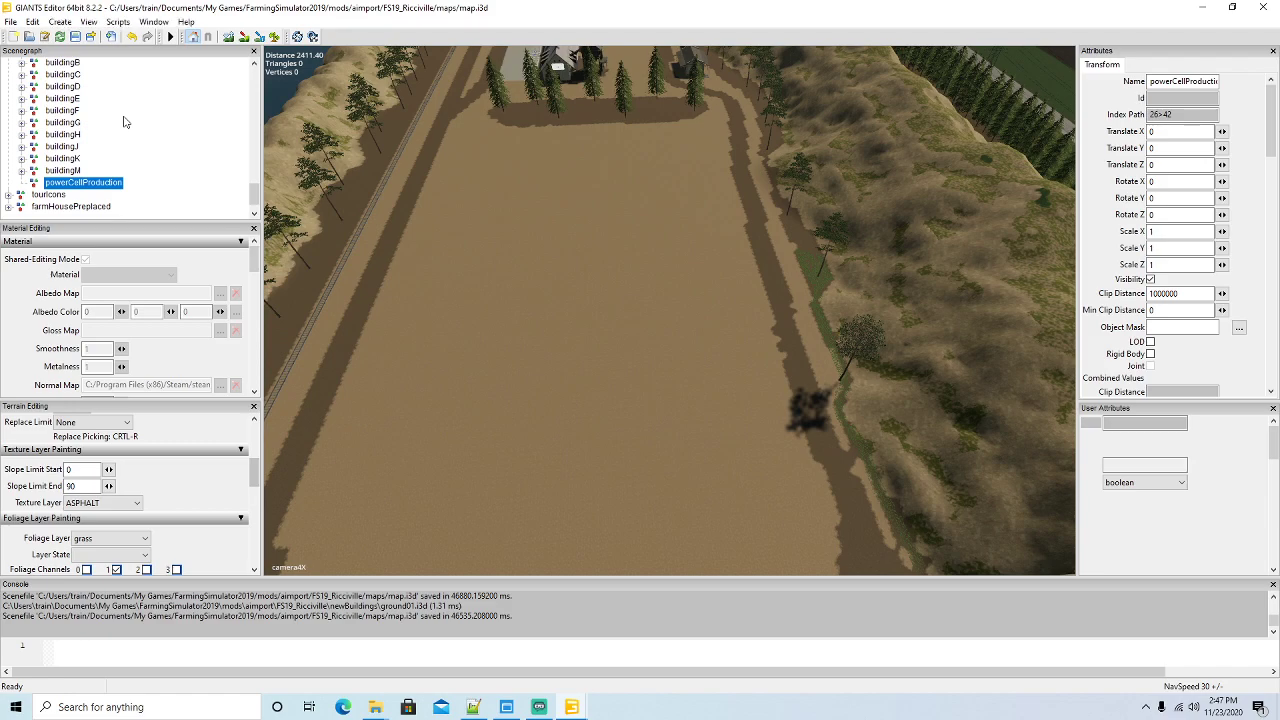
Duplicate the powerCellProduction group and nest the copy inside the original group by cutting and pasting it
key("ctrl+v")
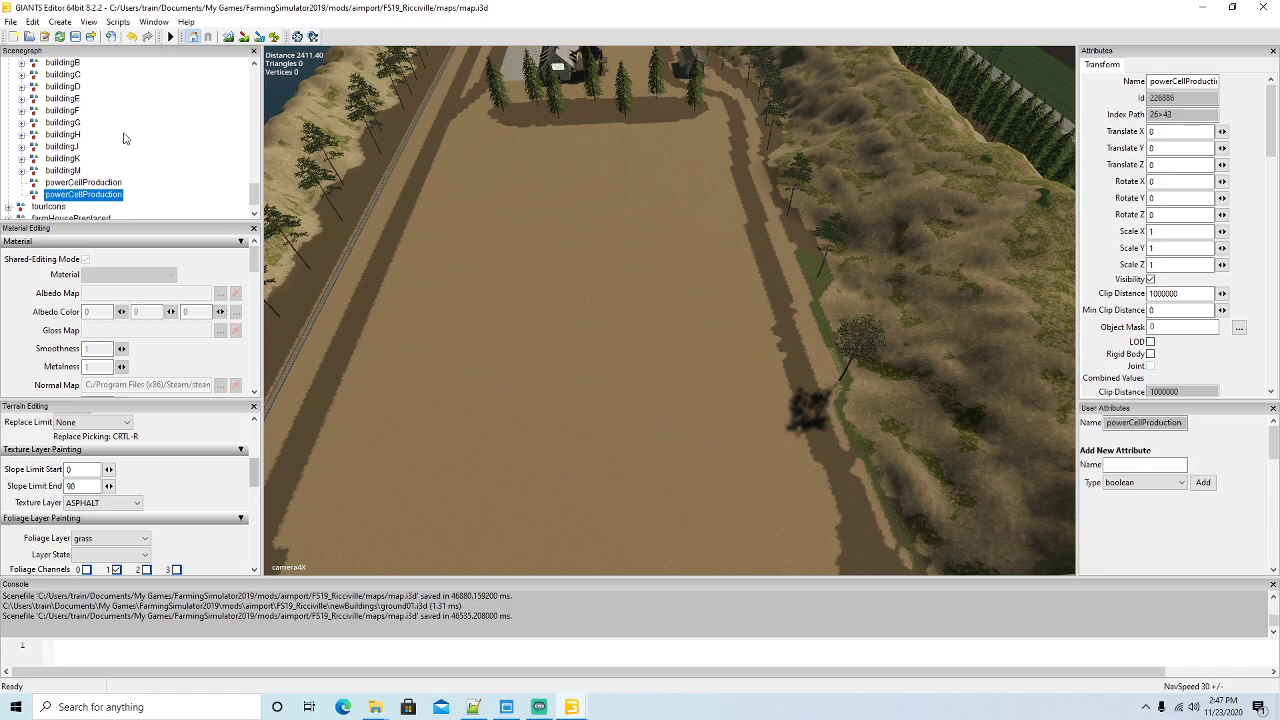
left_click(32, 21)
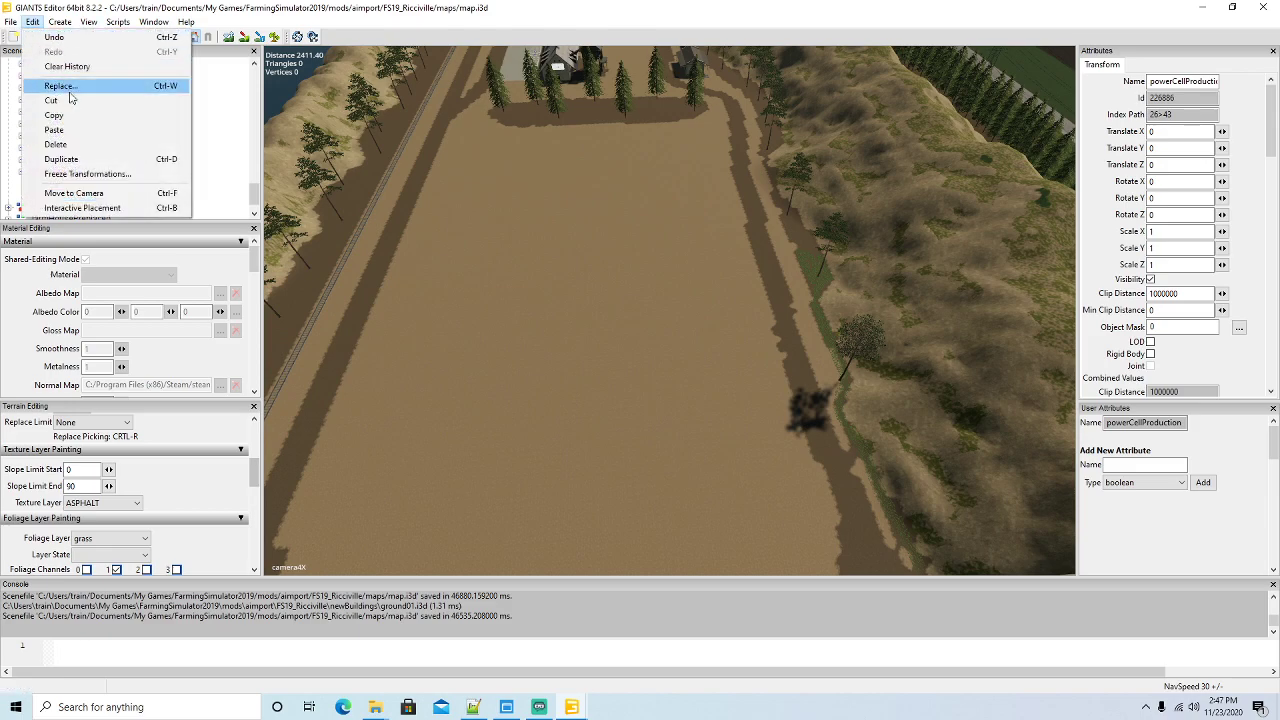
left_click(55, 96)
left_click(35, 184)
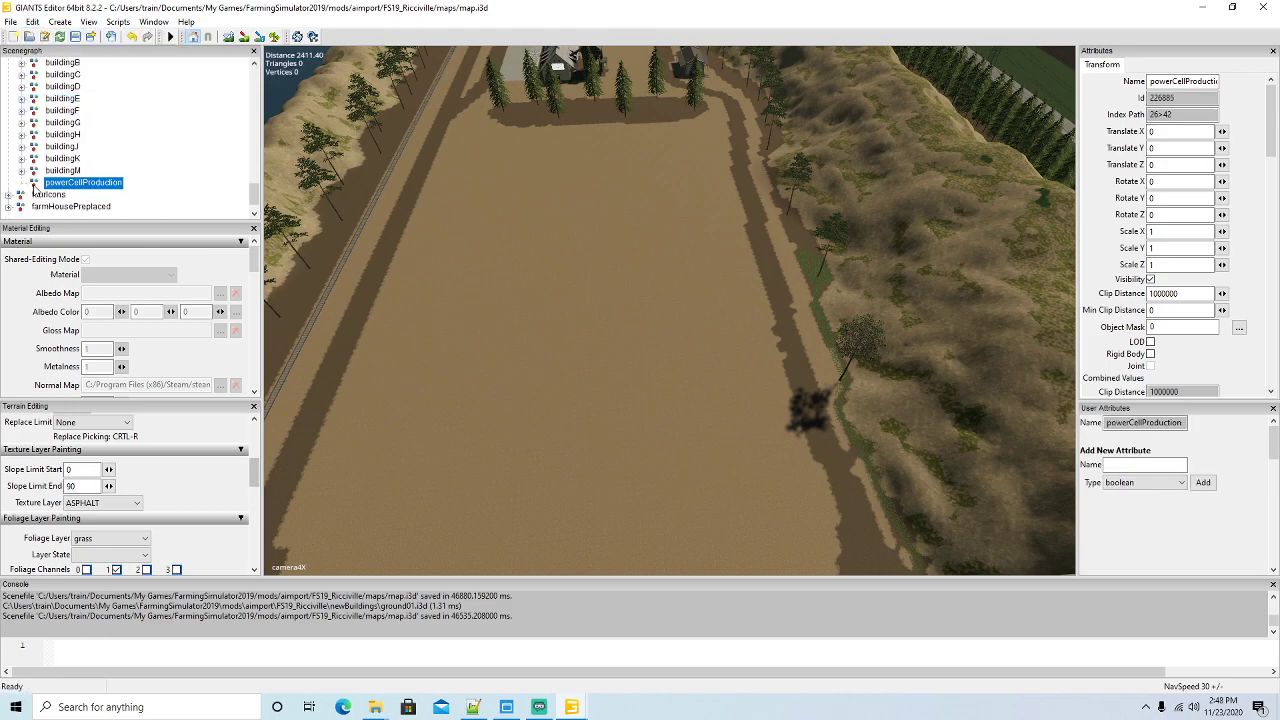
left_click(33, 22)
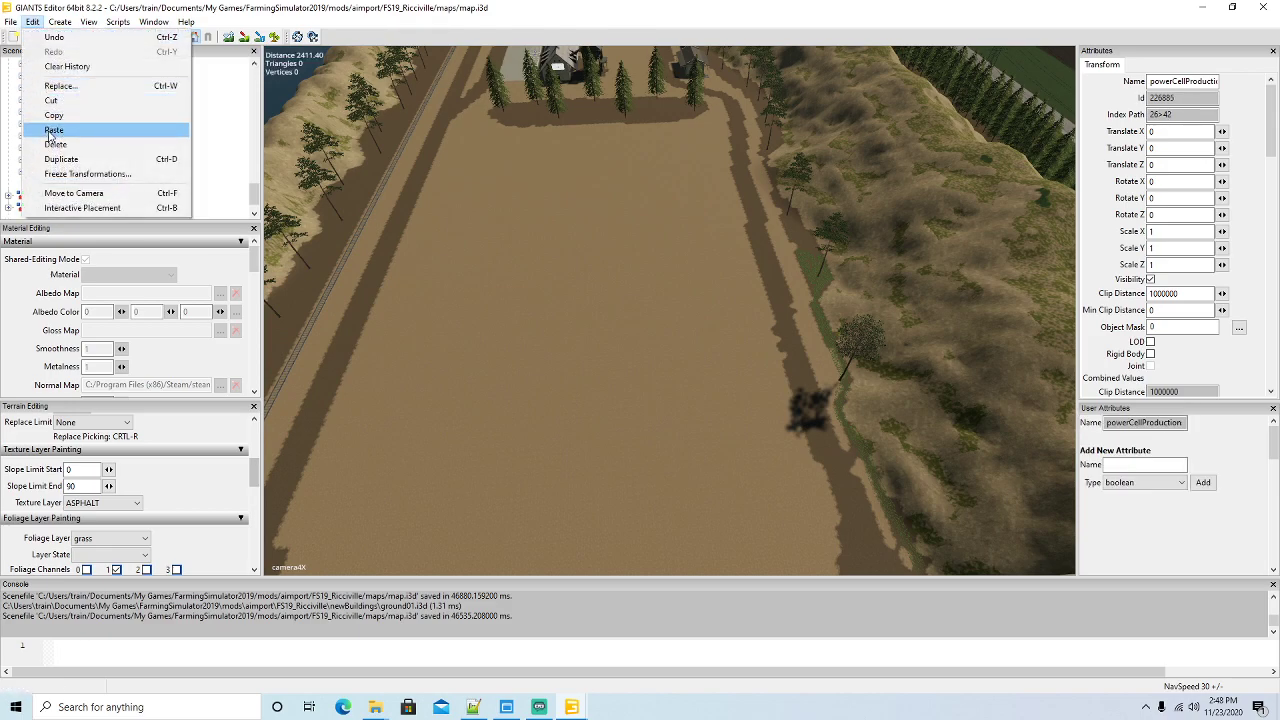
left_click(50, 137)
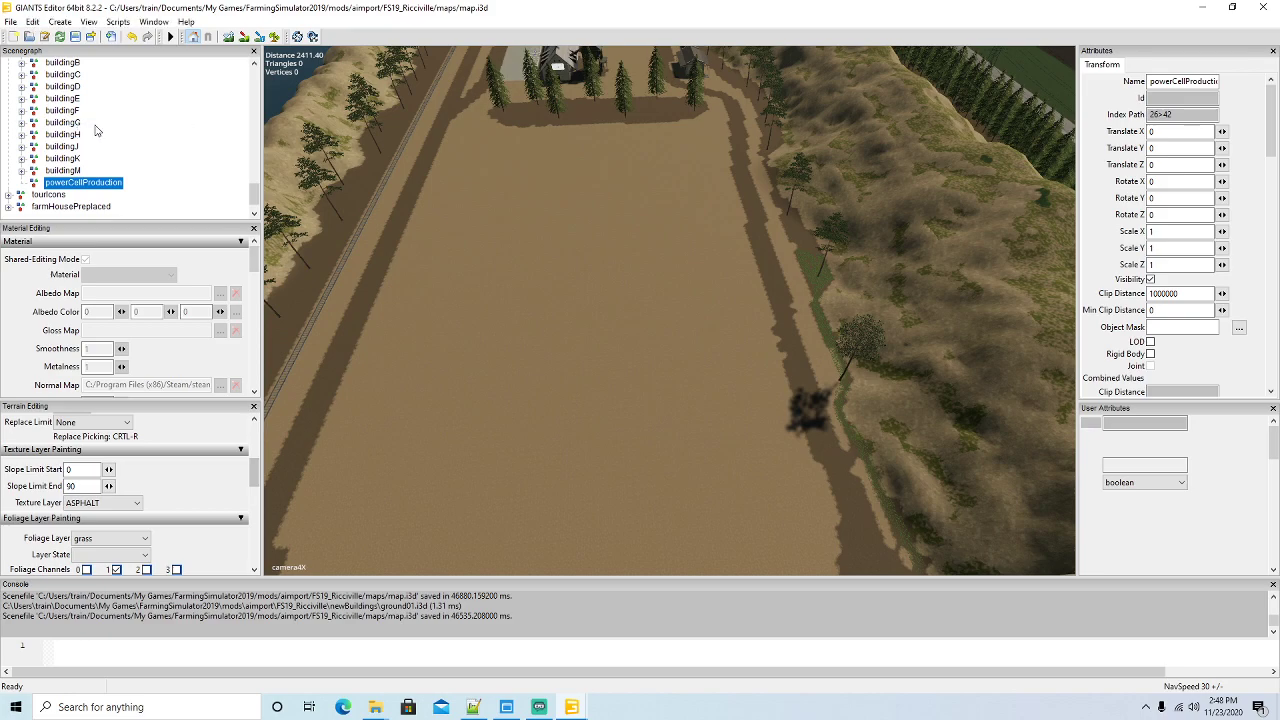
Place the nested powerCellProduction group on the middle of the cleared building site using Interactive Placement
left_click(33, 22)
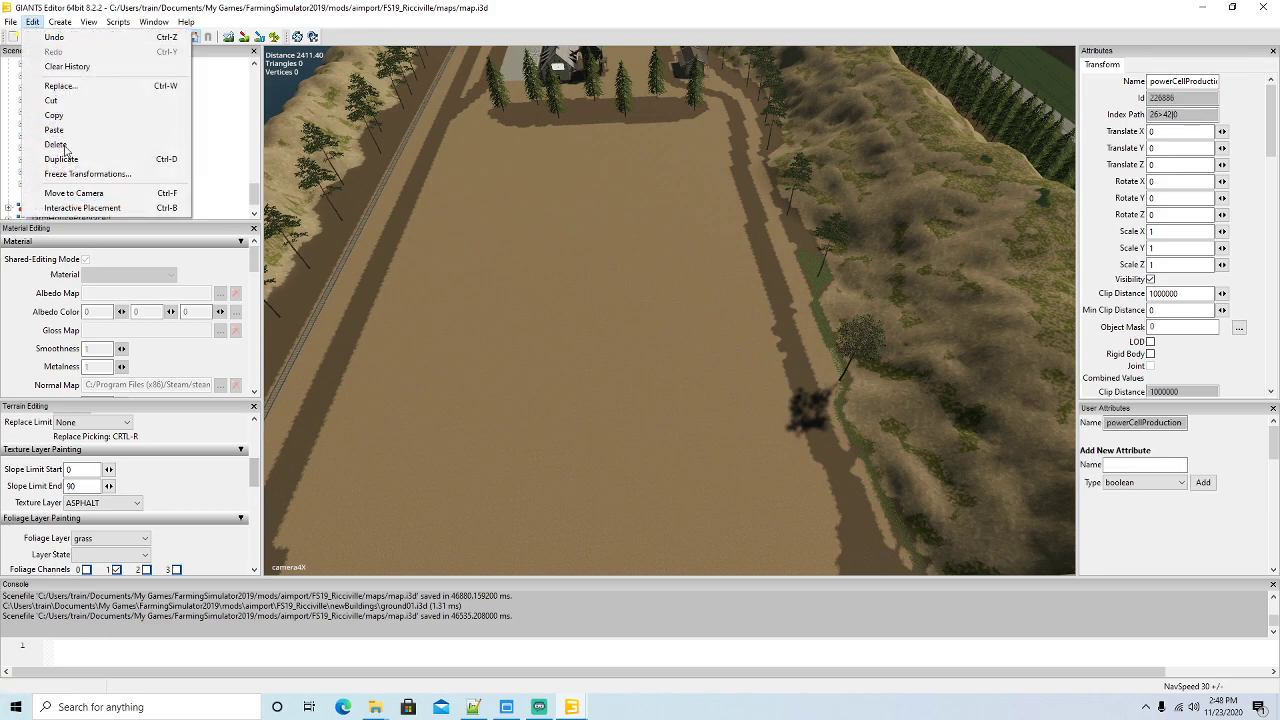
left_click(60, 209)
left_click(563, 313)
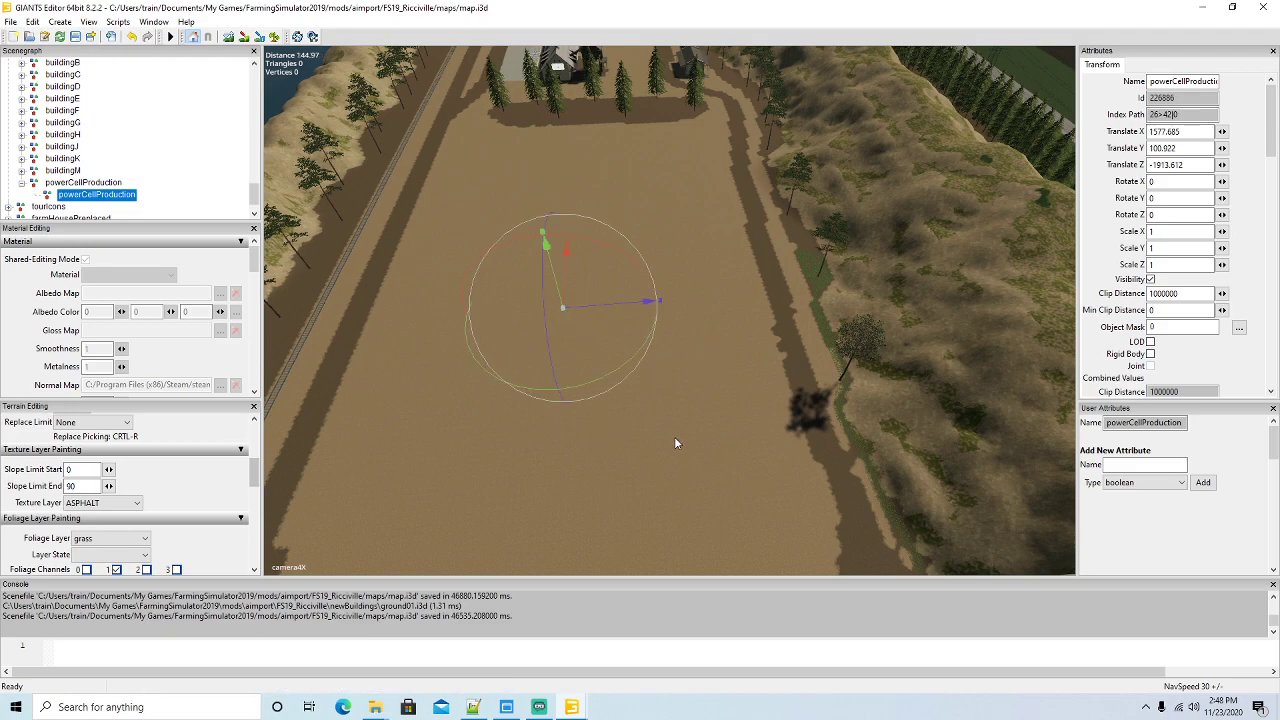
scroll(672, 445, "up", 5)
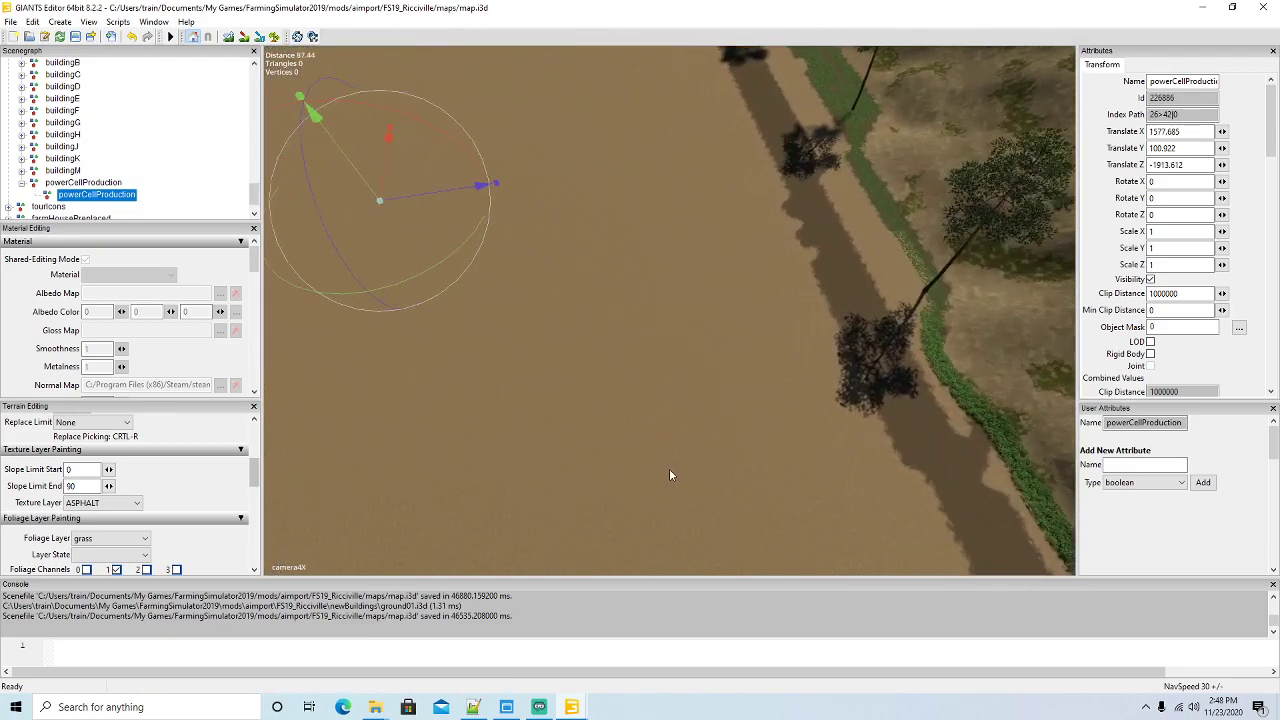
scroll(670, 475, "up", 3)
middle_click_drag(670, 475, 547, 456)
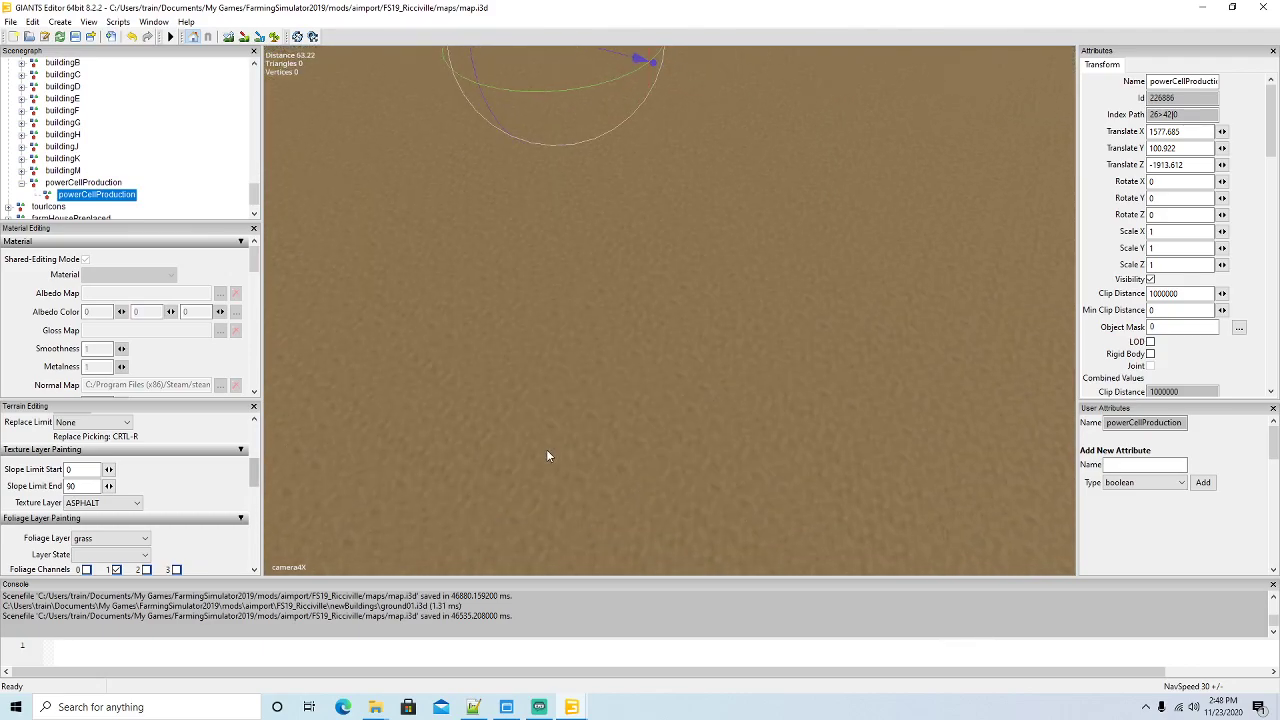
scroll(547, 456, "down", 8)
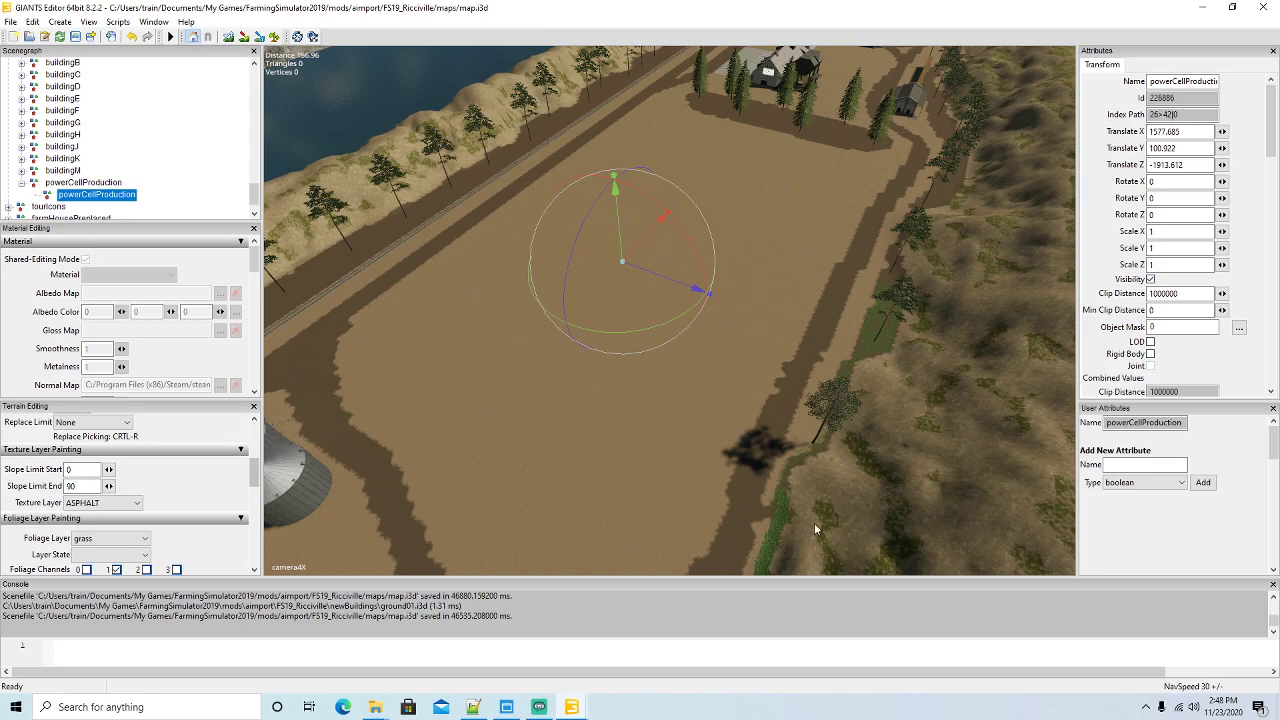
left_click_drag(647, 435, 708, 427, "alt")
scroll(629, 435, "up", 3)
scroll(698, 427, "down", 1)
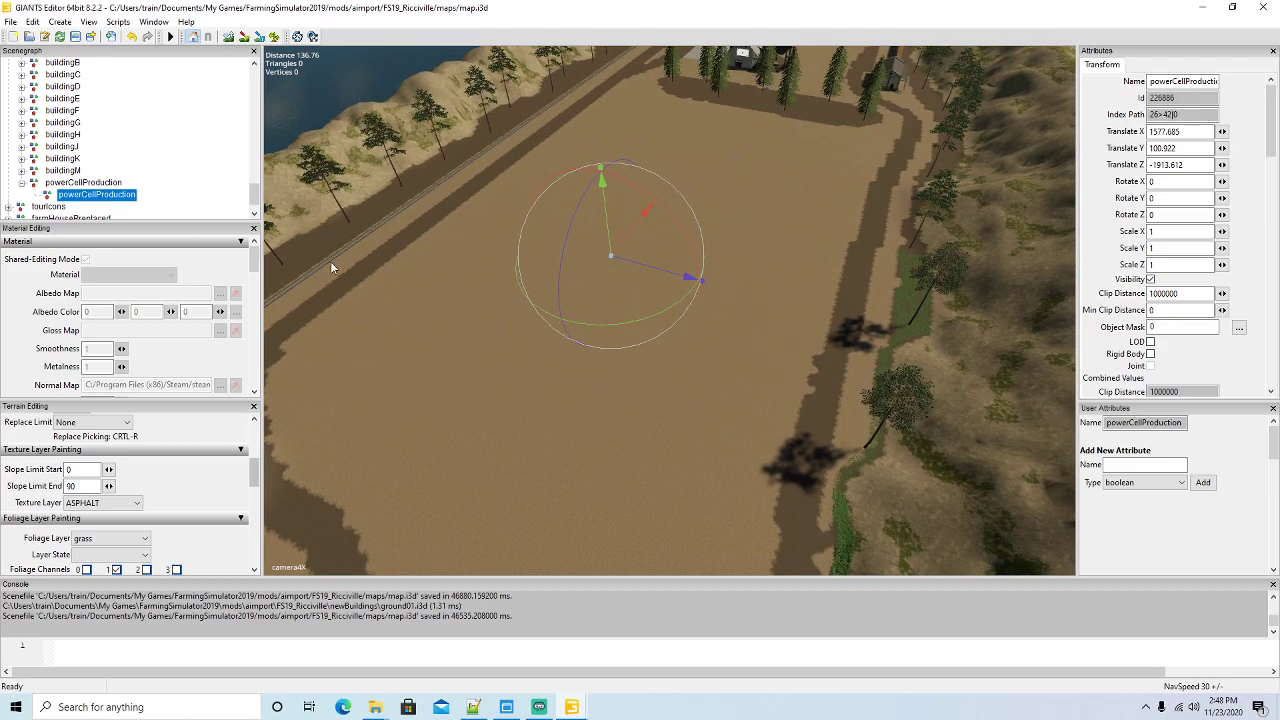
Create a transform group, move it into the nested powerCellProduction group and name it main
left_click(60, 21)
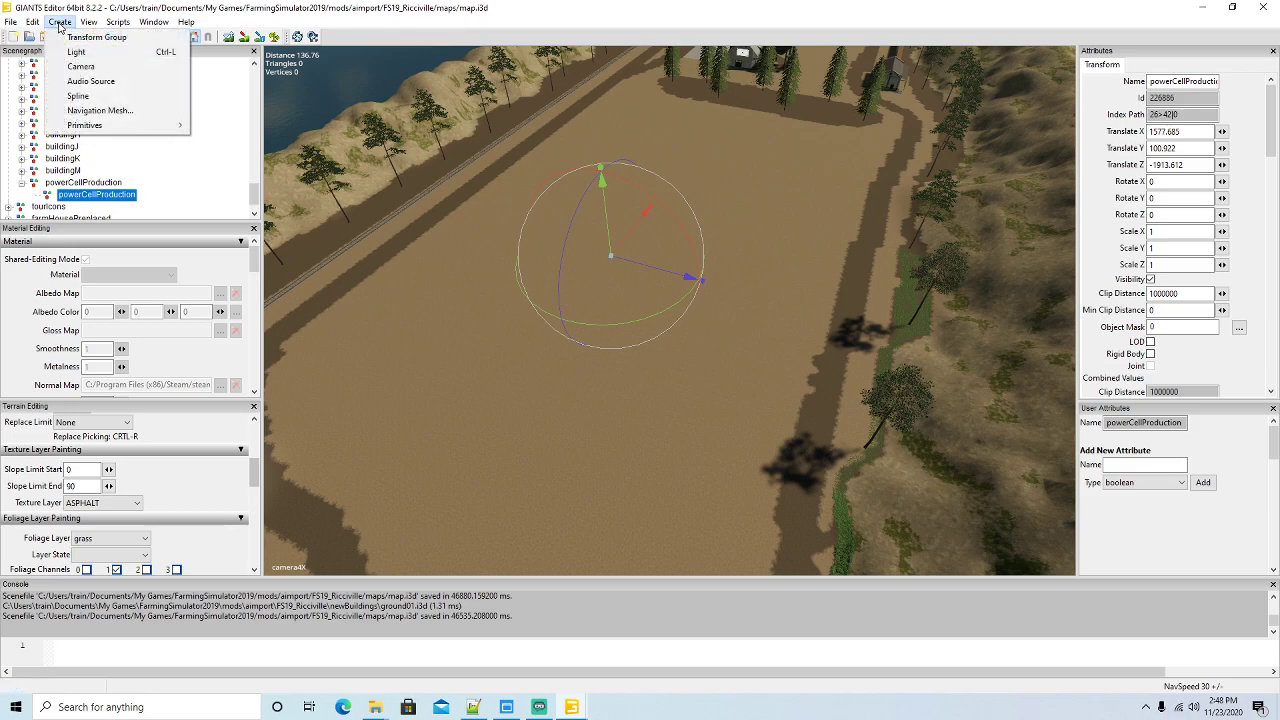
left_click(220, 172)
scroll(253, 194, "down", 1)
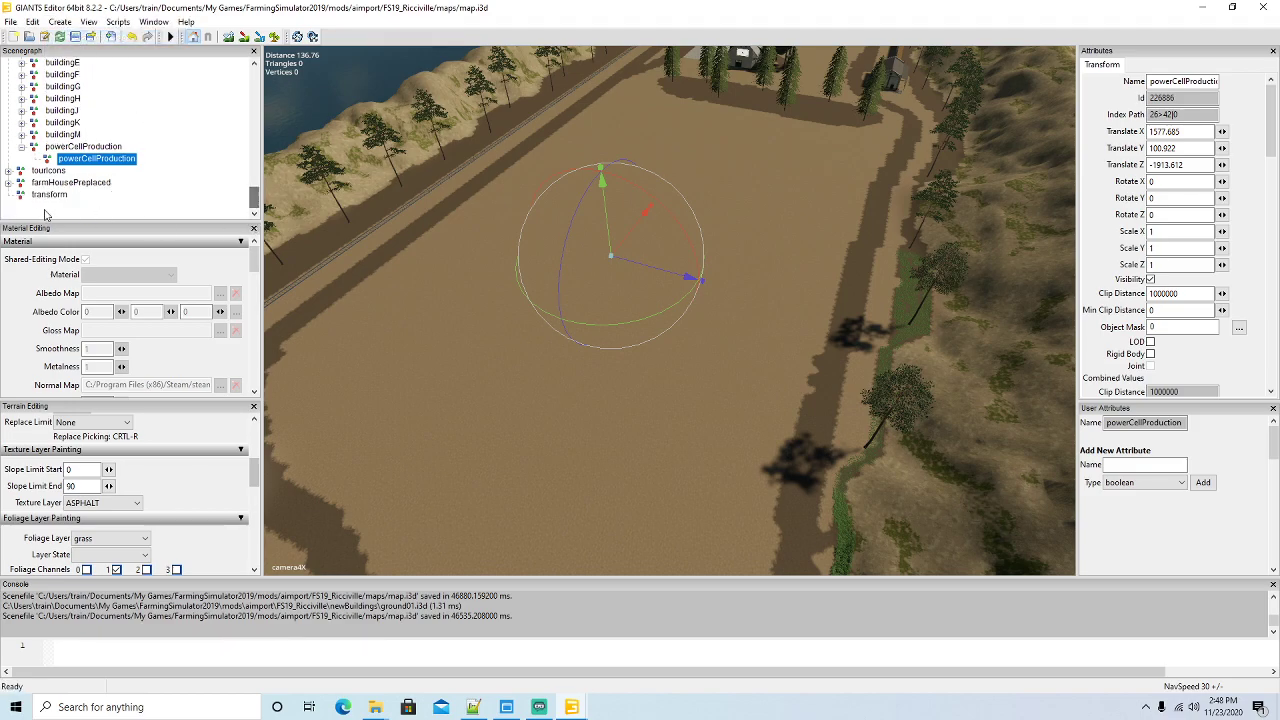
left_click(26, 197)
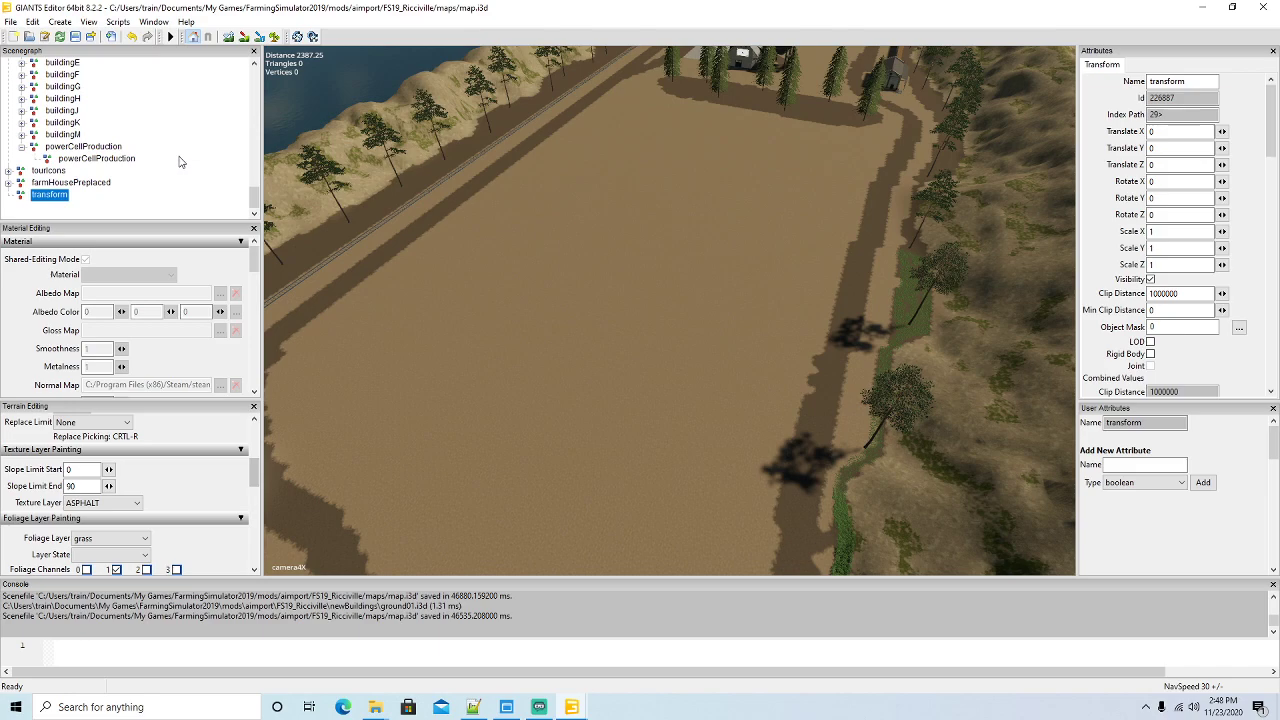
left_click(33, 22)
left_click(60, 147)
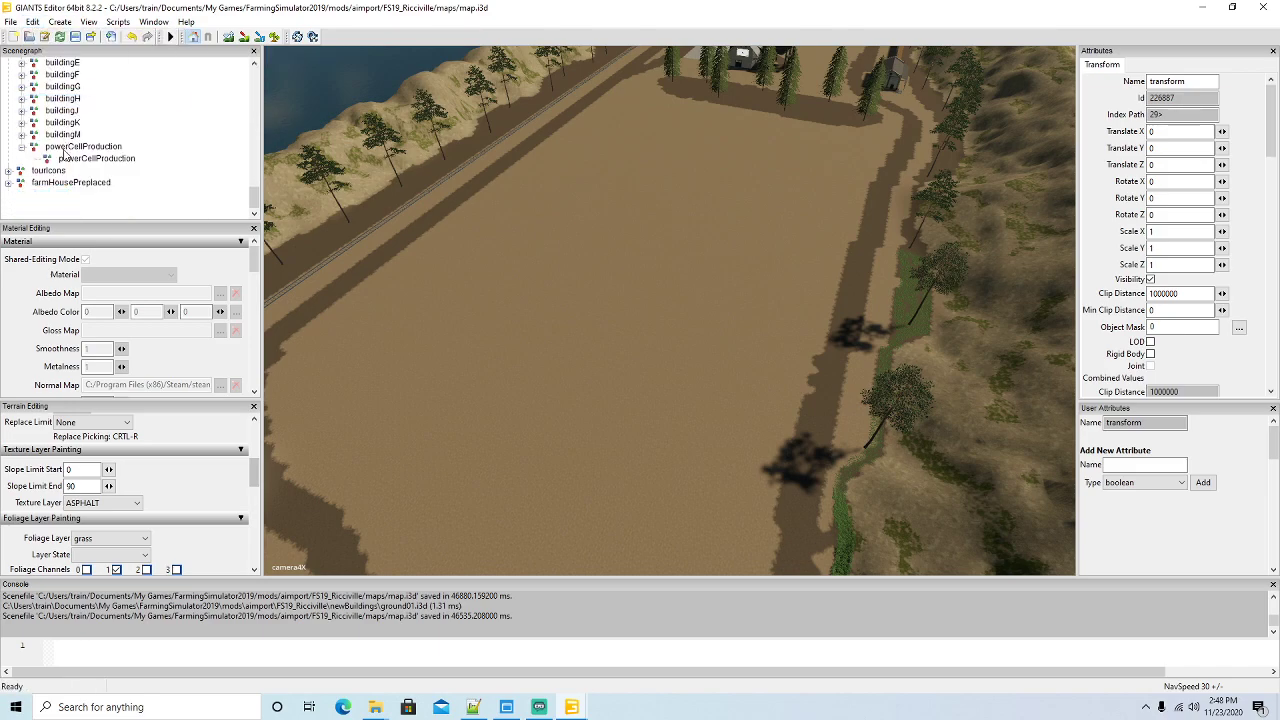
left_click(48, 160)
left_click(35, 22)
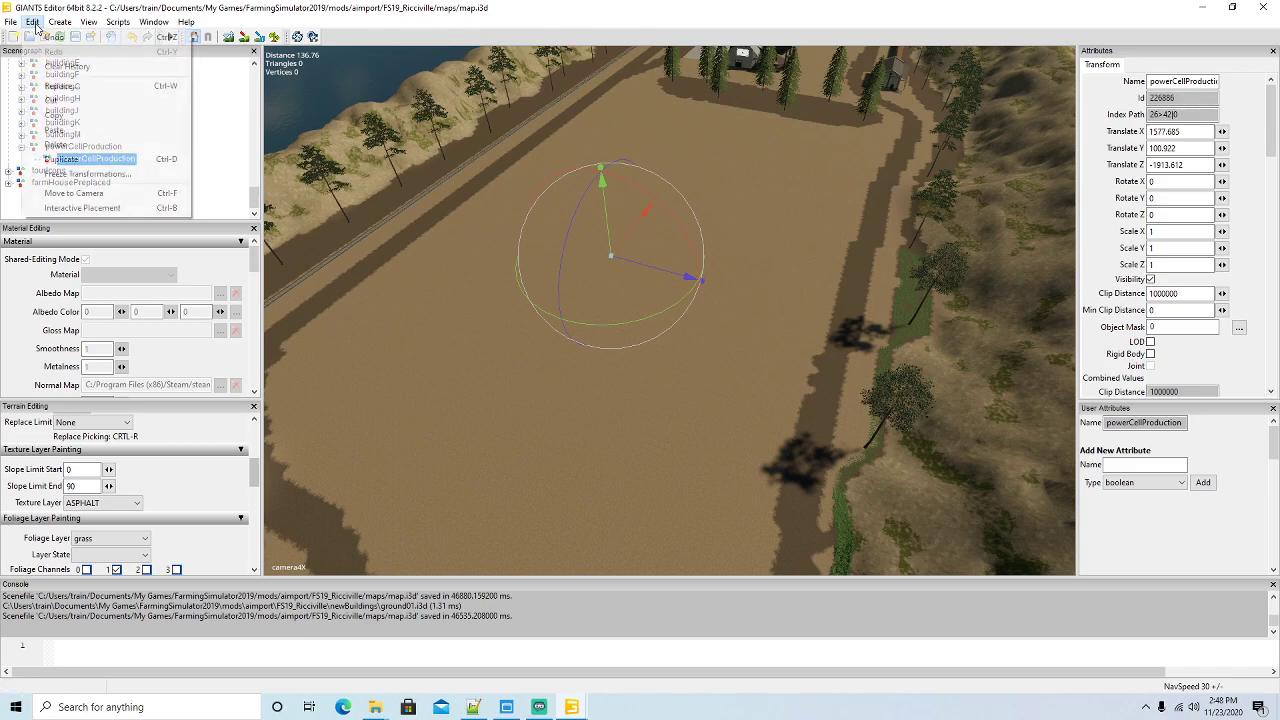
left_click(86, 134)
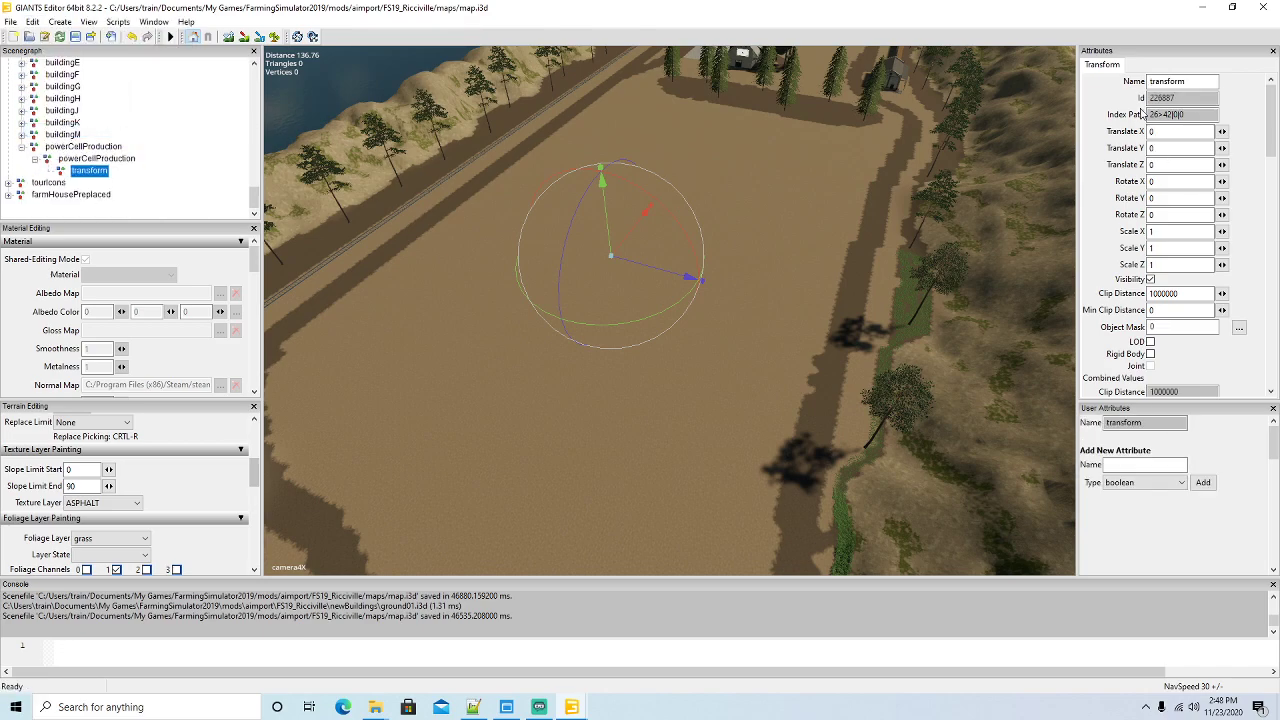
type("main")
key("Return")
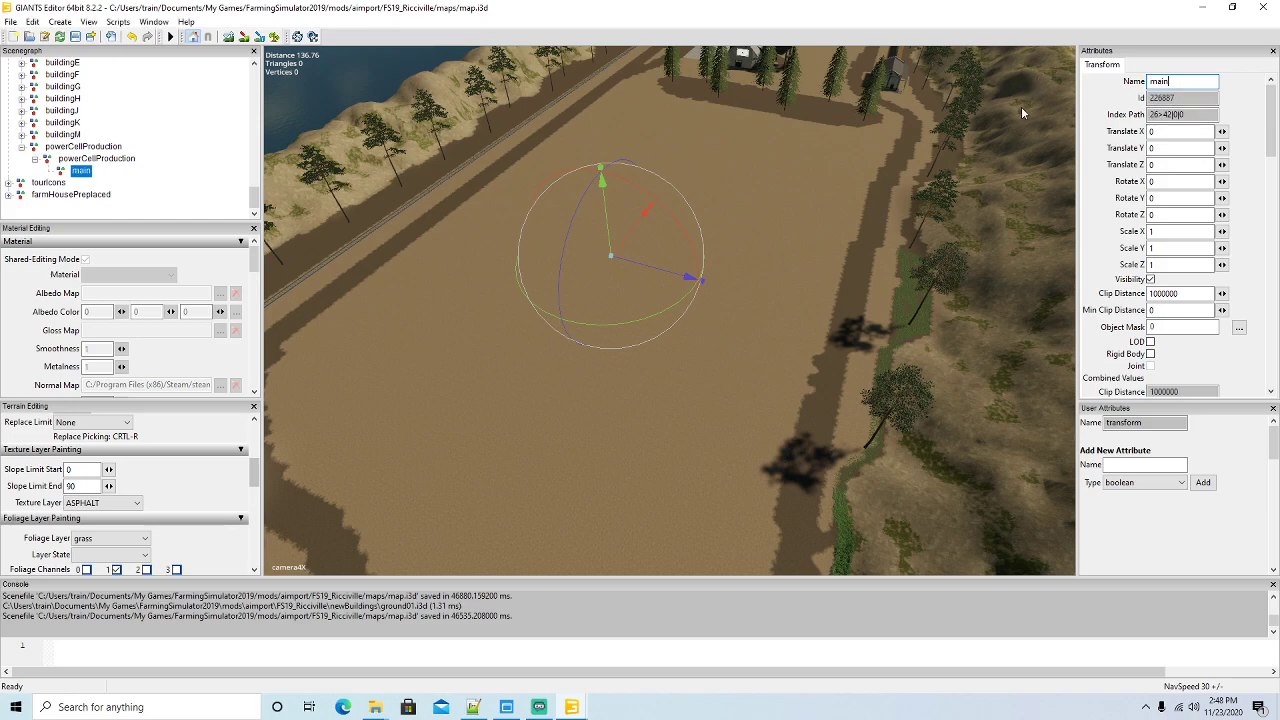
Find the Hormel factory building across the map and select it to locate its dairyStorage entry in the scene hierarchy
right_click_drag(713, 281, 770, 264)
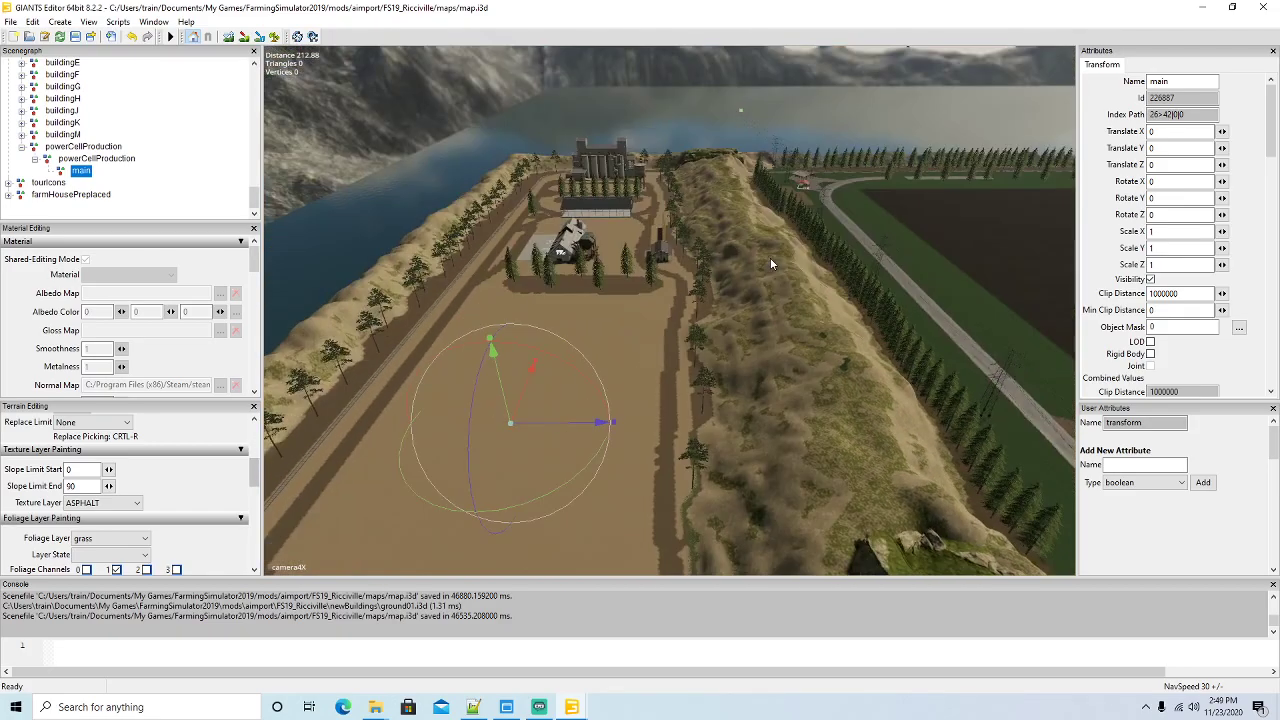
right_click_drag(638, 295, 805, 219)
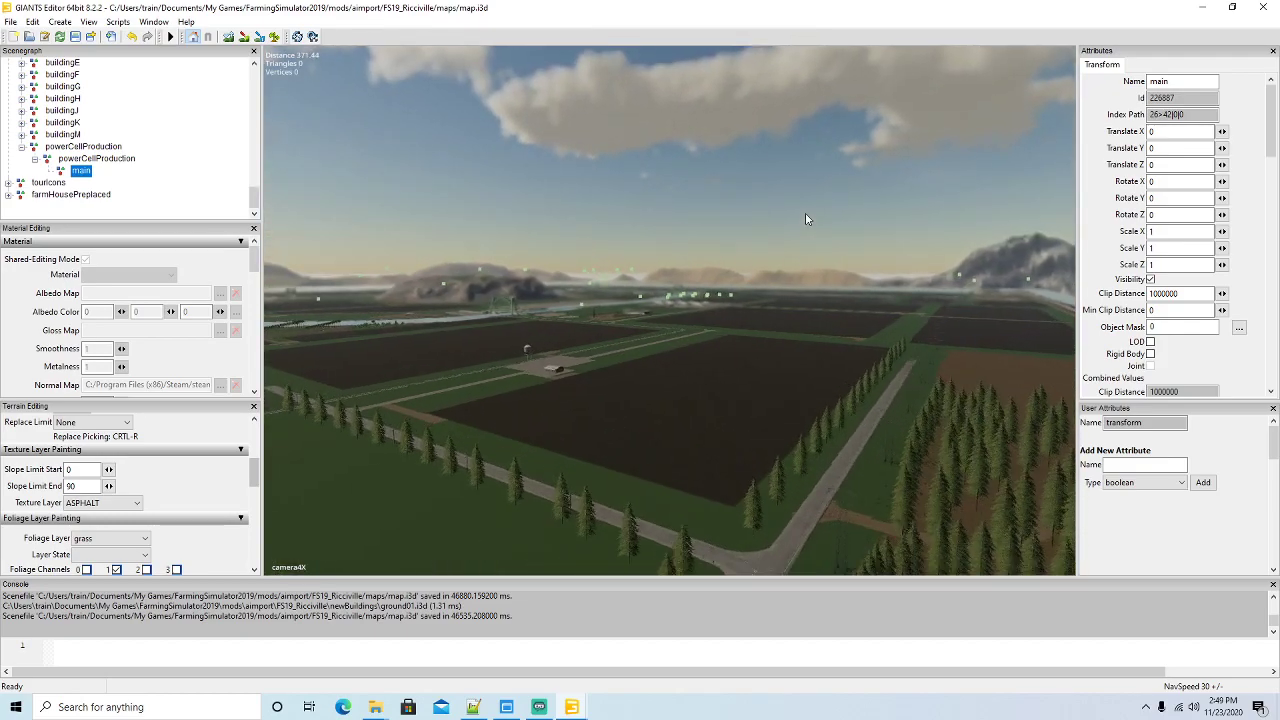
scroll(807, 219, "down", 2)
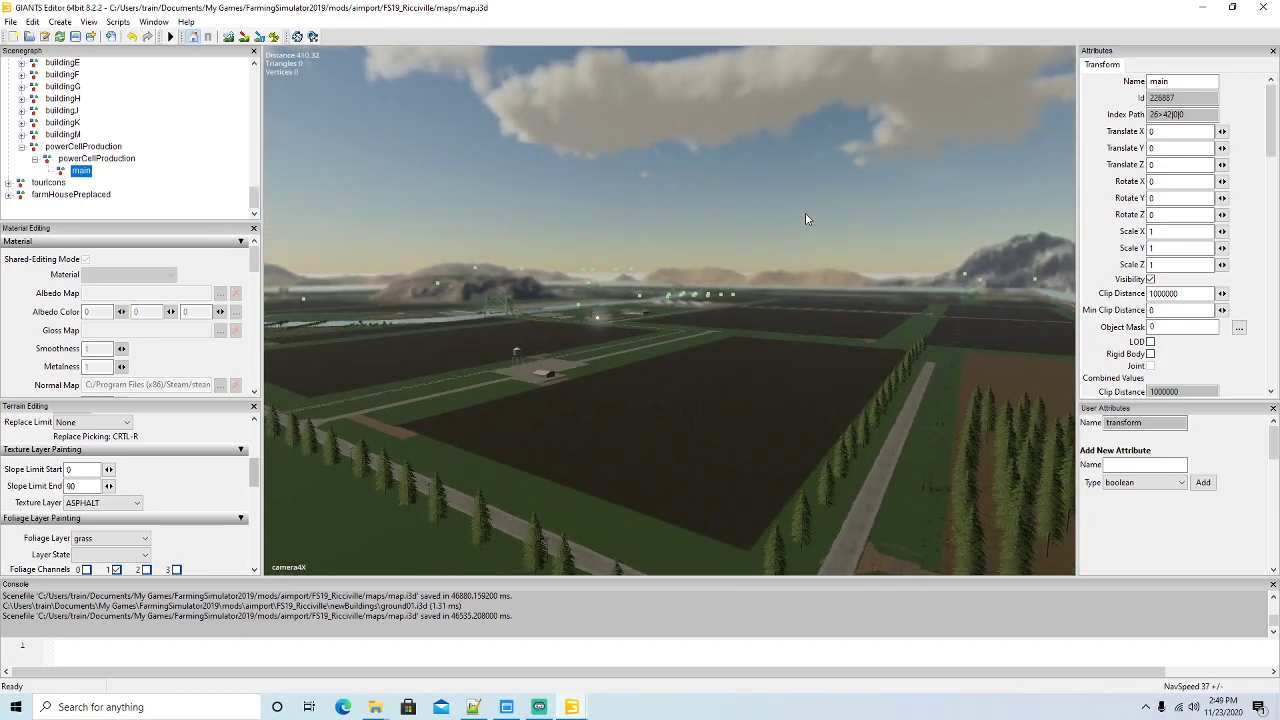
right_click_drag(802, 372, 640, 401)
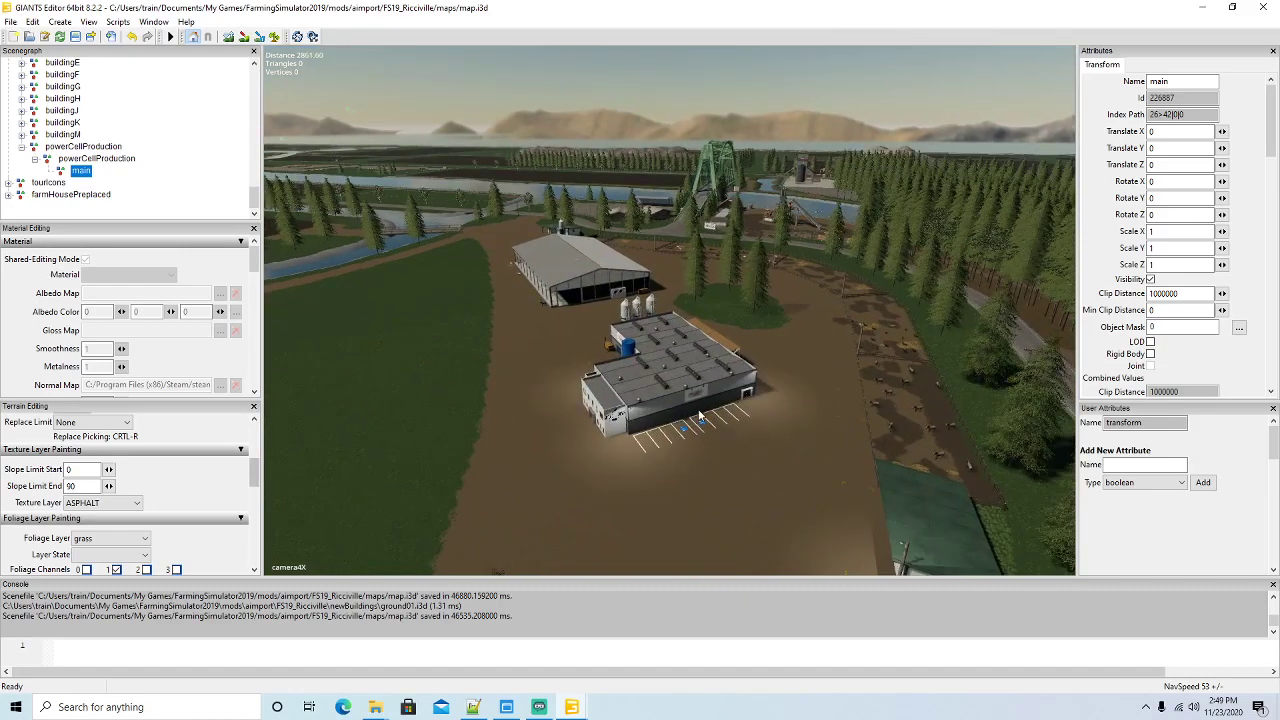
left_click(633, 409)
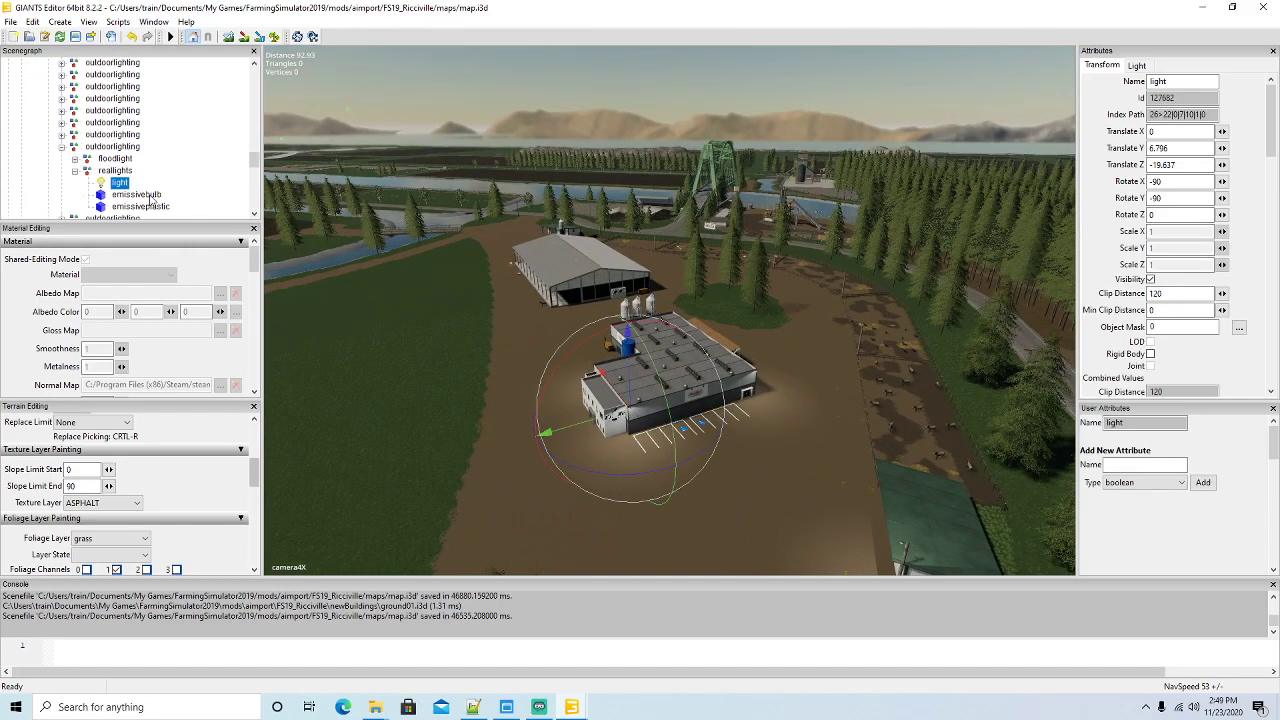
scroll(700, 386, "down", 10)
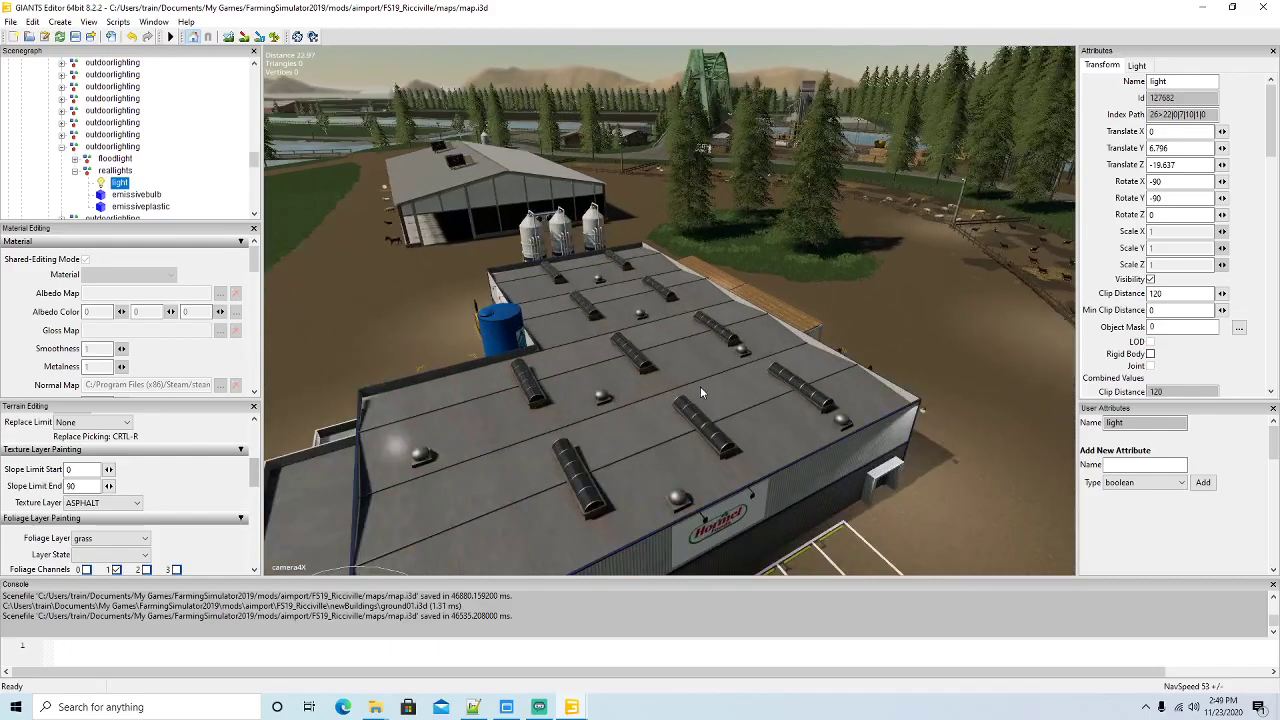
left_click(713, 394)
scroll(761, 420, "up", 8)
scroll(120, 122, "up", 2)
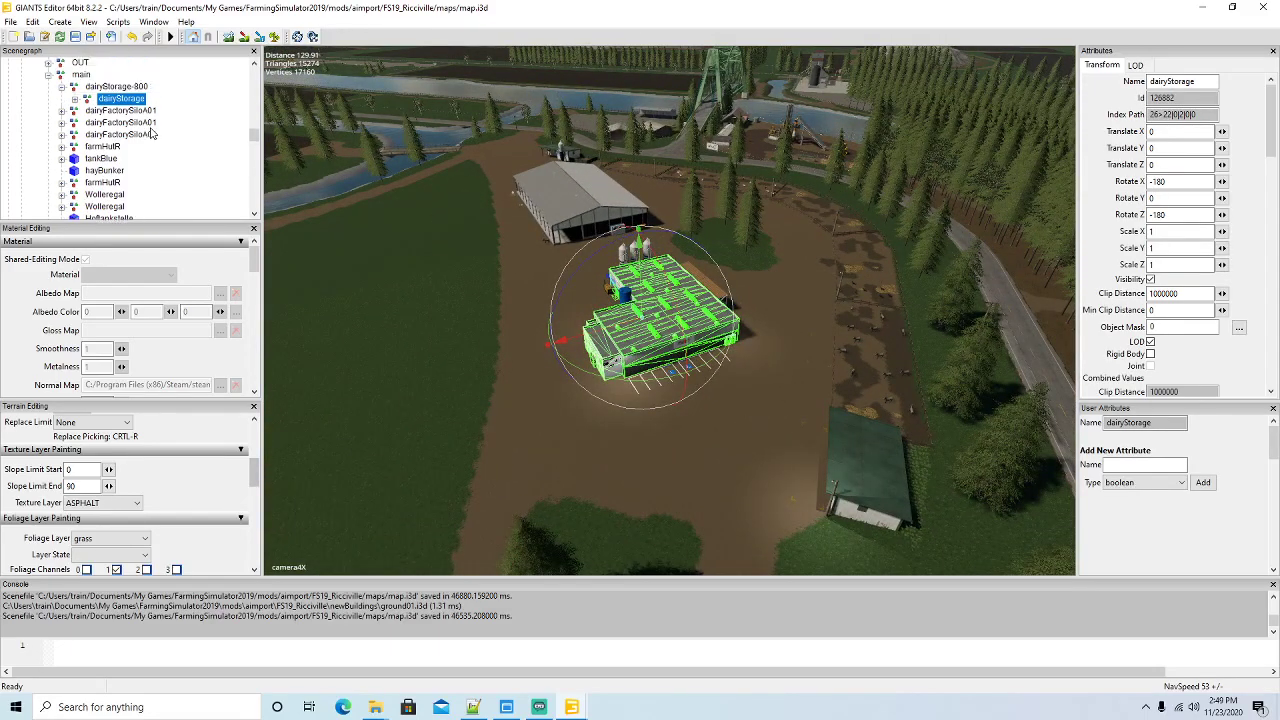
Duplicate the dairyStorage-800 group in the slaughterHouse's main group
left_click(110, 110)
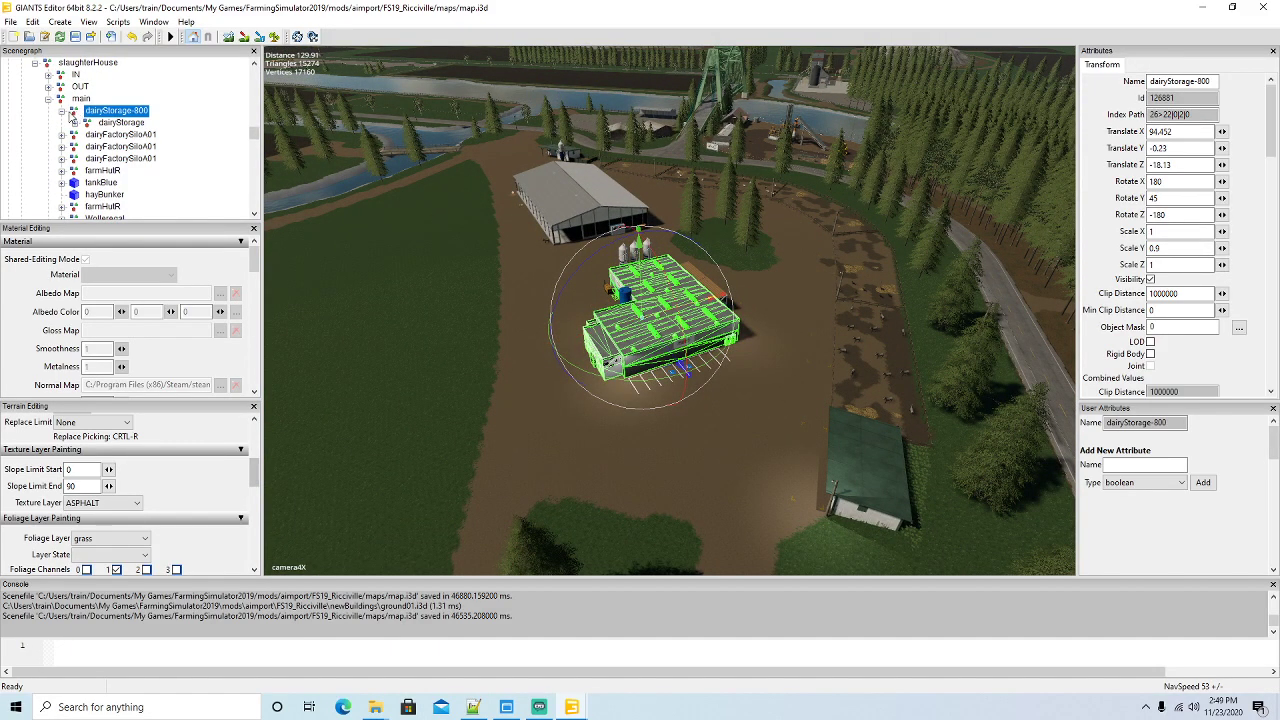
left_click(63, 112)
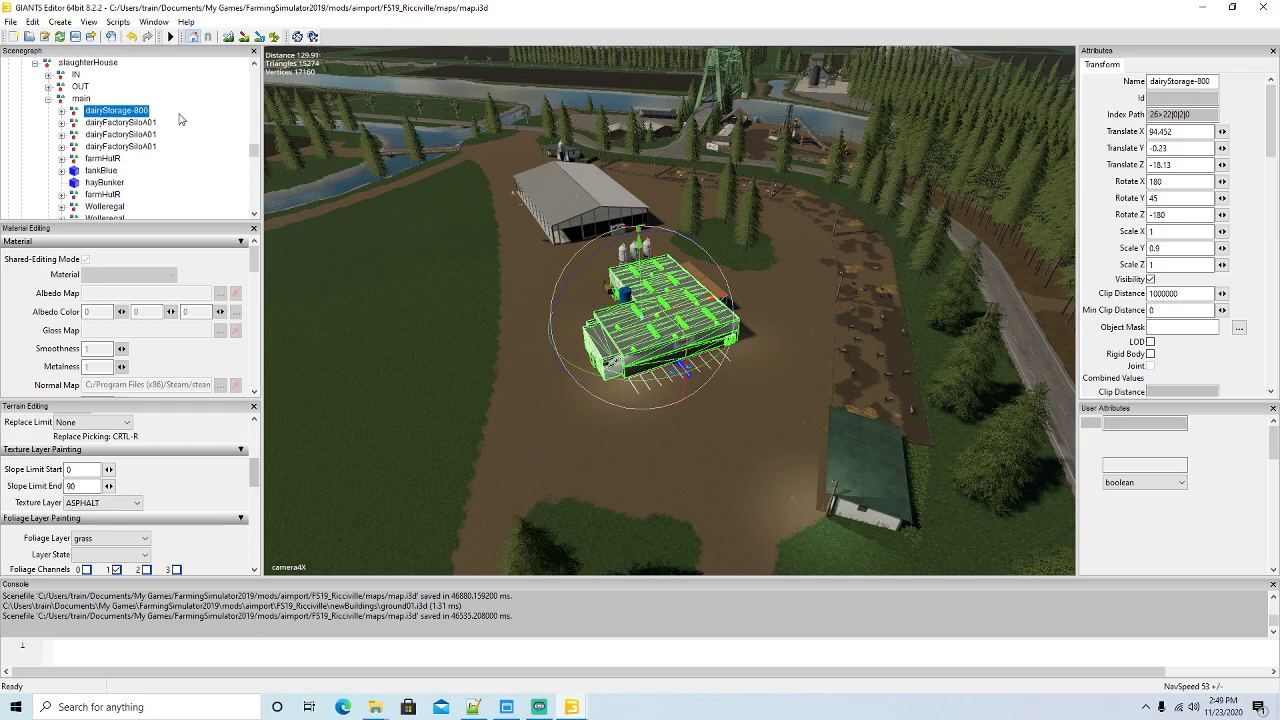
key("ctrl+d")
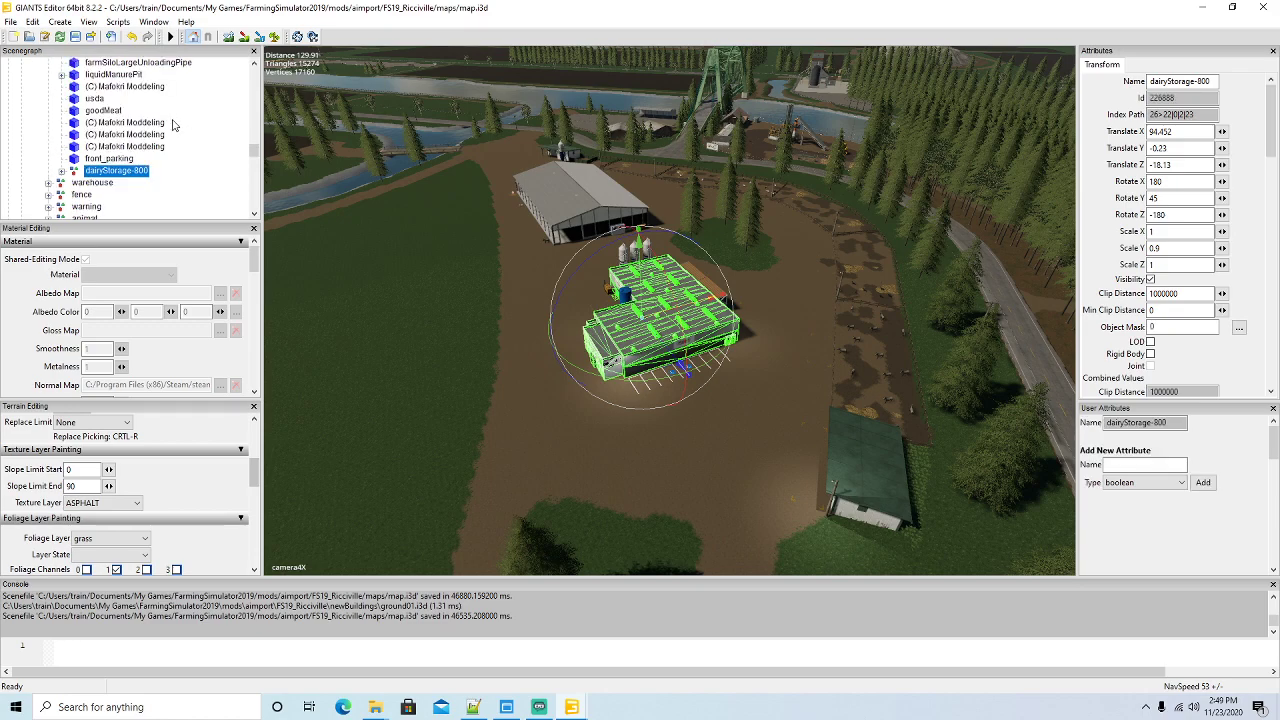
Move the dairyStorage-800 copy into the main group of powerCellProduction by cutting and pasting it
scroll(172, 124, "down", 10)
scroll(170, 124, "up", 3)
left_click(48, 116)
scroll(139, 133, "down", 6)
scroll(139, 133, "down", 5)
left_click(32, 21)
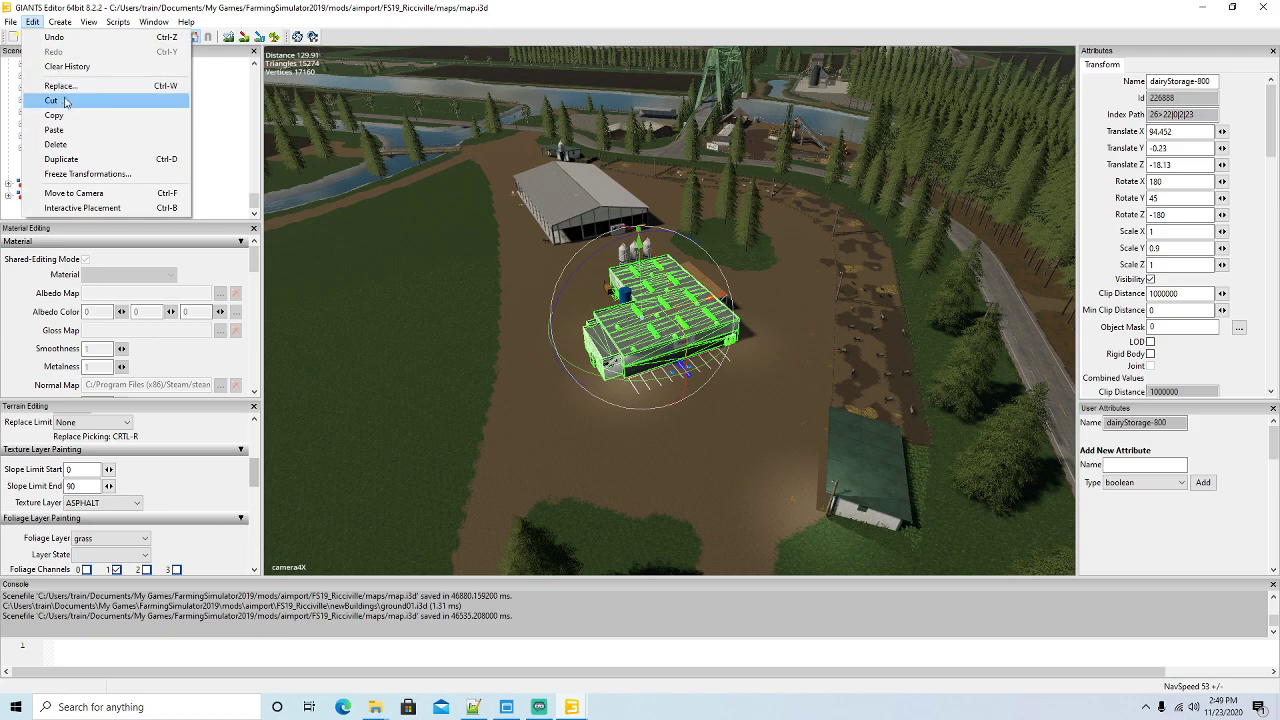
left_click(57, 101)
left_click(63, 160)
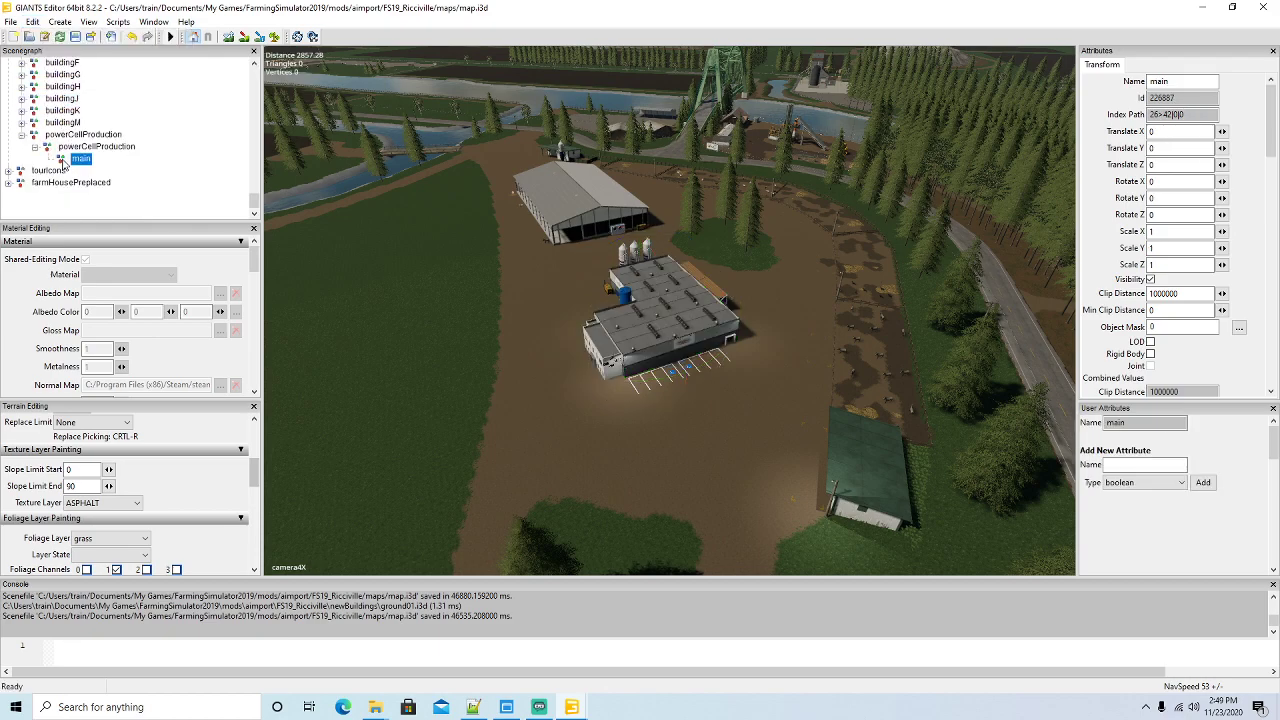
left_click(32, 21)
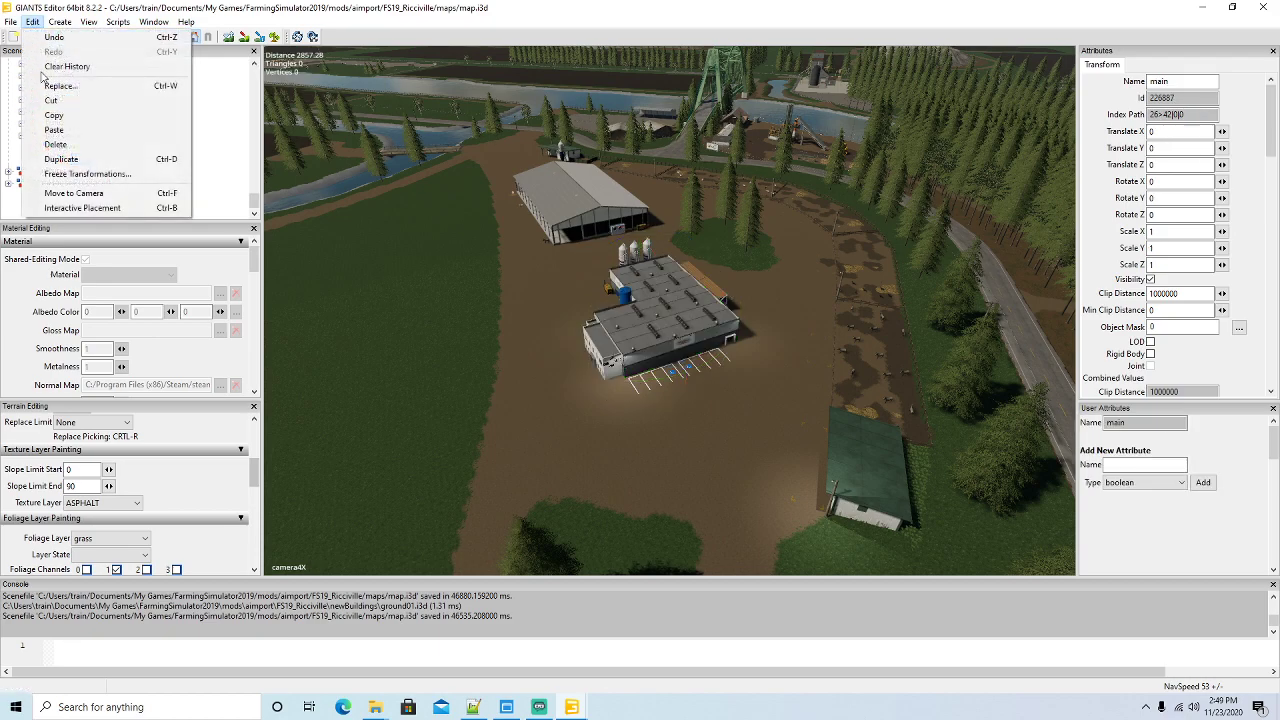
left_click(52, 132)
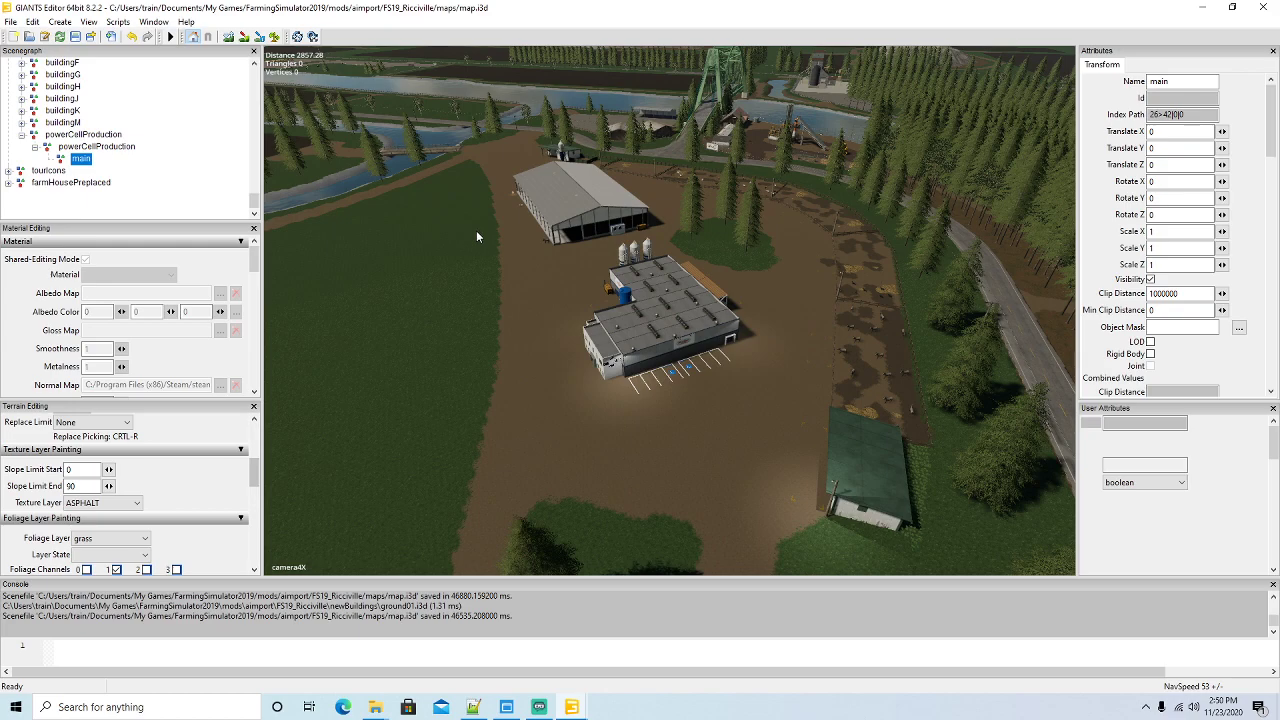
Move the dairyStorage-800 copy across the cleared site to about X -21.4, Z 26.1
key("f")
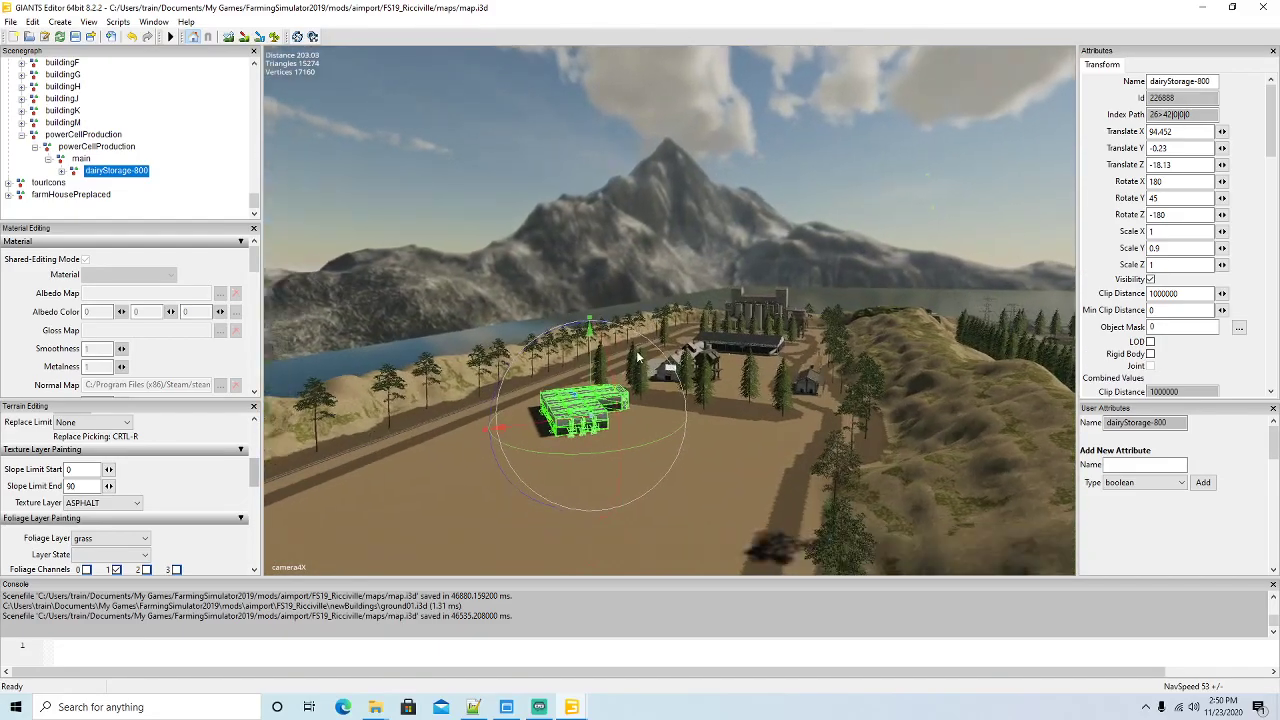
right_click_drag(696, 208, 636, 350)
scroll(636, 350, "down", 1)
left_click_drag(726, 100, 664, 155)
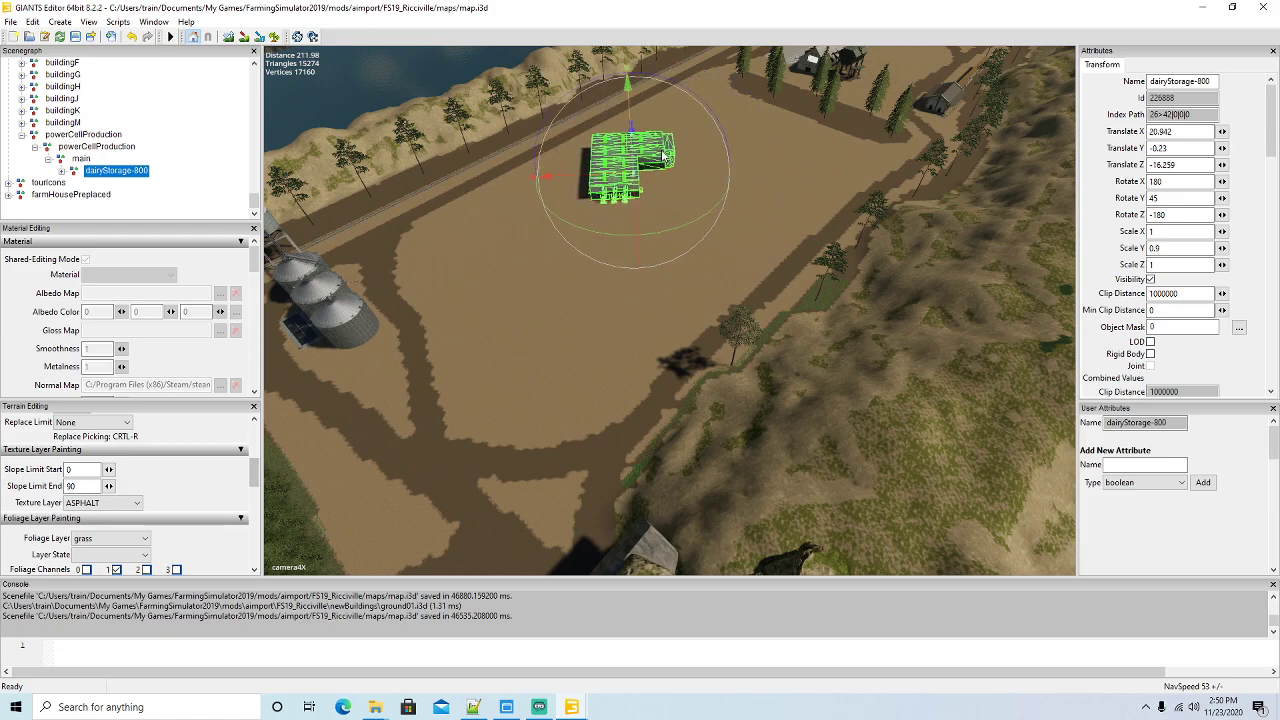
right_click_drag(659, 161, 790, 190)
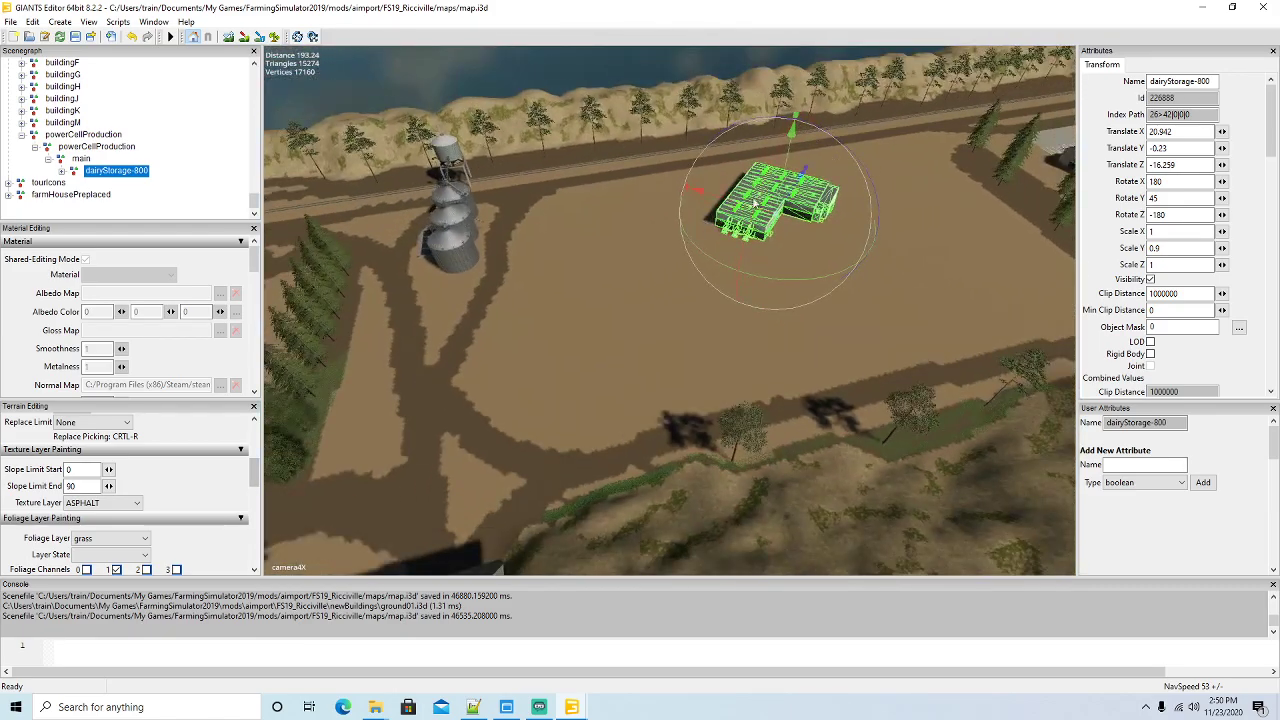
left_click_drag(792, 187, 729, 284)
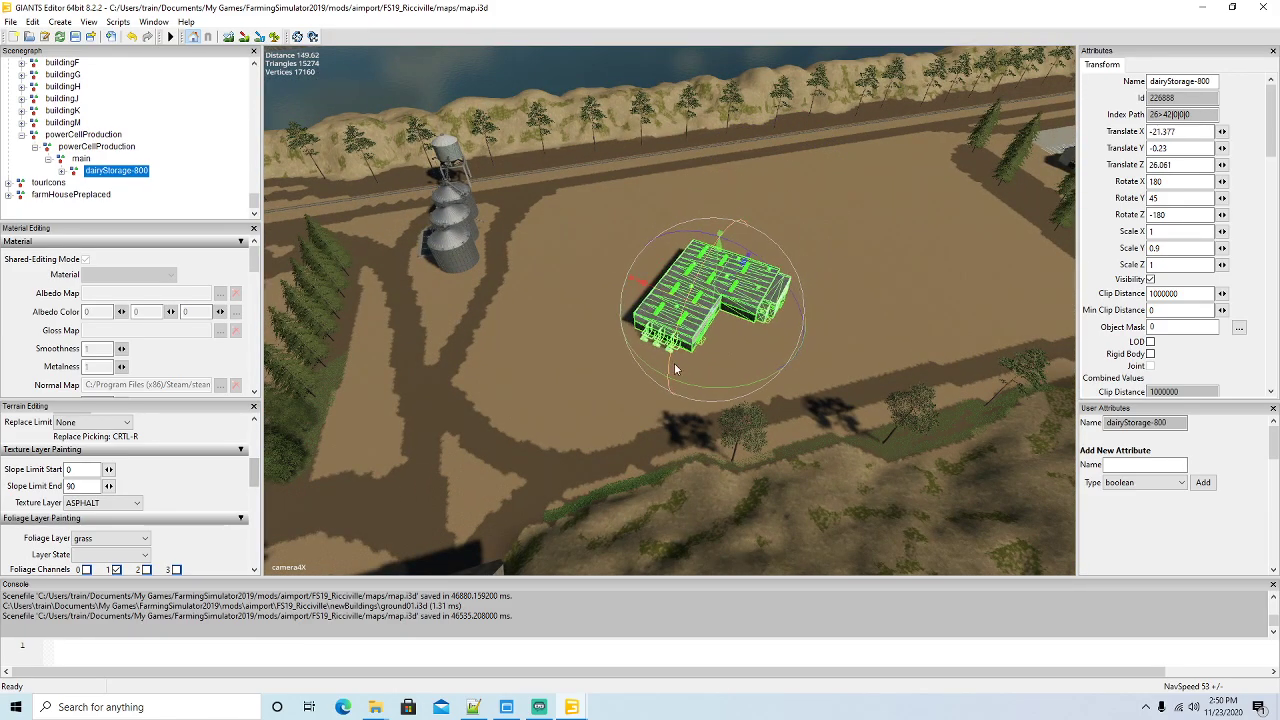
Set the dairyStorage-800 building's Y rotation to 90 and shift it towards the grain silos, to about X -46.3, Z 8.7
left_click_drag(699, 385, 647, 352)
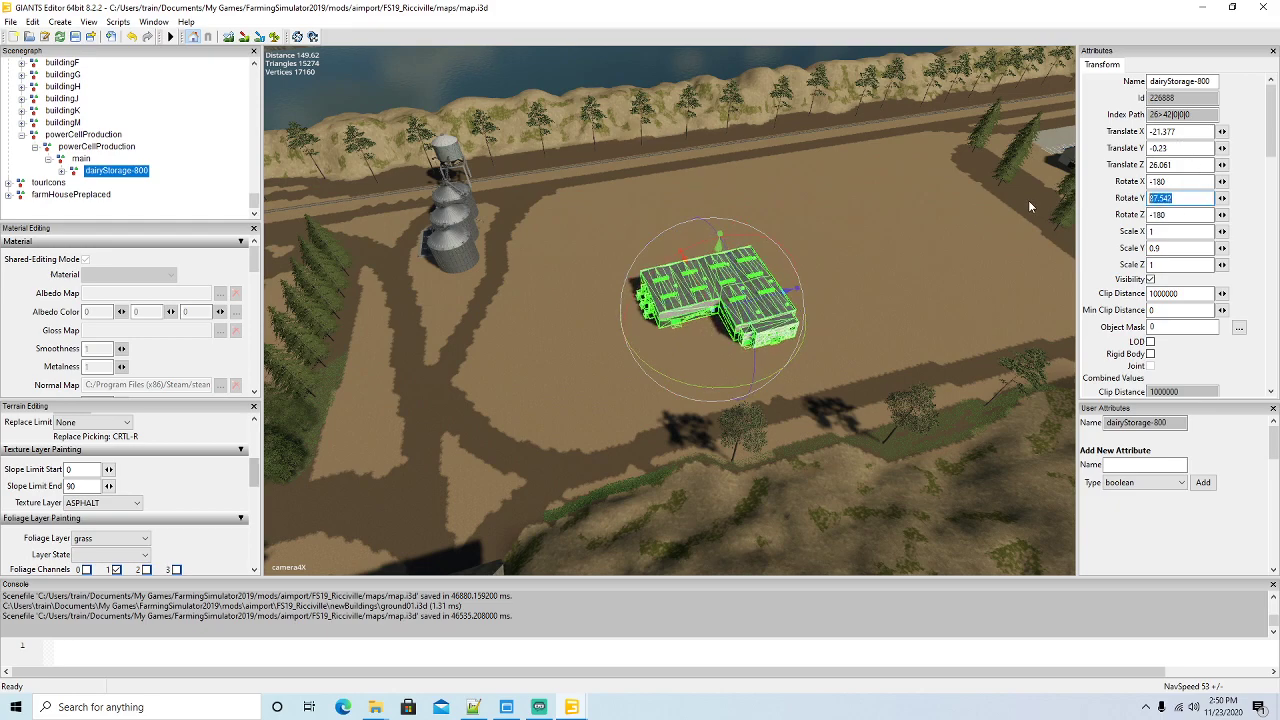
type("90")
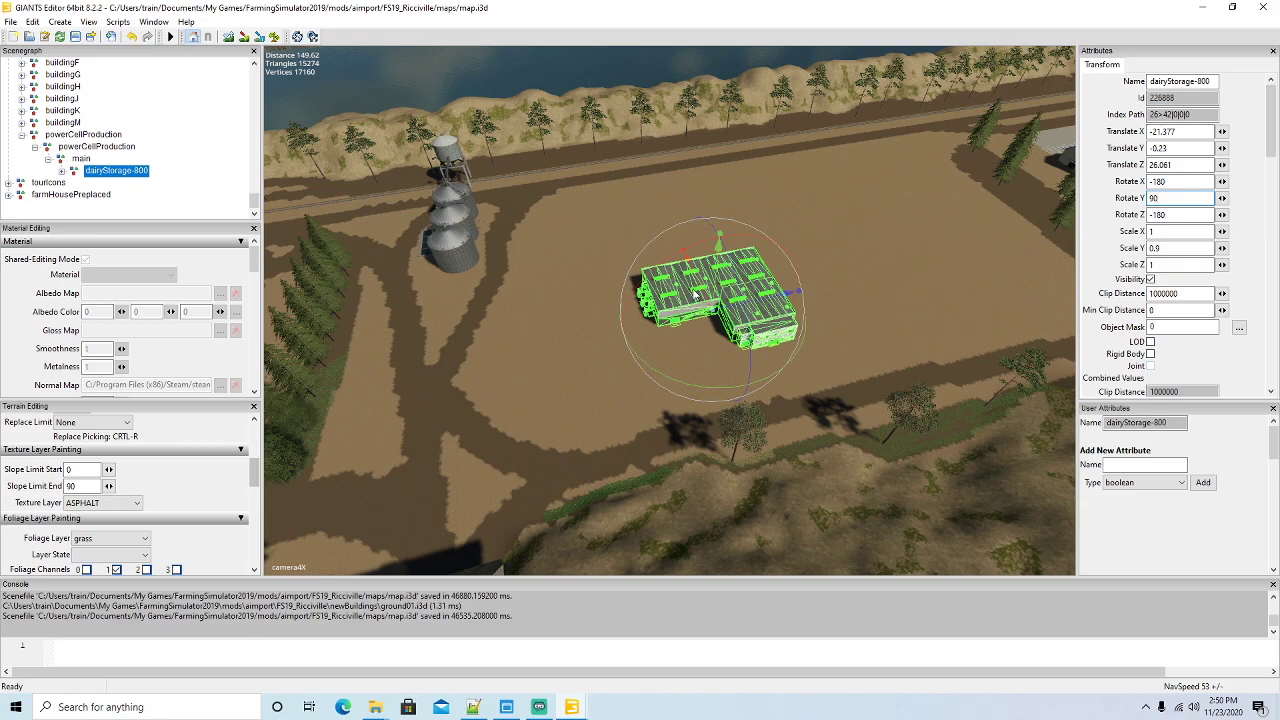
left_click_drag(705, 291, 673, 238)
left_click_drag(751, 268, 668, 281)
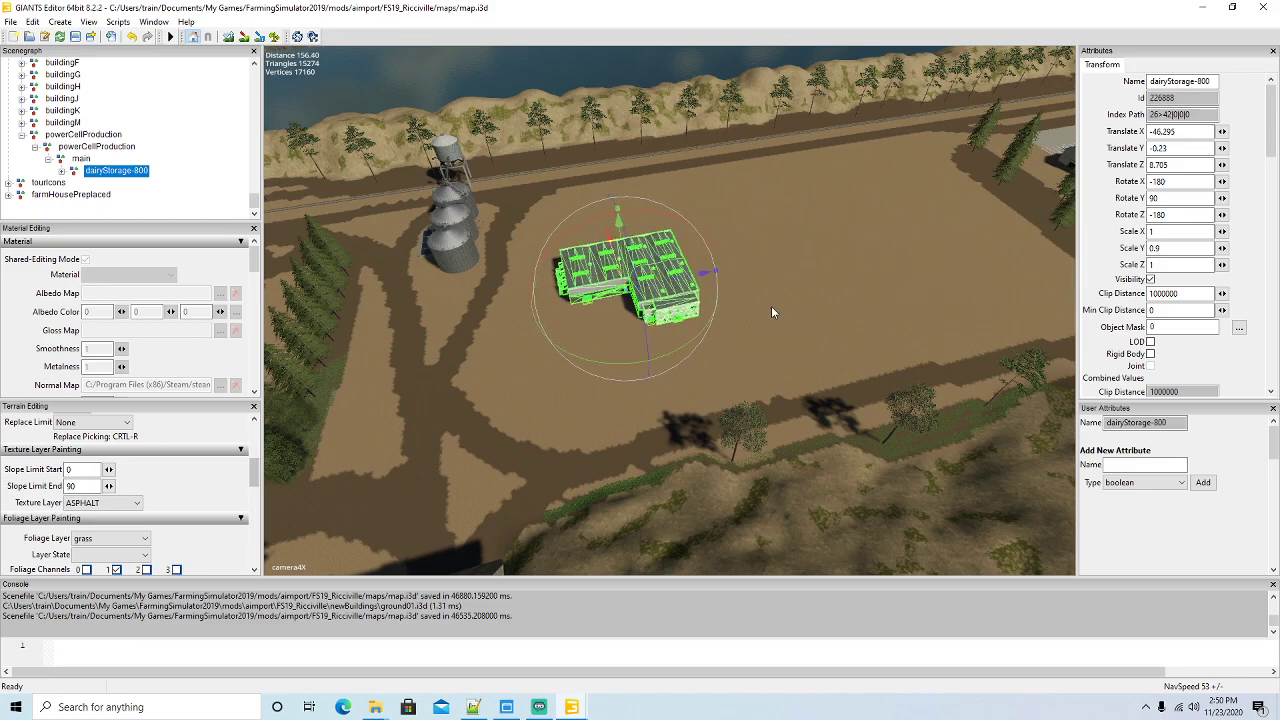
Reposition the dairyStorage-800 building on the cleared site at about X -49, Z 27
right_click_drag(760, 304, 634, 295)
scroll(658, 277, "up", 6)
left_click_drag(634, 295, 880, 286, "alt")
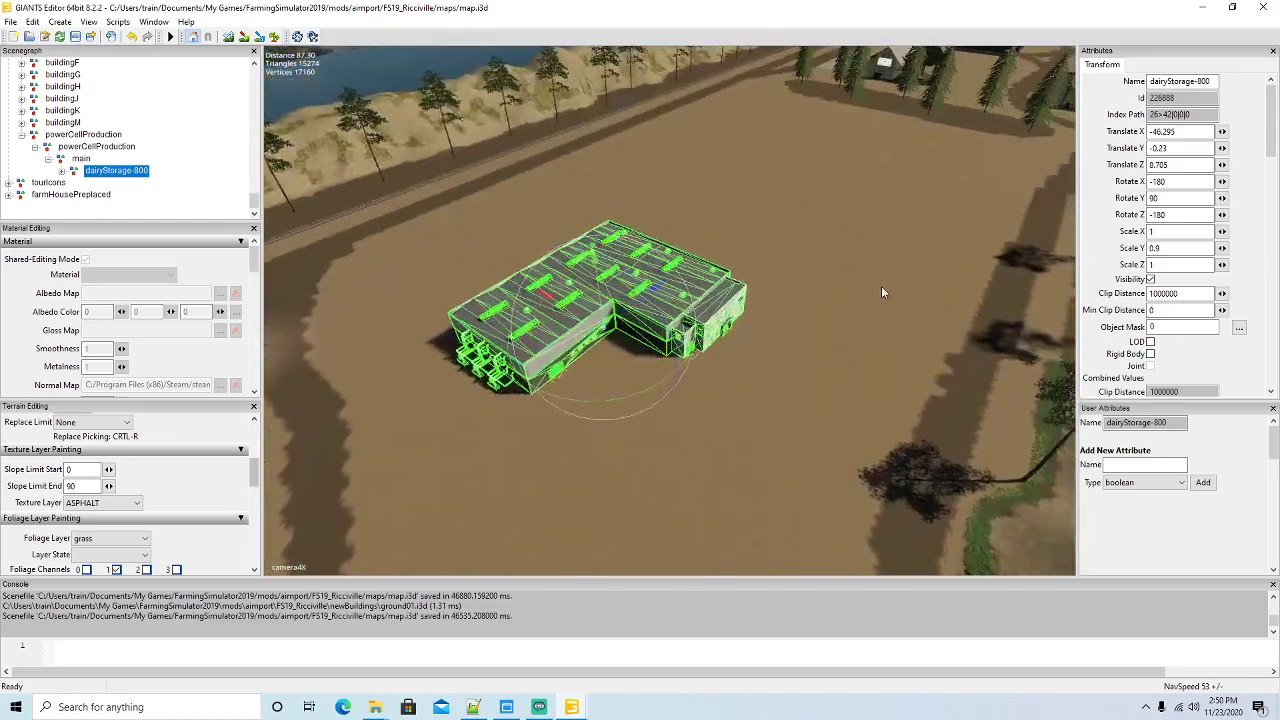
scroll(881, 286, "down", 4)
scroll(881, 286, "down", 2)
left_click_drag(599, 309, 638, 338)
left_click_drag(648, 345, 686, 331)
Examine the building's placement on the cleared site from several angles, including the surrounding roads and neighbouring factories
scroll(716, 421, "up", 5)
right_click_drag(716, 415, 810, 192)
scroll(722, 355, "down", 5)
scroll(719, 352, "up", 5)
right_click_drag(775, 276, 810, 362)
scroll(950, 316, "down", 10)
scroll(790, 296, "up", 5)
scroll(810, 363, "down", 10)
scroll(812, 366, "down", 3)
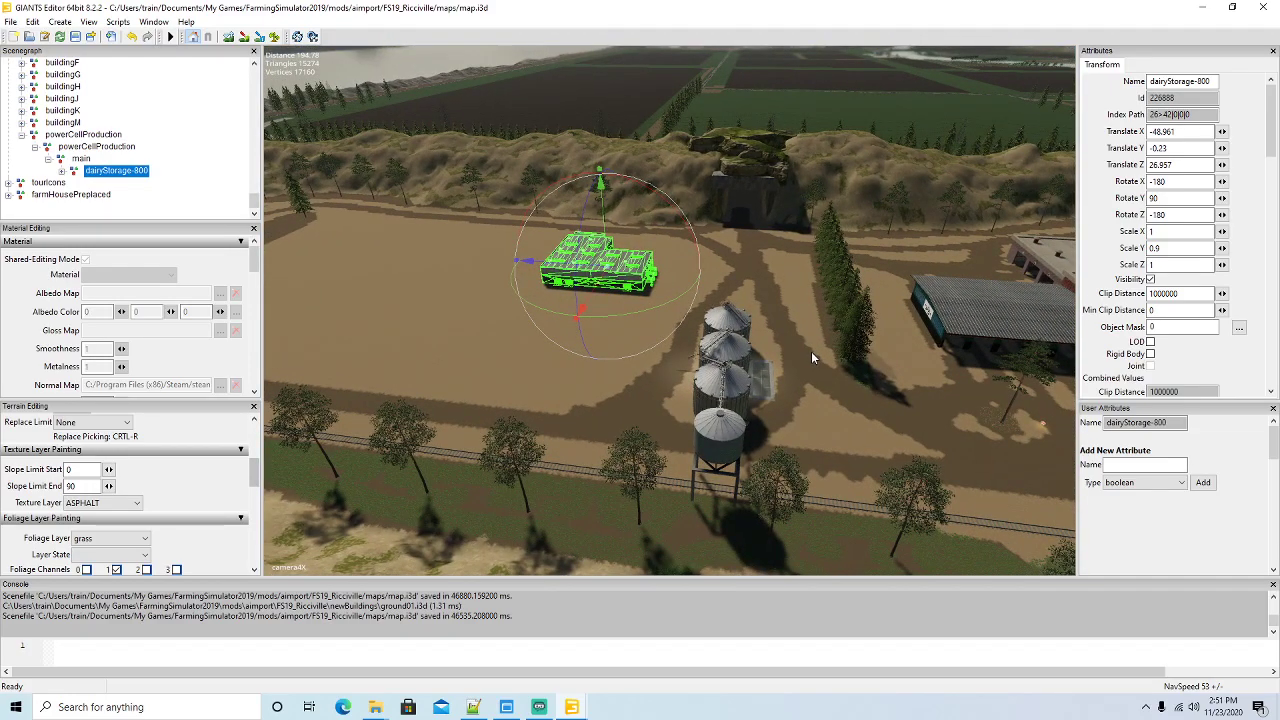
right_click_drag(834, 346, 550, 275)
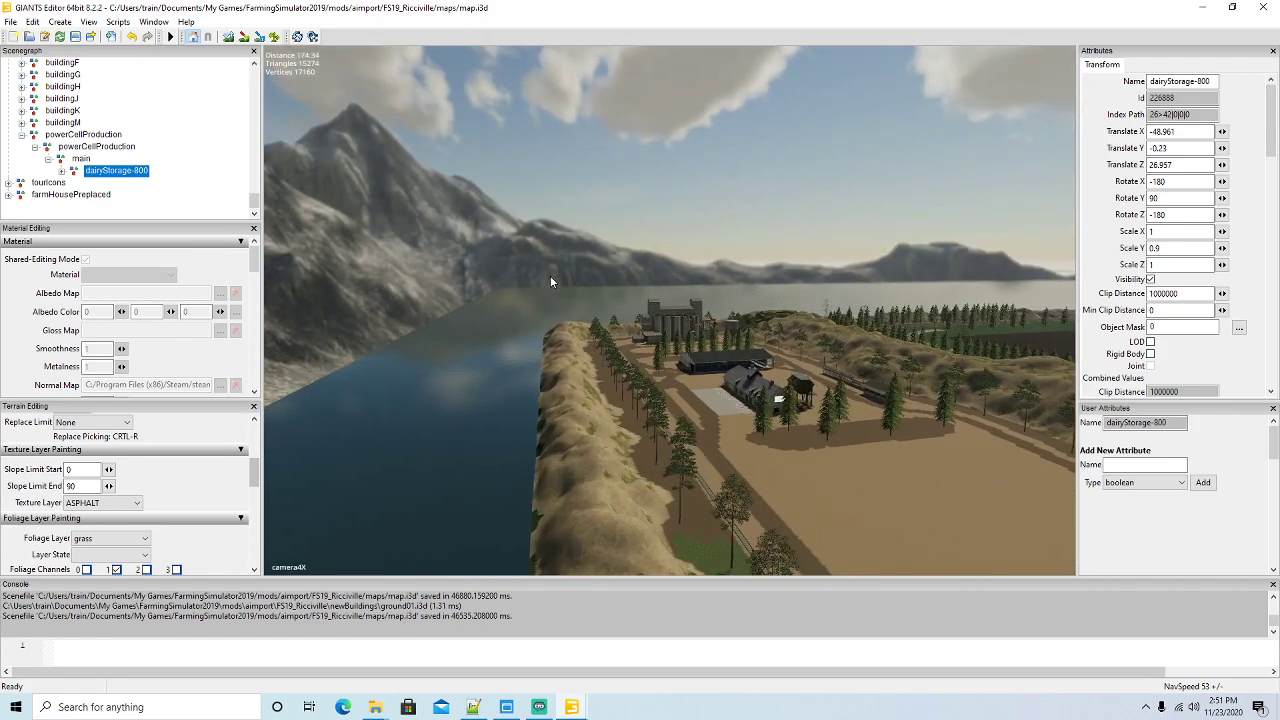
scroll(550, 275, "up", 5)
scroll(550, 275, "up", 5)
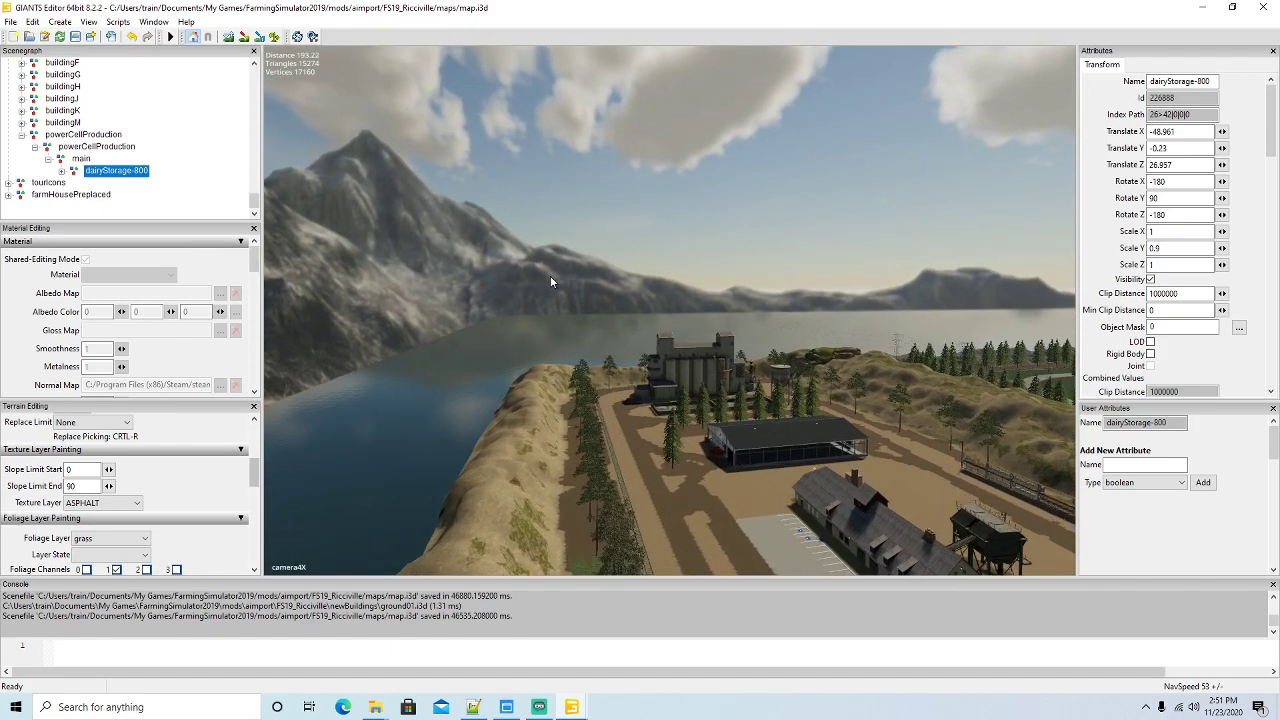
right_click_drag(550, 275, 694, 377)
key("f")
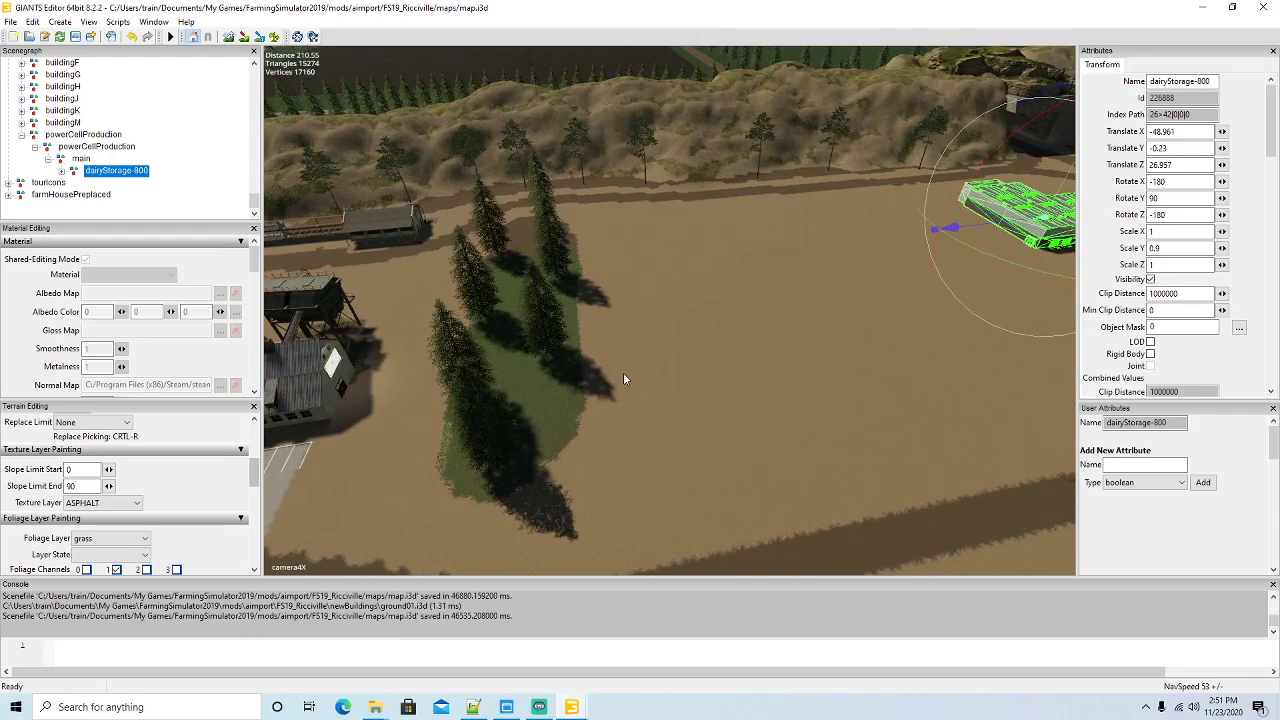
Duplicate the first dairyFactorySiloA01 in the slaughterHouse's main group
scroll(126, 123, "up", 10)
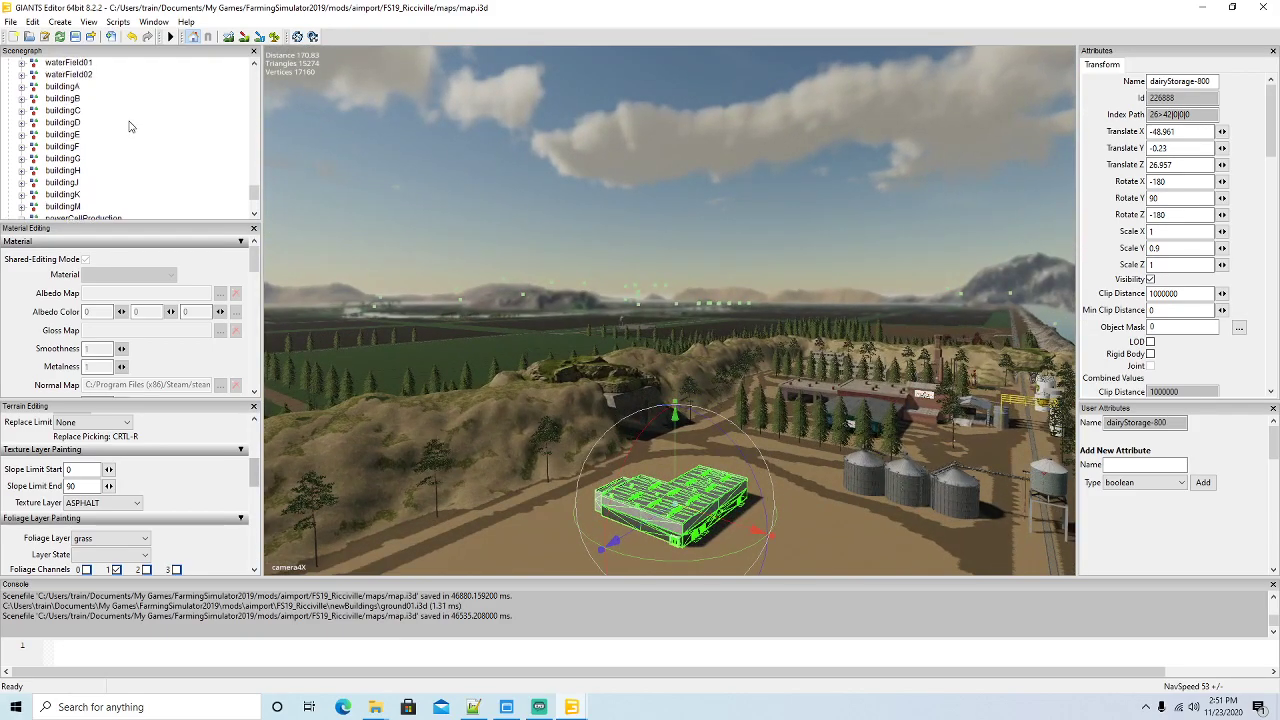
scroll(128, 123, "up", 10)
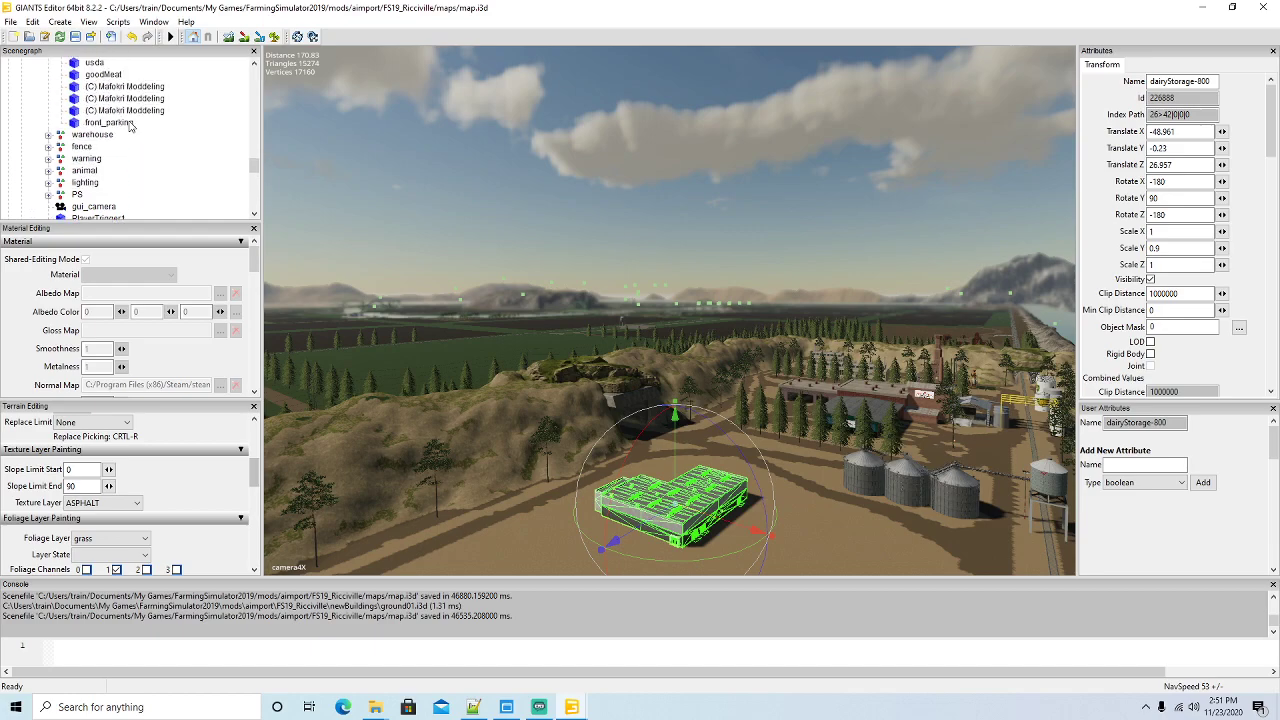
scroll(137, 126, "up", 4)
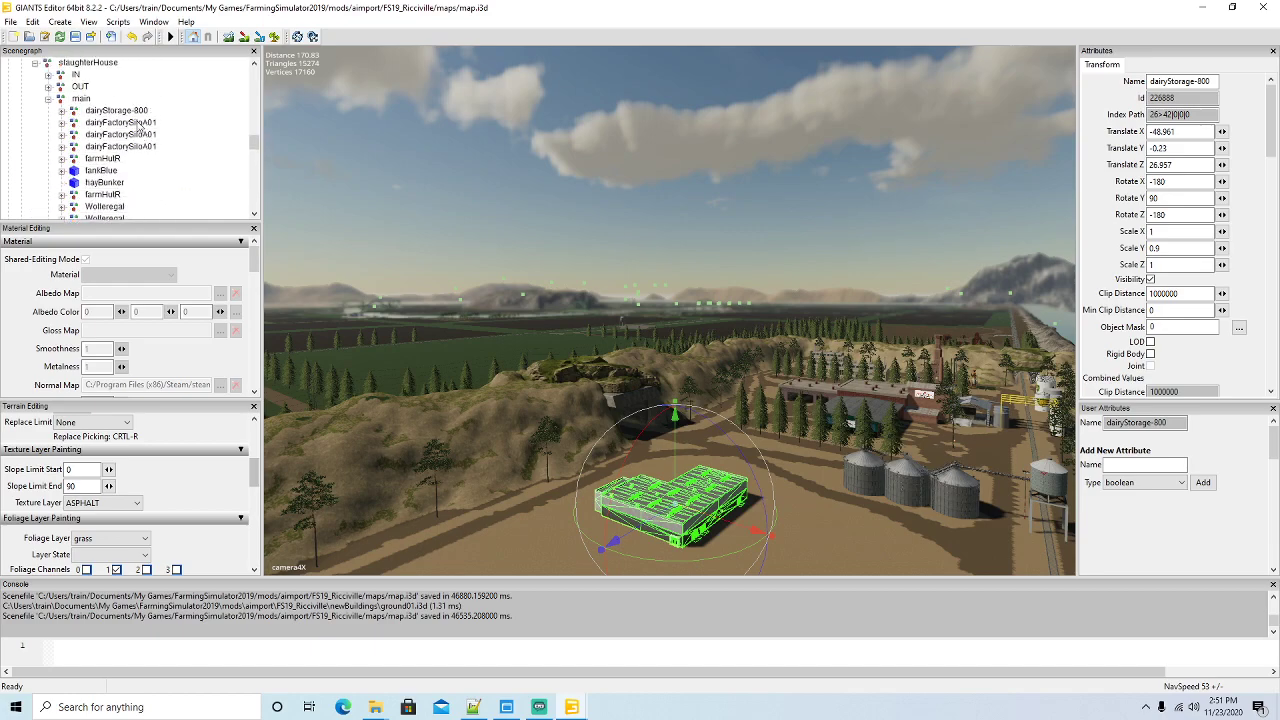
scroll(170, 138, "down", 1)
left_click(72, 124)
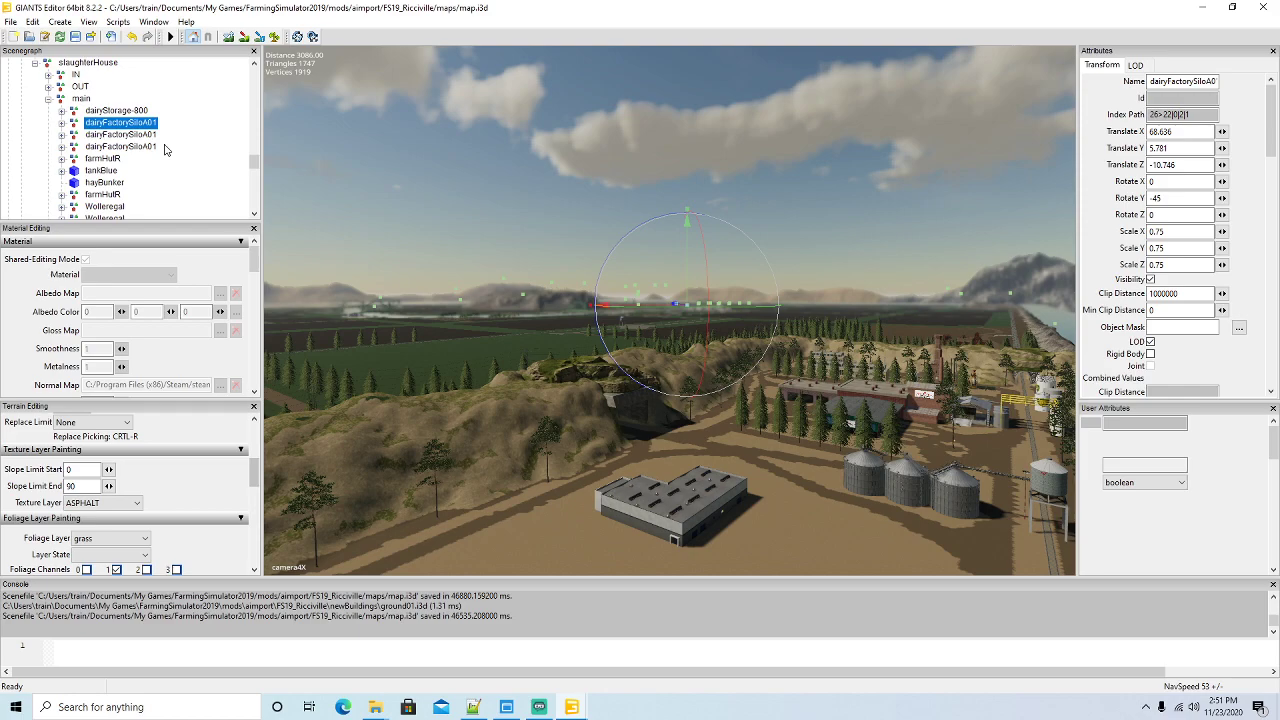
Cut the dairyFactorySiloA01 copy and paste it into the main group of powerCellProduction
scroll(163, 147, "down", 15)
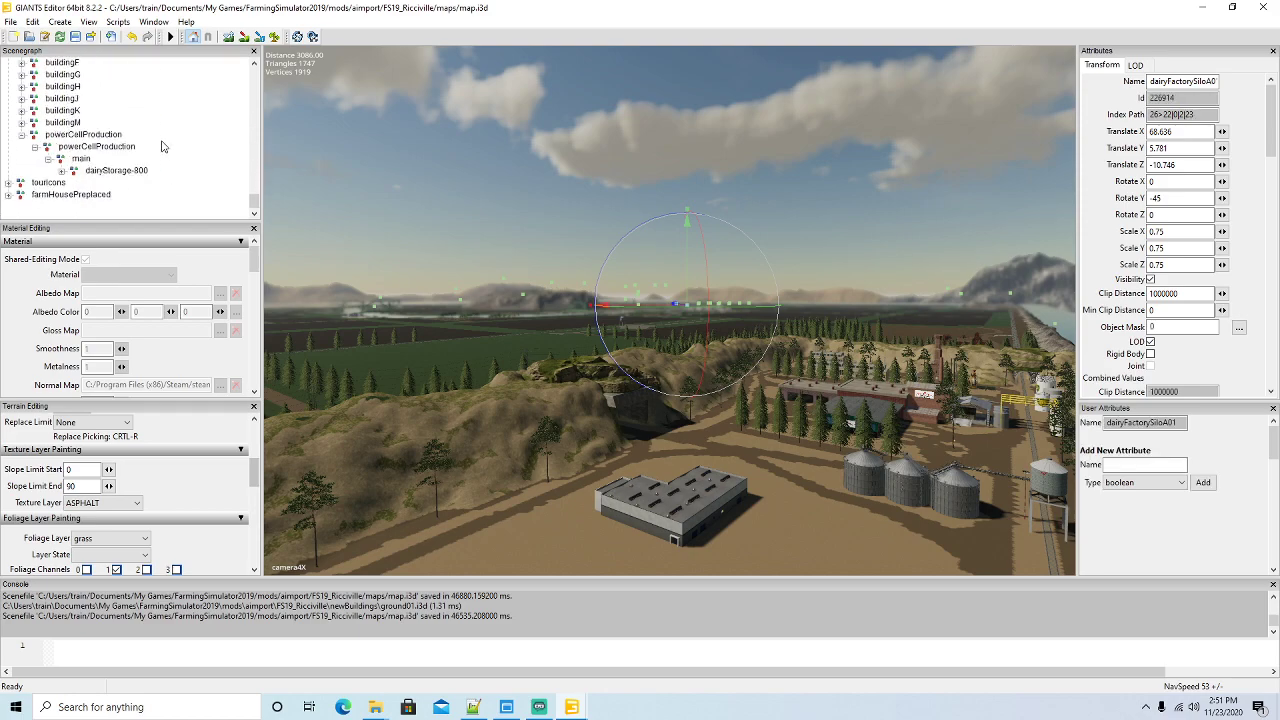
left_click(33, 22)
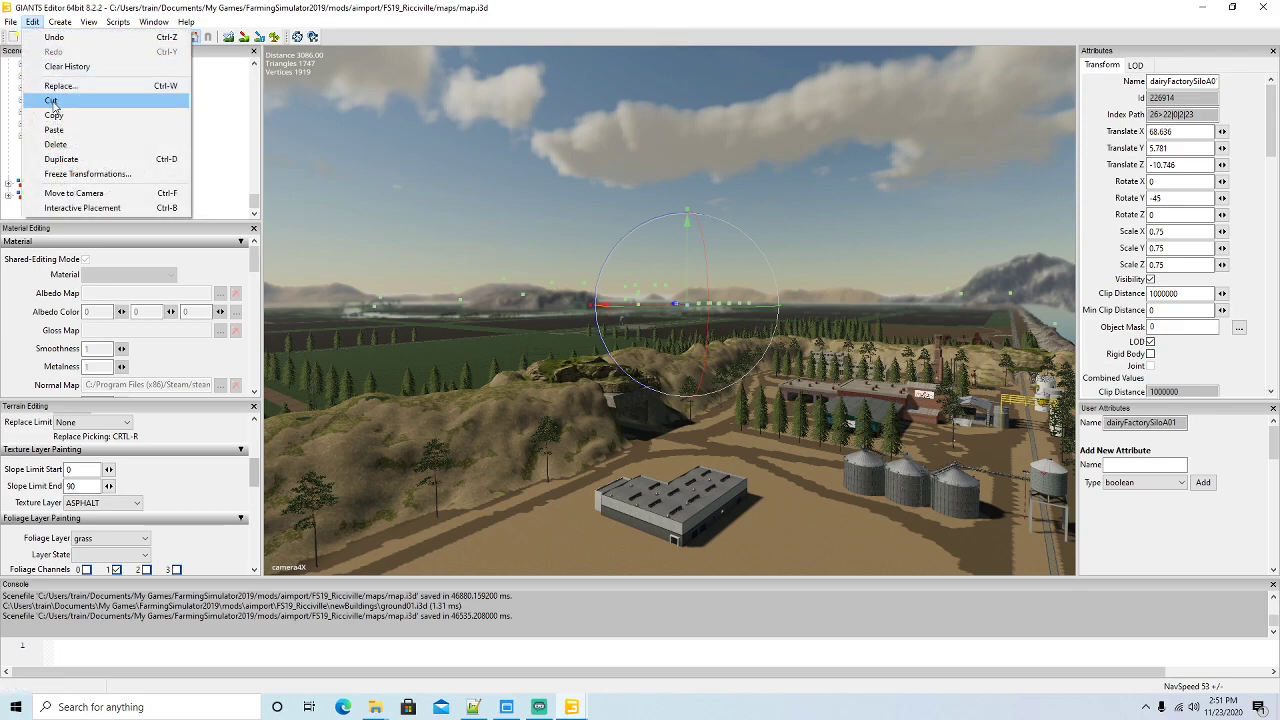
left_click(50, 104)
left_click(63, 149)
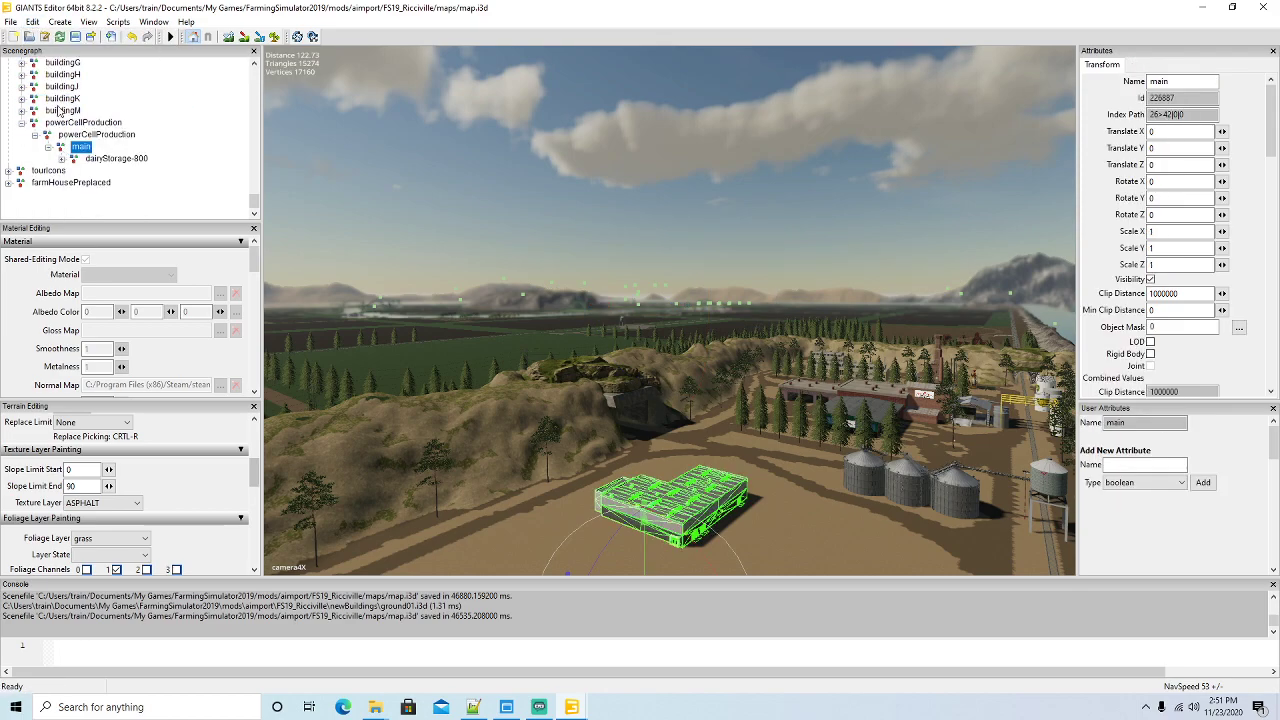
left_click(33, 22)
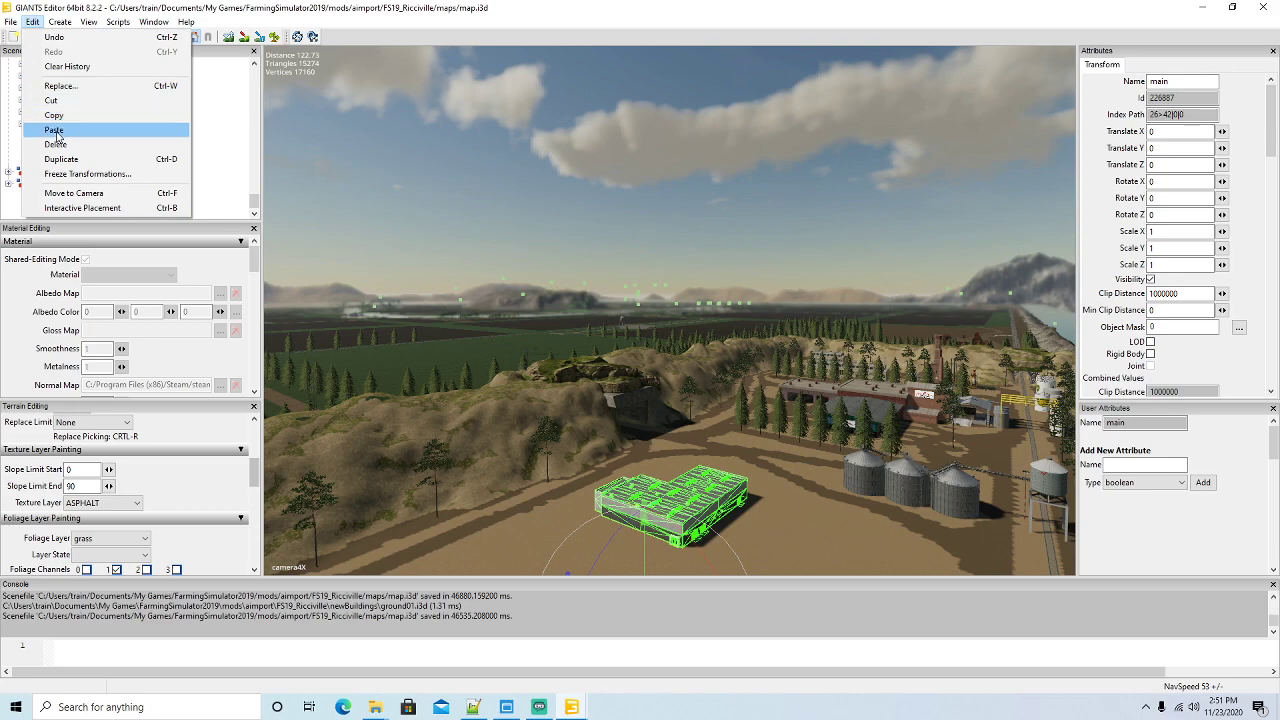
left_click(58, 130)
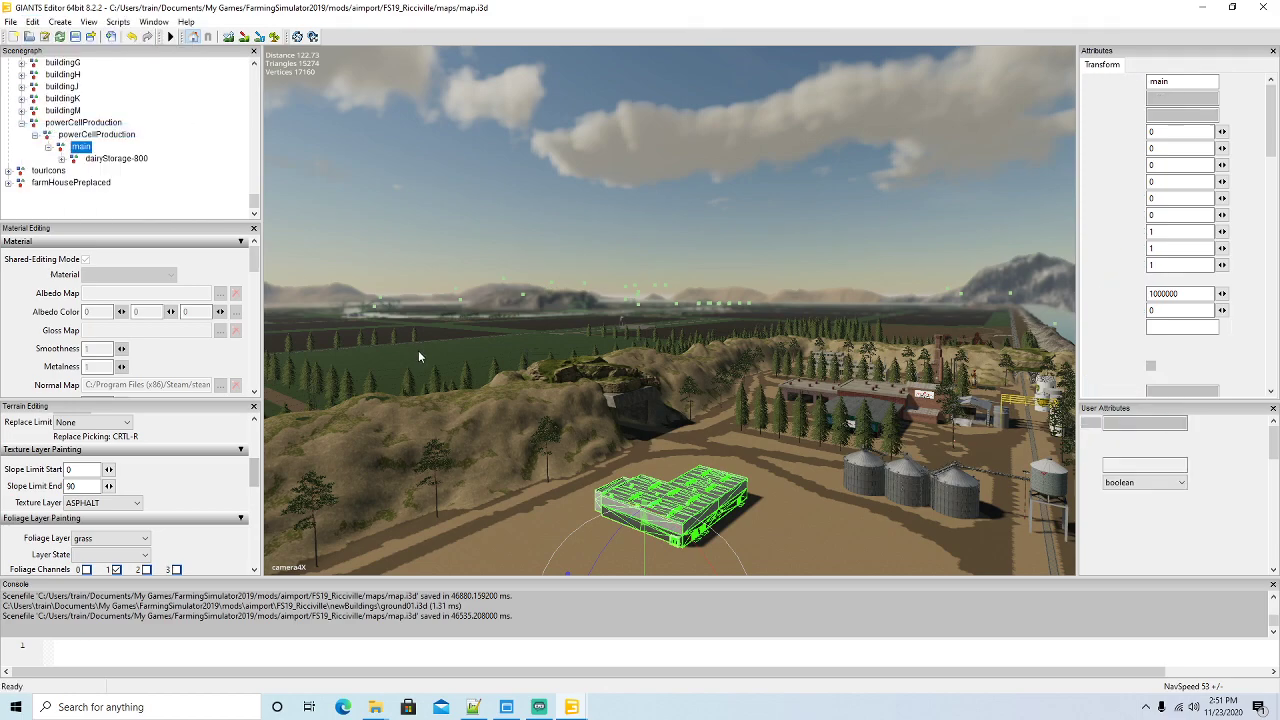
Move the silo copy to the building's piped end at about X -74.6, Z 15.9, and set its X, Y and Z scale to 1
right_click_drag(475, 410, 455, 455)
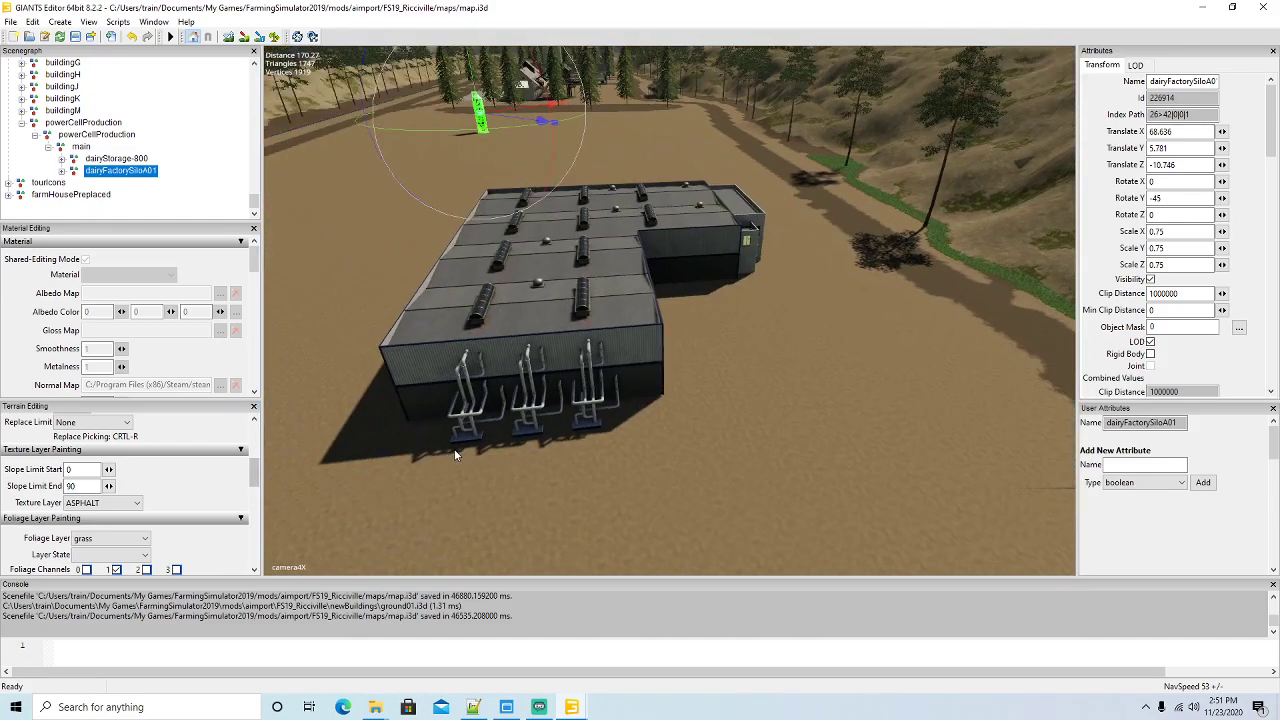
right_click_drag(851, 398, 760, 262)
left_click_drag(736, 112, 646, 390)
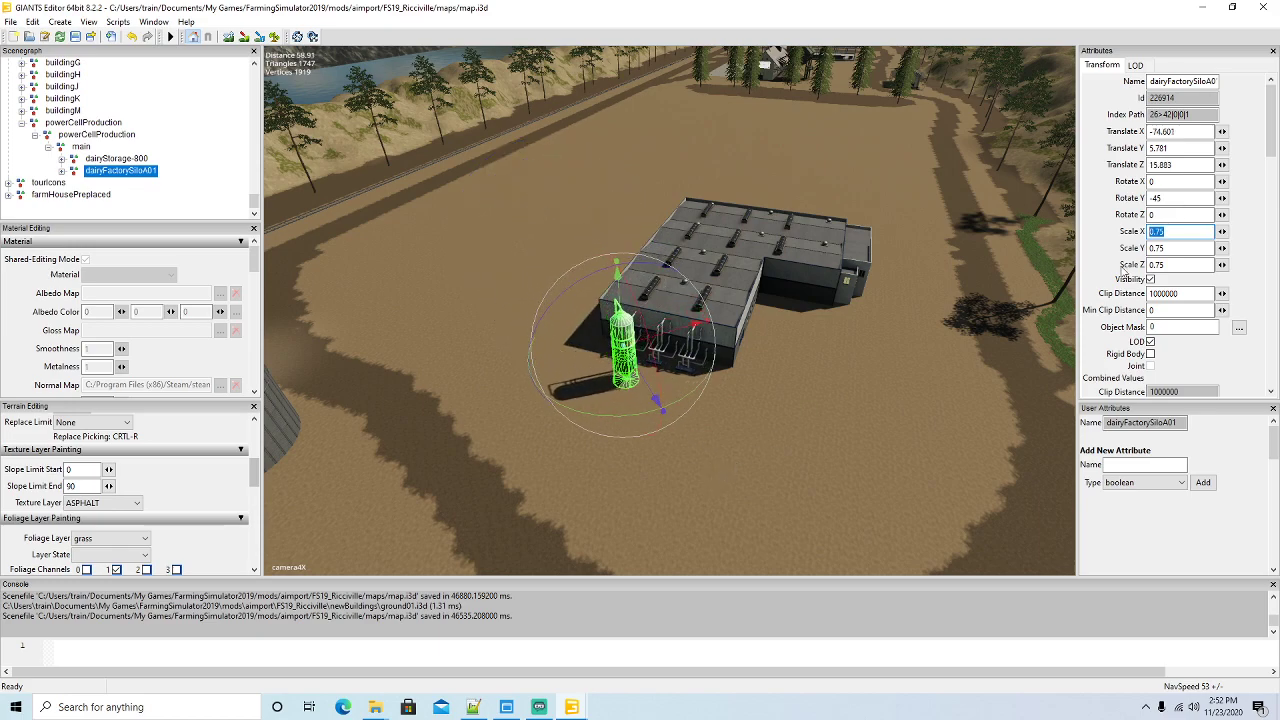
type("111")
Set the silo's Y rotation to -90 and move it closer to the building's wall pipes, to about X -72.7, Z 13.9
scroll(780, 435, "up", 8)
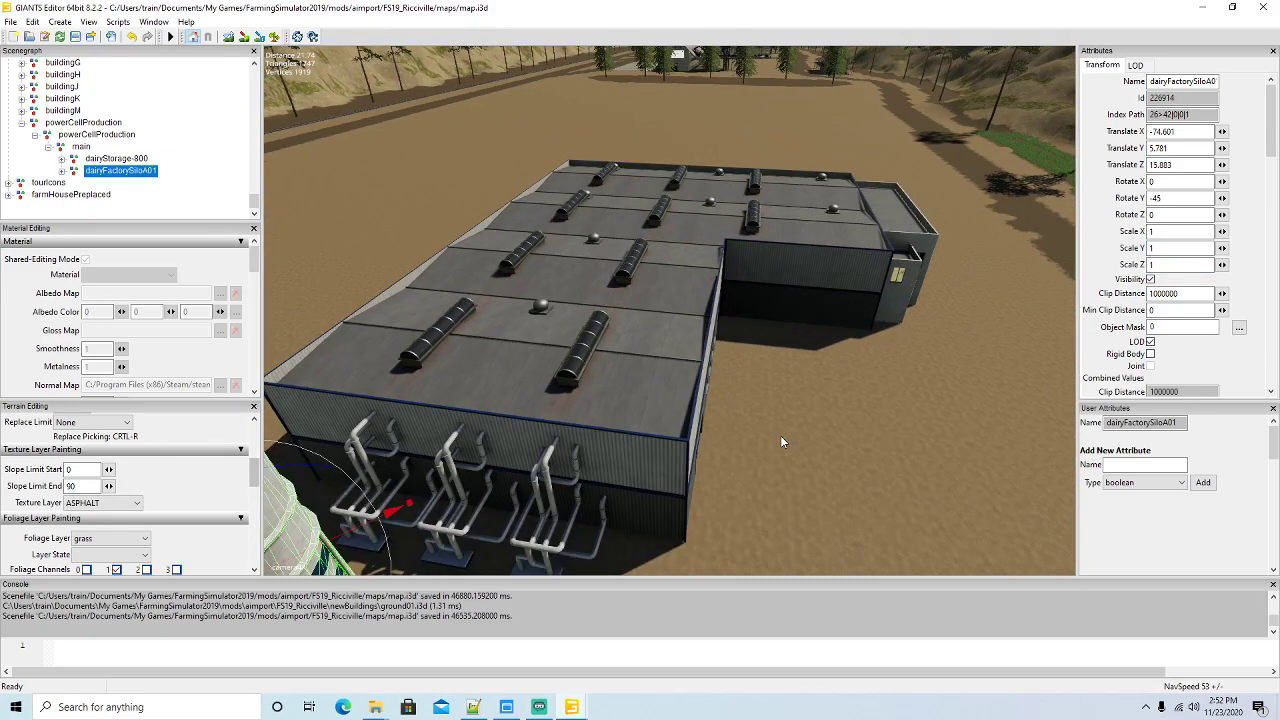
scroll(782, 442, "up", 3)
key("f")
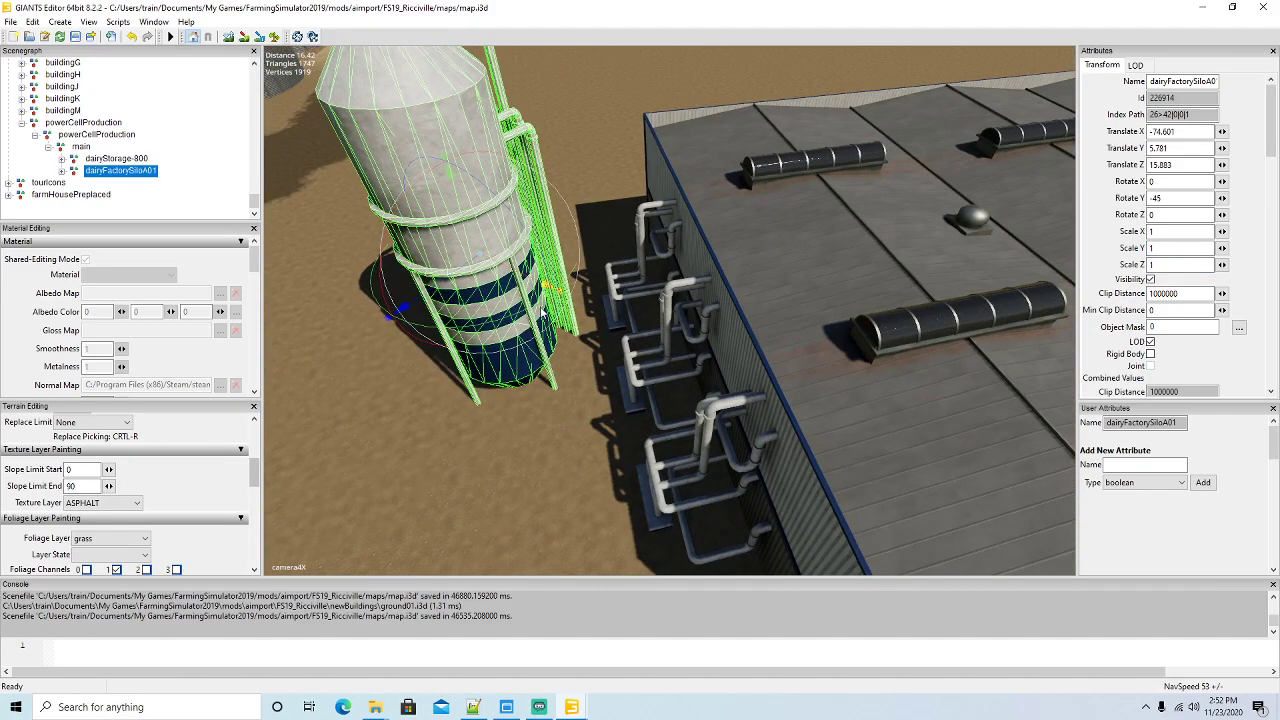
left_click_drag(542, 313, 447, 340)
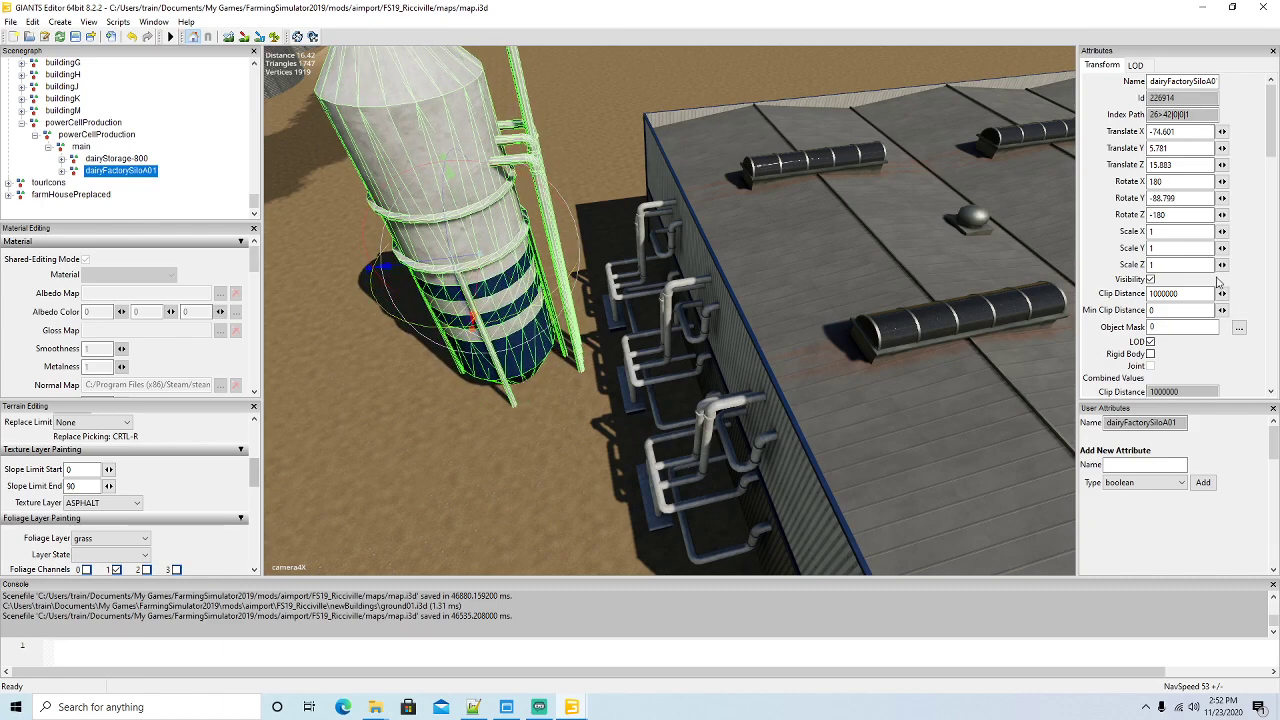
type("-90")
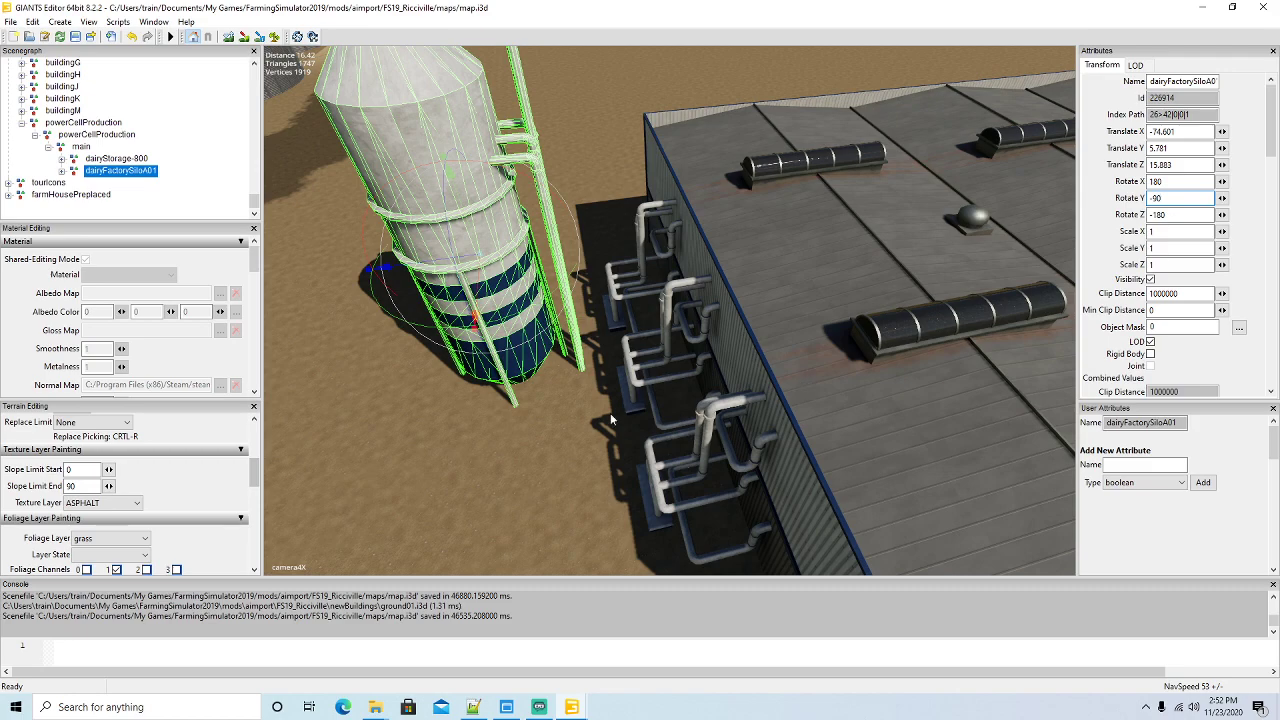
left_click_drag(441, 263, 512, 221)
right_click_drag(595, 252, 273, 208)
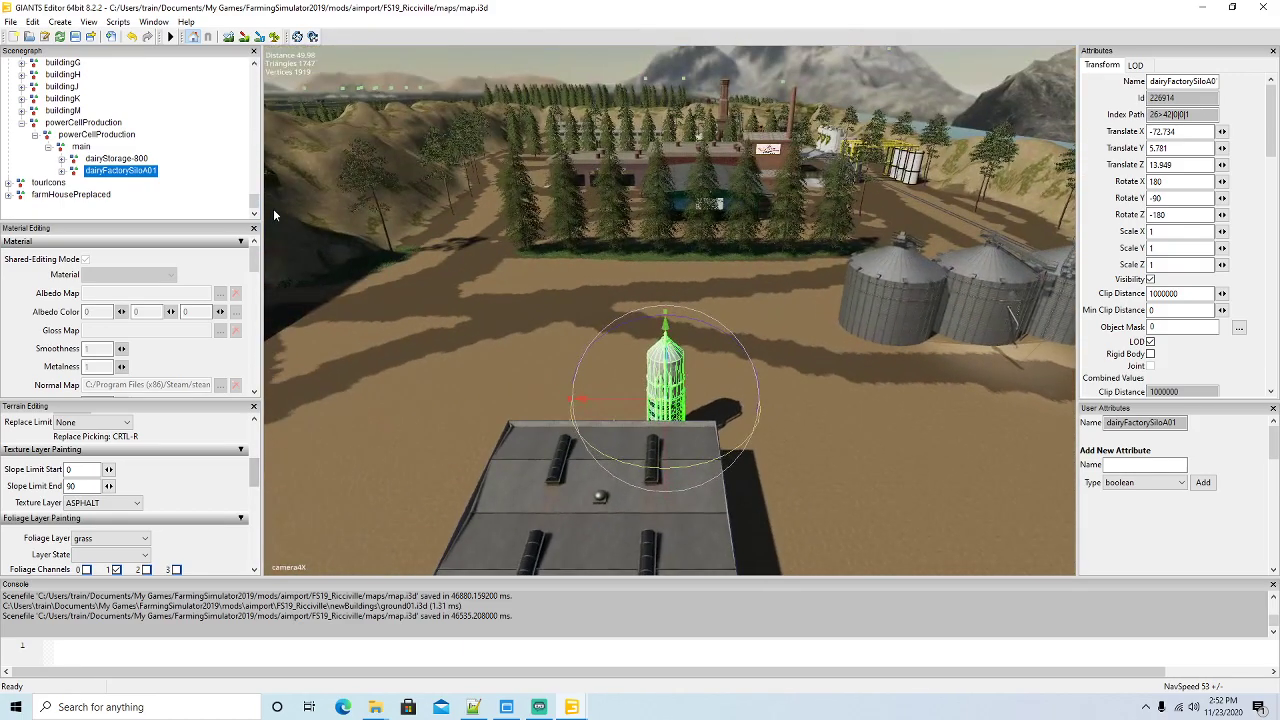
Line the silo up with its wall pipes at about Z 14, duplicate it and move the copy to about Z 18.4
scroll(273, 208, "up", 10)
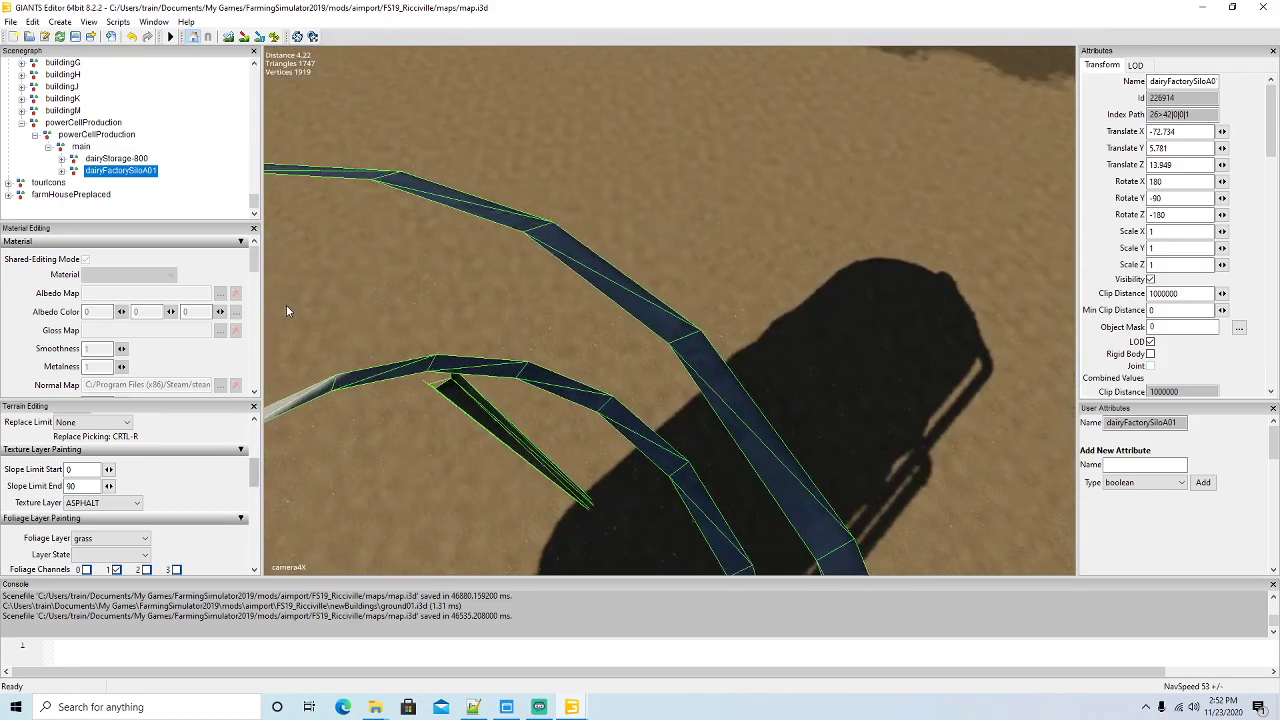
key("f")
left_click_drag(600, 370, 598, 369)
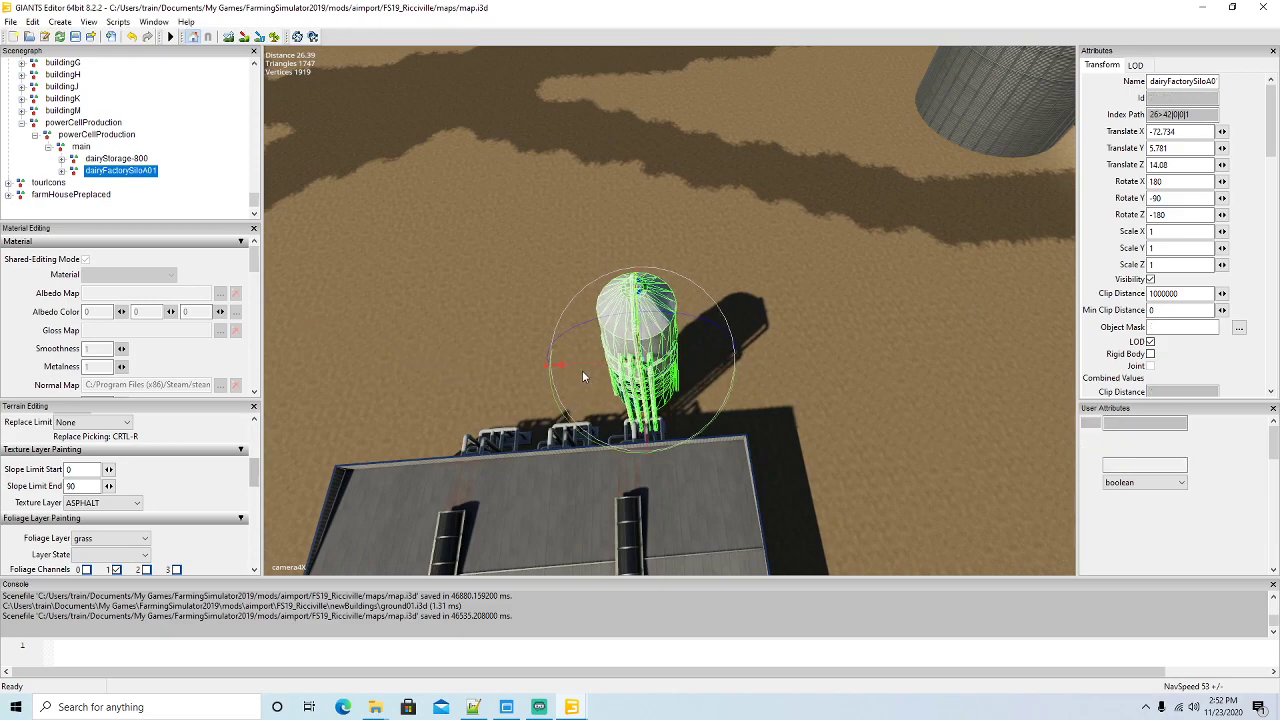
left_click_drag(584, 362, 497, 373)
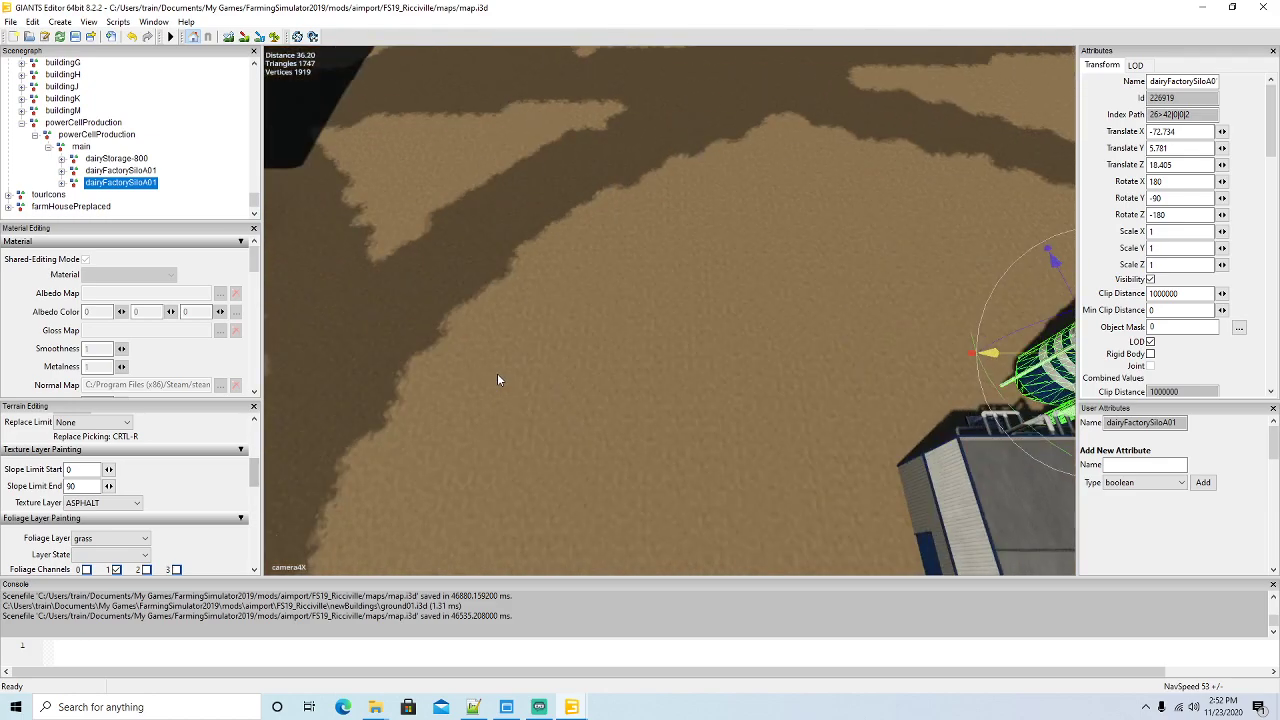
key("f")
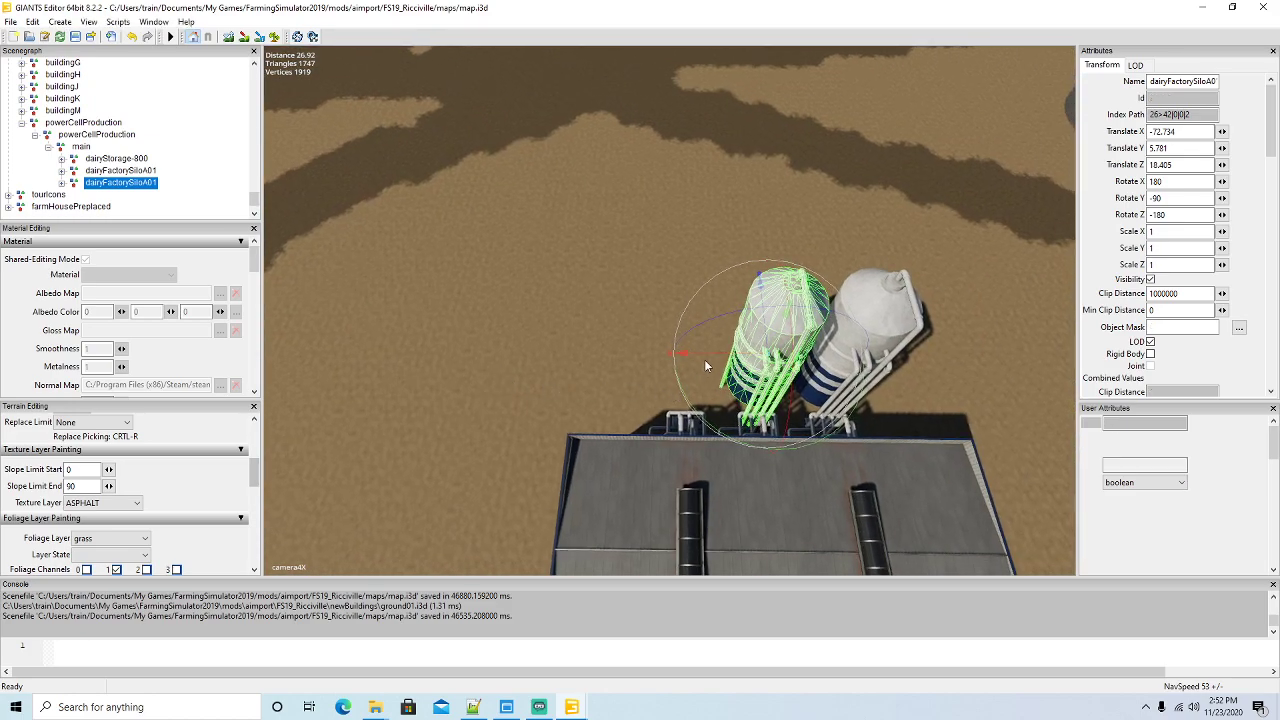
Duplicate the second silo and move the new copy to the last set of wall pipes at about Z 22.9
key("ctrl+d")
mouse_move(710, 353)
left_mouse_down()
mouse_move(620, 352)
mouse_move(496, 295)
mouse_move(721, 367)
left_mouse_up()
scroll(496, 295, "up", 3)
scroll(805, 367, "down", 5)
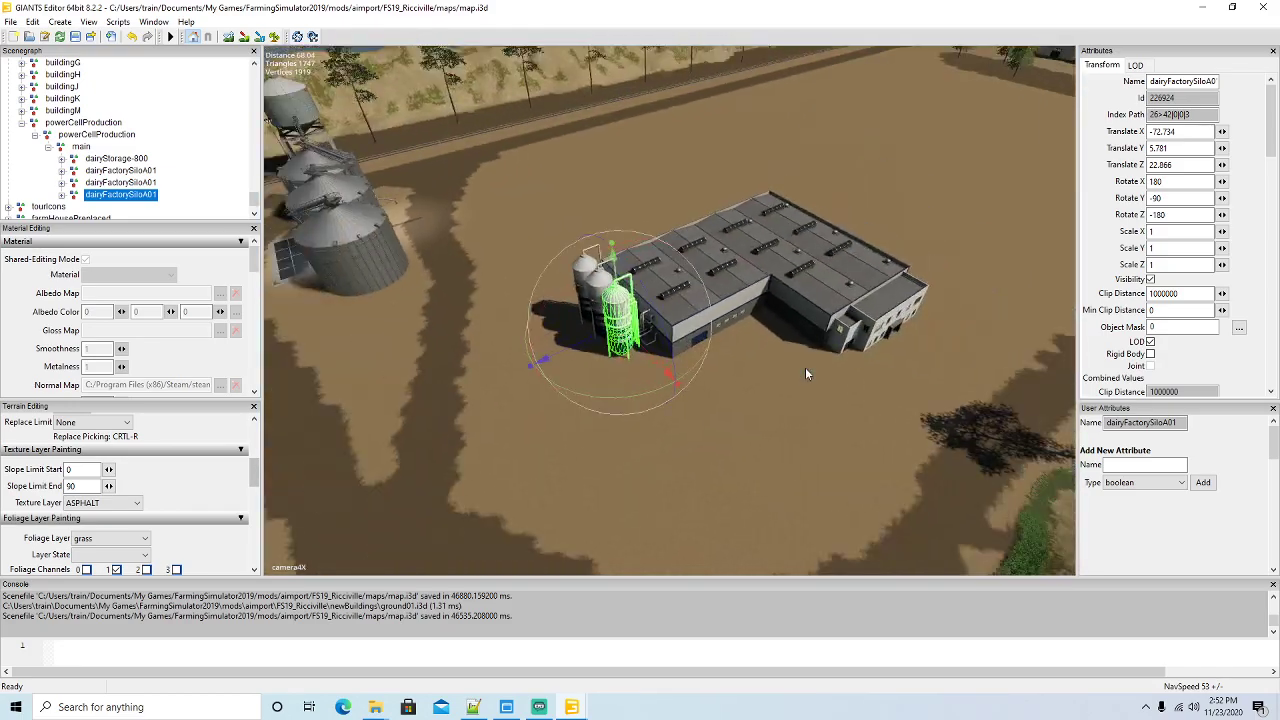
Duplicate the grainStation grate that lies across the railway track beneath the yellow overhead pipe frames
left_click_drag(809, 366, 772, 288, "alt")
scroll(772, 288, "up", 3)
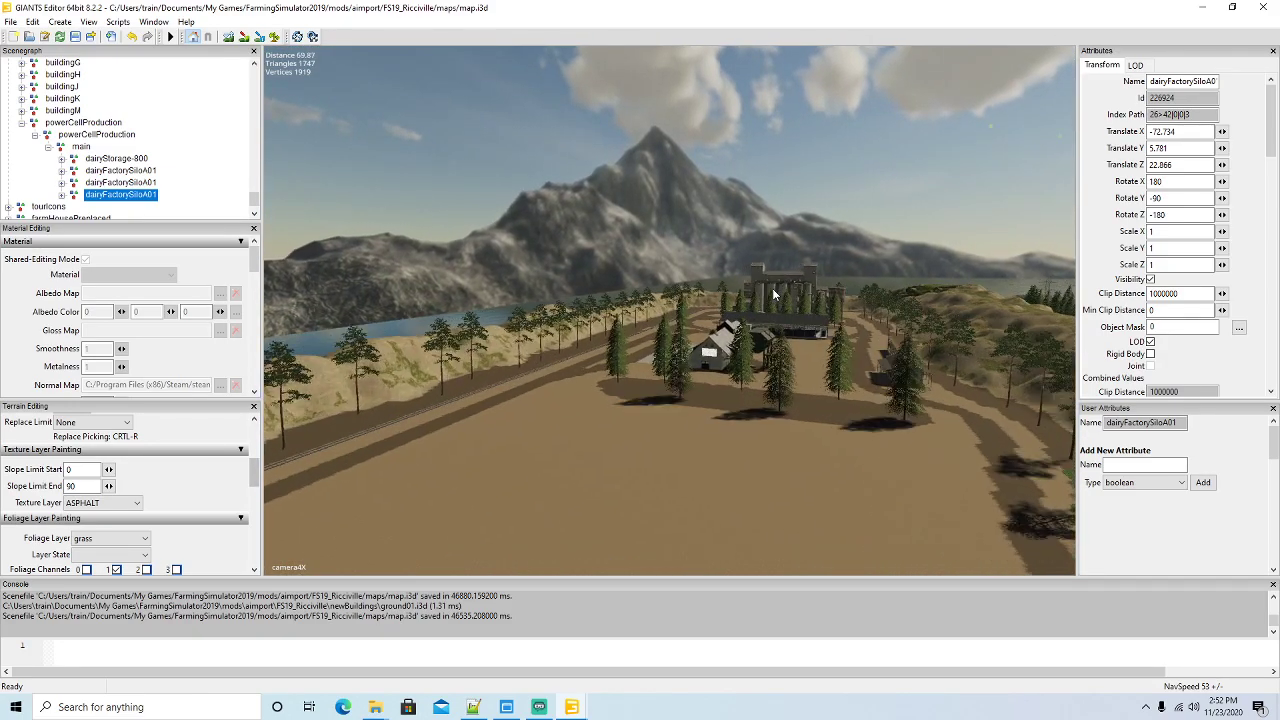
key("f")
scroll(372, 400, "down", 5)
left_click_drag(372, 400, 635, 440, "alt")
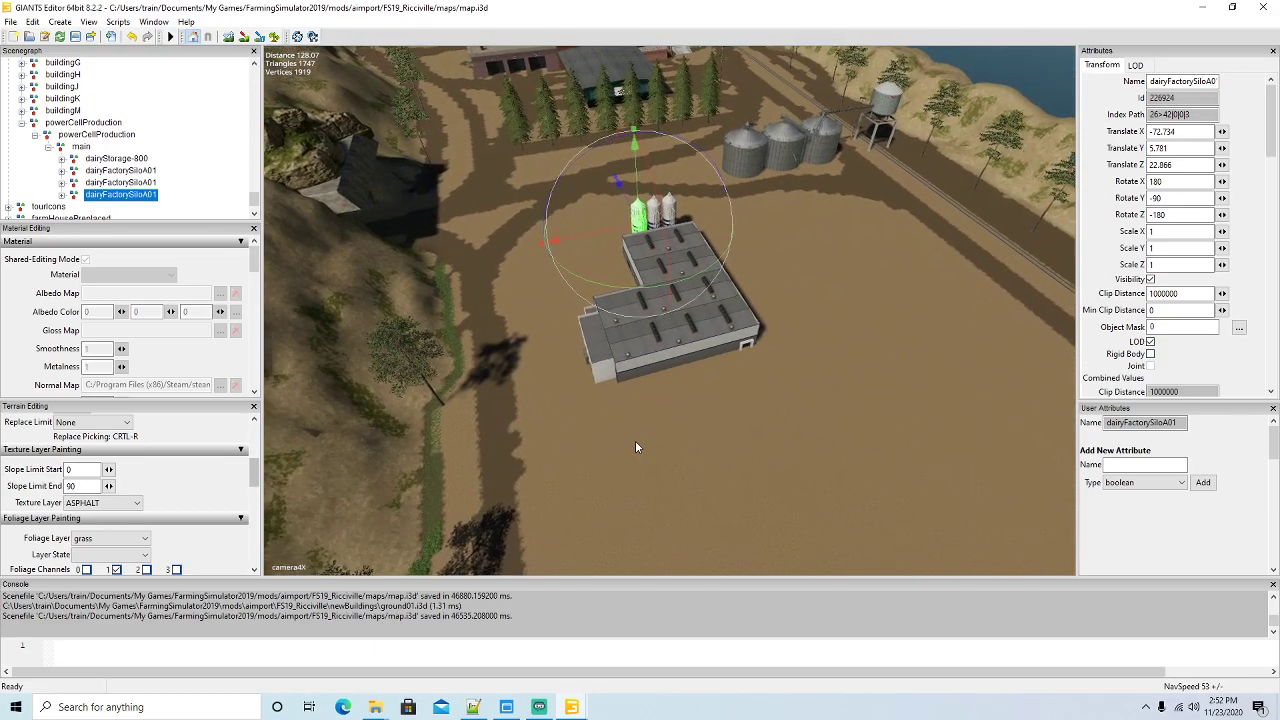
left_click_drag(742, 360, 474, 431, "alt")
left_click_drag(797, 392, 629, 278, "alt")
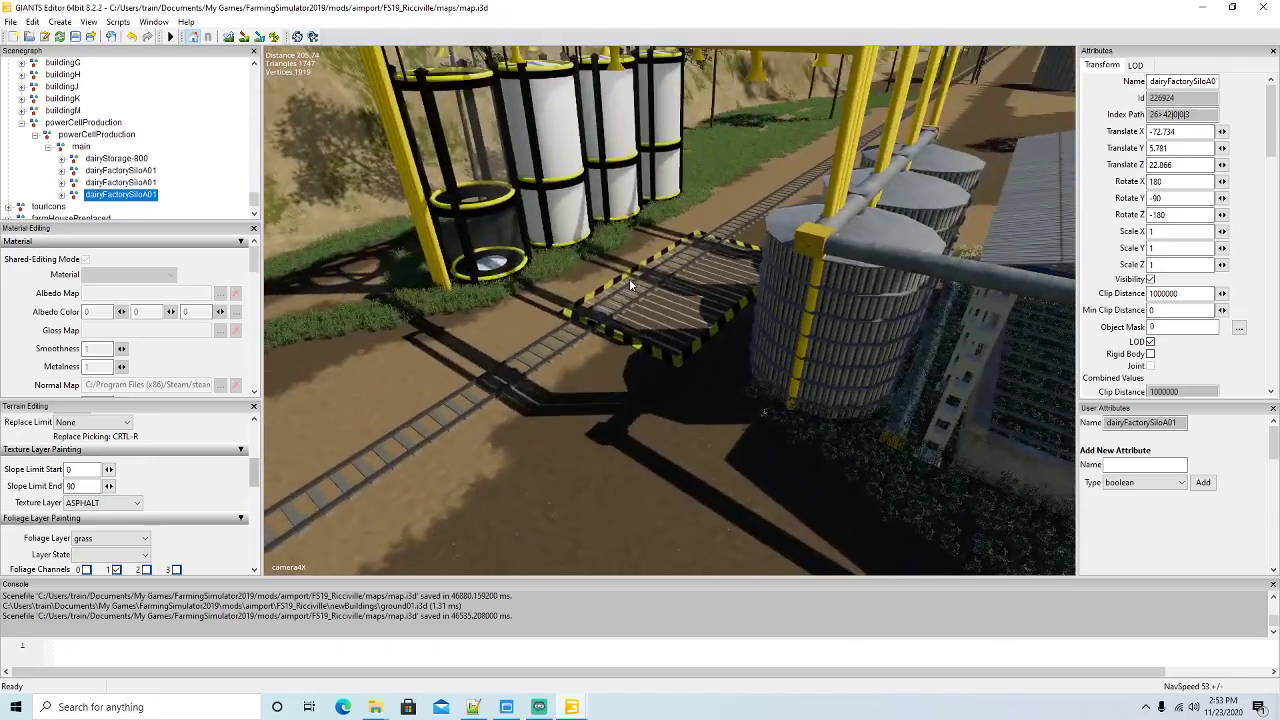
scroll(629, 278, "up", 5)
left_click(610, 308)
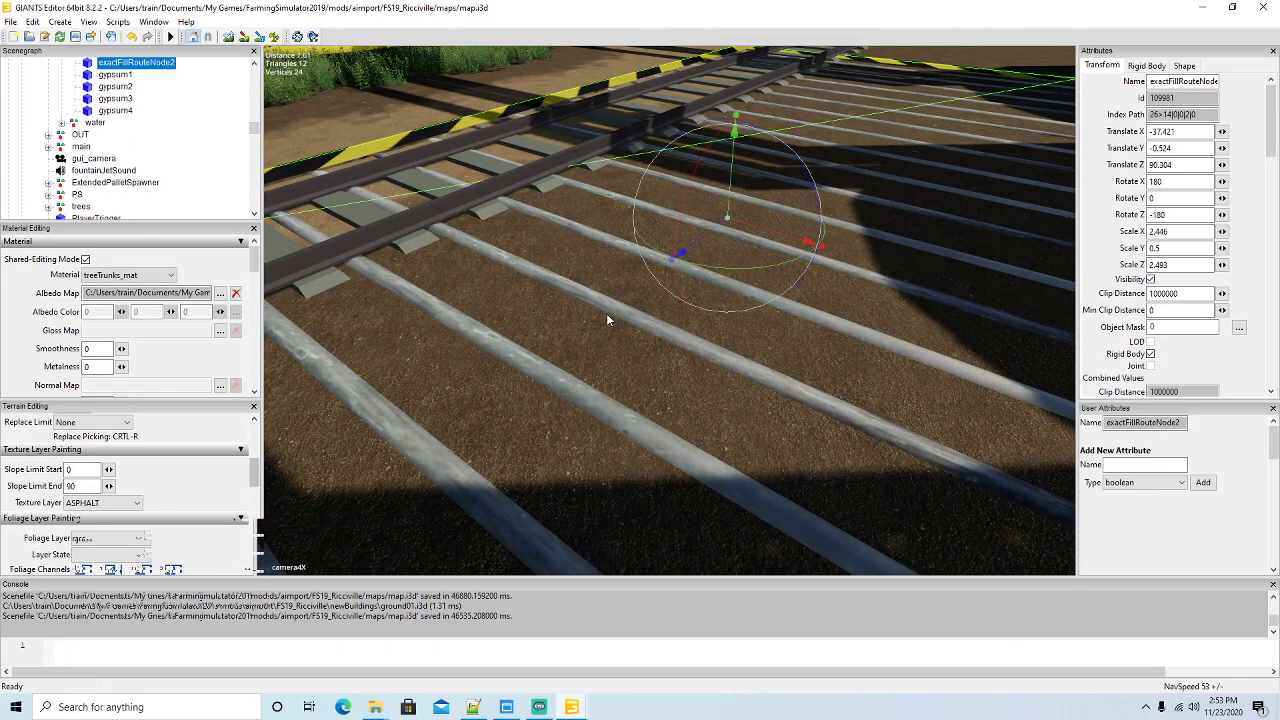
scroll(609, 311, "down", 5)
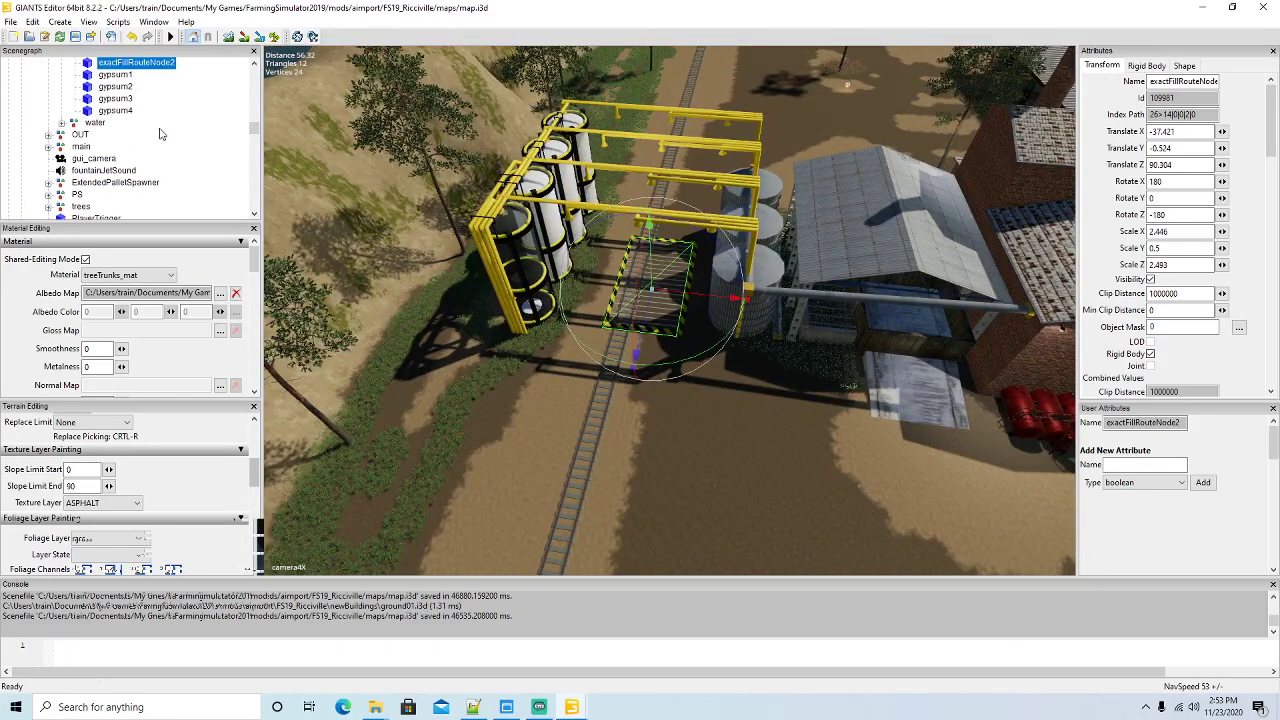
scroll(304, 243, "up", 5)
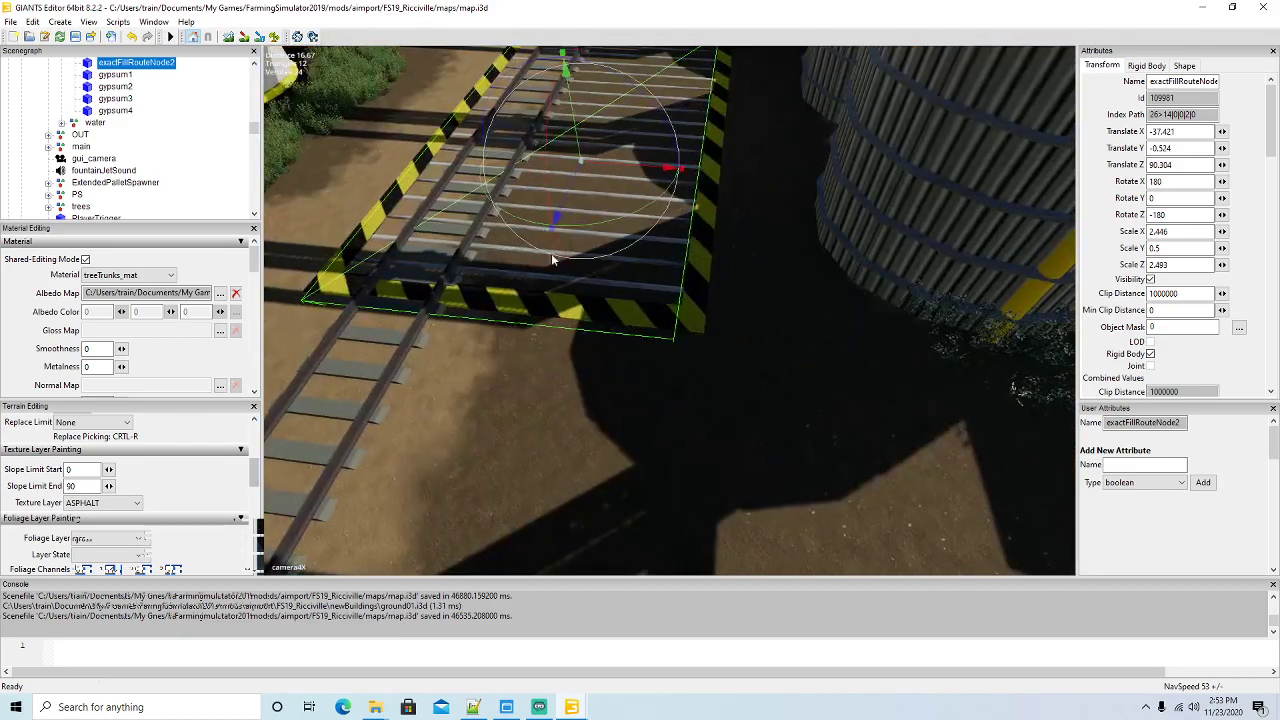
left_click(705, 266)
scroll(707, 268, "down", 5)
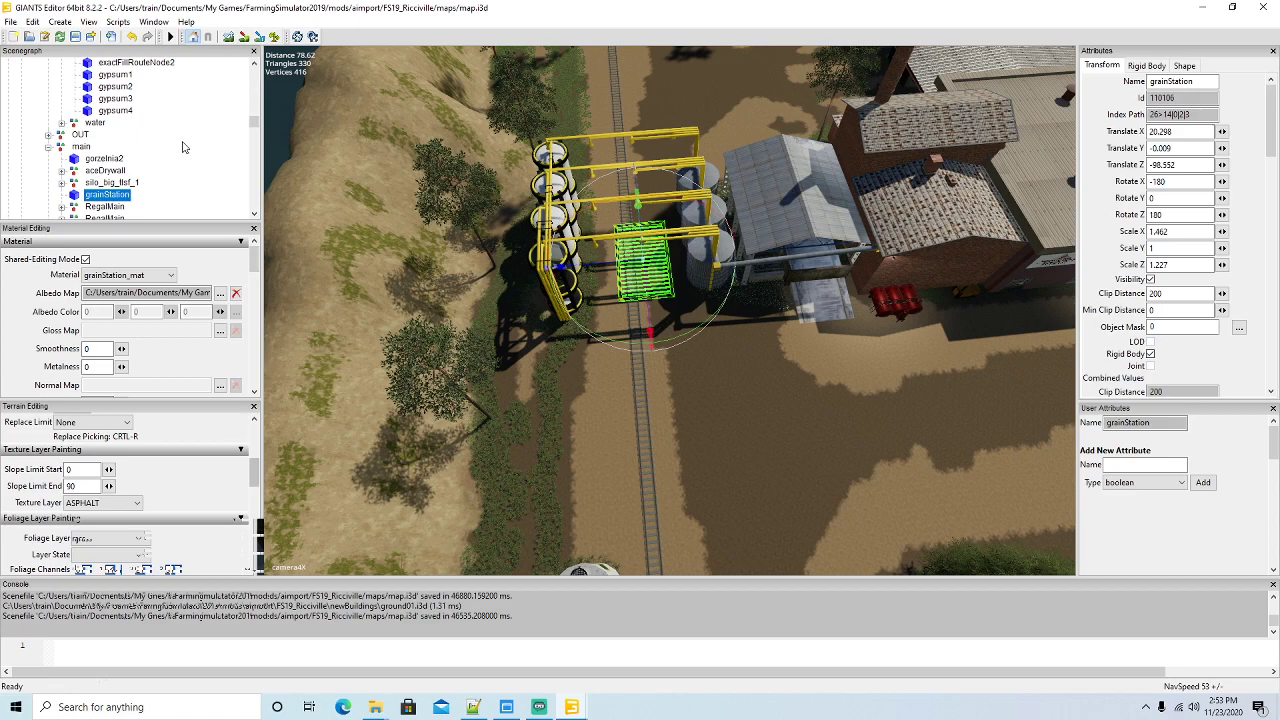
key("ctrl+s")
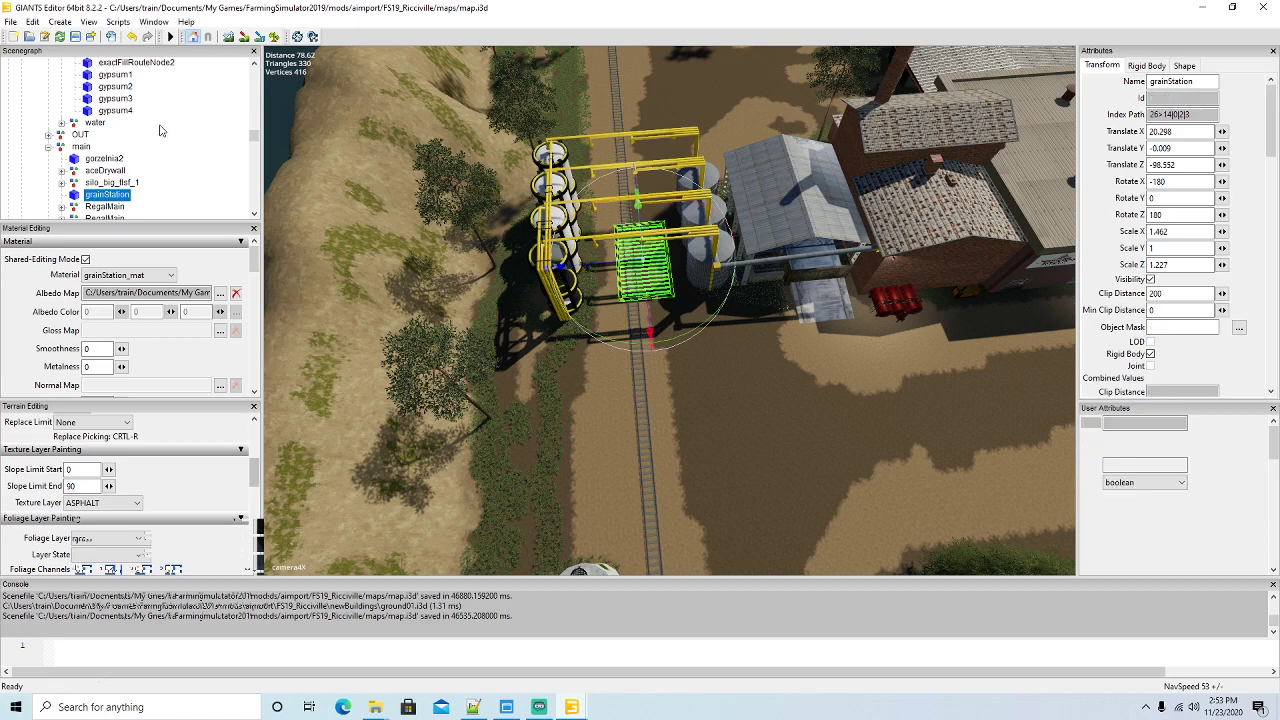
Cut the grainStation copy and paste it into the main group of powerCellProduction
scroll(165, 130, "down", 9)
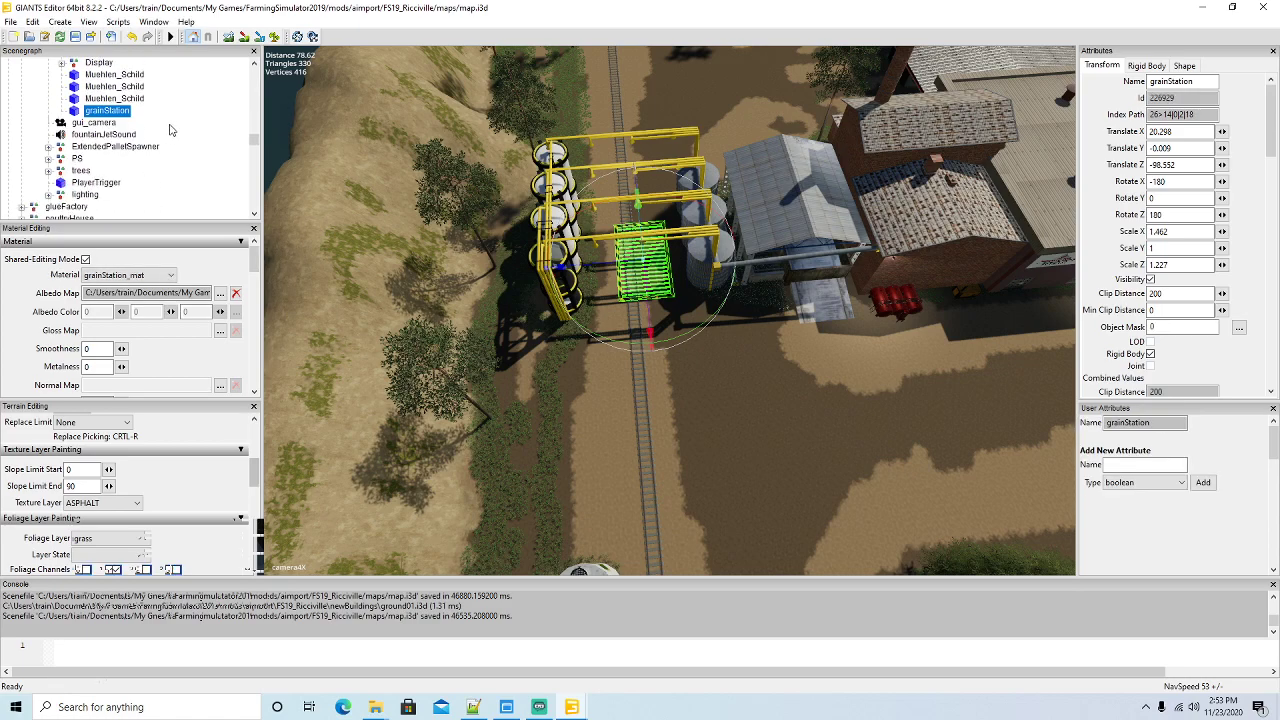
scroll(170, 130, "down", 8)
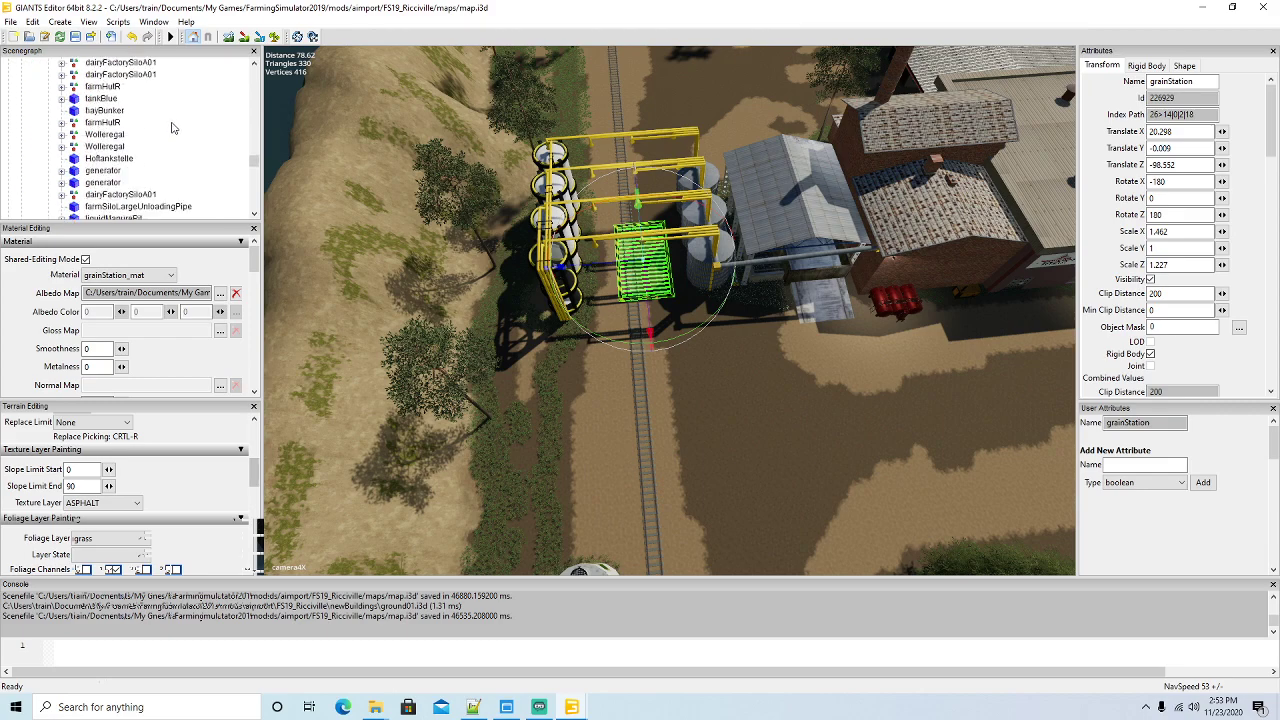
scroll(173, 126, "down", 8)
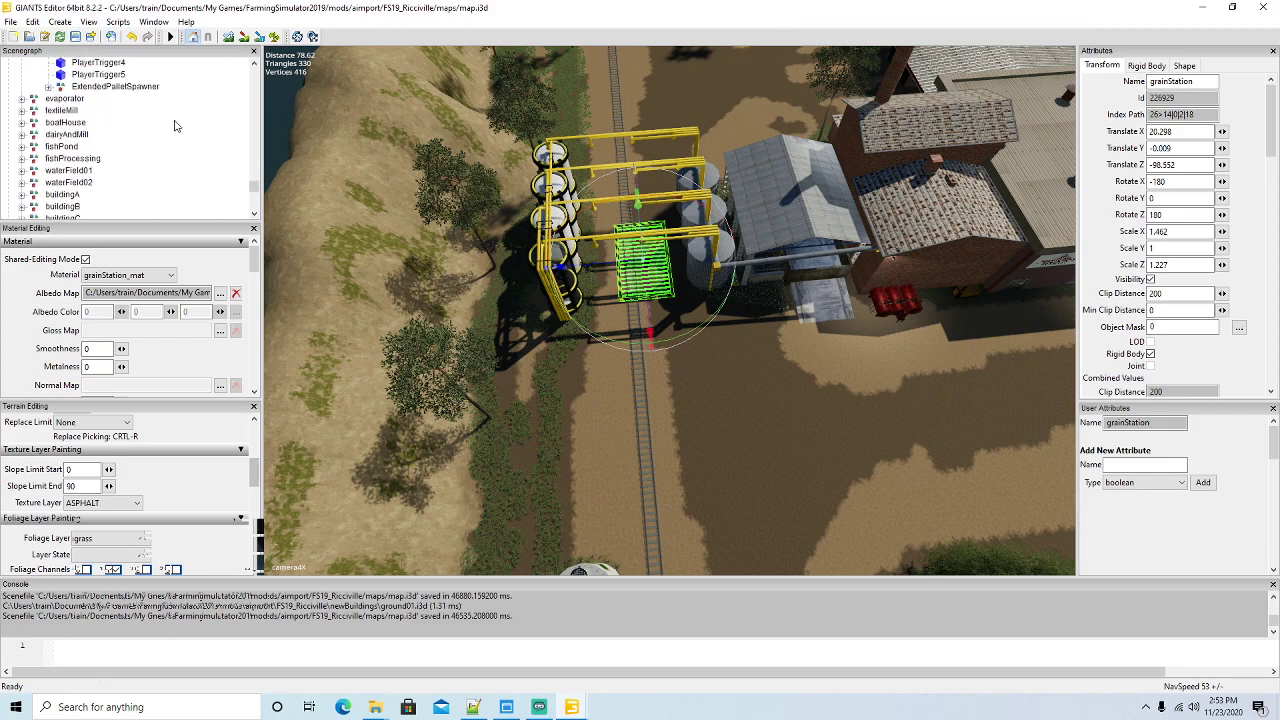
scroll(174, 124, "down", 1)
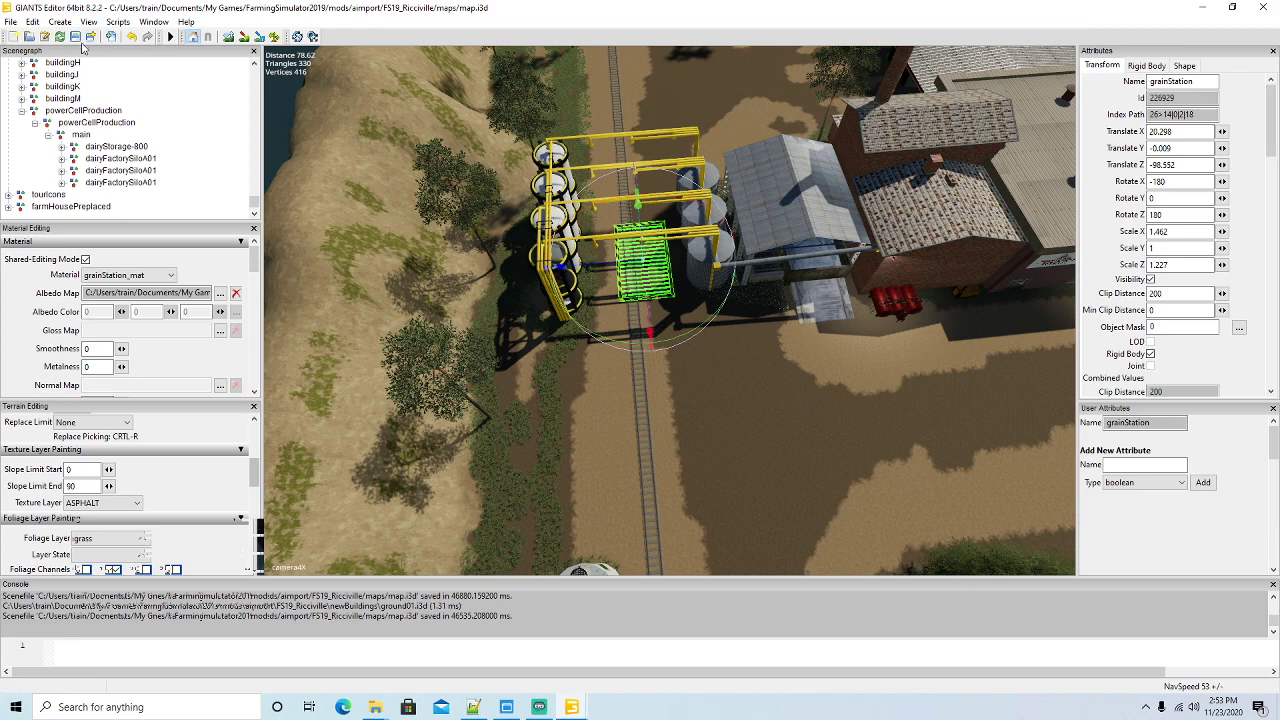
left_click(35, 23)
left_click(55, 104)
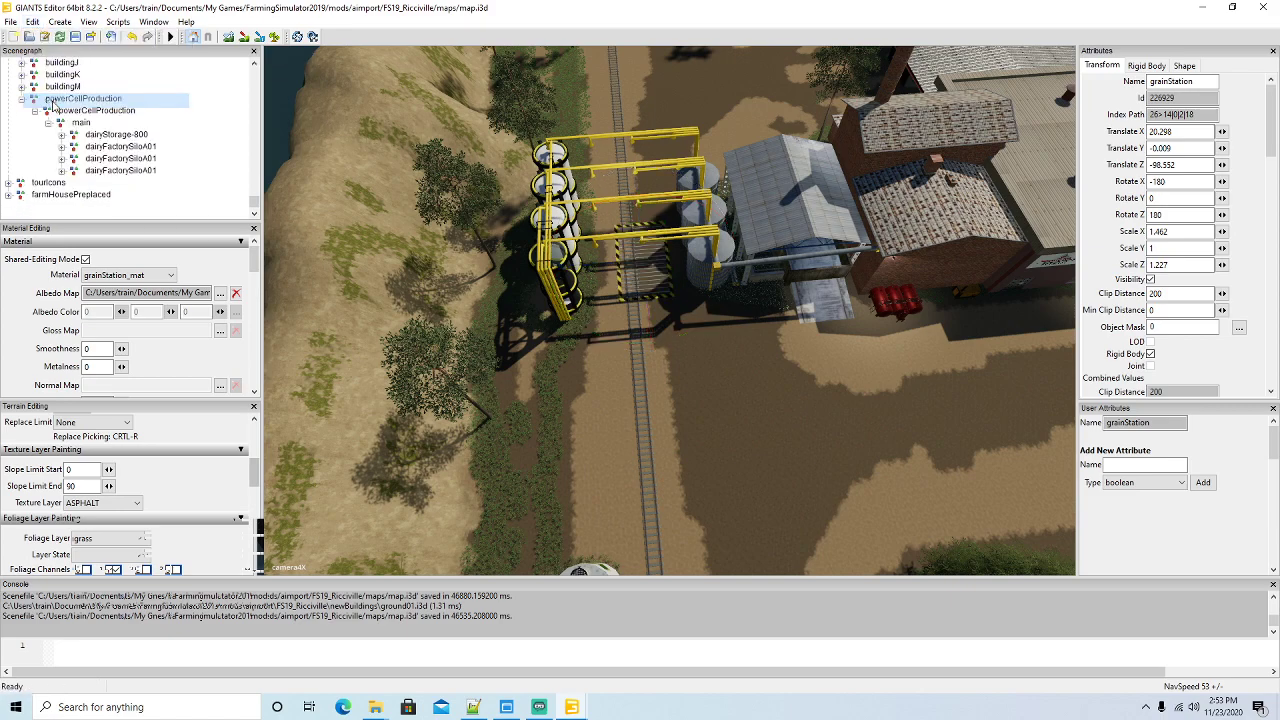
left_click(62, 123)
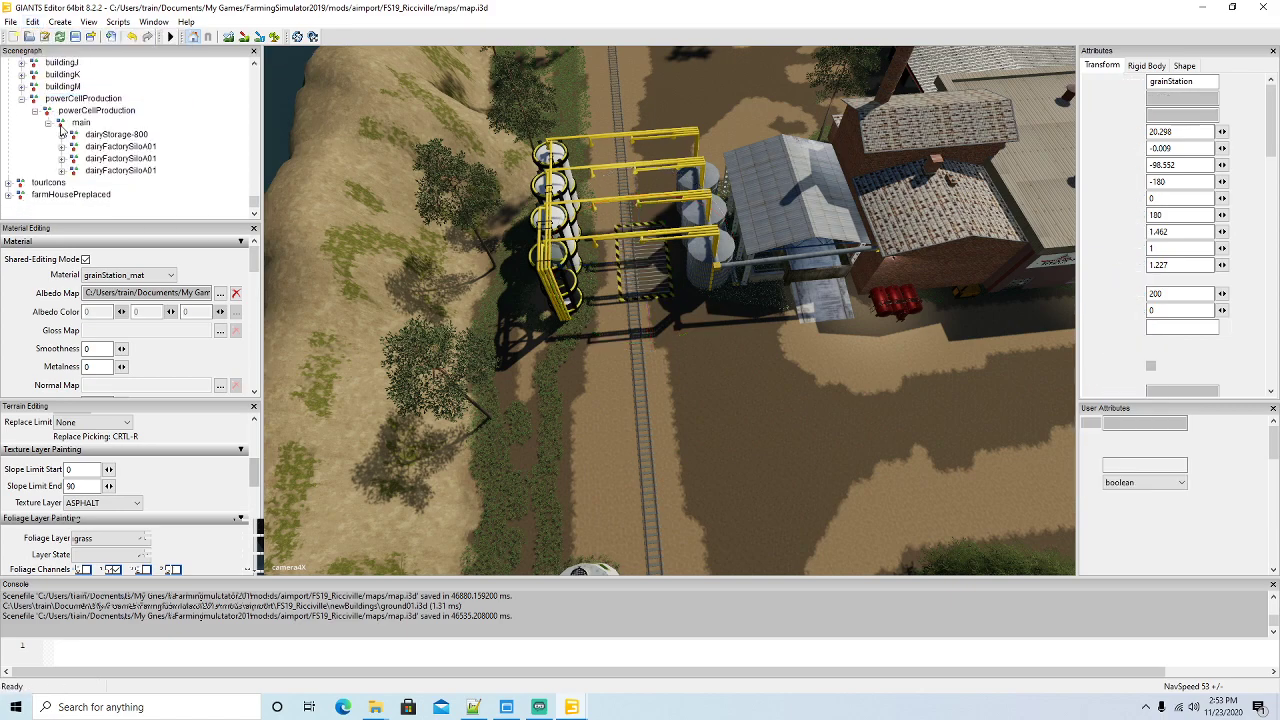
left_click(34, 22)
left_click(58, 128)
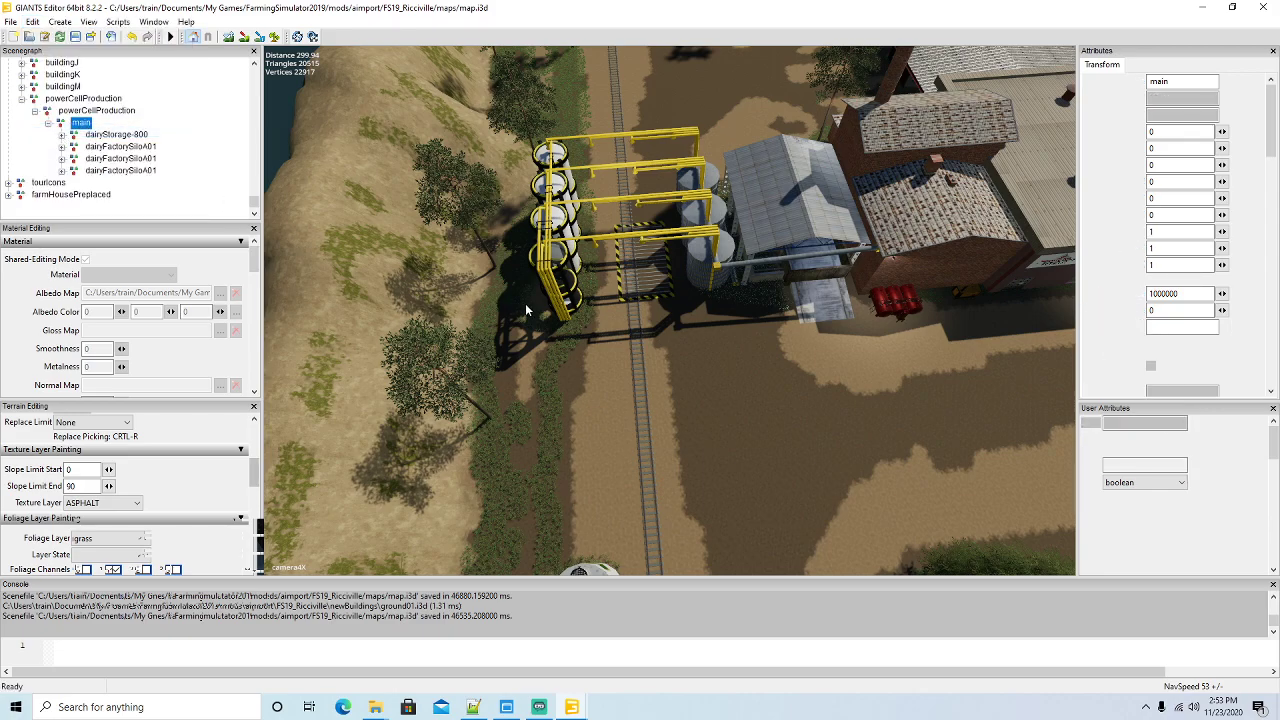
Place the grainStation copy on the ground beside the new building's long wall with Interactive Placement, at about X -16.1, Z 28.8
left_click_drag(685, 372, 604, 374, "alt")
scroll(775, 263, "up", 3)
scroll(746, 248, "up", 5)
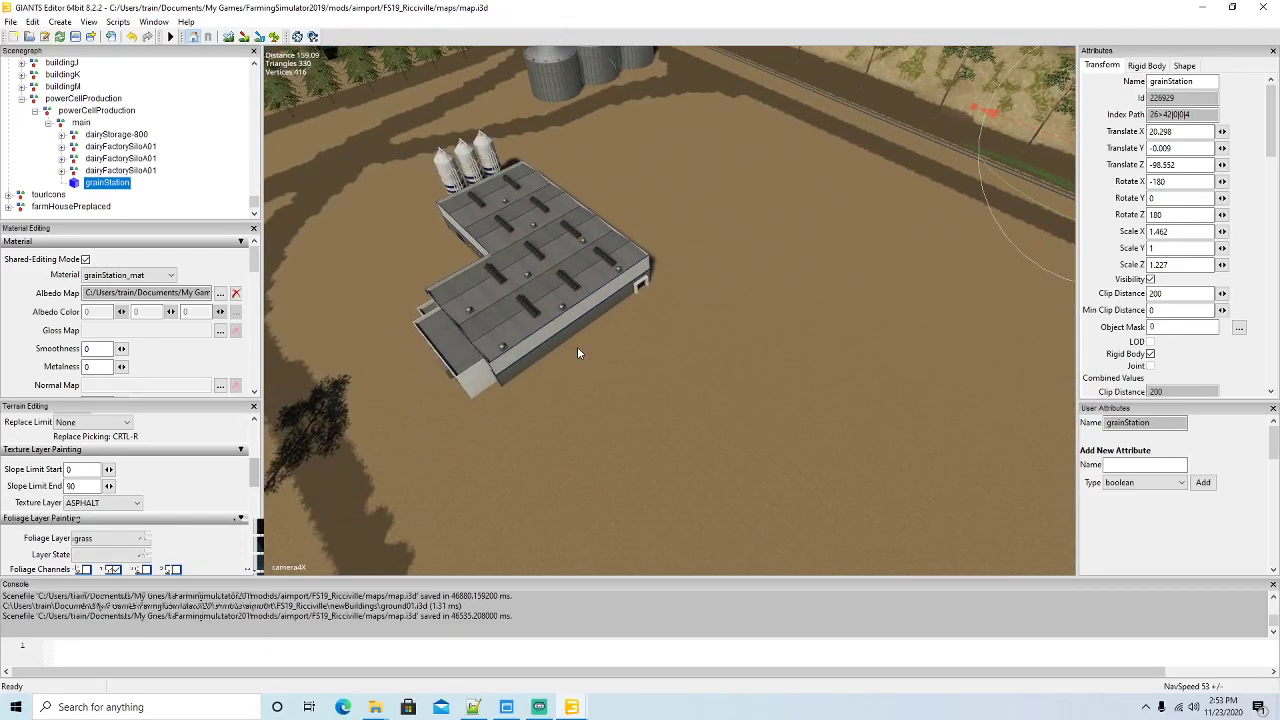
left_click(32, 21)
left_click(94, 206)
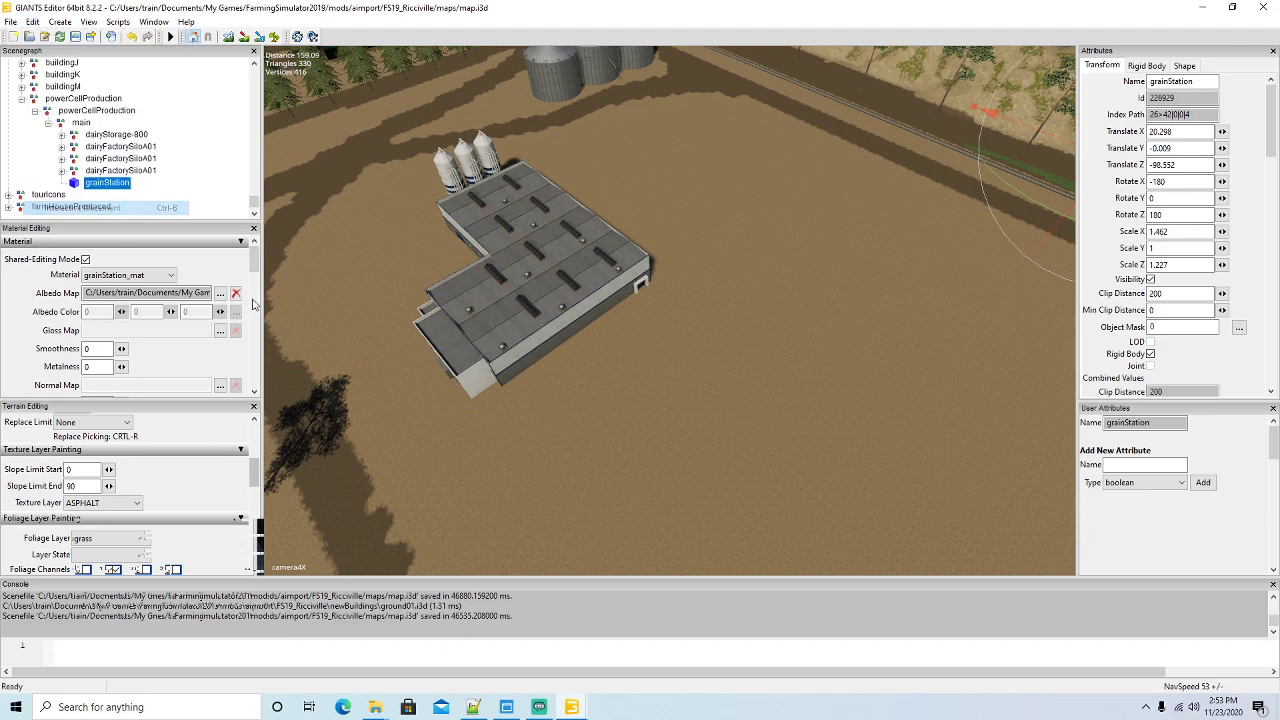
left_click(610, 386)
left_click_drag(716, 407, 566, 288, "alt")
scroll(642, 448, "up", 5)
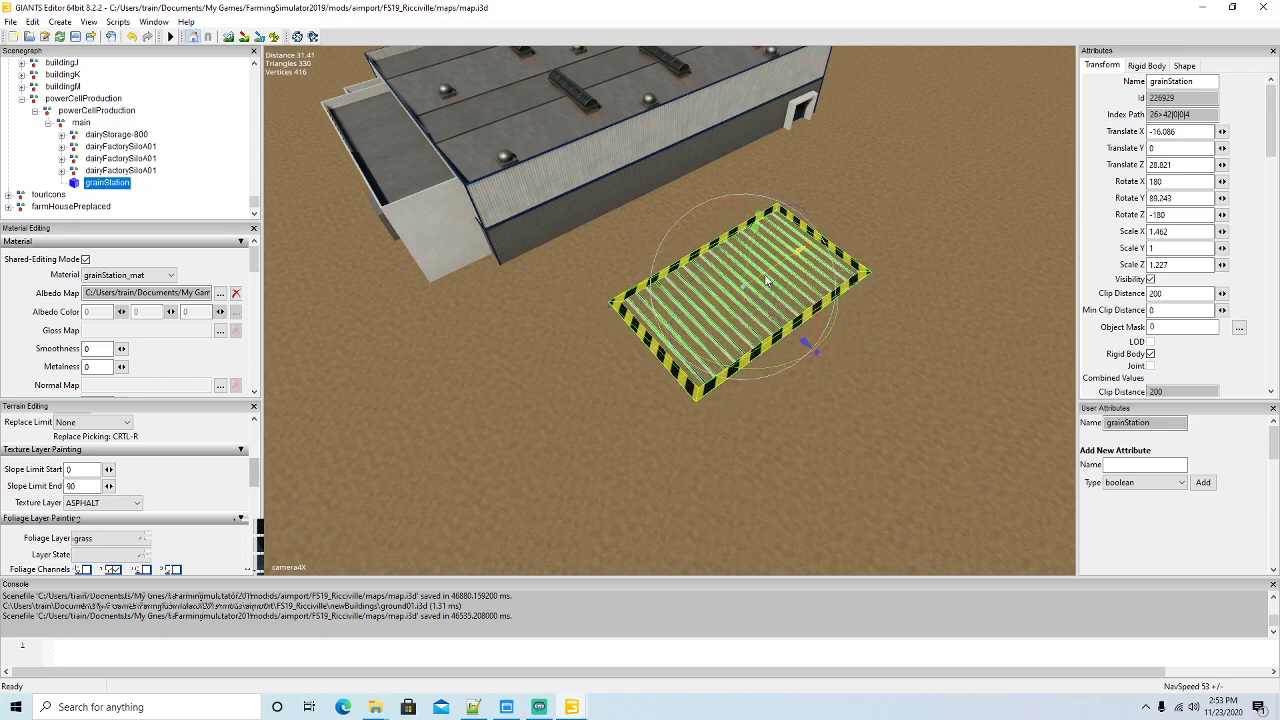
Move the grainStation farther from the building to about X -9.0, Z 26.4, and set its Y rotation to 90
left_click_drag(766, 281, 801, 262)
left_click_drag(817, 313, 909, 397)
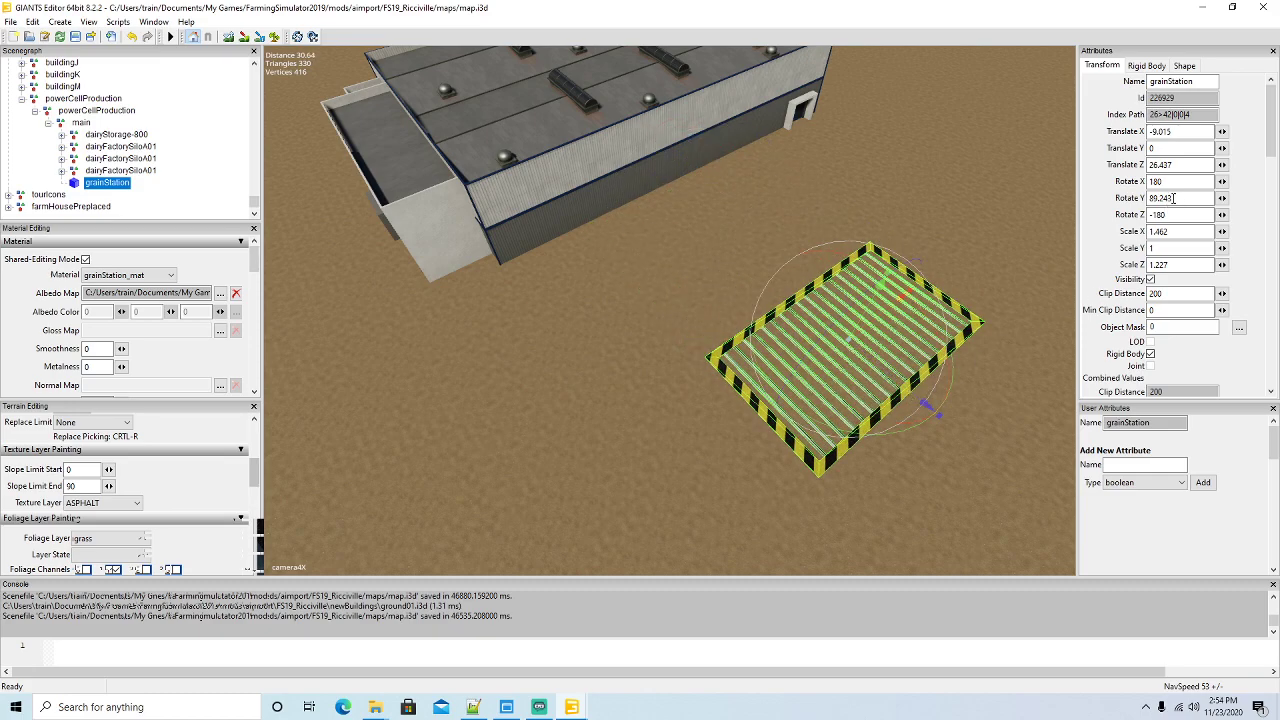
type("90")
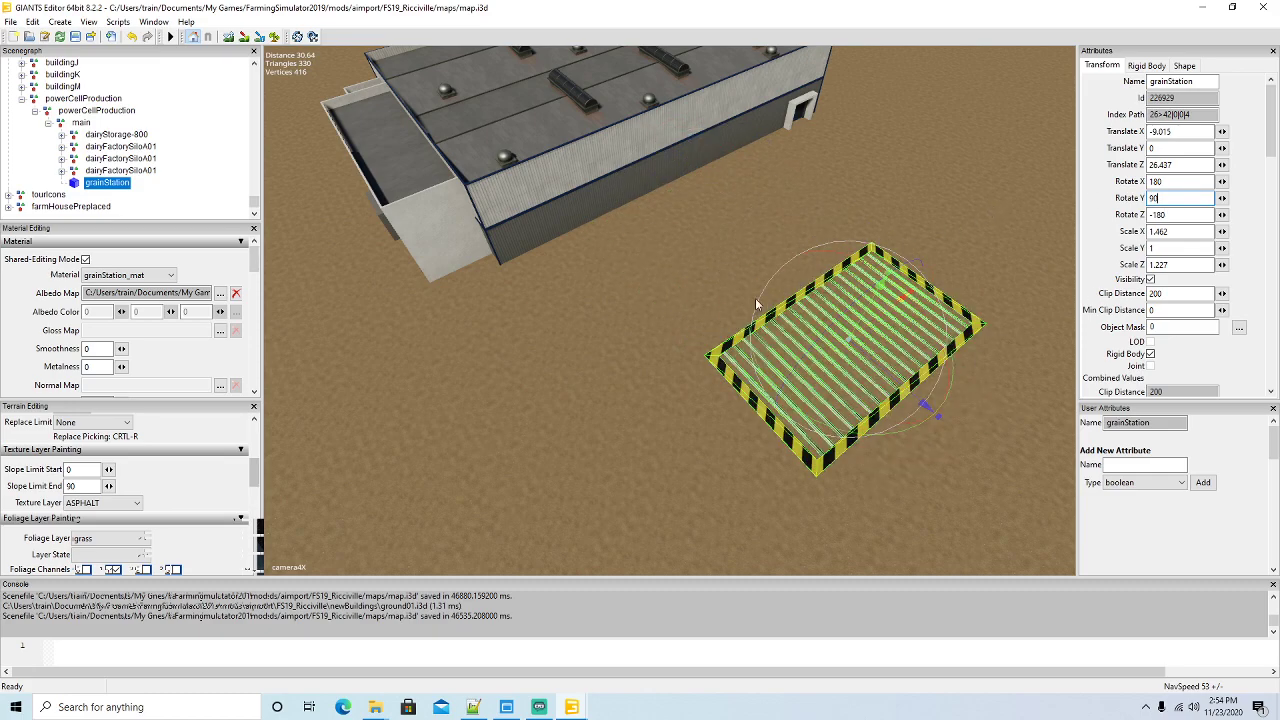
Import tiptrigger.i3d from the newBuildings folder into the scene
left_click(10, 21)
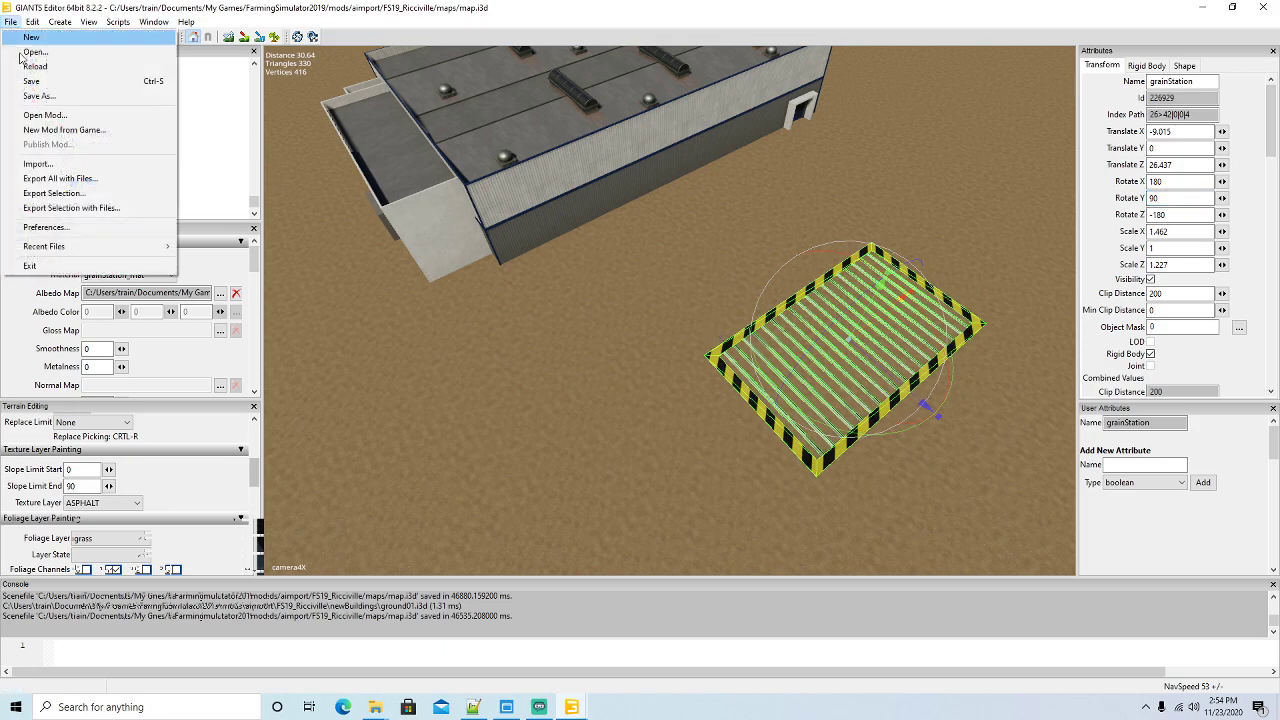
left_click(45, 165)
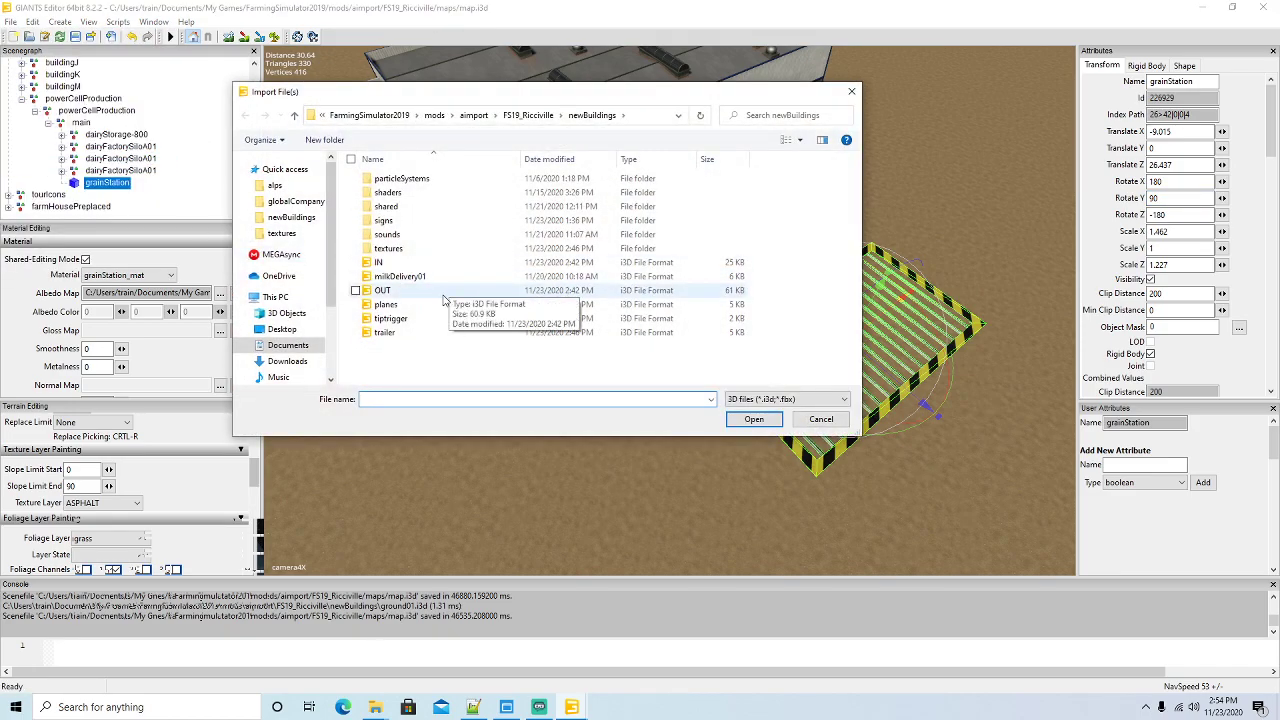
left_click(403, 319)
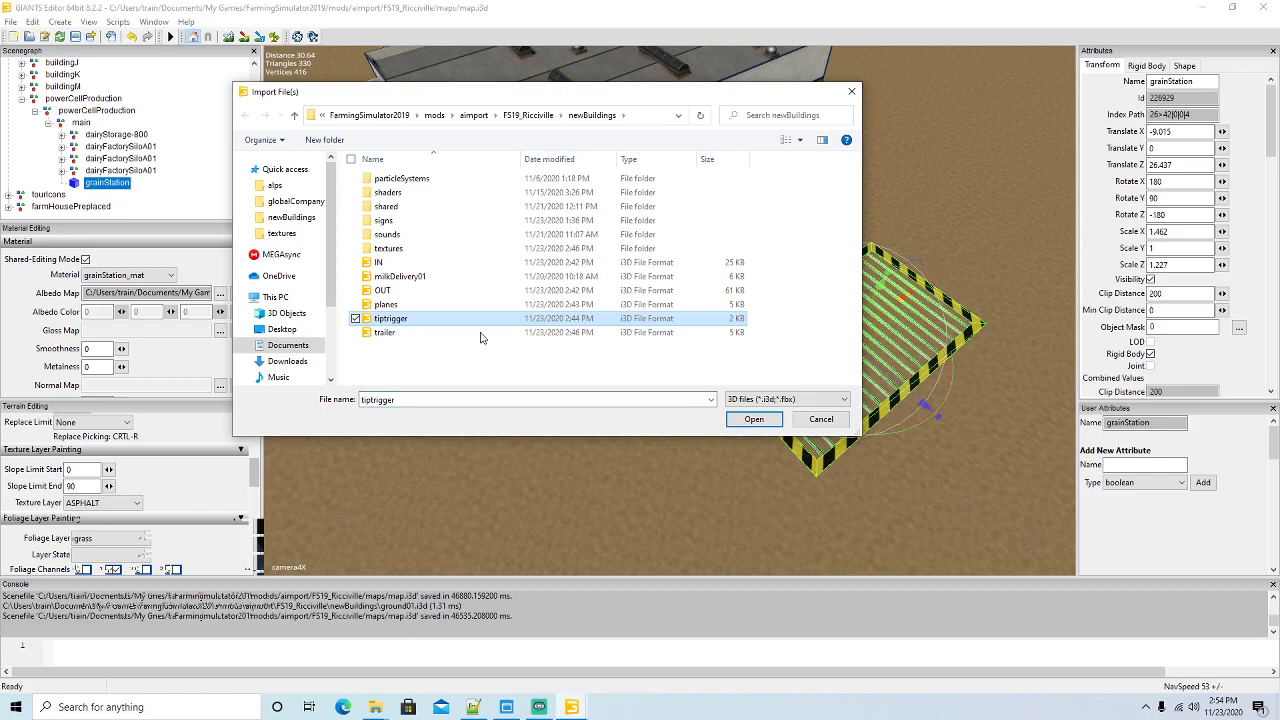
left_click(753, 419)
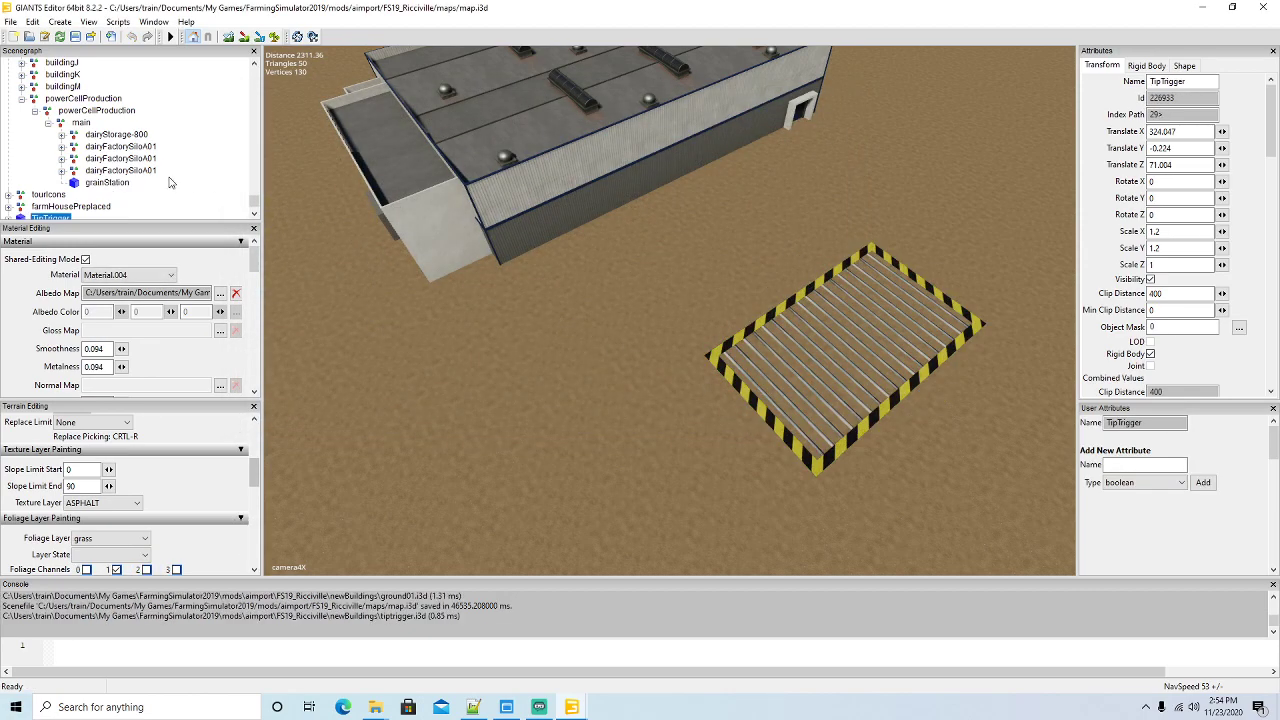
Cut the imported TipTrigger and paste it into the main group of powerCellProduction
scroll(168, 180, "down", 1)
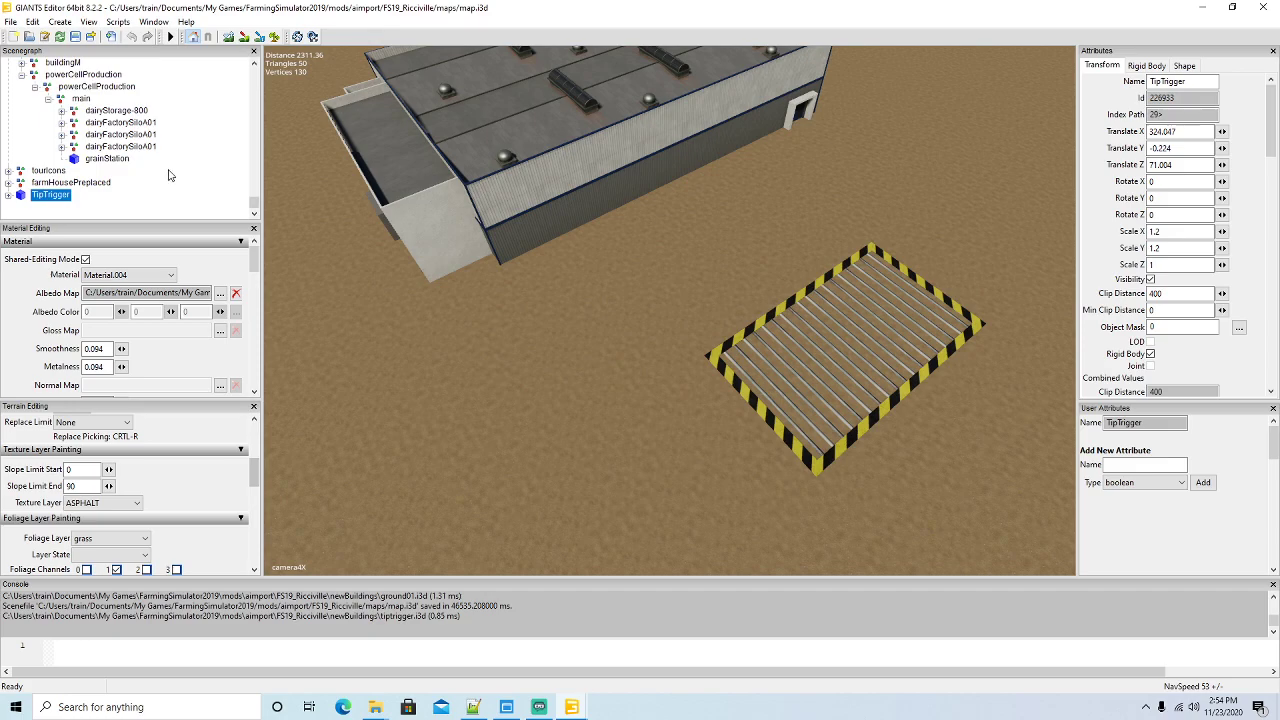
left_click(32, 21)
left_click(53, 100)
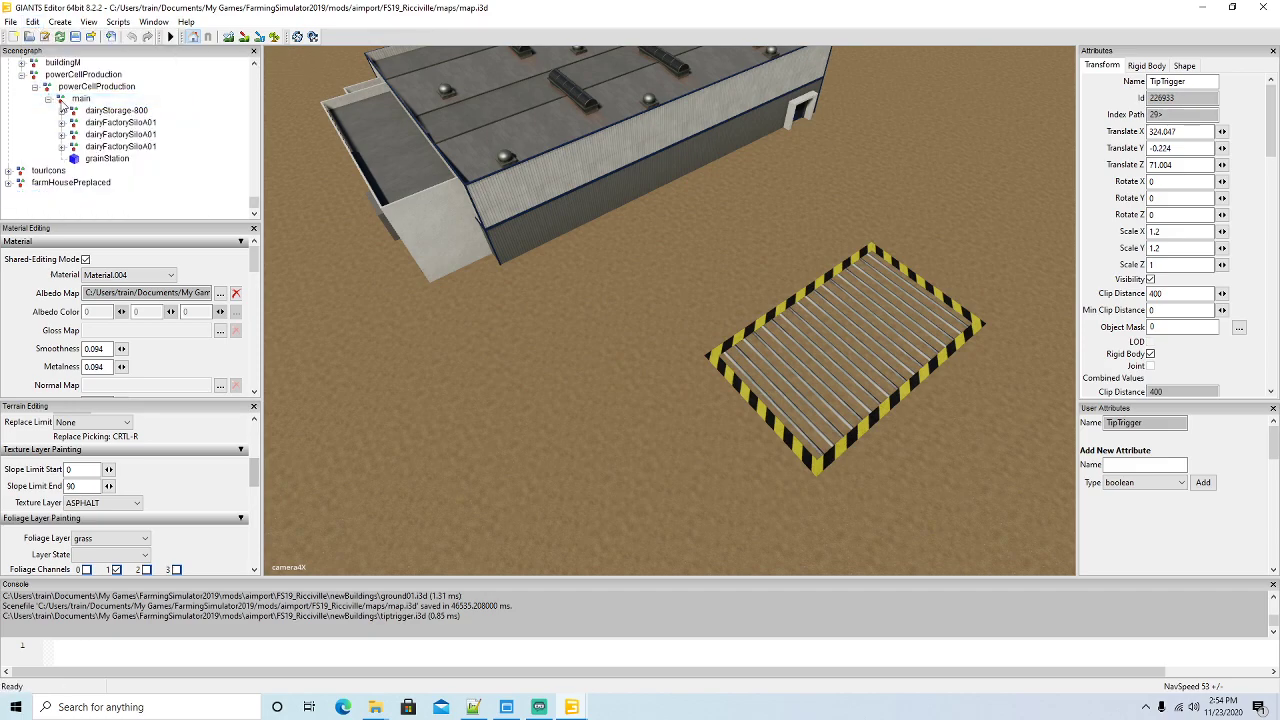
left_click(70, 99)
left_click(32, 21)
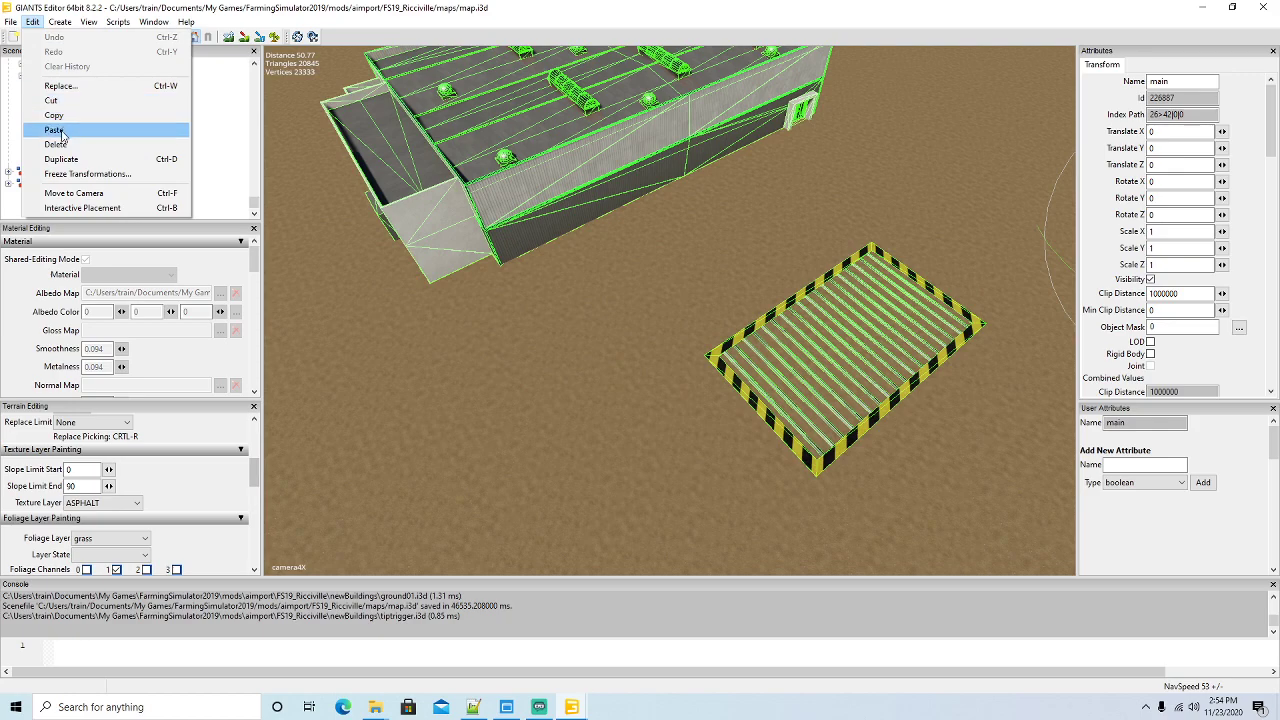
left_click(55, 130)
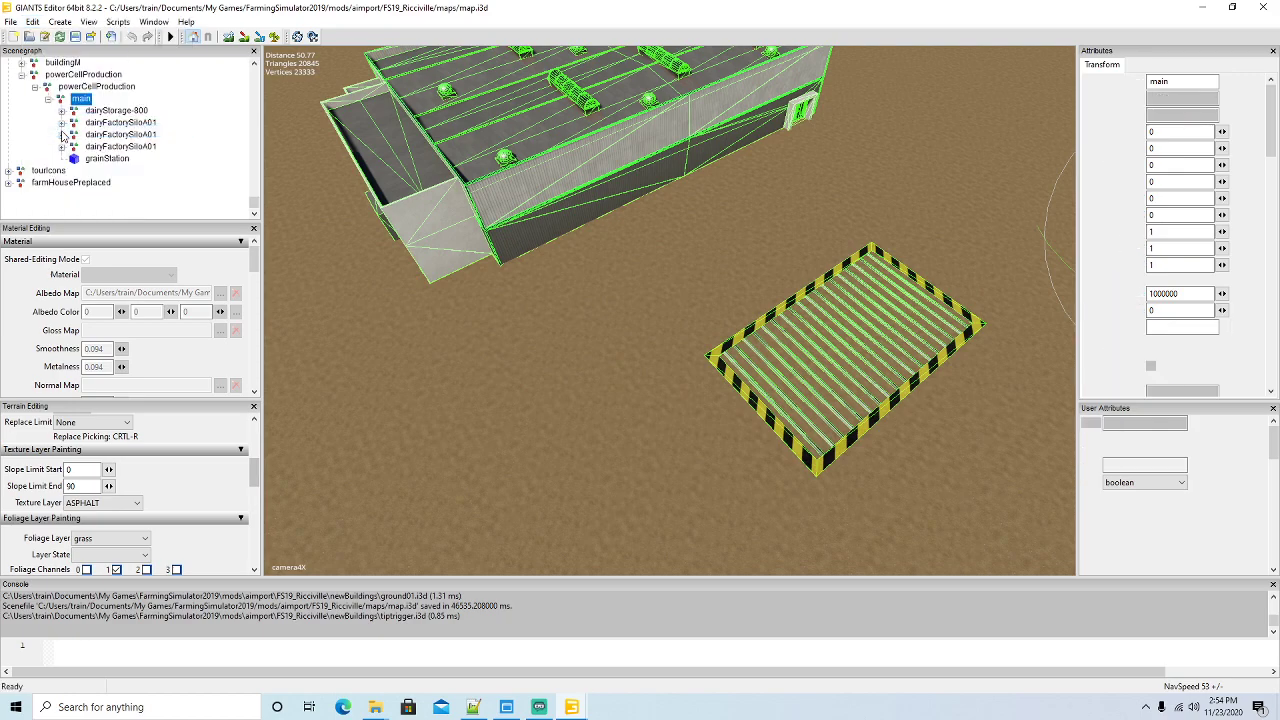
Place the TipTrigger between the building and the grainStation with Interactive Placement, at about X -19.4, Z 38.7, and set its Y rotation to 0
left_click(33, 22)
left_click(116, 210)
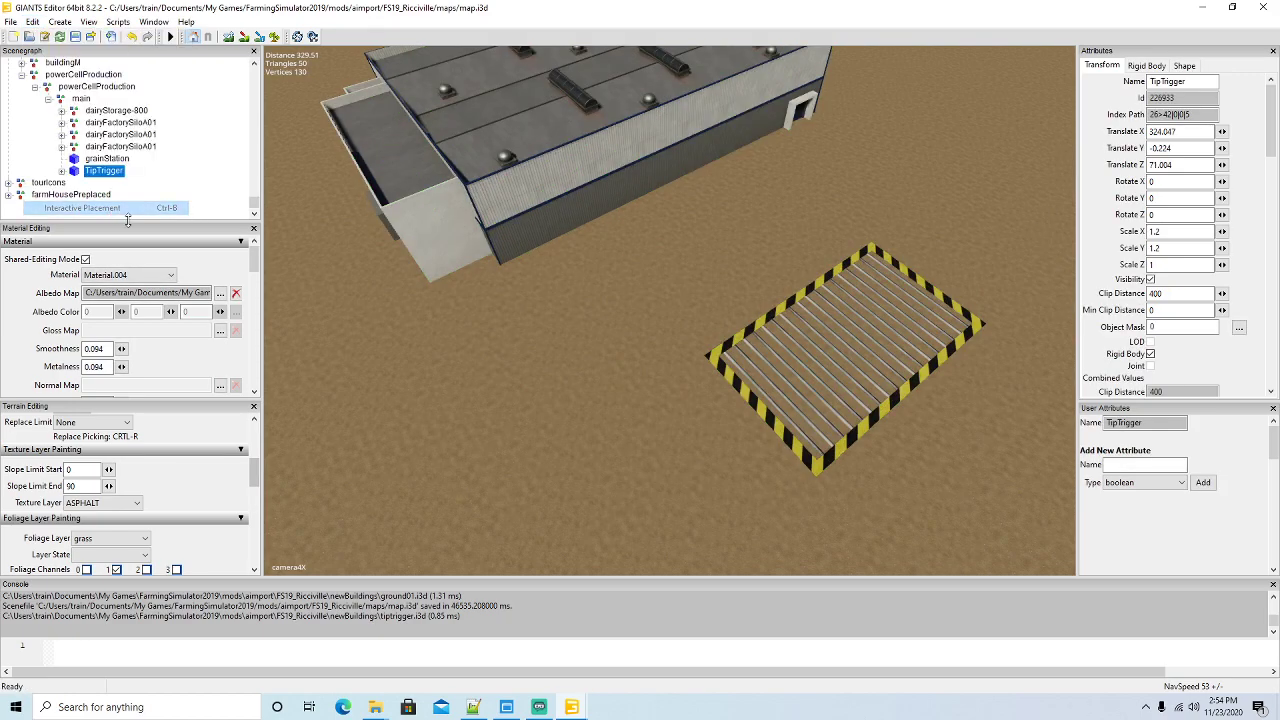
left_click(591, 328)
left_click_drag(603, 418, 572, 410)
left_click(1165, 198)
type("0")
key("Return")
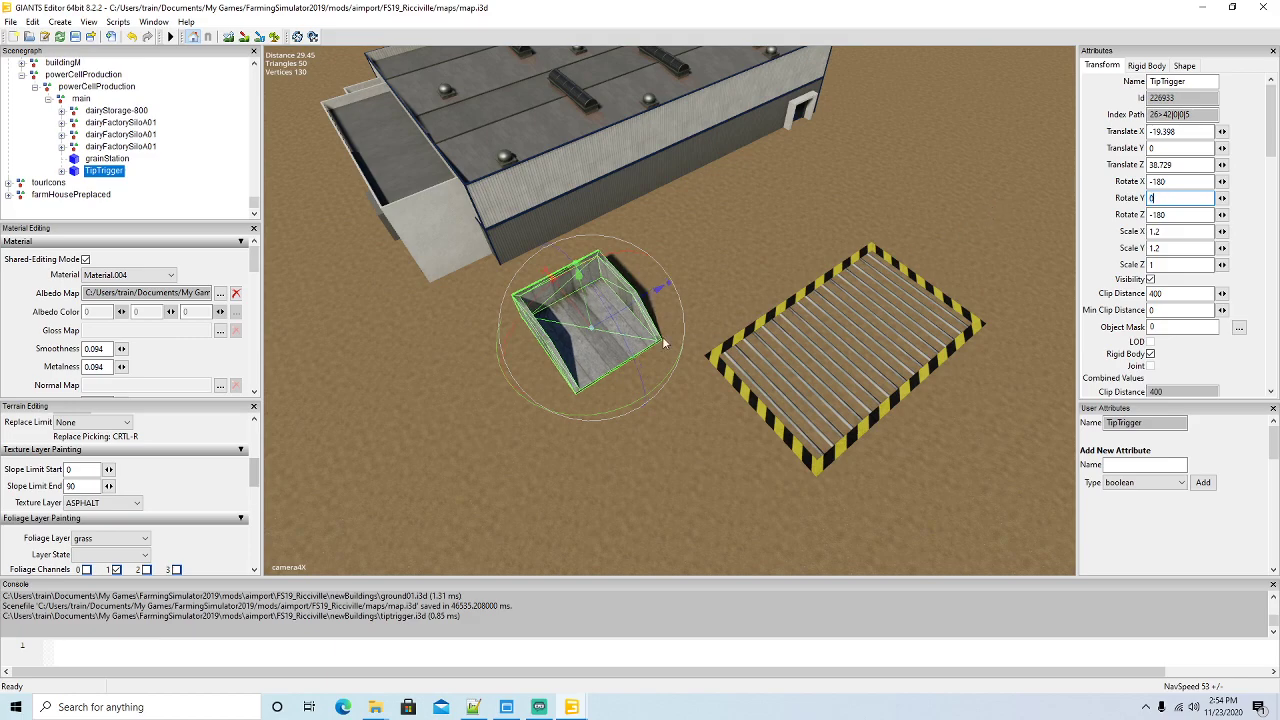
Move the TipTrigger up against the building's wall, at about X -24.5, Y -0.23, Z 37.7
left_click_drag(579, 310, 529, 238)
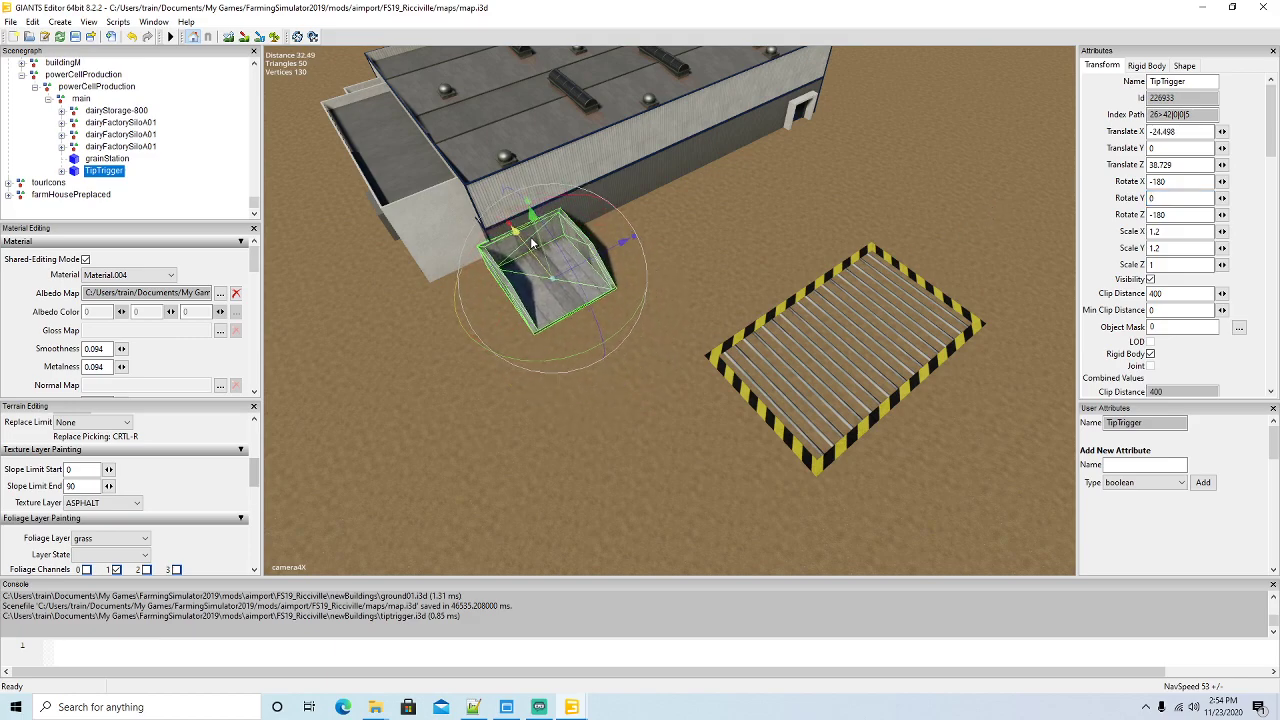
left_click_drag(601, 262, 617, 255)
mouse_move(681, 298)
right_mouse_down()
mouse_move(774, 234)
mouse_move(618, 280)
mouse_move(582, 269)
mouse_move(551, 313)
mouse_move(531, 264)
right_mouse_up()
left_click_drag(535, 143, 537, 141)
scroll(579, 229, "down", 5)
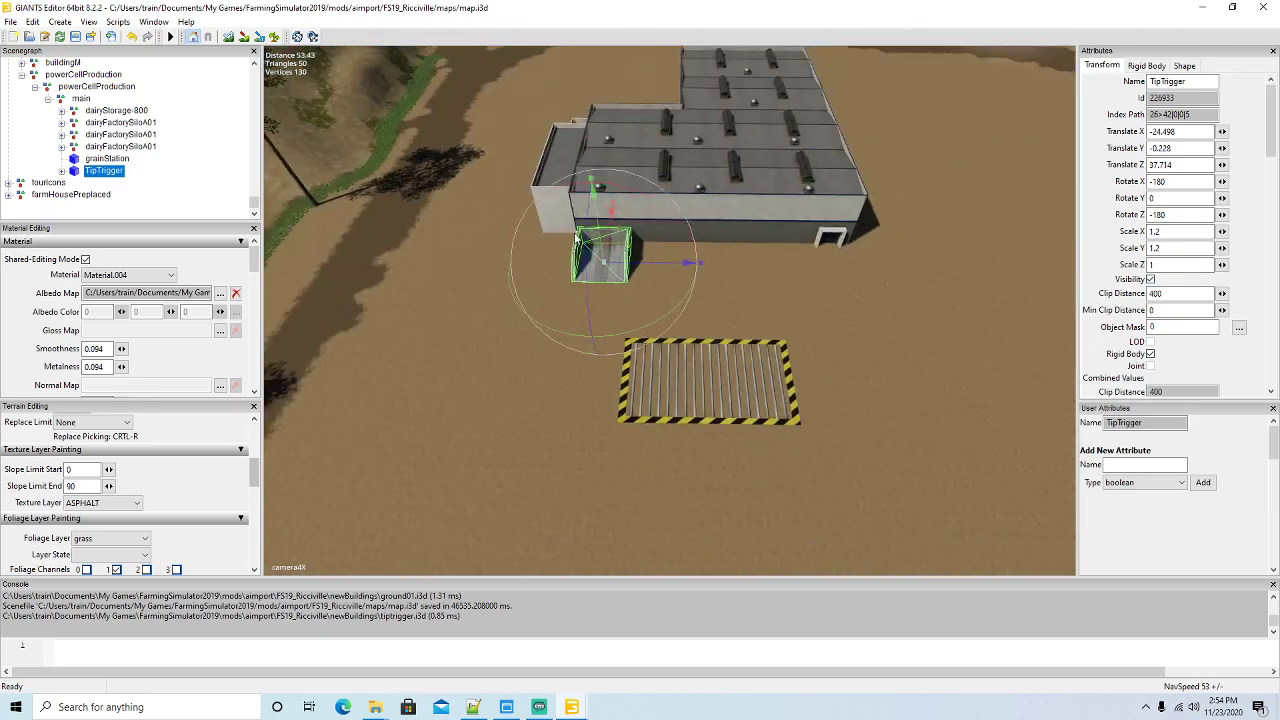
right_click_drag(579, 229, 583, 229)
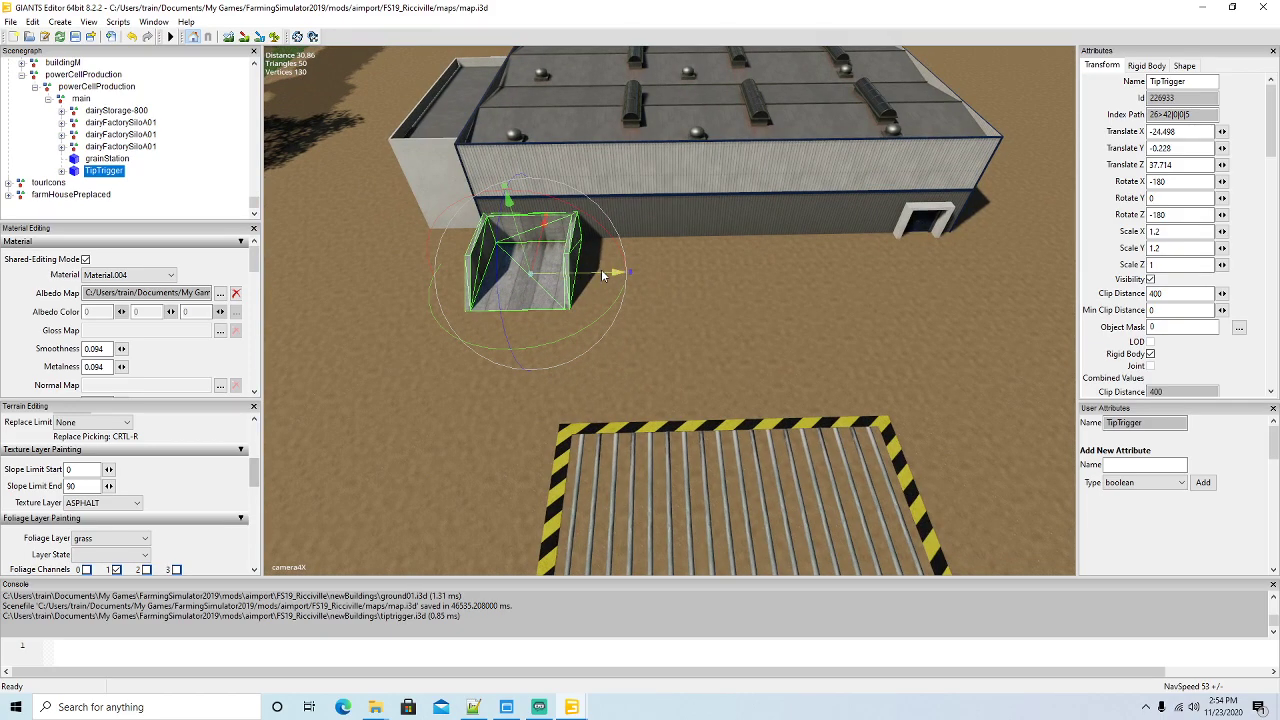
Duplicate the TipTrigger twice and line the copies up side by side along the wall at about Z 31.6 and 25.7
left_click_drag(603, 277, 597, 288)
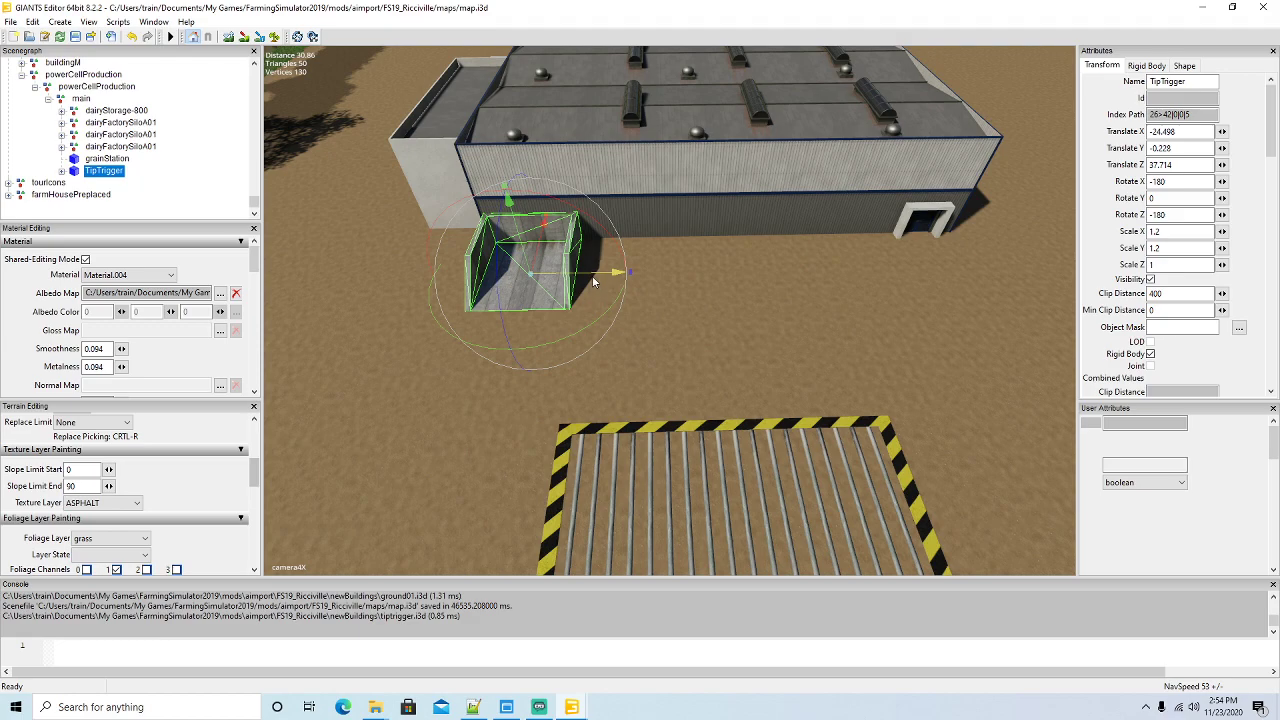
key("ctrl+d")
left_click_drag(590, 278, 698, 288)
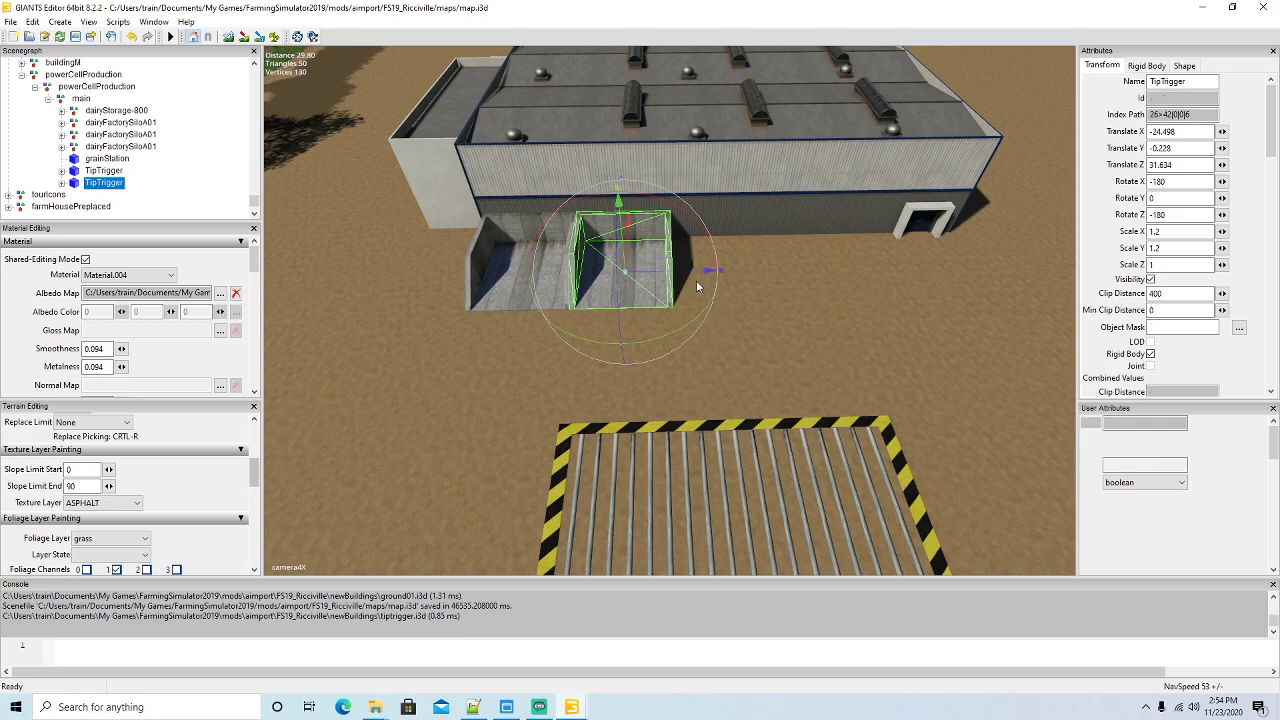
key("ctrl+d")
left_click_drag(690, 280, 797, 278)
Move the grainStation in front of the TipTriggers to about X -16.9, Z 31.3, and shrink it to scale X 1.013, Z 1.036
scroll(766, 341, "down", 4)
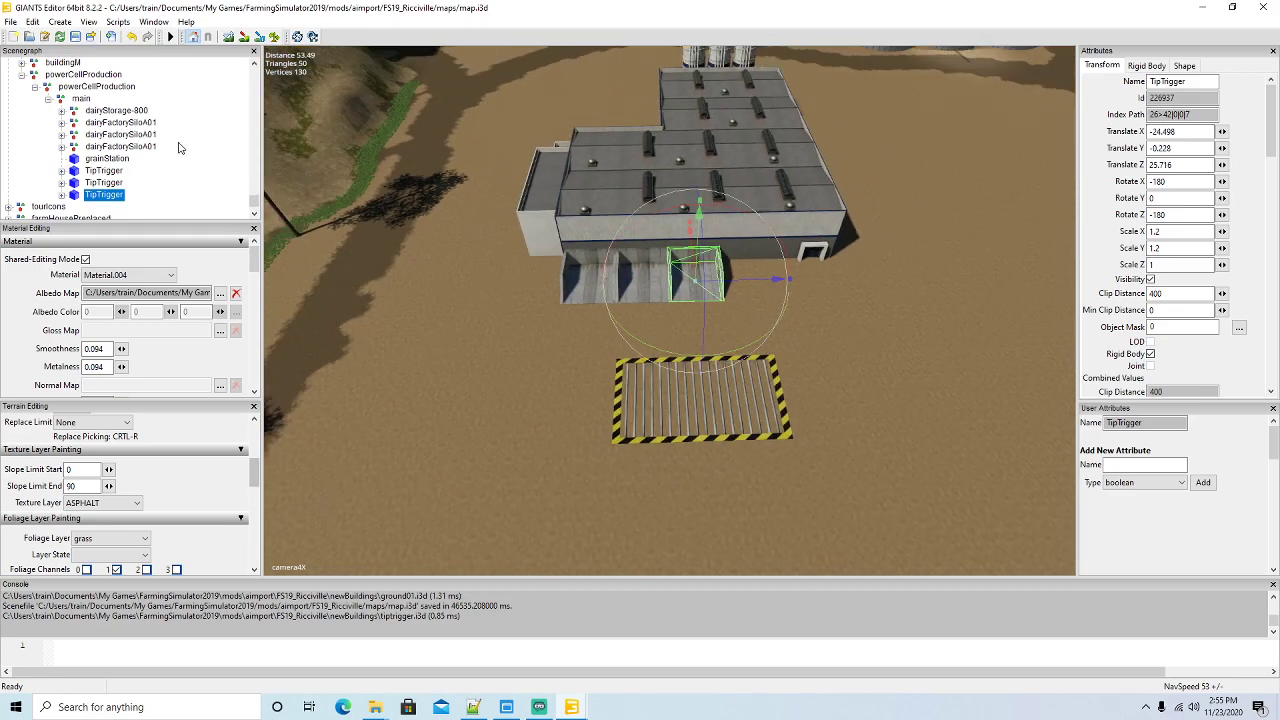
left_click(84, 159)
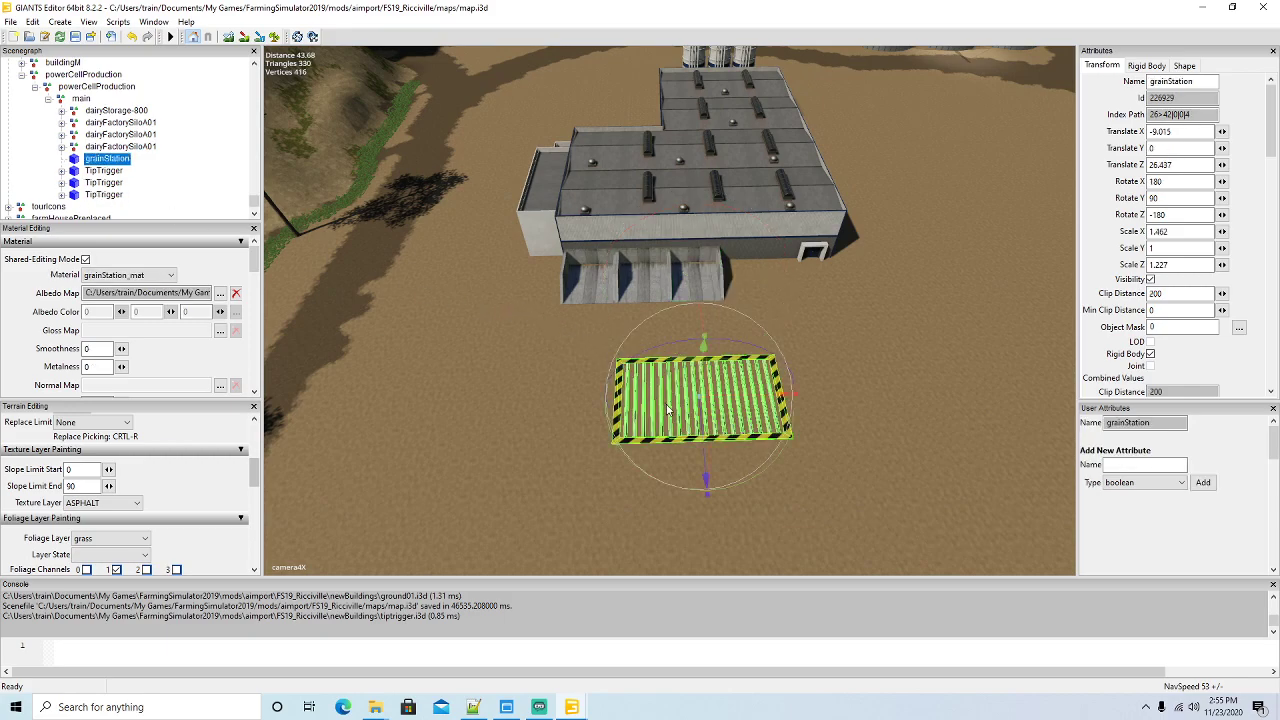
left_click_drag(698, 428, 702, 343)
right_click_drag(702, 343, 814, 375)
scroll(814, 375, "down", 3)
left_click_drag(738, 322, 740, 311)
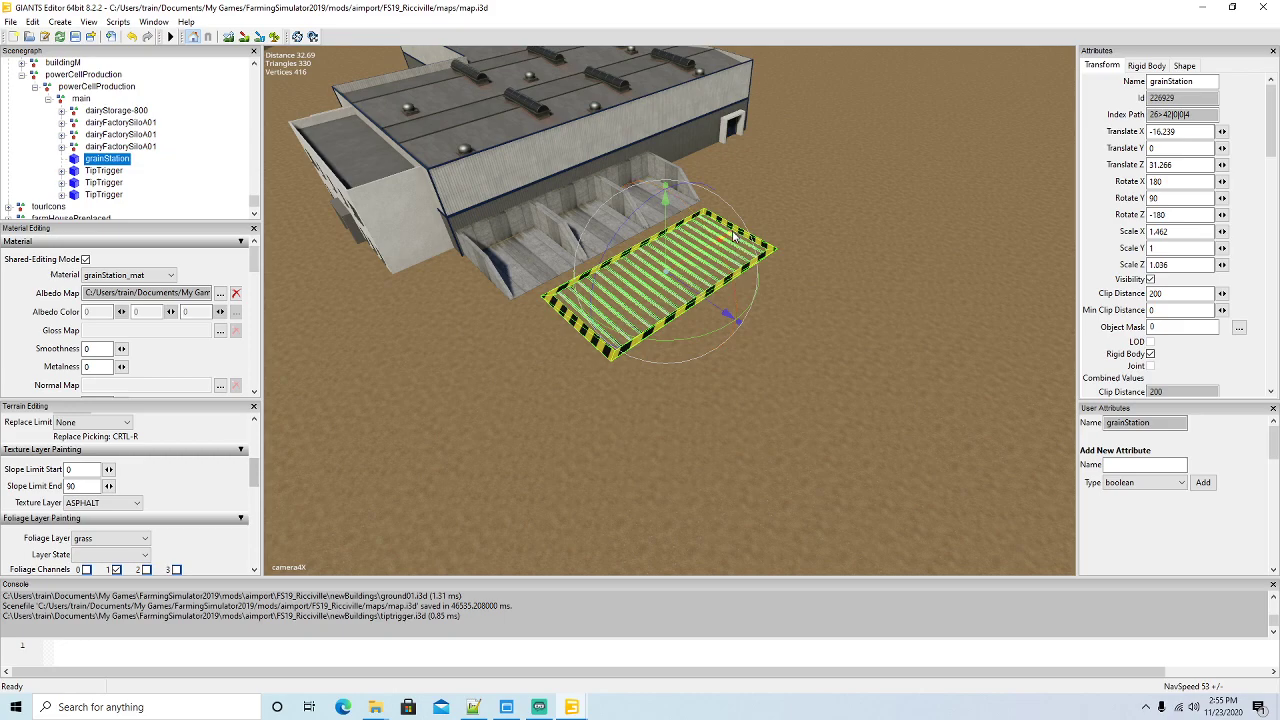
left_click_drag(732, 240, 718, 244)
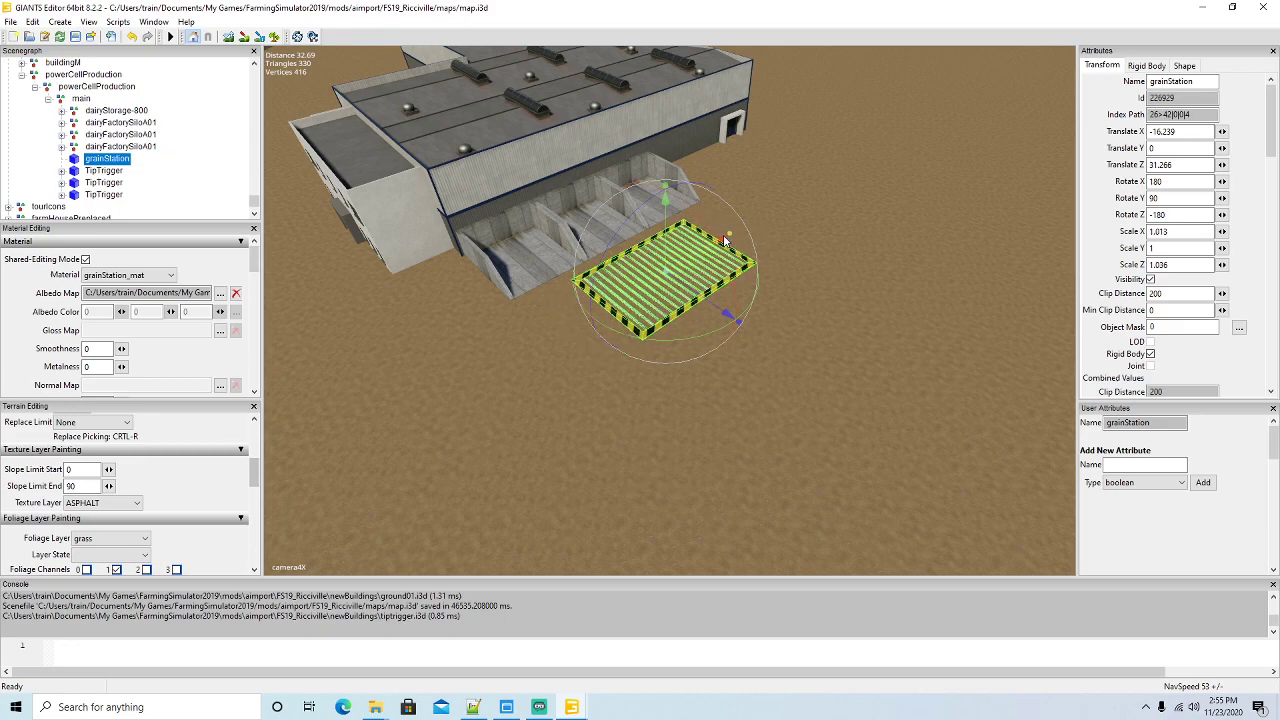
left_click_drag(700, 305, 694, 297)
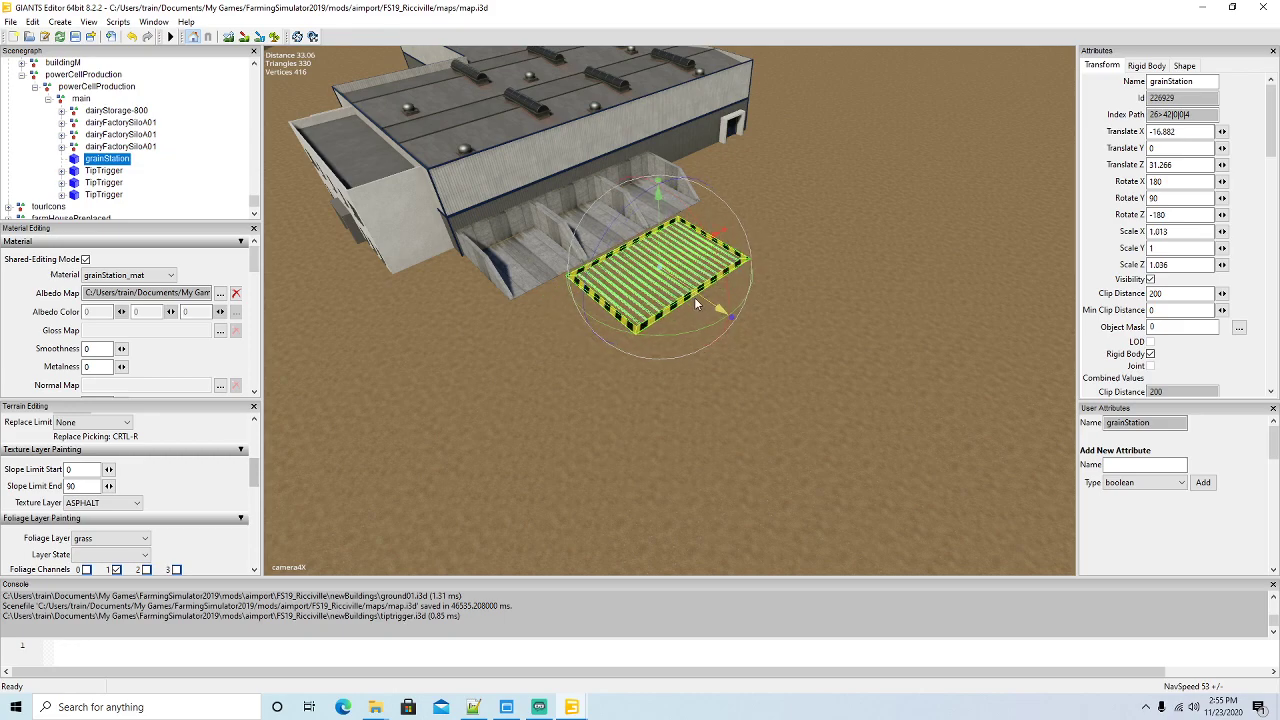
Nudge the grainStation parallel to the row of TipTriggers, to about Z 31.5
middle_click_drag(694, 297, 784, 392)
scroll(784, 392, "up", 3)
scroll(770, 377, "down", 4)
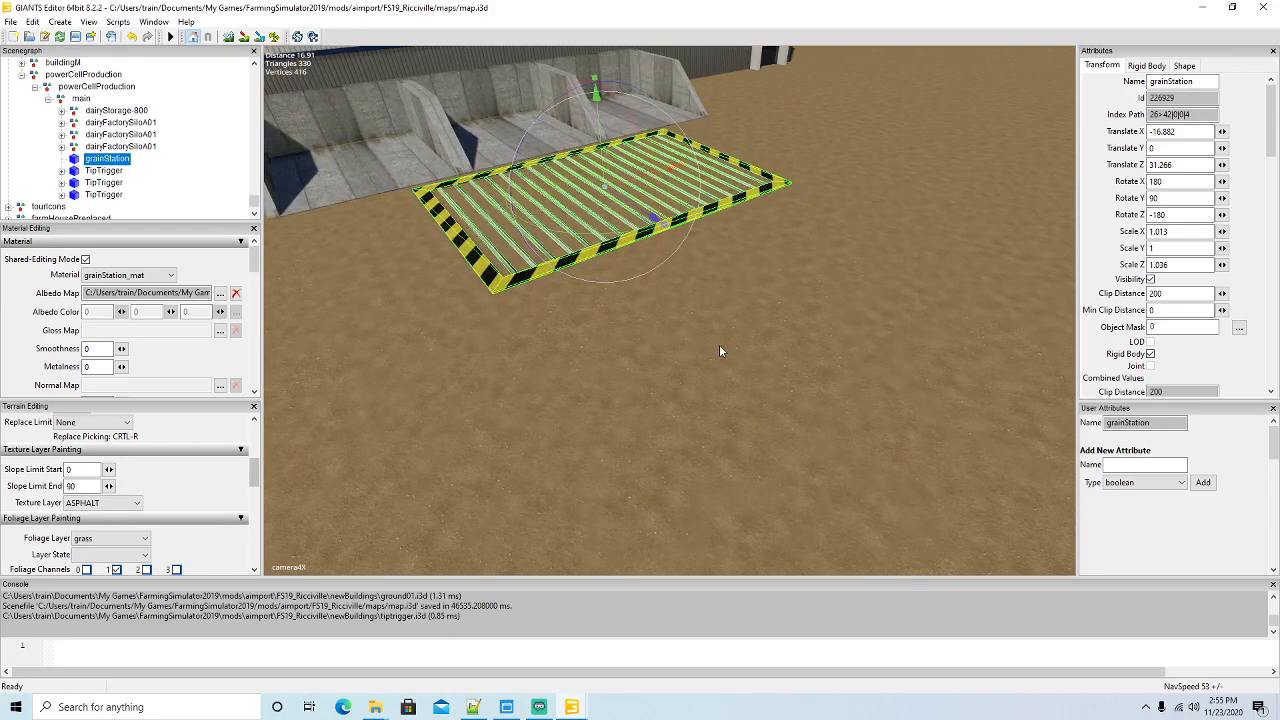
scroll(718, 344, "up", 4)
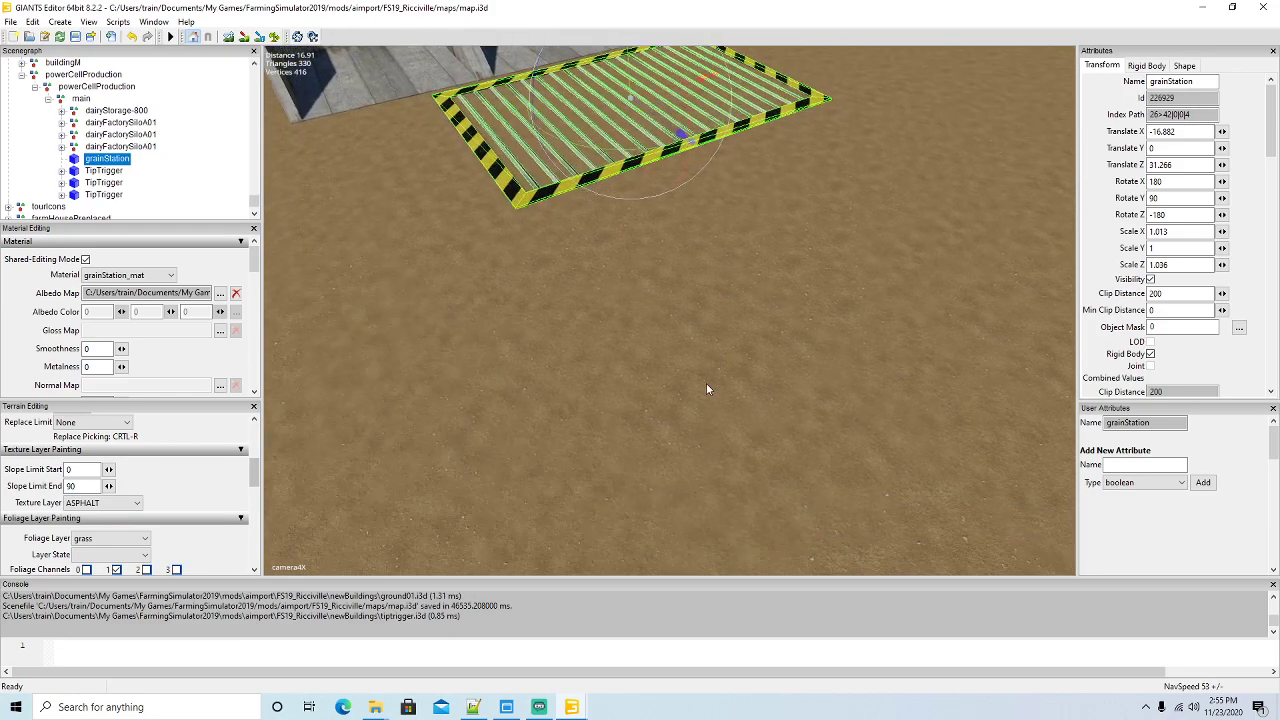
scroll(705, 383, "down", 4)
scroll(705, 383, "up", 5)
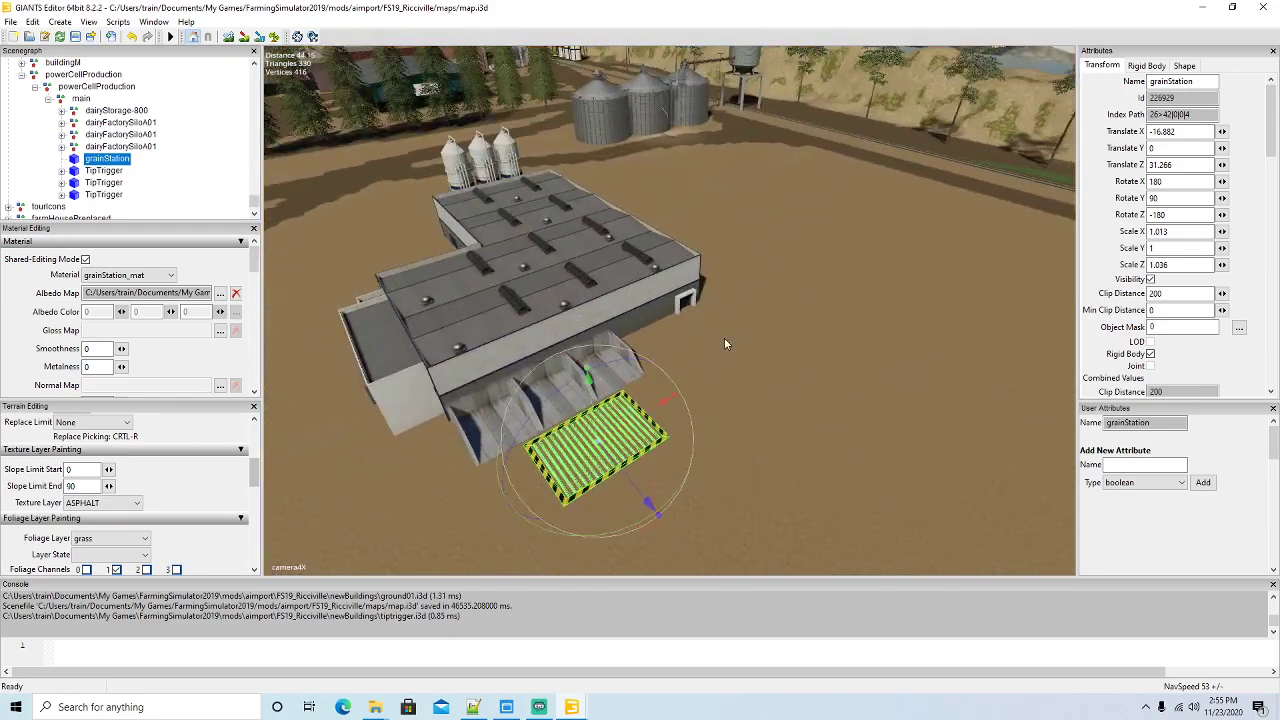
left_click_drag(694, 350, 688, 345)
scroll(708, 392, "down", 5)
right_click_drag(960, 368, 640, 275)
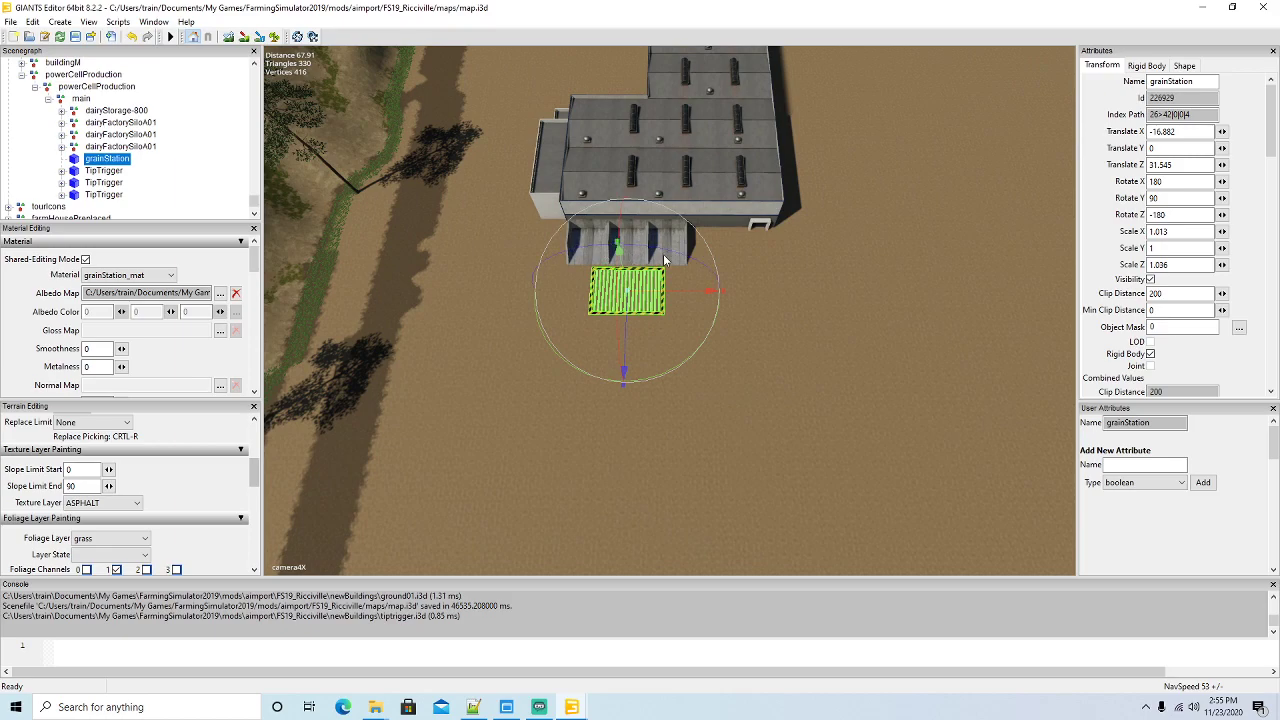
right_click_drag(760, 400, 763, 393)
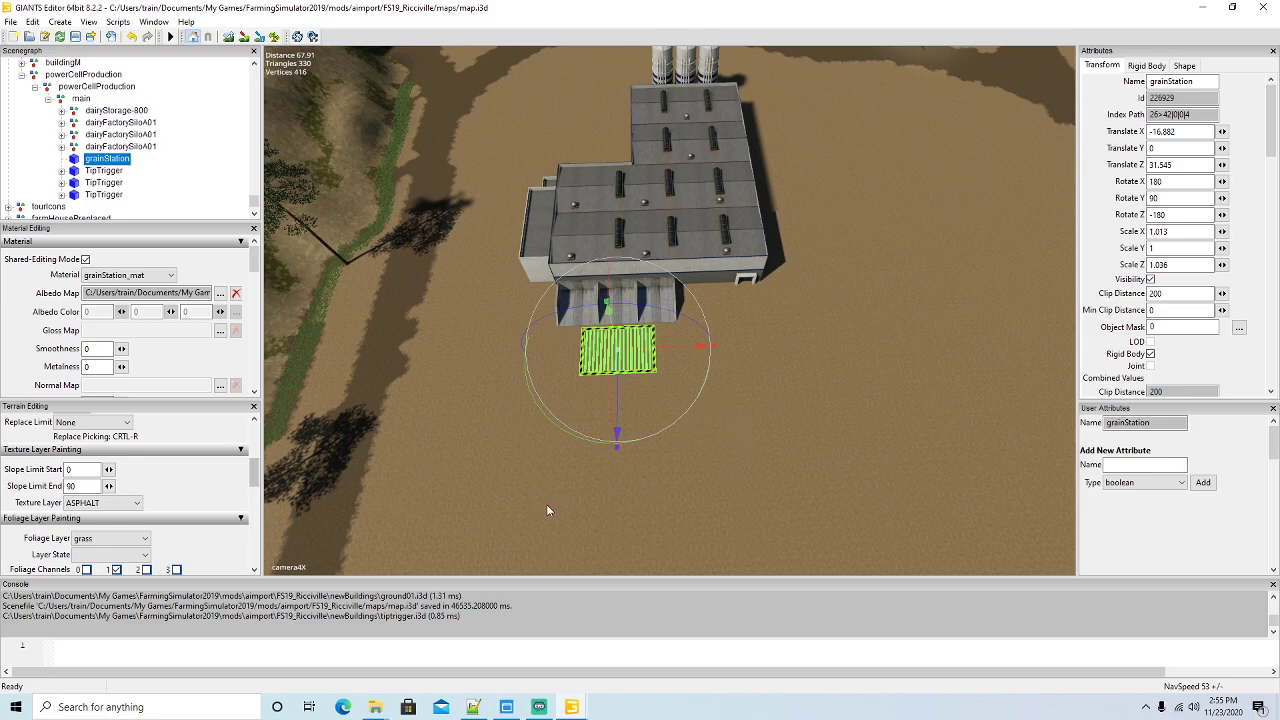
Switch to the mapSA.i3d editor window and export the long building Box023 with its files as box023 into FS19_Ricciville's newBuildings folder
mouse_move(571, 707)
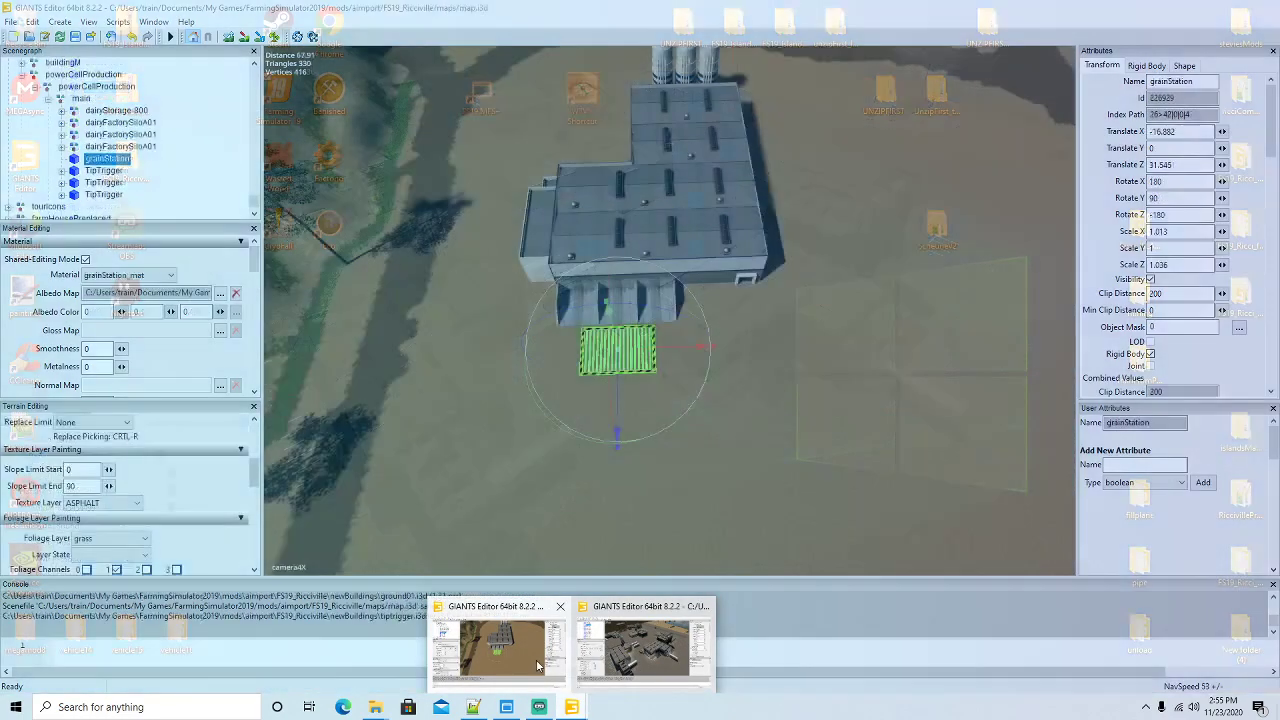
left_click(537, 666)
right_click_drag(705, 456, 533, 448)
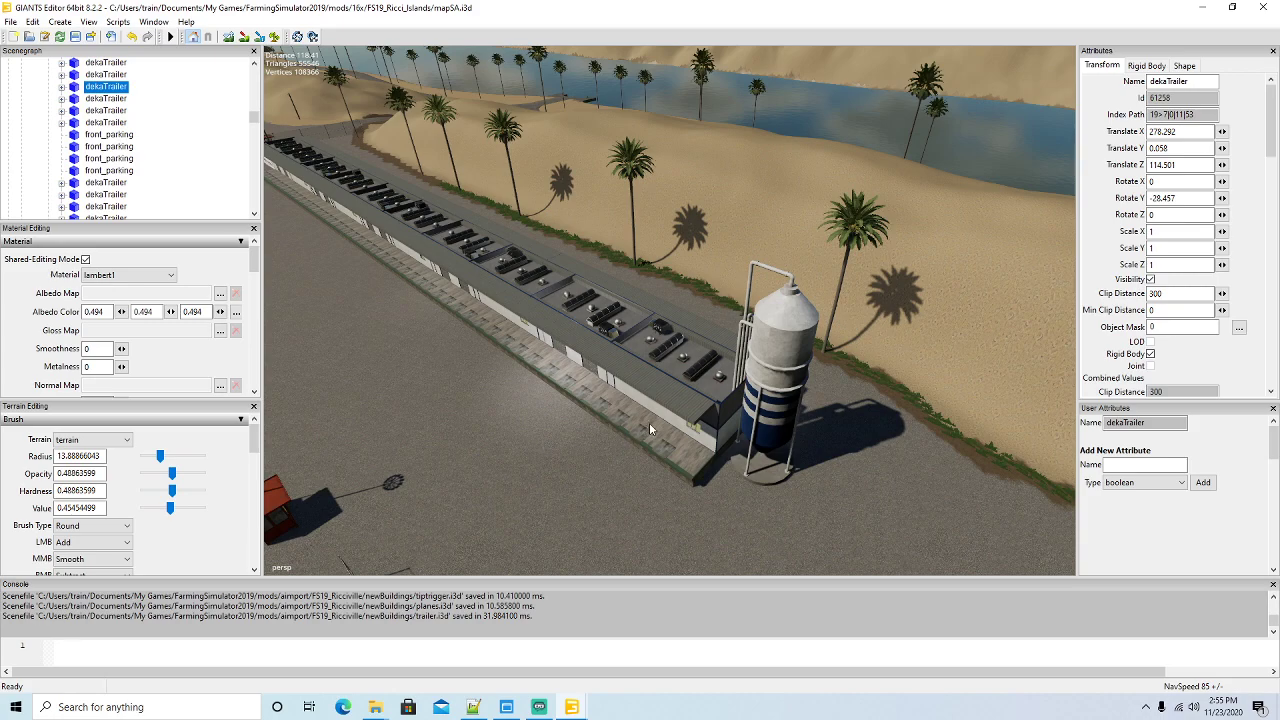
left_click(670, 395)
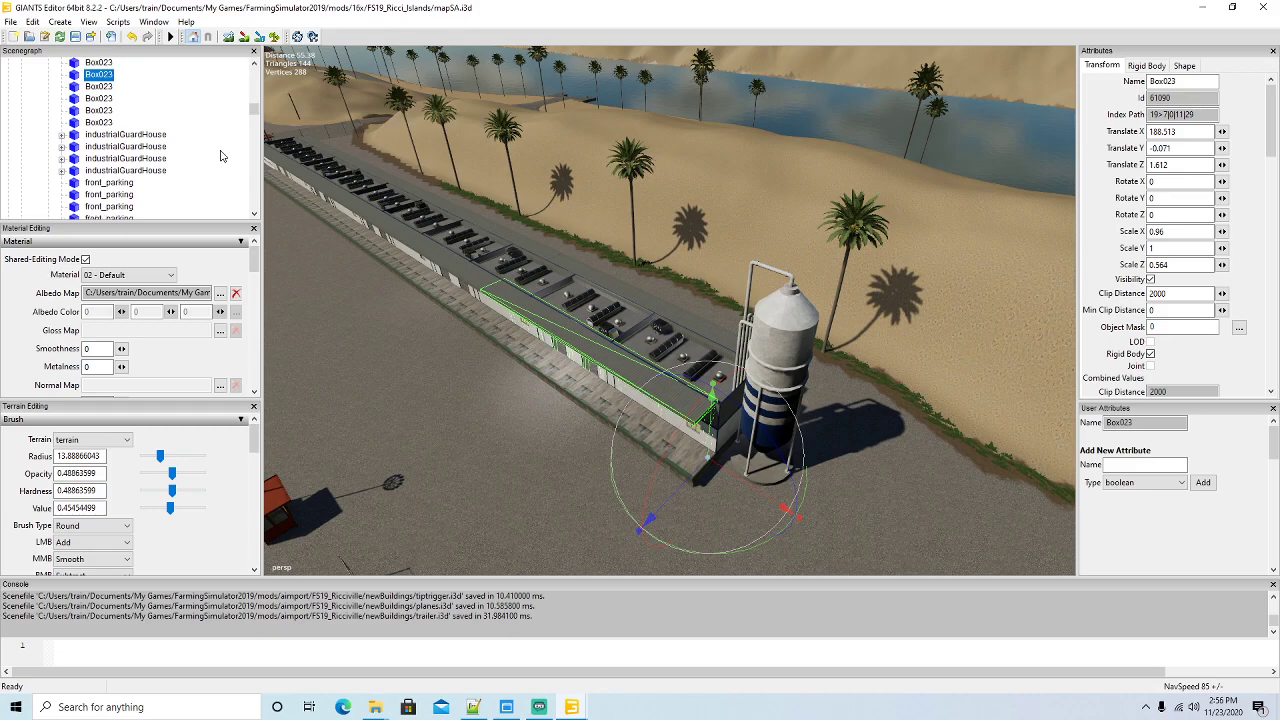
left_click(12, 22)
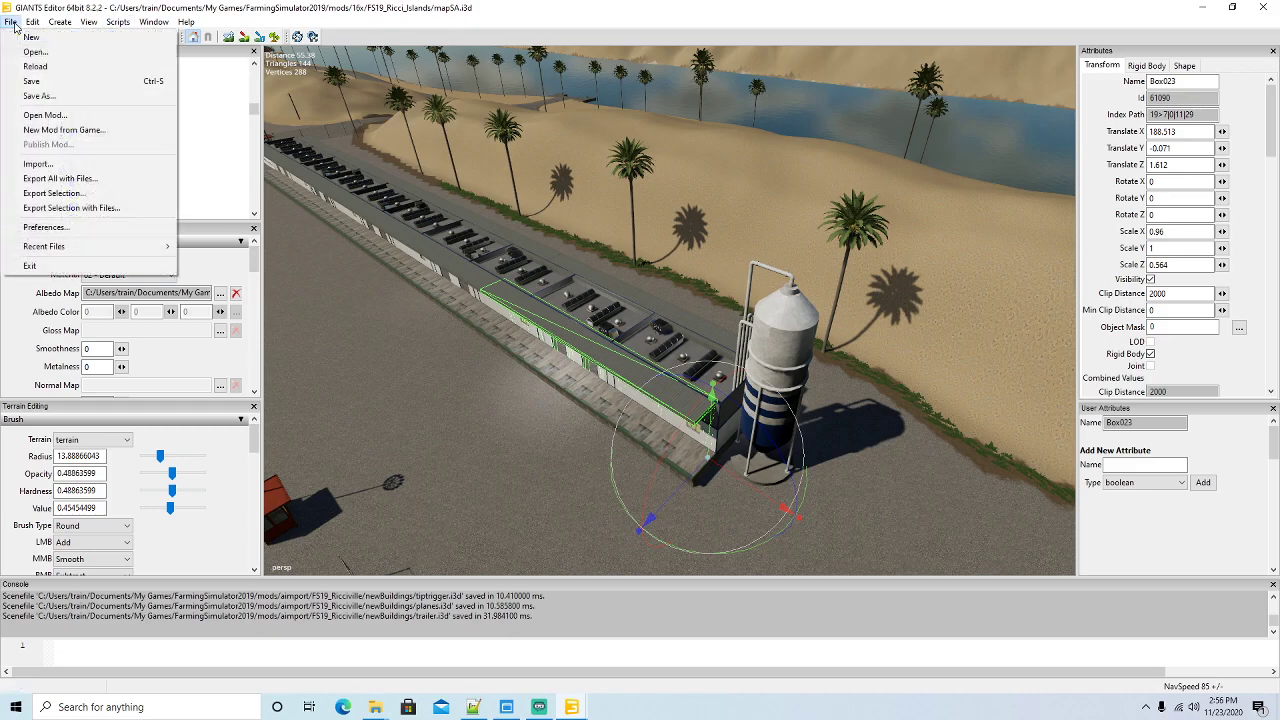
left_click(62, 208)
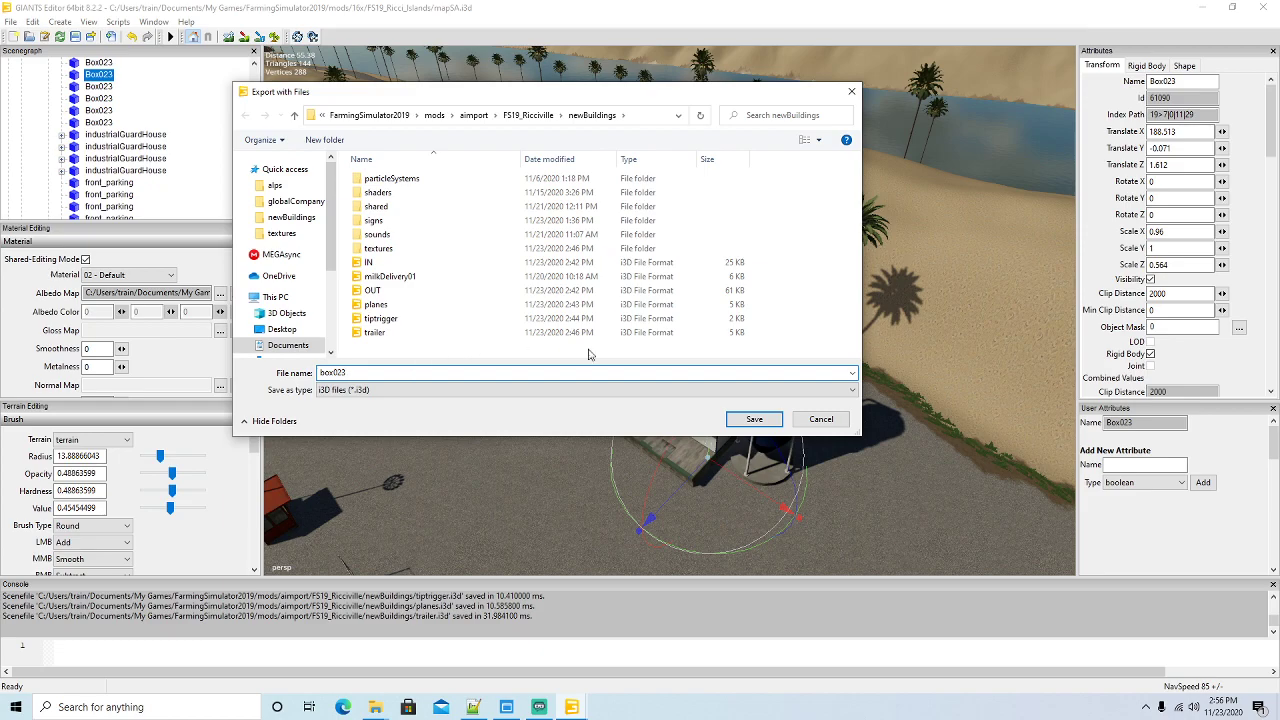
left_click(754, 419)
left_click(674, 352)
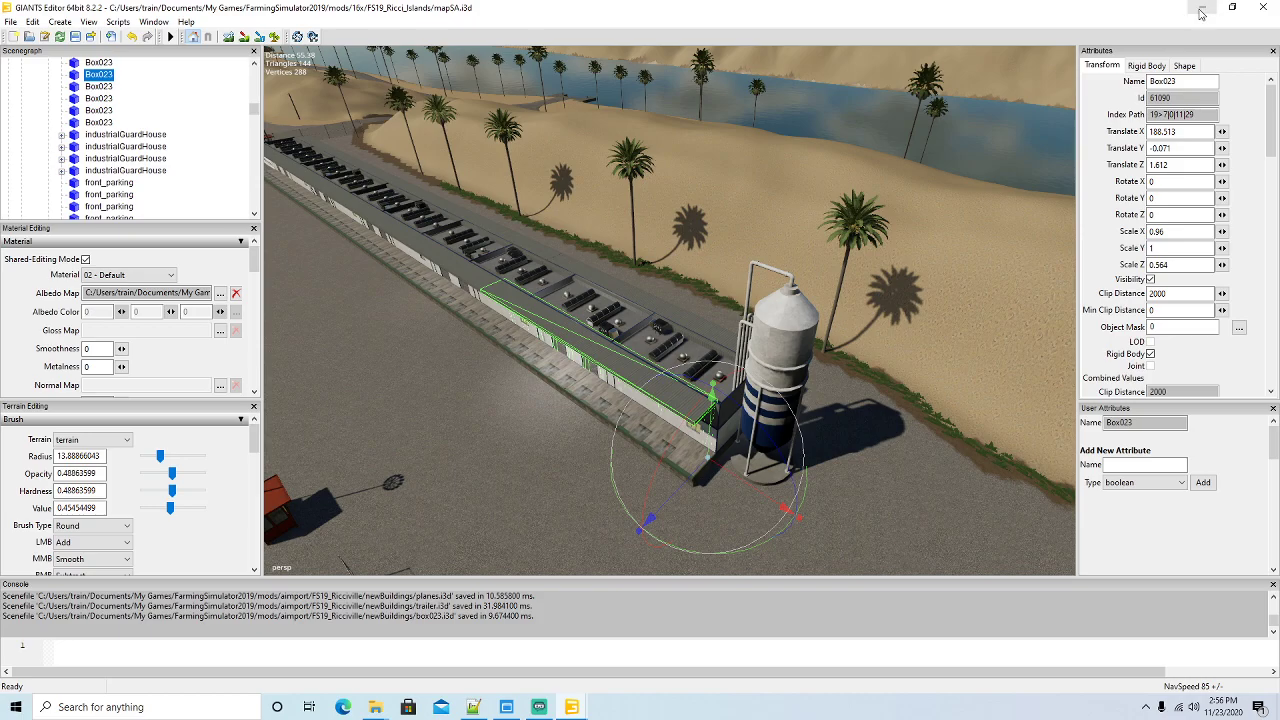
left_click(1201, 12)
Open the exported box023.i3d from the newBuildings folder in Notepad++
mouse_move(375, 705)
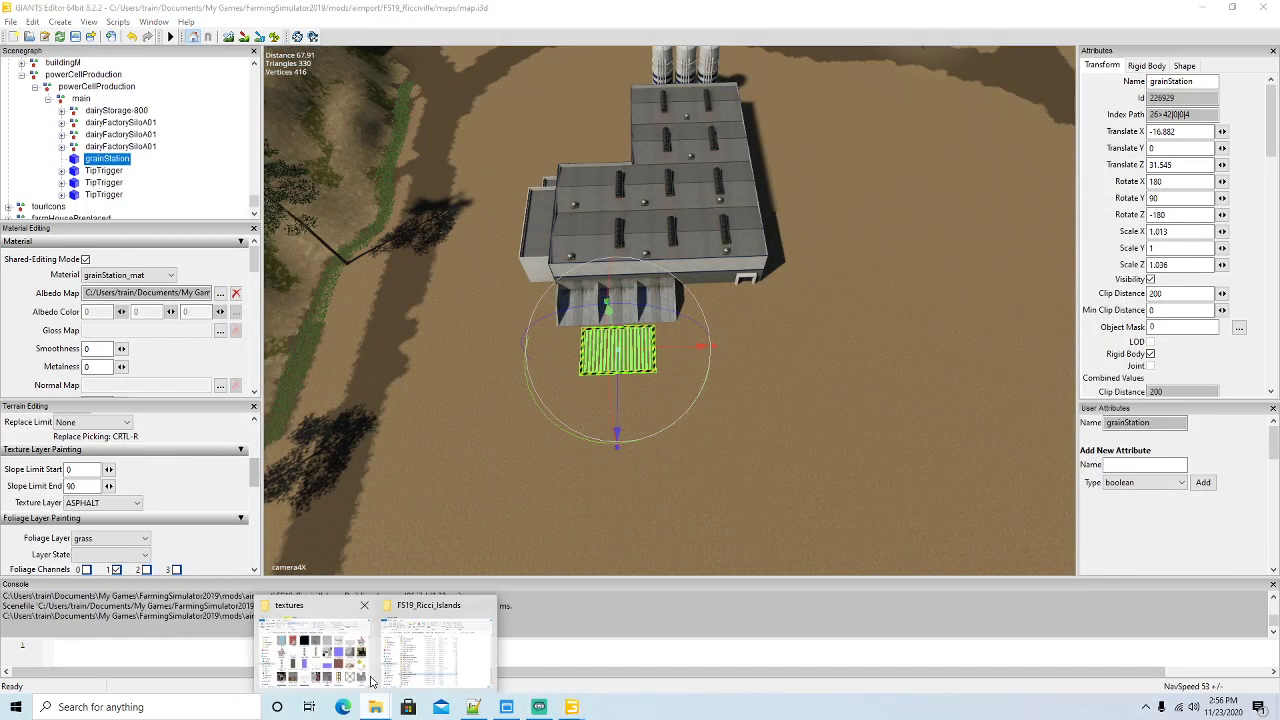
left_click(325, 617)
left_click(421, 155)
left_click(230, 296)
right_click(230, 297)
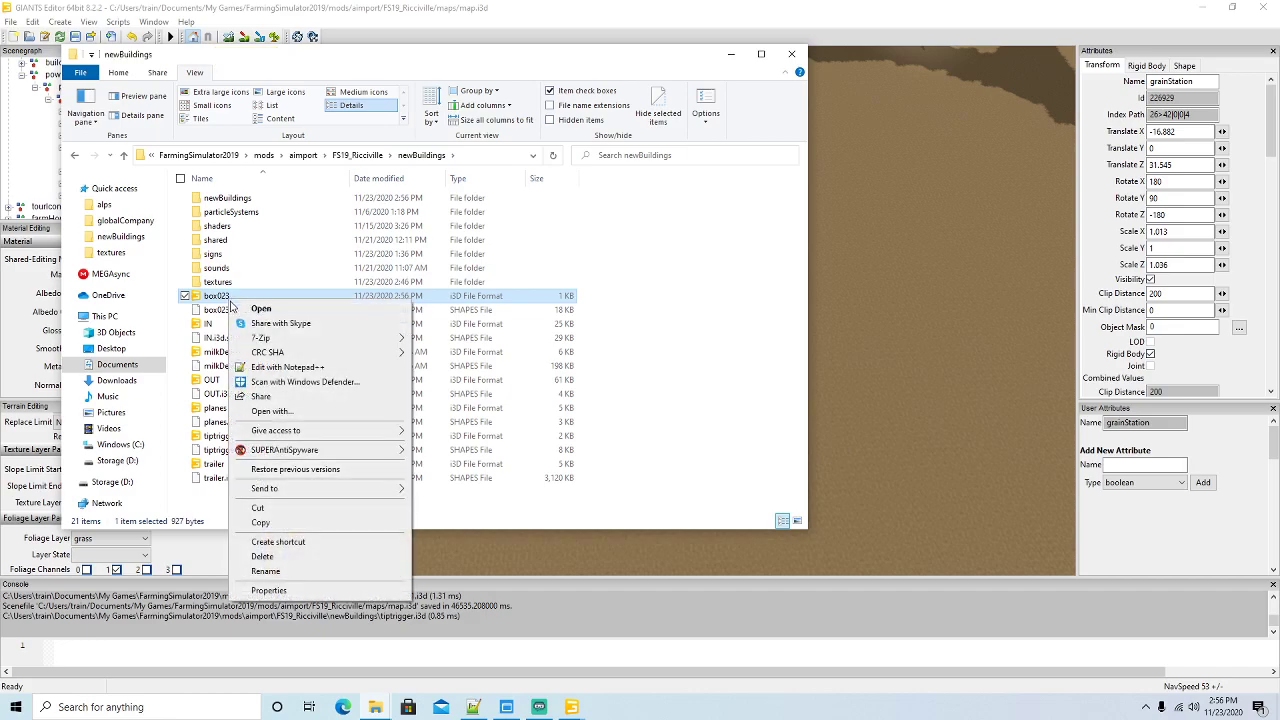
left_click(278, 367)
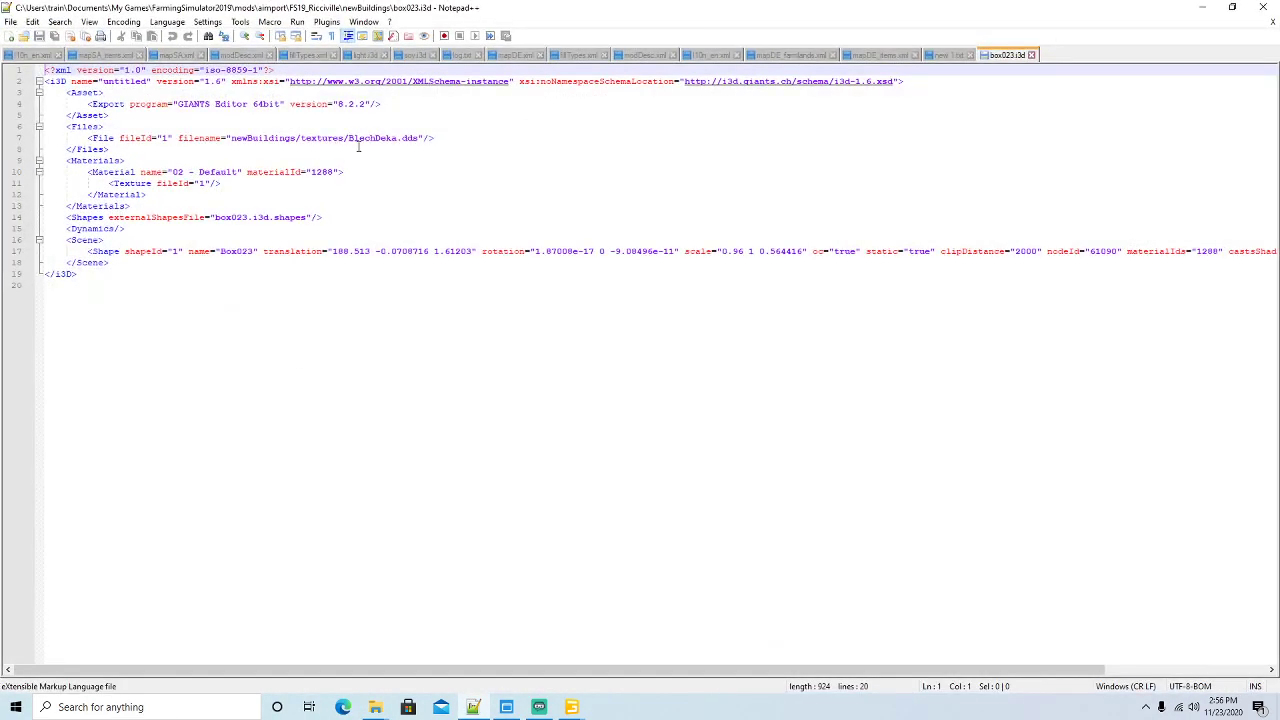
Shorten the texture path in box023.i3d to textures/BlechDeka.dds, then save and close the file
left_click(299, 138)
key("BackSpace")
key("BackSpace")
key("BackSpace")
key("BackSpace")
key("BackSpace")
key("BackSpace")
key("BackSpace")
key("BackSpace")
key("BackSpace")
key("BackSpace")
key("BackSpace")
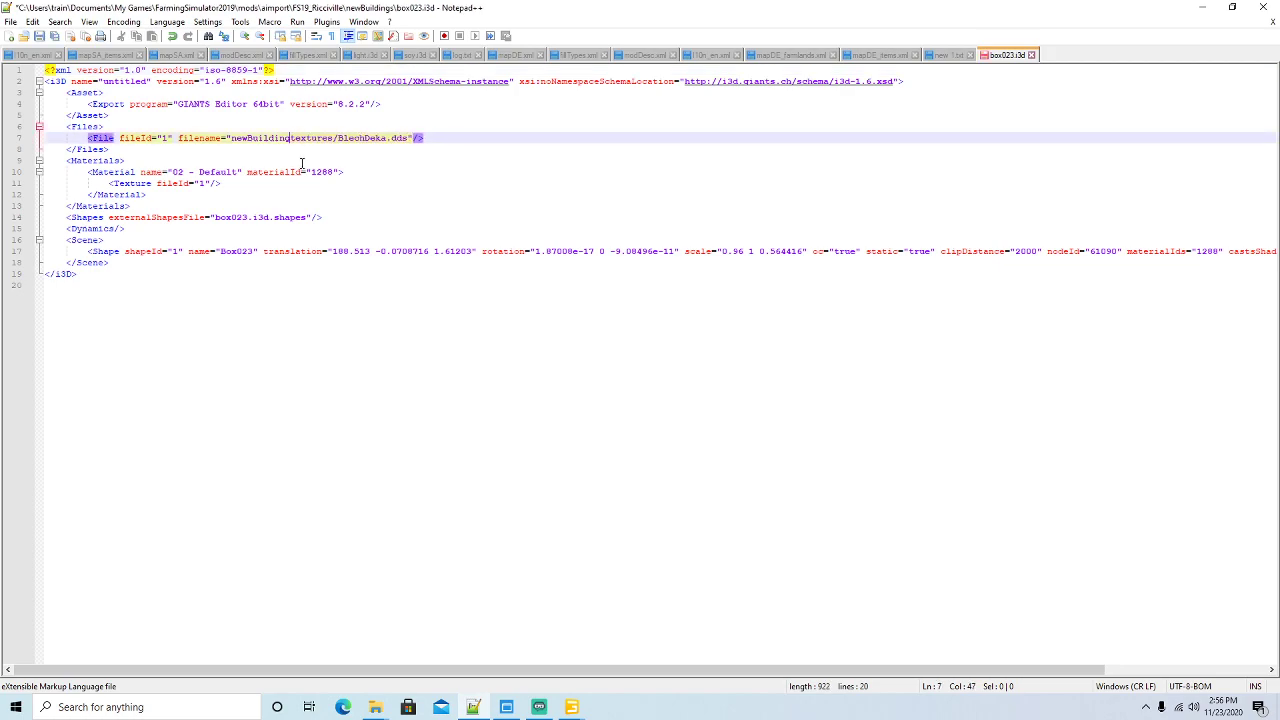
key("BackSpace")
key("BackSpace")
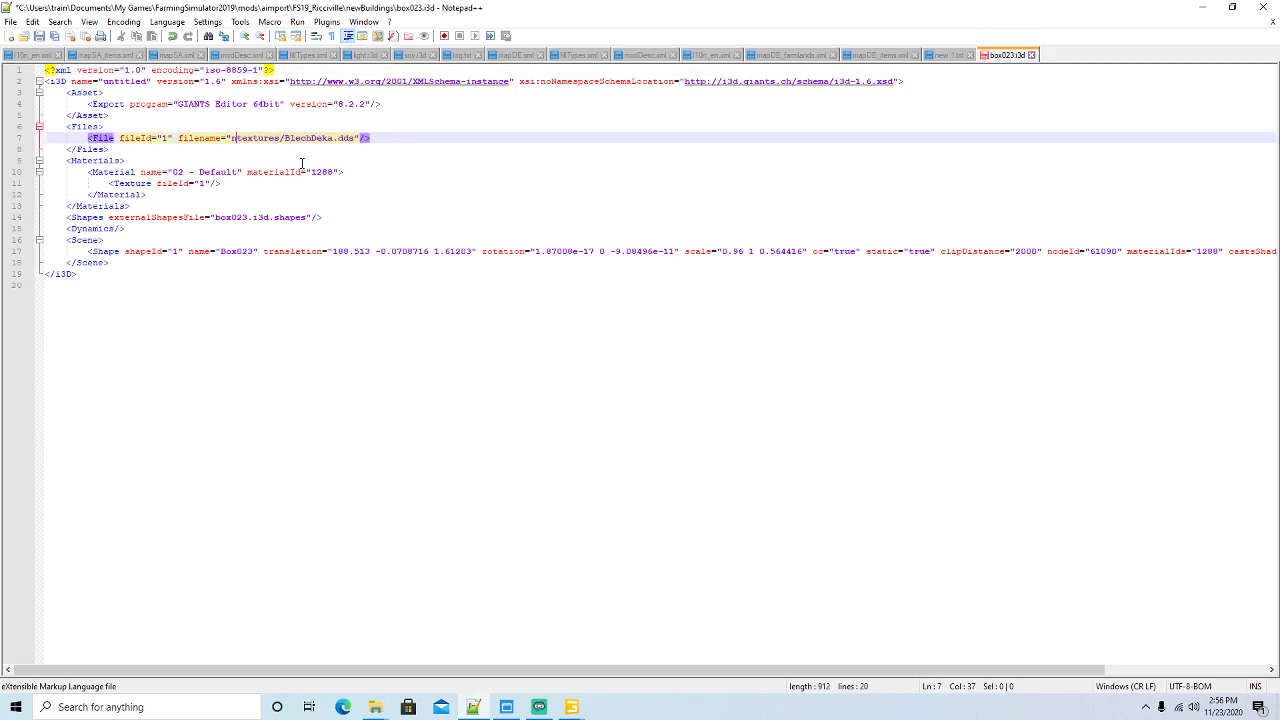
left_click(39, 37)
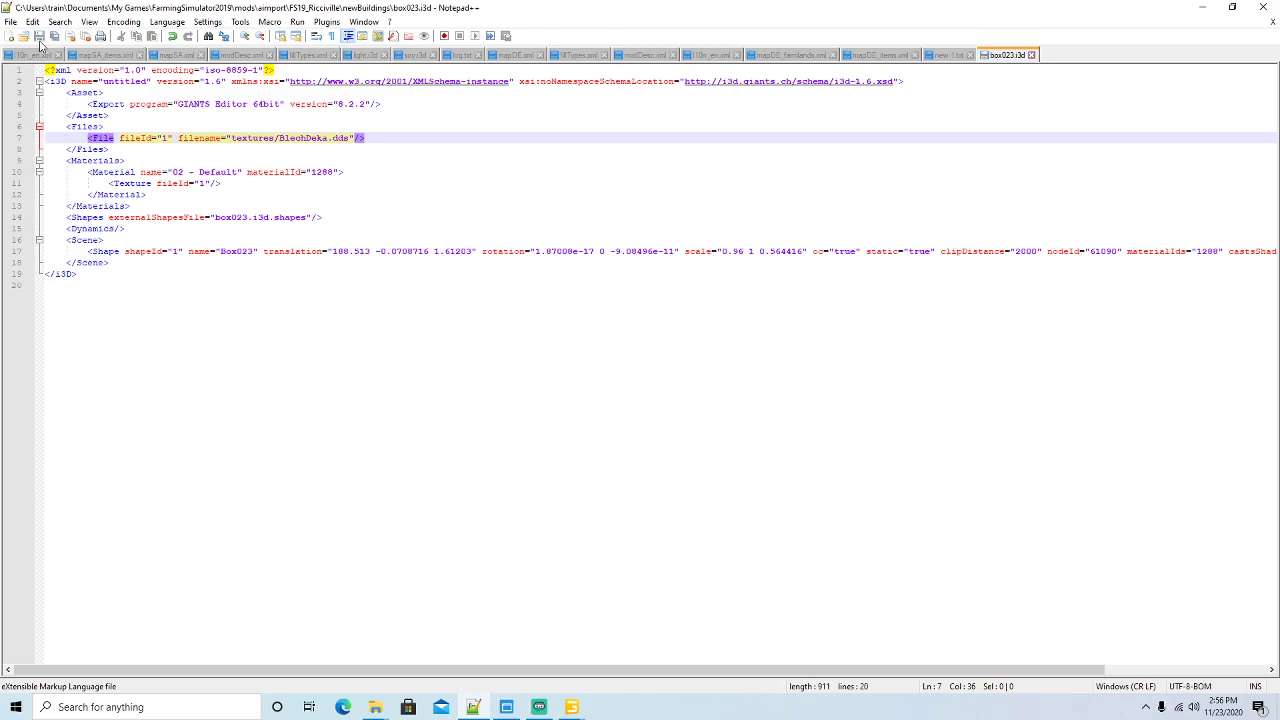
left_click(1031, 55)
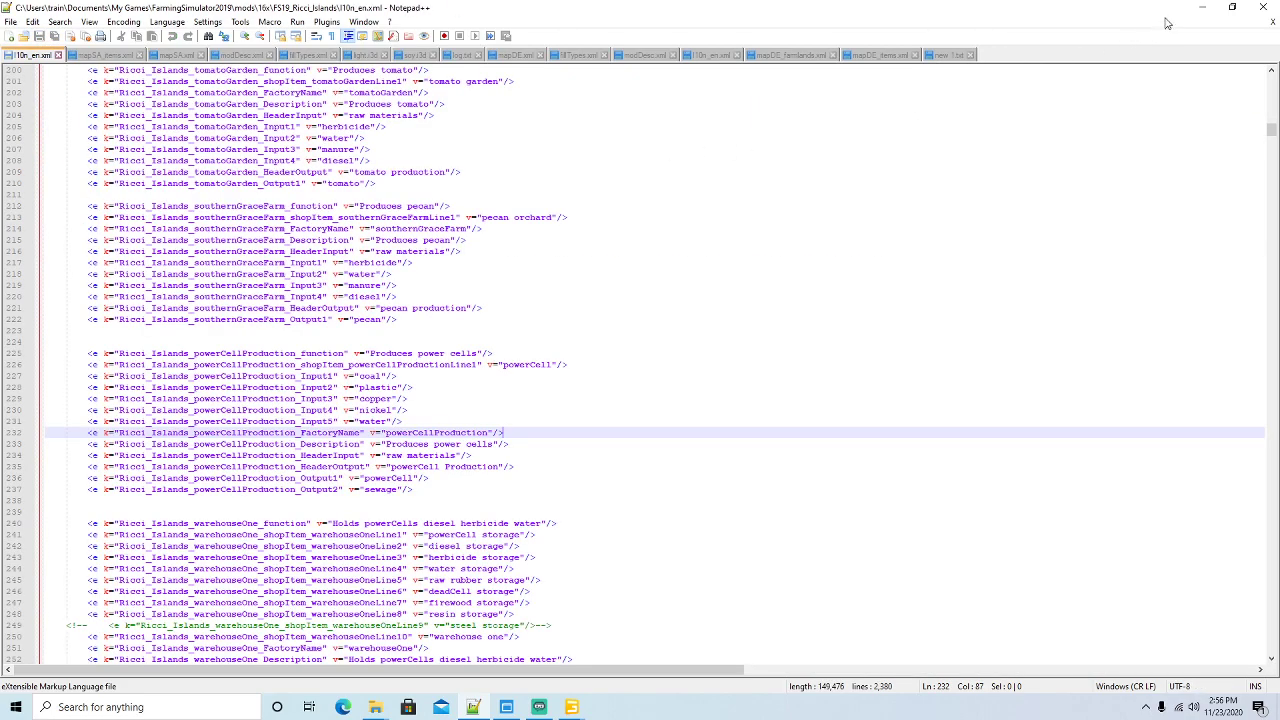
left_click(1201, 7)
Copy the BlechDeka texture from the nested newBuildings/textures folder into the main newBuildings textures folder
double_click(228, 198)
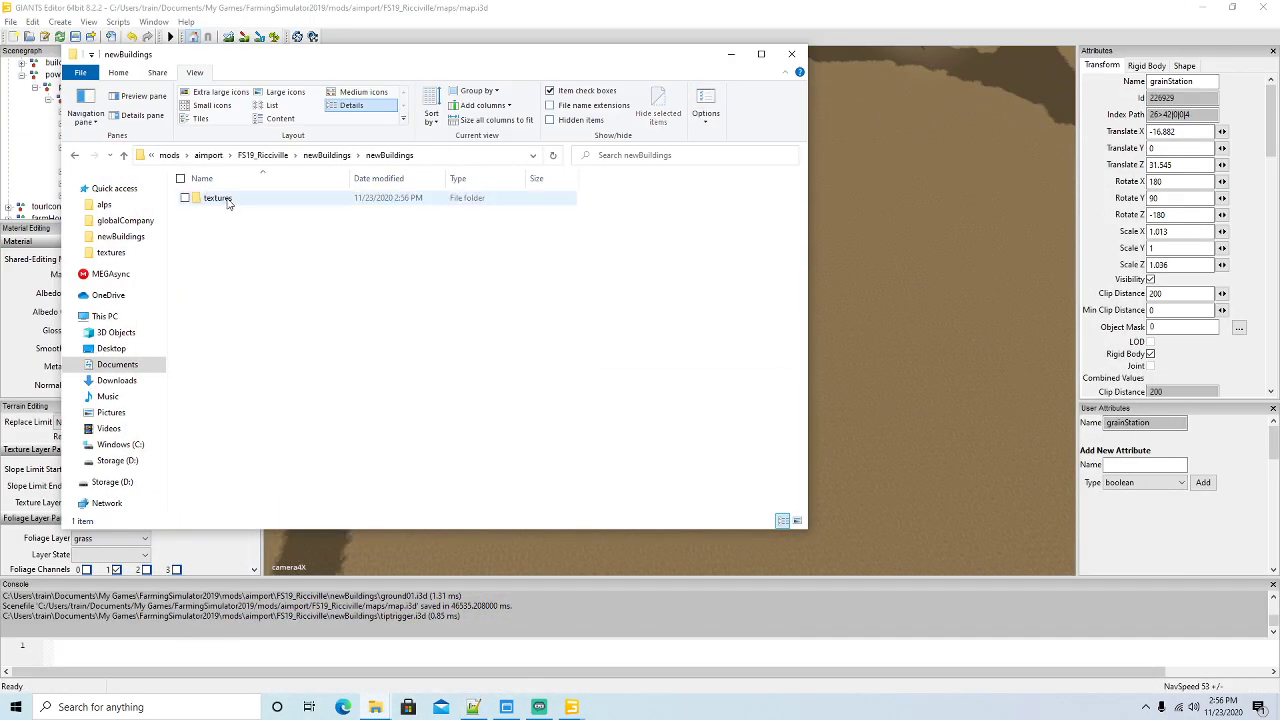
double_click(228, 199)
left_click(227, 200)
double_click(227, 201)
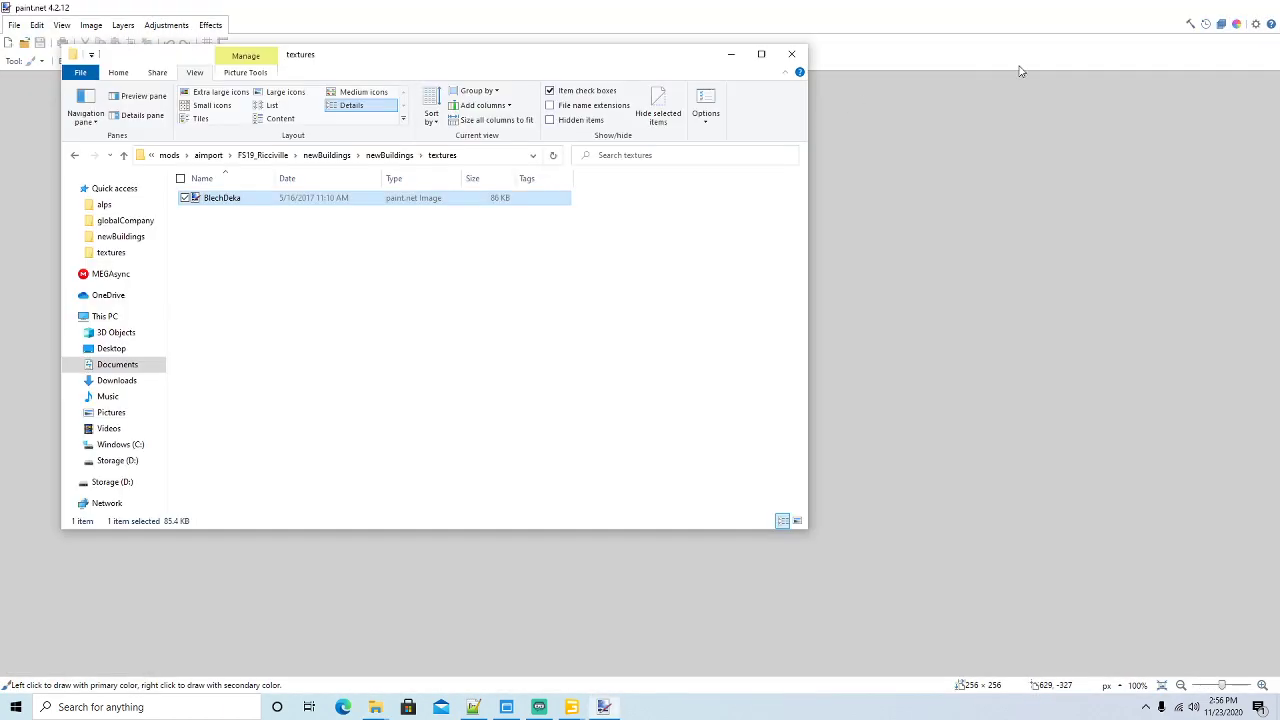
key("alt+F4")
right_click(221, 201)
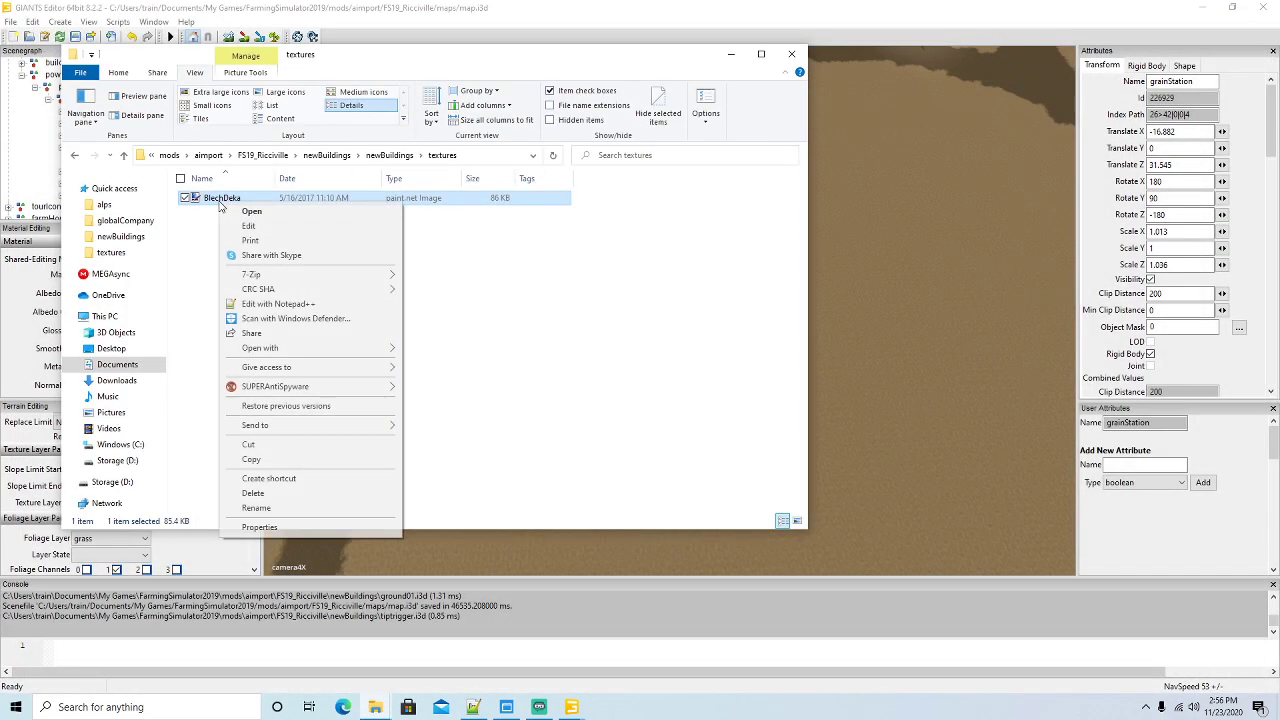
left_click(258, 462)
left_click(310, 157)
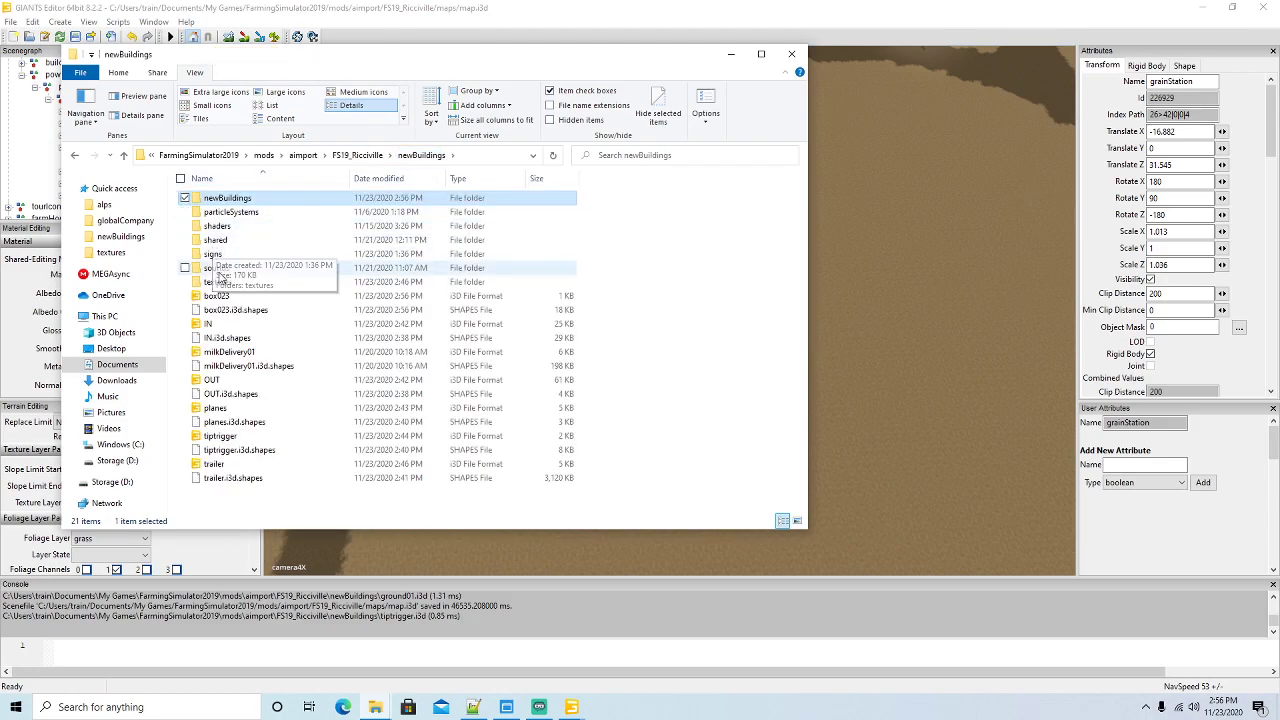
double_click(219, 282)
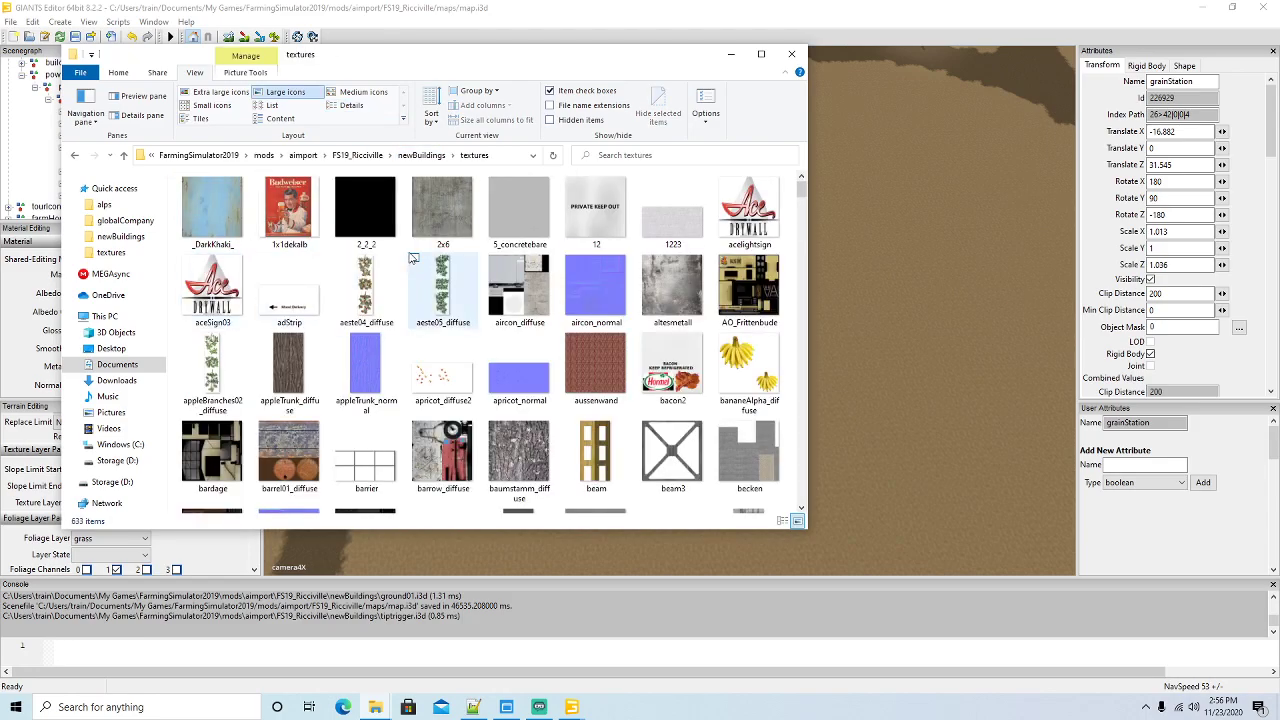
right_click(410, 258)
left_click(435, 345)
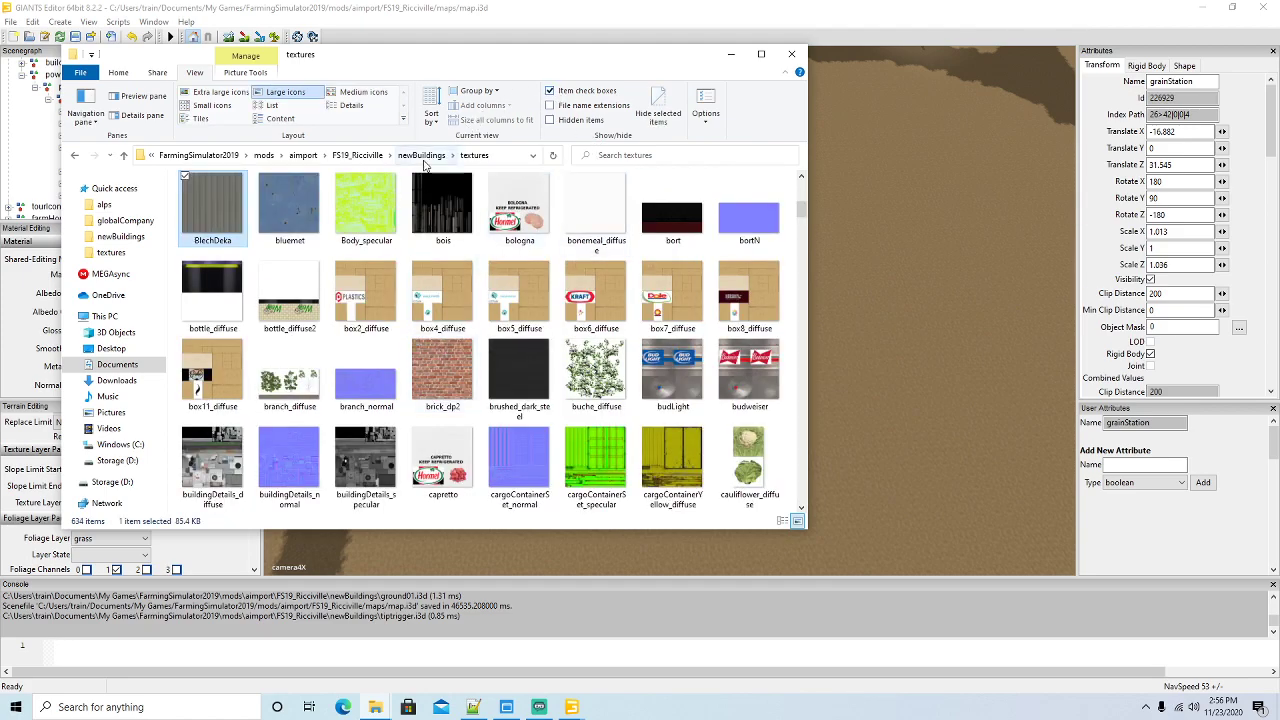
Delete the nested newBuildings folder from FS19_Ricciville's main newBuildings folder
left_click(421, 155)
left_click(238, 198)
right_click(238, 198)
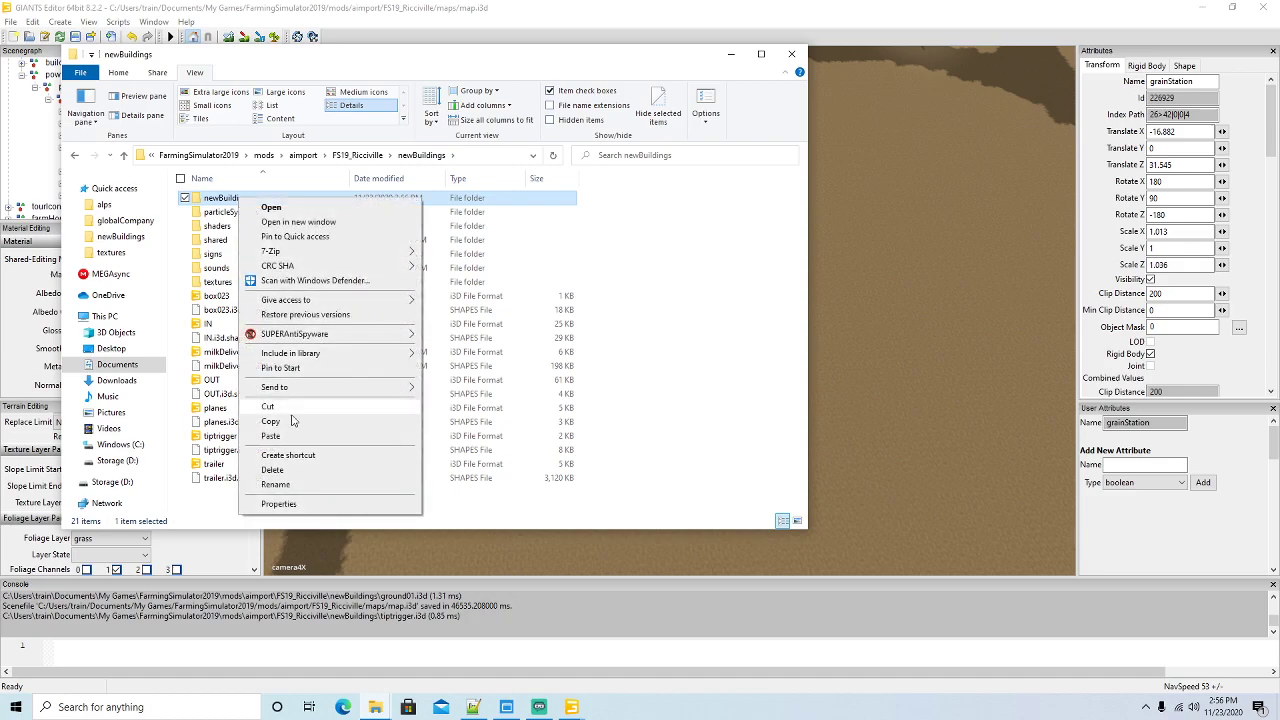
left_click(272, 469)
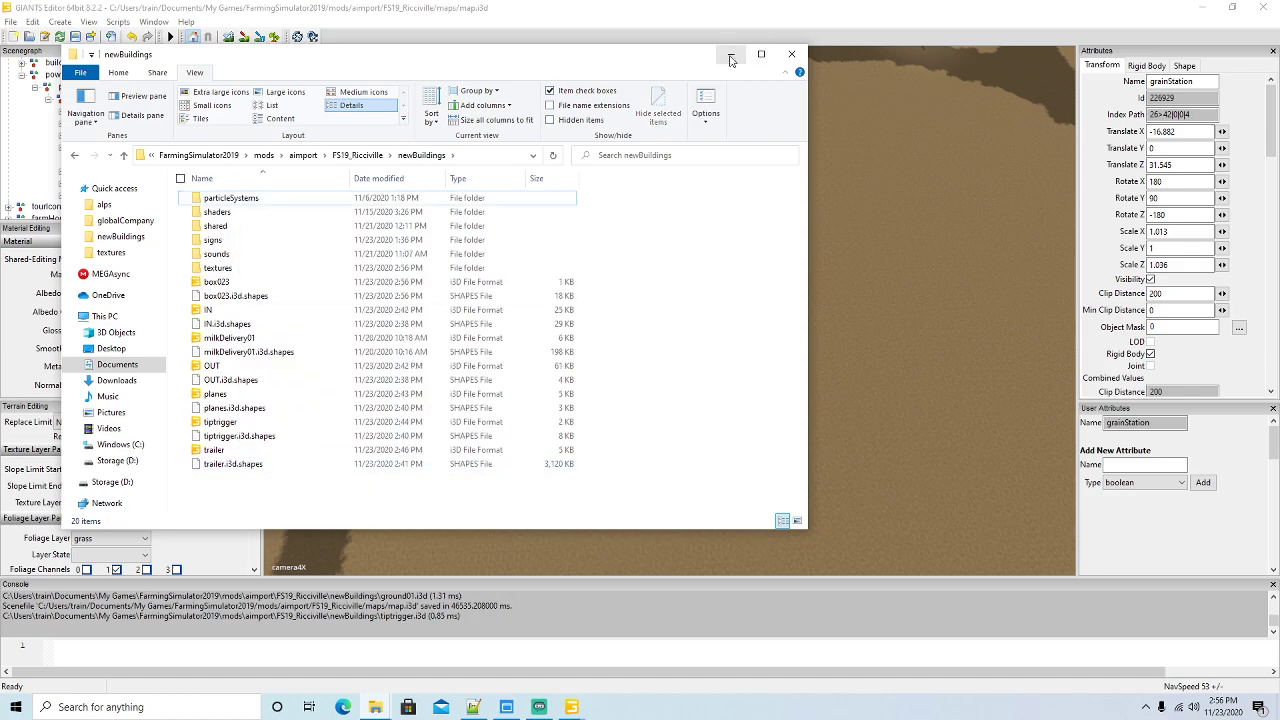
left_click(730, 56)
Import box023.i3d from the newBuildings folder into the map scene
left_click(10, 21)
left_click(40, 177)
left_click(395, 263)
left_click(754, 419)
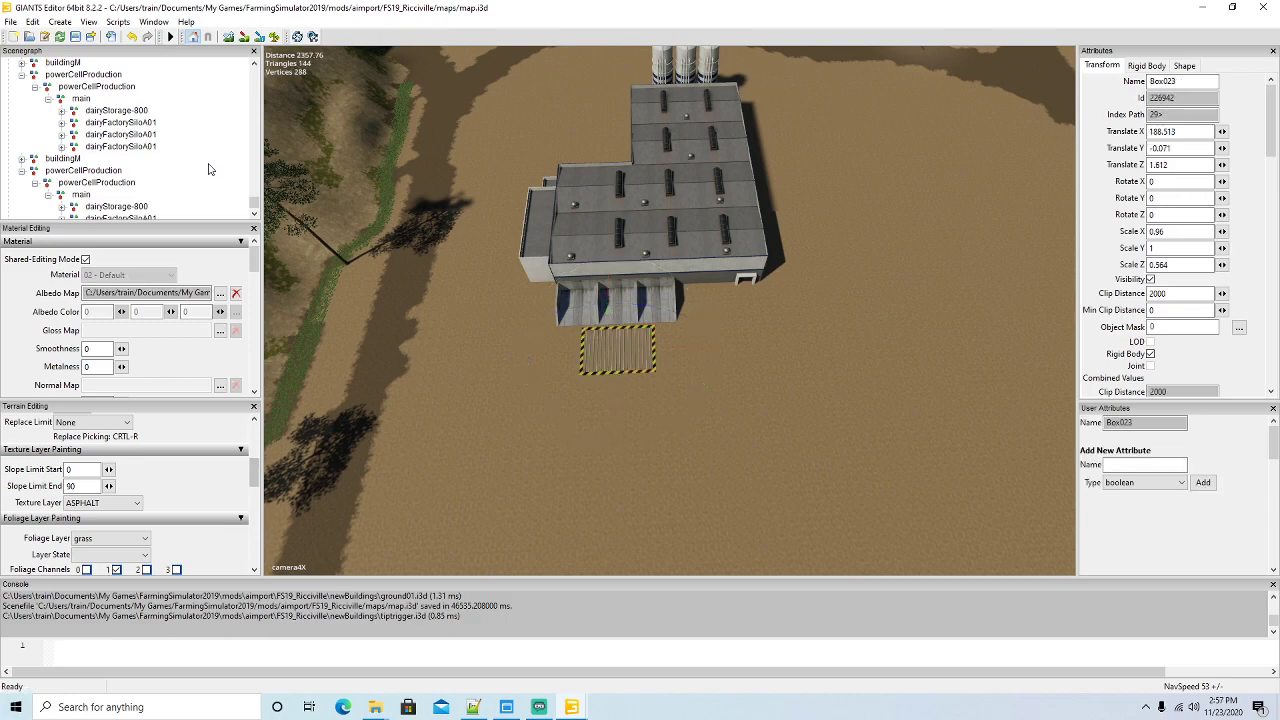
Move the imported Box023 object into the main group of powerCellProduction in the scenegraph
left_click(32, 21)
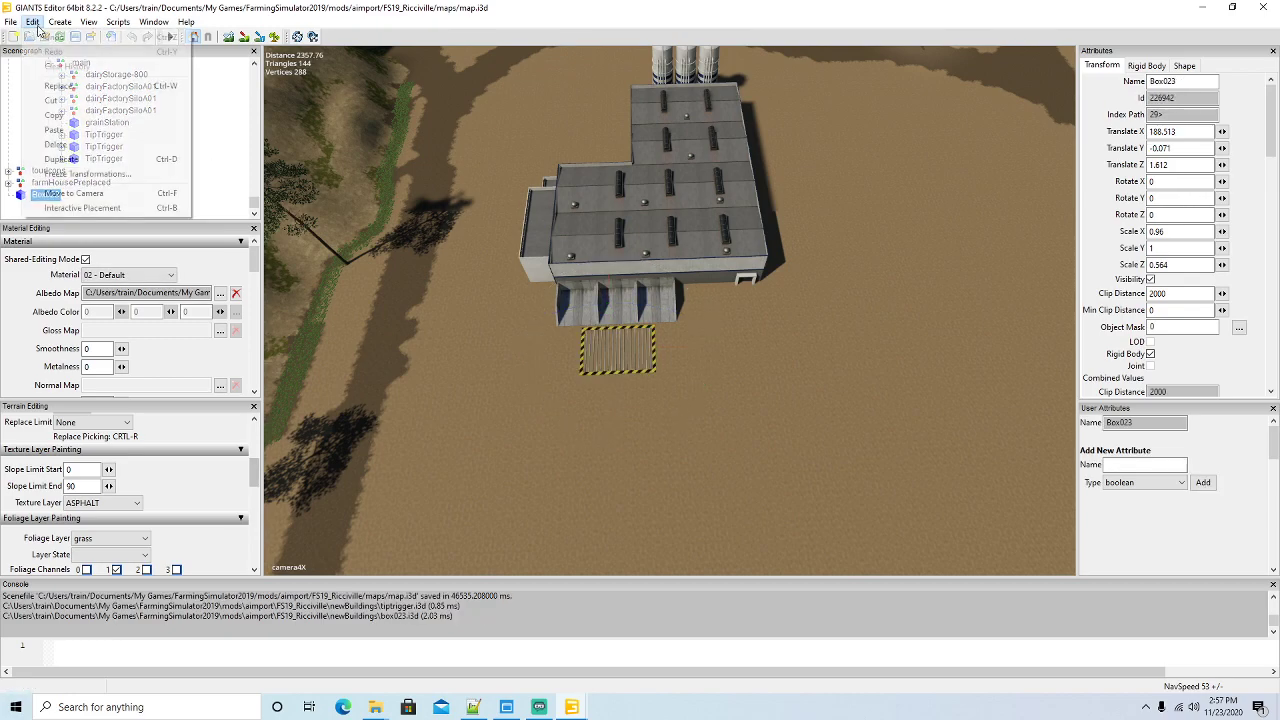
left_click(55, 101)
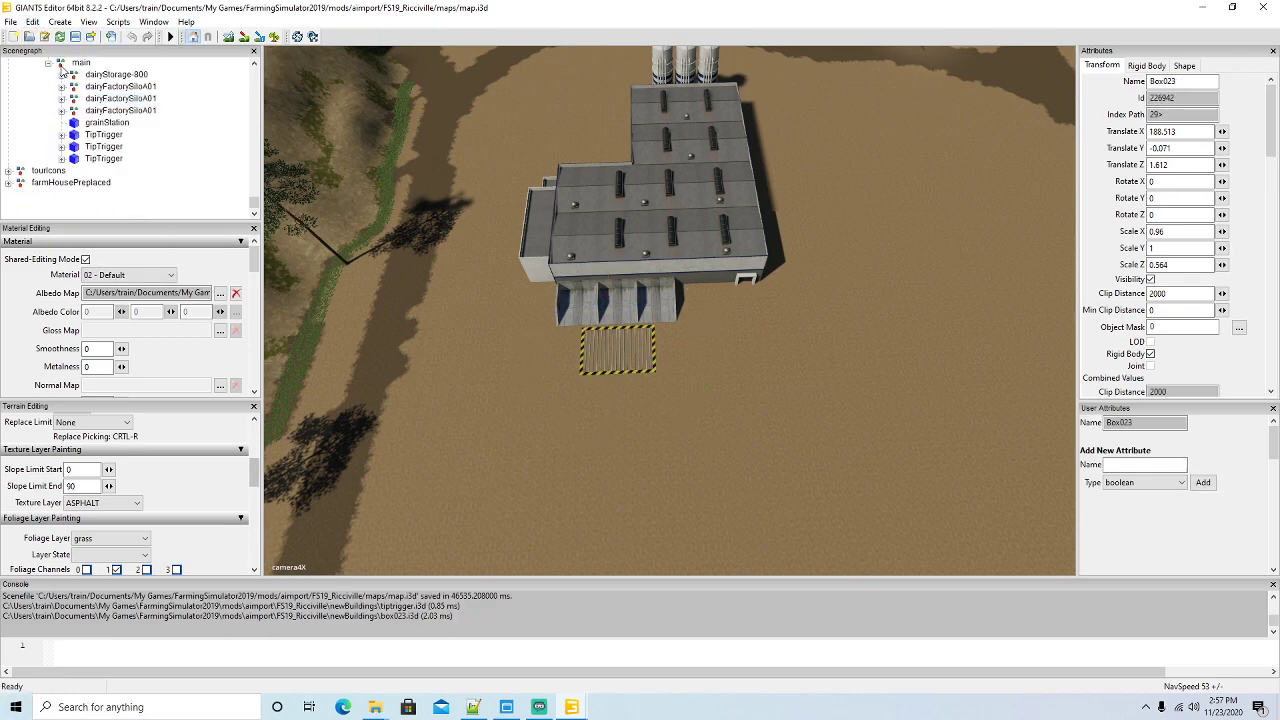
left_click(61, 66)
left_click(32, 21)
left_click(58, 131)
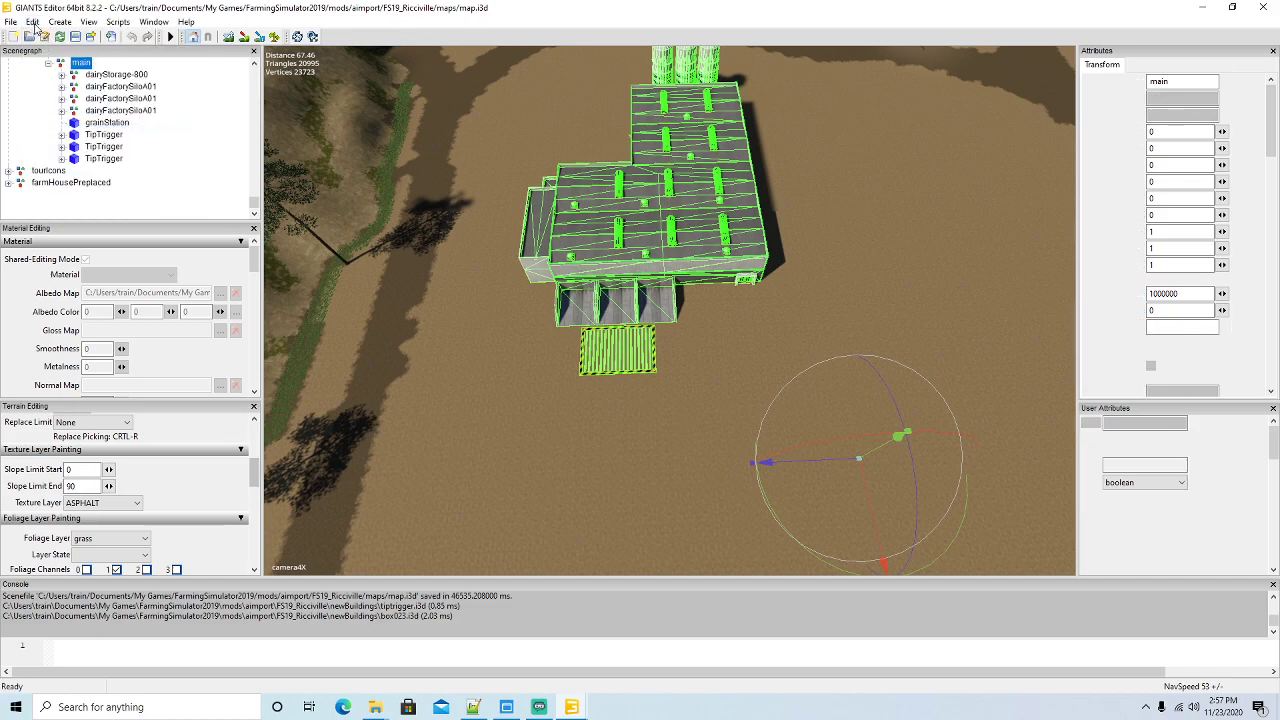
Place Box023 on the open ground beside the factory building and lower it to about -0.109 on Y
left_click_drag(432, 266, 530, 259, "alt")
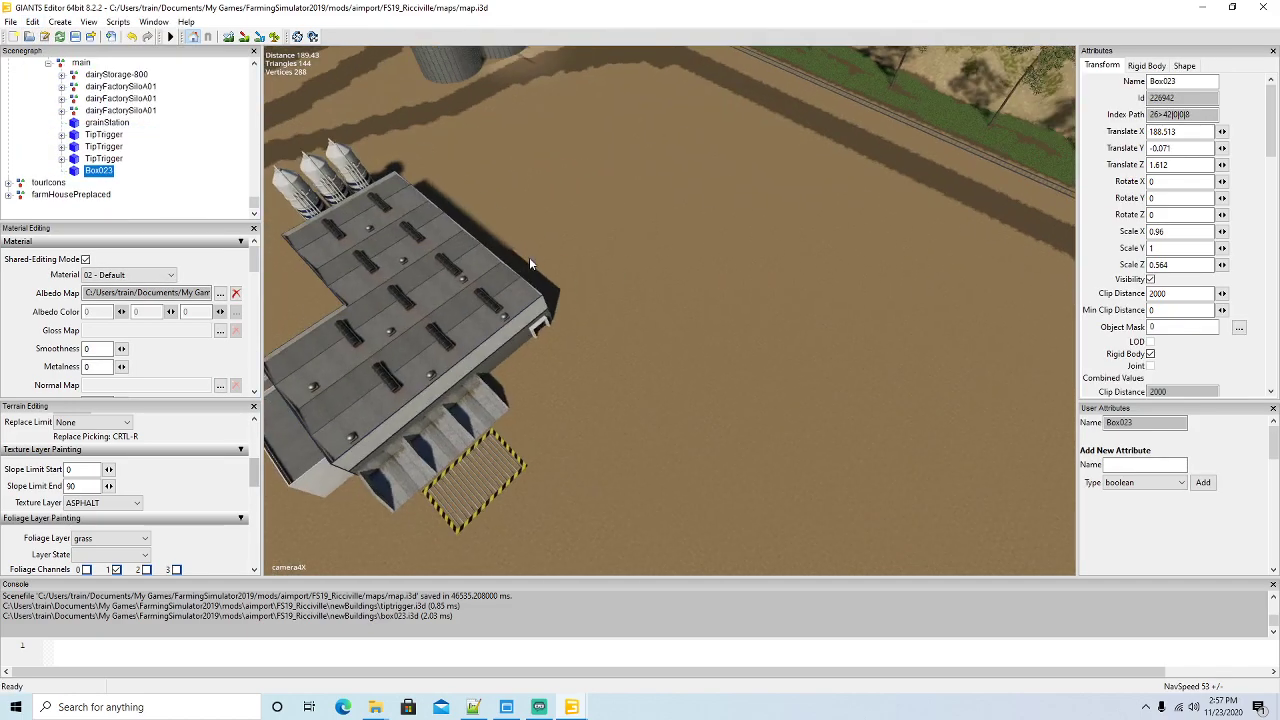
left_click(32, 21)
left_click(80, 206)
left_click(723, 292)
scroll(723, 292, "up", 5)
scroll(745, 295, "down", 4)
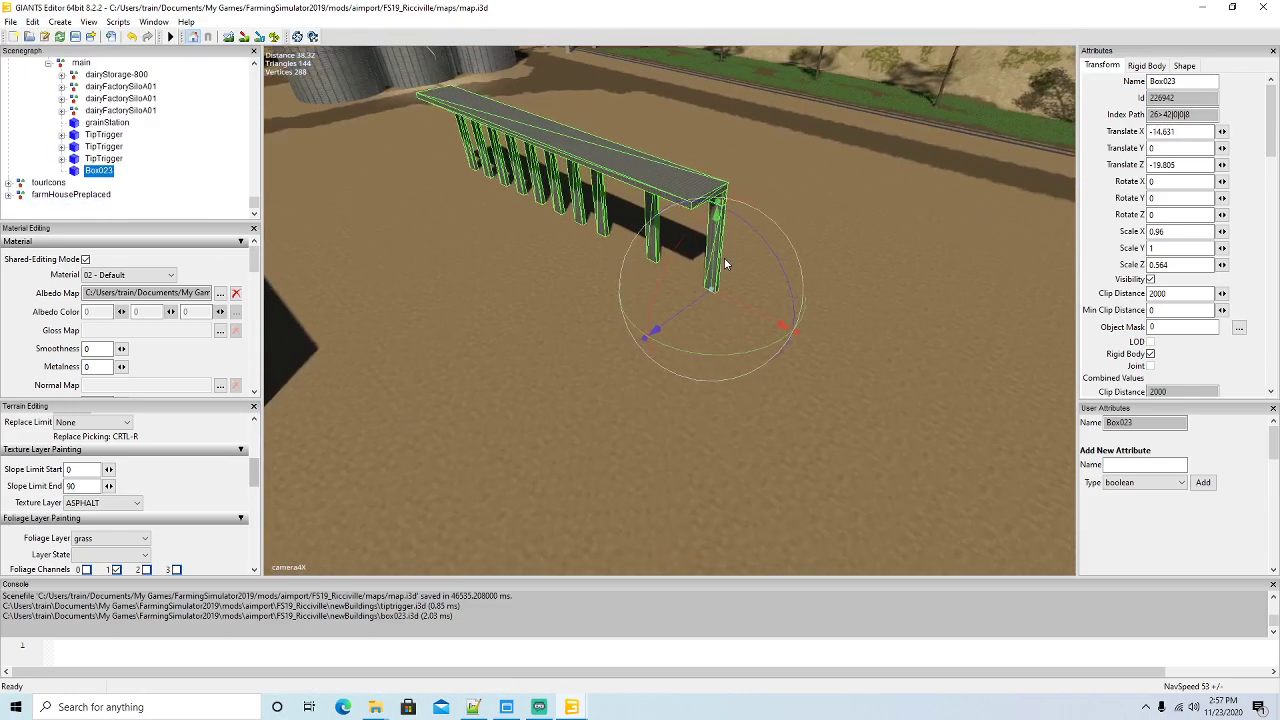
left_click_drag(715, 267, 715, 269)
left_click_drag(735, 320, 728, 332, "alt")
scroll(728, 332, "down", 4)
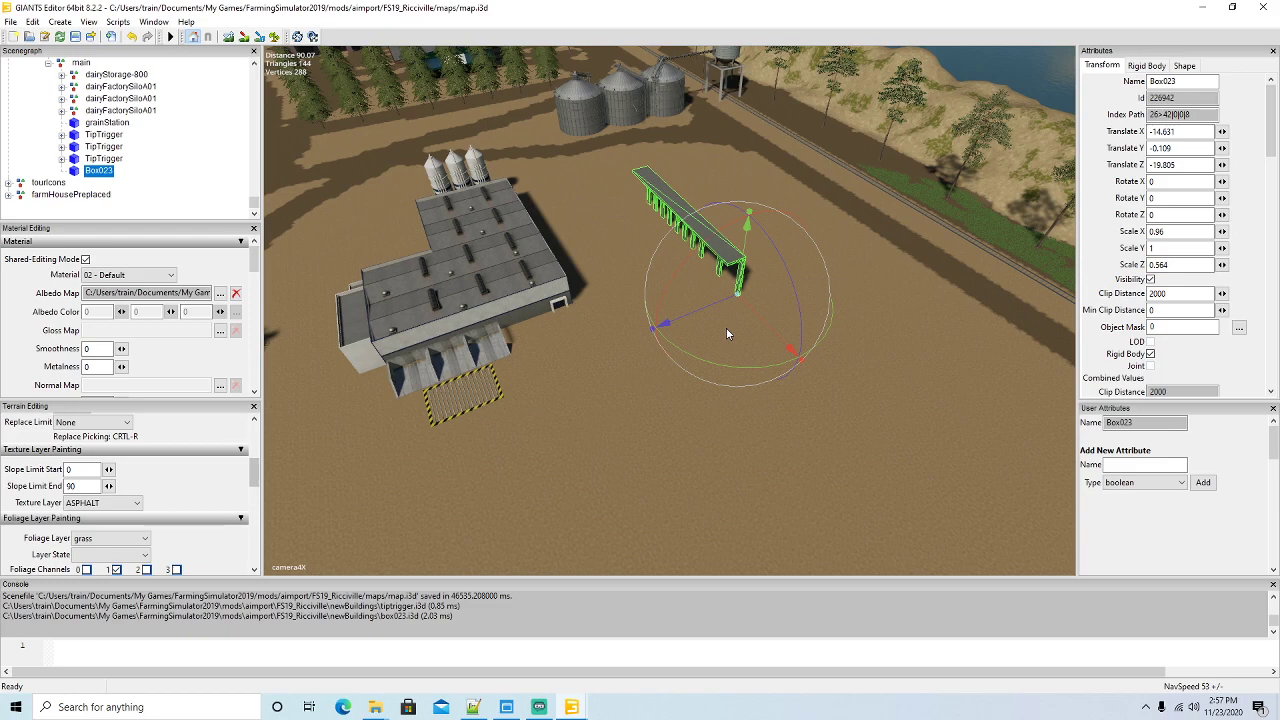
middle_click_drag(727, 333, 628, 348)
scroll(628, 348, "up", 5)
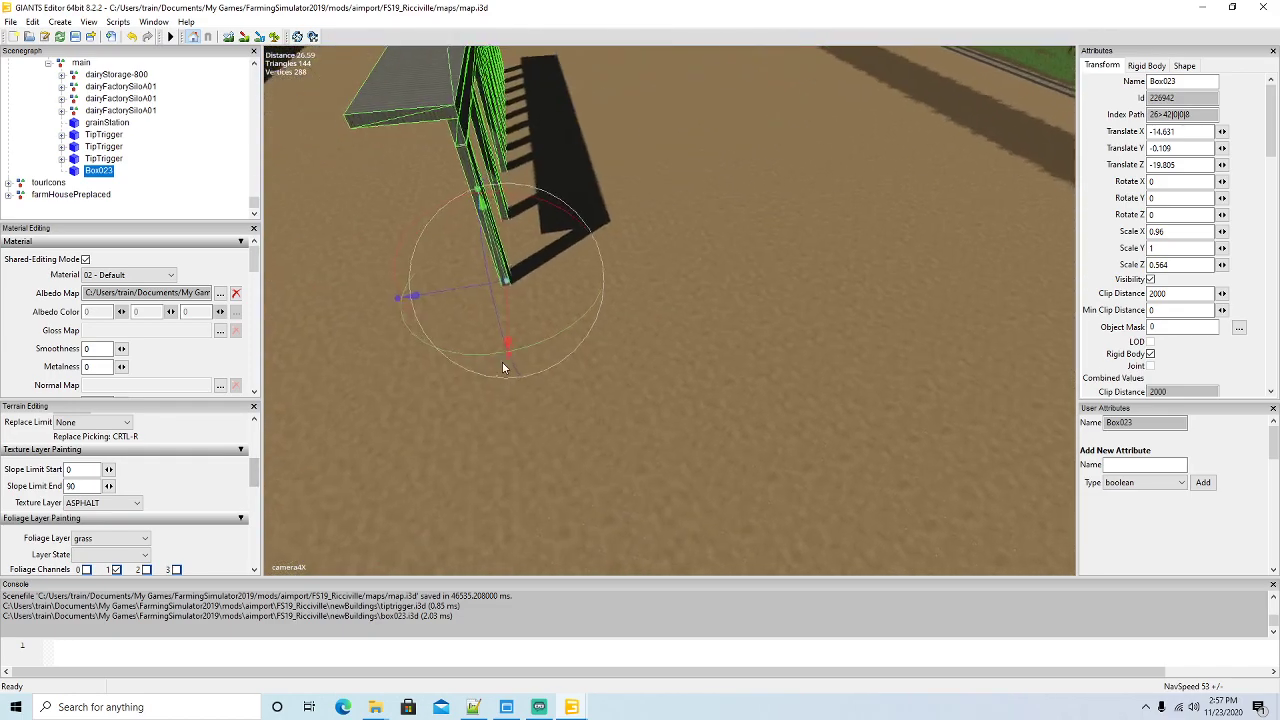
scroll(502, 368, "down", 5)
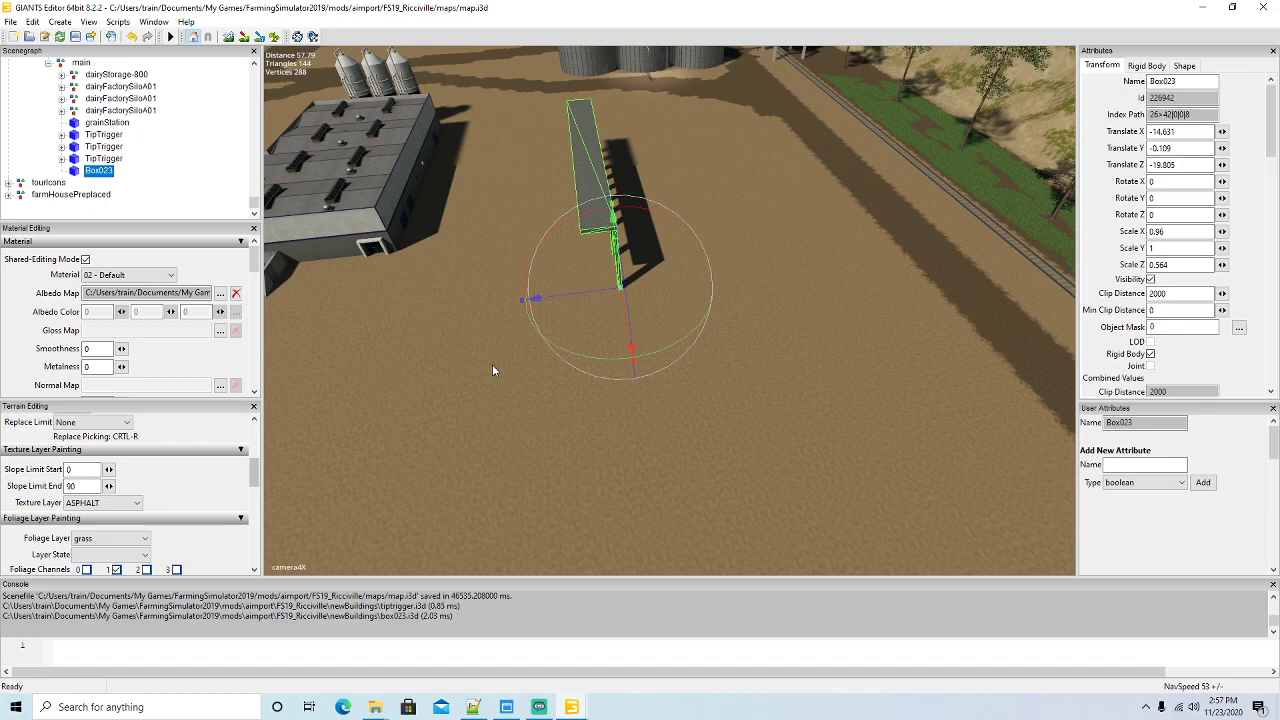
Create a plane primitive and place it on the ground near the front end of Box023
left_click(59, 22)
mouse_move(102, 125)
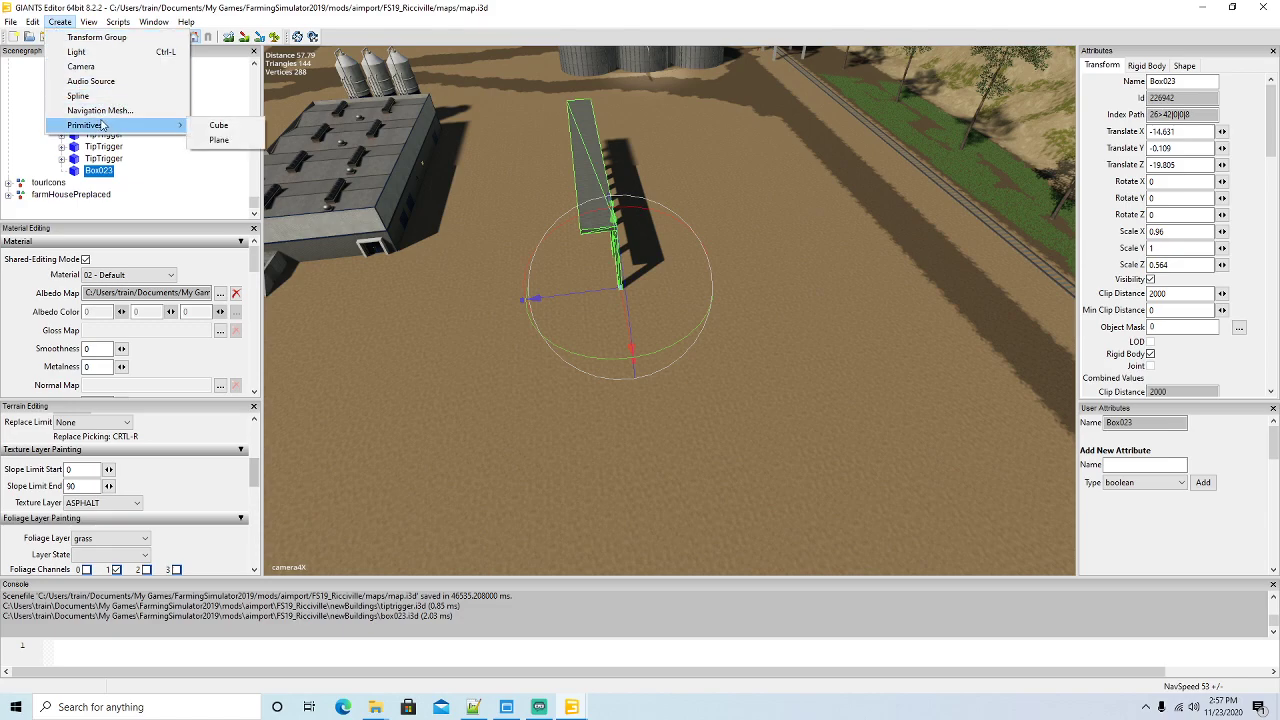
left_click(218, 140)
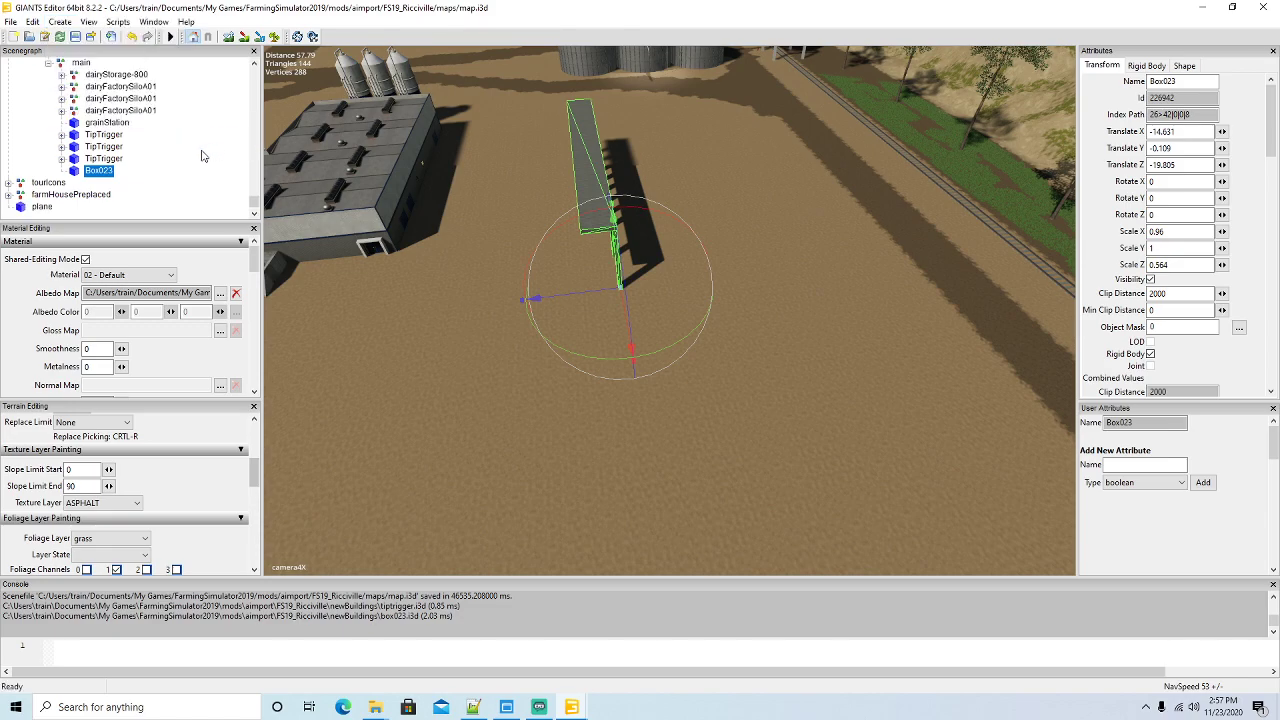
left_click(23, 210)
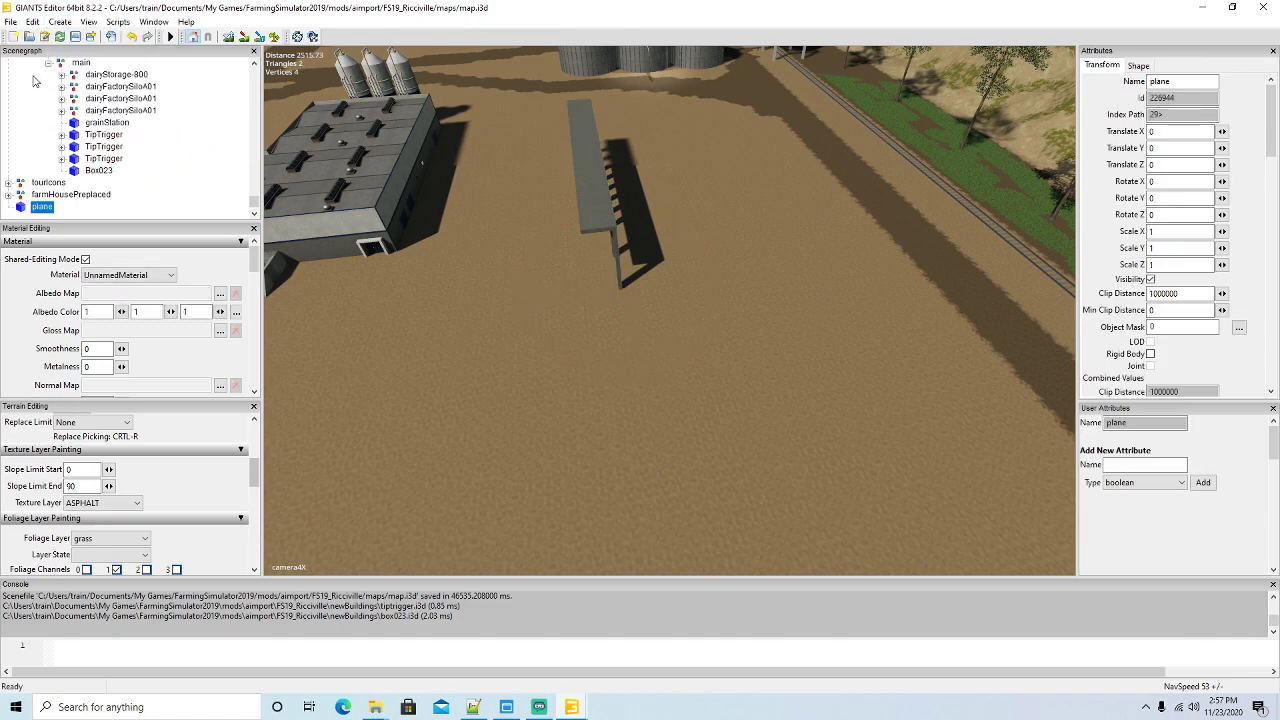
left_click(32, 21)
left_click(100, 209)
left_click(558, 350)
Stand the new plane upright by setting its X rotation to 90
scroll(669, 380, "up", 5)
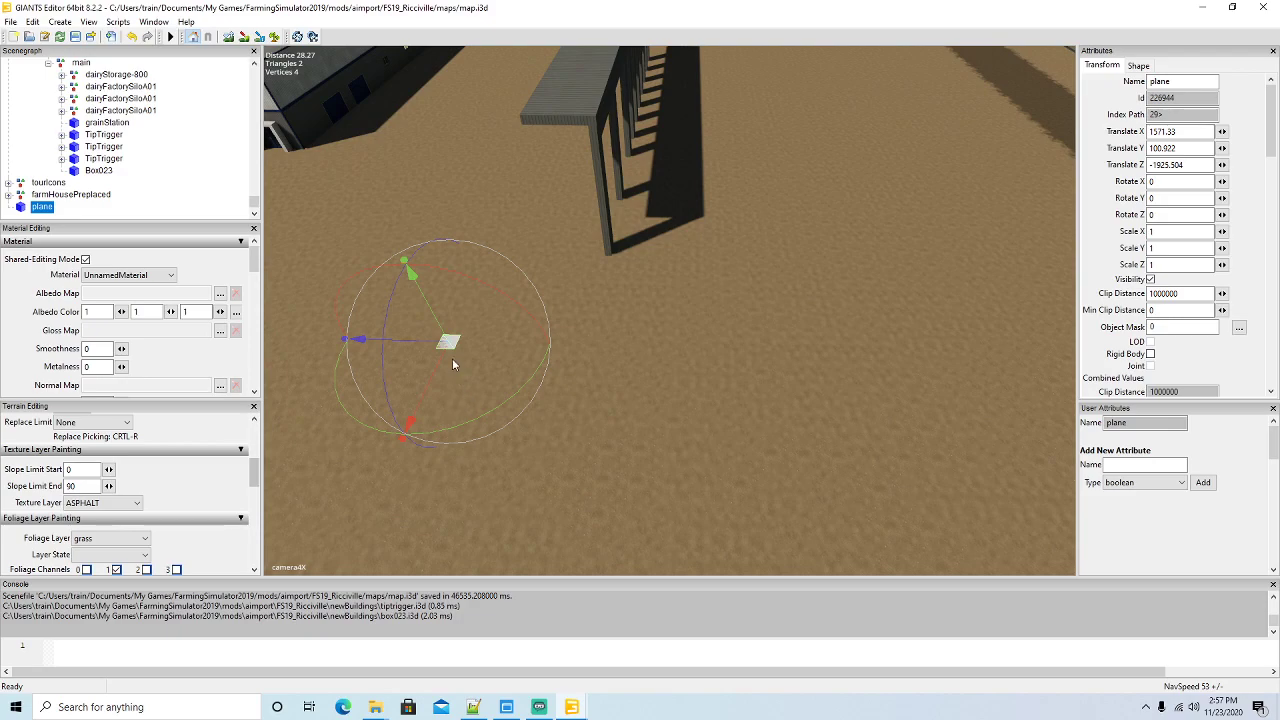
left_click_drag(505, 295, 351, 266)
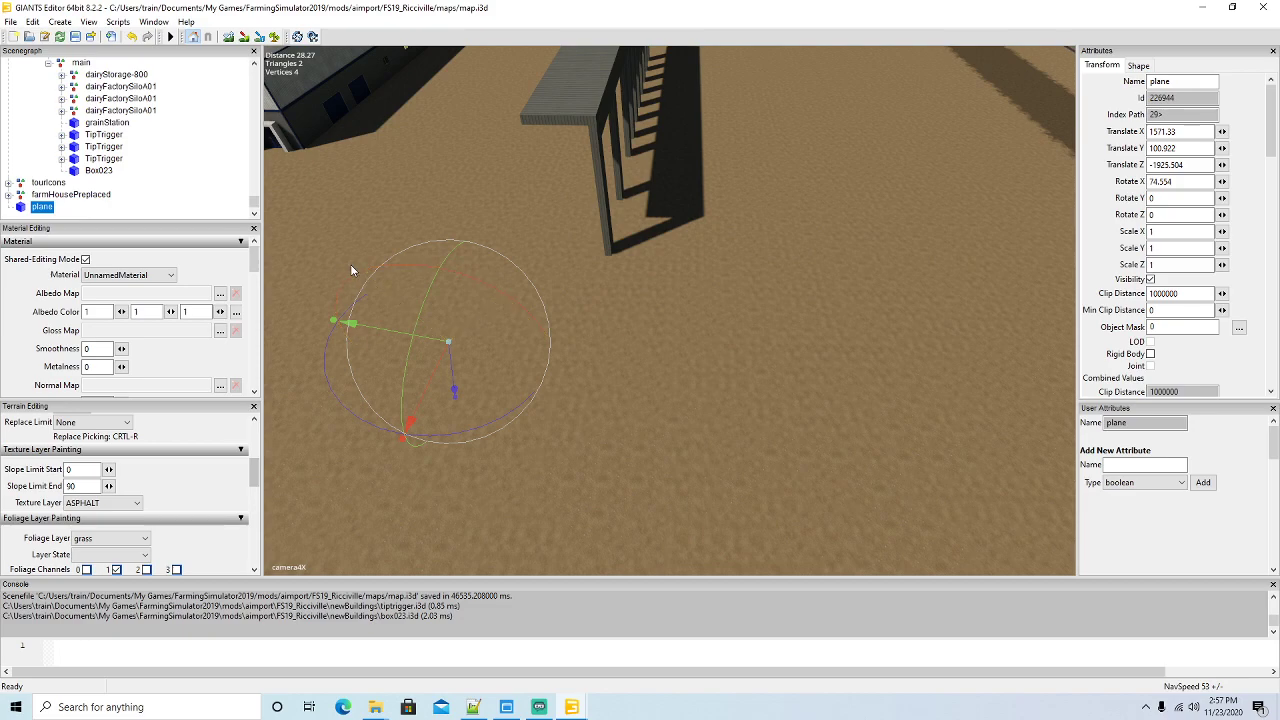
double_click(1181, 181)
type("90")
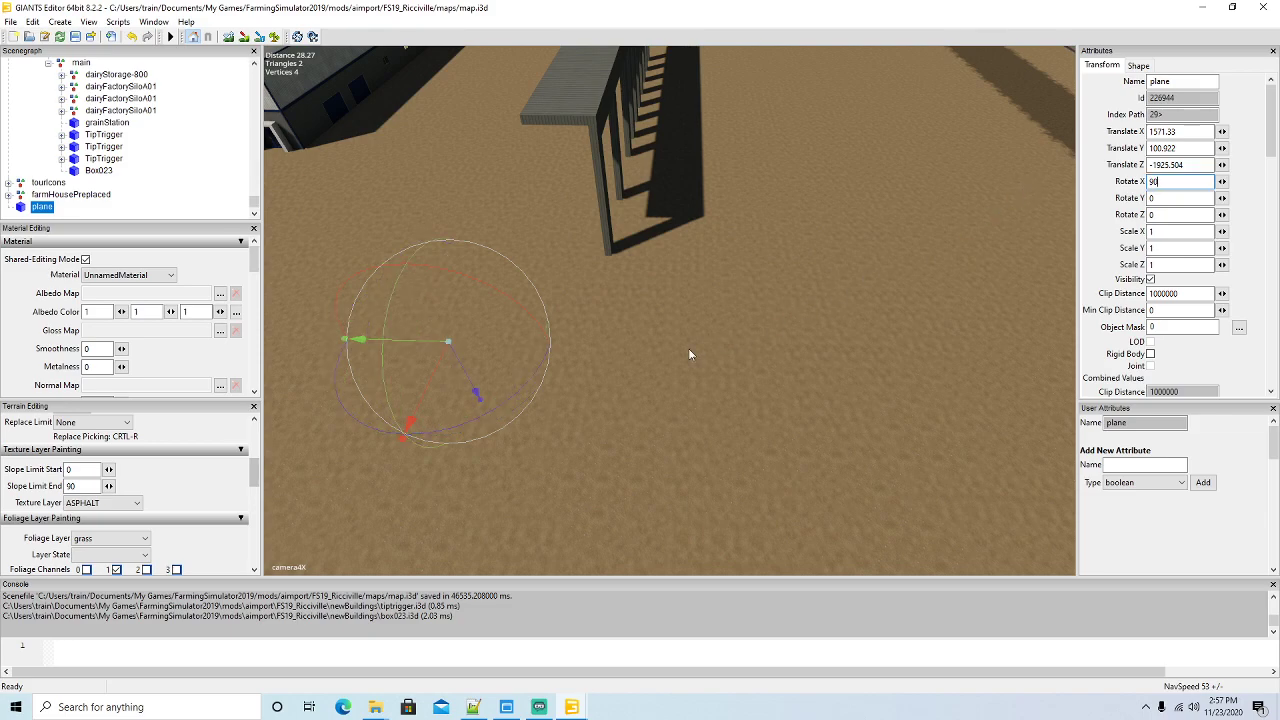
Stretch the plane's Z scale to about 6.957 and raise it to about 107.099 on Y near Box023's roof end
right_click_drag(466, 357, 747, 367)
left_click_drag(659, 396, 612, 207)
right_click_drag(612, 207, 418, 313)
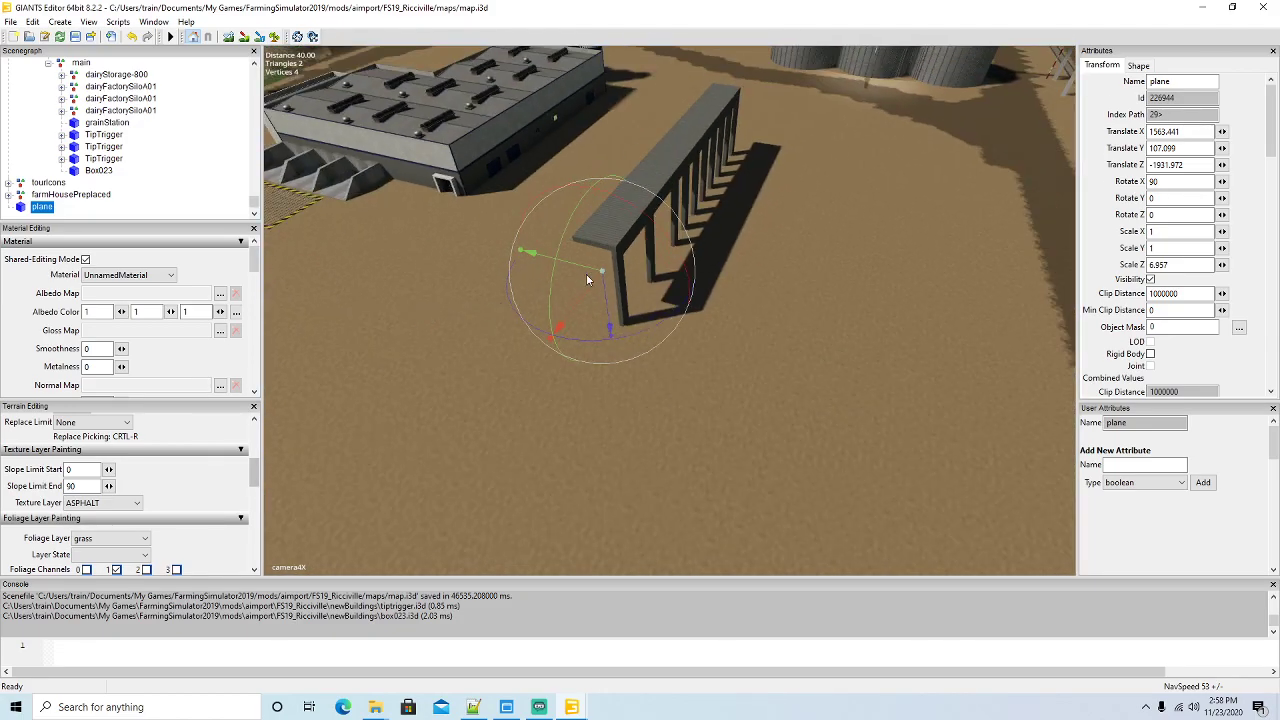
Widen the plane to an X scale of about 14.881 and align it as a wall along Box023's front pillars
left_click_drag(578, 265, 516, 311)
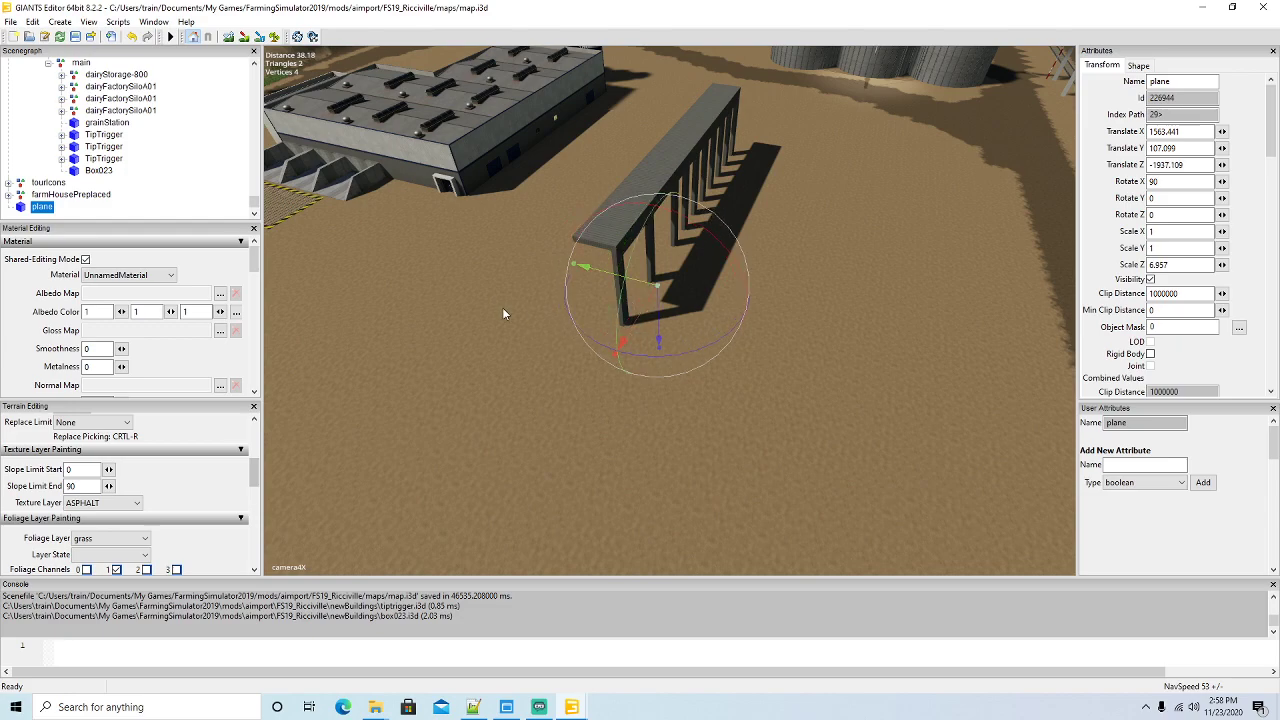
scroll(492, 289, "up", 5)
right_click_drag(492, 289, 758, 282)
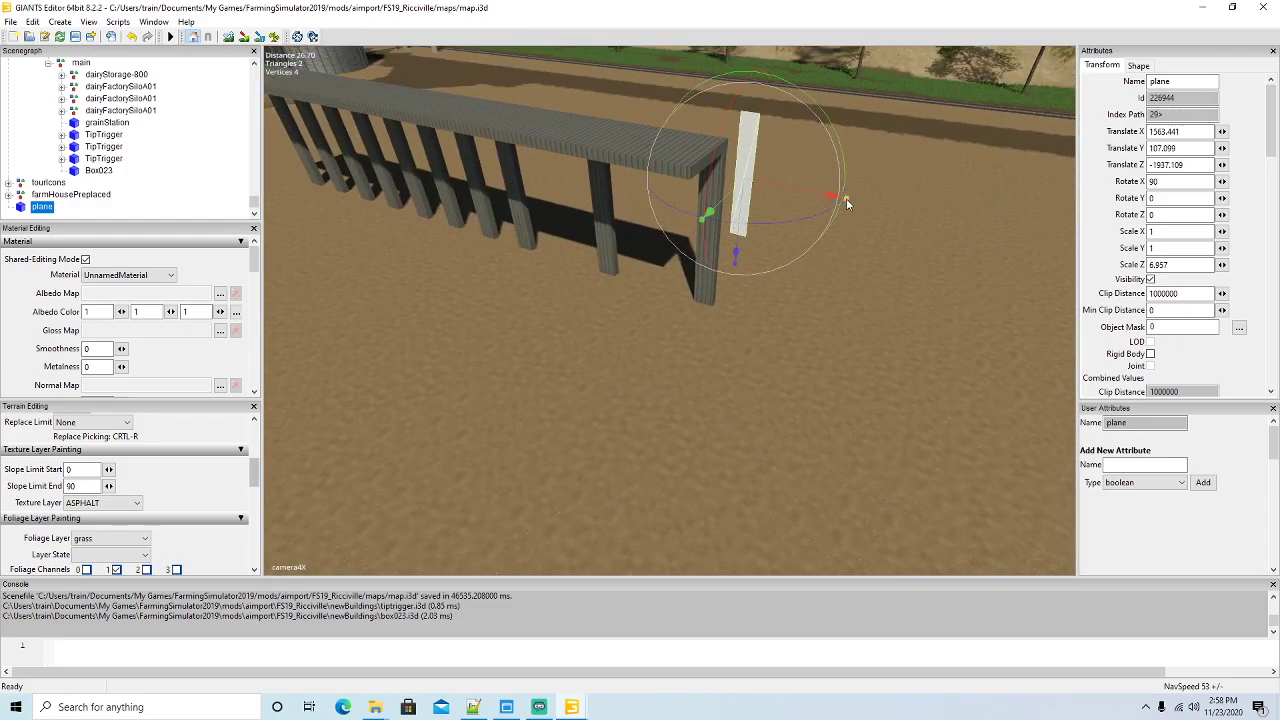
left_click_drag(940, 231, 1021, 262)
left_click_drag(831, 203, 562, 222)
Export the plane with its files as wall01 into the newBuildings folder, accepting the parent directory structure
left_click(10, 21)
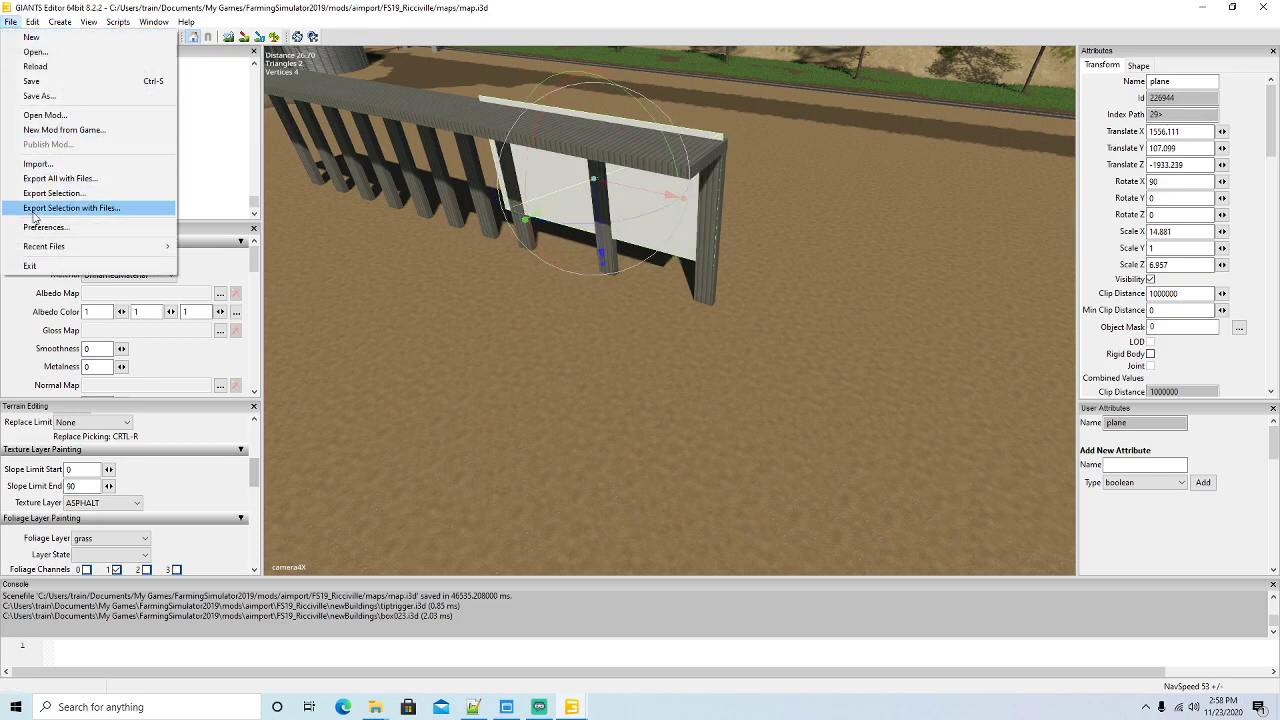
left_click(34, 210)
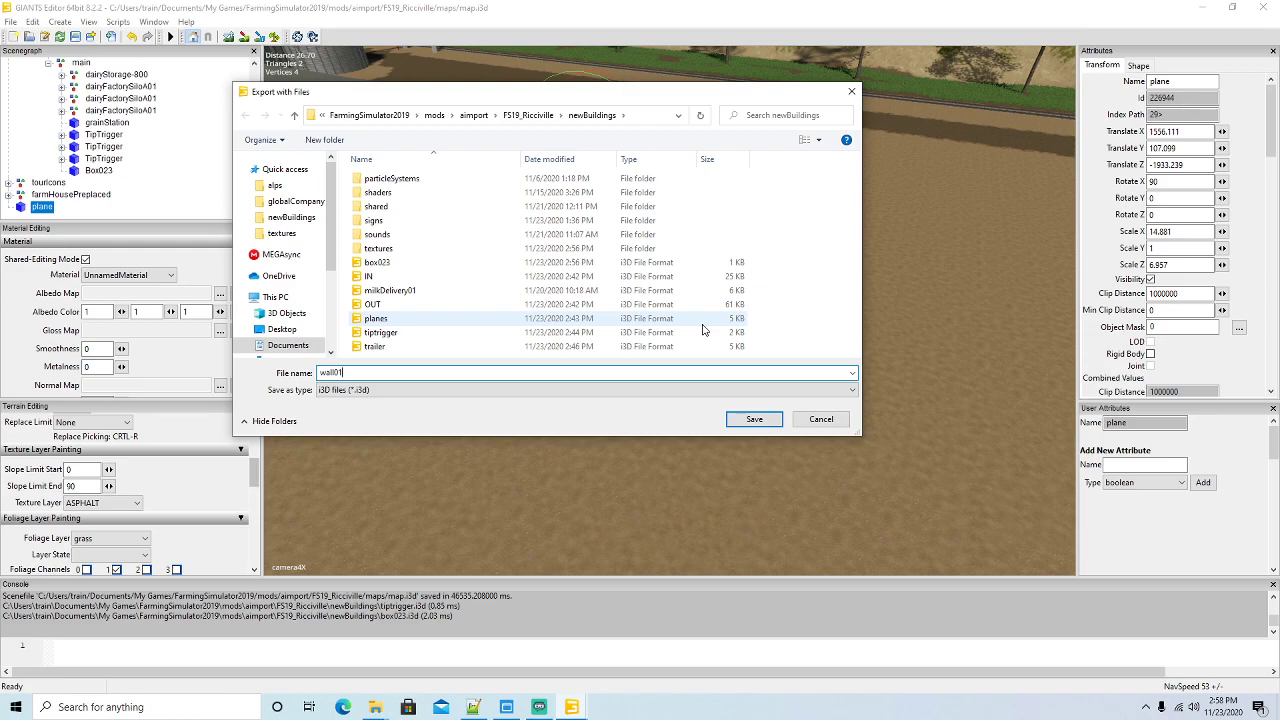
left_click(756, 420)
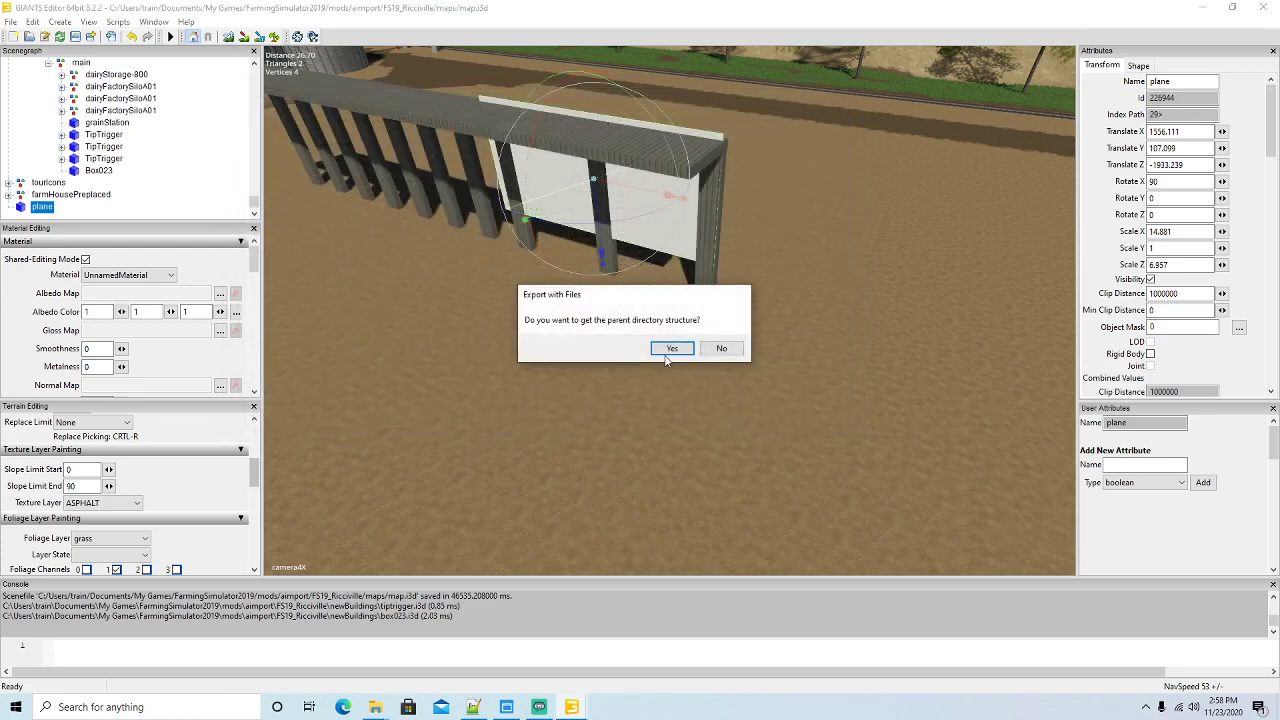
left_click(672, 348)
left_click(675, 346)
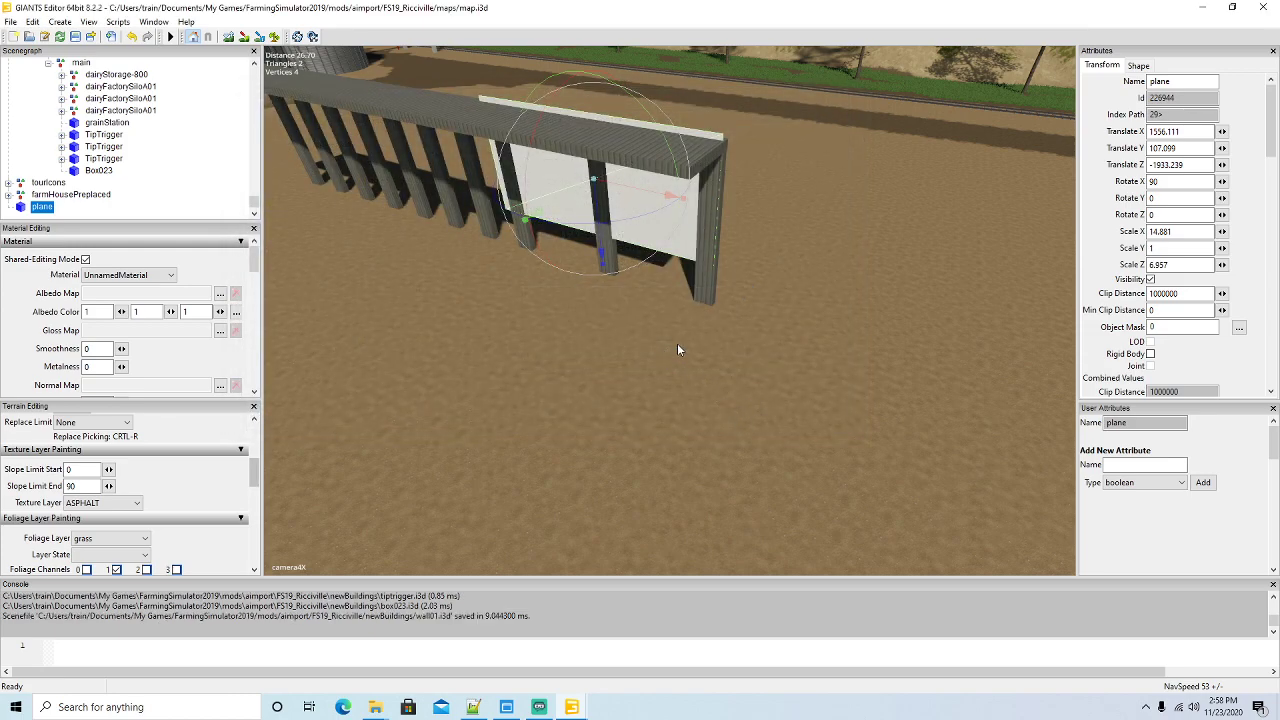
Open the exported wall01.i3d from the newBuildings folder in GIANTS Editor version 8.2.2
left_click(1201, 8)
mouse_move(372, 705)
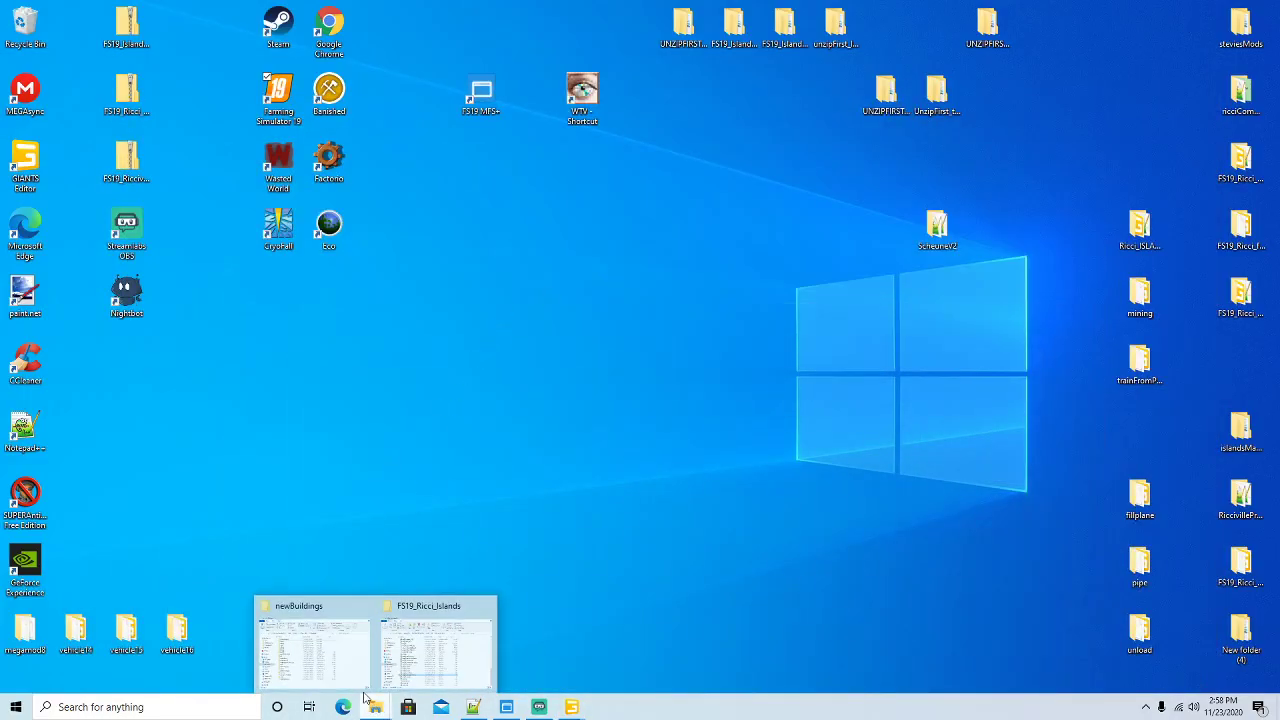
left_click(318, 648)
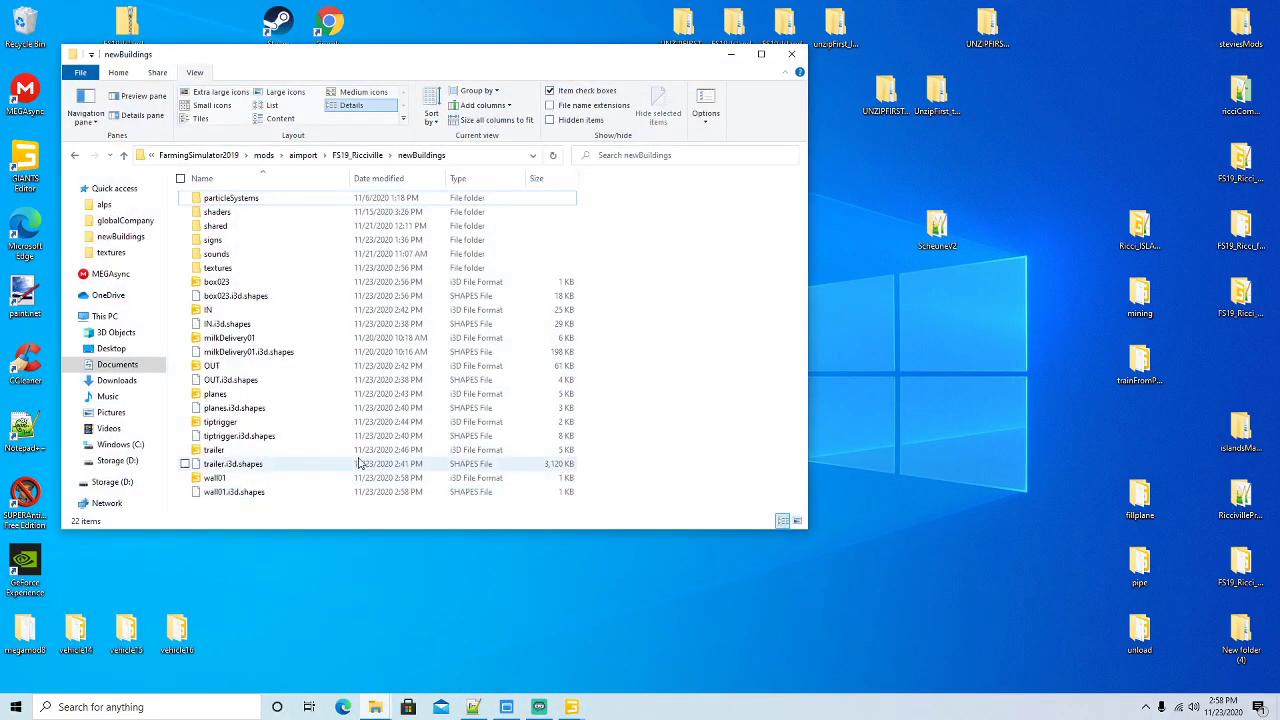
left_click(216, 479)
double_click(216, 479)
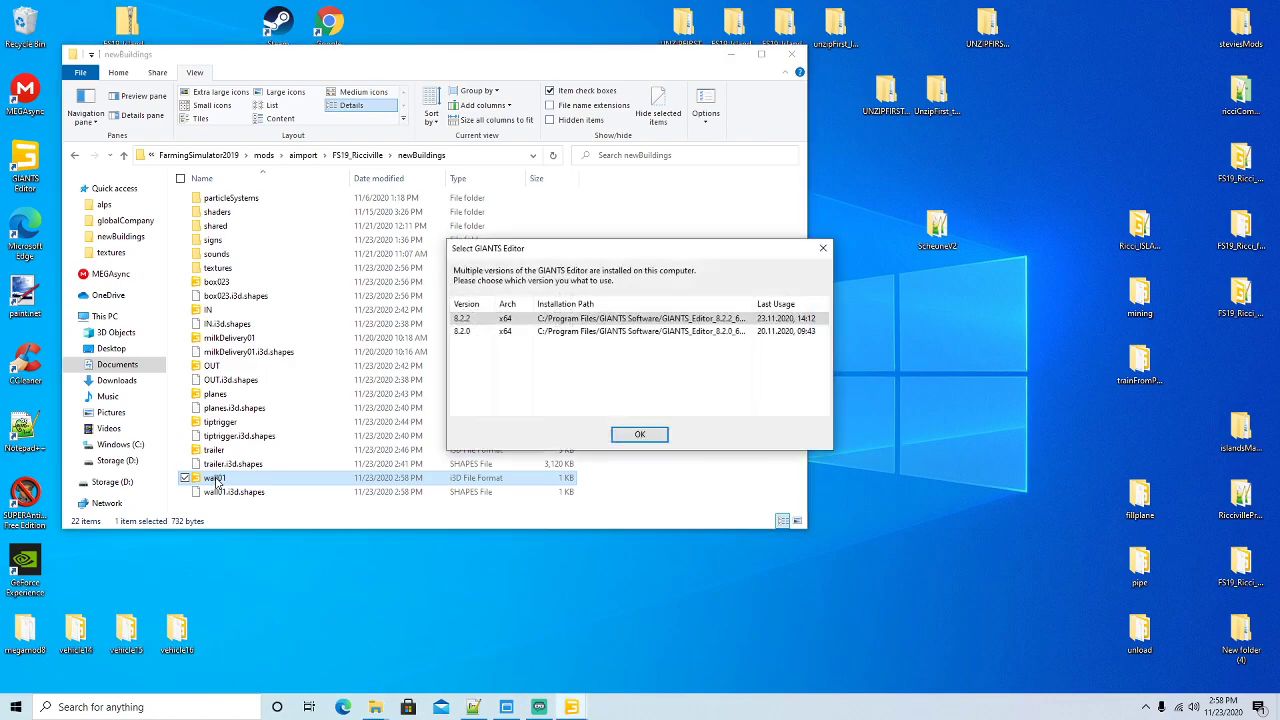
left_click(654, 438)
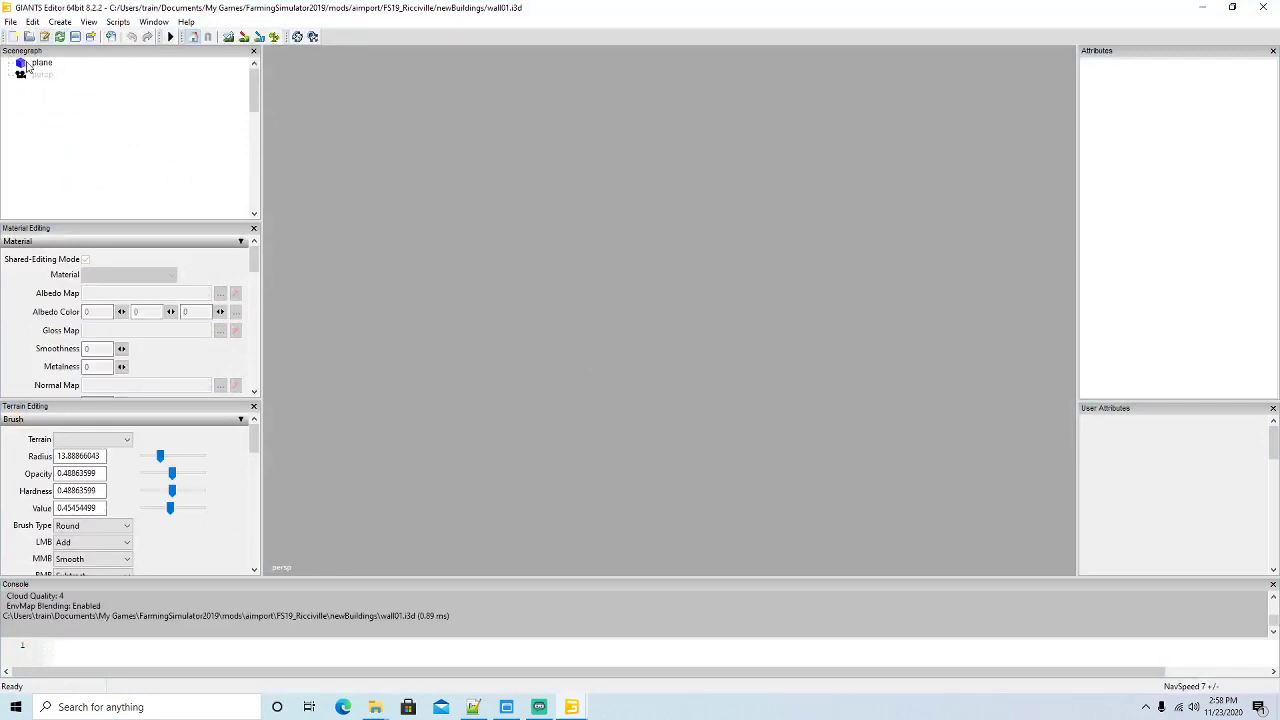
Set the plane's Translate X, Y and Z to 0 and save wall01.i3d
left_click(22, 66)
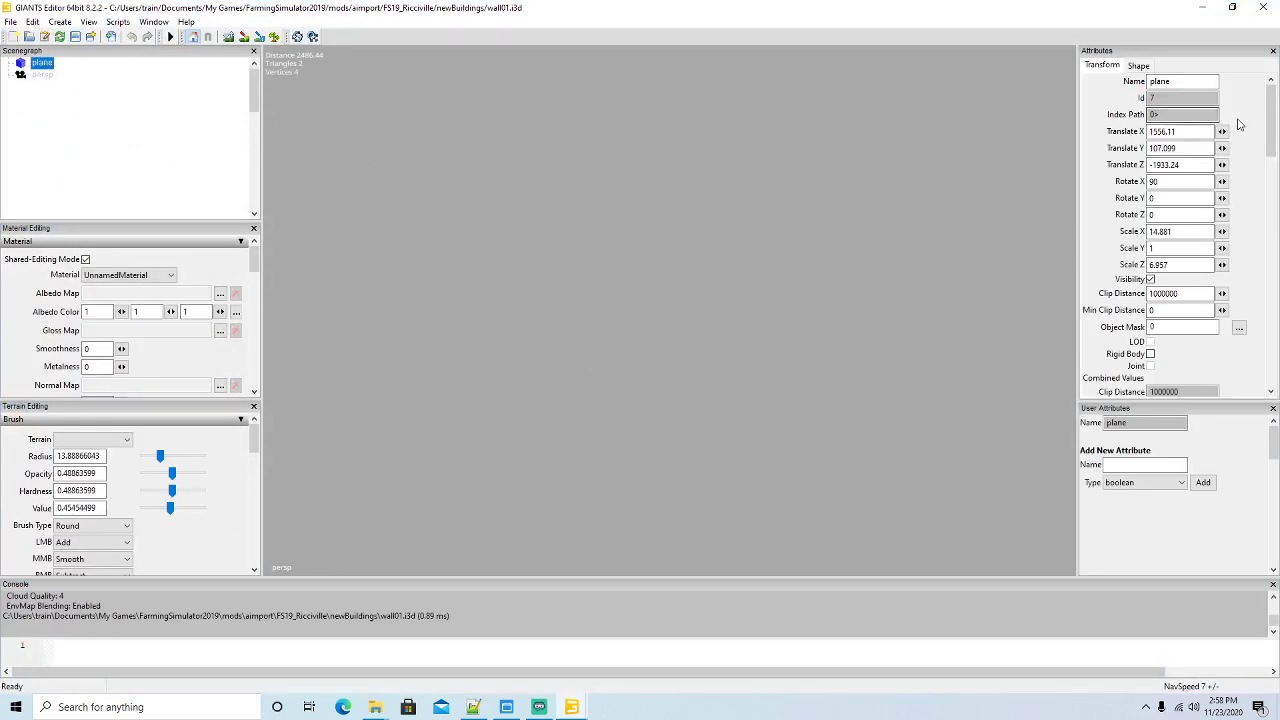
double_click(1165, 131)
type("0")
double_click(1165, 148)
type("0")
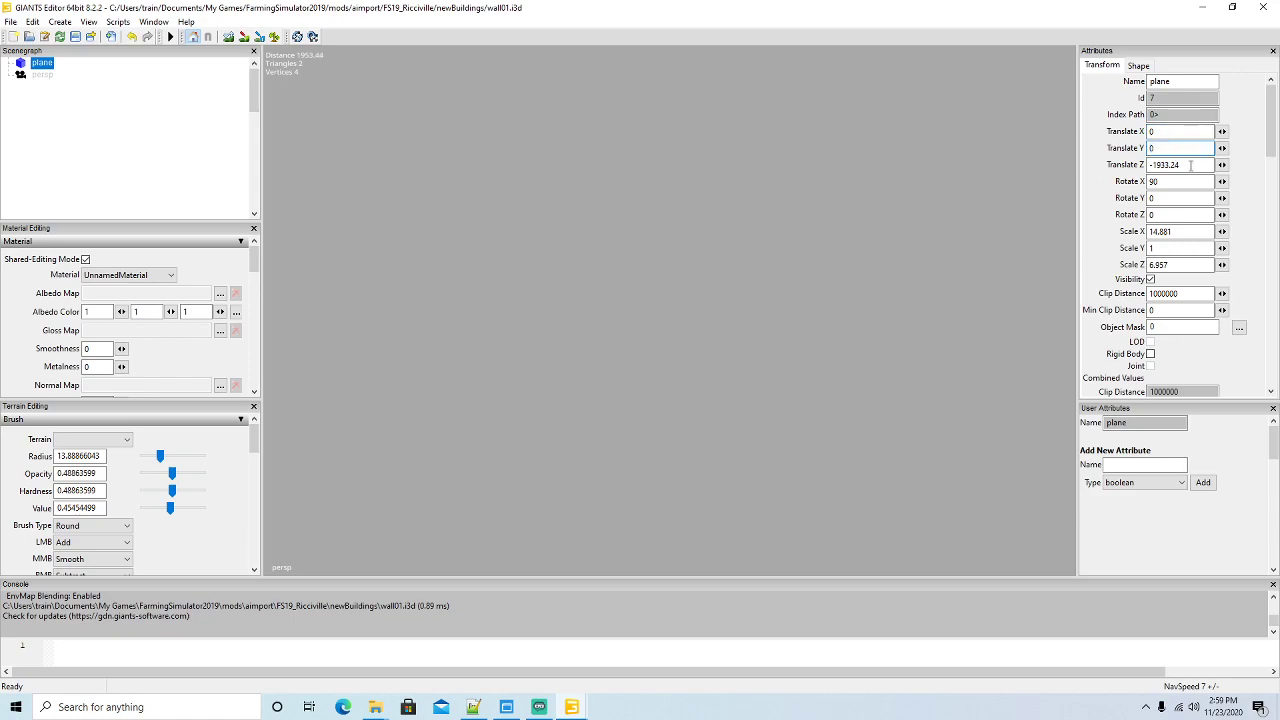
double_click(1188, 165)
type("0")
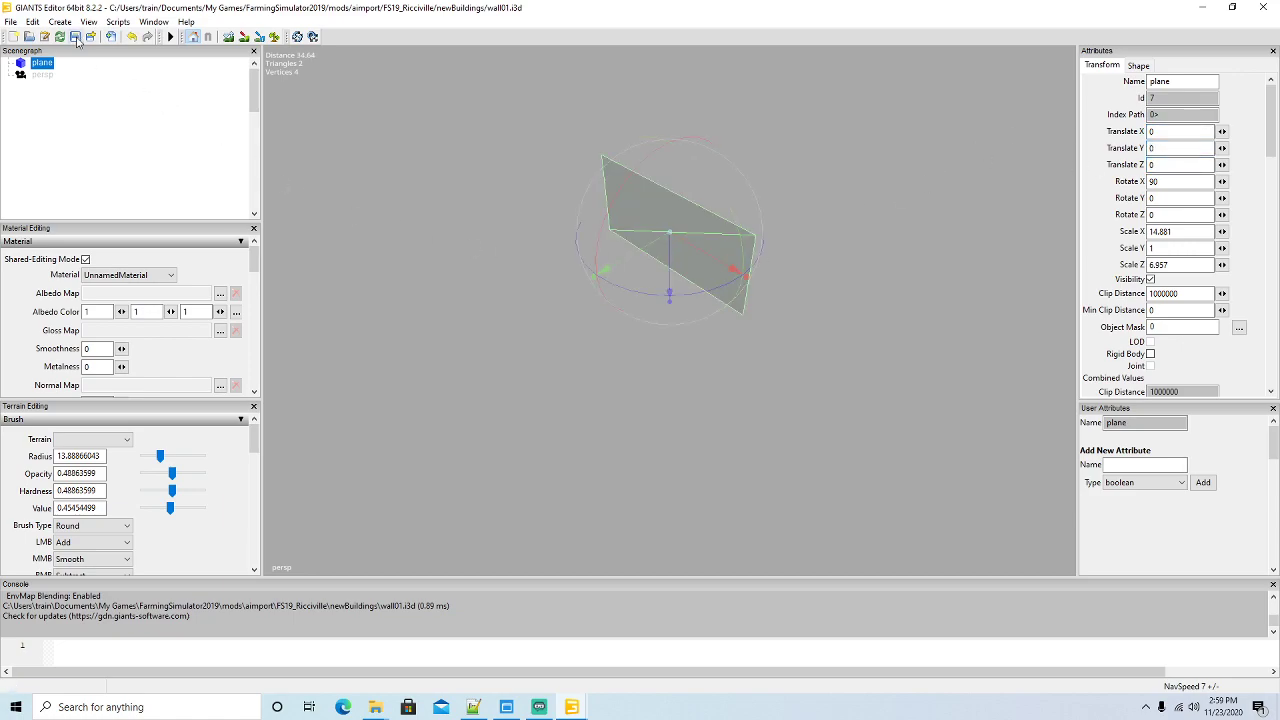
left_click(76, 37)
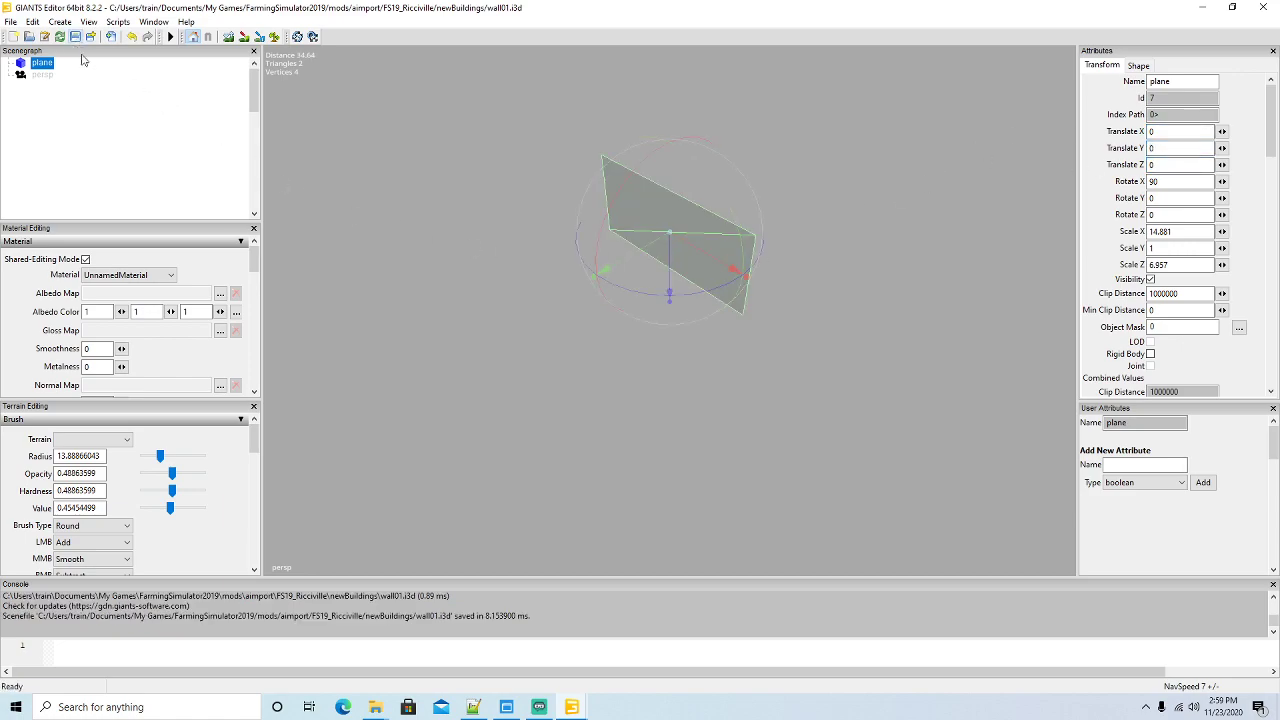
Open the texture file selection for the plane's albedo map
left_click(220, 294)
left_click(338, 90)
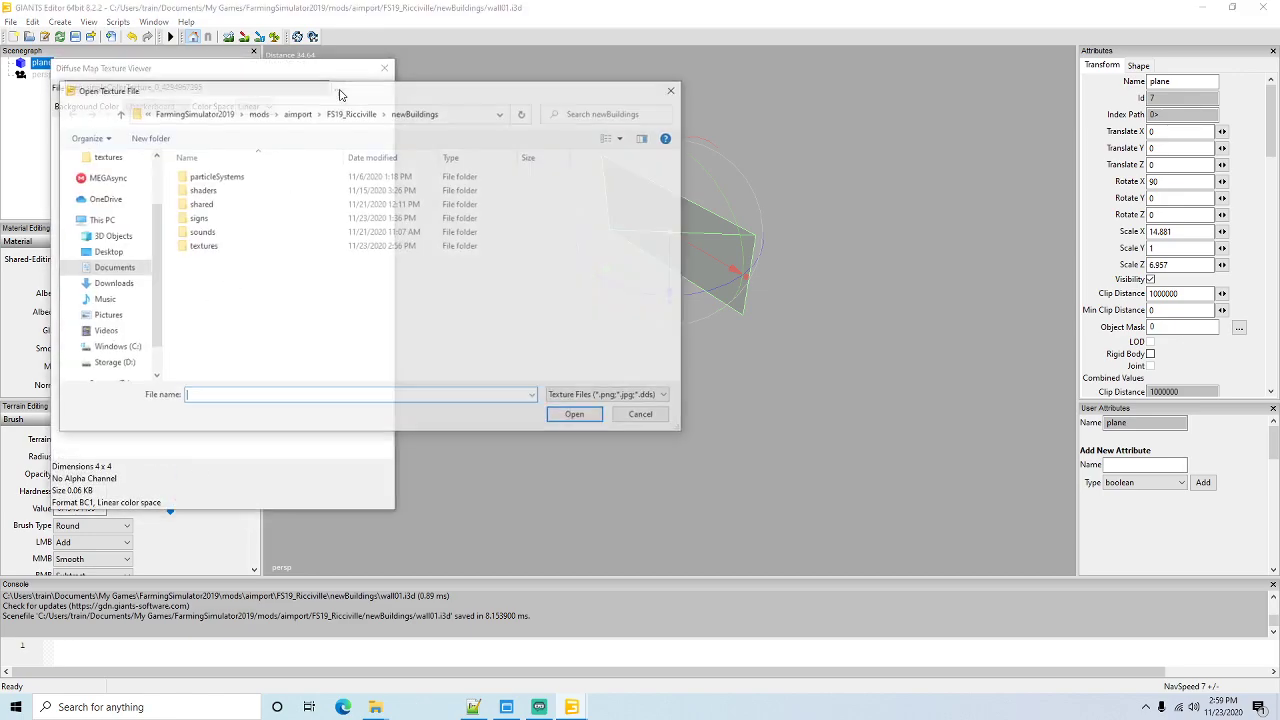
Assign the BlechDeka texture from newBuildings/textures as the plane's albedo map and save the wall01 scene
double_click(203, 247)
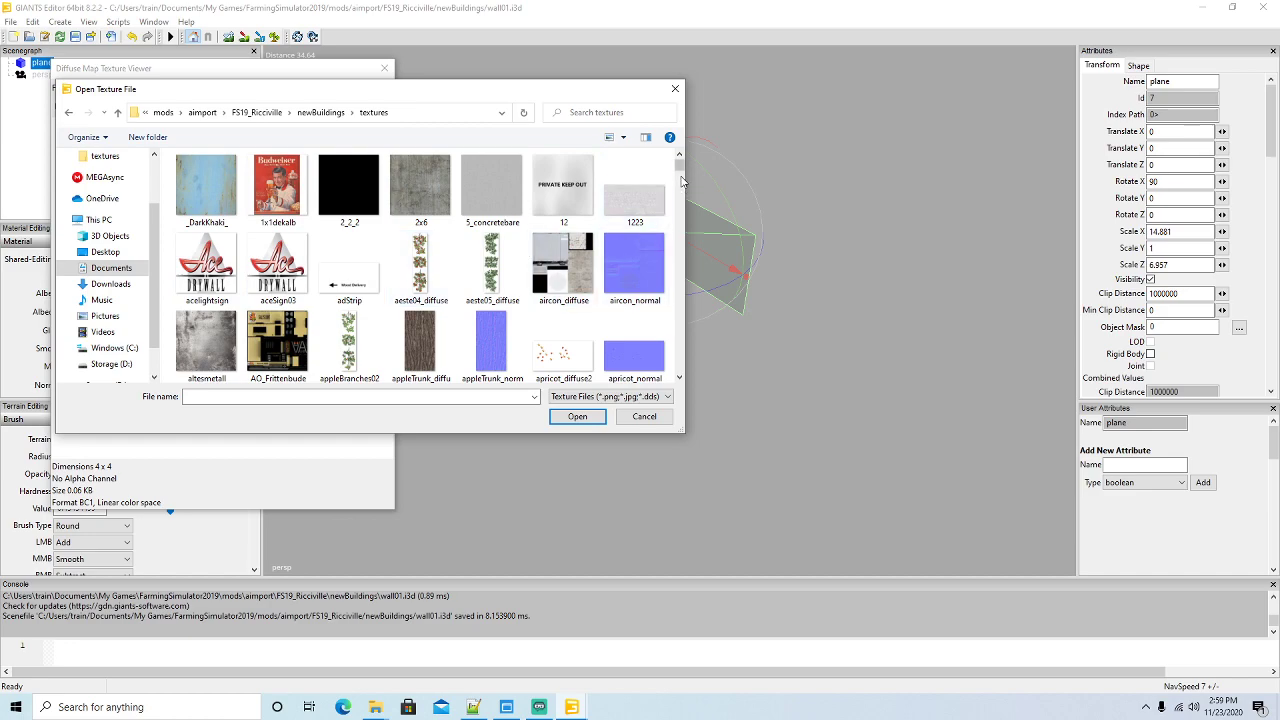
left_click_drag(679, 165, 679, 183)
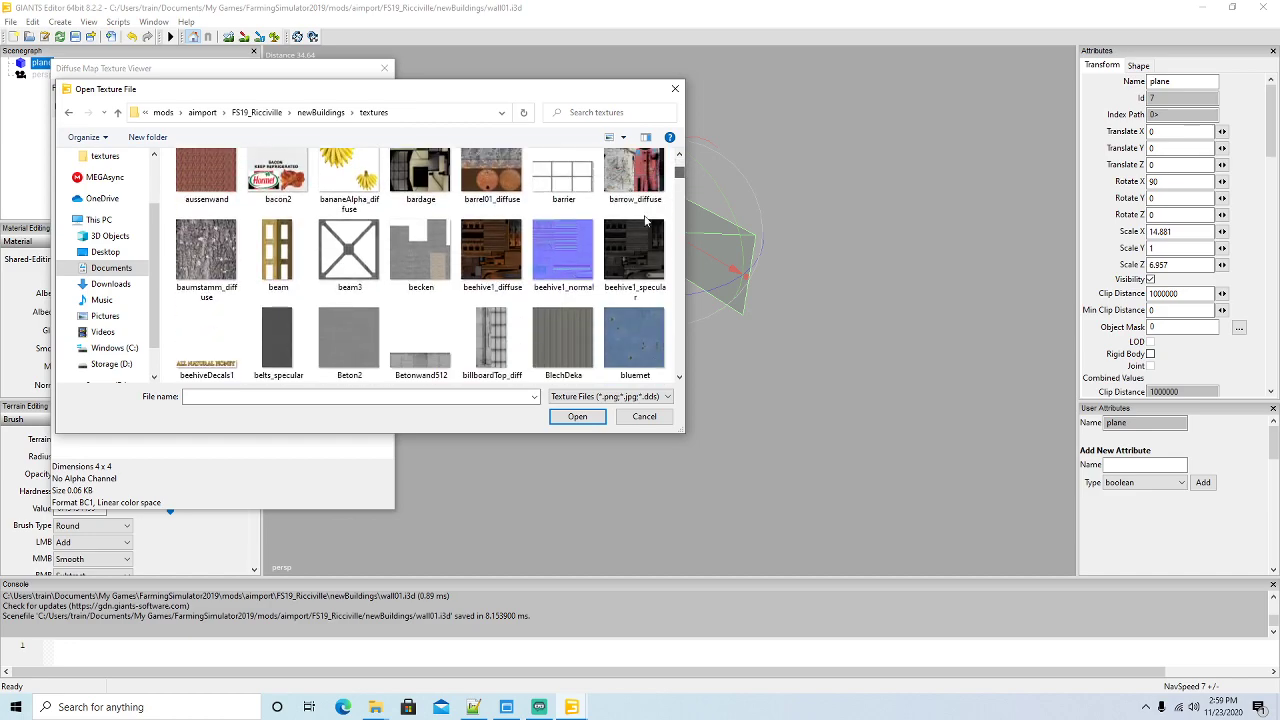
left_click(566, 358)
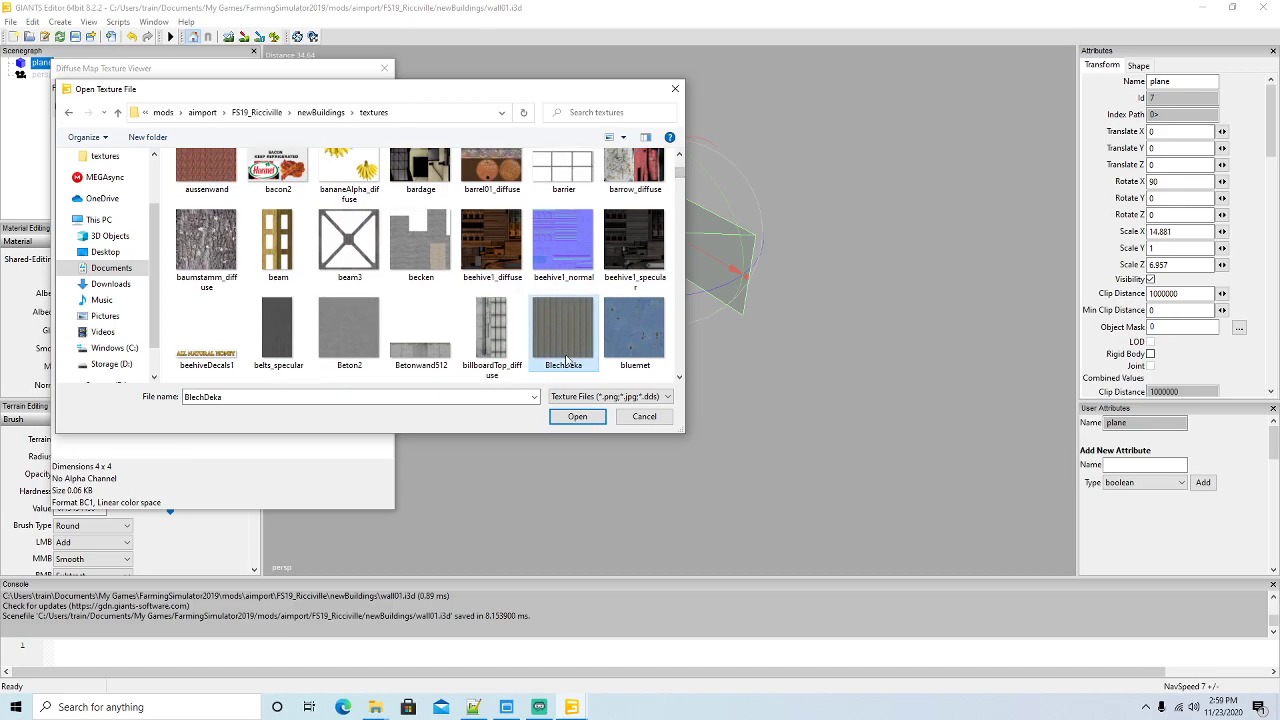
left_click(578, 417)
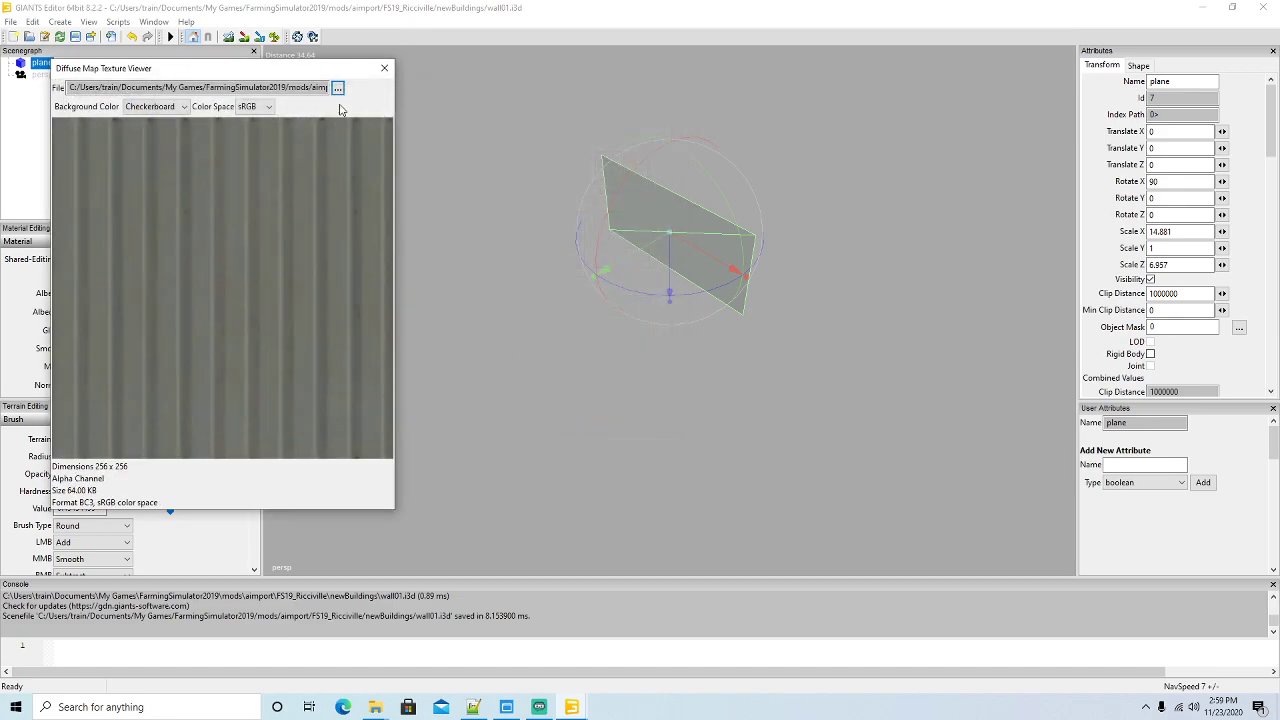
left_click(384, 68)
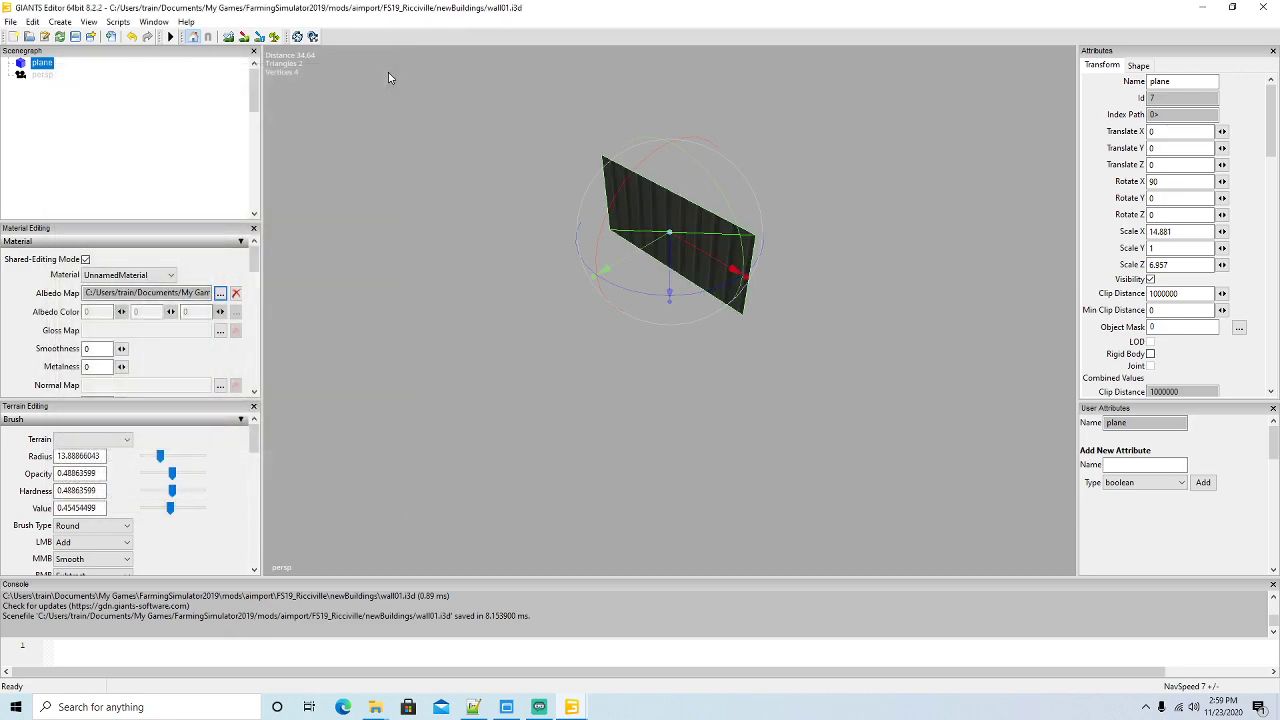
left_click(76, 37)
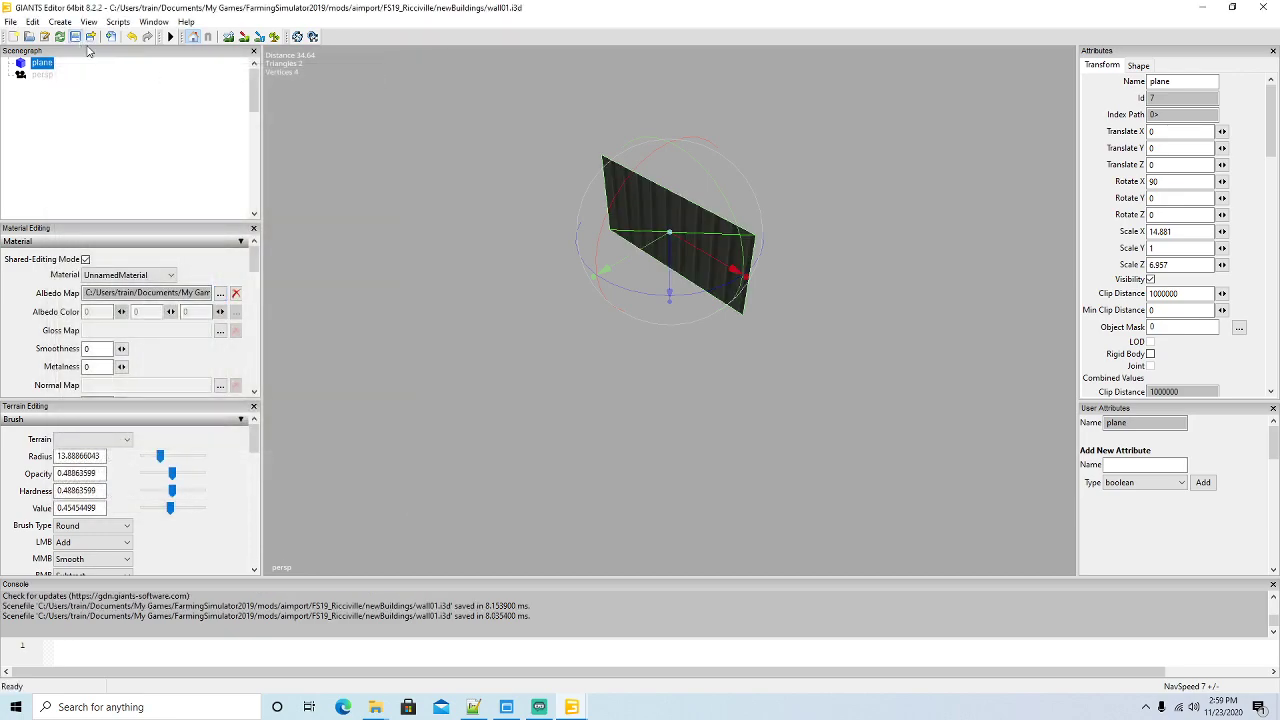
Reopen wall01 from the newBuildings folder in a separate editor window to check the textured plane
left_click(1201, 7)
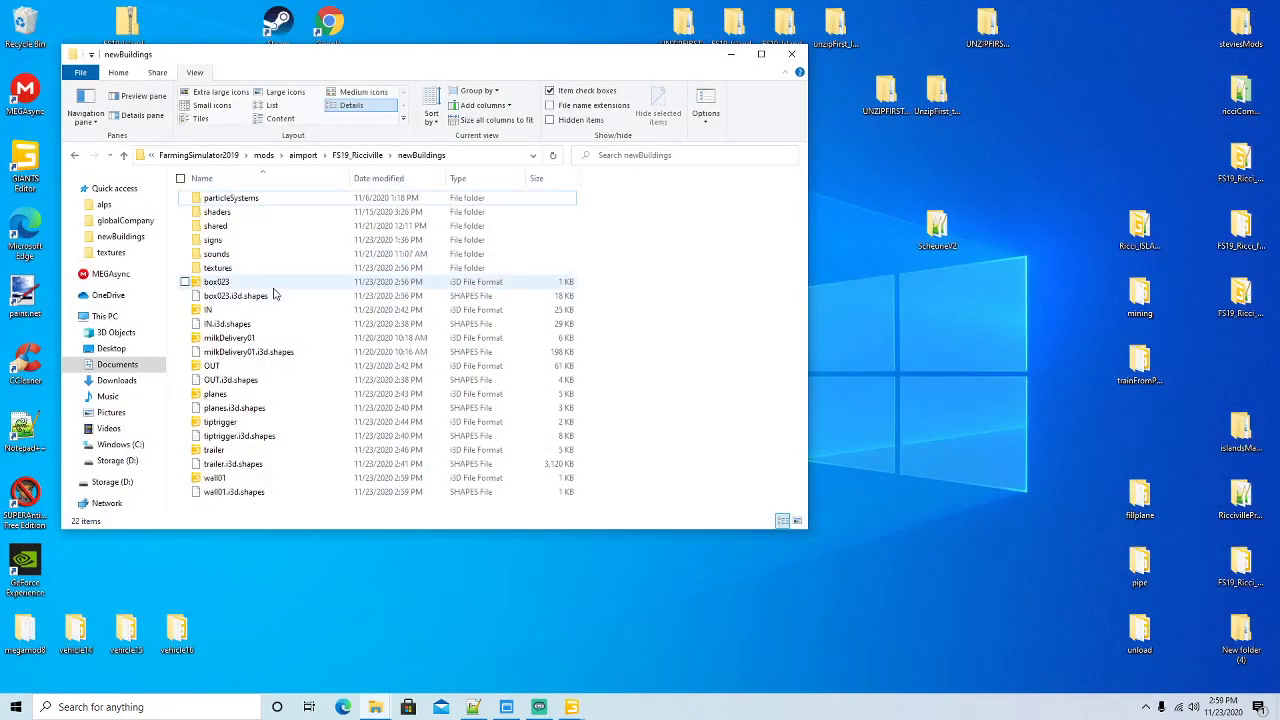
double_click(215, 478)
left_click(638, 432)
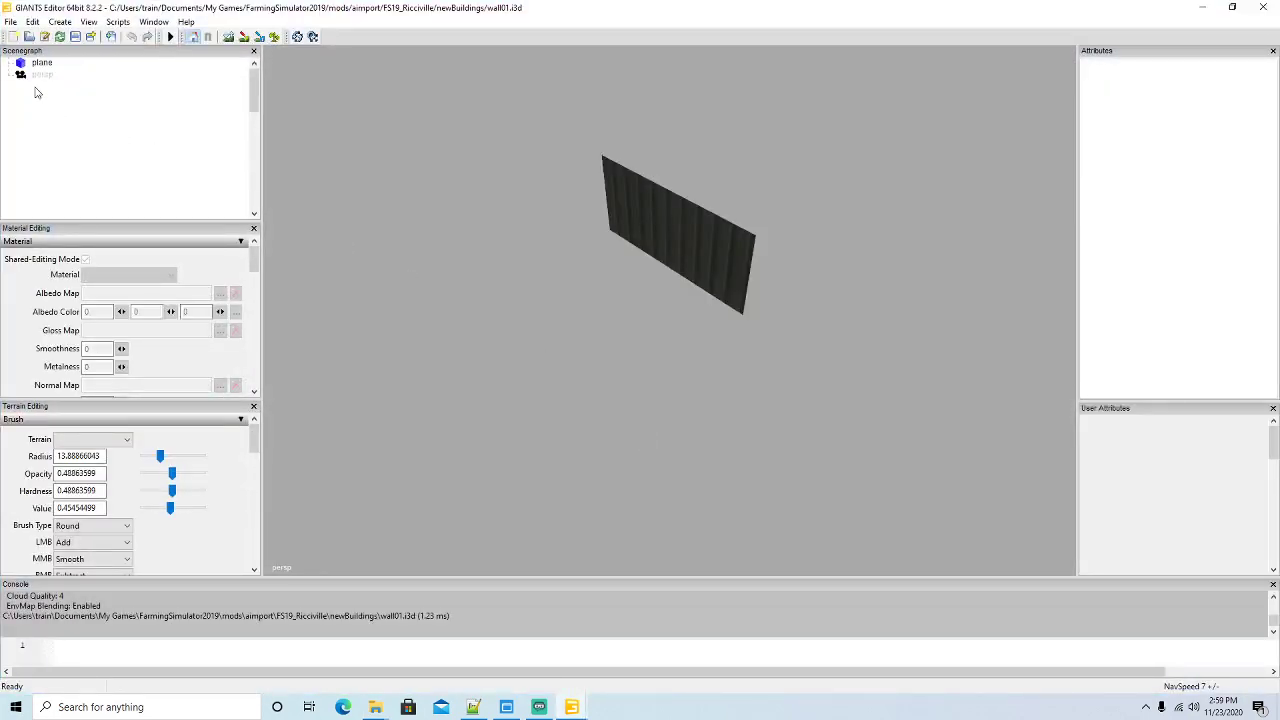
left_click(20, 64)
left_click(10, 21)
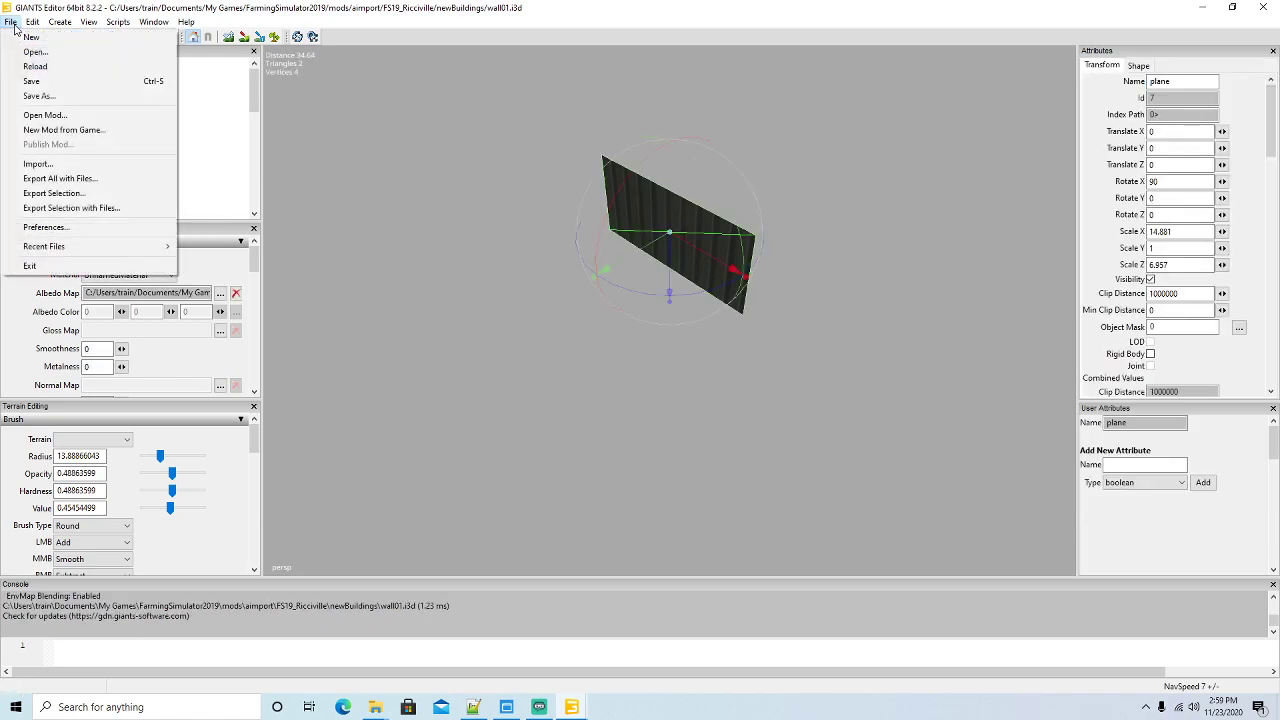
left_click(57, 209)
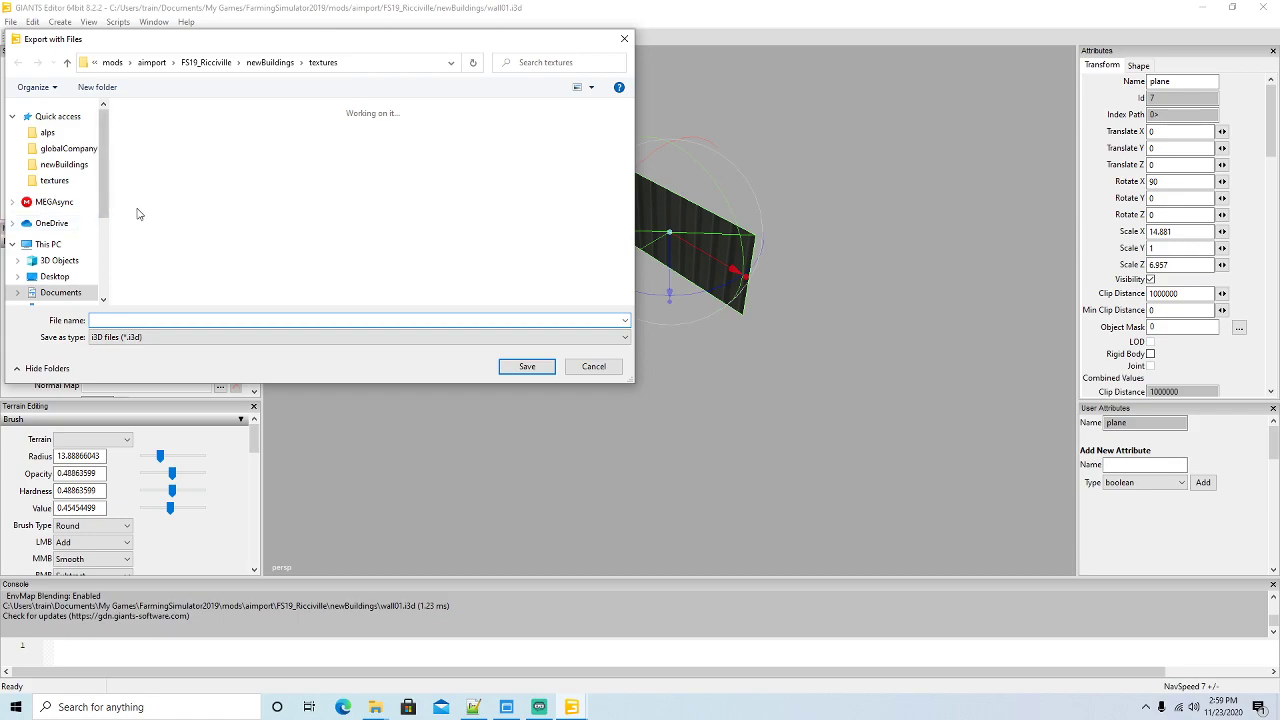
left_click(272, 64)
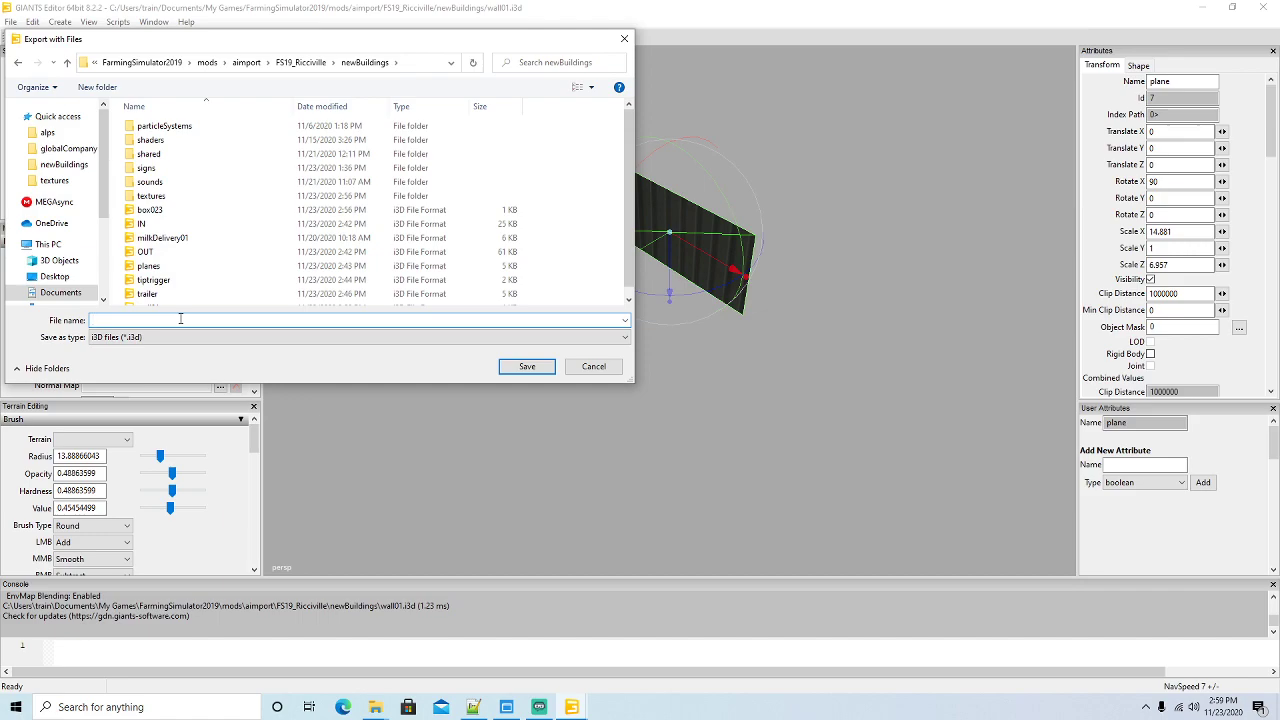
scroll(243, 275, "down", 1)
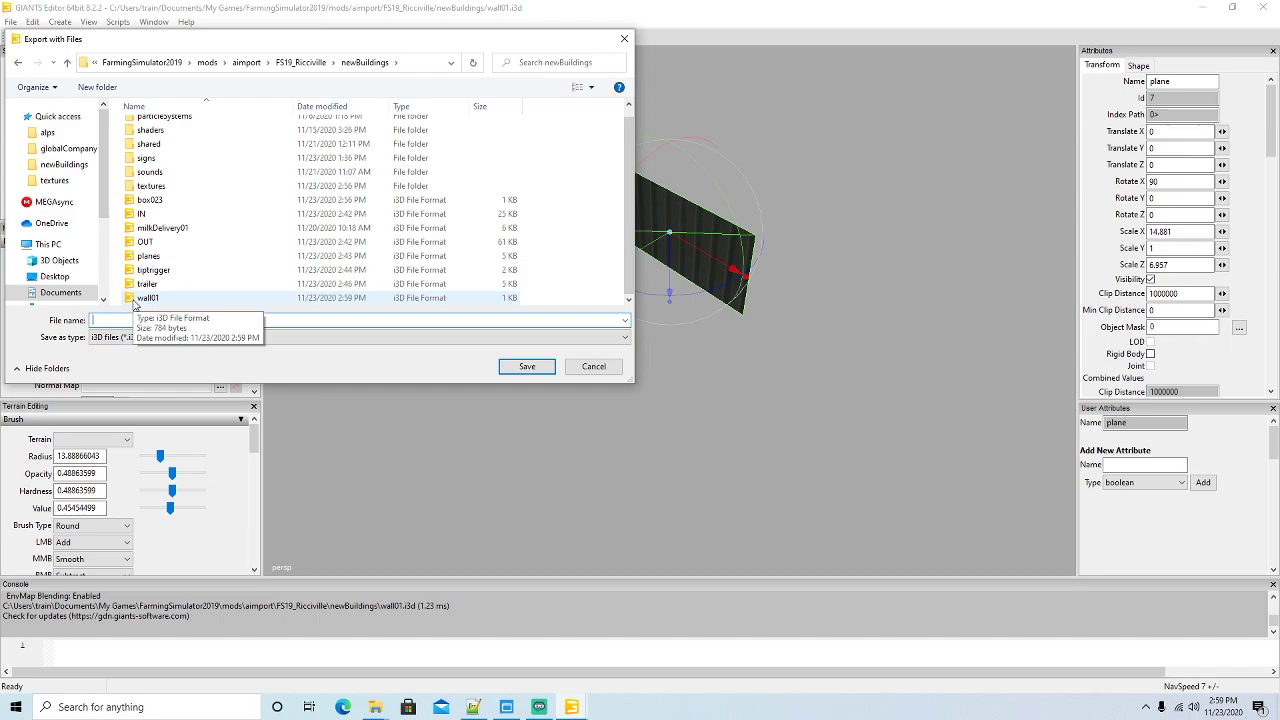
left_click(593, 366)
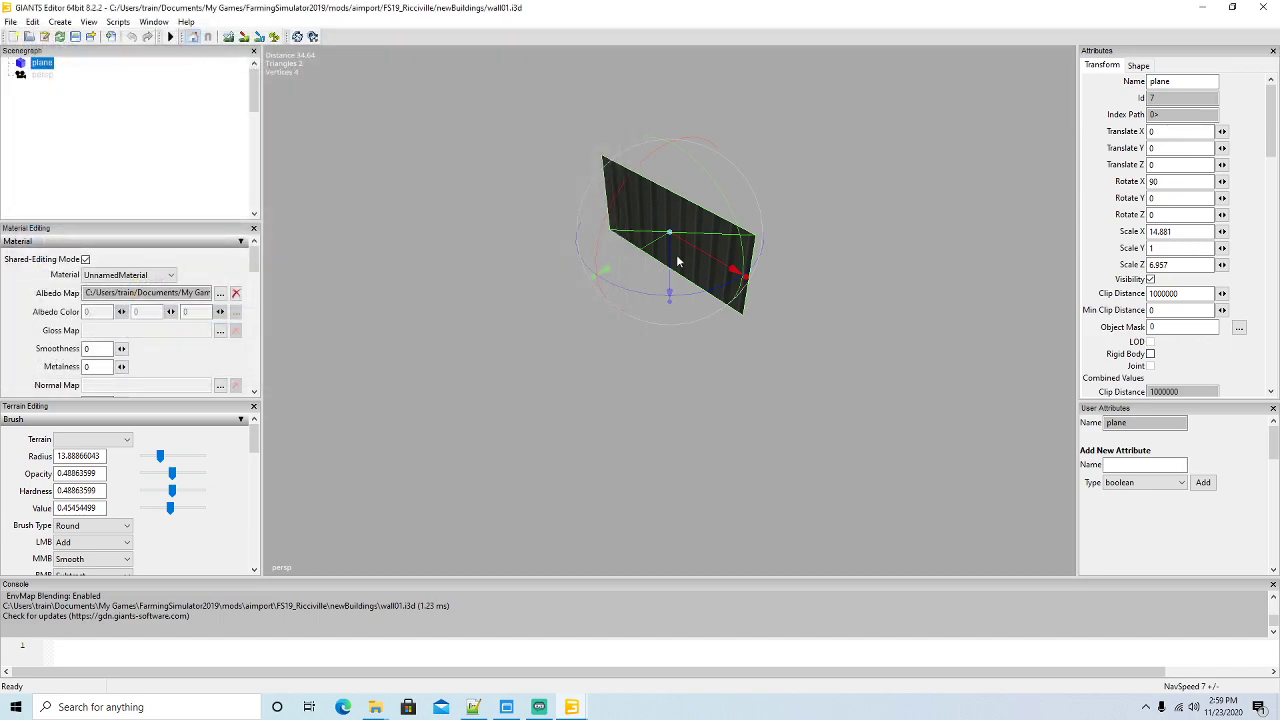
Close the wall01 scene, switch back to the map.i3d editor window and delete the untextured white plane
left_click(1262, 7)
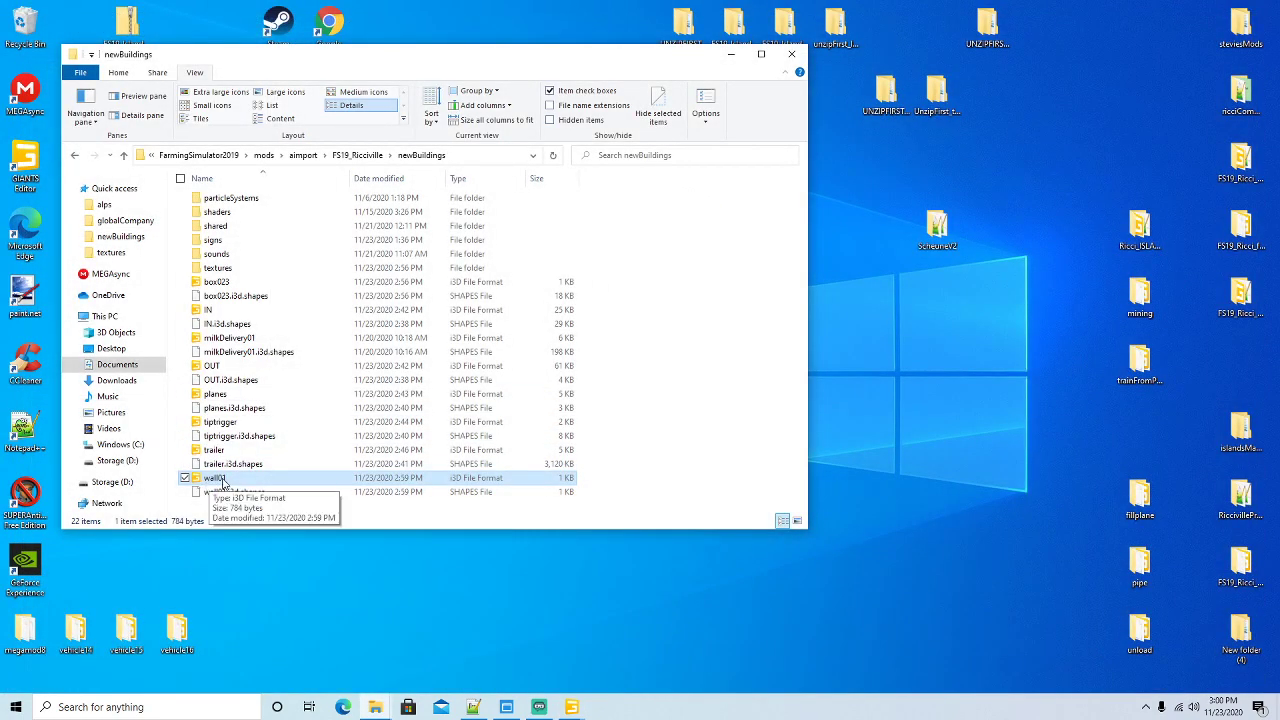
left_click(571, 707)
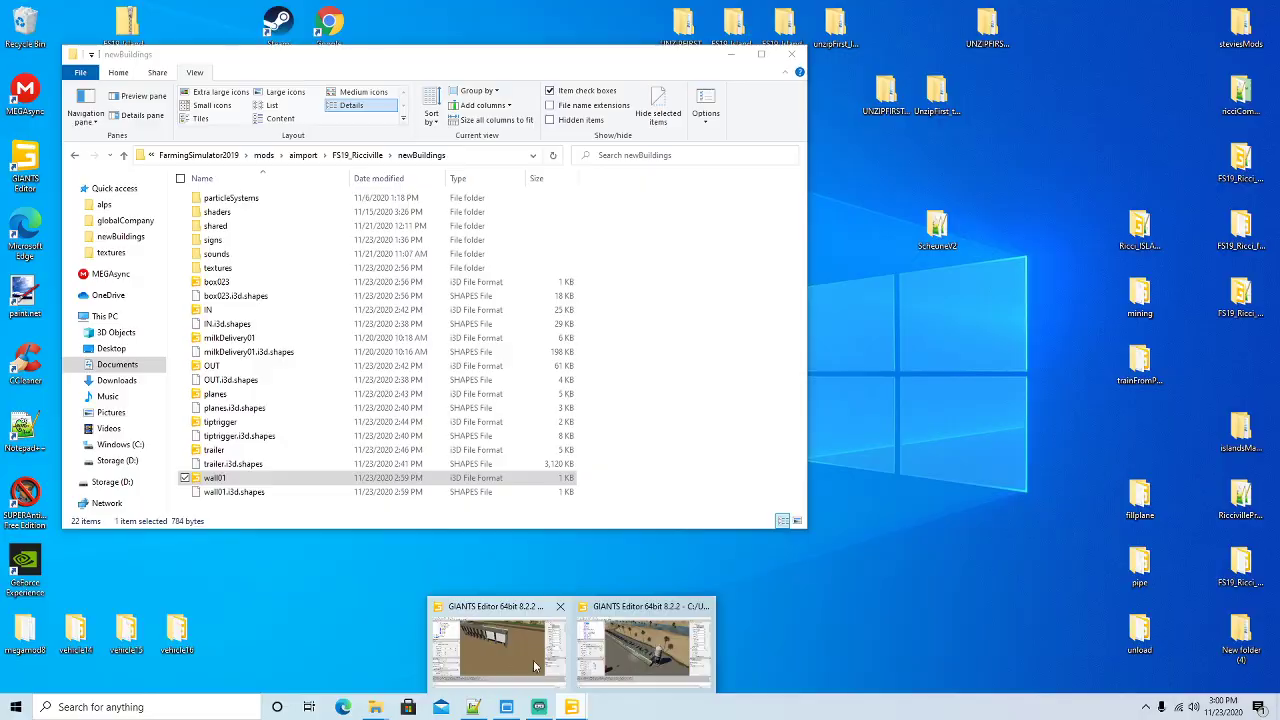
left_click(535, 667)
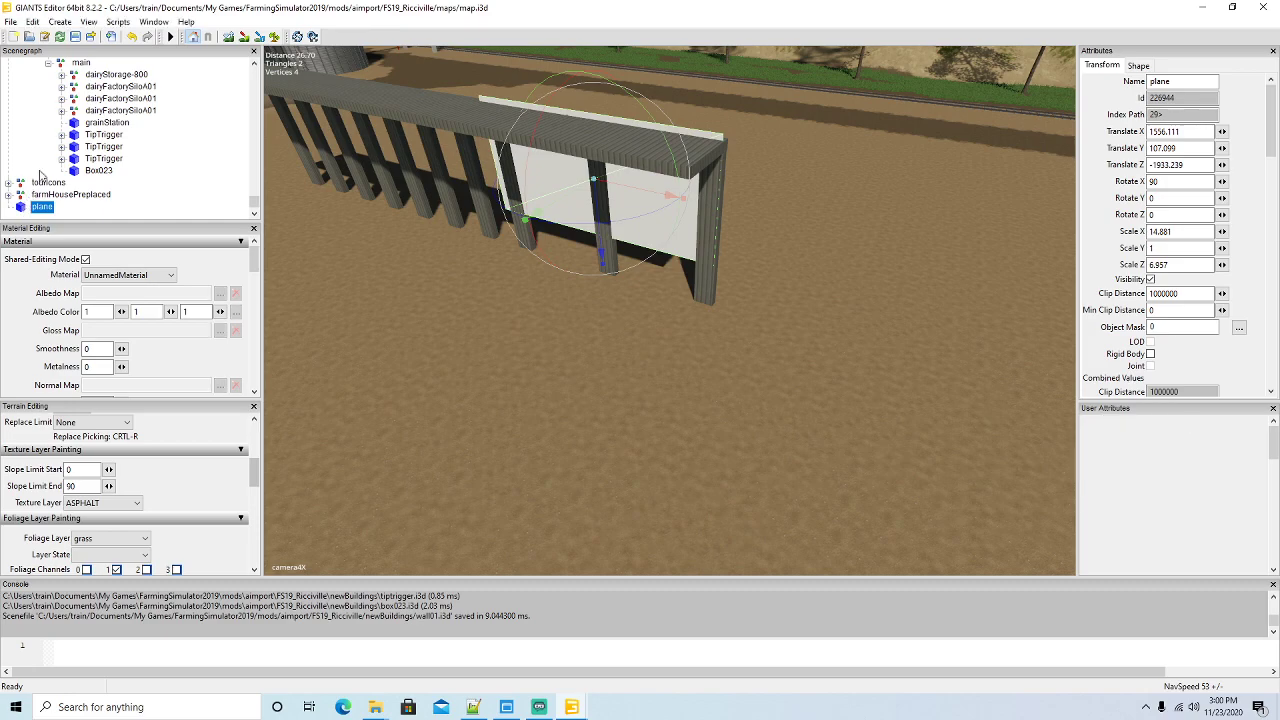
key("Delete")
Import wall01 from the newBuildings folder into the map
left_click(10, 21)
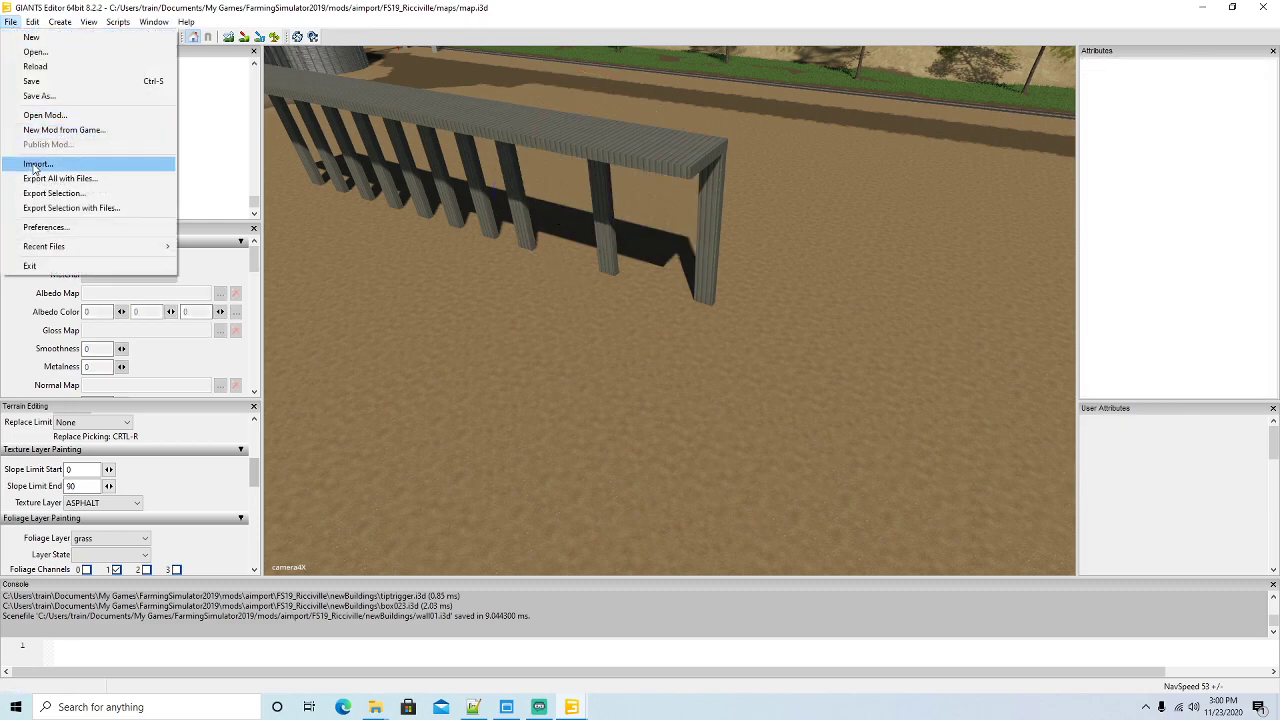
left_click(34, 164)
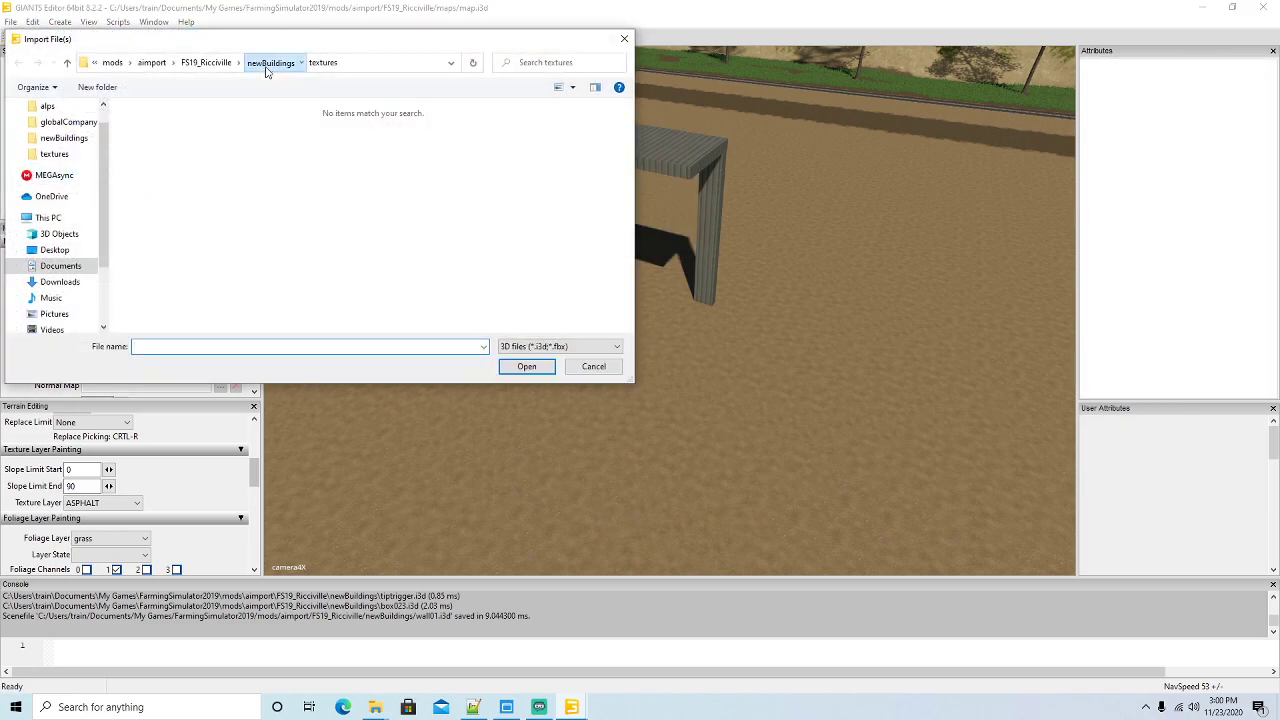
left_click(269, 62)
left_click(158, 307)
left_click(525, 367)
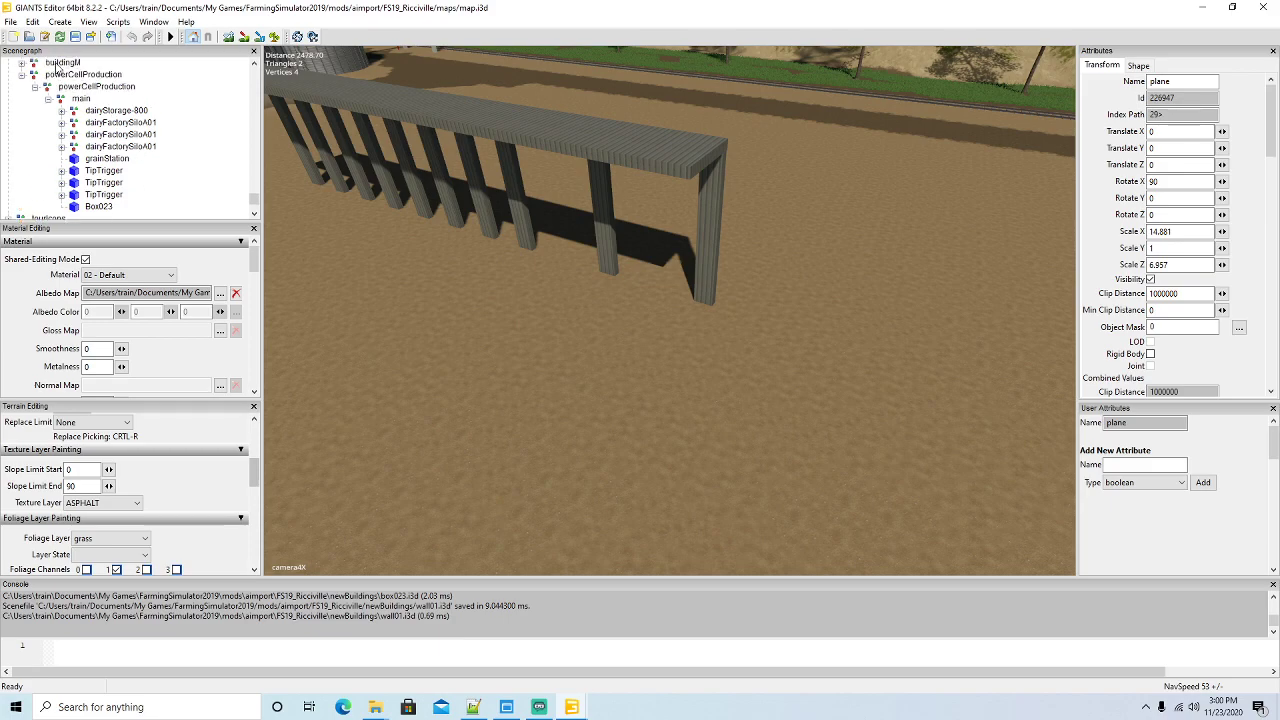
Rename the imported plane to wall01
double_click(1166, 84)
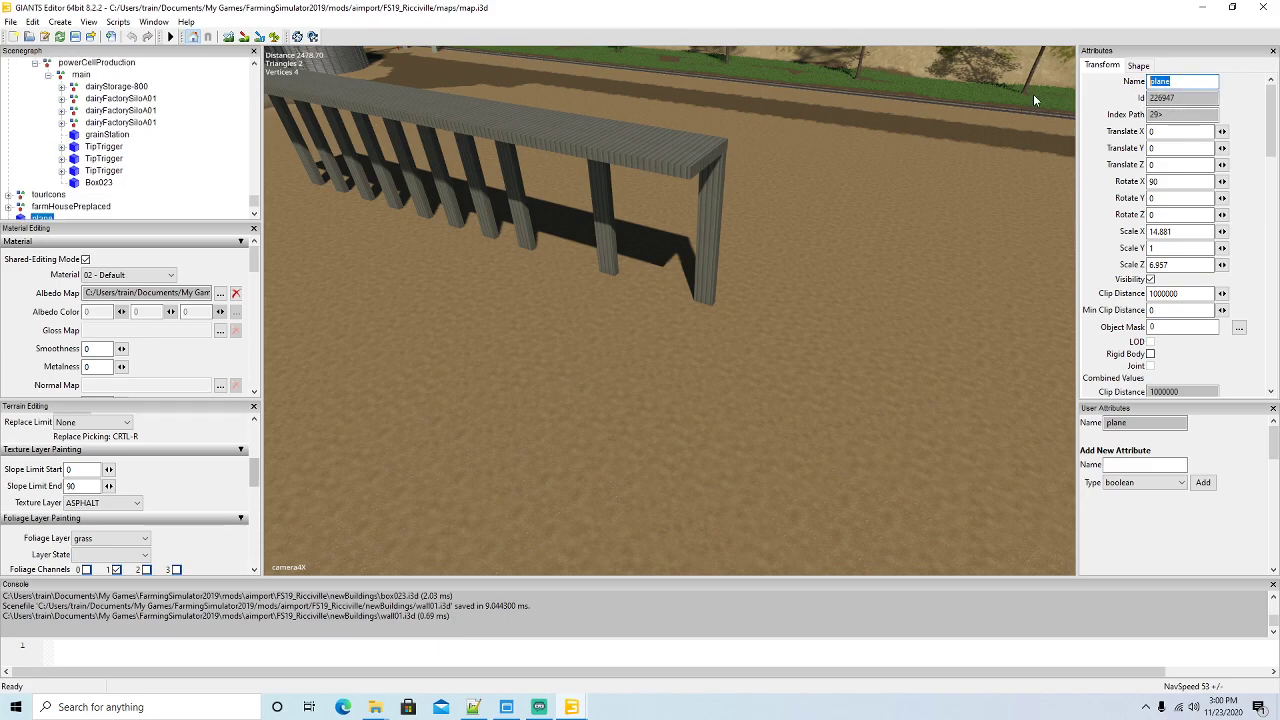
type("wall01")
key("Return")
Cut wall01 from the scene root and paste it into the main group of powerCellProduction
left_click(32, 21)
left_click(61, 88)
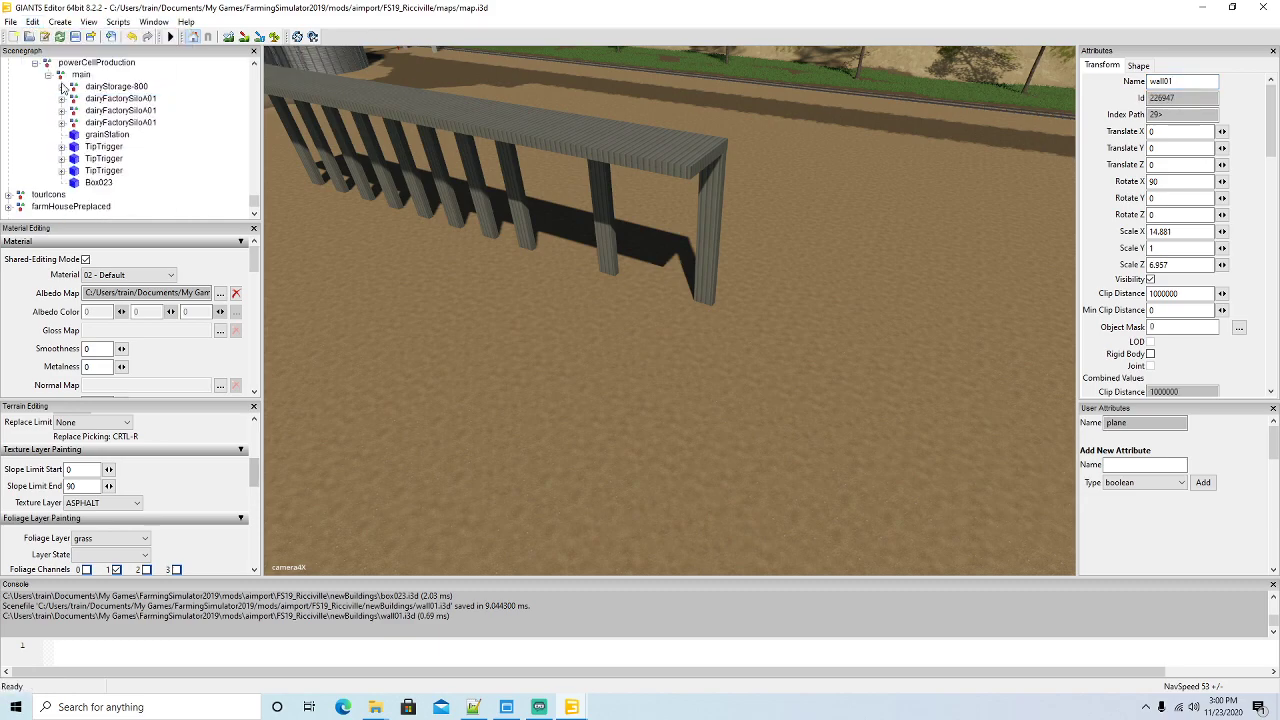
left_click(58, 79)
left_click(32, 21)
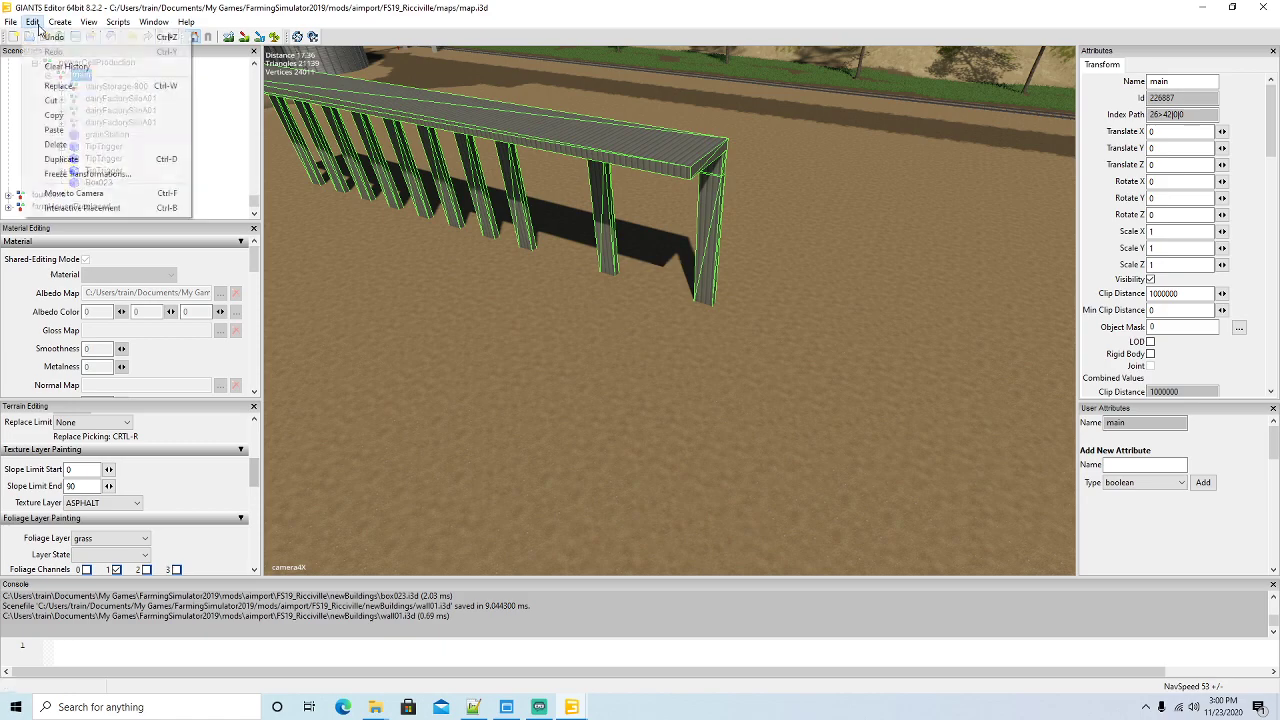
left_click(58, 130)
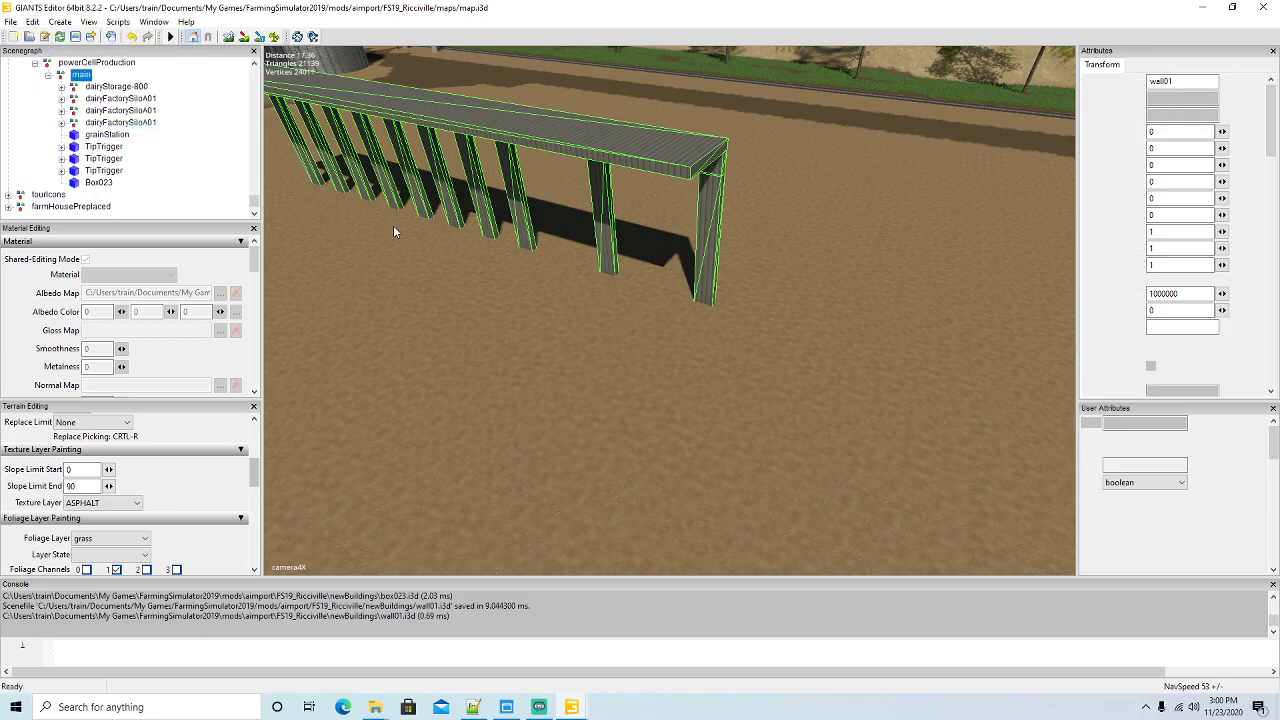
Place wall01 against the shed's posts with Interactive Placement and stretch its Z scale to about 8.25
left_click(32, 21)
left_click(80, 207)
left_click(554, 240)
left_click_drag(560, 268, 531, 225)
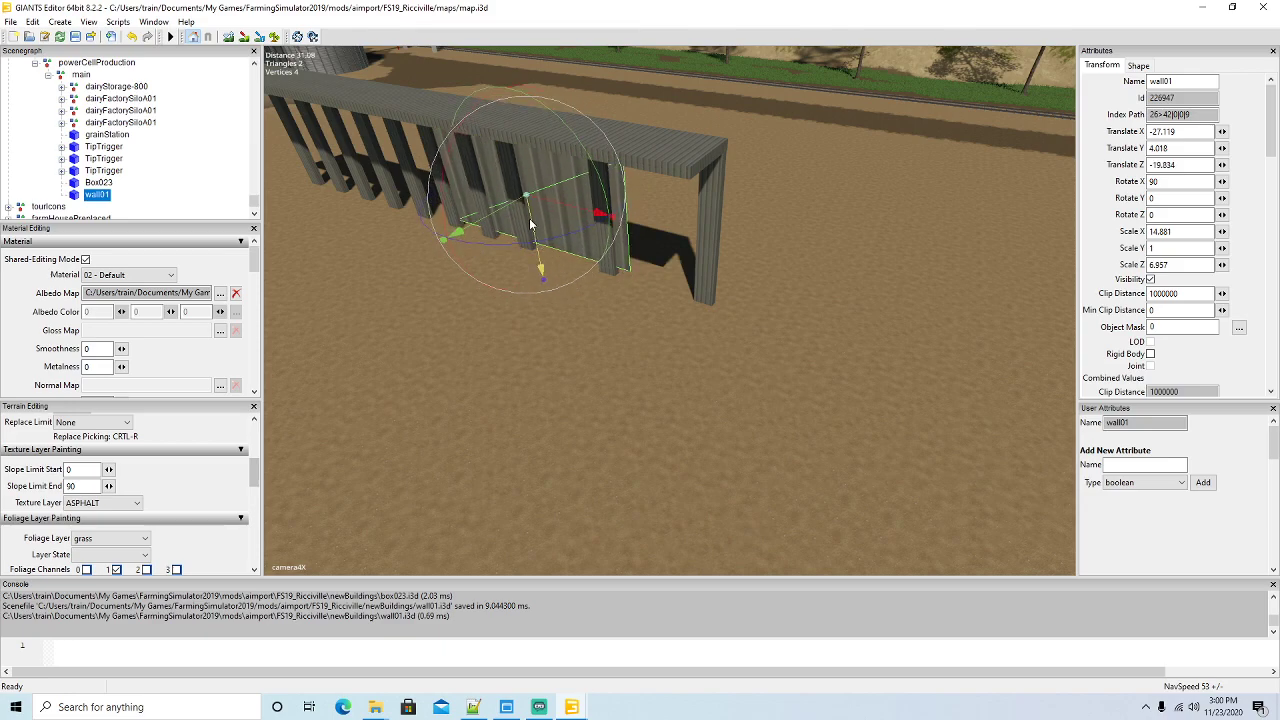
left_click_drag(545, 285, 503, 327)
Move wall01 clear of the open shed and shift the shed (Box023) along Z to about -27.36
scroll(275, 317, "down", 5)
scroll(568, 377, "down", 3)
scroll(503, 327, "up", 3)
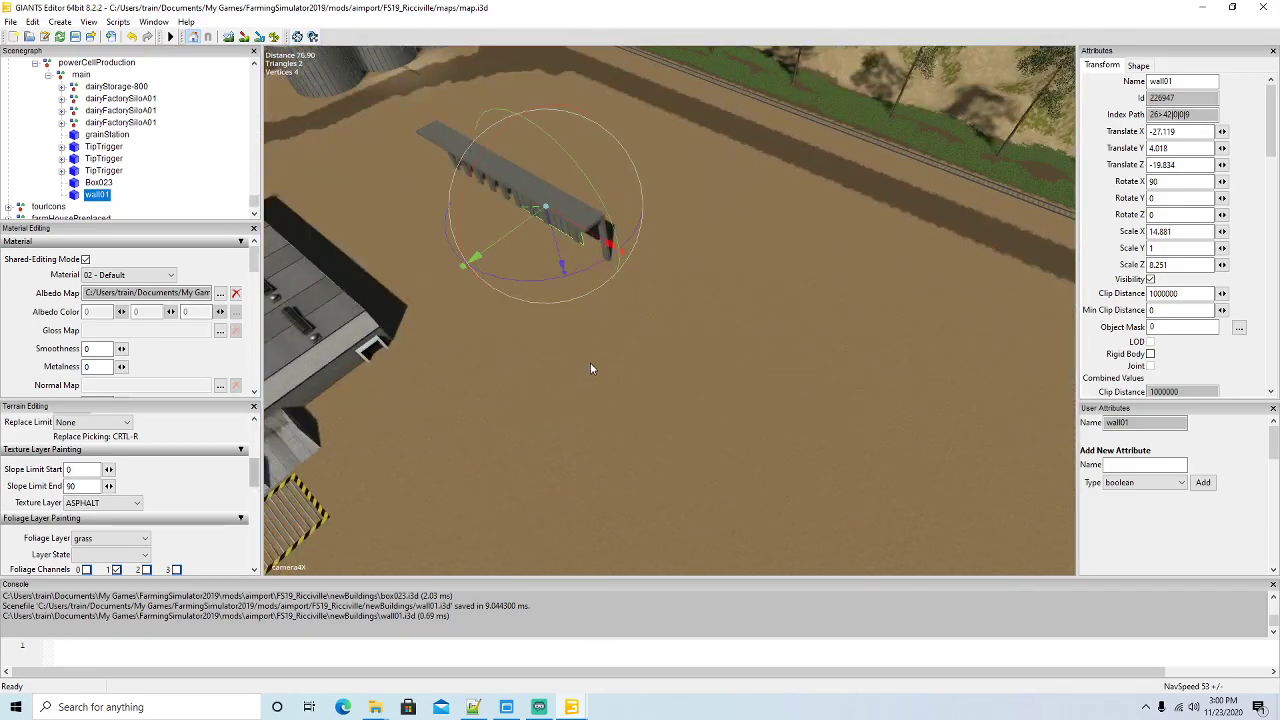
right_click_drag(762, 322, 659, 262)
left_click_drag(603, 198, 650, 188)
left_click(650, 192)
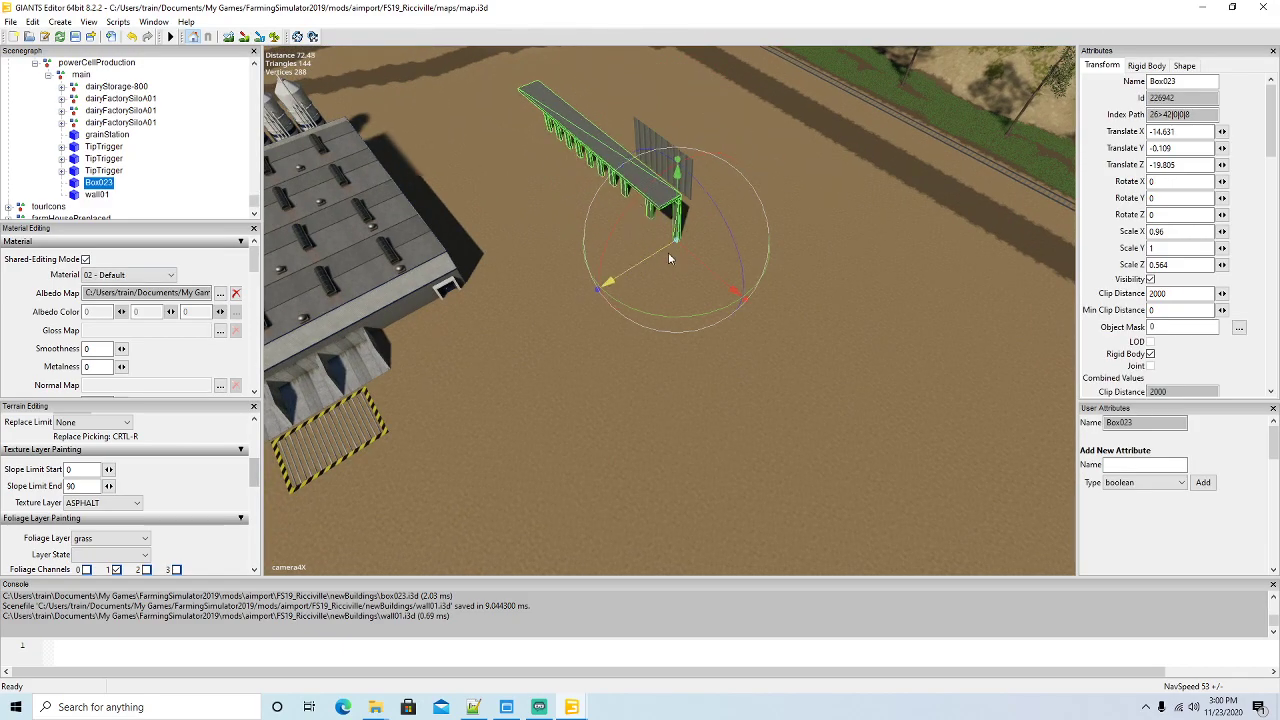
left_click_drag(662, 262, 668, 200)
Collapse the main group and import the IN file from the newBuildings folder into the map
mouse_move(640, 300)
right_mouse_down()
mouse_move(625, 304)
mouse_move(640, 314)
right_mouse_up()
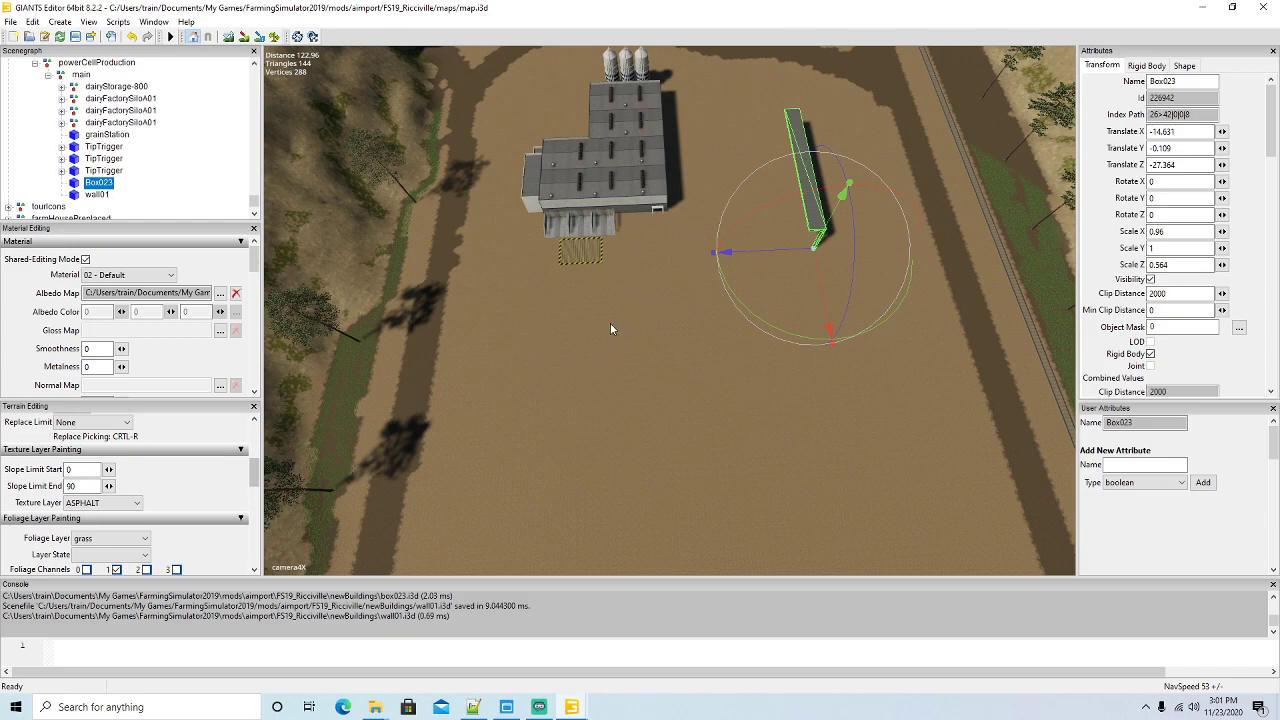
right_click_drag(573, 353, 658, 388)
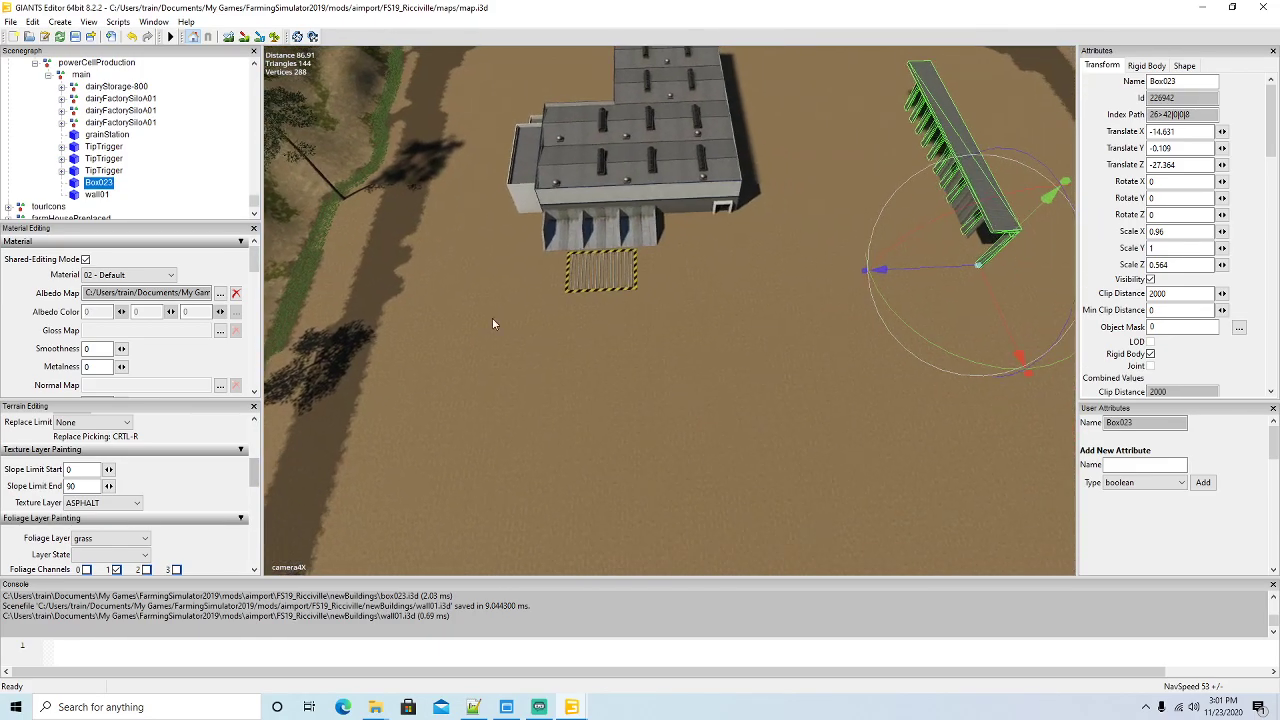
left_click(47, 74)
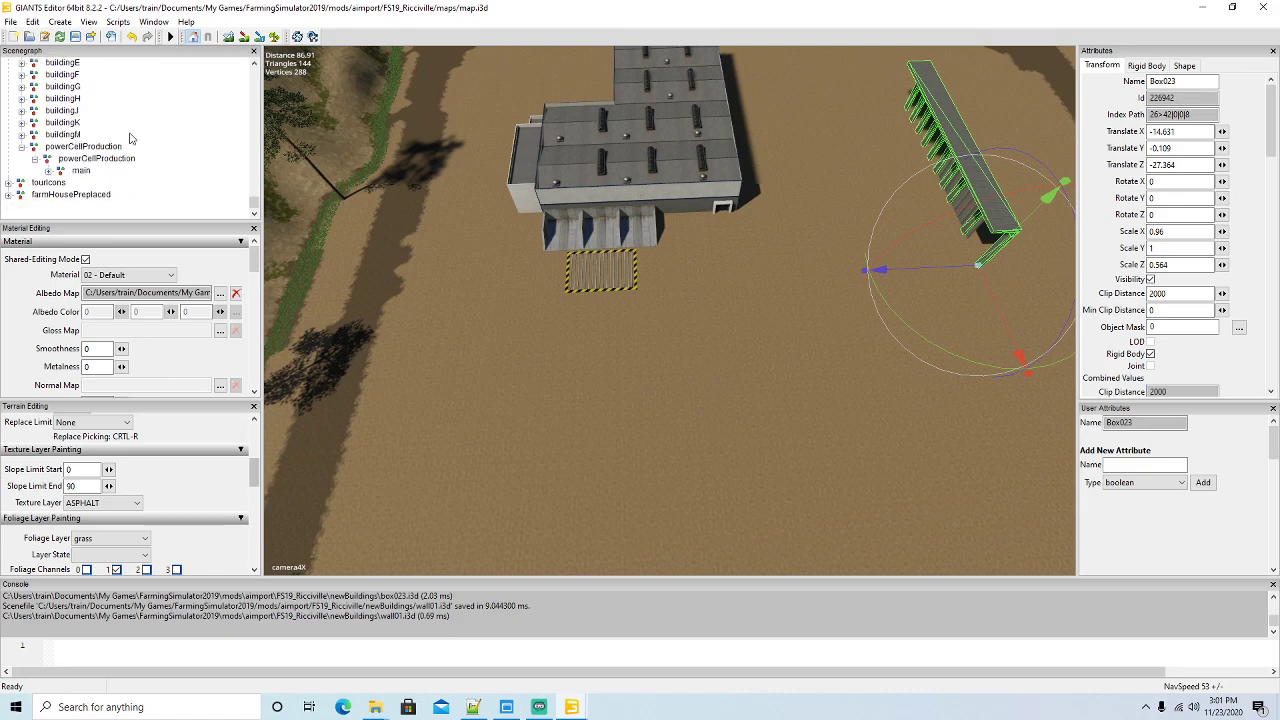
left_click(10, 21)
left_click(30, 164)
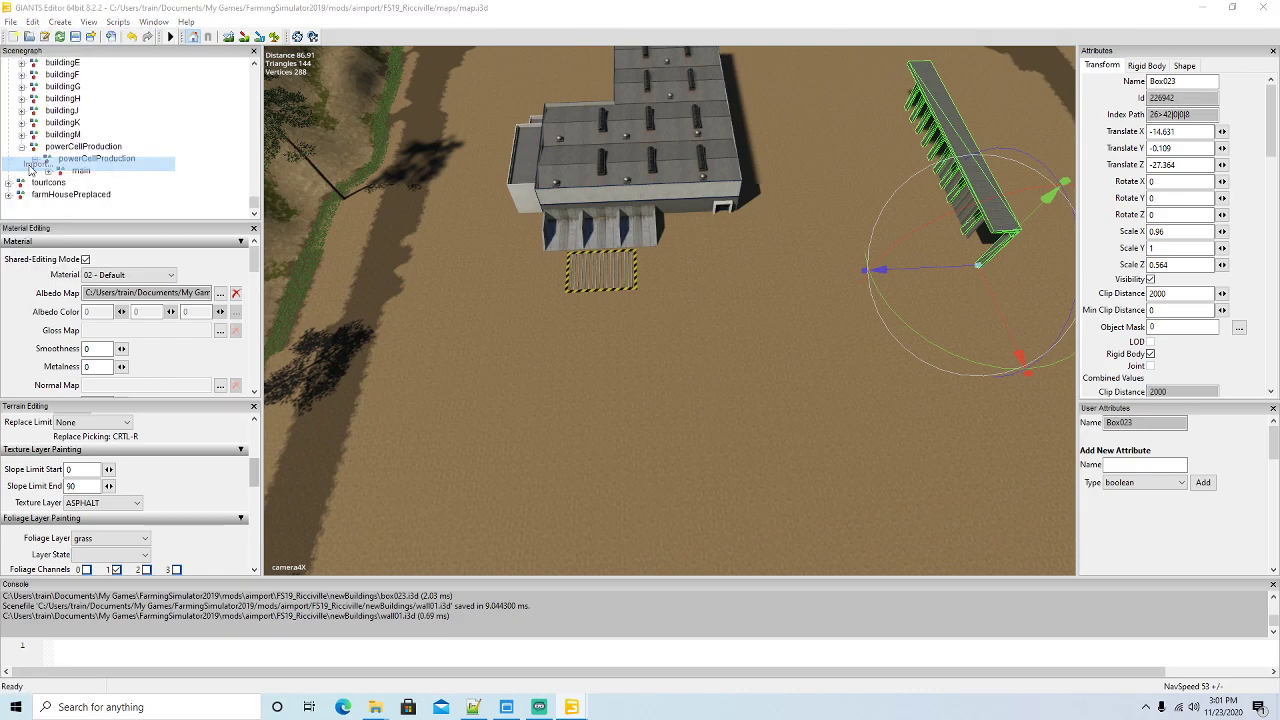
left_click(148, 226)
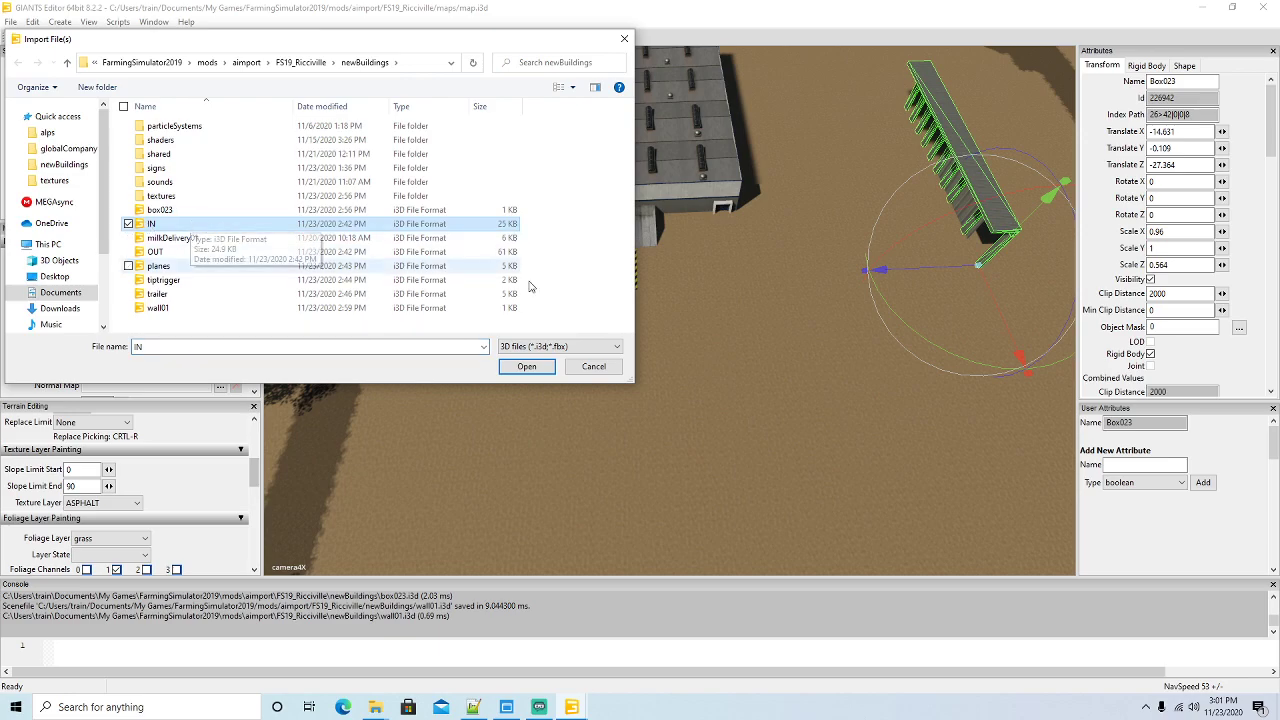
left_click(527, 367)
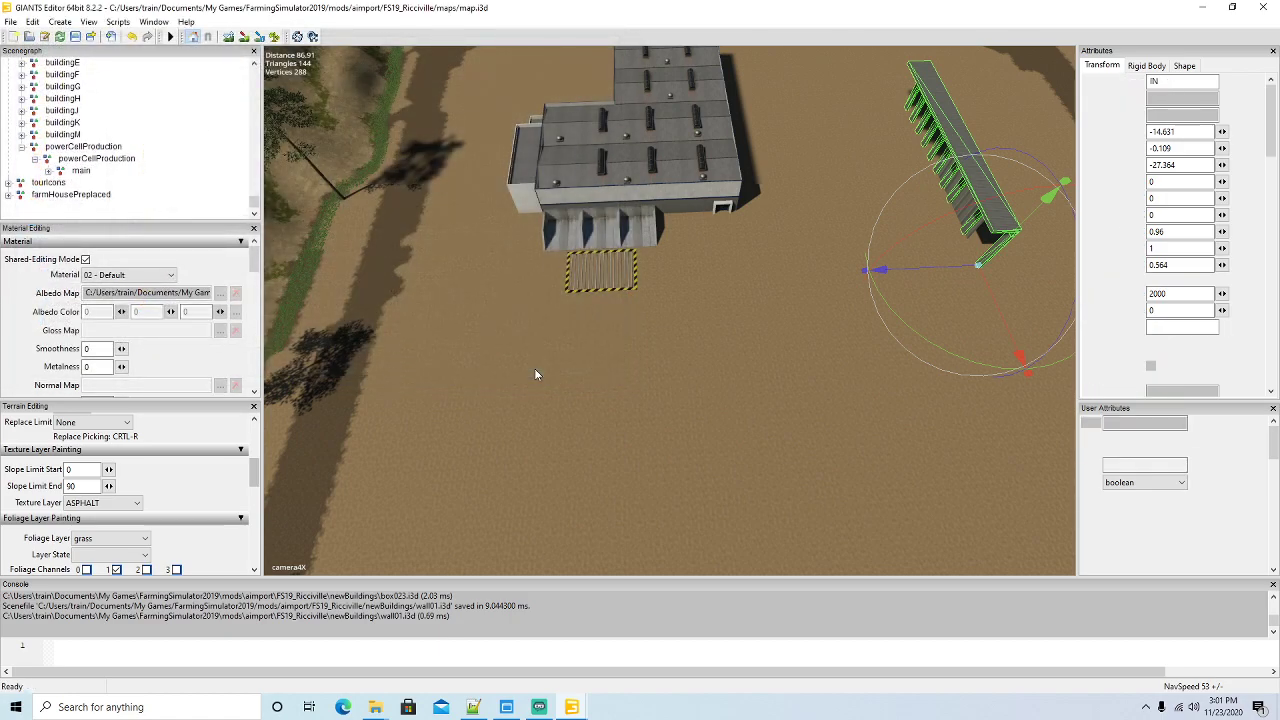
Cut the IN group from the scene root and paste it into the inner powerCellProduction group
left_click(34, 22)
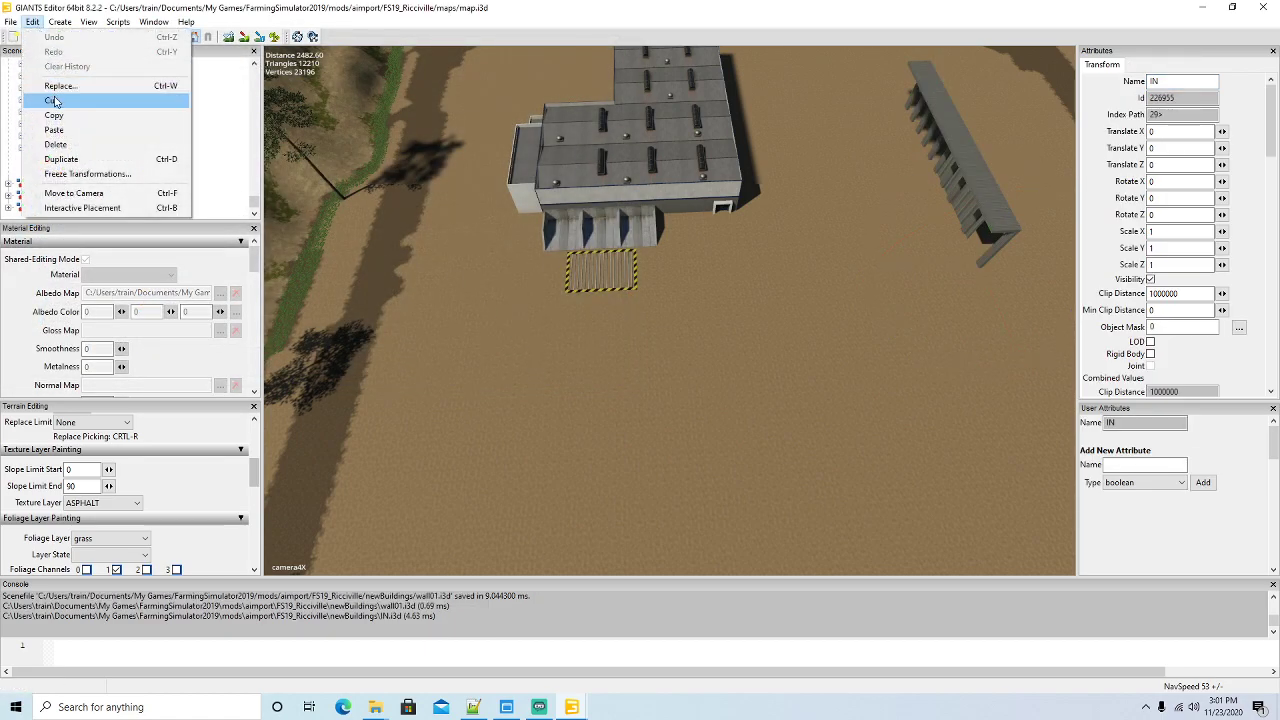
left_click(60, 100)
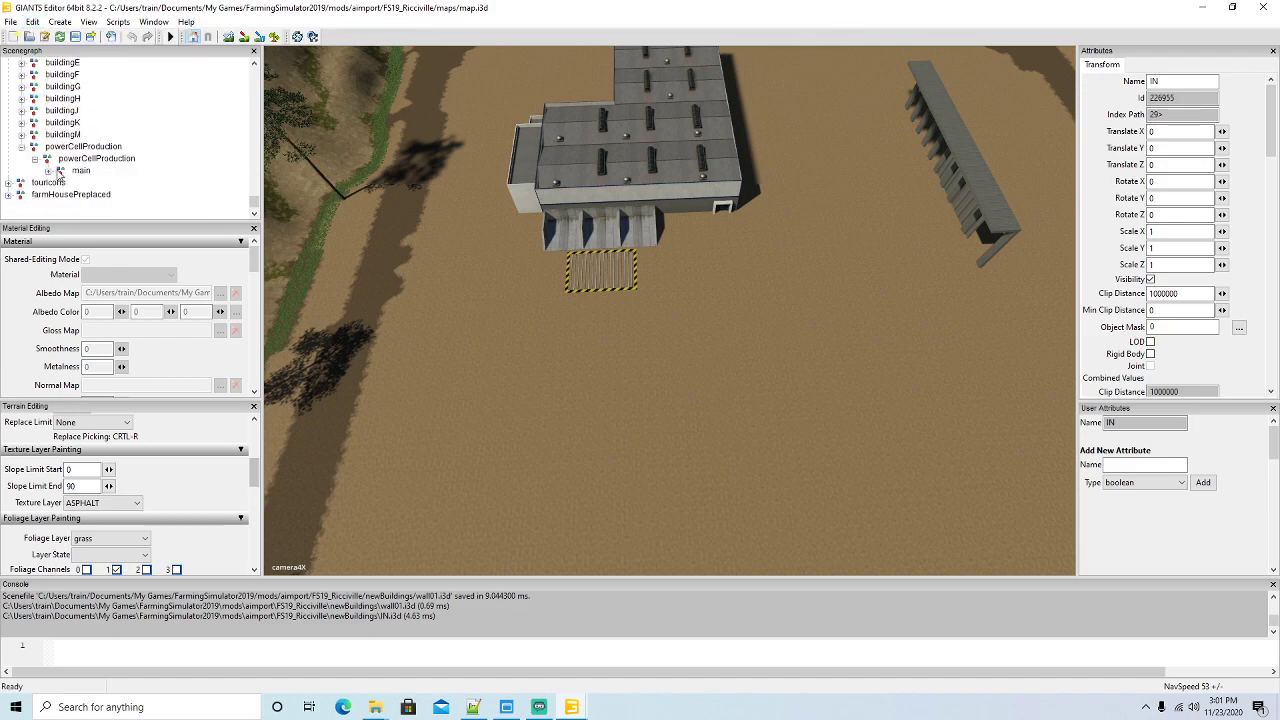
left_click(50, 162)
left_click(34, 22)
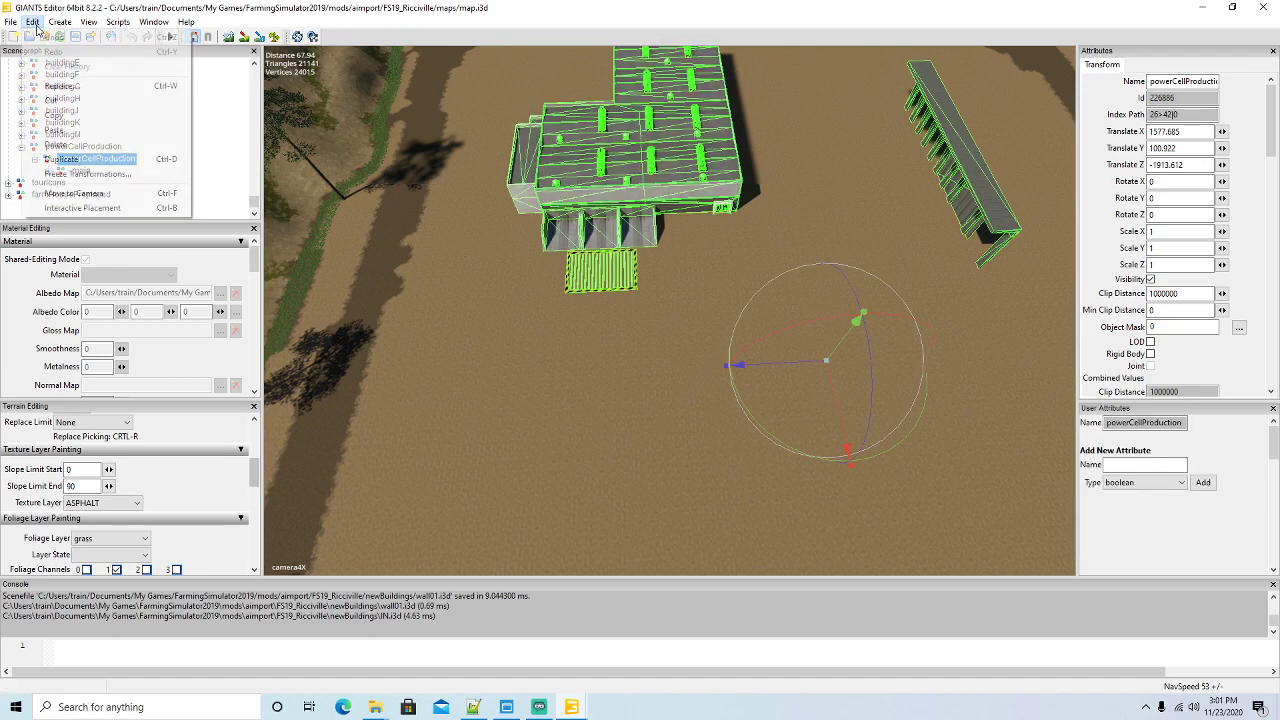
left_click(55, 131)
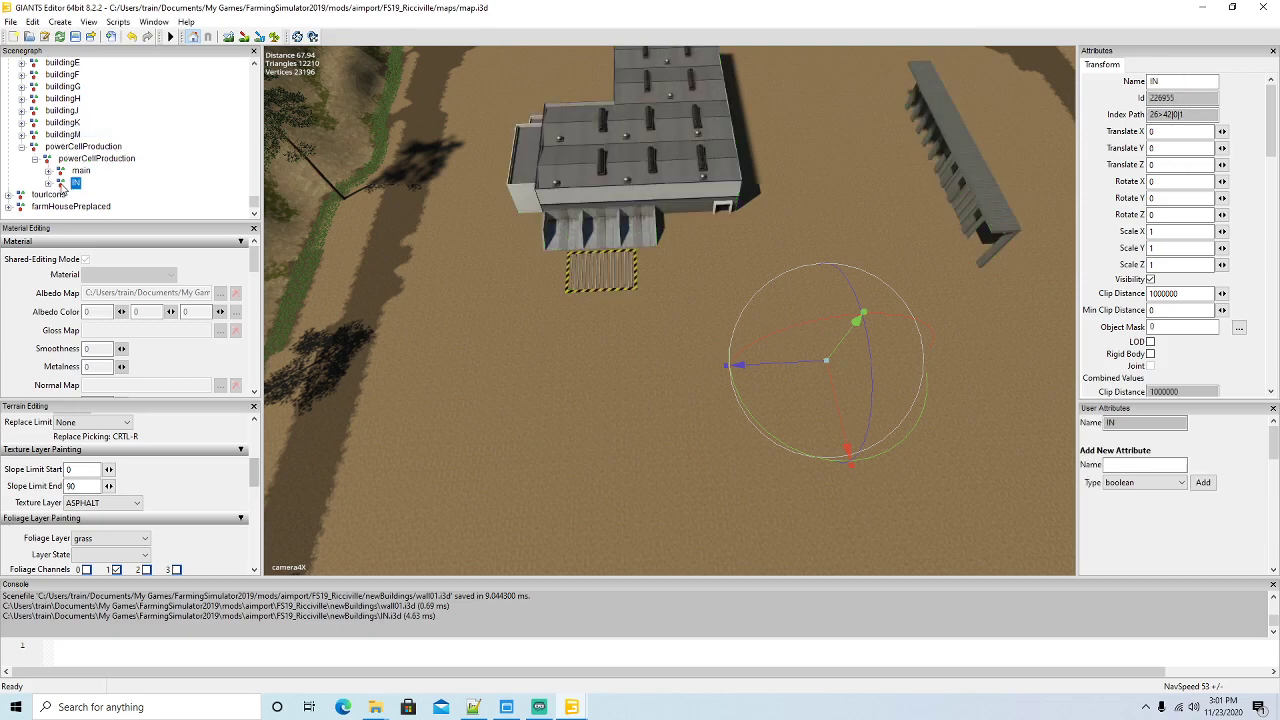
Move the IN group above main within powerCellProduction and expand it
right_click(76, 183)
left_click(90, 227)
left_click(48, 171)
scroll(172, 164, "down", 1)
Place the copper group's exactFillRootNode1 on the ground beside the striped unloading grate with Interactive Placement
left_click(92, 159)
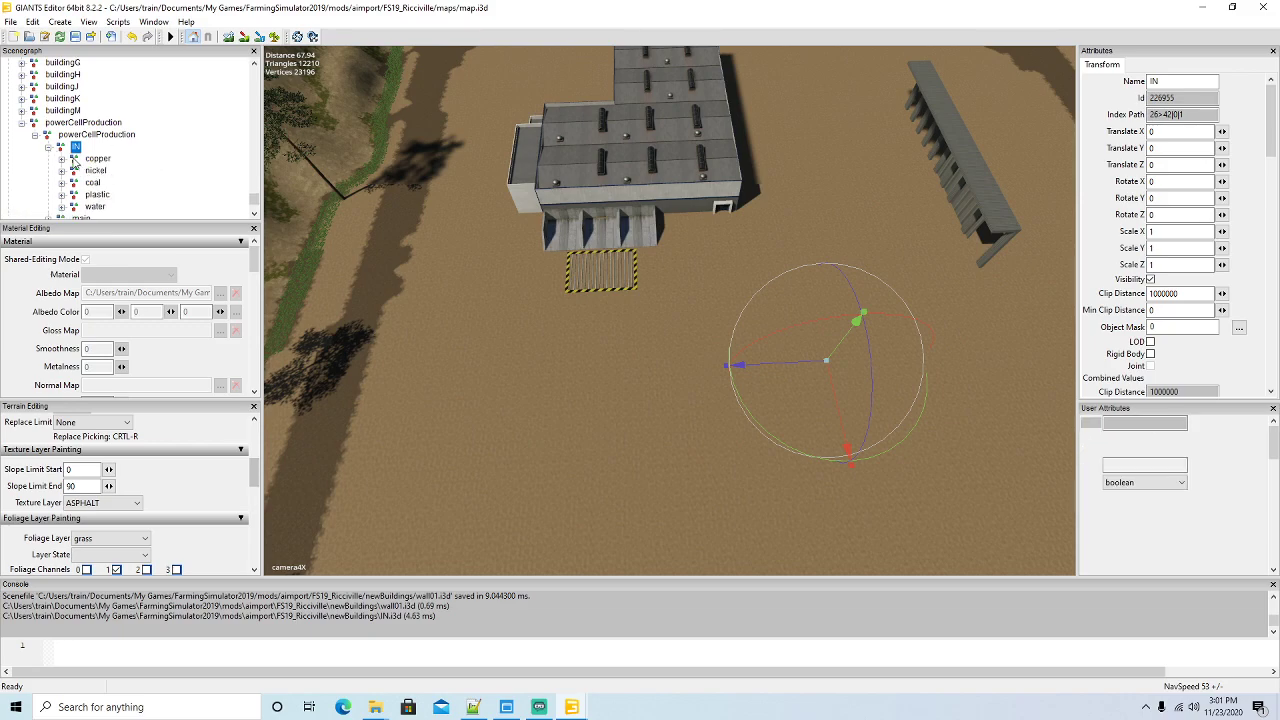
scroll(534, 263, "down", 3)
scroll(545, 221, "down", 1)
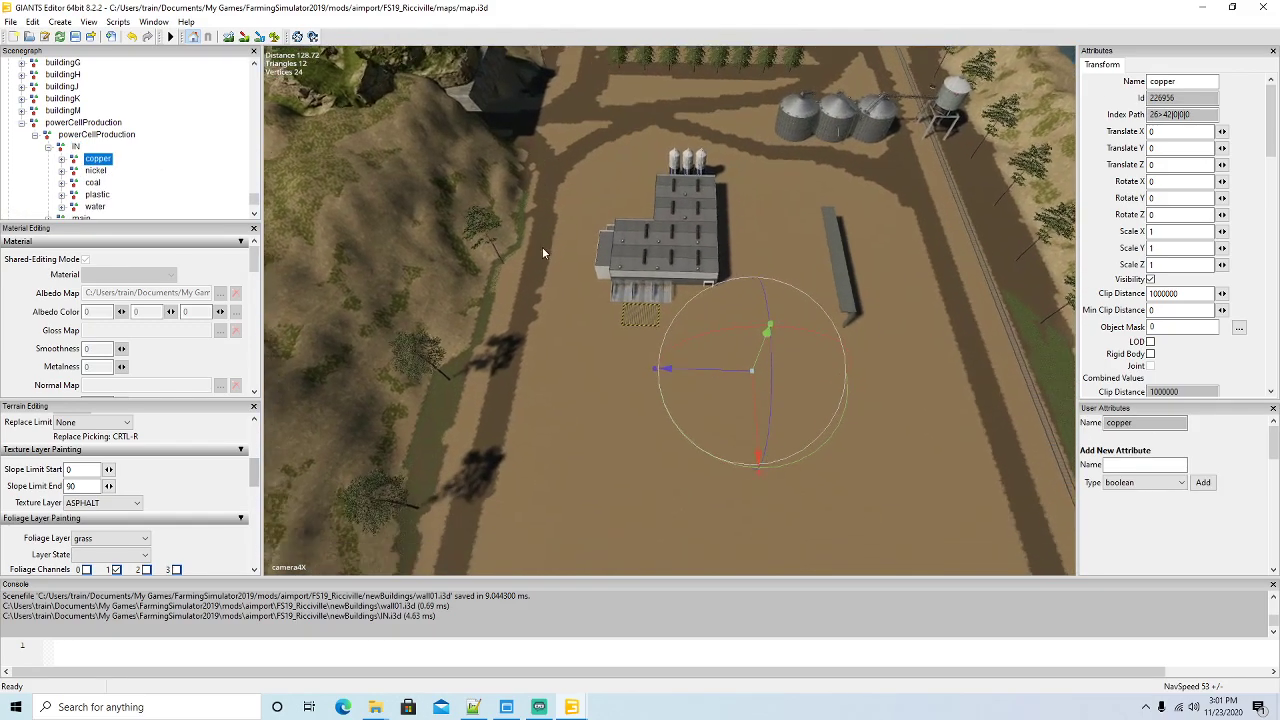
scroll(542, 247, "up", 4)
left_click(61, 159)
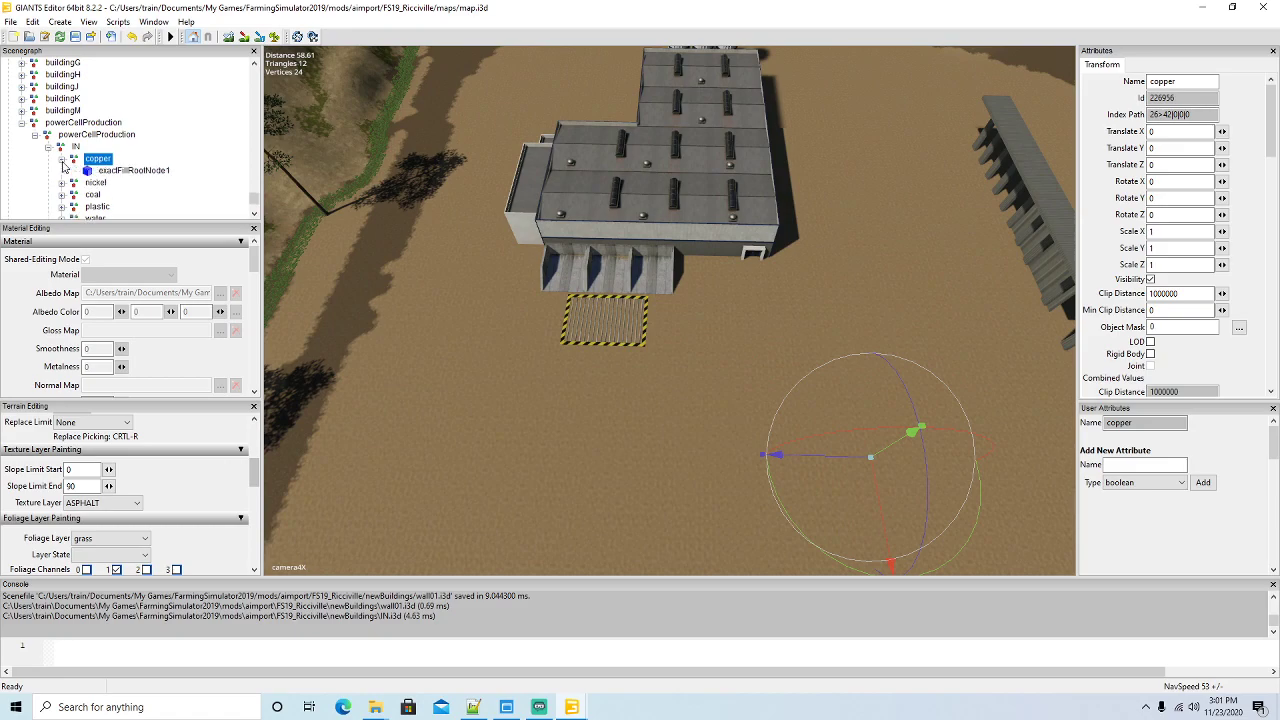
left_click(90, 172)
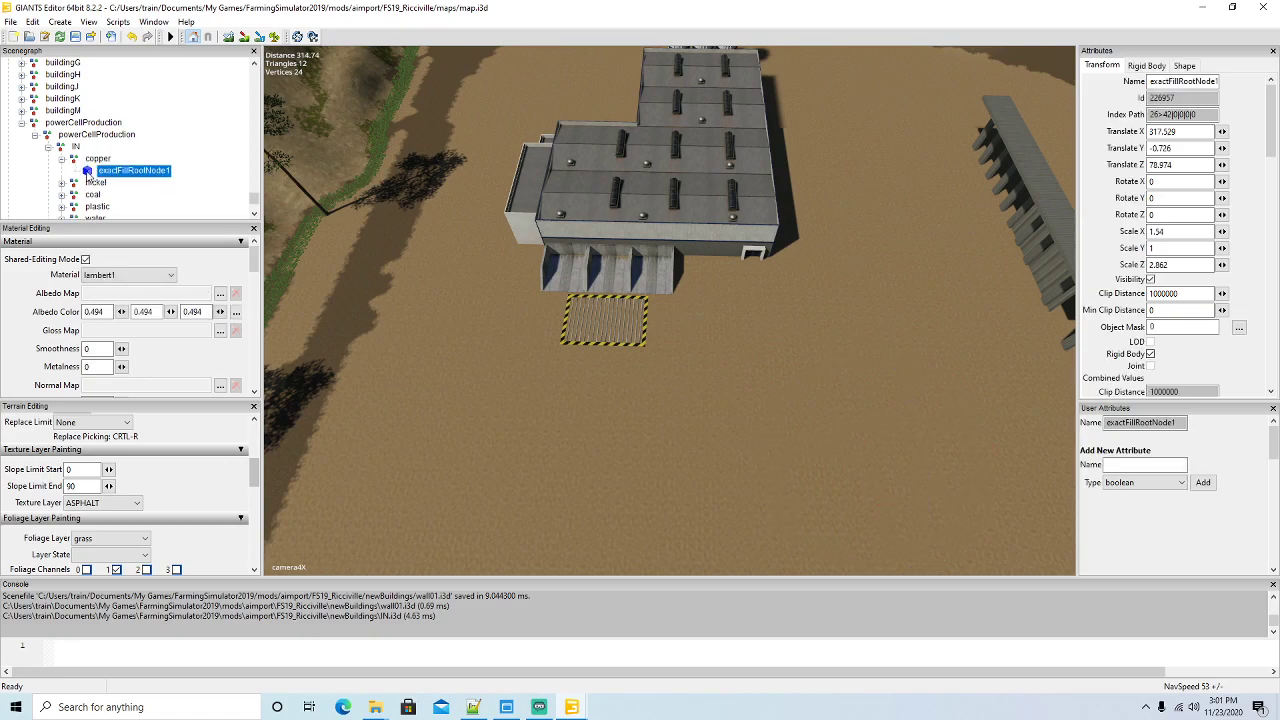
left_click(33, 22)
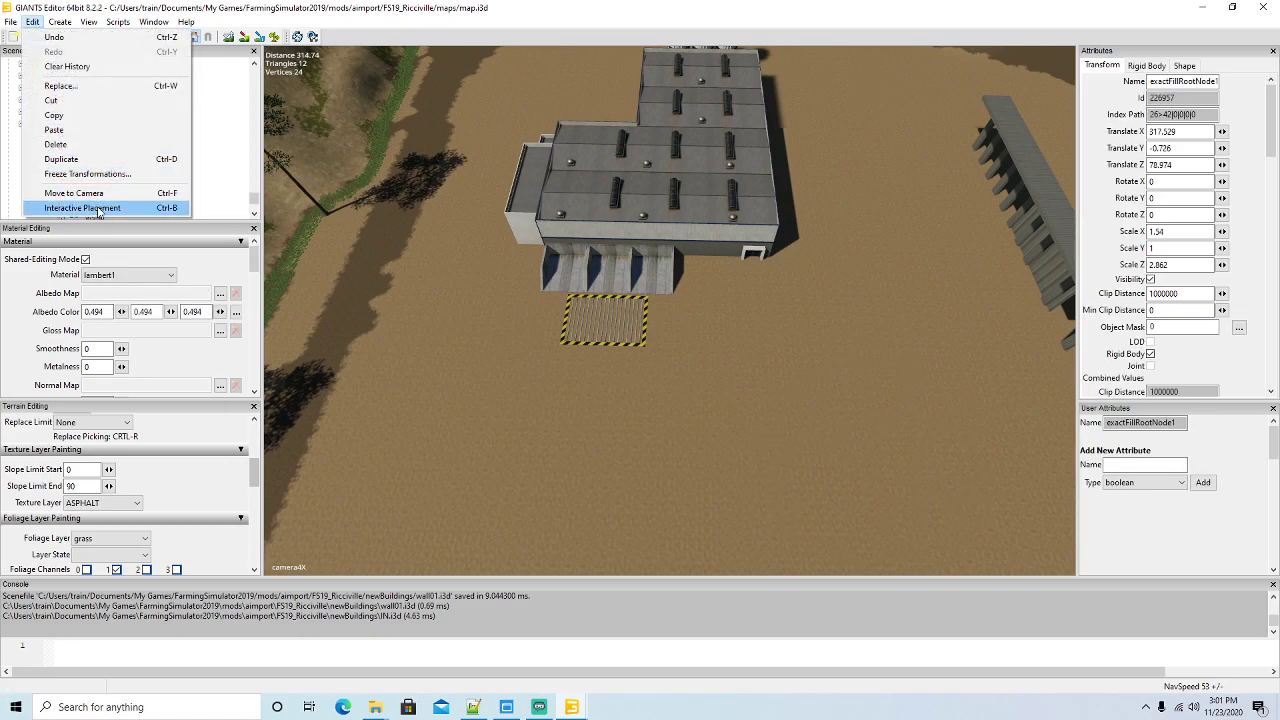
left_click(85, 209)
left_click(596, 374)
scroll(712, 447, "up", 5)
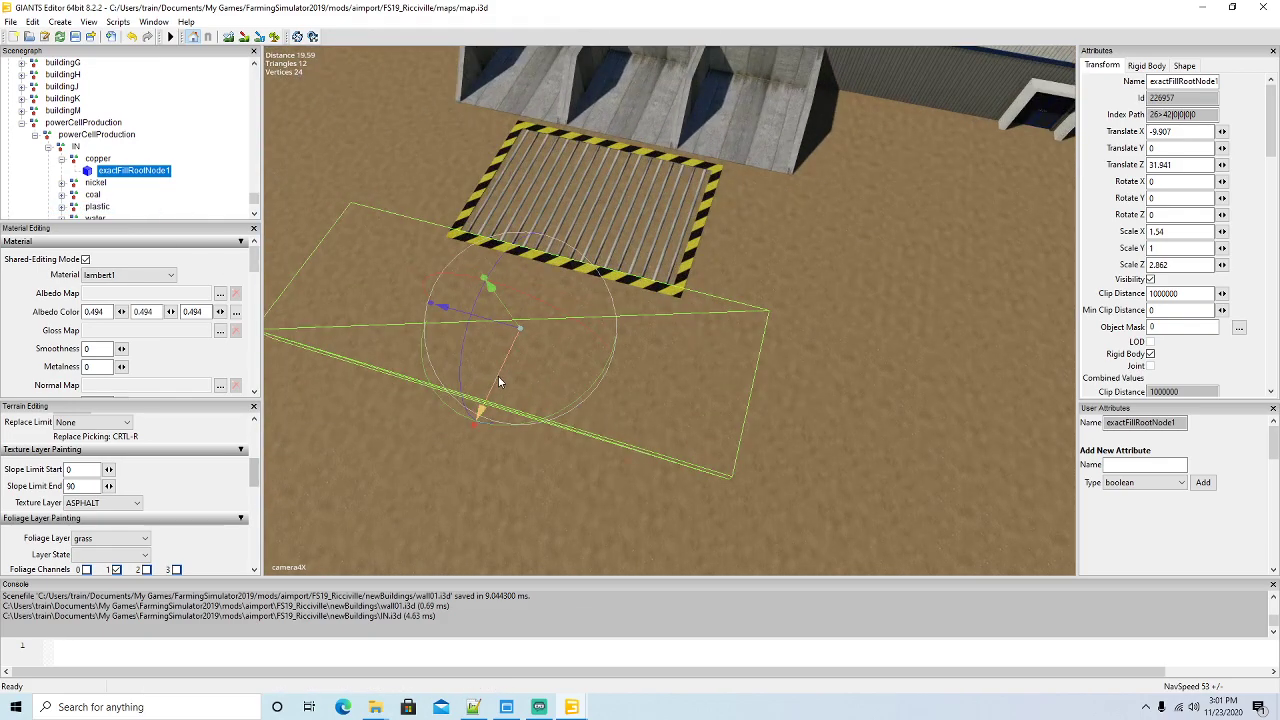
Fit exactFillRootNode1 over the grate by moving it to about X -16.428, Y -0.762, Z 31.342 and reducing its Z scale to 1.49
left_click_drag(499, 380, 580, 228)
left_click_drag(490, 188, 578, 211)
right_click_drag(578, 211, 602, 337)
right_click_drag(605, 277, 628, 172)
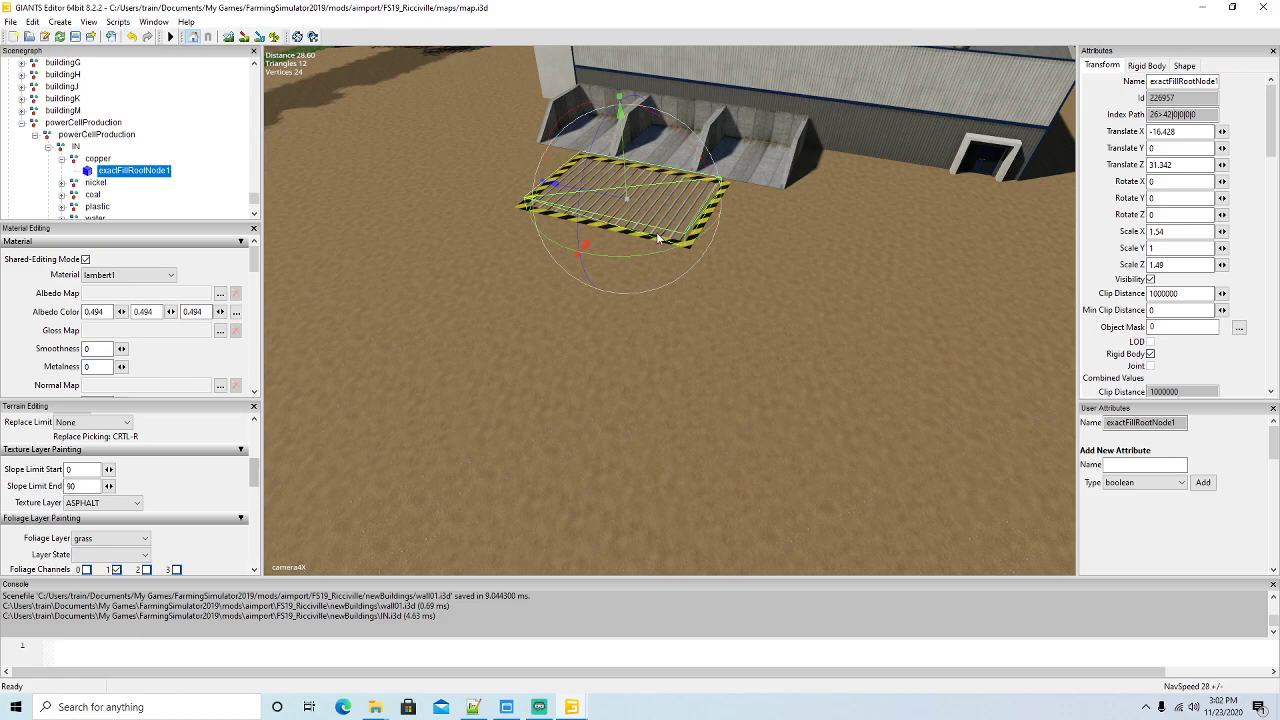
scroll(730, 350, "up", 5)
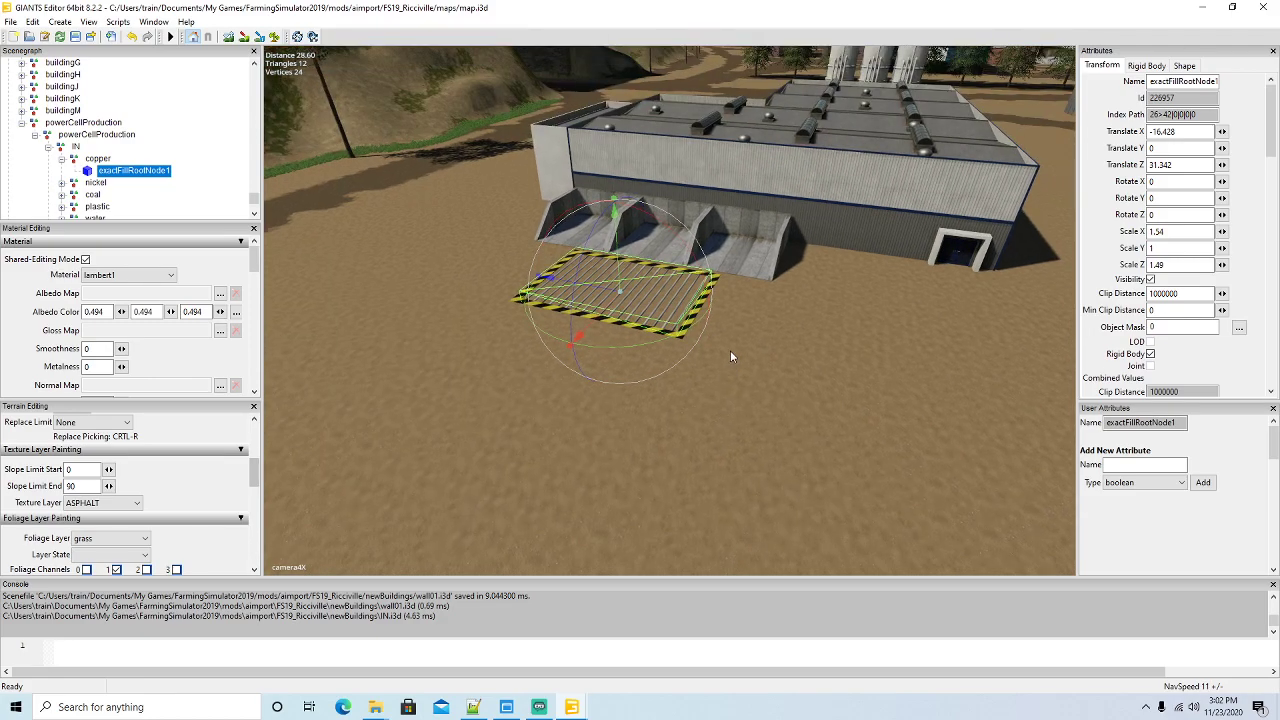
left_click_drag(549, 148, 567, 234)
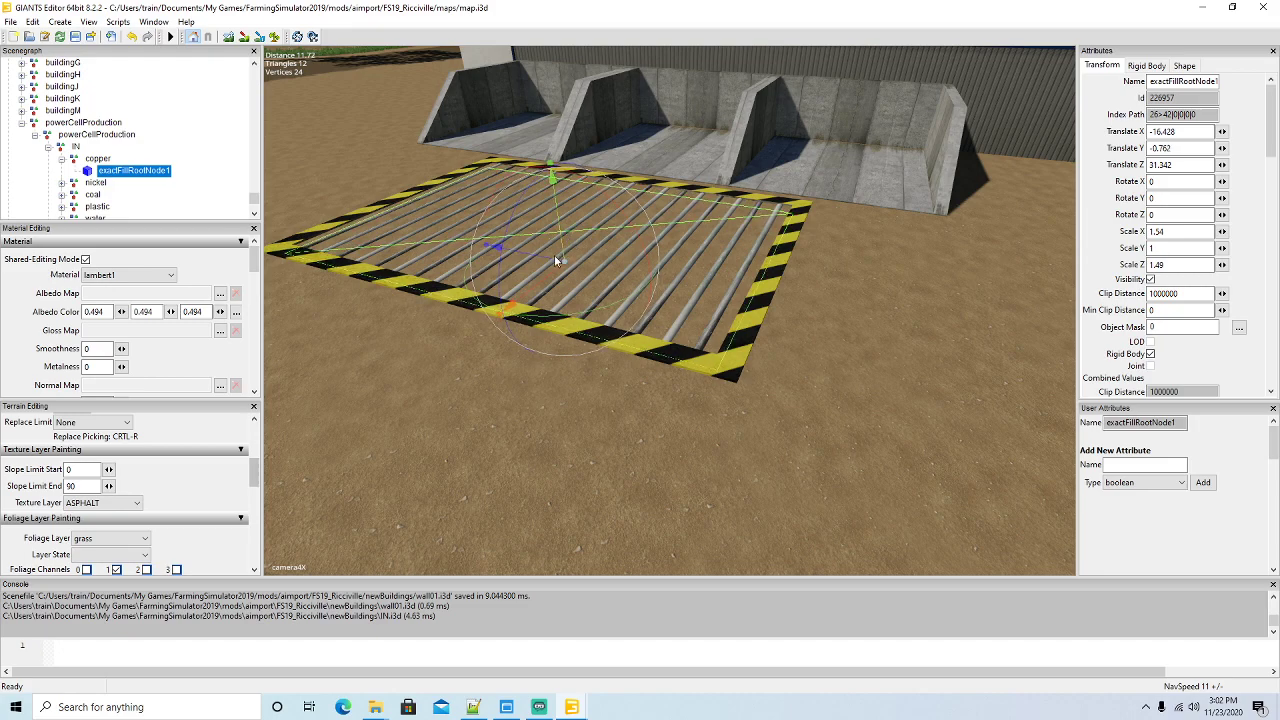
Fine-tune exactFillRootNode1 over the grate to about X -16.901, Y -0.736, Z 31.505, with X scale 1.69 and Z scale 1.544
left_click_drag(554, 278, 567, 268)
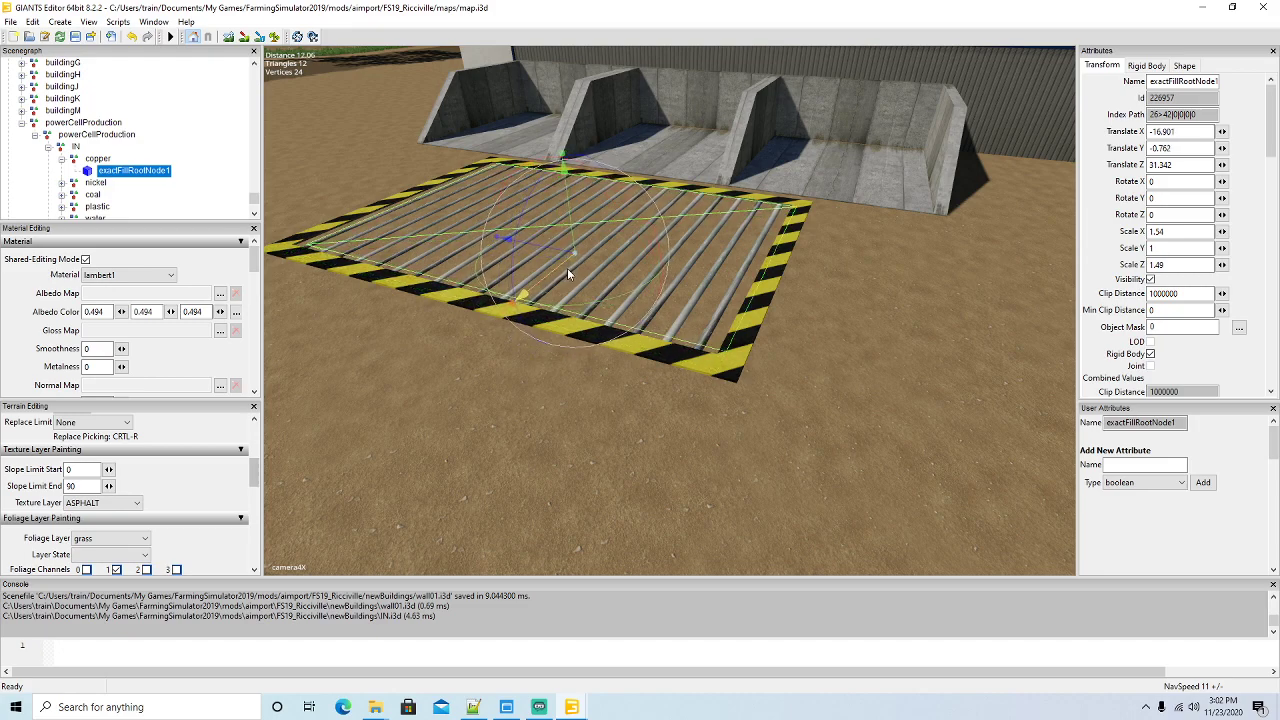
left_click_drag(512, 308, 507, 314)
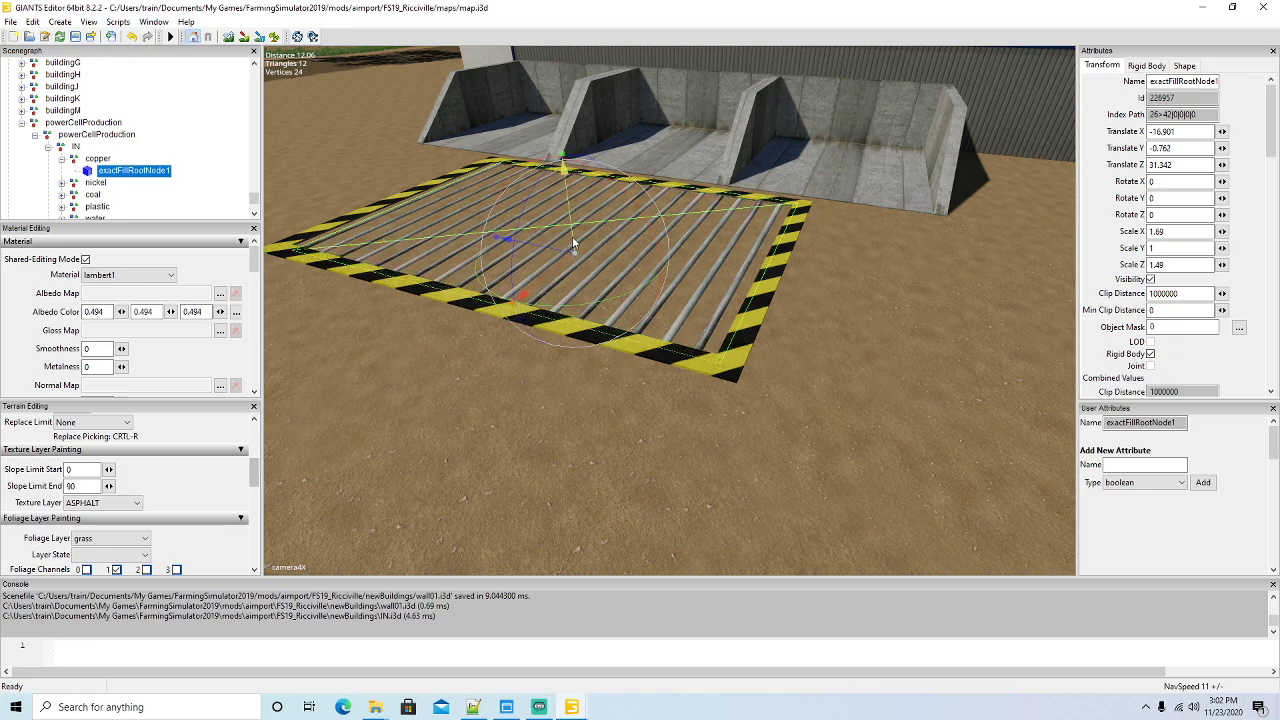
left_click_drag(572, 236, 573, 234)
right_click_drag(573, 234, 561, 368)
scroll(561, 368, "down", 5)
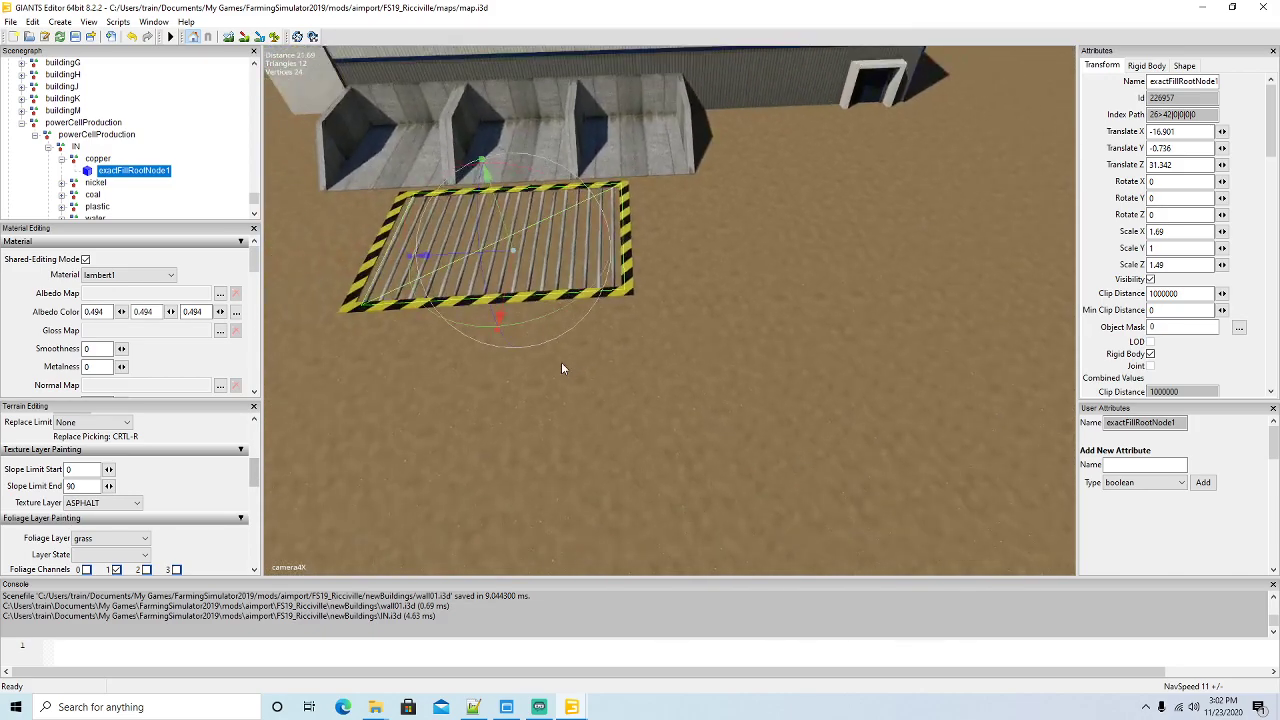
left_click_drag(408, 257, 441, 252)
scroll(506, 317, "down", 5)
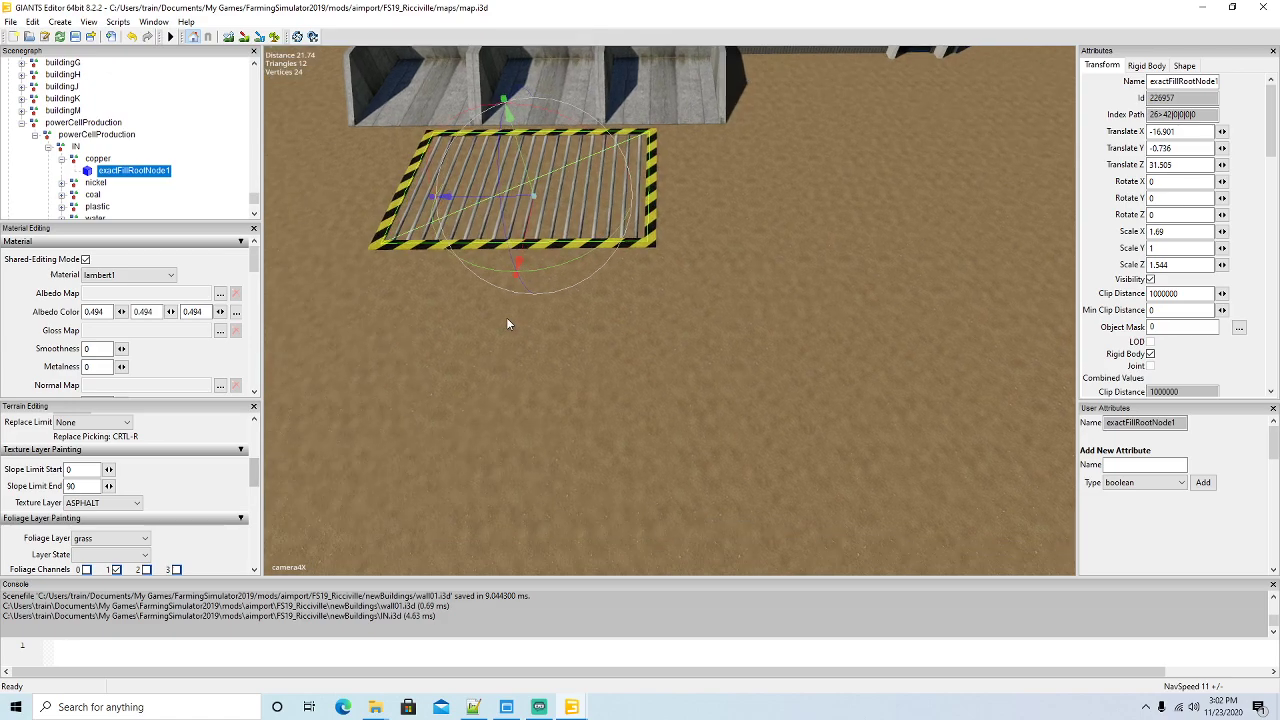
Expand the nickel group inside IN and delete it
scroll(110, 165, "down", 1)
left_click(61, 158)
left_click(79, 162)
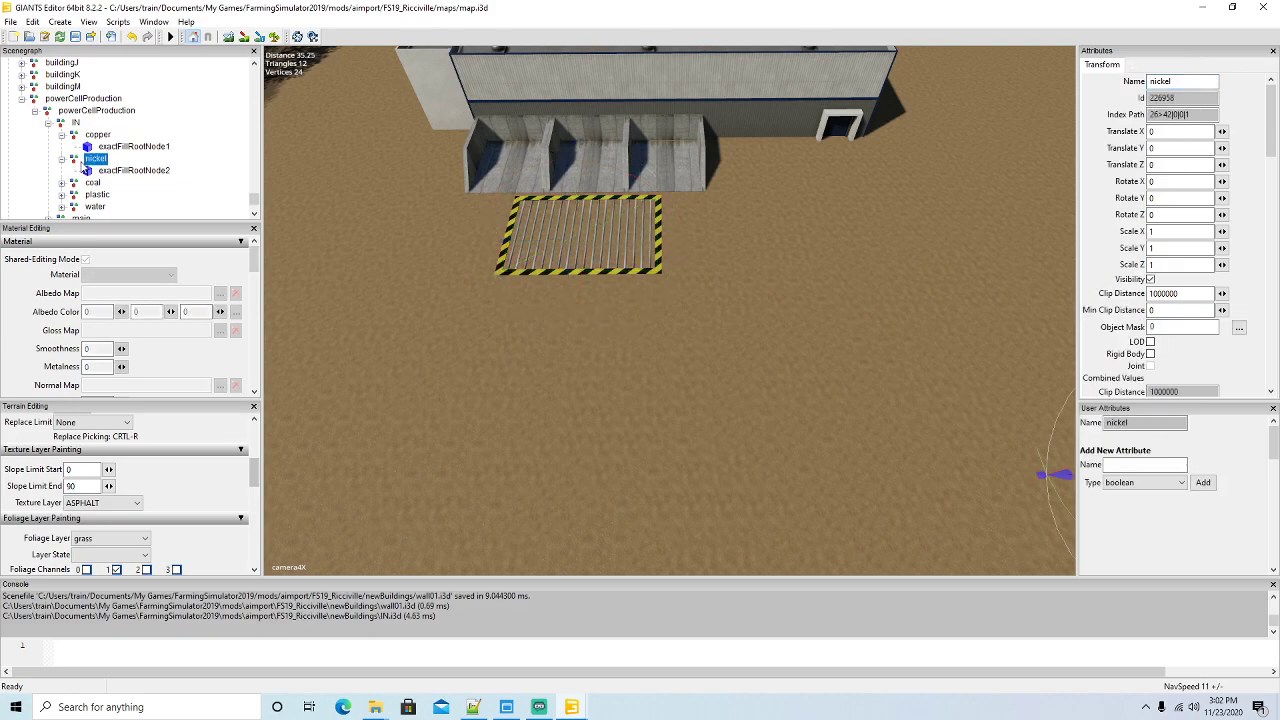
key("Delete")
Examine the contents of the coal group, including palletTrigger1 and baleTrigger1
left_click(61, 160)
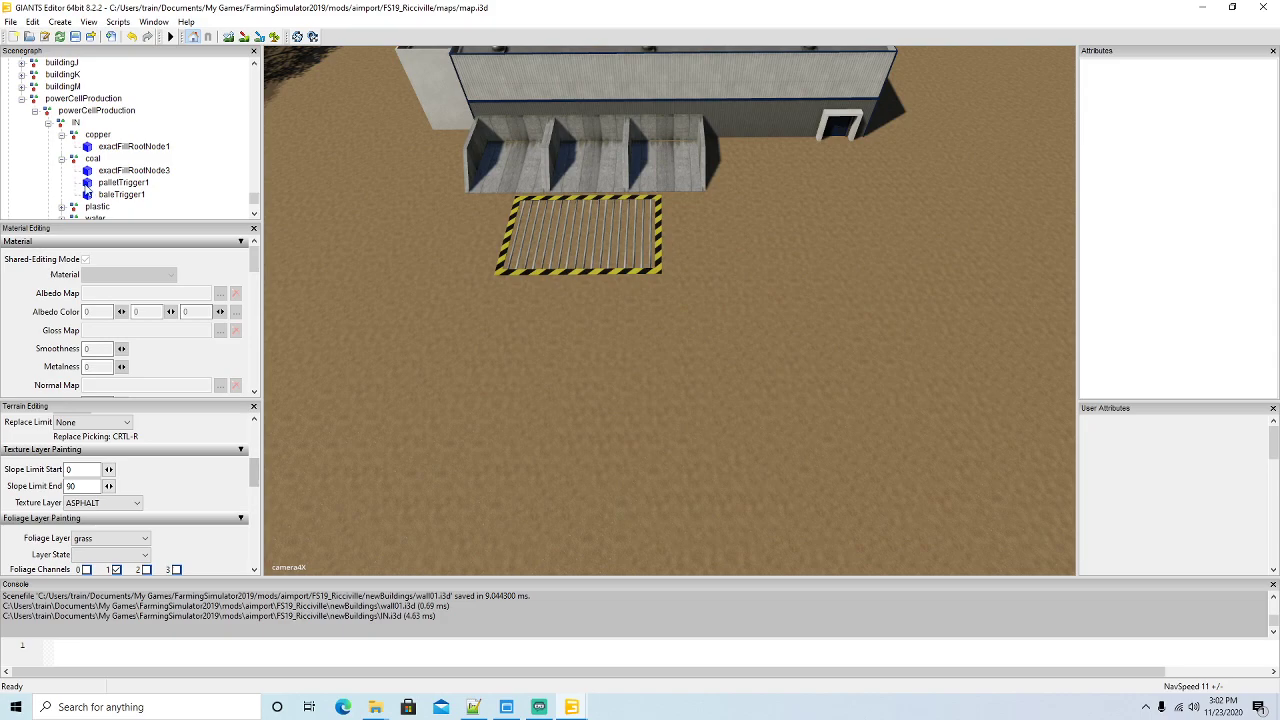
left_click(89, 186)
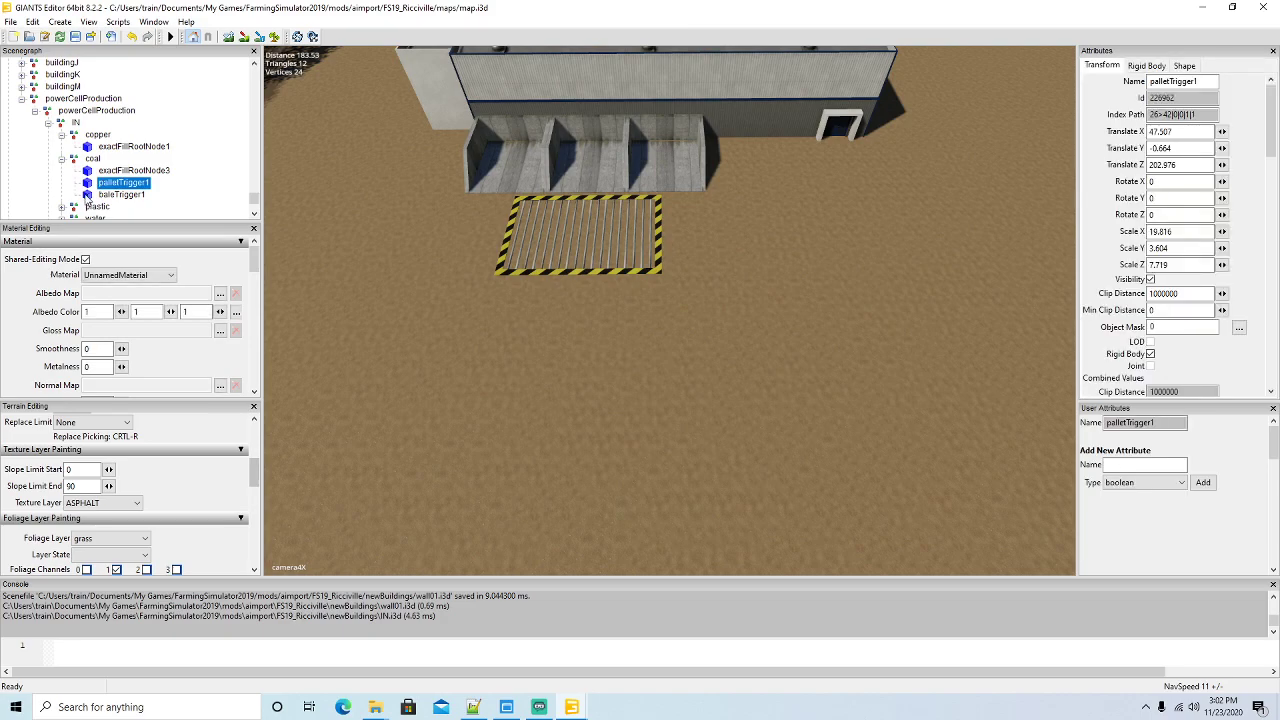
left_click(89, 196)
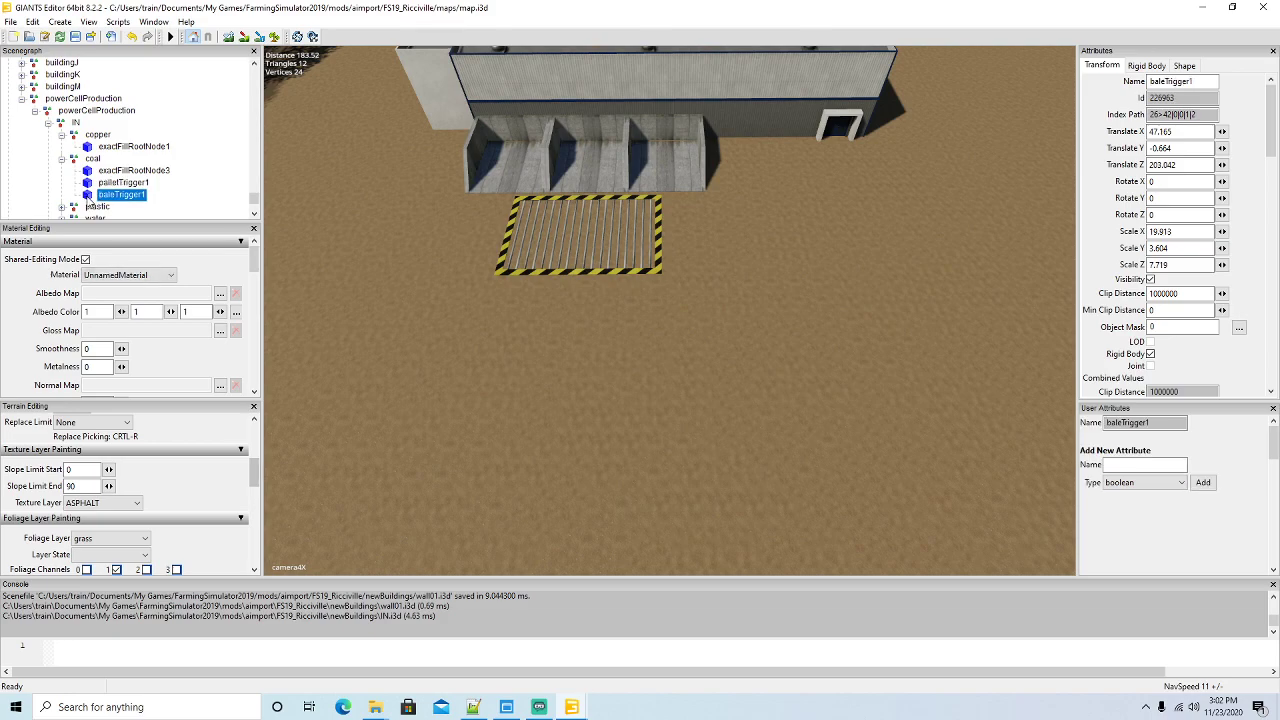
left_click(62, 160)
left_click(73, 159)
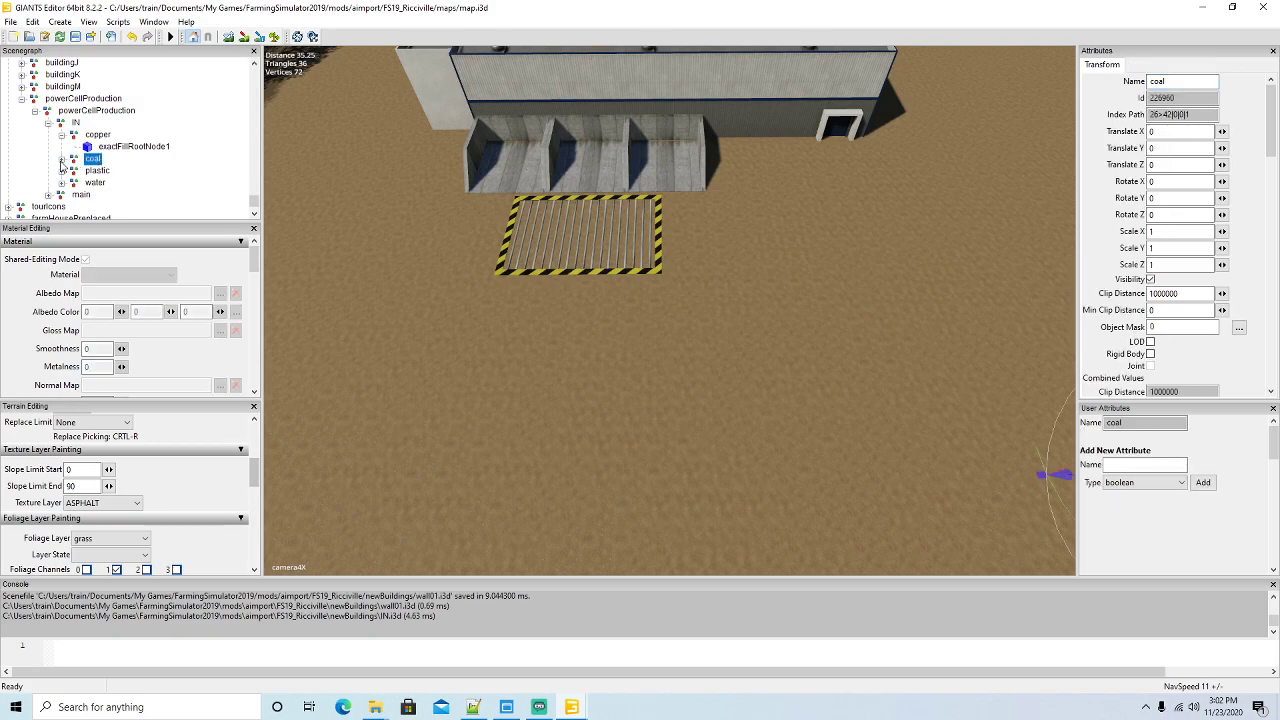
left_click(62, 160)
scroll(122, 164, "down", 2)
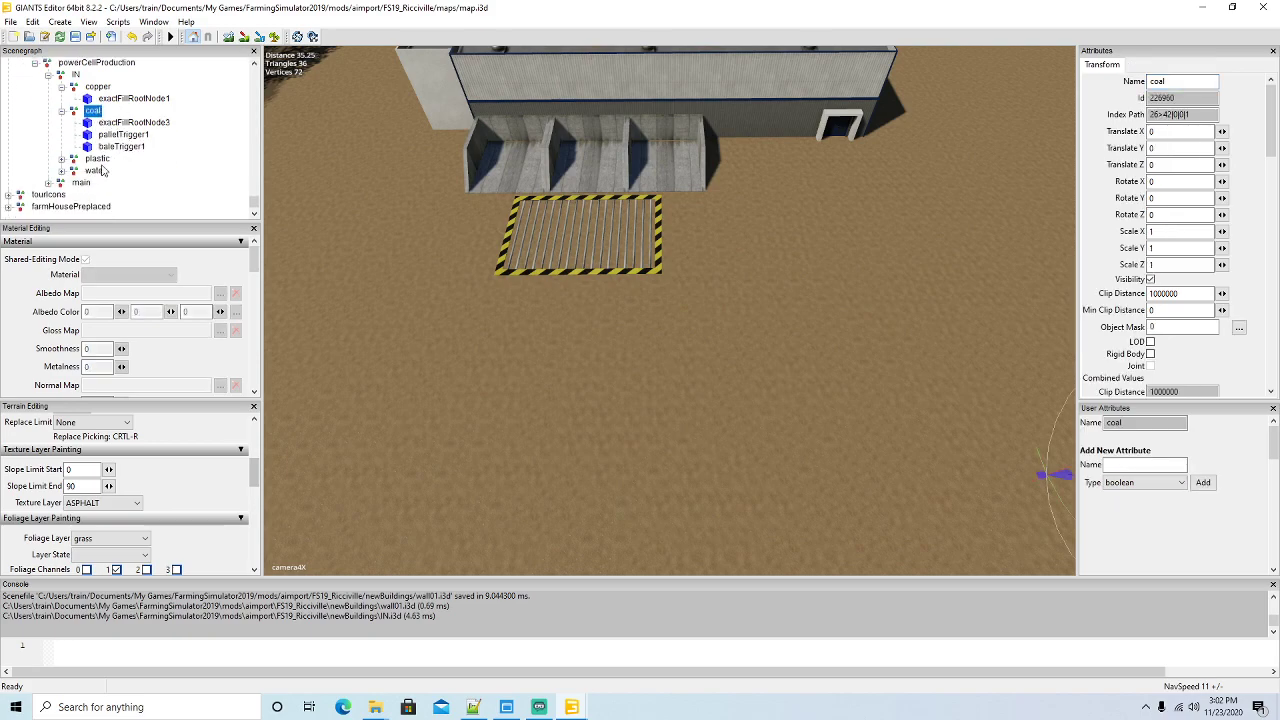
Expand and delete the plastic and water groups inside IN
left_click(62, 159)
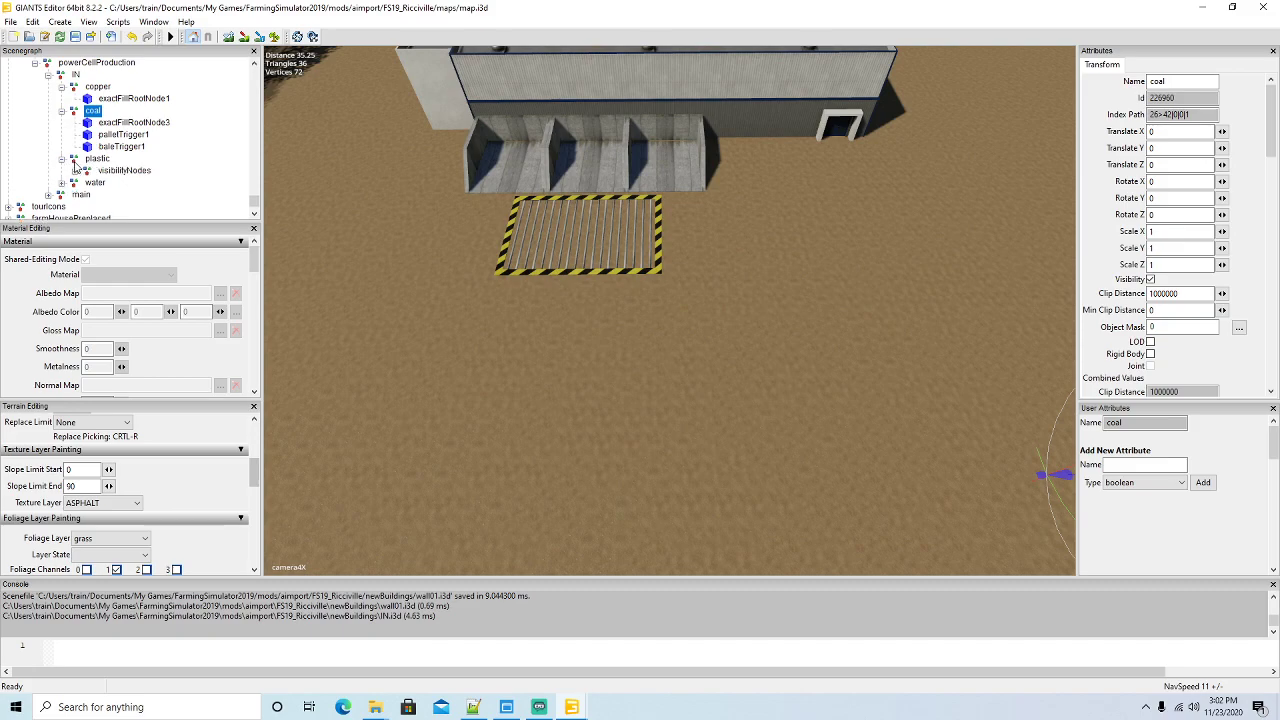
left_click(74, 161)
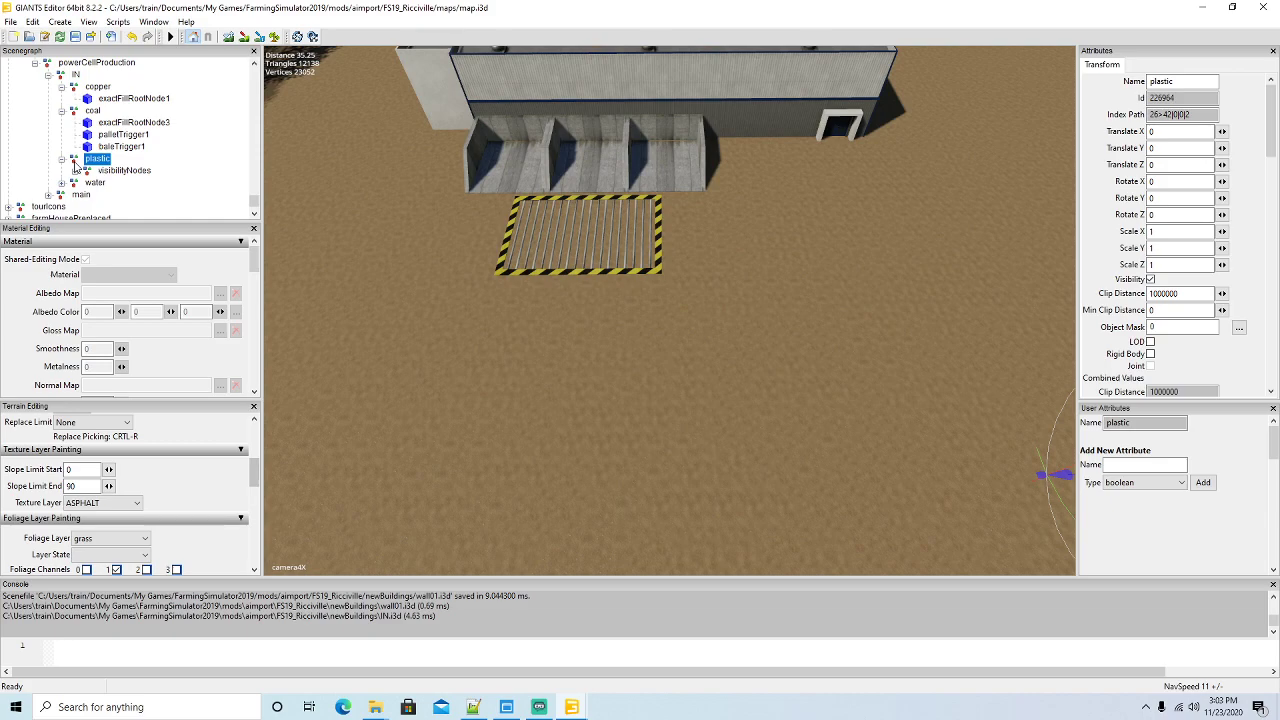
key("Delete")
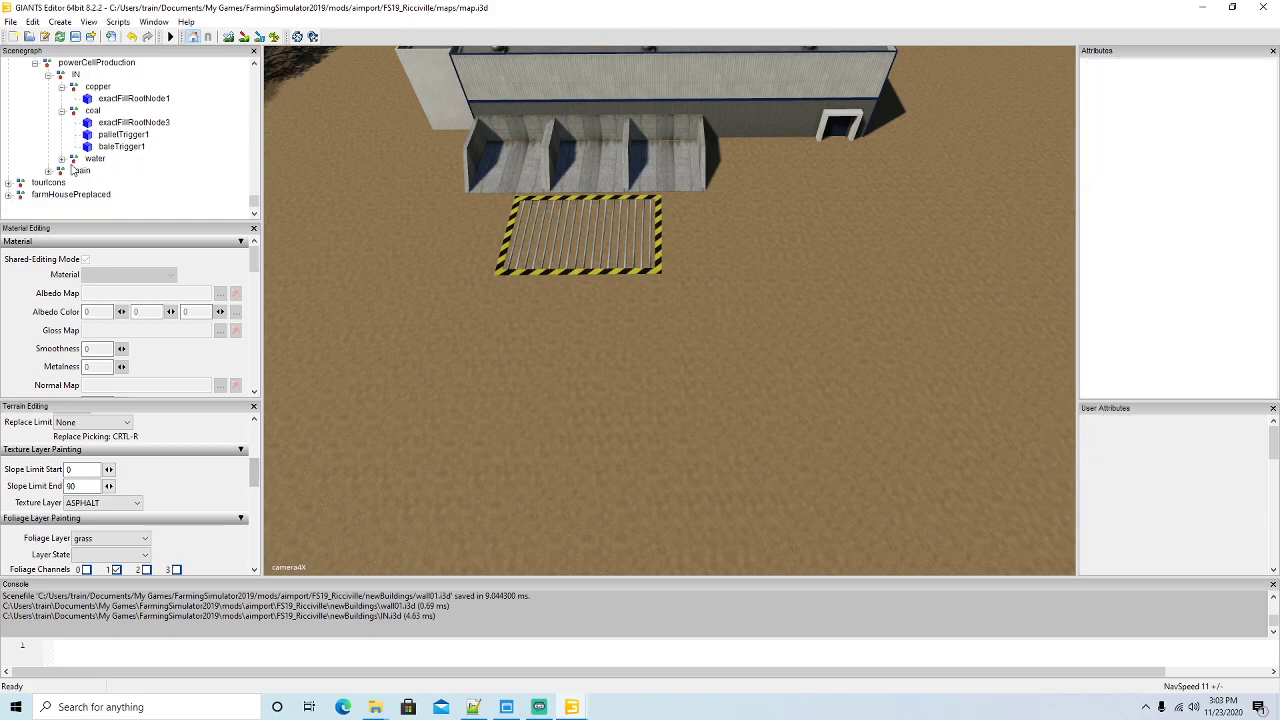
left_click(61, 159)
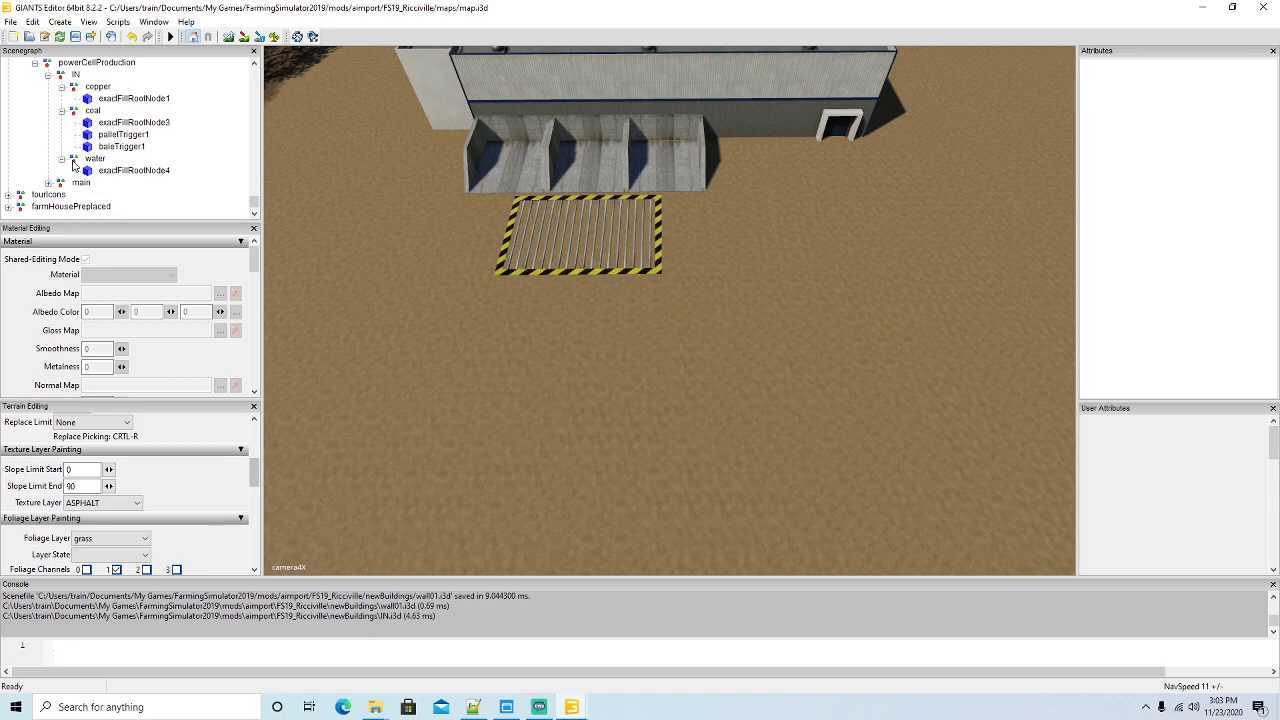
left_click(73, 161)
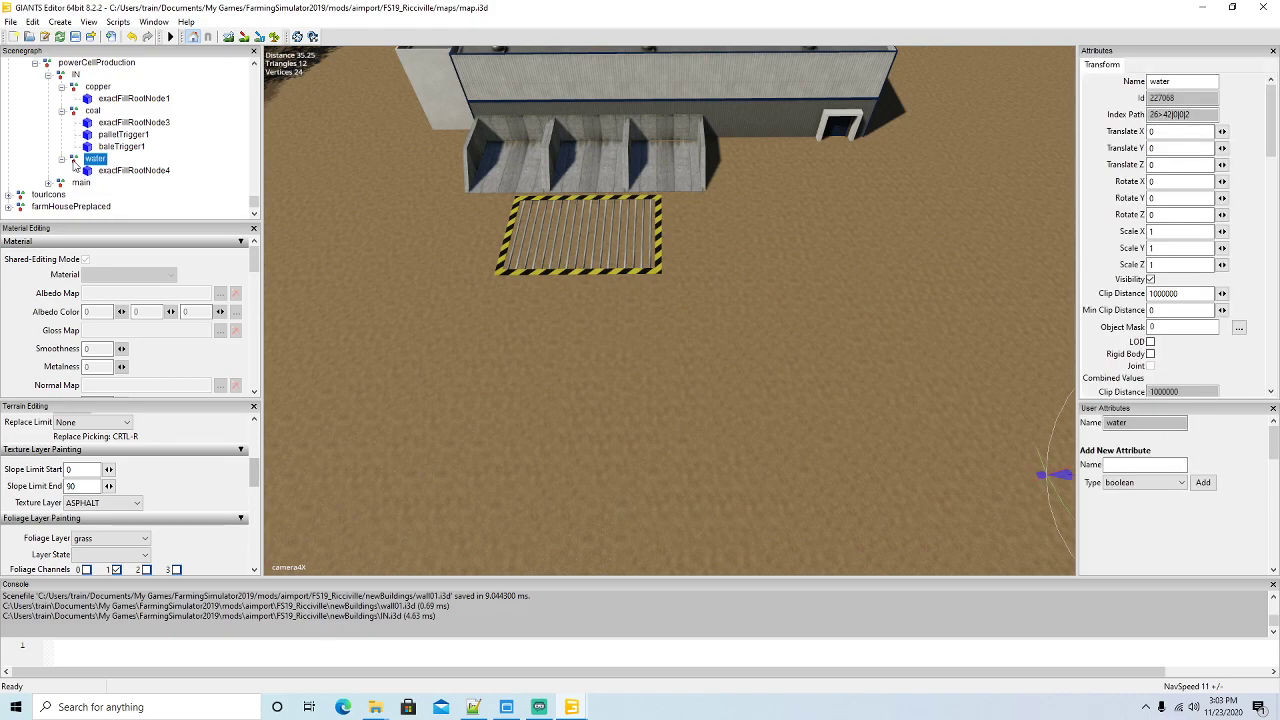
key("Delete")
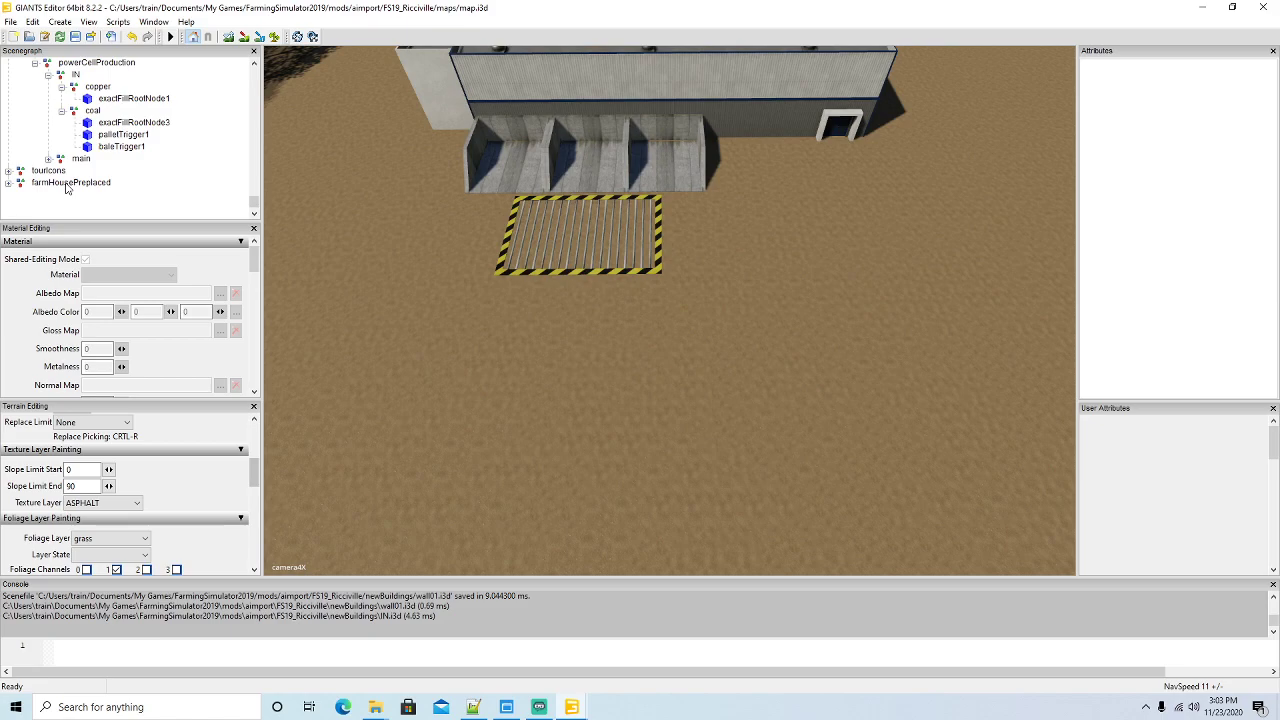
Cut palletTrigger1 from the coal group, paste it into the copper group and select it there
left_click(87, 137)
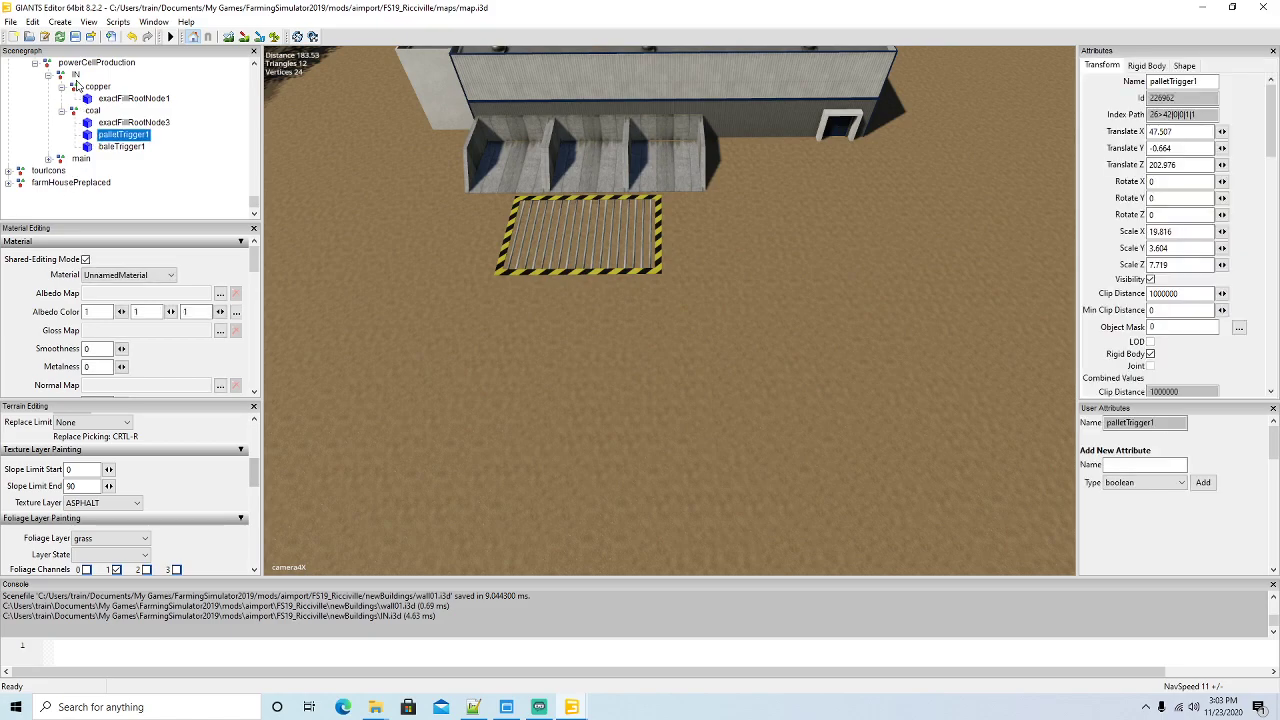
left_click(32, 21)
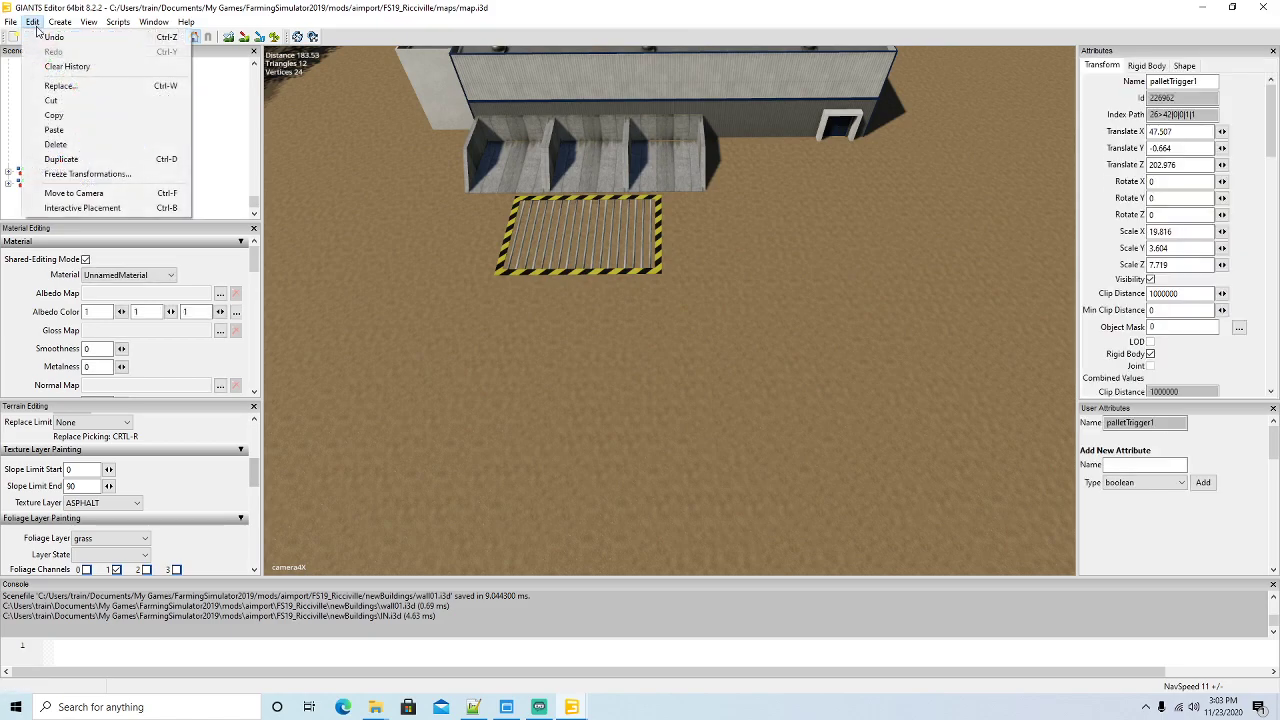
left_click(54, 101)
left_click(95, 87)
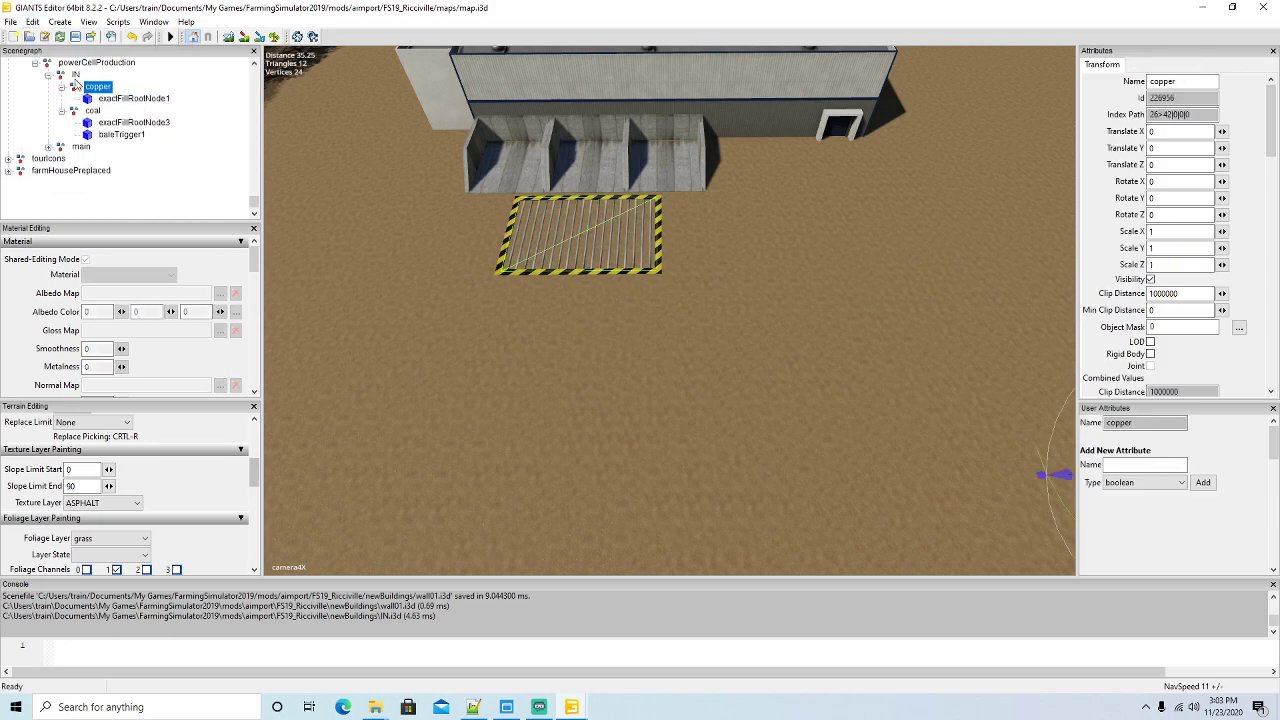
left_click(32, 21)
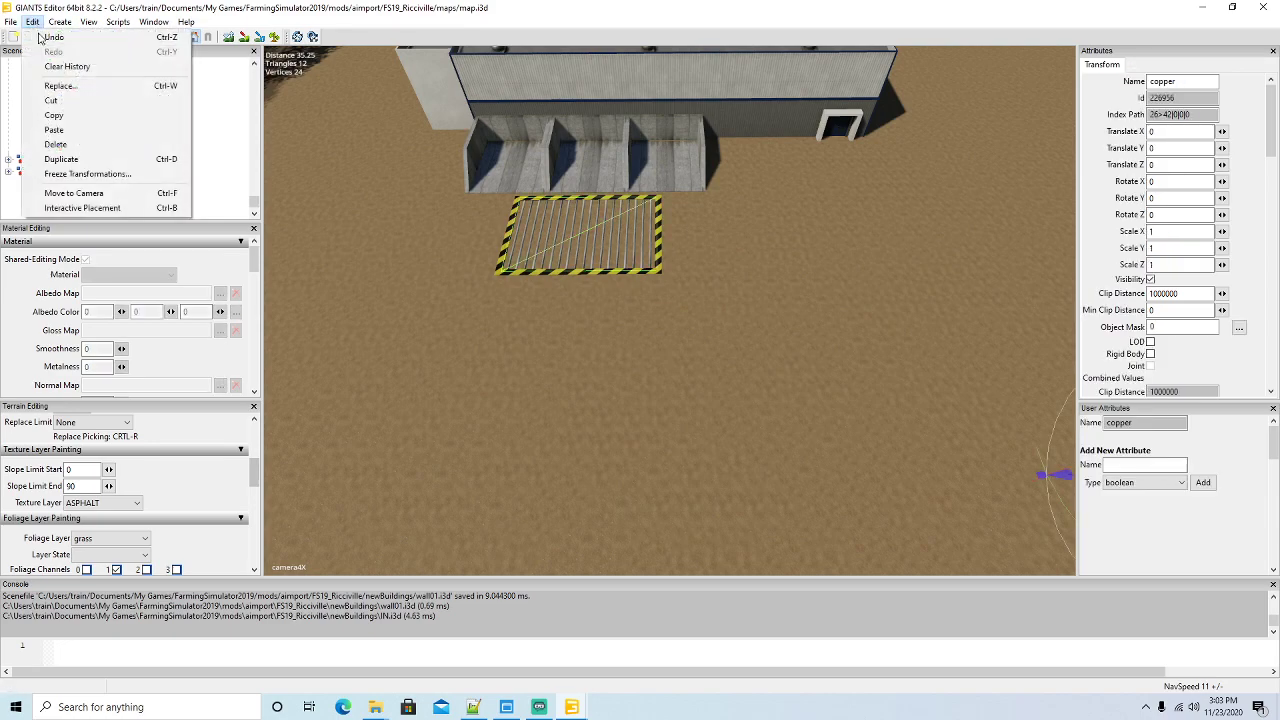
left_click(55, 129)
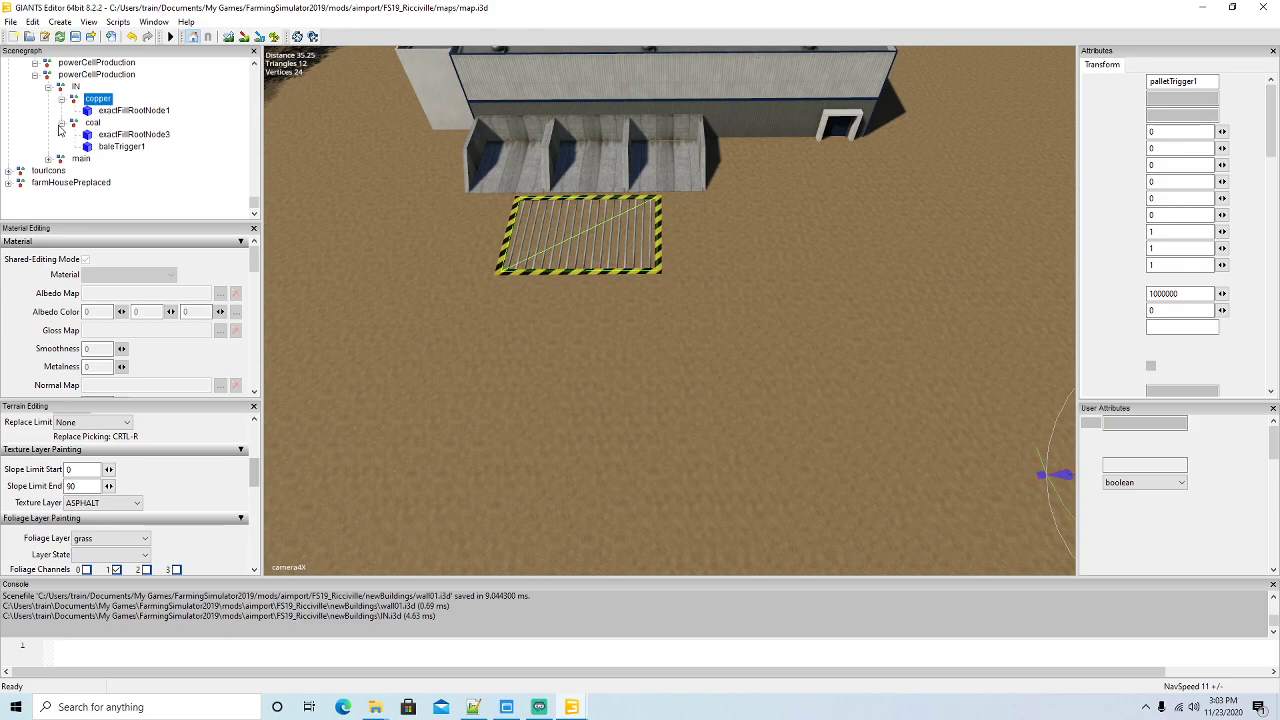
left_click(32, 21)
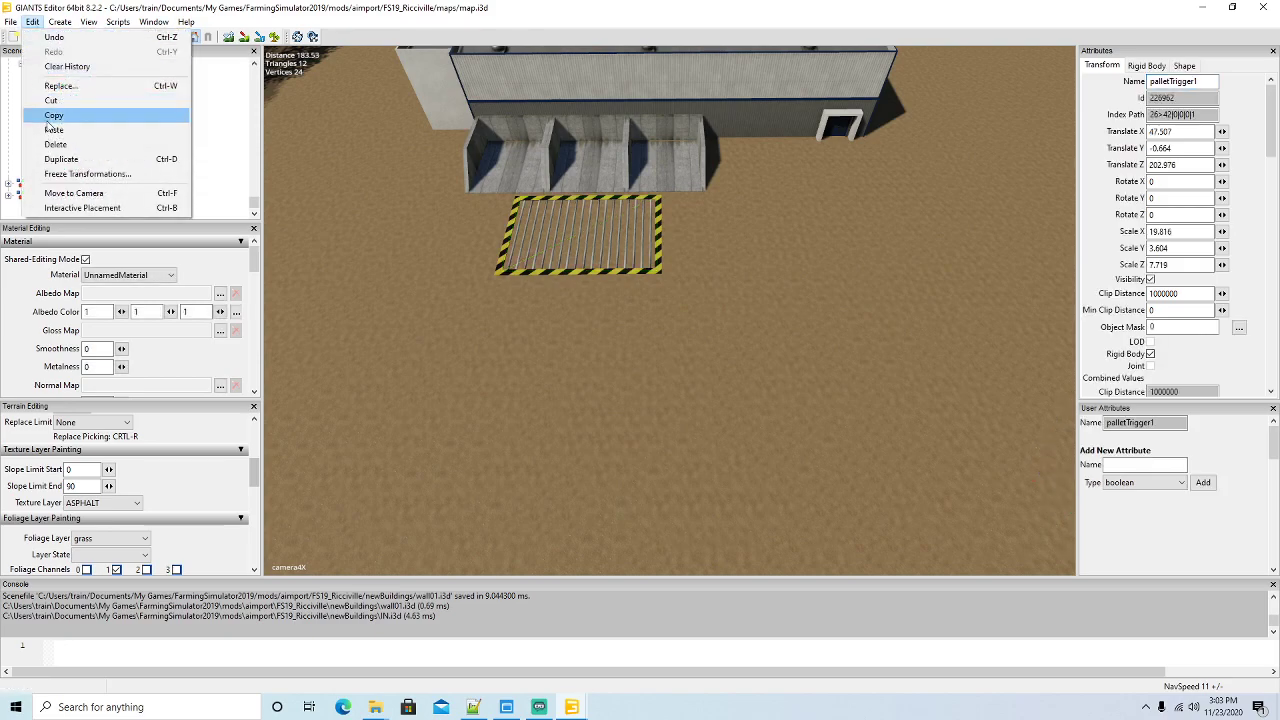
Place palletTrigger1 over the striped grate, rotate it about 89° around Y and shrink its X scale to about 17.16
left_click(82, 208)
left_click(570, 240)
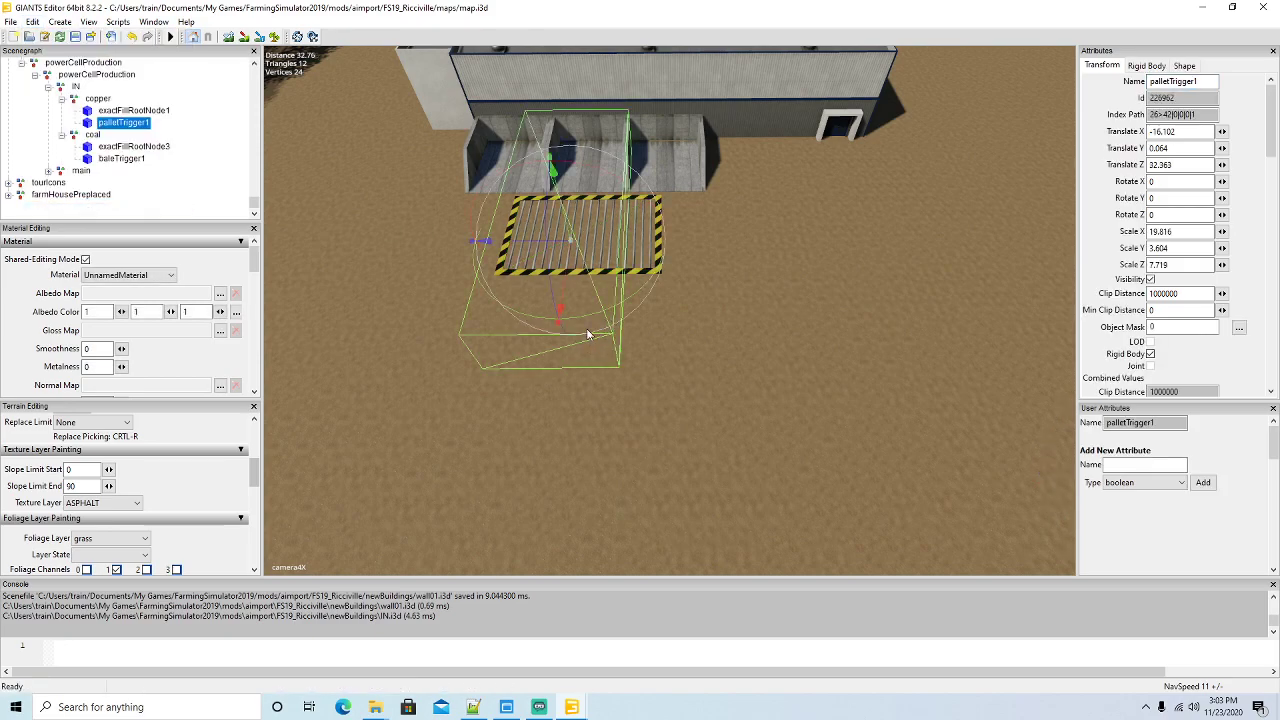
left_click_drag(587, 322, 643, 242)
middle_click_drag(644, 242, 674, 259)
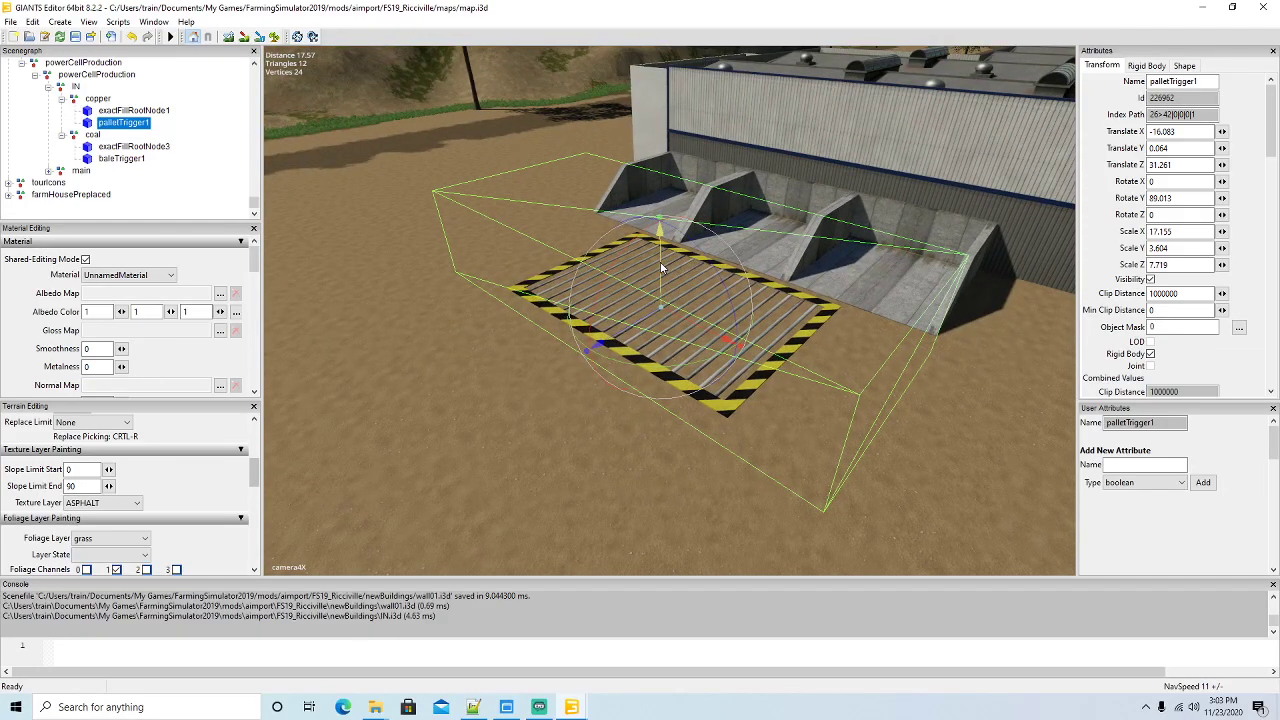
Lower palletTrigger1 to about Y -0.002 and increase its Y scale to about 4.73
left_click_drag(661, 262, 661, 268)
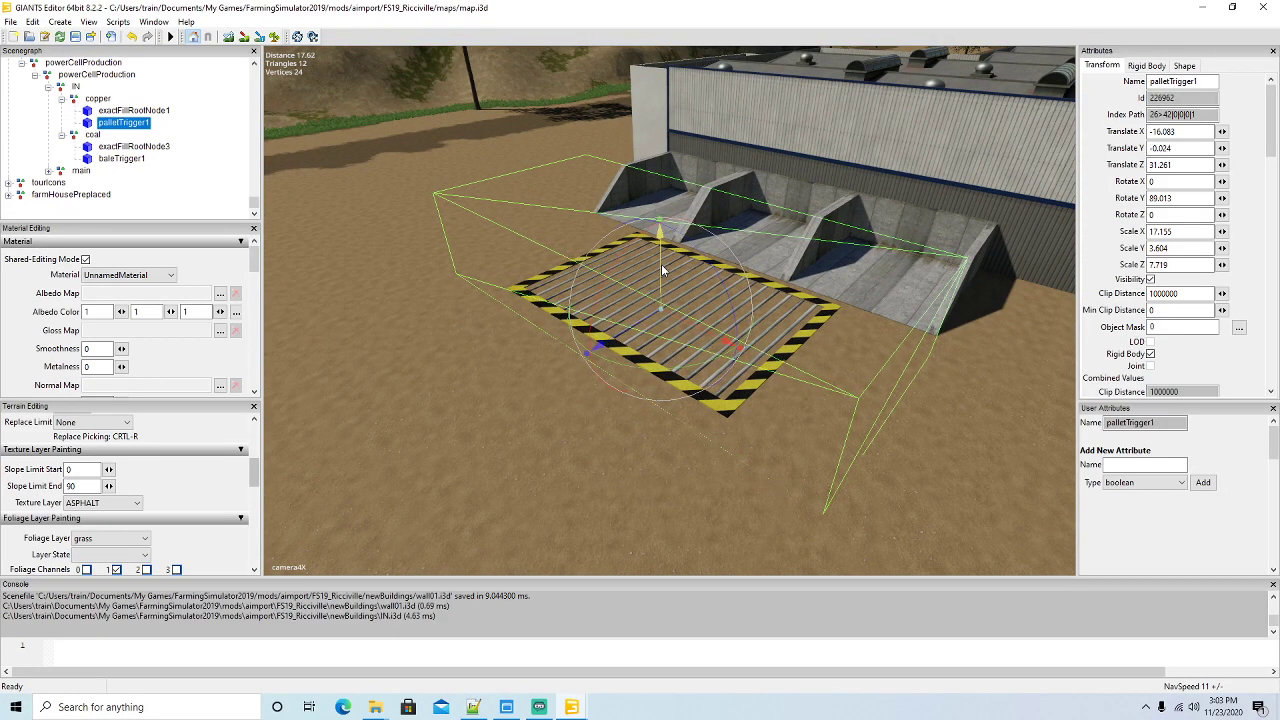
left_click_drag(662, 219, 660, 275)
middle_click_drag(661, 274, 616, 412)
scroll(616, 412, "down", 6)
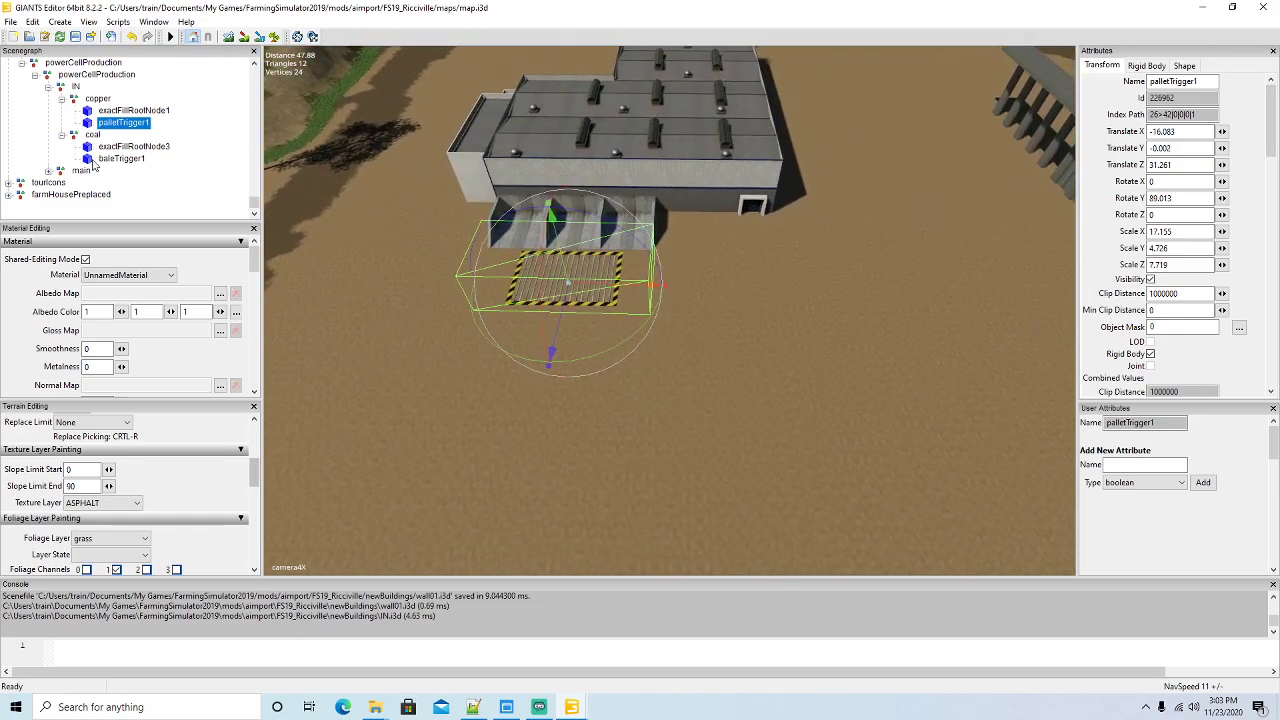
Delete the coal group with its baleTrigger1 from IN
left_click(92, 161)
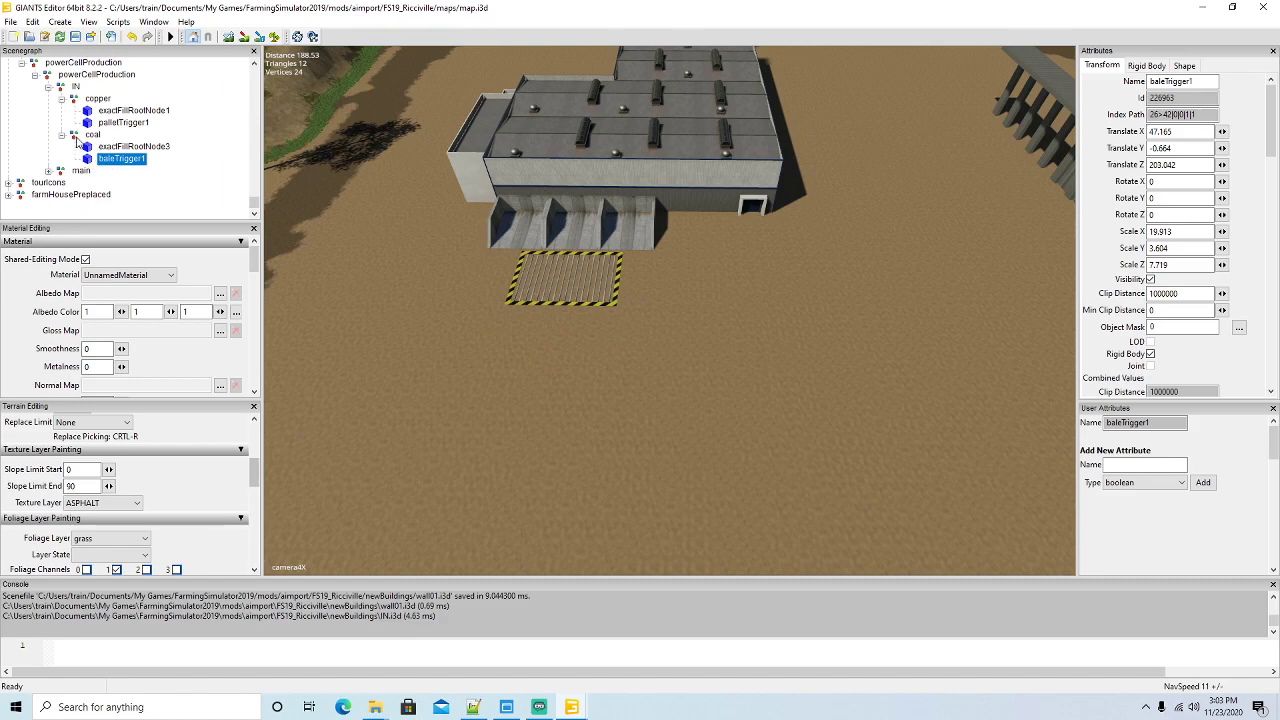
left_click(91, 134)
key("Delete")
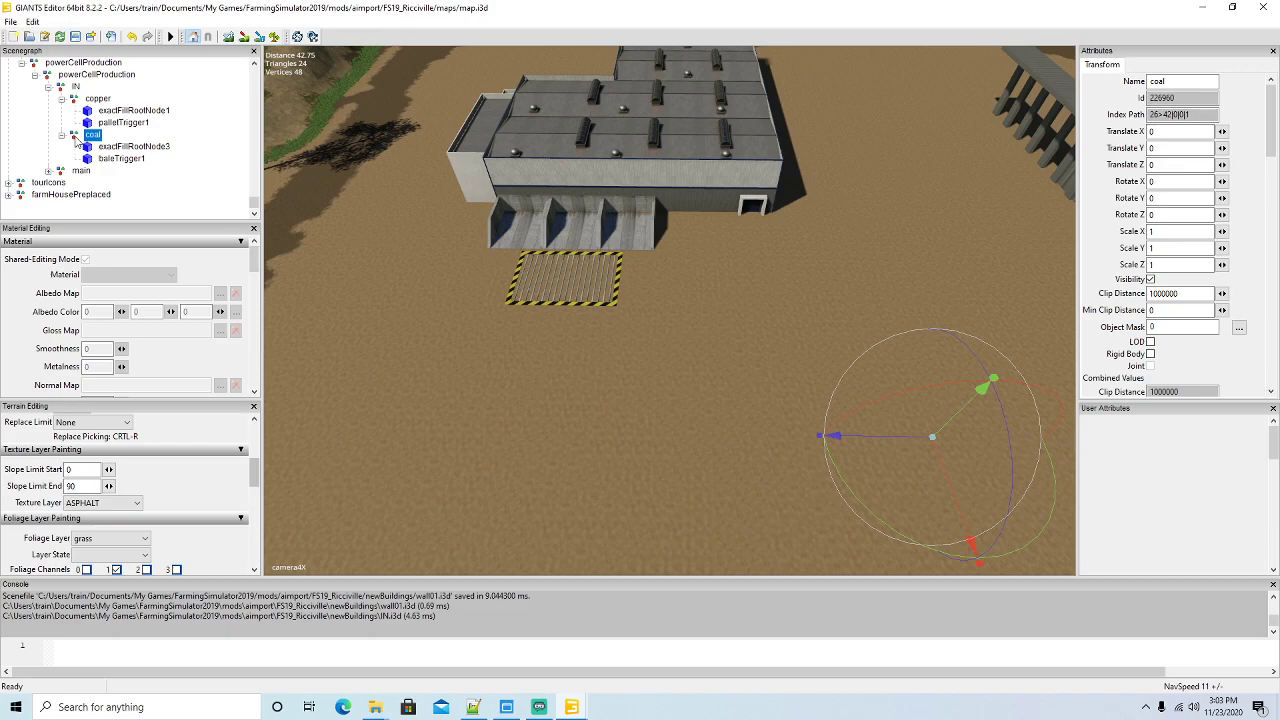
Rename the copper group inside IN as goods
left_click(80, 101)
double_click(1165, 81)
type("goo")
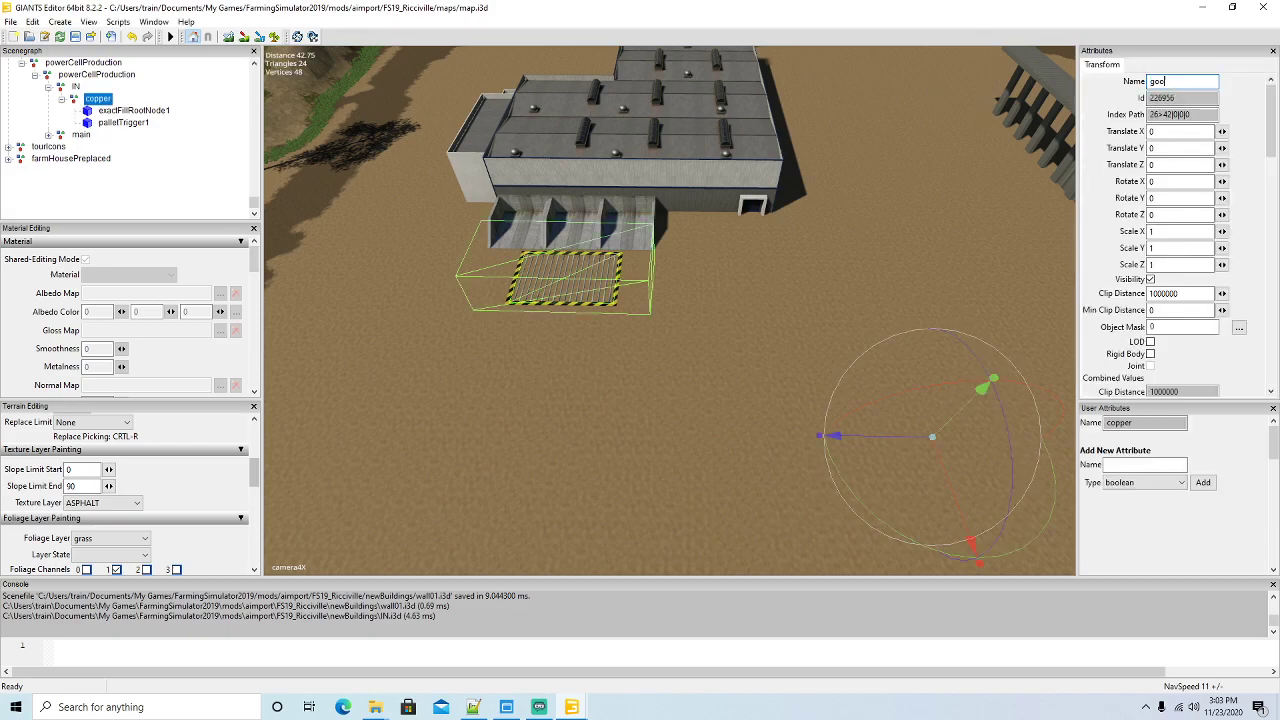
type("ds")
key("Return")
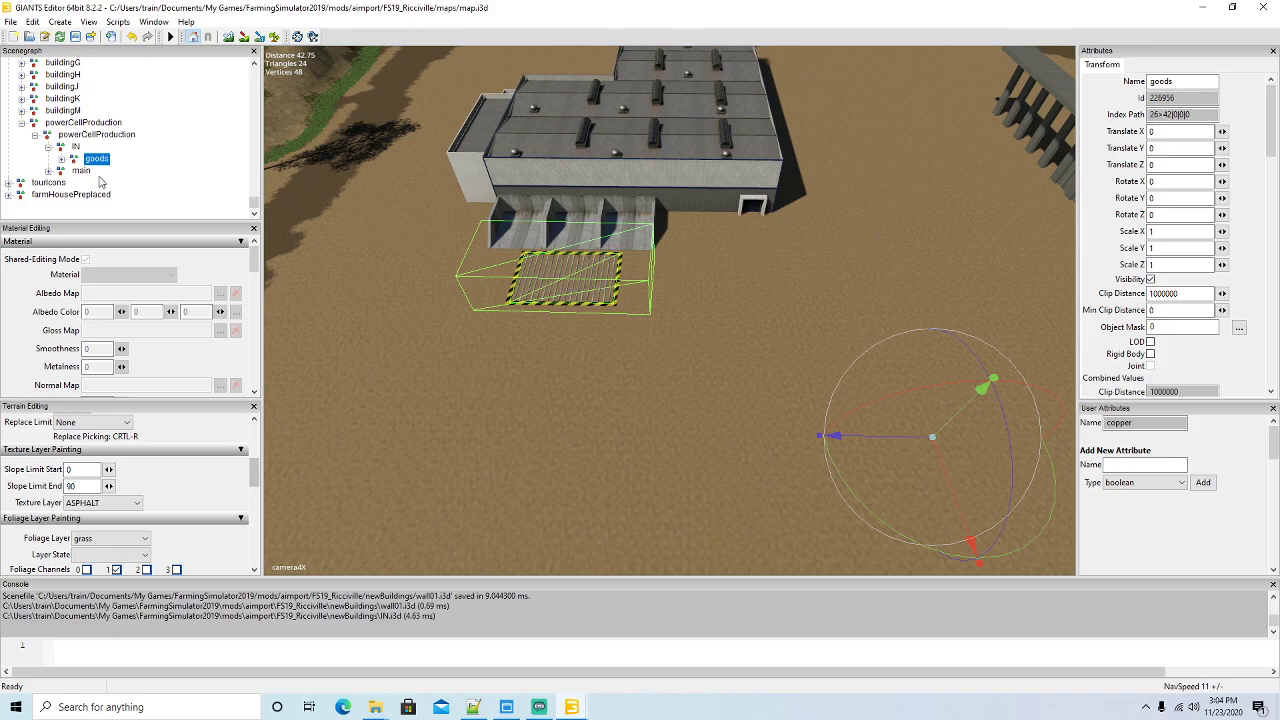
scroll(547, 393, "down", 5)
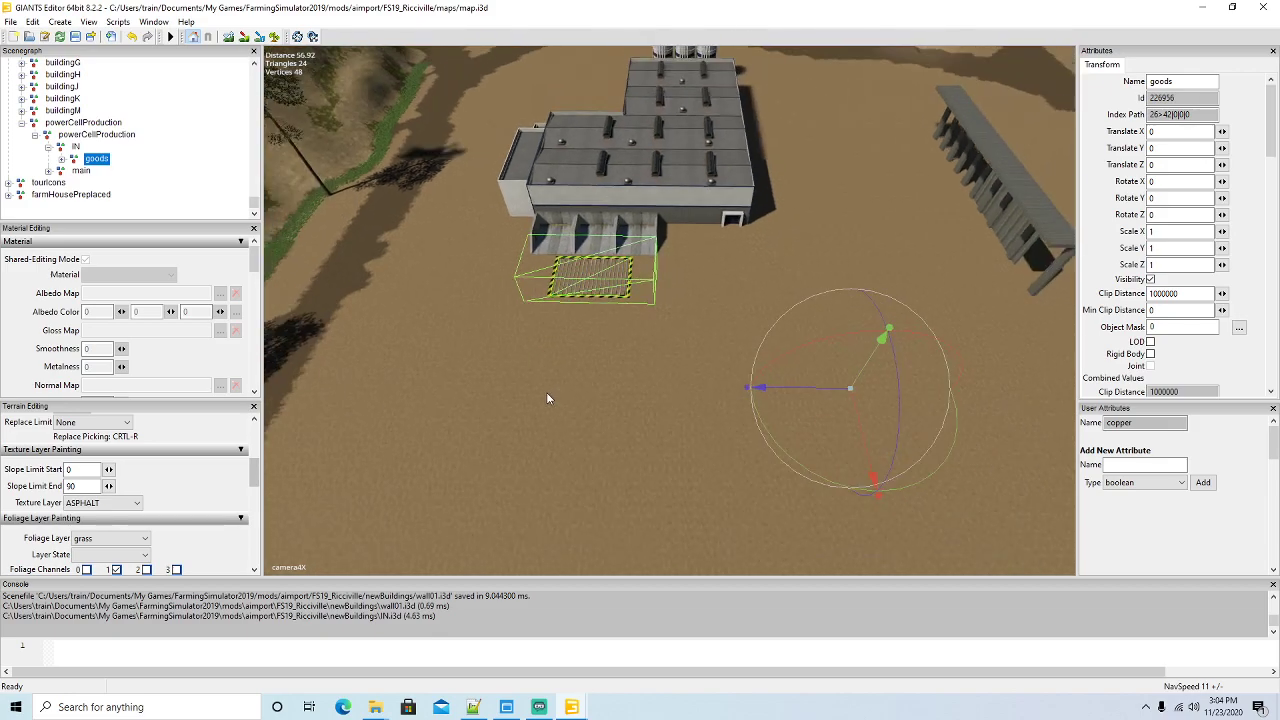
left_click_drag(547, 393, 621, 394, "alt")
scroll(462, 387, "up", 2)
scroll(462, 386, "up", 3)
scroll(621, 394, "down", 3)
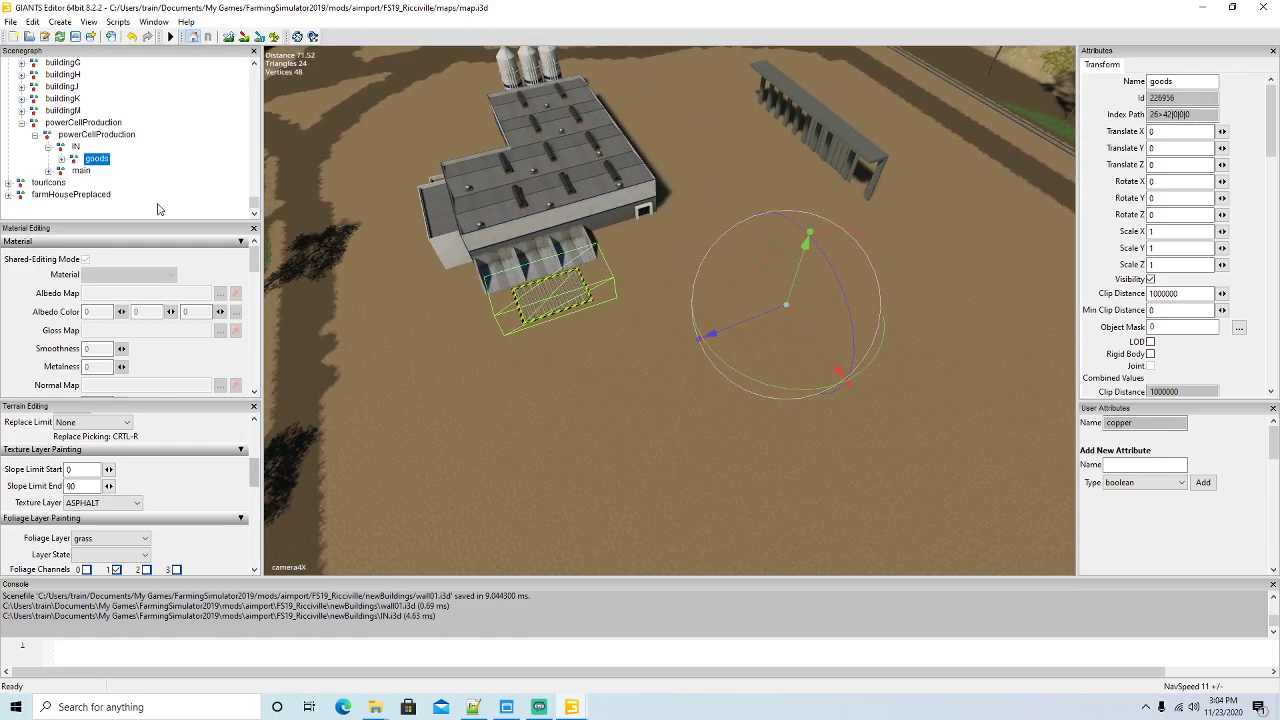
Import the planes i3d file from the newBuildings folder into the map
left_click(10, 21)
left_click(37, 166)
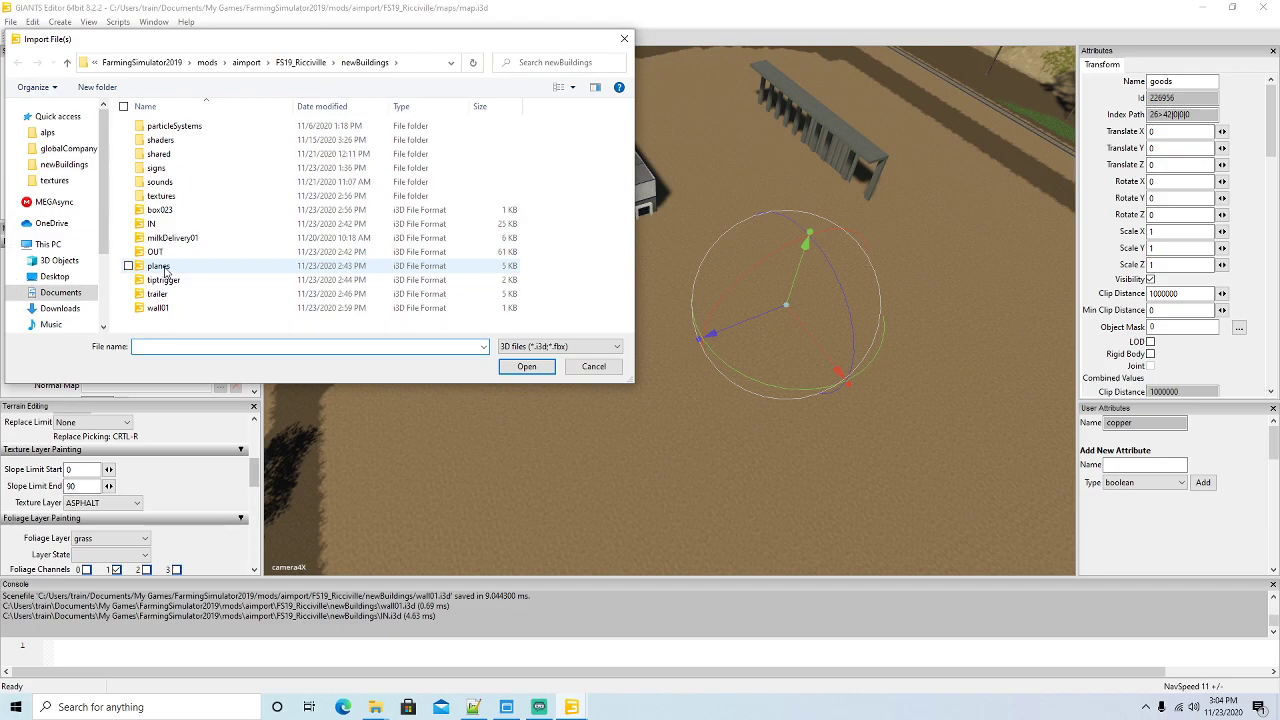
left_click(164, 268)
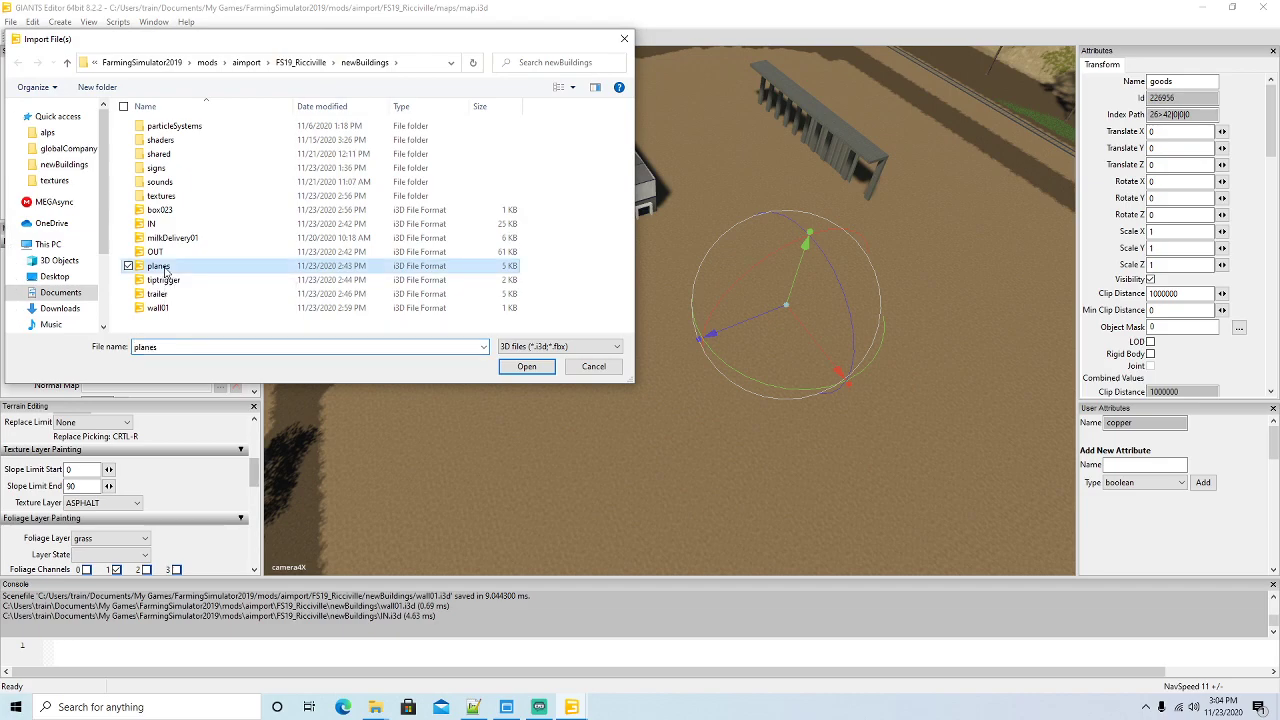
left_click(507, 368)
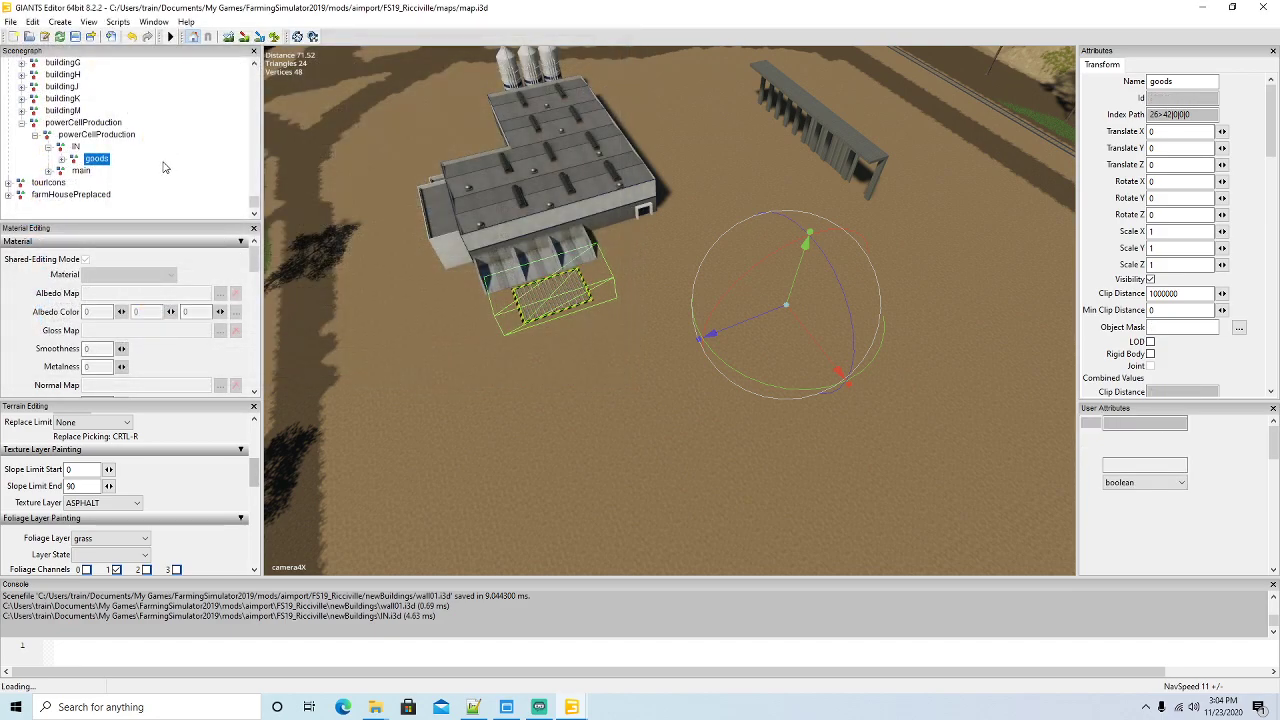
Cut the imported planes group and paste it into the inner powerCellProduction group
left_click(32, 21)
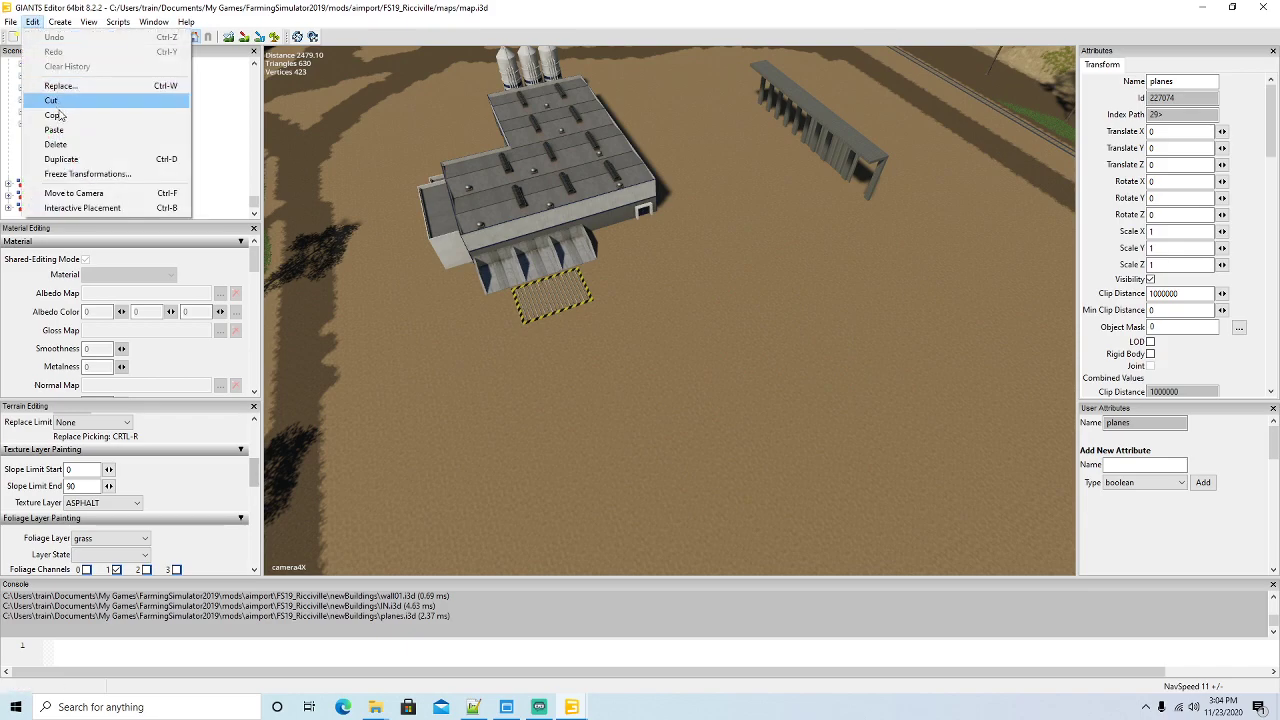
left_click(47, 143)
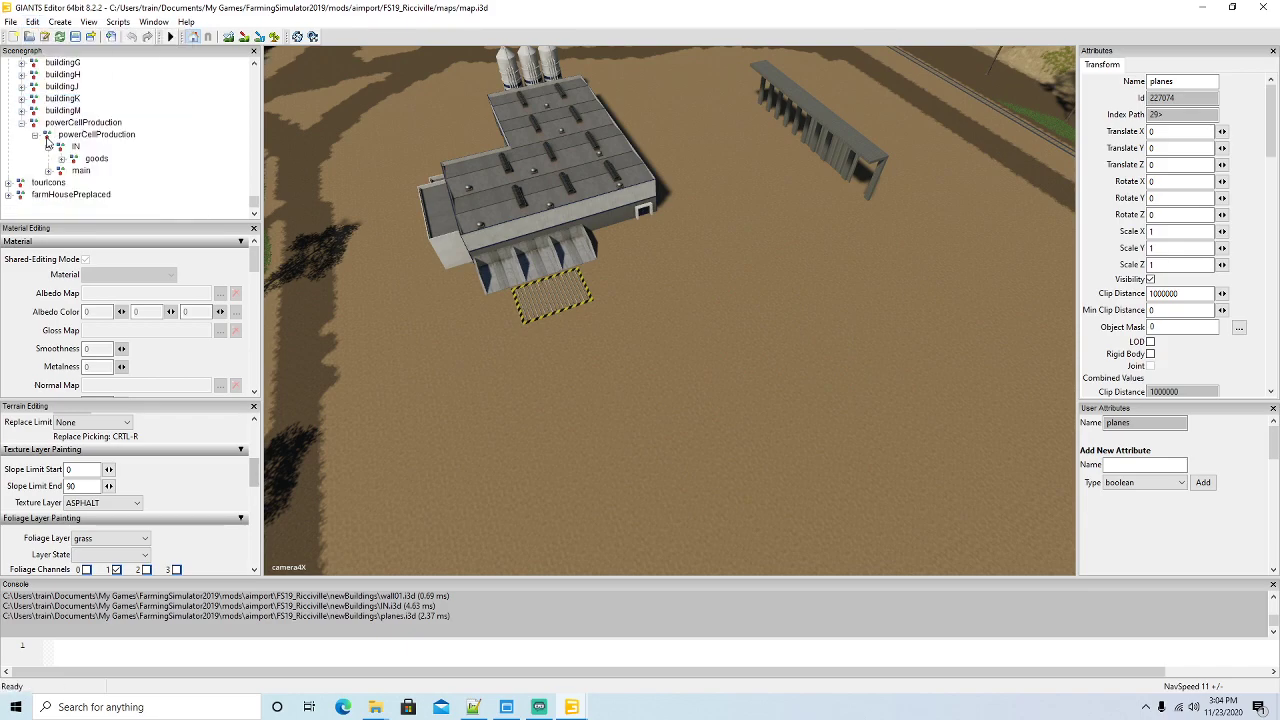
left_click(47, 138)
left_click(32, 21)
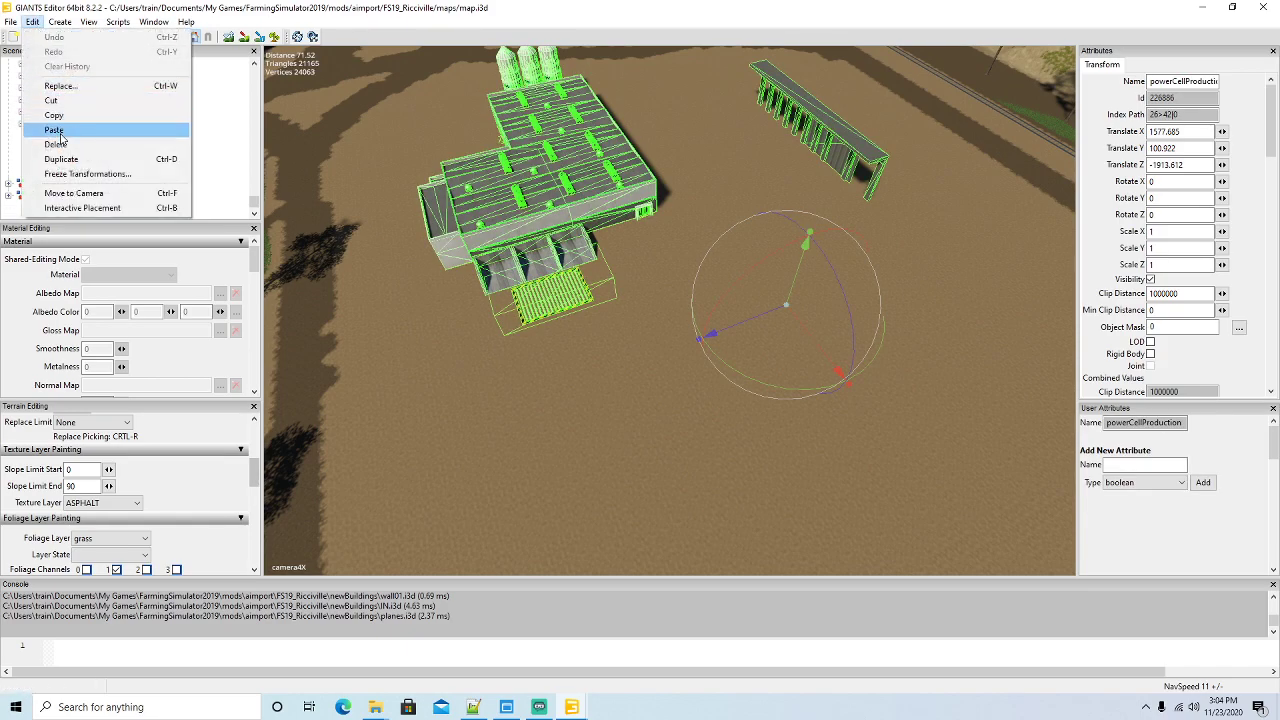
left_click(55, 130)
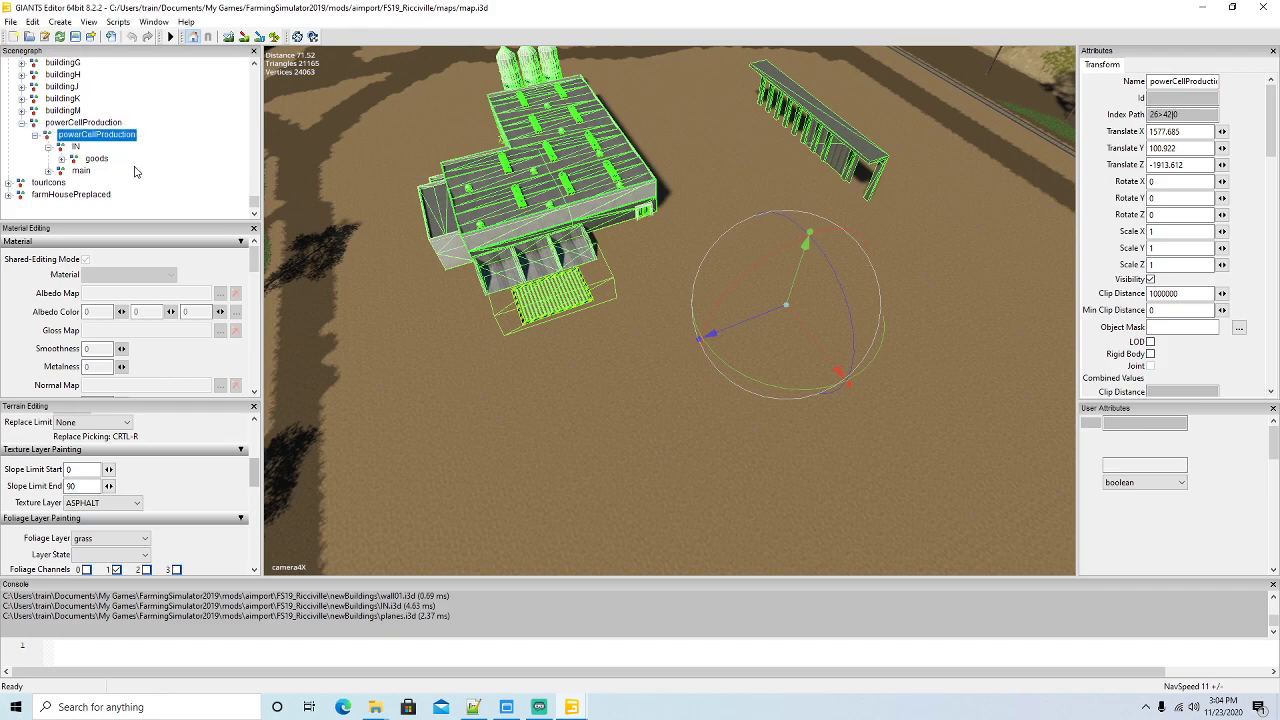
key("ctrl+v")
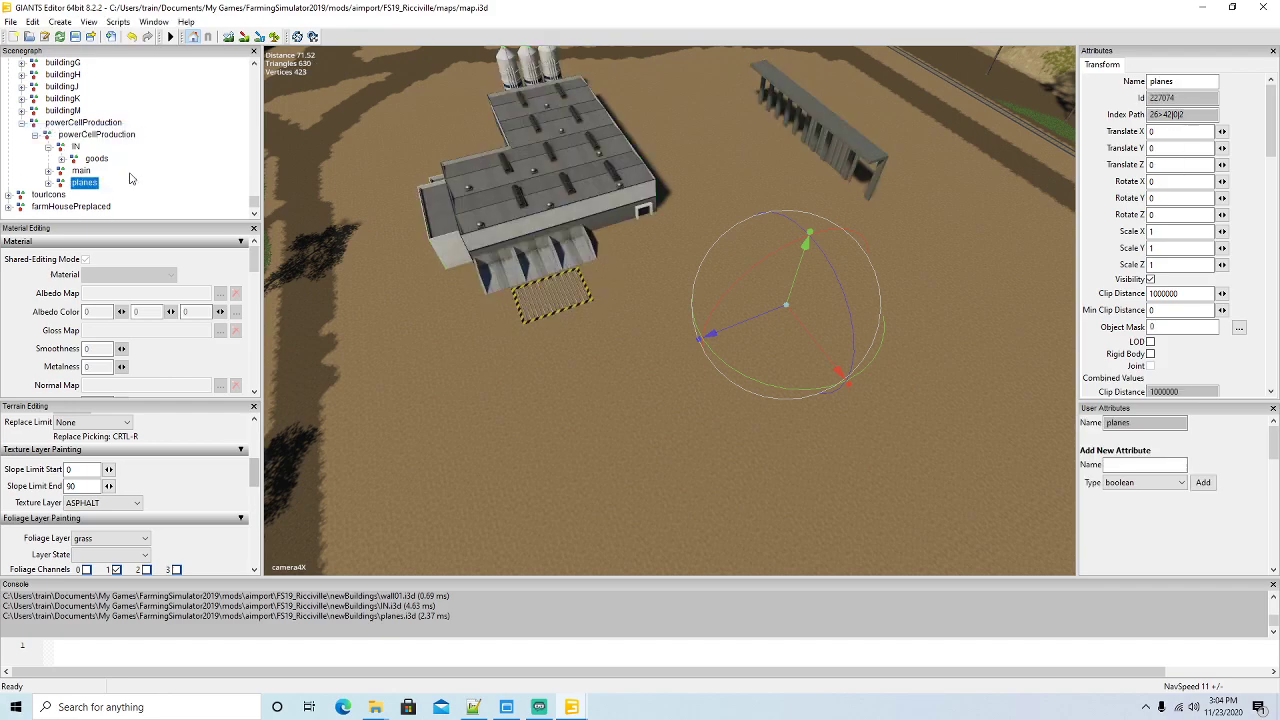
Move the planes group above main in powerCellProduction and expand it to list its heaps
right_click(62, 185)
left_click(80, 229)
left_click(49, 172)
scroll(180, 170, "down", 1)
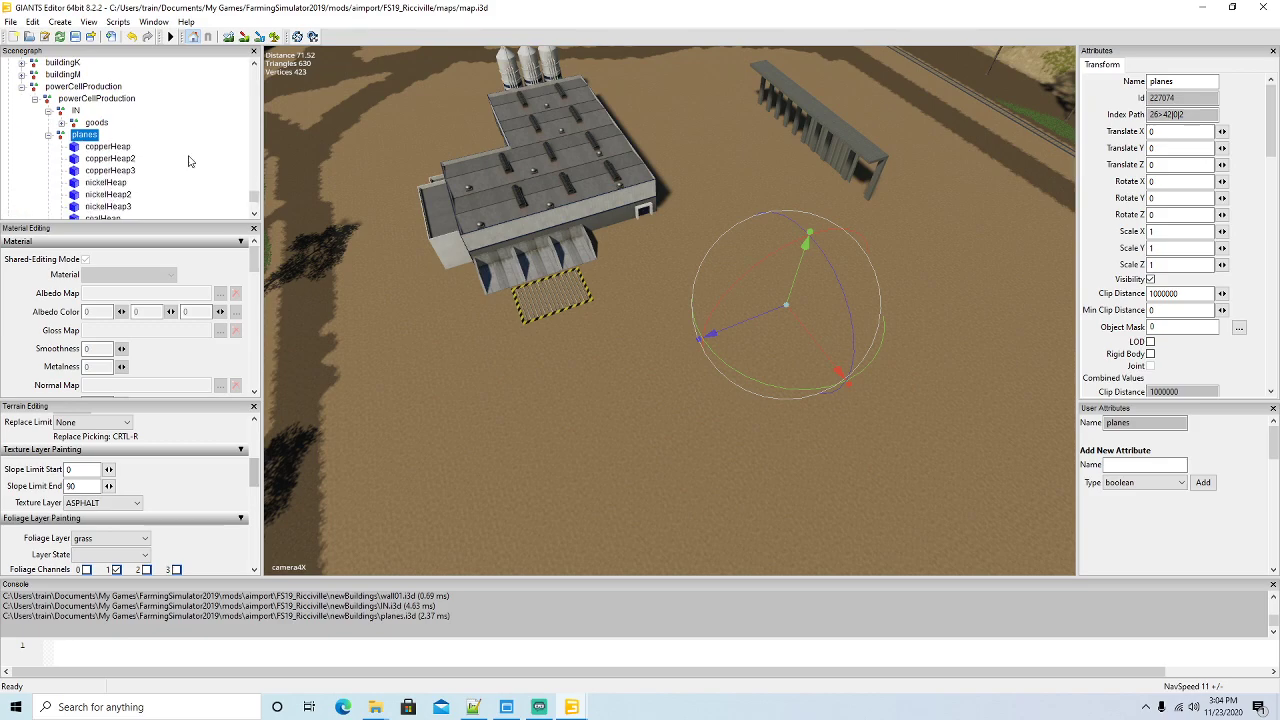
Bring copperHeap to the facility with interactive placement and position it in front of the first storage bay
left_click(107, 146)
key("f")
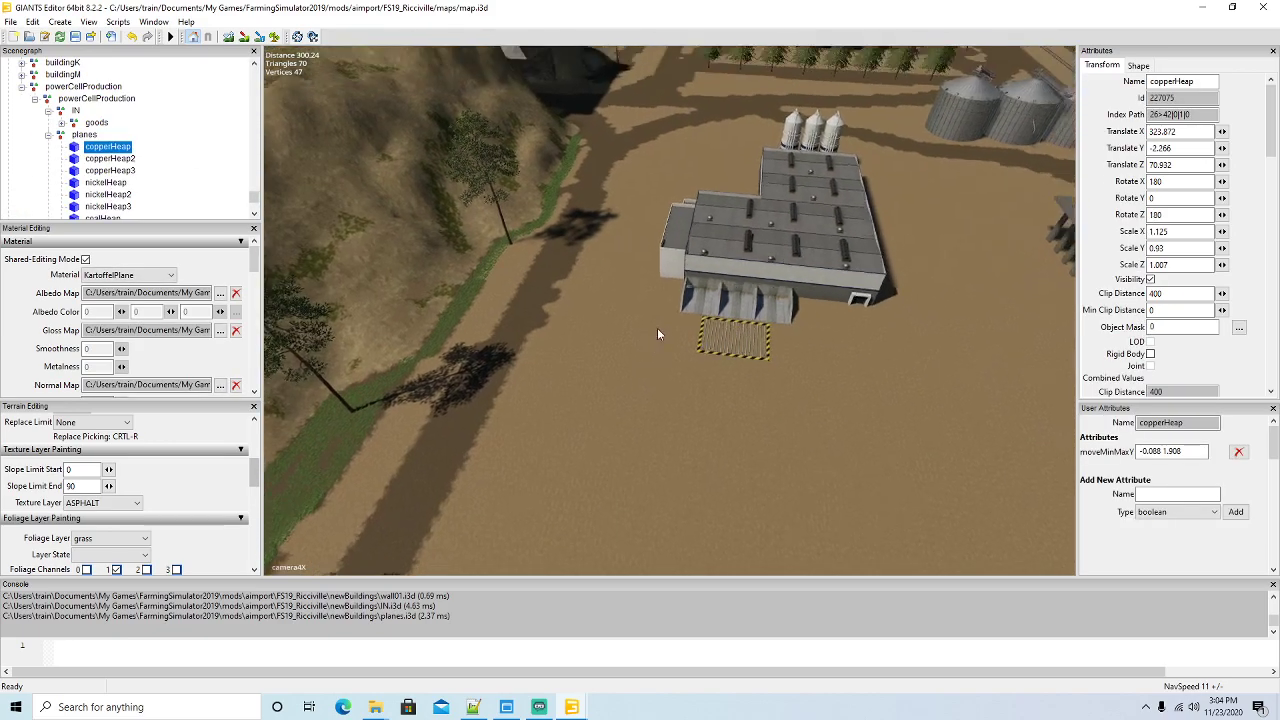
scroll(657, 333, "up", 10)
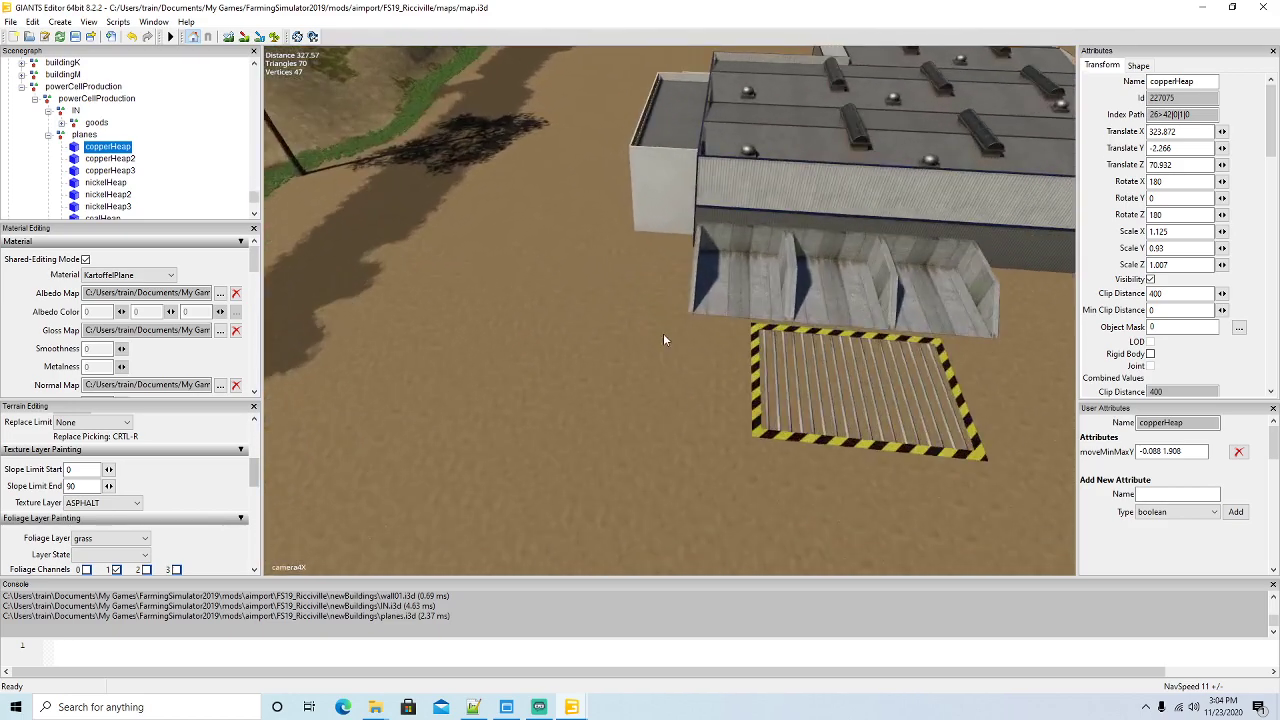
scroll(697, 344, "down", 3)
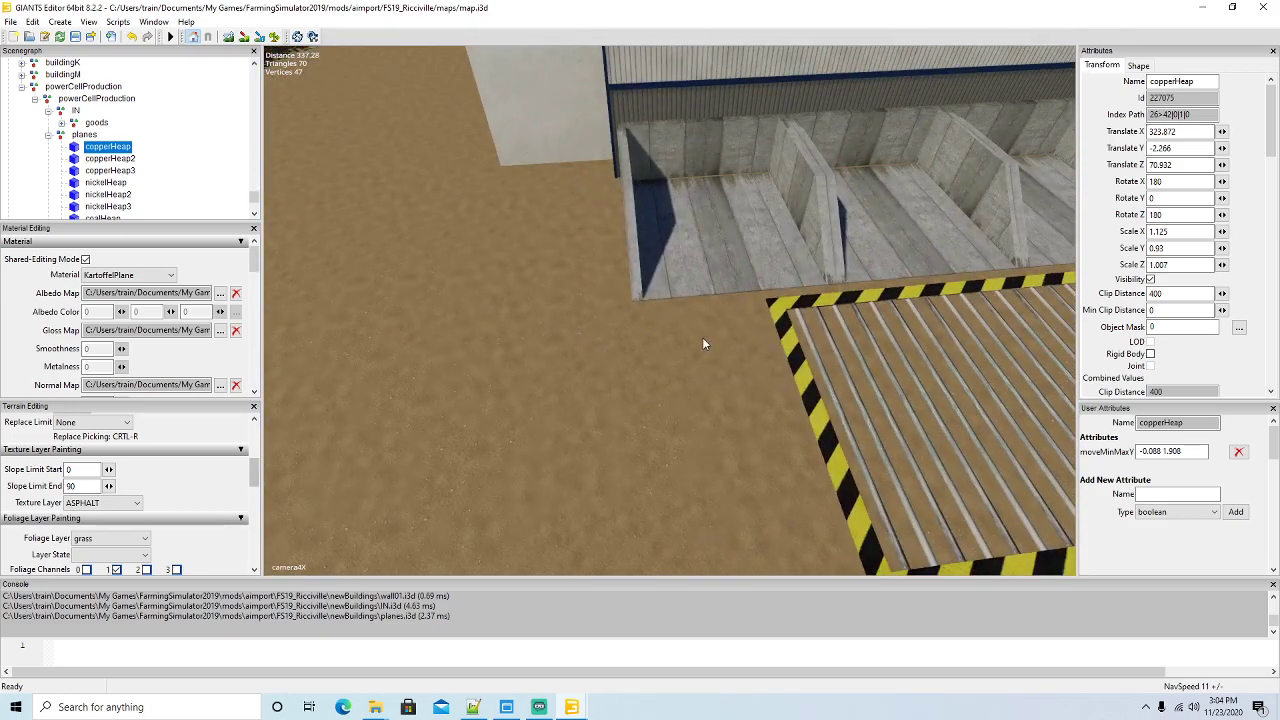
left_click(32, 22)
left_click(84, 208)
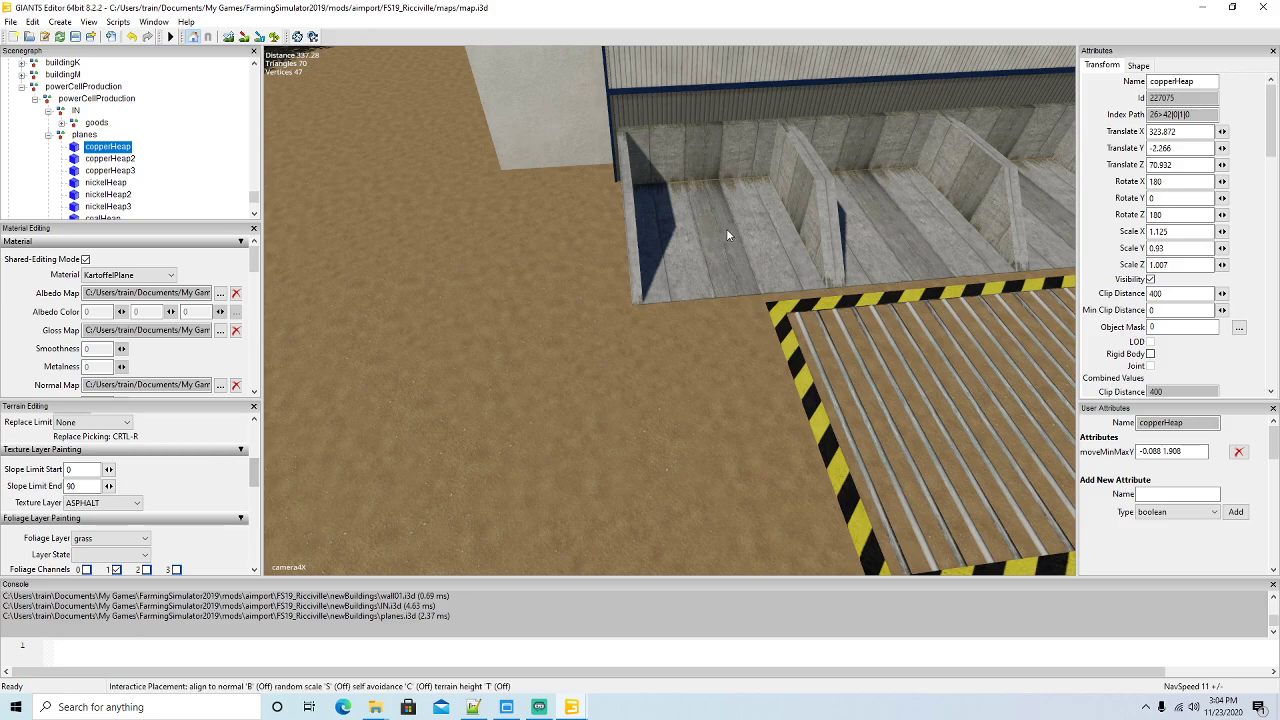
left_click(726, 228)
left_click_drag(730, 185, 720, 450)
scroll(722, 450, "down", 5)
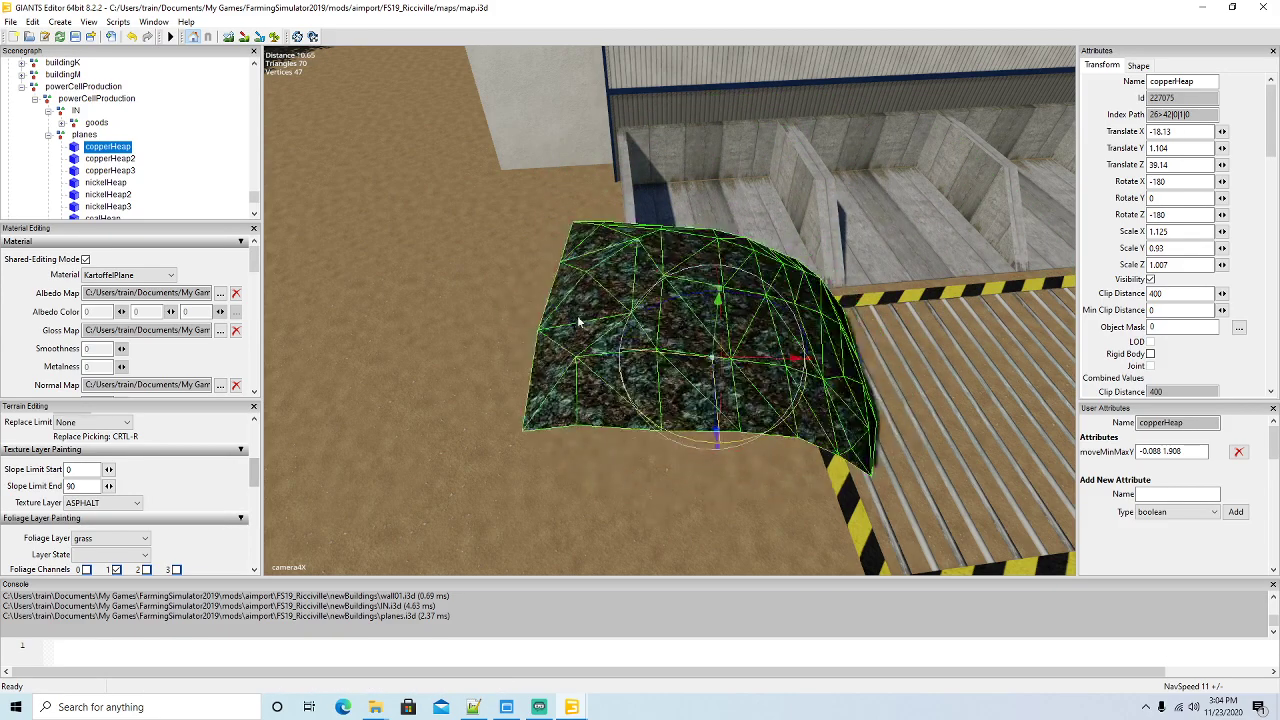
Set copperHeap's Y rotation to 0 and move the heap into the first storage bay
key("Tab")
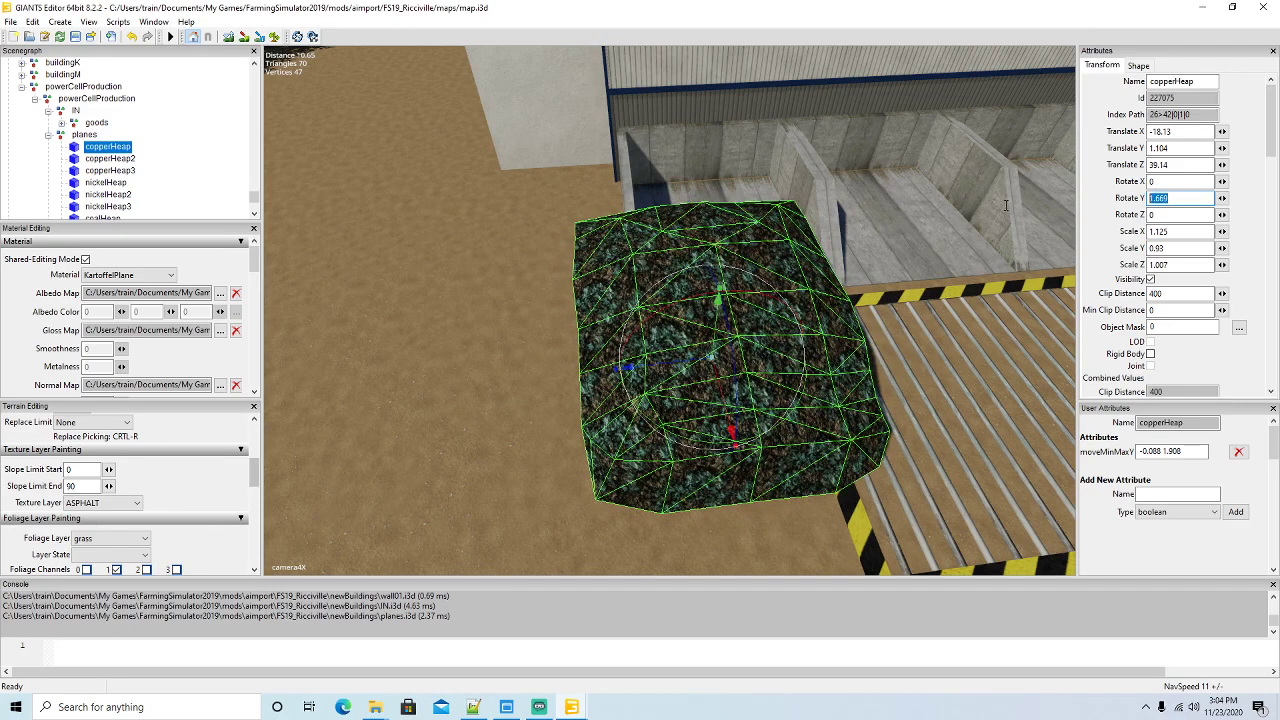
type("0")
left_click_drag(716, 393, 670, 190)
left_click_drag(658, 234, 750, 278)
right_click_drag(760, 262, 700, 300)
scroll(640, 340, "down", 3)
mouse_move(650, 342)
left_mouse_down()
mouse_move(640, 345)
mouse_move(652, 346)
left_mouse_up()
Fit copperHeap between the first bay's walls at about X -24.27, Y -0.42, Z 37.72
right_click_drag(650, 346, 860, 384)
scroll(860, 384, "down", 3)
left_click_drag(705, 358, 659, 363)
right_click_drag(659, 363, 445, 403)
scroll(847, 340, "up", 3)
key("f")
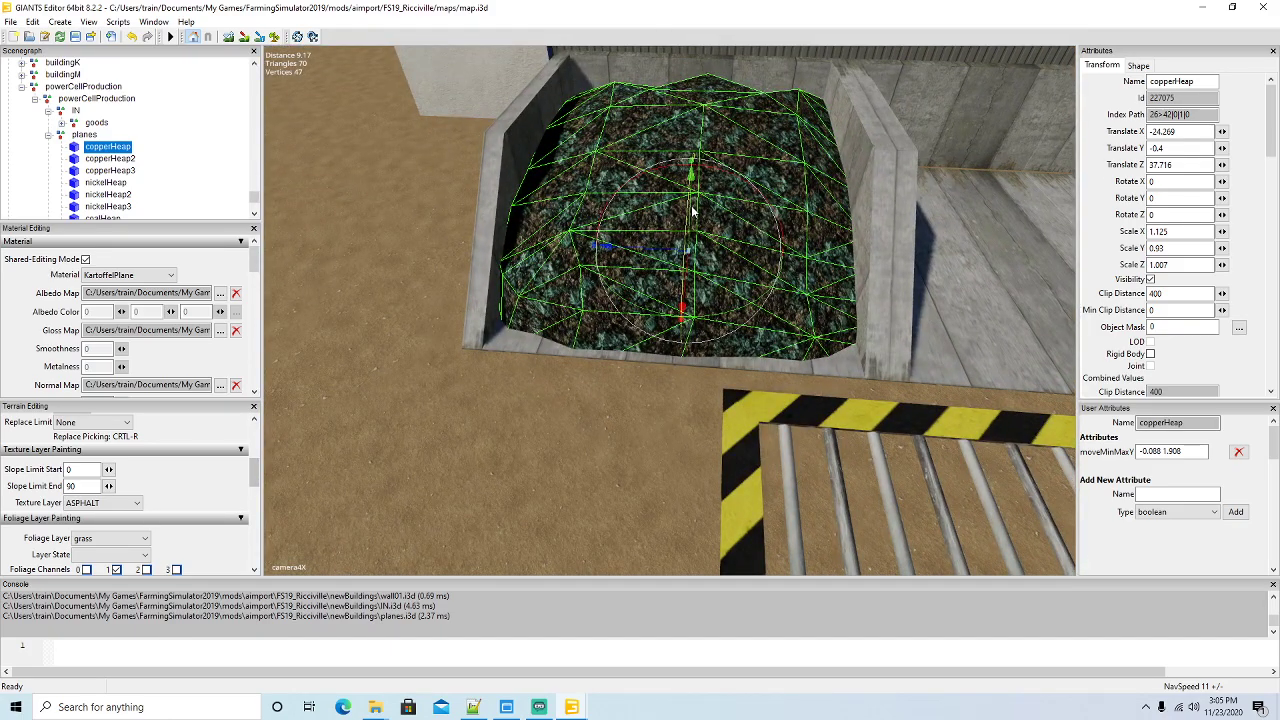
left_click_drag(692, 210, 695, 216)
Delete copperHeap2 and copperHeap3 from the planes group
scroll(700, 260, "down", 3)
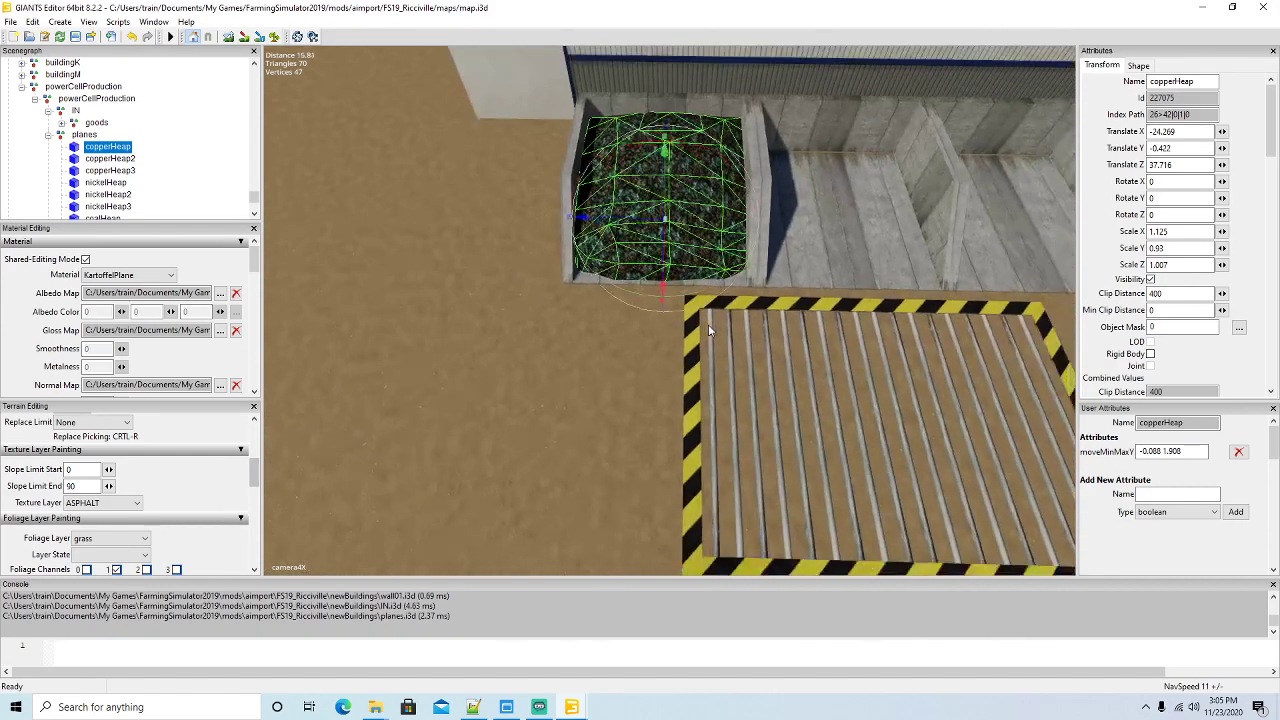
scroll(708, 324, "down", 4)
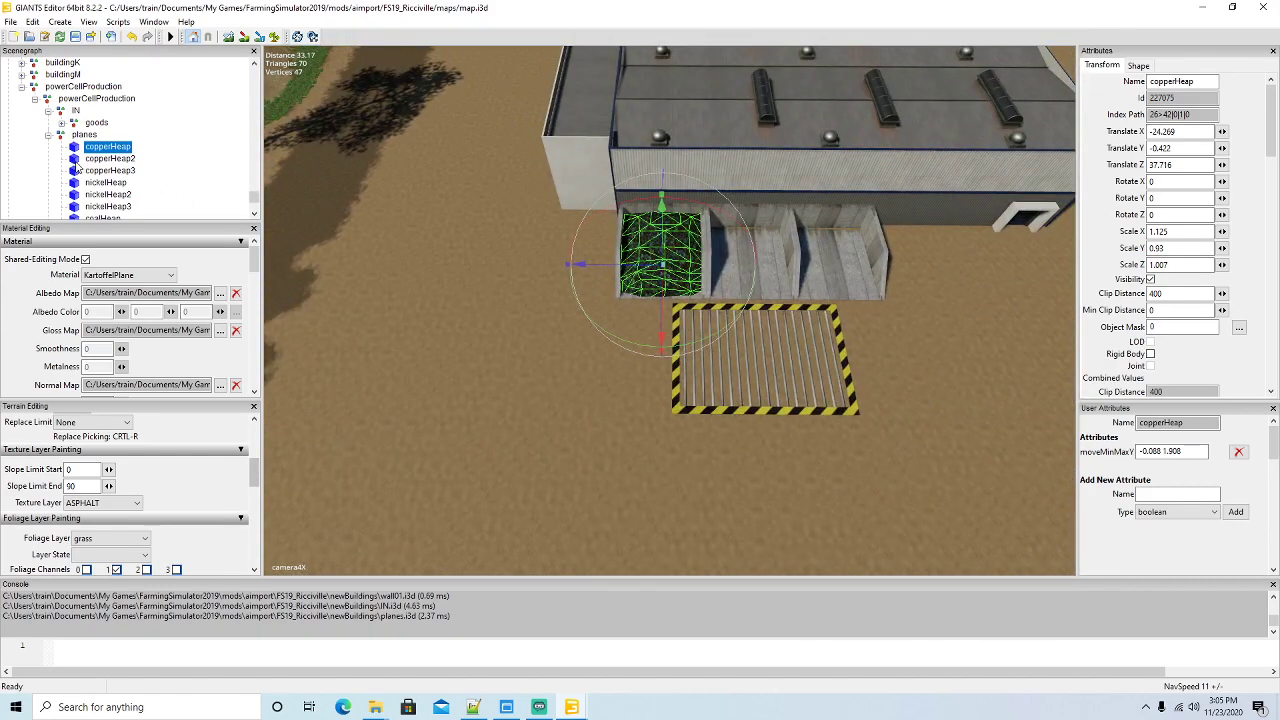
left_click(75, 161)
key("Delete")
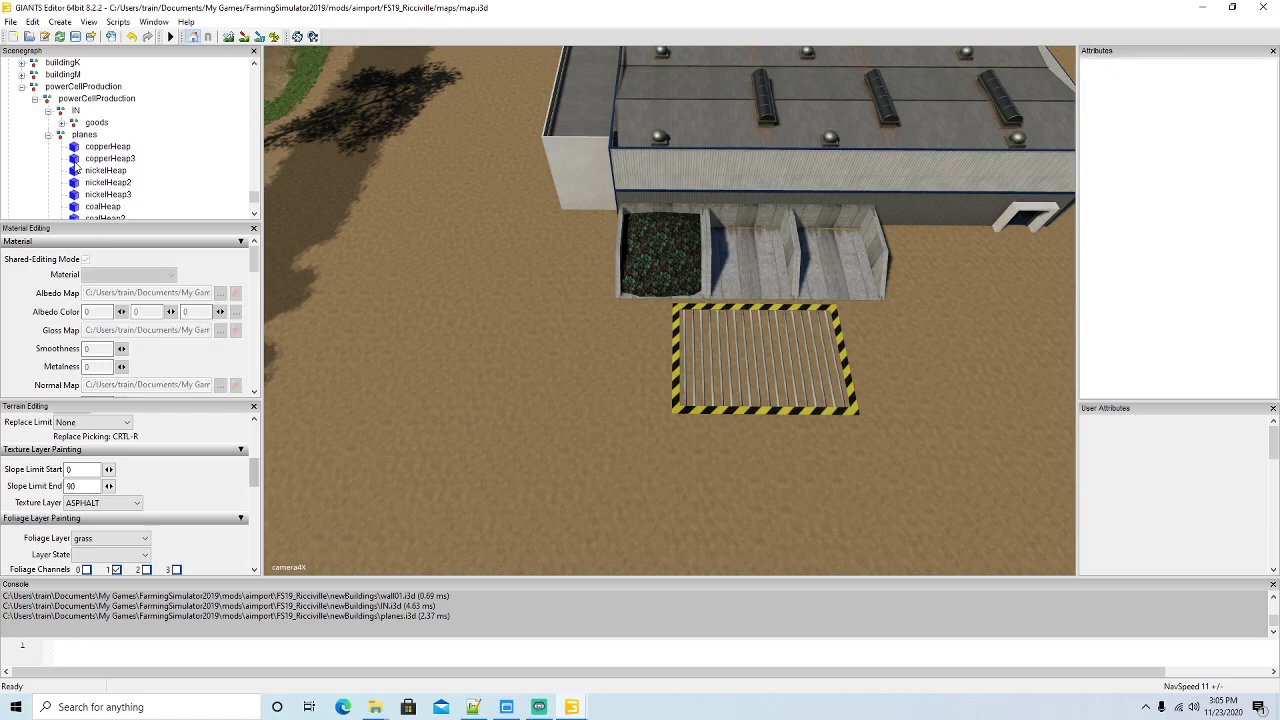
left_click(75, 161)
key("Delete")
Place nickelHeap in the middle storage bay with interactive placement and turn it to about 2° around Y
left_click(75, 160)
key("f")
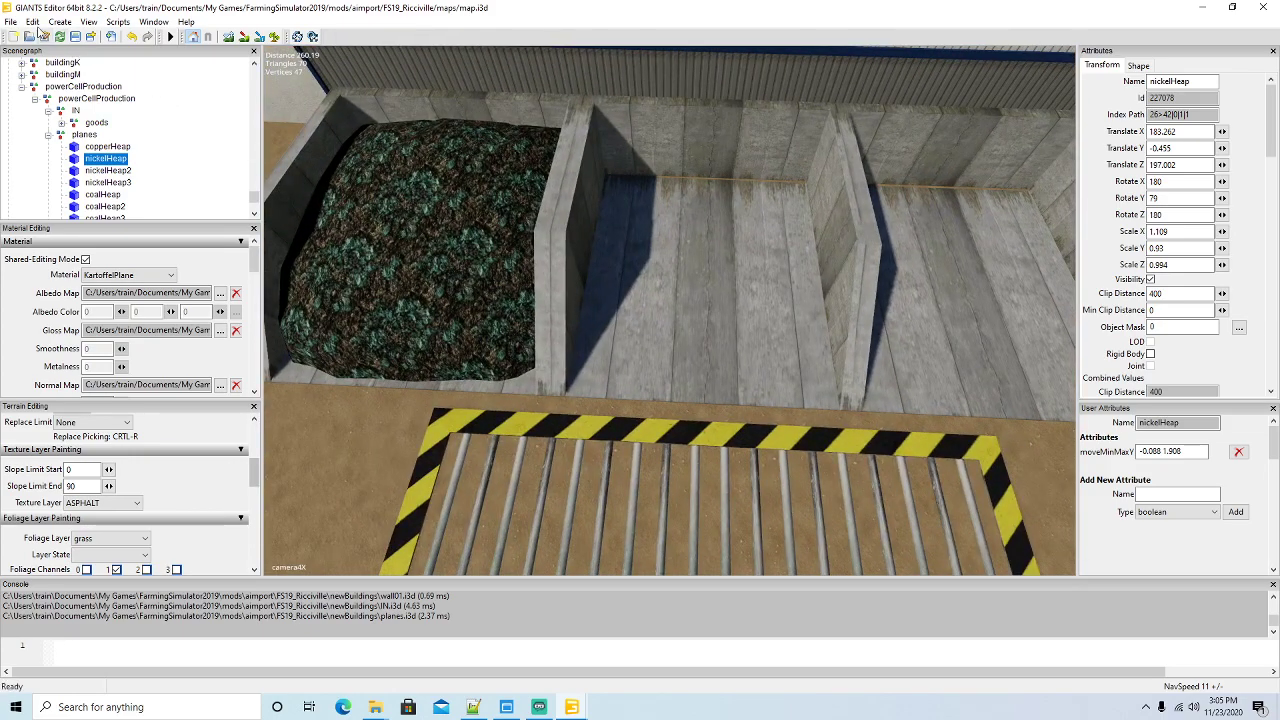
left_click(33, 21)
left_click(60, 212)
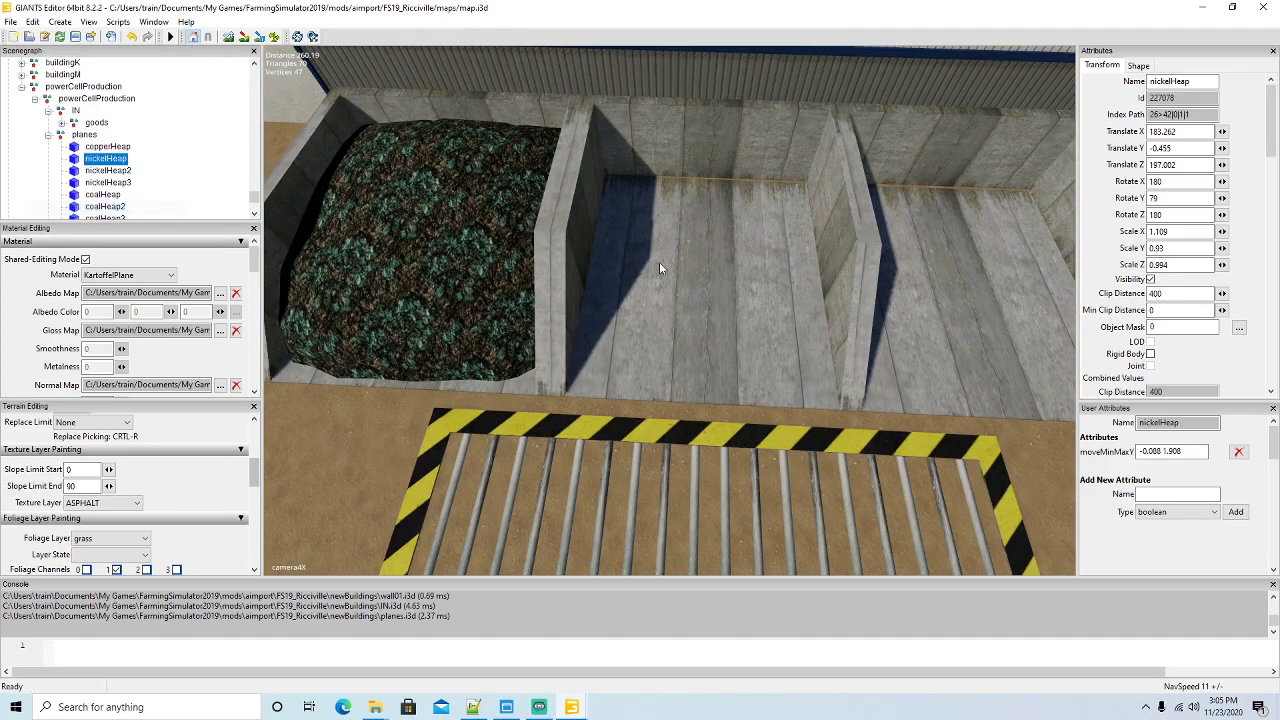
left_click(722, 258)
scroll(605, 290, "down", 5)
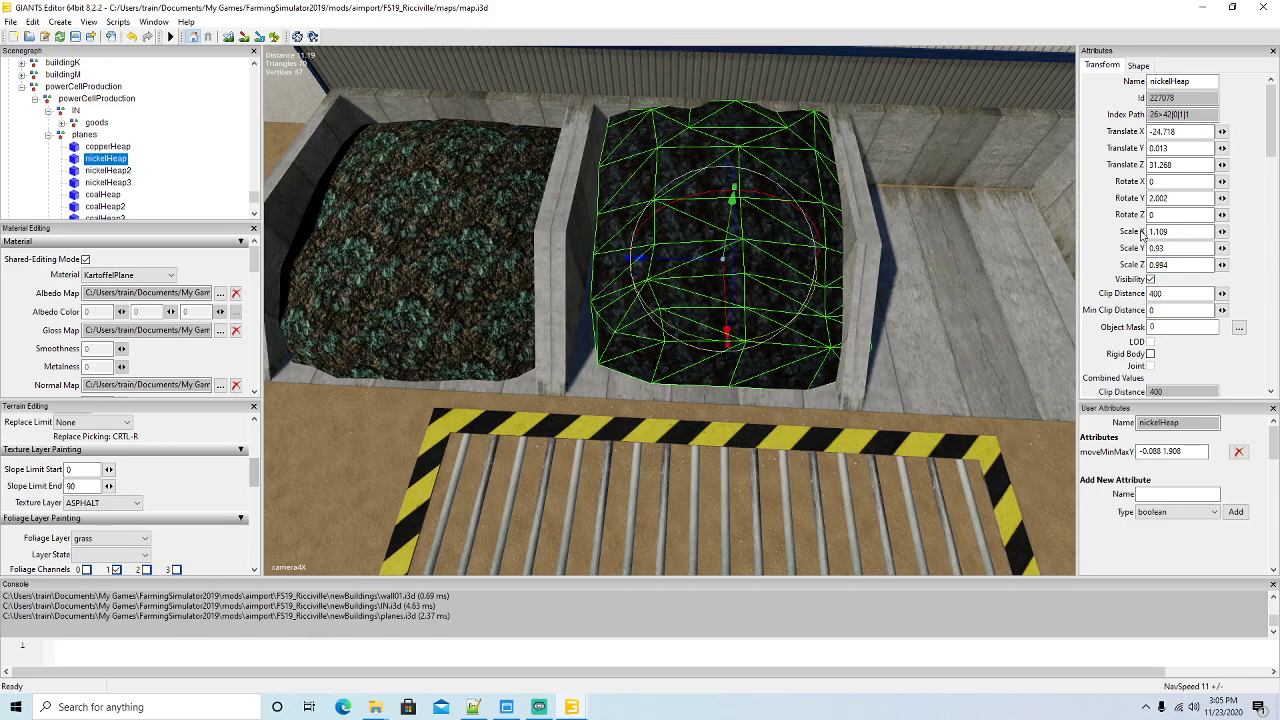
Set nickelHeap's Y rotation to 0
double_click(1186, 199)
type("0")
key("Return")
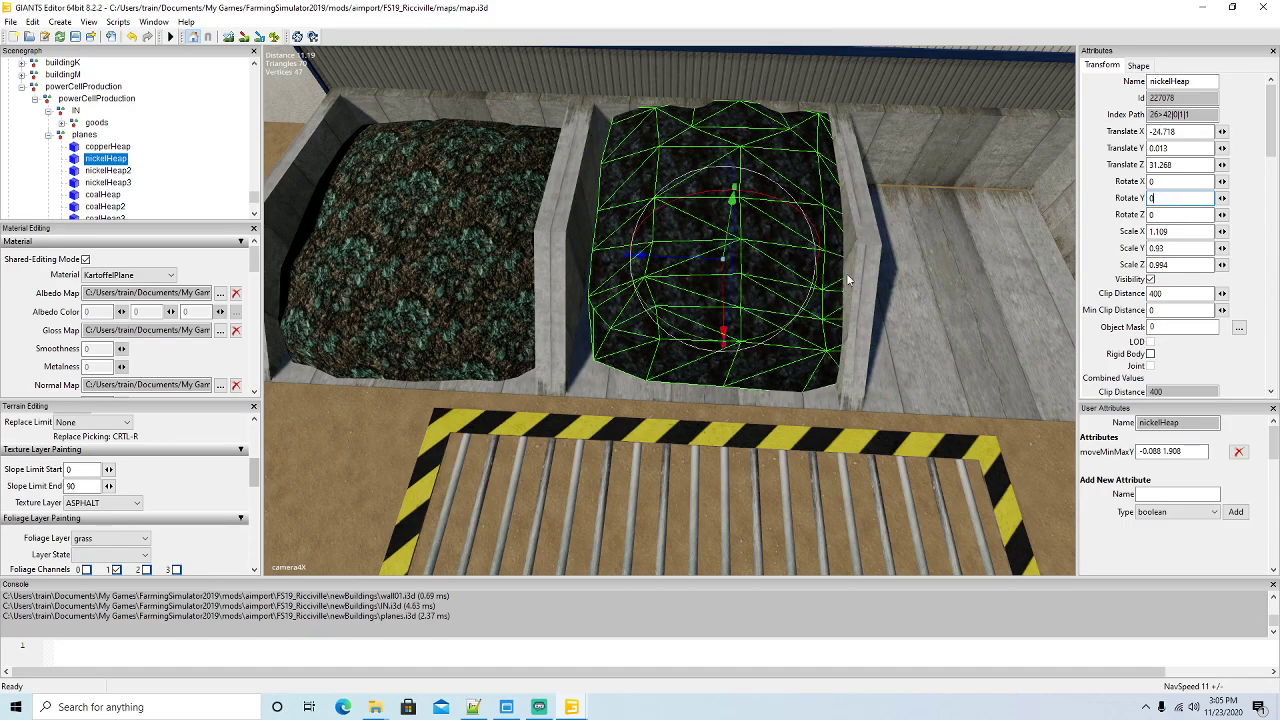
Shift nickelHeap within the middle bay to about X -24.24 and Z 31.75
left_click_drag(679, 265, 657, 266)
right_click_drag(657, 266, 894, 363)
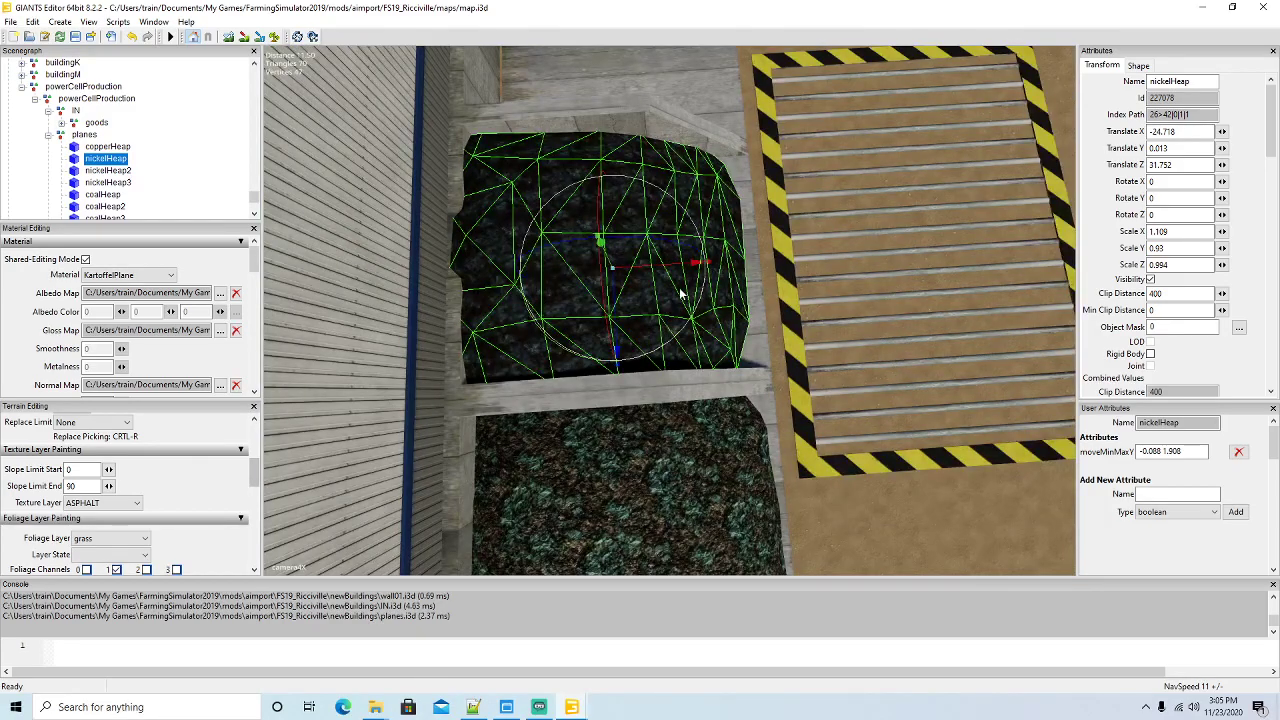
left_click_drag(680, 265, 703, 270)
right_click_drag(703, 270, 449, 265)
key("f")
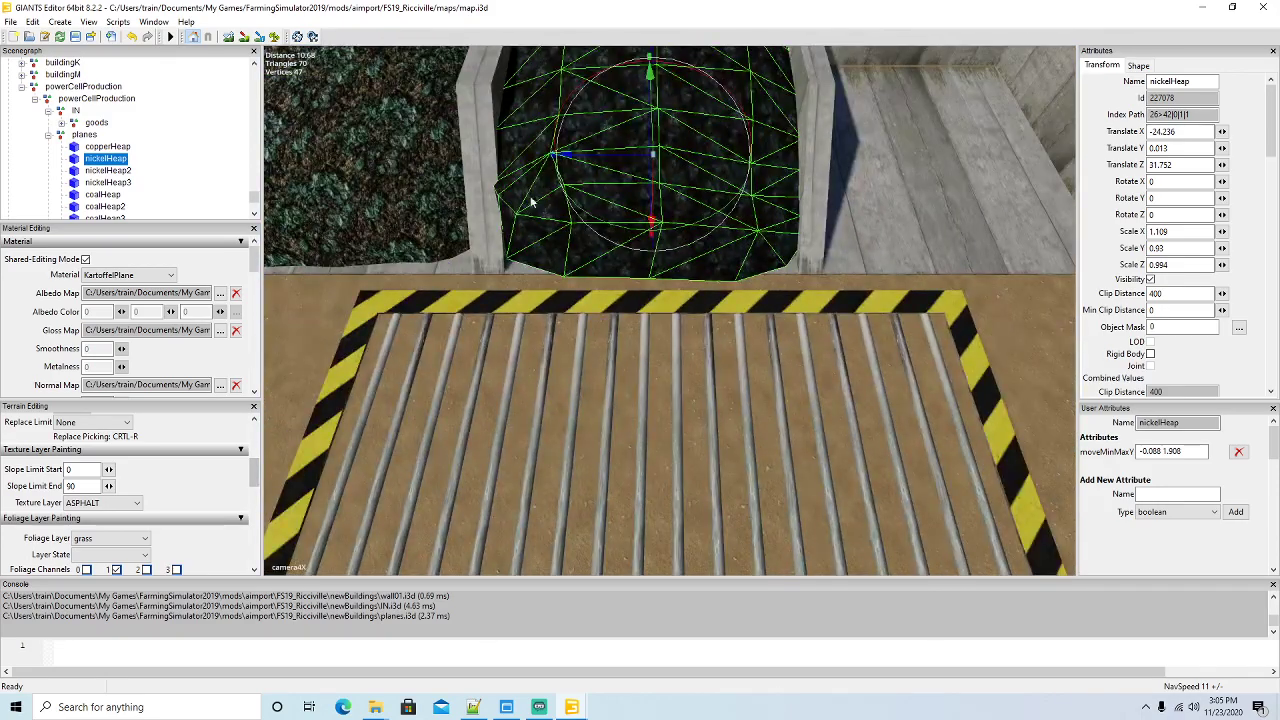
Lower nickelHeap to about Y -0.11 and shift it to about X -24.43 within the middle bay
left_click_drag(655, 123, 660, 136)
right_click_drag(664, 150, 591, 279)
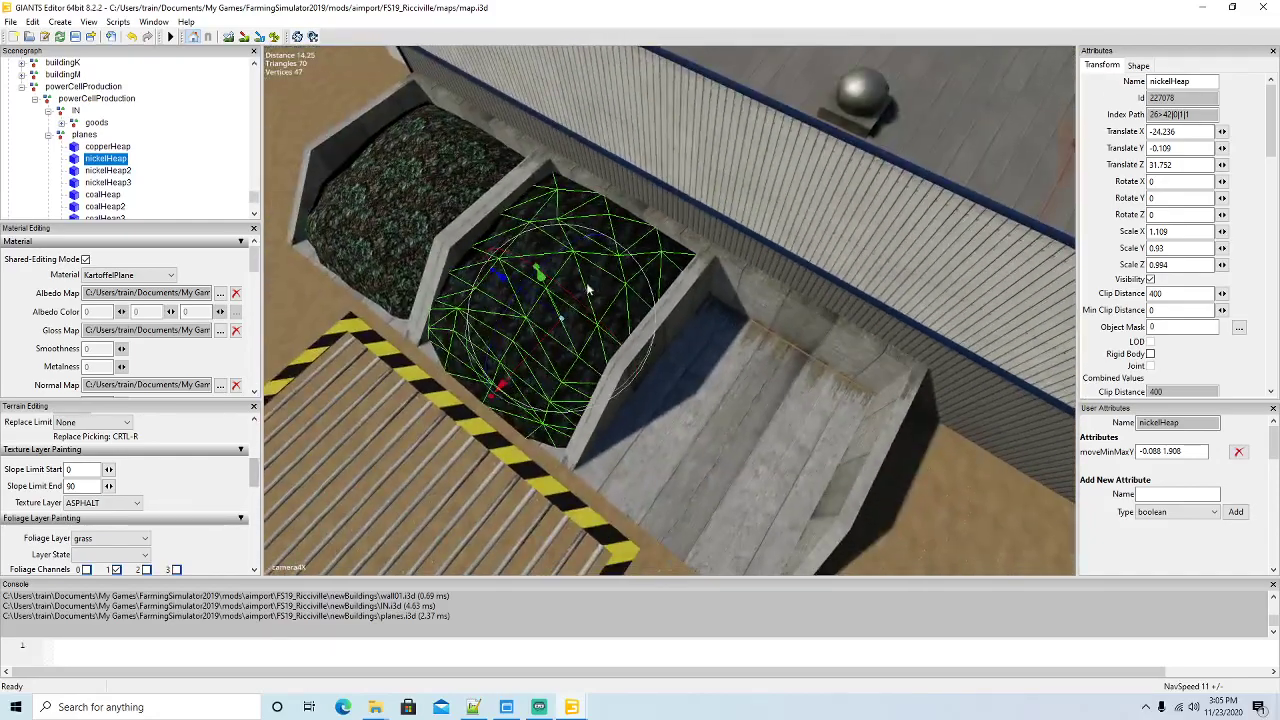
left_click_drag(555, 339, 558, 337)
right_click_drag(558, 337, 283, 249)
Delete nickelHeap2 and nickelHeap3 from the planes group
left_click(76, 172)
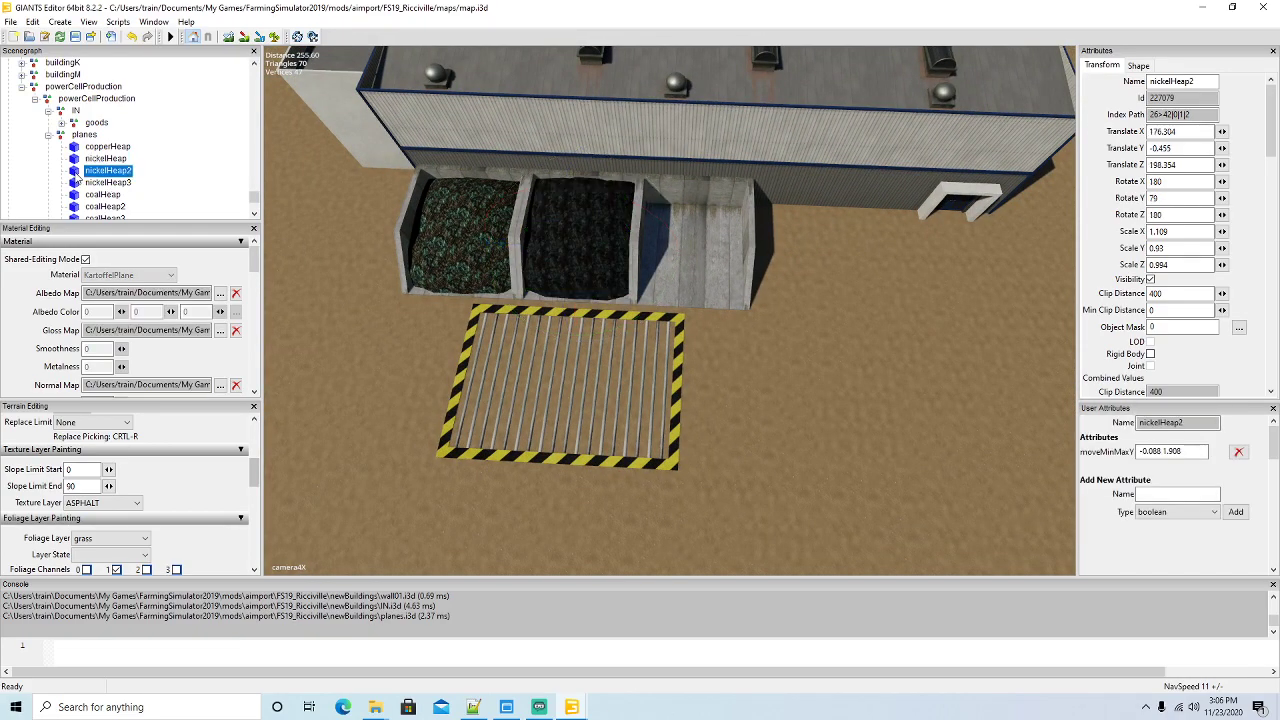
key("Delete")
left_click(76, 172)
key("Delete")
Place coalHeap in the empty third storage bay with interactive placement and set its Y rotation to 0
left_click(75, 173)
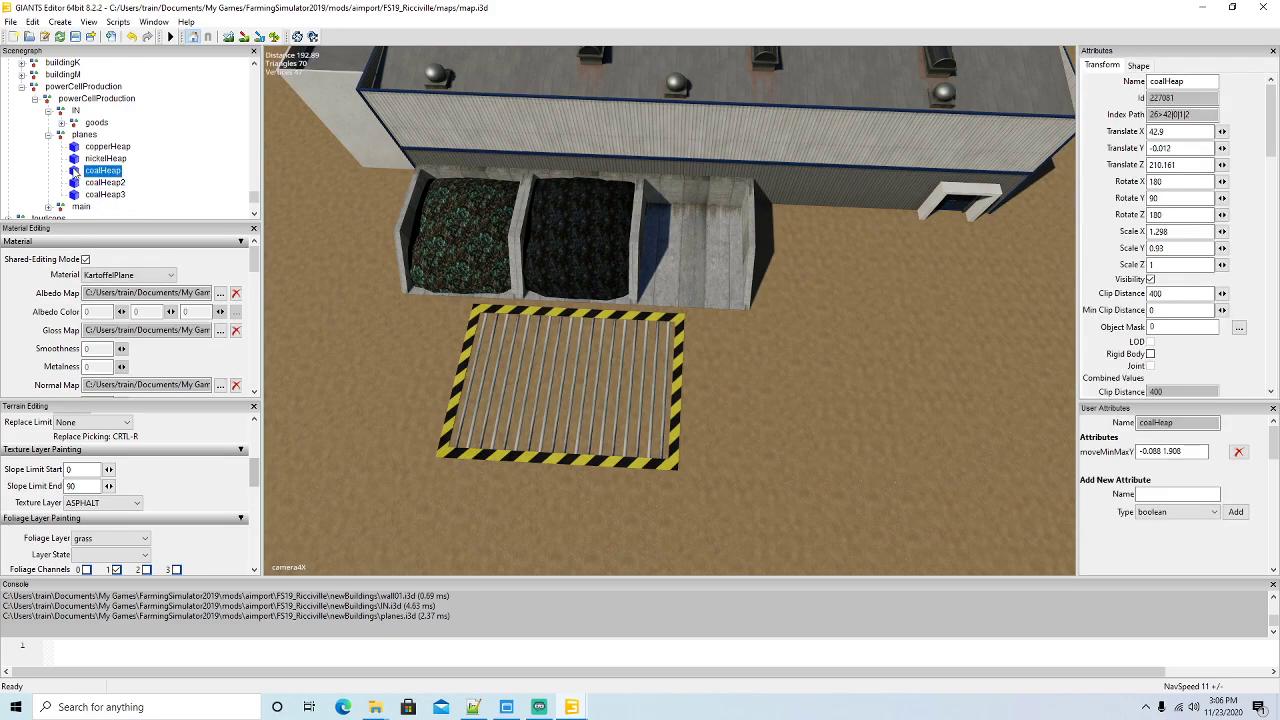
scroll(449, 296, "up", 5)
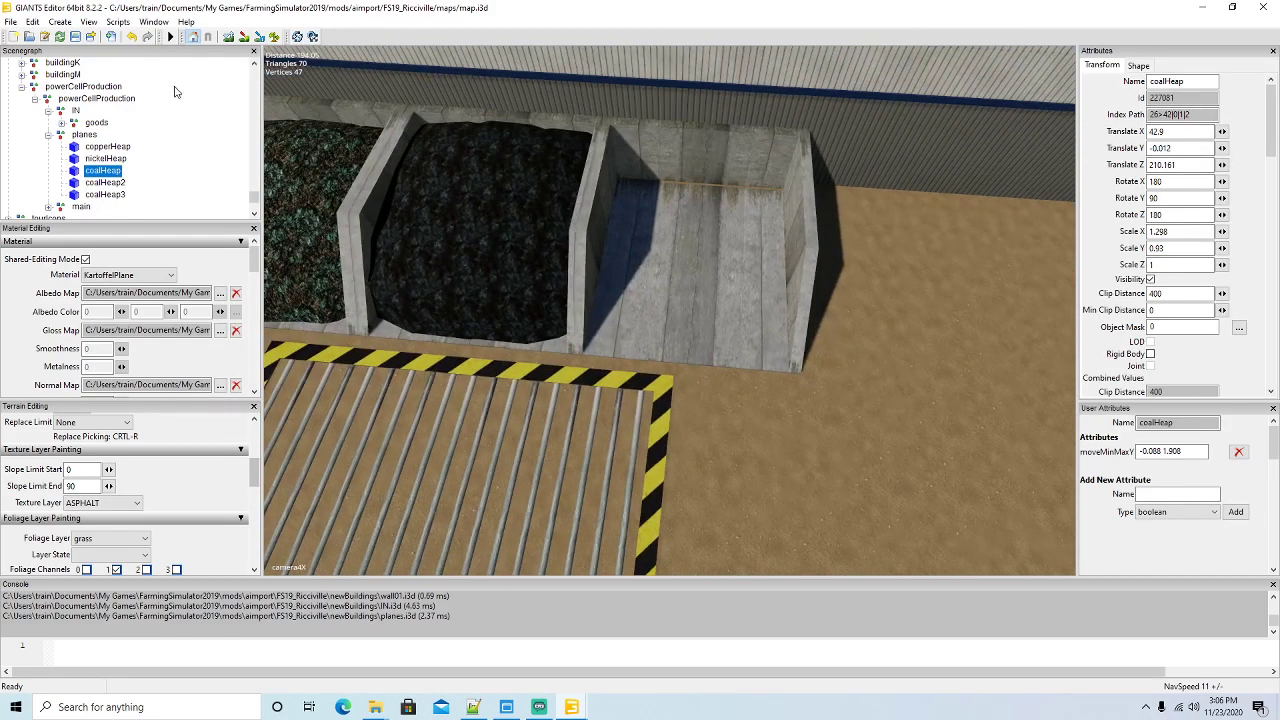
left_click(32, 21)
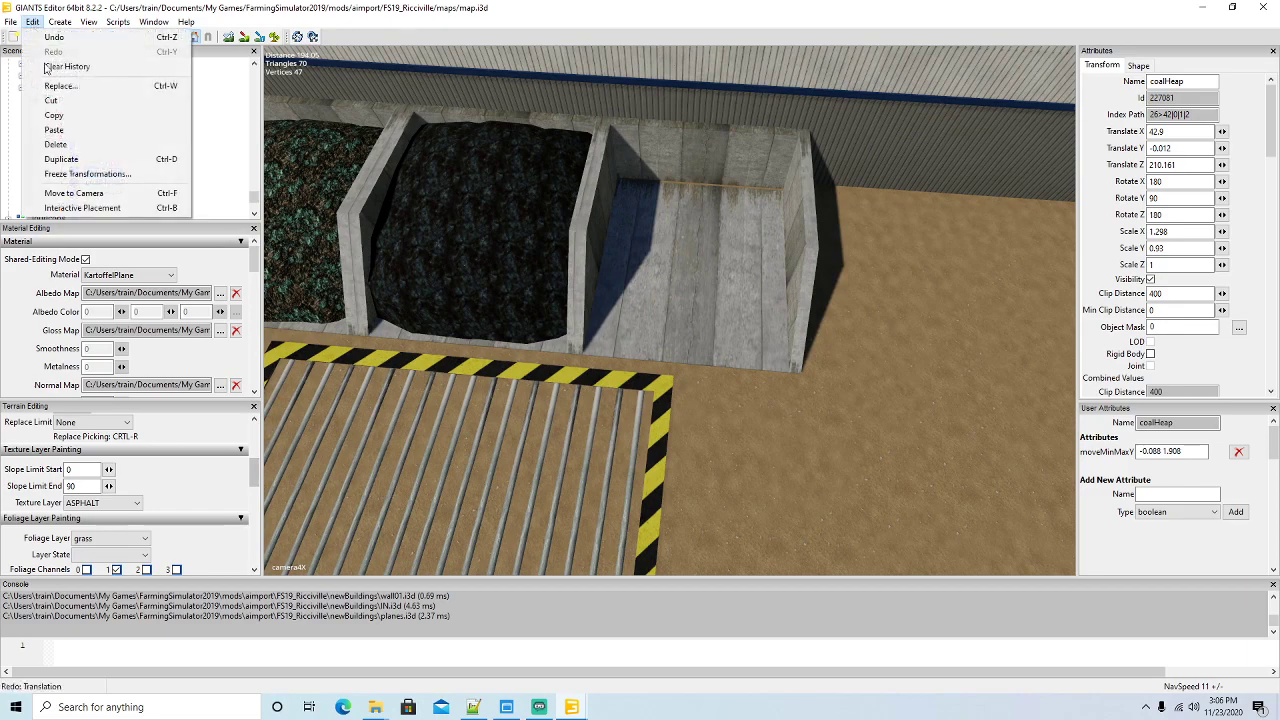
left_click(93, 211)
left_click(704, 237)
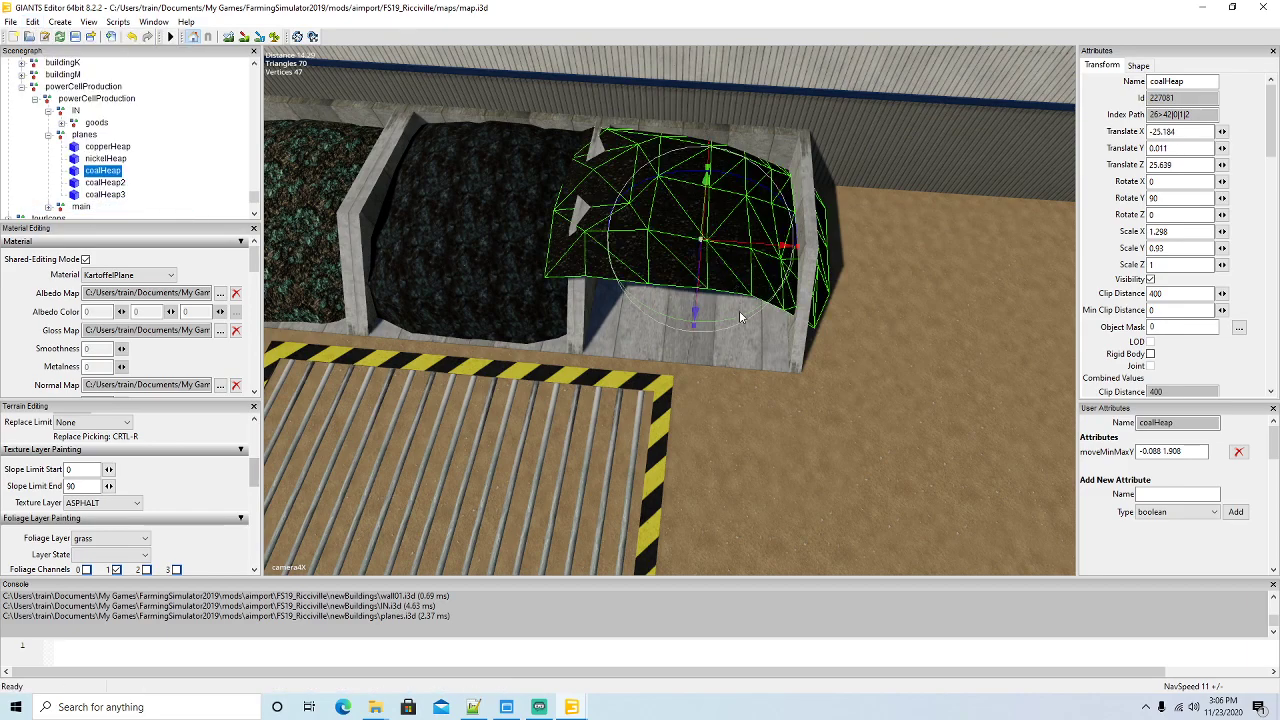
left_click_drag(738, 314, 570, 286)
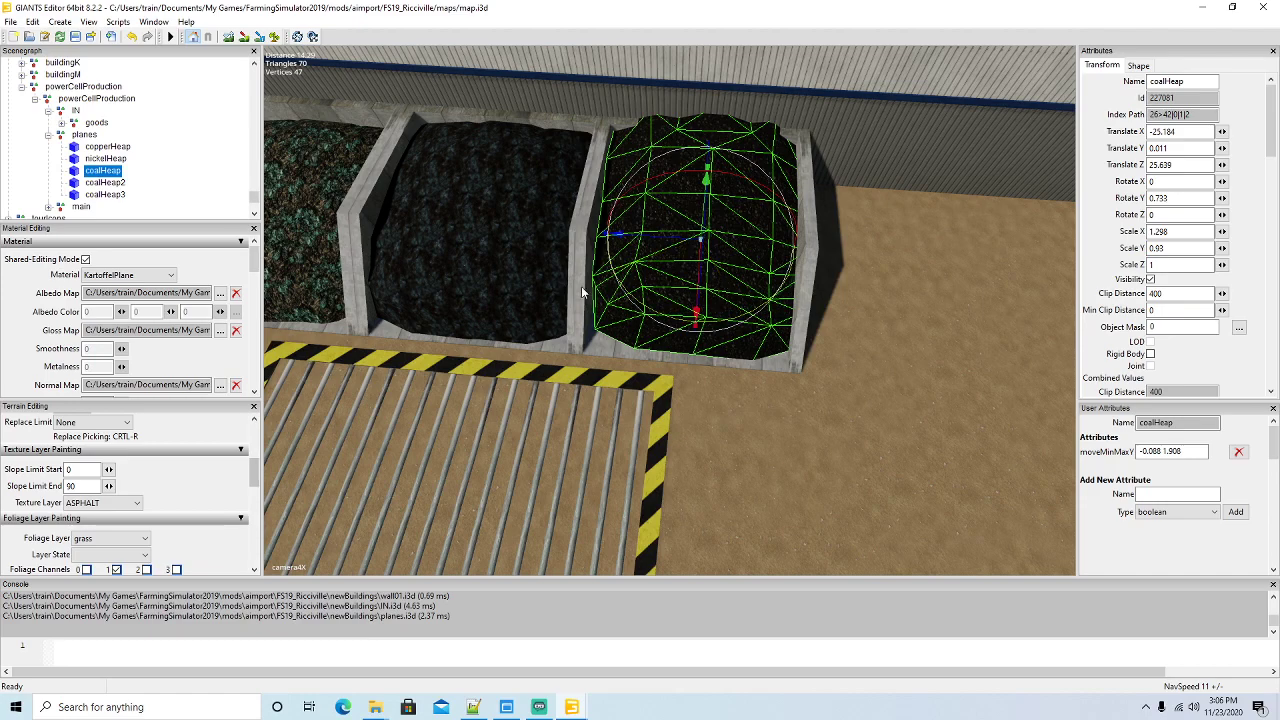
type("0")
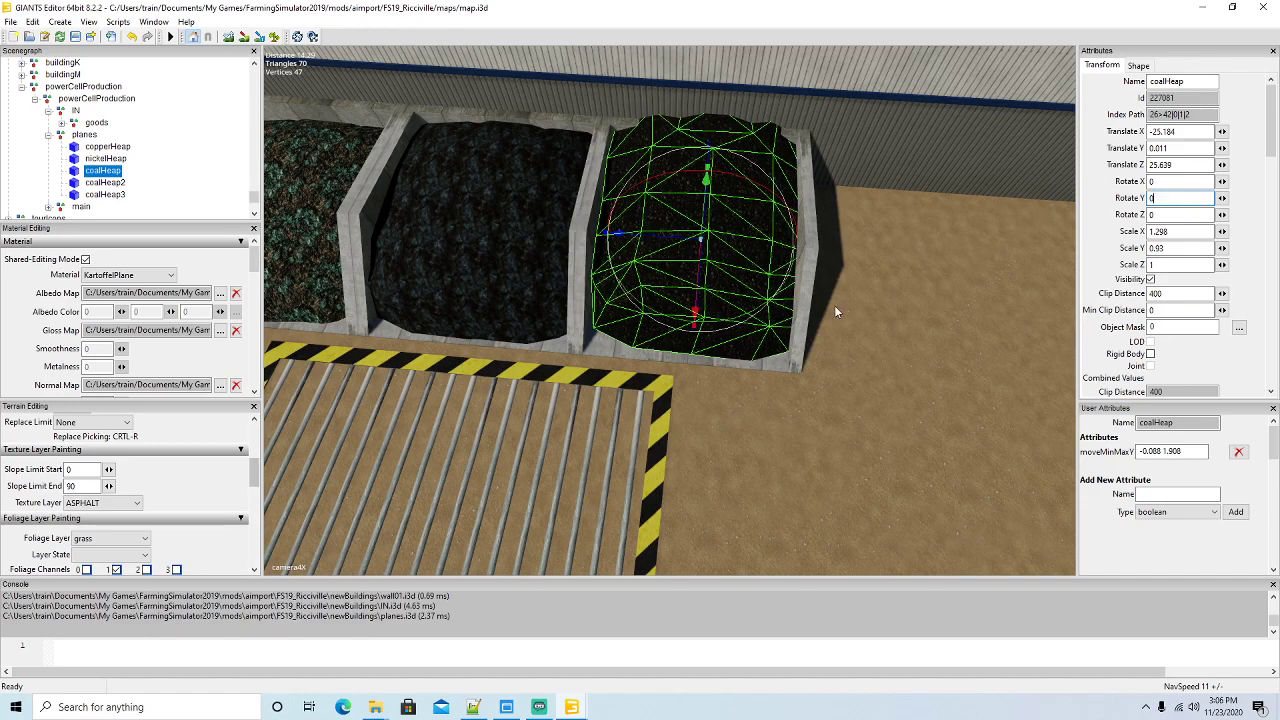
Fit coalHeap inside the third bay at about X -24.38, Y -0.07, Z 25.78 with an X scale of about 1.08
left_click_drag(665, 243, 698, 218)
middle_click_drag(698, 237, 712, 343)
left_click_drag(706, 340, 663, 381)
middle_click_drag(663, 381, 860, 350)
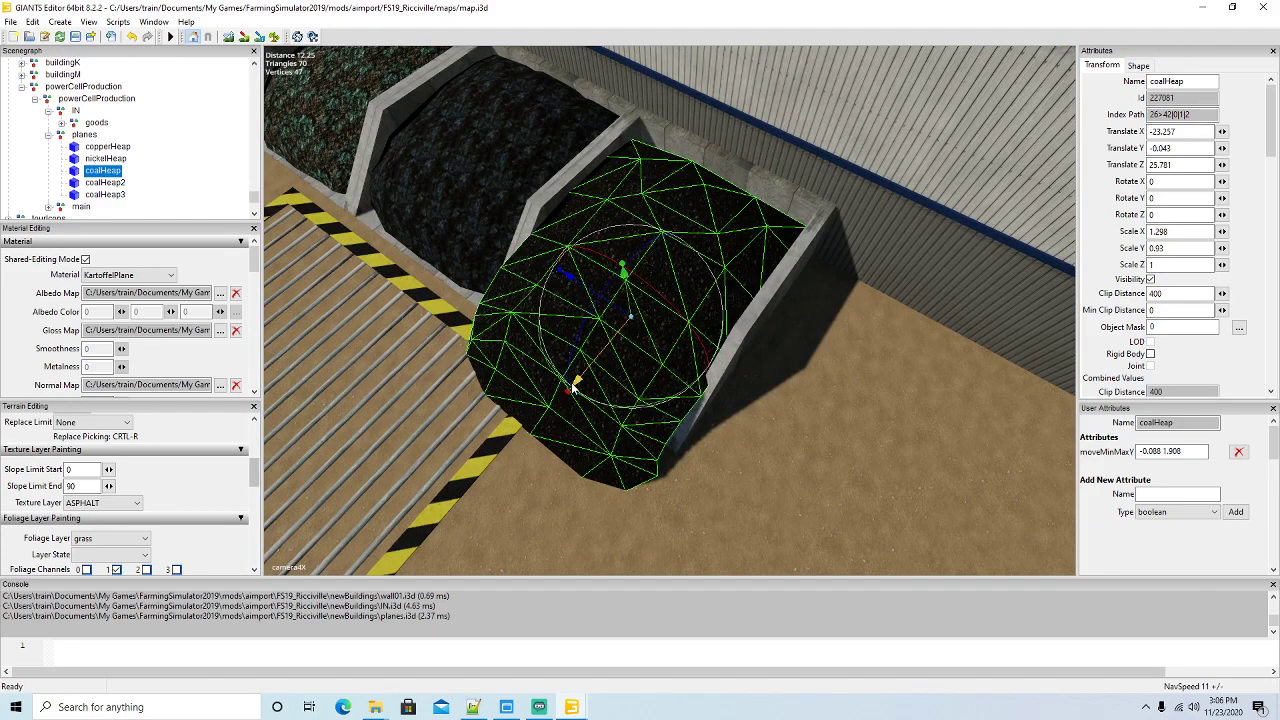
left_click_drag(571, 391, 631, 337)
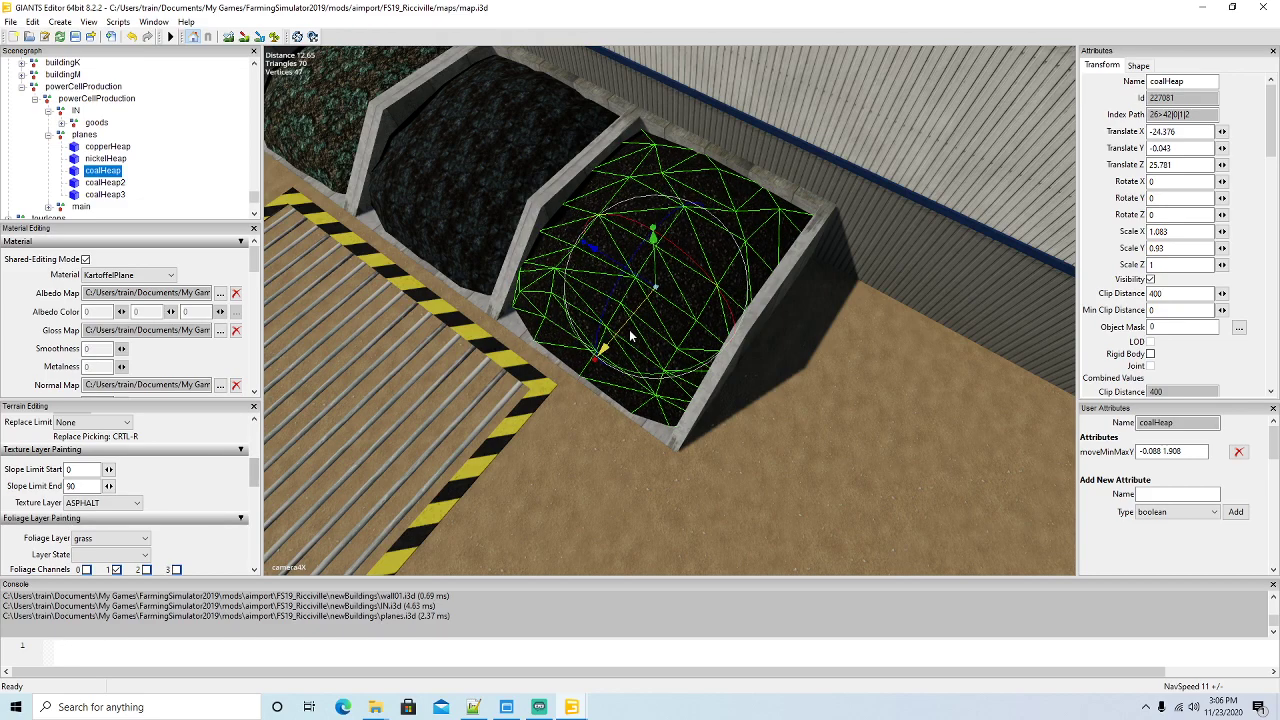
left_click_drag(654, 277, 656, 280)
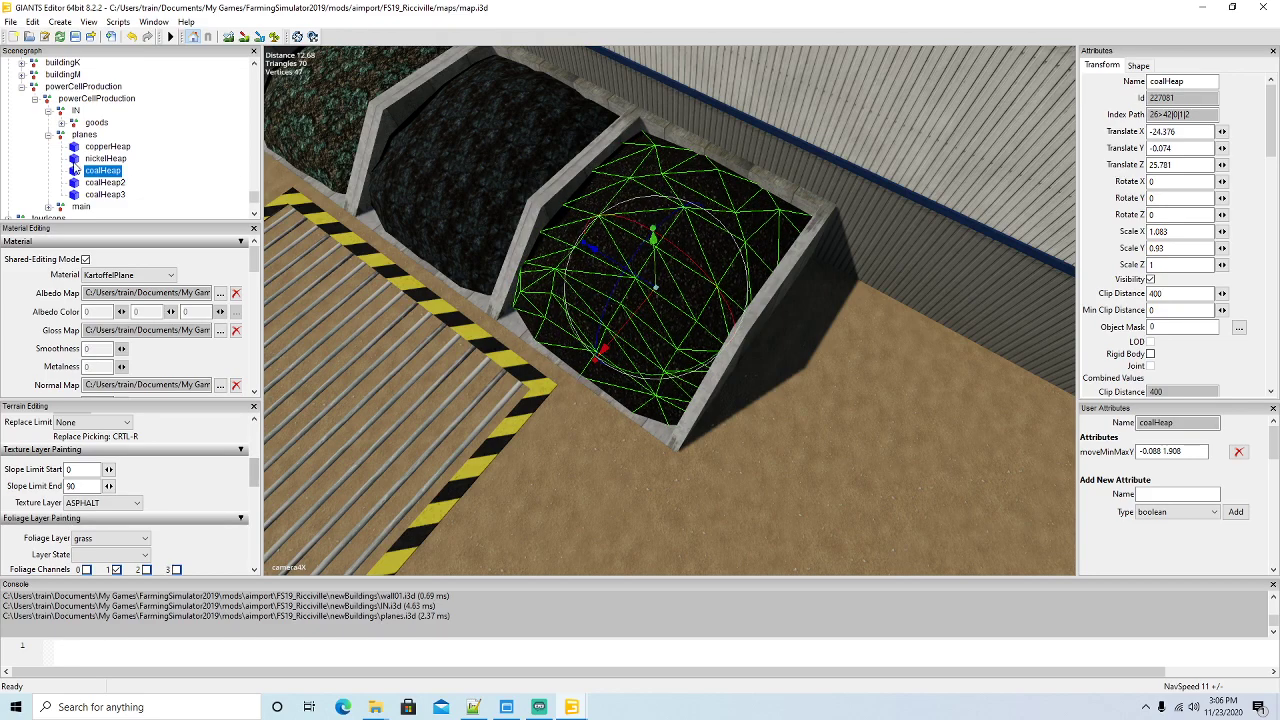
Delete coalHeap2 and coalHeap3 from the planes group
left_click(74, 186)
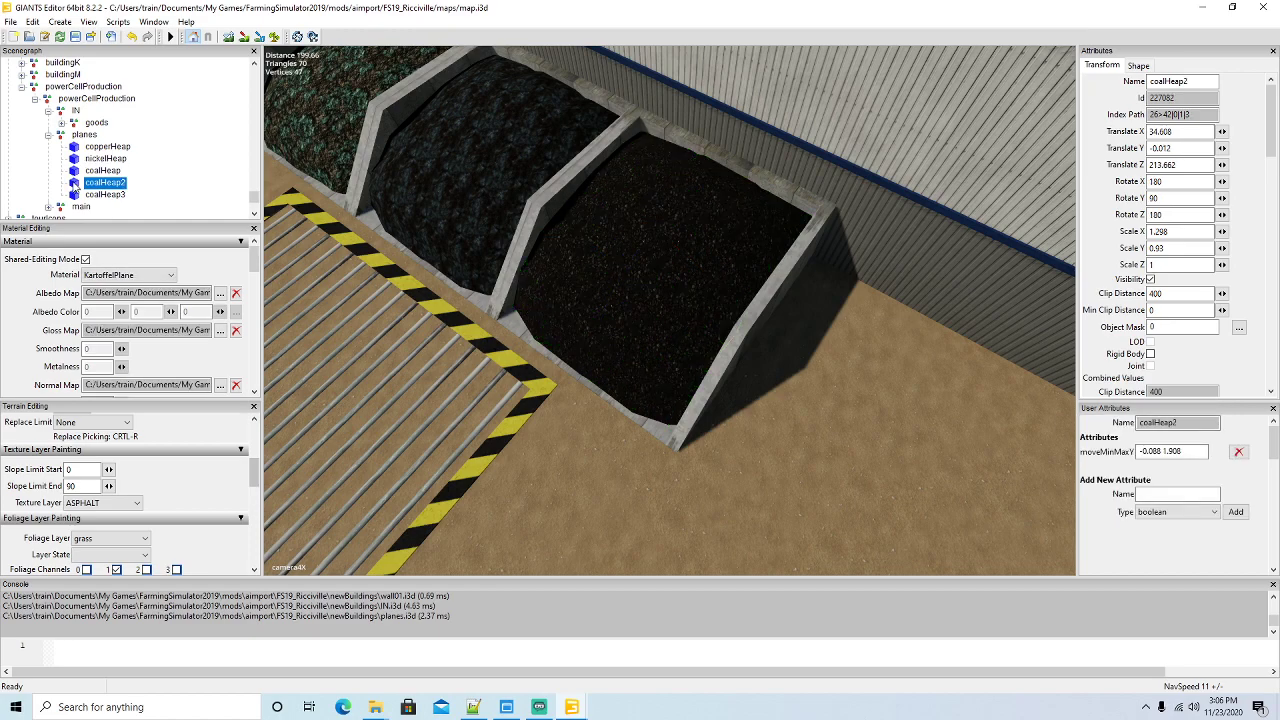
key("Delete")
left_click(74, 182)
key("Delete")
Check the placement of copperHeap, nickelHeap and coalHeap in their bays, and collapse the planes group
left_click(74, 148)
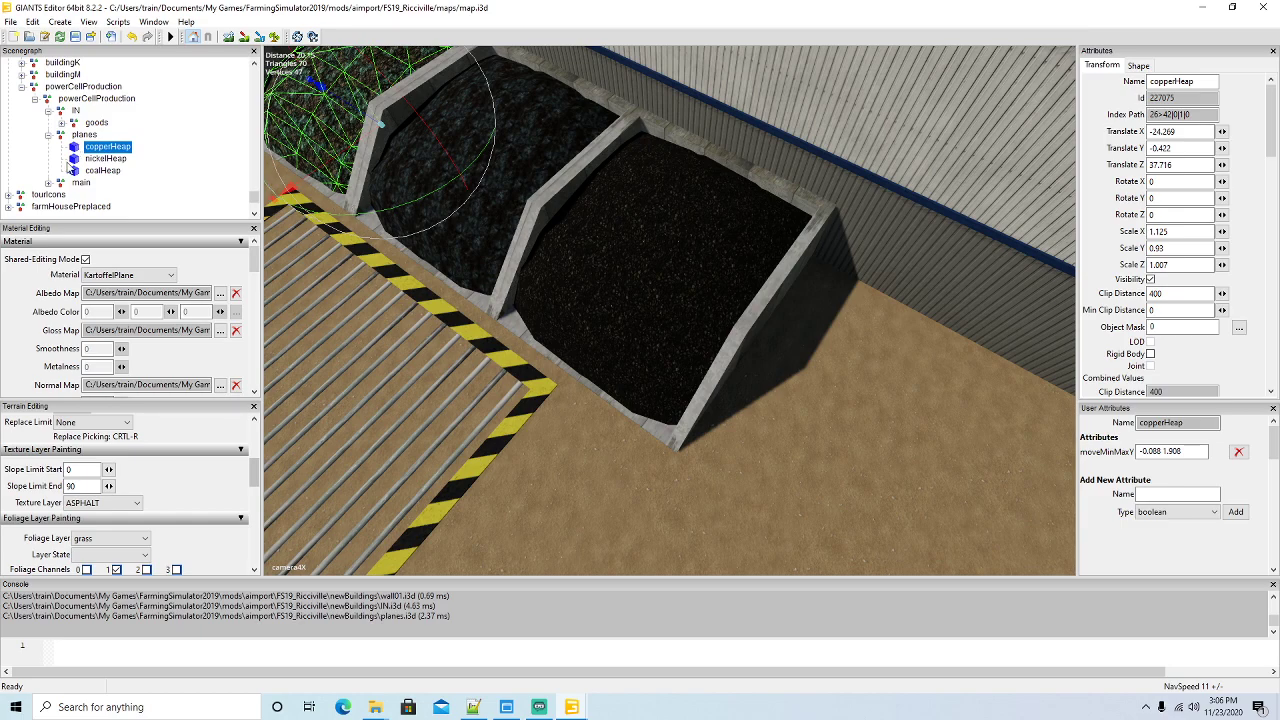
left_click(74, 159)
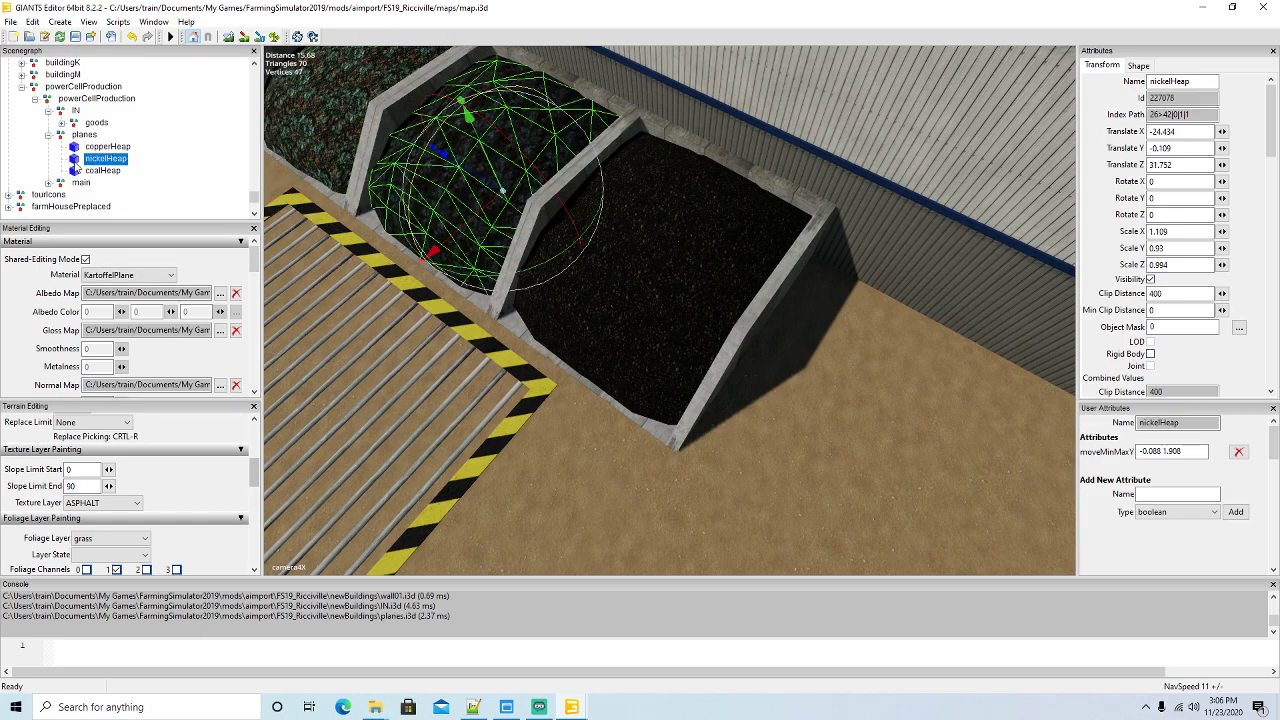
left_click(75, 172)
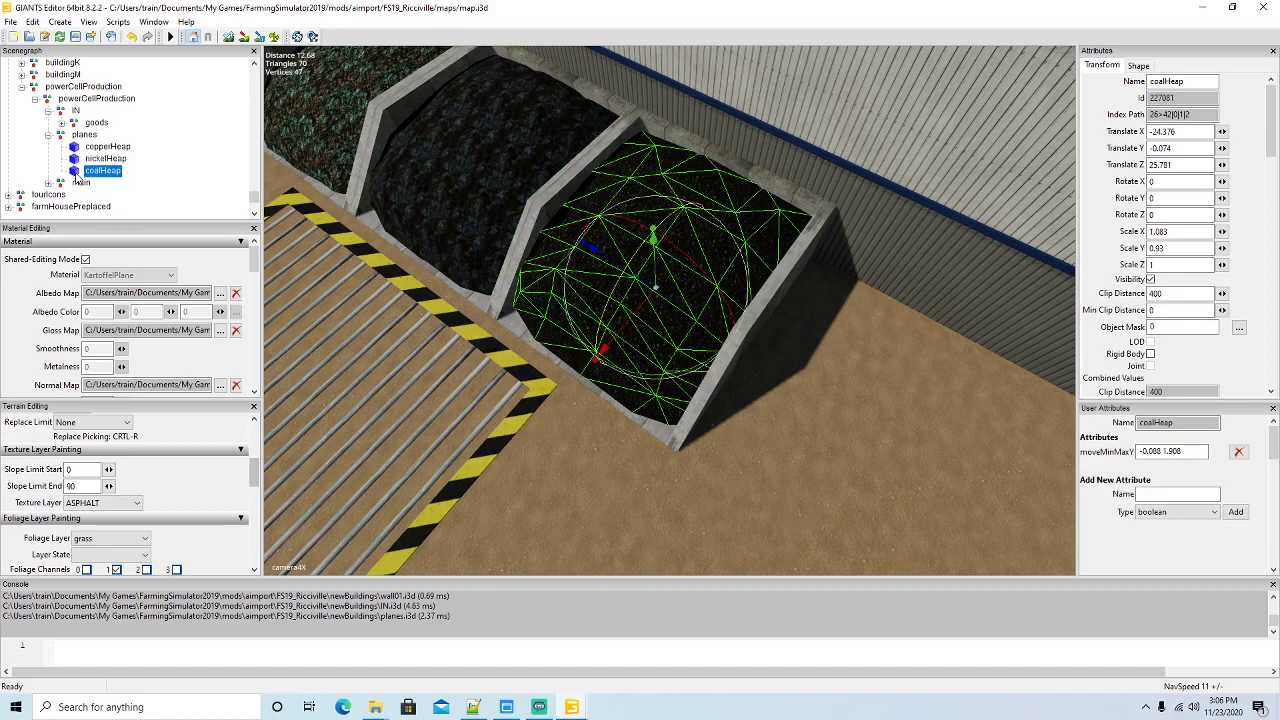
left_click_drag(530, 416, 586, 417, "alt")
scroll(586, 421, "down", 10)
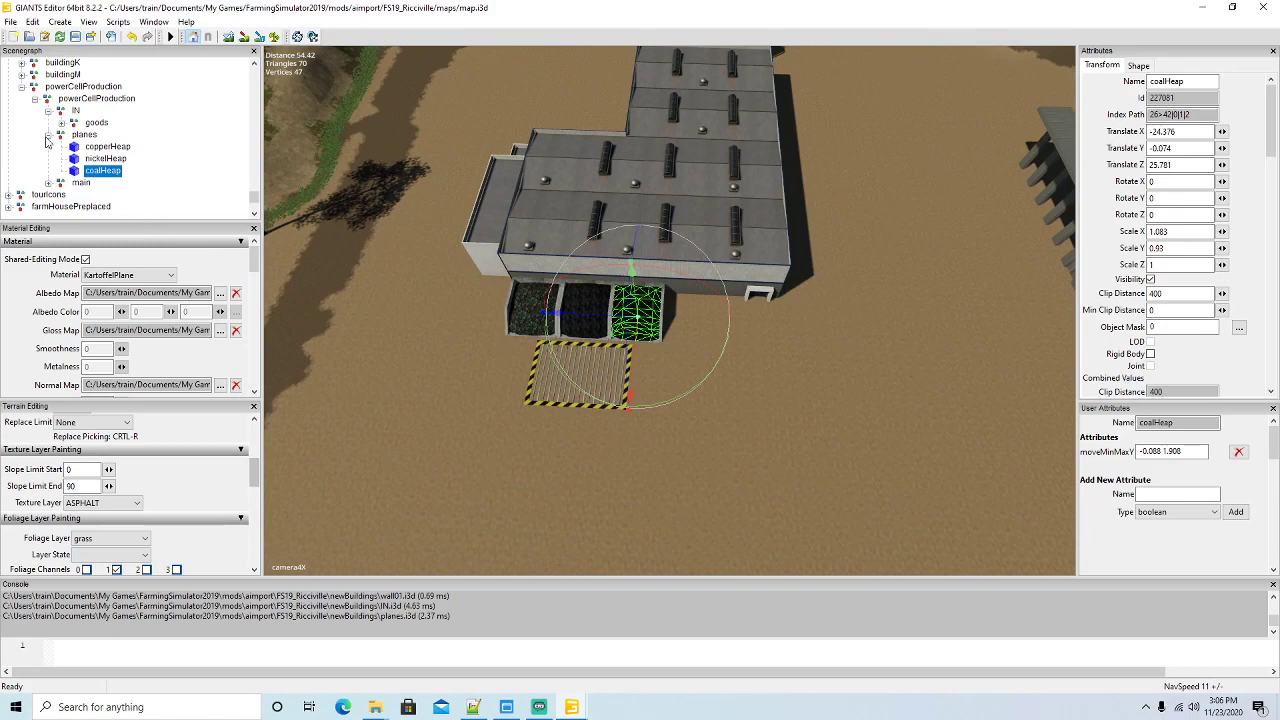
left_click(47, 137)
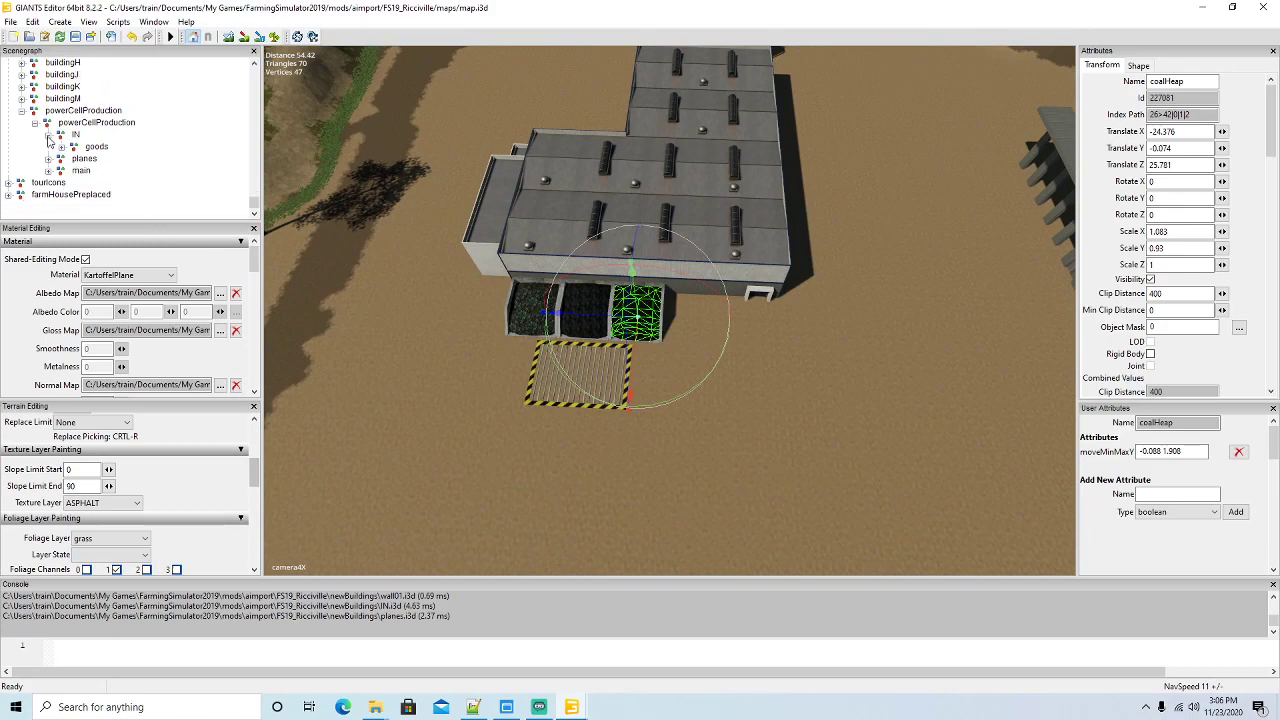
Import the OUT i3d file from the newBuildings folder
left_click(12, 21)
left_click(38, 163)
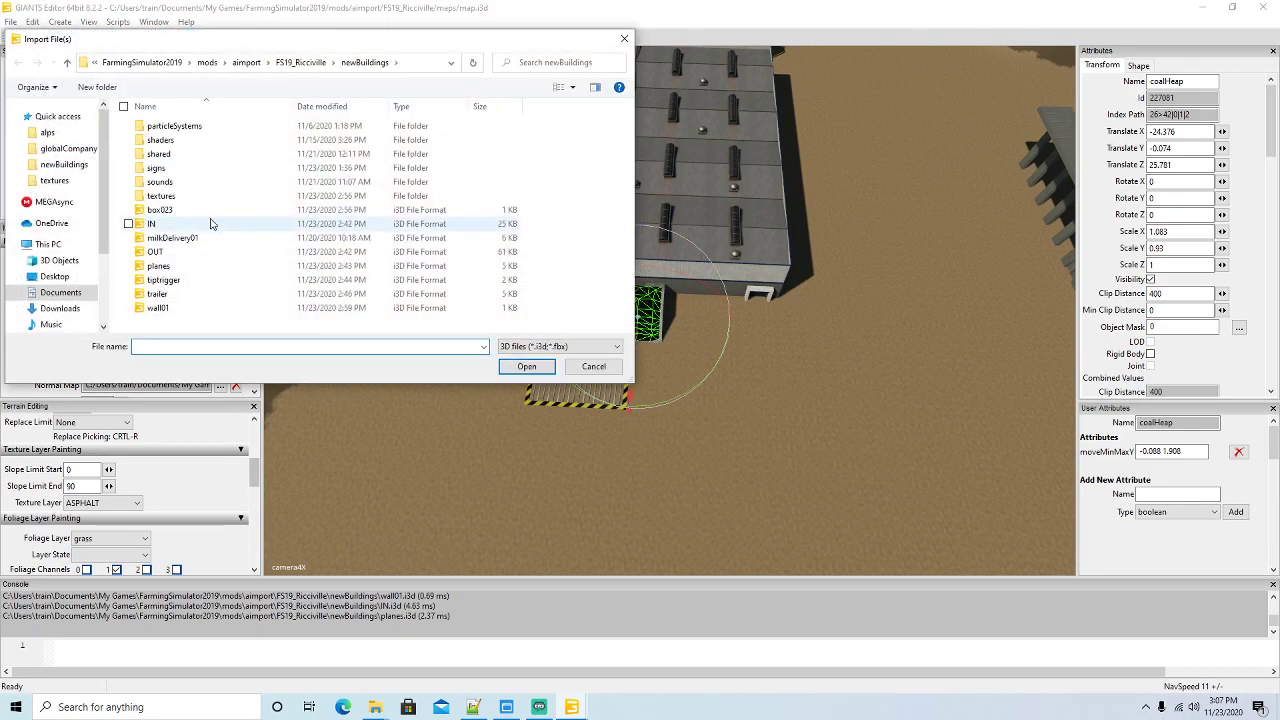
left_click(156, 254)
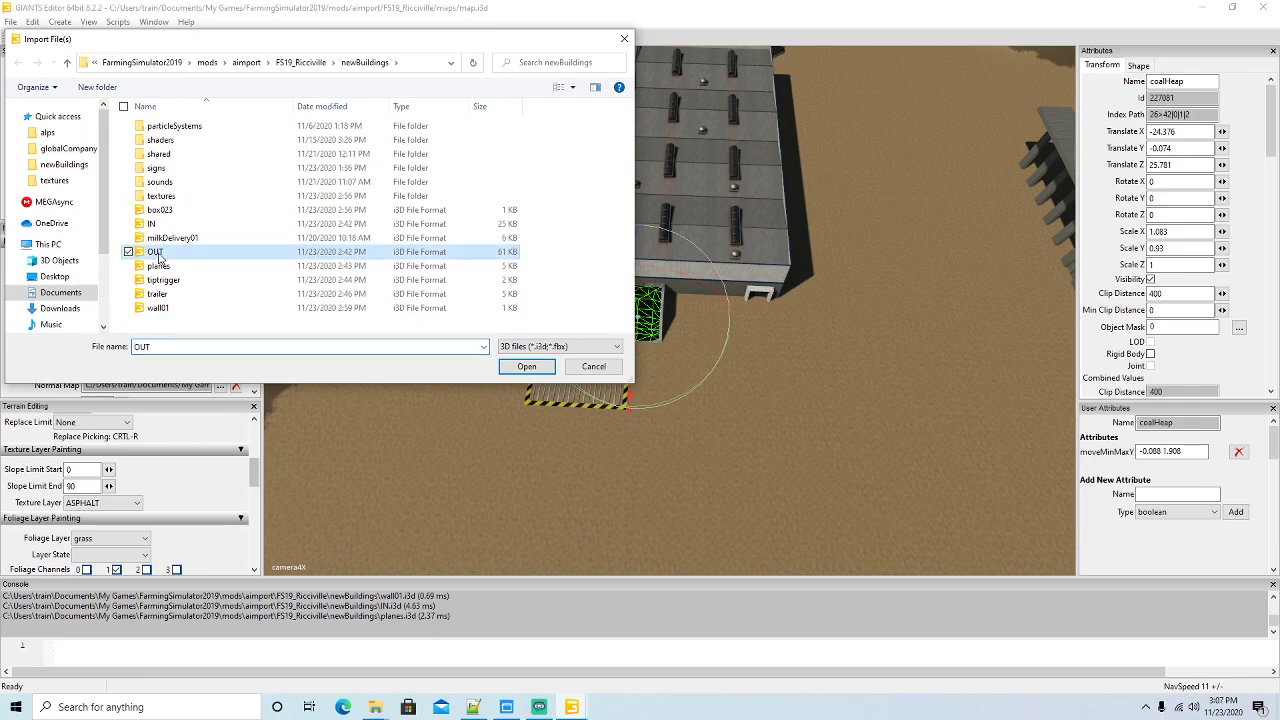
left_click(527, 367)
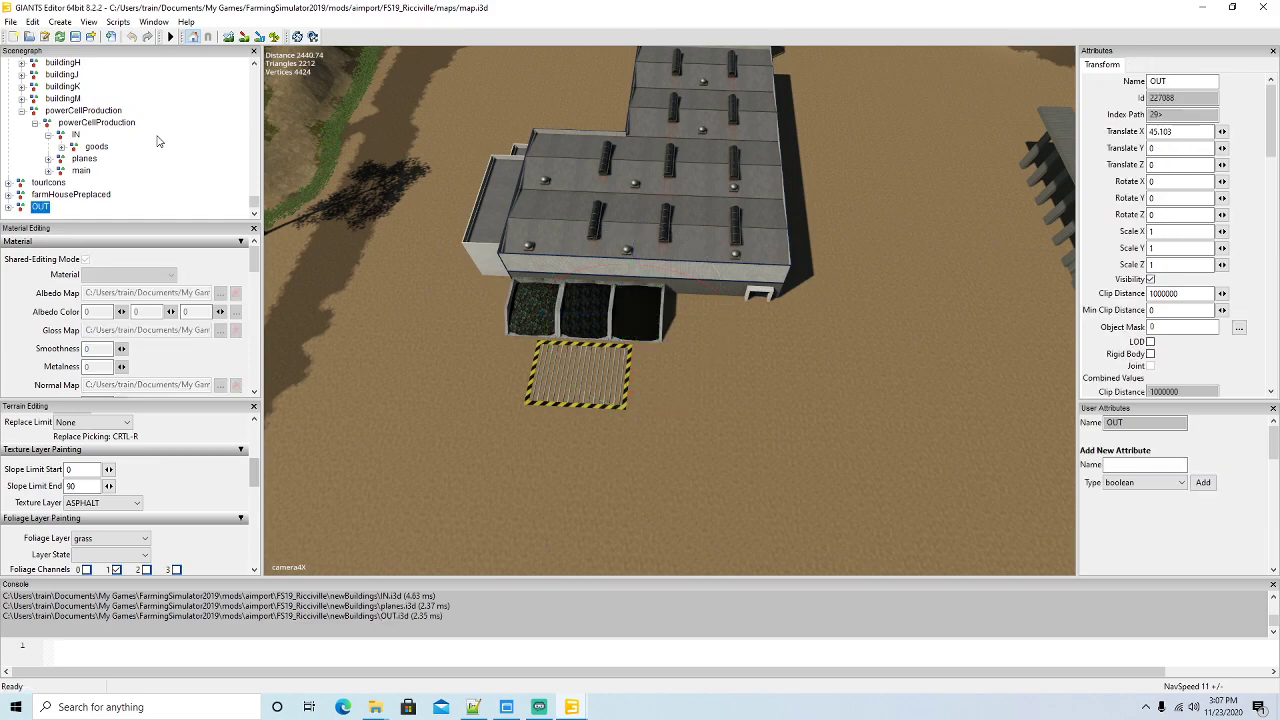
Cut the imported OUT group and paste it into the inner powerCellProduction group
left_click(32, 21)
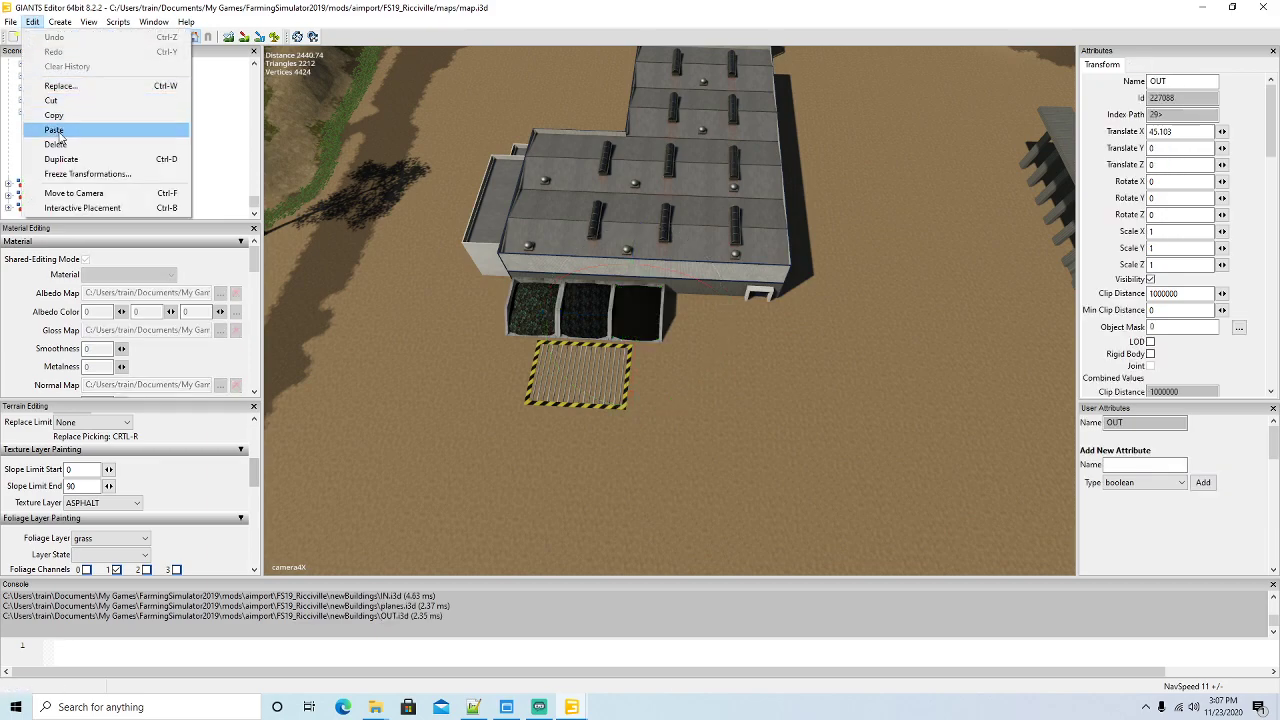
left_click(52, 101)
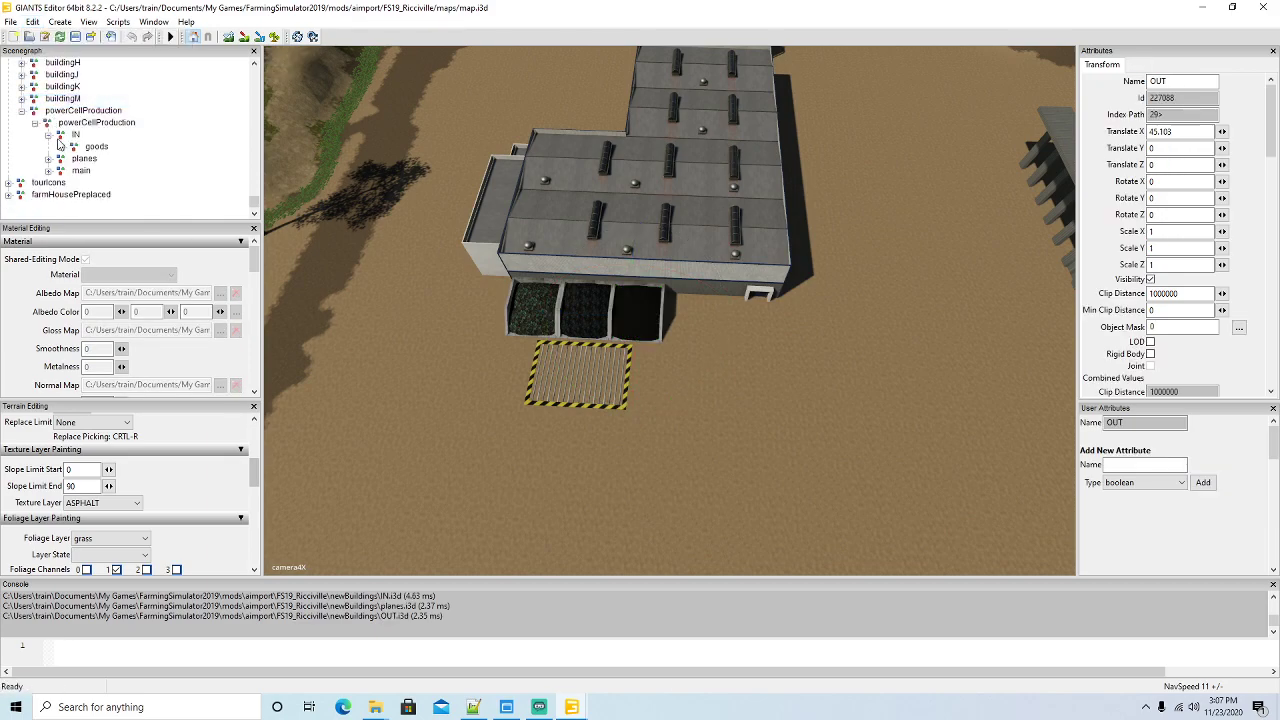
left_click(46, 125)
left_click(32, 21)
left_click(54, 131)
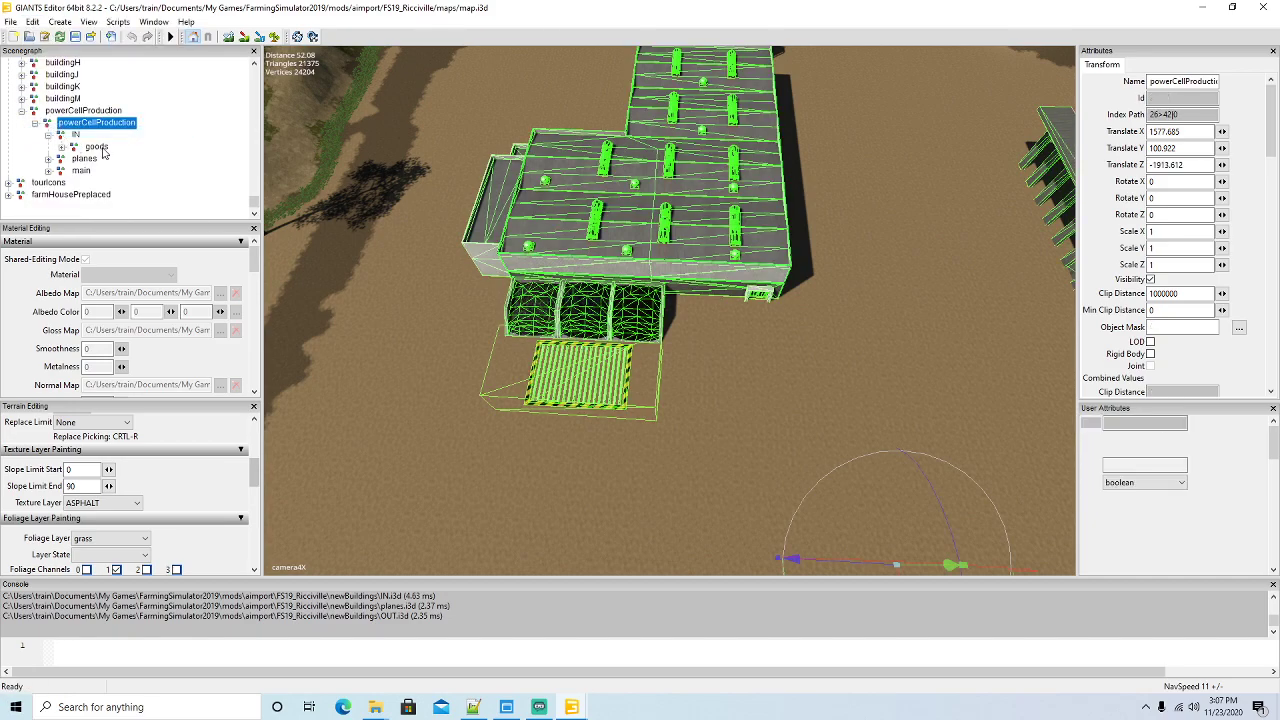
Move the OUT group up in powerCellProduction so it sits directly below IN
left_click(48, 136)
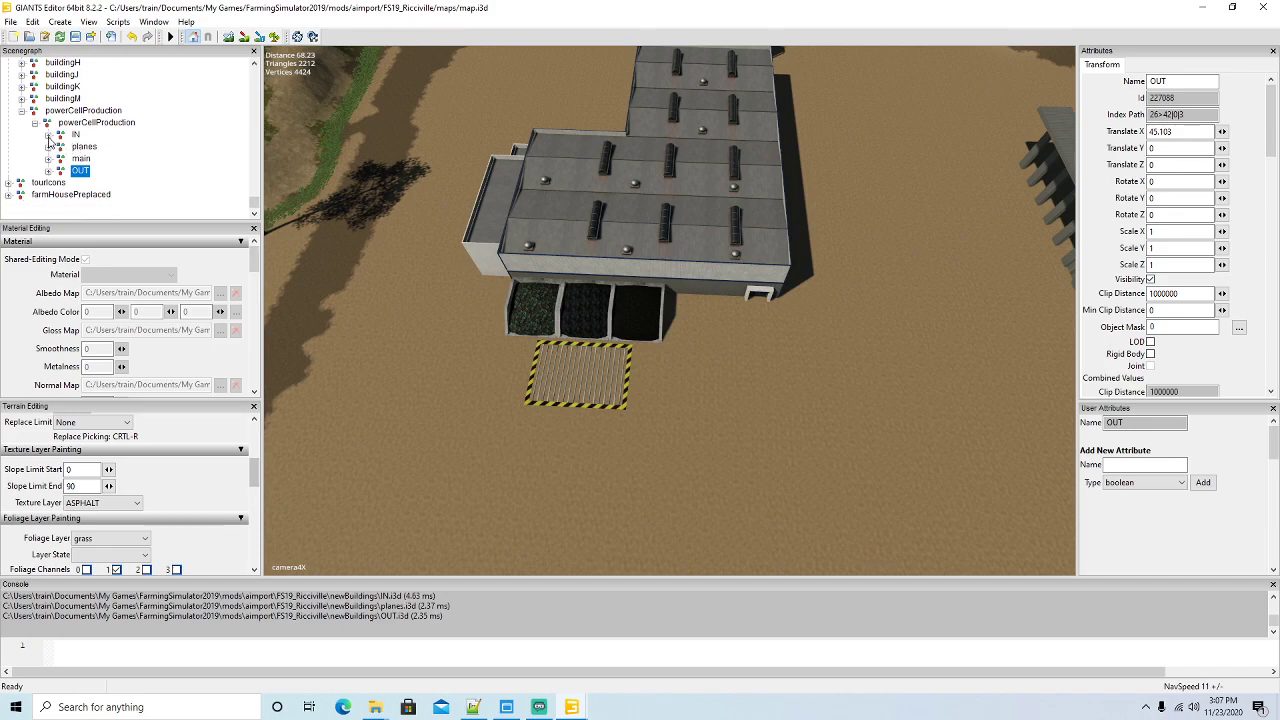
right_click(62, 172)
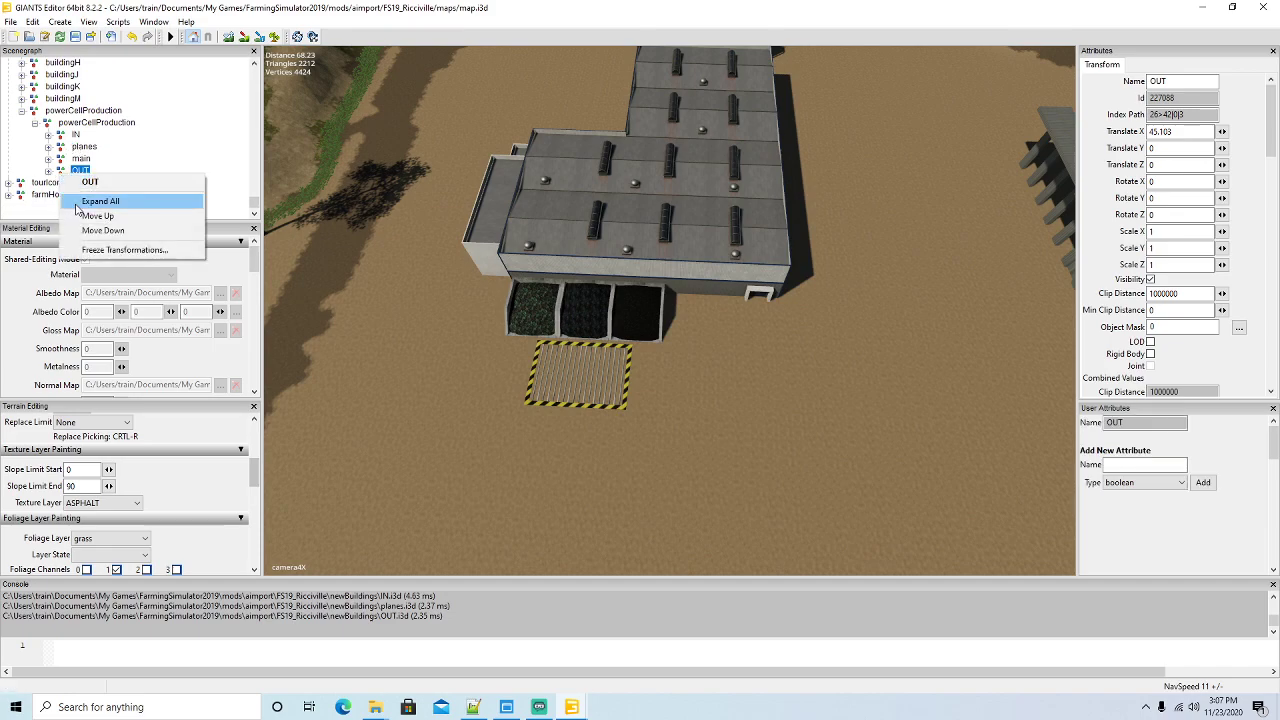
left_click(100, 217)
right_click(61, 162)
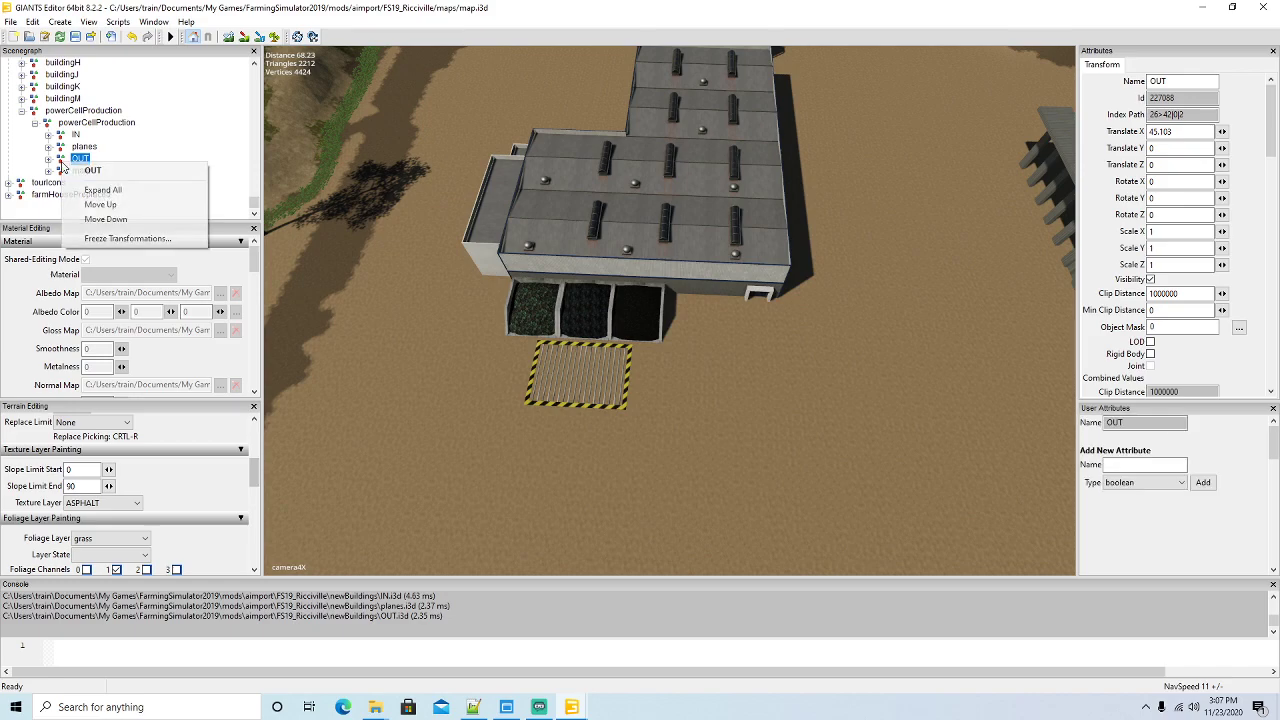
left_click(100, 204)
Move OUT's ExtendedPalletSpawner to the open ground beside the production building, at about X -47.73 and Z -27.62
left_click(48, 148)
left_click(75, 159)
scroll(456, 238, "down", 5)
left_click_drag(457, 227, 846, 188, "alt")
left_click_drag(886, 262, 412, 445)
scroll(777, 423, "up", 2)
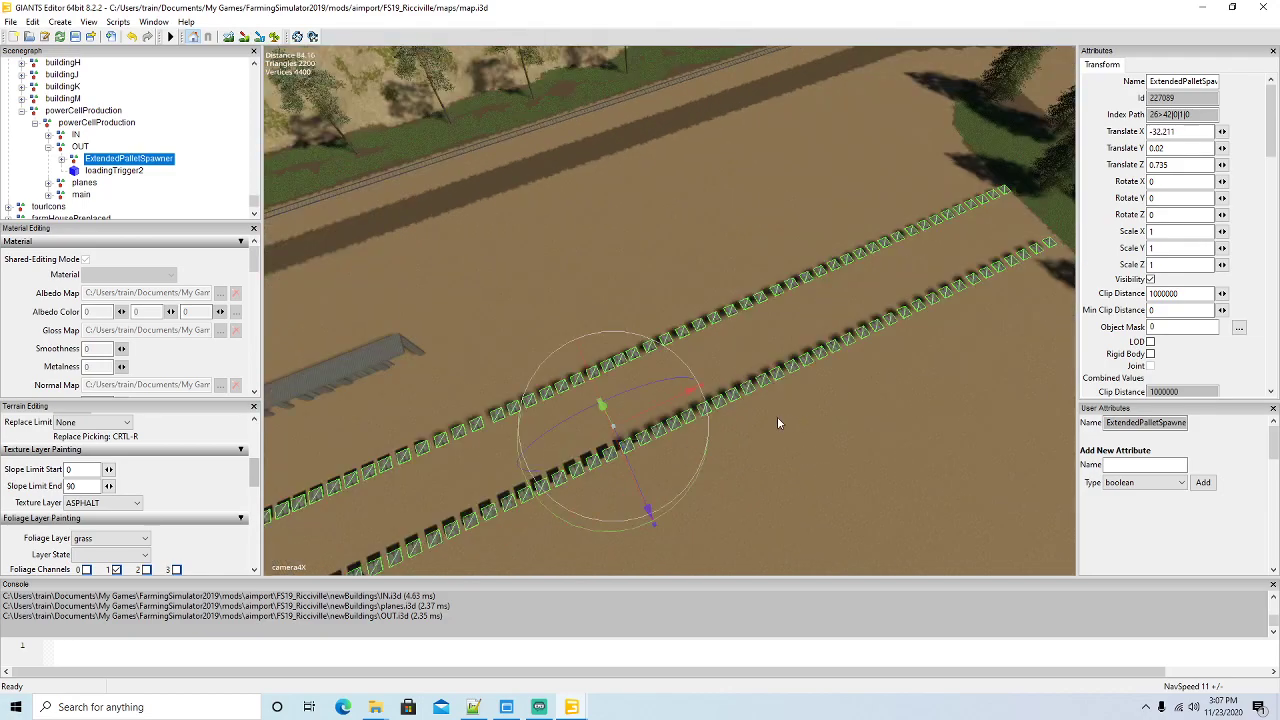
middle_click_drag(778, 423, 709, 406)
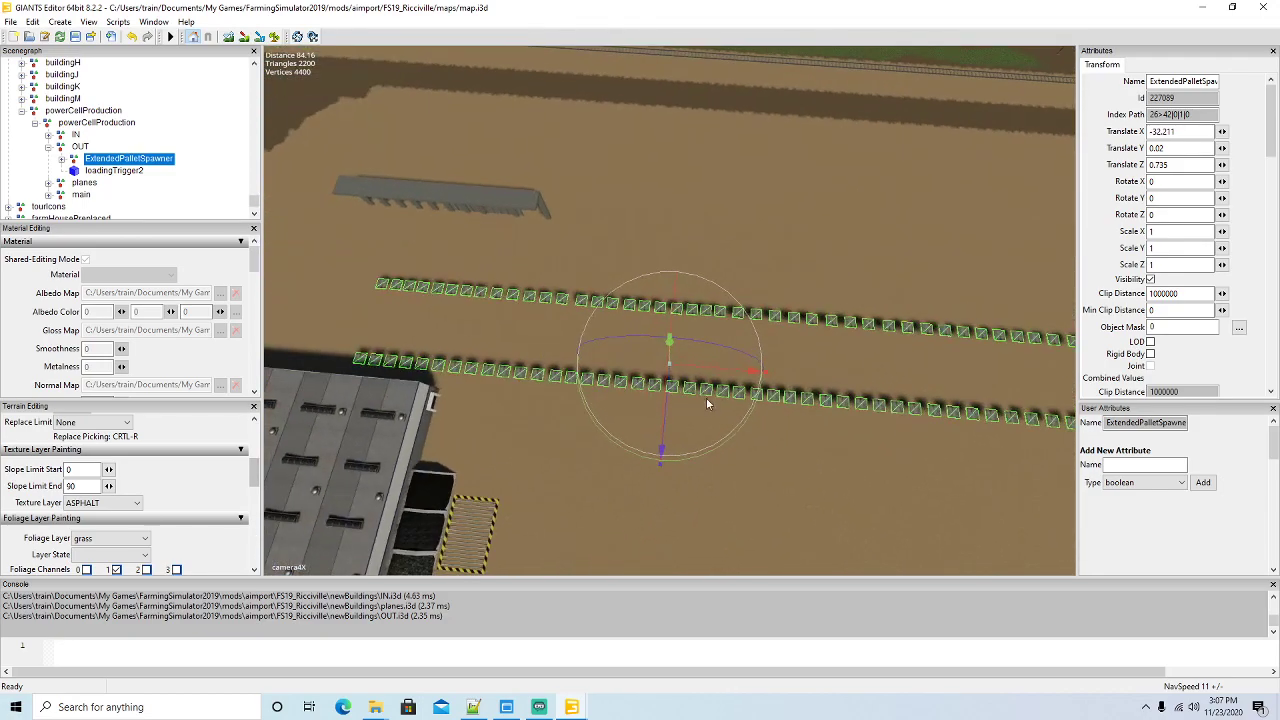
left_click_drag(726, 376, 631, 313)
Lower ExtendedPalletSpawner onto the ground at about Y -1.94
middle_click_drag(630, 313, 671, 366)
scroll(783, 298, "up", 3)
scroll(668, 370, "up", 3)
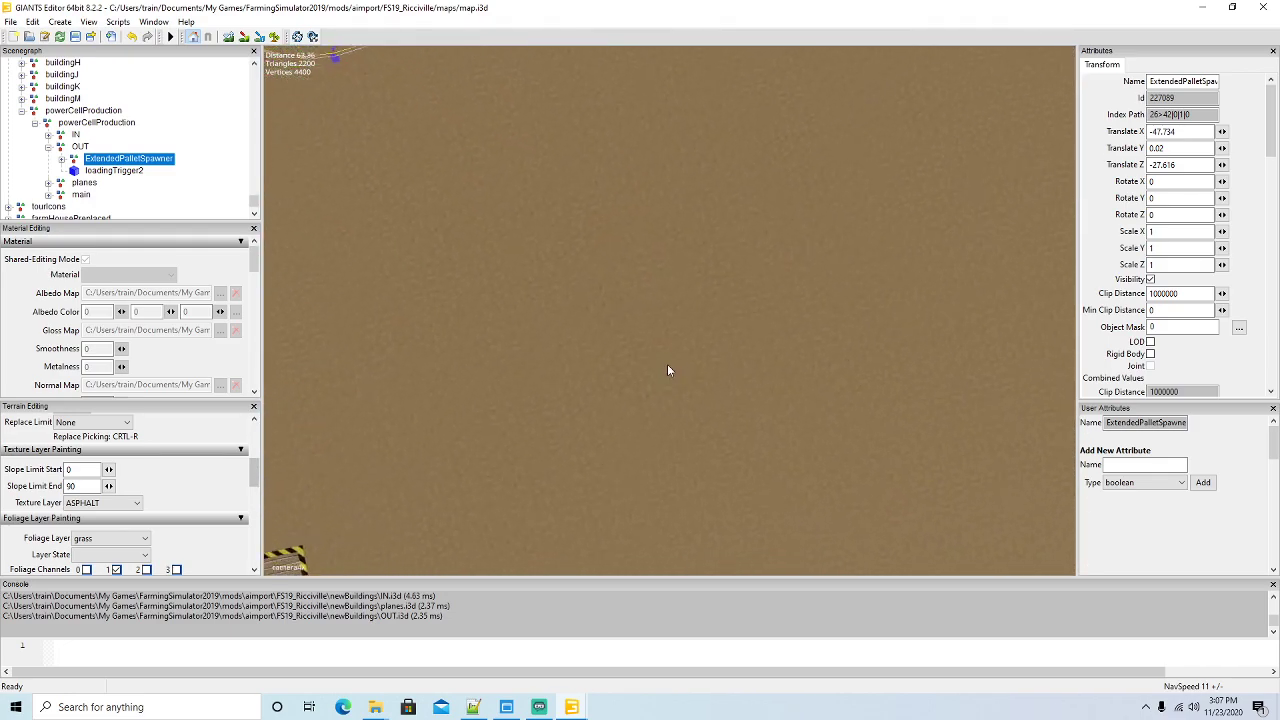
scroll(545, 262, "down", 5)
scroll(545, 262, "up", 5)
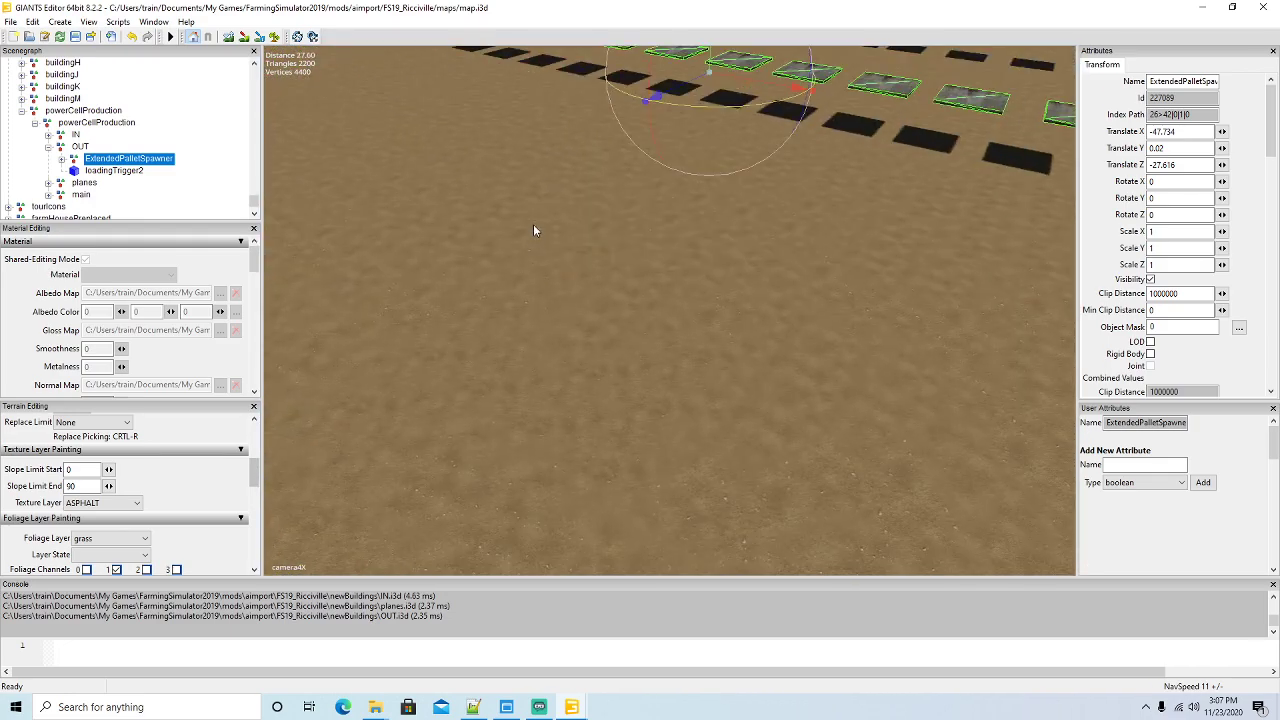
scroll(533, 228, "down", 3)
left_click_drag(708, 106, 704, 146)
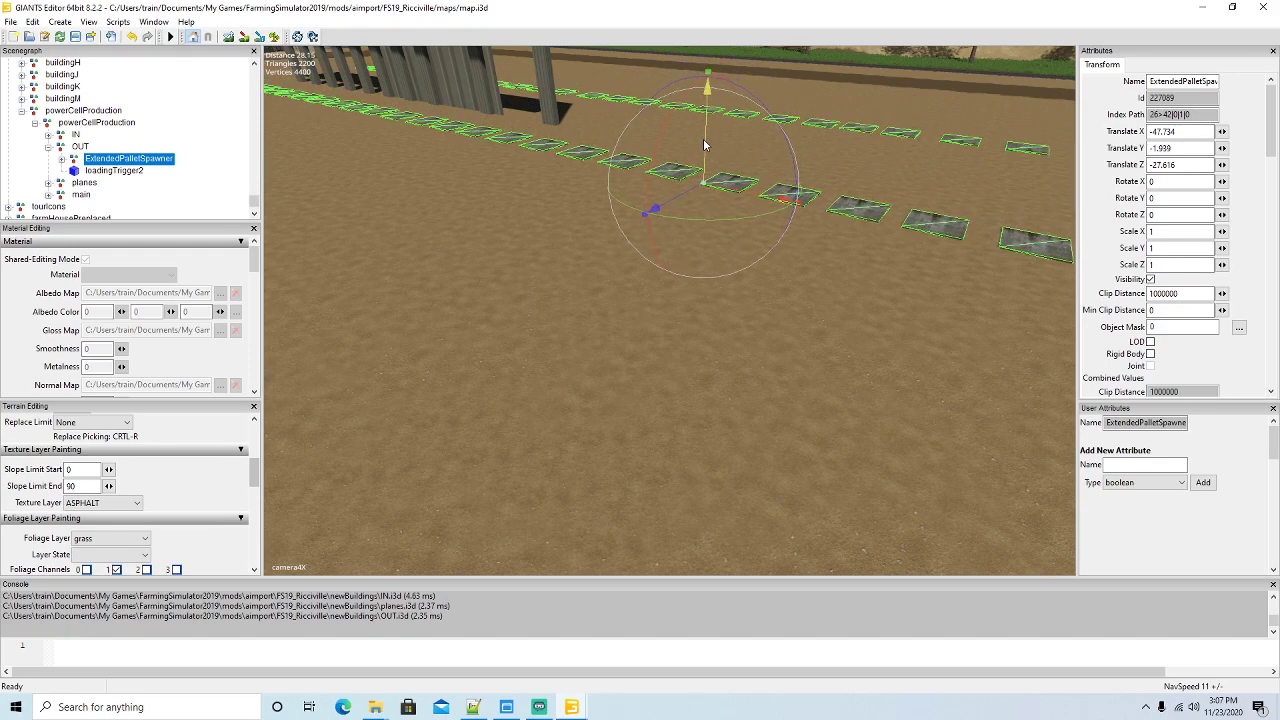
left_click_drag(704, 145, 704, 145)
Shift ExtendedPalletSpawner along its row direction to about X -49.65, around the long open shed
left_click_drag(675, 194, 720, 317, "alt")
scroll(671, 264, "down", 5)
scroll(742, 325, "down", 3)
scroll(732, 330, "down", 8)
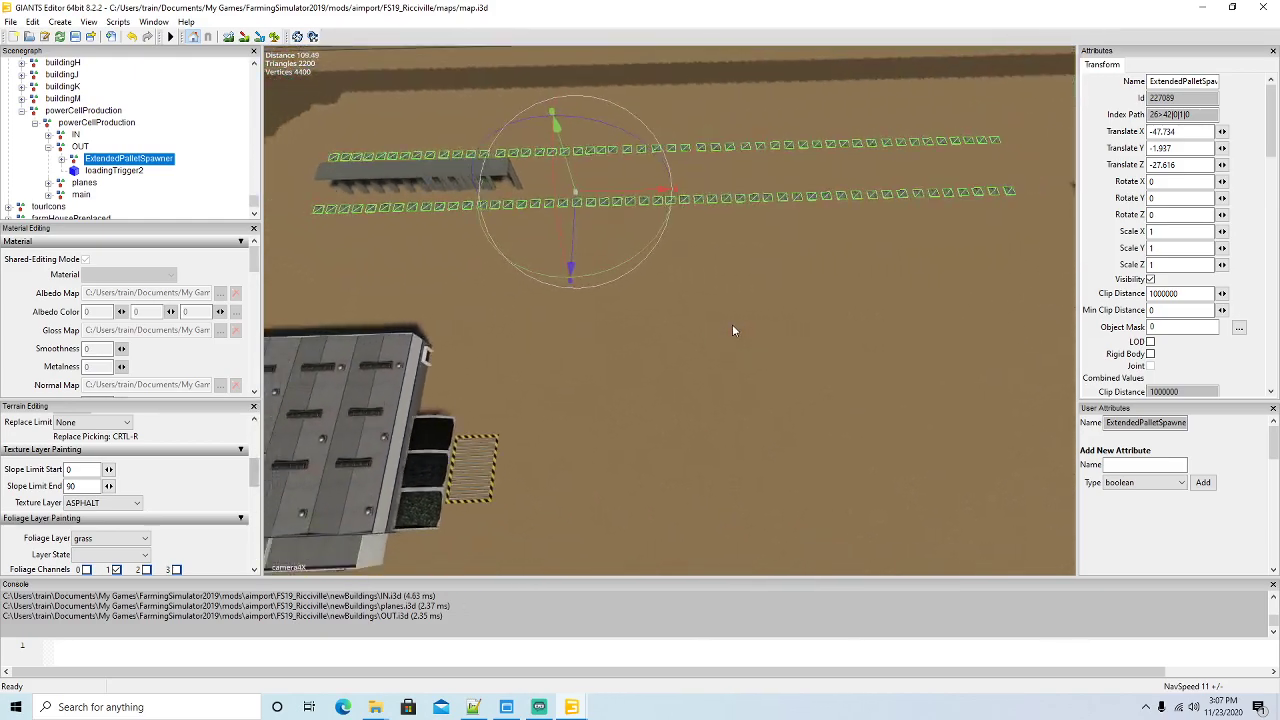
scroll(732, 330, "down", 2)
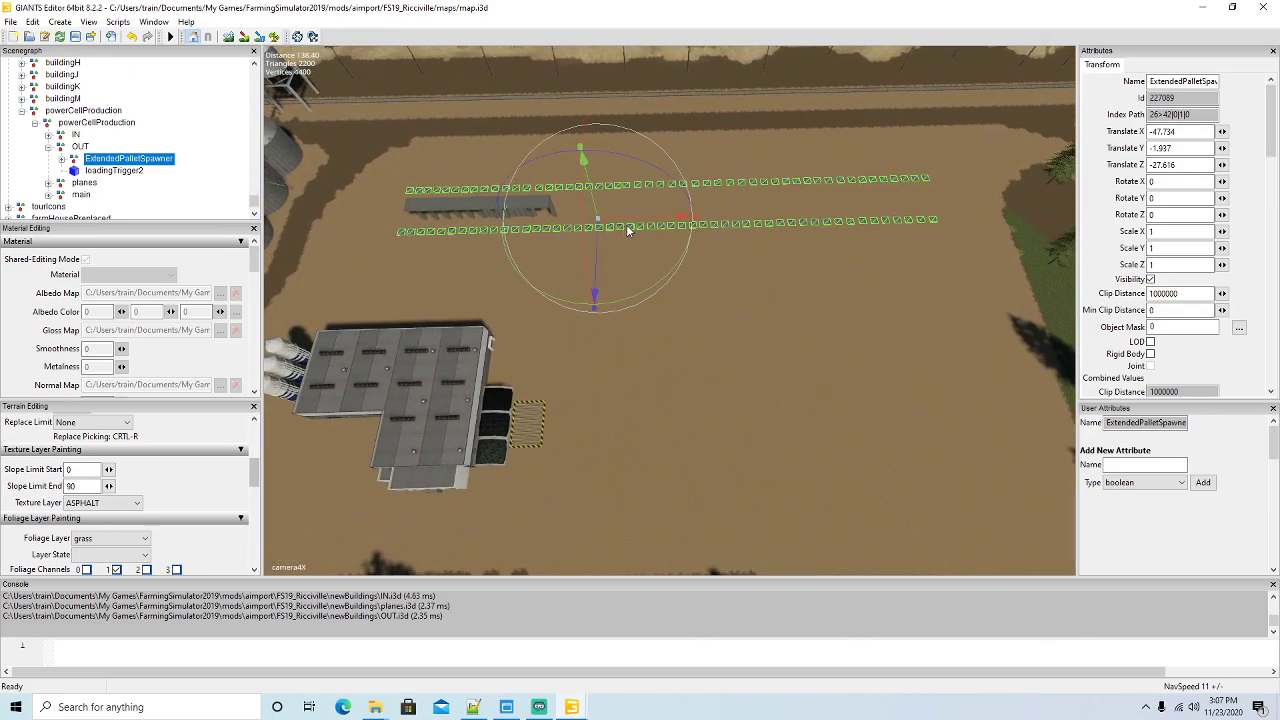
left_click_drag(636, 222, 630, 224)
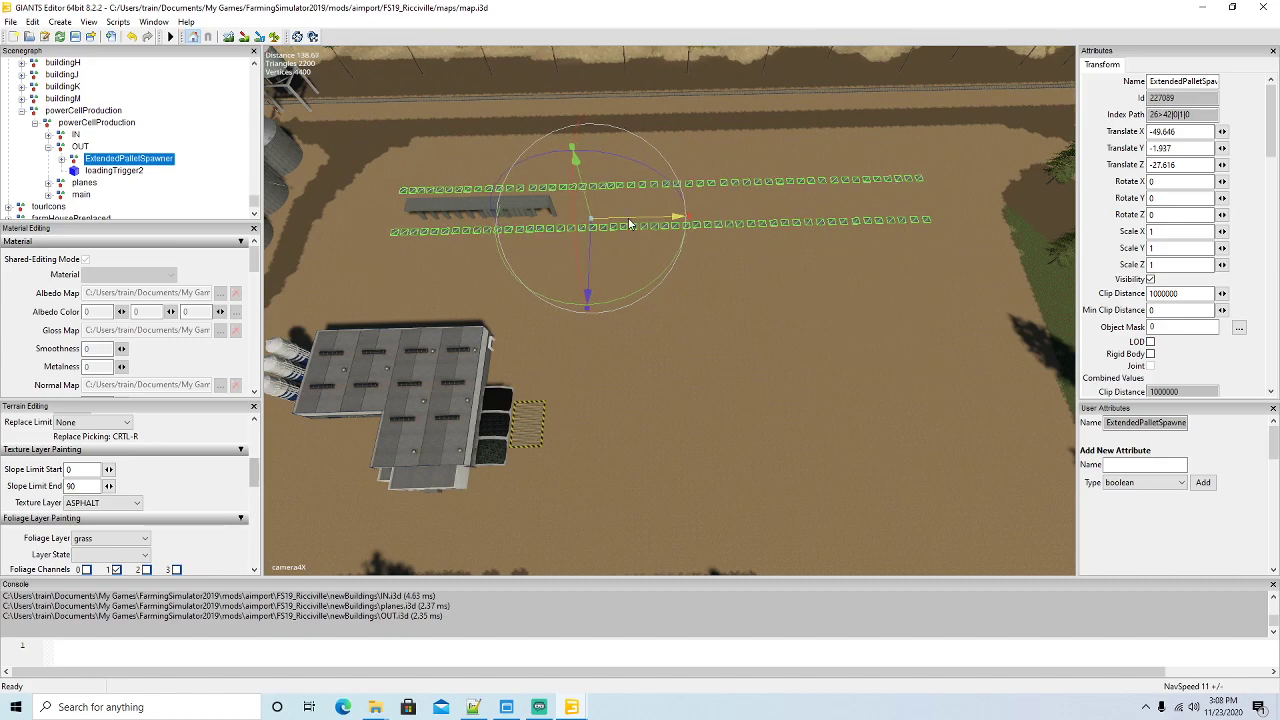
right_click_drag(741, 347, 601, 277)
scroll(601, 272, "up", 10)
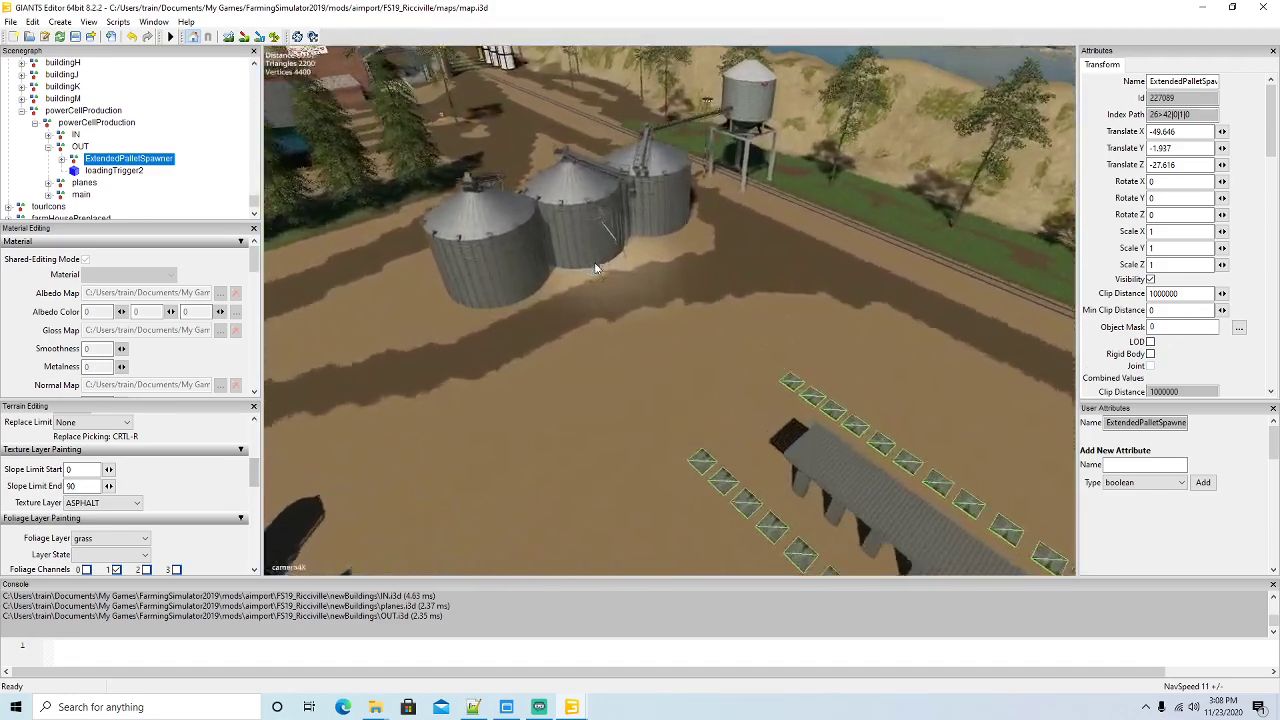
Expand the main group inside powerCellProduction in the scene hierarchy
scroll(596, 266, "up", 10)
right_click_drag(773, 310, 843, 293)
scroll(863, 308, "down", 5)
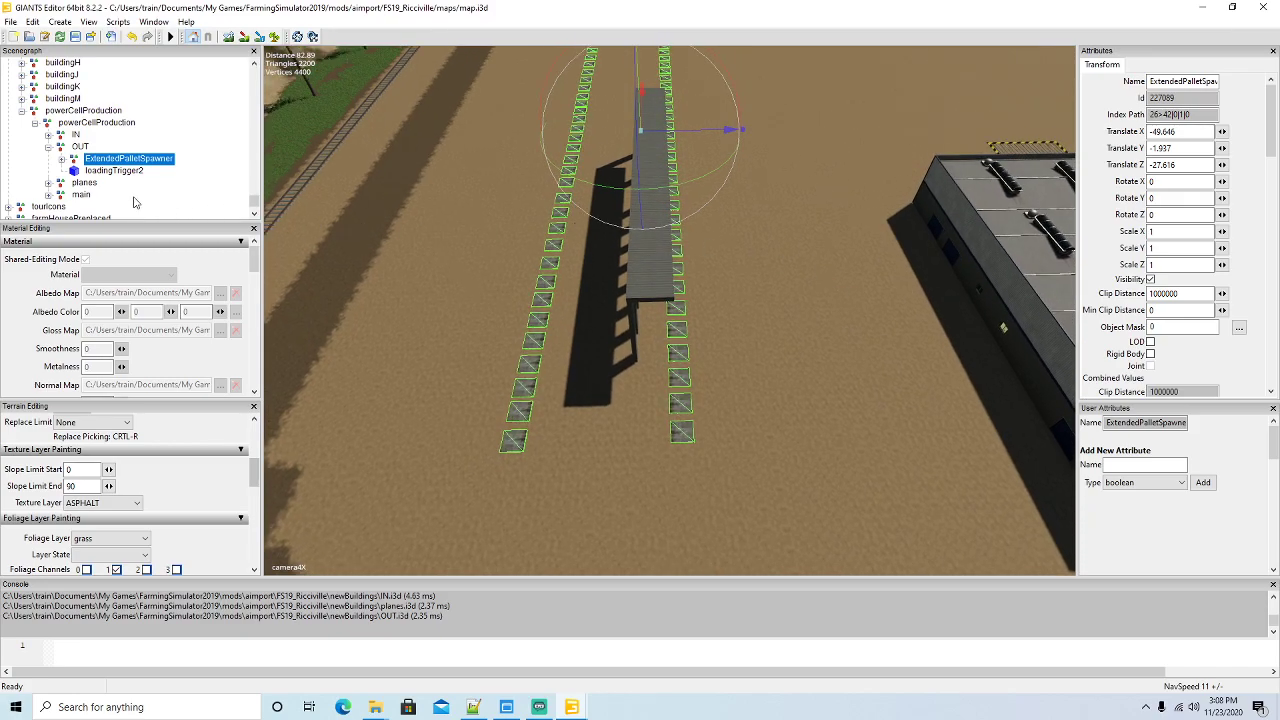
scroll(130, 192, "down", 1)
left_click(48, 170)
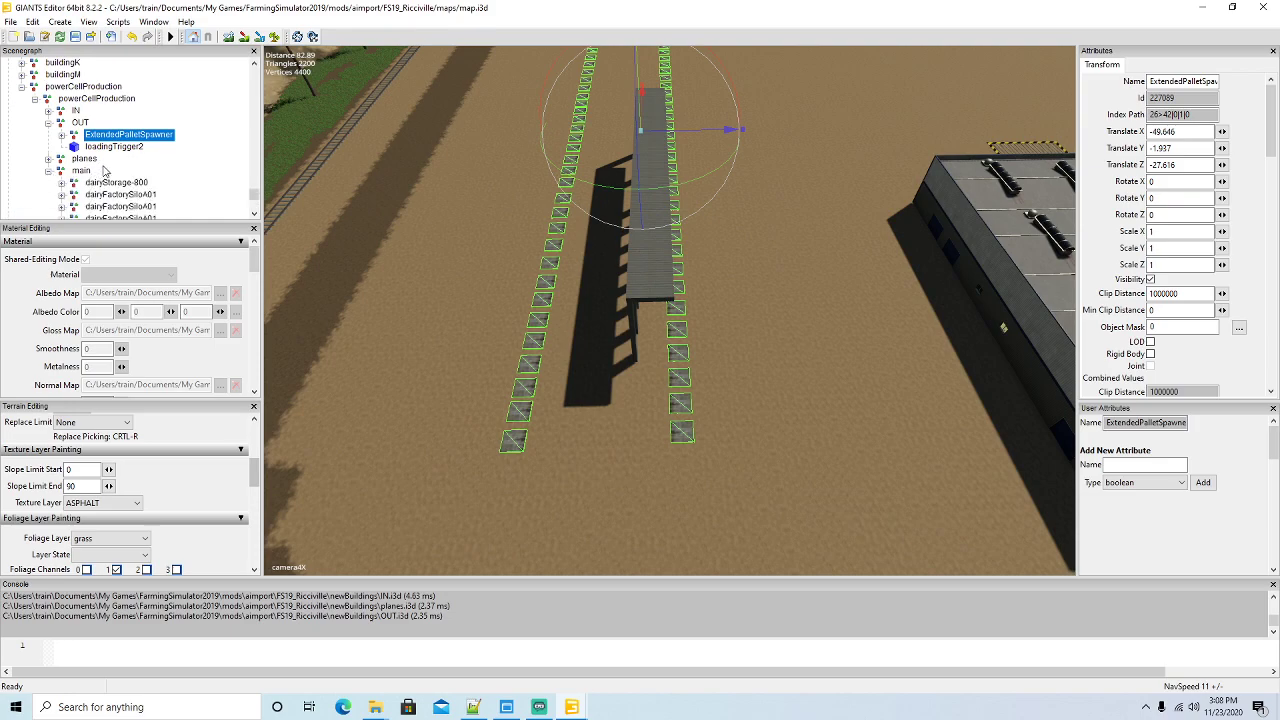
scroll(124, 163, "down", 1)
scroll(123, 160, "up", 1)
scroll(123, 162, "down", 1)
right_click_drag(505, 296, 620, 267)
Place loadingTrigger2 on the open ground near the production building, at about X -131.06 and Z 30.42
left_click(113, 122)
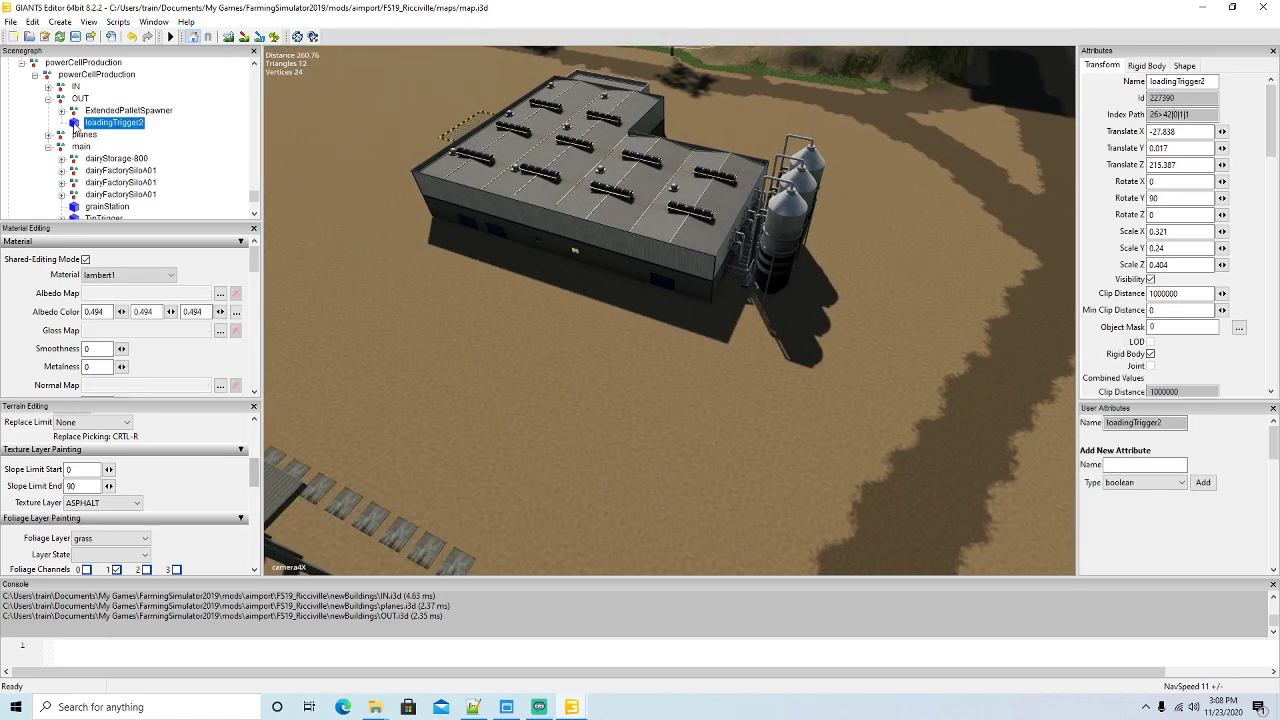
left_click(32, 21)
left_click(82, 208)
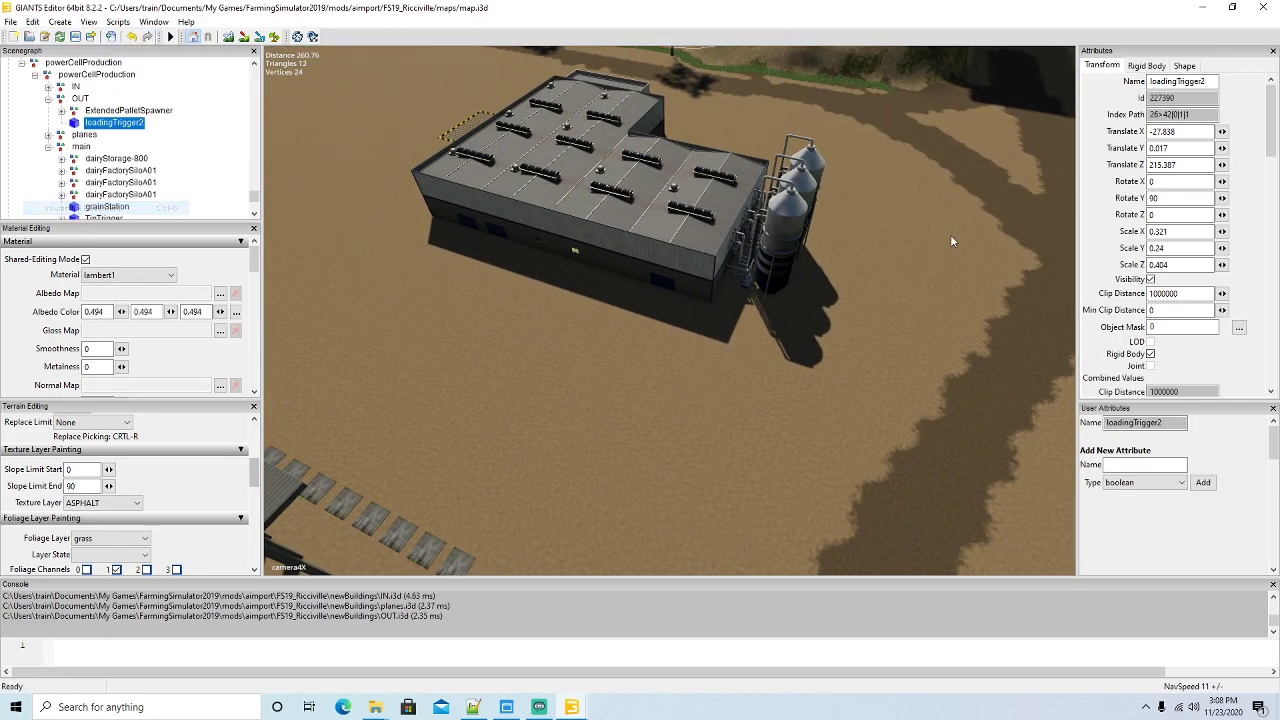
left_click(901, 235)
right_click_drag(901, 233, 685, 292)
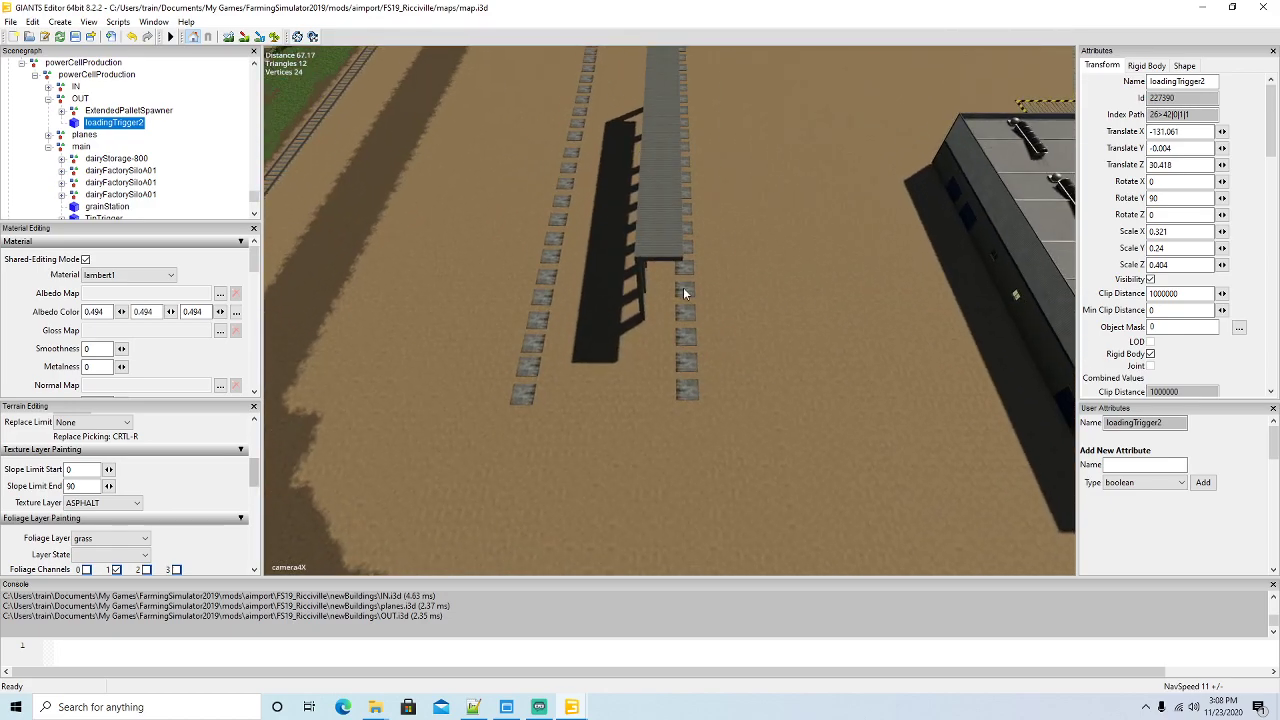
Widen the long open shed Box023 between the pallet rows to a Z scale of about 1.278
left_click(643, 226)
right_click_drag(764, 294, 678, 285)
scroll(678, 285, "down", 3)
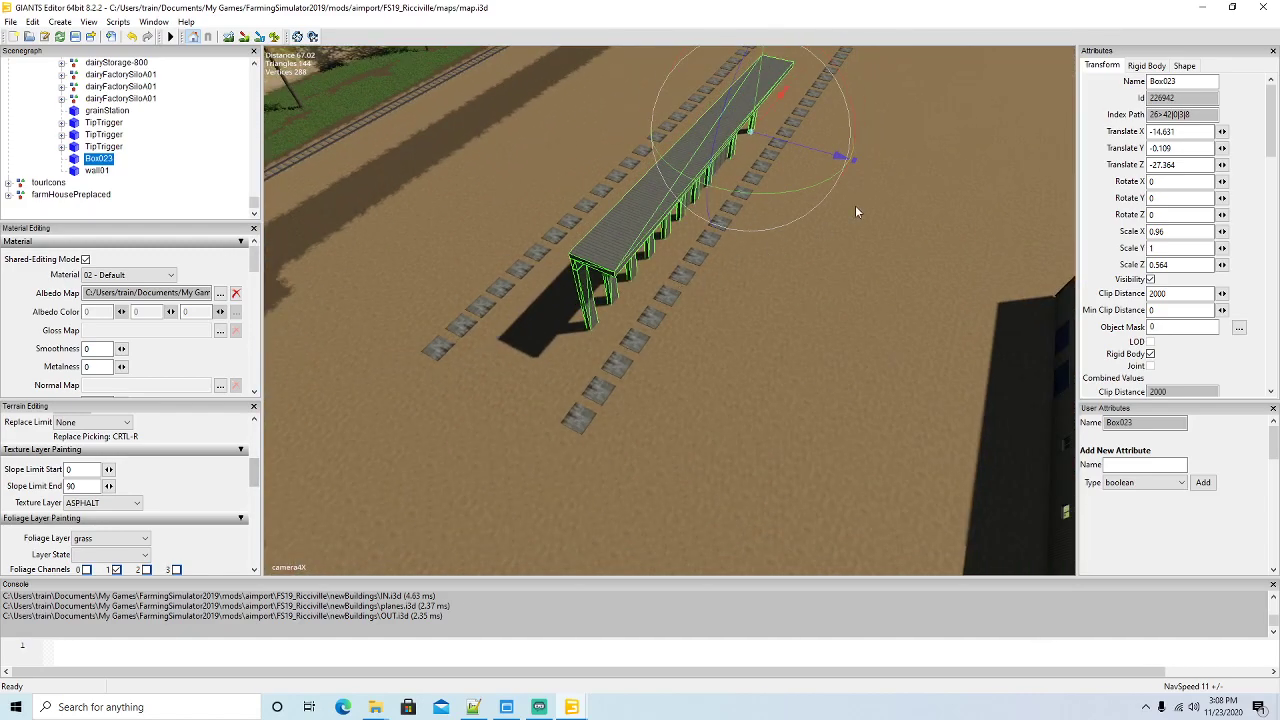
left_click_drag(855, 161, 860, 163)
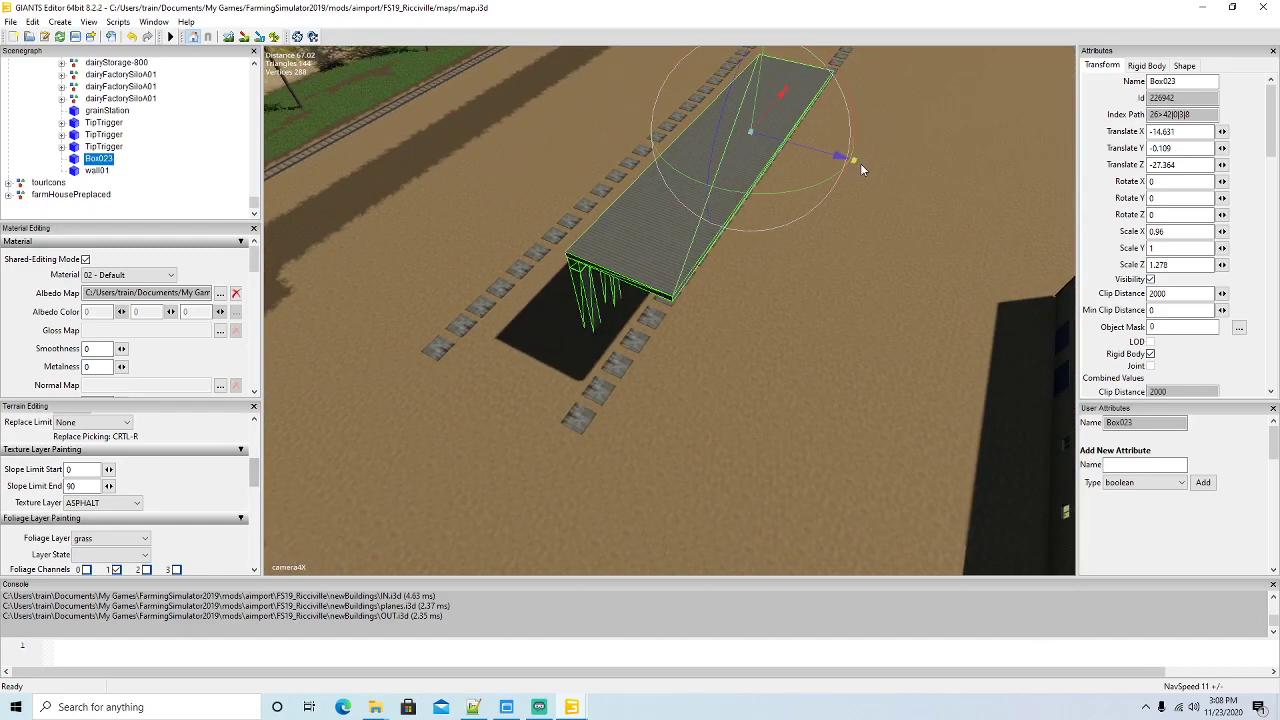
Move the widened shed Box023 between the pallet rows to about X -24.94 and Z -29.30
right_click_drag(779, 240, 852, 222)
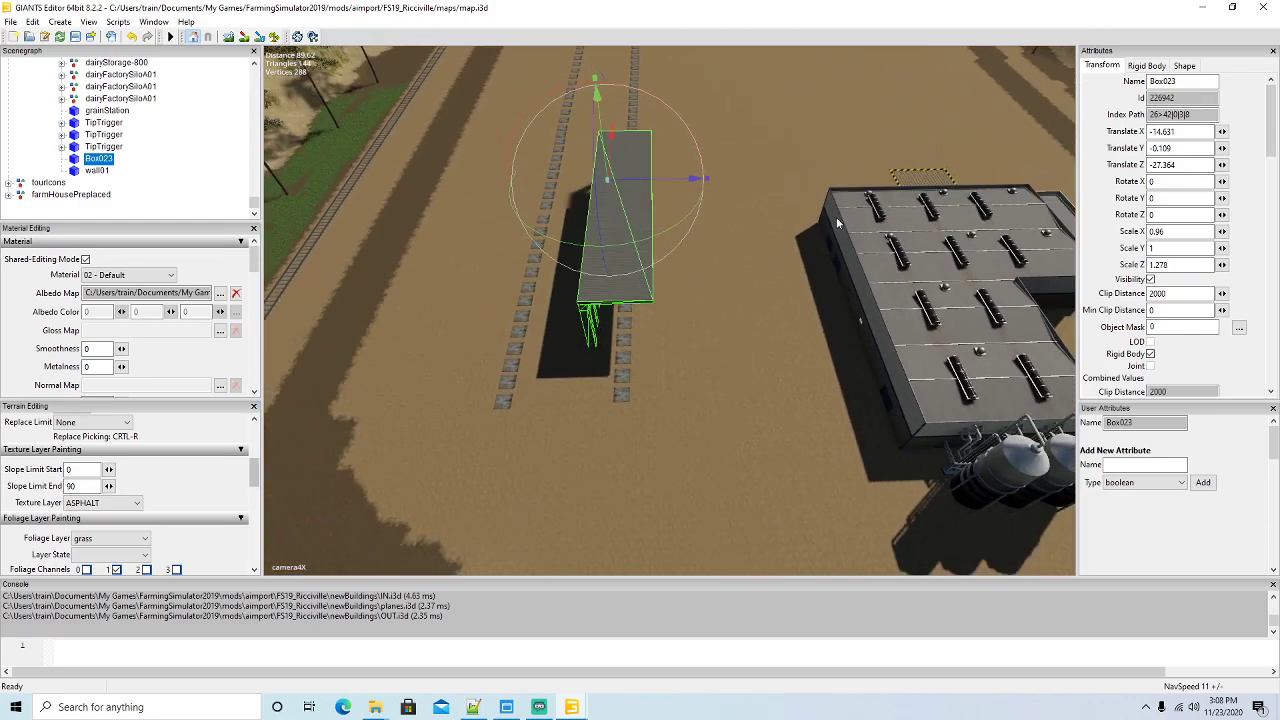
left_click_drag(681, 176, 671, 184)
right_click_drag(671, 184, 792, 155)
left_click_drag(884, 80, 828, 114)
right_click_drag(828, 112, 697, 251)
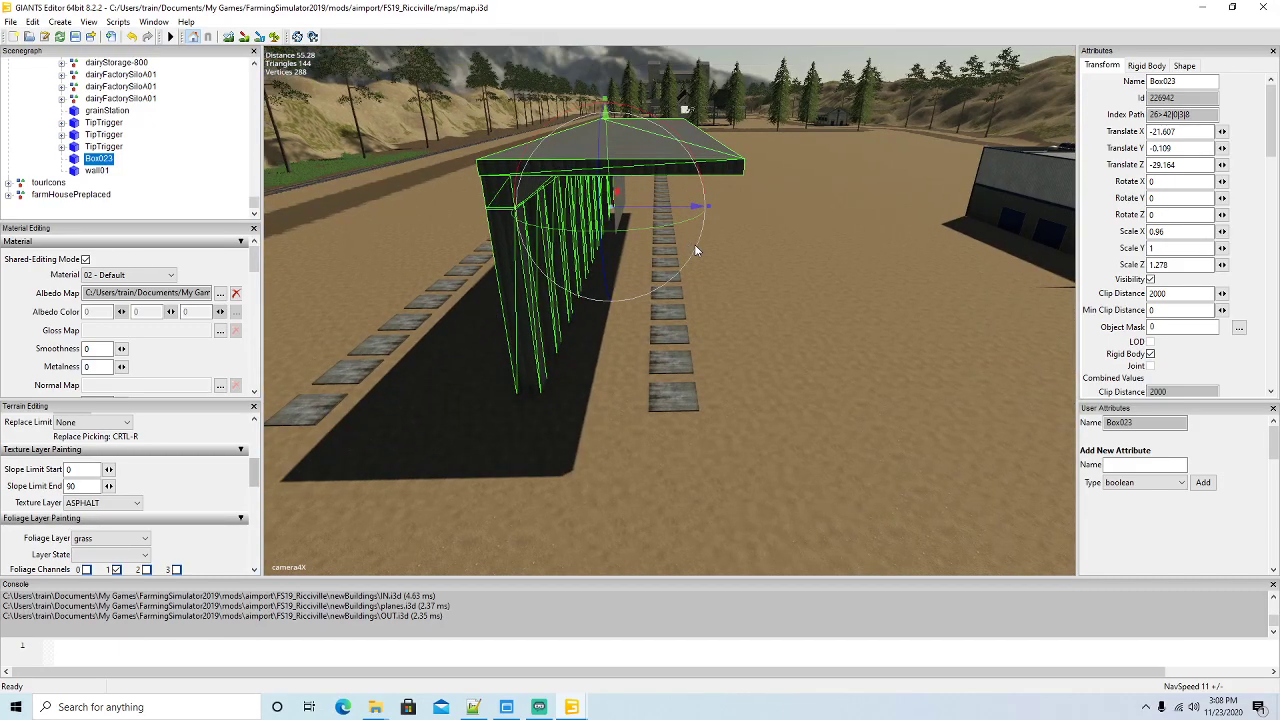
left_click_drag(666, 214, 666, 210)
right_click_drag(718, 321, 680, 220)
left_click_drag(686, 200, 684, 250)
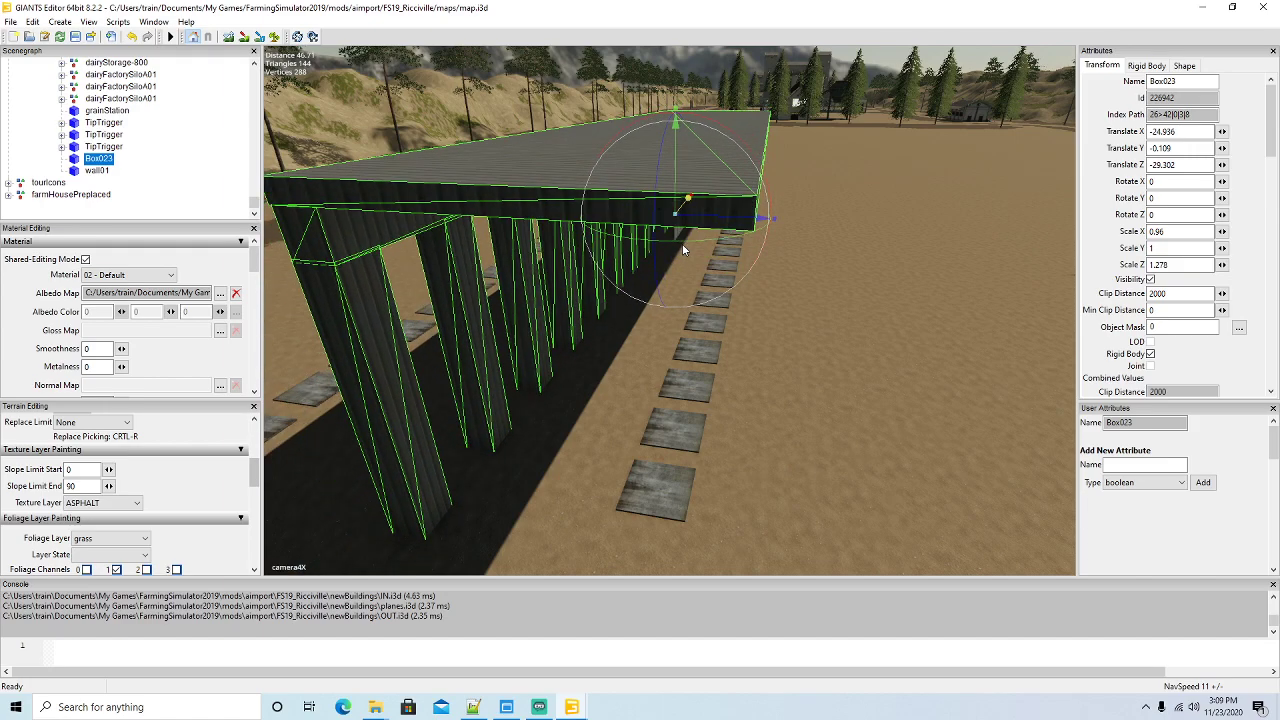
Duplicate the shed Box023 and turn the copy to face the opposite way, with rotations X 180, Y 0 and Z -180
right_click_drag(641, 309, 530, 398)
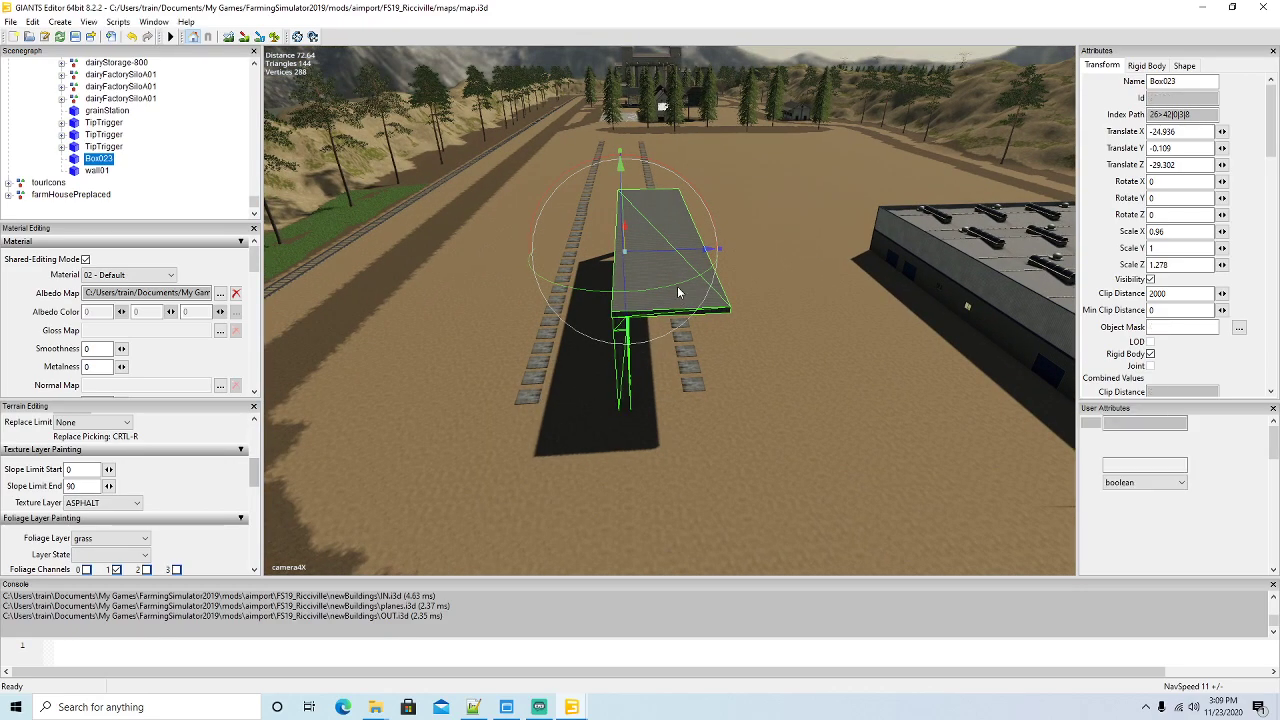
key("ctrl+d")
left_click_drag(678, 291, 573, 218)
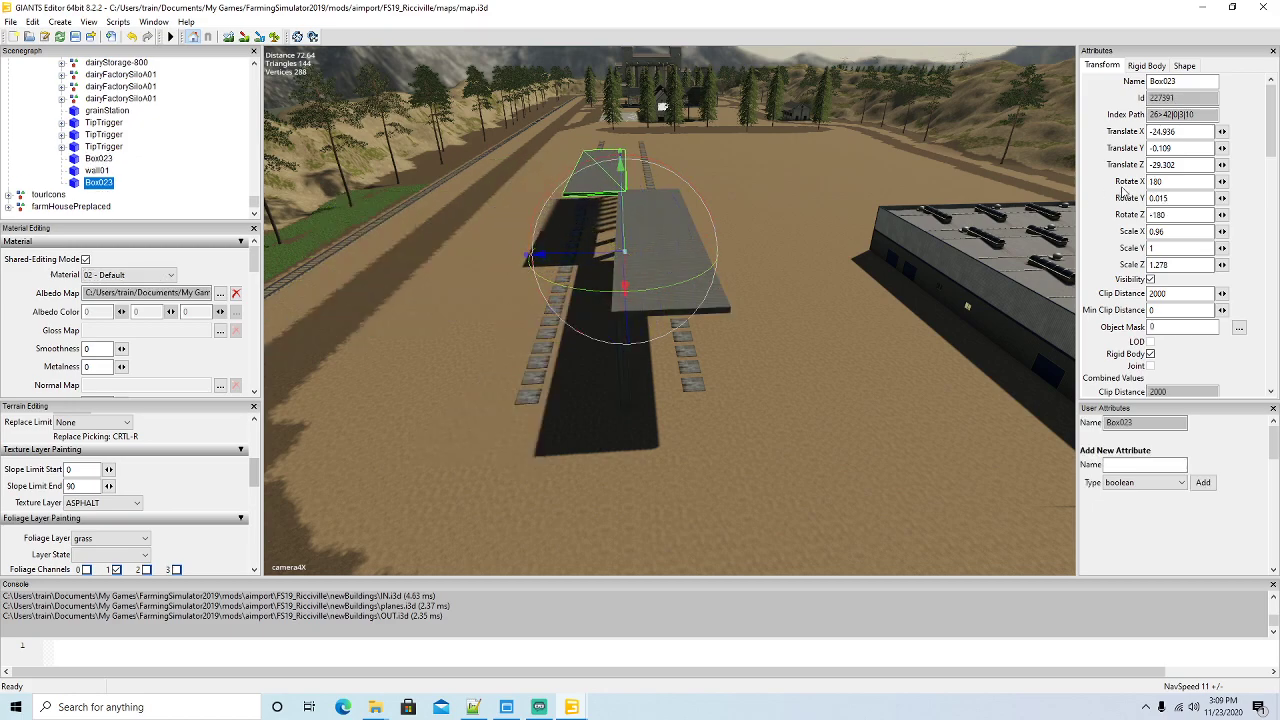
double_click(1158, 198)
type("0")
Move the rotated shed copy back to back with the original, at about X -61.87 and Z -30.18
right_click_drag(636, 307, 687, 346)
left_click_drag(486, 284, 612, 506)
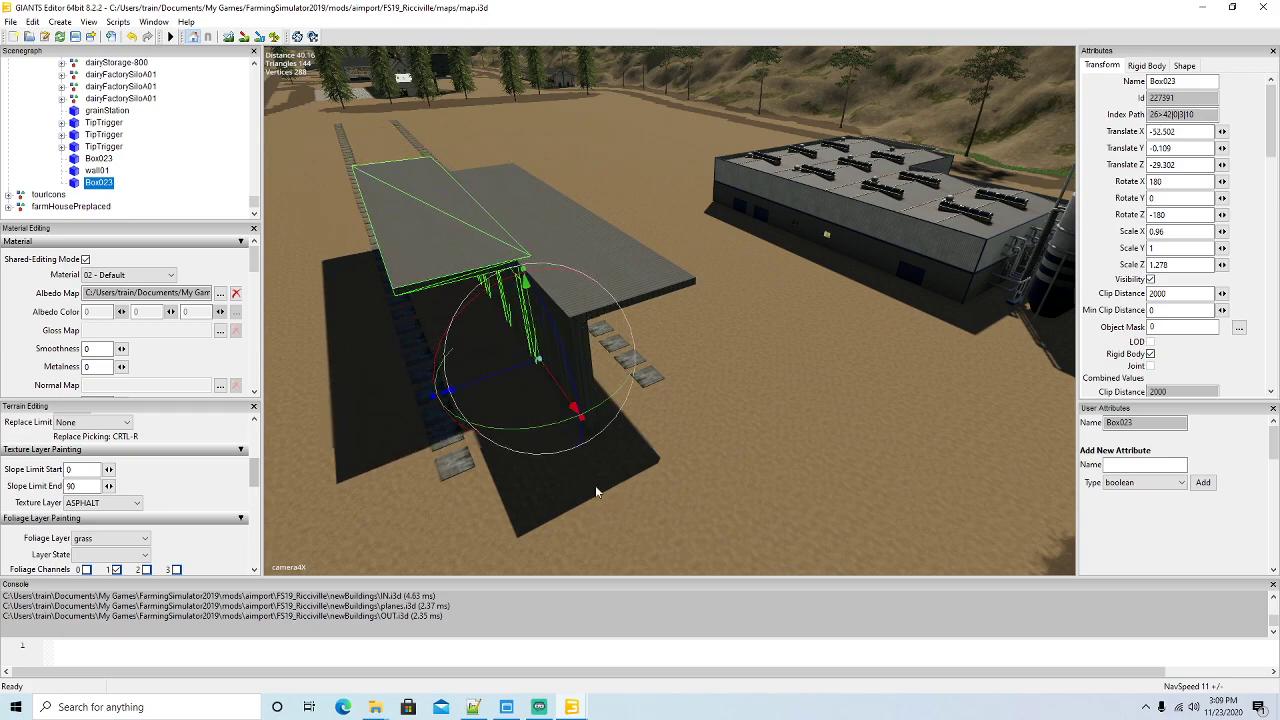
left_click_drag(563, 410, 634, 519)
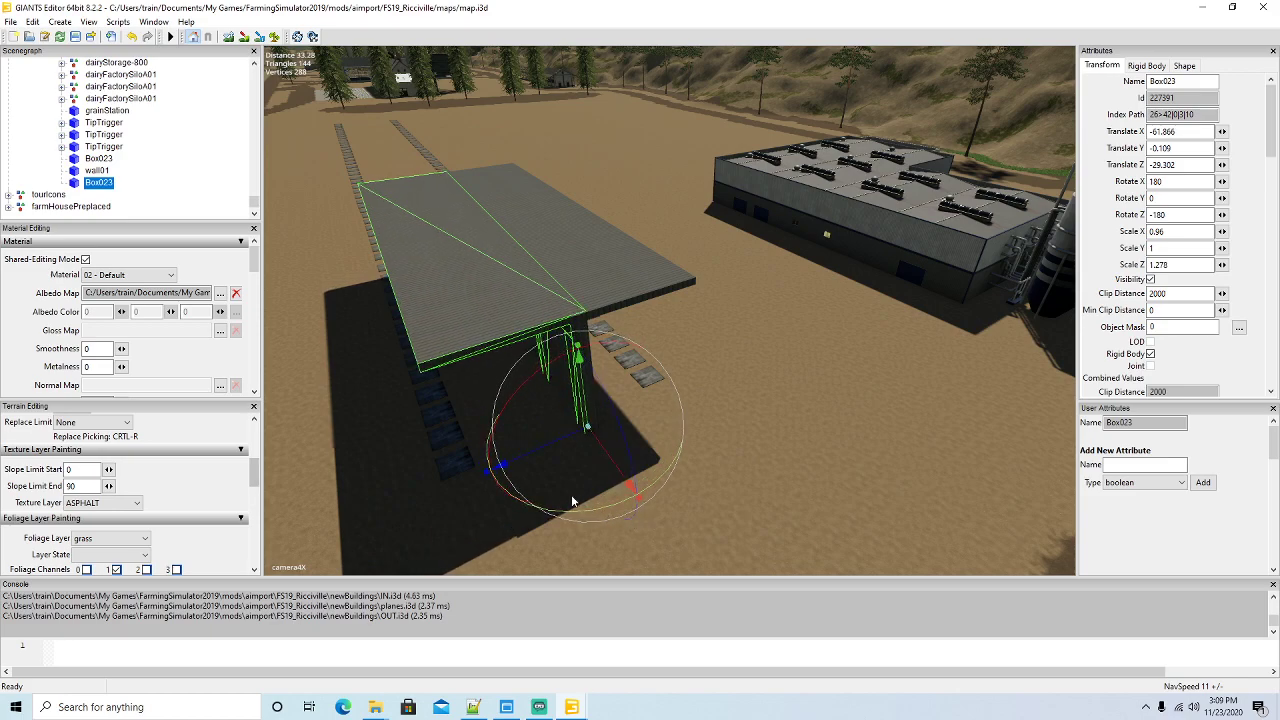
left_click_drag(557, 446, 547, 454)
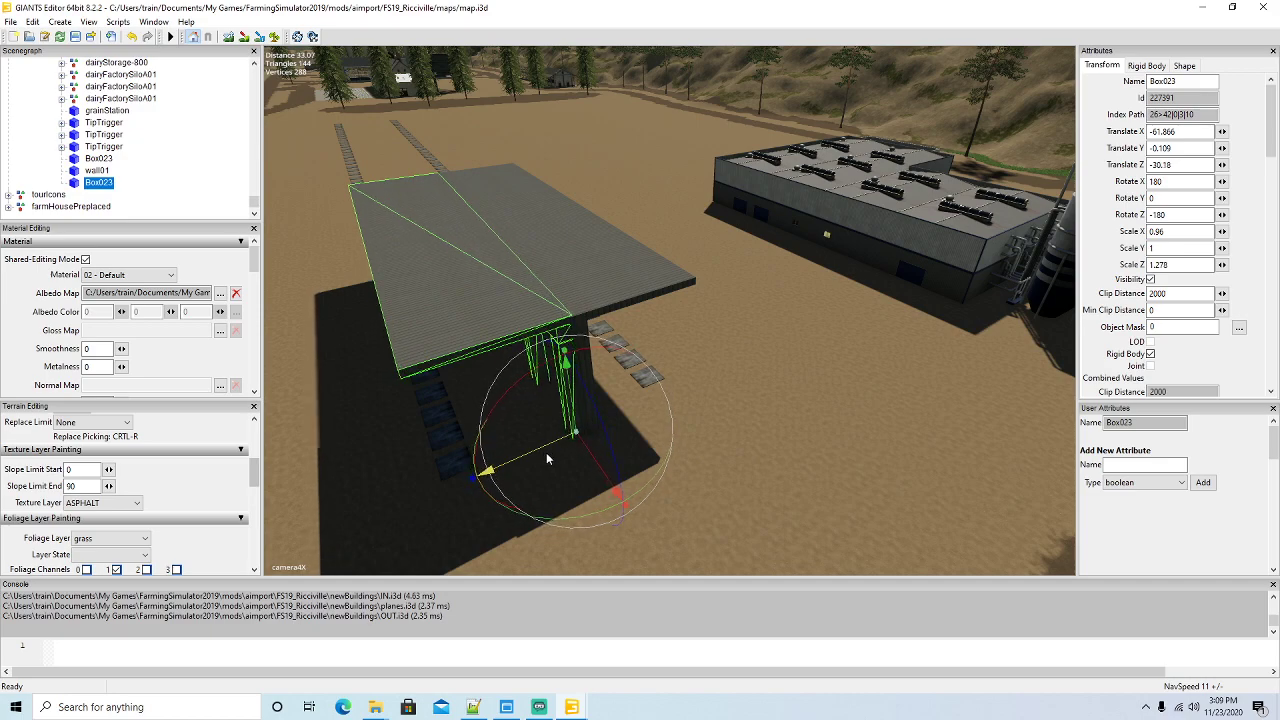
Move wall01 out of the shed onto the open ground, at about Z -0.43
right_click_drag(656, 496, 797, 479)
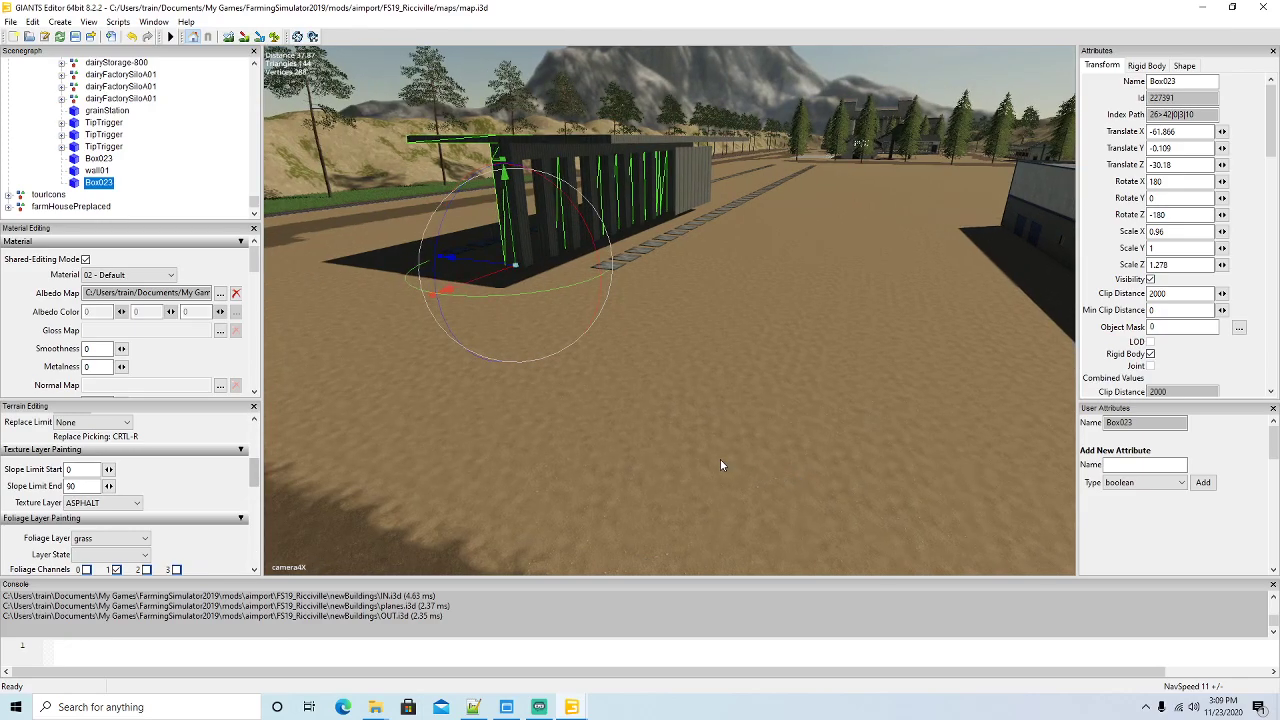
left_click(75, 171)
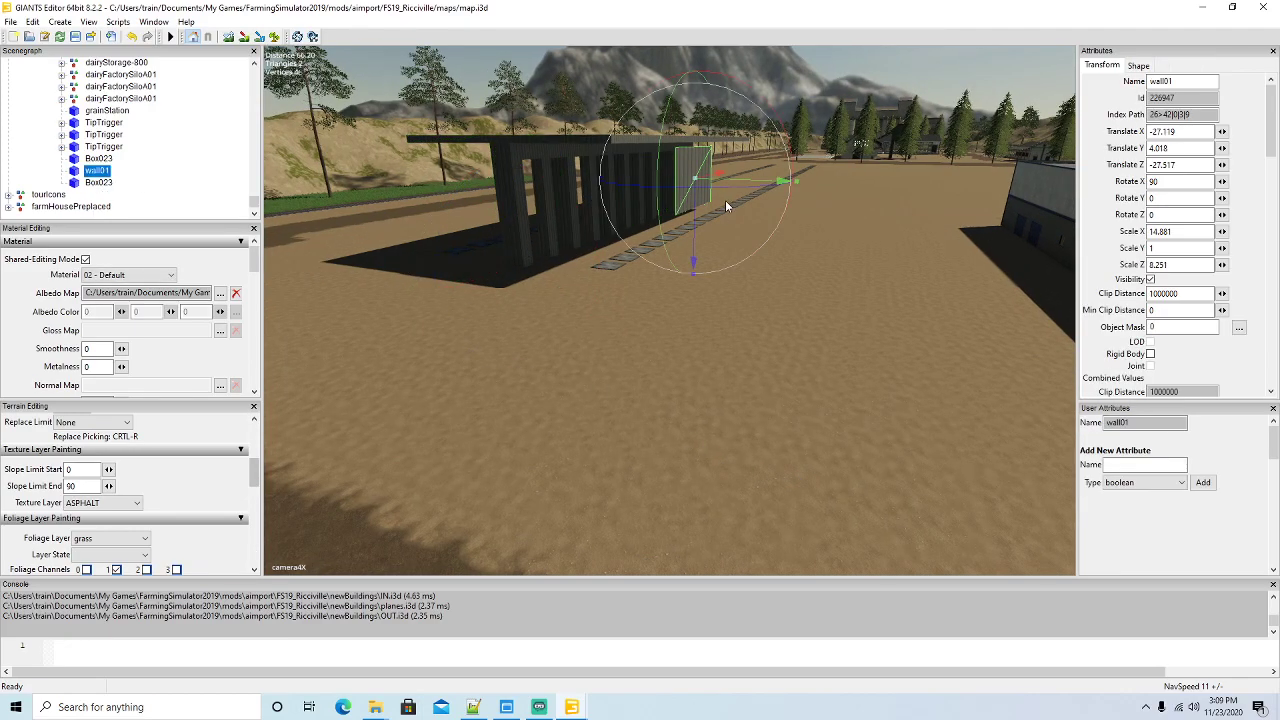
left_click_drag(867, 207, 960, 222)
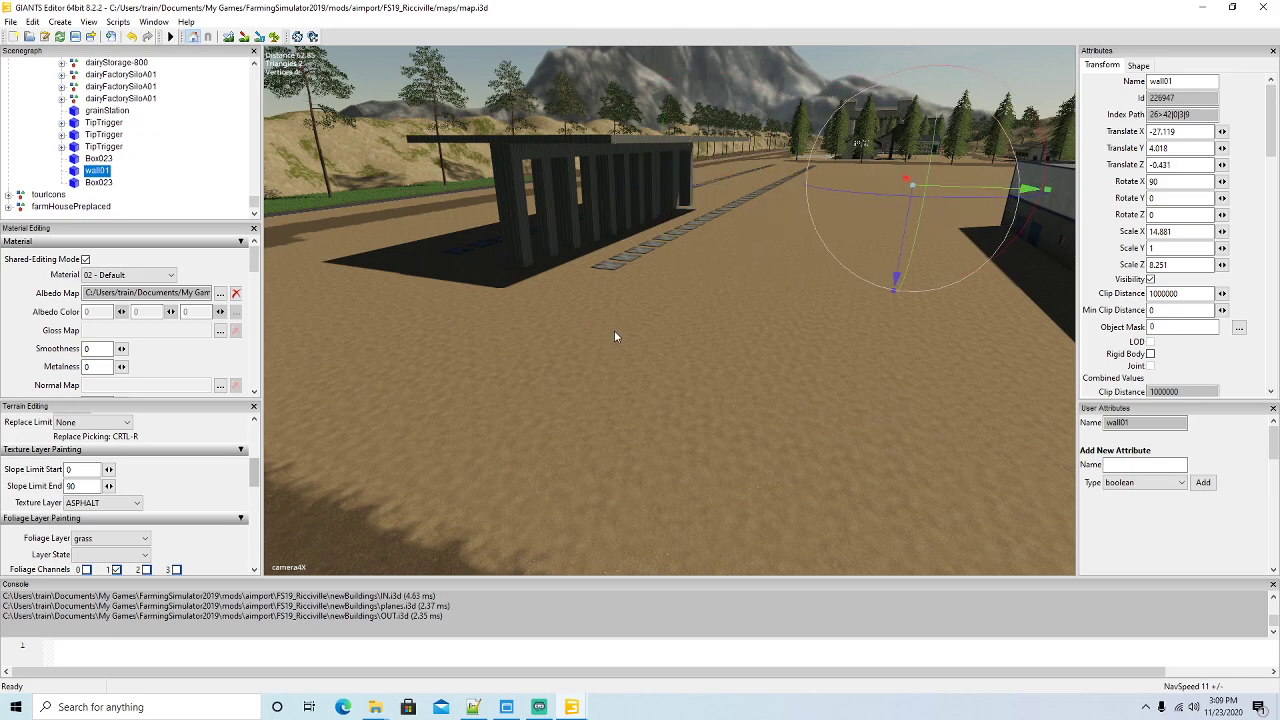
Duplicate the original shed section and align the copy against its end, at about X 13.17
right_click_drag(608, 393, 395, 430)
scroll(417, 370, "down", 5)
scroll(576, 339, "up", 3)
scroll(576, 339, "up", 2)
scroll(408, 424, "down", 6)
scroll(407, 354, "up", 5)
scroll(395, 430, "down", 3)
left_click(520, 337)
right_click_drag(520, 337, 561, 453)
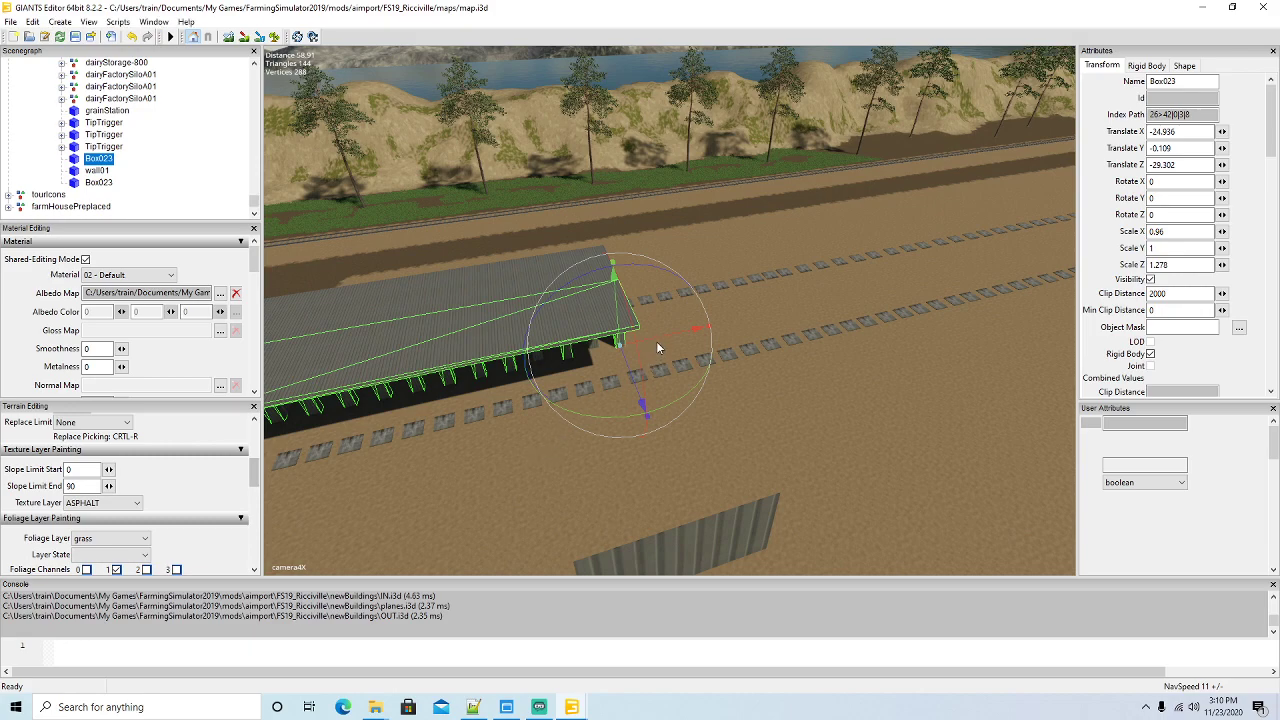
key("ctrl+d")
left_click_drag(656, 339, 969, 289)
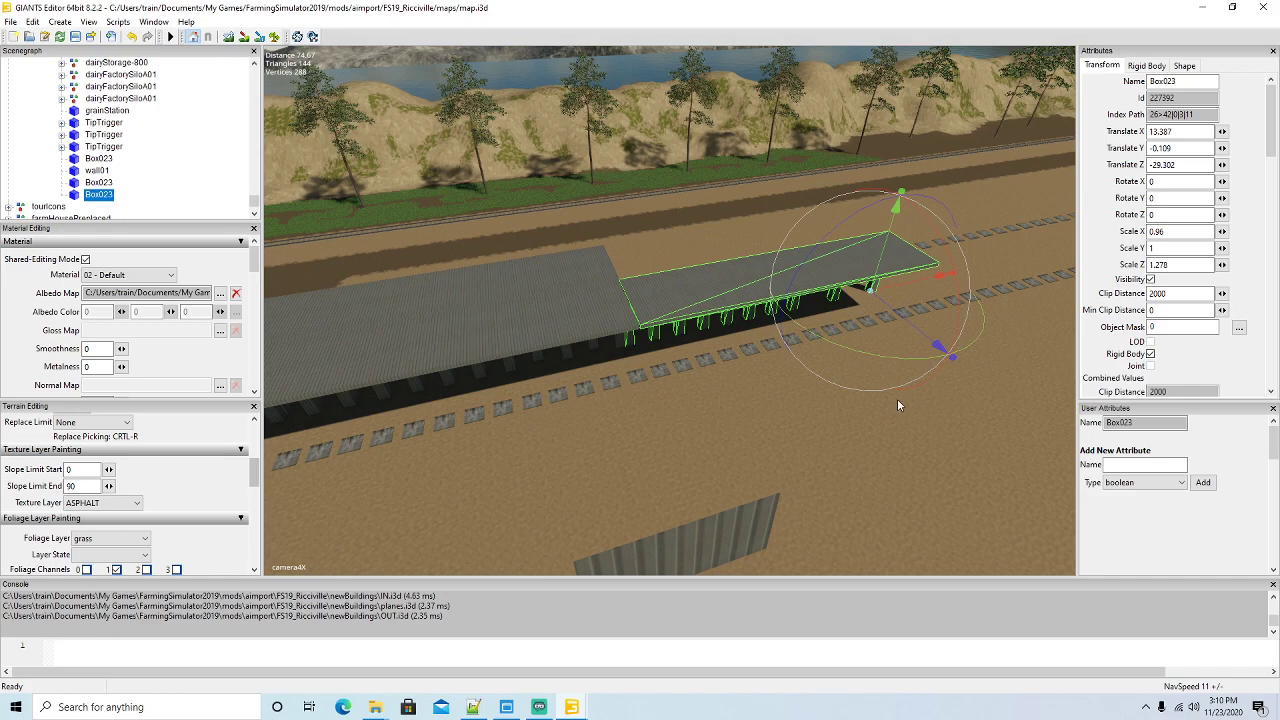
scroll(896, 400, "up", 2)
scroll(898, 398, "up", 3)
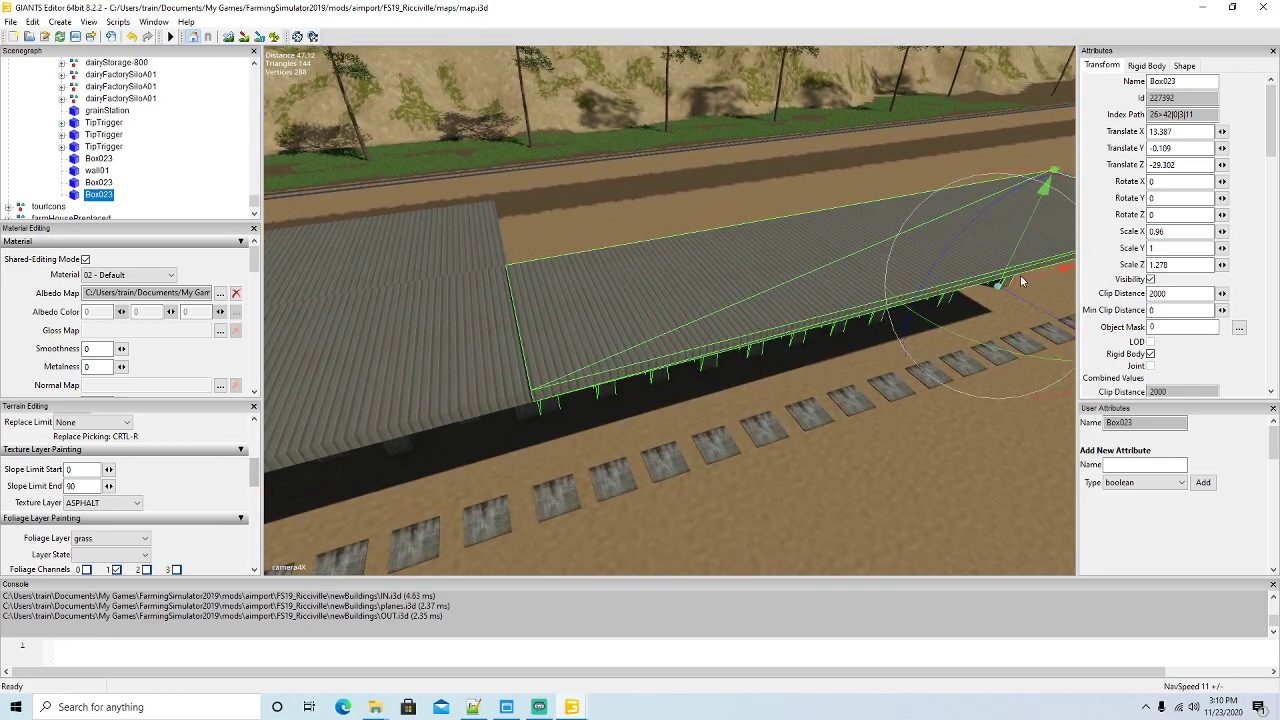
left_click_drag(1026, 280, 1025, 282)
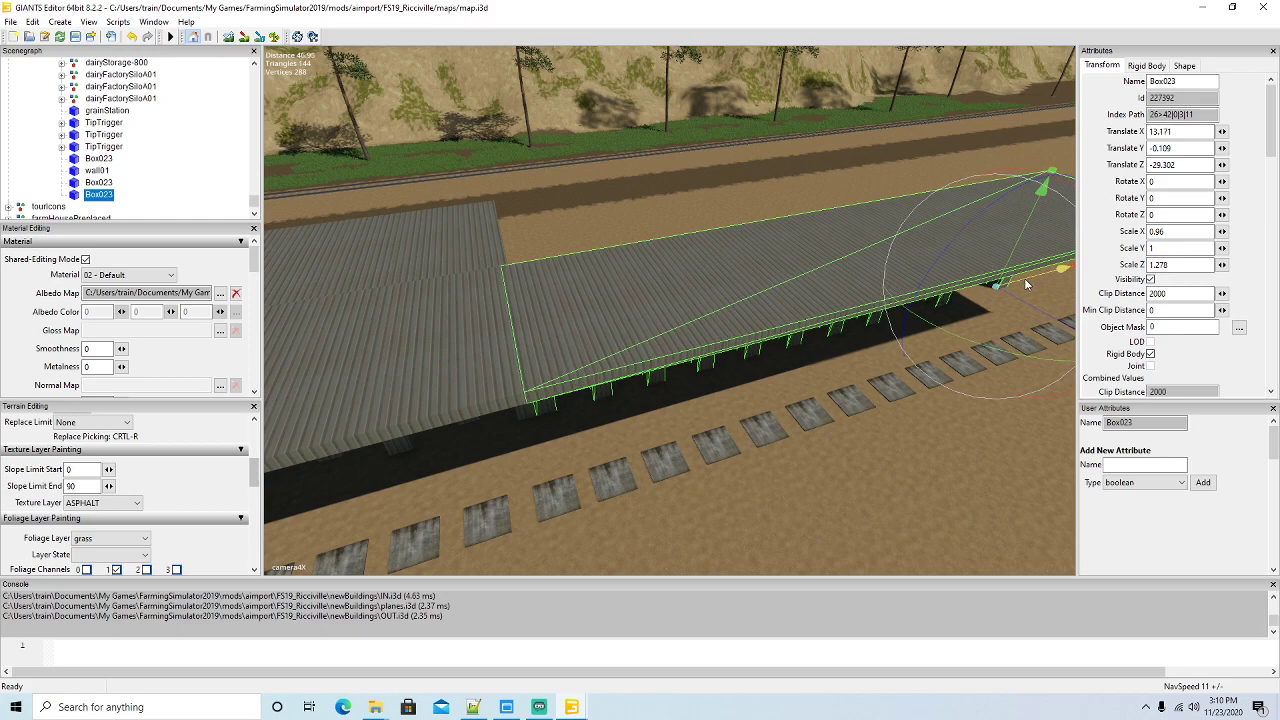
Duplicate the newest shed section and extend the roof along the pallet rows, placing the copy at about X 51.21
left_click_drag(919, 361, 1018, 301, "alt")
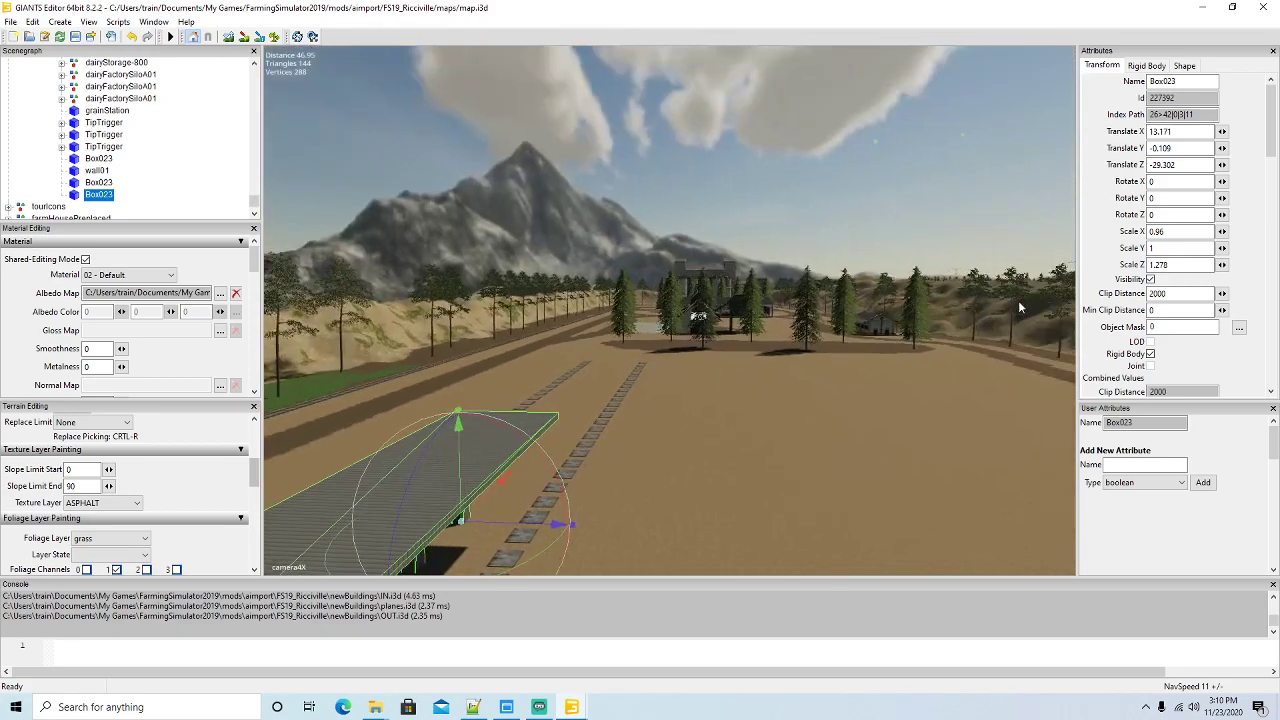
scroll(1018, 301, "up", 2)
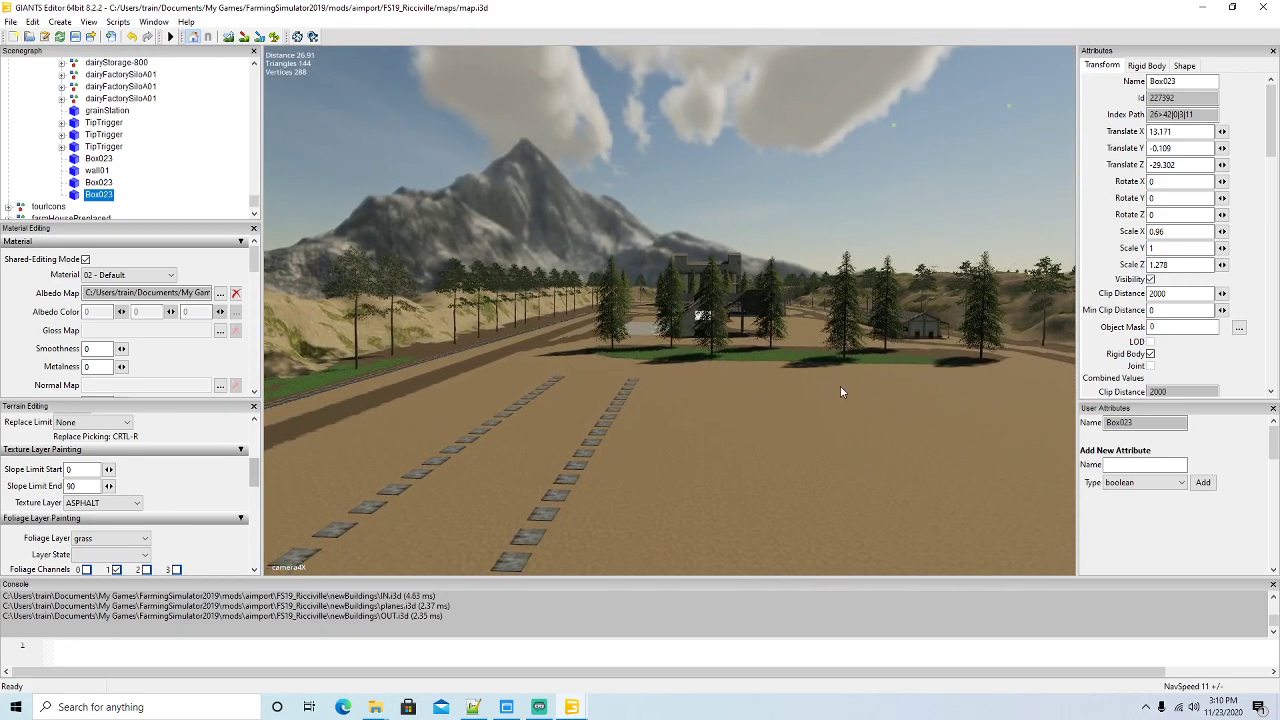
key("f")
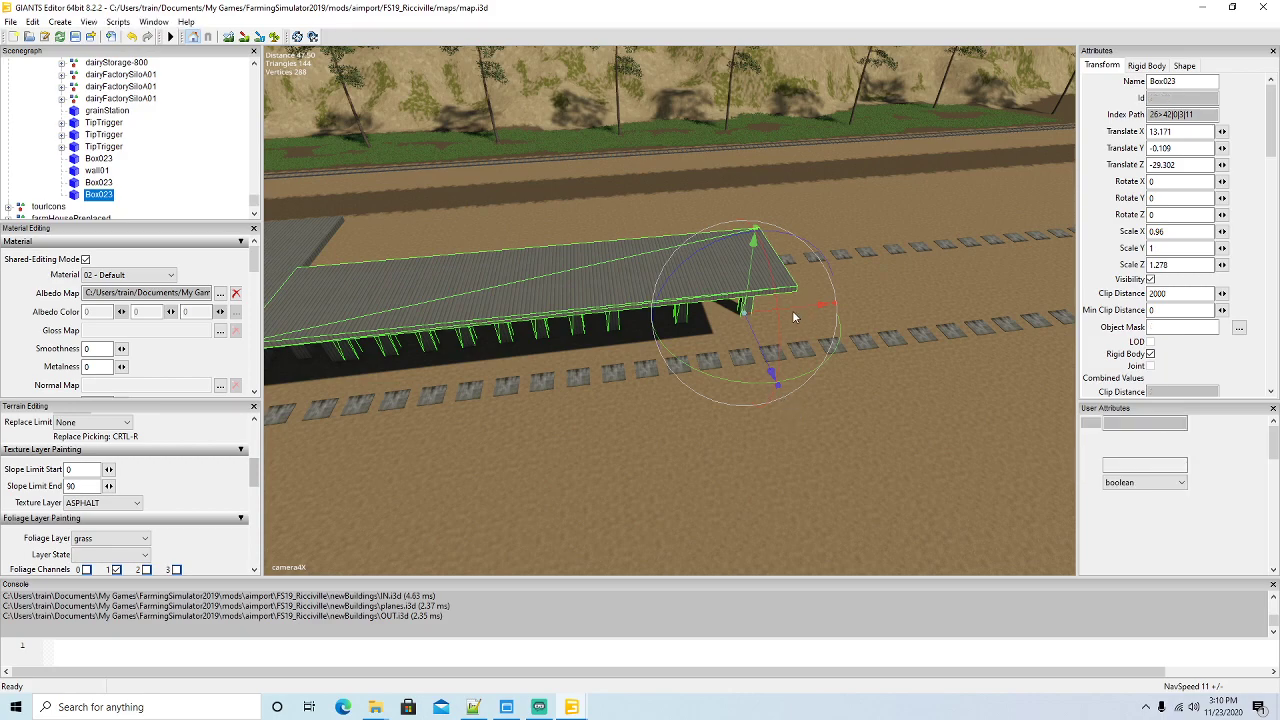
left_click_drag(852, 303, 1155, 266)
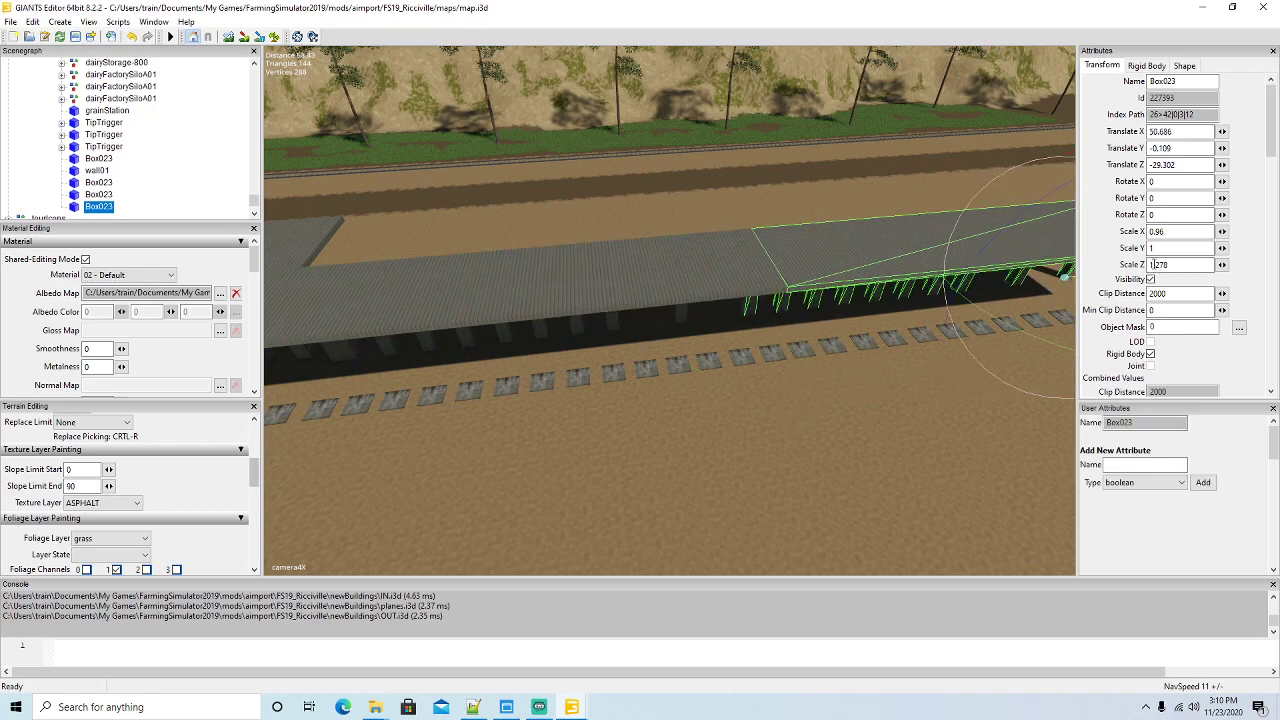
left_click_drag(885, 391, 879, 366, "alt")
scroll(1005, 342, "up", 3)
scroll(879, 366, "up", 5)
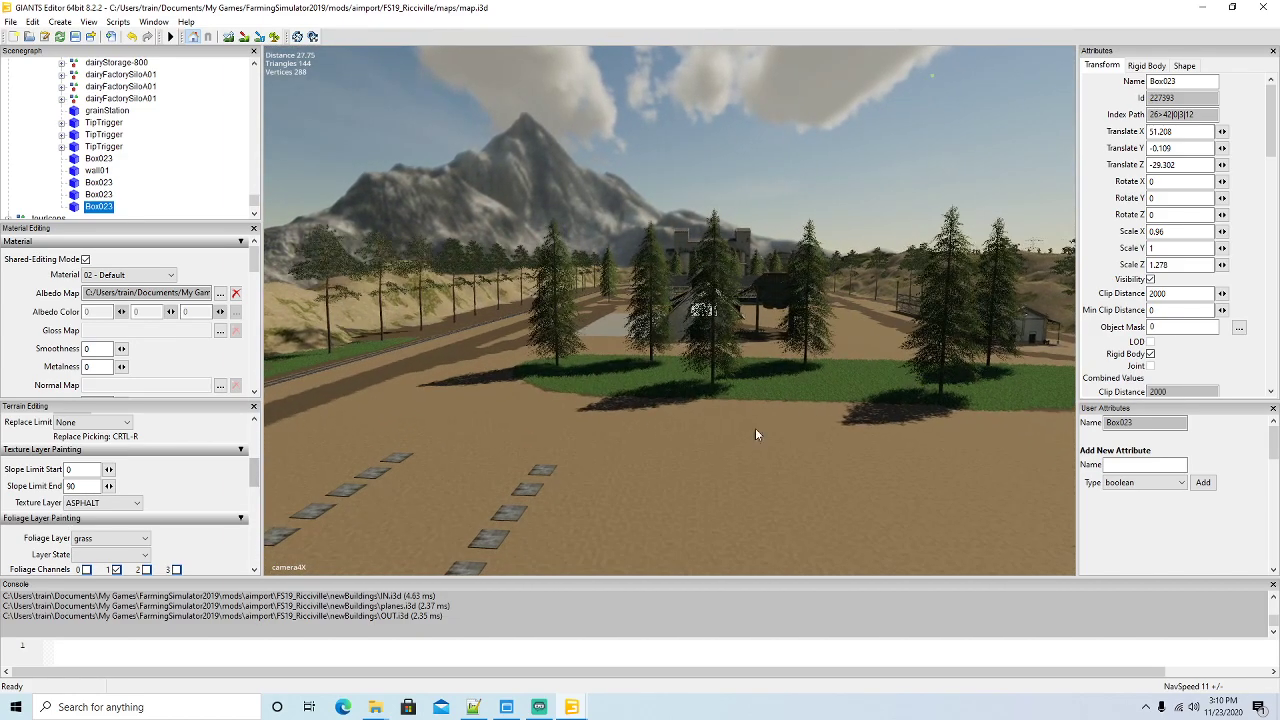
Add another copy of the end shed section farther along the rows, at about X 89.48
left_click_drag(805, 407, 650, 478, "alt")
scroll(648, 478, "down", 2)
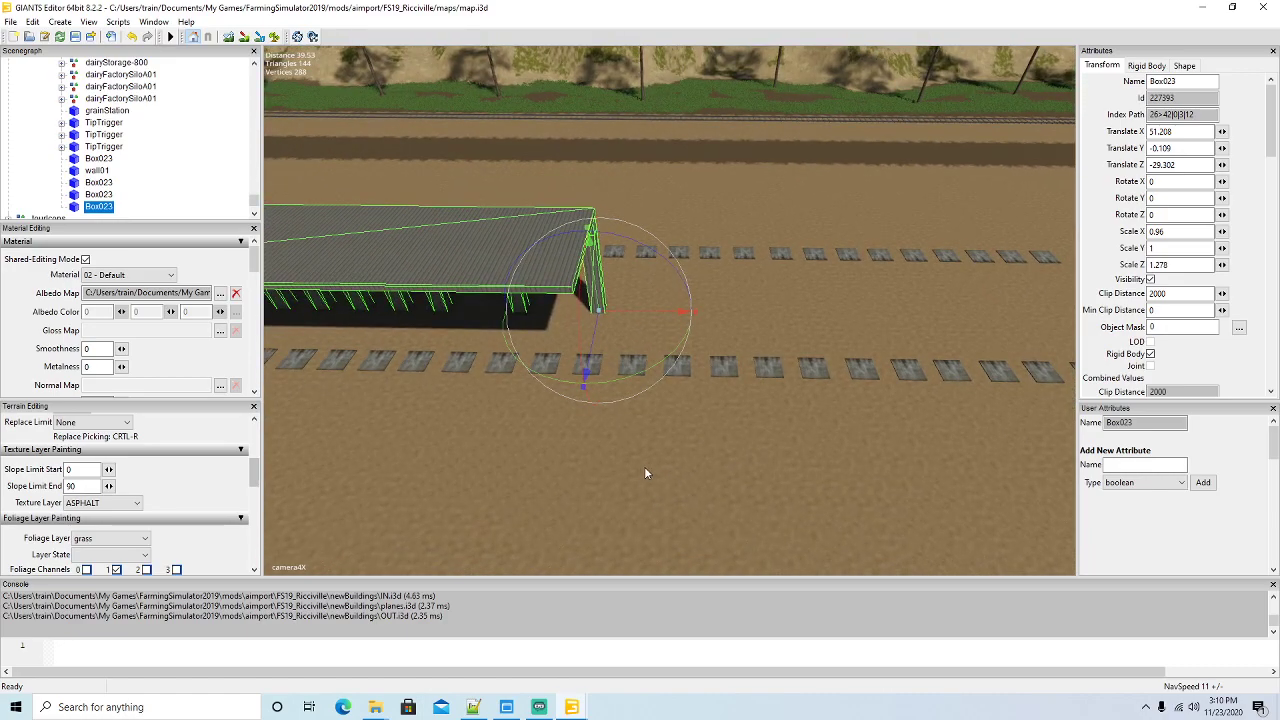
key("ctrl+d")
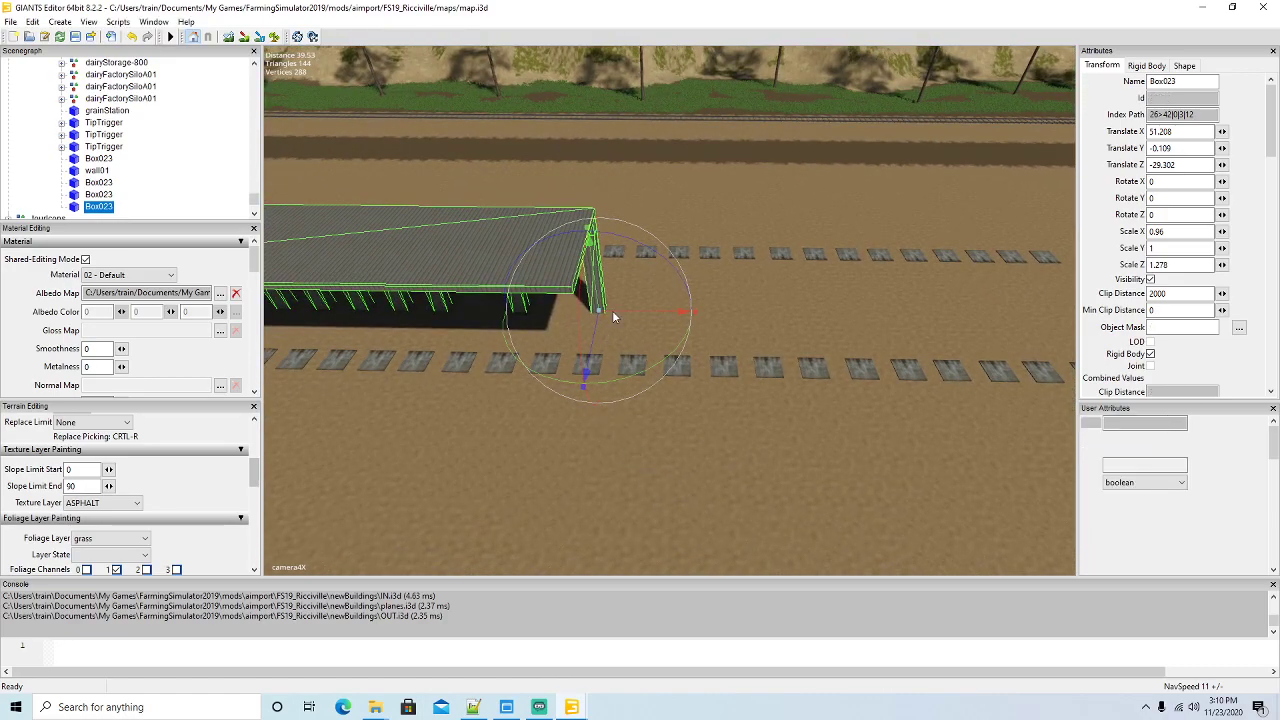
left_click_drag(614, 317, 1103, 316)
Duplicate the rotated shed section on the opposite side and place the copy against its end, at about X -23.77
left_click_drag(745, 440, 651, 351, "alt")
key("w")
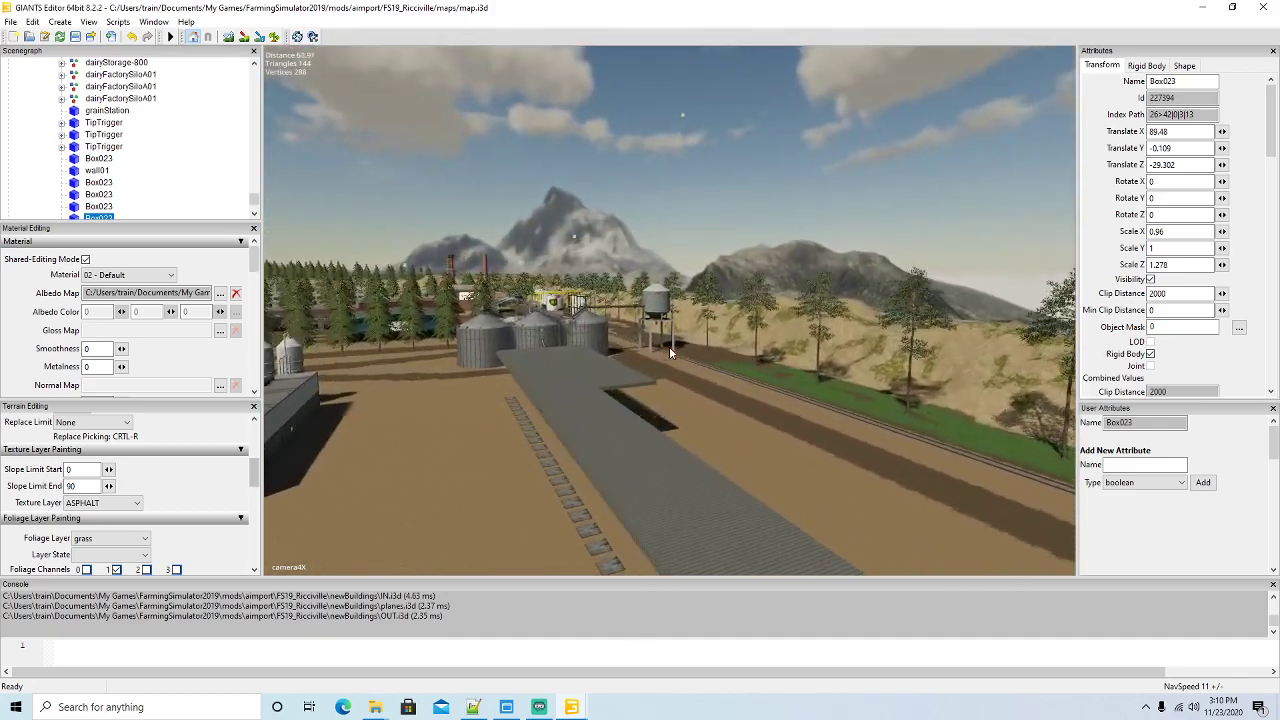
right_click_drag(669, 346, 308, 455)
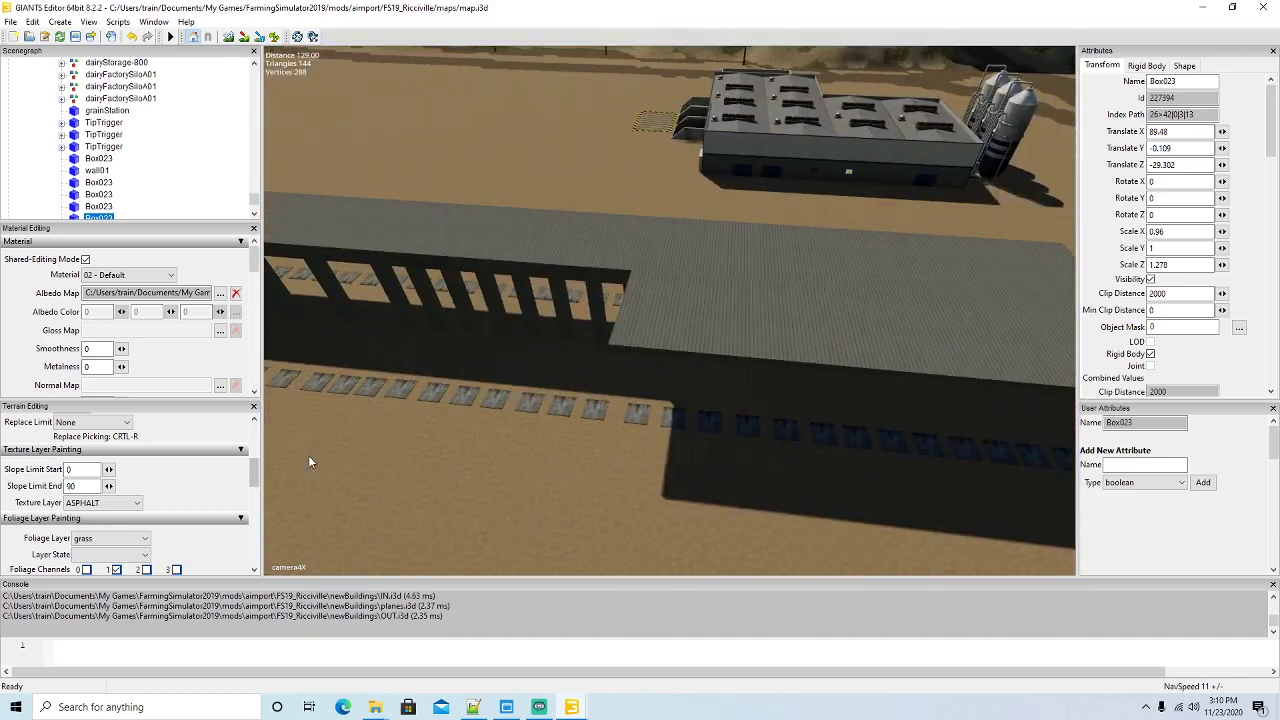
left_click(670, 347)
right_click_drag(619, 462, 663, 463)
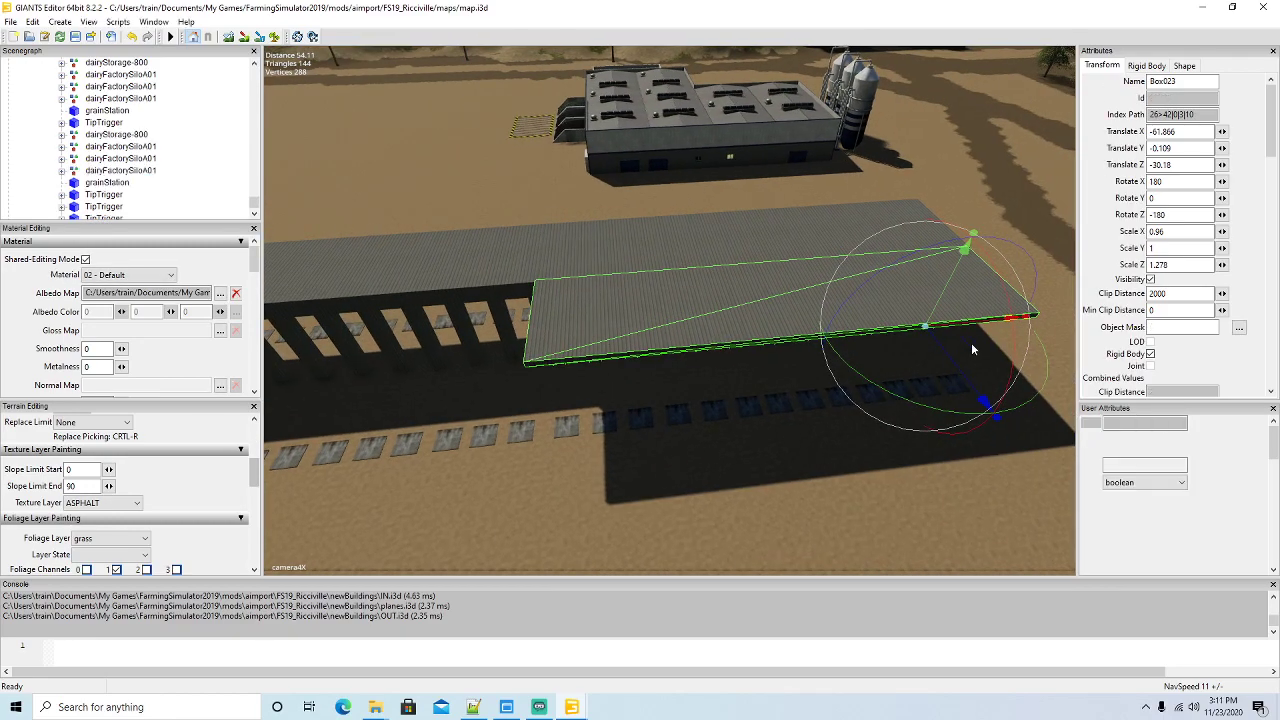
left_click_drag(967, 322, 543, 368)
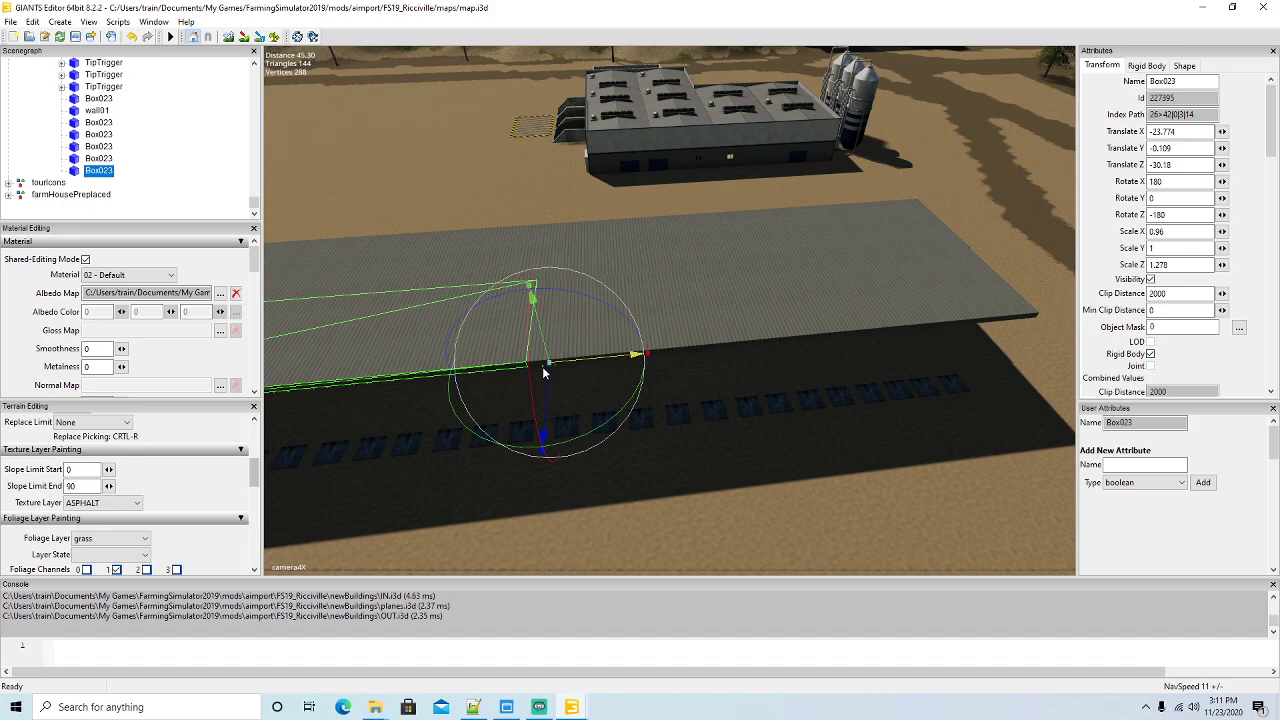
Duplicate the latest rotated shed section and continue that side of the roof, at about X 14.26
right_click_drag(555, 379, 697, 437)
scroll(446, 343, "up", 5)
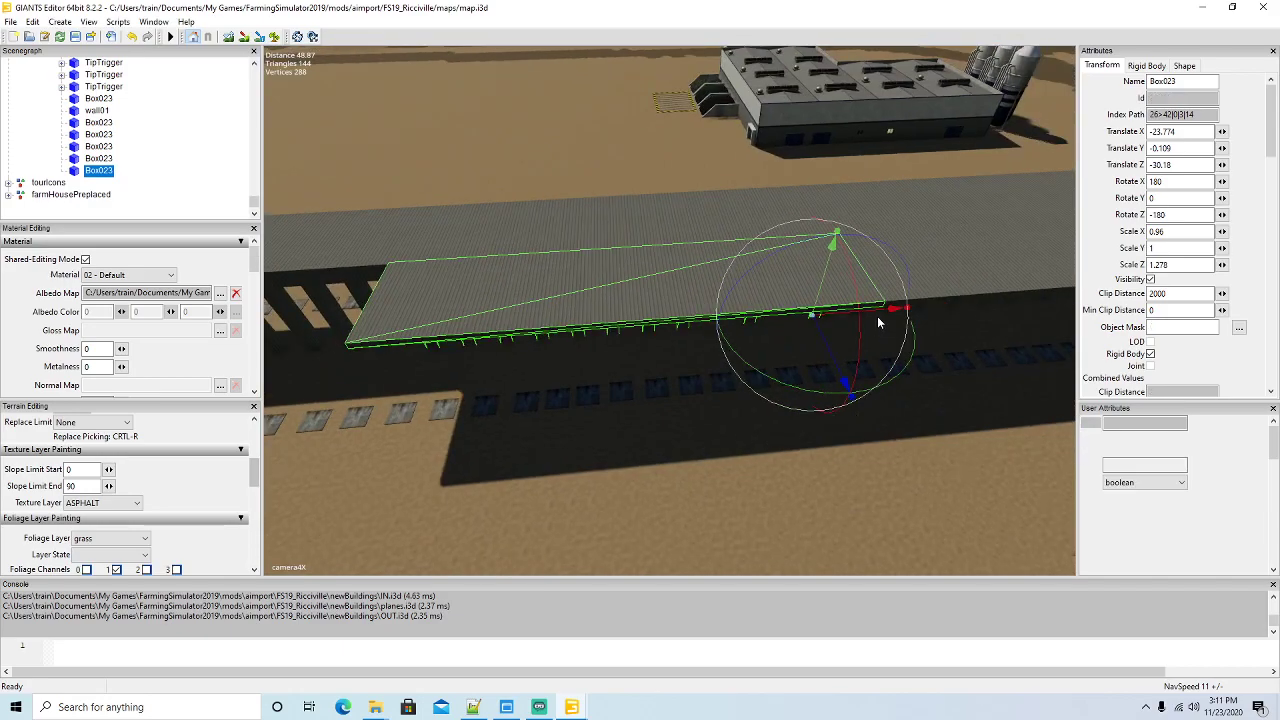
key("ctrl+d")
left_click_drag(877, 310, 502, 343)
right_click_drag(720, 412, 758, 398)
left_click_drag(781, 383, 706, 369)
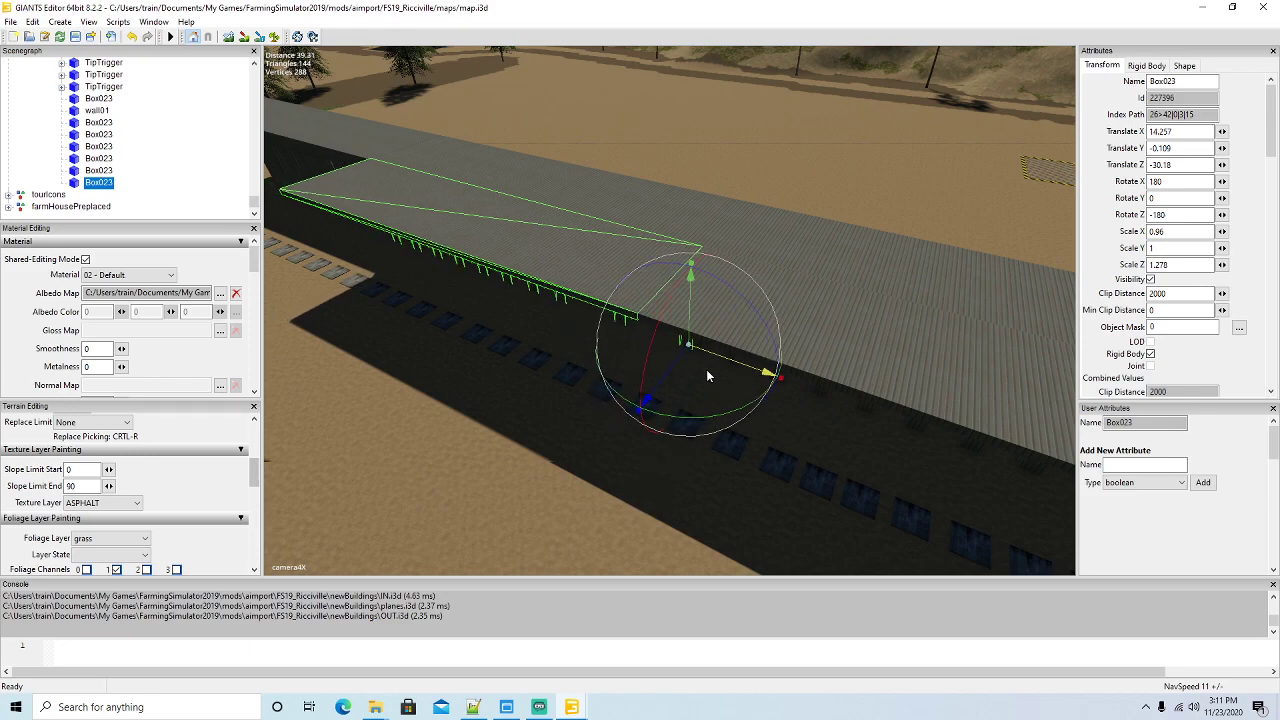
Duplicate the end rotated shed section and extend that side of the roof, placing the copy at about X 52.37
right_click_drag(706, 369, 745, 436)
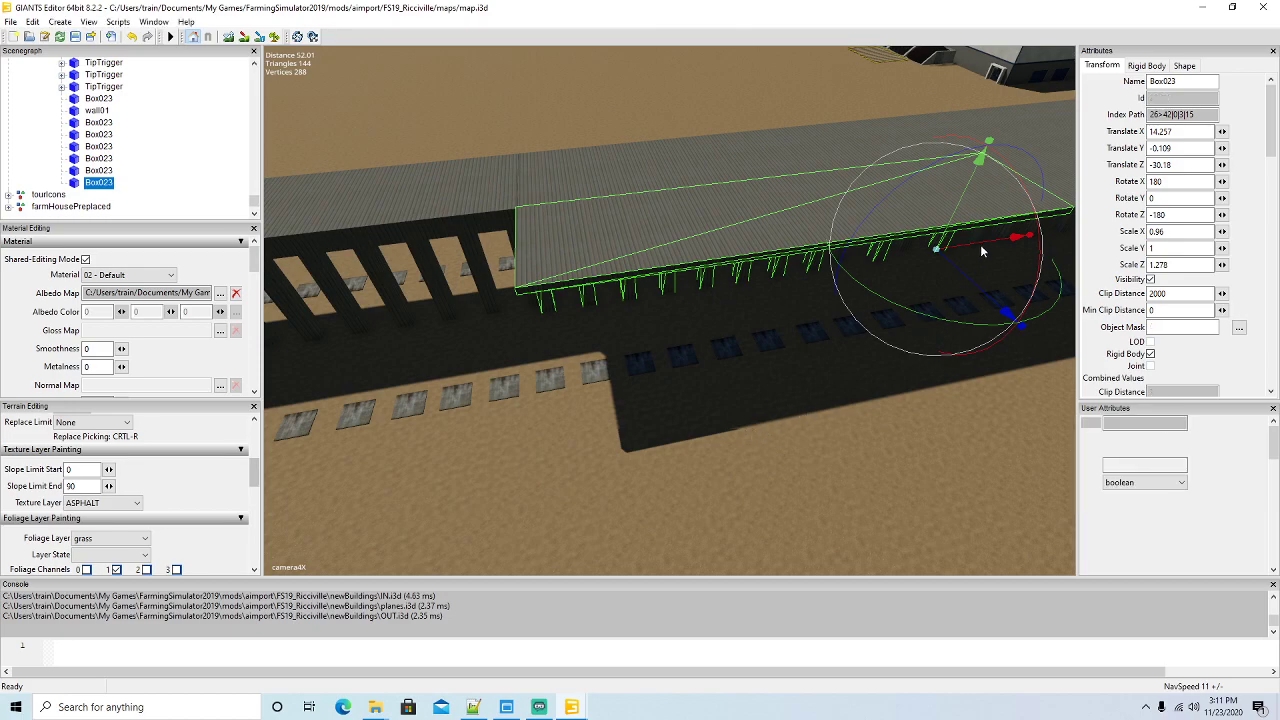
key("ctrl+d")
left_click_drag(983, 251, 524, 339)
right_click_drag(524, 339, 682, 354)
key("w")
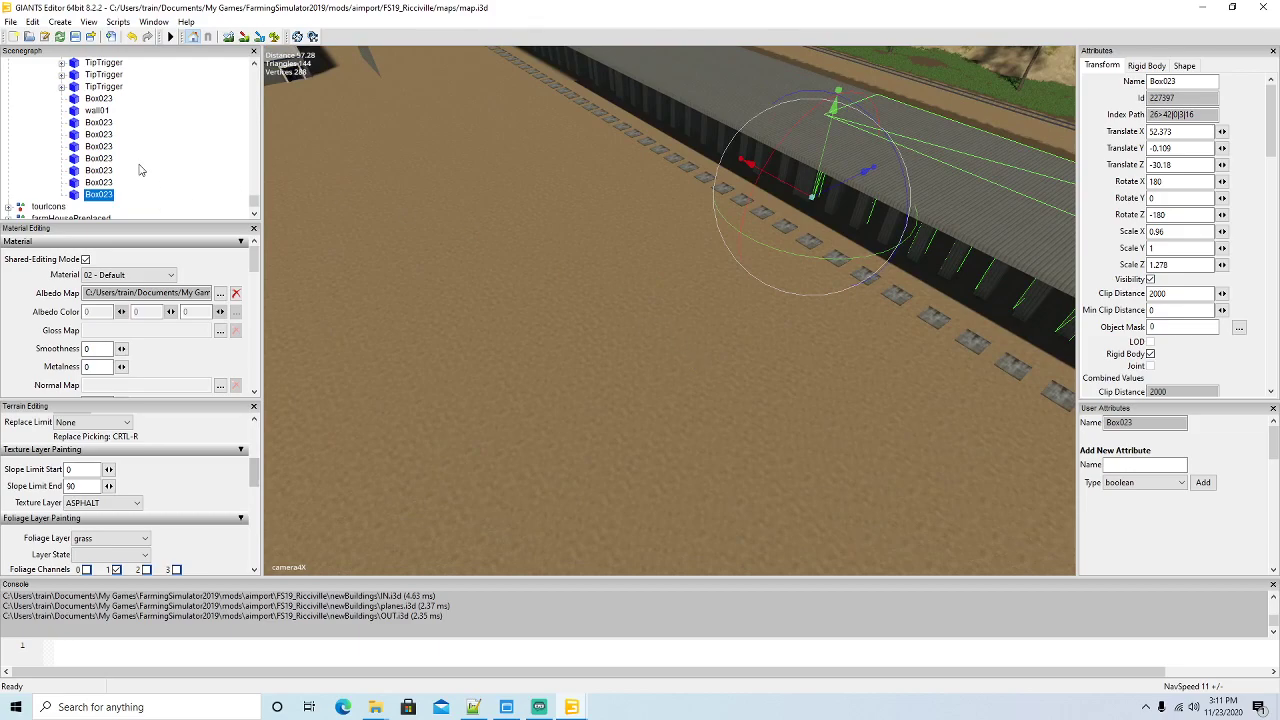
Select wall01 in the facility's main group and move it across to the shed's post line, at about Z -28.95
scroll(145, 148, "up", 3)
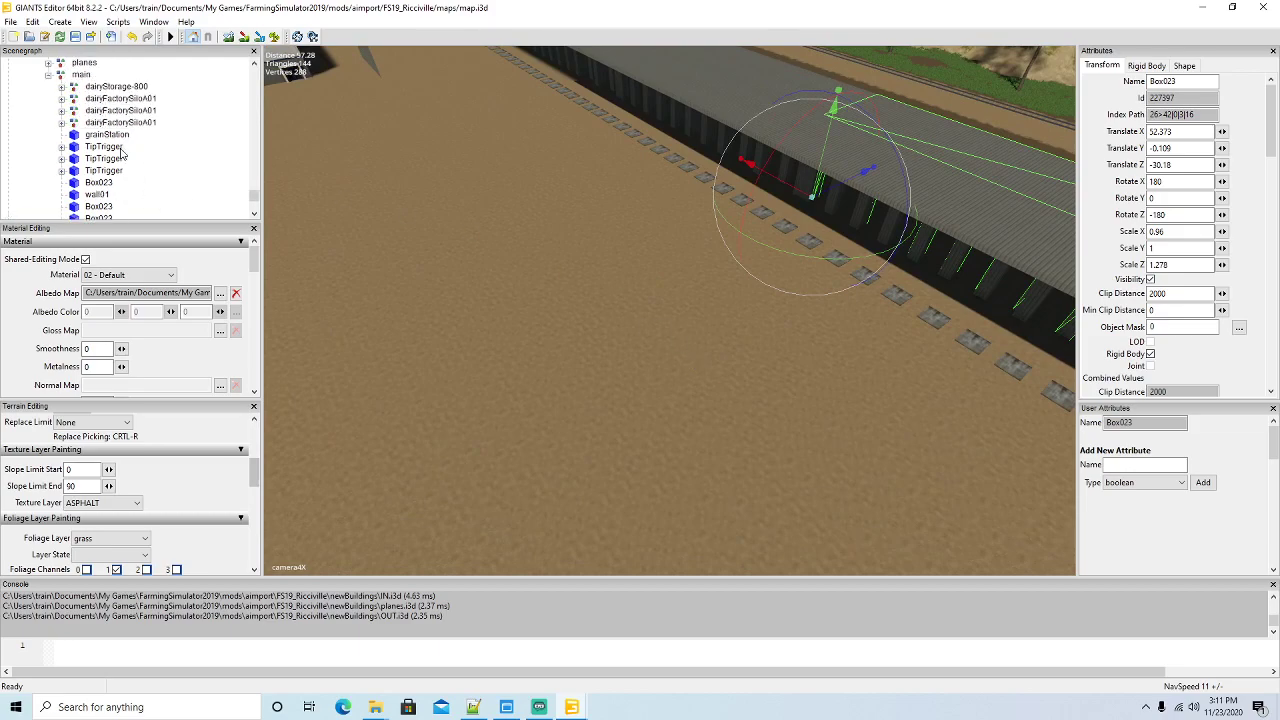
scroll(133, 167, "down", 2)
left_click(97, 171)
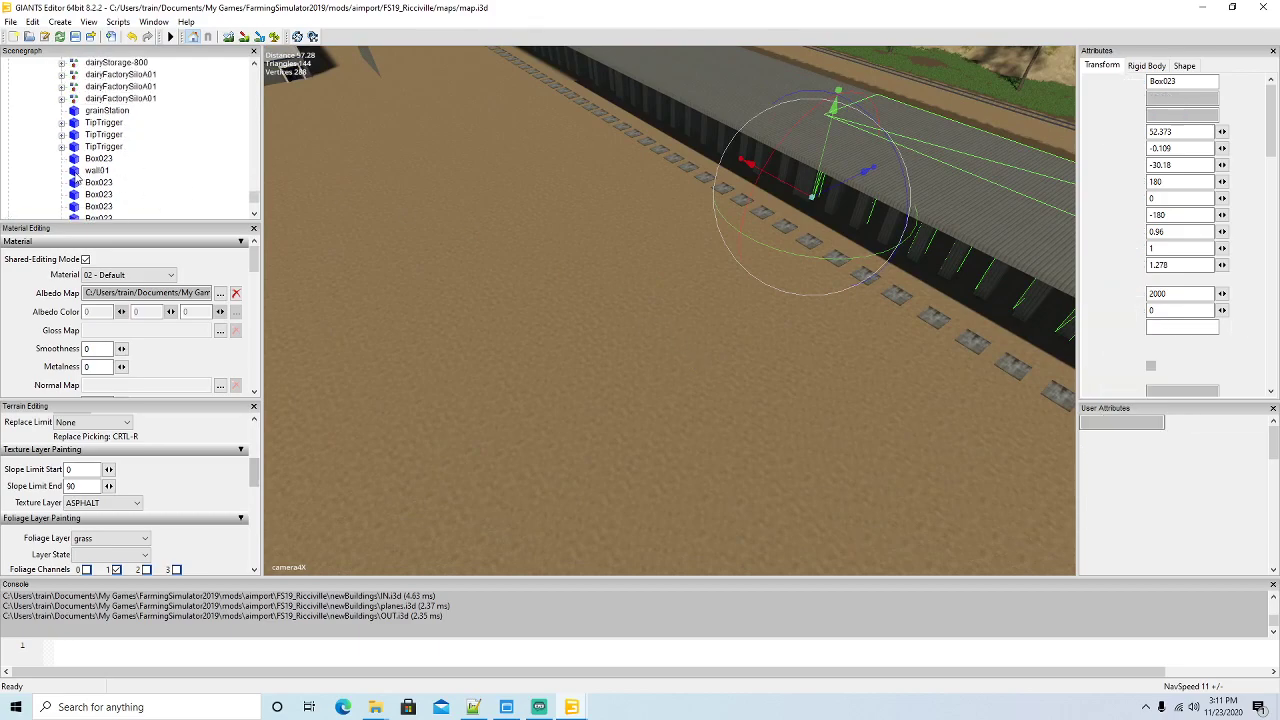
right_click_drag(406, 333, 550, 230)
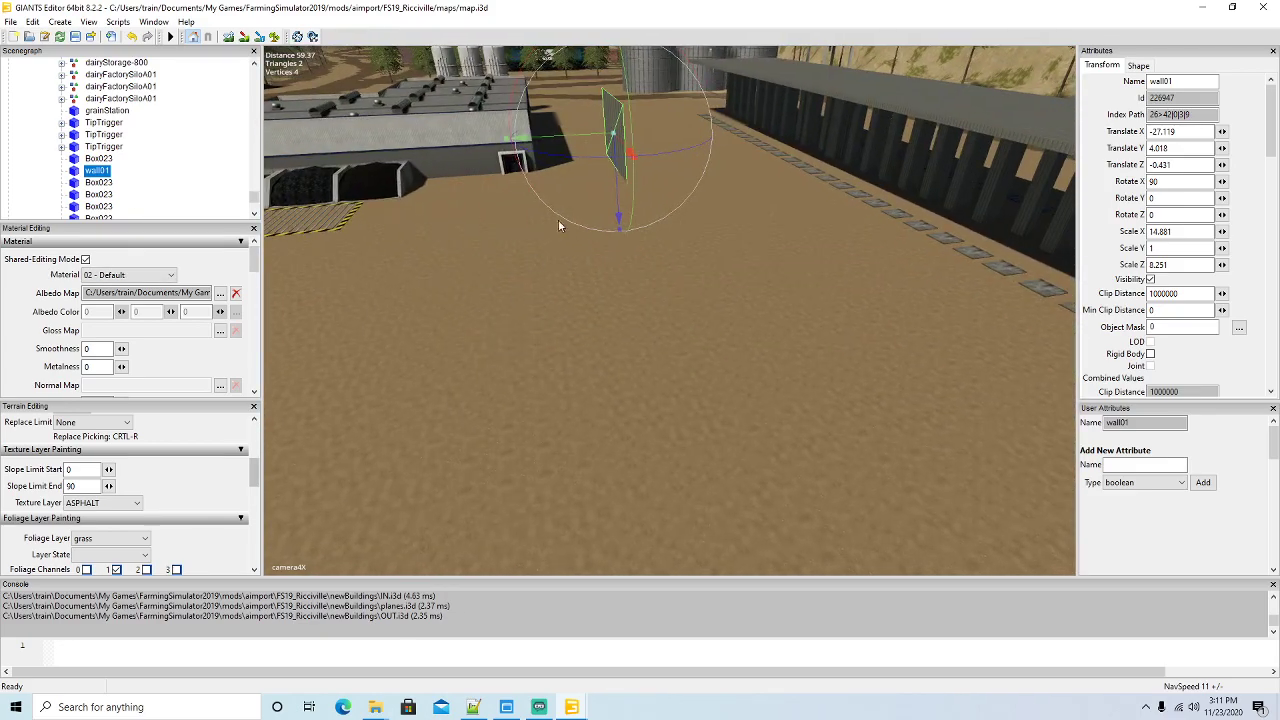
left_click_drag(565, 142, 808, 155)
right_click_drag(808, 155, 707, 200)
scroll(866, 226, "up", 5)
mouse_move(653, 200)
left_mouse_down()
mouse_move(681, 198)
mouse_move(664, 211)
left_mouse_up()
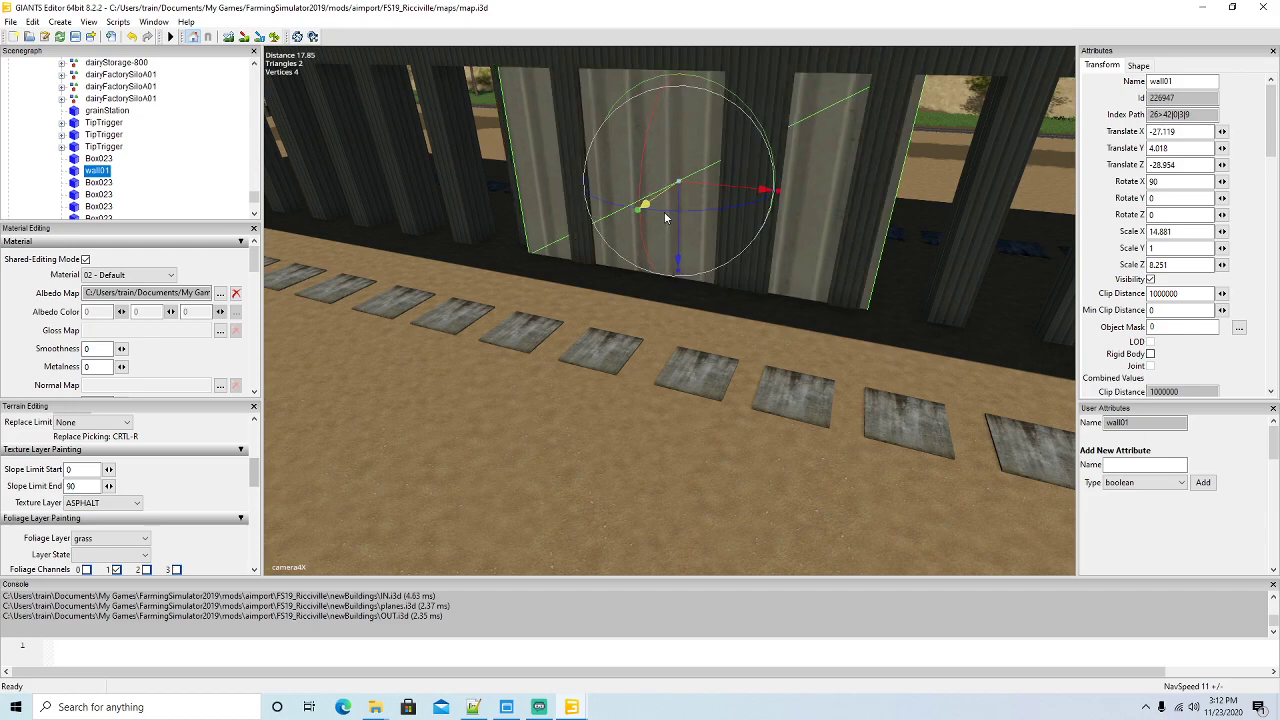
Stretch the wall to an X scale of about 25.25 and place it outside the shed's end at about X -50.47, Z -22.27
scroll(729, 314, "down", 5)
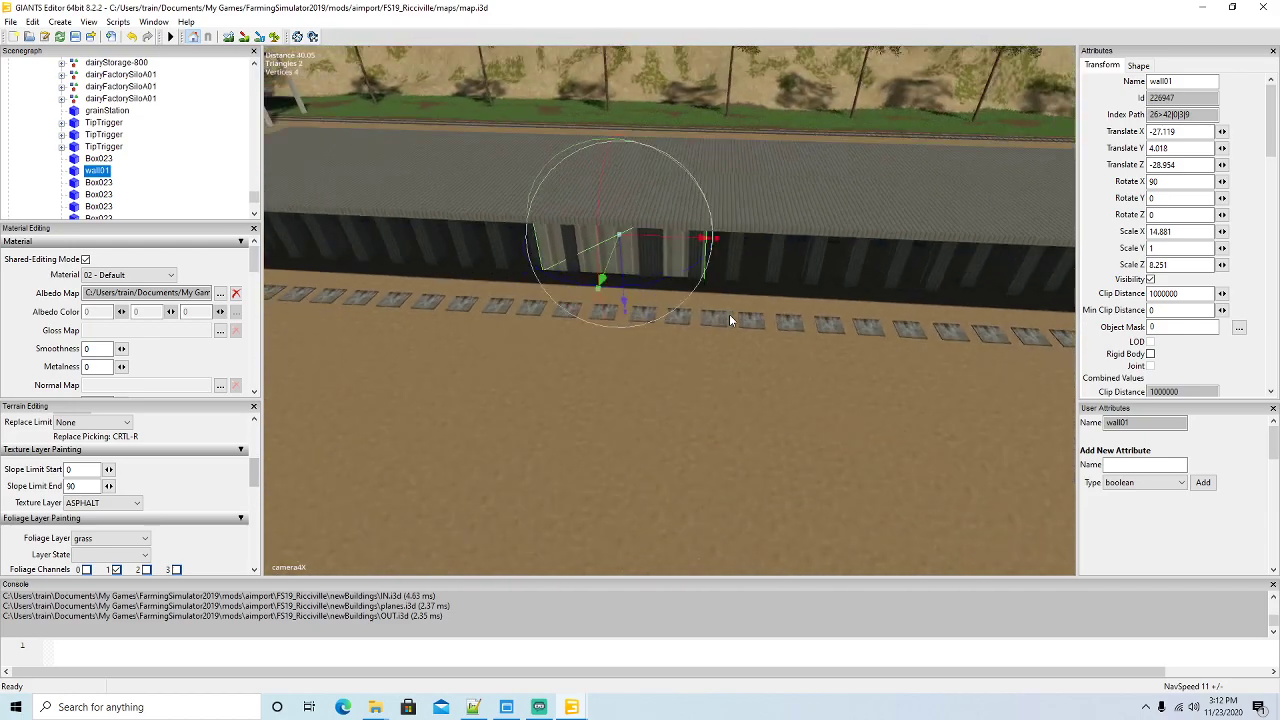
mouse_move(734, 327)
right_mouse_down()
mouse_move(720, 379)
mouse_move(735, 316)
right_mouse_up()
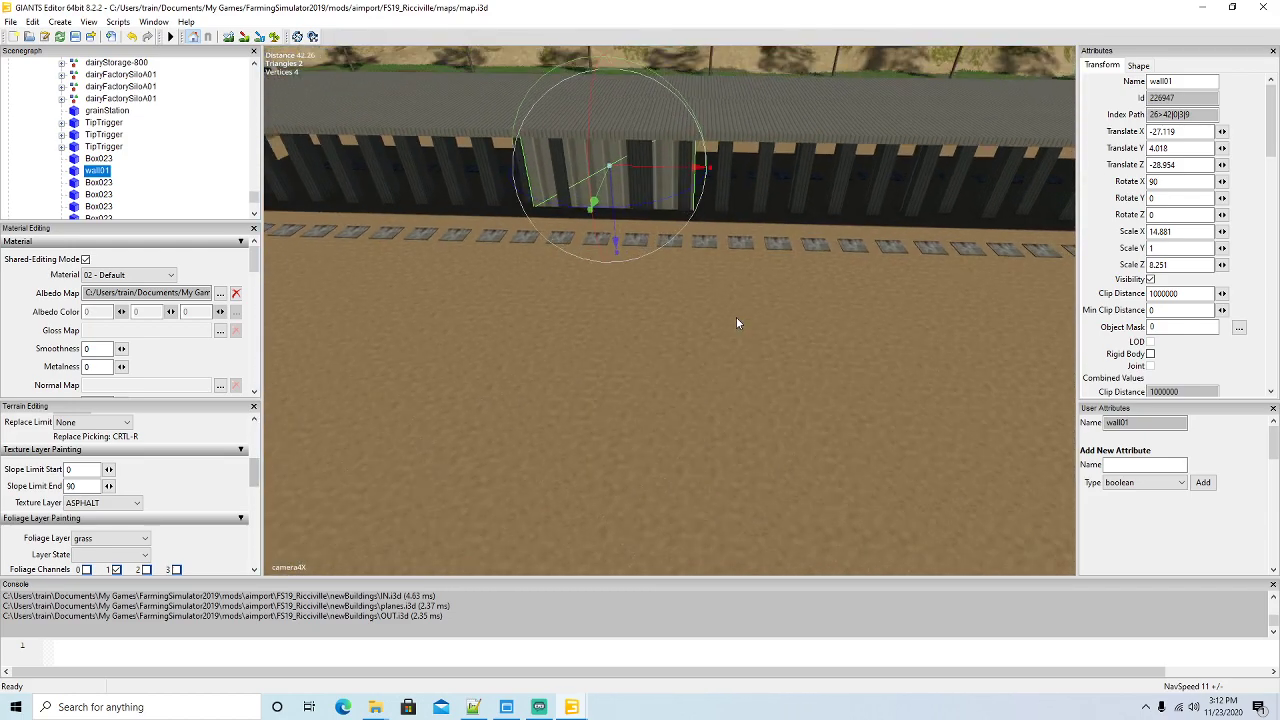
left_click_drag(713, 172, 841, 180)
right_click_drag(841, 180, 836, 276)
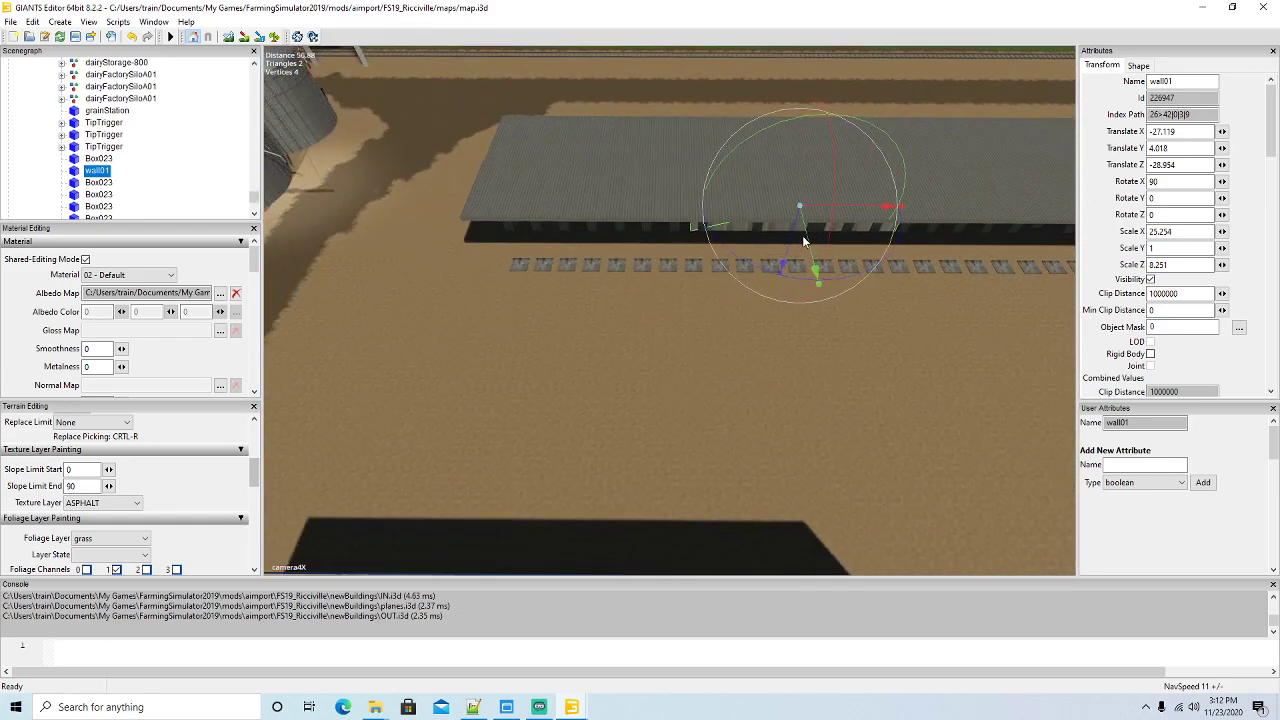
left_click_drag(809, 246, 793, 313)
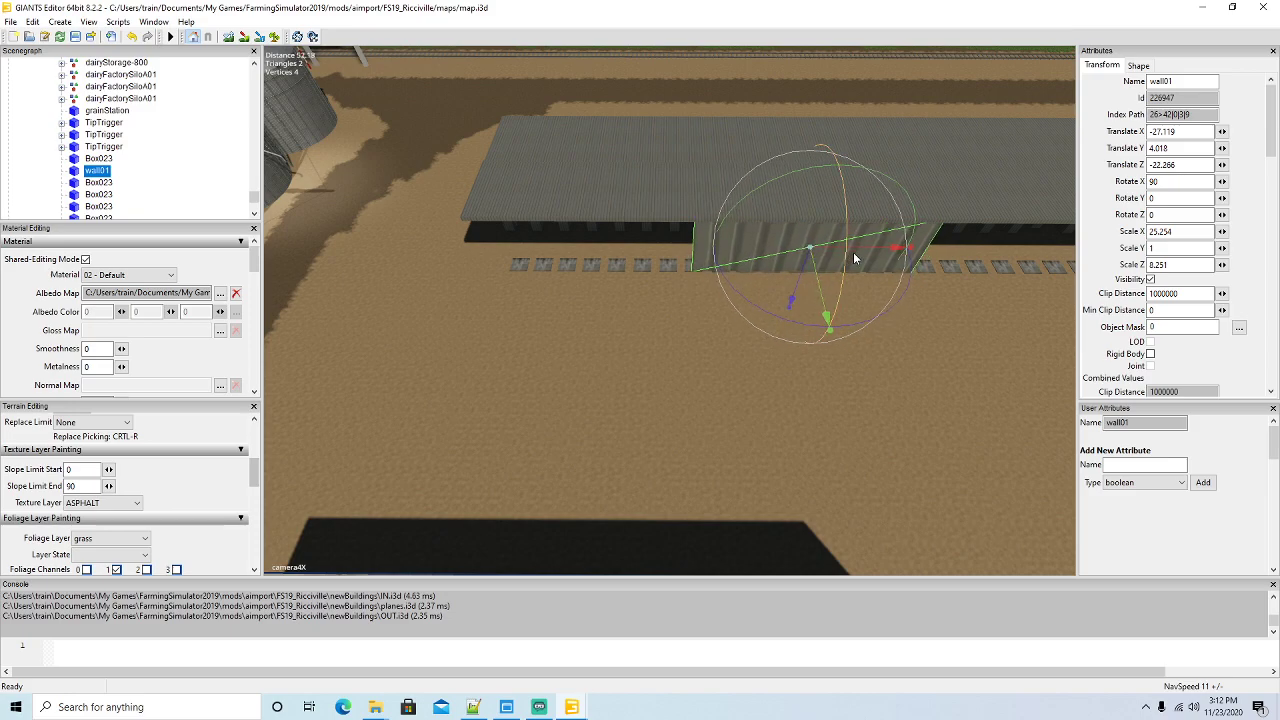
left_click_drag(871, 250, 627, 256)
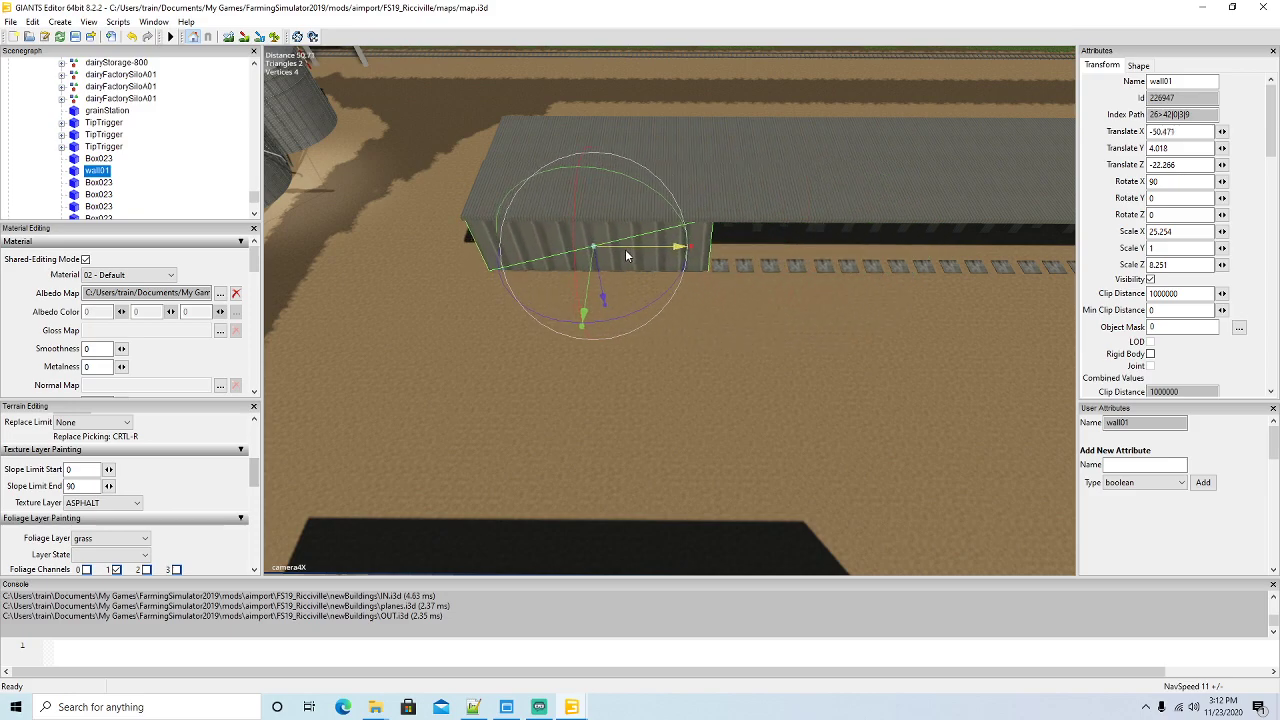
Narrow the wall to an X scale of about 19.11 and shift it toward the shed's end, at about X -53.8
right_click_drag(656, 297, 781, 240)
left_click(783, 244)
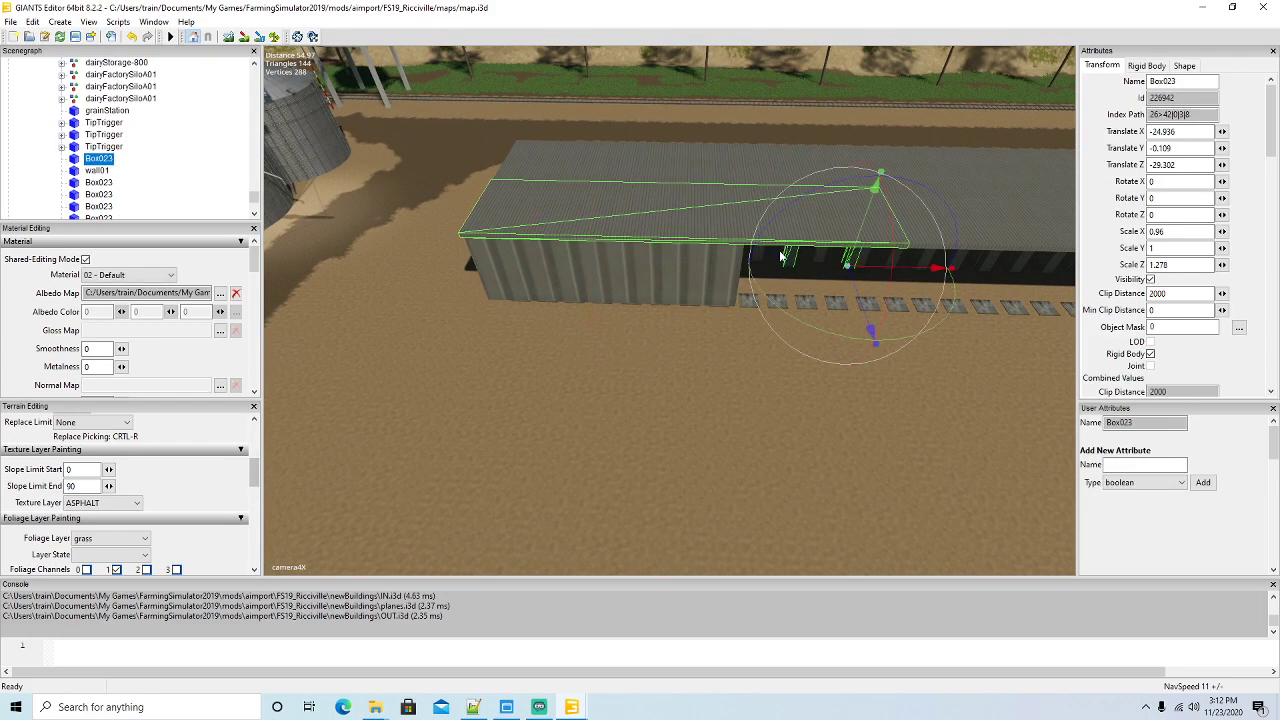
left_click(613, 294)
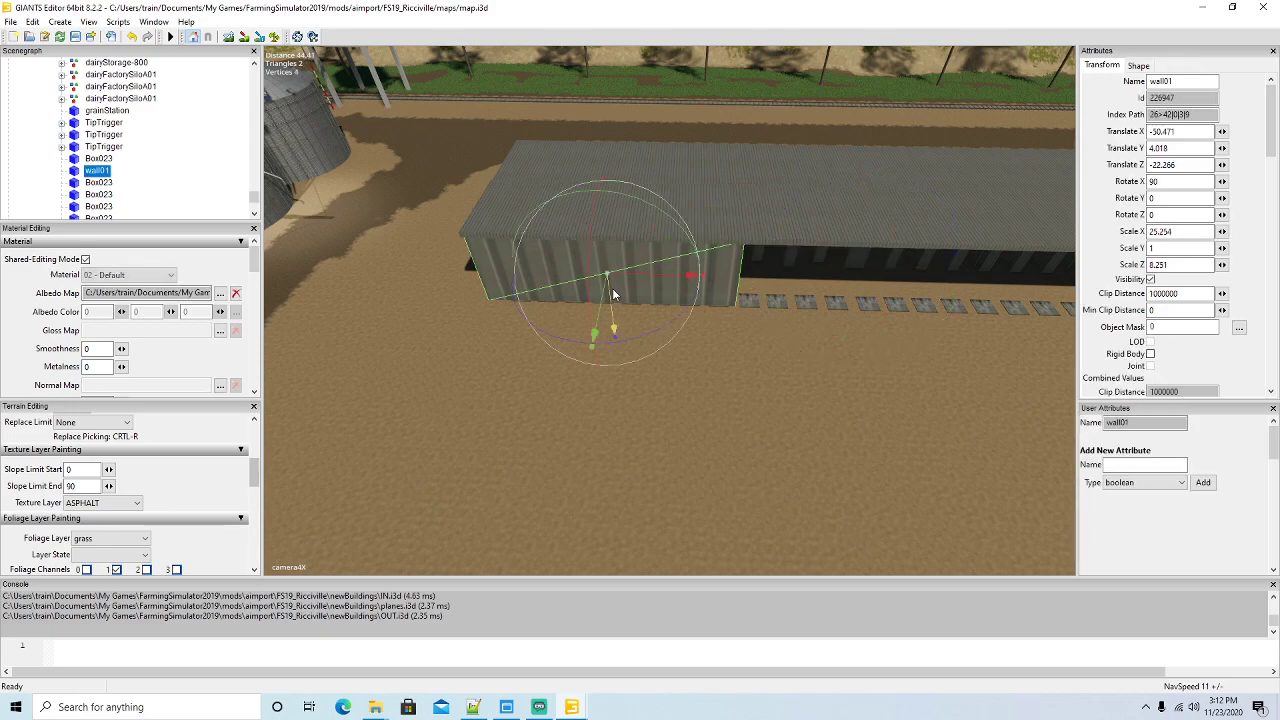
left_click_drag(697, 281, 605, 280)
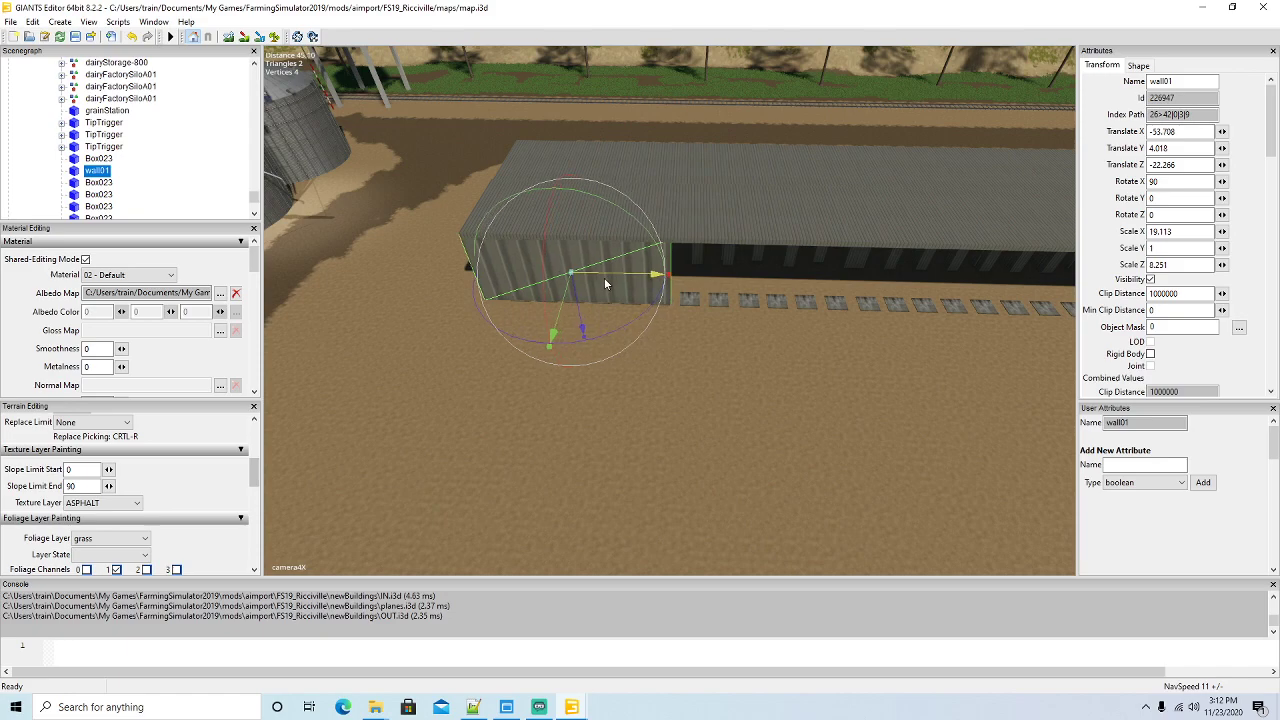
Fit the wall between the shed's posts at the end of the building, at about X -52.97, Z -29.15
scroll(677, 341, "up", 8)
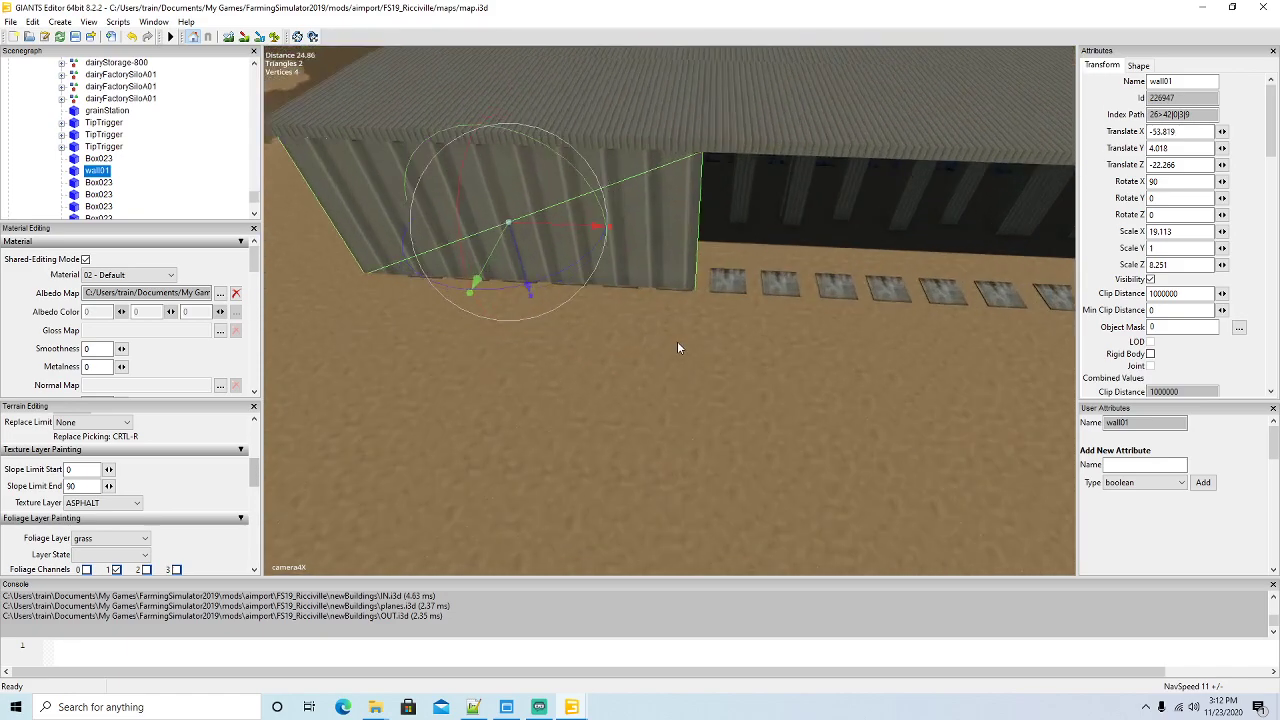
left_click_drag(485, 272, 583, 213)
scroll(583, 213, "up", 5)
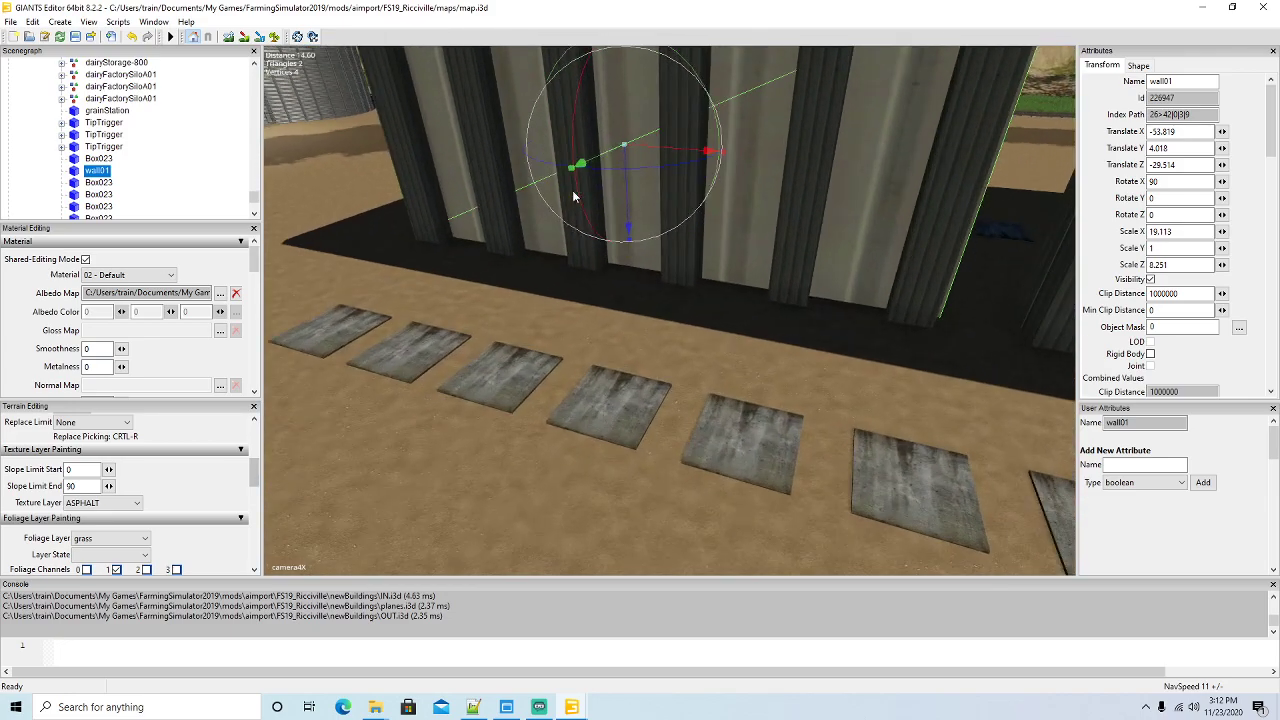
left_click_drag(605, 158, 594, 170)
middle_click_drag(594, 170, 722, 224)
left_click_drag(822, 213, 846, 209)
middle_click_drag(846, 209, 1052, 263)
Duplicate the wall panel twice along the shed, placing the copies end to end at about X -33.89 and X -14.01
key("f")
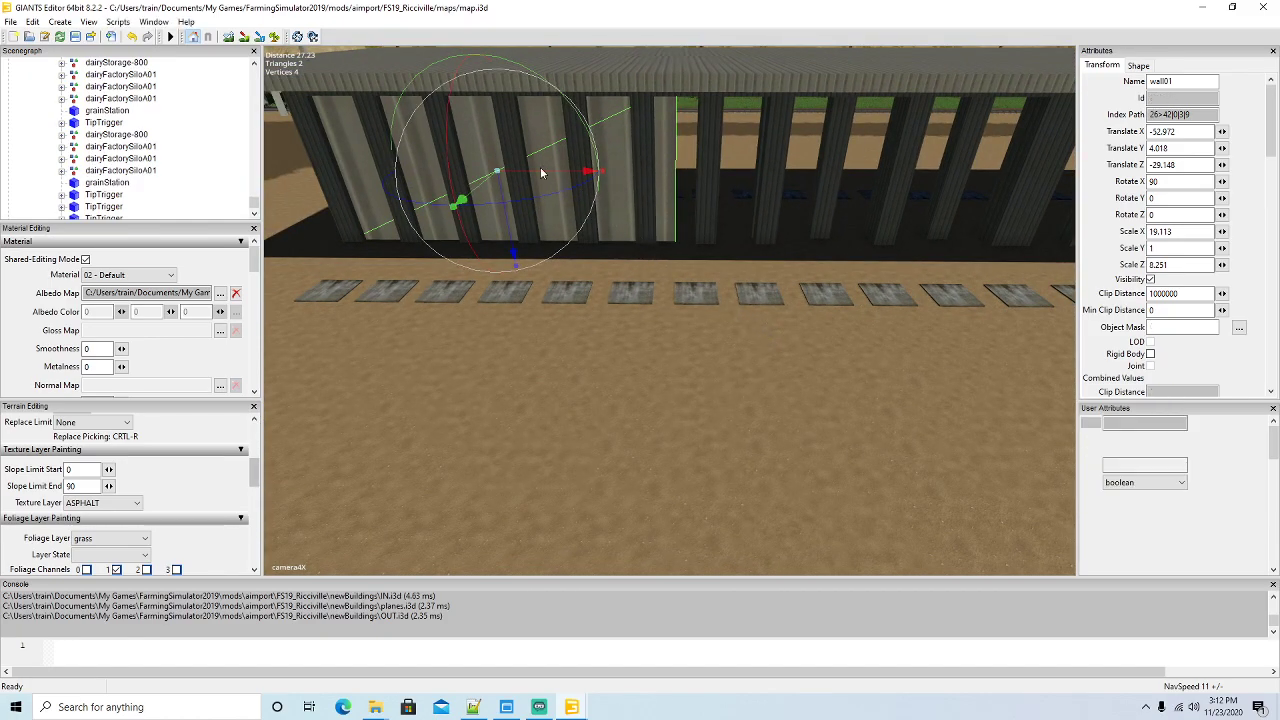
left_click_drag(544, 178, 935, 209)
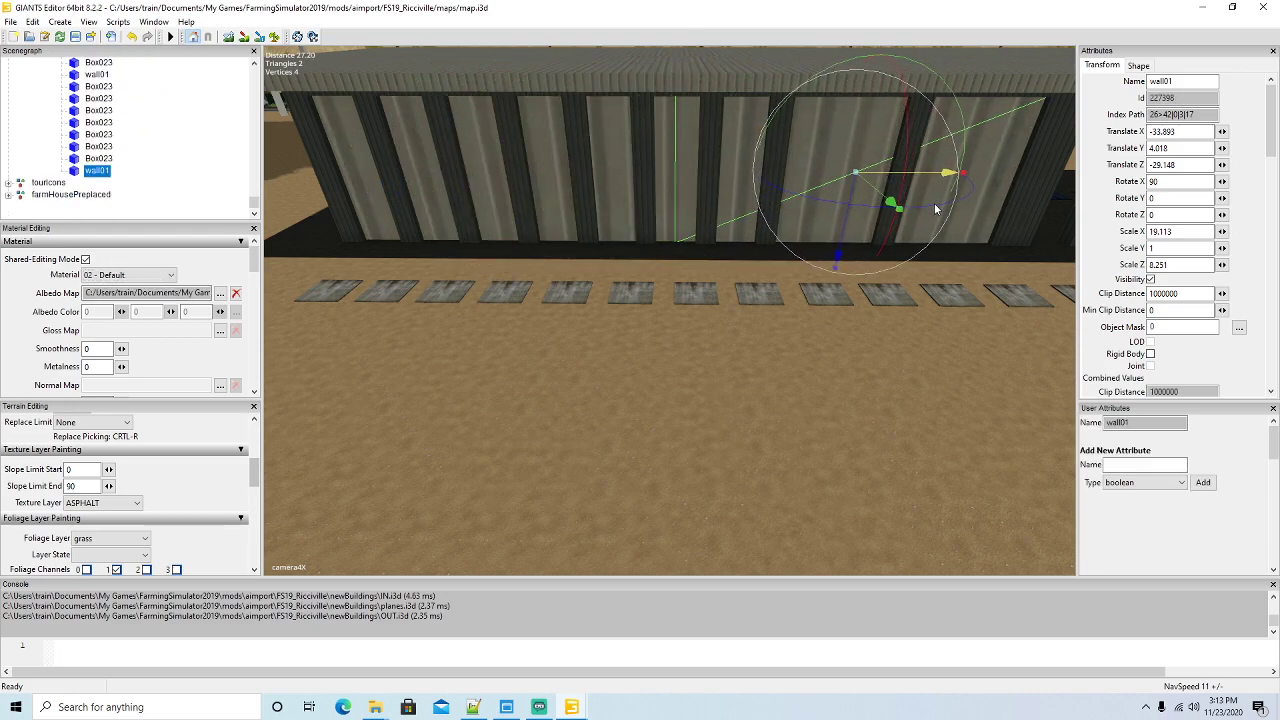
key("d")
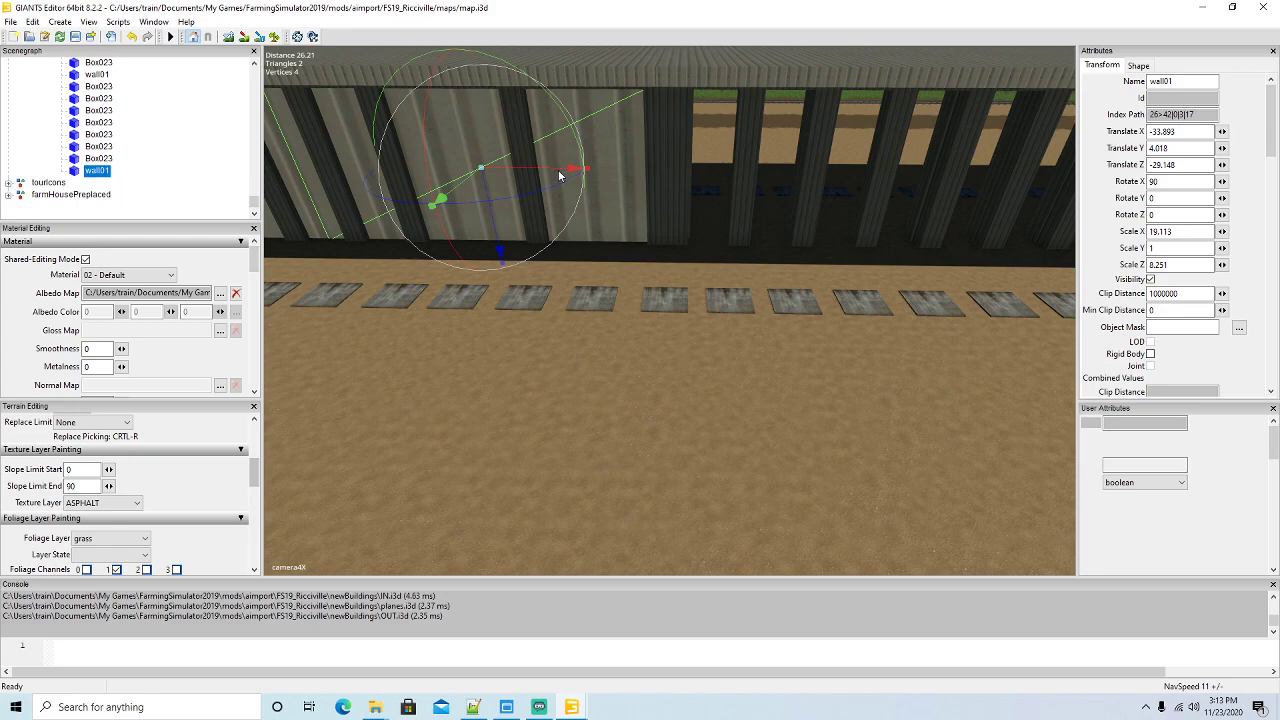
key("ctrl+d")
left_click_drag(560, 175, 986, 217)
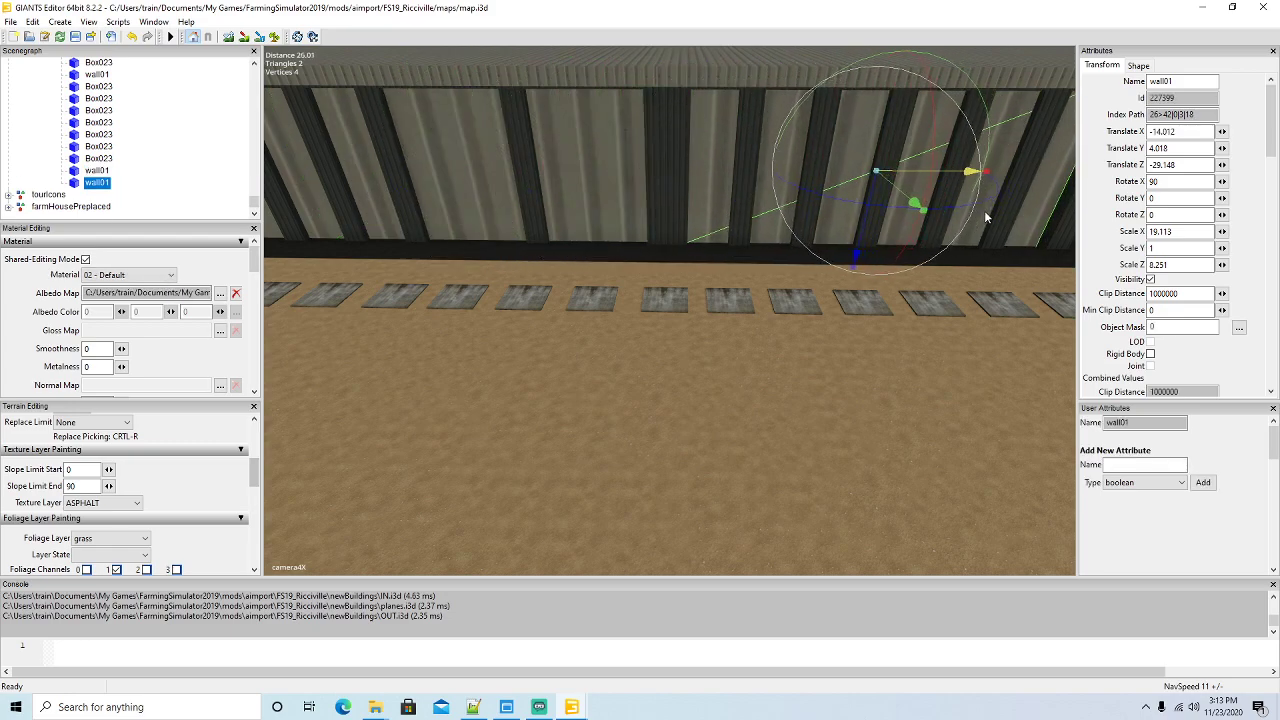
Continue the shed wall with two more panel copies, at about X 5.08 and X 24.04
key("d")
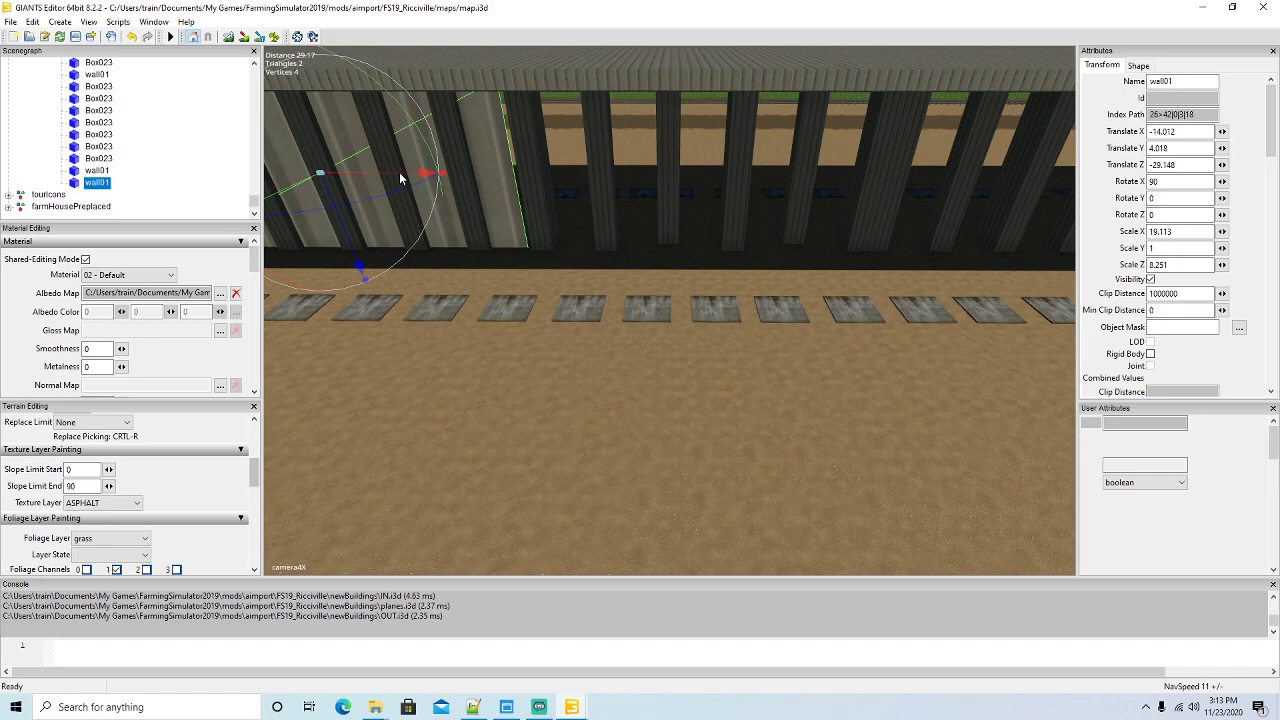
key("ctrl+d")
left_click_drag(400, 178, 802, 214)
key("d")
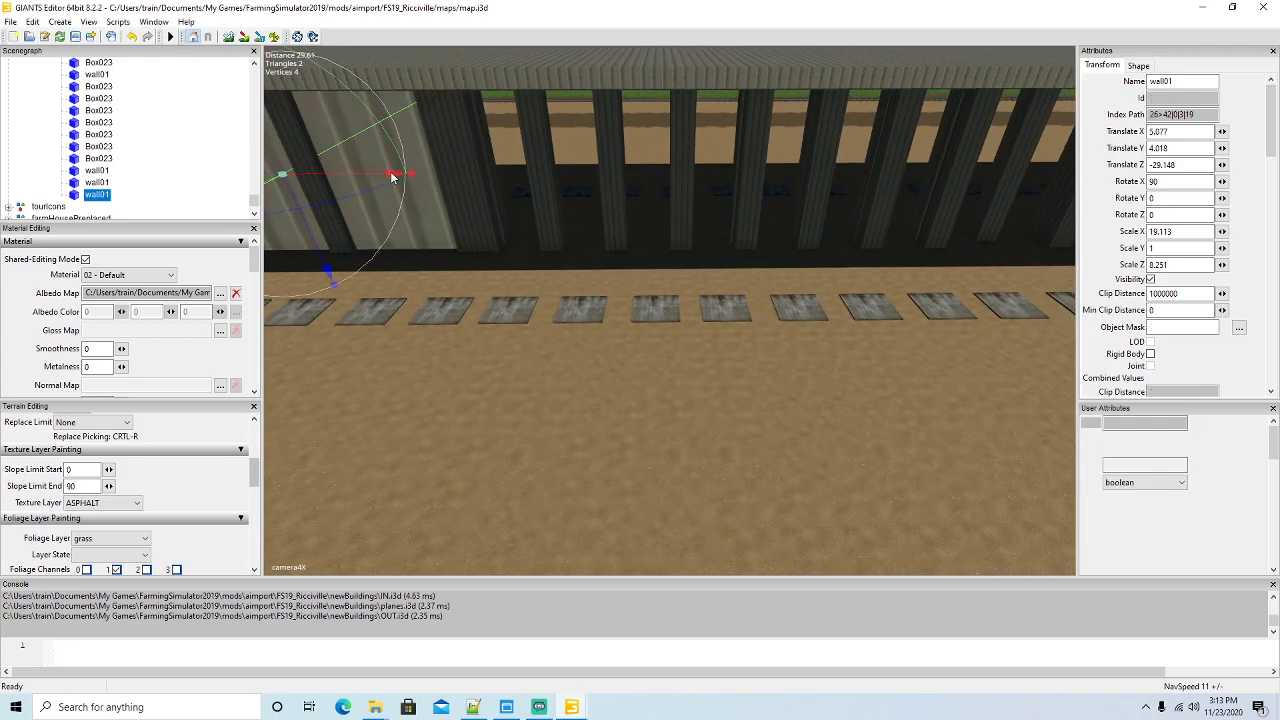
key("ctrl+d")
left_click_drag(392, 176, 787, 207)
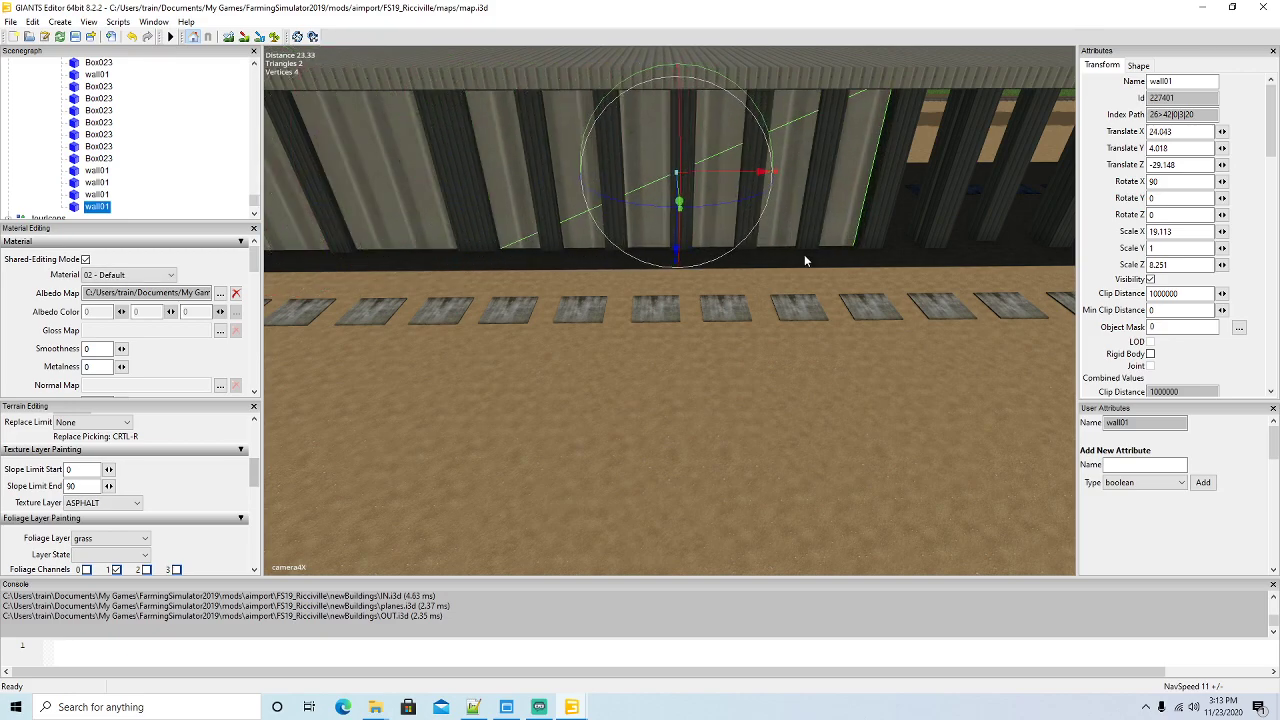
Widen the newest wall panel to an X scale of about 19.47 and shift it to about X 24.26
key("d")
key("d")
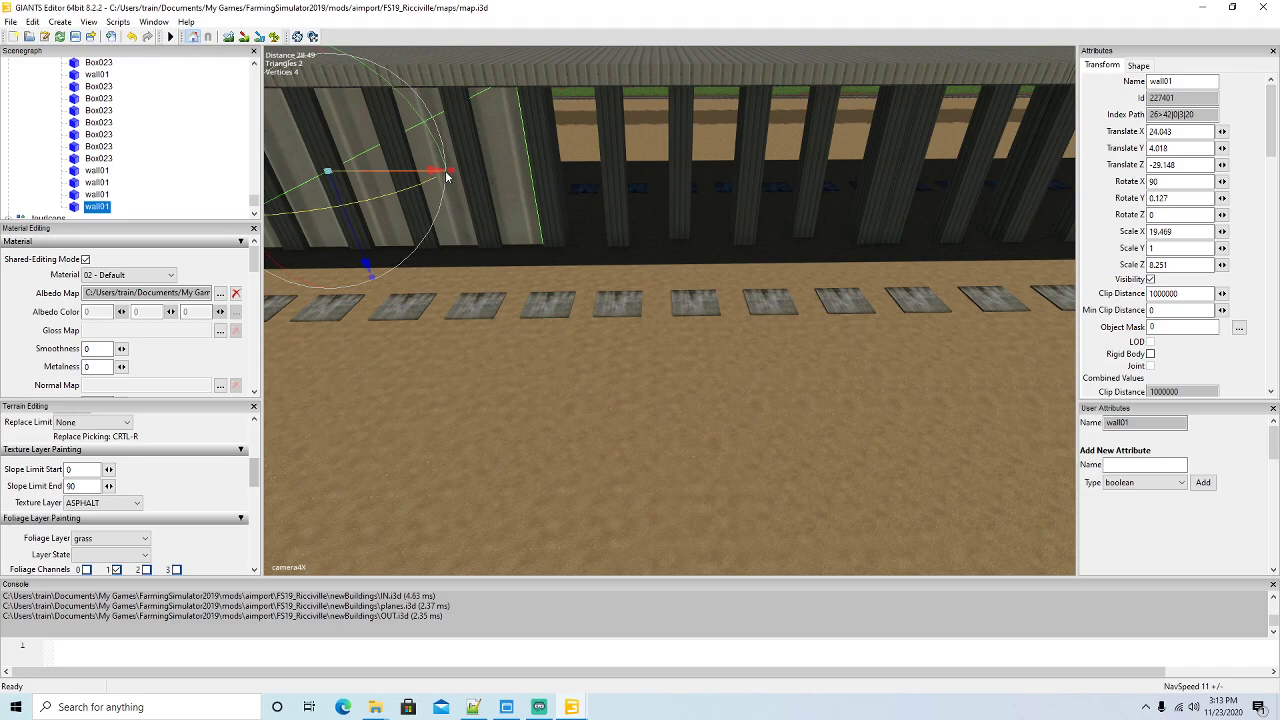
left_click_drag(420, 174, 424, 175)
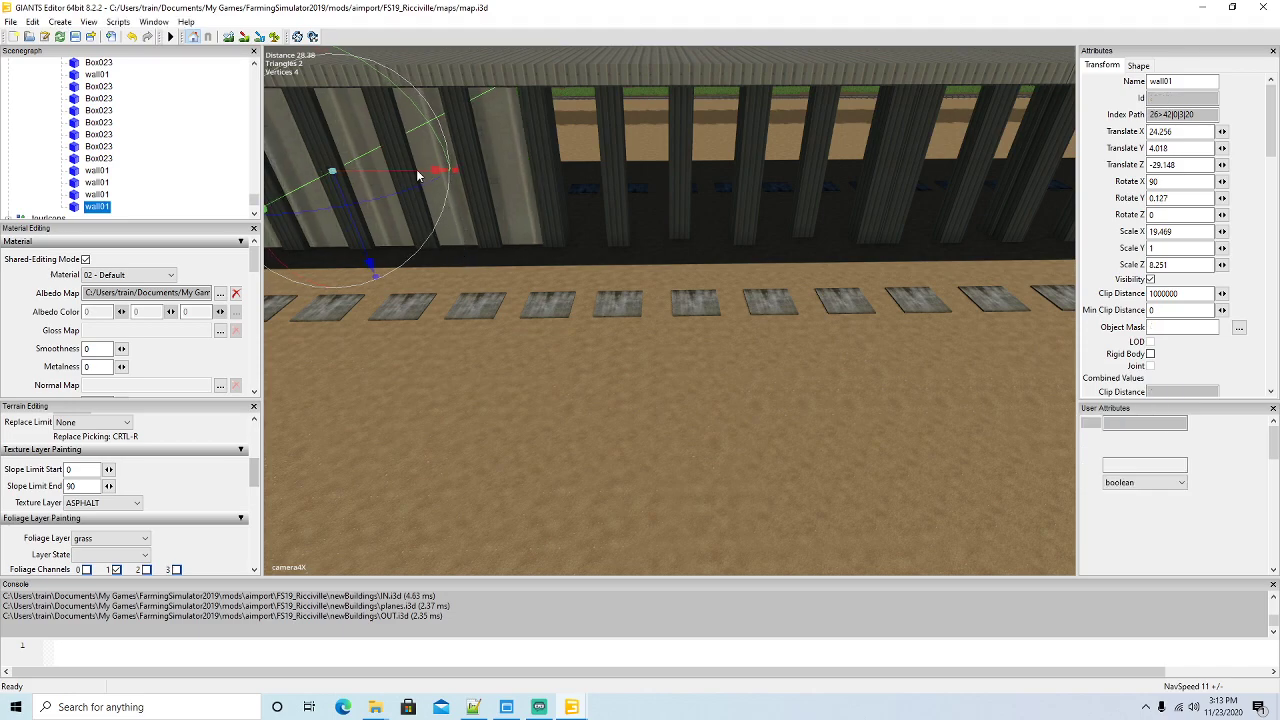
Duplicate the widened panel twice farther along the shed, at about X 44.36 and X 63.63
left_click_drag(413, 176, 841, 204)
key("d")
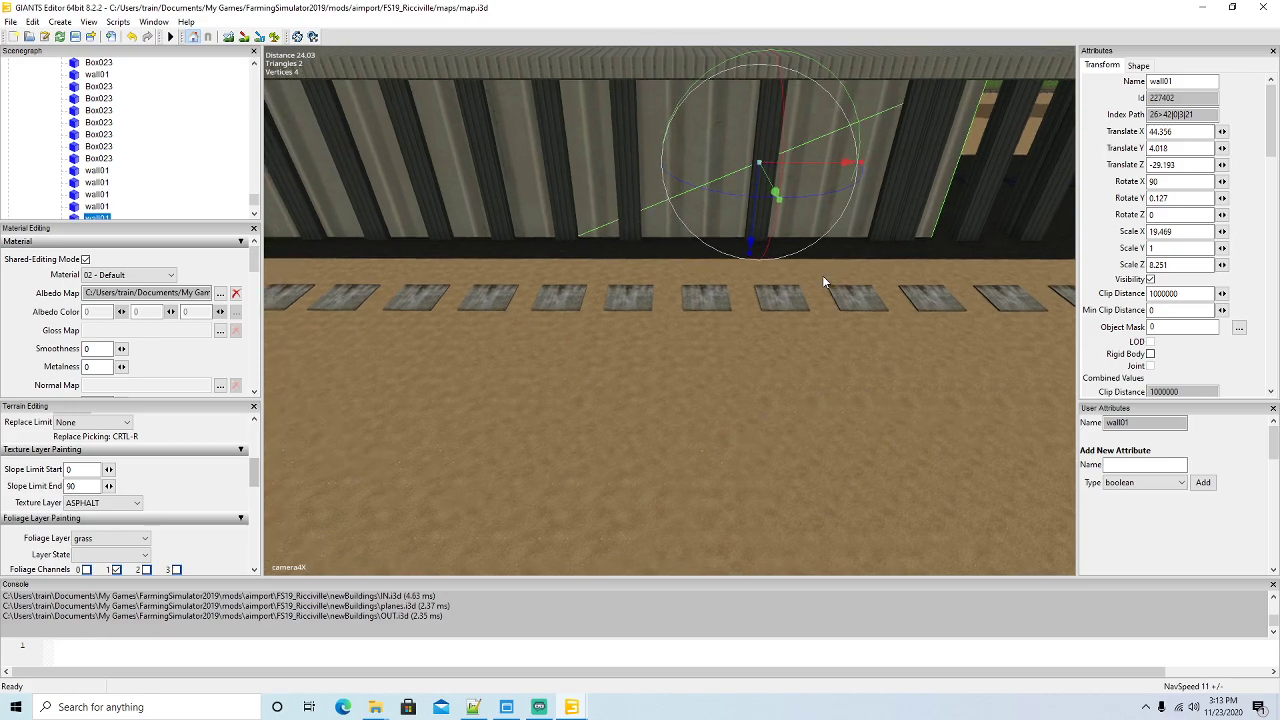
key("d")
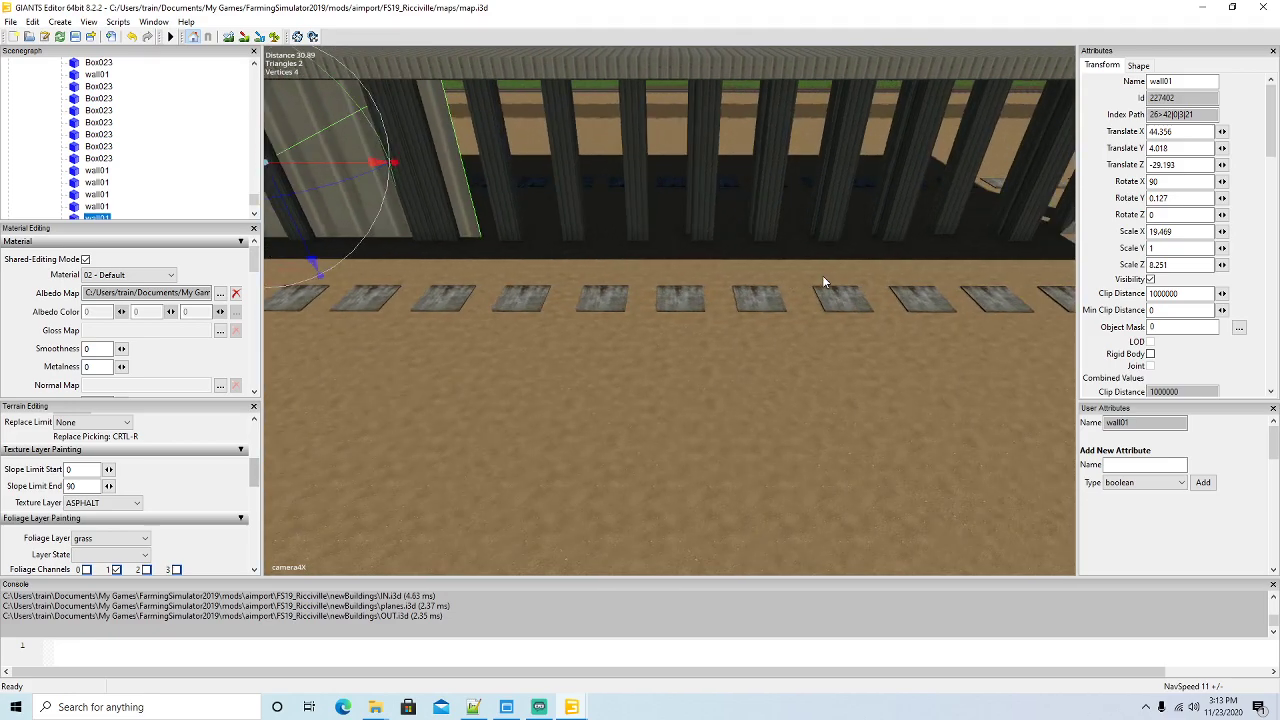
left_click_drag(824, 278, 810, 287, "alt")
scroll(808, 282, "down", 2)
key("ctrl+d")
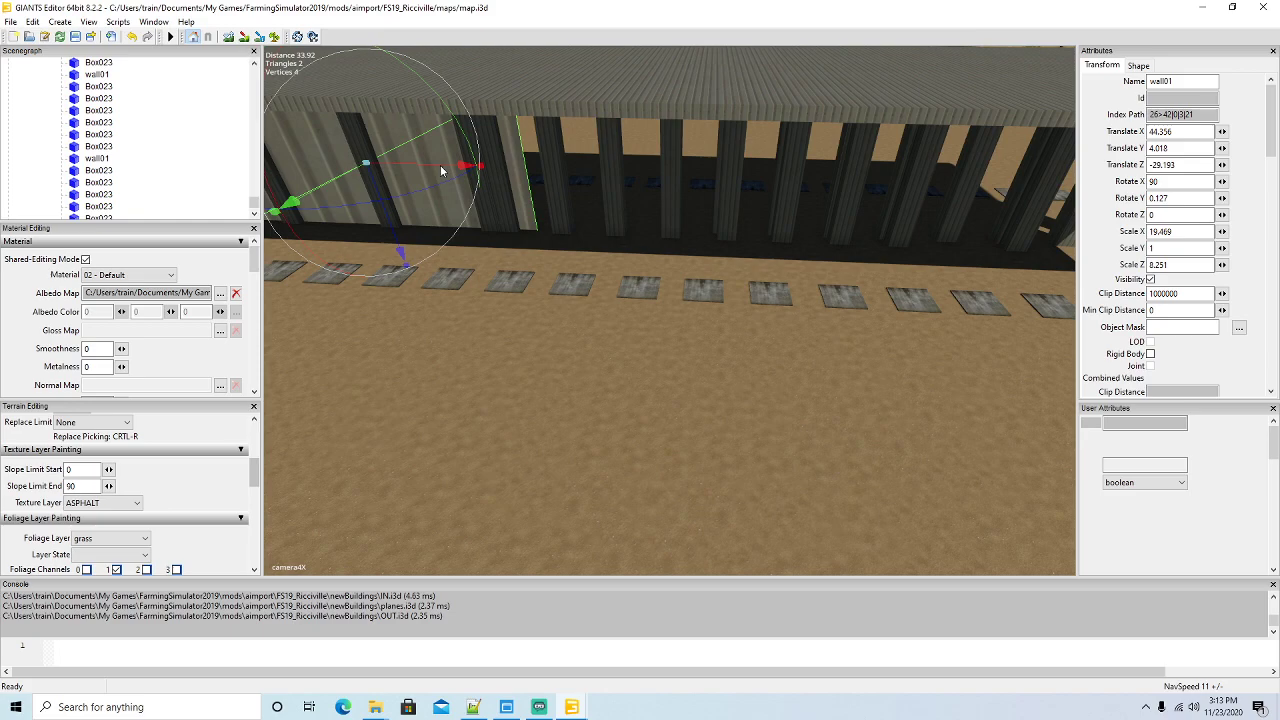
left_click_drag(441, 171, 784, 216)
Add one more wall panel copy overlapping the previous one near the shed's far end, at about X 73.58
mouse_move(769, 282)
right_mouse_down()
mouse_move(799, 282)
mouse_move(776, 282)
right_mouse_up()
key("d")
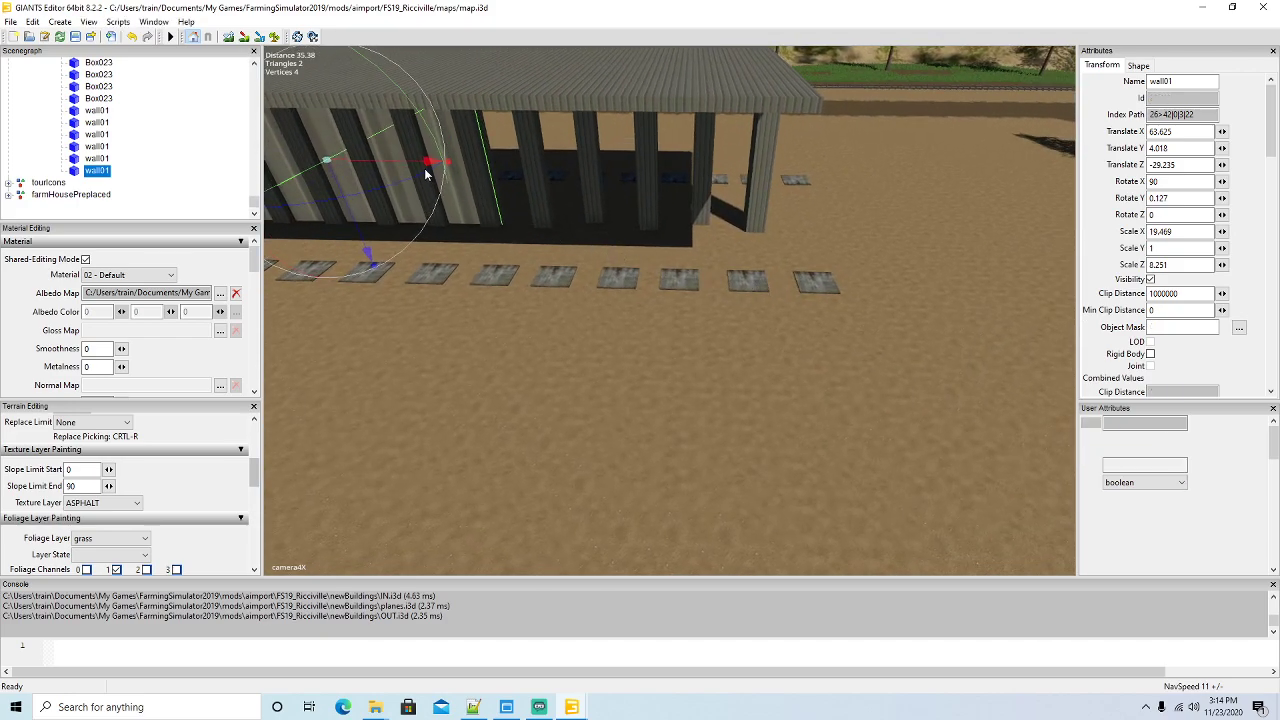
key("ctrl+d")
left_click_drag(427, 167, 588, 190)
left_click_drag(591, 192, 589, 192)
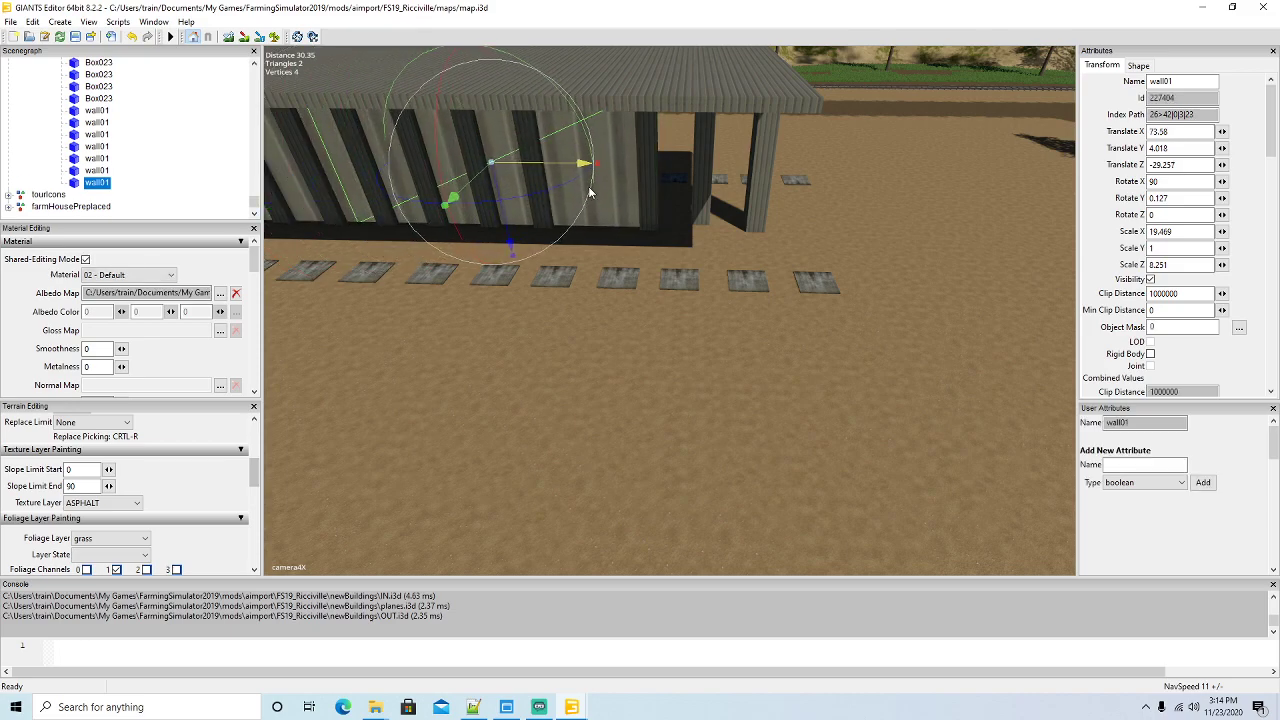
Duplicate the end wall panel and turn the copy to face the opposite way, with rotation X -90, Y 0, Z -180
right_click_drag(590, 192, 502, 266)
scroll(502, 261, "down", 3)
left_click_drag(502, 261, 410, 258, "alt")
scroll(546, 226, "up", 6)
scroll(440, 258, "down", 3)
scroll(406, 286, "up", 2)
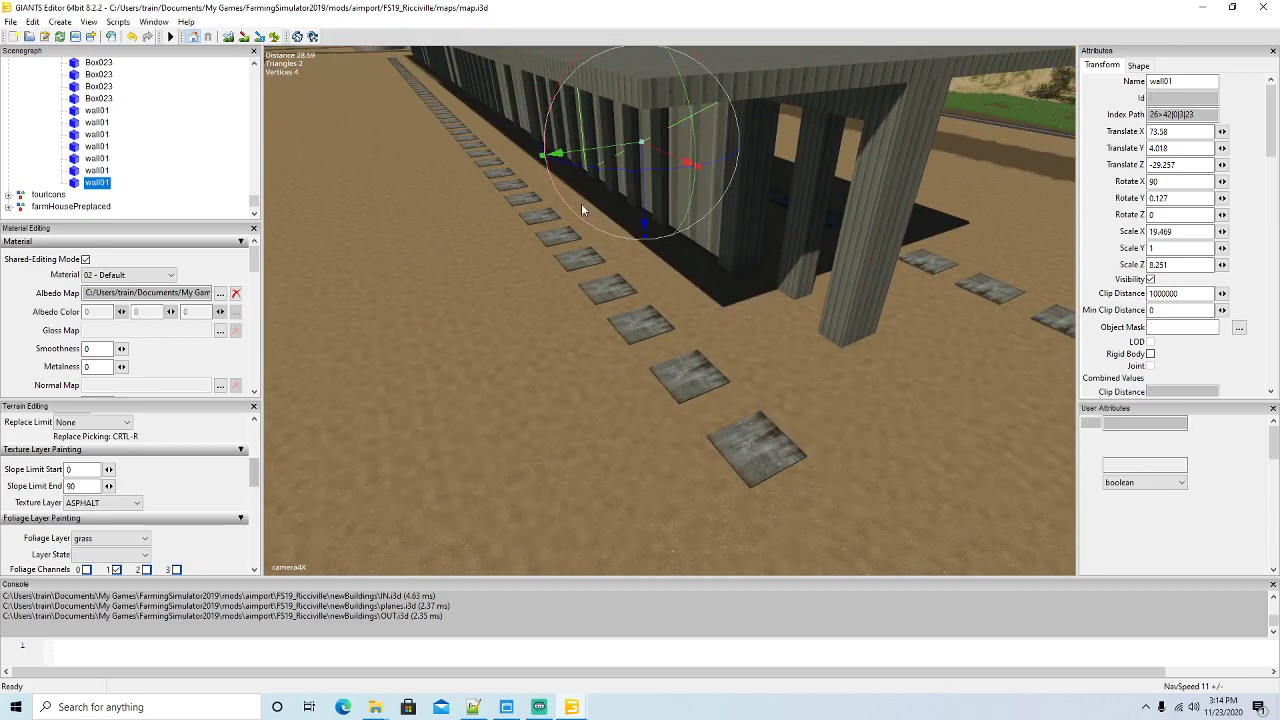
key("ctrl+d")
left_click_drag(612, 195, 668, 111)
double_click(1167, 198)
type("0")
key("Return")
Move the reversed wall panel along the inner side of the shed's posts, to about X 79.43, Z -30.53
right_click_drag(820, 304, 606, 368)
scroll(721, 328, "up", 5)
scroll(609, 371, "down", 3)
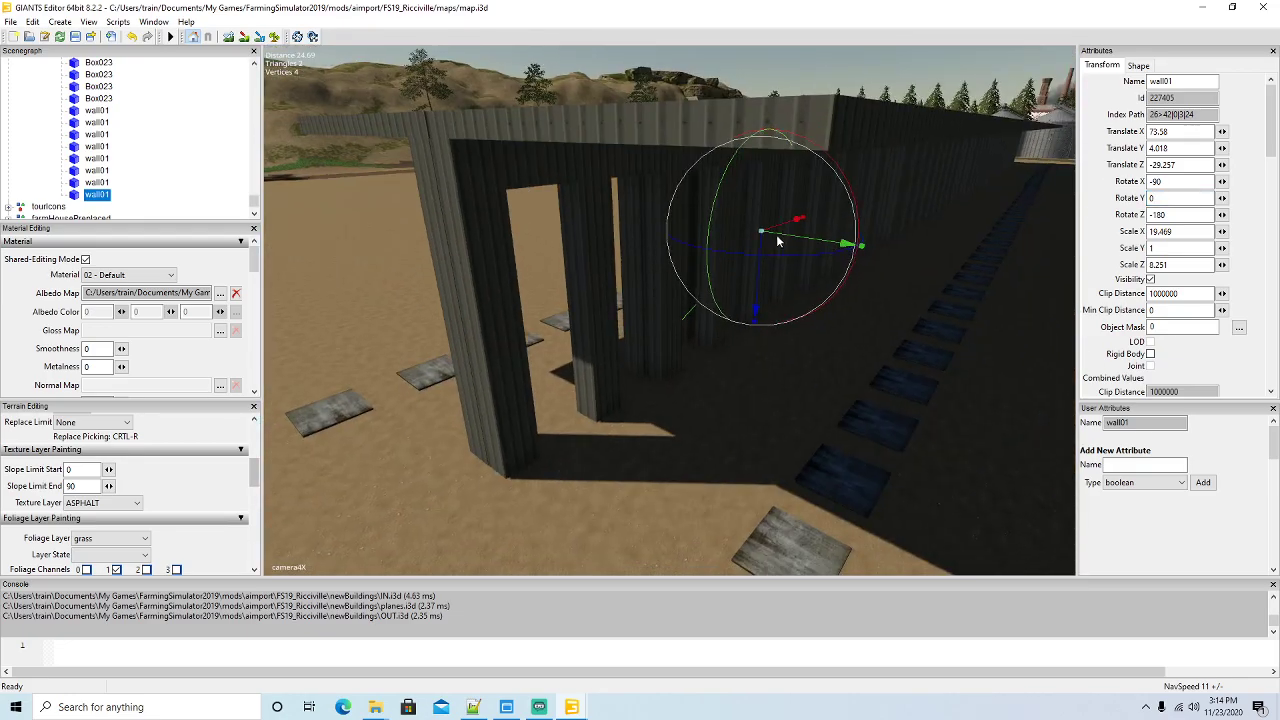
left_click_drag(785, 241, 669, 337)
right_click_drag(669, 337, 1006, 372)
key("w")
key("w")
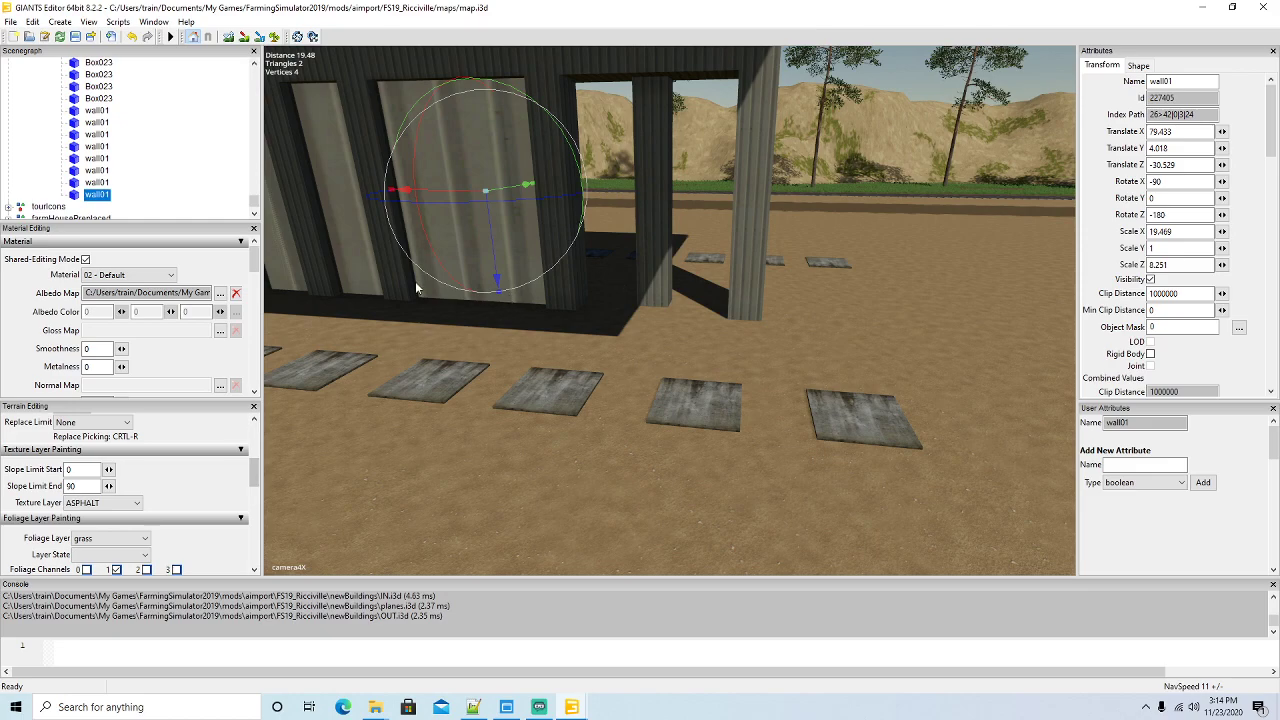
Duplicate the outward-facing end wall panel and slide the copy to the shed's far corner, at about X 79.82
left_click(75, 183)
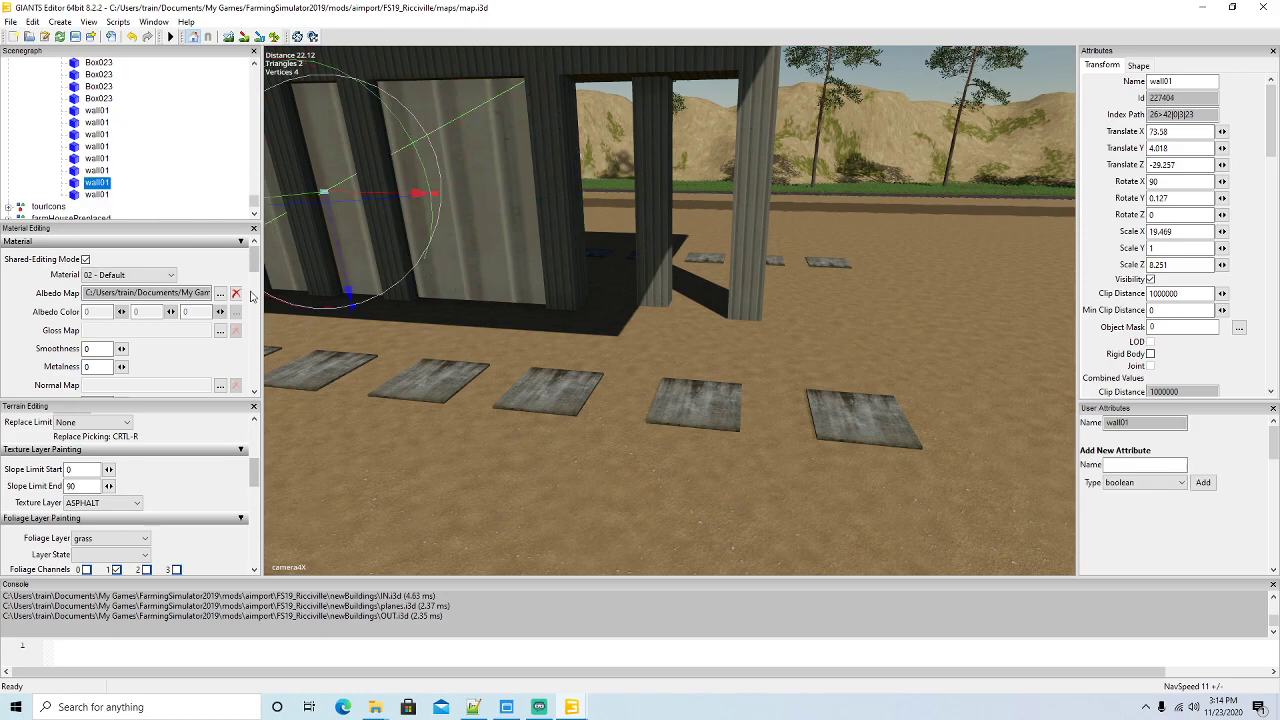
left_click(420, 195)
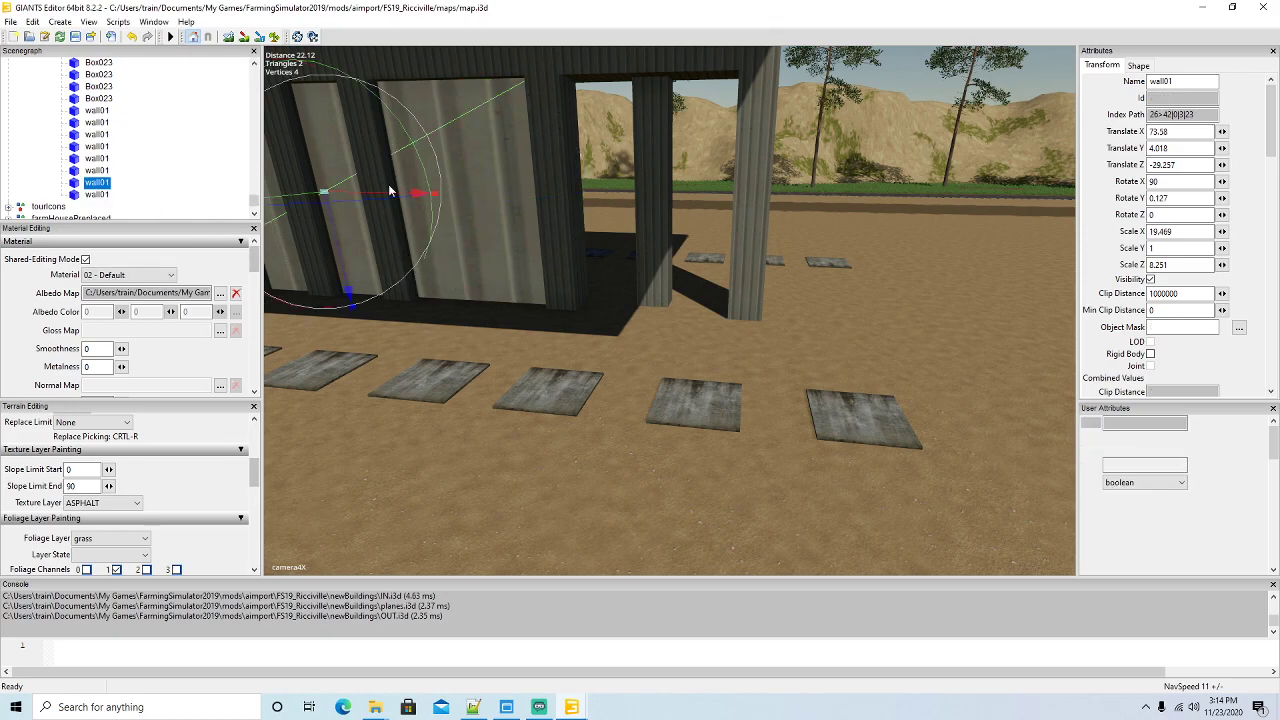
key("ctrl+d")
left_click_drag(383, 196, 547, 230)
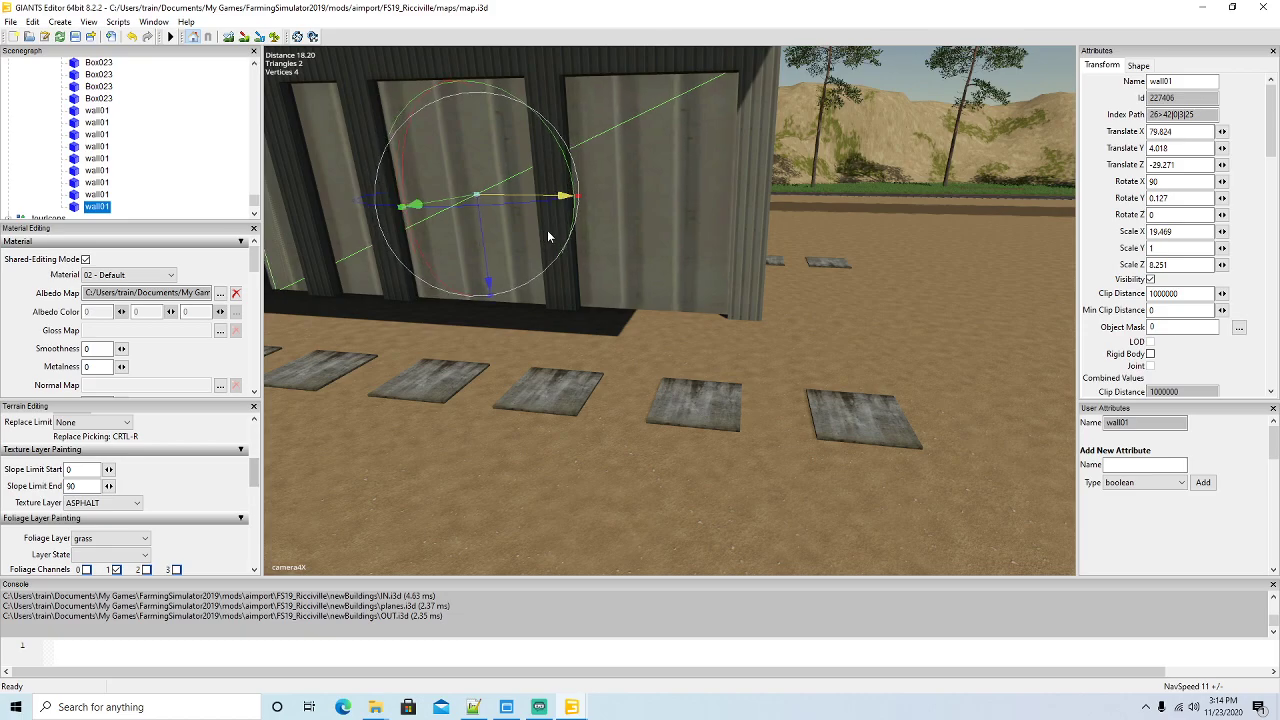
Shift the reversed wall panel on the shed's inner side slightly along the wall, to about X 79.25
middle_click_drag(548, 230, 497, 374)
left_click(97, 194)
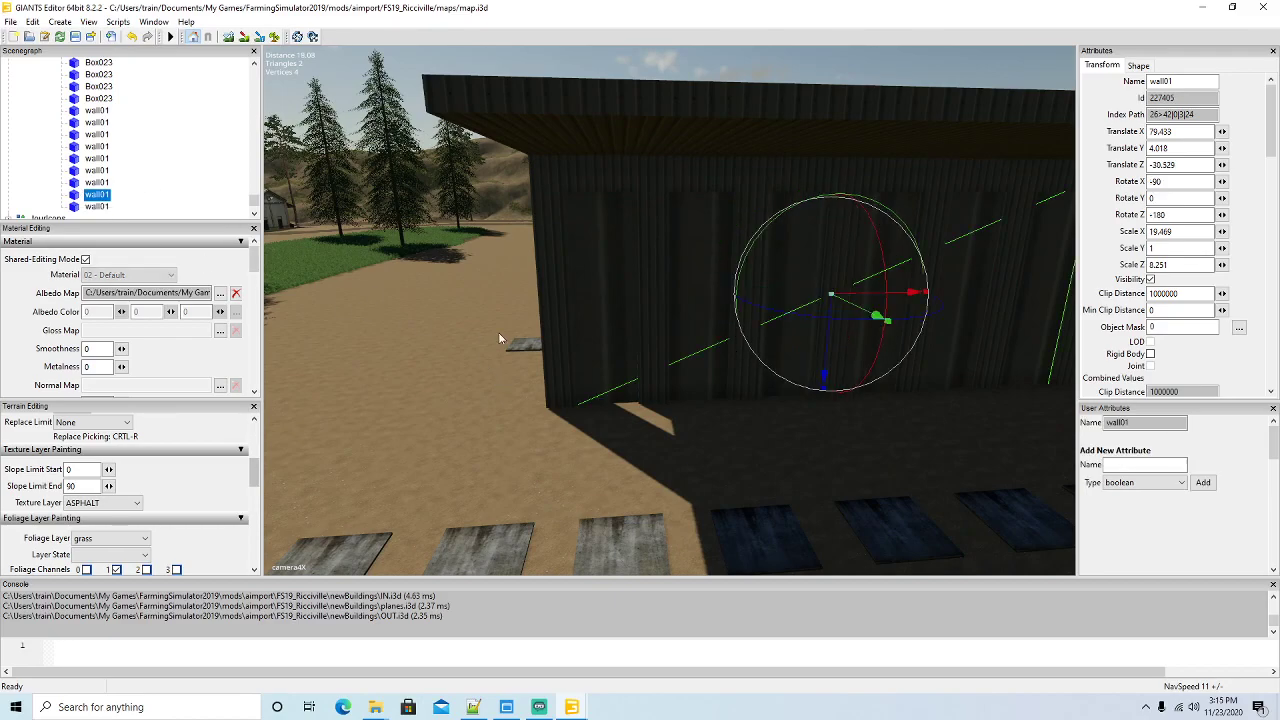
left_click_drag(862, 300, 864, 299)
Duplicate the reversed wall panel twice along the shed's inner side, at about X 58.77 and X 39.57
middle_click_drag(864, 299, 868, 357)
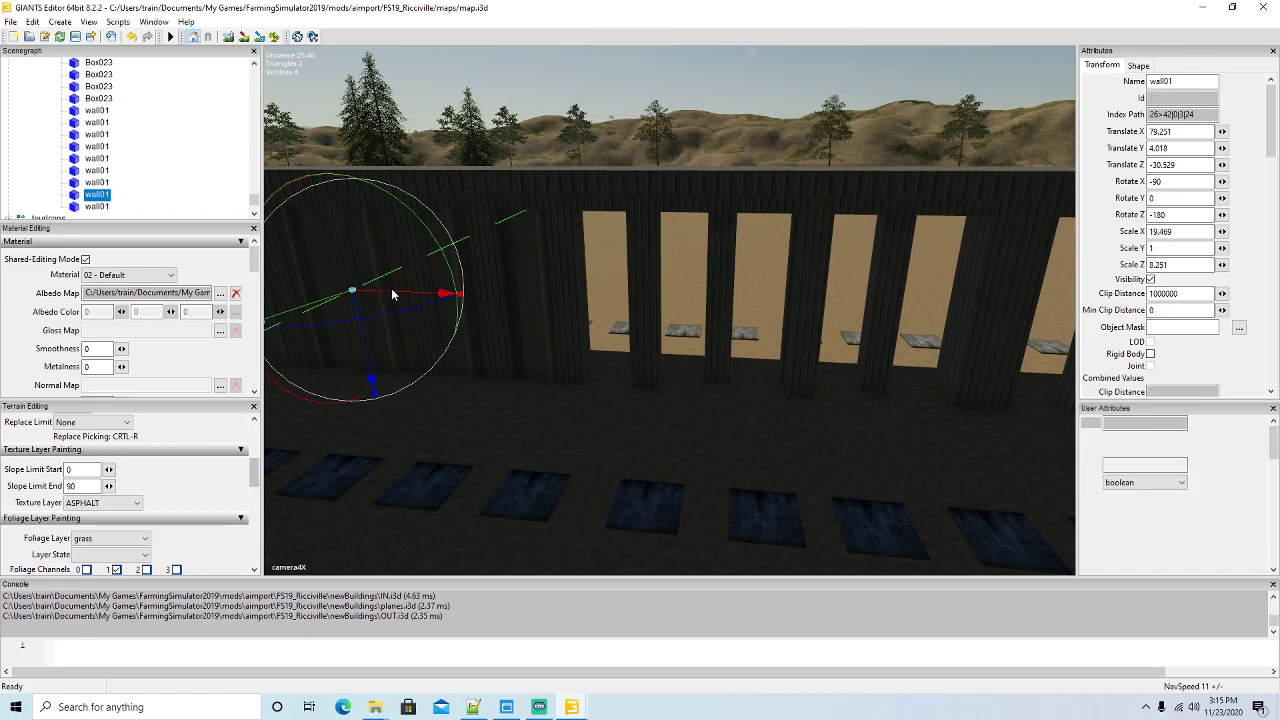
key("ctrl+d")
left_click_drag(447, 294, 916, 407)
key("d")
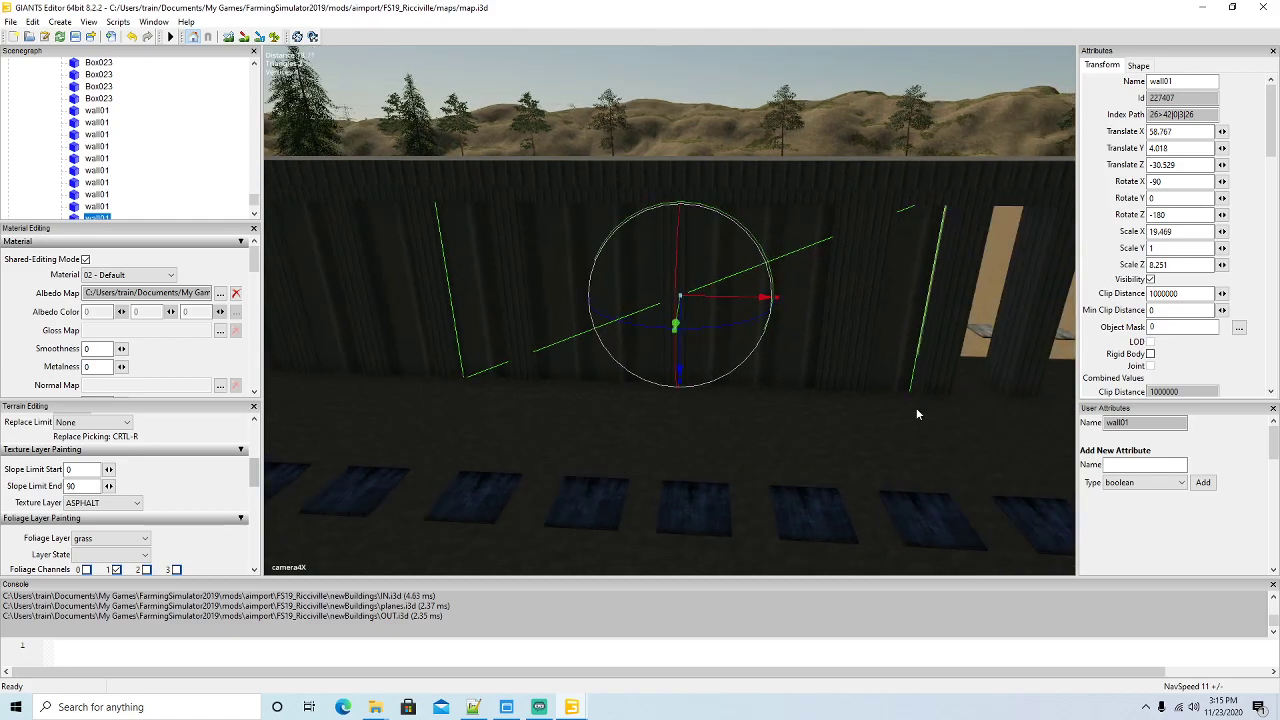
key("d")
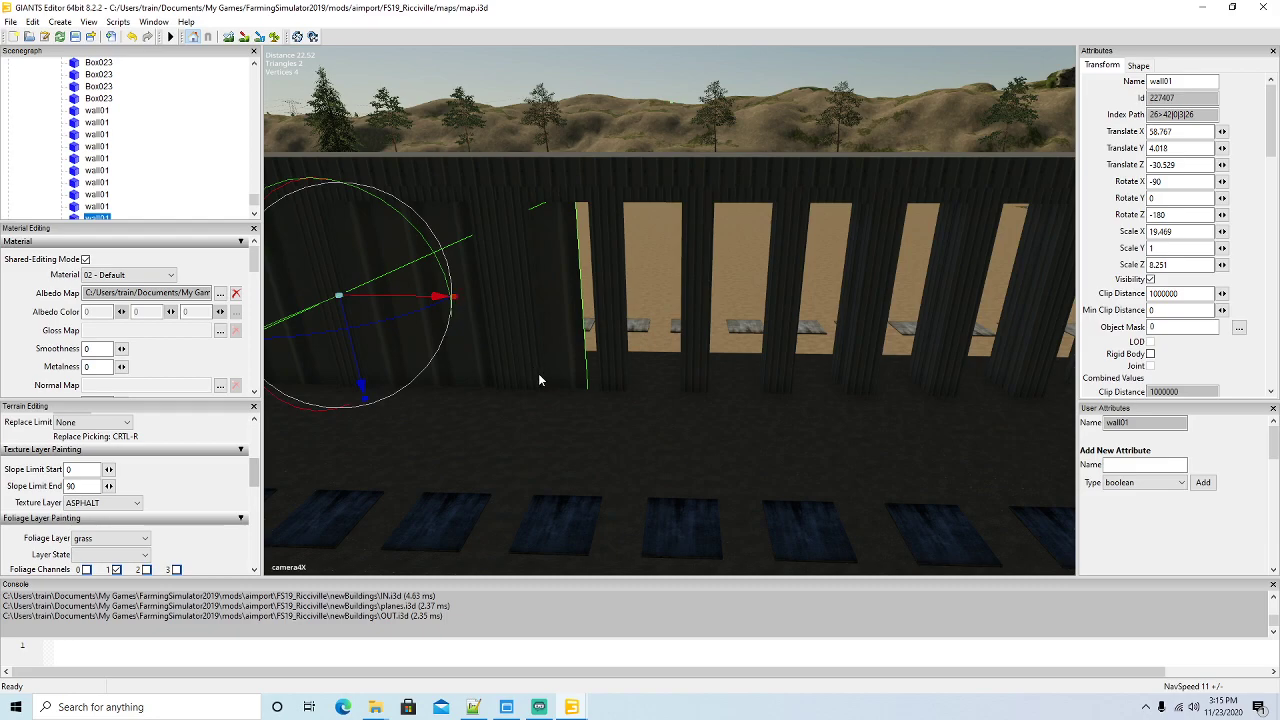
key("ctrl+d")
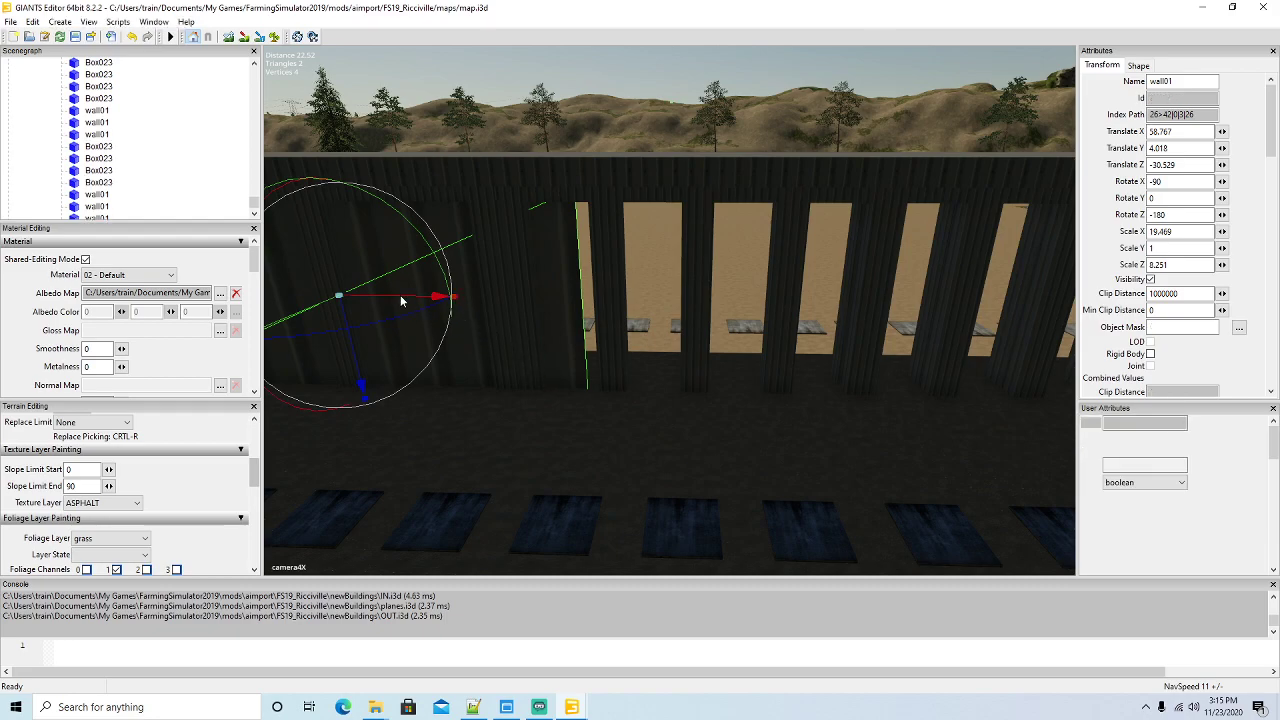
left_click_drag(400, 306, 931, 366)
Add two more reversed wall panel copies farther along the inner side, at about X 20.17 and X -0.39
key("d")
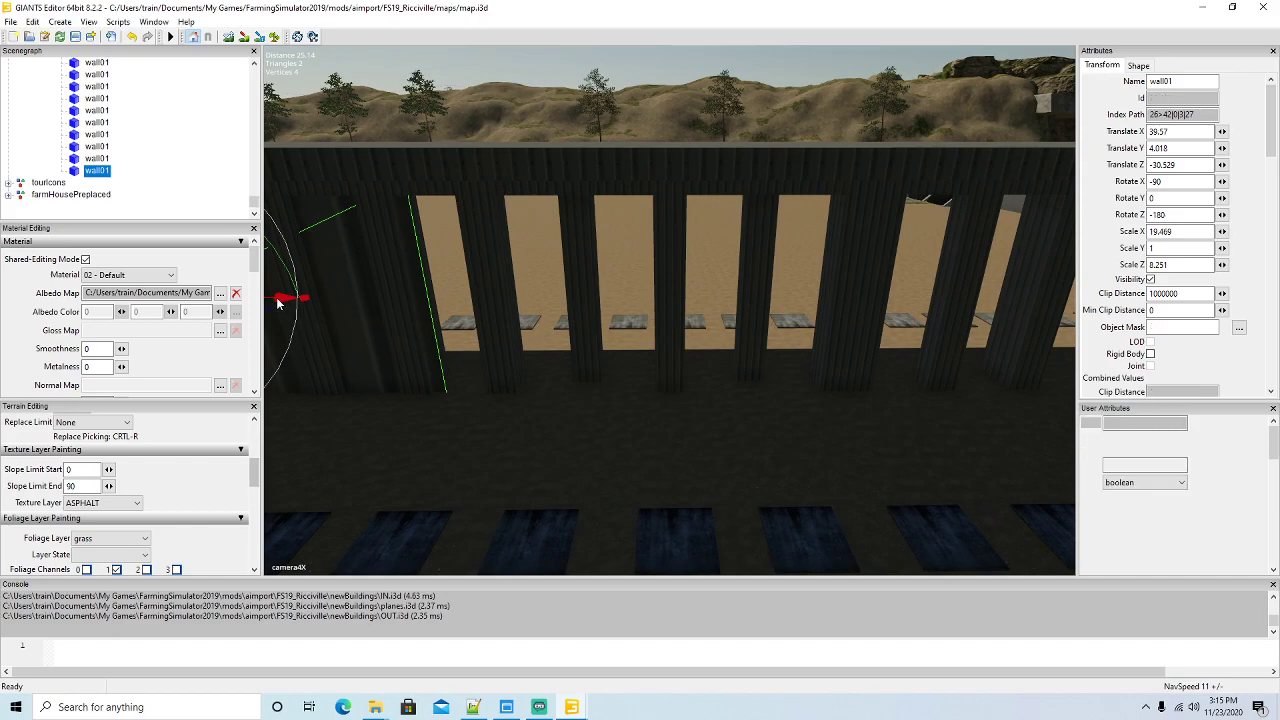
key("ctrl+d")
left_click_drag(279, 303, 801, 370)
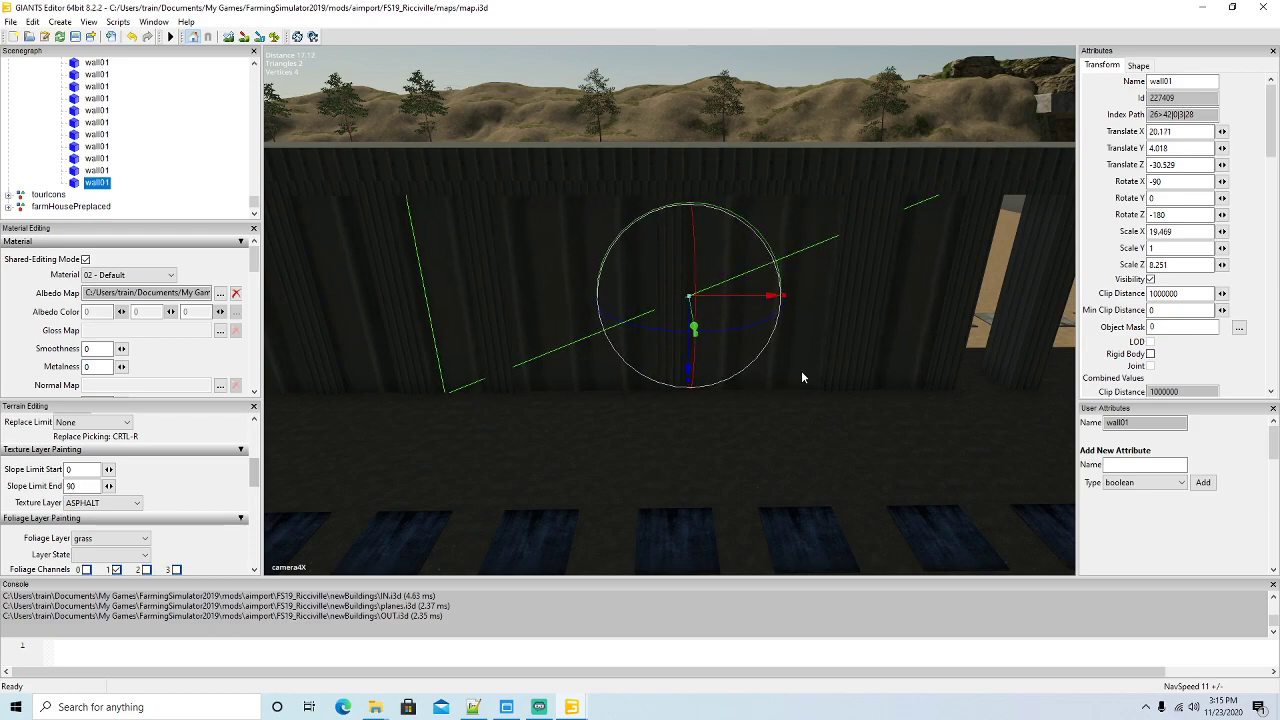
key("Right")
key("Right")
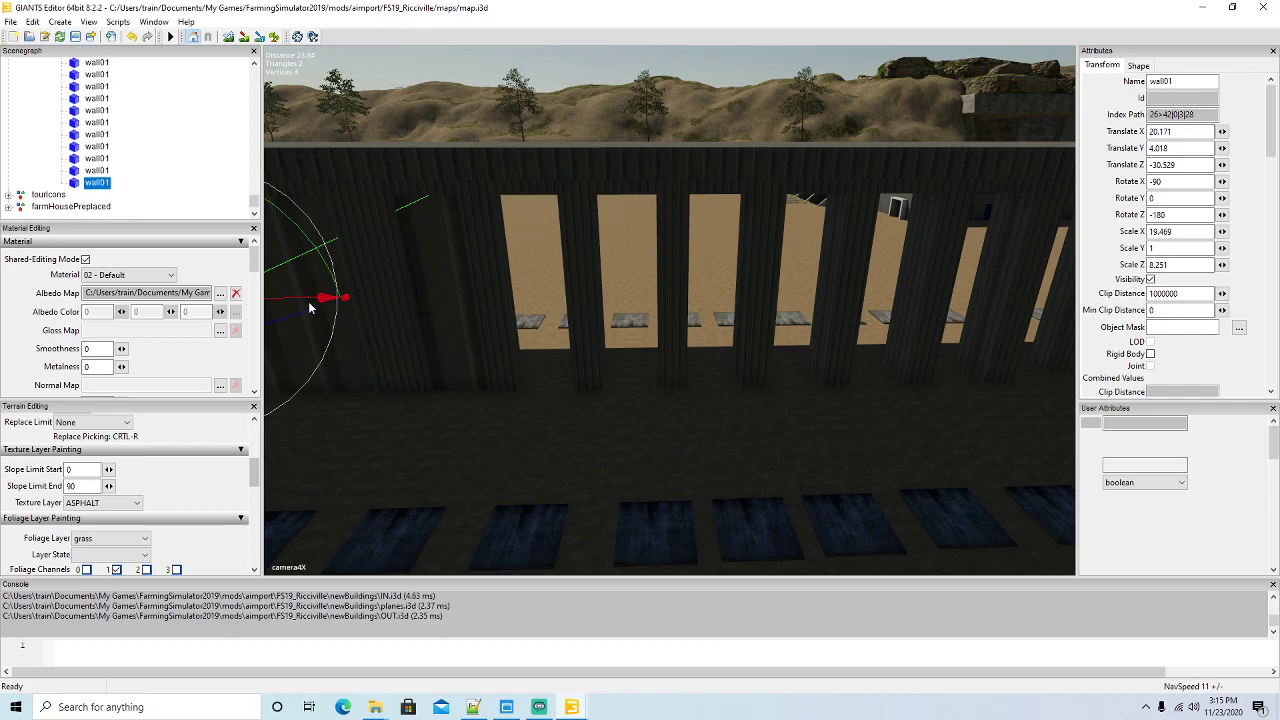
key("ctrl+d")
left_click_drag(291, 305, 846, 347)
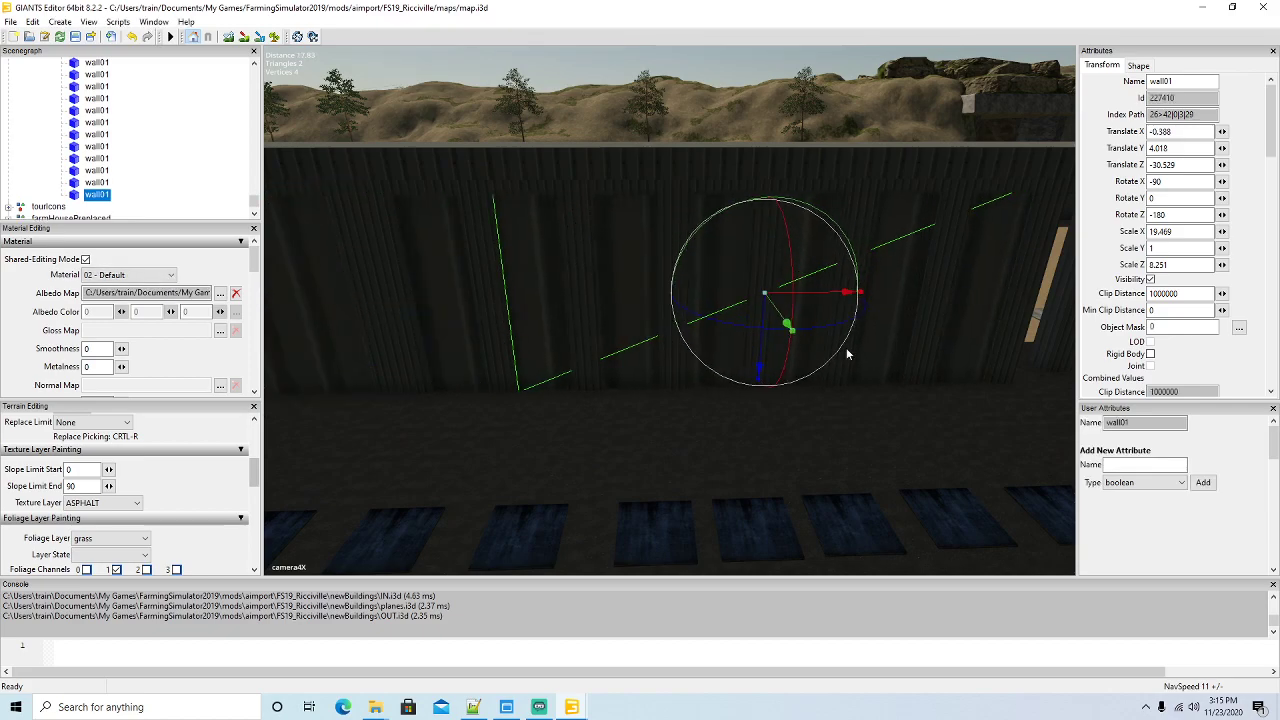
Continue the inner wall with two further reversed panel copies, at about X -20.52 and X -39.68
key("Right")
key("Down")
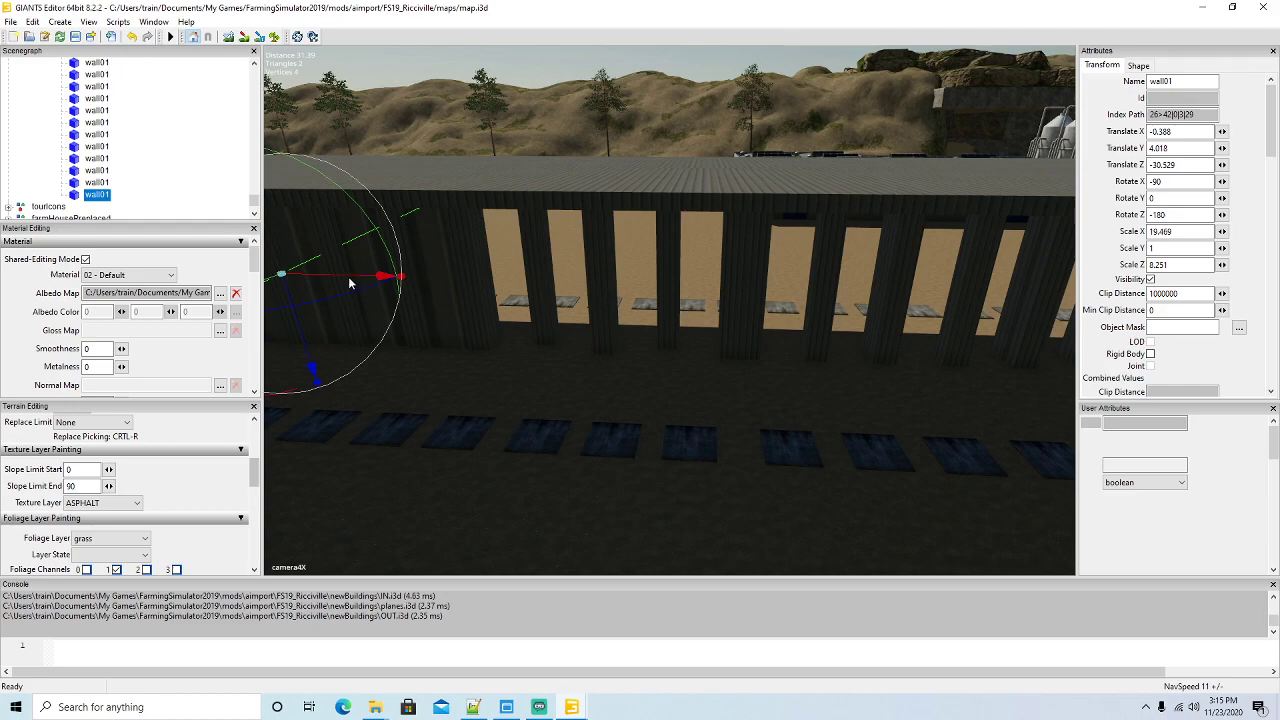
key("ctrl+d")
left_click_drag(352, 275, 761, 321)
key("Right")
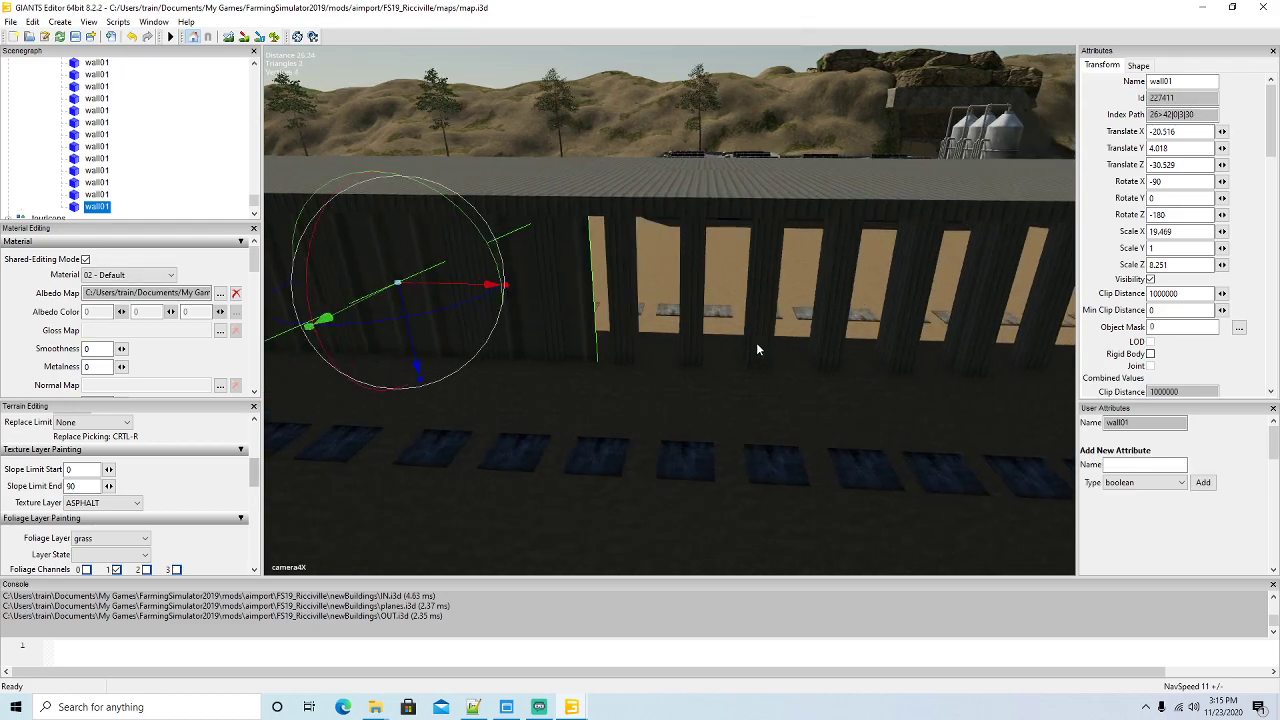
key("Right")
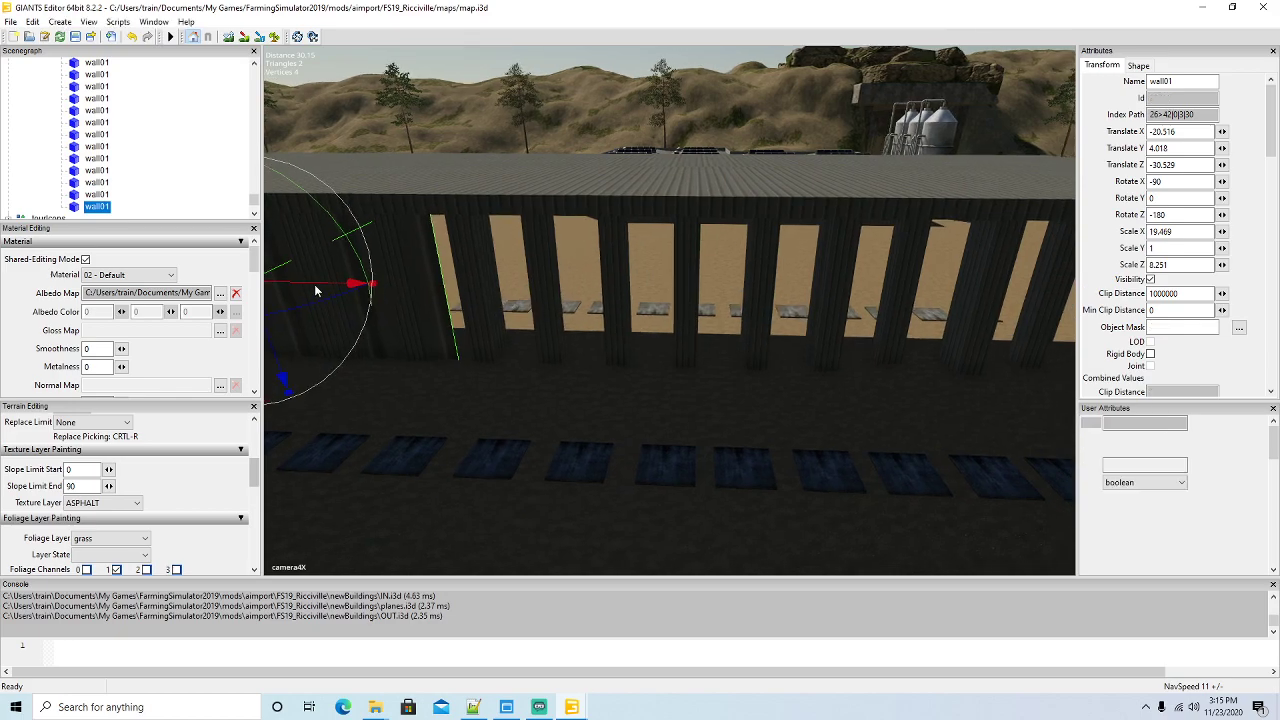
key("ctrl+d")
key("Left")
left_click_drag(658, 327, 753, 346)
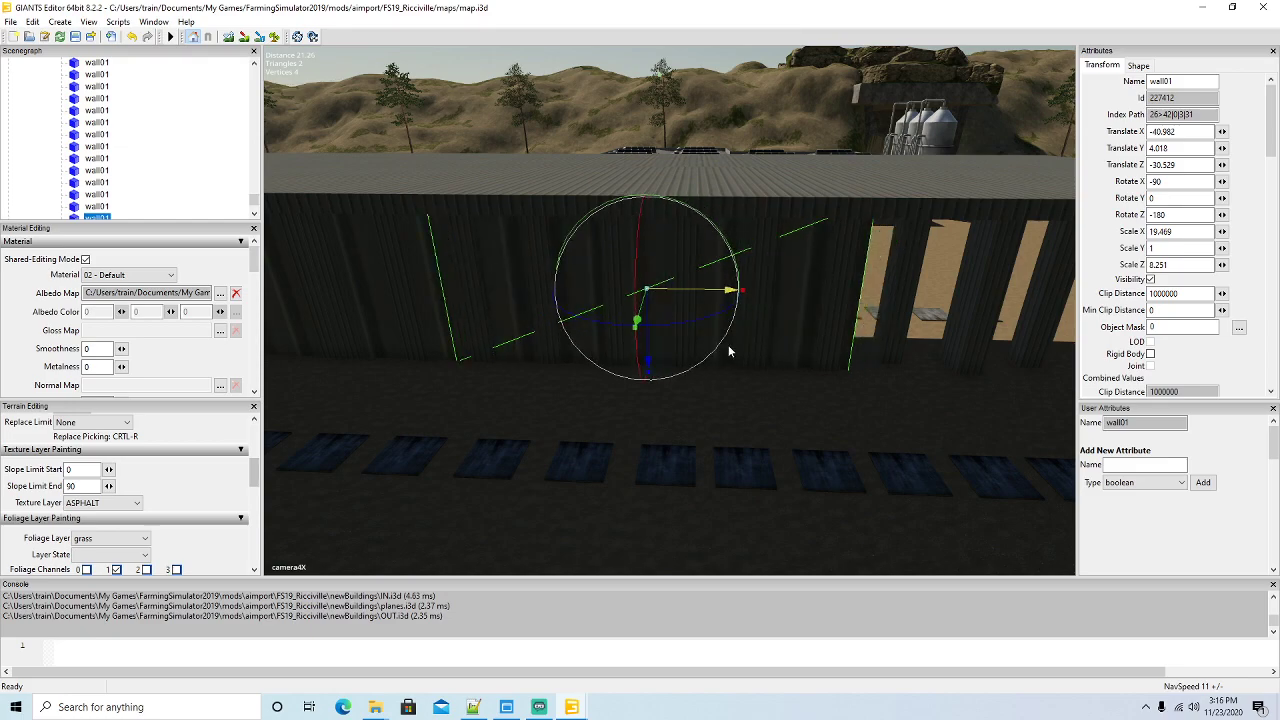
Duplicate the last reversed panel to close the remaining gap at the shed's other end, at about X -51.67
key("Right")
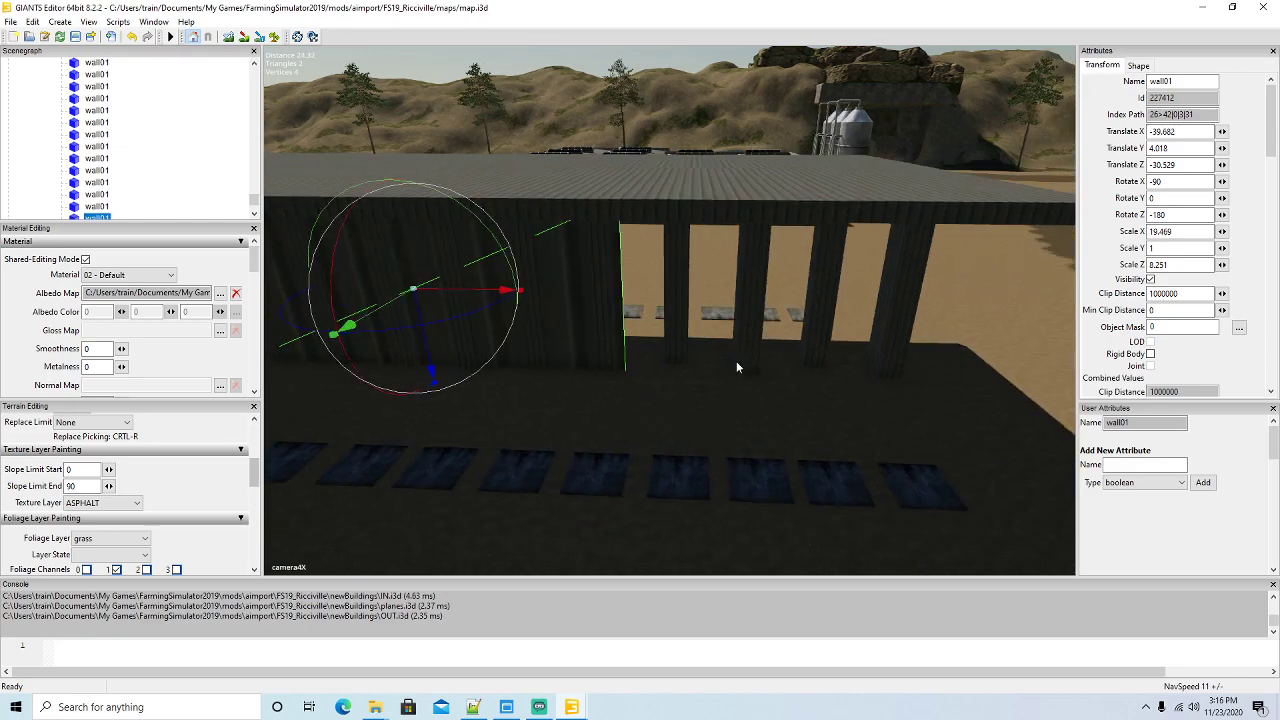
key("Right")
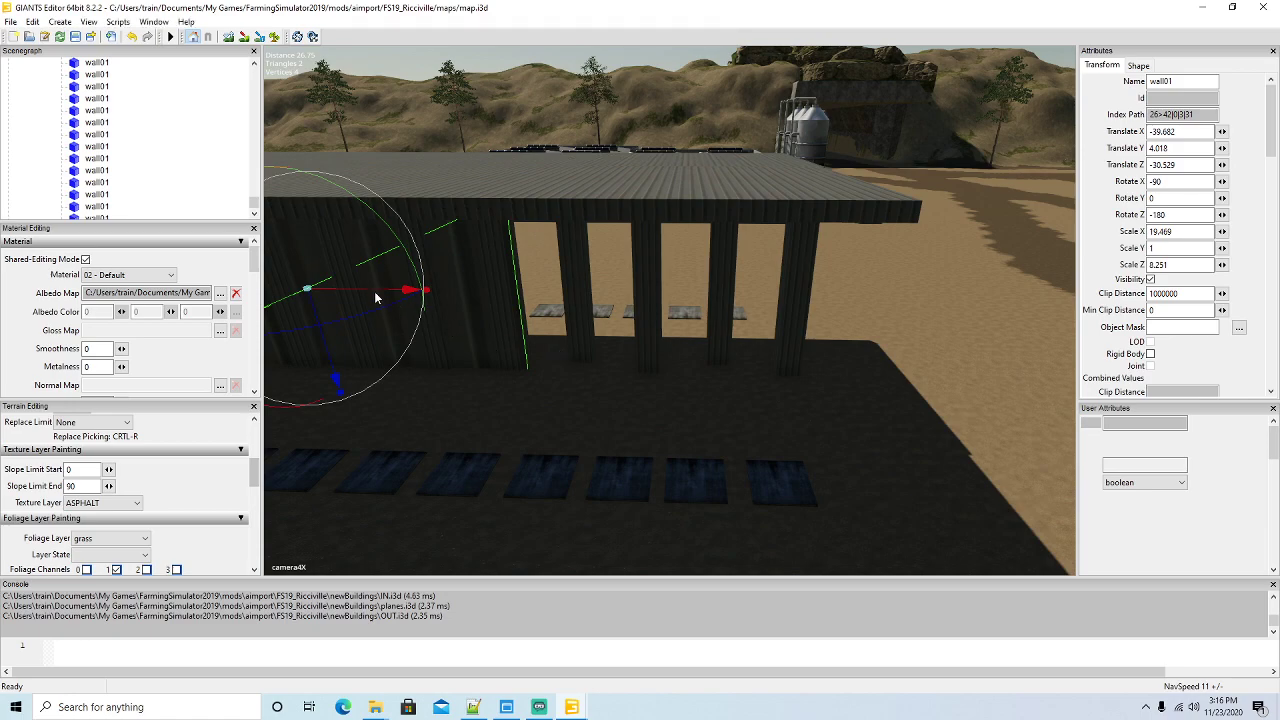
left_click_drag(375, 295, 540, 370)
Inspect the walled shed from both sides and check its layout beside the production building from above
scroll(765, 335, "up", 2)
scroll(539, 370, "down", 3)
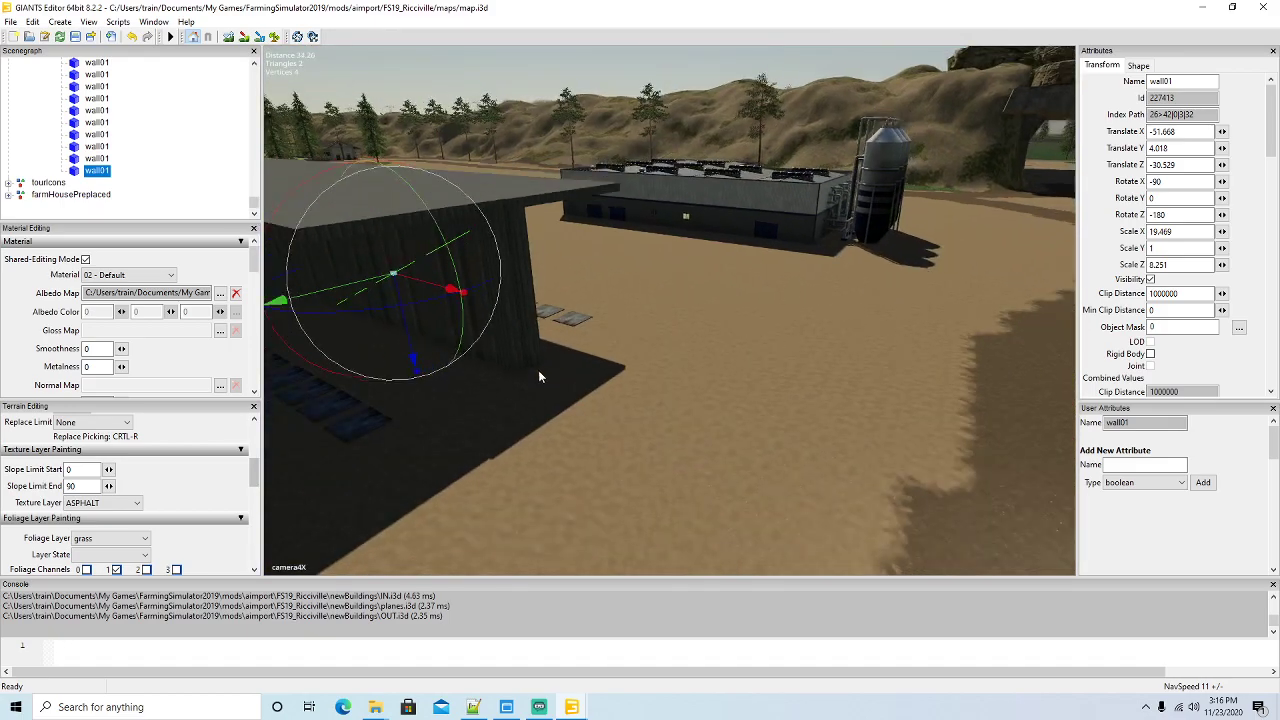
left_click(686, 404)
left_click_drag(734, 419, 657, 435, "alt")
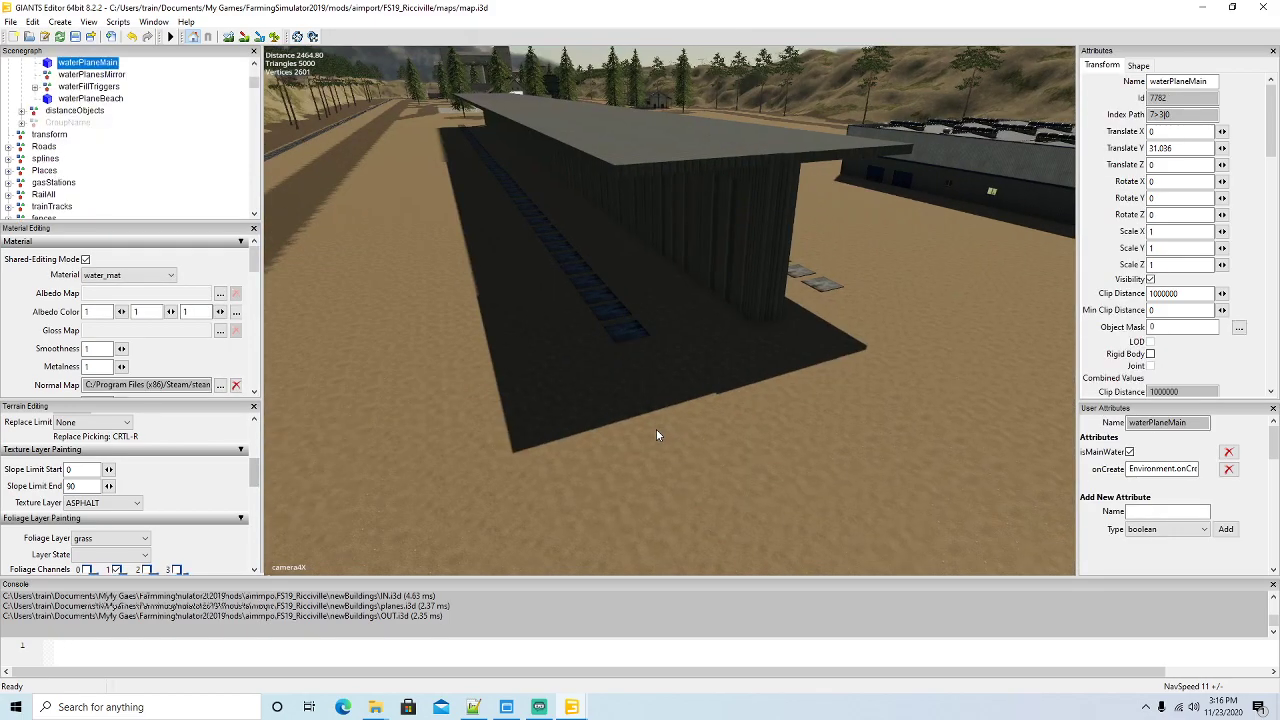
left_click_drag(657, 435, 559, 428, "alt")
scroll(776, 376, "up", 2)
scroll(776, 380, "up", 2)
scroll(609, 372, "down", 3)
scroll(609, 372, "up", 2)
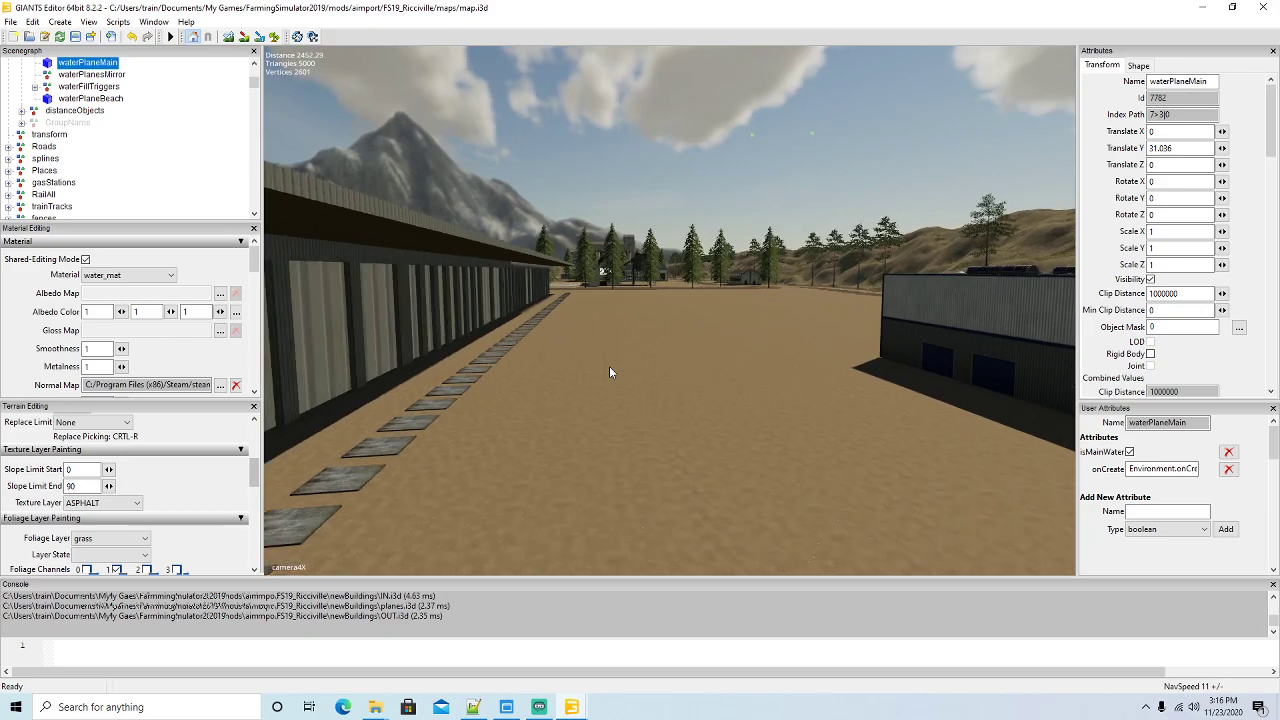
left_click_drag(384, 394, 770, 470, "alt")
scroll(504, 422, "down", 3)
scroll(503, 422, "down", 2)
scroll(647, 428, "down", 1)
scroll(579, 436, "down", 3)
scroll(578, 430, "down", 2)
scroll(411, 380, "up", 1)
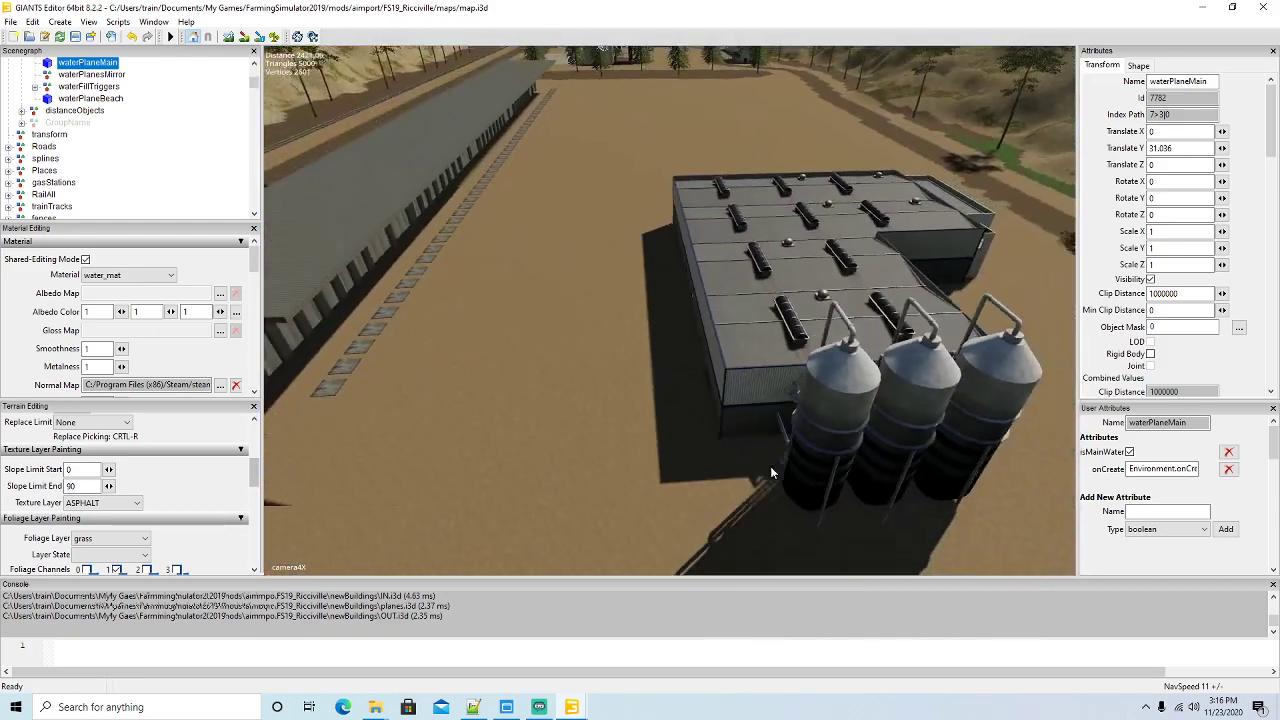
scroll(770, 470, "down", 2)
scroll(770, 470, "up", 1)
scroll(770, 466, "down", 3)
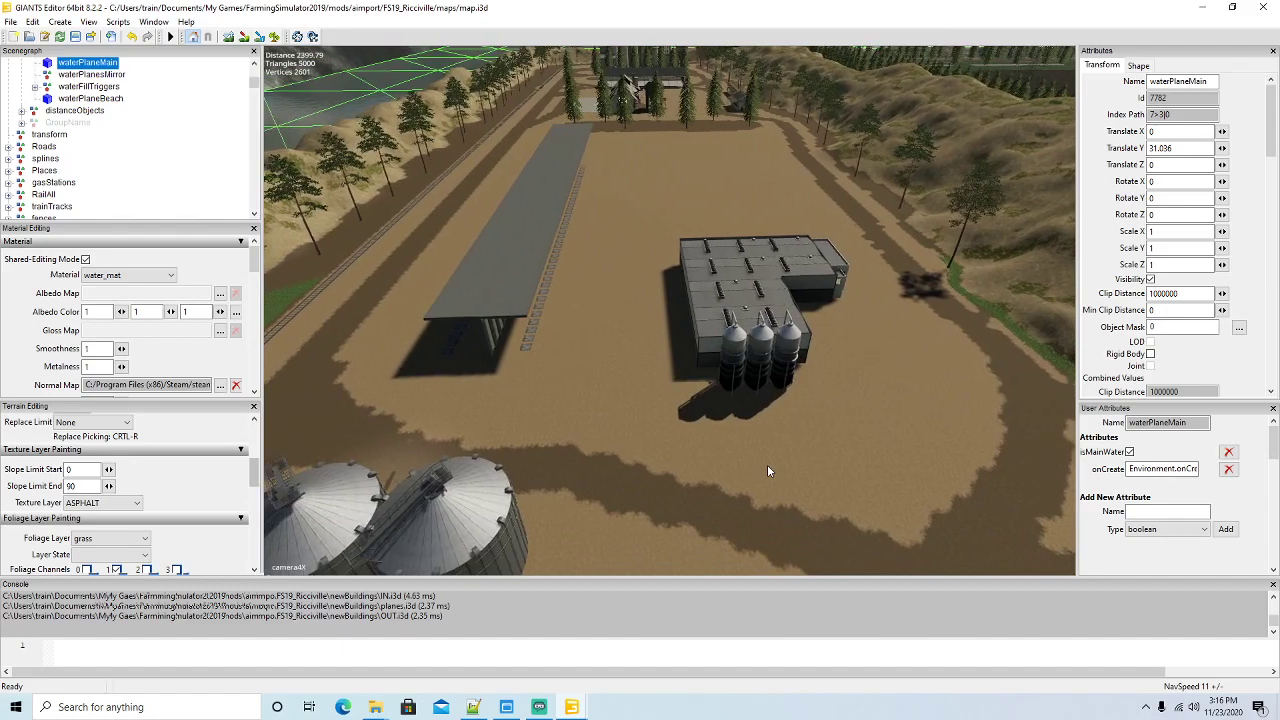
Save the map scene map.i3d
left_click(77, 37)
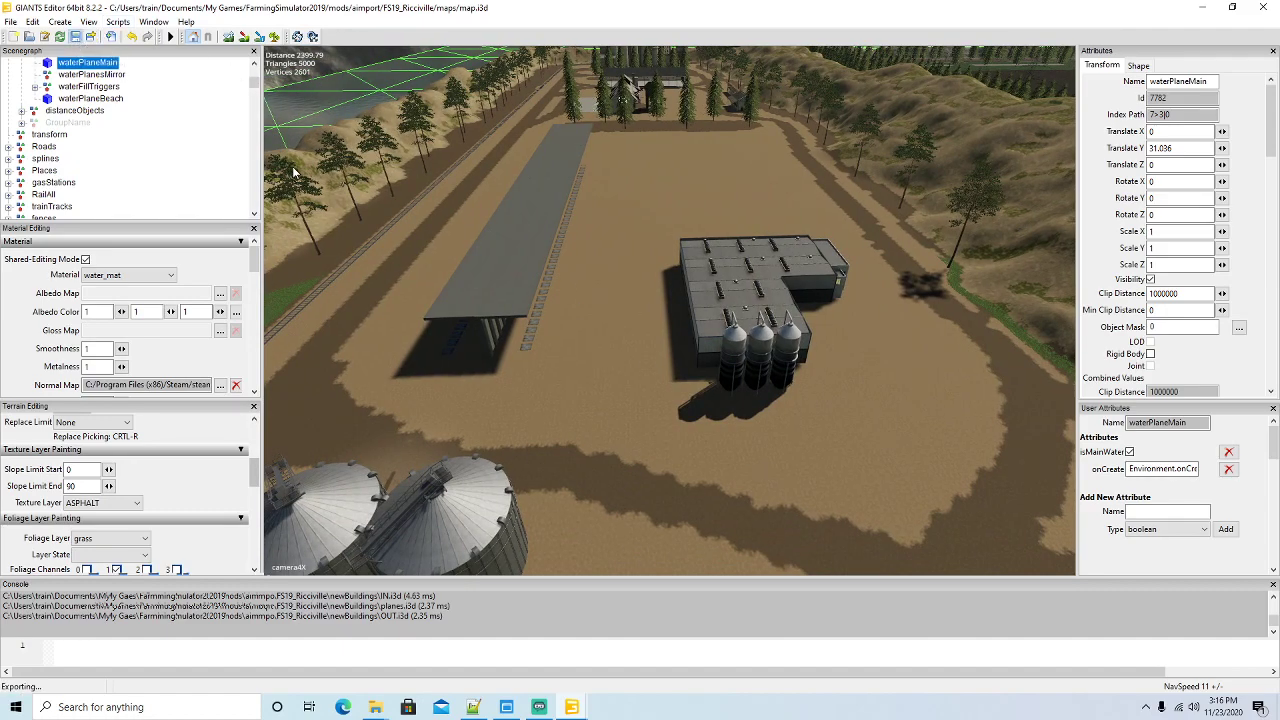
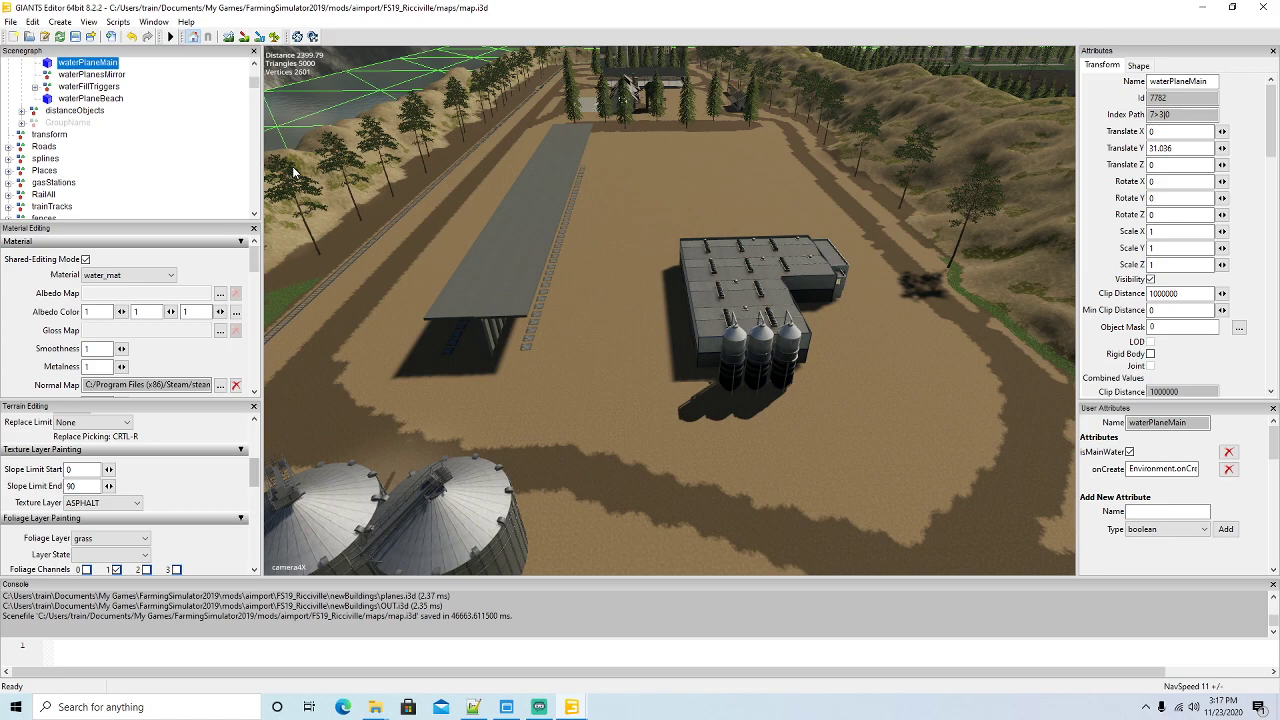
Survey the production site and the neighbouring facilities, including the tree line, farm buildings and silos
mouse_move(614, 296)
left_mouse_down("alt")
mouse_move(603, 314)
mouse_move(617, 282)
left_mouse_up("alt")
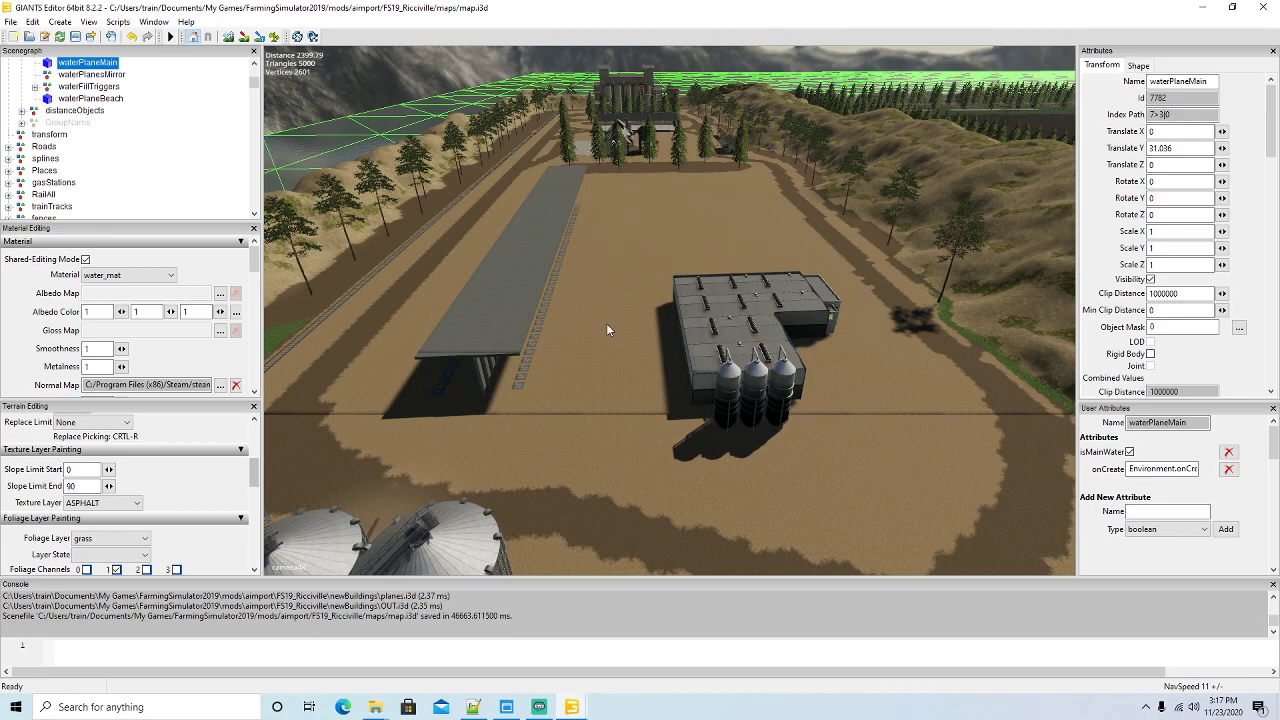
middle_click_drag(608, 327, 595, 377)
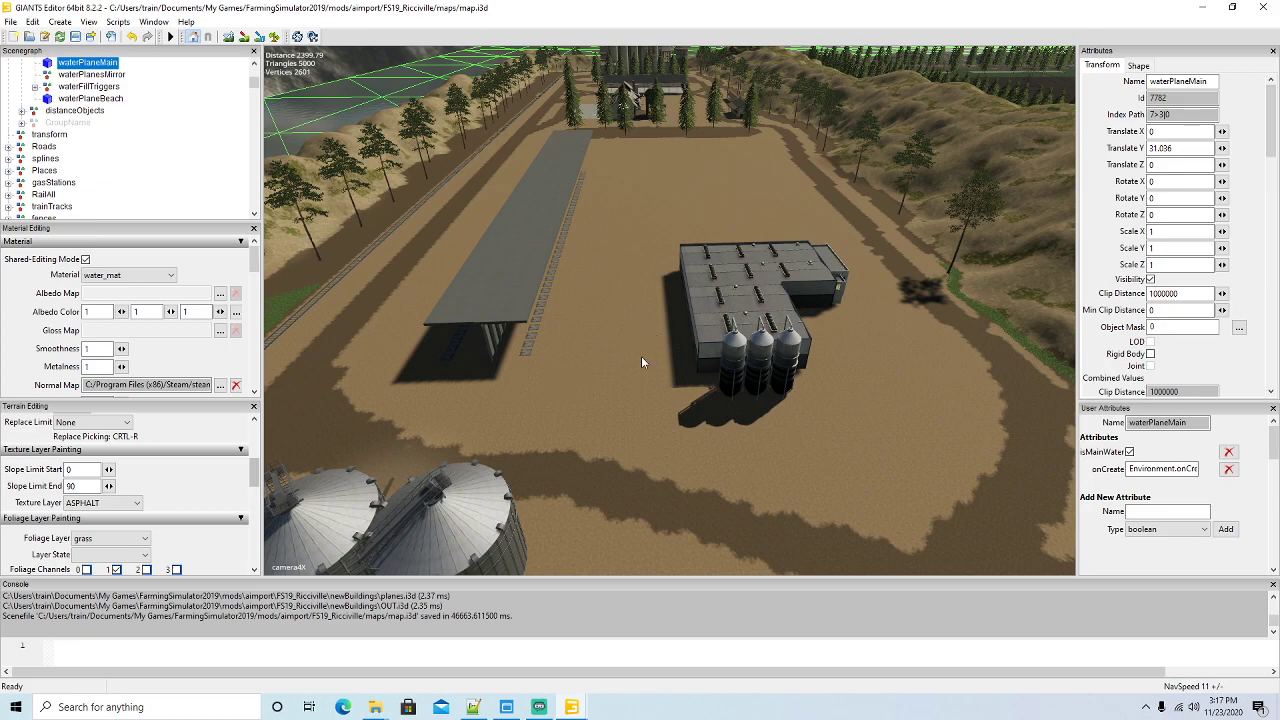
scroll(643, 354, "down", 5)
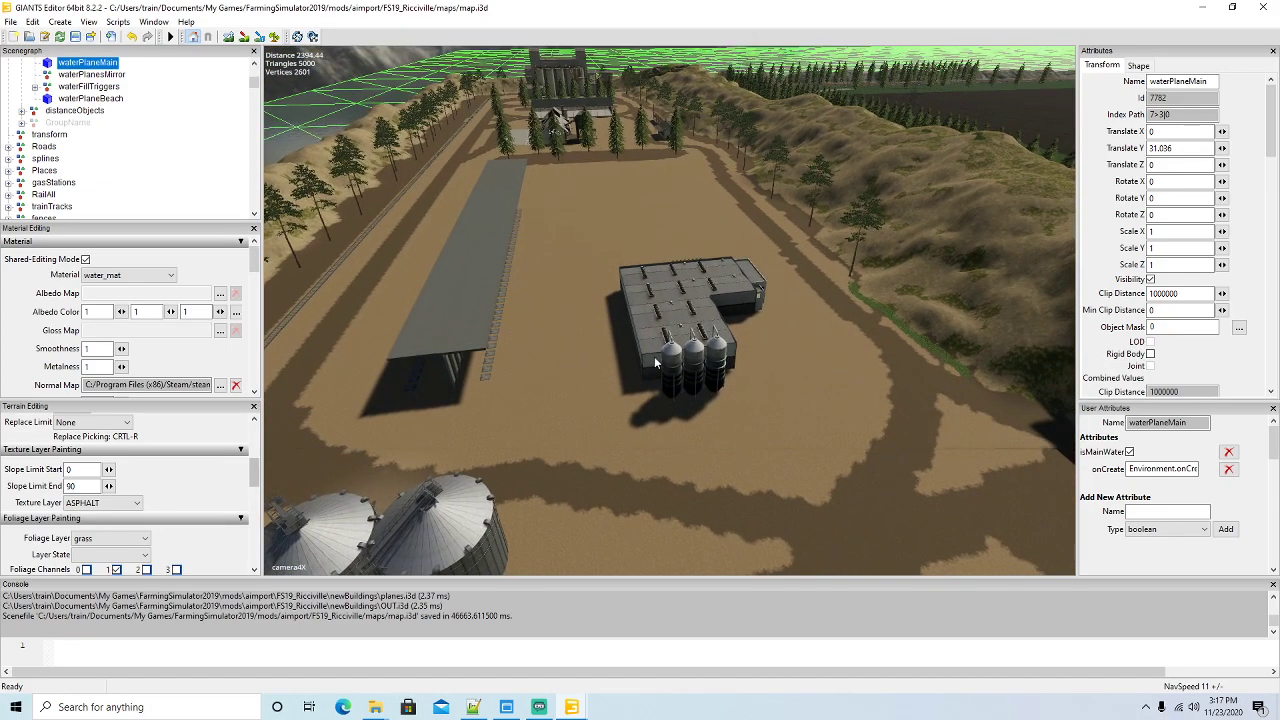
middle_click_drag(654, 356, 643, 289)
scroll(644, 289, "up", 4)
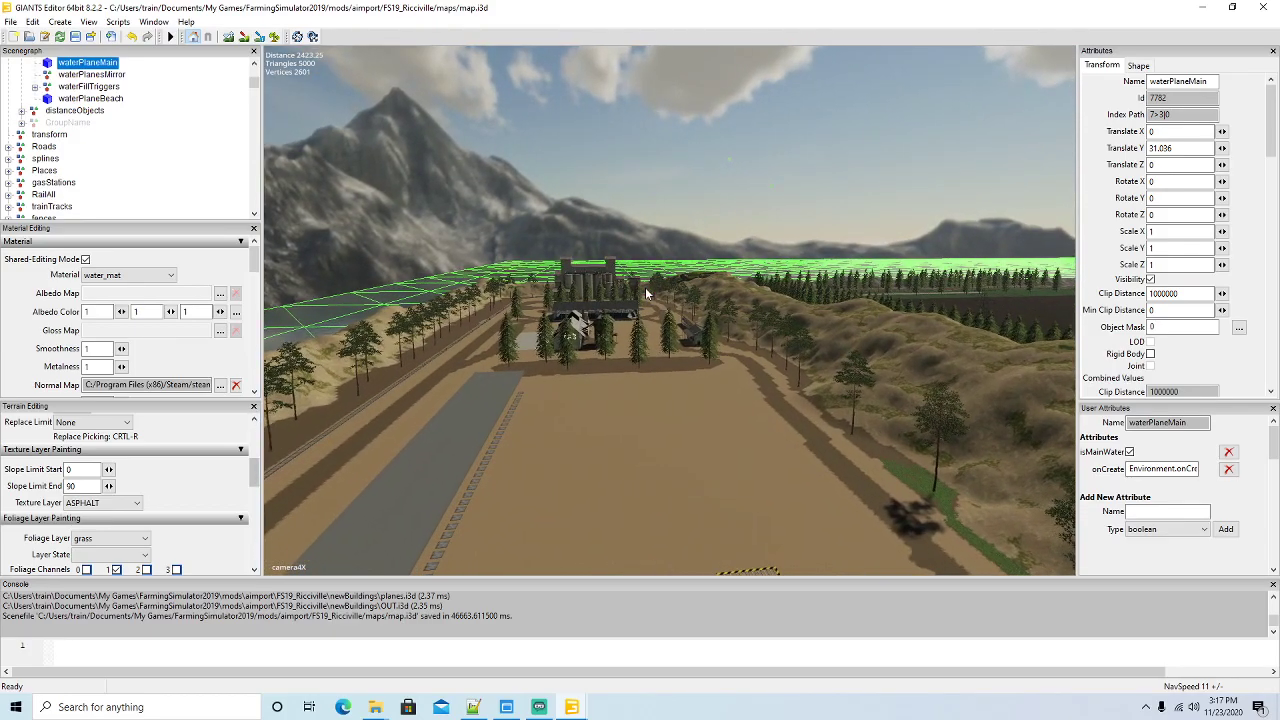
scroll(645, 287, "up", 3)
middle_click_drag(645, 287, 904, 367)
scroll(906, 358, "down", 6)
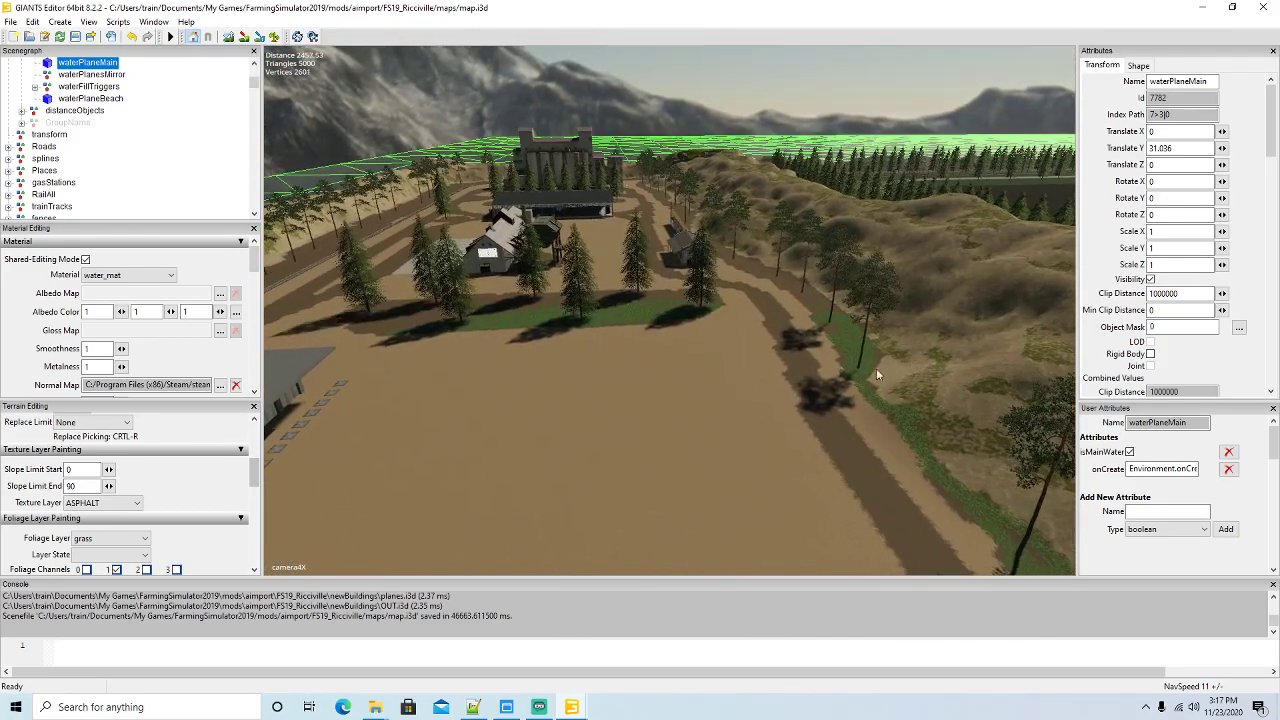
scroll(458, 467, "up", 10)
scroll(458, 467, "down", 5)
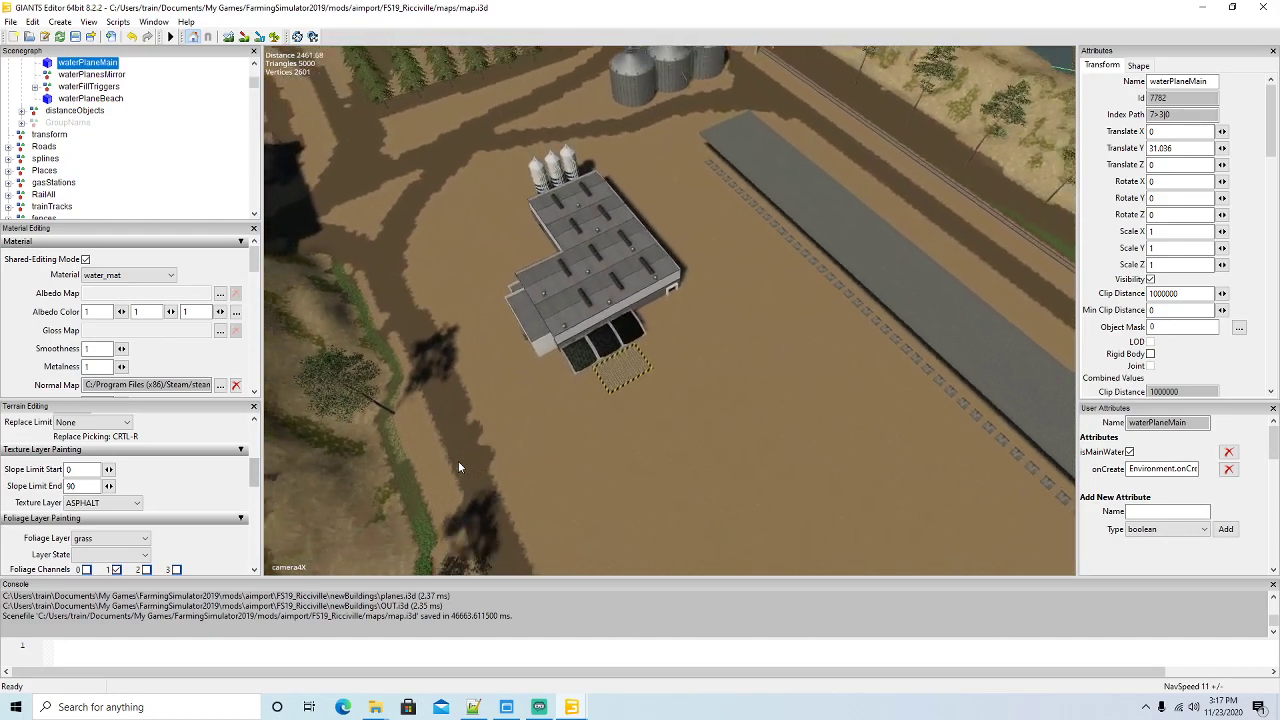
middle_click_drag(522, 466, 843, 392)
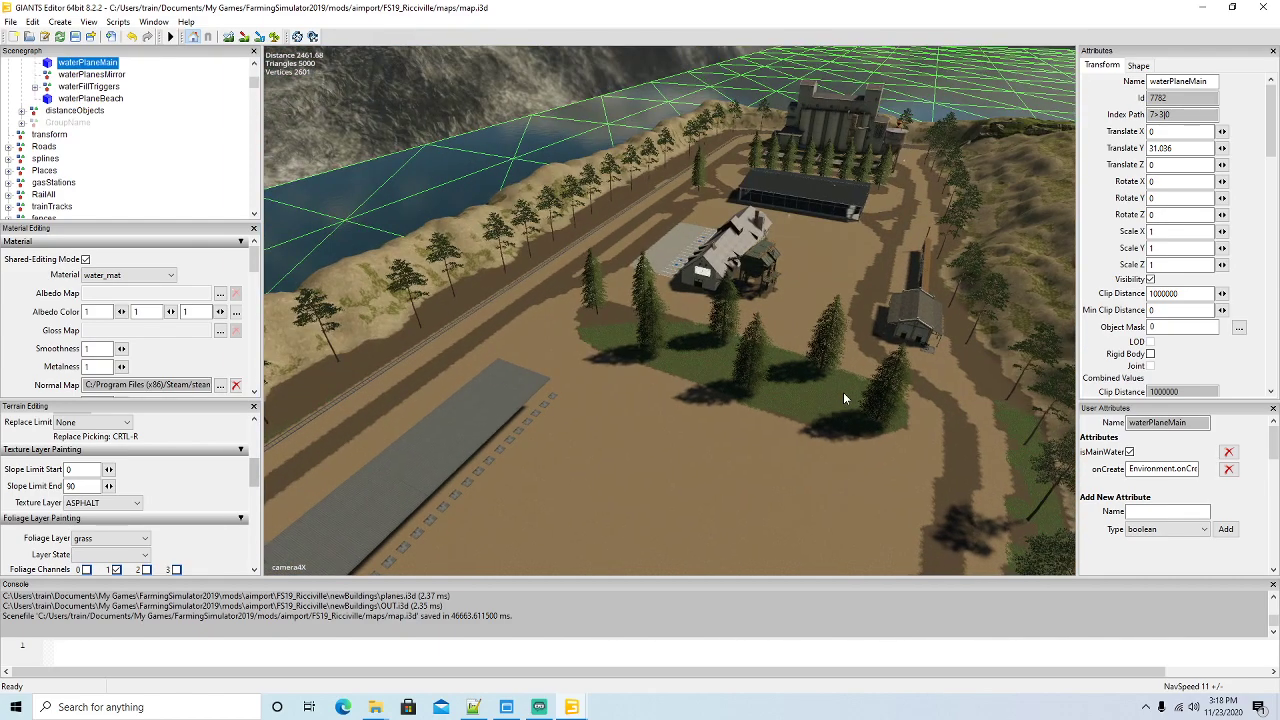
Cut waterTowerHugeR from the evaporator's main group and paste it into the powerCellProduction main group
left_click(897, 142)
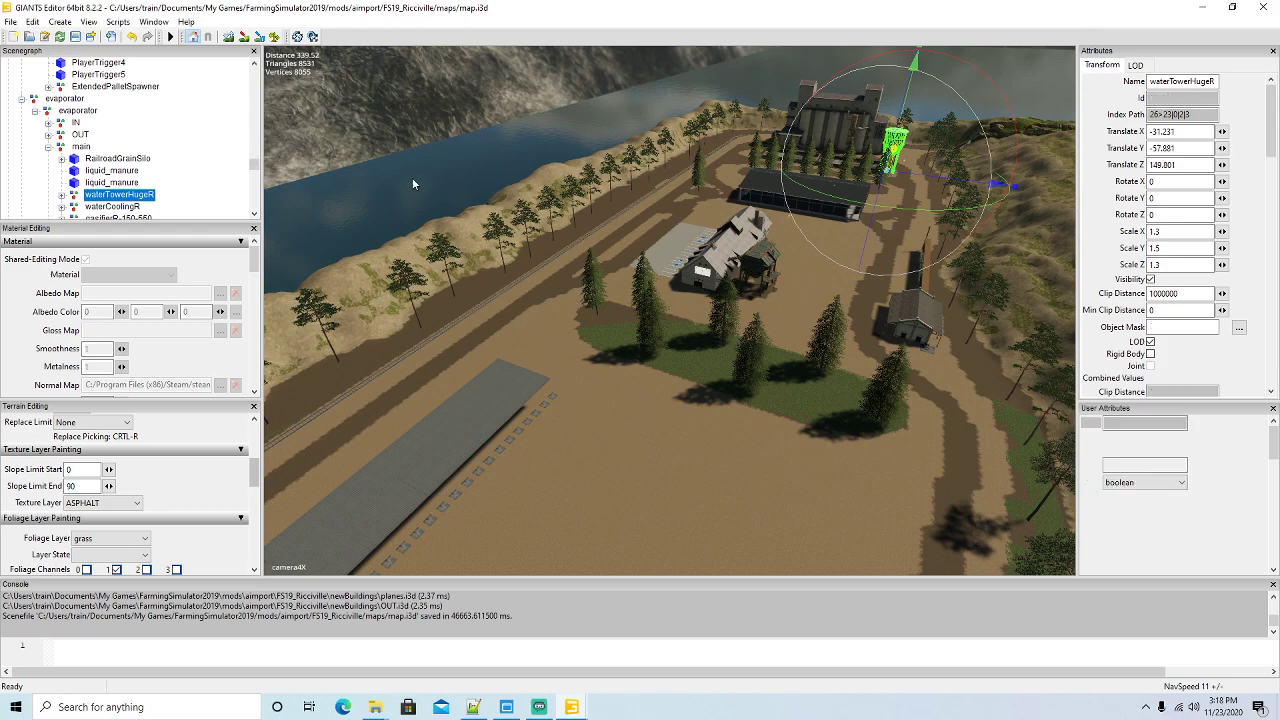
scroll(141, 132, "down", 8)
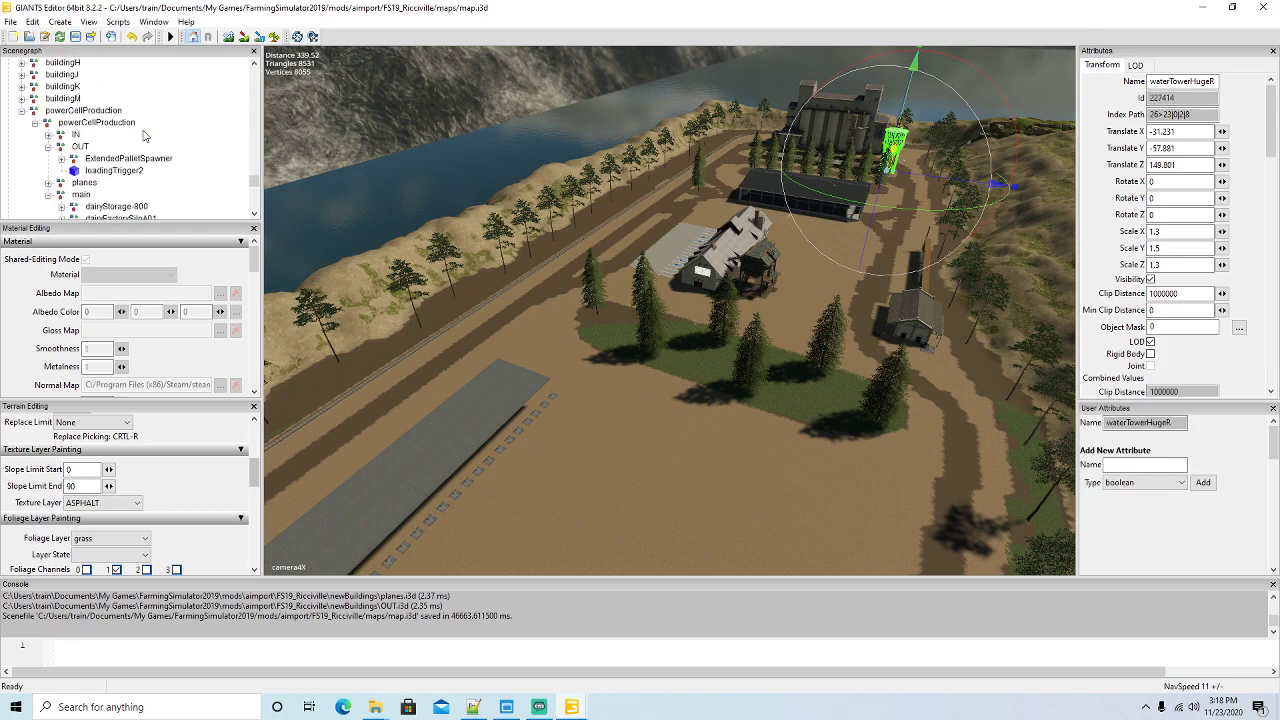
scroll(145, 135, "down", 2)
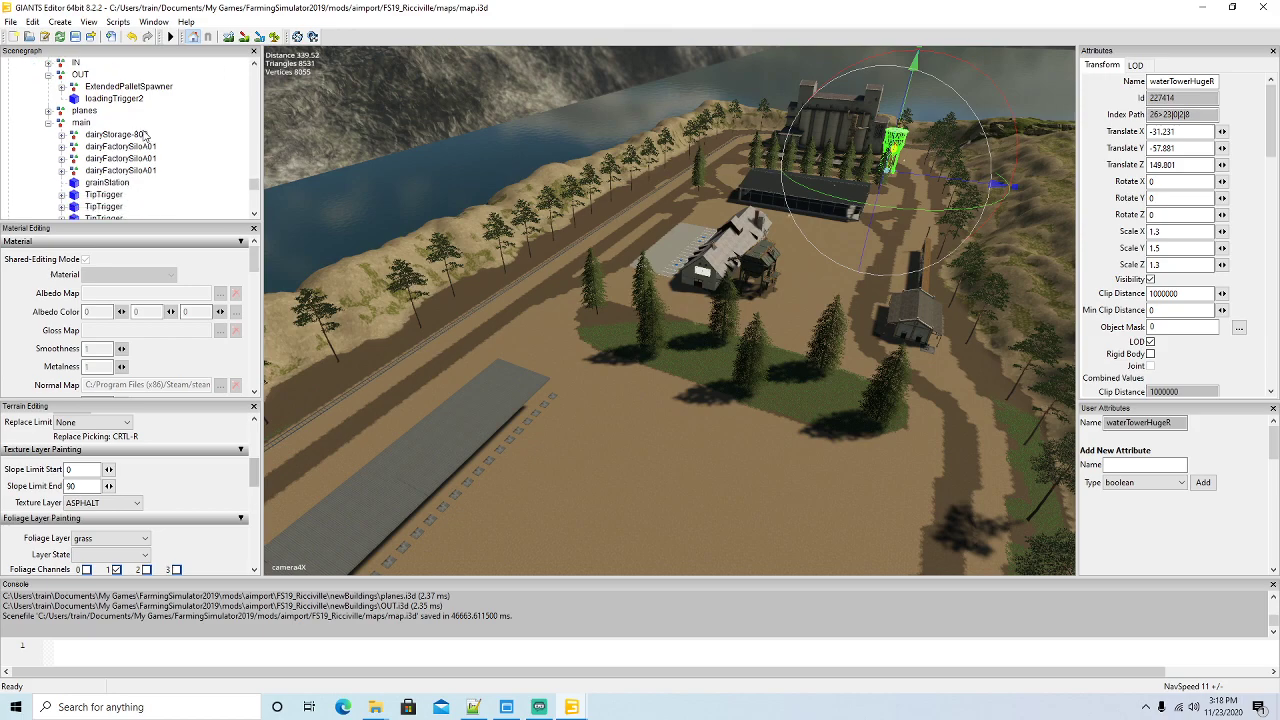
left_click(32, 21)
left_click(52, 101)
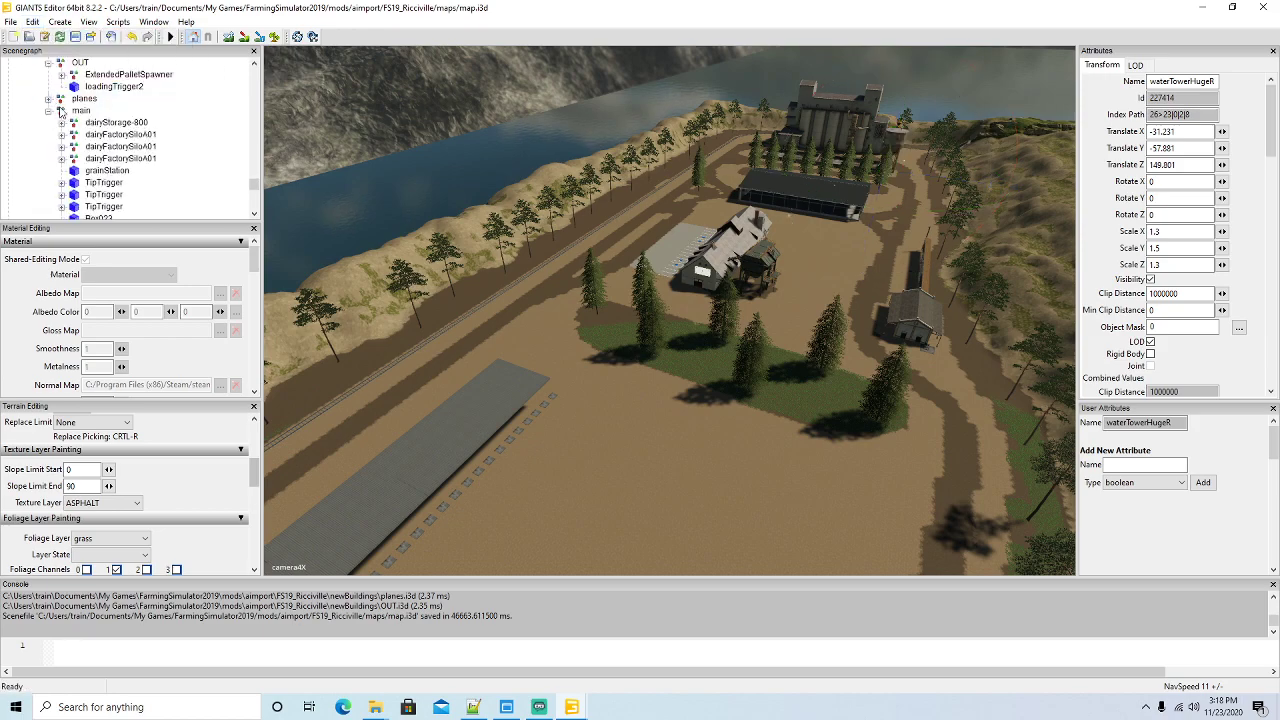
left_click(62, 112)
left_click(32, 21)
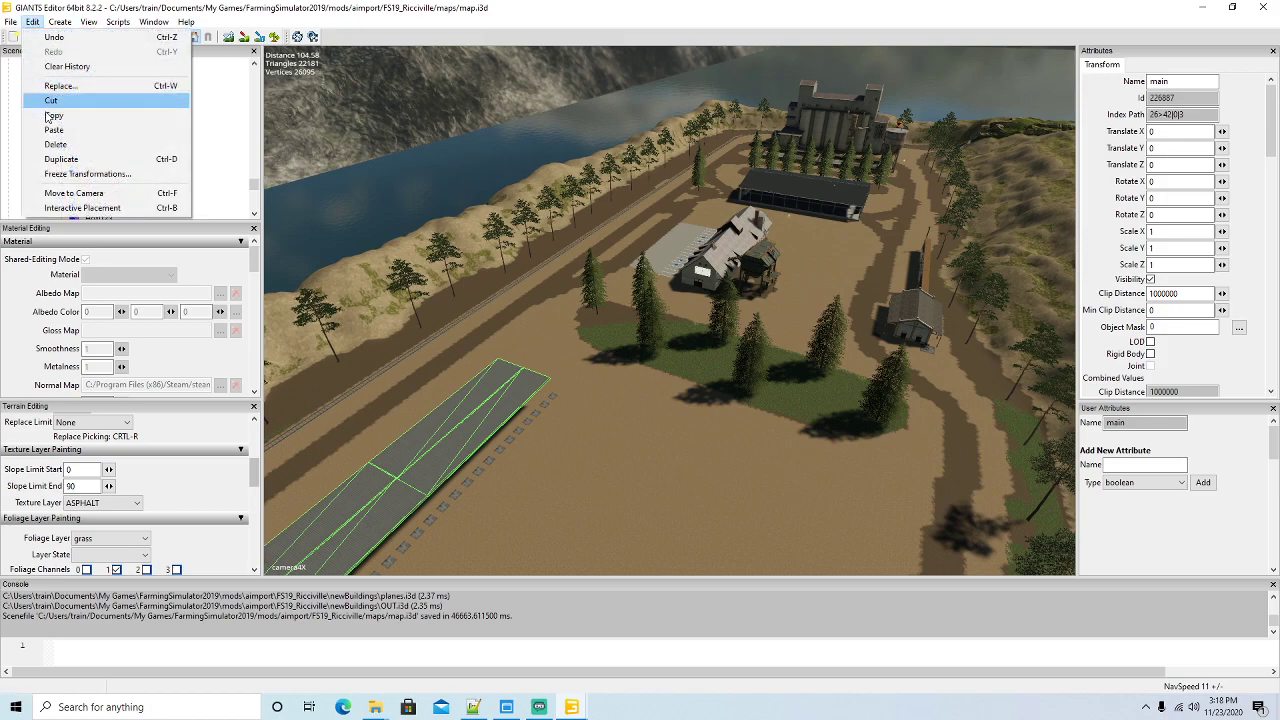
left_click(52, 131)
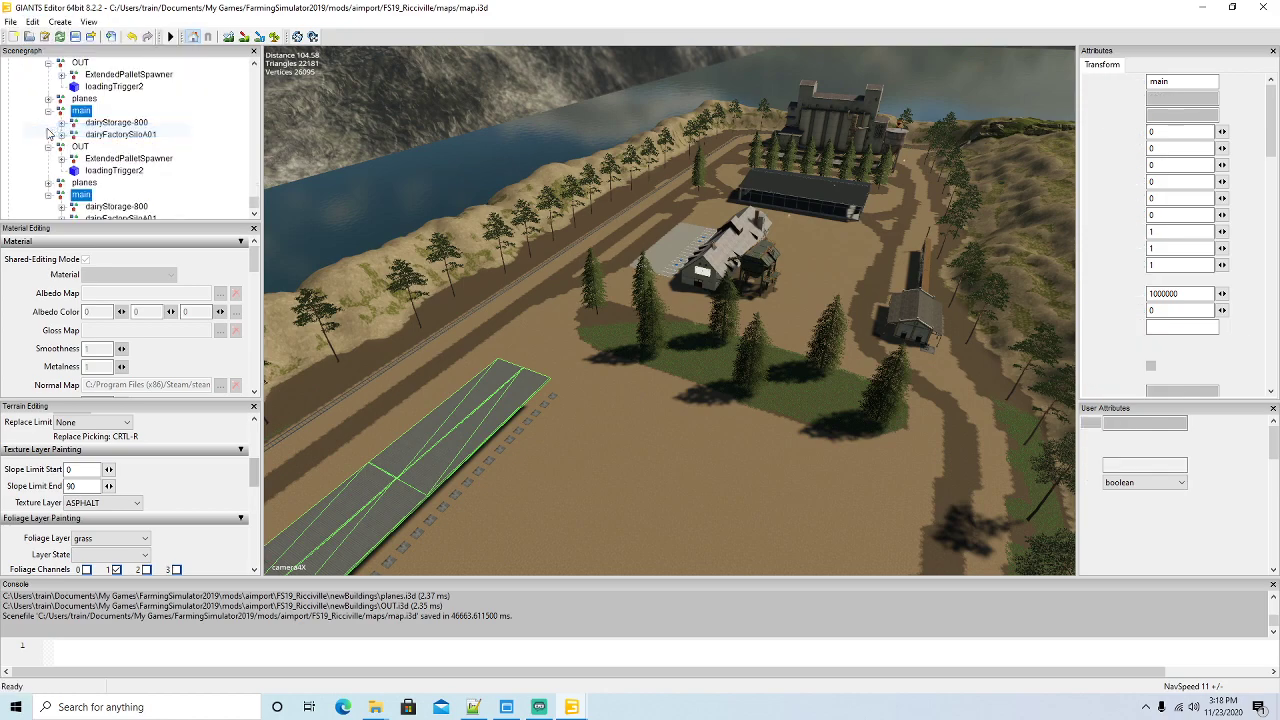
Set the water tower on the open ground beside the production building with Interactive Placement, at about X -11.78, Z 9.28
left_click(644, 351)
right_click_drag(666, 351, 448, 416)
scroll(425, 404, "down", 3)
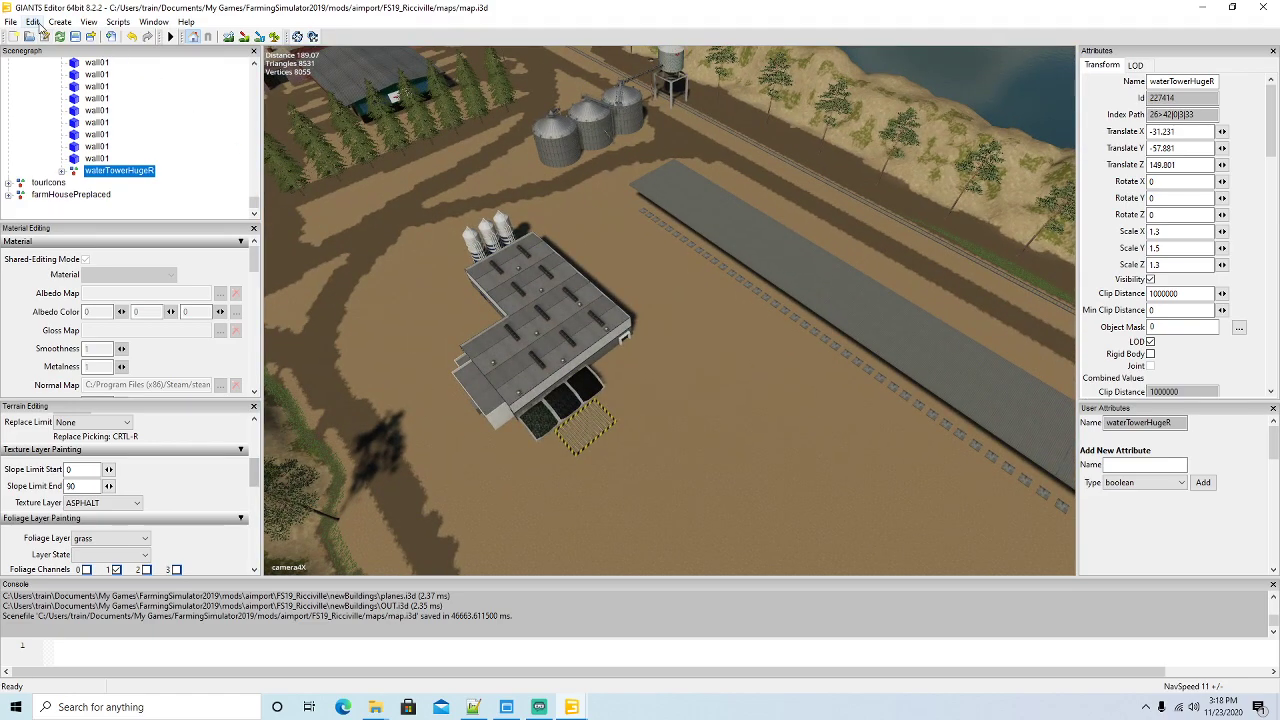
left_click(32, 21)
left_click(80, 208)
left_click(707, 397)
right_click_drag(707, 397, 754, 355)
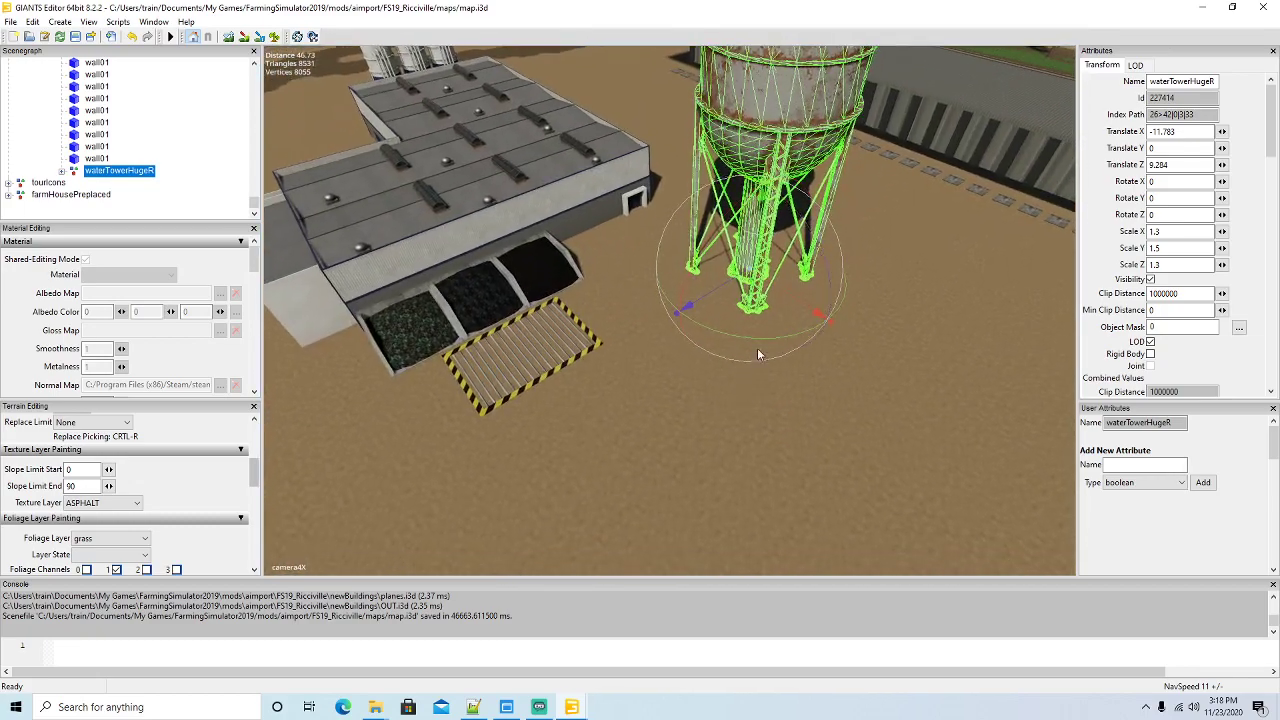
Scale the water tower to 1 in X, 1.2 in Y and 1 in Z
double_click(1177, 232)
type("1")
double_click(1177, 264)
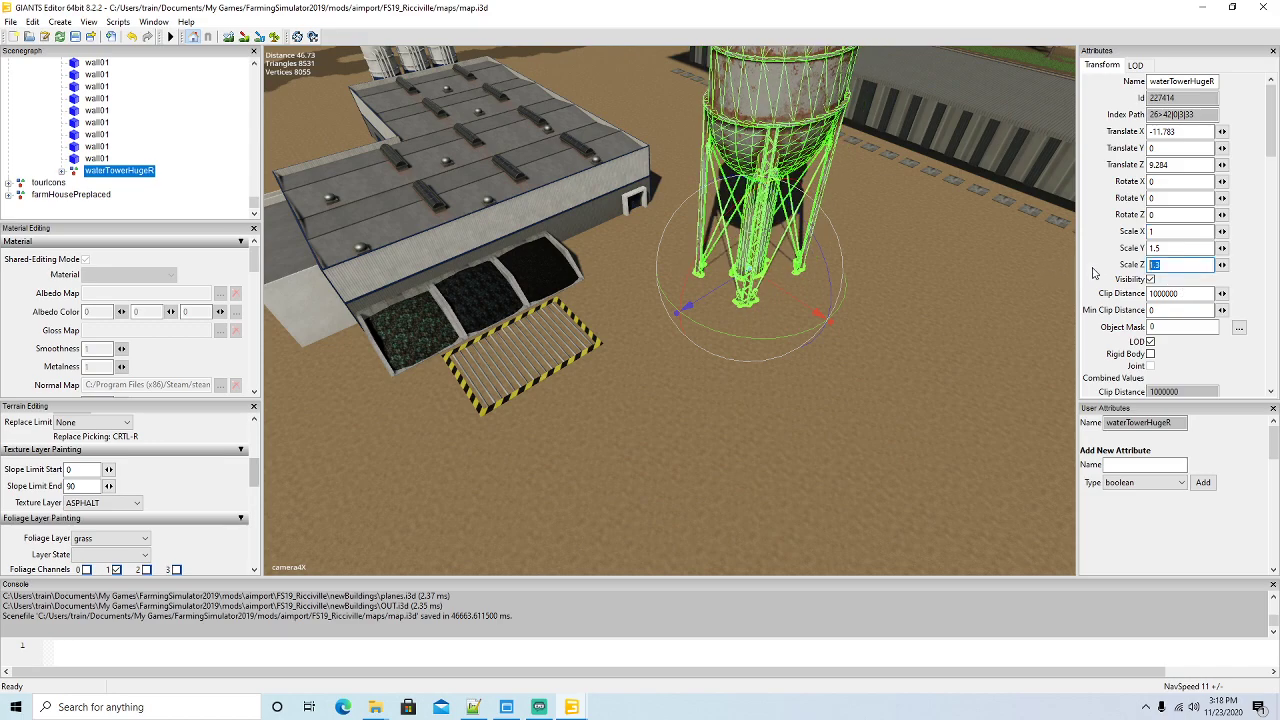
type("1")
left_click(1168, 249)
key("BackSpace")
type("2")
Move the water tower next to the building's material bays, to about X -24.12, Y -0.21, Z 18.12
left_click_drag(760, 244, 553, 268)
middle_click_drag(624, 273, 715, 266)
key("f")
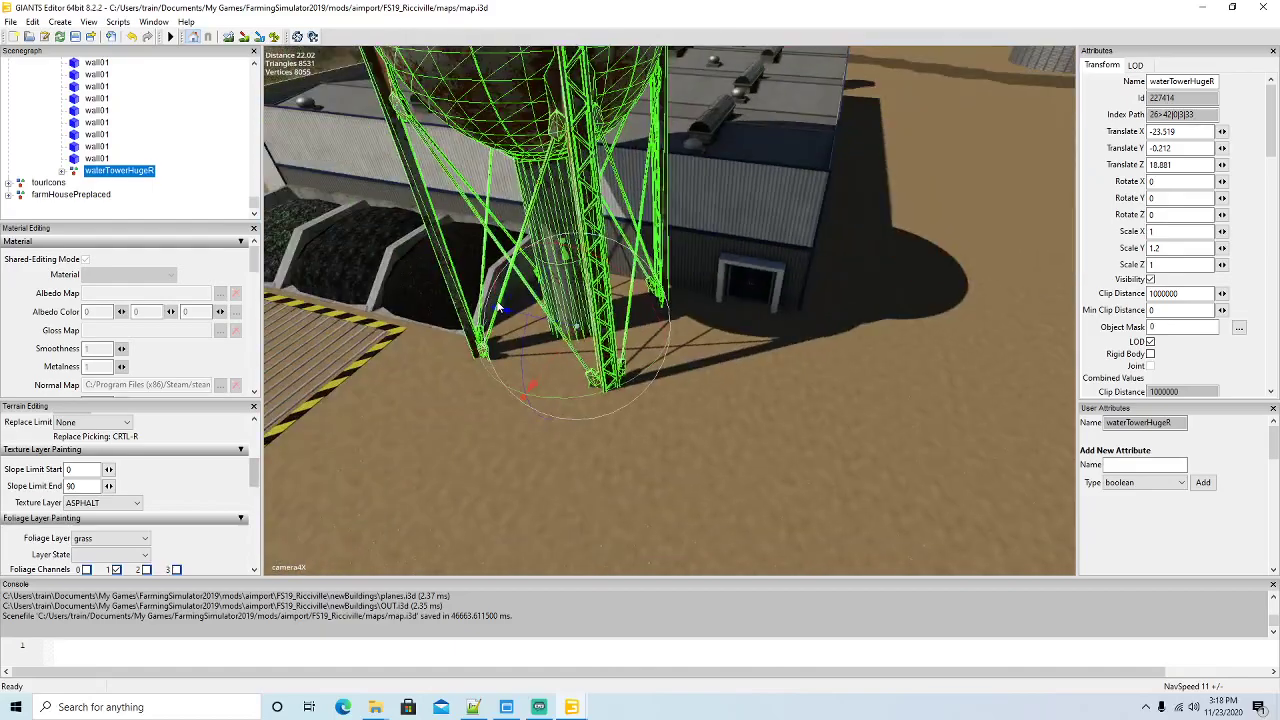
middle_click_drag(497, 300, 765, 339)
left_click_drag(664, 310, 668, 309)
middle_click_drag(668, 309, 889, 335)
scroll(944, 337, "down", 10)
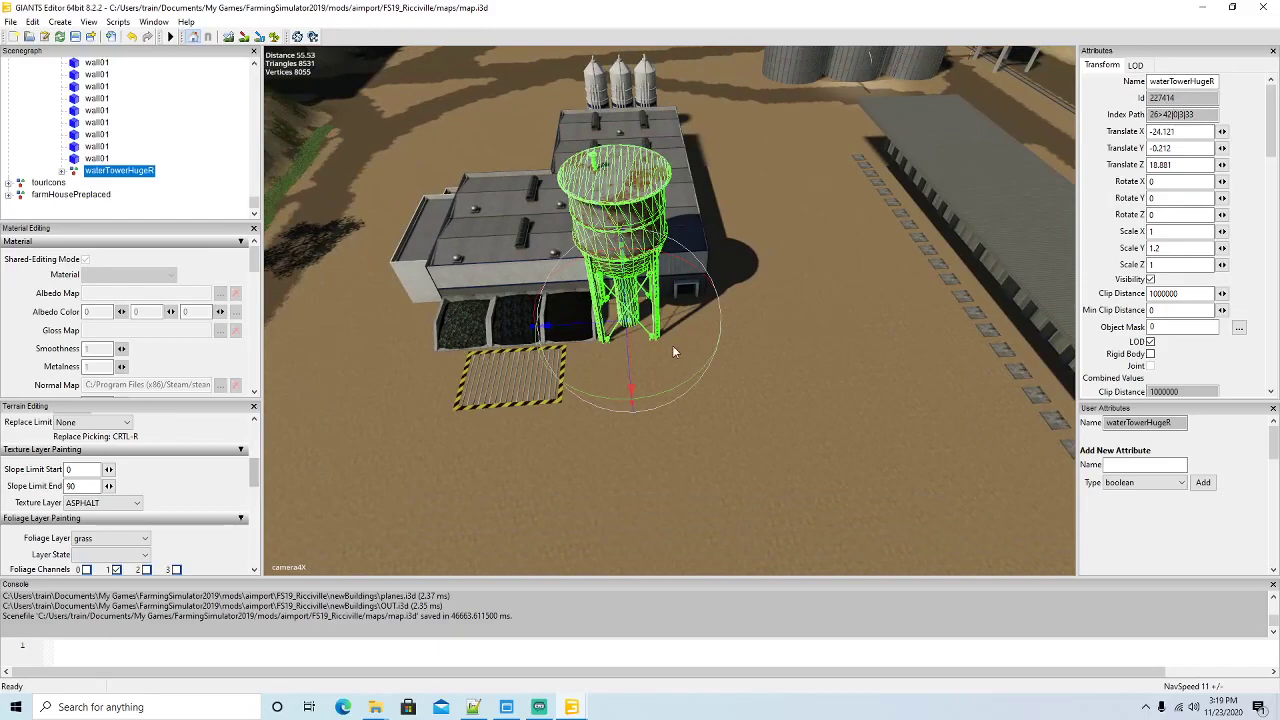
left_click_drag(610, 330, 616, 330)
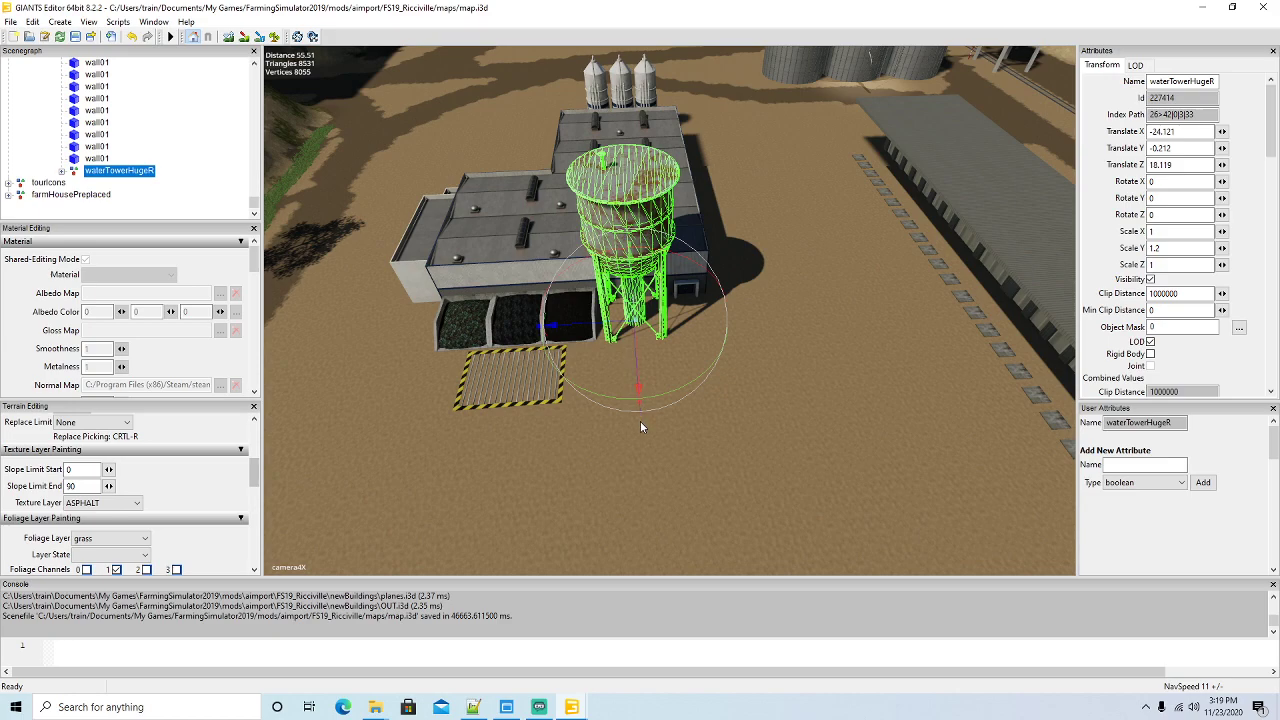
Locate the ExtendedPalletSpawner group inside powerCellProduction's OUT group and check where it lies along the shed
right_click_drag(649, 438, 830, 415)
scroll(830, 415, "down", 4)
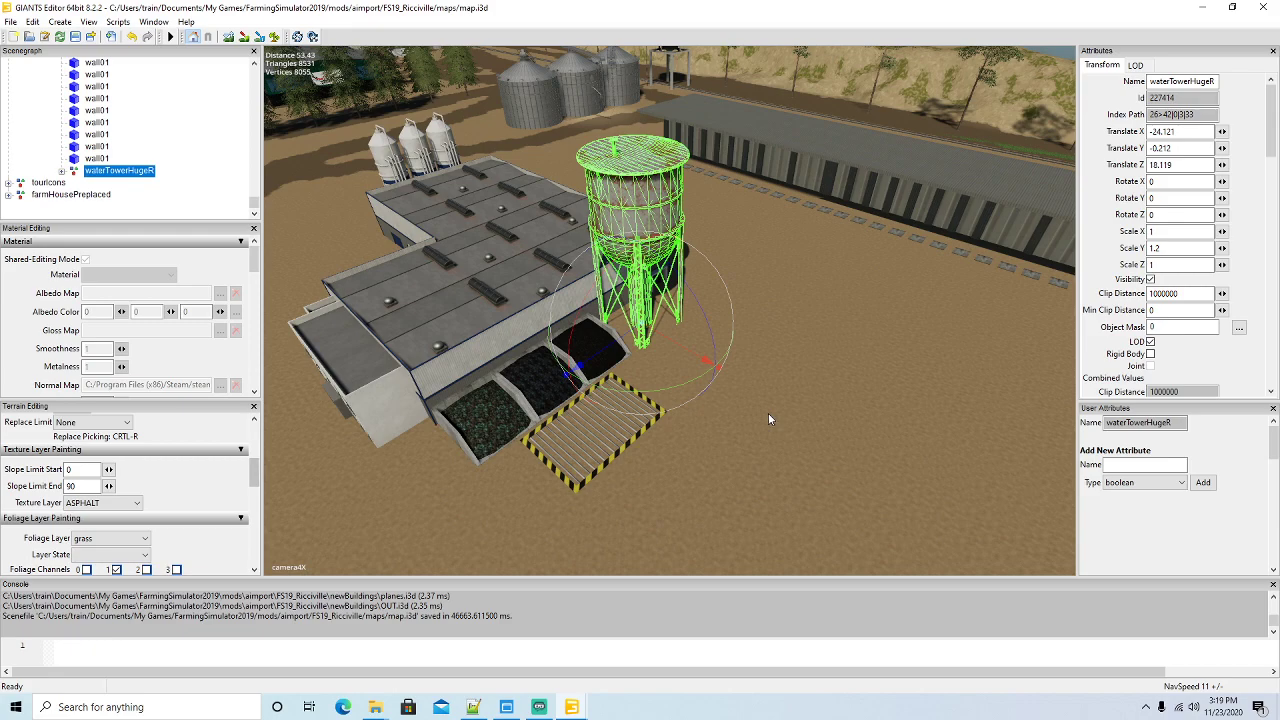
right_click_drag(768, 419, 956, 379)
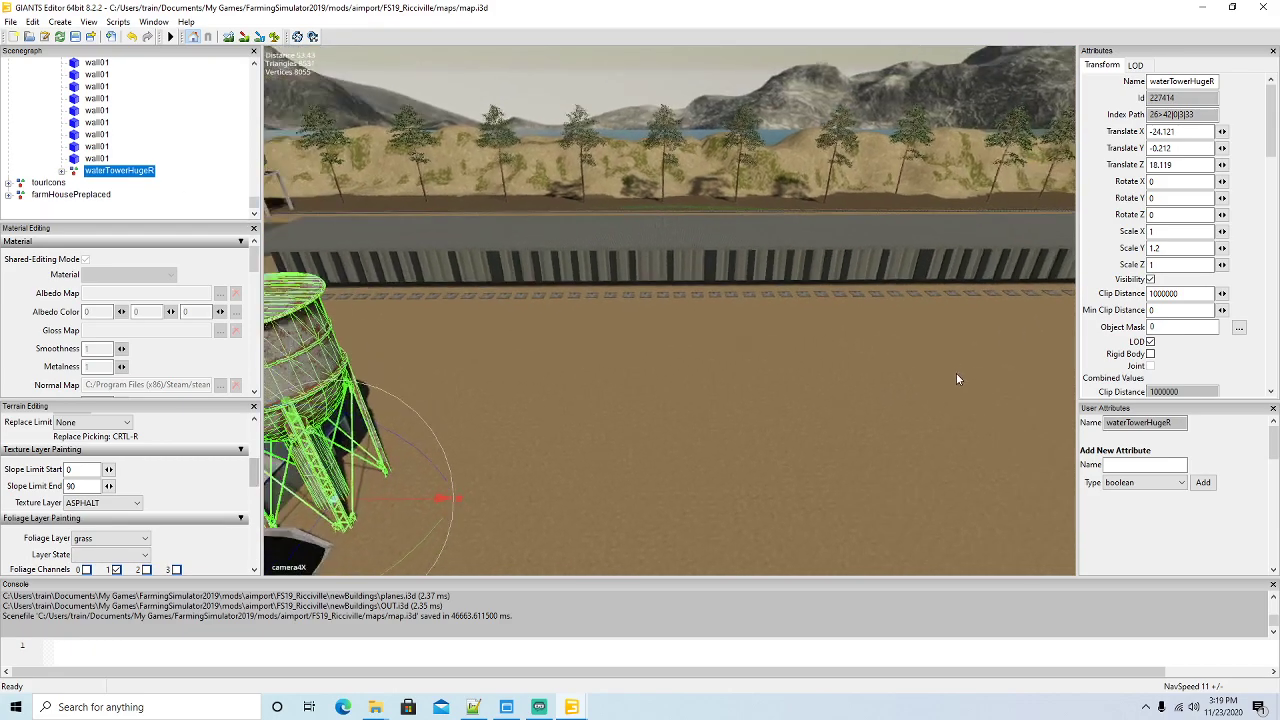
scroll(167, 163, "up", 2)
scroll(171, 158, "down", 2)
scroll(175, 160, "up", 4)
scroll(181, 160, "up", 5)
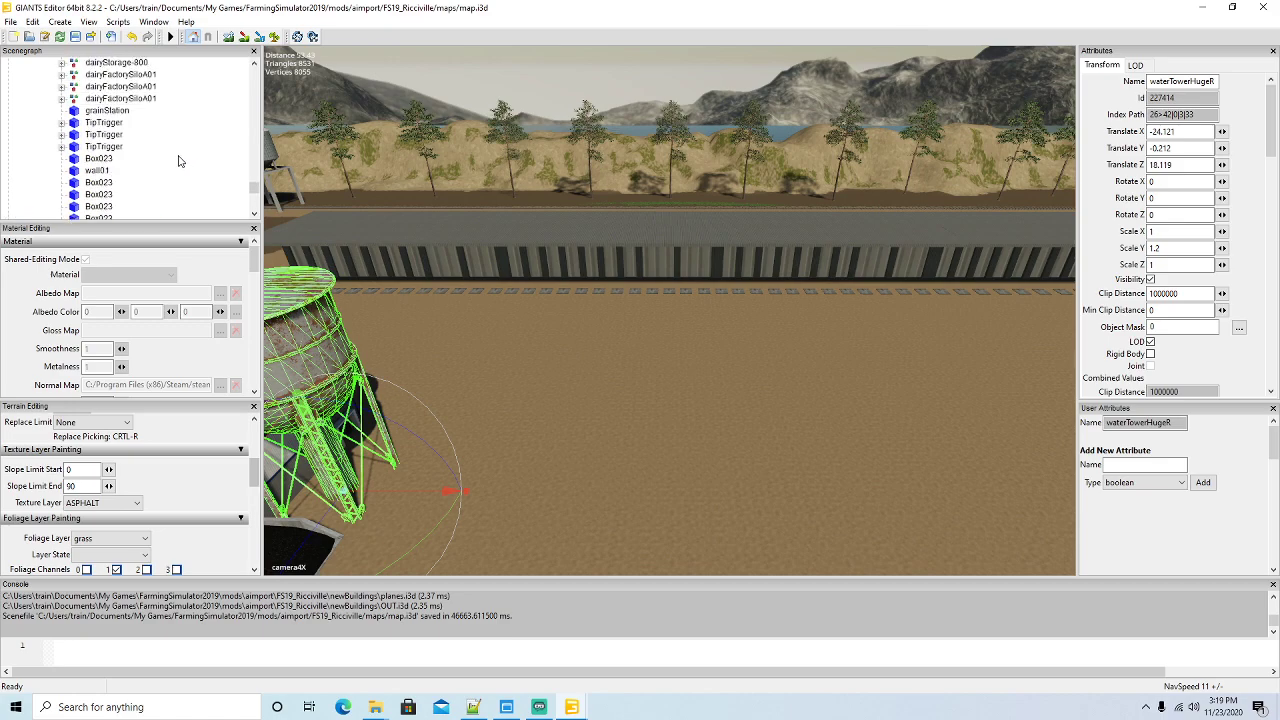
scroll(170, 137, "up", 2)
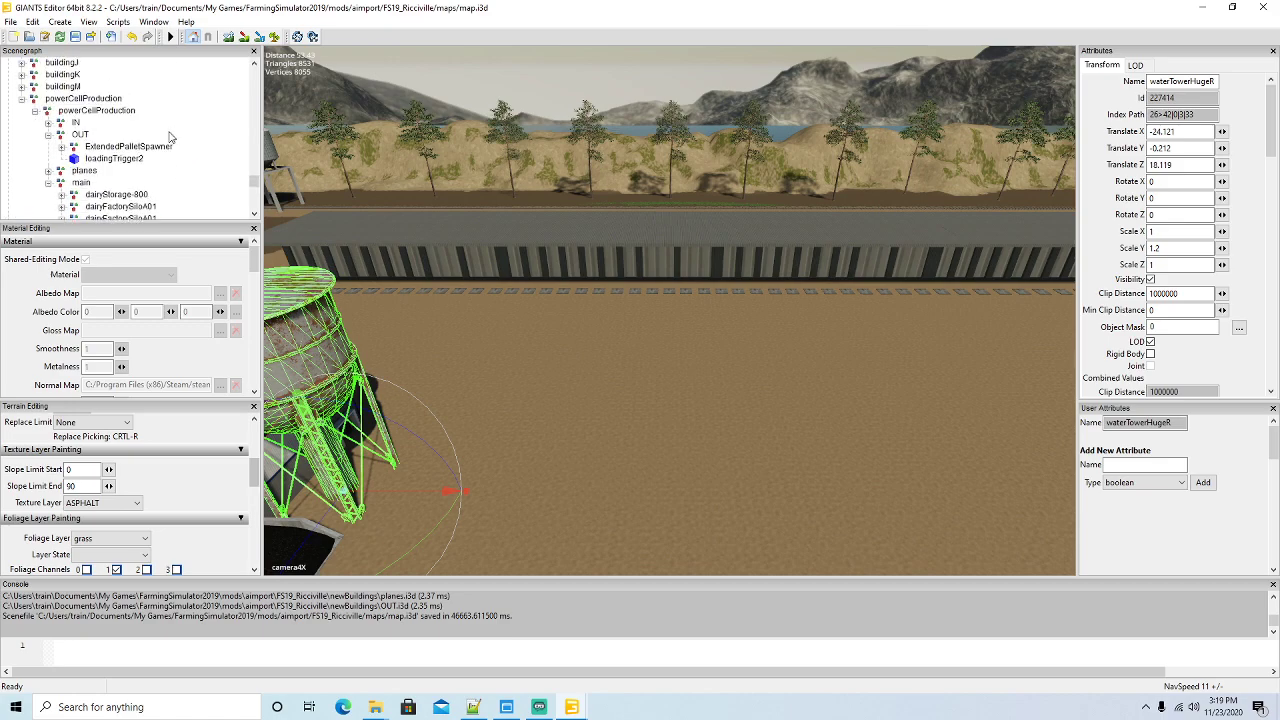
left_click(61, 147)
scroll(170, 147, "down", 1)
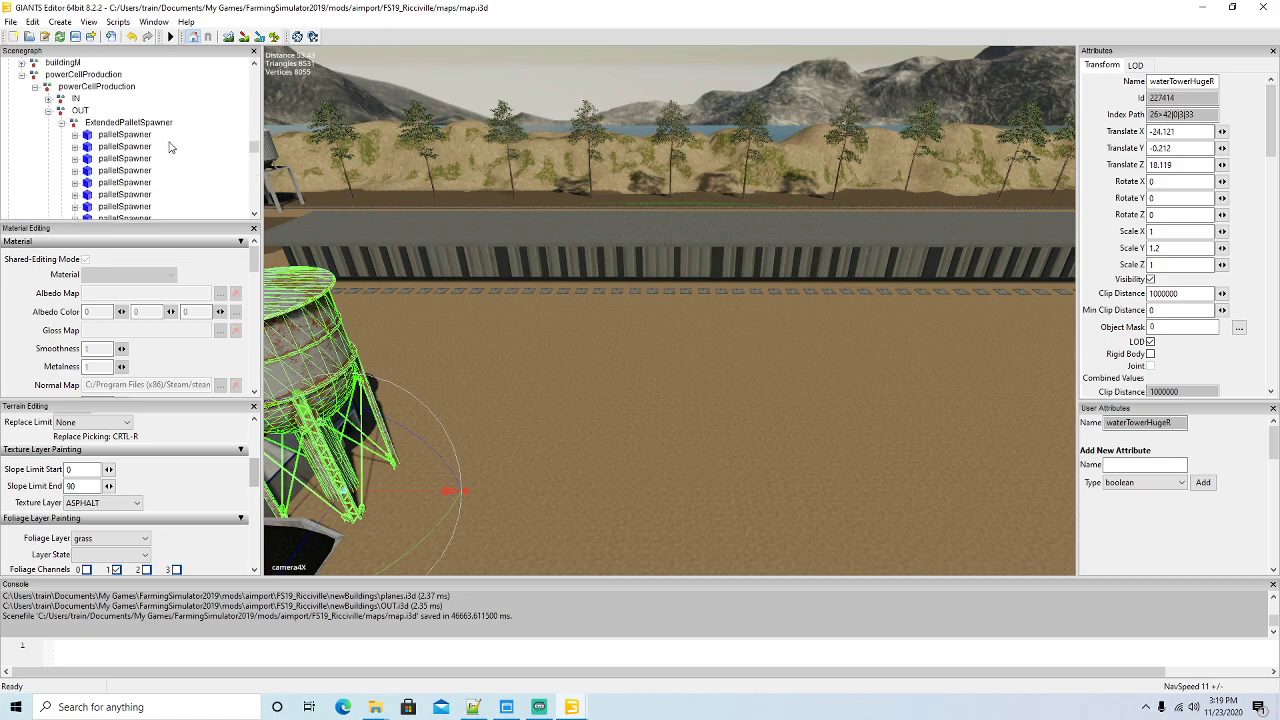
left_click(75, 126)
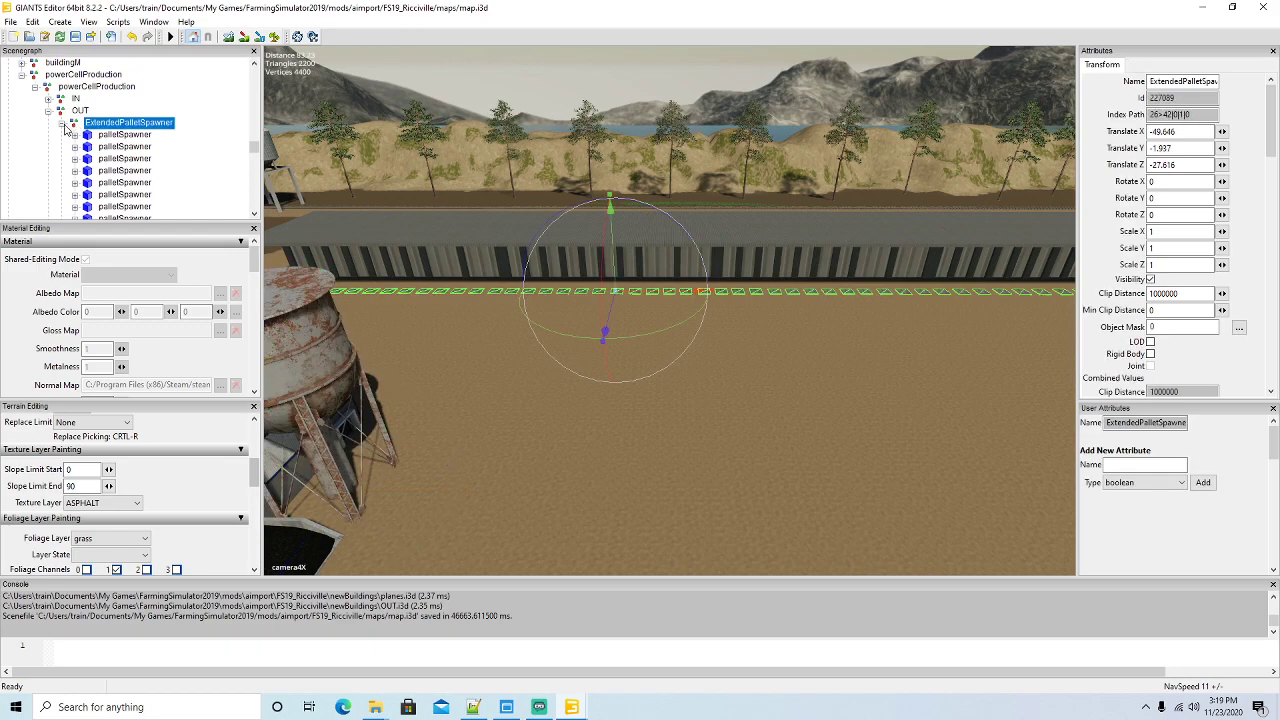
left_click(61, 123)
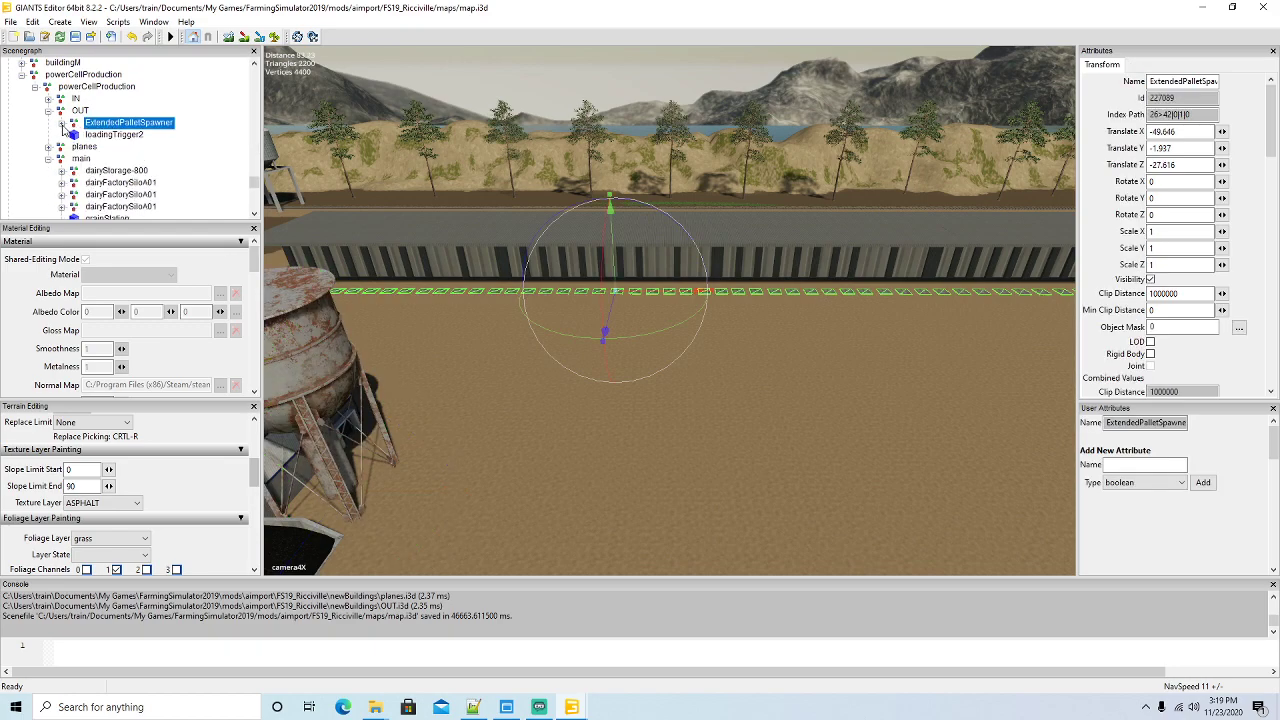
Locate the first palletSpawner in the group and toggle its visibility off and back on to check its position
left_click(61, 123)
left_click(120, 134)
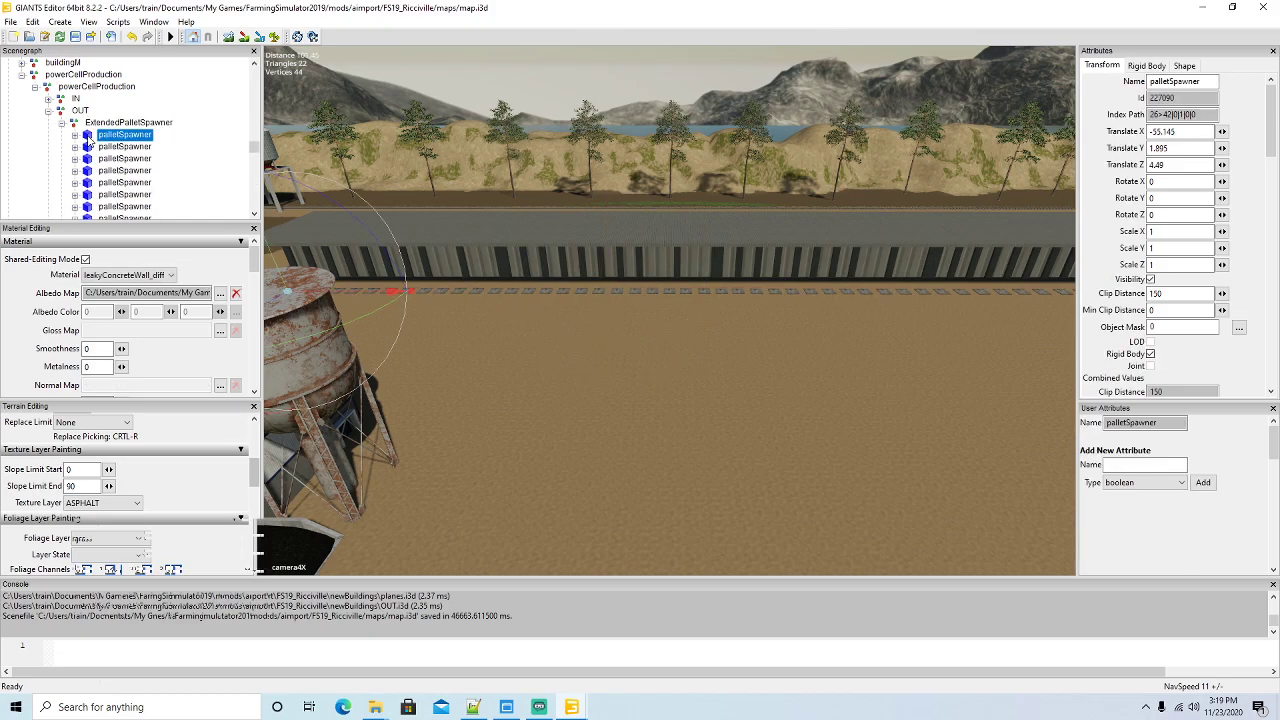
key("f")
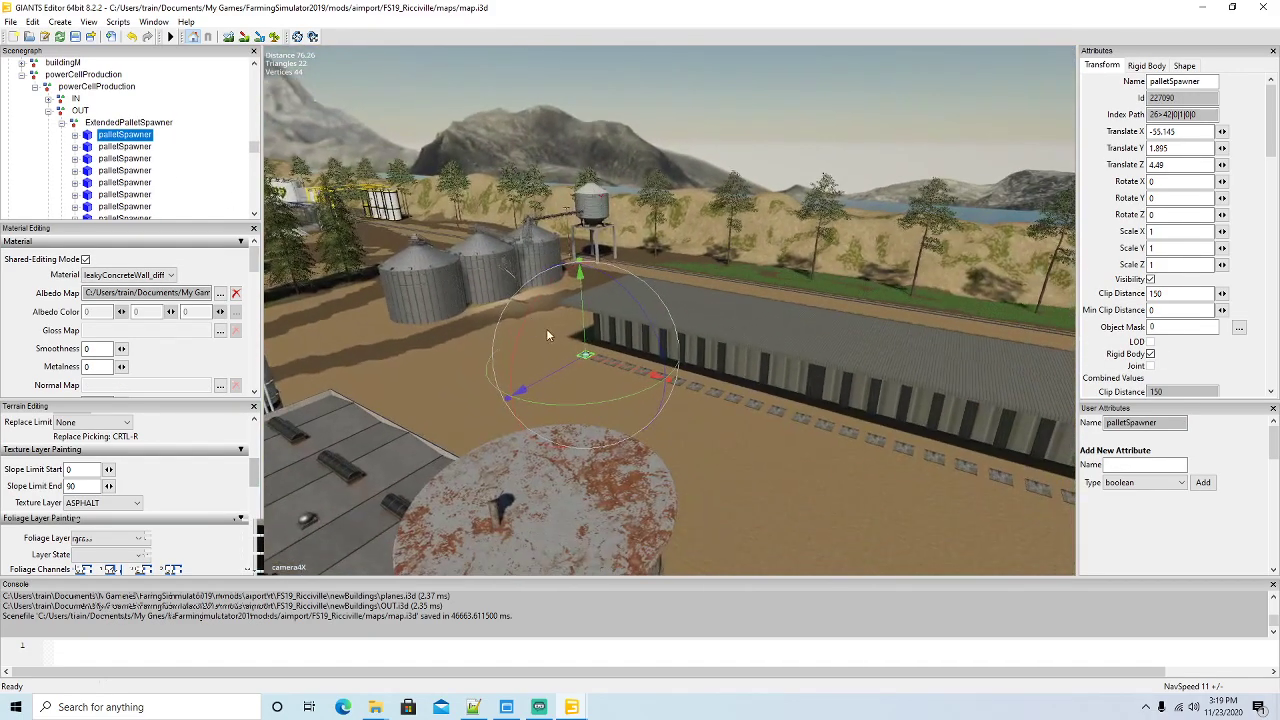
left_click(1151, 280)
left_click(1151, 280)
right_click_drag(871, 485, 842, 503)
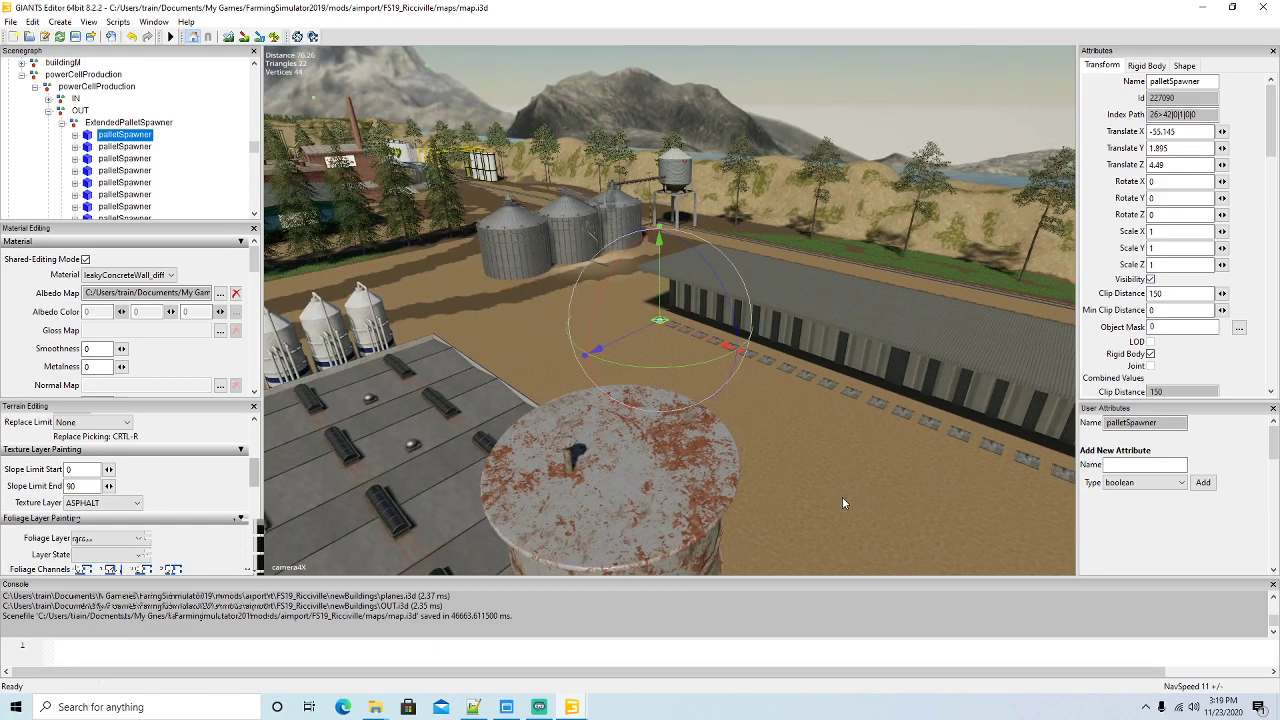
Examine the whole pallet spawner row from above, together with the walled shed and the production building
left_click(76, 126)
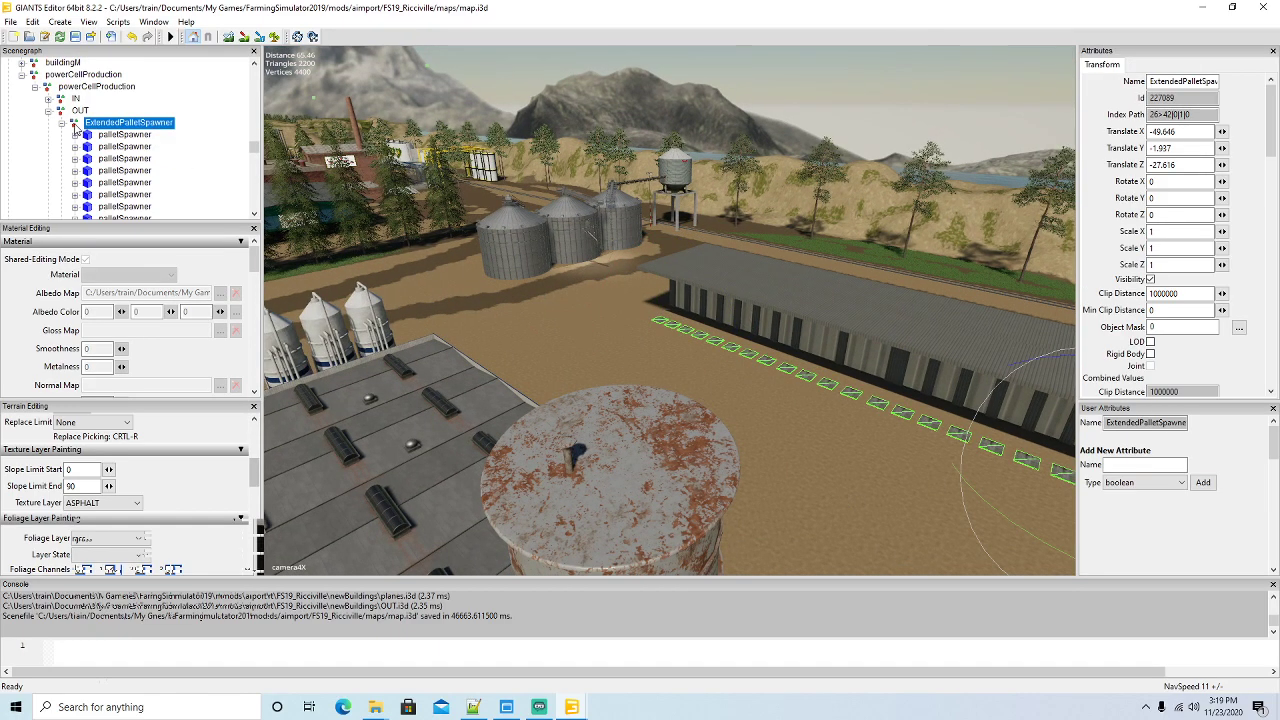
left_click_drag(454, 349, 880, 342, "alt")
scroll(880, 342, "up", 2)
key("f")
scroll(501, 394, "down", 6)
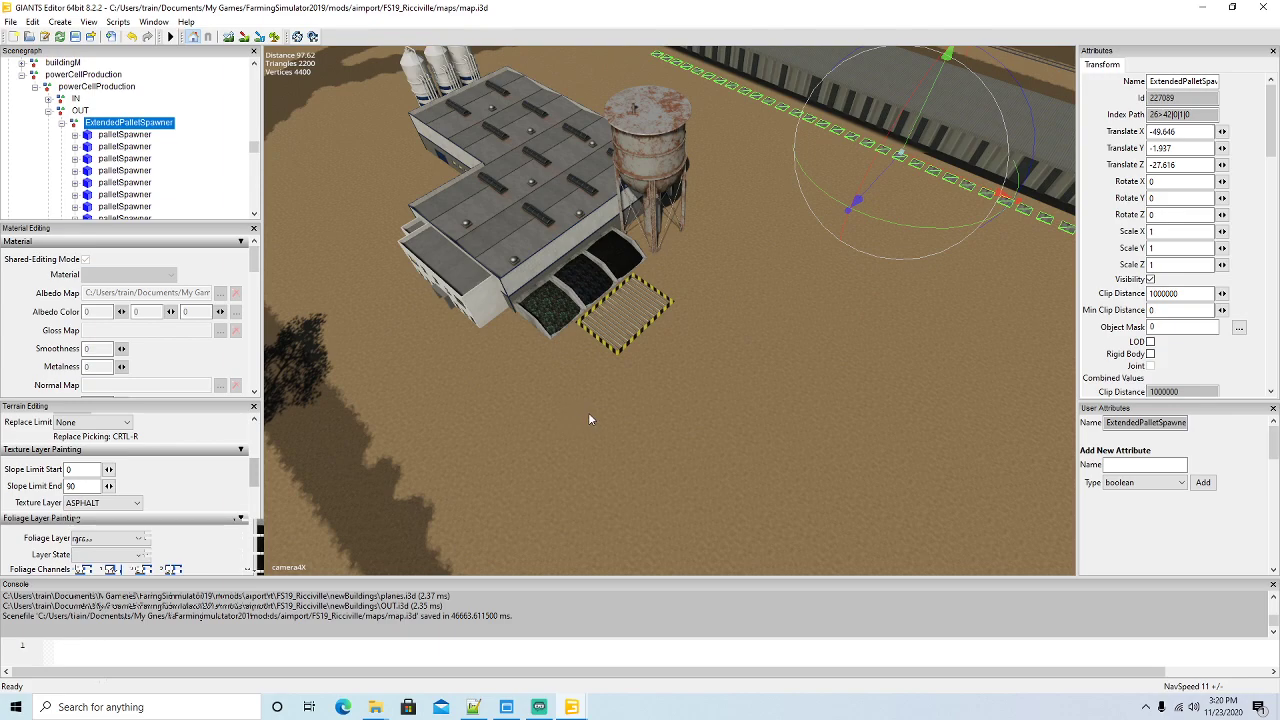
left_click_drag(602, 424, 642, 424, "alt")
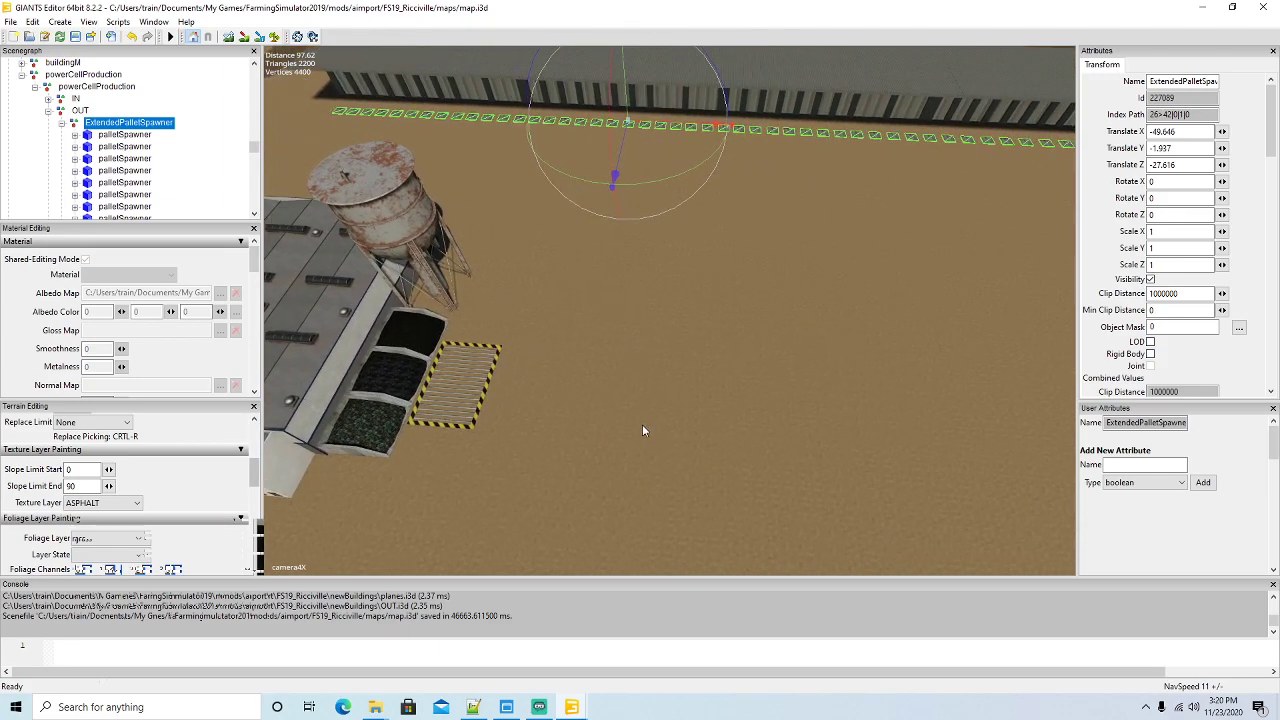
scroll(642, 424, "down", 3)
scroll(642, 430, "down", 2)
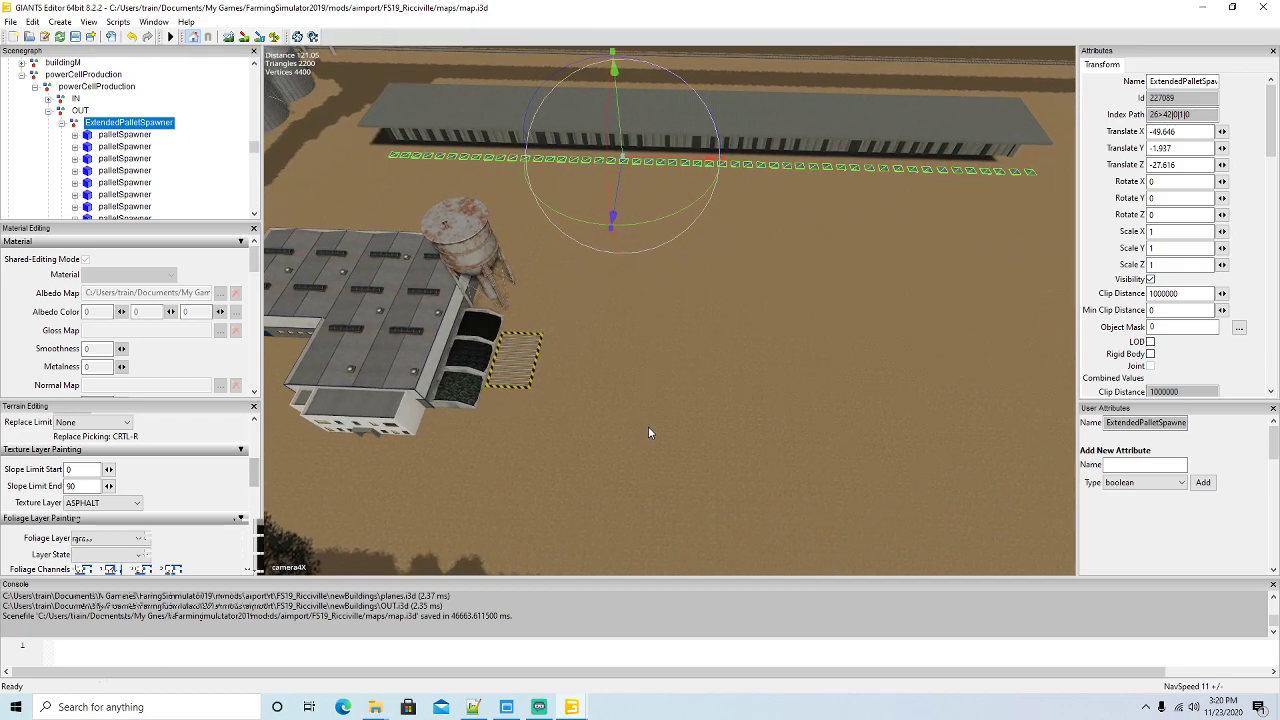
Switch to the mapSA.i3d scene and export the end dairySideBuilding with its files as sideBuilding into the newBuildings folder
left_click(571, 707)
left_click(645, 645)
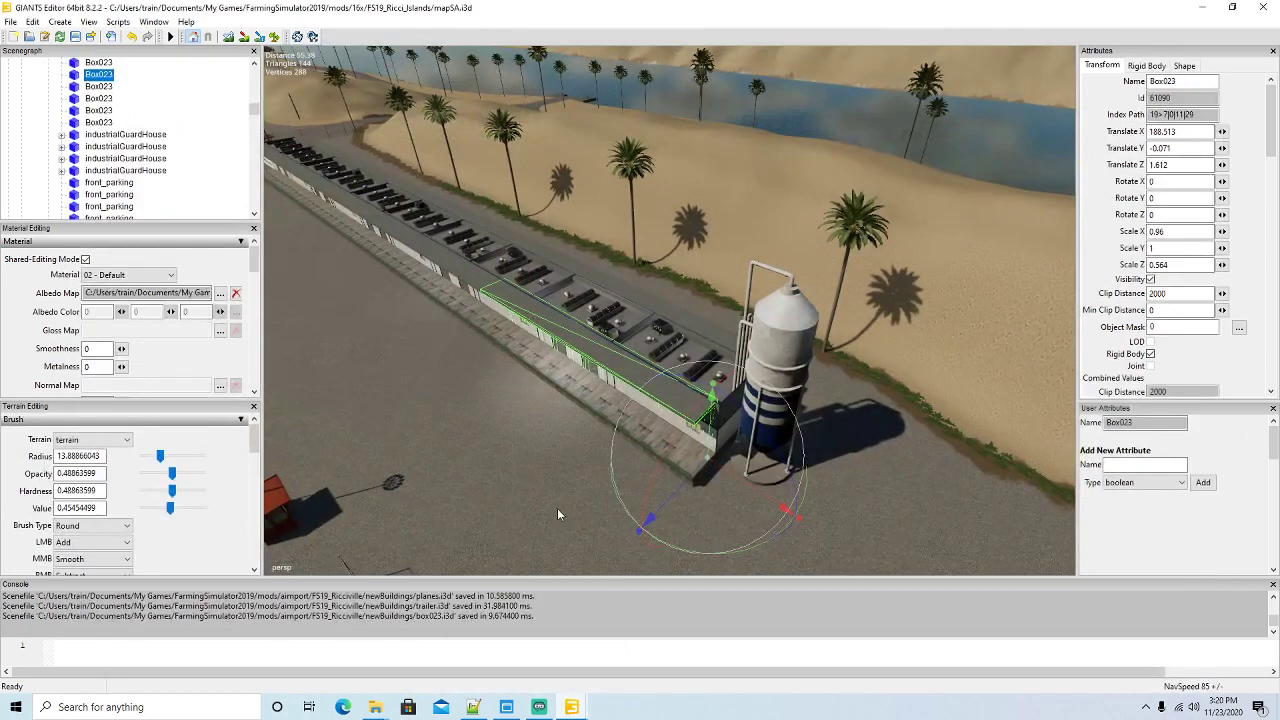
left_click(641, 345)
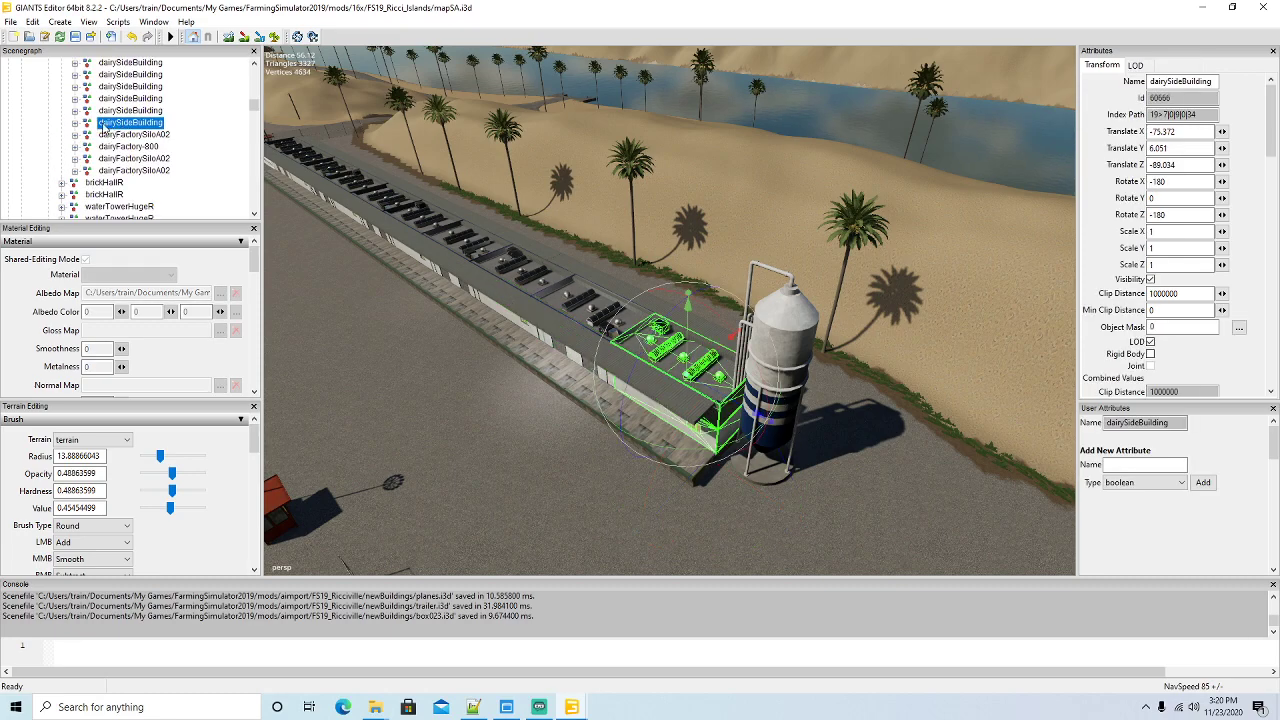
left_click(10, 21)
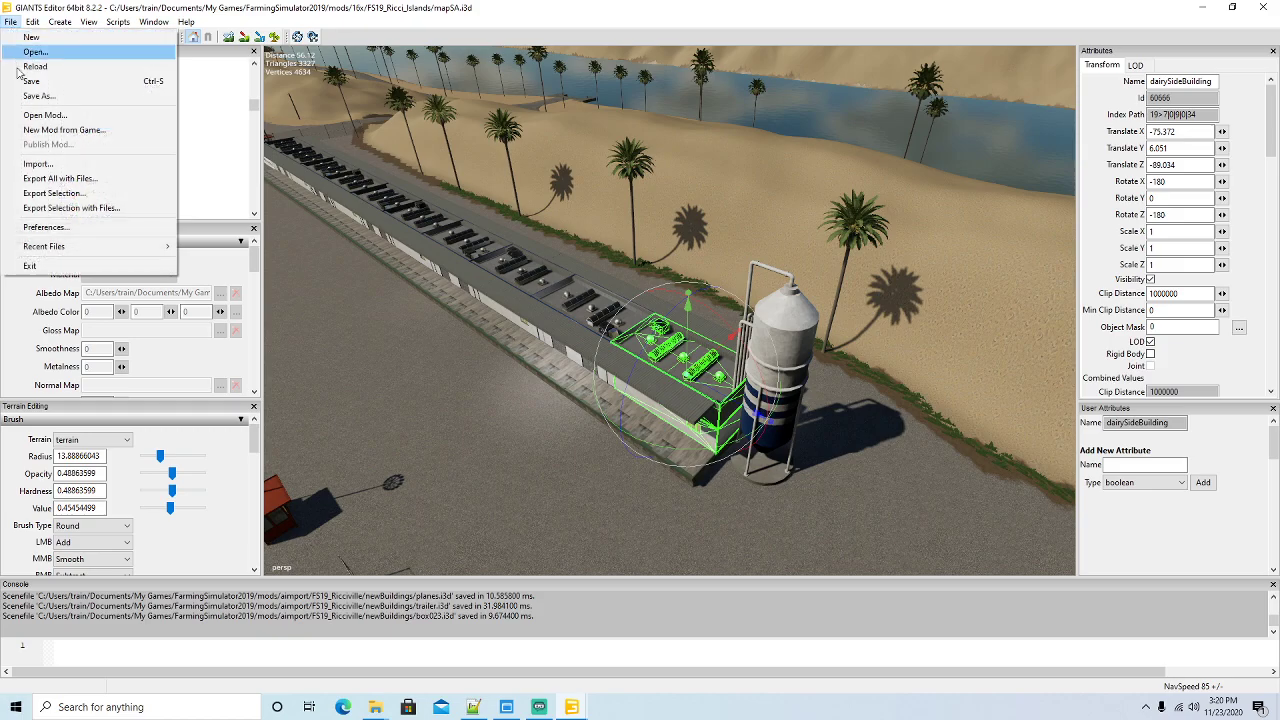
left_click(70, 208)
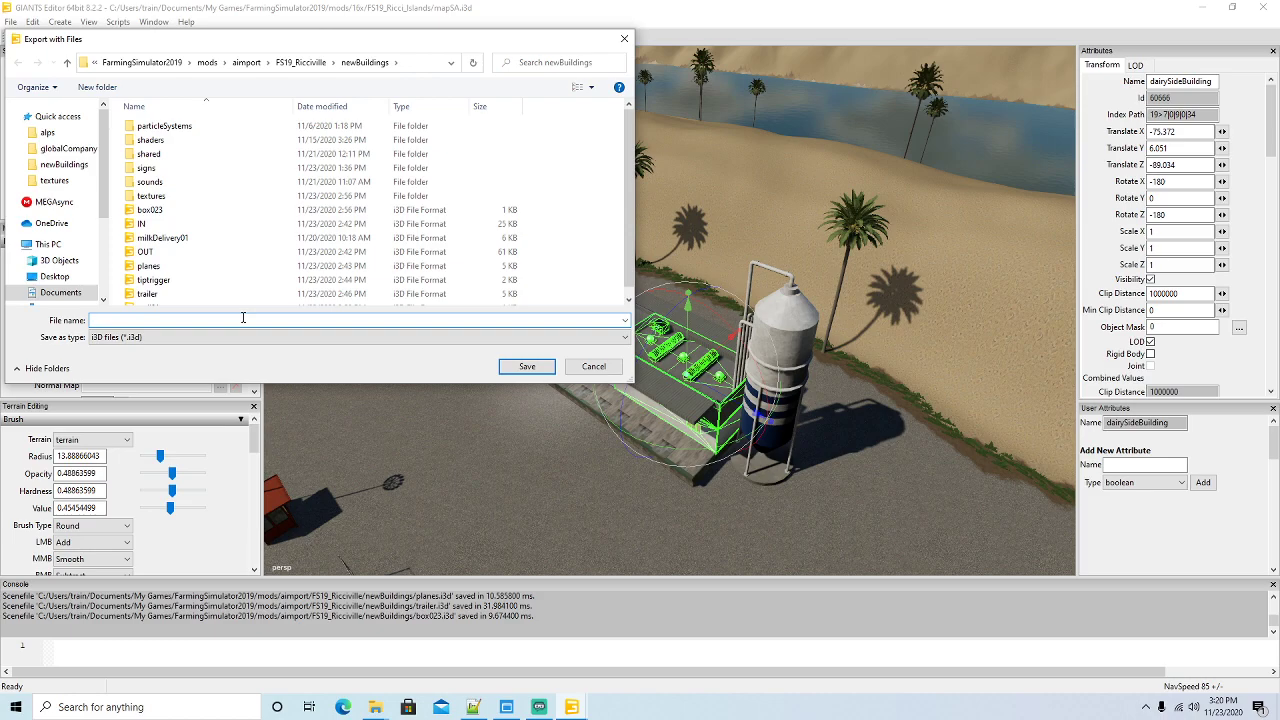
type("sideBuilding")
left_click(527, 366)
left_click(668, 349)
left_click(1201, 8)
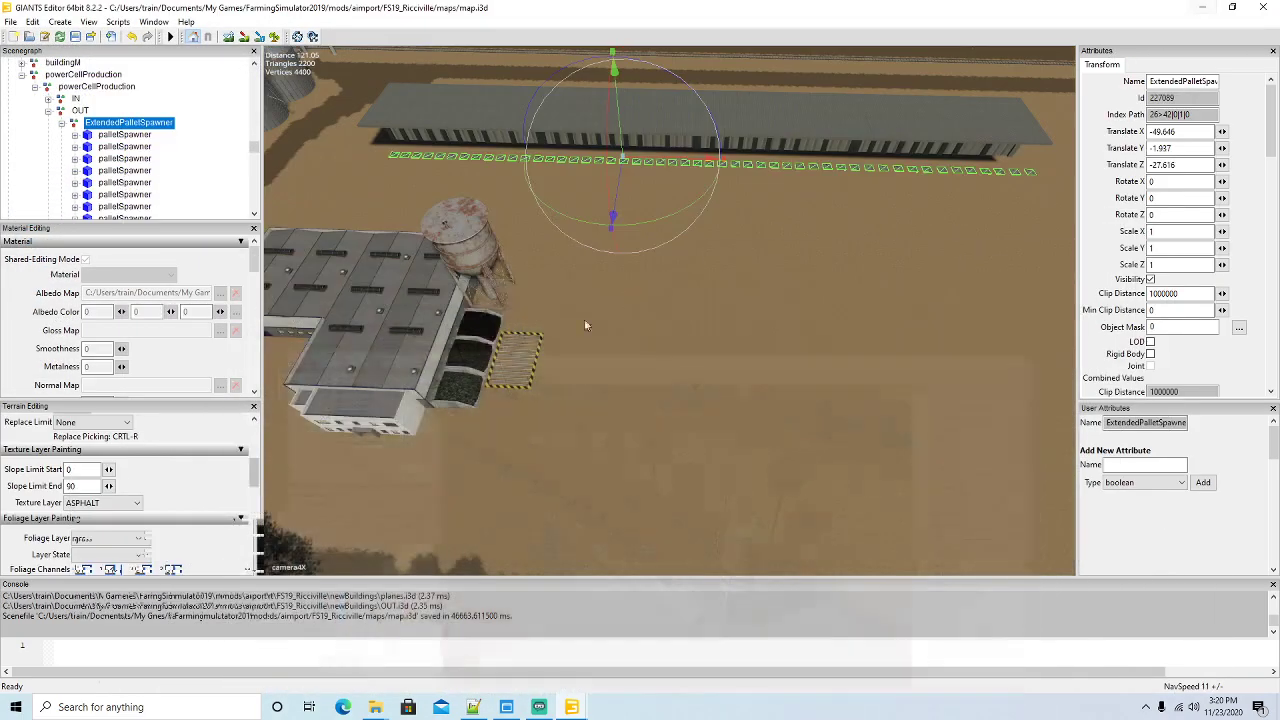
Check the texture and shader file paths of the exported sideBuilding.i3d in Notepad++, closing the file when done
mouse_move(374, 706)
left_click(349, 656)
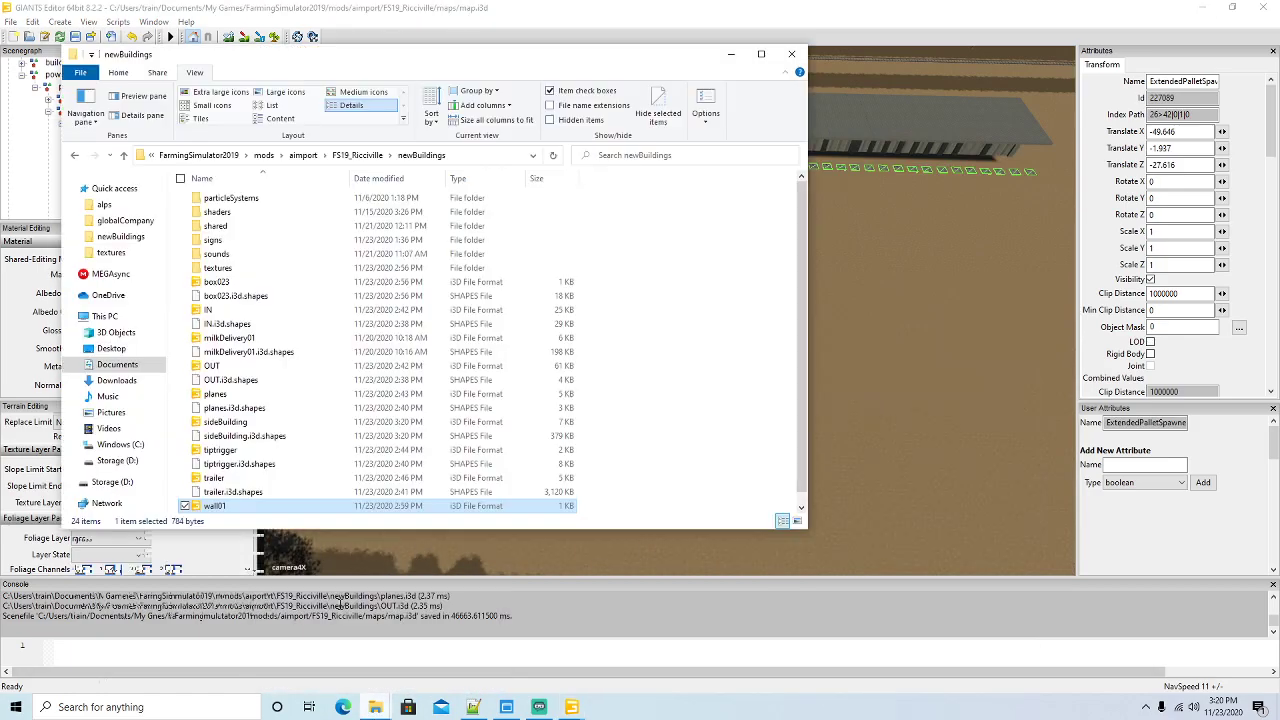
right_click(224, 422)
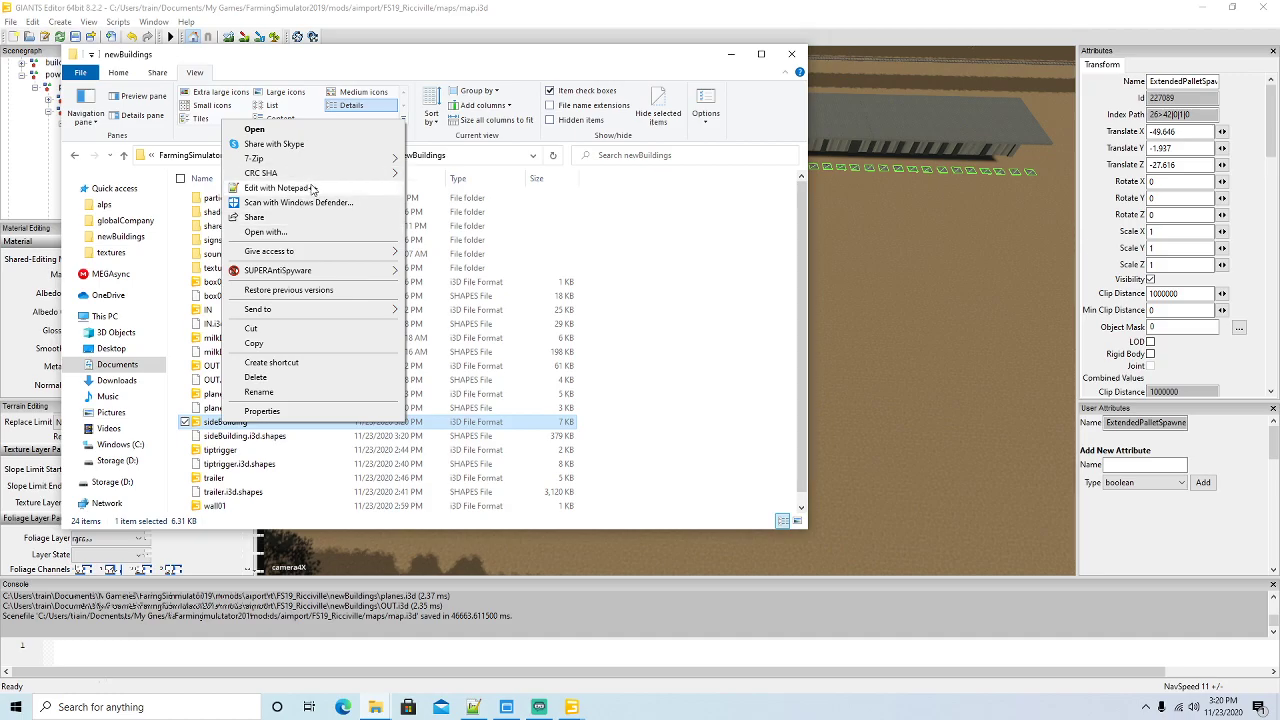
left_click(312, 188)
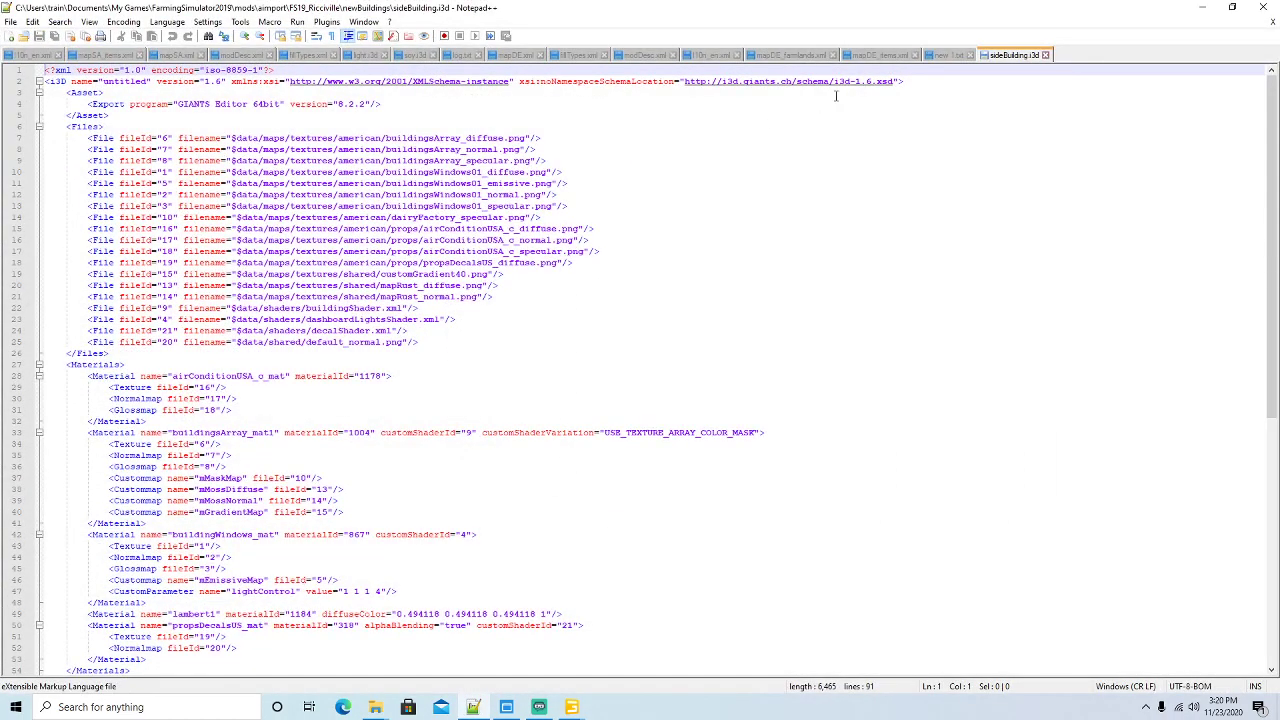
left_click(1045, 56)
left_click(1203, 8)
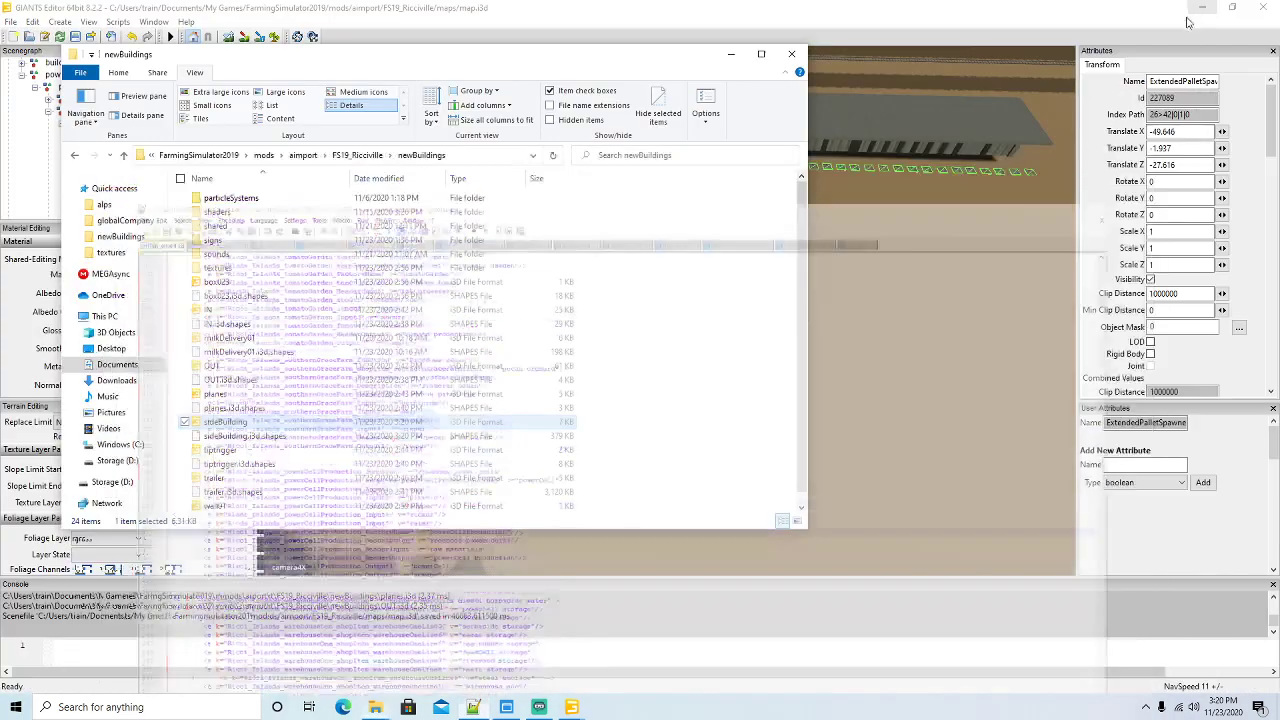
Return to the map.i3d scene and import sideBuilding.i3d from the newBuildings folder
left_click(733, 62)
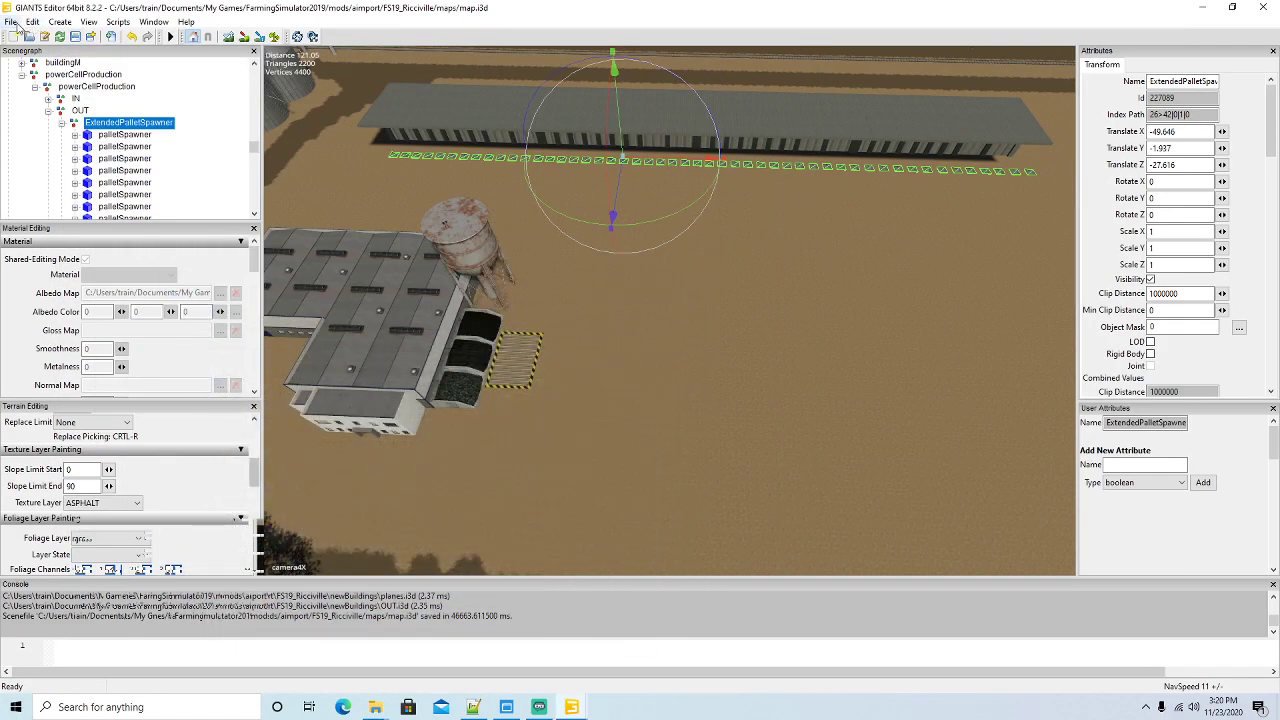
left_click(10, 21)
left_click(33, 165)
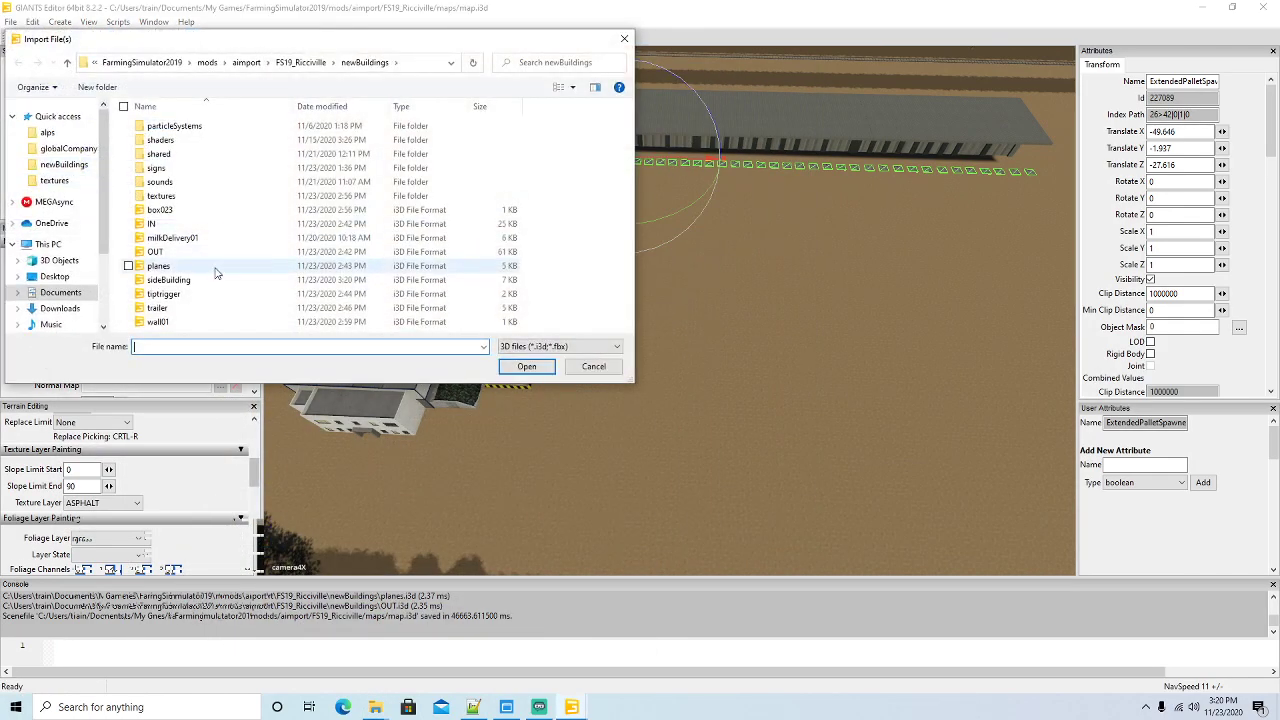
left_click(180, 281)
left_click(527, 366)
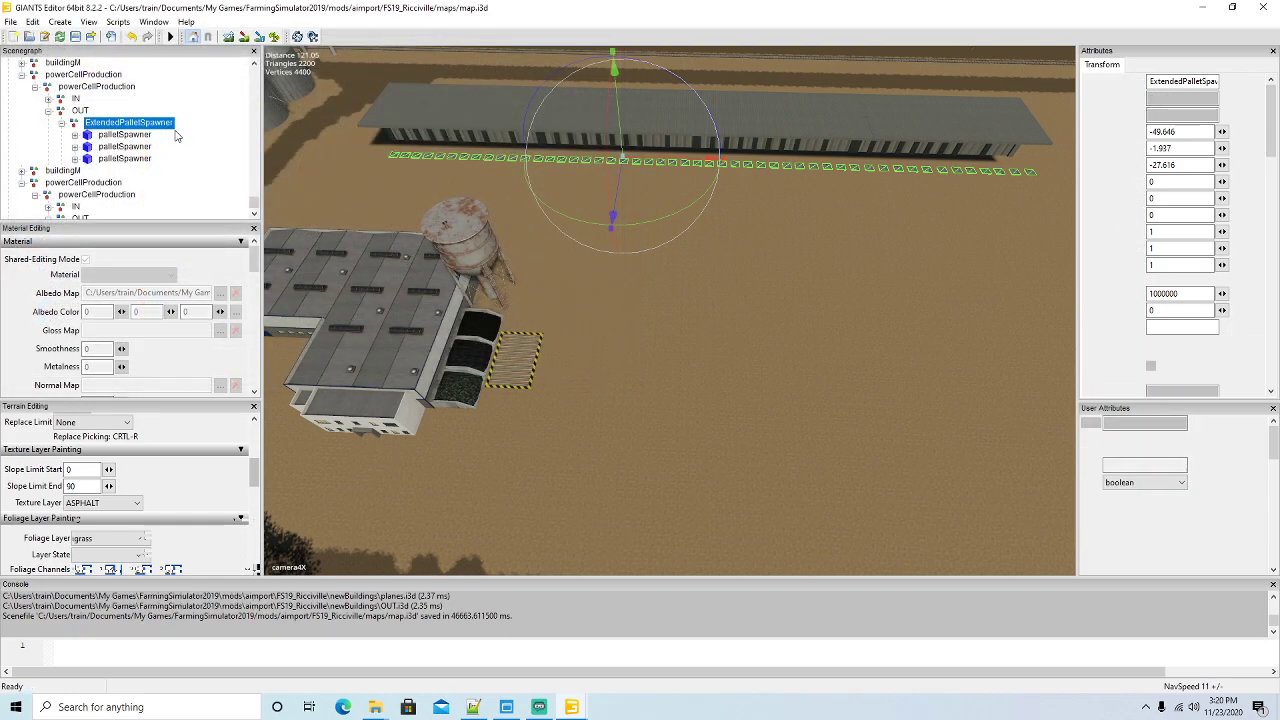
Move the imported dairySideBuilding into the main group of powerCellProduction by cutting and pasting it there
scroll(175, 135, "up", 5)
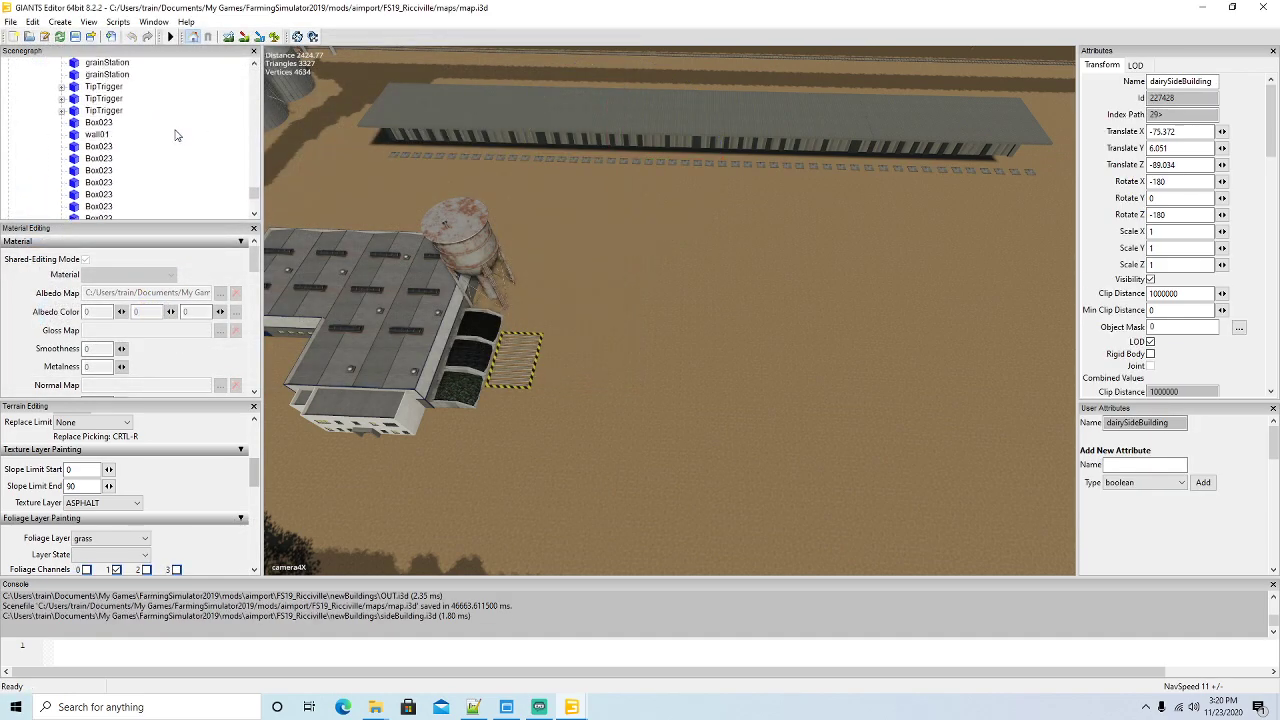
left_click(32, 21)
left_click(52, 100)
left_click(62, 101)
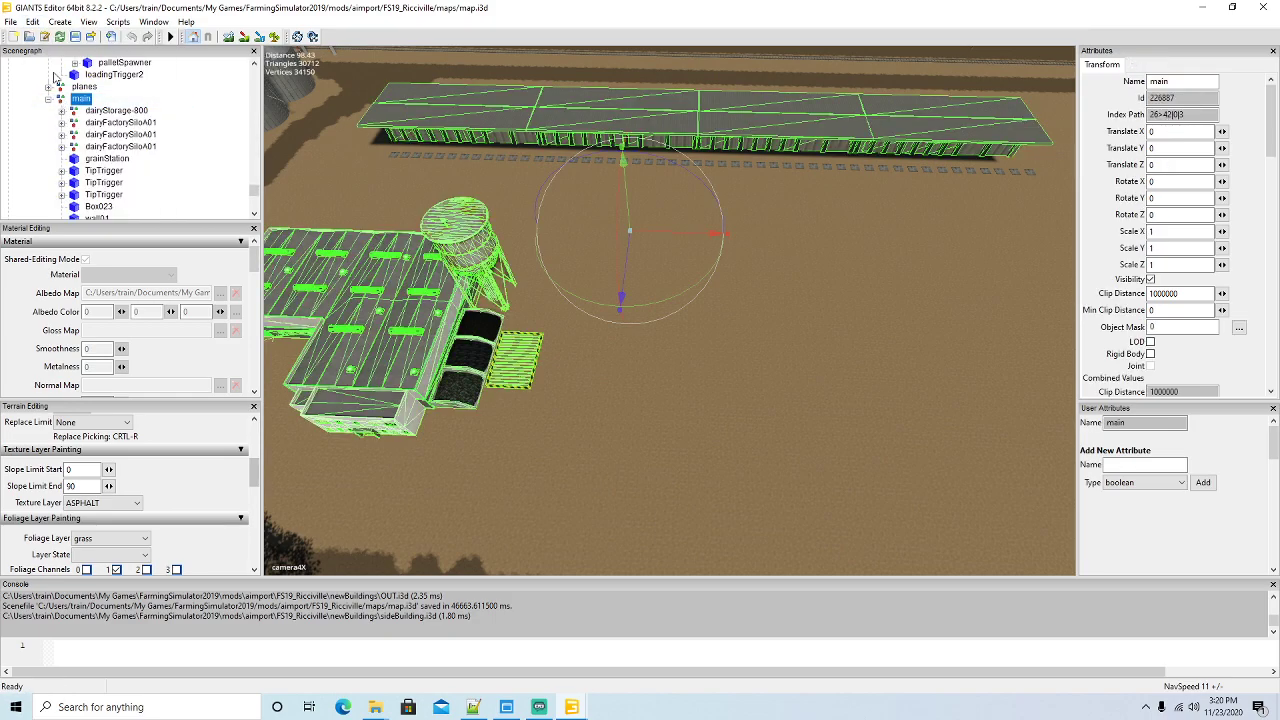
left_click(32, 21)
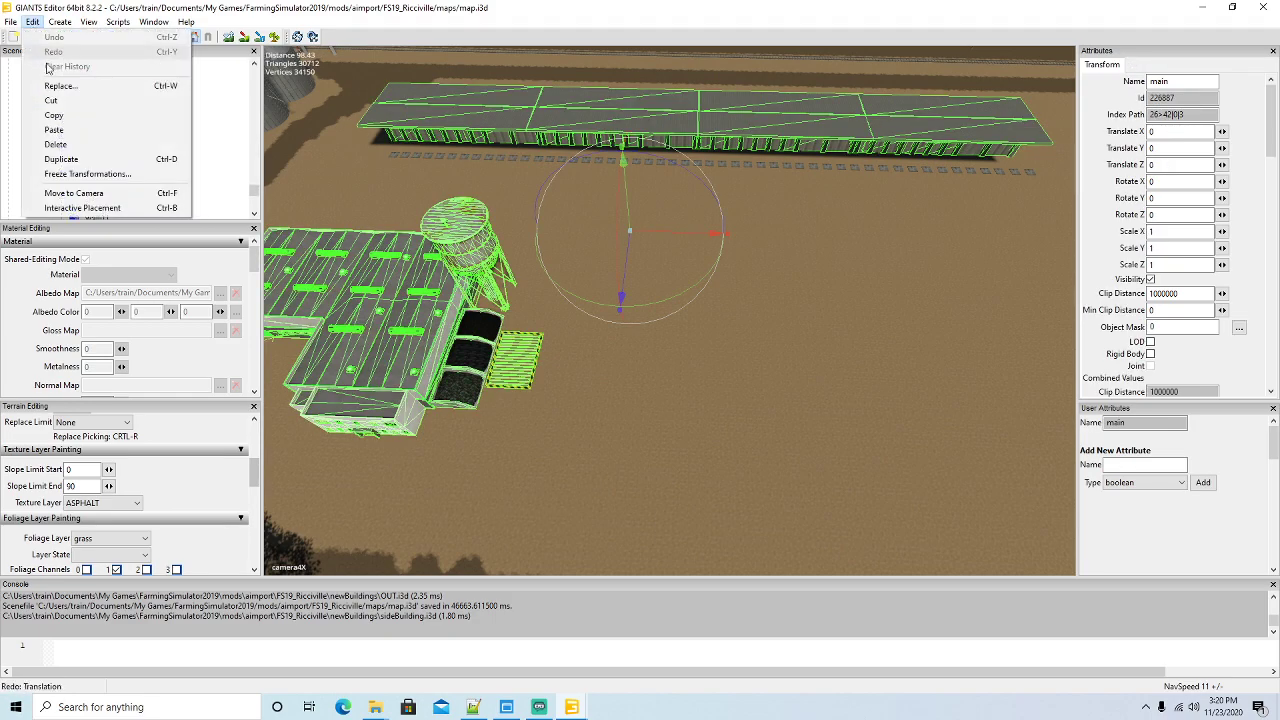
left_click(55, 131)
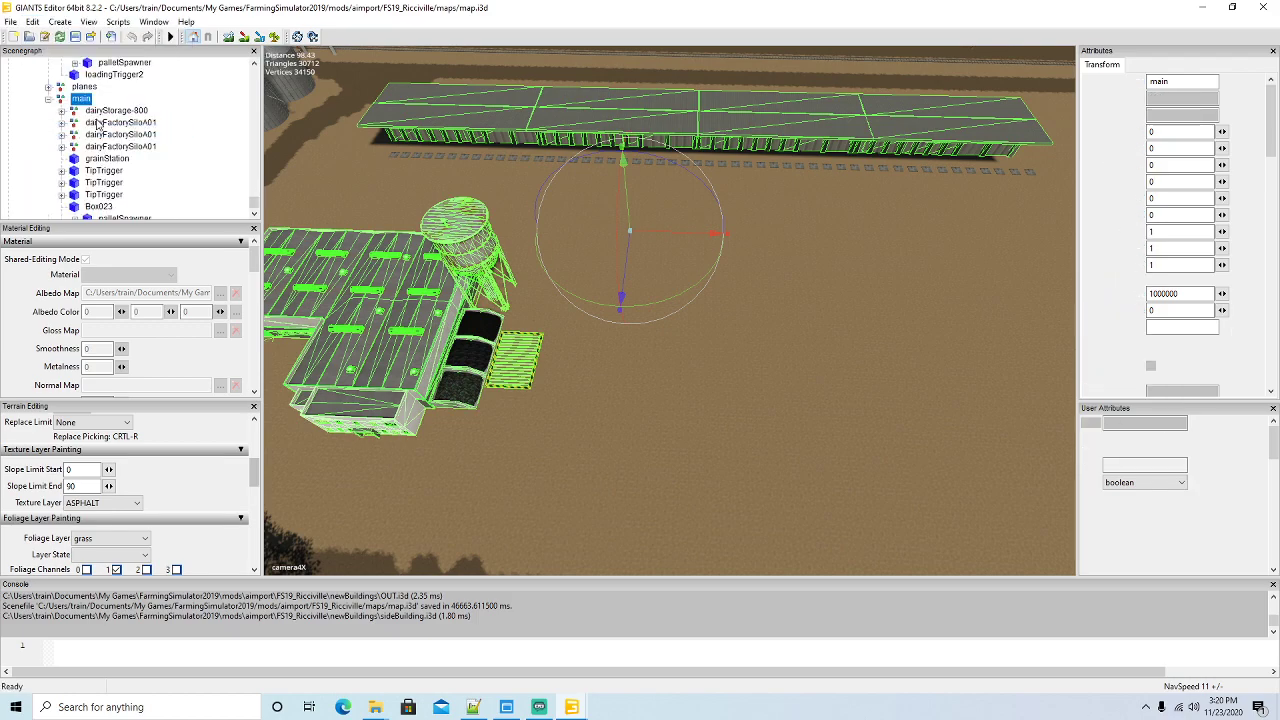
Place the dairySideBuilding on the open ground beside the production building with Interactive Placement and set its Rotate Y to -90
left_click(32, 21)
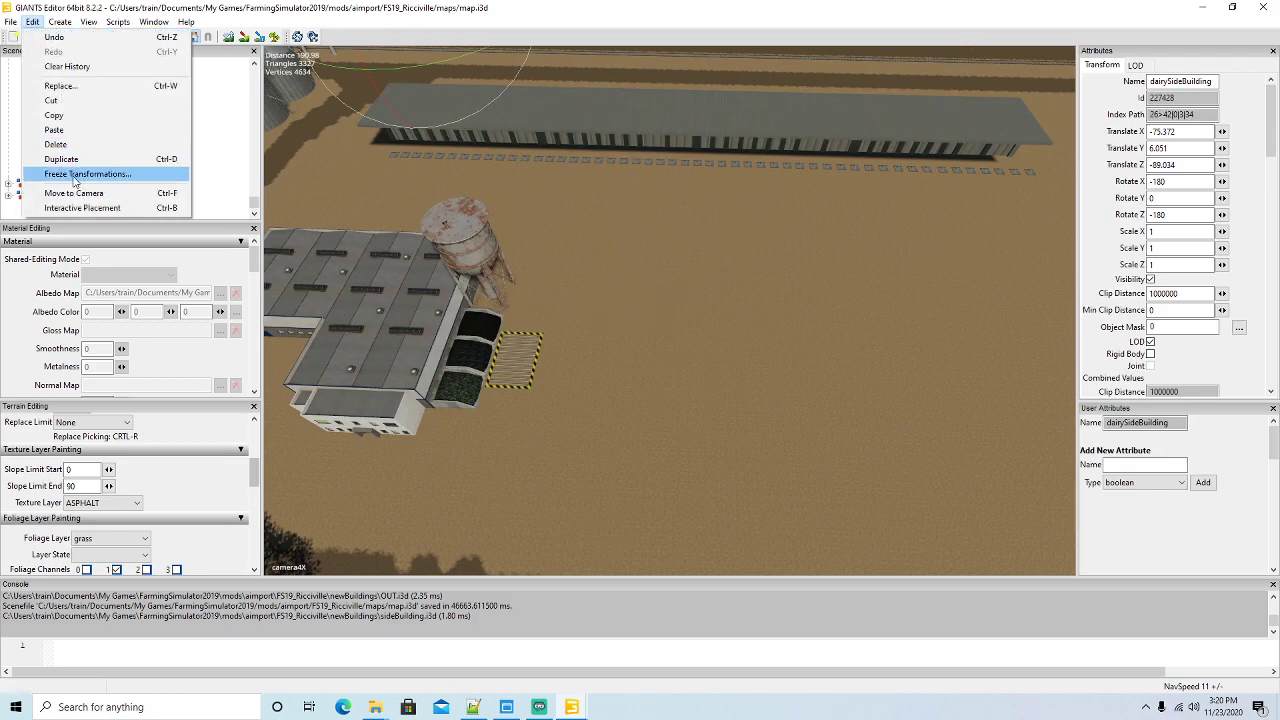
left_click(82, 208)
left_click(814, 367)
right_click_drag(790, 390, 732, 424)
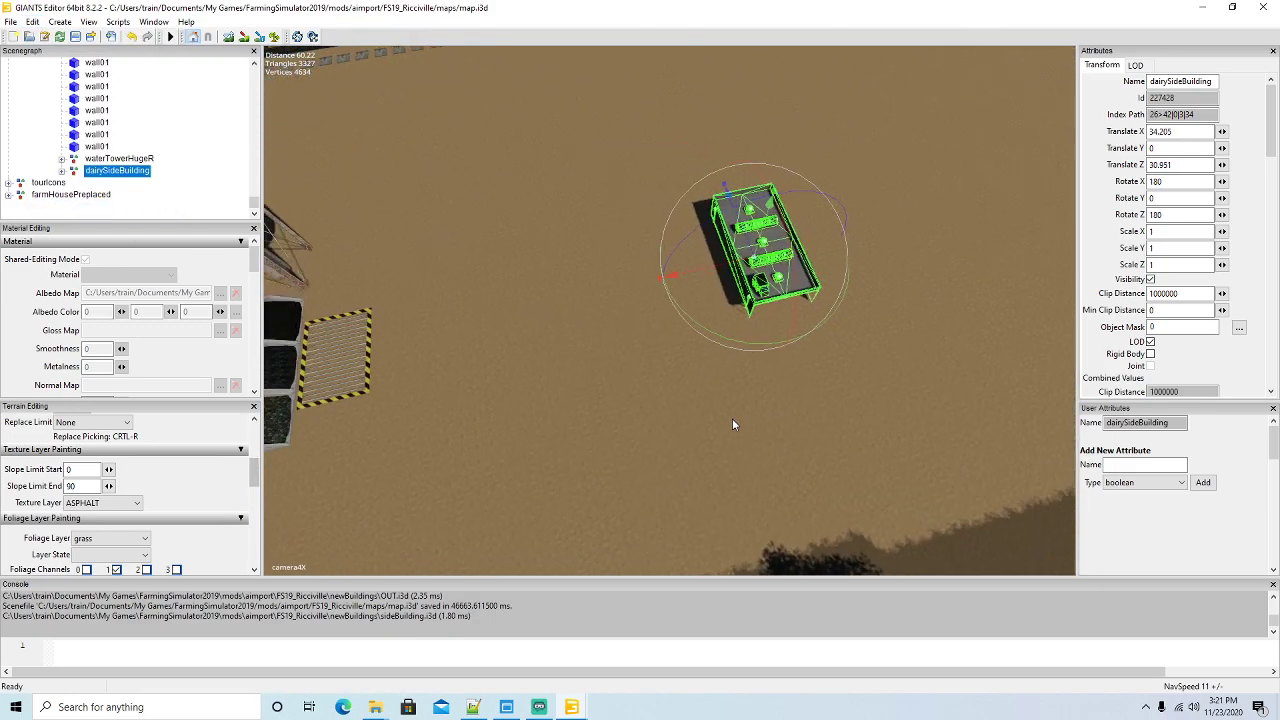
scroll(732, 420, "down", 5)
left_click_drag(798, 333, 825, 279)
type("-90")
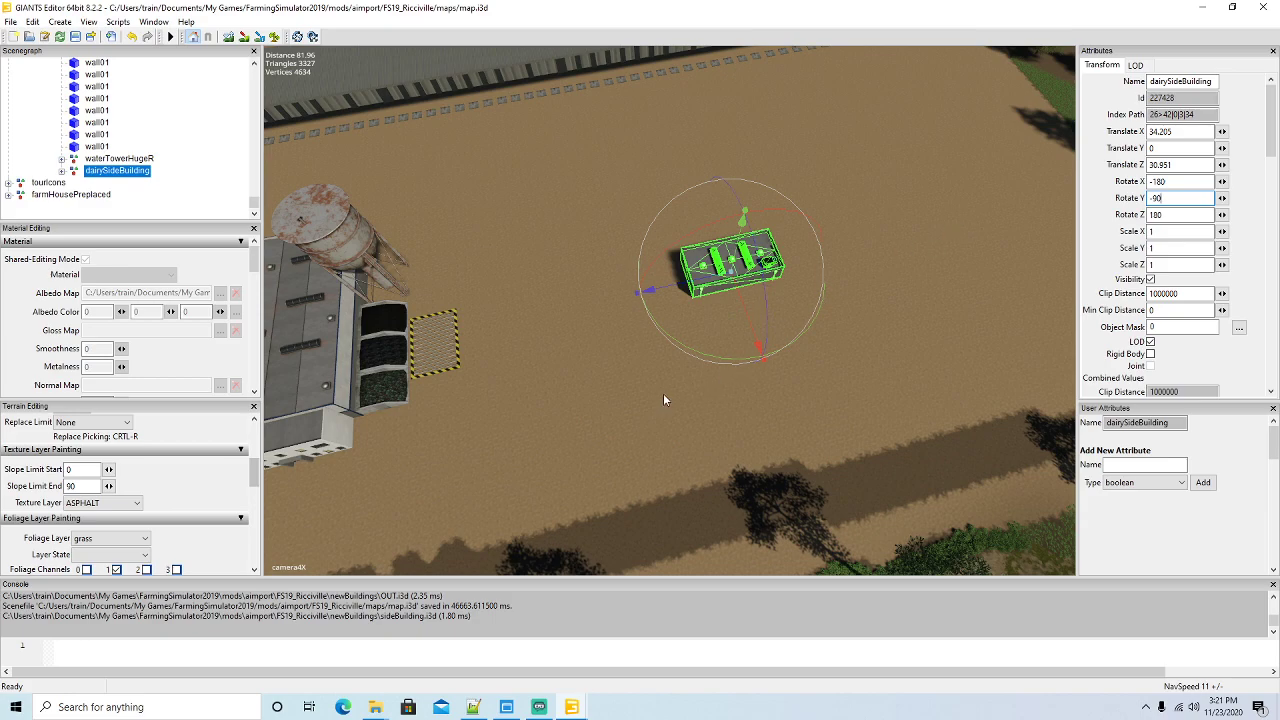
Set the dairySideBuilding's height to about -0.05 and slide it toward the production building to Translate X about 19.5
scroll(626, 397, "up", 10)
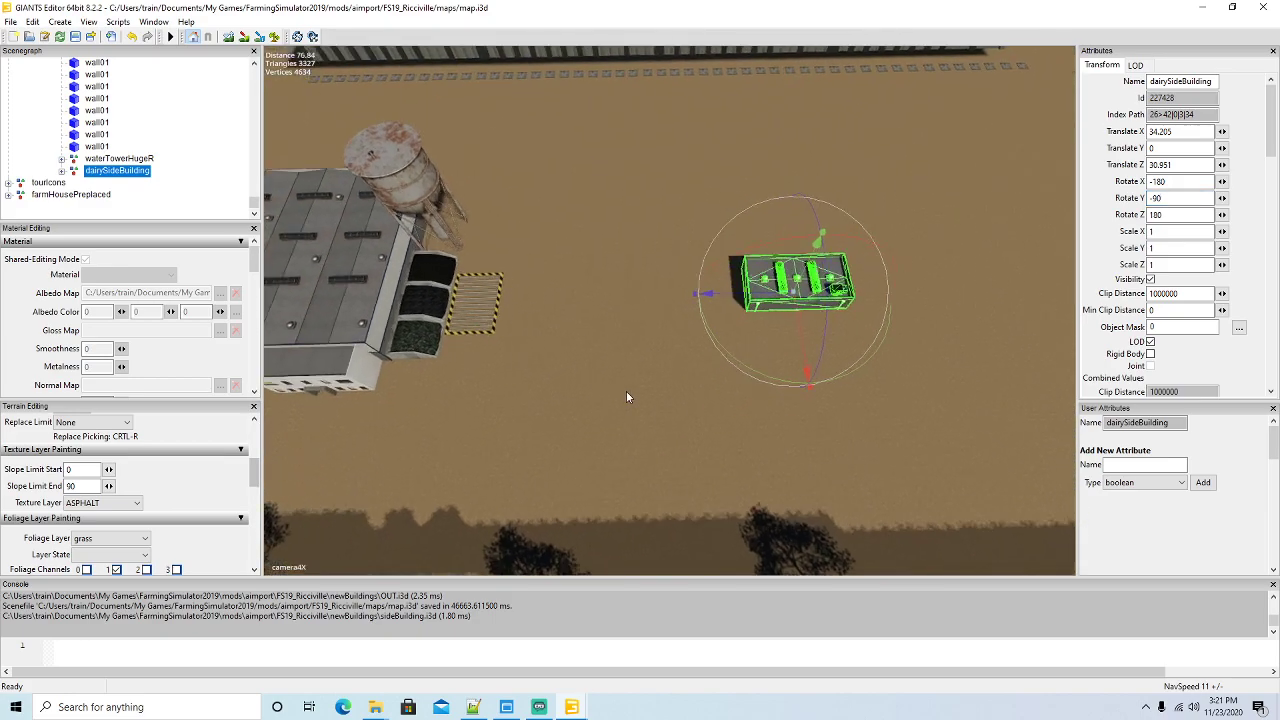
key("f")
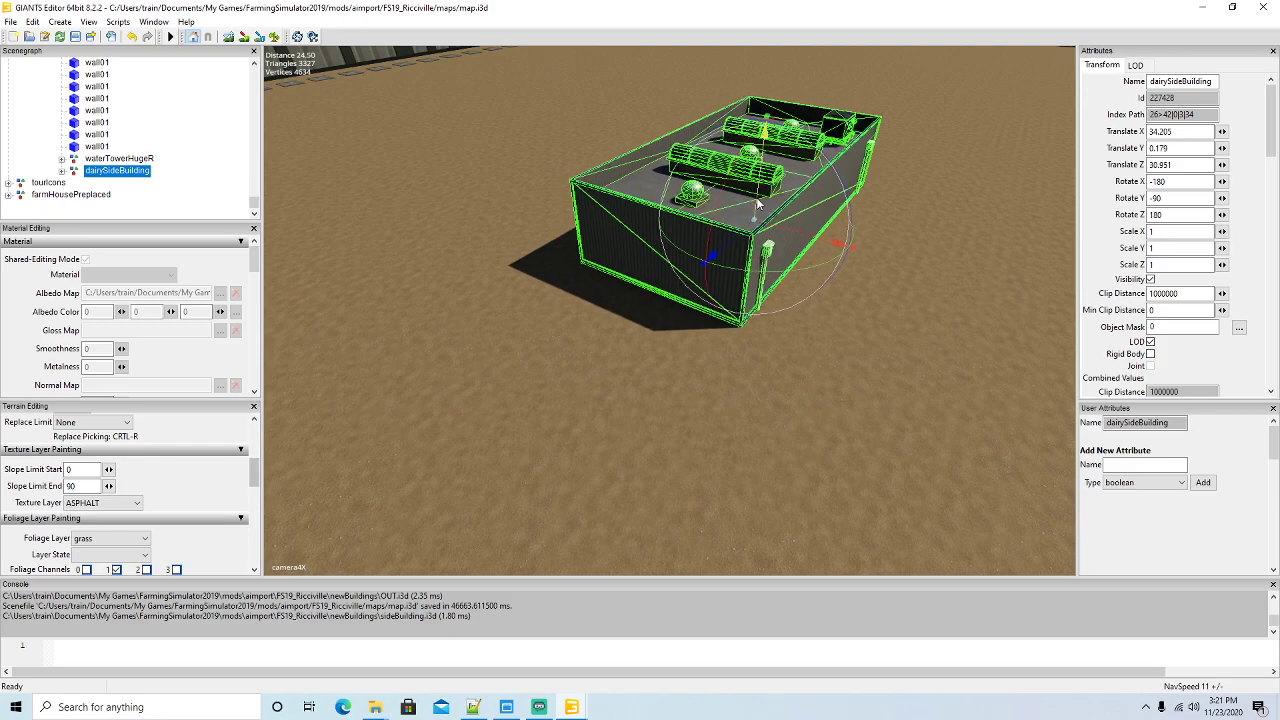
right_click_drag(757, 200, 568, 394)
scroll(584, 428, "down", 10)
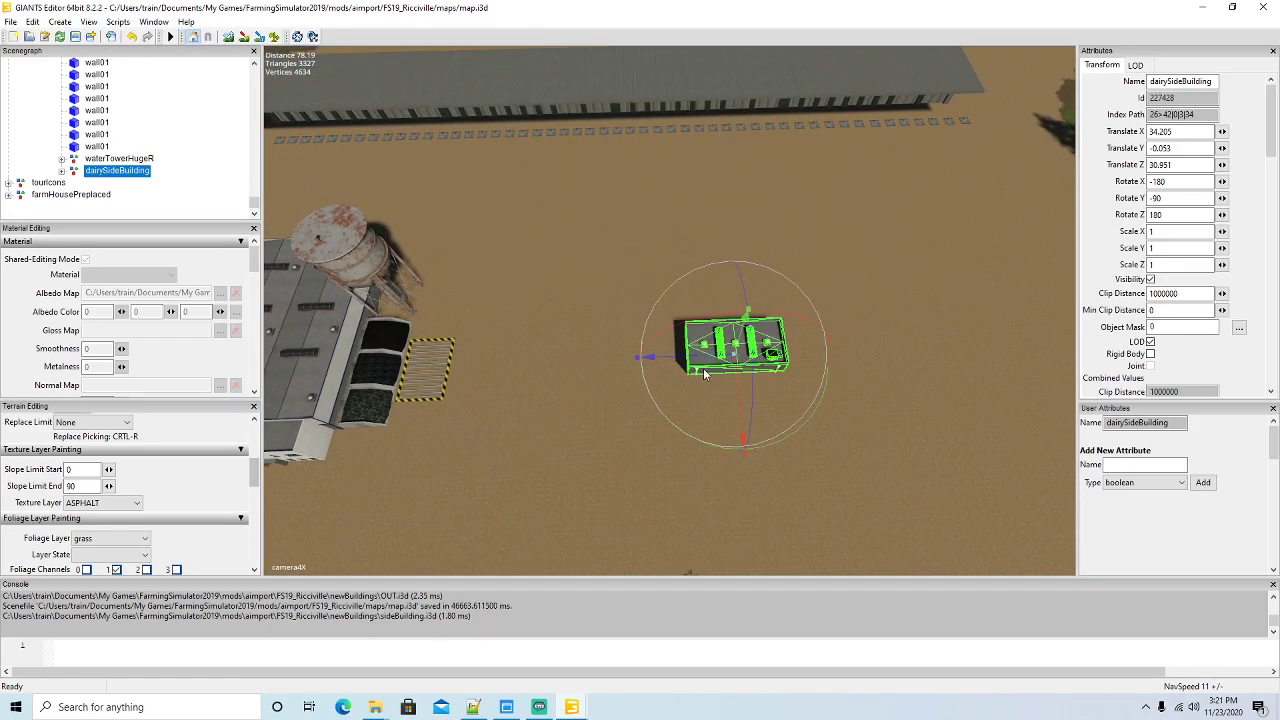
left_click_drag(690, 364, 590, 363)
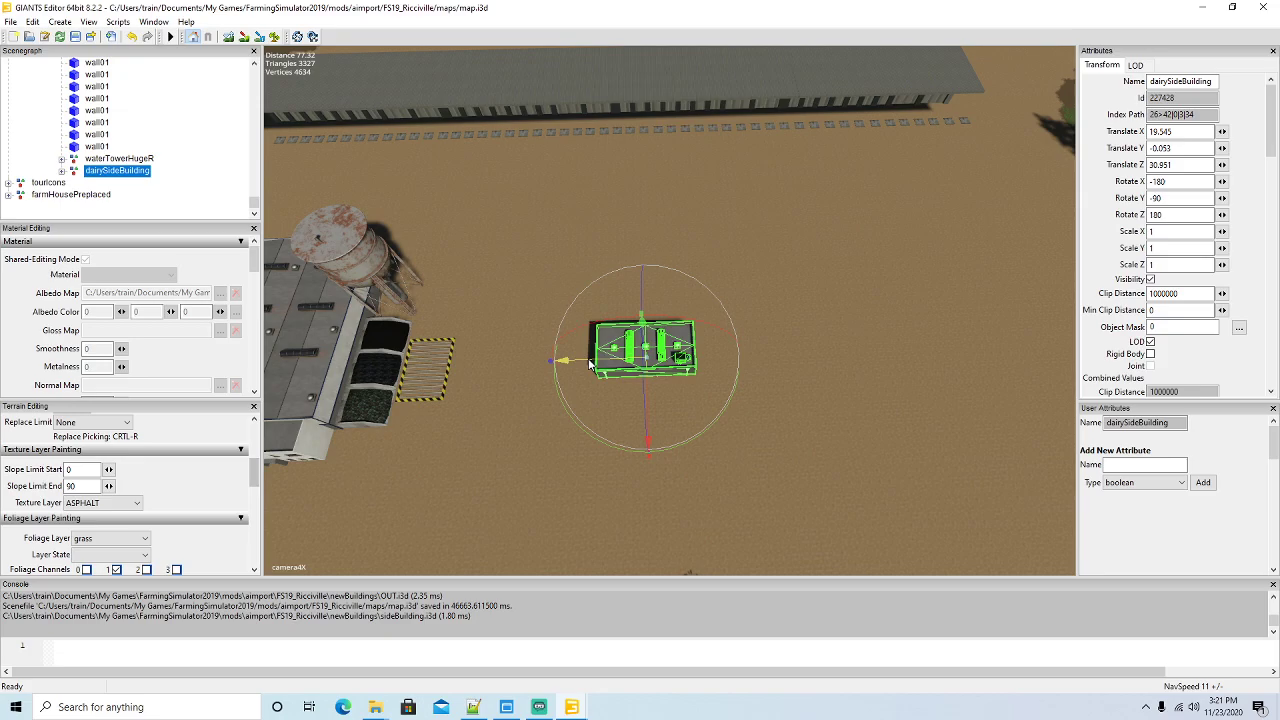
Duplicate the dairySideBuilding and turn the copy to face the opposite way with Rotate Y 90
right_click_drag(562, 438, 486, 409)
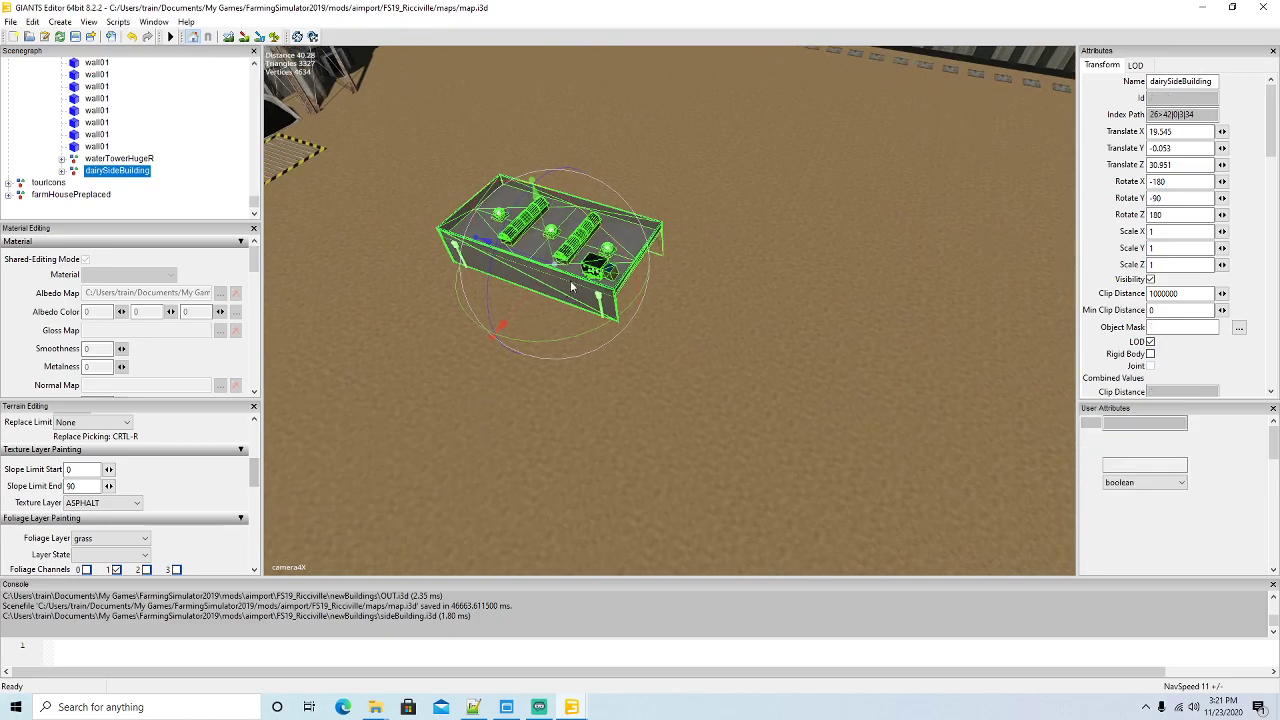
key("ctrl+d")
left_click_drag(568, 337, 565, 208)
double_click(1180, 199)
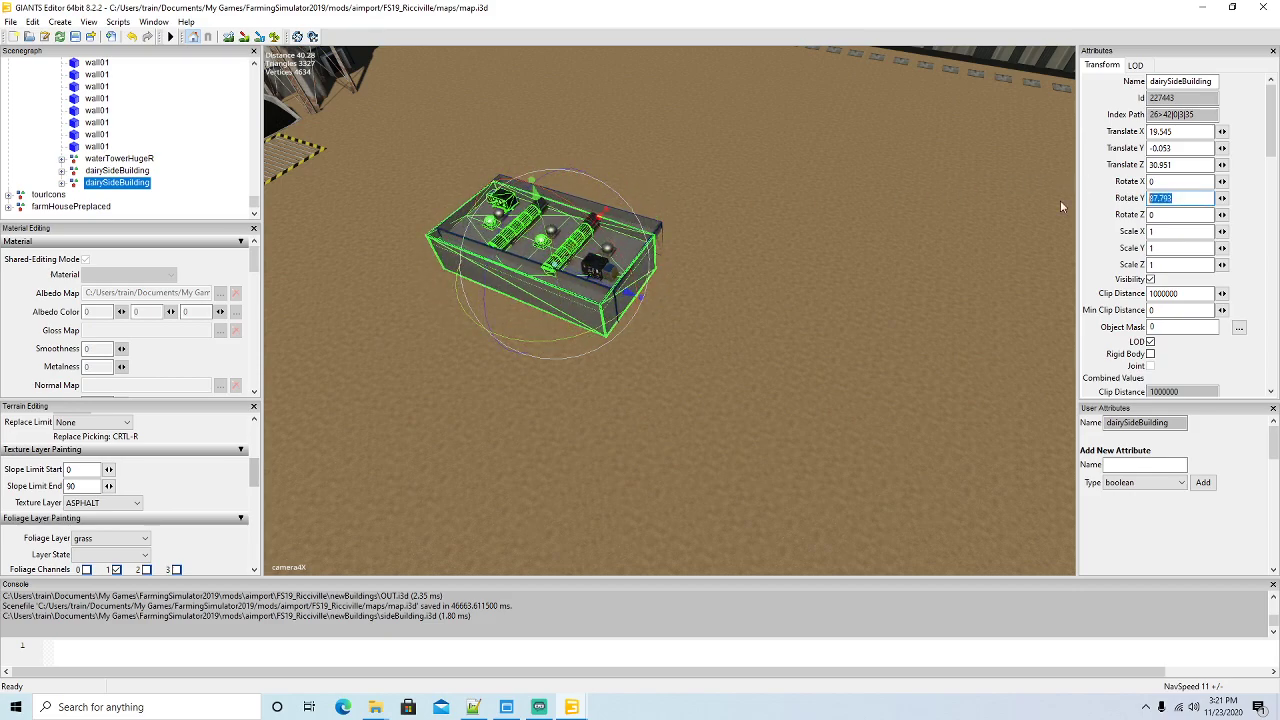
type("90")
key("Return")
scroll(777, 323, "up", 5)
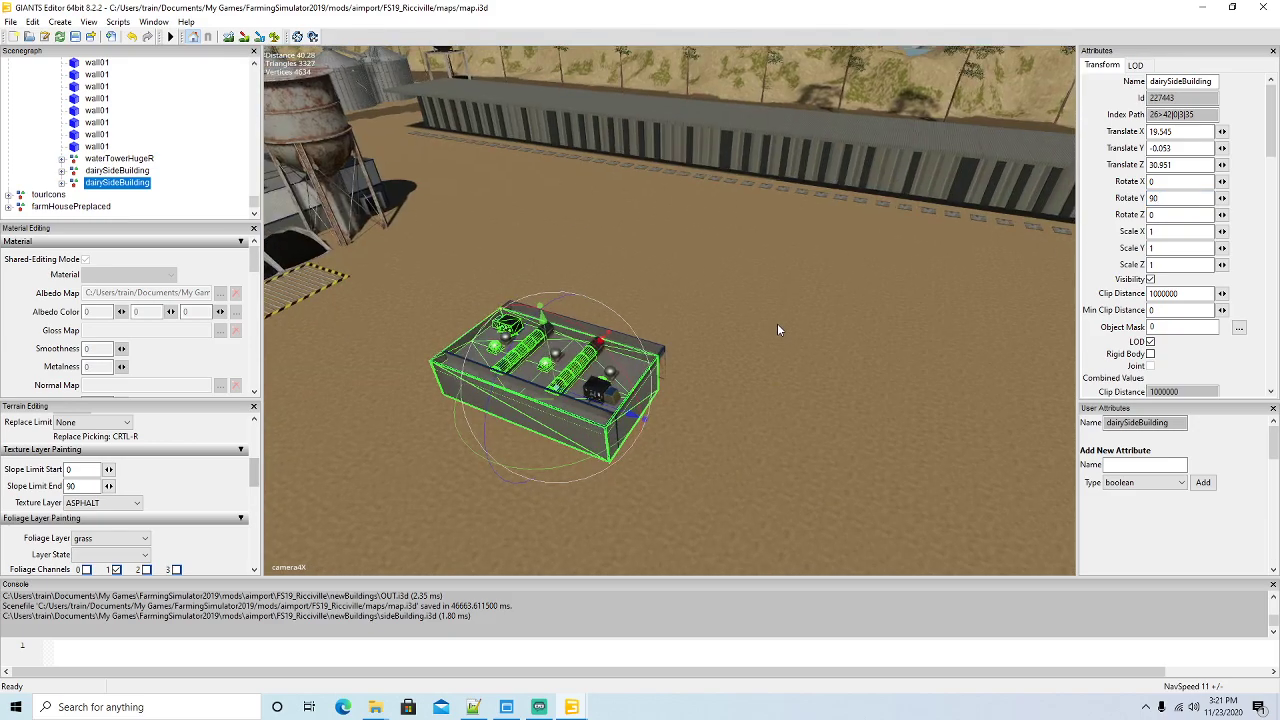
Move the rotated copy end to end with the first side building, at about X 35.3 and Z 29.7
scroll(778, 329, "up", 3)
left_click_drag(515, 389, 818, 384)
scroll(624, 394, "down", 5)
Duplicate the rotated side building and extend the row with the copy at Translate X about 51
key("ctrl+d")
scroll(805, 429, "down", 3)
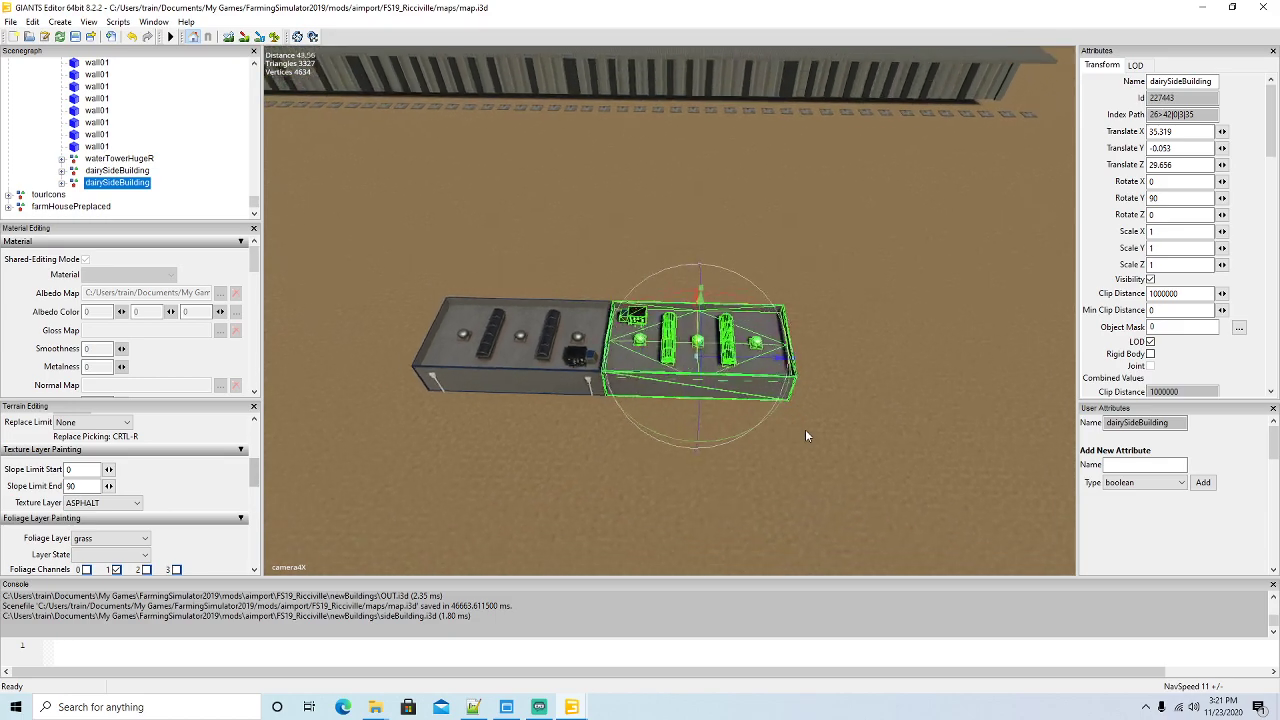
middle_click_drag(805, 429, 873, 426)
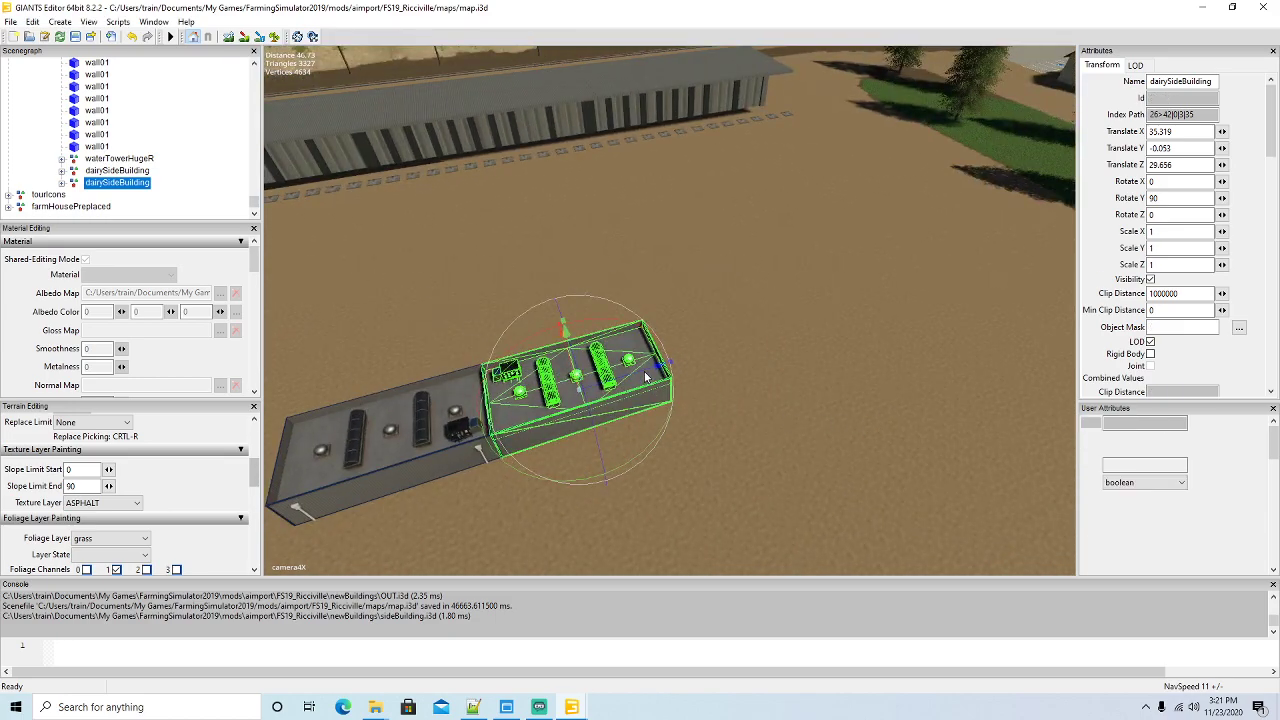
key("ctrl+d")
left_click_drag(645, 376, 820, 343)
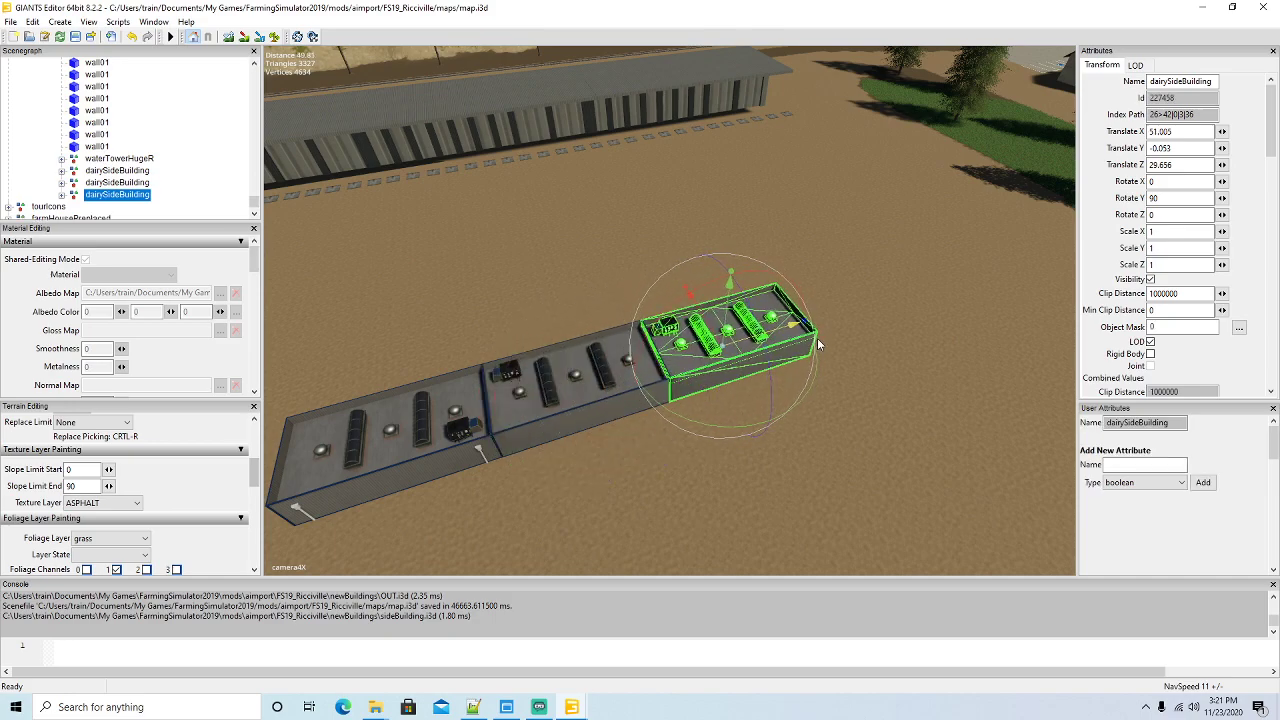
Add a fourth dairySideBuilding to the end of the row by duplicating the last one to Translate X about 66.9
right_click_drag(784, 387, 932, 311)
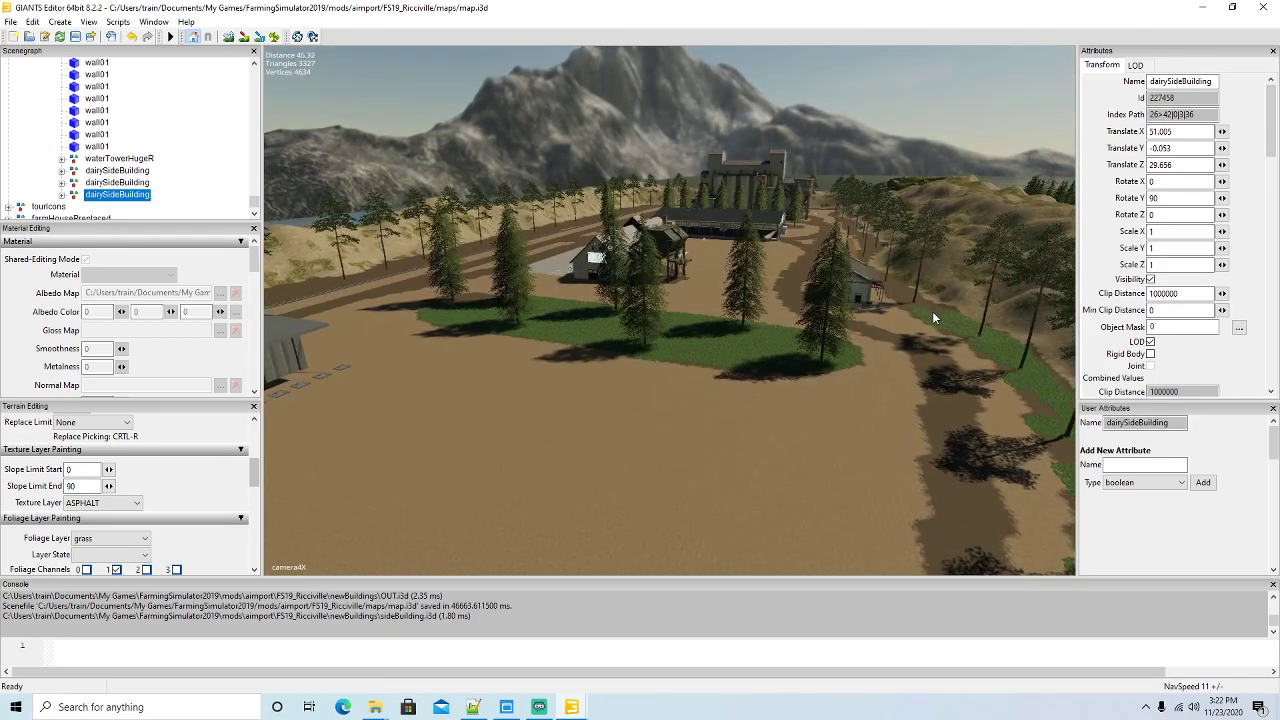
key("f")
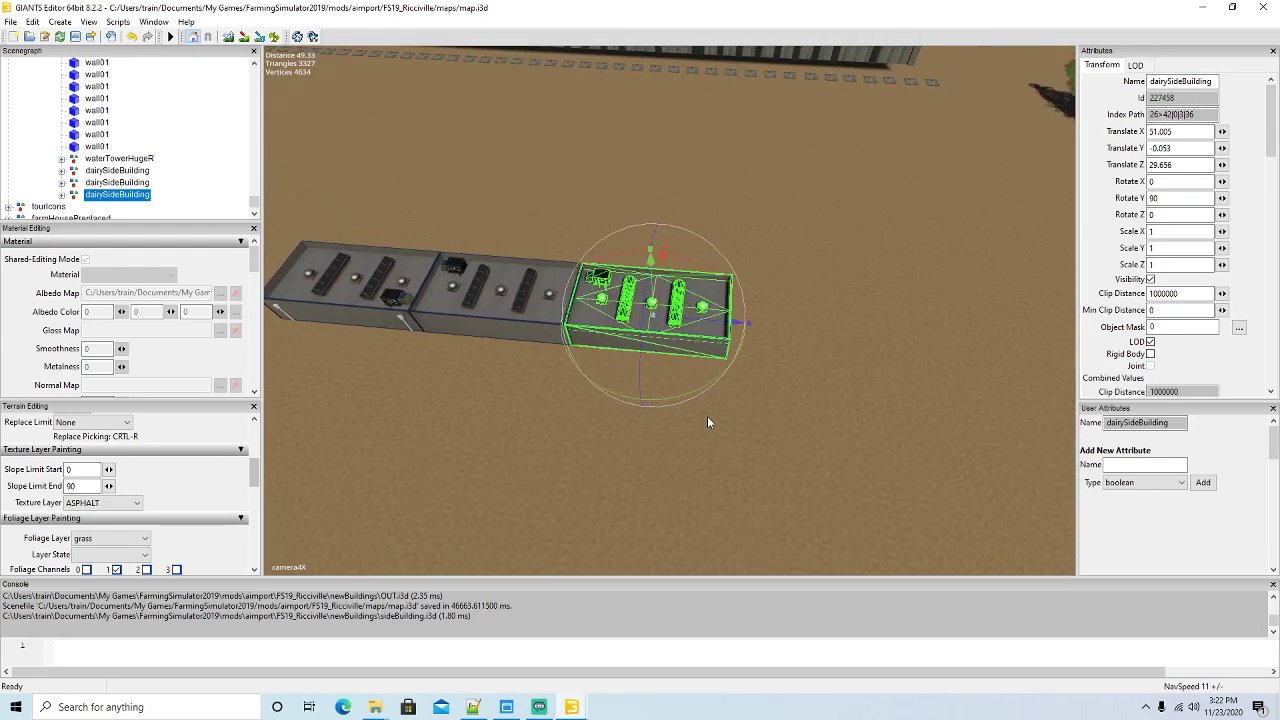
mouse_move(726, 416)
right_mouse_down()
mouse_move(497, 402)
mouse_move(728, 435)
right_mouse_up()
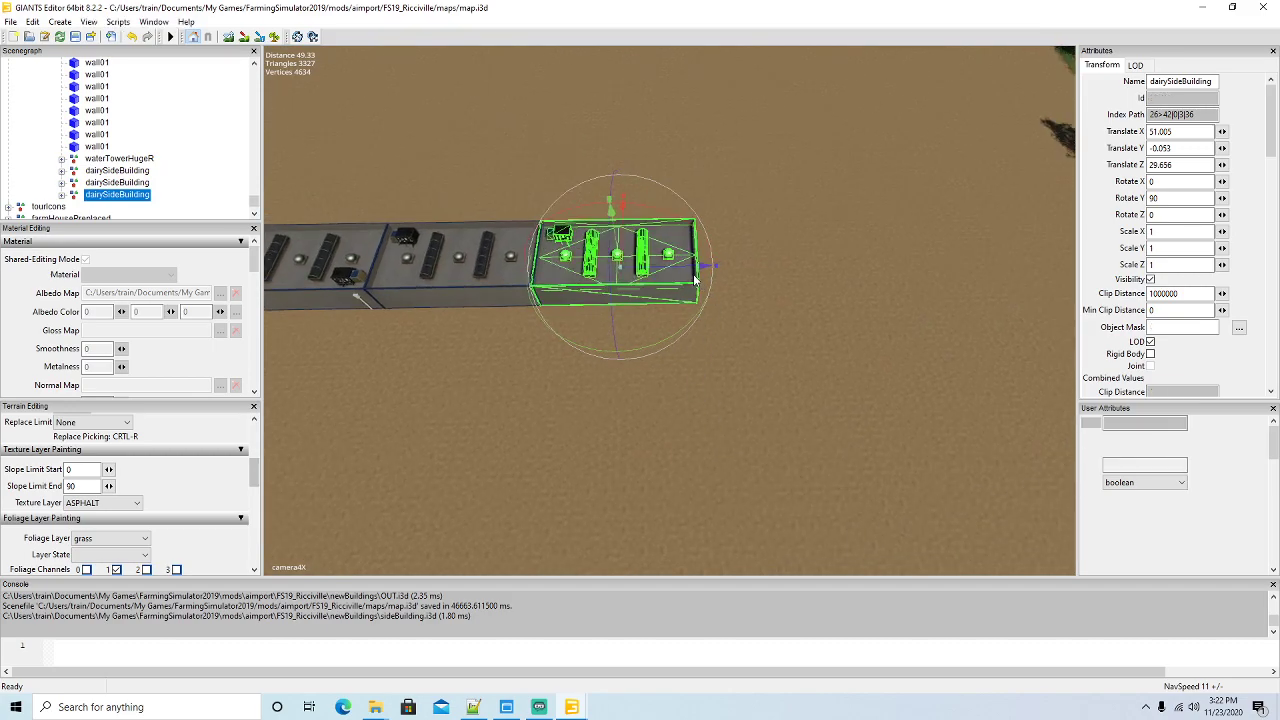
key("ctrl+d")
left_click_drag(686, 272, 858, 278)
Try a fifth dairySideBuilding at the row's end at Translate X about 82.7, and remove it again
right_click_drag(873, 380, 939, 344)
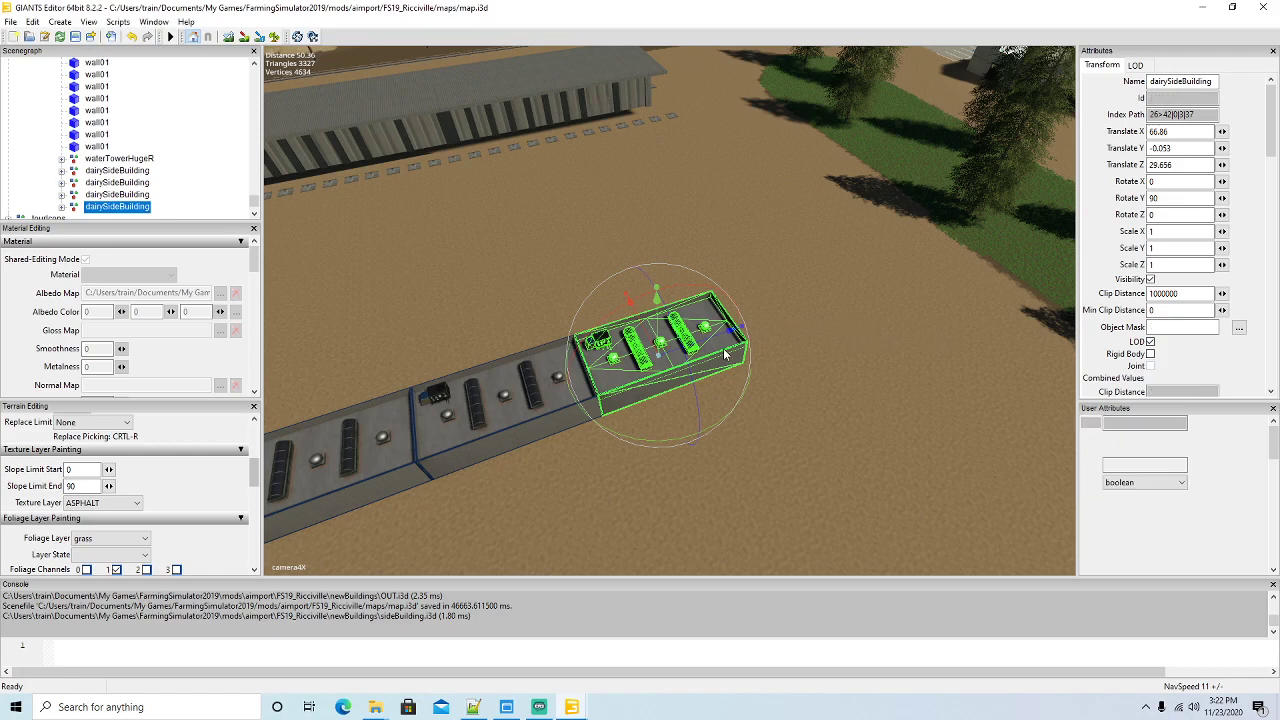
key("ctrl+d")
left_click_drag(713, 346, 873, 317)
right_click_drag(873, 317, 889, 390)
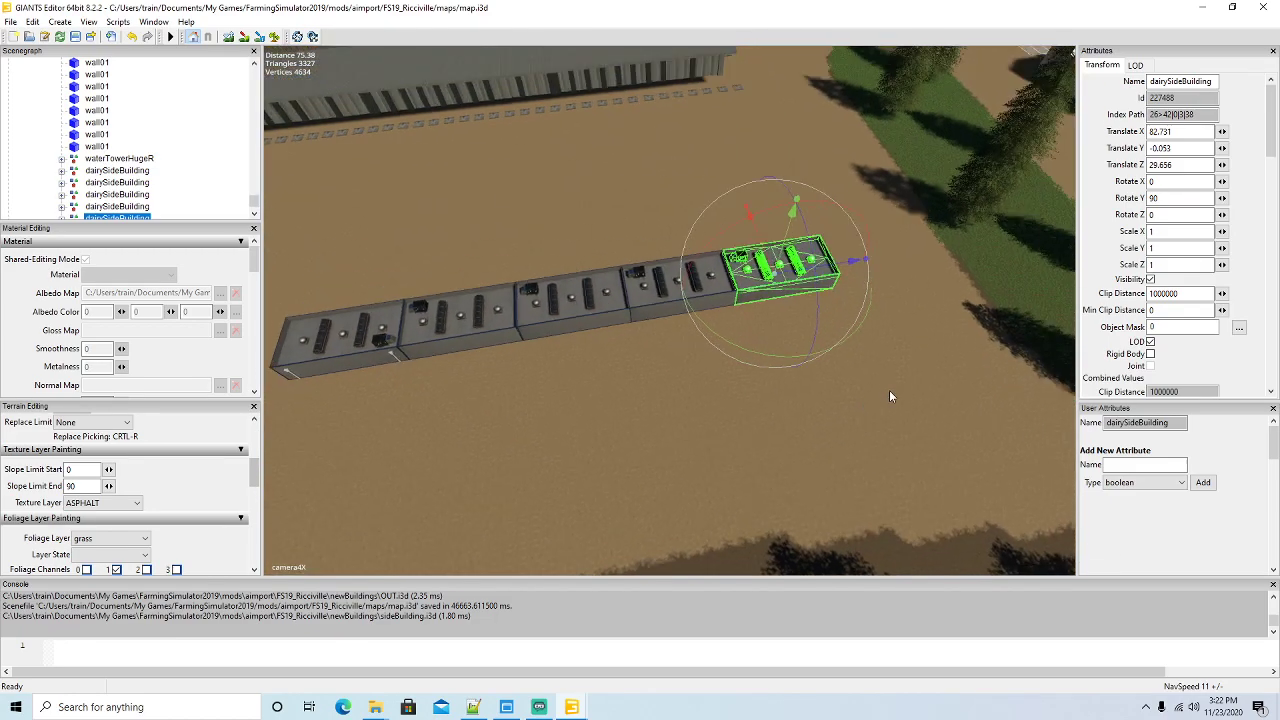
scroll(890, 396, "up", 1)
left_click(798, 419)
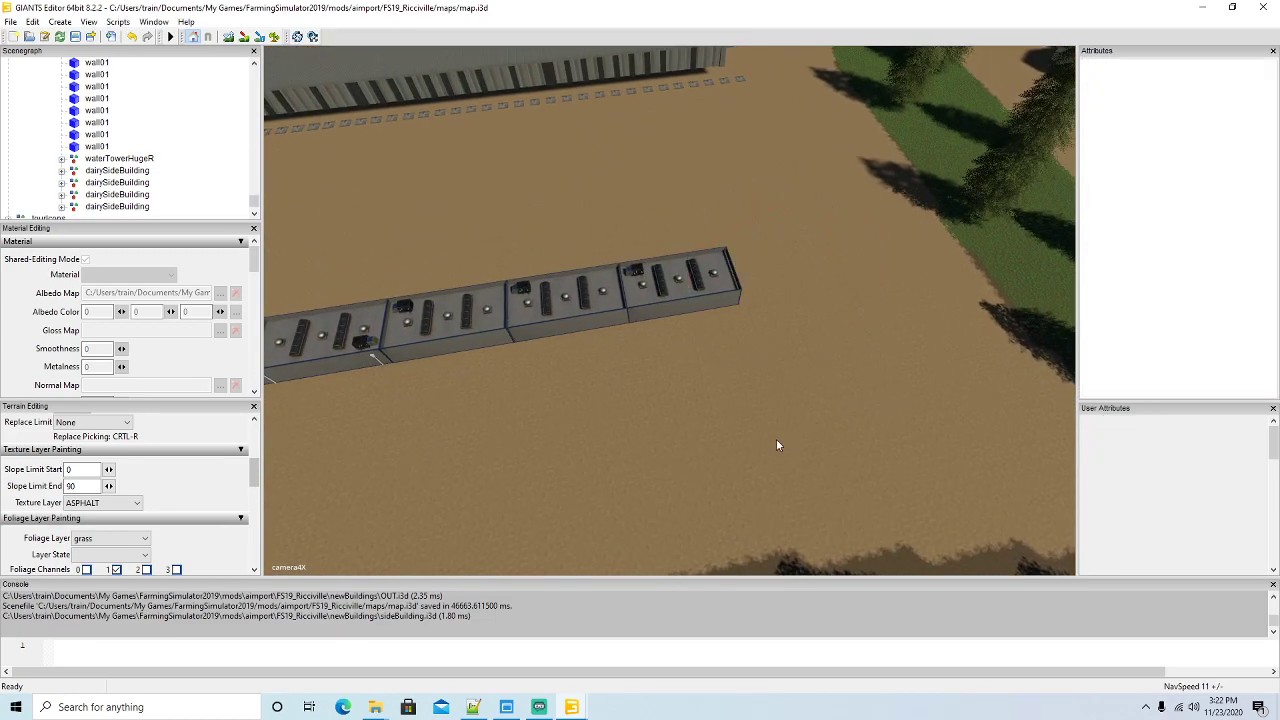
Check the finished side building row from its open side and import trailer.i3d from the newBuildings folder
right_click_drag(780, 438, 674, 350)
scroll(674, 350, "up", 10)
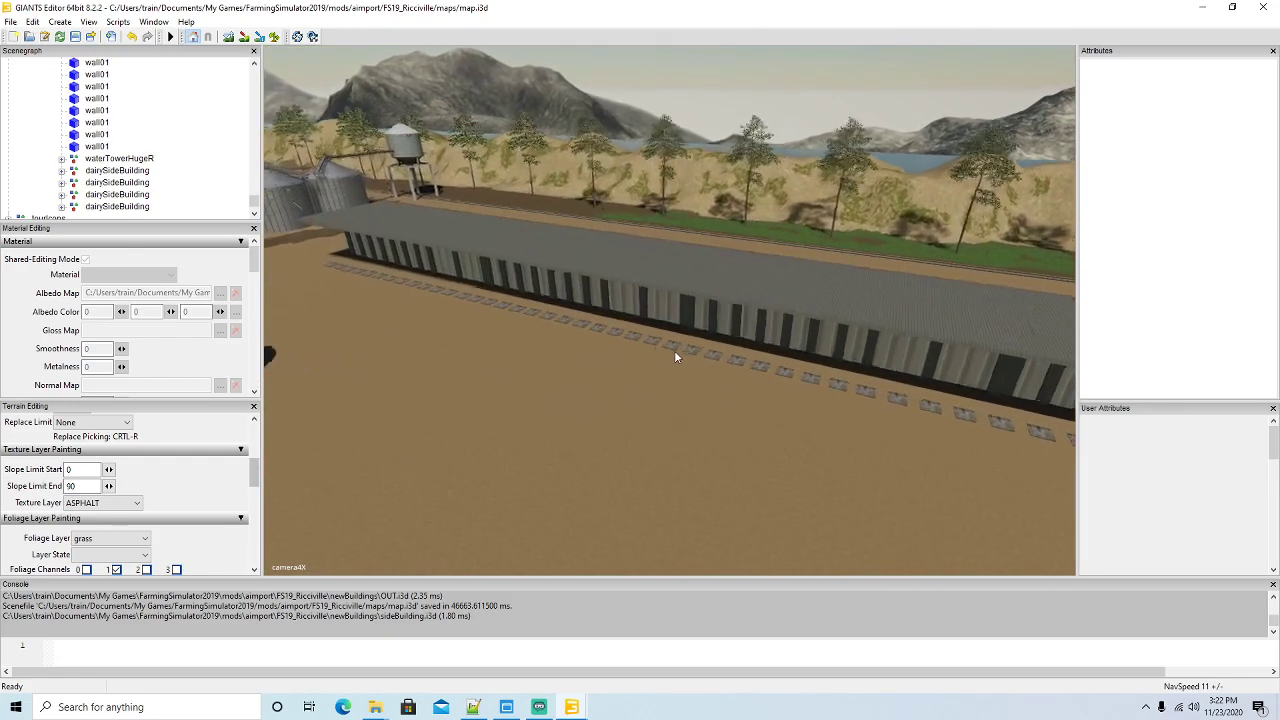
right_click_drag(674, 356, 477, 363)
key("d")
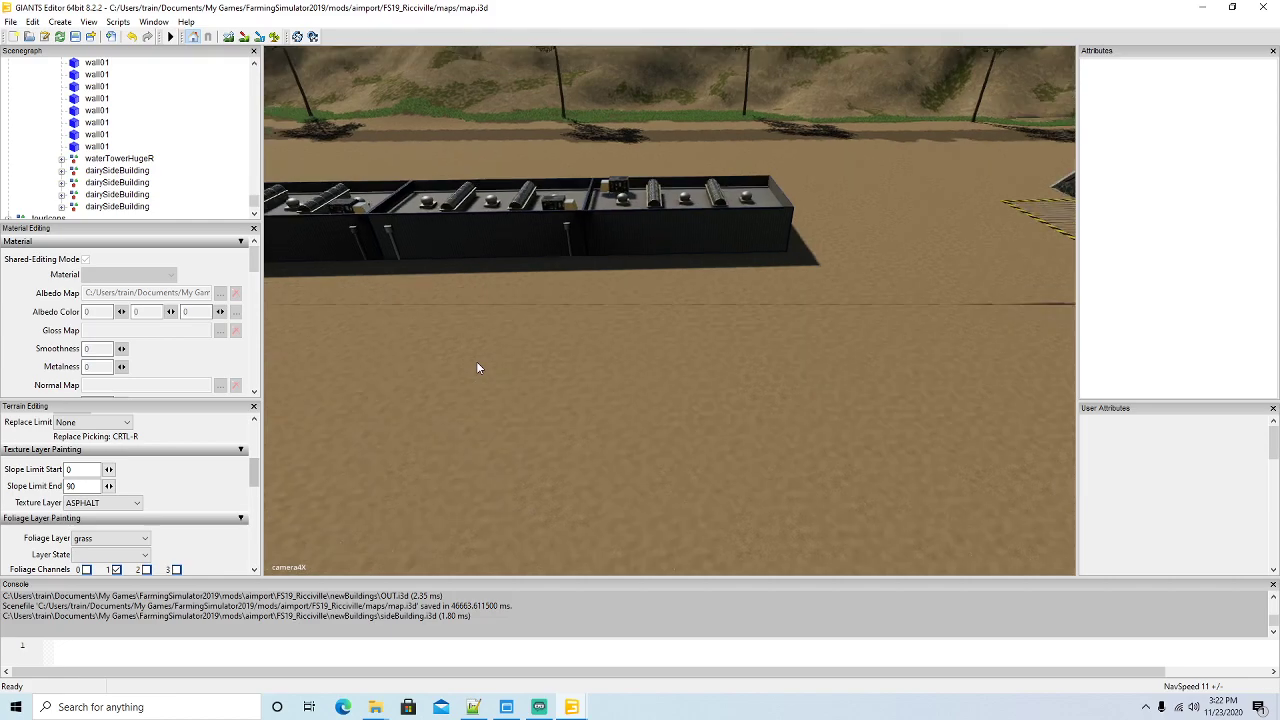
left_click(10, 21)
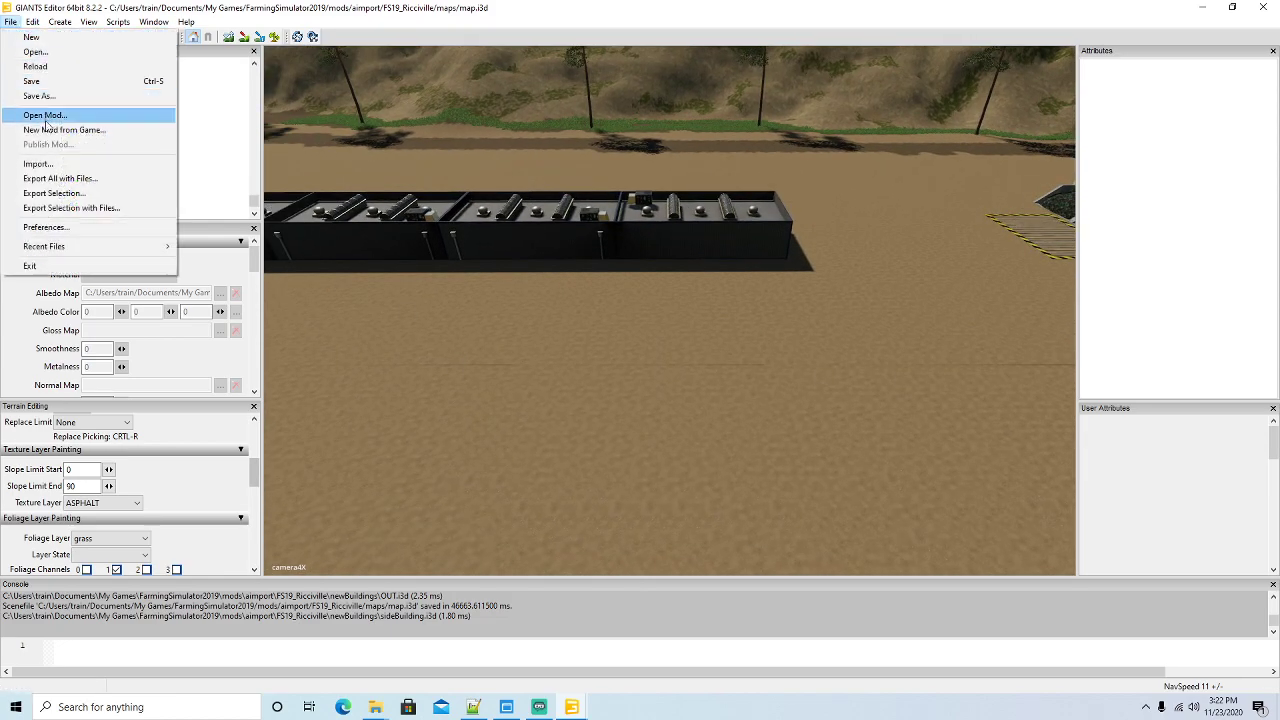
left_click(40, 166)
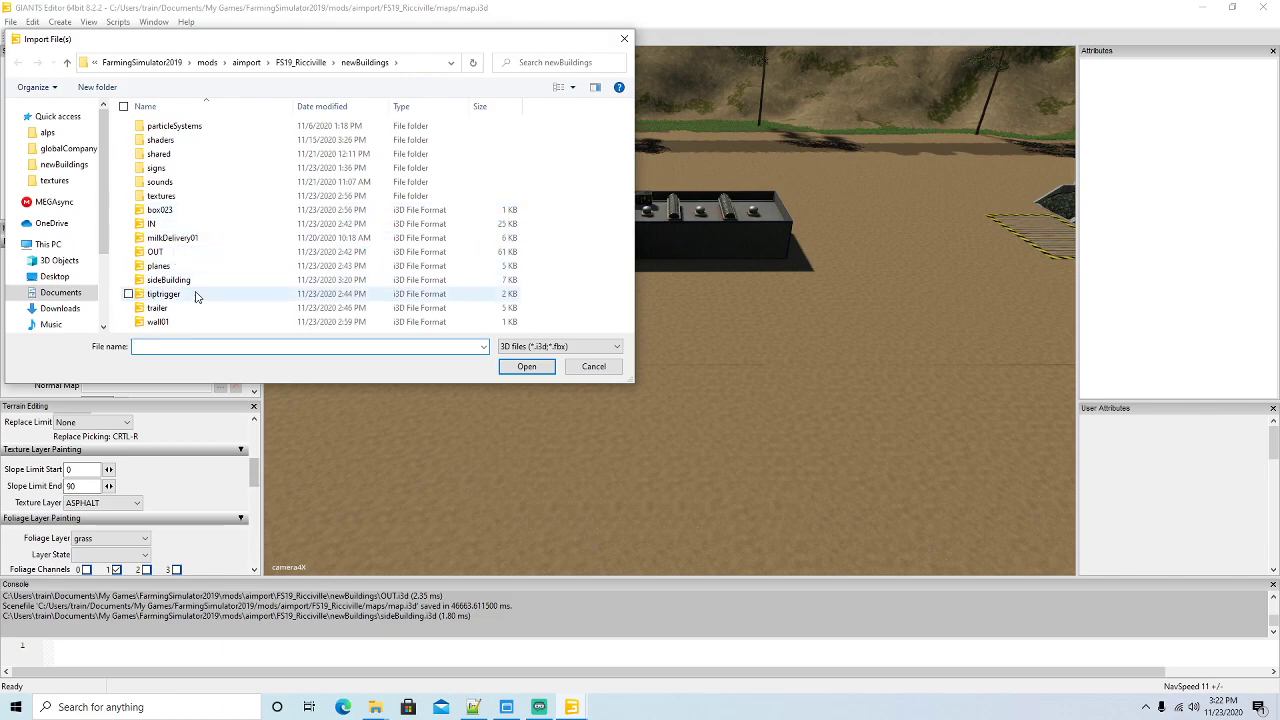
left_click(158, 308)
left_click(527, 366)
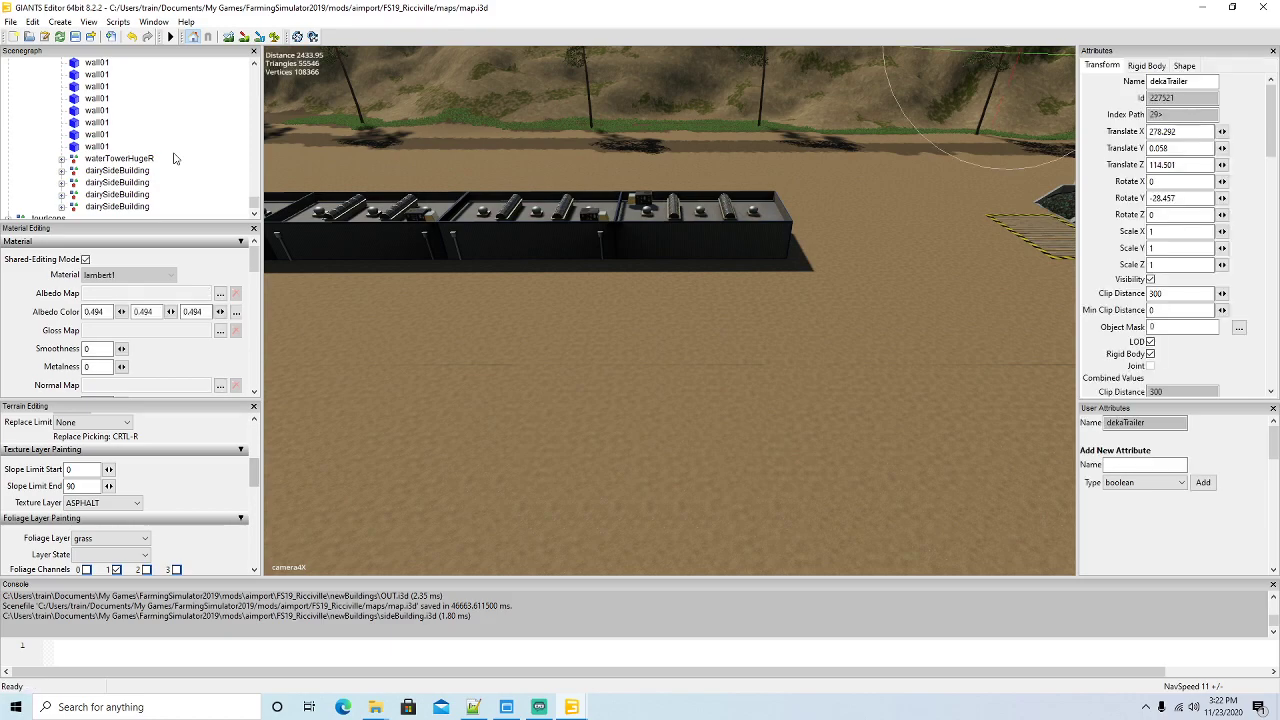
Move the imported dekaTrailer into the main group of powerCellProduction by cutting and pasting it there
scroll(170, 157, "up", 8)
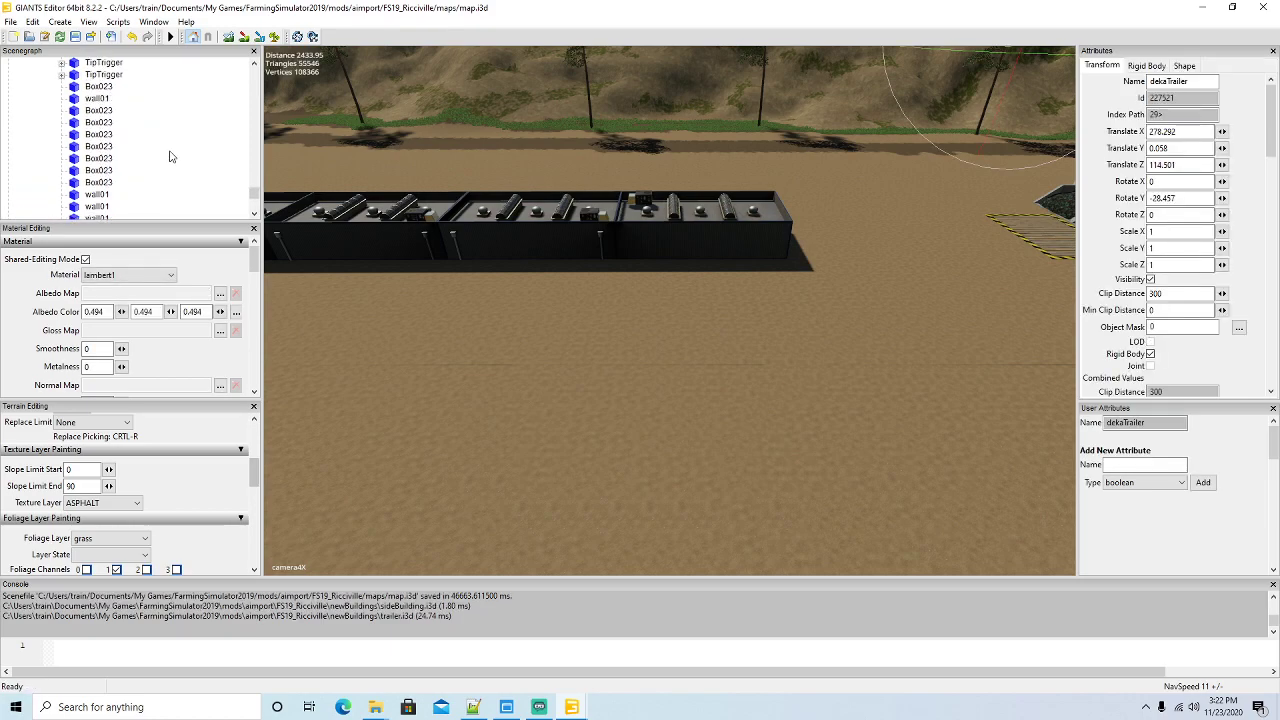
left_click(33, 24)
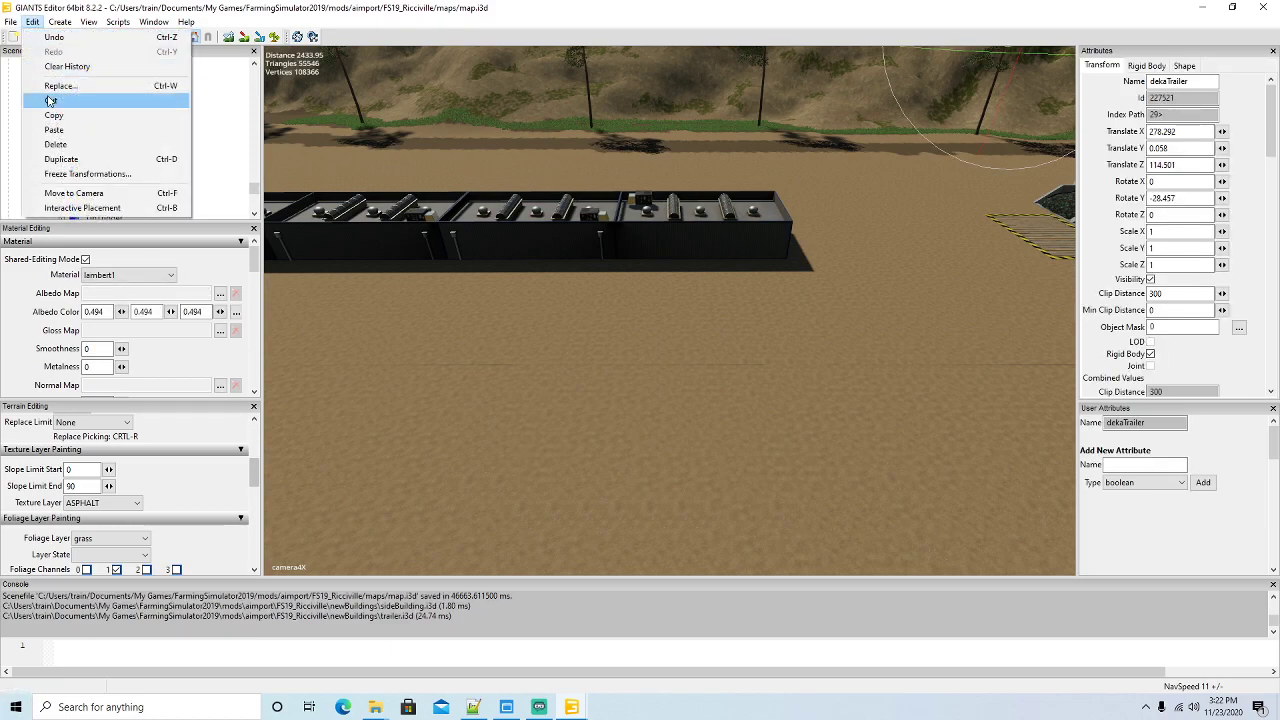
left_click(55, 122)
left_click(61, 126)
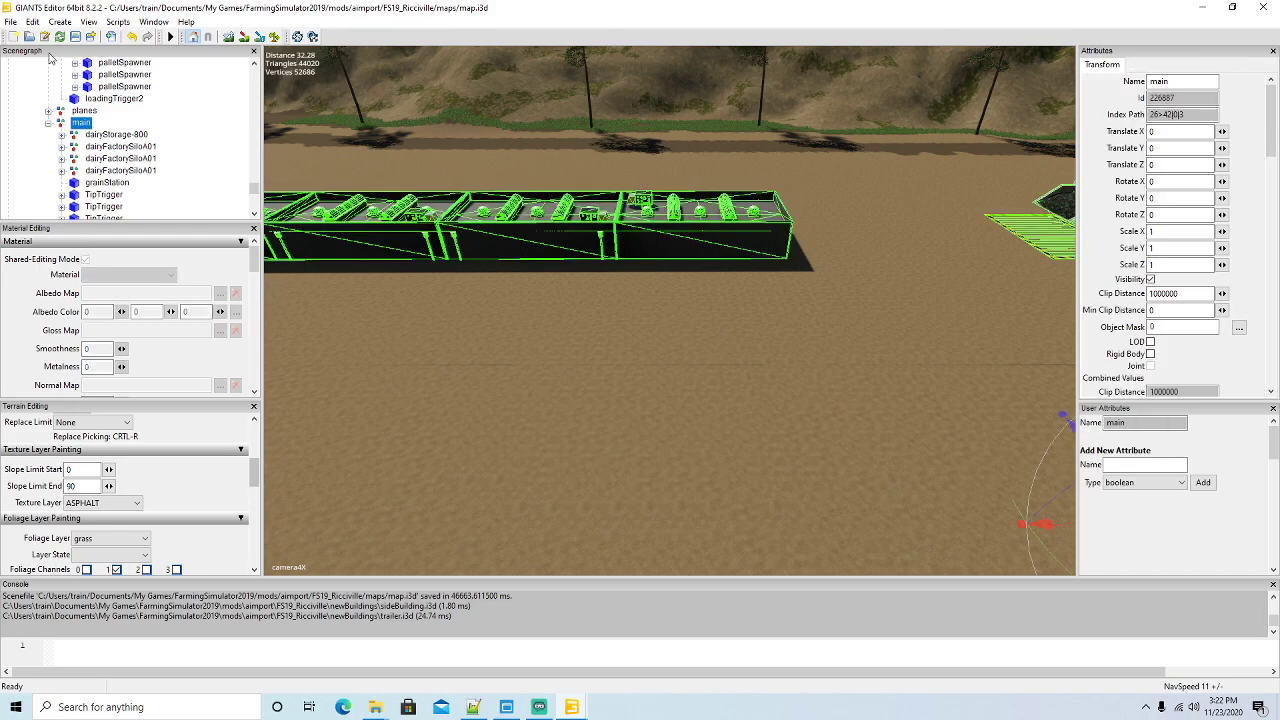
left_click(33, 21)
left_click(62, 134)
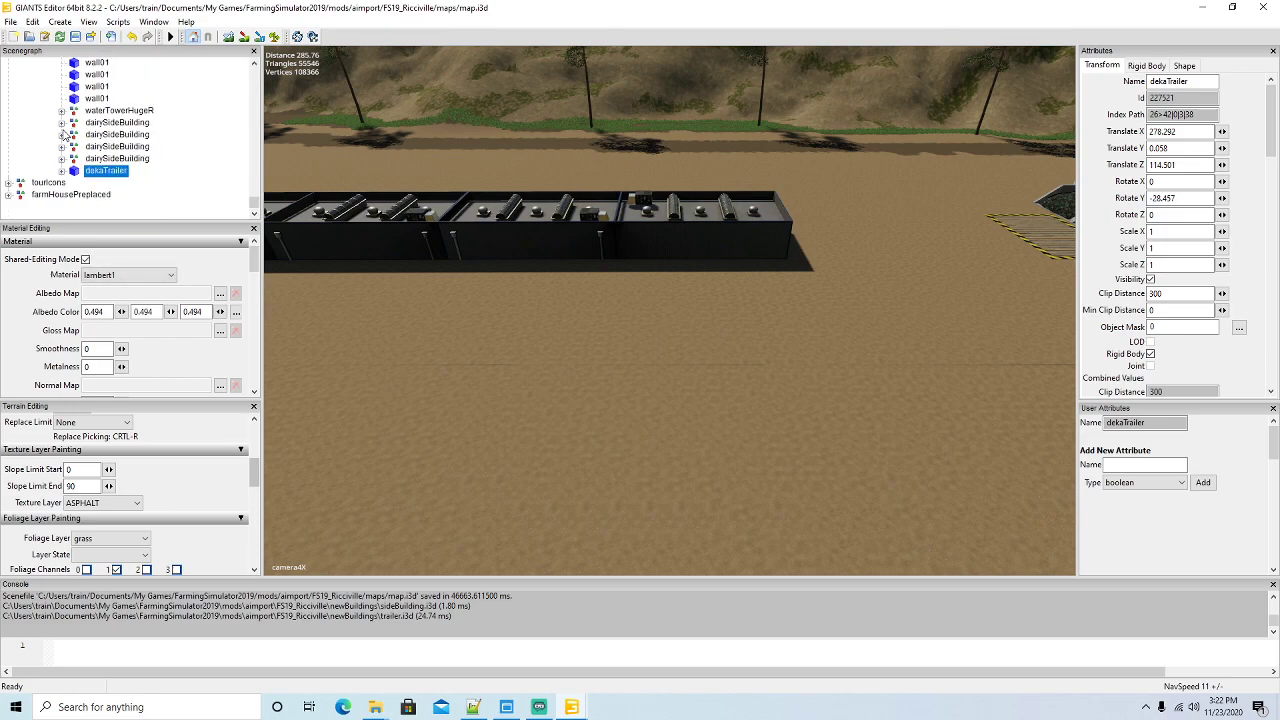
Put the dekaTrailer in front of the dairy side building row with Interactive Placement, at about Translate X 34.8 and Z 21.1
left_click(33, 21)
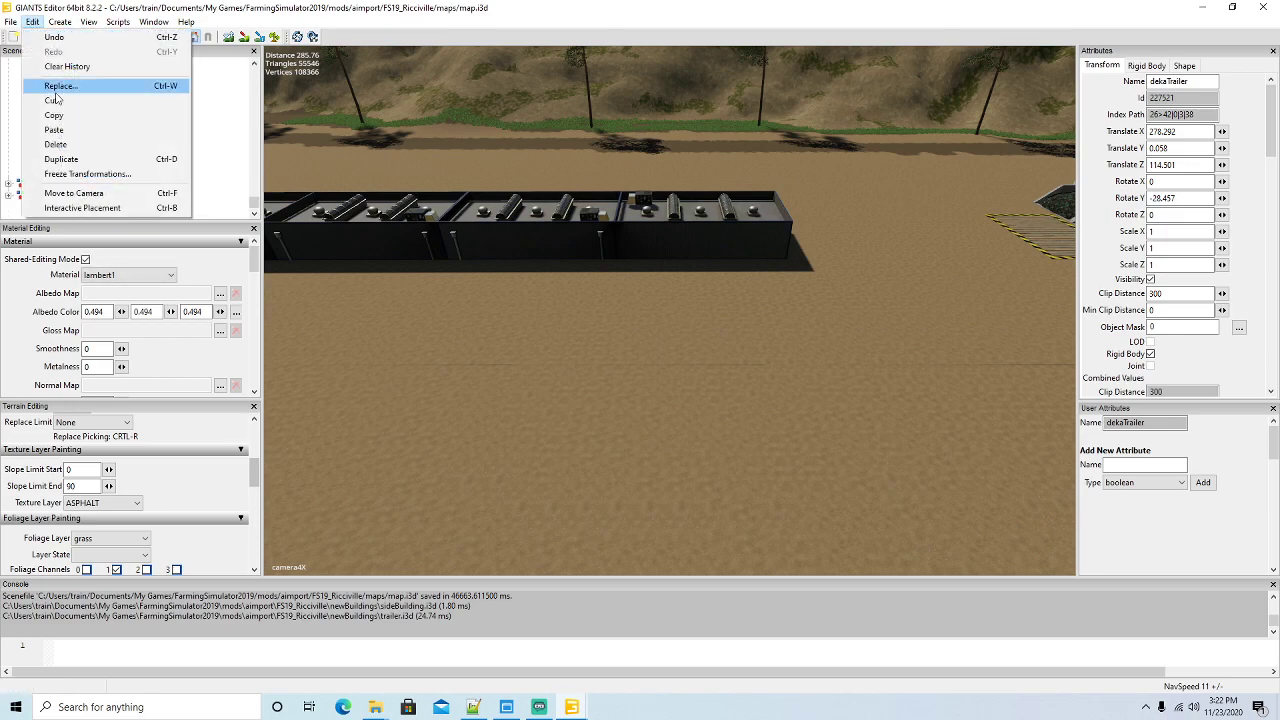
left_click(81, 208)
left_click(523, 288)
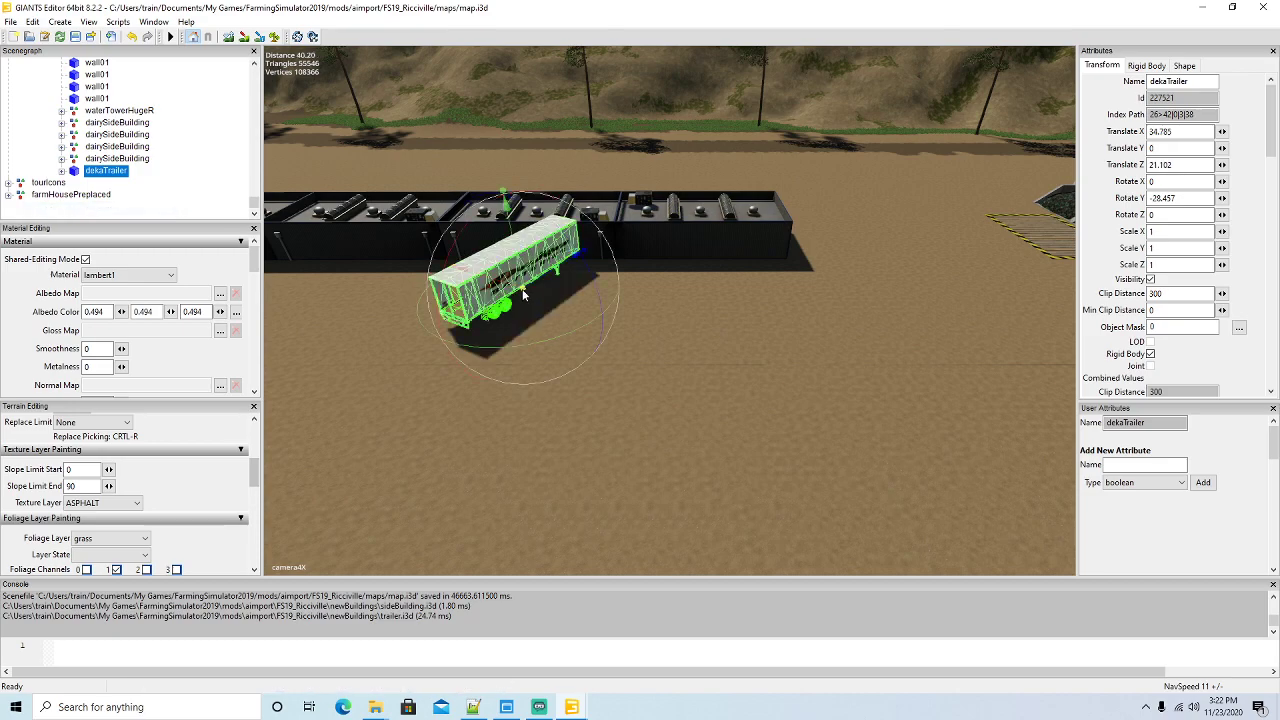
right_click_drag(603, 336, 410, 318)
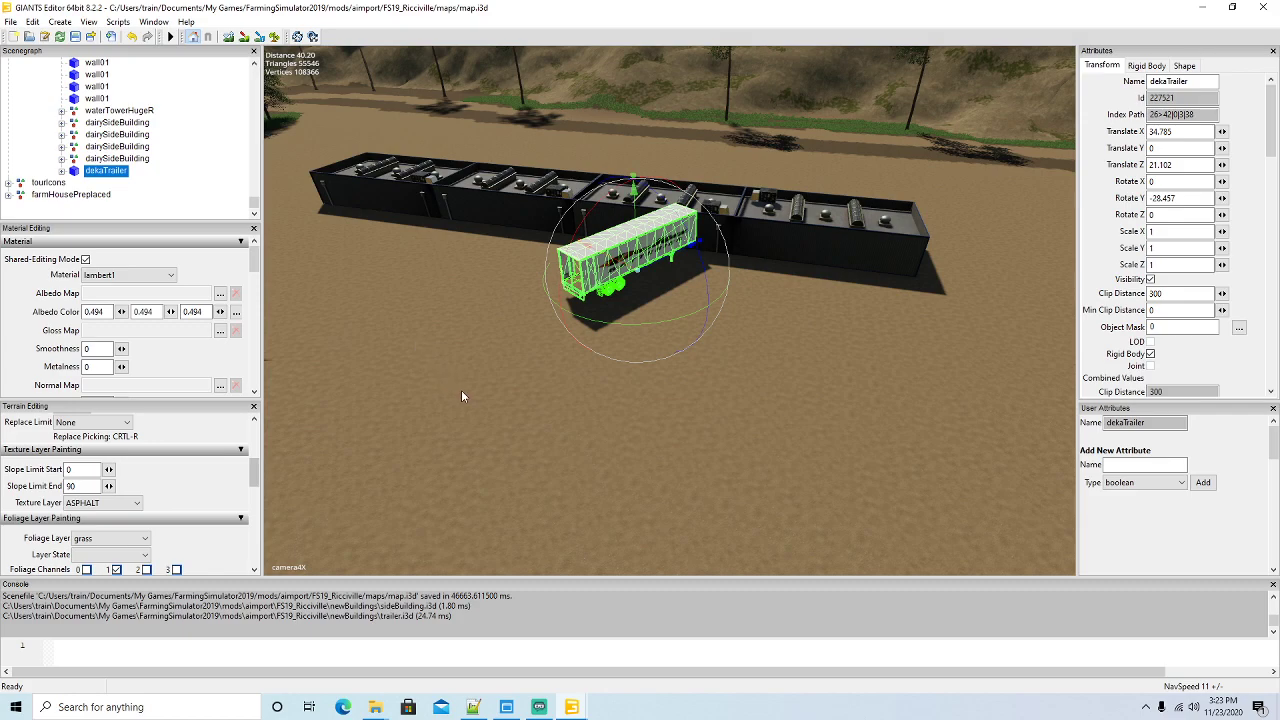
Turn the dekaTrailer so its rear wheels face the buildings, at Rotate Y about 2.2, and lower it to Translate Y -0.006
right_click_drag(474, 394, 357, 279)
left_click_drag(357, 279, 445, 281)
scroll(562, 392, "up", 10)
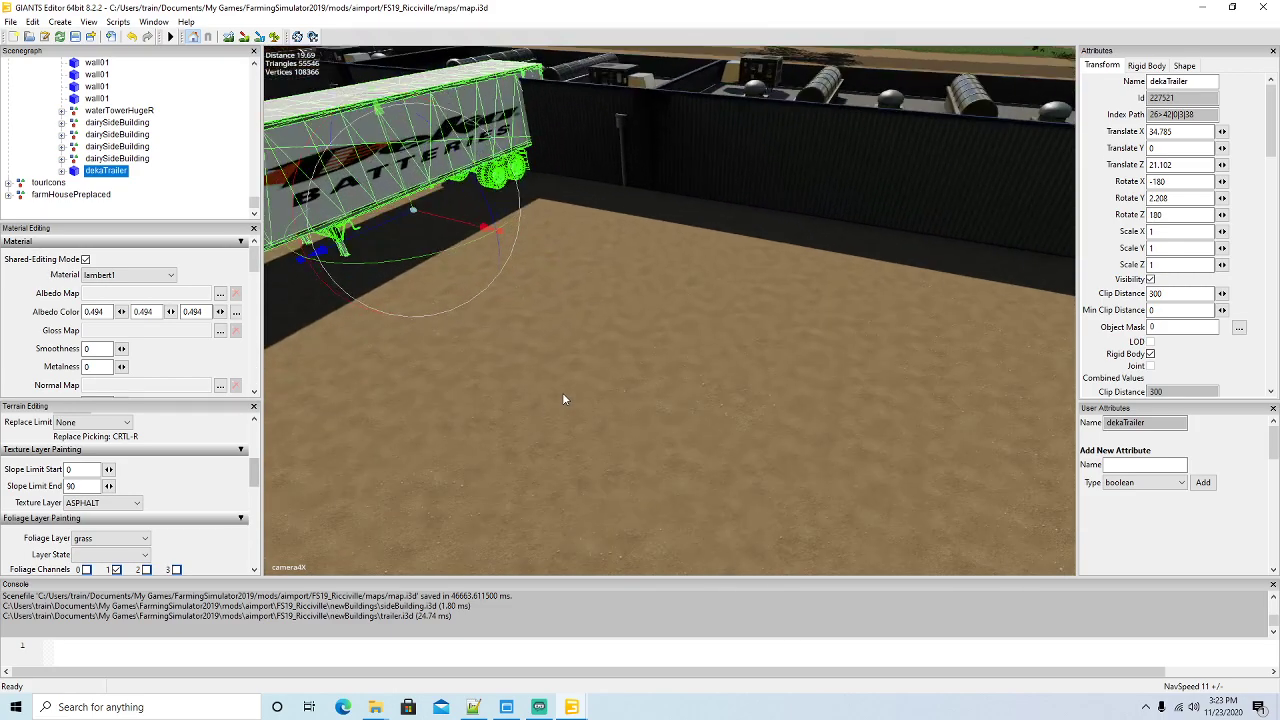
scroll(522, 369, "down", 5)
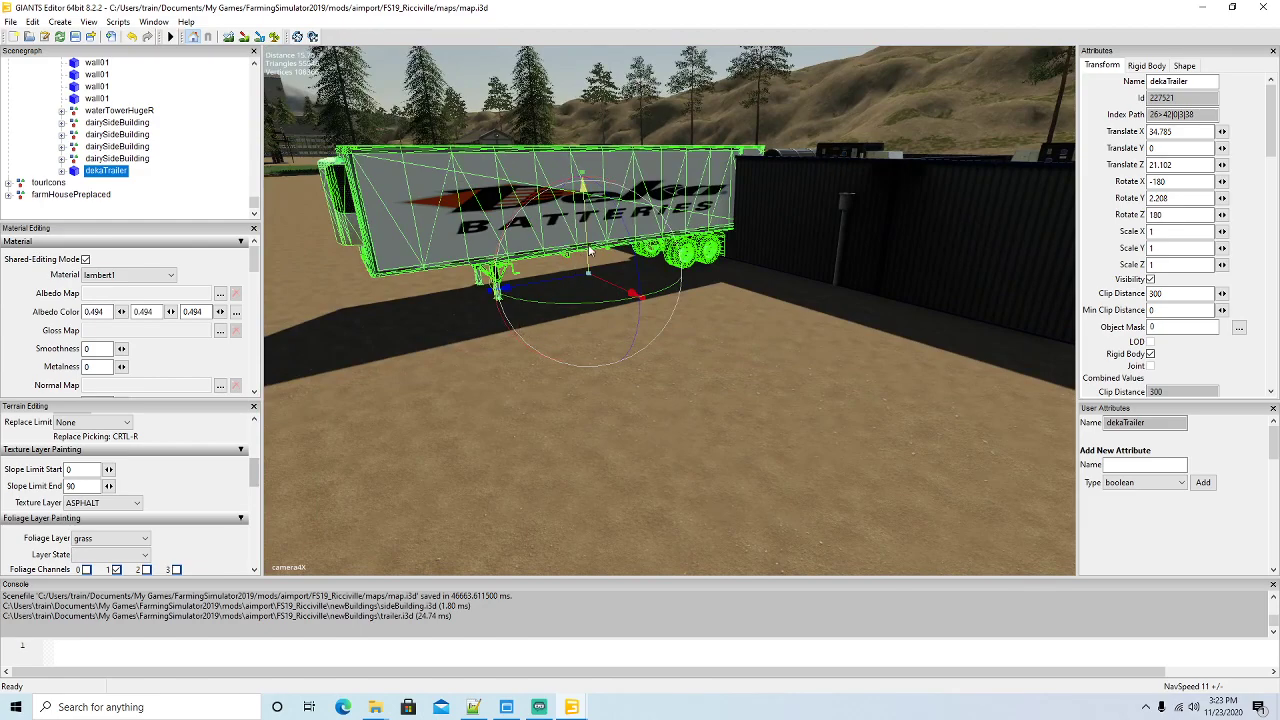
left_click_drag(588, 250, 590, 250)
right_click_drag(590, 250, 305, 122)
scroll(648, 346, "down", 5)
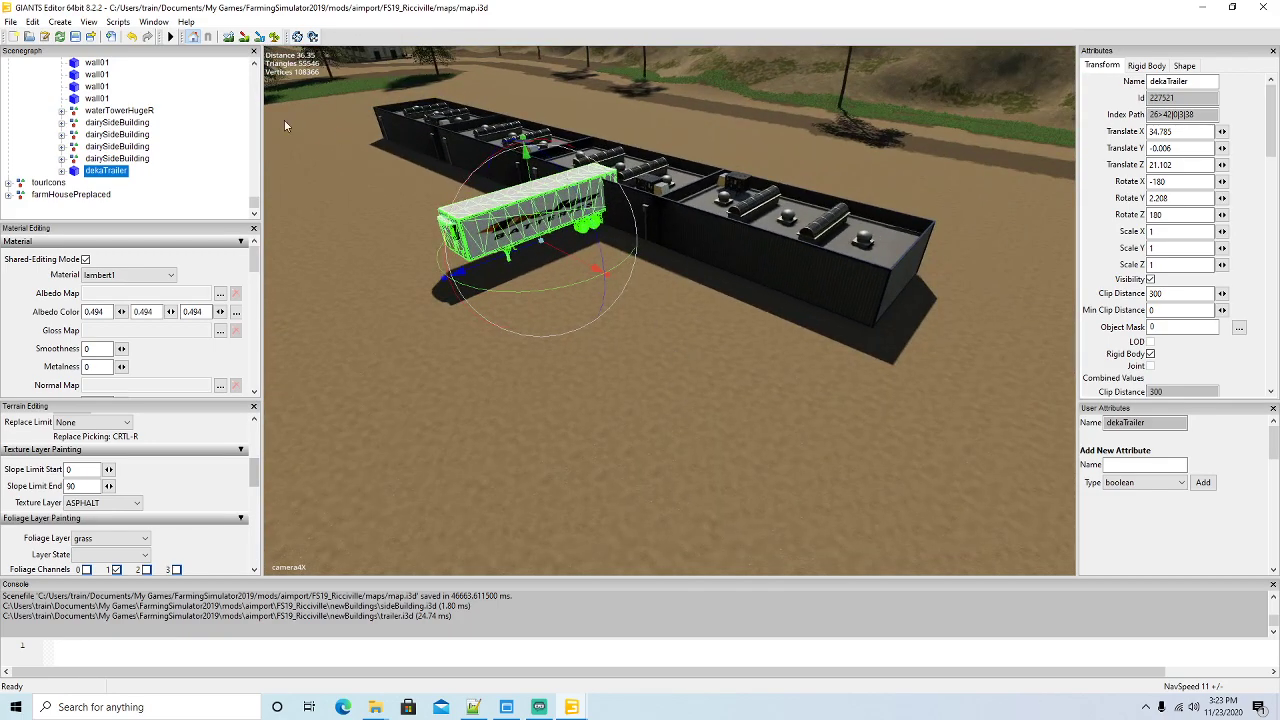
Make the second dairySideBuilding taller by setting its Scale Y to 1.5
left_click(72, 123)
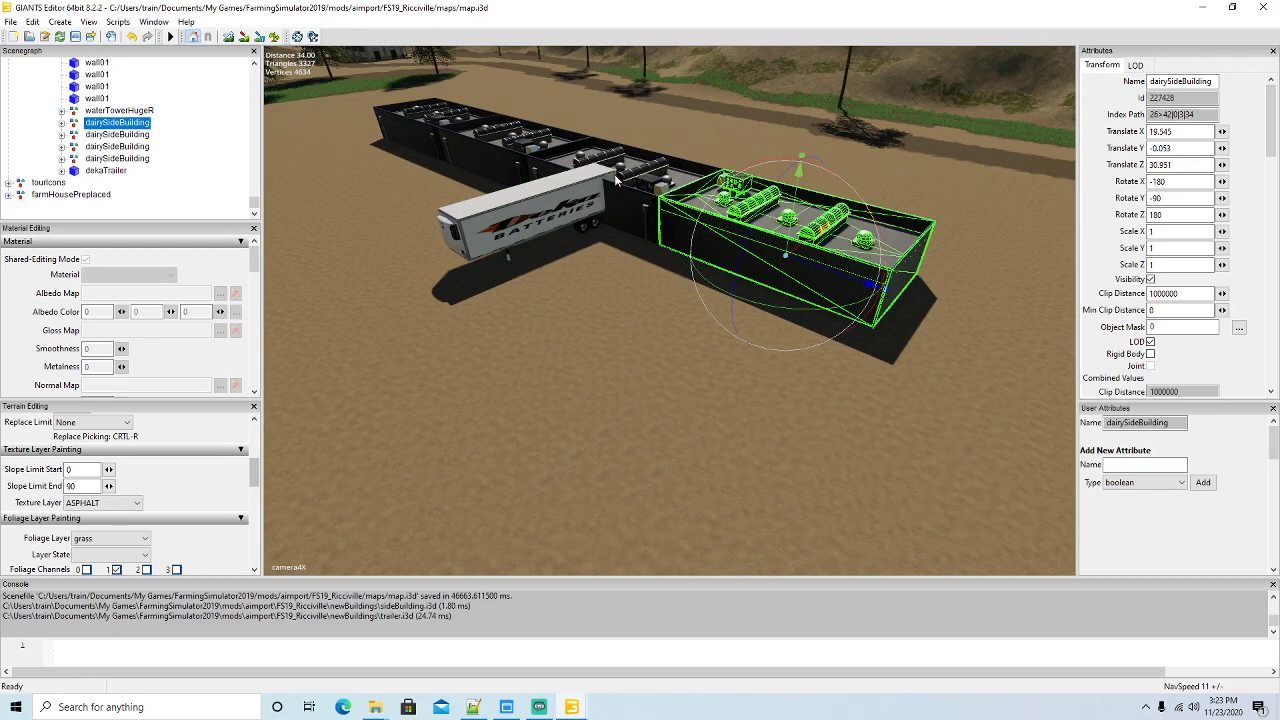
left_click(75, 136)
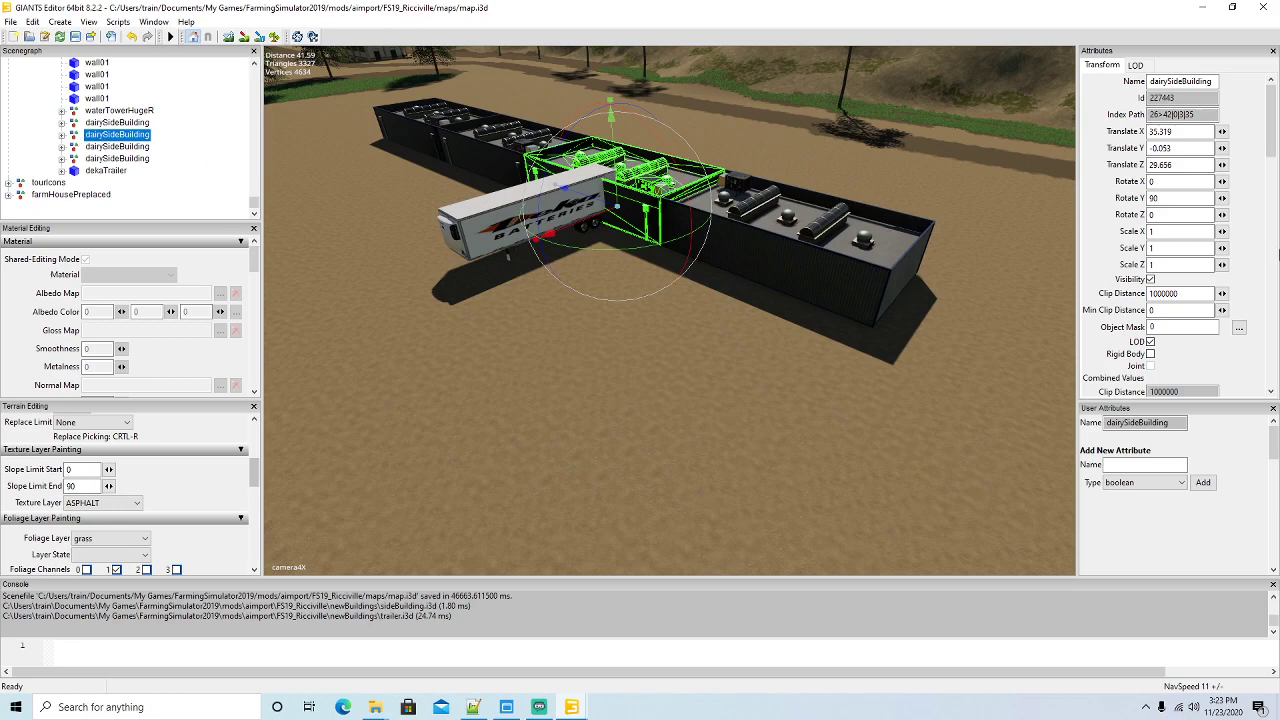
left_click(1171, 247)
type(".3")
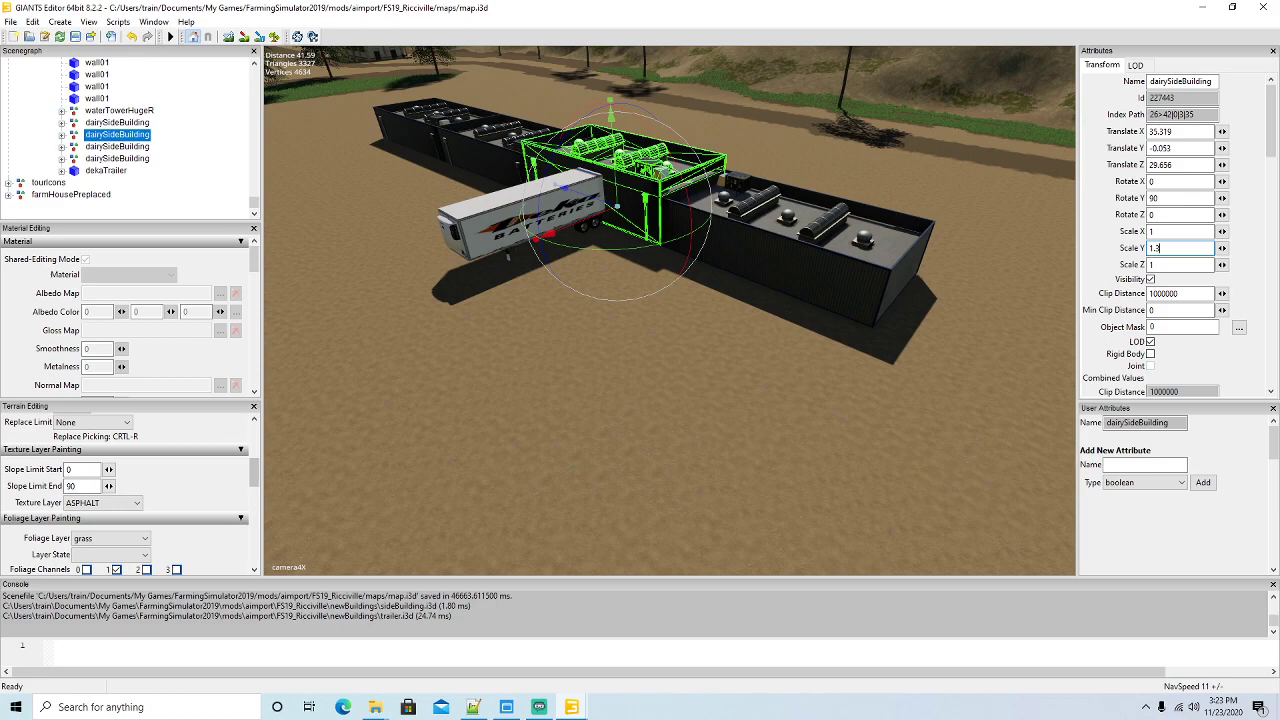
key("BackSpace")
key("BackSpace")
type(".5")
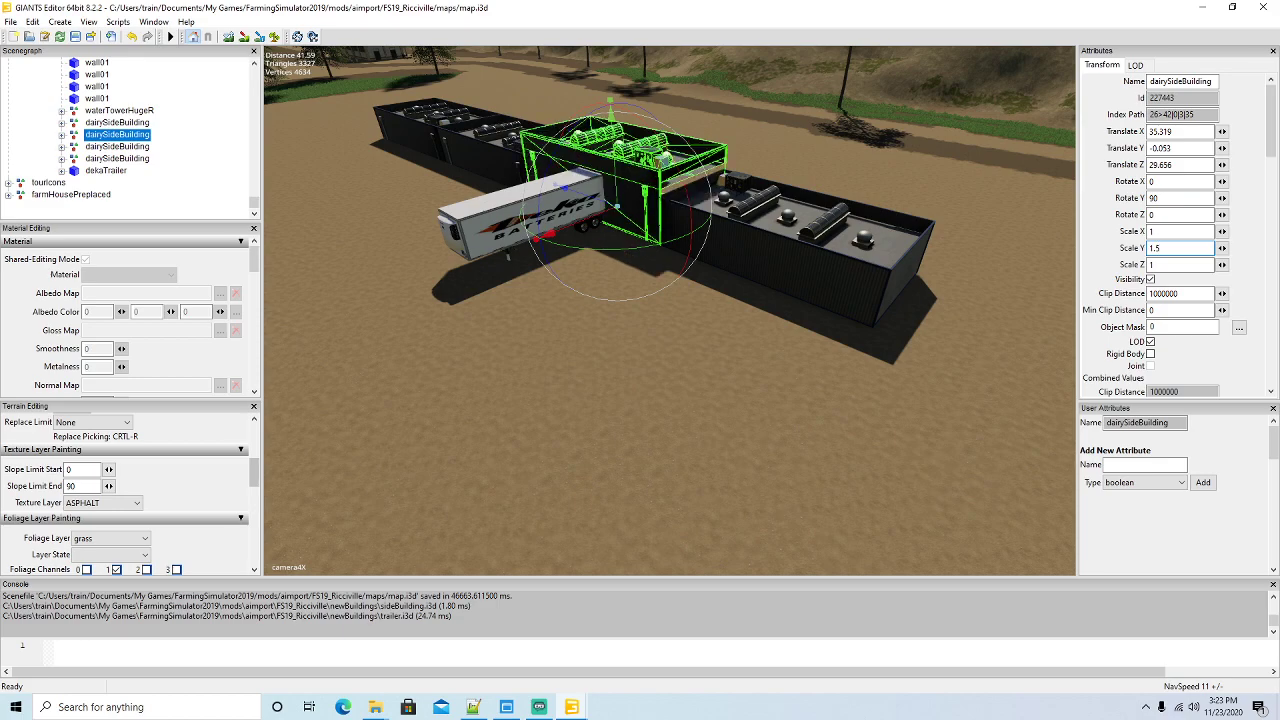
left_click(240, 183)
Set Scale Y to 1.5 on the first, third and fourth dairySideBuilding as well
left_click(74, 123)
left_click(1161, 248)
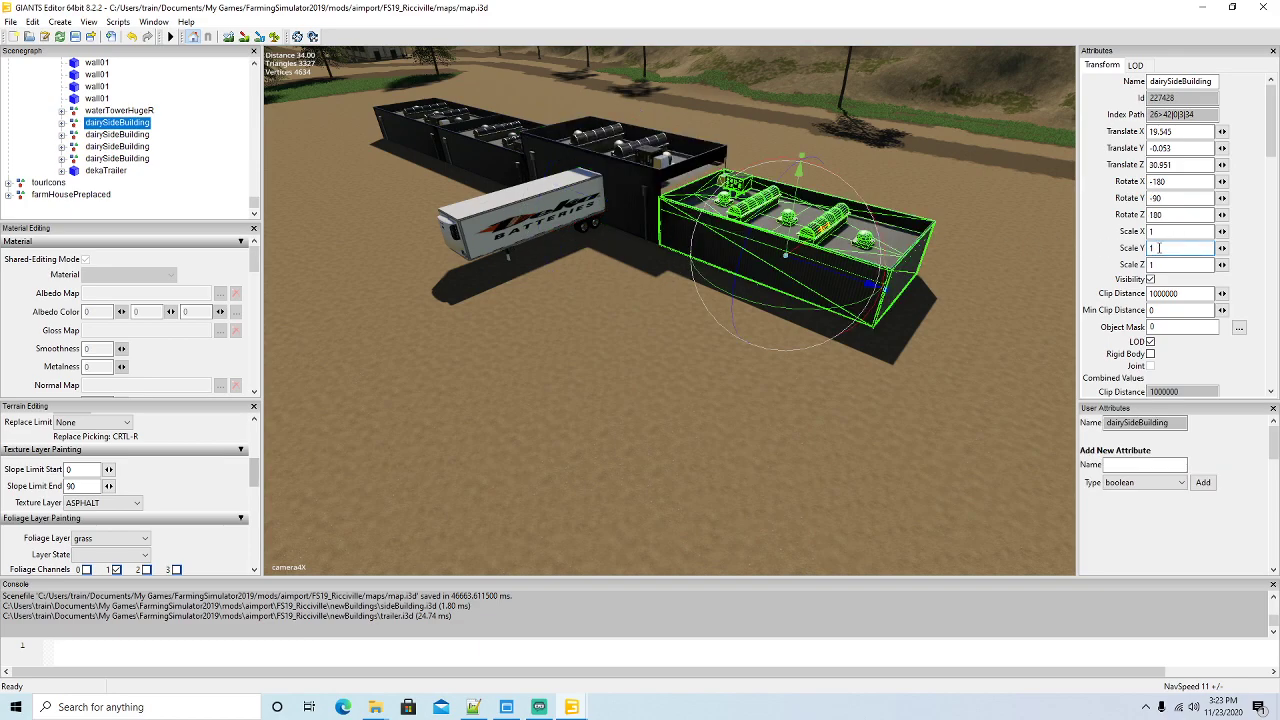
type(".5")
key("Return")
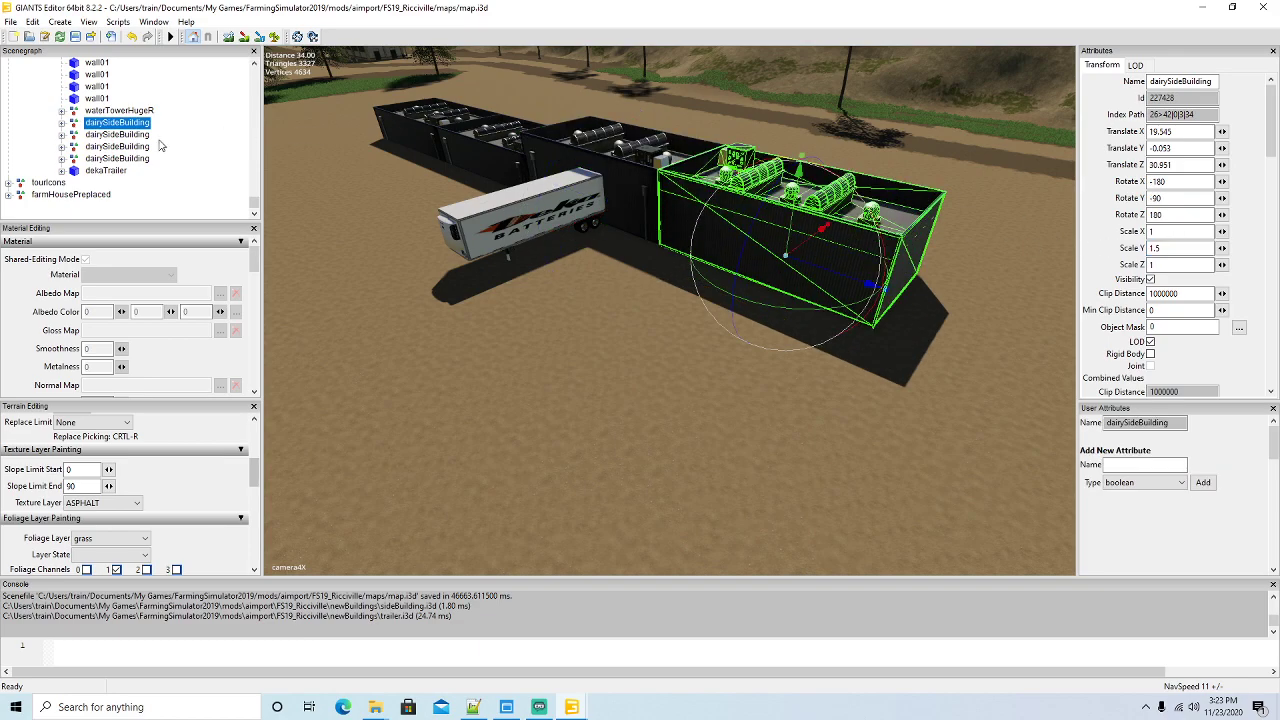
left_click(76, 147)
left_click(1162, 249)
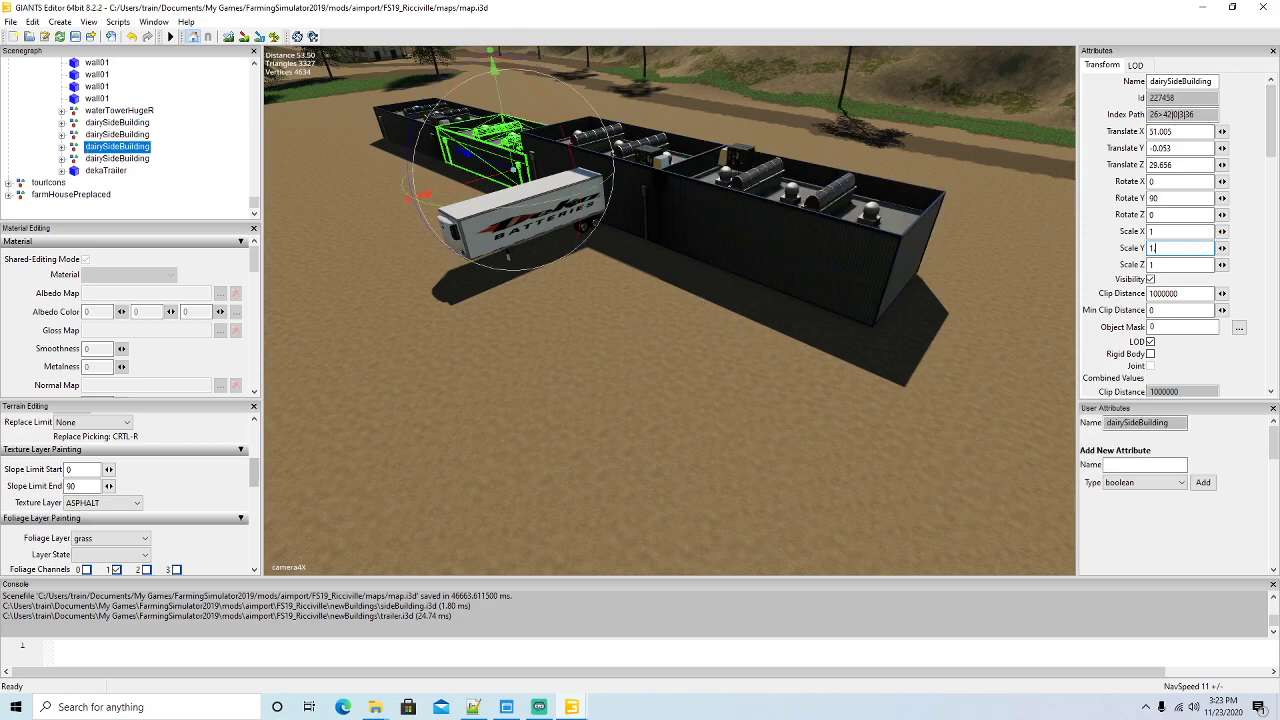
type(".5")
key("Return")
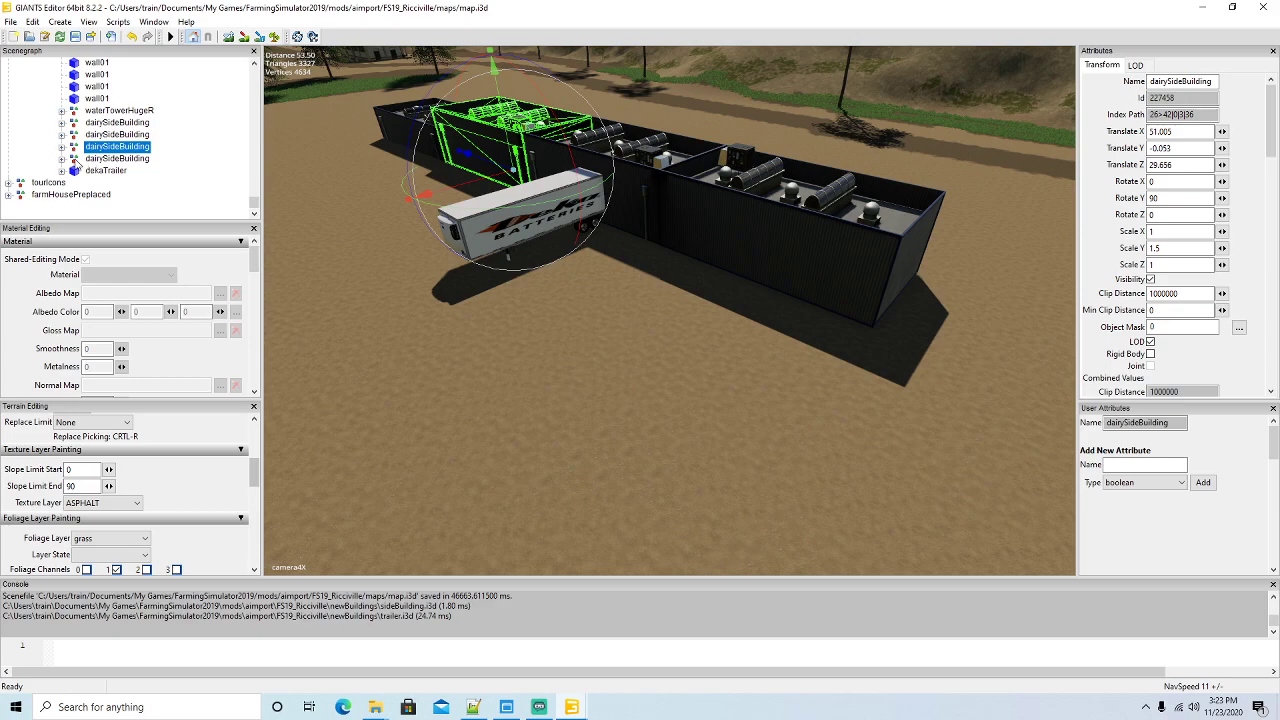
left_click(74, 159)
left_click(1172, 248)
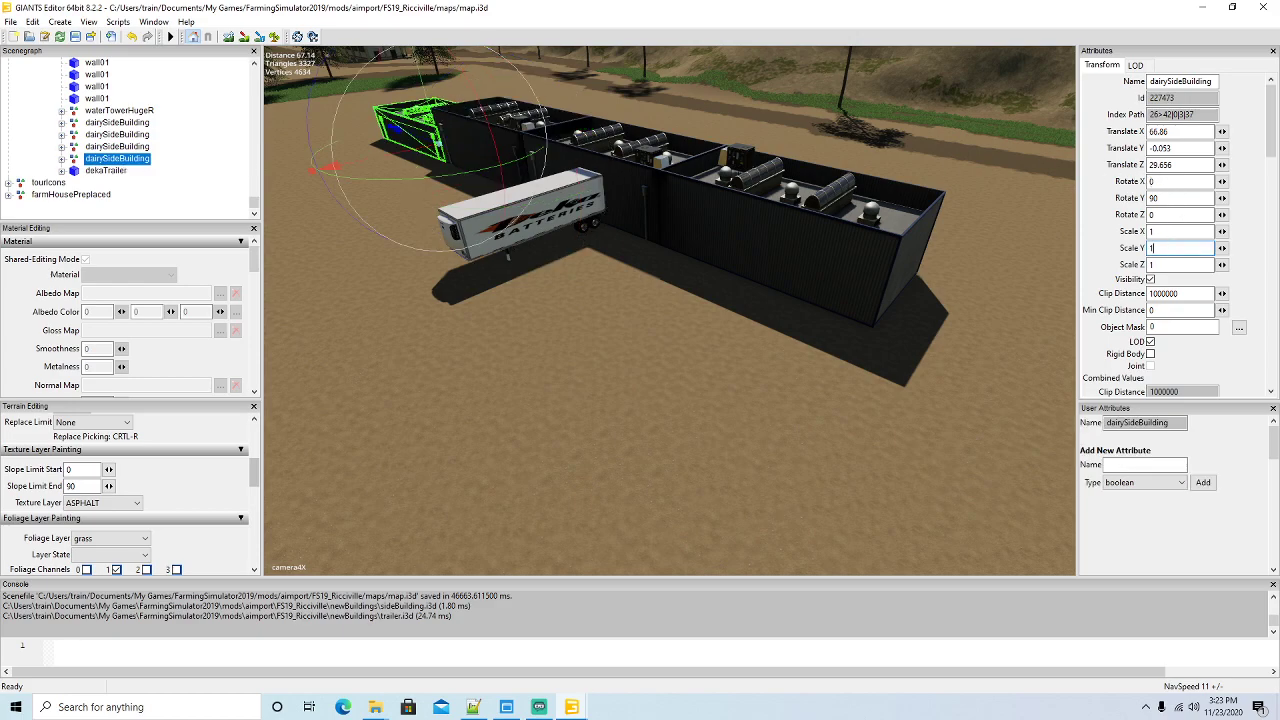
type(".5")
left_click_drag(781, 386, 746, 381, "alt")
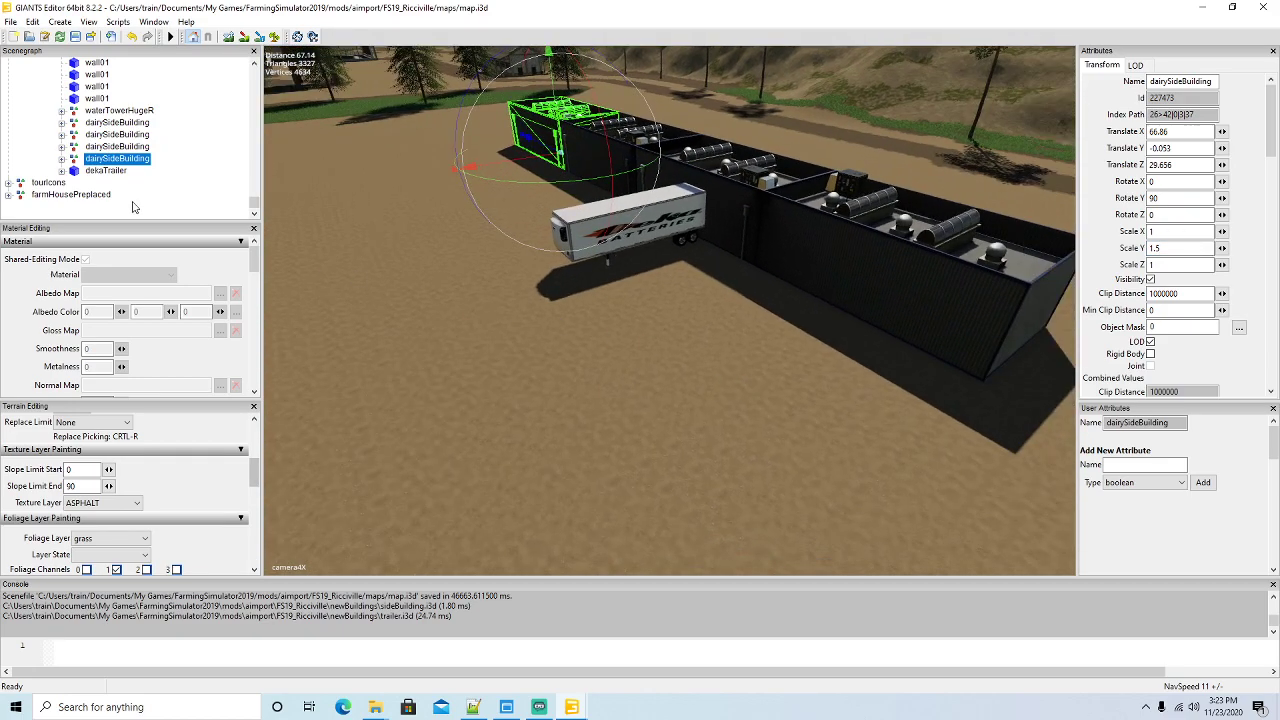
Move the dekaTrailer slightly away from the building wall and sideways, to about Translate X 35.8 and Z 19.6
left_click(80, 172)
key("f")
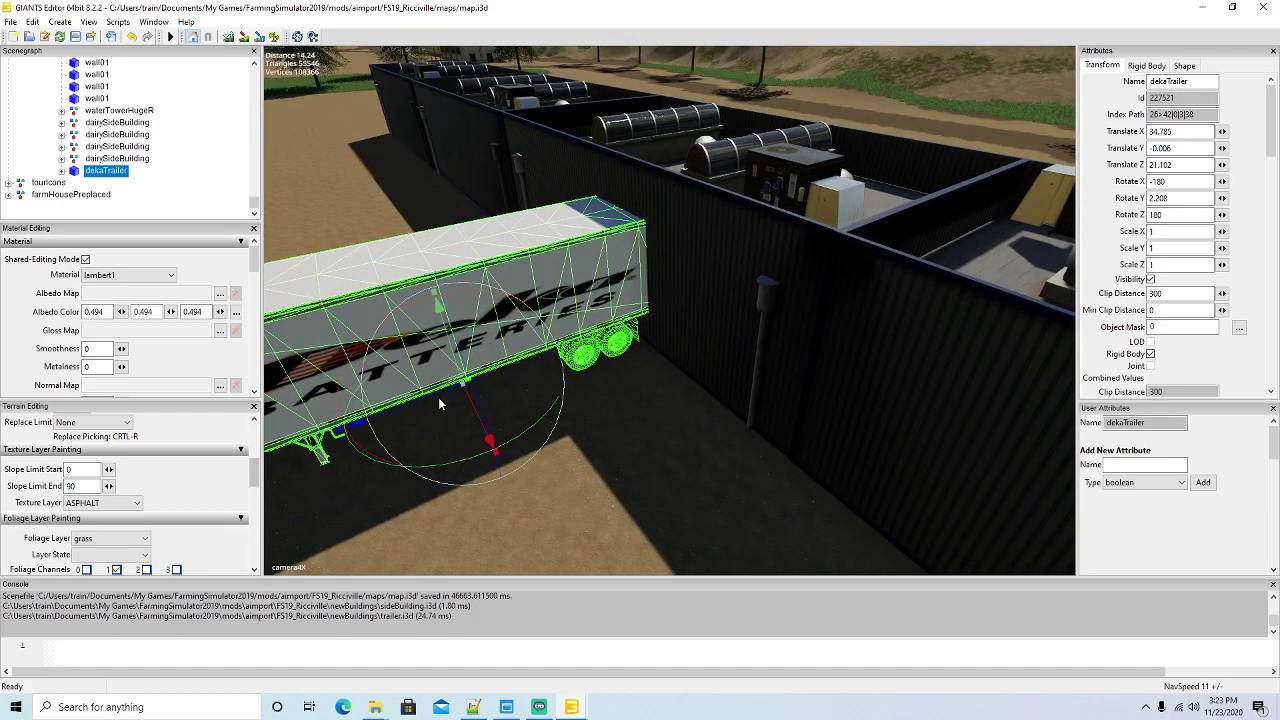
left_click_drag(440, 402, 575, 459)
scroll(575, 459, "down", 10)
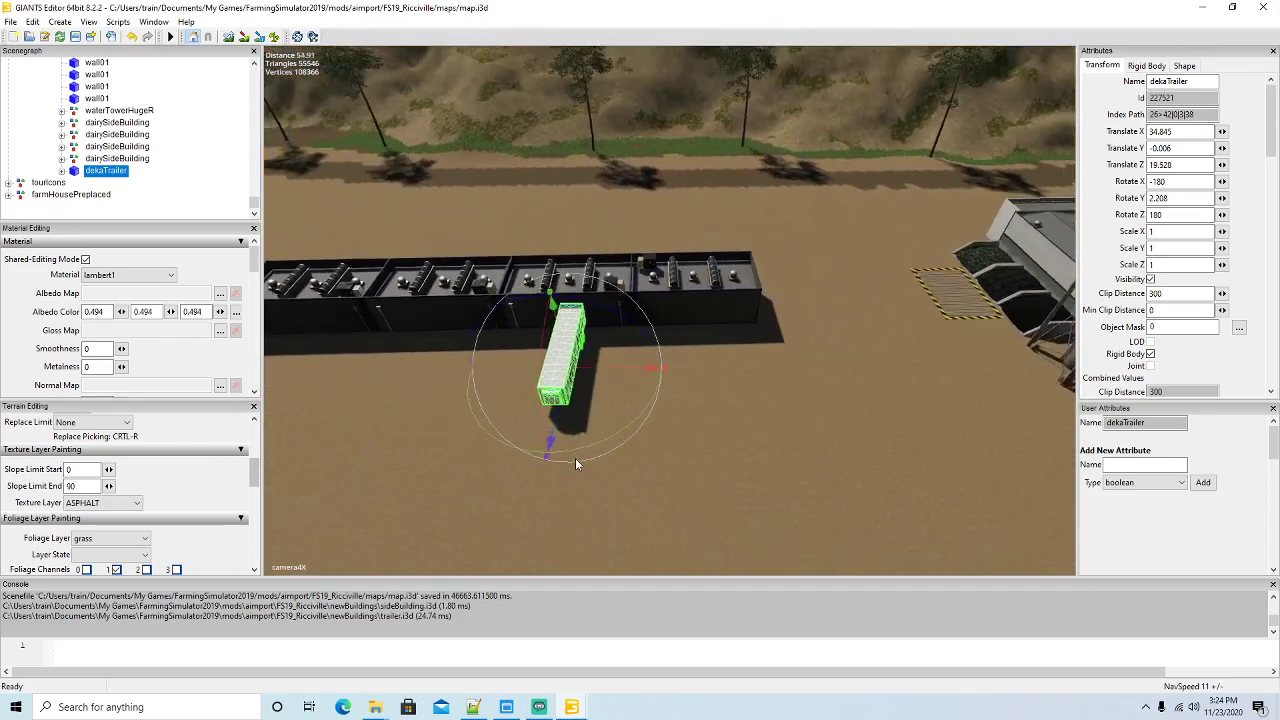
left_click_drag(620, 373, 611, 373)
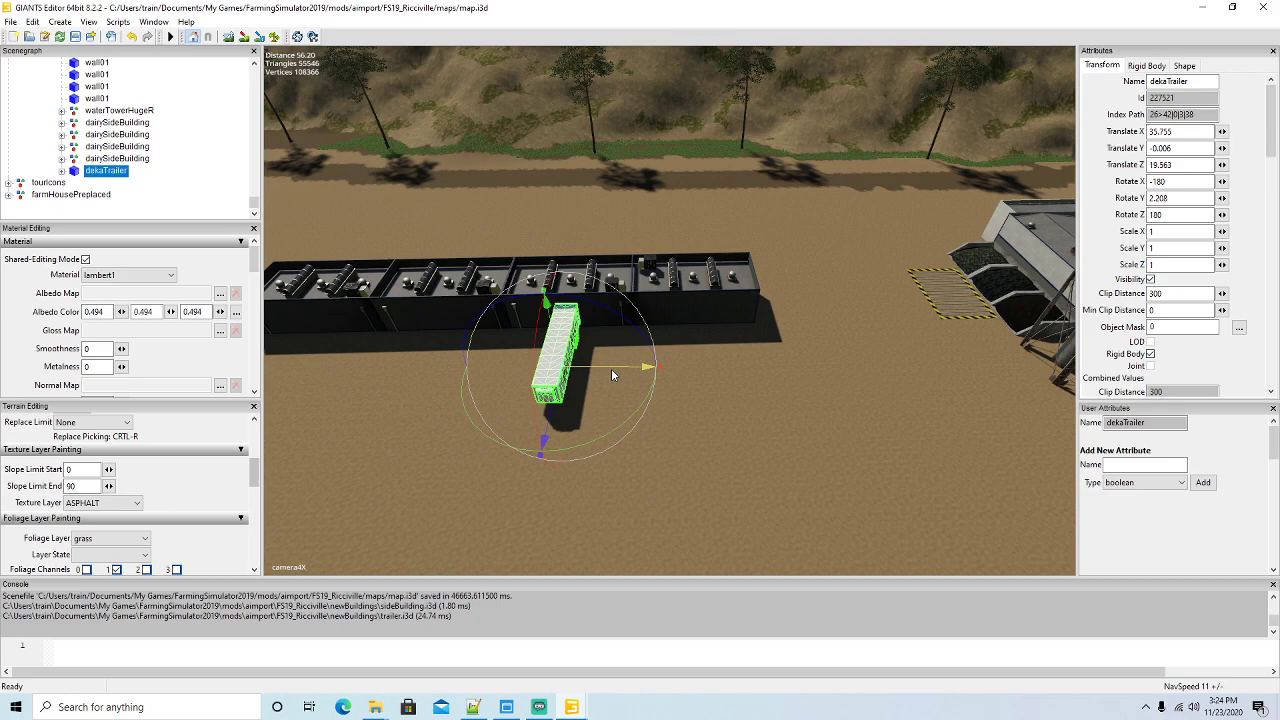
left_click_drag(639, 416, 653, 420, "alt")
Straighten the dekaTrailer by setting Rotate Y to 0 and shift it to Translate X about 35.3
scroll(945, 308, "down", 1)
double_click(1195, 197)
type("0")
key("Return")
left_click_drag(604, 365, 609, 368)
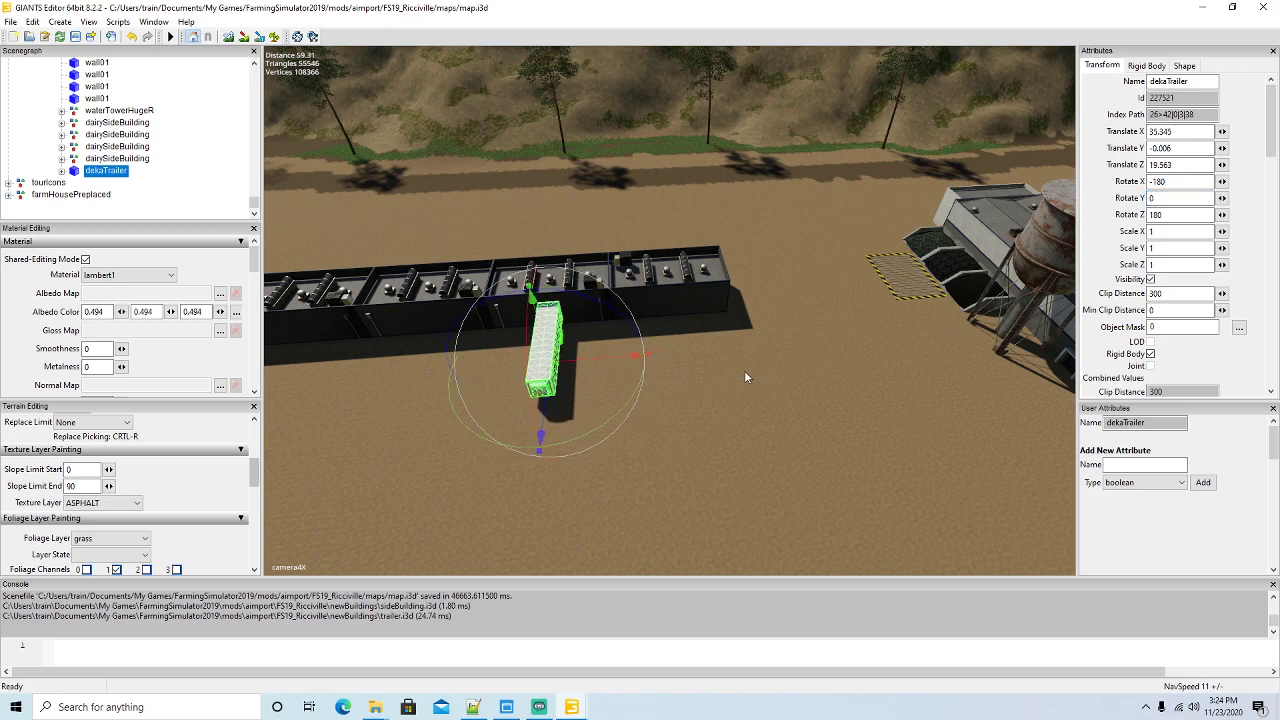
mouse_move(726, 400)
right_mouse_down()
mouse_move(901, 378)
mouse_move(709, 400)
right_mouse_up()
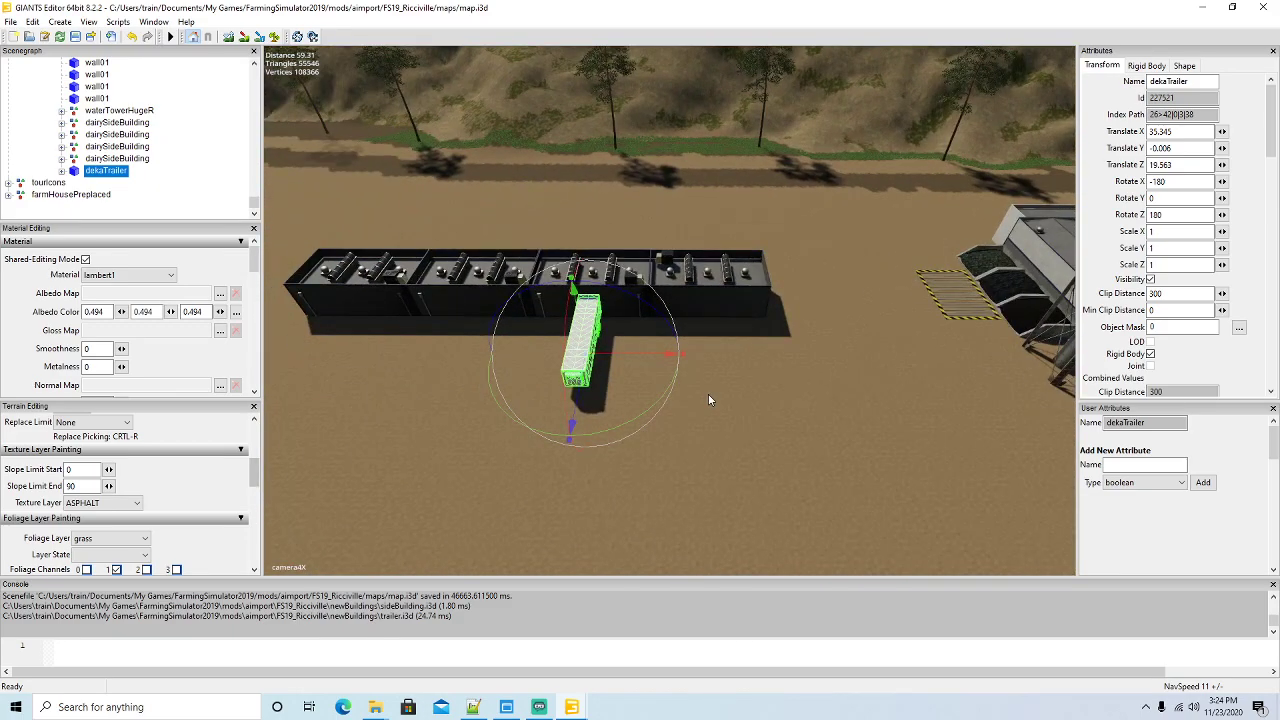
Duplicate the dekaTrailer and slide the copy in front of the first dairySideBuilding, at Translate X about 19.5
scroll(708, 400, "up", 3)
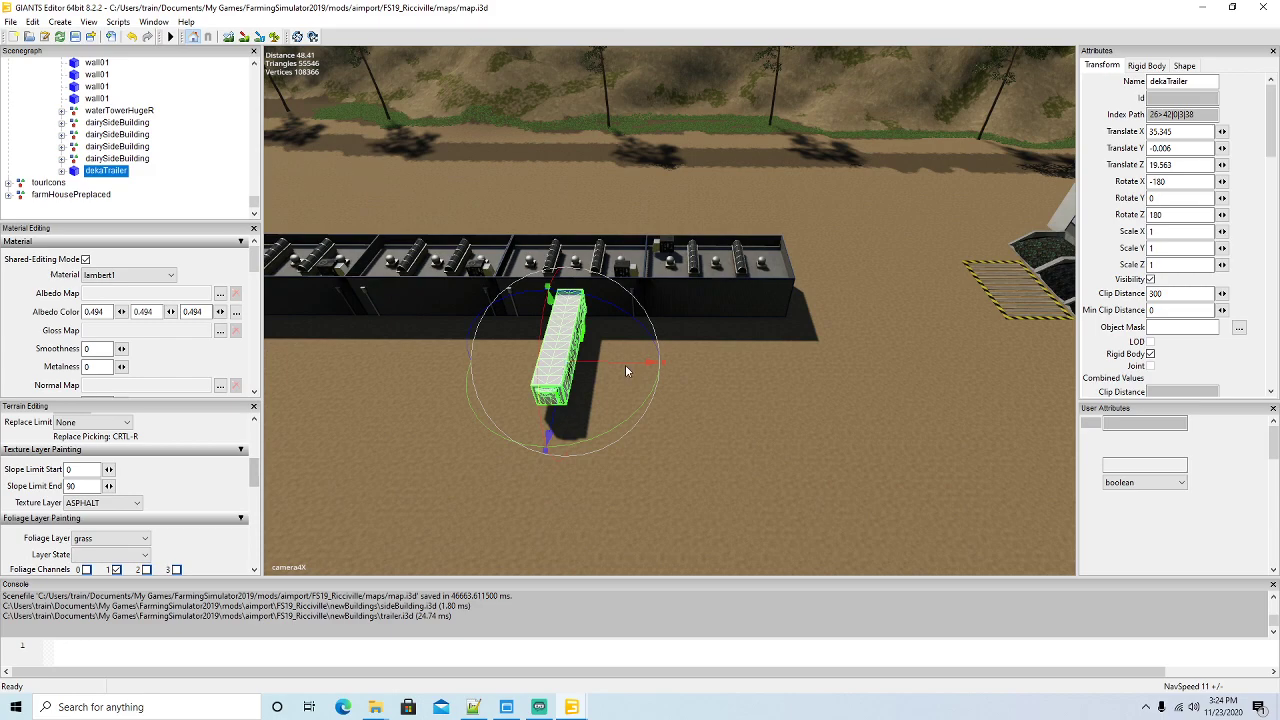
key("ctrl+d")
left_click_drag(624, 364, 800, 378)
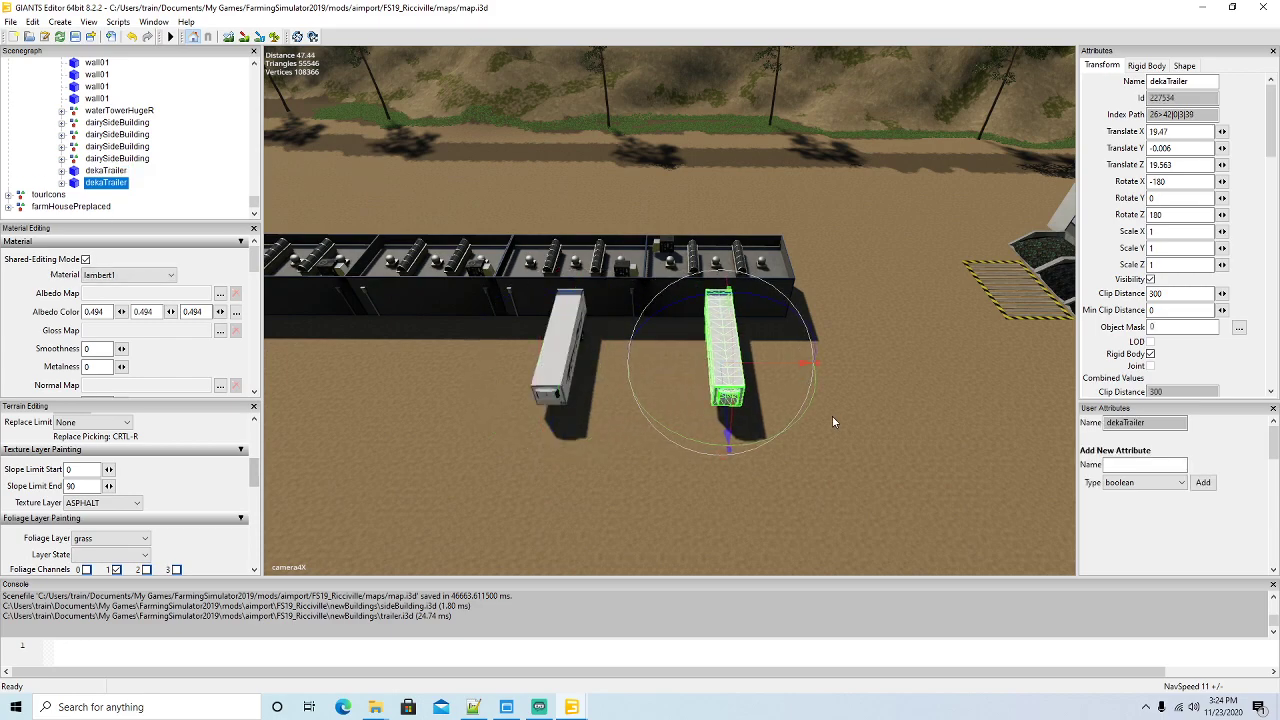
mouse_move(834, 422)
middle_mouse_down()
mouse_move(800, 420)
mouse_move(836, 422)
middle_mouse_up()
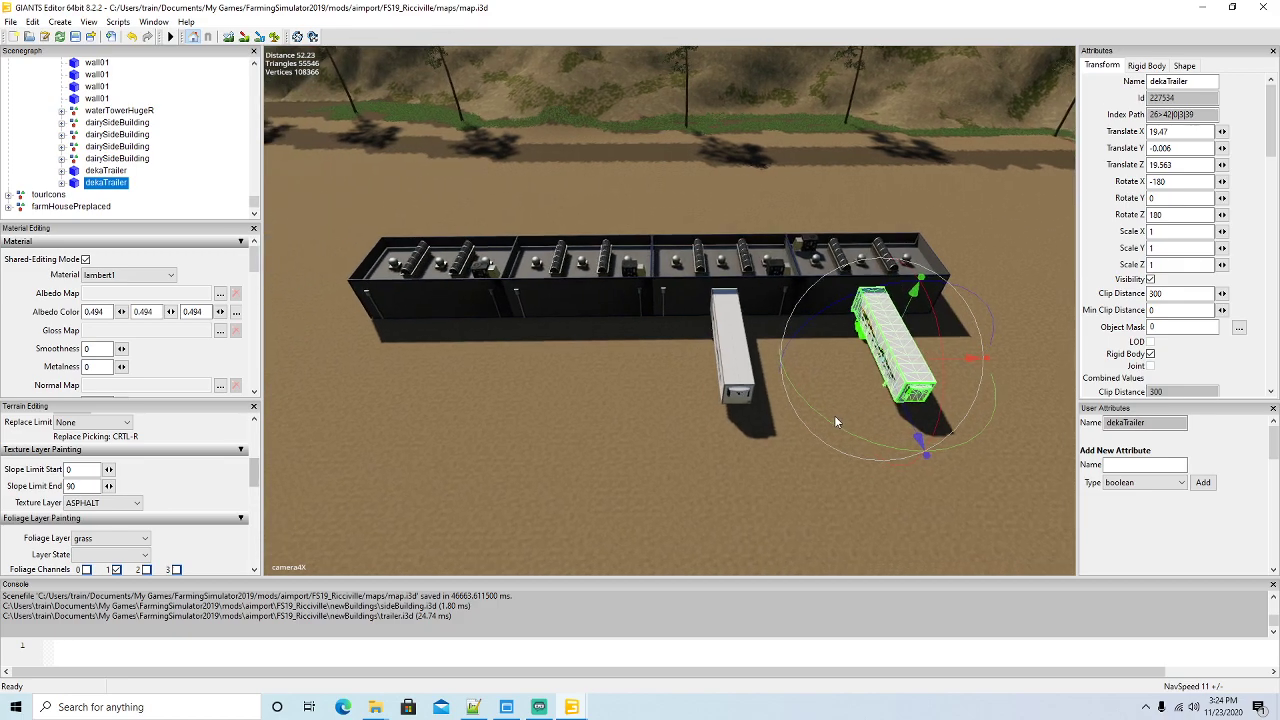
Add two more dekaTrailer duplicates in front of the third and fourth side buildings, at Translate X about 50.9 and 66.7
left_click(908, 399)
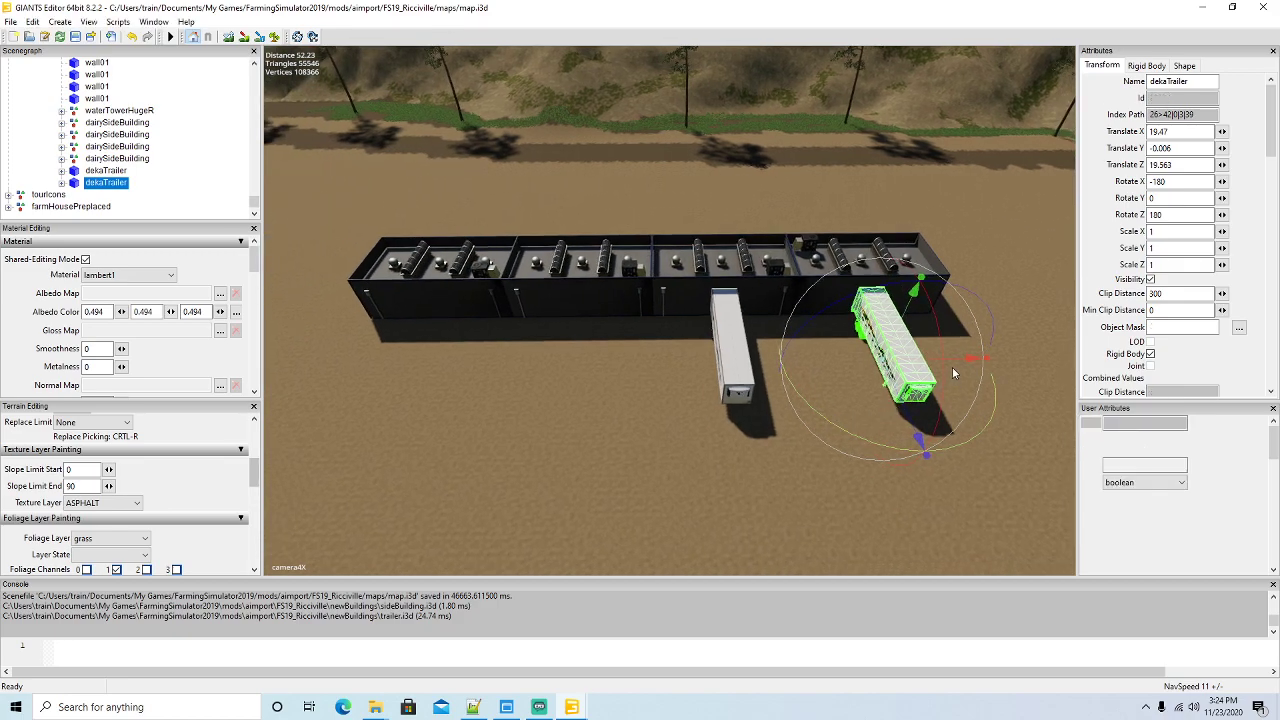
key("ctrl+d")
left_click_drag(955, 366, 604, 390)
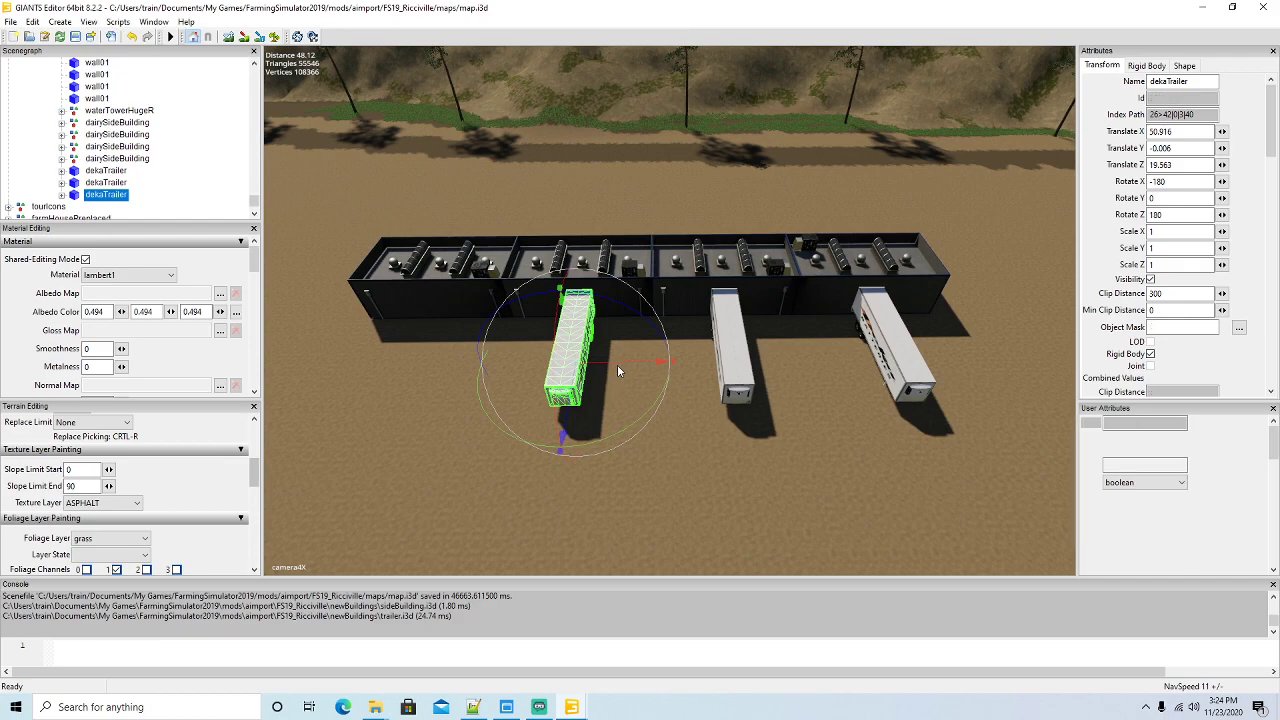
key("ctrl+d")
left_click_drag(598, 362, 451, 368)
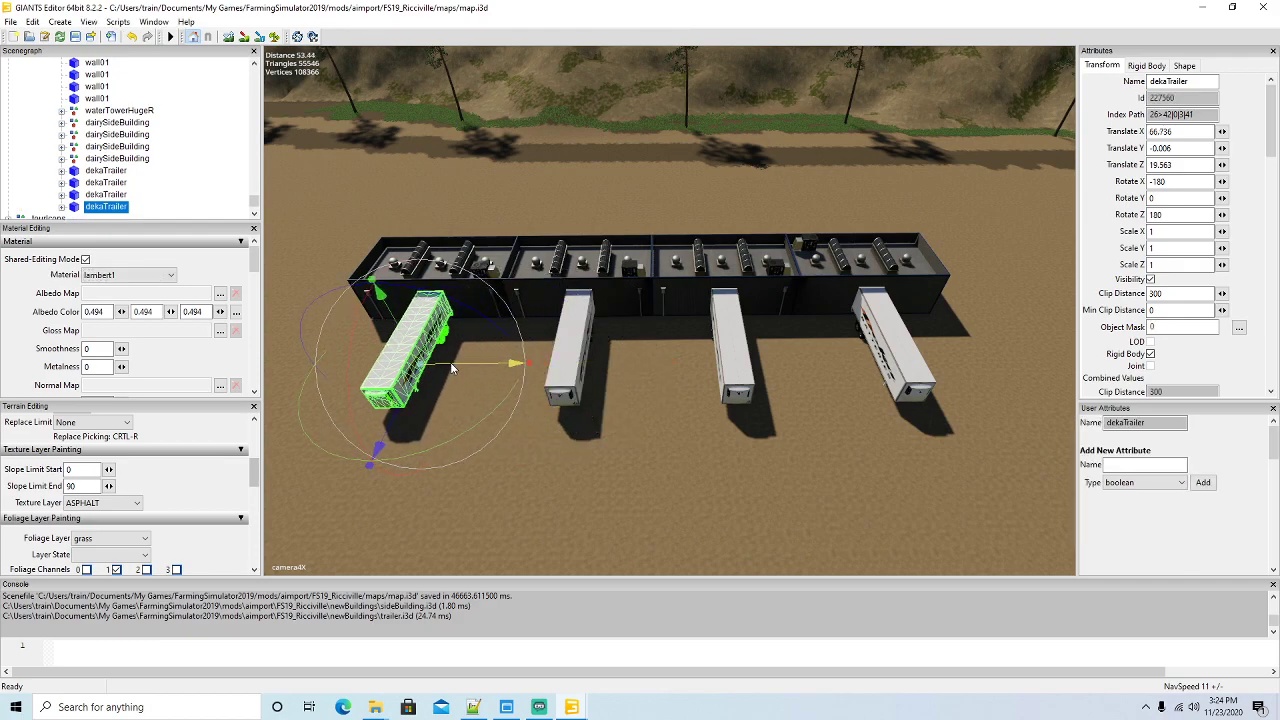
Duplicate a fifth dekaTrailer behind the building row, set its Rotate Y to 90 and move it to Translate Z about 36.5
right_click_drag(498, 438, 573, 430)
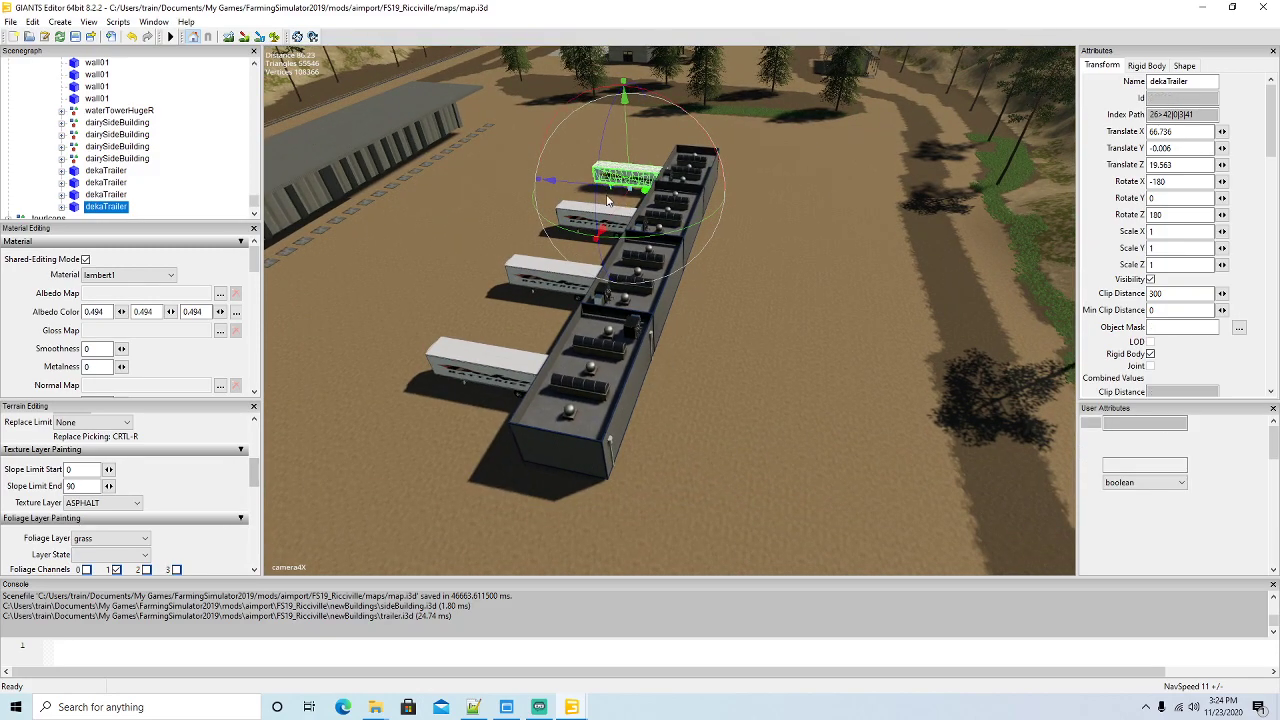
mouse_move(607, 195)
left_mouse_down()
mouse_move(789, 250)
mouse_move(656, 246)
mouse_move(606, 208)
left_mouse_up()
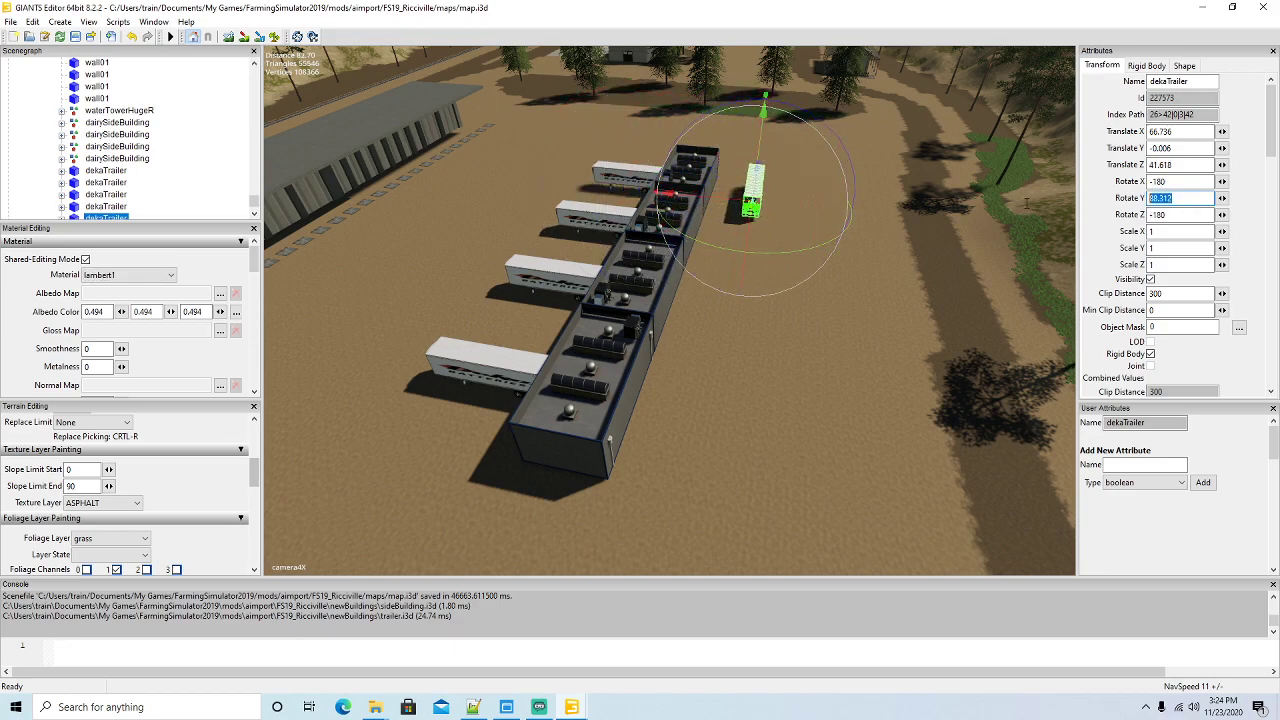
type("90")
right_click_drag(869, 386, 696, 397)
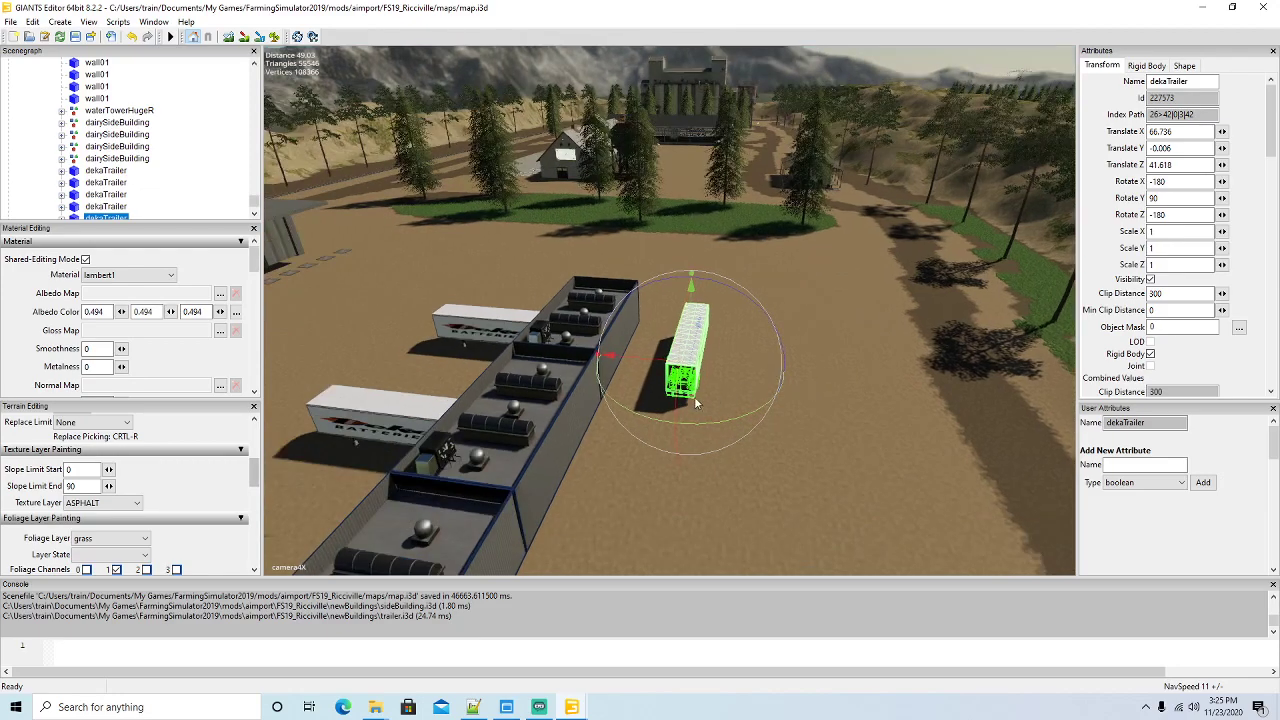
left_click_drag(638, 358, 584, 358)
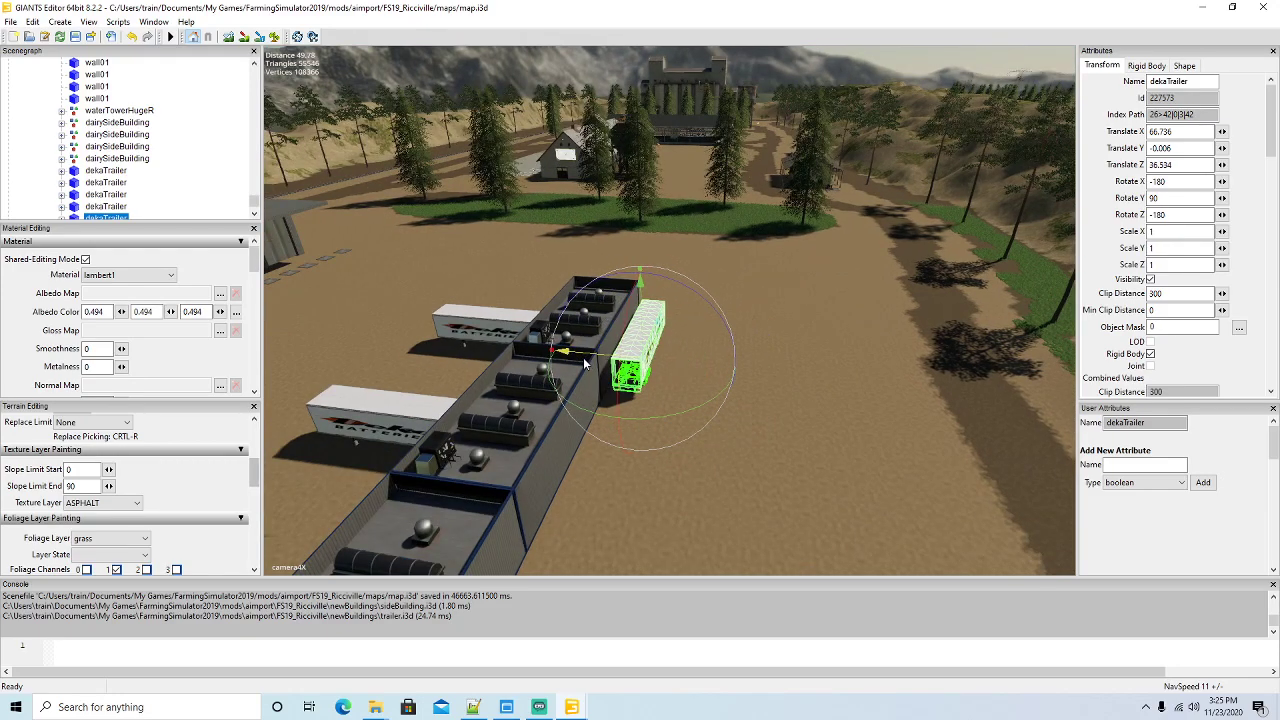
right_click_drag(779, 440, 617, 497)
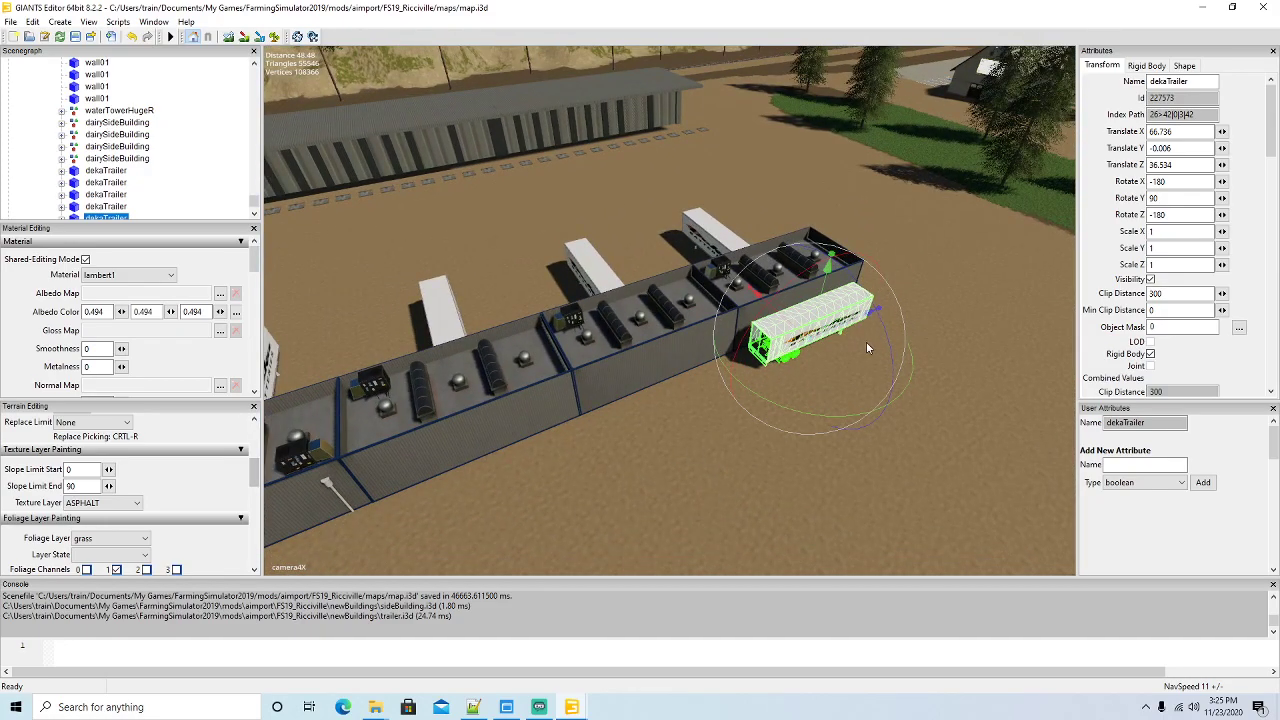
Slide the trailer behind the row along the back wall to Translate X about 50.4, behind the third dairySideBuilding
left_click_drag(857, 322, 842, 336)
right_click_drag(801, 461, 726, 488)
scroll(726, 487, "down", 2)
right_click_drag(819, 482, 908, 353)
left_click_drag(920, 326, 758, 335)
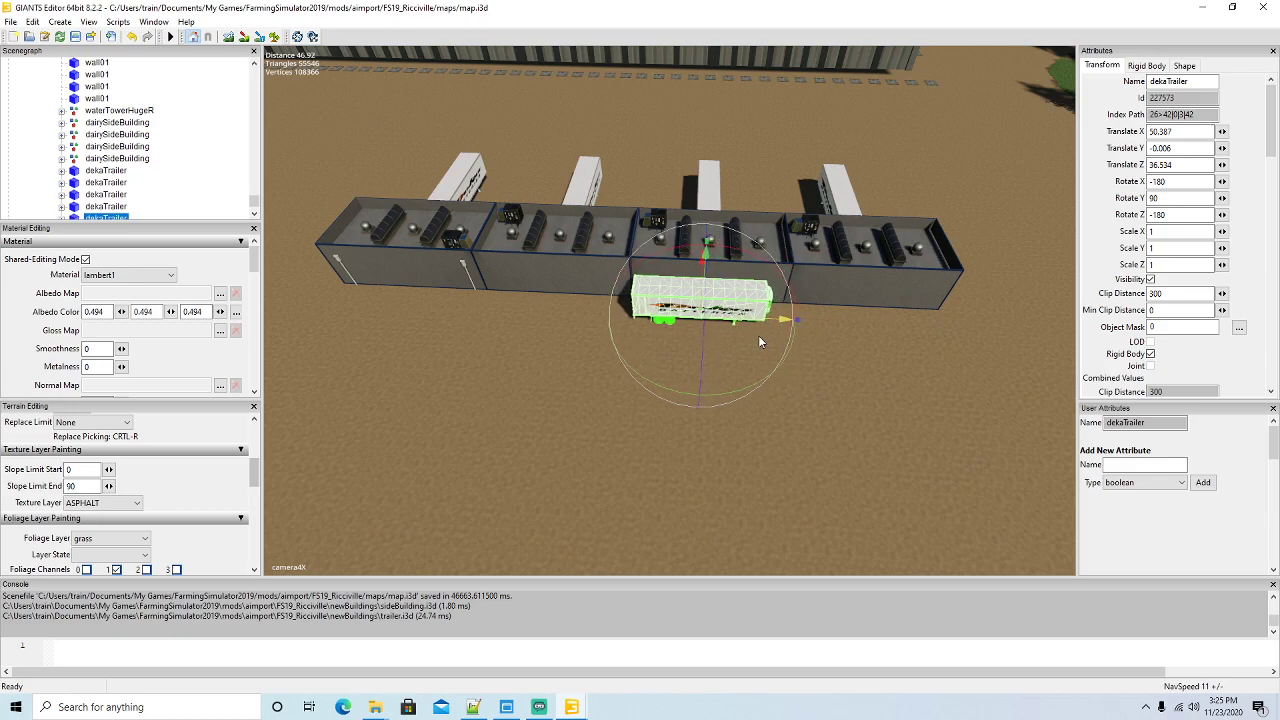
Duplicate a sixth dekaTrailer behind the building row, set its Rotate Y to -90 and slide it to Translate X about 36.9
right_click_drag(560, 380, 640, 404)
key("ctrl+s")
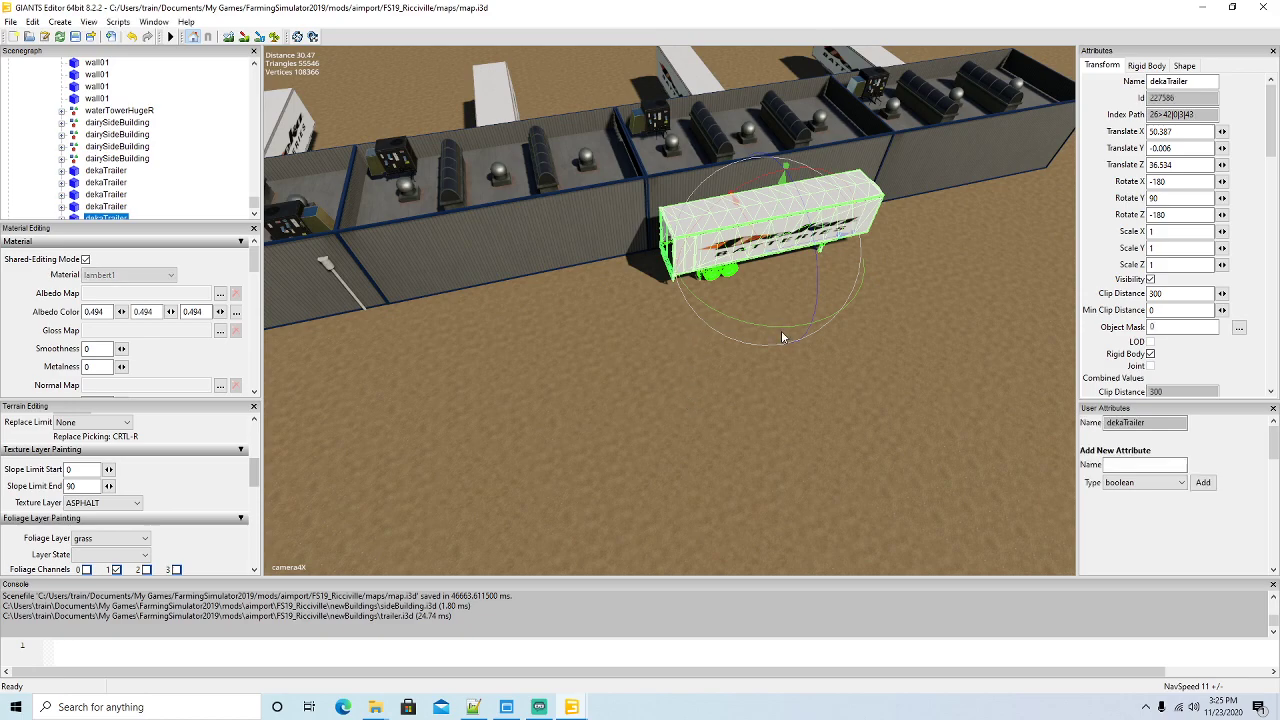
left_click_drag(781, 330, 760, 221)
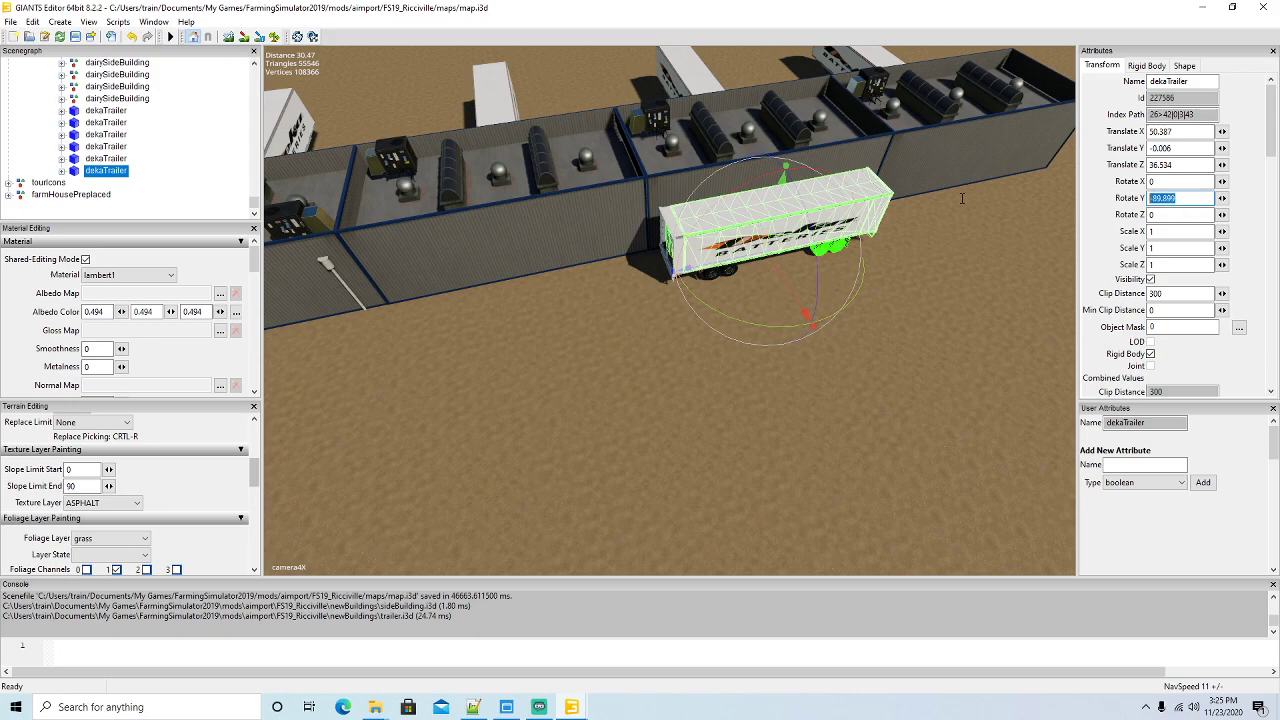
type("-90")
left_click_drag(737, 260, 494, 304)
mouse_move(615, 374)
right_mouse_down()
mouse_move(648, 353)
mouse_move(624, 354)
right_mouse_up()
key("s")
right_click_drag(717, 374, 663, 369)
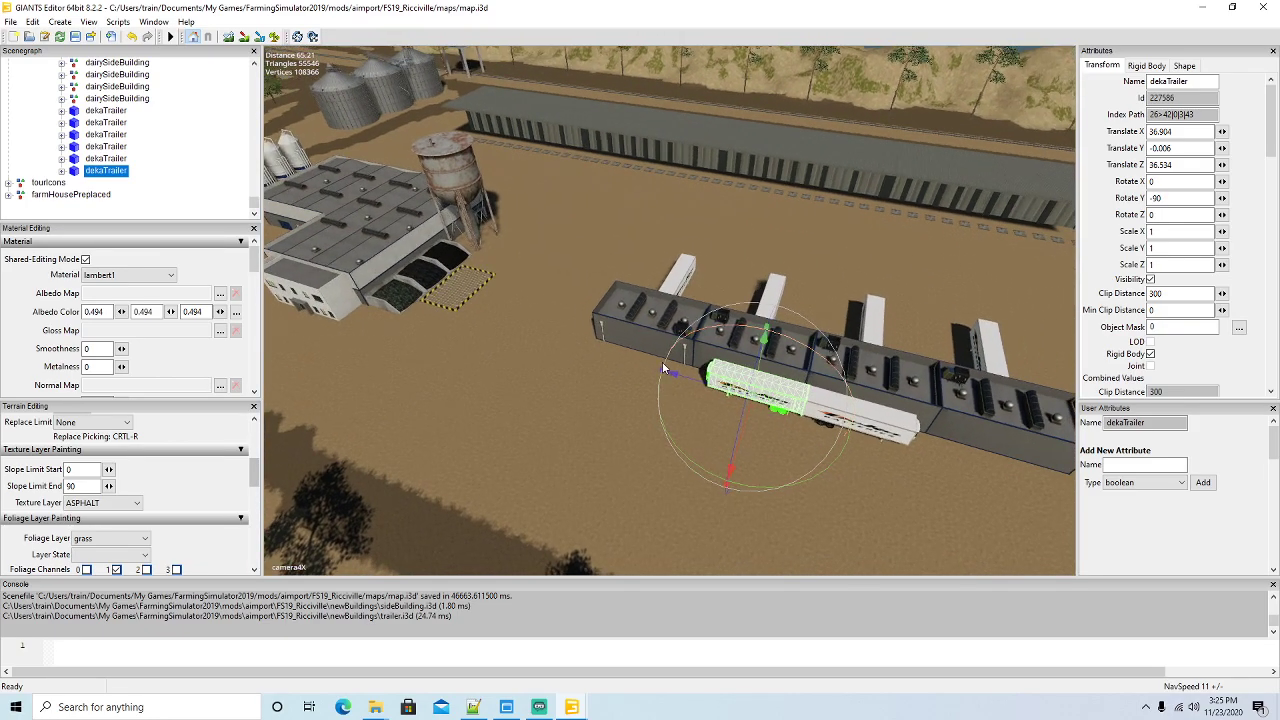
Examine the power cell facility and its surroundings from several sides, including the factories, tree rows and hills around the site
right_click_drag(465, 363, 561, 246)
key("w")
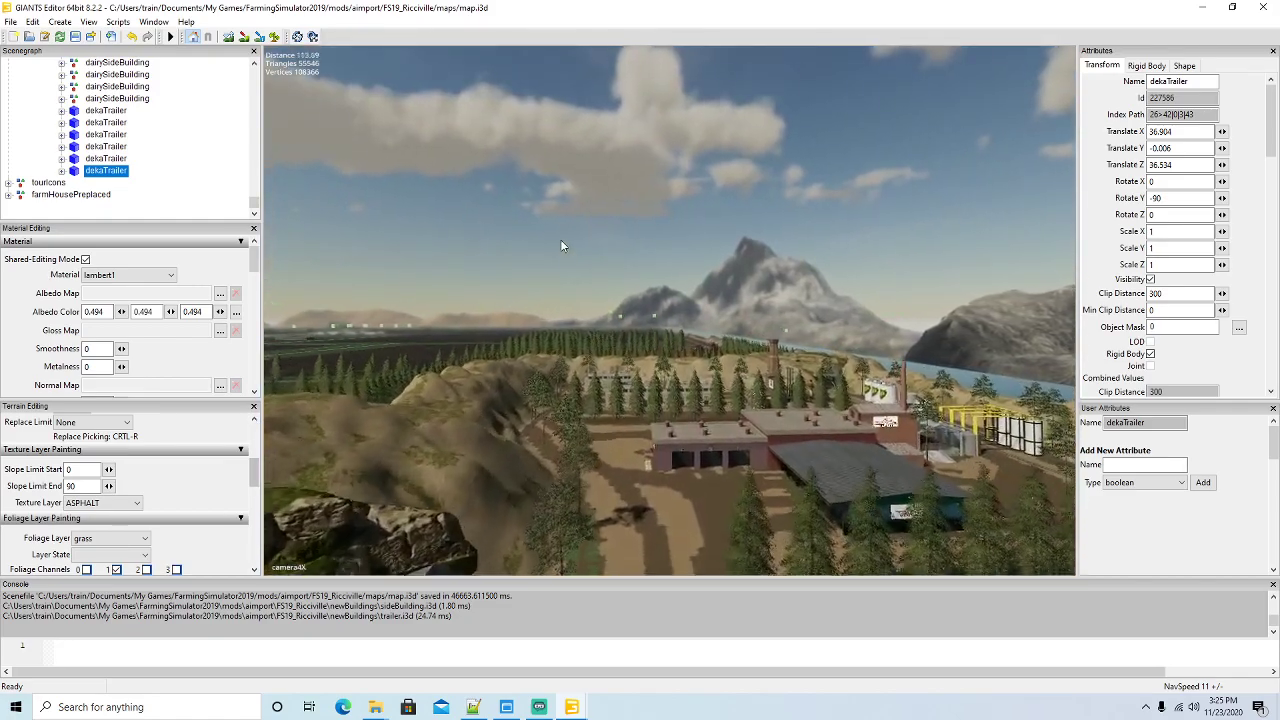
key("w")
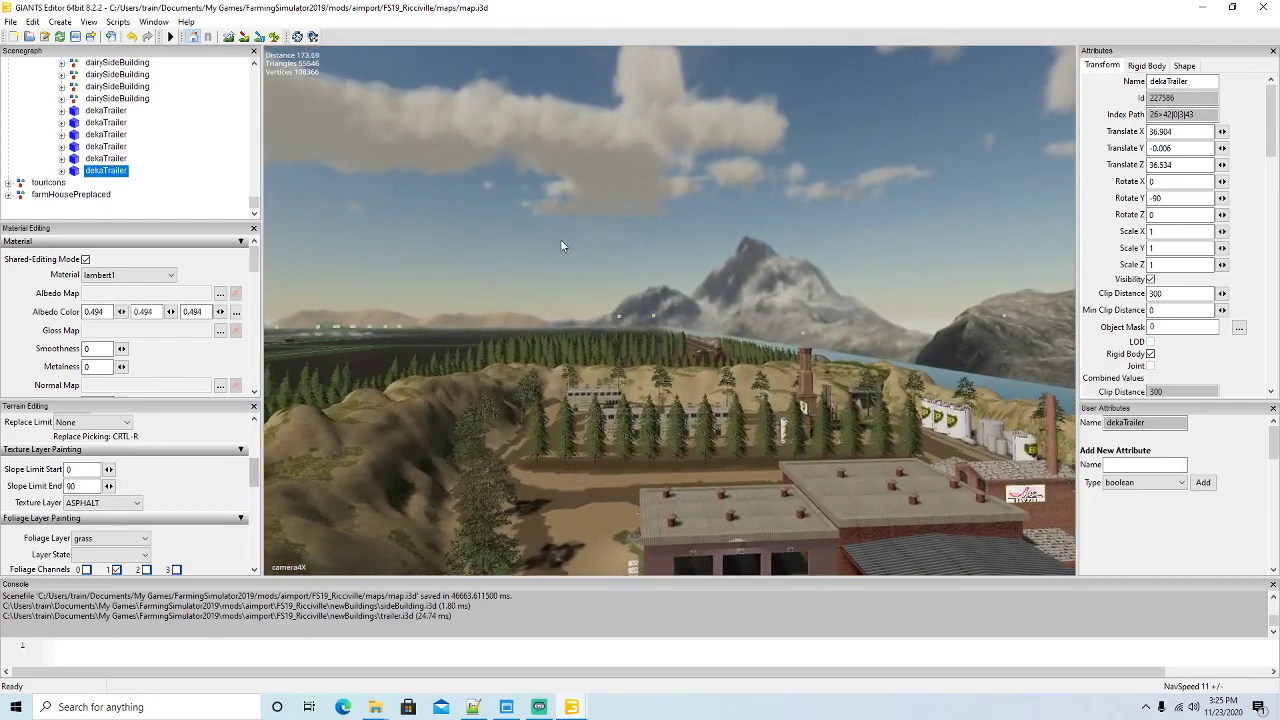
key("w")
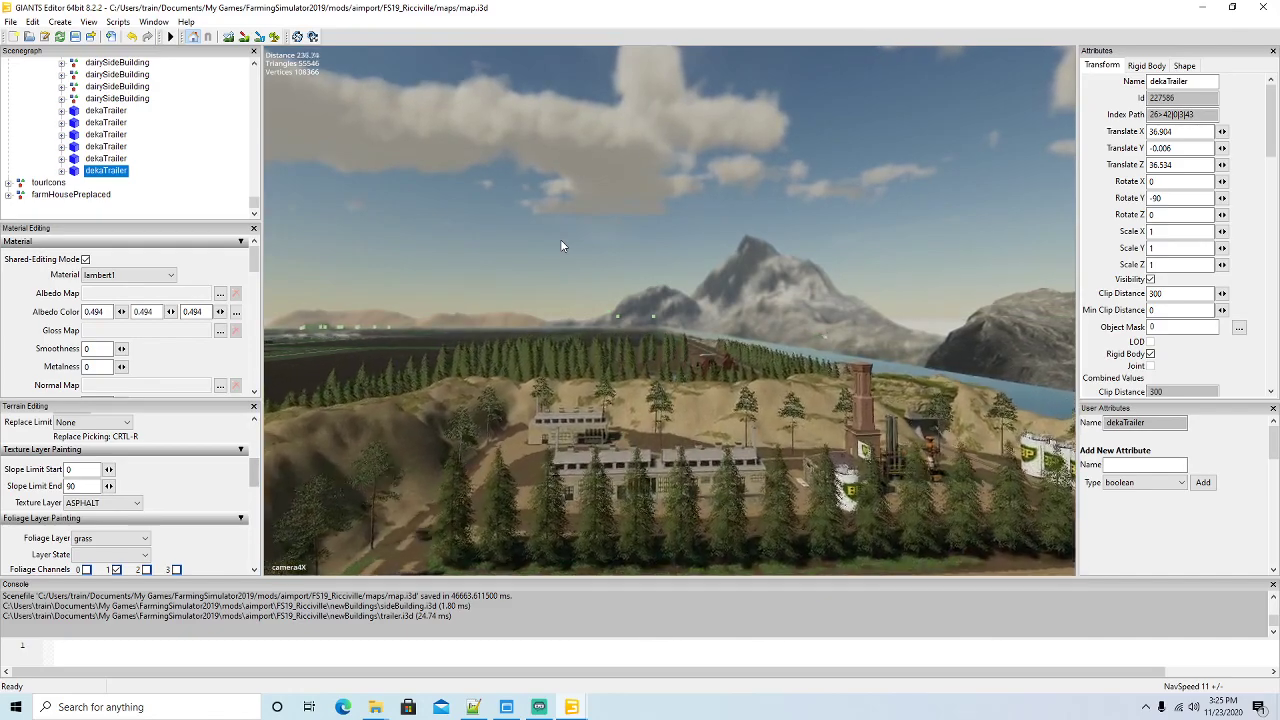
key("w")
left_click_drag(561, 241, 697, 289, "alt")
key("s")
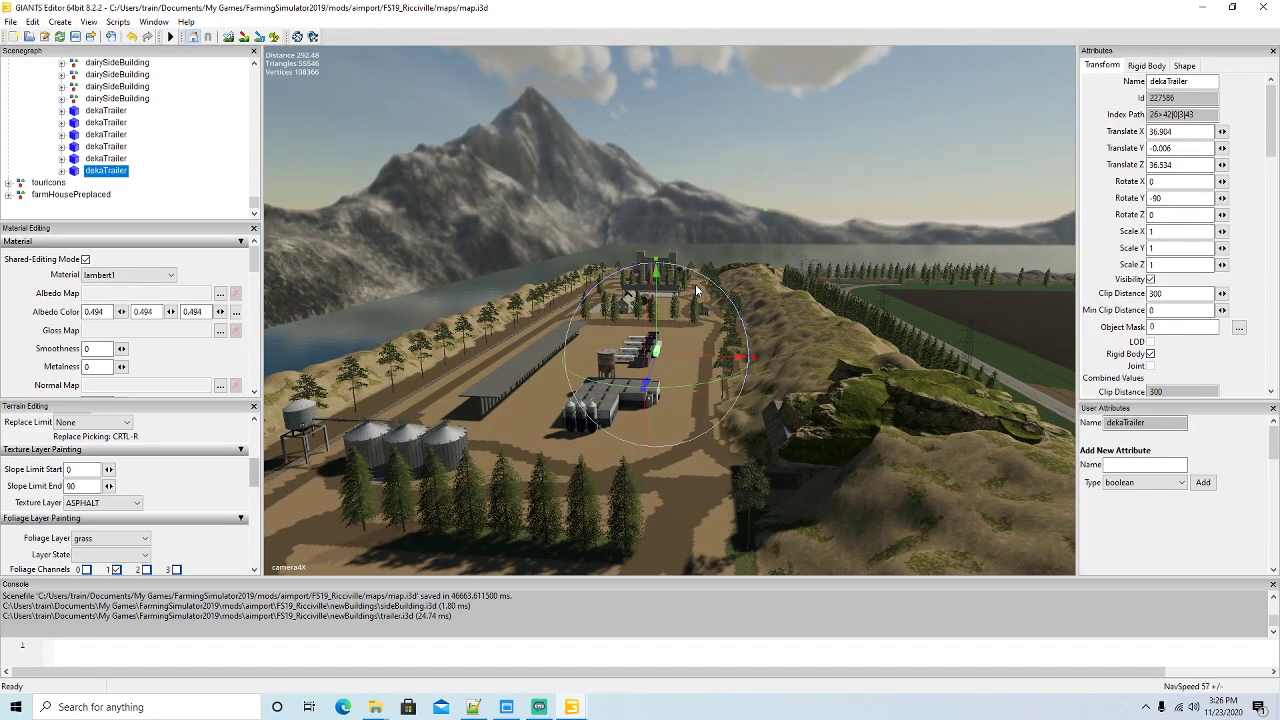
left_click_drag(652, 338, 673, 400, "alt")
key("w")
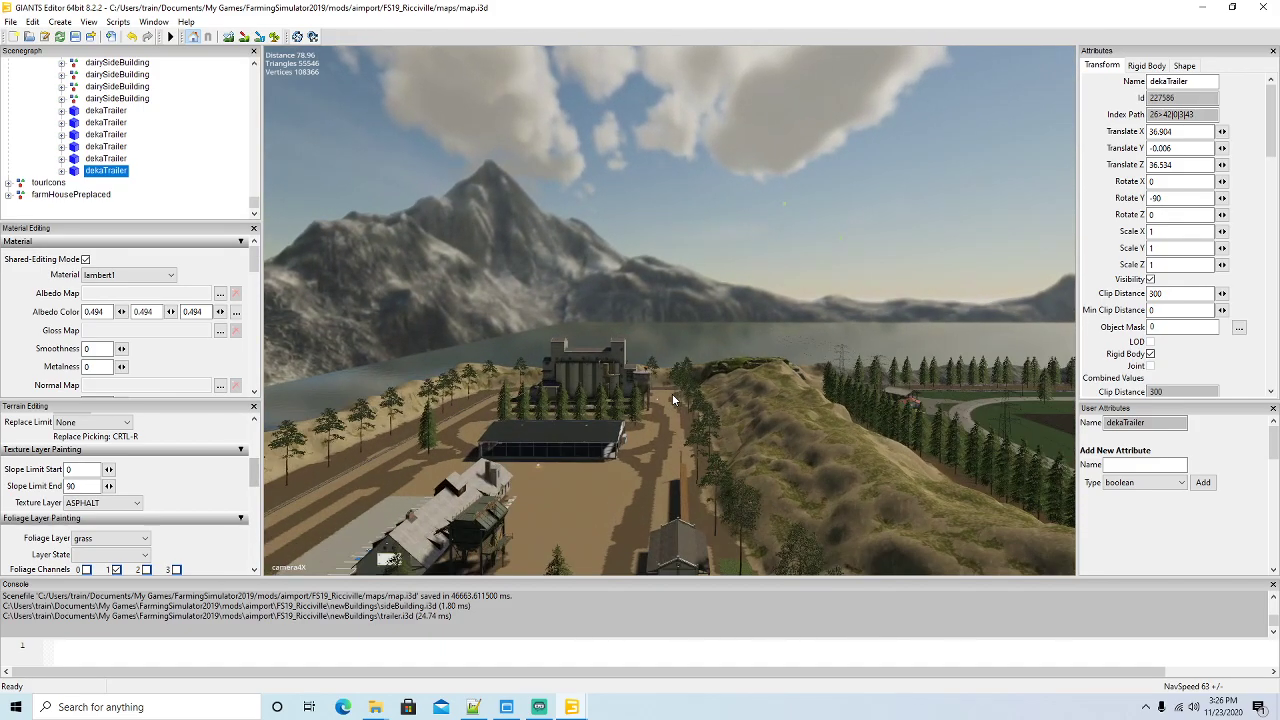
left_click_drag(750, 424, 780, 434, "alt")
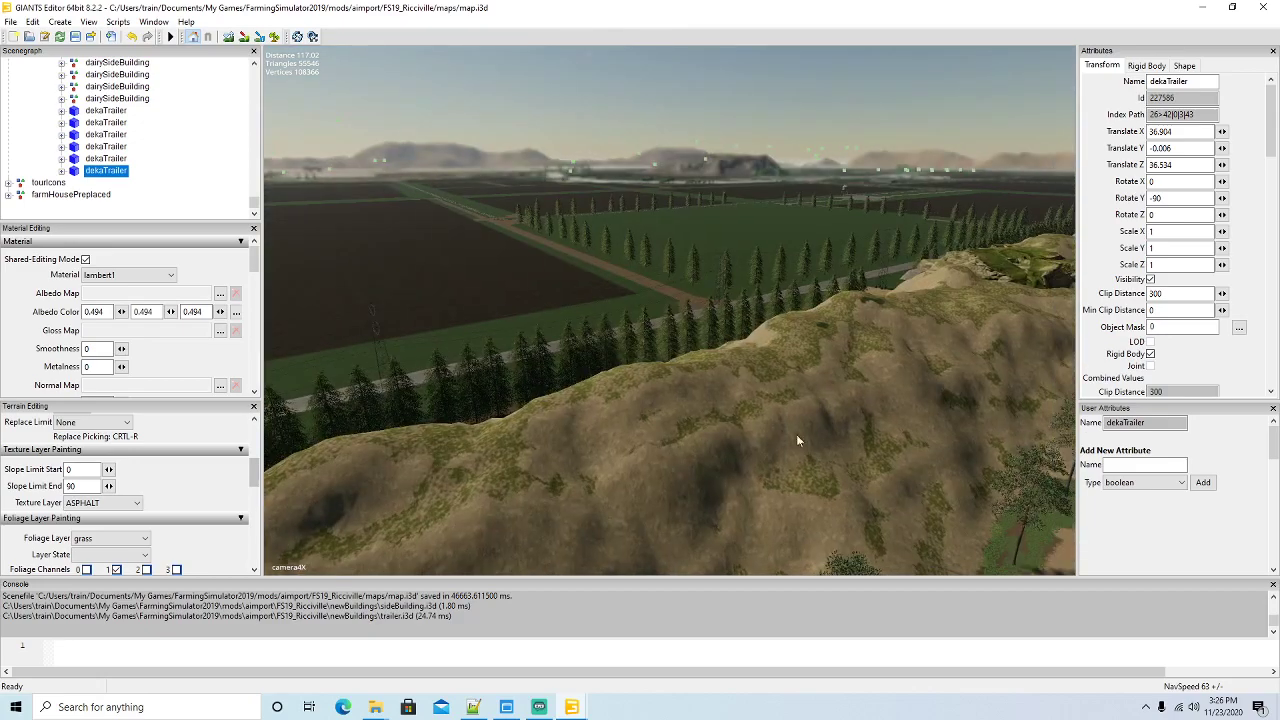
key("w")
Collapse the evaporator group in the scenegraph and look through the slaughterHouse objects listed above it
scroll(171, 142, "up", 5)
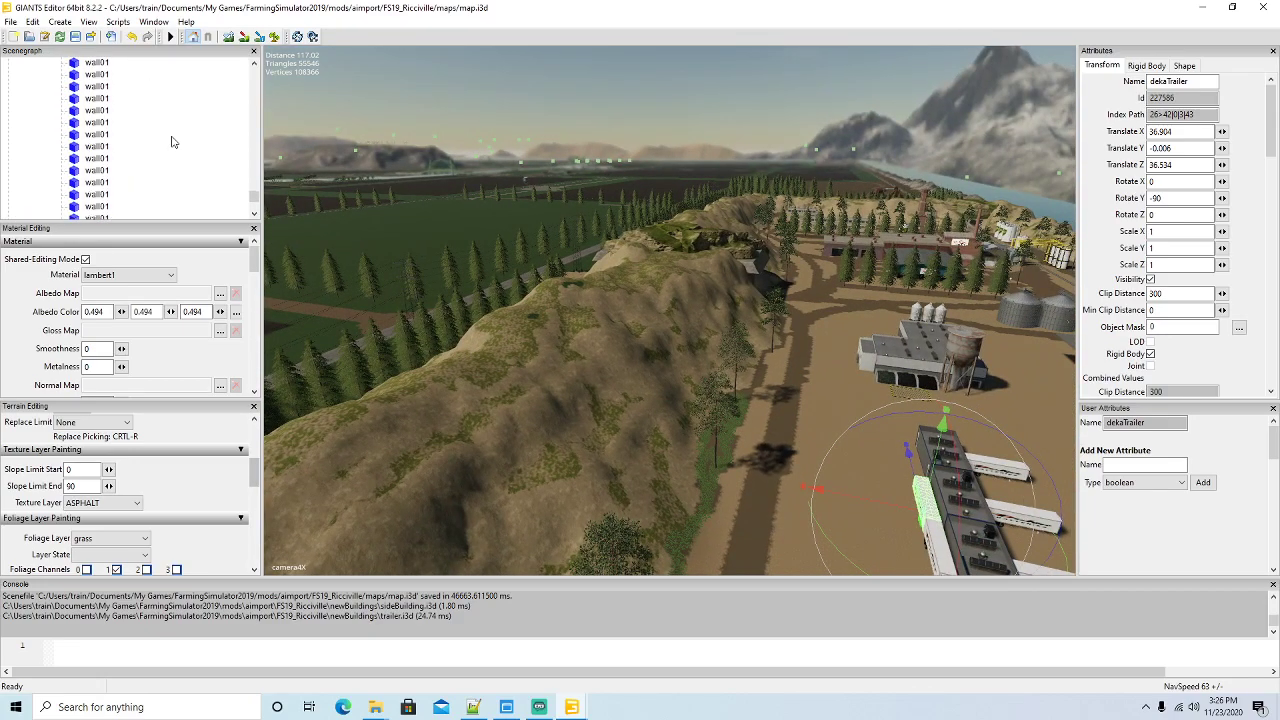
scroll(171, 142, "up", 6)
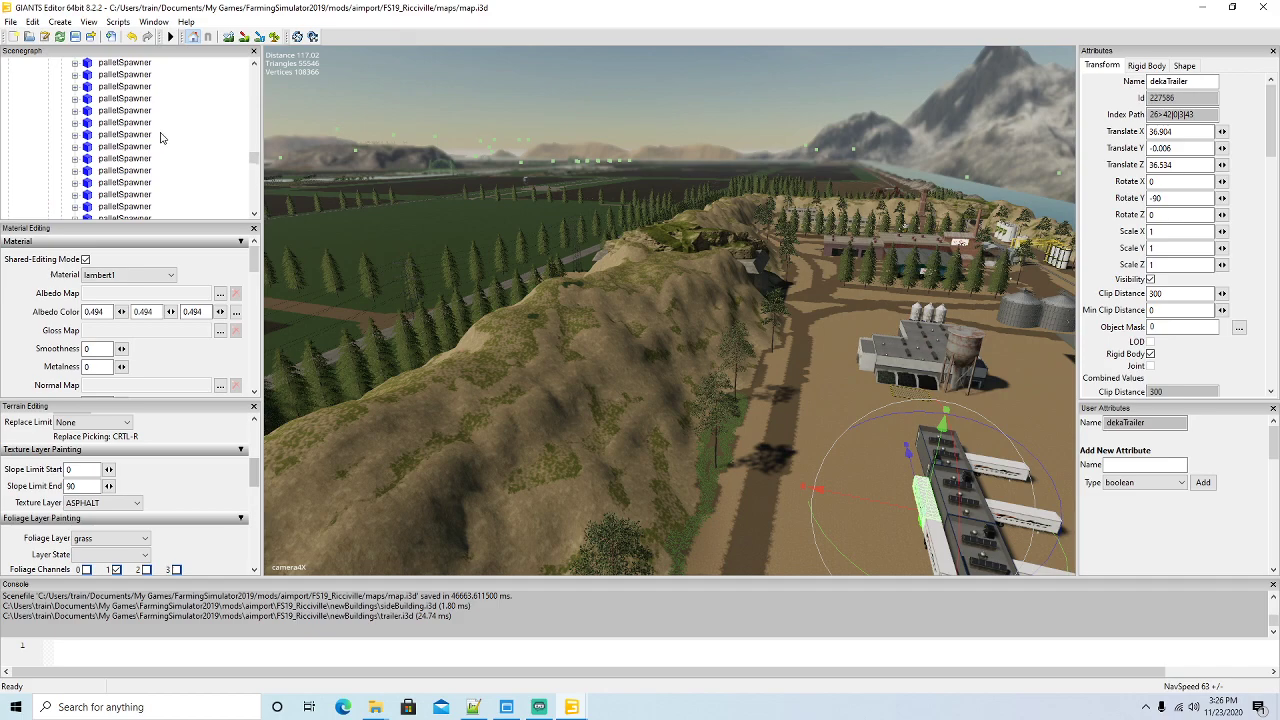
scroll(160, 137, "up", 5)
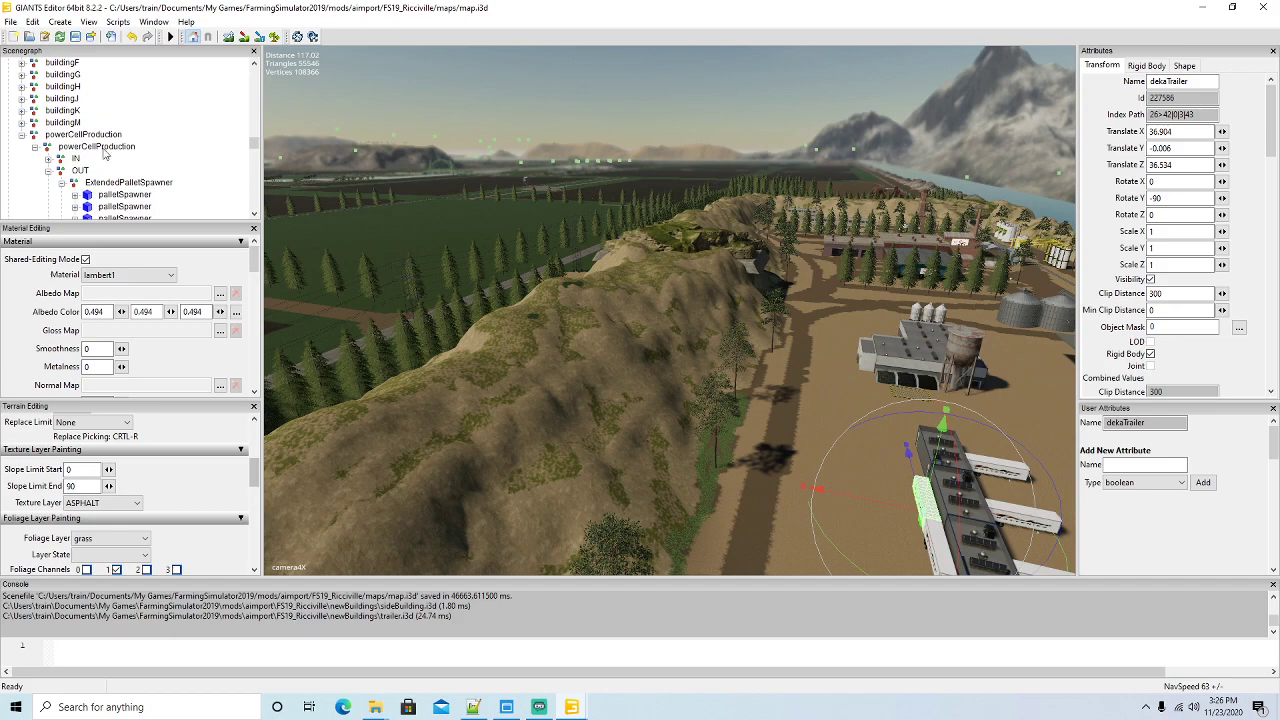
scroll(145, 145, "up", 1)
scroll(141, 142, "up", 10)
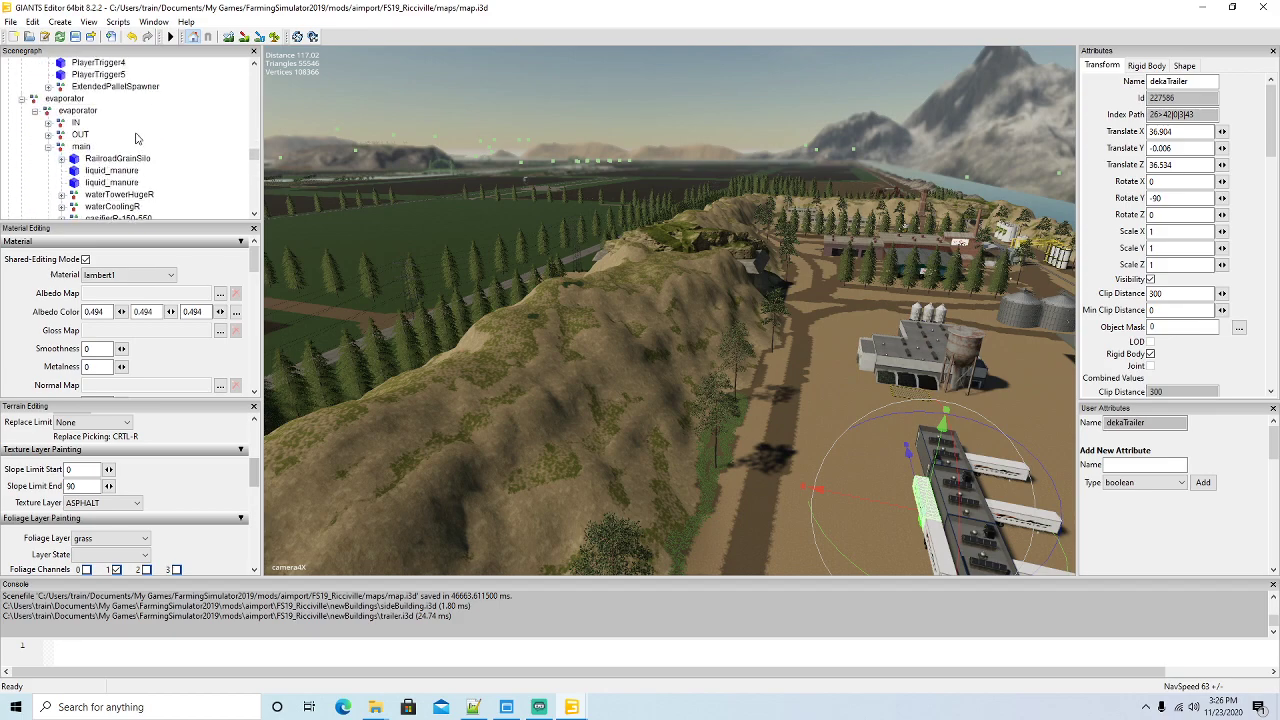
left_click(22, 100)
scroll(145, 141, "up", 8)
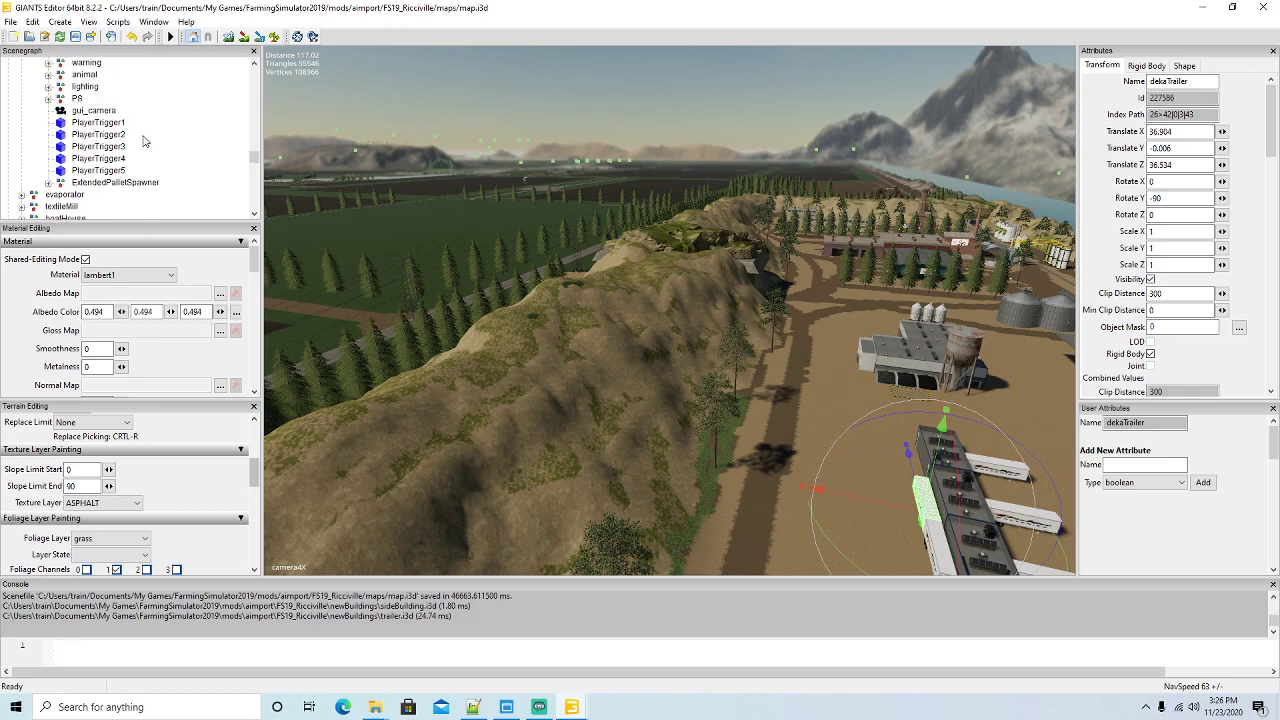
scroll(145, 141, "up", 4)
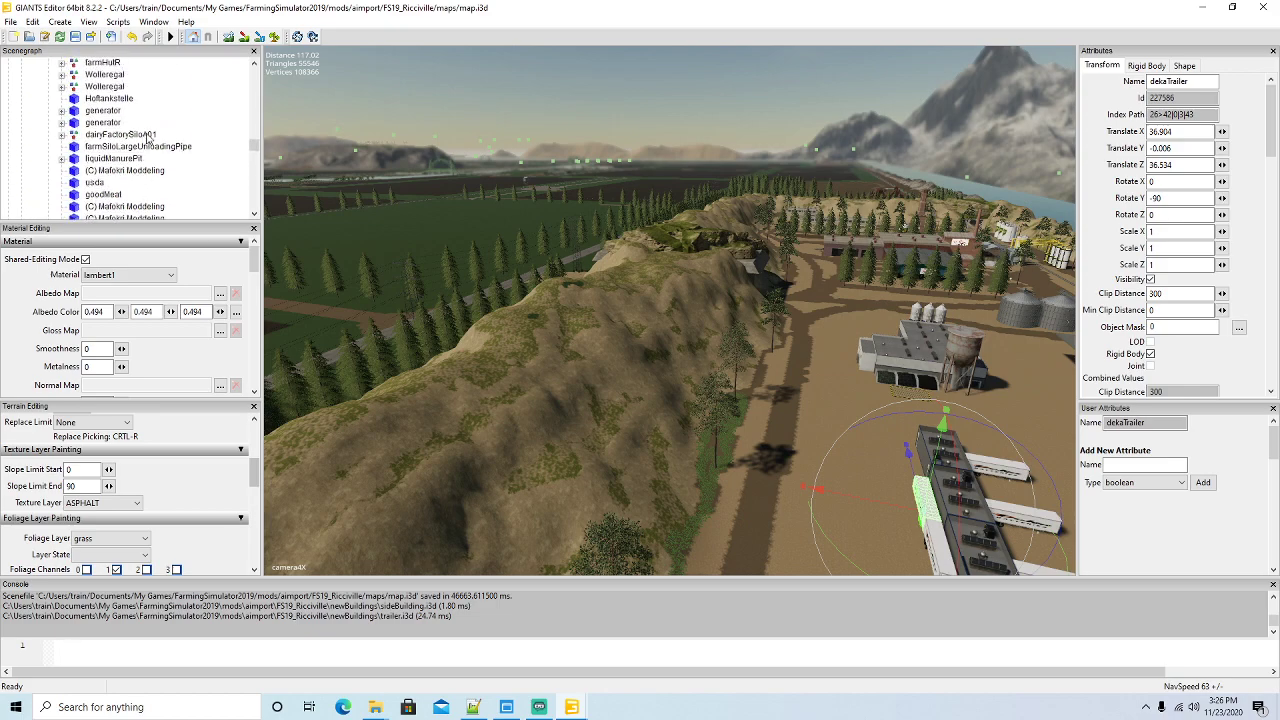
scroll(148, 137, "down", 2)
scroll(148, 137, "up", 1)
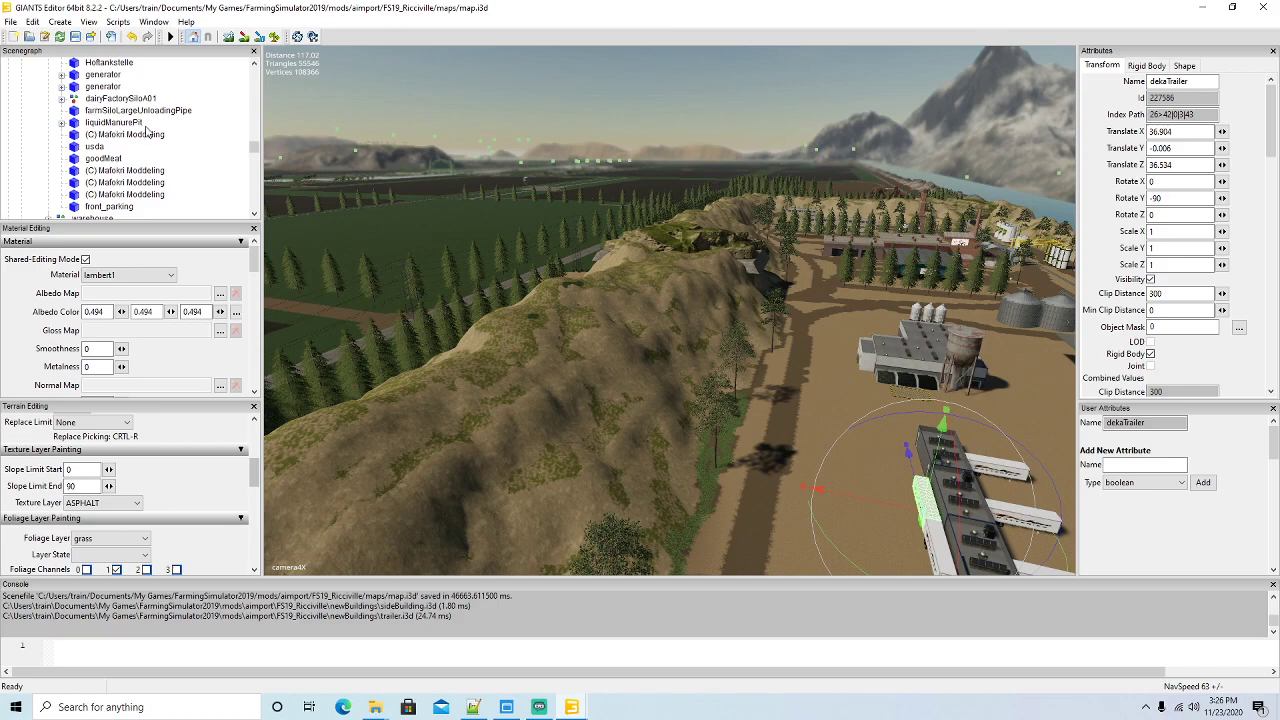
scroll(147, 131, "up", 2)
scroll(147, 131, "up", 5)
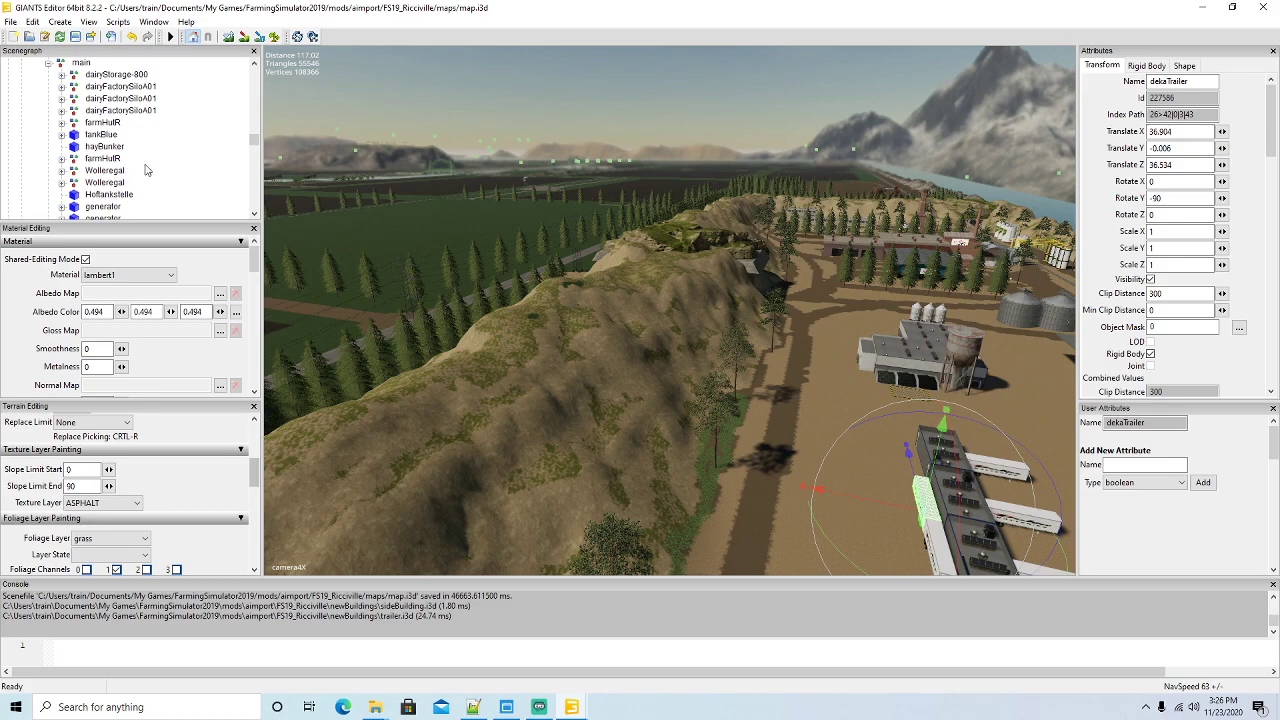
scroll(145, 167, "up", 3)
Survey the map across the river for a reusable building and inspect the farmHutR at the foot of the rock
left_click_drag(736, 312, 640, 249, "alt")
scroll(653, 257, "up", 5)
scroll(640, 249, "up", 4)
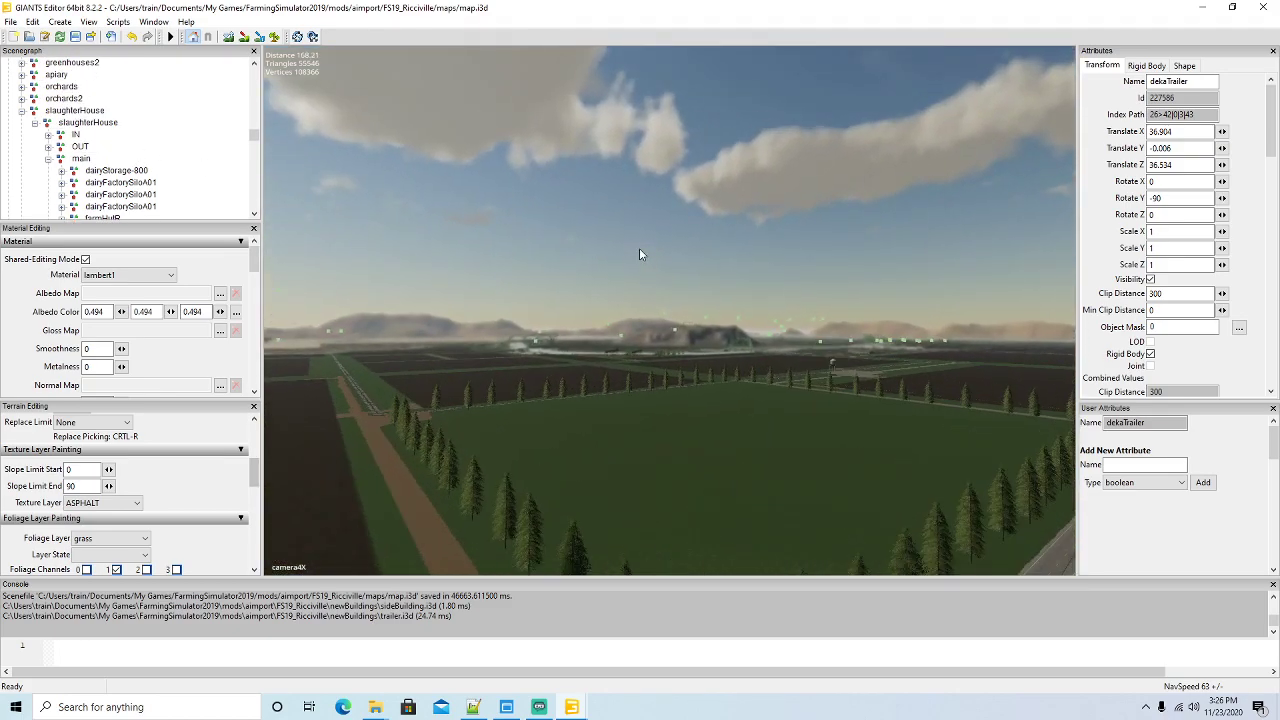
scroll(640, 254, "down", 8)
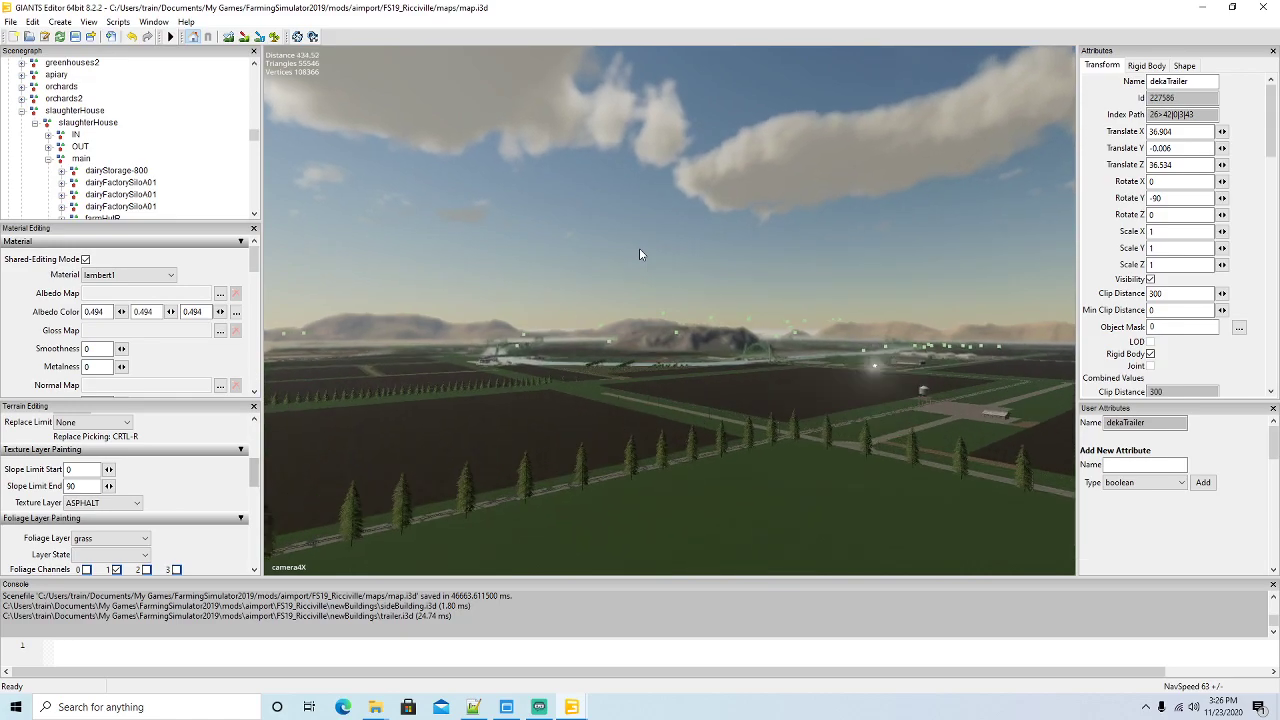
scroll(617, 252, "down", 8)
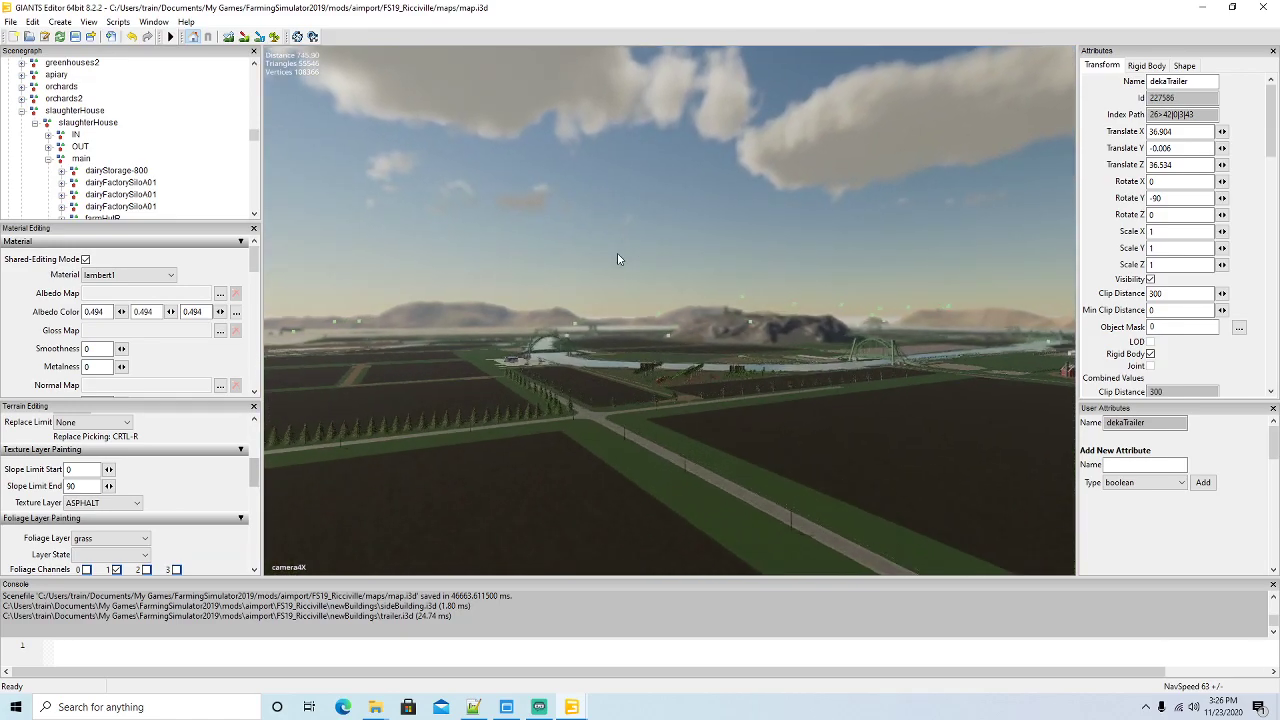
scroll(617, 259, "down", 8)
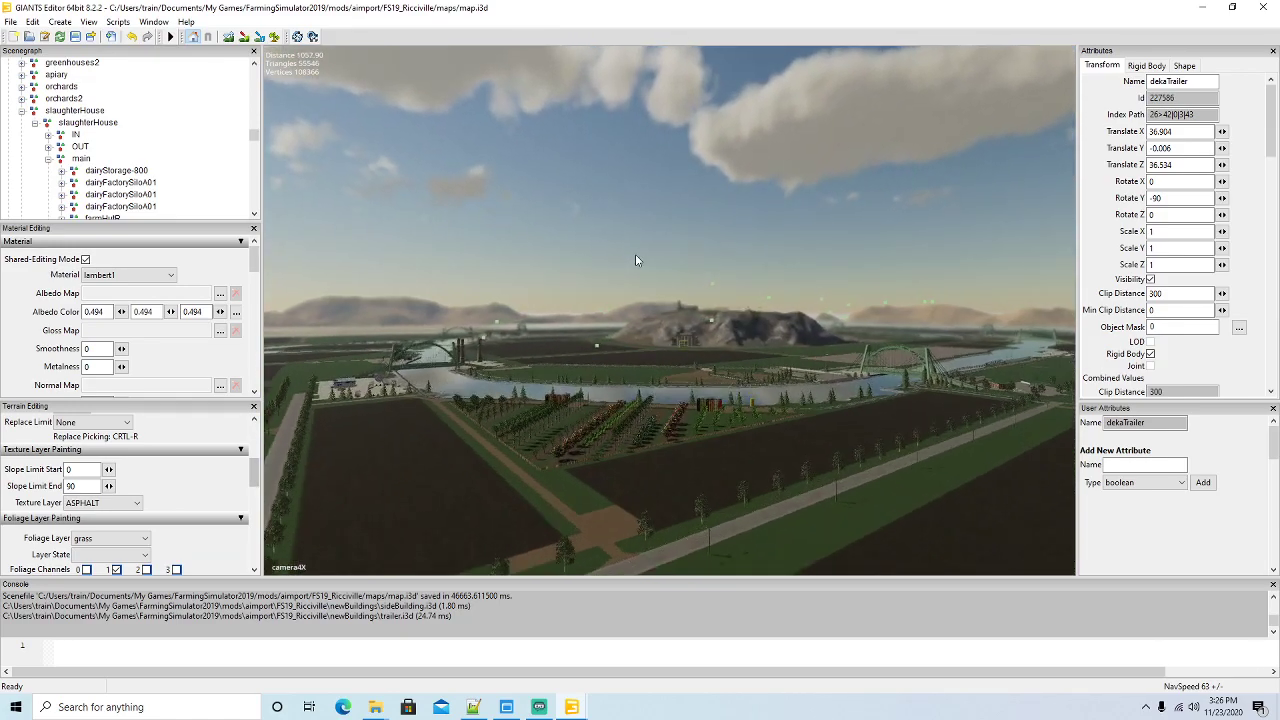
scroll(635, 256, "down", 8)
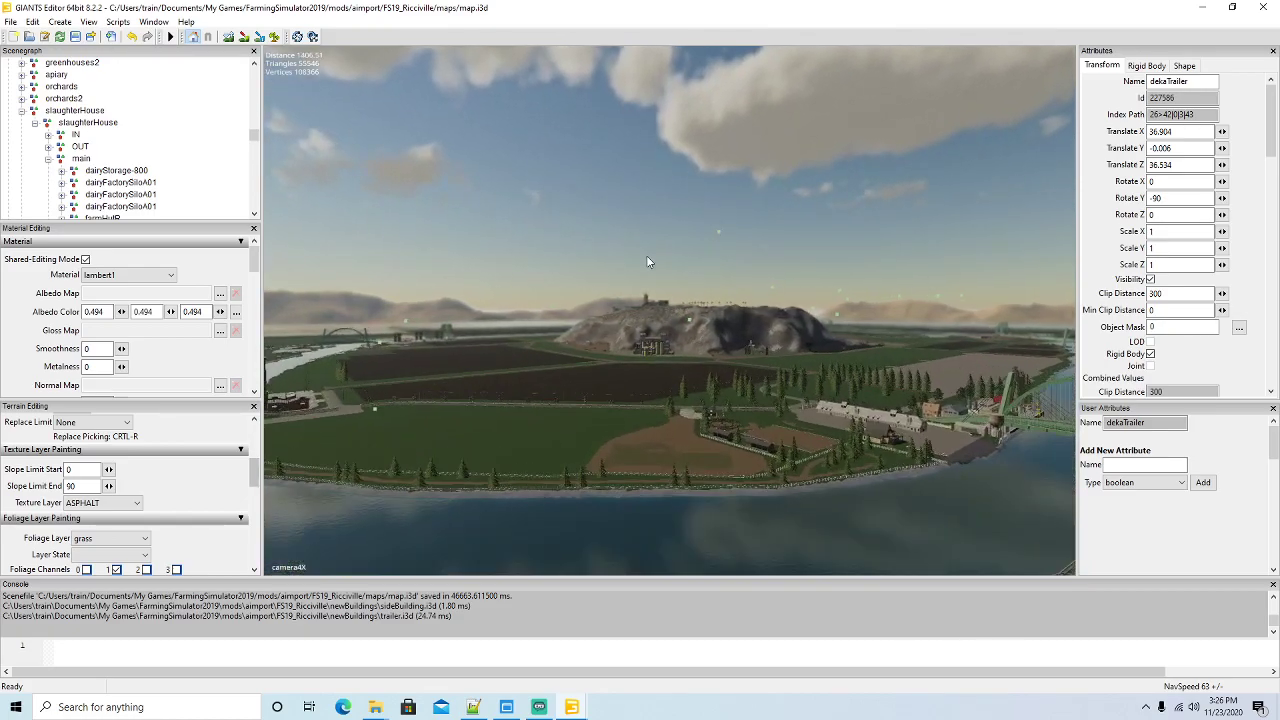
scroll(646, 262, "down", 8)
right_click_drag(646, 262, 585, 396)
scroll(705, 266, "down", 8)
scroll(657, 267, "down", 8)
scroll(729, 258, "down", 5)
left_click(580, 397)
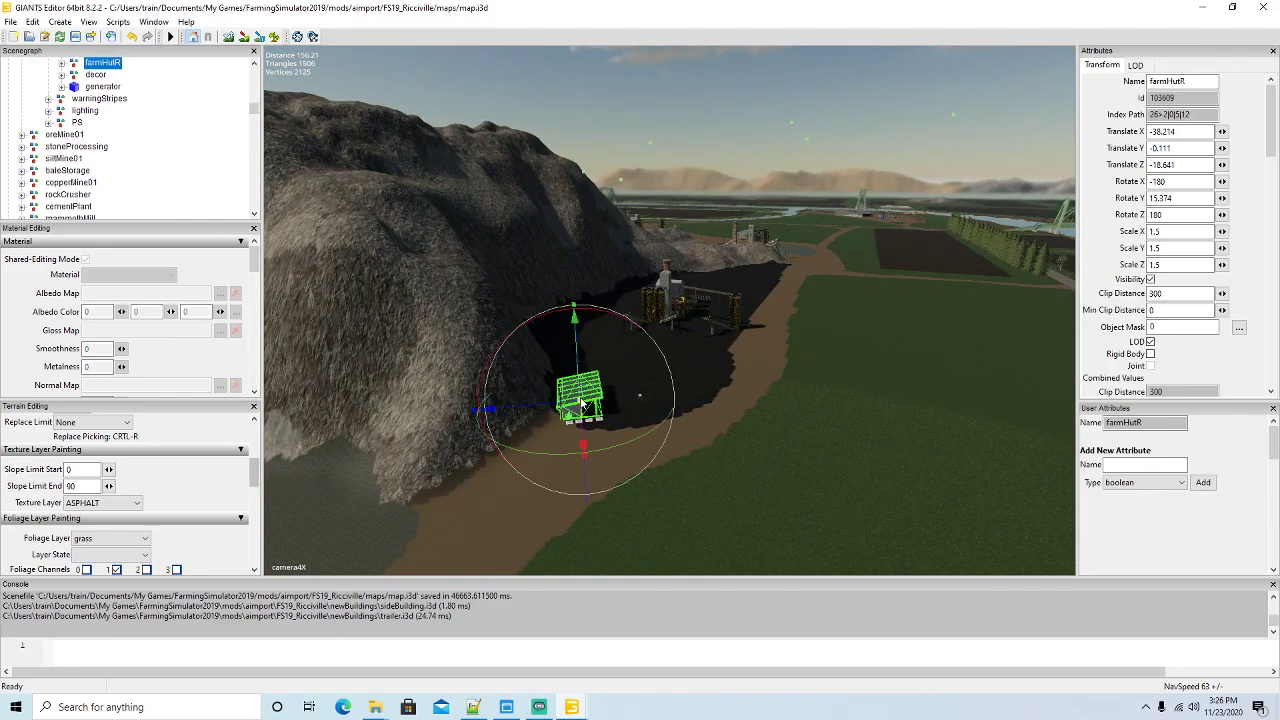
scroll(165, 152, "up", 2)
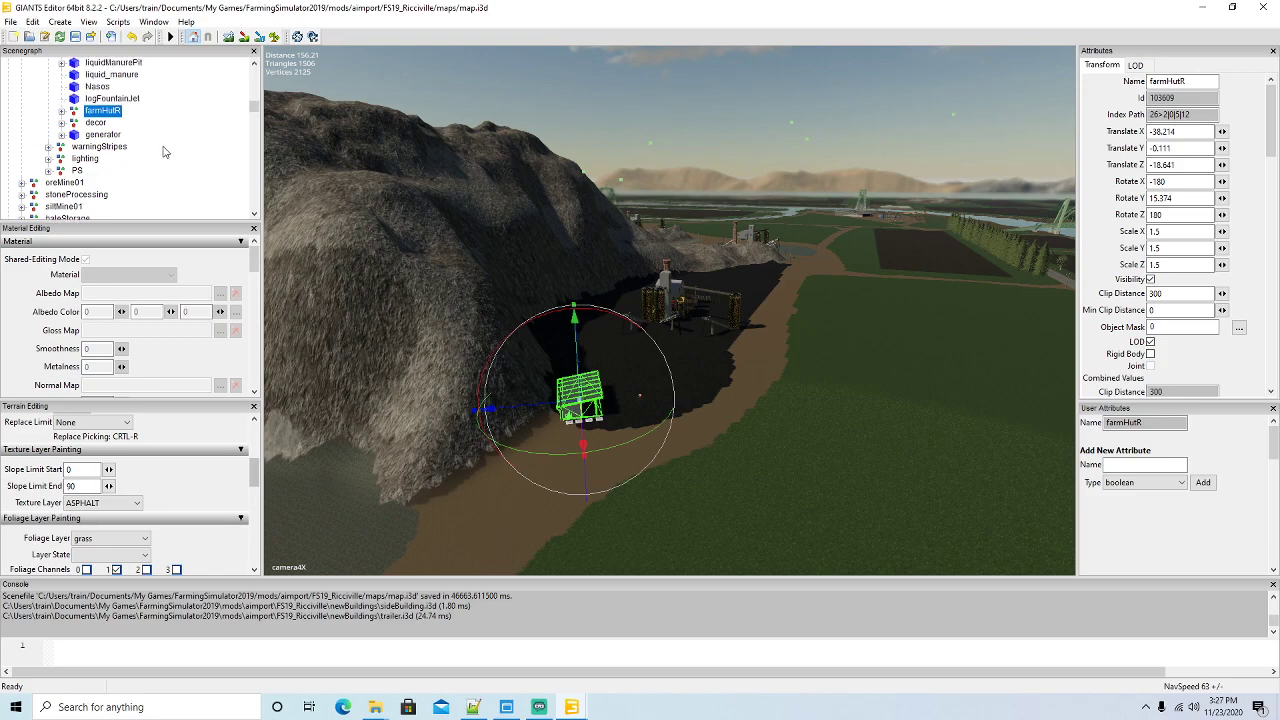
scroll(706, 376, "down", 6)
Find the factorySideBuilding beside the small water tower on the lakeshore and duplicate it
right_click_drag(706, 376, 480, 408)
scroll(626, 400, "up", 4)
key("w")
key("w")
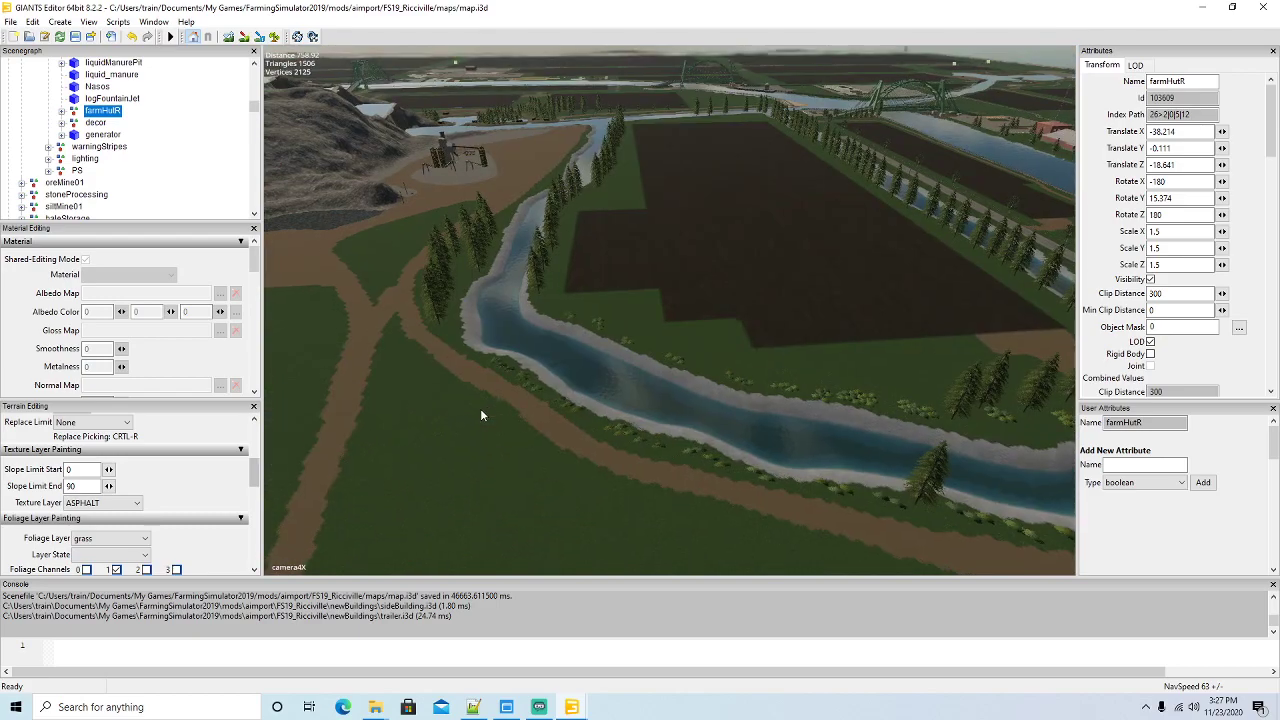
right_click_drag(669, 369, 748, 390)
key("w")
key("w")
key("w")
key("w")
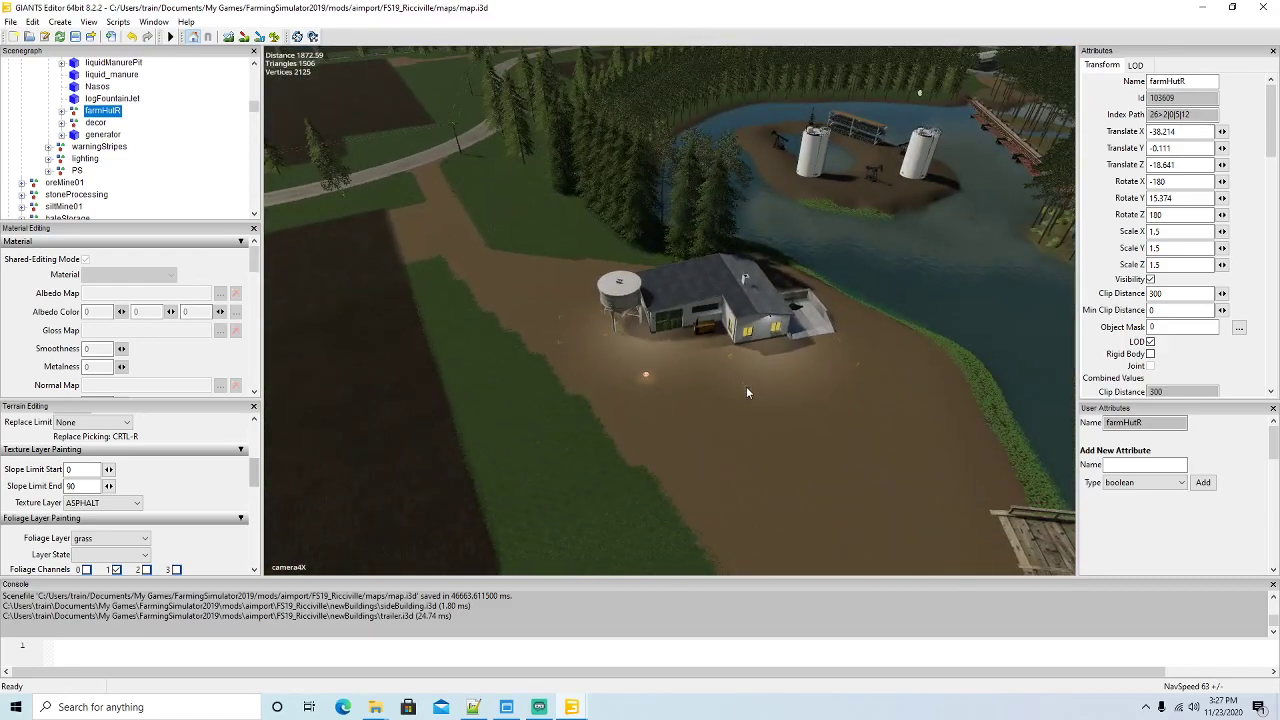
left_click(757, 316)
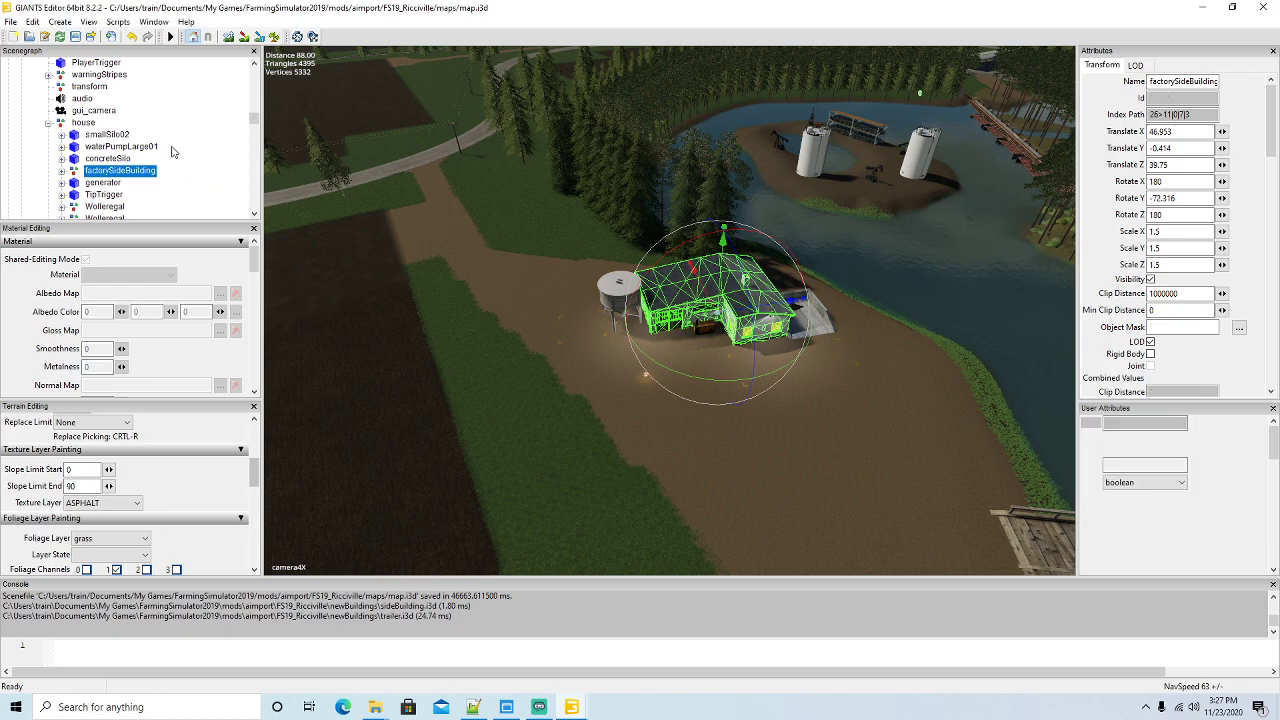
Collapse the aceDrywall and slaughterHouse groups in the scenegraph to reach powerCellProduction
scroll(156, 147, "down", 15)
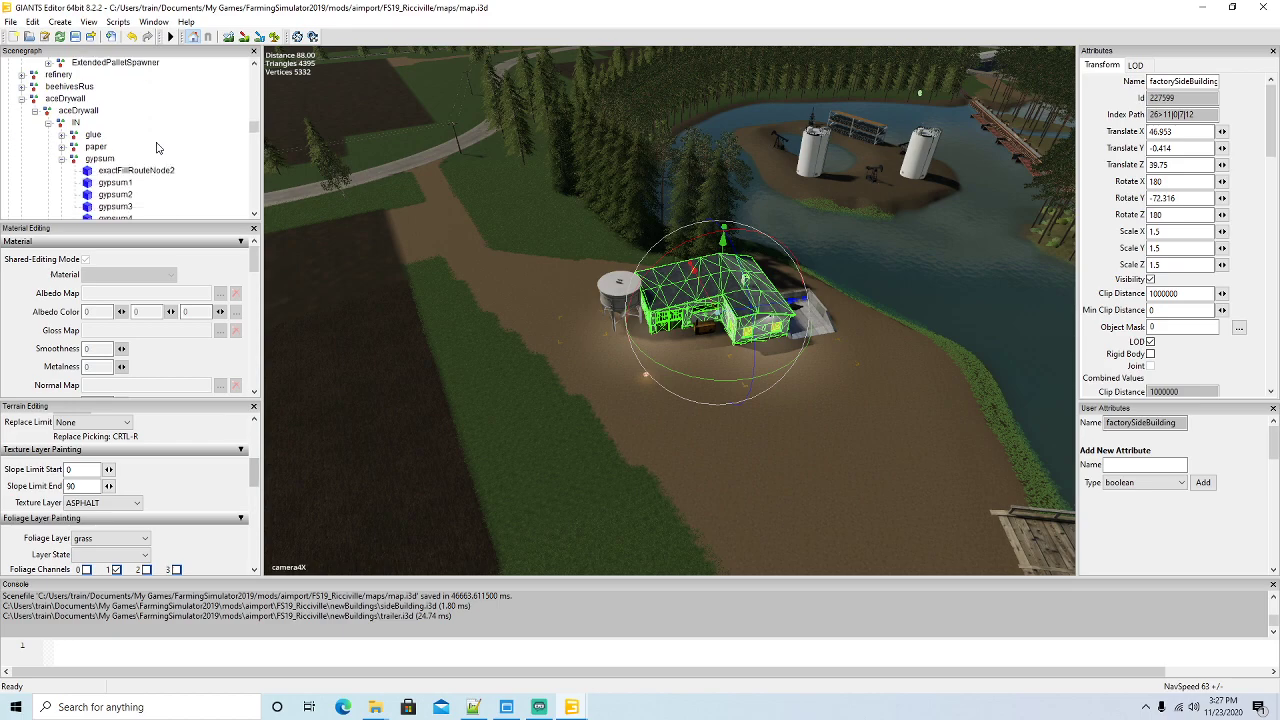
scroll(156, 147, "down", 1)
left_click(22, 75)
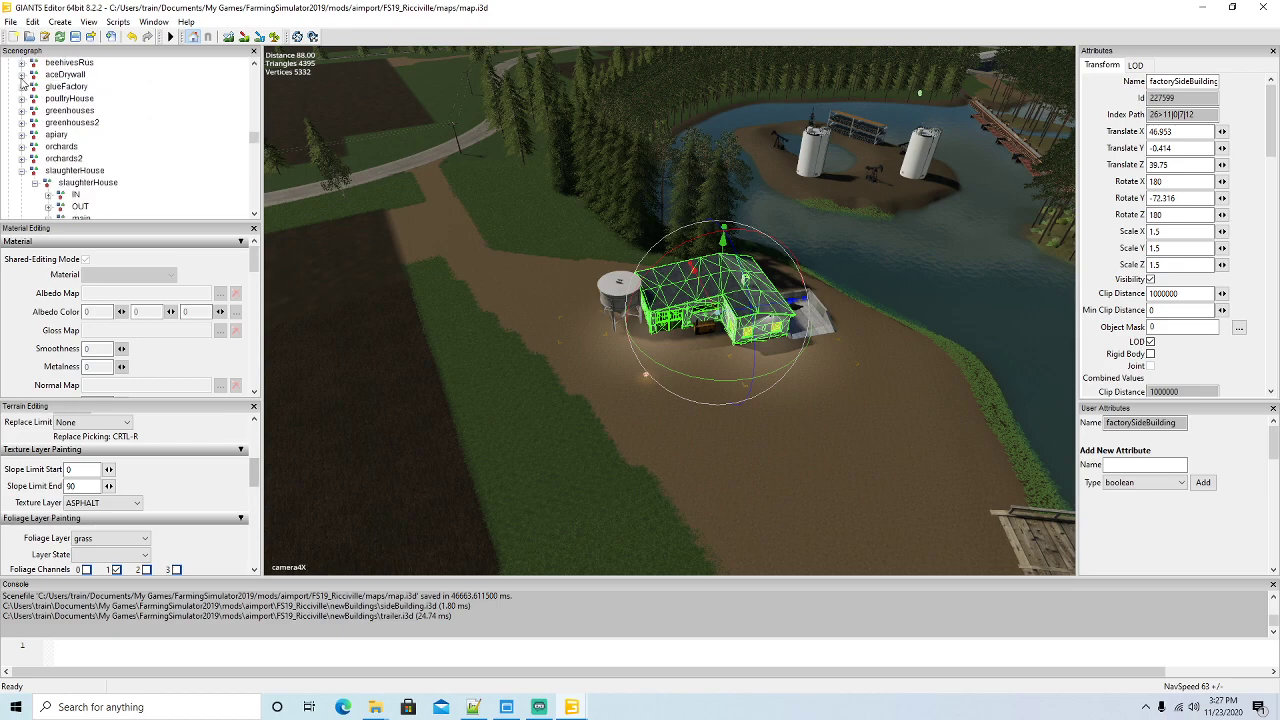
scroll(125, 140, "down", 1)
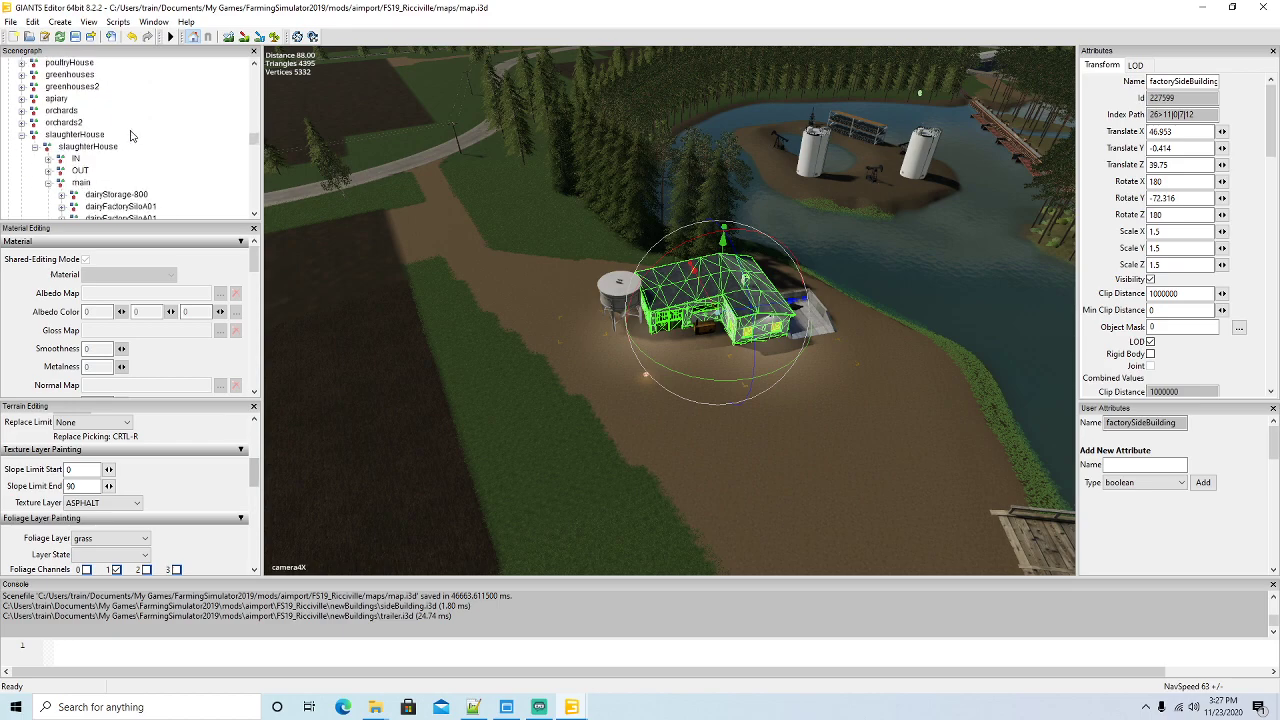
left_click(22, 135)
scroll(183, 145, "down", 5)
scroll(182, 145, "down", 3)
Cut the duplicated factorySideBuilding and paste it into the main group of powerCellProduction
left_click(33, 22)
left_click(60, 100)
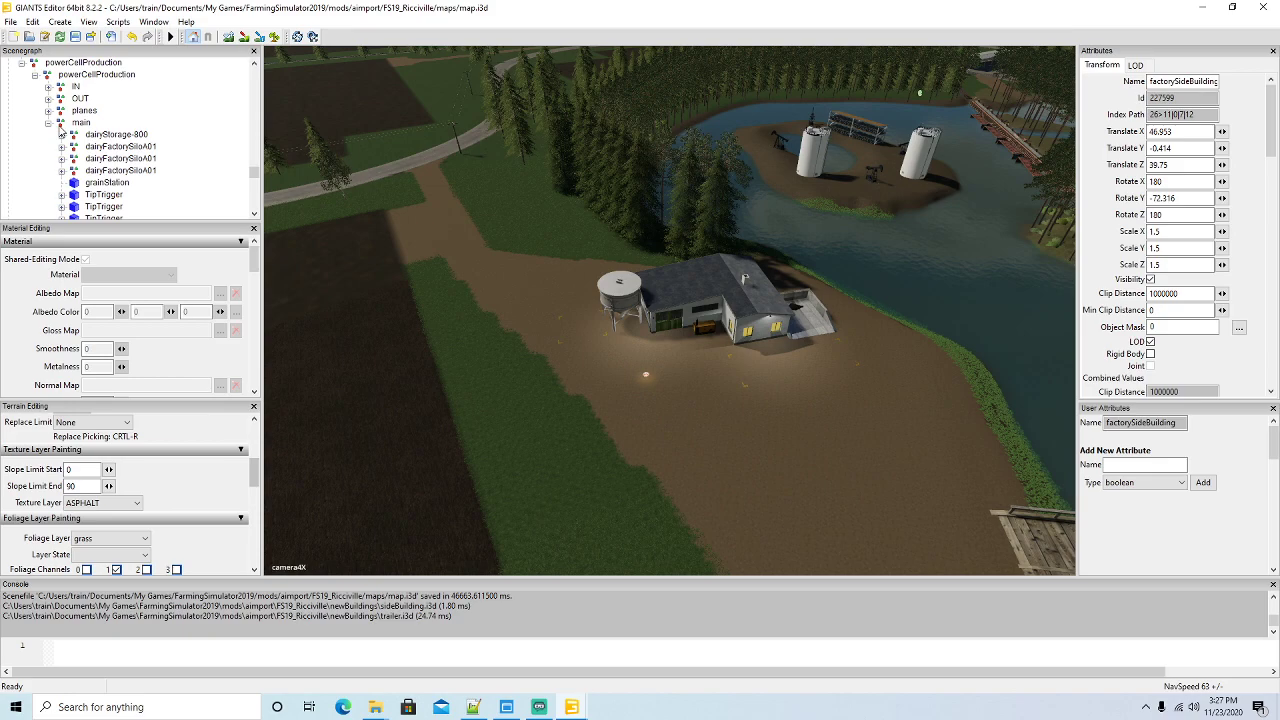
left_click(60, 124)
left_click(33, 22)
left_click(55, 130)
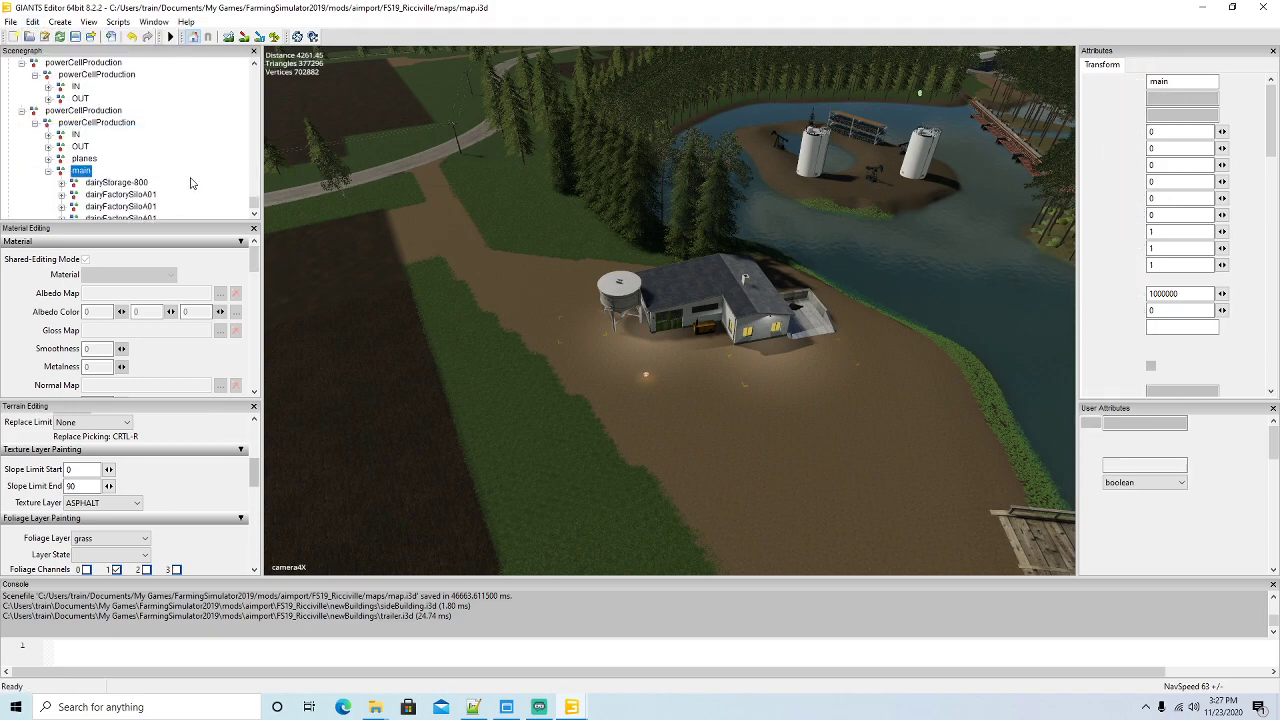
right_click_drag(491, 393, 538, 392)
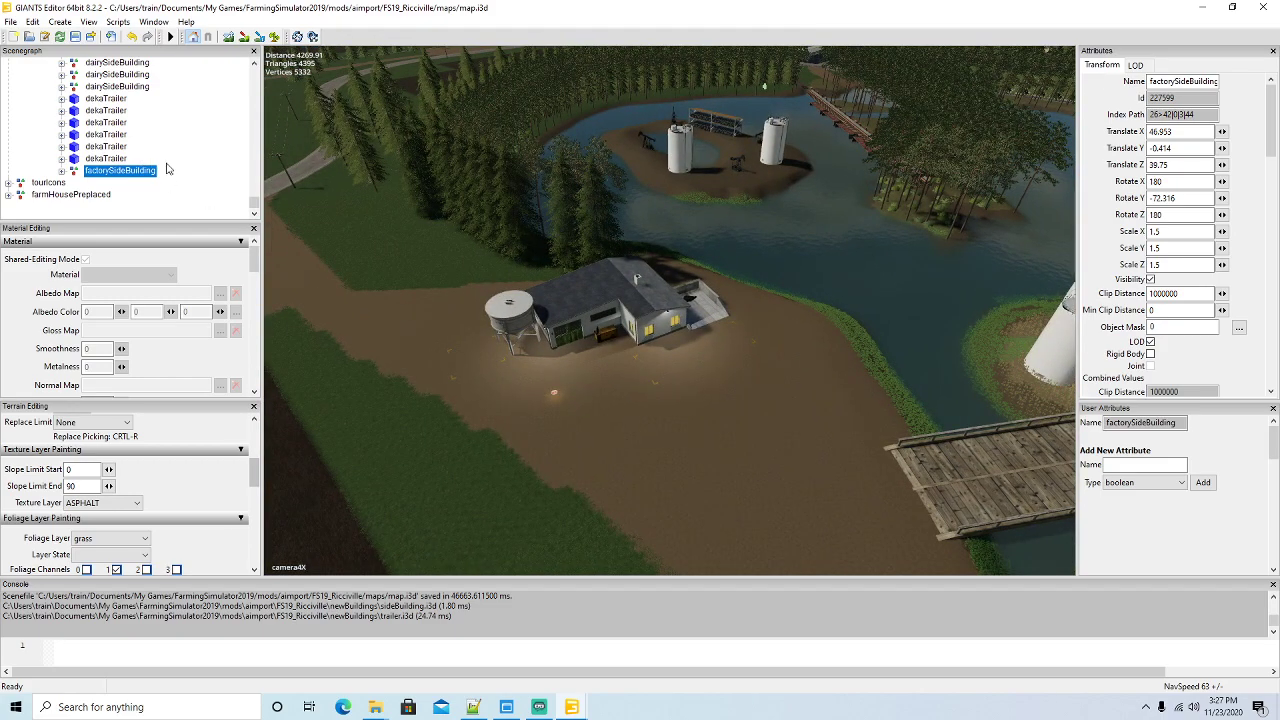
Look through the scenegraph from powerCellProduction up to the oilWell01 group for another reusable object
scroll(166, 167, "up", 10)
scroll(166, 166, "up", 12)
scroll(160, 157, "up", 12)
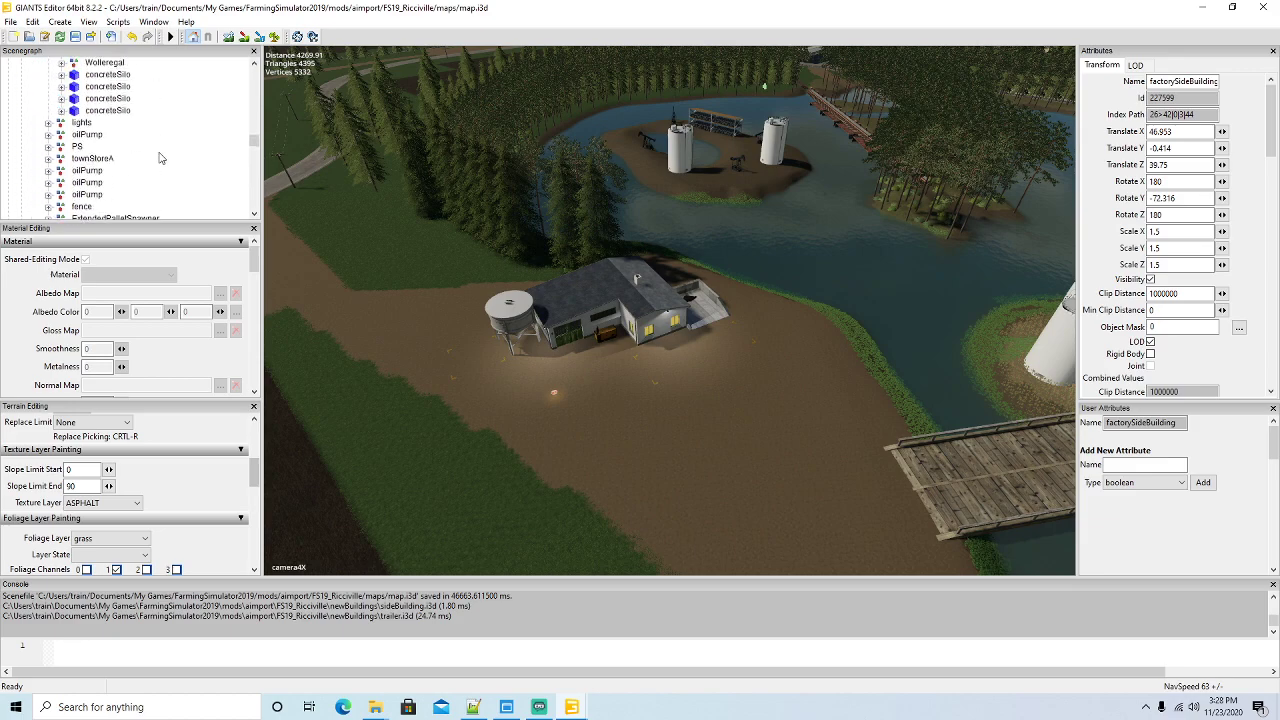
scroll(160, 157, "up", 4)
scroll(160, 157, "up", 6)
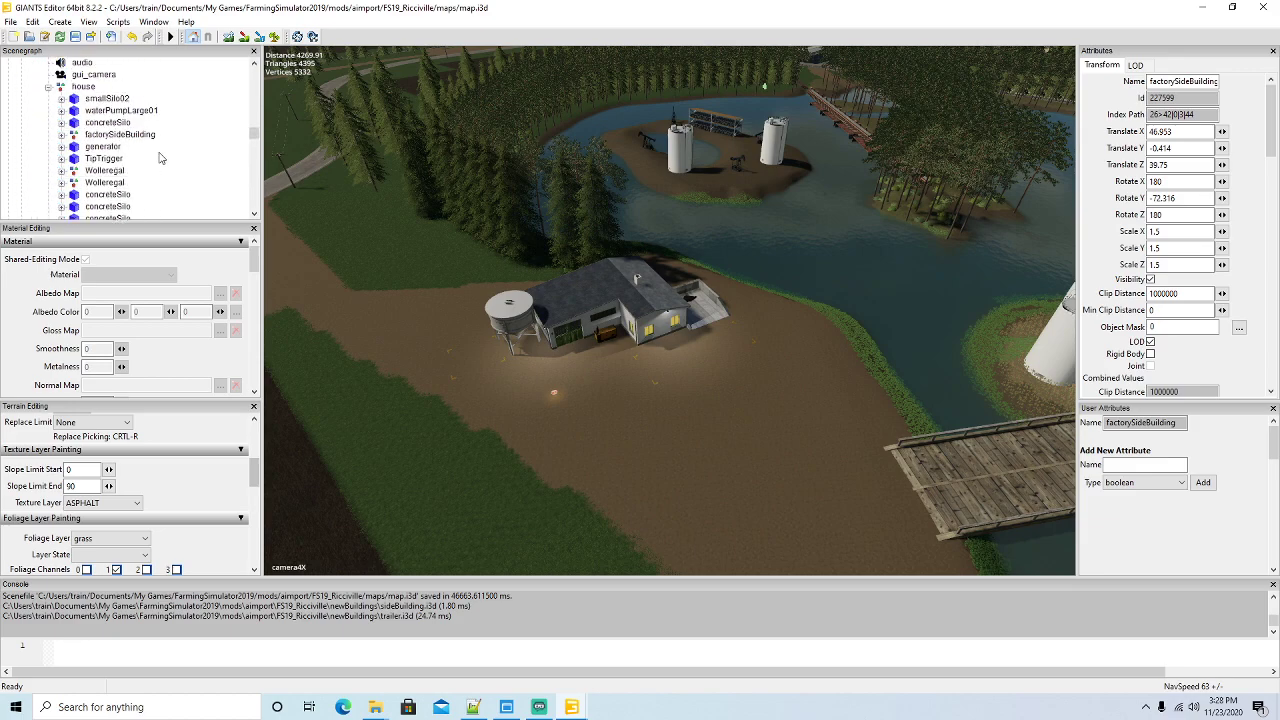
scroll(160, 157, "down", 4)
scroll(160, 157, "up", 13)
Find the liquidManurePit beside the green-roofed shed at the slaughterHouse and duplicate it
right_click_drag(546, 358, 655, 406)
key("w")
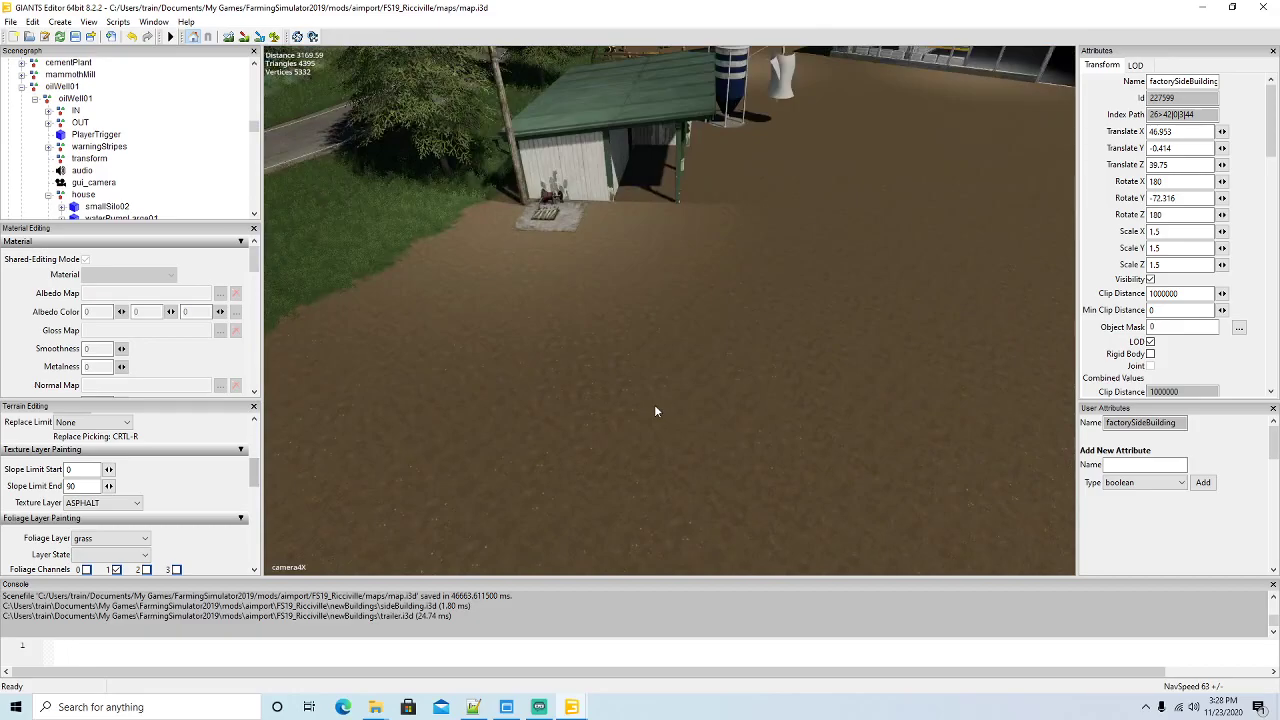
left_click(564, 229)
key("f")
right_click_drag(456, 243, 708, 268)
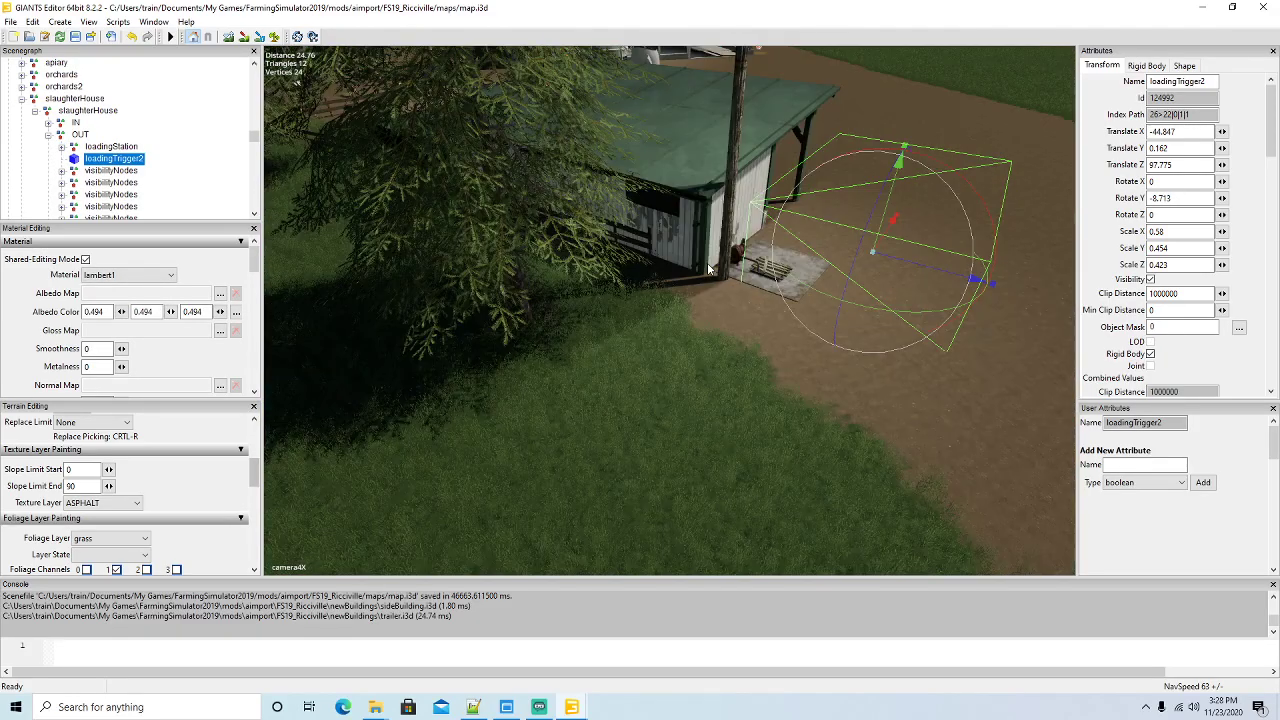
left_click(734, 274)
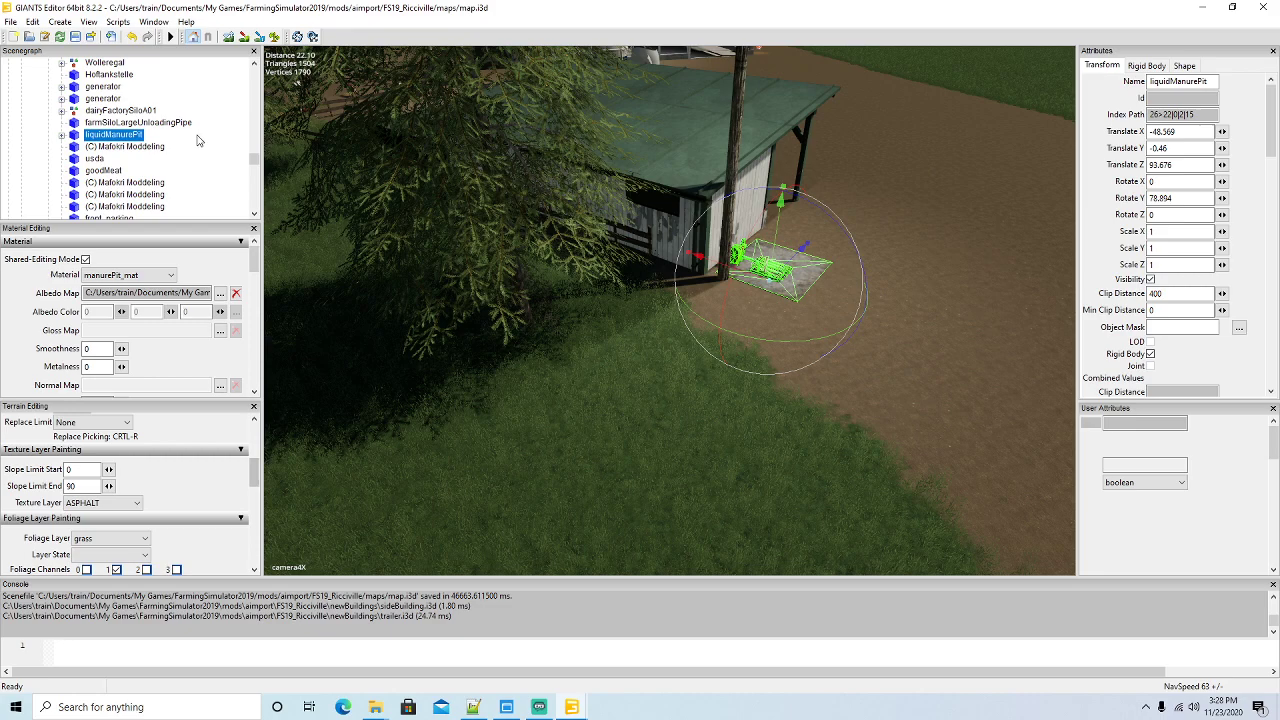
Cut the duplicated liquidManurePit and paste it into the main group of powerCellProduction
scroll(197, 140, "down", 10)
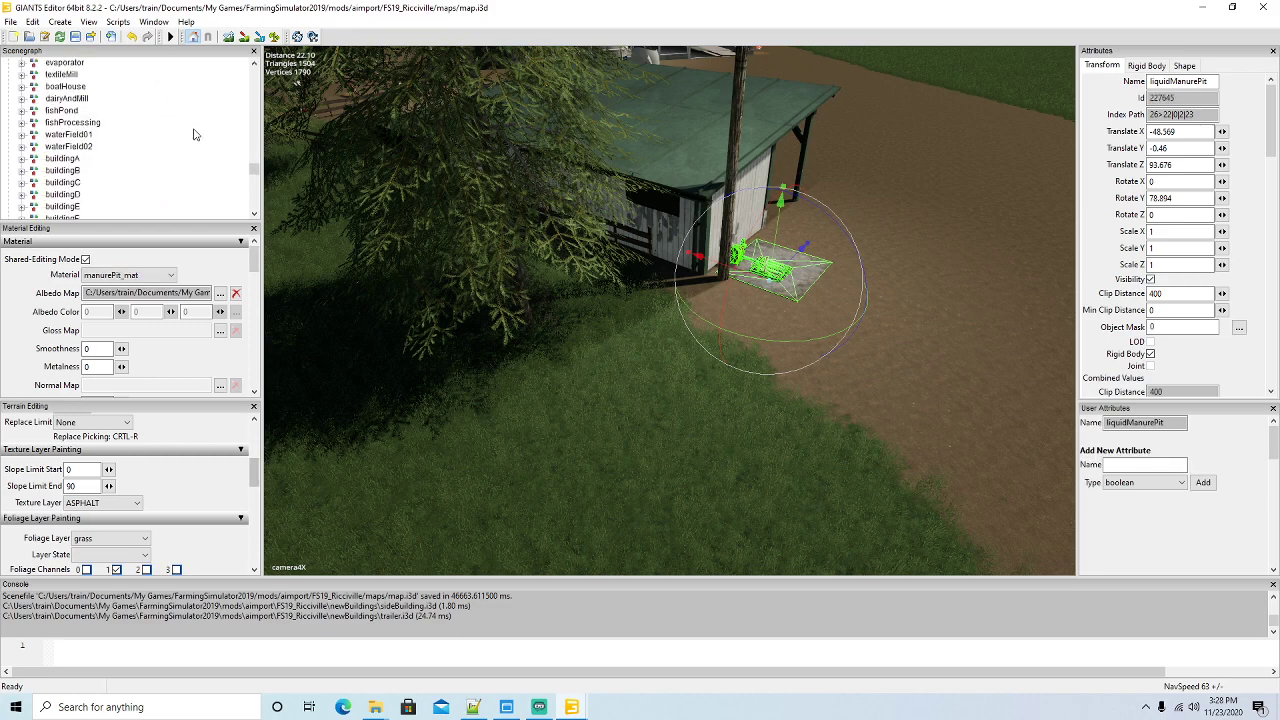
scroll(195, 131, "down", 4)
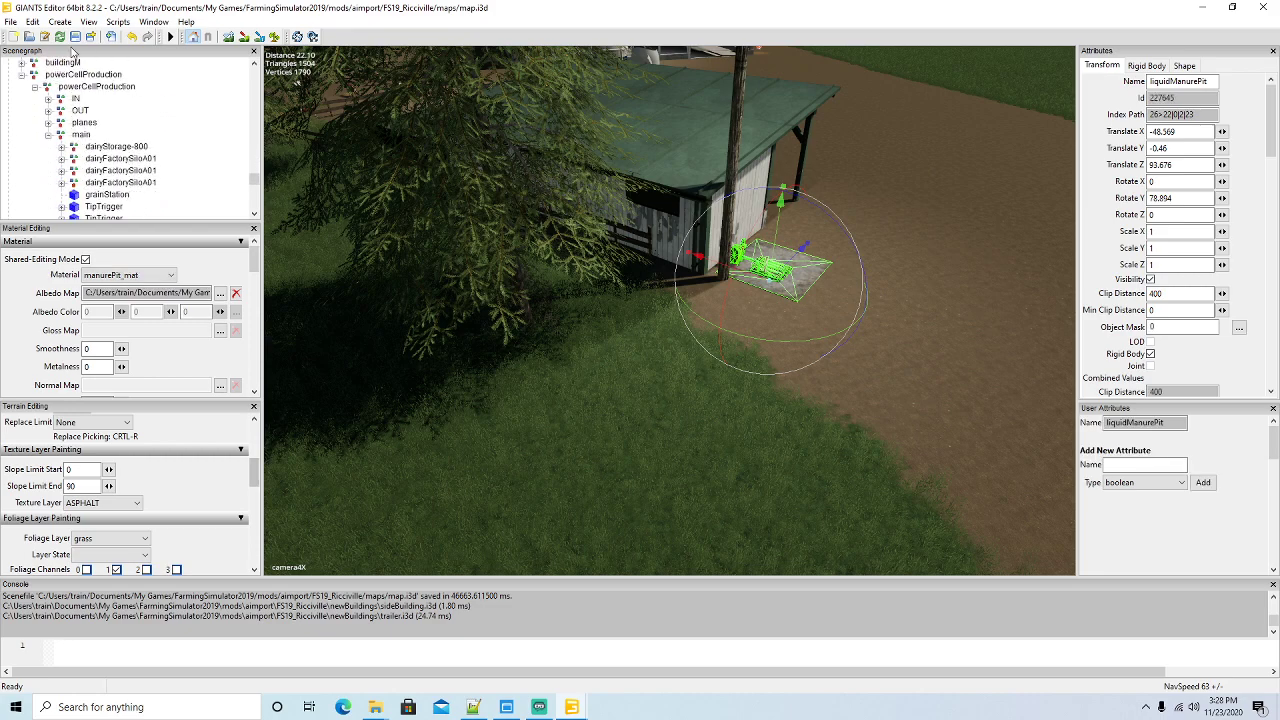
left_click(32, 21)
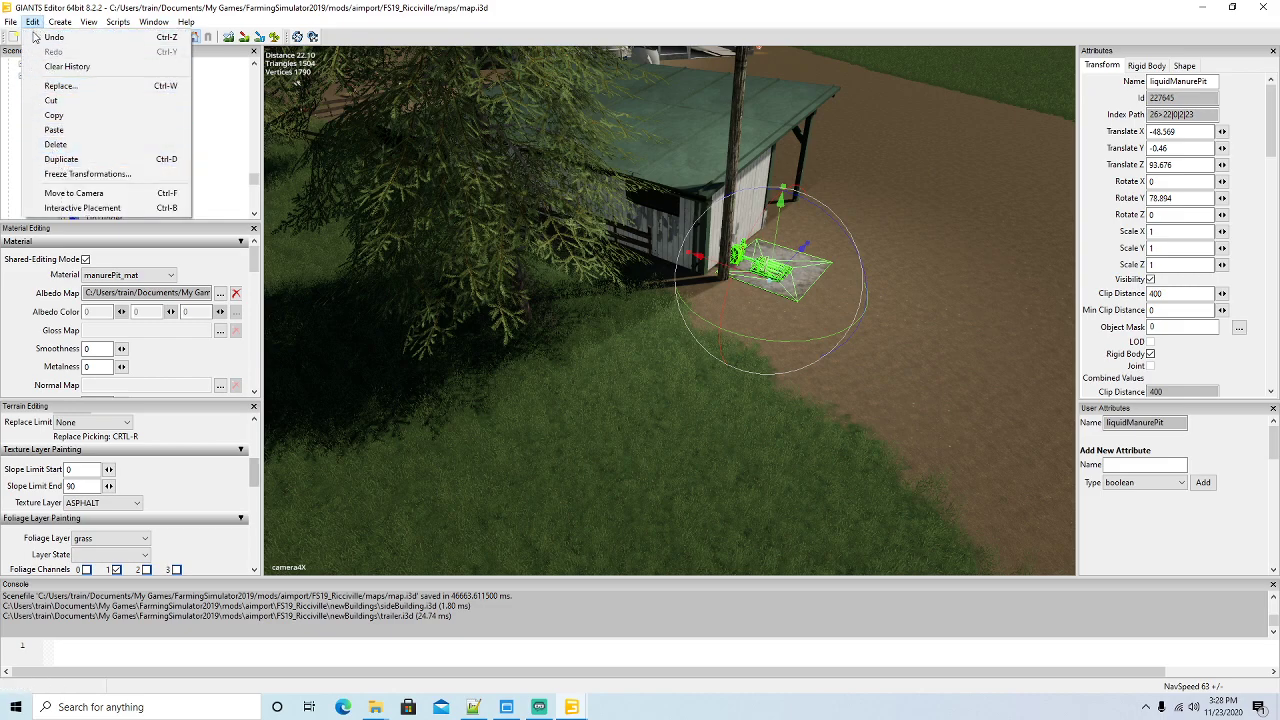
left_click(51, 100)
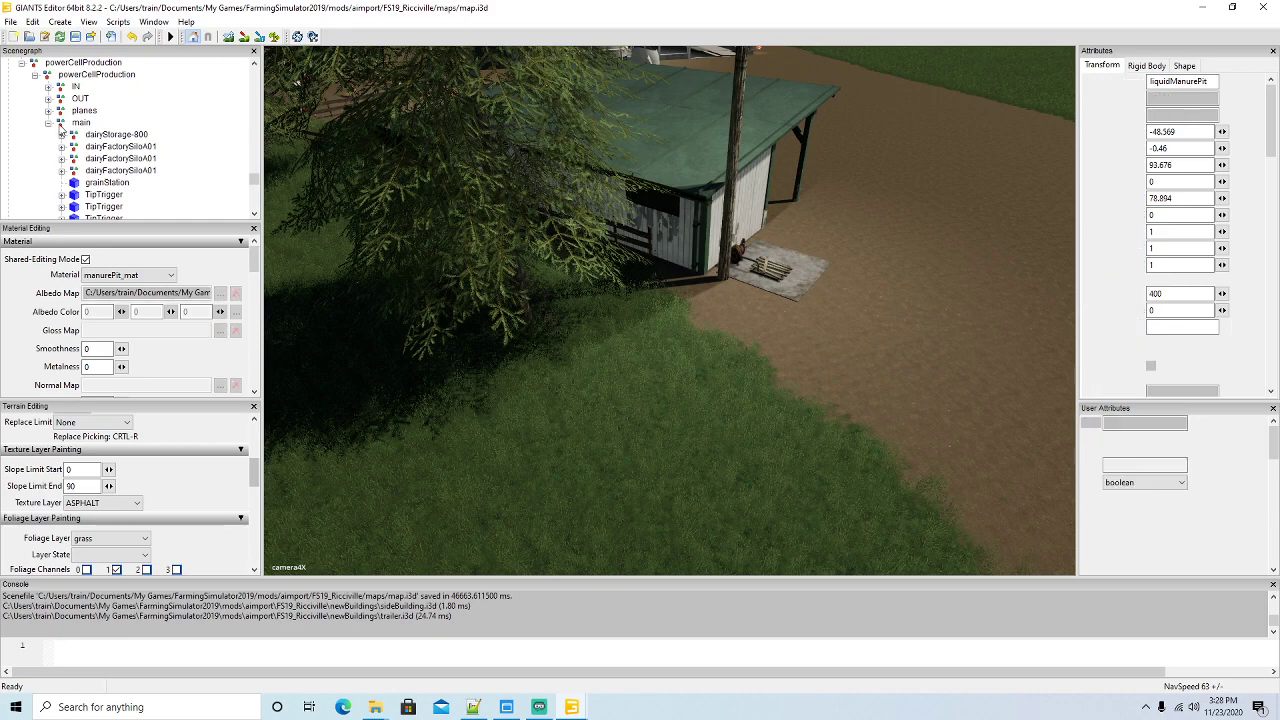
left_click(60, 123)
left_click(32, 21)
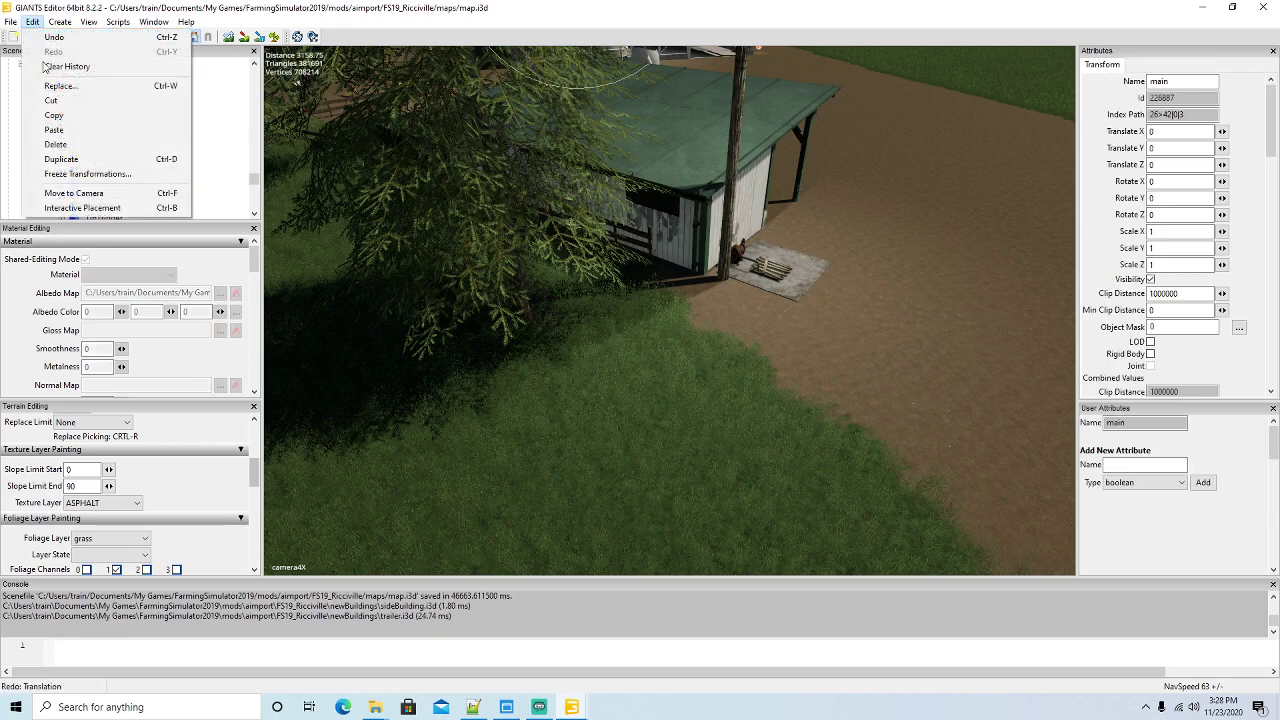
left_click(54, 131)
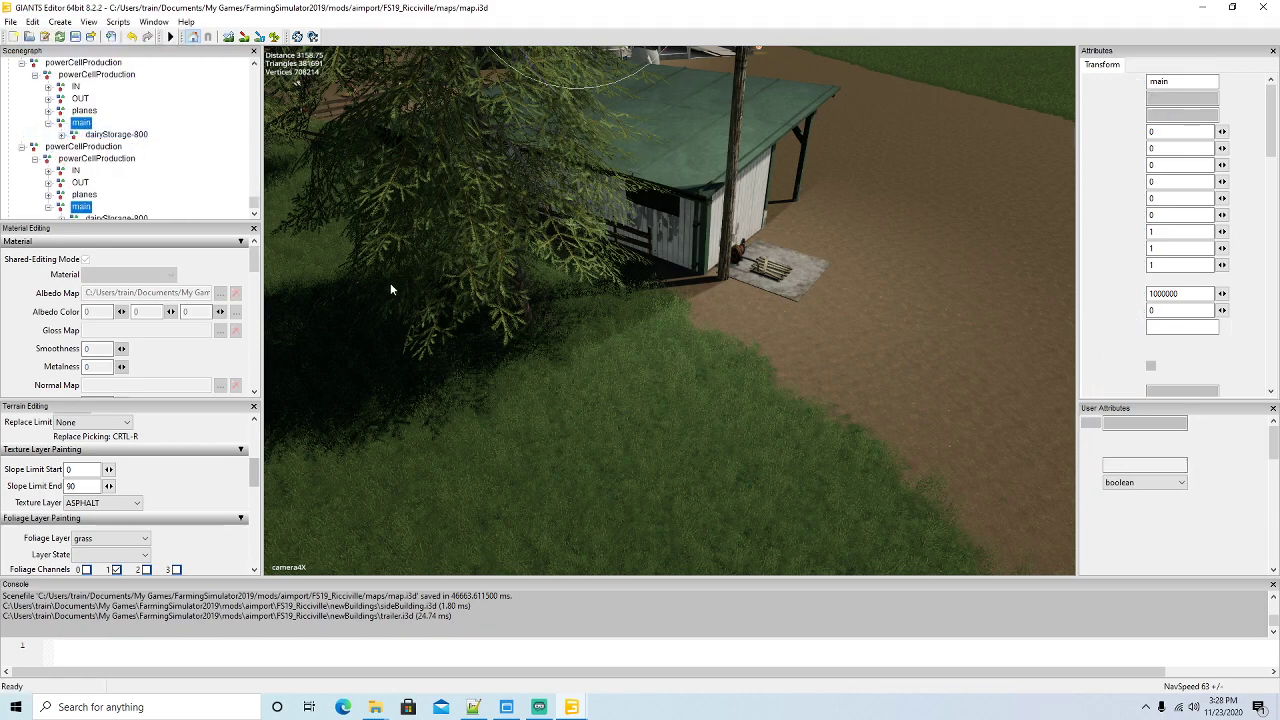
Return across the map to the power cell production yard and view the dairy side buildings with the parked trailers
key("f")
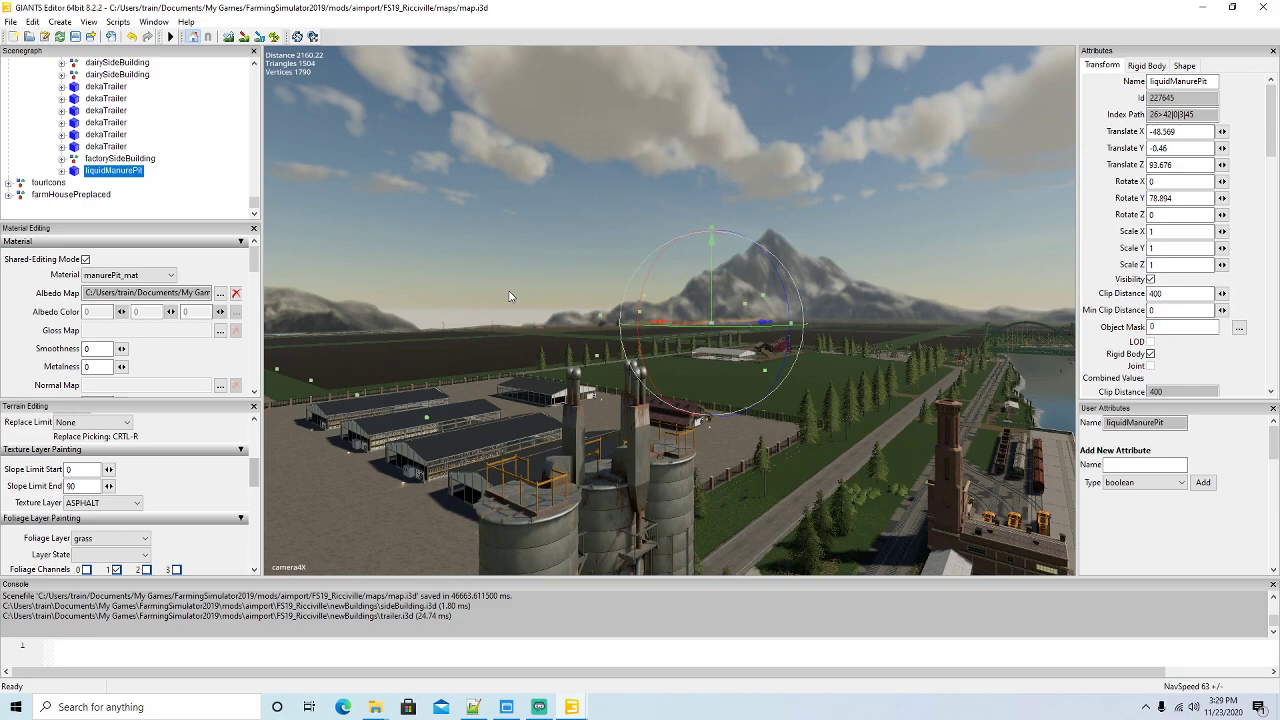
key("w")
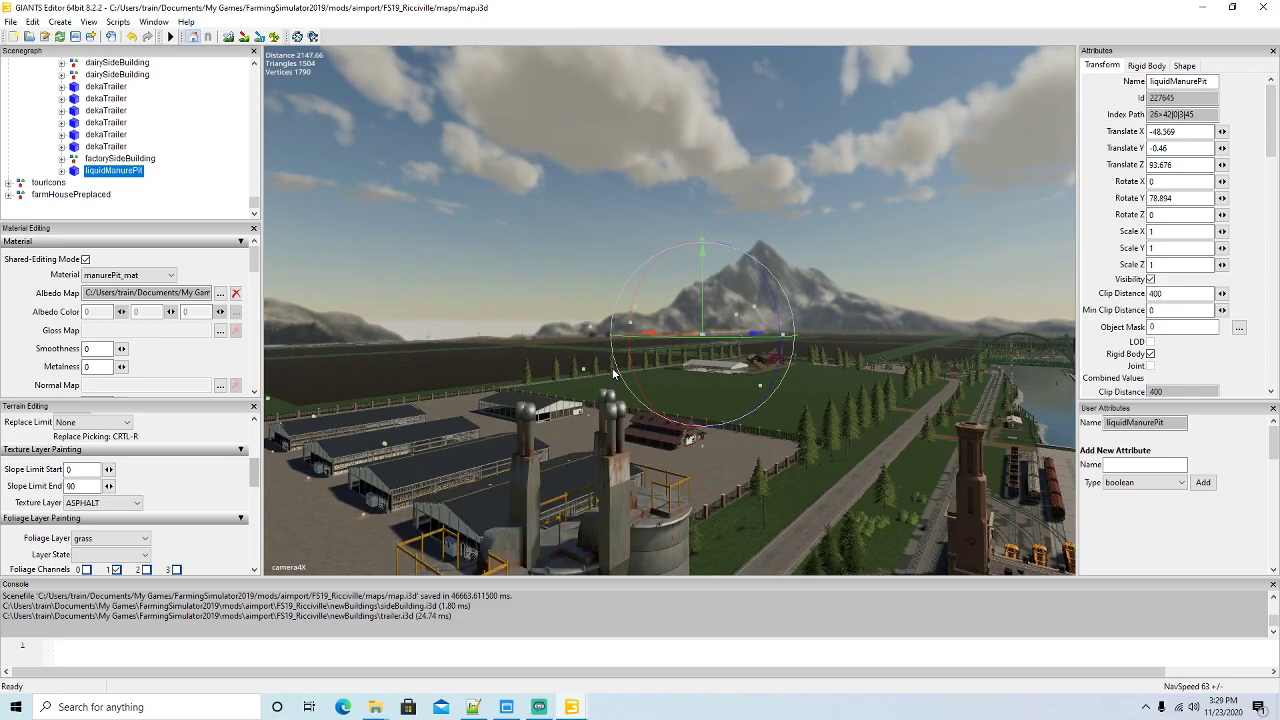
key("w")
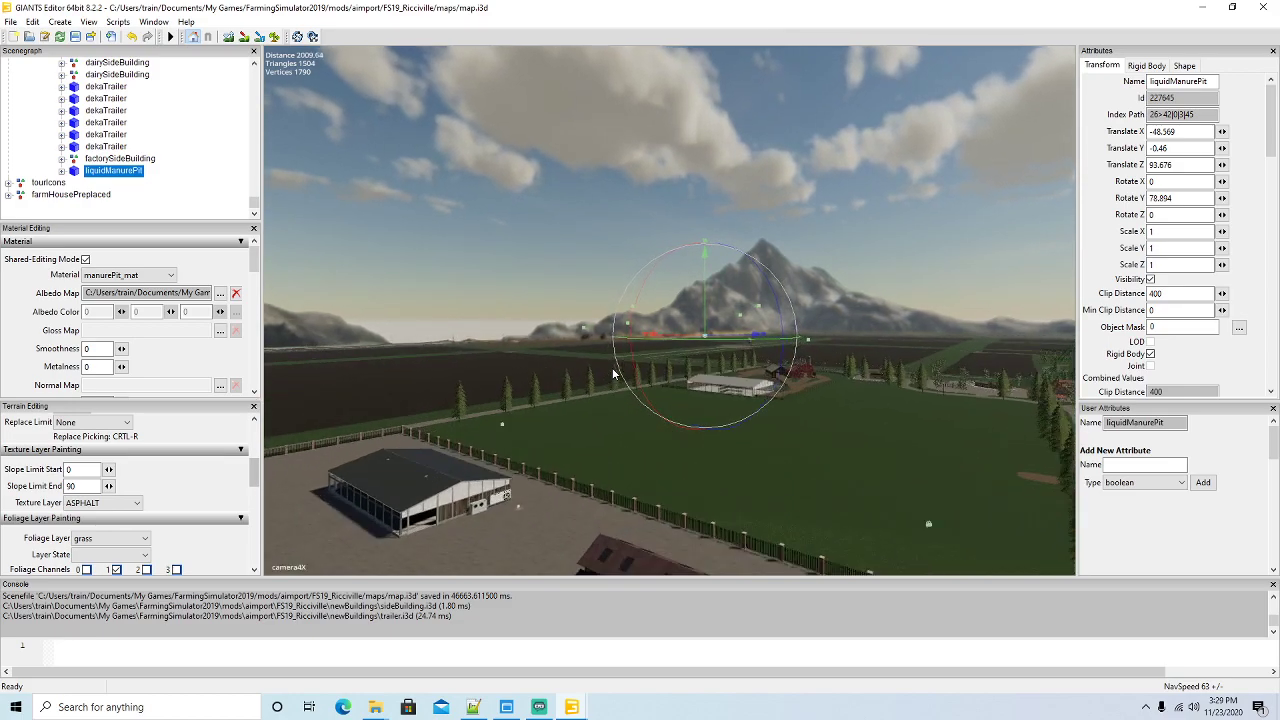
key("w")
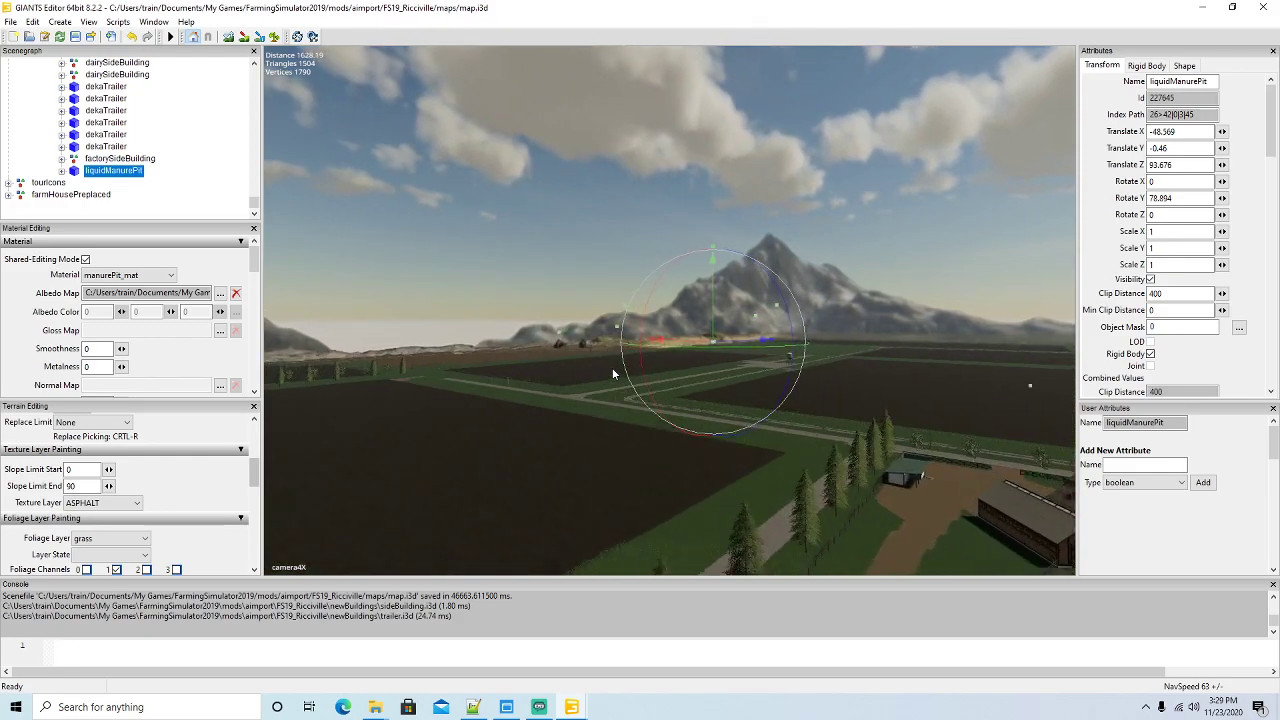
key("w")
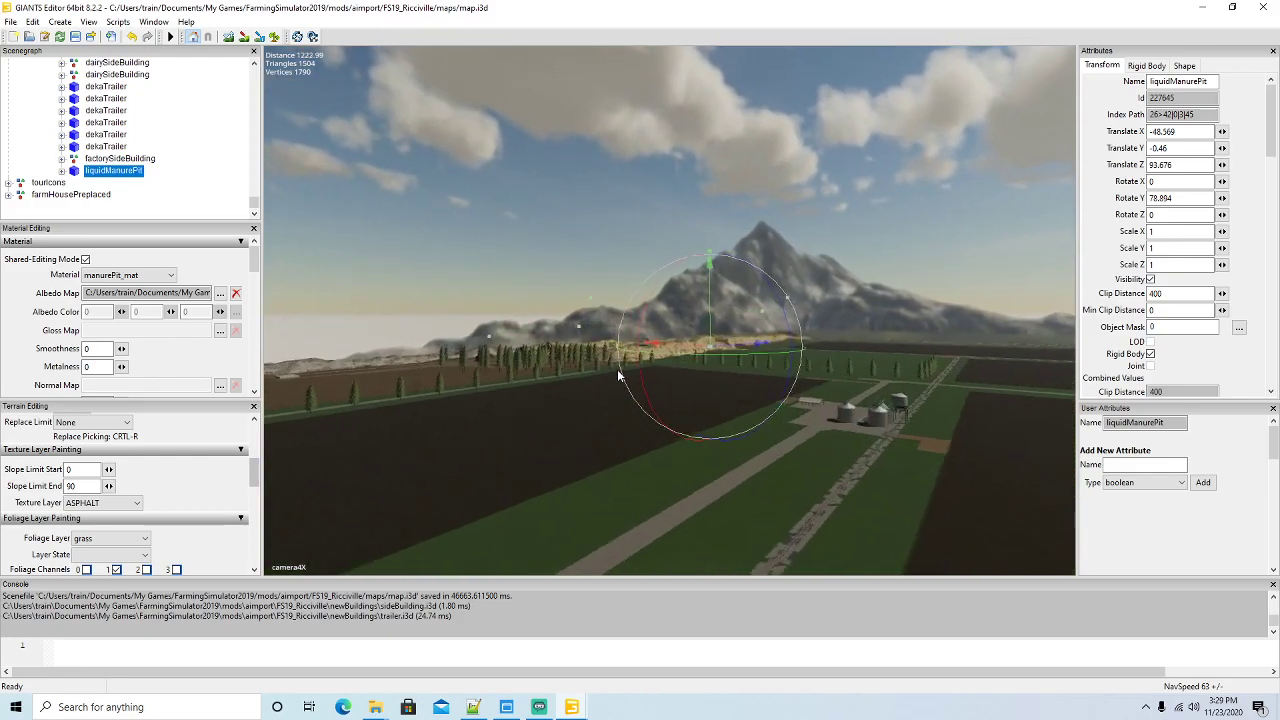
key("w")
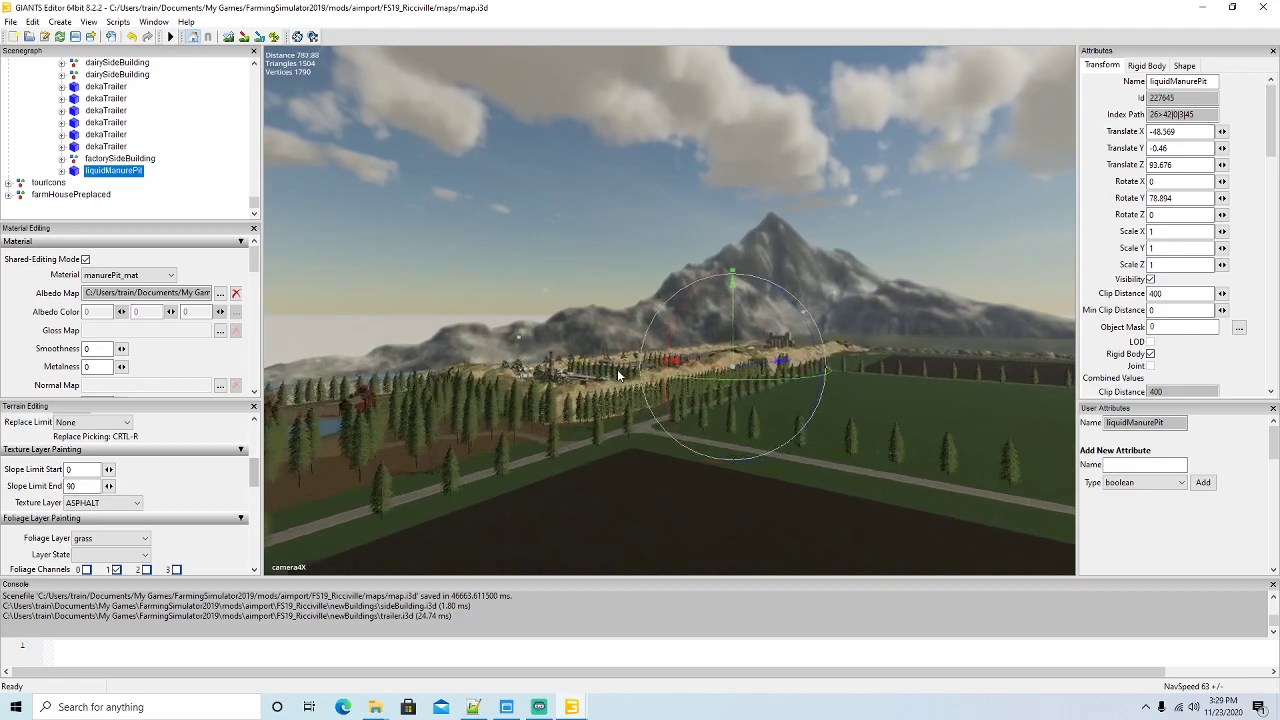
key("w")
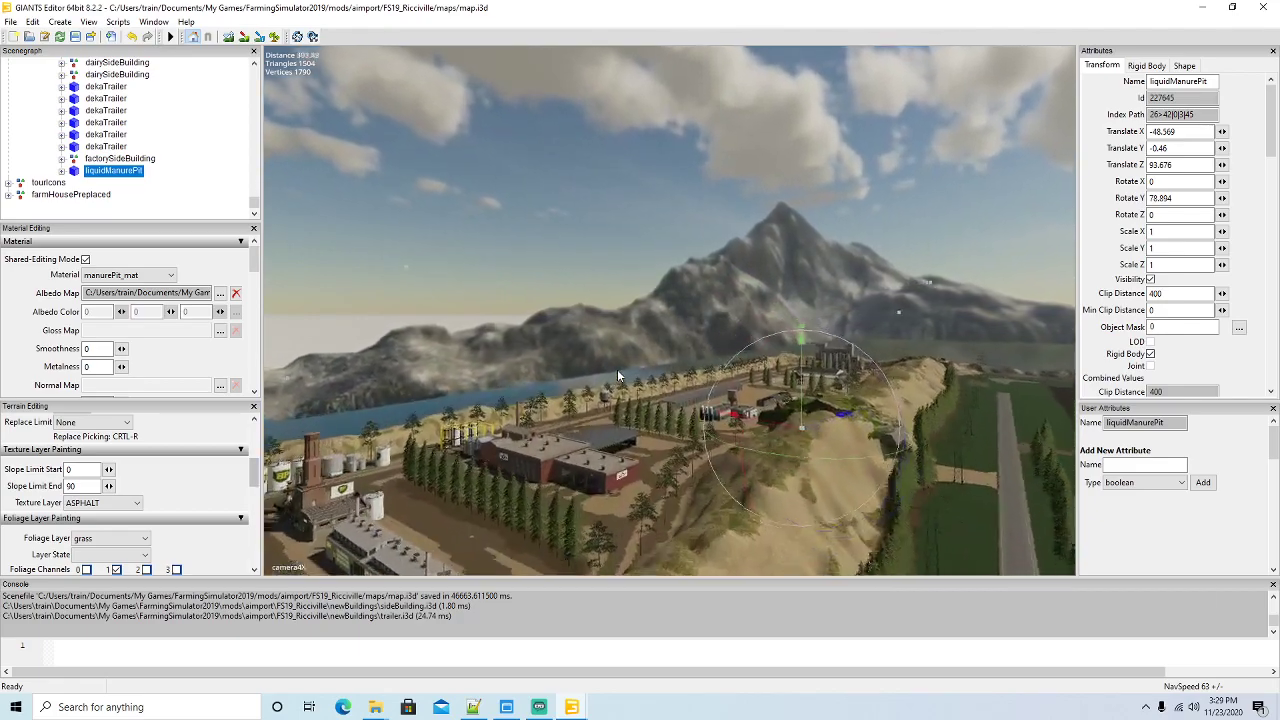
key("w")
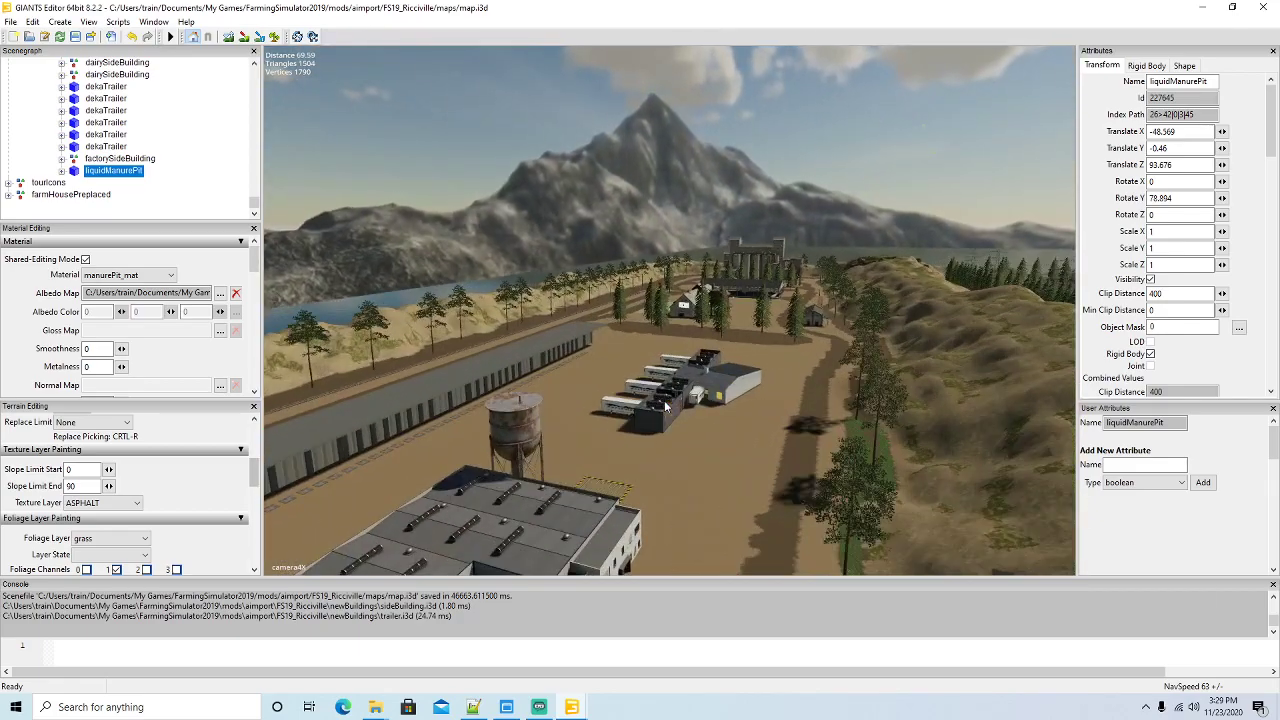
key("w")
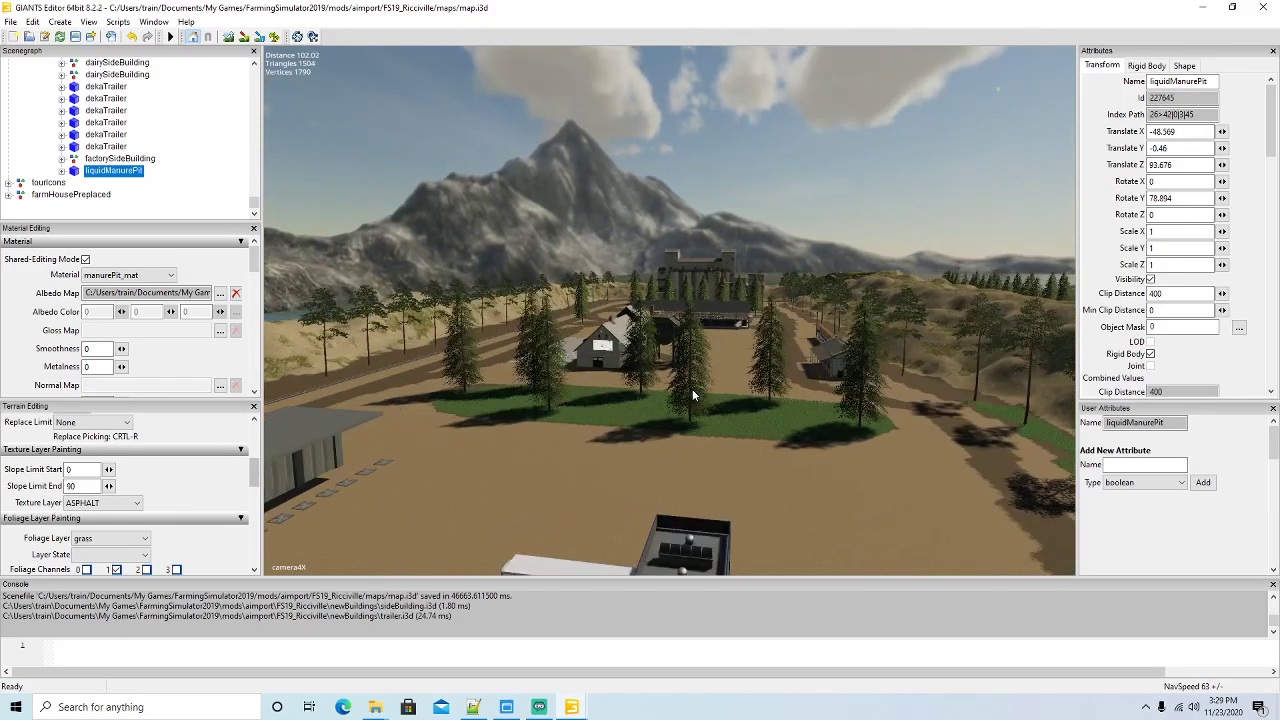
key("f")
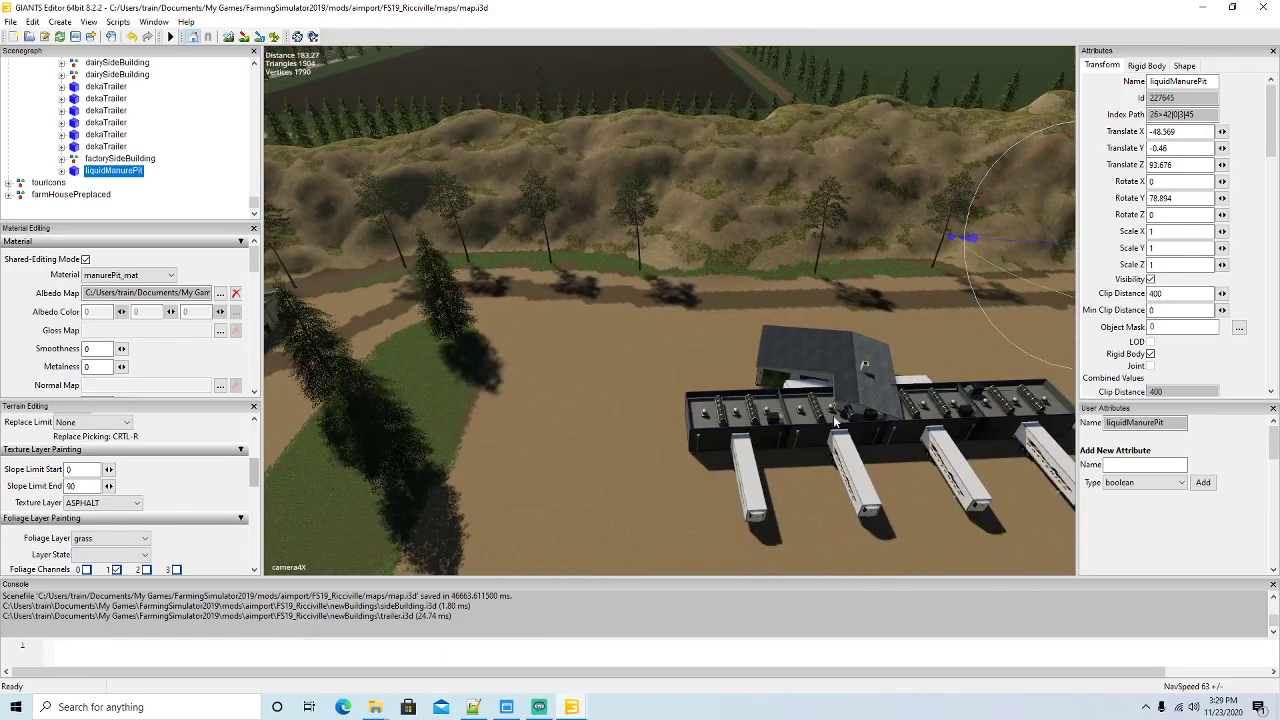
Move the factorySideBuilding onto the open ground near the tree strip, at X 103.96 and Z 53.895, turned to Rotate Y 2.007
left_click(74, 160)
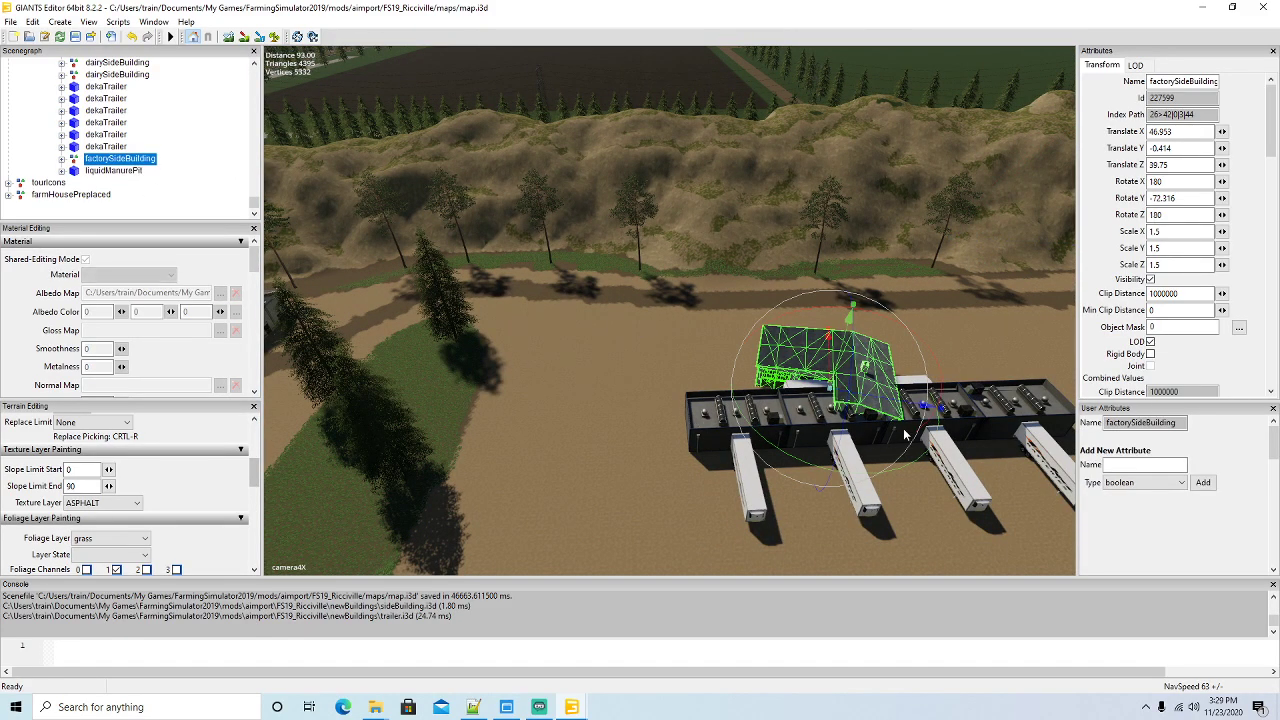
left_click_drag(897, 409, 645, 323)
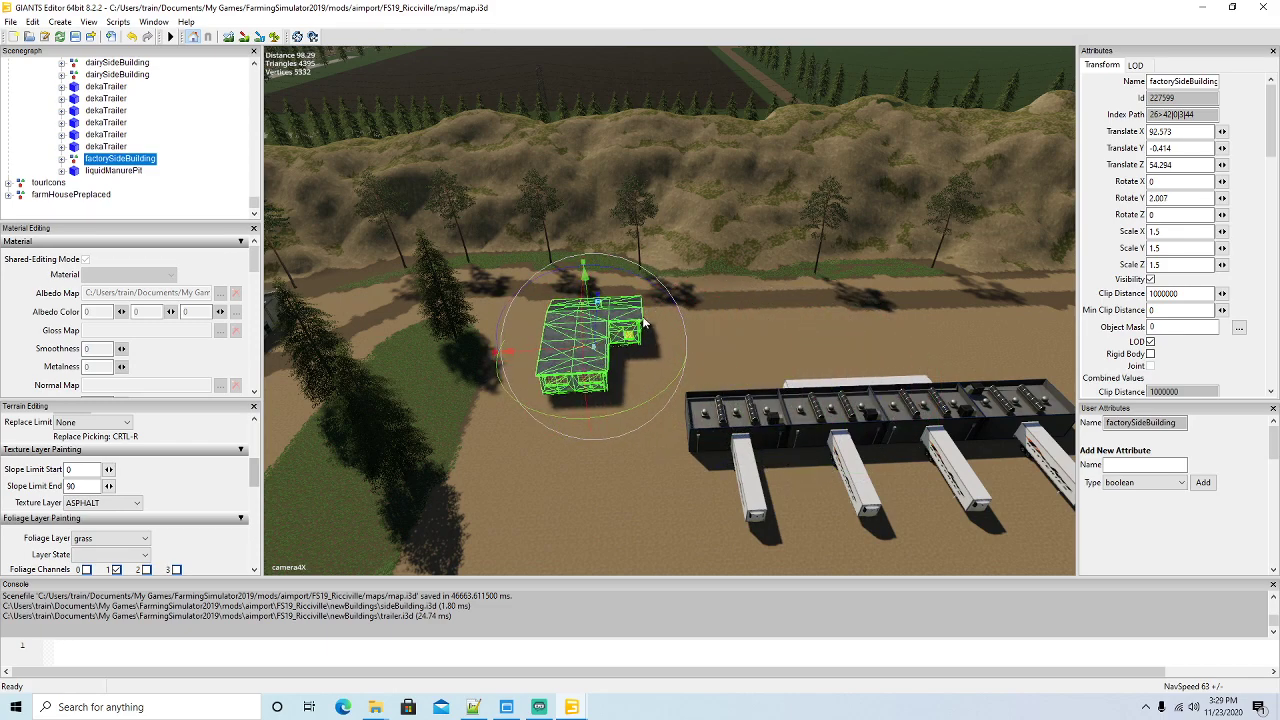
left_click_drag(545, 357, 428, 360)
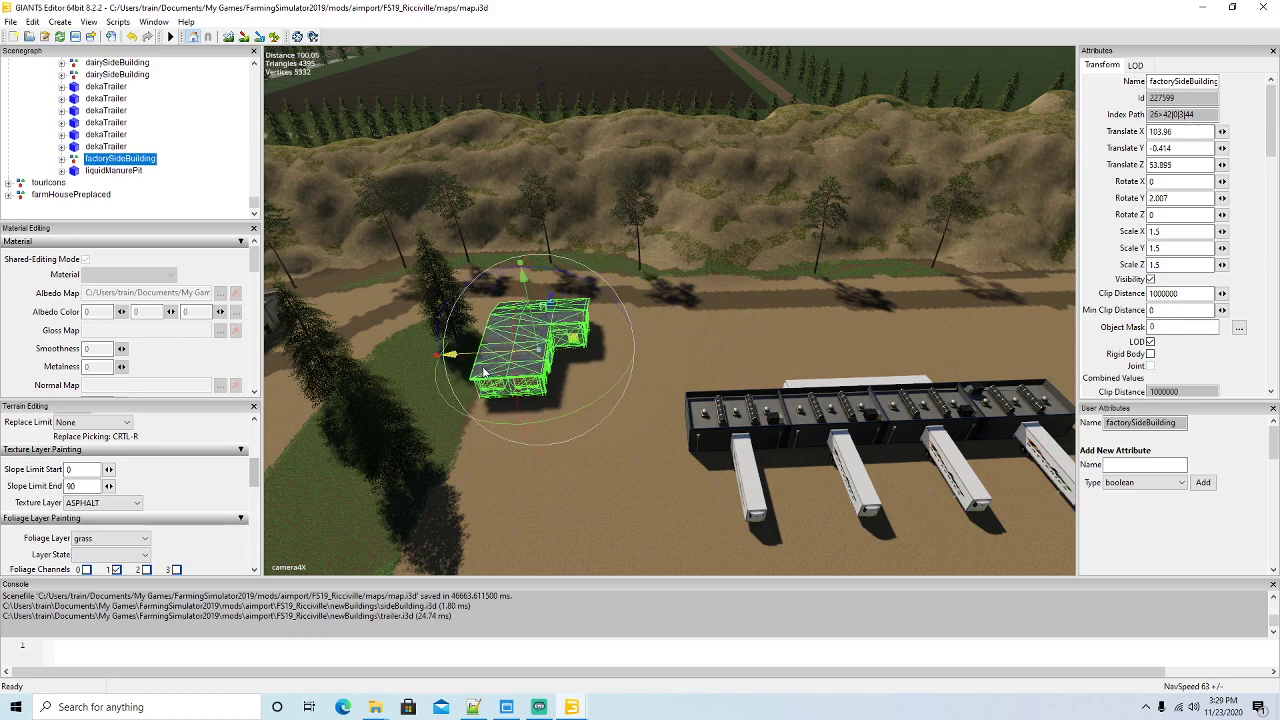
scroll(589, 414, "up", 5)
right_click_drag(589, 421, 451, 342)
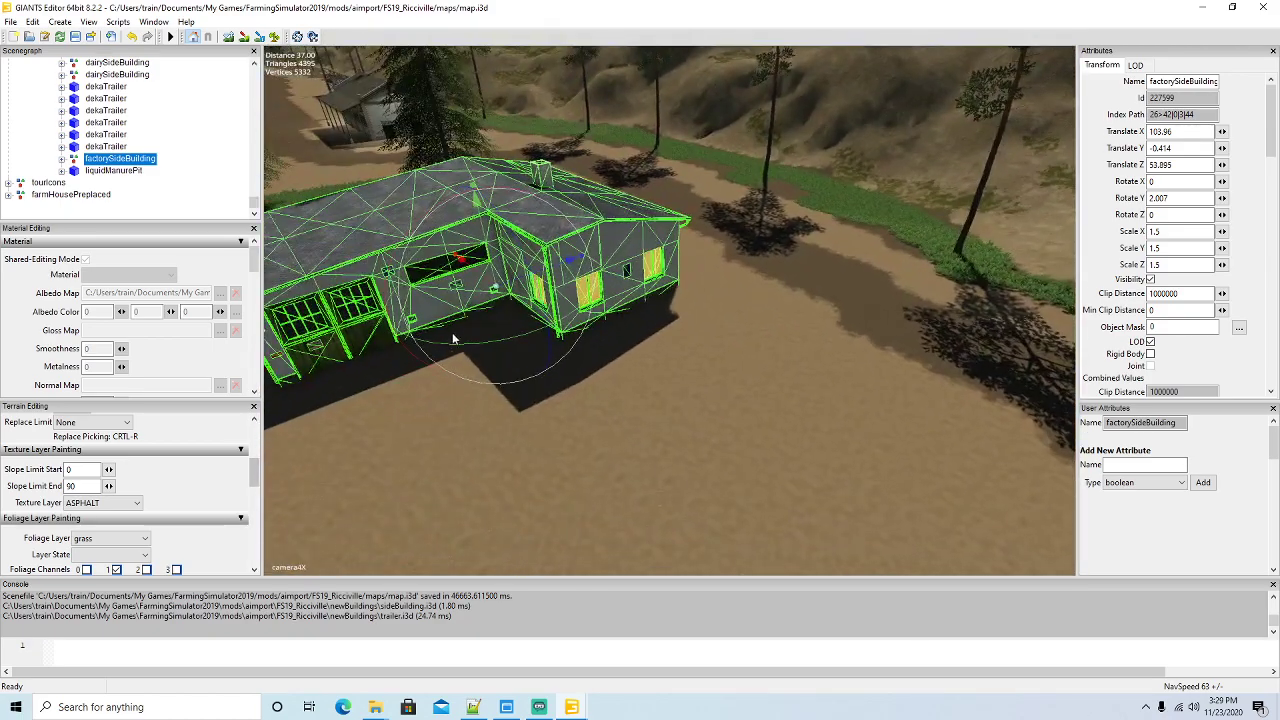
Slide factorySideBuilding to about X 103.66, Z 45.37 and set its Y rotation to 0
left_click_drag(488, 295, 480, 335)
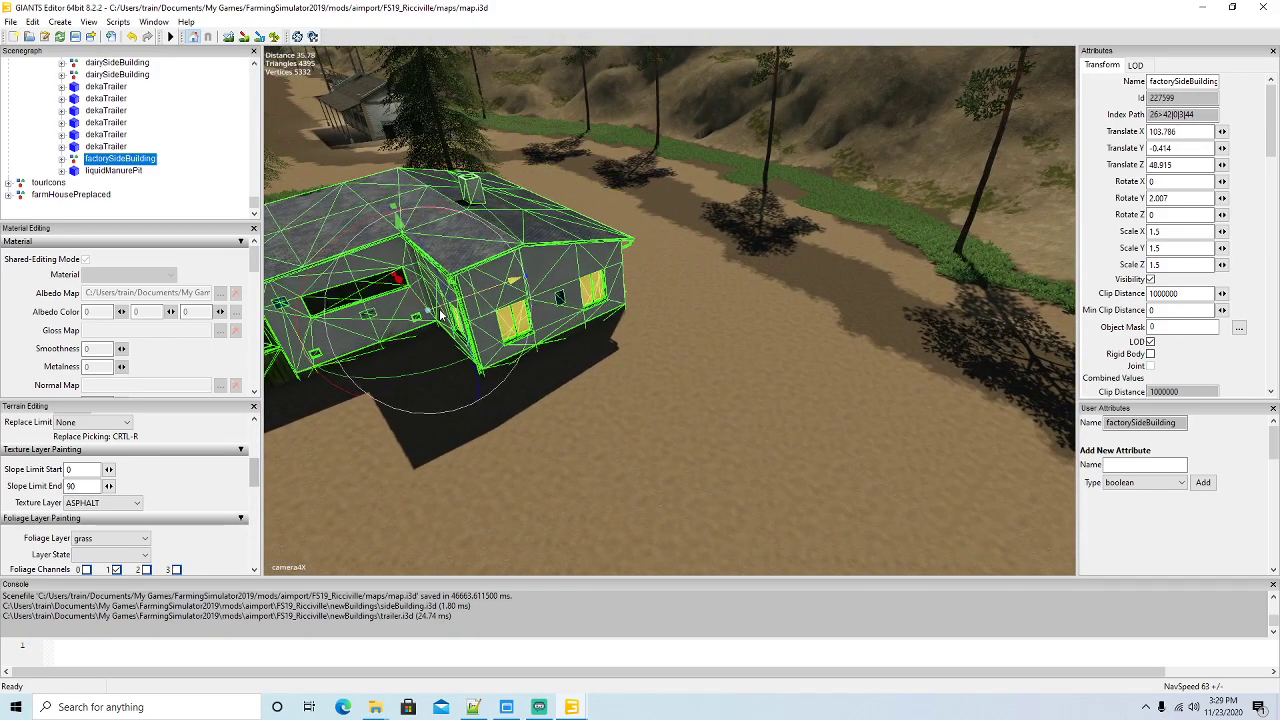
scroll(636, 378, "down", 5)
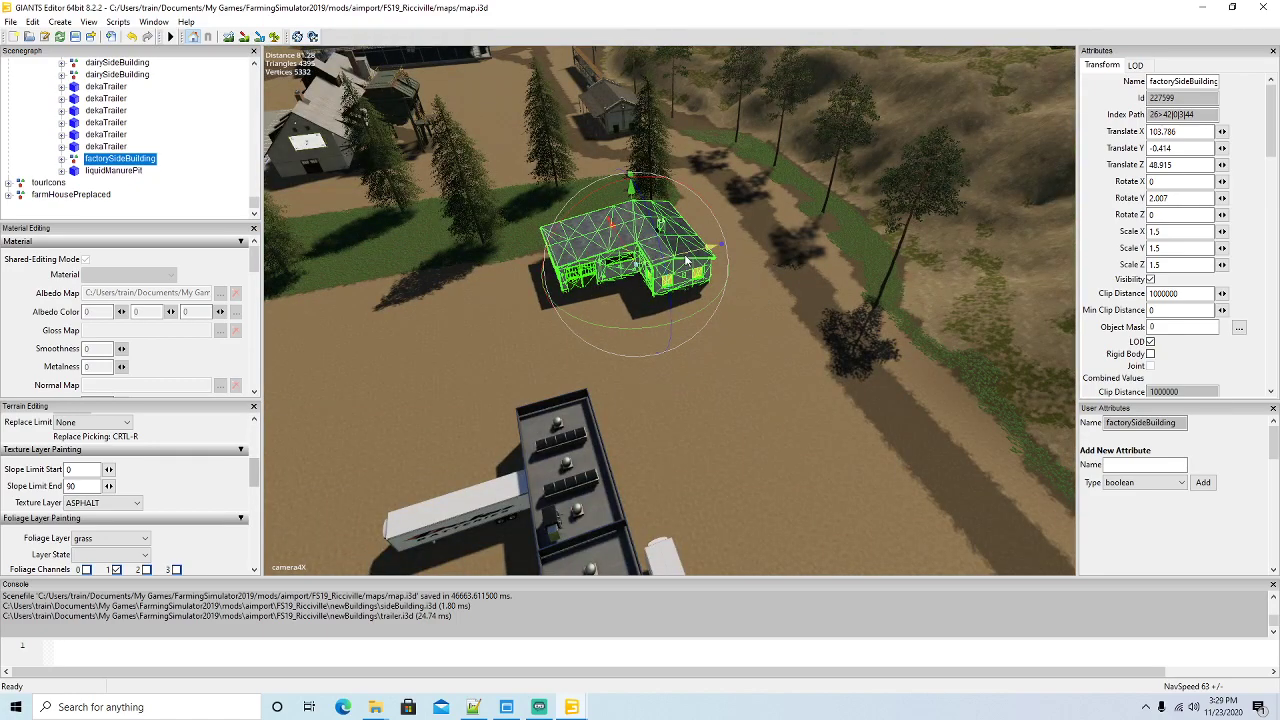
left_click_drag(684, 256, 662, 262)
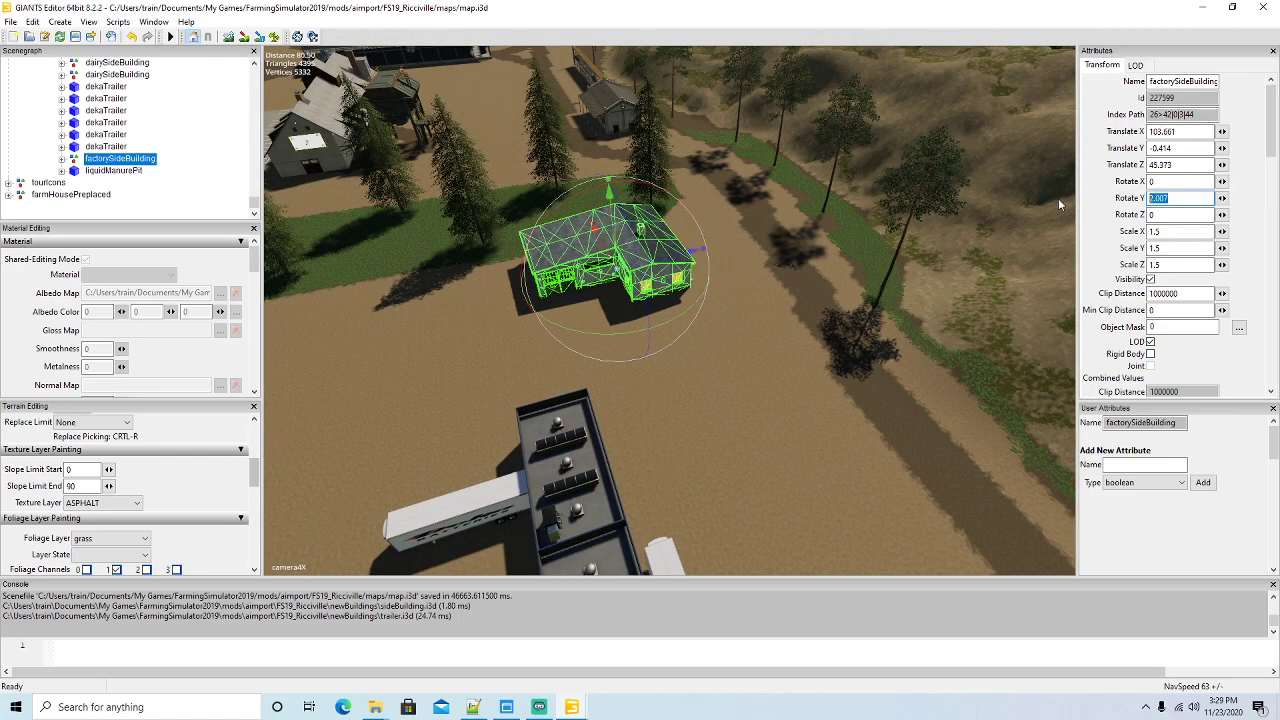
type("0")
key("Return")
Shift factorySideBuilding along its X axis to about X 104.88, beside the grass area
right_click_drag(690, 369, 613, 337)
scroll(613, 337, "up", 6)
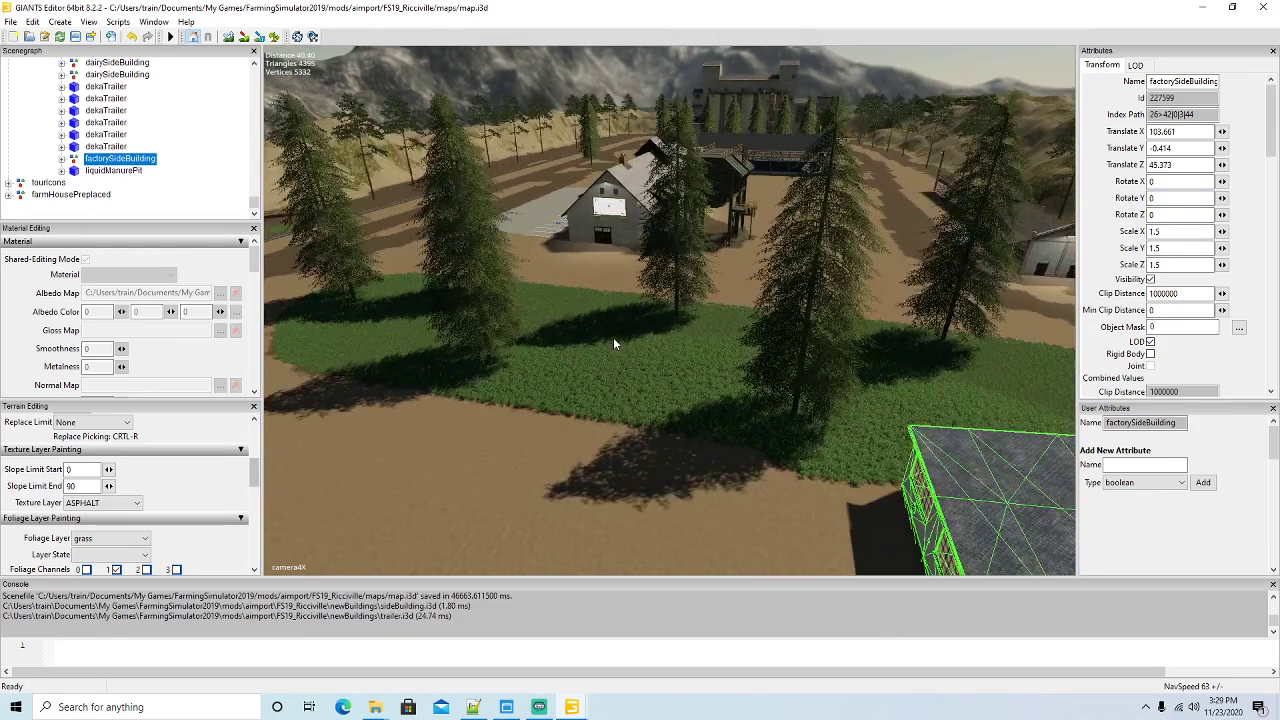
key("f")
scroll(760, 347, "down", 5)
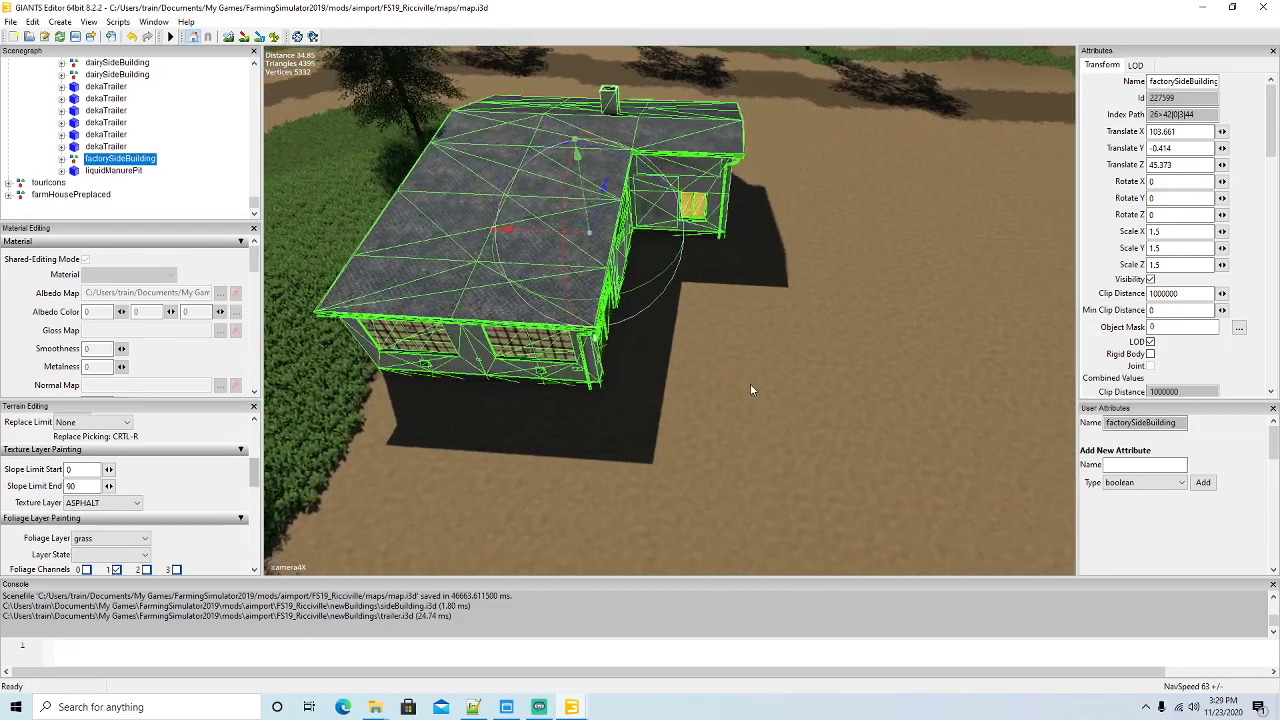
left_click_drag(593, 280, 583, 287)
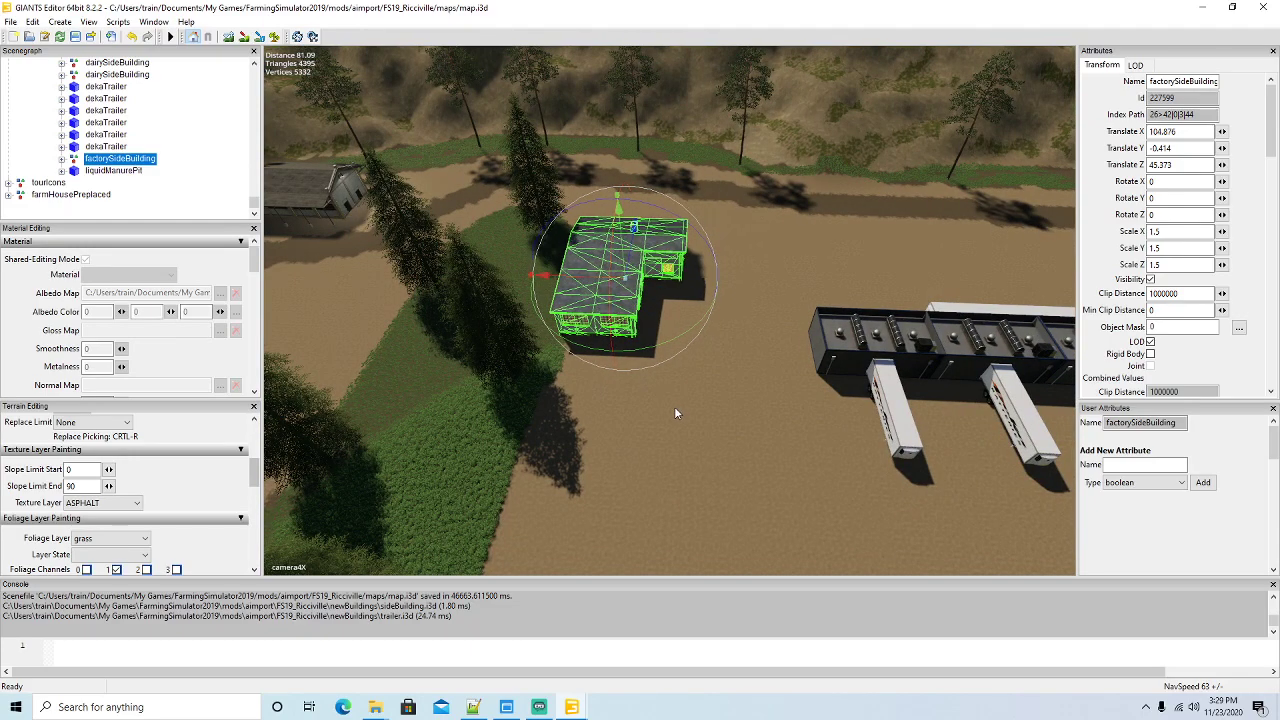
Place liquidManurePit with interactive placement on the dirt near the factory side building and sink it to about Y -0.46
scroll(684, 410, "up", 5)
right_click_drag(684, 441, 560, 380)
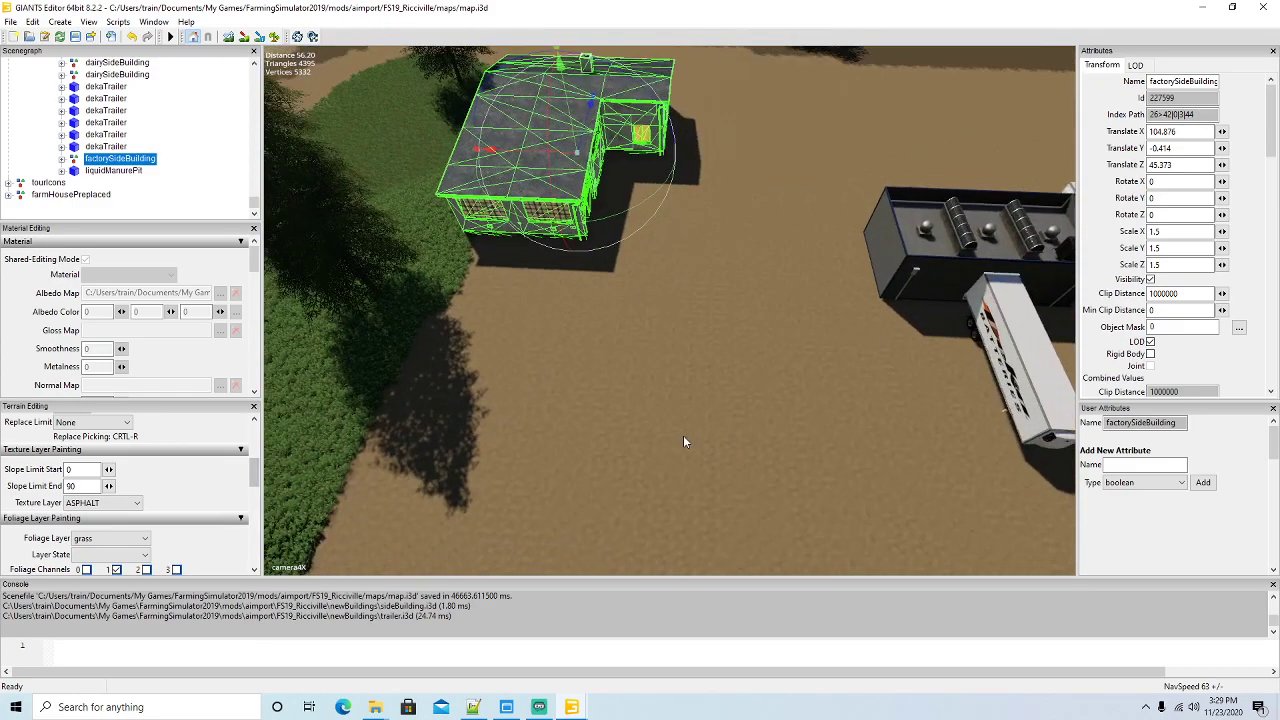
left_click(100, 171)
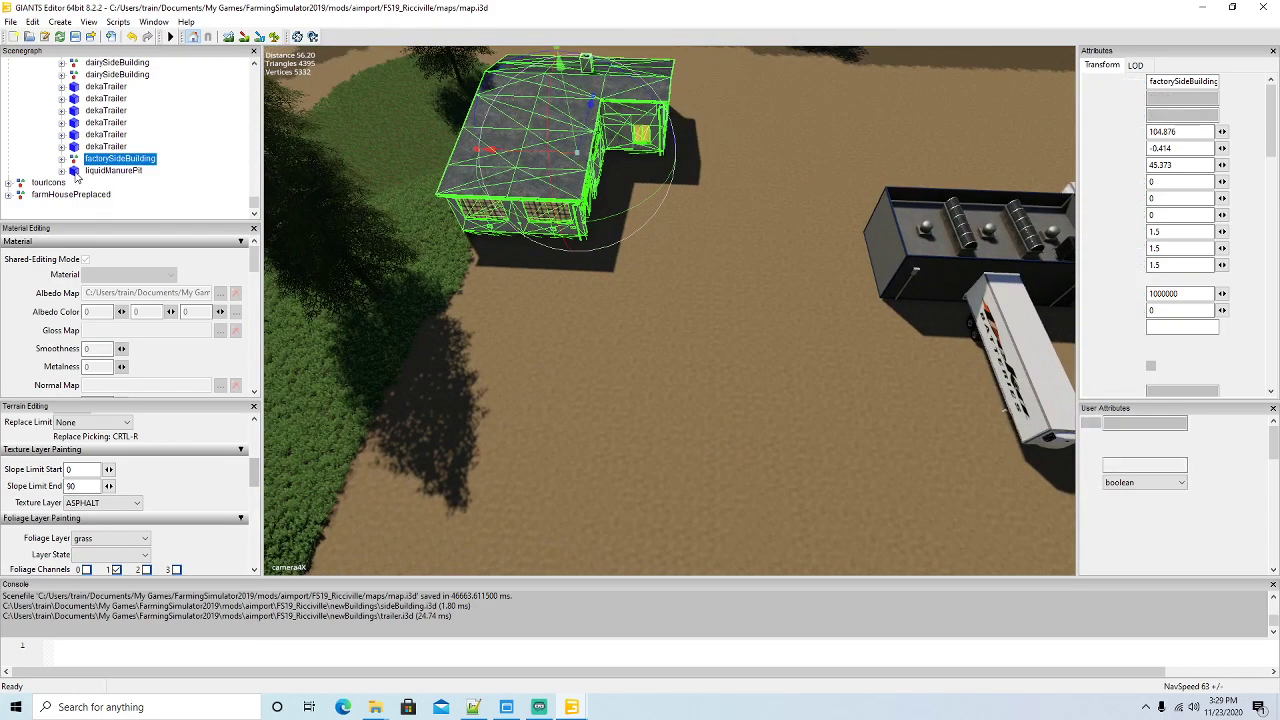
left_click(33, 22)
left_click(52, 183)
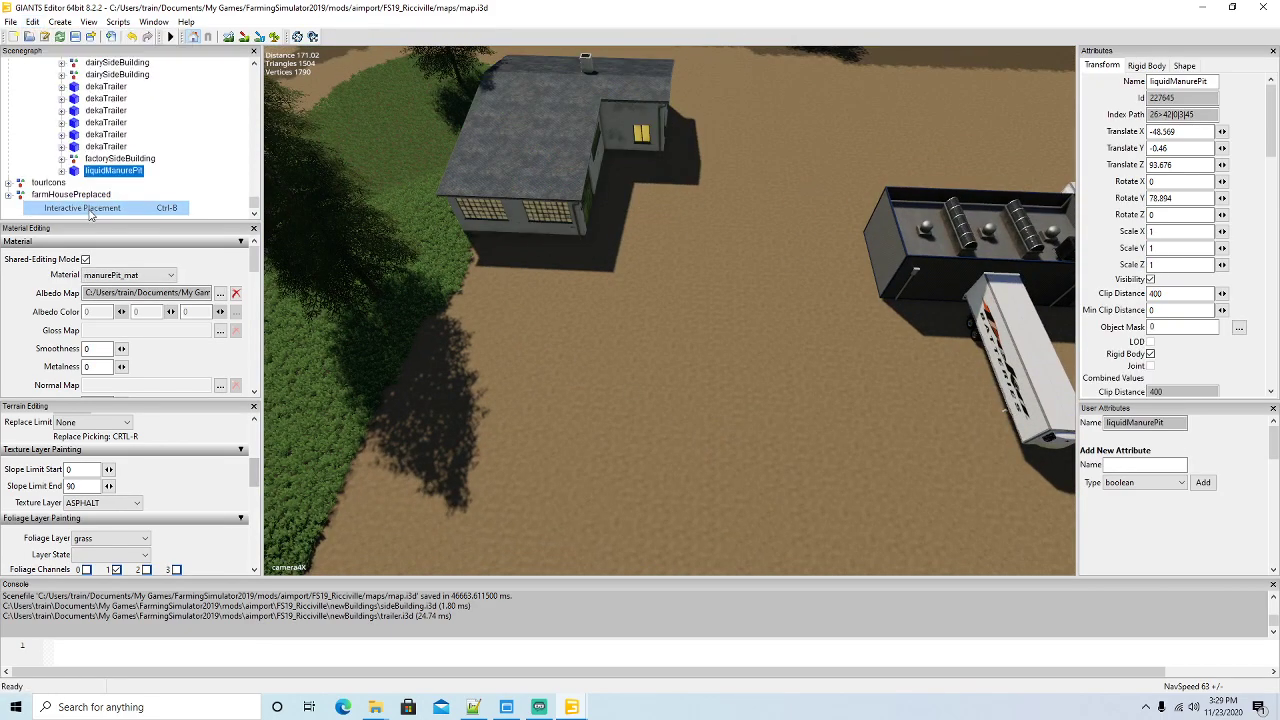
scroll(634, 327, "up", 10)
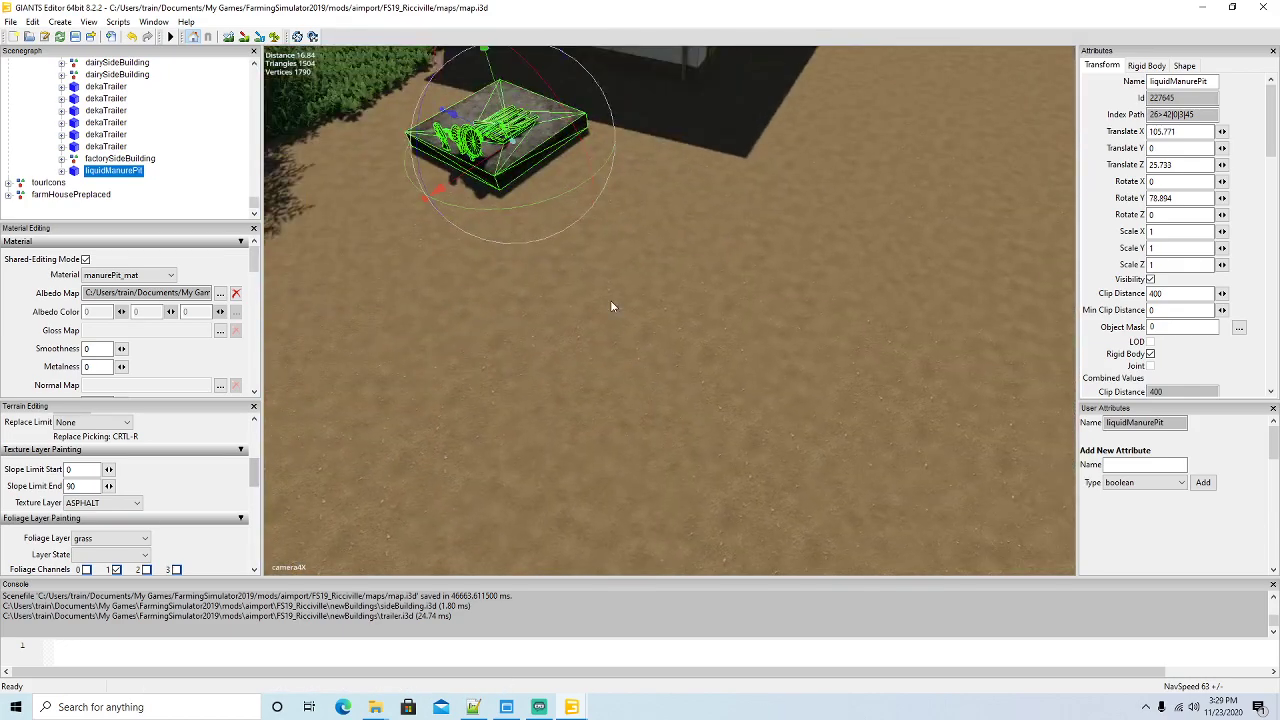
left_click_drag(520, 150, 524, 165)
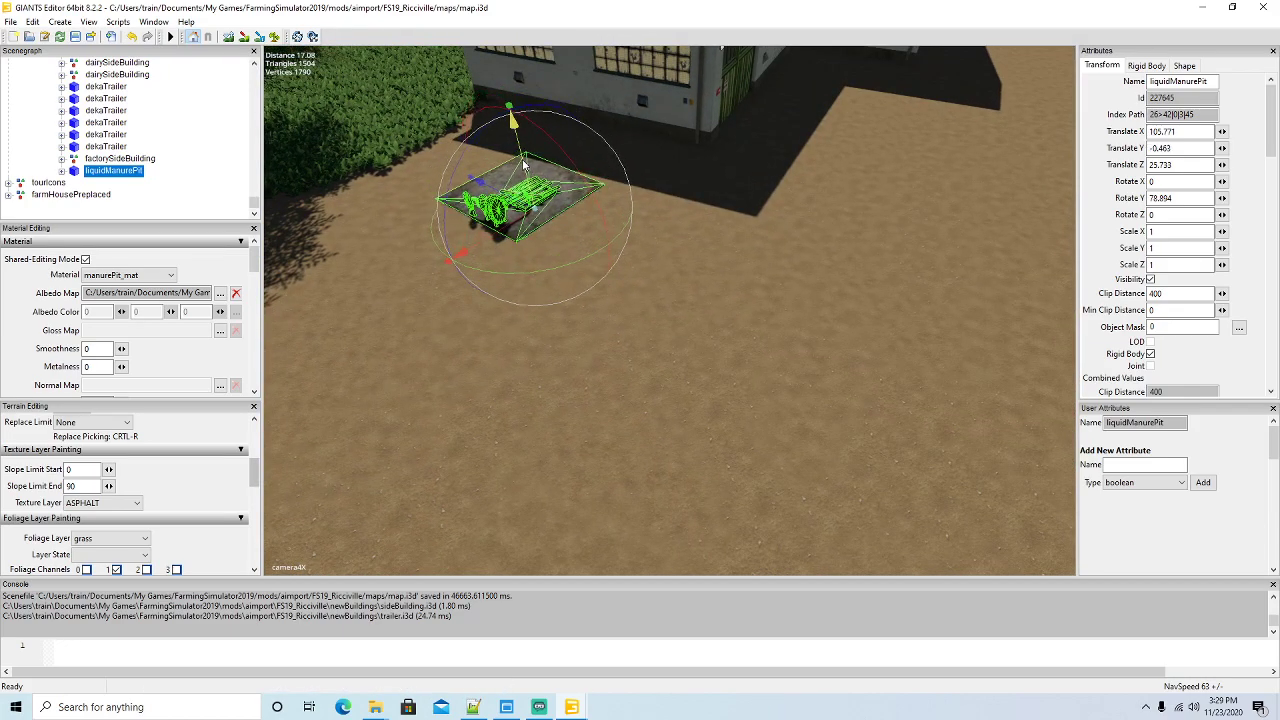
scroll(646, 250, "down", 5)
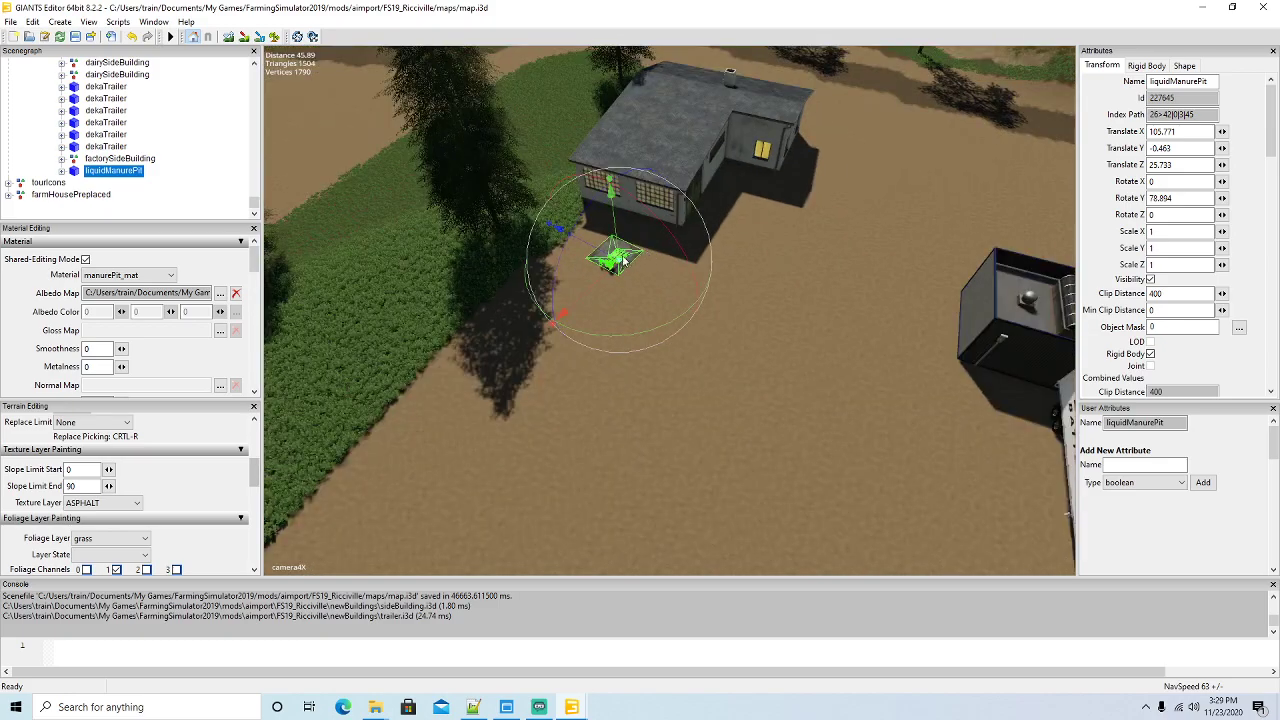
Set liquidManurePit's Y rotation to -90 and move it against the building's window wall, at about X 109.07, Z 29.04
left_click_drag(640, 337, 605, 243)
type("-90")
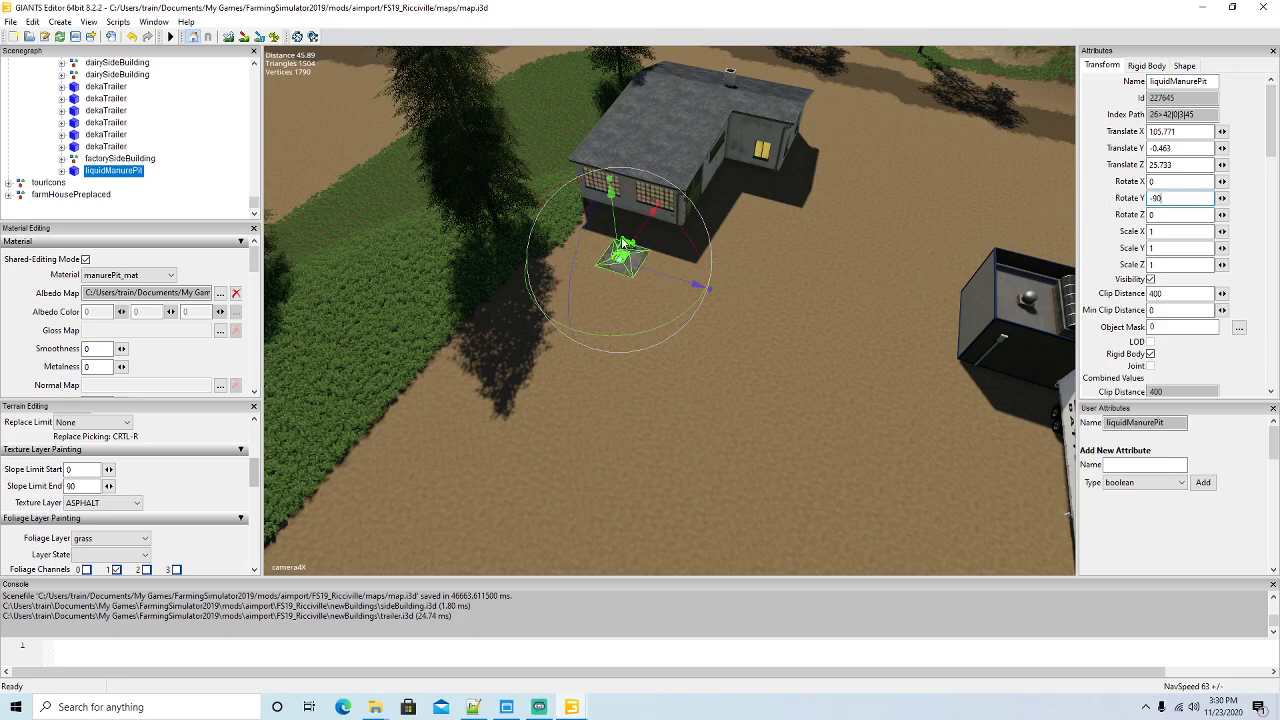
left_click_drag(641, 237, 671, 214)
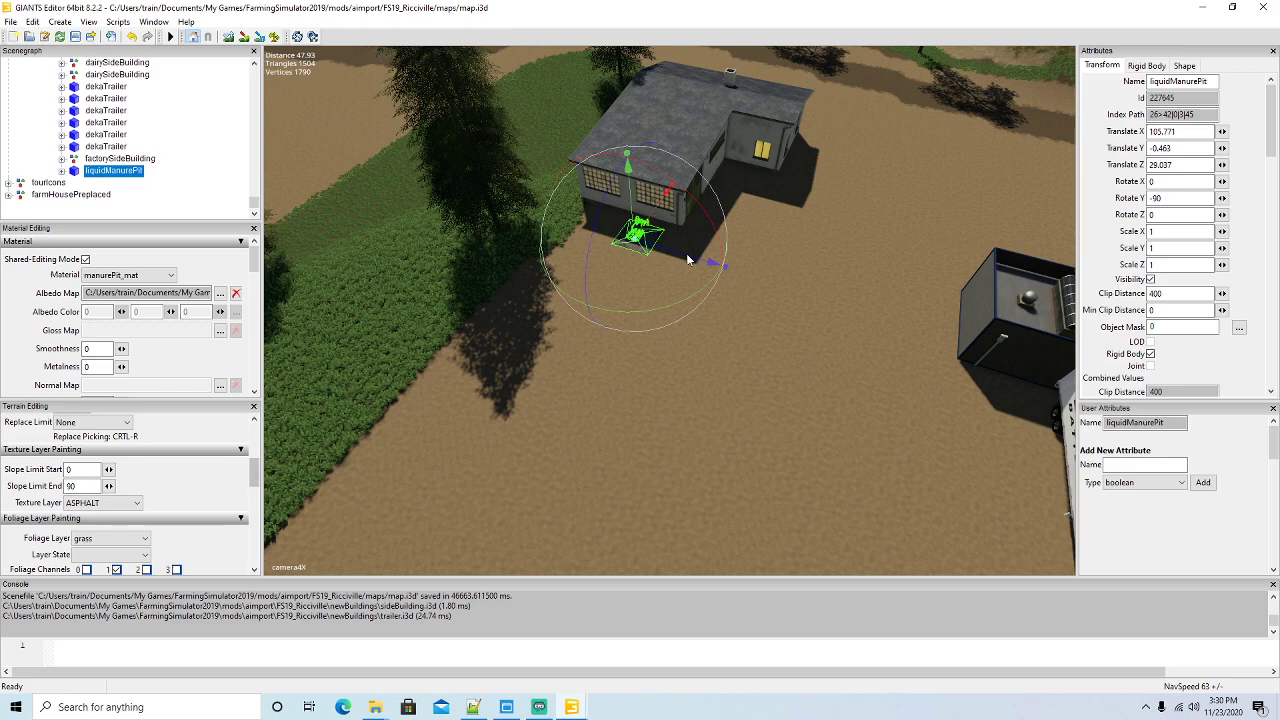
left_click_drag(692, 263, 652, 255)
scroll(679, 372, "down", 5)
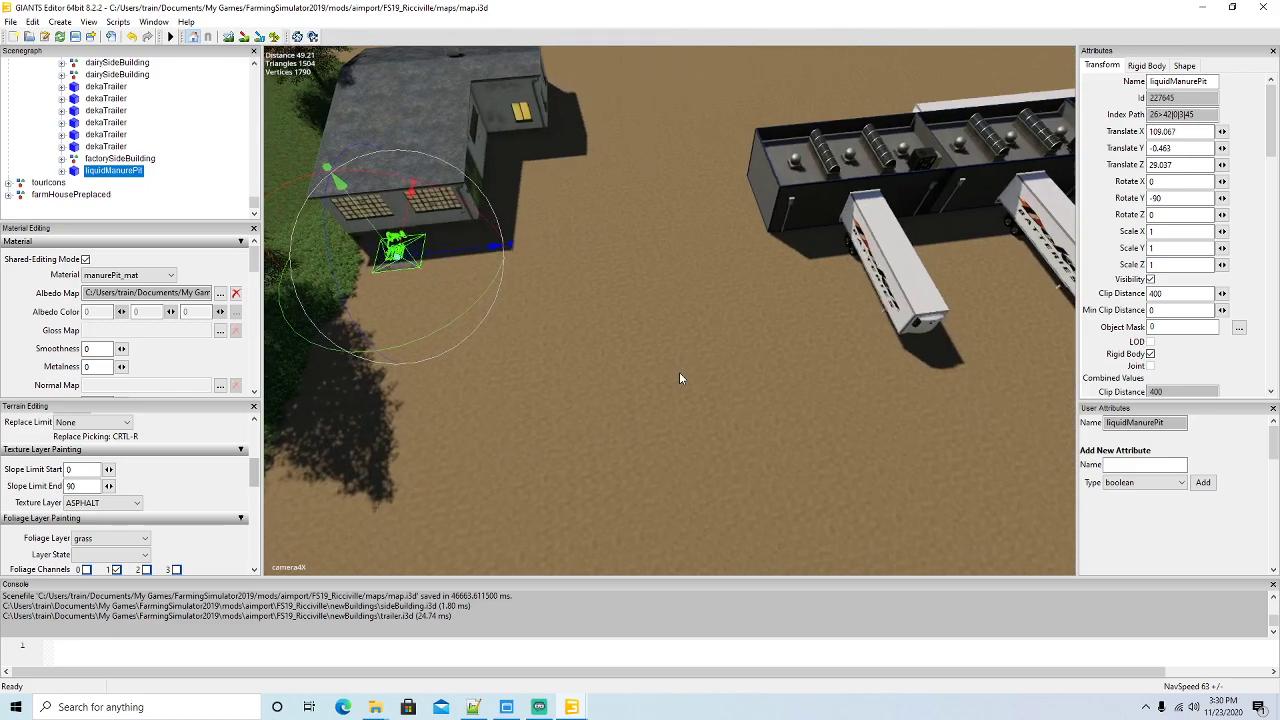
Move loadingTrigger2 from powerCellProduction's OUT group to the manure pit beside the factory side building, at about X 63.07, Y 0.06, Z 26.15
scroll(178, 131, "up", 4)
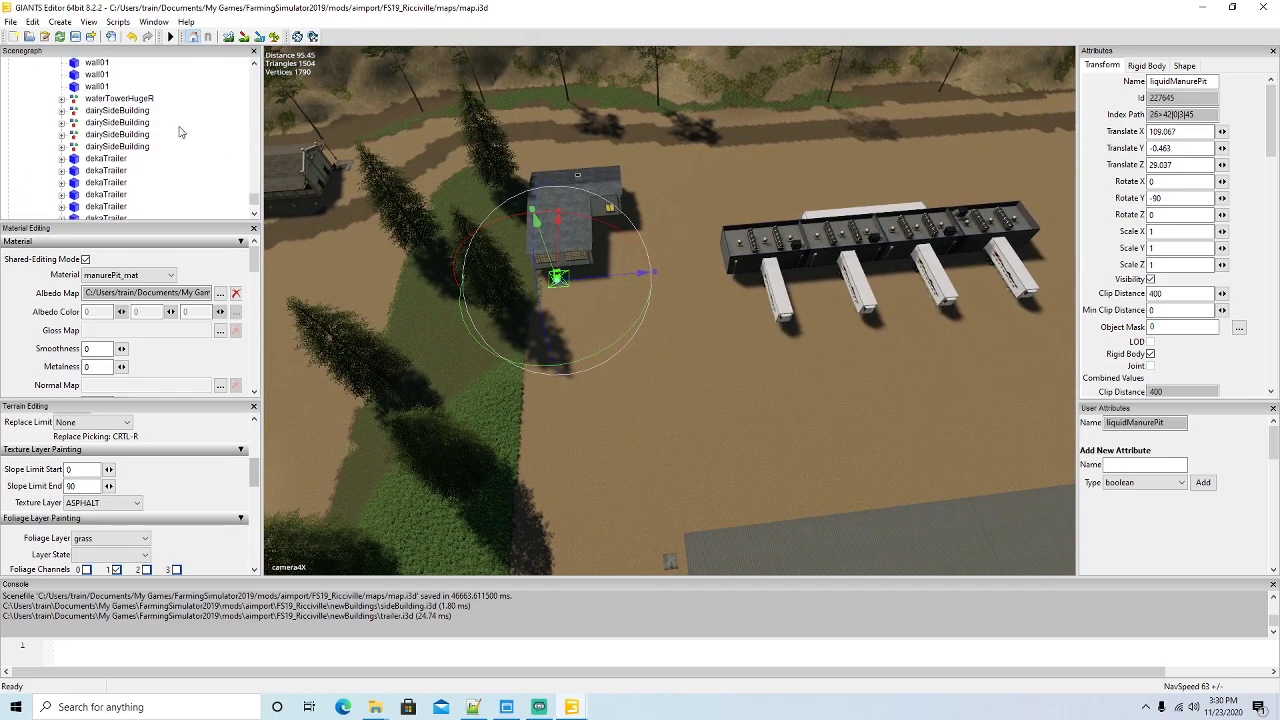
scroll(177, 130, "up", 8)
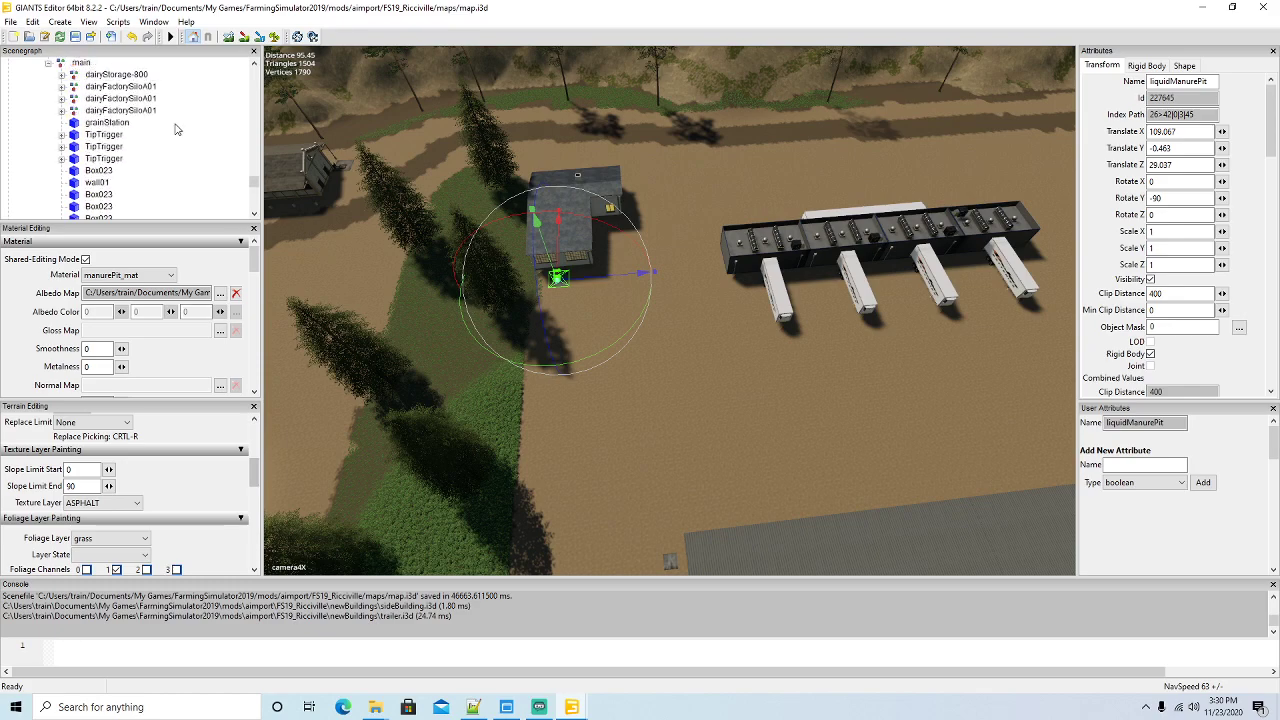
left_click(49, 135)
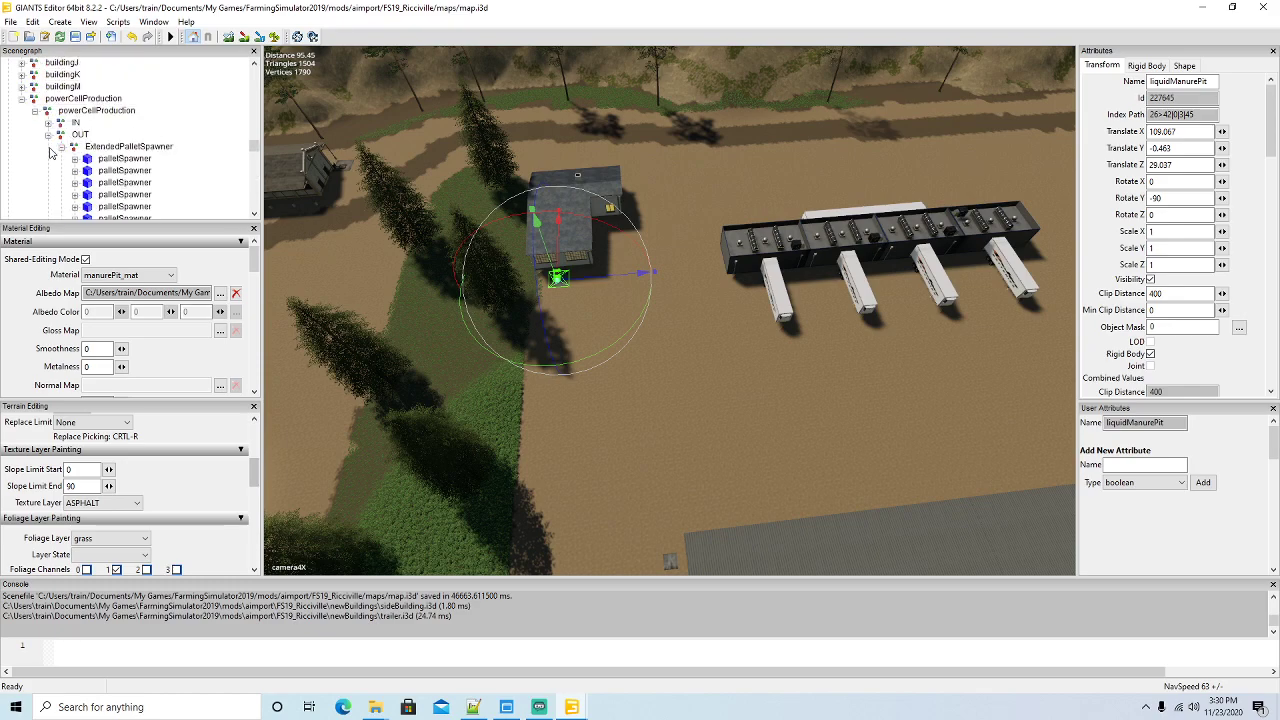
left_click(61, 147)
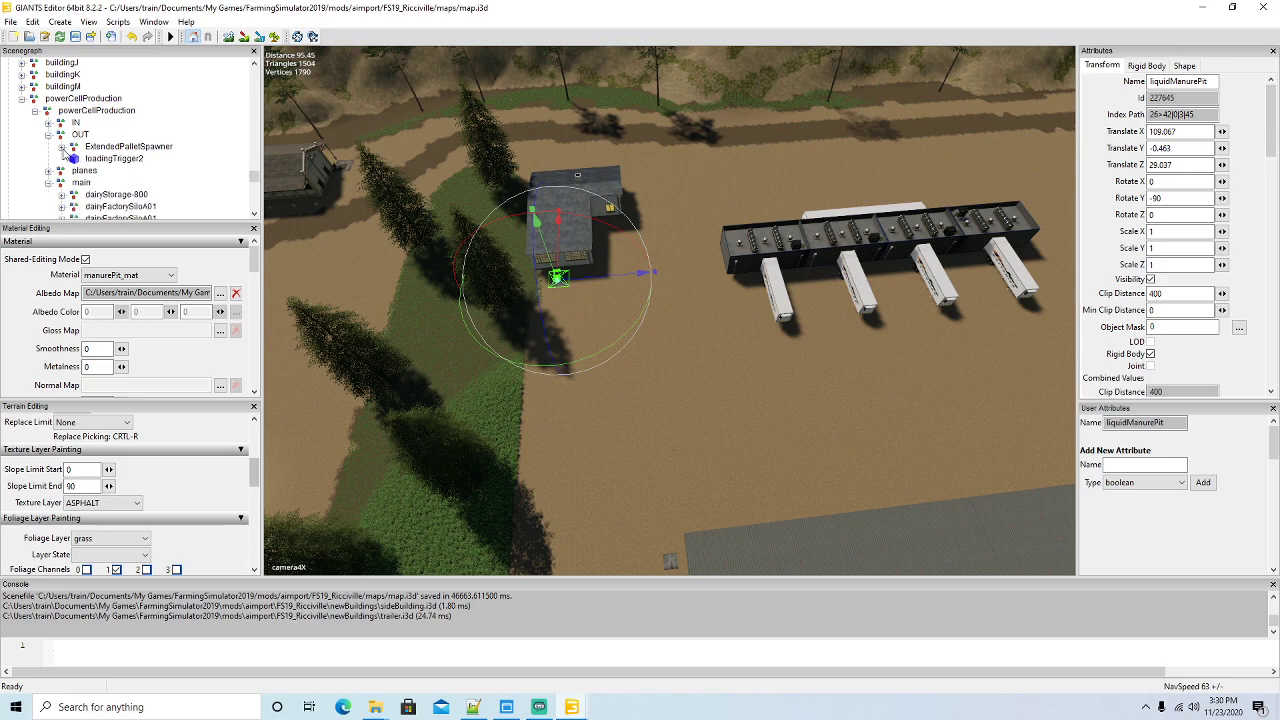
left_click(73, 159)
right_click_drag(640, 300, 564, 305)
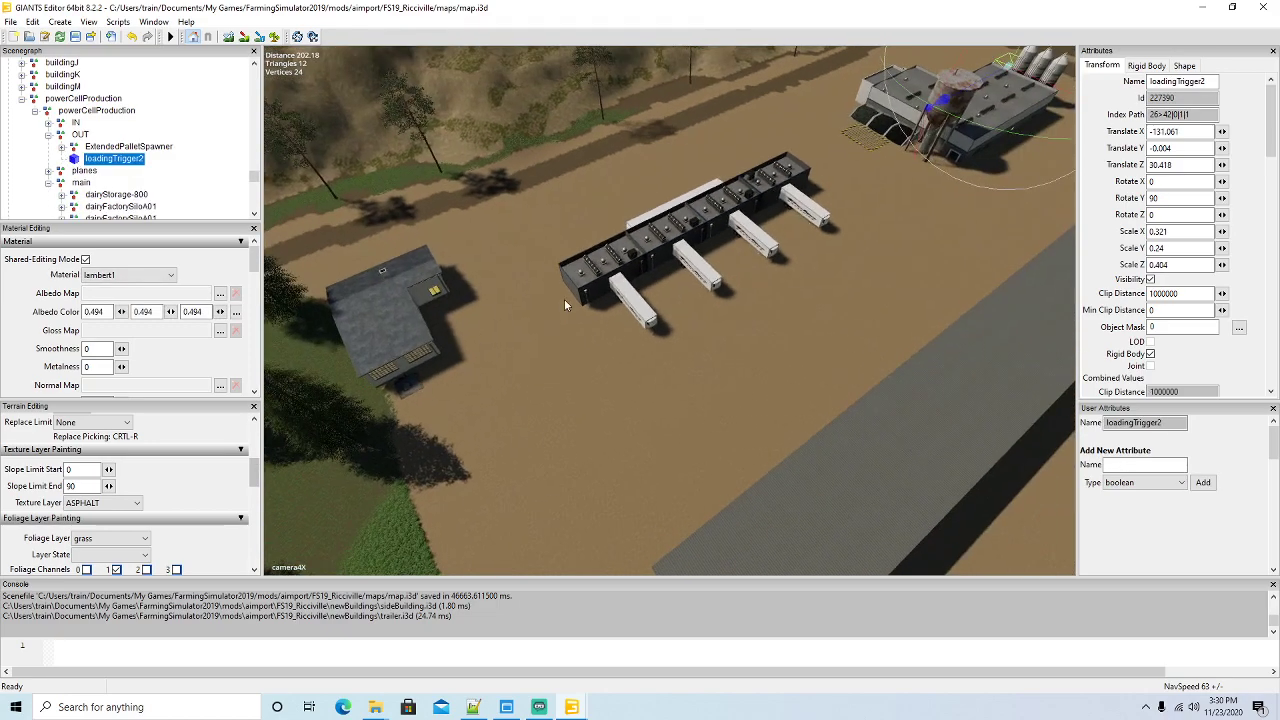
left_click_drag(997, 82, 304, 510)
key("f")
right_click_drag(499, 487, 405, 394)
left_click_drag(535, 310, 510, 286)
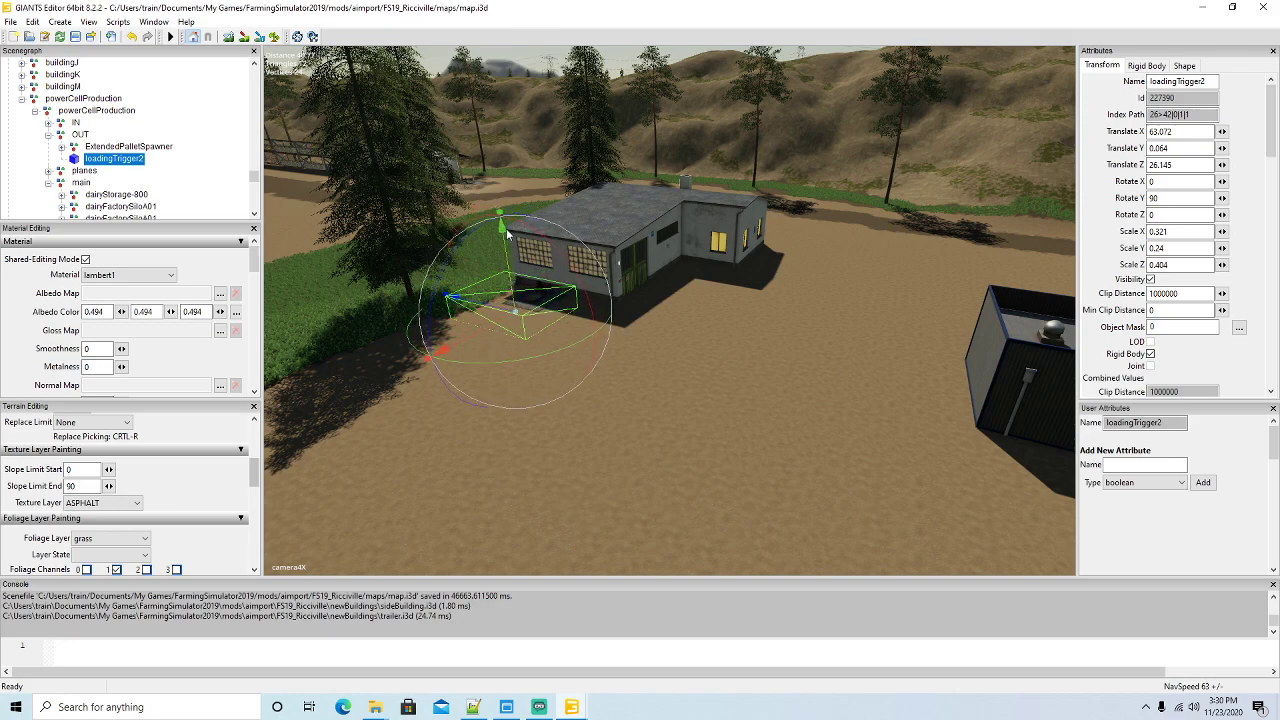
Scale loadingTrigger2 to 0.55 in Y and shift it to about X 60.32, Y 0.21, Z 26.39
left_click_drag(502, 216, 501, 213)
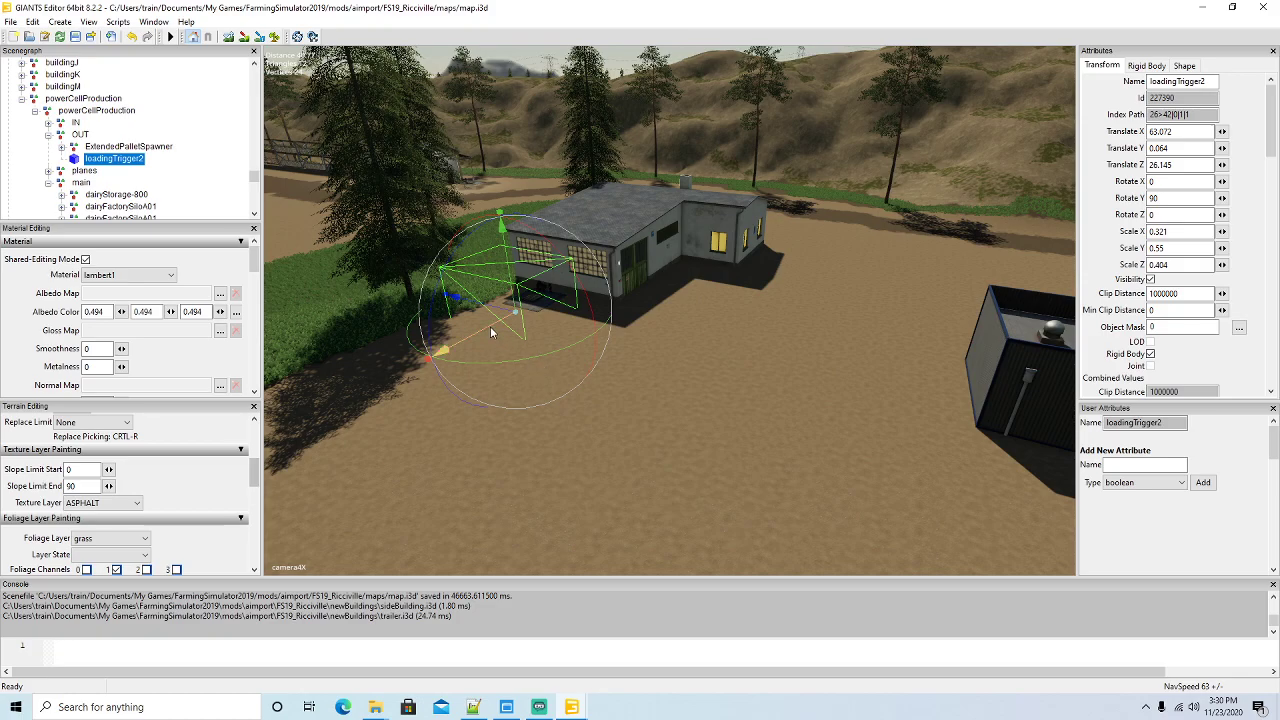
left_click_drag(511, 291, 643, 415)
scroll(452, 316, "up", 4)
scroll(524, 405, "down", 4)
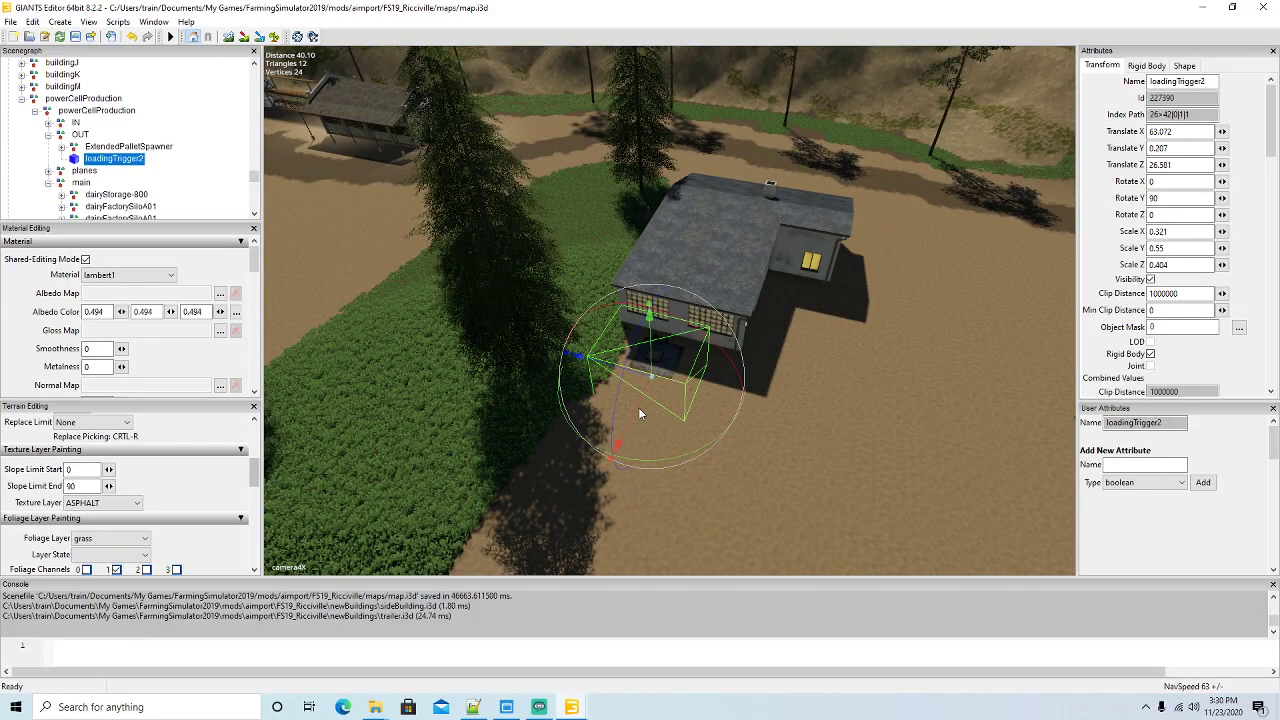
left_click_drag(614, 373, 476, 459)
scroll(739, 354, "up", 3)
scroll(401, 376, "up", 5)
scroll(379, 425, "down", 5)
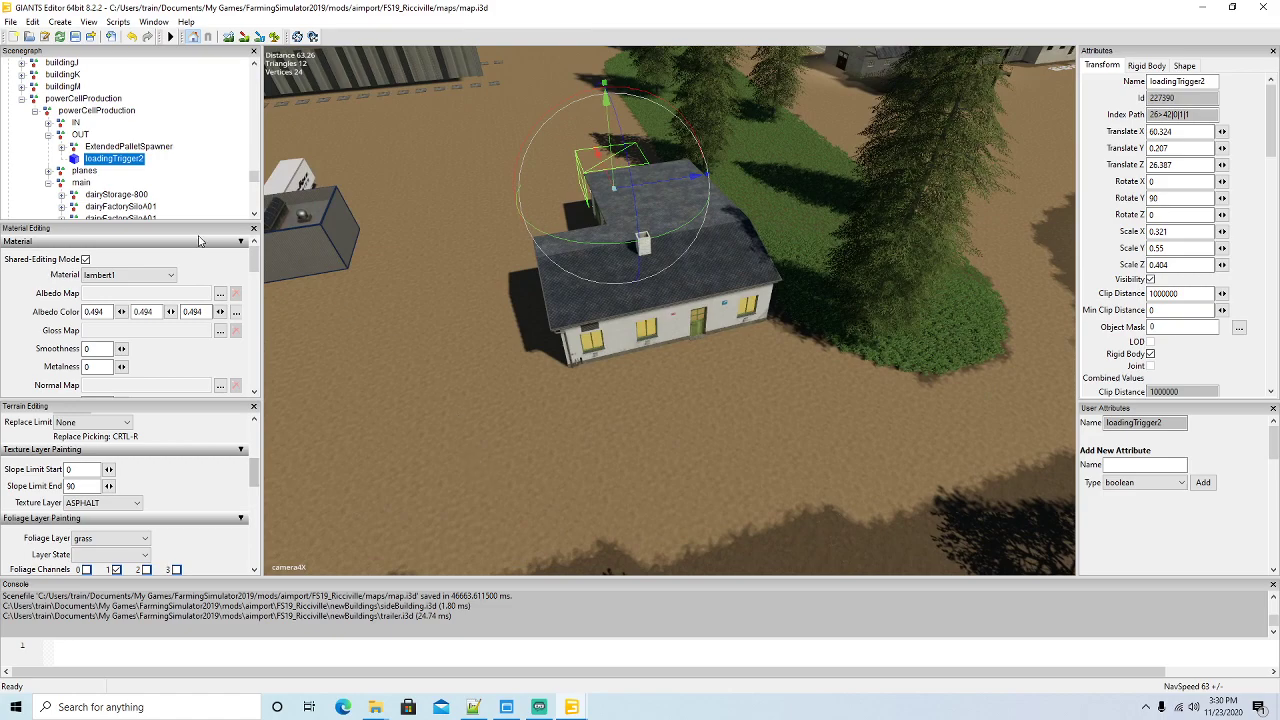
Create a new transform group and relocate it into the inner powerCellProduction group by cutting and pasting
left_click(48, 183)
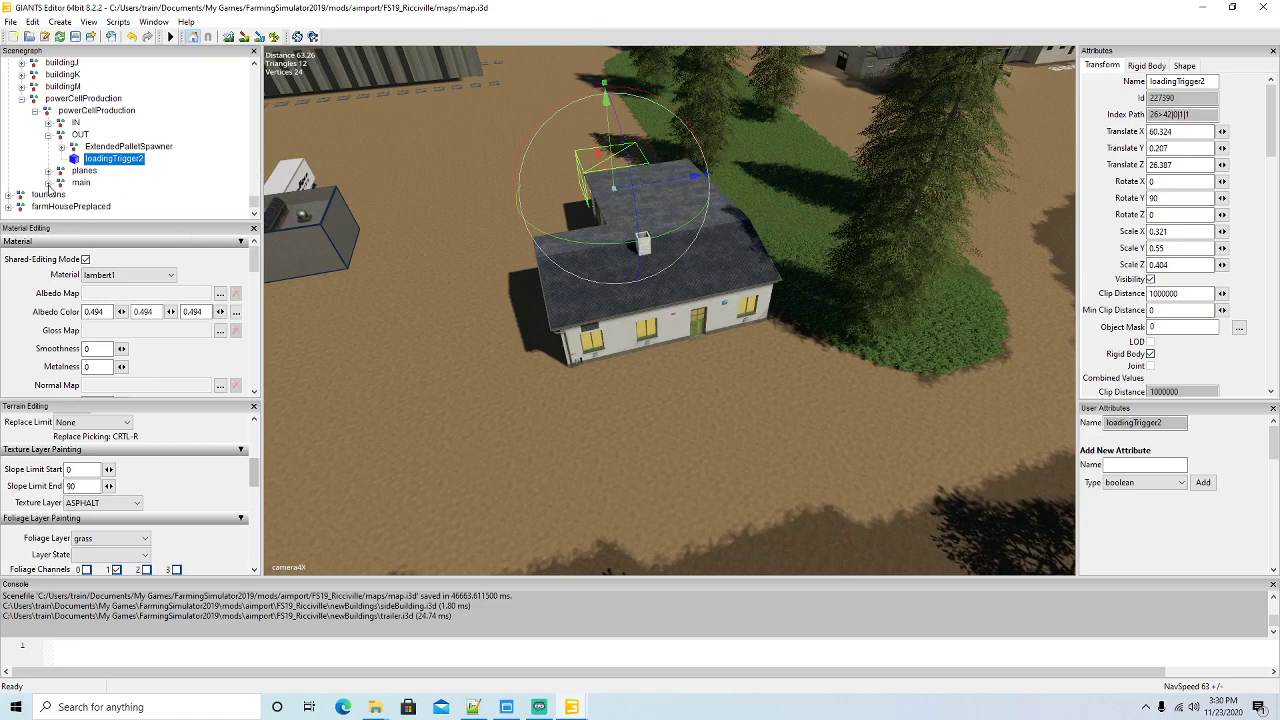
left_click(48, 134)
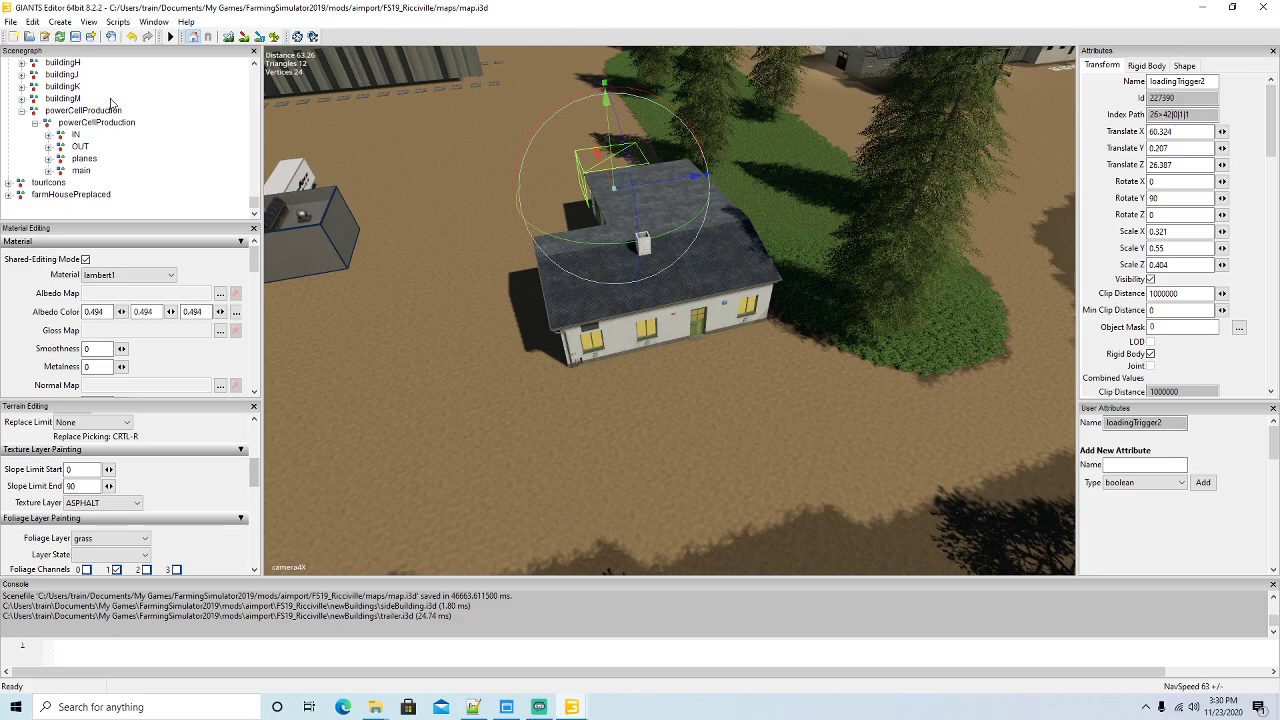
right_click_drag(432, 304, 402, 310)
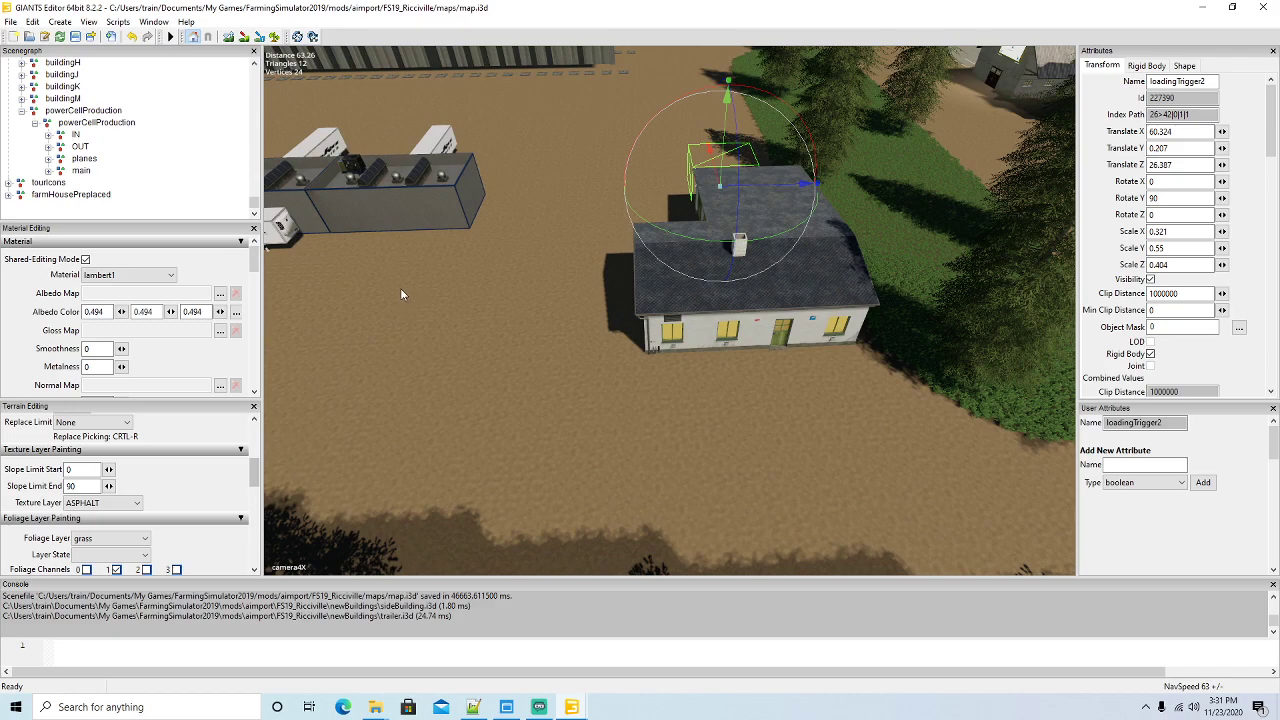
left_click(60, 21)
left_click(73, 40)
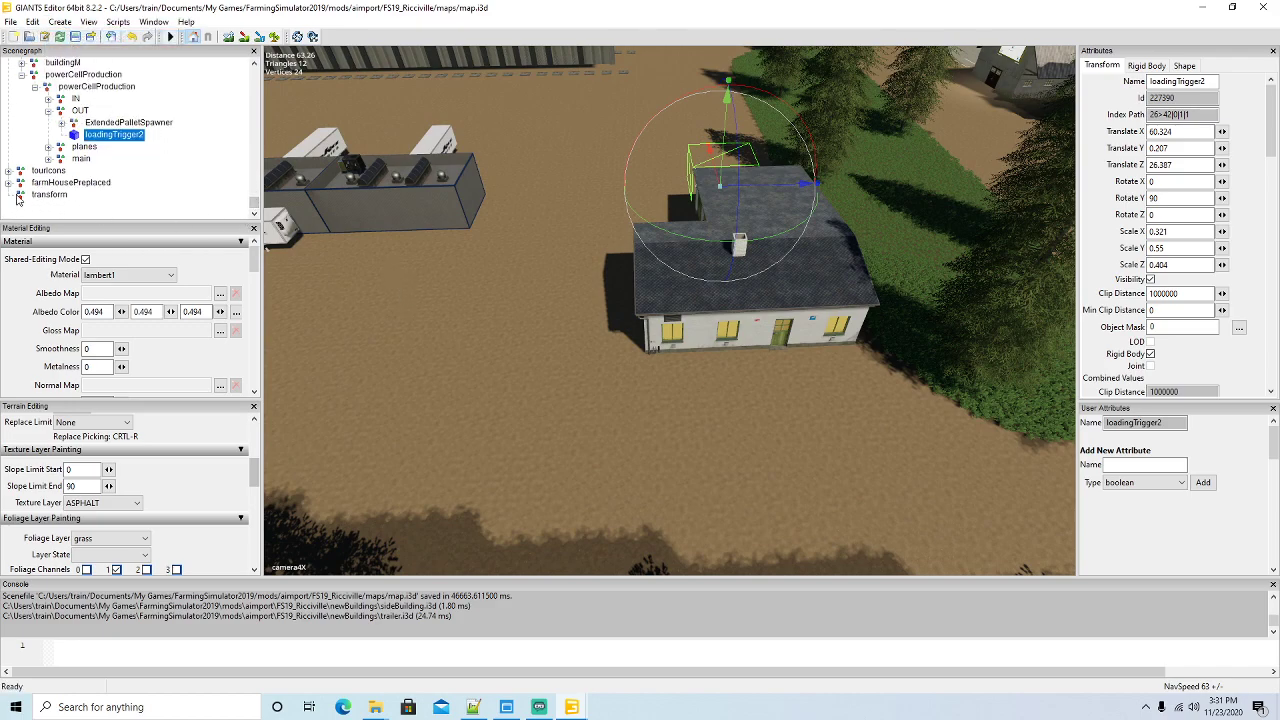
left_click(48, 194)
left_click(32, 21)
left_click(50, 101)
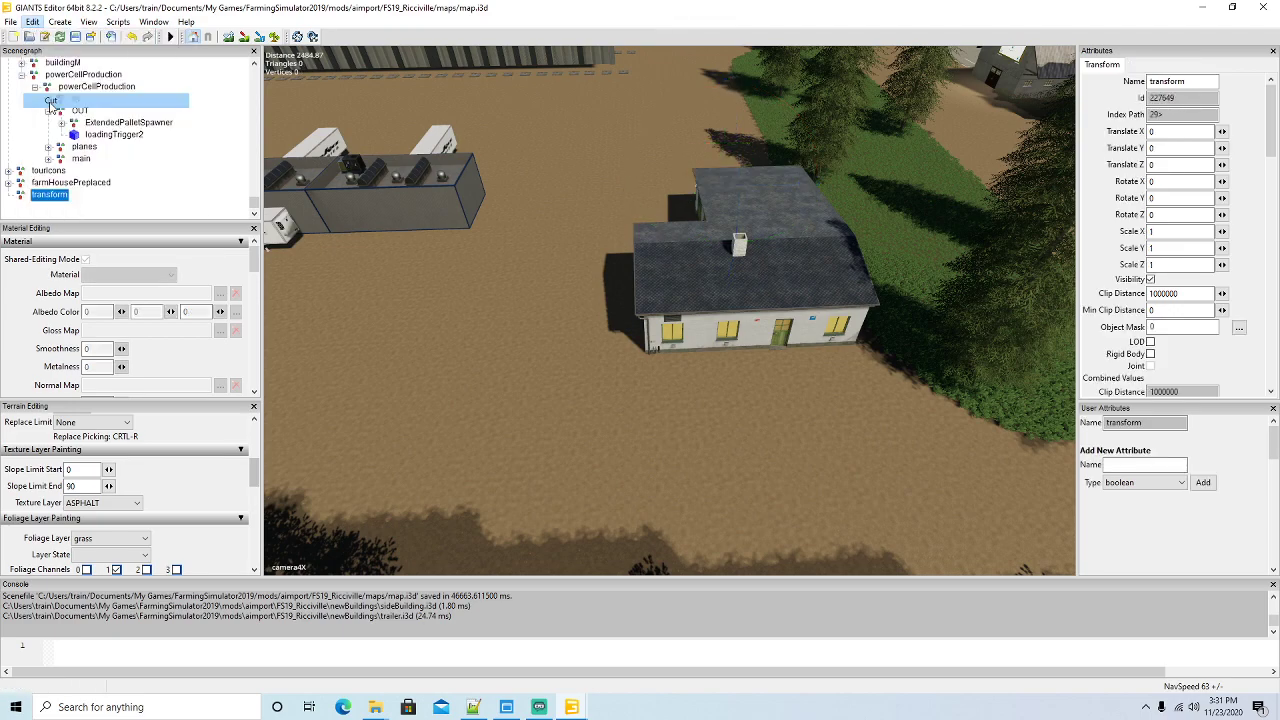
left_click(33, 22)
left_click(57, 131)
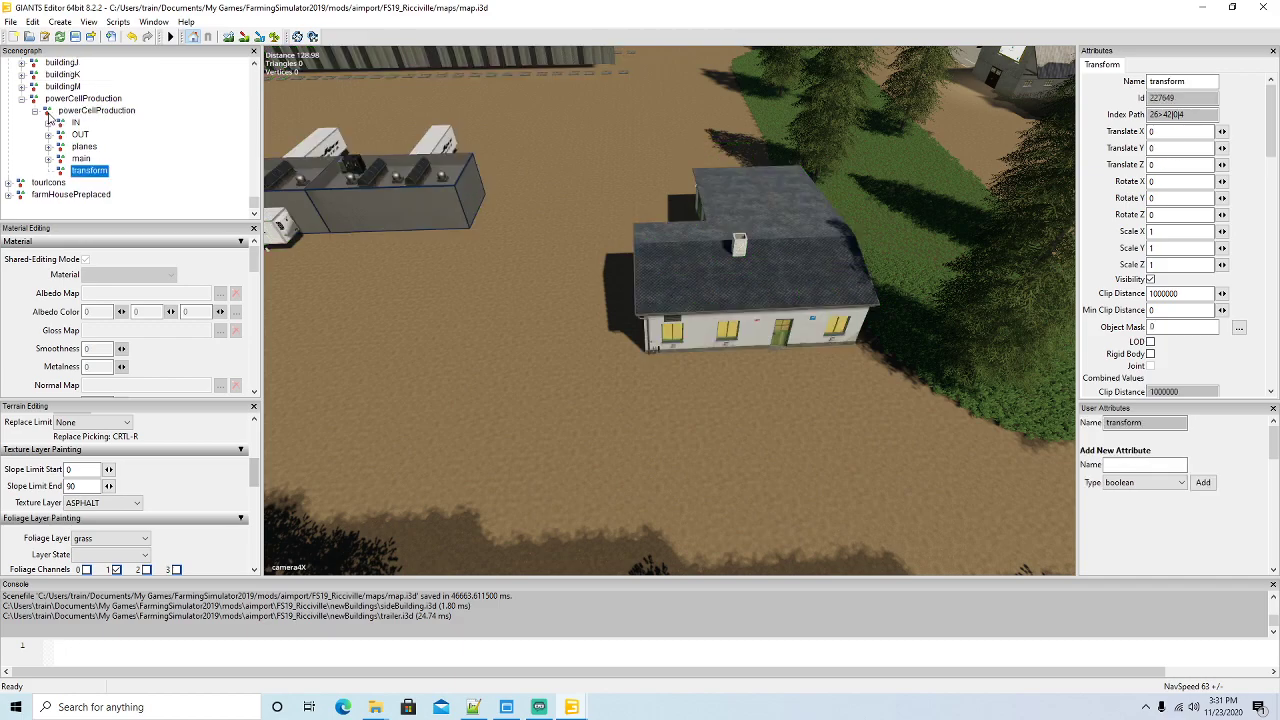
Rename the new transform group in powerCellProduction as lighting
key("F2")
type("l")
key("Return")
left_click(198, 140)
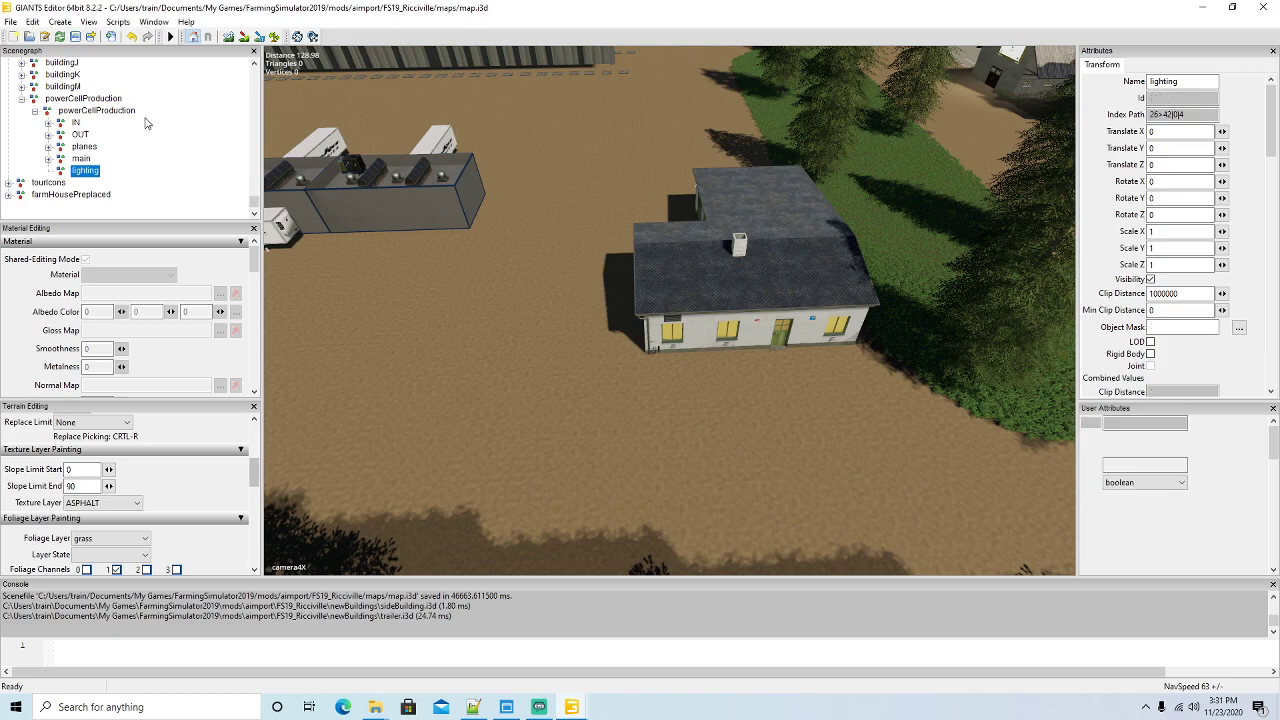
Duplicate the lighting group and rename the copy as PS
key("ctrl+d")
double_click(1188, 84)
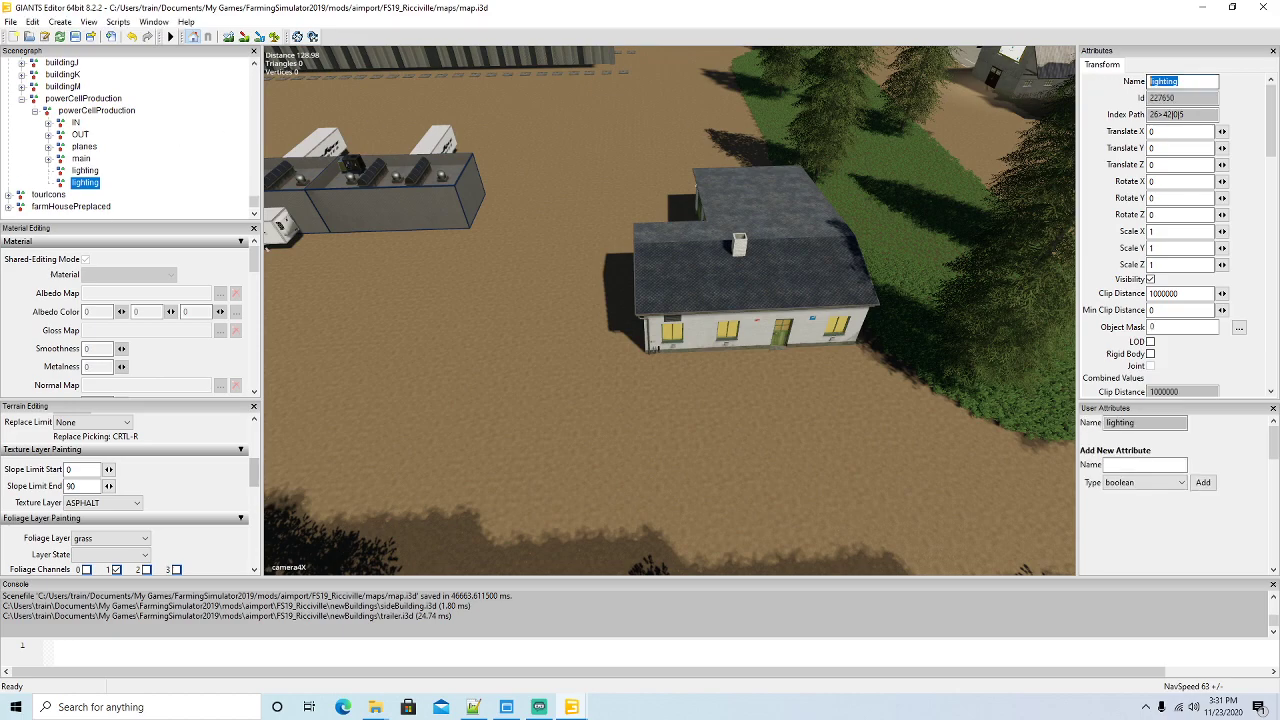
type("PS")
key("Return")
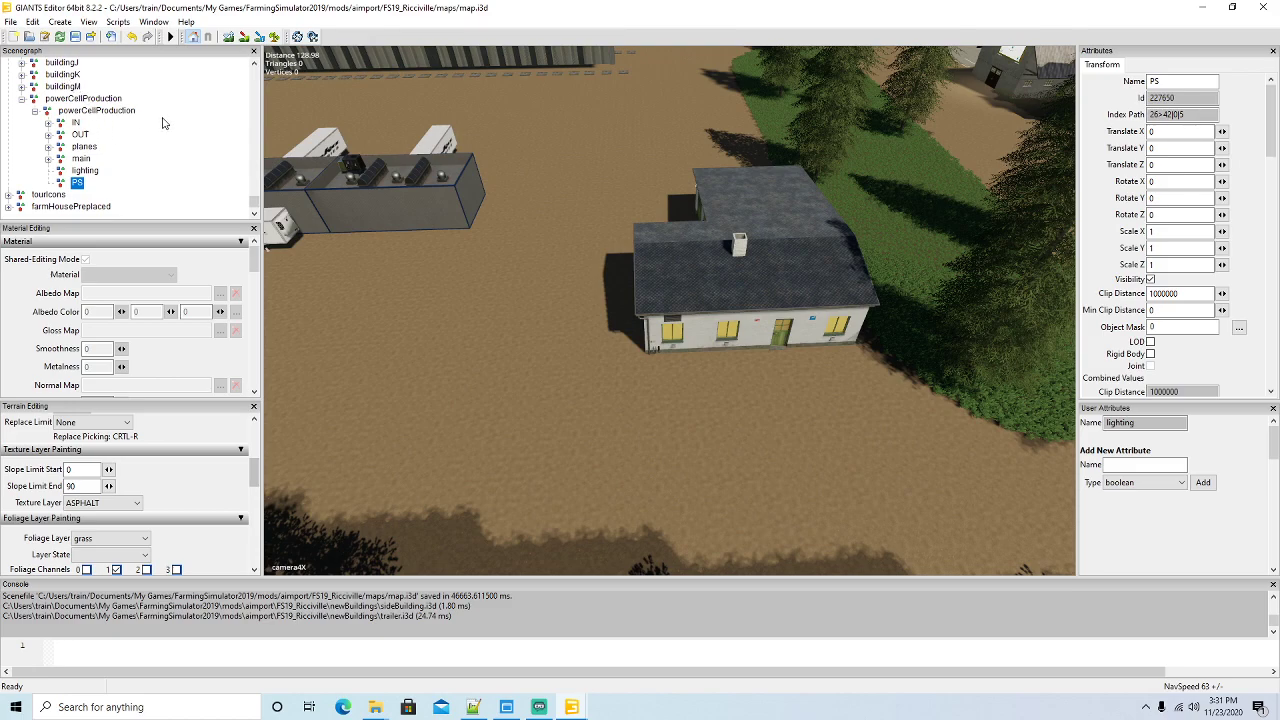
Duplicate buildingM's gui_camera and relocate the copy into the inner powerCellProduction group by cutting and pasting
right_click_drag(421, 206, 249, 204)
key("f")
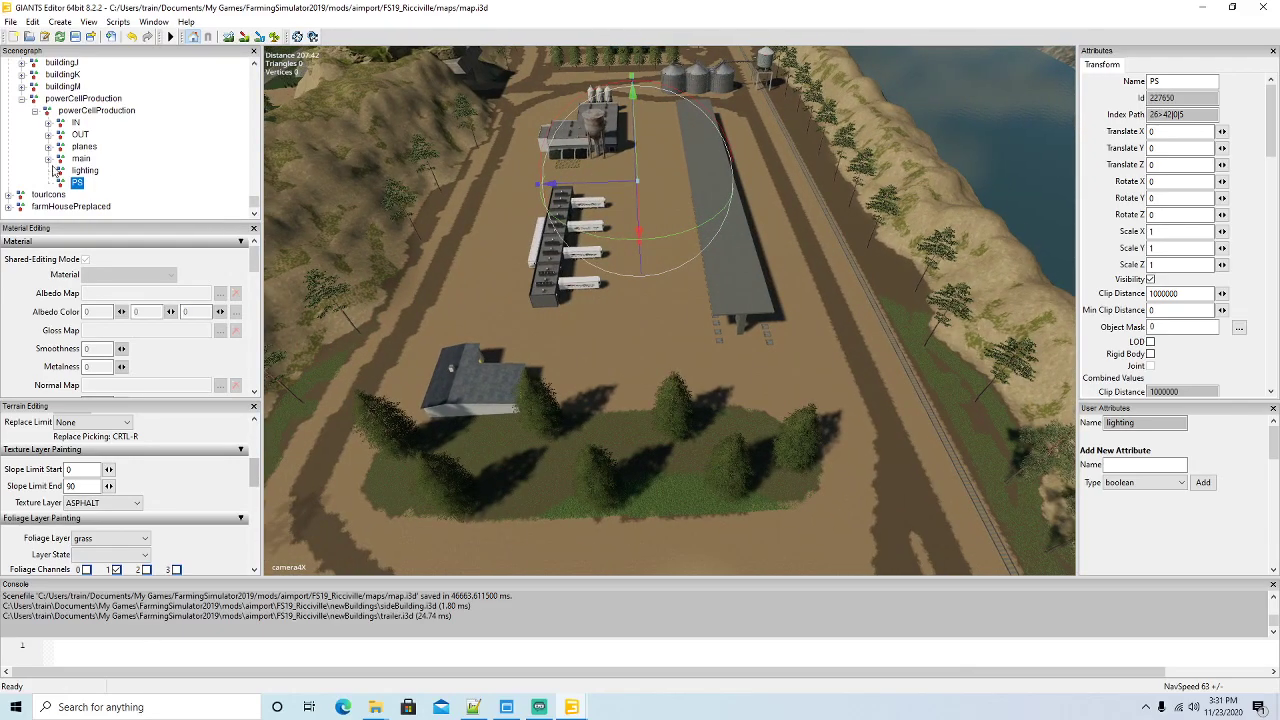
left_click(22, 88)
left_click(90, 183)
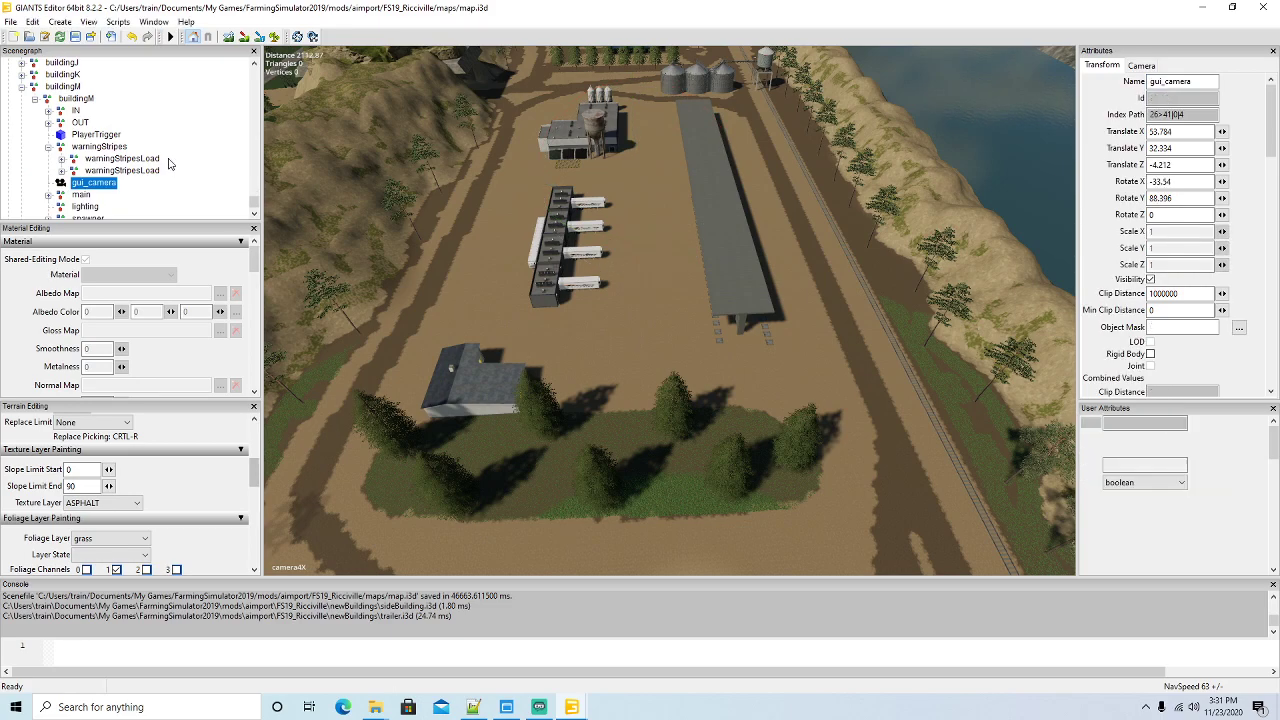
left_click(32, 21)
left_click(58, 110)
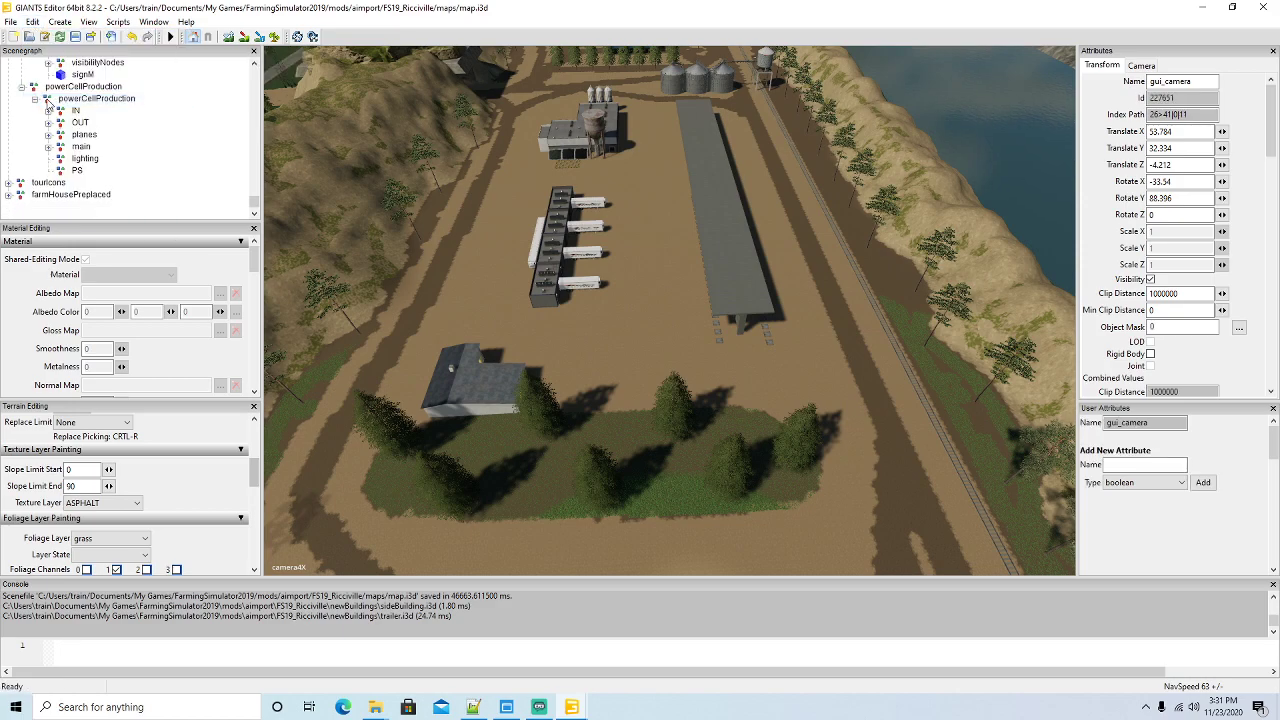
left_click(50, 100)
left_click(32, 21)
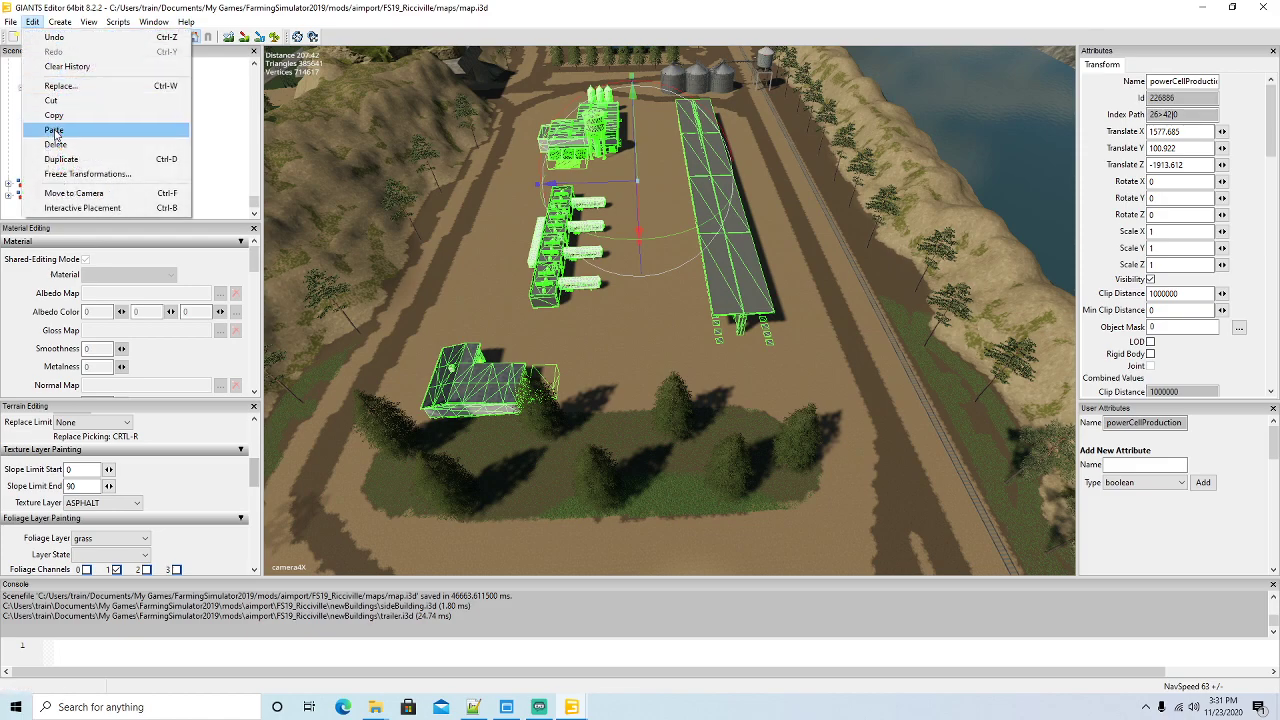
left_click(54, 130)
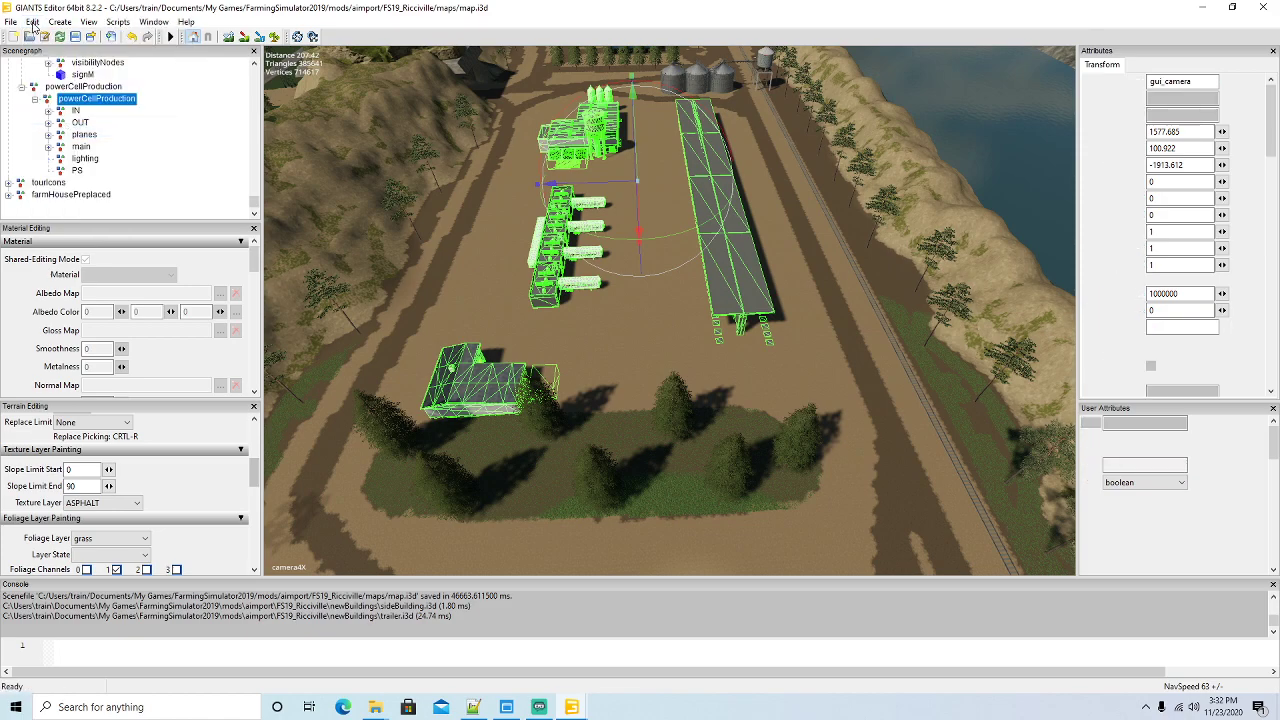
Place gui_camera interactively on the open ground near the trees at about X 105.07, Z 7.49, and zero its X and Y rotation
left_click(32, 21)
left_click(85, 207)
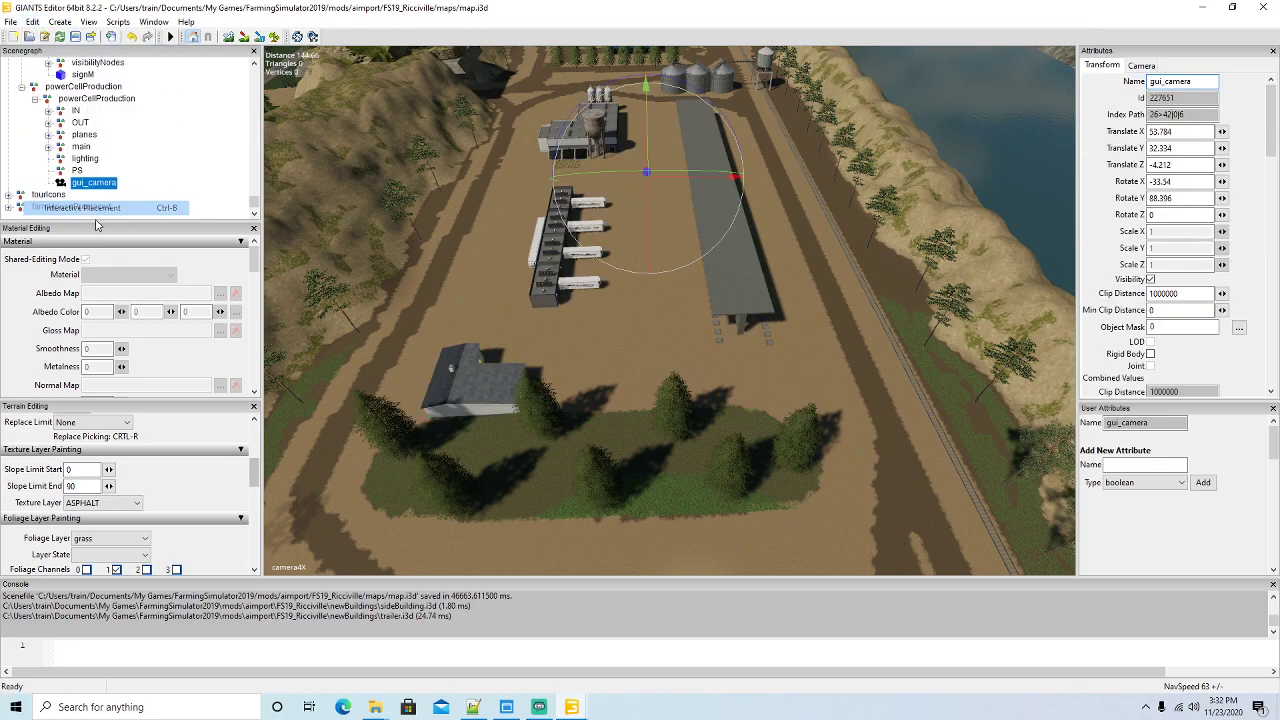
left_click(615, 385)
double_click(1184, 197)
type("0")
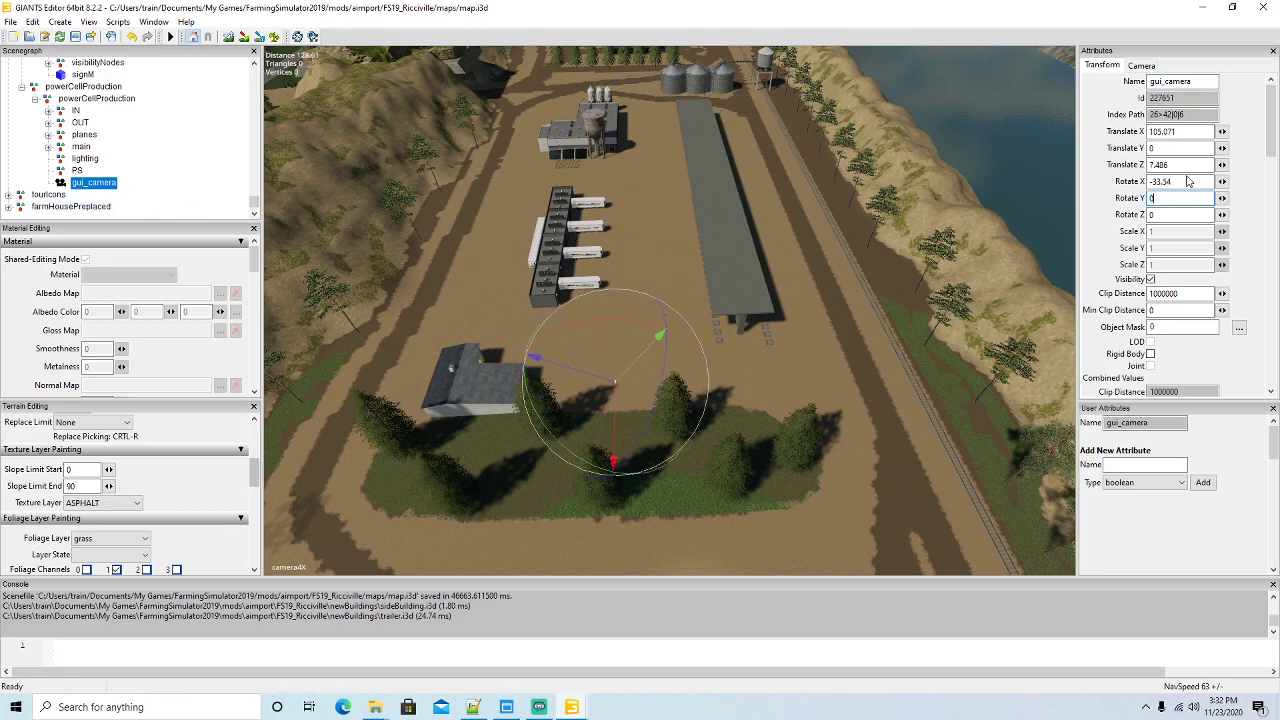
key("shift+Tab")
type("0")
Raise gui_camera to about X 178.27, Y 104.14, Z -2.85 and angle it at the site with rotation about 144.98, 89, -180
left_click_drag(617, 363, 535, 87)
left_click_drag(592, 206, 283, 438)
left_click_drag(313, 359, 717, 251)
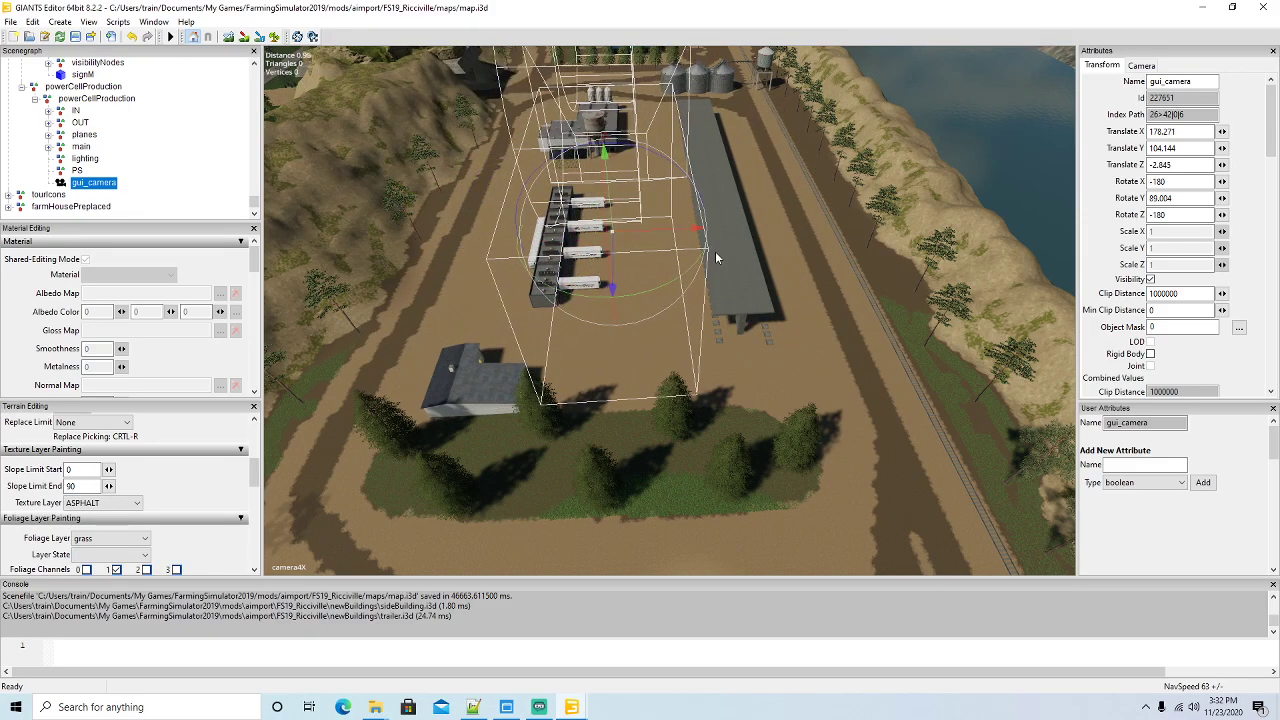
left_click_drag(609, 252, 593, 376)
Duplicate the buildingM icon in tourIcons and place the copy on the yard near the water tower at about X 1574.29, Z -1916.69
scroll(593, 376, "up", 2)
scroll(593, 370, "up", 5)
scroll(593, 370, "down", 3)
right_click_drag(460, 324, 581, 306)
scroll(524, 272, "up", 4)
scroll(581, 306, "up", 6)
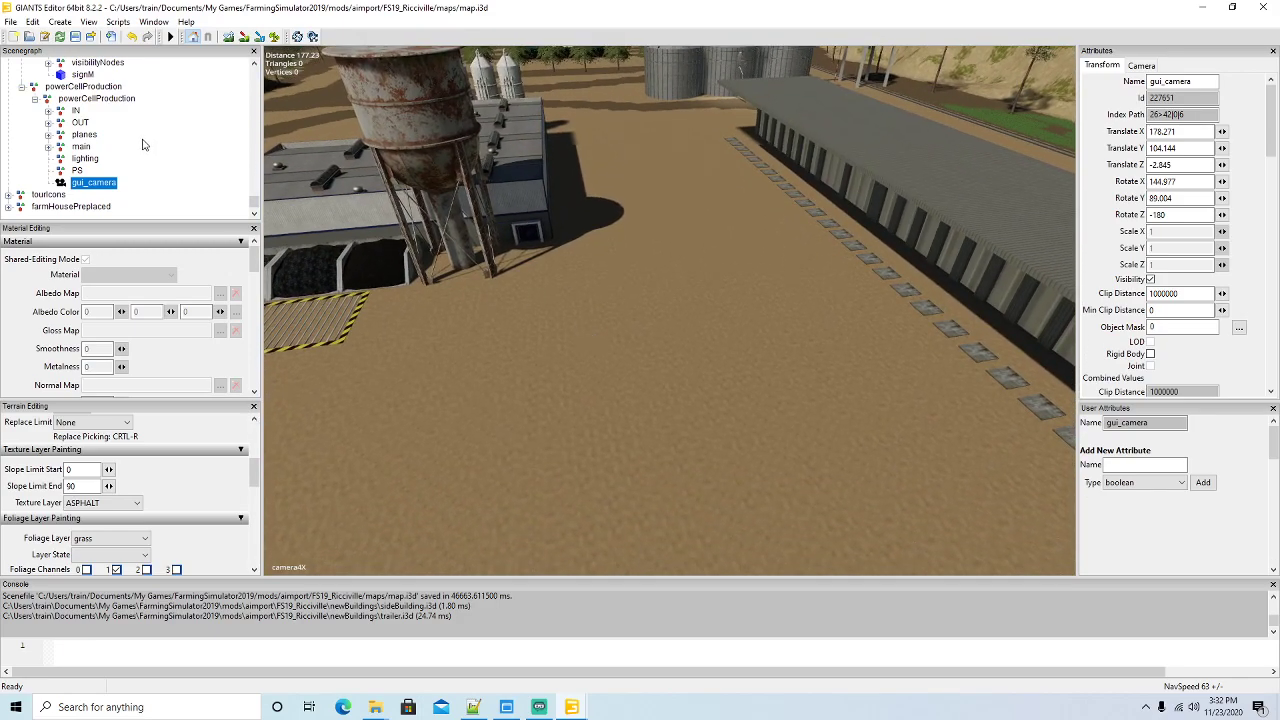
scroll(150, 141, "down", 1)
left_click(8, 186)
scroll(114, 172, "down", 6)
scroll(116, 165, "down", 12)
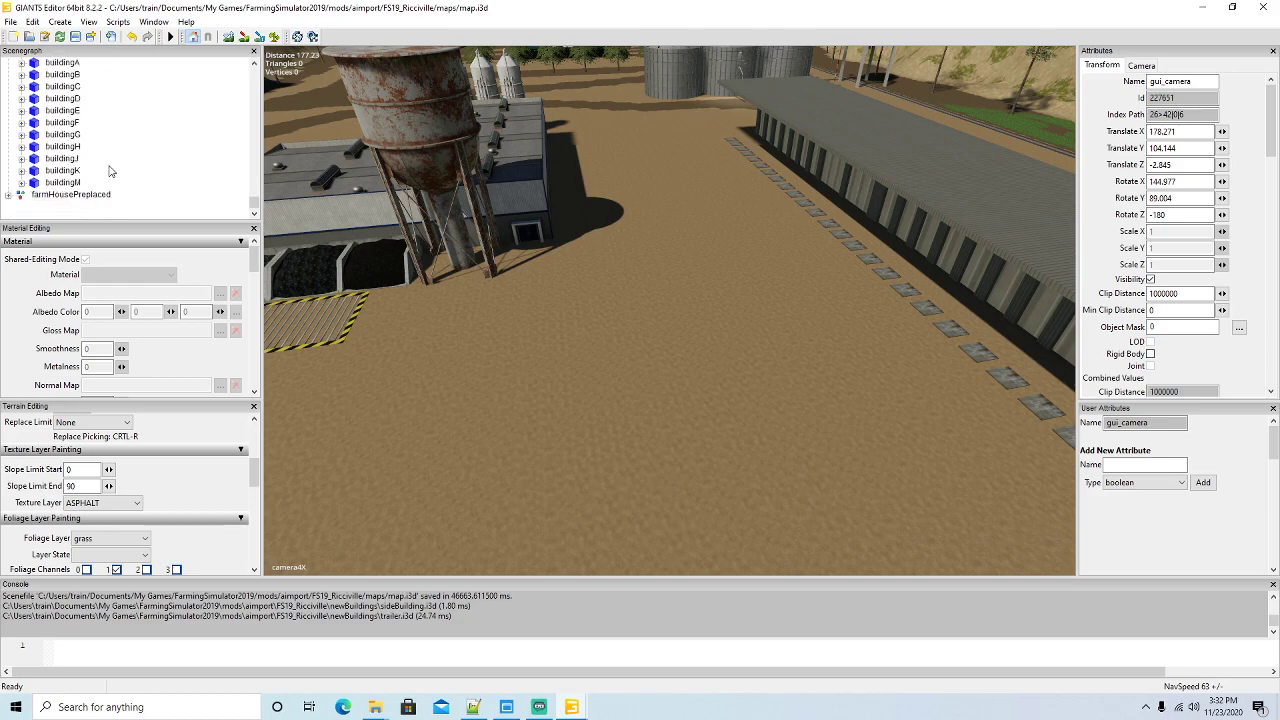
left_click(36, 184)
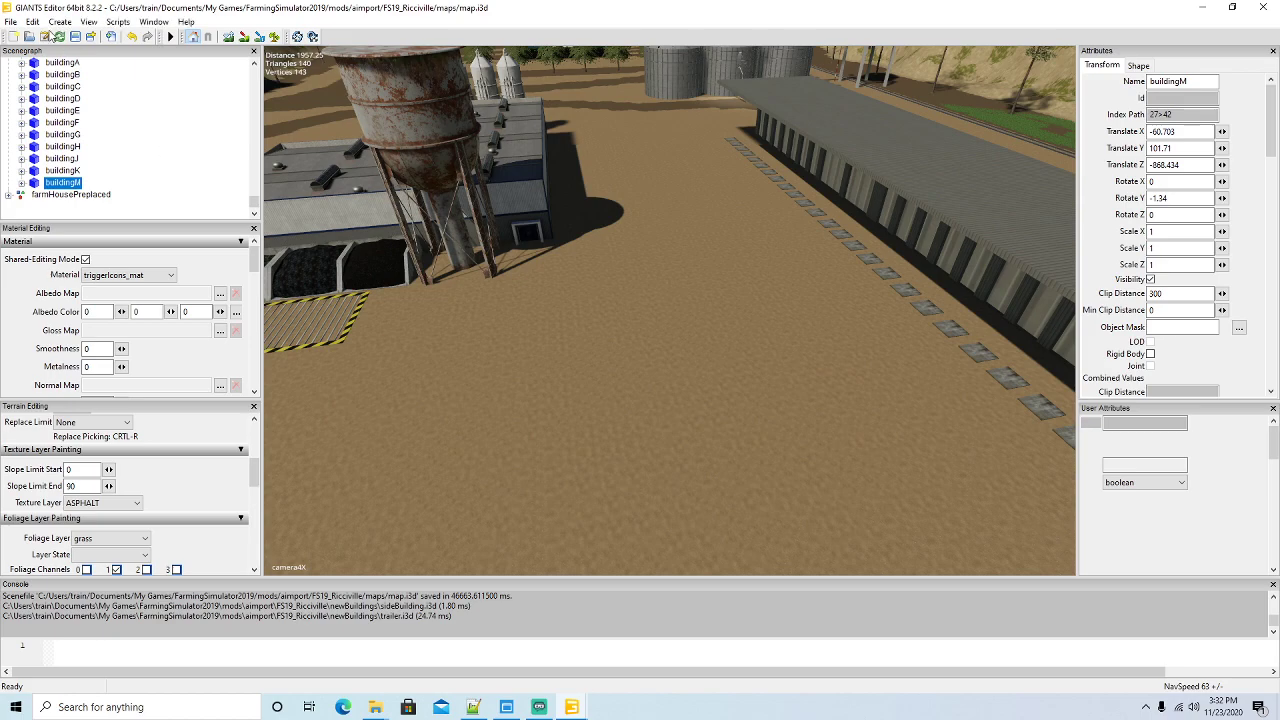
left_click(33, 22)
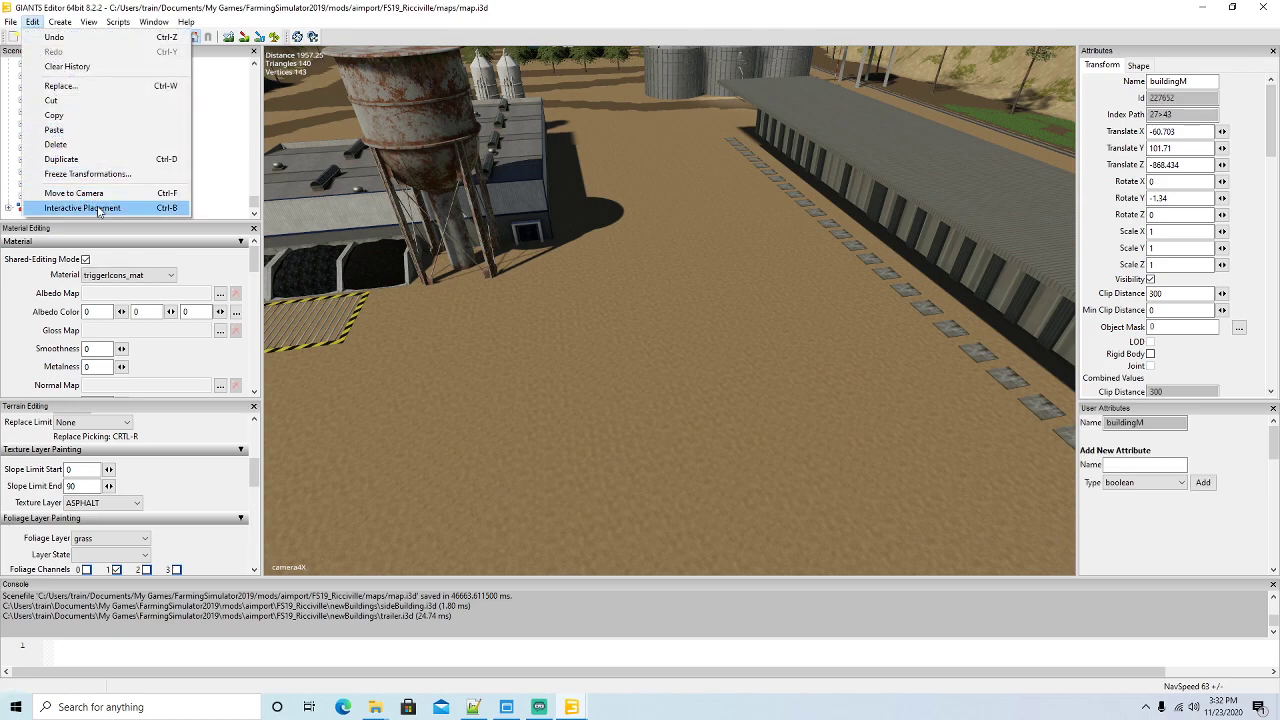
left_click(60, 190)
left_click(725, 370)
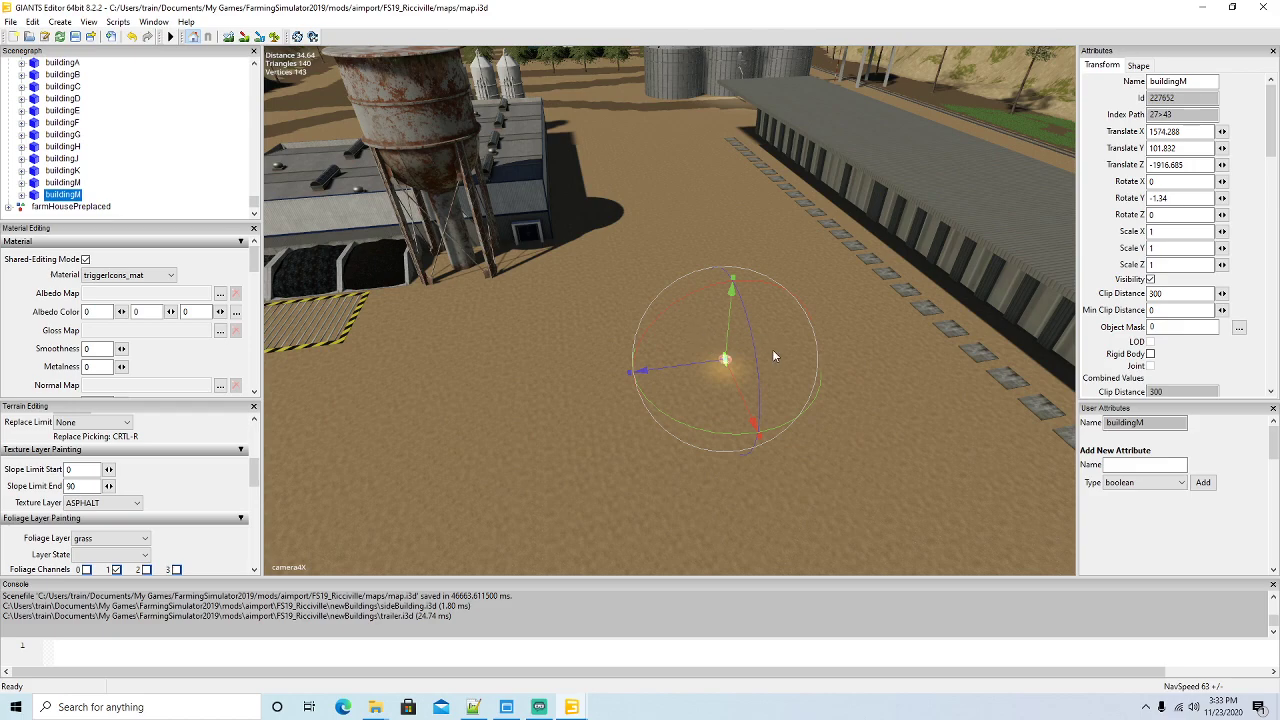
Rename the duplicated buildingM tour icon as powerCellProduction
right_click_drag(832, 384, 852, 406)
double_click(1180, 81)
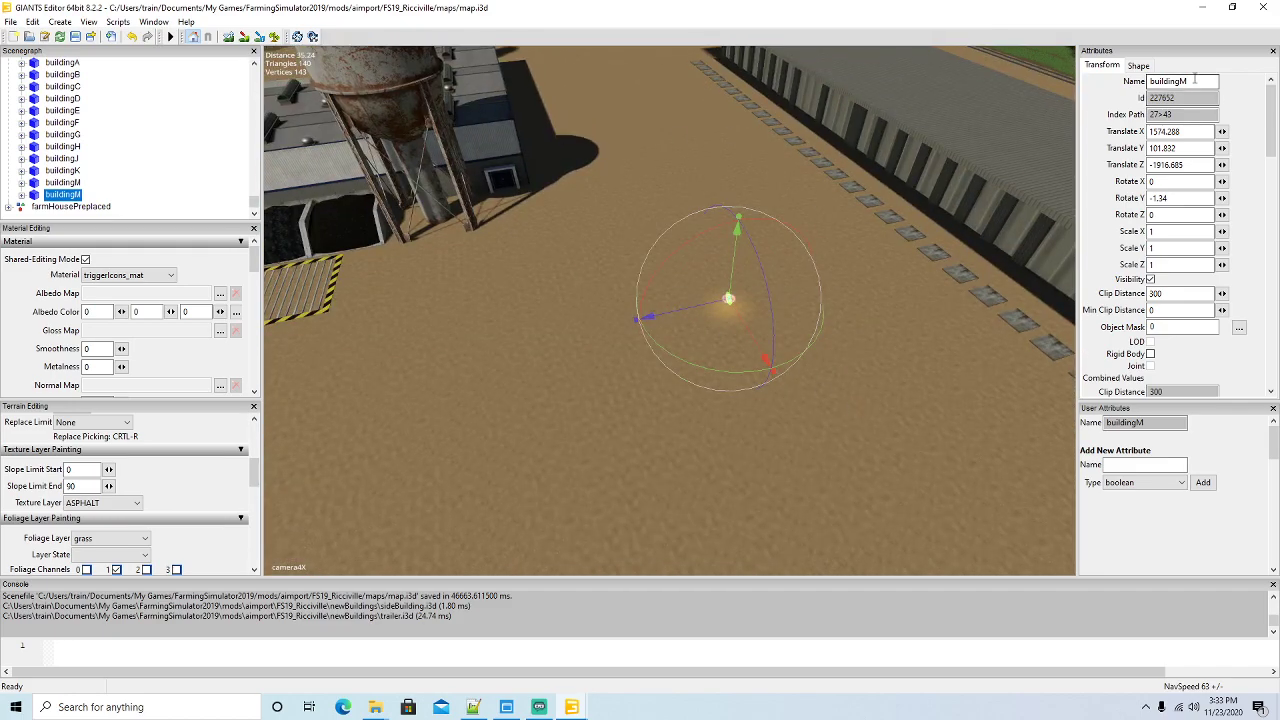
type("po")
type("werCellProduction")
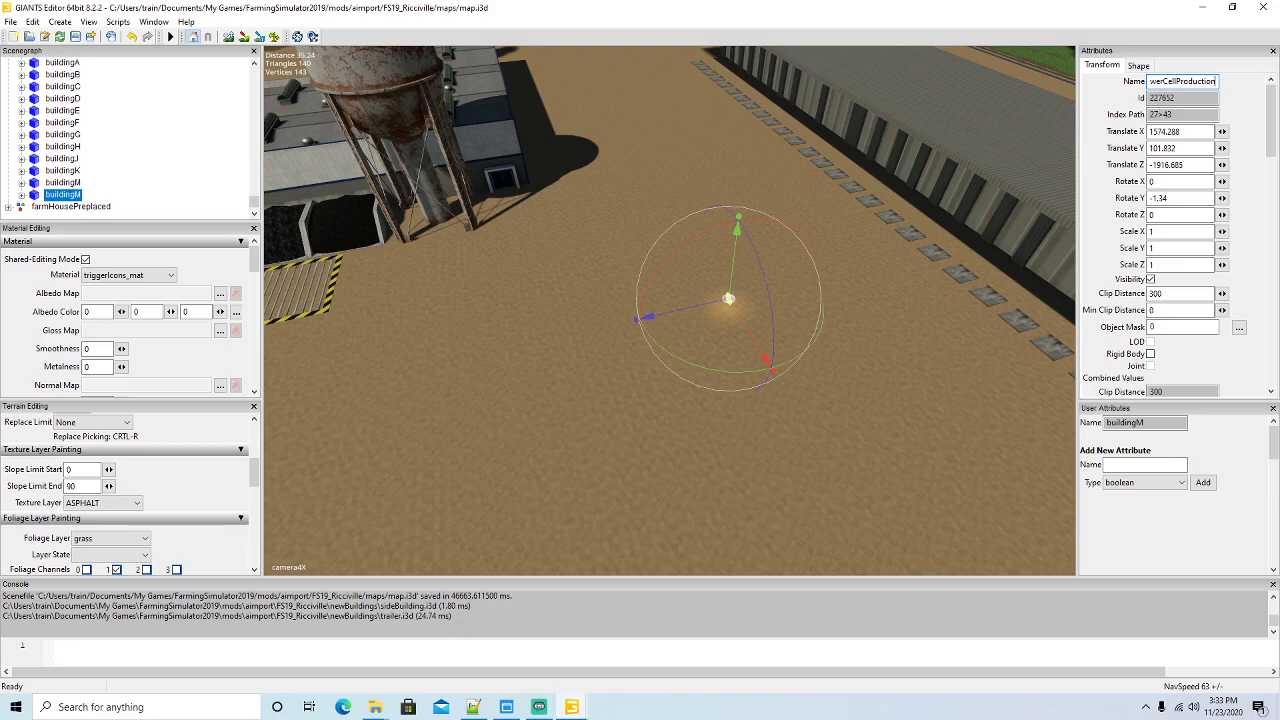
key("Return")
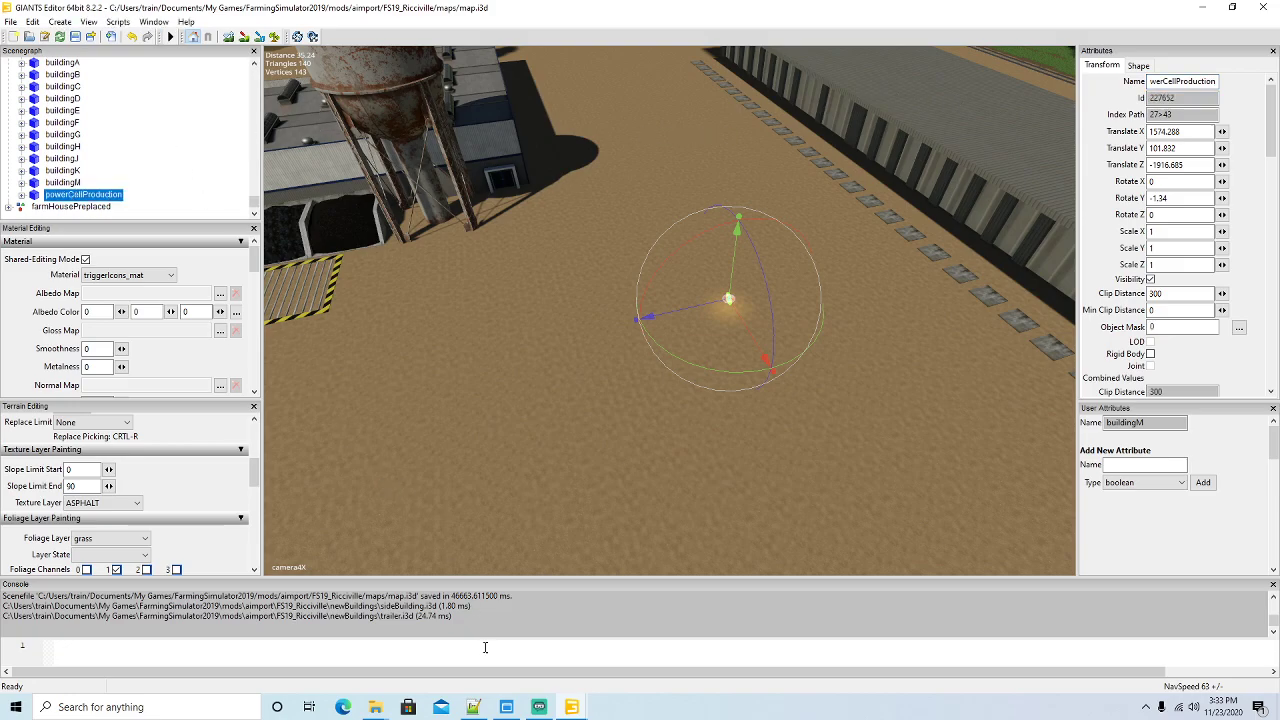
Switch to Notepad++ and duplicate the field56 hotspot line at the end of the hotspots list in mapDE.xml
left_click(473, 707)
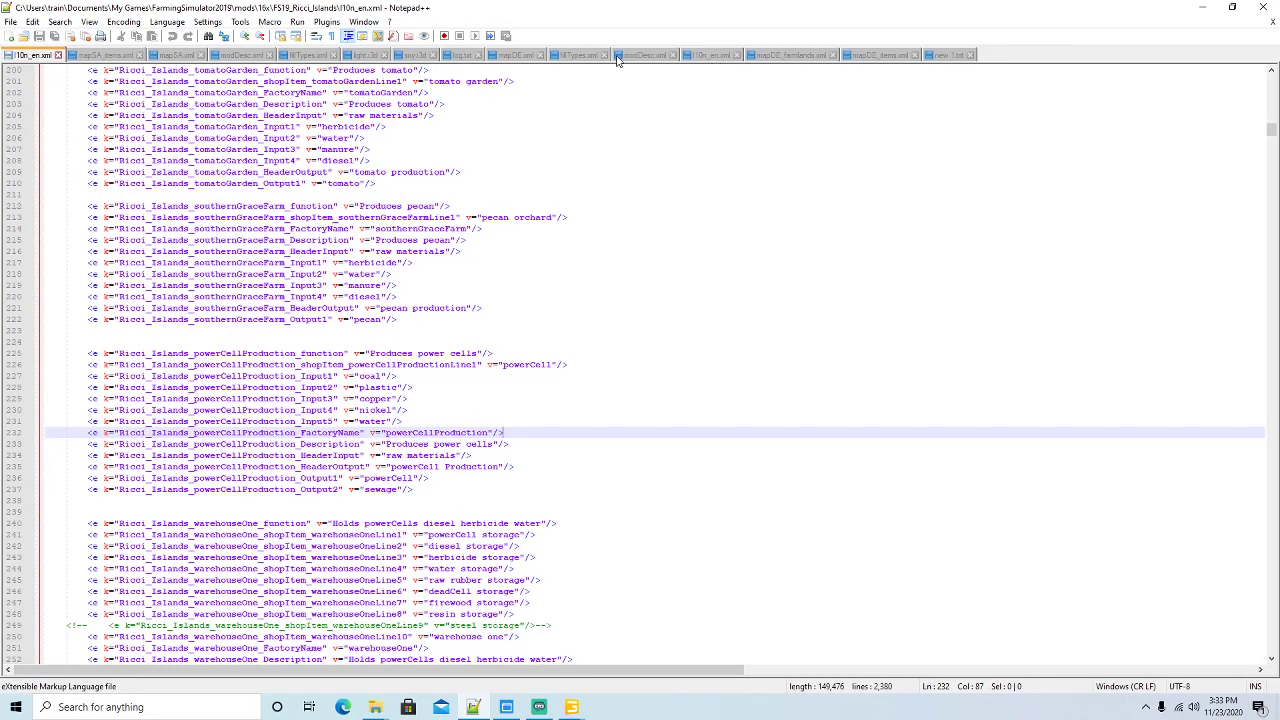
left_click(515, 55)
left_click_drag(303, 674, 75, 674)
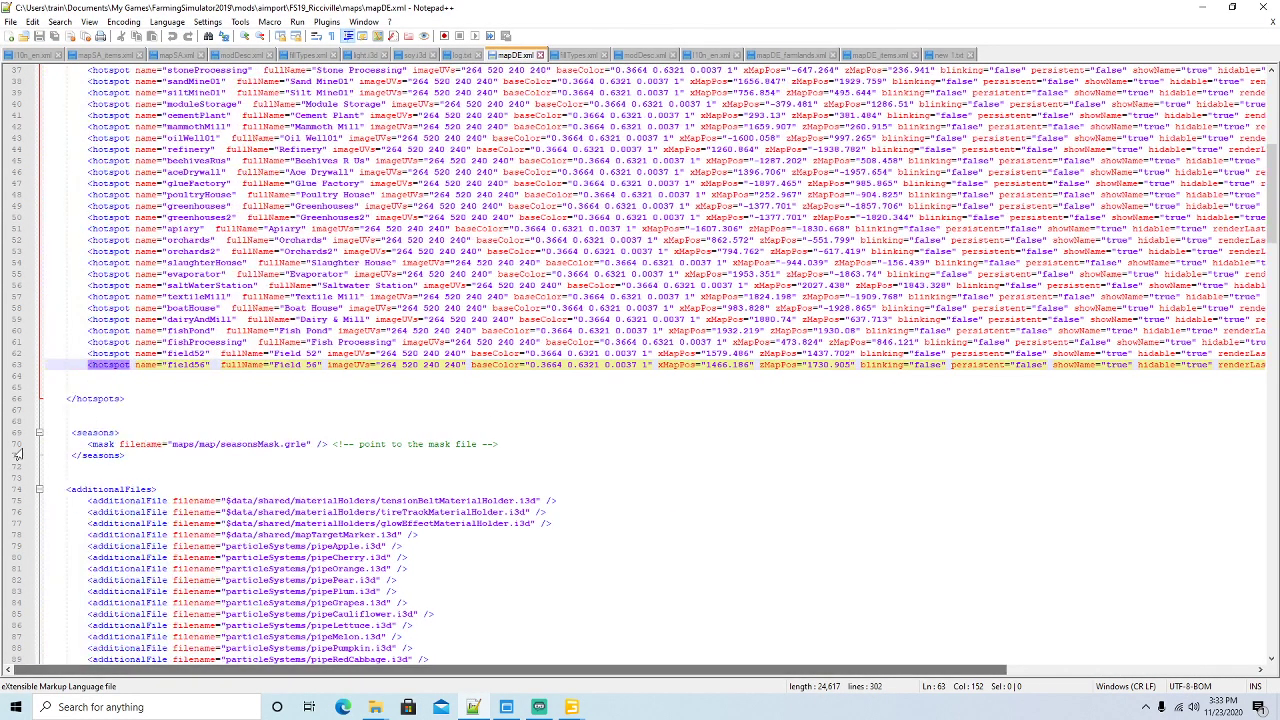
left_click(14, 366)
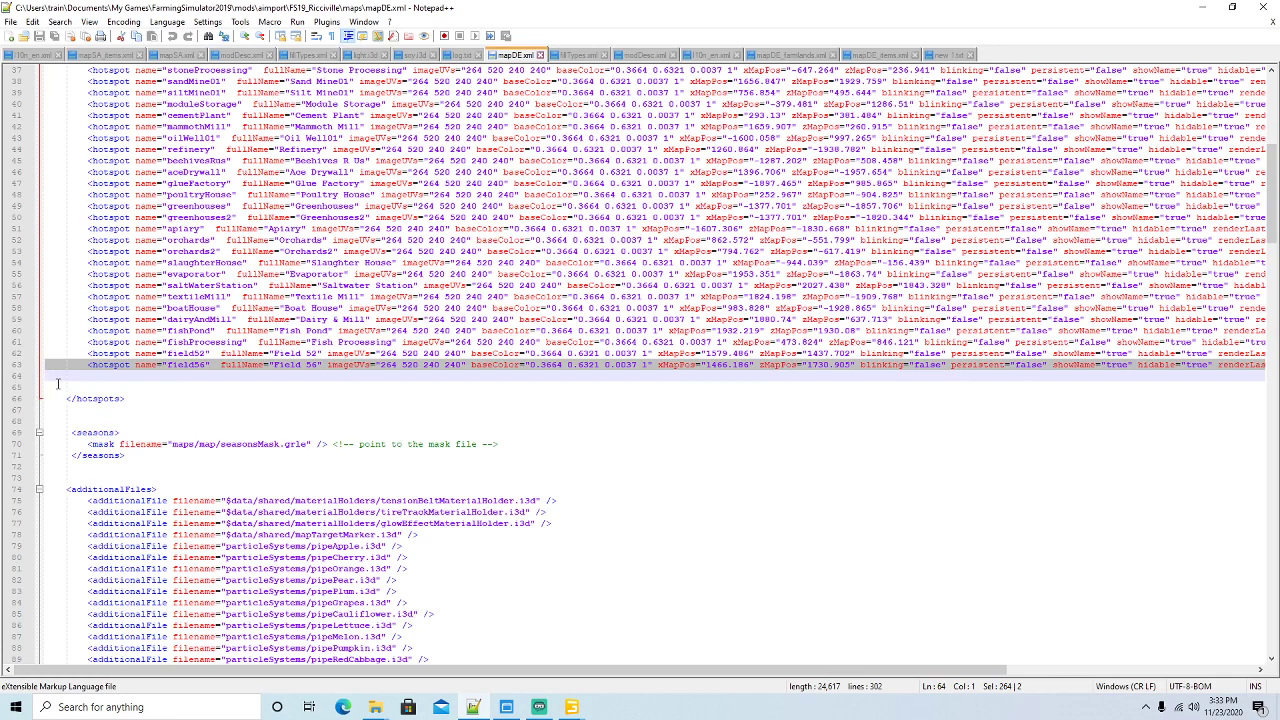
left_click(53, 377)
key("ctrl+v")
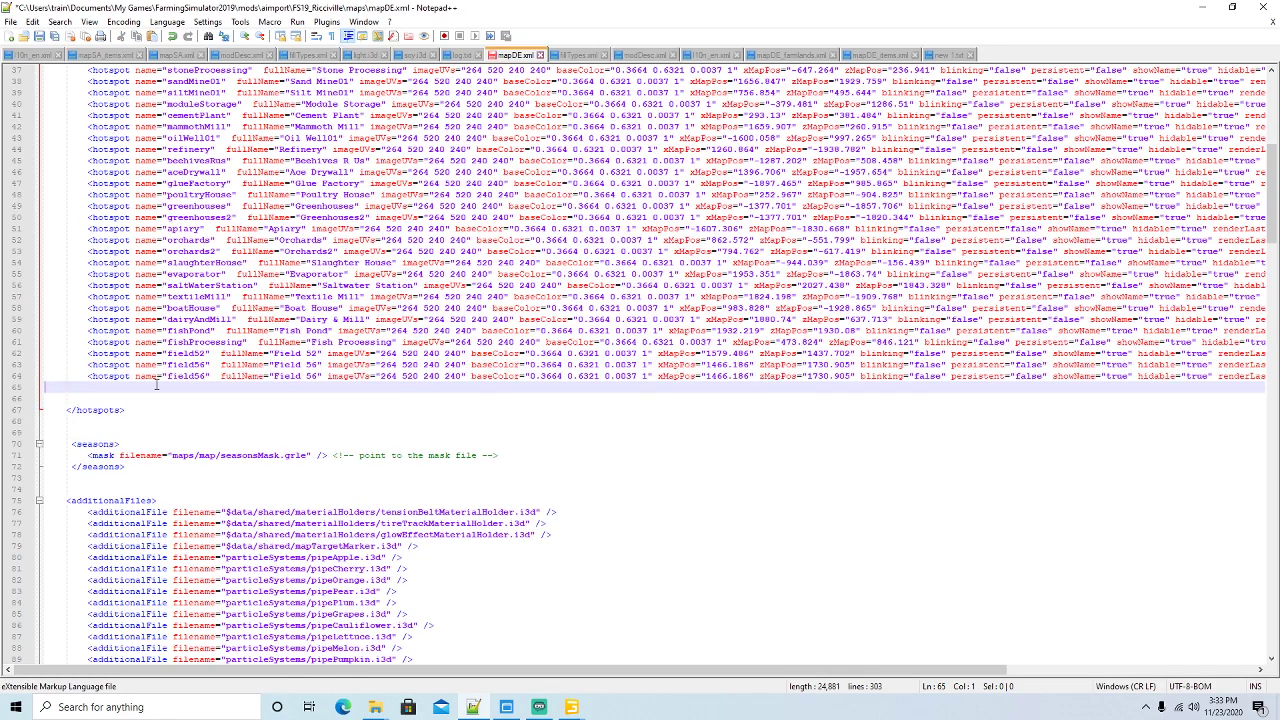
Change the name attribute of the duplicated hotspot entry to powerCellProduction
left_click(205, 376)
key("BackSpace")
key("BackSpace")
key("BackSpace")
key("BackSpace")
key("BackSpace")
key("BackSpace")
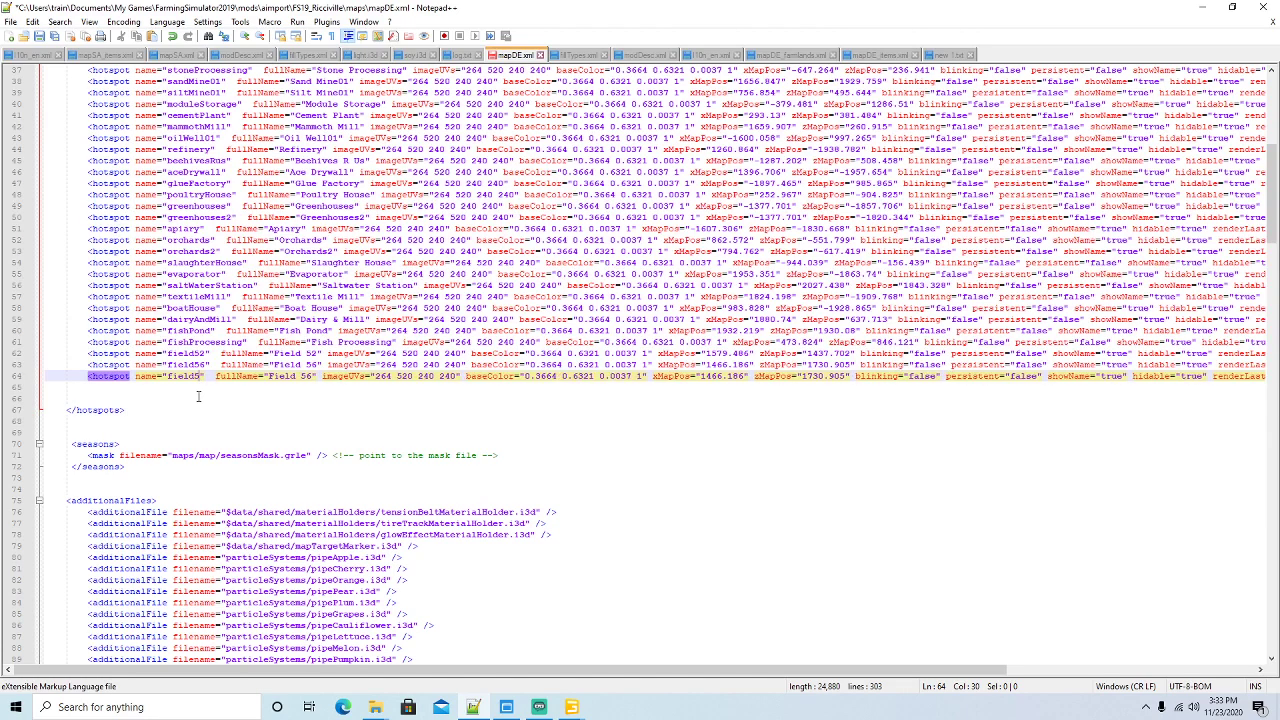
key("BackSpace")
type("power")
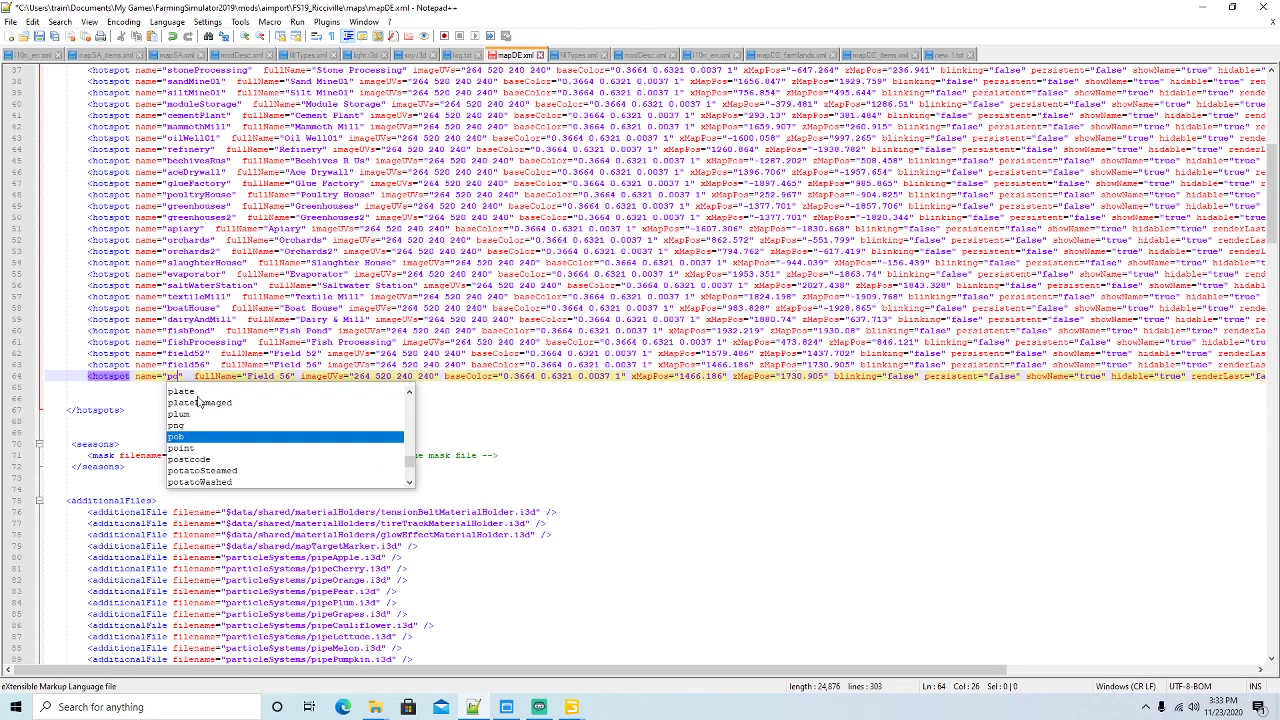
type("CellPro")
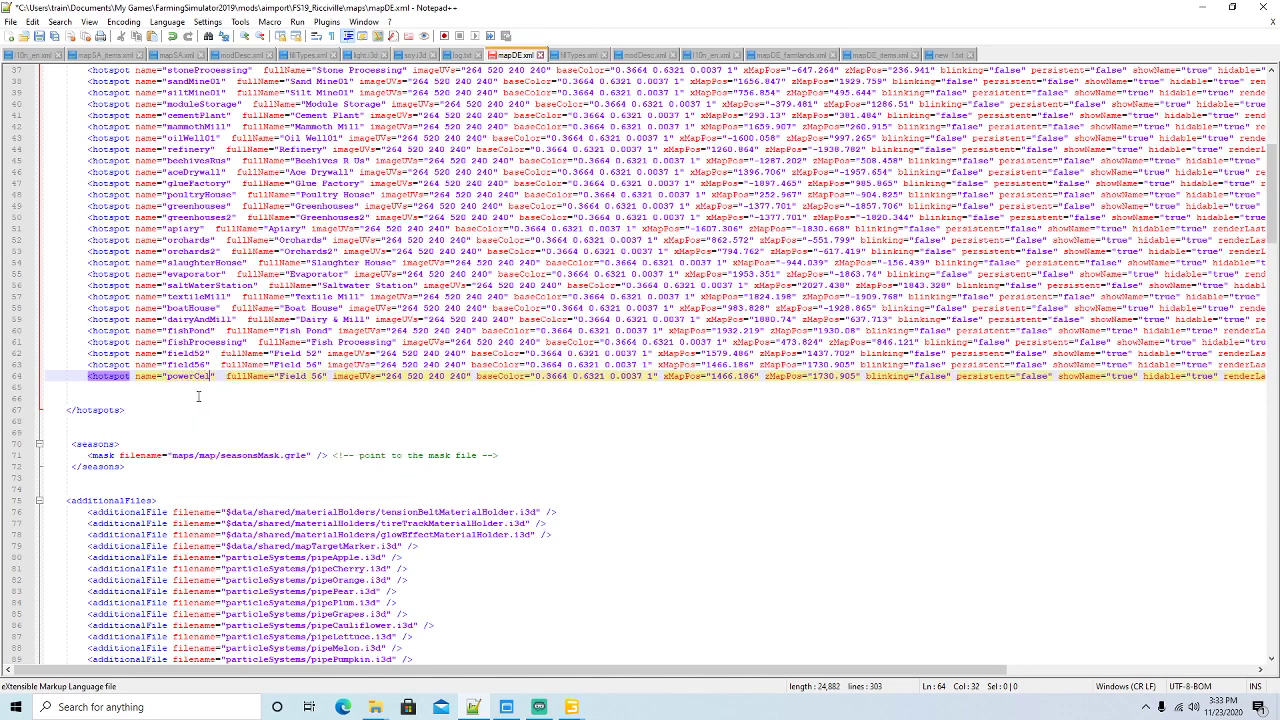
type("duction")
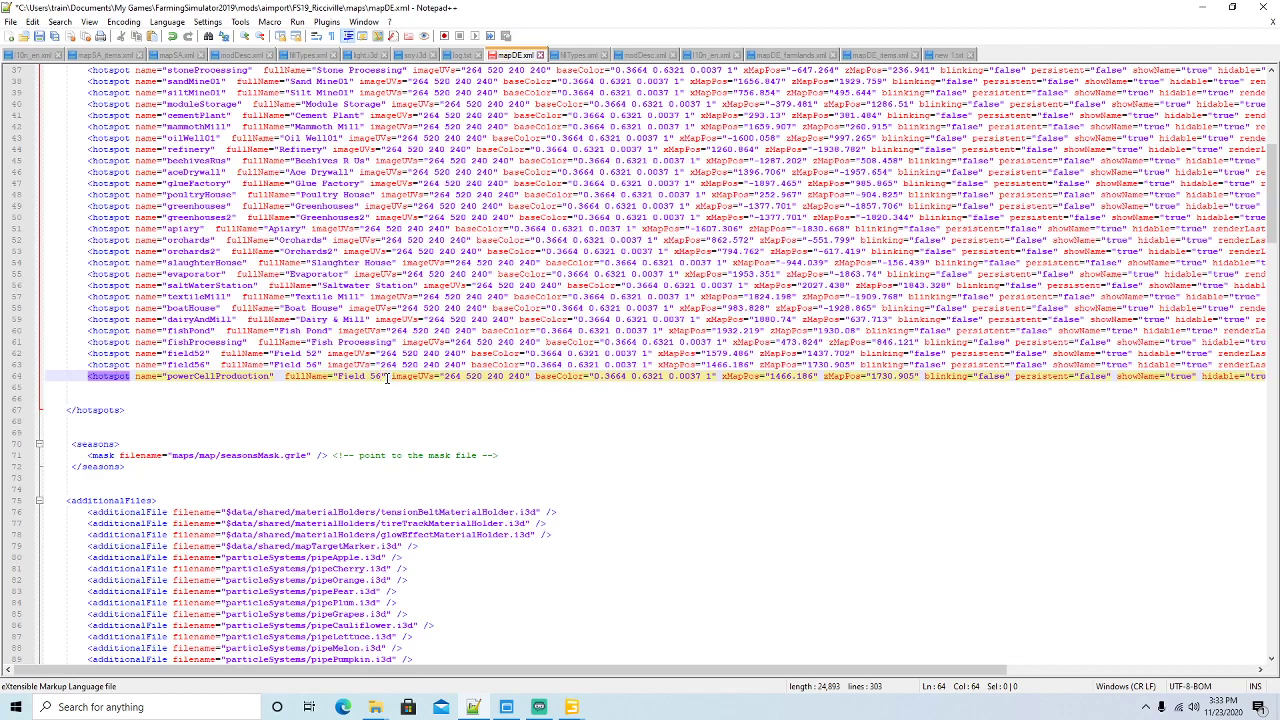
Set the fullName of the powerCellProduction hotspot to "Power Cell Production"
type("Power")
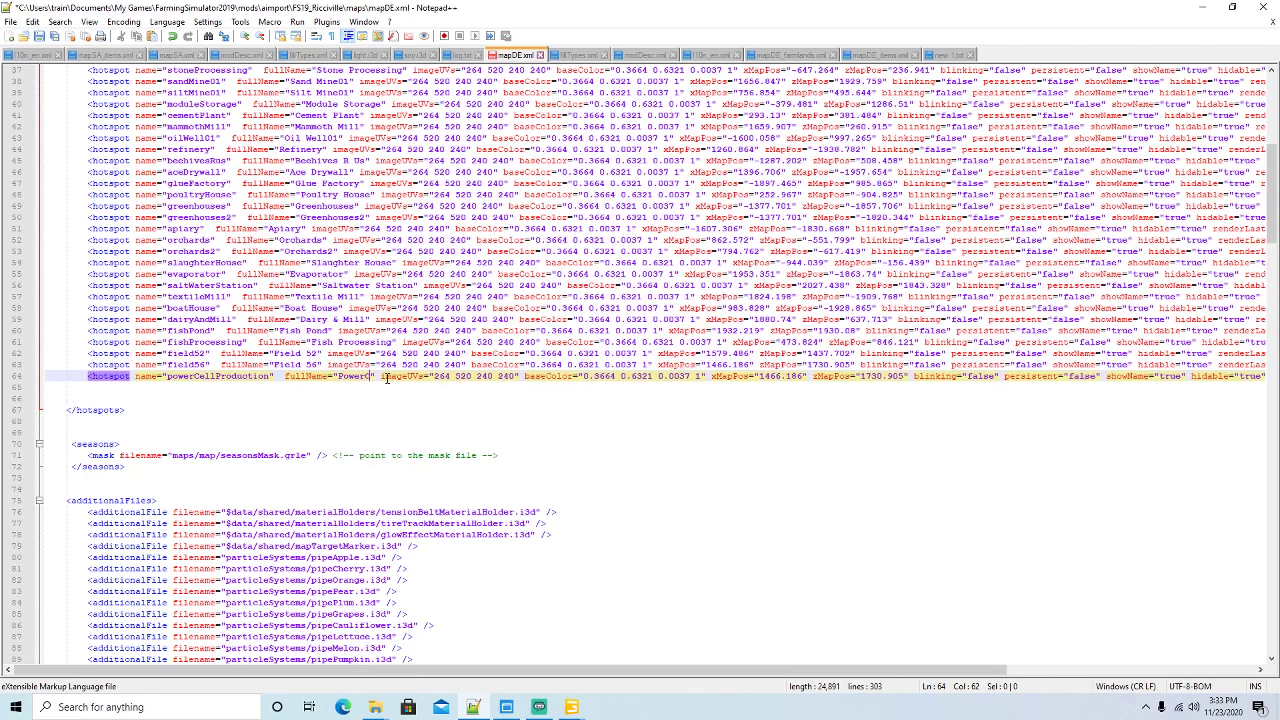
key("BackSpace")
key("BackSpace")
key("BackSpace")
key("BackSpace")
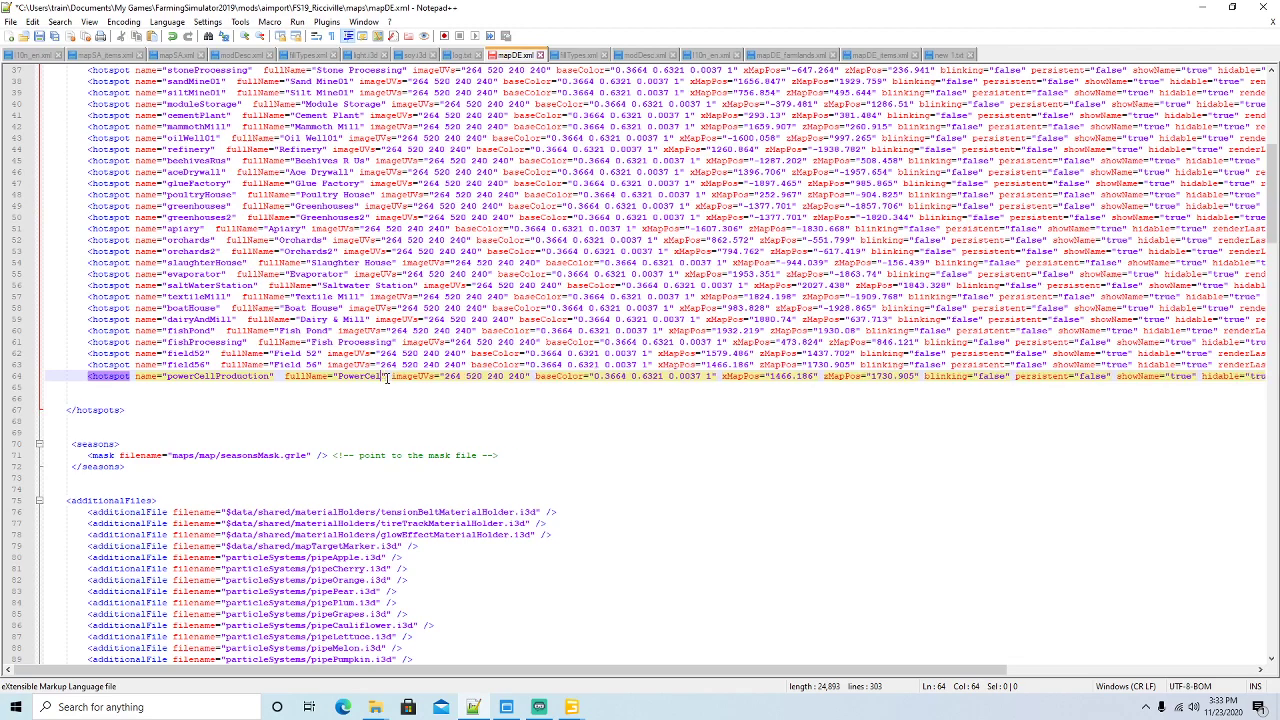
type("cell")
key("BackSpace")
key("BackSpace")
key("BackSpace")
key("BackSpace")
key("BackSpace")
type("Cell Production")
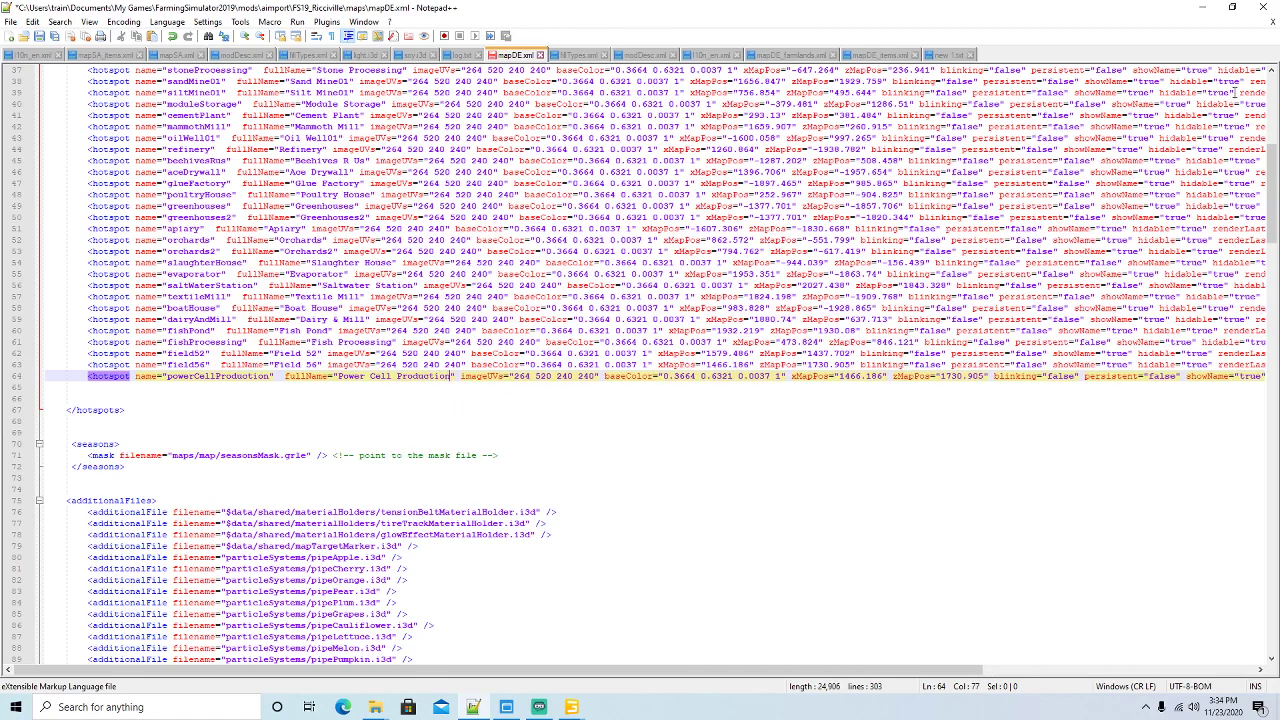
Copy the tour icon's Translate X value 1574.288 from GIANTS Editor into the powerCellProduction hotspot's xMapPos
left_click(1232, 6)
left_click_drag(576, 628, 837, 626)
left_click(1189, 131)
key("ctrl+c")
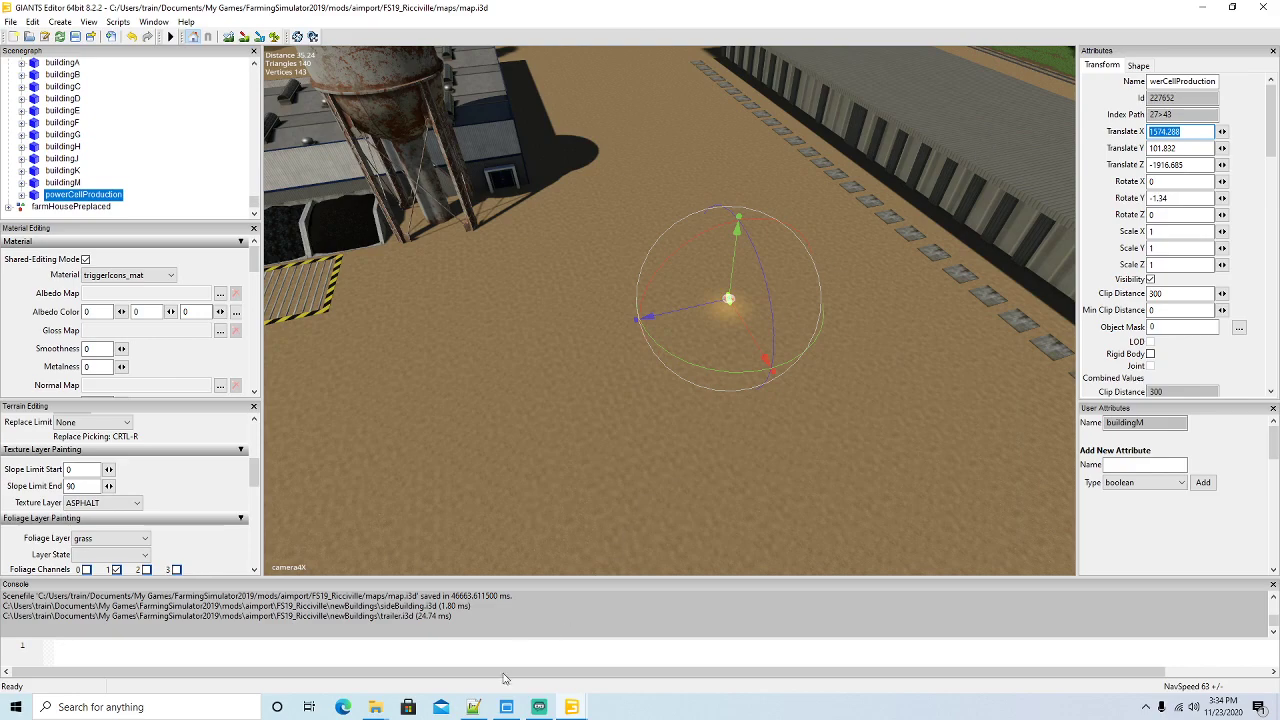
left_click(473, 707)
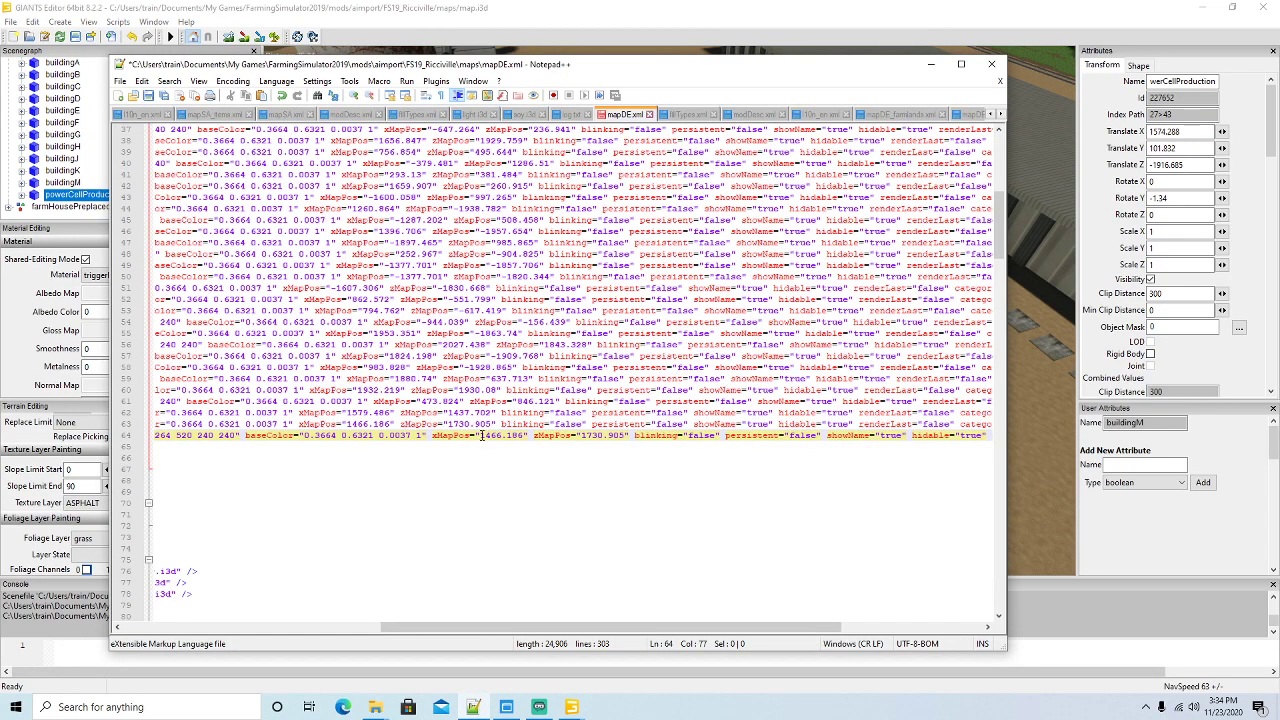
left_click_drag(480, 435, 522, 436)
key("ctrl+v")
Copy the tour icon's Translate Z value -1916.685 into the hotspot's zMapPos, save mapDE.xml and return to GIANTS Editor
double_click(1196, 166)
key("ctrl+c")
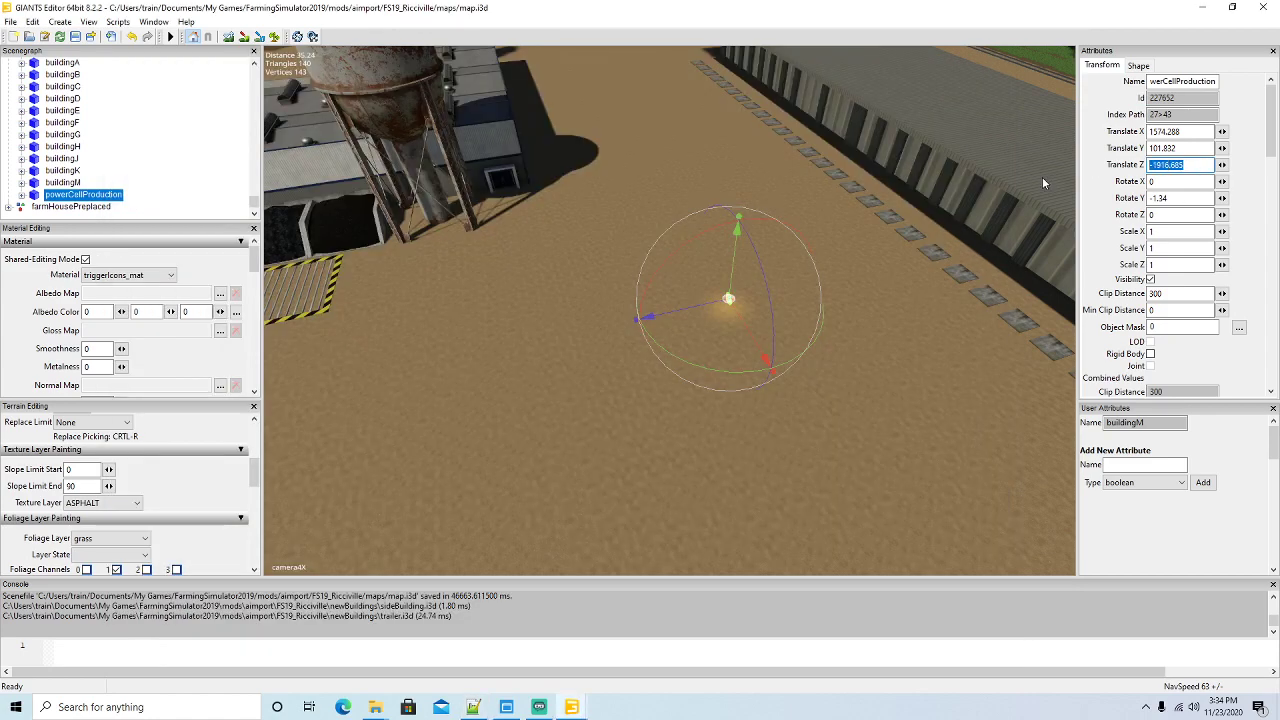
left_click(473, 707)
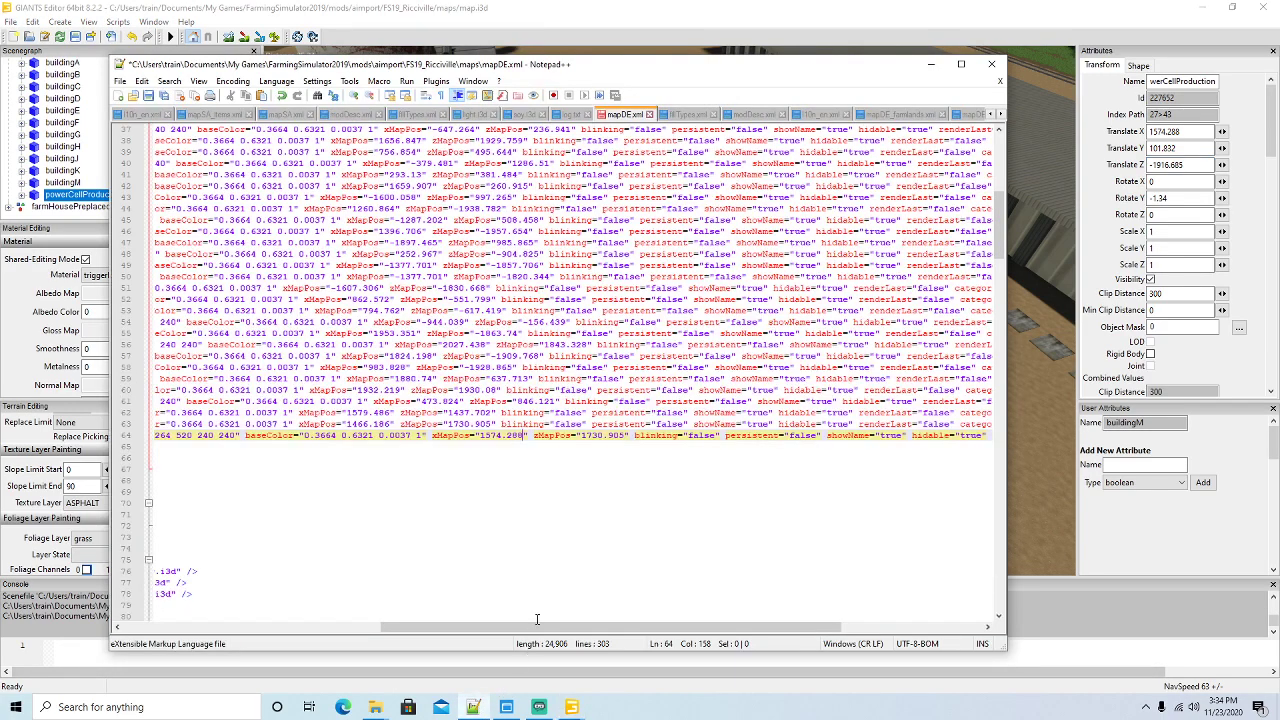
left_click_drag(582, 435, 625, 436)
key("ctrl+v")
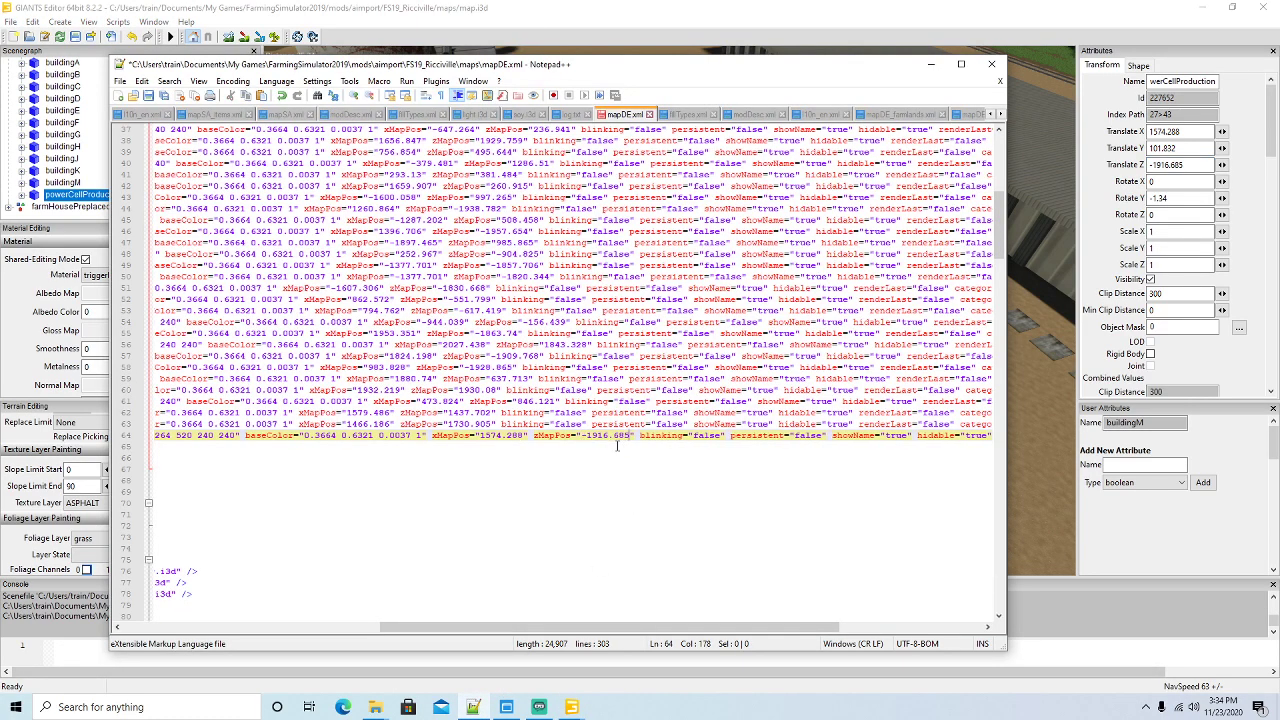
left_click(148, 95)
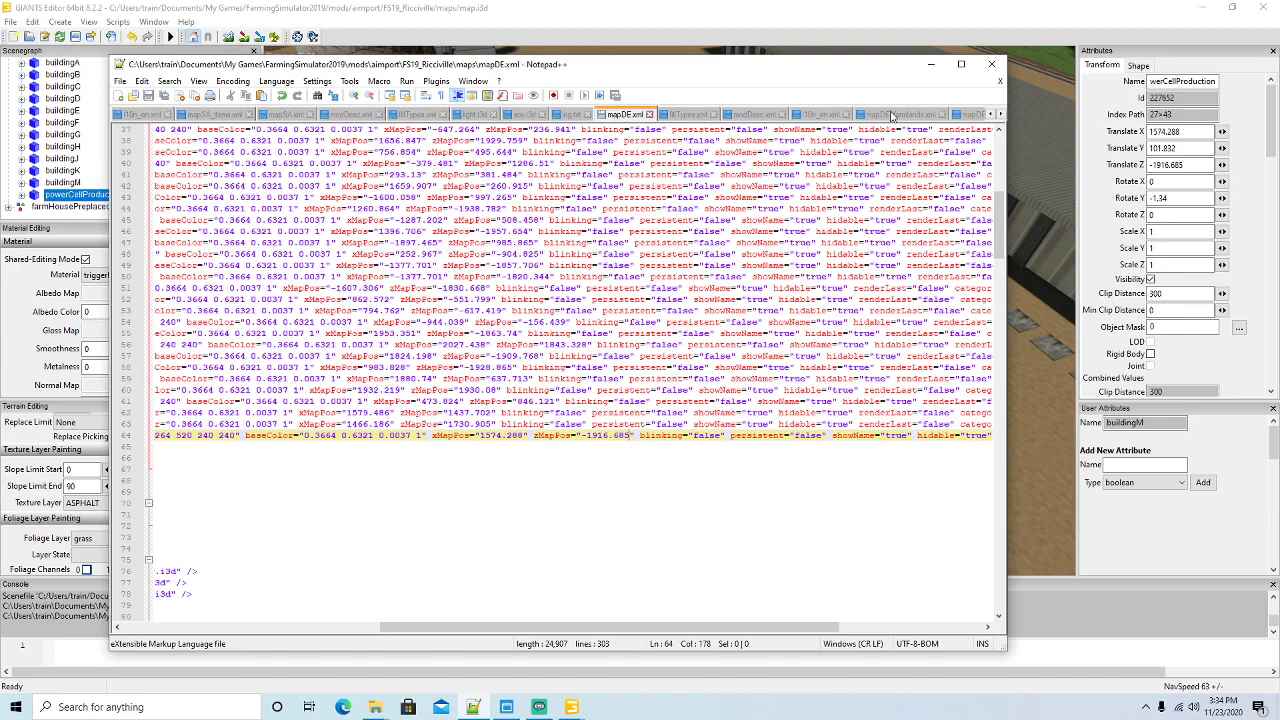
left_click(931, 64)
scroll(728, 437, "down", 5)
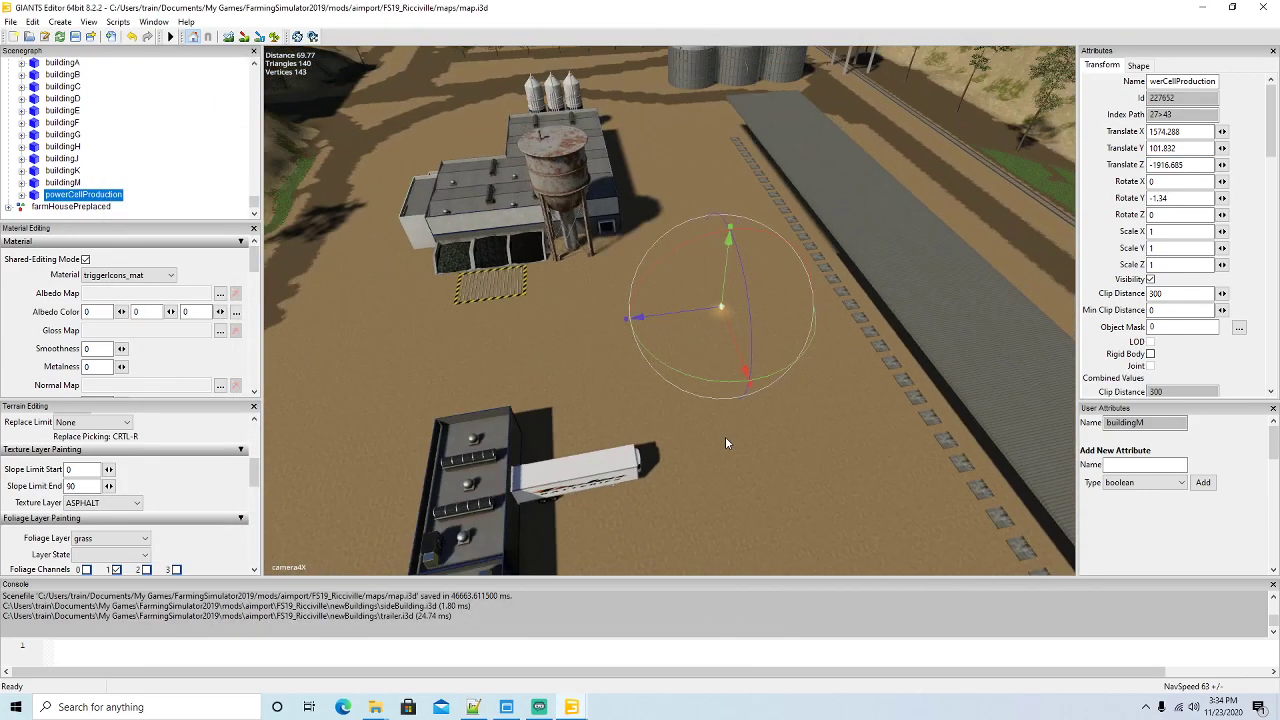
scroll(728, 437, "up", 5)
scroll(190, 158, "up", 8)
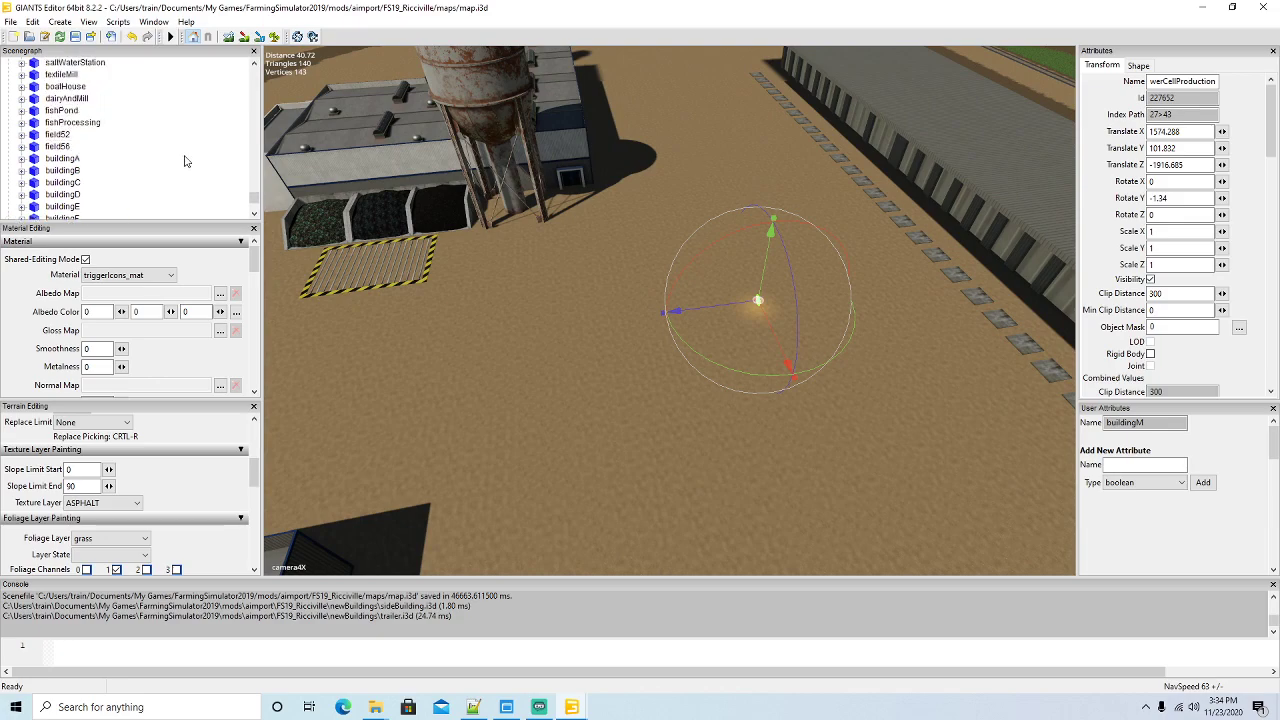
Duplicate buildingM's PlayerTrigger and move the copy into the inner powerCellProduction group
scroll(178, 153, "down", 8)
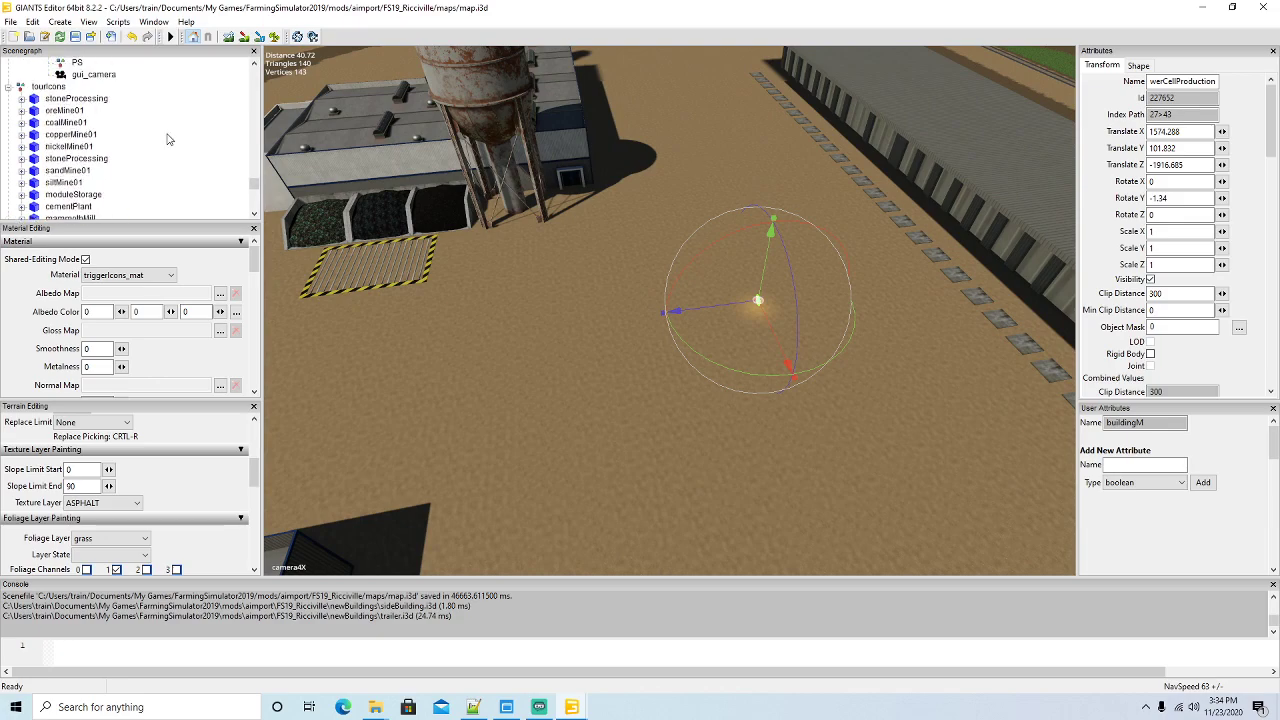
scroll(160, 134, "up", 3)
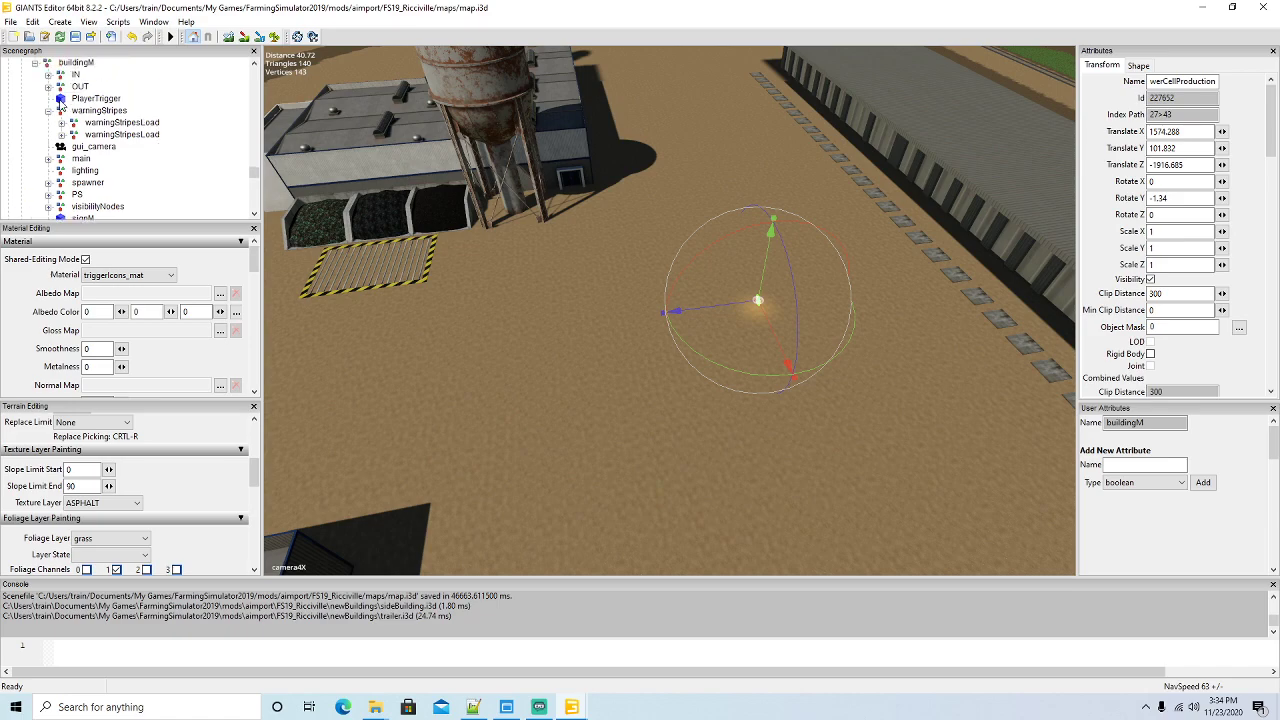
left_click(61, 99)
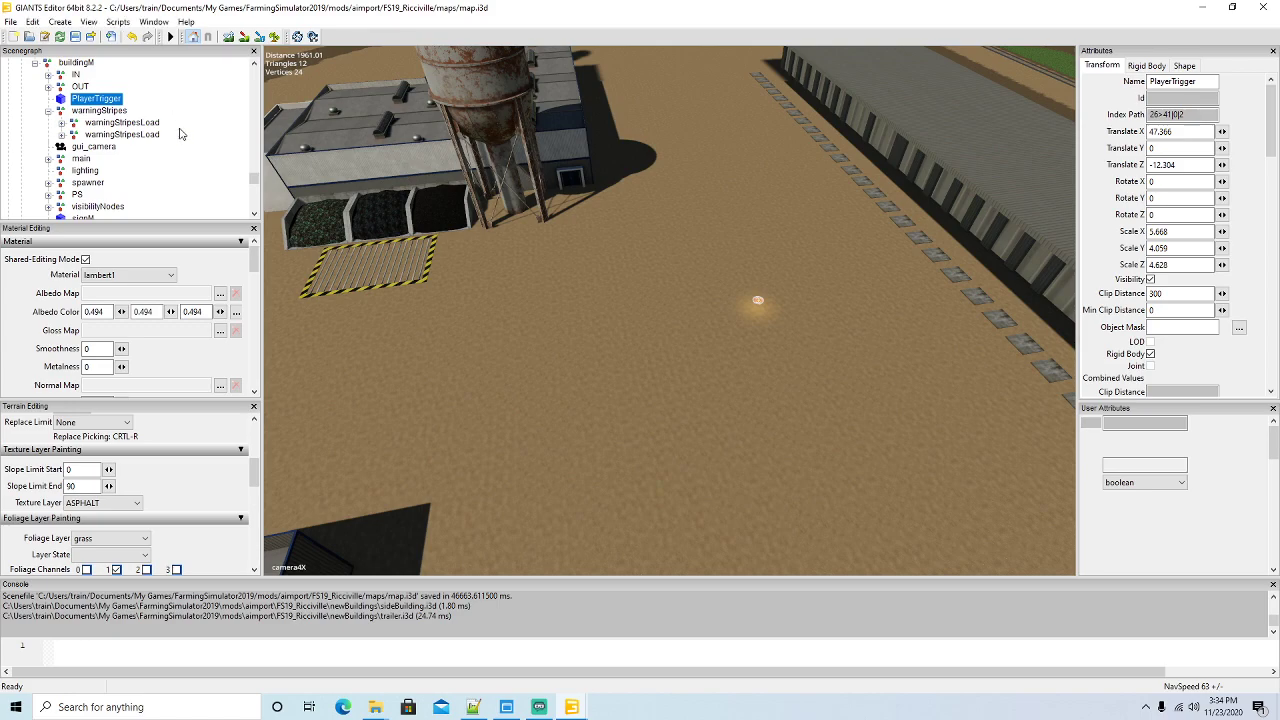
scroll(179, 133, "down", 5)
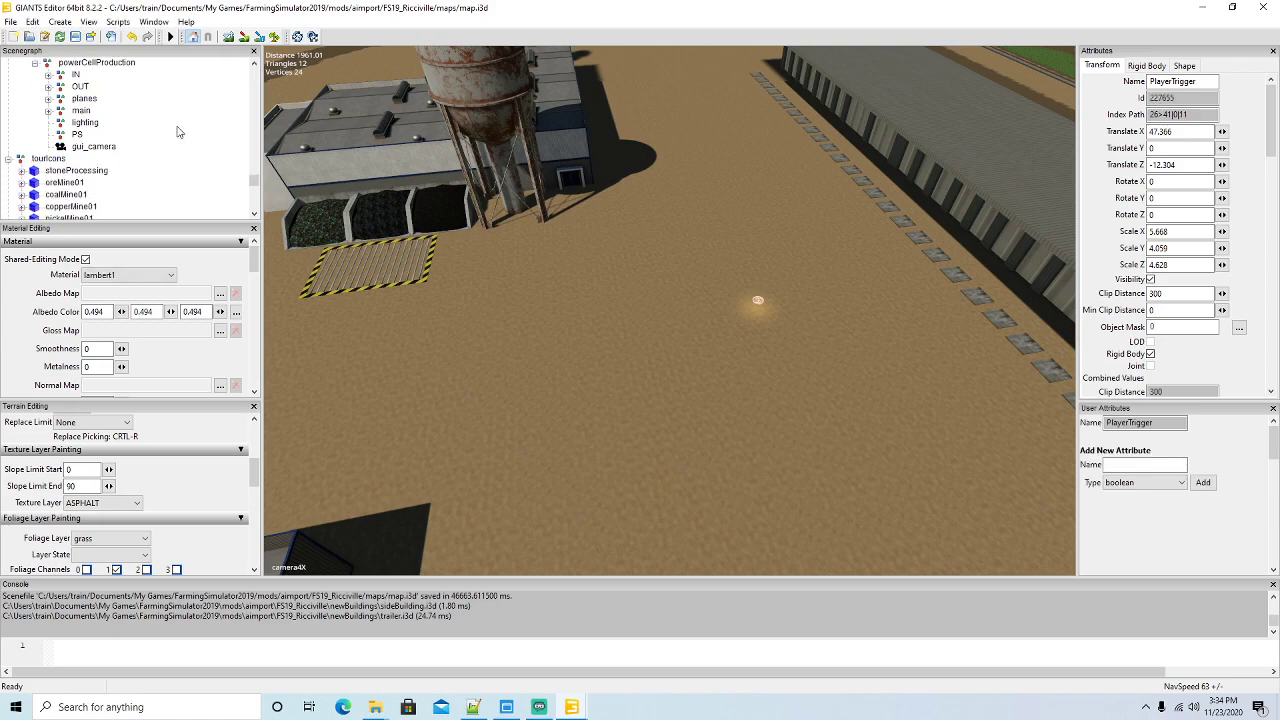
scroll(175, 131, "up", 4)
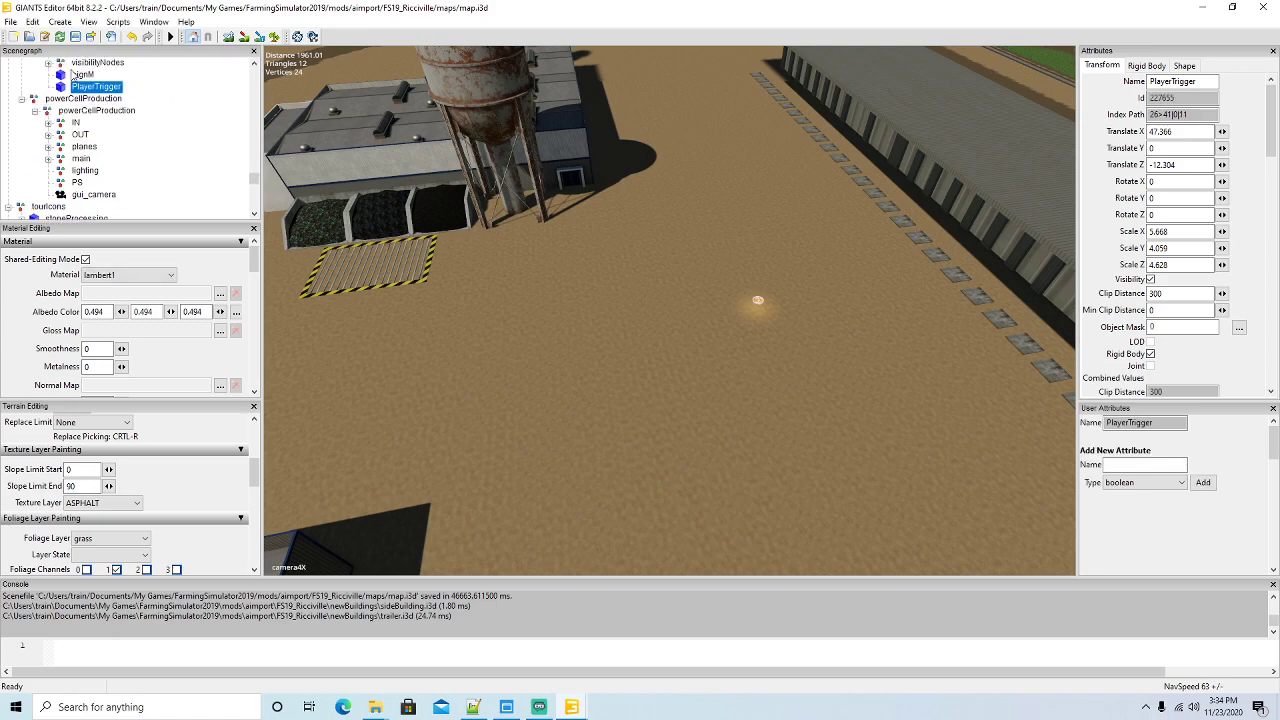
left_click(32, 21)
left_click(50, 100)
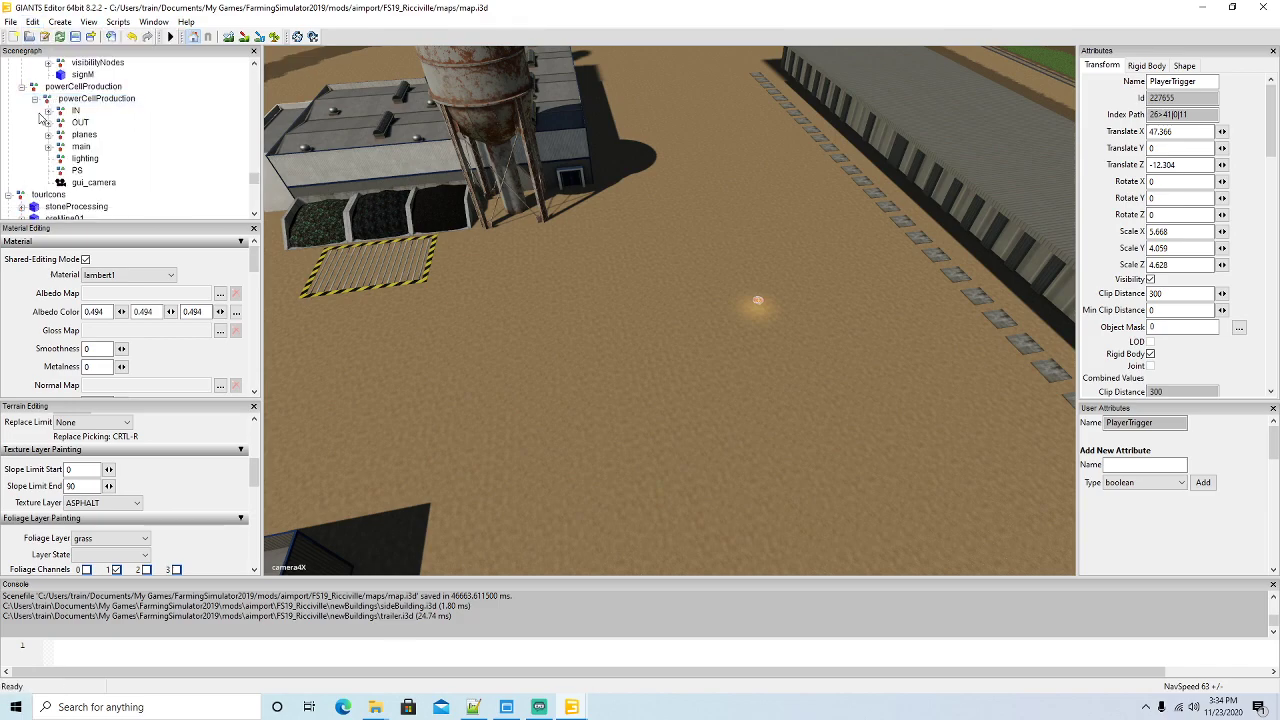
left_click(32, 21)
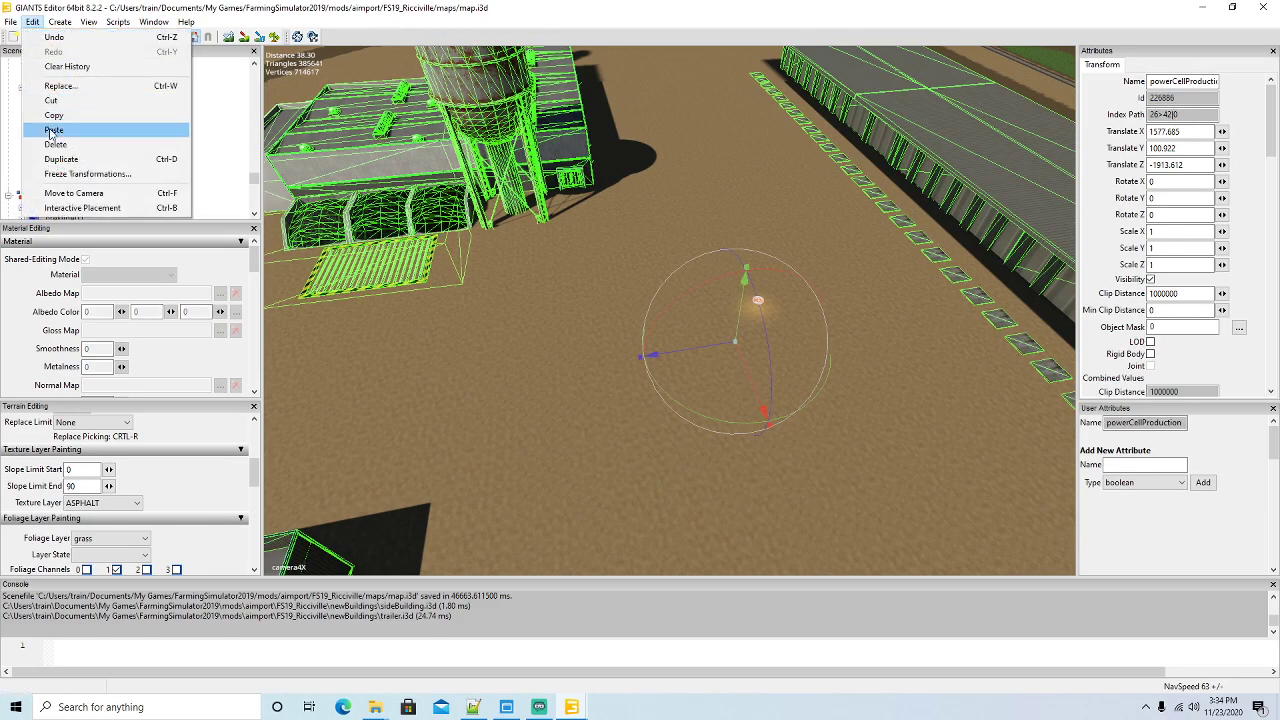
left_click(52, 133)
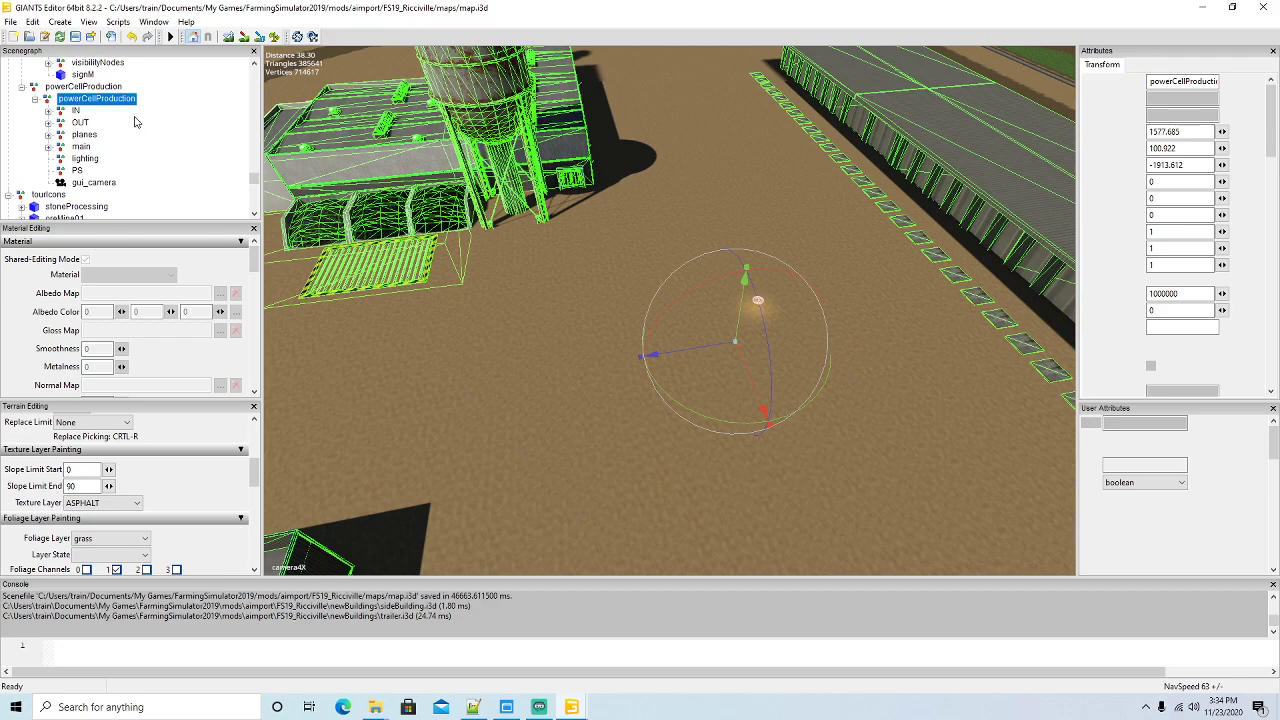
Place the copied PlayerTrigger around the tour icon on the open yard, at about Translate X -2.714 and Z -3.509
left_click(32, 21)
left_click(86, 208)
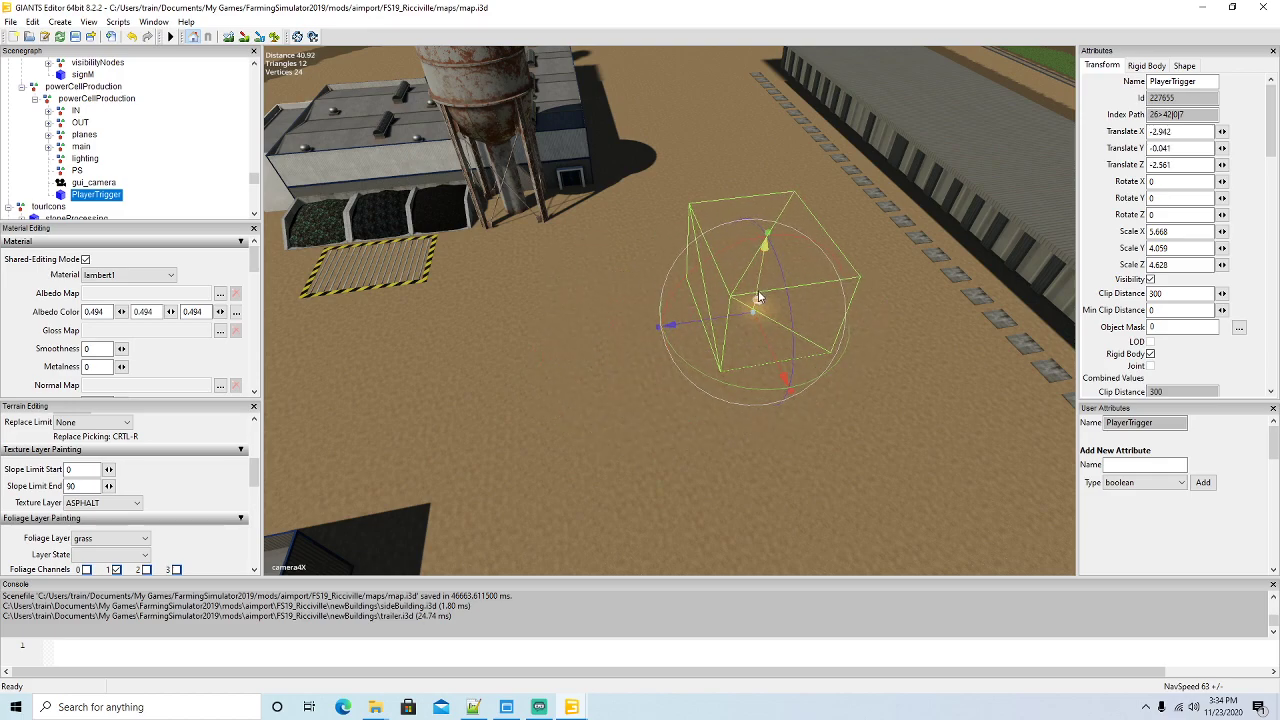
scroll(809, 386, "up", 2)
left_click_drag(809, 386, 658, 366, "alt")
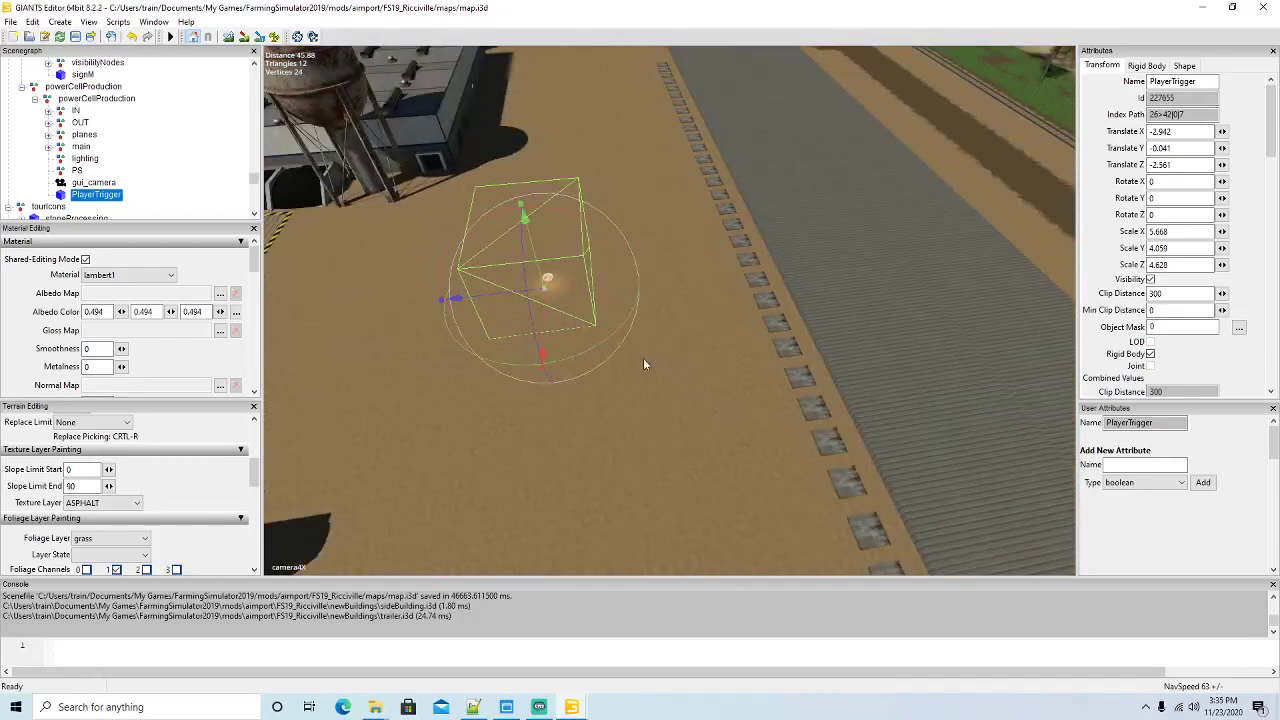
left_click_drag(506, 302, 566, 334)
left_click_drag(637, 382, 572, 394, "alt")
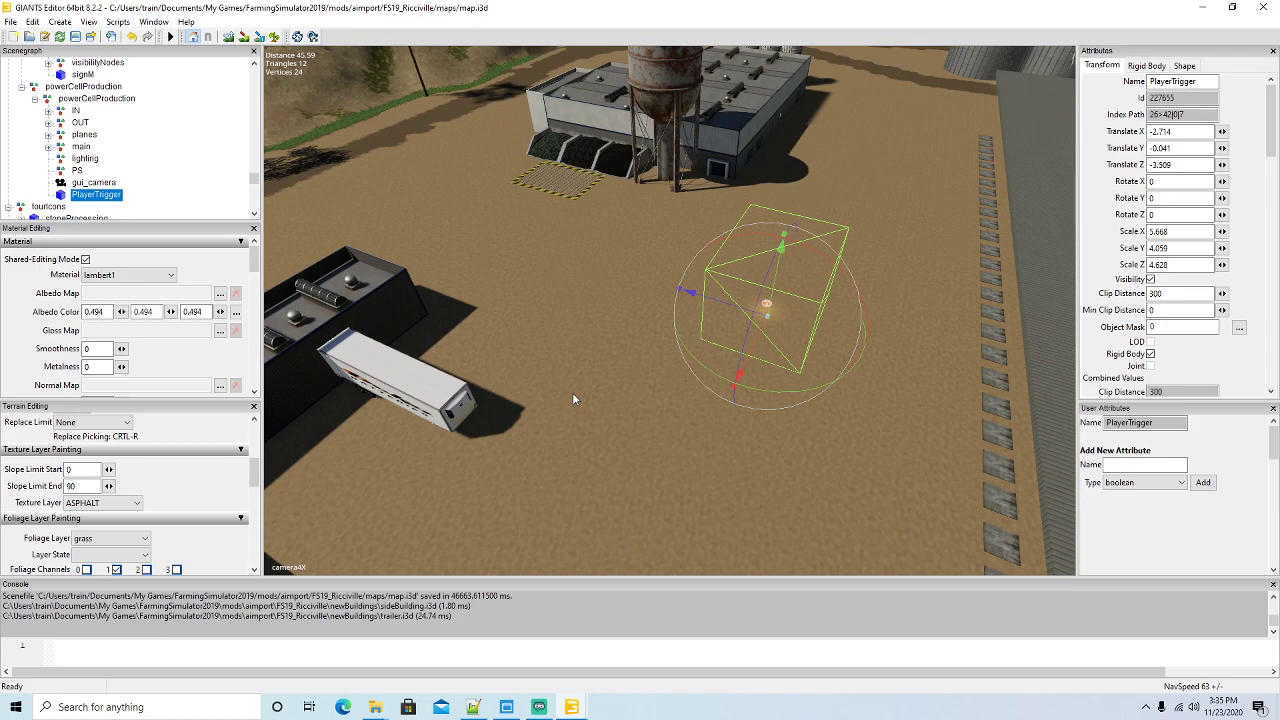
Examine the power cell site layout around the factory building, water tower, material bays, striped pad and player trigger
left_click_drag(573, 399, 865, 444, "alt")
scroll(863, 437, "down", 5)
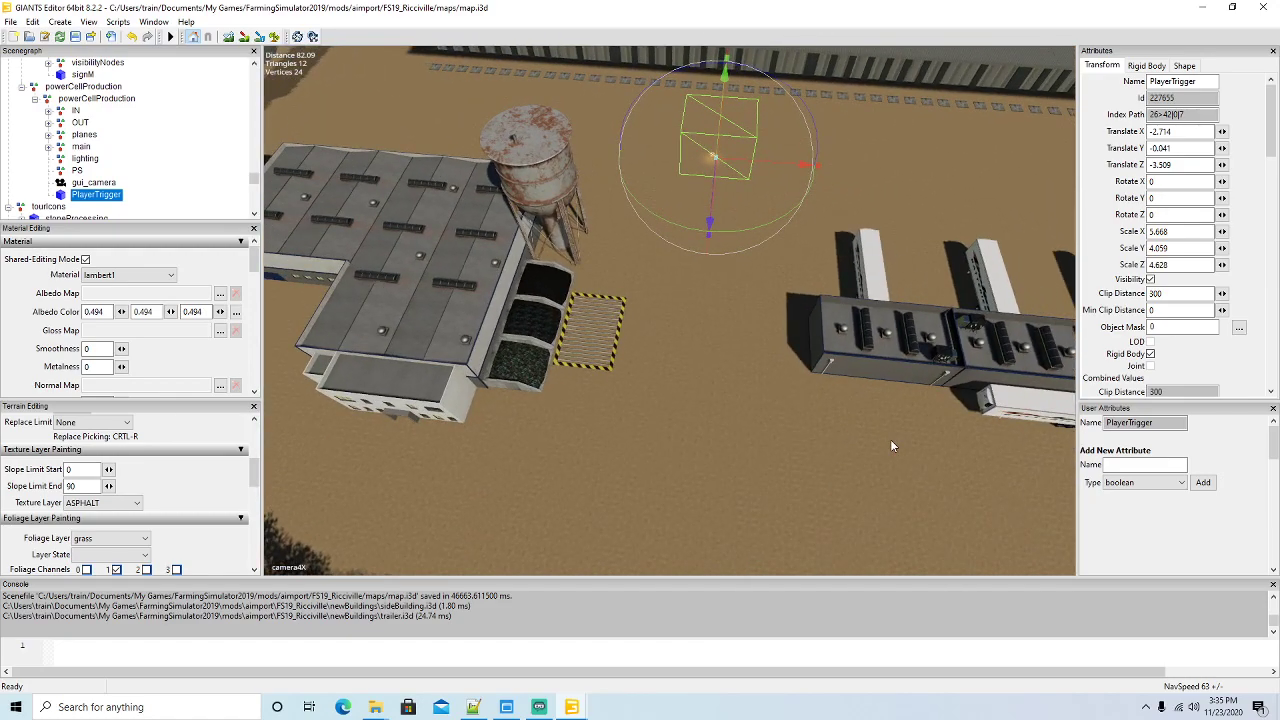
left_click_drag(786, 443, 780, 450, "alt")
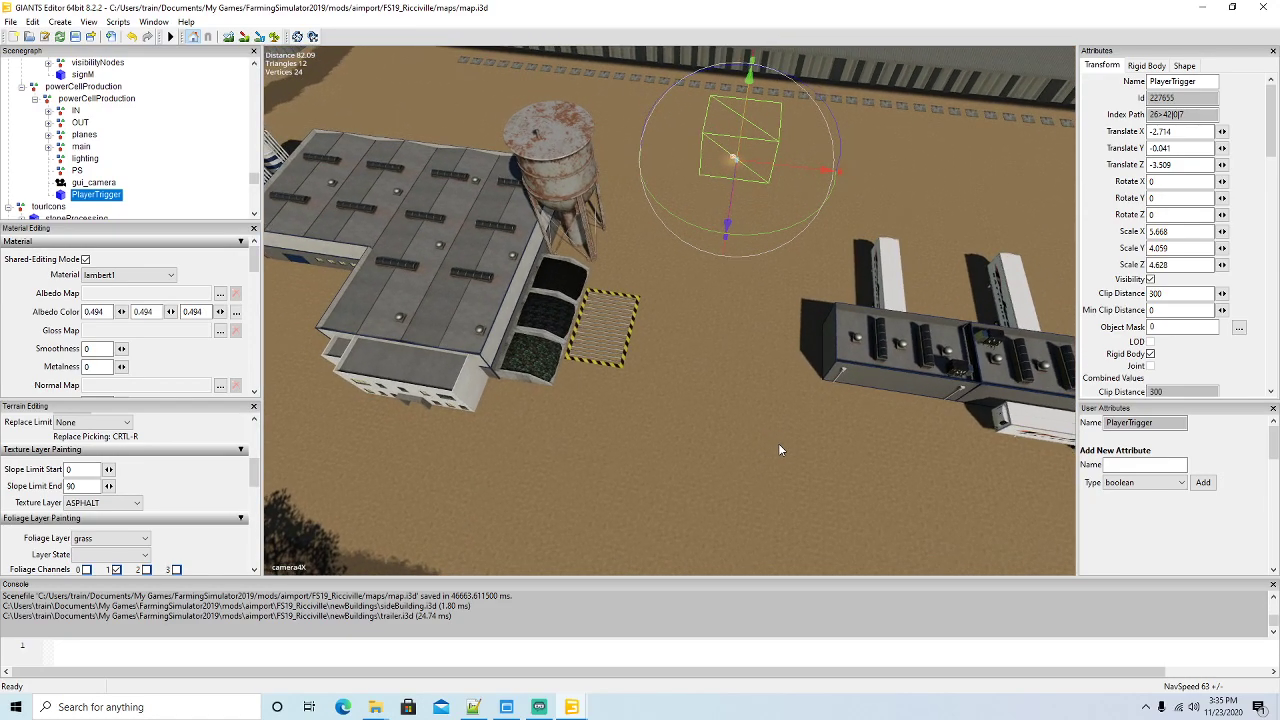
scroll(778, 443, "up", 3)
scroll(730, 413, "down", 4)
scroll(730, 413, "up", 6)
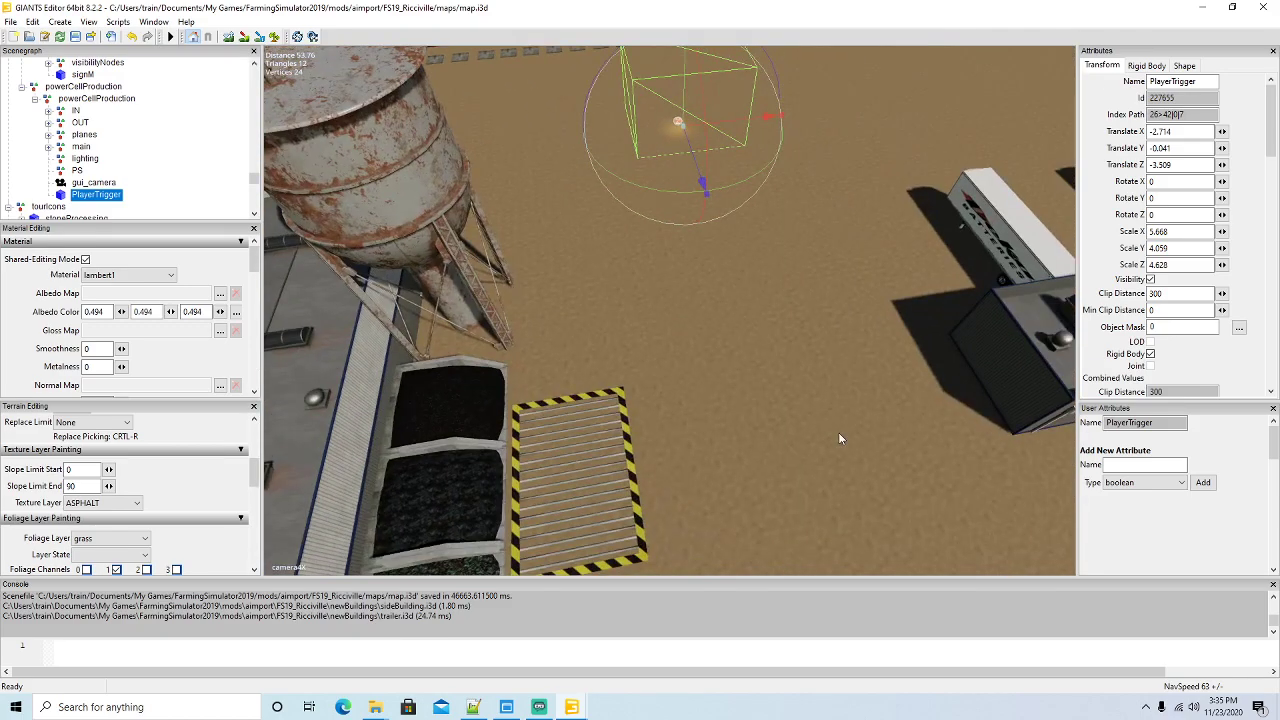
scroll(838, 432, "down", 4)
left_click_drag(840, 433, 812, 440, "alt")
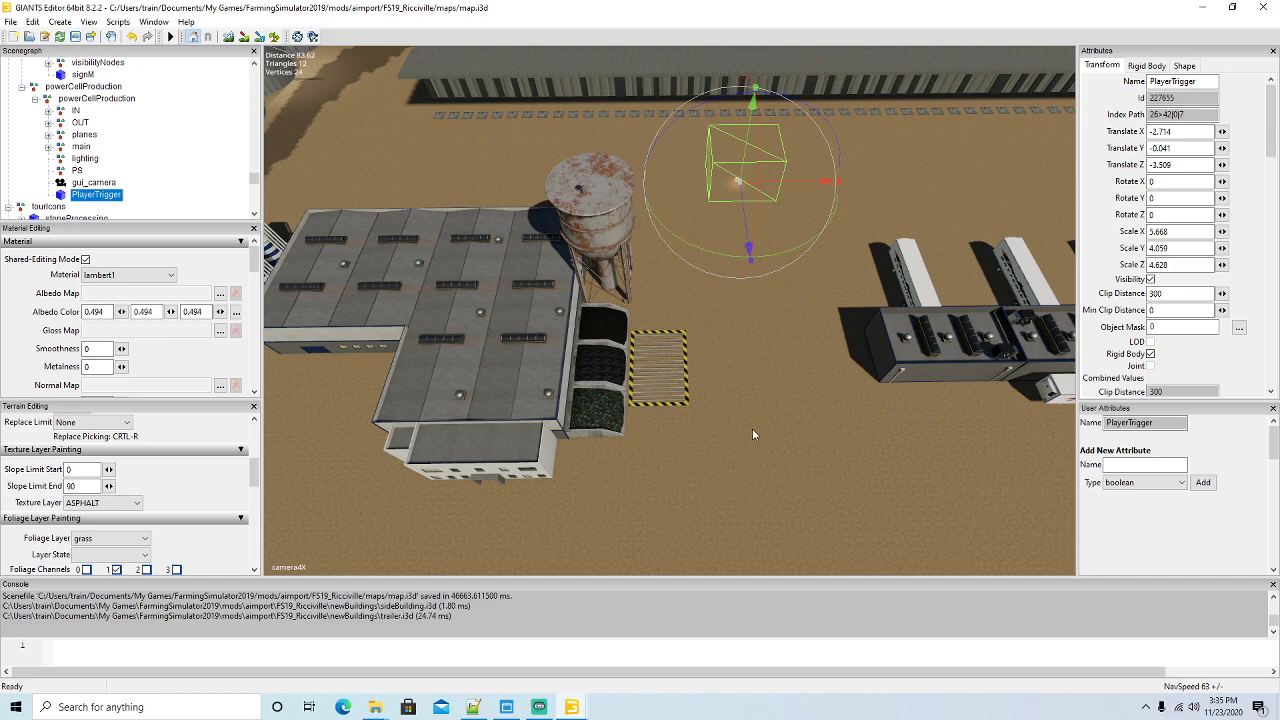
mouse_move(798, 434)
middle_mouse_down()
mouse_move(768, 430)
mouse_move(800, 432)
middle_mouse_up()
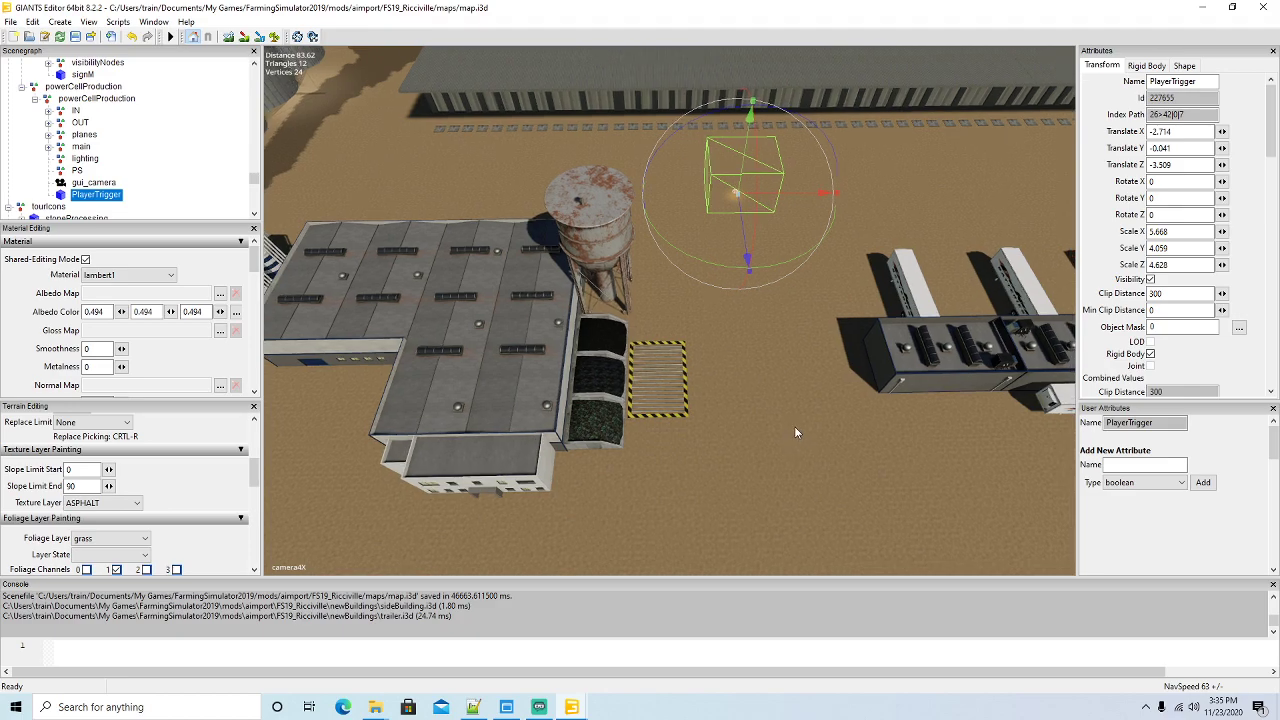
mouse_move(789, 432)
middle_mouse_down()
mouse_move(805, 432)
mouse_move(792, 435)
middle_mouse_up()
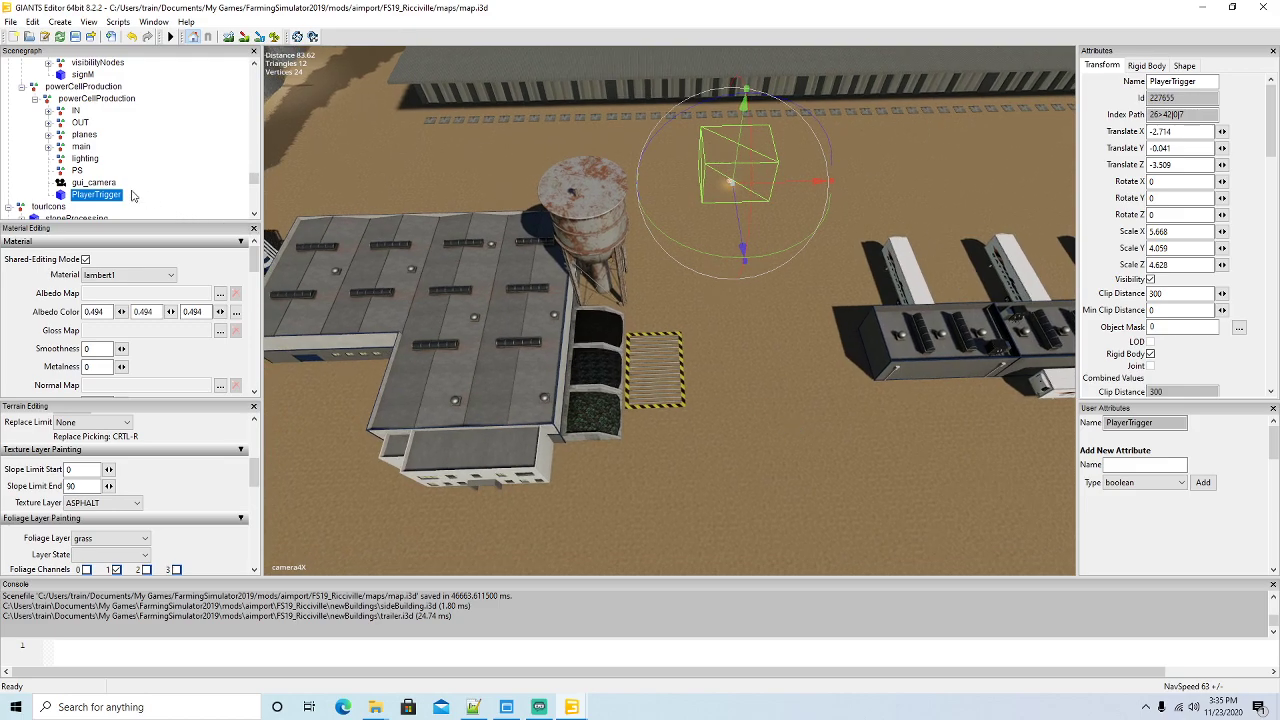
middle_click_drag(689, 366, 769, 393)
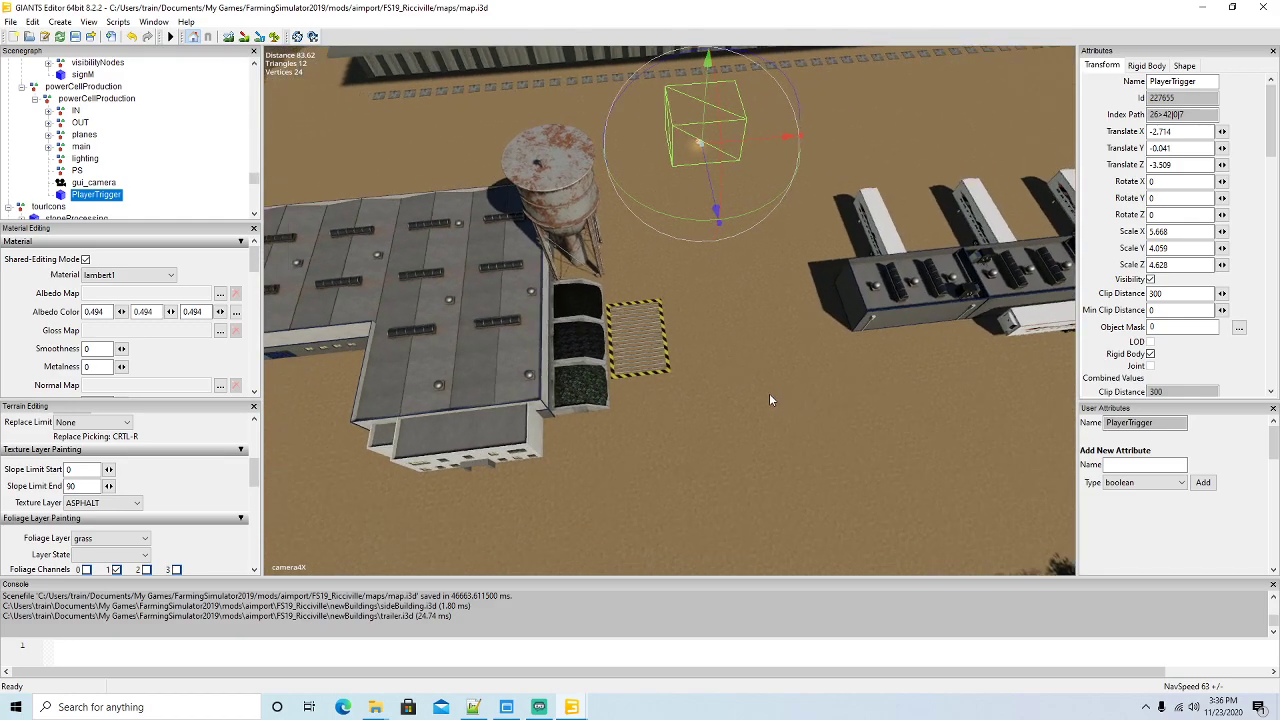
Collapse the buildingM group and duplicate the generator listed above dairyFactorySilo01 in the scenegraph
scroll(178, 169, "up", 1)
scroll(178, 169, "up", 5)
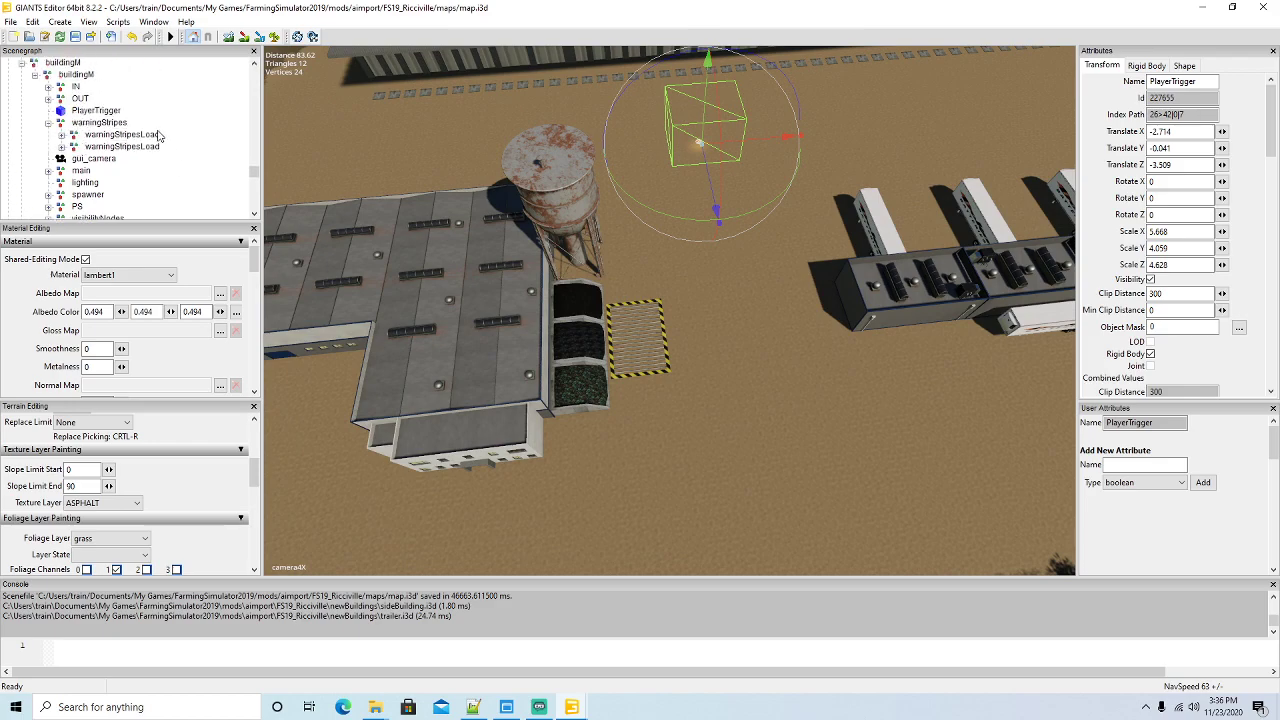
scroll(161, 137, "up", 2)
left_click(22, 75)
scroll(130, 108, "up", 6)
scroll(132, 112, "up", 10)
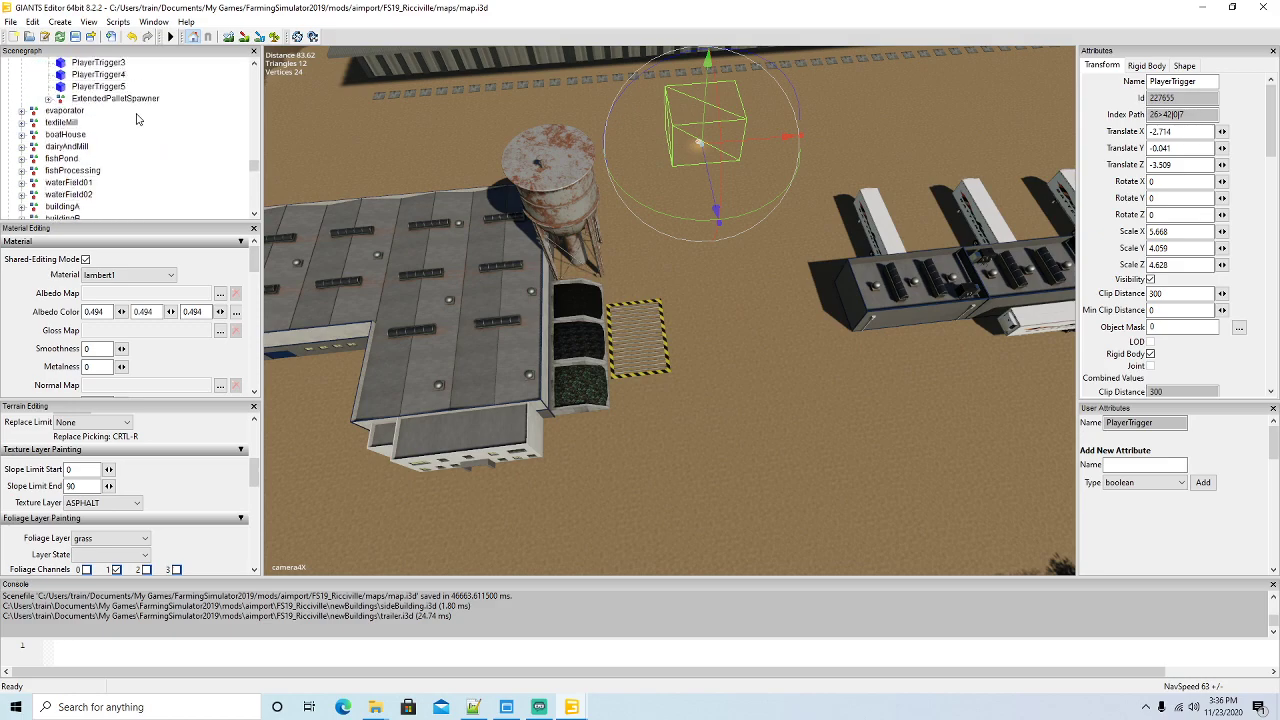
scroll(137, 117, "up", 3)
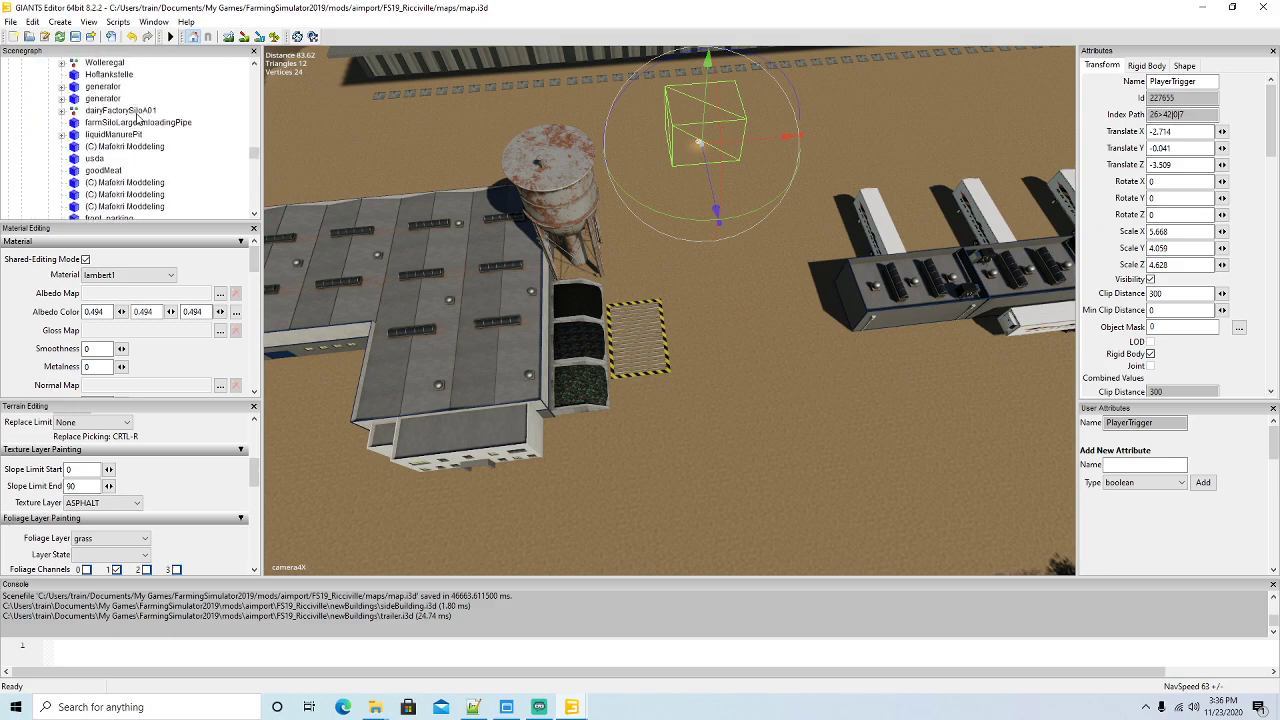
left_click(76, 147)
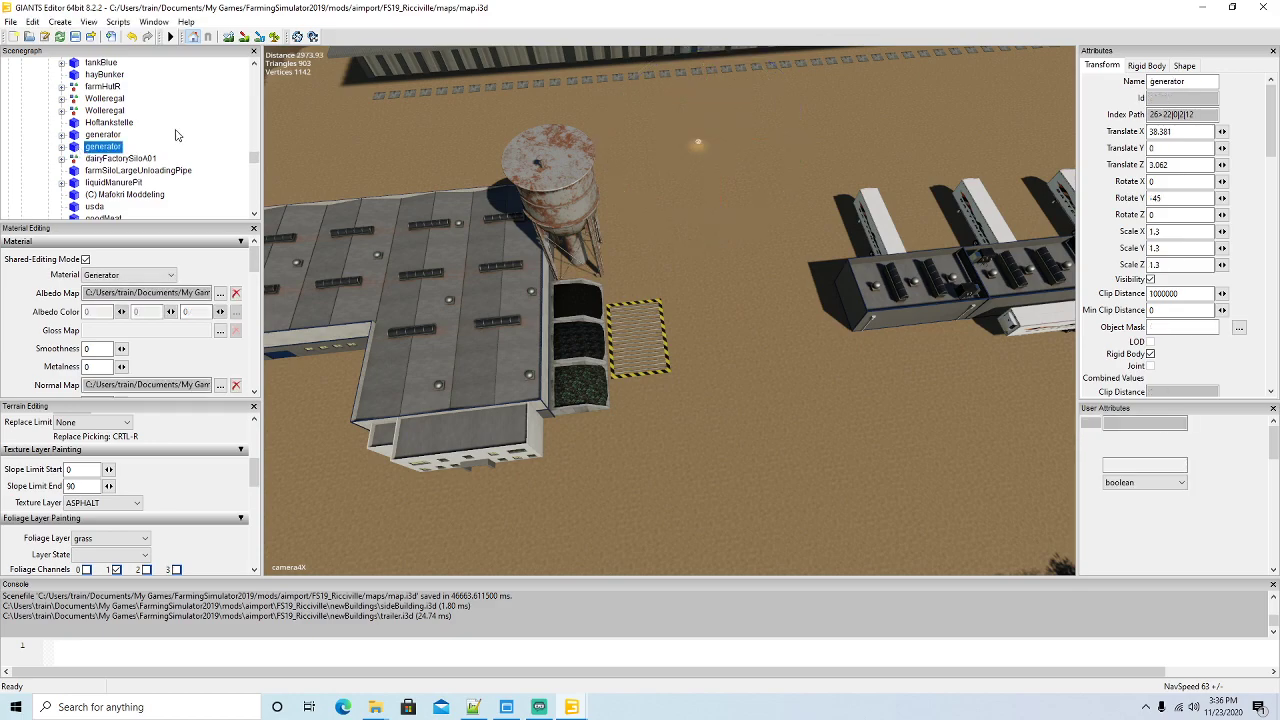
Move the duplicated generator into the main group of powerCellProduction
scroll(176, 135, "down", 10)
scroll(177, 134, "up", 5)
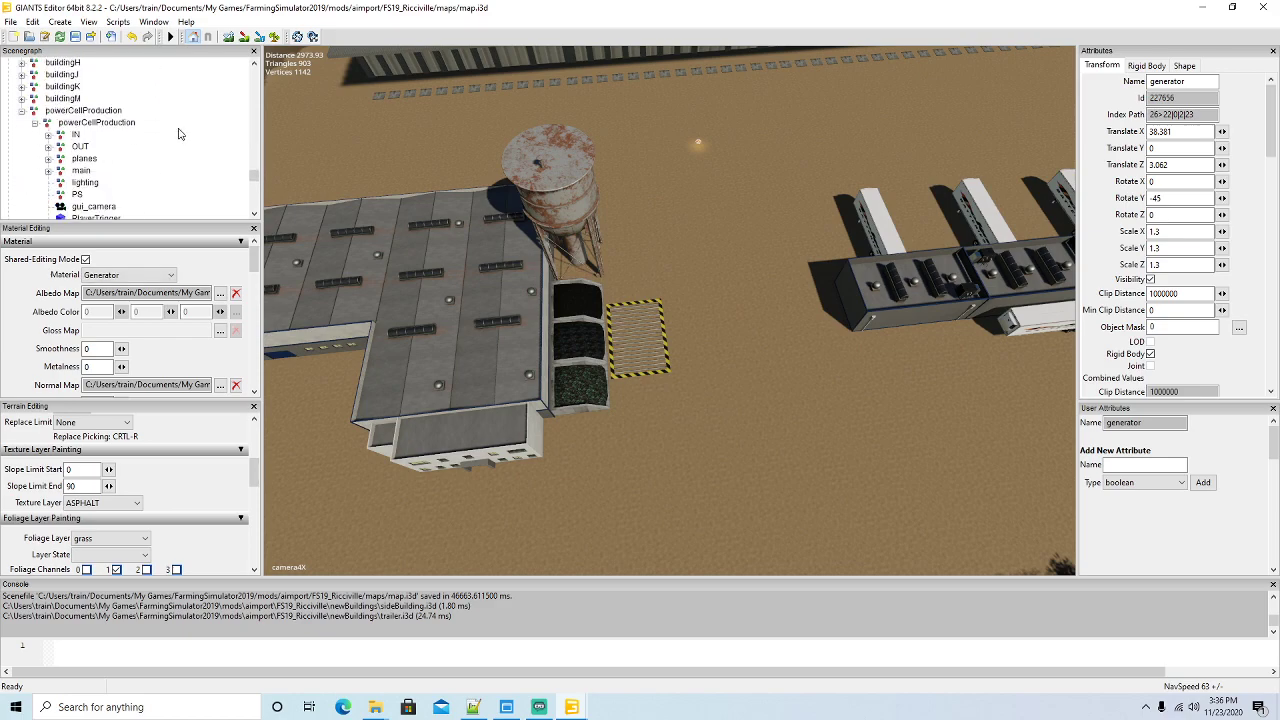
left_click(32, 21)
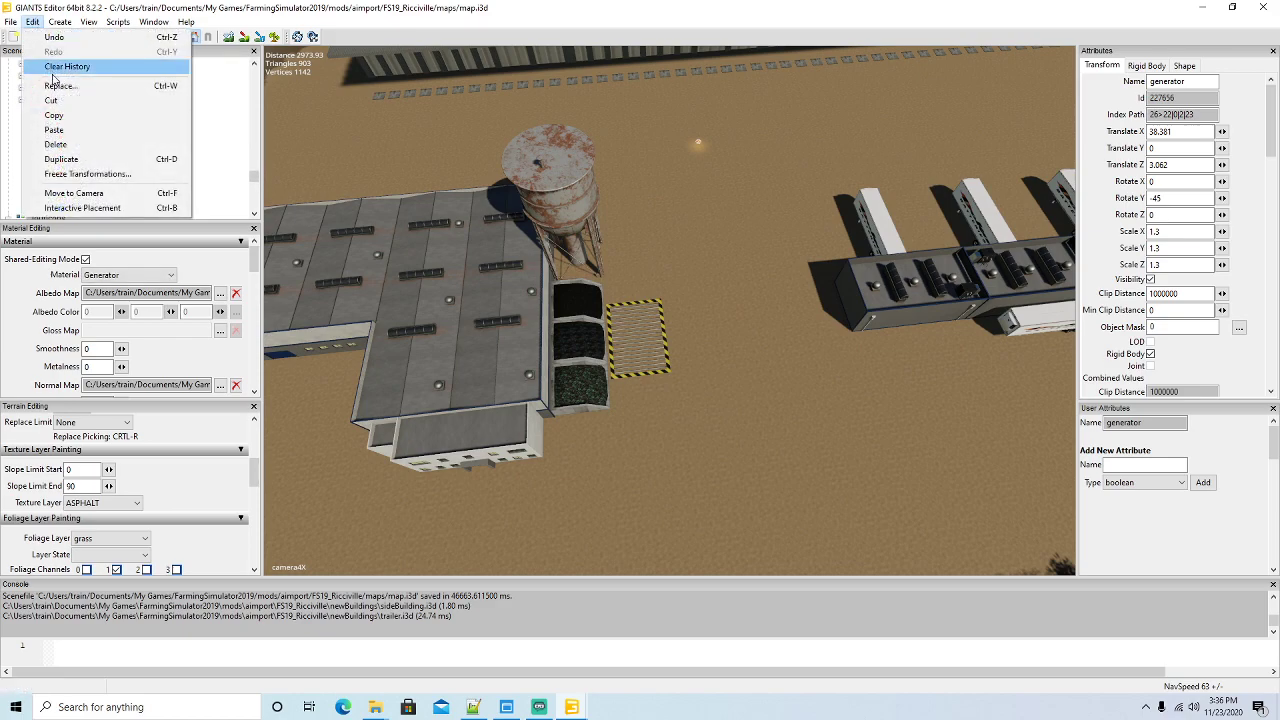
left_click(55, 102)
left_click(60, 152)
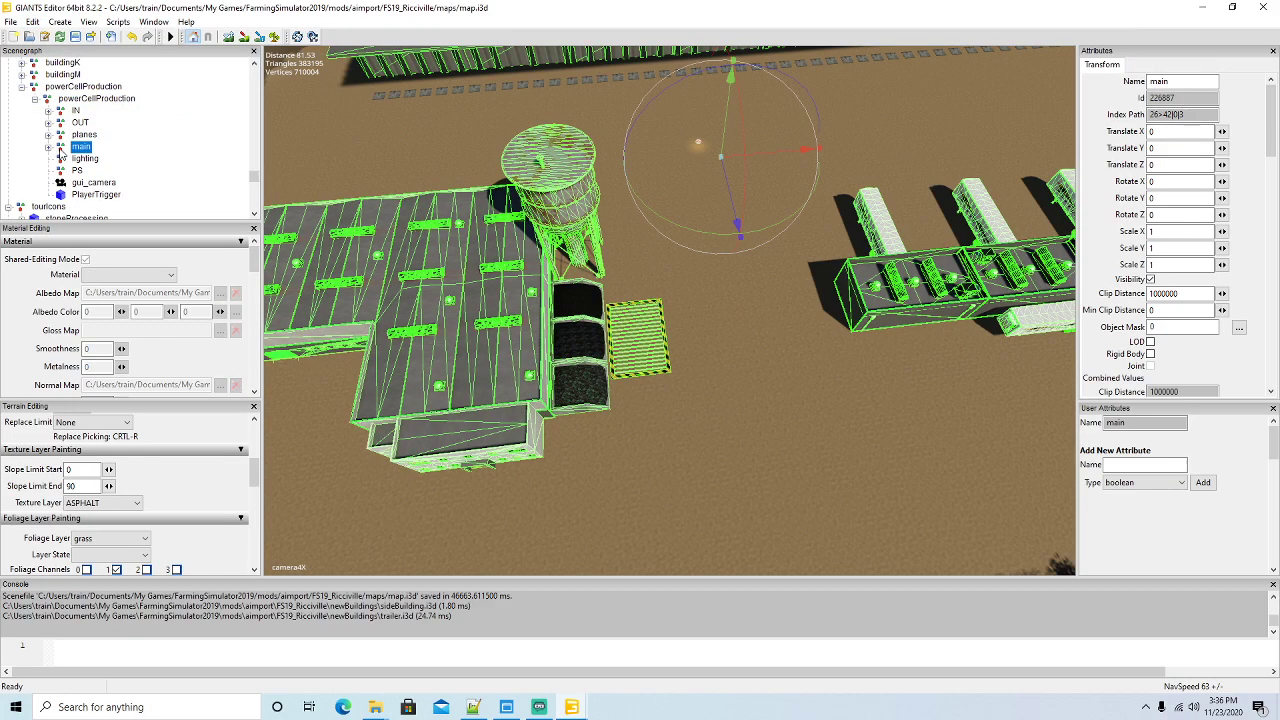
left_click(32, 21)
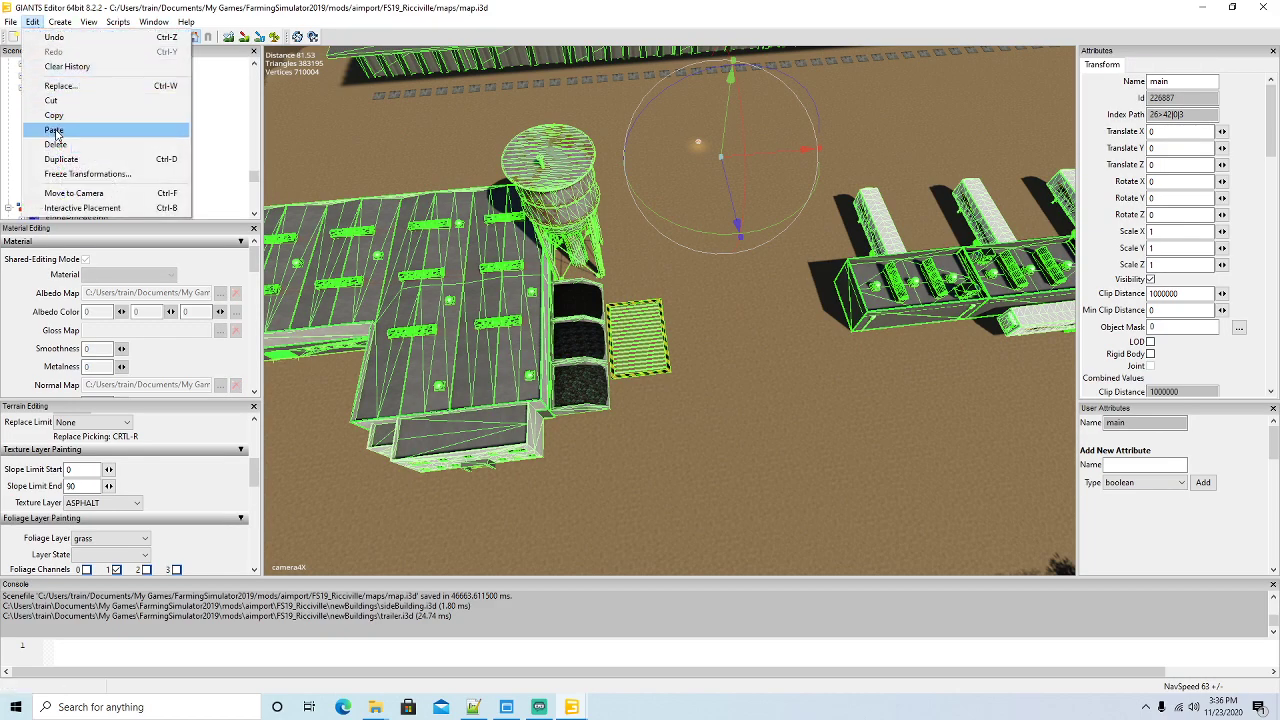
left_click(55, 131)
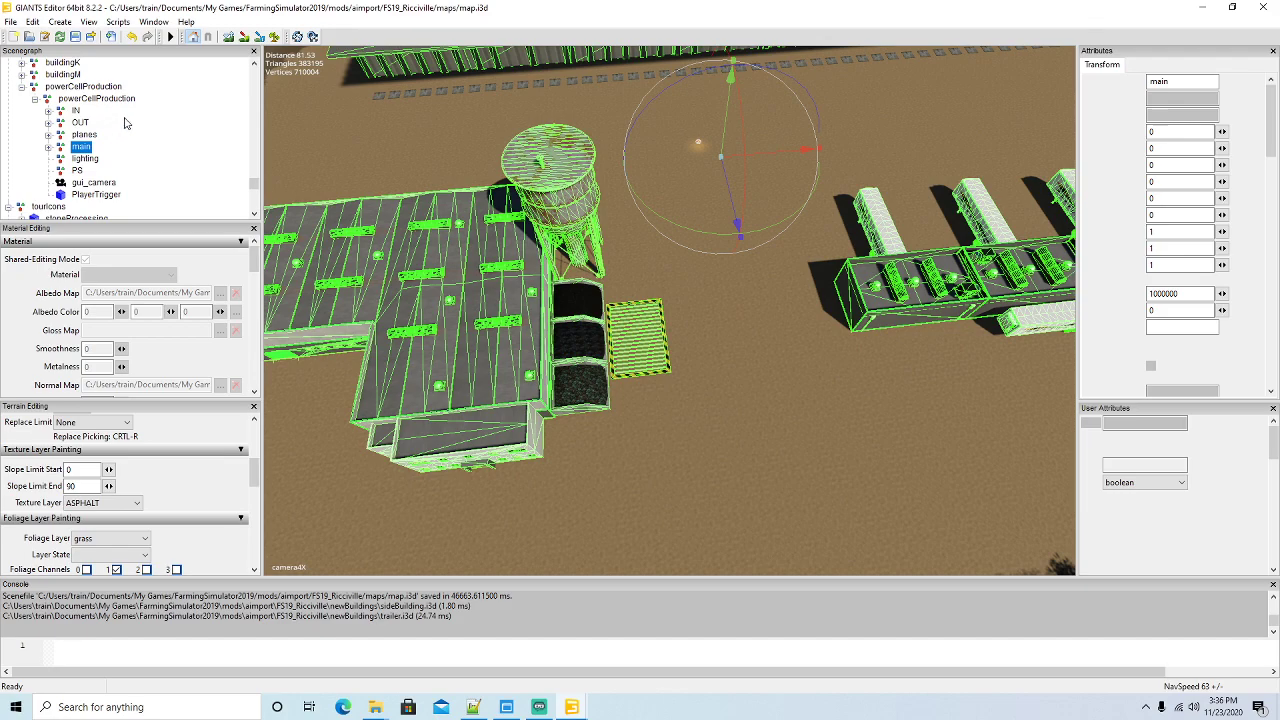
Place the generator on the ground near the striped pad, at about Translate X -18.386 and Z 45.092
left_click(32, 21)
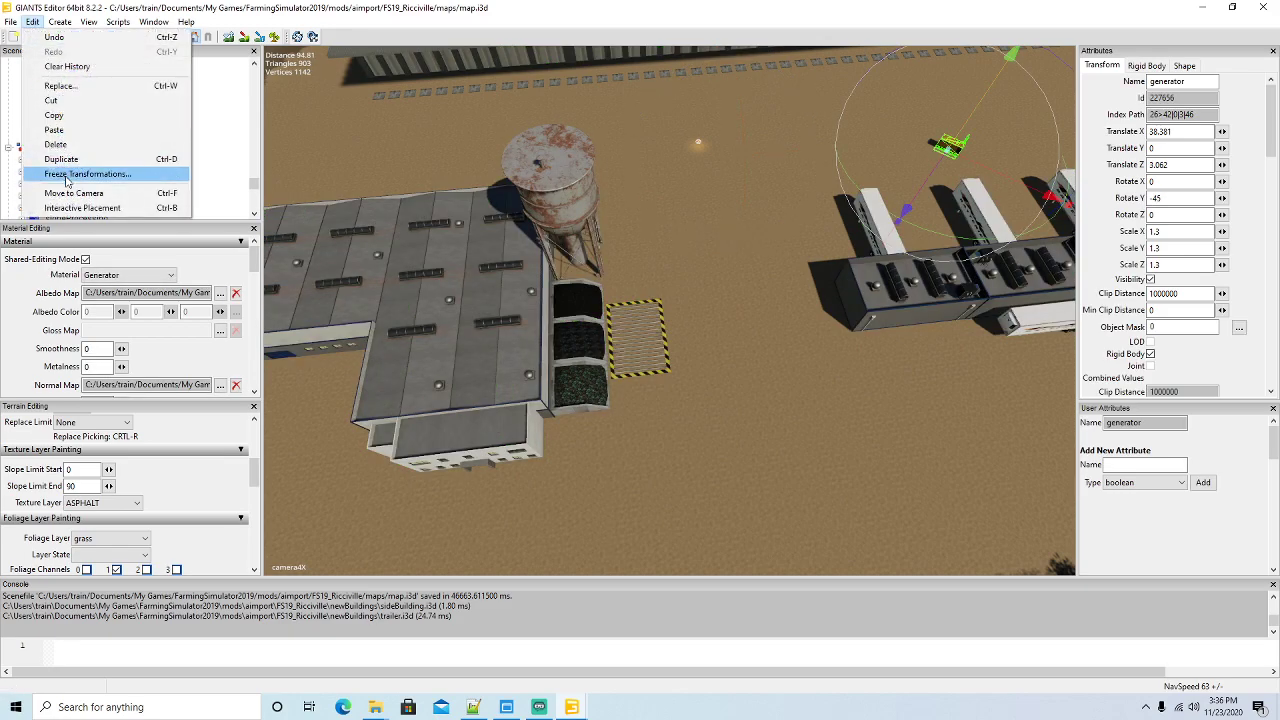
left_click(82, 208)
left_click(634, 440)
middle_click_drag(792, 460, 440, 451)
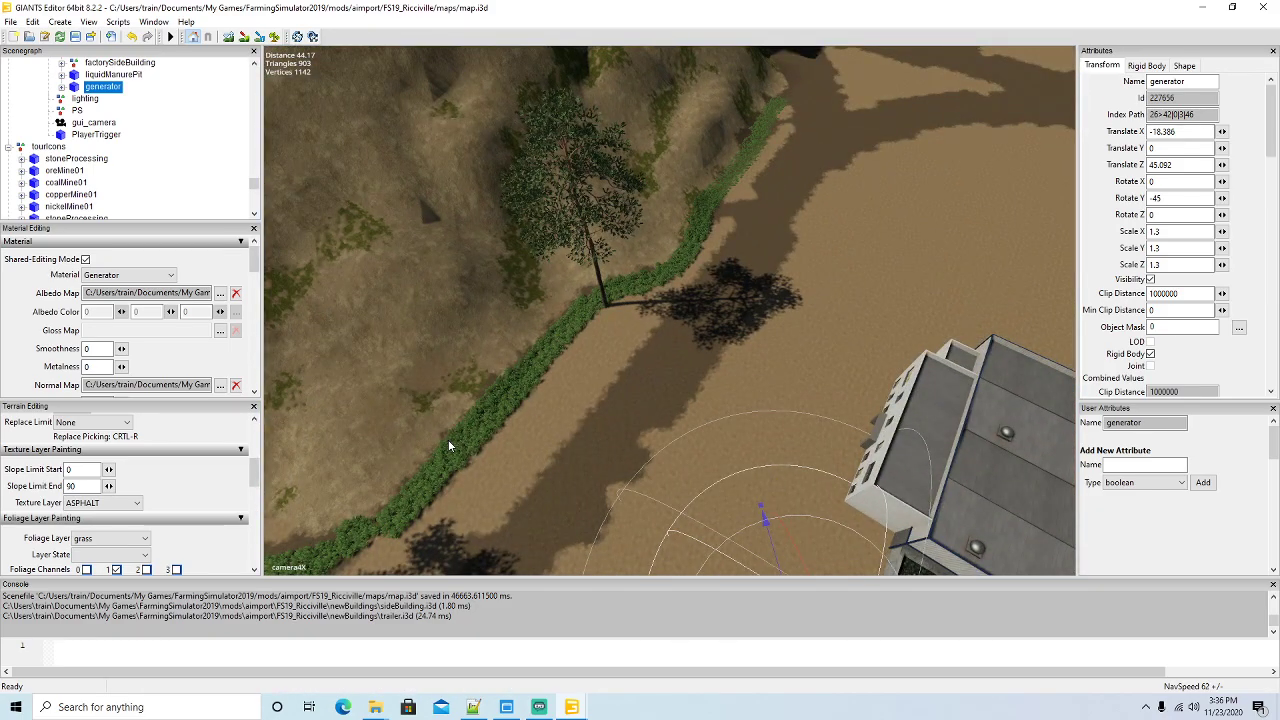
key("minus")
key("s")
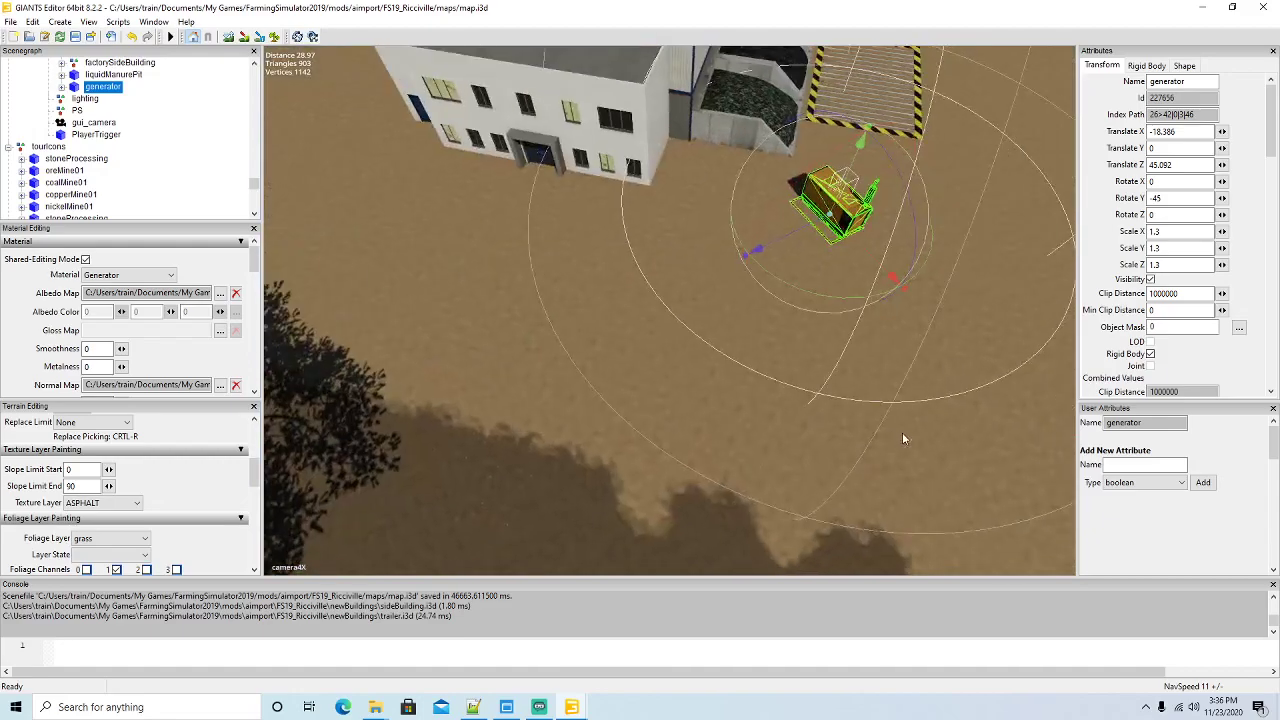
Move the generator beside the white office's corner, at about X -25.883 and Z 45.563, and set its Rotate Y to -90
left_click_drag(777, 309, 590, 212)
key("w")
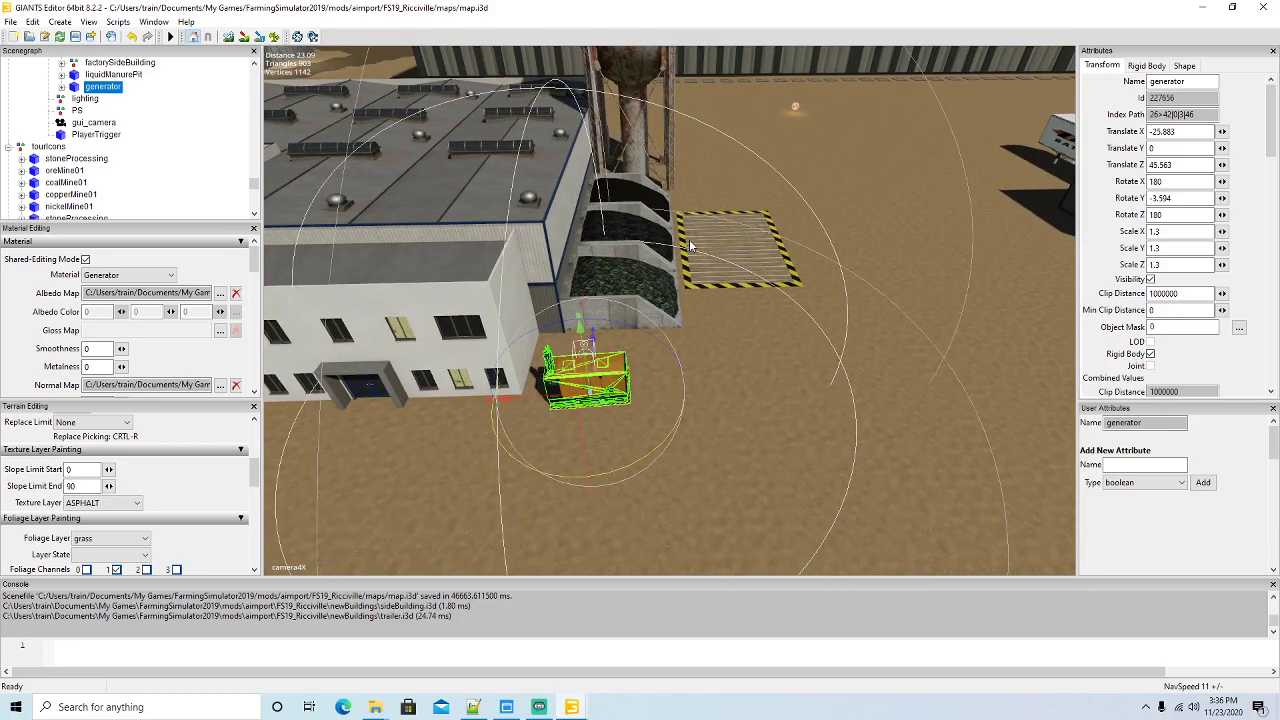
left_click_drag(616, 432, 1077, 247)
left_click_drag(1188, 196, 1037, 197)
type("-90")
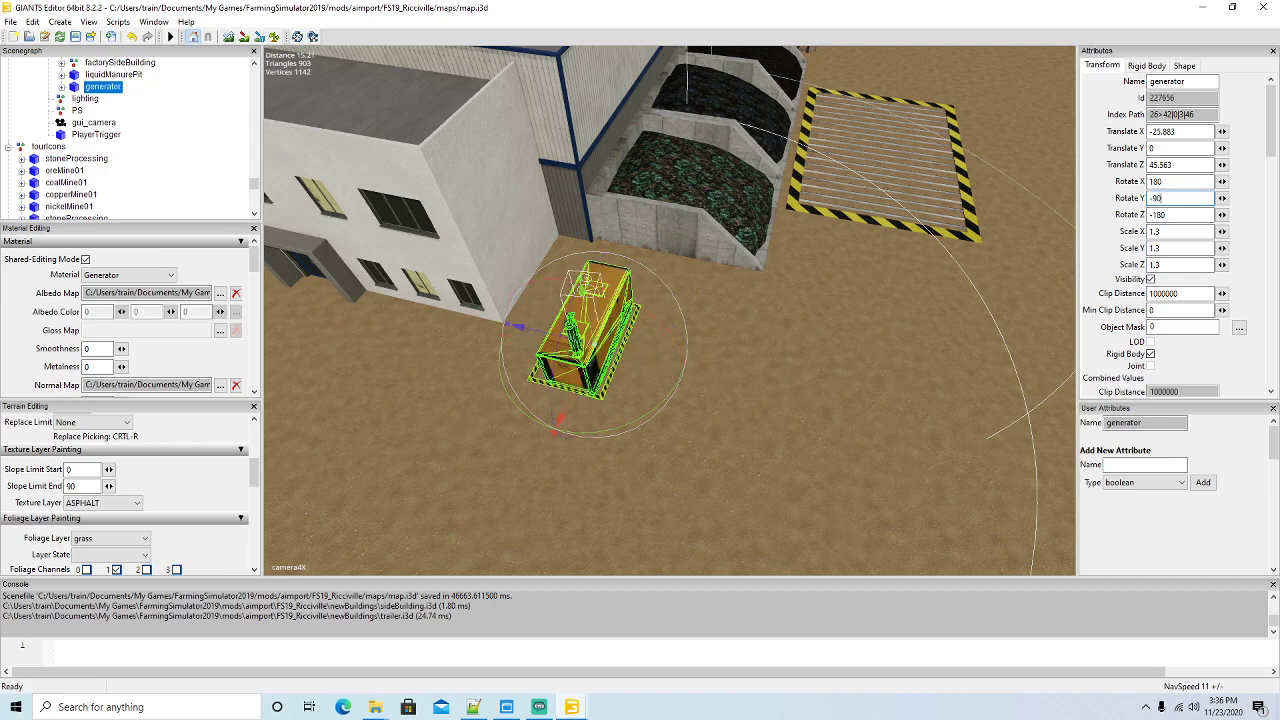
Shift the generator against the office's side wall by the material bays, at about Translate X -27.638 and Z 43.719
mouse_move(535, 331)
left_mouse_down()
mouse_move(478, 322)
mouse_move(537, 362)
mouse_move(571, 304)
mouse_move(546, 289)
mouse_move(551, 321)
left_mouse_up()
scroll(872, 305, "down", 5)
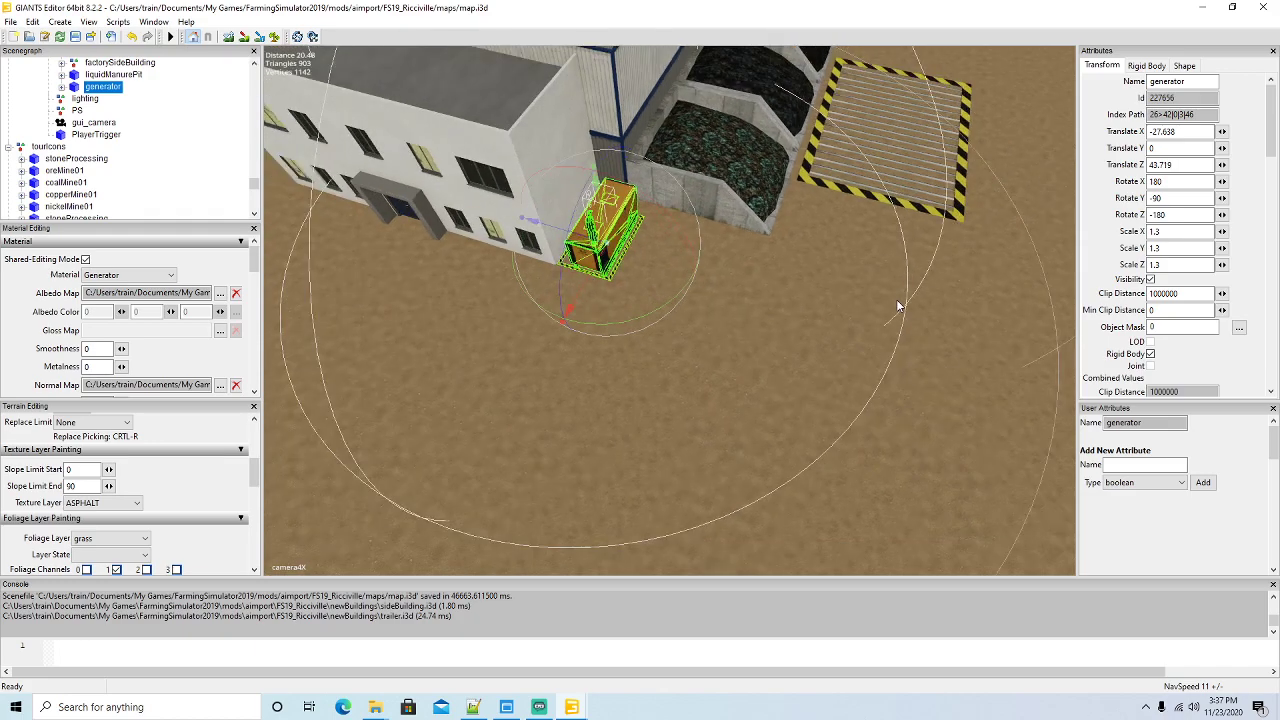
scroll(893, 316, "down", 5)
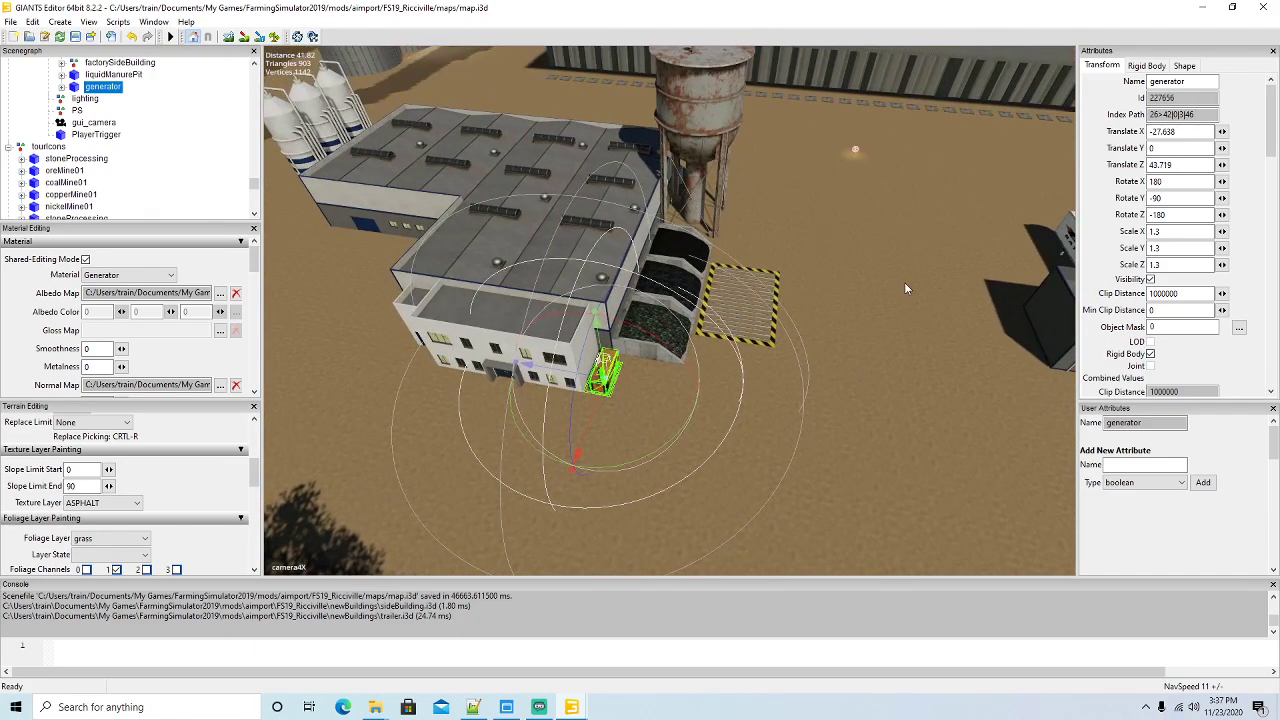
scroll(166, 167, "up", 8)
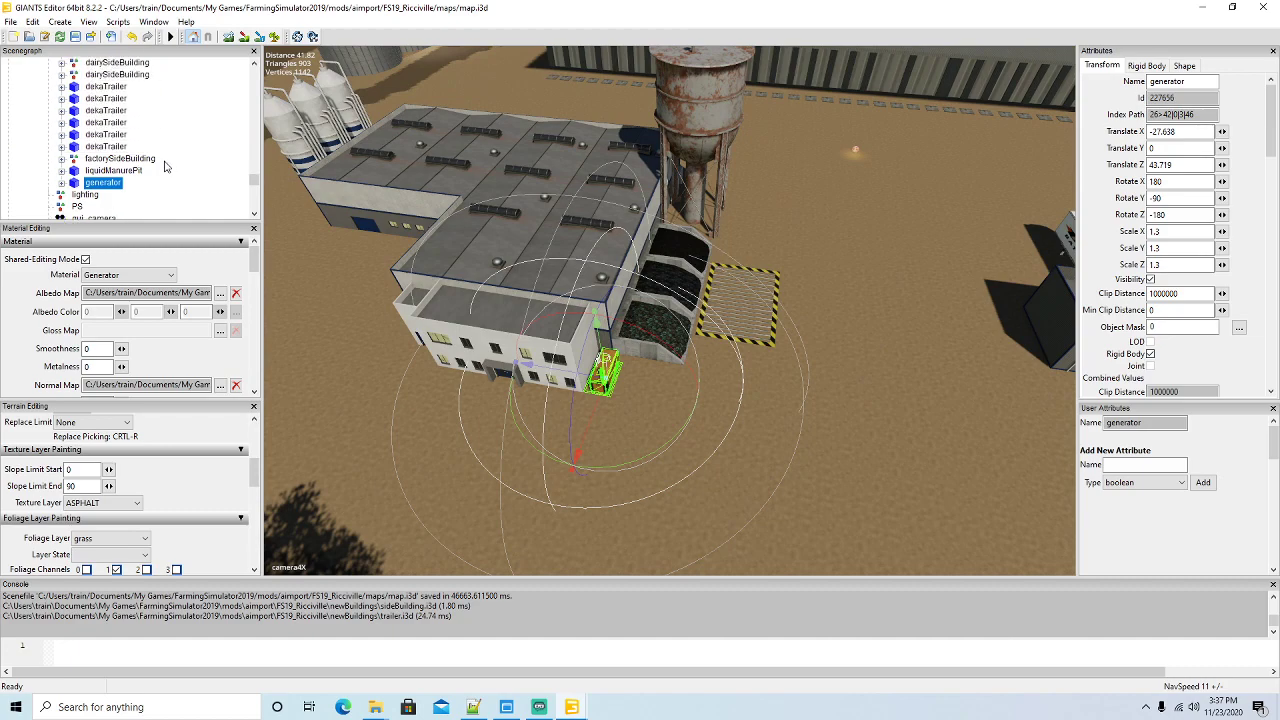
Collapse the main group of powerCellProduction and check the buildingM group for lighting to reuse
scroll(166, 167, "up", 10)
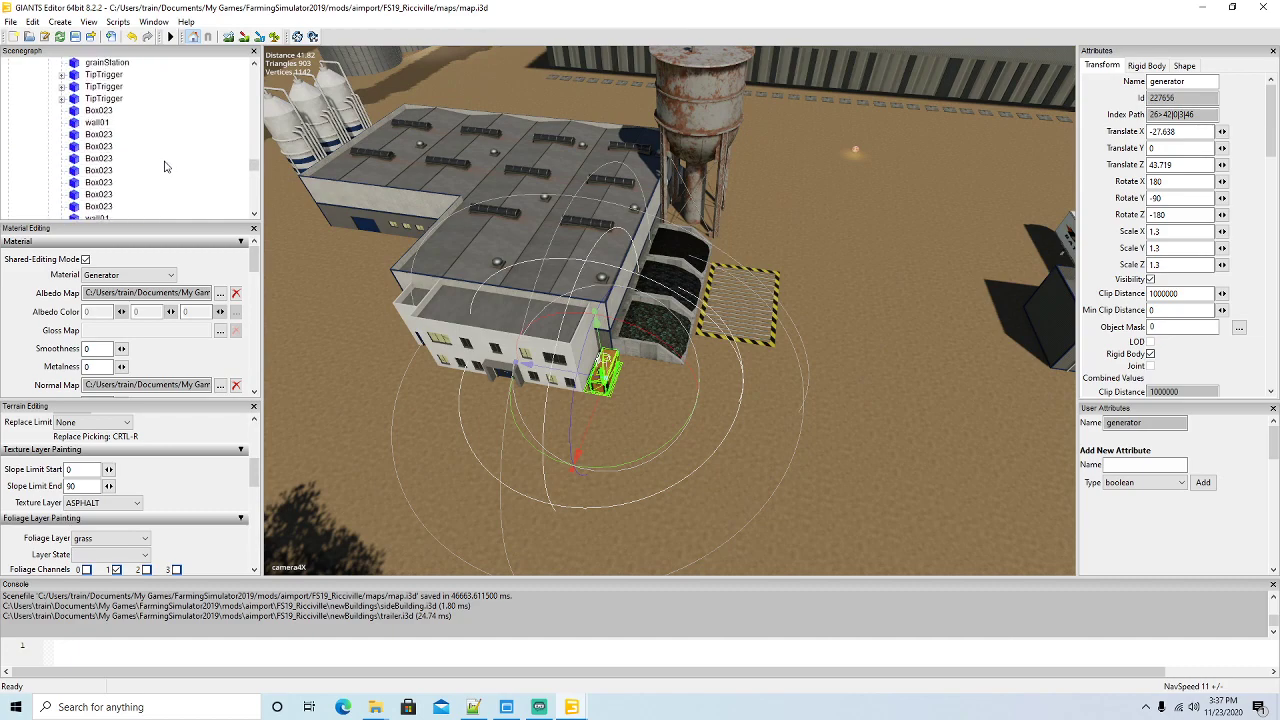
scroll(166, 167, "up", 2)
left_click(48, 149)
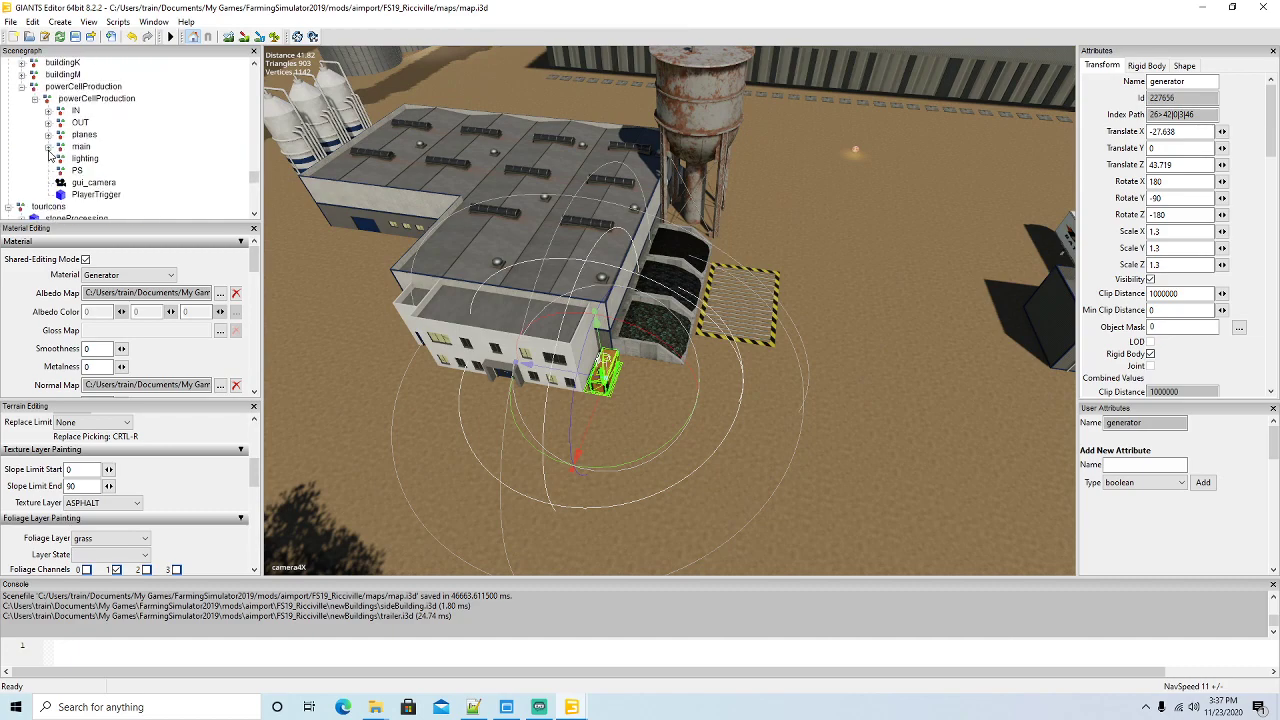
scroll(145, 135, "up", 2)
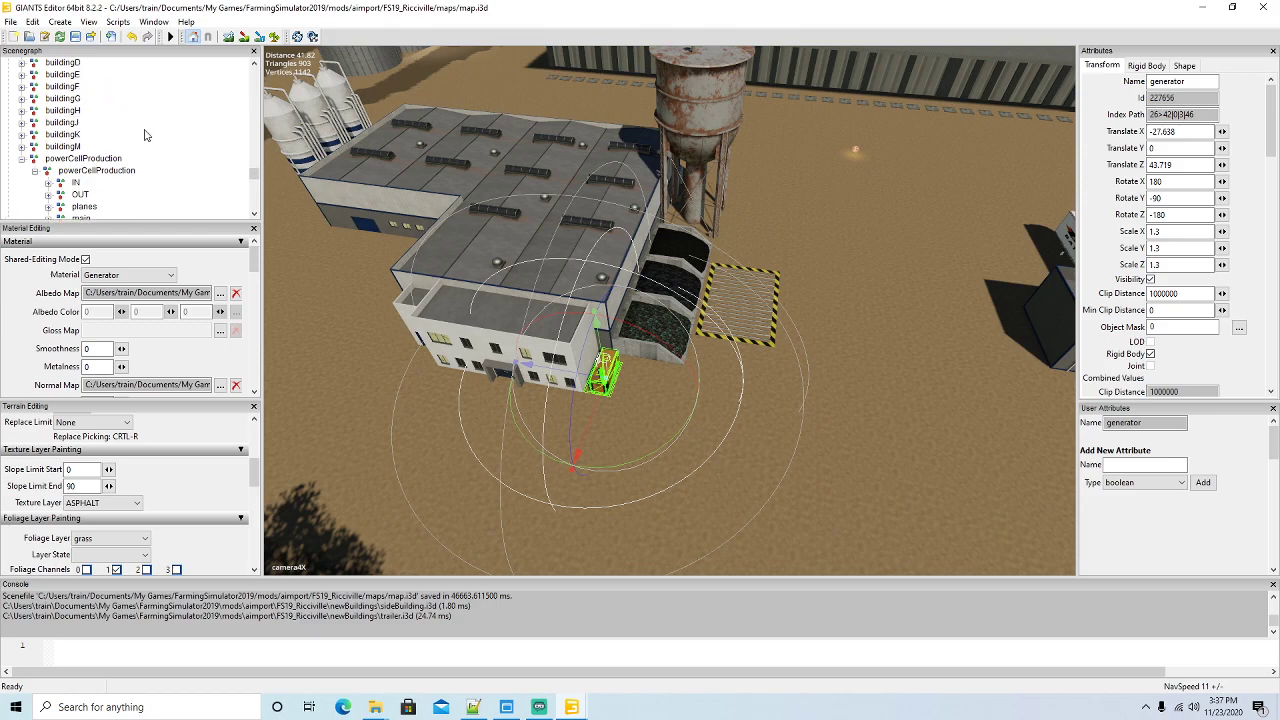
left_click(22, 148)
scroll(146, 150, "down", 3)
scroll(75, 162, "down", 2)
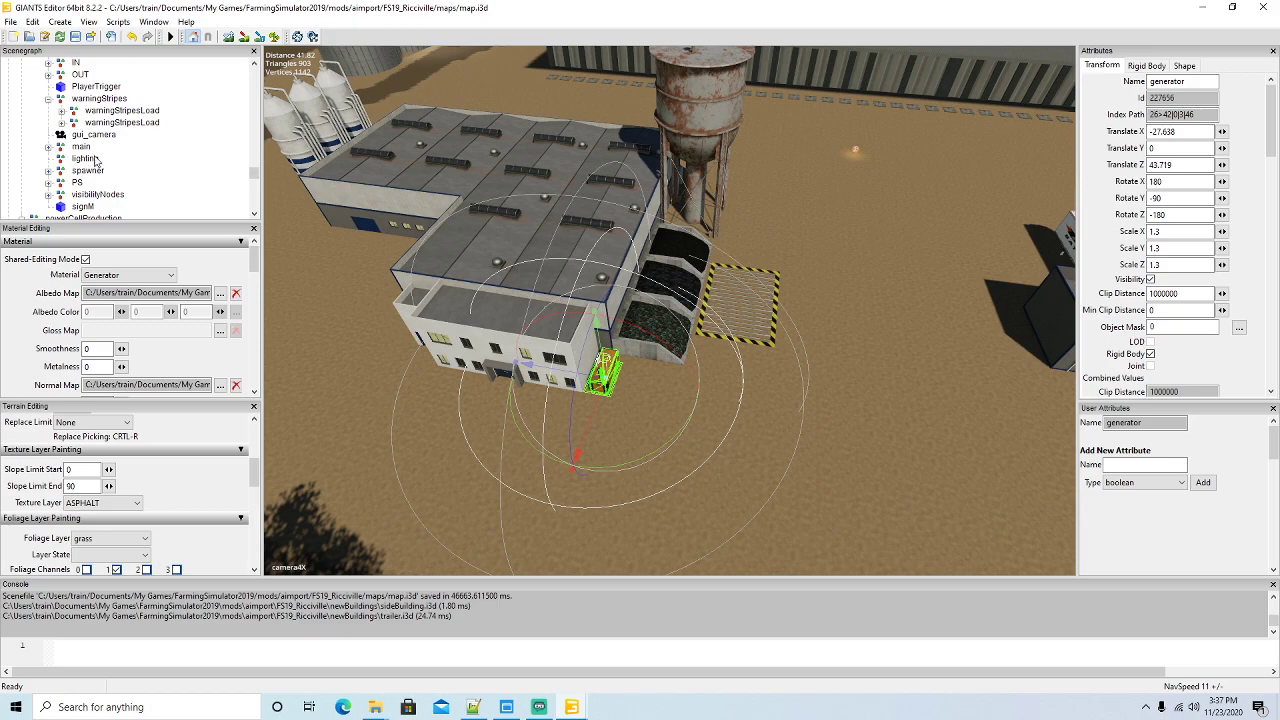
Duplicate the first outdoorlighting from the site listed above evaporator and move the copy into powerCellProduction's lighting group
scroll(148, 147, "up", 5)
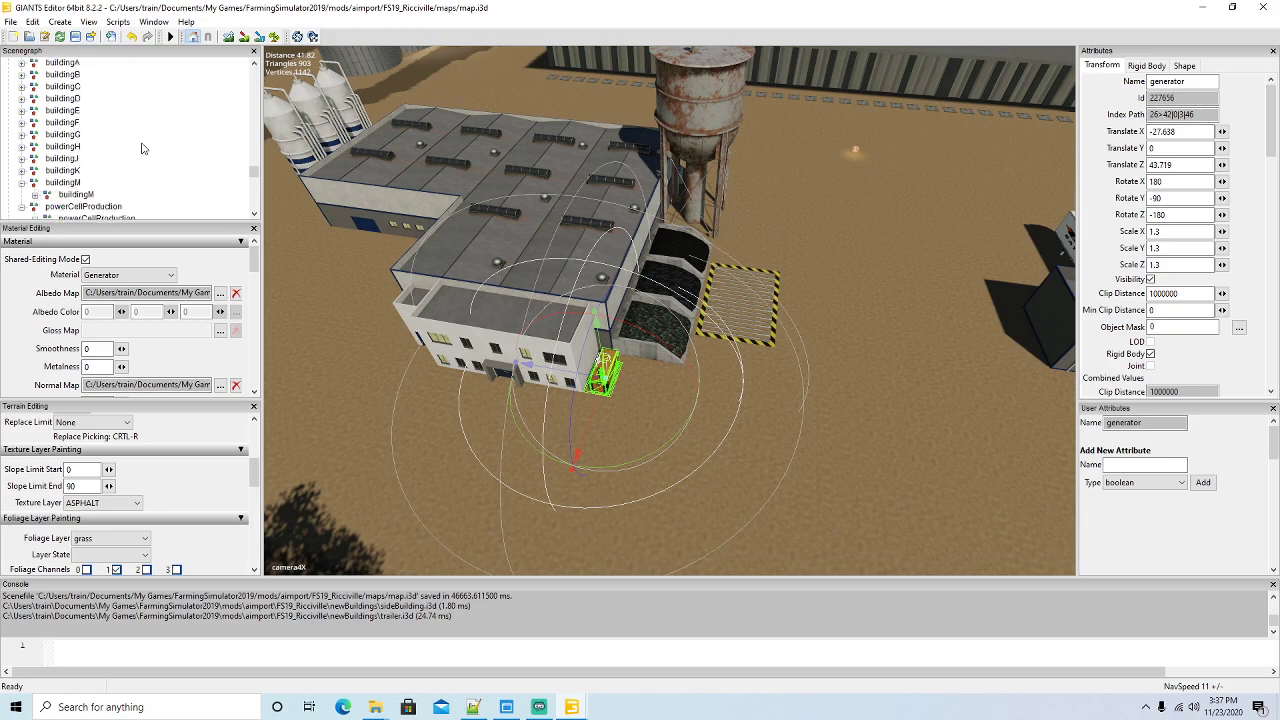
scroll(134, 163, "down", 6)
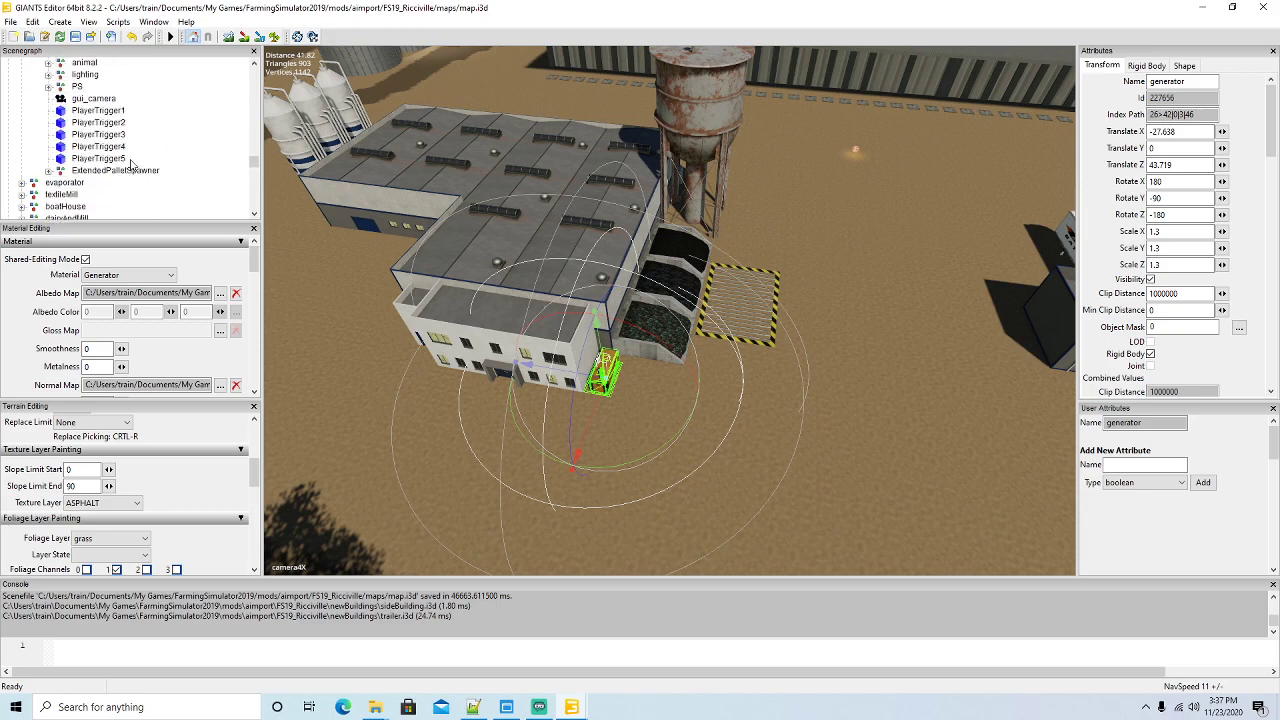
scroll(128, 160, "up", 2)
left_click(48, 123)
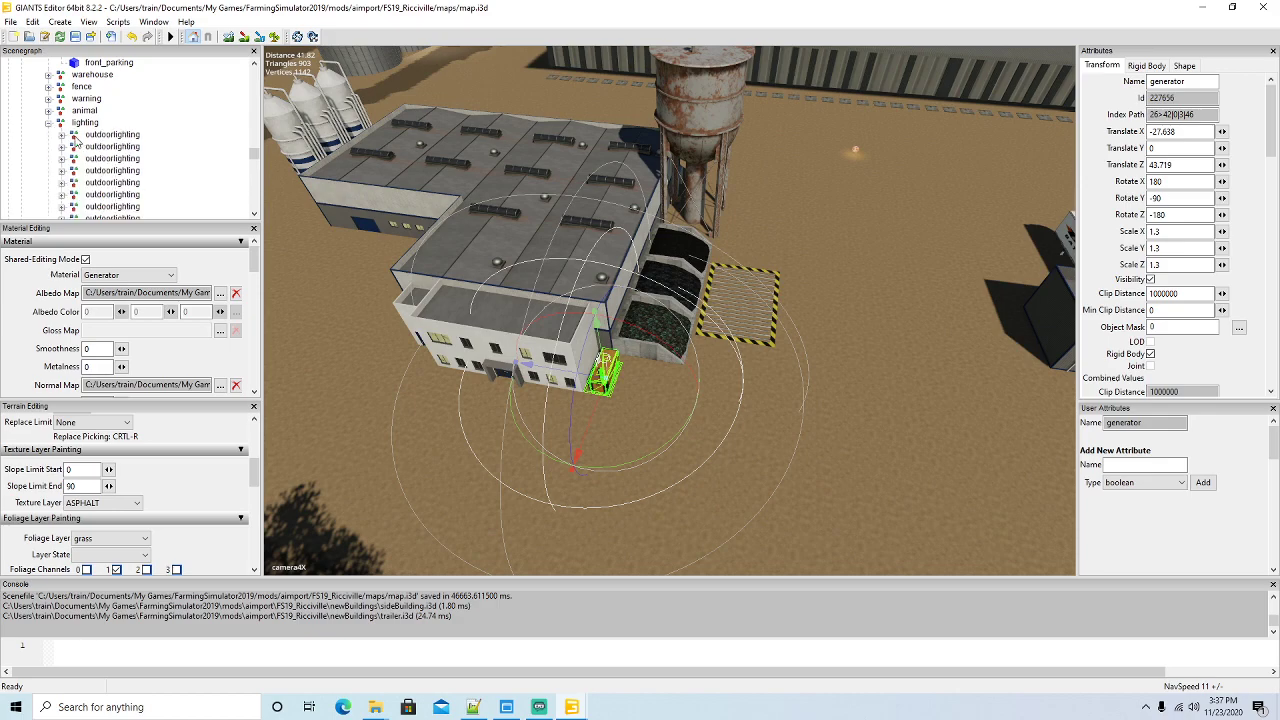
left_click(125, 136)
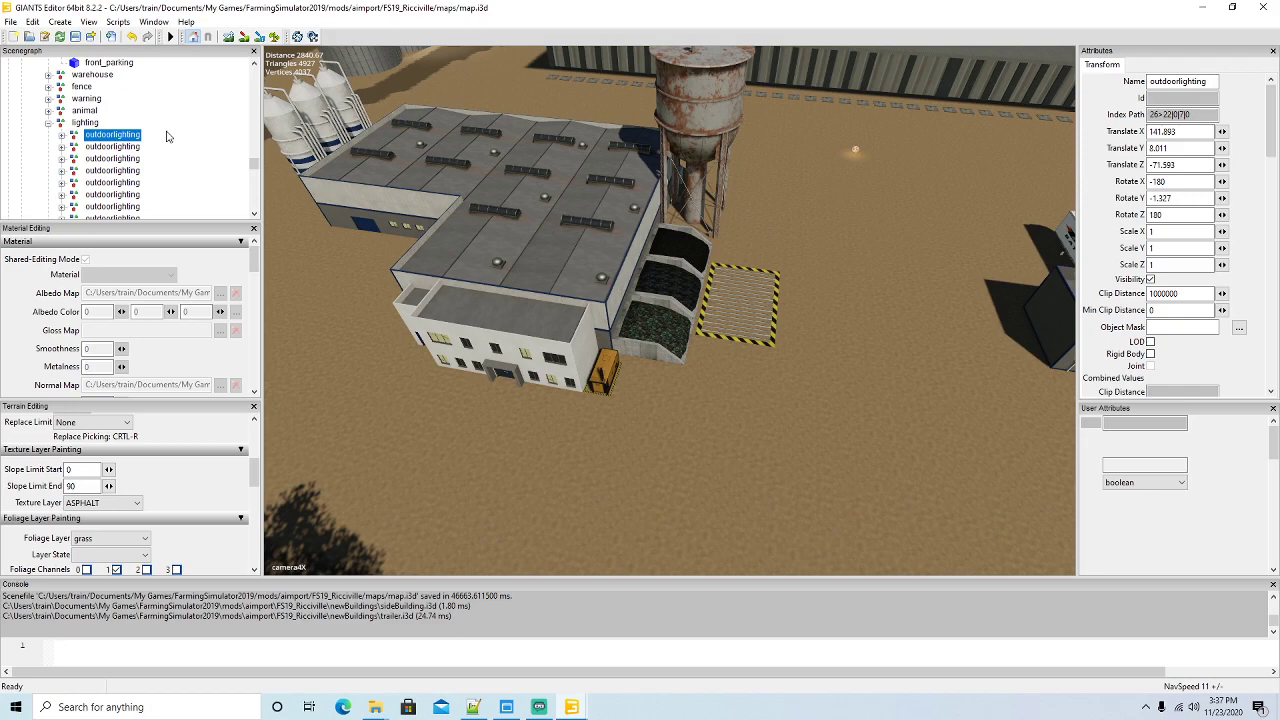
scroll(167, 136, "down", 10)
scroll(167, 136, "down", 2)
left_click(32, 21)
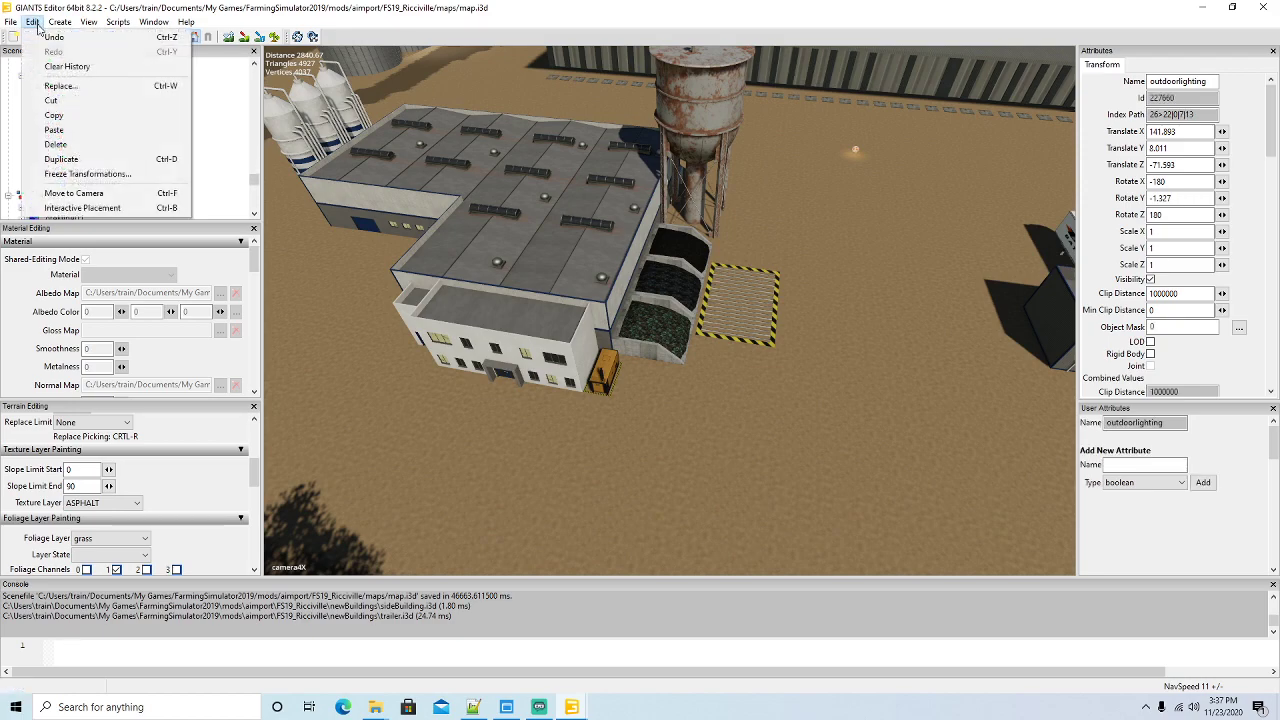
left_click(75, 105)
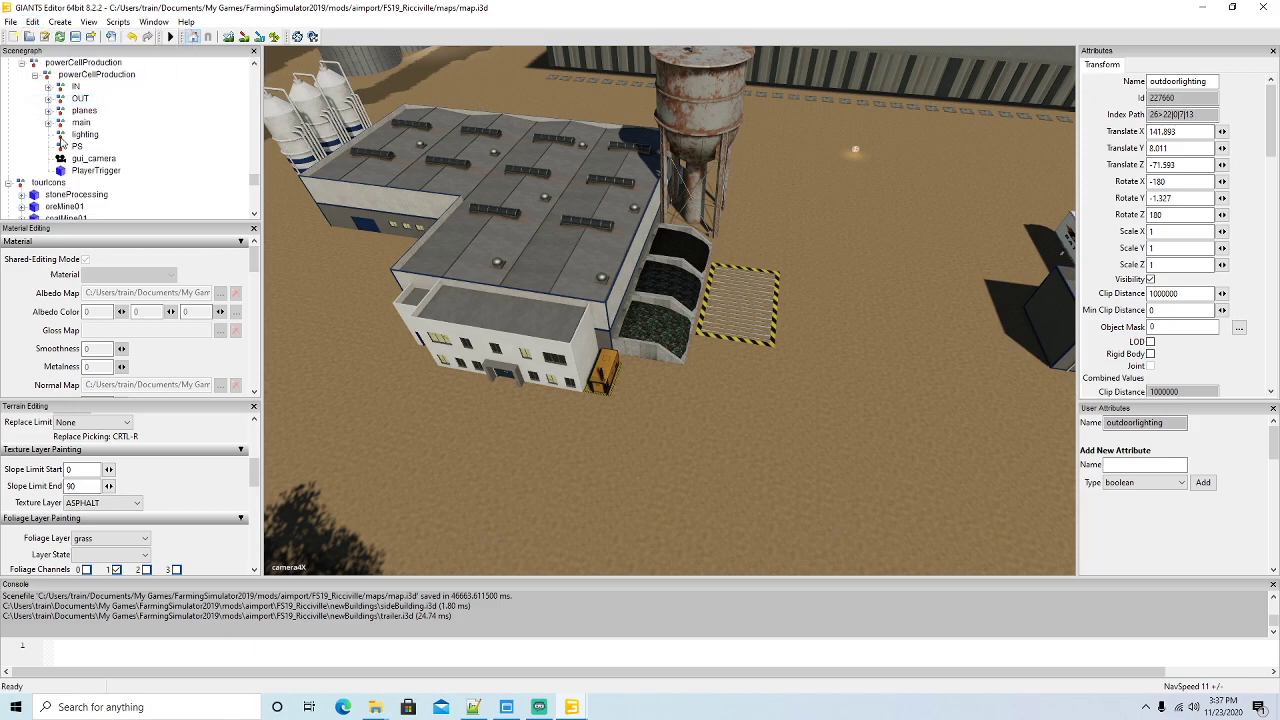
left_click(61, 137)
left_click(32, 21)
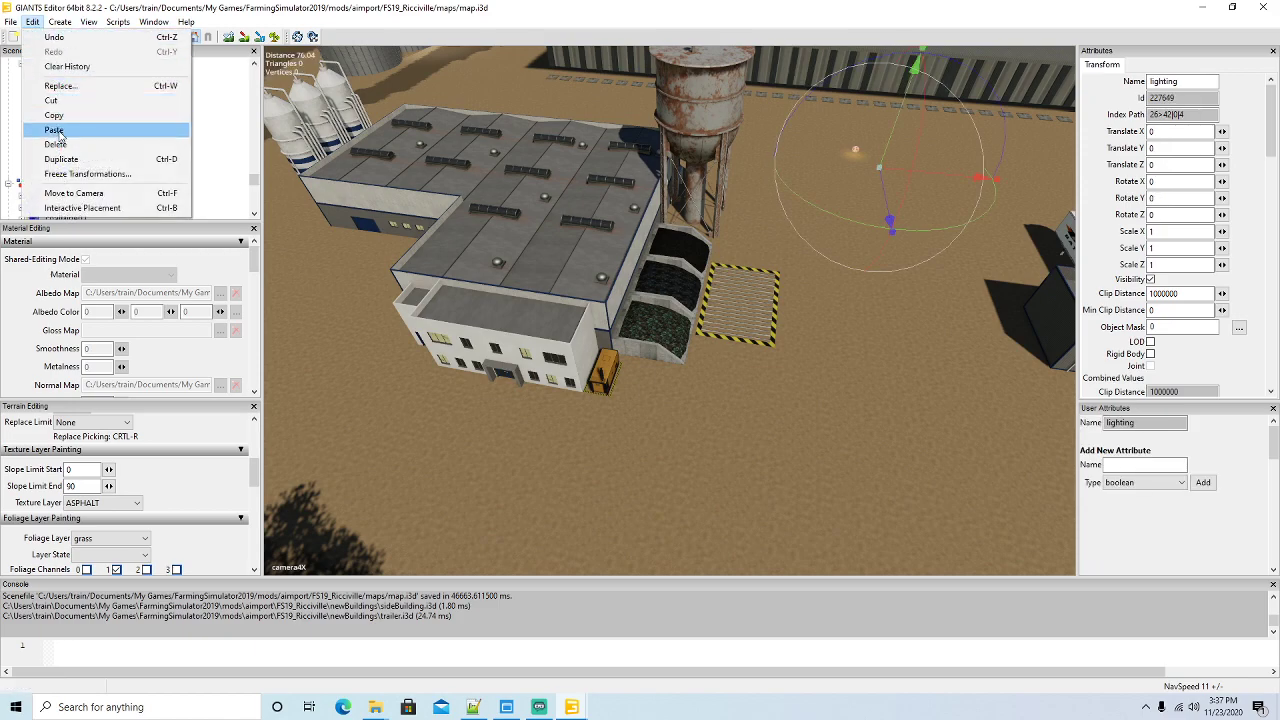
left_click(137, 134)
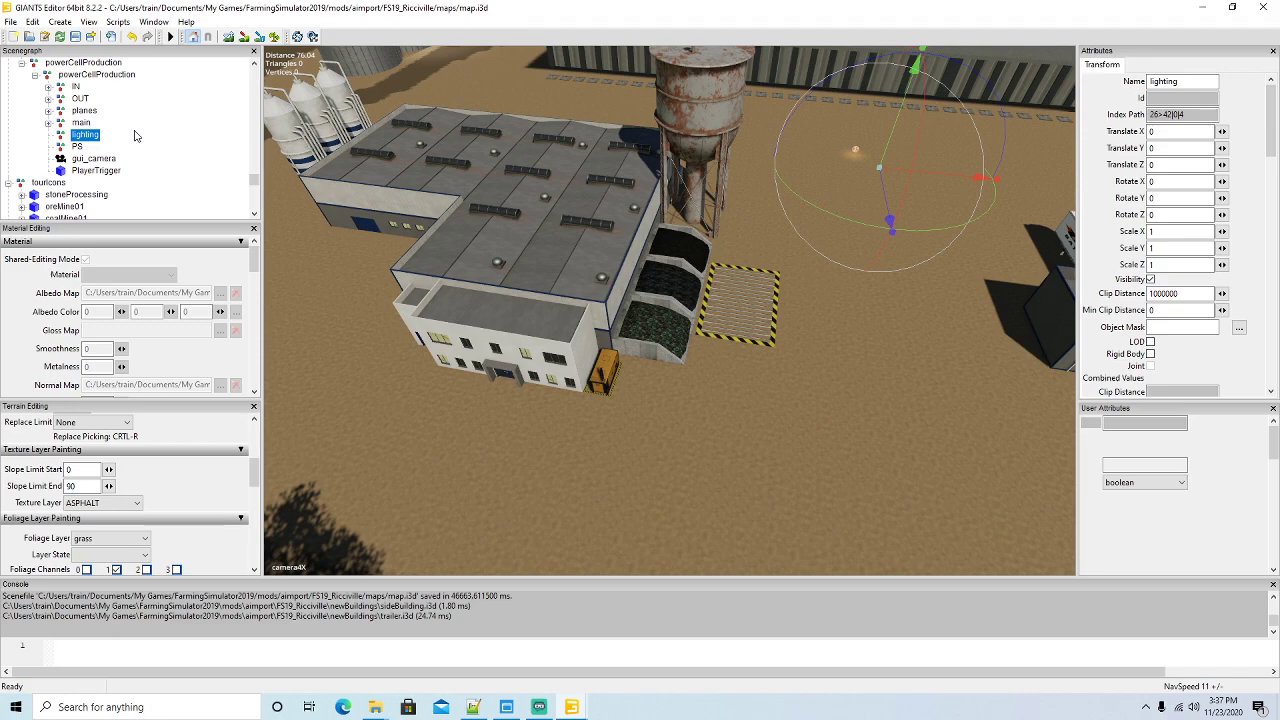
Place the outdoor light on the white office's front wall, at about Translate X -35.339, Y 4.239 and Z 43.337
left_click(32, 21)
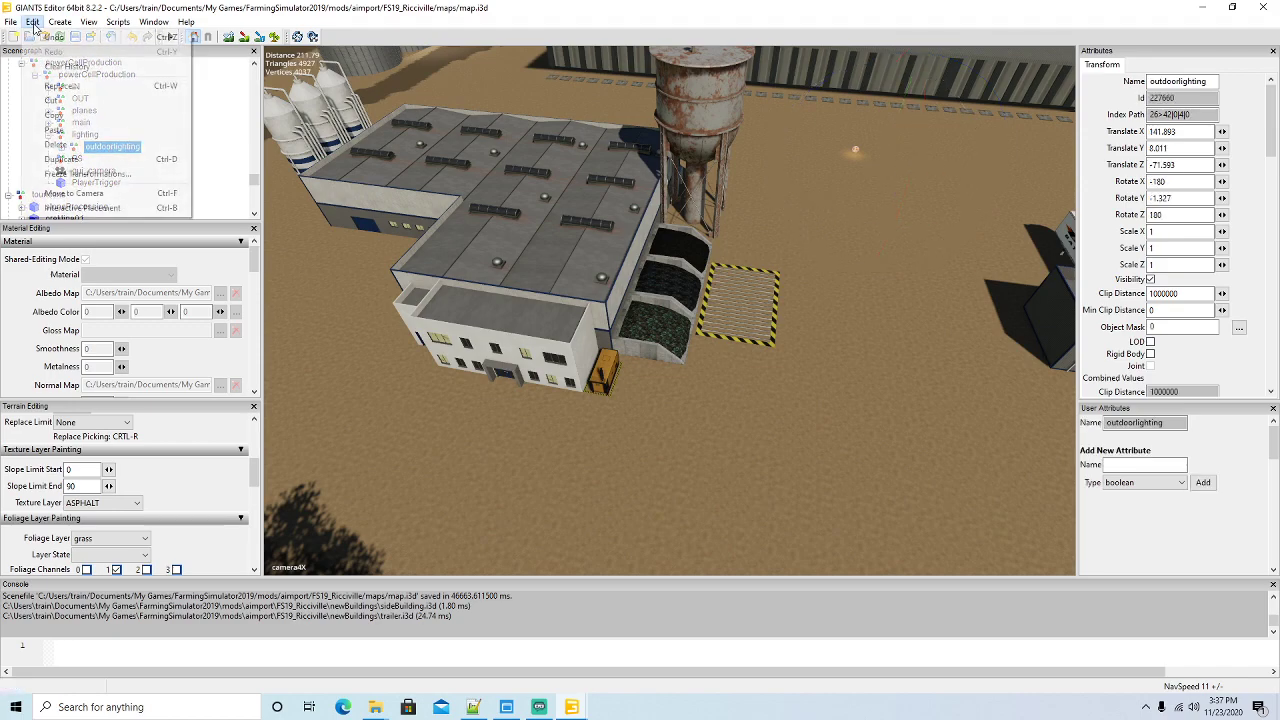
left_click(86, 210)
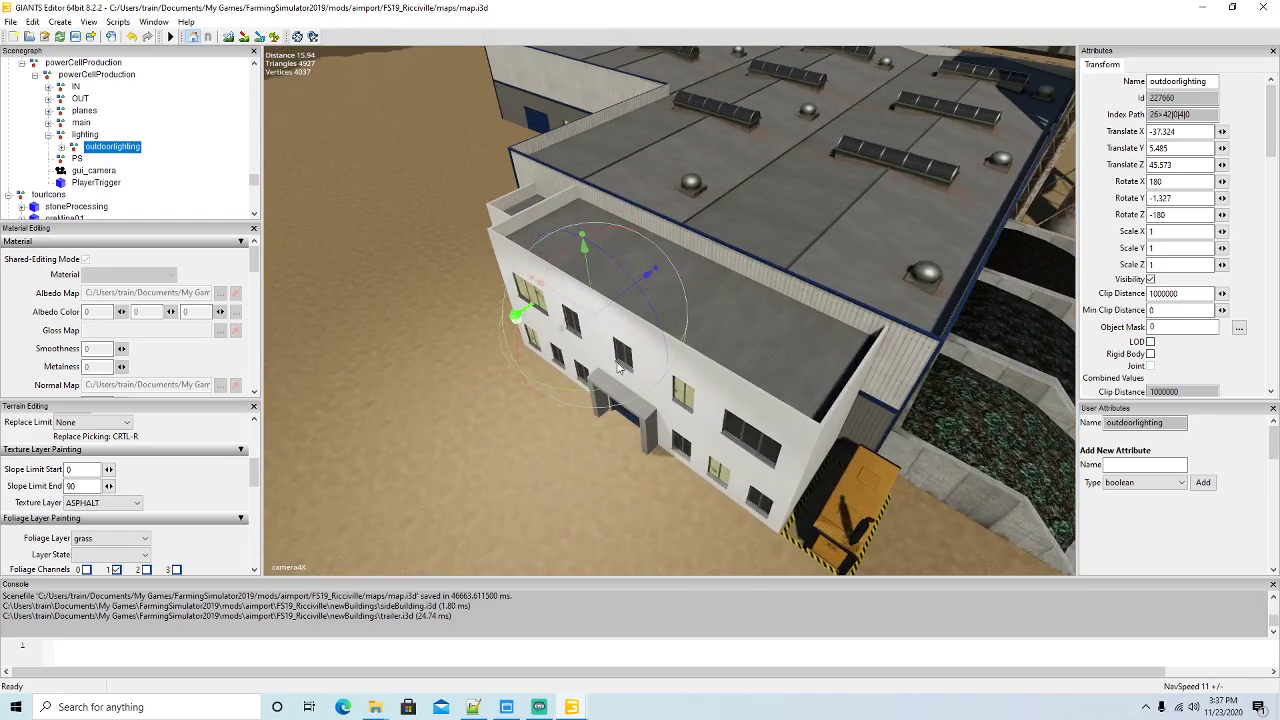
mouse_move(614, 310)
left_mouse_down()
mouse_move(650, 260)
mouse_move(654, 306)
mouse_move(630, 310)
mouse_move(678, 348)
left_mouse_up()
Duplicate the office light, set the copy's Rotate Y to -90 and move it above the material bays, at about X -29.894 and Z 30.811
mouse_move(437, 369)
right_mouse_down()
mouse_move(503, 378)
mouse_move(628, 314)
mouse_move(418, 361)
right_mouse_up()
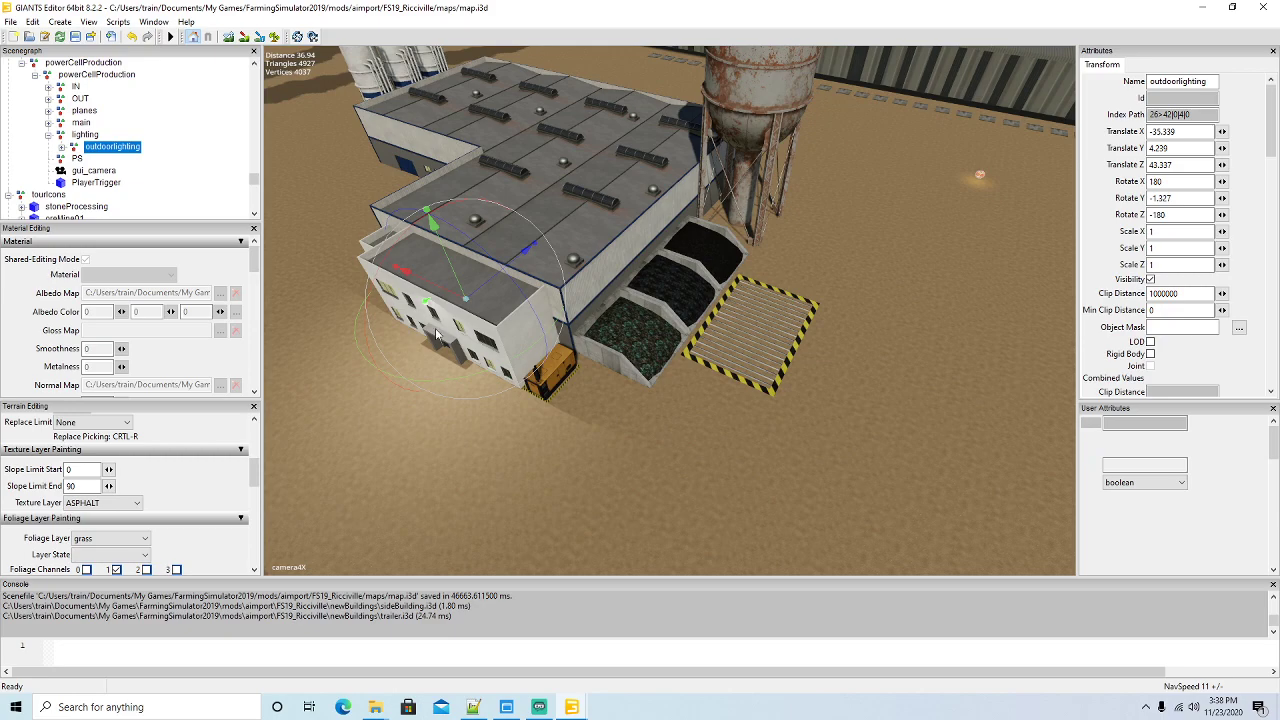
key("ctrl+d")
left_click_drag(497, 377, 554, 275)
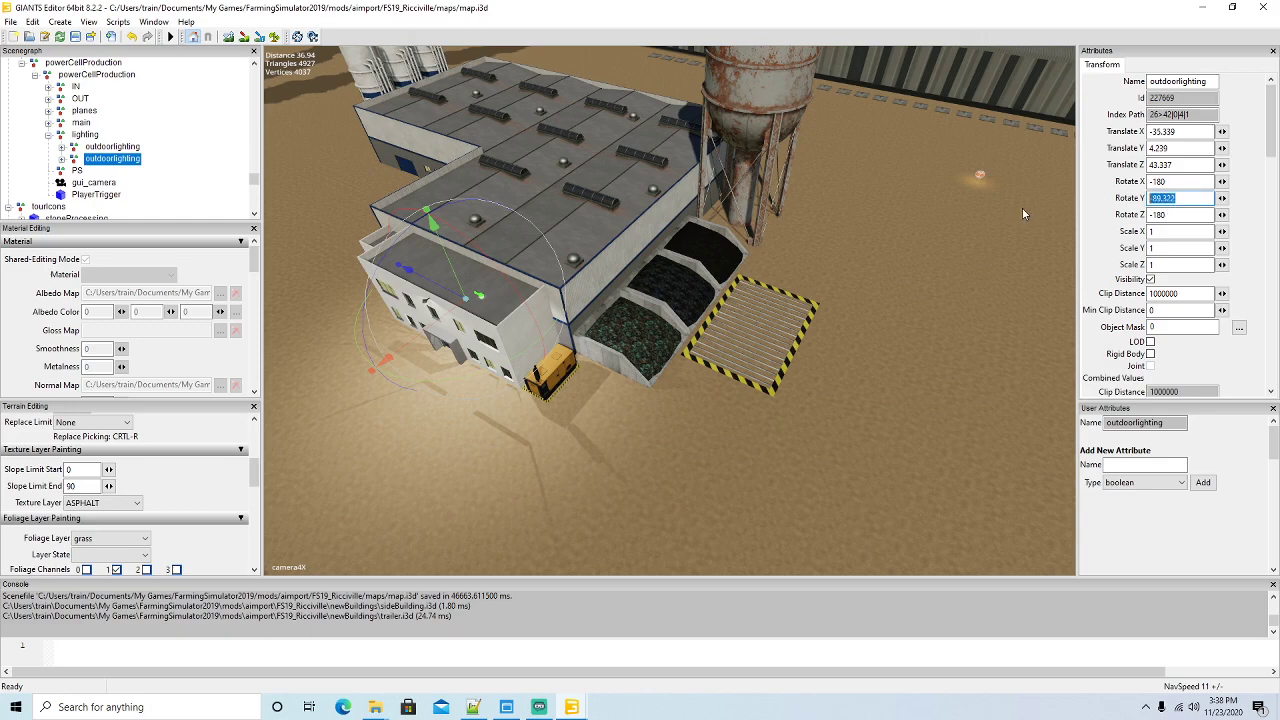
type("-90")
left_click_drag(426, 335, 617, 281)
left_click_drag(566, 205, 601, 265)
Duplicate the outdoor light above the material bays and set the copy's Rotate Y to 0
scroll(633, 335, "down", 10)
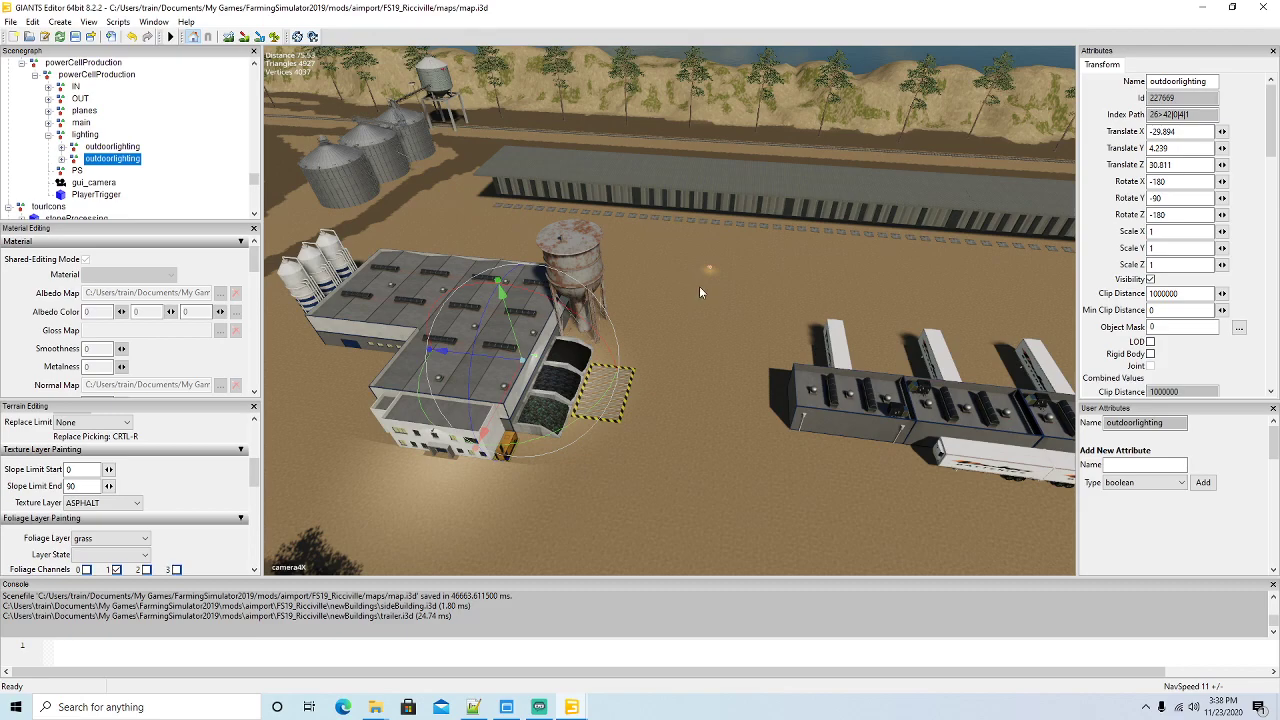
scroll(712, 300, "up", 5)
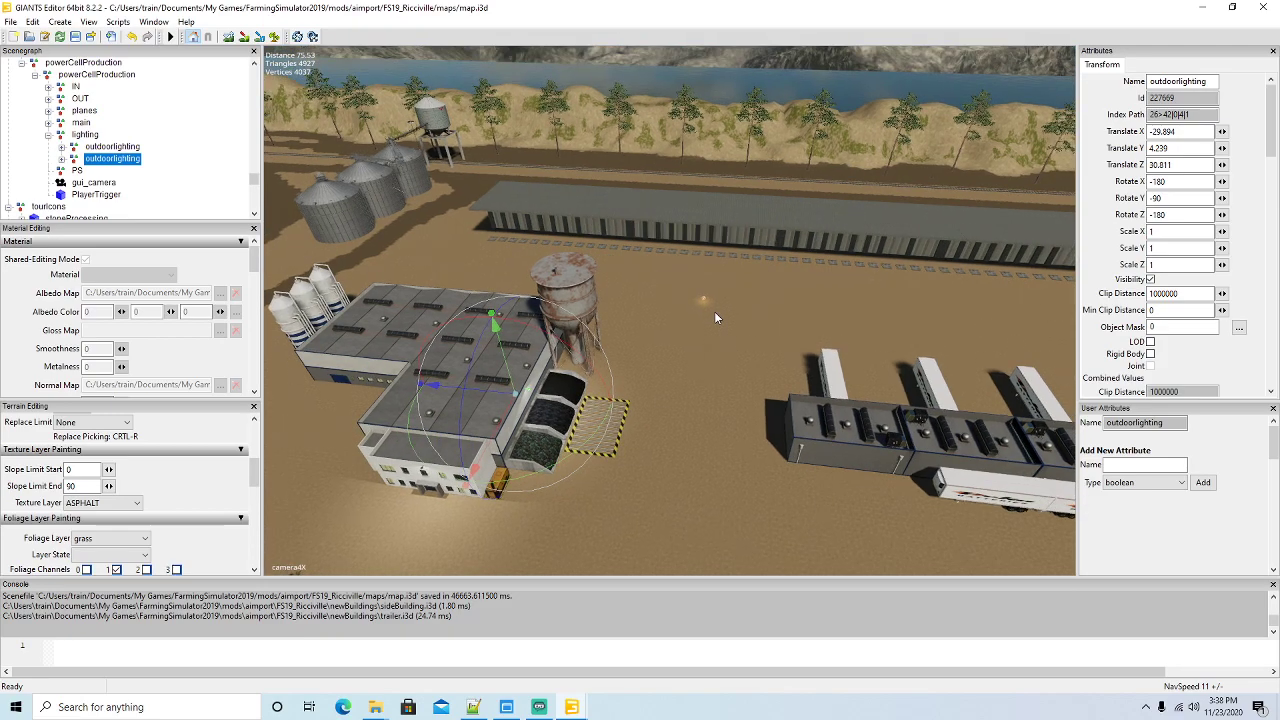
scroll(712, 278, "up", 6)
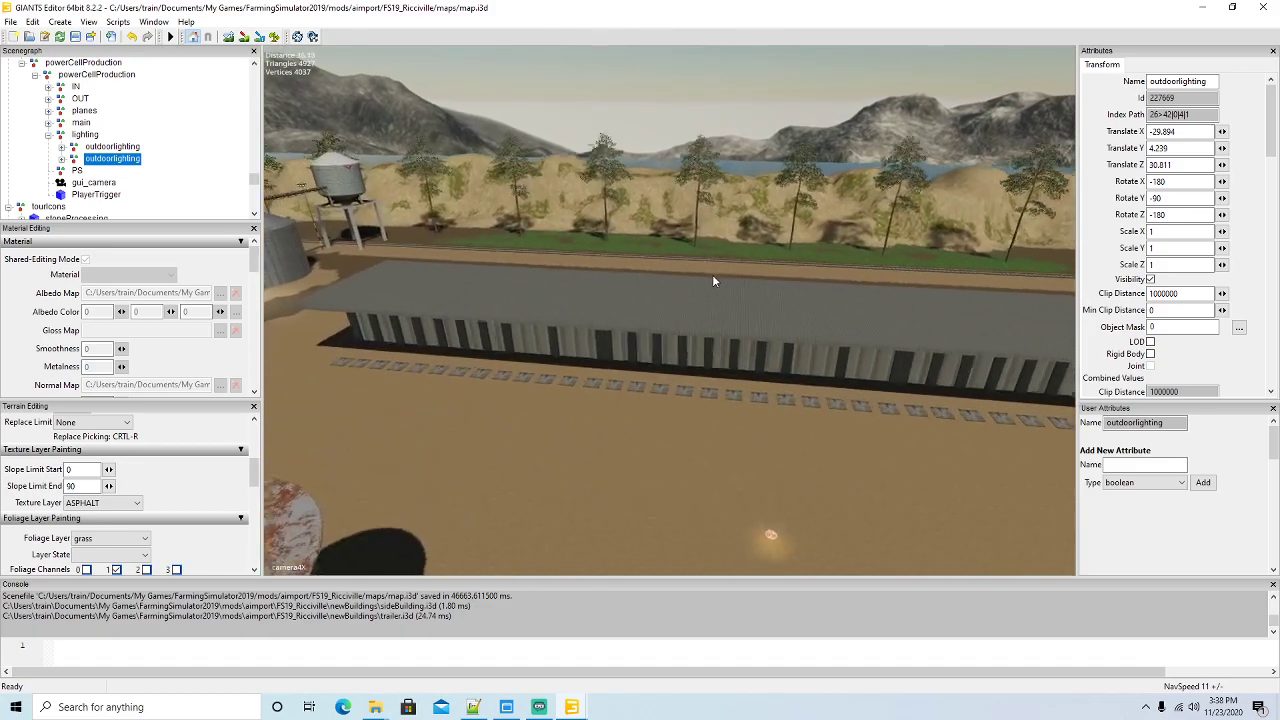
right_click_drag(712, 274, 444, 343)
scroll(444, 343, "down", 12)
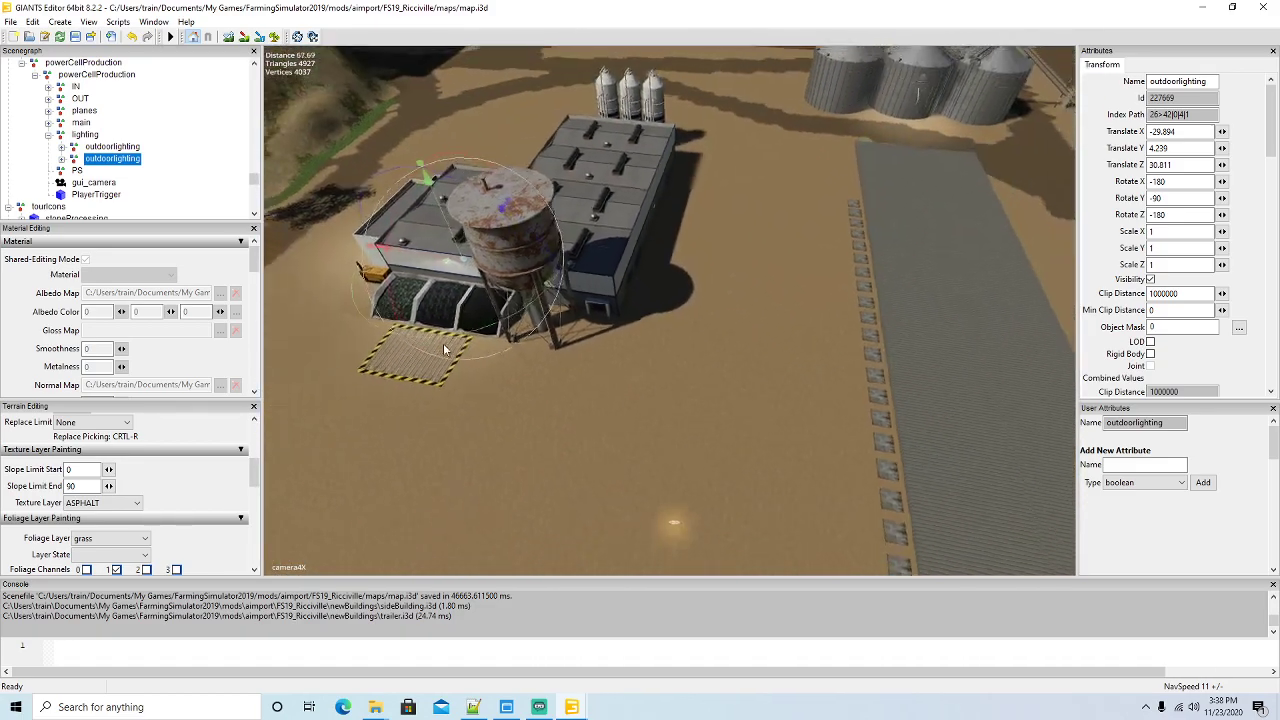
scroll(506, 378, "down", 3)
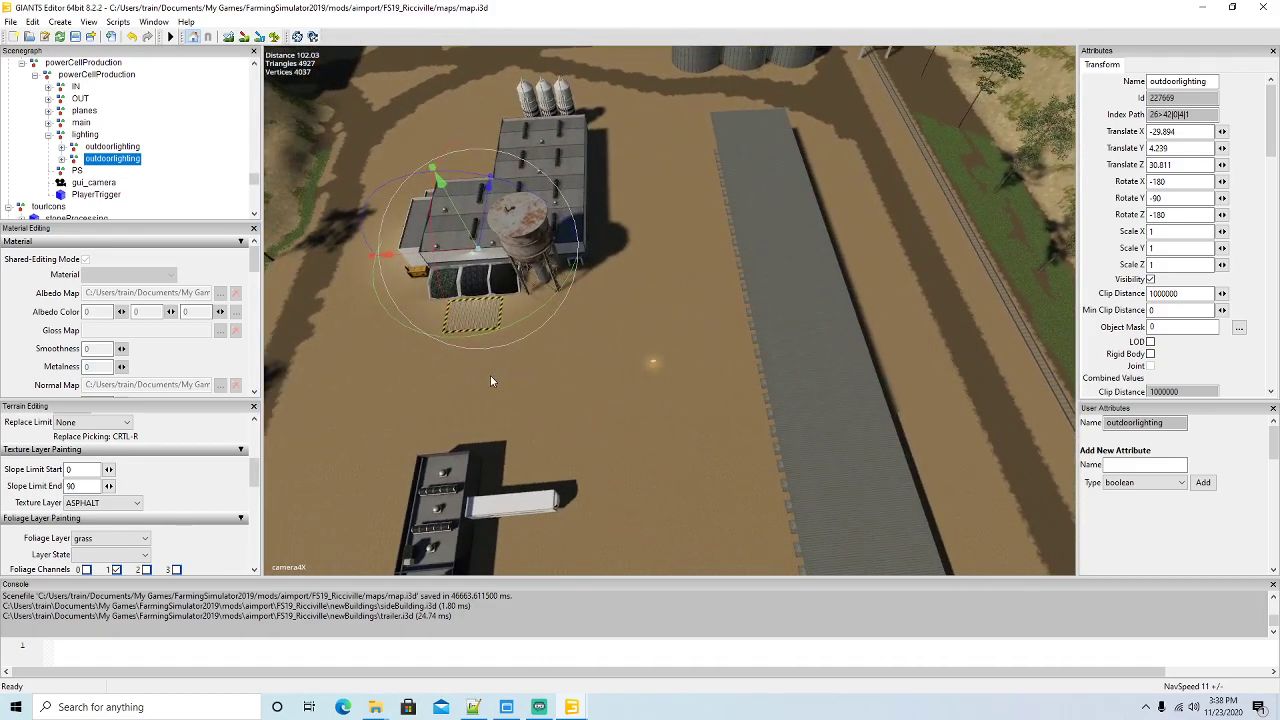
right_click_drag(490, 380, 463, 332)
scroll(463, 332, "up", 6)
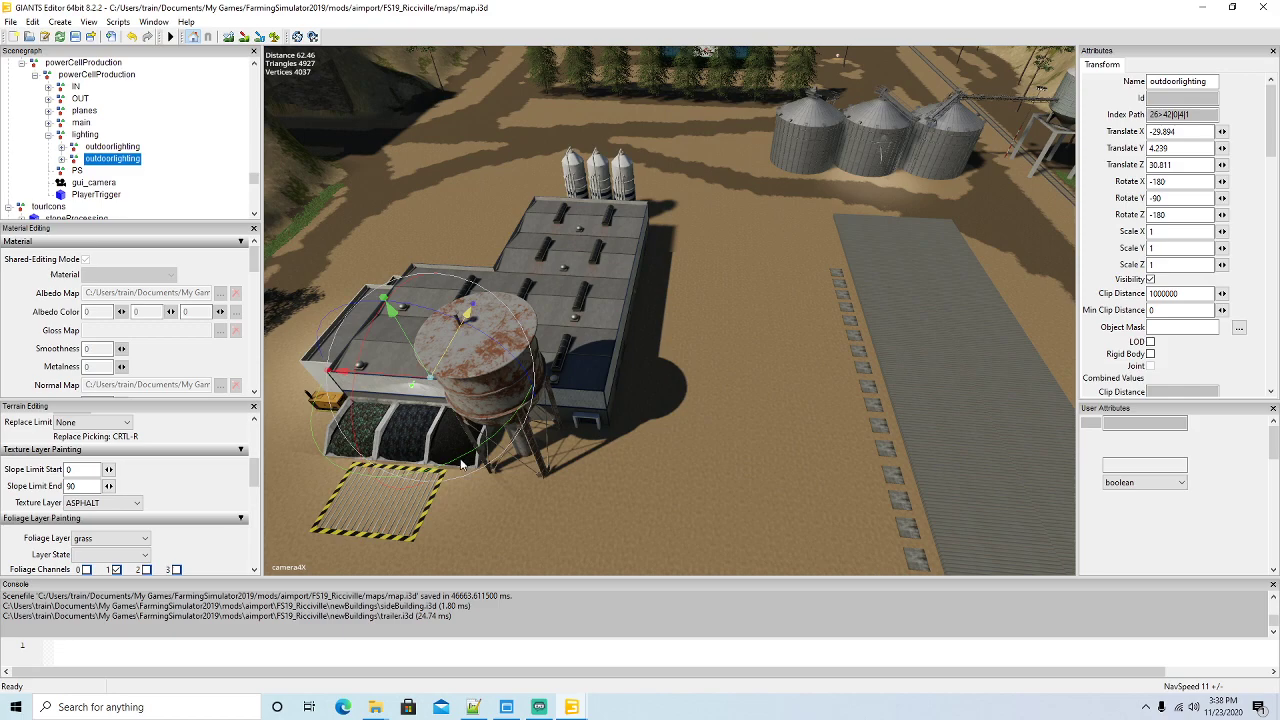
key("ctrl+d")
left_click_drag(462, 465, 550, 328)
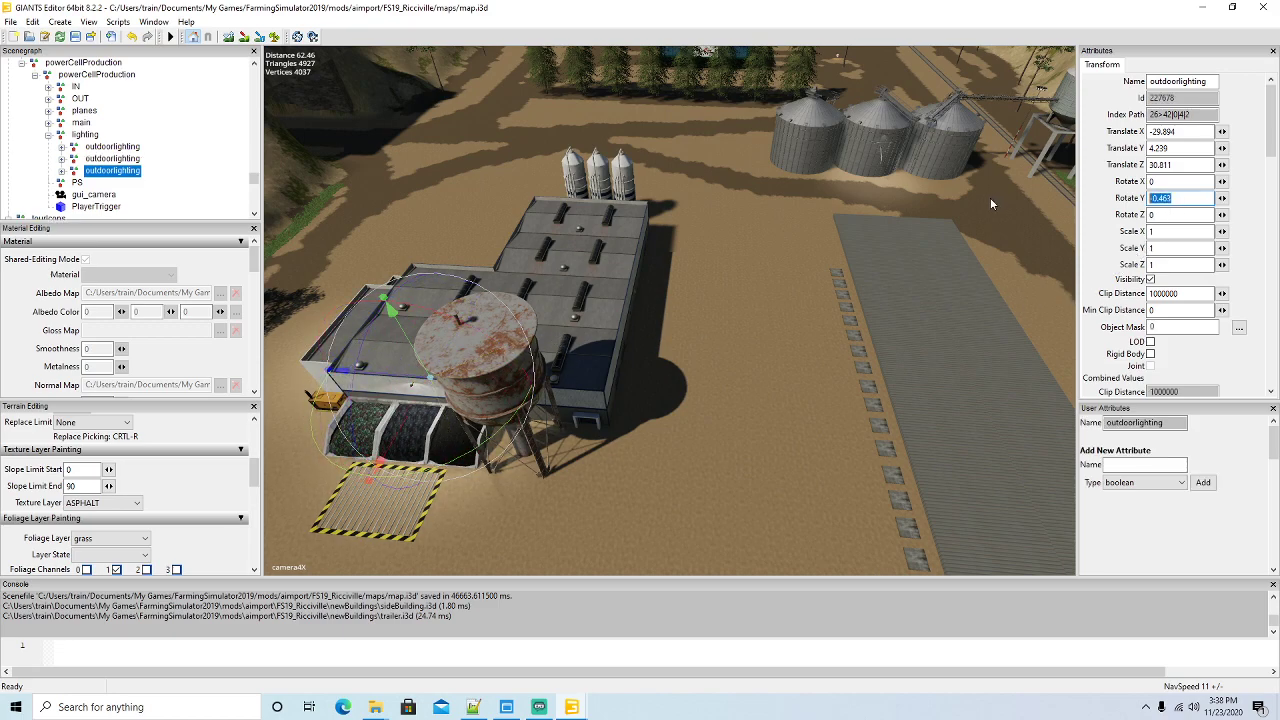
type("0")
Move the third light to the factory's long wall behind the water tower, at about Translate X -45.818 and Z 11.297
left_click_drag(407, 382, 560, 405)
right_click_drag(560, 405, 506, 425)
left_click_drag(481, 463, 604, 343)
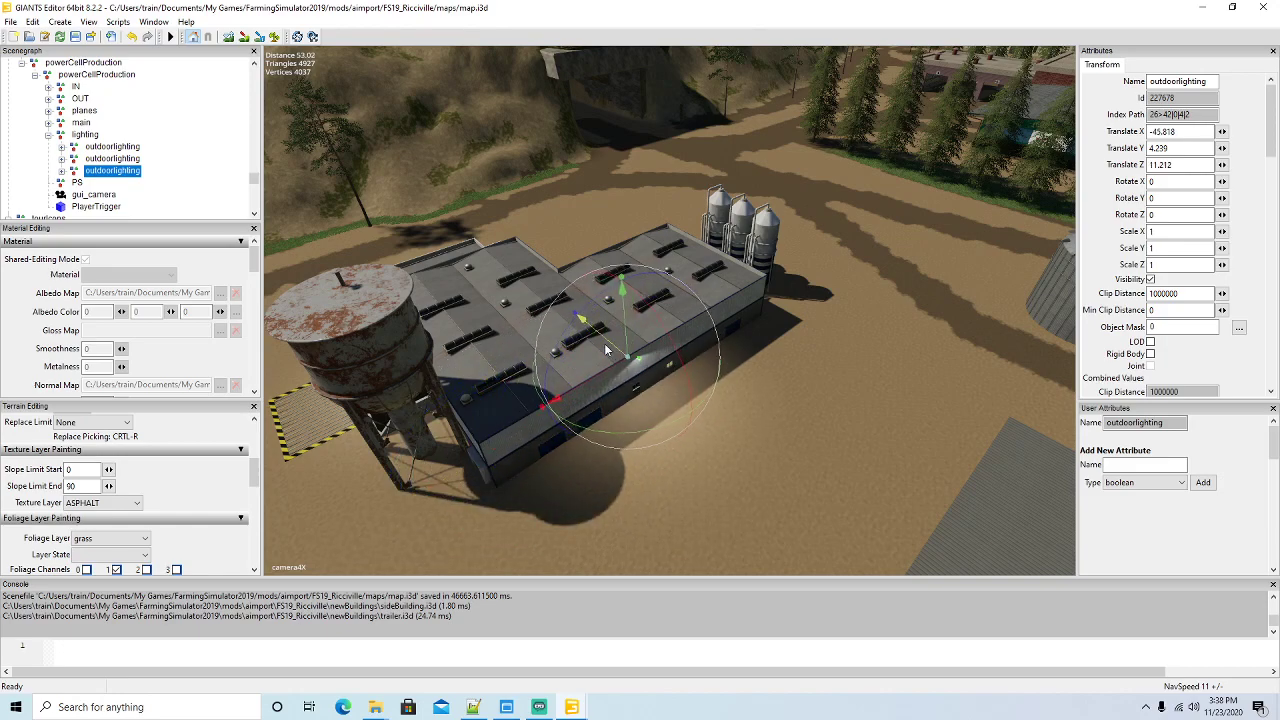
Duplicate the long wall's light, set the copy's Rotate Y to 90 and move it to the silo-side corner, at about X -65.346
right_click_drag(606, 343, 700, 318)
scroll(700, 318, "up", 5)
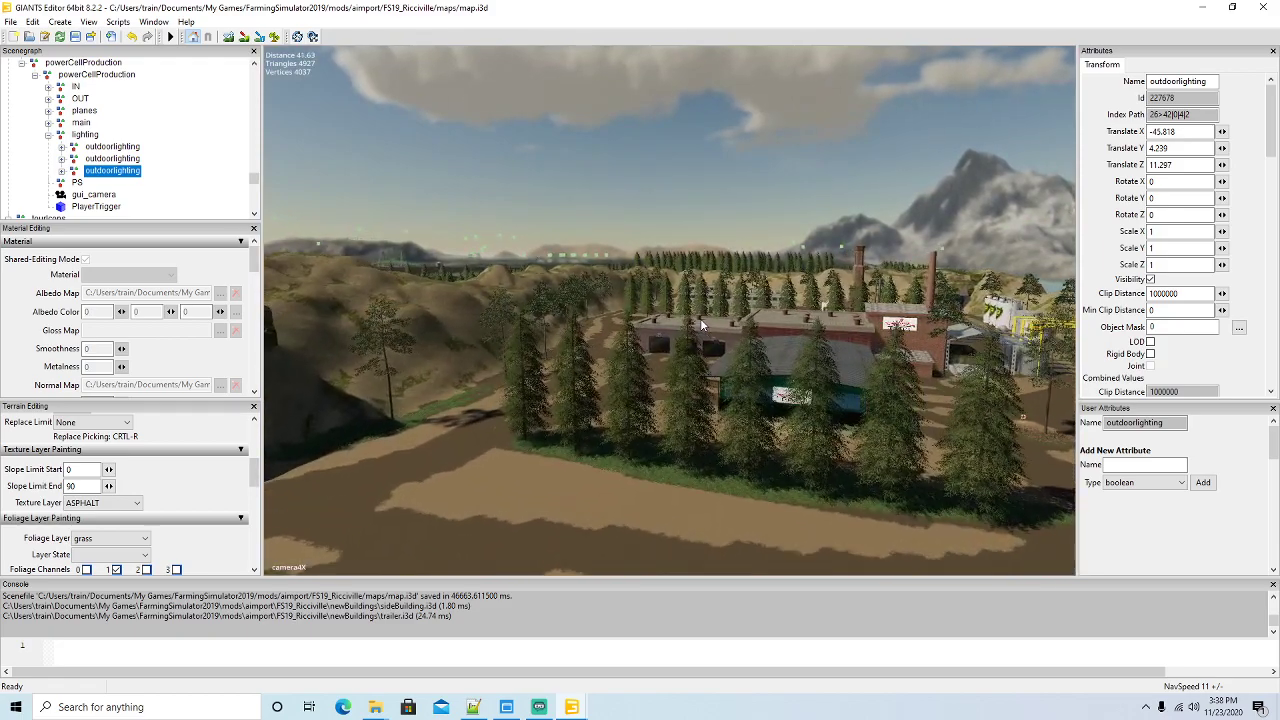
key("f")
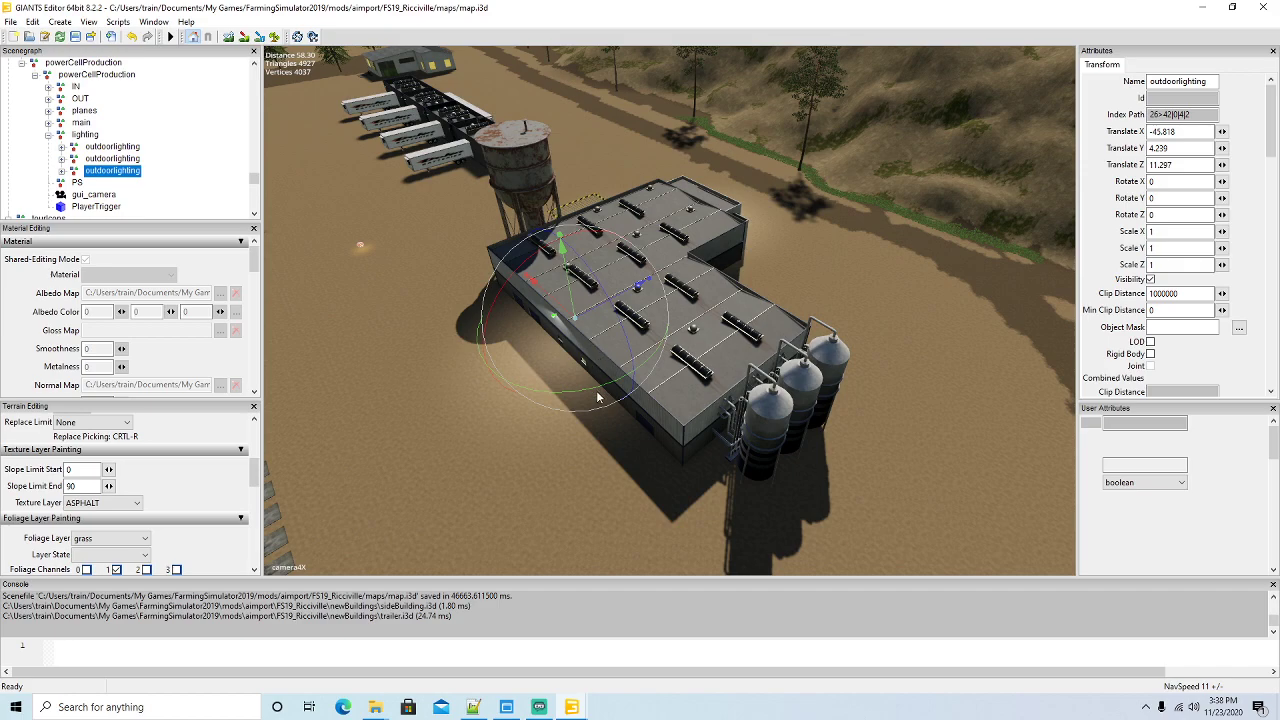
key("ctrl+d")
left_click_drag(597, 394, 707, 293)
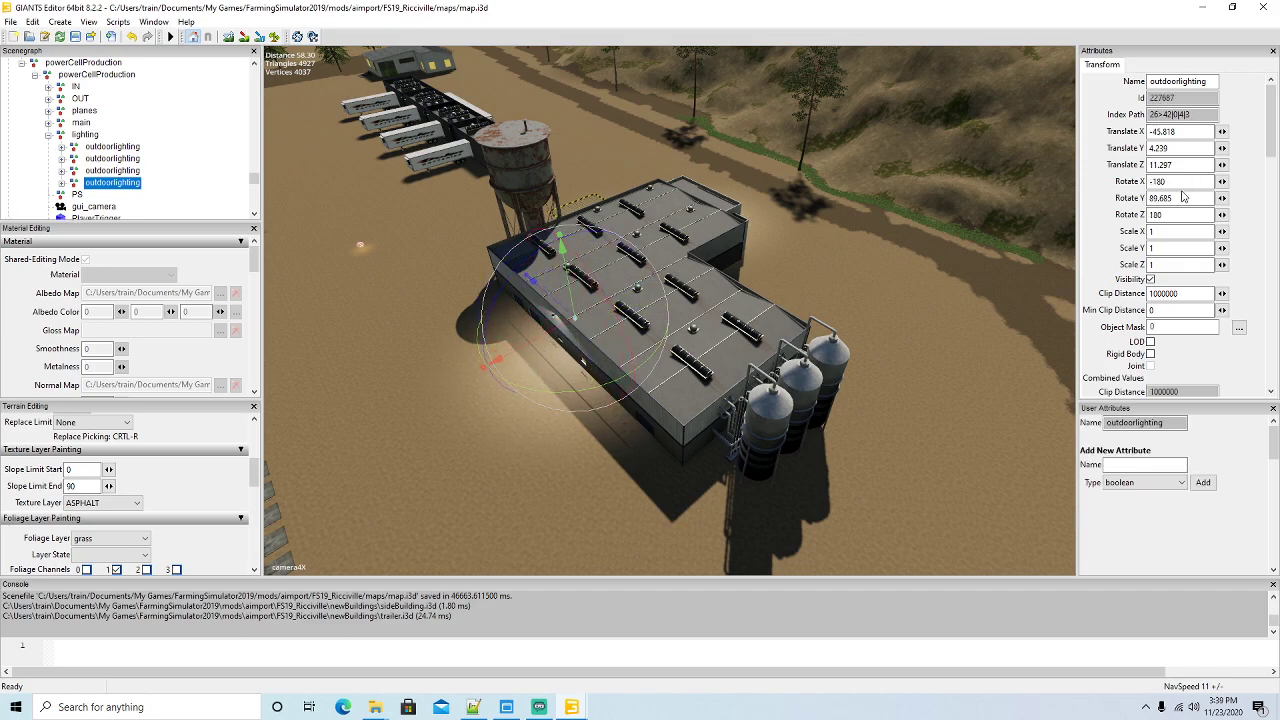
type("90")
left_click_drag(558, 310, 699, 450)
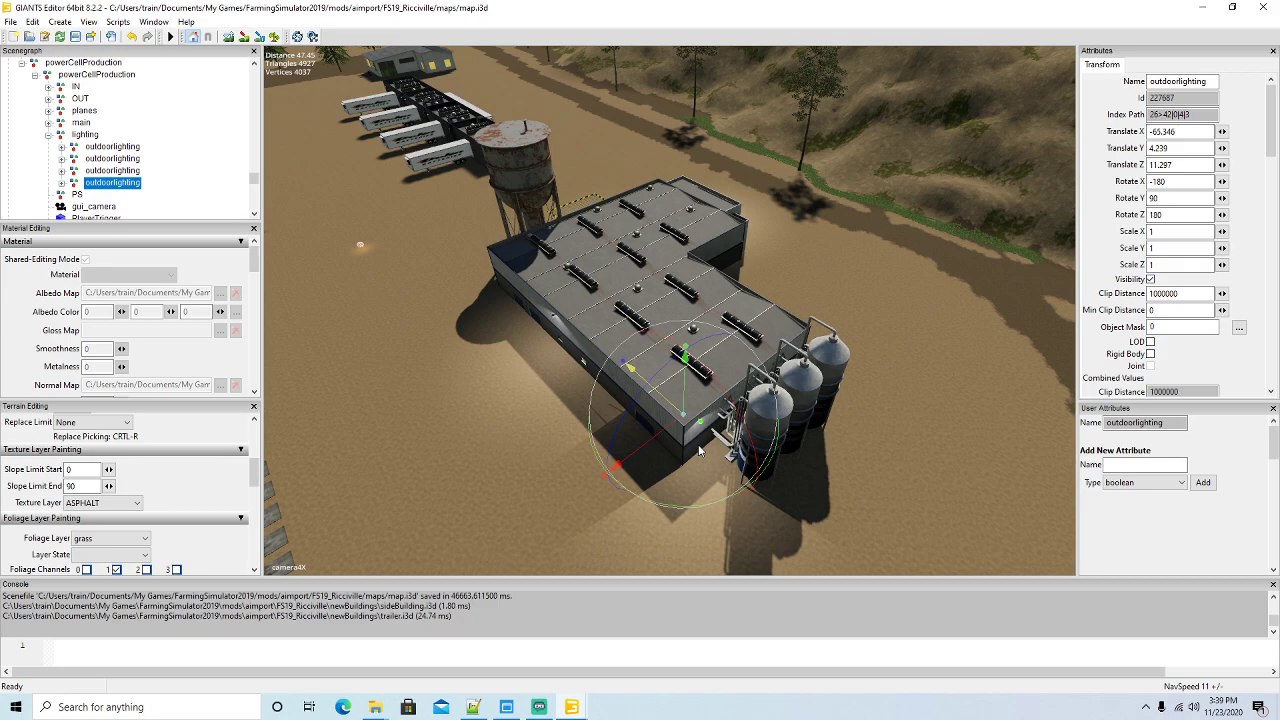
Duplicate the silo-side light and place the copy on the black trailer building's near end, at about X 13.671, Y 3.037 and Z 29.974
middle_click_drag(632, 456, 410, 296)
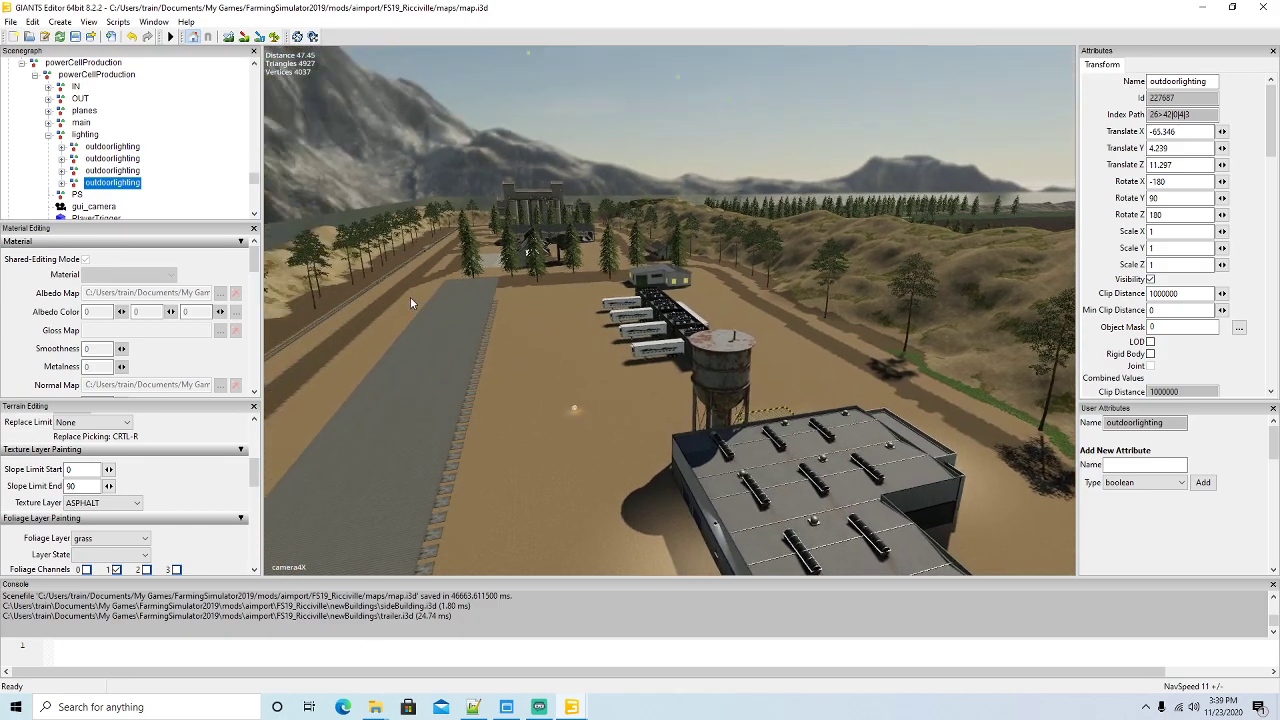
key("w")
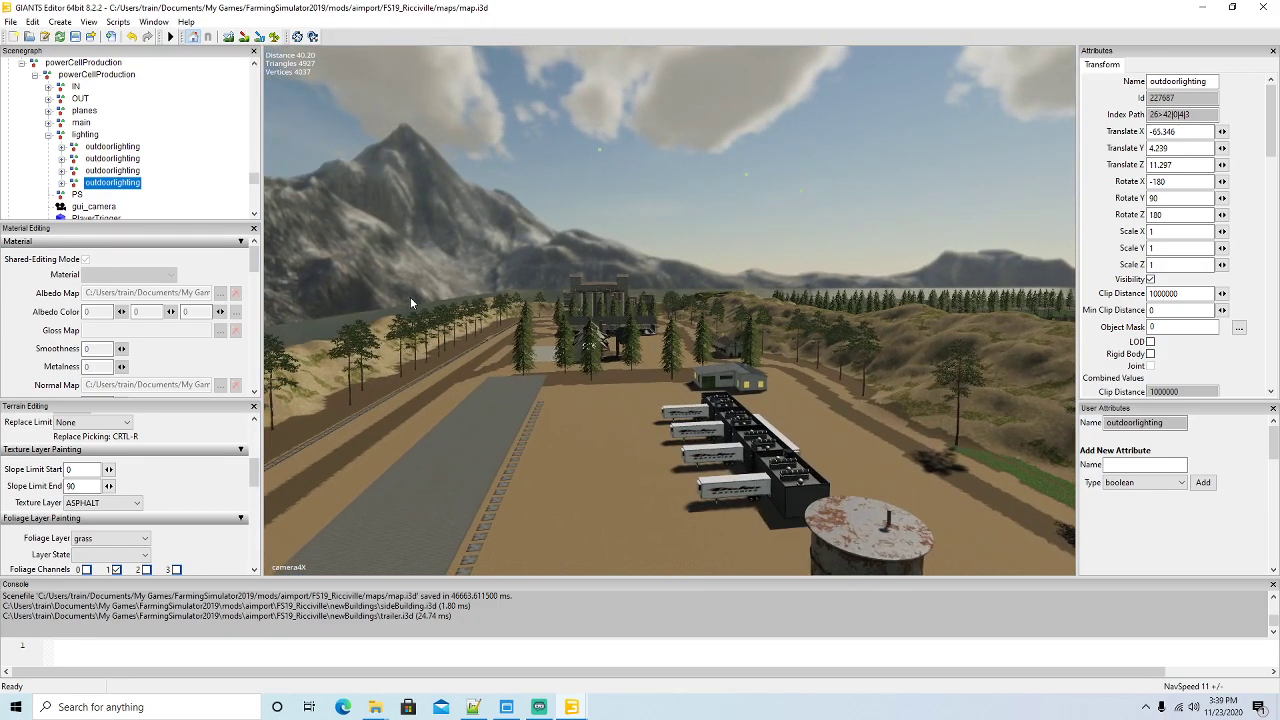
key("w")
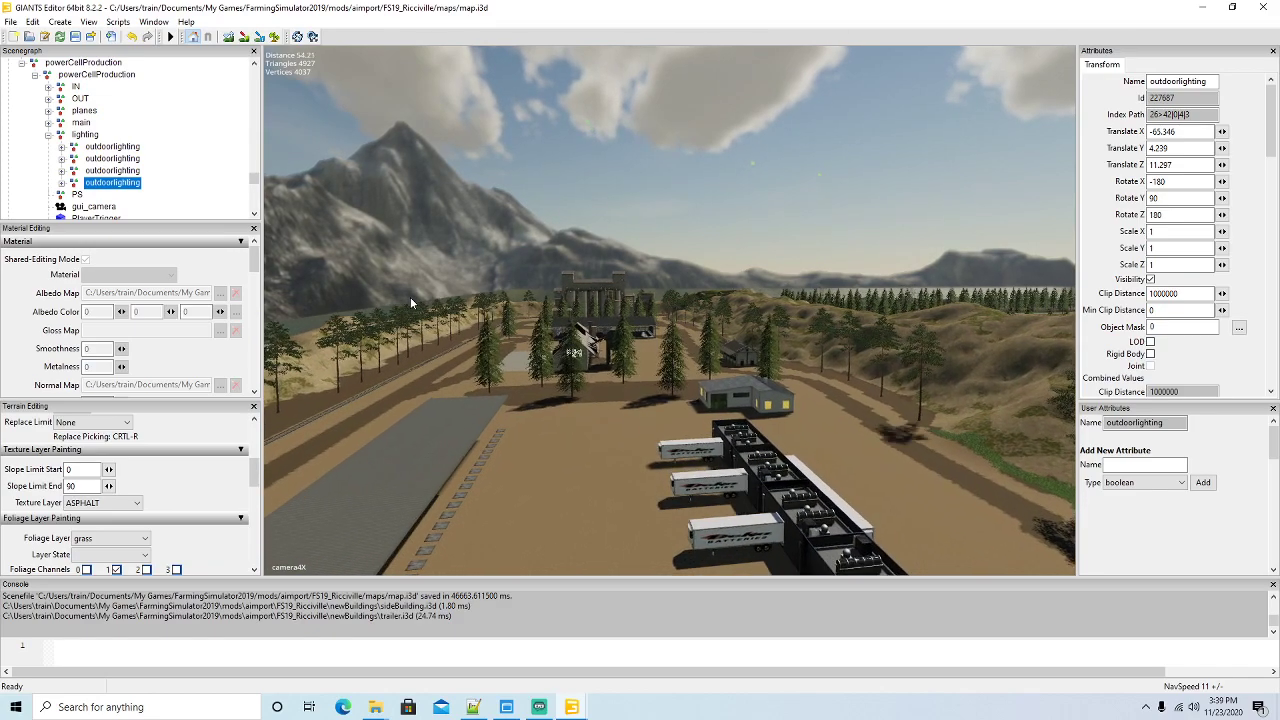
middle_click_drag(492, 352, 677, 427)
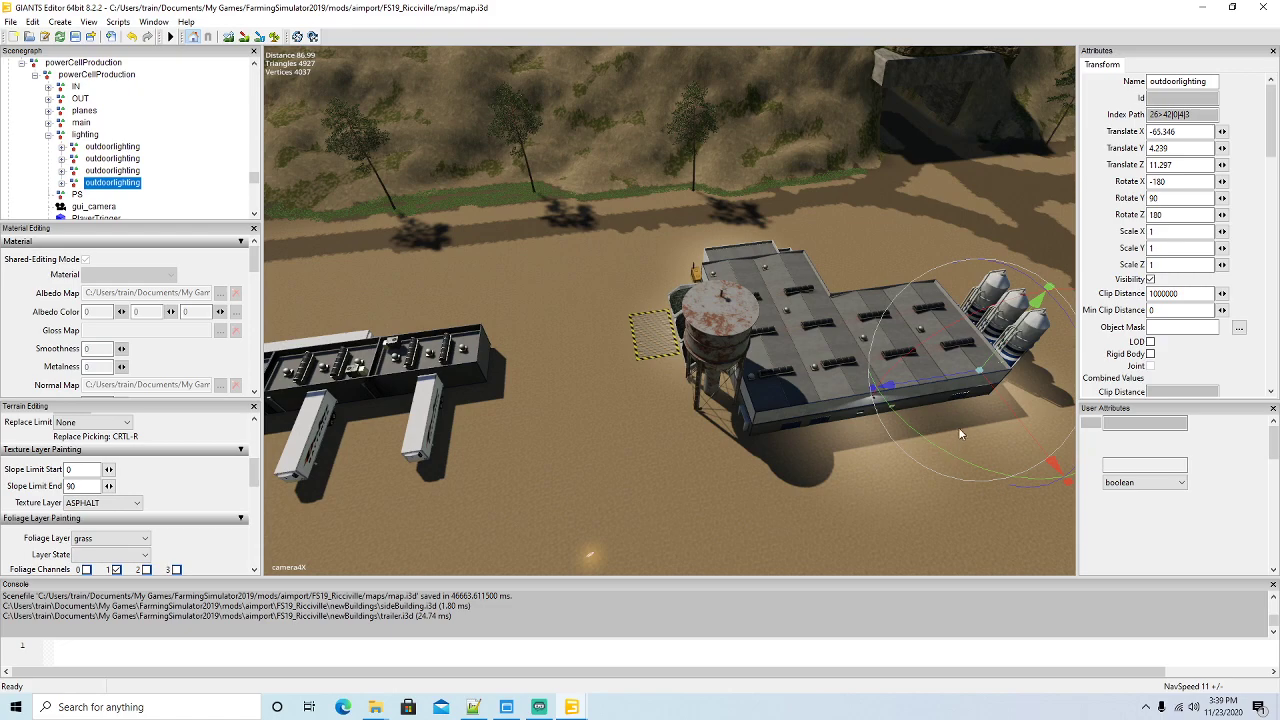
key("ctrl+d")
left_click_drag(930, 378, 440, 395)
scroll(657, 464, "up", 3)
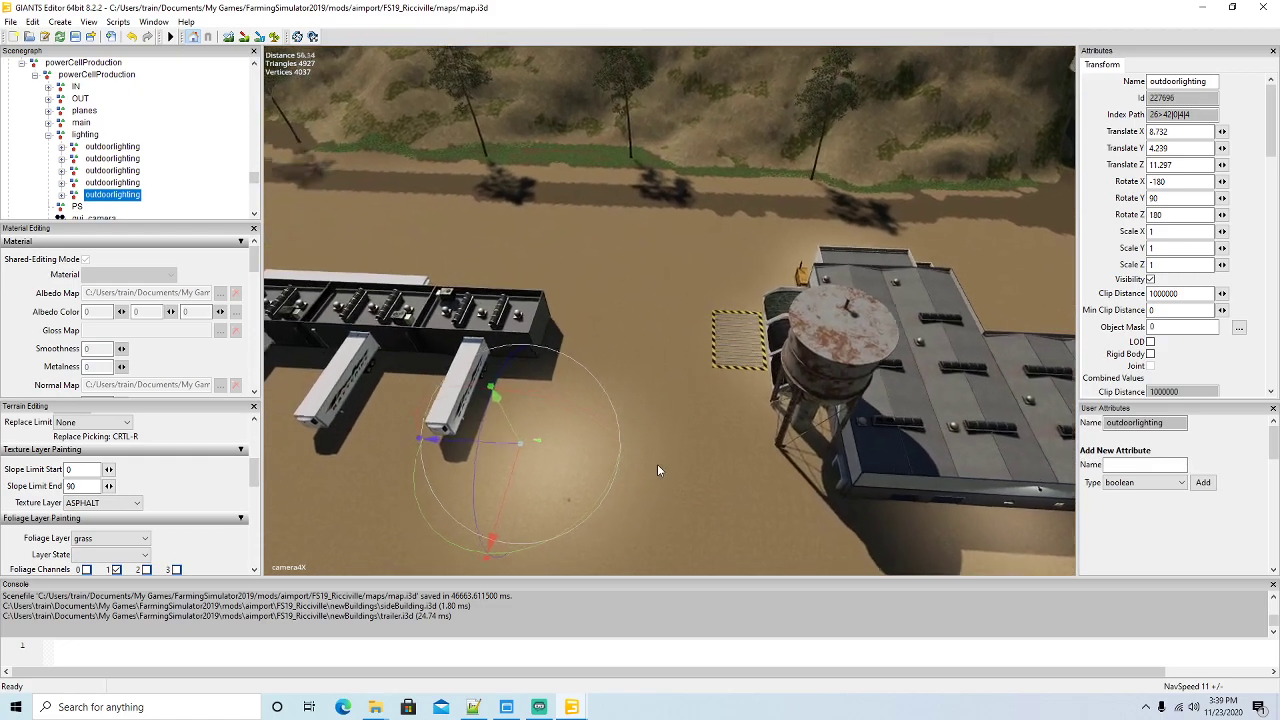
left_click_drag(490, 499, 527, 298)
scroll(530, 375, "up", 5)
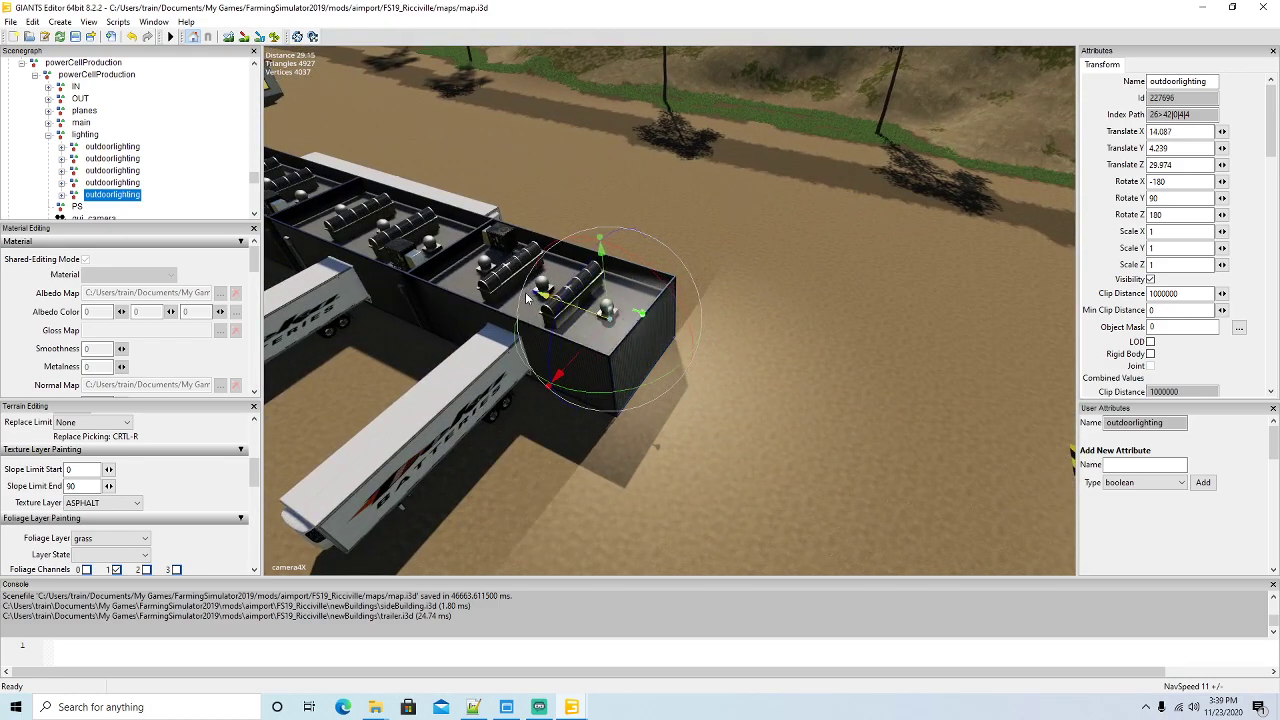
left_click_drag(604, 287, 605, 334)
right_click_drag(605, 333, 533, 332)
key("w")
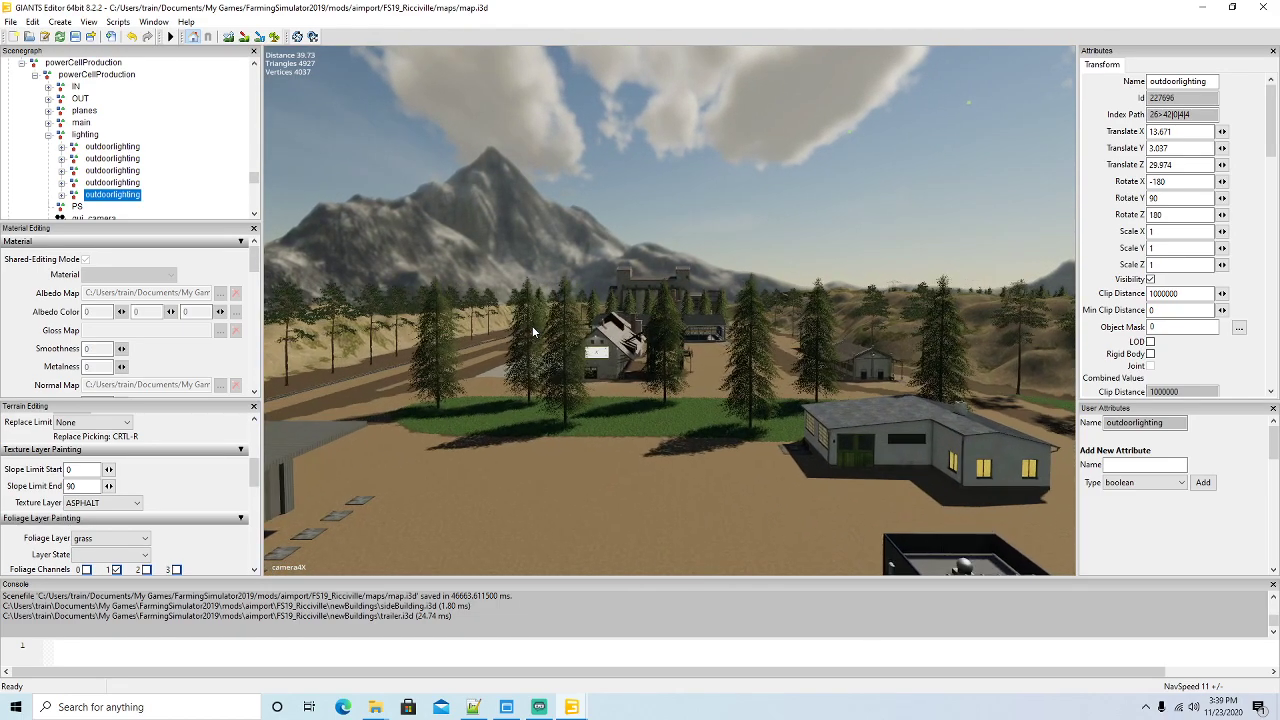
Duplicate the trailer building's near-end light, set the copy's Rotate Y to -90 and move it to the far end, at about X 72.544
key("w")
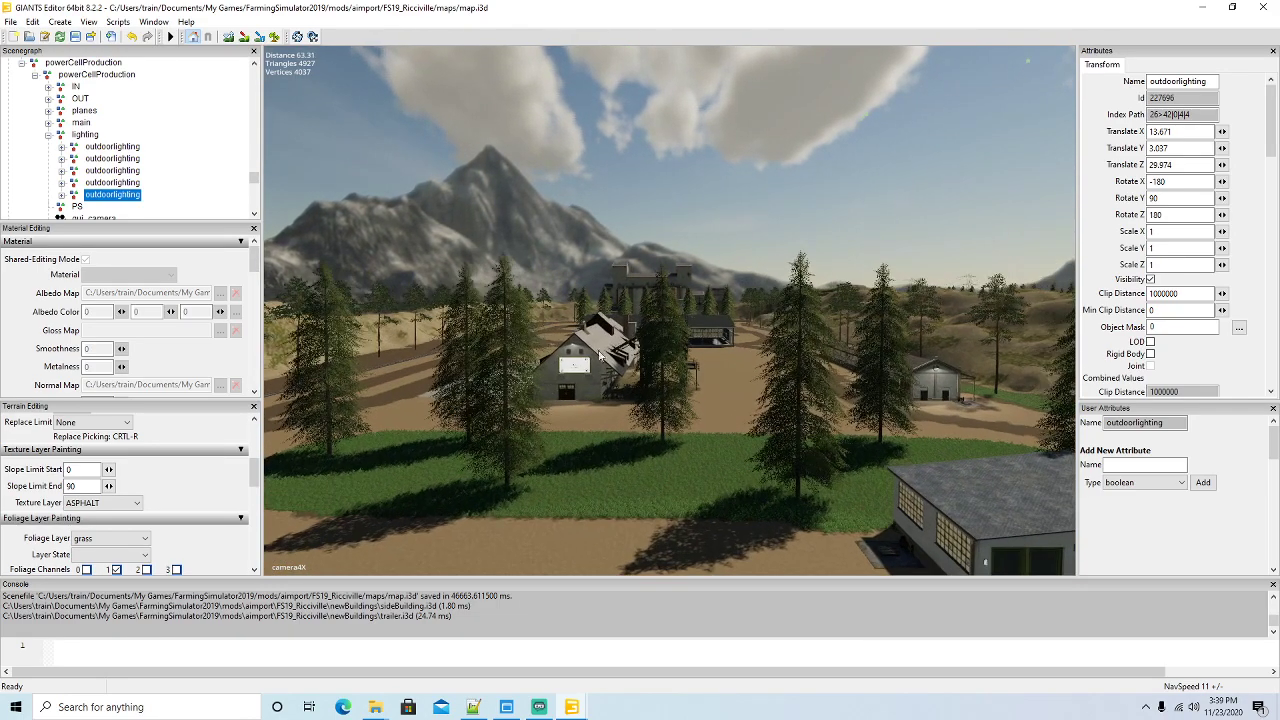
key("f")
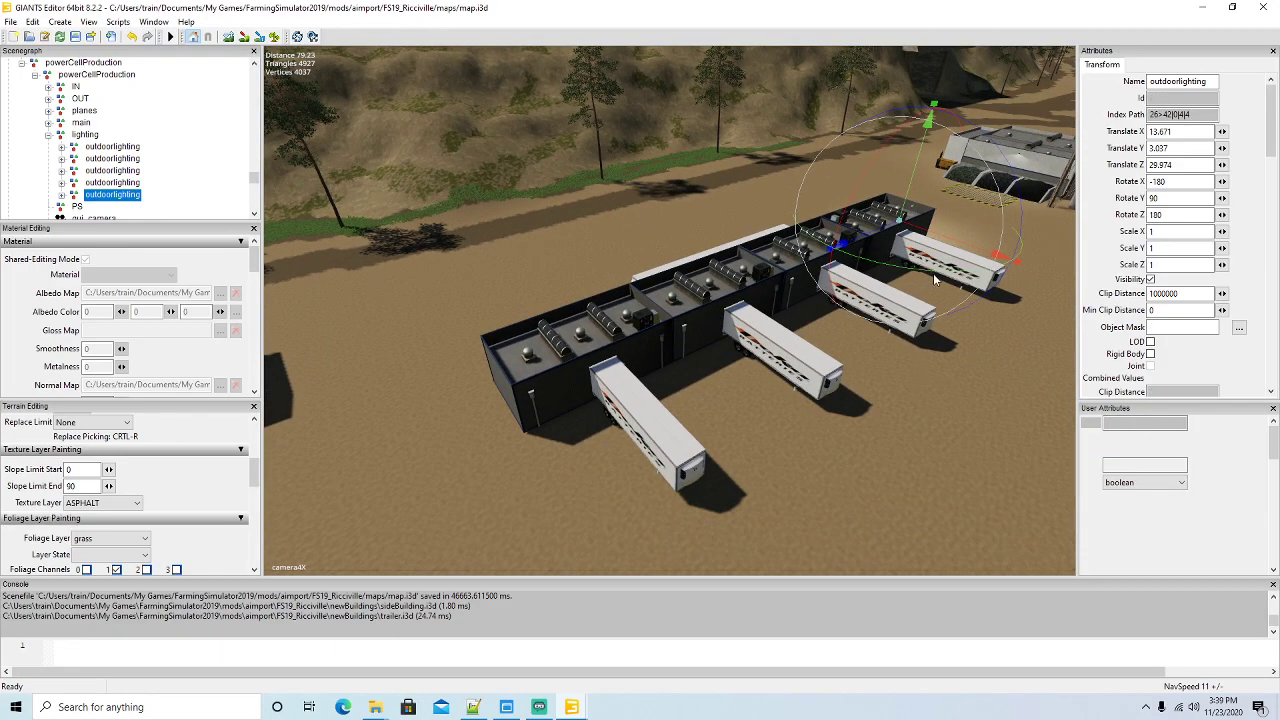
key("ctrl+d")
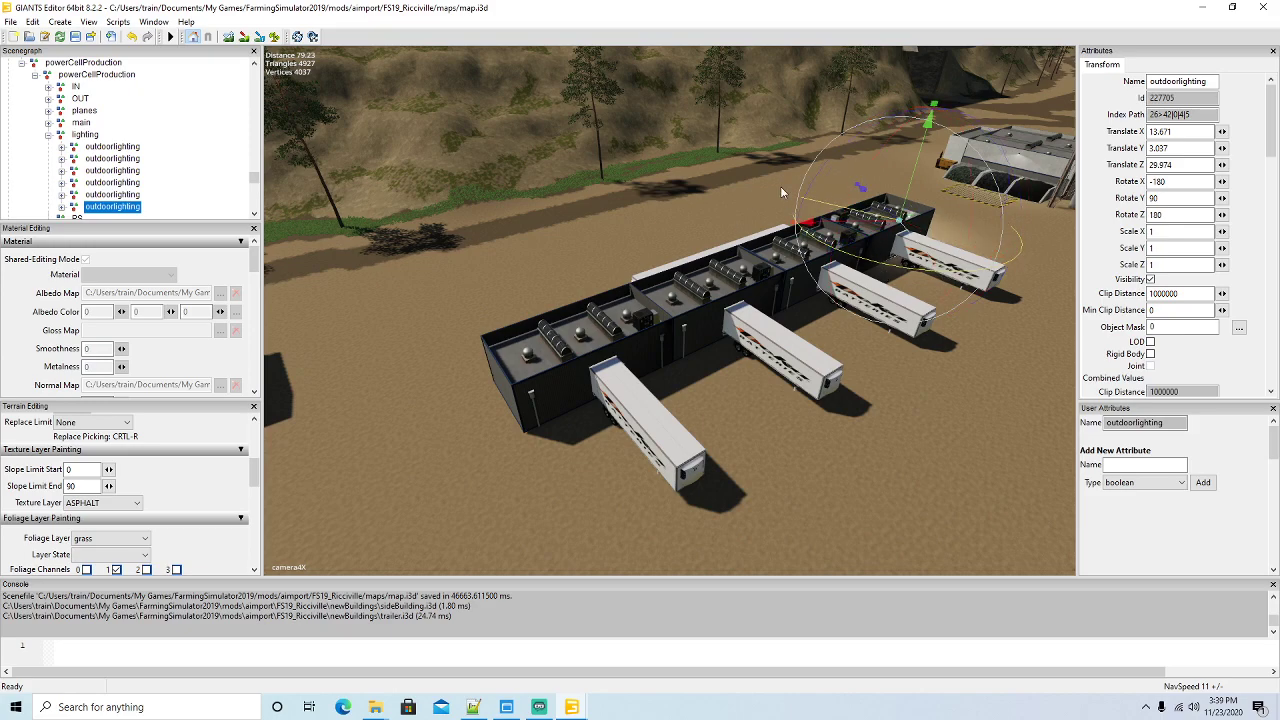
left_click_drag(864, 178, 870, 184)
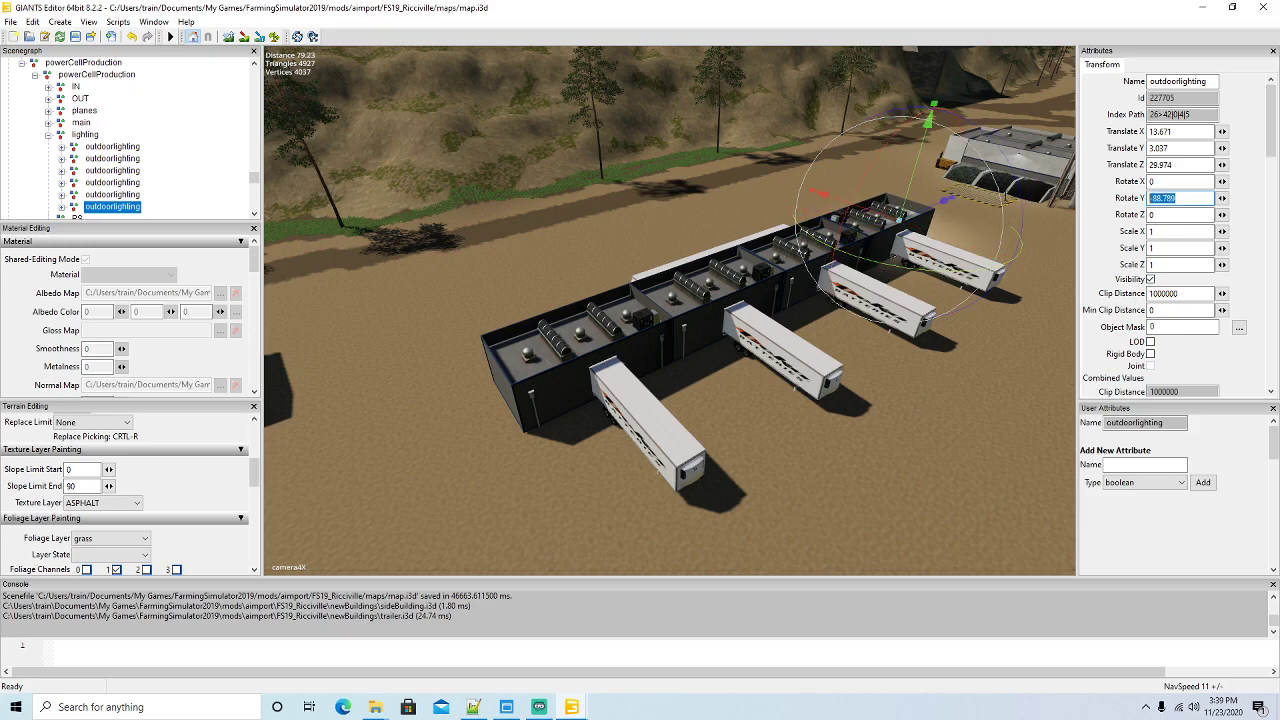
type("-90")
left_click_drag(908, 228, 439, 397)
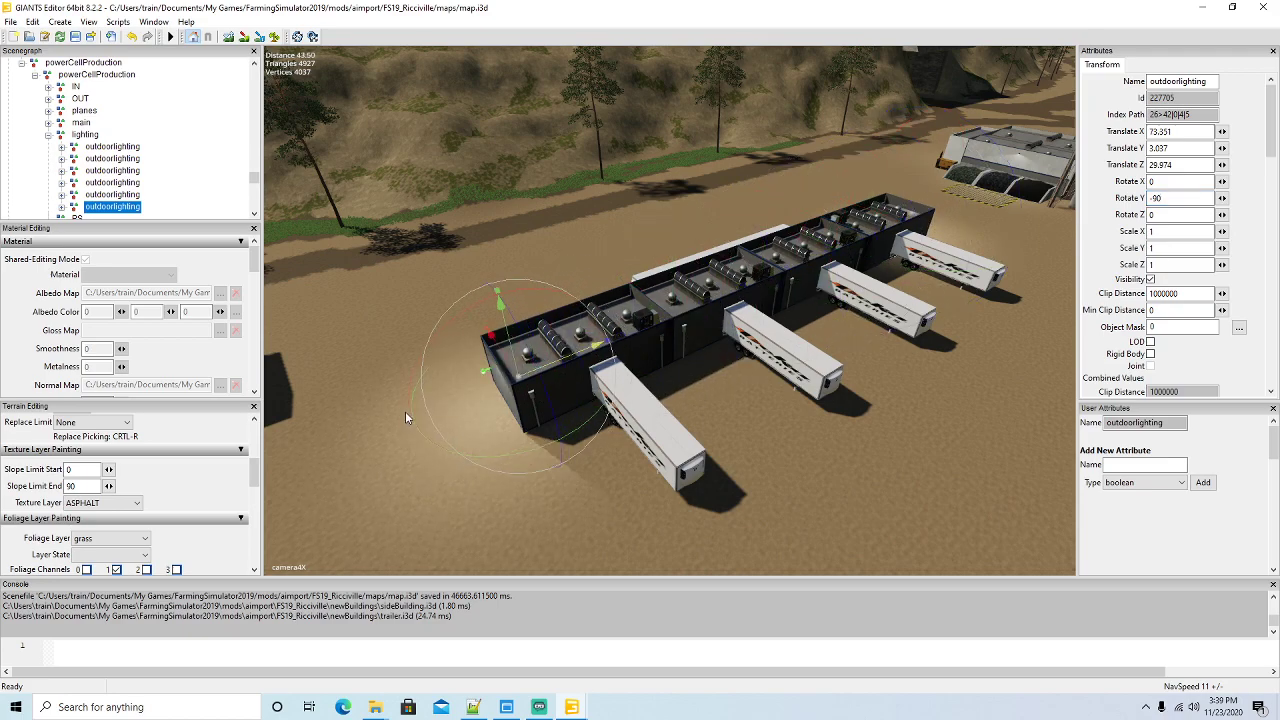
middle_click_drag(405, 411, 461, 438)
scroll(454, 437, "up", 3)
scroll(454, 437, "up", 5)
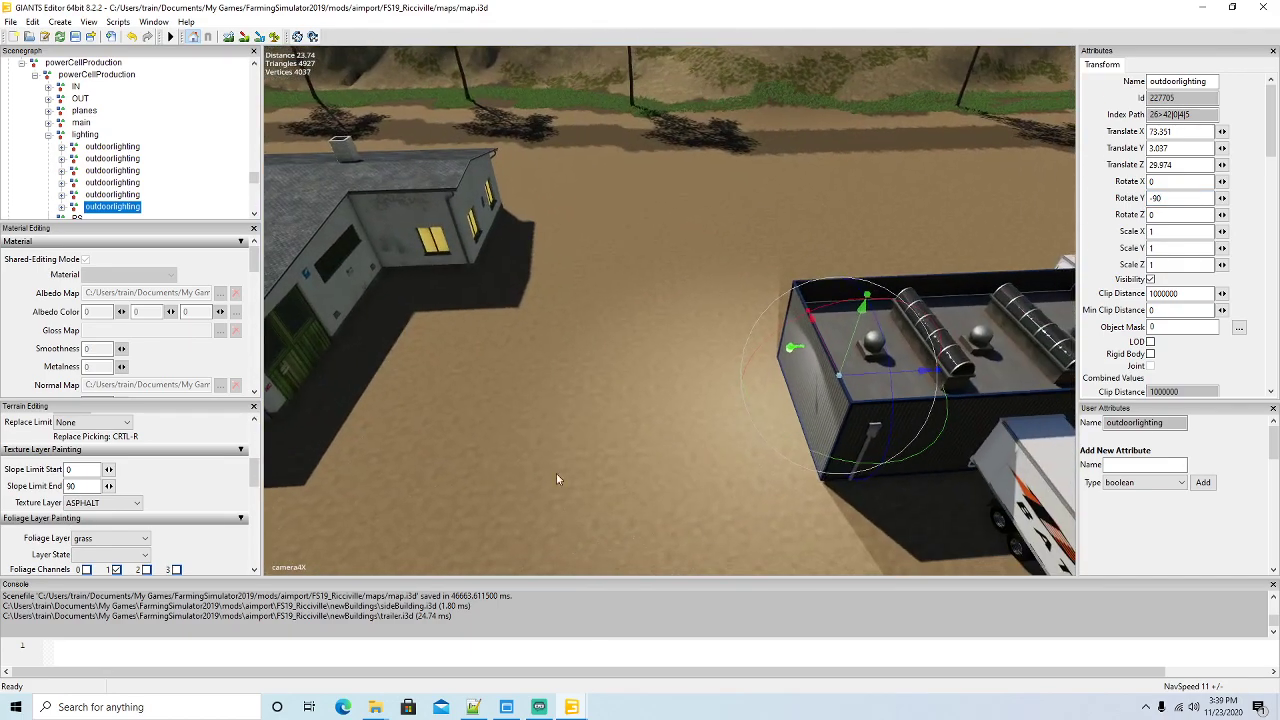
left_click_drag(879, 380, 858, 393)
middle_click_drag(858, 393, 848, 430)
scroll(848, 430, "down", 5)
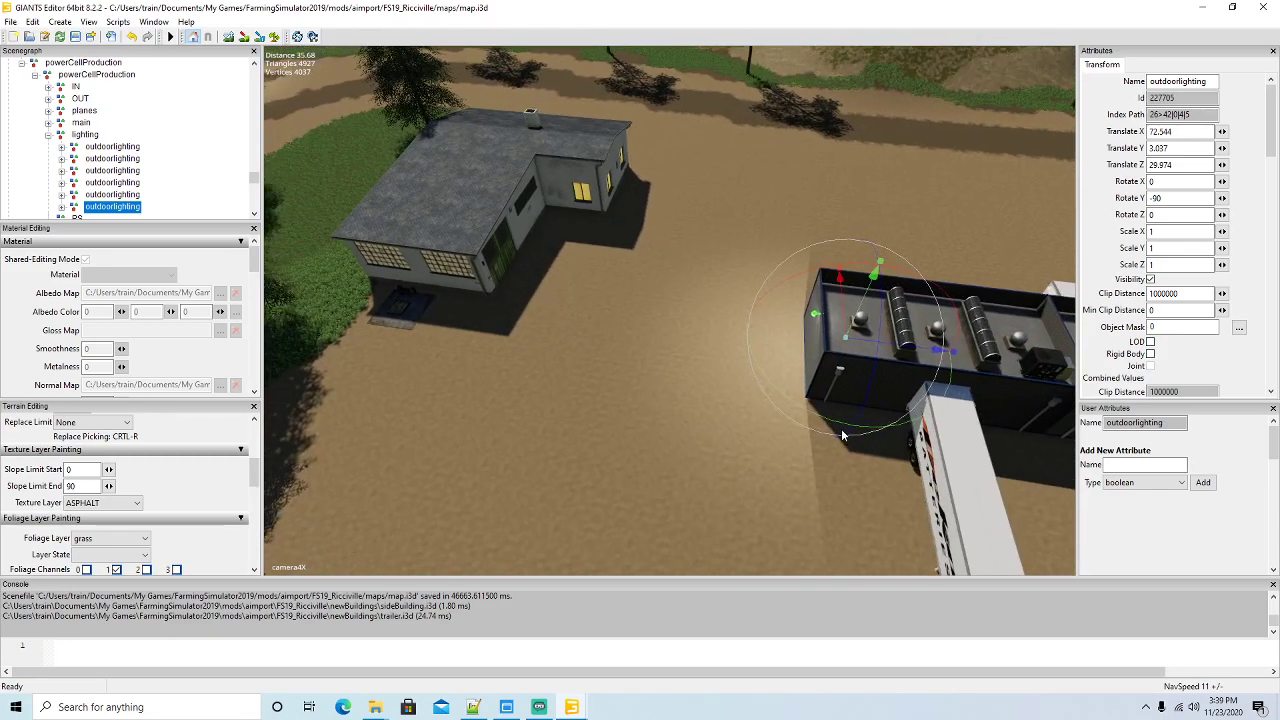
Duplicate the far-end light, set the copy's Rotate Y to 0 and place it on the house wall by the fire pit, at about X 106.964, Z 33.781
left_click(930, 392)
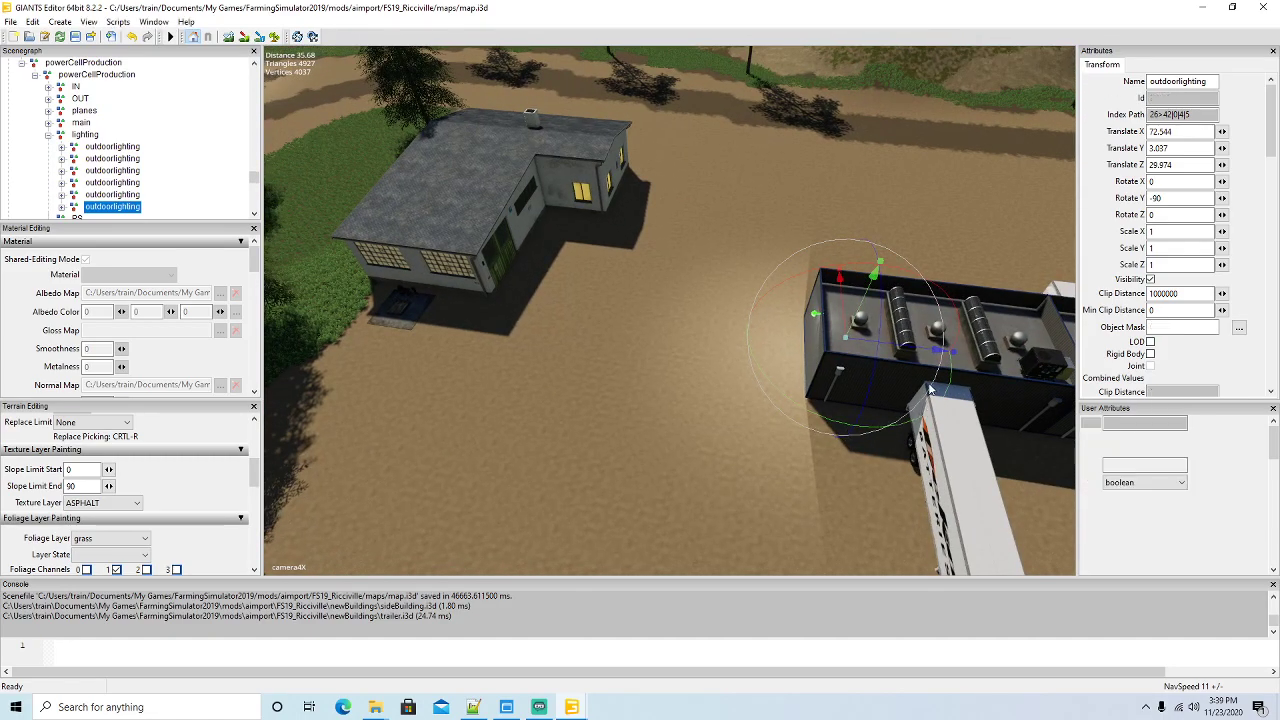
key("ctrl+d")
left_click_drag(923, 355, 443, 302)
middle_click_drag(443, 302, 504, 350)
scroll(504, 350, "up", 10)
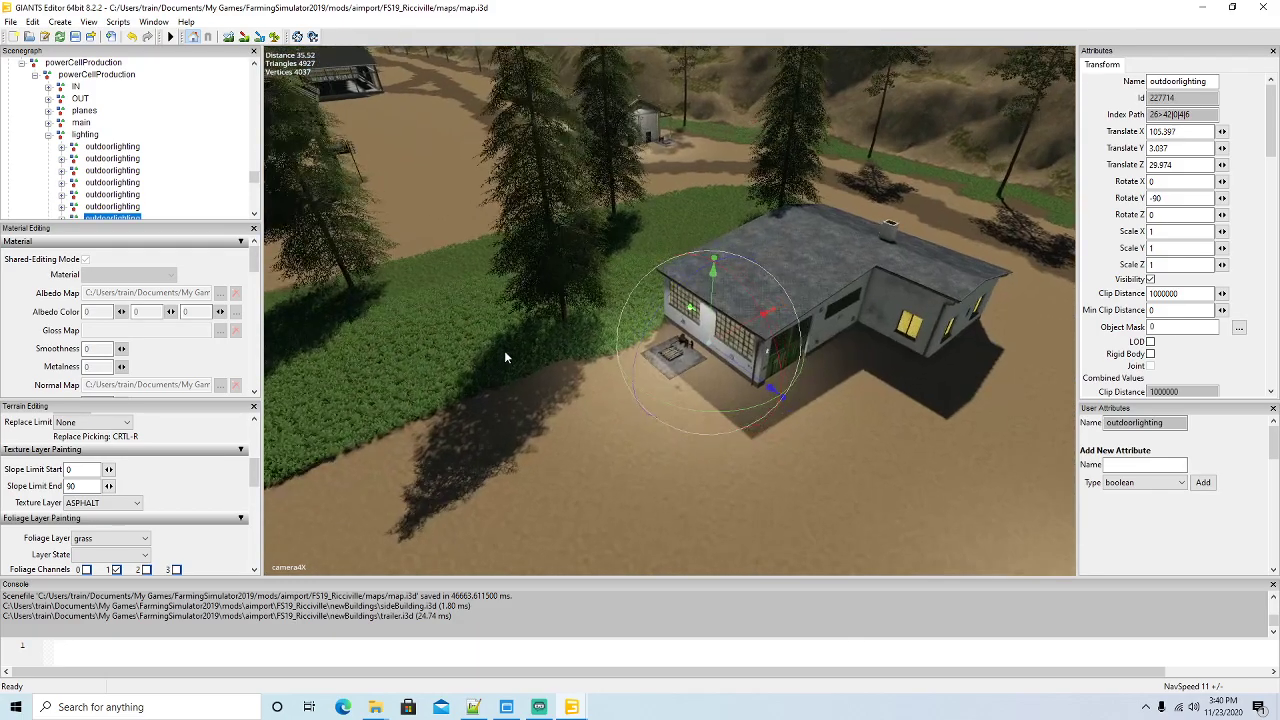
left_click_drag(735, 445, 888, 388)
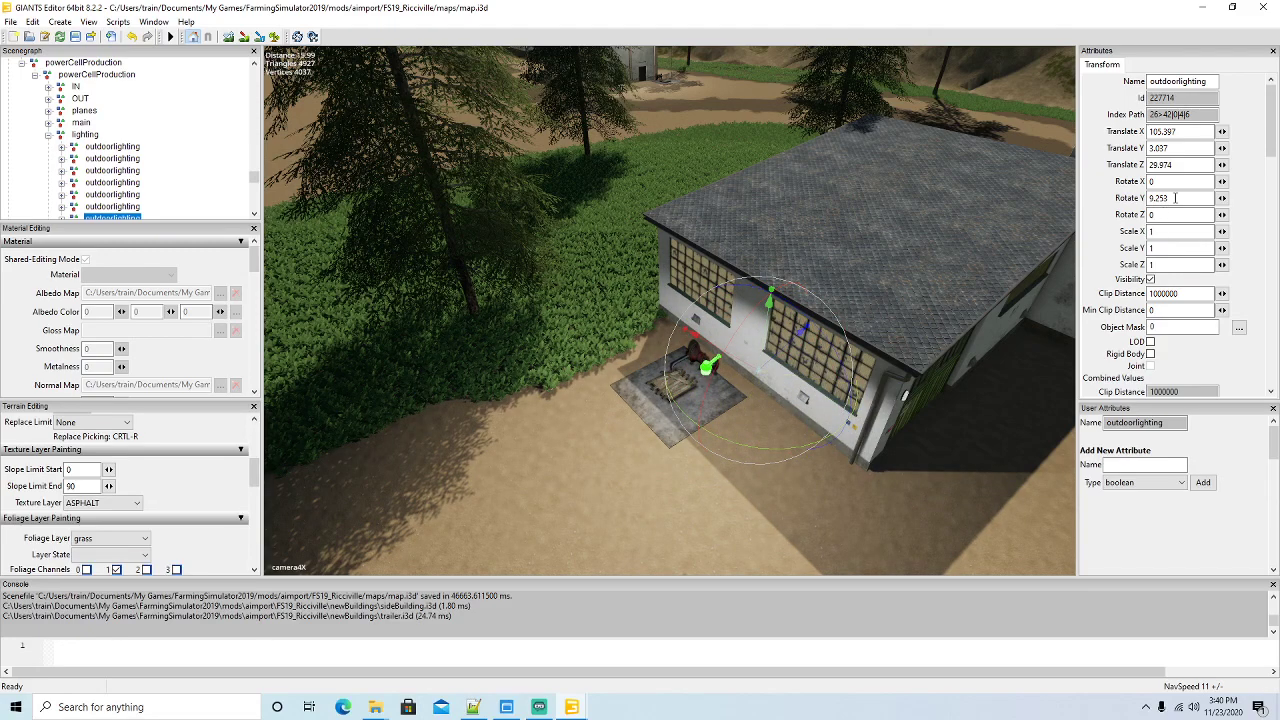
type("0")
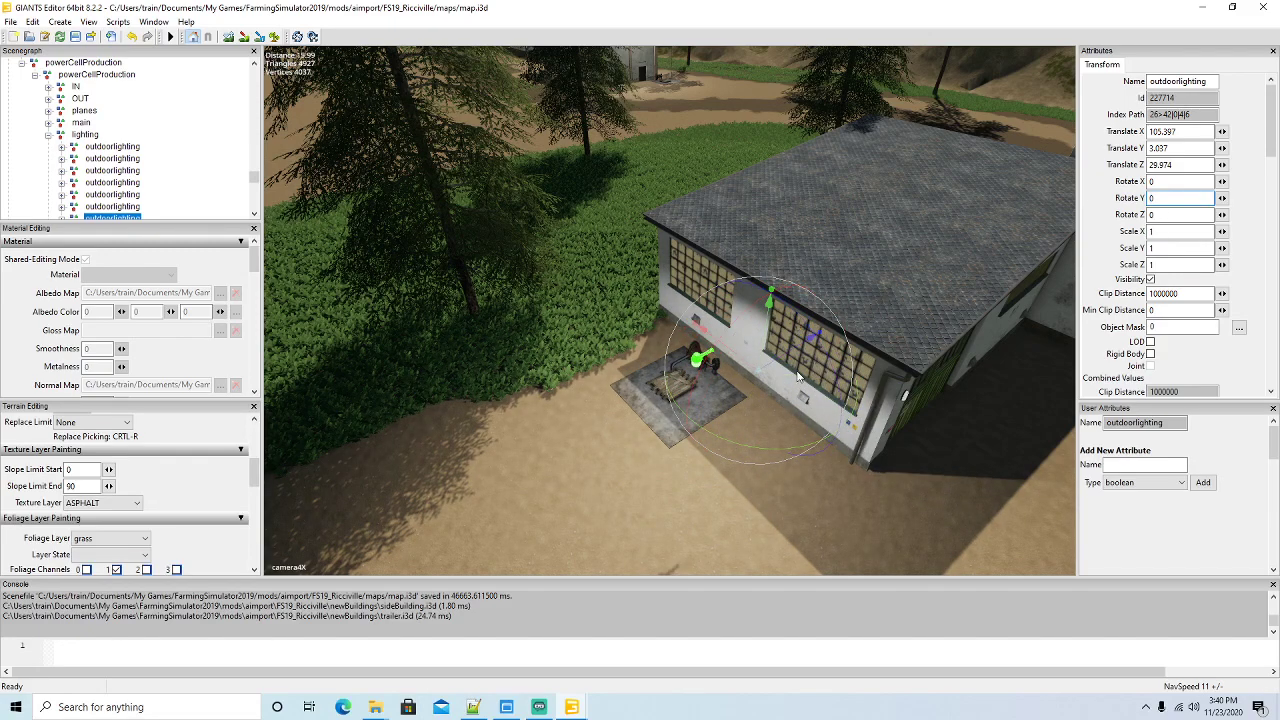
left_click_drag(780, 366, 897, 310)
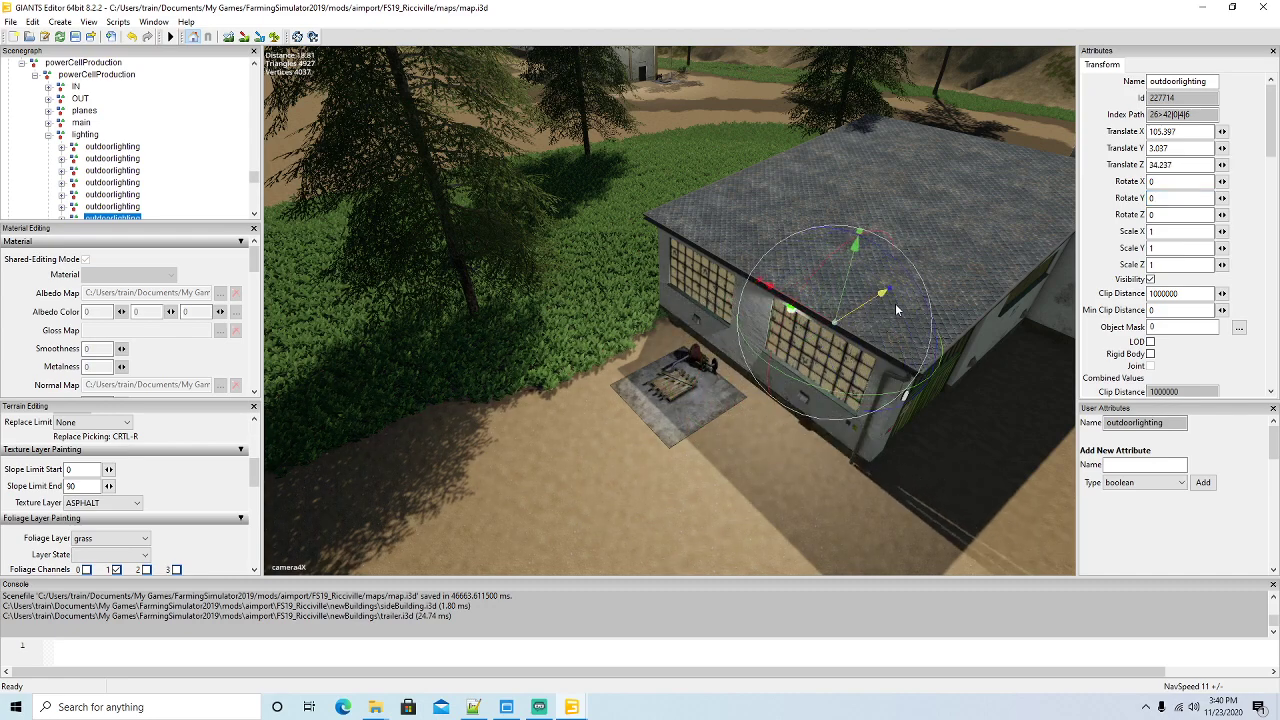
mouse_move(819, 314)
left_mouse_down()
mouse_move(788, 307)
mouse_move(823, 293)
mouse_move(810, 300)
left_mouse_up()
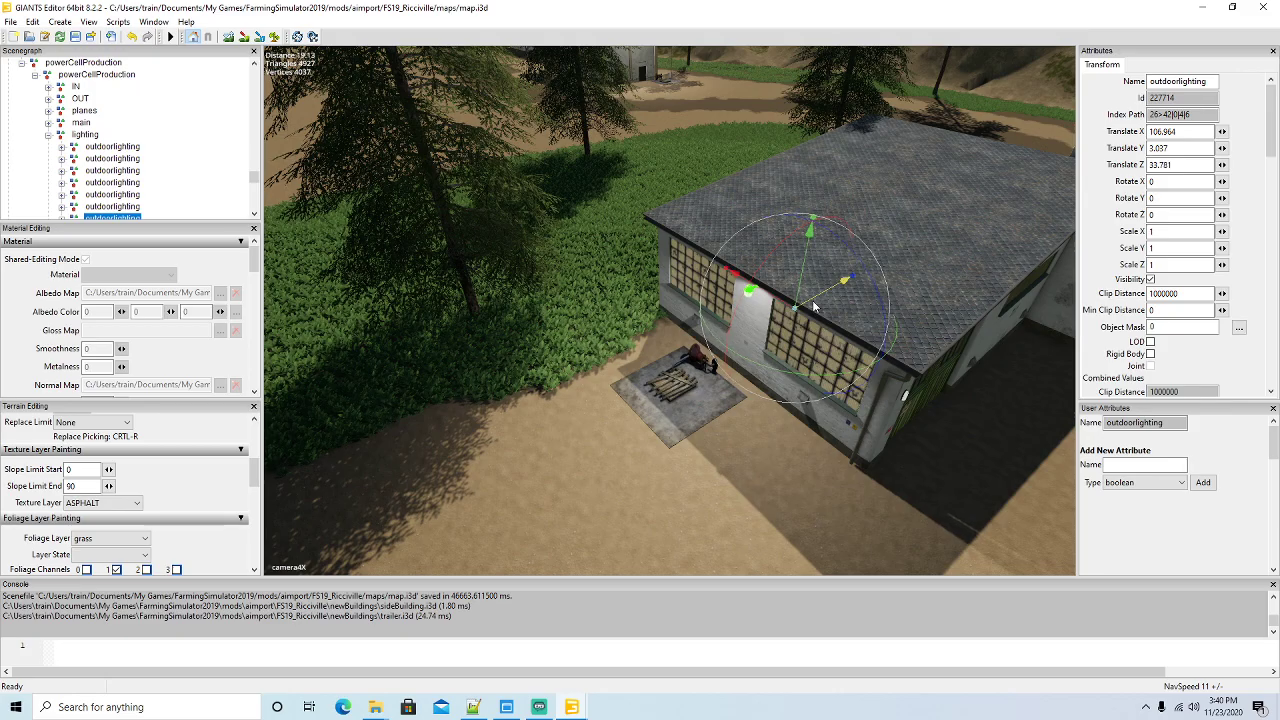
Duplicate the house light, turn the copy to Rotate X 180, Y 0, Z 180 and place it on the door side, at about X 104.058, Z 52.873
right_click_drag(812, 300, 444, 370)
scroll(444, 377, "down", 3)
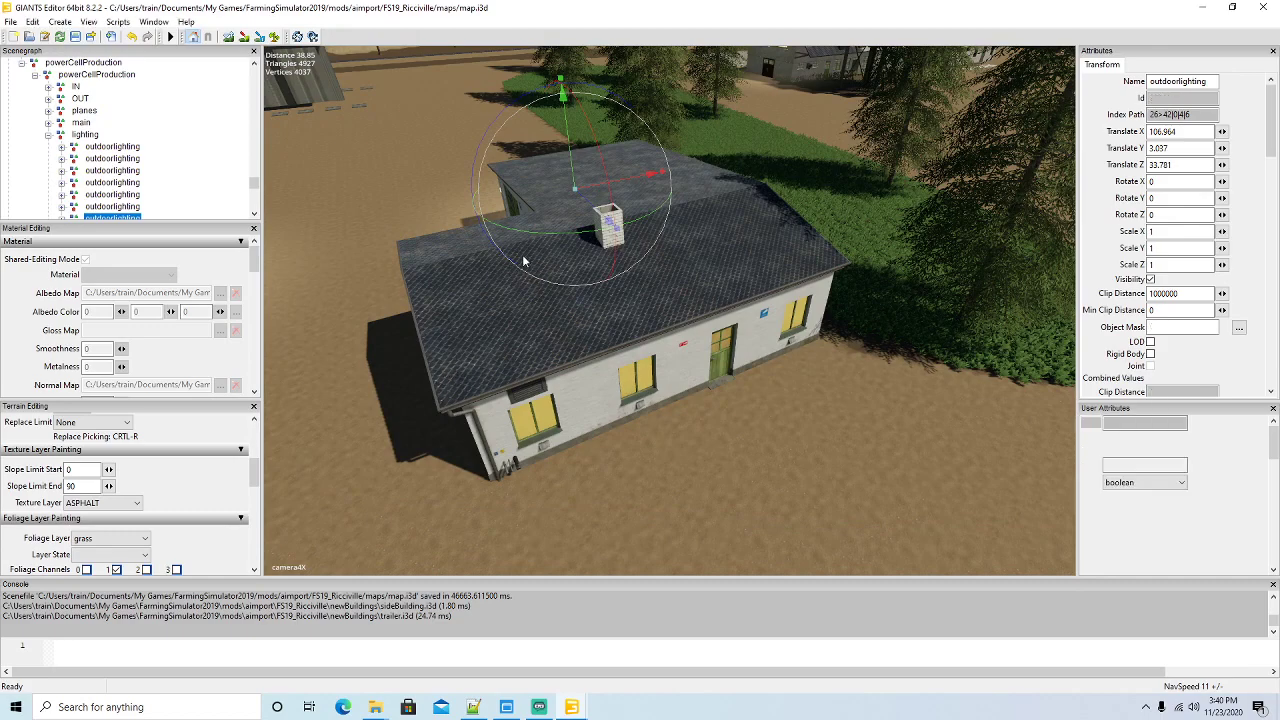
left_click_drag(643, 195, 596, 169)
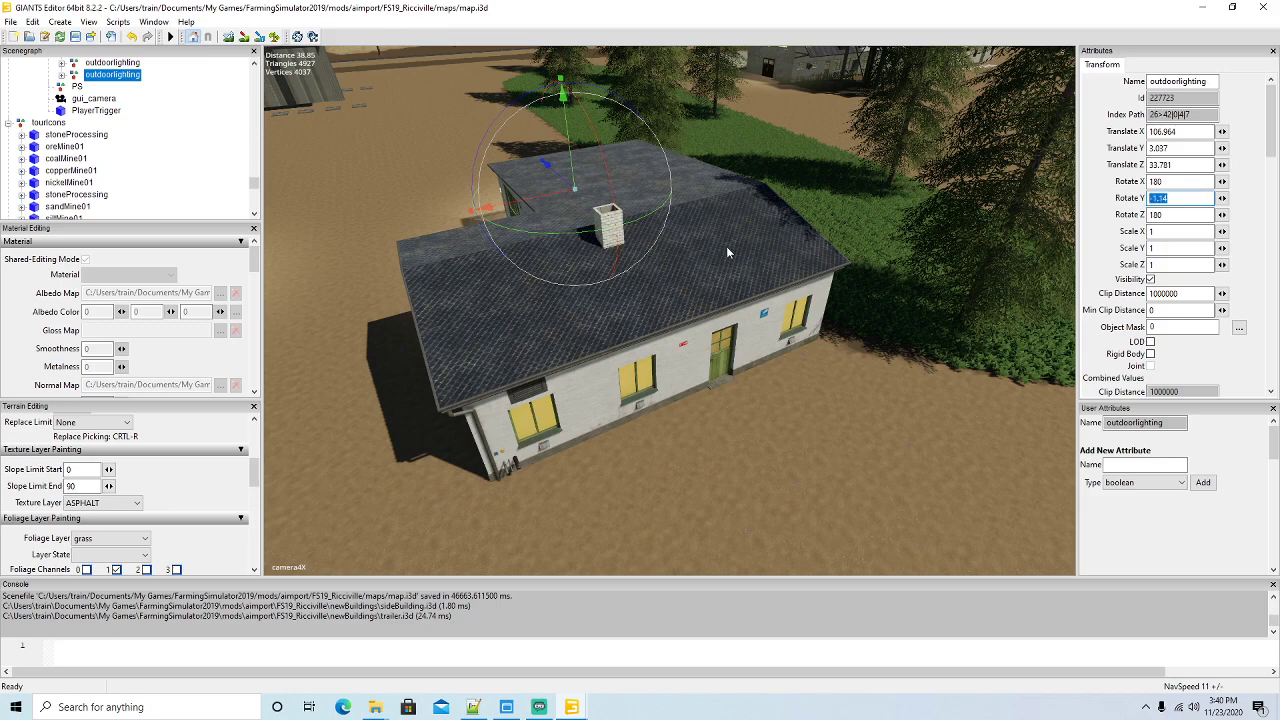
left_click_drag(560, 183, 743, 467)
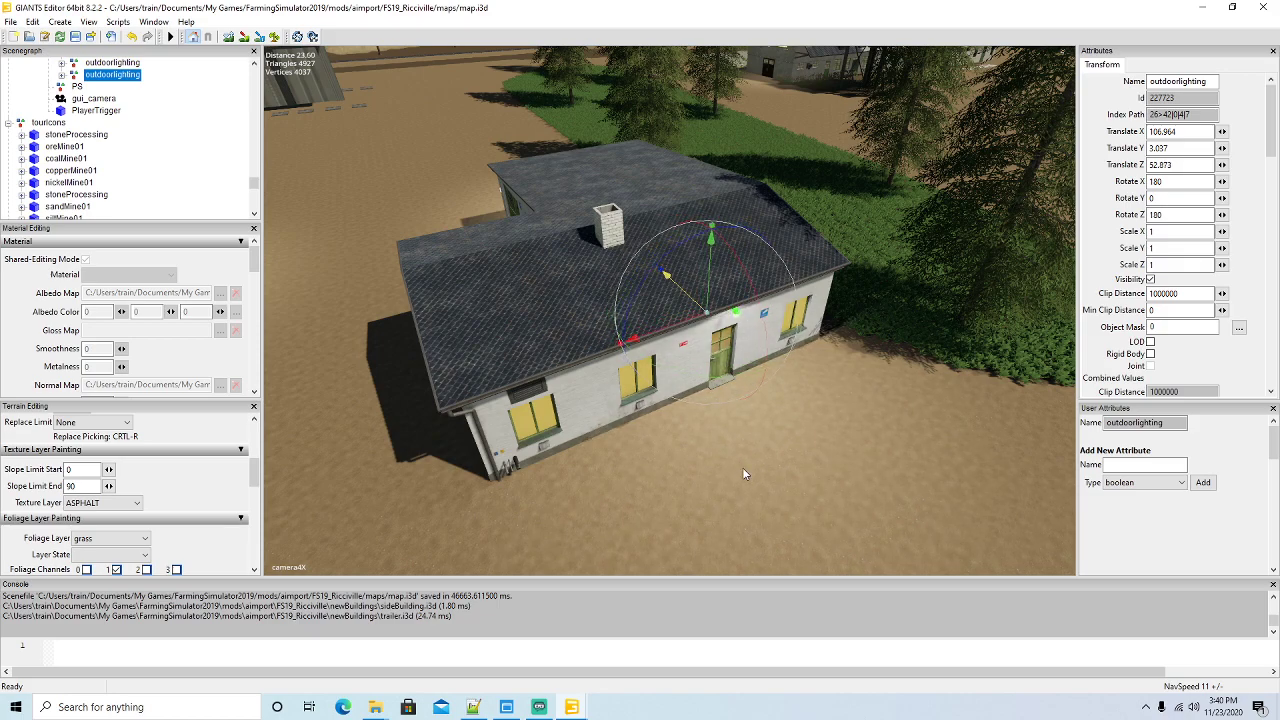
left_click_drag(663, 340, 604, 362)
Bring the long shed into view and collapse the slaughterHouse group in the scenegraph
left_click_drag(693, 398, 654, 400, "alt")
scroll(659, 345, "up", 5)
scroll(667, 336, "up", 10)
scroll(656, 385, "down", 3)
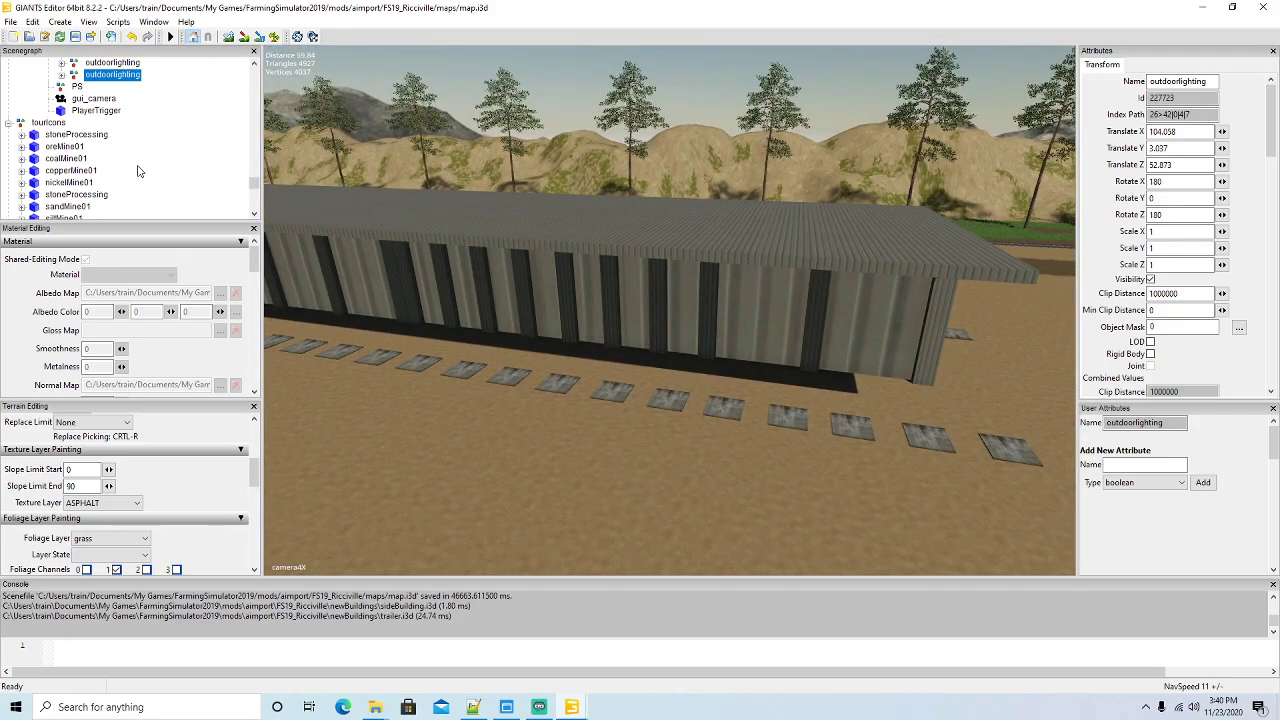
scroll(140, 168, "up", 15)
scroll(150, 164, "down", 12)
scroll(150, 164, "up", 10)
scroll(144, 156, "up", 5)
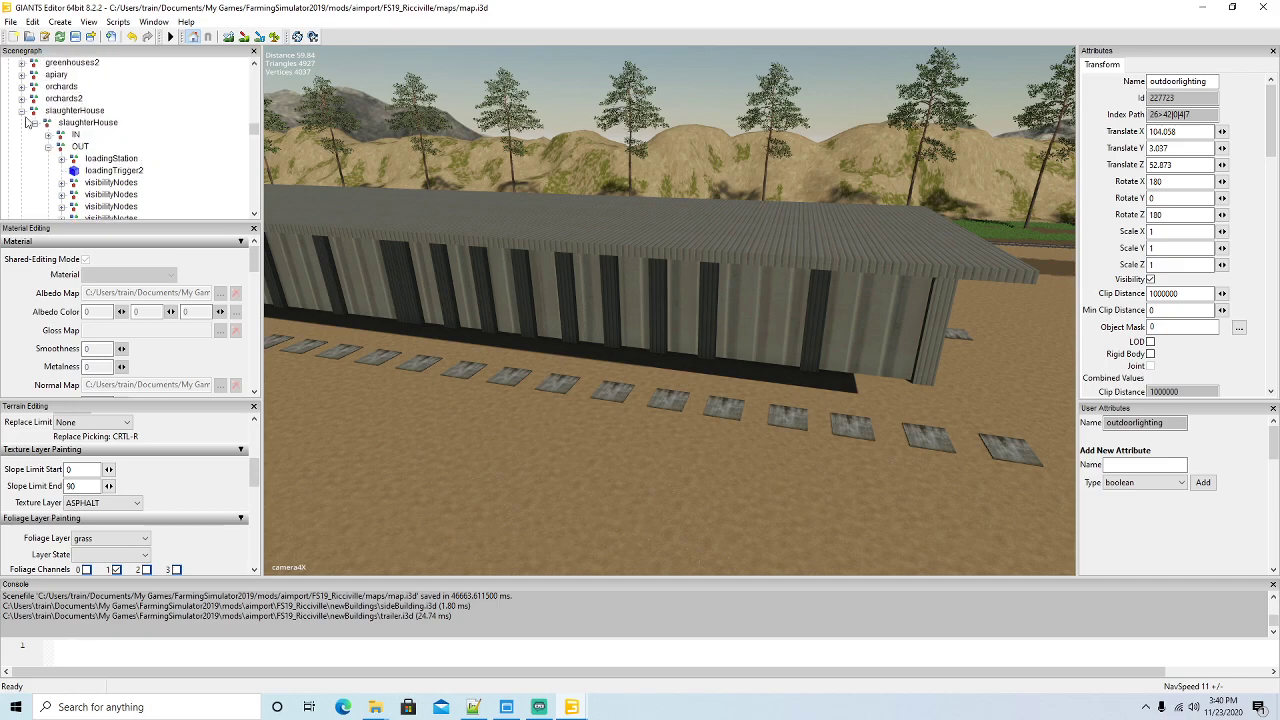
left_click(47, 122)
left_click(22, 110)
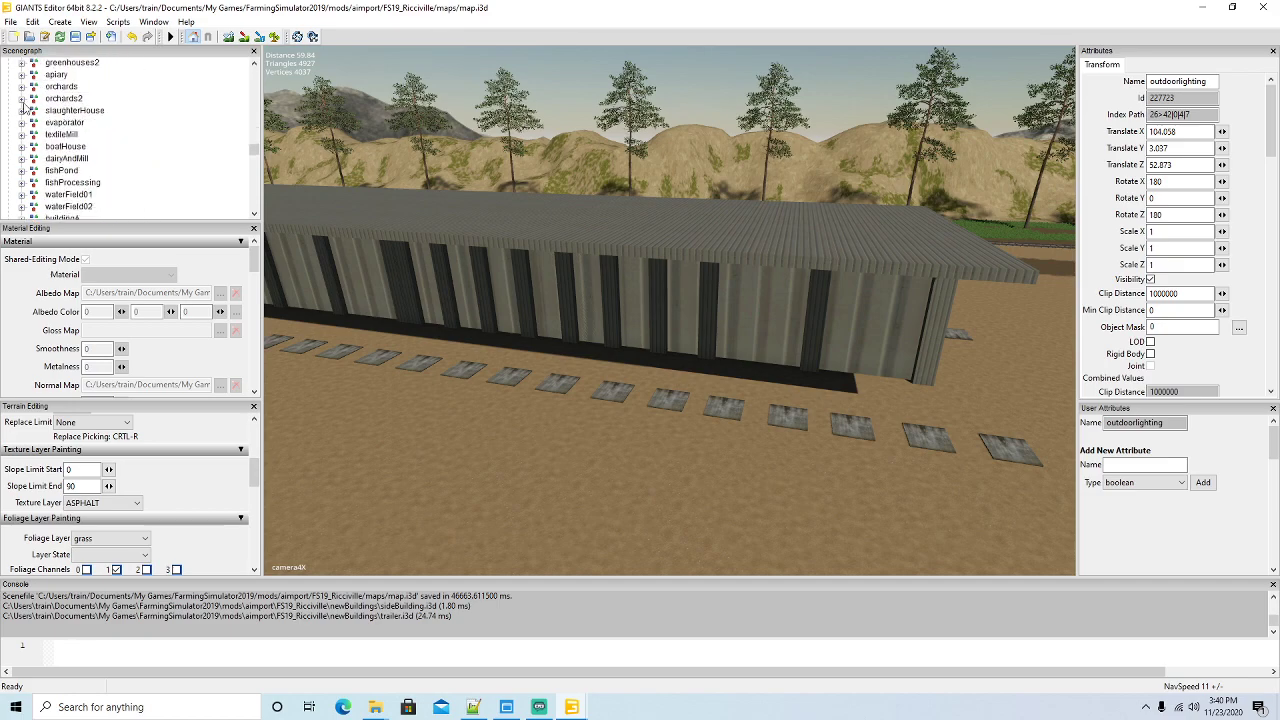
Expand the orchards lighting group and duplicate its first Neonroehre light
left_click(22, 87)
left_click(34, 99)
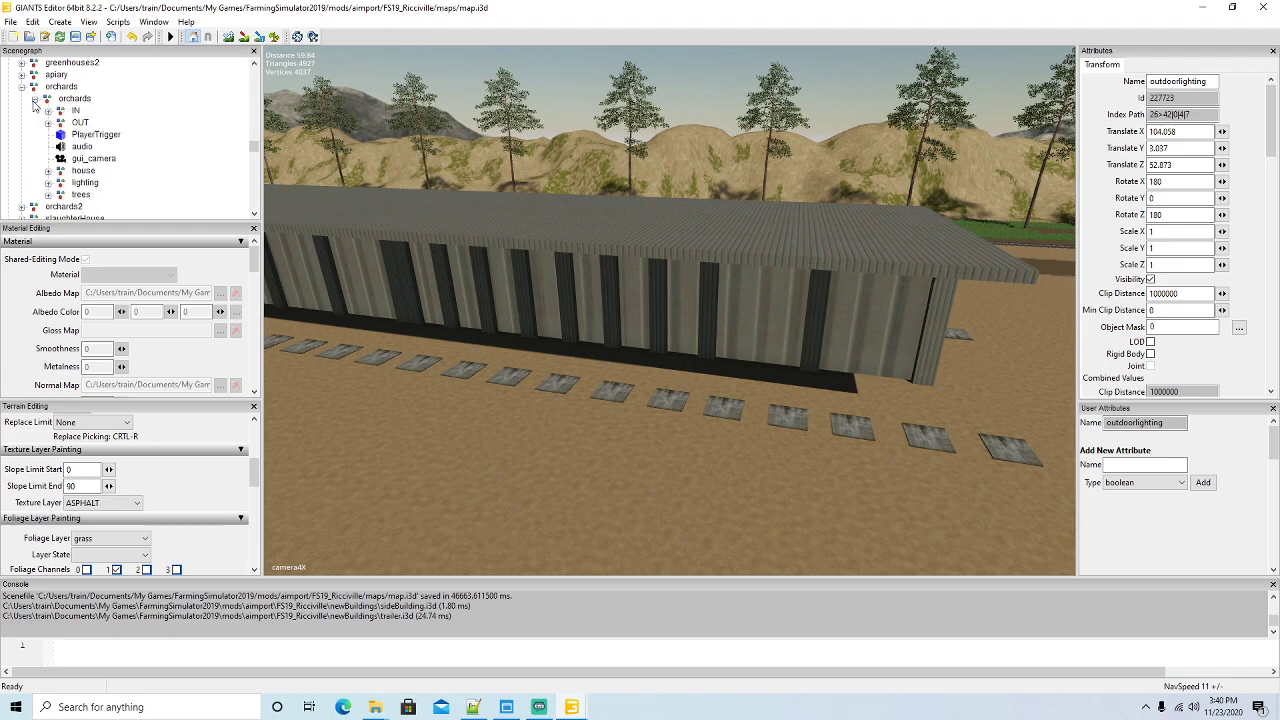
scroll(125, 155, "down", 1)
left_click(48, 147)
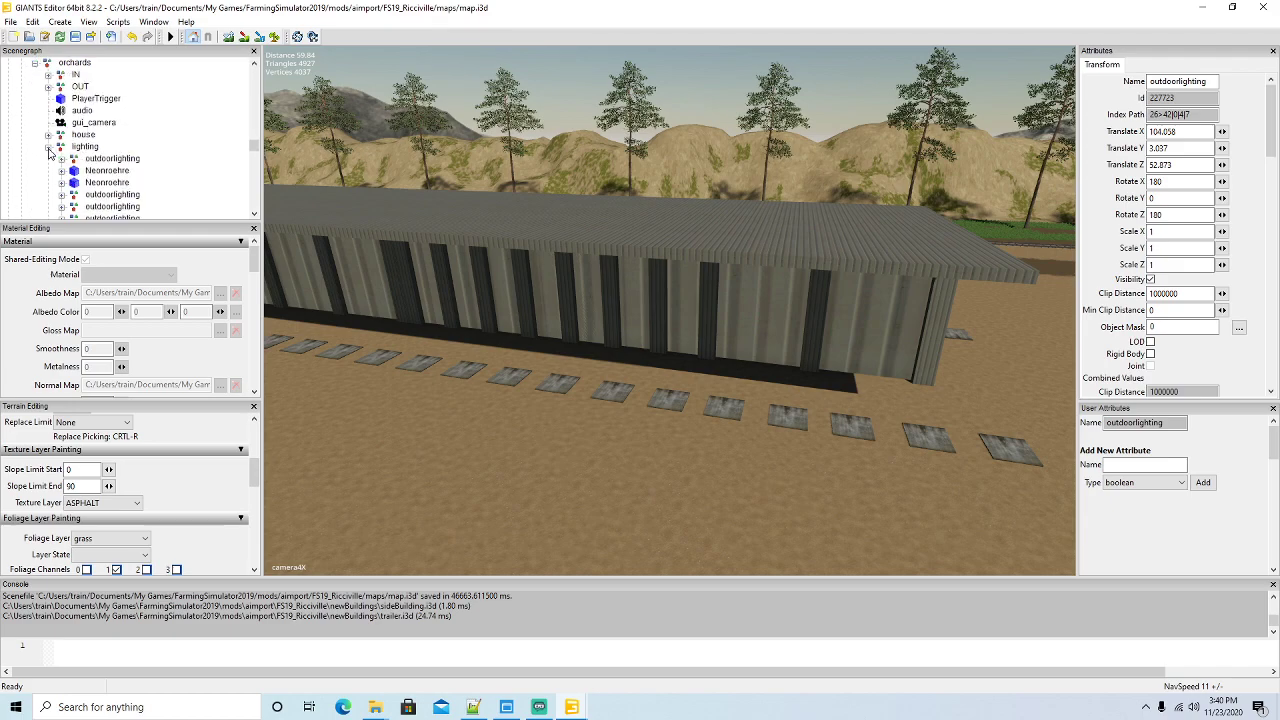
left_click(100, 147)
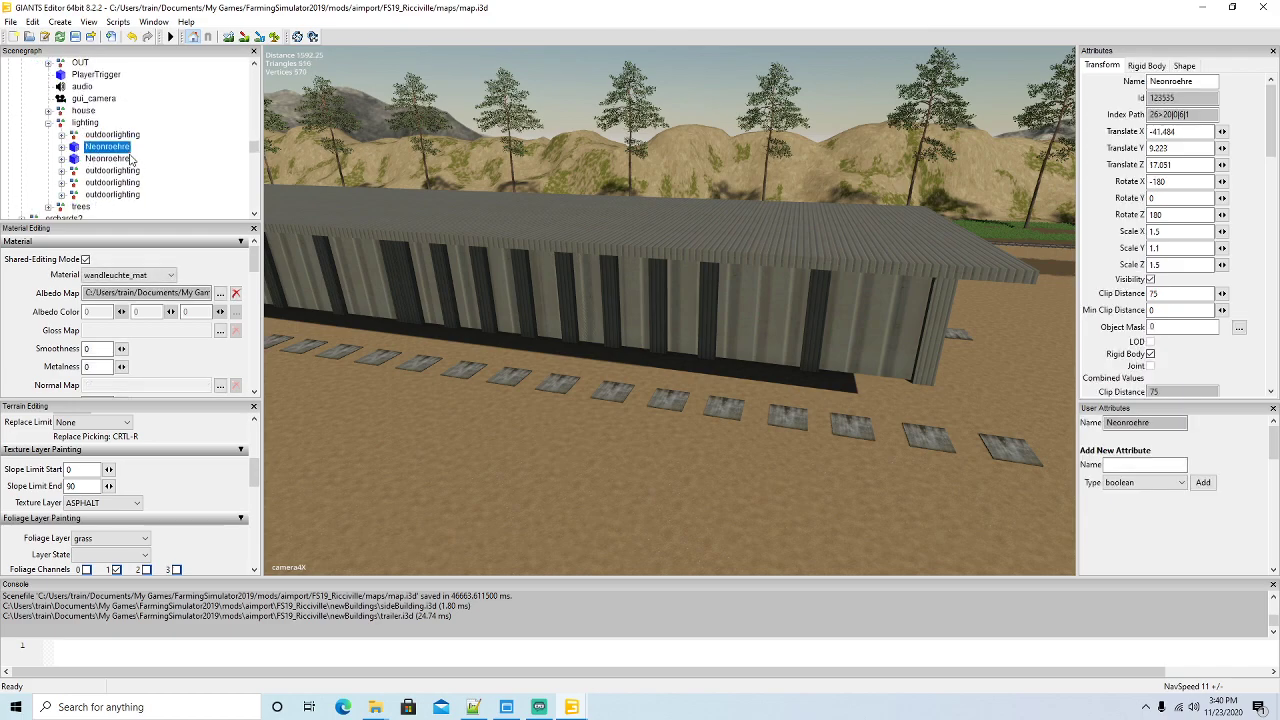
left_click(145, 150)
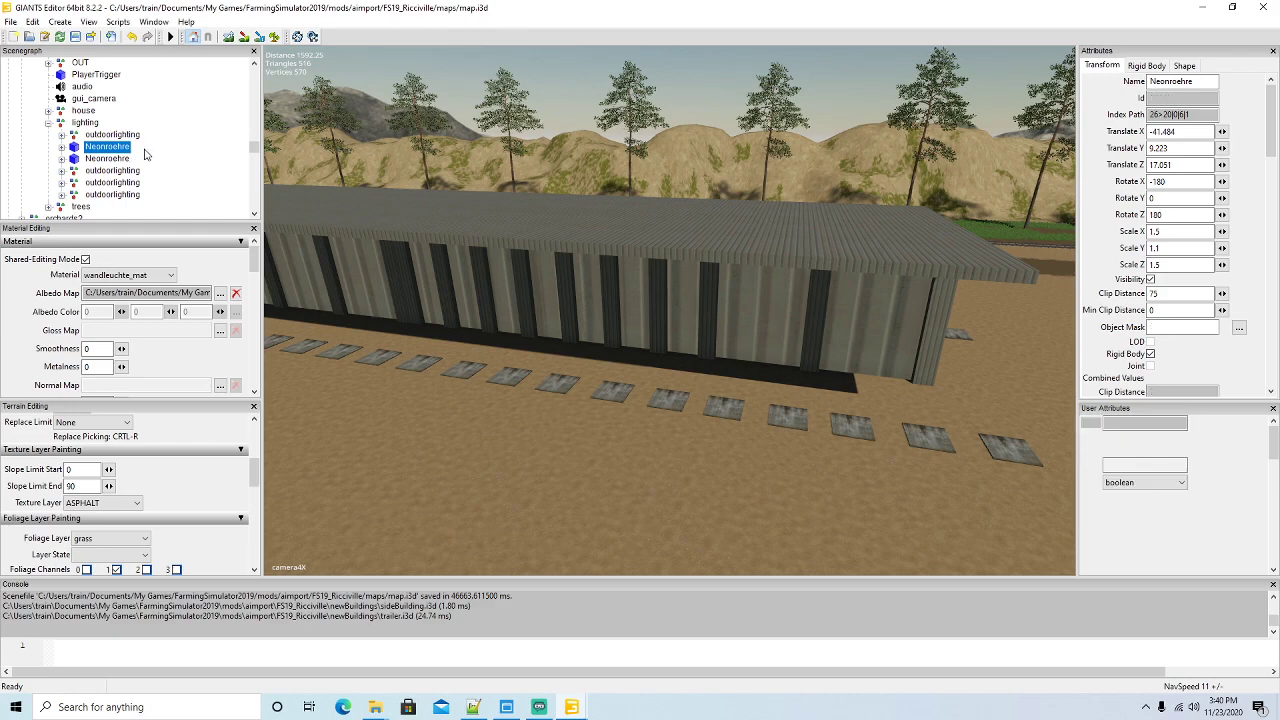
Cut the Neonroehre copy out of the orchards group and paste it into powerCellProduction's lighting group
scroll(177, 147, "down", 5)
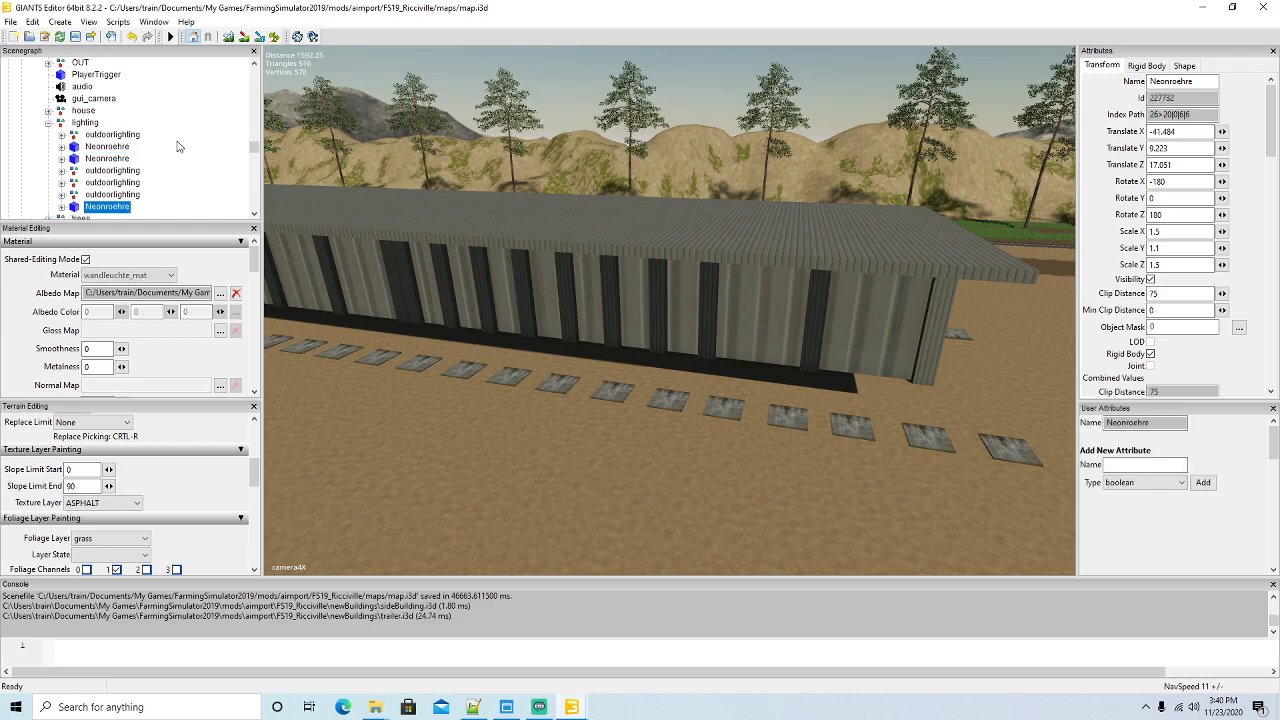
scroll(177, 144, "up", 5)
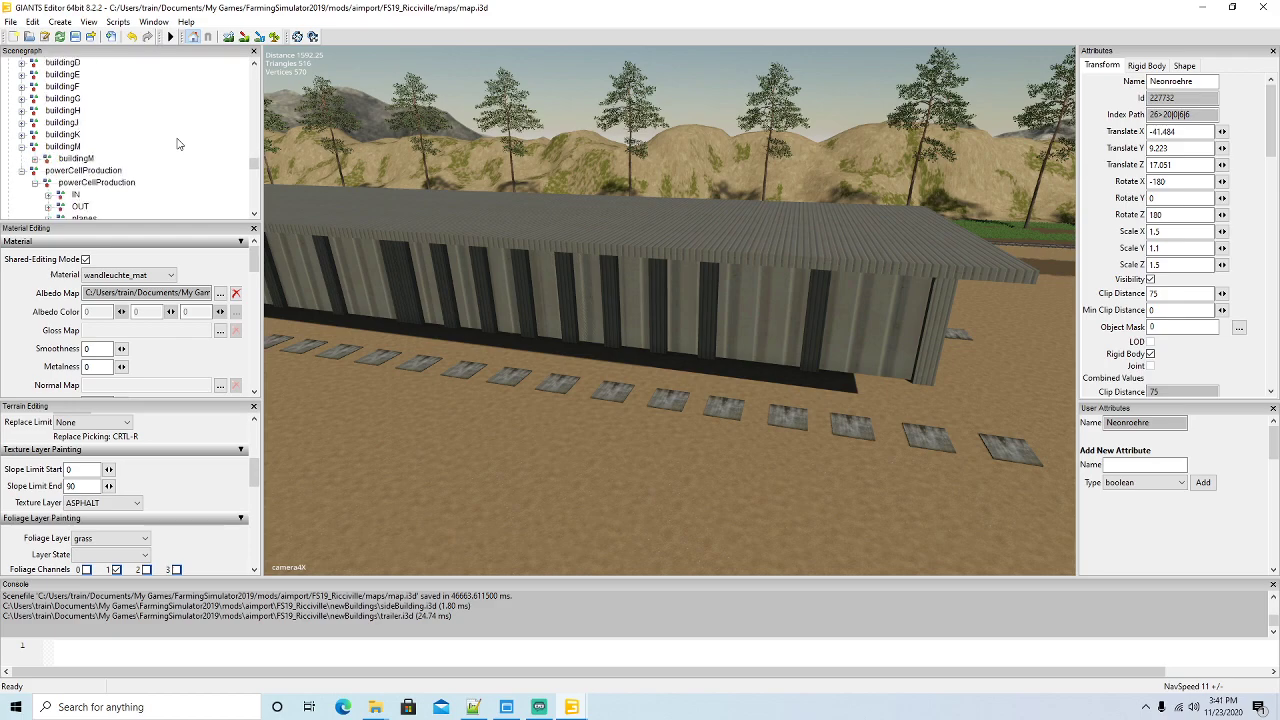
left_click(32, 21)
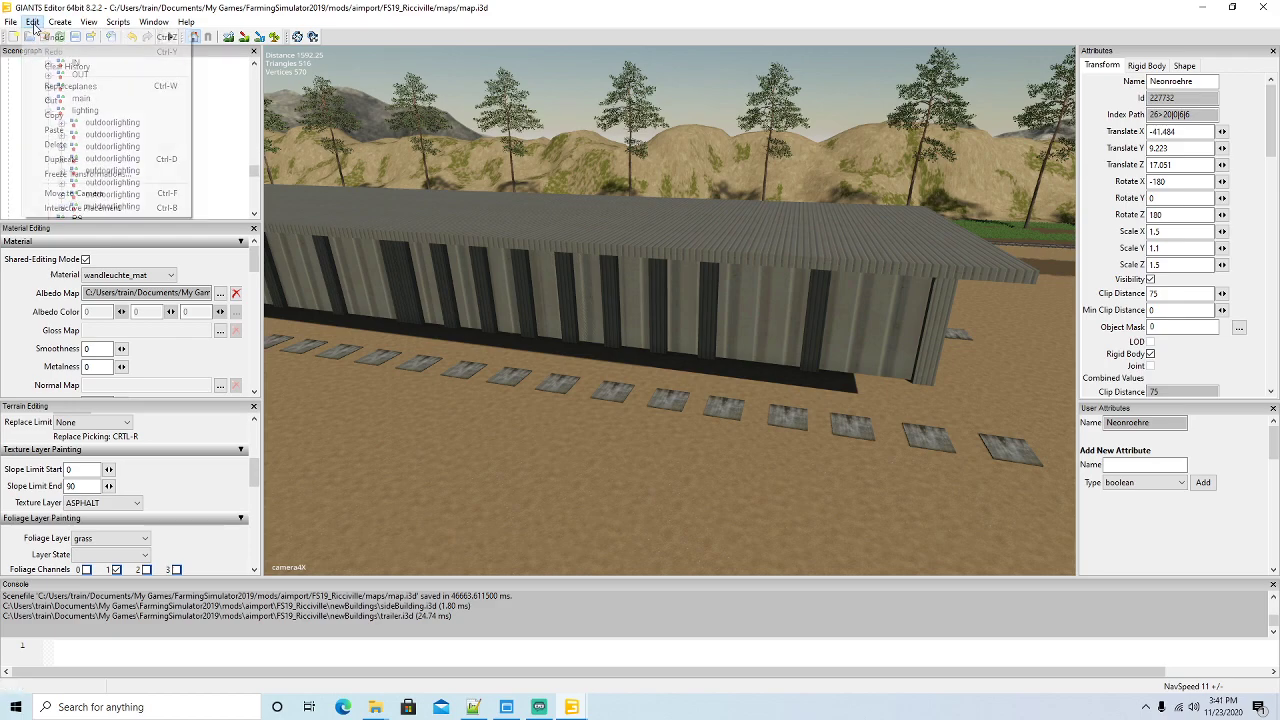
scroll(70, 112, "down", 1)
left_click(84, 98)
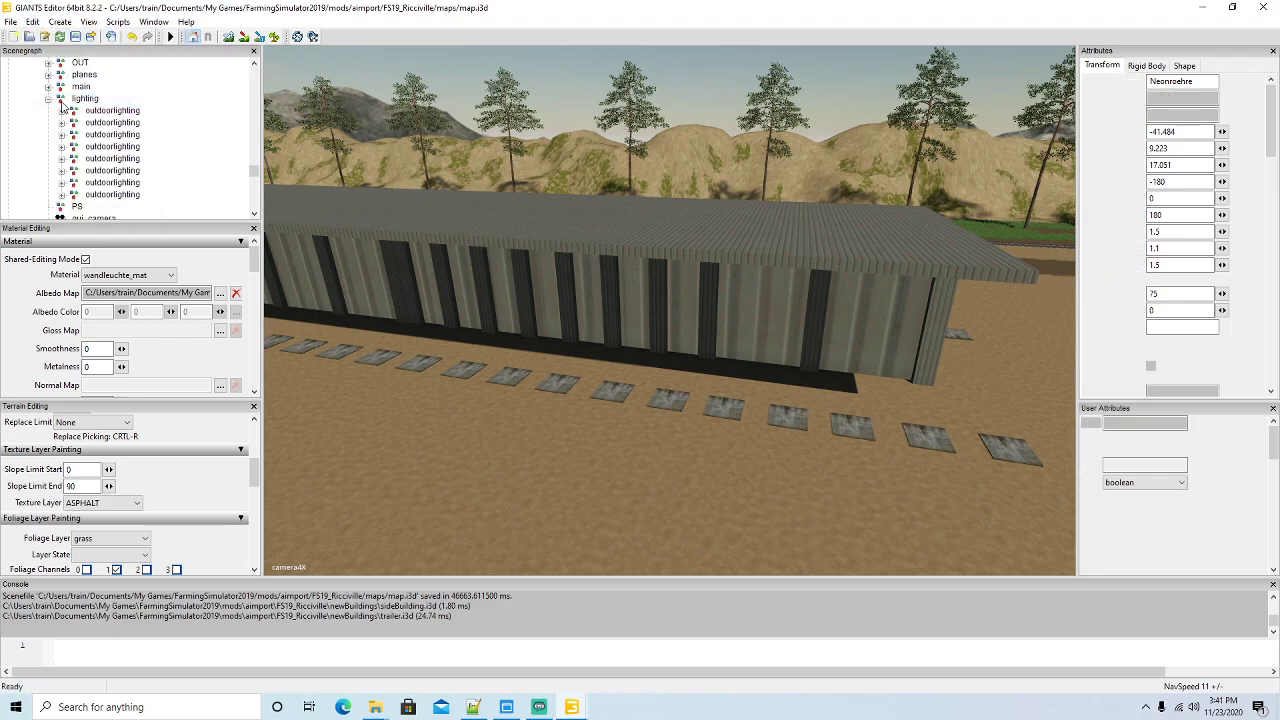
left_click(32, 21)
left_click(56, 130)
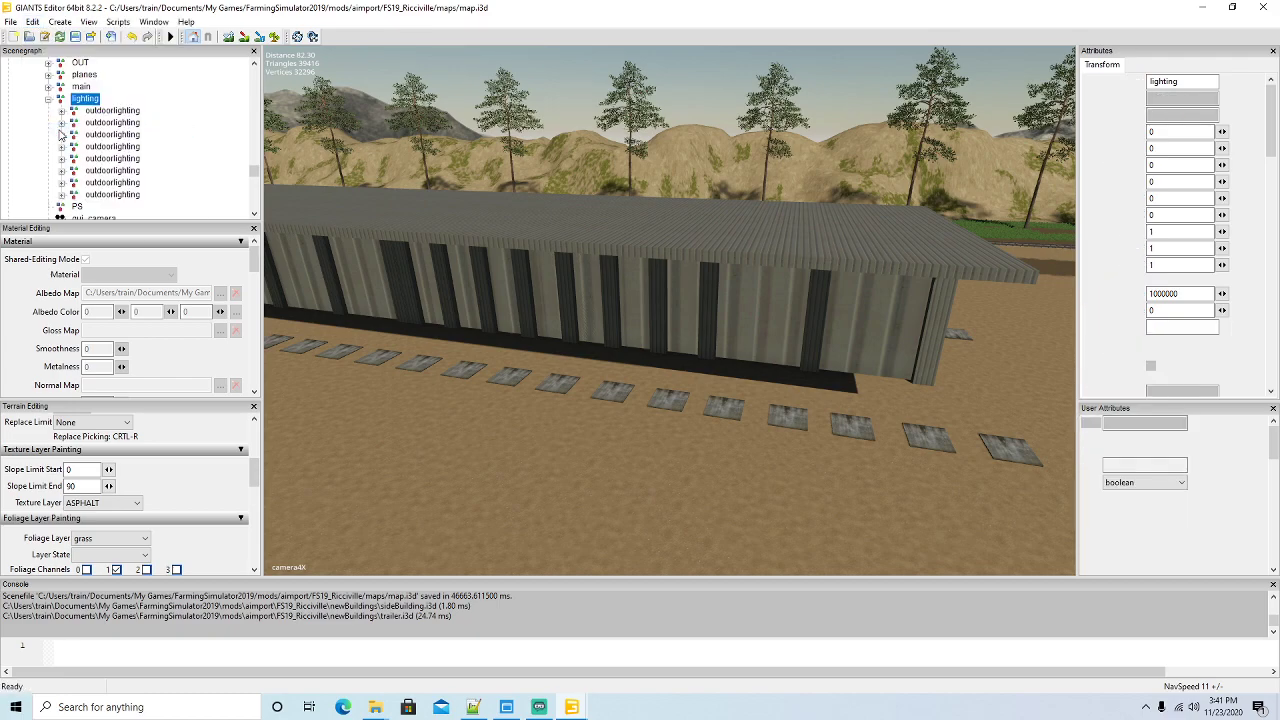
Place the Neonroehre interactively on the long shed's roof edge, at about X 80.648, Y 9.359 and Z -21.285, and set its Rotate Y to 90
scroll(512, 416, "up", 10)
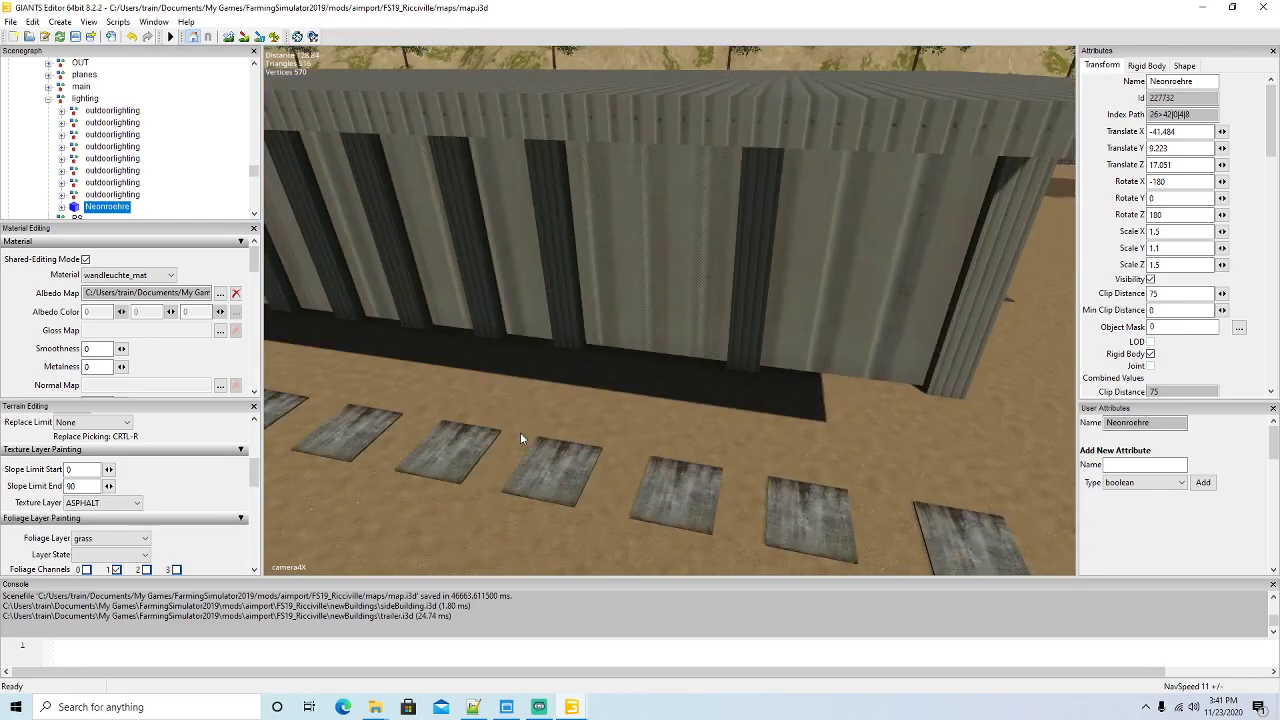
middle_click_drag(521, 438, 324, 262)
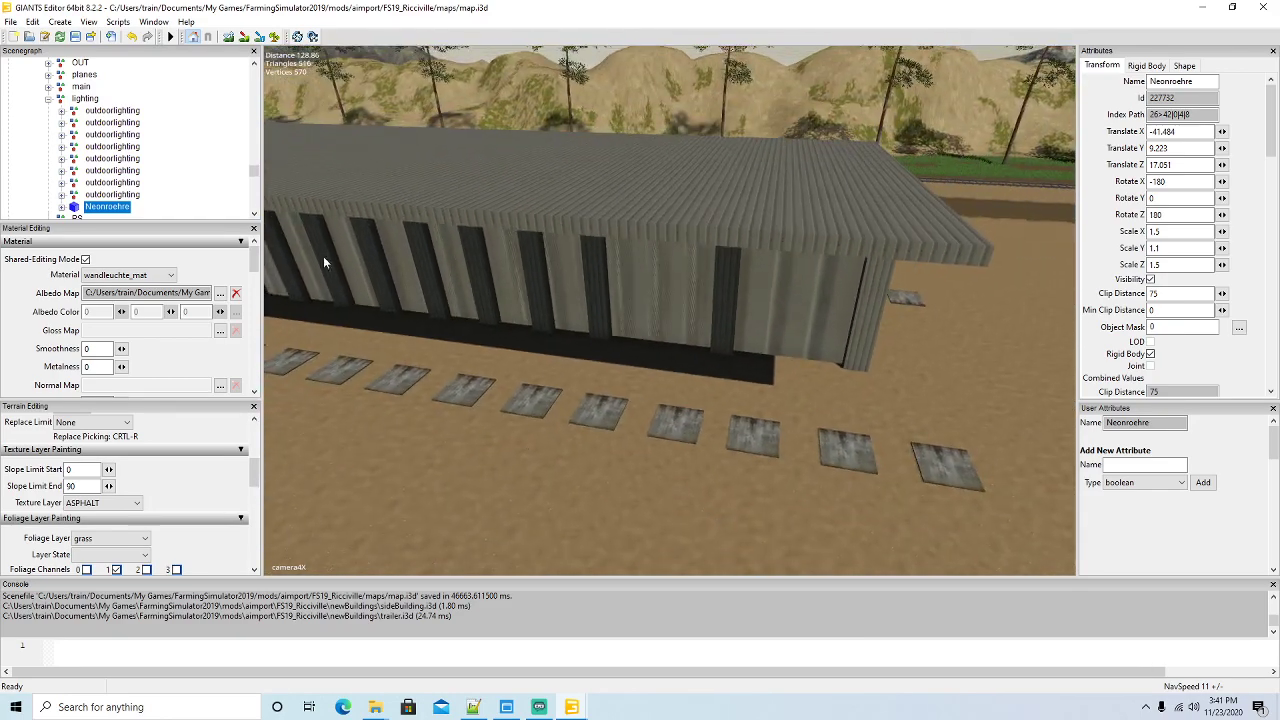
left_click(32, 22)
left_click(90, 208)
left_click(630, 218)
left_click_drag(658, 247, 561, 234)
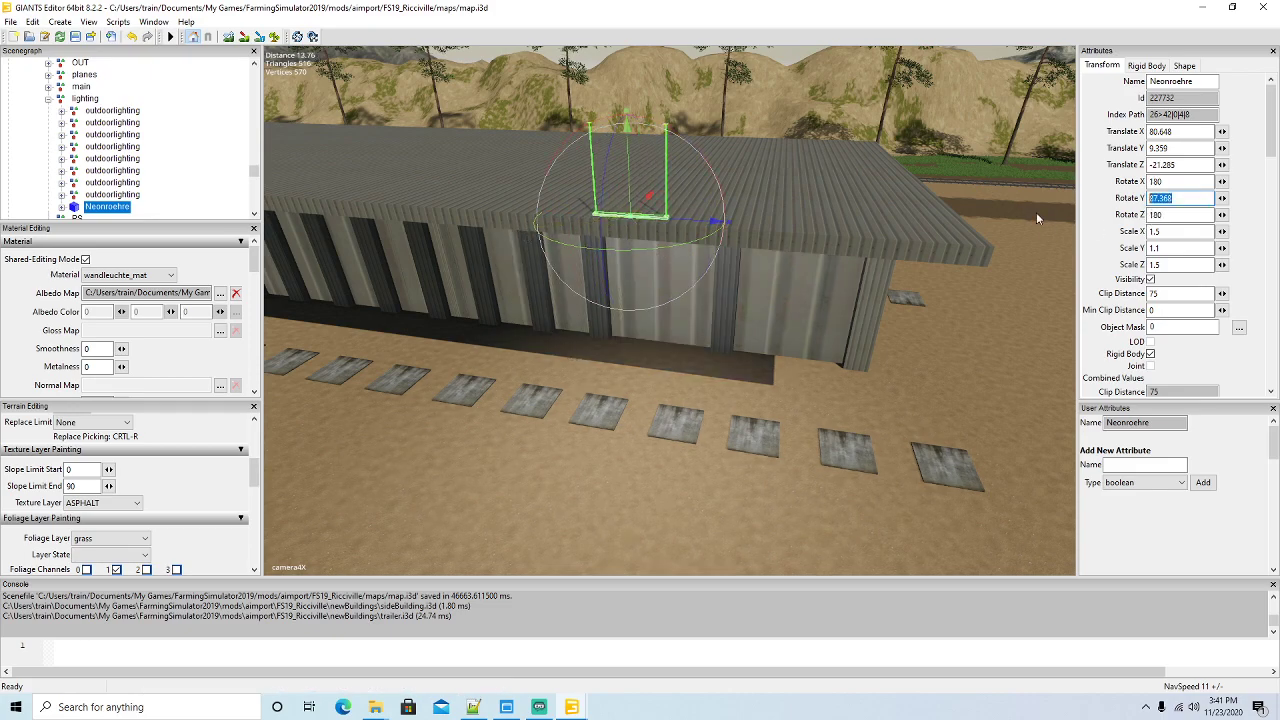
type("90")
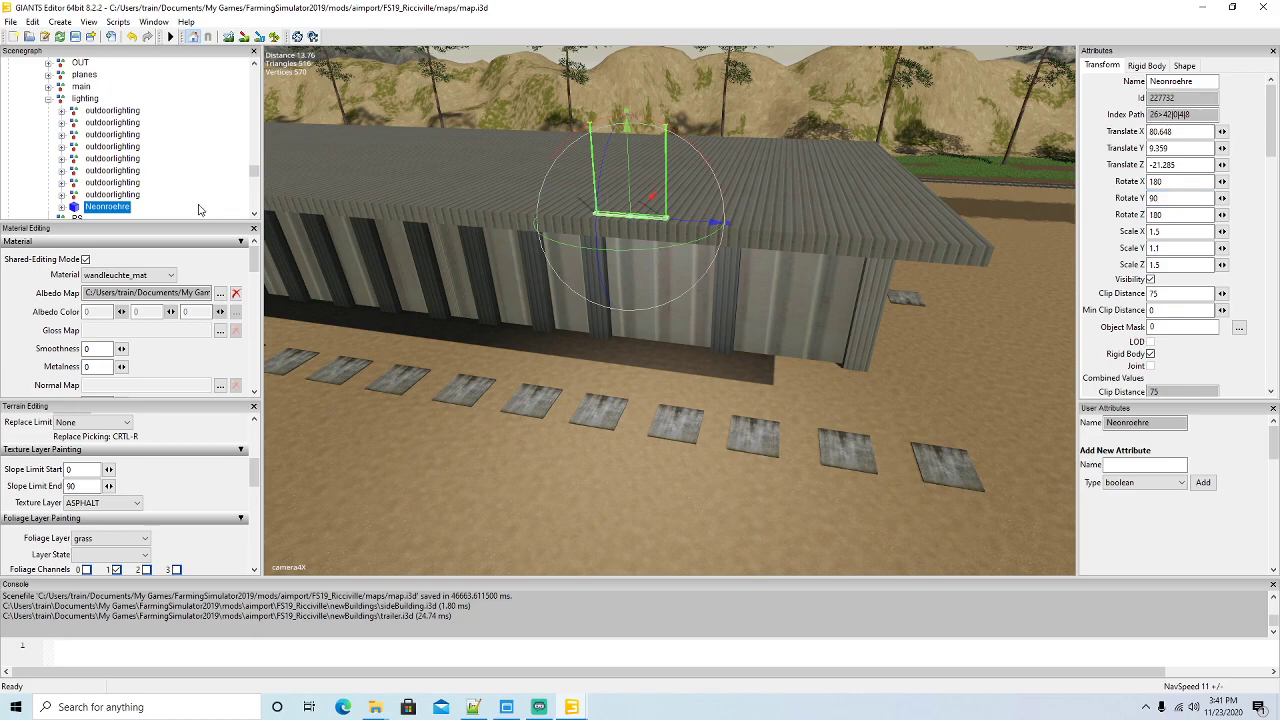
Delete the Kabel02 and Kabel01 cables from the Neonroehre on the long shed, and reselect the collapsed light
scroll(200, 195, "down", 1)
left_click(62, 159)
scroll(118, 178, "down", 1)
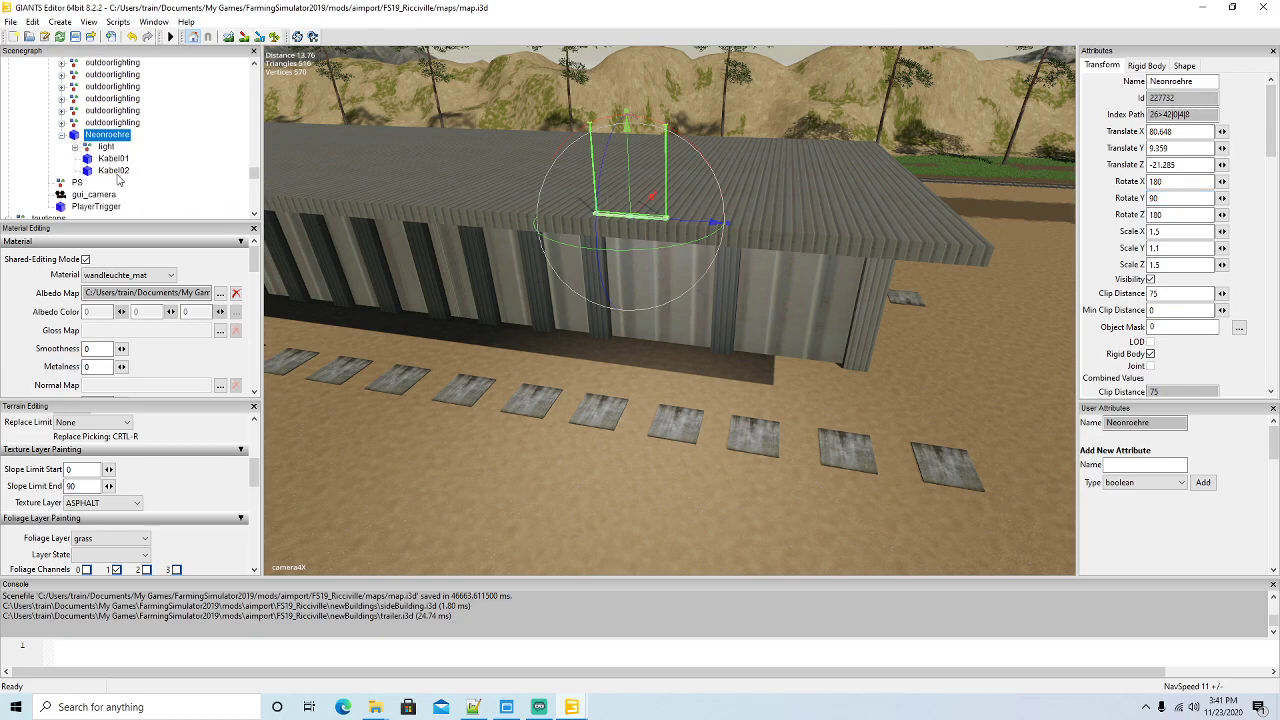
left_click(90, 174)
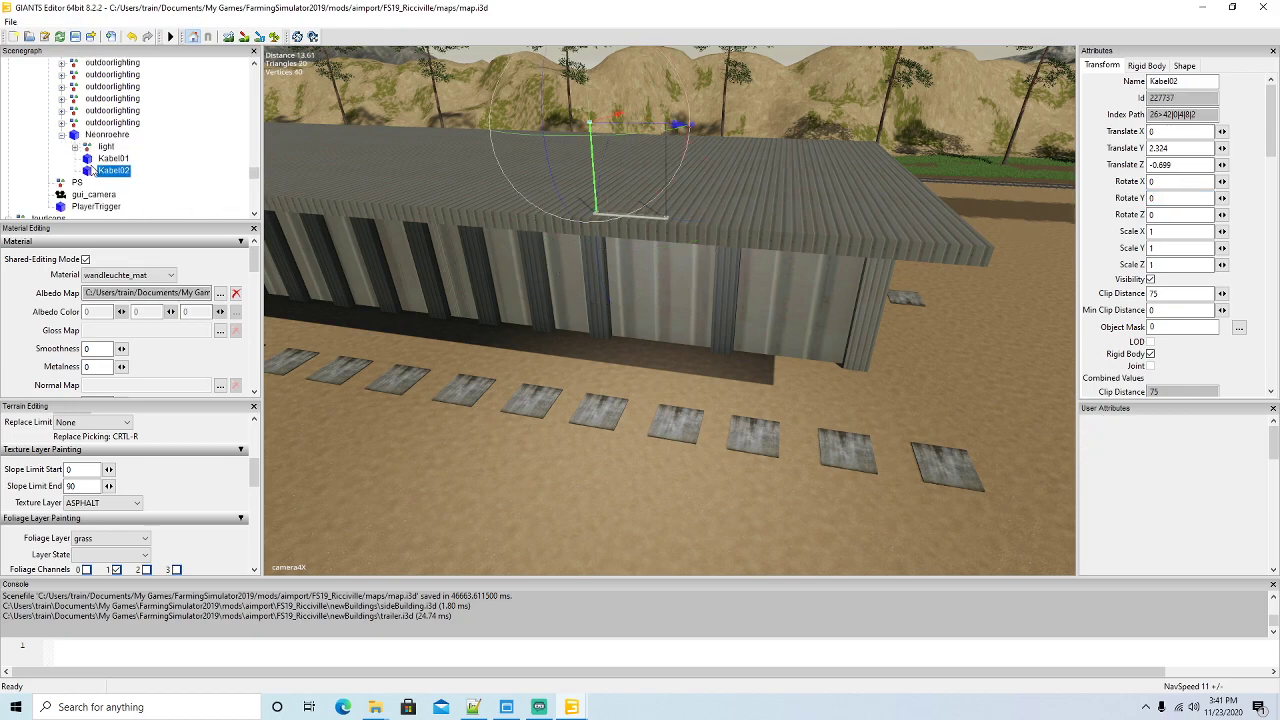
key("Delete")
left_click(86, 158)
key("Delete")
left_click(62, 134)
left_click(107, 134)
scroll(343, 344, "up", 5)
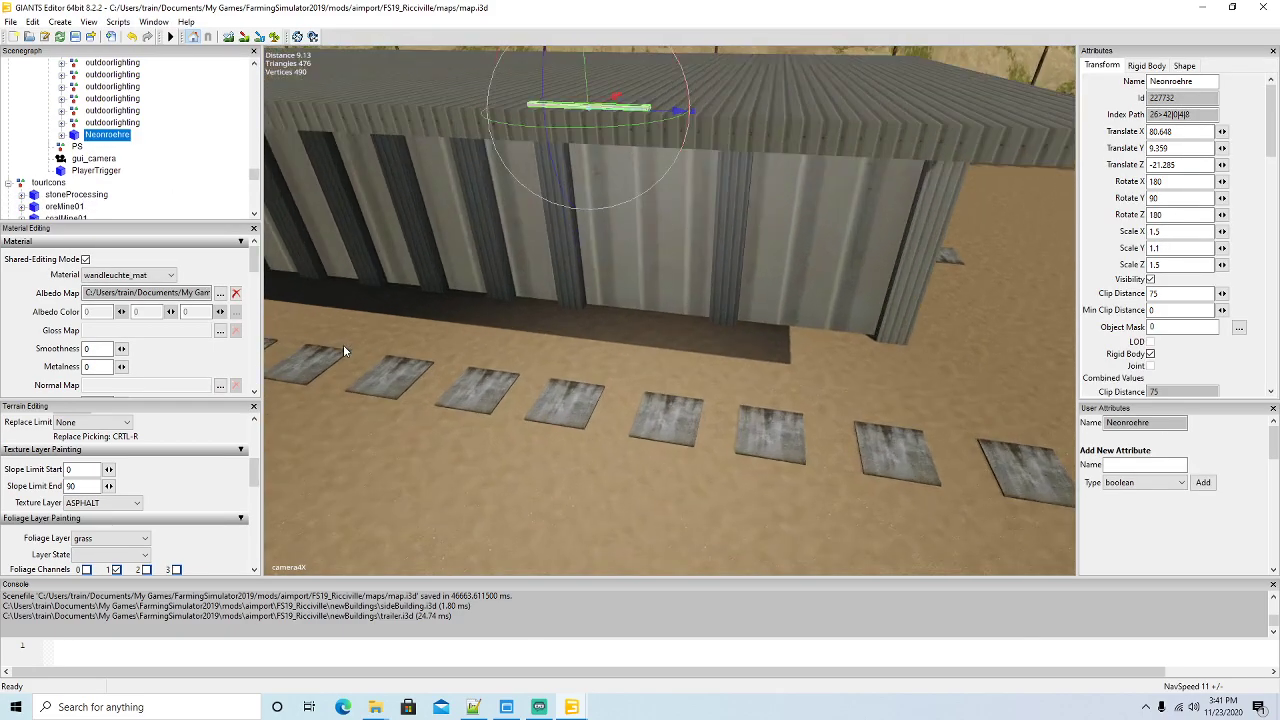
Lower the Neonroehre under the long shed's roof edge to about Y 8.85 and shift it along the wall to about X 77.466
left_click_drag(582, 112, 584, 118)
scroll(610, 271, "up", 5)
right_click_drag(612, 277, 554, 142)
scroll(632, 106, "down", 5)
left_click_drag(640, 77, 640, 96)
right_click_drag(510, 248, 626, 343)
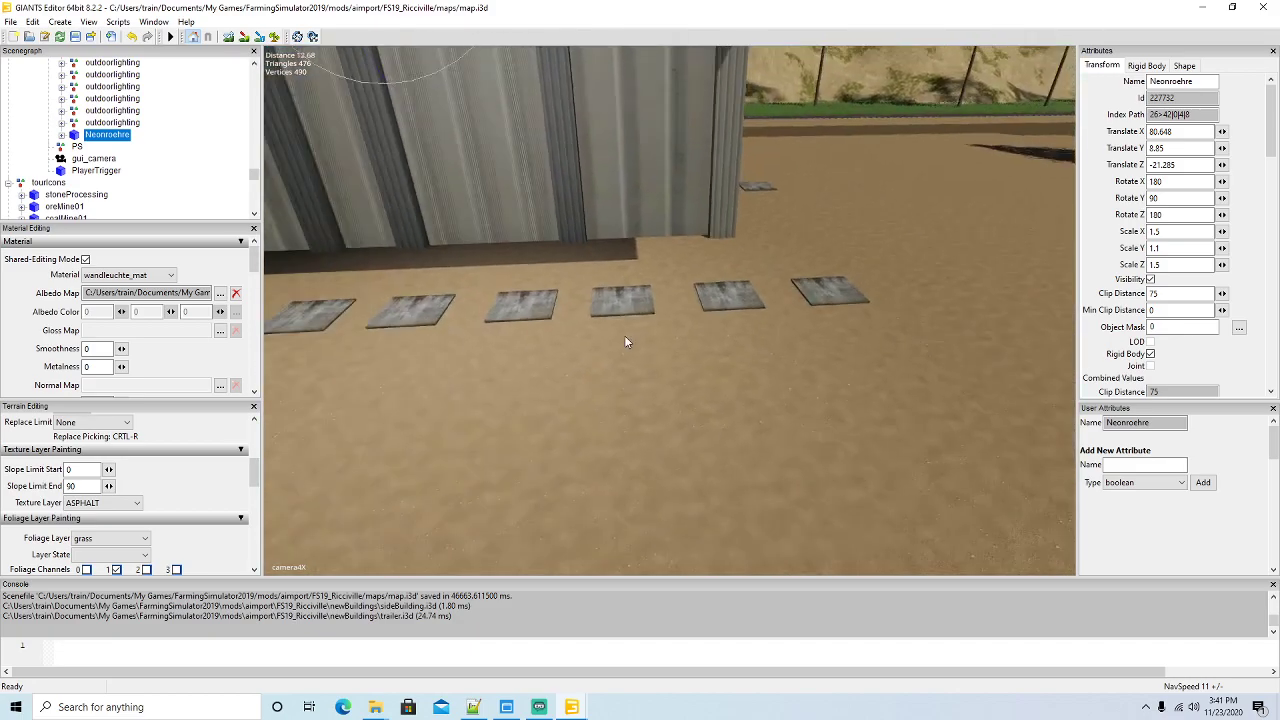
scroll(626, 343, "down", 10)
left_click_drag(677, 254, 644, 255)
right_click_drag(644, 255, 573, 310)
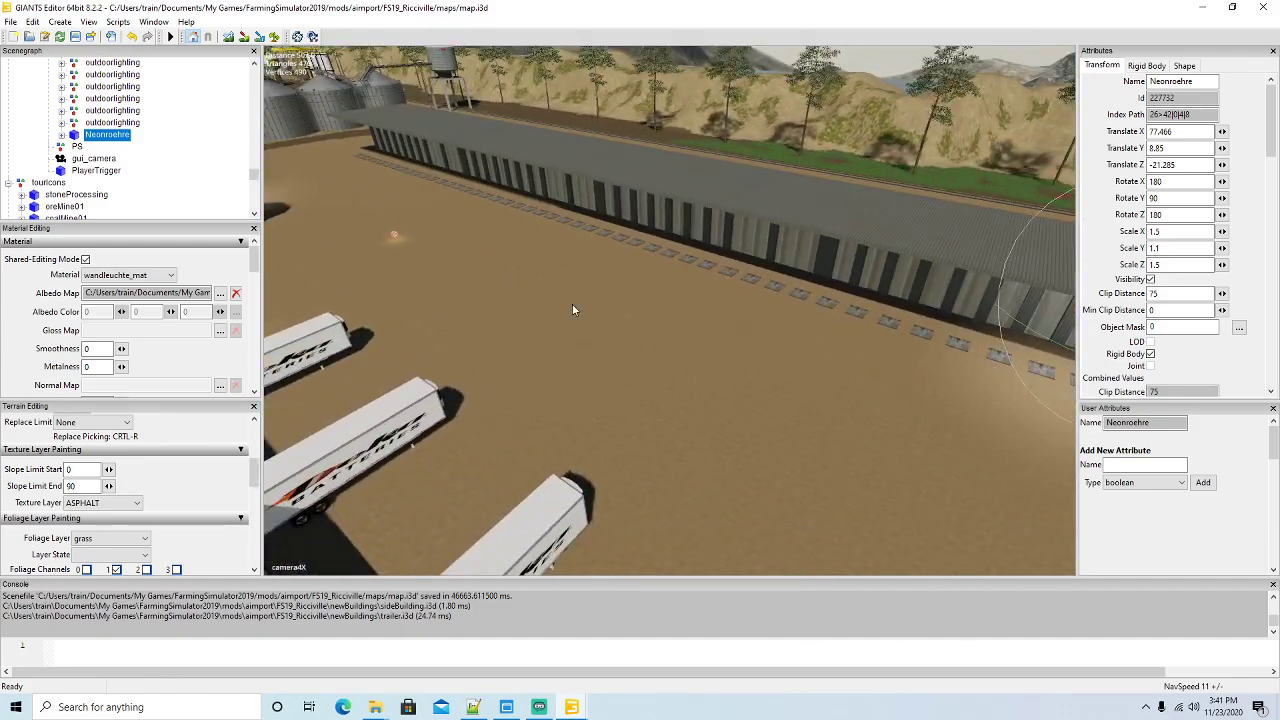
scroll(590, 312, "down", 5)
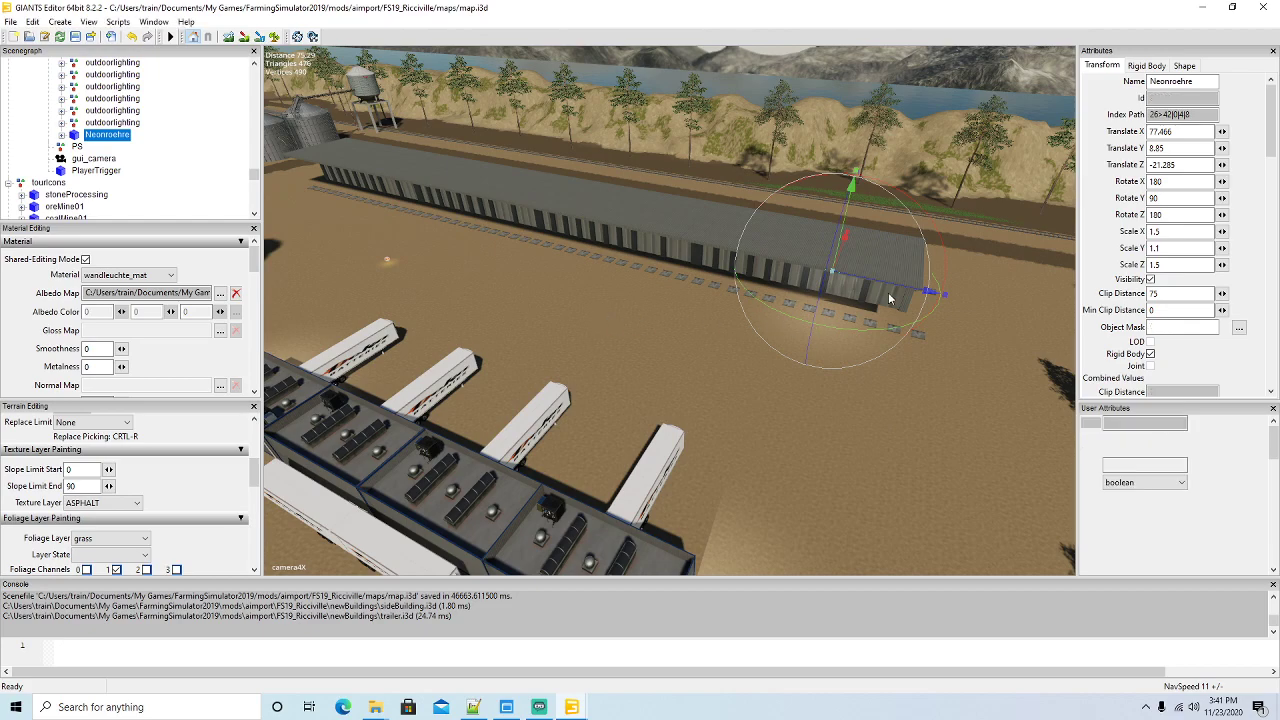
Duplicate the Neonroehre three times along the shed side facing the trailers, at about X 34.899, X -9.092 and X -47.83
key("ctrl+d")
left_click_drag(895, 291, 604, 256)
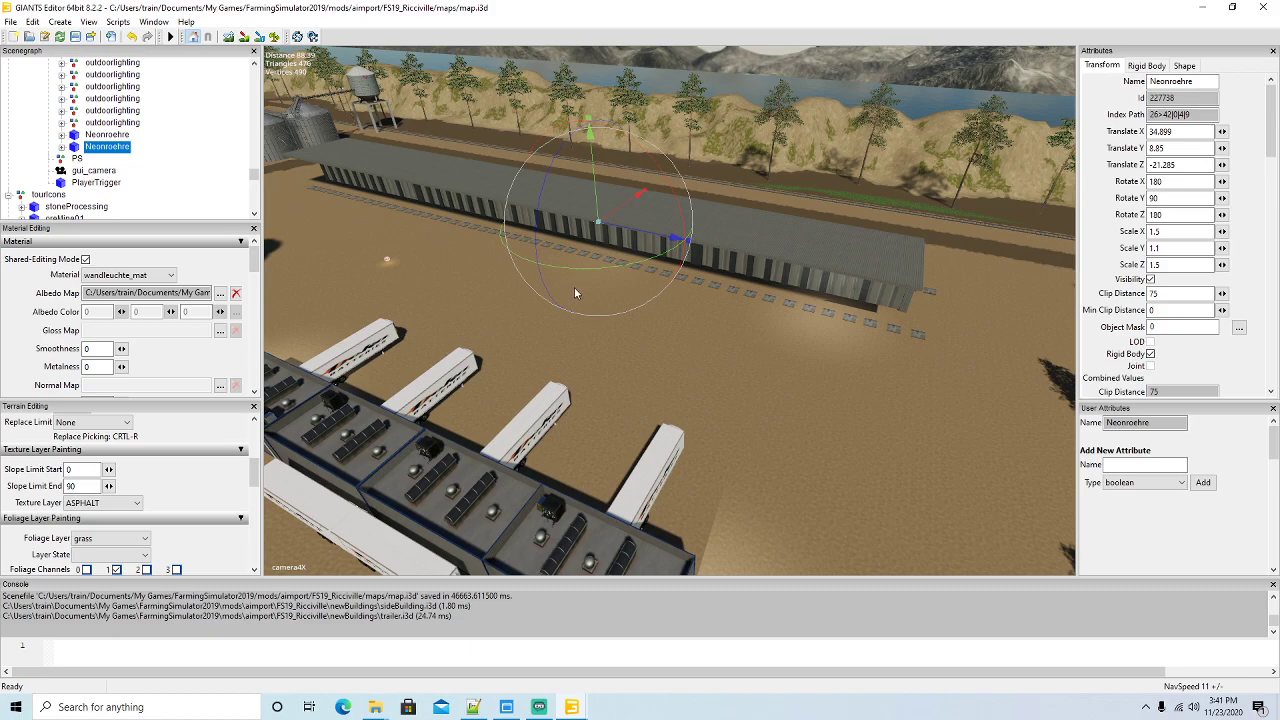
right_click_drag(574, 286, 638, 297)
key("a")
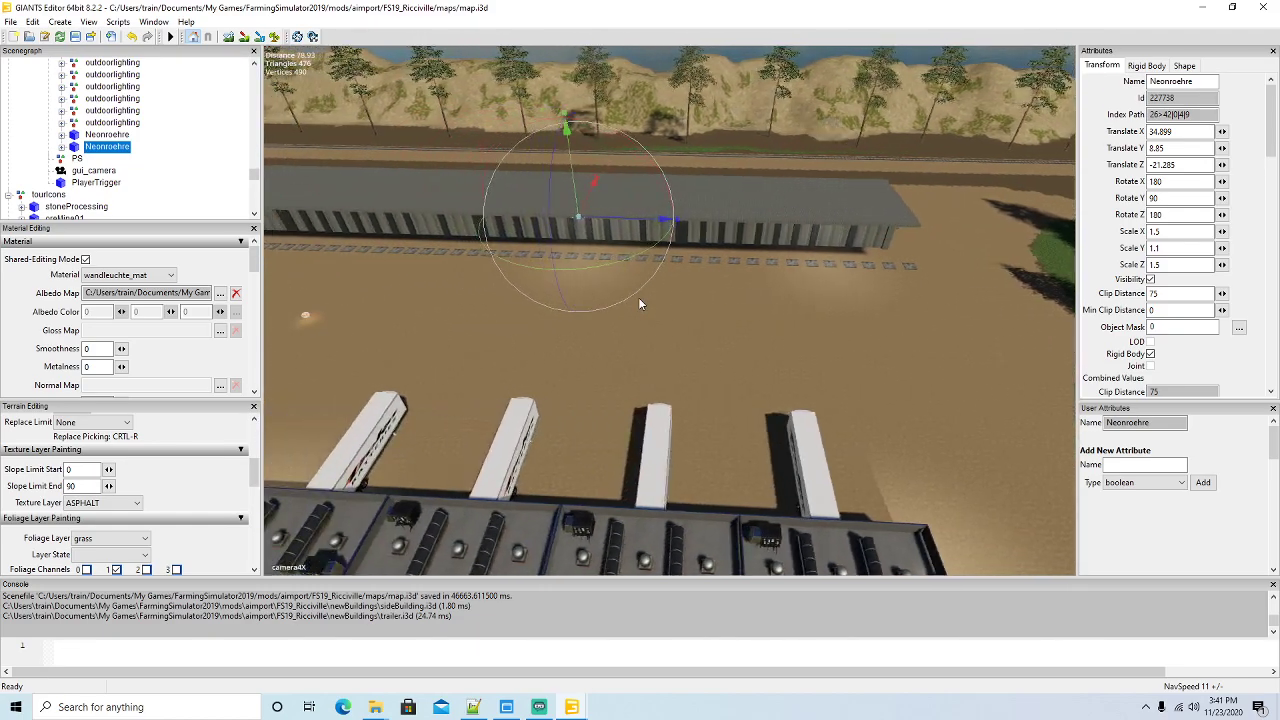
key("a")
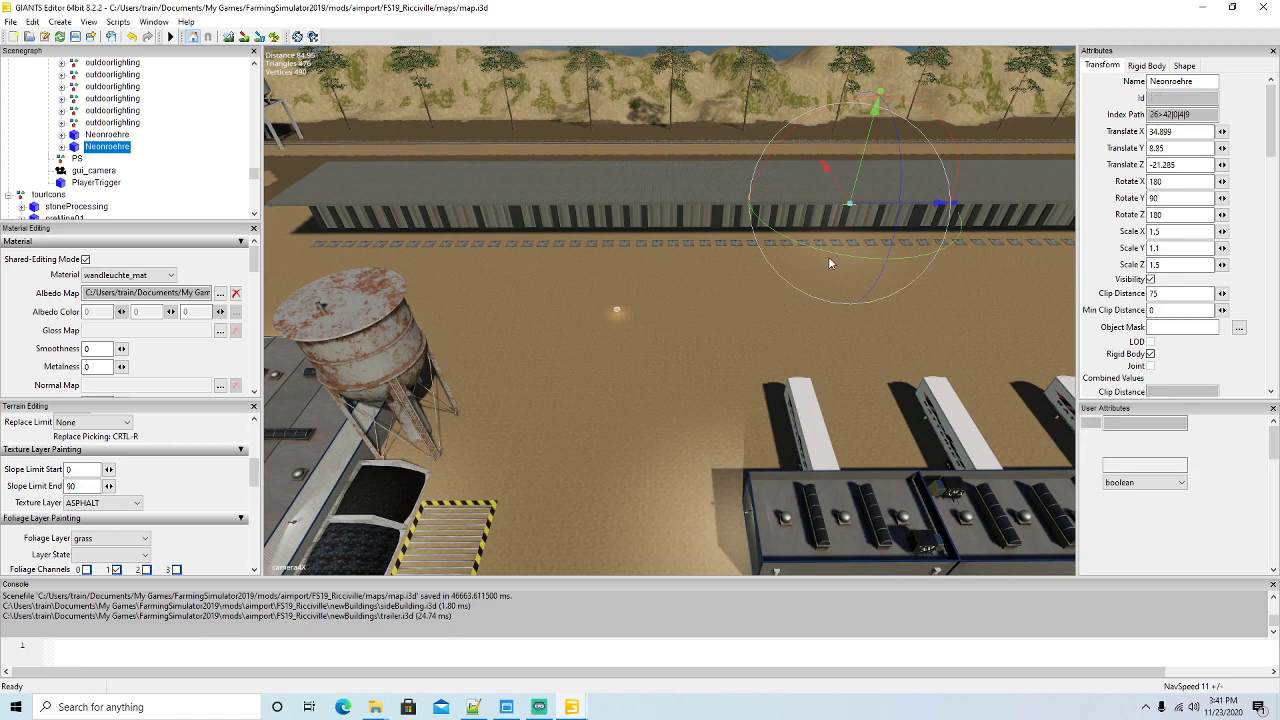
key("ctrl+d")
left_click_drag(913, 210, 622, 216)
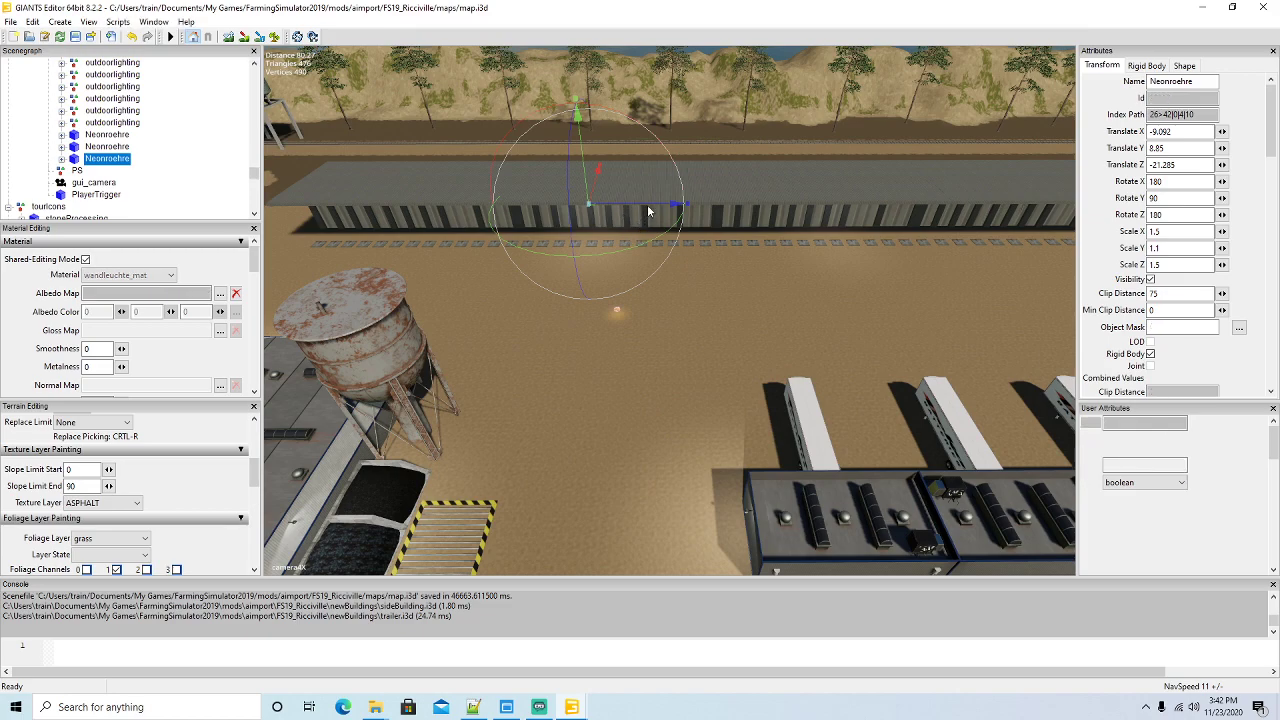
key("ctrl+d")
left_click_drag(645, 208, 407, 212)
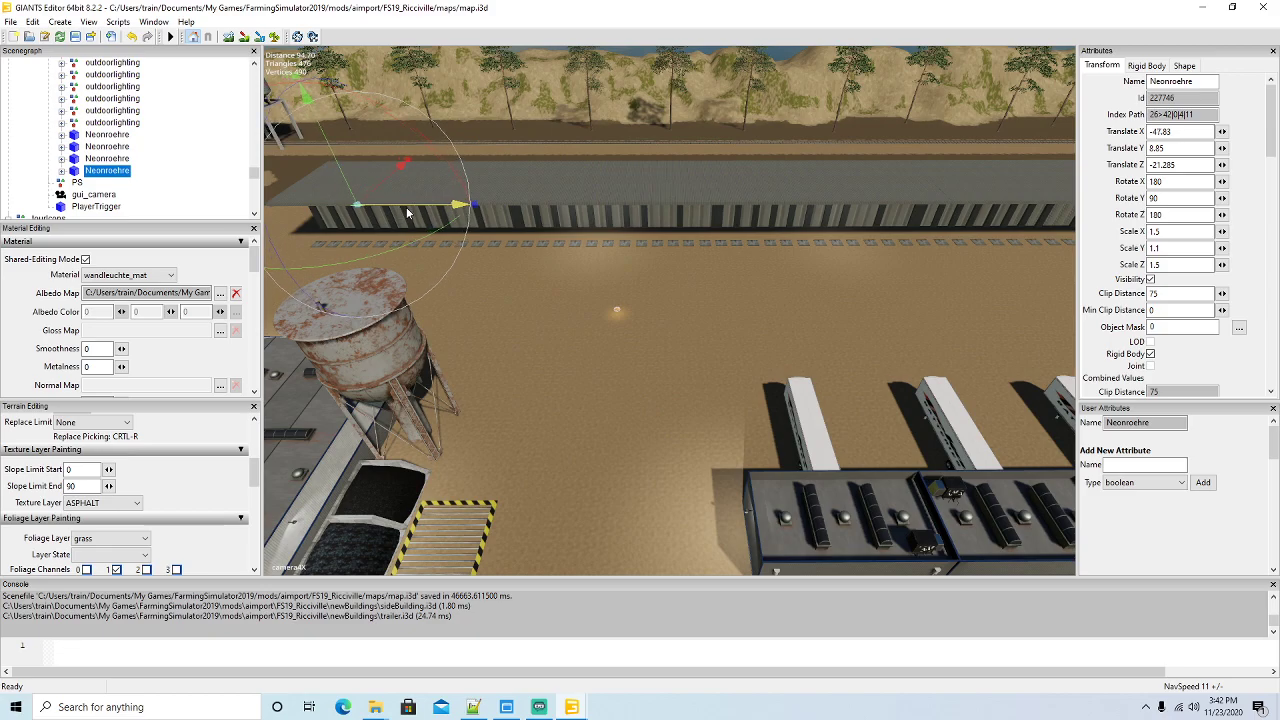
Duplicate the Neonroehre at the shed's silo end and move the copy across to the railway-side roof edge, at about Z -38.197
middle_click_drag(407, 212, 424, 201)
key("s")
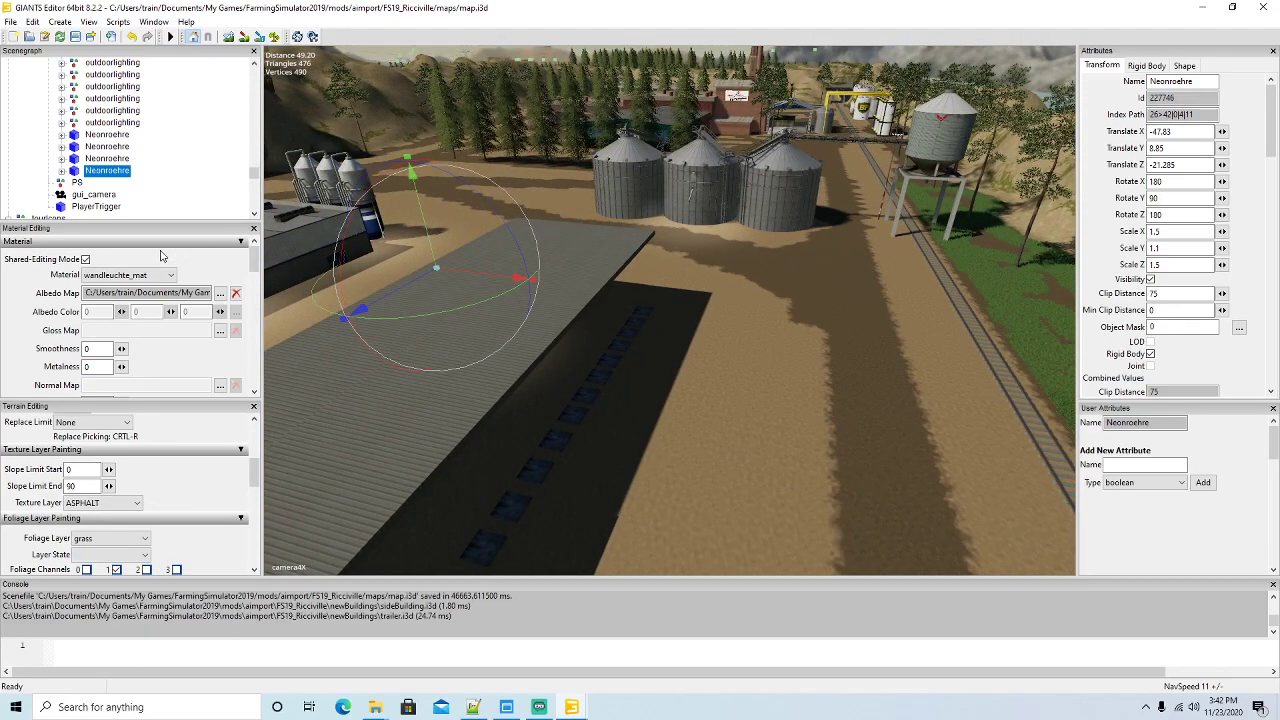
left_click(475, 309)
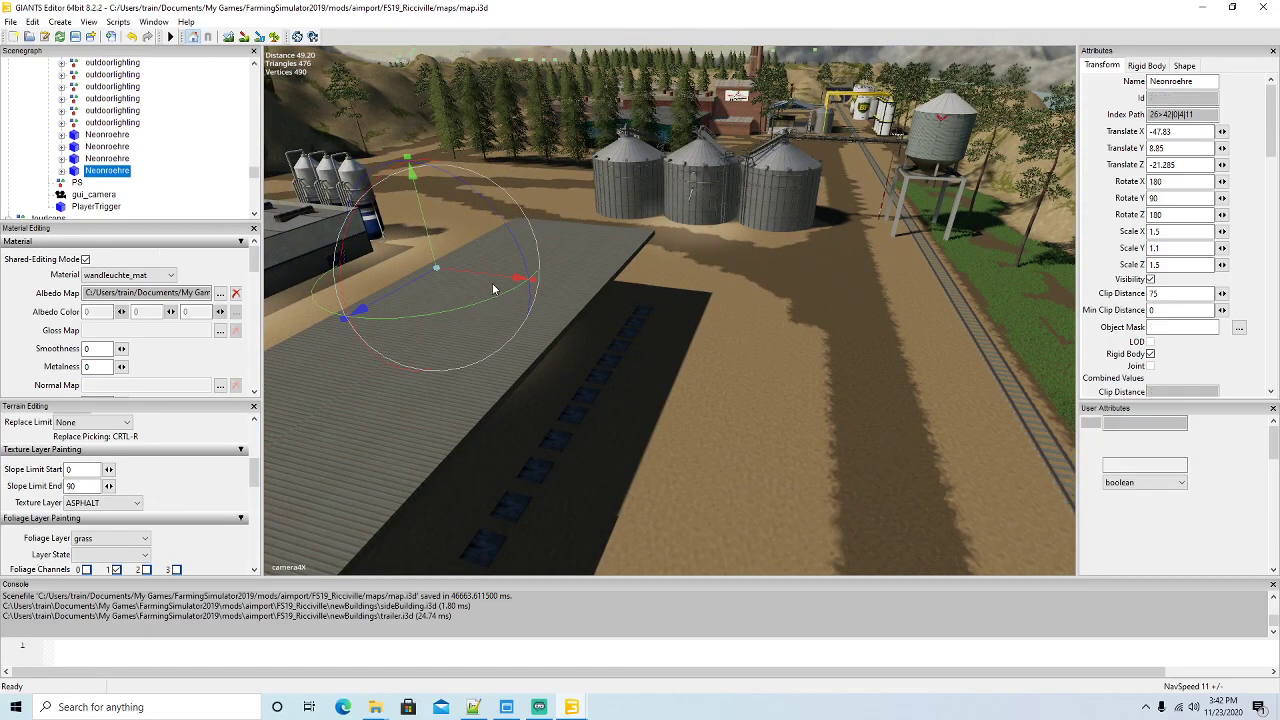
key("ctrl+d")
left_click_drag(491, 274, 688, 319)
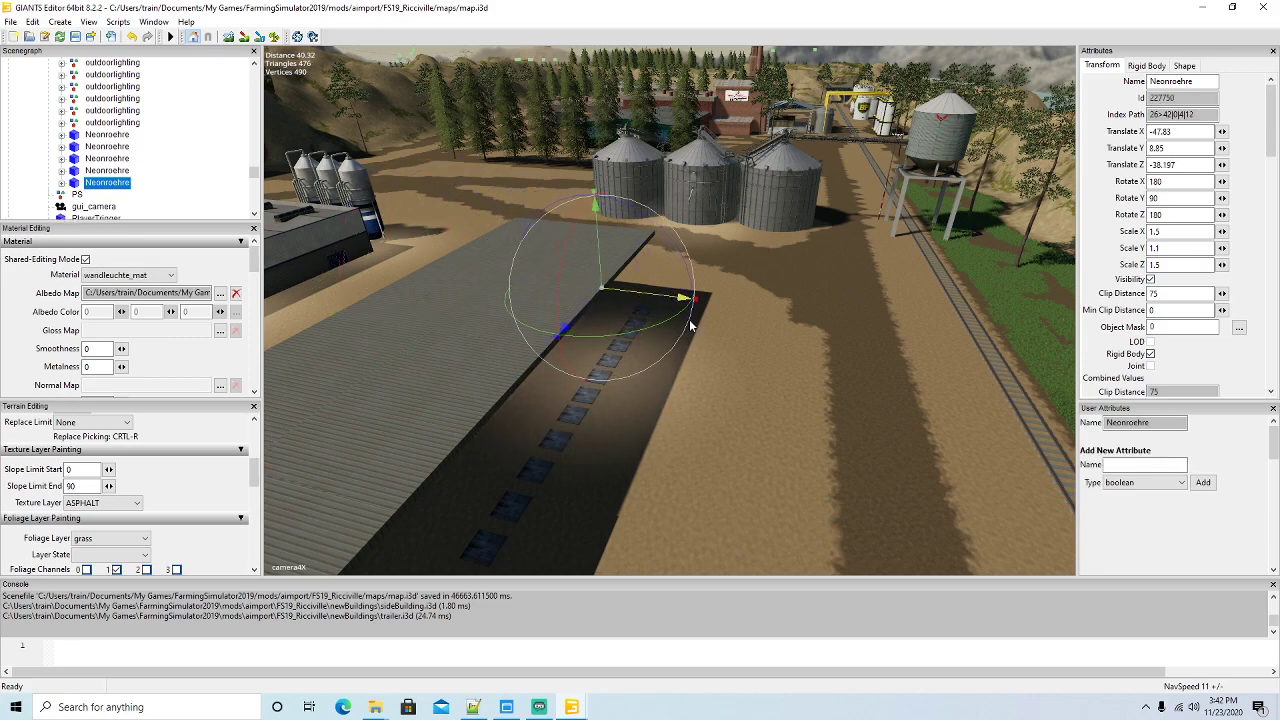
Duplicate the railway-side Neonroehre and move the copy along the roof edge to about X -3.736
key("w")
key("w")
right_click_drag(709, 382, 528, 404)
key("s")
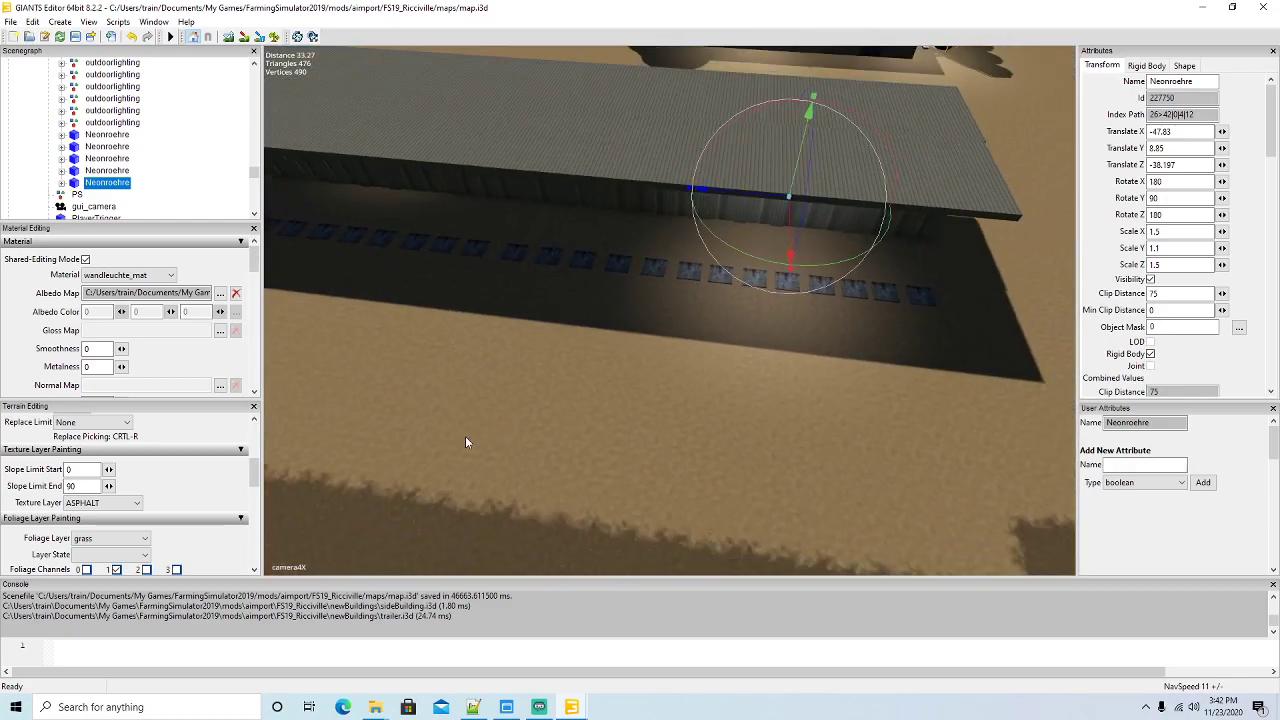
key("a")
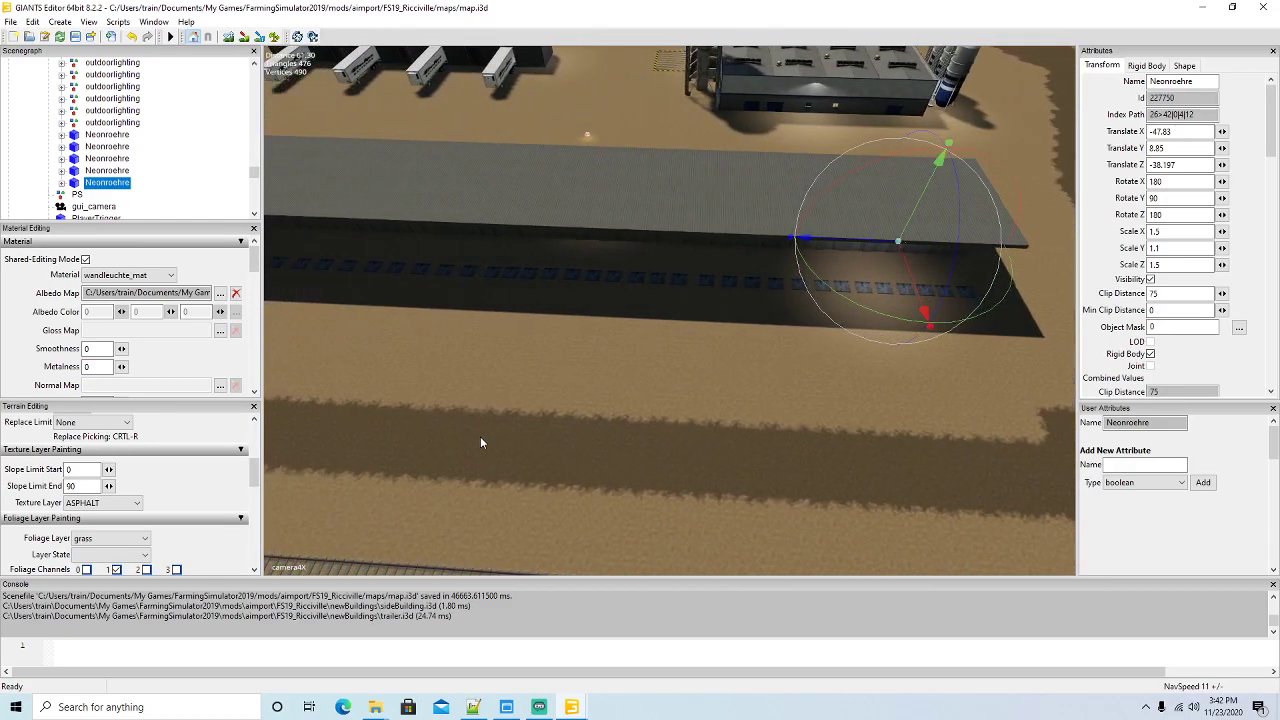
key("d")
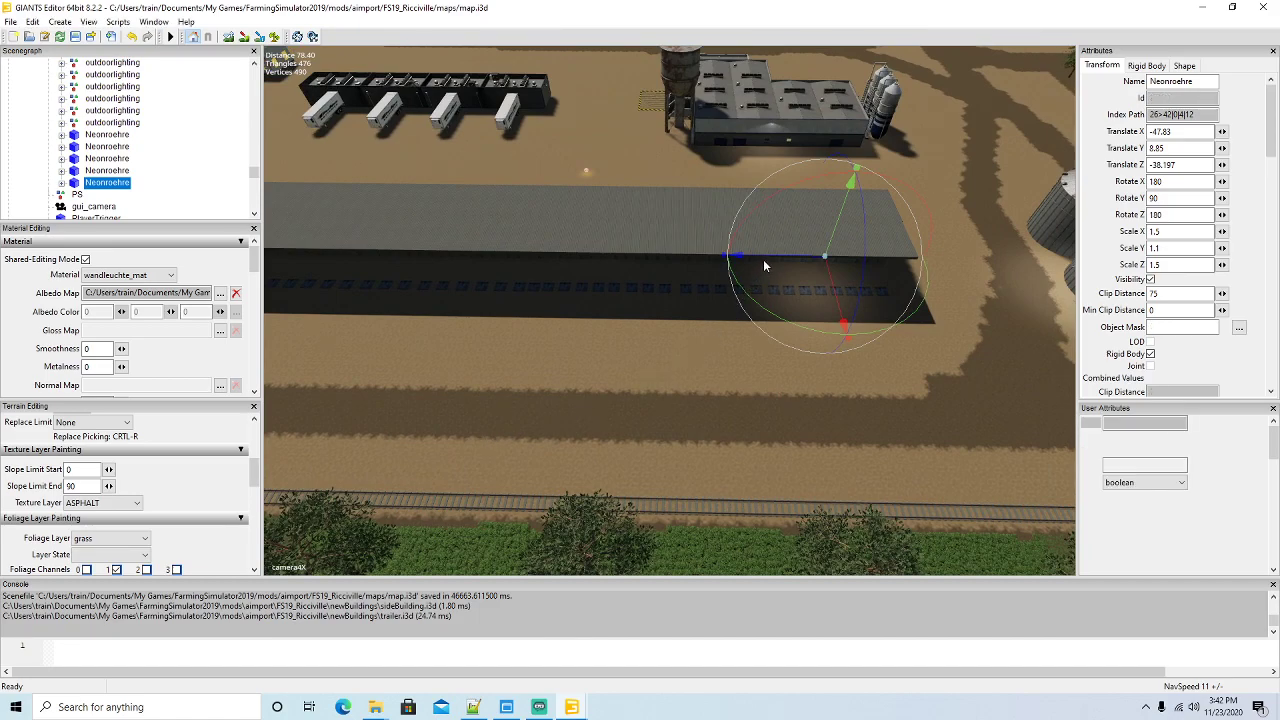
key("ctrl+d")
left_click_drag(763, 260, 487, 320)
Add two more Neonroehre copies along the shed's railway side, at about X 33.454 and X 78.801
key("d")
key("a")
key("a")
key("a")
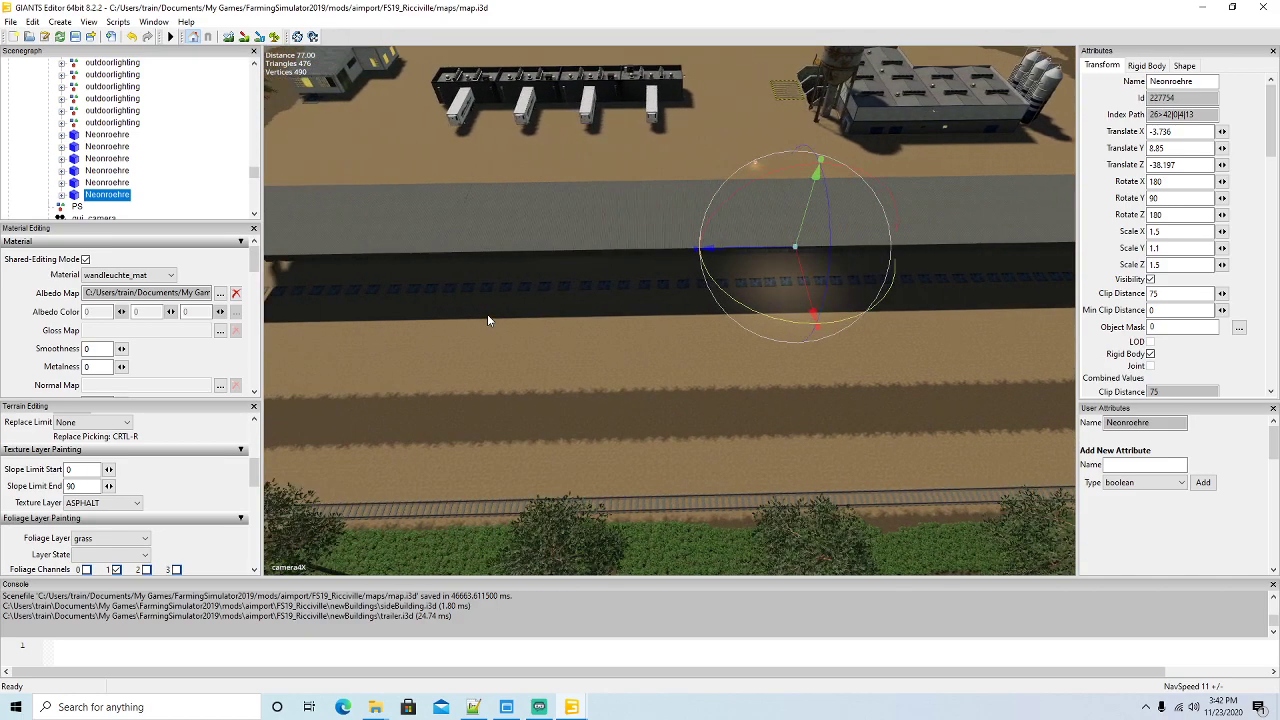
key("a")
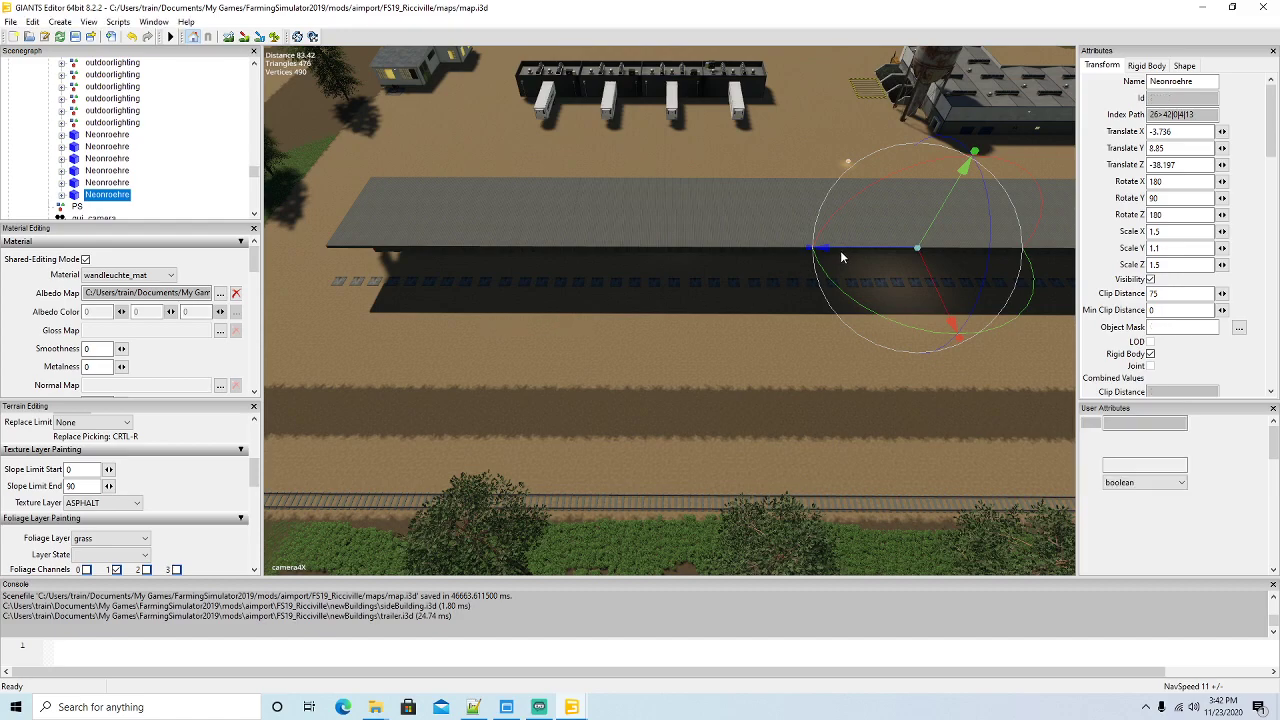
key("ctrl+d")
left_click_drag(841, 251, 585, 257)
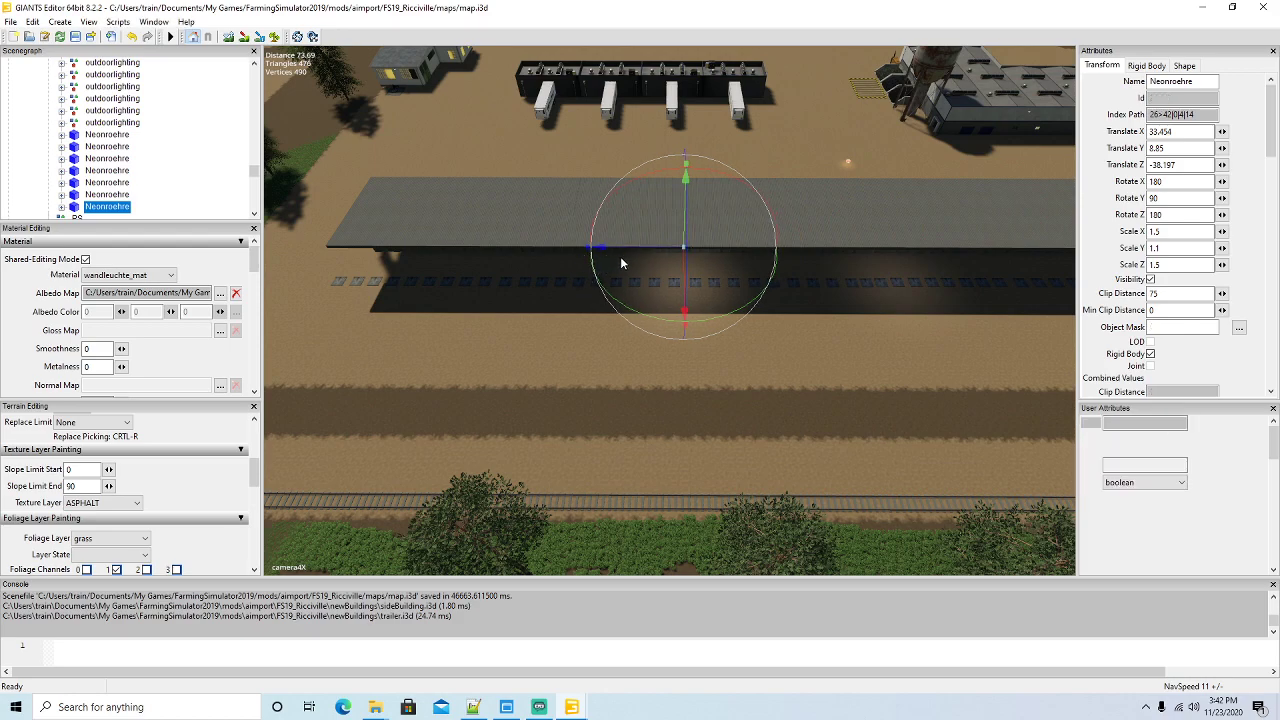
key("ctrl+d")
left_click_drag(623, 248, 308, 252)
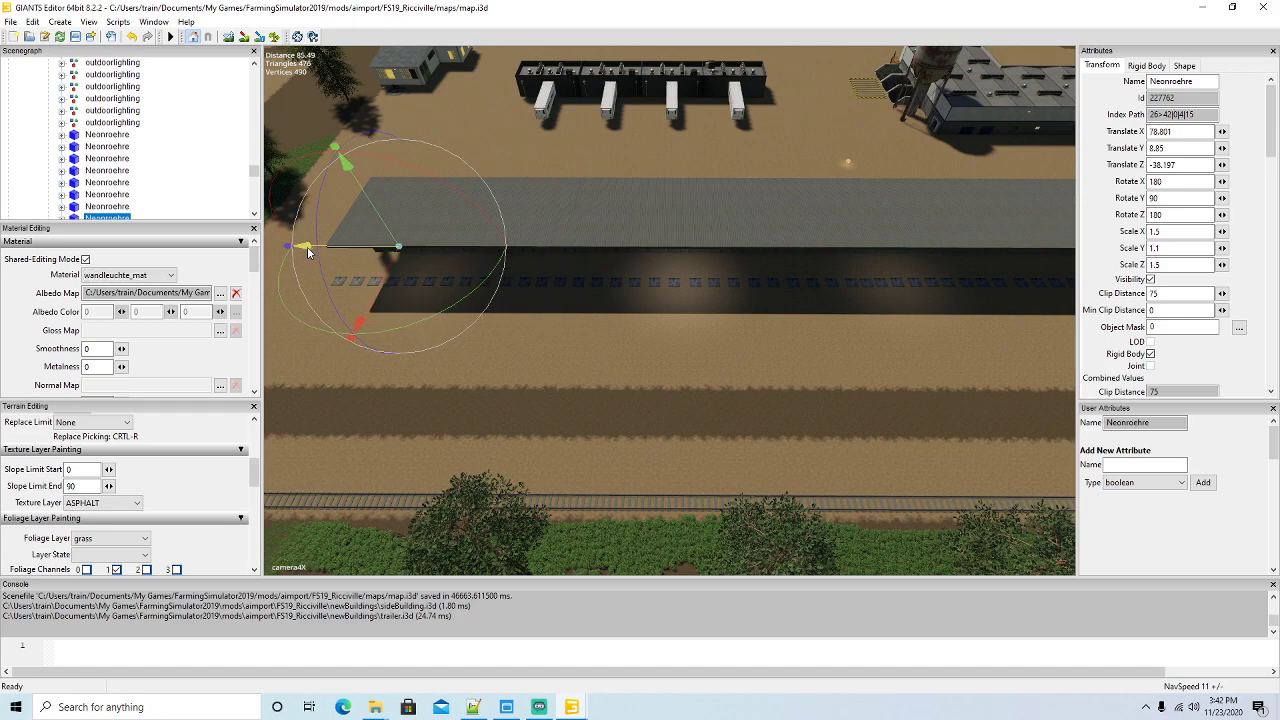
Import smoke.i3d from the particleSystems/globalCompany folder of FS19_Ricciville
right_click_drag(308, 252, 460, 361)
right_click_drag(617, 377, 894, 340)
key("w")
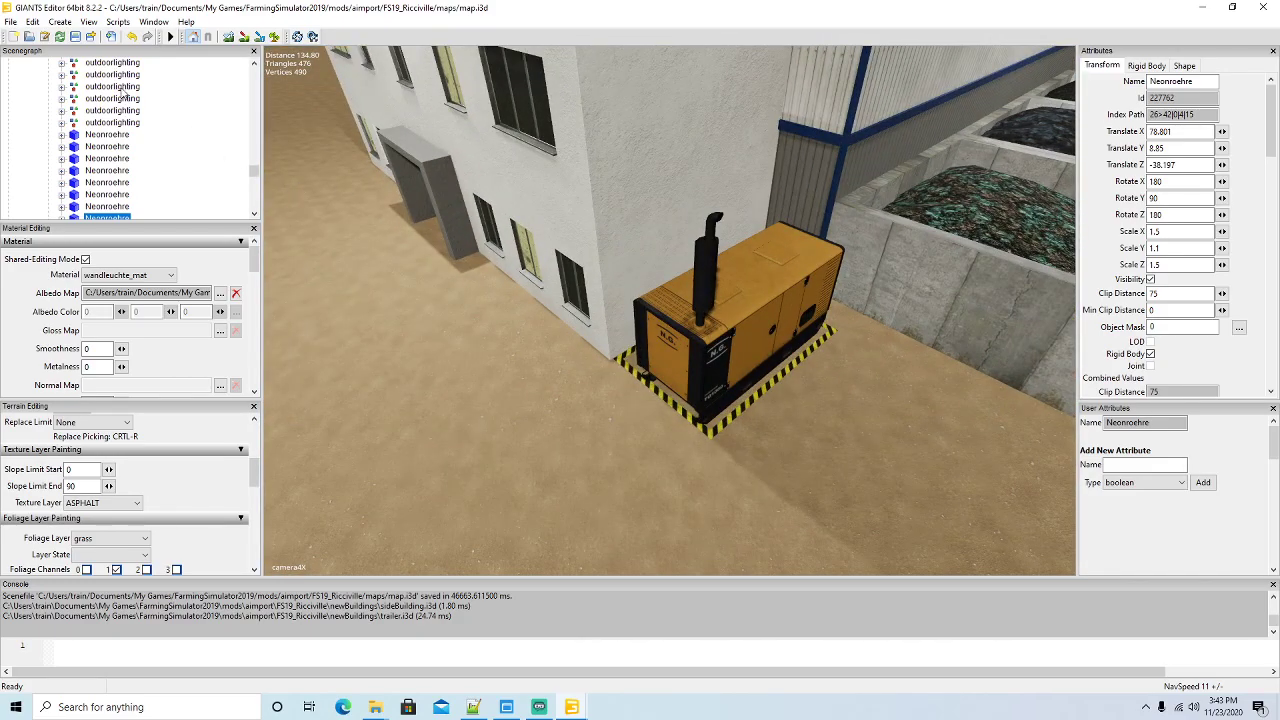
left_click(10, 21)
left_click(47, 164)
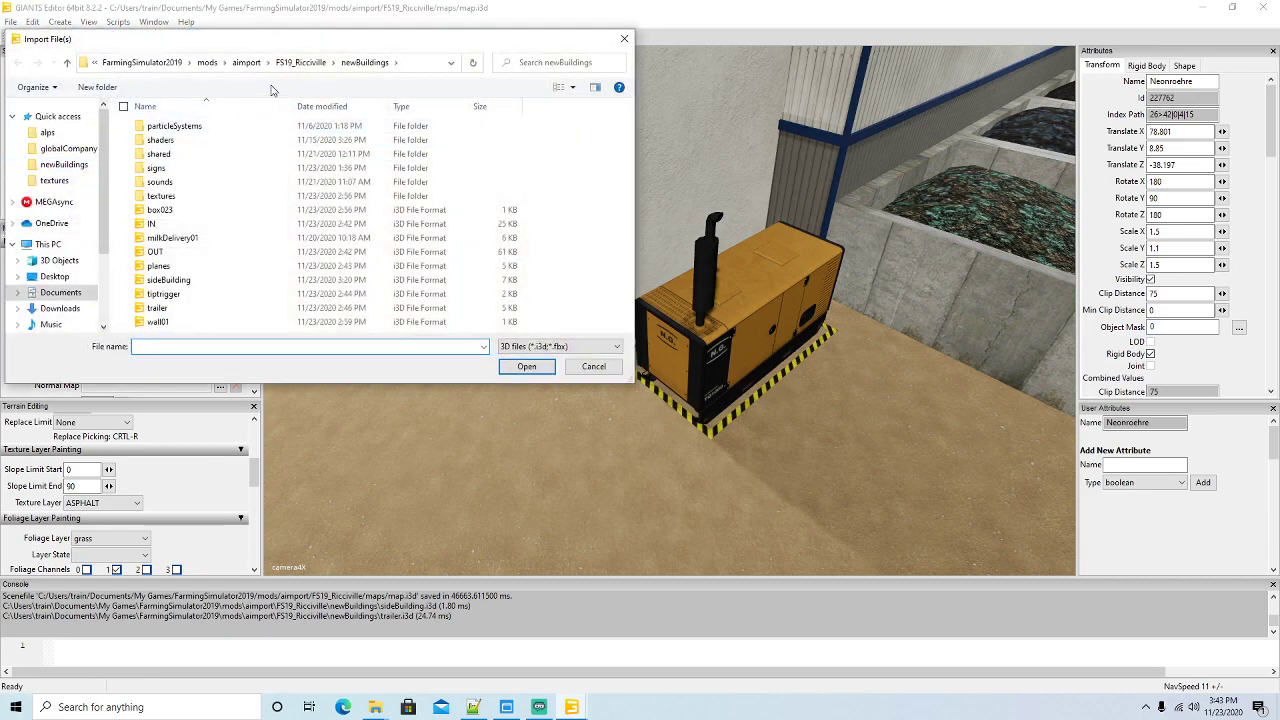
left_click(305, 63)
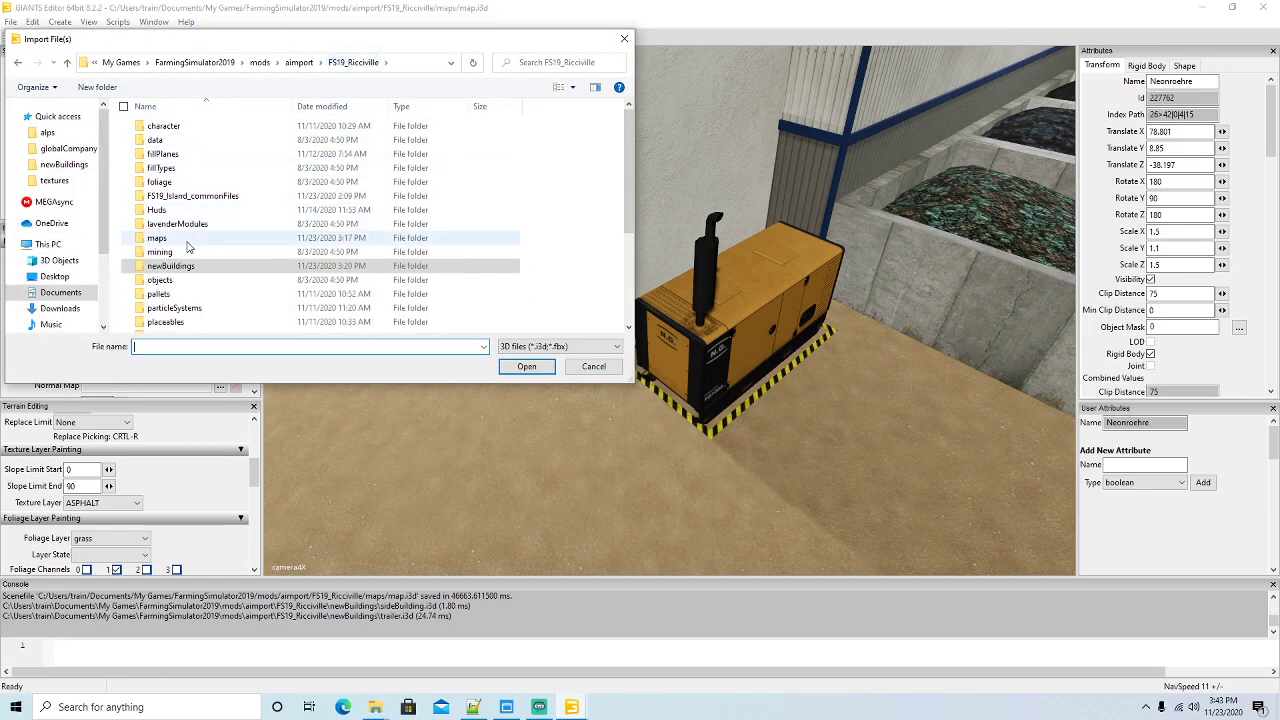
double_click(167, 308)
double_click(158, 150)
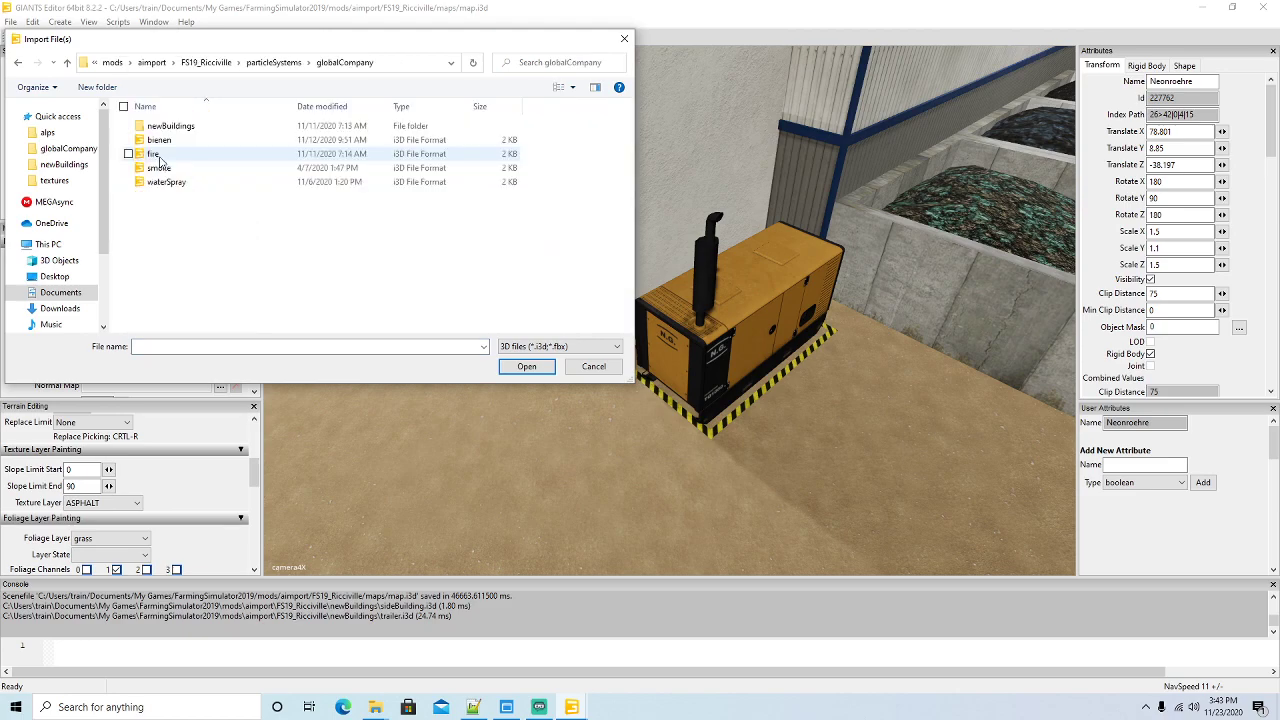
left_click(168, 170)
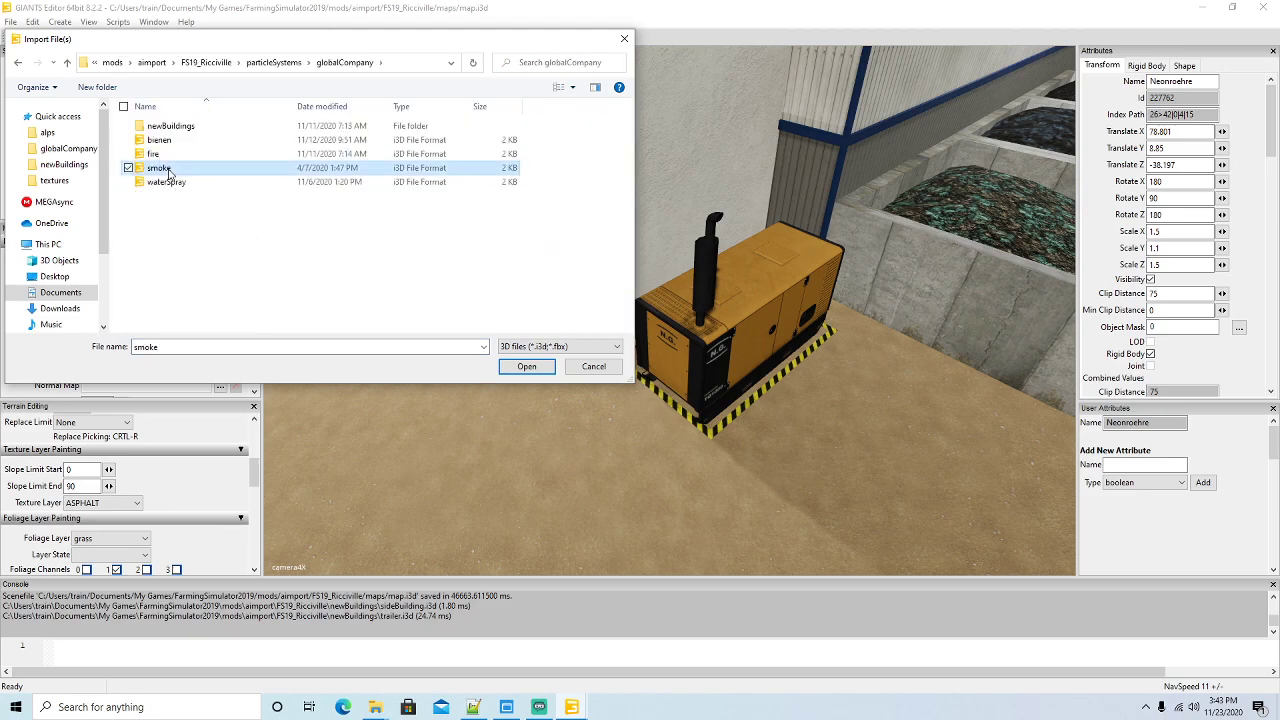
left_click(527, 367)
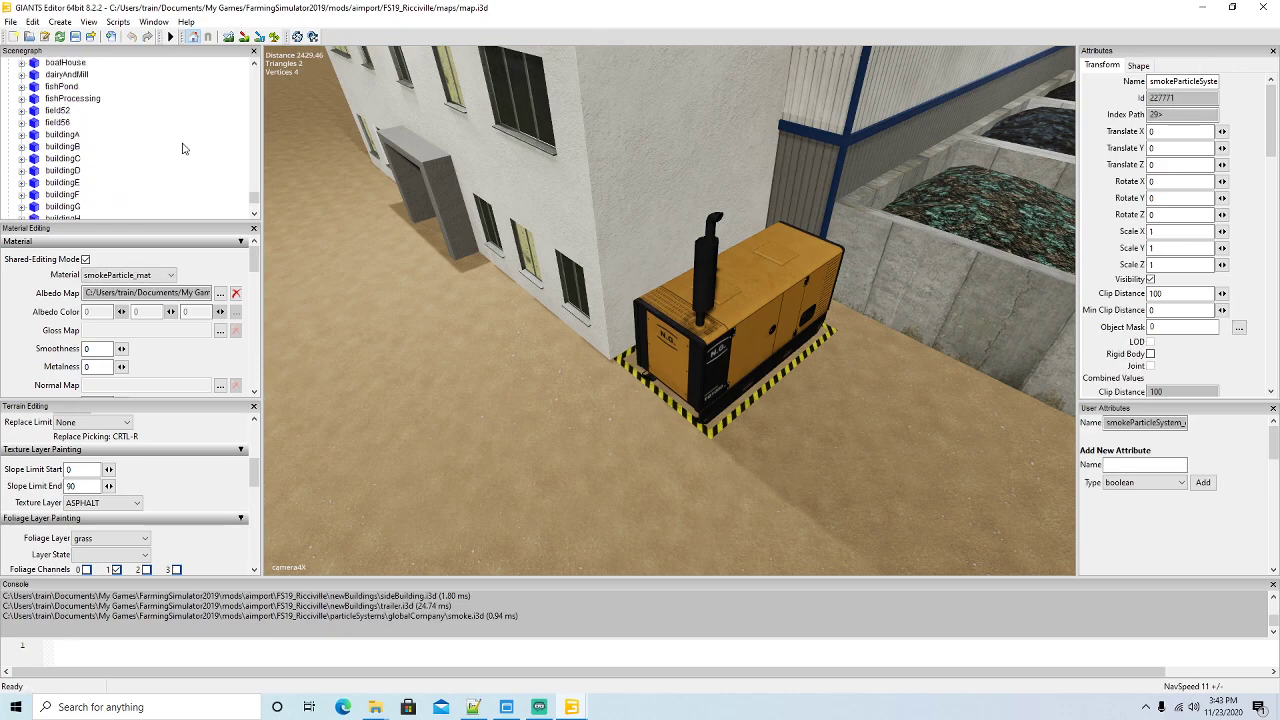
Cut the imported smoke particle system and paste it into powerCellProduction's PS group
scroll(182, 148, "up", 10)
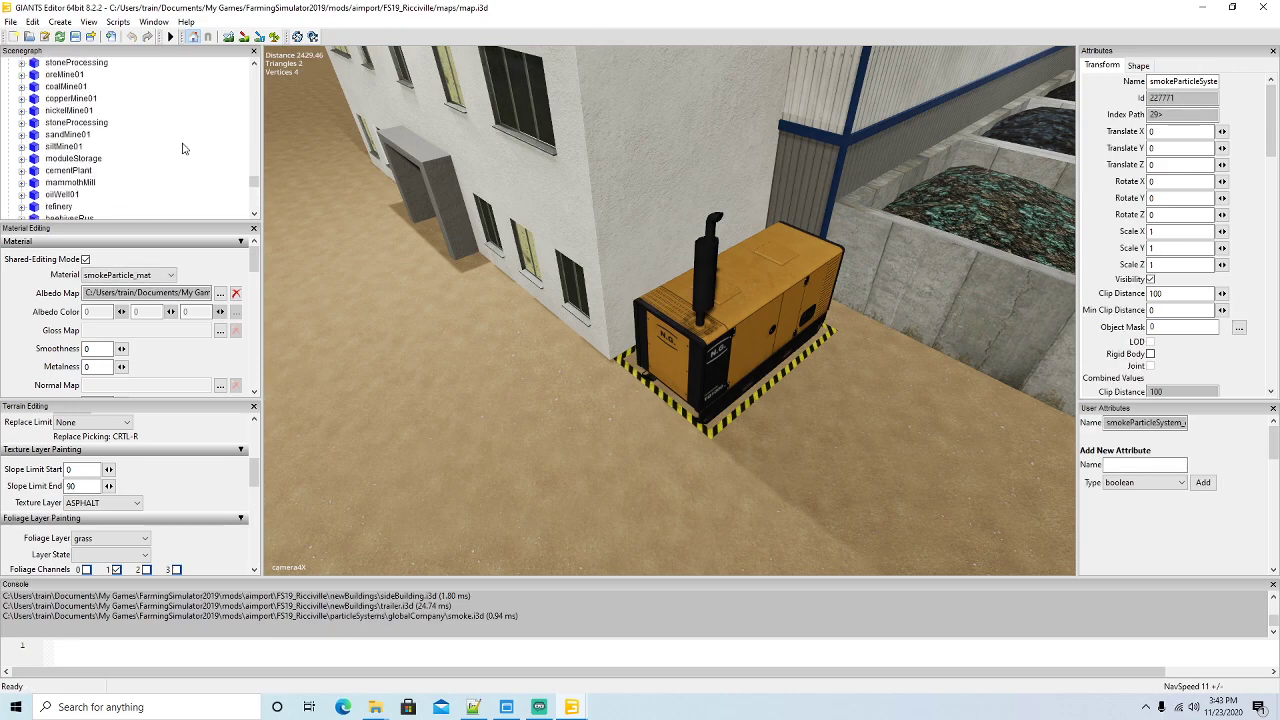
scroll(182, 148, "up", 2)
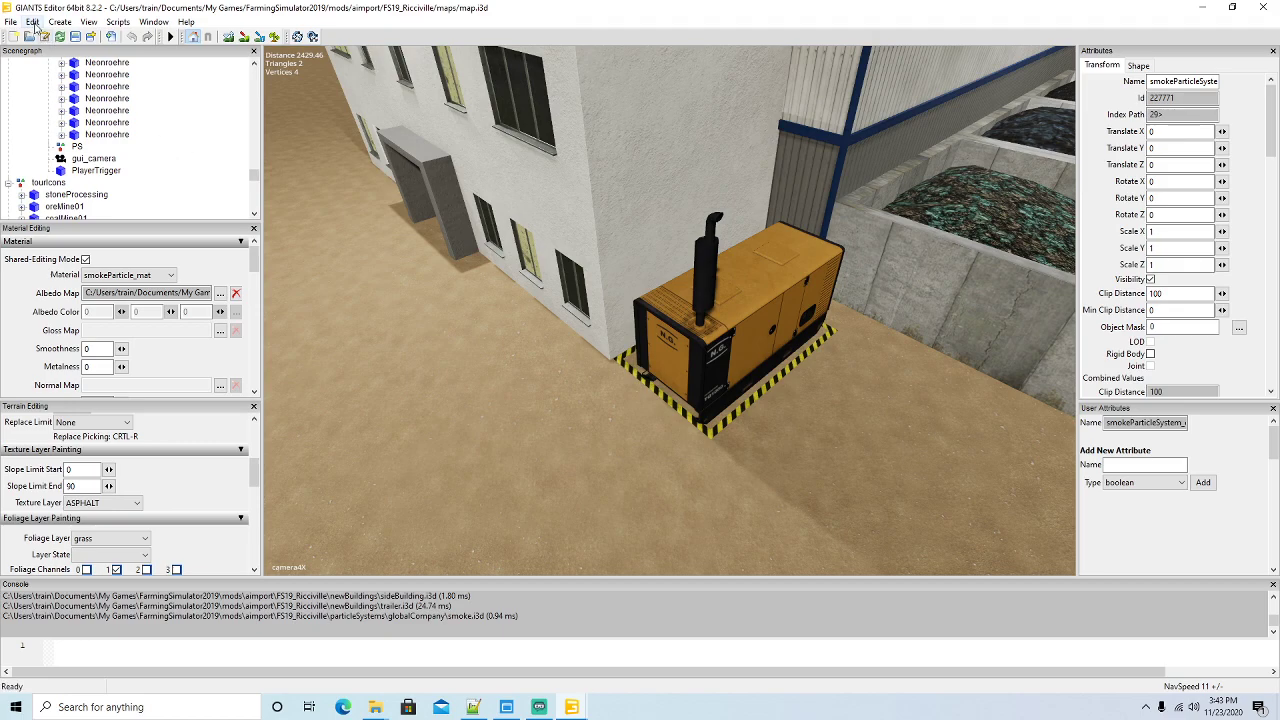
left_click(33, 22)
left_click(55, 101)
left_click(77, 146)
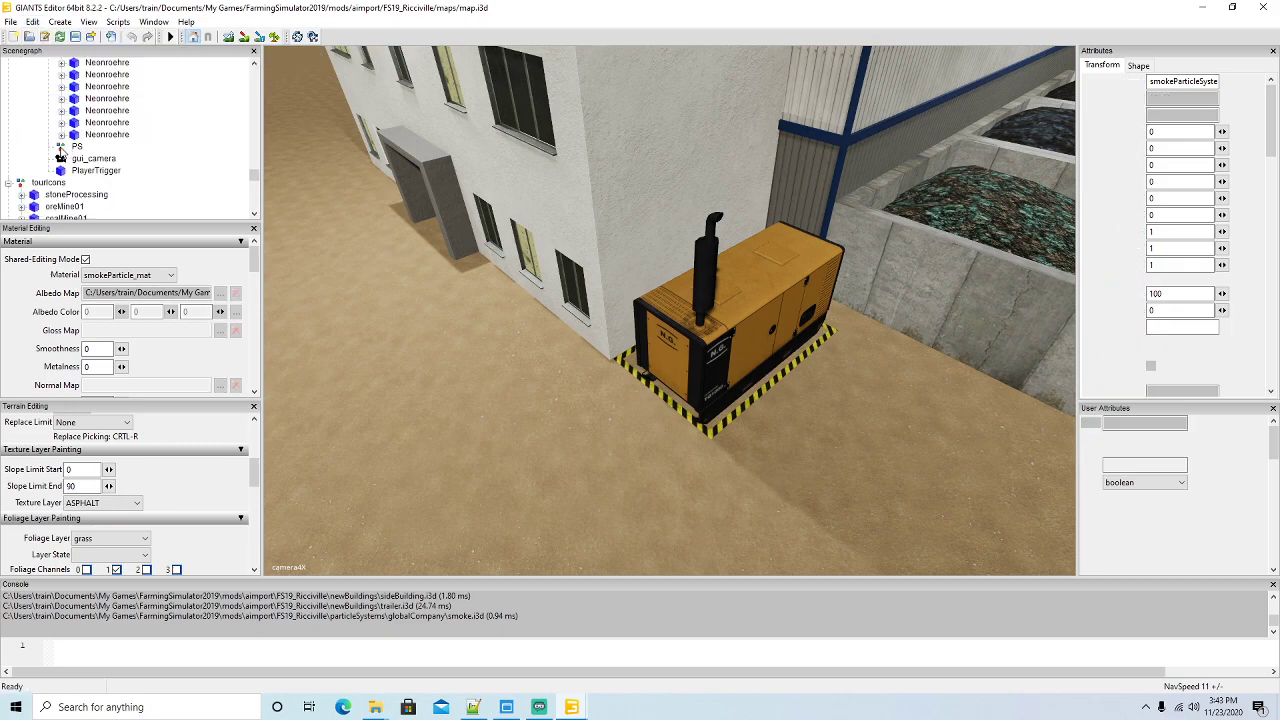
left_click(33, 22)
left_click(120, 129)
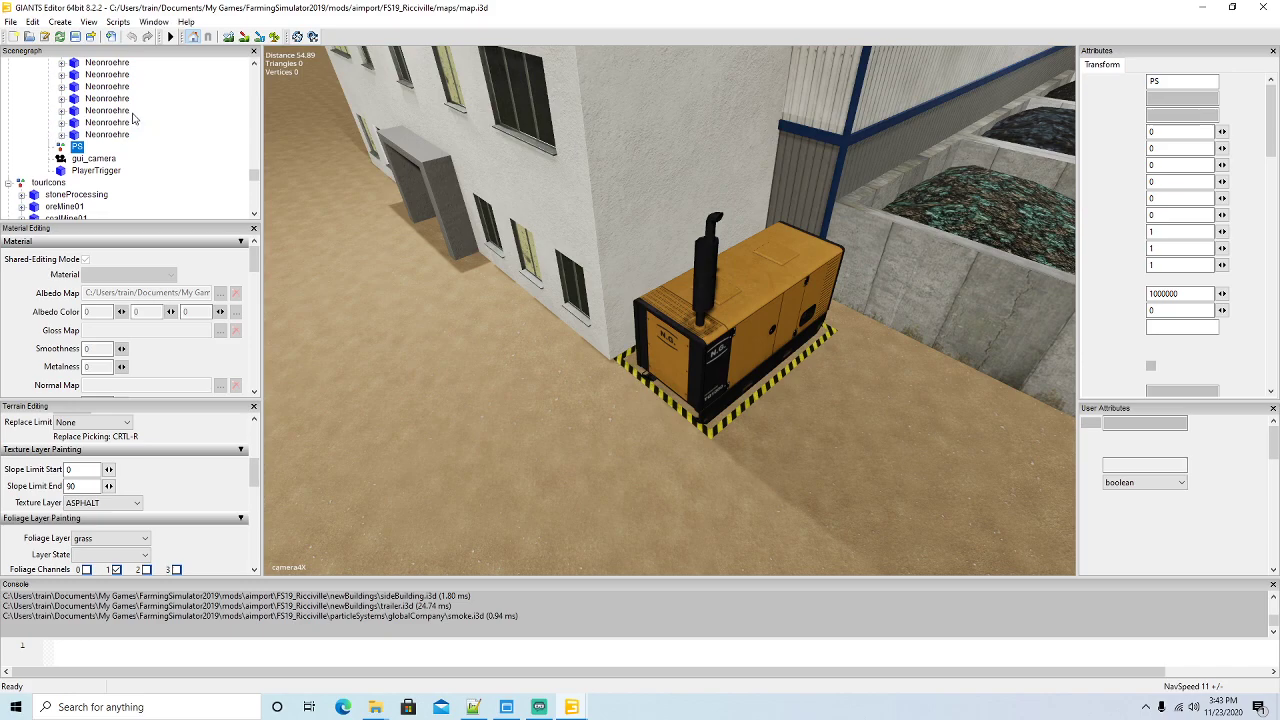
Place the smoke emitter interactively on the generator's exhaust outlet and rename it smoke2
left_click(33, 22)
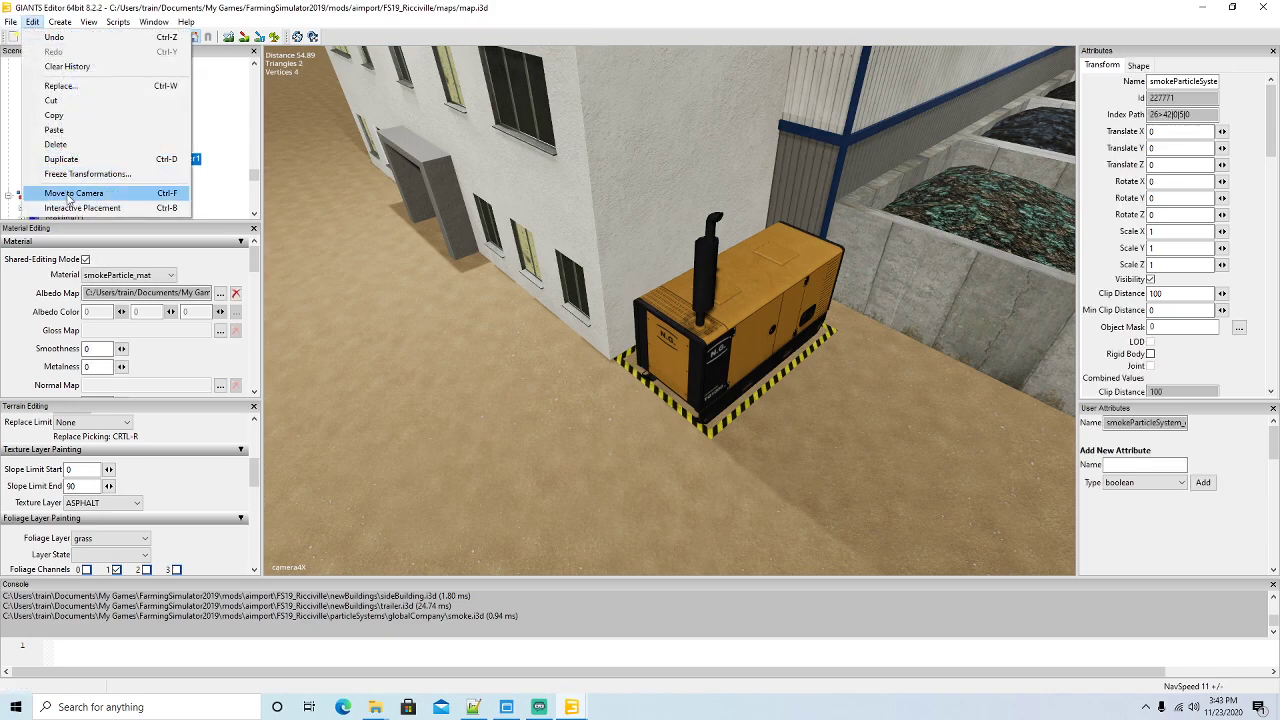
left_click(73, 210)
left_click(719, 221)
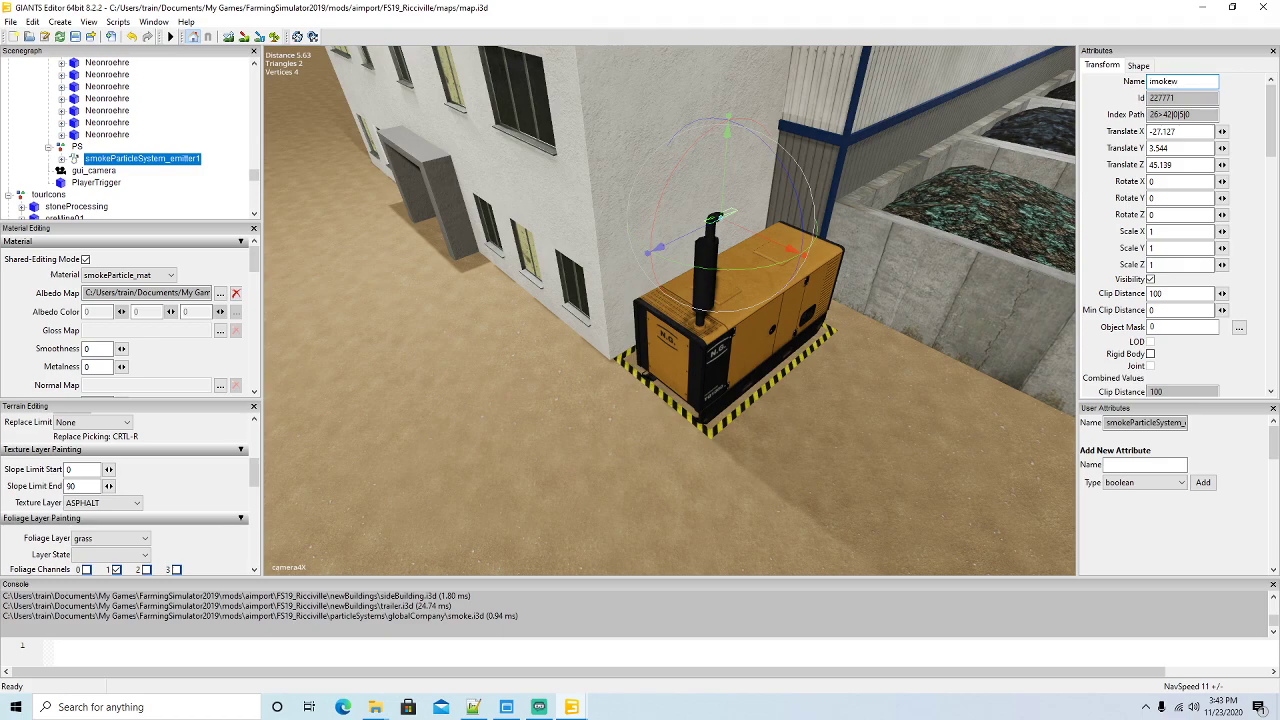
key("Return")
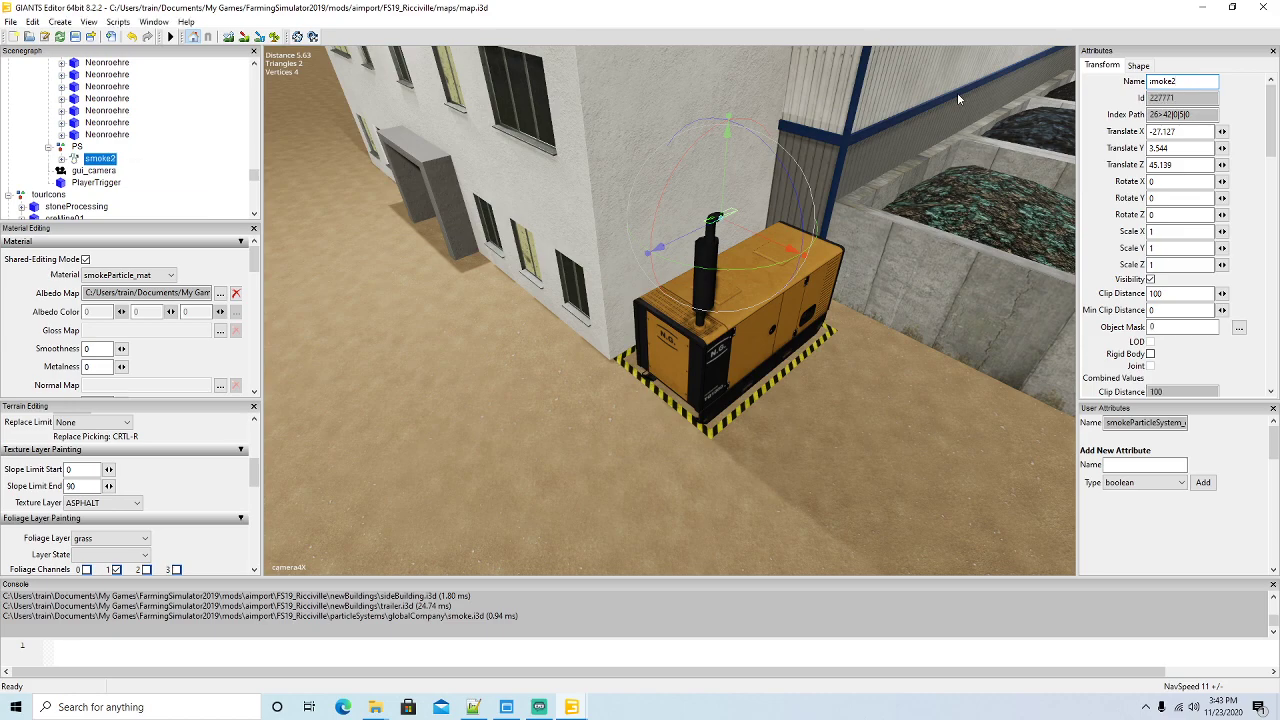
Fit smoke2's smokeParticleSystemAreaShape to the exhaust outlet, scaling Z to about 0.216 and rotating Z to about -49.042
left_click(62, 160)
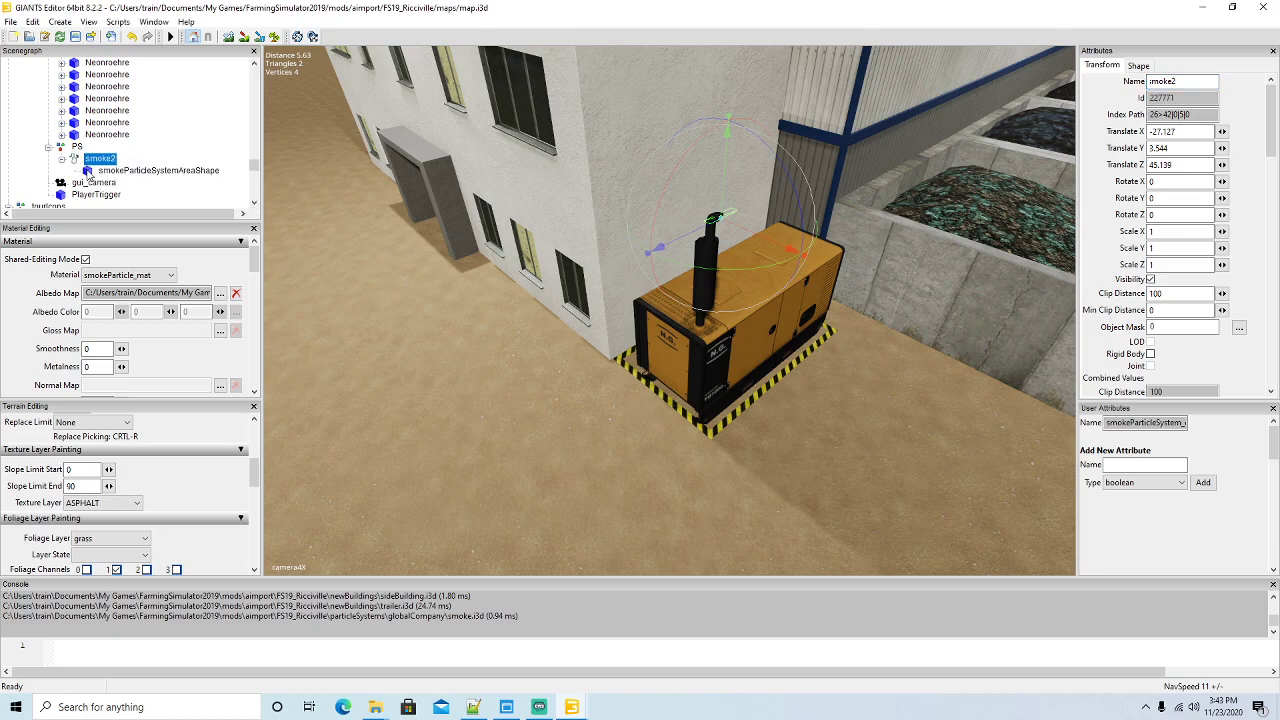
left_click(90, 172)
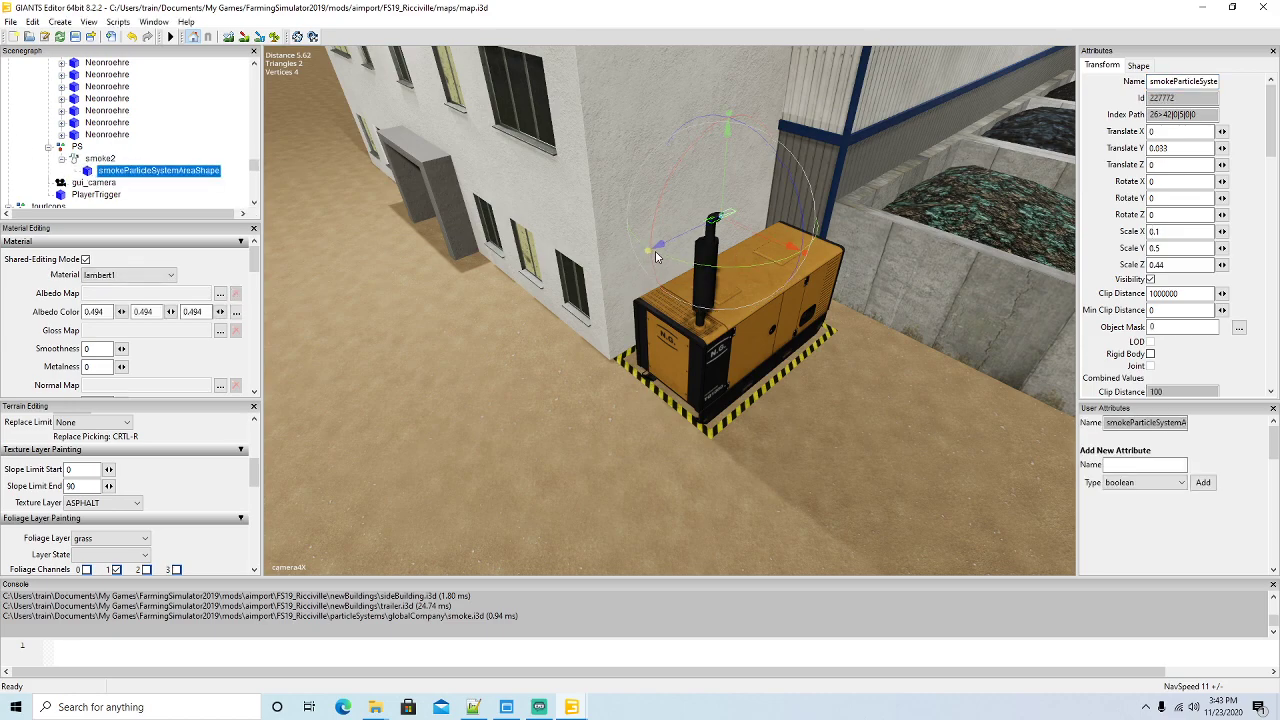
left_click_drag(672, 253, 676, 248)
left_click_drag(788, 180, 820, 274)
right_click_drag(820, 274, 770, 380)
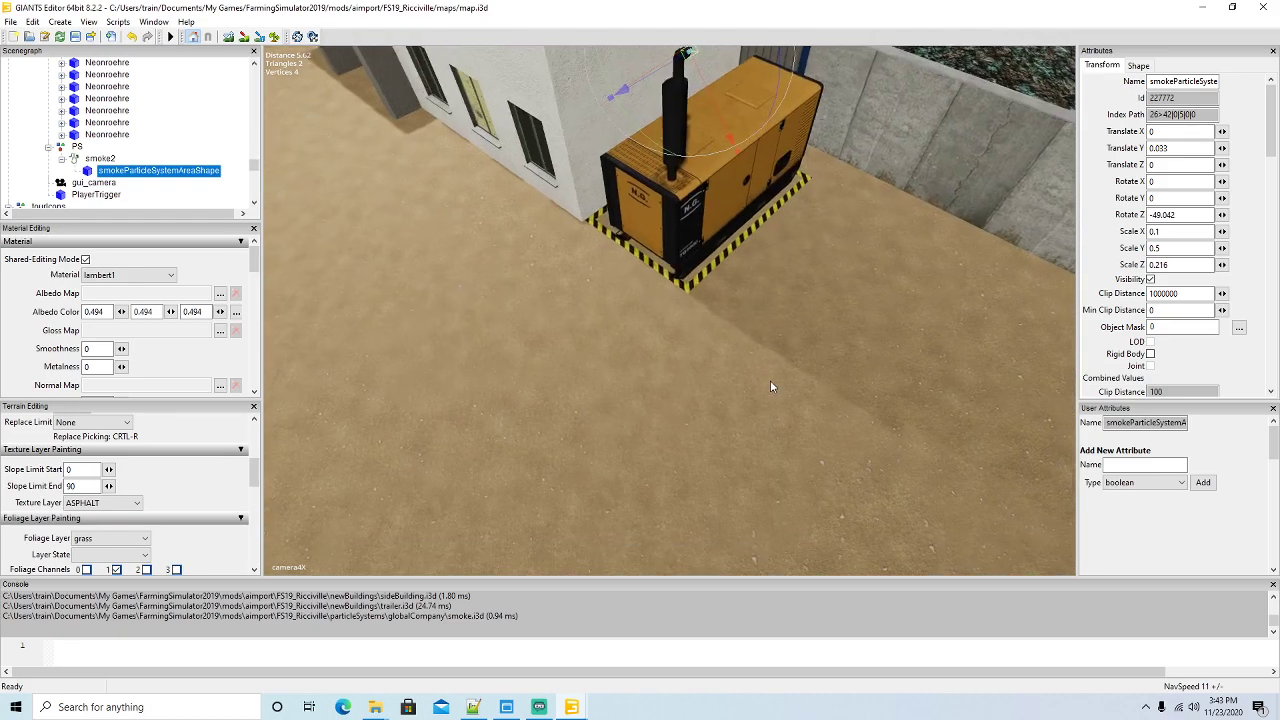
scroll(770, 380, "down", 10)
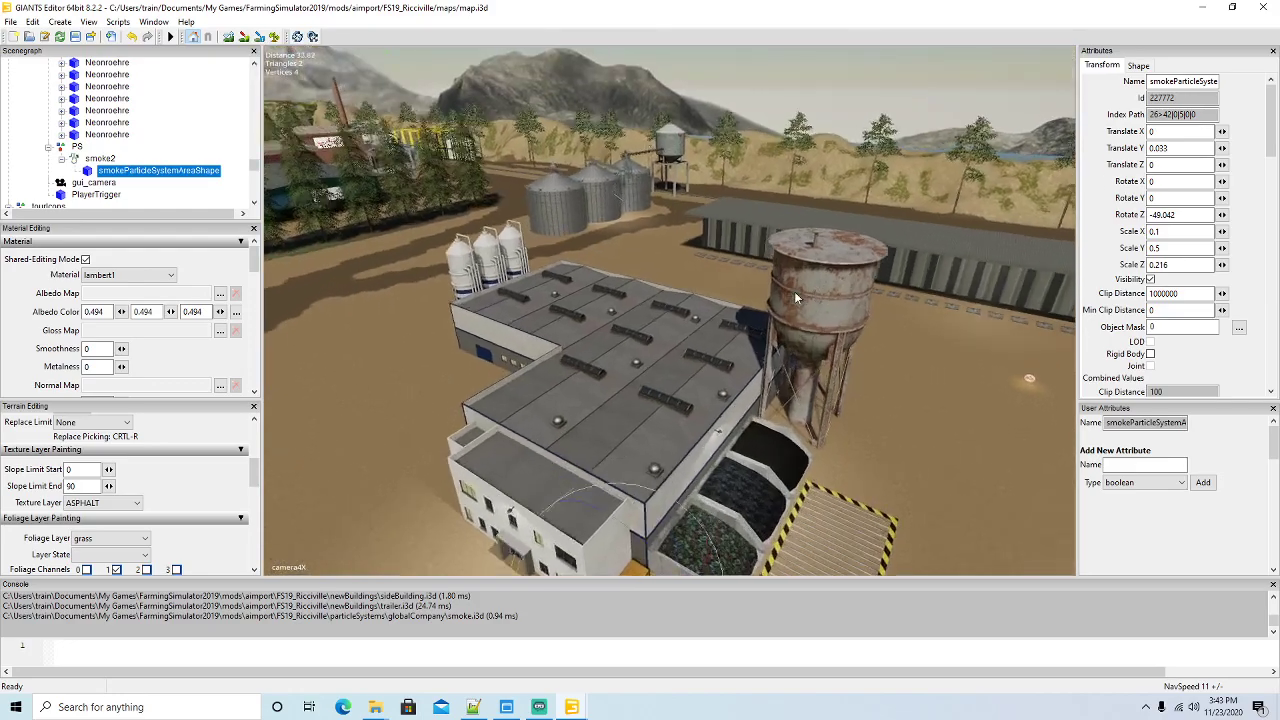
Import another copy of smoke.i3d from the particleSystems/globalCompany folder
key("w")
right_click_drag(796, 298, 800, 338)
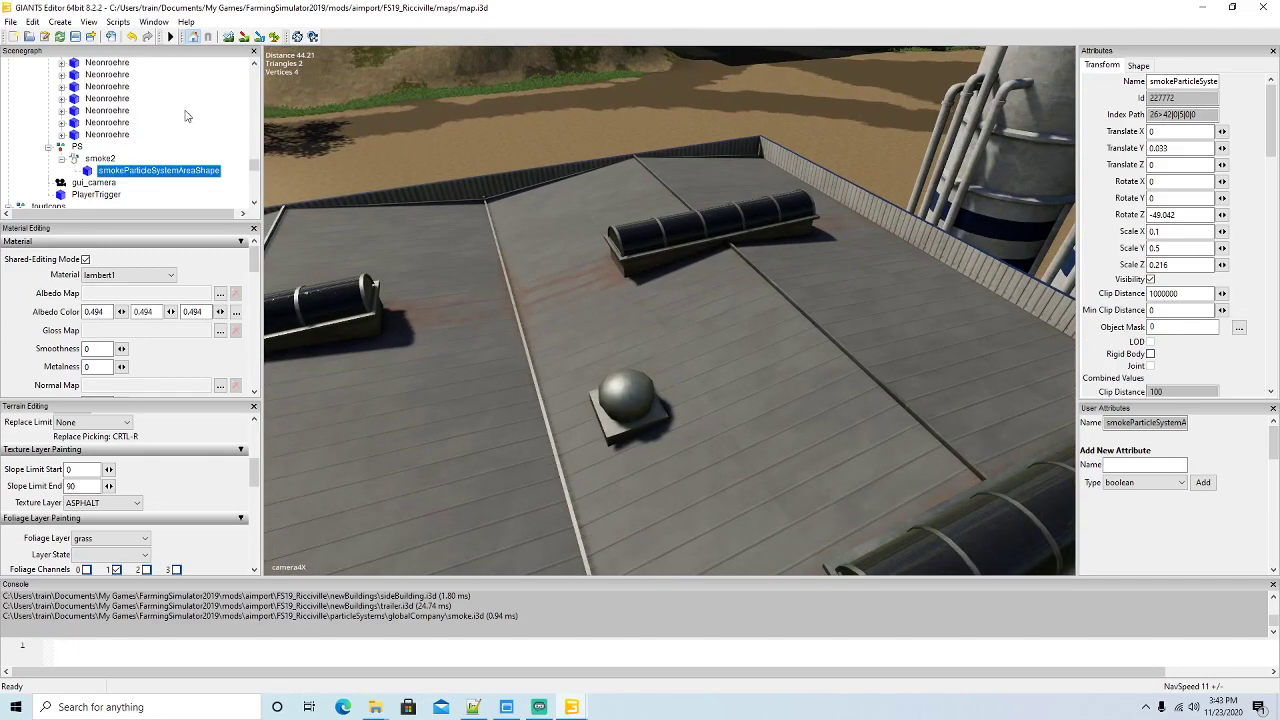
left_click(62, 158)
left_click(11, 23)
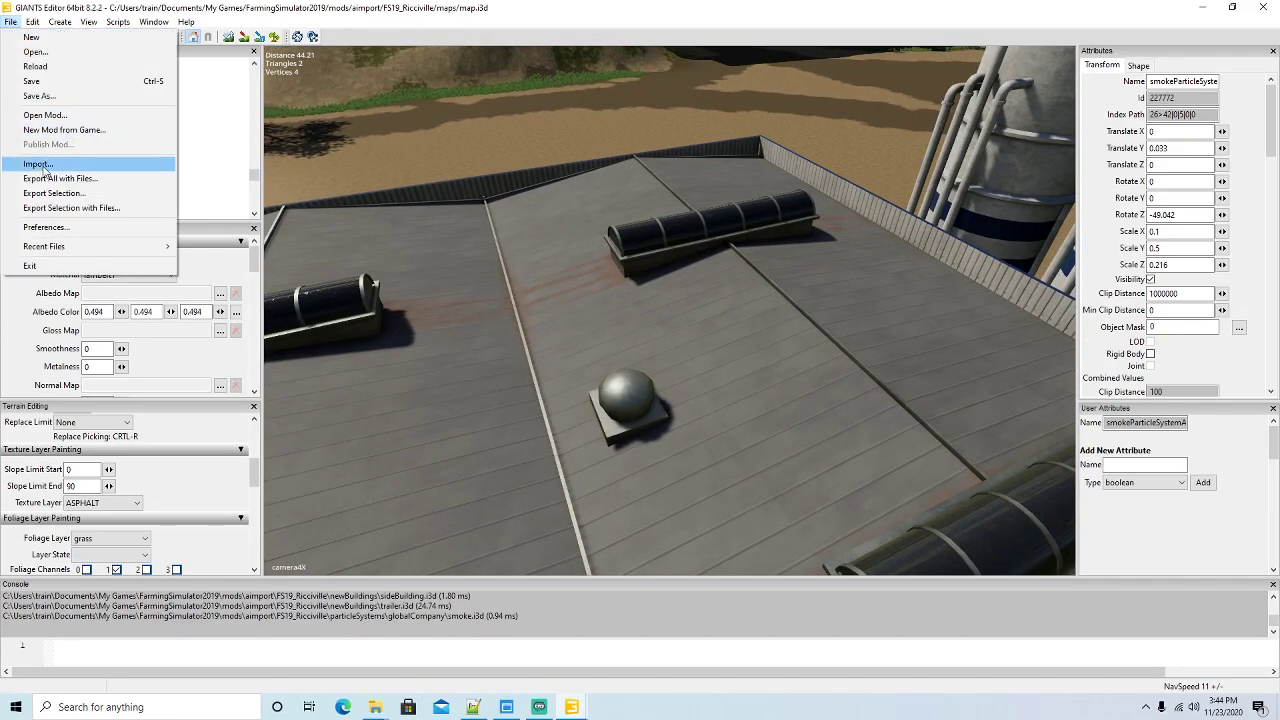
left_click(34, 164)
left_click(160, 168)
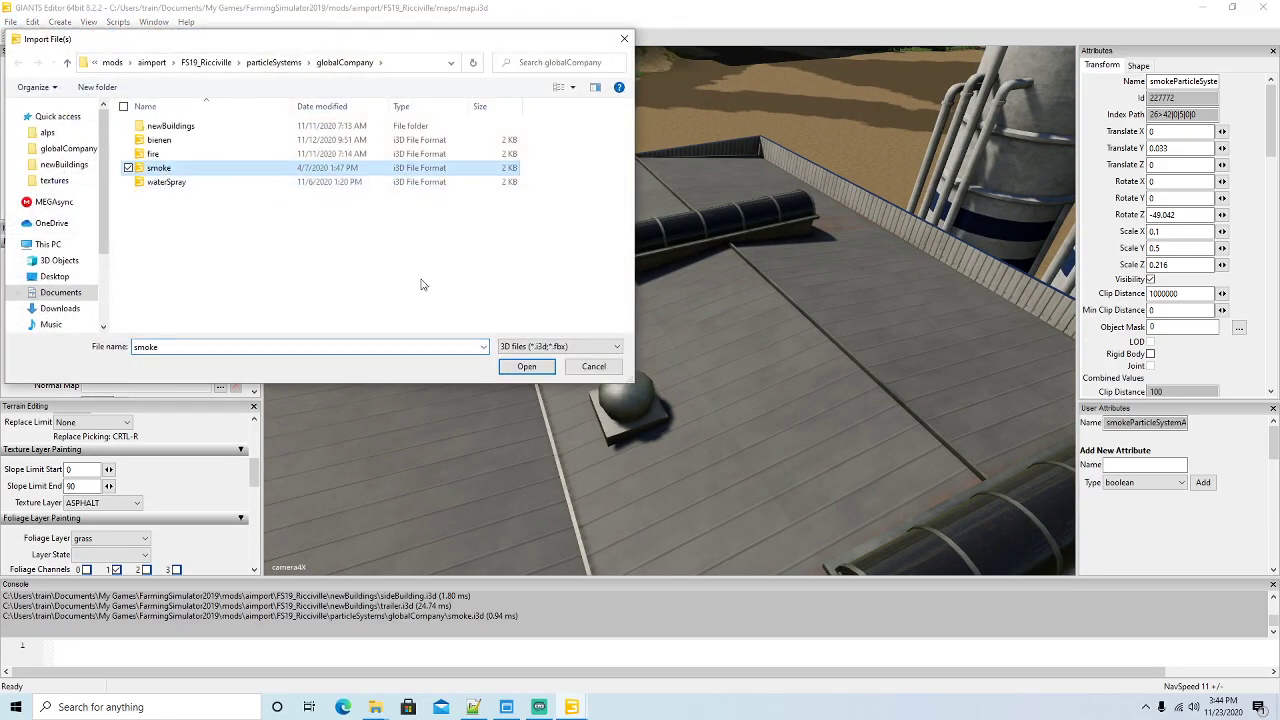
left_click(526, 366)
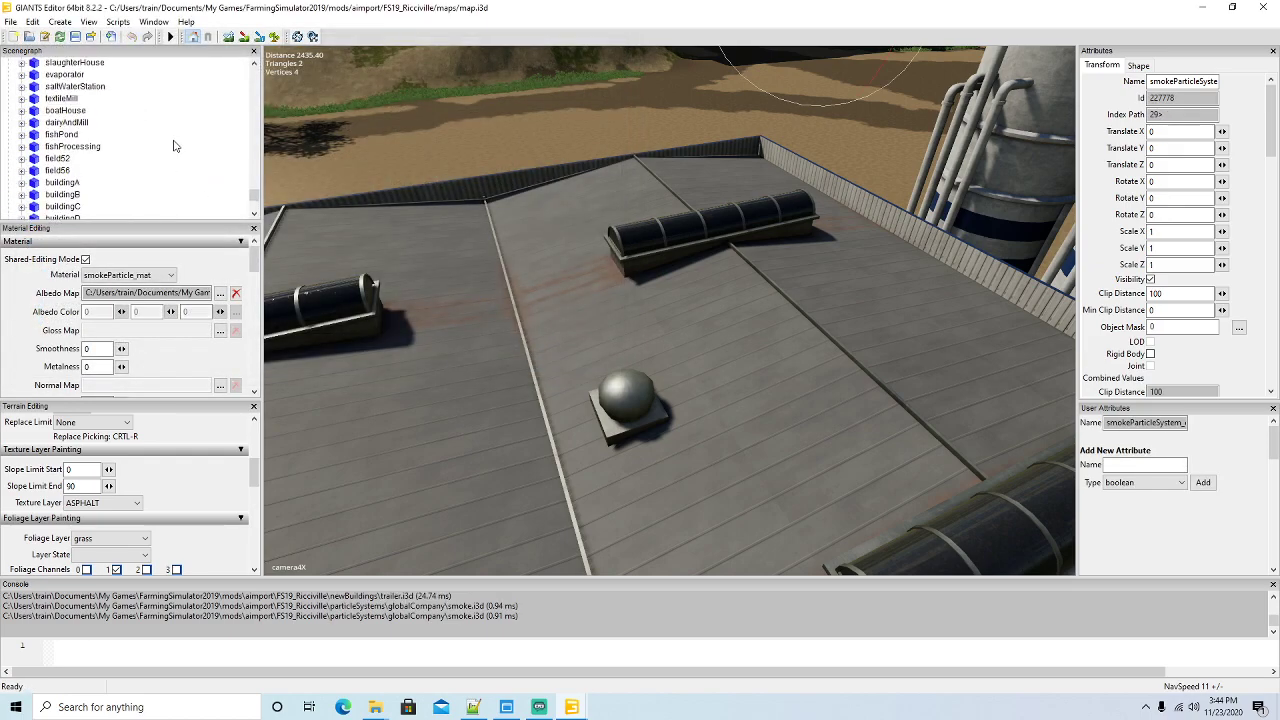
Cut the newly imported smokeParticleSystem_emitter1 and paste it into the PS group beside smoke2
scroll(173, 146, "up", 10)
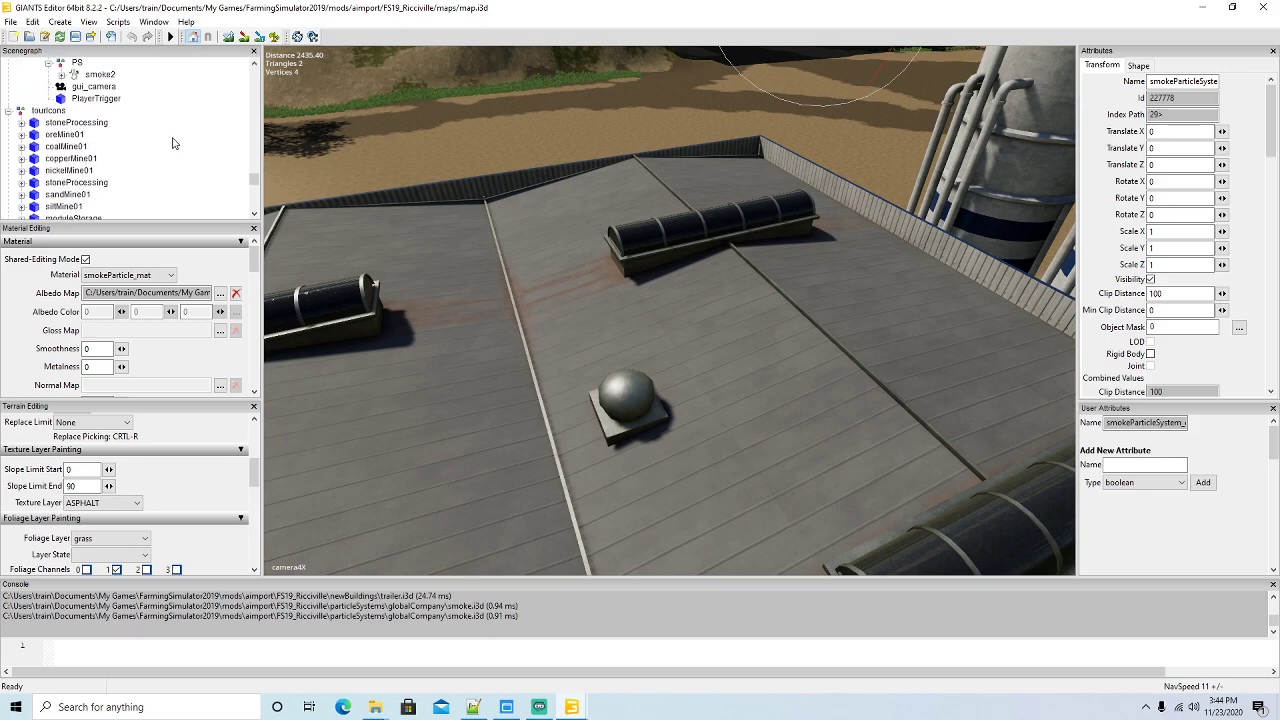
left_click(34, 22)
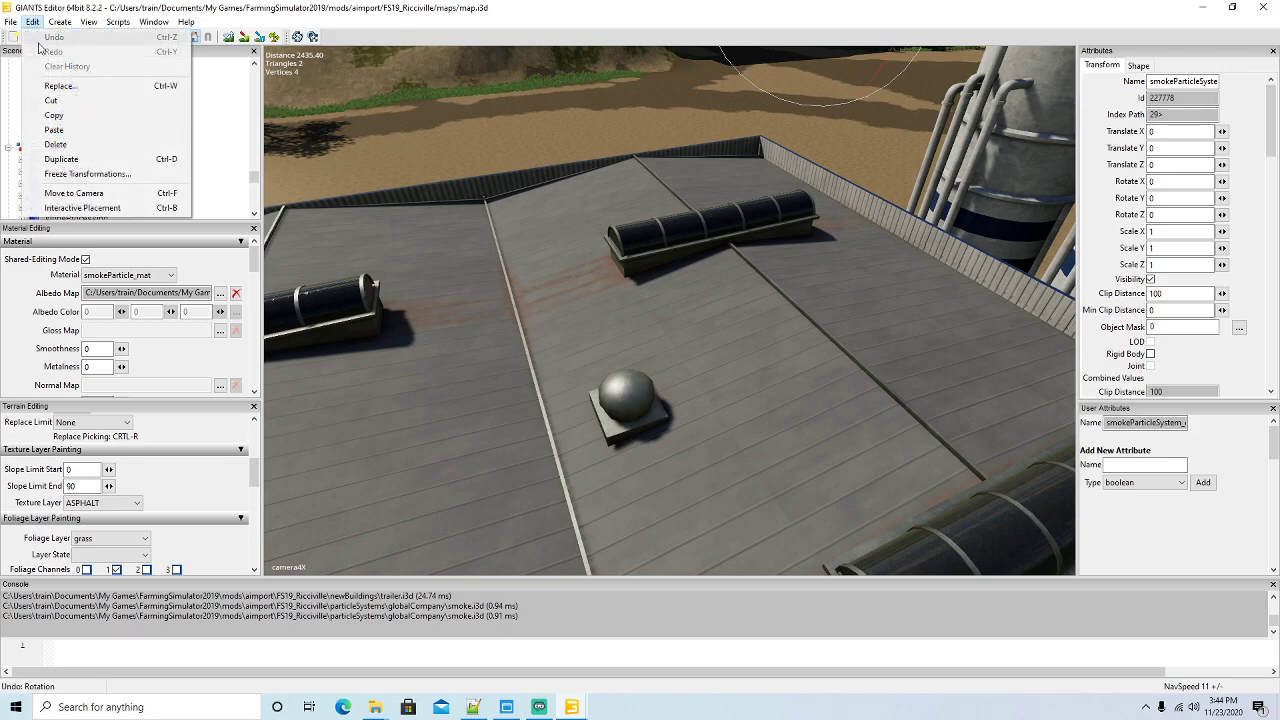
left_click(62, 102)
left_click(32, 21)
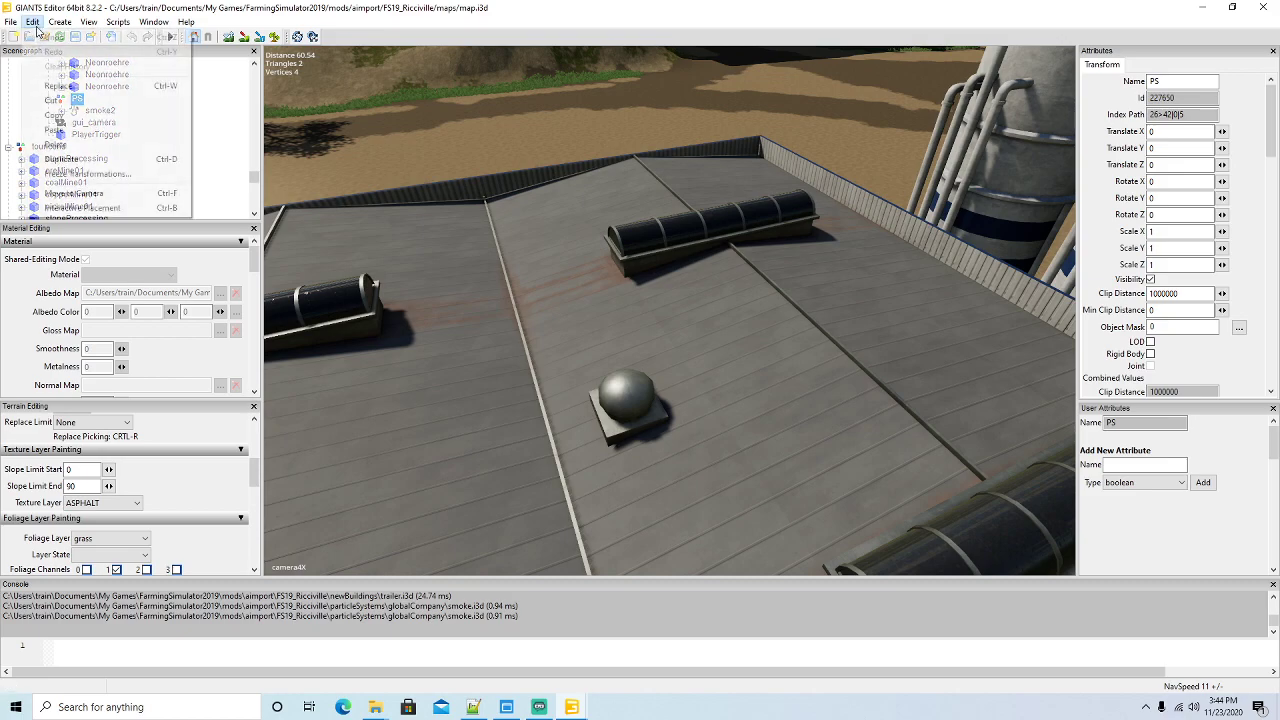
left_click(62, 130)
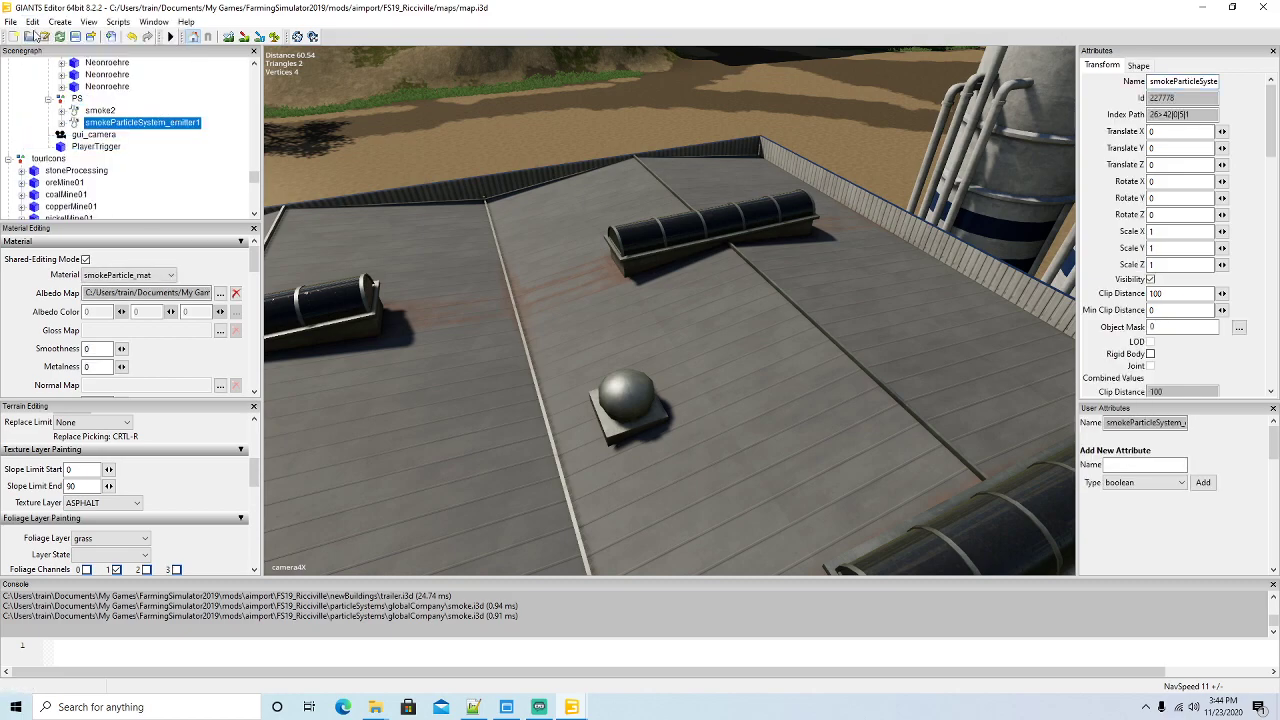
Place the new smoke emitter interactively on the round roof vent nearest the three white silos and rename it smoke3
left_click(32, 21)
left_click(78, 208)
left_click(628, 386)
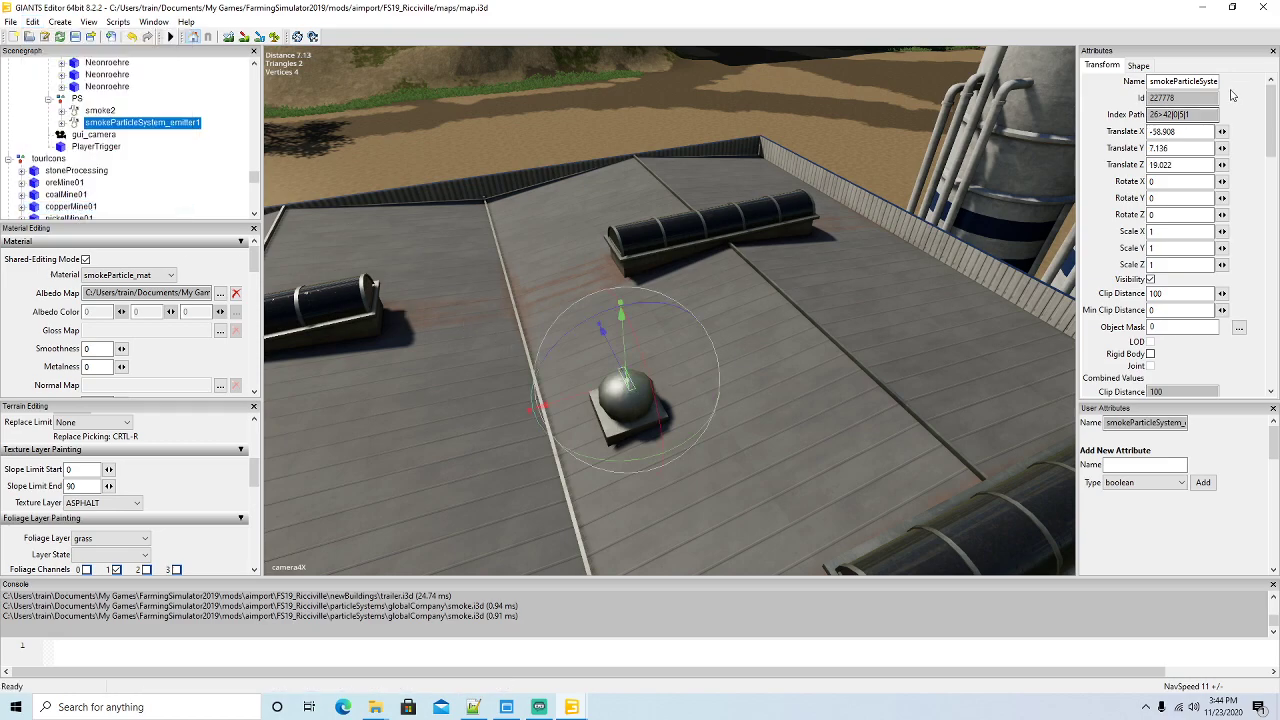
key("End")
key("BackSpace")
key("BackSpace")
key("BackSpace")
key("BackSpace")
key("BackSpace")
key("BackSpace")
key("BackSpace")
key("BackSpace")
key("BackSpace")
key("BackSpace")
key("BackSpace")
key("BackSpace")
key("BackSpace")
key("BackSpace")
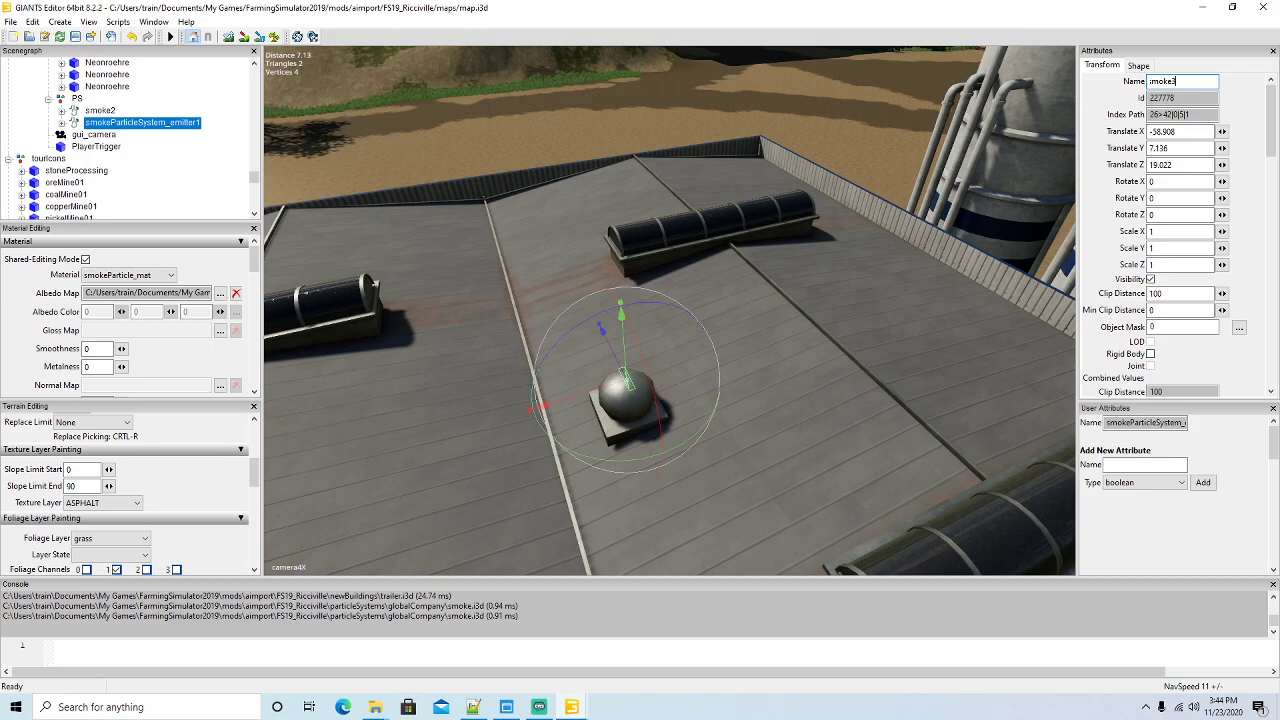
key("Return")
Fit smoke3's smokeParticleSystemAreaShape to the round vent, scaling X to about 0.397 and moving it to about X 0.032, Y -0.09
right_click_drag(586, 152, 442, 341)
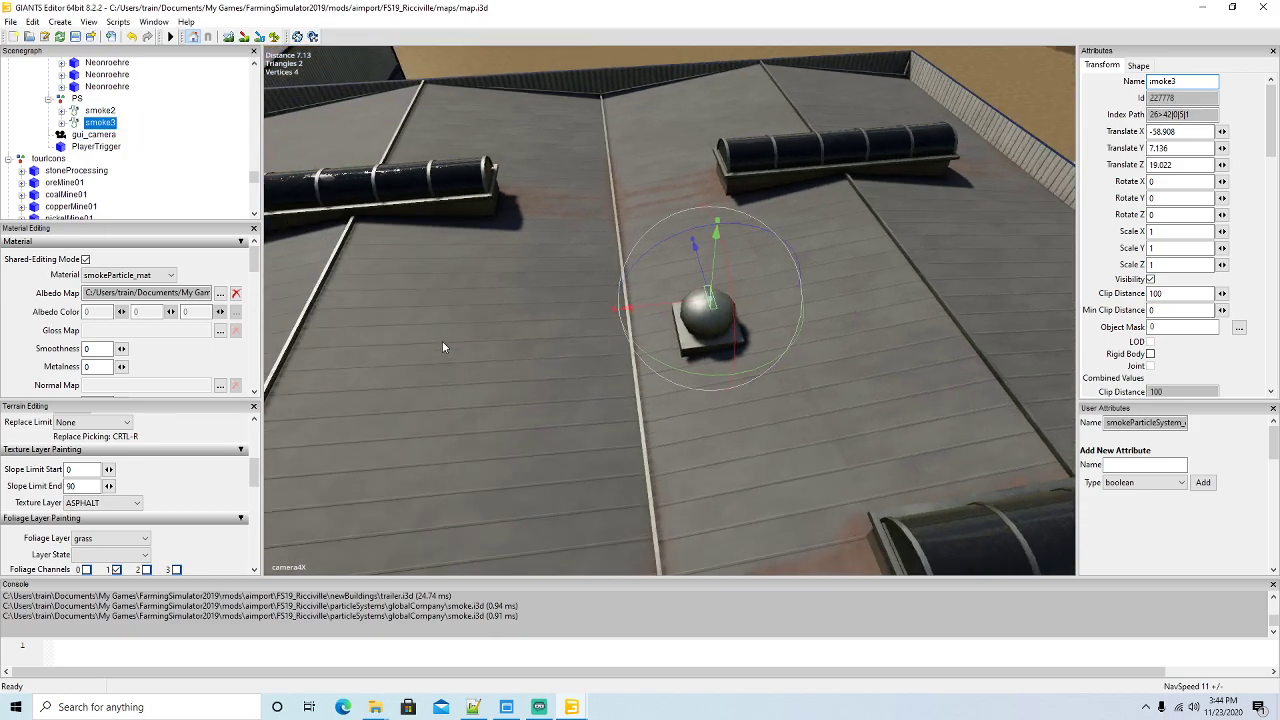
scroll(442, 341, "up", 5)
left_click(61, 122)
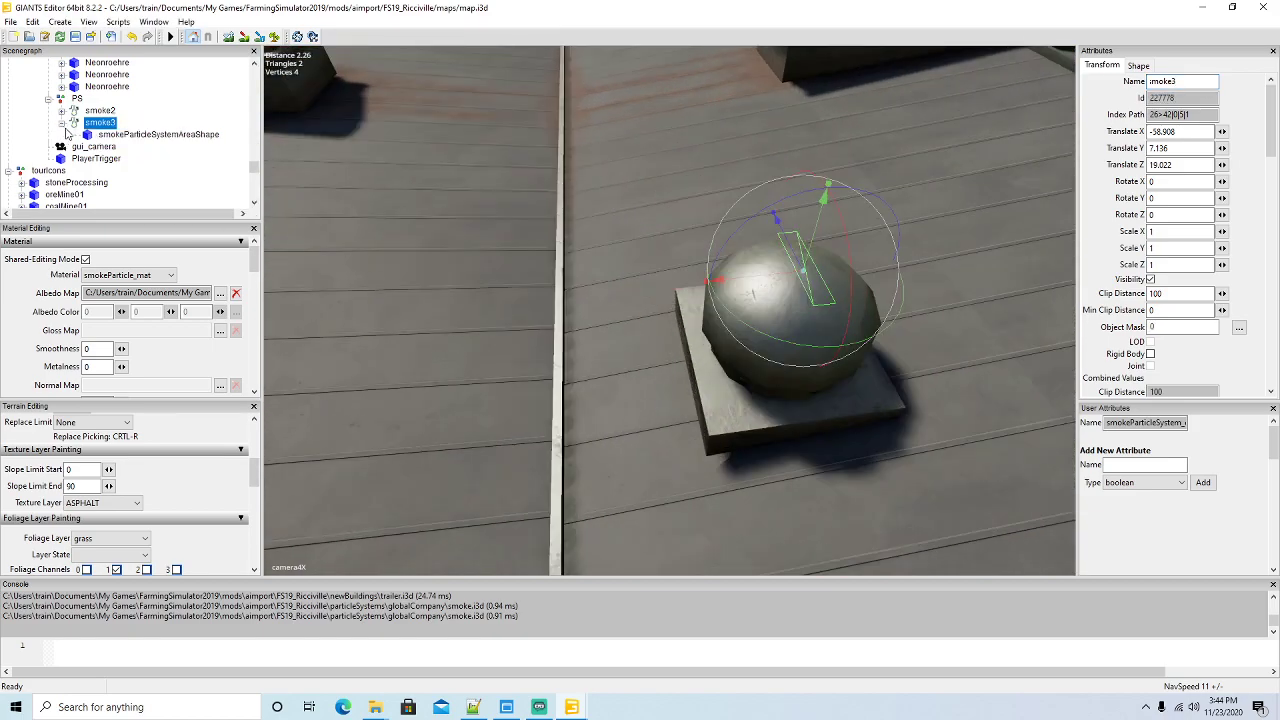
left_click(708, 279)
left_click_drag(708, 279, 678, 284)
left_click_drag(776, 272, 806, 267)
scroll(757, 336, "down", 10)
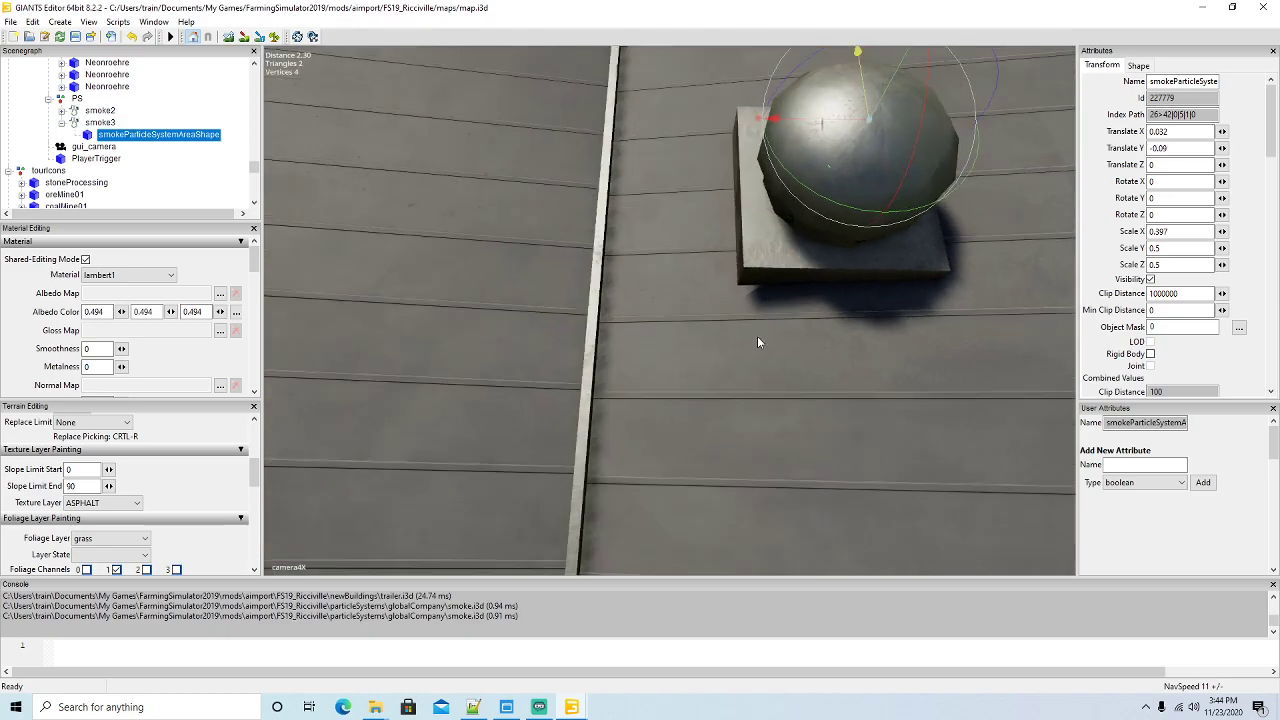
left_click(61, 122)
Duplicate smoke3, move the copy onto the vent near the roof's far end at about X -39.088, Z 37.949, and rename it smoke4
mouse_move(366, 253)
middle_mouse_down()
mouse_move(384, 263)
mouse_move(360, 253)
middle_mouse_up()
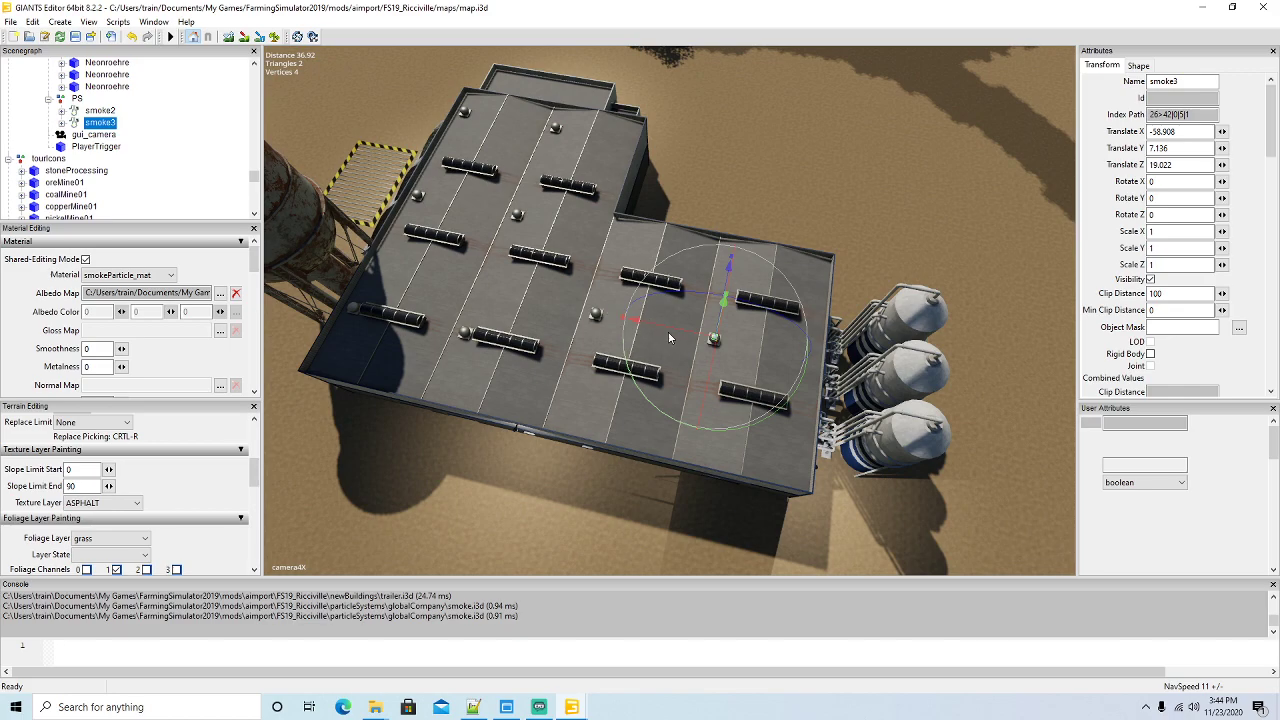
key("ctrl+d")
left_click_drag(668, 328, 397, 287)
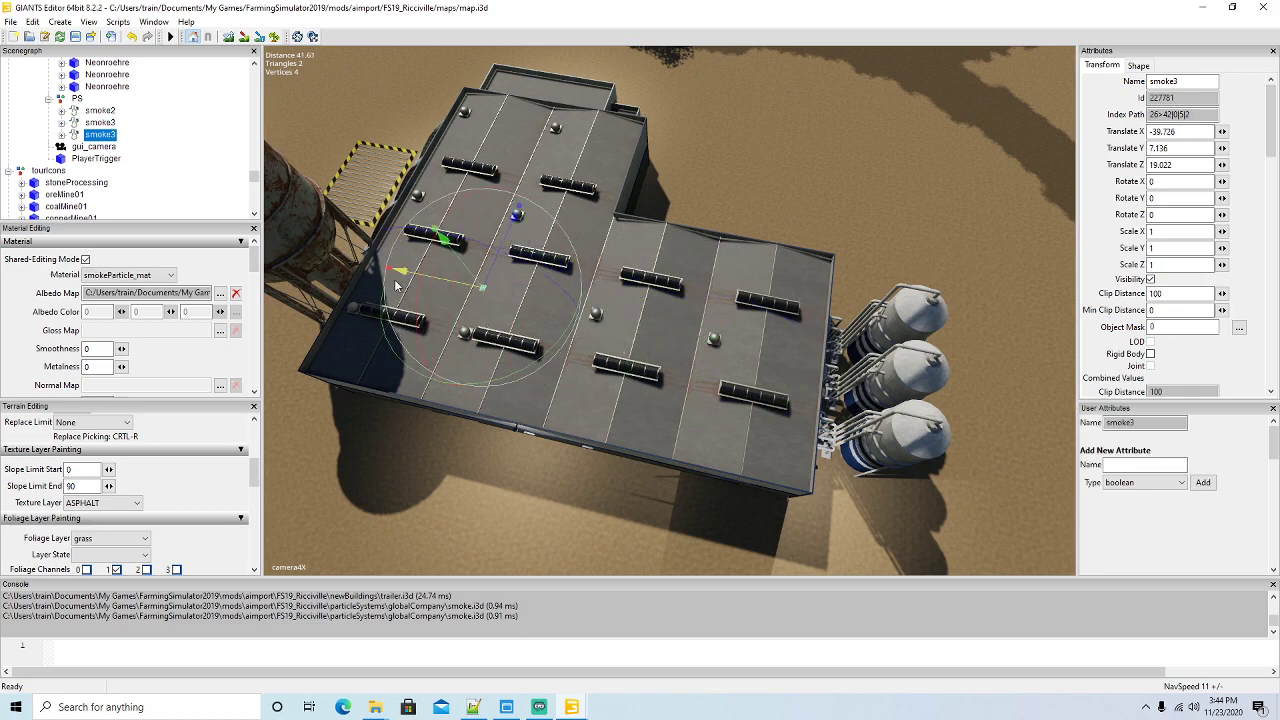
left_click_drag(503, 243, 600, 95)
scroll(581, 104, "up", 5)
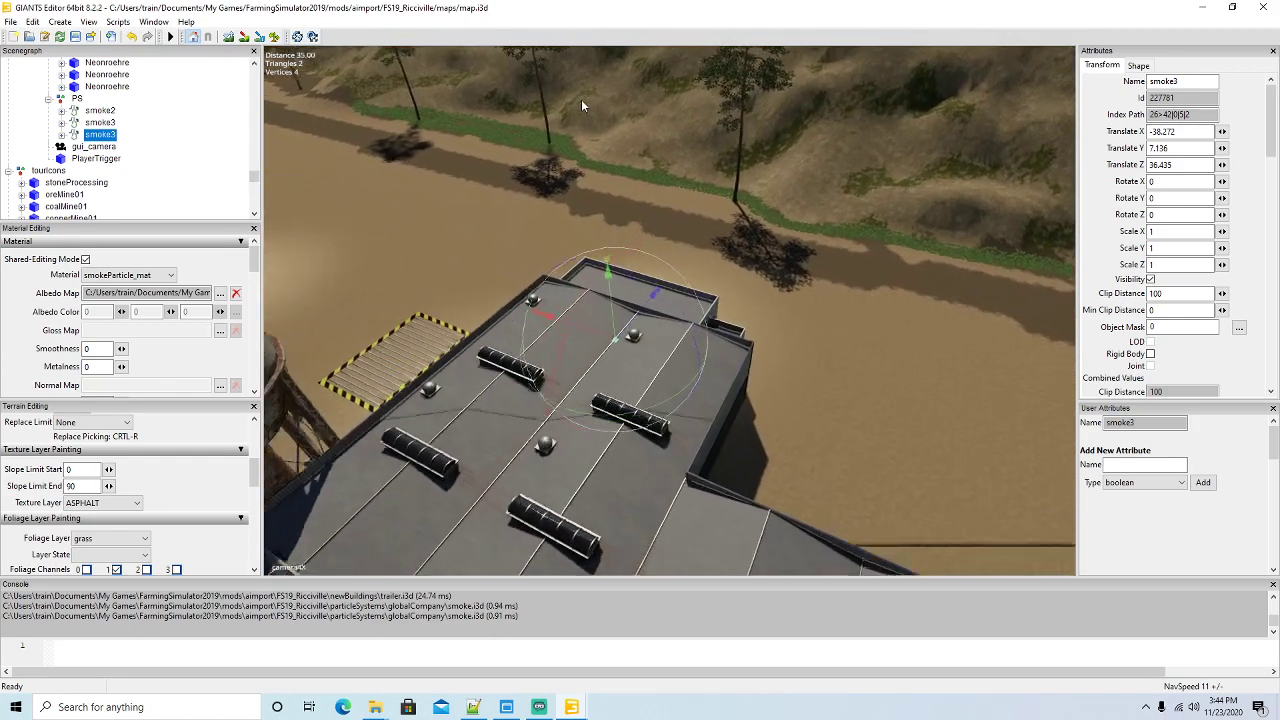
scroll(581, 99, "up", 8)
left_click_drag(533, 370, 587, 329)
left_click_drag(492, 358, 566, 373)
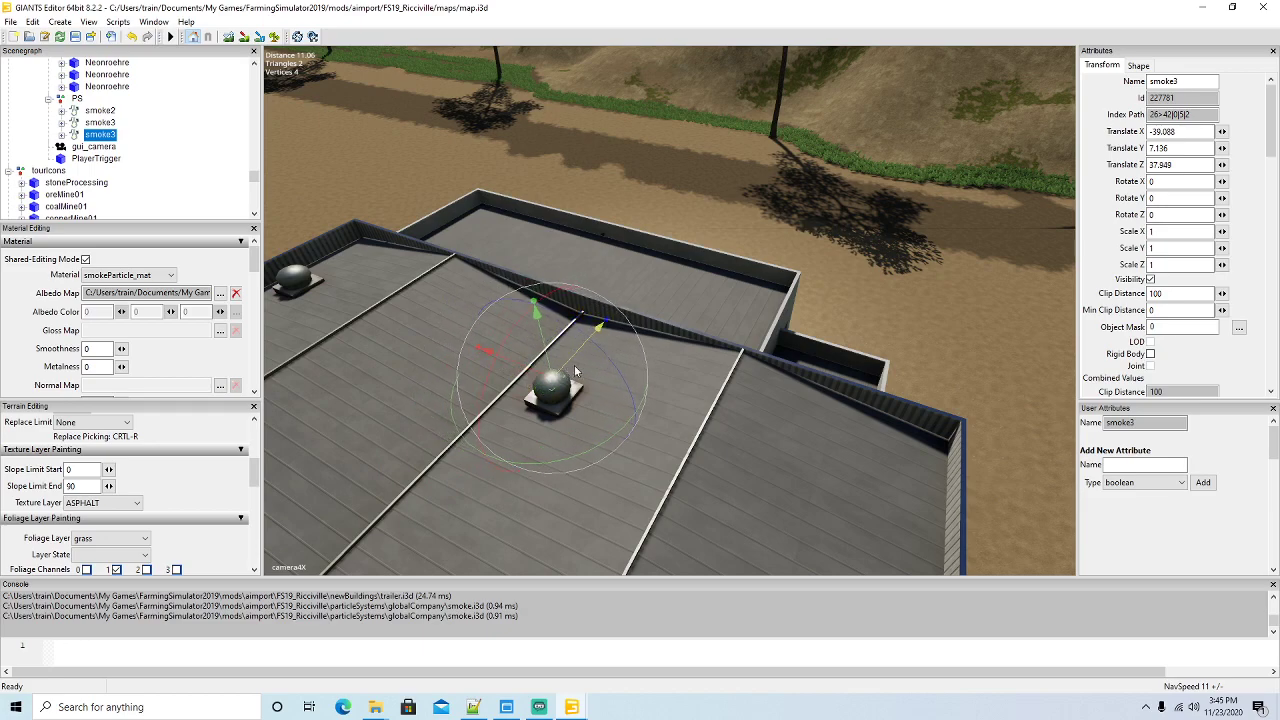
left_click(1188, 80)
type("4")
key("Return")
Duplicate smoke4 and place the copy interactively inside the brick chimney on the house roof
right_click_drag(599, 415, 526, 311)
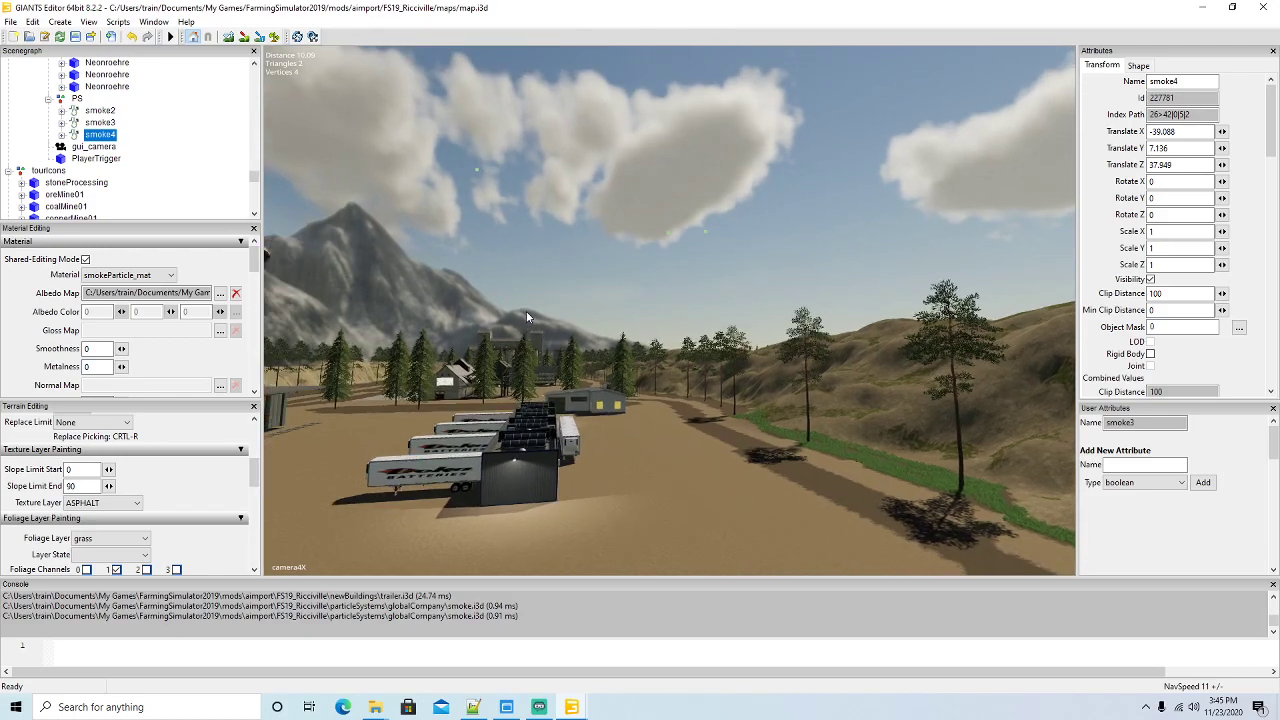
key("w")
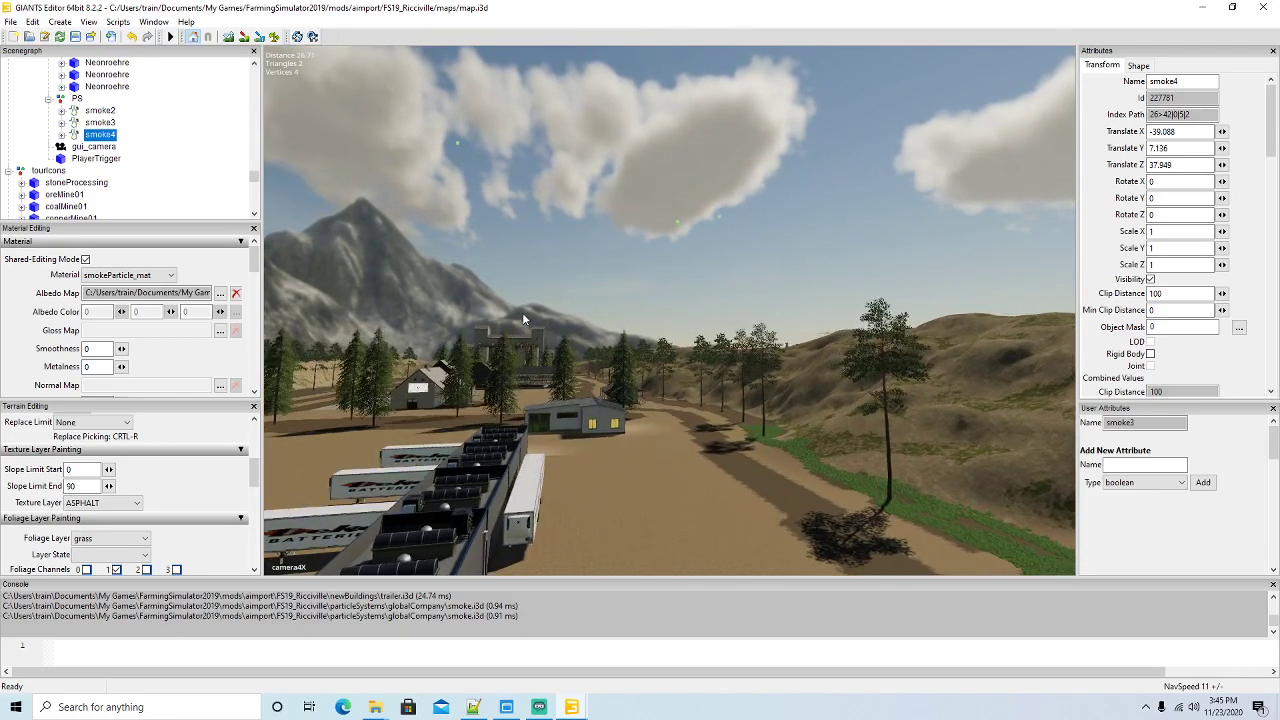
right_click_drag(522, 312, 513, 332)
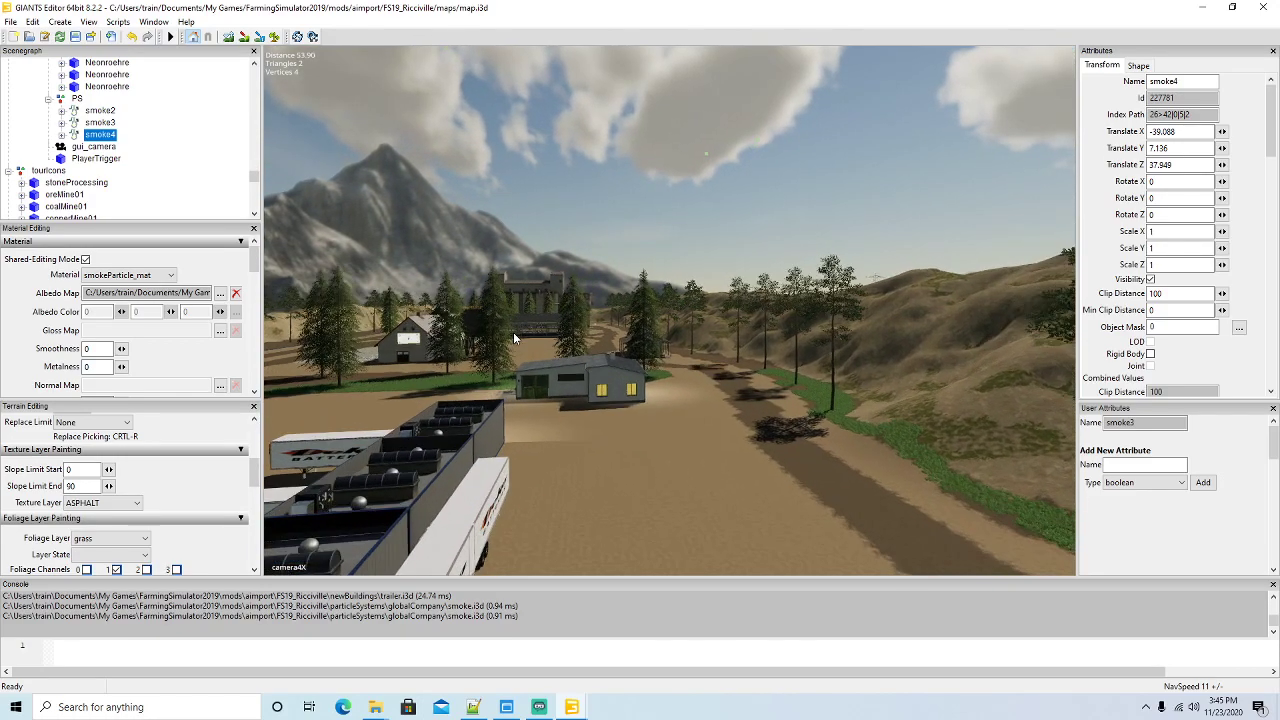
key("w")
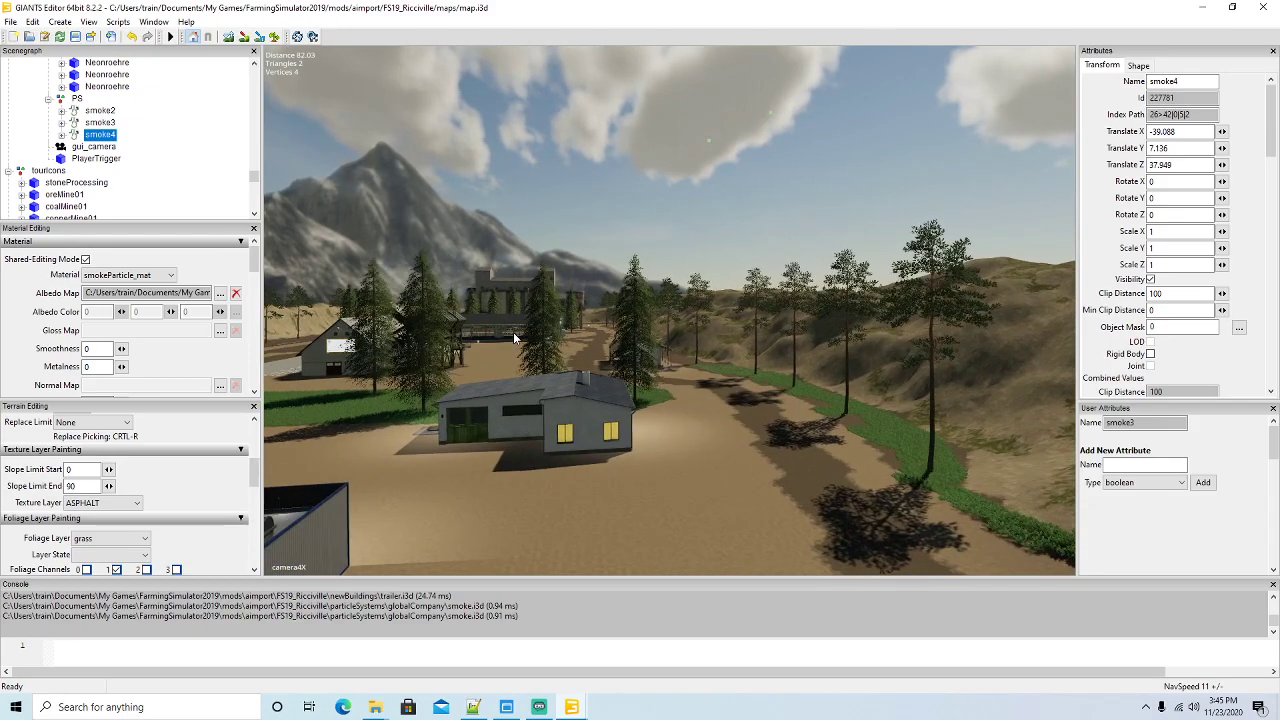
key("w")
right_click_drag(513, 332, 505, 332)
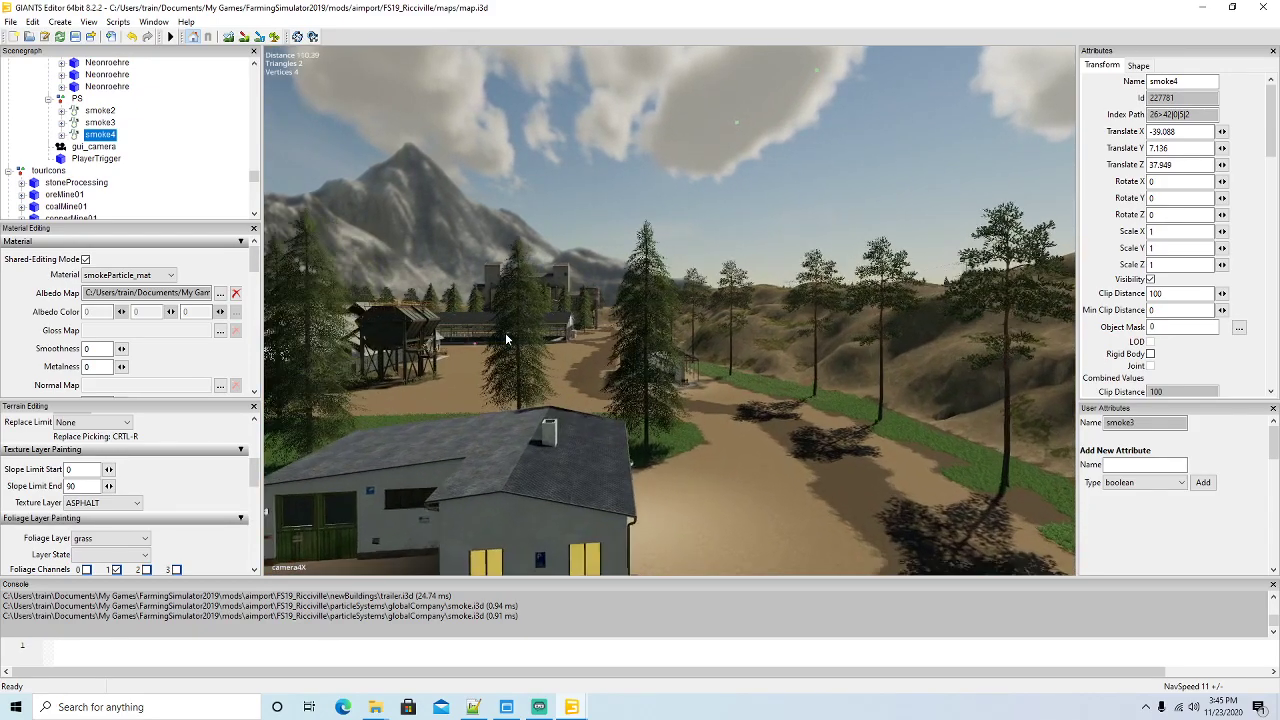
key("w")
key("w")
right_click_drag(505, 332, 268, 440)
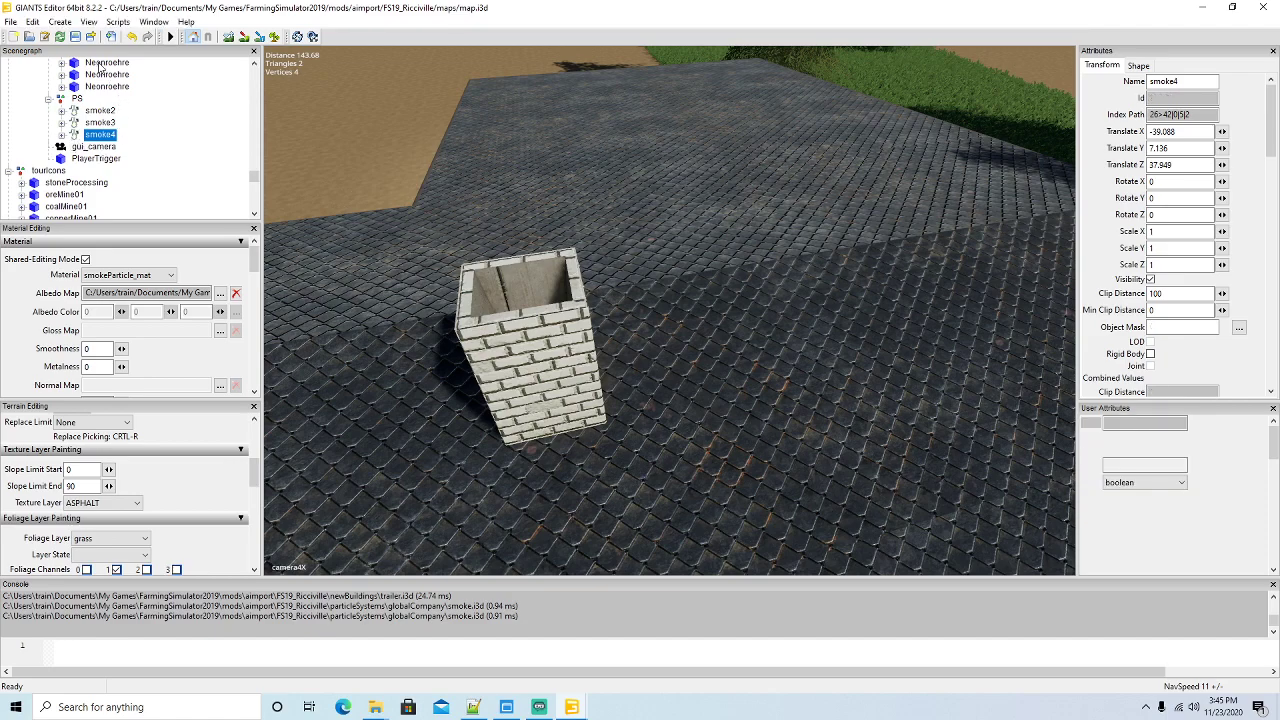
left_click(33, 22)
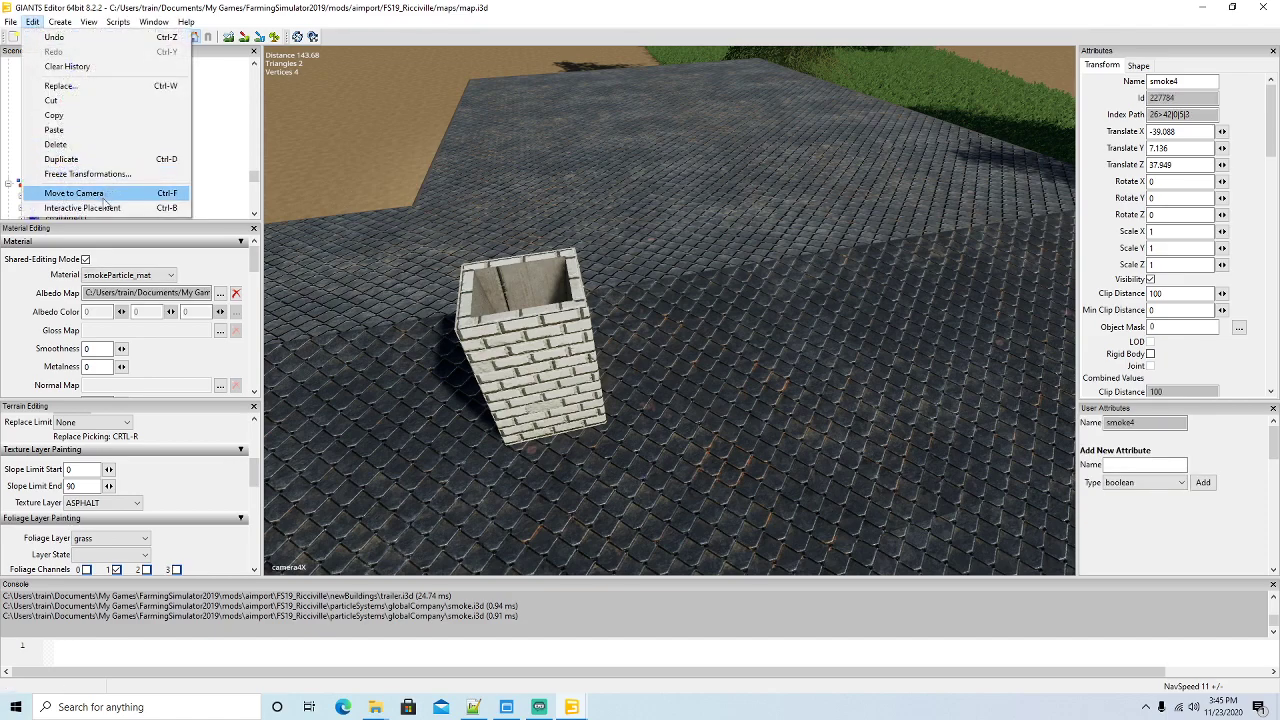
left_click(106, 209)
left_click(524, 291)
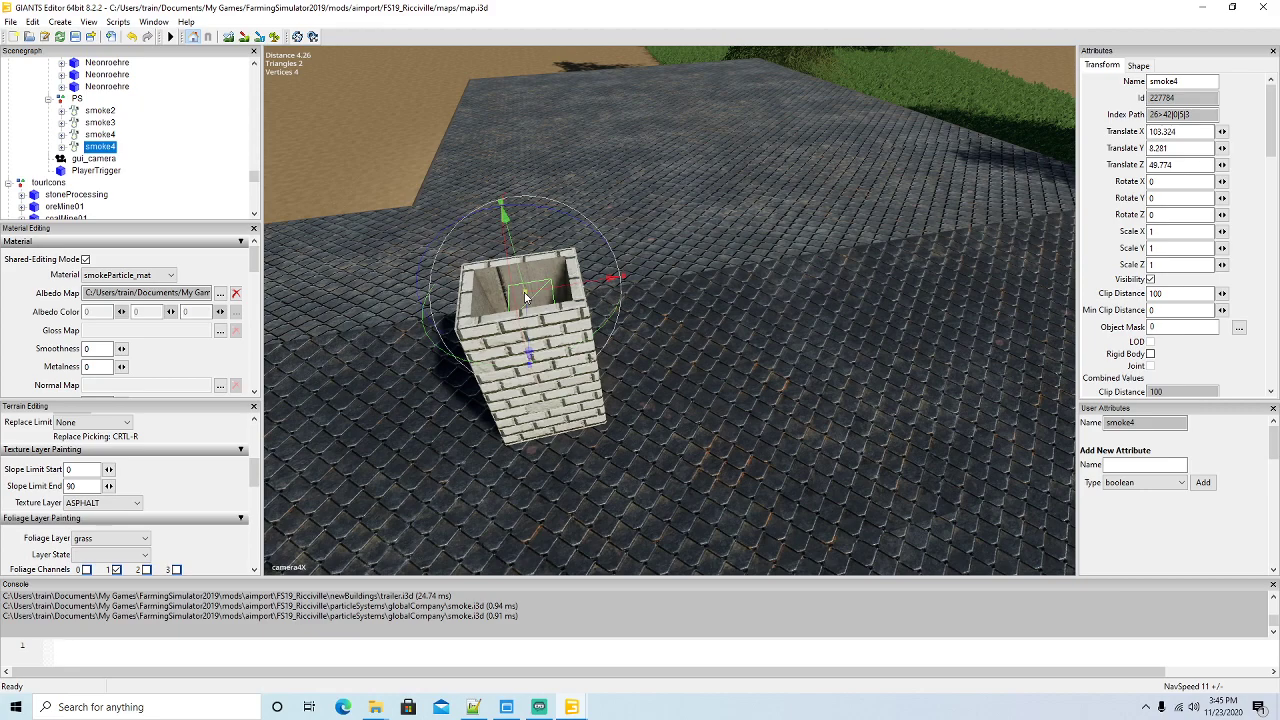
Rename the chimney's smoke emitter smoke5 and raise it to about Y 8.487
left_click(1193, 80)
type("5")
key("Return")
left_click_drag(522, 264, 519, 236)
Fit smoke5's smokeParticleSystemAreaShape to the chimney opening, scaling X to about 0.82 and Z to 0.693, and lowering Y to about -0.119
left_click(61, 147)
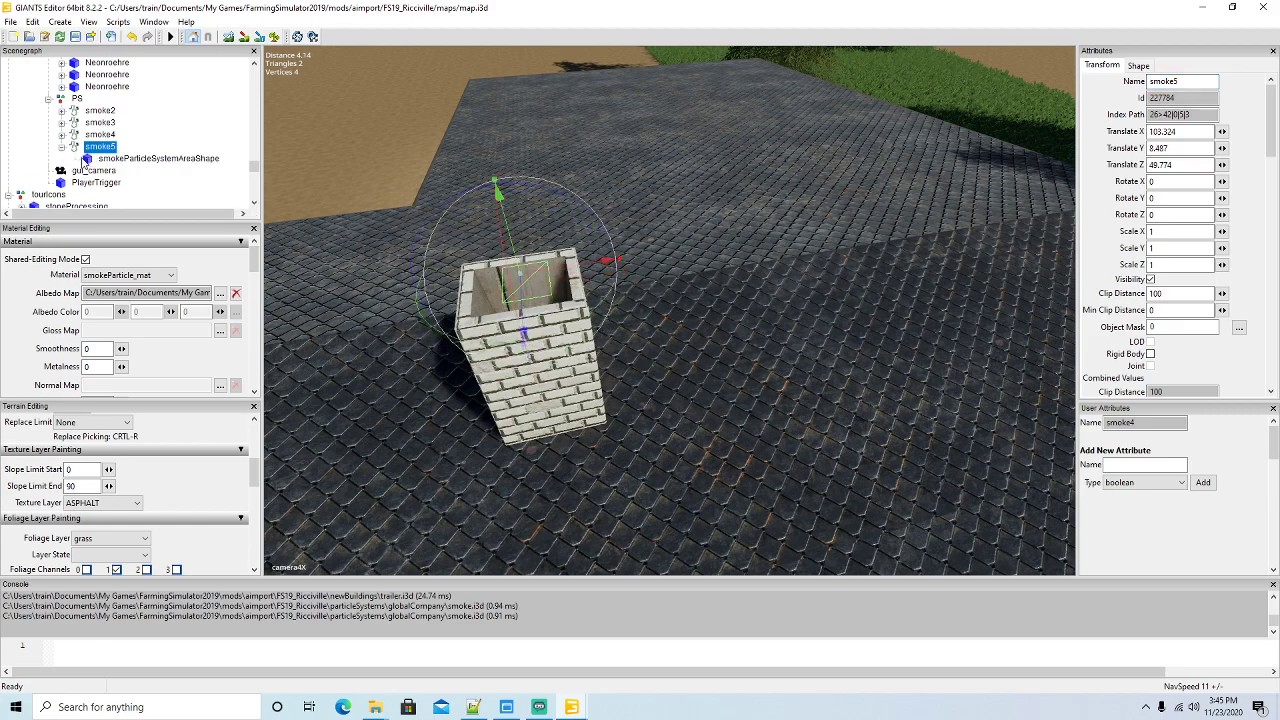
left_click(88, 159)
left_click_drag(532, 357, 533, 315)
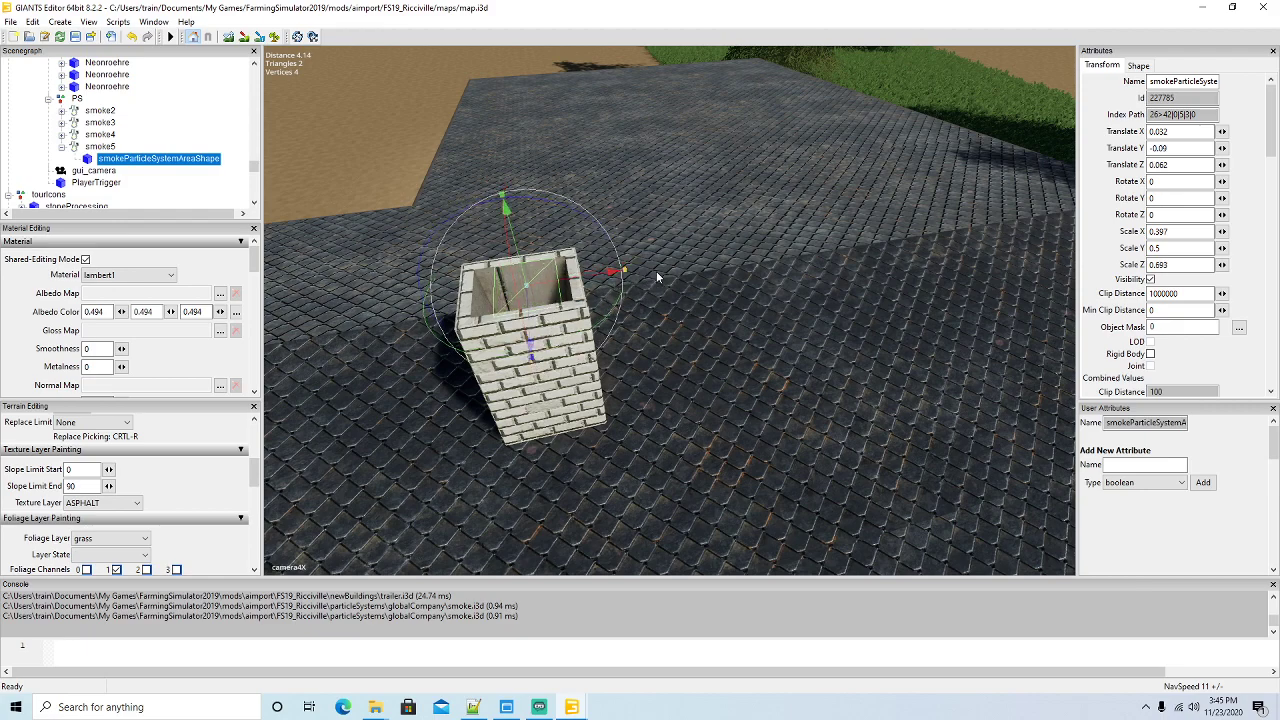
left_click_drag(614, 271, 591, 284)
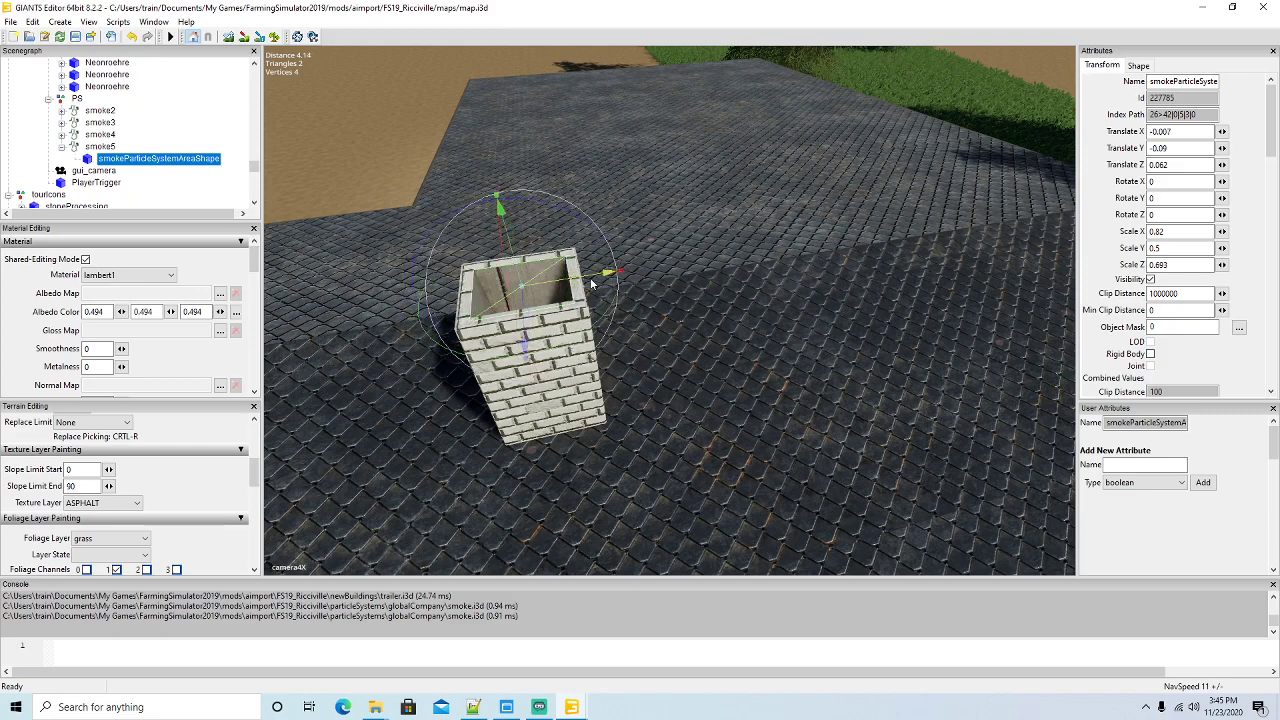
left_click_drag(519, 263, 520, 272)
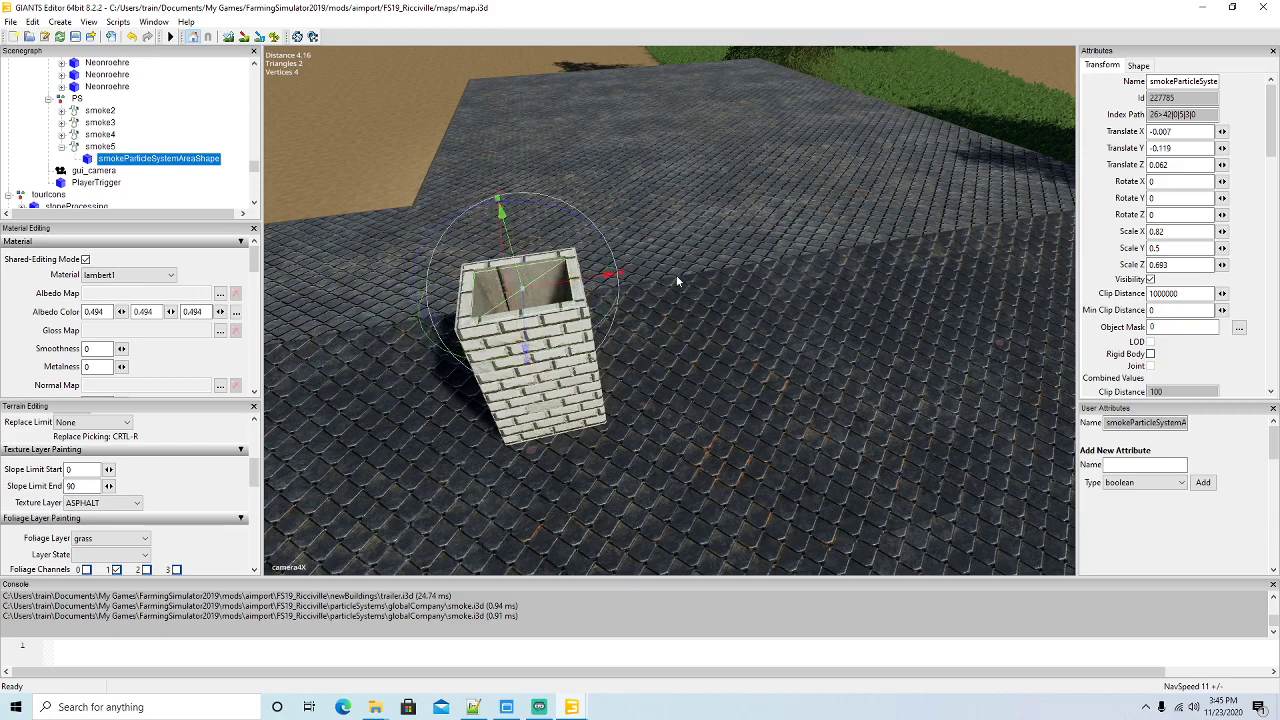
Collapse smoke5 and the PS group of powerCellProduction in the scenegraph
scroll(619, 316, "down", 6)
right_click_drag(619, 316, 506, 270)
scroll(506, 270, "down", 5)
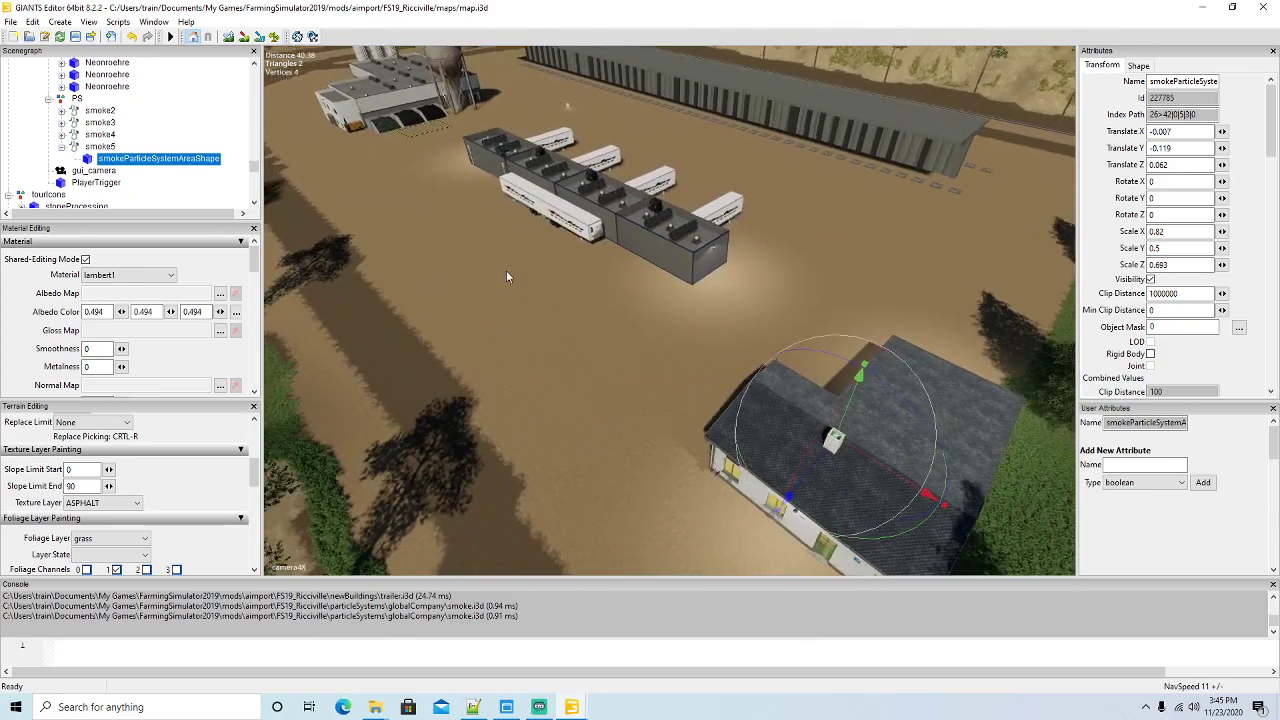
scroll(506, 270, "down", 2)
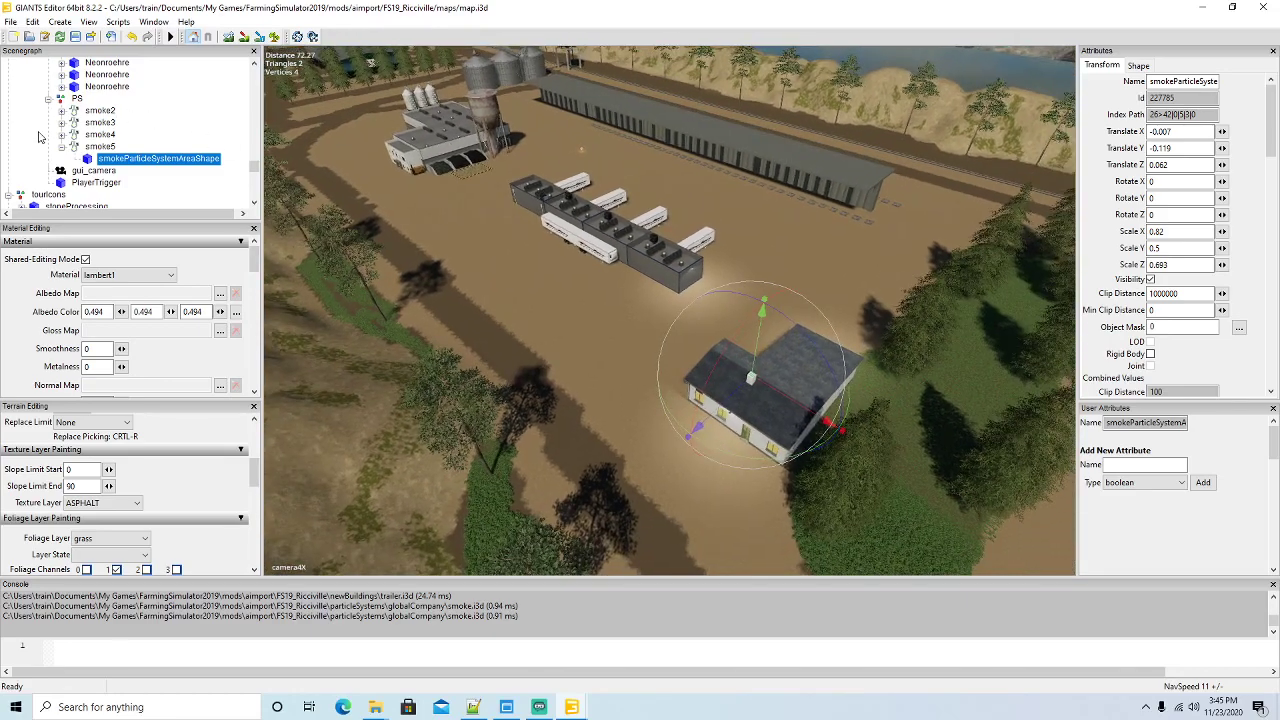
left_click(62, 147)
left_click(49, 99)
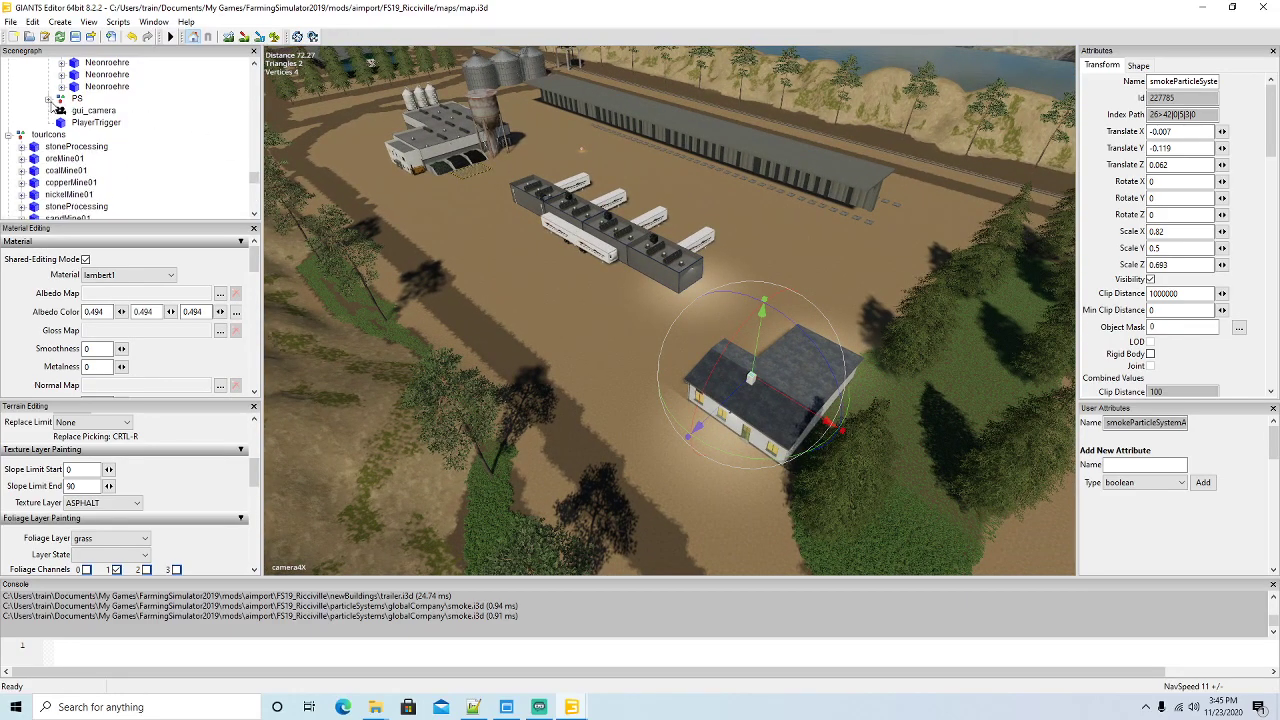
scroll(164, 121, "up", 3)
scroll(172, 123, "up", 1)
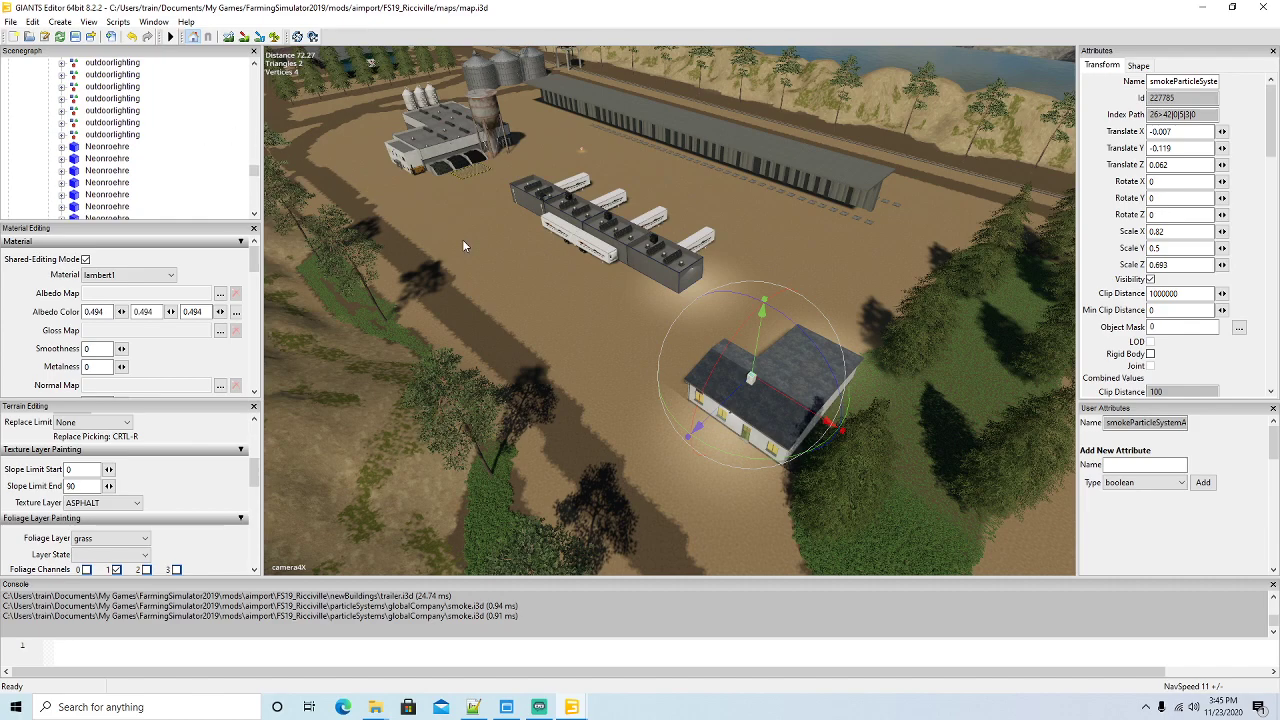
left_click(462, 245)
Collapse the expanded coalMine01, oilWell01 and orchards groups under globalCompany
scroll(114, 147, "up", 5)
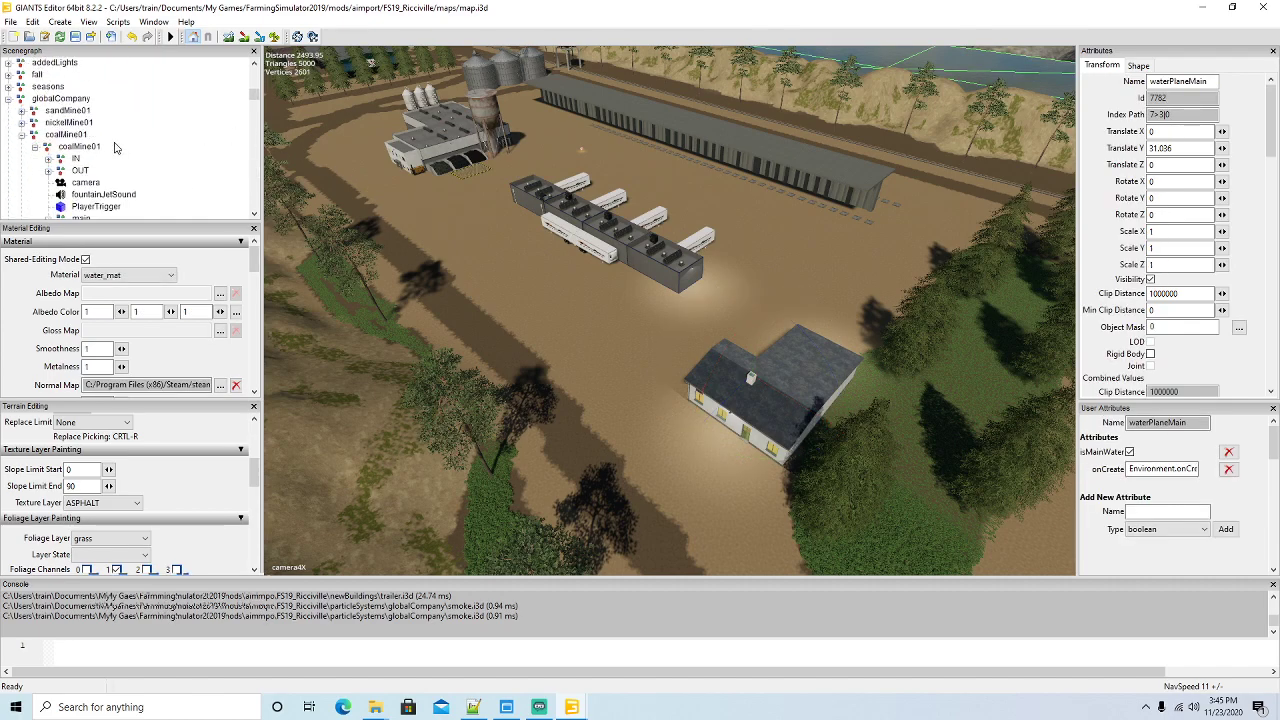
left_click(21, 134)
scroll(97, 138, "down", 5)
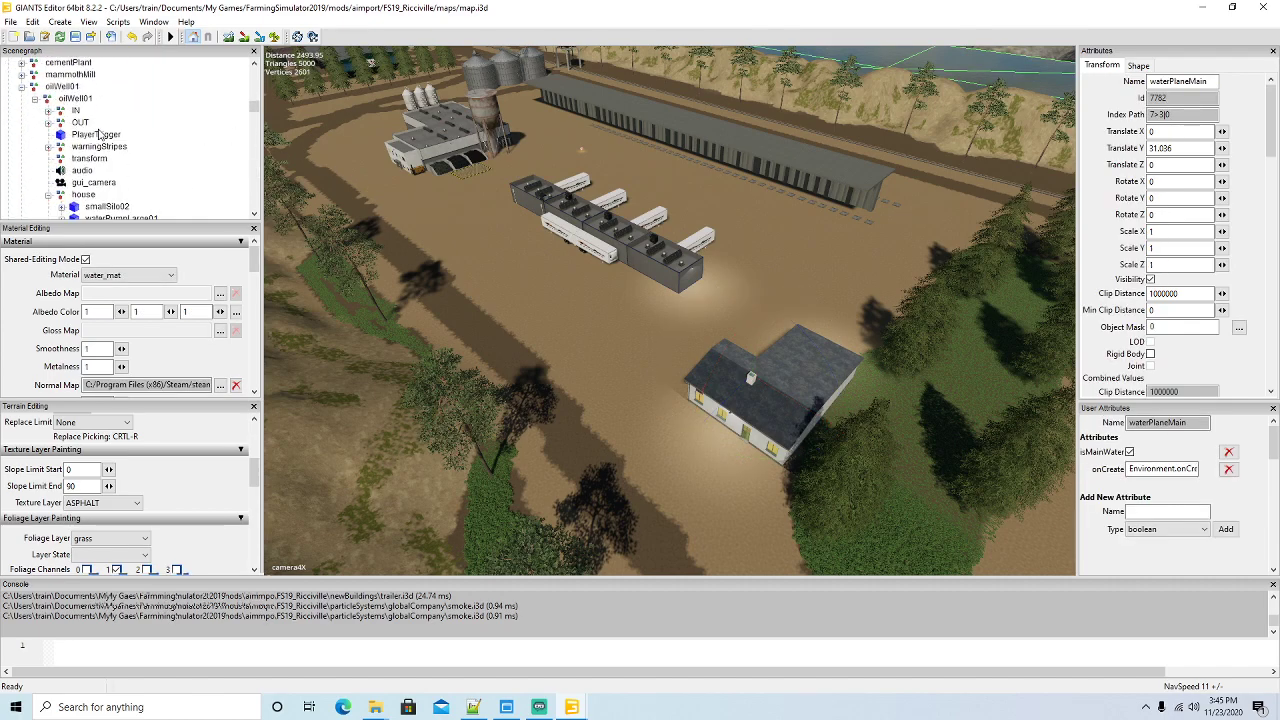
left_click(21, 87)
scroll(156, 137, "down", 3)
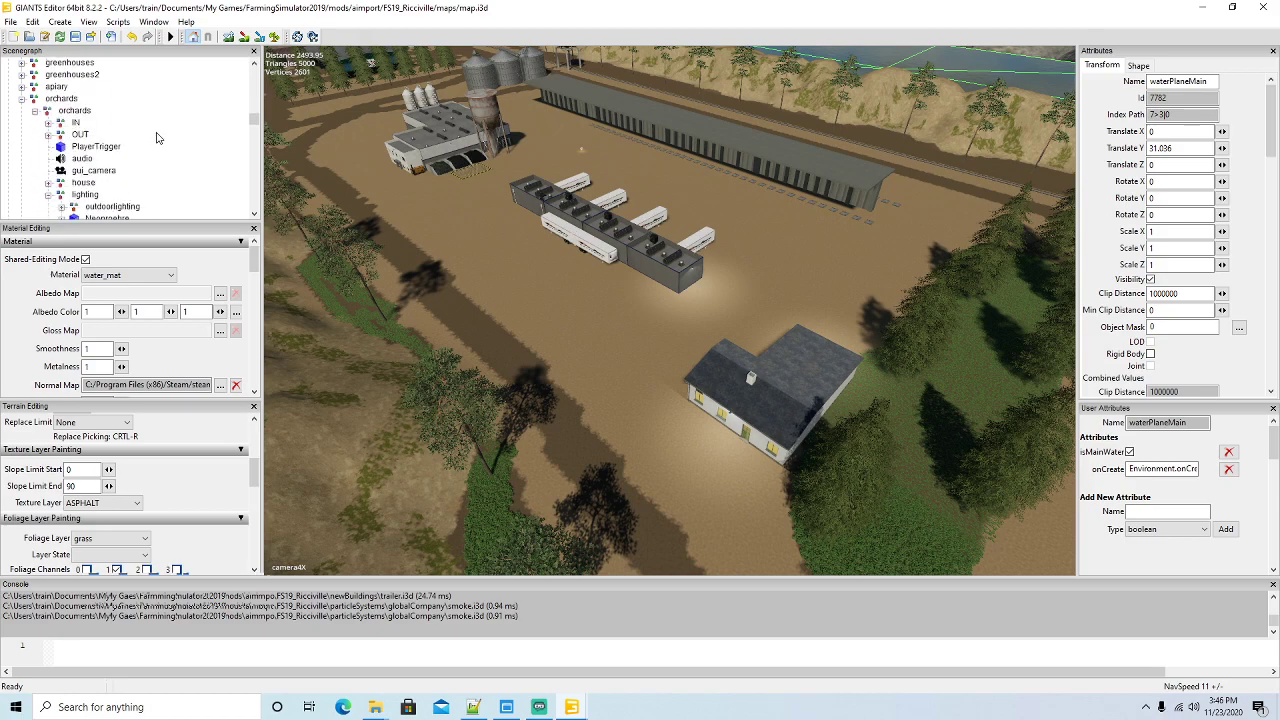
left_click(21, 98)
Collapse the remaining expanded production group and powerCellProduction's lighting group, and save the map
scroll(148, 141, "down", 3)
scroll(148, 141, "down", 4)
left_click(21, 88)
scroll(26, 100, "down", 2)
left_click(48, 123)
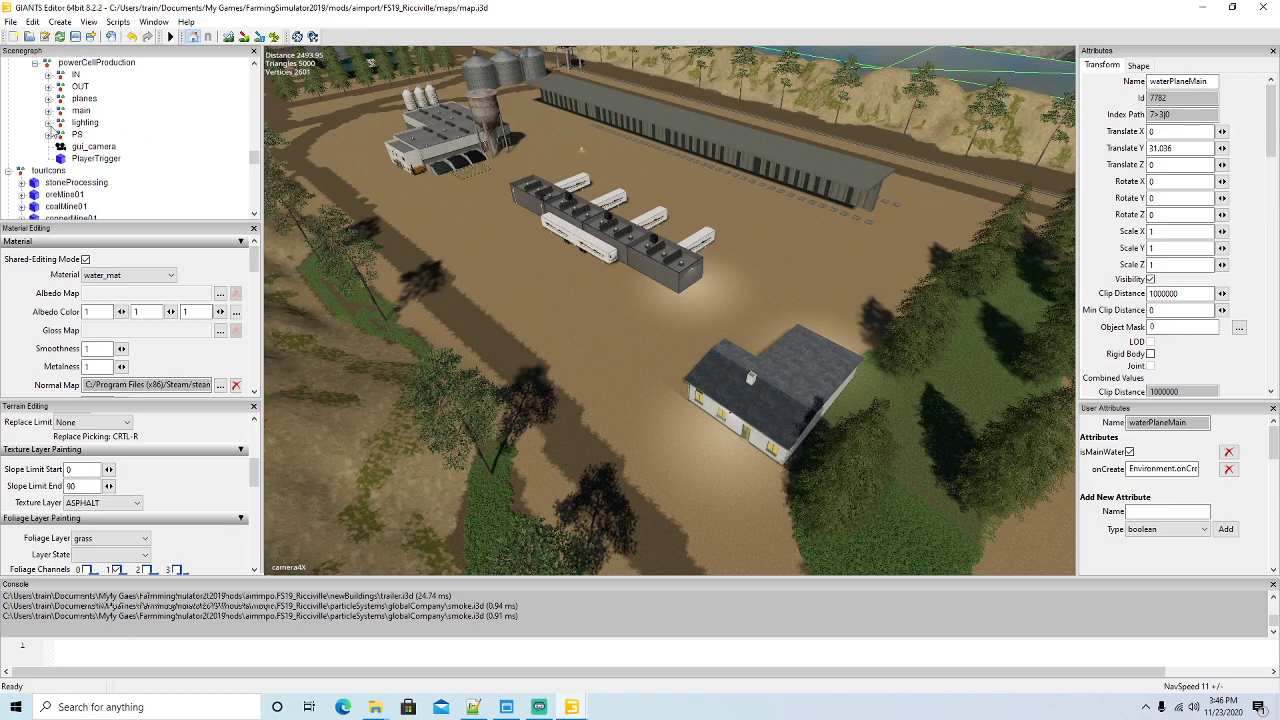
left_click(75, 36)
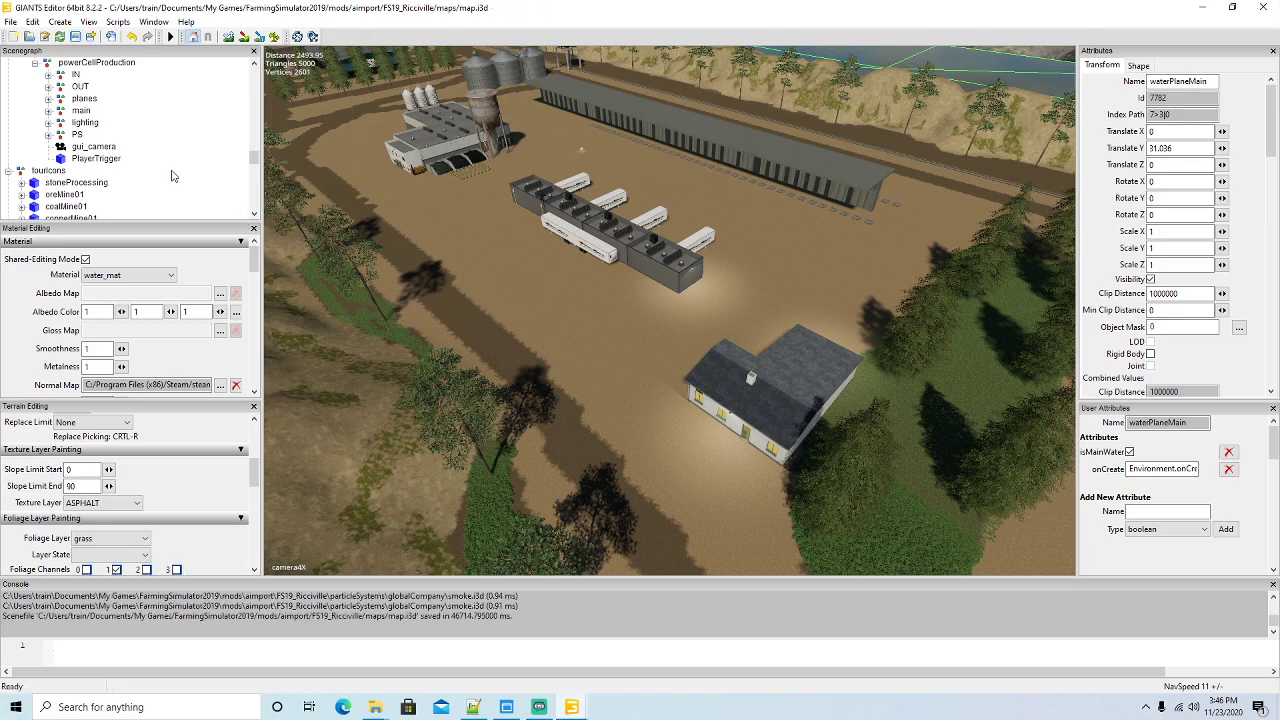
Examine powerCellProduction's IN, OUT, planes, main, lighting, PS, gui_camera and PlayerTrigger nodes one by one for missing parts
scroll(170, 175, "up", 2)
left_click(62, 100)
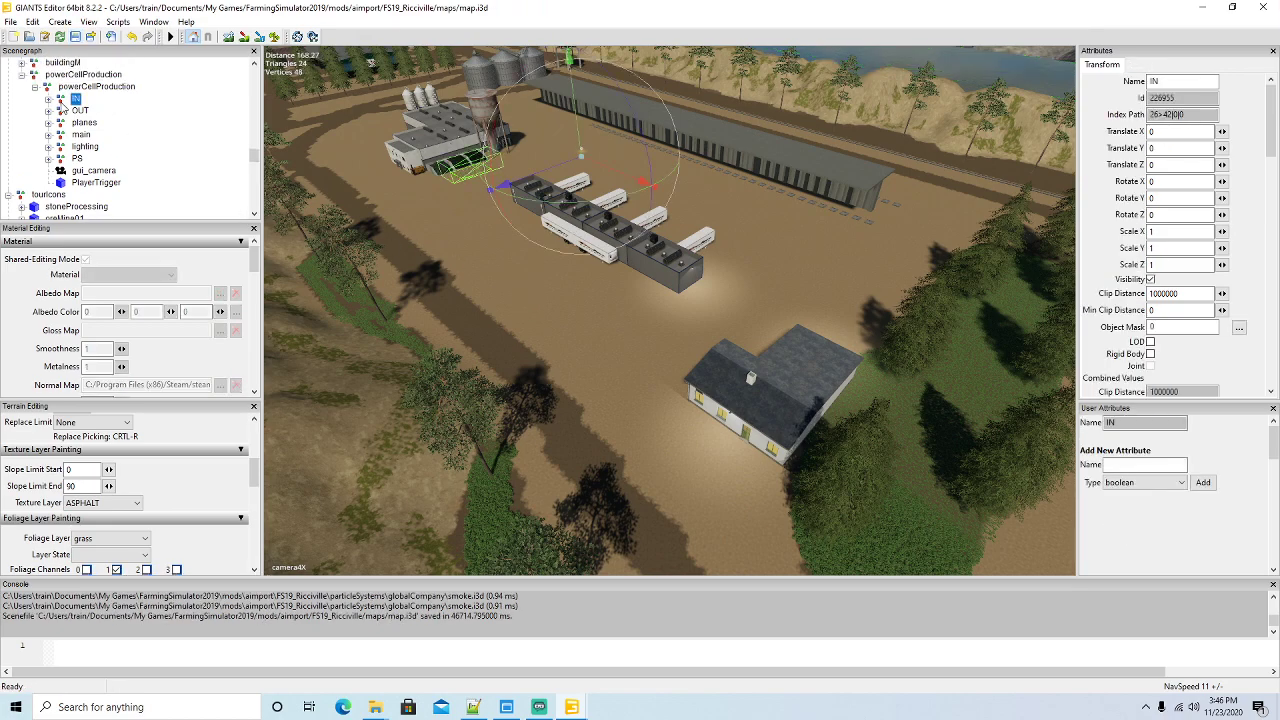
left_click(60, 113)
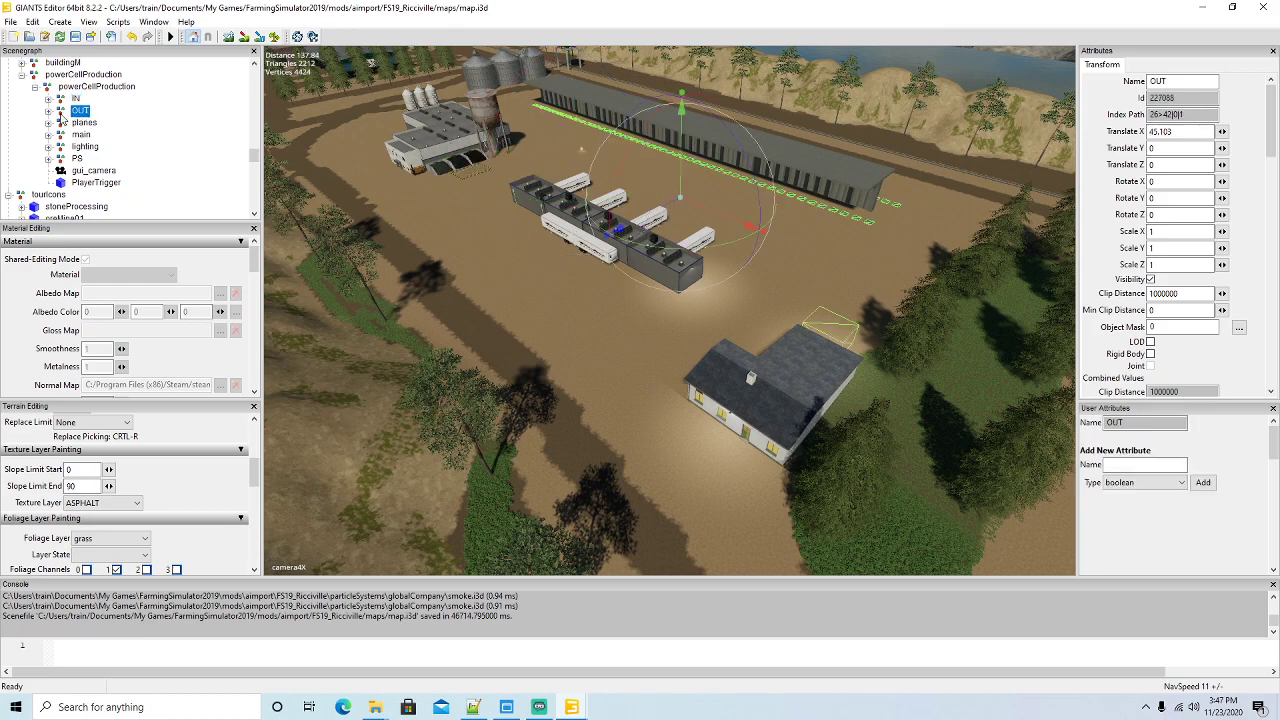
left_click(62, 125)
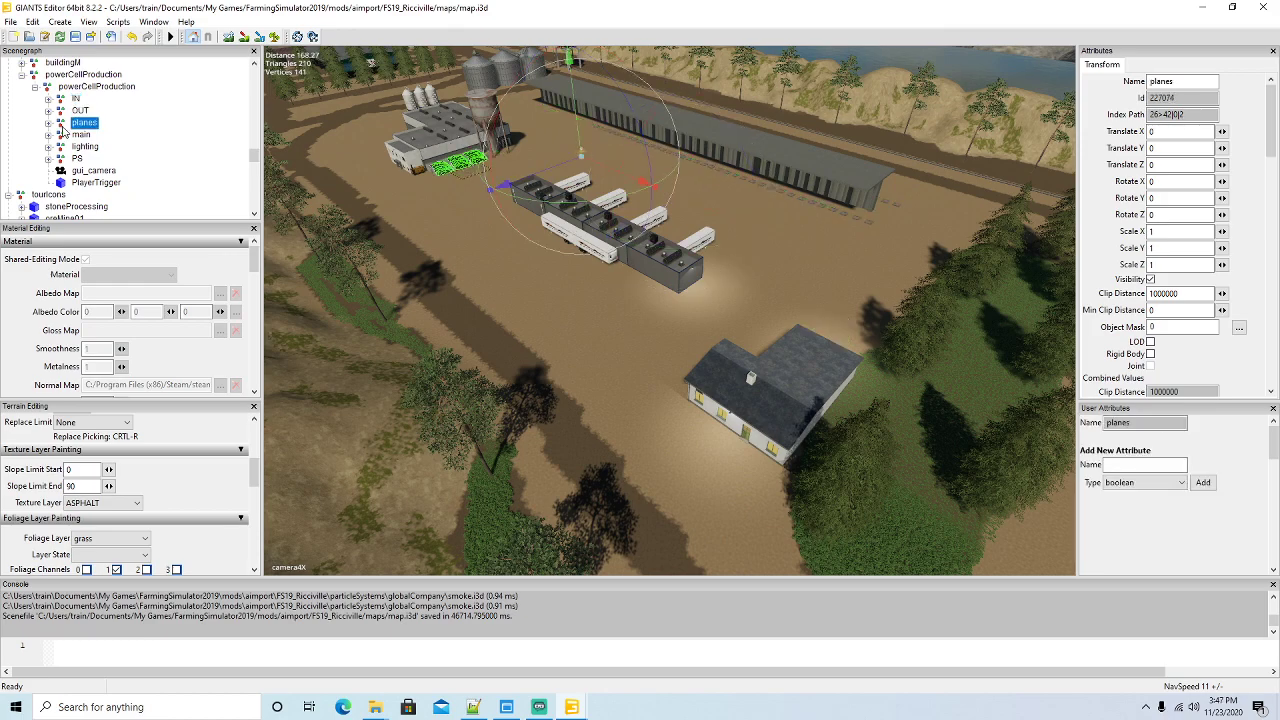
left_click(64, 135)
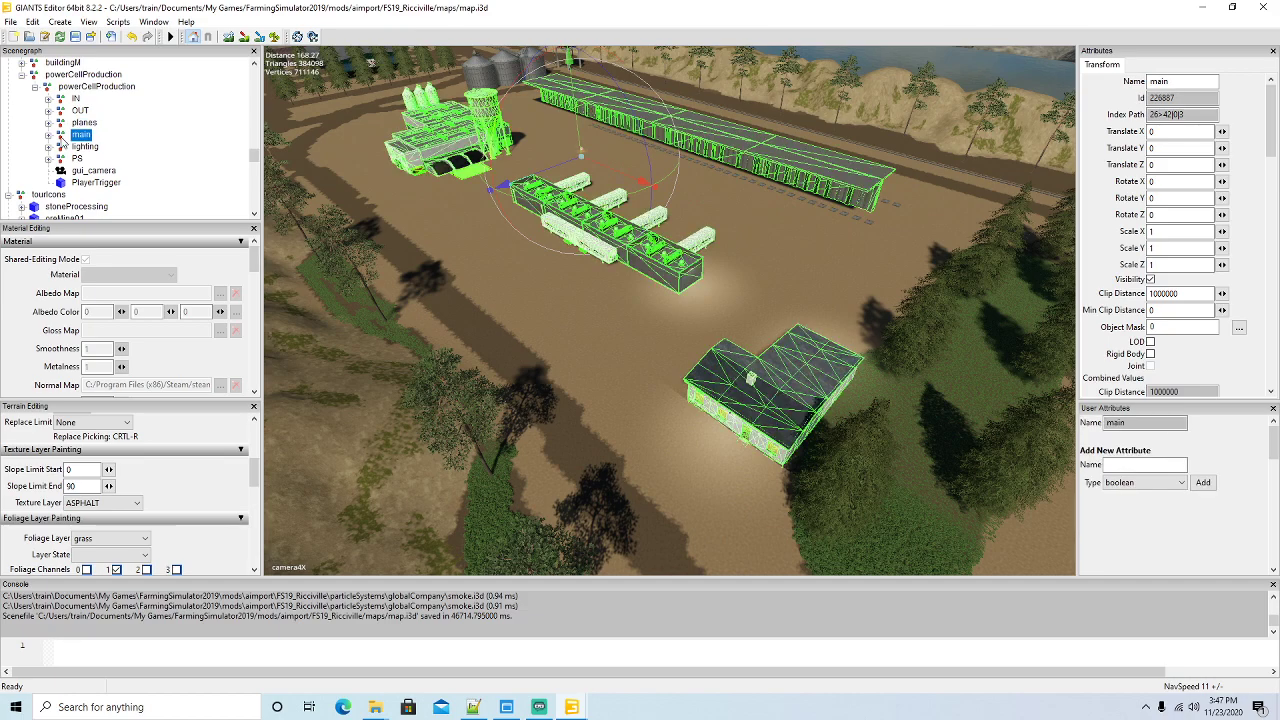
left_click(62, 147)
left_click(62, 158)
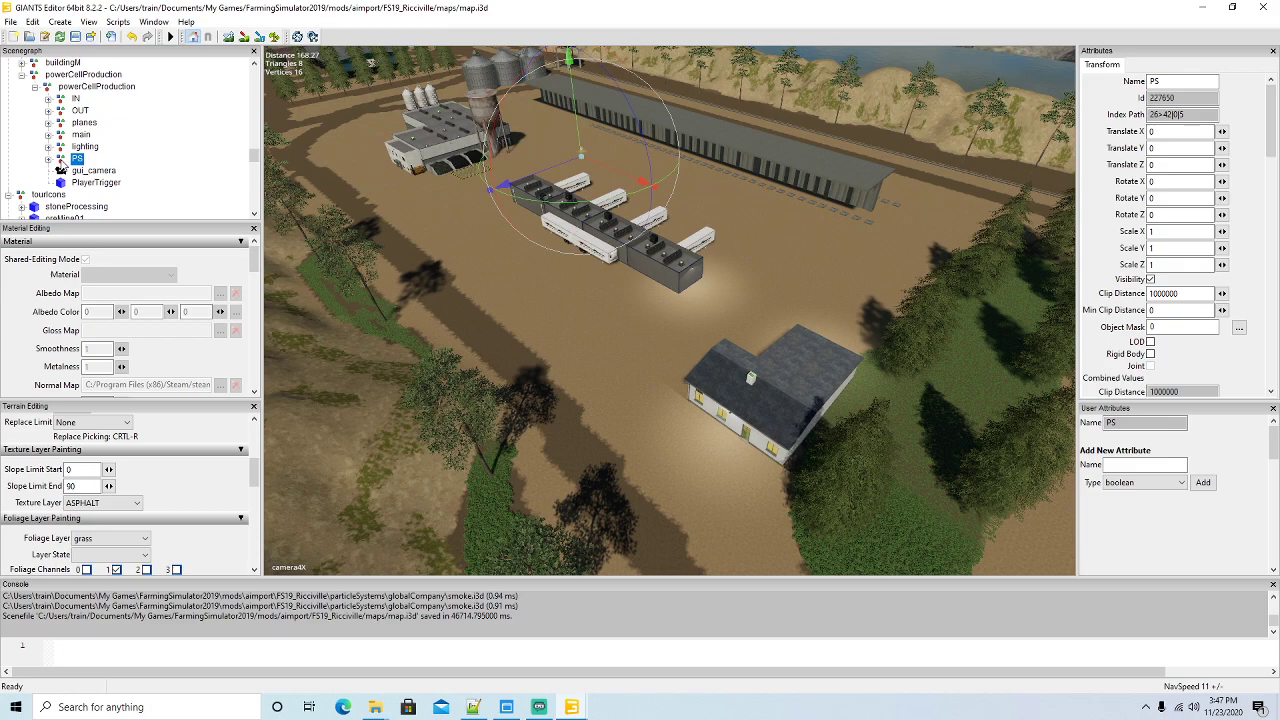
left_click(66, 171)
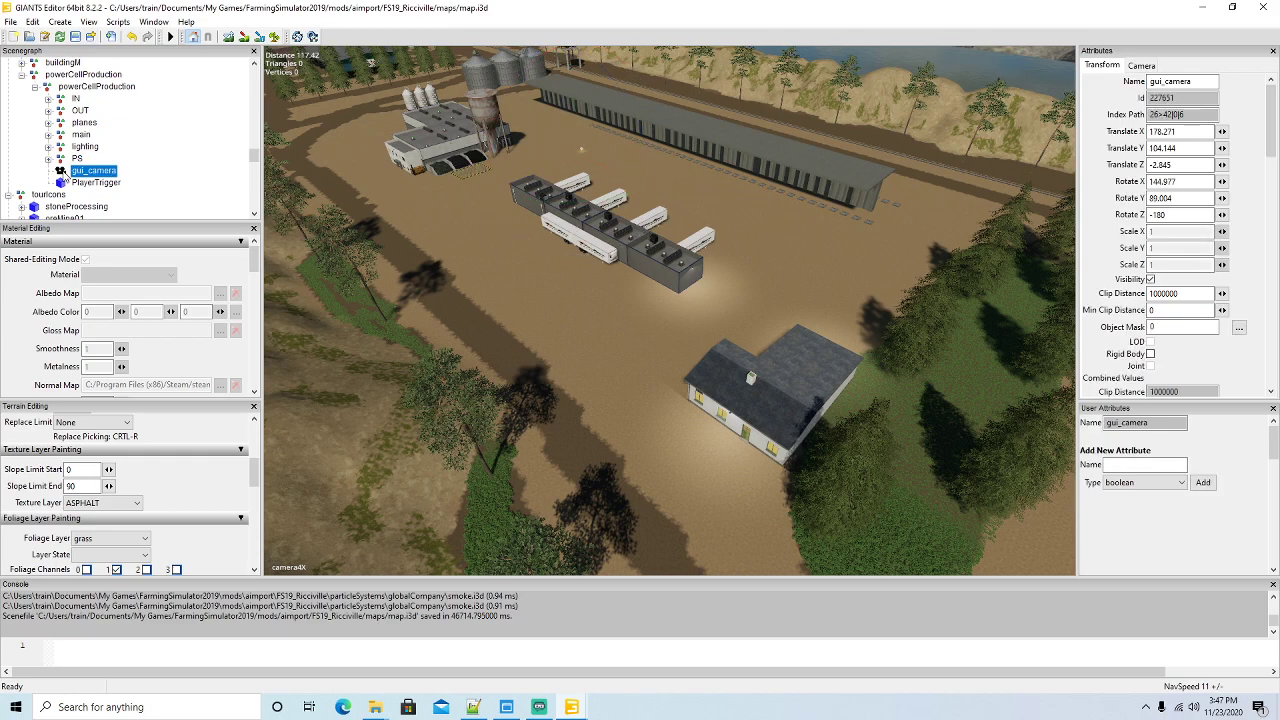
left_click(64, 183)
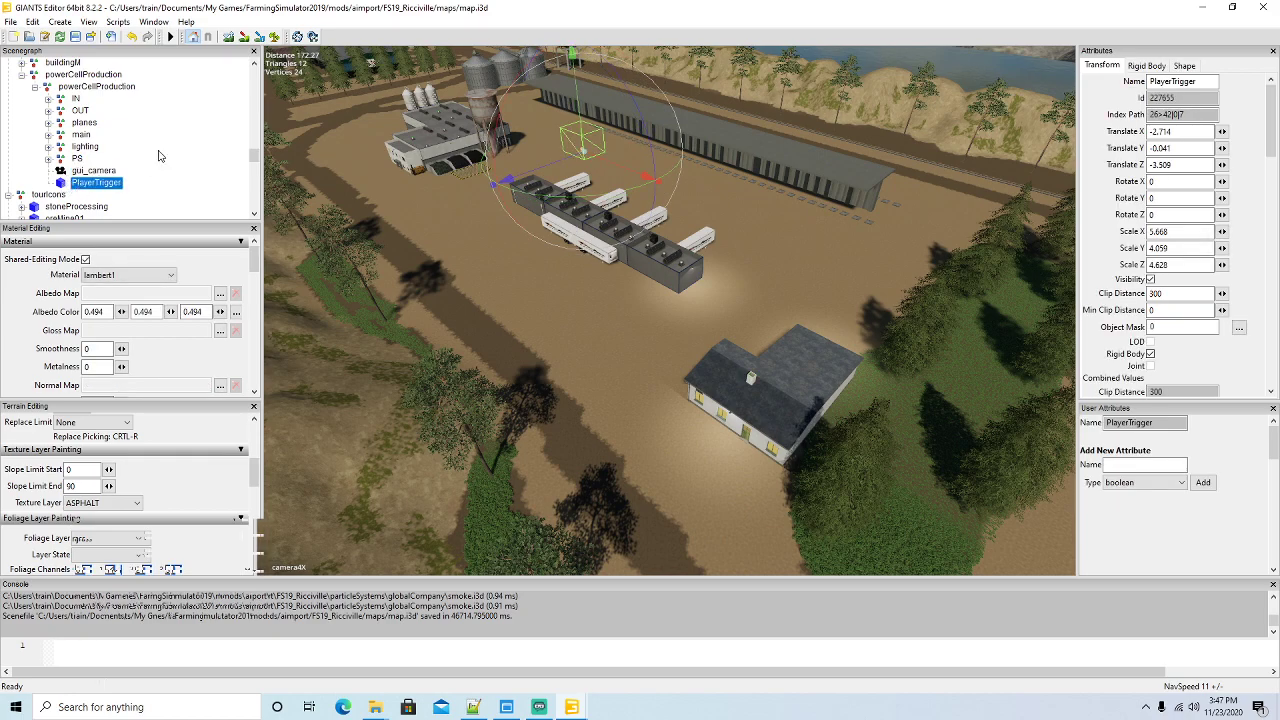
Duplicate the ExtendedPalletSpawner group inside the glueFactory production
scroll(158, 155, "up", 1)
scroll(158, 155, "up", 8)
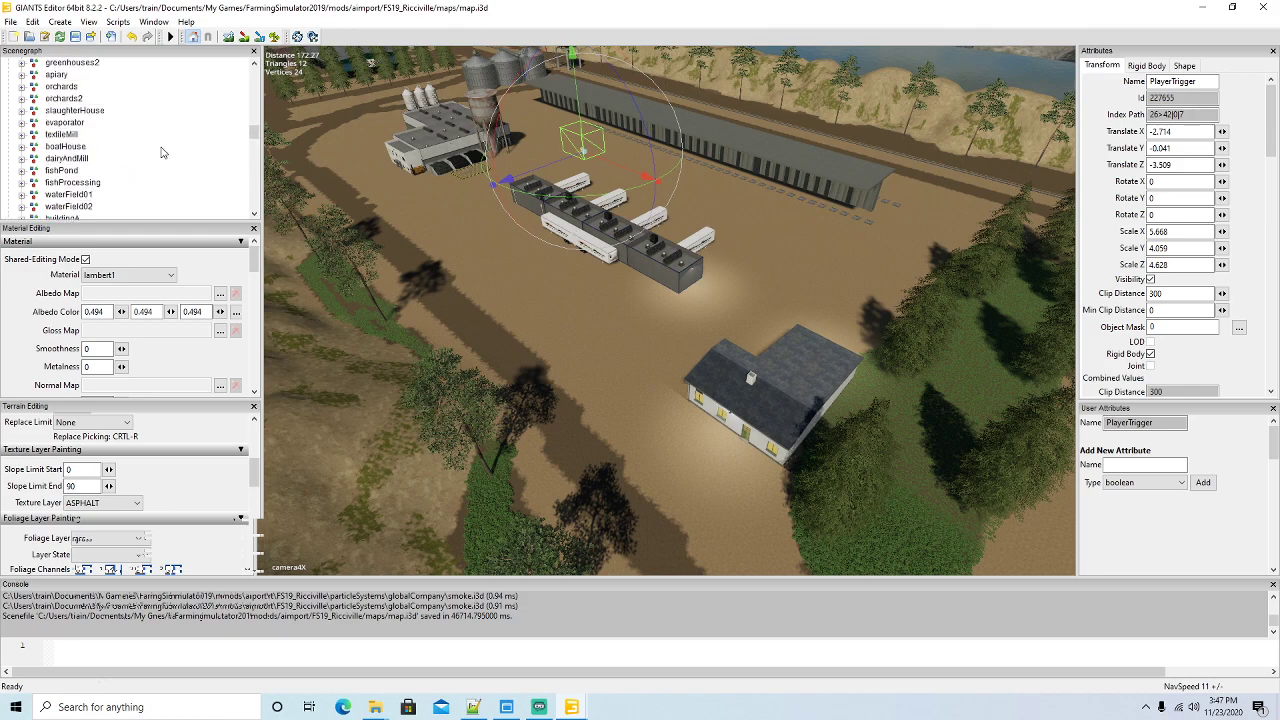
scroll(144, 118, "up", 1)
left_click(22, 87)
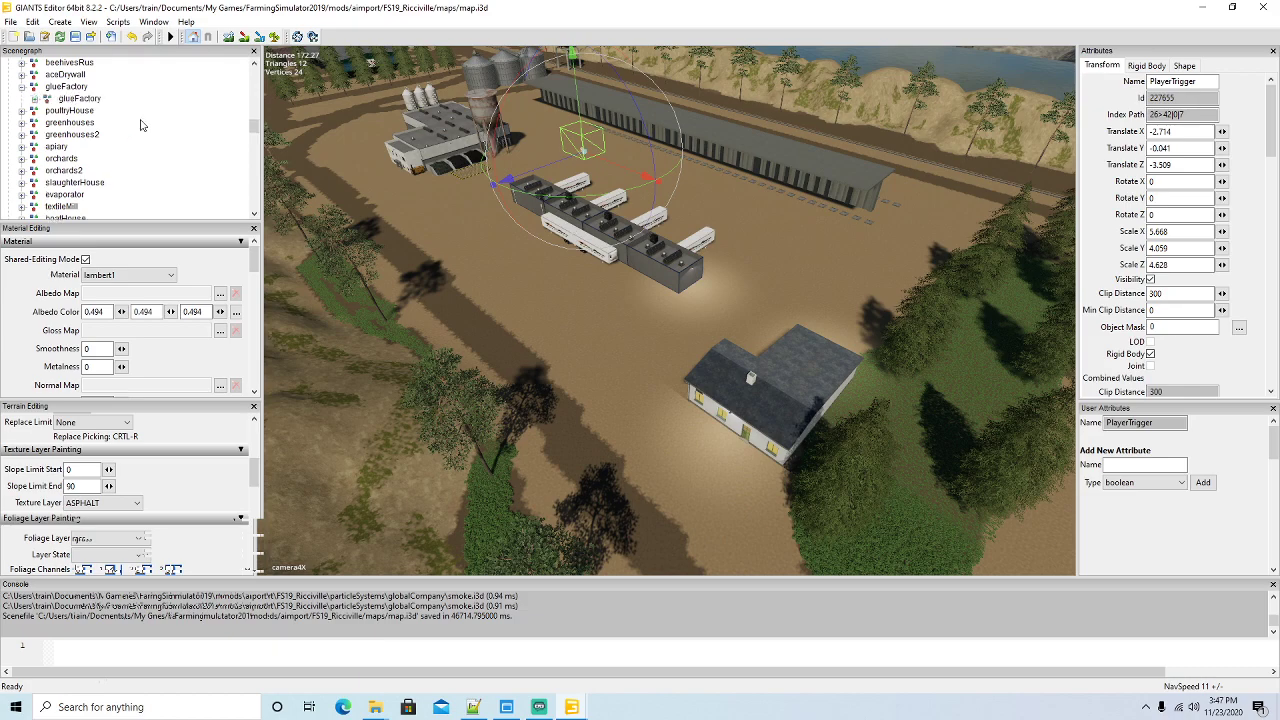
left_click(34, 99)
scroll(128, 130, "down", 2)
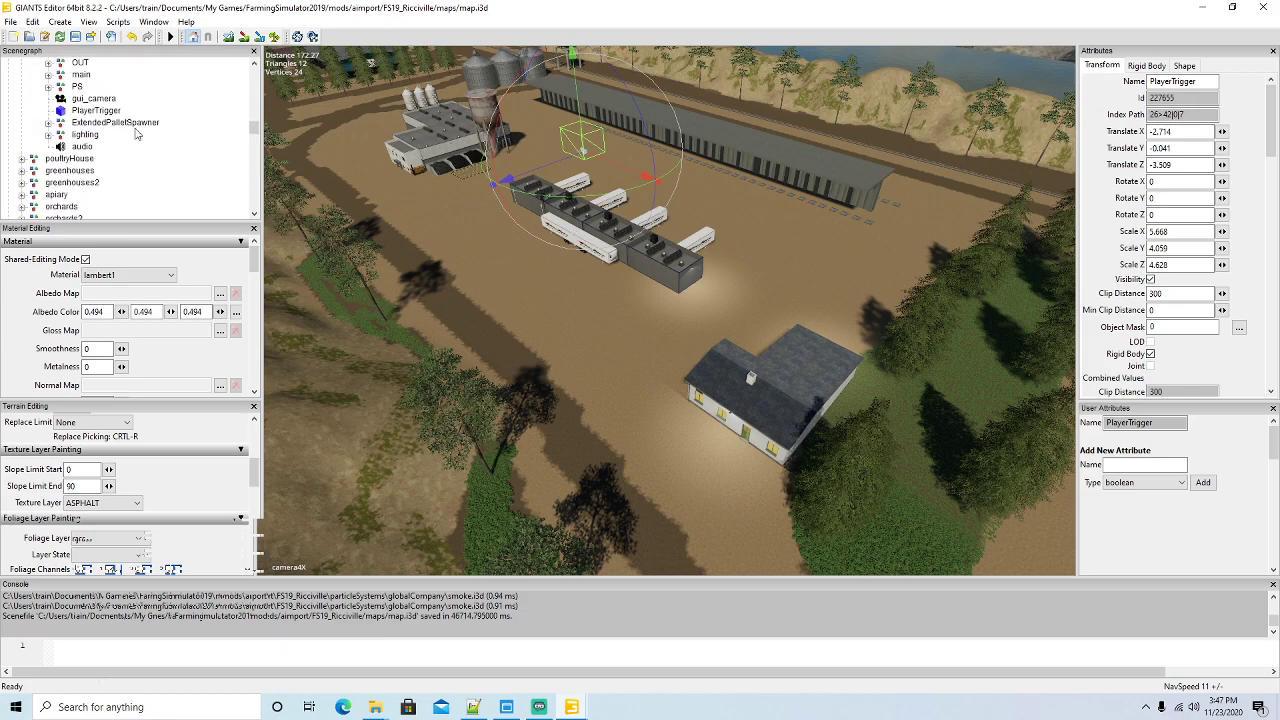
scroll(125, 127, "up", 2)
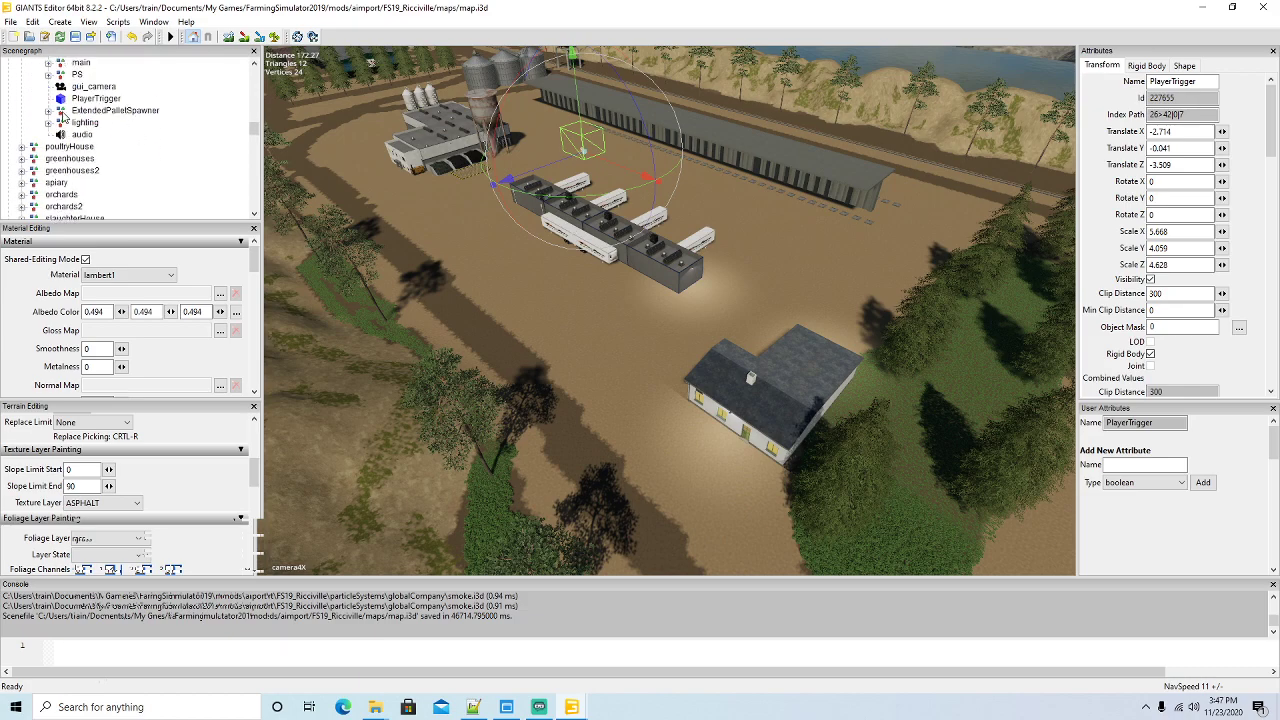
left_click(112, 110)
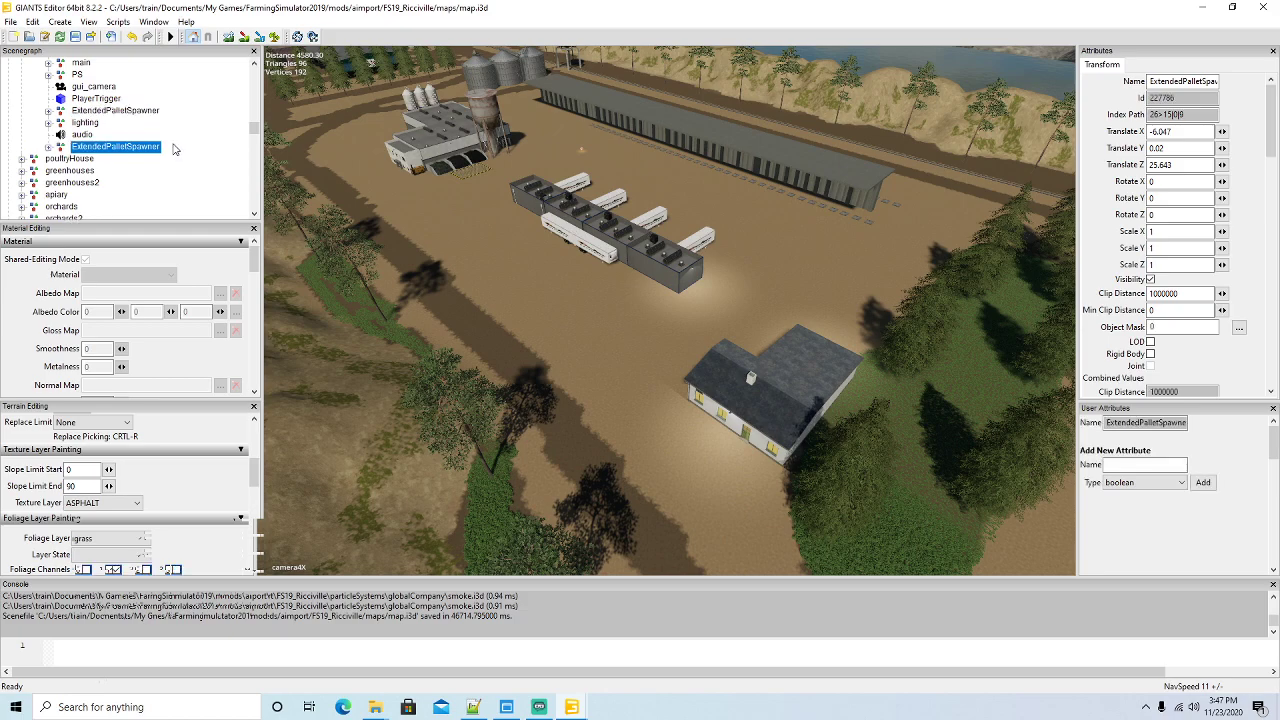
Cut the duplicated ExtendedPalletSpawner and paste it into the inner powerCellProduction group
scroll(173, 150, "down", 5)
scroll(171, 148, "down", 3)
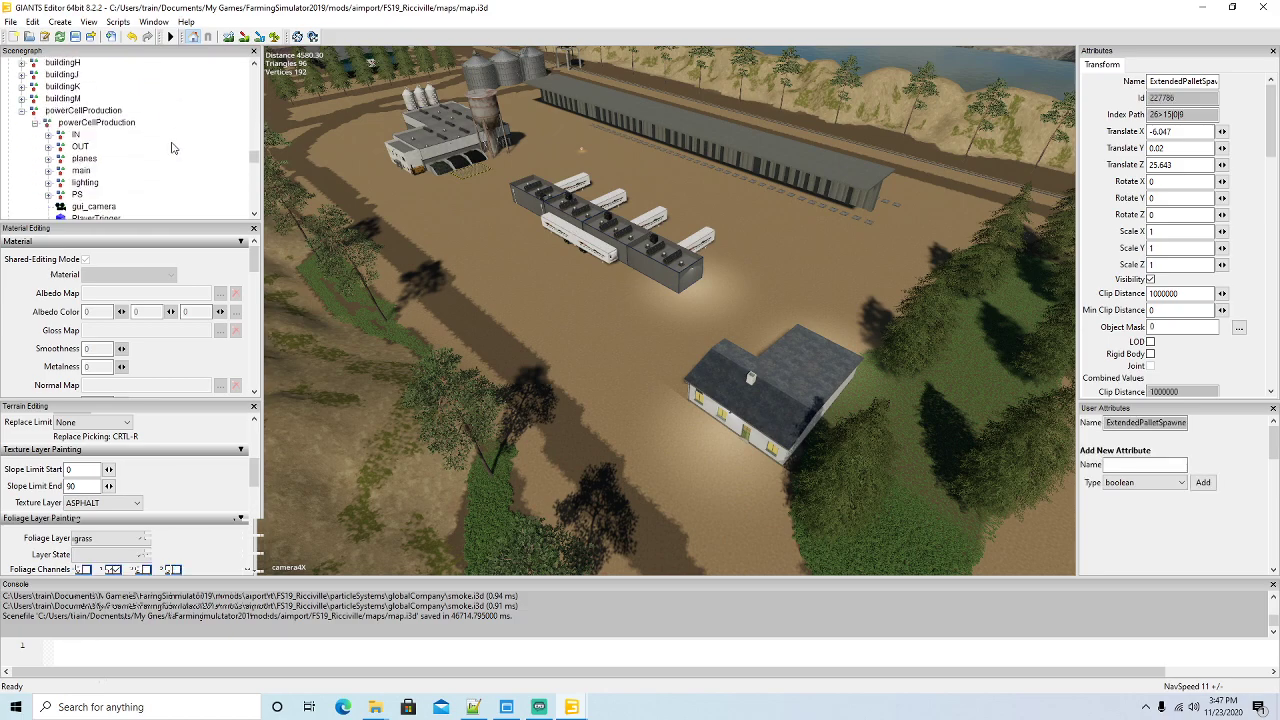
left_click(32, 21)
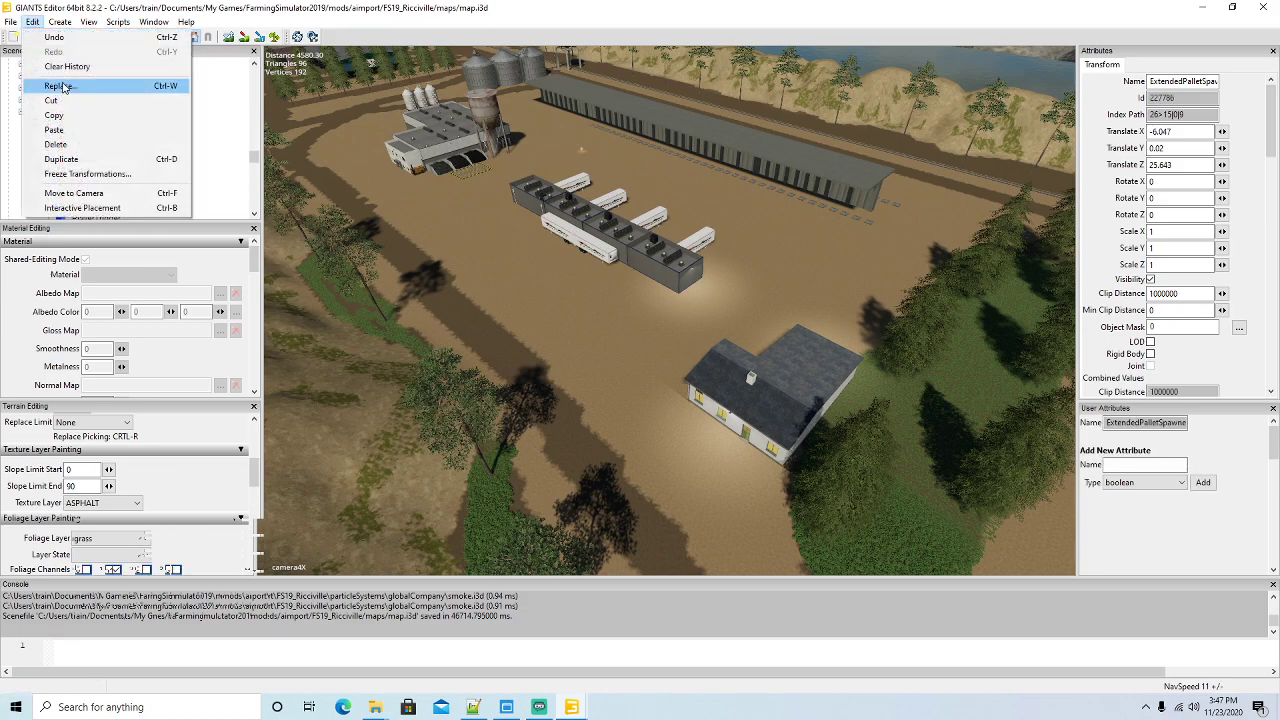
left_click(58, 104)
left_click(52, 112)
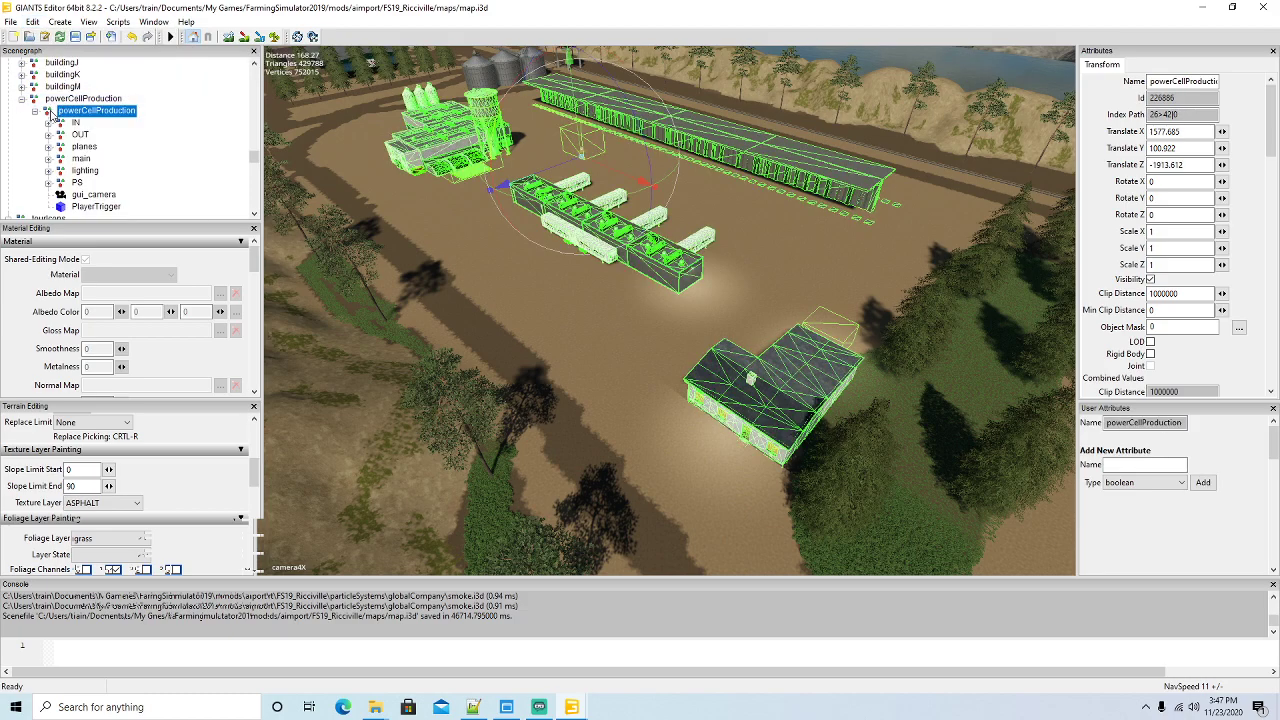
left_click(32, 21)
left_click(53, 131)
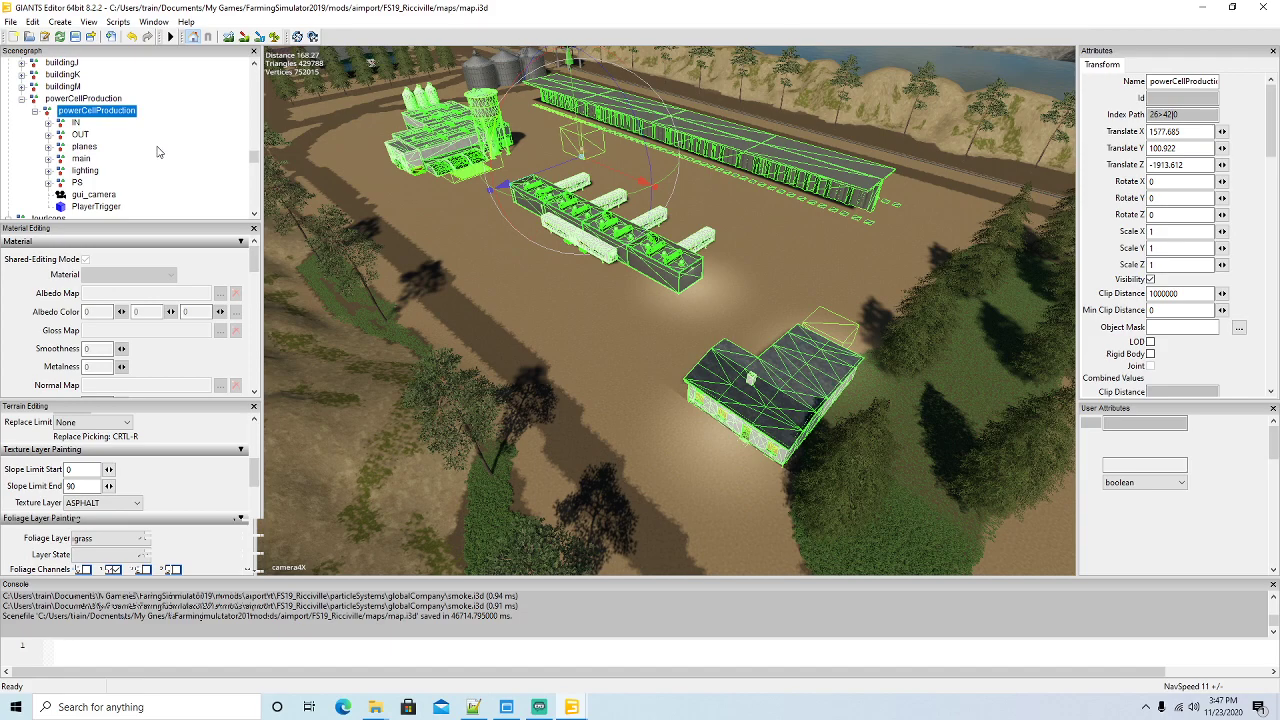
Move the pasted ExtendedPalletSpawner in front of the house's windowed wall, at about X 93.051, Z 53.3
left_click_drag(530, 212, 755, 348)
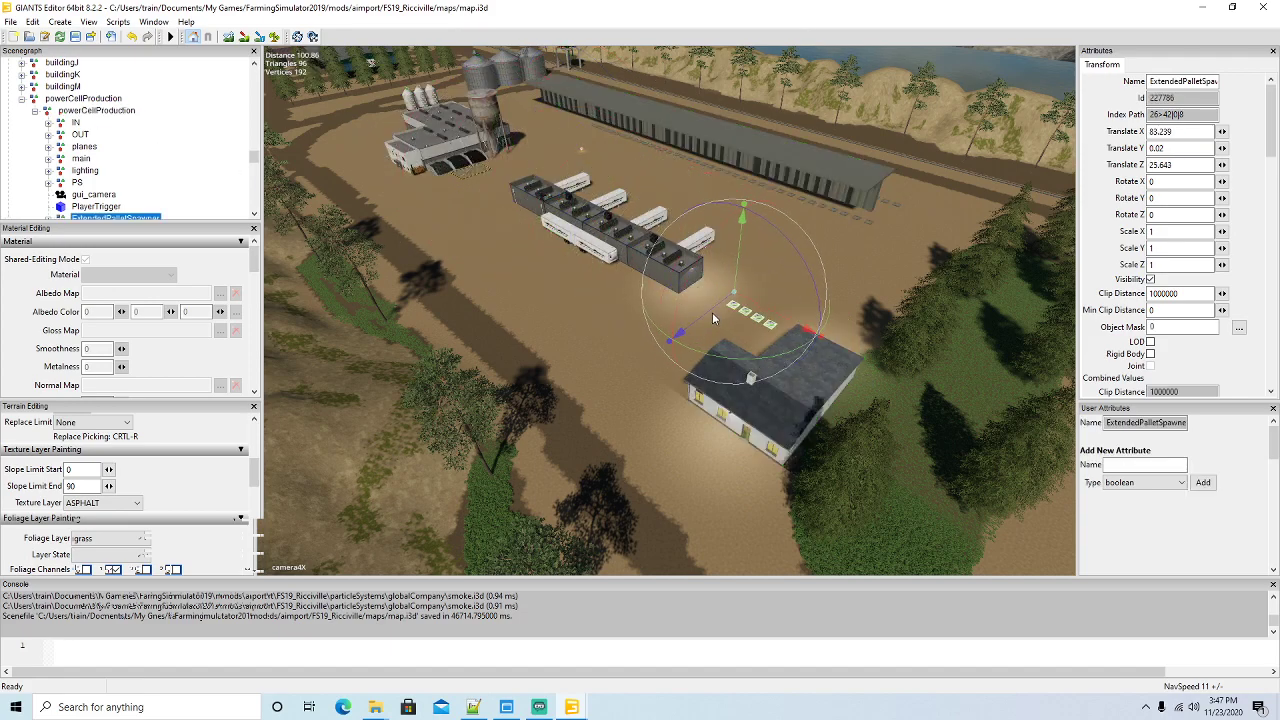
left_click_drag(699, 318, 565, 420)
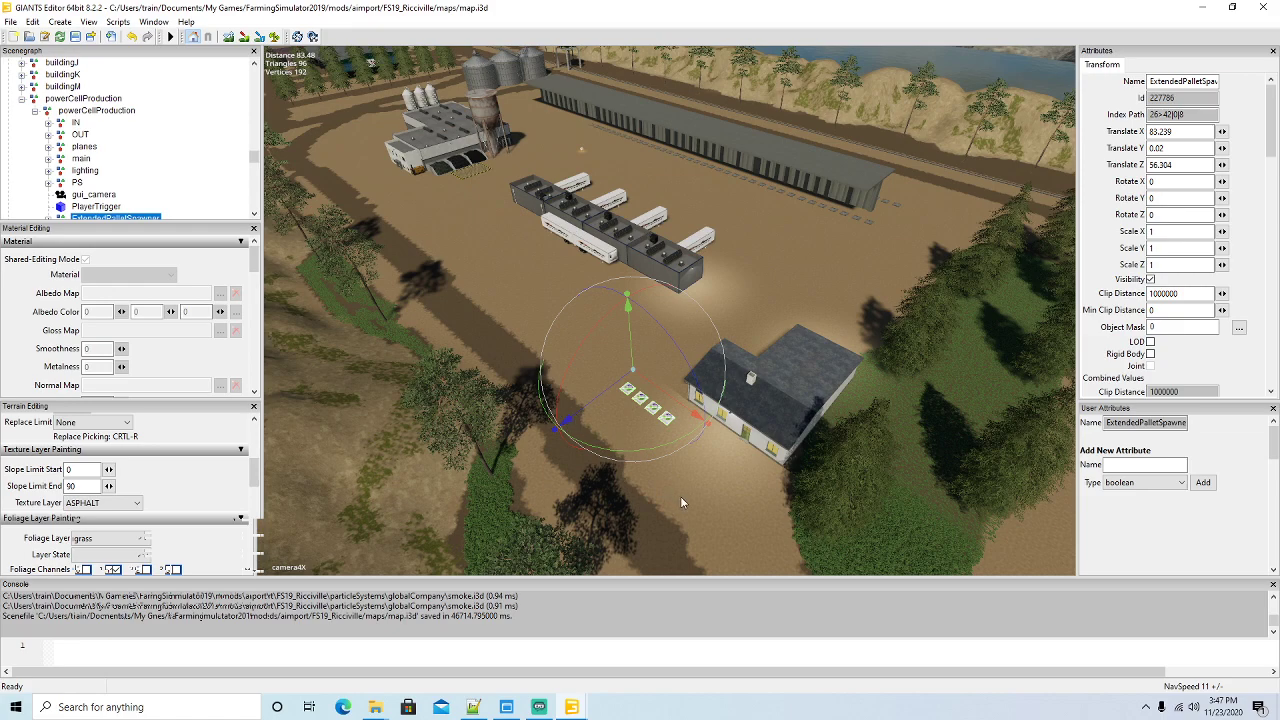
scroll(696, 501, "up", 2)
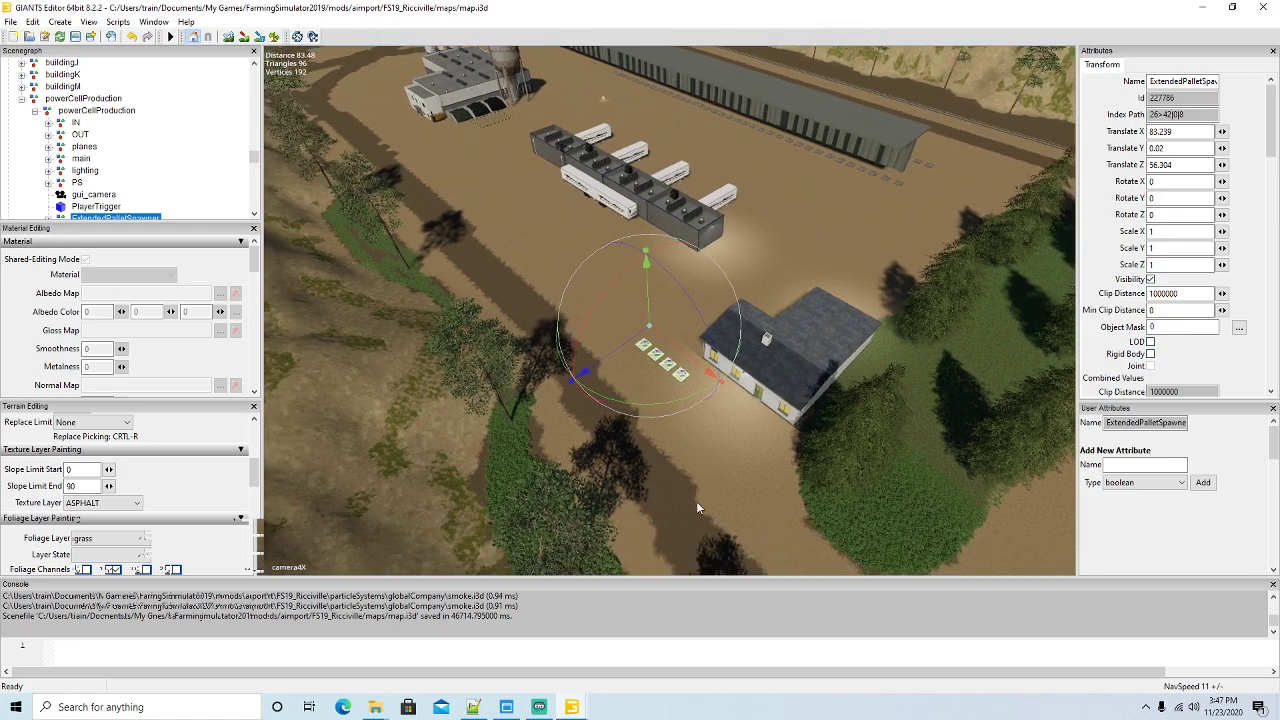
scroll(700, 506, "up", 2)
scroll(714, 528, "up", 5)
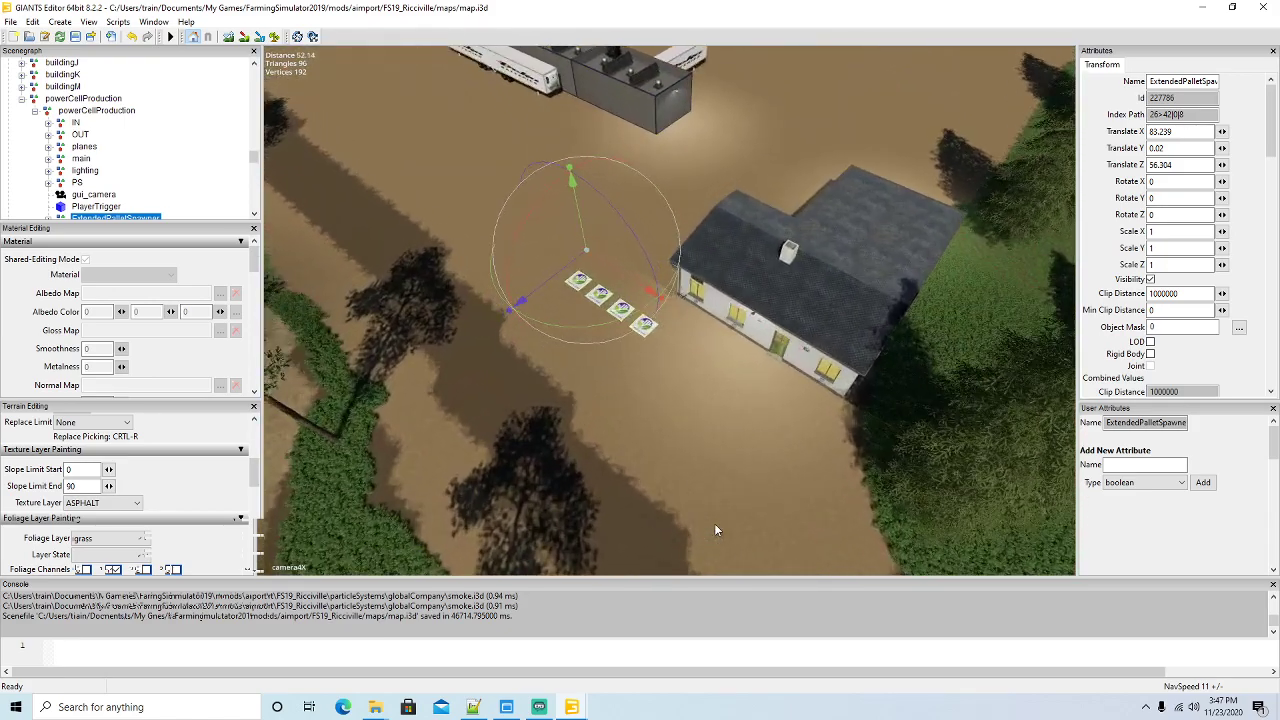
scroll(714, 523, "up", 1)
left_click_drag(550, 230, 738, 373)
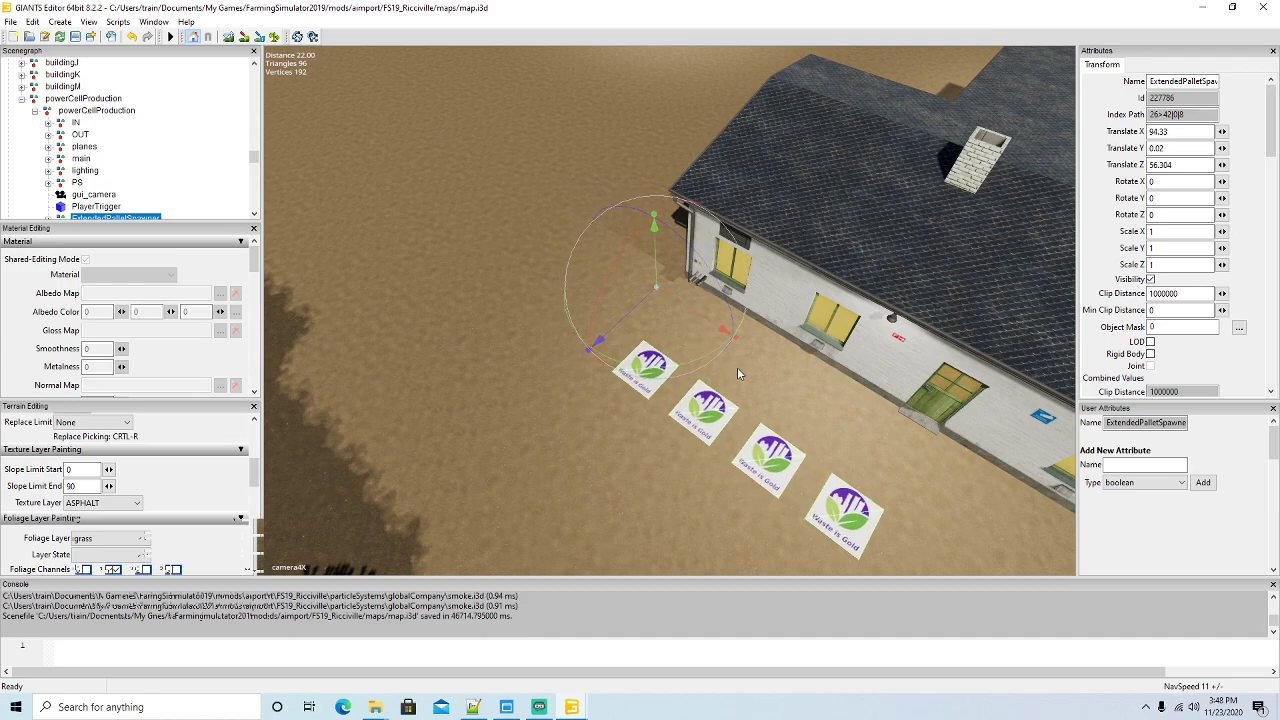
left_click_drag(632, 319, 858, 343)
middle_click_drag(630, 400, 716, 420)
left_click_drag(642, 255, 494, 258)
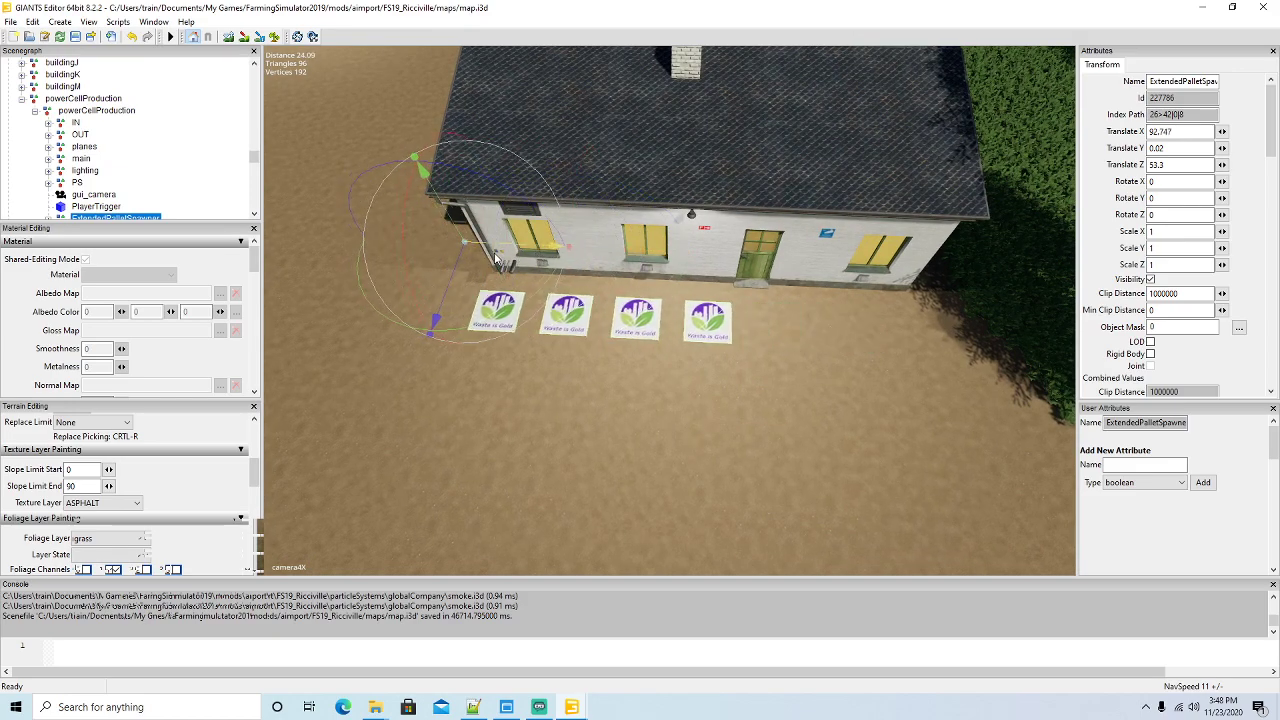
middle_click_drag(538, 376, 522, 350)
Spread the pallet pads along the house, moving the fourth palletSpawner to about X 18.376 and the third to about X 10.366
scroll(522, 348, "down", 3)
scroll(181, 190, "down", 2)
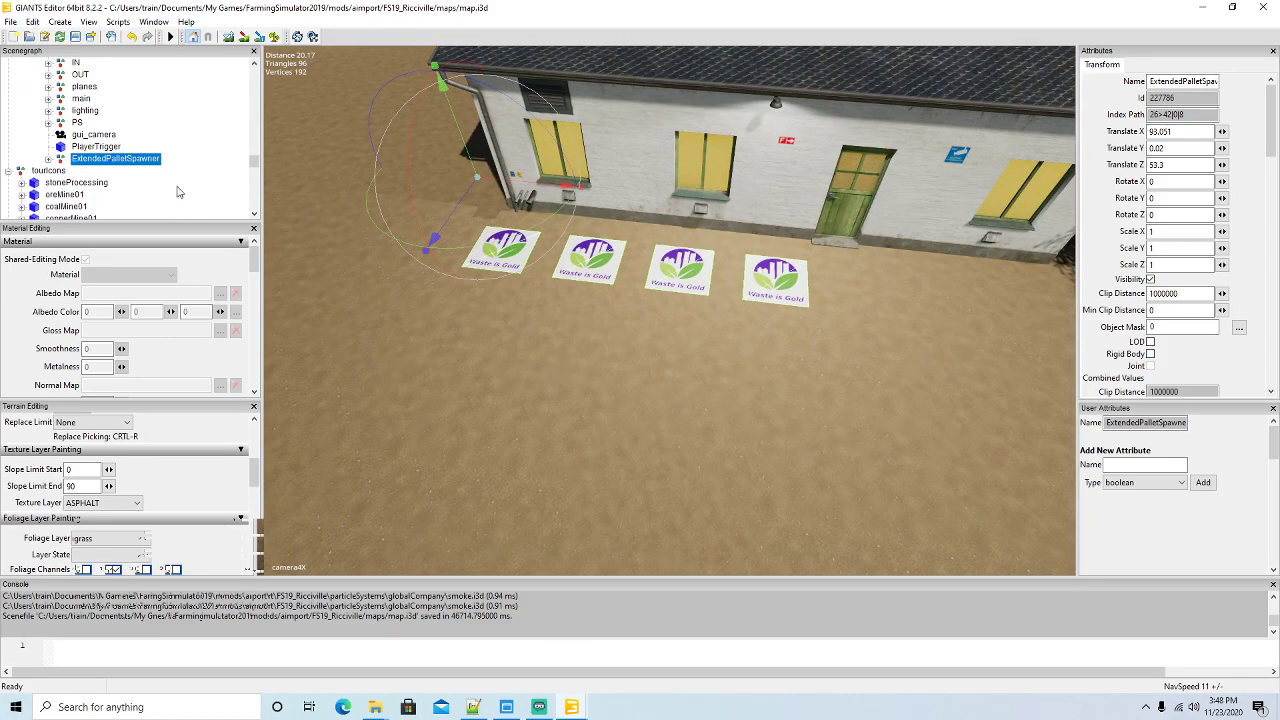
left_click(48, 160)
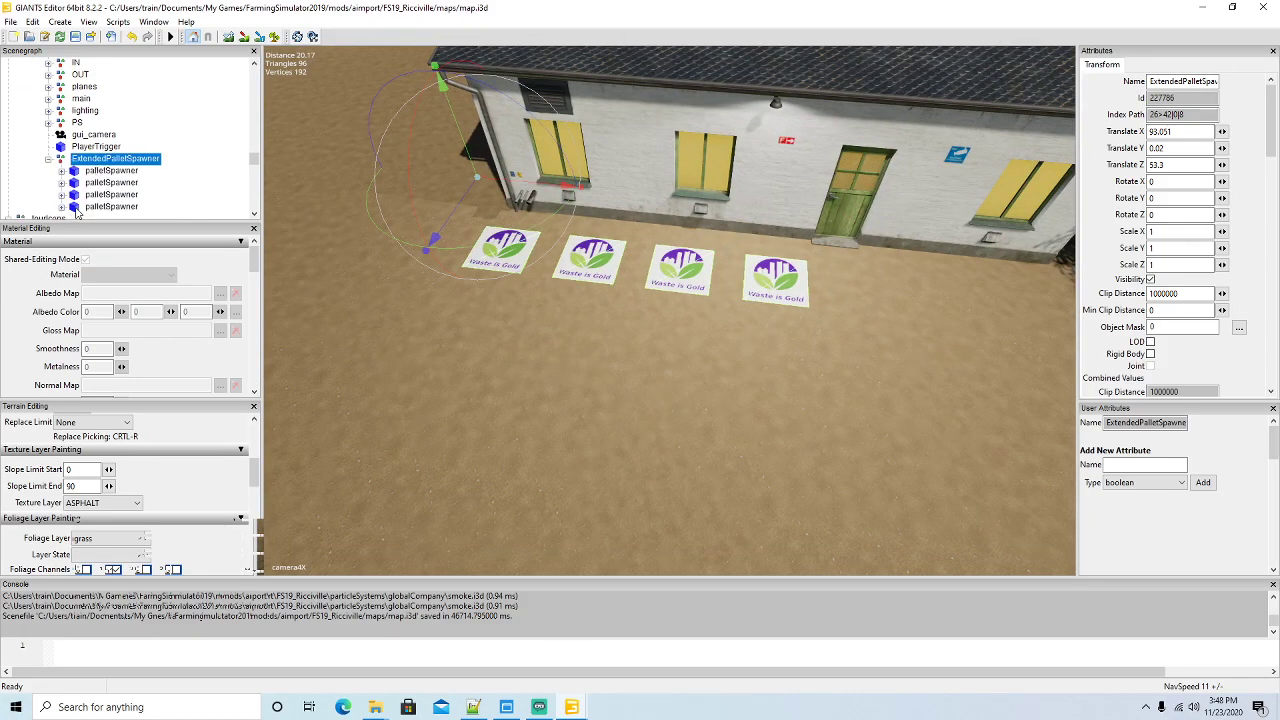
left_click(75, 207)
scroll(514, 348, "down", 2)
left_click_drag(806, 282, 960, 293)
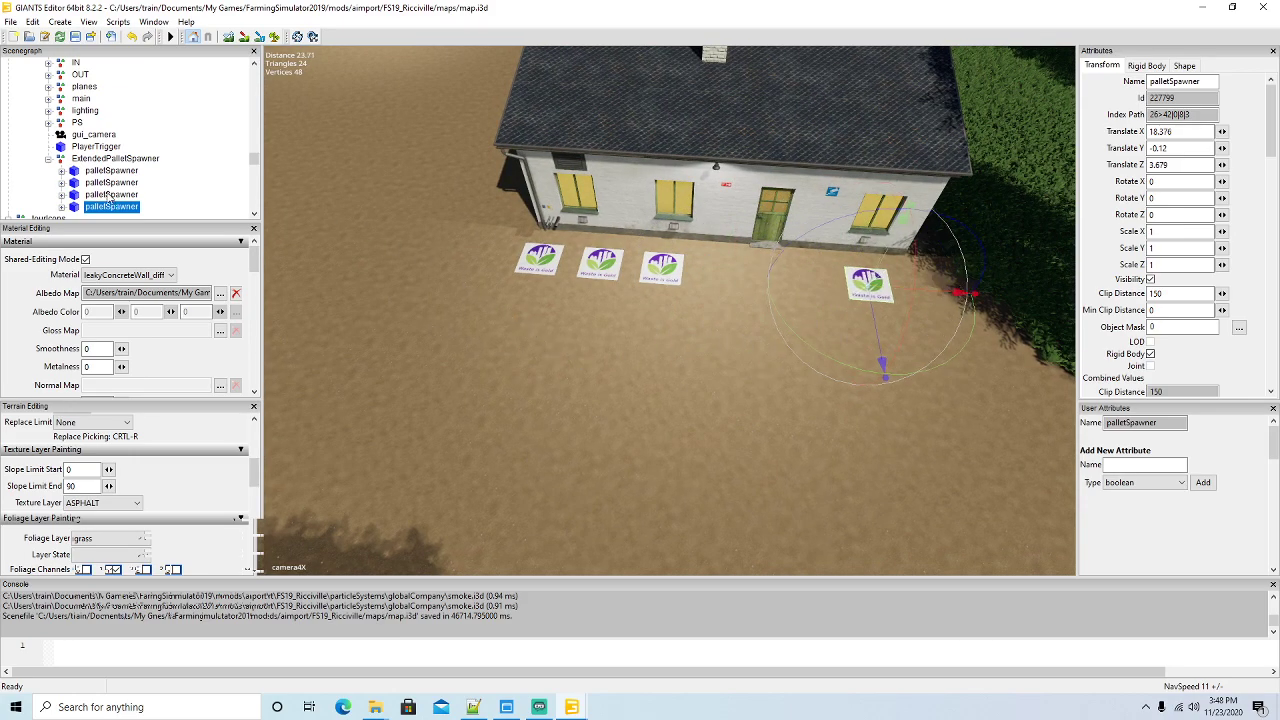
left_click(78, 195)
left_click_drag(724, 280, 766, 284)
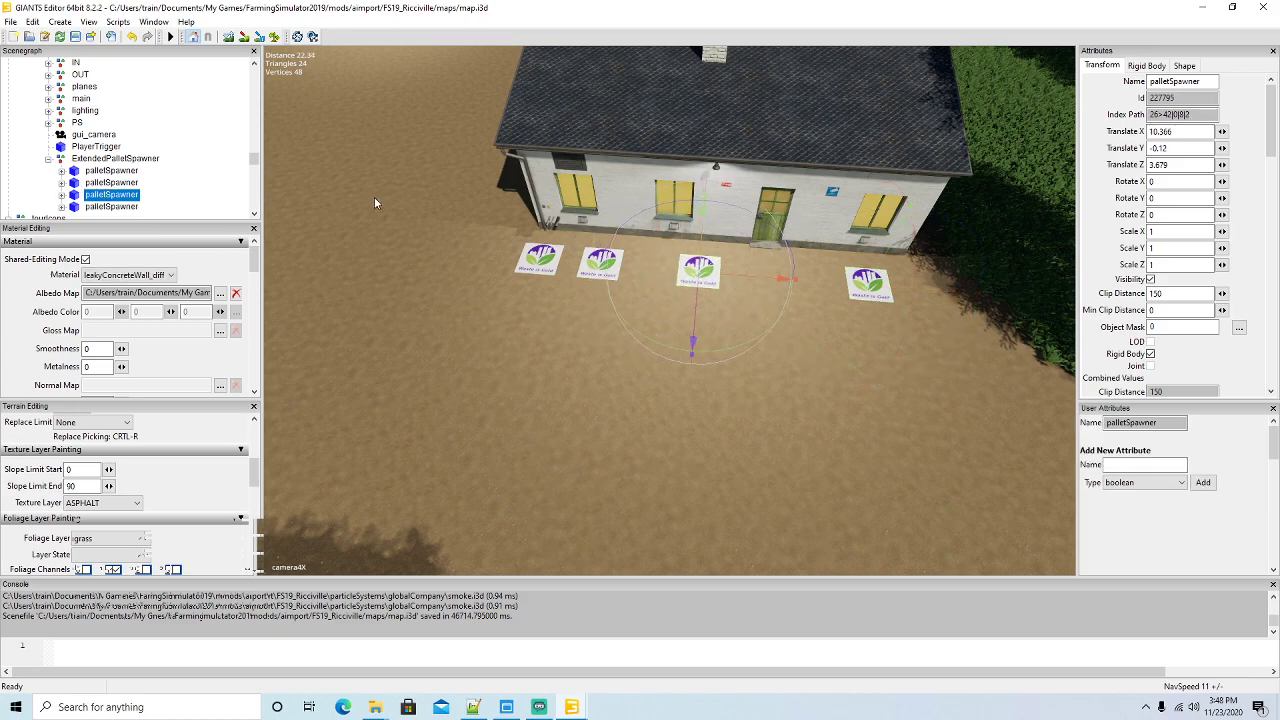
Even out the pallet pads along the house, moving the second palletSpawner to about X 7.493 and the first to about X 4.513
left_click(78, 184)
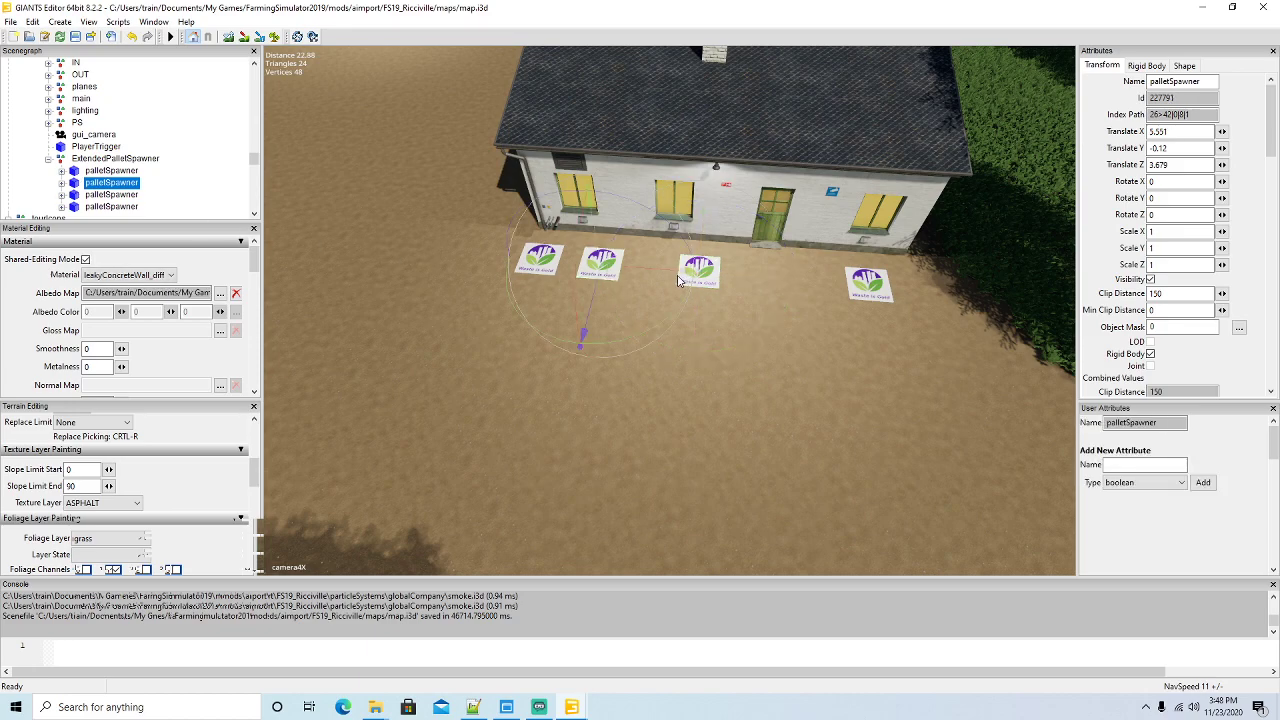
left_click_drag(688, 281, 730, 283)
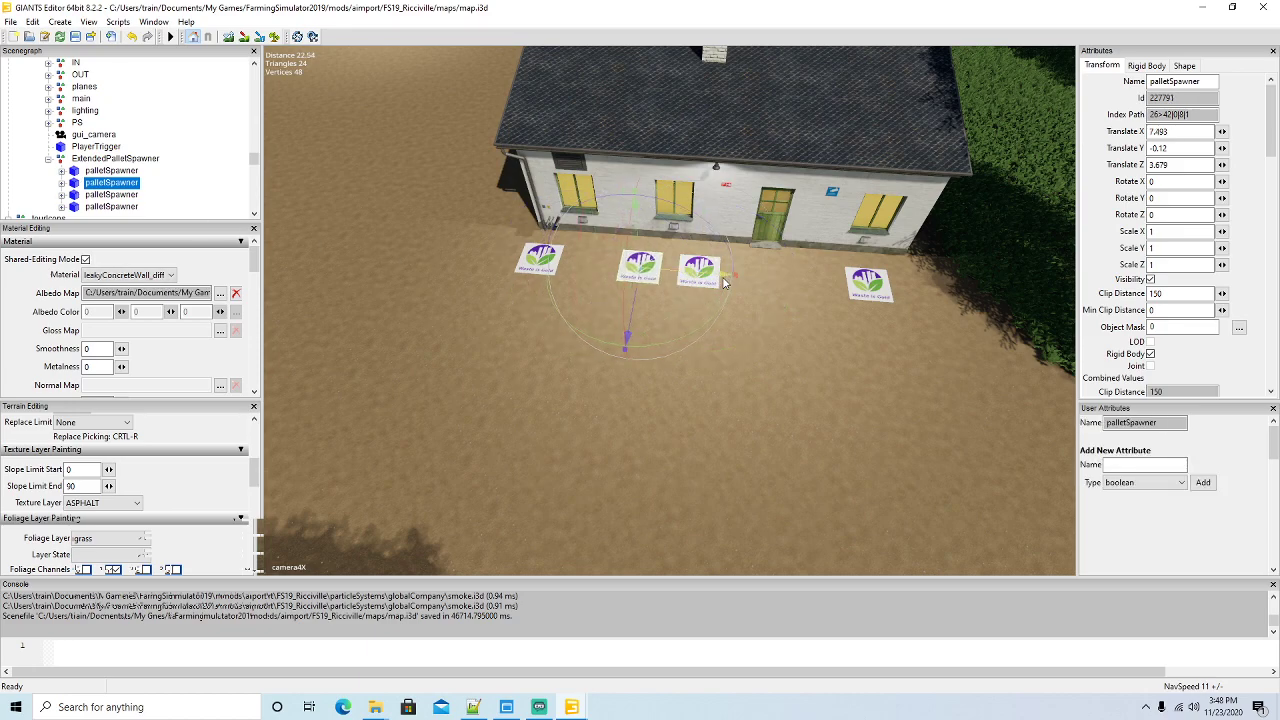
left_click(75, 172)
left_click_drag(585, 272, 624, 277)
scroll(678, 337, "down", 5)
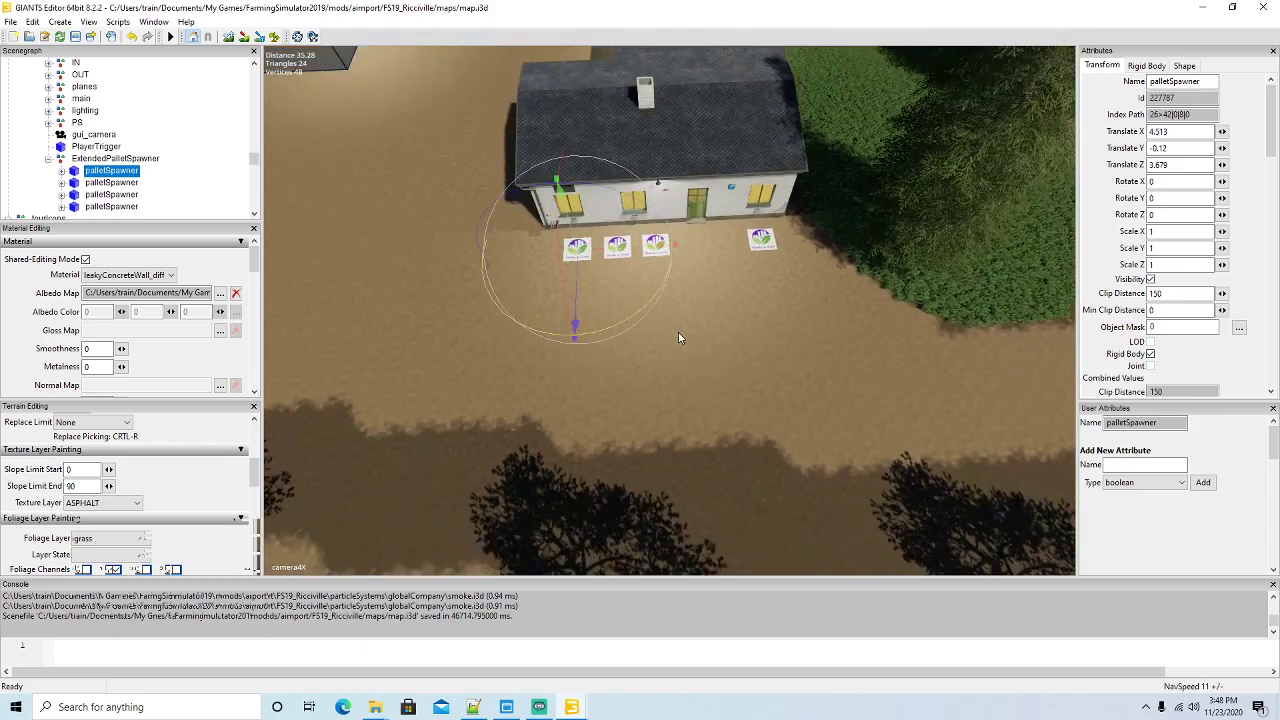
middle_click_drag(678, 337, 557, 289)
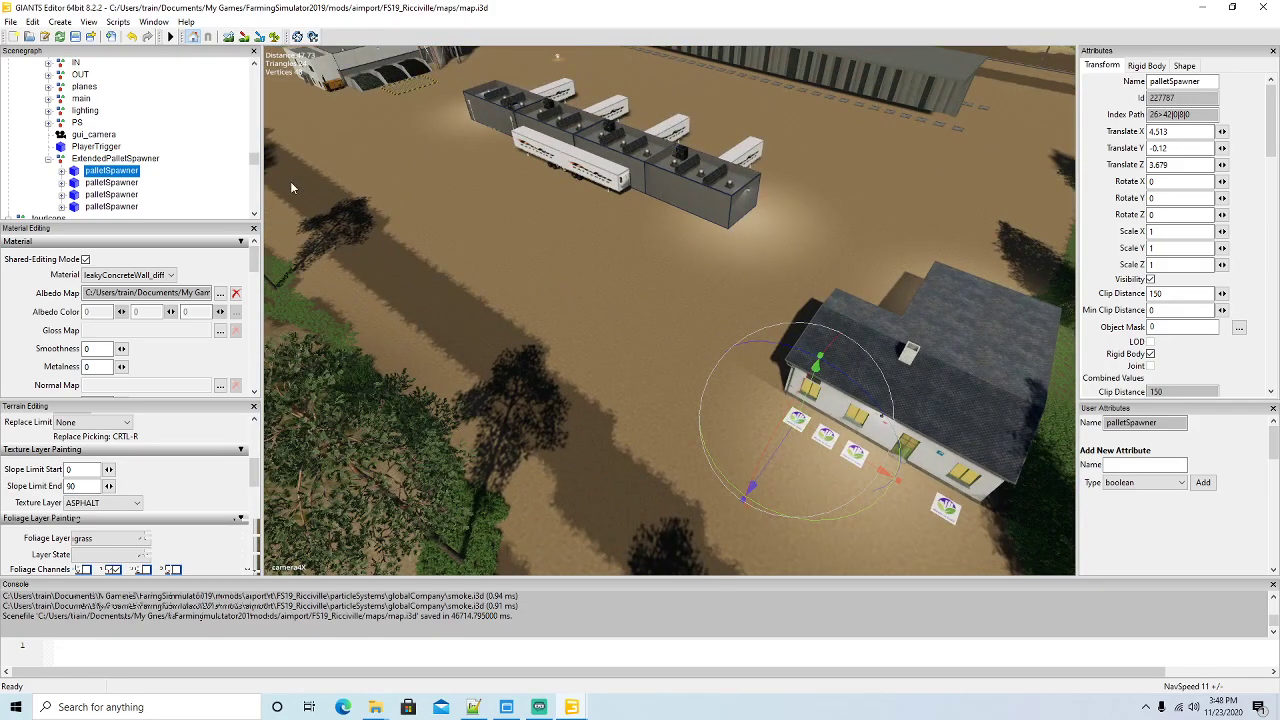
left_click(48, 159)
Examine the audio settings and full sound file path of the existing audio node listed just above poultryHouse
middle_click_drag(503, 278, 506, 211)
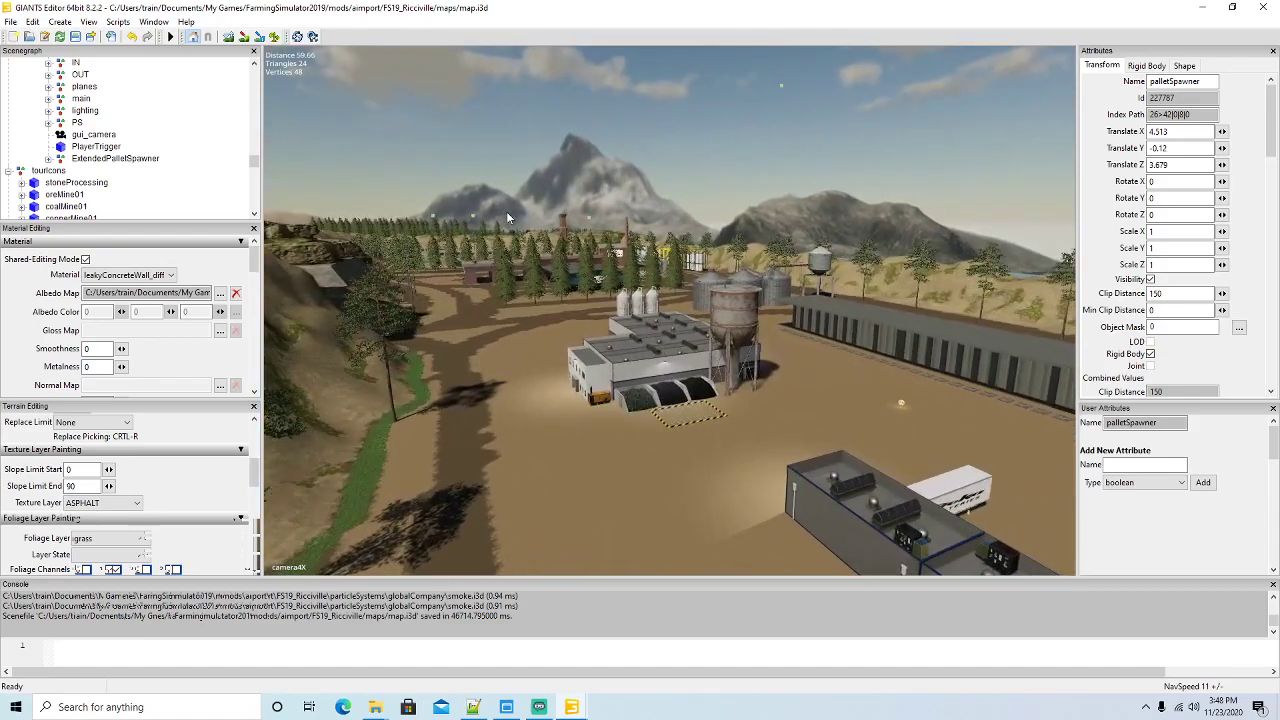
scroll(506, 211, "up", 10)
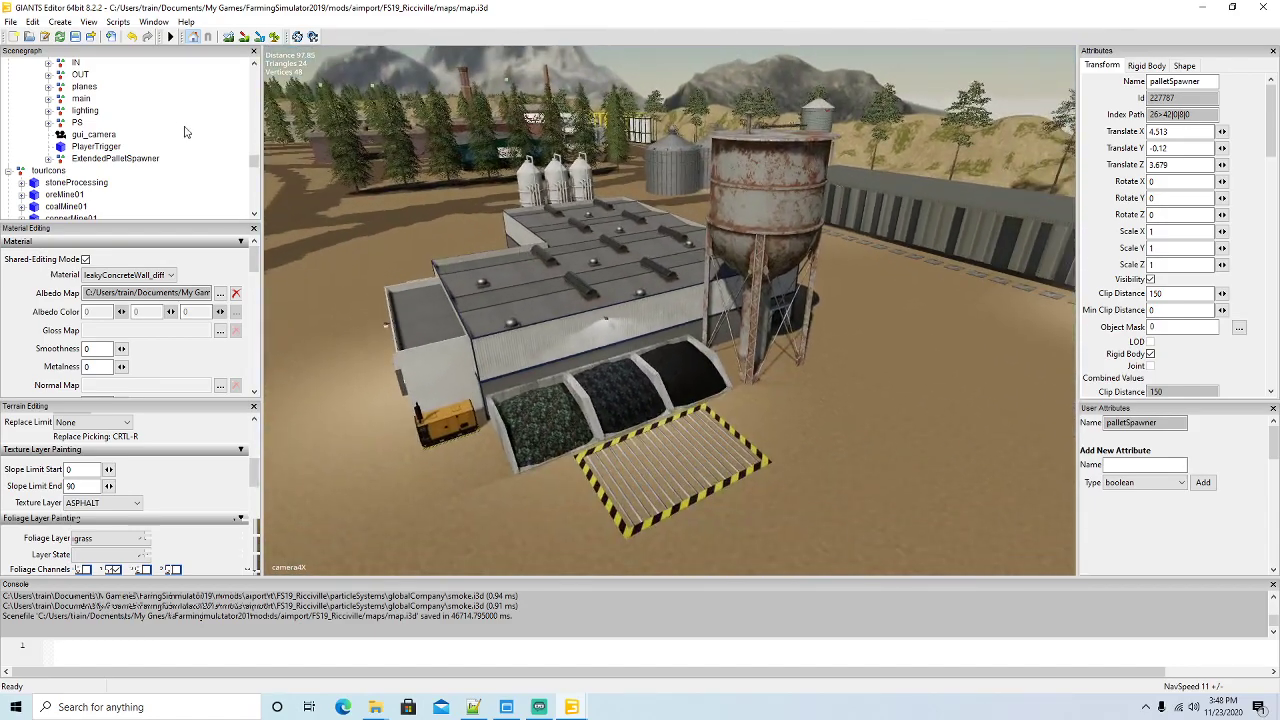
scroll(197, 134, "down", 8)
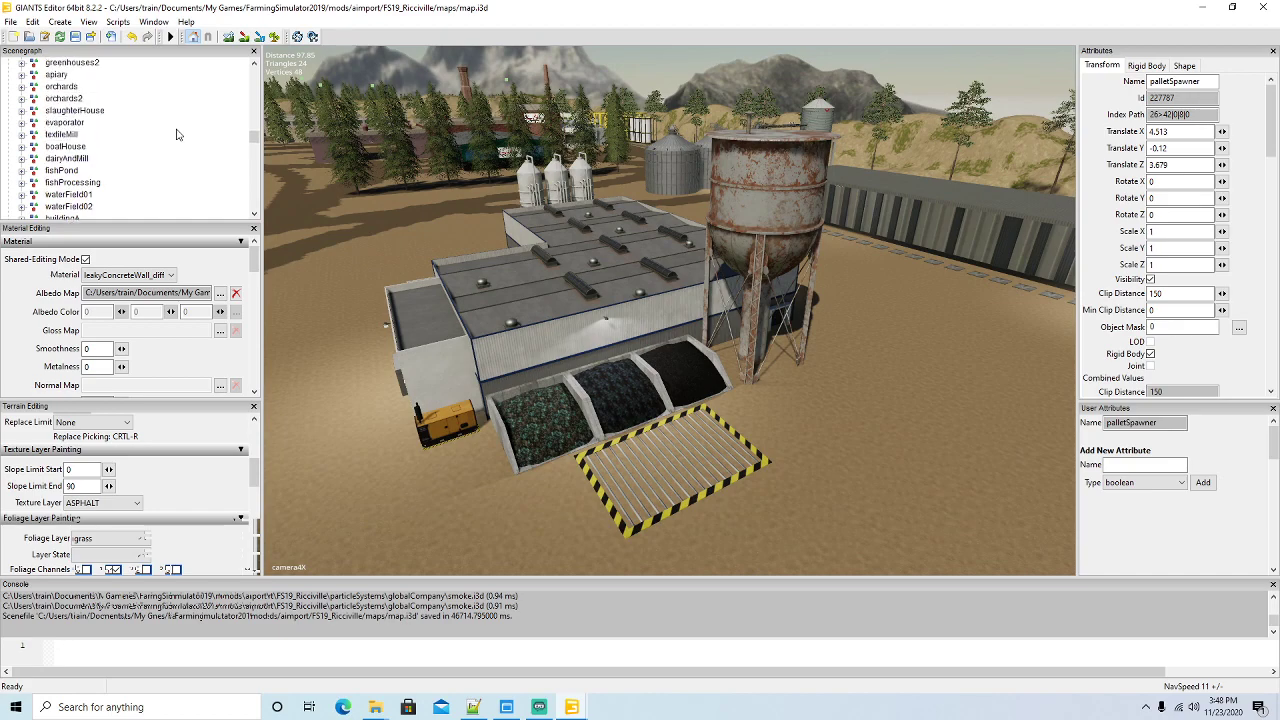
scroll(176, 134, "up", 2)
left_click(80, 122)
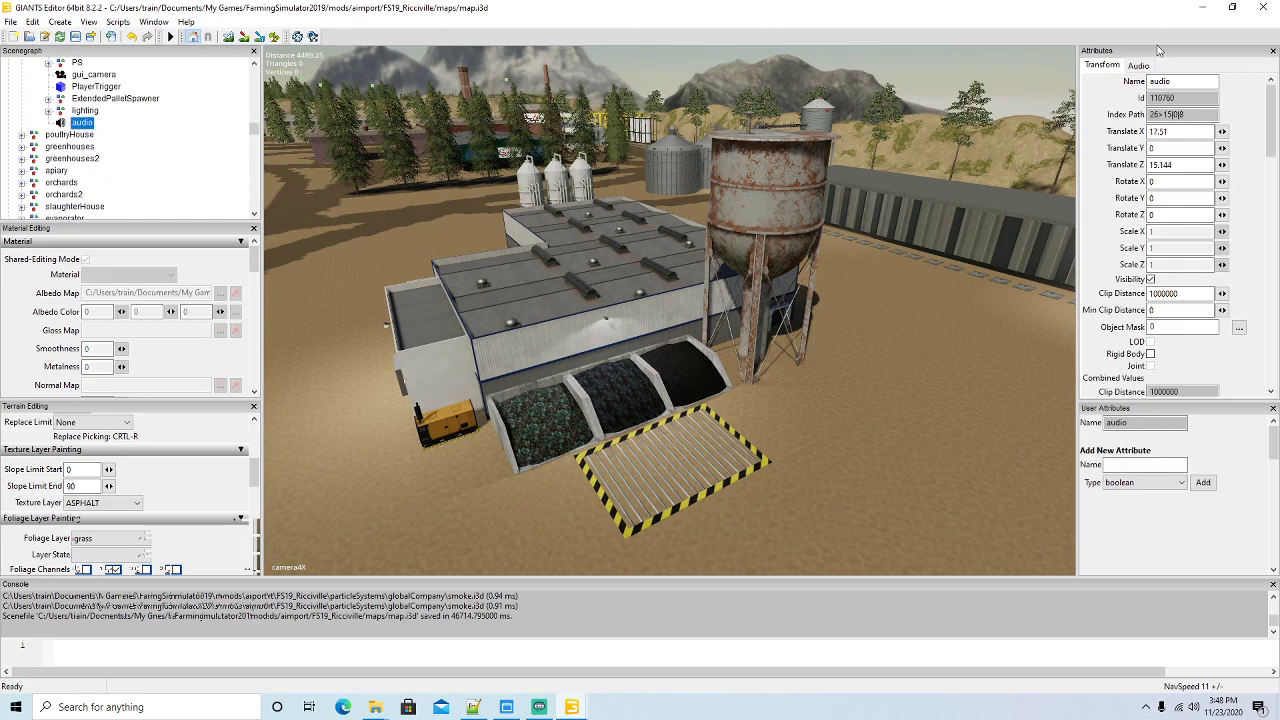
left_click(1139, 66)
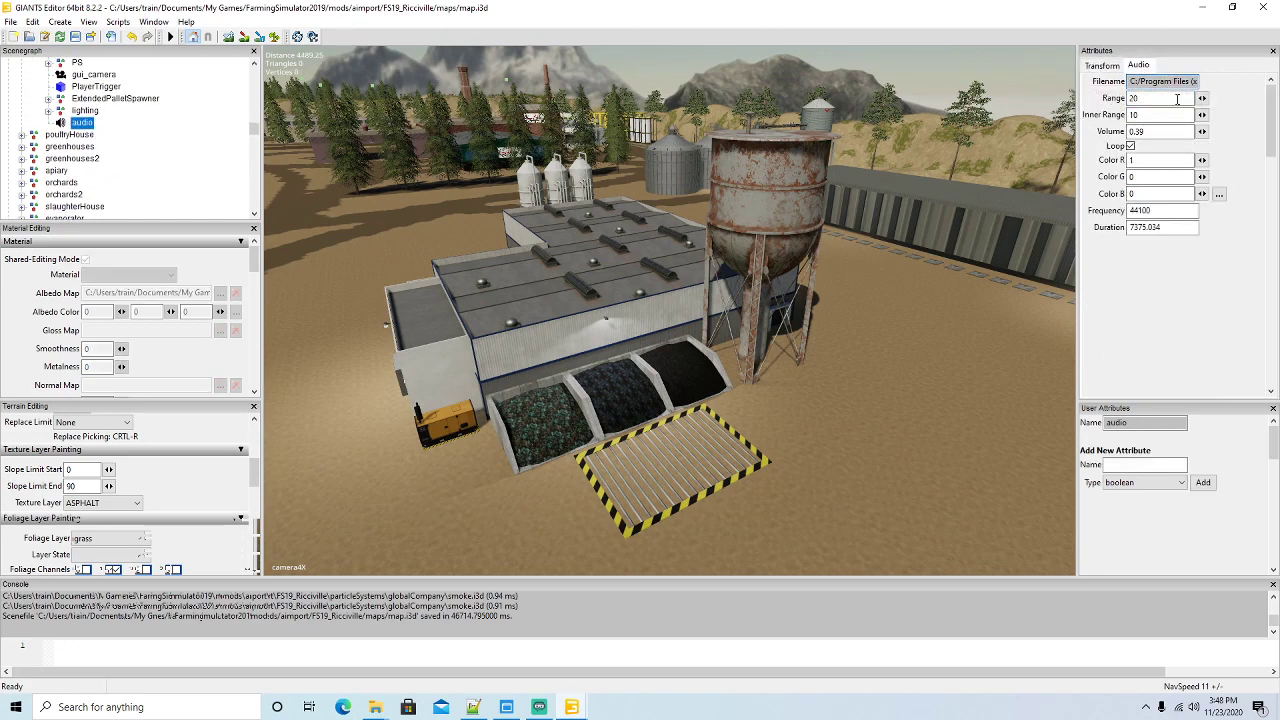
key("Right")
key("Right")
key("Right")
key("Right")
key("Right")
key("Right")
key("Right")
key("Right")
key("Right")
key("Right")
key("Right")
key("Right")
key("Right")
key("Right")
key("Right")
key("Right")
key("Right")
key("Right")
key("Right")
key("Right")
key("Right")
key("Right")
key("Right")
key("Right")
key("Right")
key("Right")
key("Right")
key("Right")
key("Right")
key("Right")
key("Right")
key("Right")
key("Right")
key("Right")
key("Right")
key("Right")
key("Right")
key("Right")
key("Right")
key("Right")
Copy the existing audio node and paste it into the inner powerCellProduction group
right_click_drag(791, 294, 860, 415)
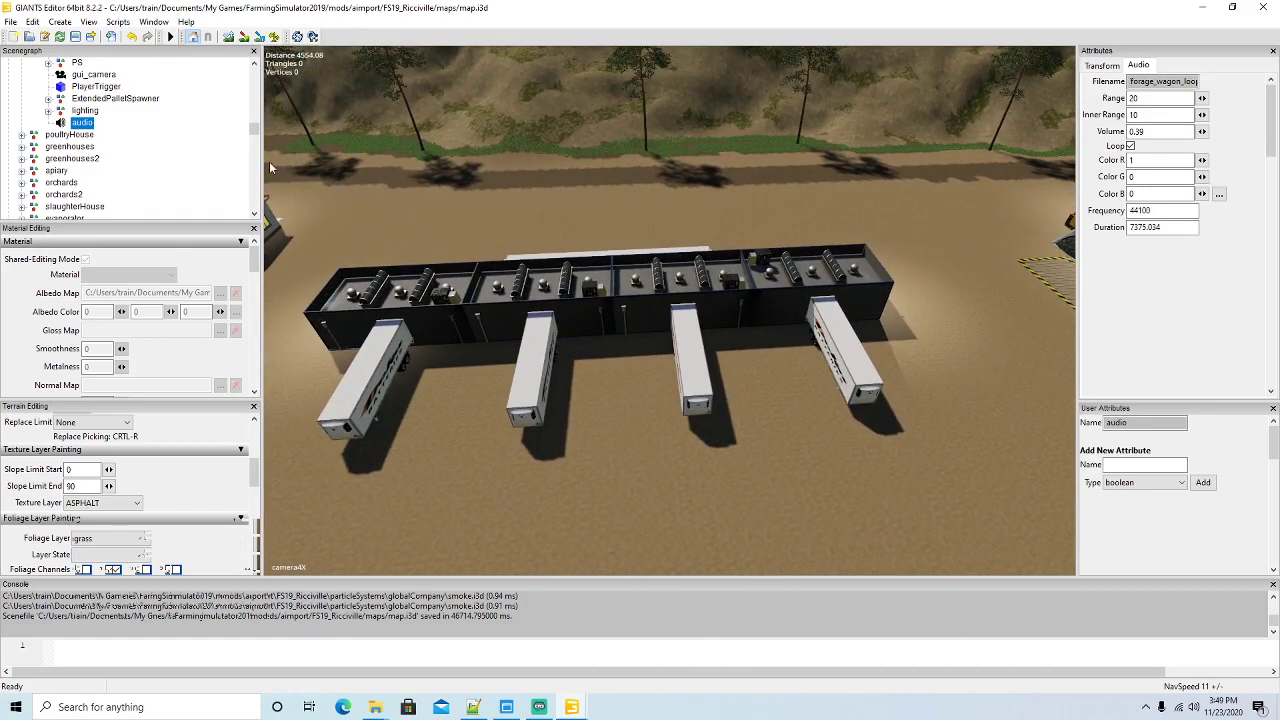
left_click(163, 127)
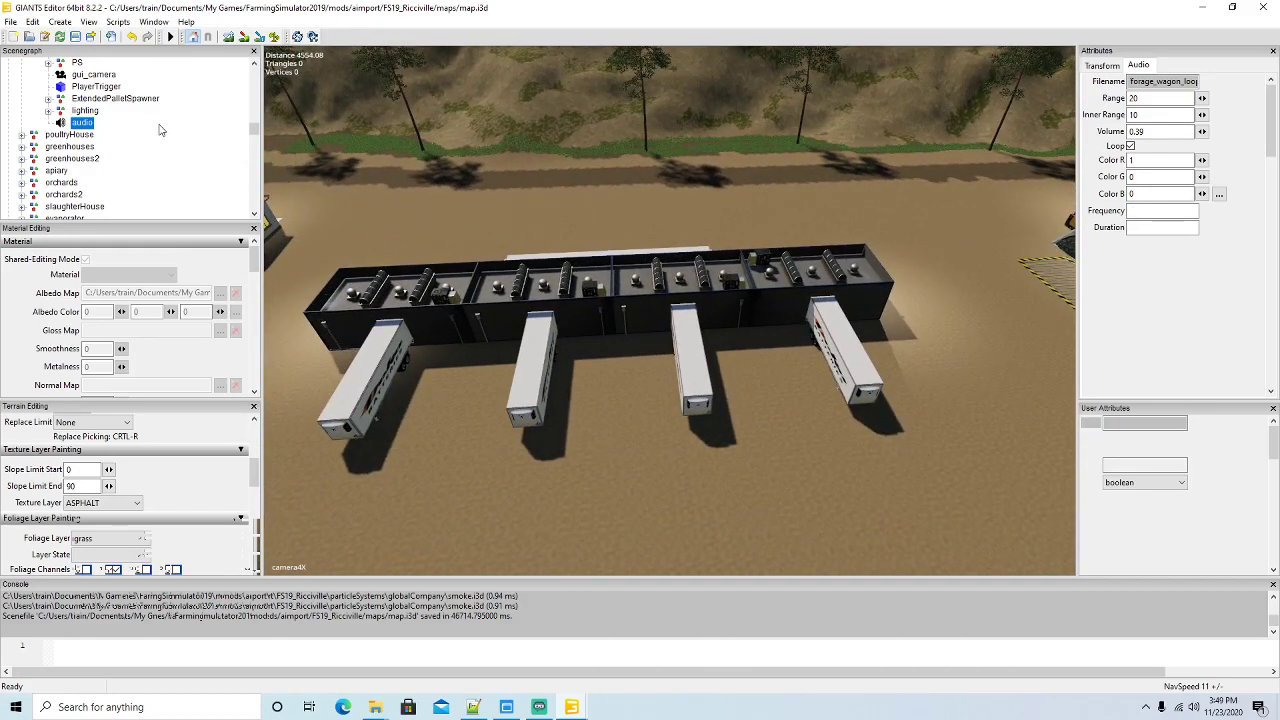
scroll(160, 130, "up", 5)
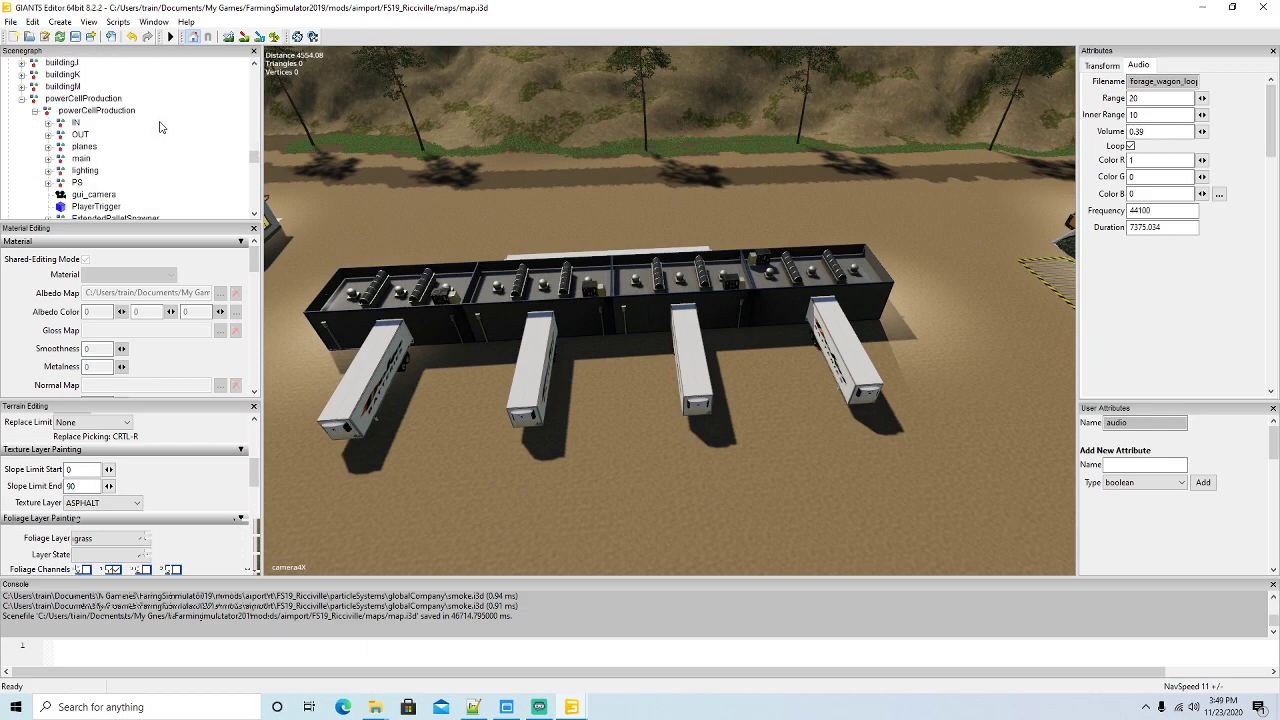
left_click(32, 21)
left_click(51, 101)
left_click(51, 99)
left_click(32, 21)
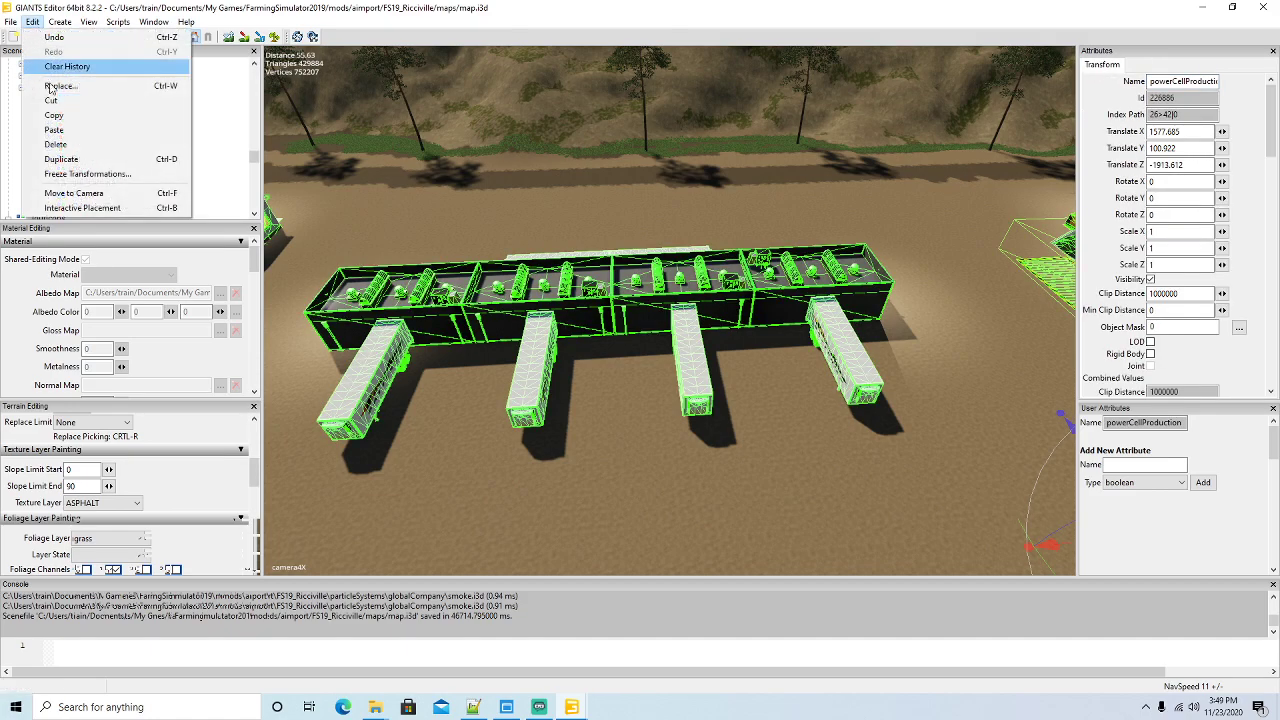
left_click(55, 131)
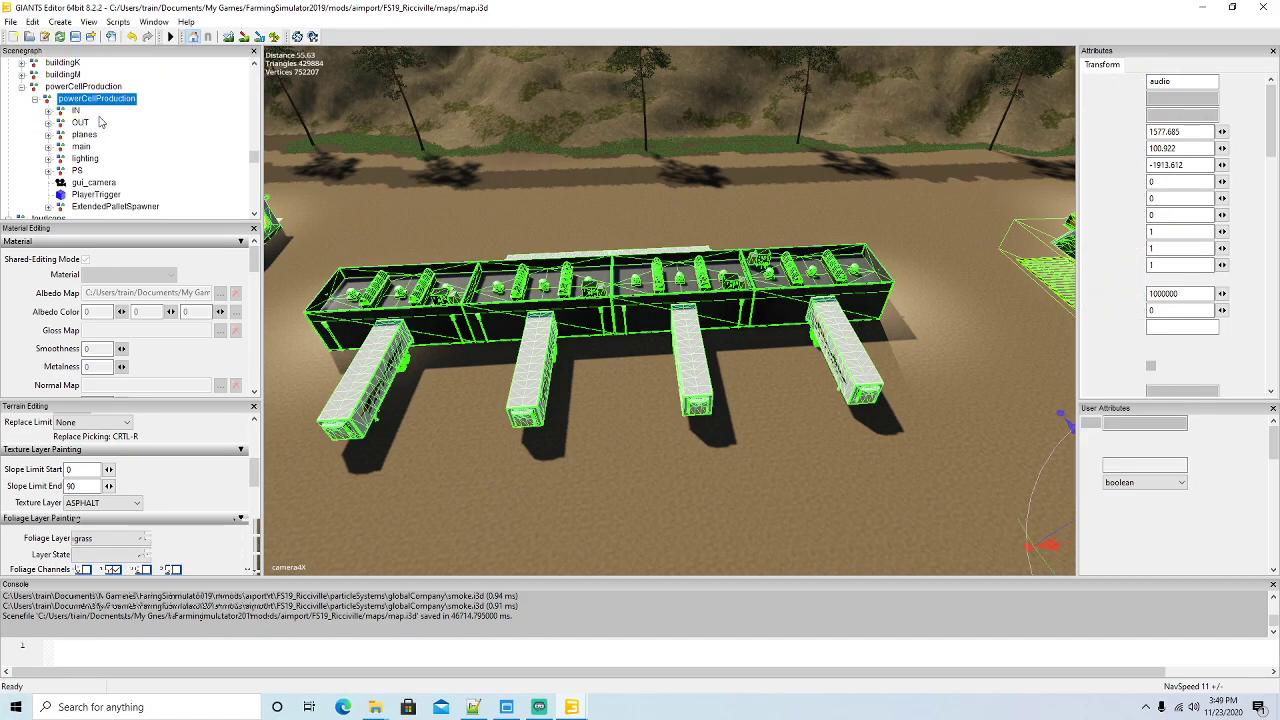
Place the pasted audio node beside the middle of the container row, at about X 45.112, Z 27.677, and save the map
left_click(32, 21)
left_click(82, 207)
left_click(618, 356)
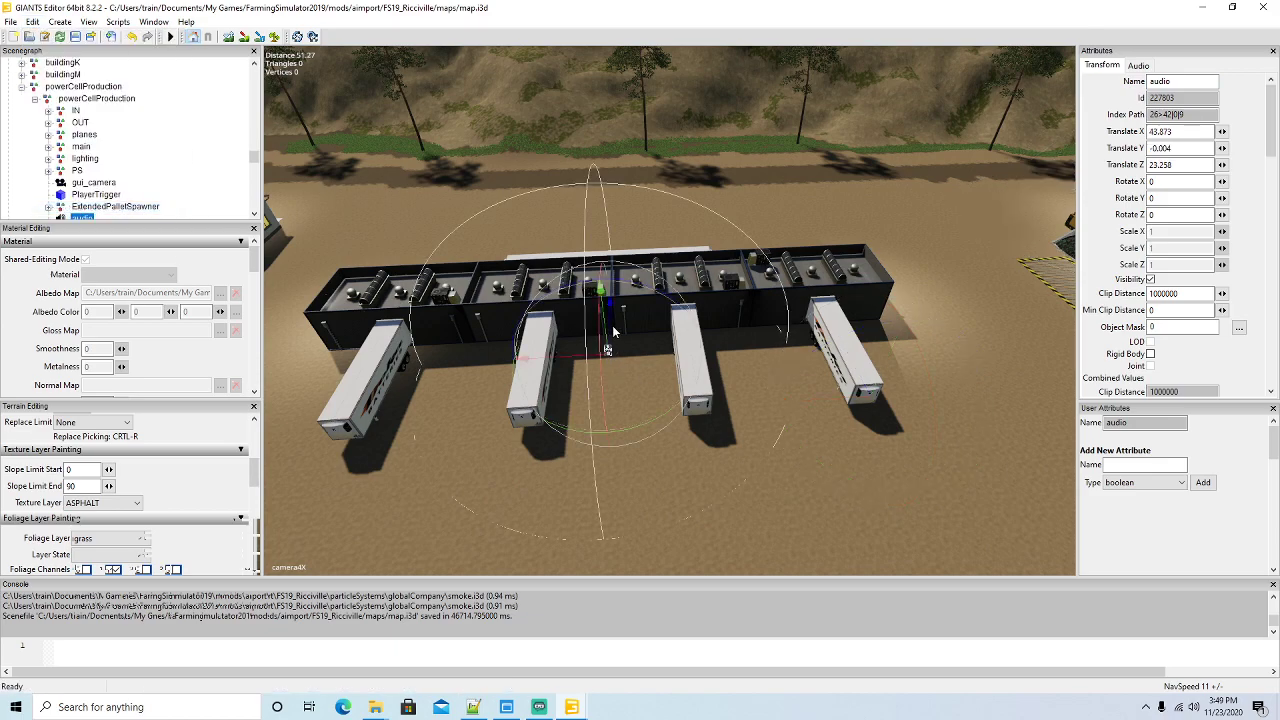
left_click_drag(608, 347, 572, 329)
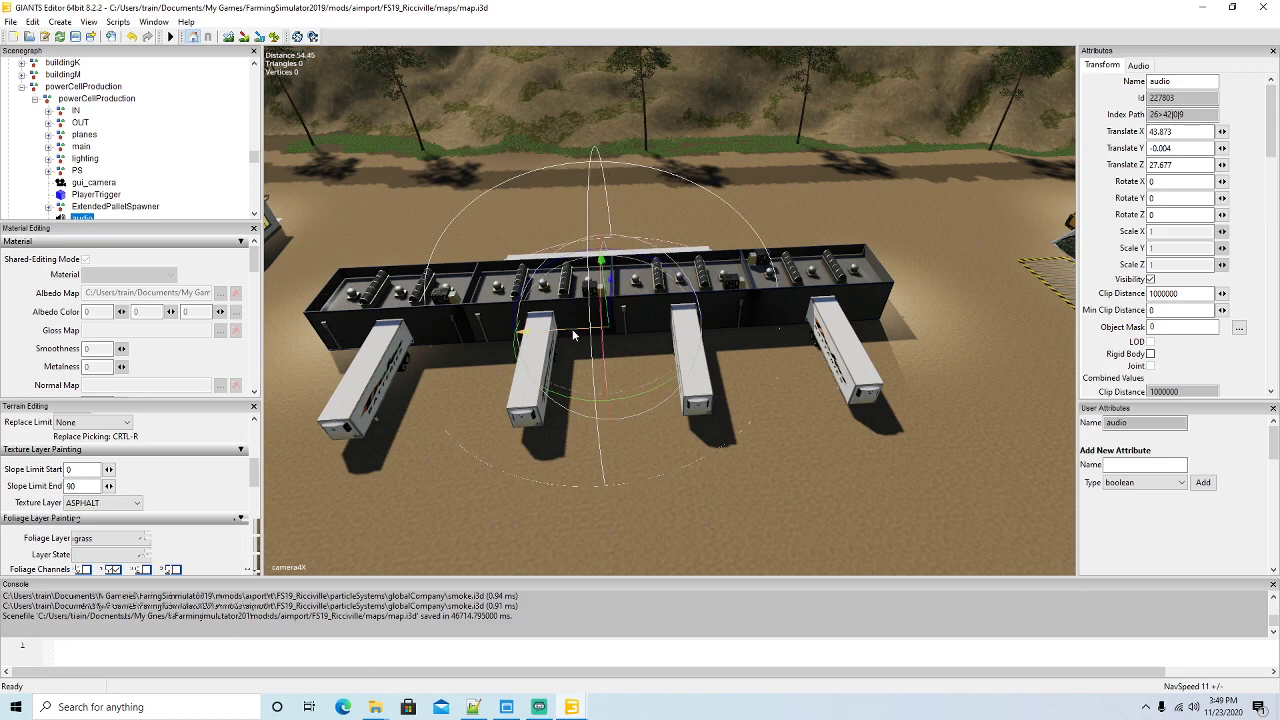
scroll(657, 394, "down", 2)
scroll(657, 394, "down", 2)
right_click_drag(657, 394, 717, 394)
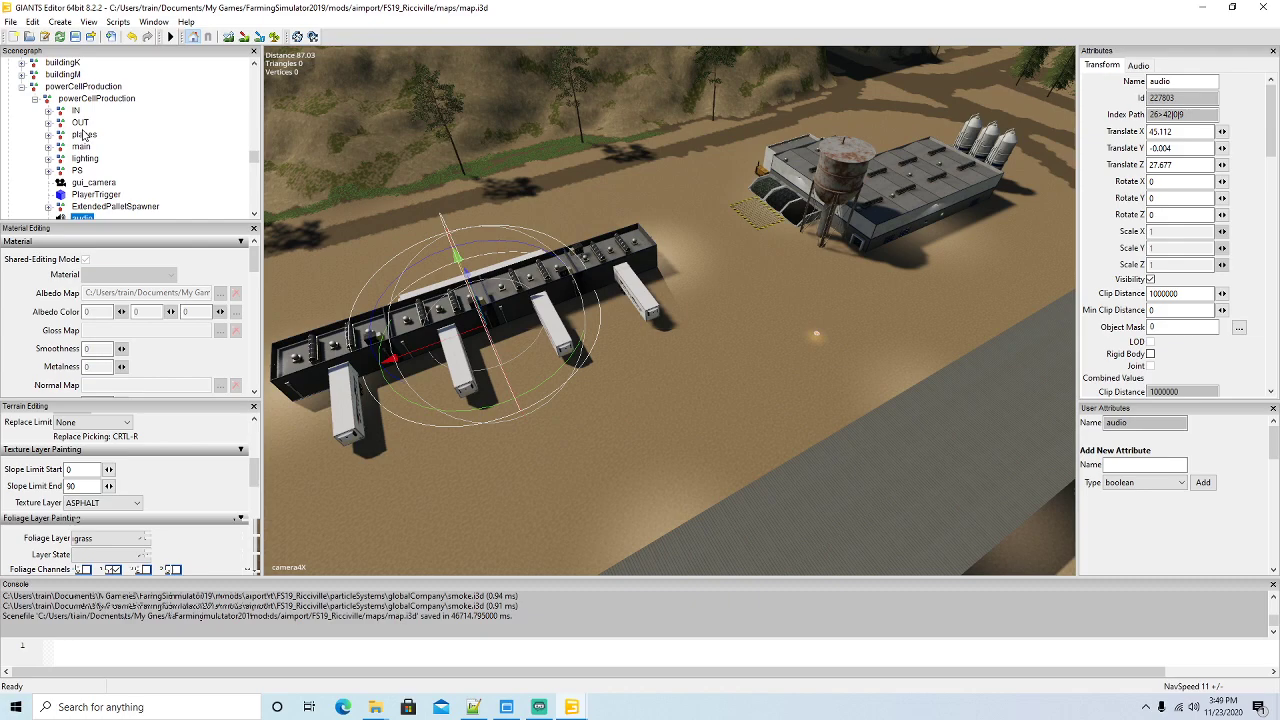
scroll(127, 115, "down", 1)
scroll(127, 115, "up", 1)
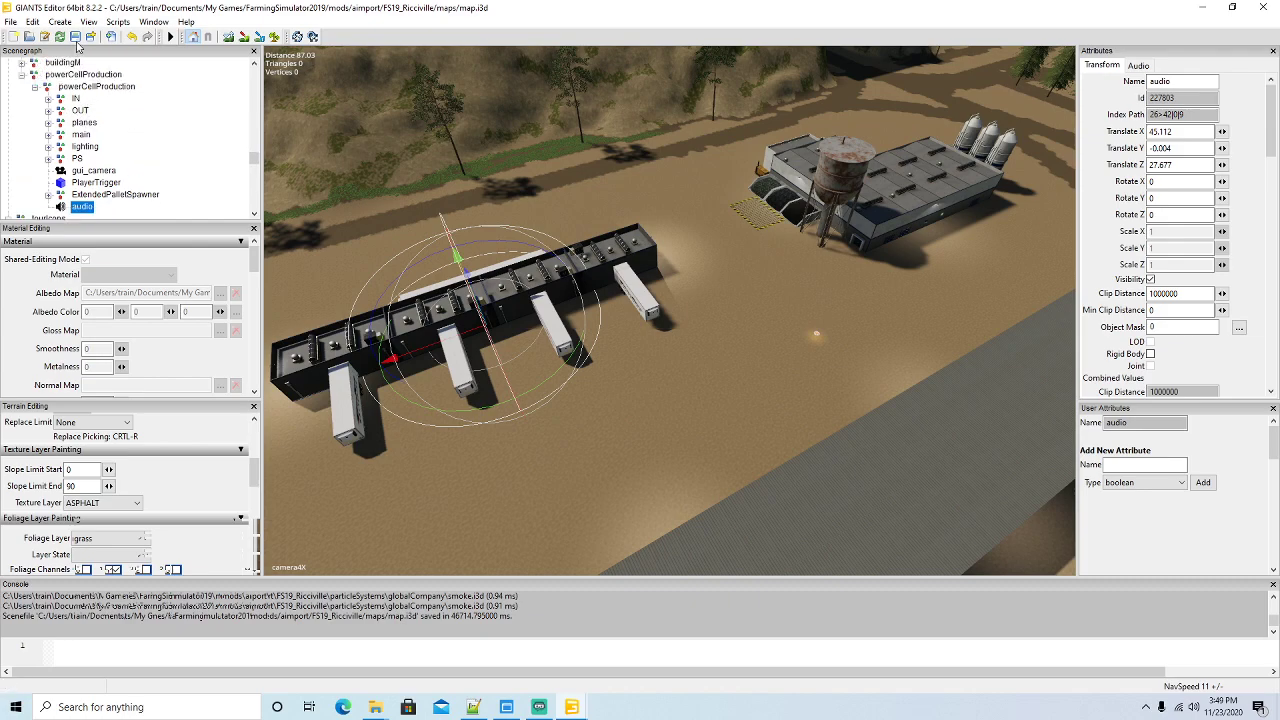
left_click(76, 37)
Switch to Notepad++ and copy the block of powerCellProduction entries from the FS19_Ricci_Islands l10n_en.xml
left_click(473, 707)
left_click(961, 64)
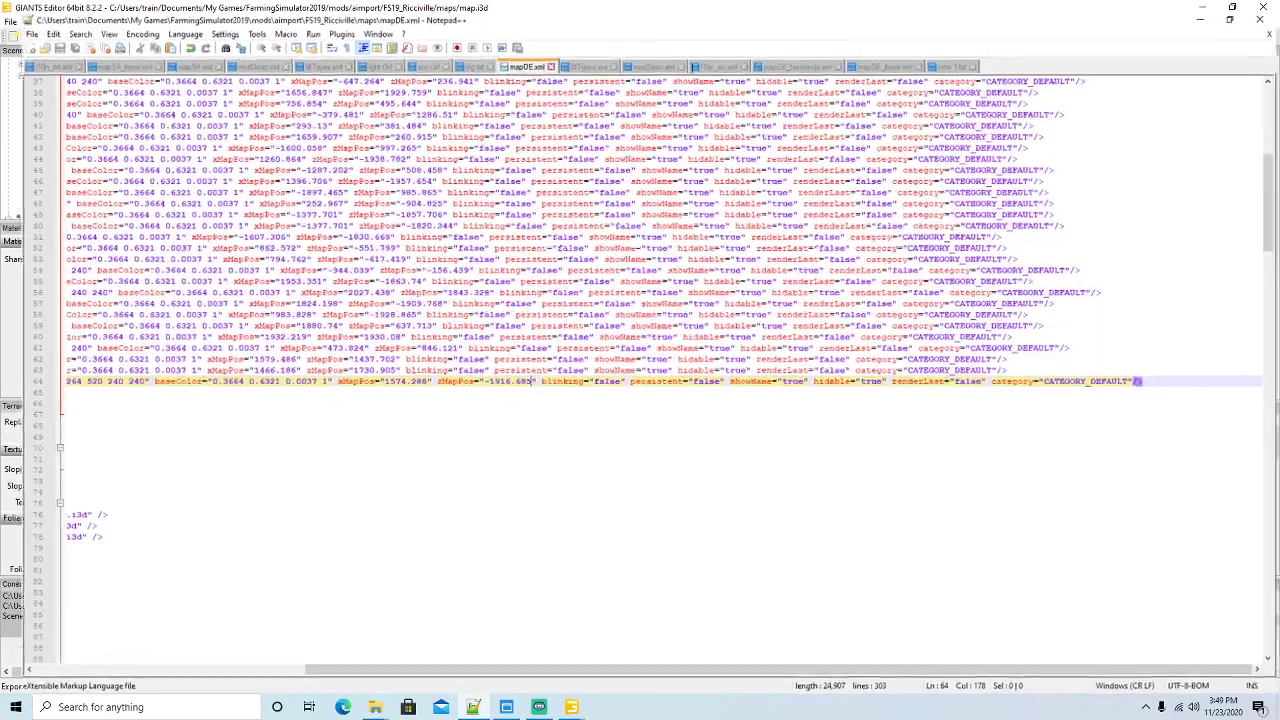
left_click(30, 55)
scroll(291, 313, "down", 3)
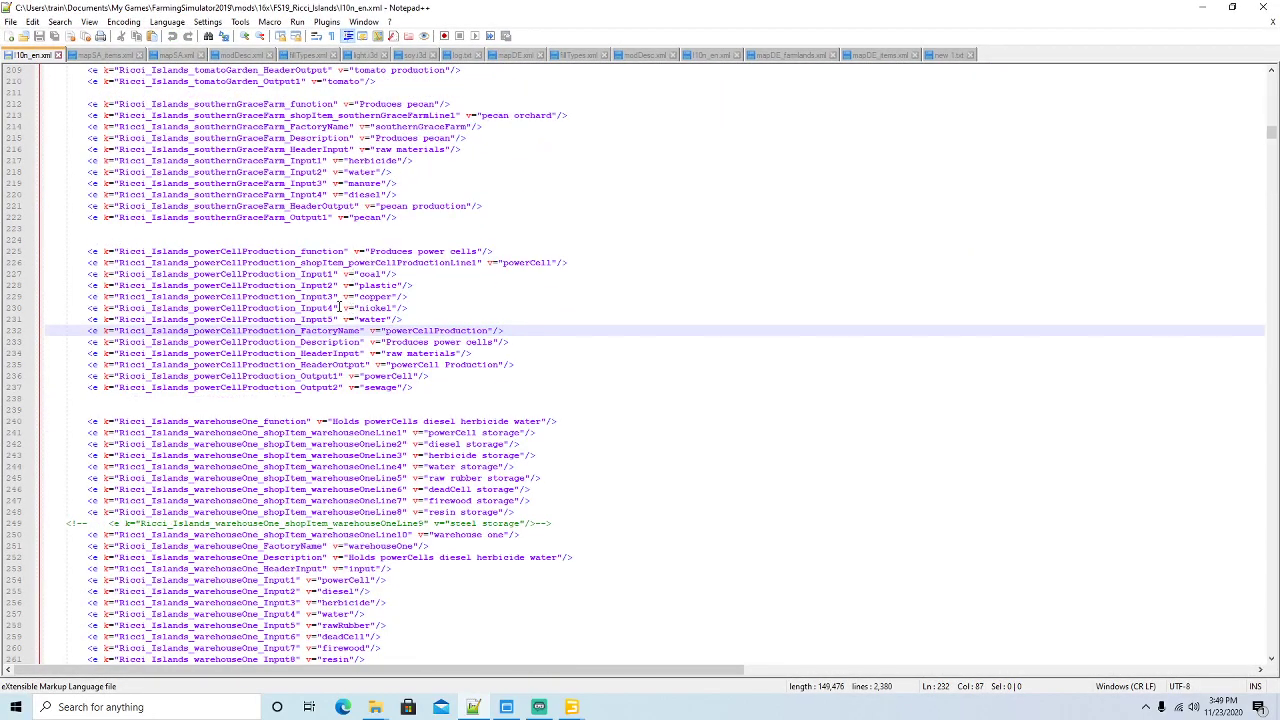
left_click_drag(417, 389, 43, 249)
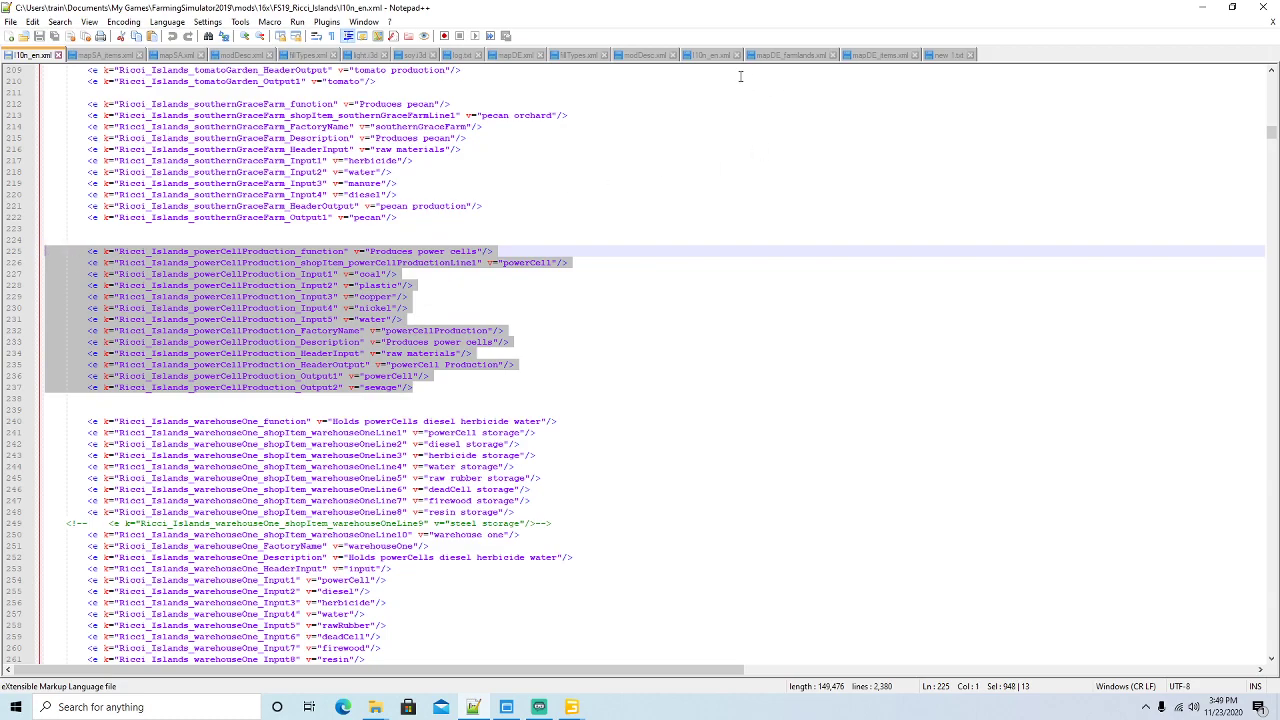
Paste the powerCellProduction entries below the buildingM entries in the FS19_Ricciville l10n_en.xml, leaving a blank line between them
left_click(712, 55)
scroll(580, 294, "down", 5)
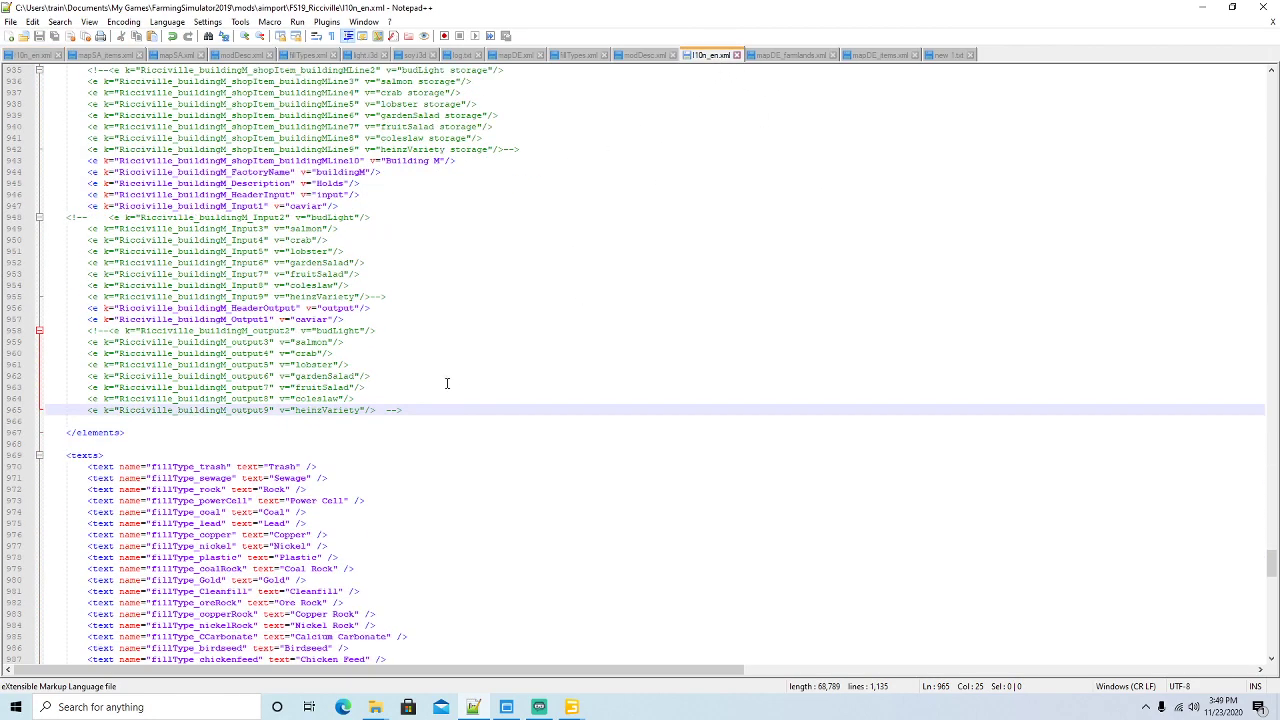
key("Return")
key("Return")
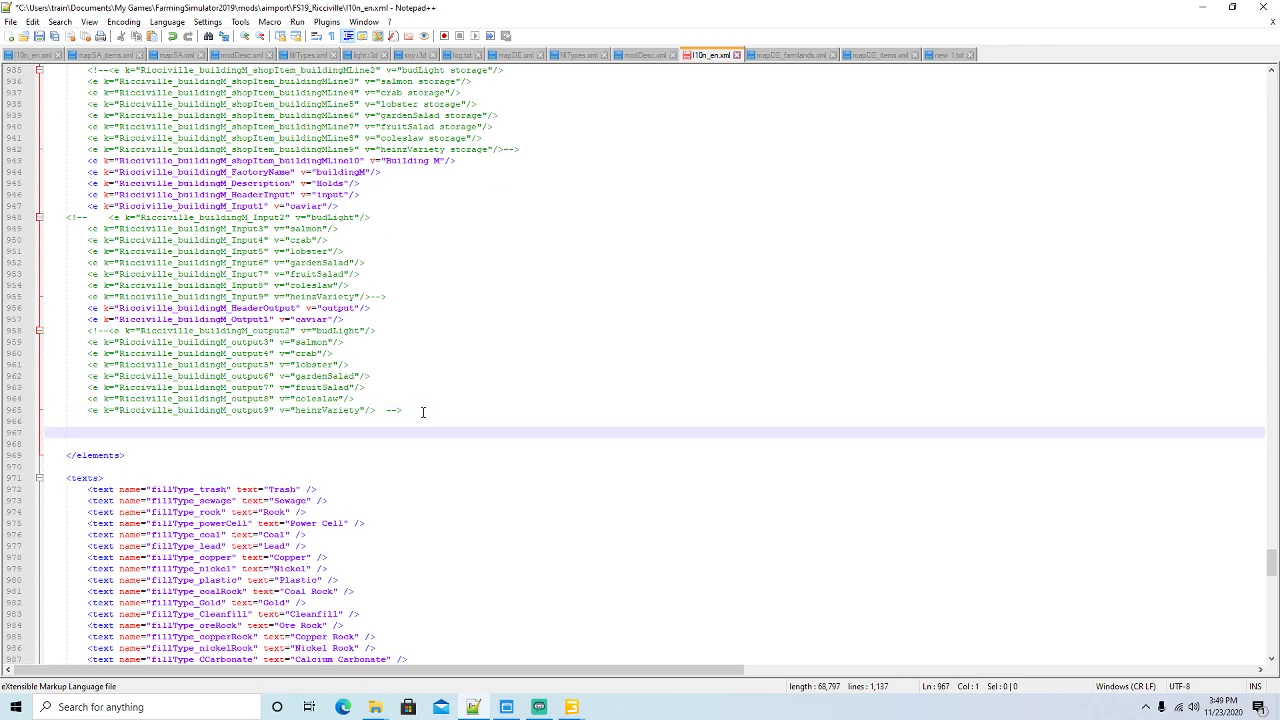
key("ctrl+v")
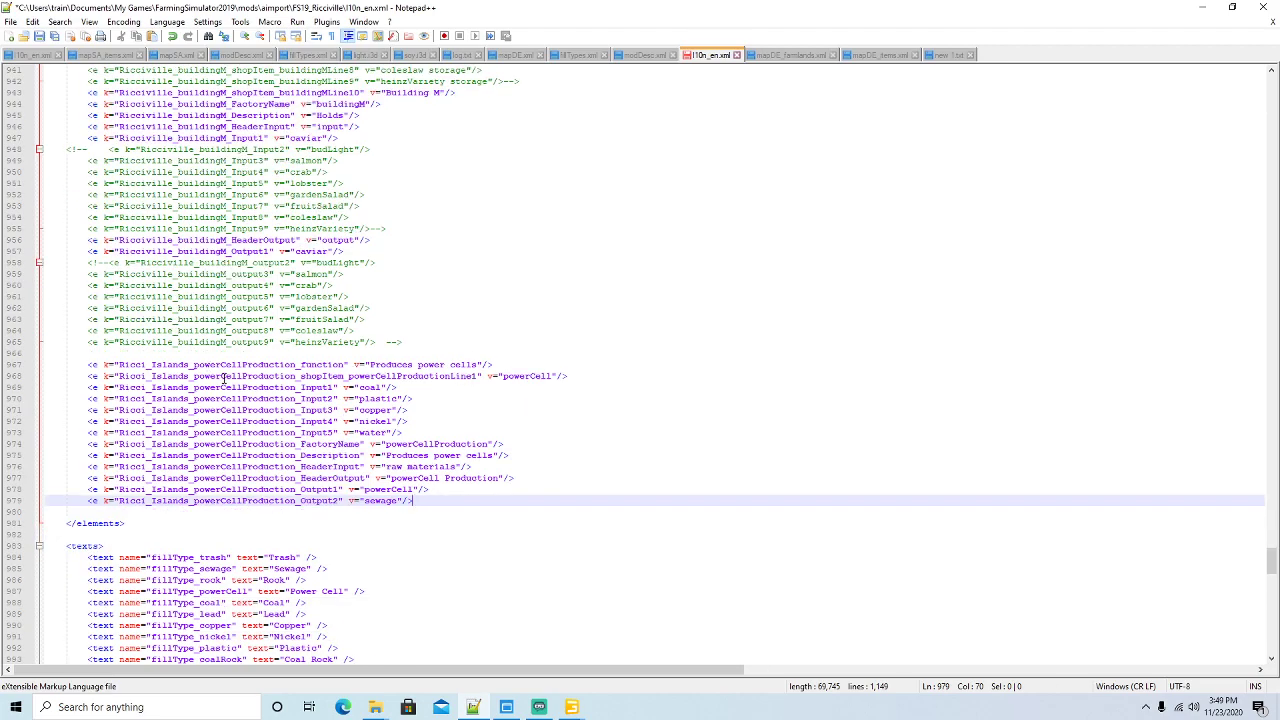
Replace Ricci_Islands with Ricciville in every pasted powerCellProduction entry and save the file
left_click_drag(119, 365, 183, 366)
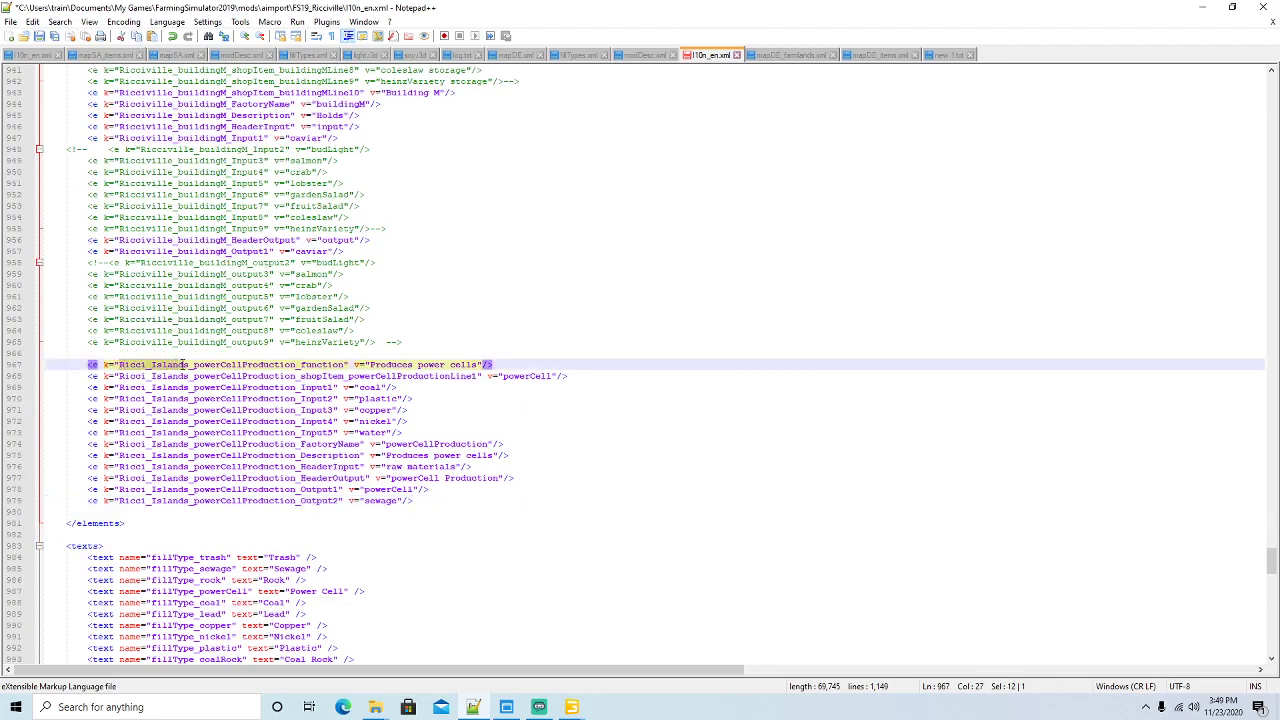
left_click(59, 21)
left_click(83, 155)
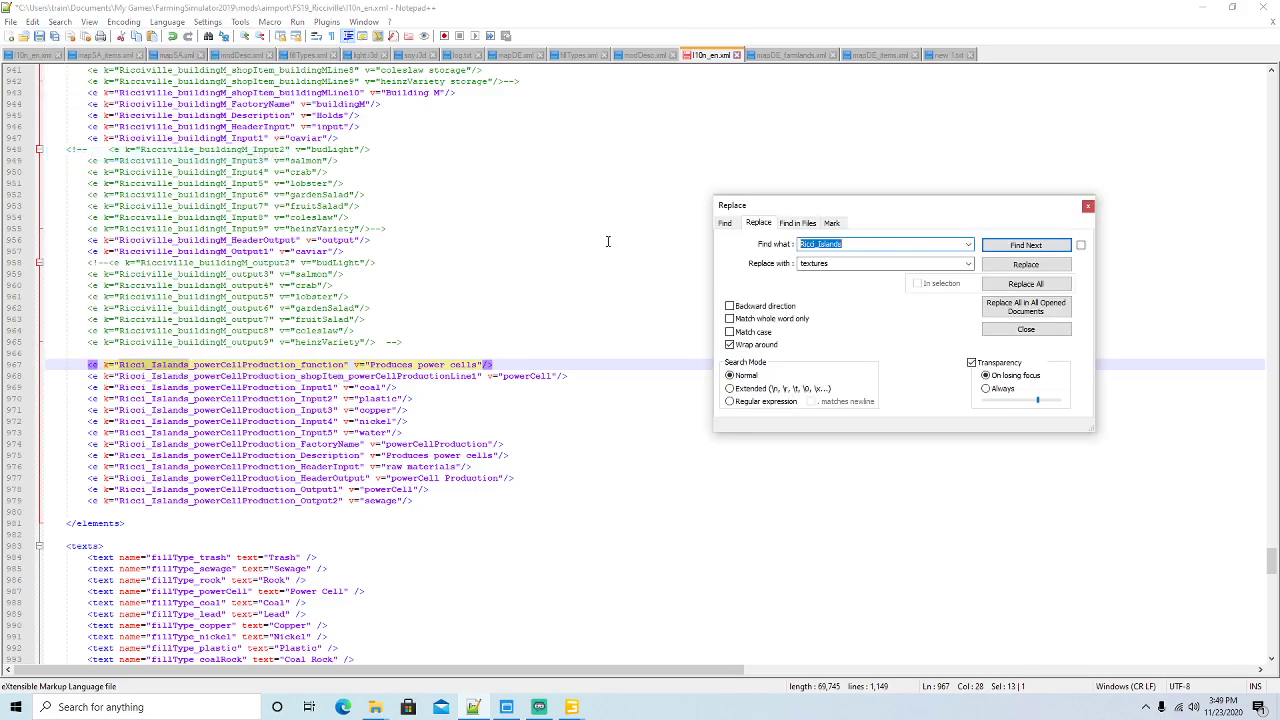
key("Tab")
type("R")
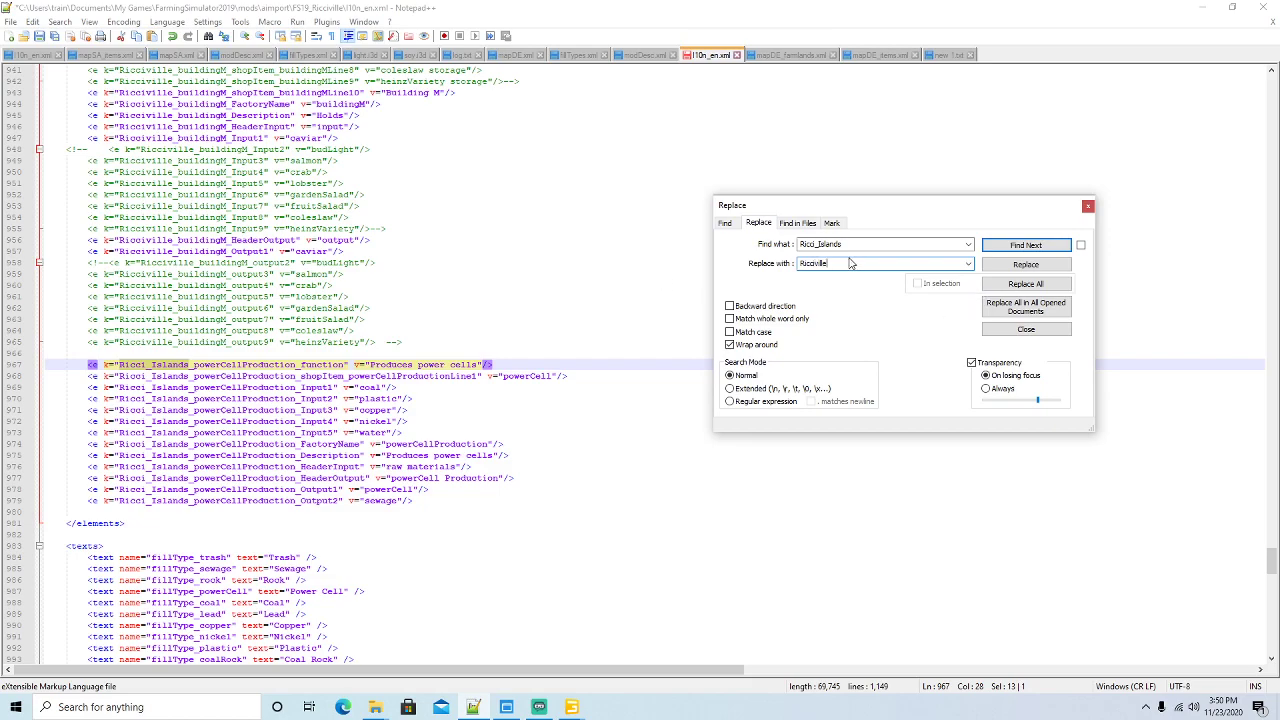
left_click(1003, 268)
left_click(1003, 268)
left_click(1003, 268)
left_click(1003, 268)
left_click(1003, 268)
left_click(1003, 270)
left_click(1003, 270)
left_click(1003, 270)
left_click(1003, 270)
left_click(1003, 270)
left_click(1003, 270)
left_click(1003, 270)
left_click(1003, 270)
left_click(1088, 206)
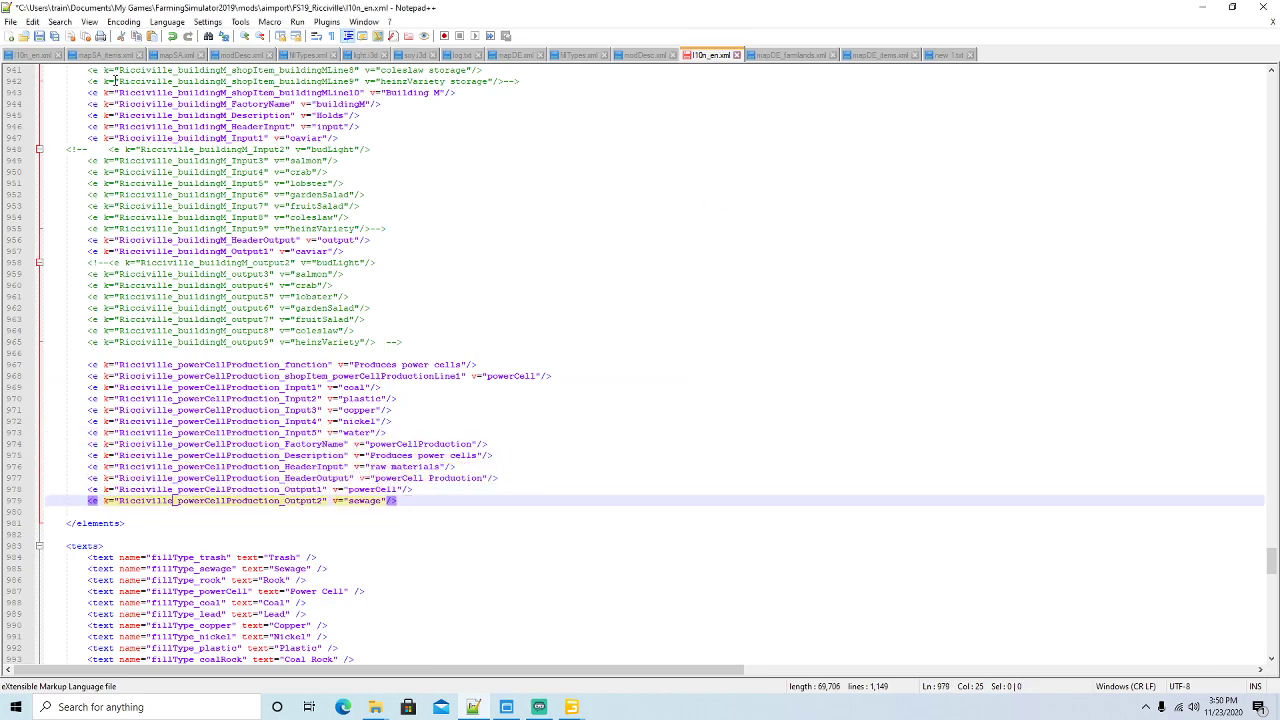
left_click(38, 36)
Review the Input1 to Input5 and Output1 to Output2 entries of powerCellProduction
scroll(358, 310, "down", 3)
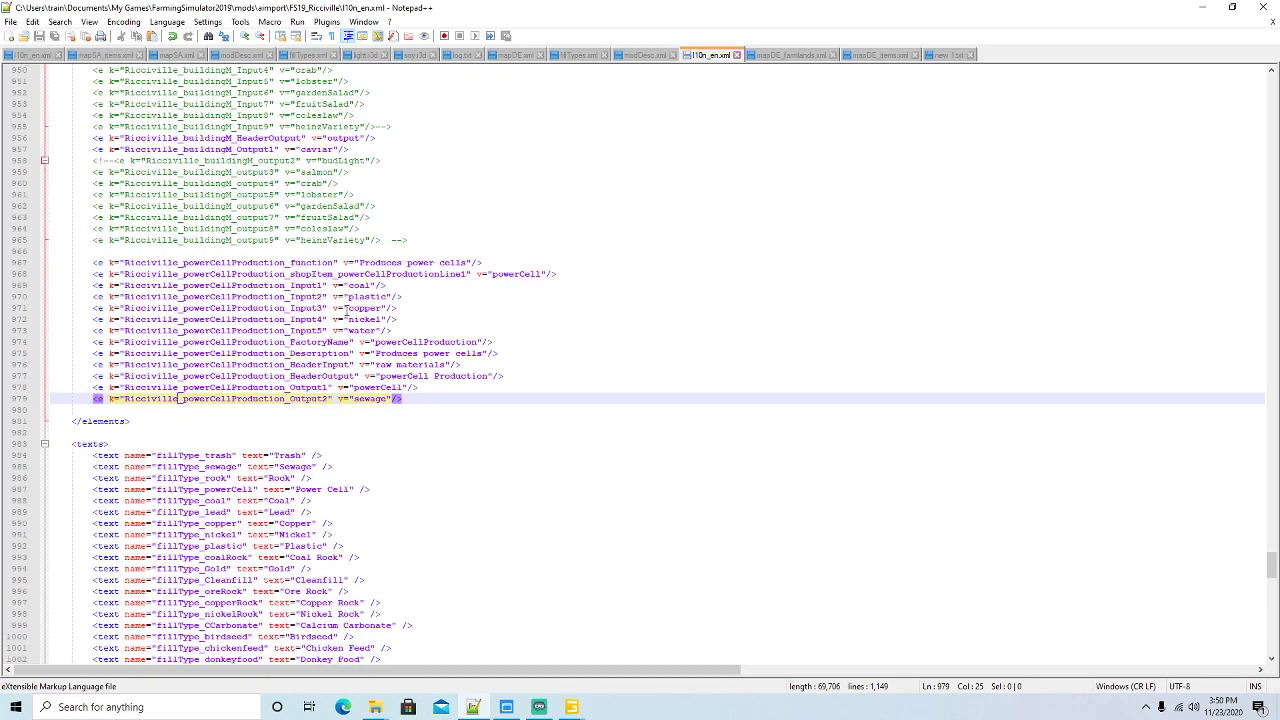
left_click(309, 286)
left_click(312, 297)
left_click(310, 308)
left_click(311, 319)
left_click(312, 330)
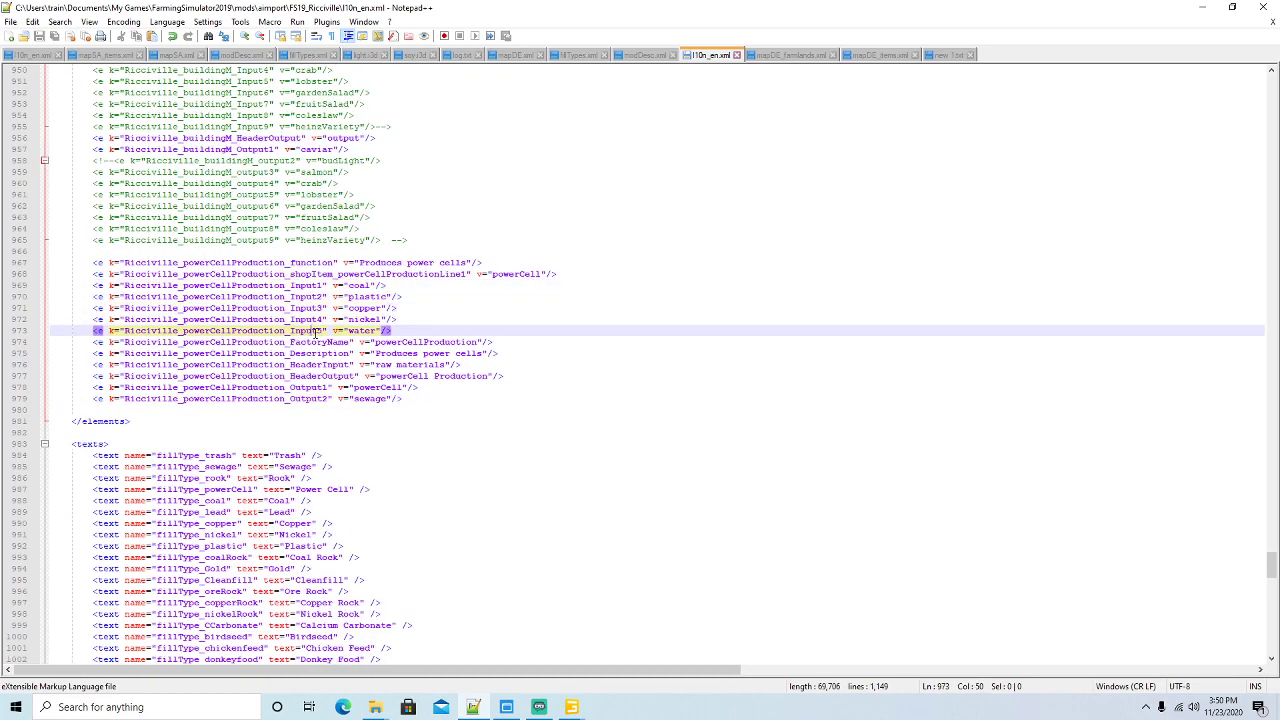
left_click(316, 386)
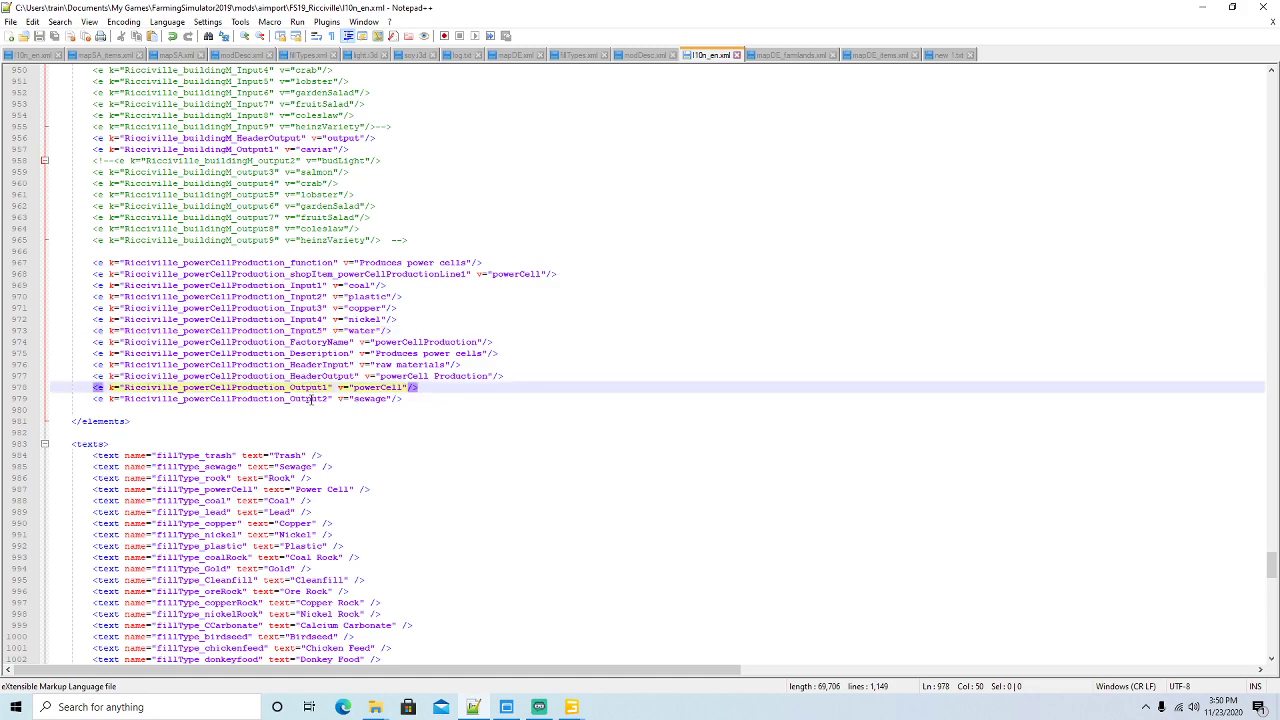
left_click(312, 399)
Duplicate the powerCellProduction Output2 entry on the line below and renumber the copy as Output3
left_click(407, 399)
key("Return")
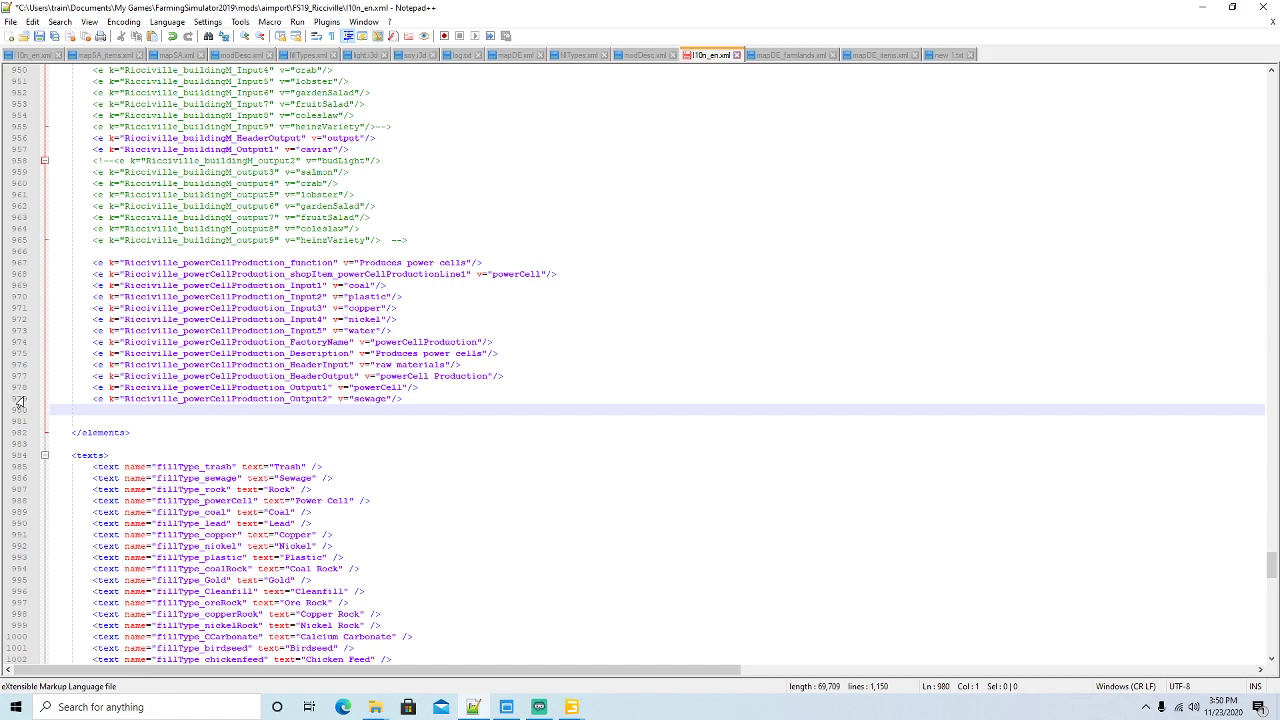
left_click(18, 400)
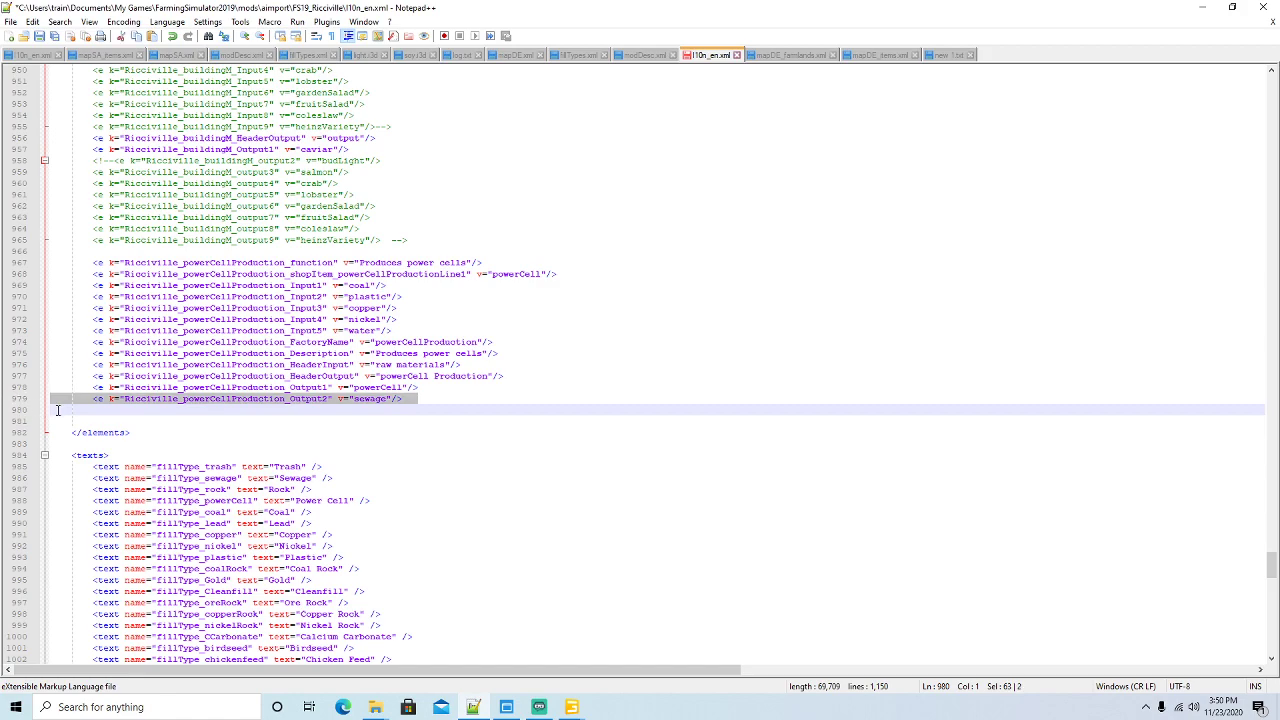
left_click(57, 410)
key("ctrl+v")
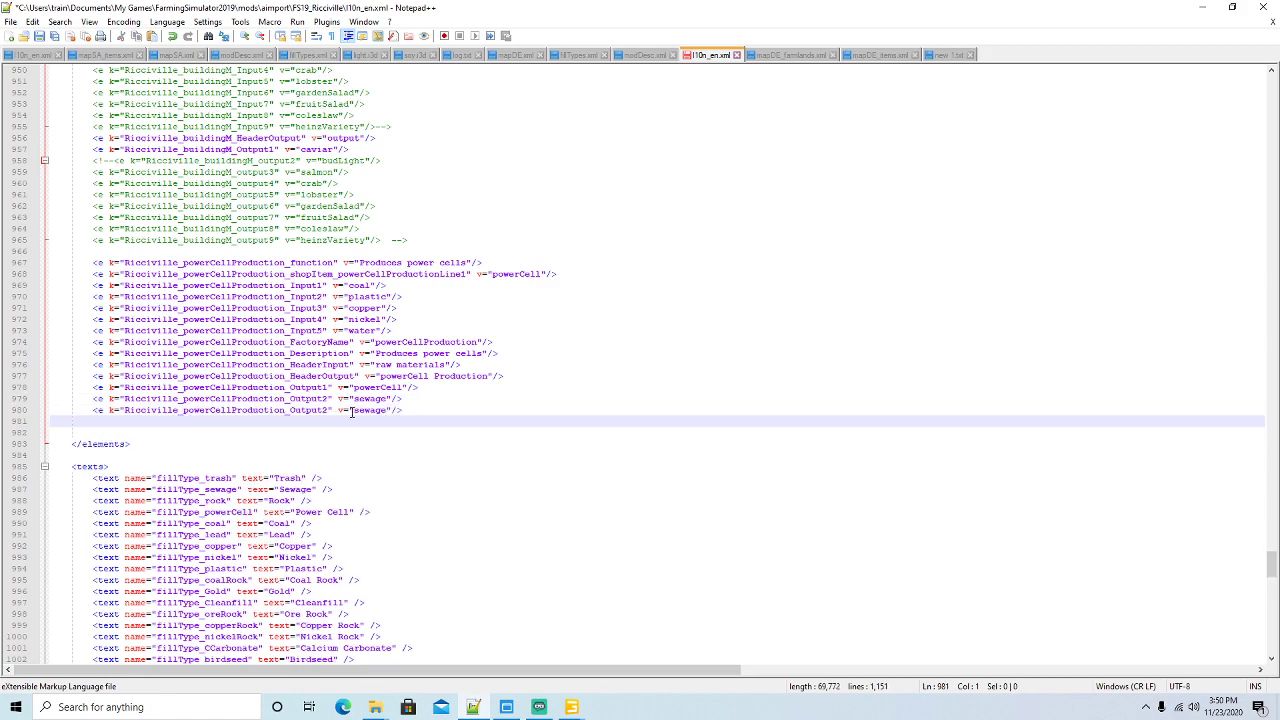
left_click(326, 410)
key("BackSpace")
type("3")
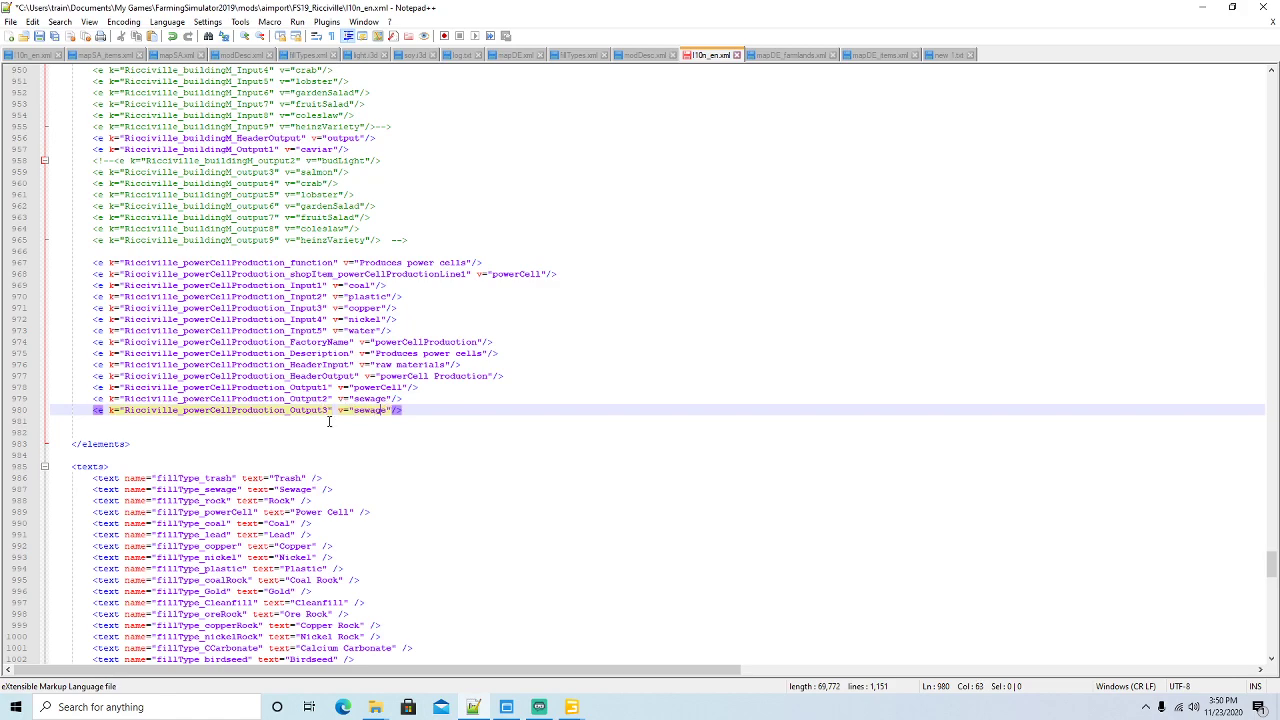
Set the value of the powerCellProduction Output3 entry to trash and save l10n_en.xml
key("BackSpace")
key("BackSpace")
key("BackSpace")
key("BackSpace")
key("BackSpace")
type("trash")
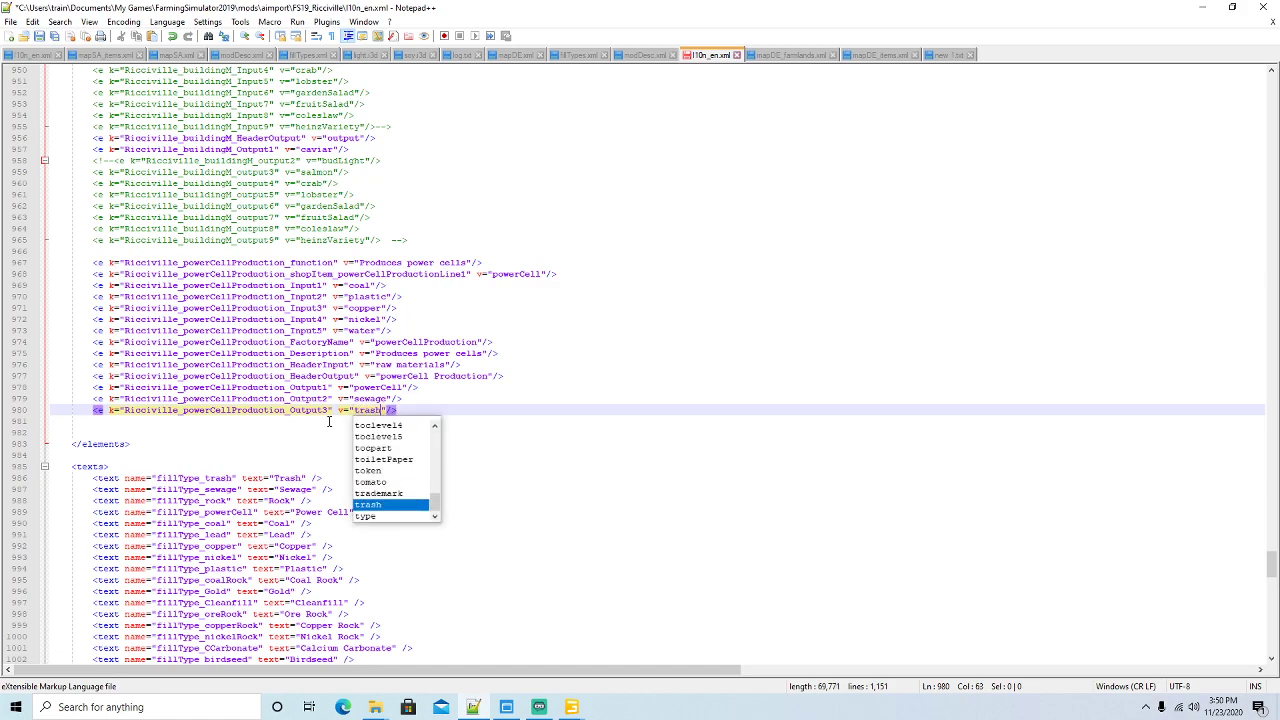
key("Right")
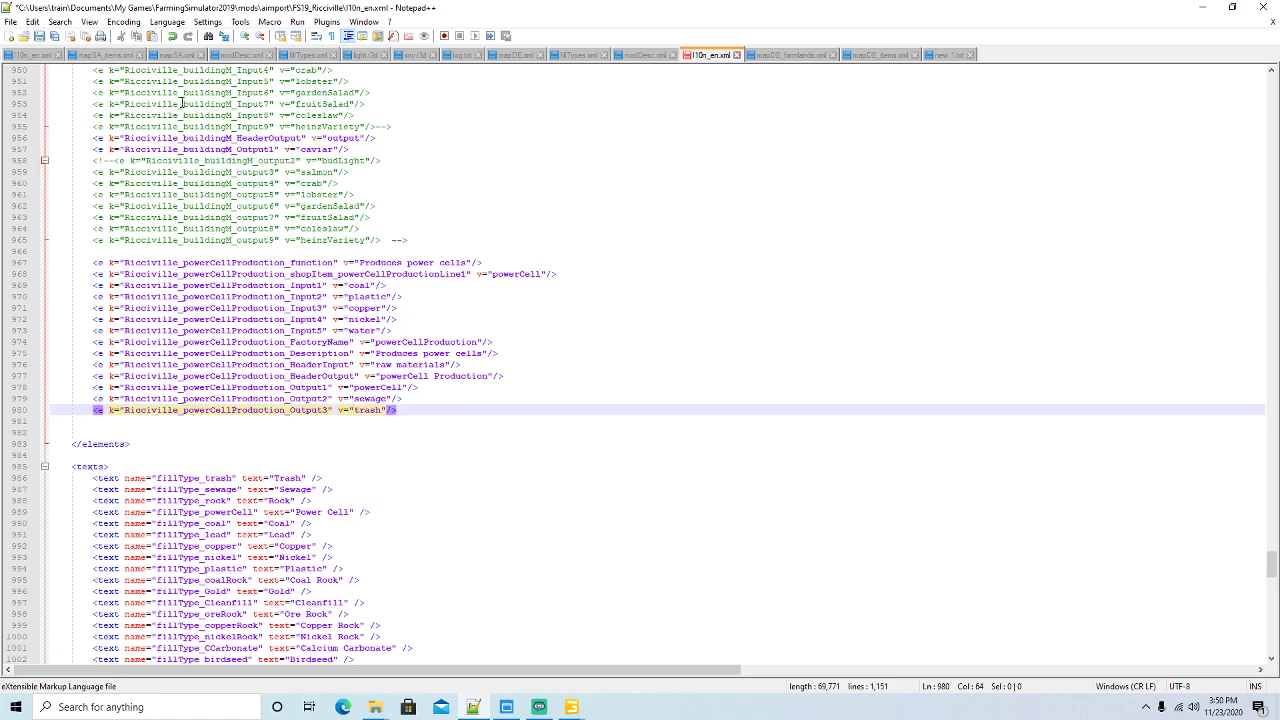
left_click(39, 37)
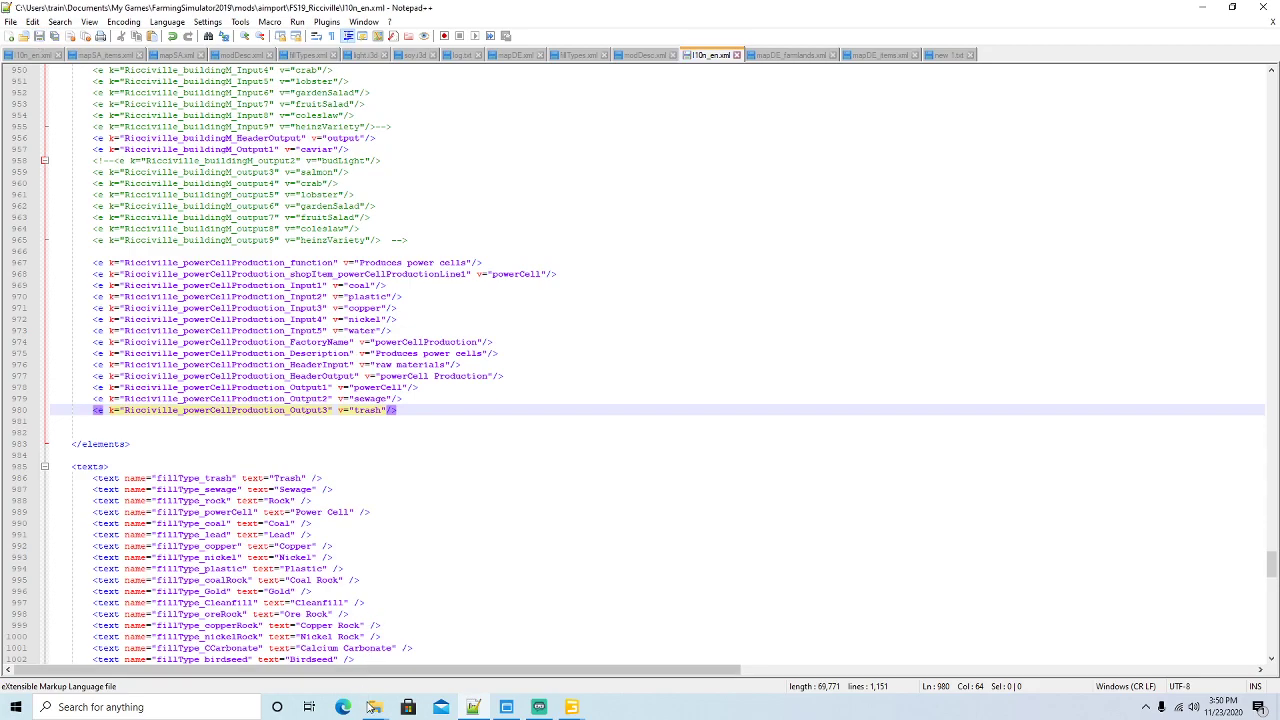
Switch to File Explorer and open the placeables/globalCompany folder of FS19_Ricciville
mouse_move(370, 706)
left_click(340, 615)
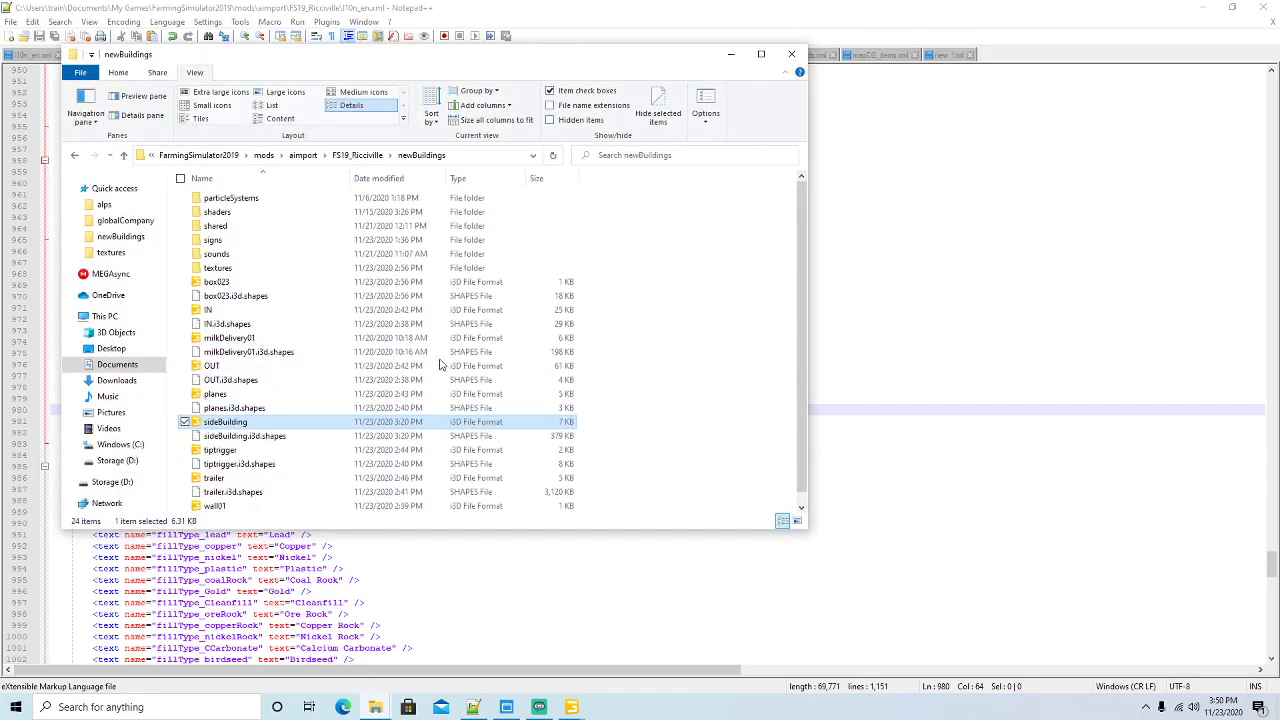
left_click(358, 155)
scroll(303, 352, "down", 1)
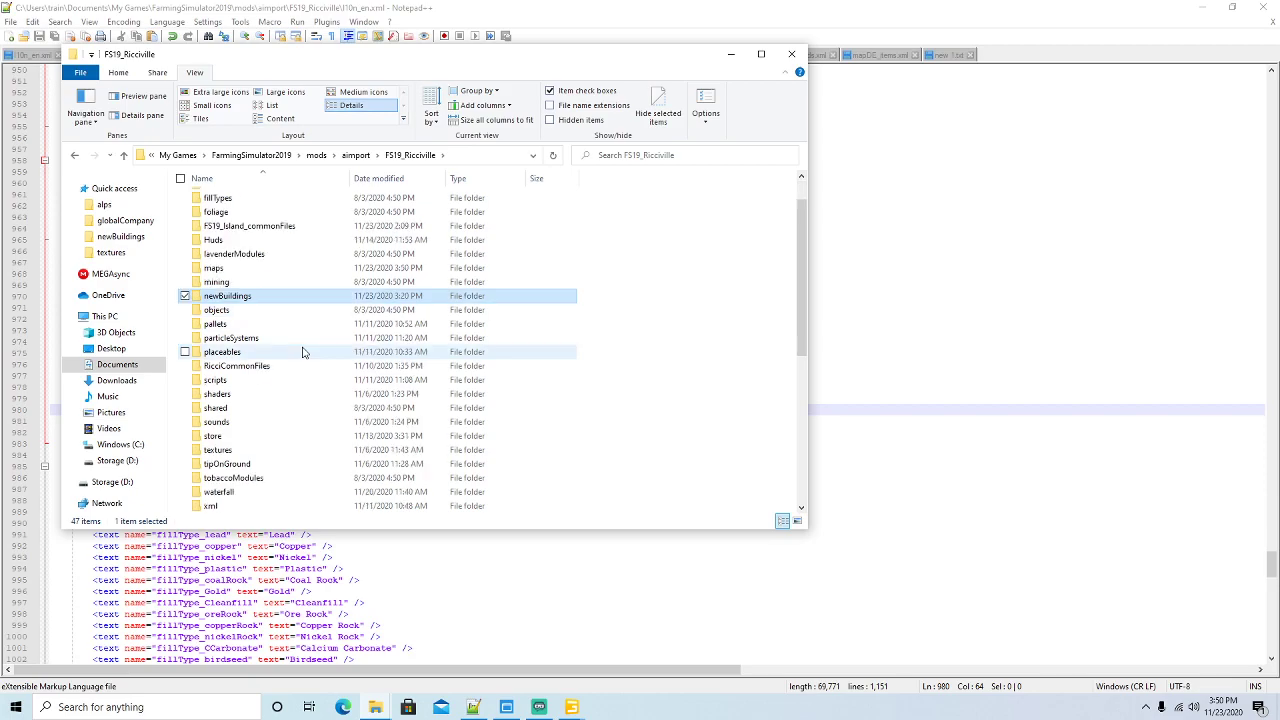
double_click(235, 354)
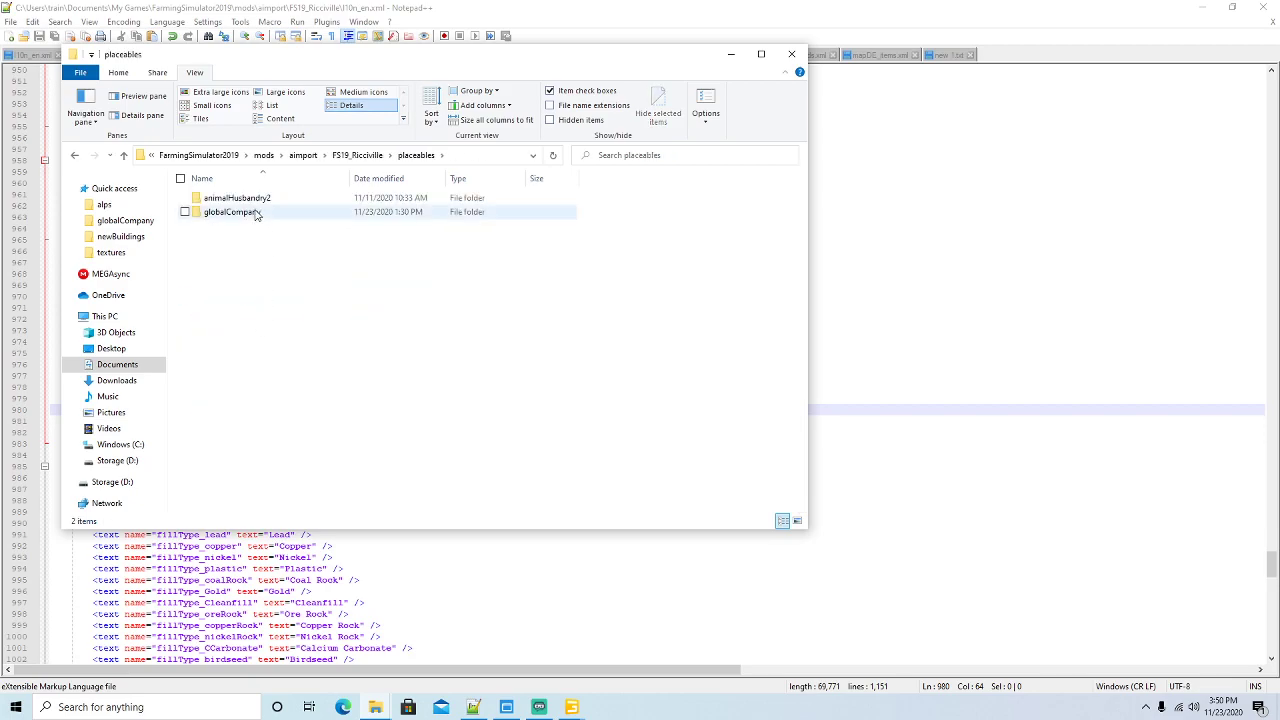
double_click(237, 212)
Copy the powerCellProduction file from the placeables/globalCompany folder of FS19_Ricci_Islands and minimize that folder window
mouse_move(375, 706)
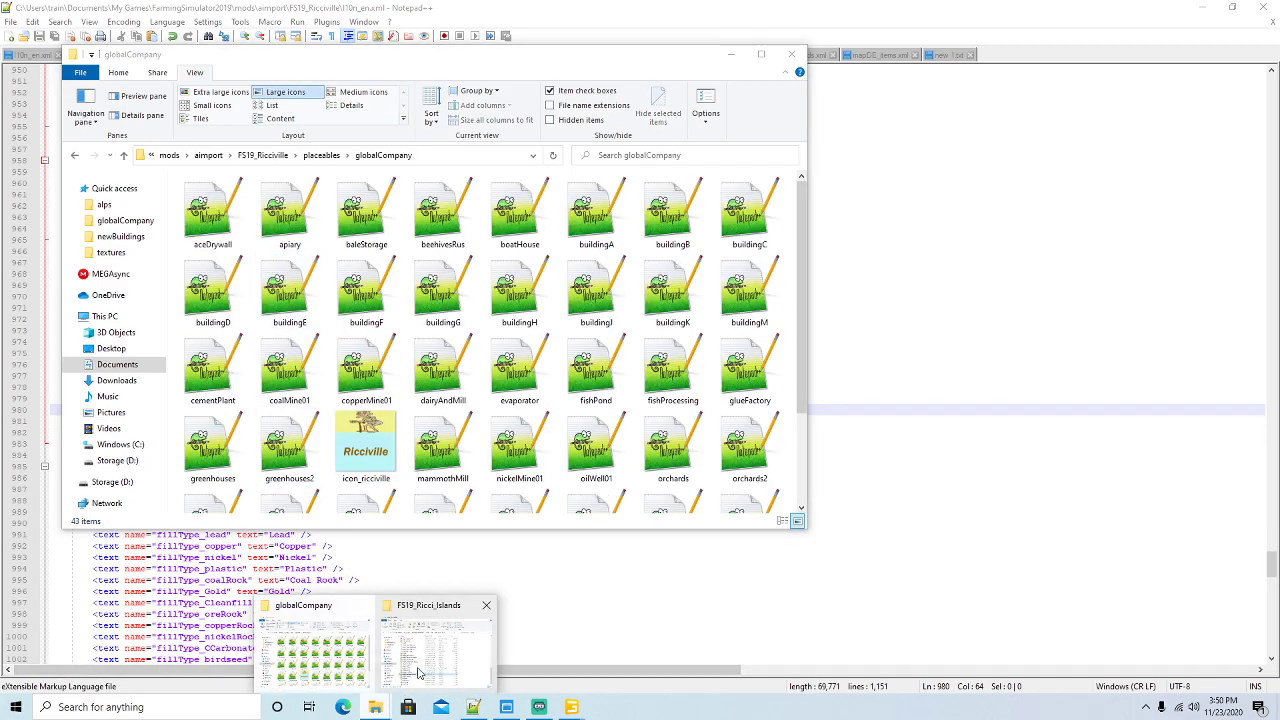
left_click(412, 677)
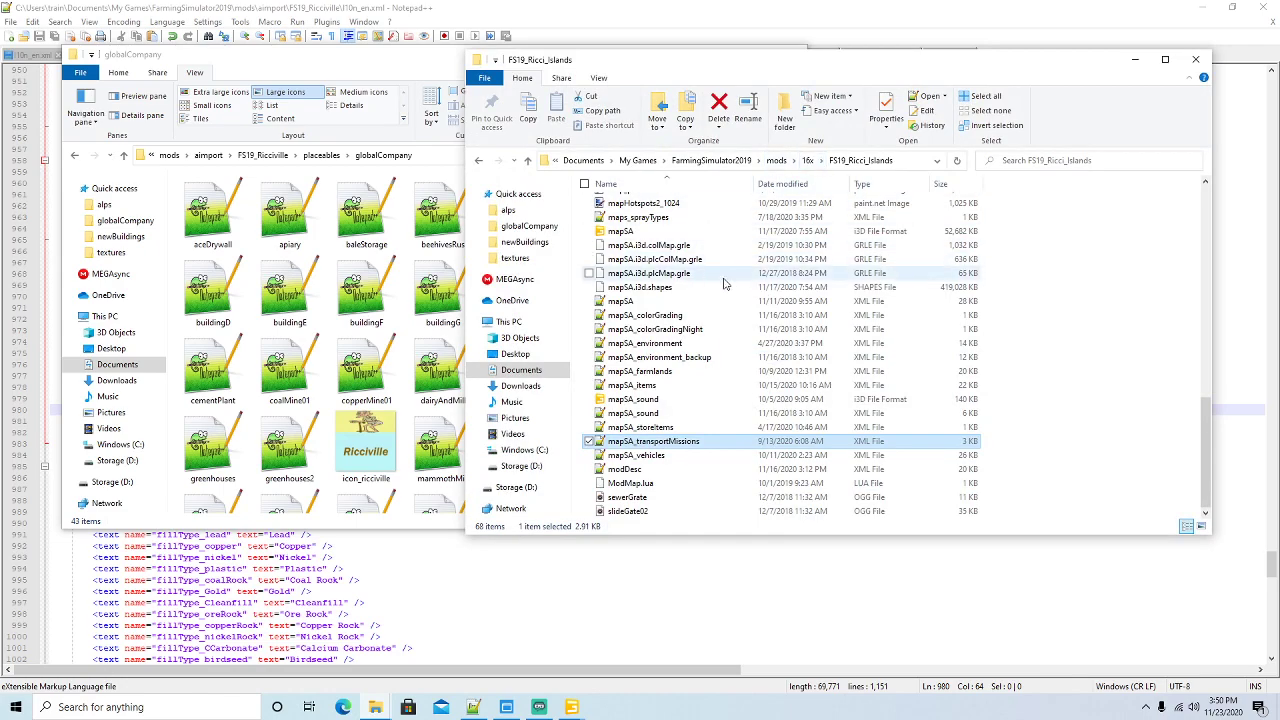
scroll(725, 285, "up", 12)
scroll(662, 339, "up", 3)
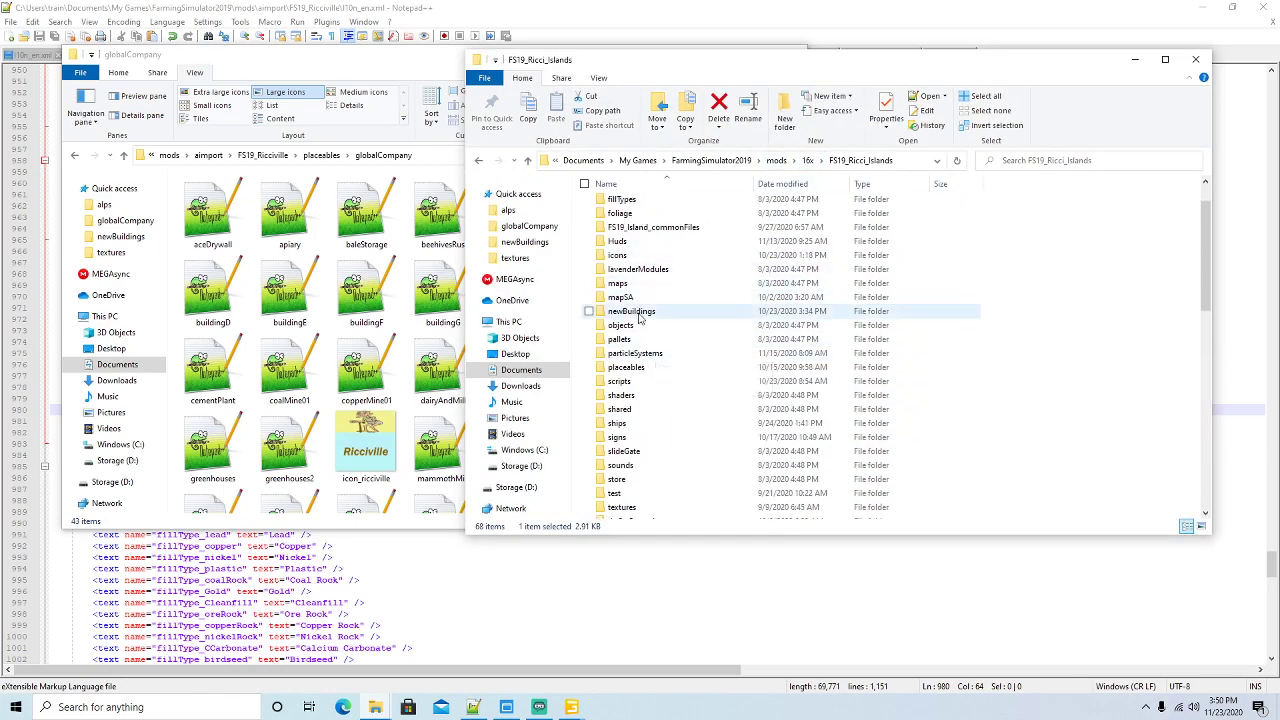
double_click(643, 368)
double_click(648, 262)
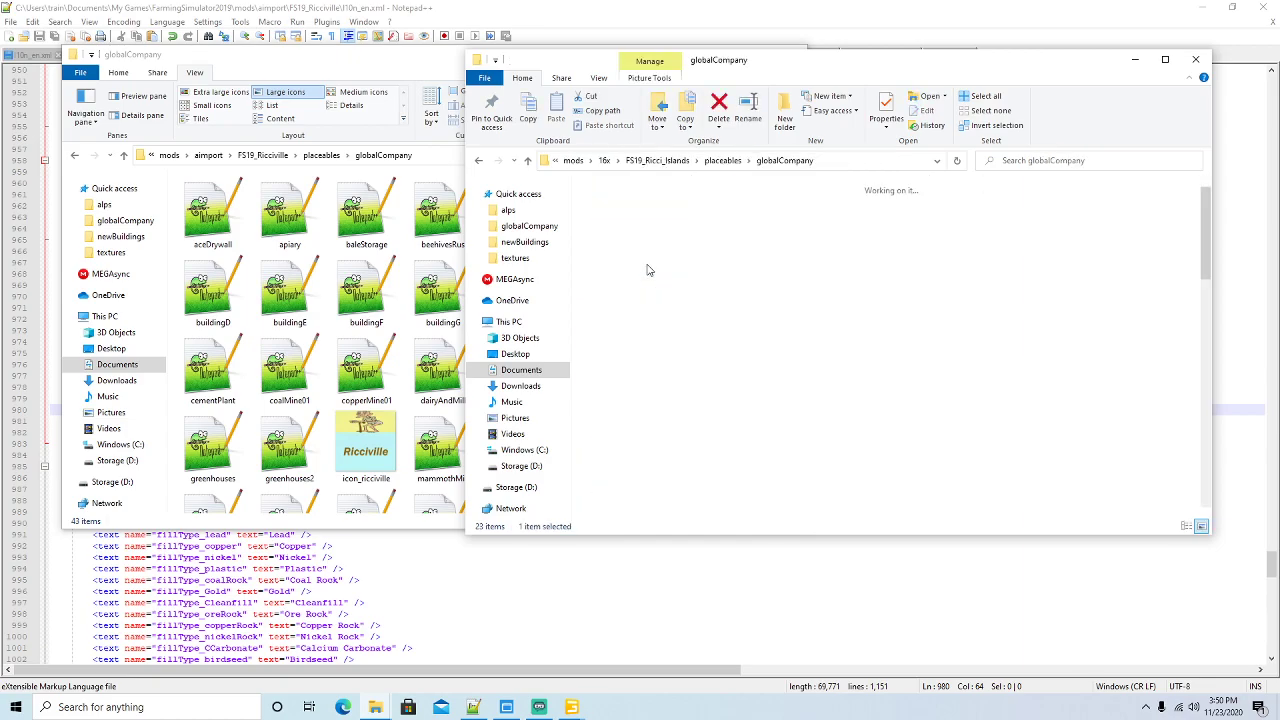
left_click_drag(1203, 255, 1207, 444)
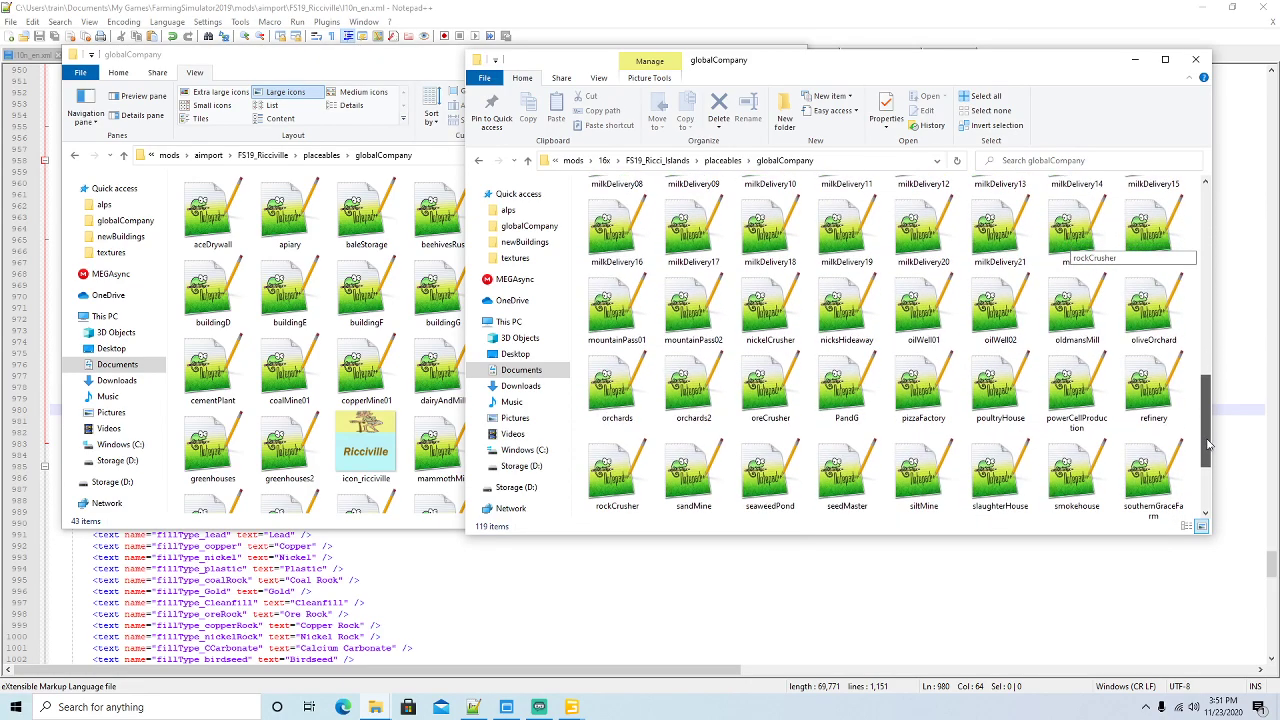
right_click(1072, 401)
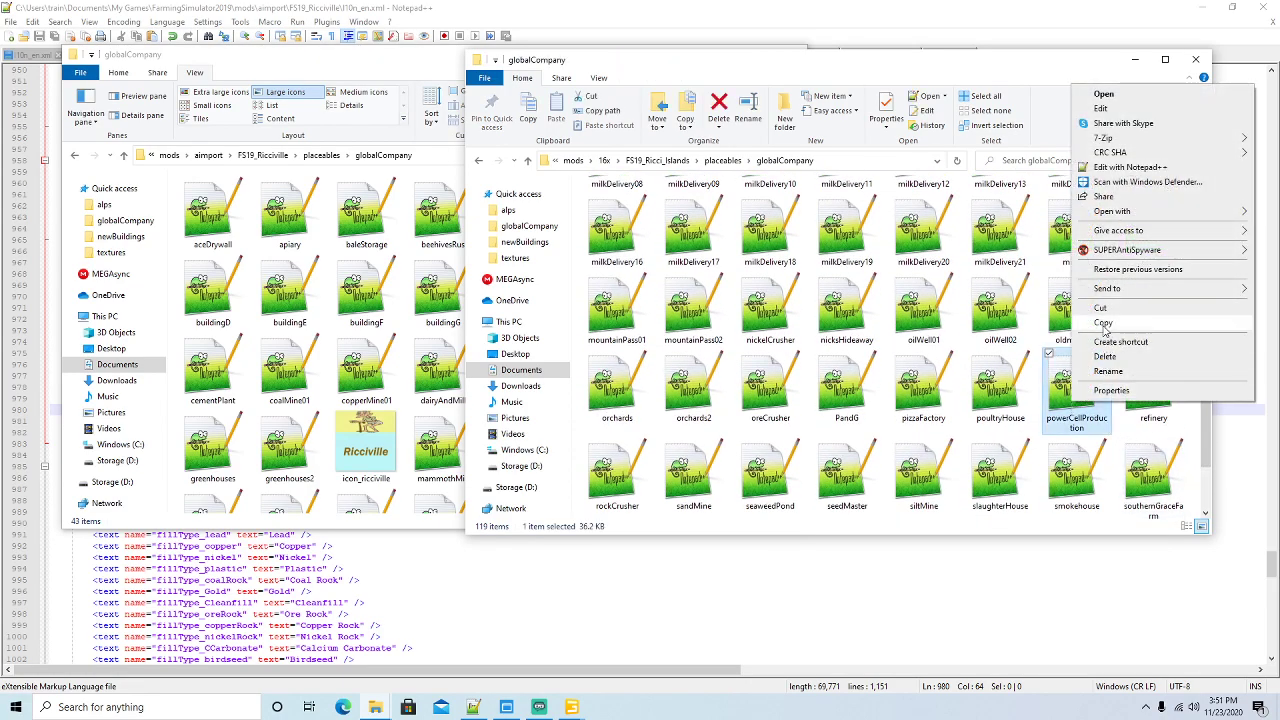
left_click(1125, 120)
left_click(1136, 60)
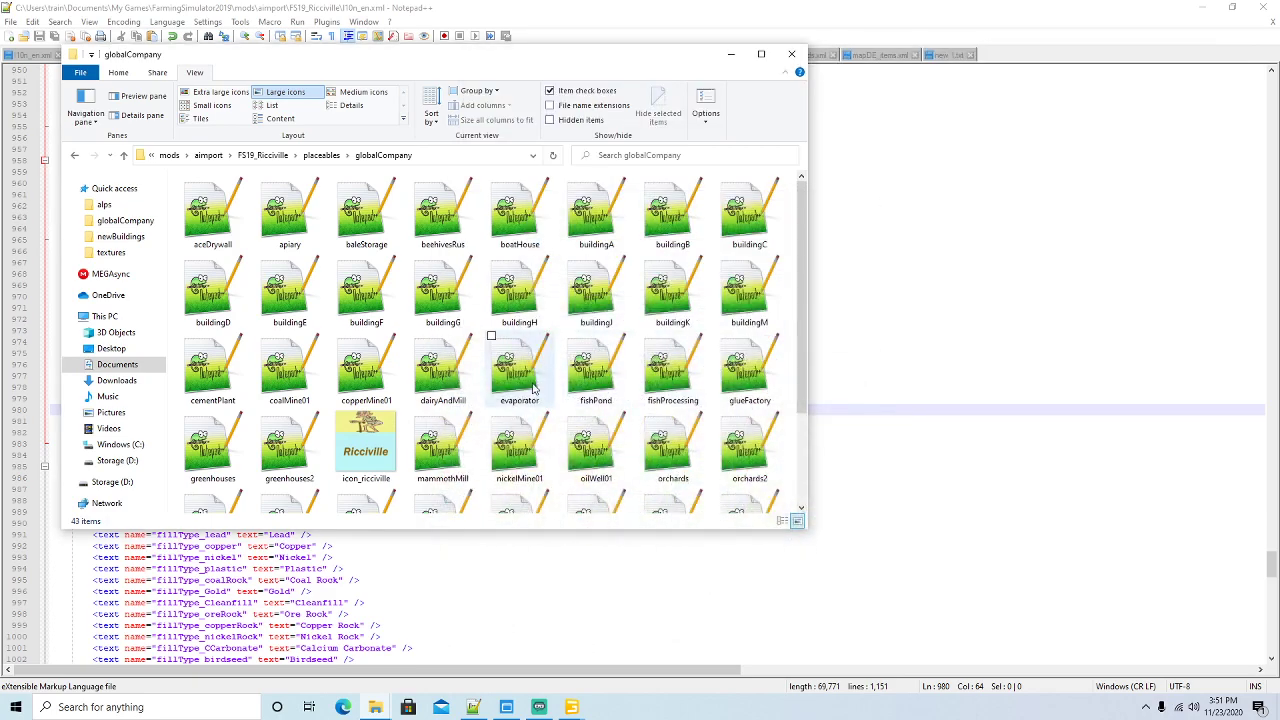
Paste the powerCellProduction file into the FS19_Ricciville globalCompany folder and open the copy in Notepad++
right_click(557, 335)
left_click(590, 418)
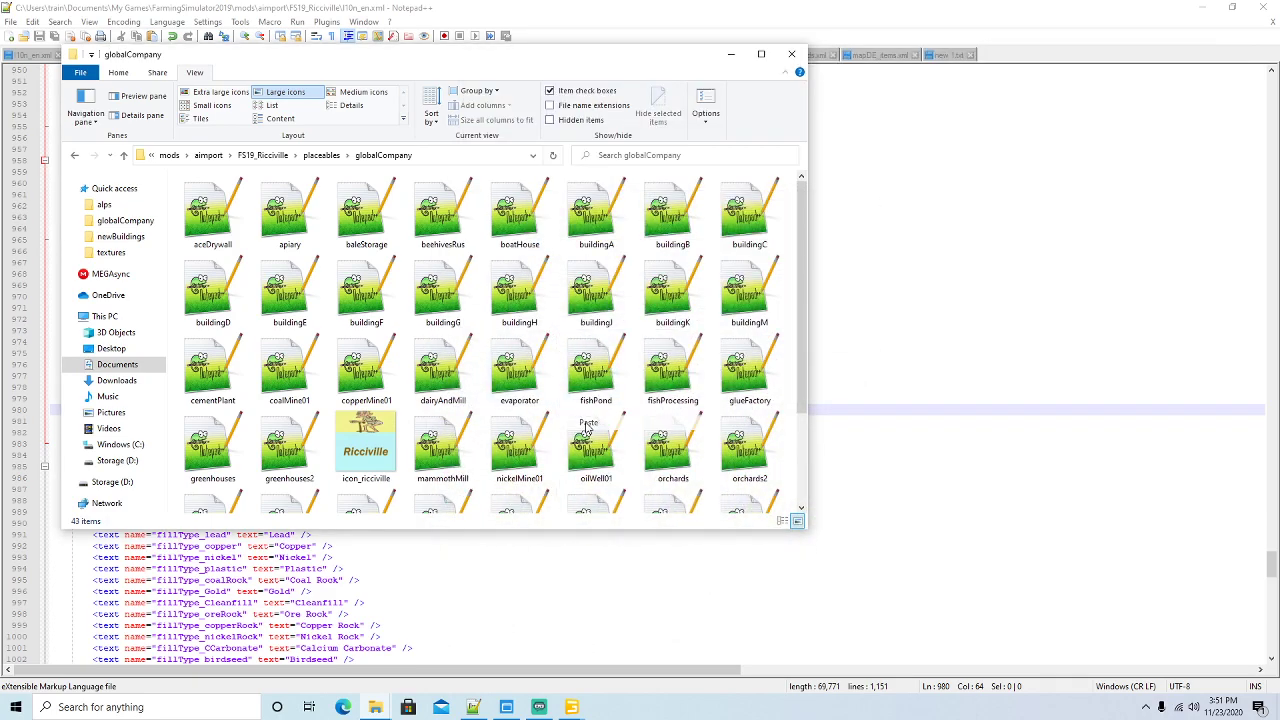
right_click(358, 405)
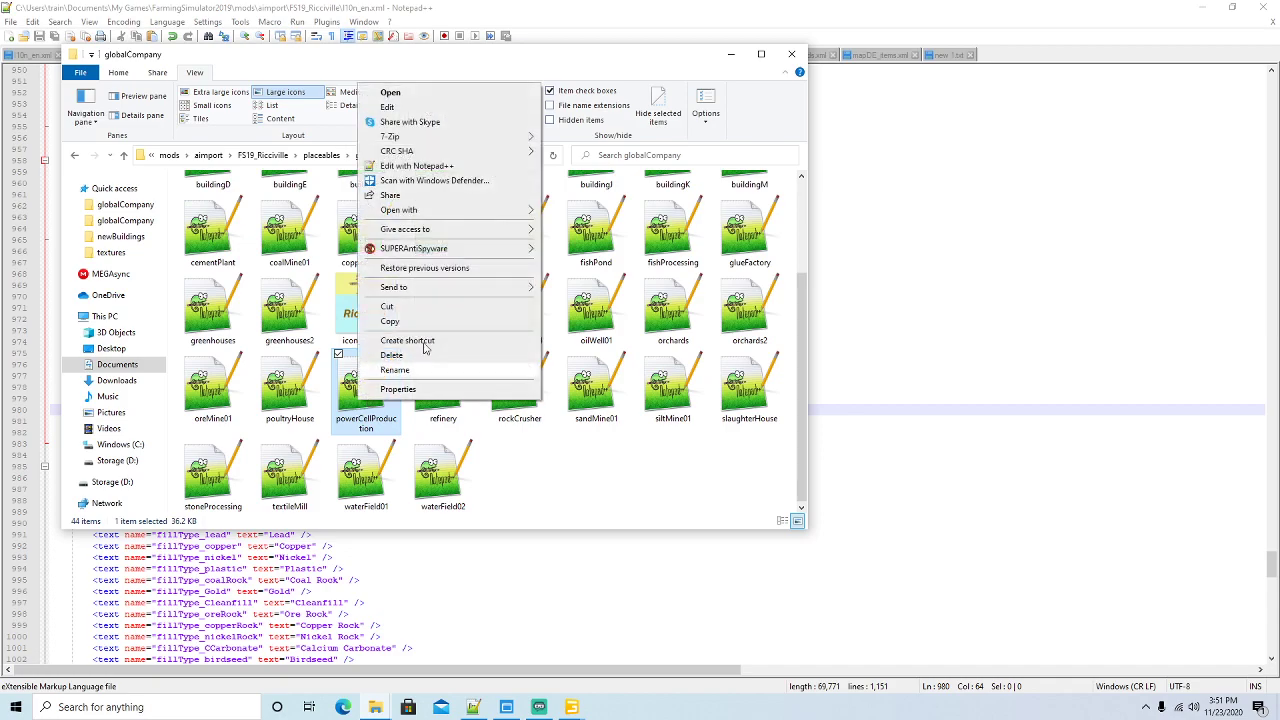
left_click(432, 177)
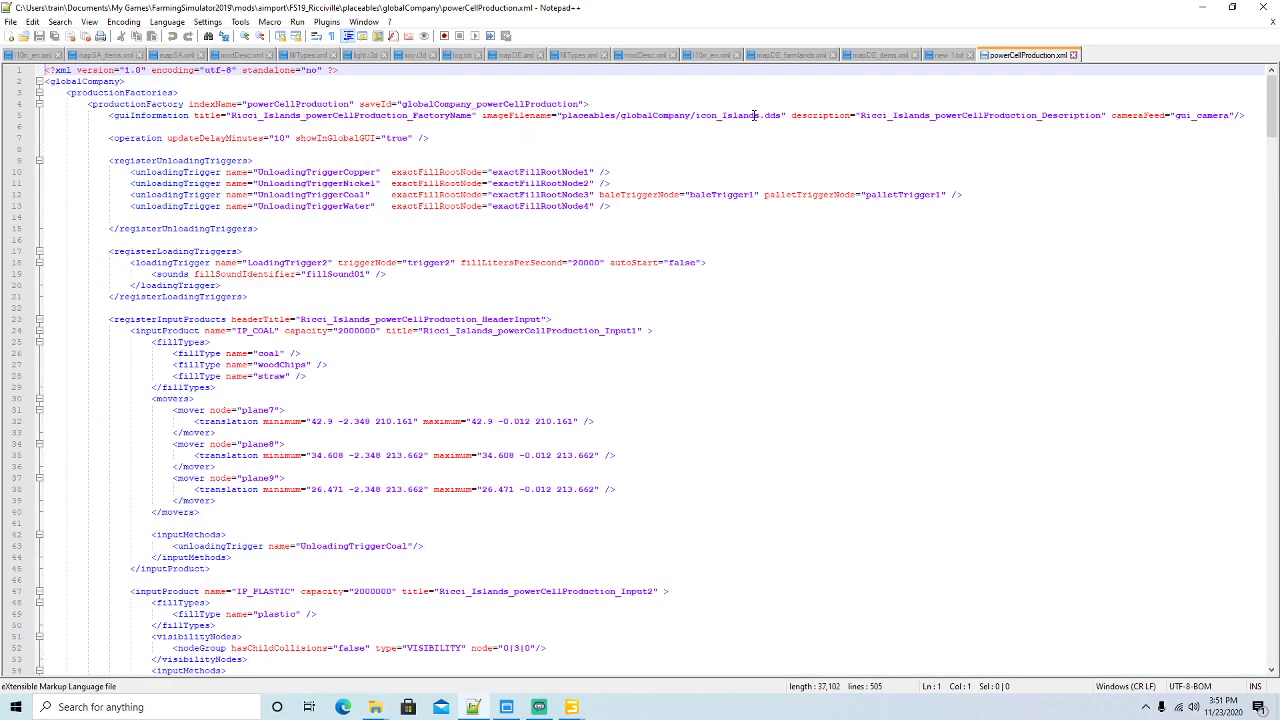
Change the guiInformation image file name to icon_ricciville.dds in powerCellProduction.xml
left_click(761, 115)
key("BackSpace")
key("BackSpace")
key("BackSpace")
key("BackSpace")
key("BackSpace")
key("BackSpace")
key("BackSpace")
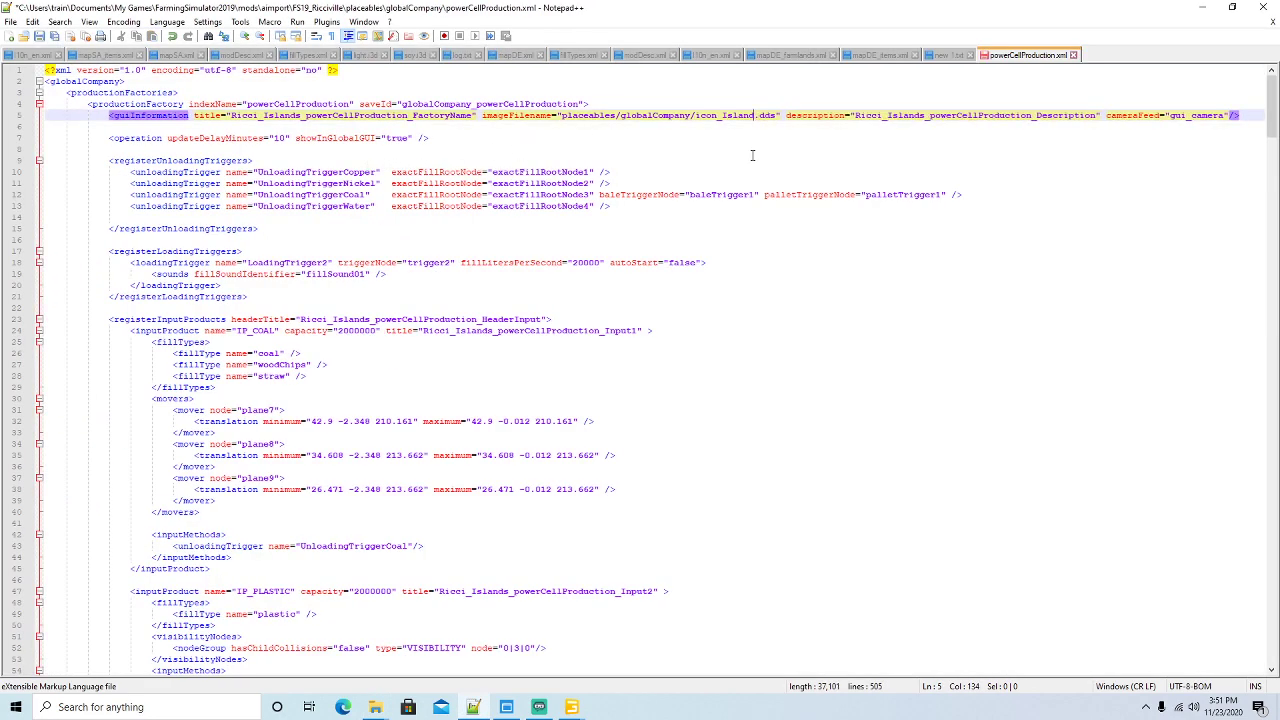
type("riccivil")
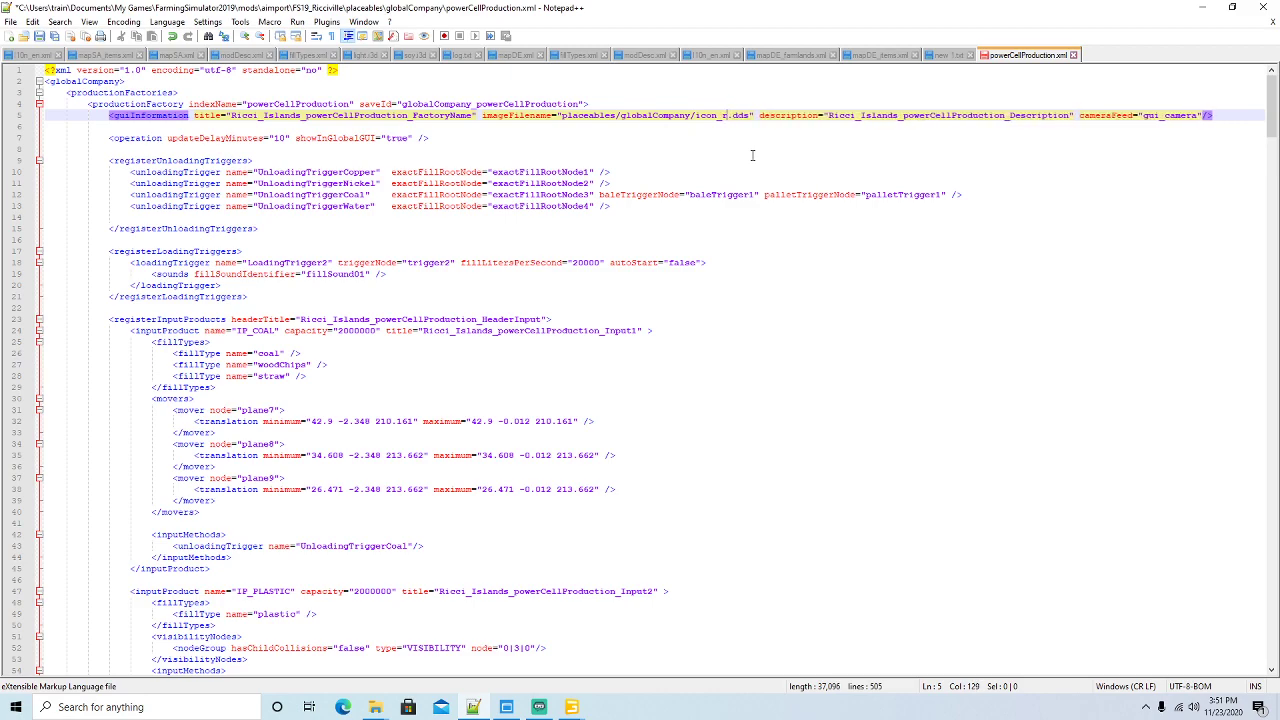
type("le")
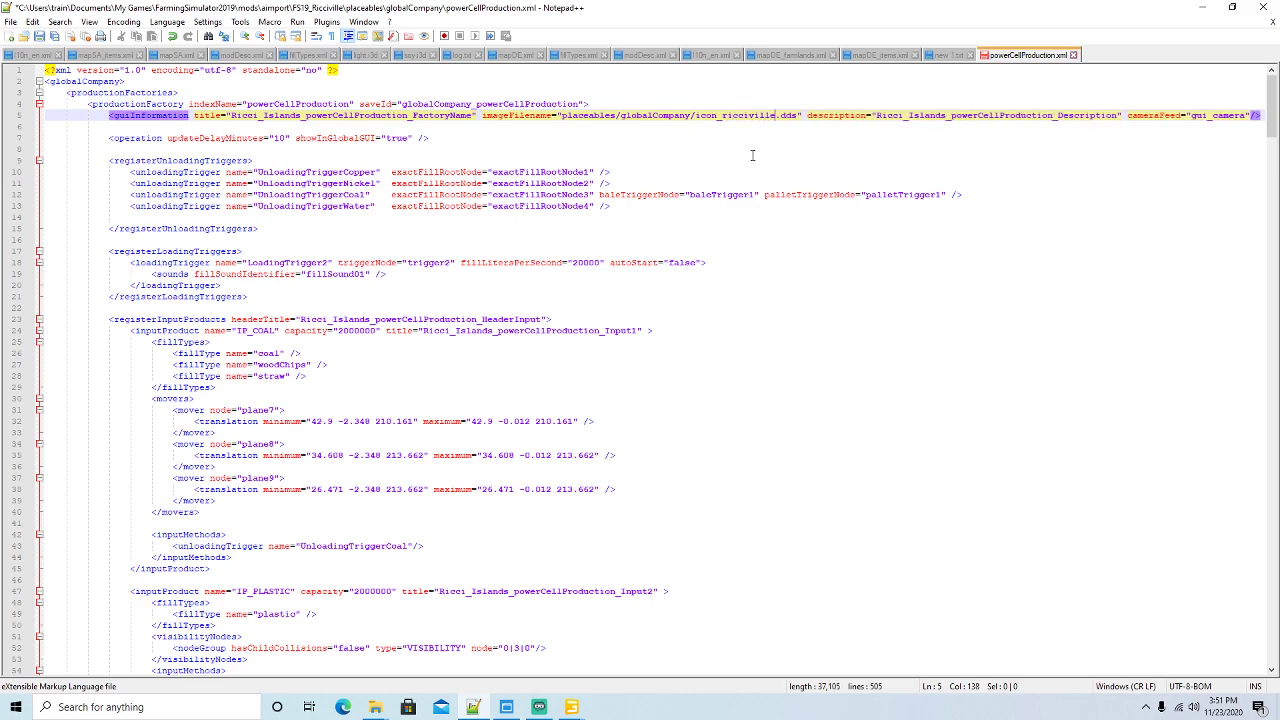
Replace every Ricci_Islands with Ricciville in powerCellProduction.xml, one occurrence at a time
left_click_drag(231, 115, 299, 115)
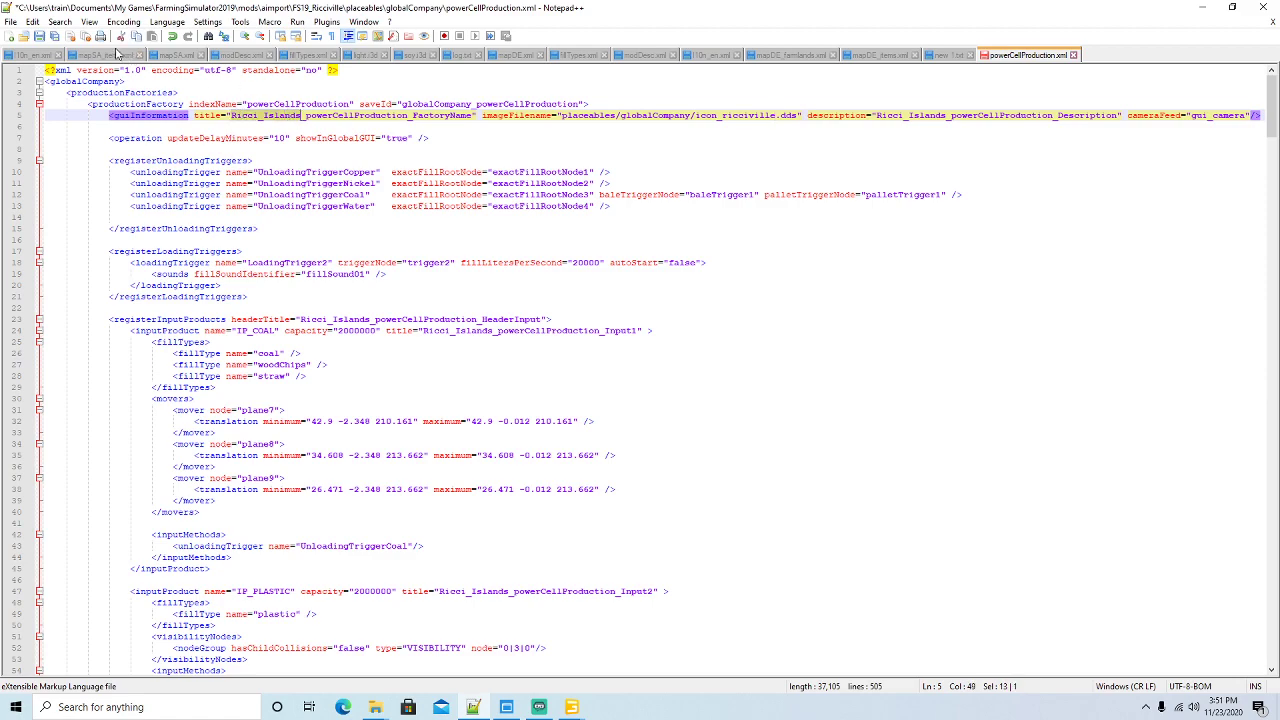
left_click(59, 22)
left_click(83, 157)
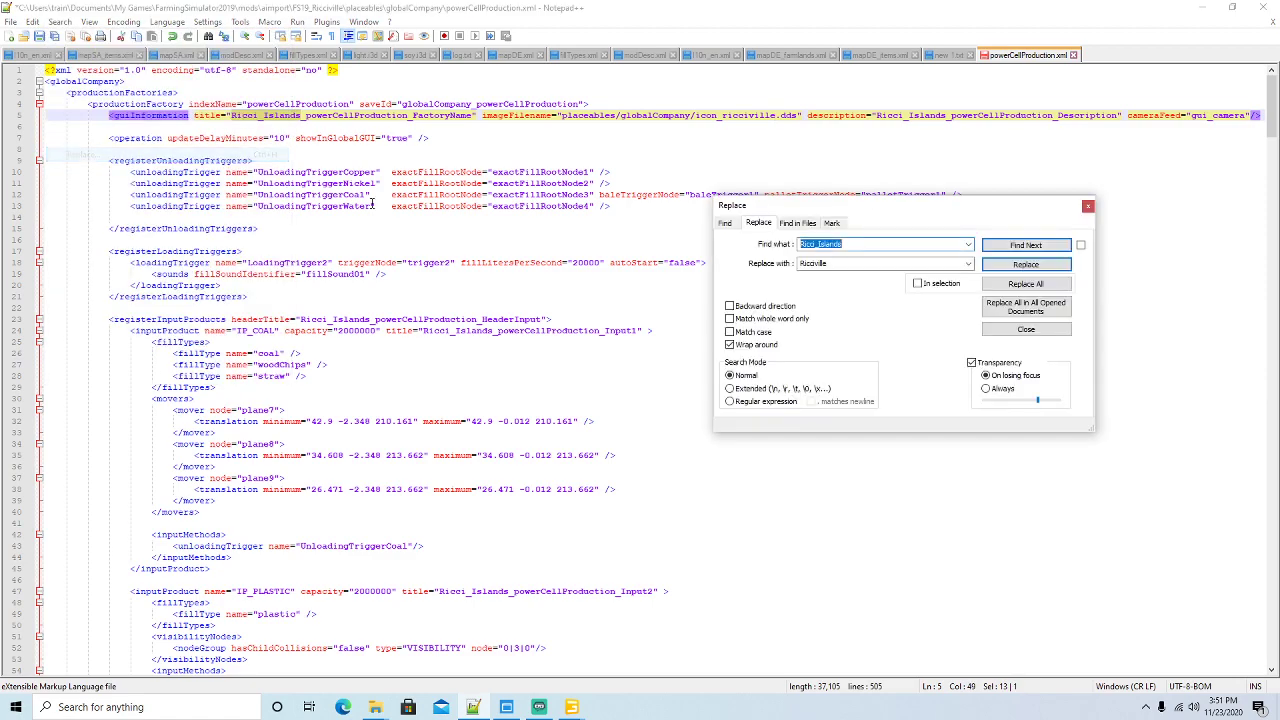
double_click(812, 263)
left_click(1001, 268)
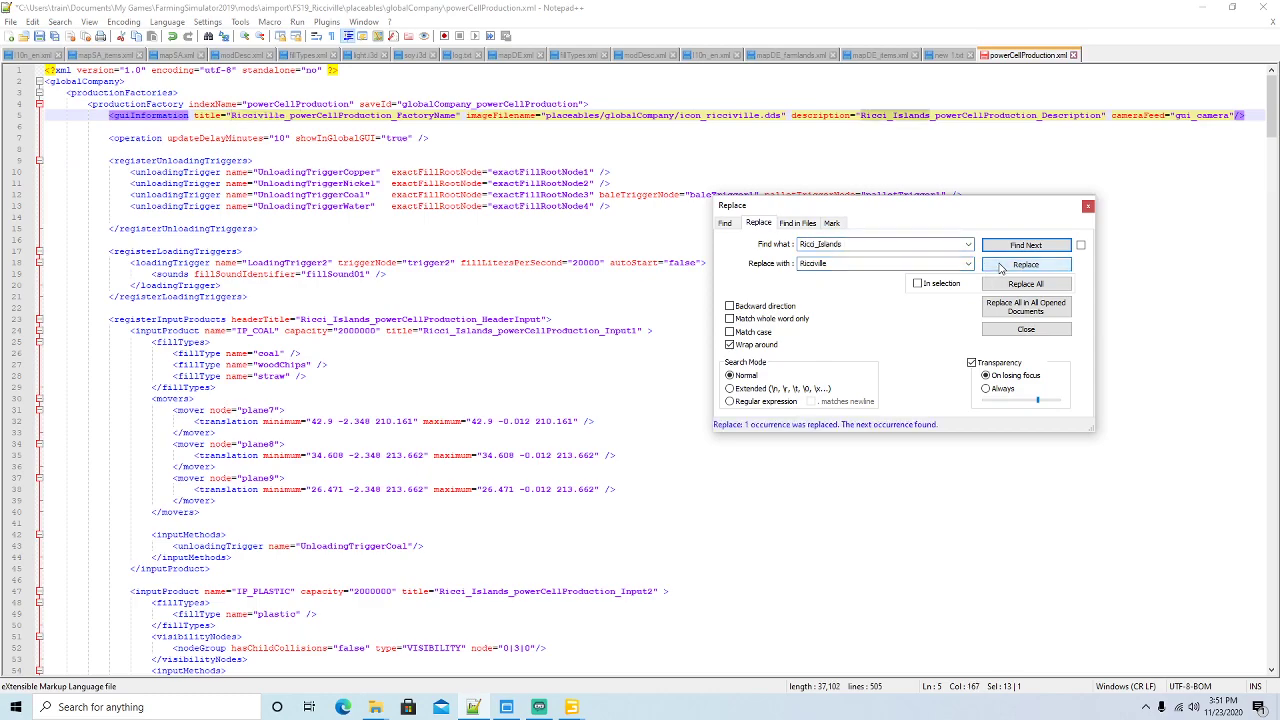
left_click(1001, 268)
left_click(1001, 268)
left_click(1001, 268)
left_click(1001, 268)
left_click(1002, 268)
left_click(1001, 268)
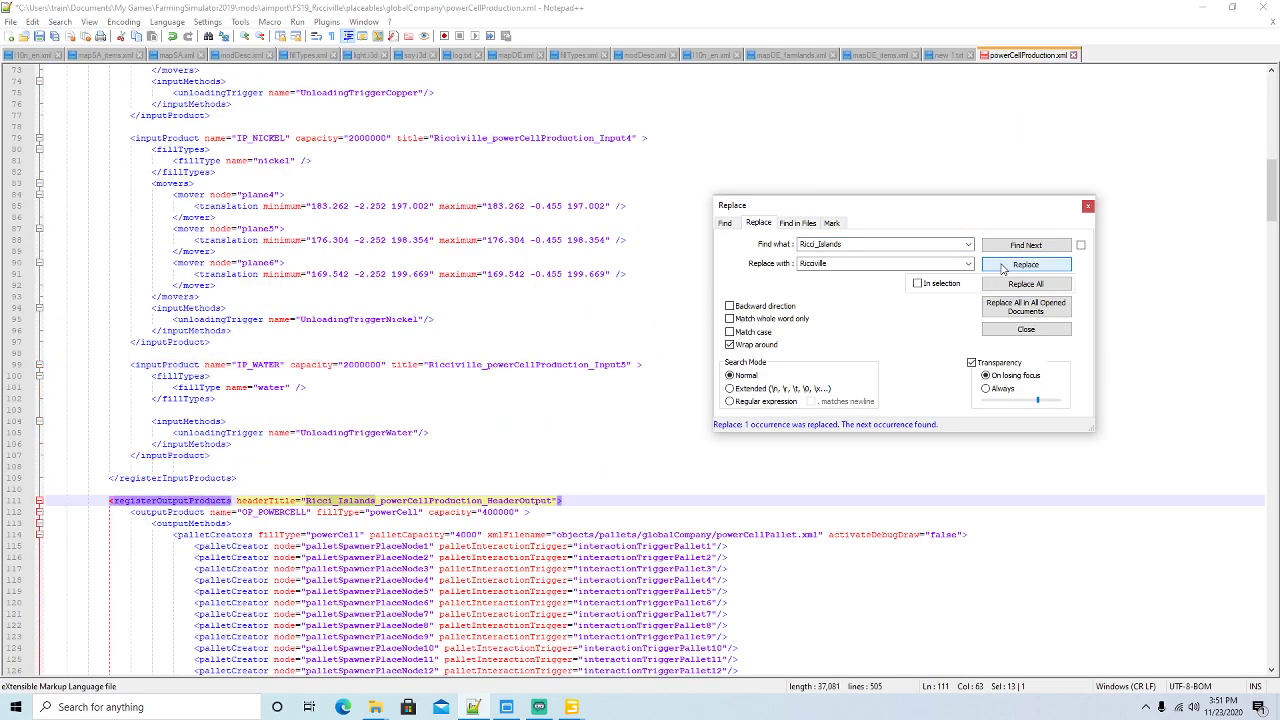
left_click(1001, 268)
left_click(1001, 268)
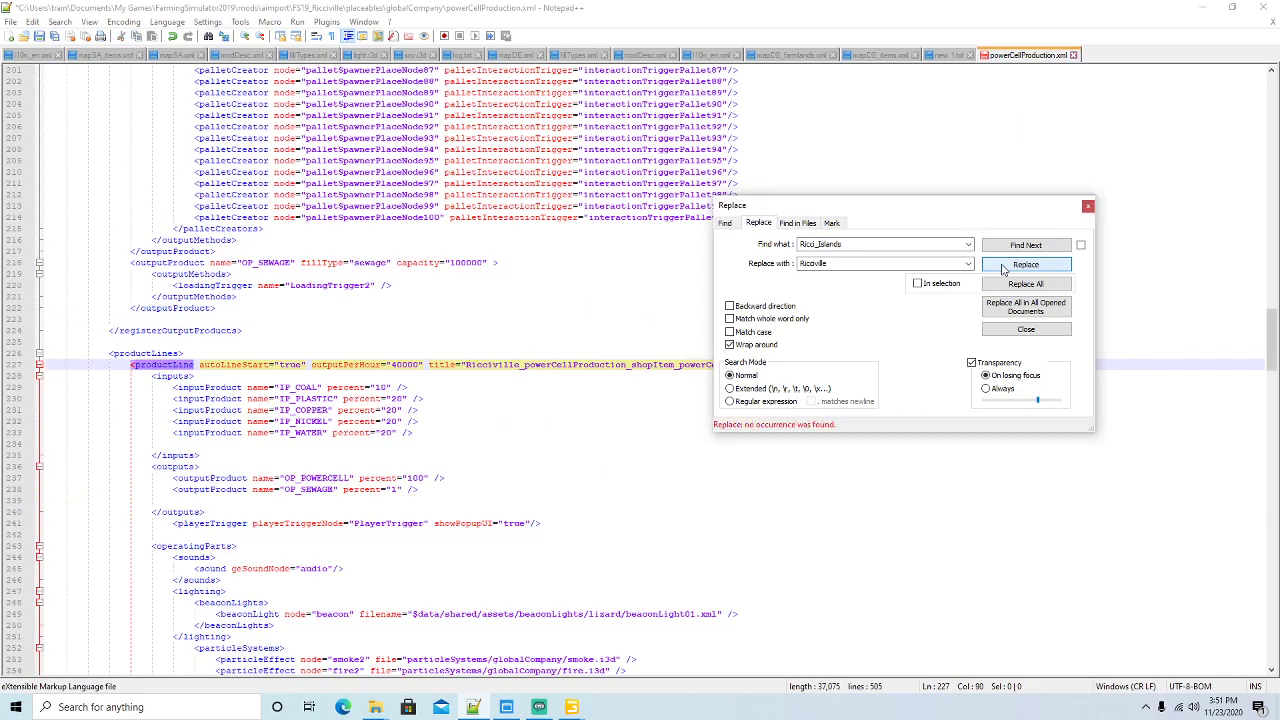
left_click(1088, 206)
Set the exactFillRootNode of UnloadingTriggerCoal to exactFillRootNode1, checking it beside the GIANTS Editor scenegraph
scroll(766, 285, "up", 20)
scroll(765, 287, "up", 20)
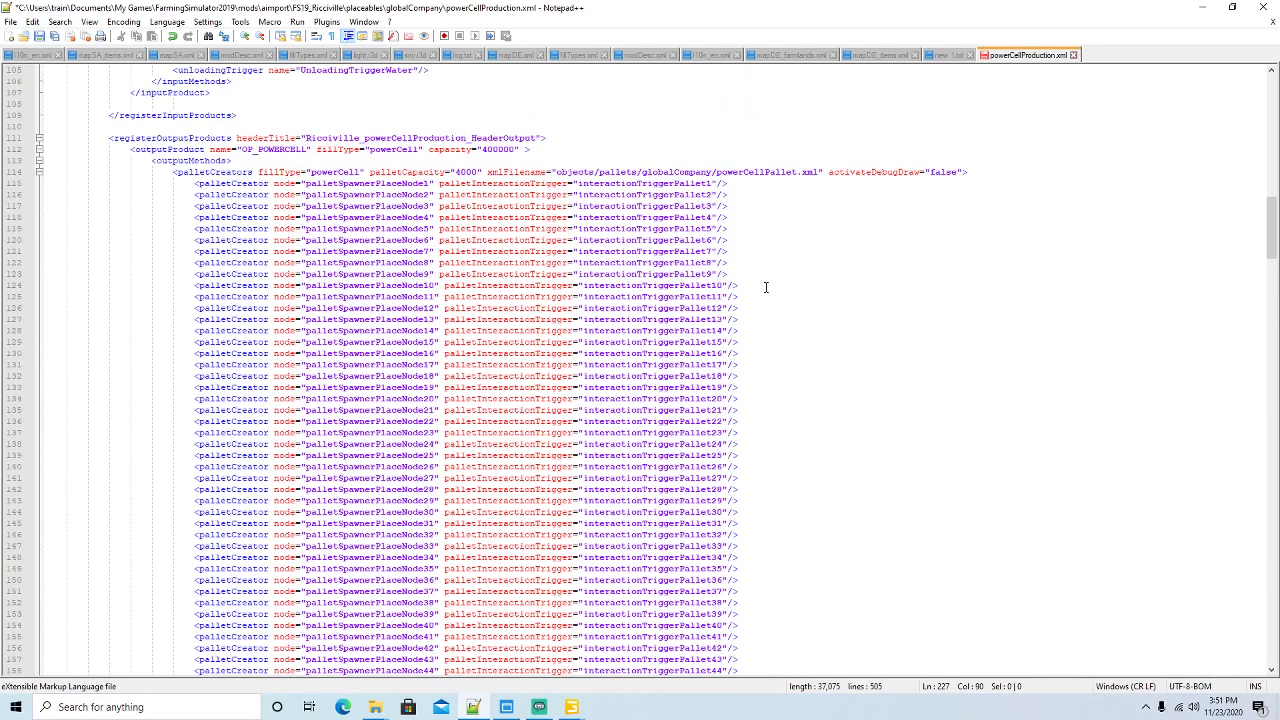
scroll(765, 287, "up", 1)
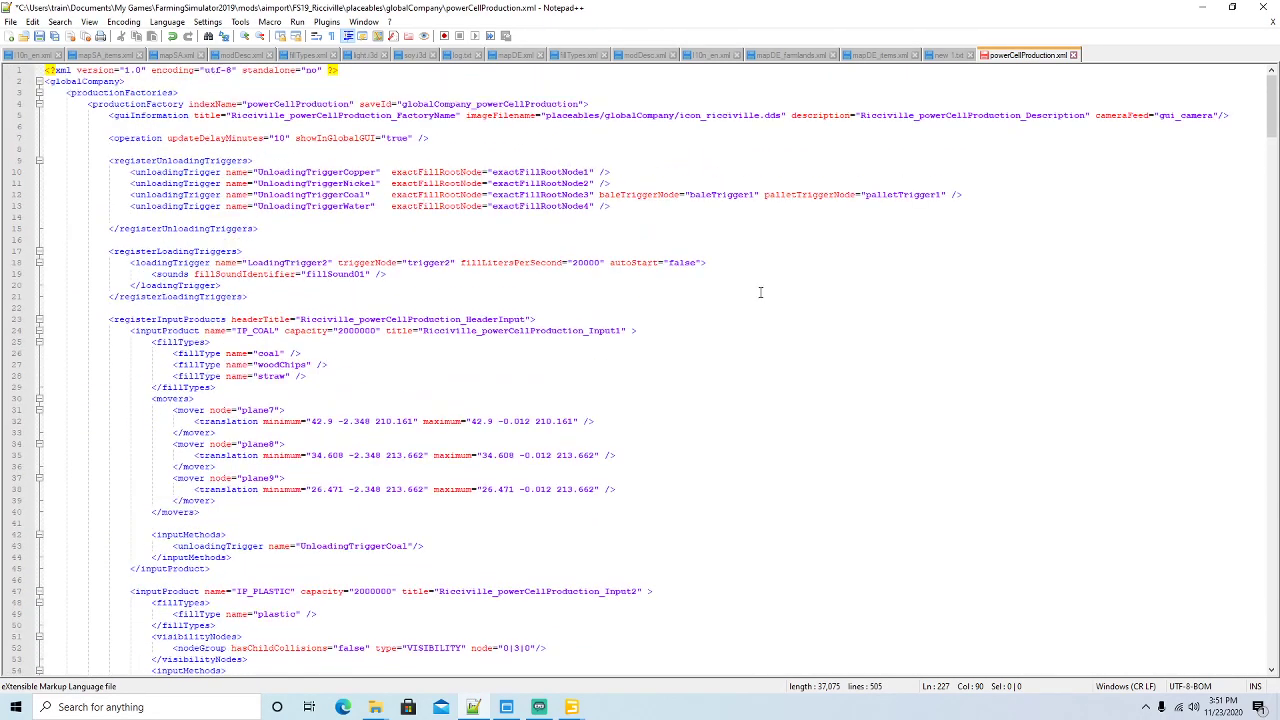
left_click(1232, 7)
left_click_drag(710, 72, 784, 78)
left_click(767, 126)
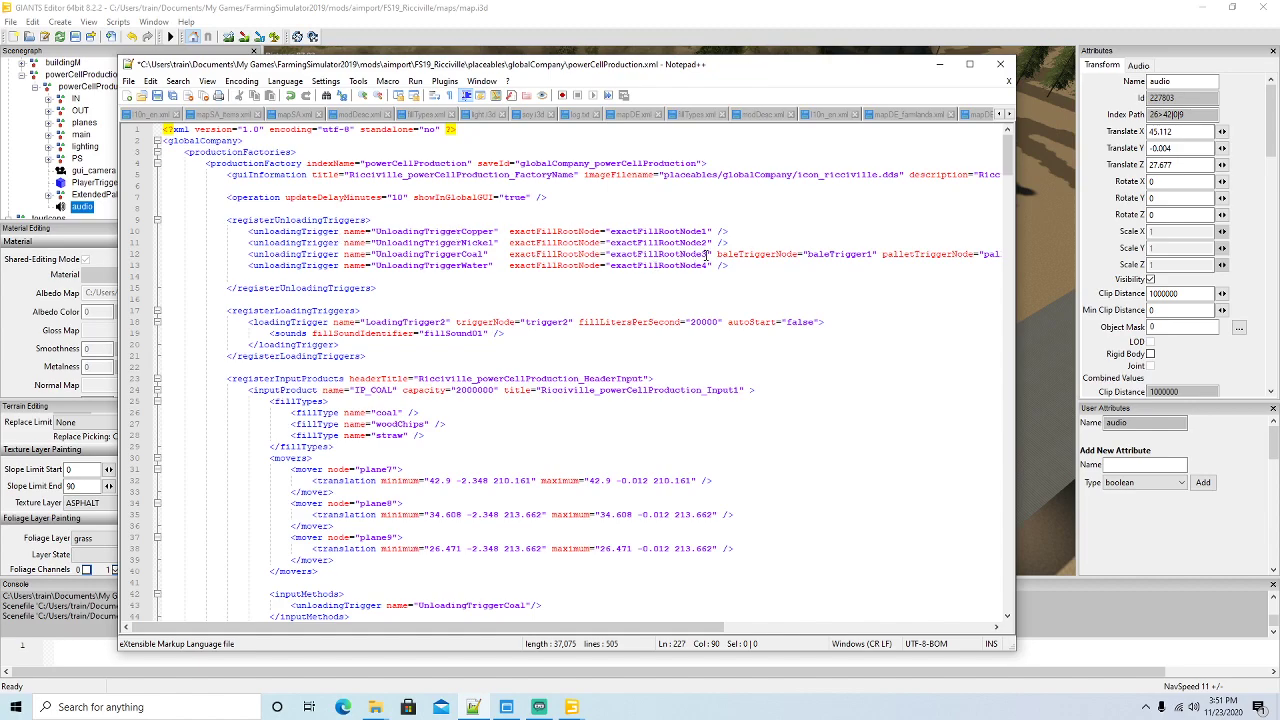
left_click(708, 255)
key("BackSpace")
type("1")
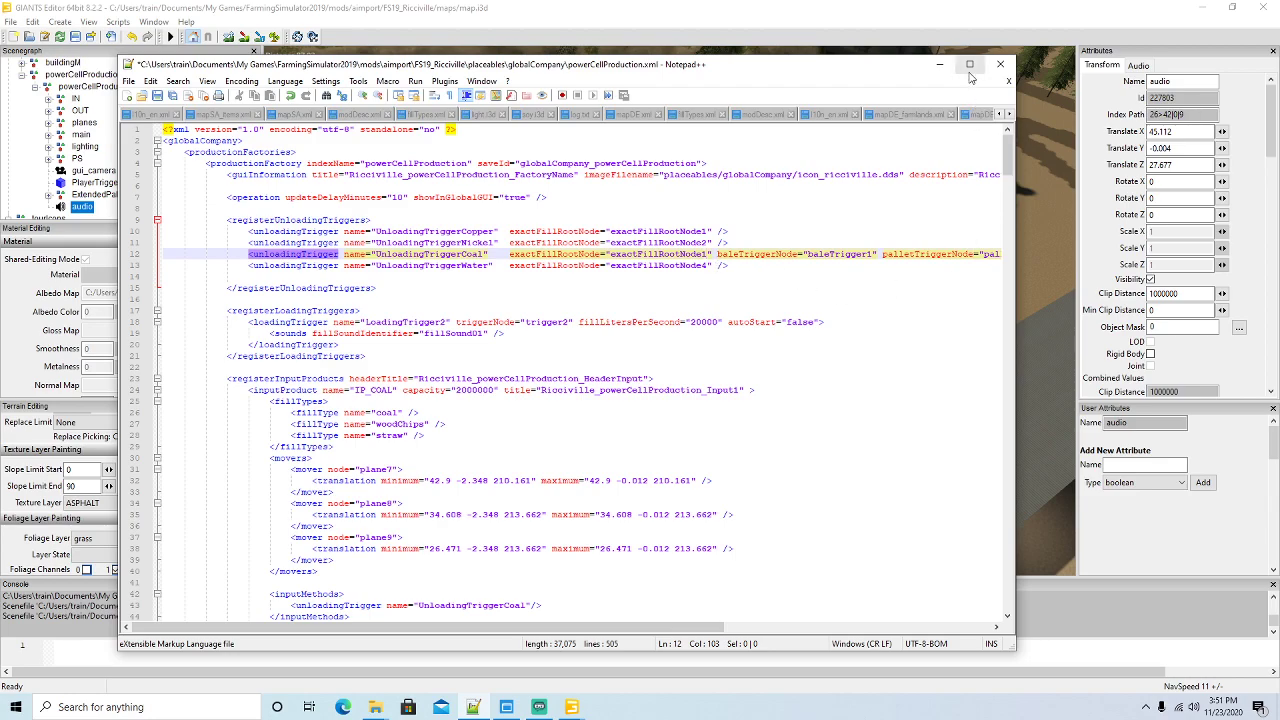
left_click(969, 64)
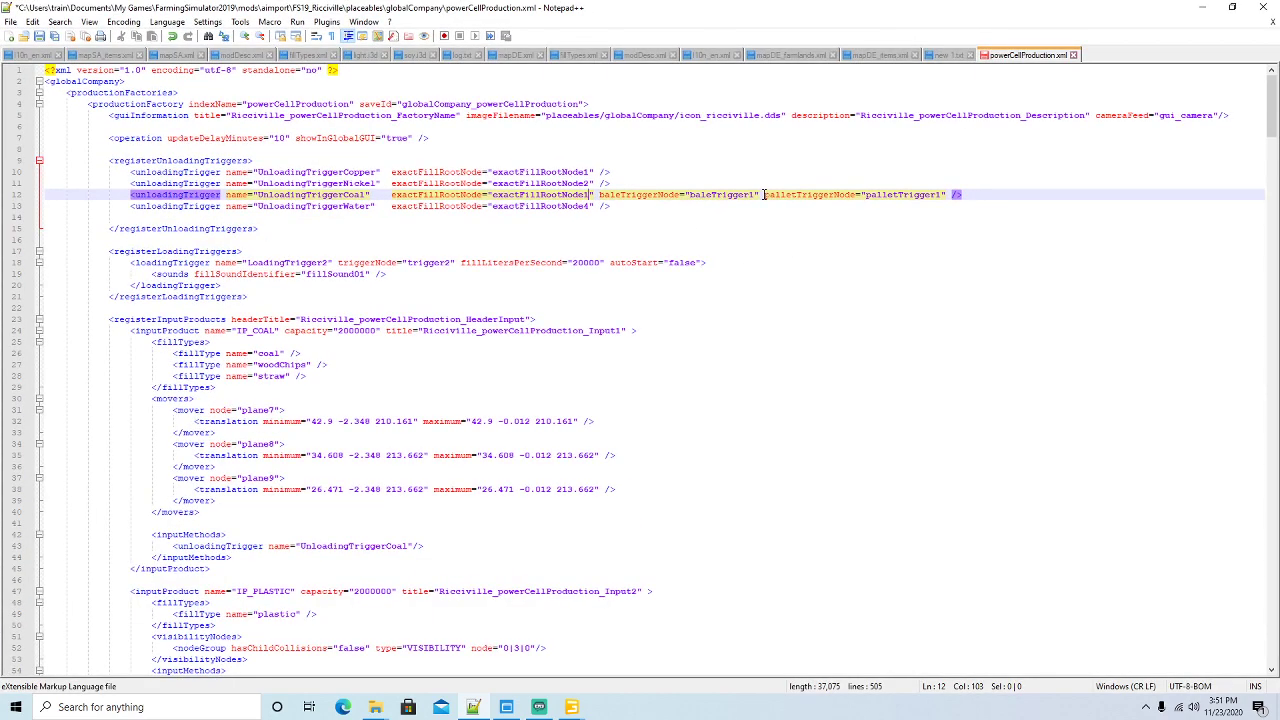
Delete the baleTriggerNode attribute from the UnloadingTriggerCoal line
key("BackSpace")
key("BackSpace")
key("BackSpace")
key("BackSpace")
key("BackSpace")
key("BackSpace")
key("BackSpace")
key("BackSpace")
key("BackSpace")
key("BackSpace")
key("BackSpace")
key("BackSpace")
key("BackSpace")
key("BackSpace")
key("BackSpace")
key("BackSpace")
key("BackSpace")
key("BackSpace")
key("BackSpace")
key("BackSpace")
key("BackSpace")
key("BackSpace")
key("BackSpace")
key("BackSpace")
key("BackSpace")
key("BackSpace")
key("BackSpace")
key("BackSpace")
key("BackSpace")
key("BackSpace")
key("BackSpace")
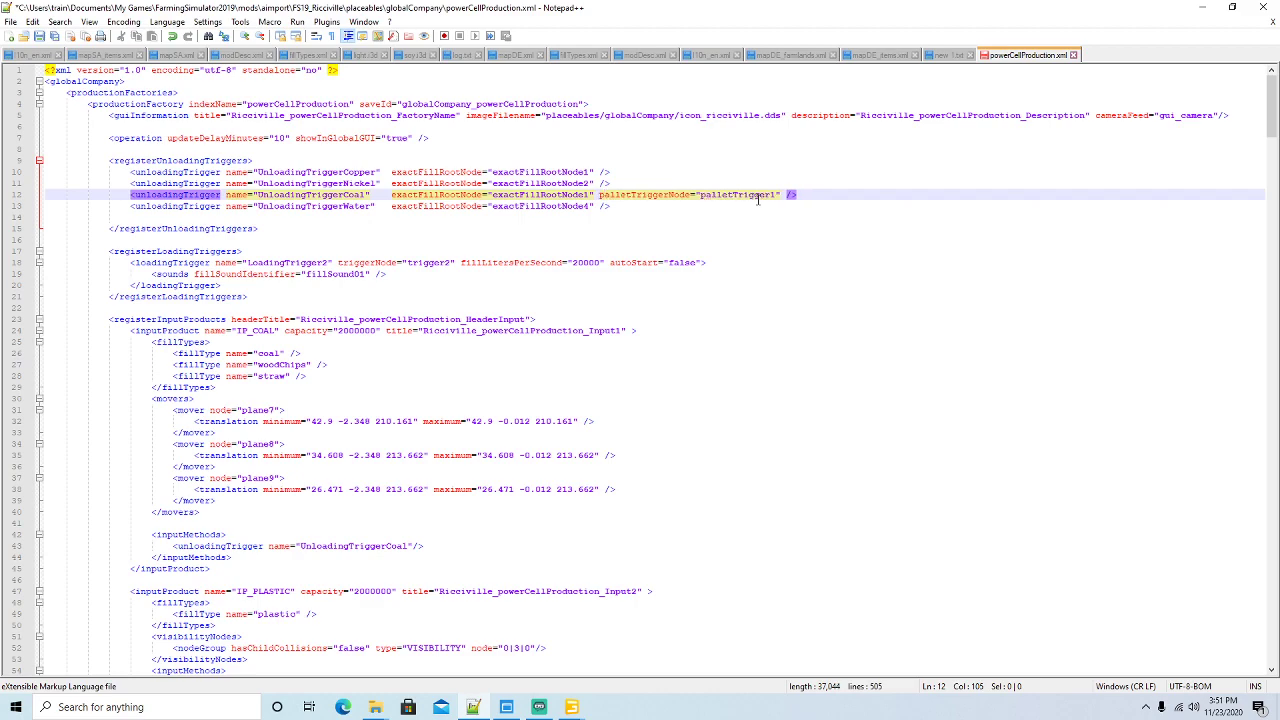
Delete the Water, Copper and Nickel unloading trigger lines and the leftover blank line from registerUnloadingTriggers
left_click(17, 208)
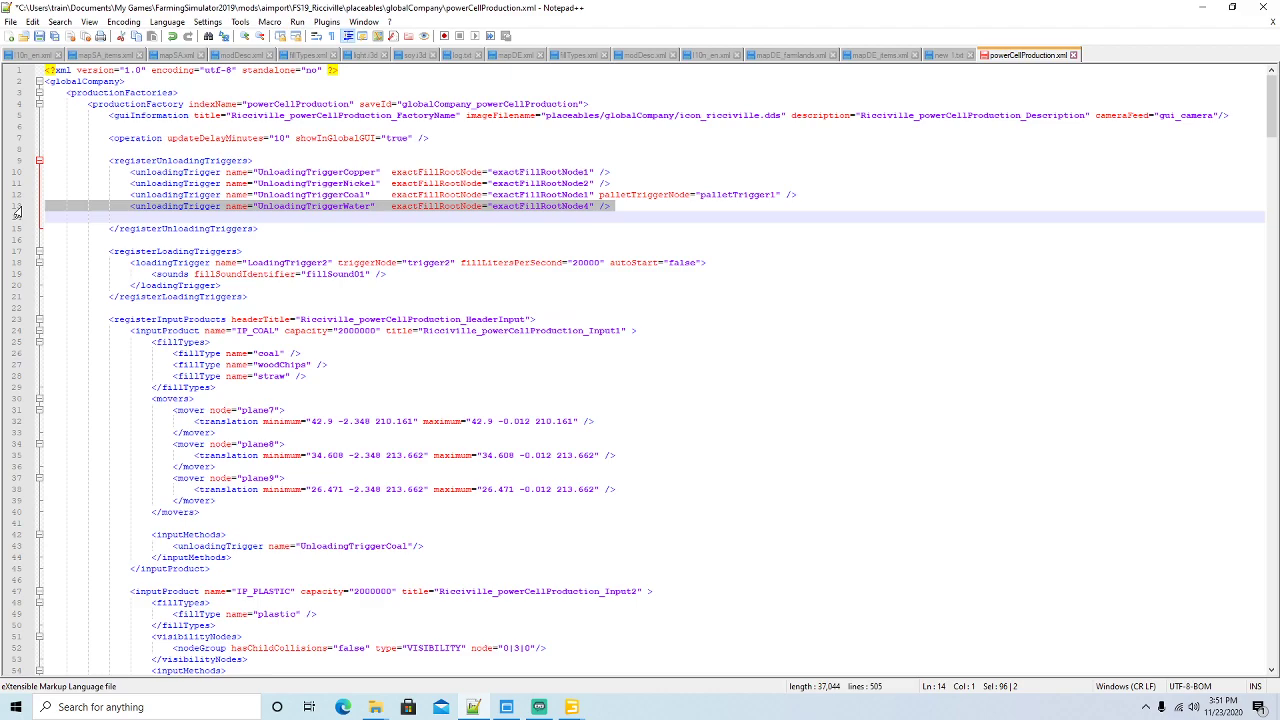
key("Delete")
left_click(15, 176)
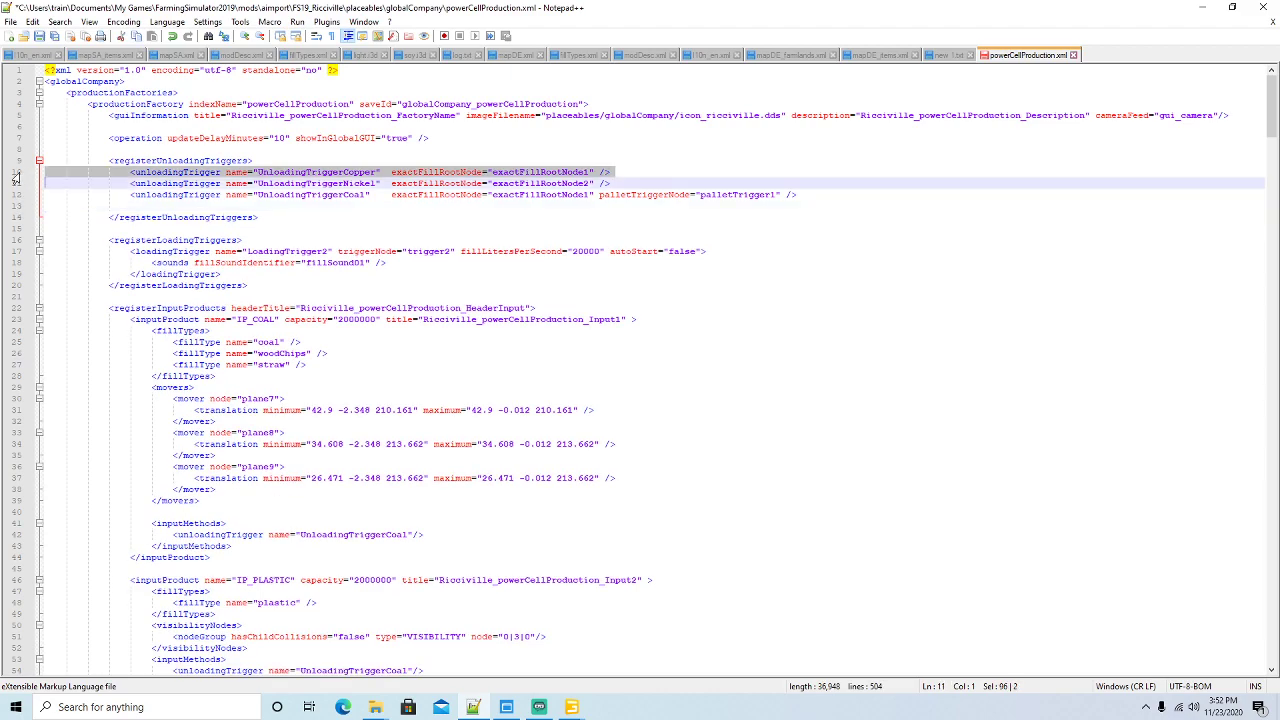
key("Delete")
left_click(15, 176)
key("Delete")
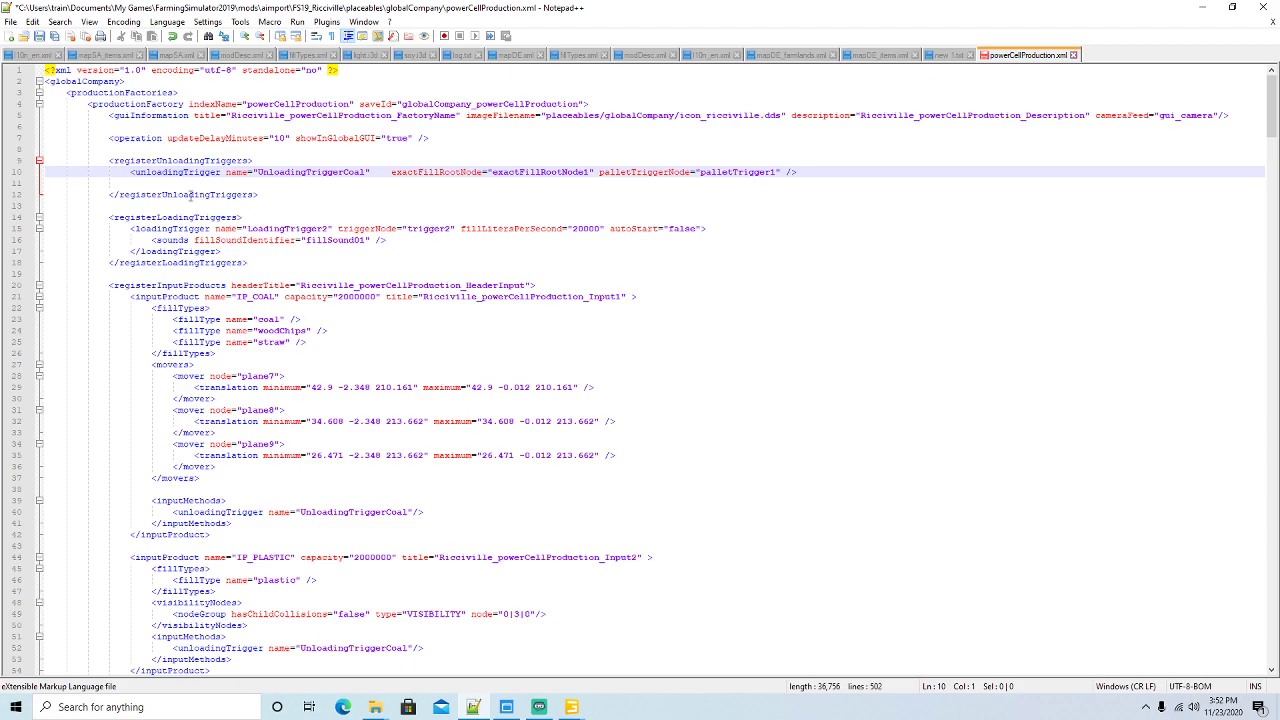
left_click(18, 184)
key("Delete")
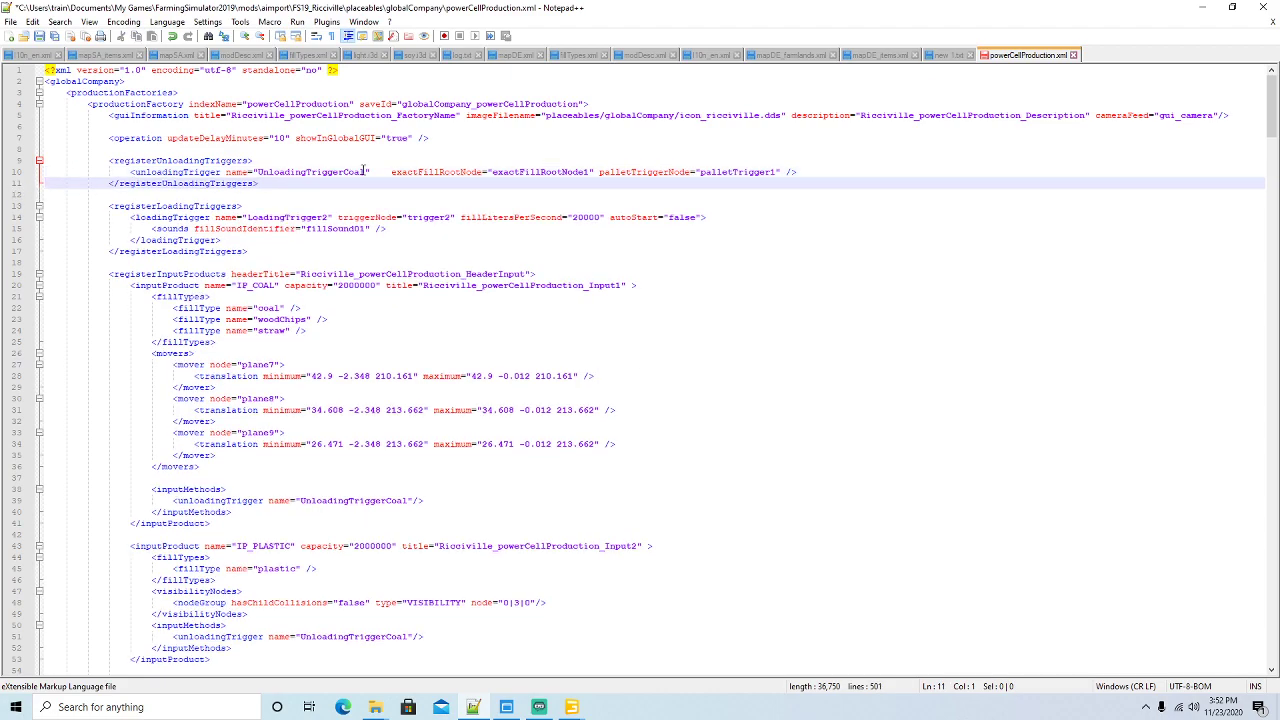
Rename the remaining unloading trigger from UnloadingTriggerCoal to UnloadingTriggerGoods in registerUnloadingTriggers
left_click(367, 172)
key("BackSpace")
key("BackSpace")
key("BackSpace")
key("BackSpace")
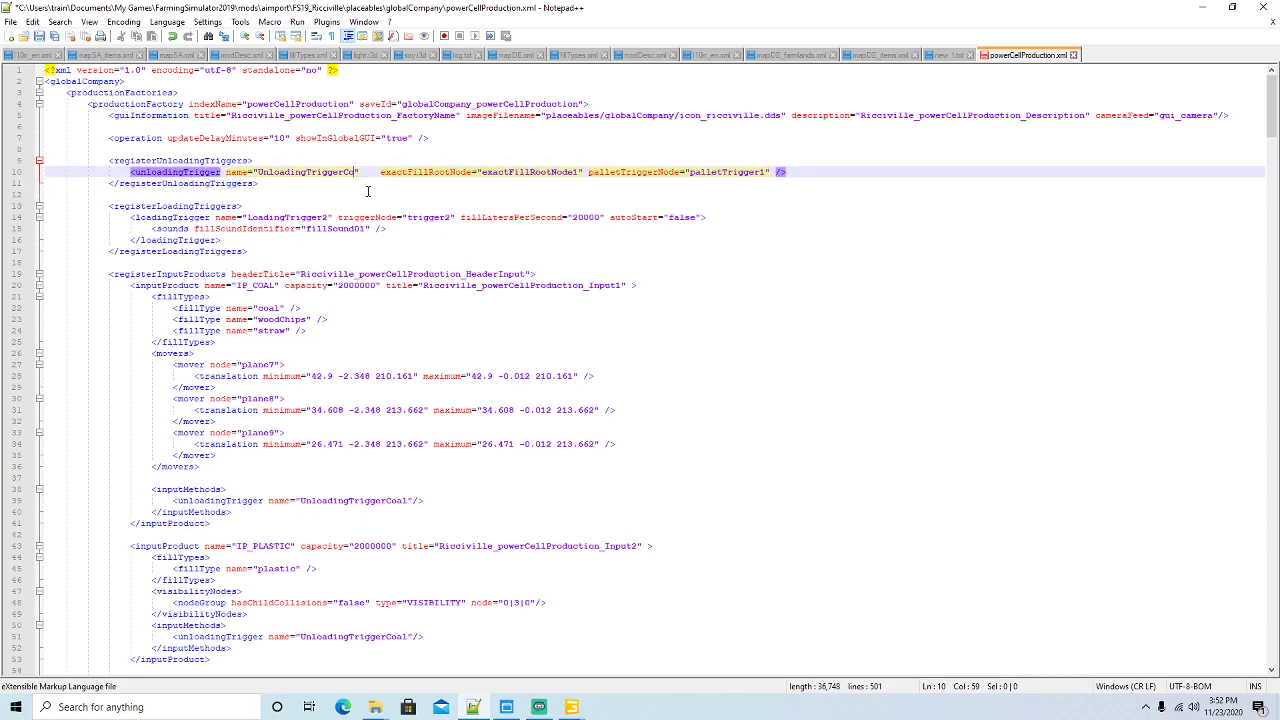
type("Goods")
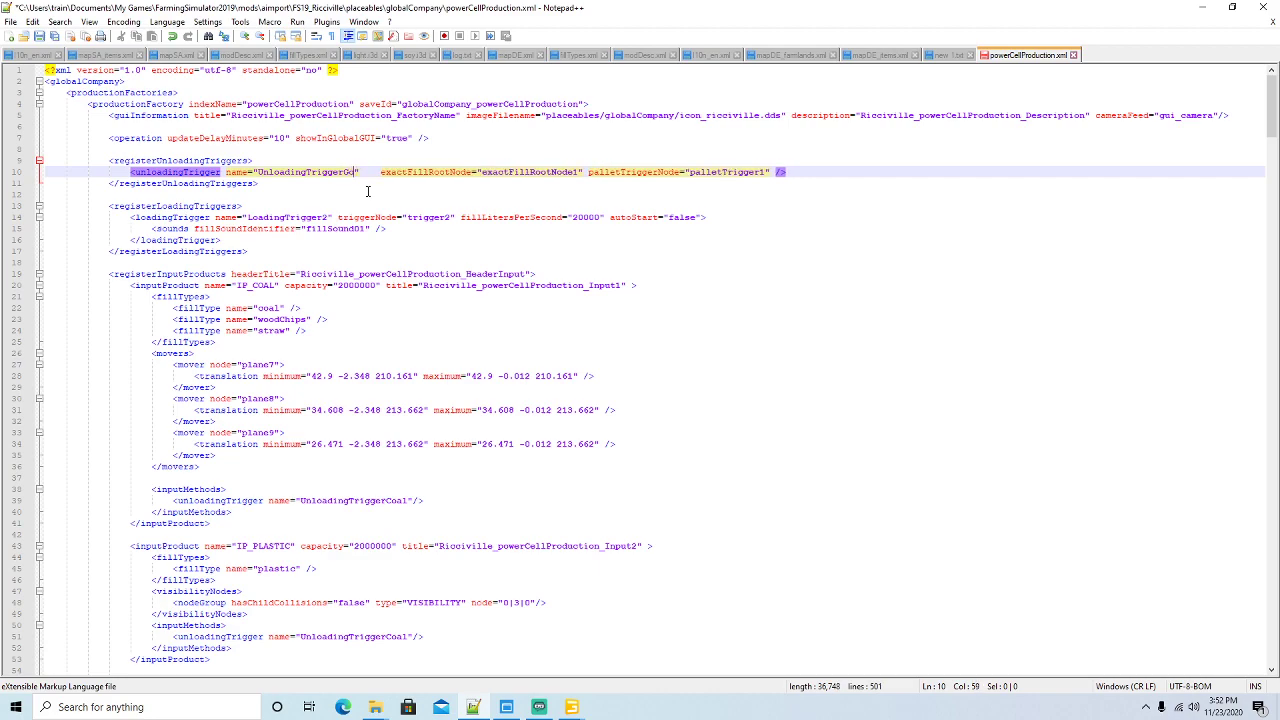
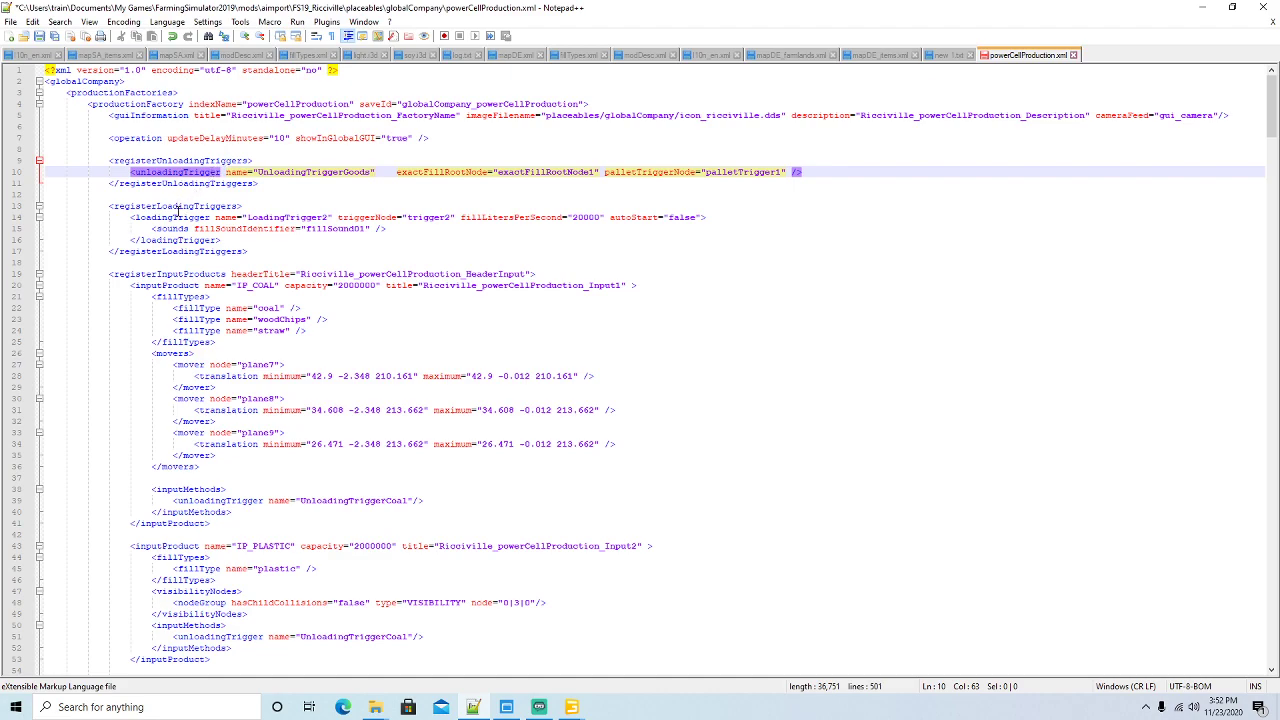
Delete the straw and woodChips fill types from the IP_COAL input product, keeping only coal
left_click(177, 217)
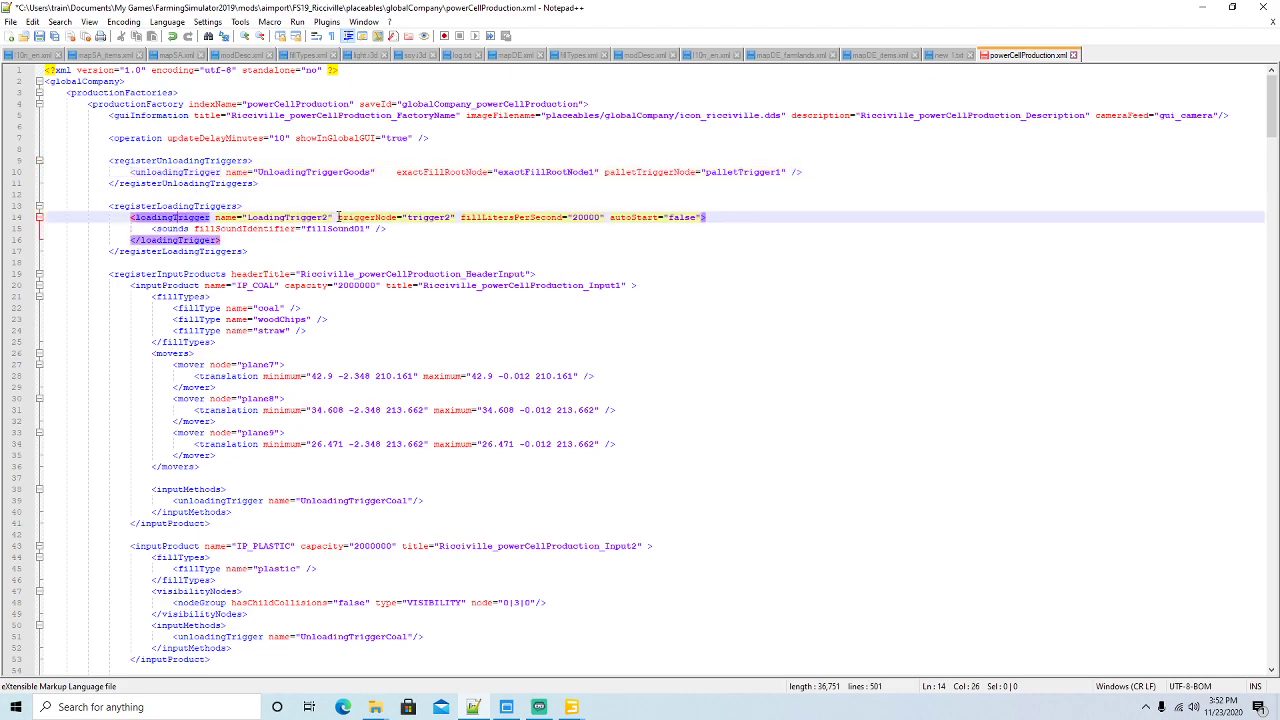
scroll(340, 215, "down", 2)
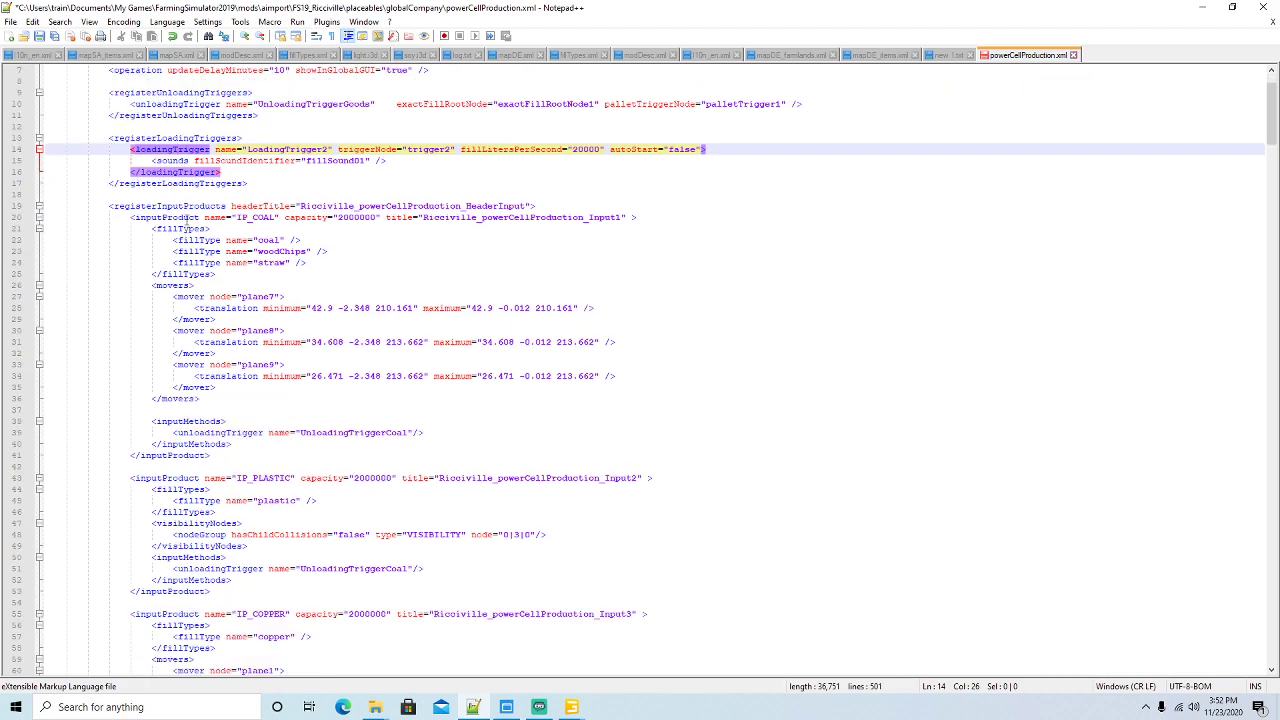
left_click(185, 220)
left_click(204, 240)
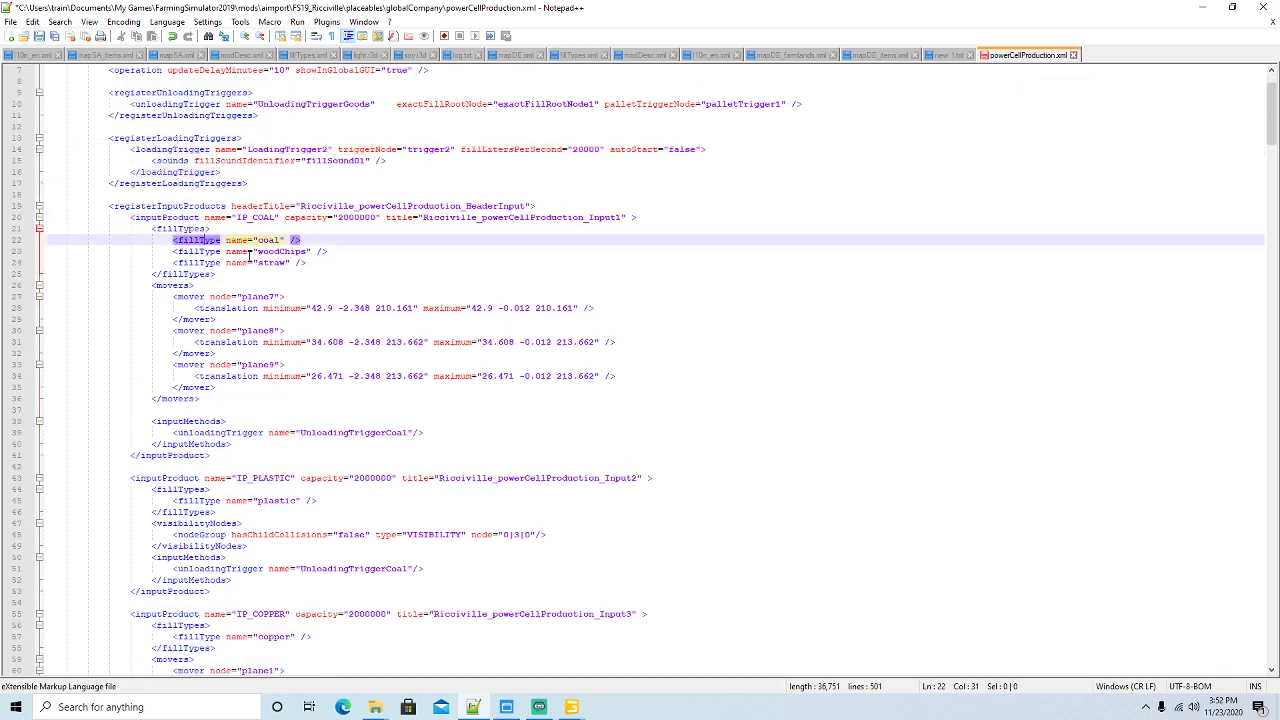
left_click(14, 263)
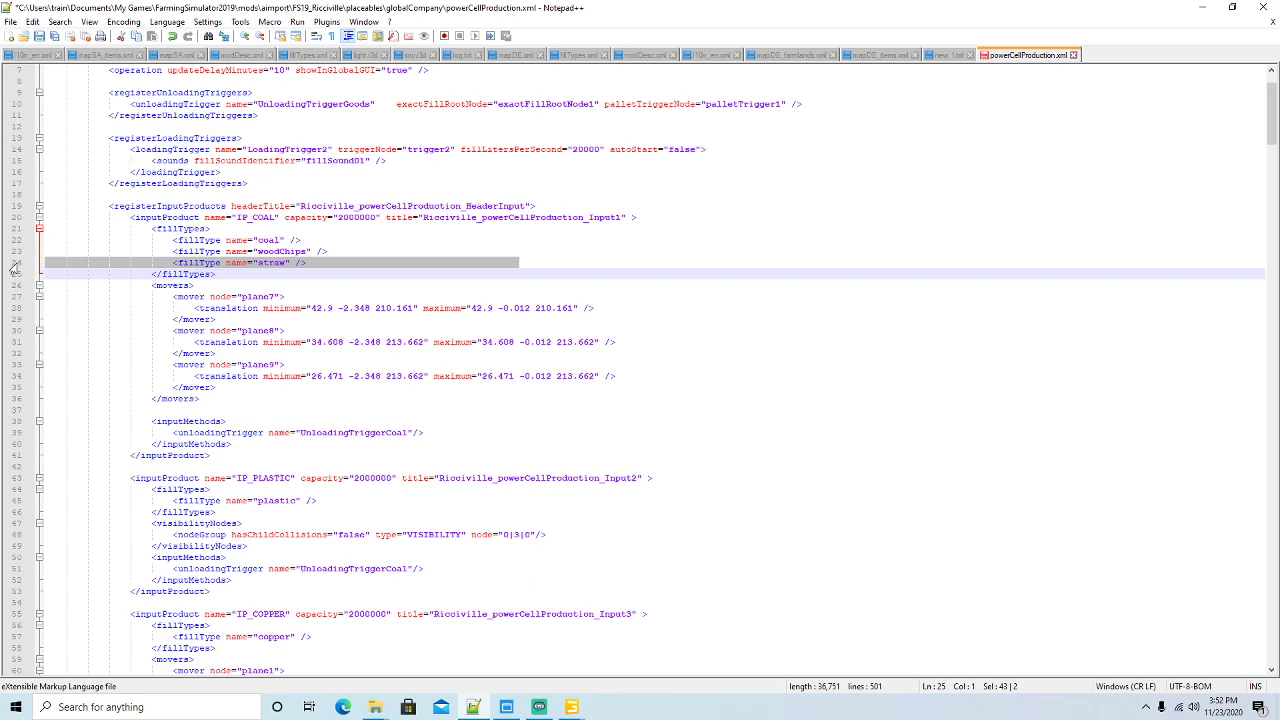
key("Delete")
left_click(11, 252)
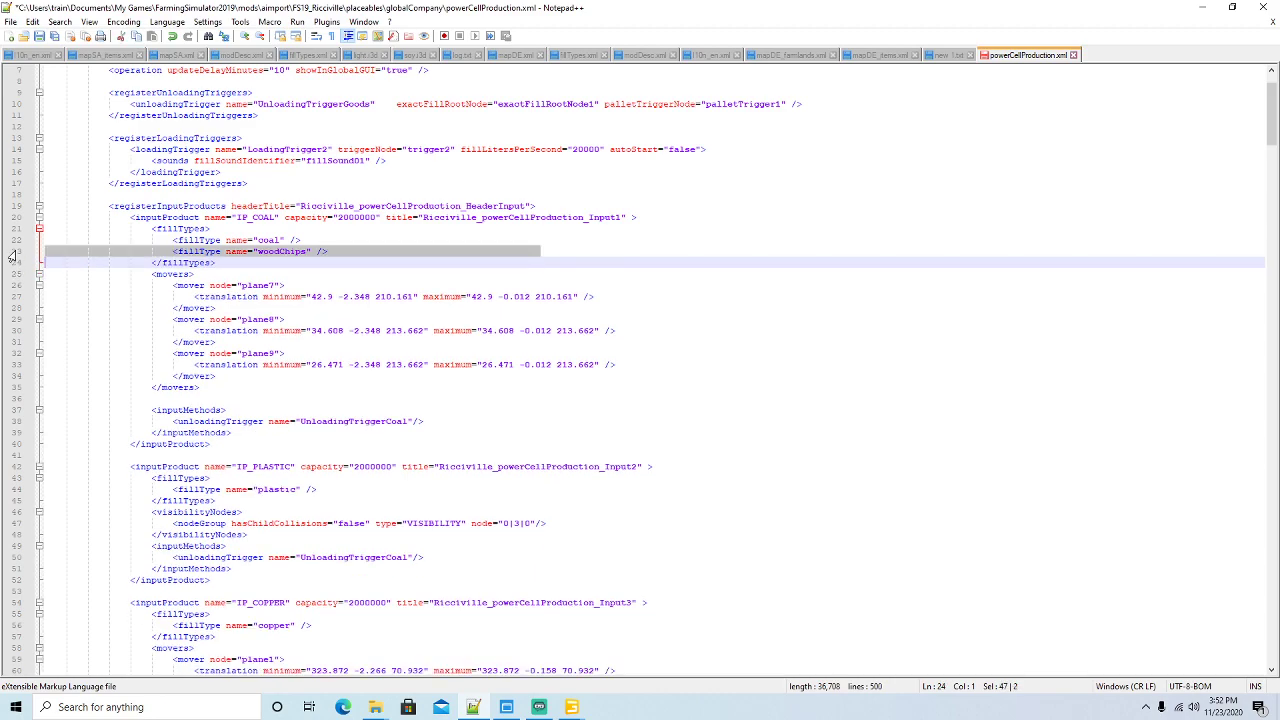
key("Delete")
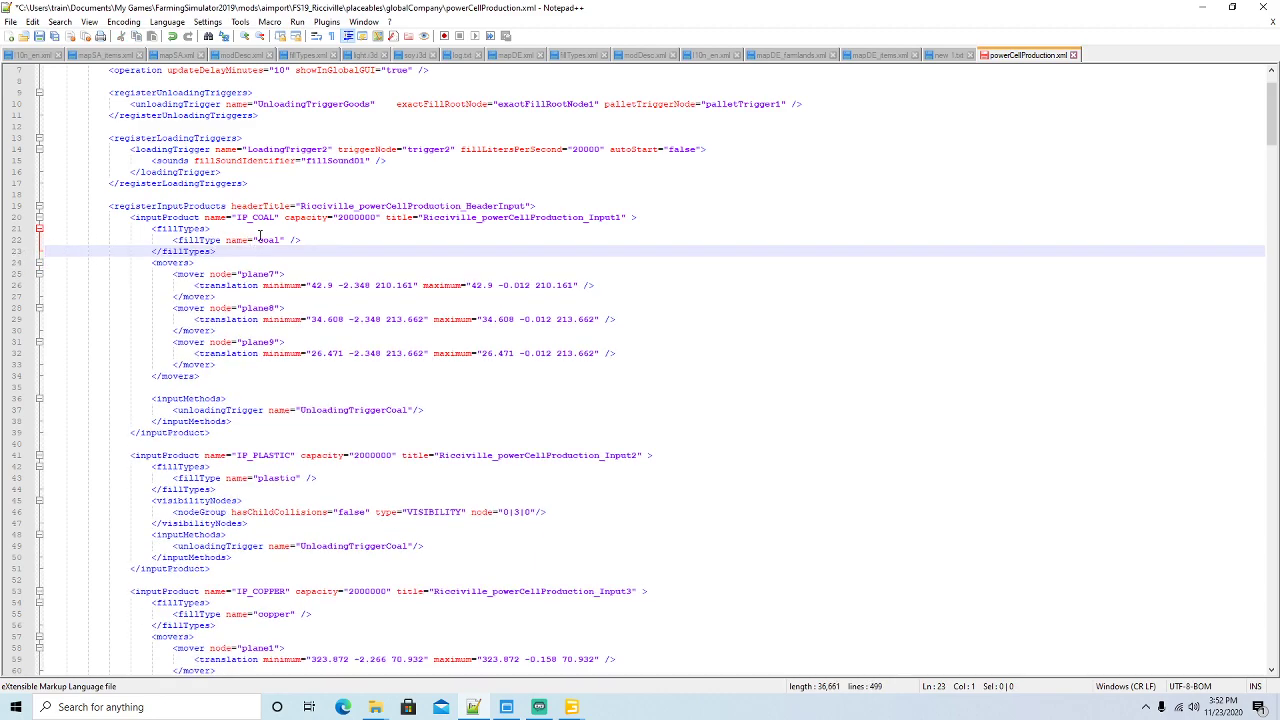
In GIANTS Editor, select the coal heap in front of the power cell building and rename it plane1
left_click(1202, 7)
left_click_drag(661, 347, 700, 312, "alt")
scroll(663, 315, "up", 5)
scroll(688, 317, "up", 3)
scroll(688, 317, "up", 10)
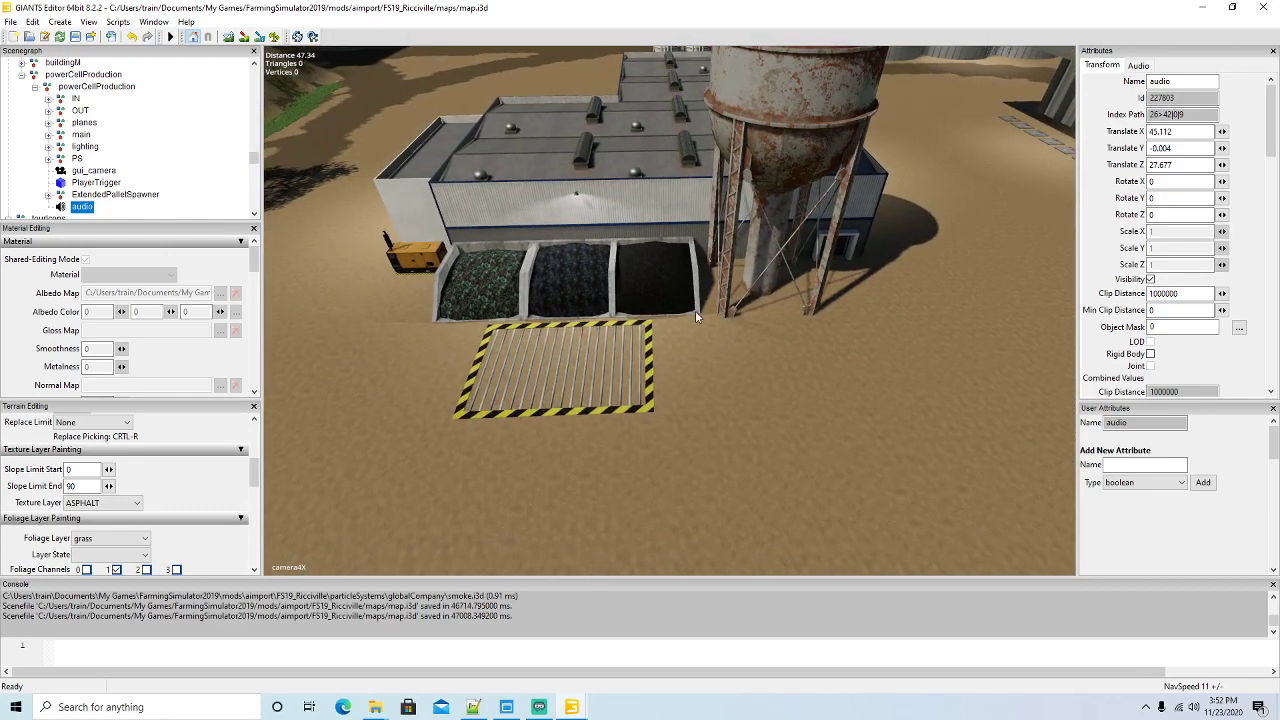
left_click(656, 296)
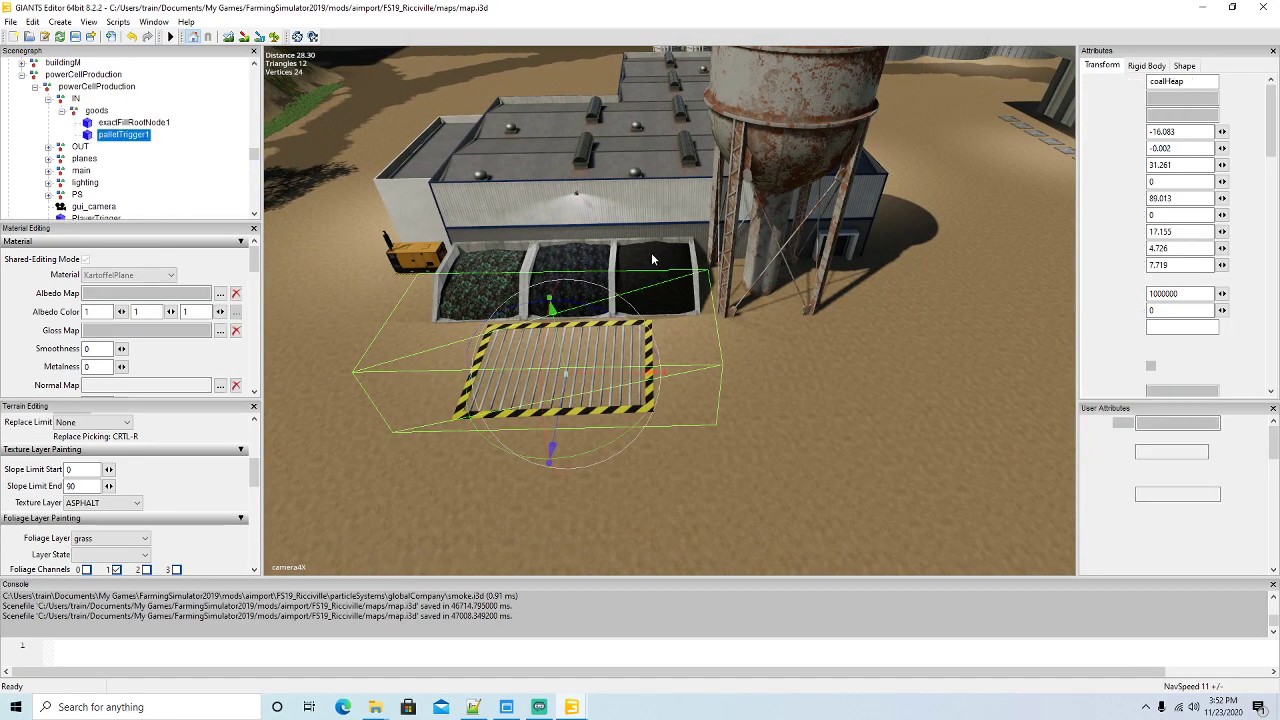
left_click(652, 259)
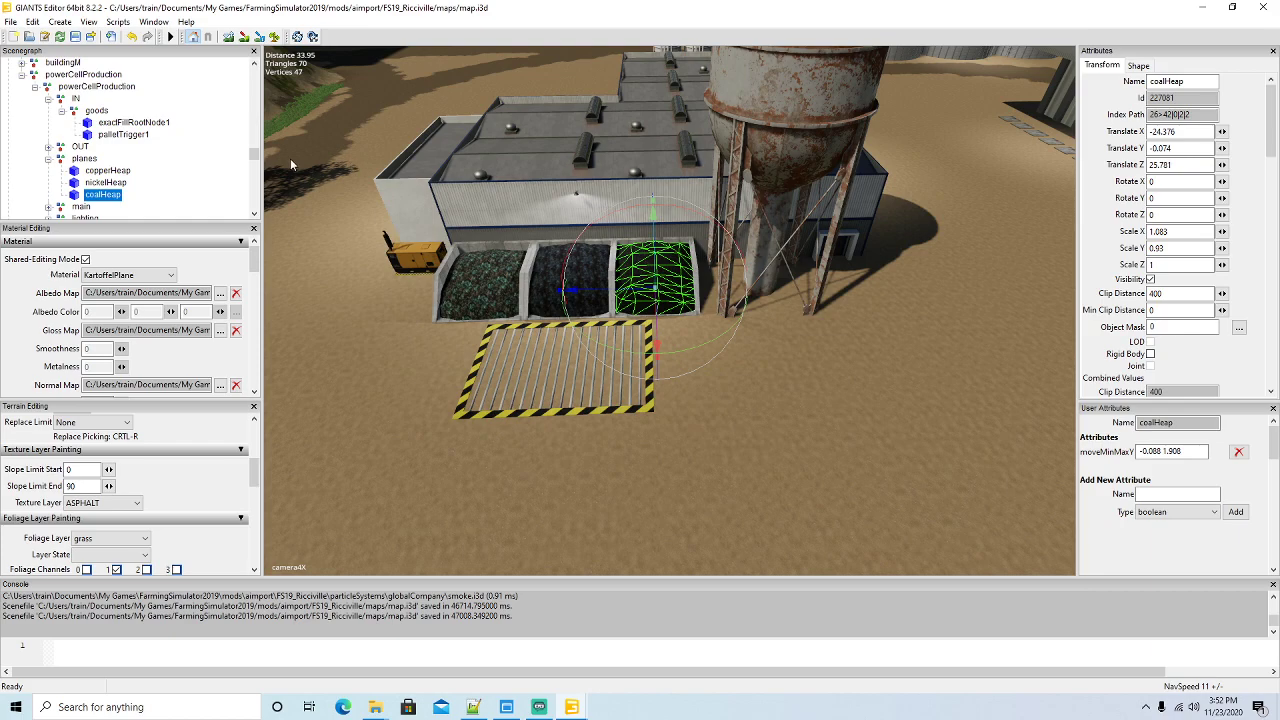
double_click(1193, 81)
type("plane")
key("Return")
Back in powerCellProduction.xml in Notepad++, set the first IP_COAL mover's node to plane1
left_click(473, 707)
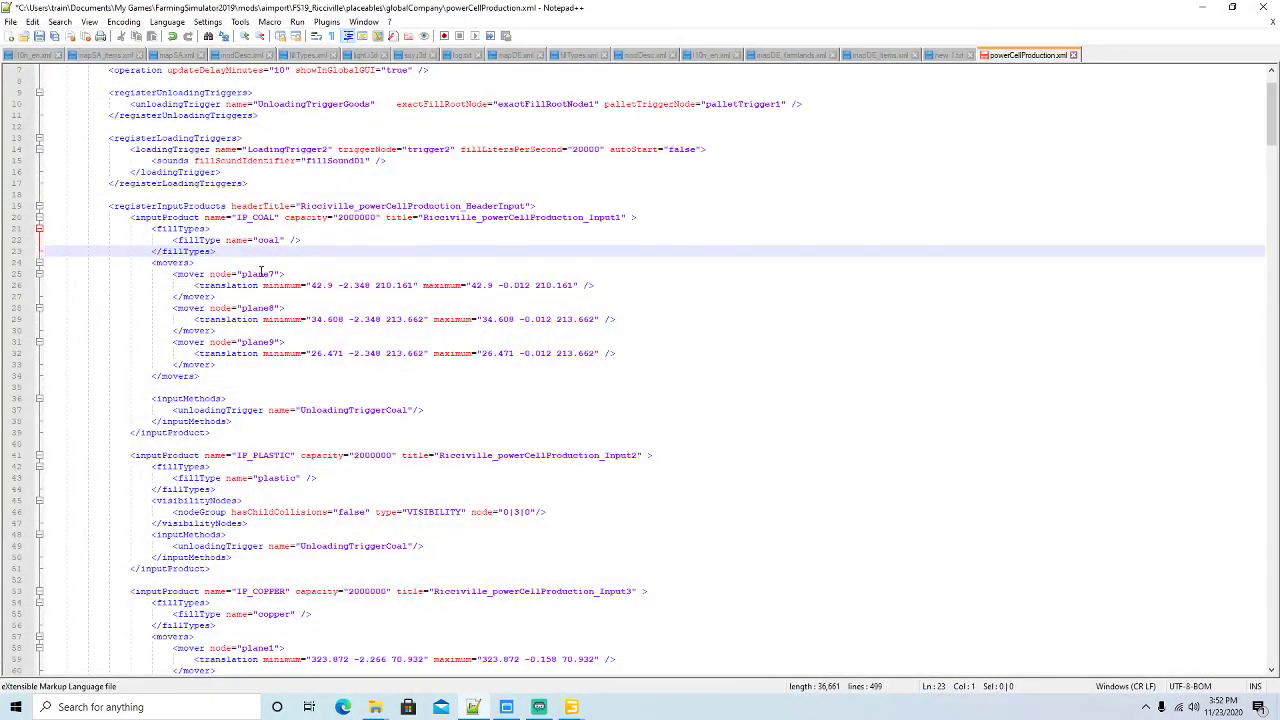
left_click(273, 274)
key("BackSpace")
type("1")
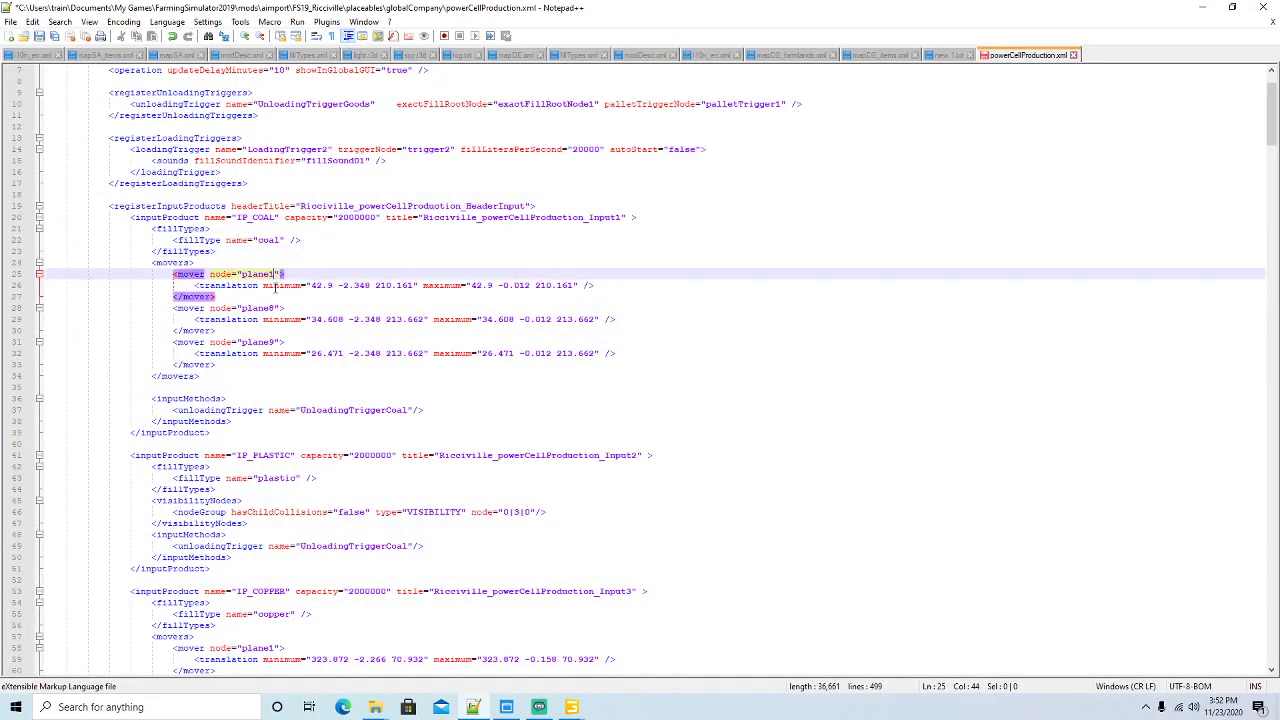
Delete the plane8 and plane9 movers from IP_COAL along with the blank line they leave
left_click(188, 308)
left_click_drag(217, 330, 50, 310)
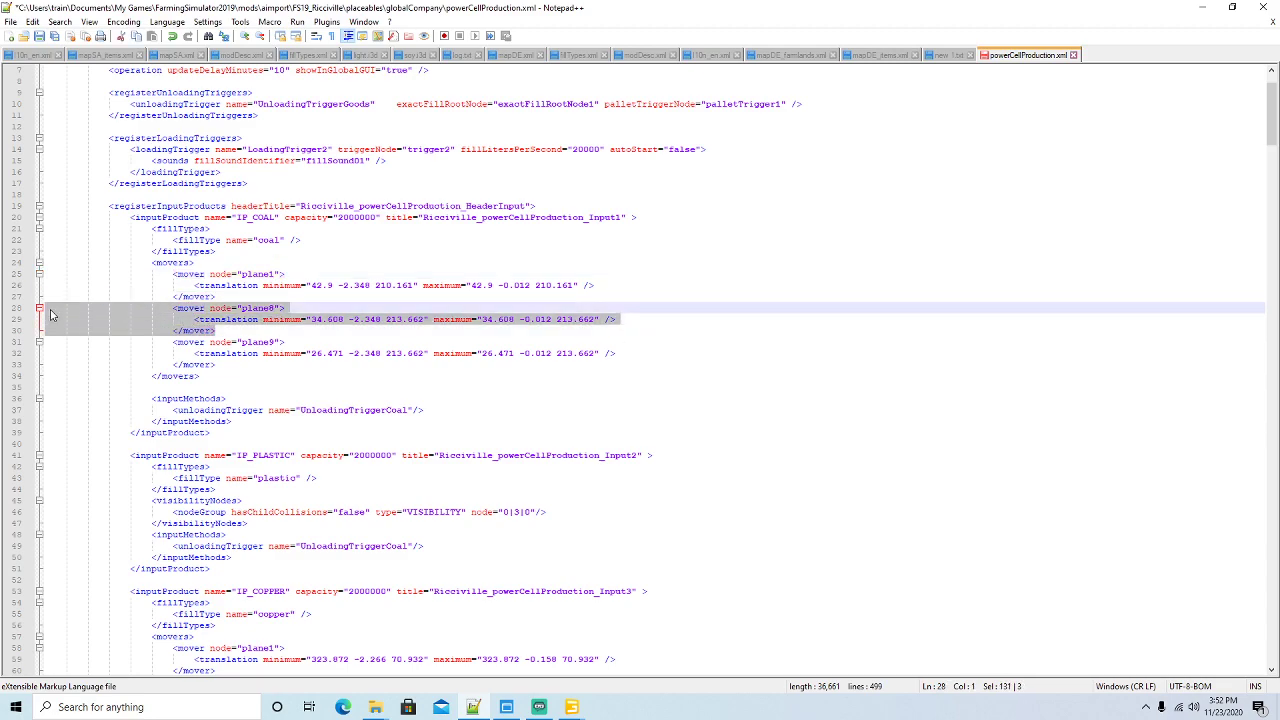
key("Delete")
key("Down")
key("End")
left_click_drag(217, 342, 38, 310)
key("Delete")
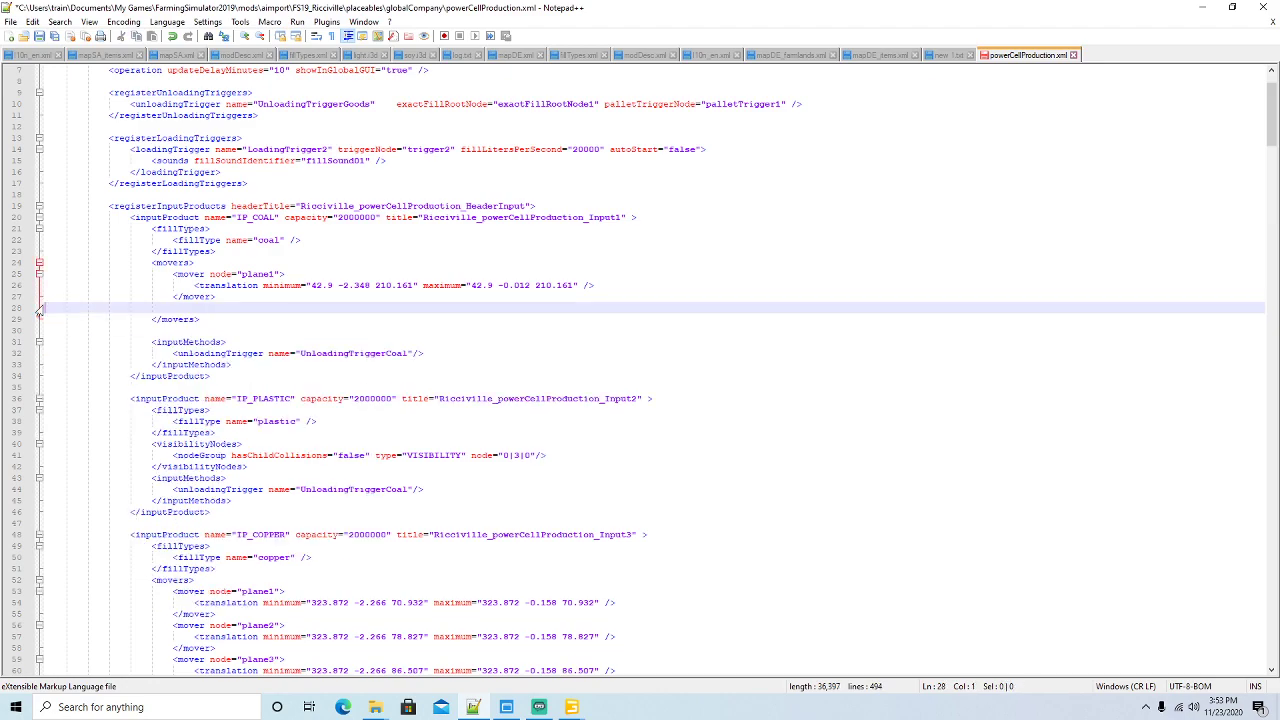
left_click(15, 310)
key("Delete")
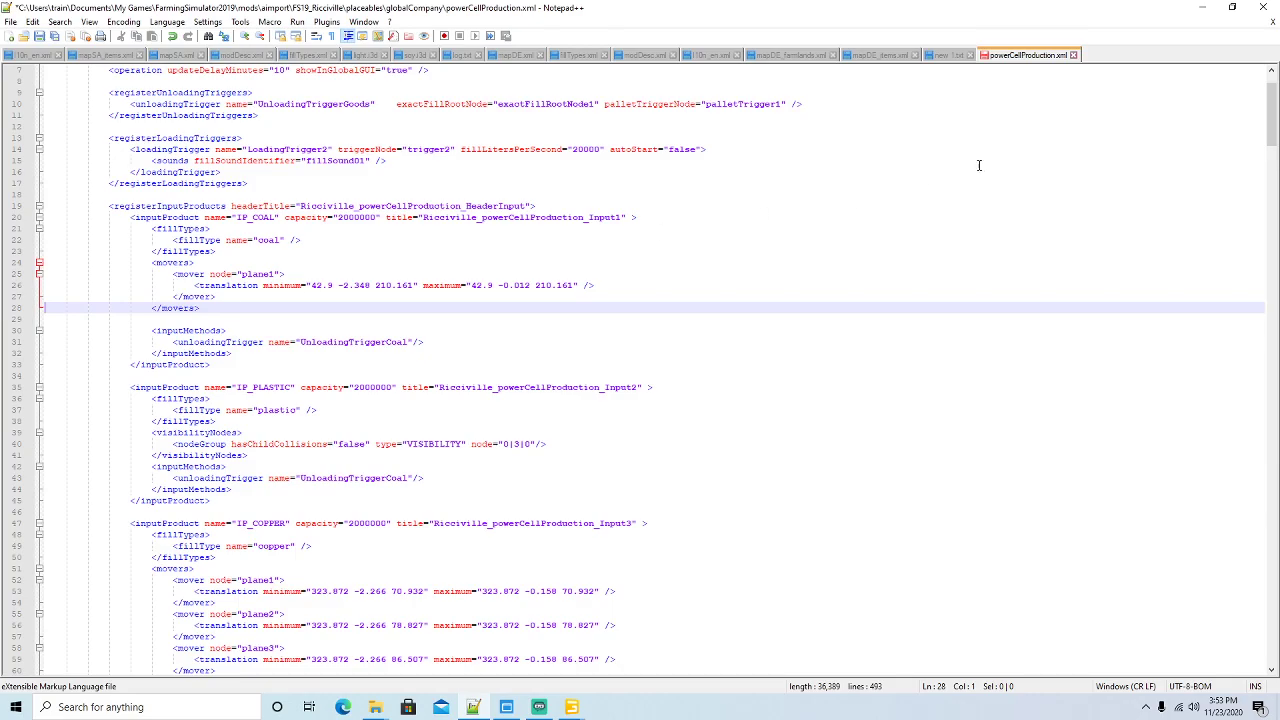
Copy plane1's Translate X from GIANTS Editor and set the mover's minimum and maximum X values to -24.376
left_click(1232, 7)
left_click_drag(776, 86, 845, 47)
left_click(1180, 131)
key("ctrl+c")
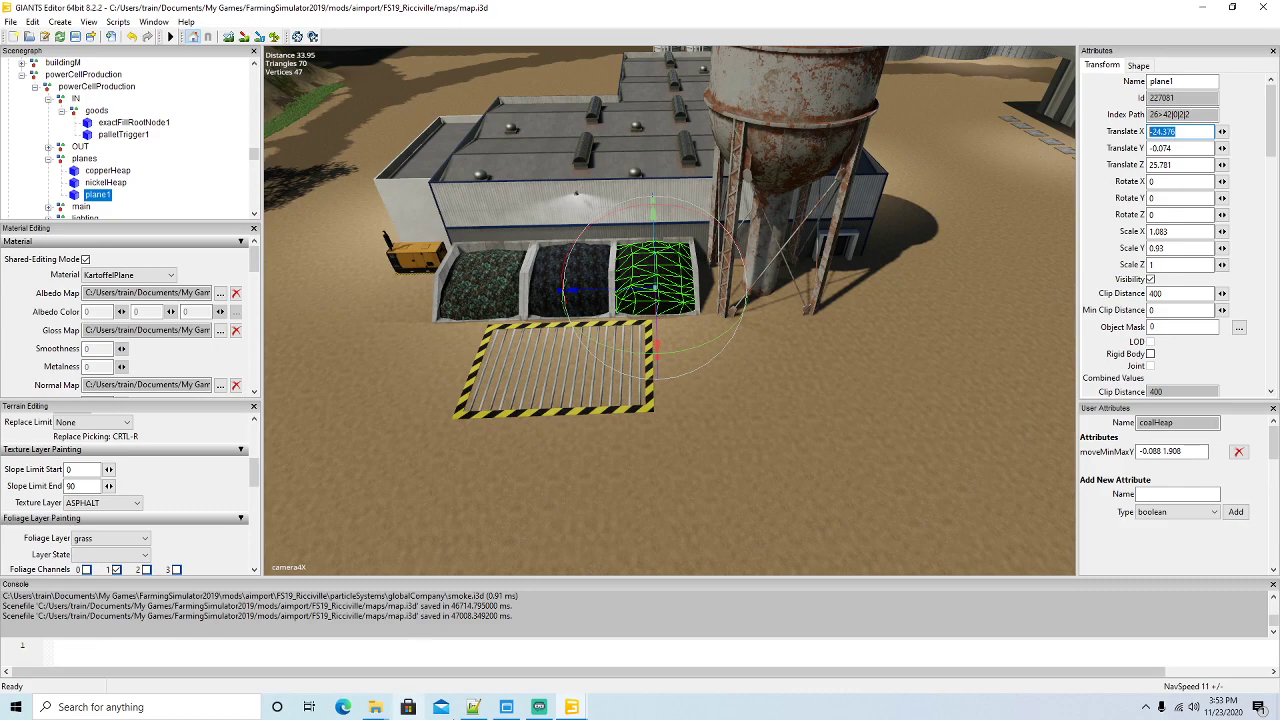
left_click(473, 707)
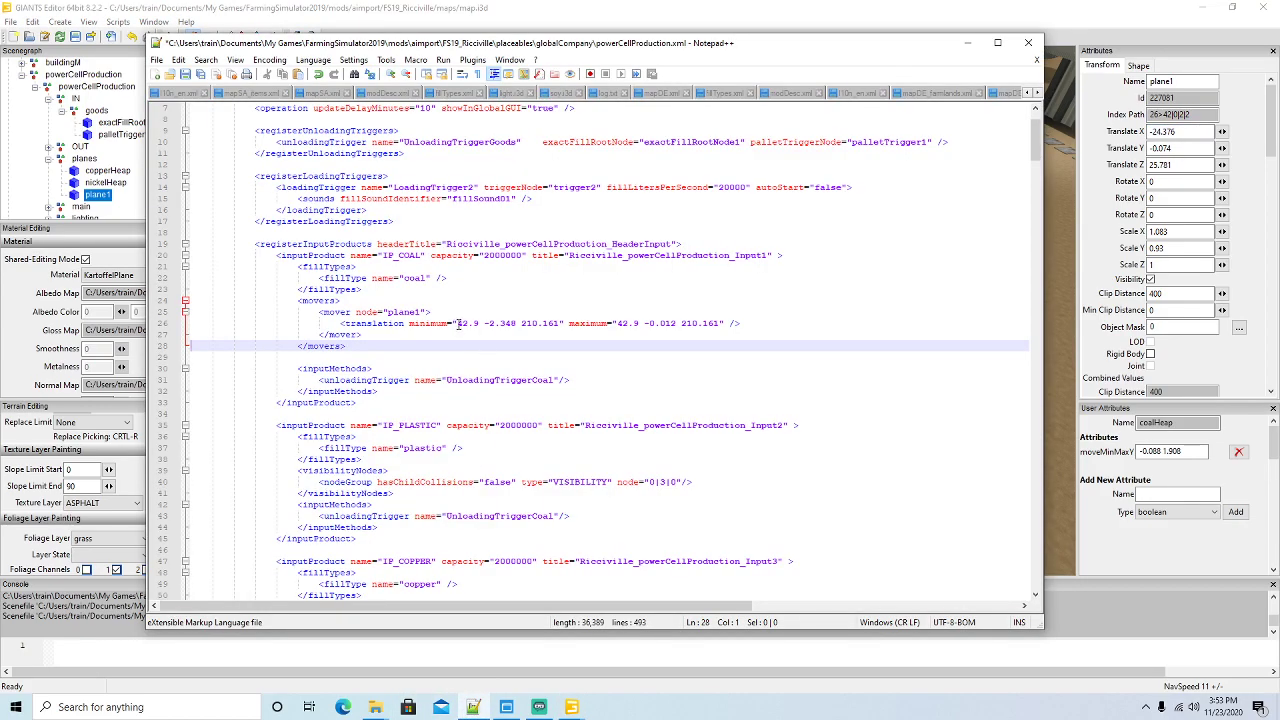
left_click_drag(457, 323, 484, 332)
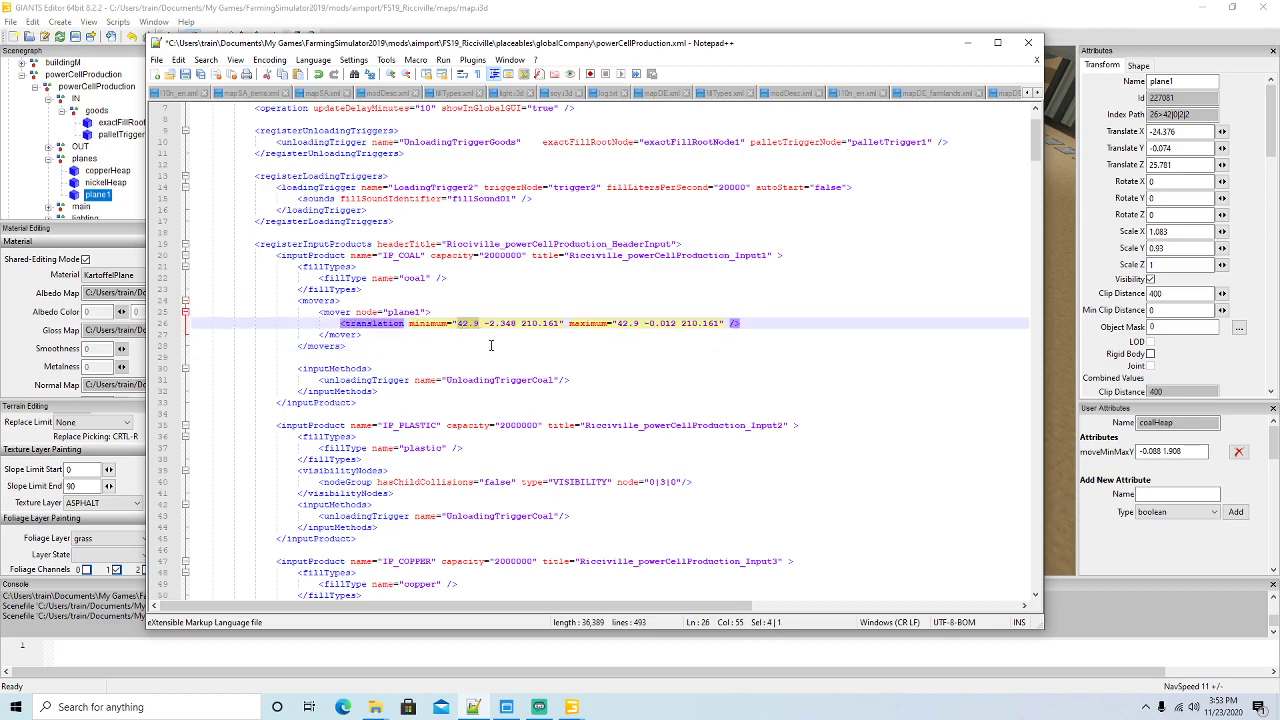
key("ctrl+v")
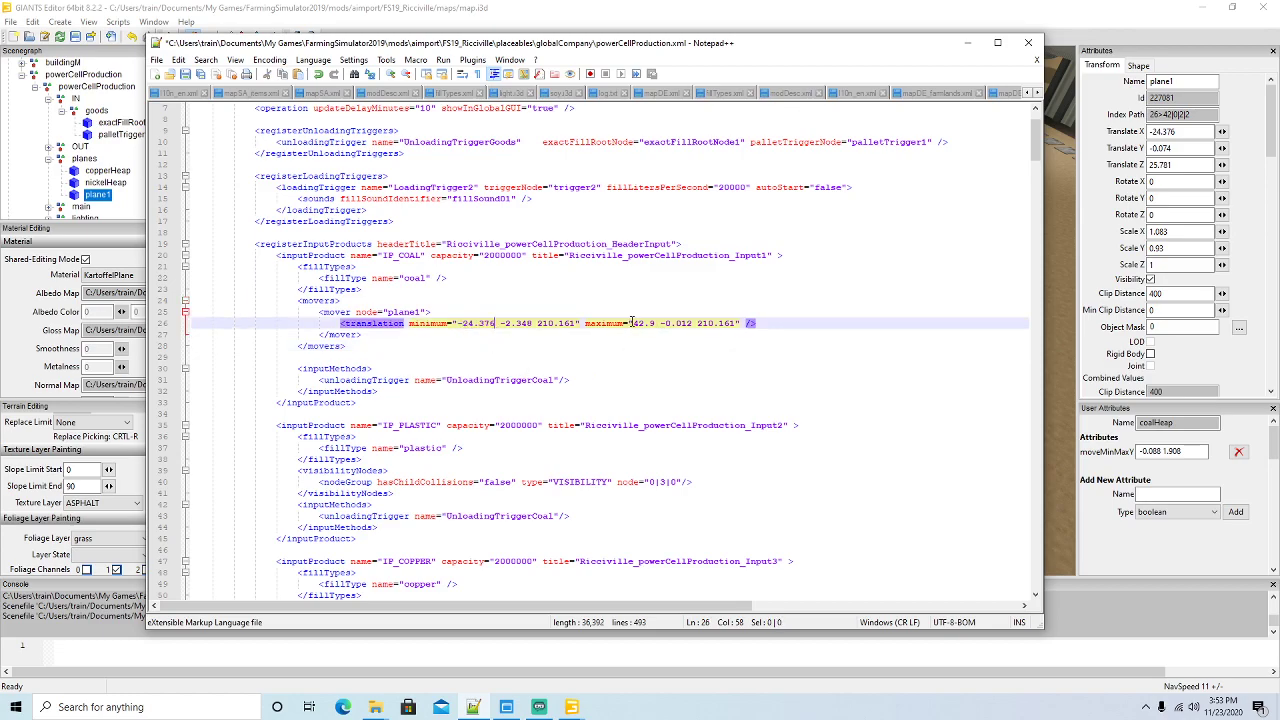
left_click_drag(634, 323, 655, 325)
Copy plane1's Translate Z from GIANTS Editor and set the mover's minimum and maximum Z values to 25.781
key("alt+Tab")
key("ctrl+c")
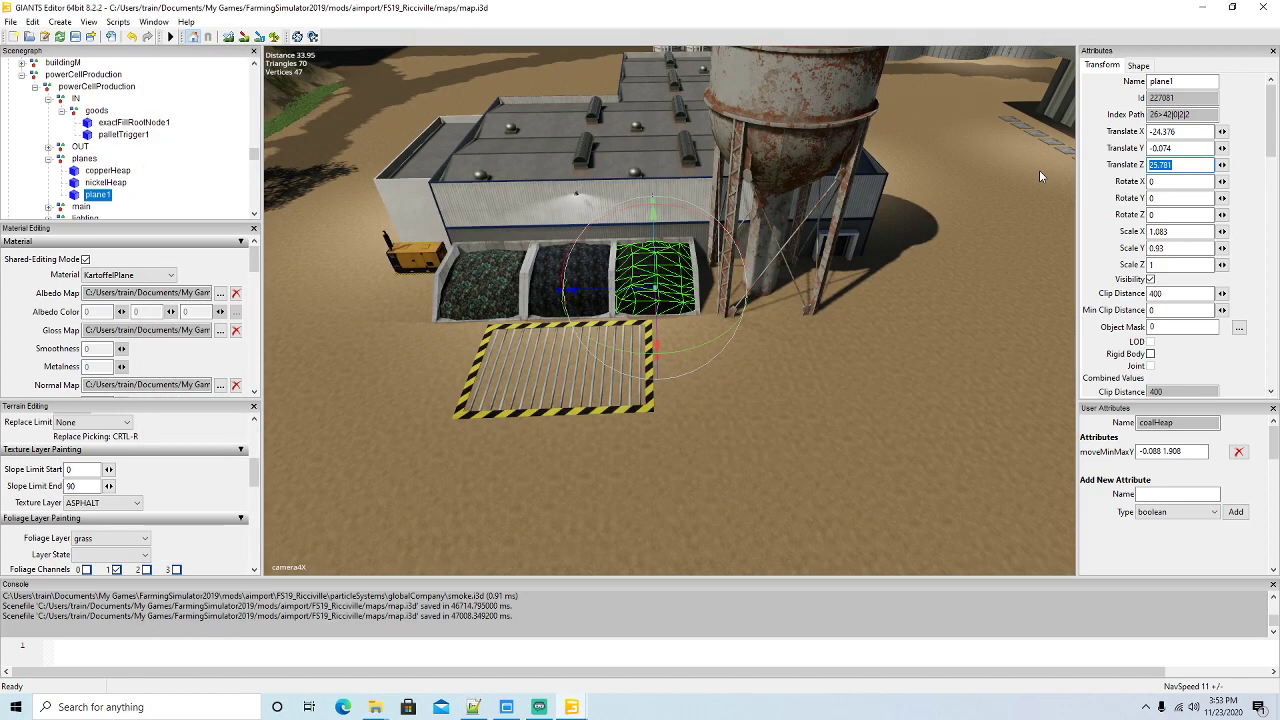
left_click(473, 707)
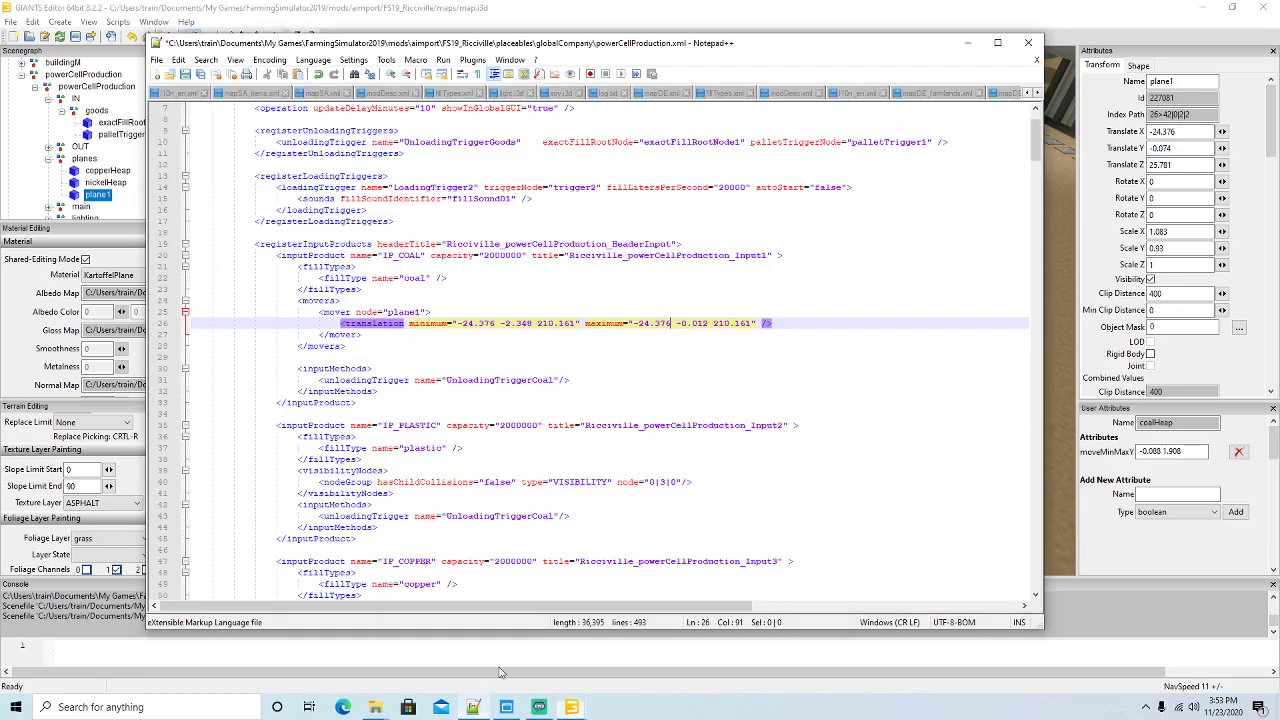
left_click_drag(538, 323, 575, 323)
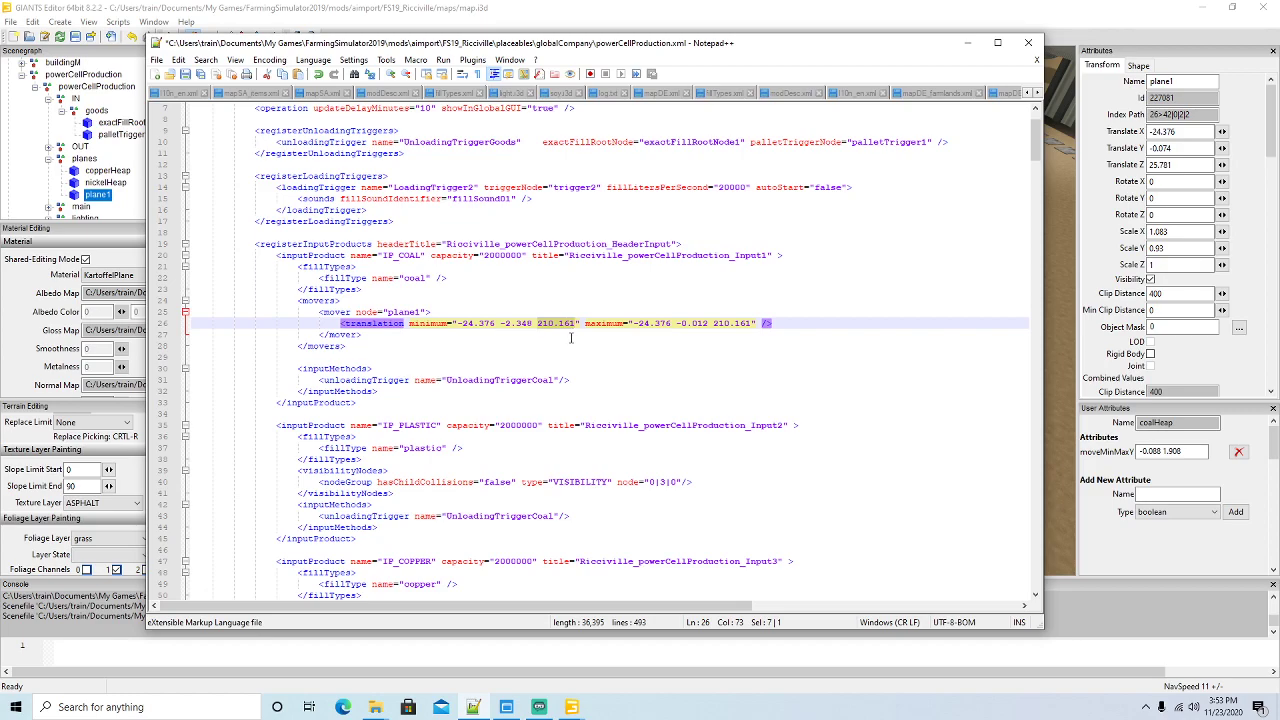
key("ctrl+v")
left_click_drag(708, 323, 748, 323)
key("ctrl+v")
Copy plane1's Translate Y from GIANTS Editor and set the mover's maximum Y value to -0.074
left_click(1172, 148)
key("ctrl+c")
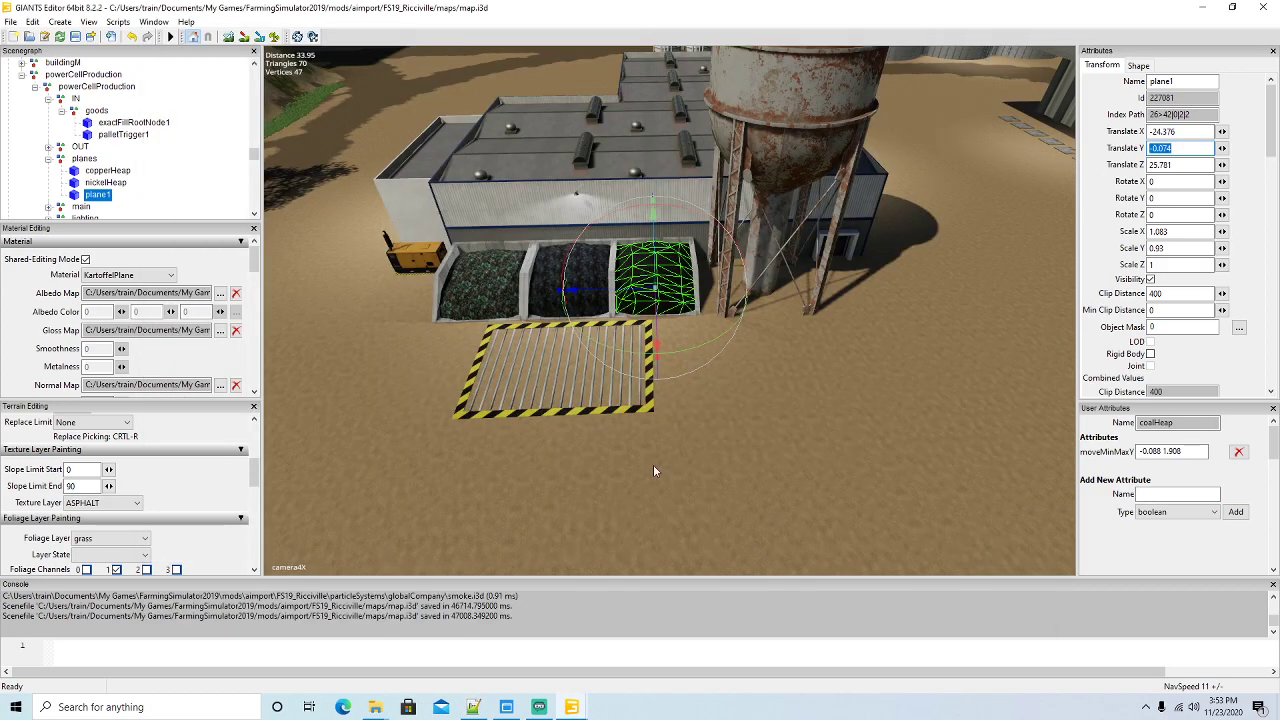
left_click(473, 707)
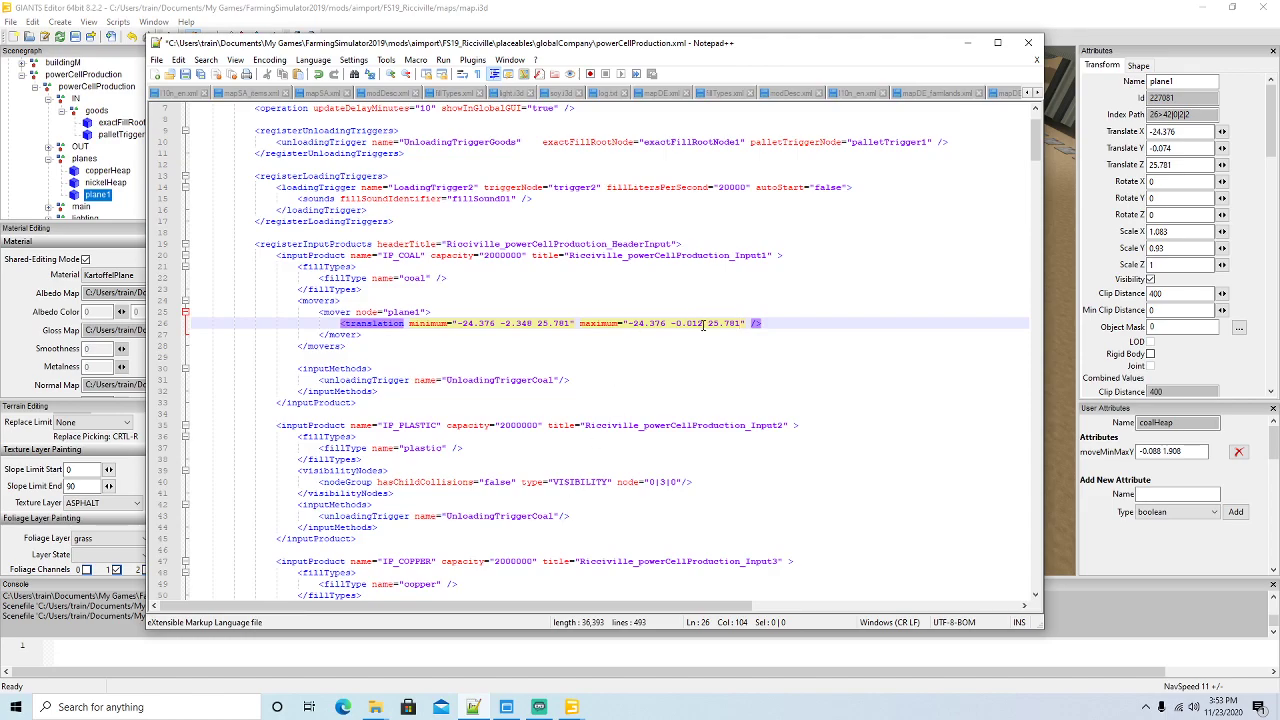
left_click_drag(670, 323, 704, 323)
key("ctrl+v")
In GIANTS Editor, lower plane1 below its storage bay floor to a Translate Y of about -2.385
left_click(967, 43)
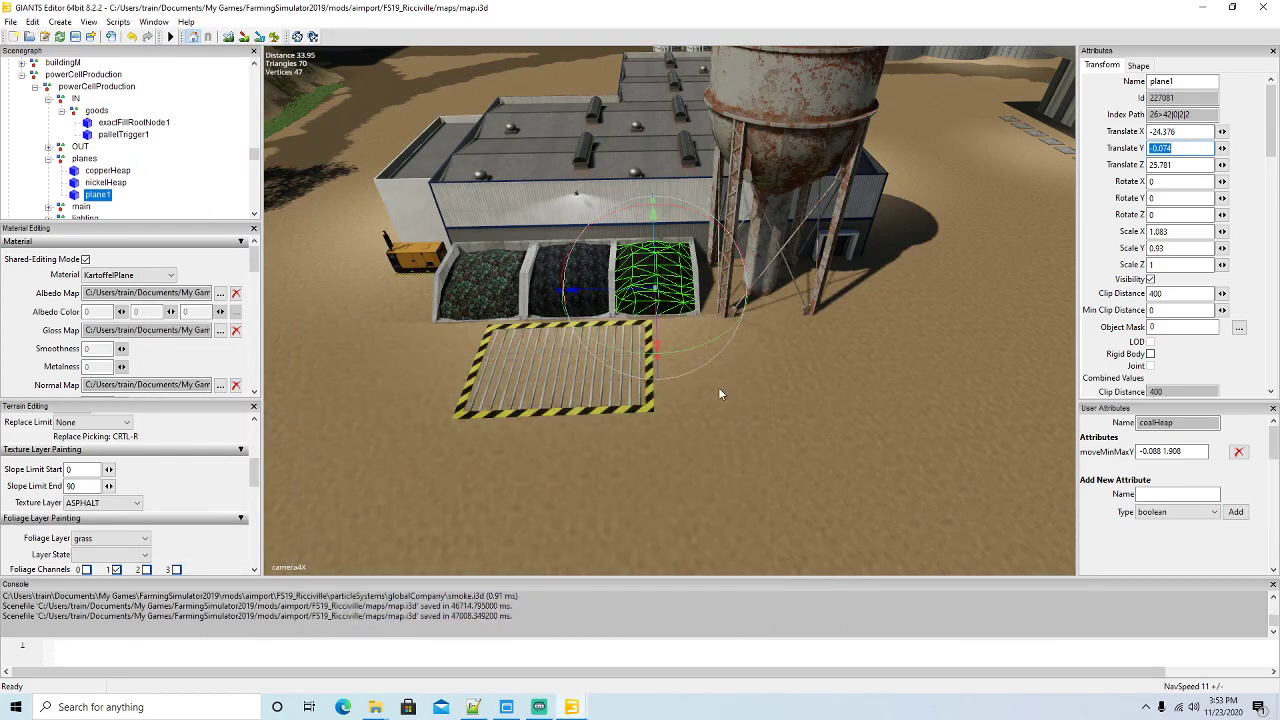
right_click_drag(720, 381, 589, 412)
scroll(589, 411, "up", 4)
left_click_drag(590, 411, 748, 400, "alt")
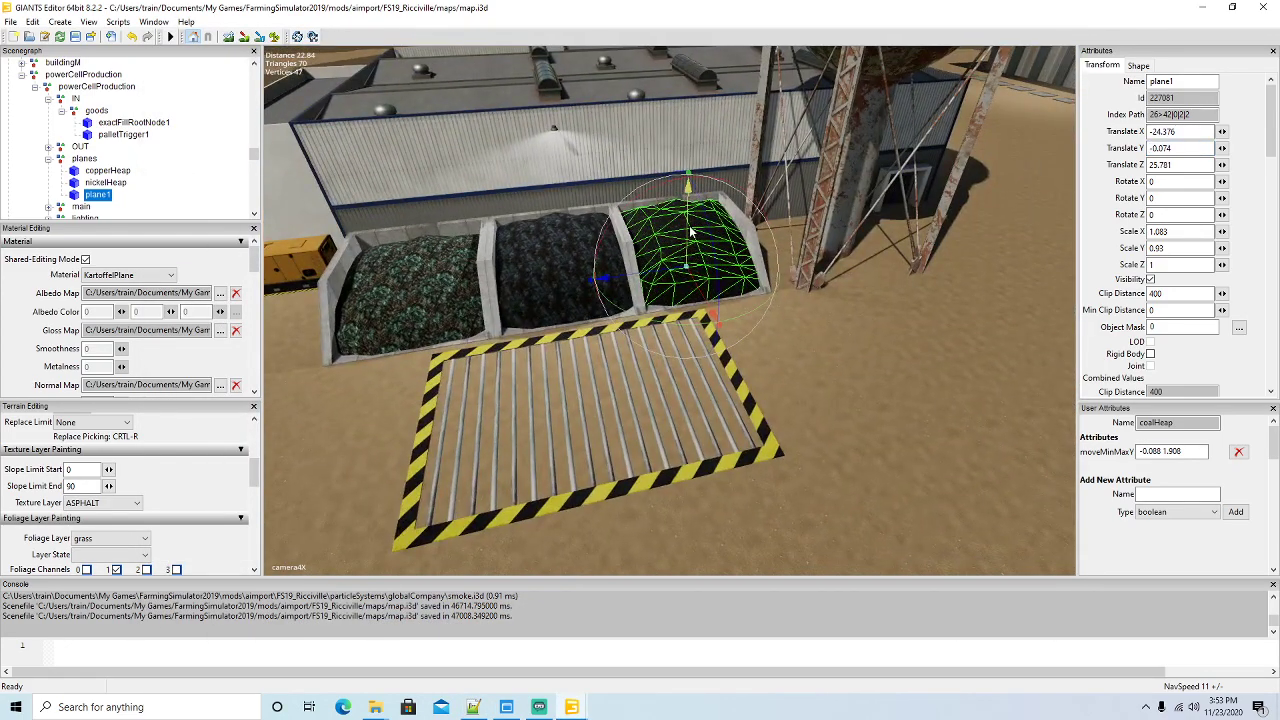
left_click_drag(688, 230, 691, 282)
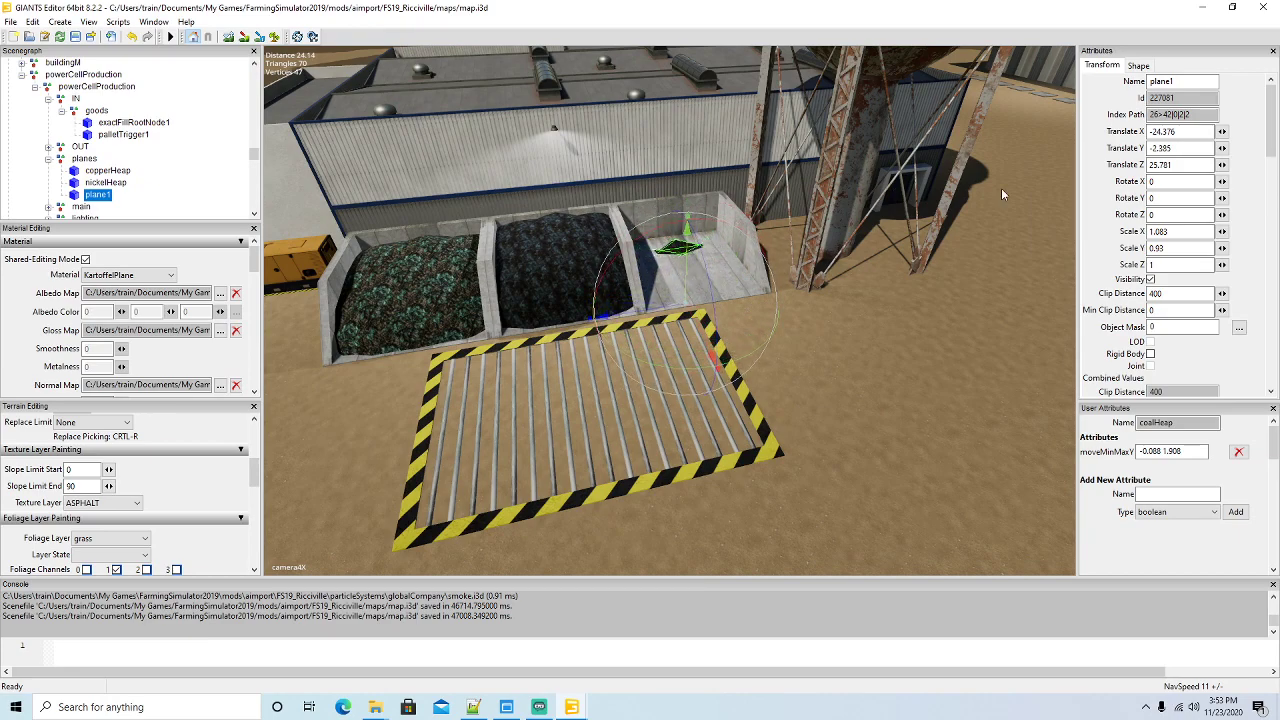
Copy plane1's lowered Translate Y and set the mover's minimum Y value to -2.385 in powerCellProduction.xml
double_click(1175, 148)
key("ctrl+c")
left_click(473, 707)
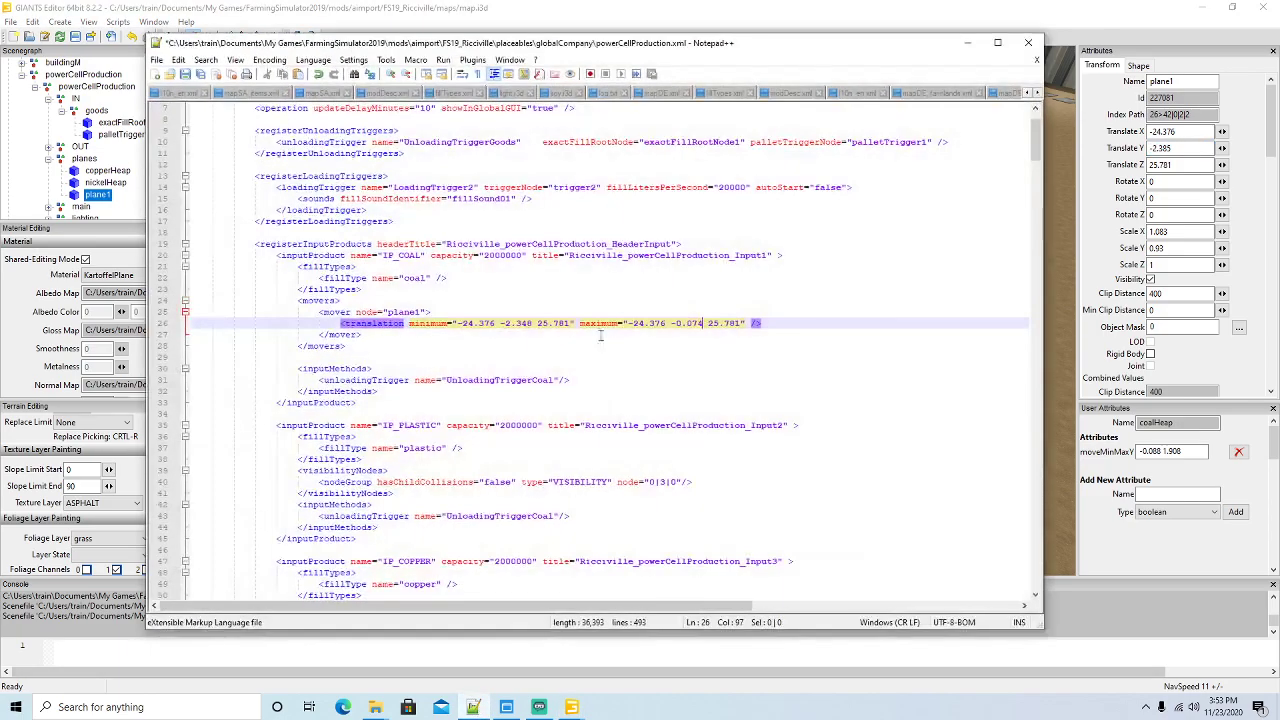
left_click_drag(501, 323, 533, 324)
key("ctrl+v")
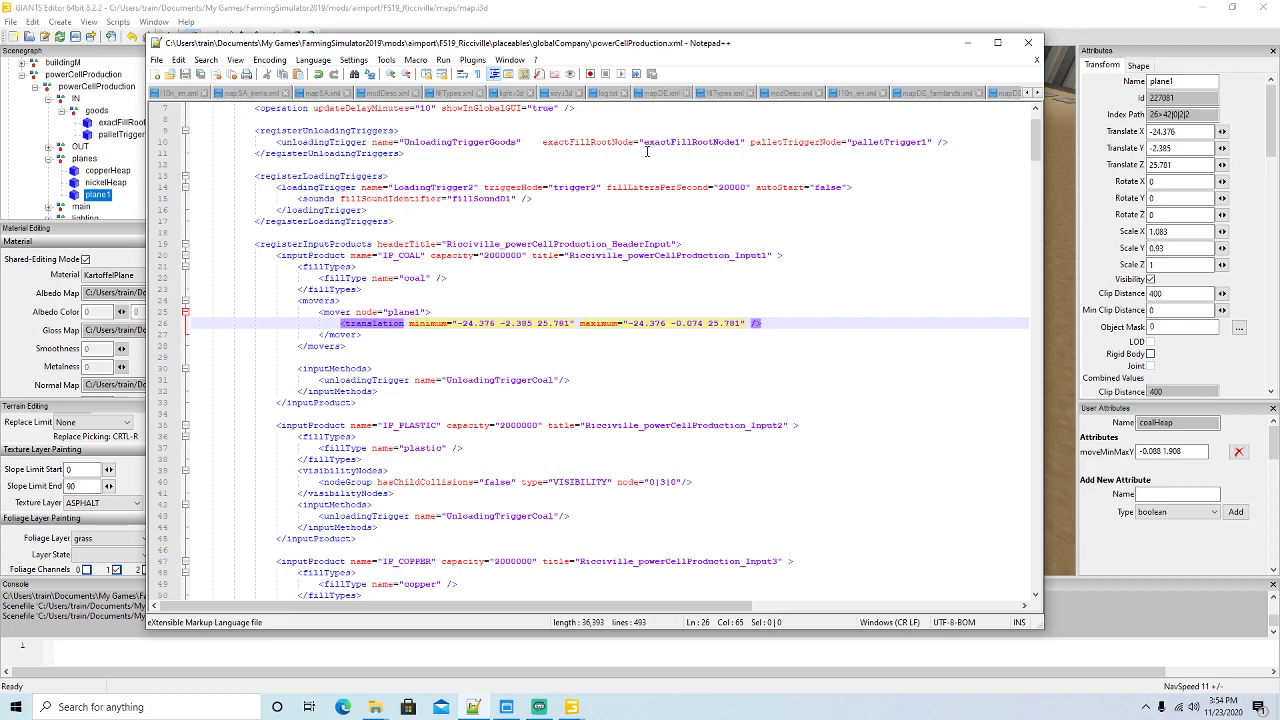
Set the IP_COAL input's unloading trigger name to UnloadingTriggerGoods and save powerCellProduction.xml
scroll(608, 244, "down", 1)
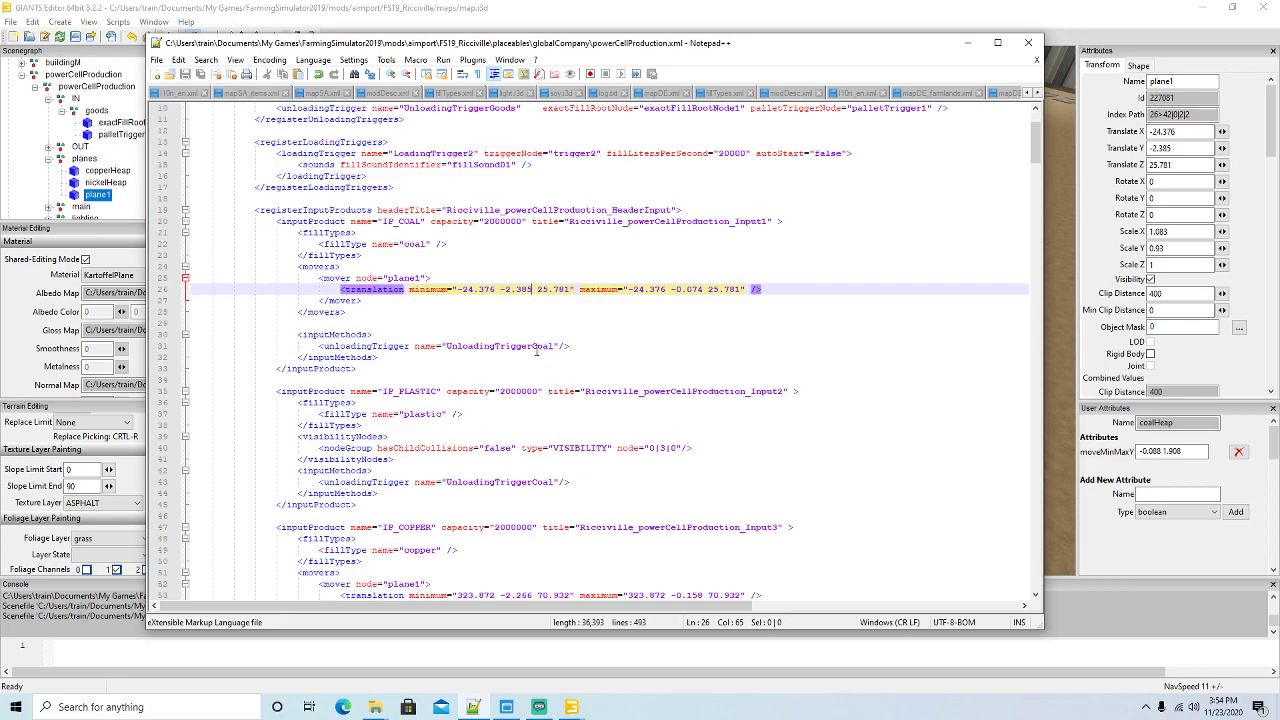
left_click(558, 345)
key("BackSpace")
key("BackSpace")
key("BackSpace")
key("BackSpace")
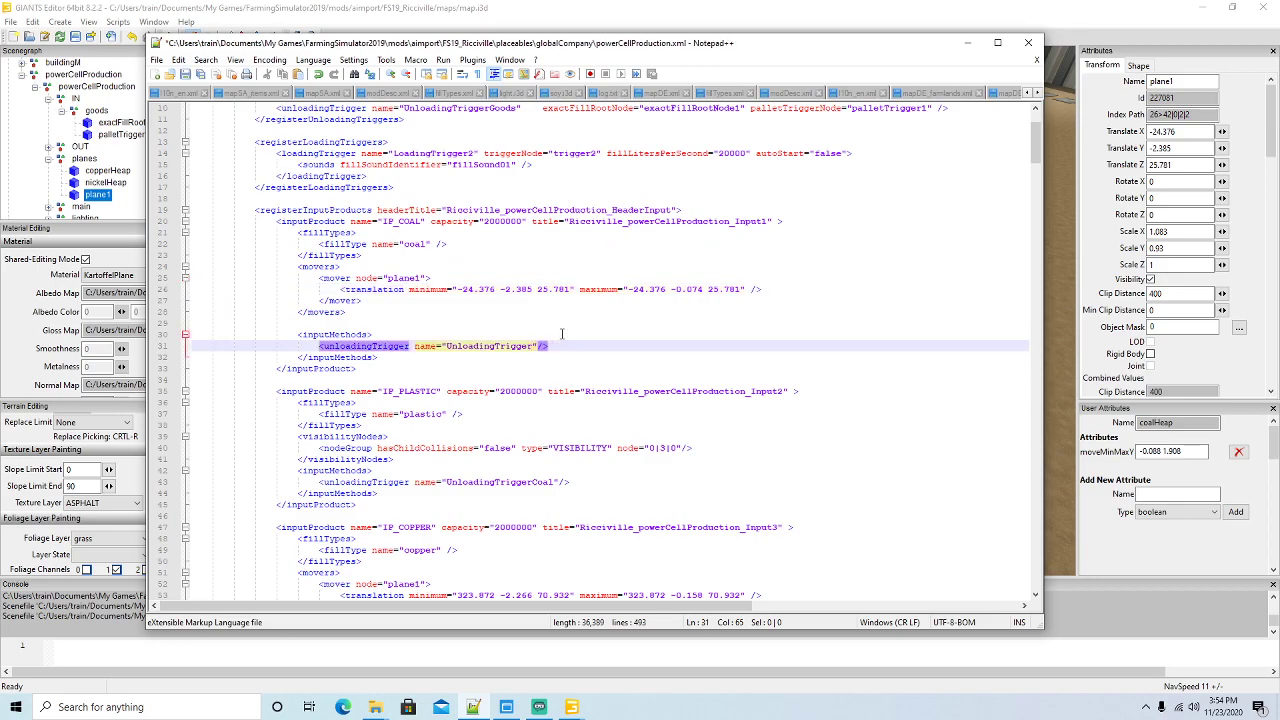
type("Goods")
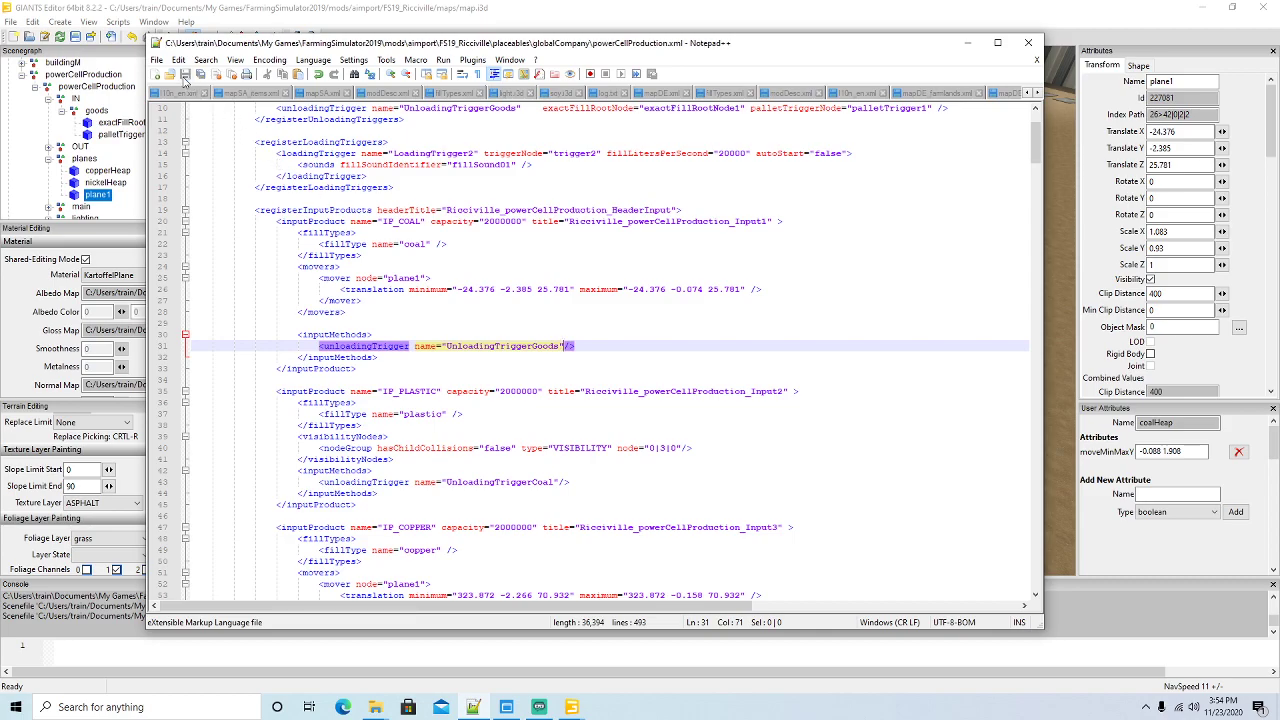
left_click(310, 221)
Delete the visibilityNodes block from the IP_PLASTIC input product
scroll(468, 260, "down", 3)
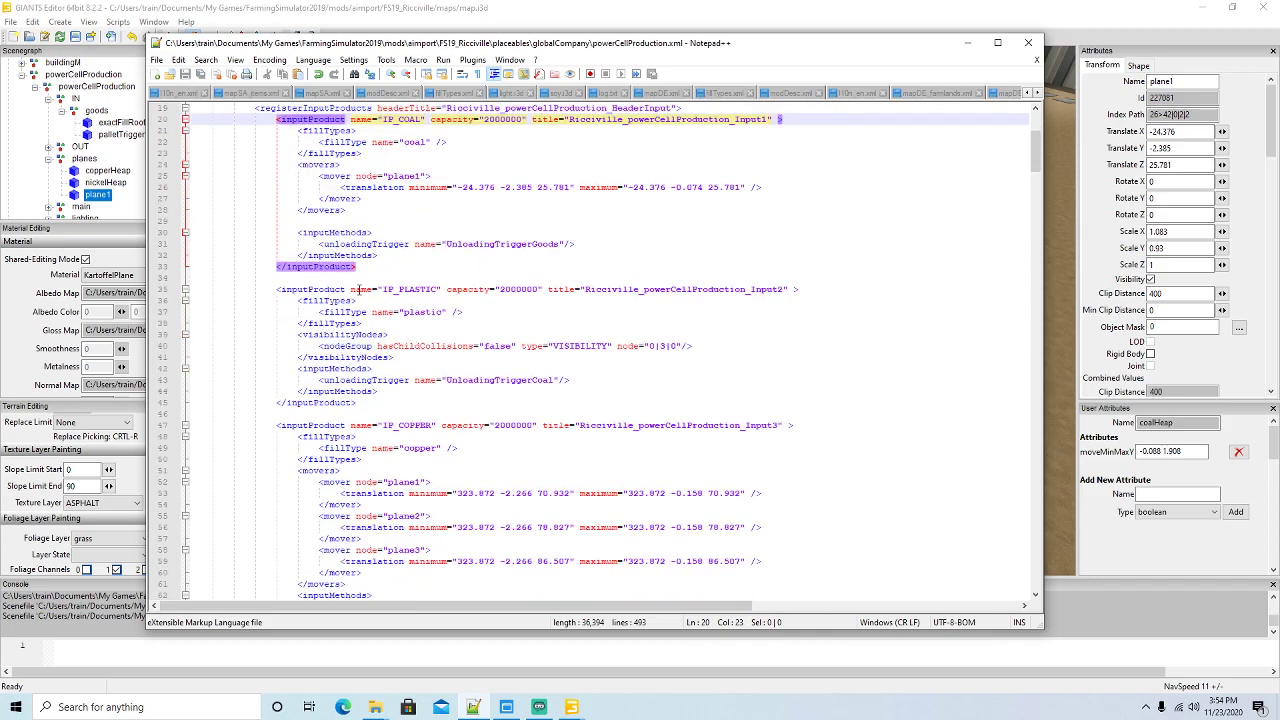
left_click(338, 290)
left_click_drag(394, 357, 193, 335)
key("Delete")
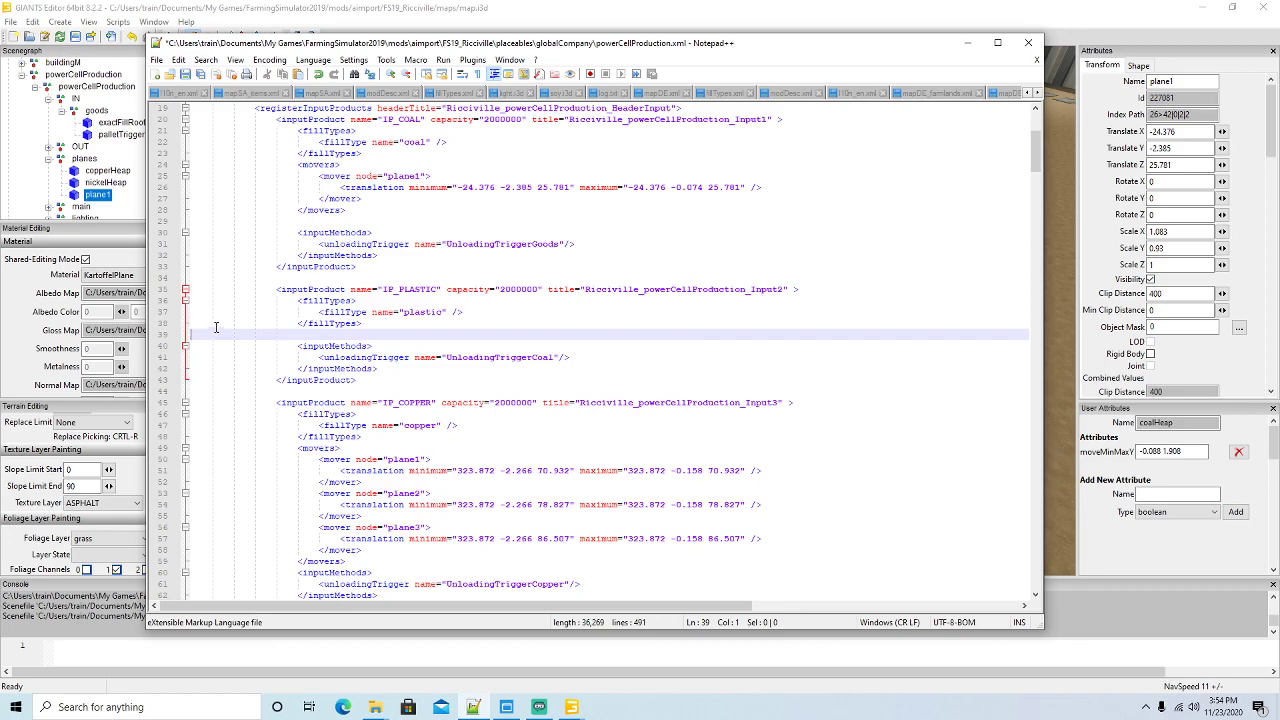
Set the IP_PLASTIC input's unloading trigger name to UnloadingTriggerGoods and save the file
left_click(557, 346)
key("BackSpace")
key("BackSpace")
key("BackSpace")
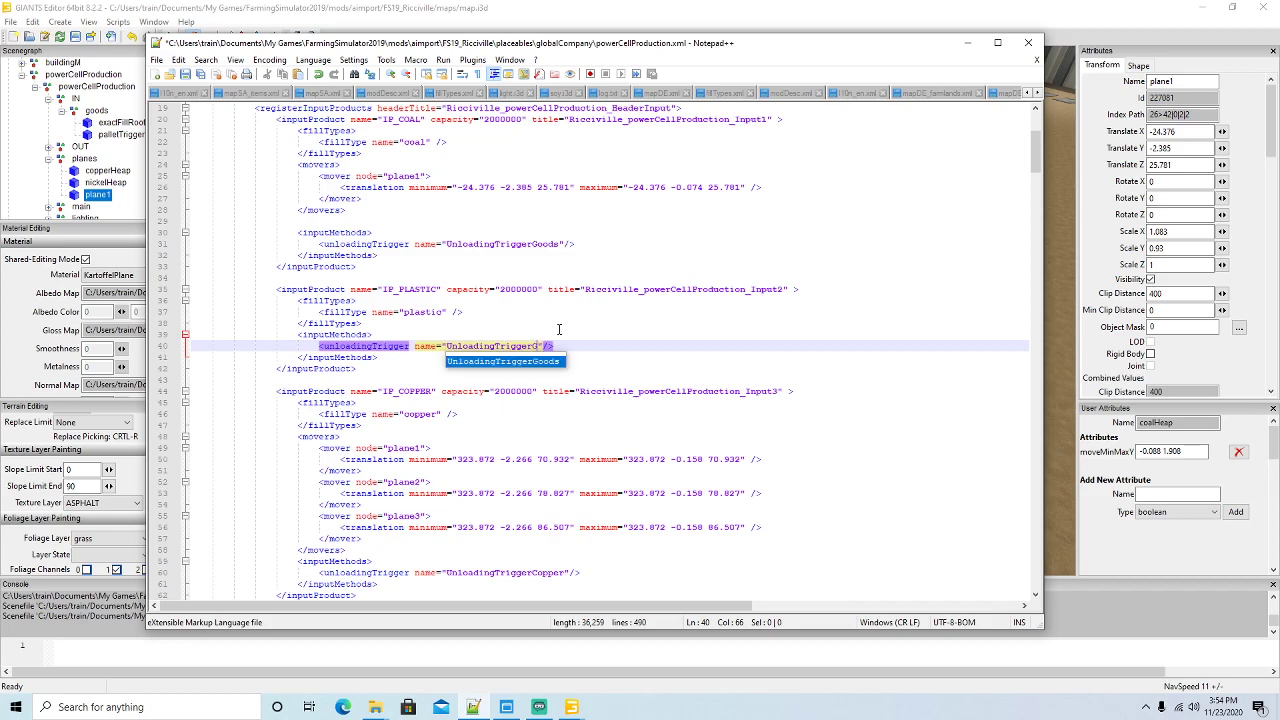
type("oods")
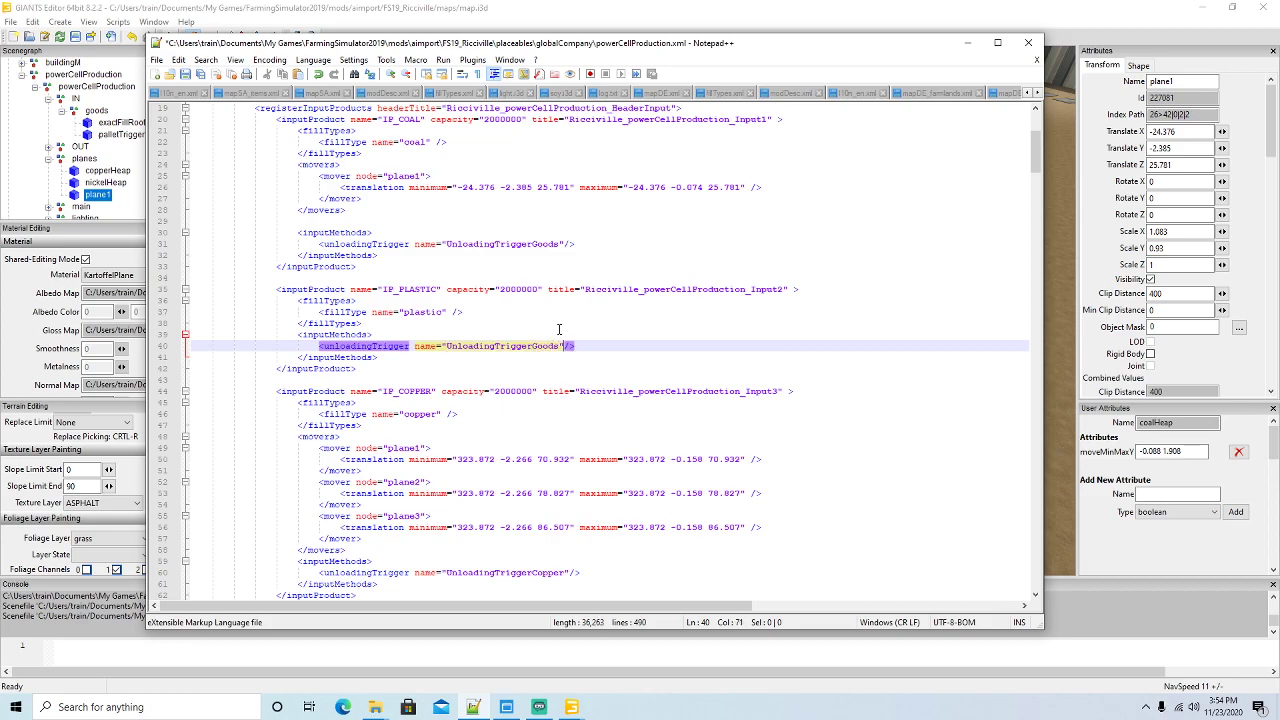
left_click(320, 289)
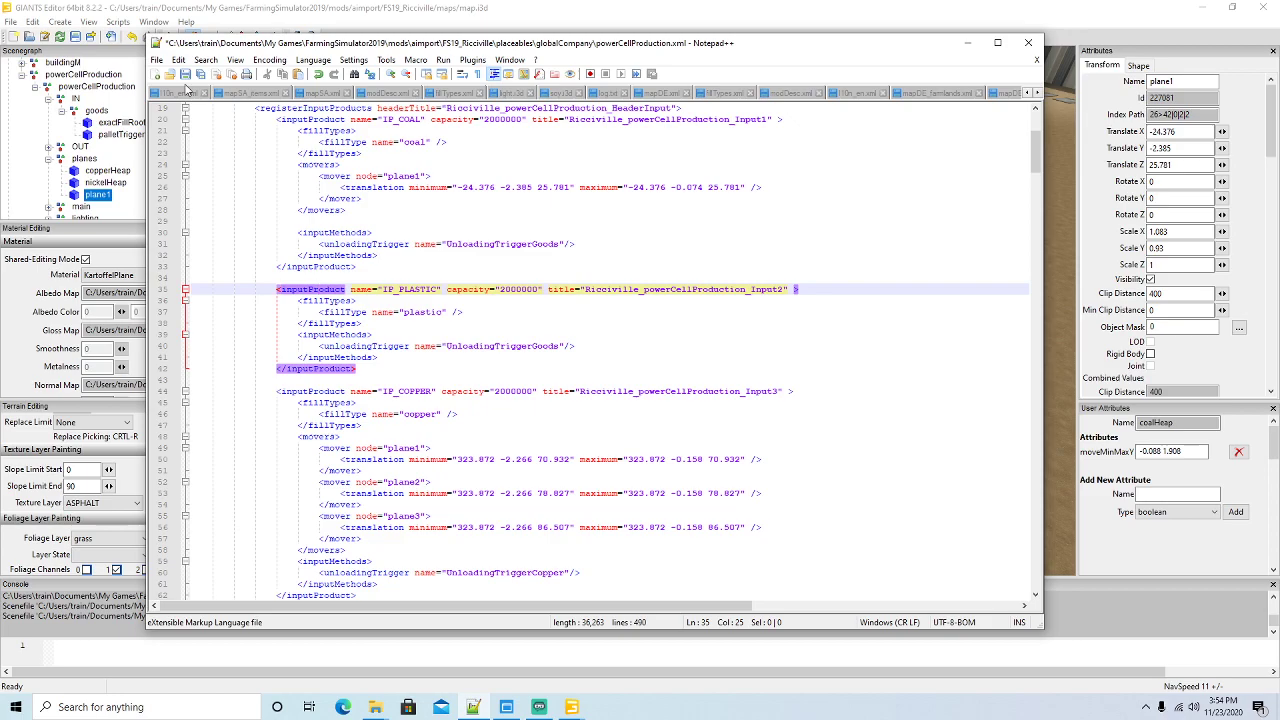
Delete the plane1 and plane3 movers from the IP_COPPER input, leaving only the plane2 mover and no blank lines
scroll(494, 288, "down", 1)
scroll(494, 288, "down", 2)
left_click(330, 290)
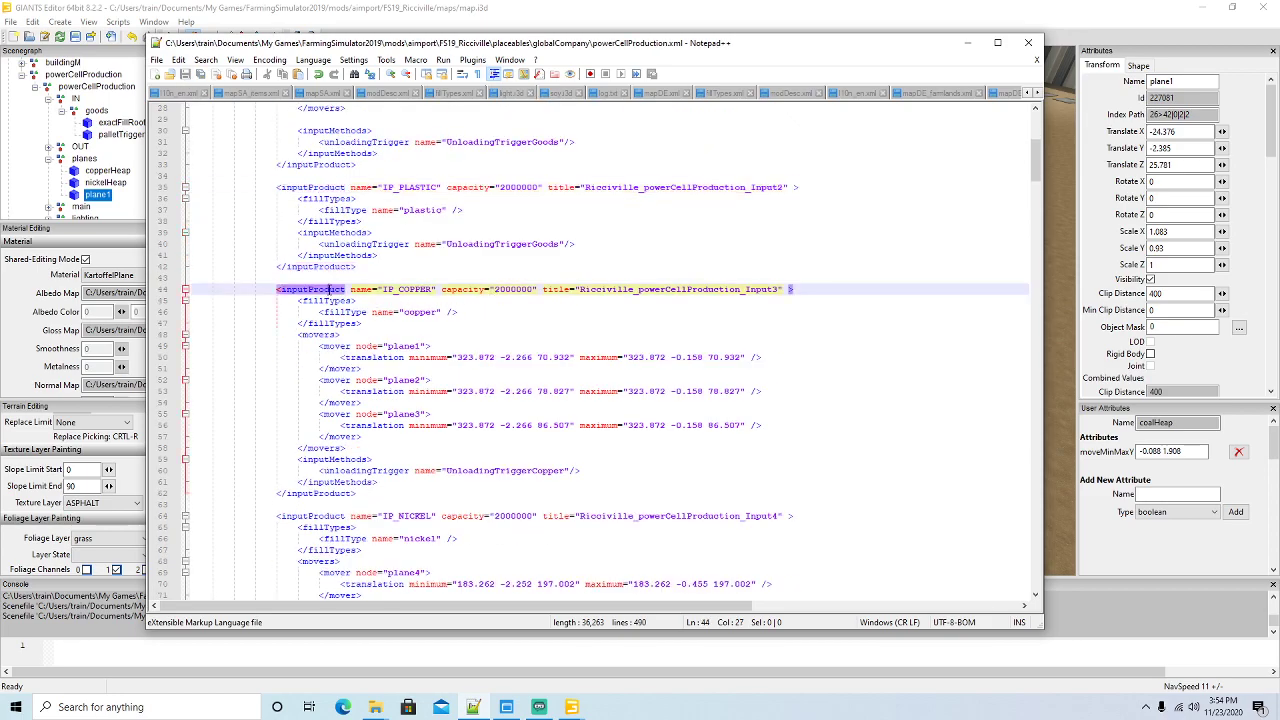
left_click(342, 380)
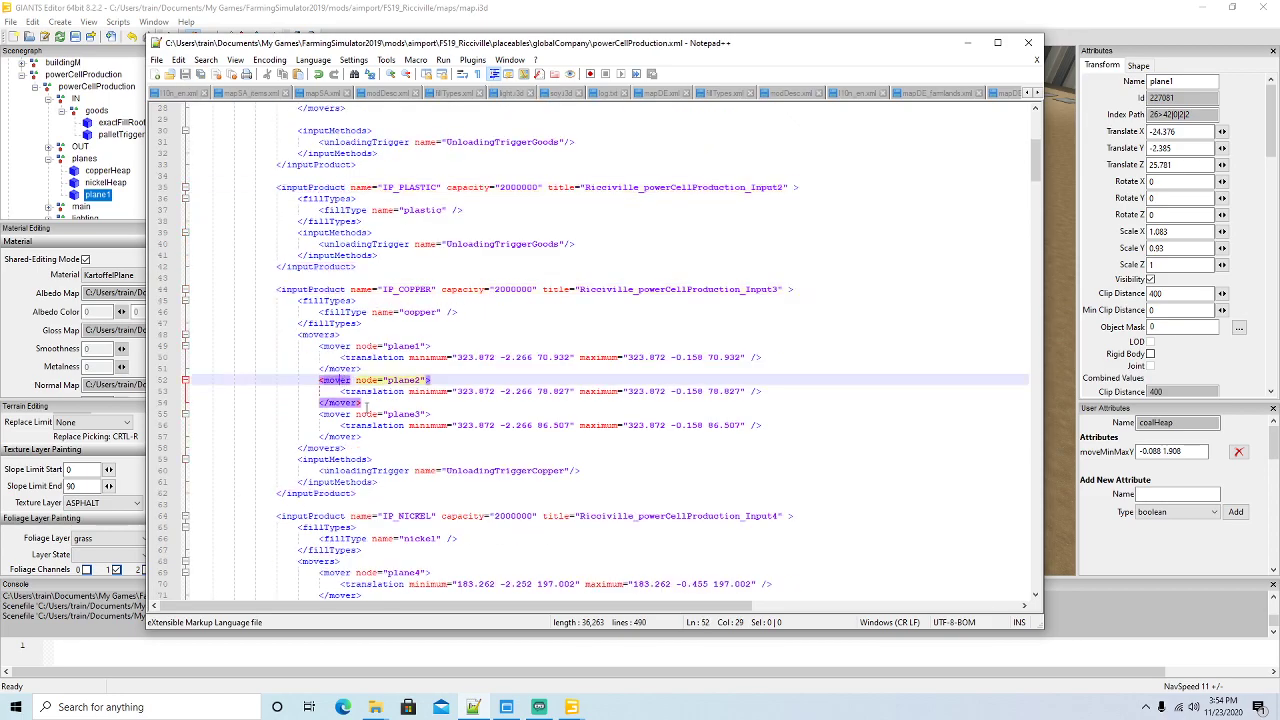
left_click_drag(361, 368, 193, 349)
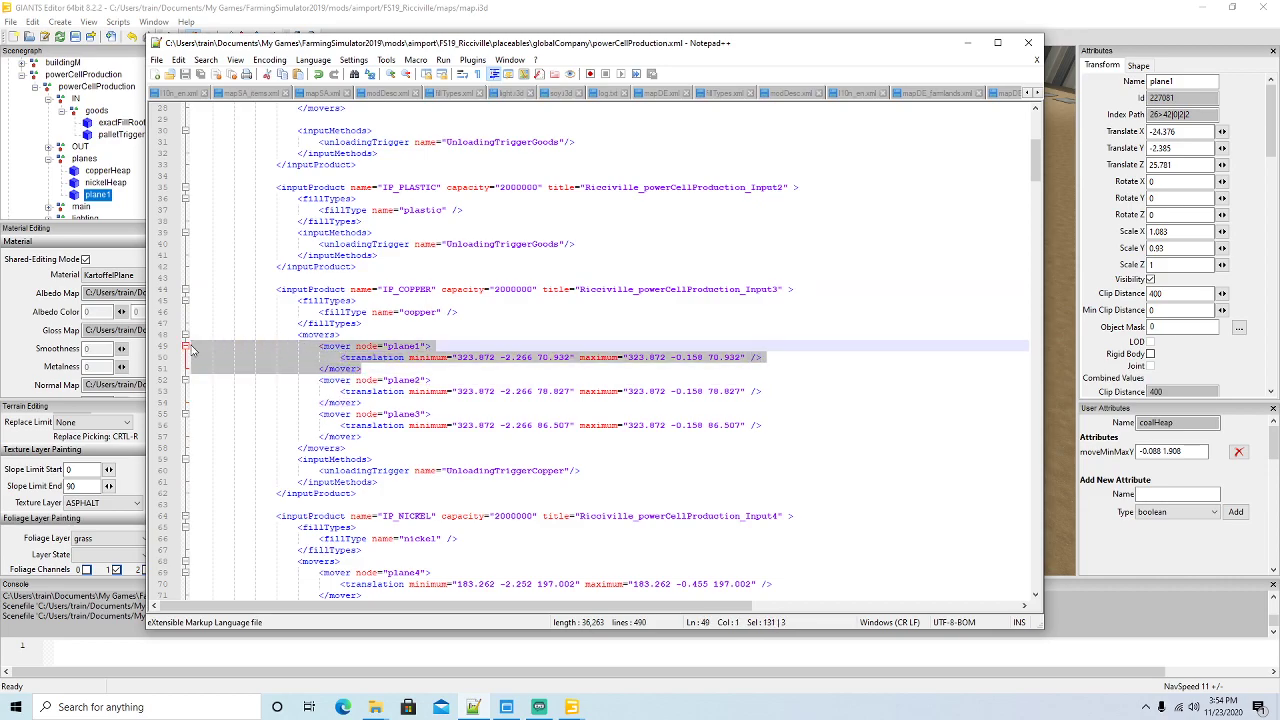
key("Delete")
left_click(160, 347)
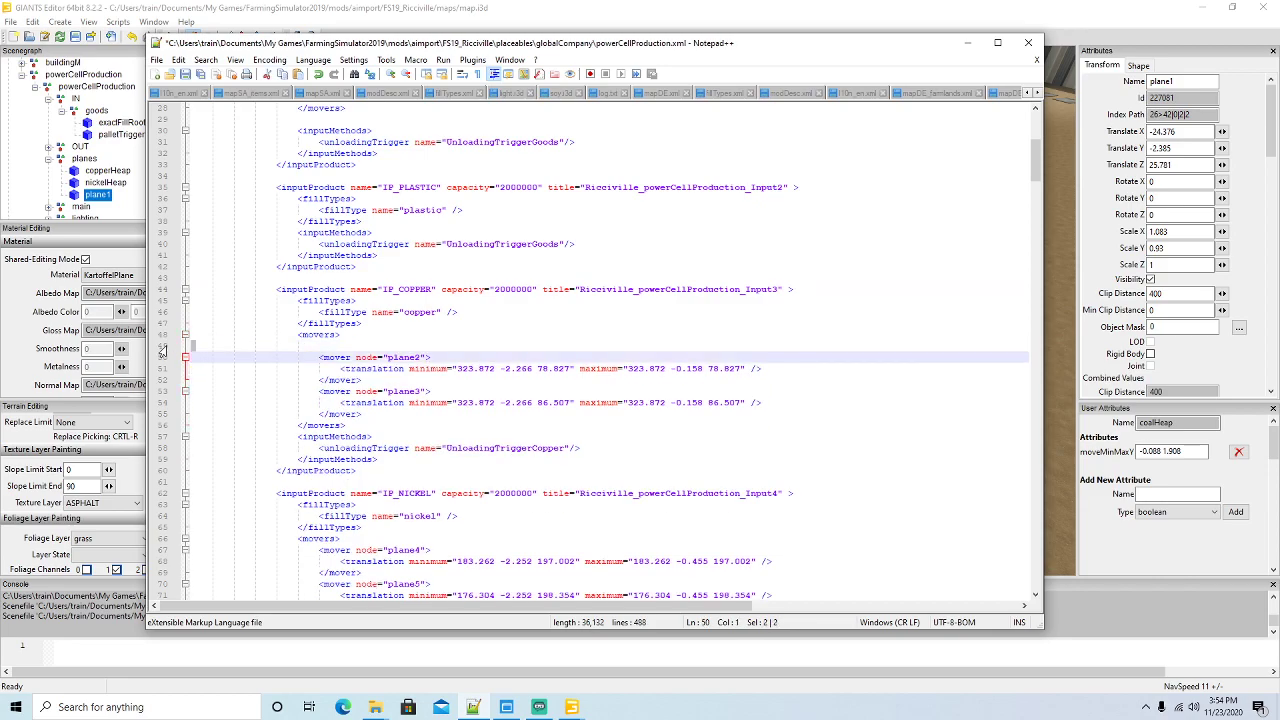
key("Delete")
left_click(344, 380)
left_click_drag(361, 403, 195, 379)
key("Delete")
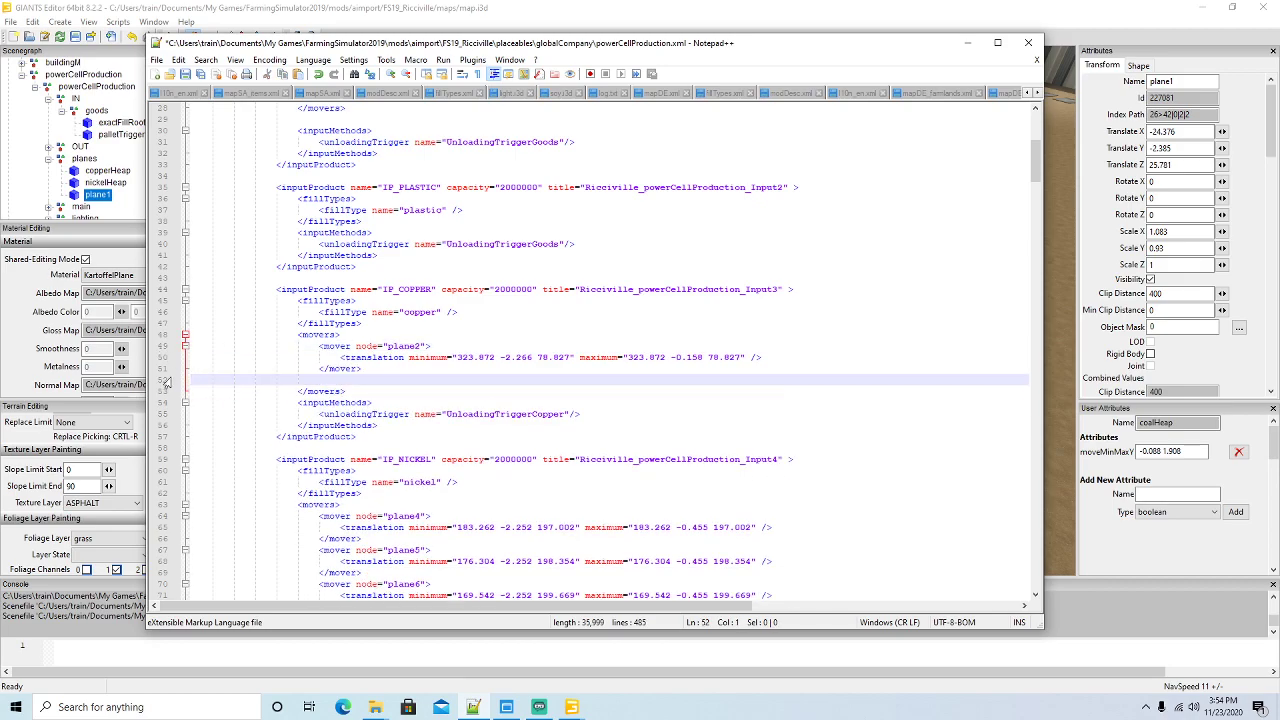
key("Delete")
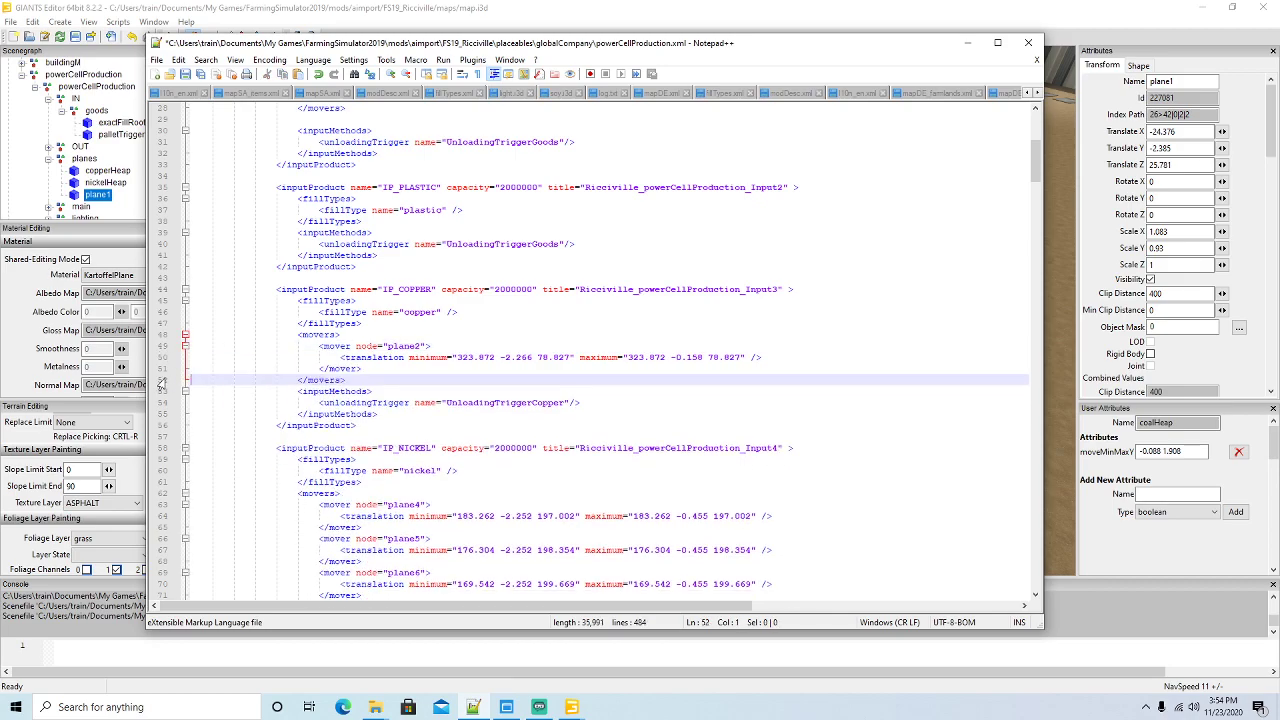
Set the IP_COPPER input's unloading trigger name to UnloadingTriggerGoods and save the file
left_click(566, 401)
key("BackSpace")
key("BackSpace")
key("BackSpace")
key("BackSpace")
key("BackSpace")
key("BackSpace")
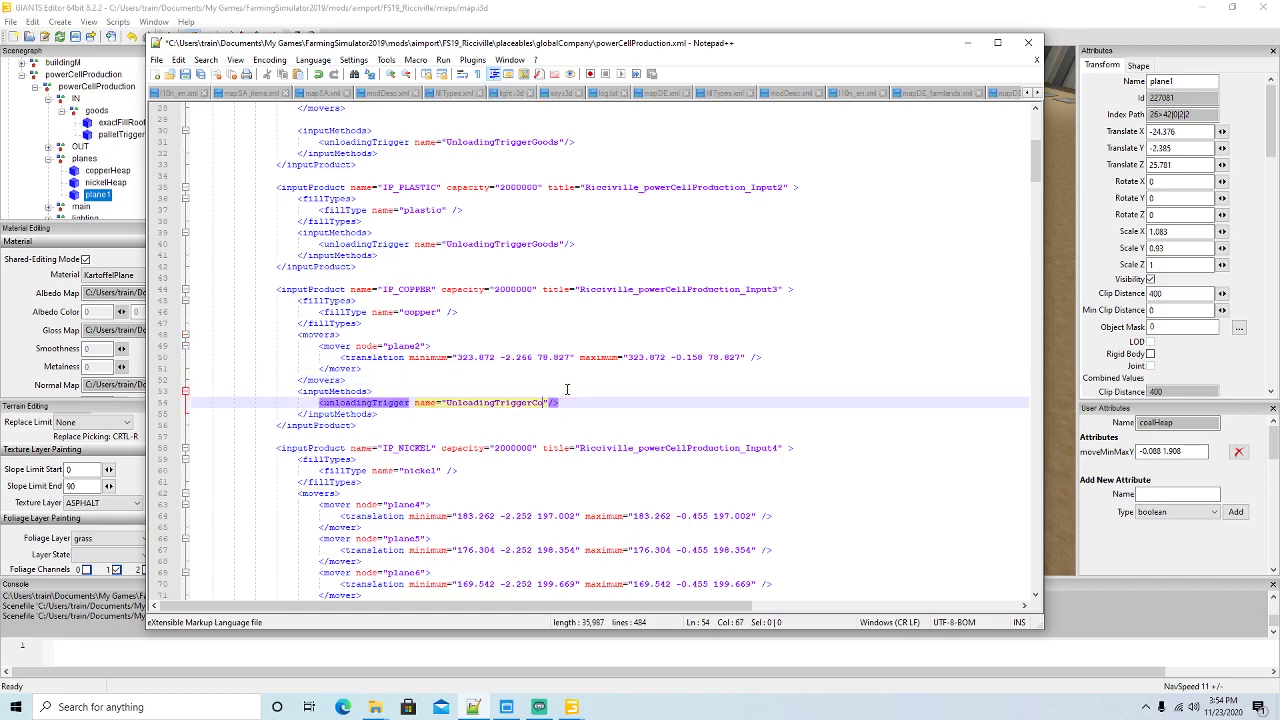
type("Goods")
left_click(185, 74)
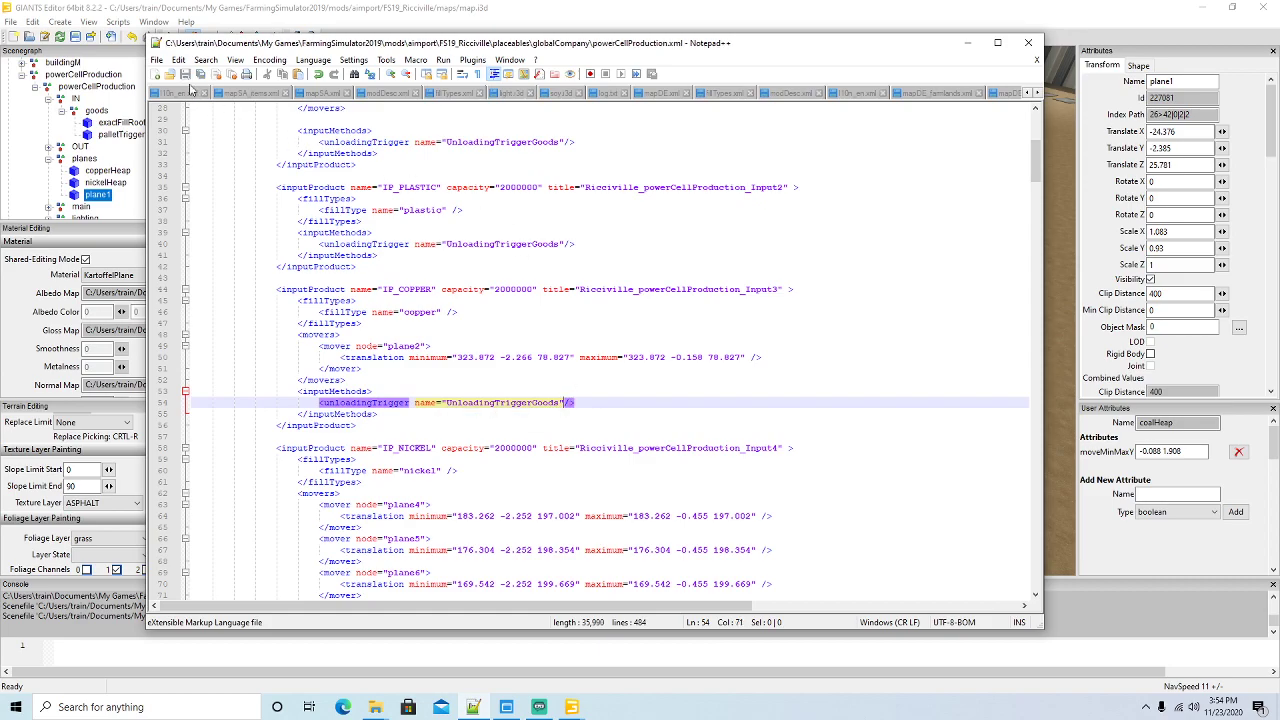
Switch to GIANTS Editor and rename the copperHeap object under planes to plane2
left_click(347, 346)
left_click(967, 43)
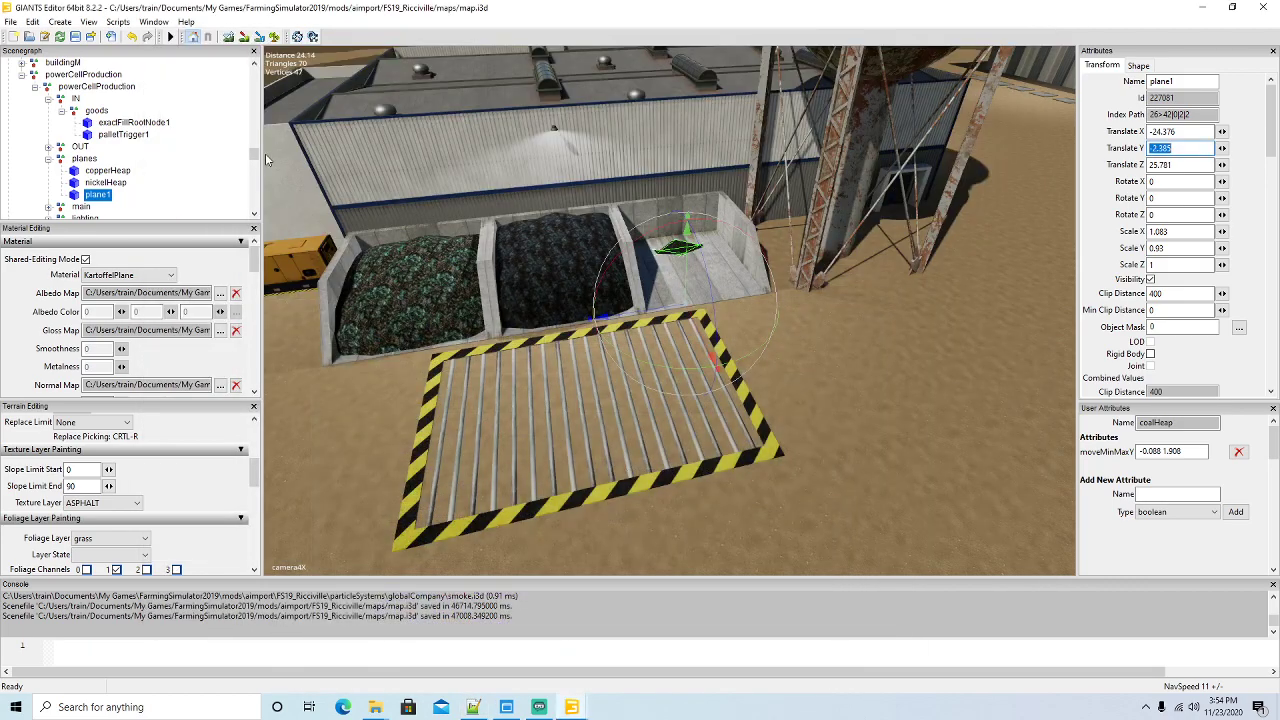
left_click(100, 171)
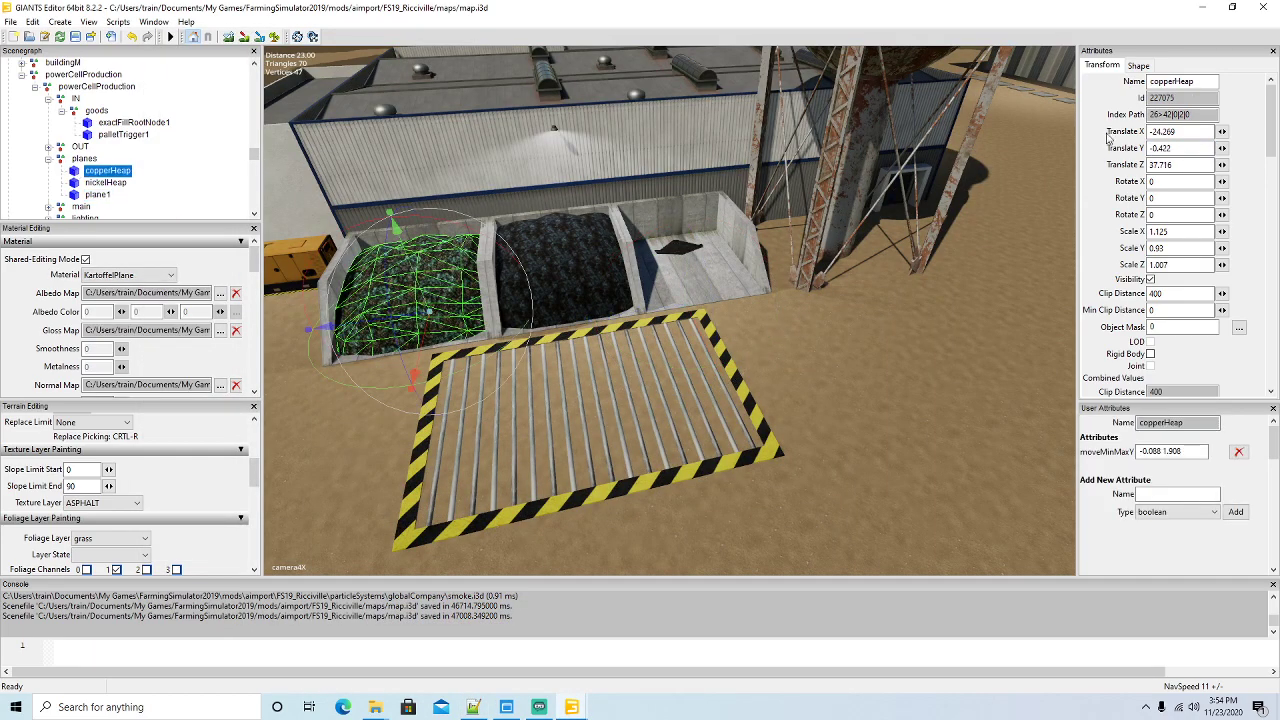
double_click(1190, 82)
type("plane2")
key("Return")
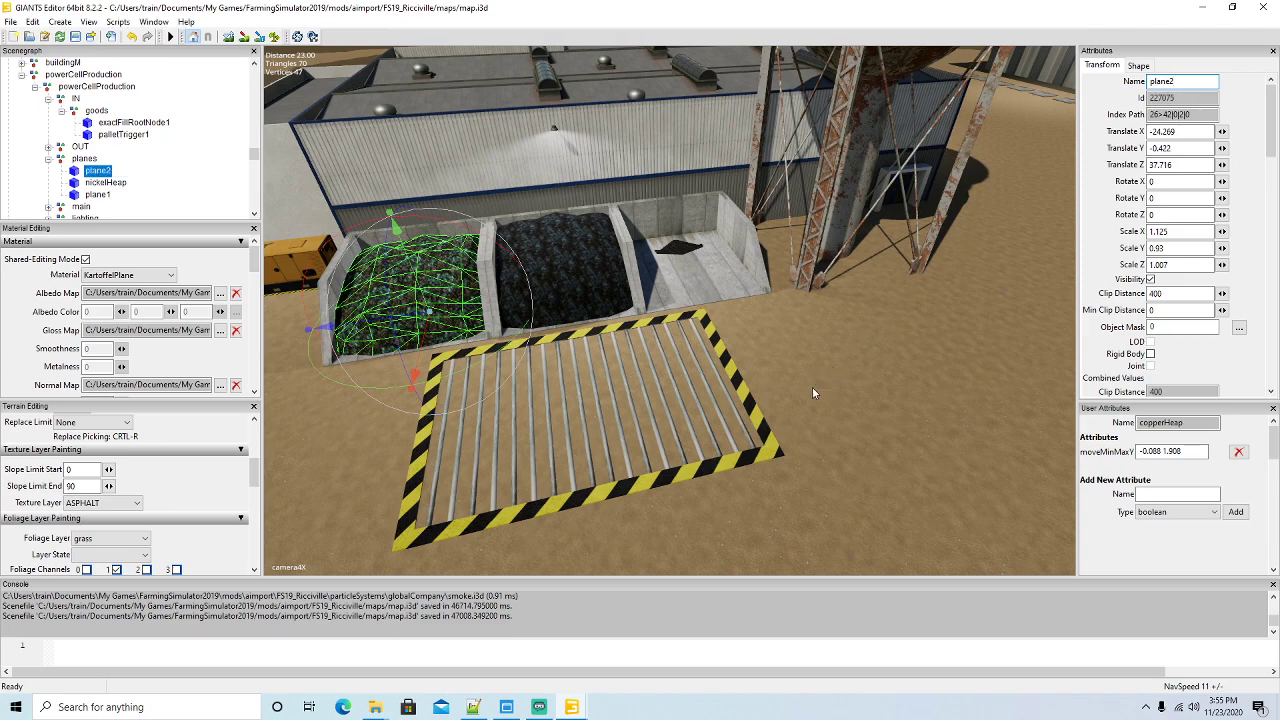
Copy plane2's Translate X from GIANTS Editor and set the IP_COPPER mover's minimum and maximum X values to -24.269
left_click_drag(1189, 131, 1025, 137)
key("ctrl+c")
left_click(473, 707)
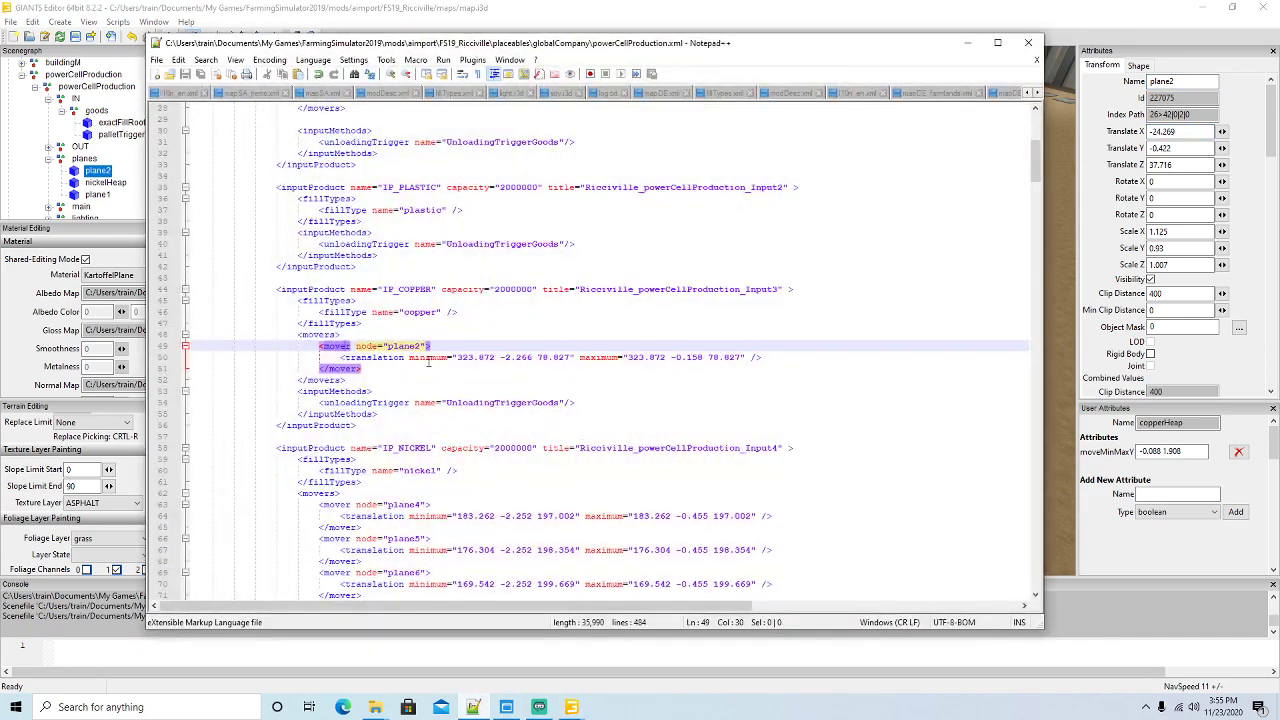
left_click_drag(458, 357, 492, 357)
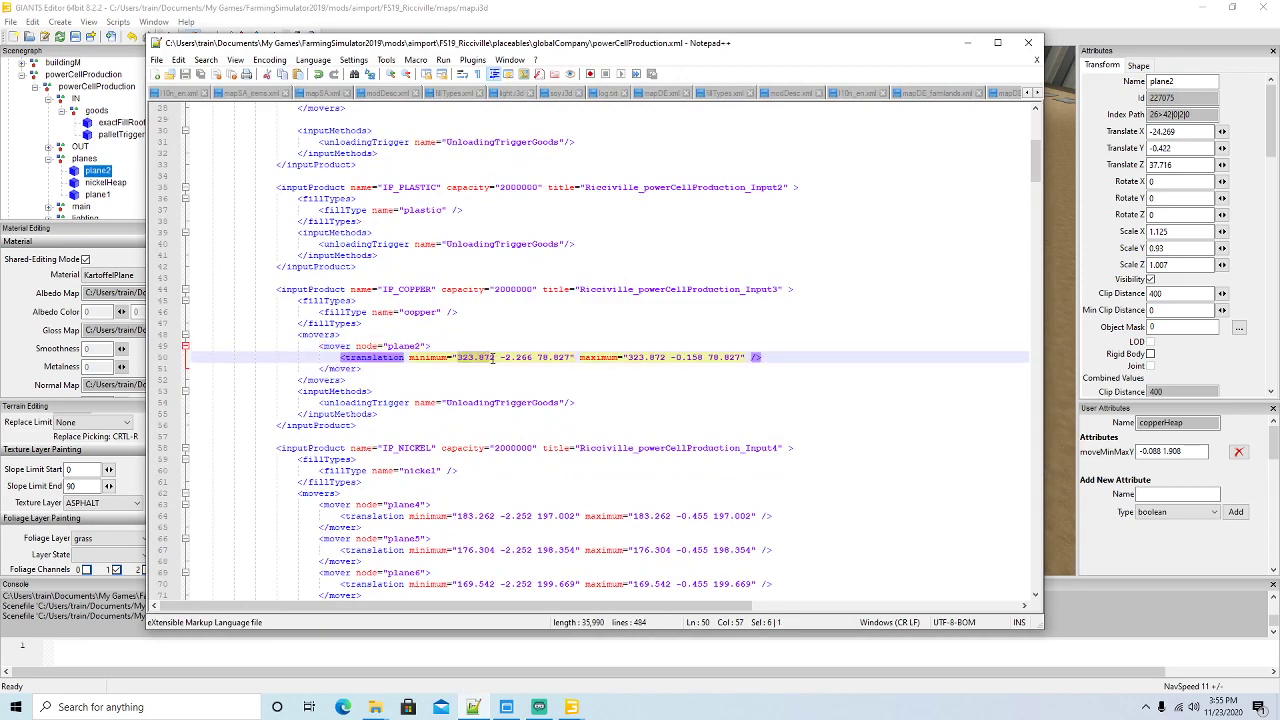
key("ctrl+v")
left_click_drag(627, 357, 667, 358)
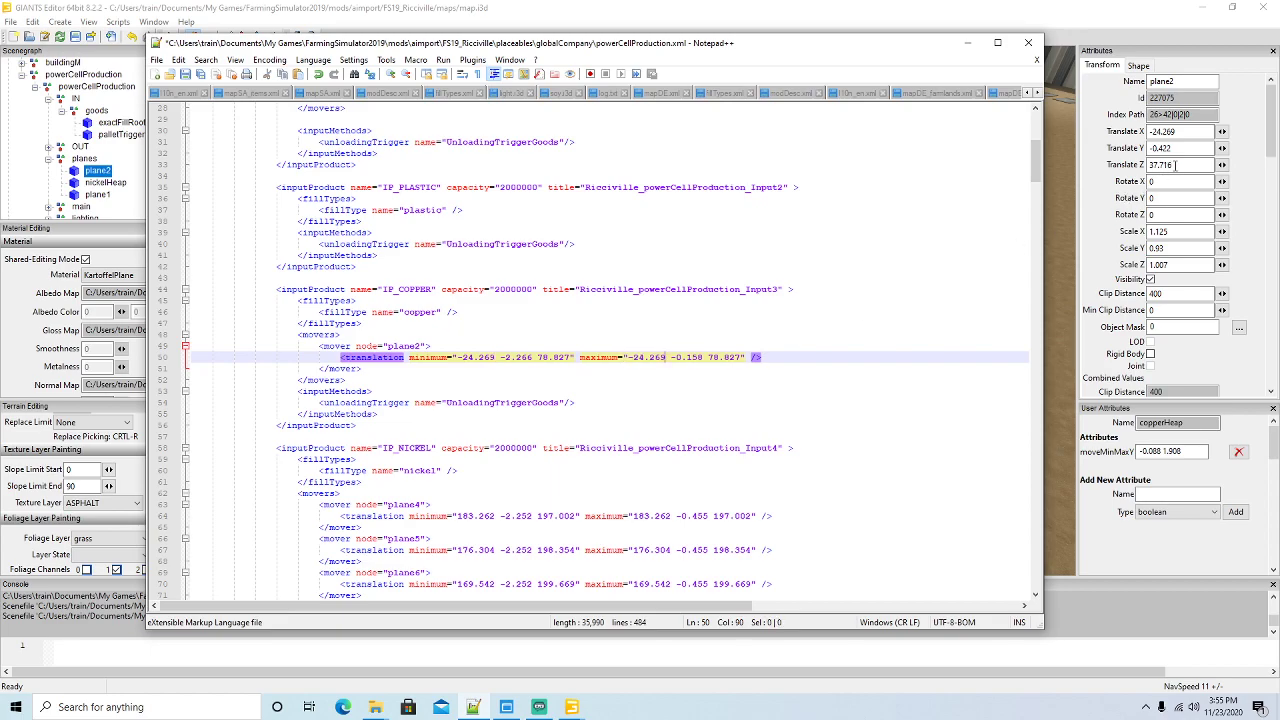
Copy plane2's Translate Z from GIANTS Editor and set the IP_COPPER mover's minimum and maximum Z values to 37.716
left_click(1170, 164)
key("ctrl+c")
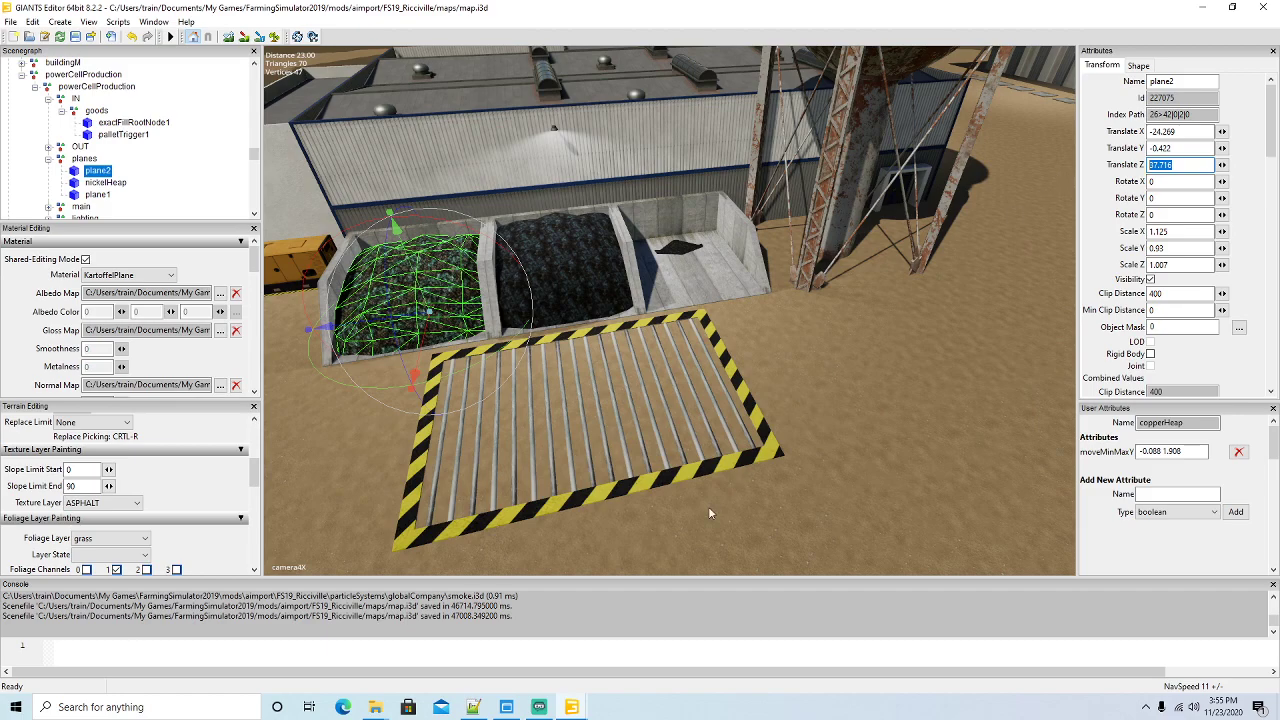
left_click(473, 707)
left_click_drag(537, 357, 571, 357)
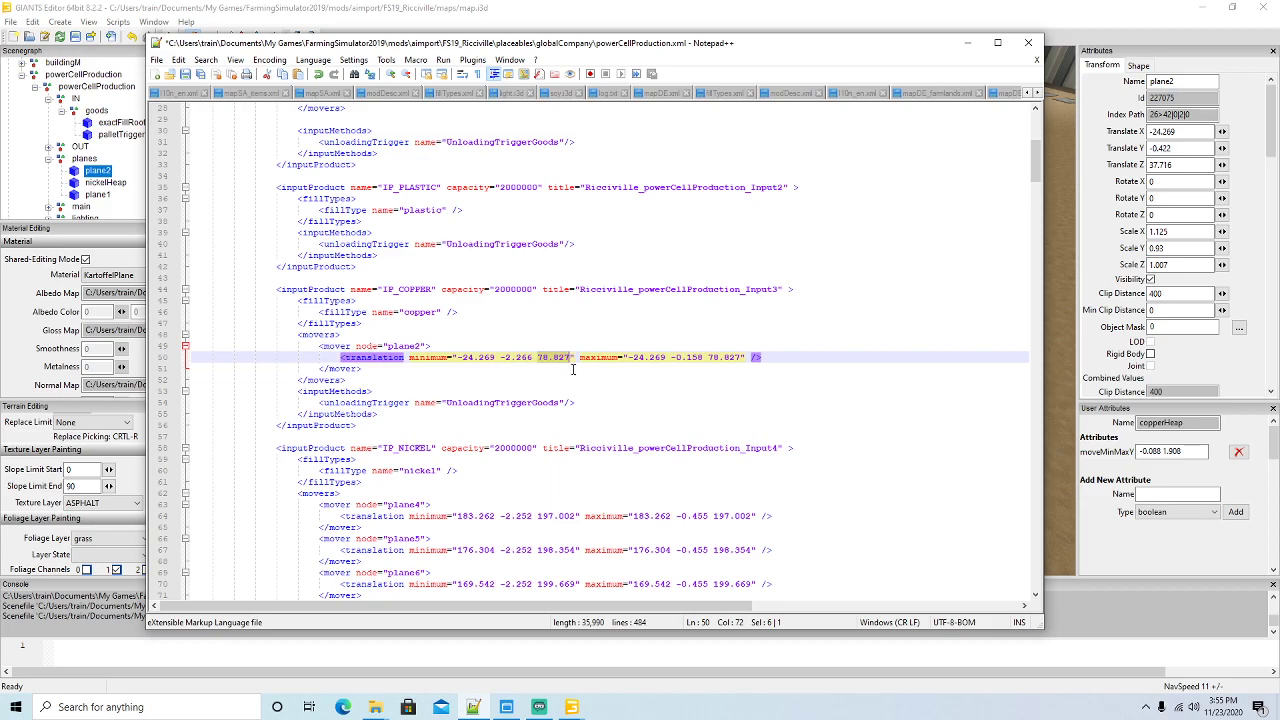
key("ctrl+v")
left_click_drag(709, 357, 744, 376)
key("ctrl+v")
Copy the IP_COAL mover's maximum Y value of -0.074 and use it to replace the IP_COPPER mover's maximum Y value
scroll(695, 262, "up", 3)
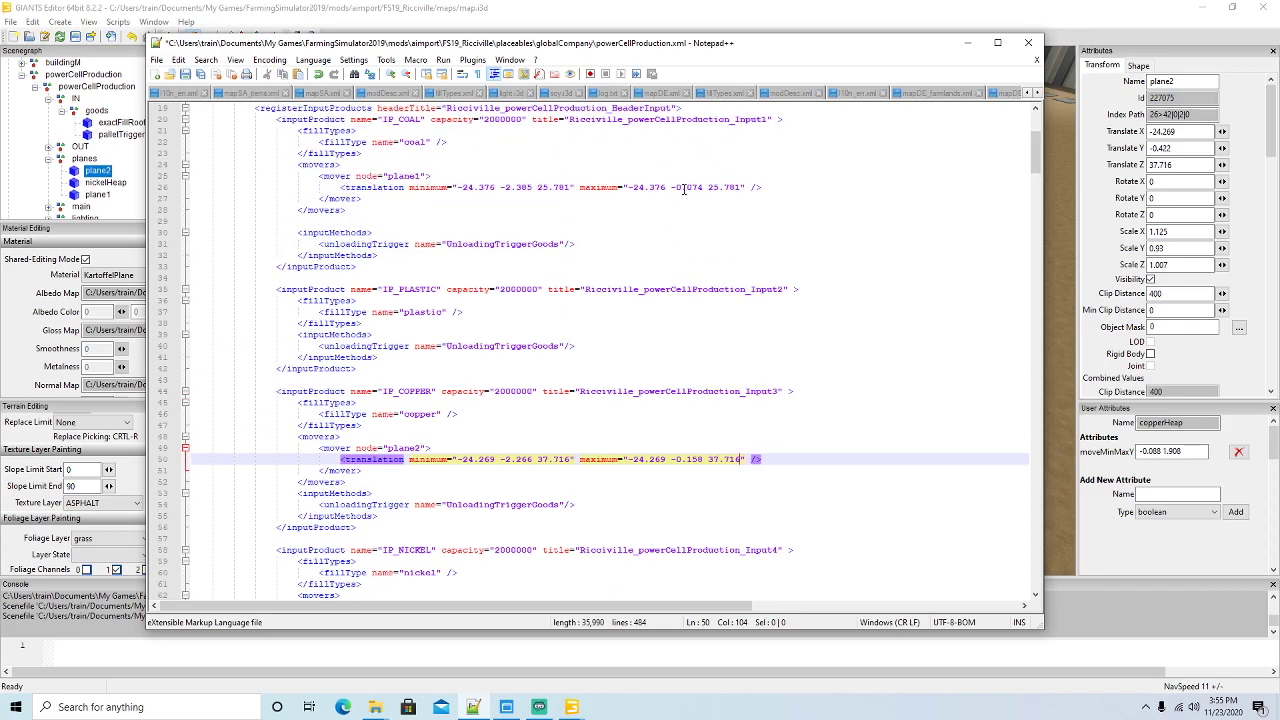
left_click_drag(671, 187, 704, 187)
key("ctrl+c")
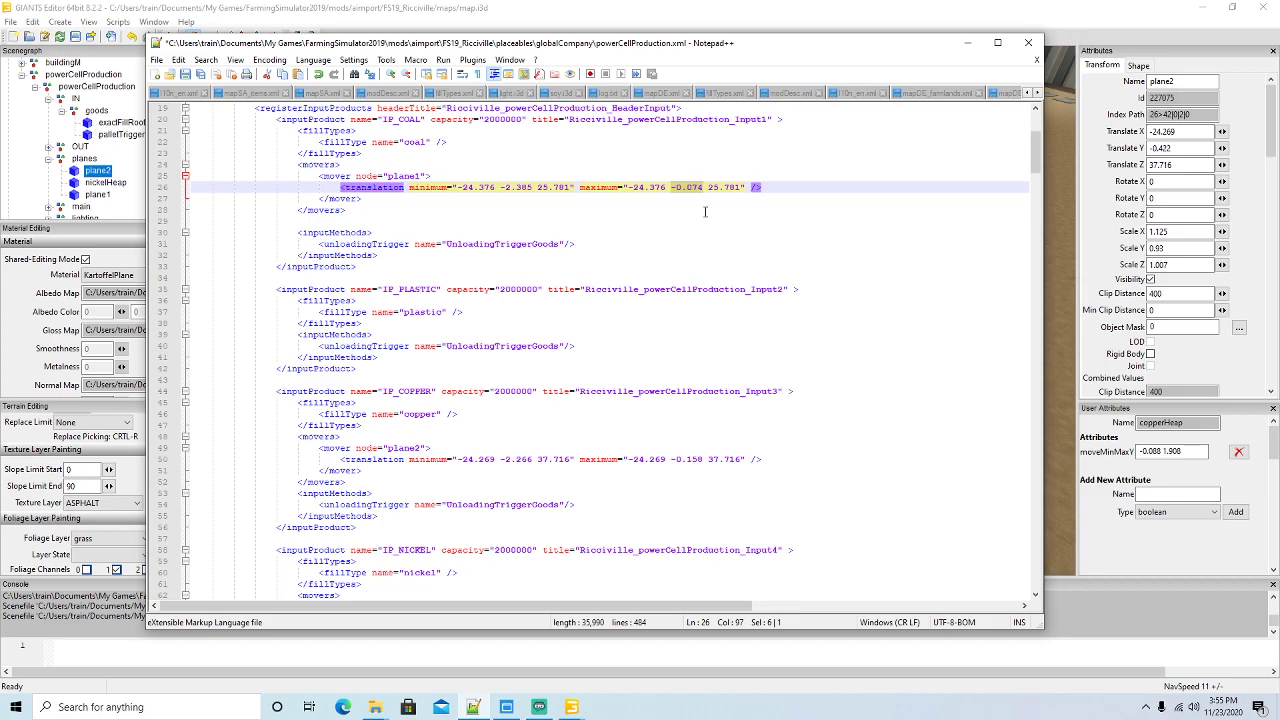
left_click_drag(671, 458, 704, 459)
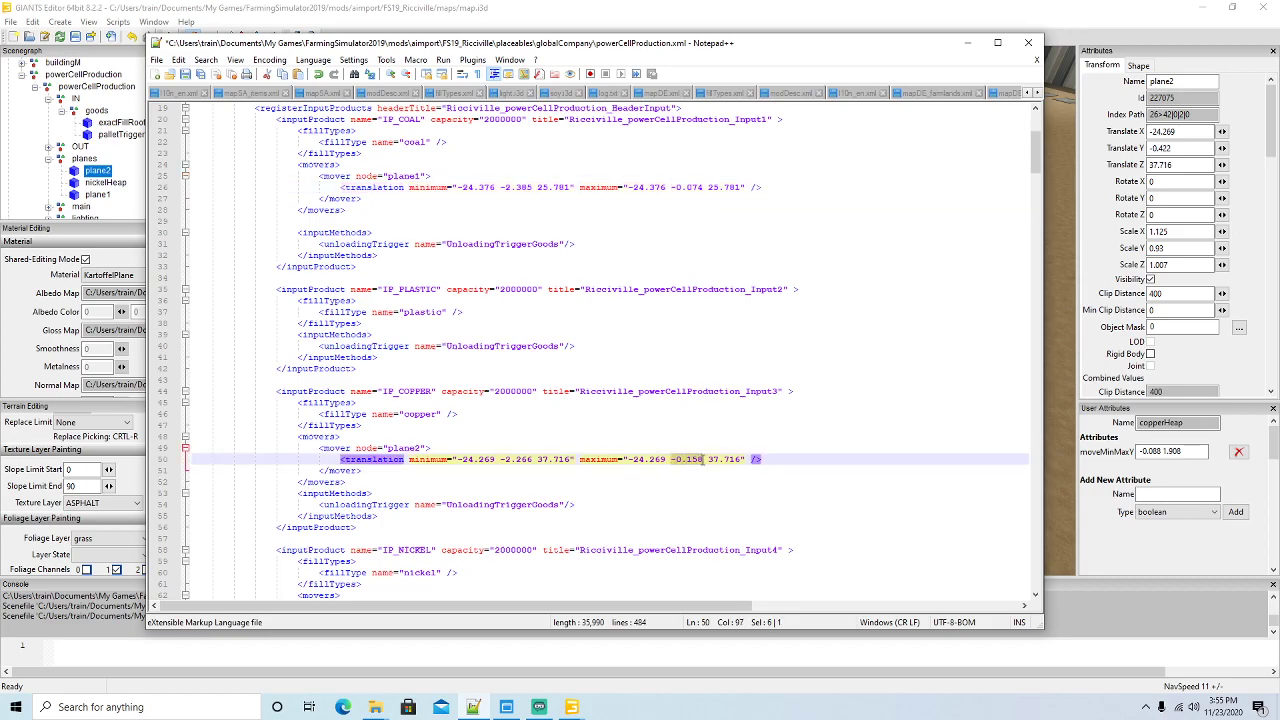
Set the plane2 mover's maximum Y to -0.074 and minimum Y to -2.385 under IP_COPPER, and save the file
key("ctrl+v")
left_click_drag(499, 187, 533, 187)
key("ctrl+c")
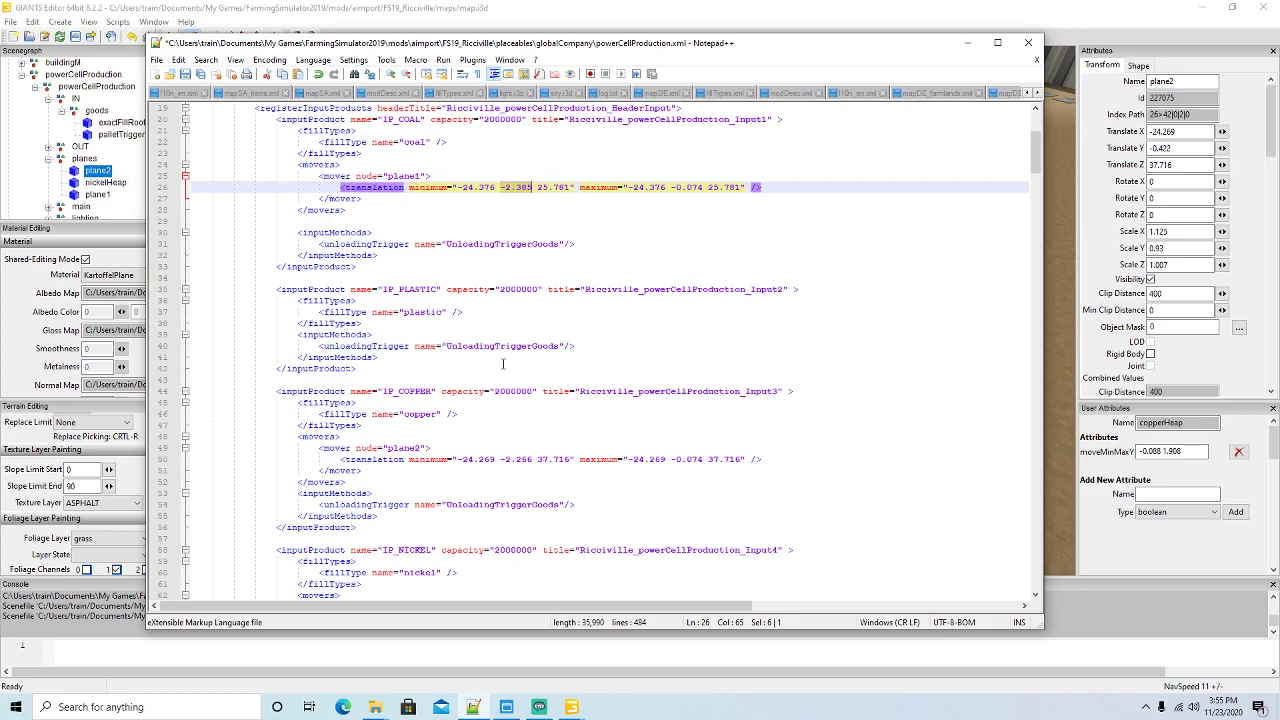
left_click_drag(500, 459, 531, 461)
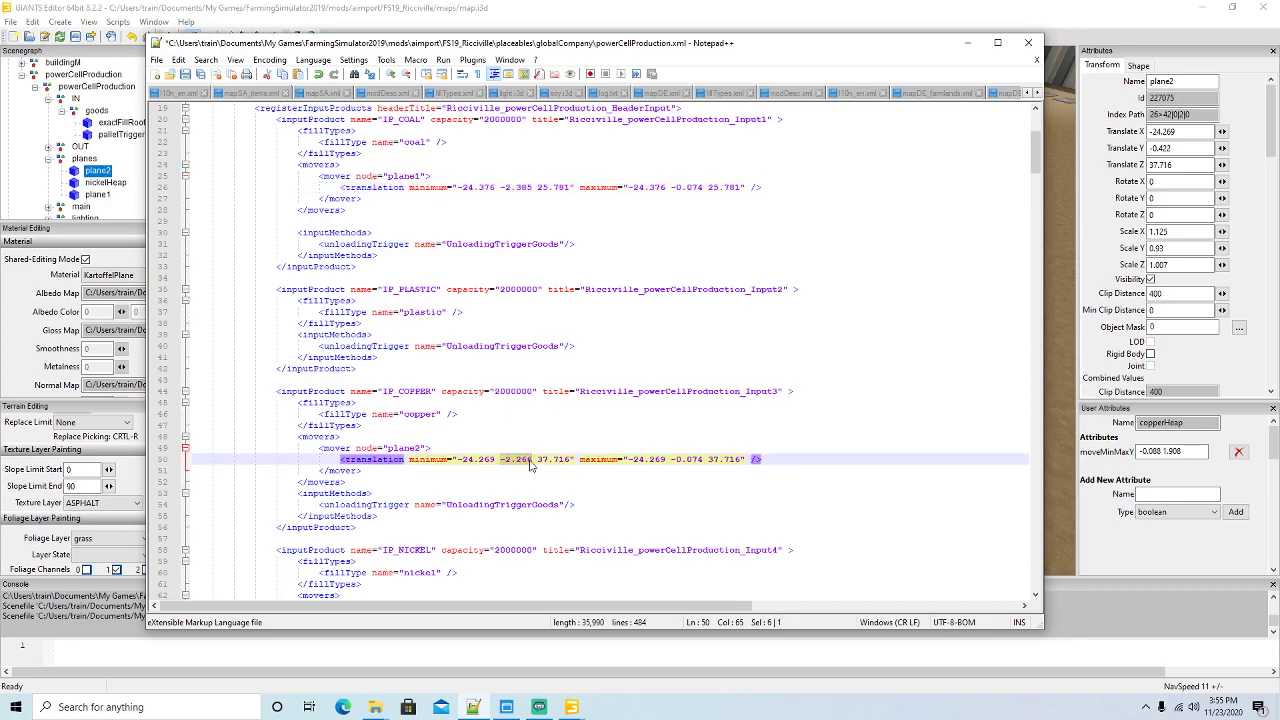
key("ctrl+v")
left_click(186, 75)
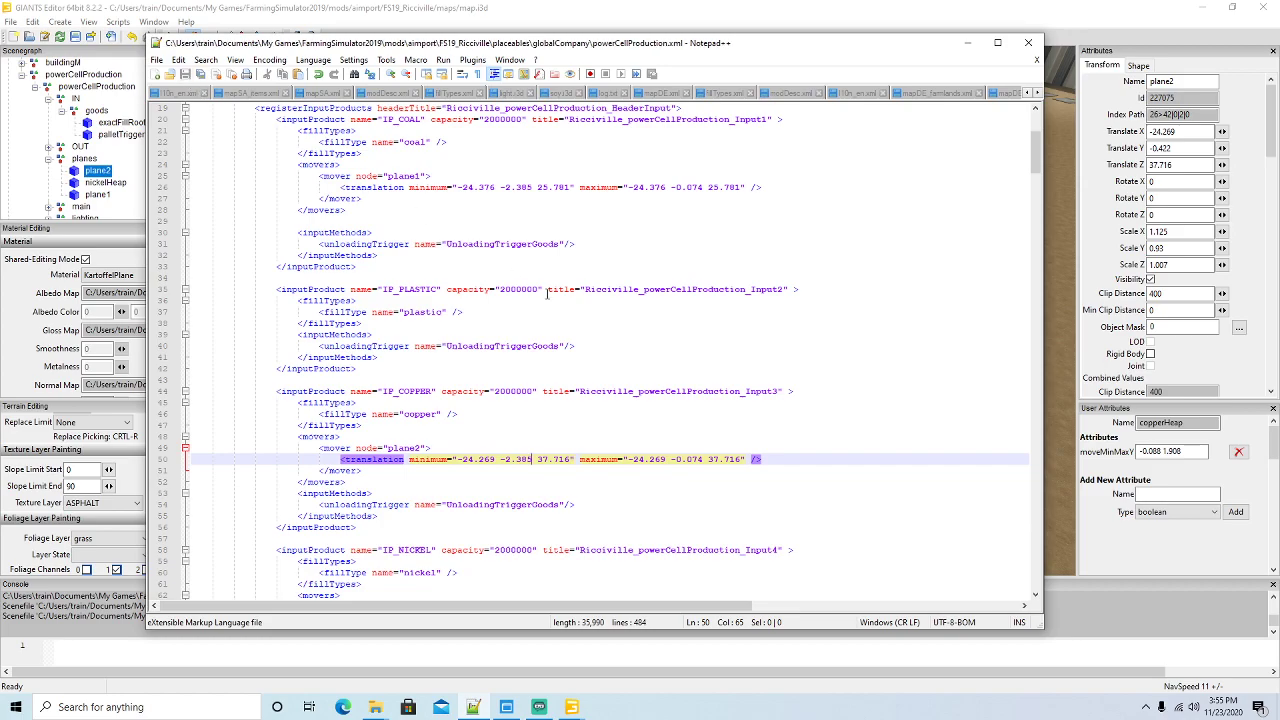
Change the node of the first mover under IP_NICKEL to plane3
scroll(548, 293, "down", 6)
scroll(548, 293, "down", 2)
left_click(318, 278)
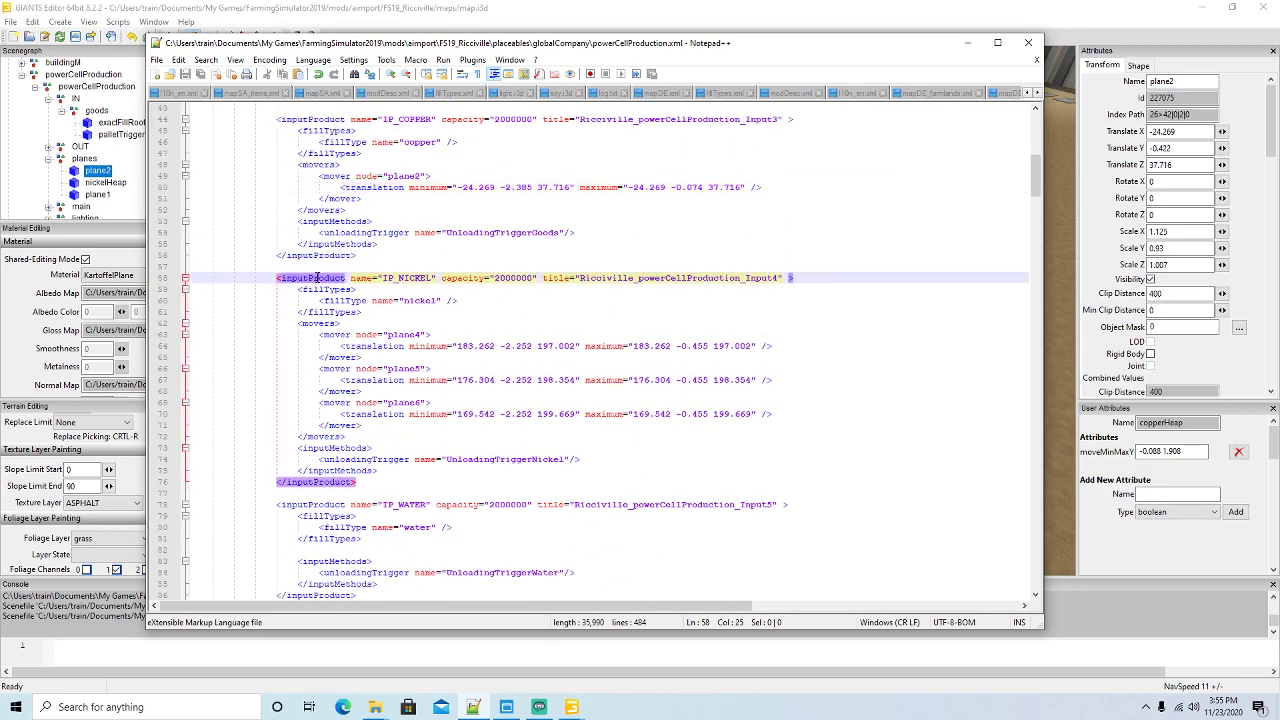
left_click(424, 336)
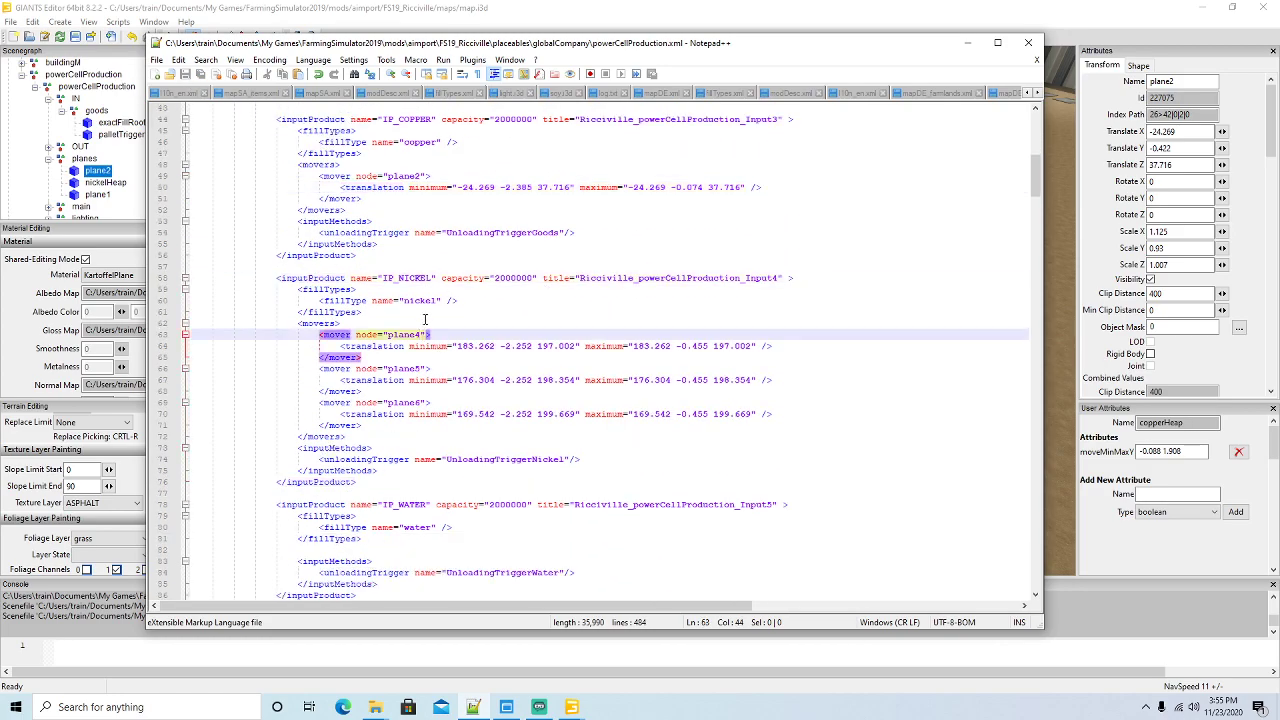
key("BackSpace")
type("3")
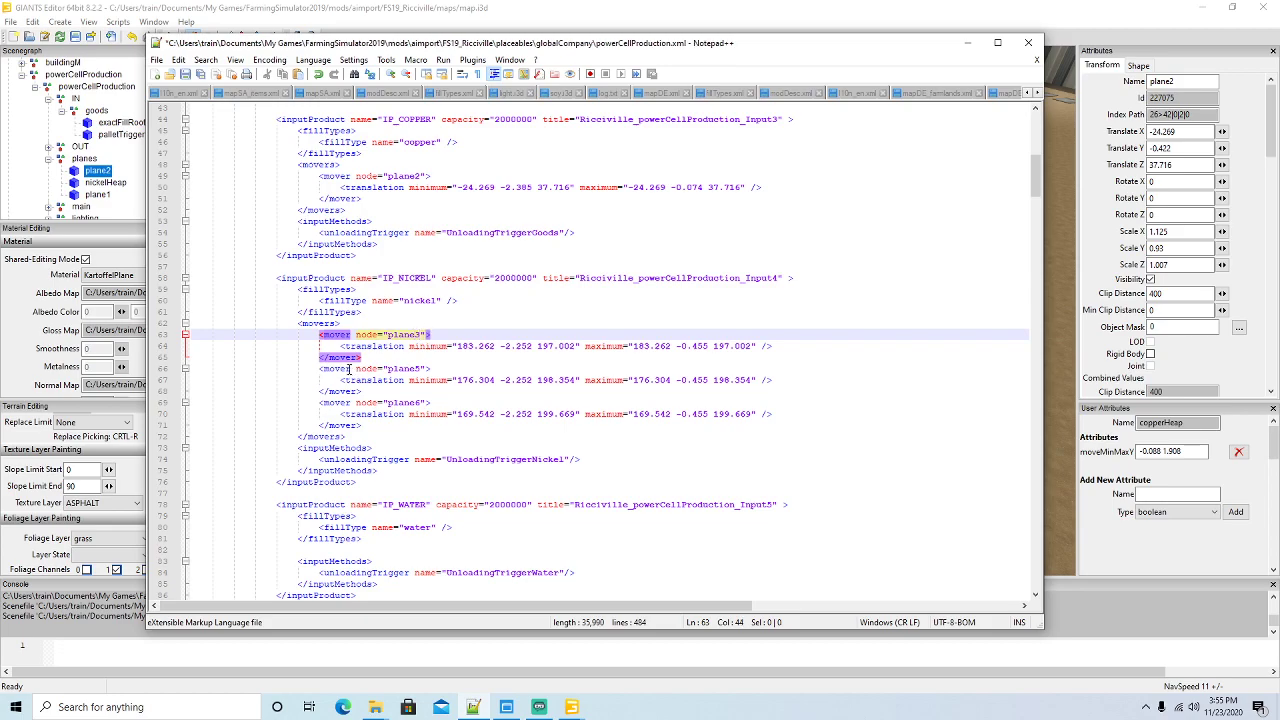
Delete the plane5 and plane6 mover blocks from IP_NICKEL, including the leftover blank line
left_click_drag(362, 425, 175, 375)
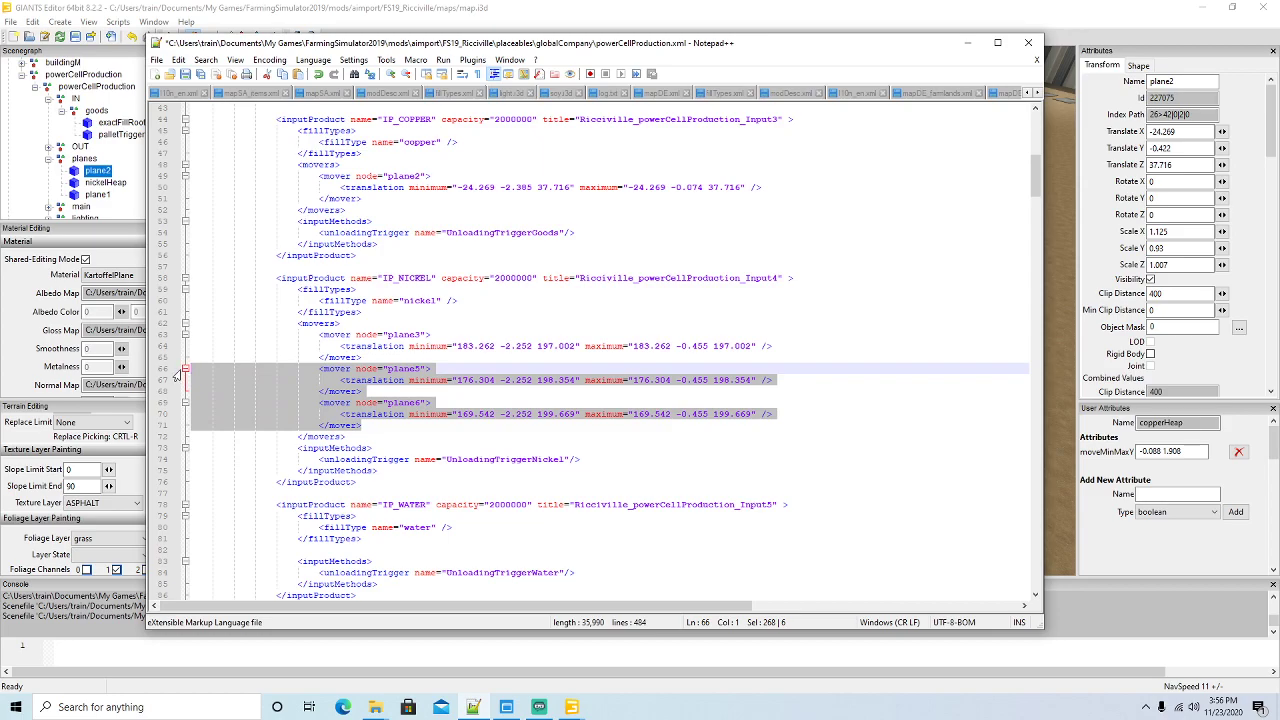
key("Delete")
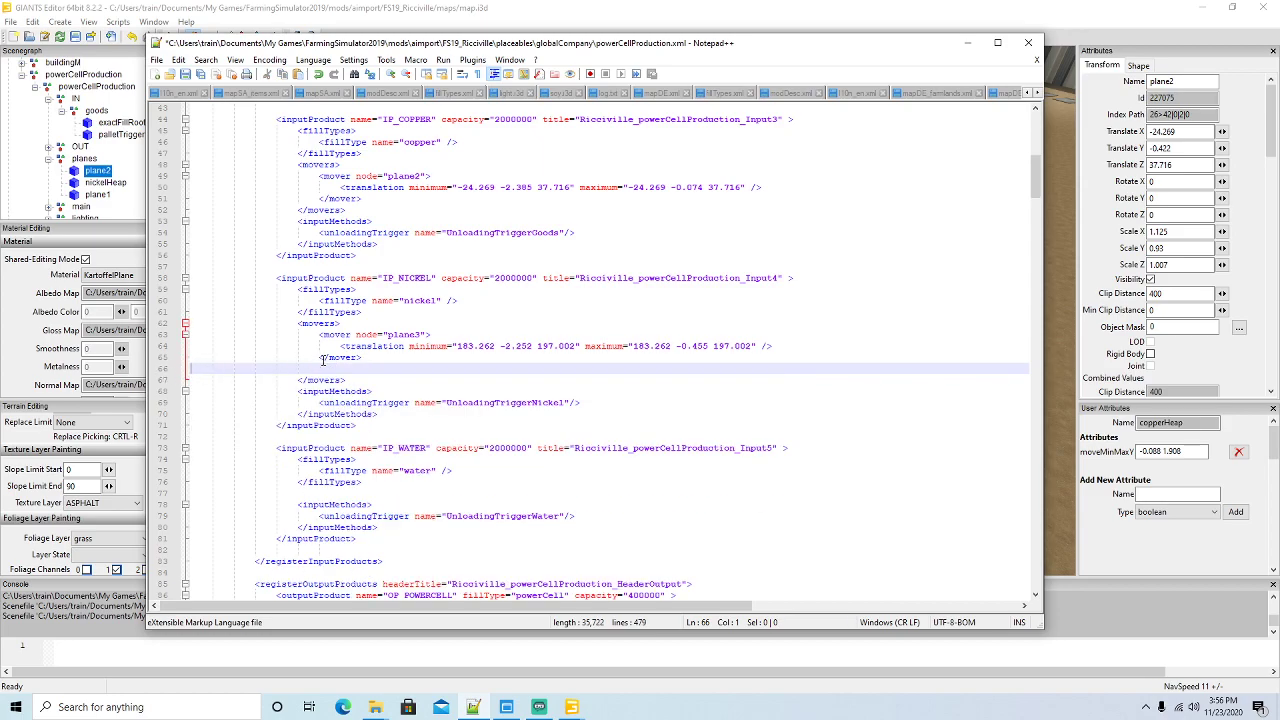
left_click(330, 324)
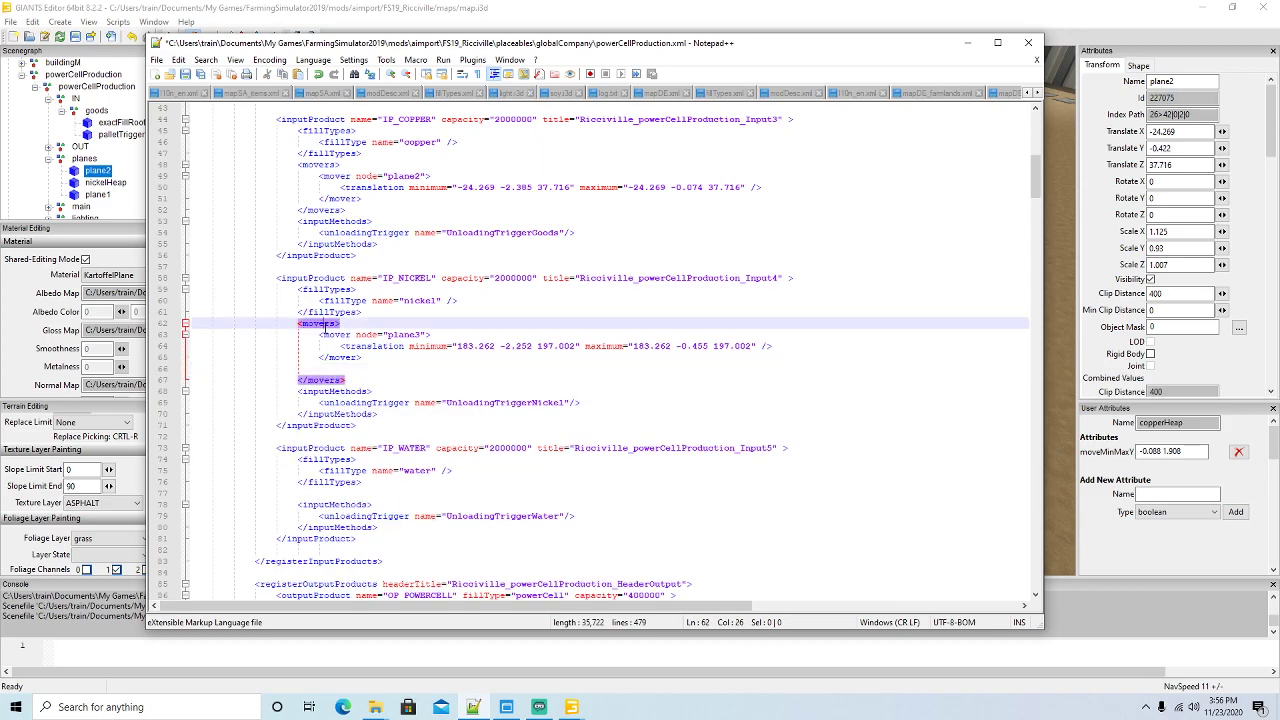
left_click(165, 369)
key("Delete")
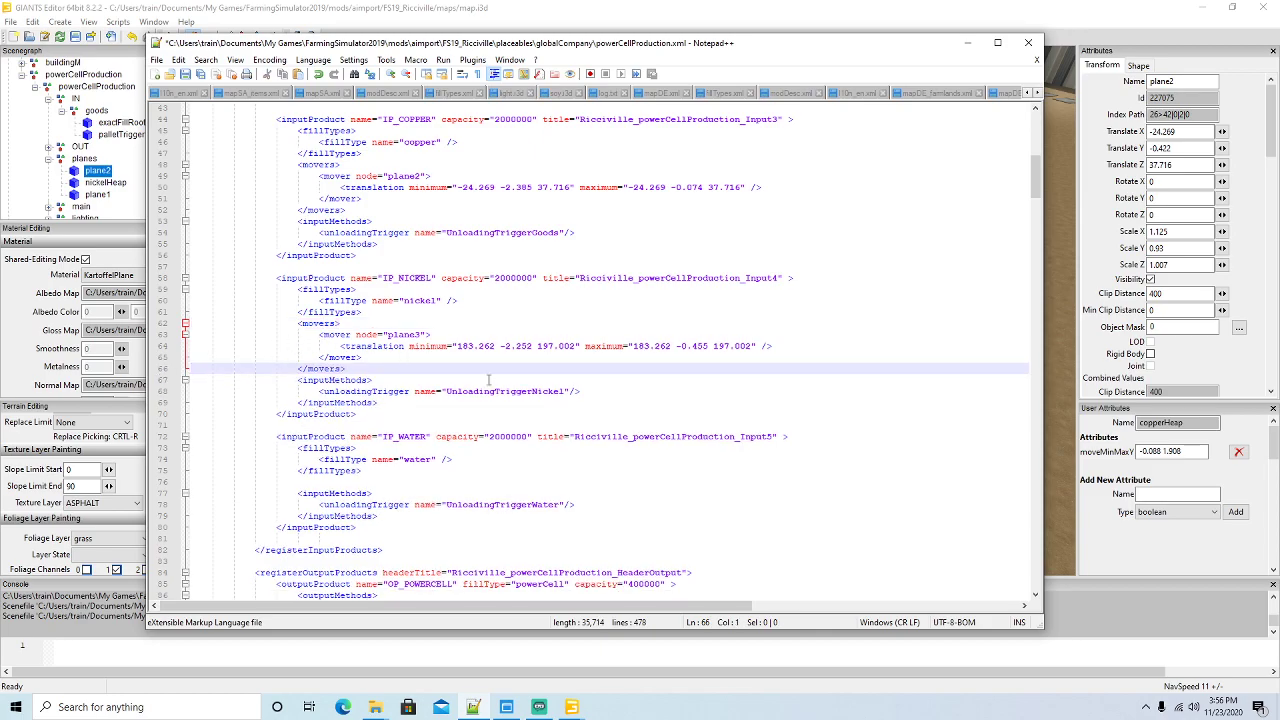
Change the unloading trigger name under IP_NICKEL to UnloadingTriggerGoods
left_click(566, 391)
key("BackSpace")
key("BackSpace")
key("BackSpace")
key("BackSpace")
key("BackSpace")
key("BackSpace")
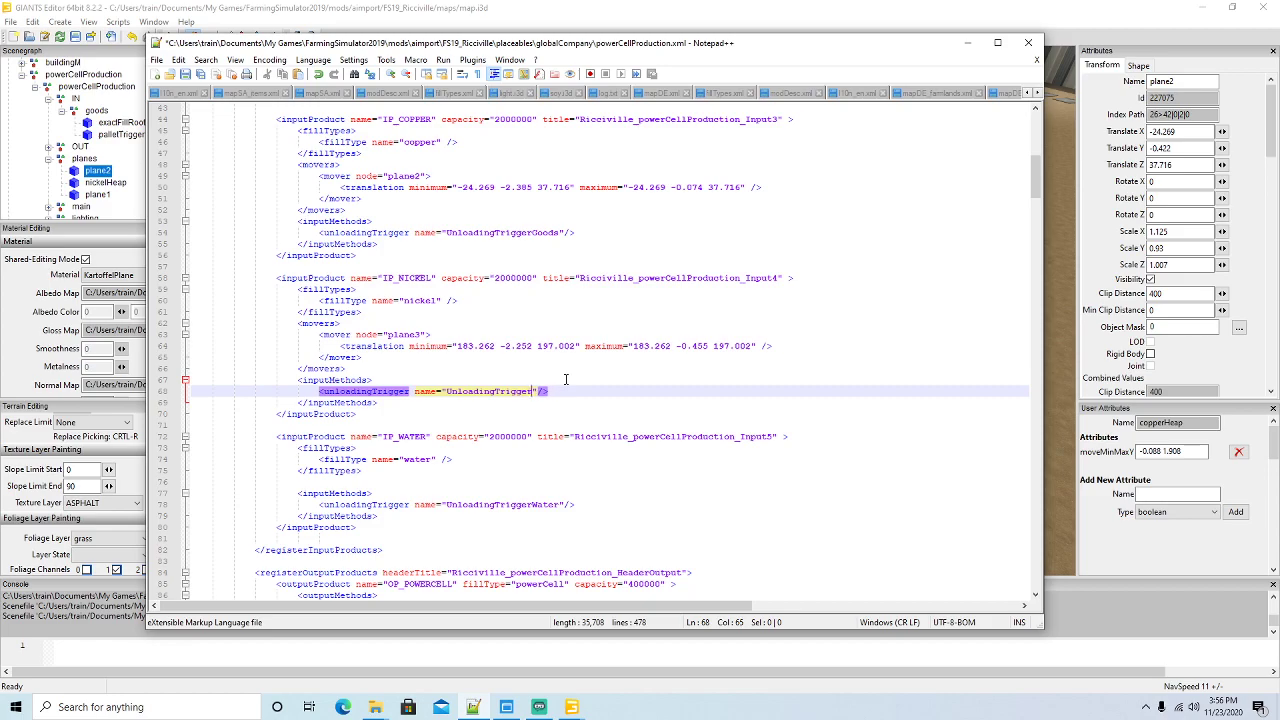
type("Goods")
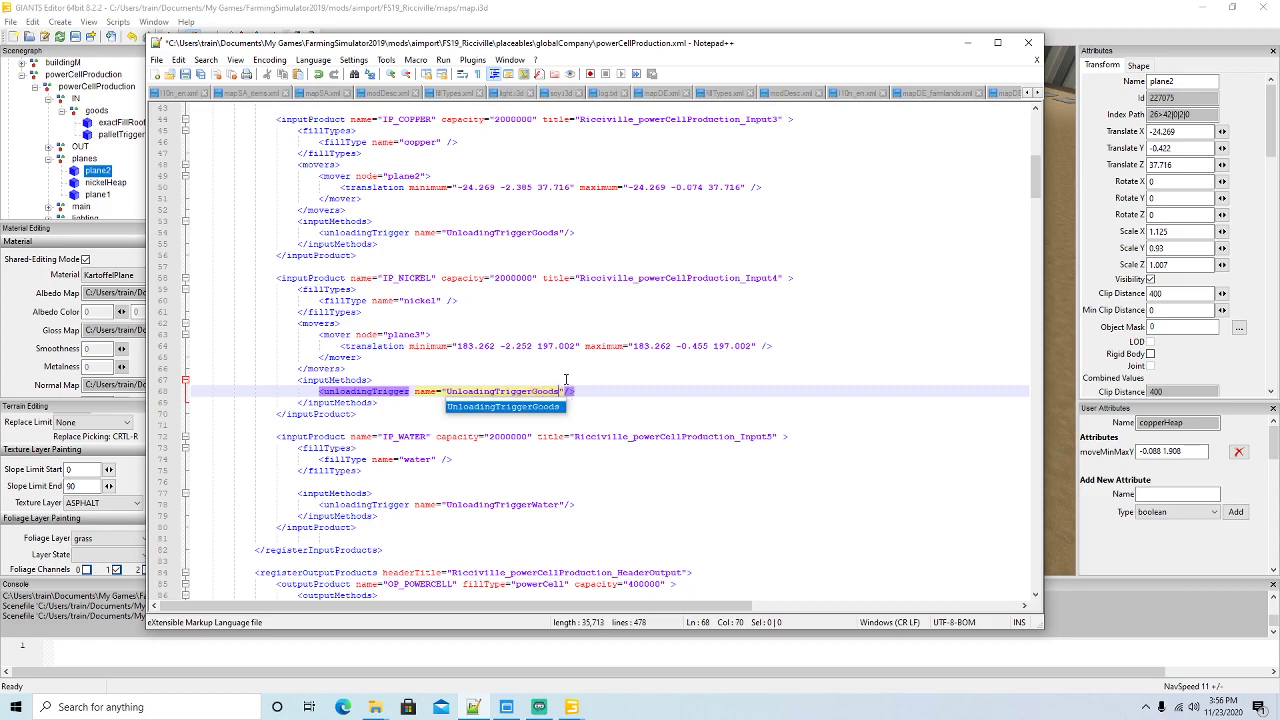
left_click(596, 390)
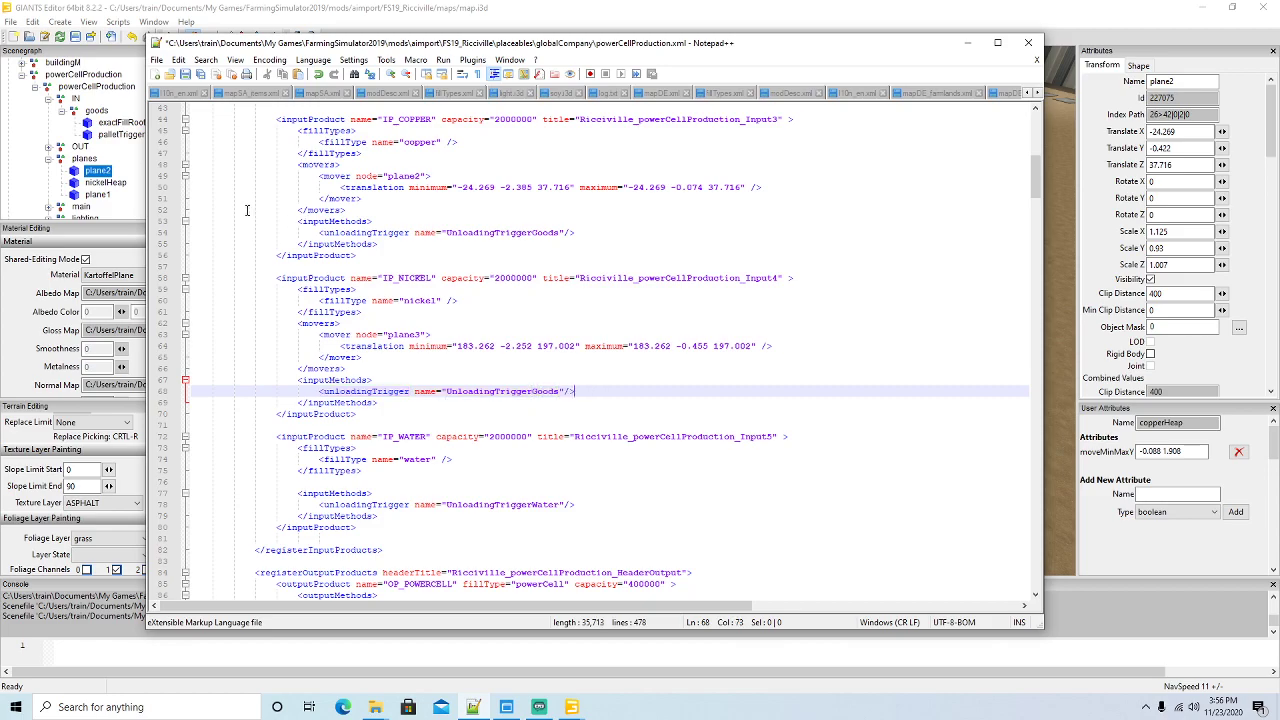
Switch to GIANTS Editor and rename the nickelHeap node in the planes group as plane3
left_click(79, 195)
left_click(104, 182)
left_click_drag(1191, 81, 1171, 81)
key("ctrl+a")
type("pla")
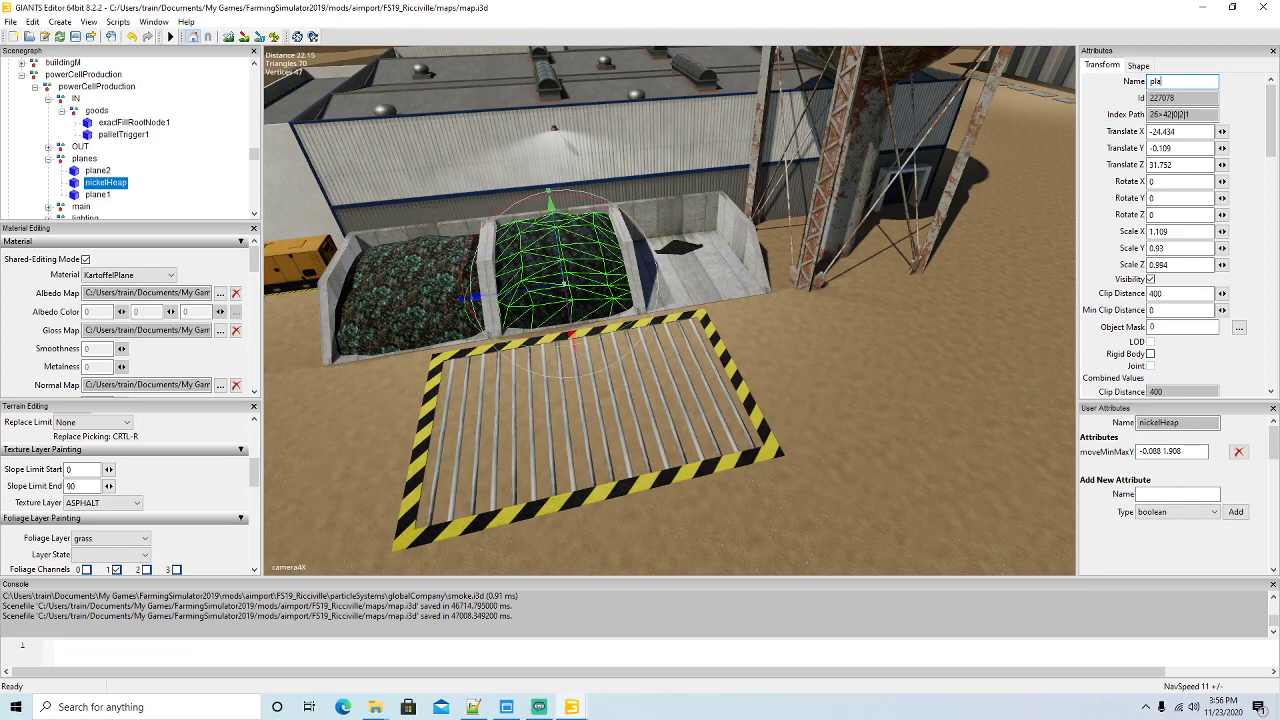
type("ne3")
key("Return")
Use plane3's Translate X from GIANTS Editor to set its mover's minimum and maximum X to -24.434 in Notepad++
left_click(474, 707)
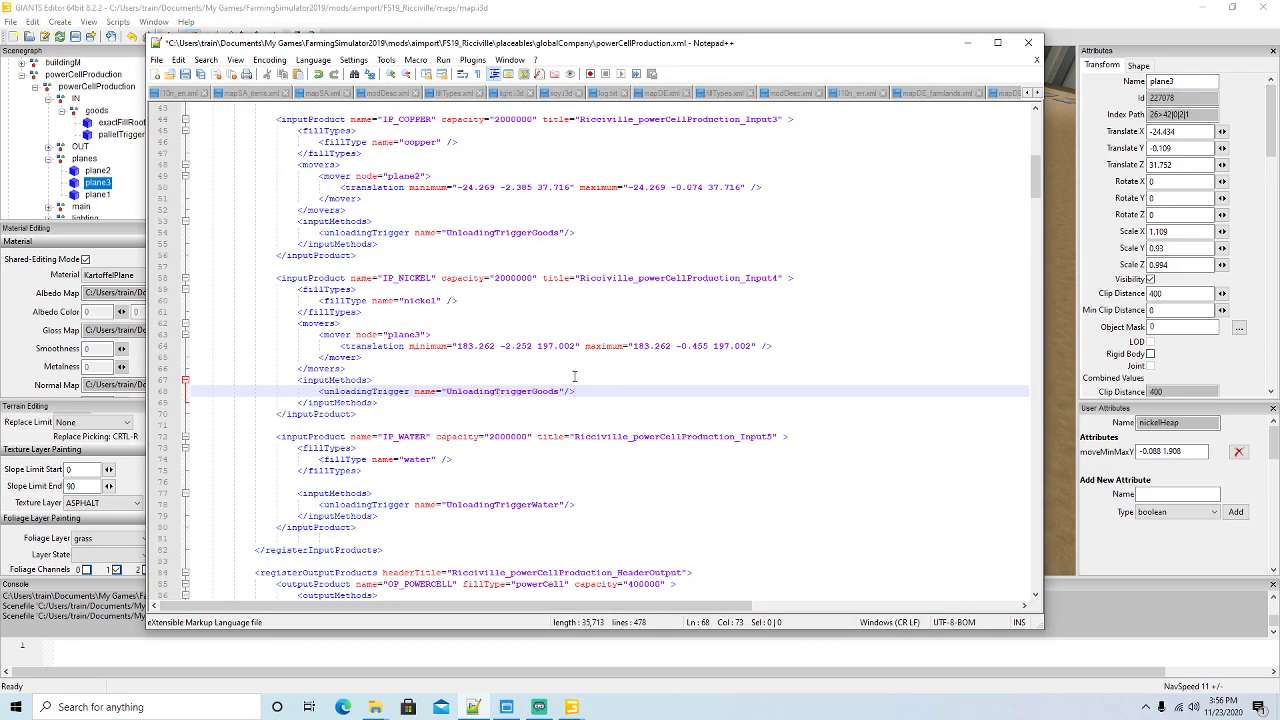
key("alt+Tab")
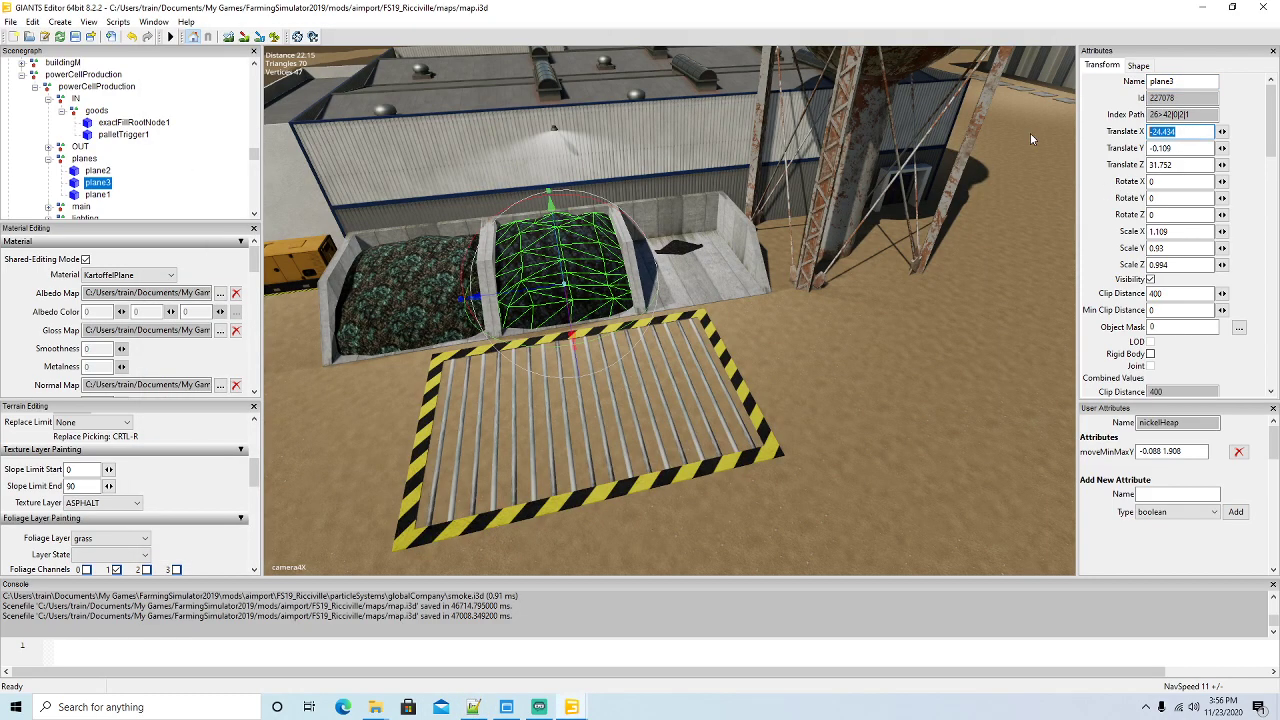
left_click(474, 707)
left_click_drag(457, 346, 494, 346)
type("-24.434")
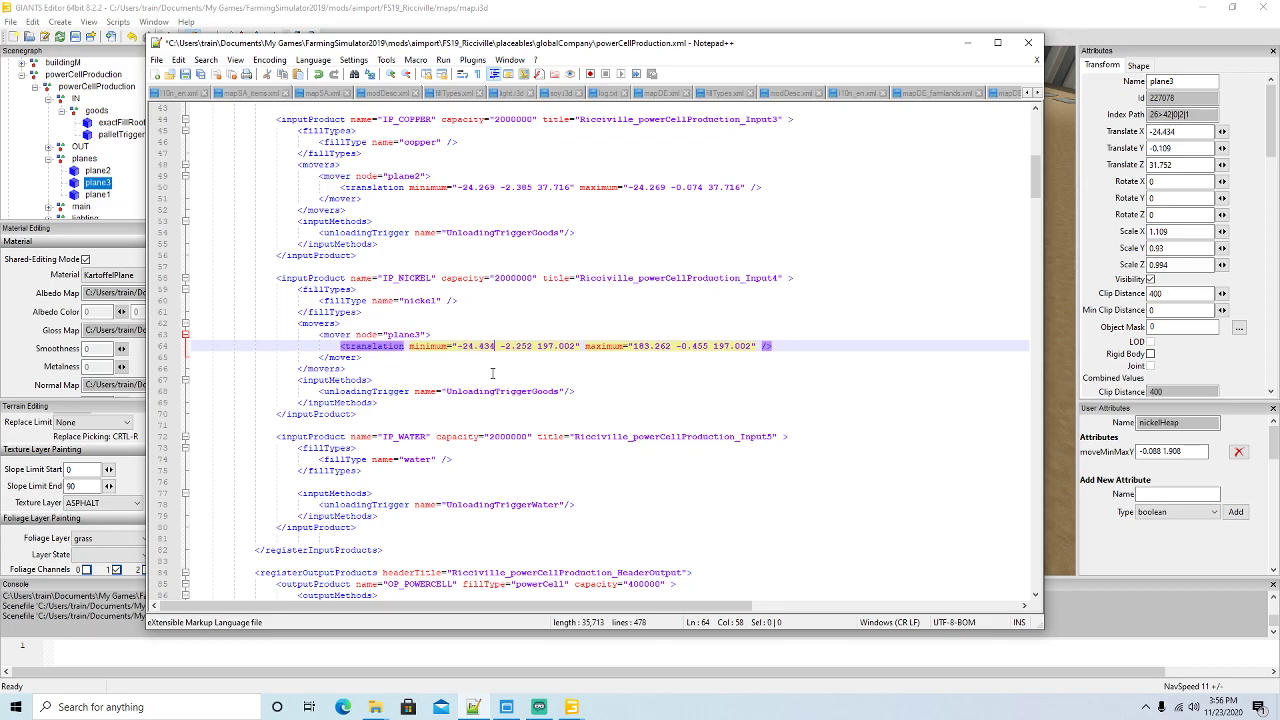
left_click_drag(632, 346, 669, 346)
Copy plane3's Translate Z from GIANTS Editor and set its mover's minimum and maximum Z to 31.752 in Notepad++
double_click(1175, 164)
key("ctrl+c")
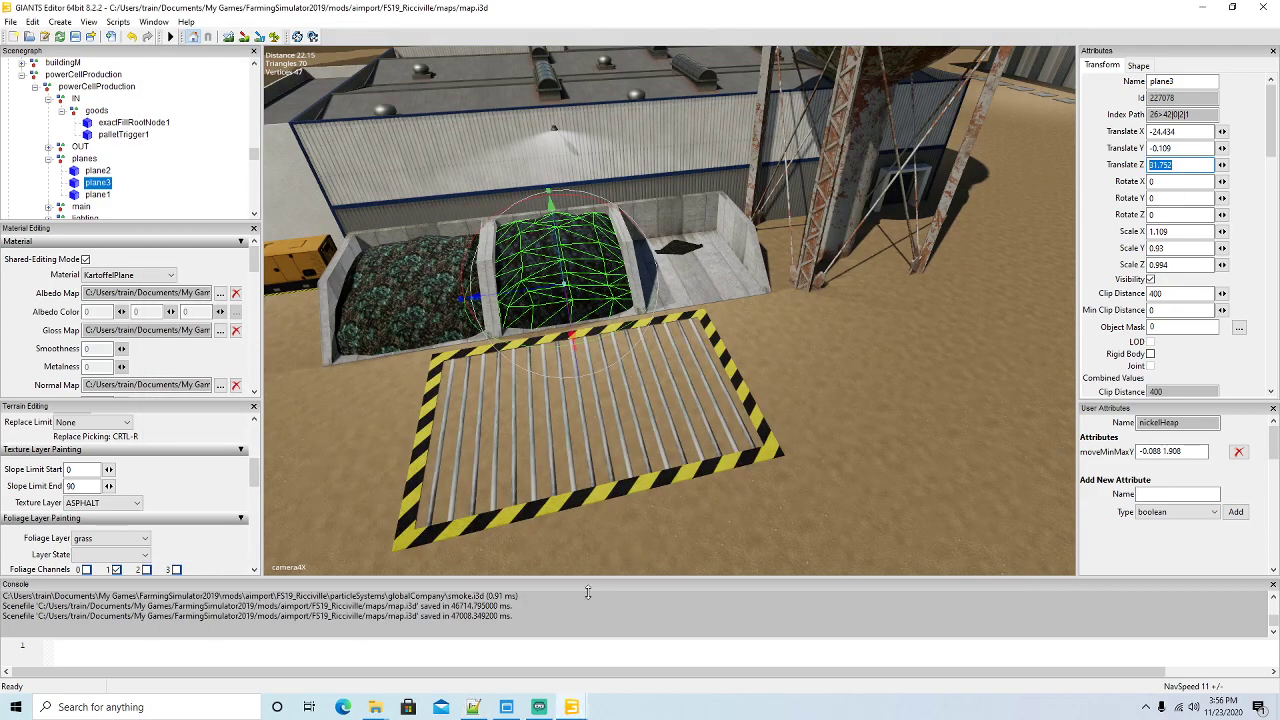
left_click(473, 707)
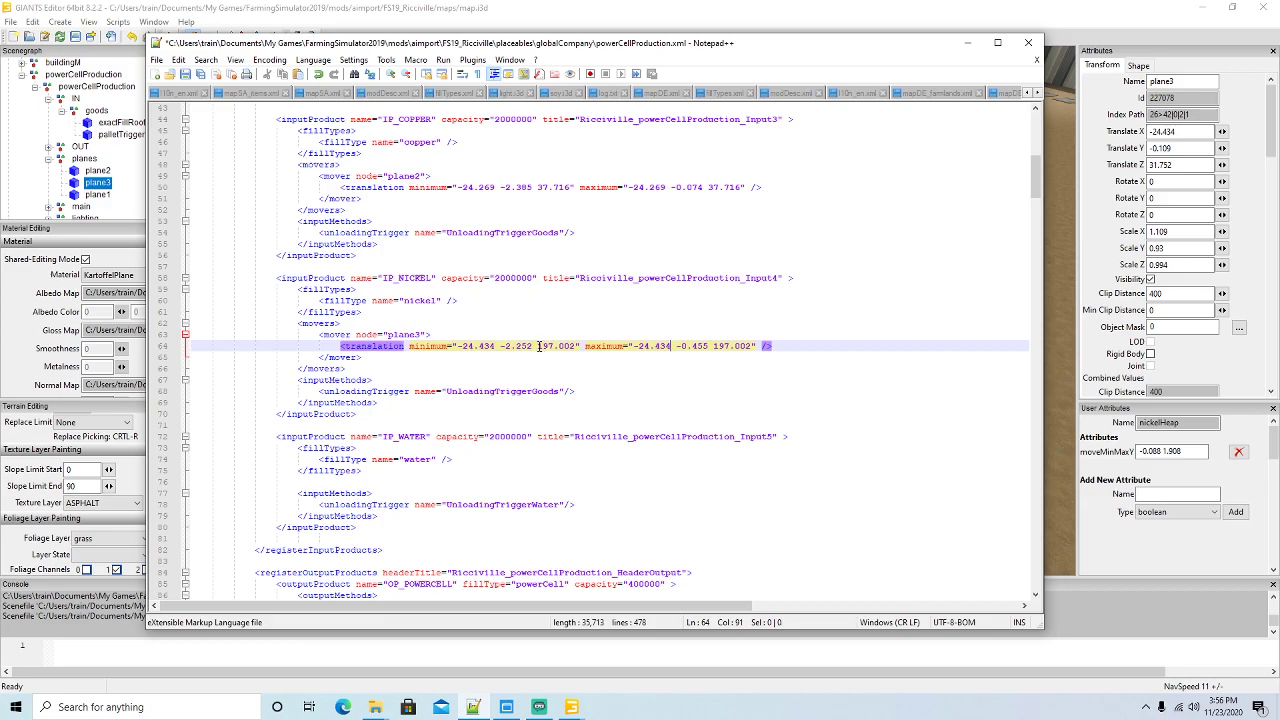
left_click_drag(538, 346, 576, 346)
key("ctrl+v")
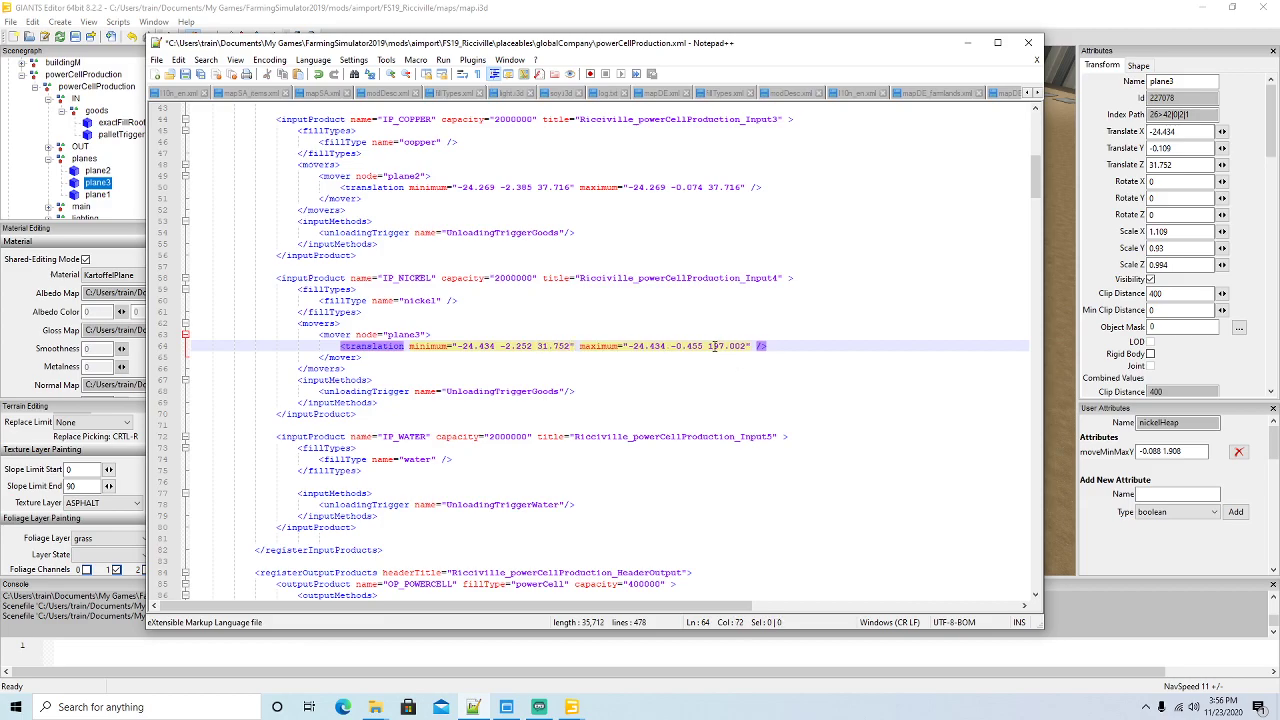
left_click_drag(708, 346, 747, 346)
key("ctrl+v")
Copy the plane2 mover's Y limits to the plane3 mover, maximum -0.074 and minimum -2.385, and save the file
left_click_drag(671, 187, 702, 187)
key("ctrl+c")
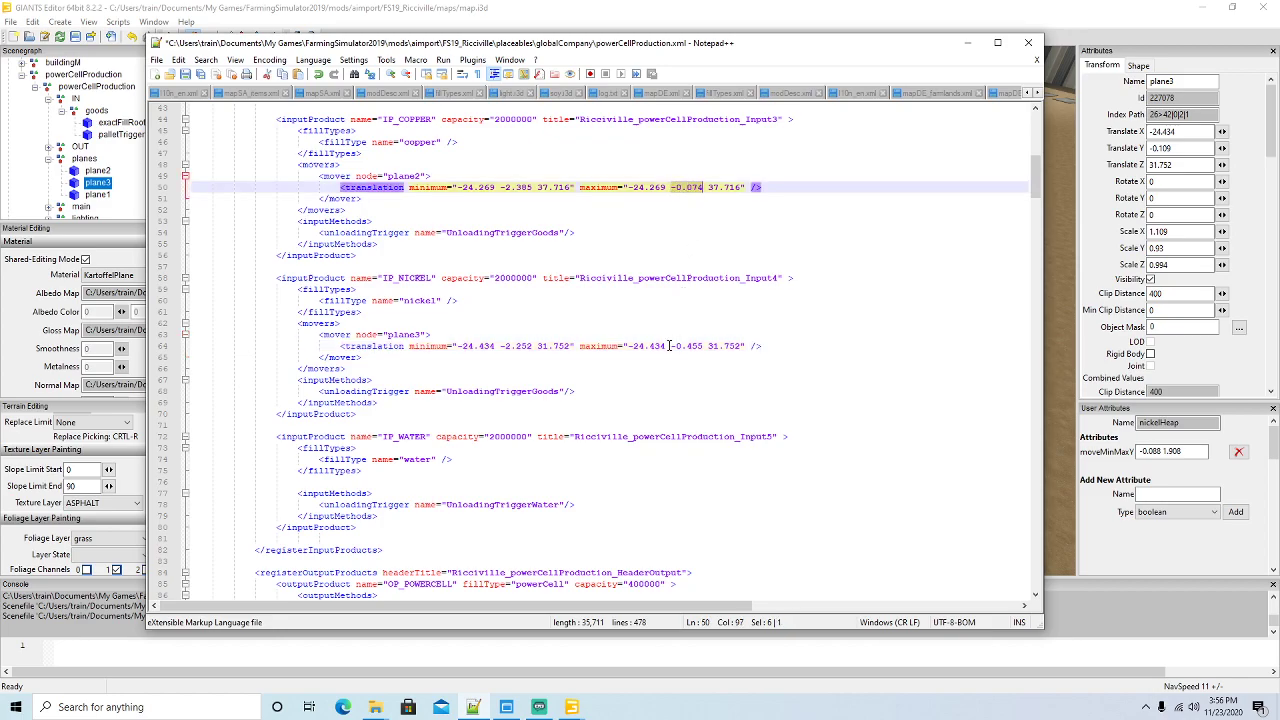
left_click_drag(671, 346, 703, 346)
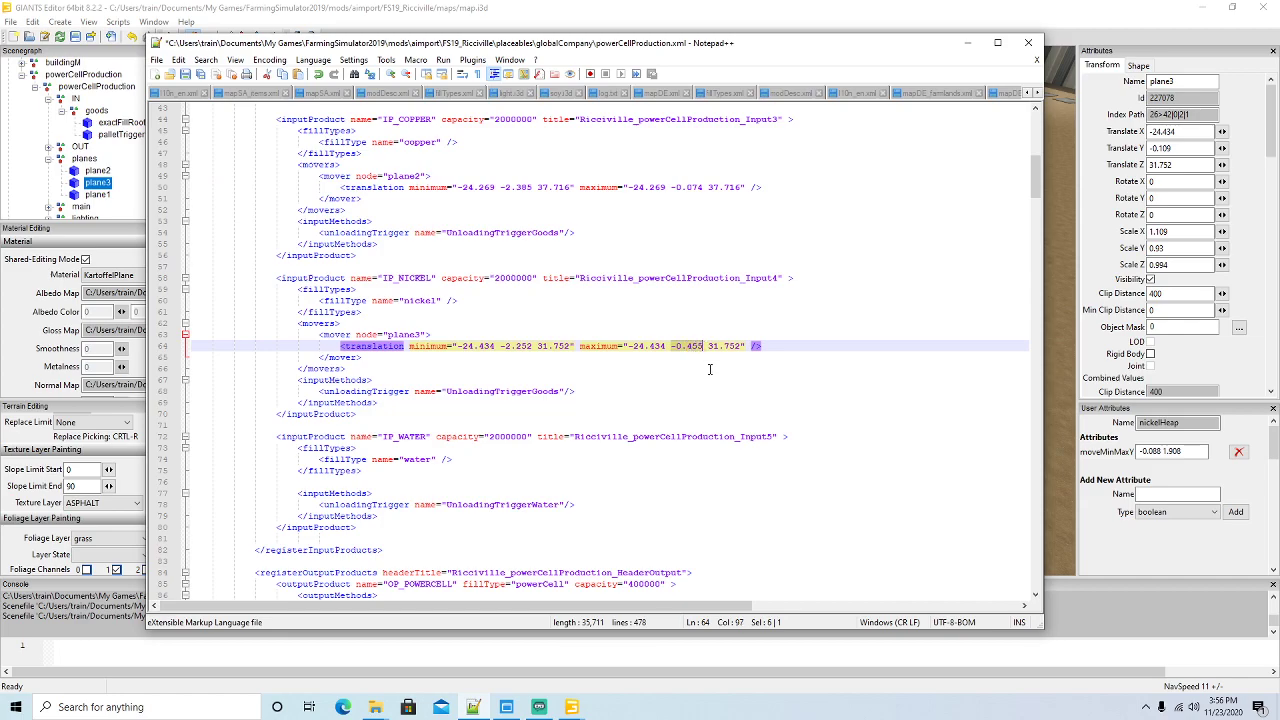
key("ctrl+v")
left_click_drag(501, 187, 531, 187)
key("ctrl+c")
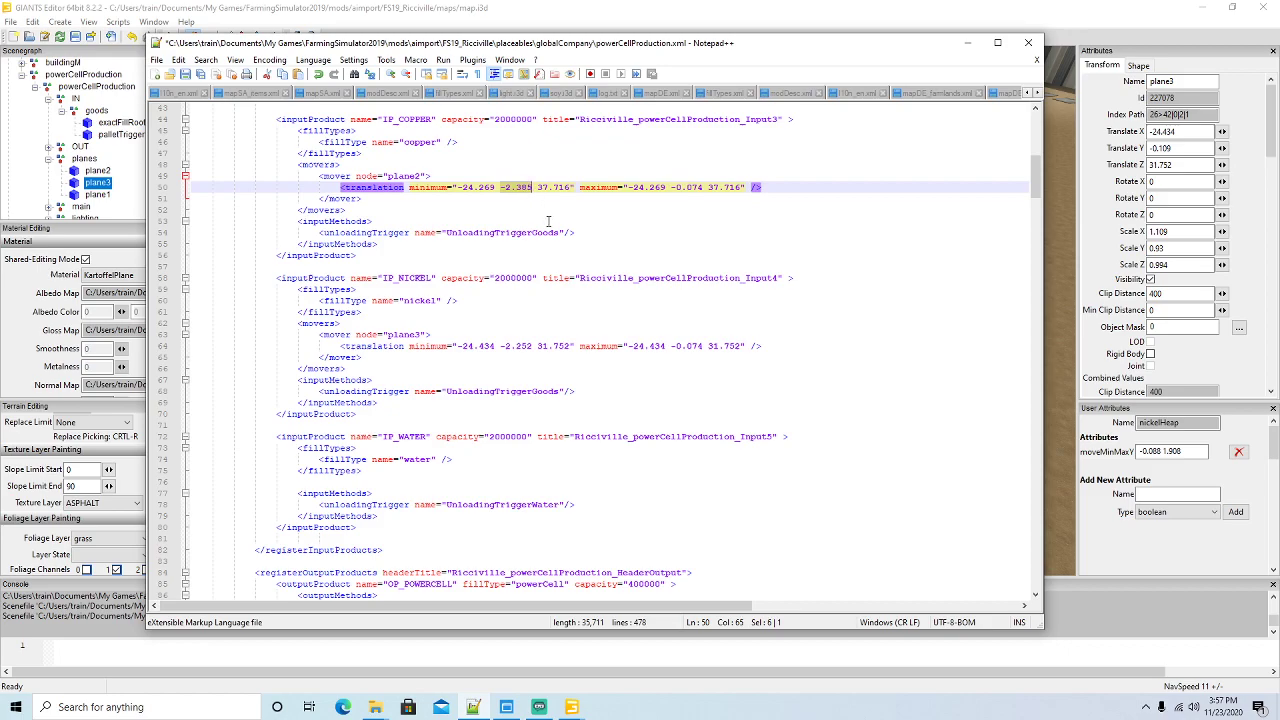
left_click_drag(500, 346, 530, 346)
key("ctrl+v")
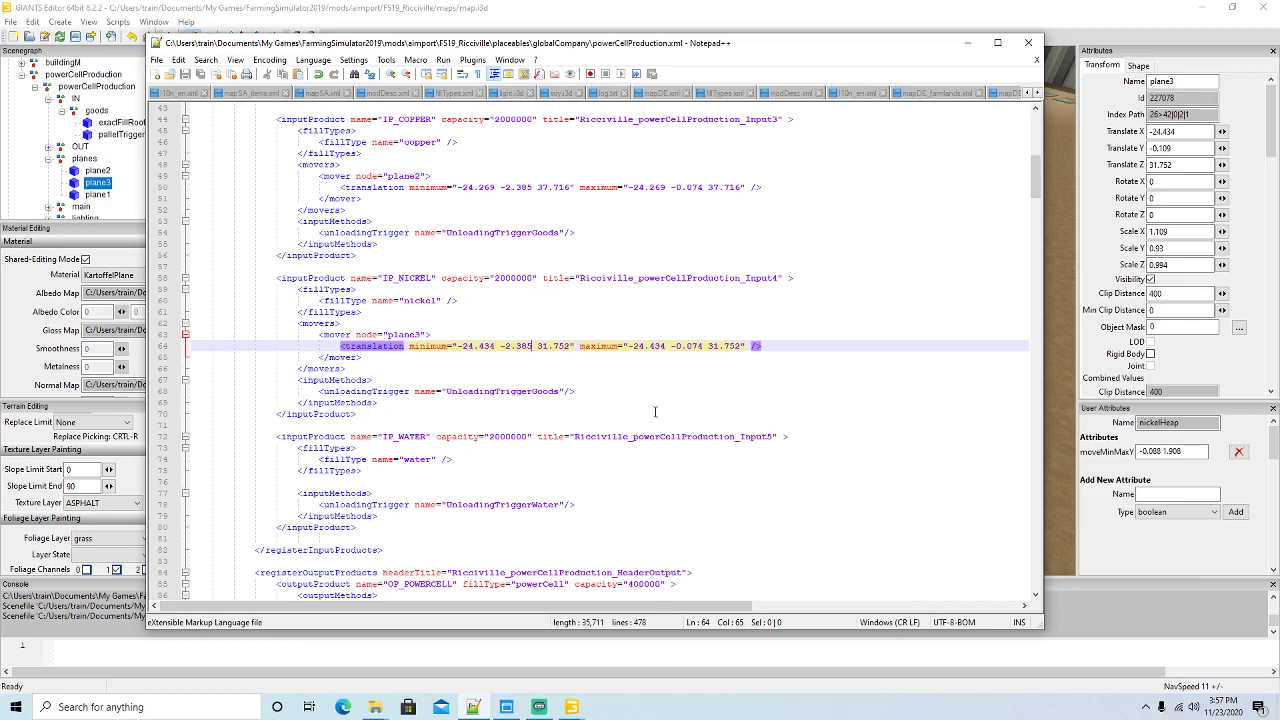
Change the unloading trigger name under IP_WATER to UnloadingTriggerGoods and save the file
scroll(632, 390, "down", 4)
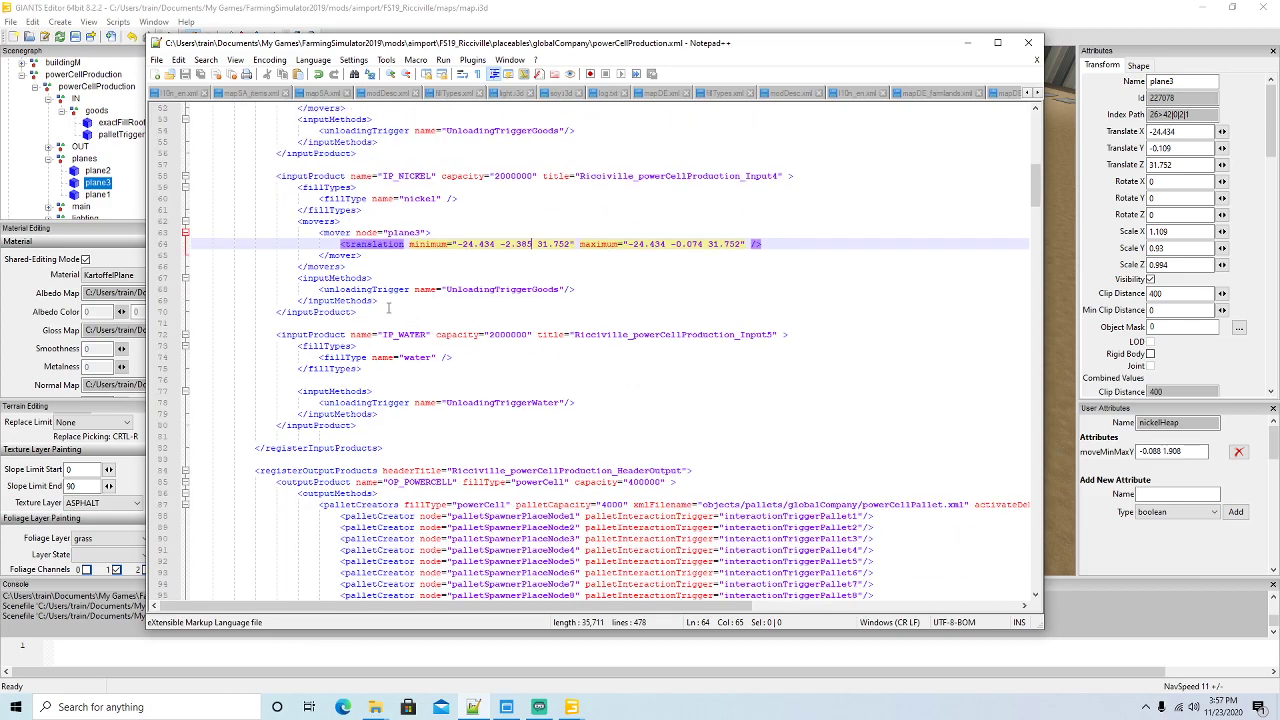
left_click(323, 300)
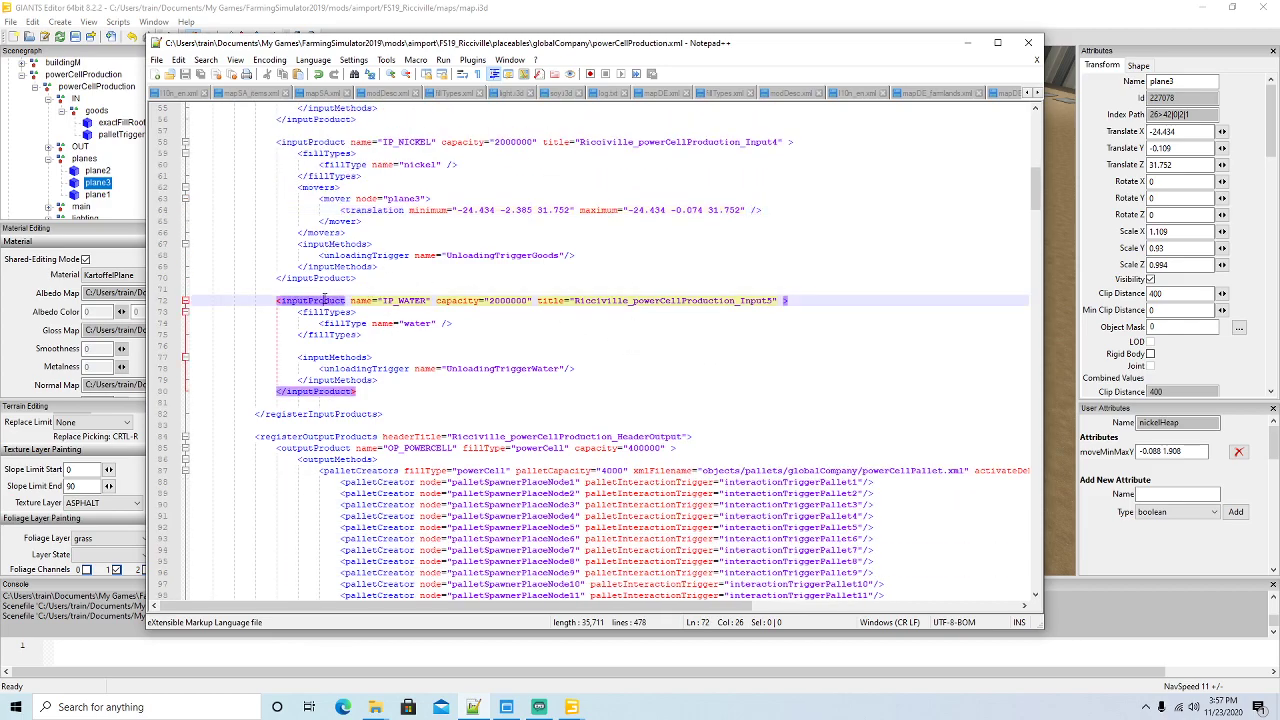
left_click(559, 368)
key("BackSpace")
key("BackSpace")
key("BackSpace")
key("BackSpace")
key("BackSpace")
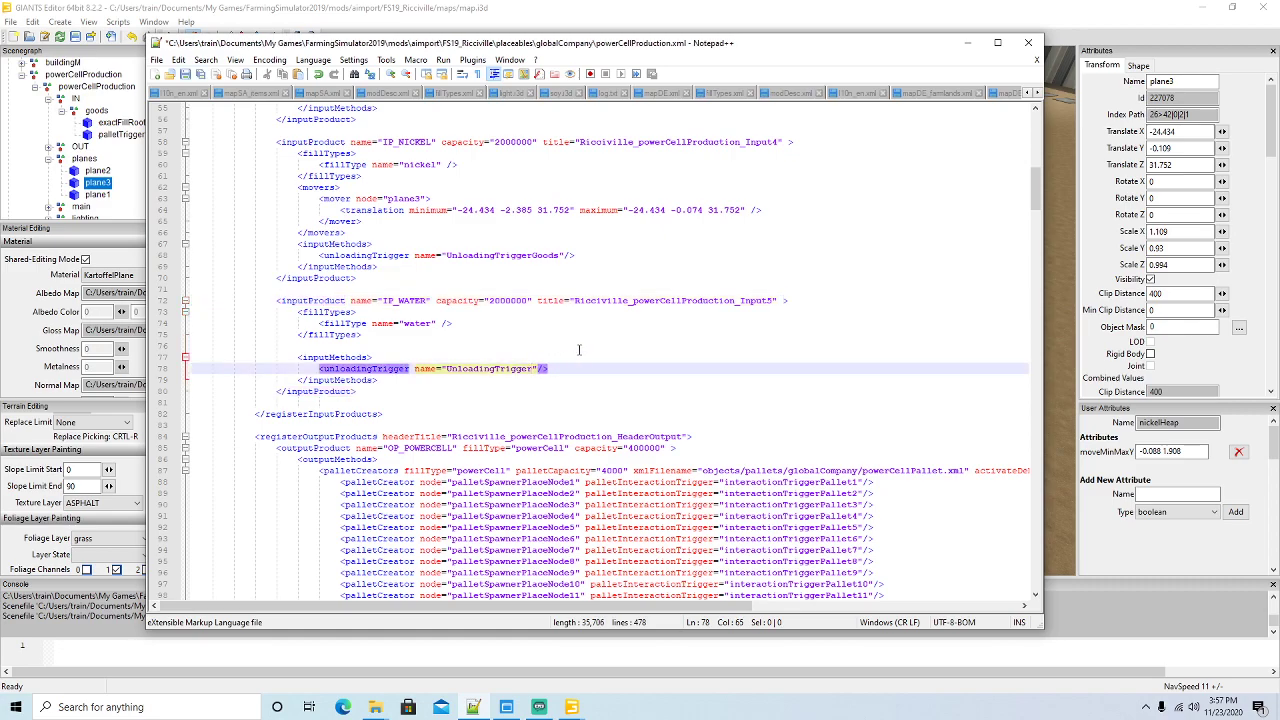
type("Goods")
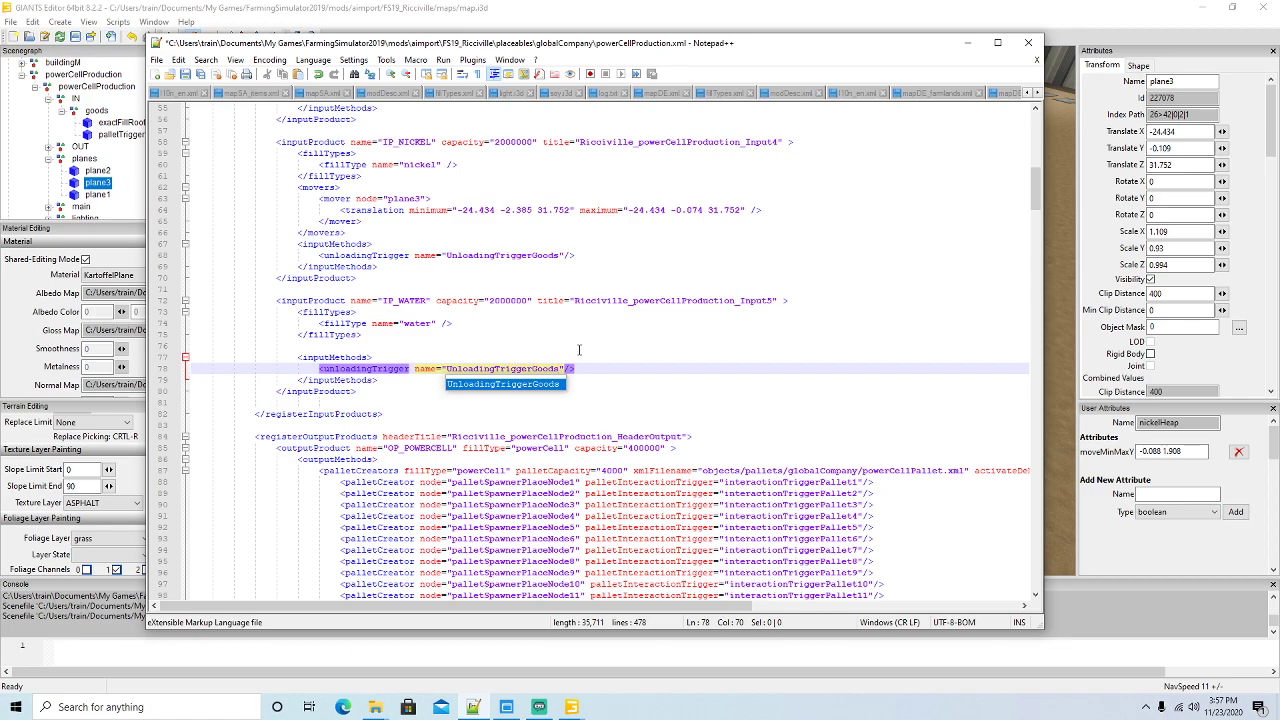
key("Right")
left_click(184, 74)
Examine the output products, from the power cell pallet creators to the OP_SEWAGE block, and maximize the editor window
left_click(312, 300)
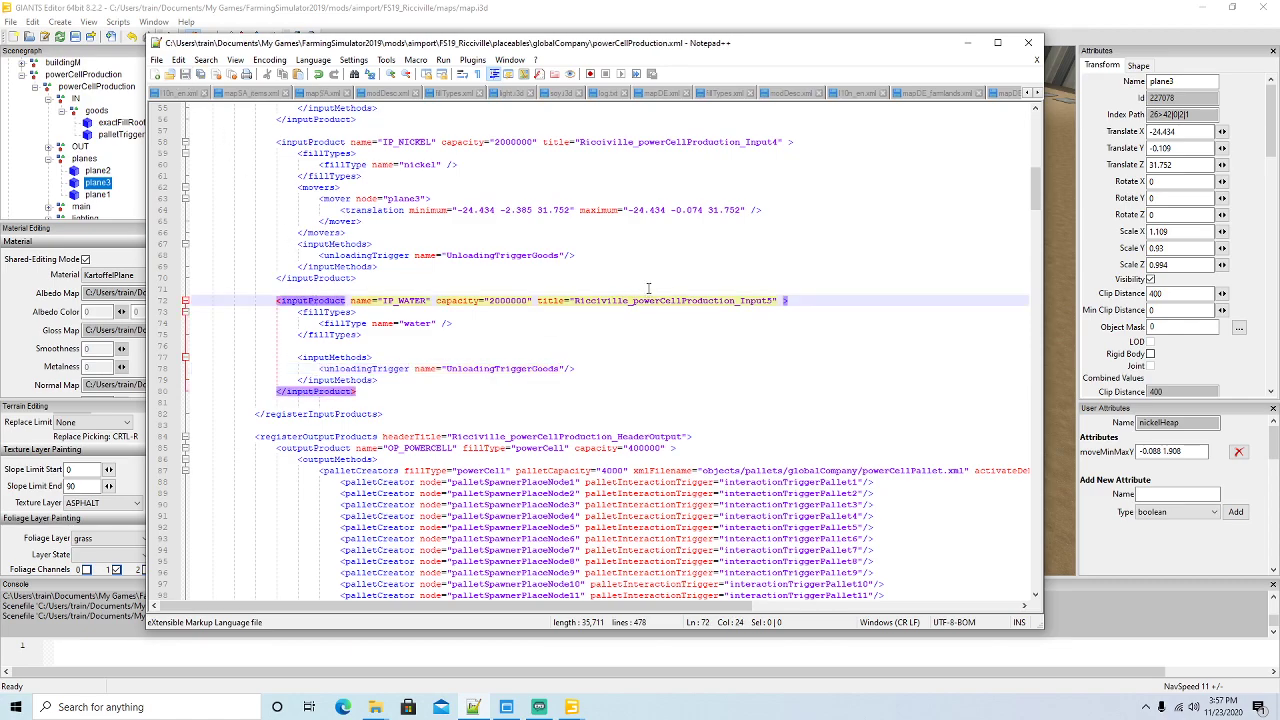
scroll(652, 282, "down", 3)
scroll(652, 282, "down", 2)
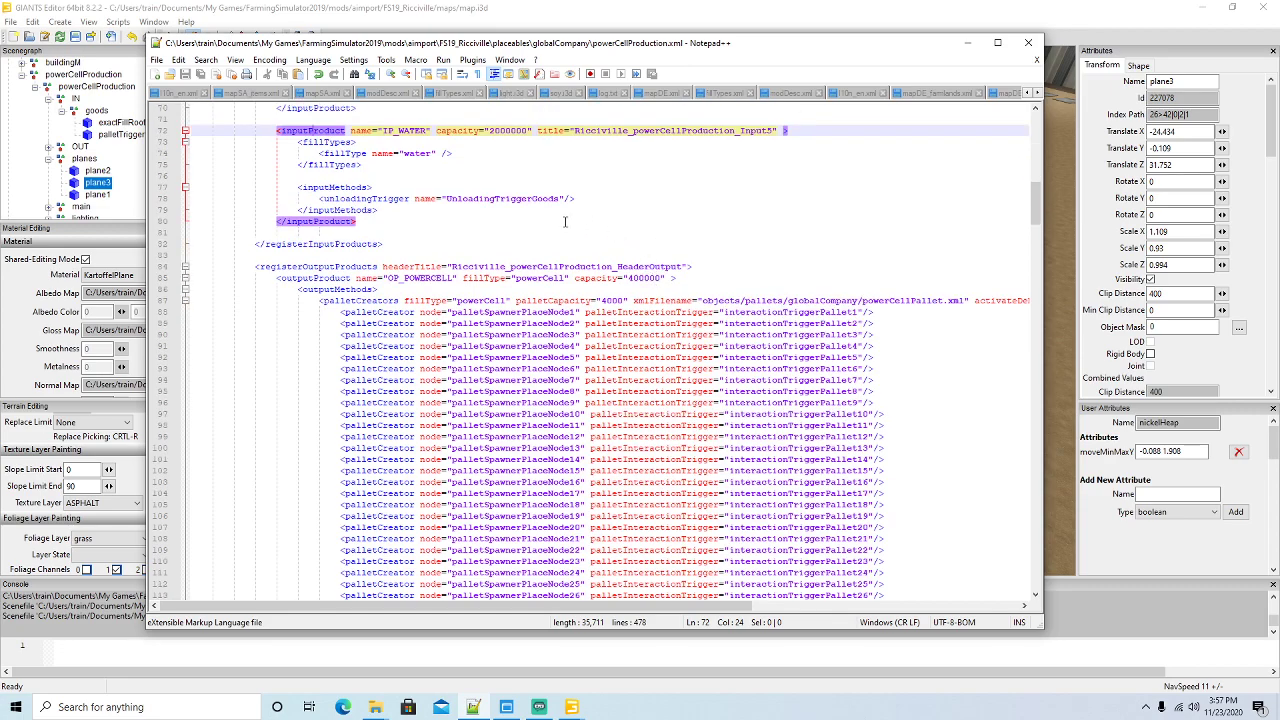
left_click(314, 268)
scroll(584, 274, "down", 3)
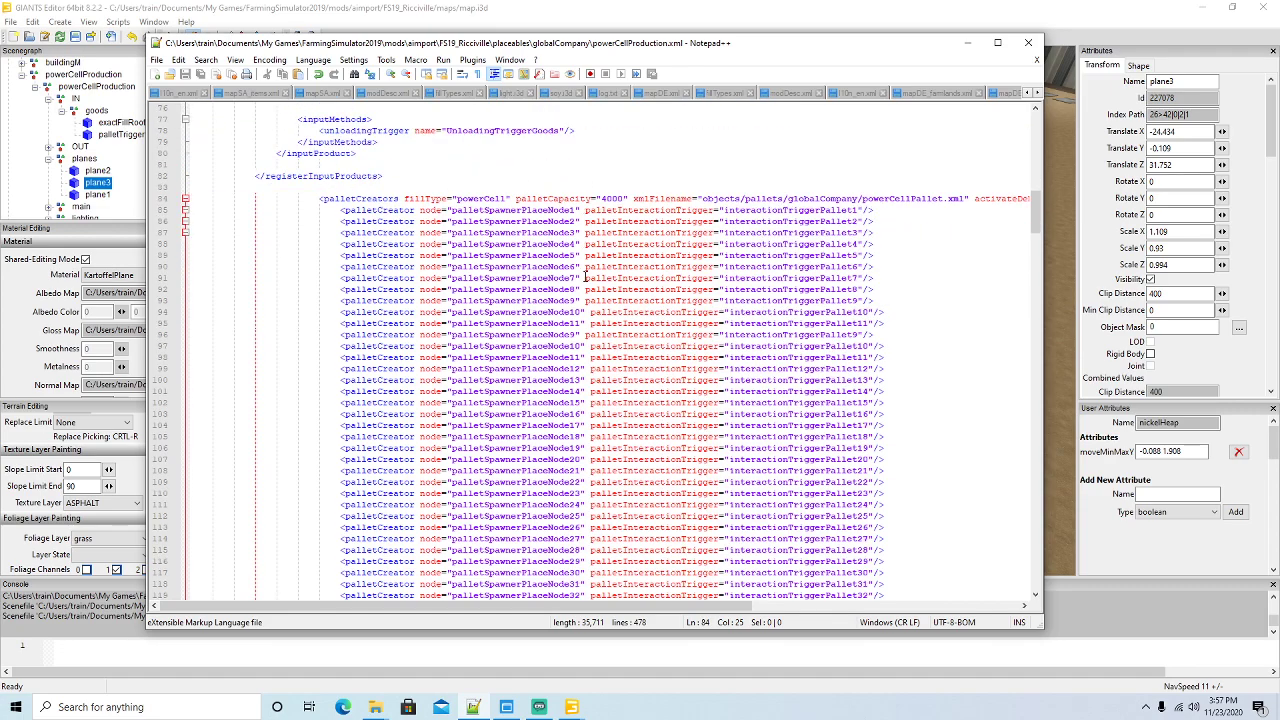
scroll(585, 270, "down", 19)
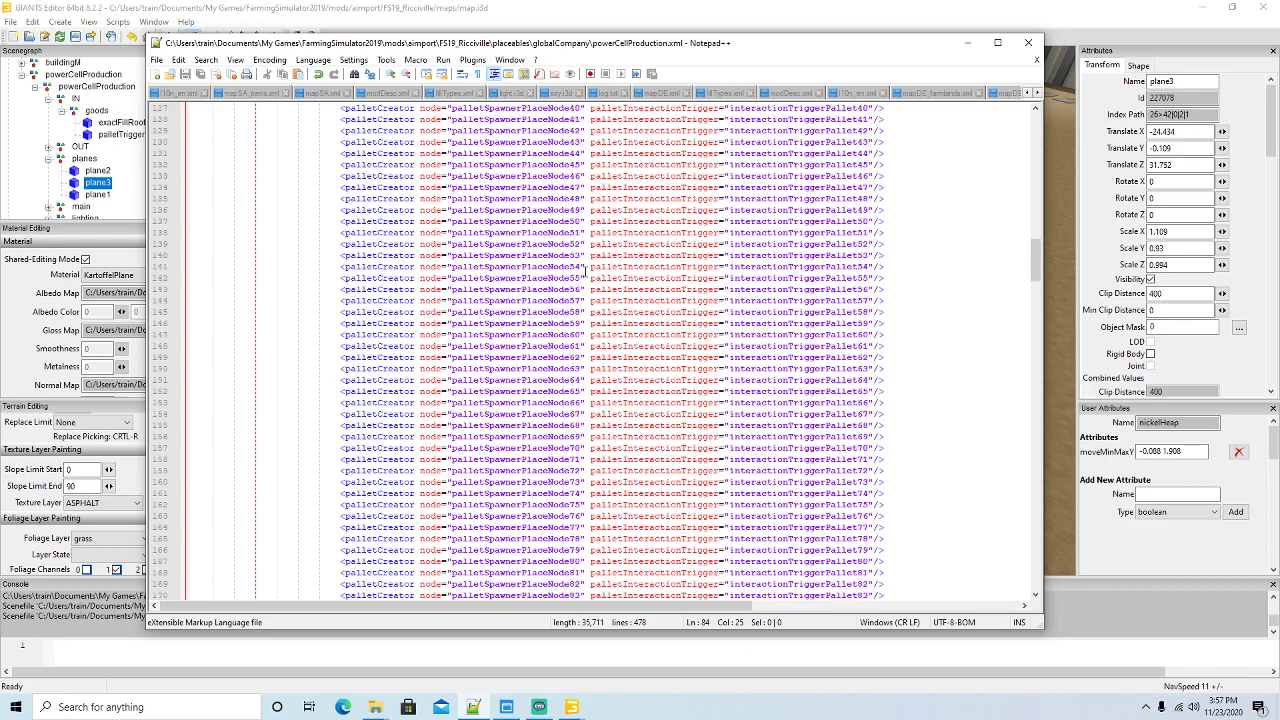
scroll(586, 268, "down", 8)
scroll(586, 268, "down", 6)
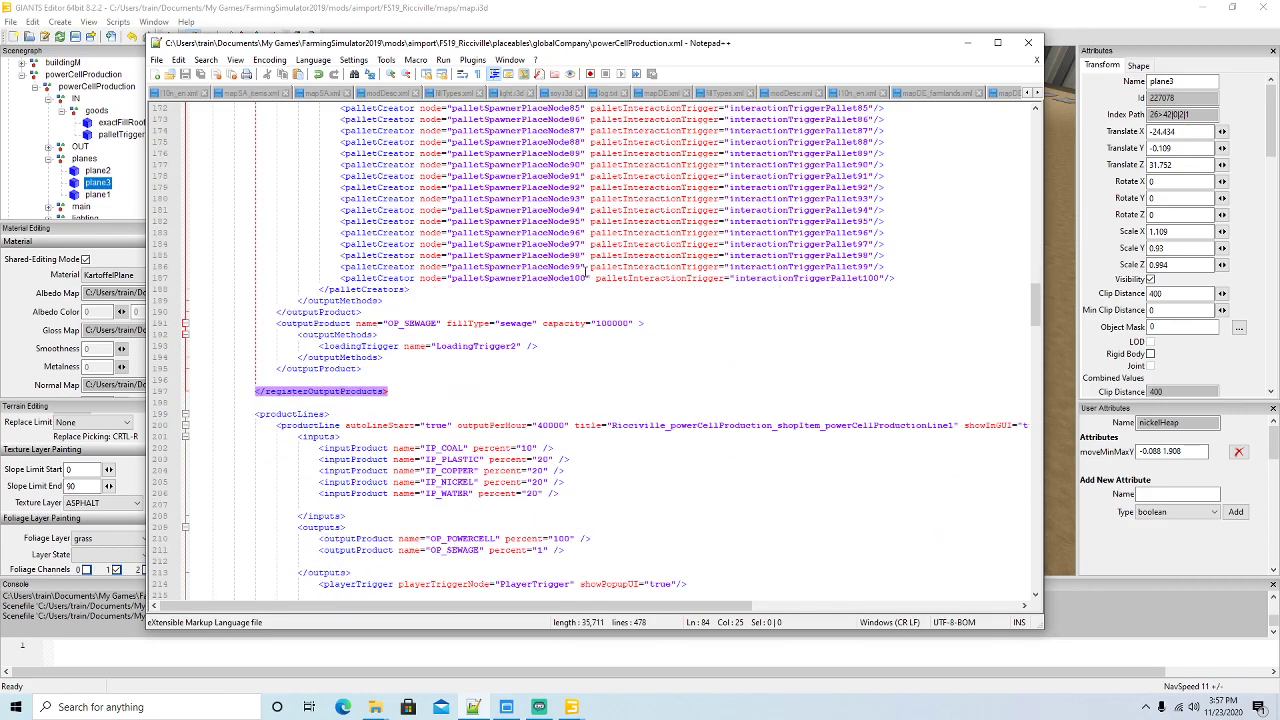
left_click(333, 255)
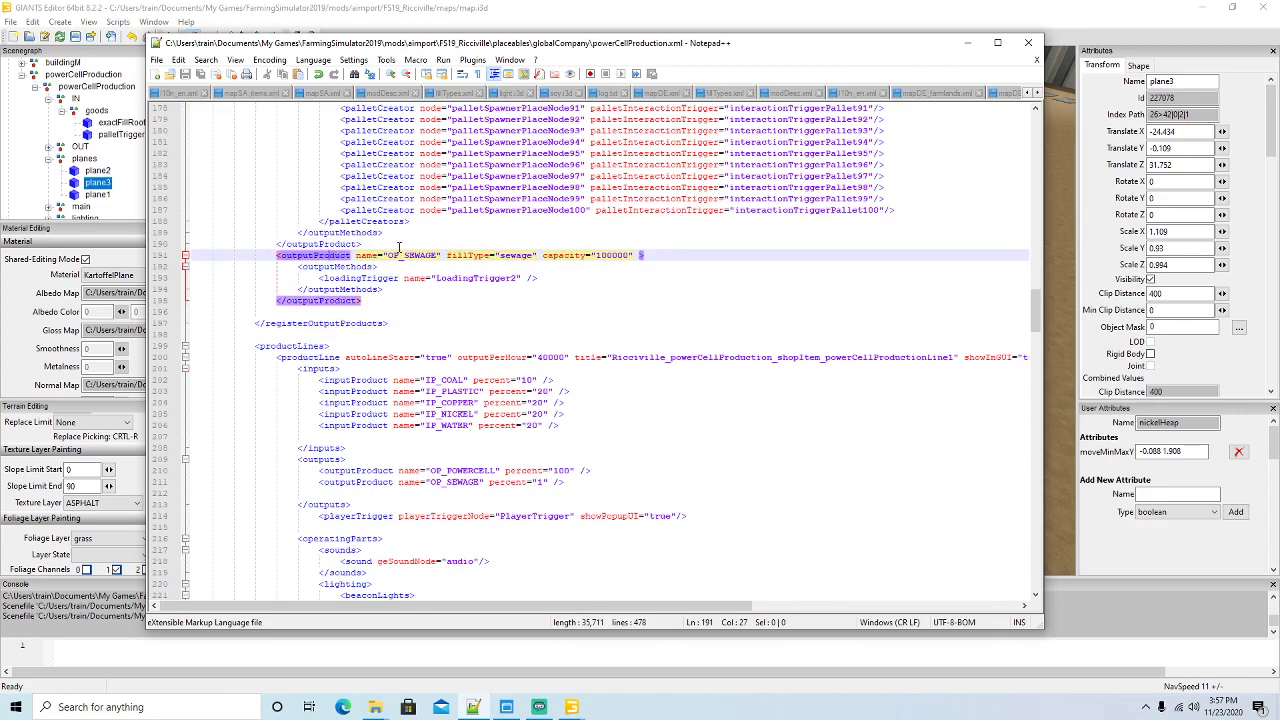
left_click(997, 43)
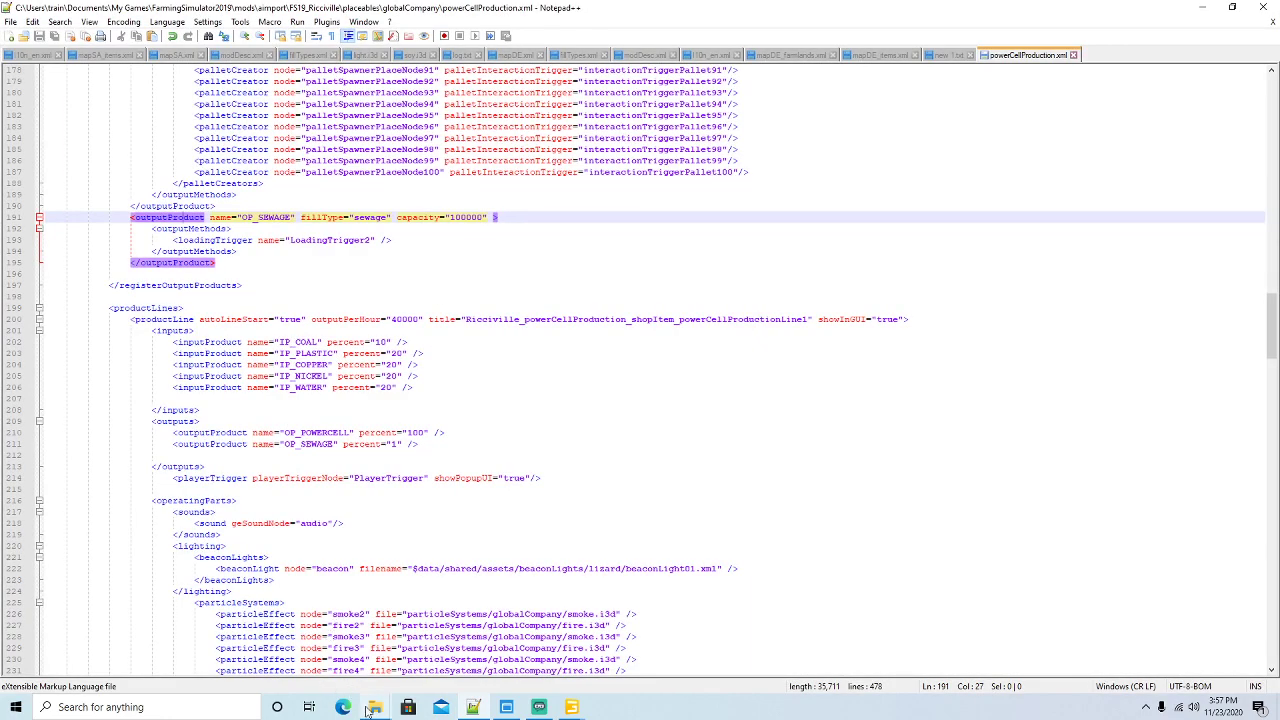
Open slaughterHouse.xml from the globalCompany folder in Notepad++
mouse_move(375, 707)
left_click(343, 615)
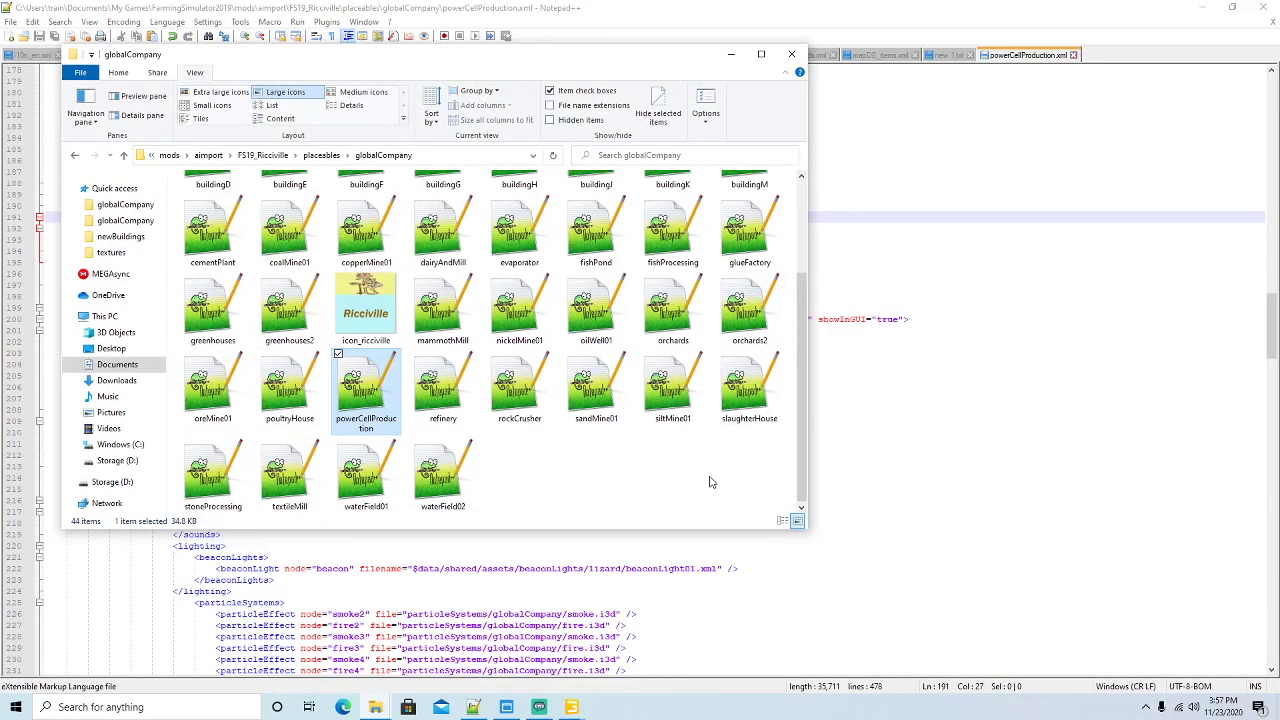
right_click(742, 402)
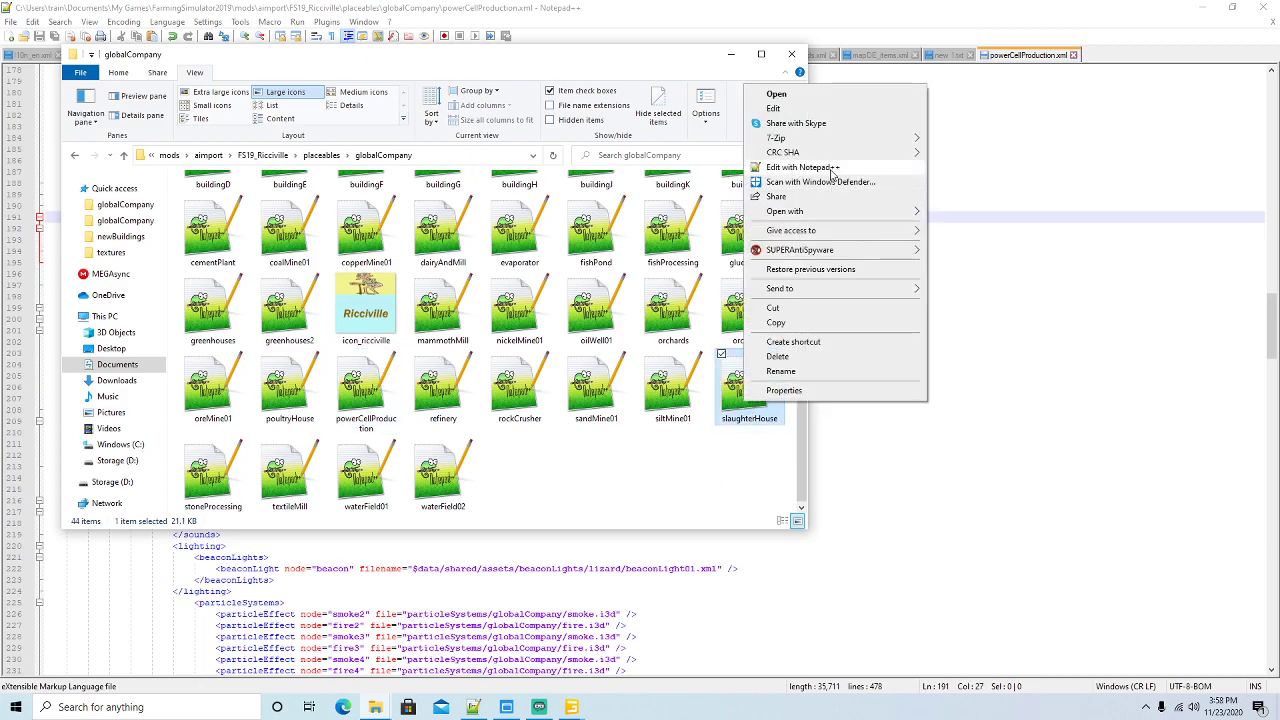
left_click(800, 167)
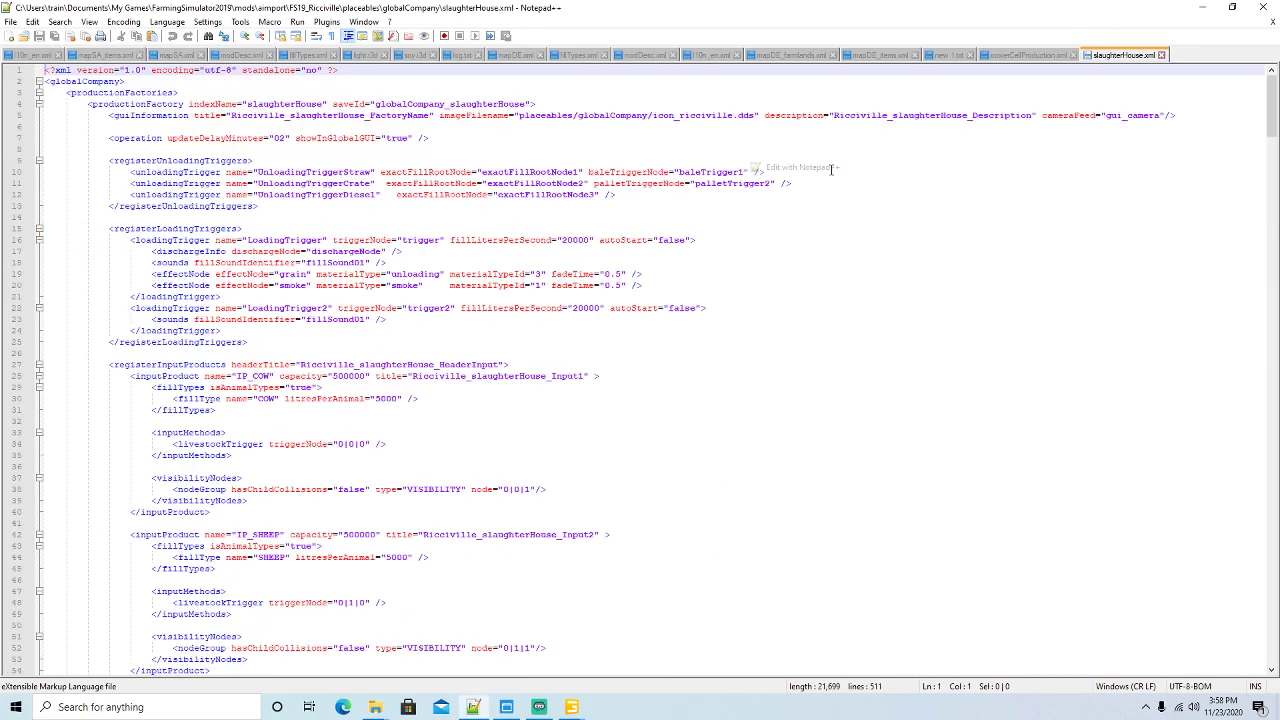
Copy the whole OP_TRASH output product block from slaughterHouse.xml
scroll(580, 287, "down", 18)
scroll(580, 287, "down", 20)
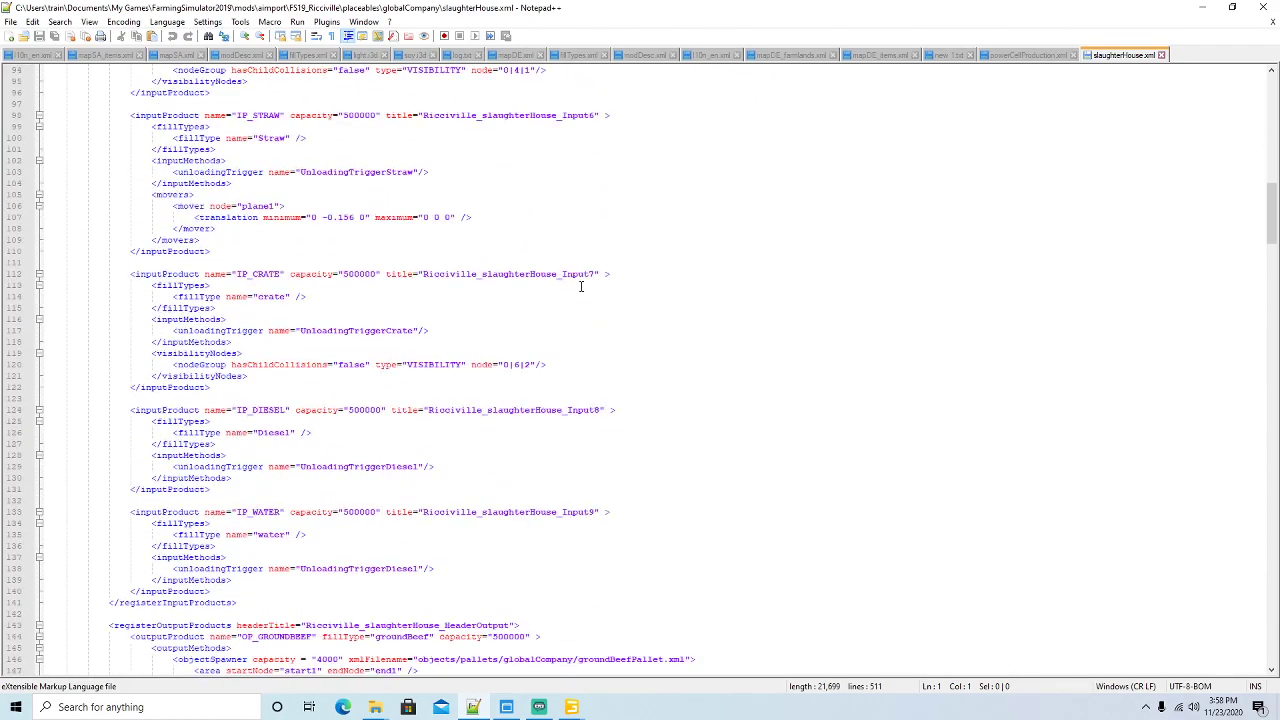
scroll(580, 287, "down", 20)
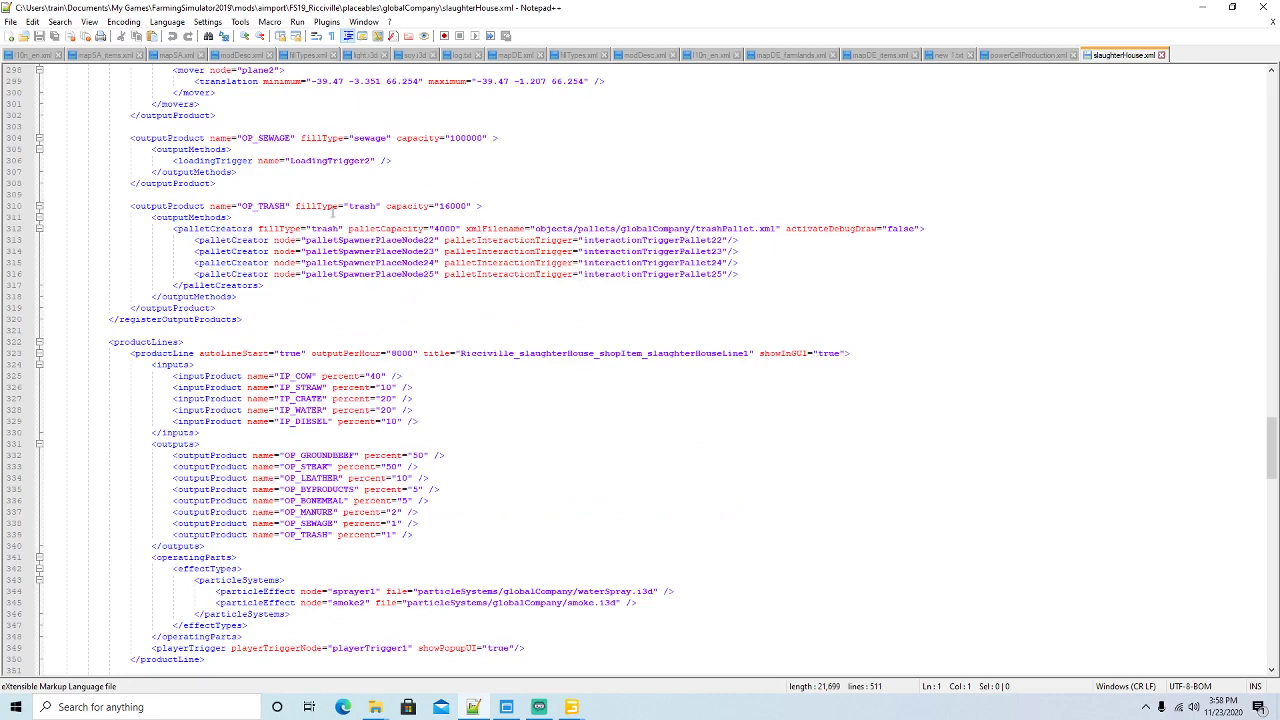
left_click(183, 195)
left_click(165, 206)
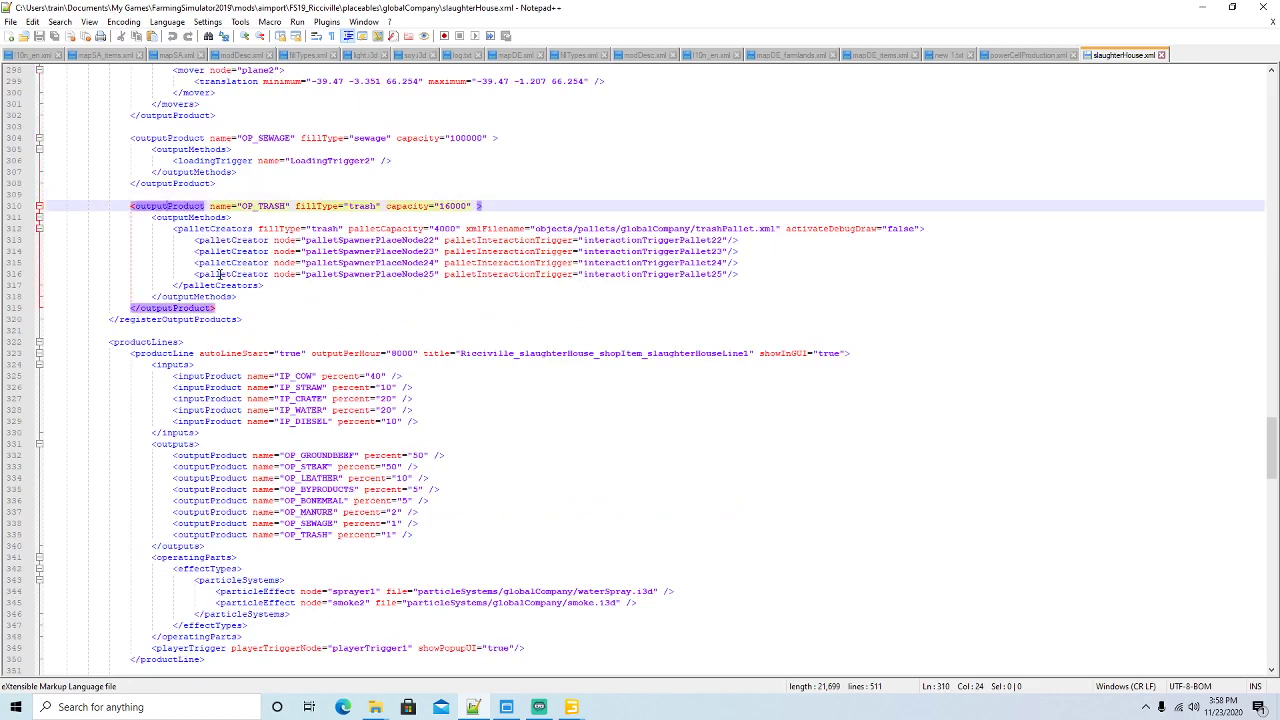
left_click_drag(216, 308, 46, 208)
key("ctrl+c")
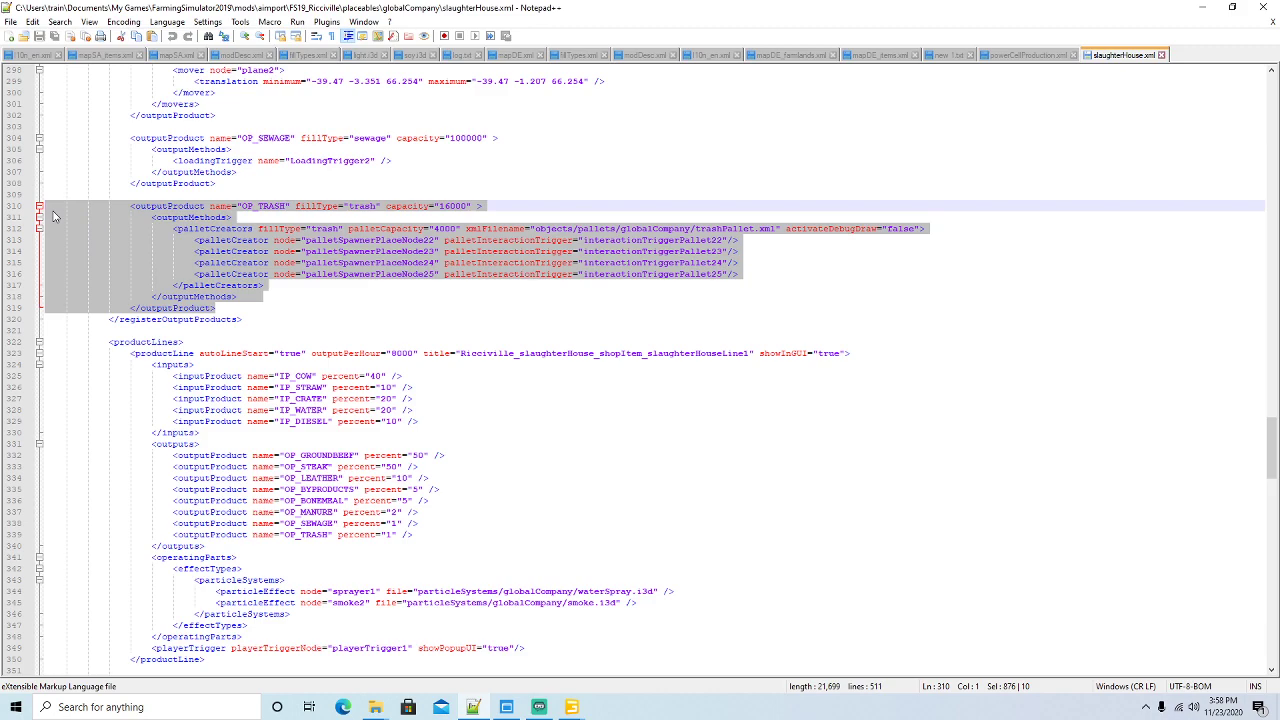
Paste the OP_TRASH block into powerCellProduction.xml below the OP_SEWAGE output product, separated by a blank line
left_click(1014, 56)
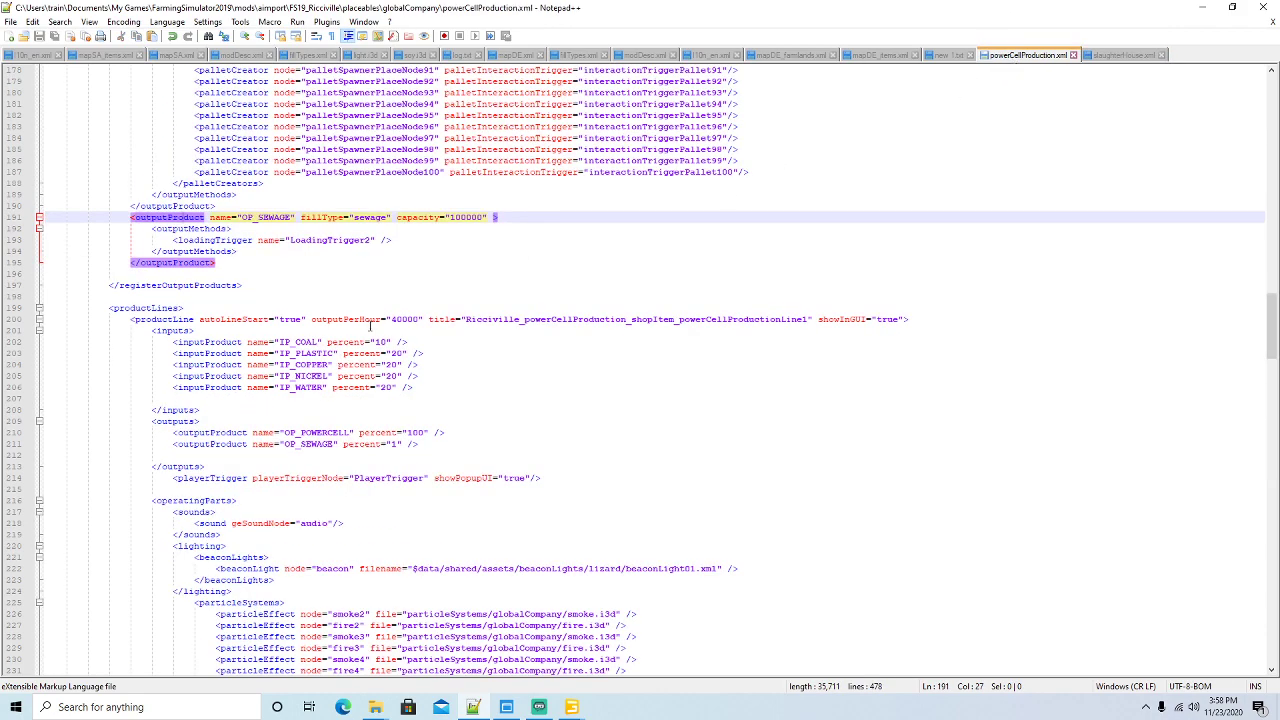
left_click(217, 262)
key("Return")
key("Return")
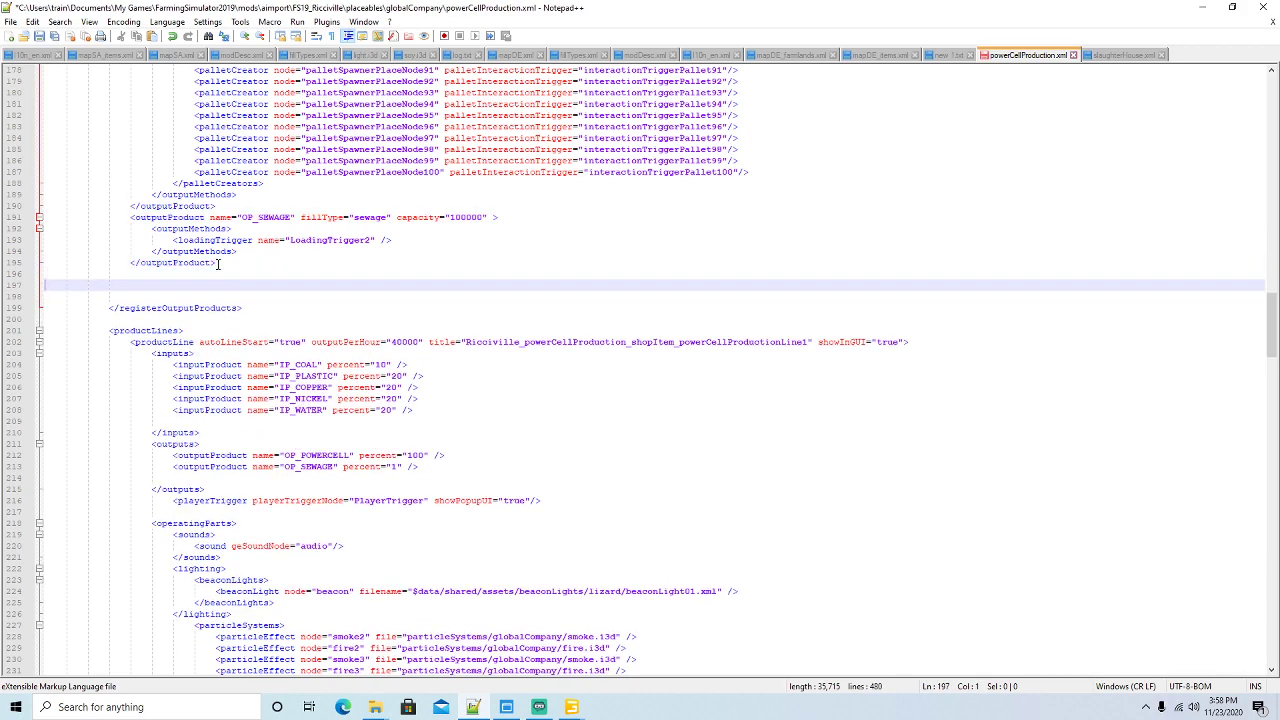
key("ctrl+v")
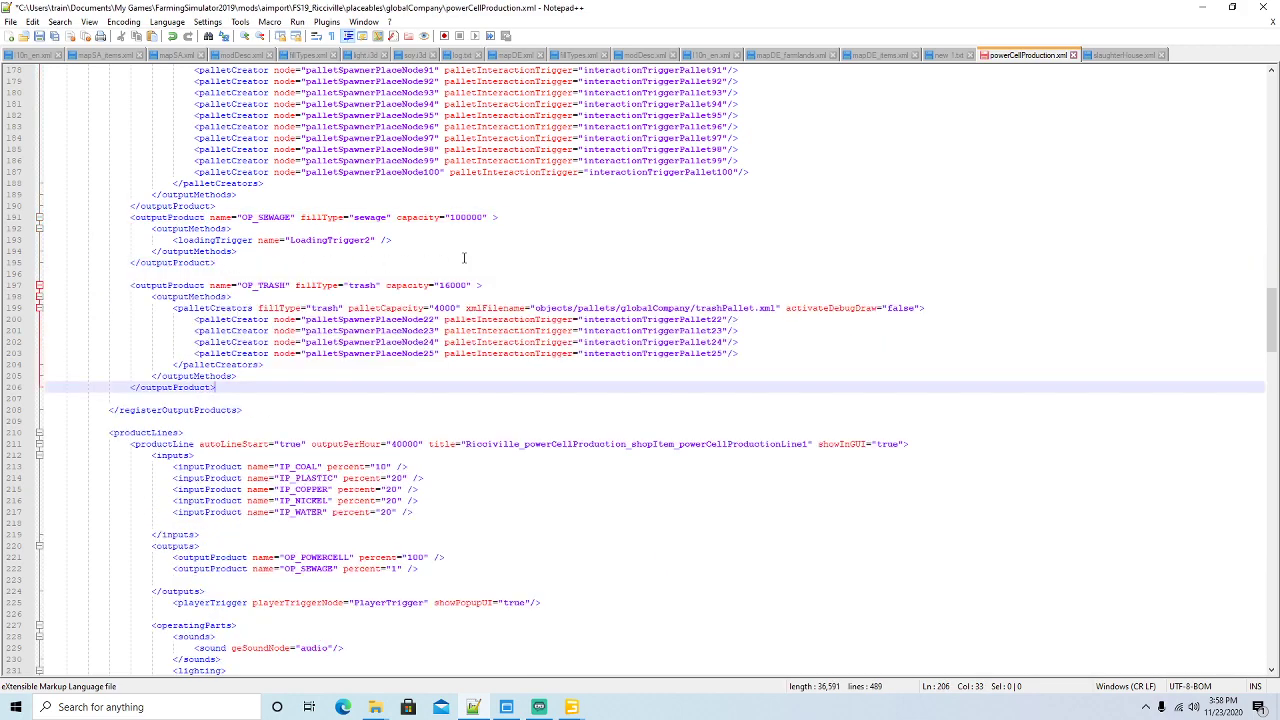
Renumber the spawner nodes of the four OP_TRASH pallet creators as palletSpawnerPlaceNode101 through palletSpawnerPlaceNode104
left_click(435, 317)
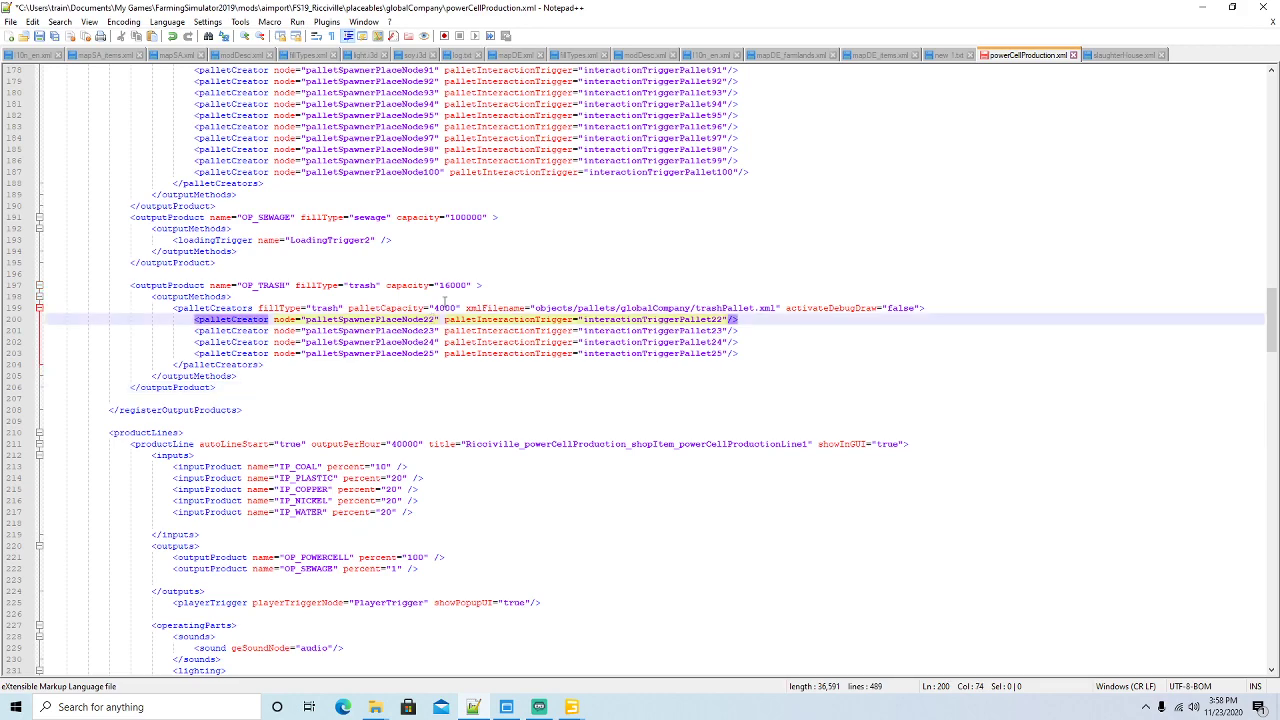
key("BackSpace")
key("BackSpace")
type("101")
key("Down")
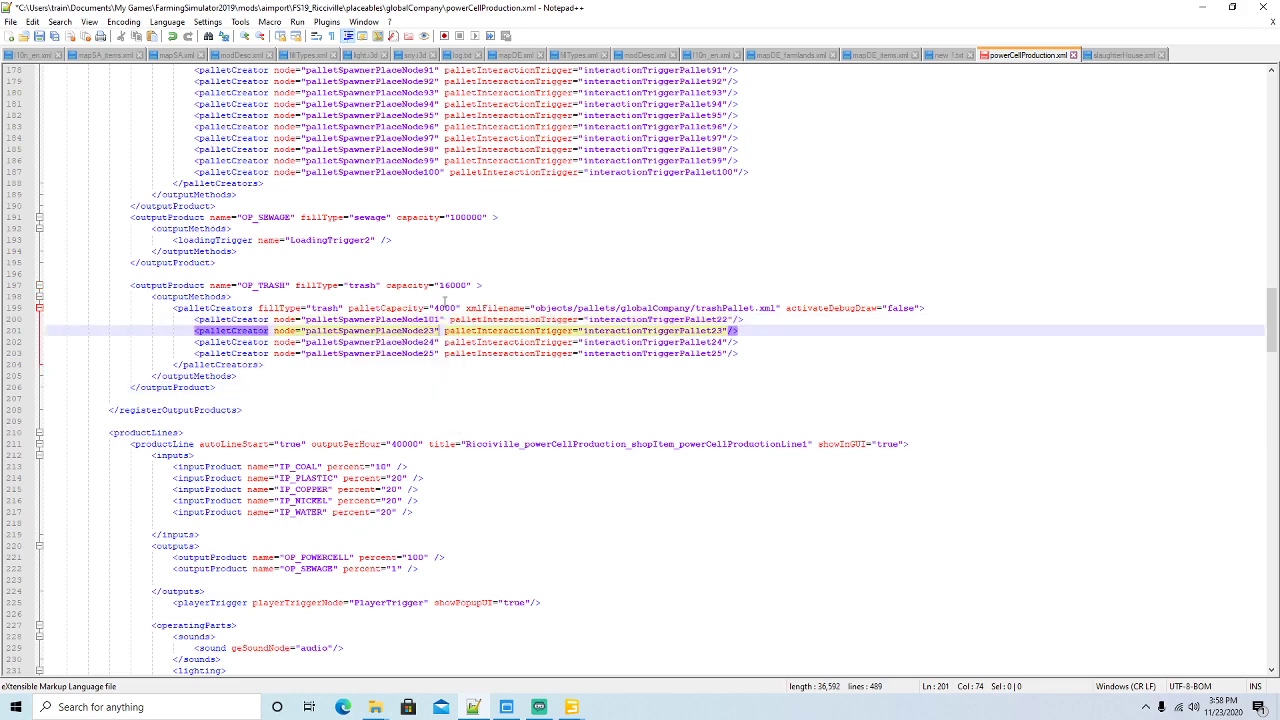
key("BackSpace")
key("BackSpace")
type("102")
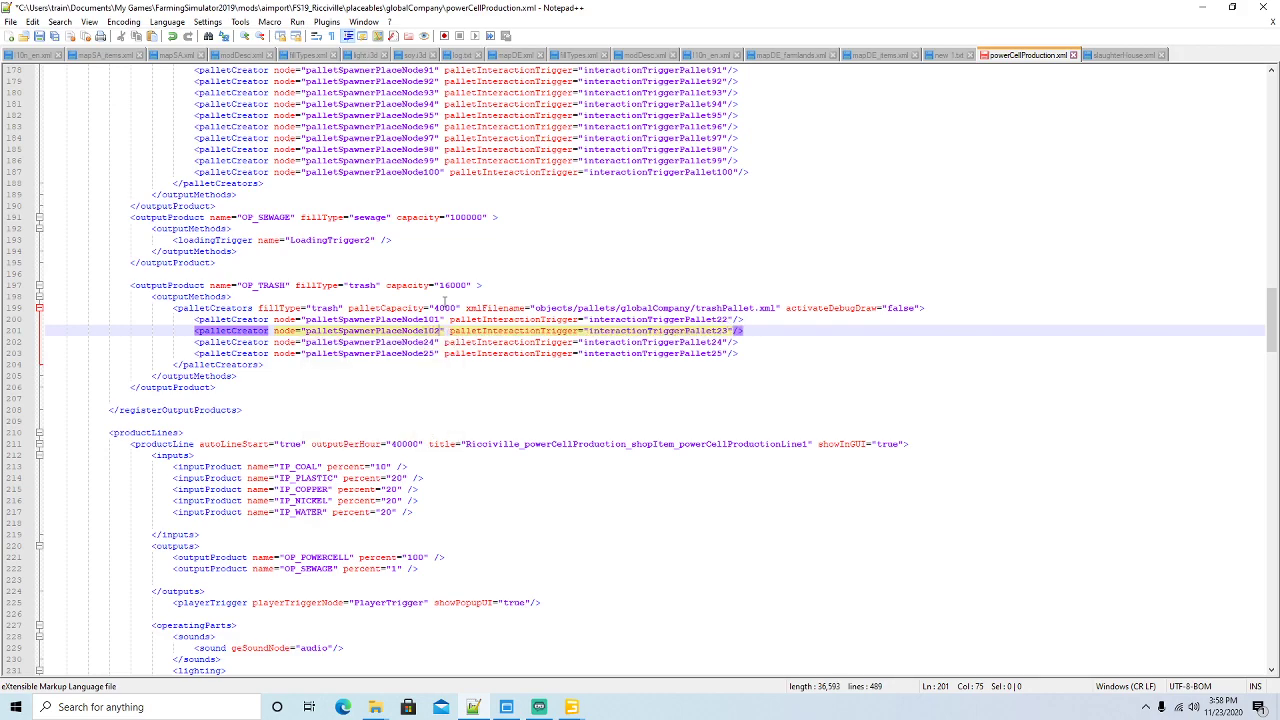
key("Down")
key("BackSpace")
key("BackSpace")
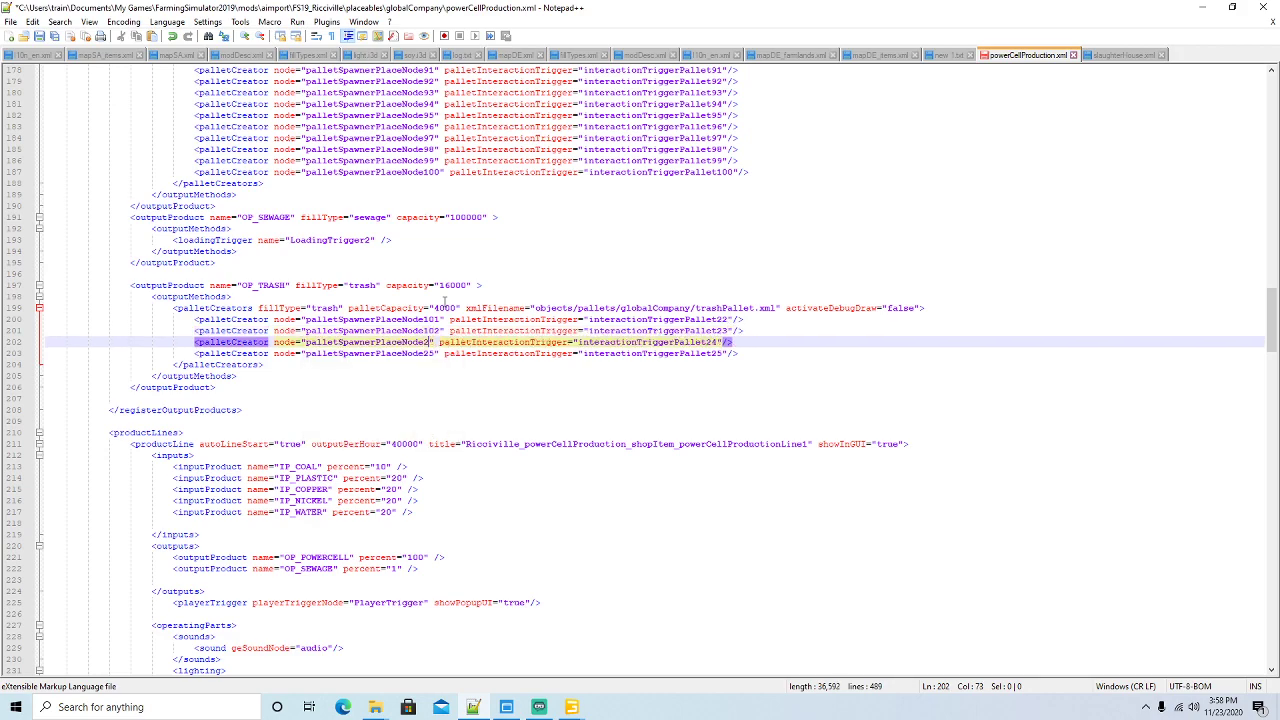
type("103")
key("Down")
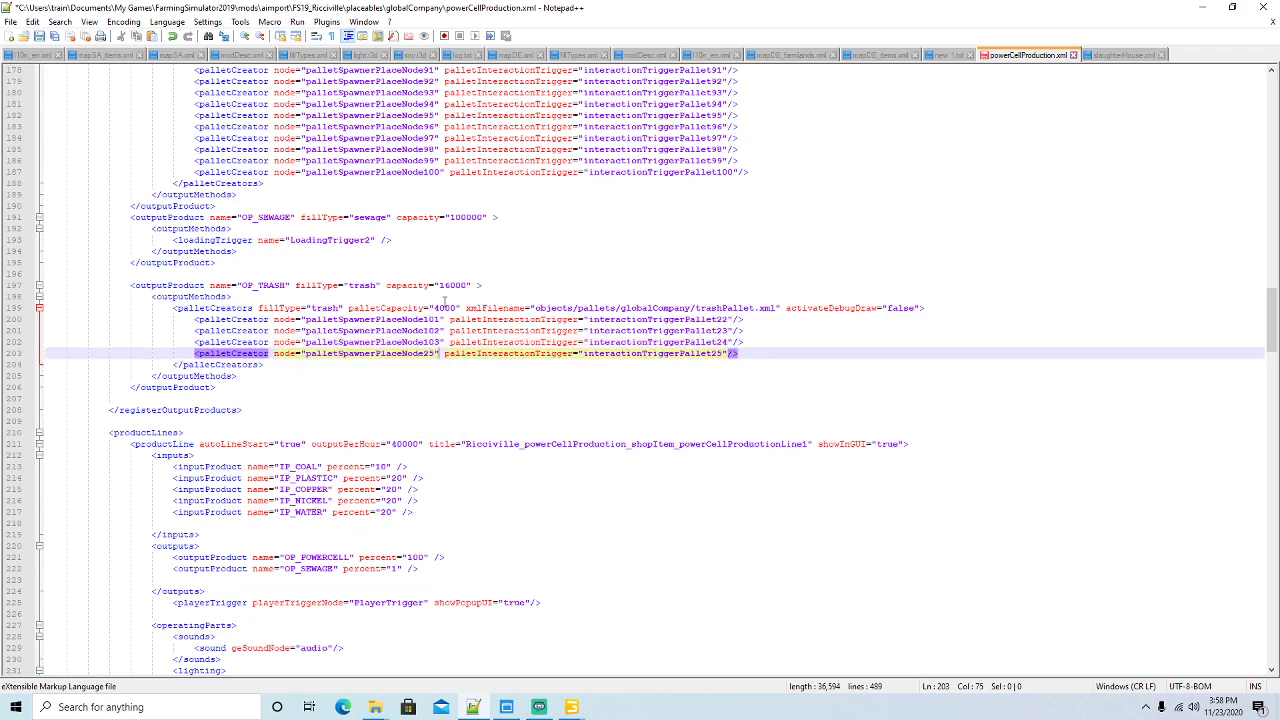
key("BackSpace")
key("BackSpace")
type("104")
Renumber the four OP_TRASH pallet interaction triggers as interactionTriggerPallet101 through interactionTriggerPallet104 and save the file
key("Up")
key("Up")
key("Up")
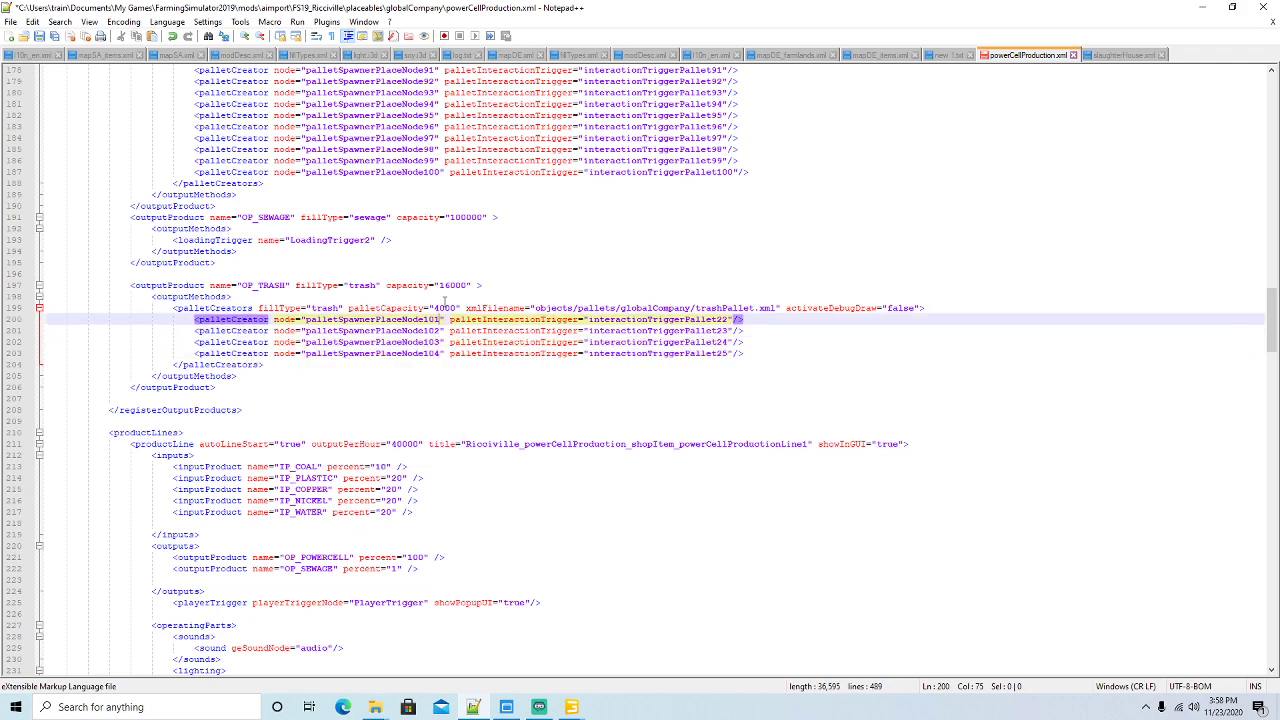
key("Right")
key("Right")
key("Right")
key("Right")
key("Right")
key("Right")
key("Right")
key("Right")
key("Right")
key("Right")
key("Right")
key("Right")
key("Right")
key("Right")
key("Right")
key("Right")
key("Right")
key("Right")
key("Right")
key("Right")
key("BackSpace")
key("BackSpace")
type("101")
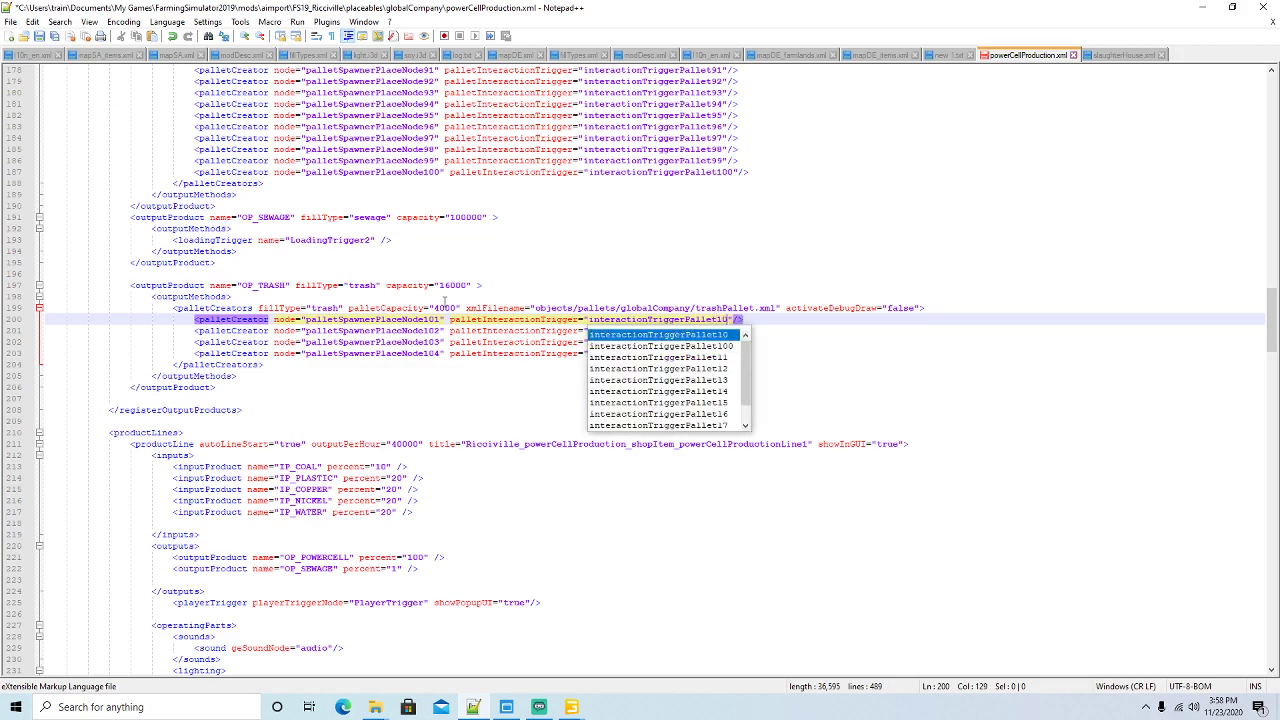
key("Down")
key("BackSpace")
key("BackSpace")
type("102")
key("Down")
key("BackSpace")
key("BackSpace")
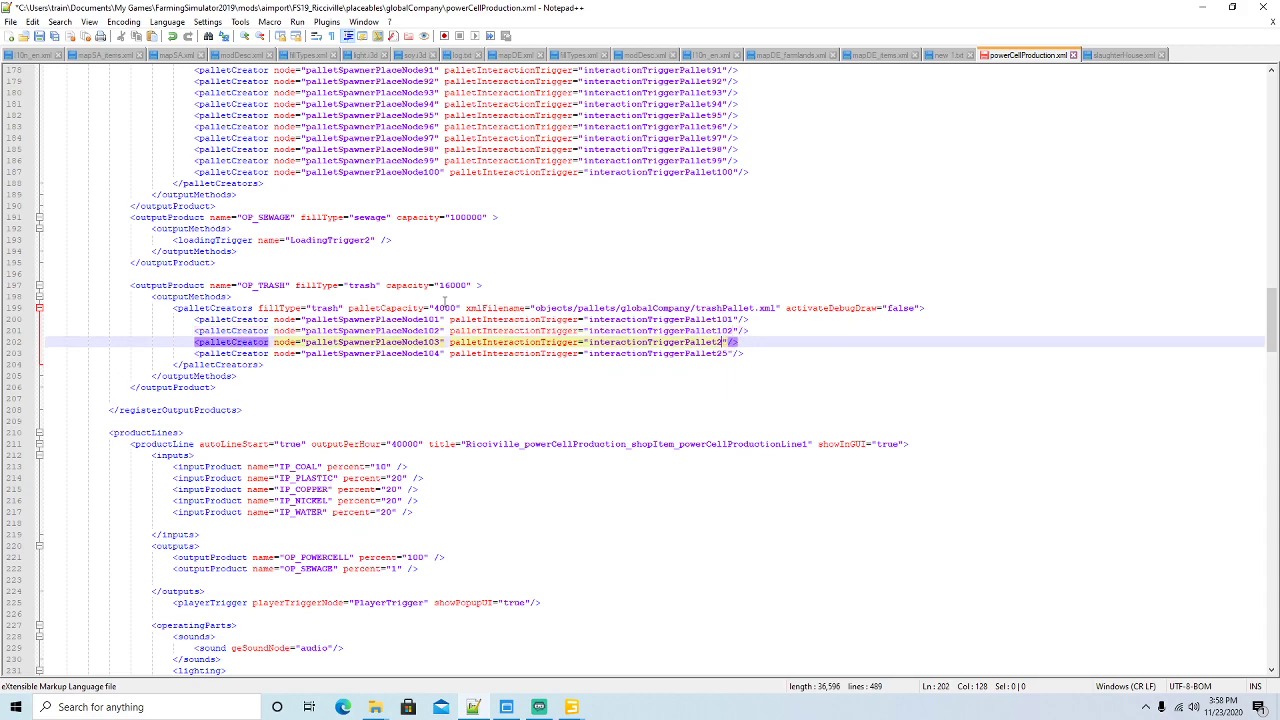
type("103")
key("Down")
key("BackSpace")
key("BackSpace")
type("104")
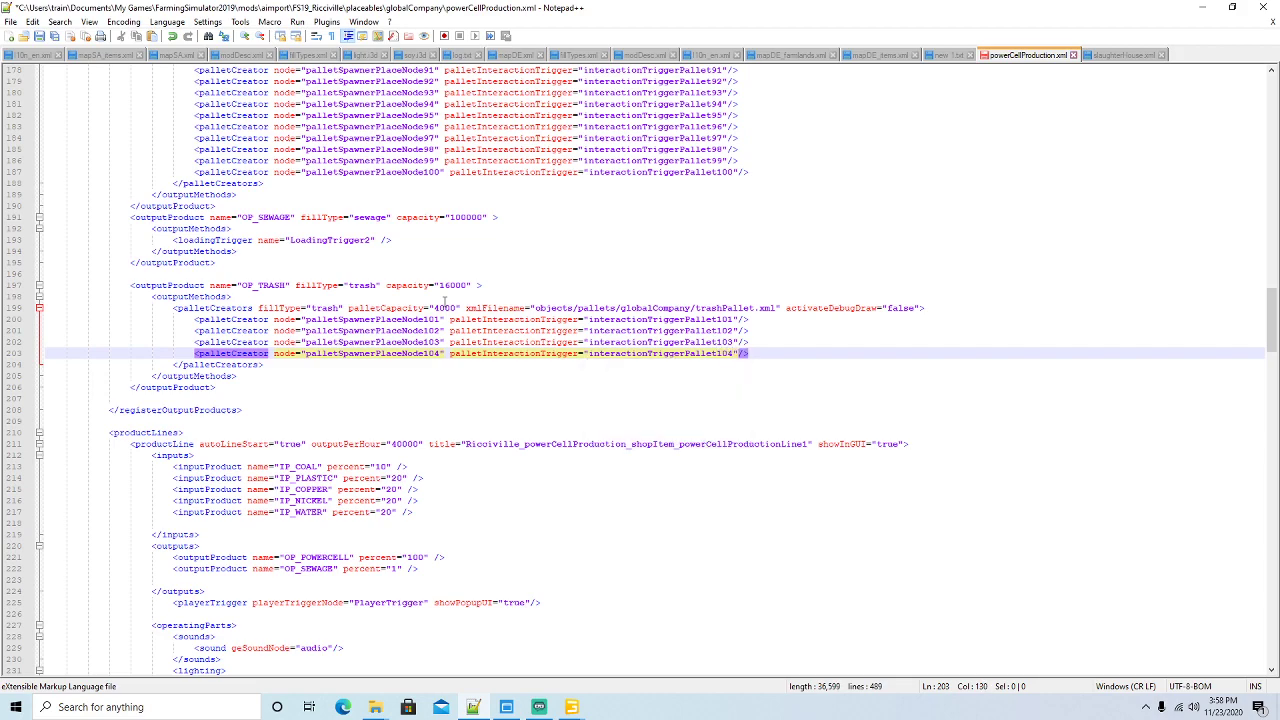
key("ctrl+s")
Copy the i3dMapping lines for interactionTriggerPallet22–25 and palletSpawnerPlaceNode22–25 from slaughterHouse.xml
scroll(573, 318, "down", 11)
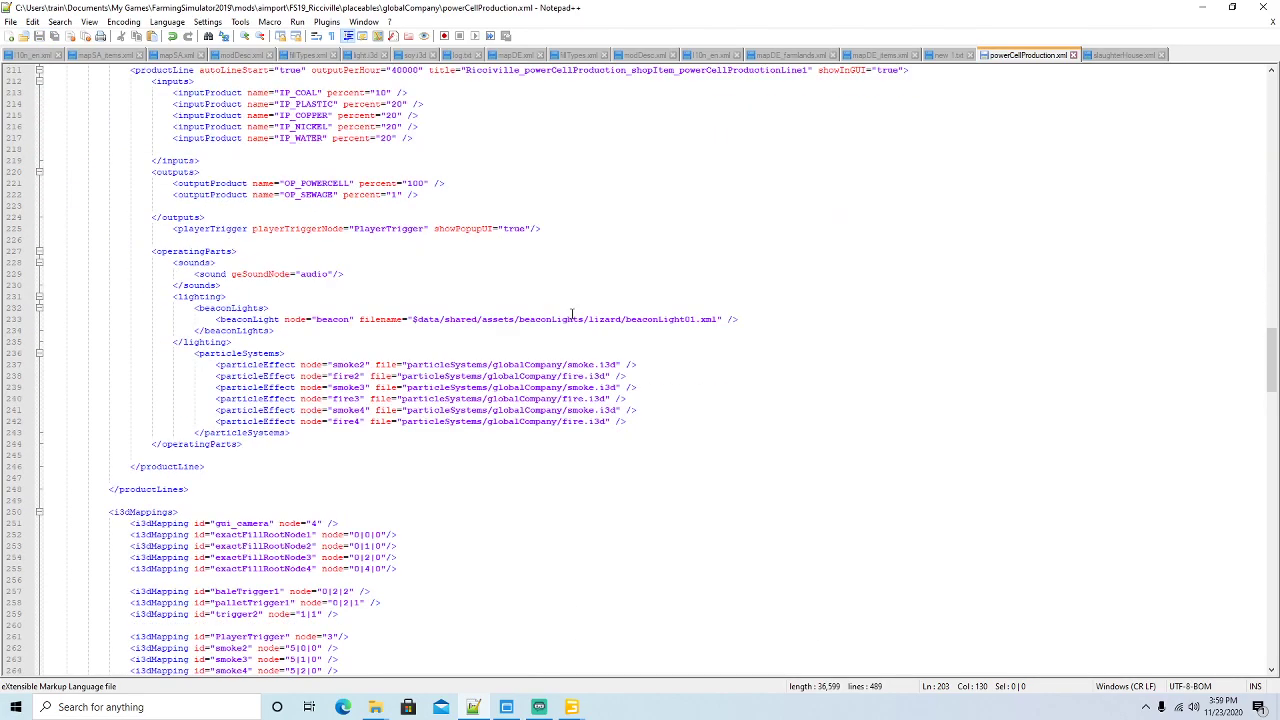
left_click(1105, 56)
scroll(820, 250, "down", 20)
scroll(820, 250, "down", 20)
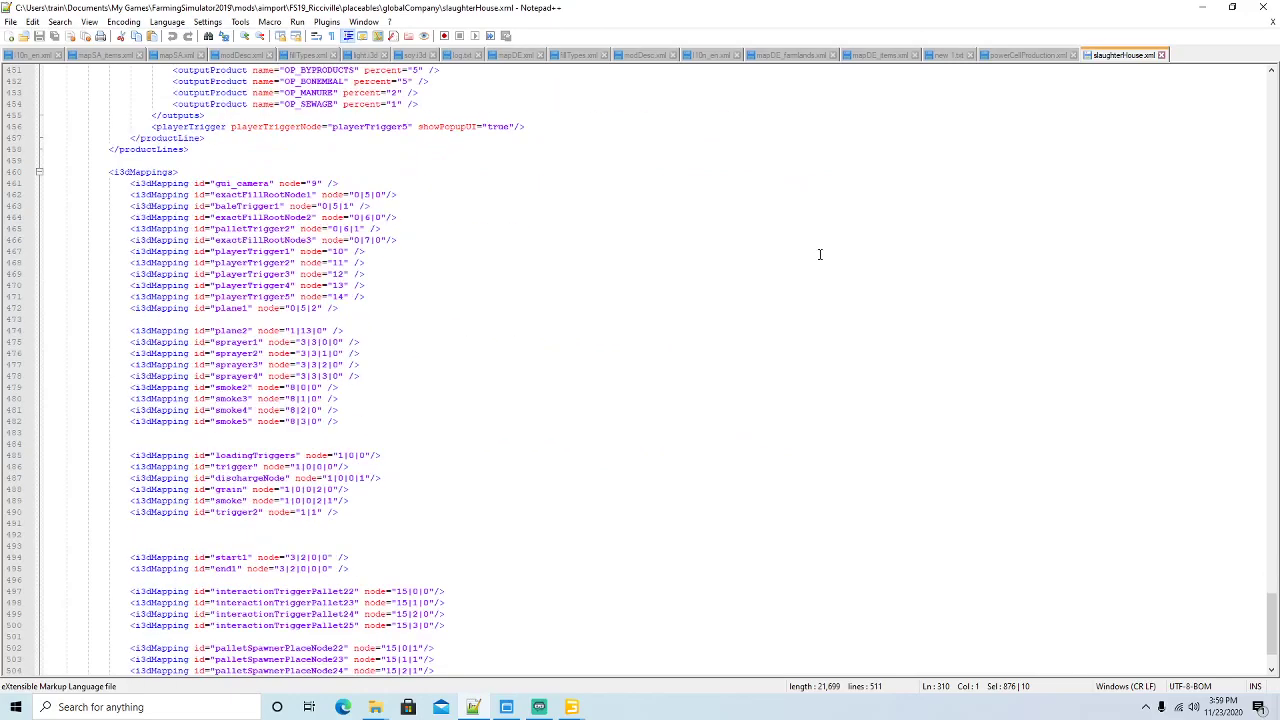
left_click_drag(445, 590, 47, 506)
key("ctrl+c")
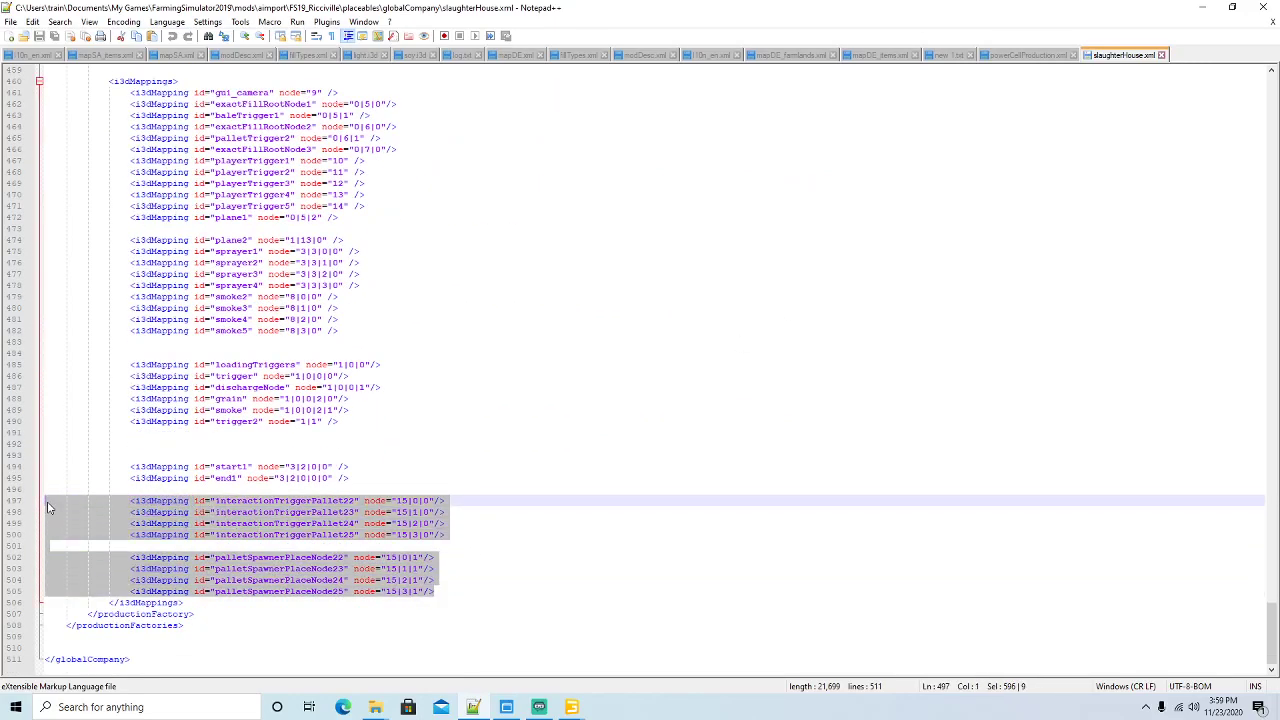
Paste the copied pallet mappings into powerCellProduction.xml below the palletSpawnerPlaceNode100 mapping, leaving a blank line between them
left_click(1026, 55)
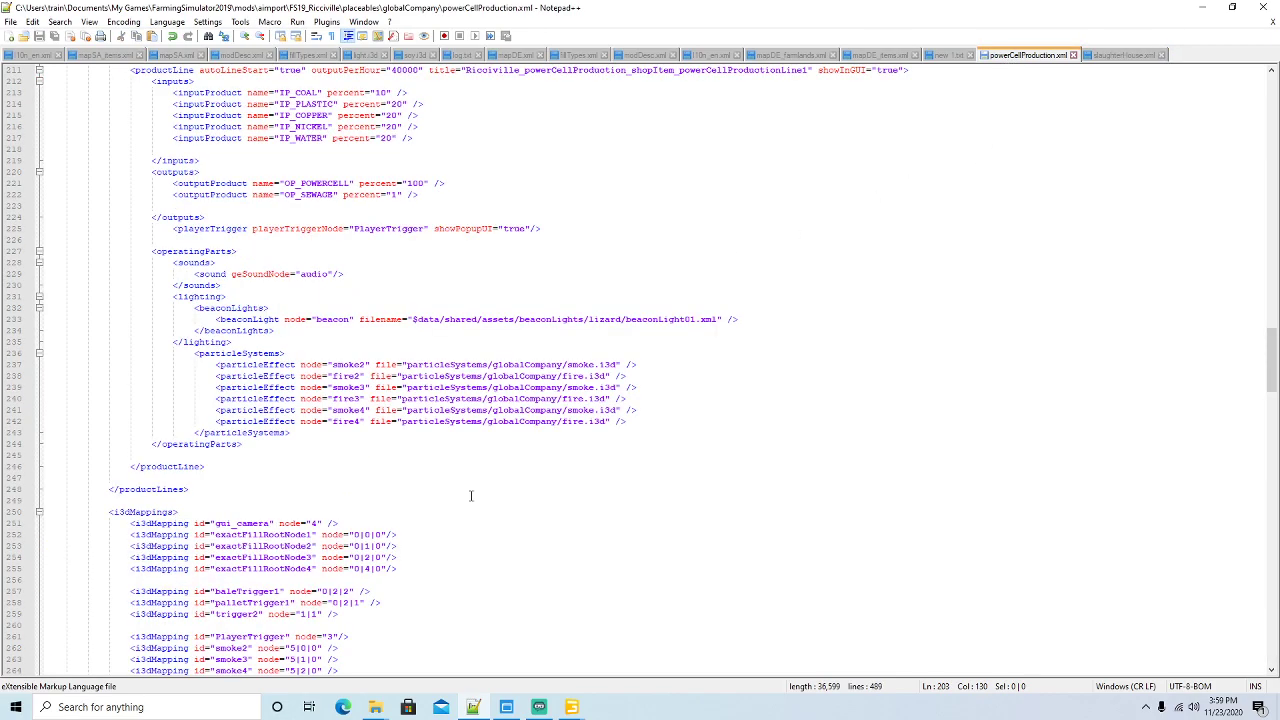
scroll(470, 483, "down", 11)
scroll(470, 483, "down", 20)
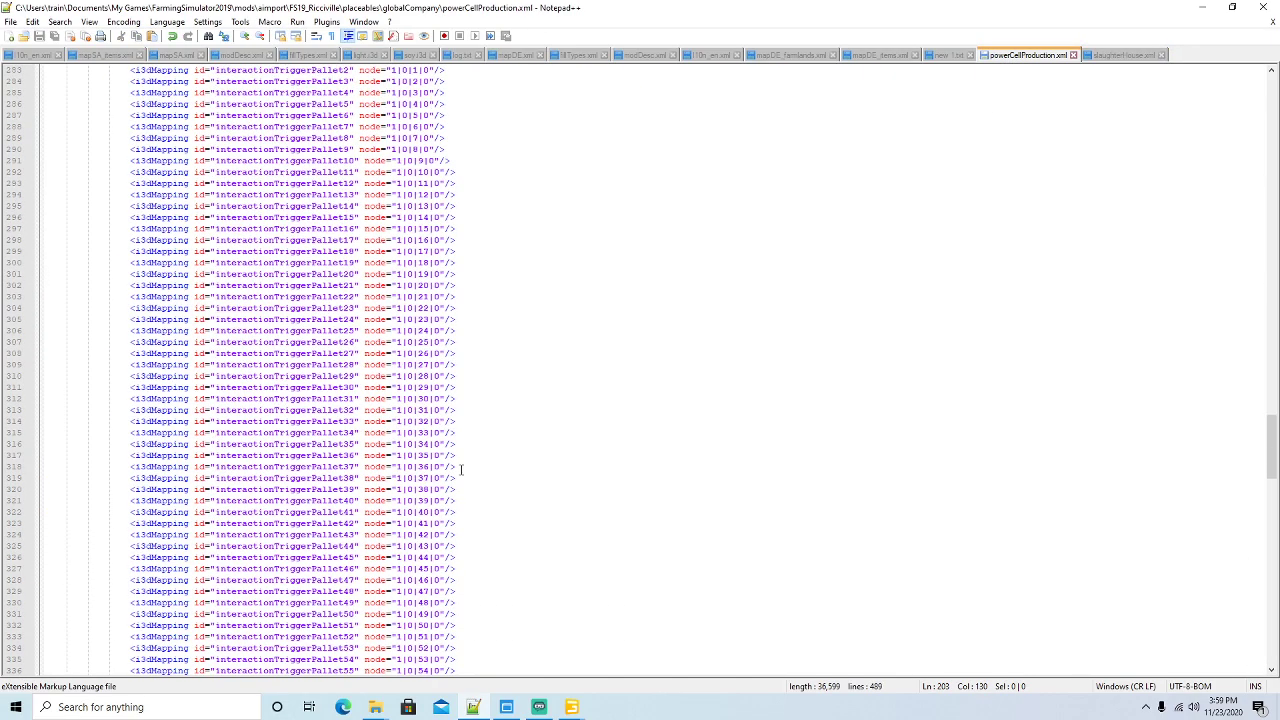
scroll(485, 463, "down", 20)
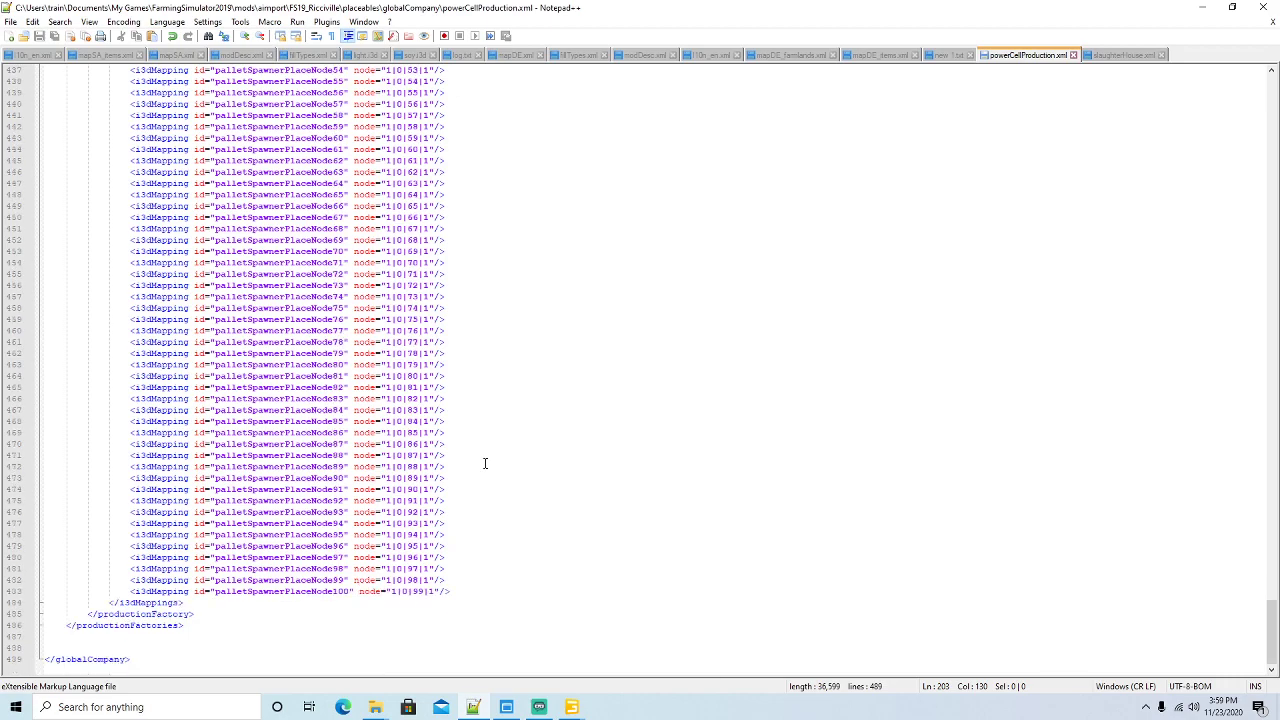
key("Return")
key("Return")
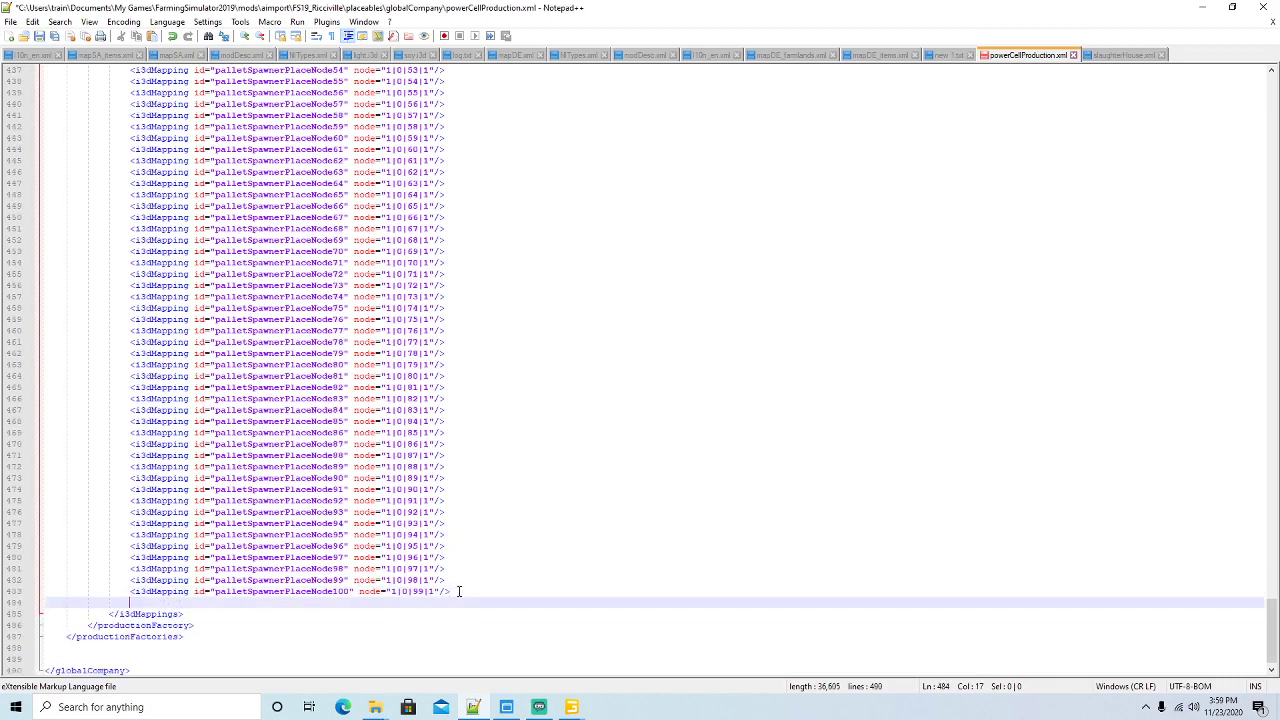
key("Left")
key("Left")
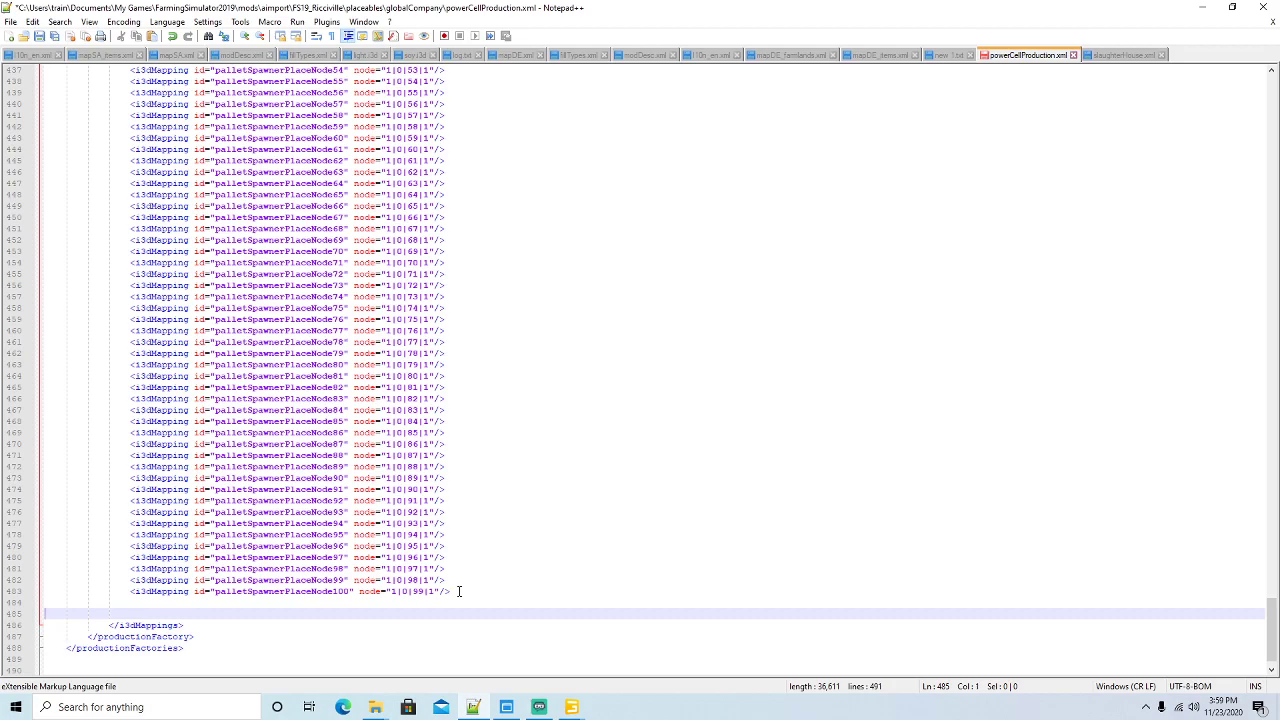
key("ctrl+v")
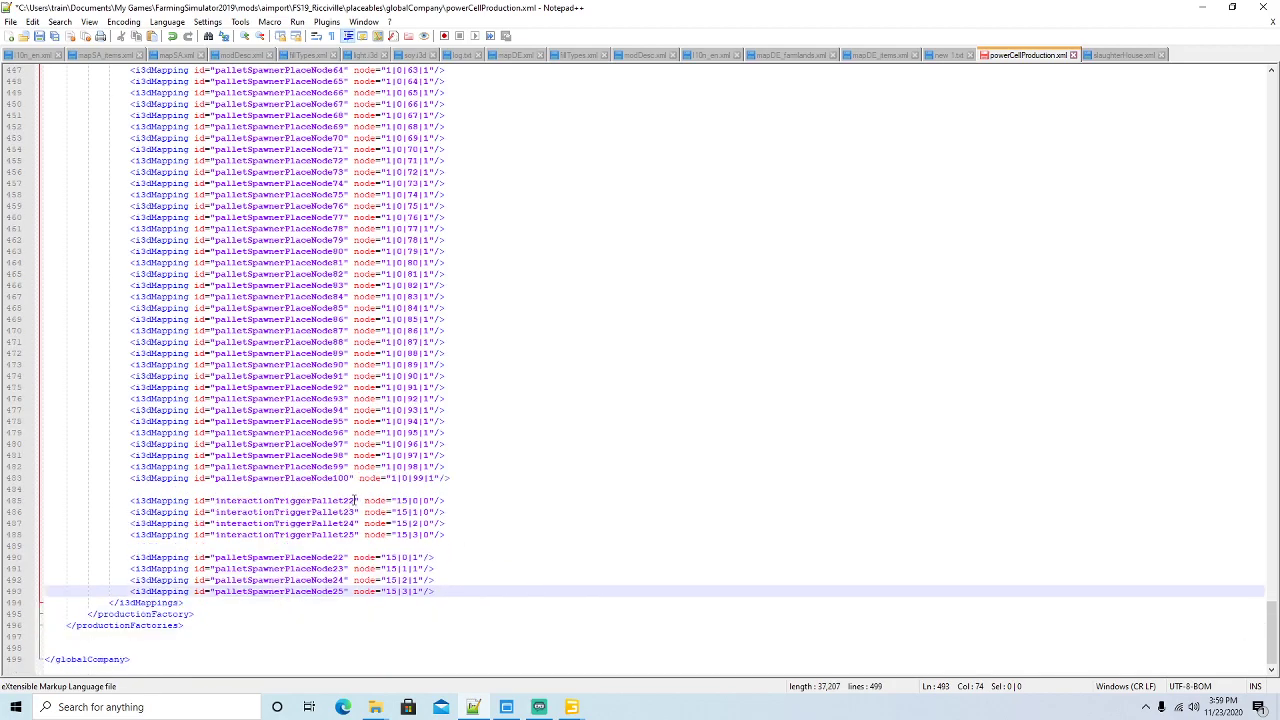
Renumber the four pasted interaction trigger mapping ids as interactionTriggerPallet101 through interactionTriggerPallet104
left_click(361, 500)
key("BackSpace")
key("BackSpace")
type("1022")
key("BackSpace")
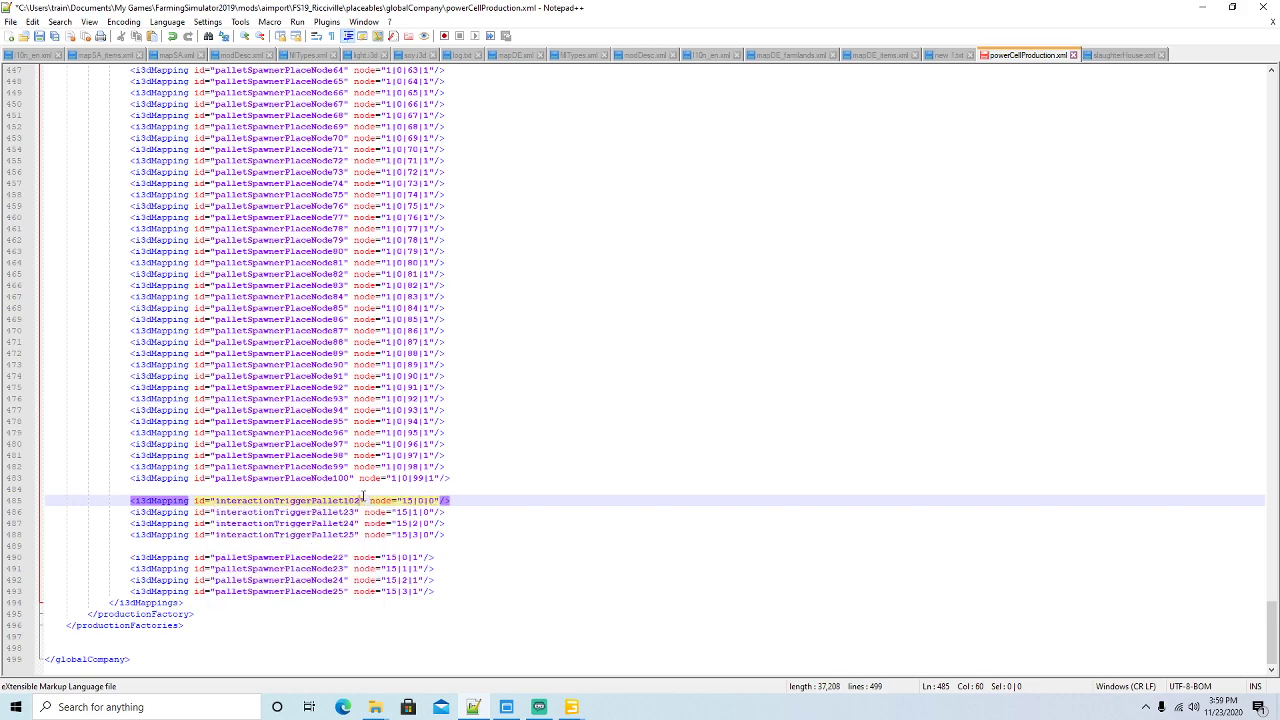
key("BackSpace")
type("1")
key("Down")
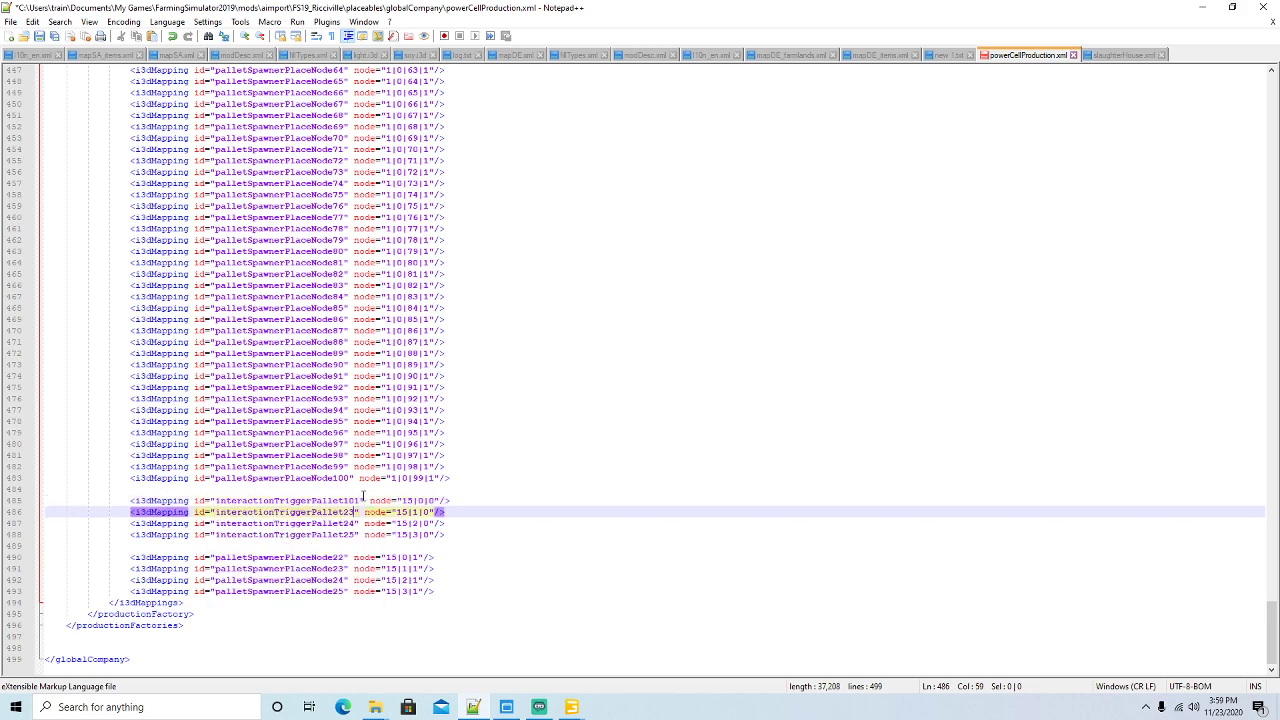
key("BackSpace")
key("BackSpace")
type("102")
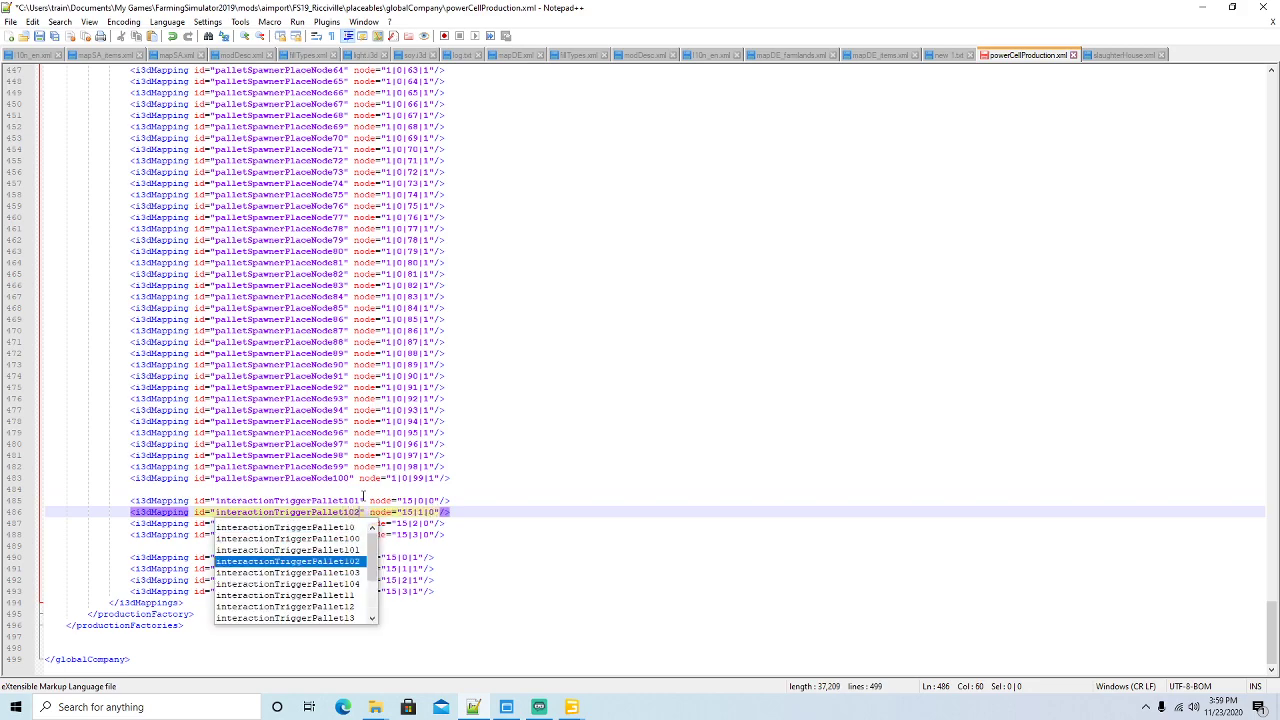
key("Escape")
key("Down")
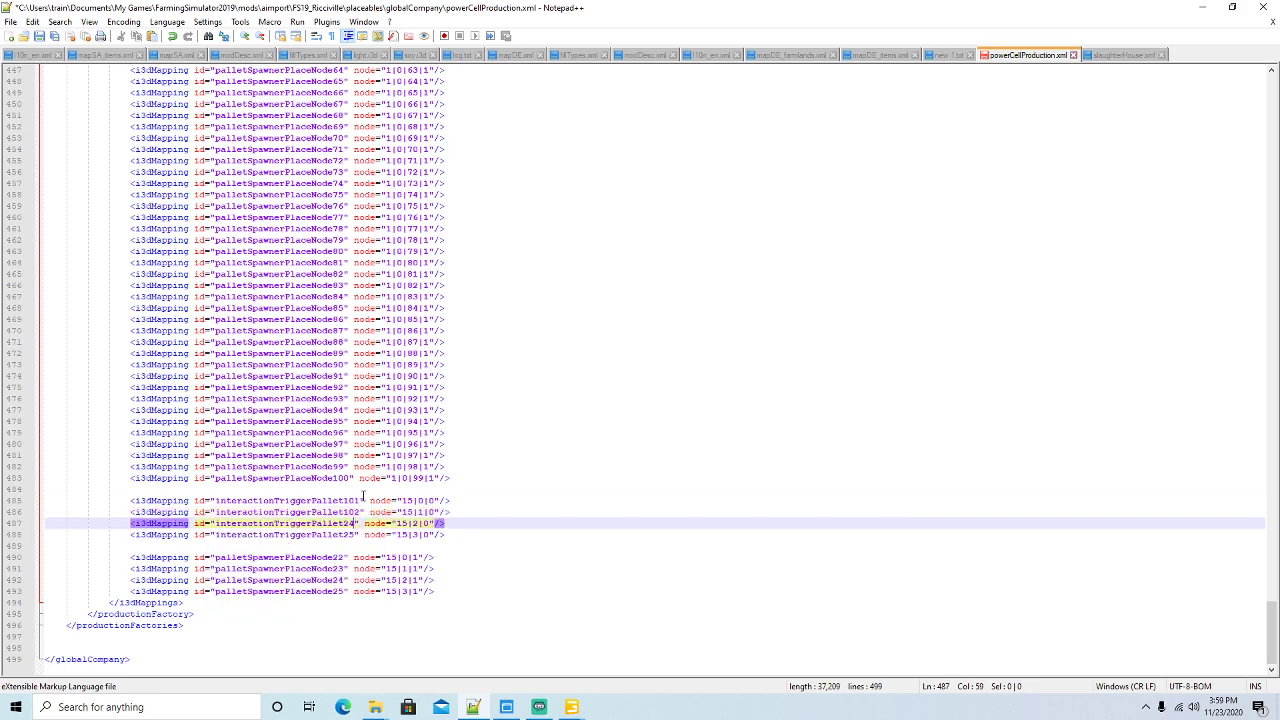
key("BackSpace")
key("BackSpace")
type("103")
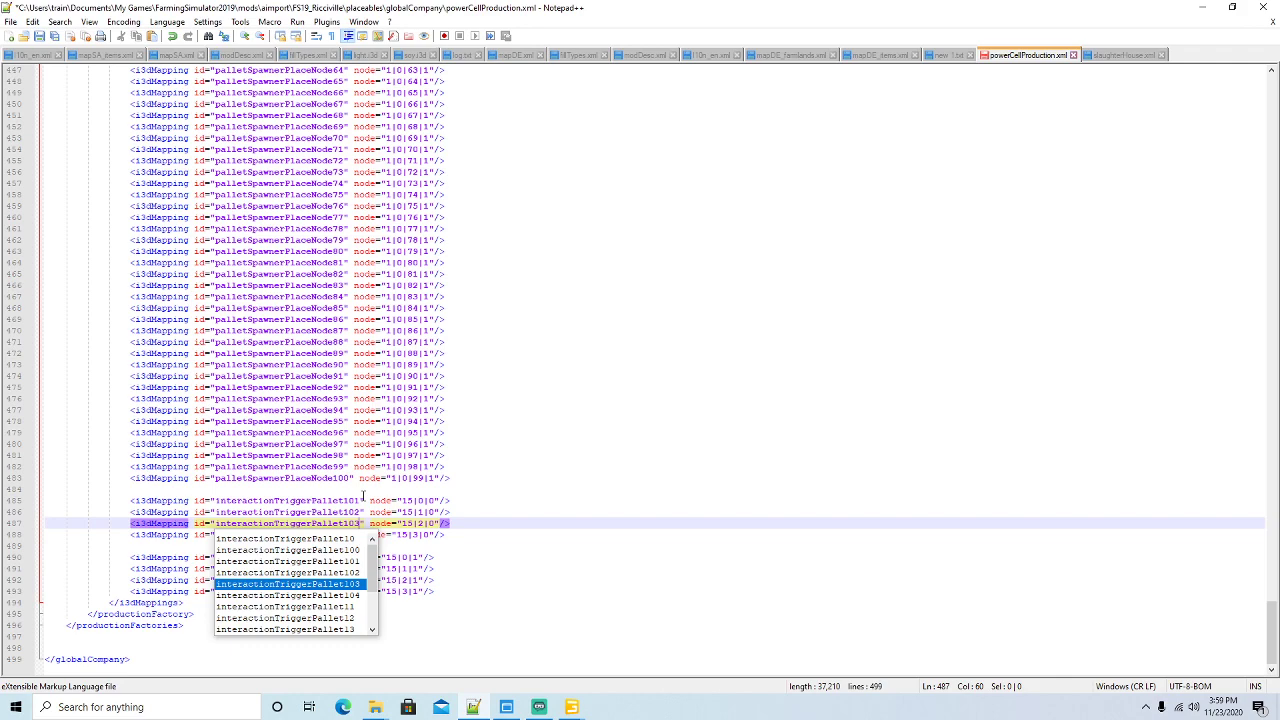
key("Escape")
key("Down")
key("BackSpace")
key("BackSpace")
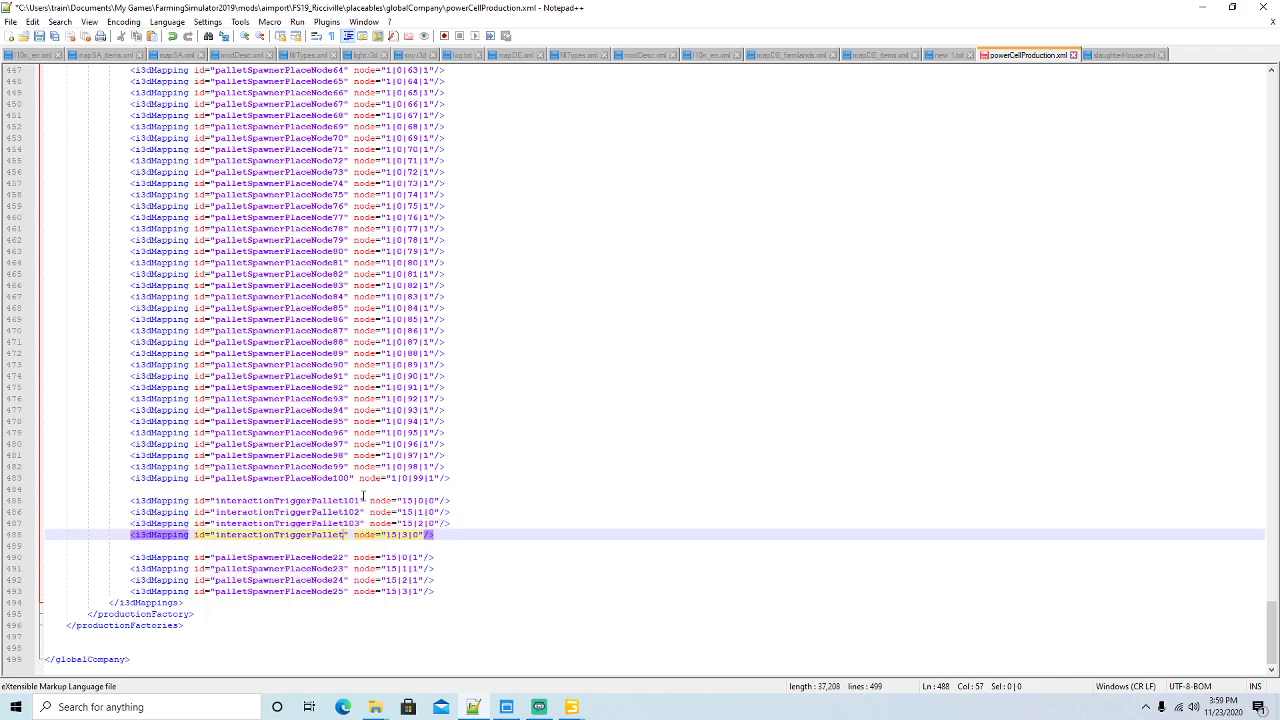
type("104")
key("Escape")
key("Down")
key("Down")
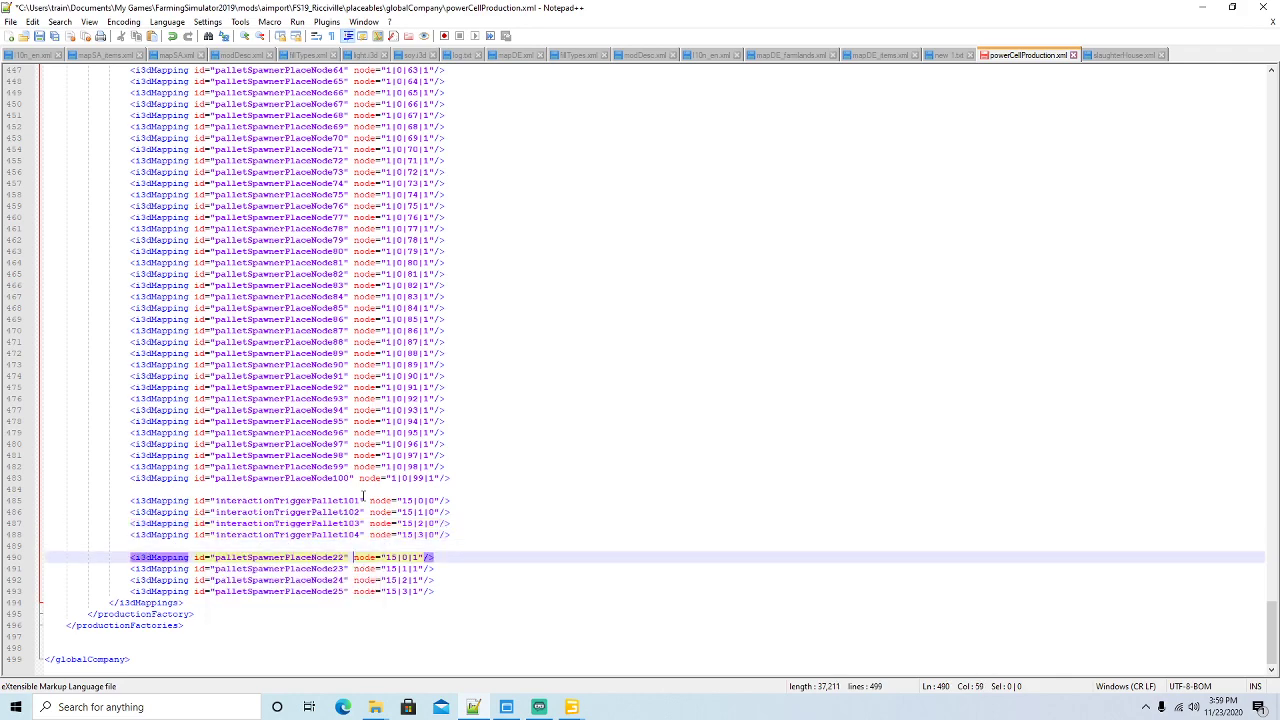
Renumber the four pasted pallet spawner mapping ids as palletSpawnerPlaceNode101 through palletSpawnerPlaceNode104
key("BackSpace")
key("BackSpace")
type("101")
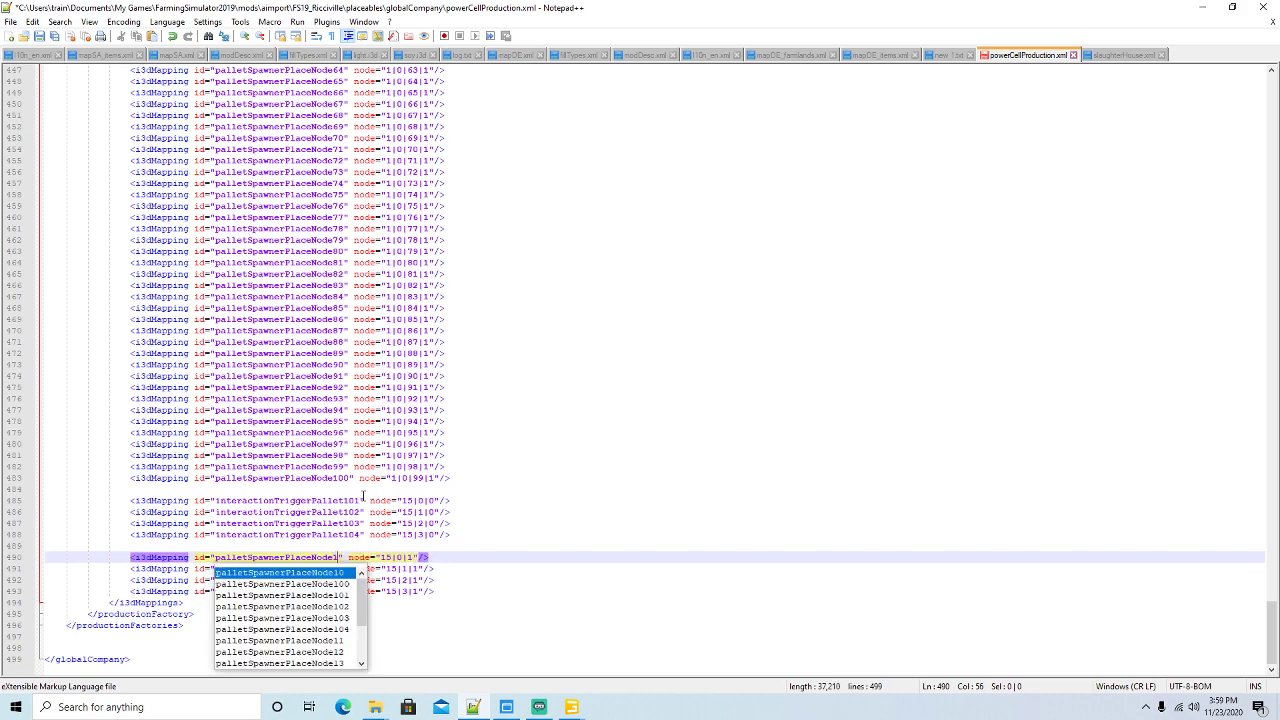
key("Escape")
key("Down")
key("BackSpace")
key("BackSpace")
type("102")
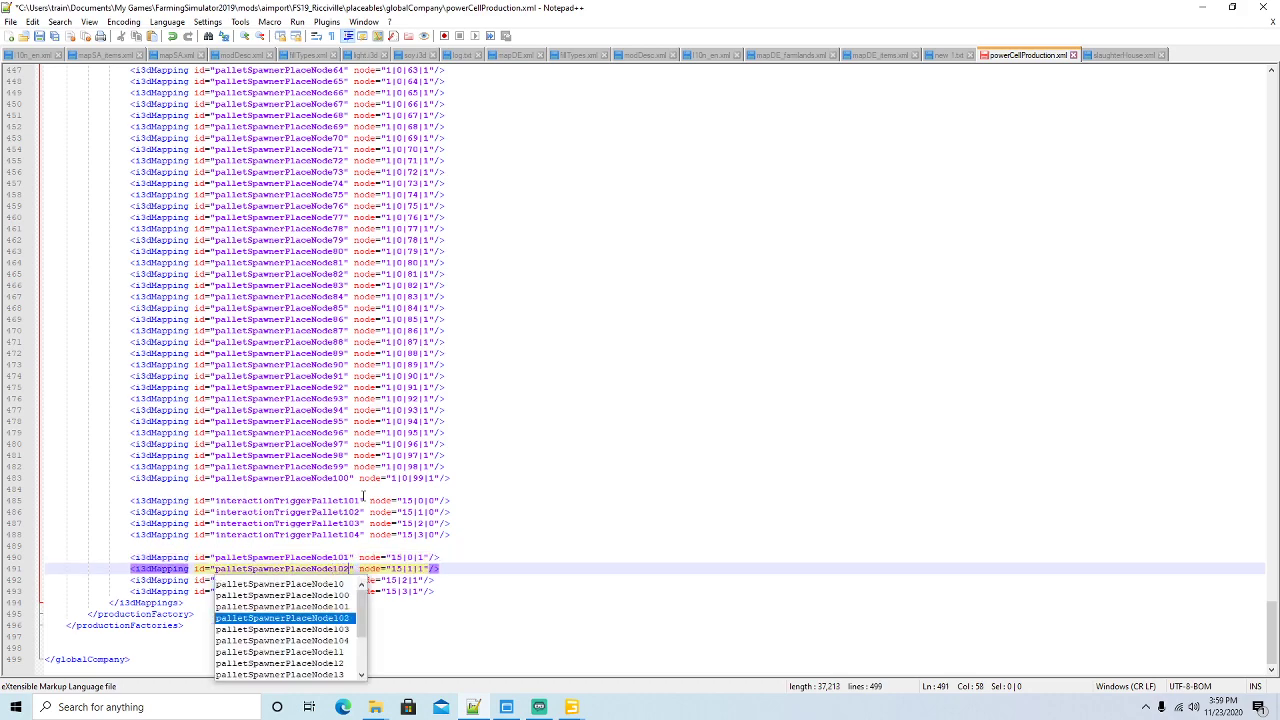
key("Escape")
key("Down")
key("BackSpace")
key("BackSpace")
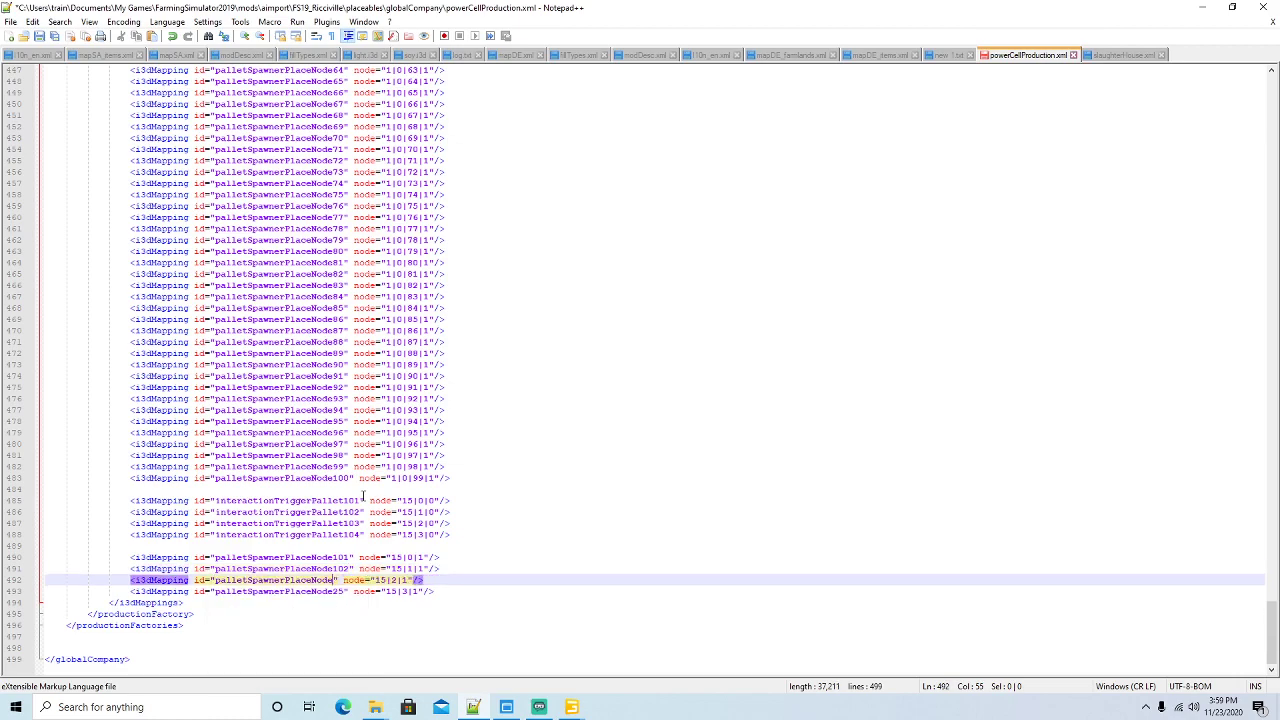
type("103")
key("Escape")
key("Down")
key("BackSpace")
key("BackSpace")
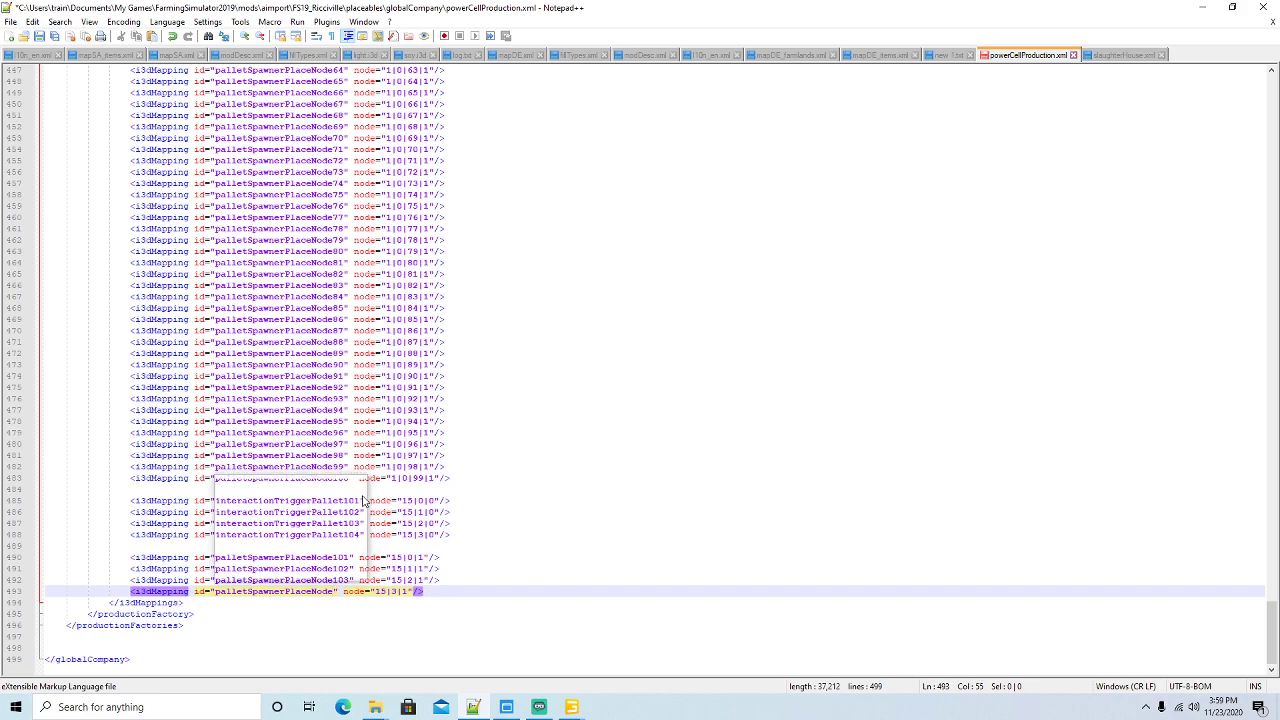
type("104")
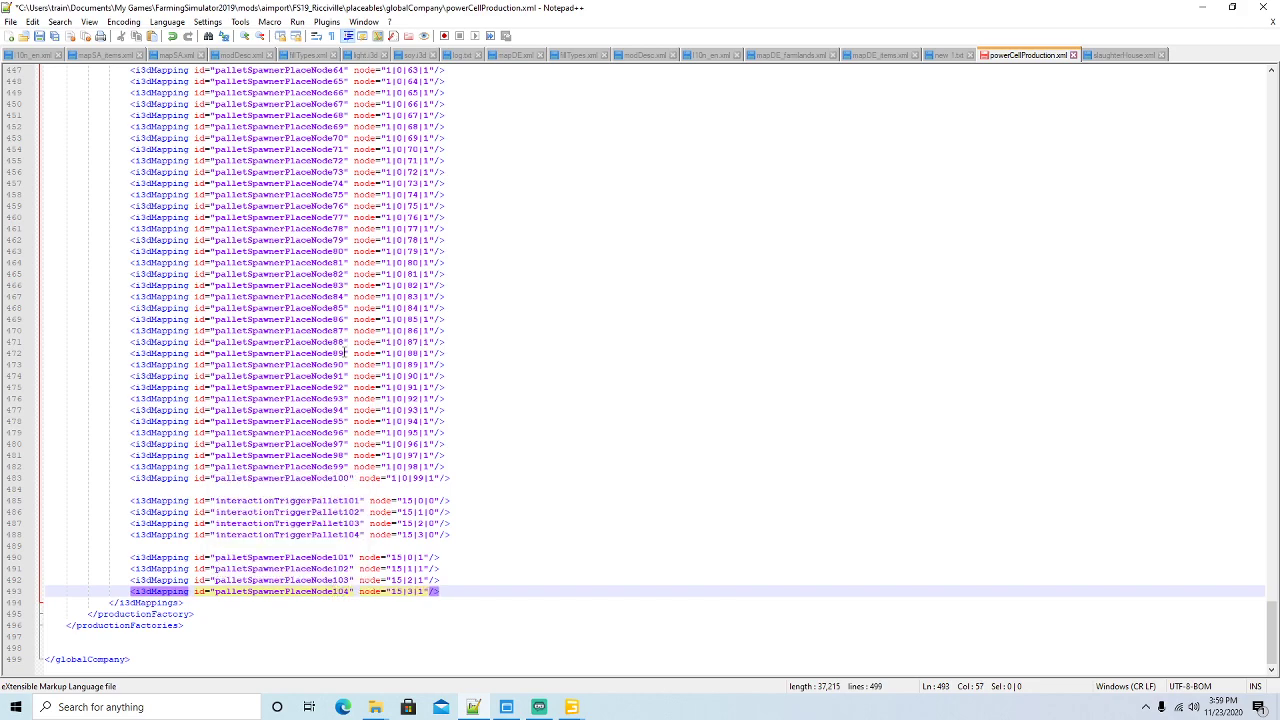
Save powerCellProduction.xml and close slaughterHouse.xml
left_click(40, 36)
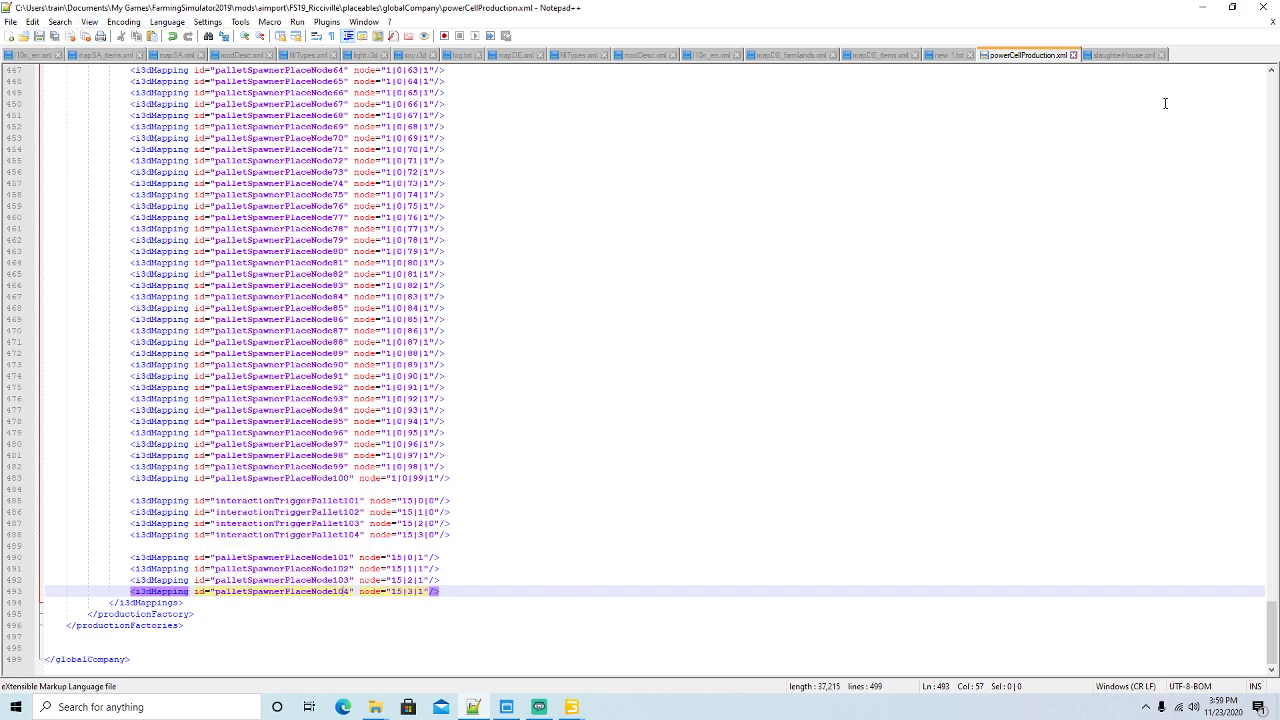
left_click(1123, 56)
left_click(1162, 55)
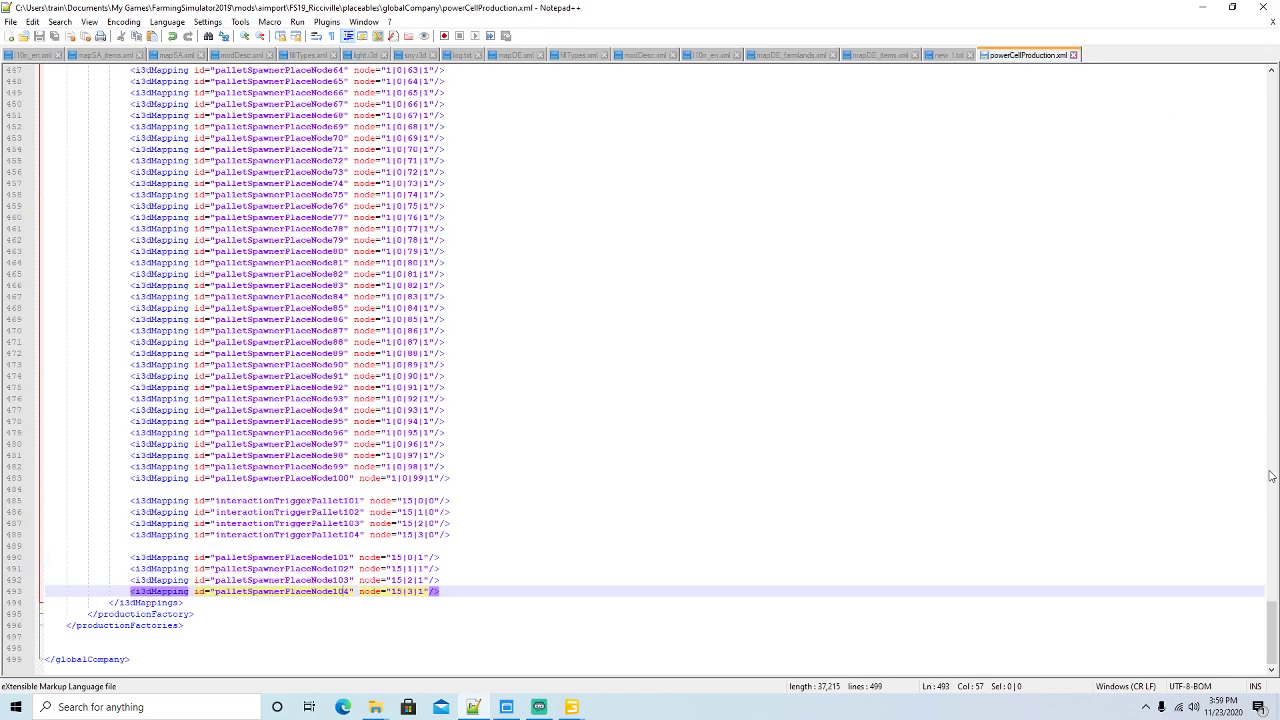
Review the registered OP_POWERCELL, OP_SEWAGE and OP_TRASH output products in powerCellProduction.xml, down to the product line
left_click_drag(1272, 630, 1250, 190)
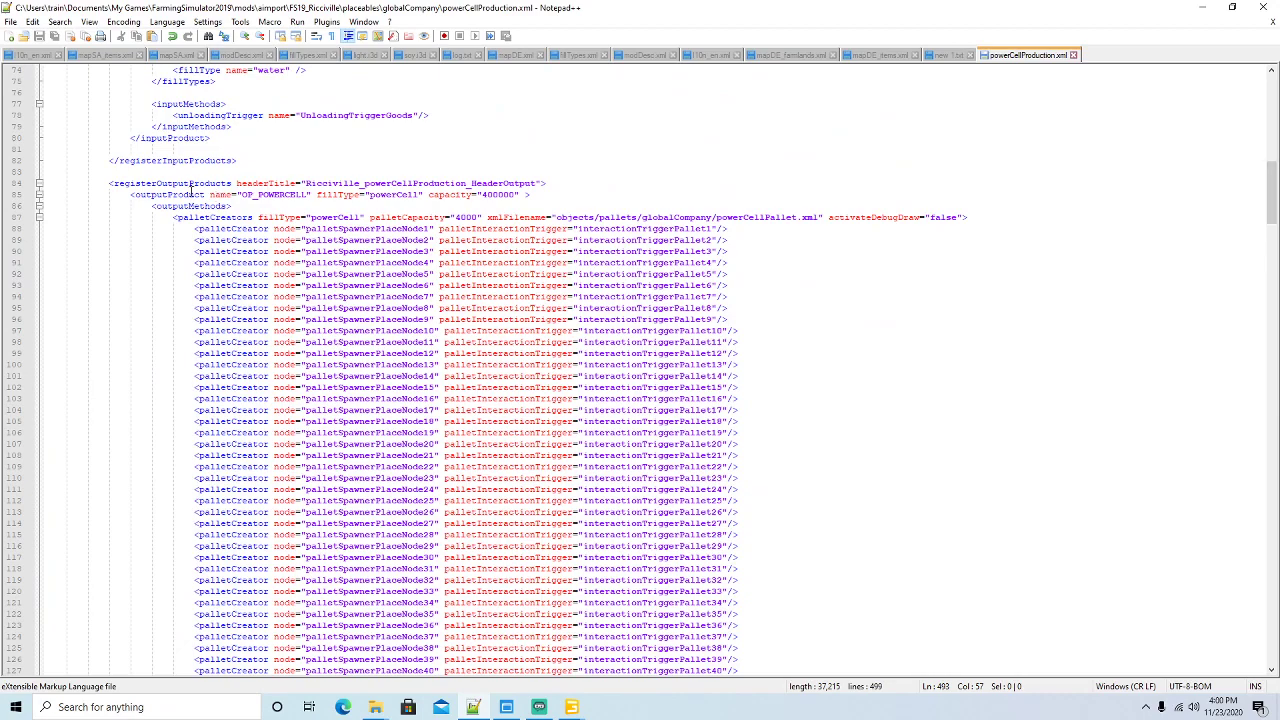
scroll(307, 177, "up", 3)
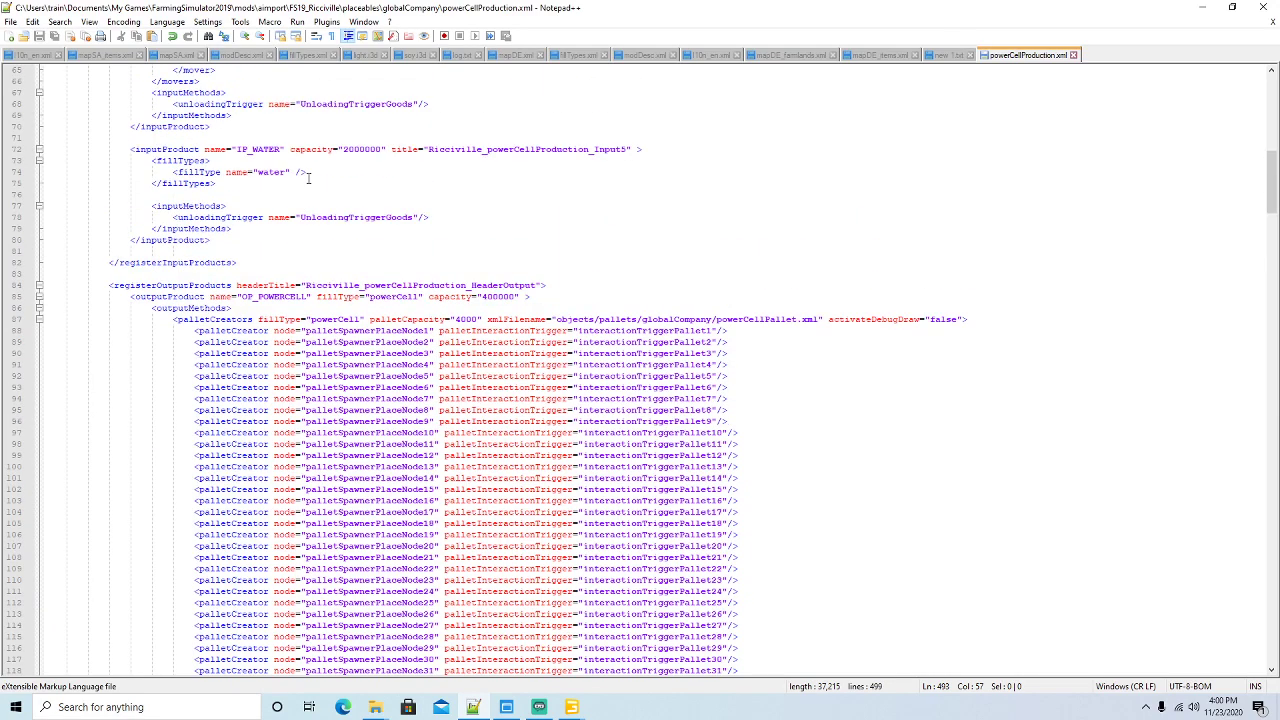
left_click(155, 297)
scroll(353, 297, "down", 20)
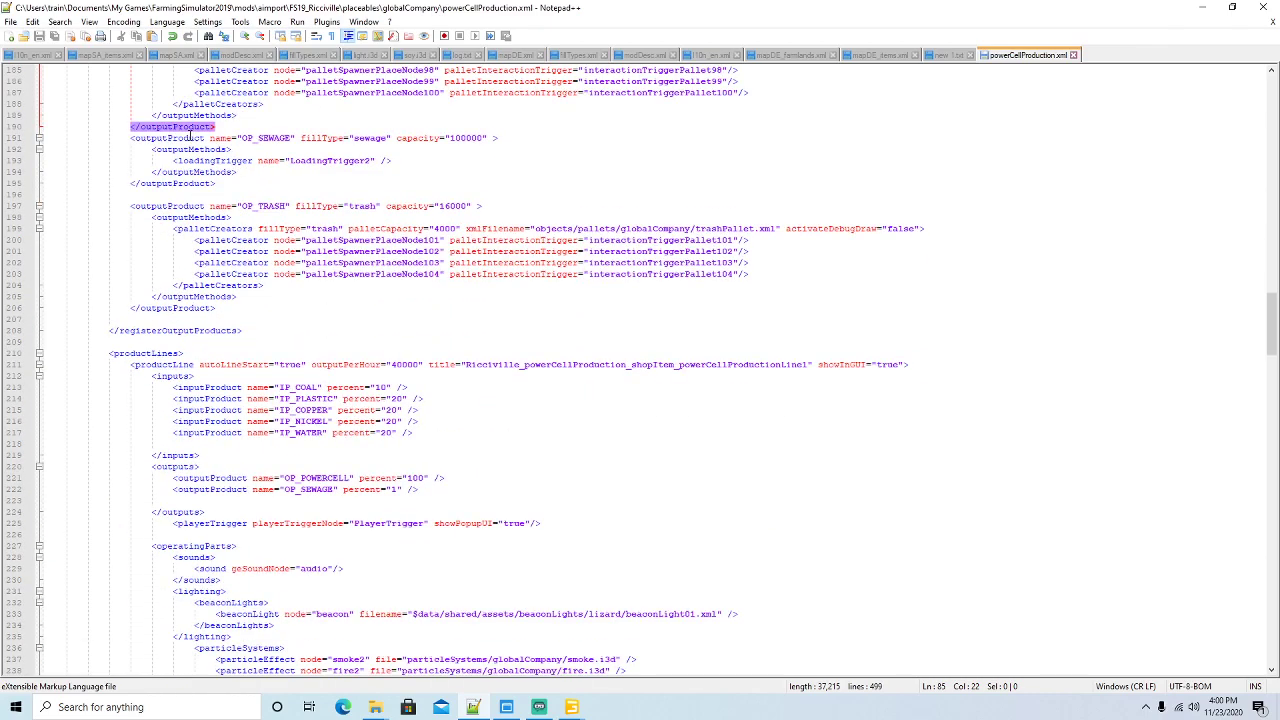
left_click(192, 137)
left_click(185, 206)
scroll(350, 262, "down", 3)
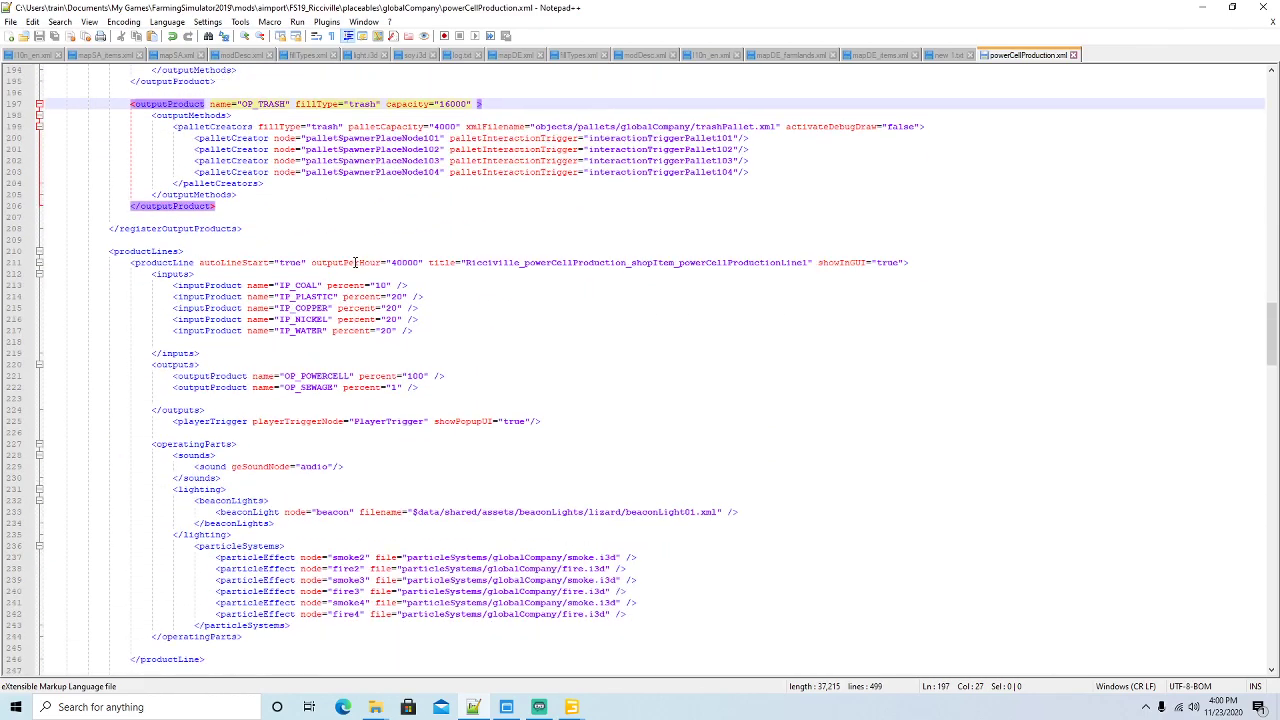
scroll(427, 255, "down", 1)
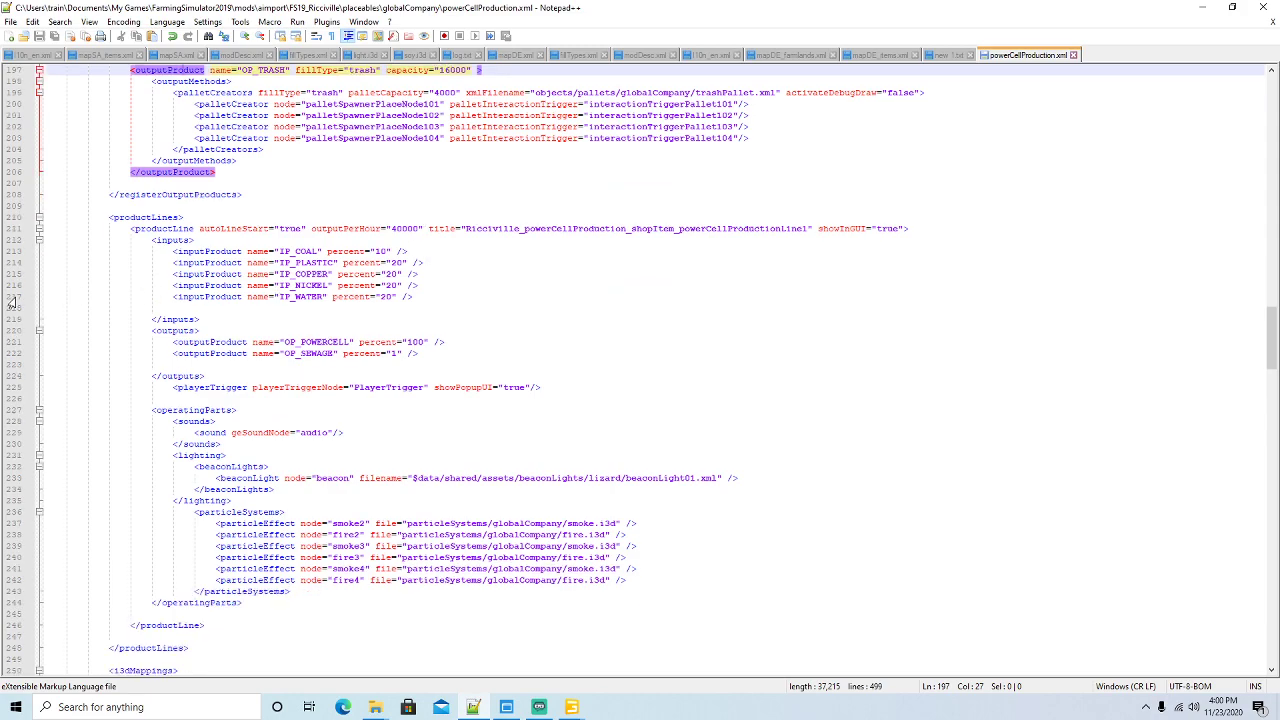
Check the product line's coal, plastic, copper, nickel and water inputs, and delete the blank line below IP_WATER
left_click(298, 251)
left_click(303, 263)
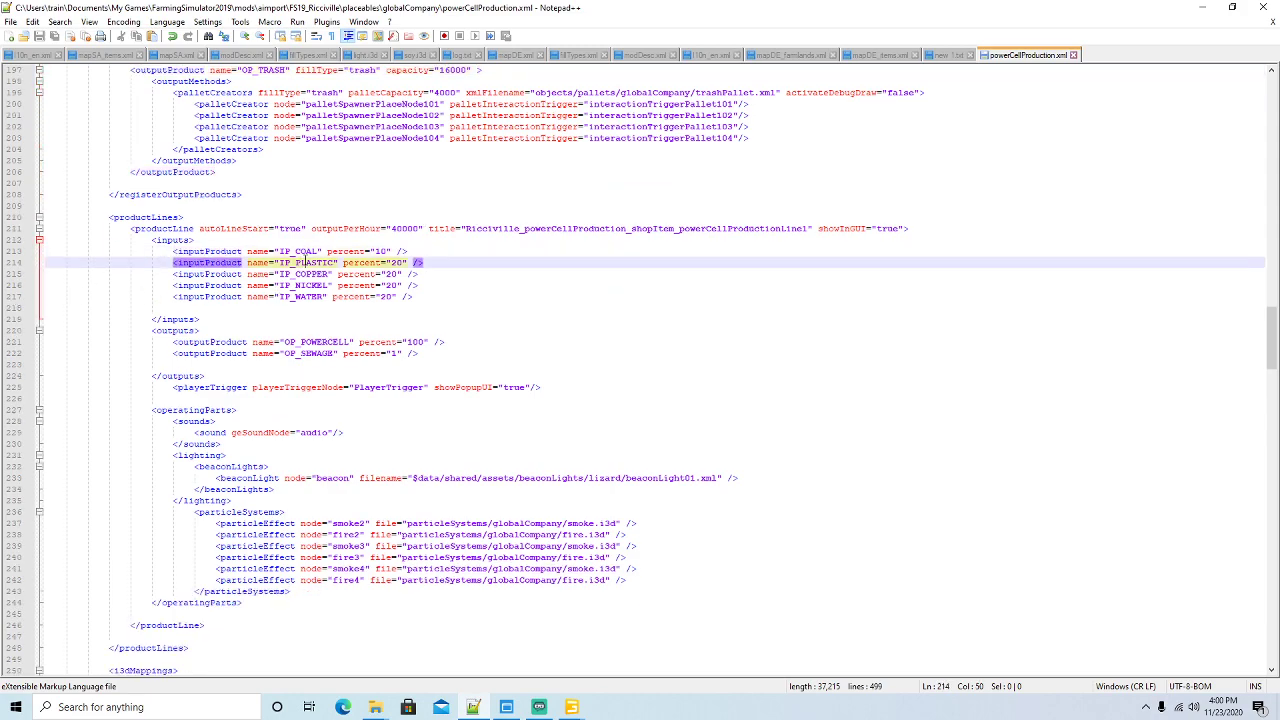
left_click(305, 274)
left_click(307, 285)
left_click(295, 297)
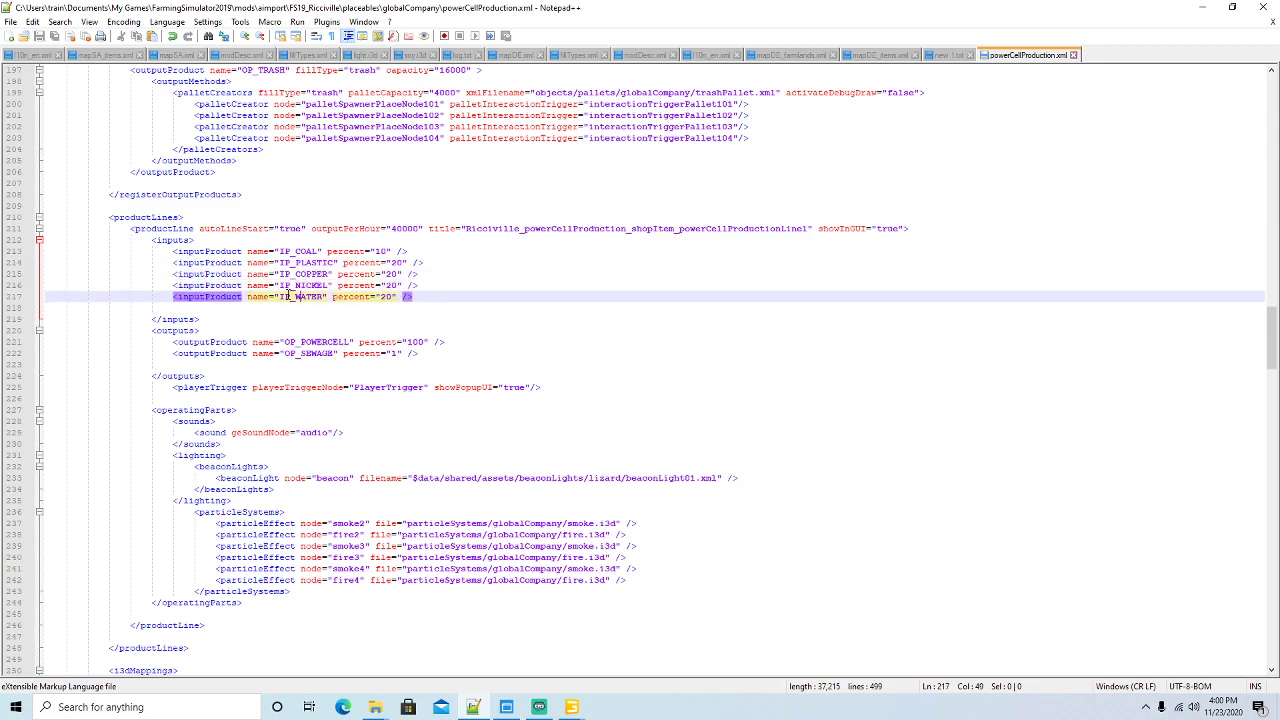
left_click(12, 310)
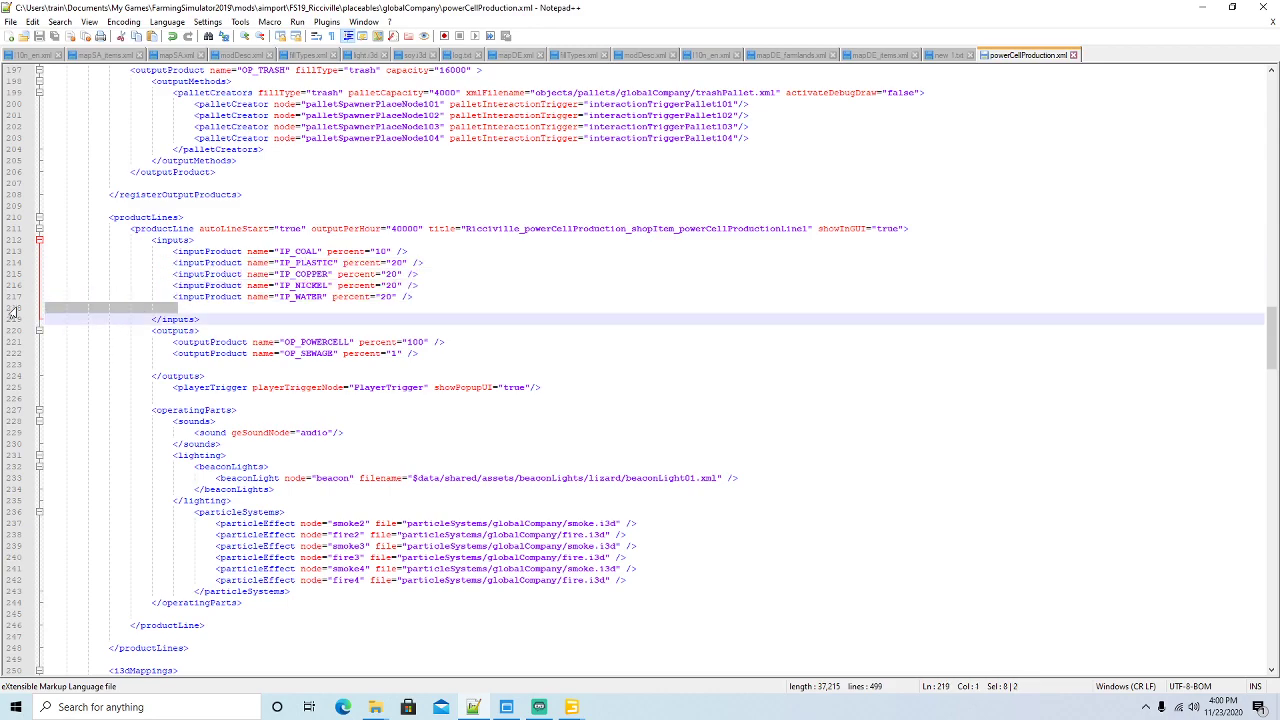
key("Delete")
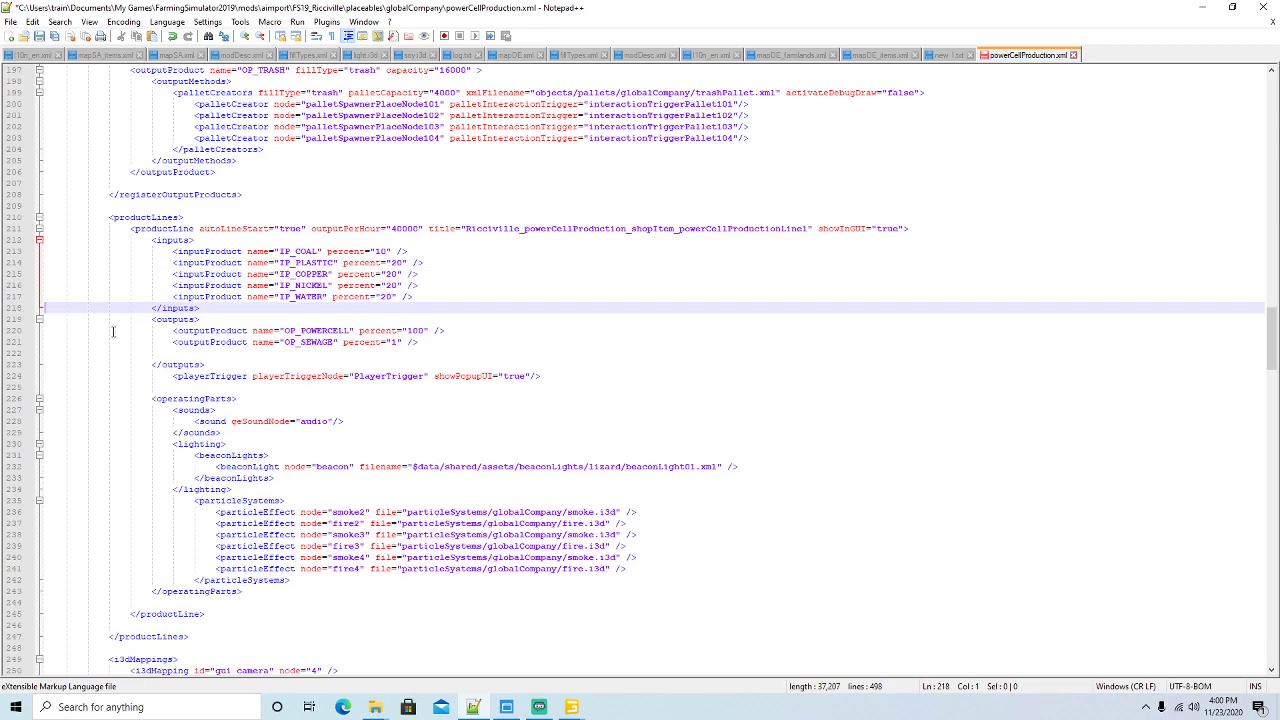
Duplicate the OP_SEWAGE line in the product line's outputs directly below the original
left_click(8, 345)
key("ctrl+c")
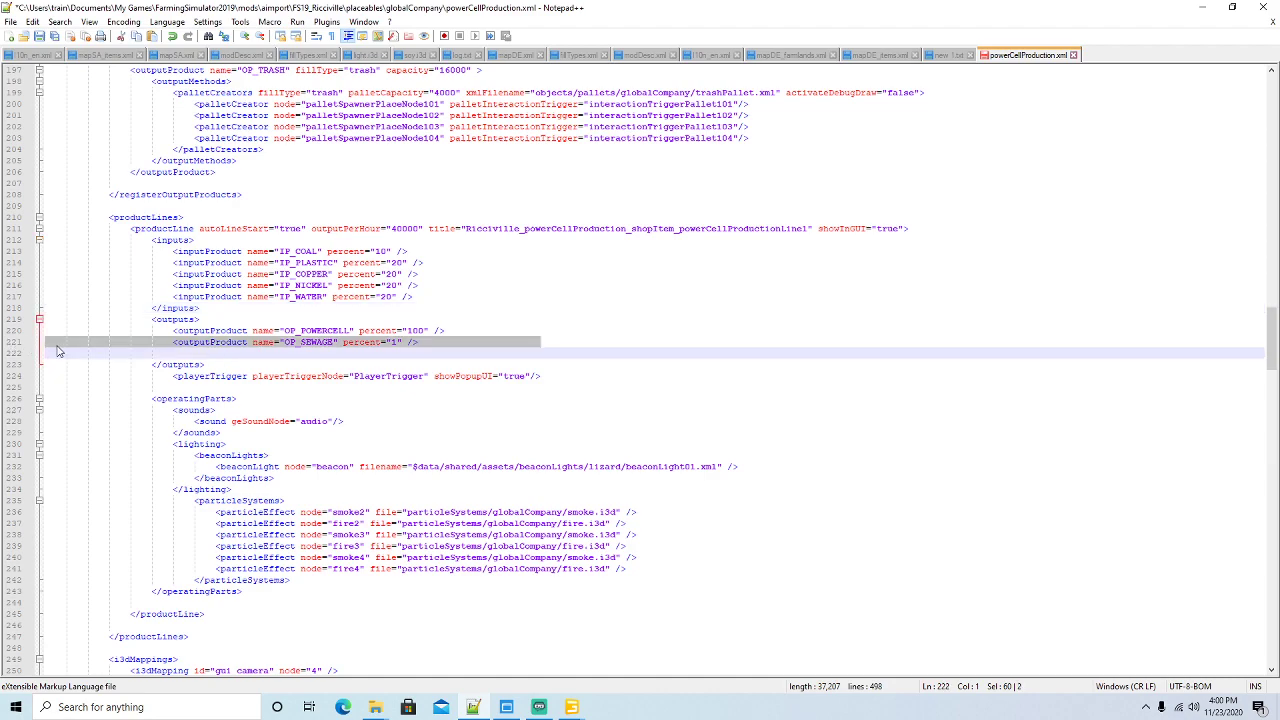
left_click(50, 353)
key("ctrl+v")
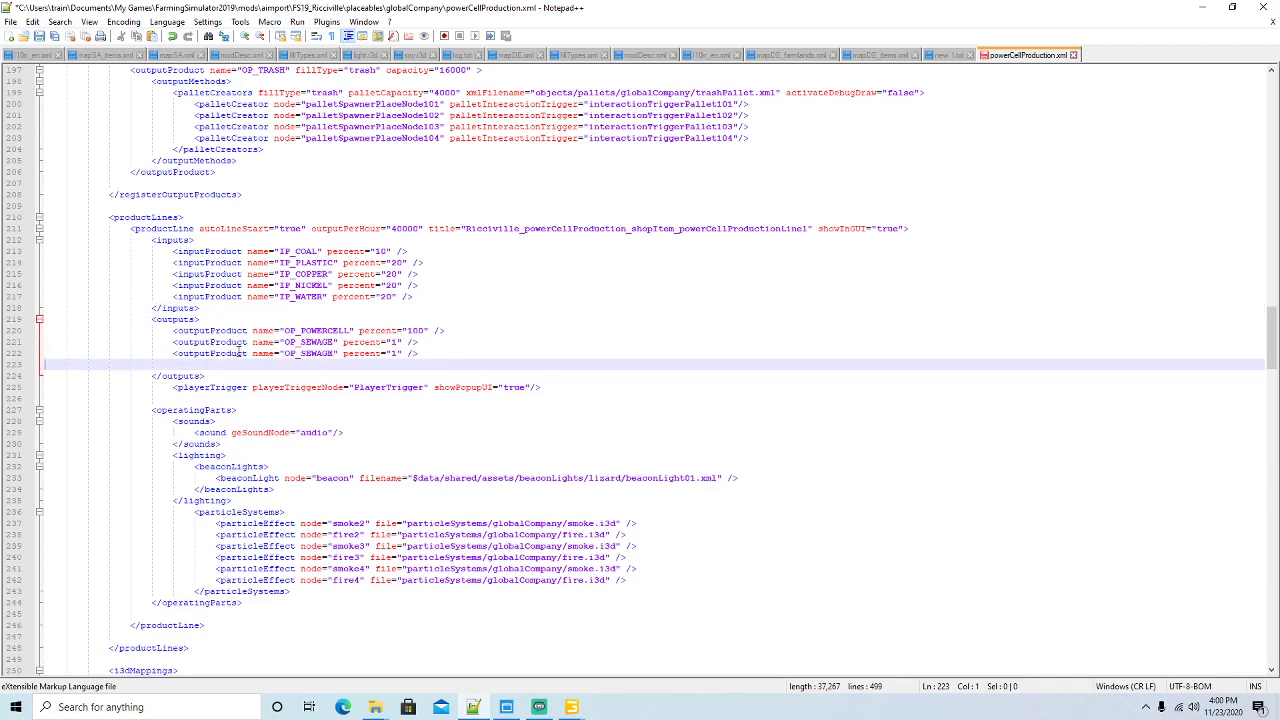
Rename the duplicated output product to OP_TRASH and delete the blank line above the closing outputs tag
left_click(338, 353)
key("BackSpace")
key("BackSpace")
key("BackSpace")
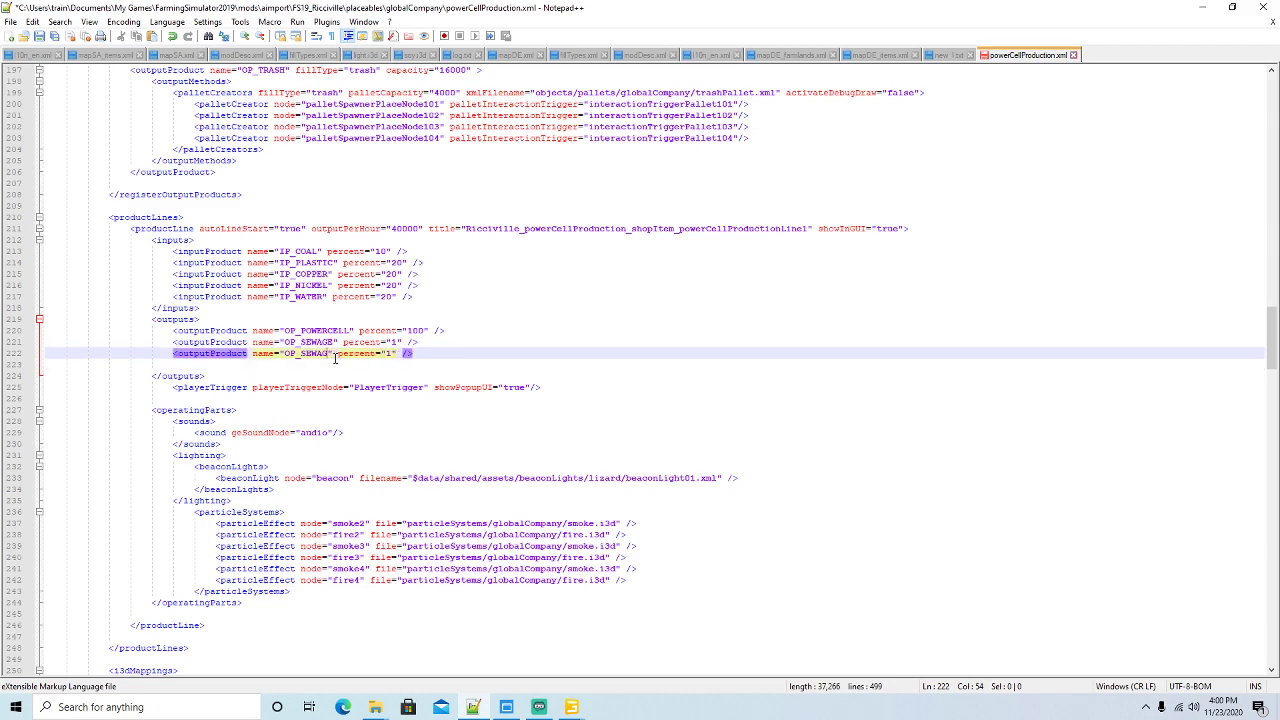
key("BackSpace")
key("BackSpace")
key("BackSpace")
type("TR")
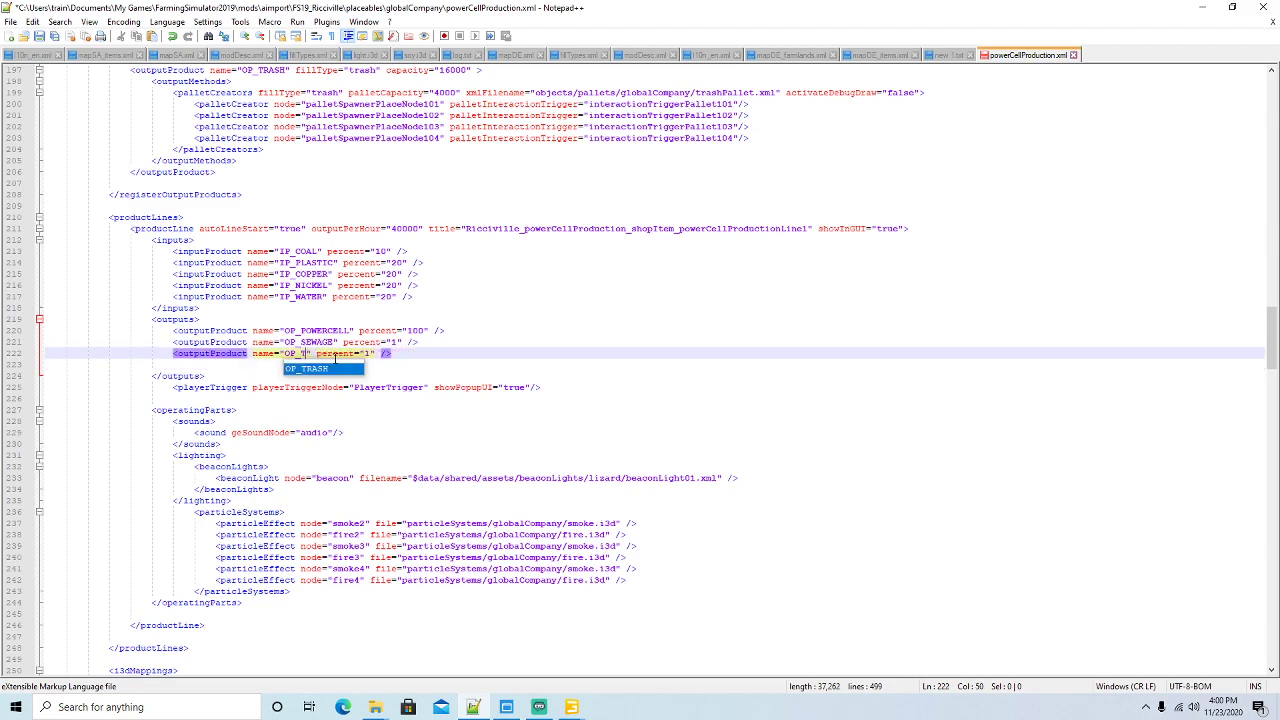
type("ASH")
key("Right")
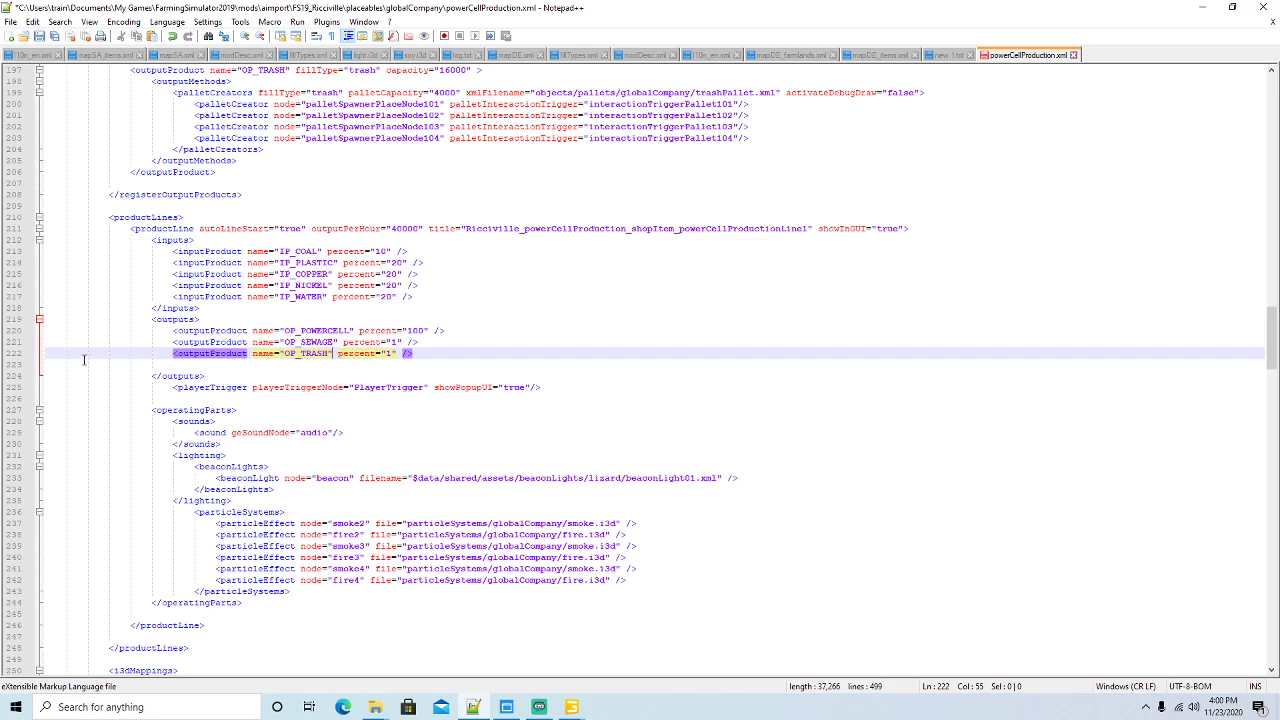
left_click(14, 366)
key("Delete")
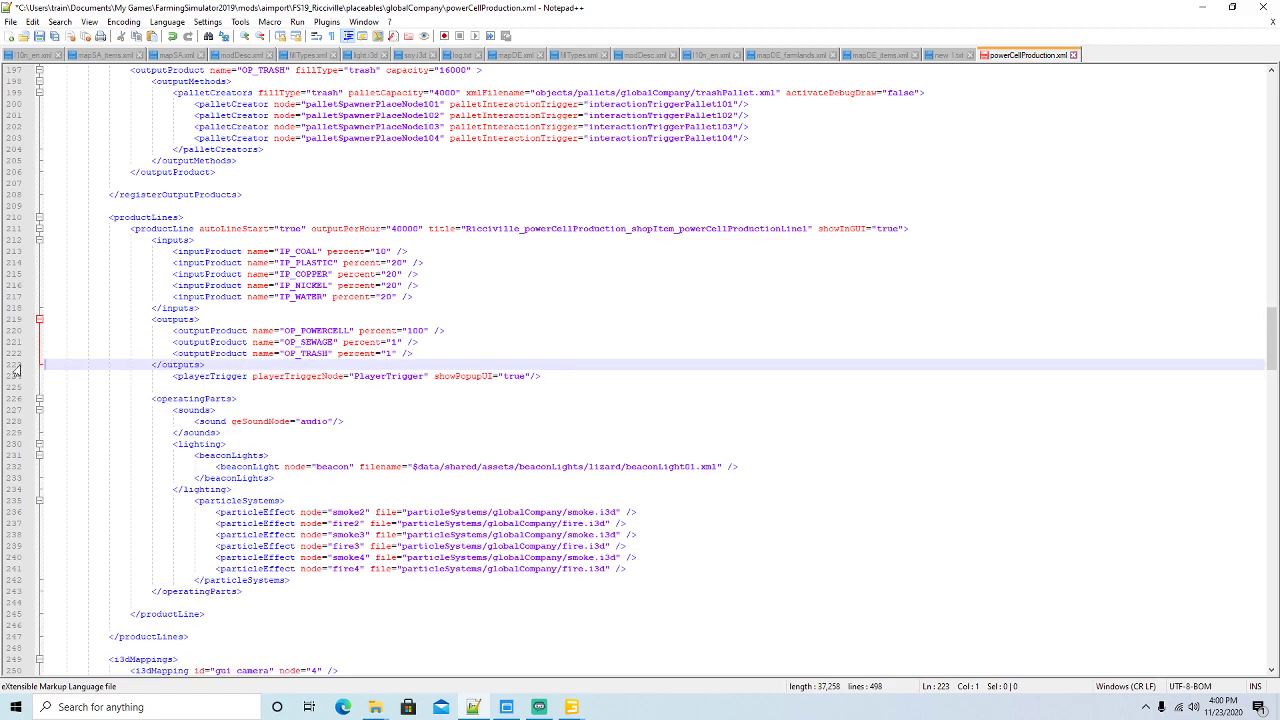
Delete the whole lighting block with its beacon light from the operating parts, including the leftover blank line
scroll(424, 258, "down", 1)
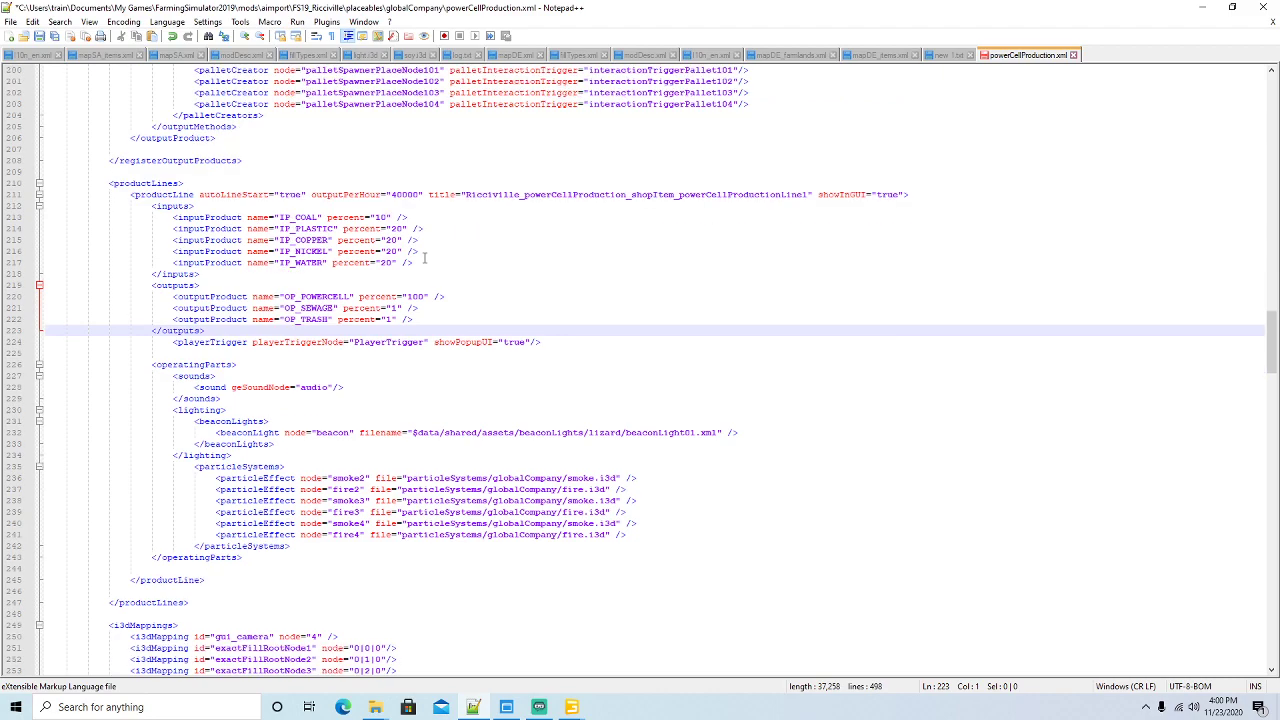
left_click(320, 343)
left_click(315, 387)
left_click(316, 432)
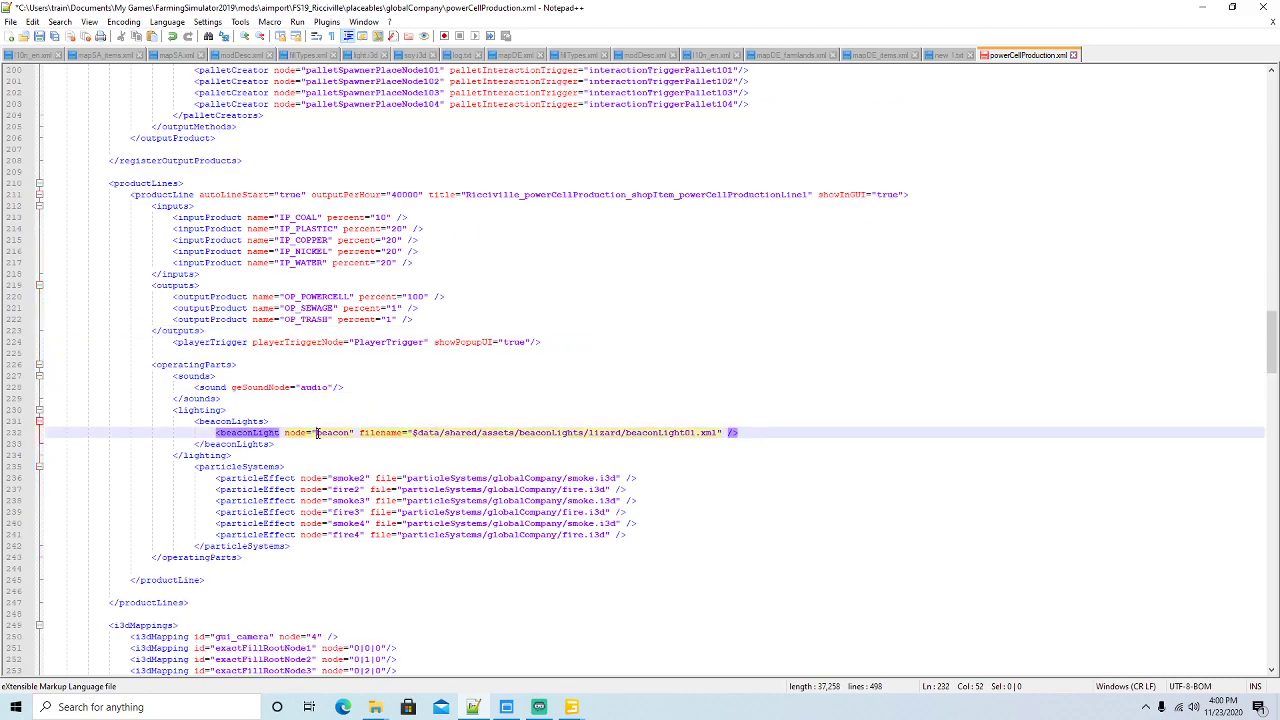
left_click(204, 411)
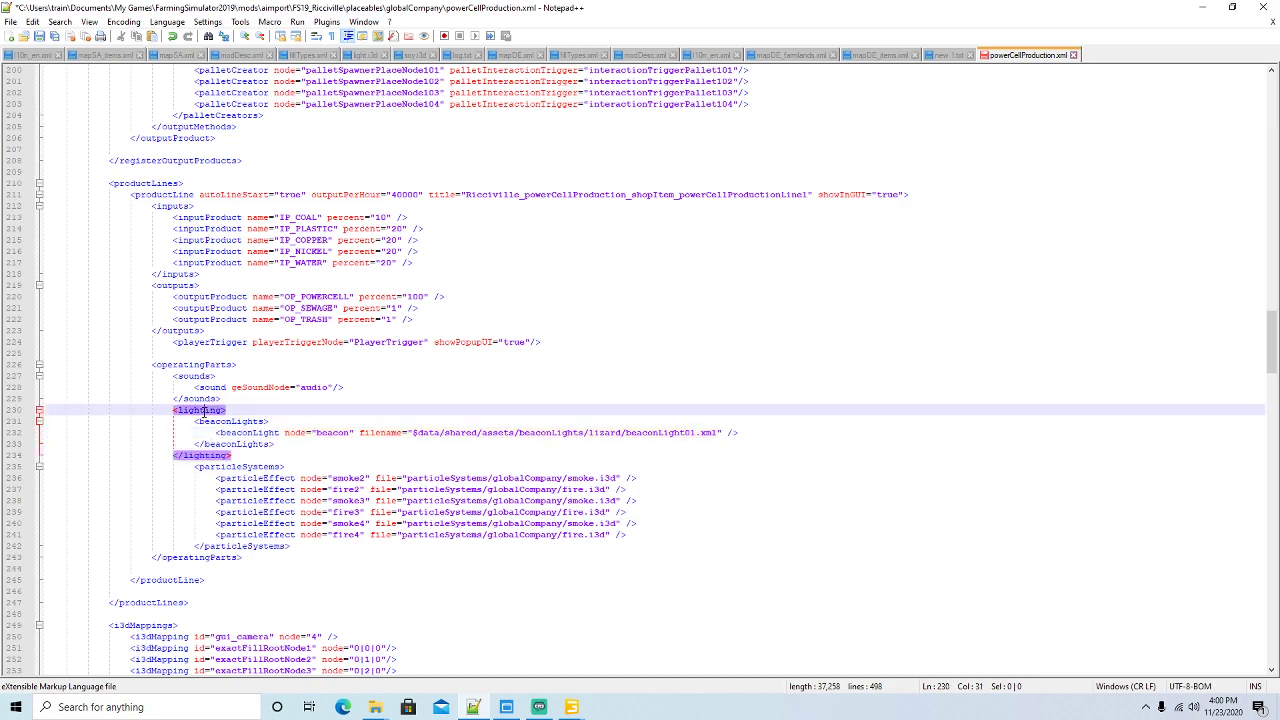
left_click_drag(233, 455, 52, 409)
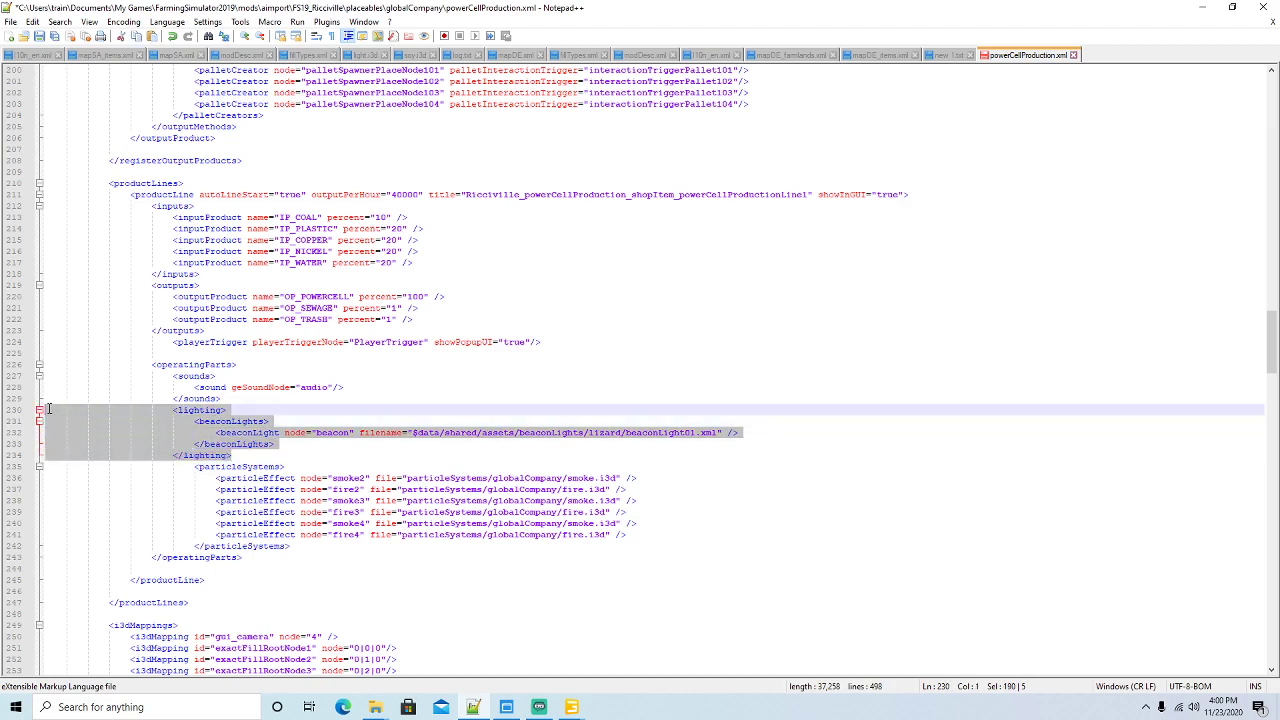
key("Delete")
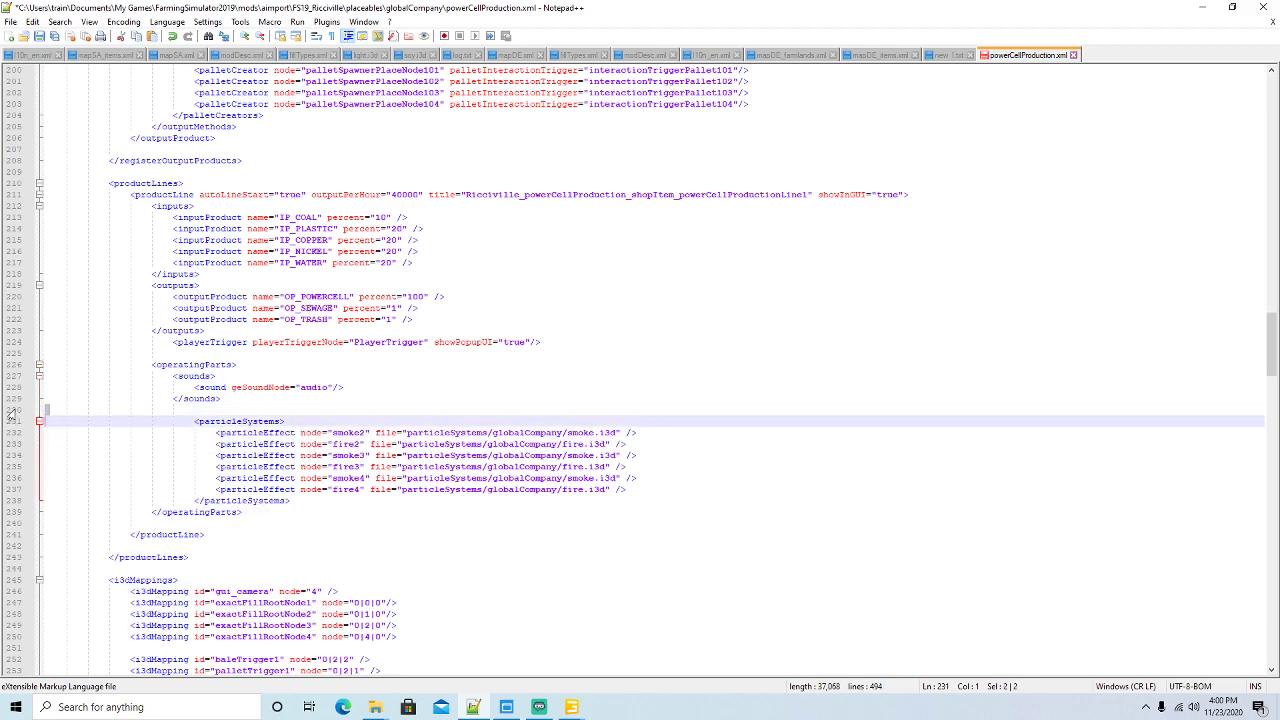
key("Delete")
Switch to the Ricciville map in GIANTS Editor and expand powerCellProduction's PS group to examine its particle nodes
left_click(193, 378)
left_click(200, 410)
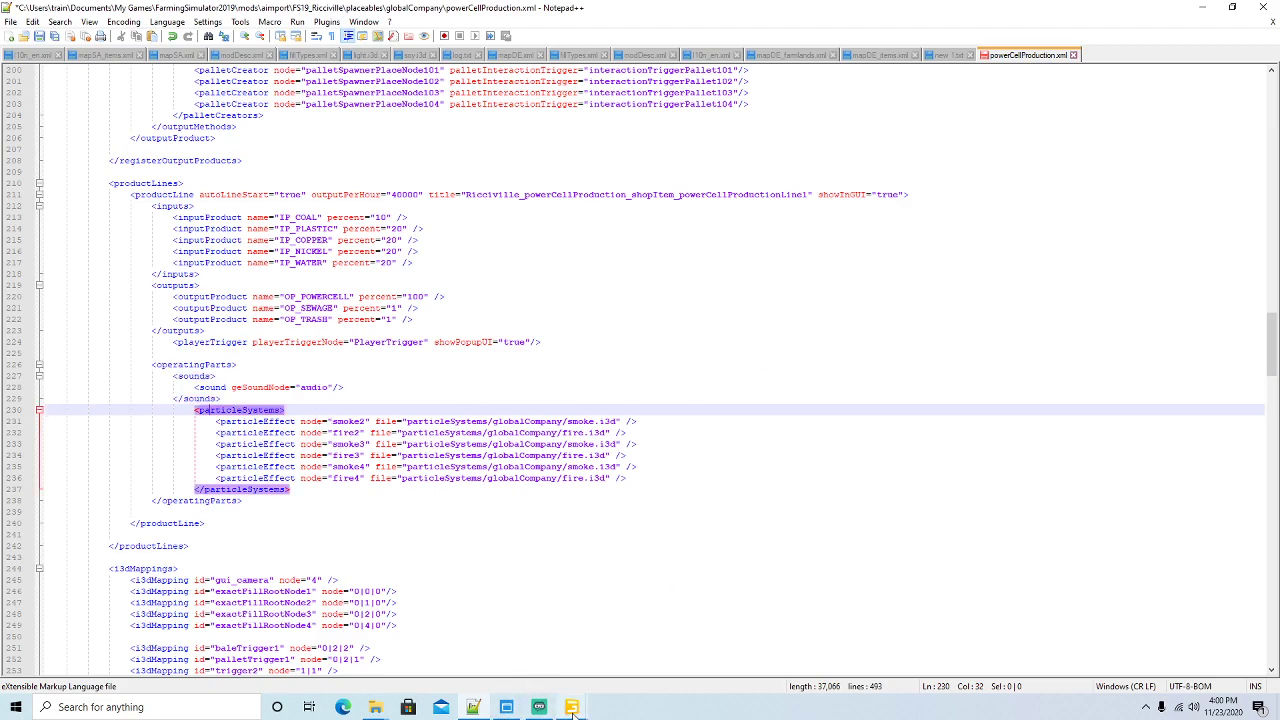
left_click(539, 707)
left_click(529, 650)
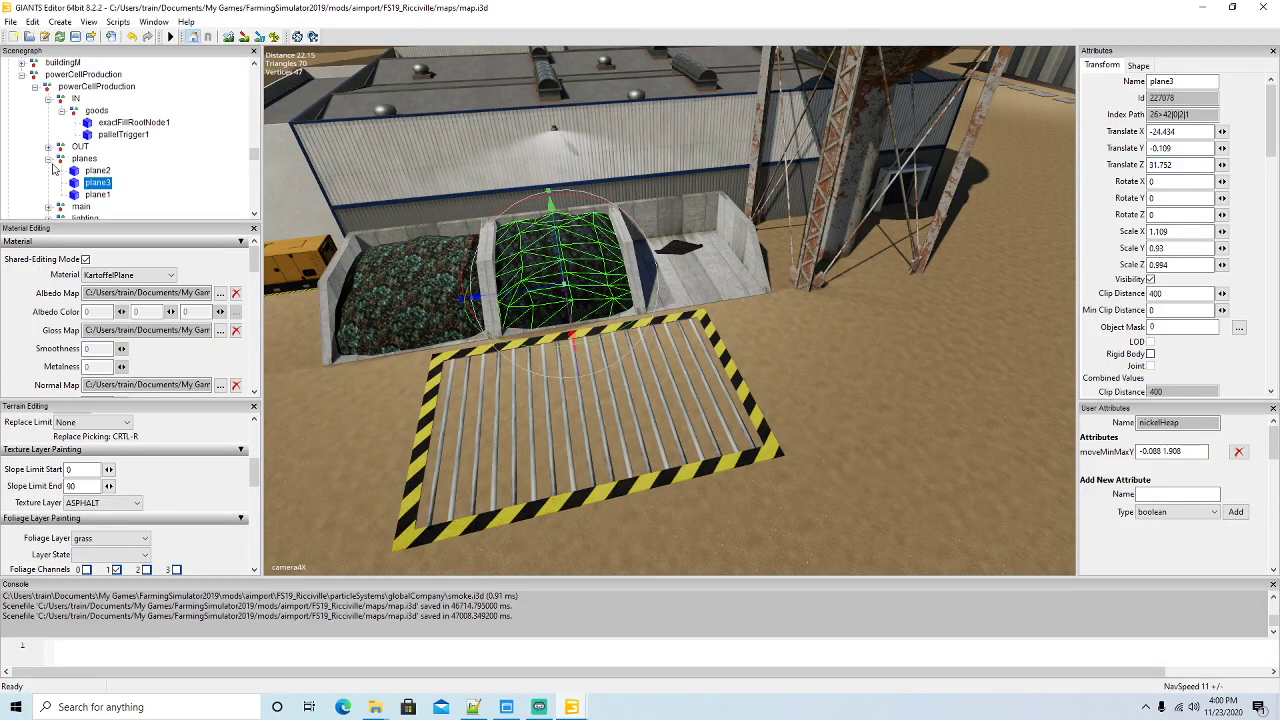
scroll(110, 165, "down", 1)
scroll(110, 165, "down", 1)
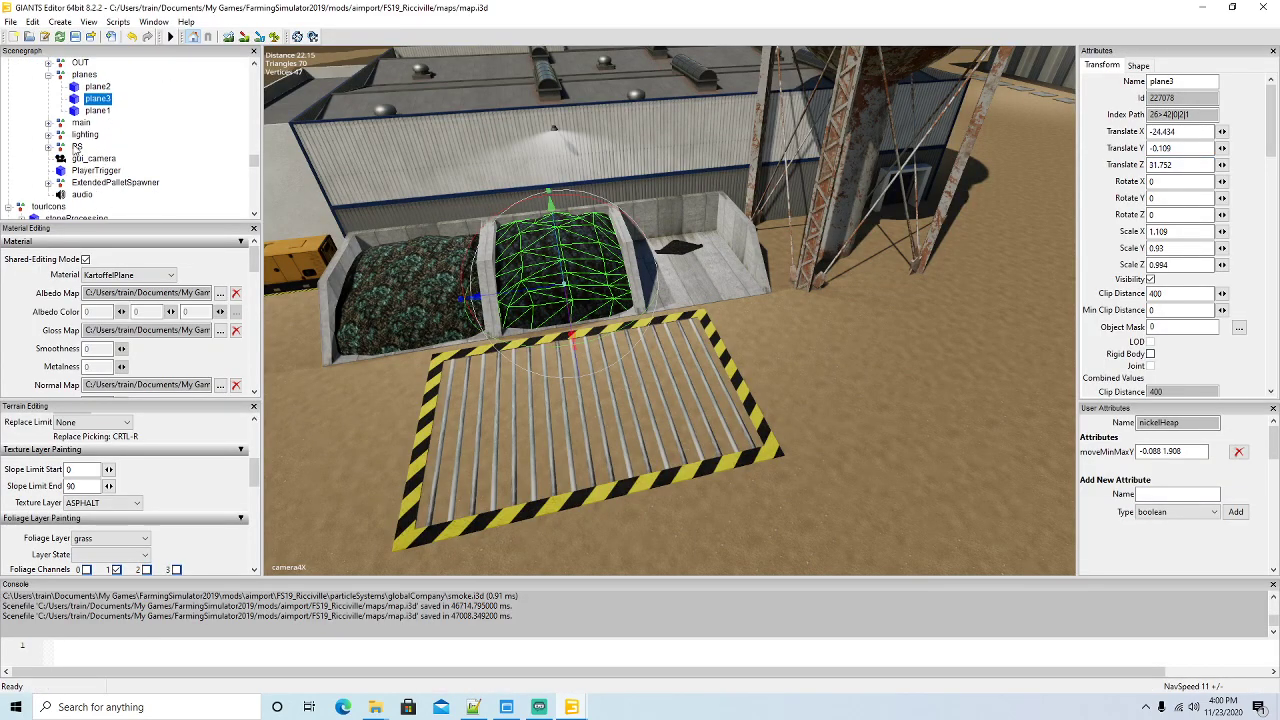
left_click(48, 147)
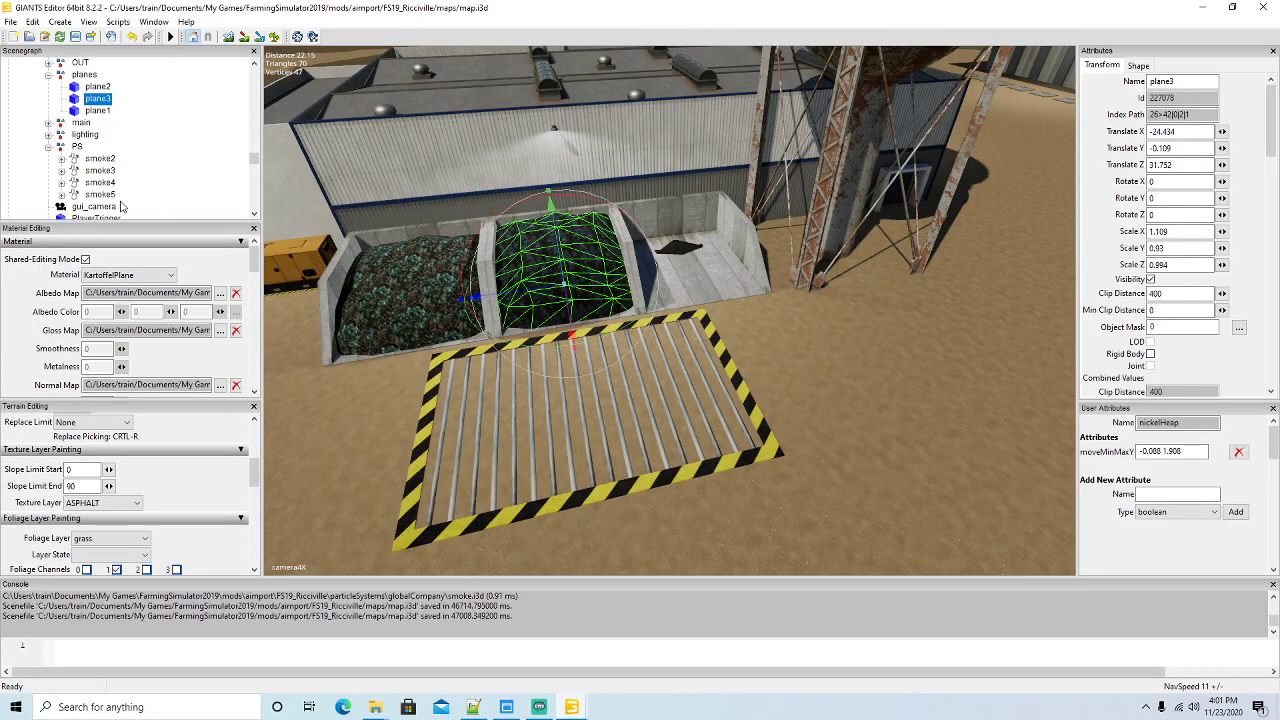
Close the other GIANTS Editor window containing mapSA.i3d without saving, and return to powerCellProduction.xml in Notepad++
mouse_move(565, 705)
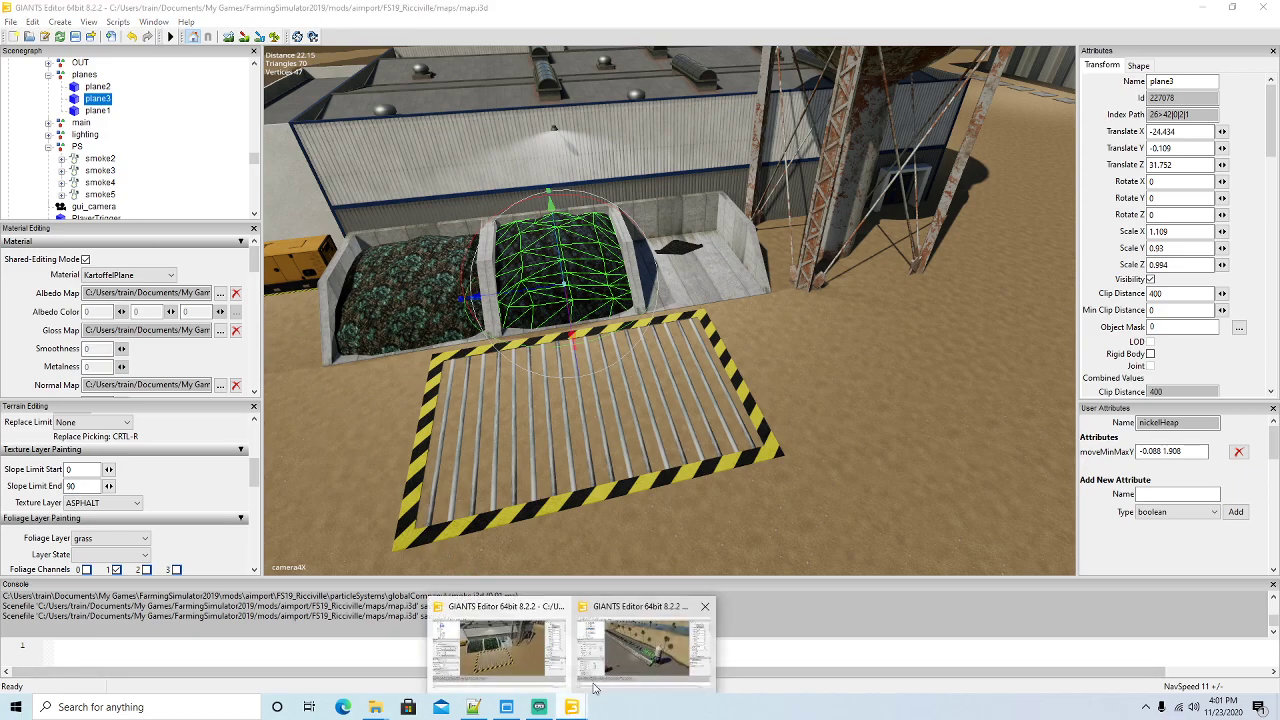
left_click(690, 660)
left_click(1258, 7)
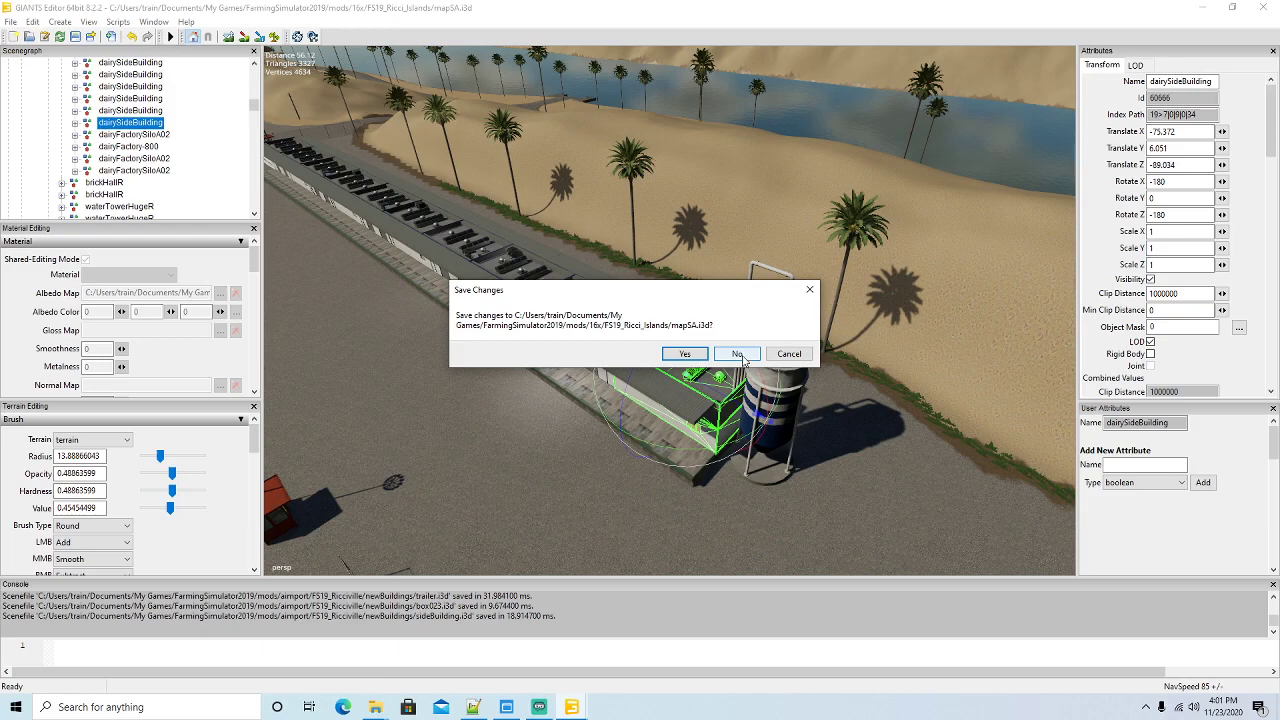
left_click(737, 354)
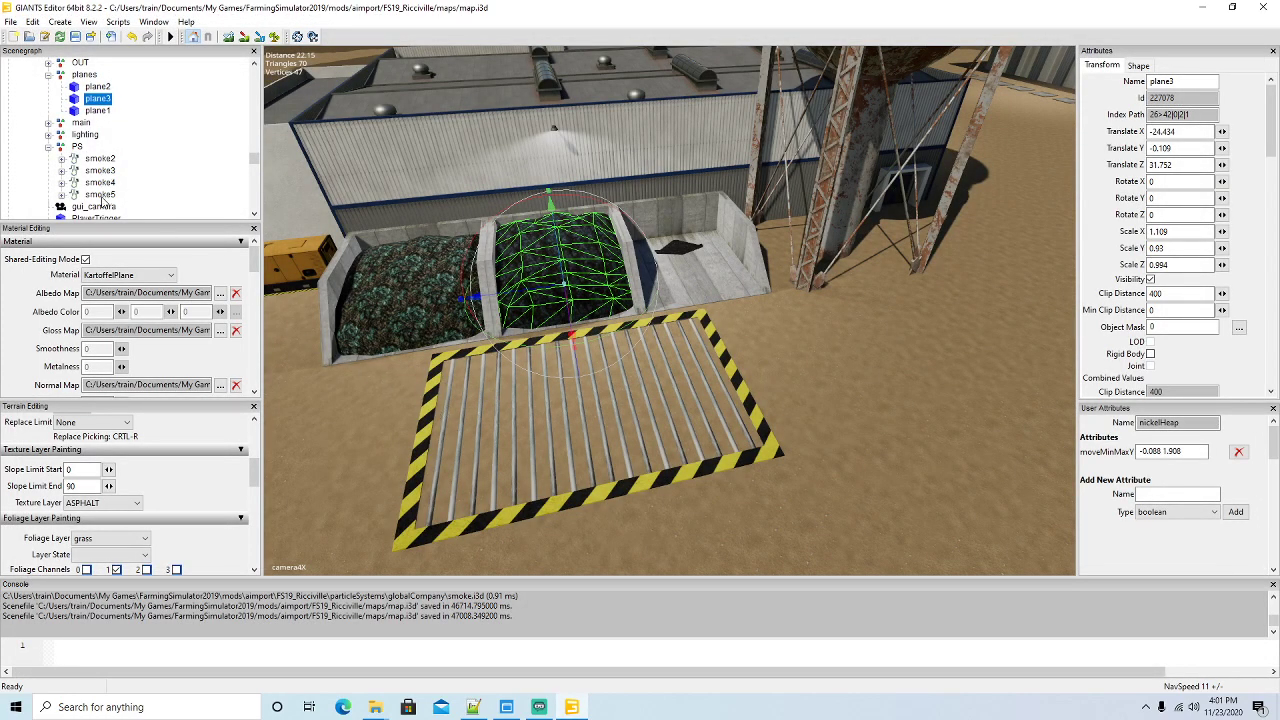
left_click(473, 707)
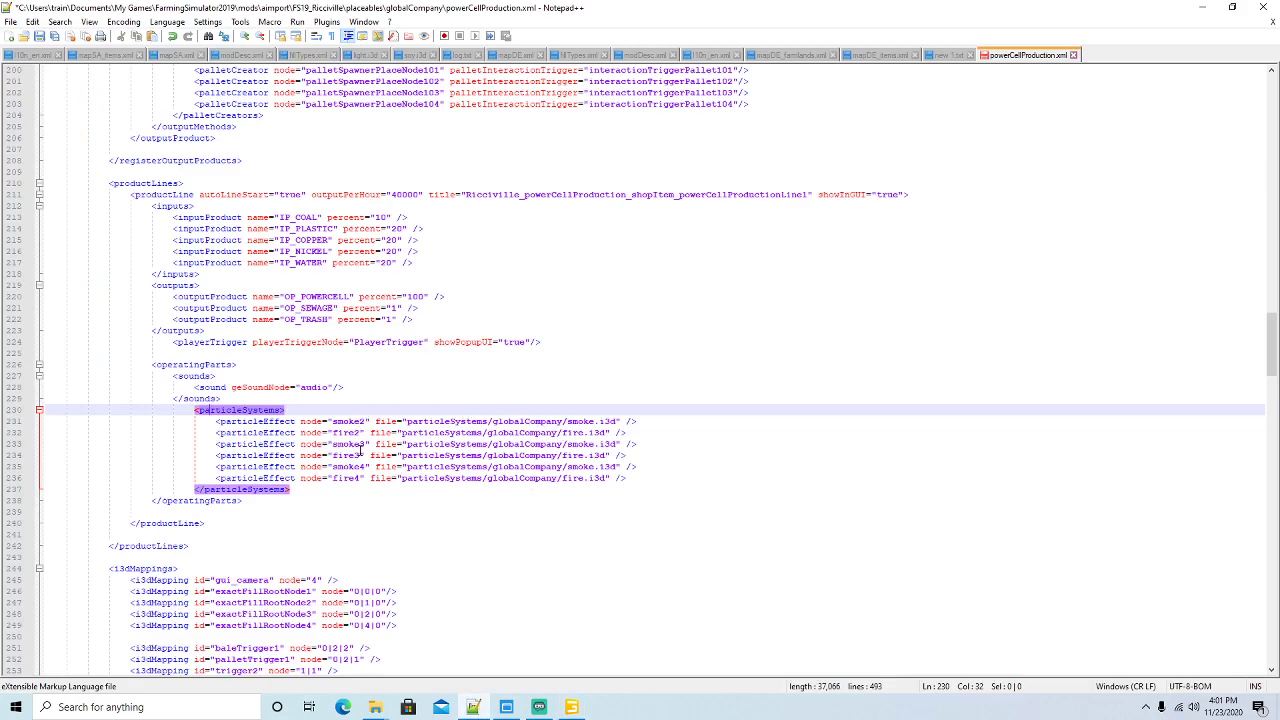
Delete the fire2, fire3 and fire4 particle effect lines from the particleSystems block
left_click(10, 434)
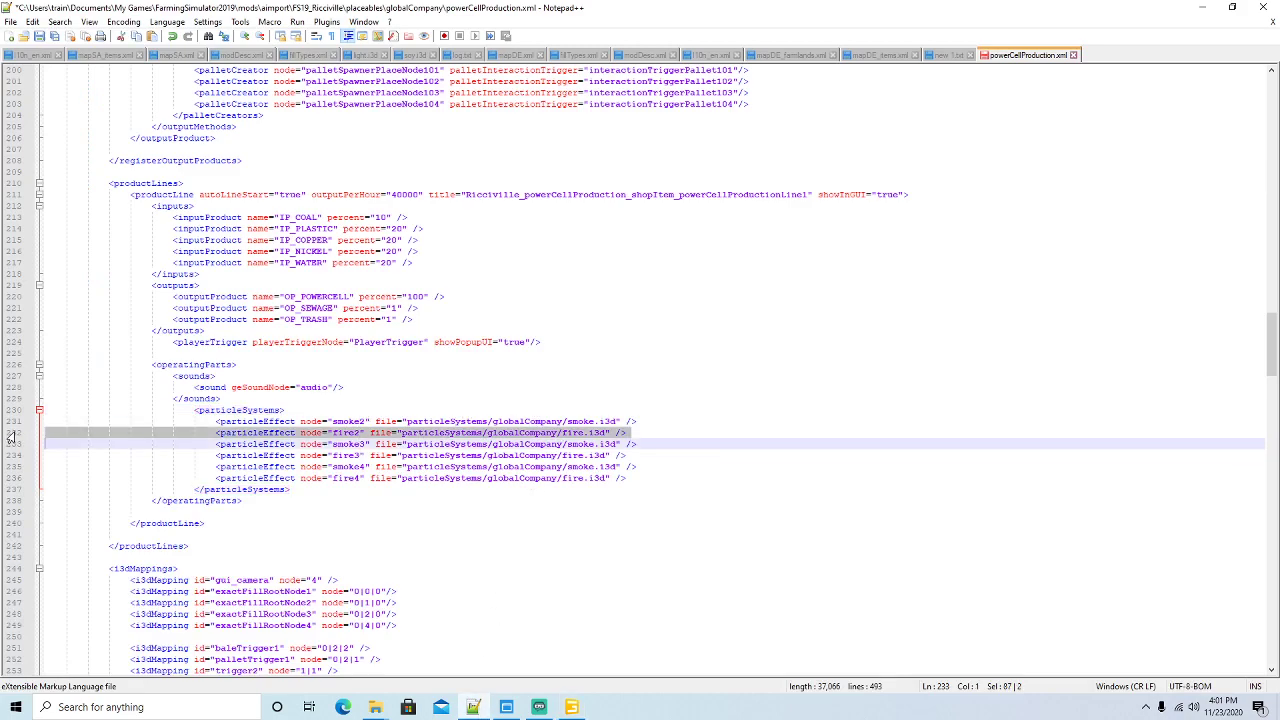
key("Delete")
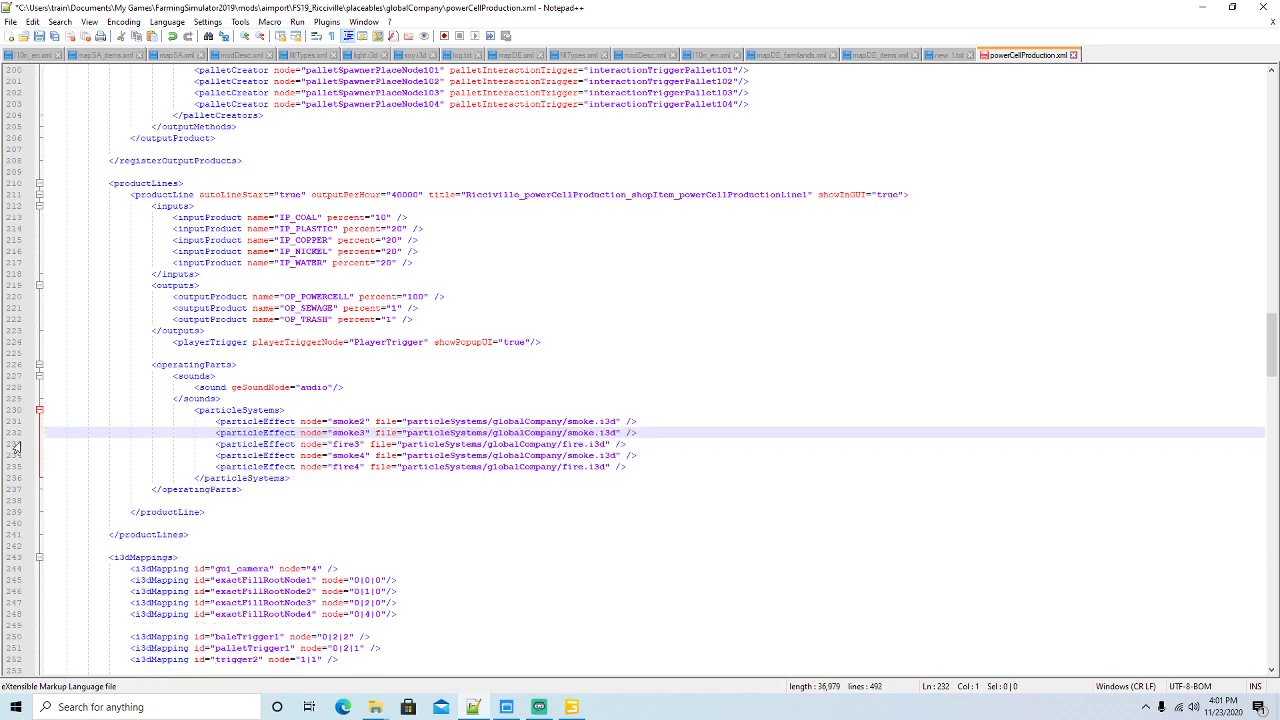
left_click(12, 445)
key("Delete")
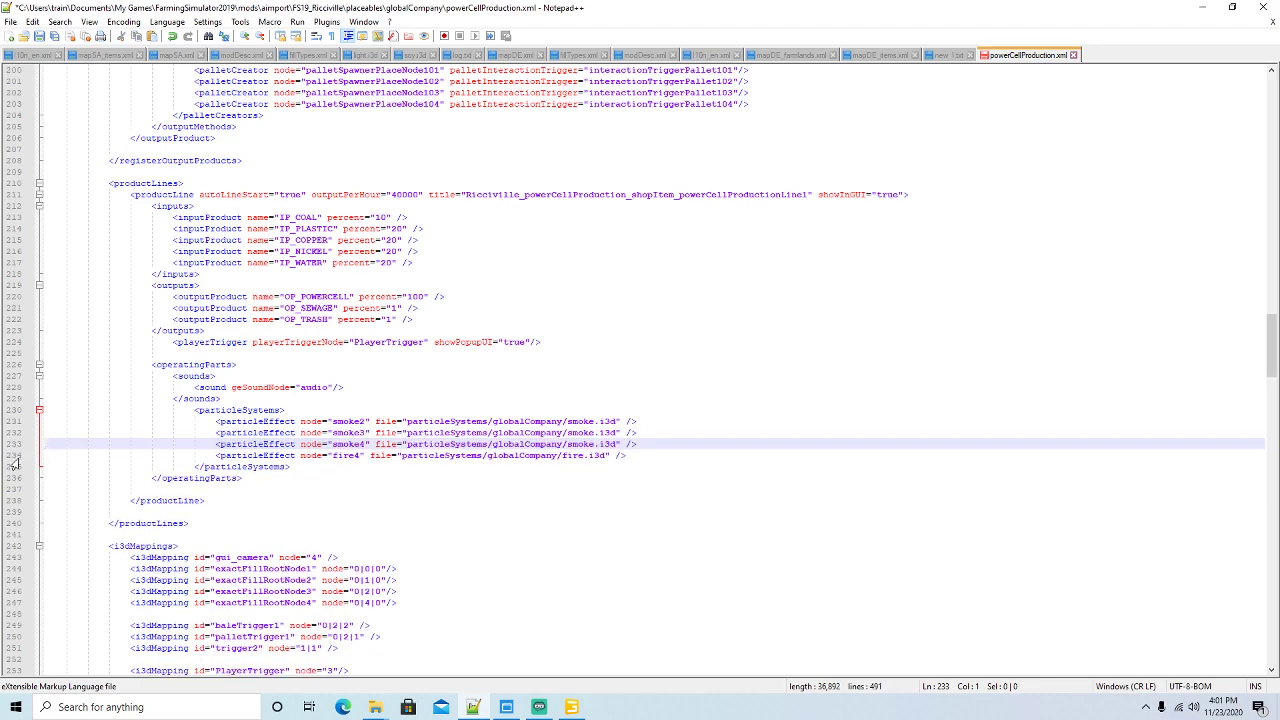
left_click(13, 456)
key("Delete")
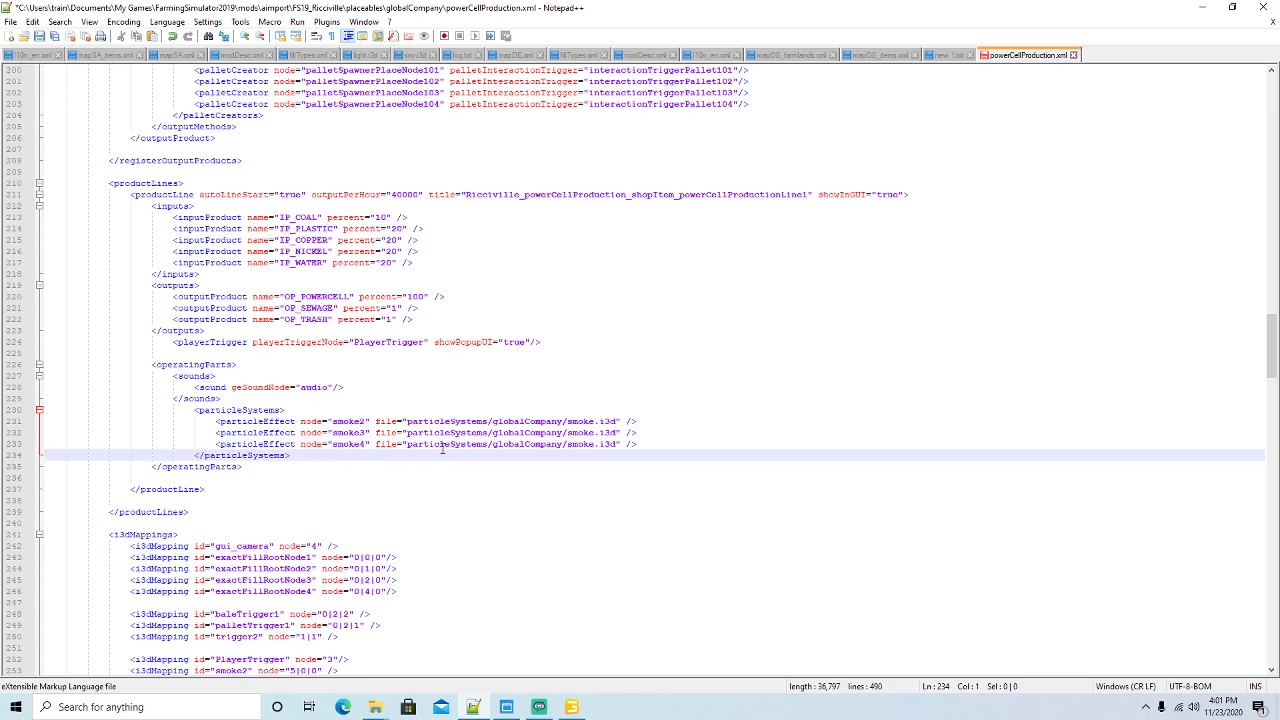
Duplicate the smoke4 particle effect line, rename the copy's node to smoke5, remove the leftover blank line and save the file
left_click(640, 444)
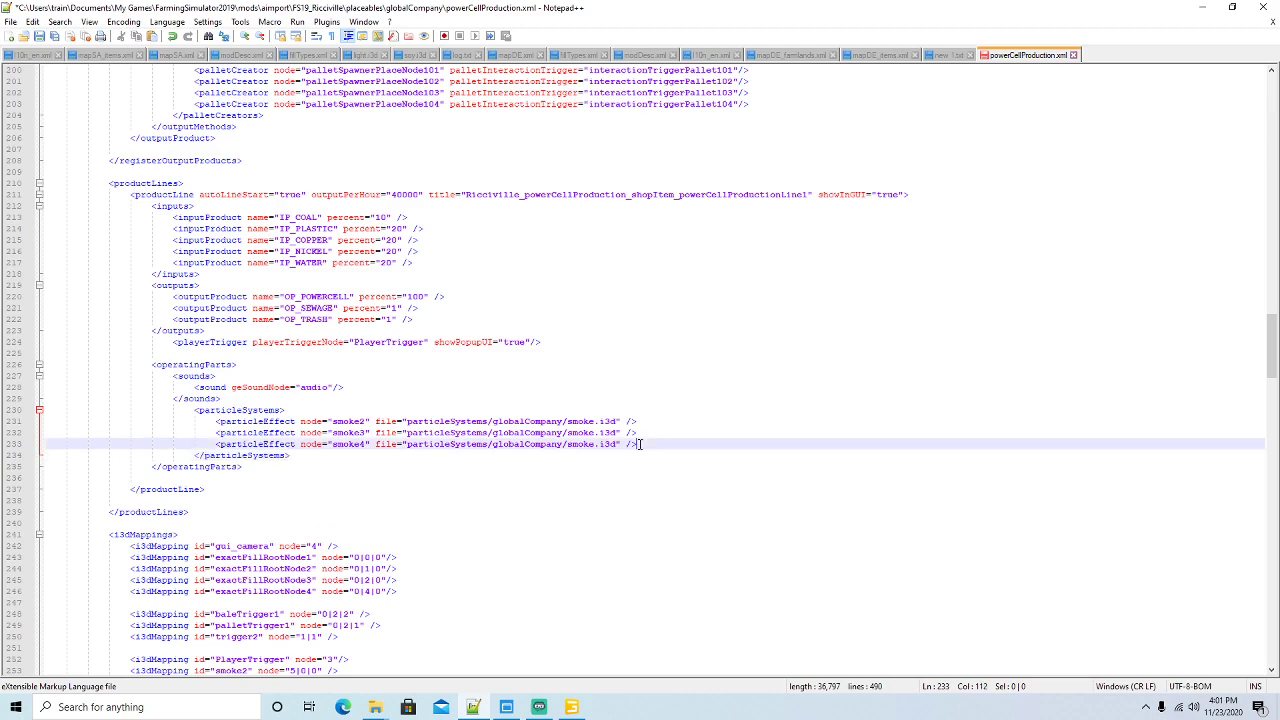
key("Return")
left_click(10, 444)
key("ctrl+c")
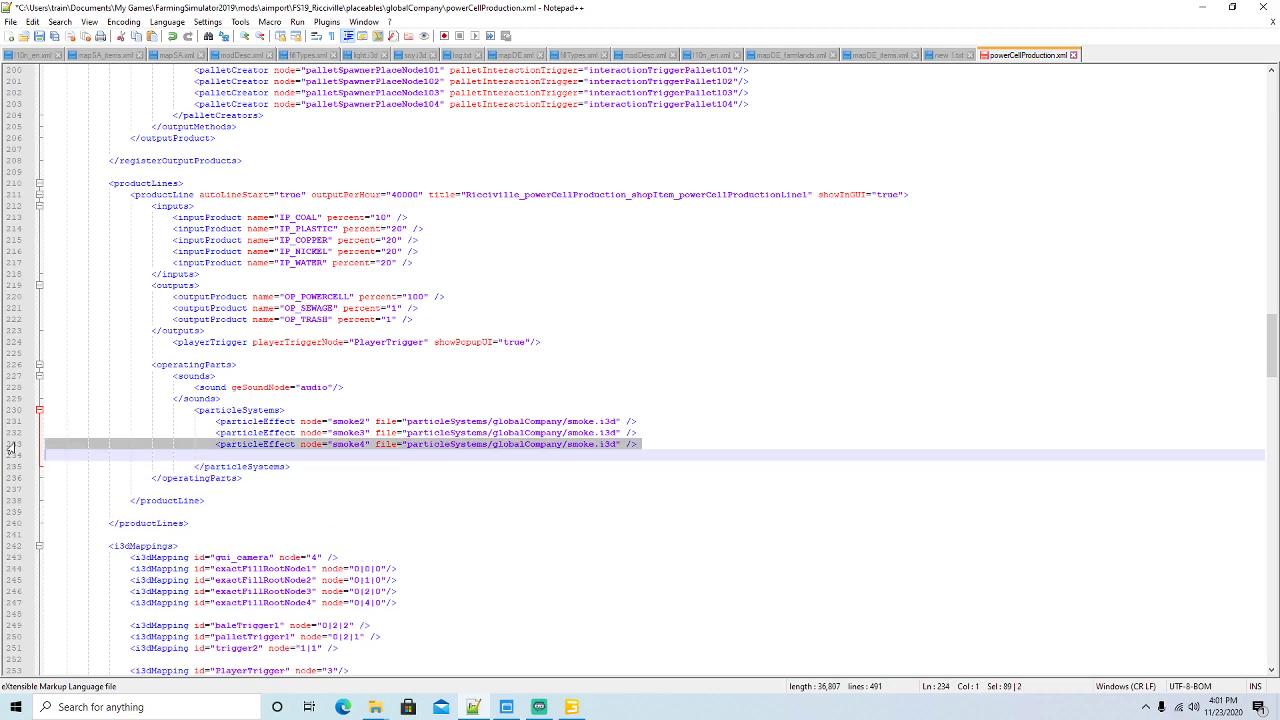
left_click(47, 455)
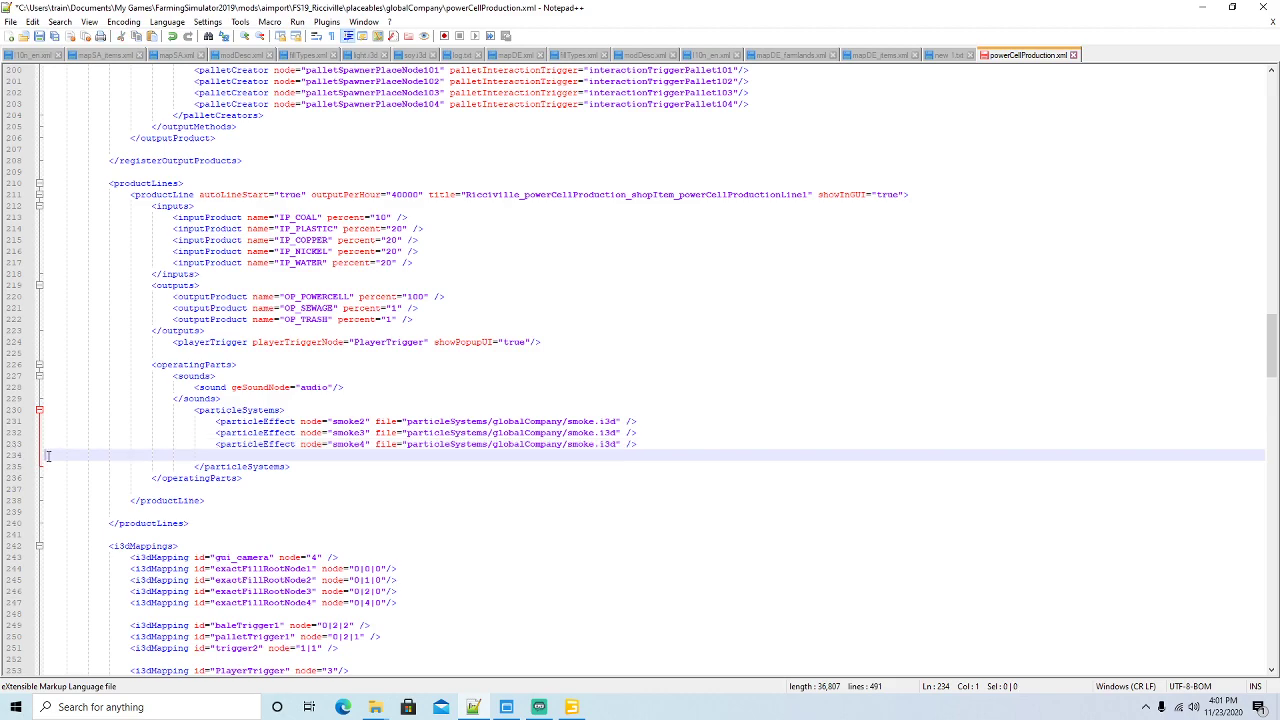
key("ctrl+v")
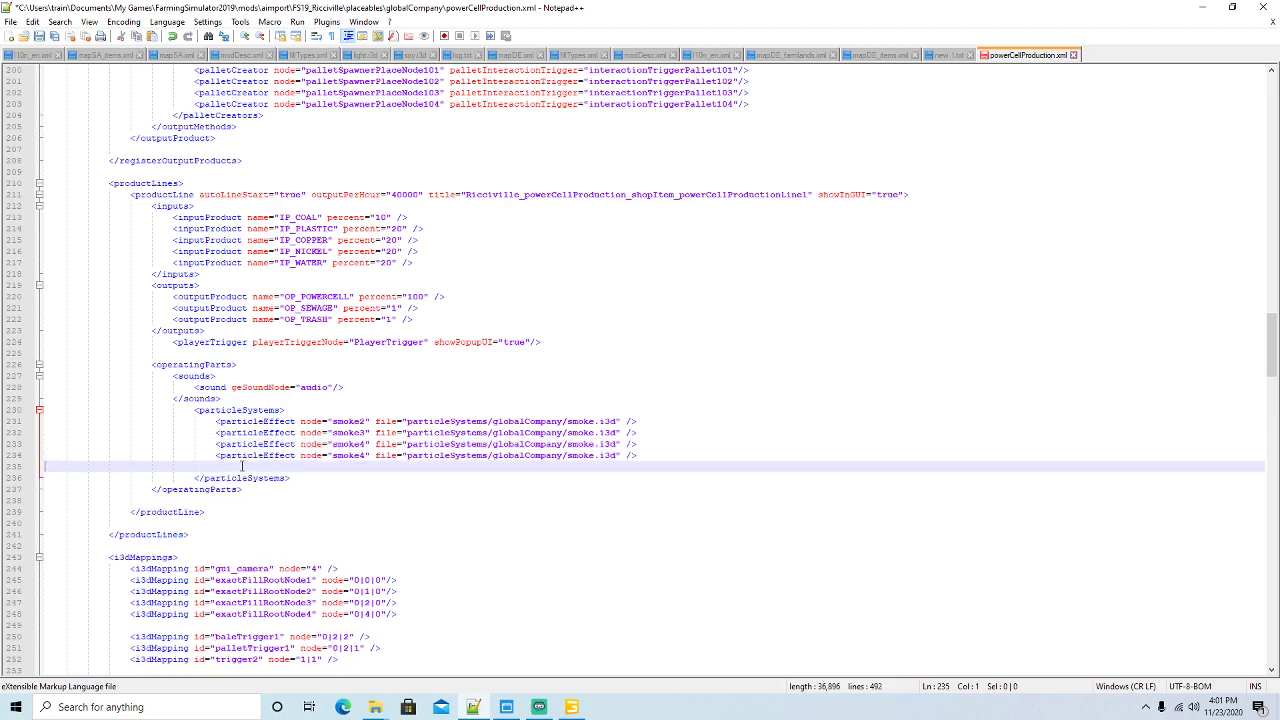
left_click(18, 468)
key("Delete")
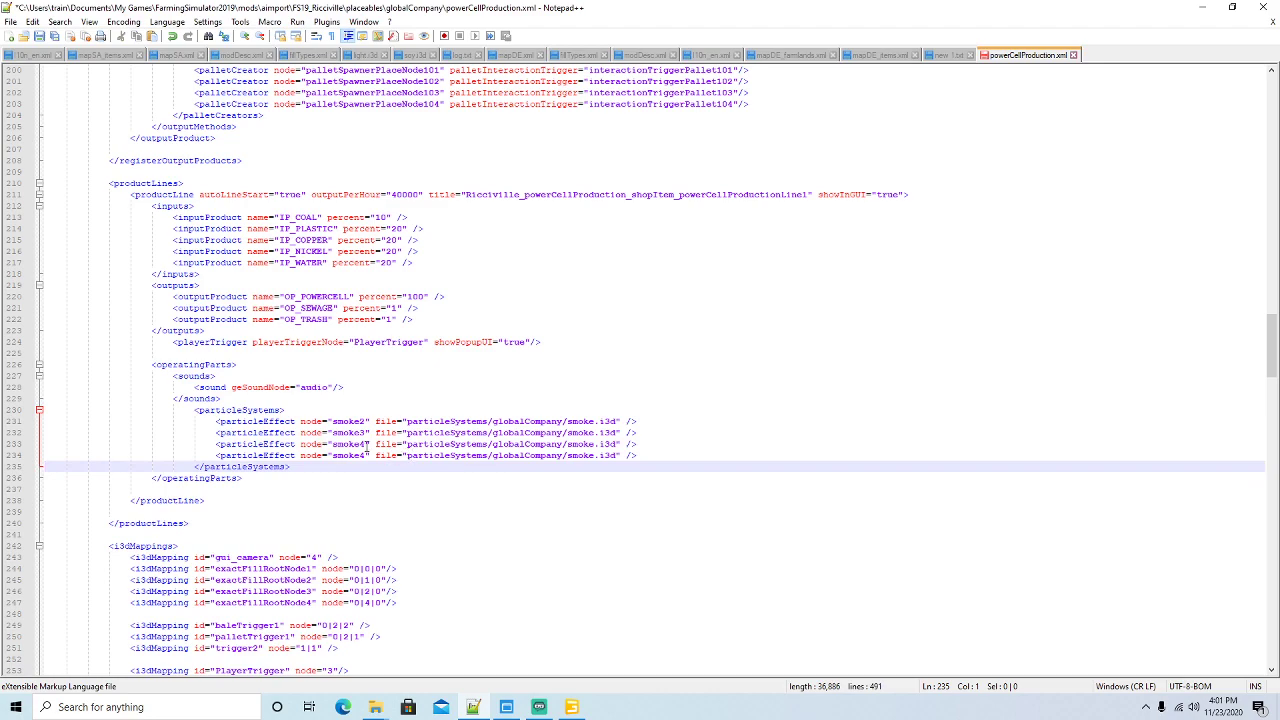
left_click(366, 455)
key("BackSpace")
type("5")
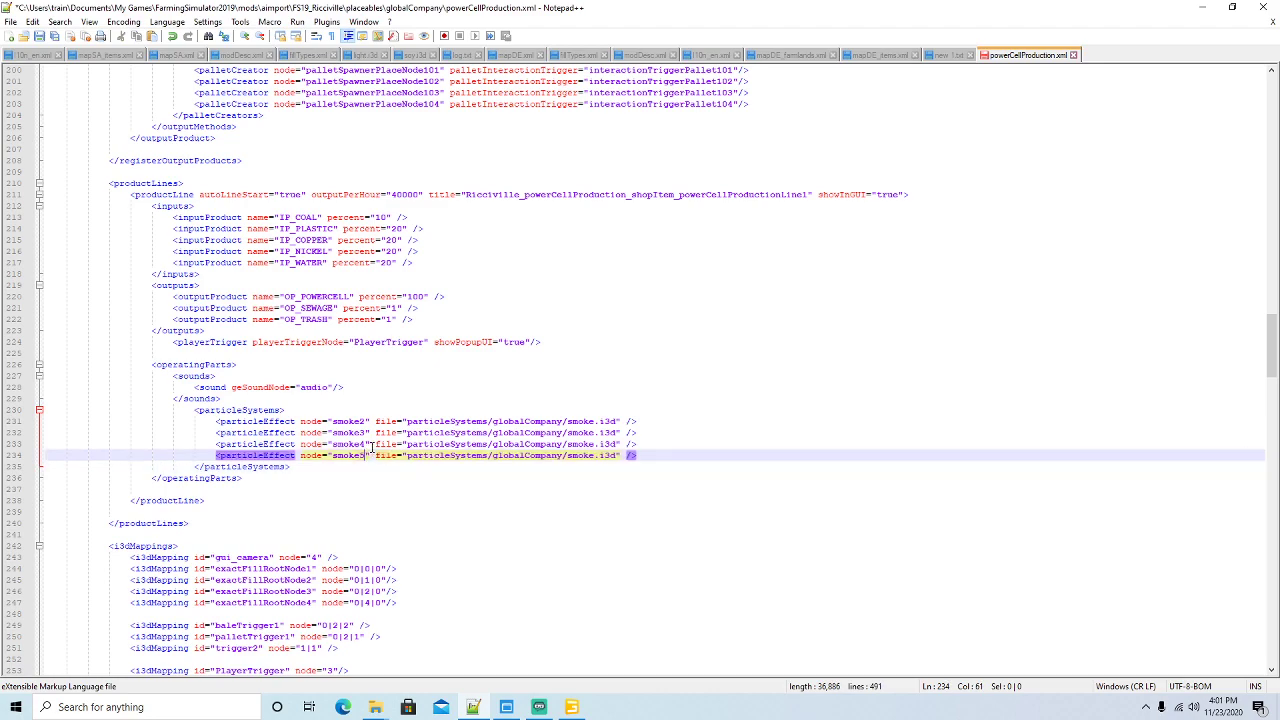
left_click(40, 36)
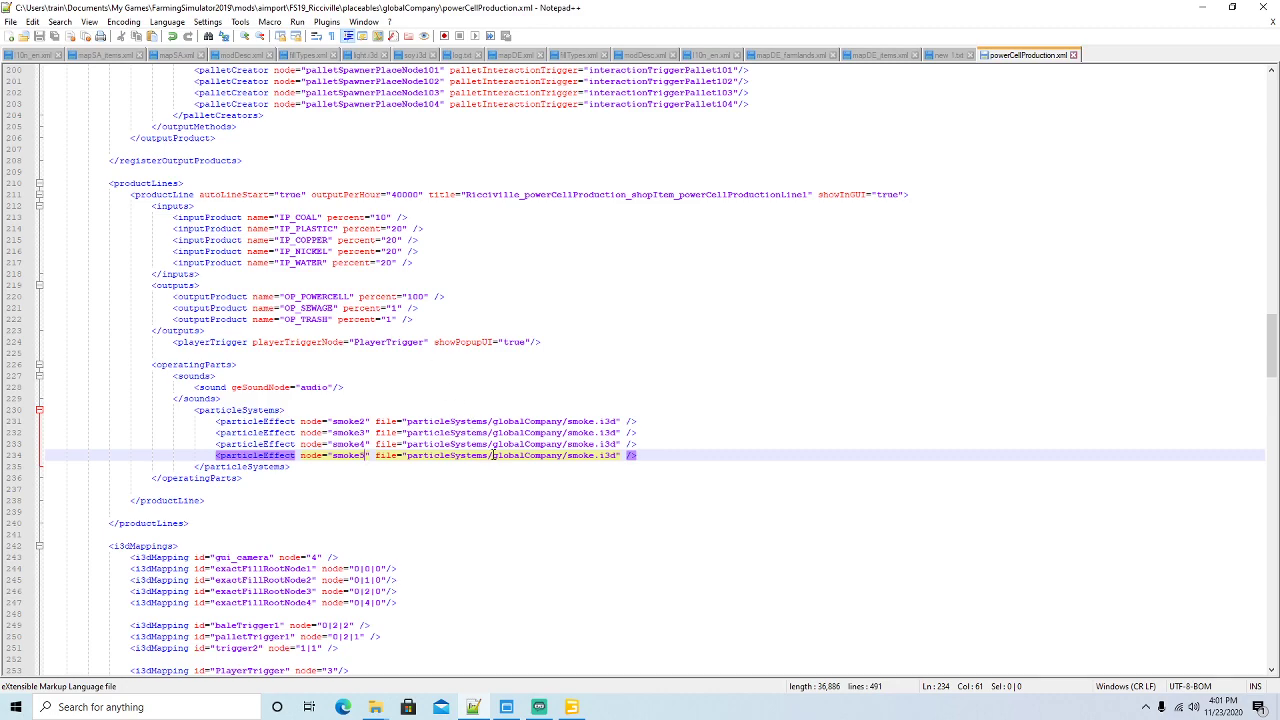
Delete the exactFillRootNode2, exactFillRootNode3 and exactFillRootNode4 entries from the i3dMappings section
scroll(491, 451, "down", 4)
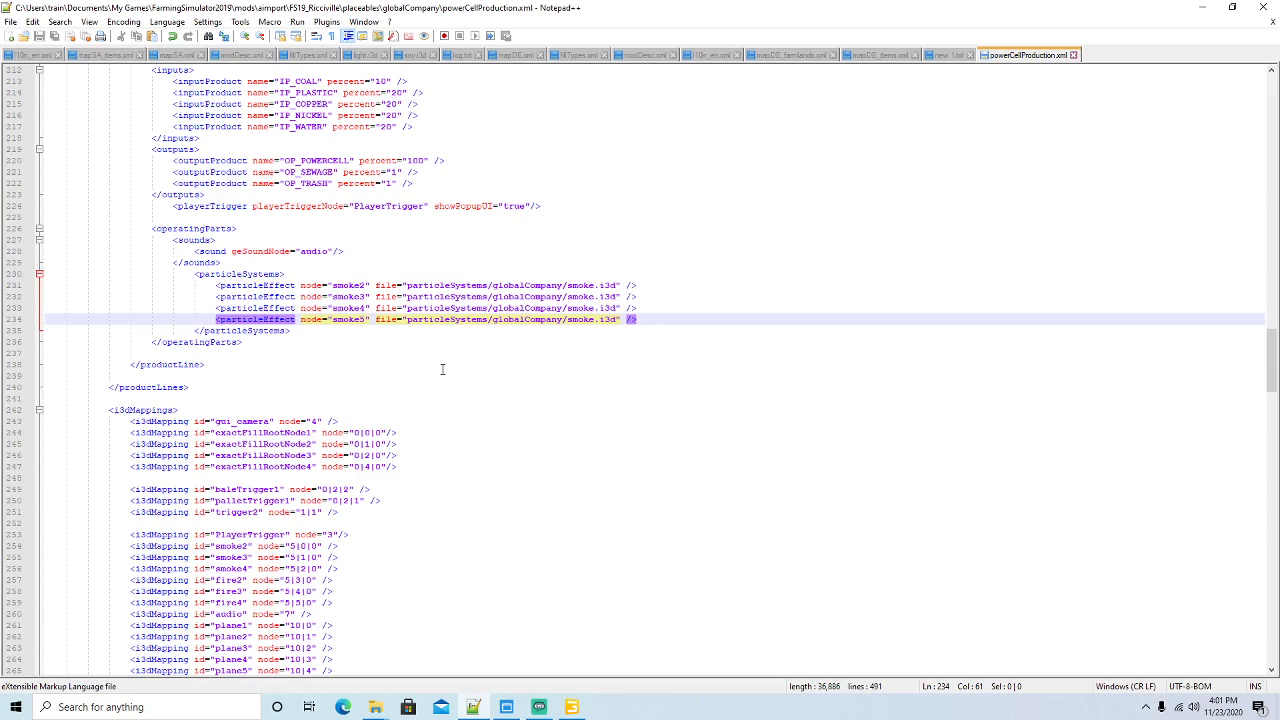
scroll(438, 366, "down", 1)
scroll(438, 365, "down", 2)
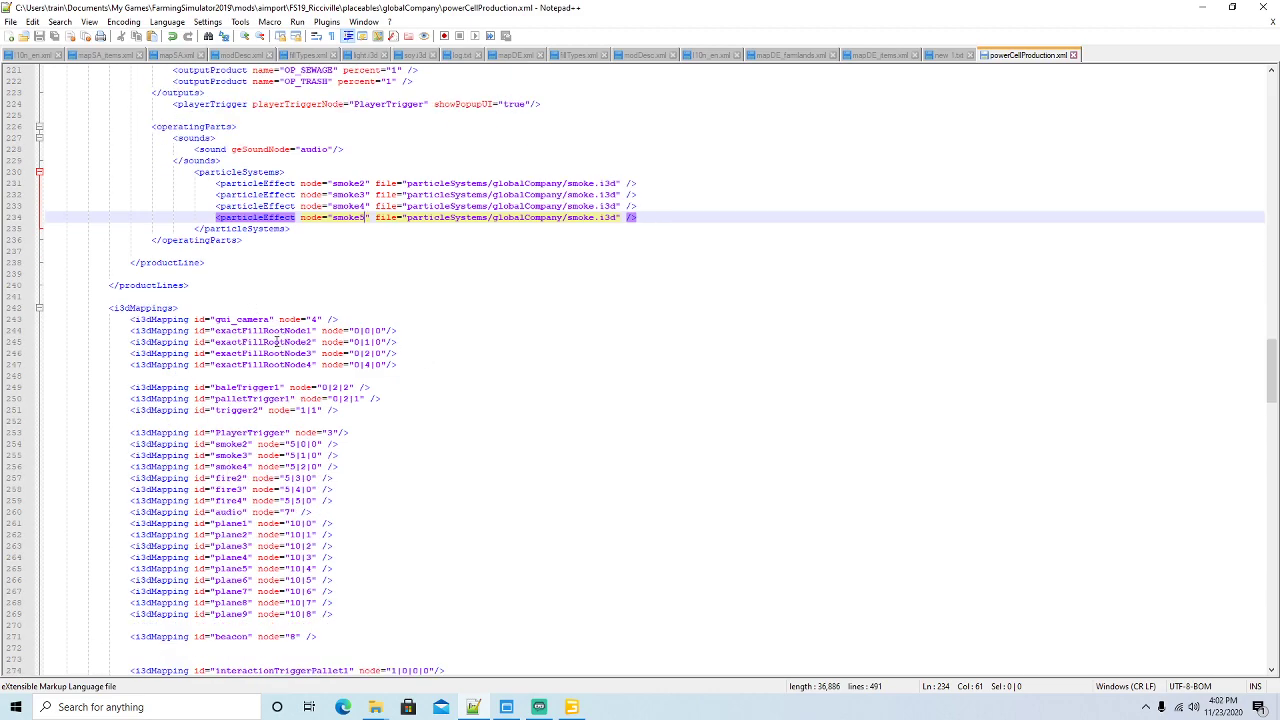
left_click_drag(405, 366, 51, 345)
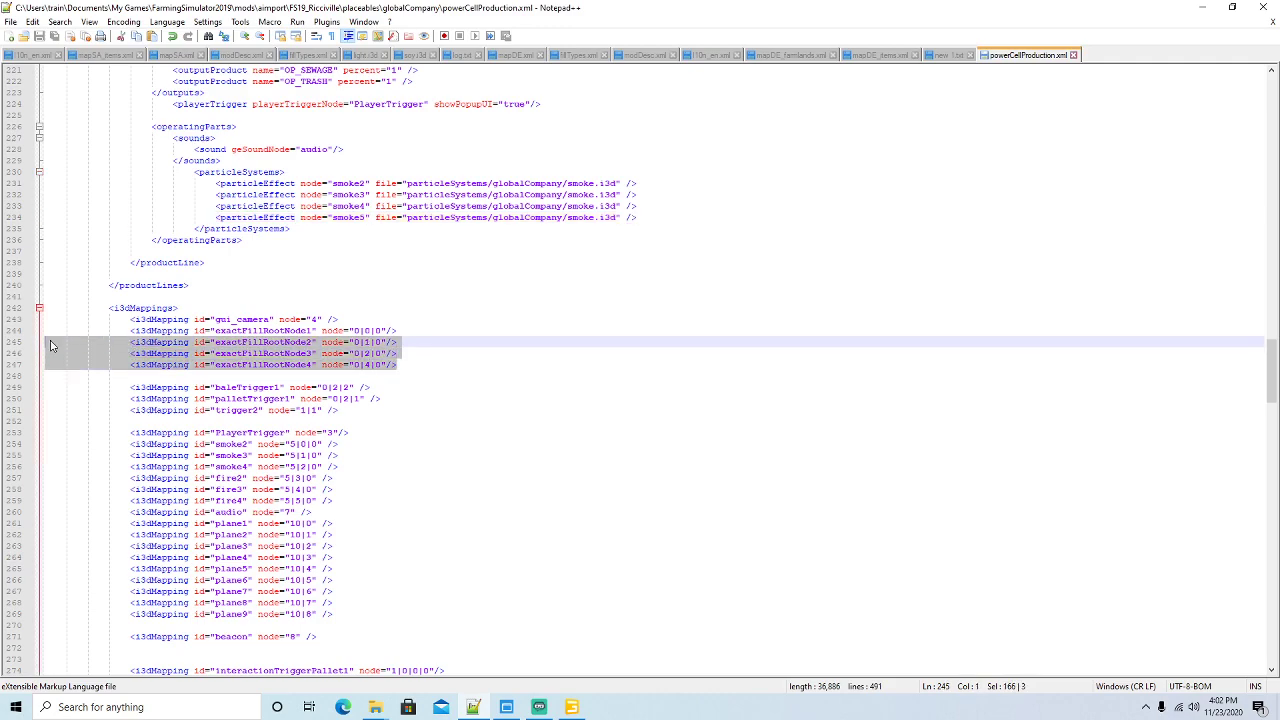
key("Delete")
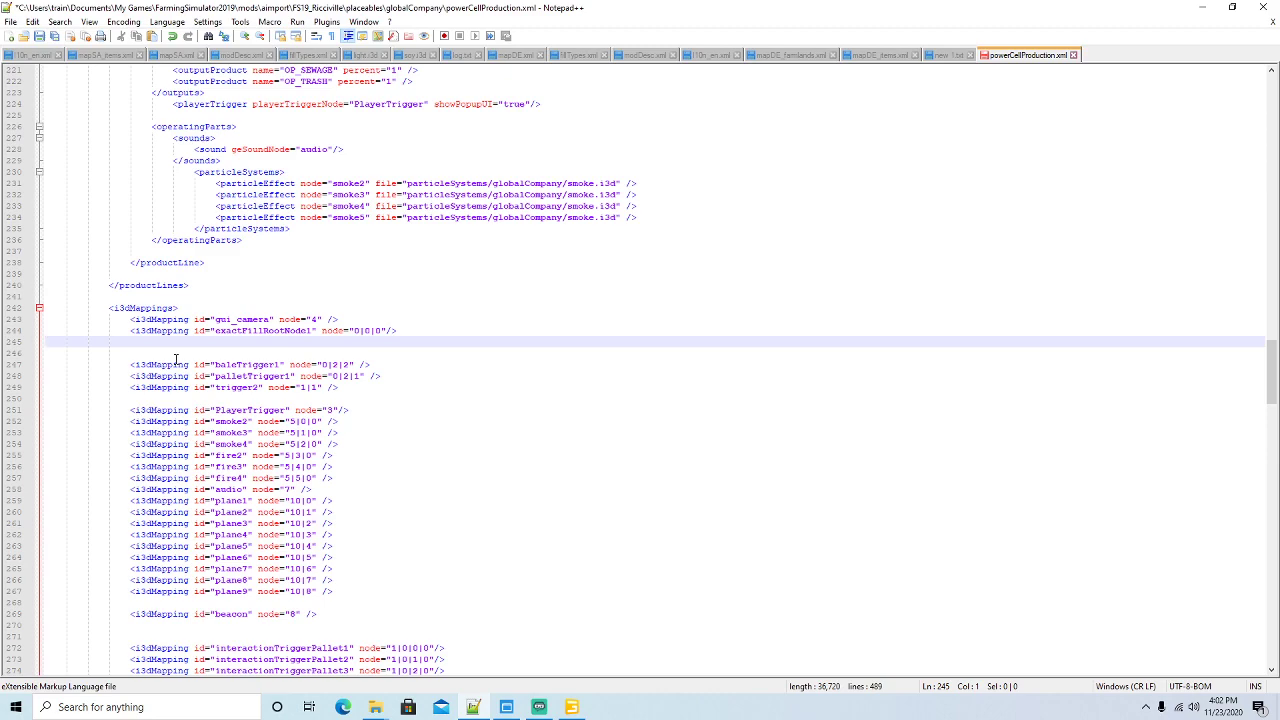
Delete the baleTrigger1 mapping and the blank lines between exactFillRootNode1 and palletTrigger1
left_click(10, 366)
key("Delete")
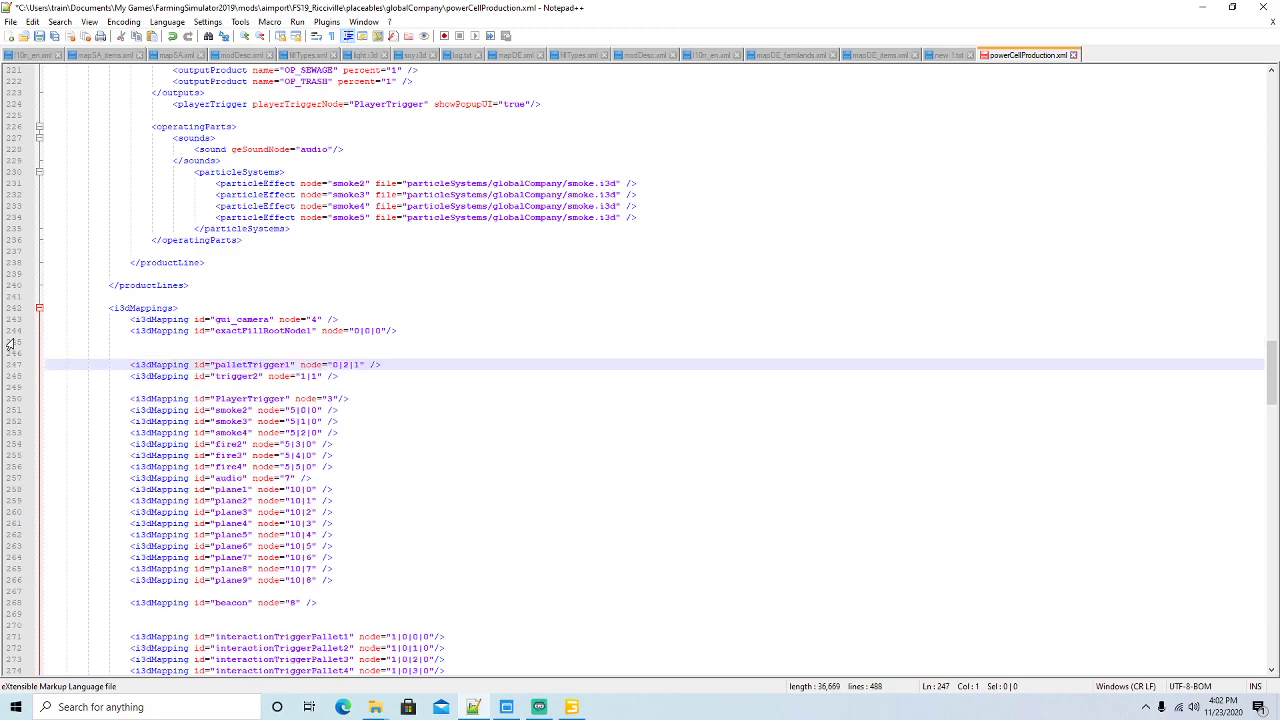
left_click(12, 332)
left_click(14, 343)
key("Delete")
left_click(14, 346)
key("Delete")
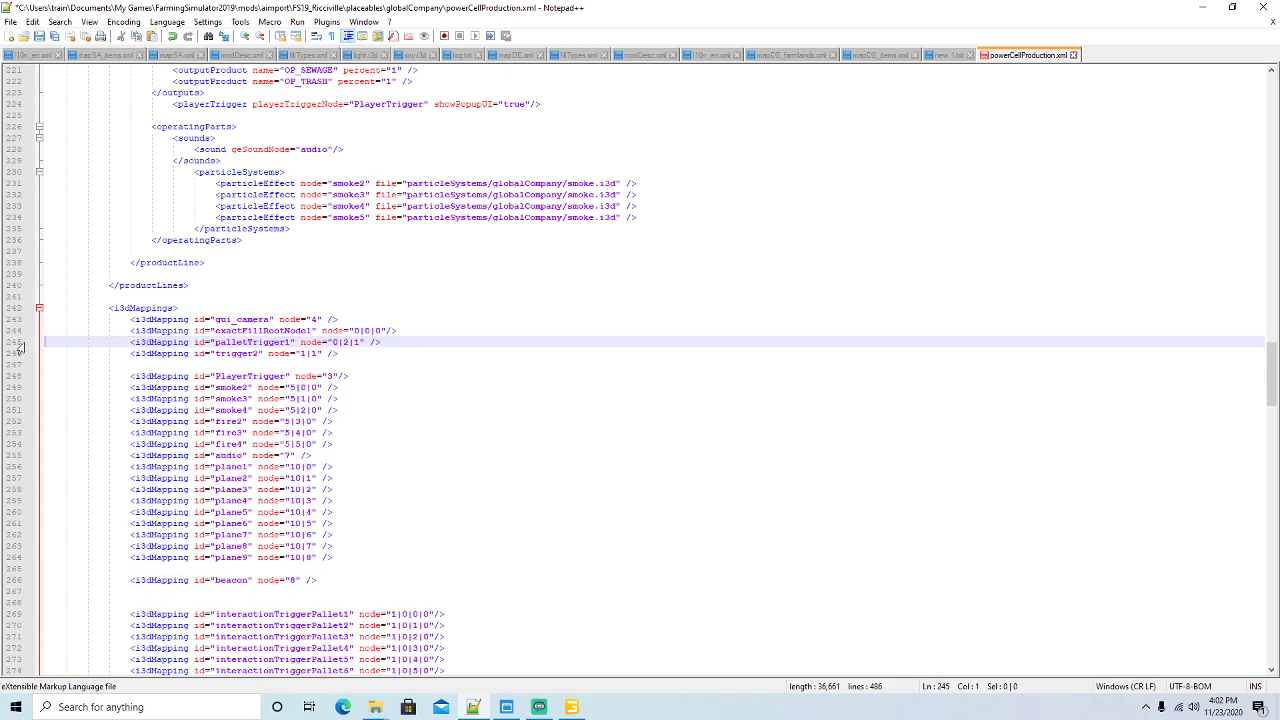
Delete the fire2, fire3 and fire4 entries from the i3dMappings section
triple_click(214, 353)
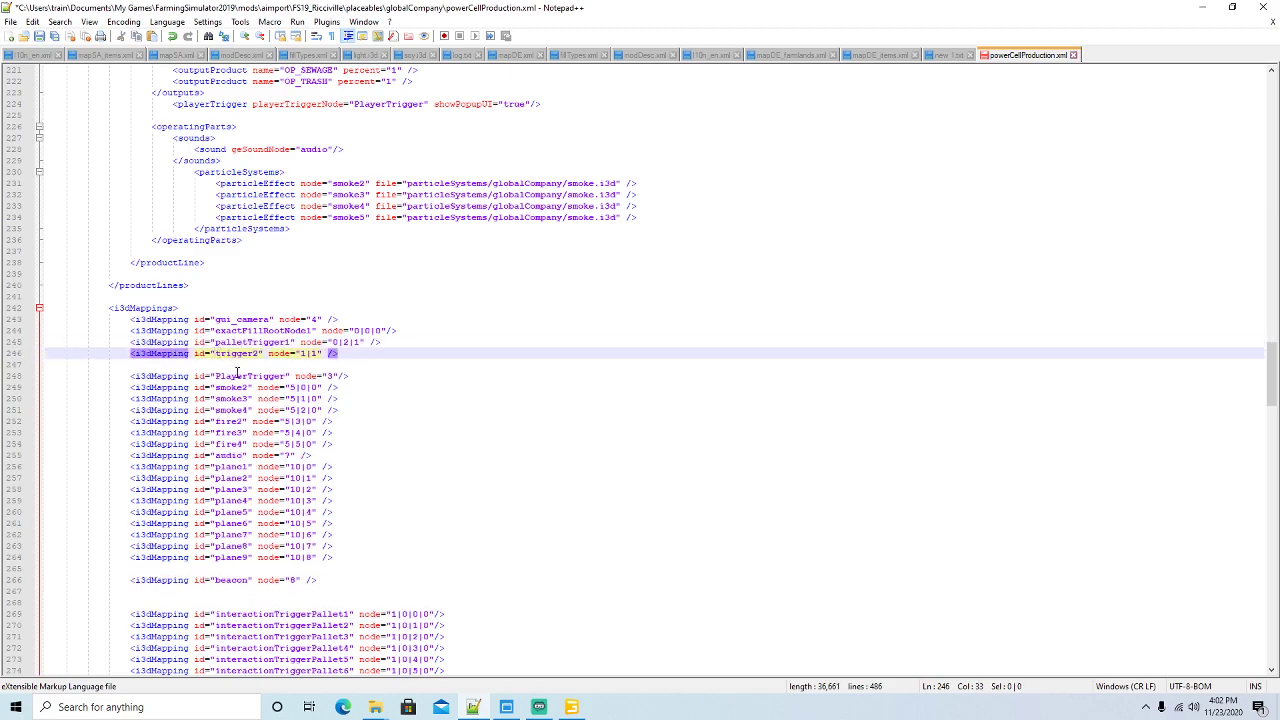
left_click(237, 375)
left_click_drag(336, 444, 52, 428)
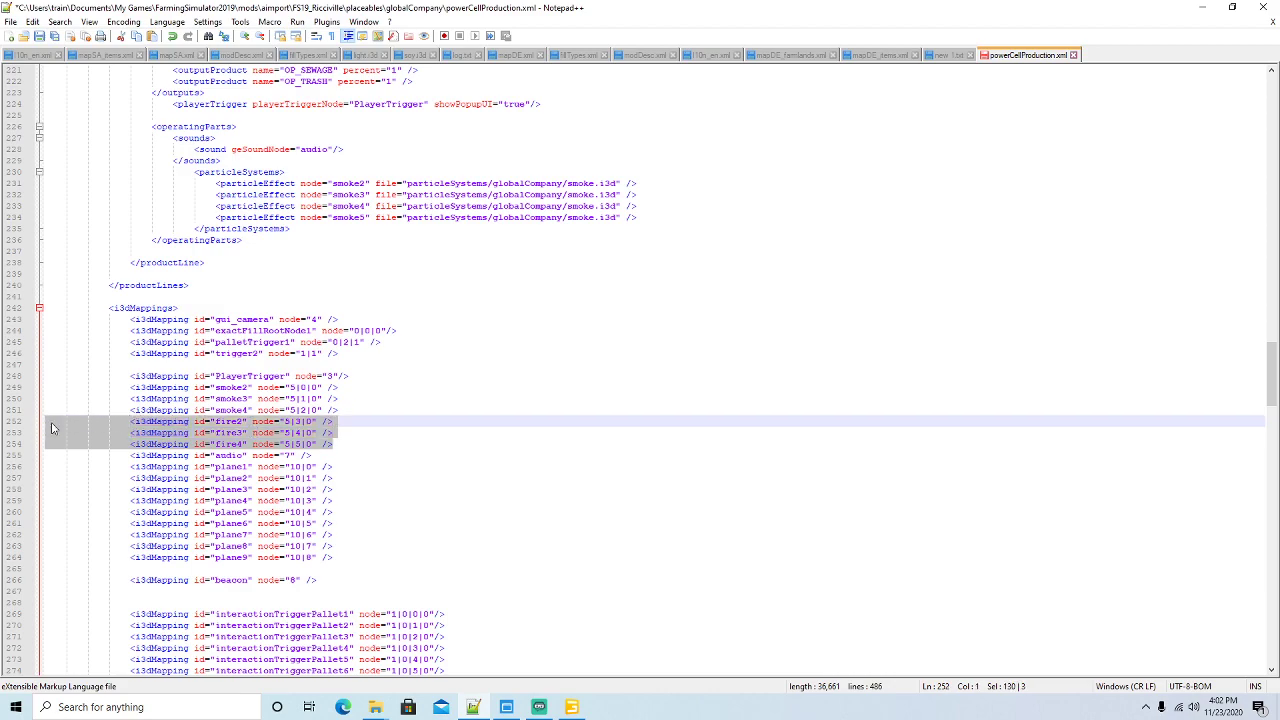
key("Delete")
Duplicate the smoke4 mapping directly below itself and rename the copy's id to smoke5
left_click(10, 411)
key("ctrl+c")
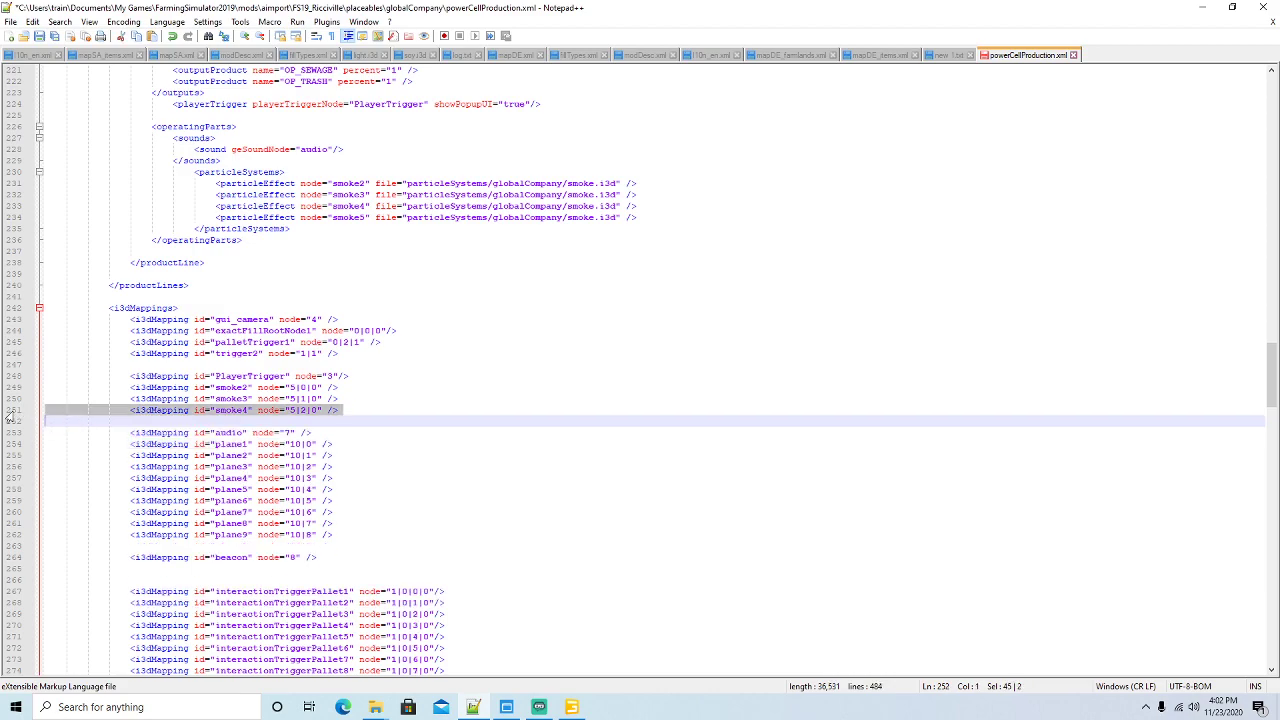
left_click(46, 419)
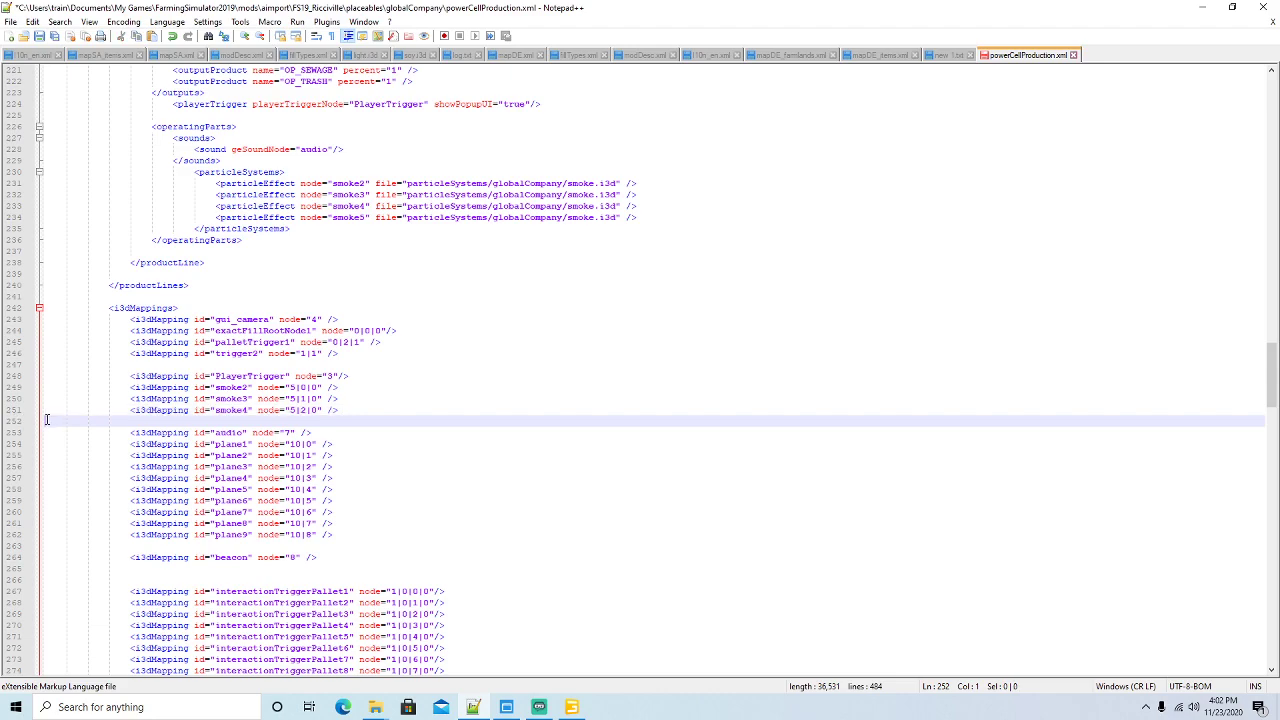
key("ctrl+v")
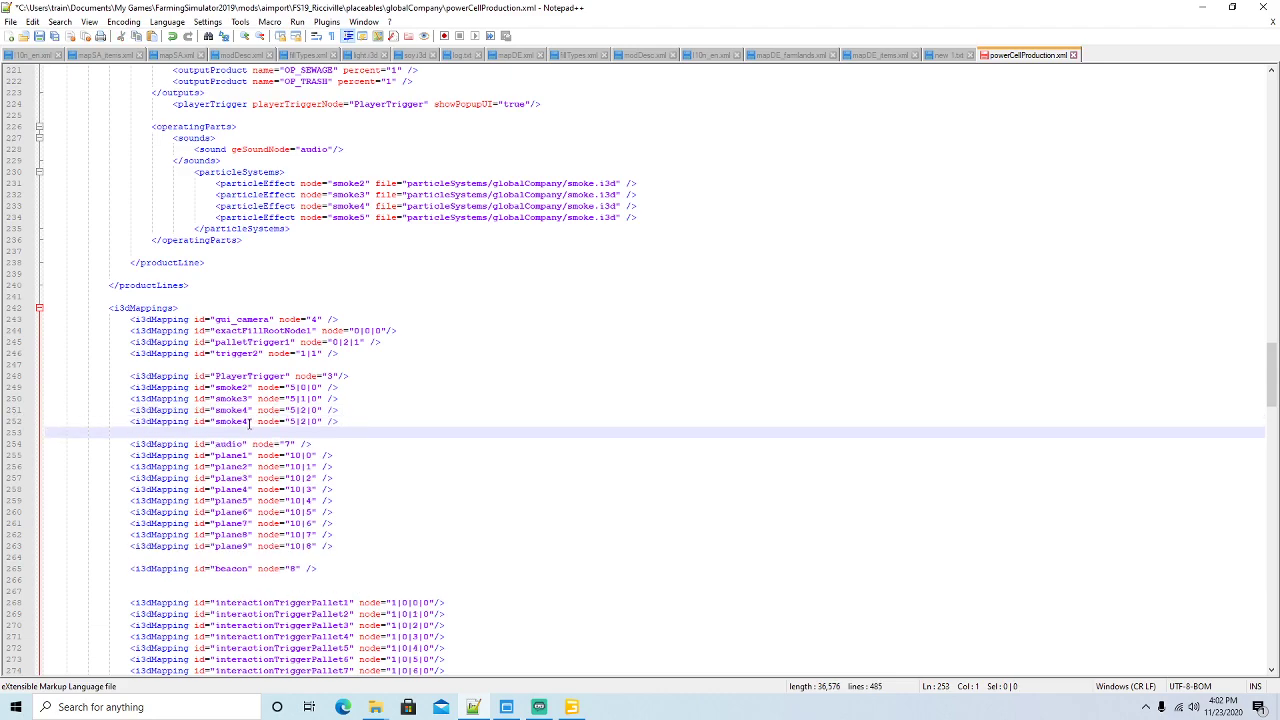
left_click(250, 421)
key("BackSpace")
type("5")
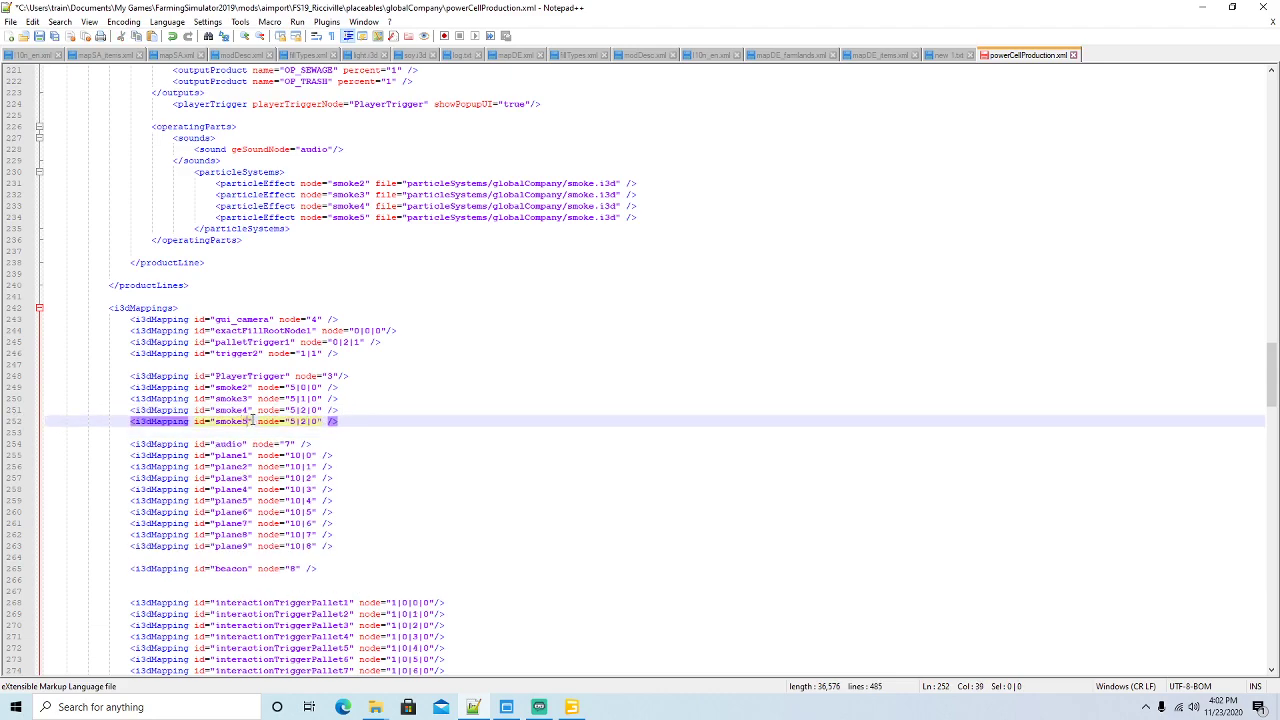
Delete the plane4 through plane9 mappings below plane3
left_click(214, 443)
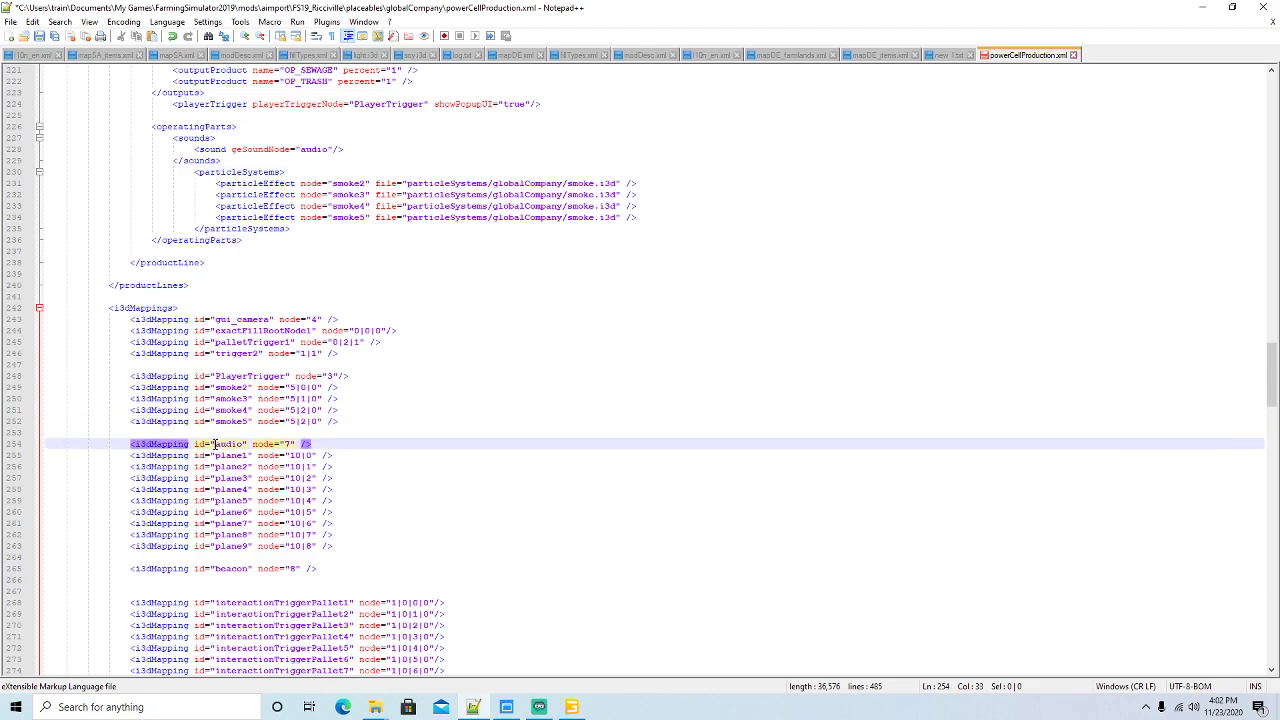
left_click_drag(335, 546, 46, 489)
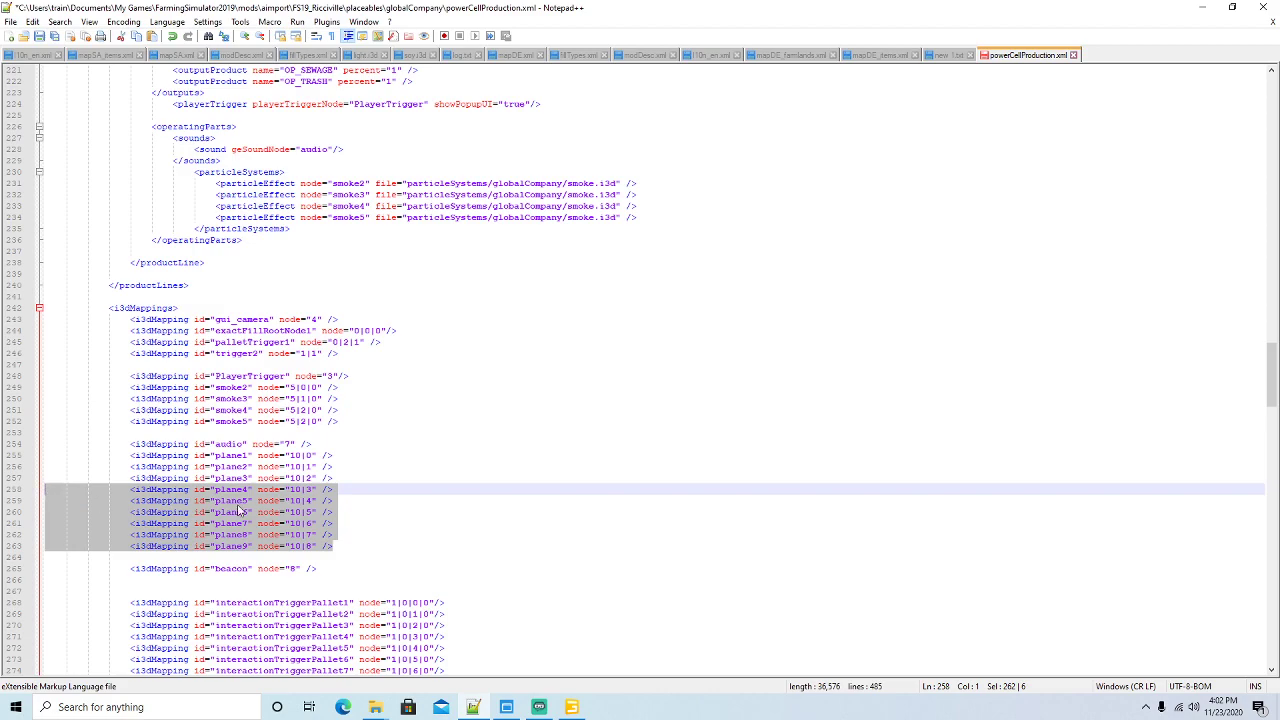
key("Delete")
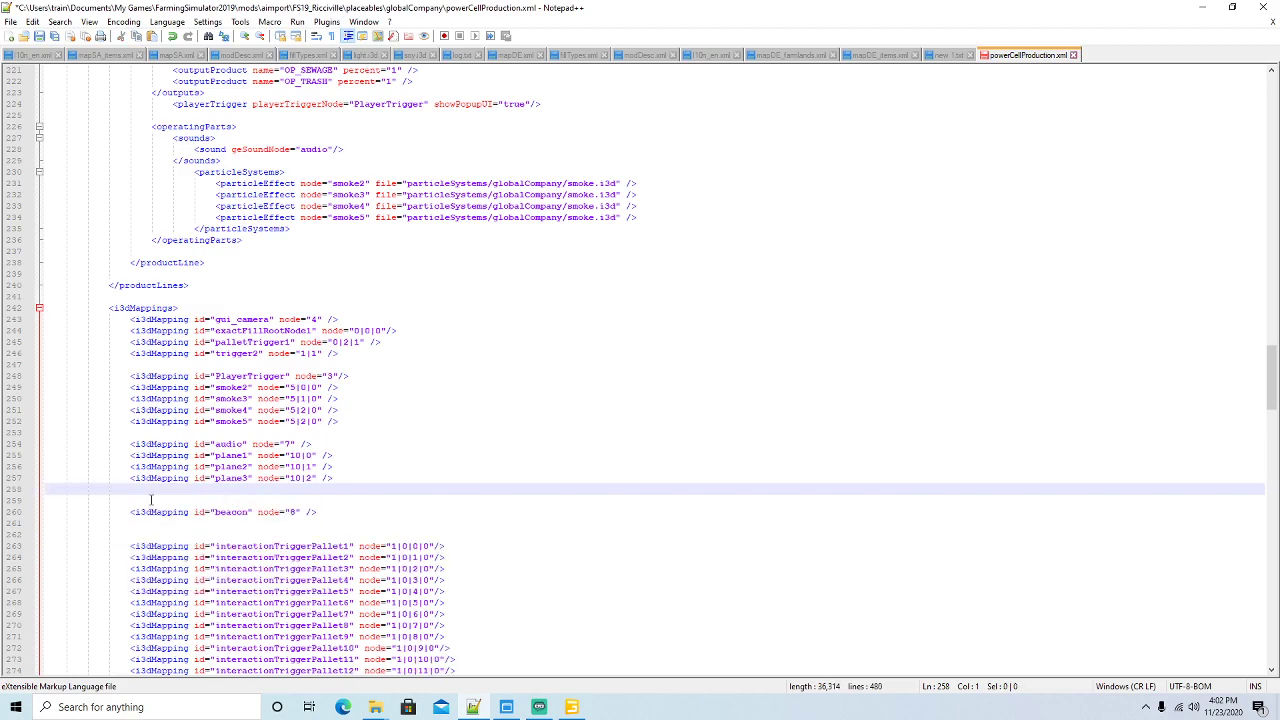
Delete the beacon mapping, leave a single blank line above interactionTriggerPallet1, and save the file
left_click(18, 511)
key("Delete")
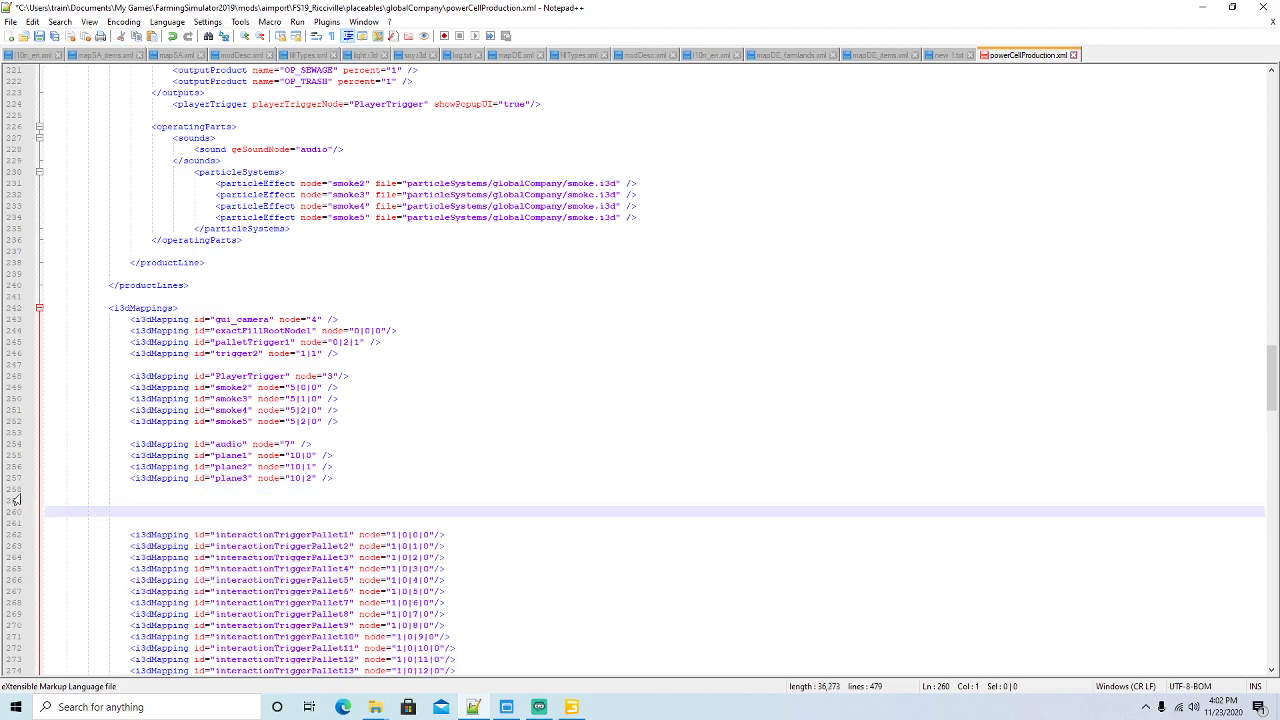
key("Up")
key("Up")
key("Delete")
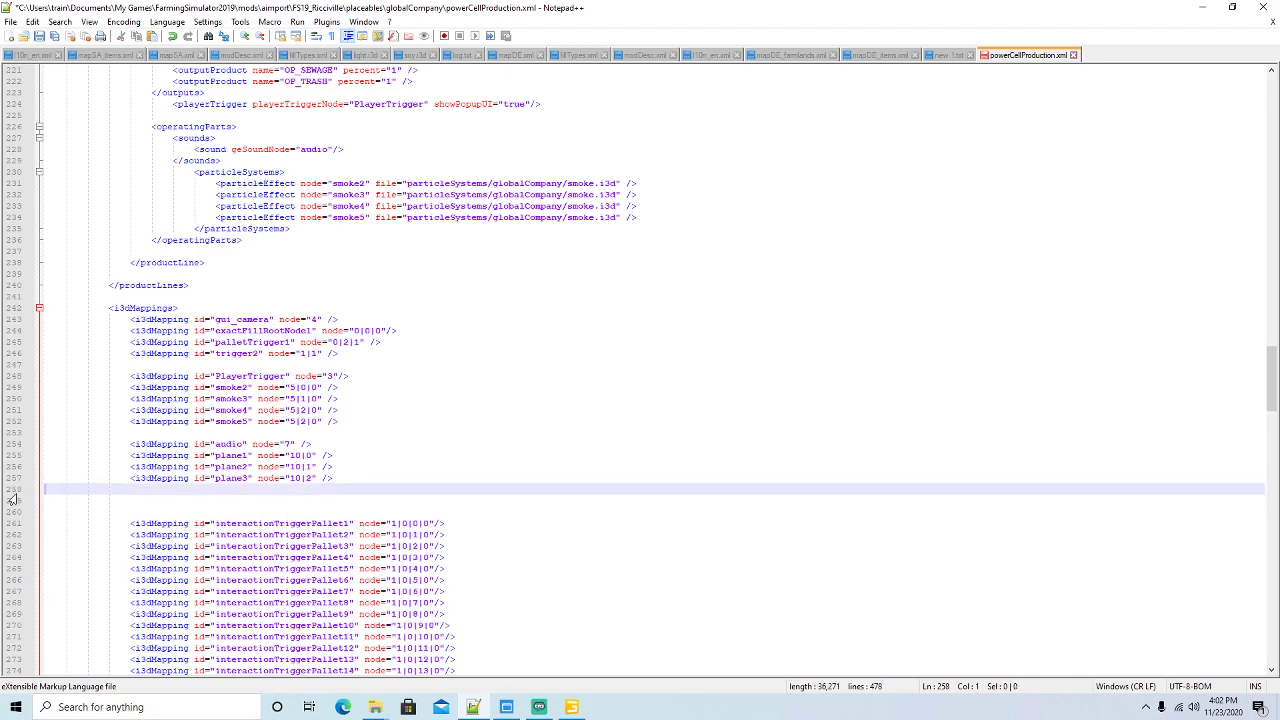
key("Down")
key("Delete")
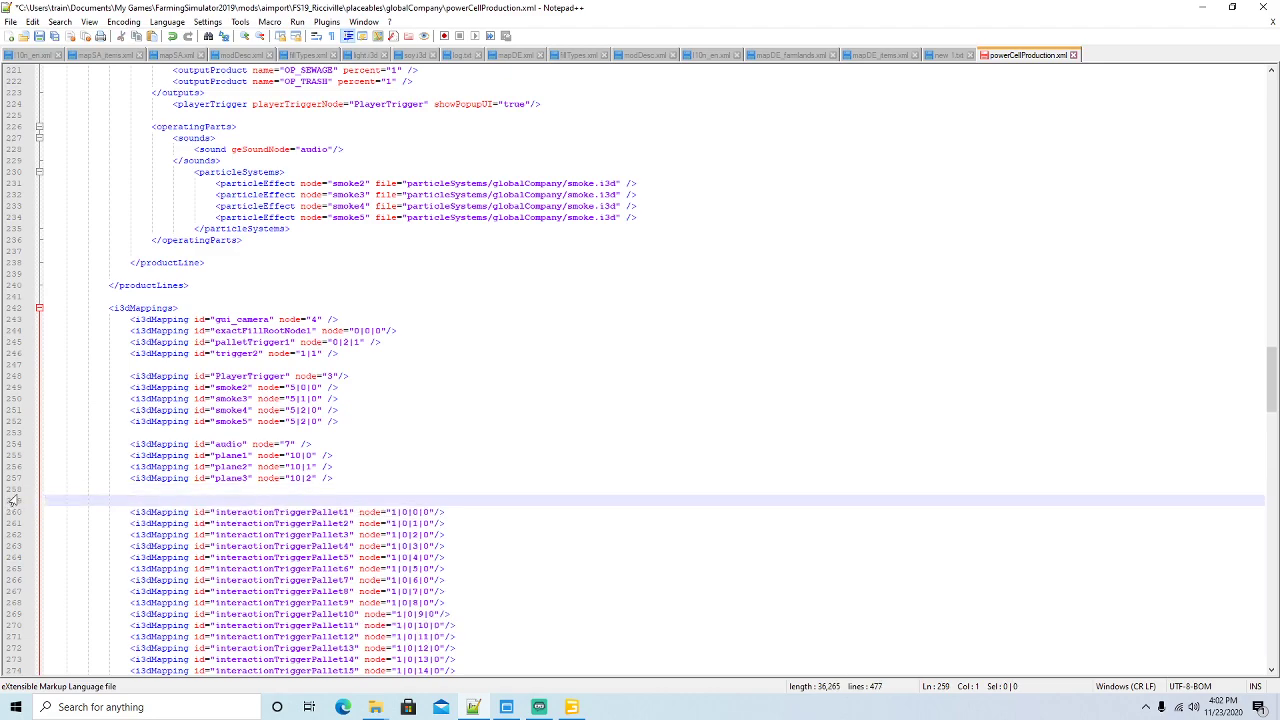
left_click(13, 500)
key("Delete")
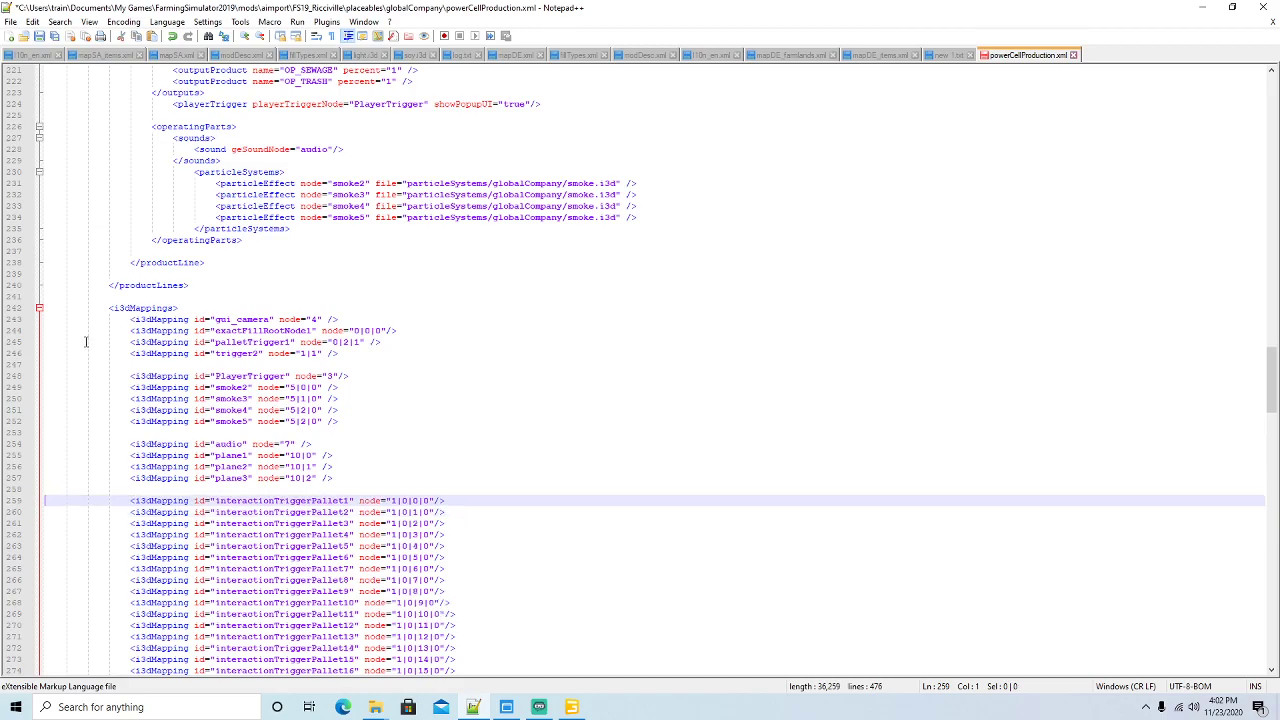
left_click(39, 36)
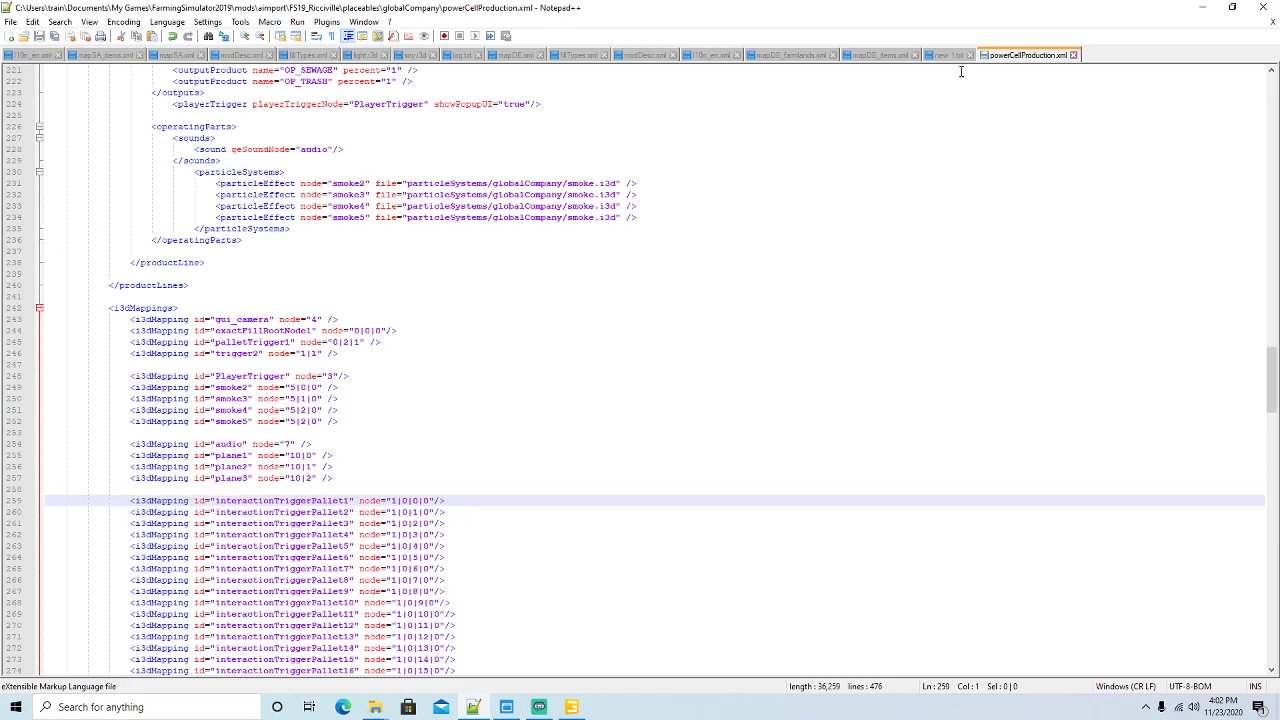
Shrink the Notepad++ window and place it beside GIANTS Editor's scenegraph, with powerCellProduction's IN goods nodes in view next to the mappings
left_click(1232, 8)
left_click_drag(755, 52, 755, 42)
scroll(663, 266, "down", 2)
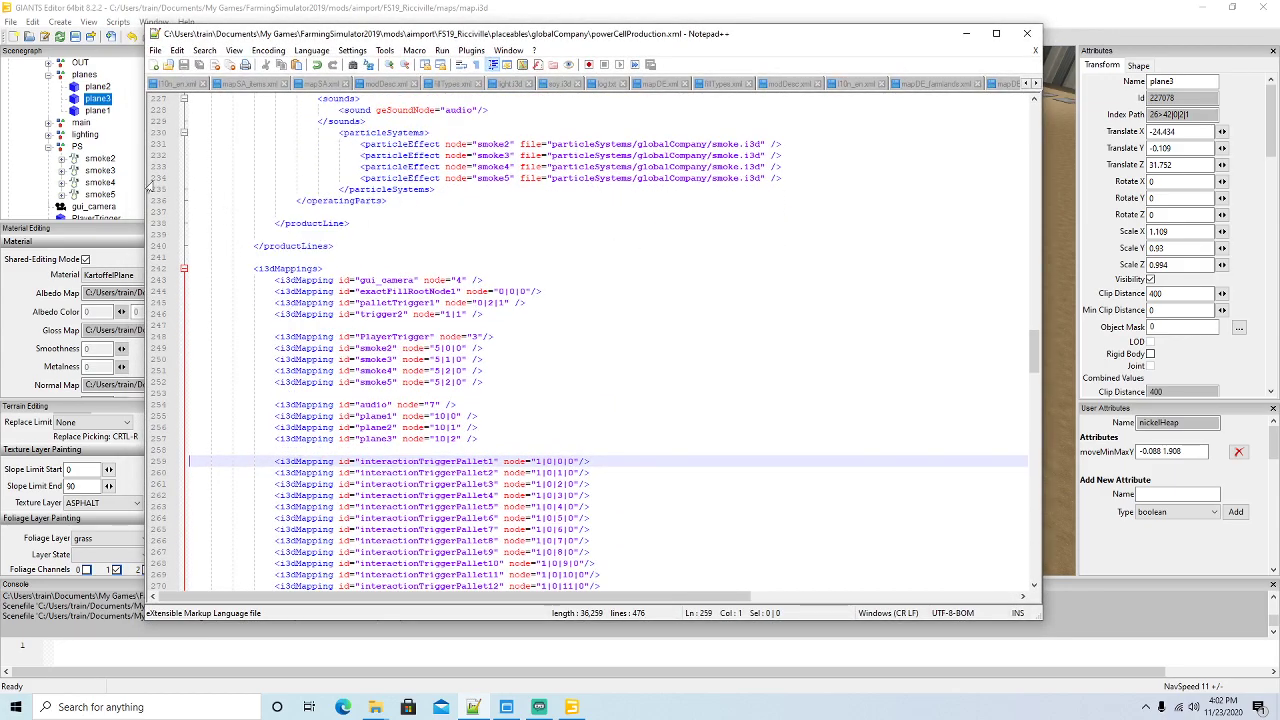
scroll(138, 170, "up", 1)
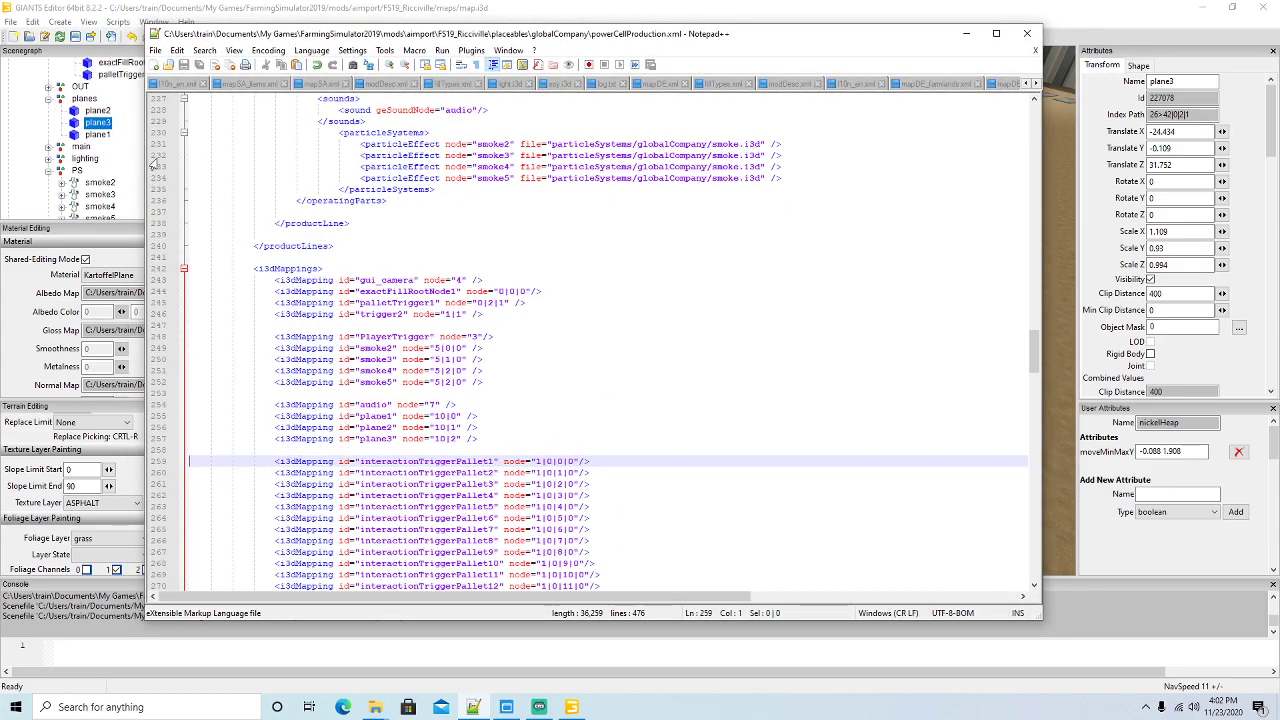
mouse_move(761, 47)
left_mouse_down()
mouse_move(827, 56)
mouse_move(780, 53)
left_mouse_up()
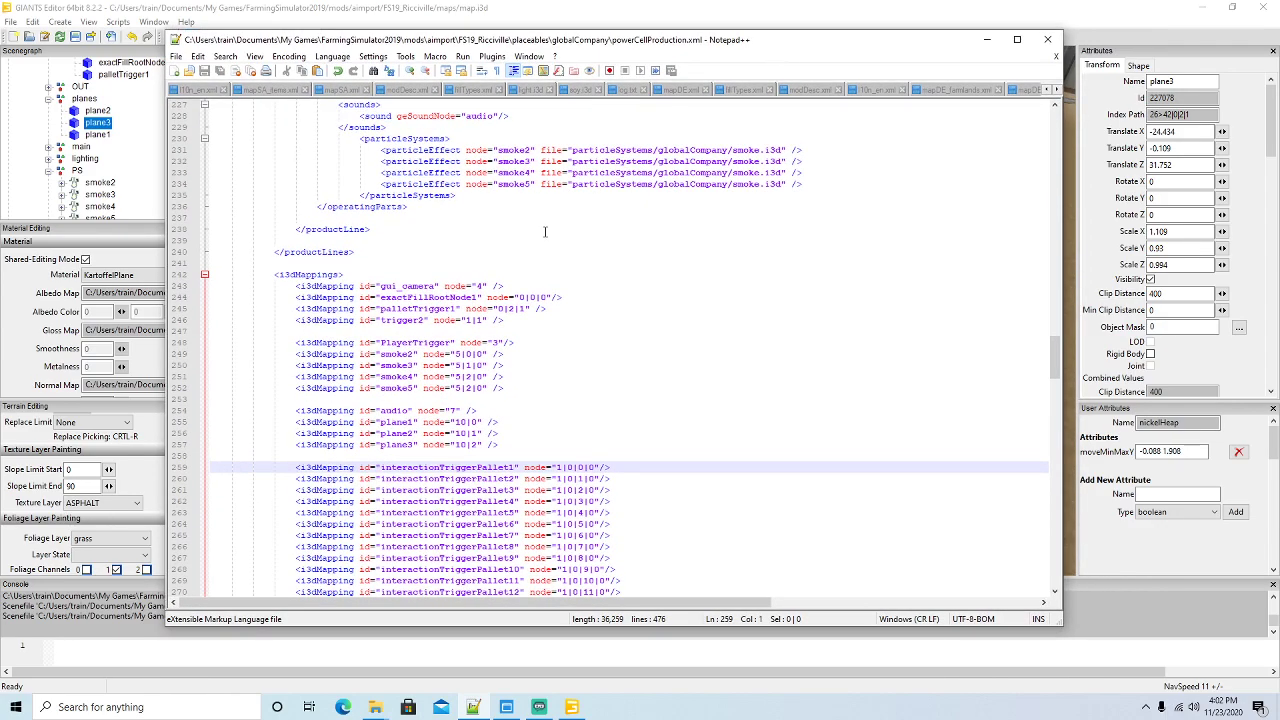
scroll(110, 182, "up", 2)
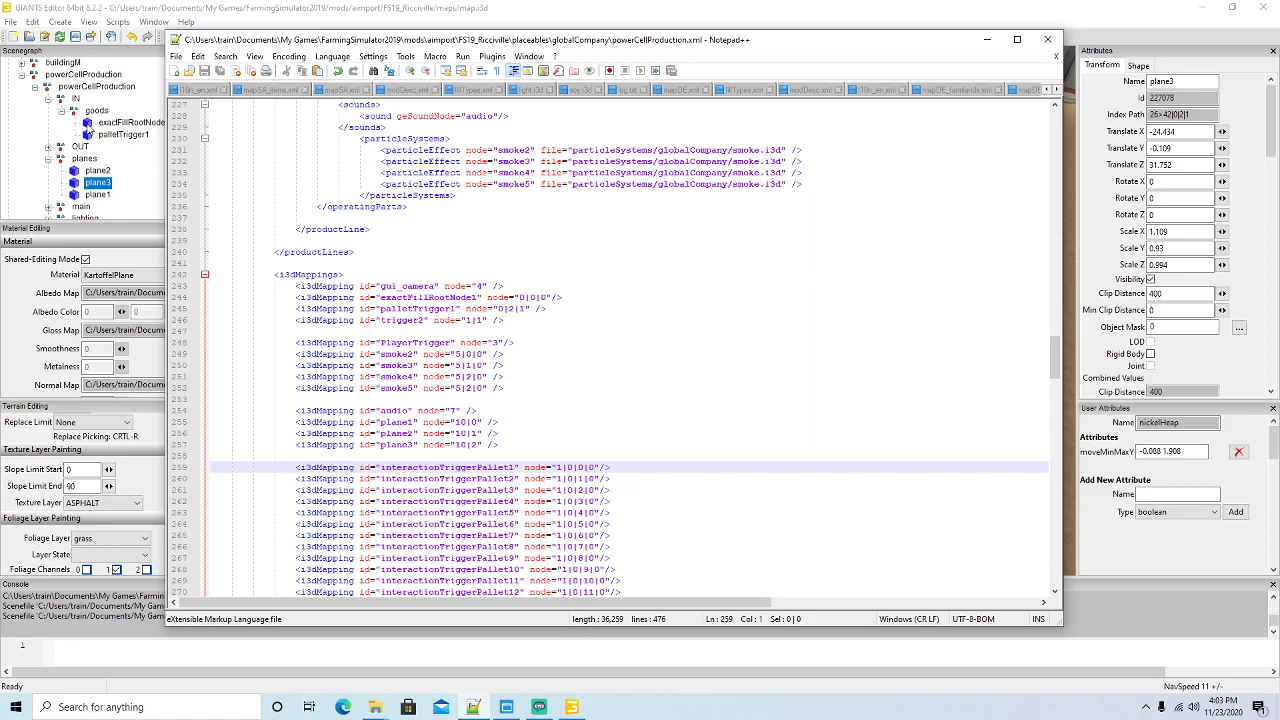
Look up gui_camera's index path in the scenegraph and set the gui_camera mapping's node to 6
left_click(403, 286)
scroll(108, 140, "down", 4)
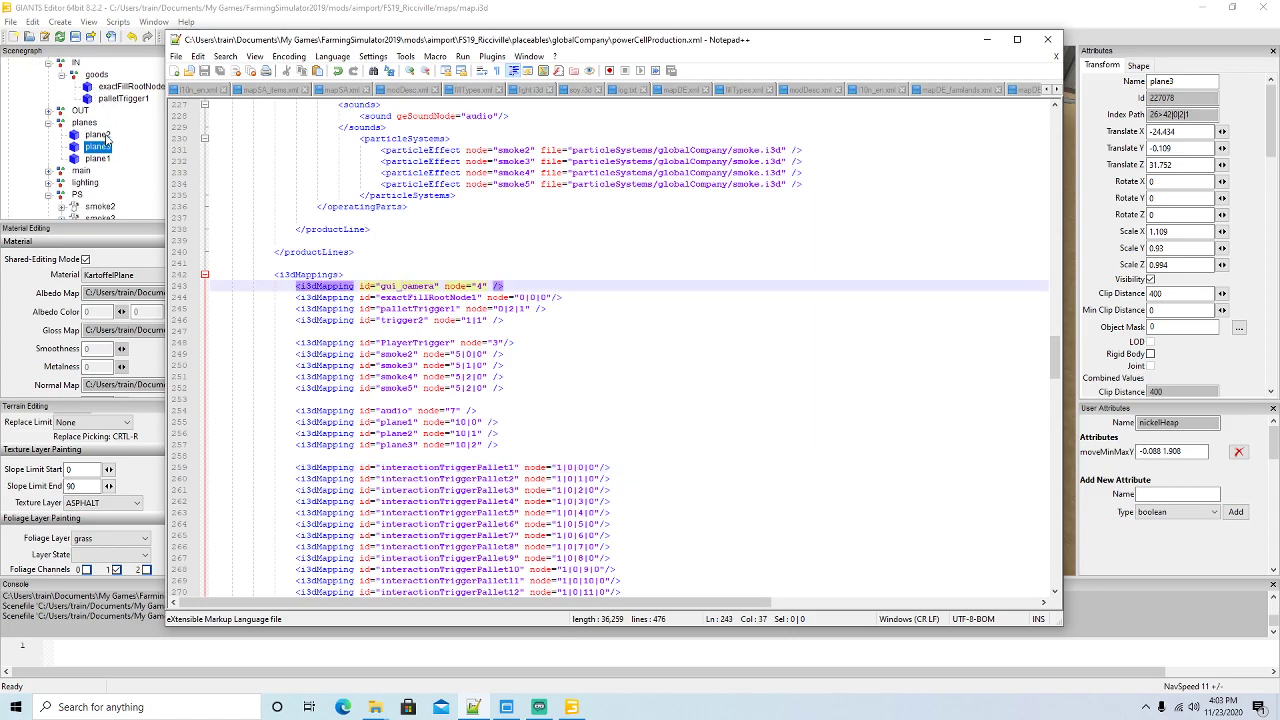
left_click(66, 160)
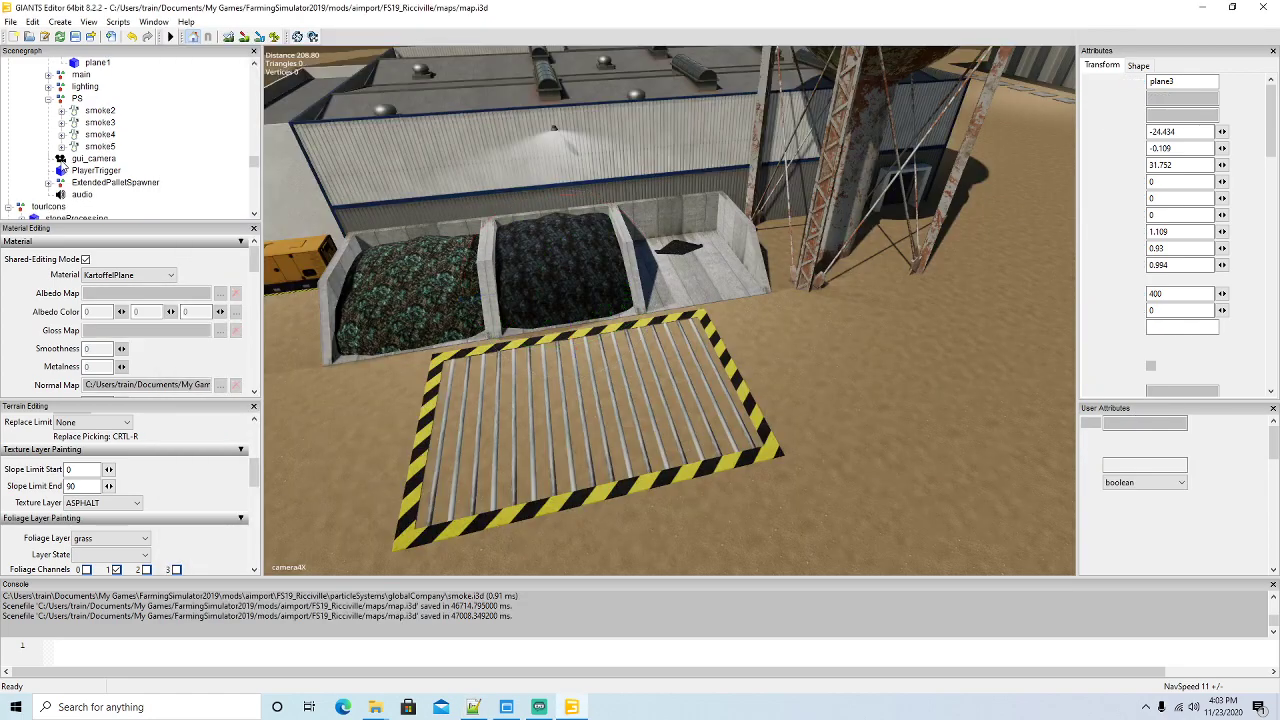
left_click(506, 707)
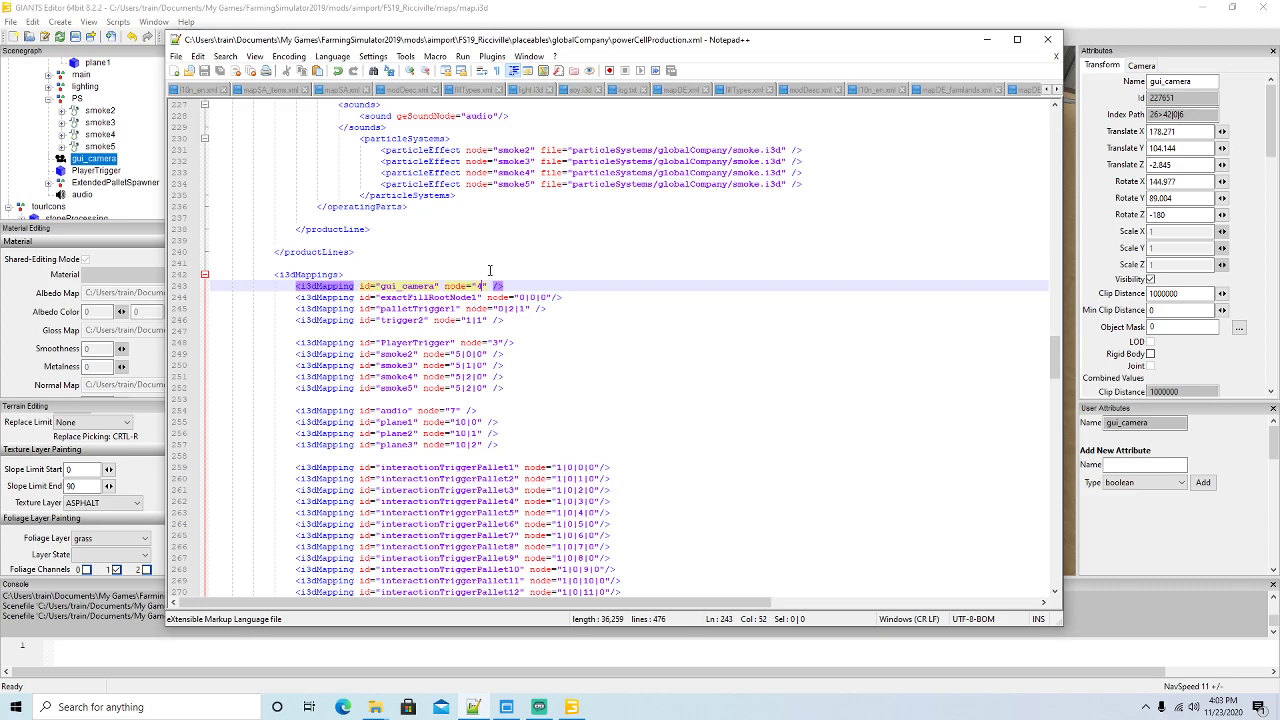
key("BackSpace")
type("6")
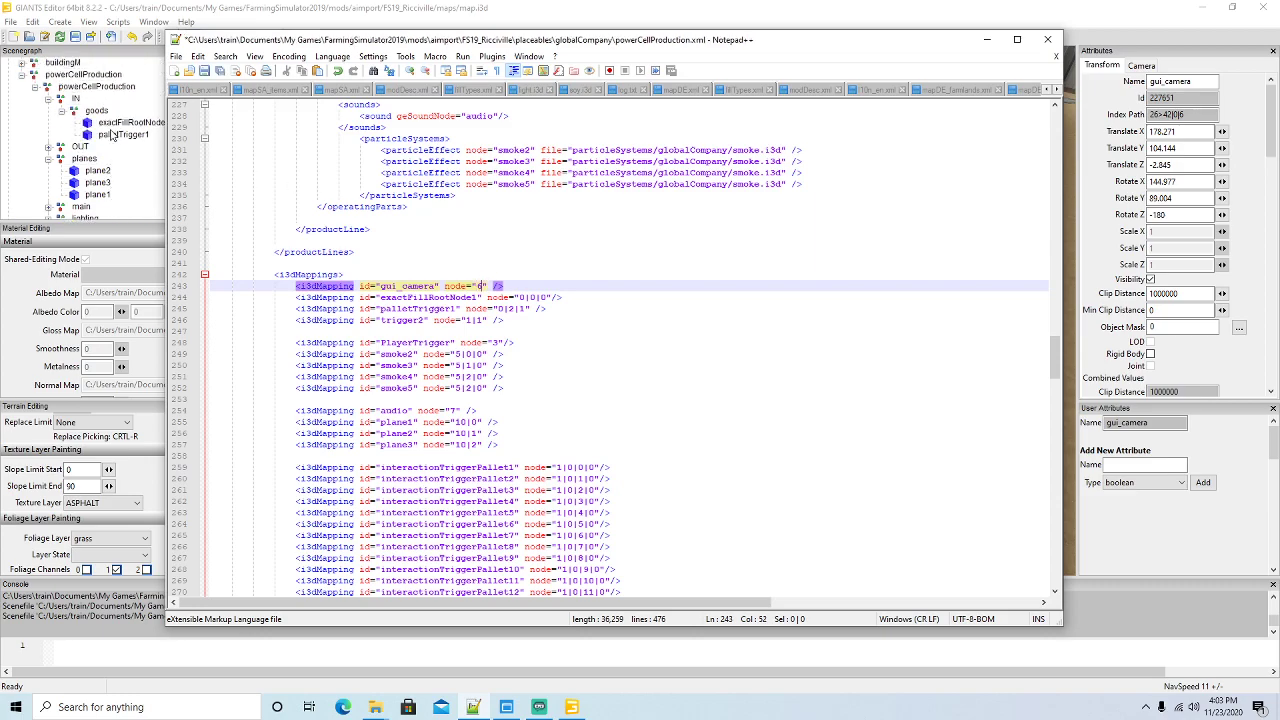
Check exactFillRootNode1 and palletTrigger1 index paths against their mappings, and set the palletTrigger1 mapping's node to 0|0|1
left_click(88, 124)
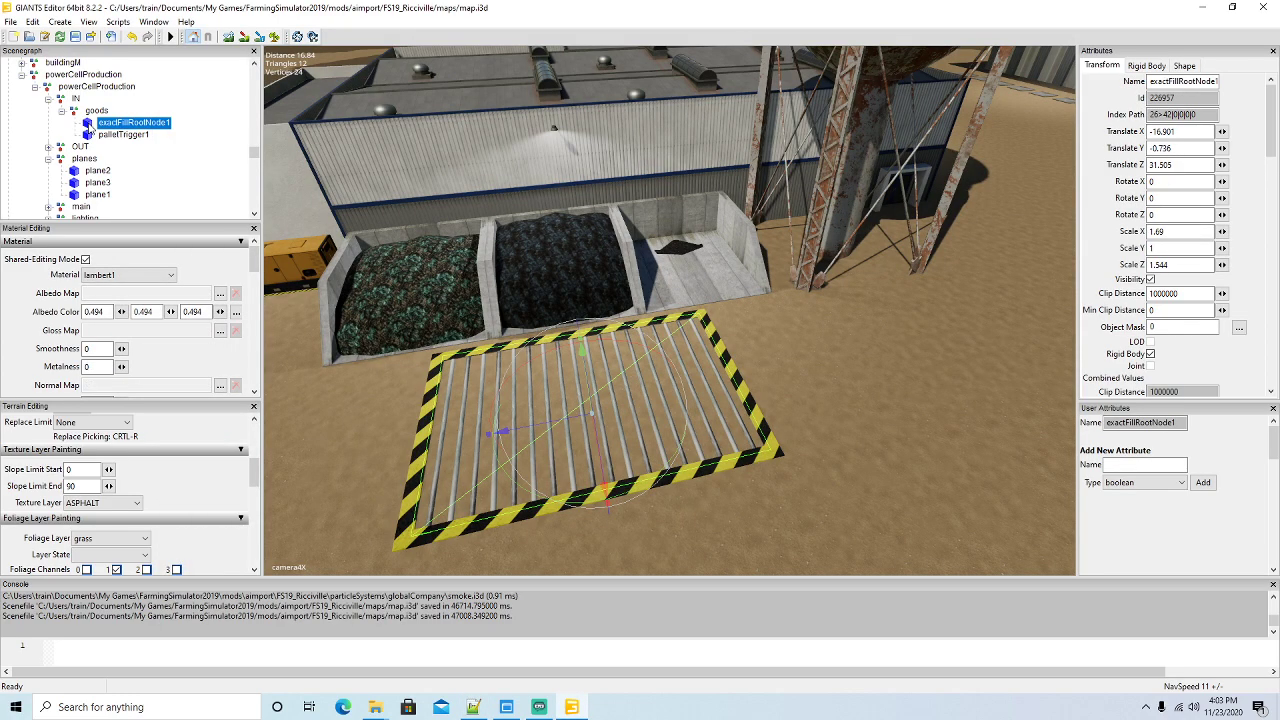
left_click(473, 707)
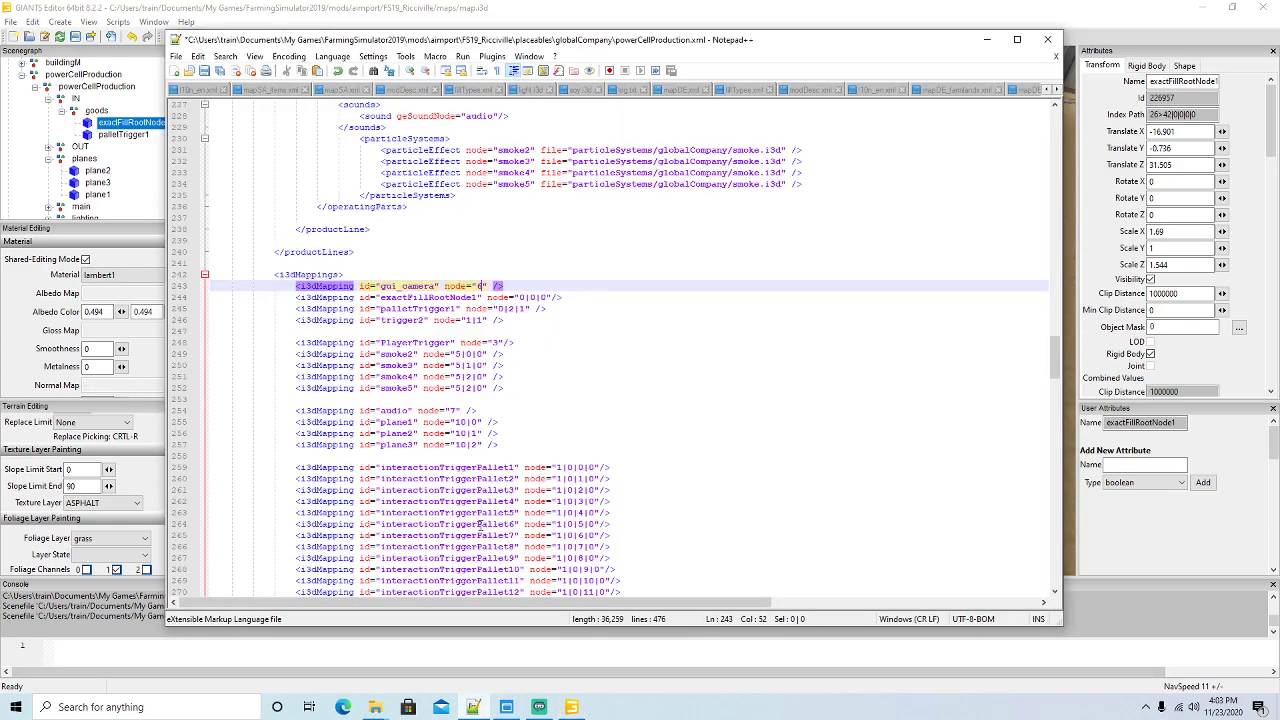
left_click(439, 297)
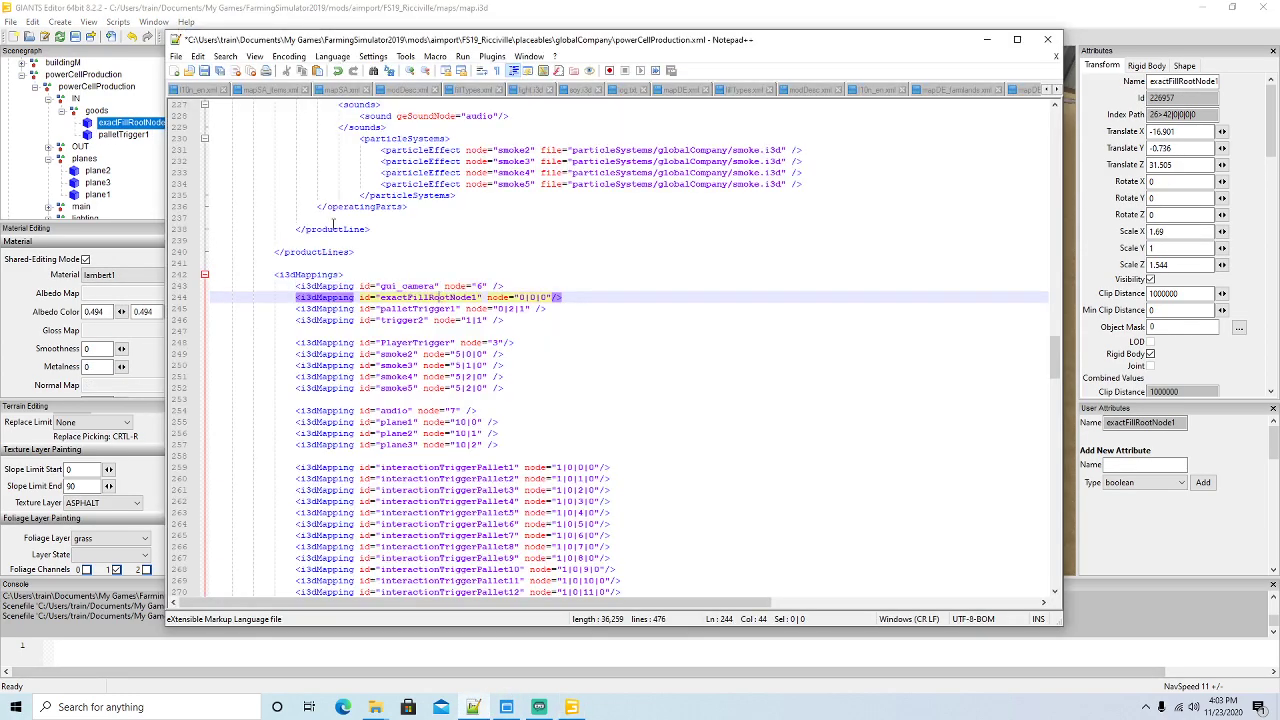
left_click(90, 136)
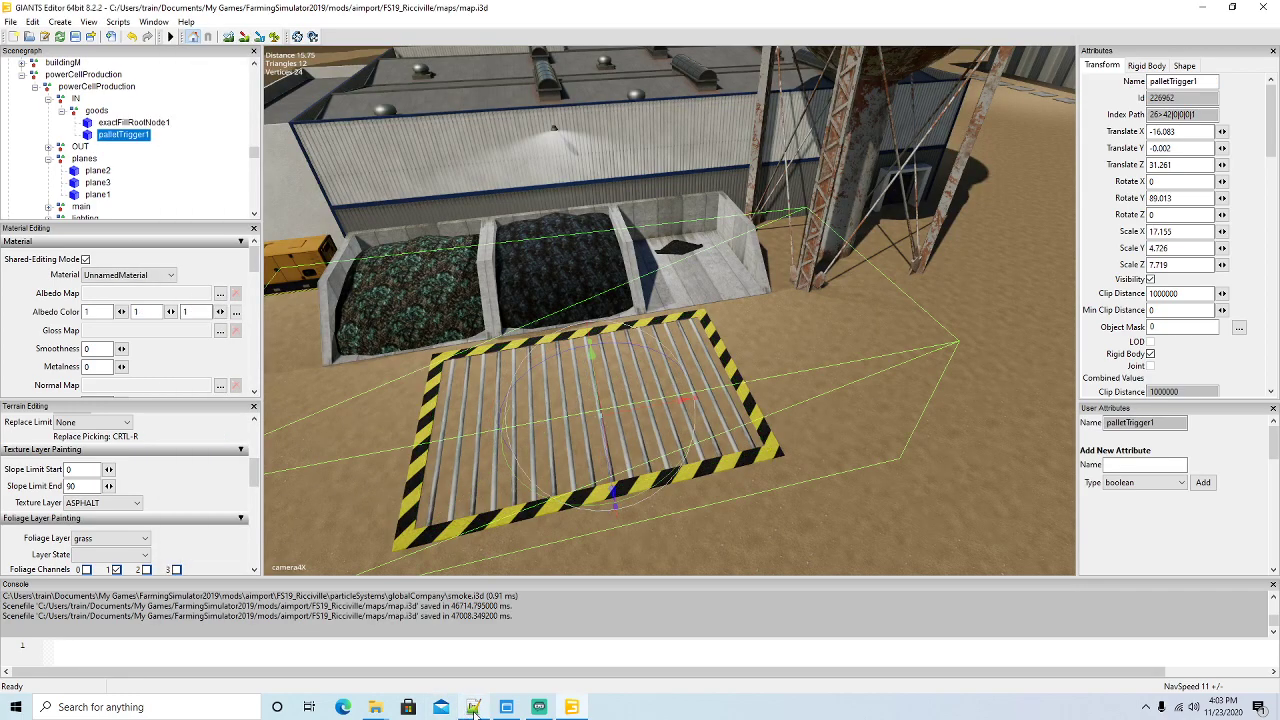
left_click(473, 707)
left_click_drag(513, 309, 519, 325)
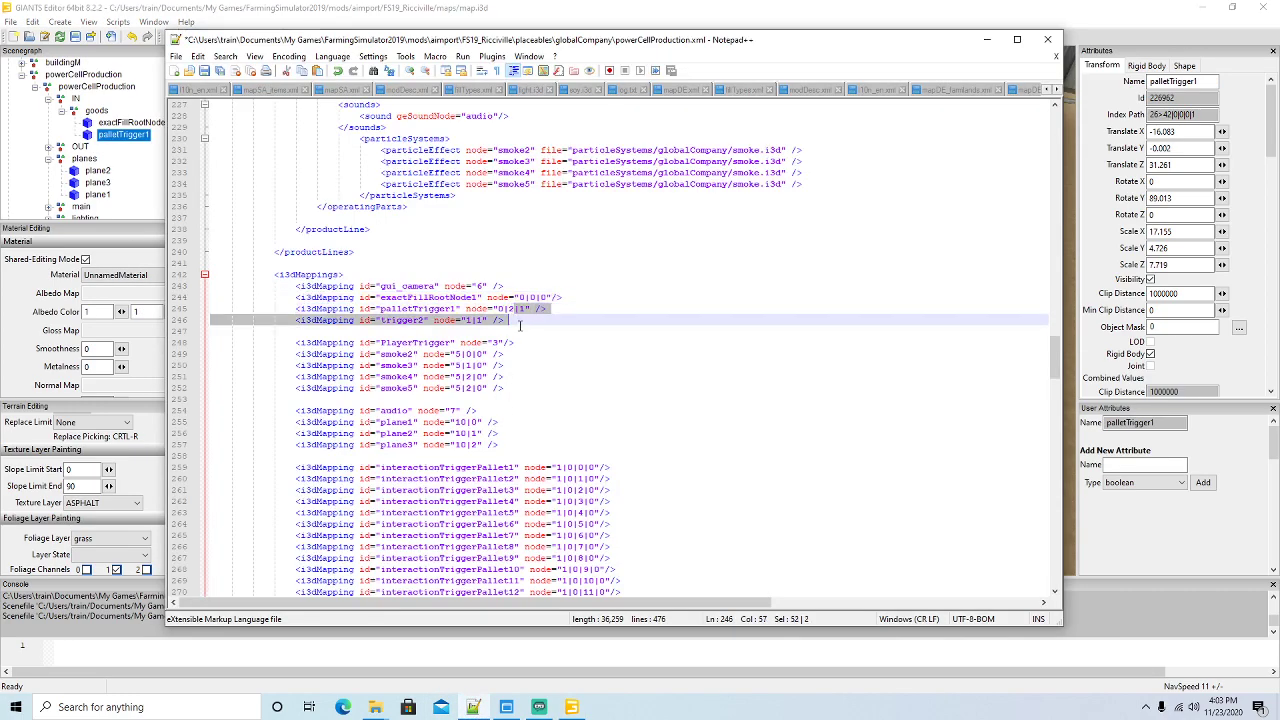
left_click(521, 311)
key("BackSpace")
type("0")
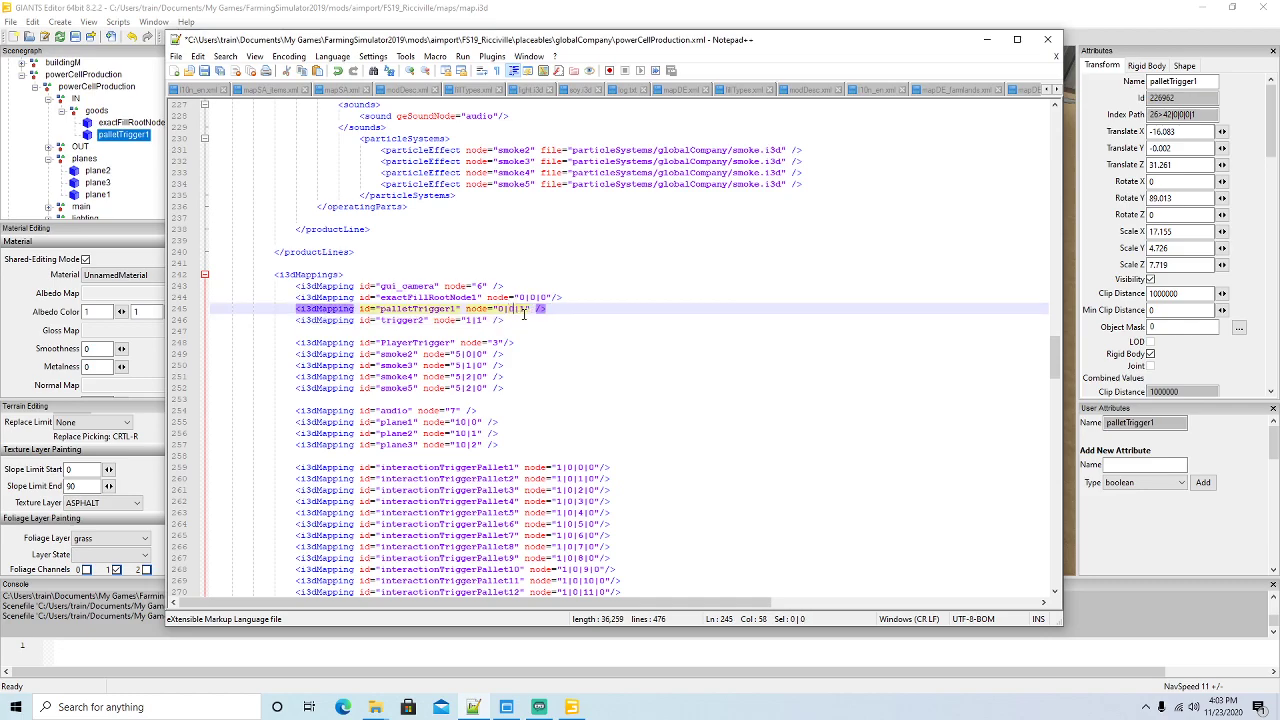
Compare the index path of loadingTrigger2 in the OUT group with the node of the trigger2 mapping
left_click(49, 148)
left_click(77, 172)
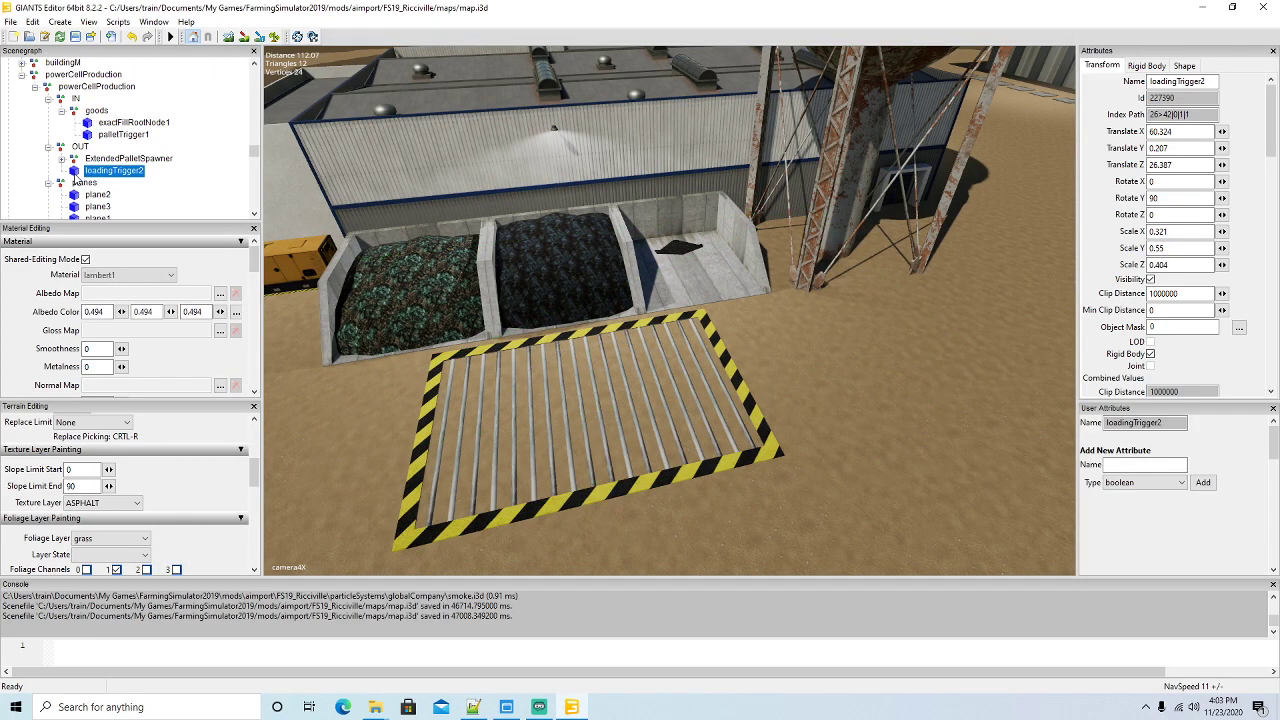
left_click(473, 707)
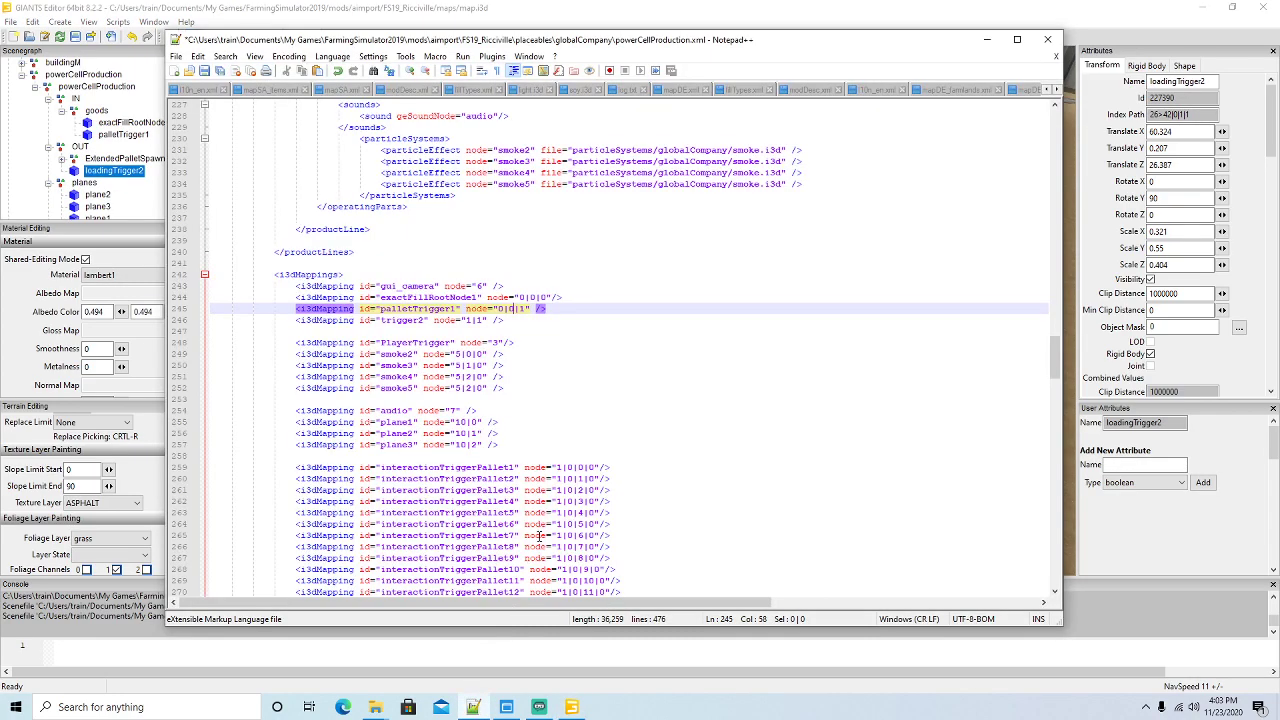
left_click(466, 320)
Look up PlayerTrigger's index path in the scenegraph and set the PlayerTrigger mapping's node to 7
scroll(540, 330, "down", 2)
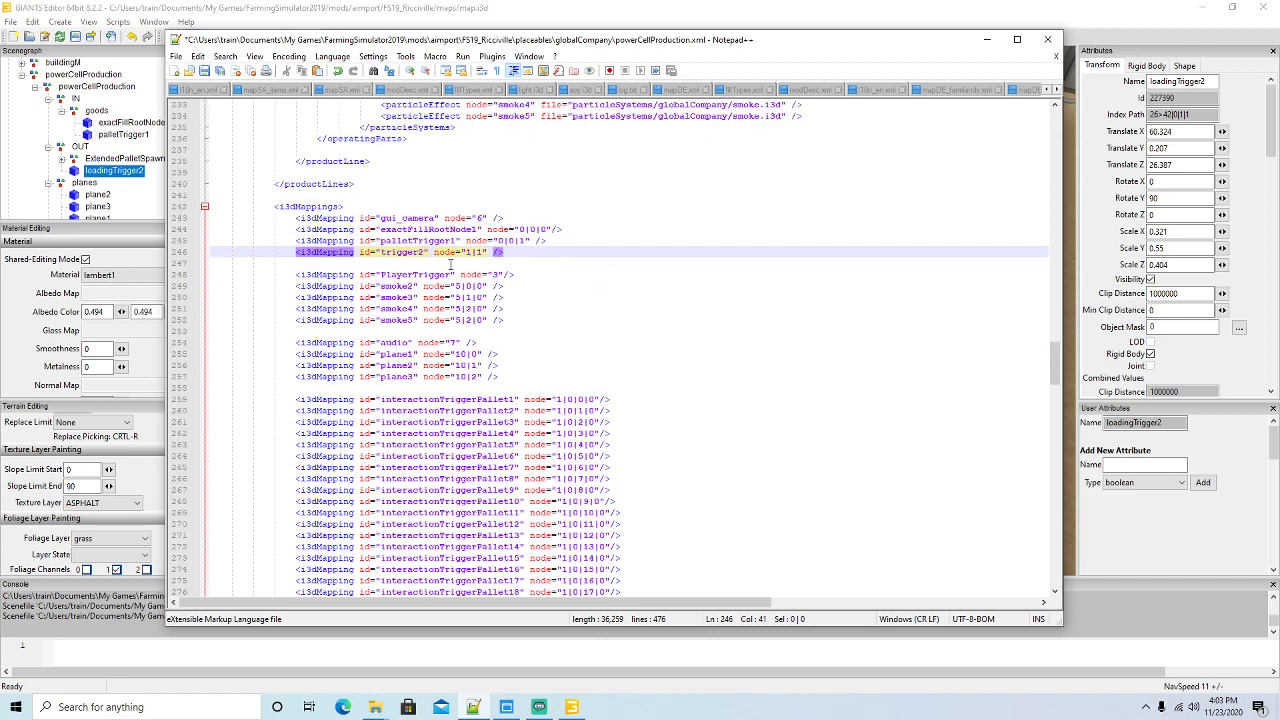
scroll(127, 153, "down", 2)
scroll(127, 153, "down", 4)
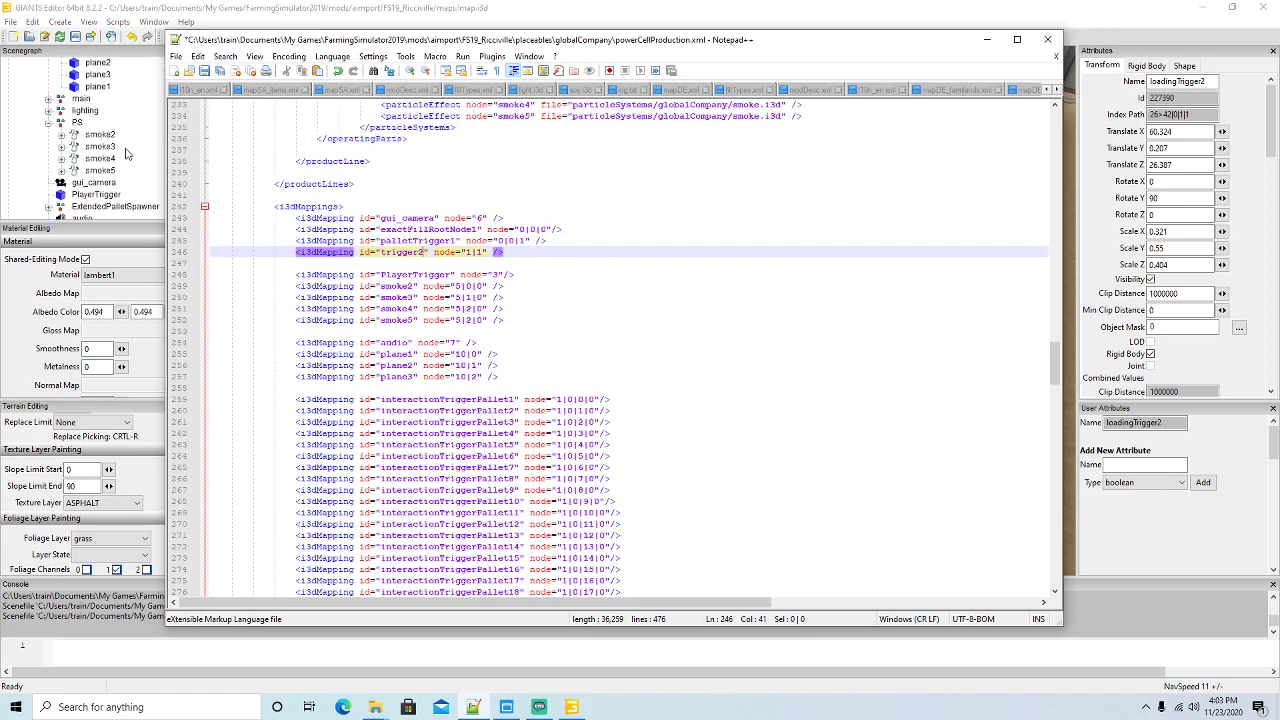
left_click(60, 148)
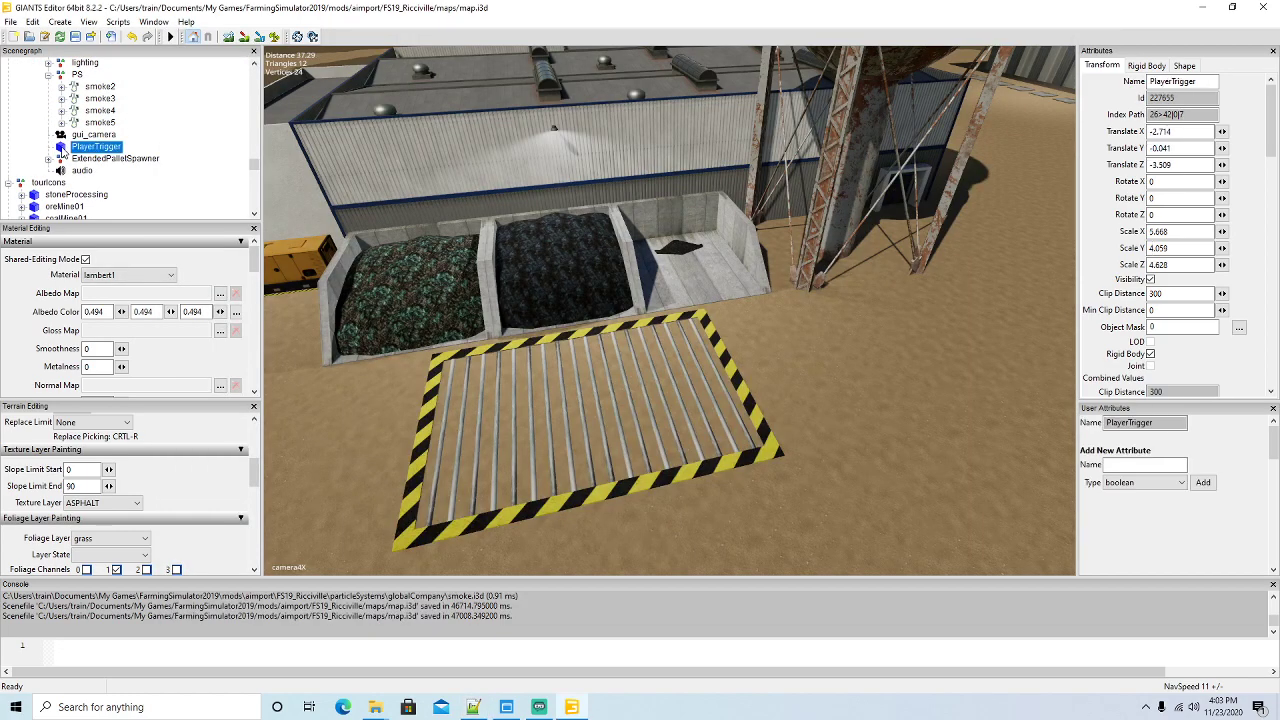
left_click(474, 706)
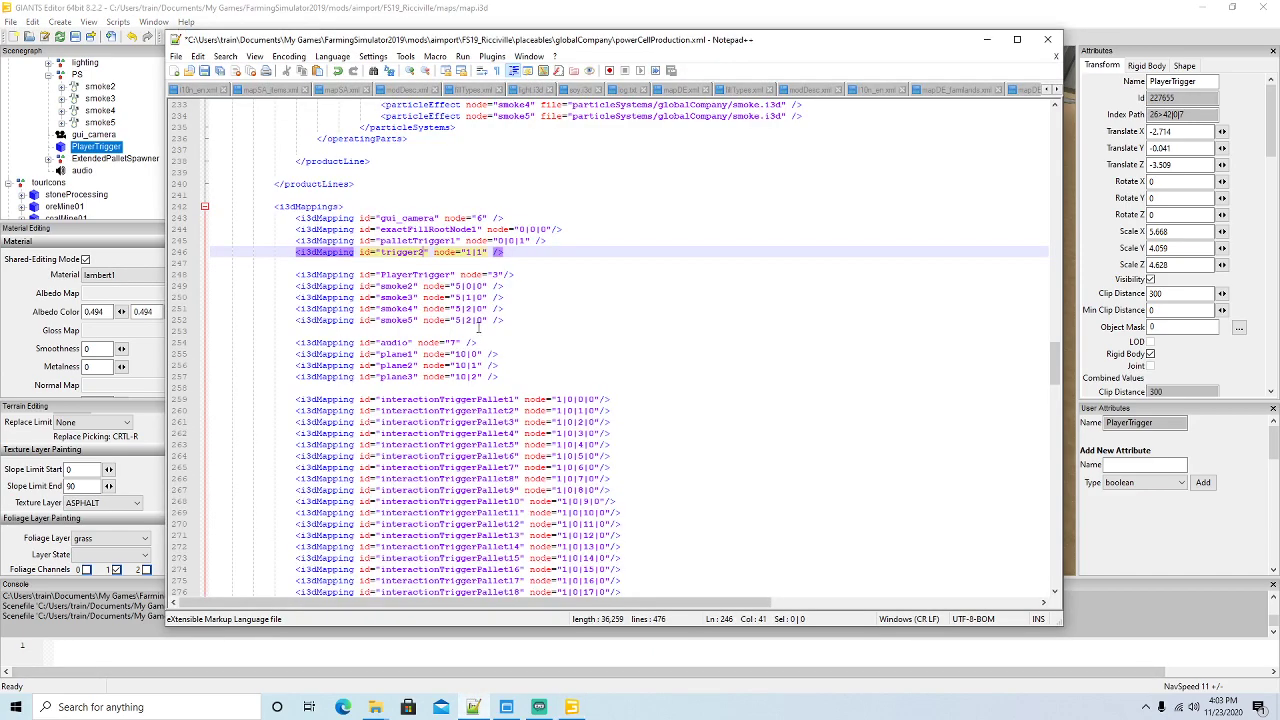
left_click(498, 275)
key("BackSpace")
type("7")
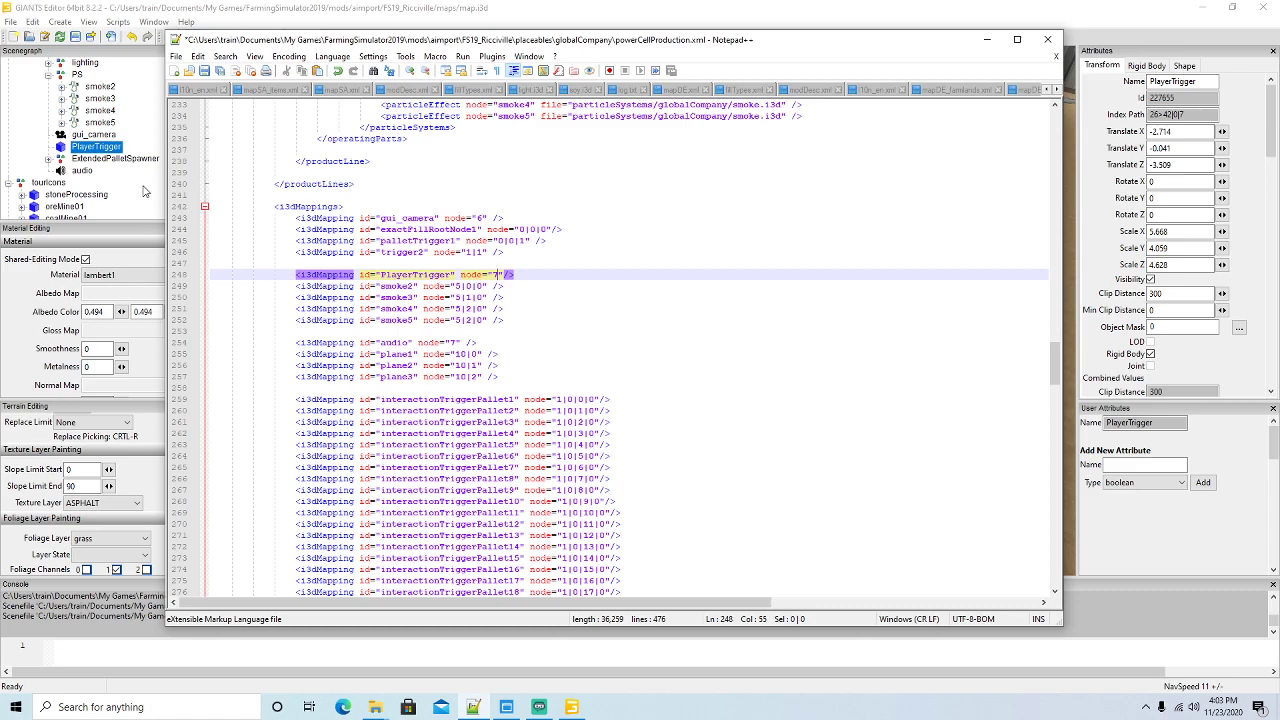
Set the smoke5 mapping's node to 5|3|0, checking the index paths of the particle area shapes under smoke2 and smoke5
scroll(118, 150, "up", 1)
left_click(62, 110)
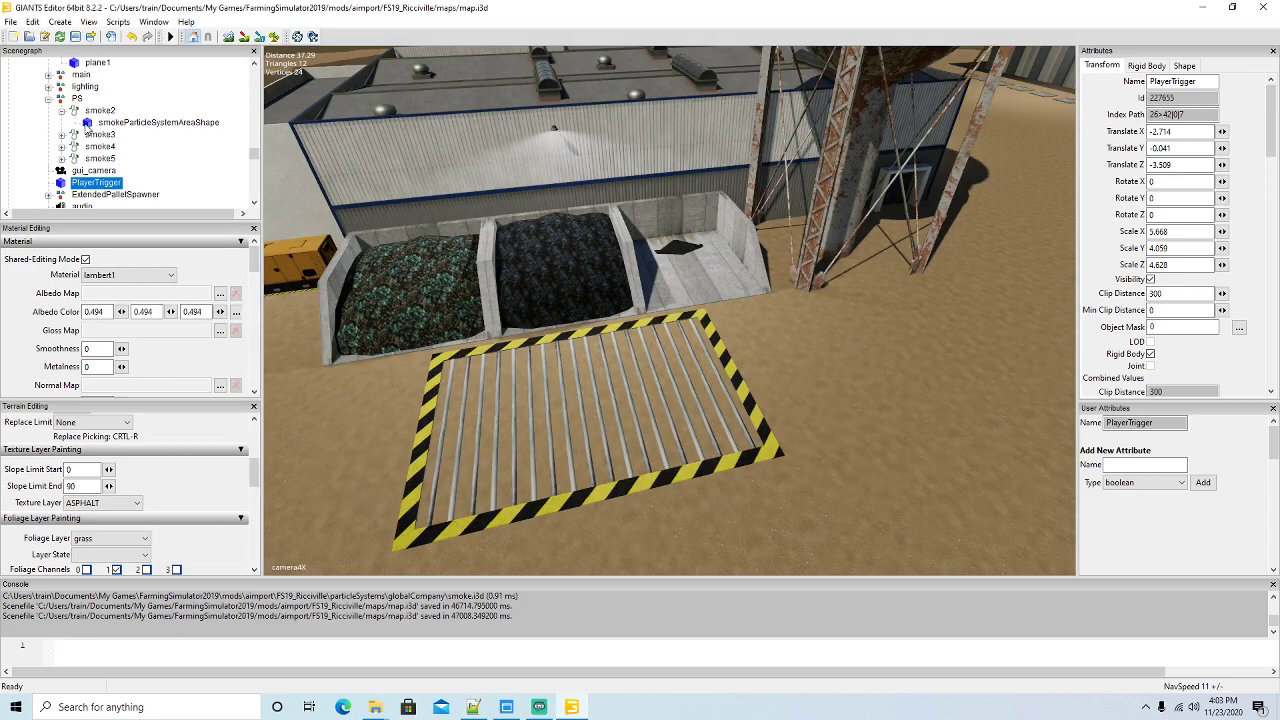
left_click(90, 123)
left_click(474, 705)
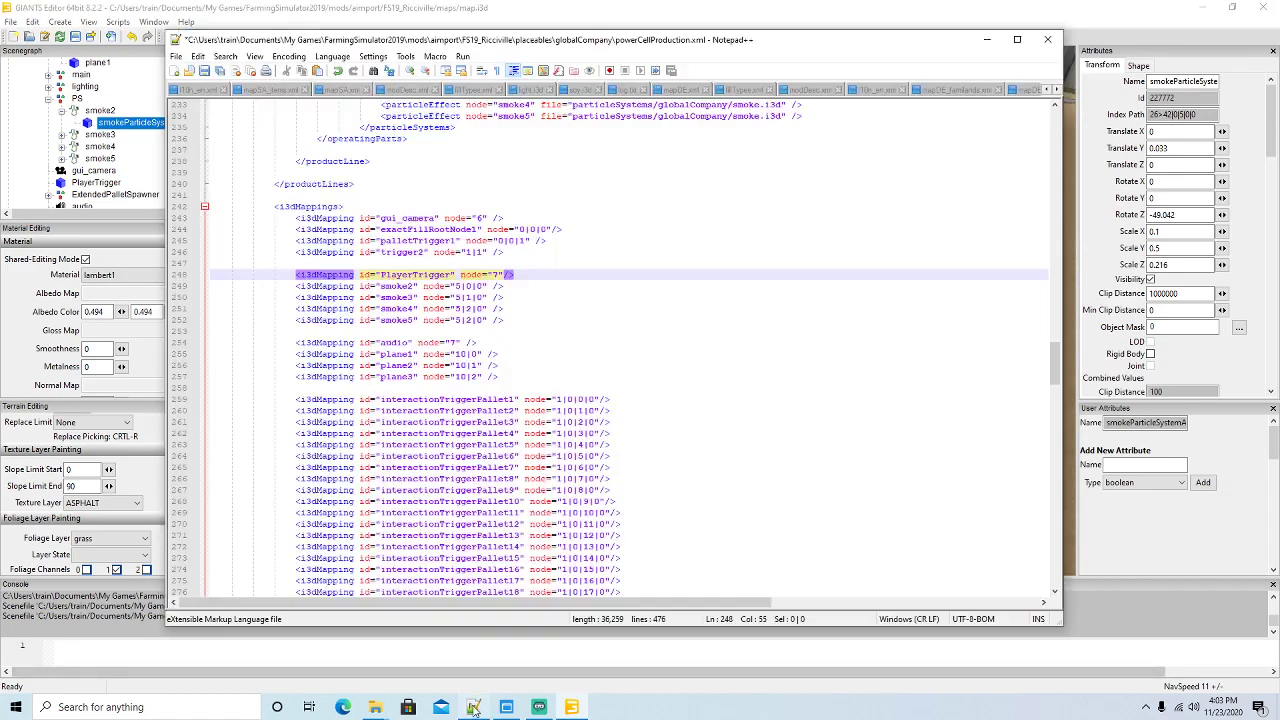
left_click(470, 320)
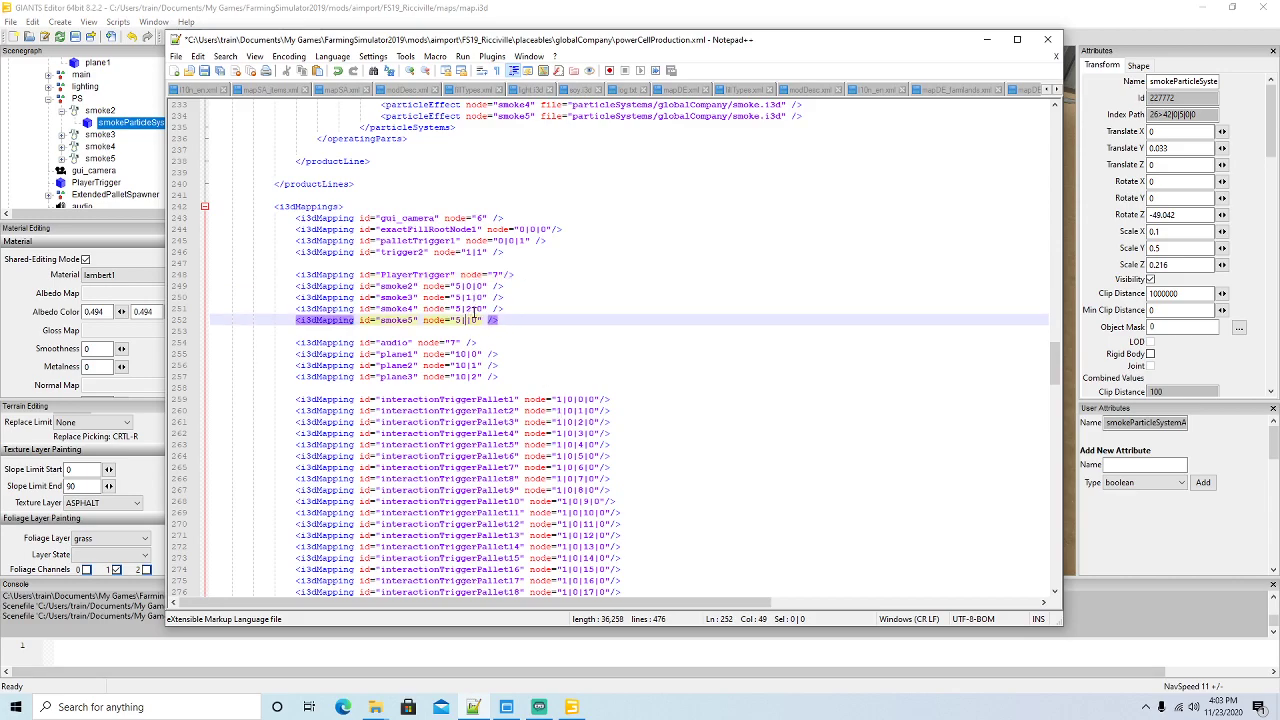
type("3")
left_click(62, 159)
left_click(90, 172)
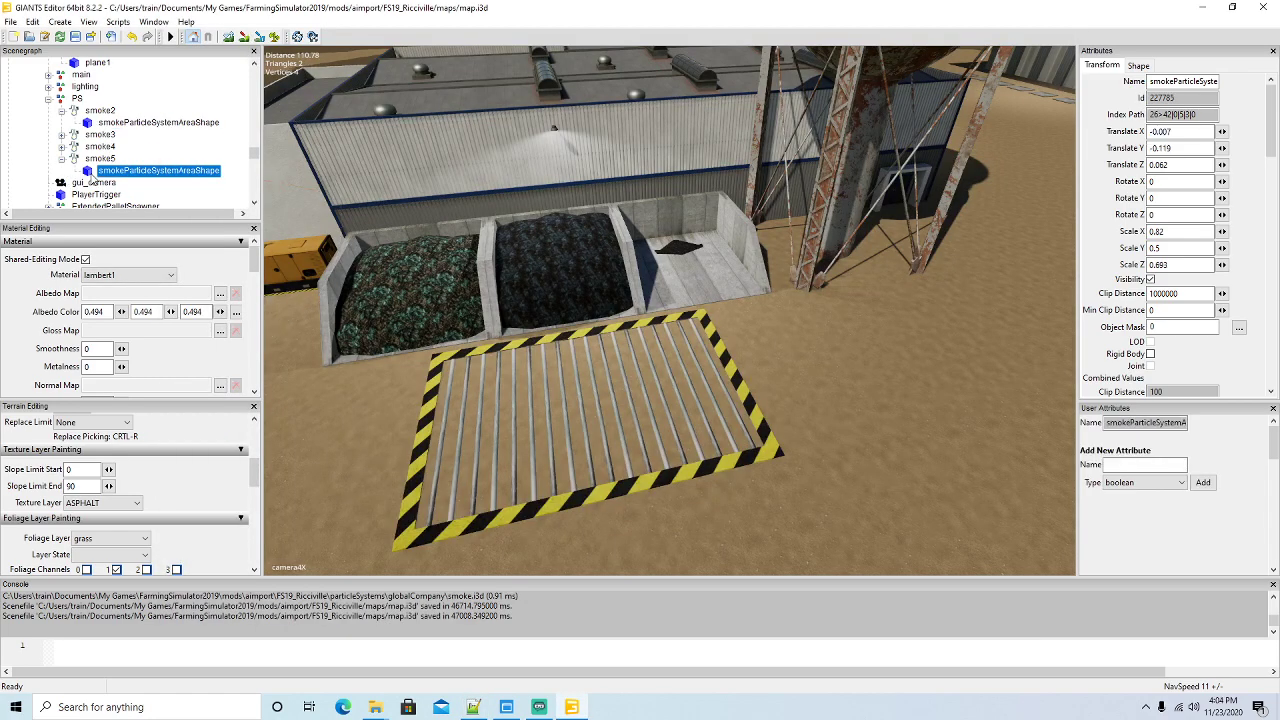
left_click(473, 707)
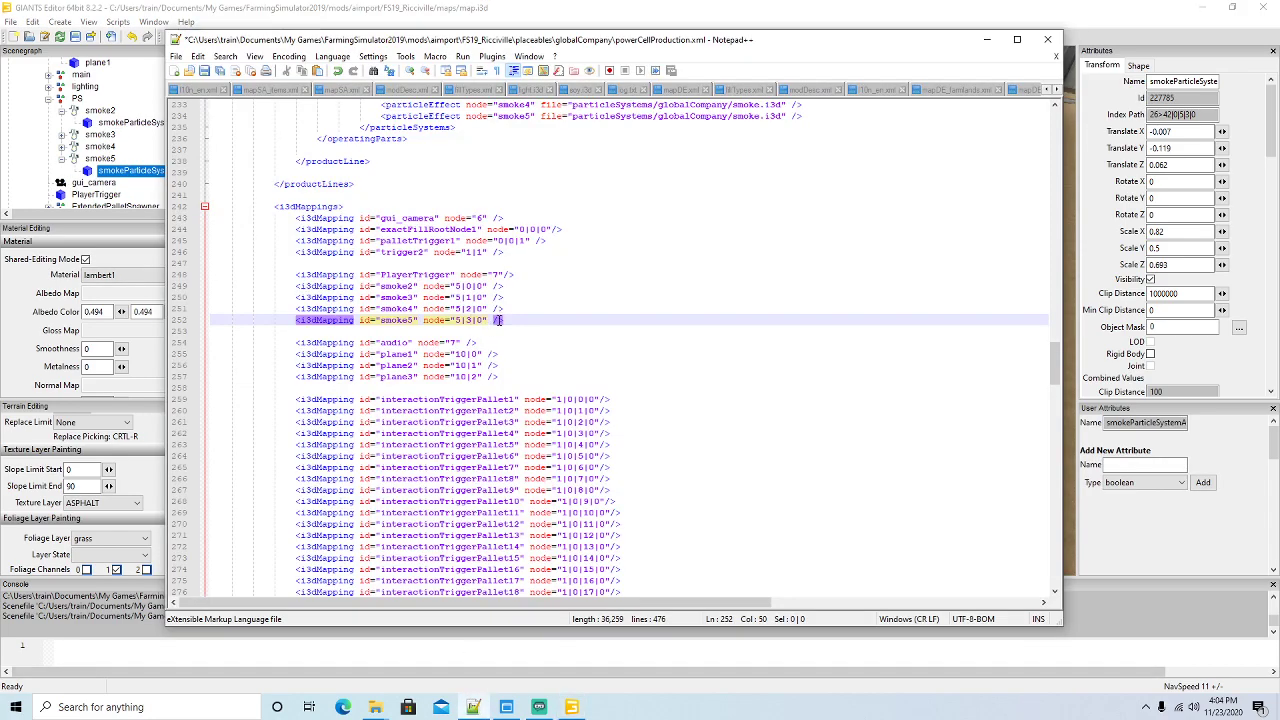
Look up the audio node's index path, set the audio mapping's node to 9, and save the file
scroll(498, 320, "down", 1)
scroll(127, 168, "down", 1)
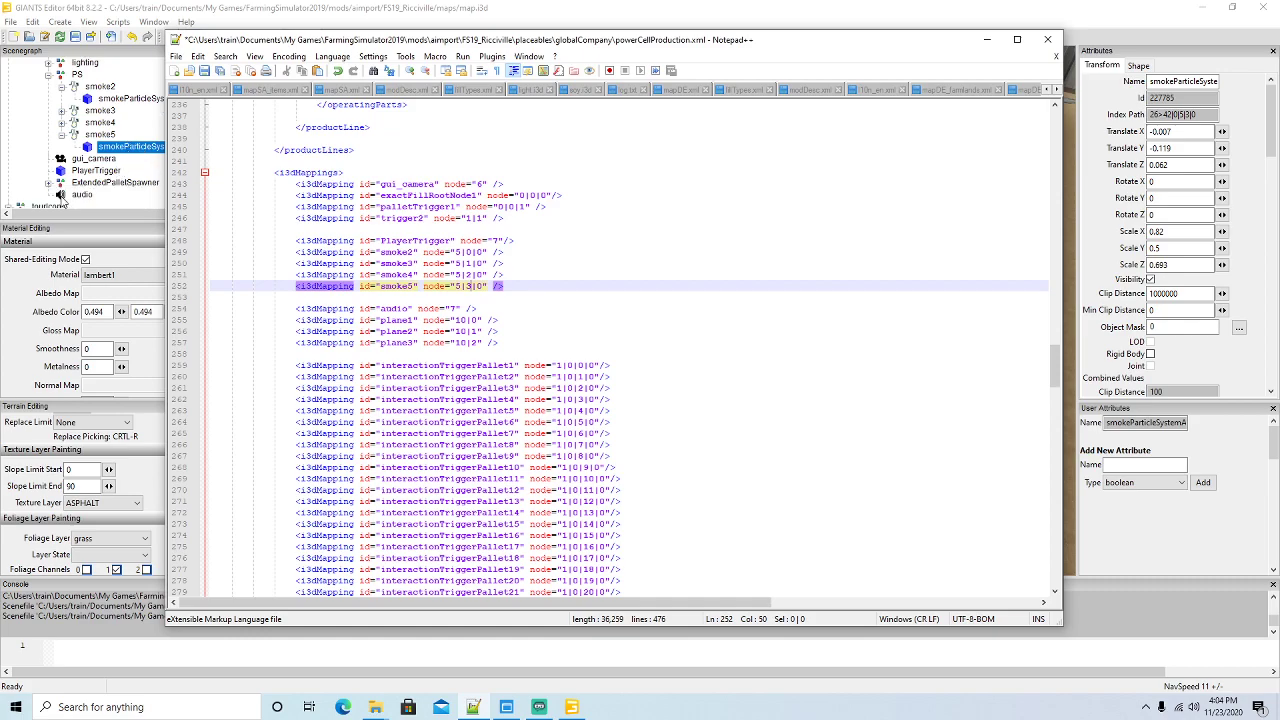
left_click(64, 195)
left_click(473, 707)
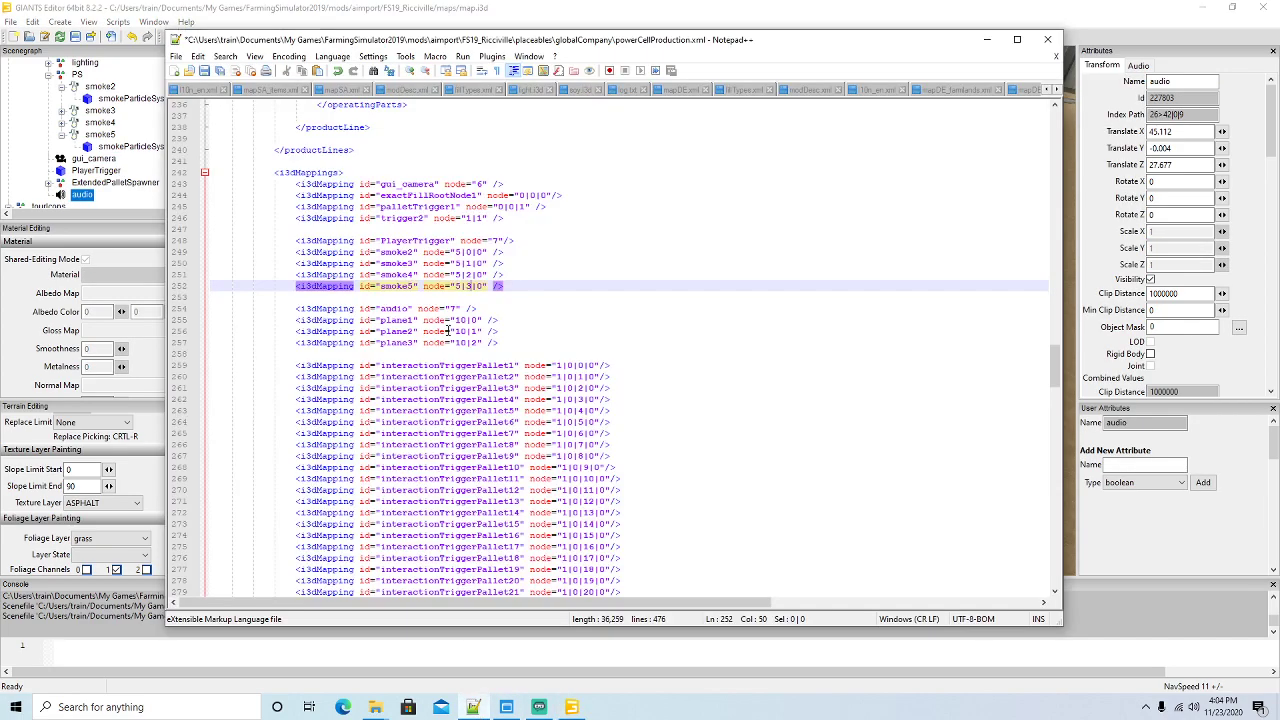
double_click(457, 308)
key("Left")
key("Delete")
type("9")
left_click(205, 72)
Look up plane1's index path in the planes group and set the plane1 mapping's node to 2|2
scroll(135, 125, "up", 3)
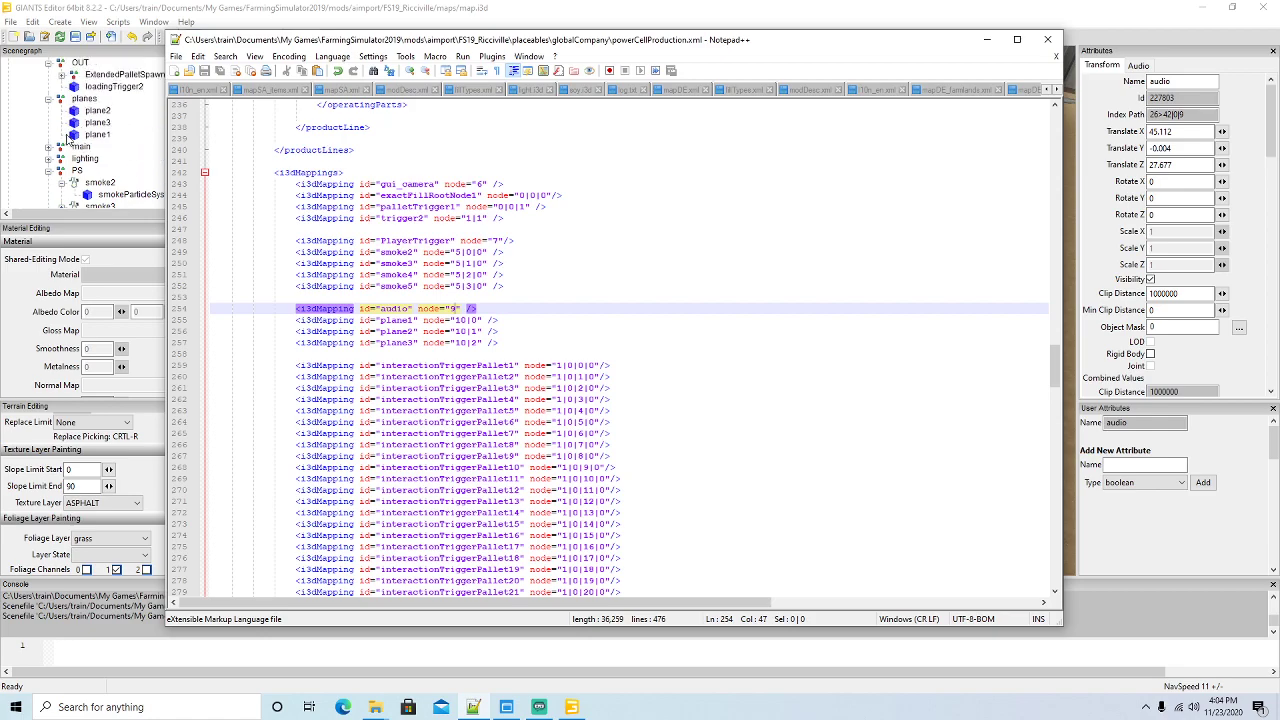
left_click(78, 136)
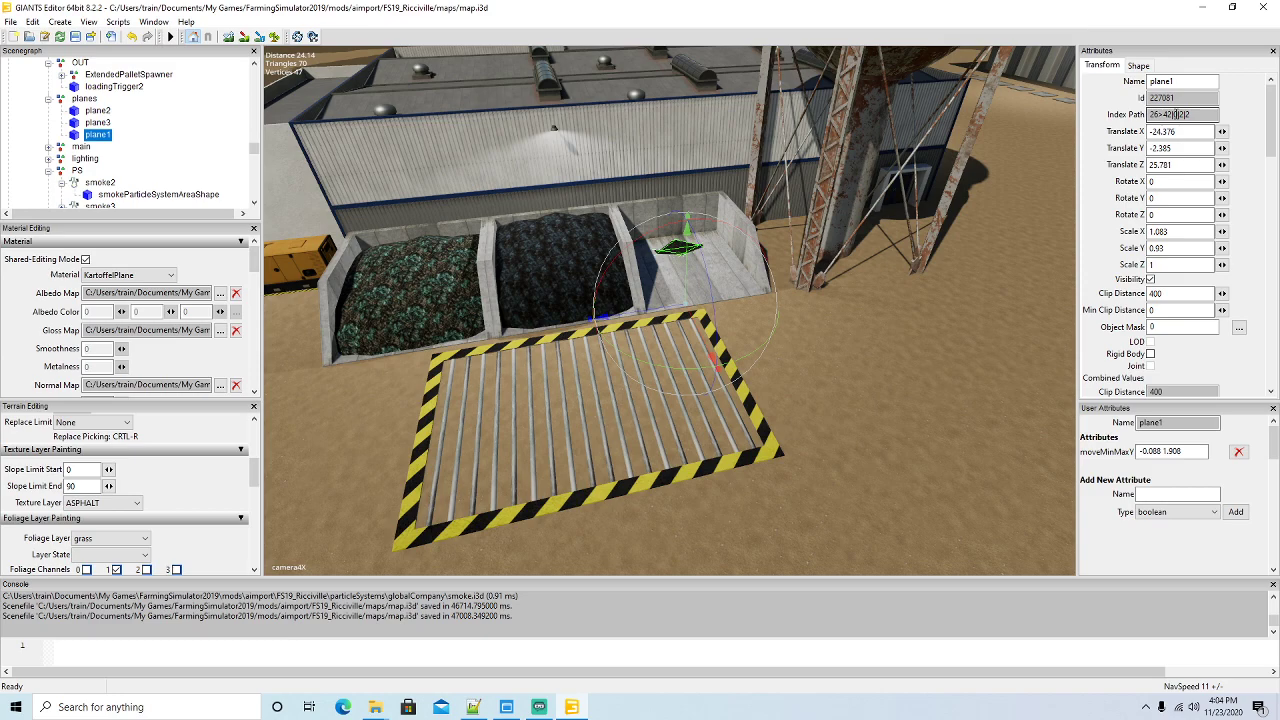
left_click(473, 707)
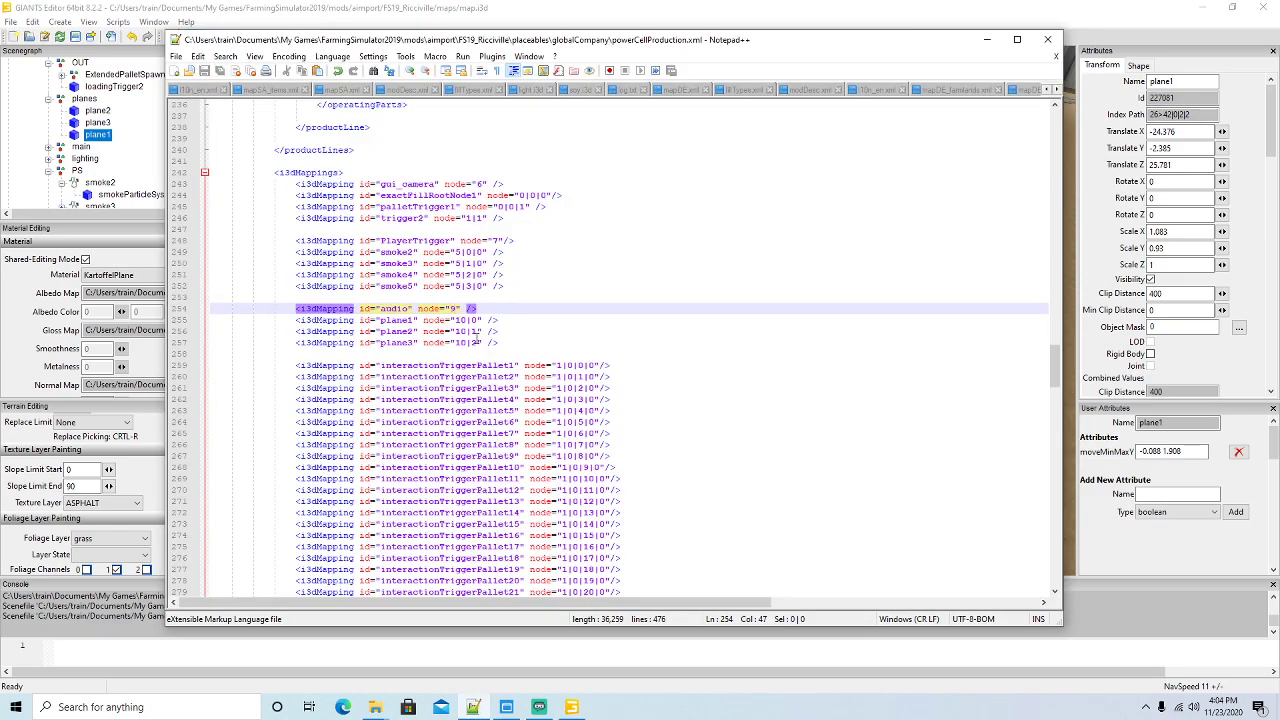
left_click(466, 320)
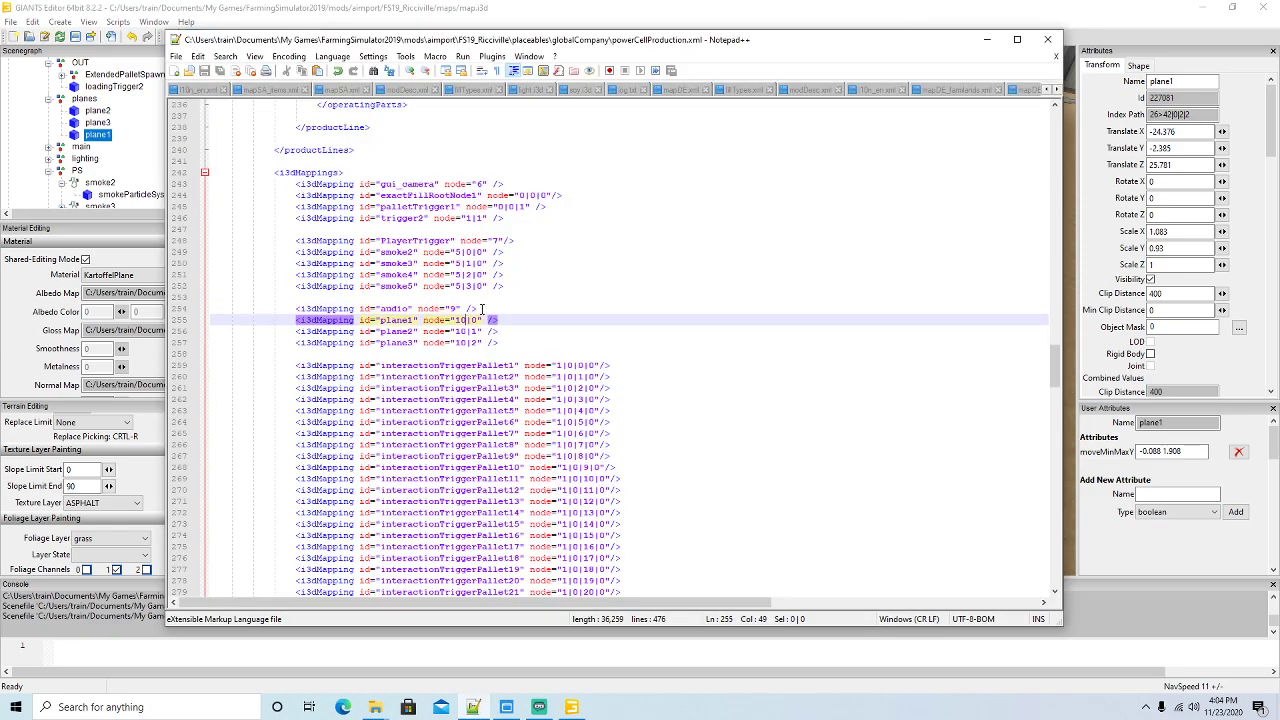
key("BackSpace")
key("BackSpace")
type("2")
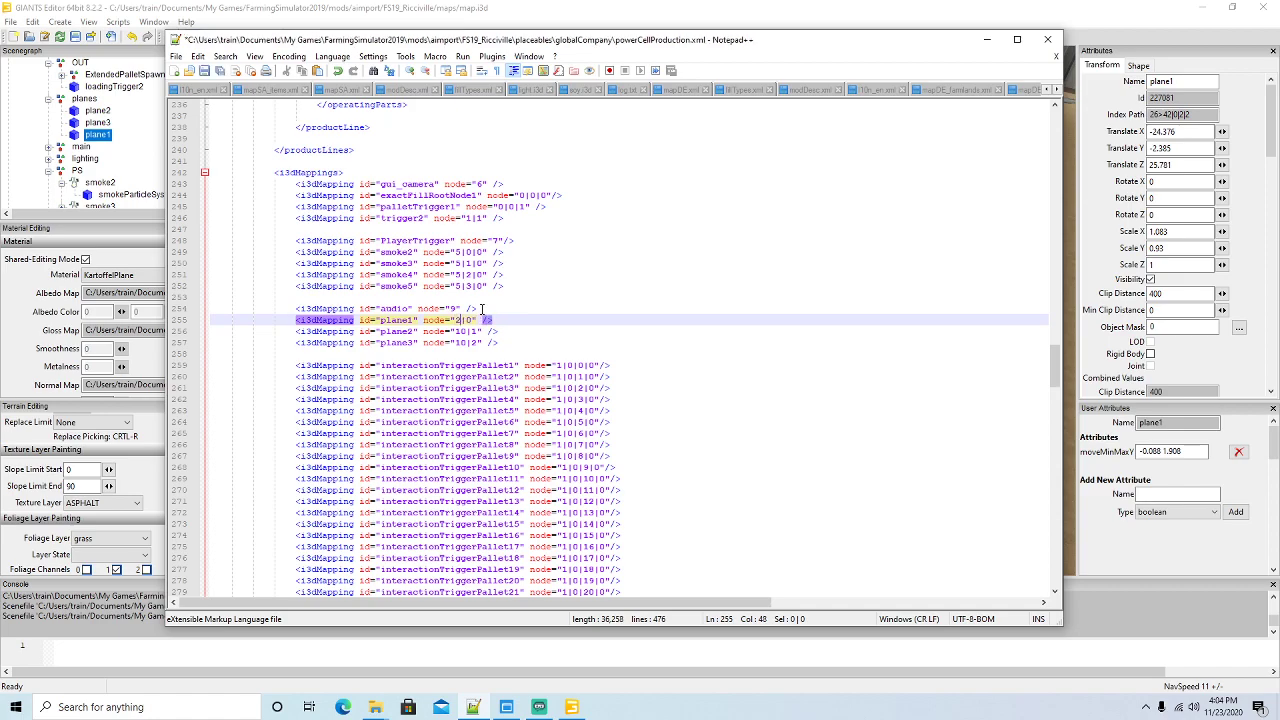
key("BackSpace")
type("2")
Look up plane2's index path in the planes group and set the plane2 mapping's node to 2|0
left_click(75, 112)
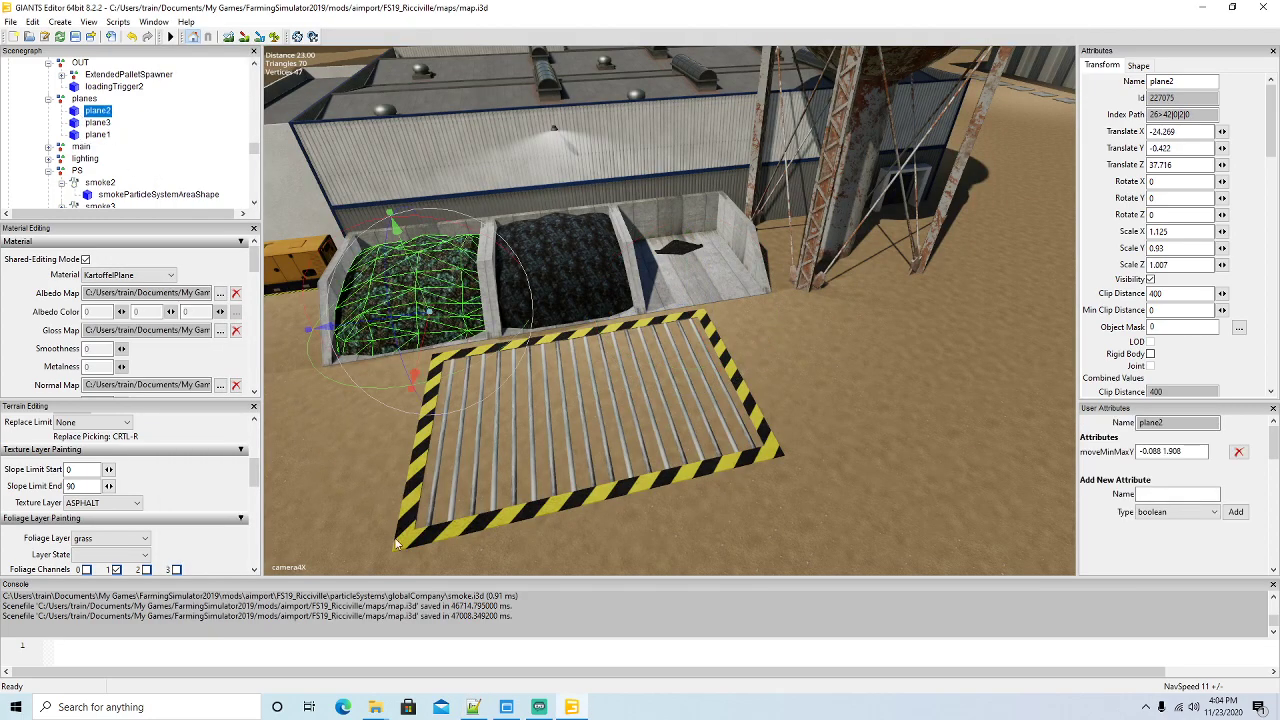
left_click(473, 707)
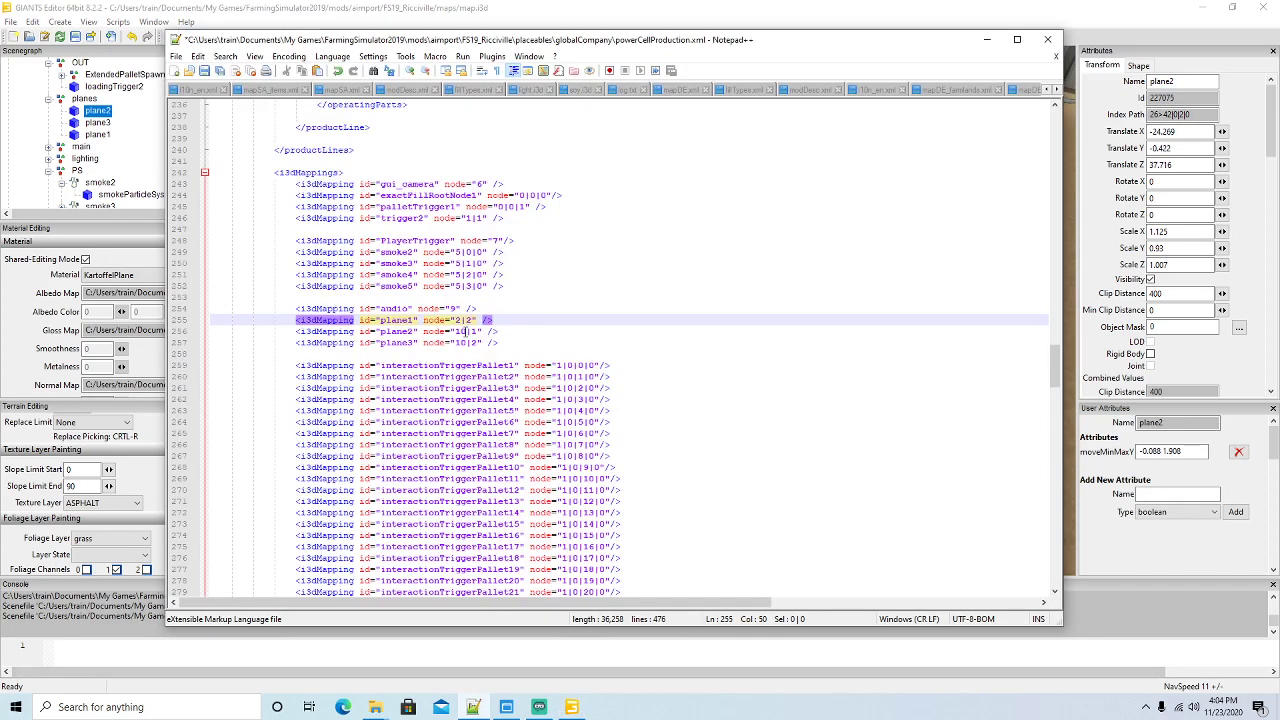
left_click(466, 331)
key("BackSpace")
key("BackSpace")
type("2")
key("BackSpace")
type("0")
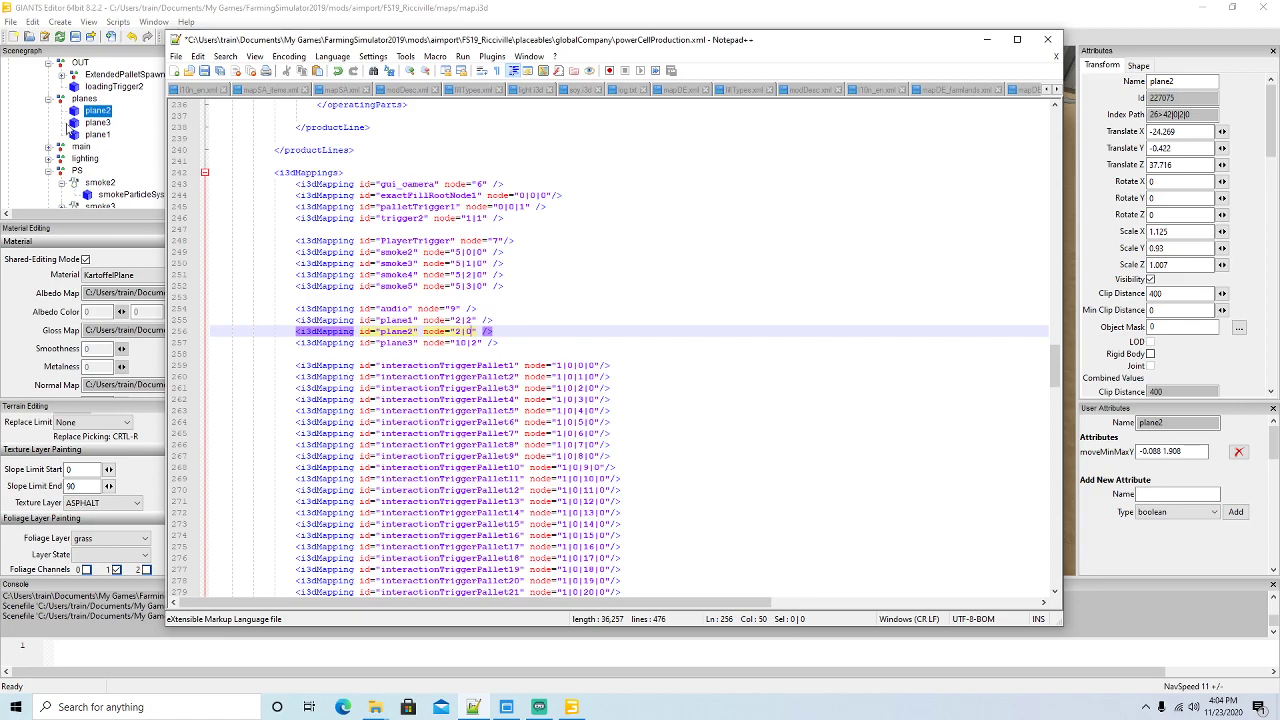
Look up plane3's index path in the planes group, set the plane3 mapping's node to 2|1, and save the file
left_click(86, 124)
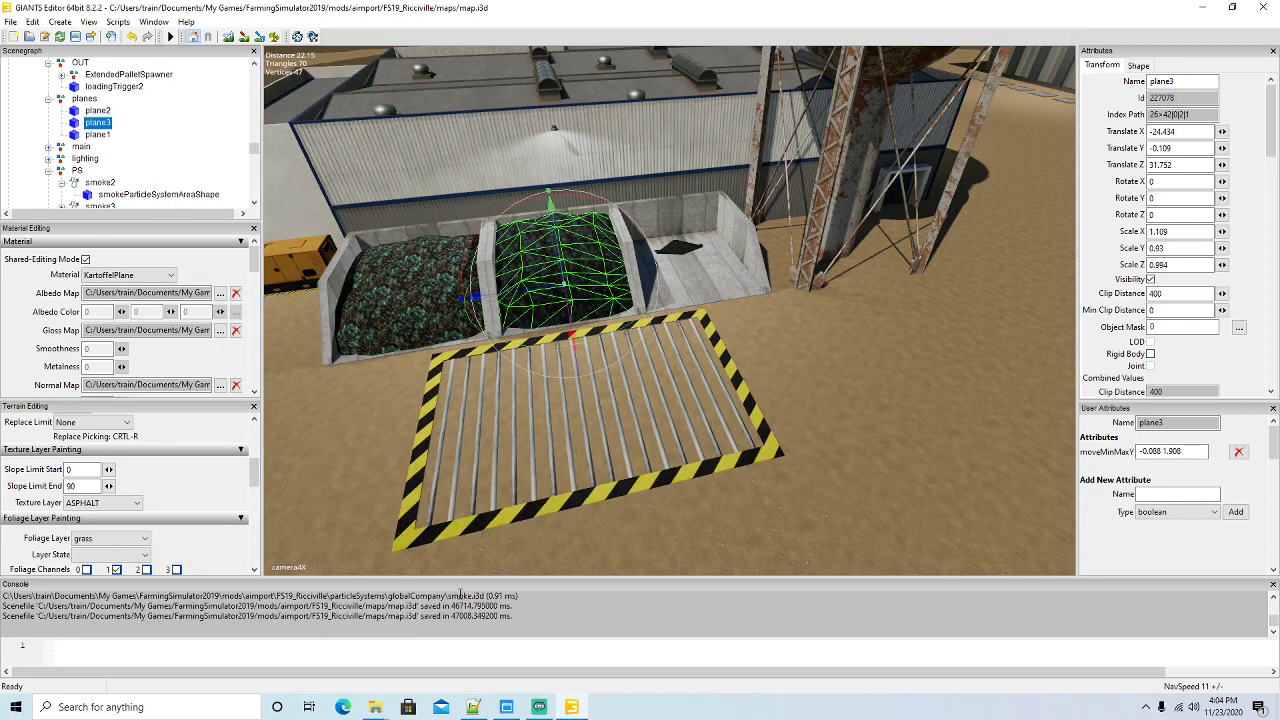
left_click(473, 706)
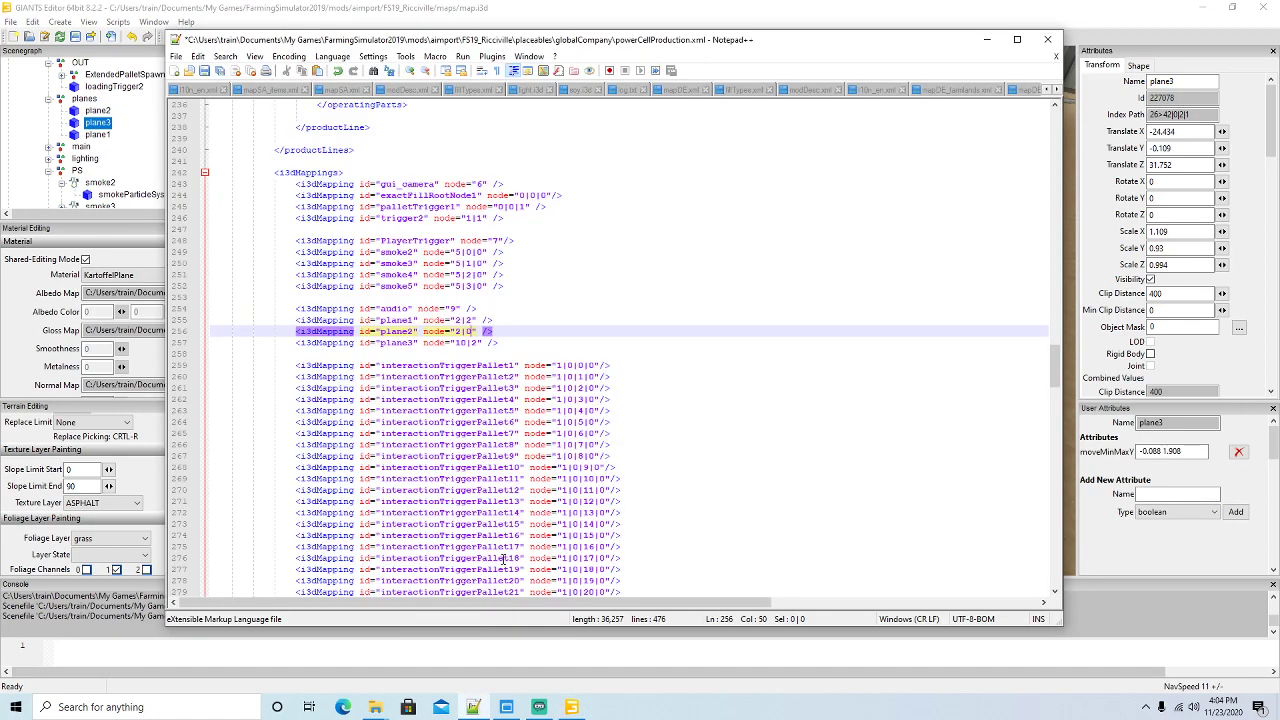
left_click(465, 343)
key("BackSpace")
key("BackSpace")
type("2")
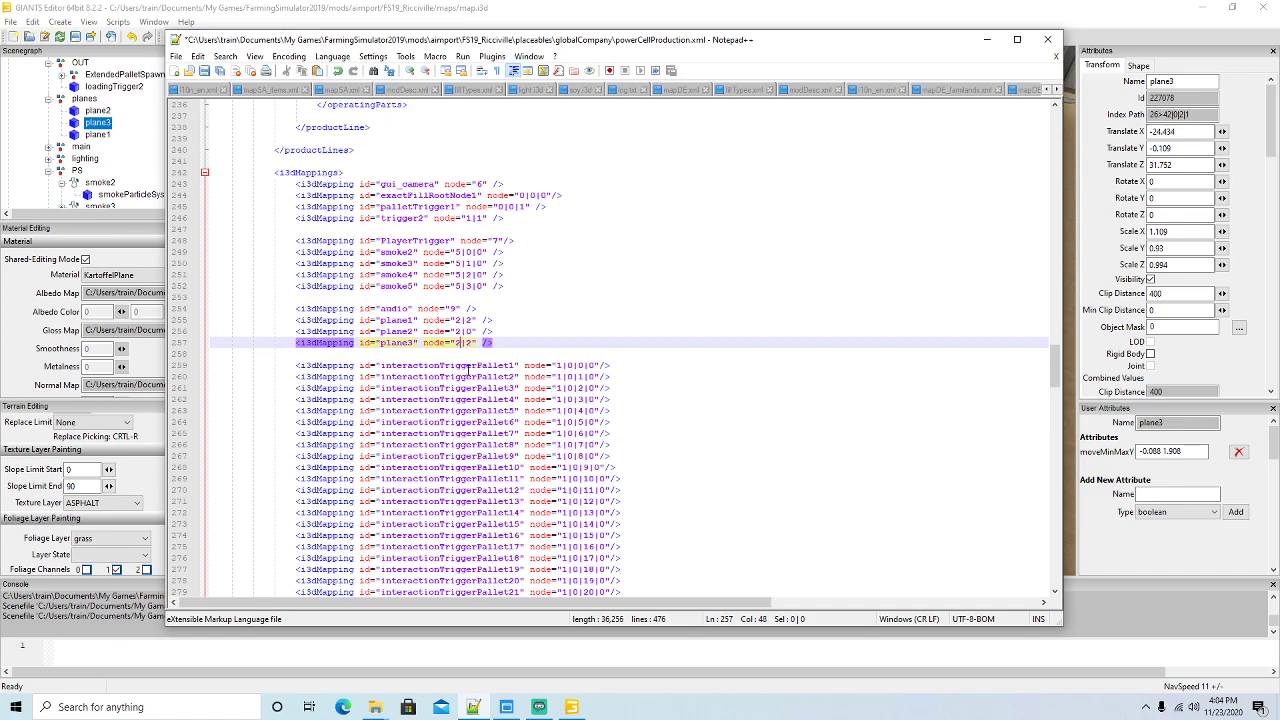
key("BackSpace")
type("1")
left_click(208, 72)
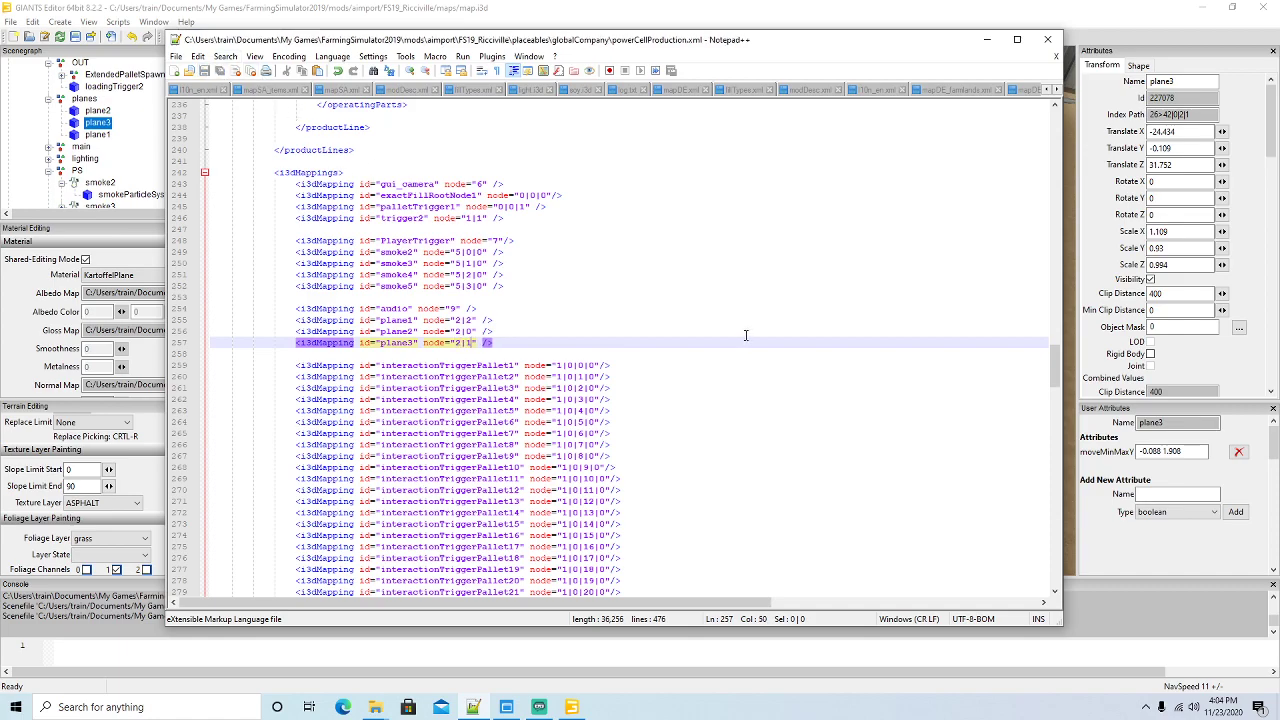
Compare the numbered pallet mappings with the index path of the first palletSpawnerTrigger in the OUT group, reviewing them through the list's end
scroll(745, 335, "down", 4)
left_click(506, 230)
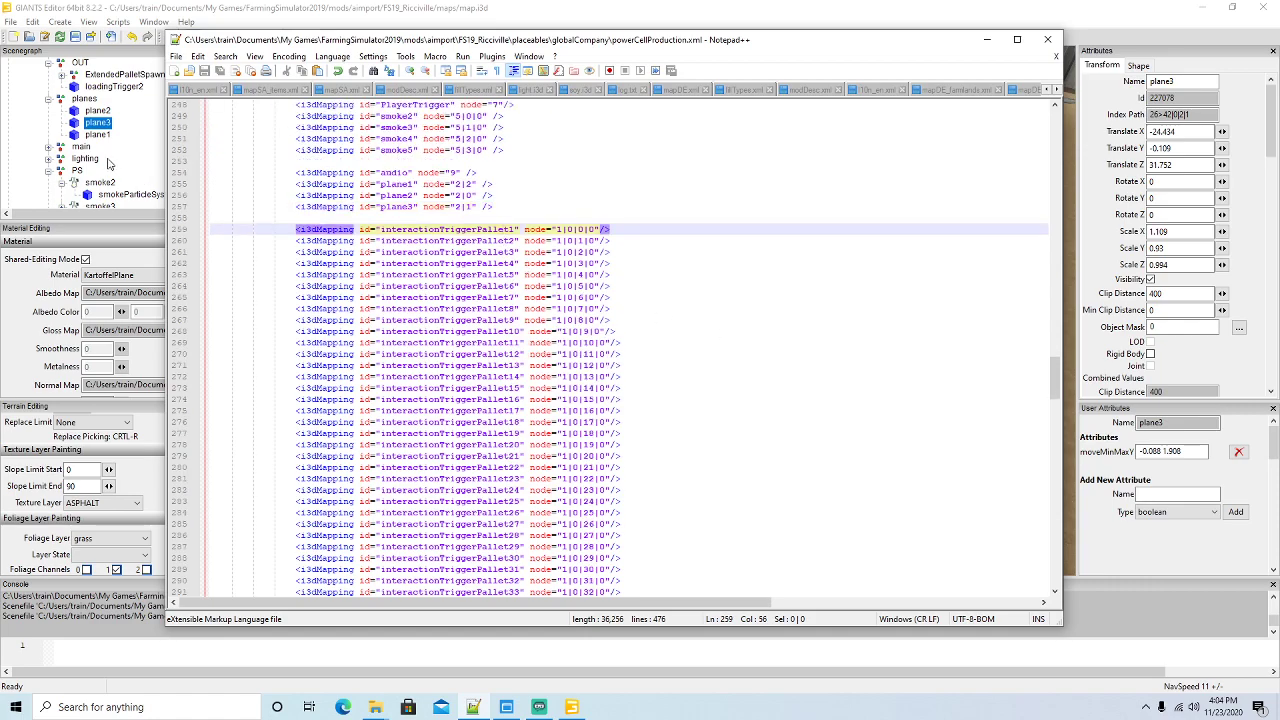
scroll(108, 162, "up", 1)
left_click(61, 99)
left_click(75, 110)
left_click(108, 122)
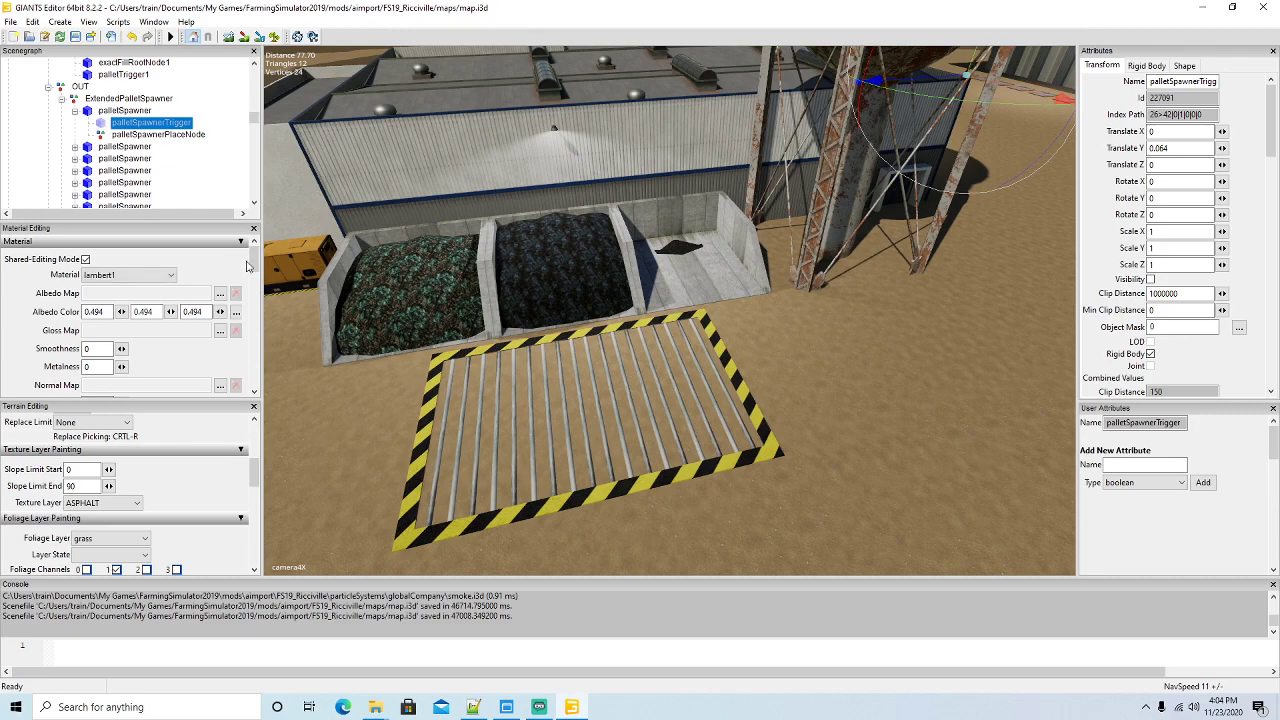
left_click(473, 706)
scroll(694, 283, "down", 15)
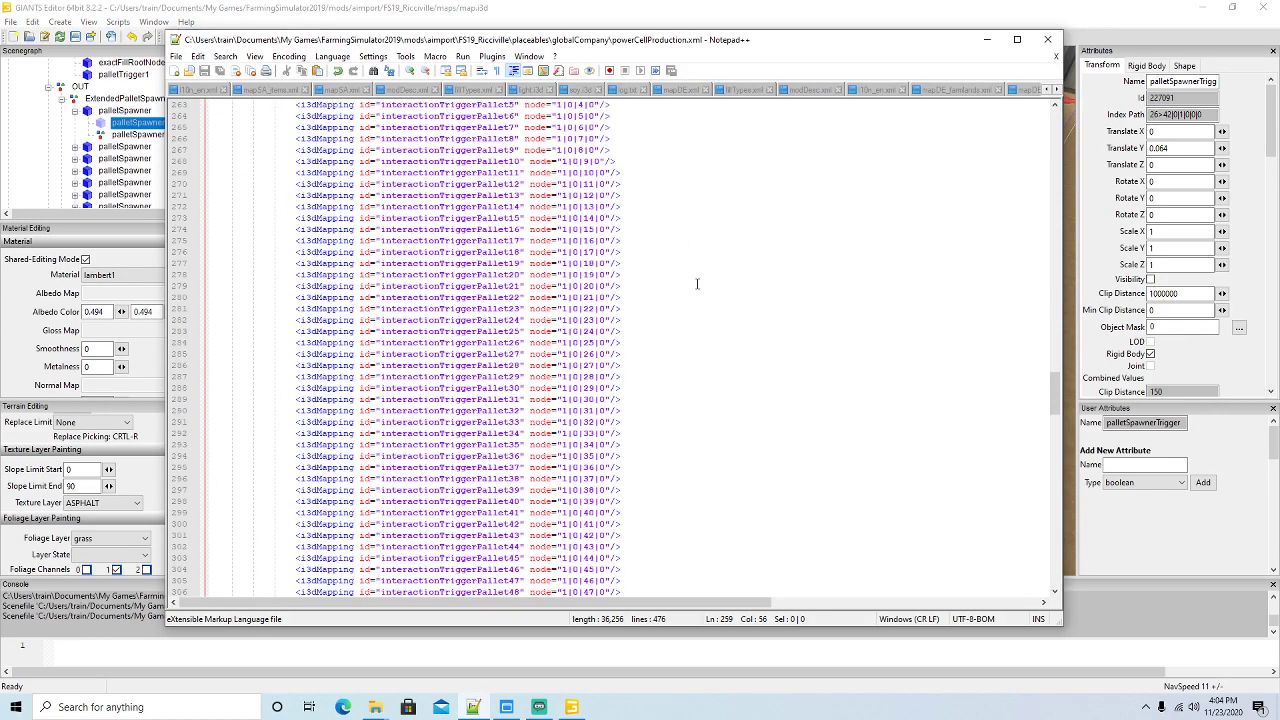
scroll(697, 282, "down", 20)
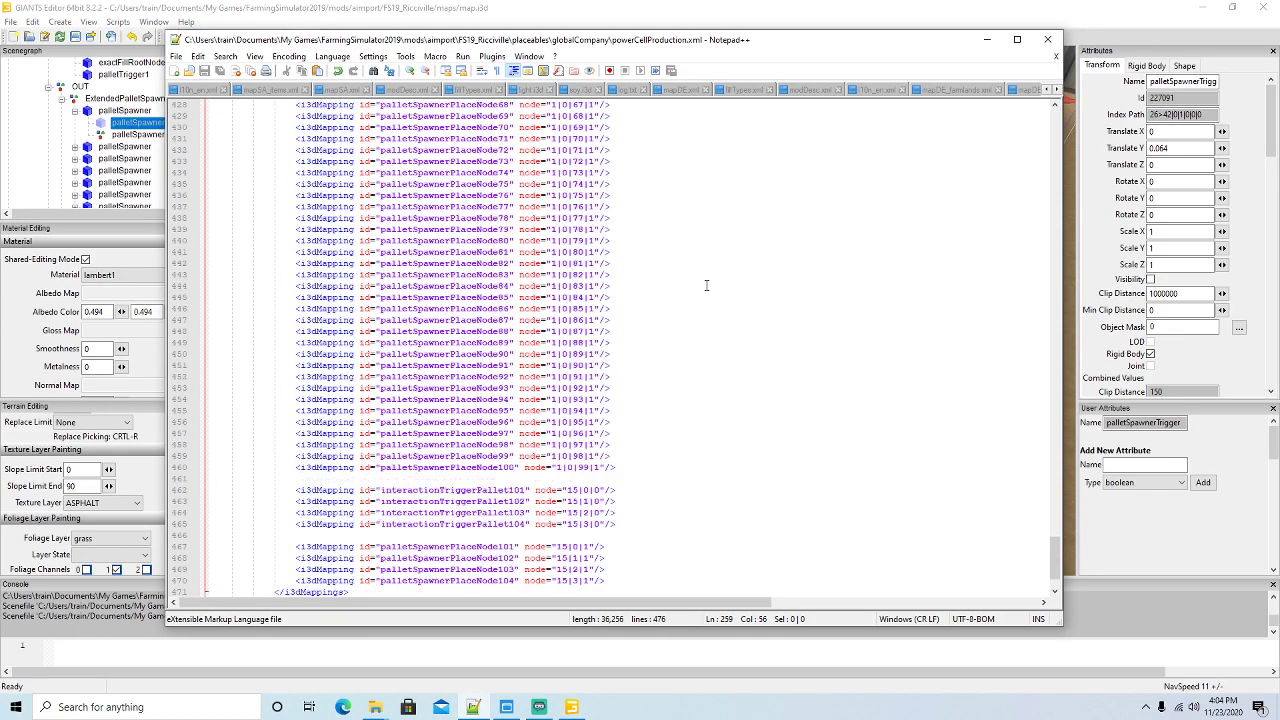
Look up the palletSpawnerTrigger's index path in the separate ExtendedPalletSpawner group and set the interactionTriggerPallet101 mapping's node to 8|0|0
left_click(62, 99)
scroll(134, 157, "down", 1)
scroll(134, 157, "down", 2)
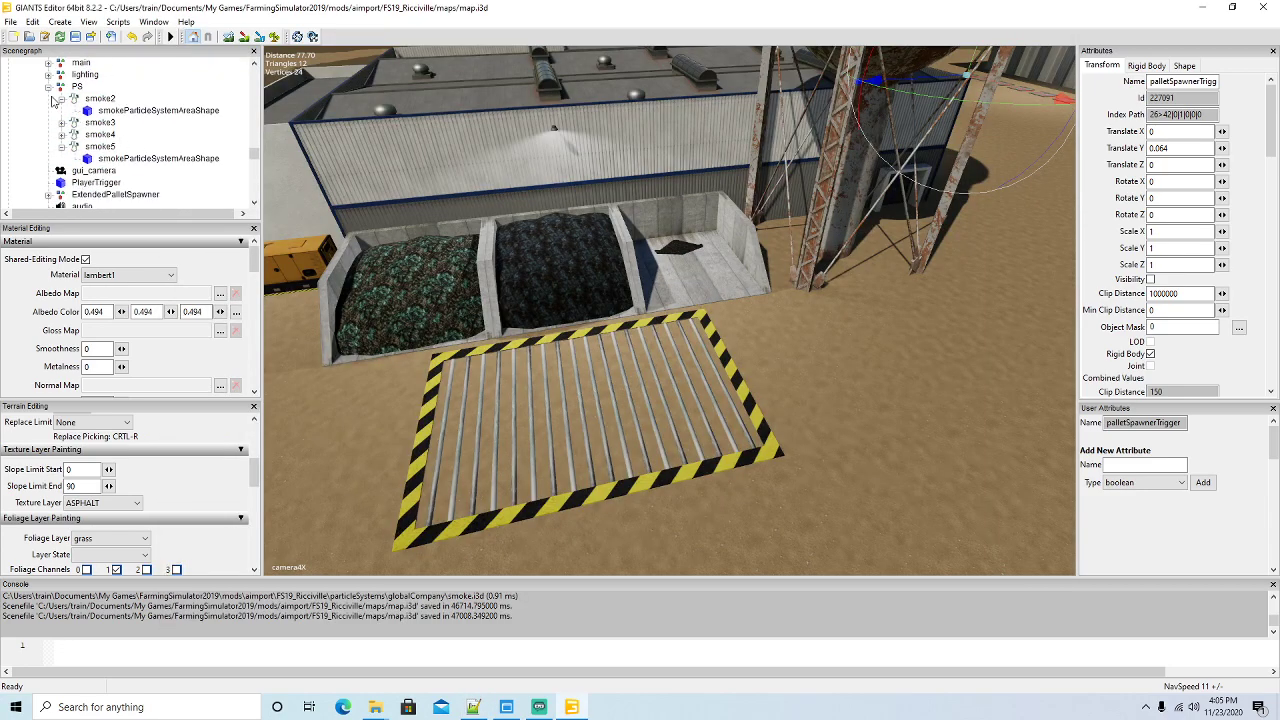
left_click(48, 87)
scroll(50, 100, "down", 1)
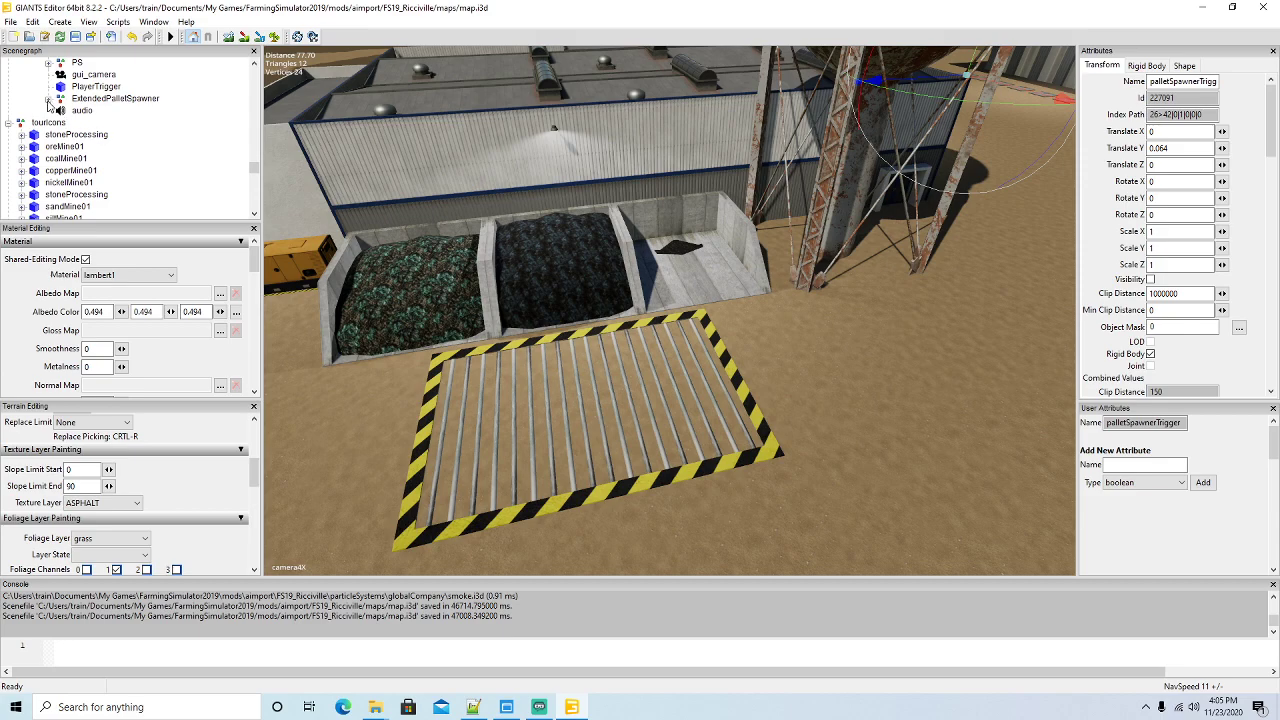
left_click(48, 100)
left_click(62, 111)
left_click(87, 126)
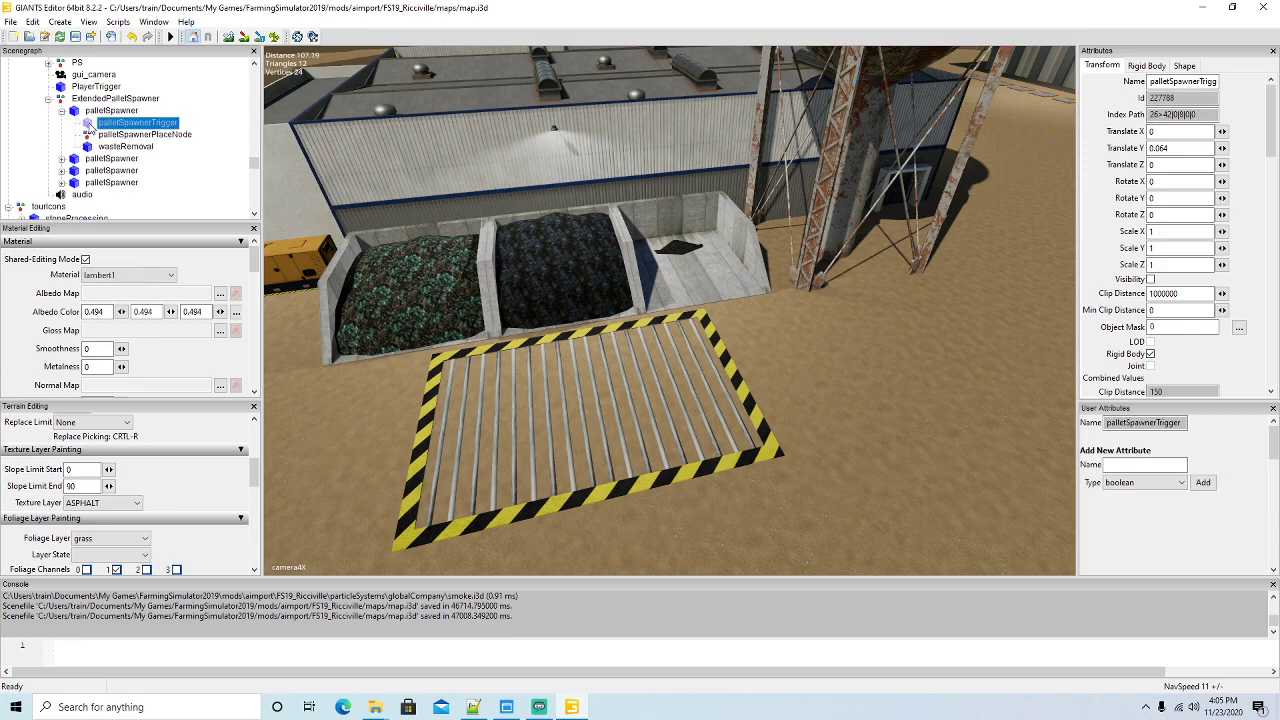
left_click(473, 707)
left_click(579, 422)
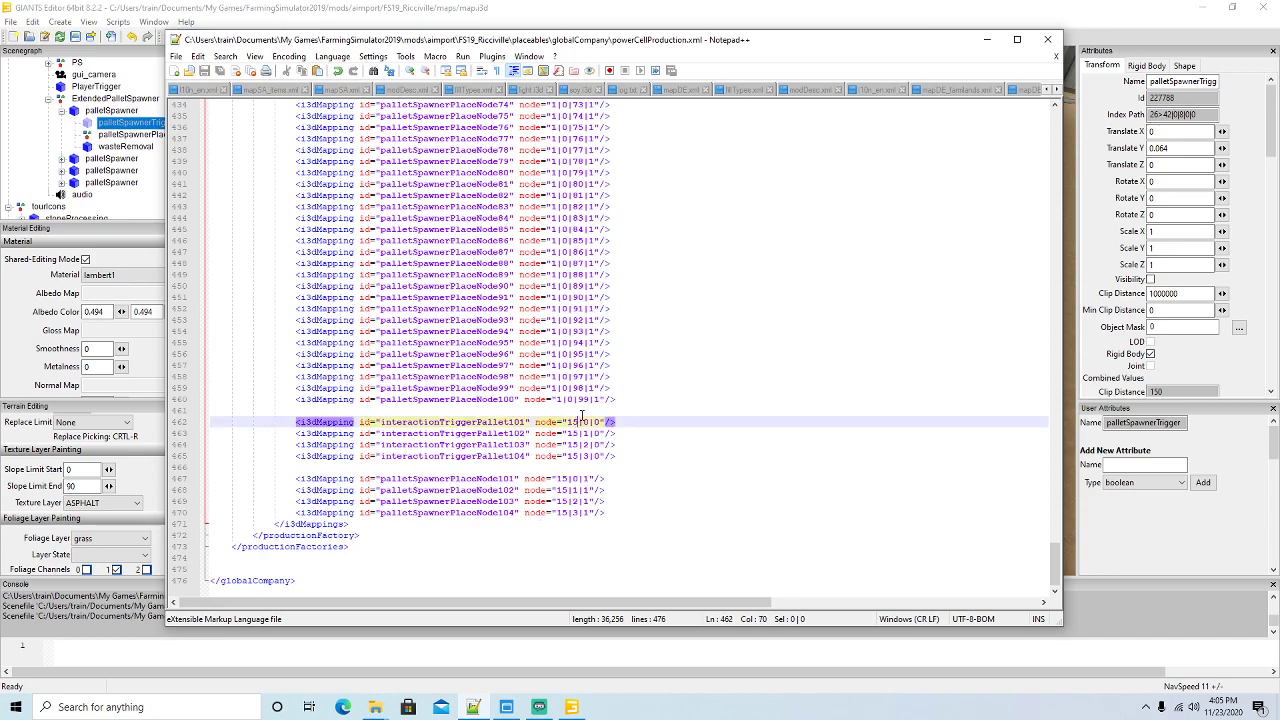
key("BackSpace")
key("BackSpace")
type("8")
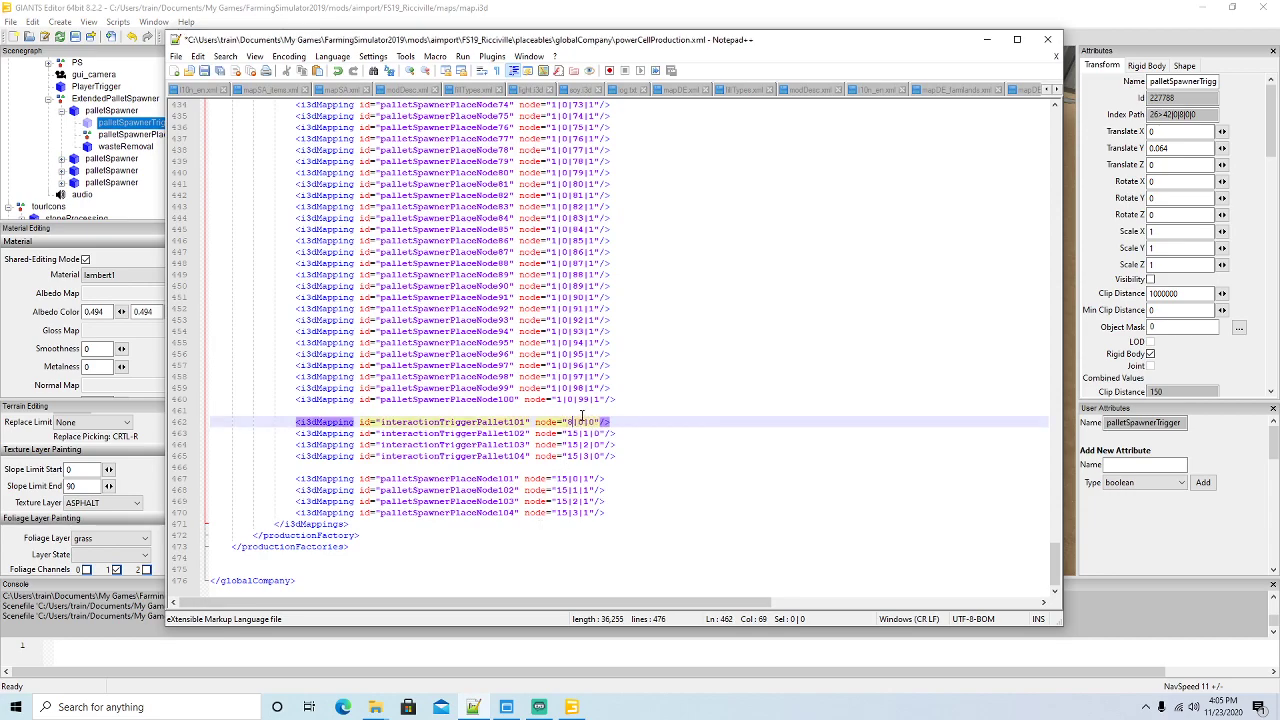
Set the nodes of the interactionTriggerPallet102, 103 and 104 mappings to 8|1|0, 8|2|0 and 8|3|0
key("Down")
key("BackSpace")
key("BackSpace")
type("8")
key("Down")
key("BackSpace")
key("BackSpace")
type("8")
key("Down")
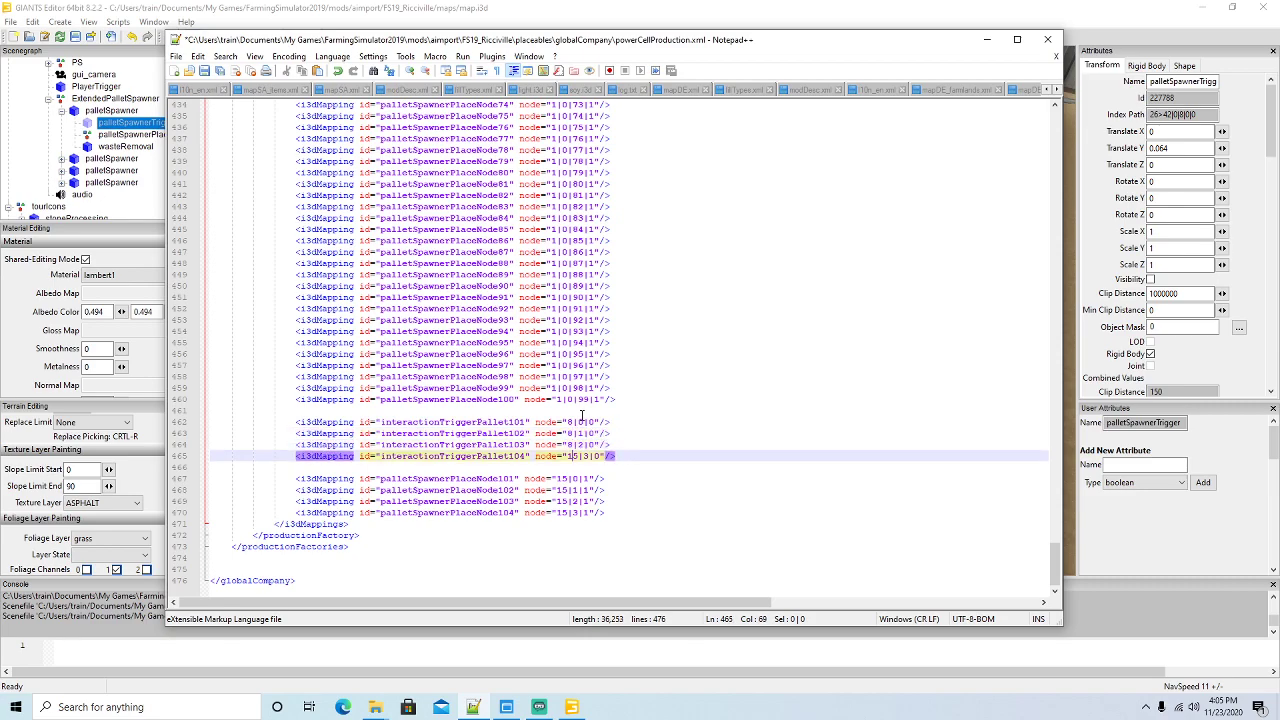
key("BackSpace")
key("BackSpace")
type("8")
Set the palletSpawnerPlaceNode101 to 104 mappings' nodes to 8|0|1, 8|1|1, 8|2|1 and 8|3|1, and save the file
key("Down")
key("Down")
key("BackSpace")
key("BackSpace")
type("8")
key("Down")
key("BackSpace")
key("BackSpace")
type("8")
key("Down")
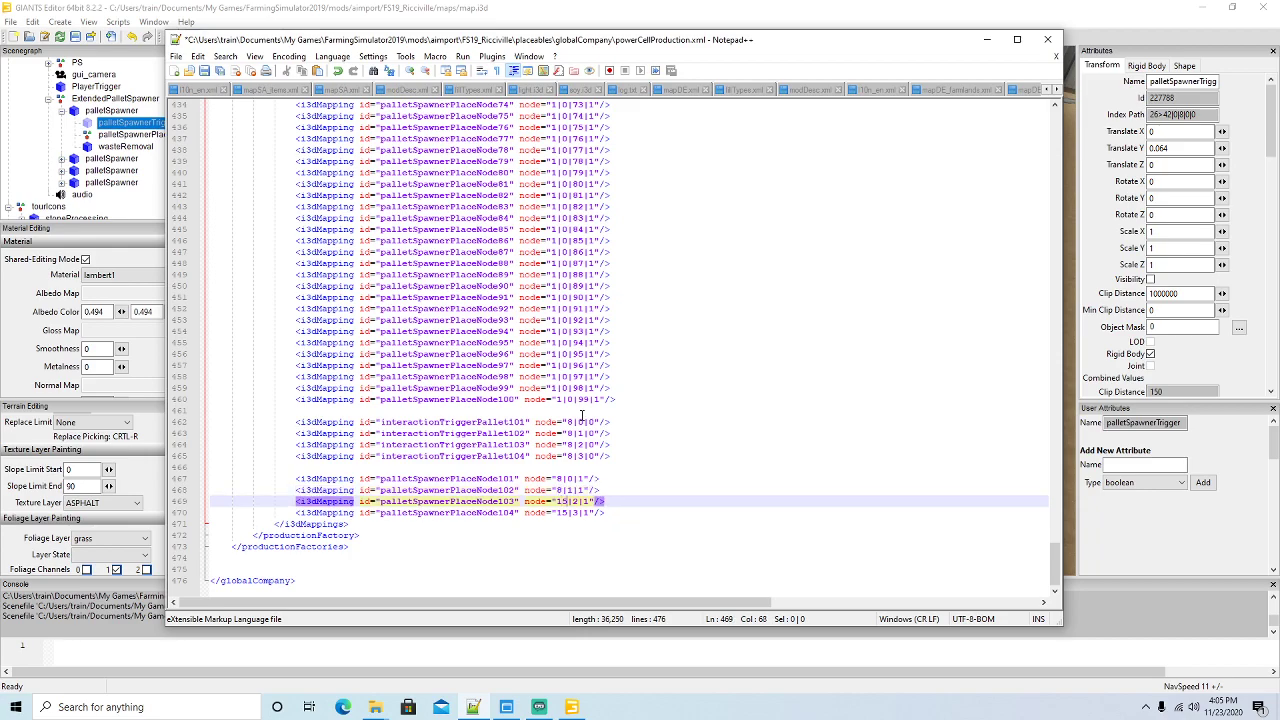
key("BackSpace")
key("BackSpace")
type("8")
key("Down")
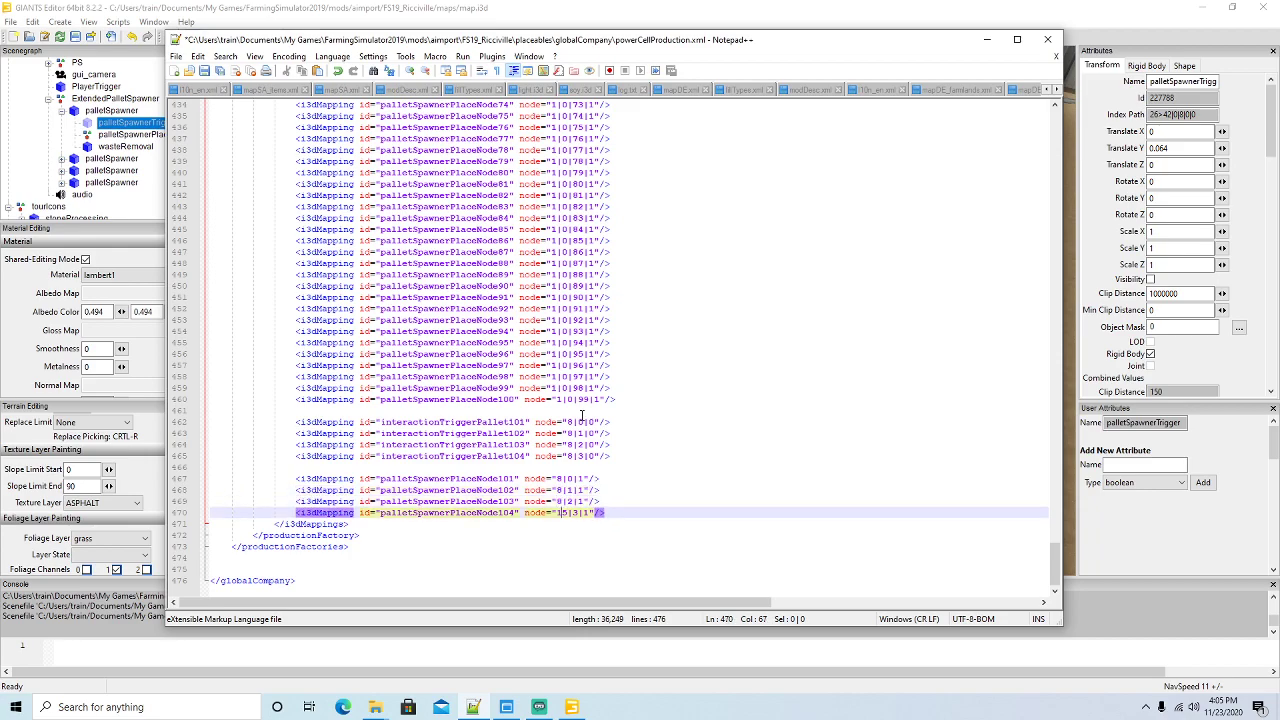
key("BackSpace")
key("BackSpace")
type("8")
left_click(206, 74)
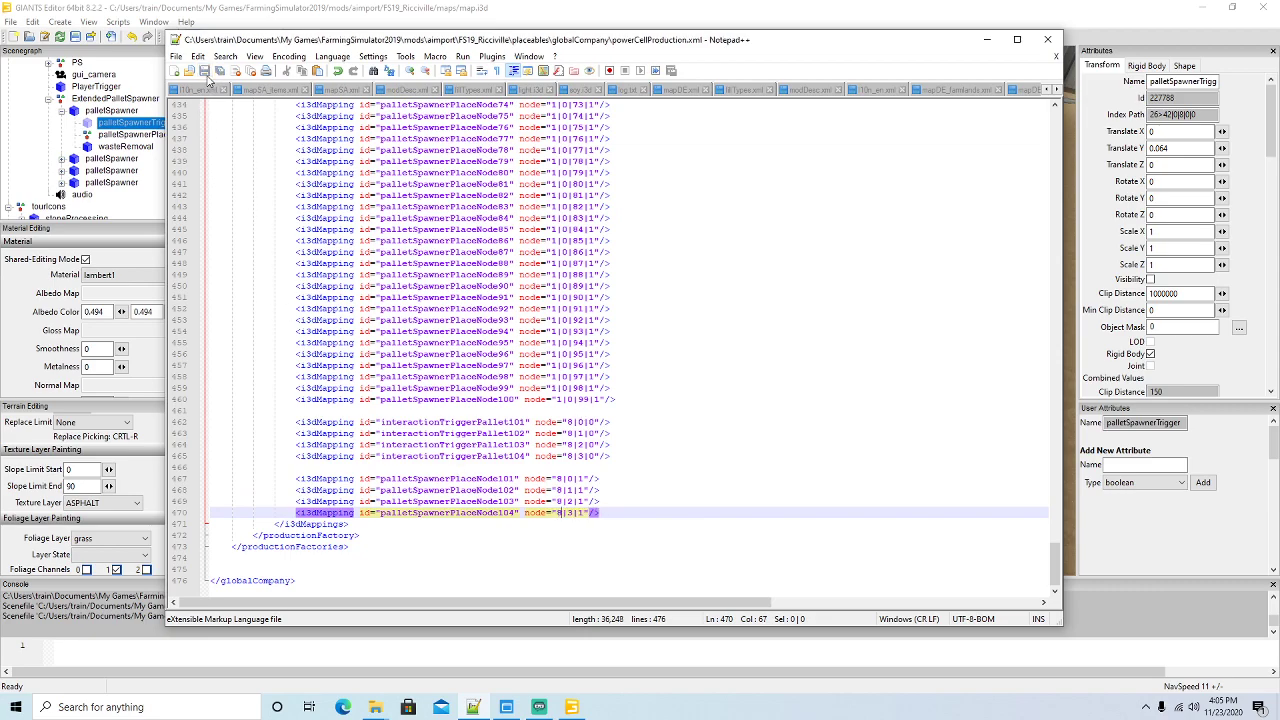
Review the powerCellProduction text entries in l10n_en.xml, then return to GIANTS Editor
left_click(1017, 40)
scroll(758, 178, "up", 10)
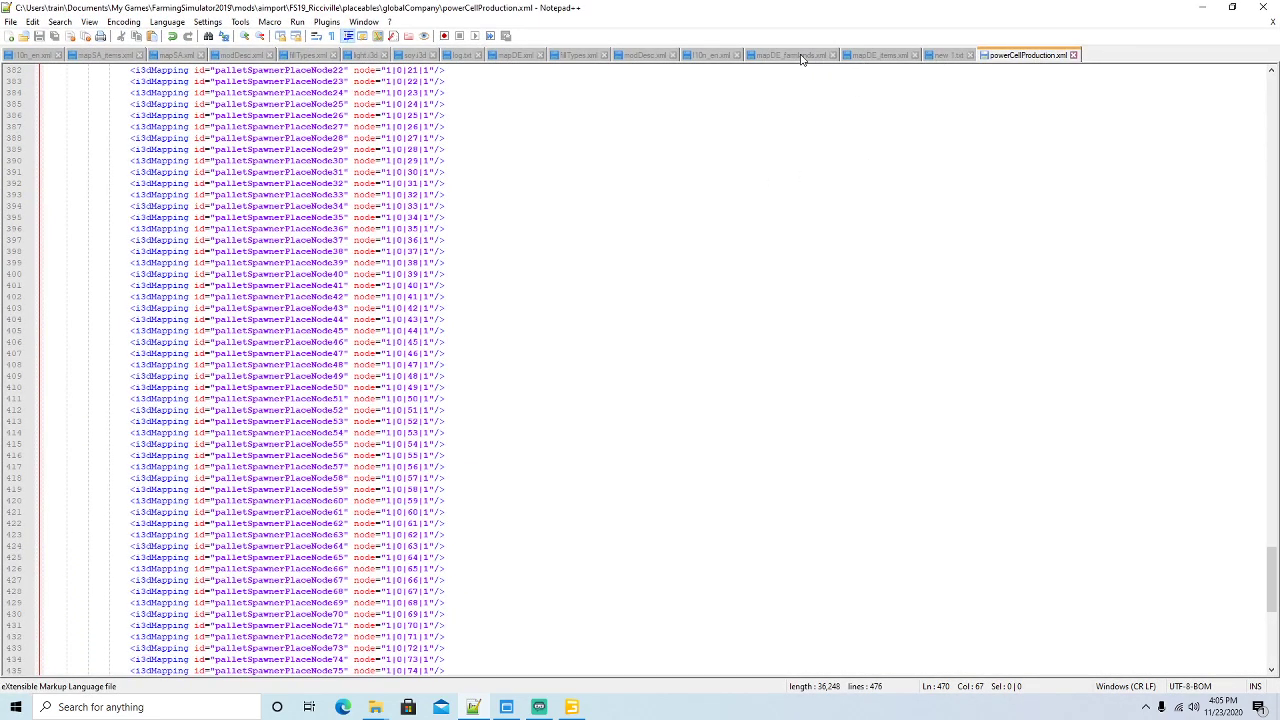
left_click(697, 57)
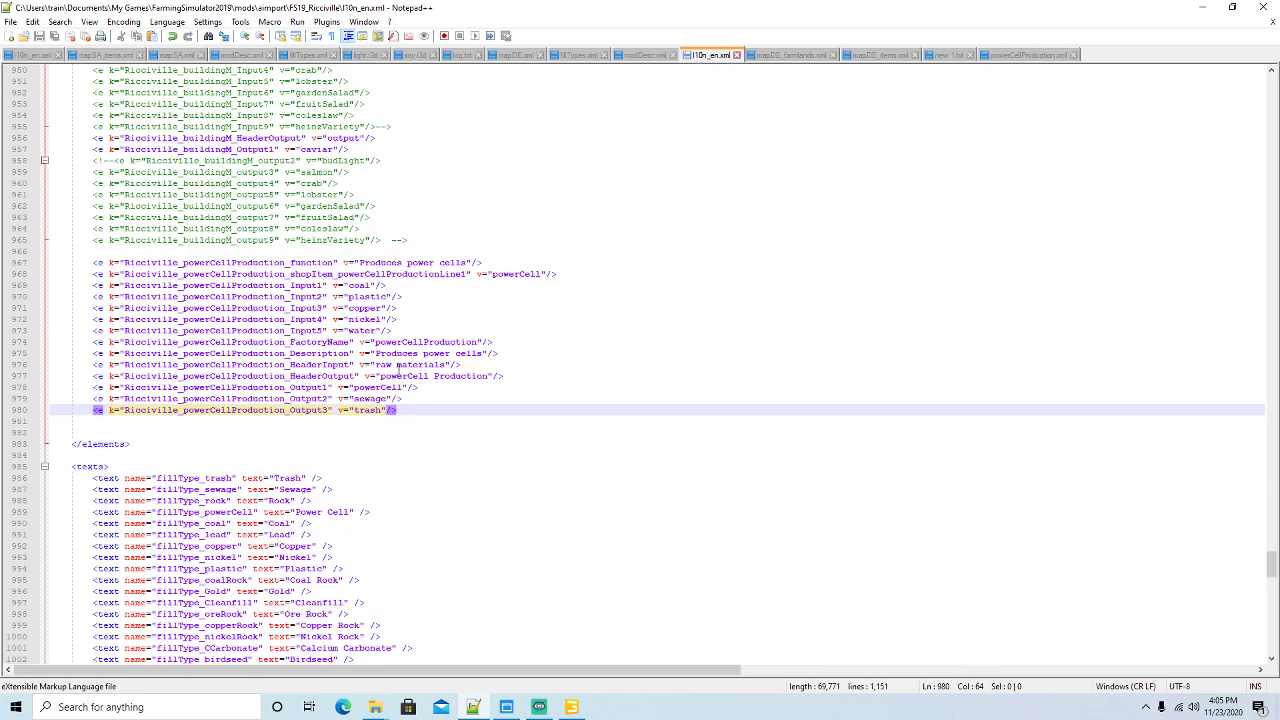
left_click(1201, 13)
View the whole factory site, then find the north empty lot's farmland entry in mapDE_farmlands.xml and select that line
scroll(718, 345, "down", 5)
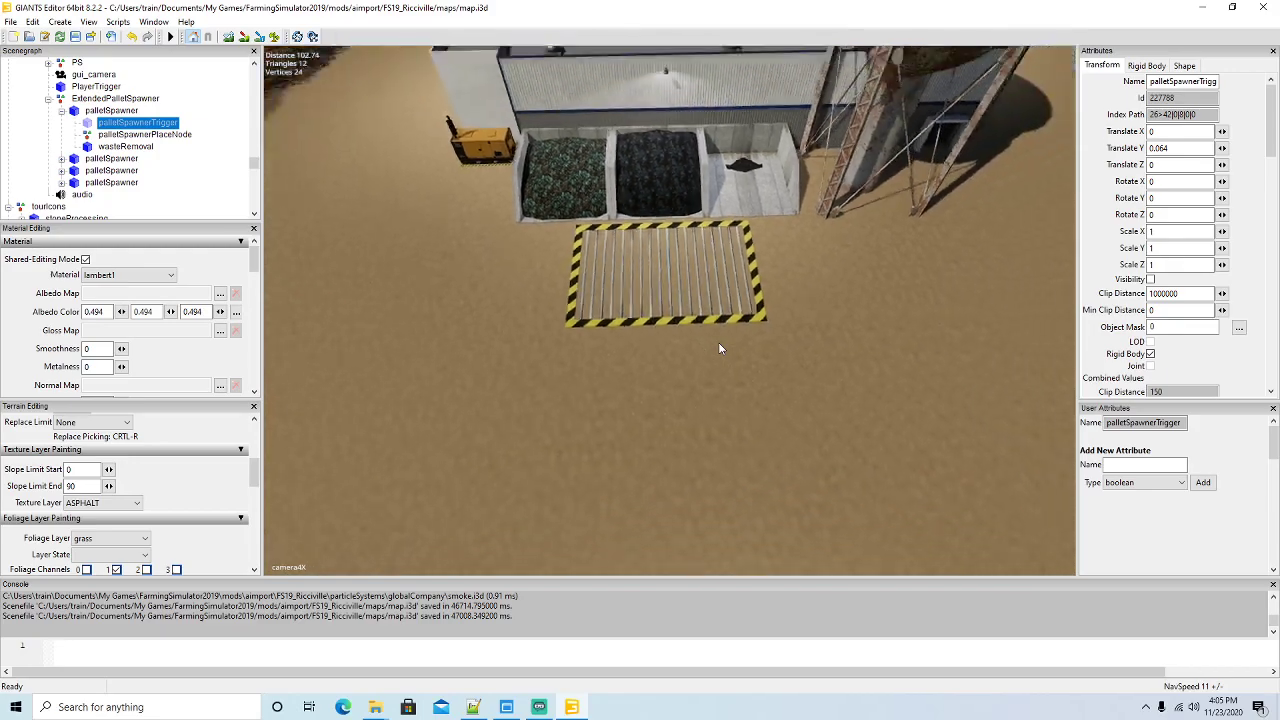
scroll(718, 342, "down", 5)
middle_click_drag(722, 342, 452, 342)
scroll(905, 236, "up", 10)
scroll(452, 342, "down", 5)
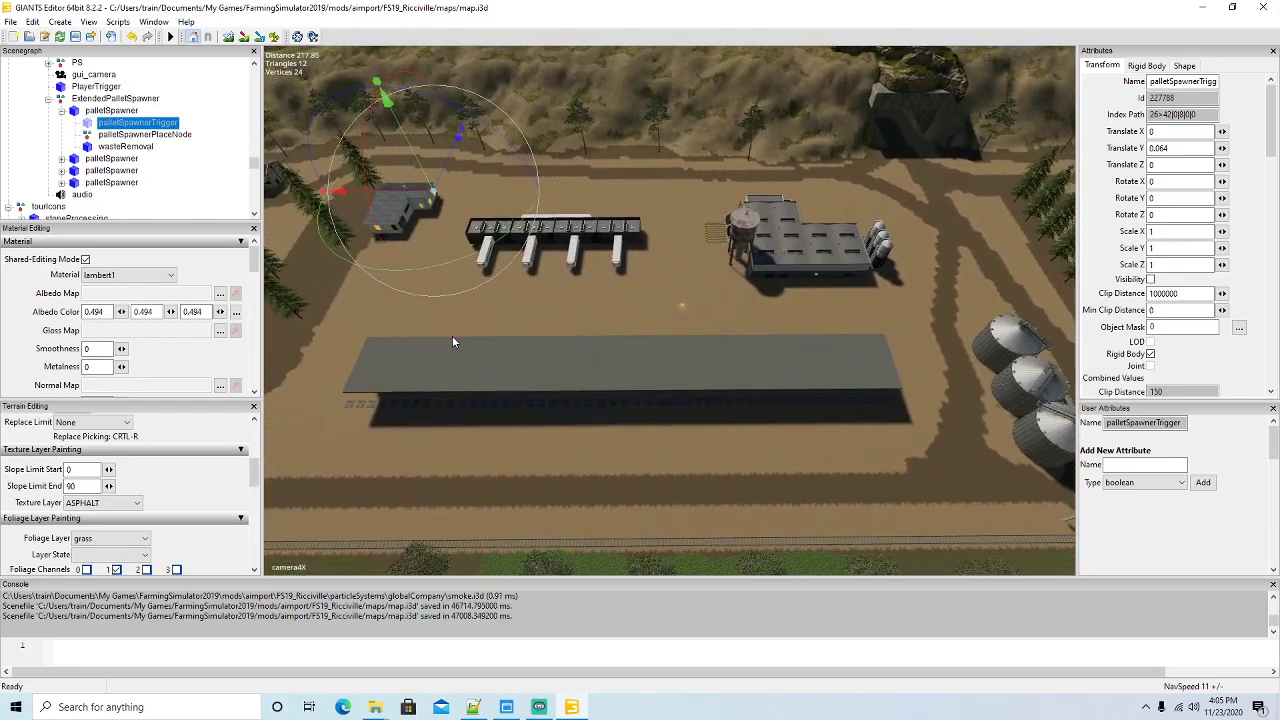
scroll(452, 342, "down", 2)
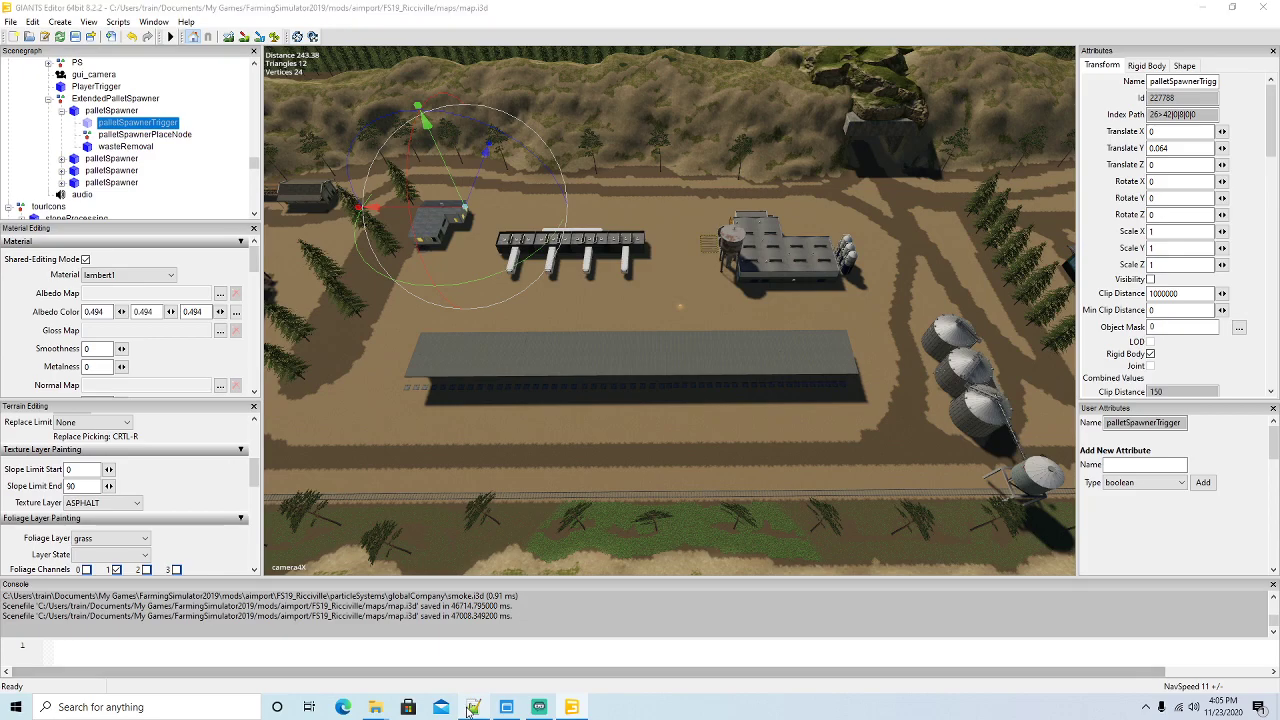
left_click(473, 707)
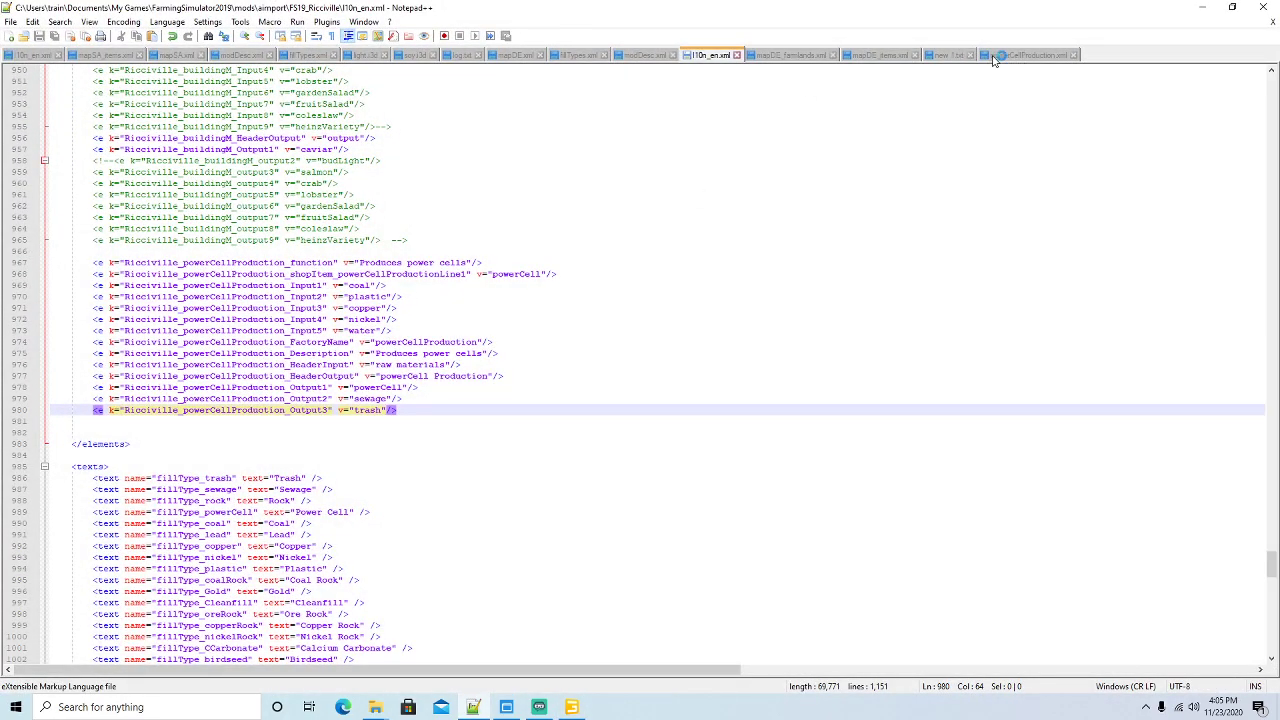
left_click(790, 55)
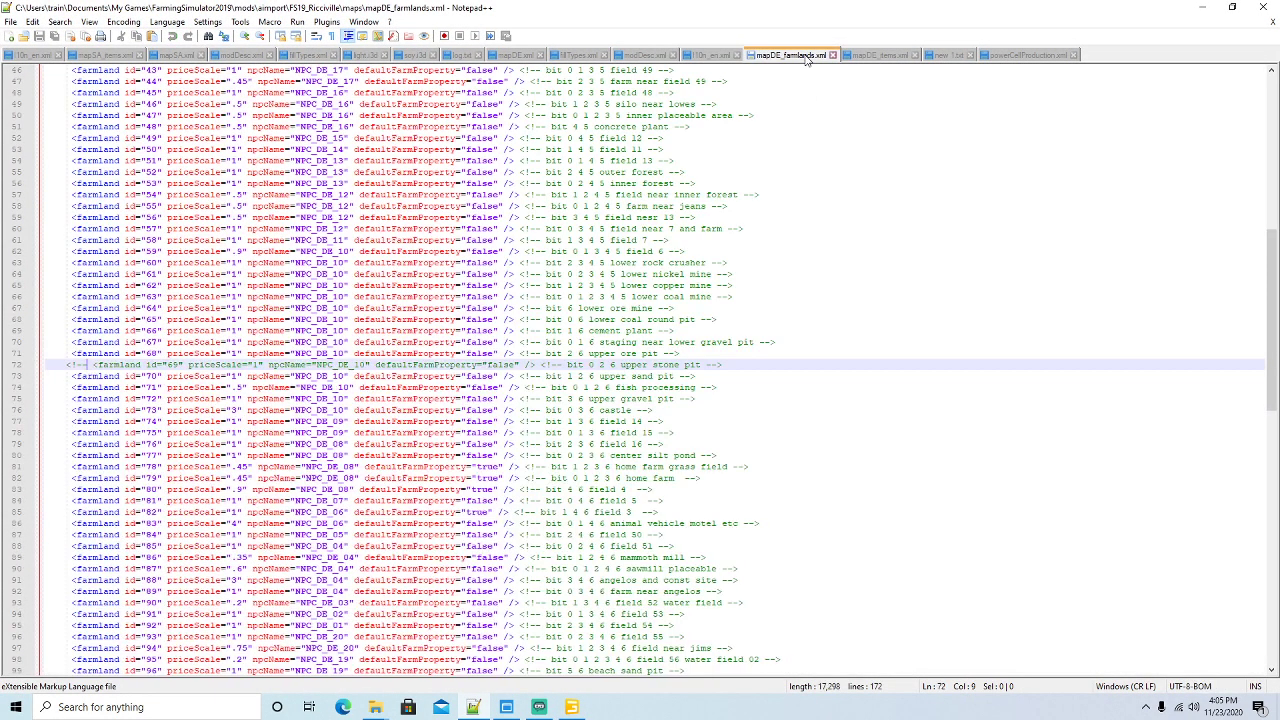
scroll(691, 252, "up", 12)
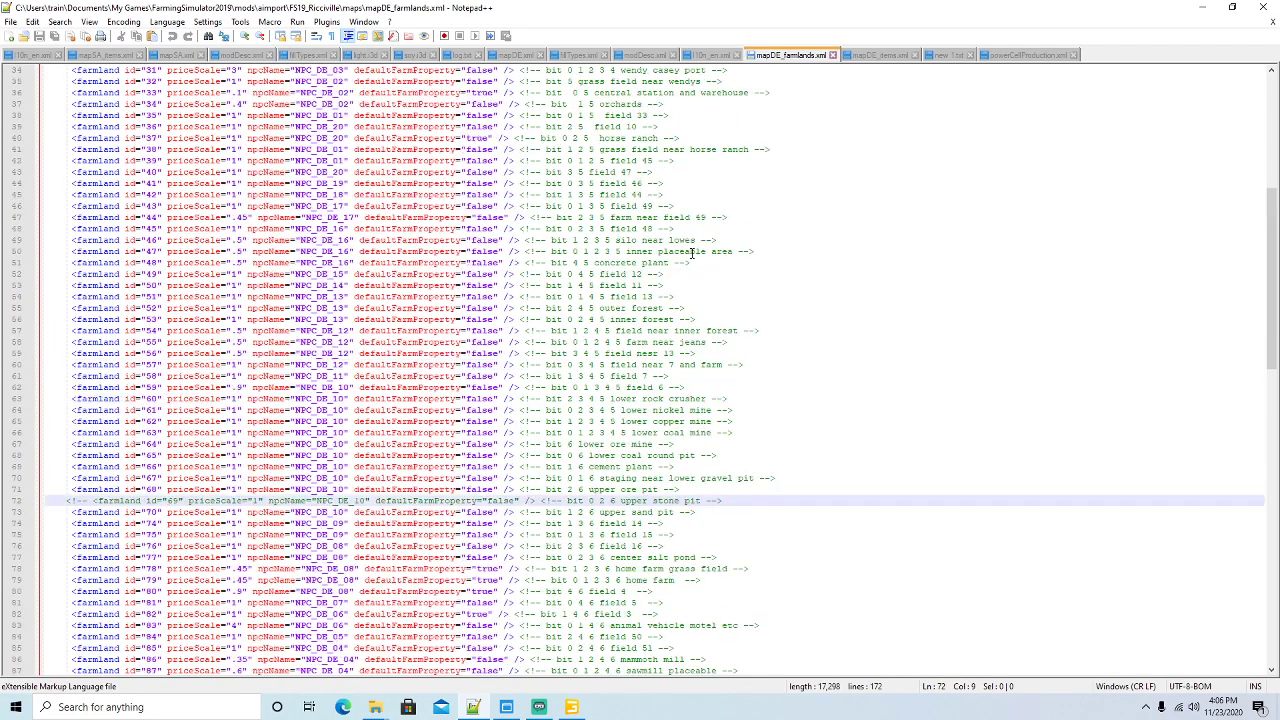
scroll(691, 252, "up", 3)
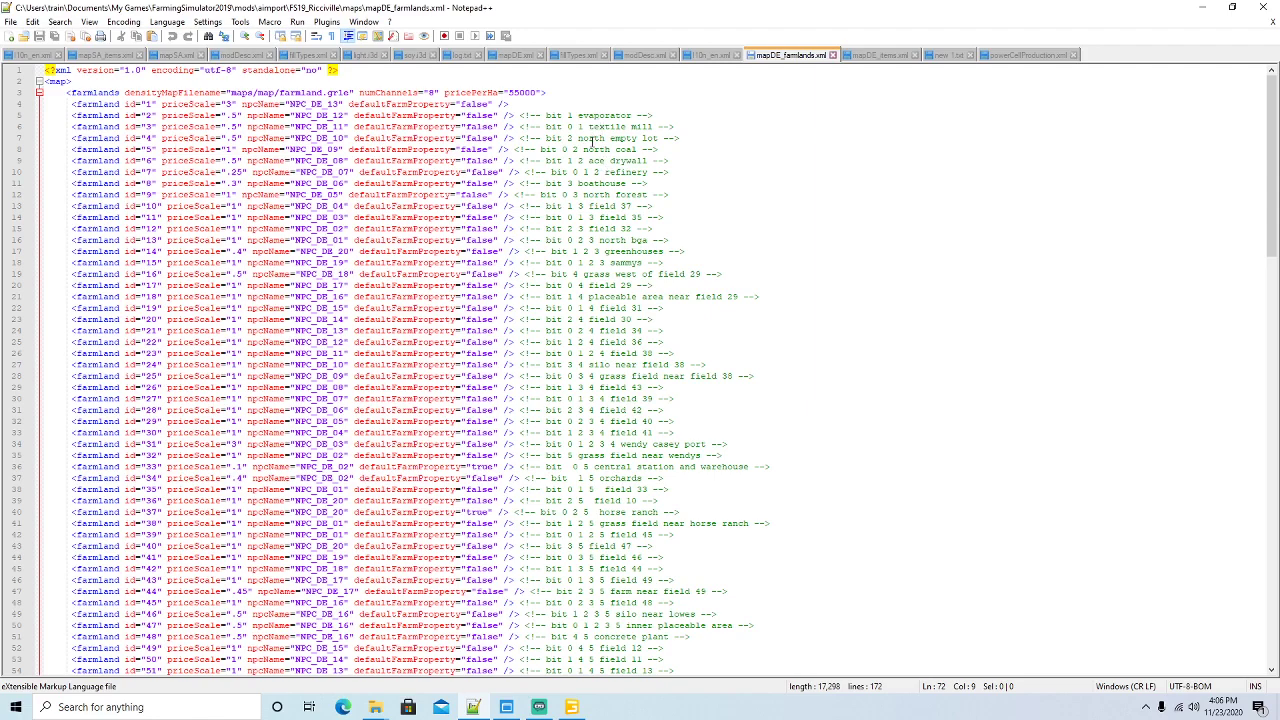
left_click(592, 139)
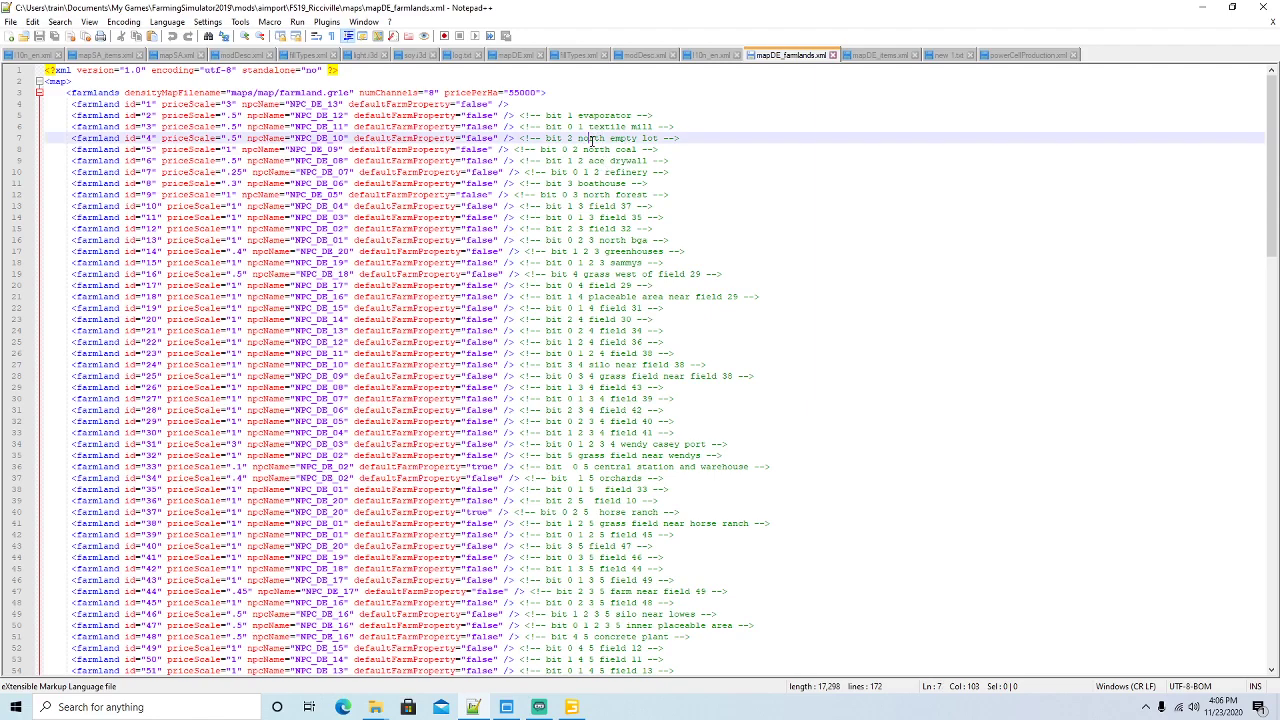
left_click(16, 140)
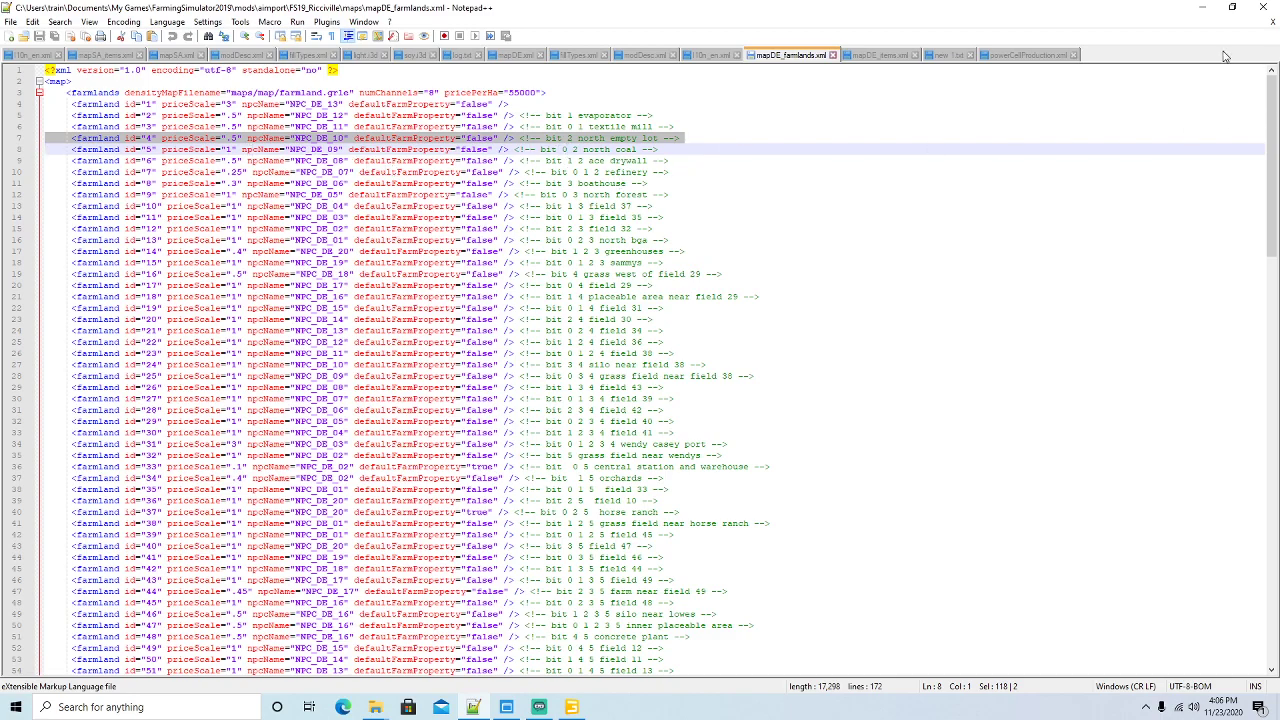
In GIANTS Editor, choose the farmland info layer with only channel 2 enabled and briefly display its painted area over the factory site
left_click(1201, 8)
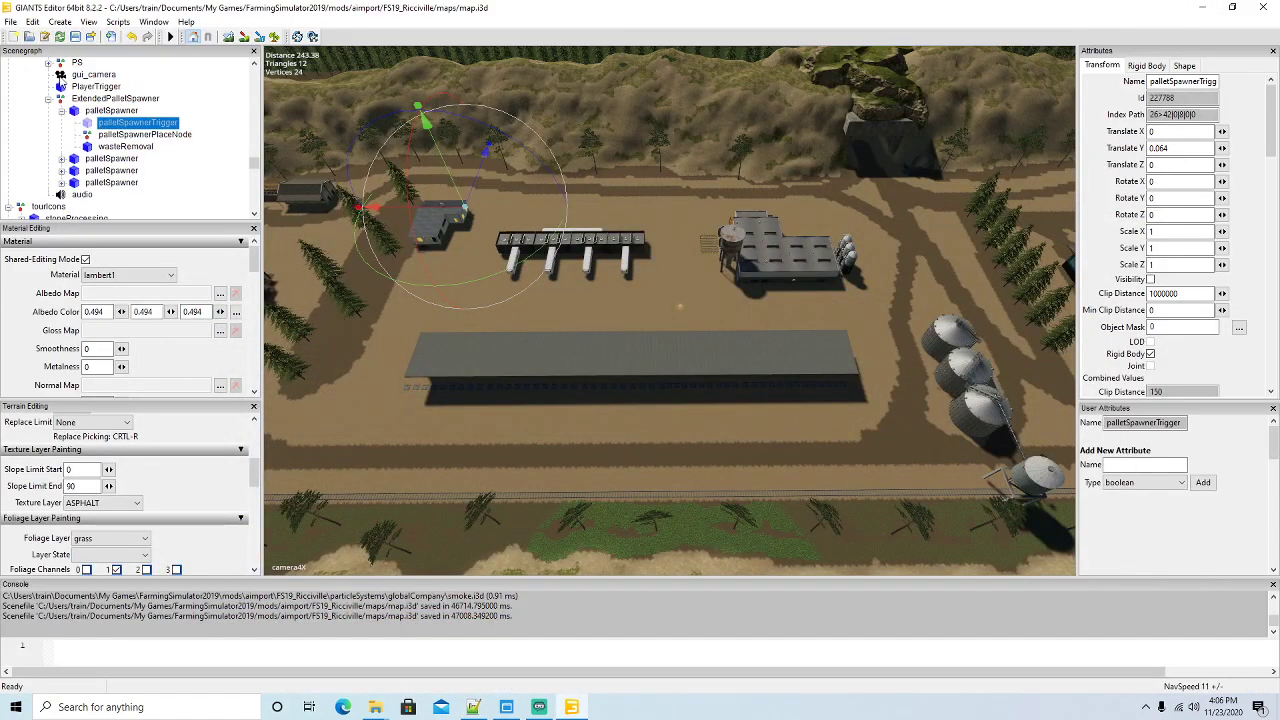
mouse_move(253, 472)
left_mouse_down()
mouse_move(253, 525)
mouse_move(253, 505)
left_mouse_up()
left_click(100, 446)
left_click(95, 471)
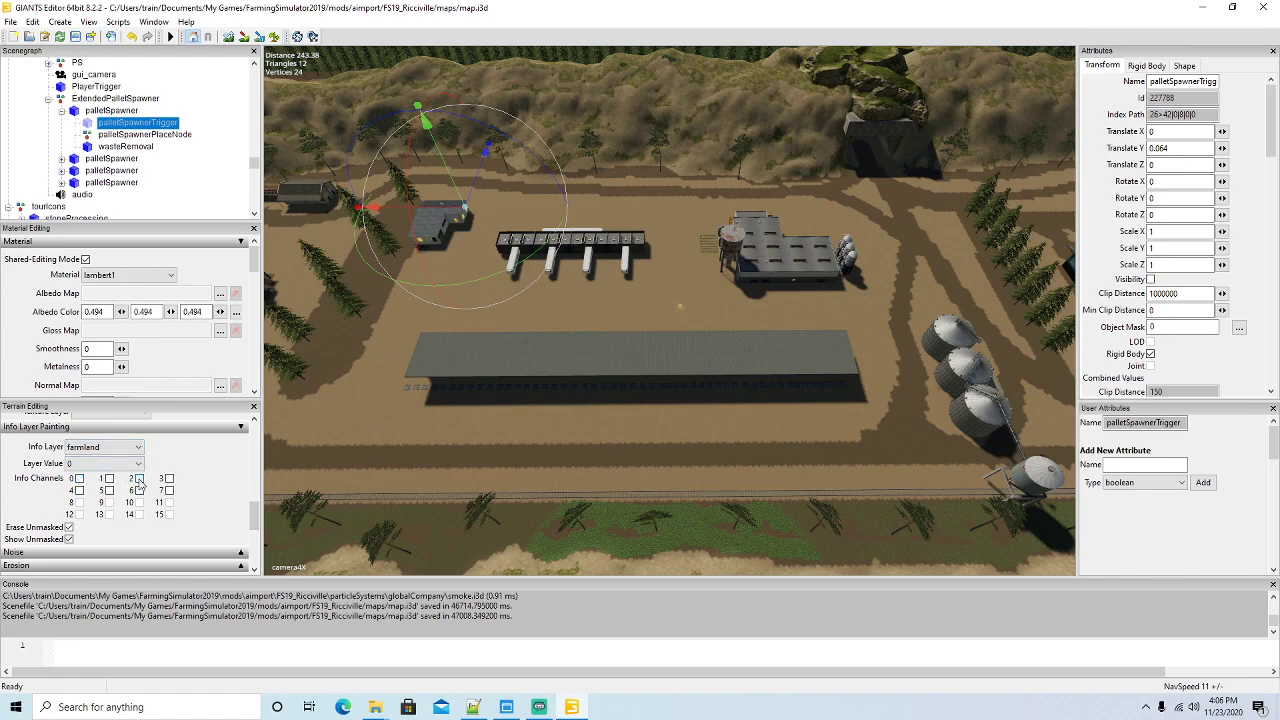
left_click(139, 479)
left_click(259, 36)
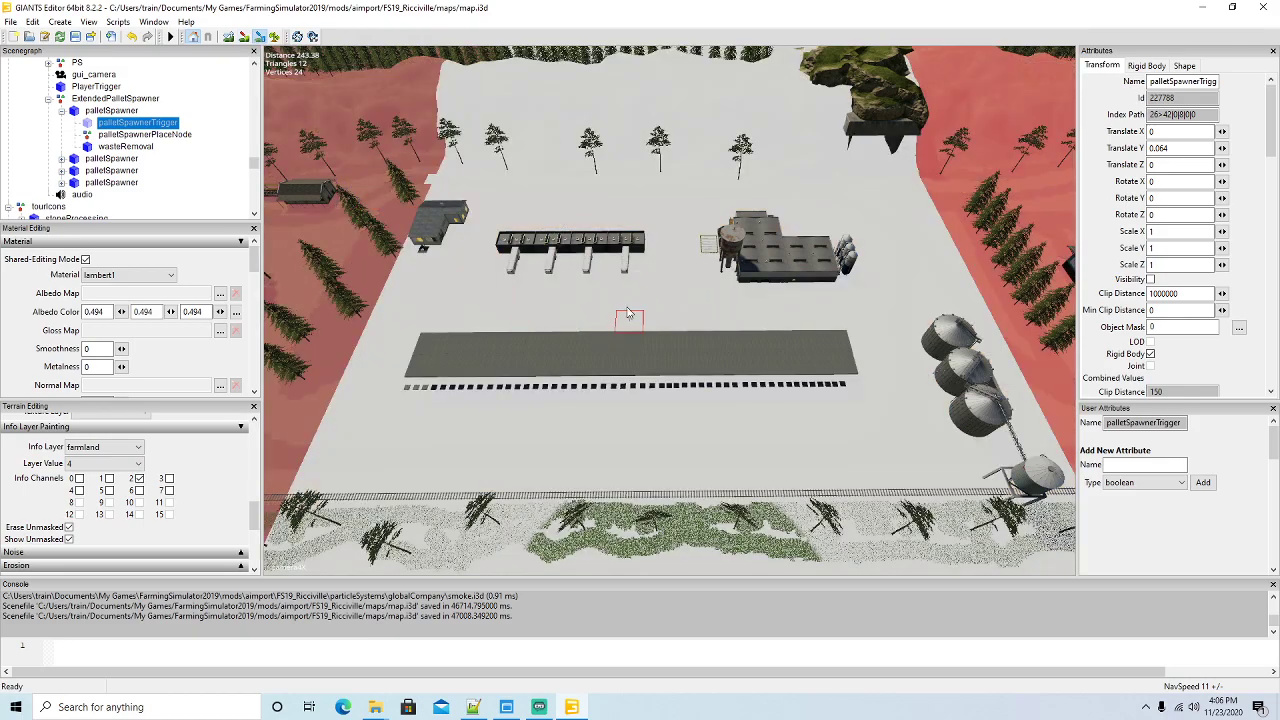
left_click(259, 36)
Switch to Notepad++, shrink its window beside the editor, and open soy.i3d at the farmlandId user attributes
scroll(550, 326, "up", 8)
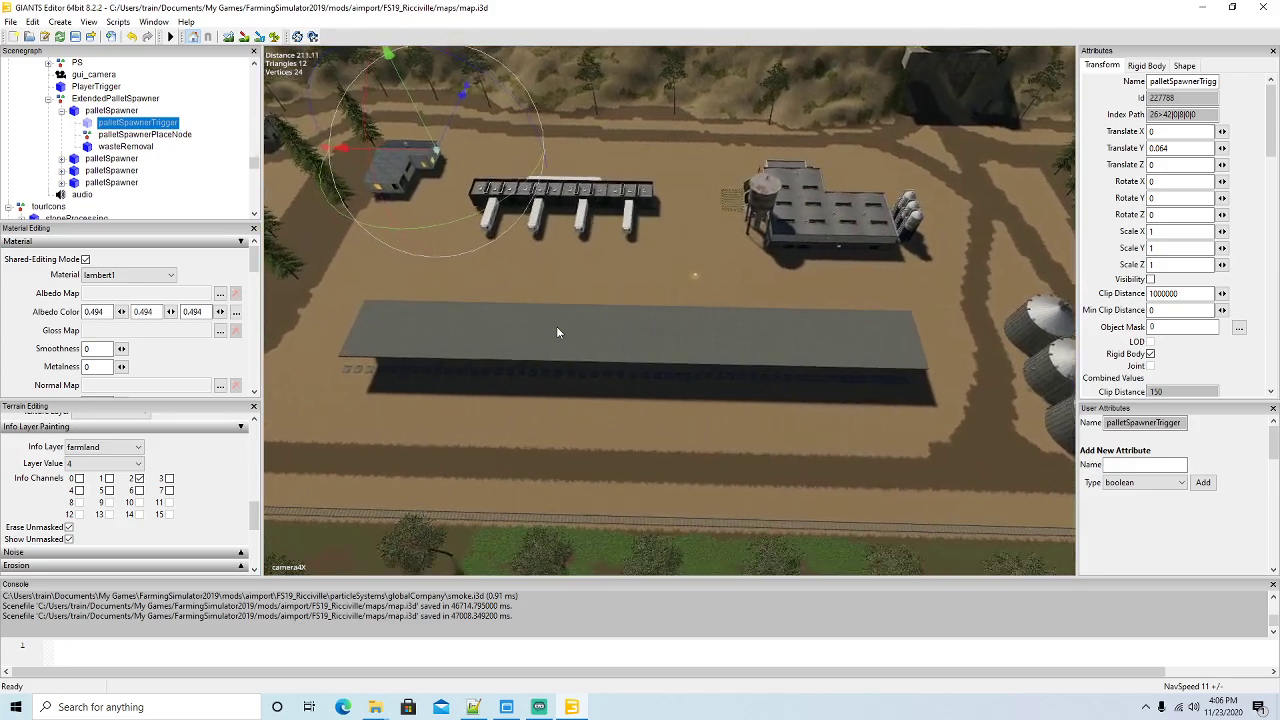
scroll(557, 314, "up", 4)
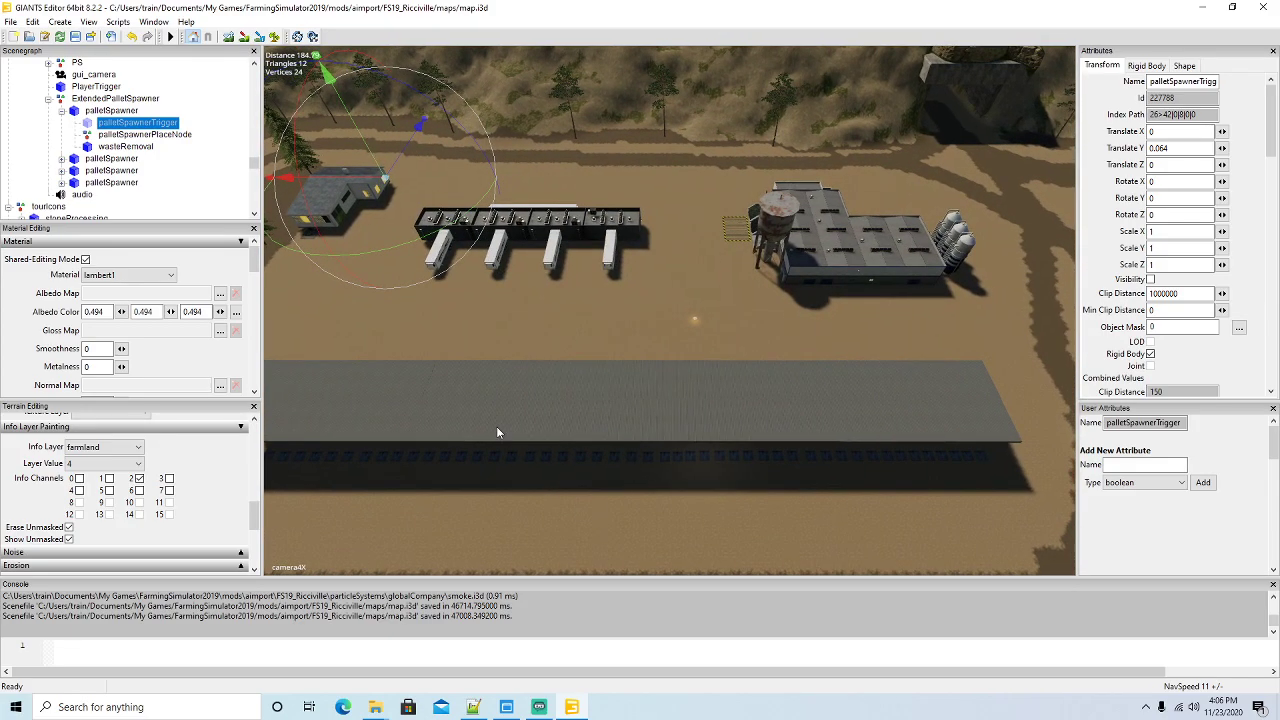
left_click(474, 706)
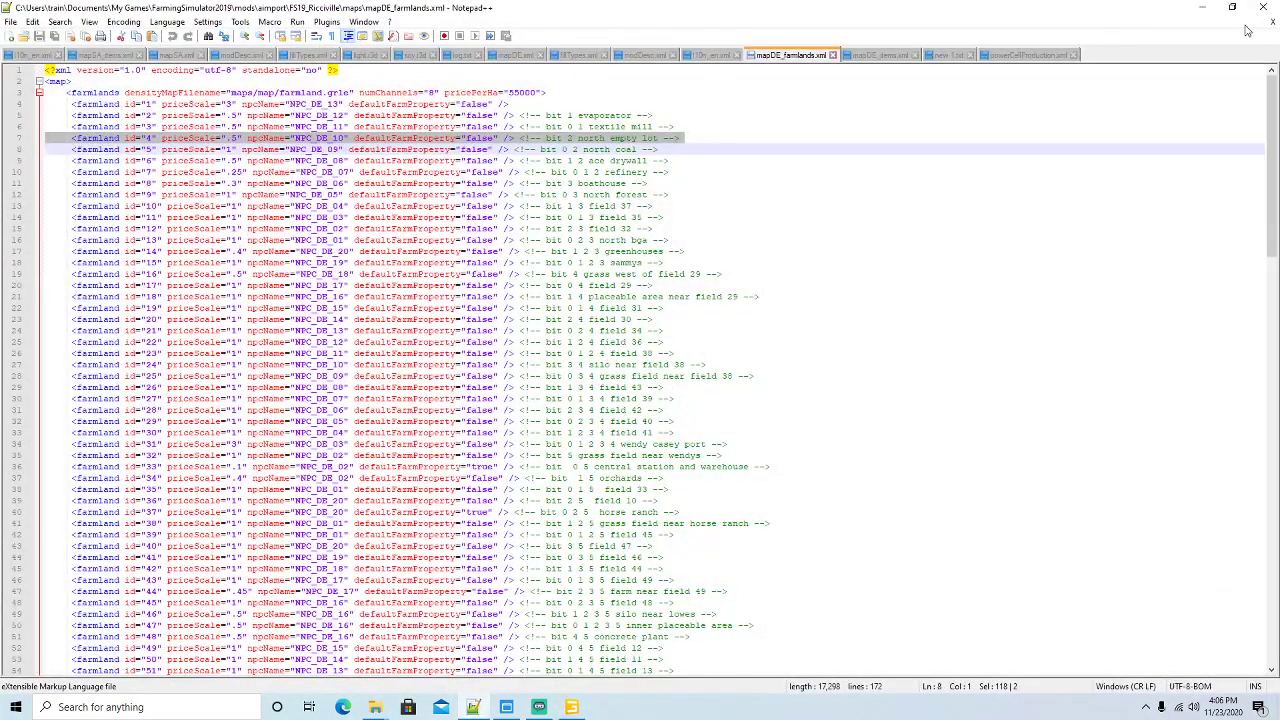
left_click(1236, 14)
left_click_drag(688, 34, 612, 43)
left_click(490, 88)
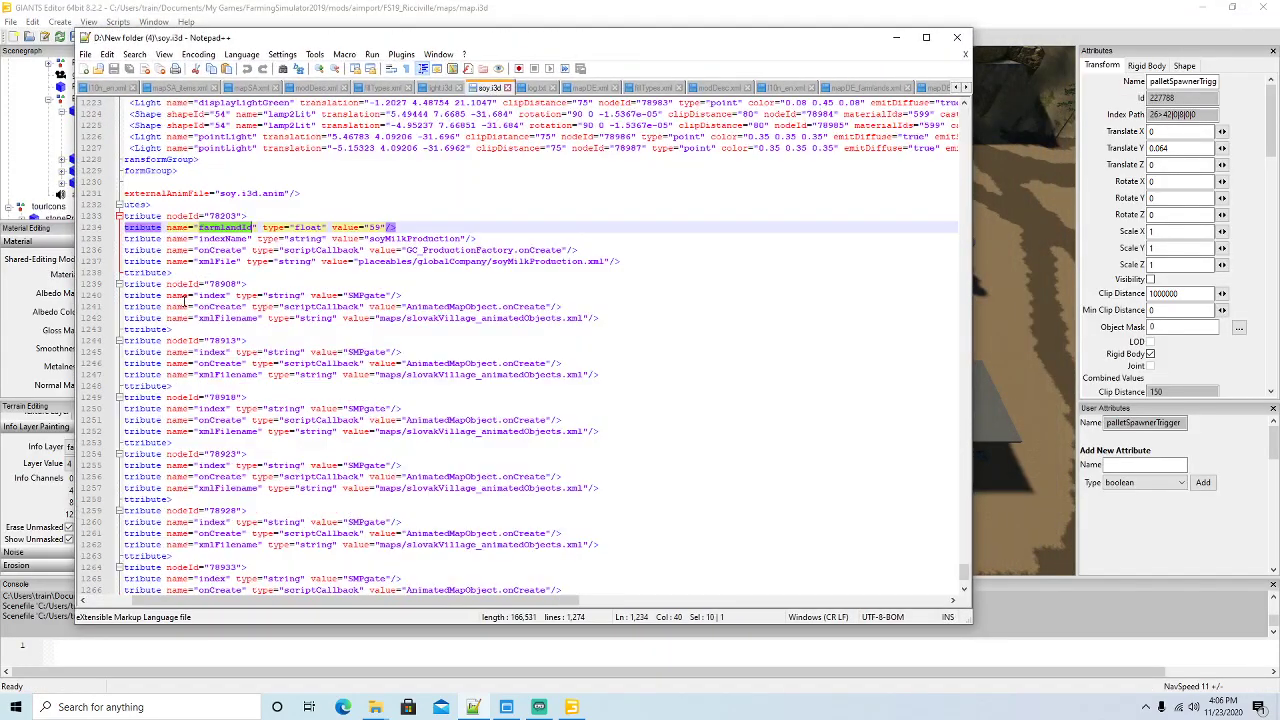
In GIANTS Editor, add a string user attribute named xmlFile to the inner powerCellProduction transform group, matching the name in soy.i3d
left_click_drag(199, 261, 238, 264)
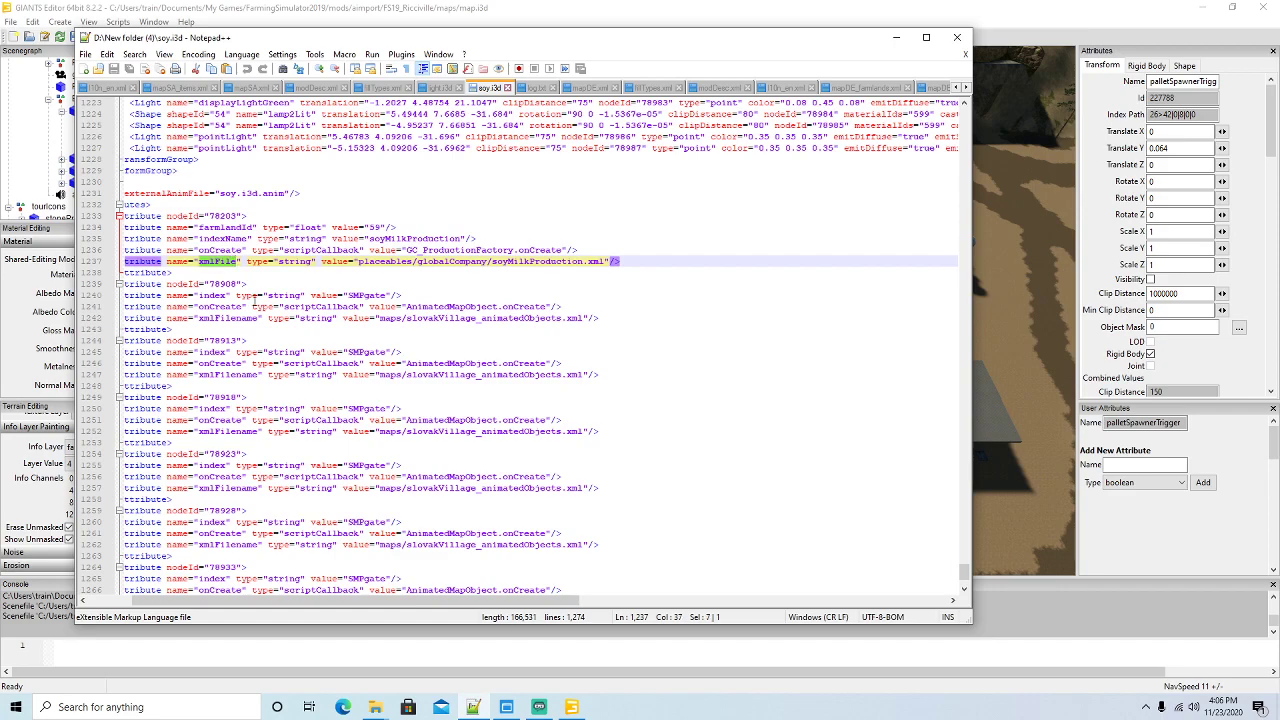
left_click(896, 37)
scroll(144, 126, "up", 10)
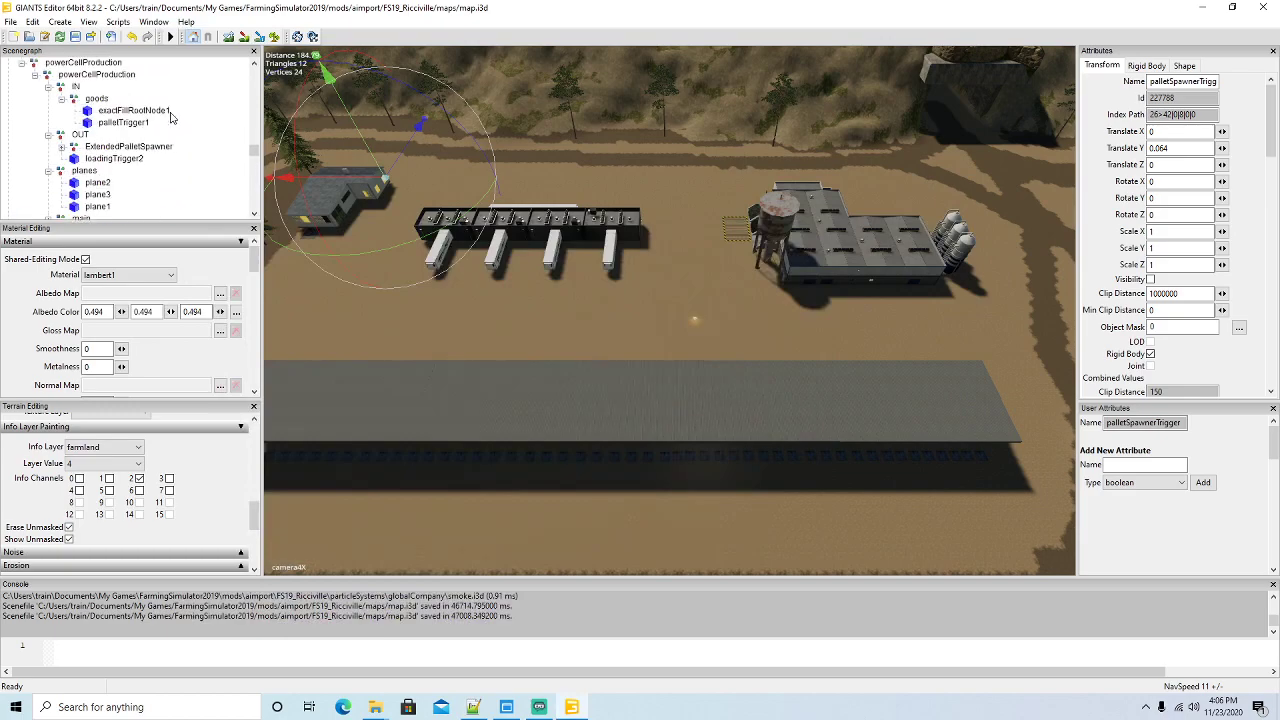
left_click(34, 135)
left_click(47, 138)
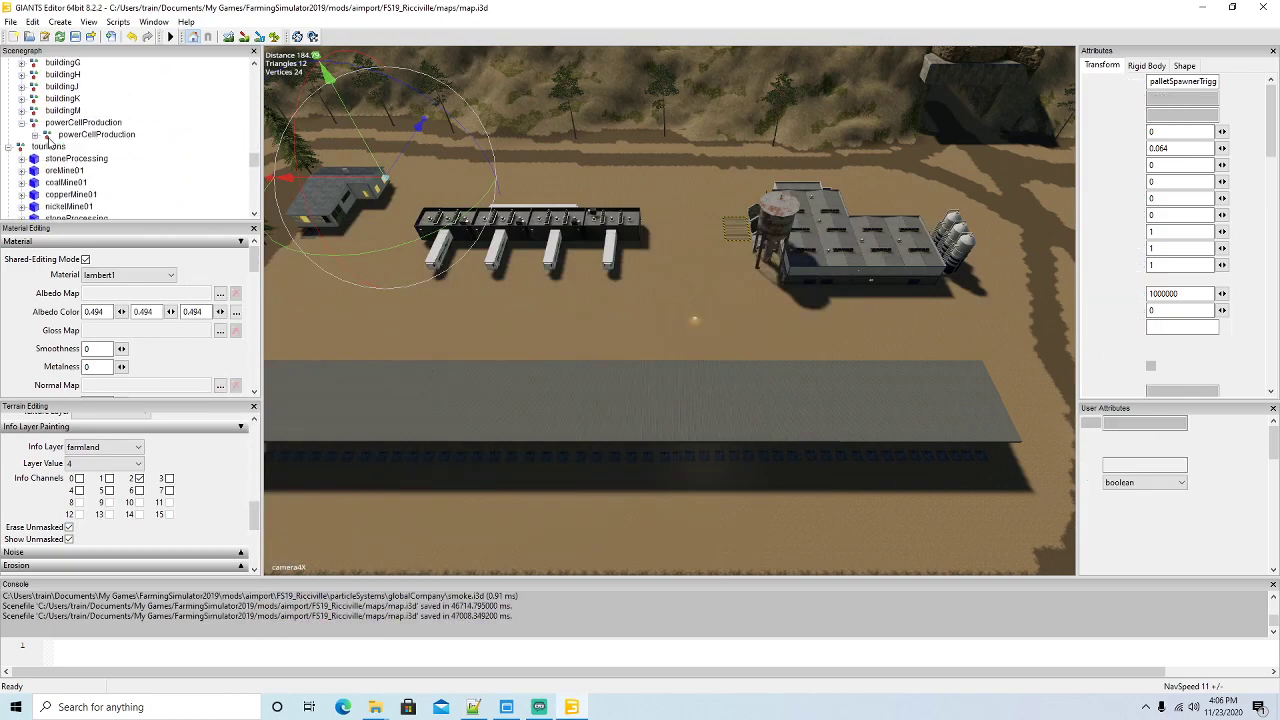
left_click(1128, 466)
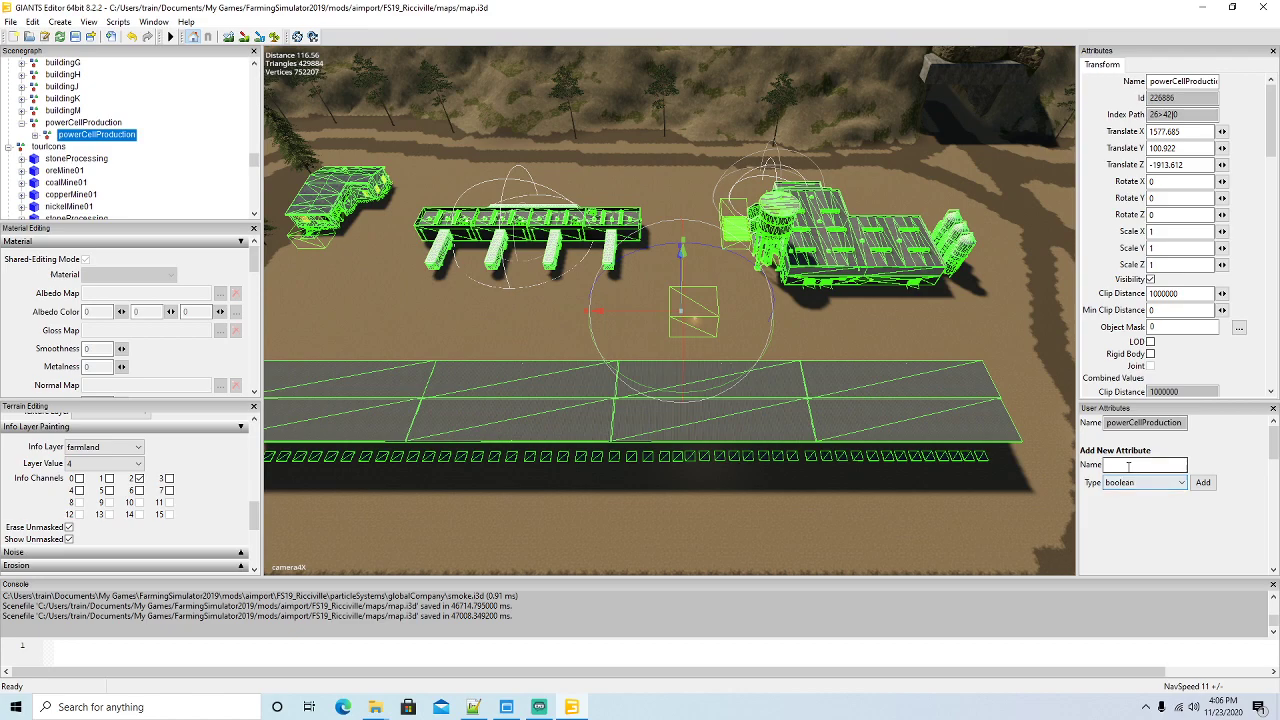
left_click(1145, 483)
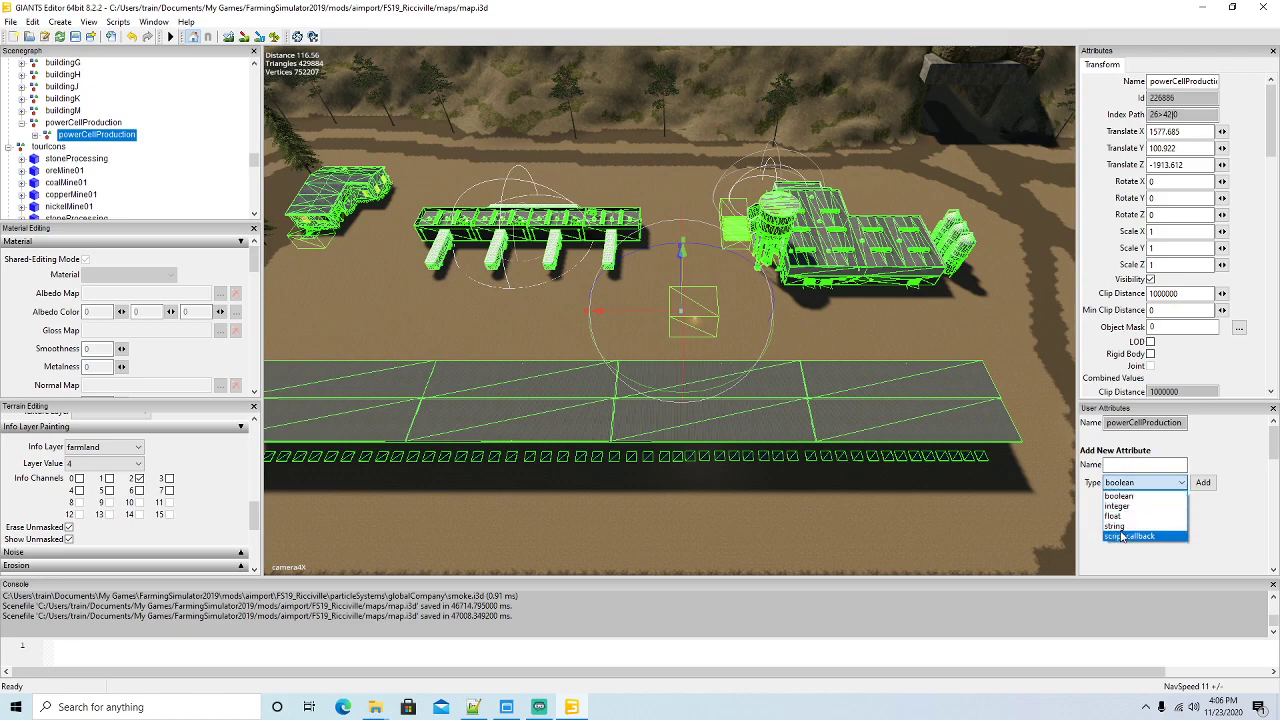
left_click(1125, 526)
left_click(1124, 466)
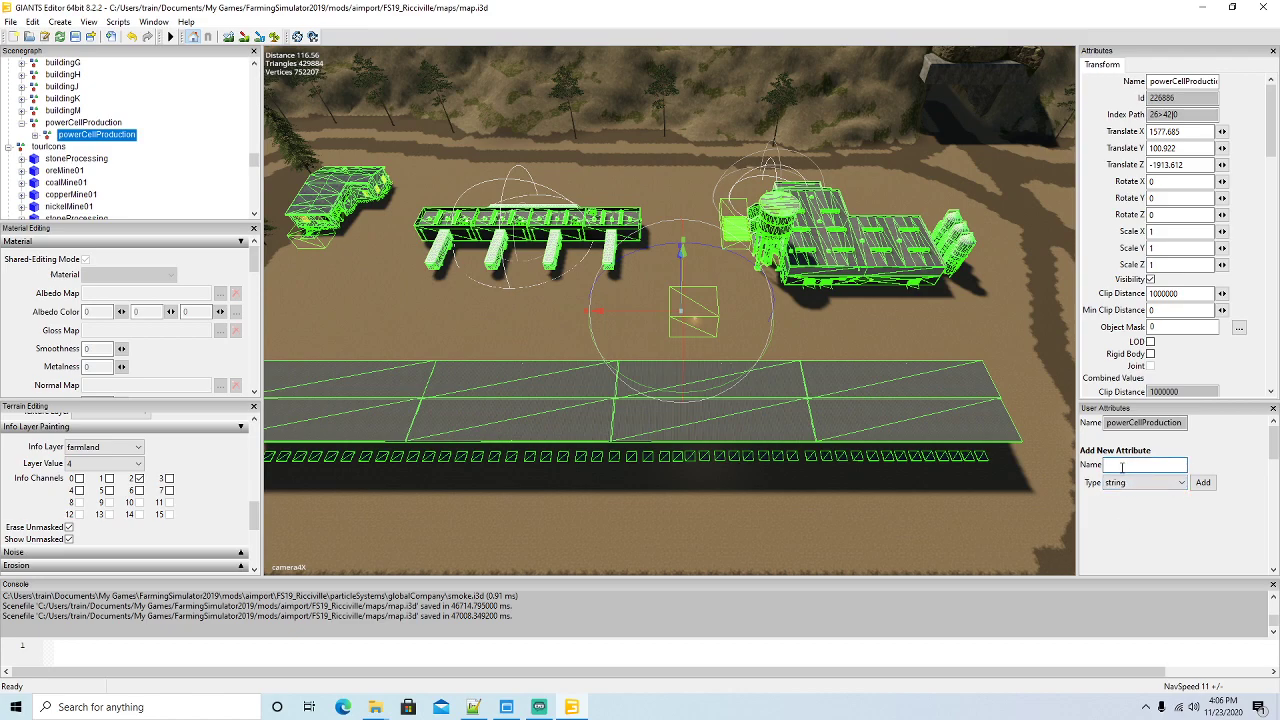
type("xmlFile")
left_click(1203, 482)
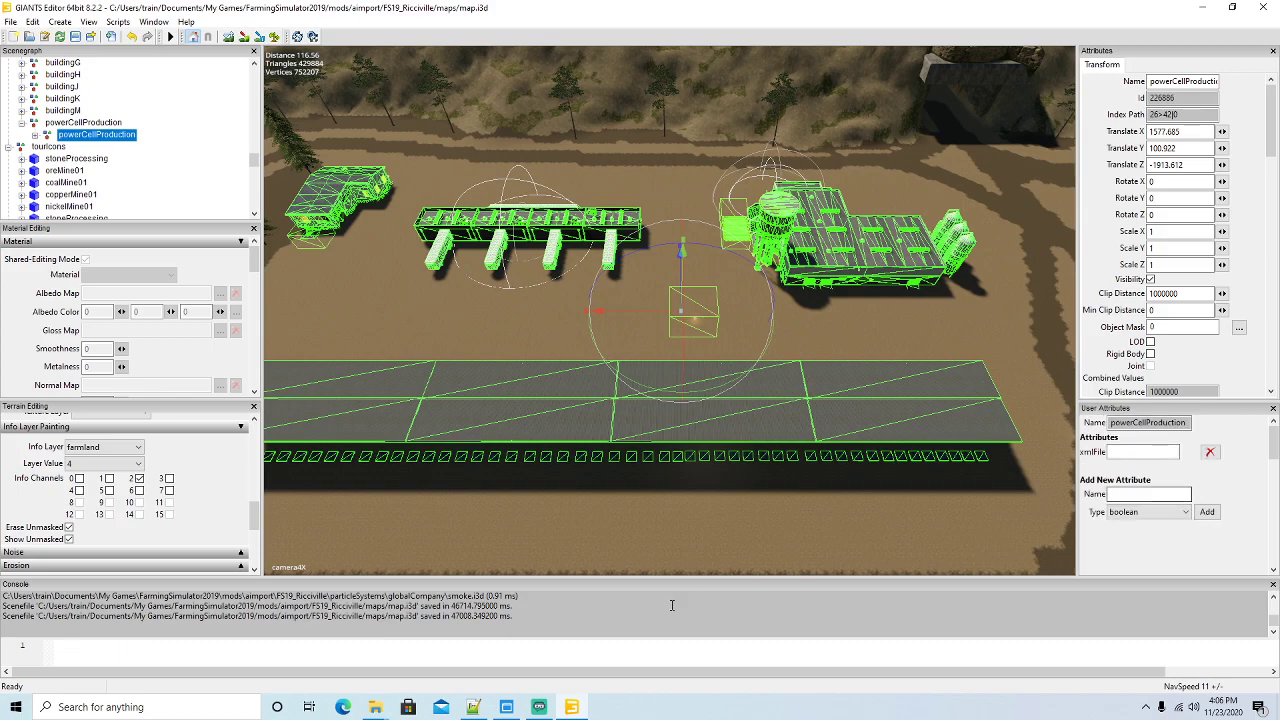
Copy the onCreate attribute name from soy.i3d and add it to powerCellProduction as a script callback user attribute
left_click(478, 707)
left_click_drag(197, 250, 240, 252)
key("ctrl+c")
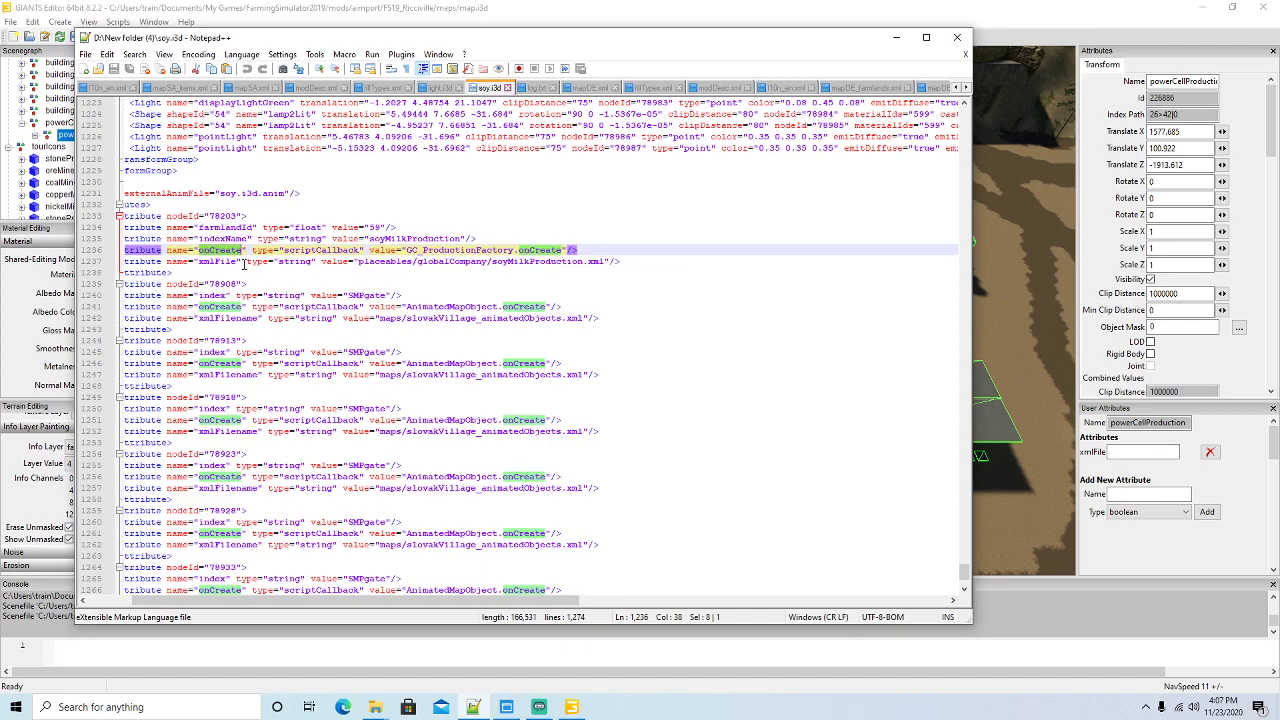
left_click(1148, 511)
left_click(1140, 568)
left_click(1136, 494)
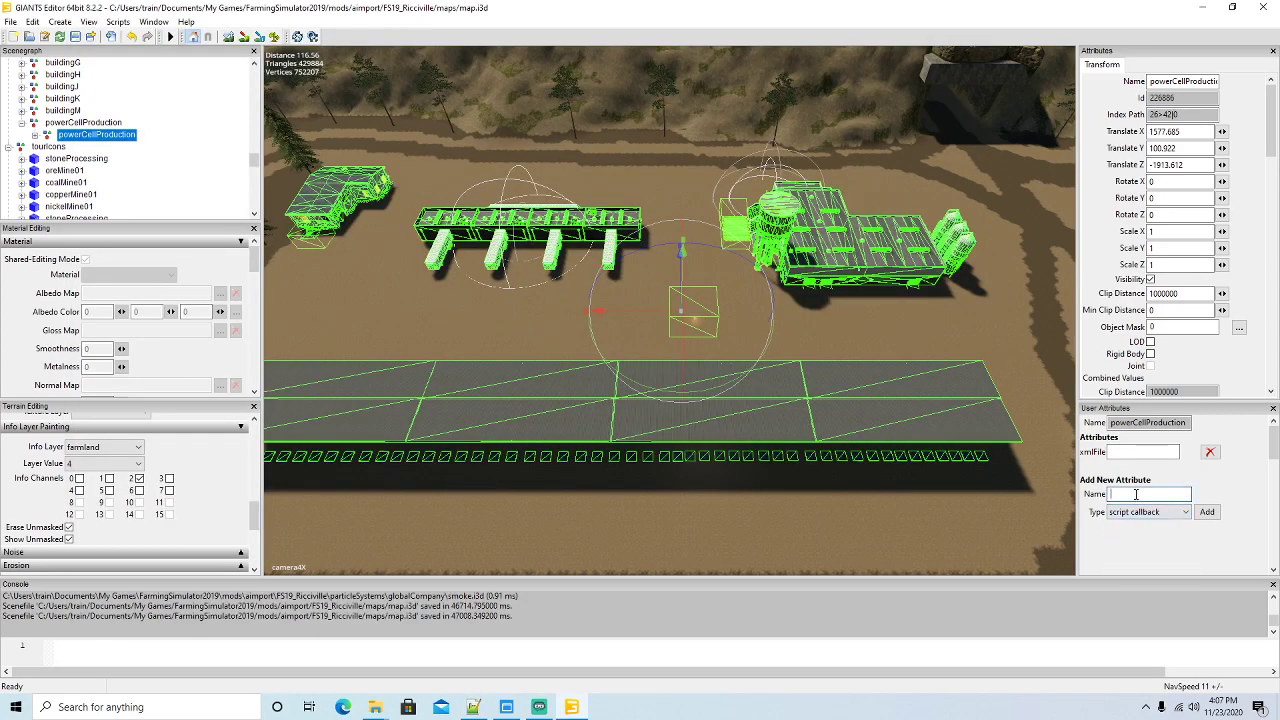
key("ctrl+v")
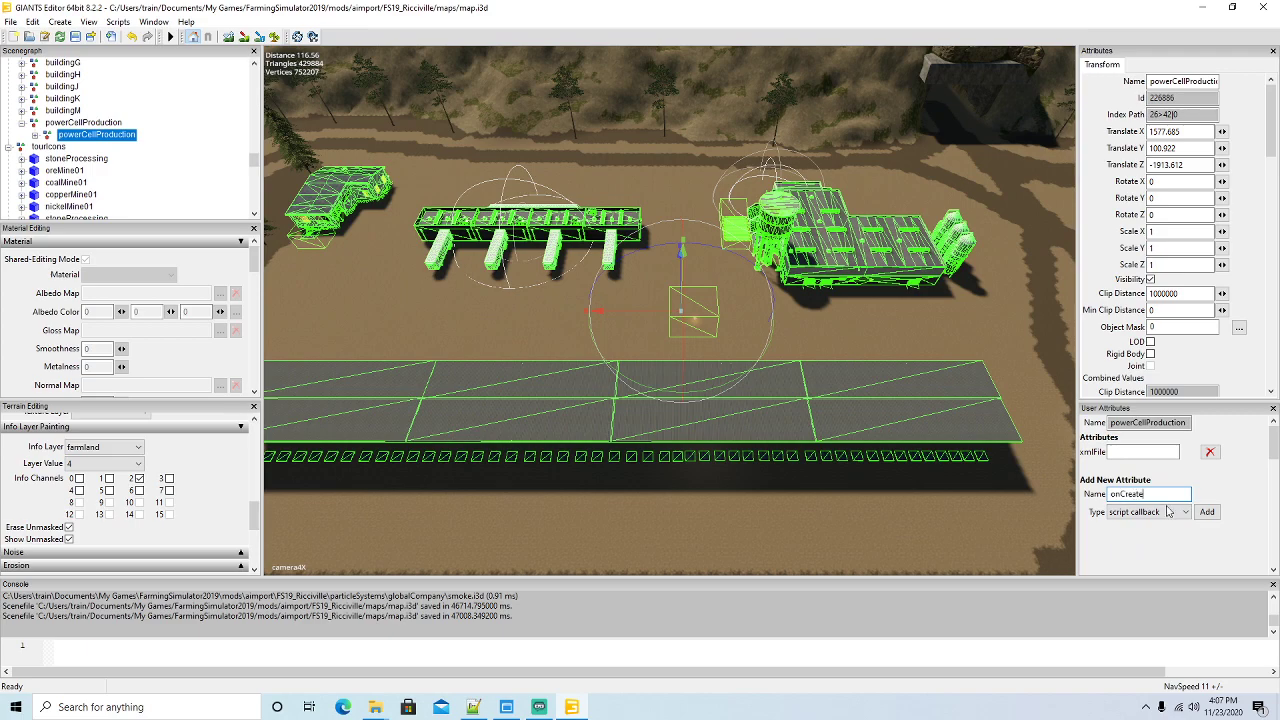
left_click(1207, 511)
Copy the indexName attribute name from soy.i3d and add it to powerCellProduction as a string user attribute
left_click(508, 707)
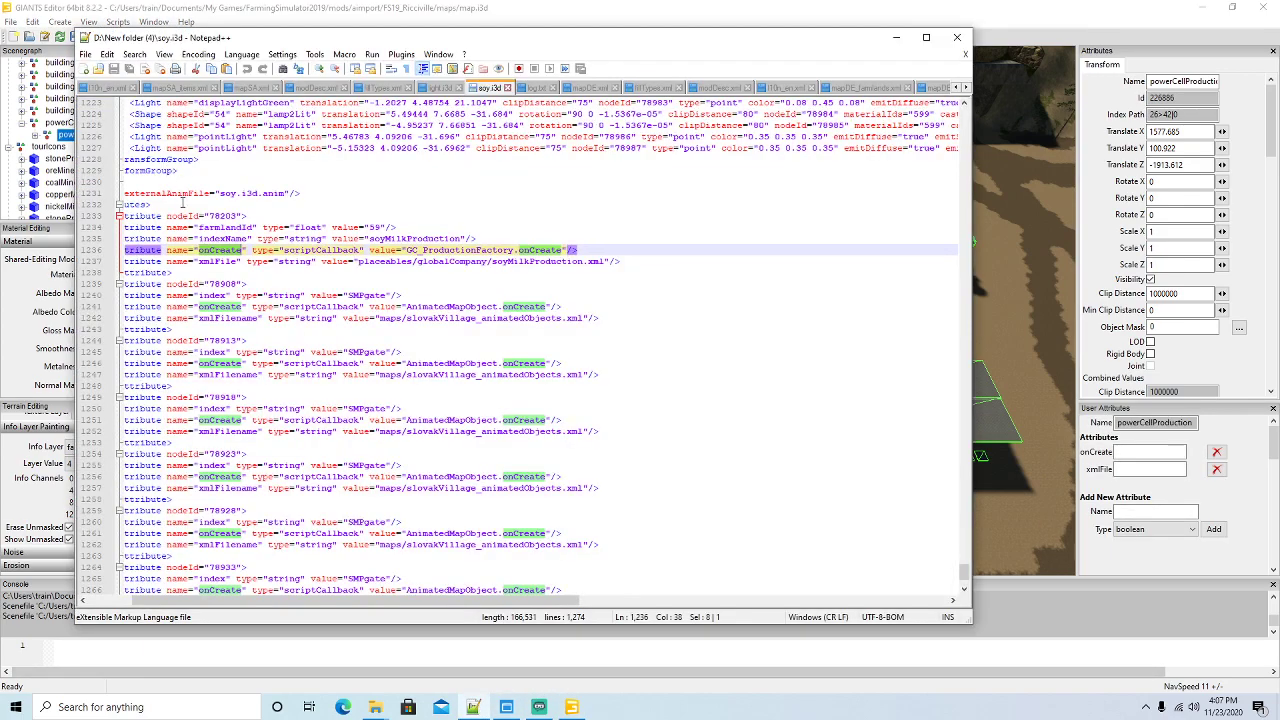
double_click(205, 239)
key("ctrl+c")
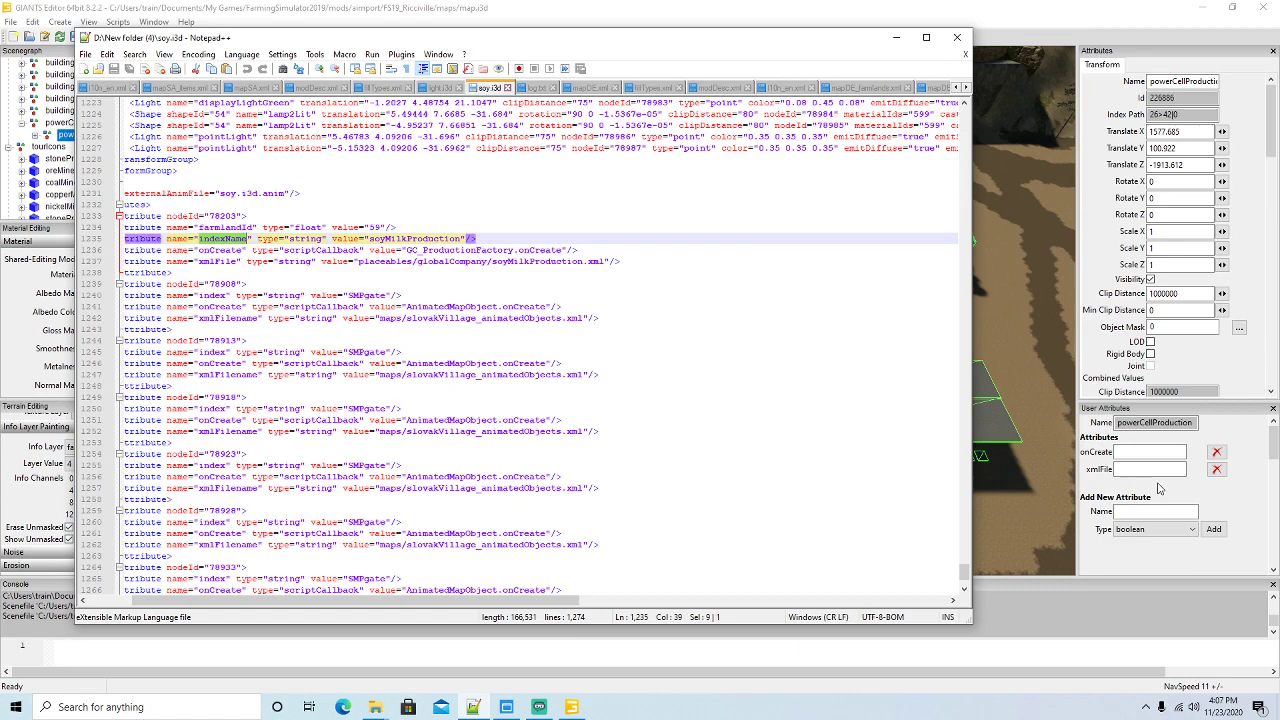
left_click(1150, 529)
left_click(1140, 572)
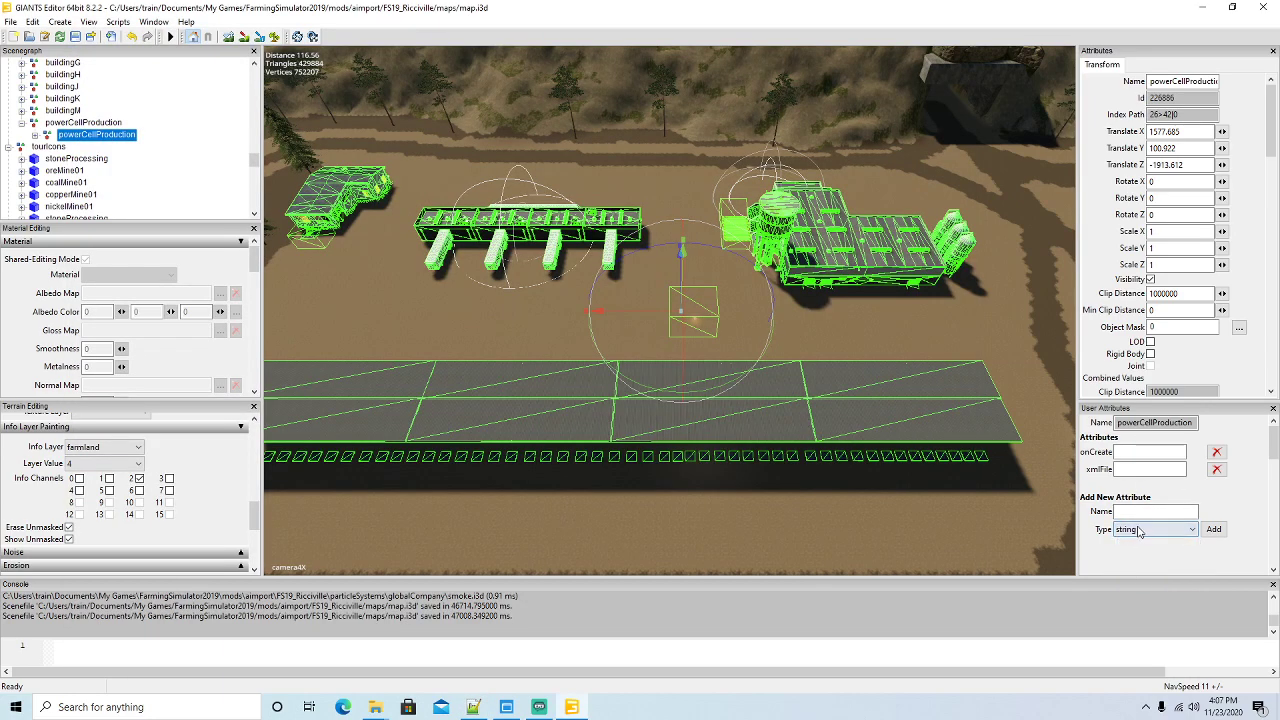
left_click(1137, 513)
key("ctrl+v")
left_click(1213, 529)
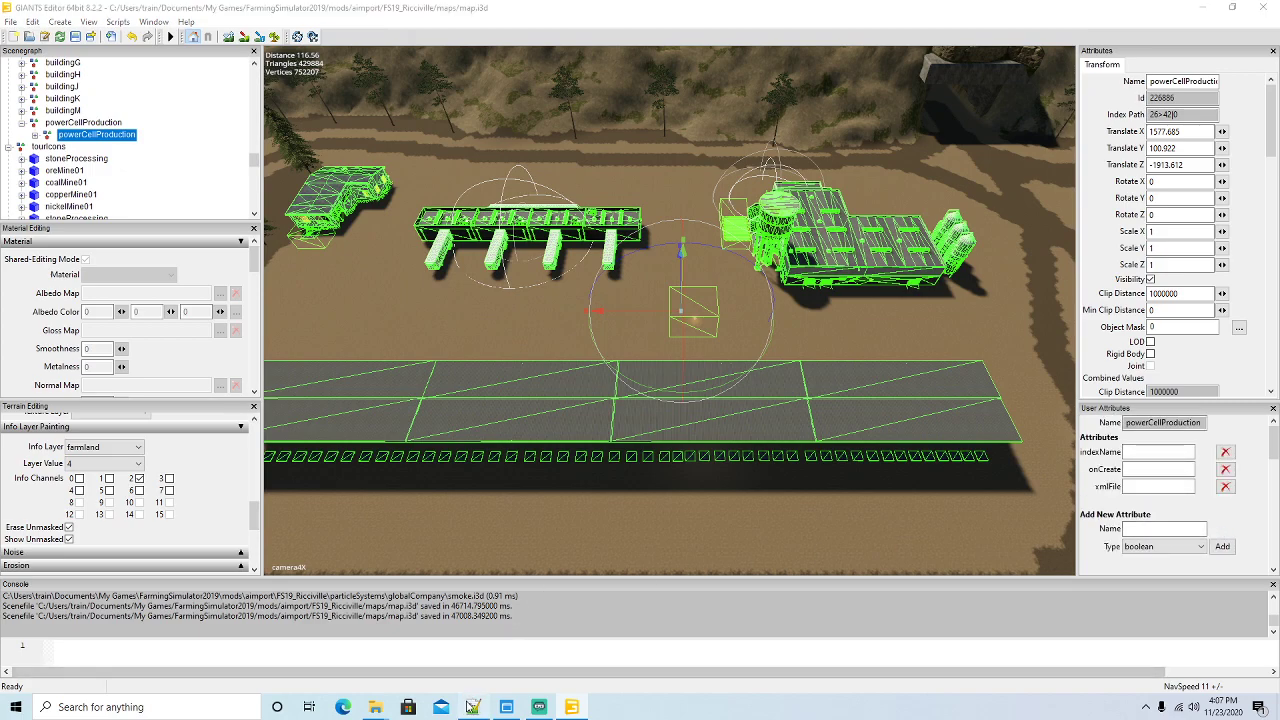
Copy the farmlandId attribute name from soy.i3d and add it to powerCellProduction as a float user attribute
left_click(473, 706)
left_click_drag(199, 227, 252, 227)
key("ctrl+c")
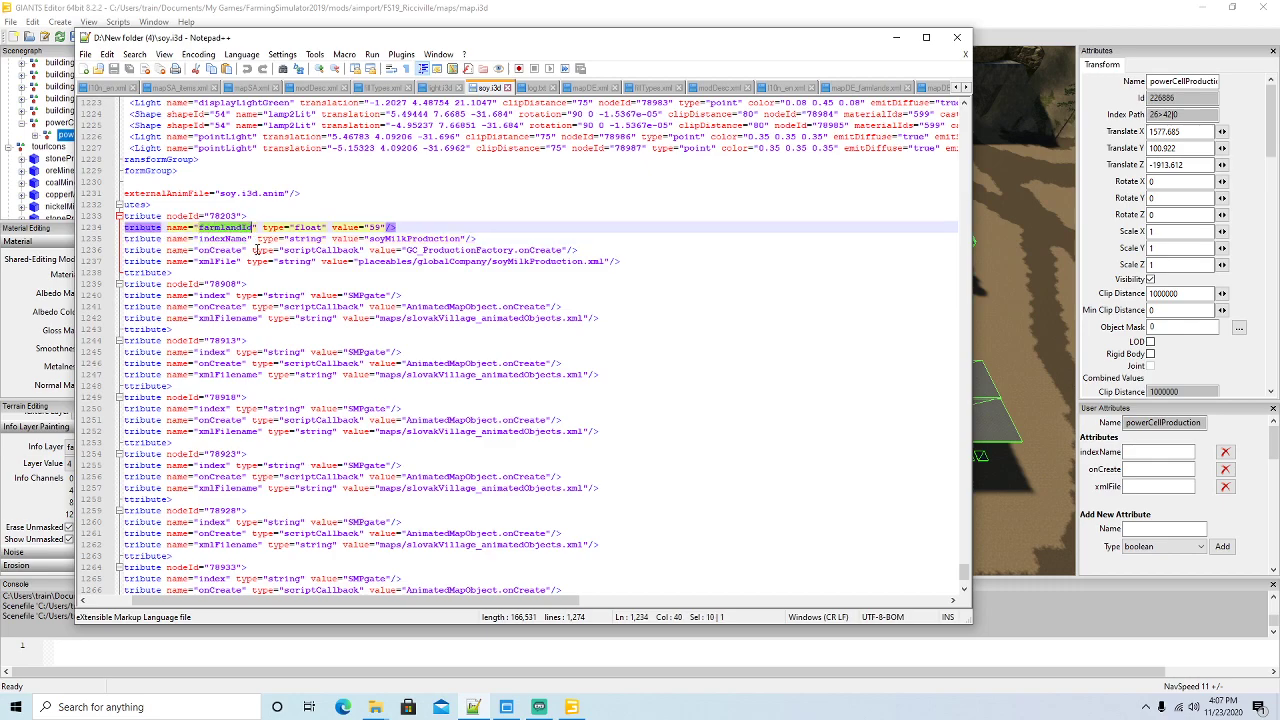
left_click(1152, 548)
left_click(1140, 583)
left_click(1150, 530)
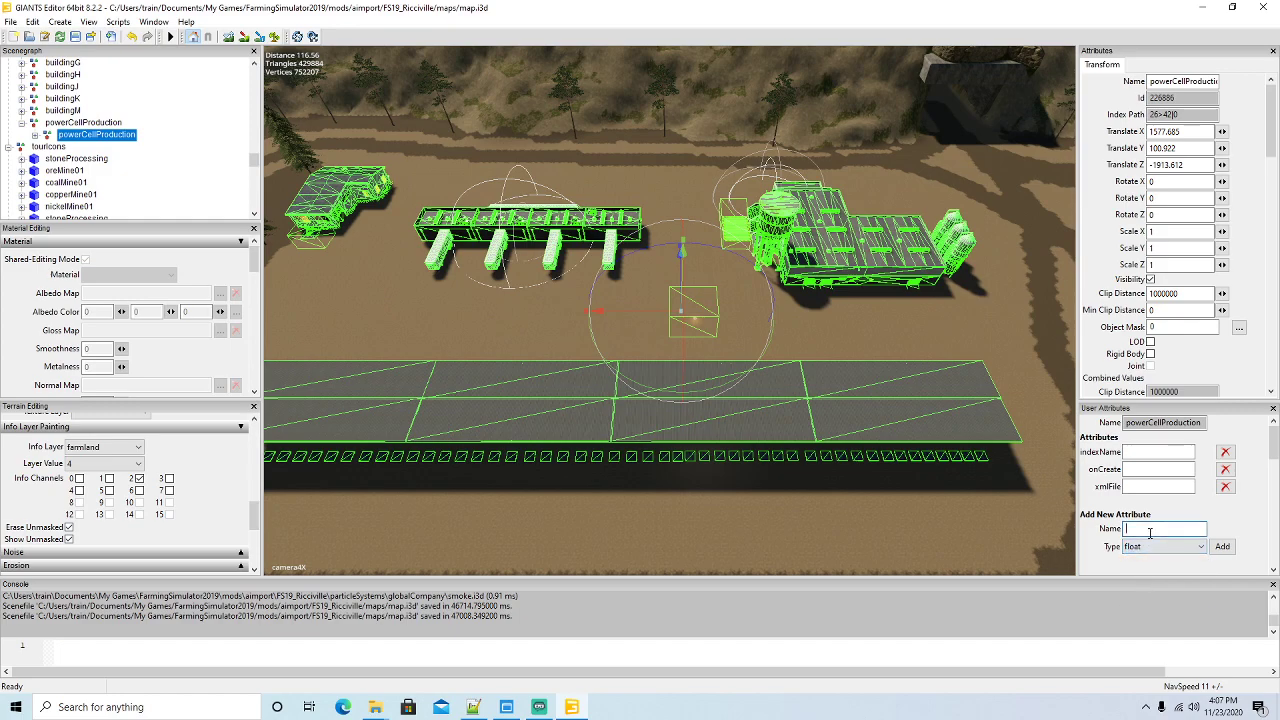
key("ctrl+v")
left_click(1222, 546)
In mapDE_farmlands.xml in Notepad++, reword farmland 4's comment to "bit 2 power cell production" and save the file
left_click(540, 707)
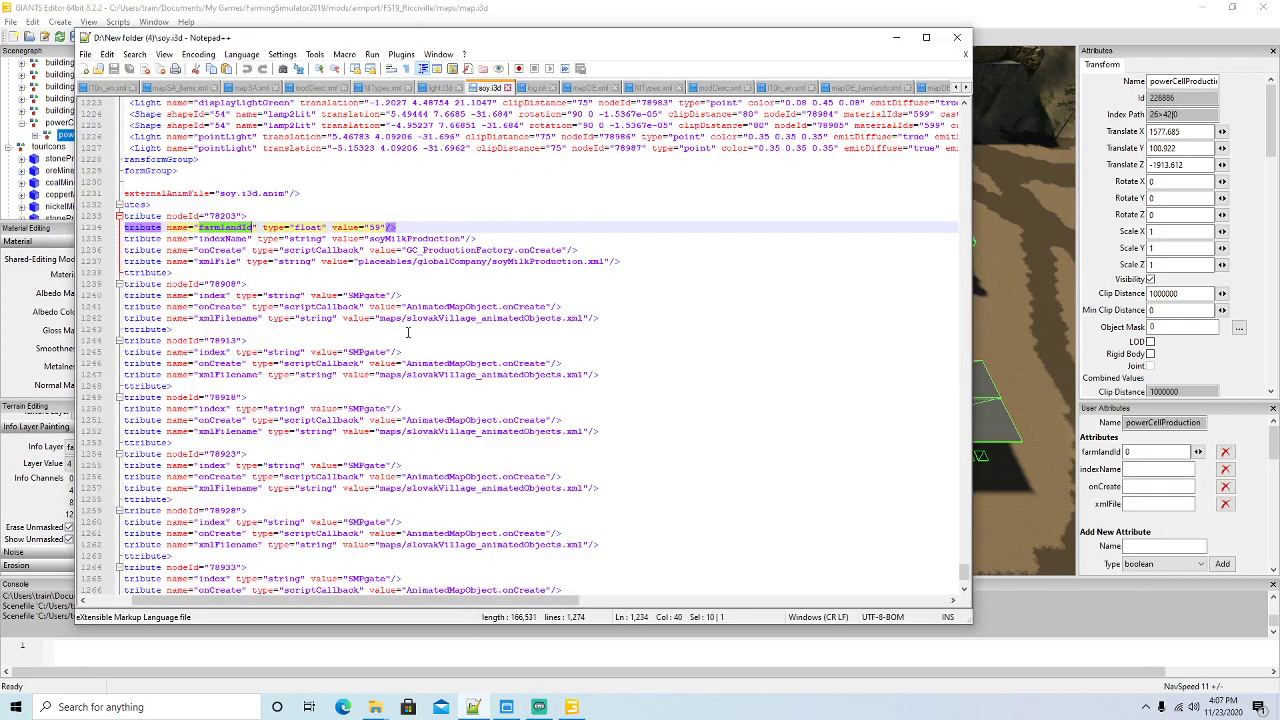
left_click(965, 88)
left_click(965, 88)
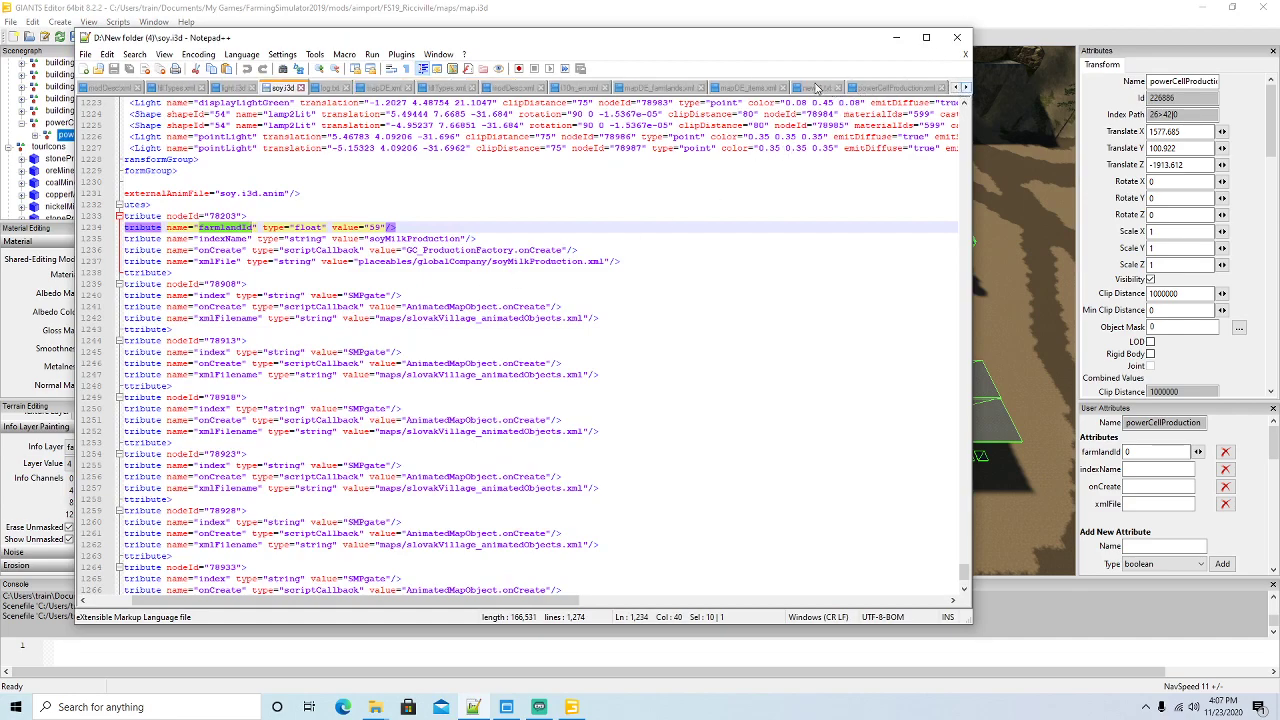
left_click(680, 88)
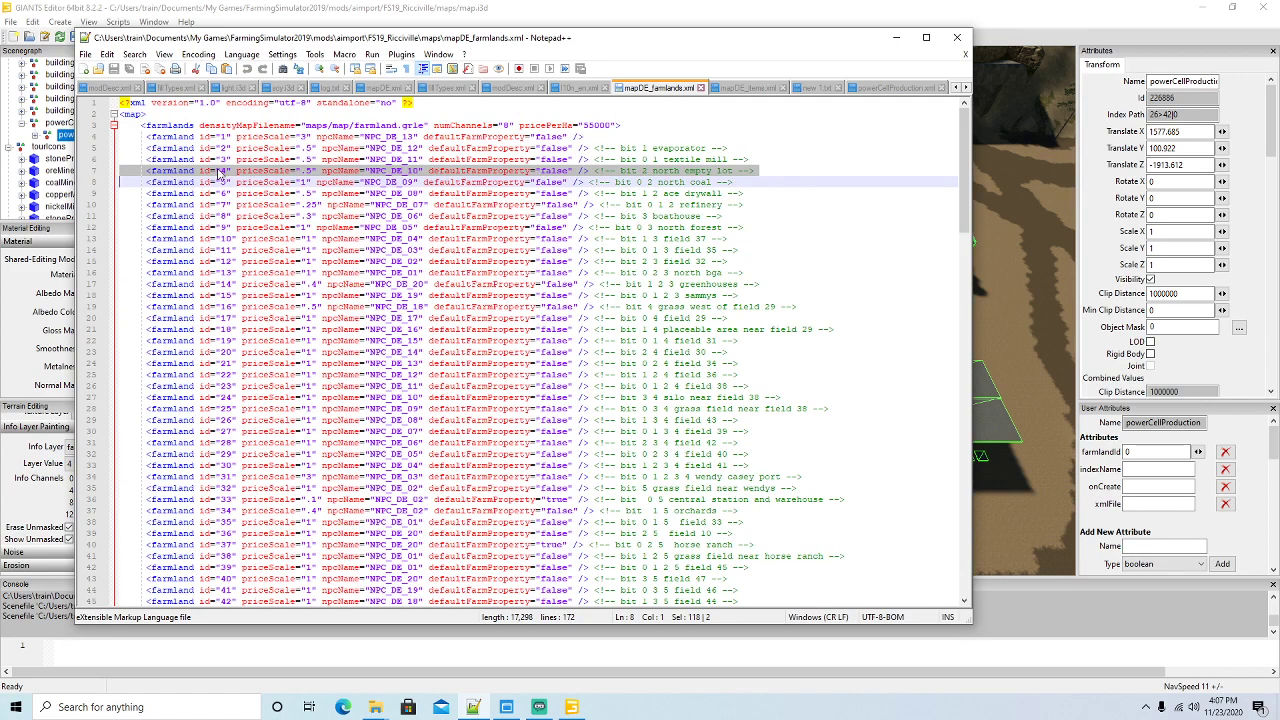
left_click(735, 172)
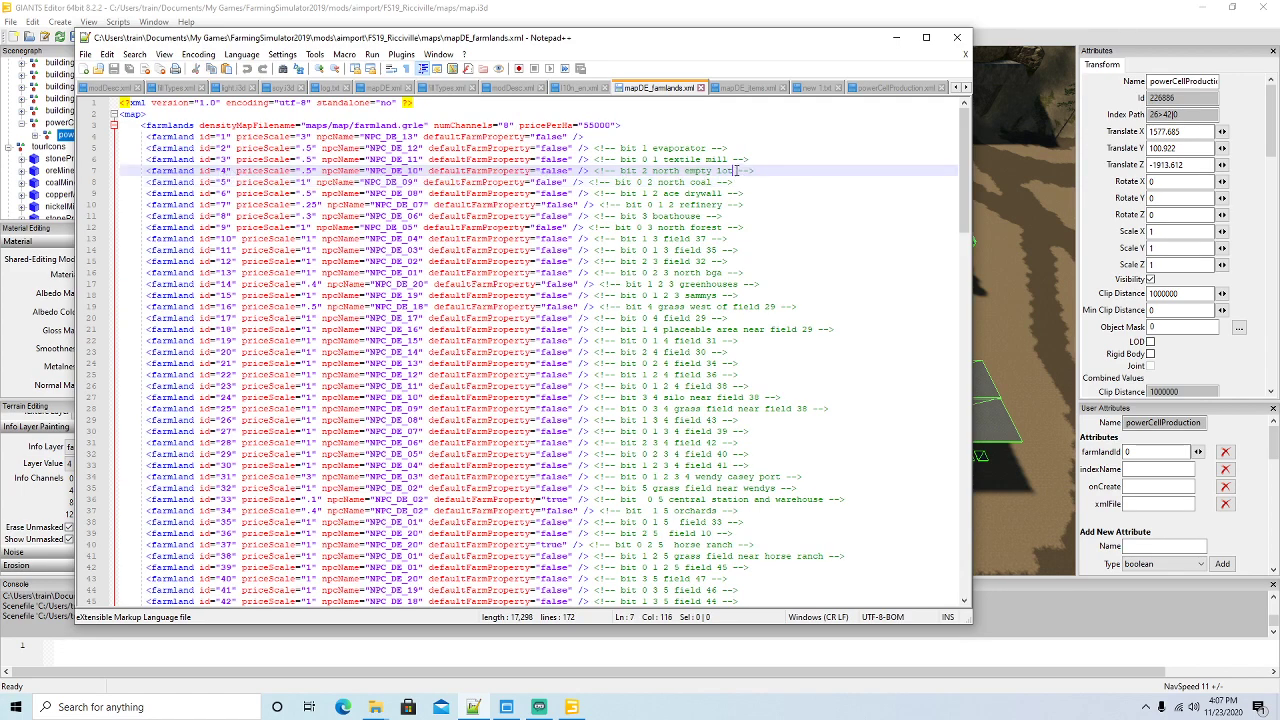
key("BackSpace")
key("BackSpace")
key("BackSpace")
key("BackSpace")
key("BackSpace")
key("BackSpace")
key("BackSpace")
key("BackSpace")
key("BackSpace")
key("BackSpace")
key("BackSpace")
key("BackSpace")
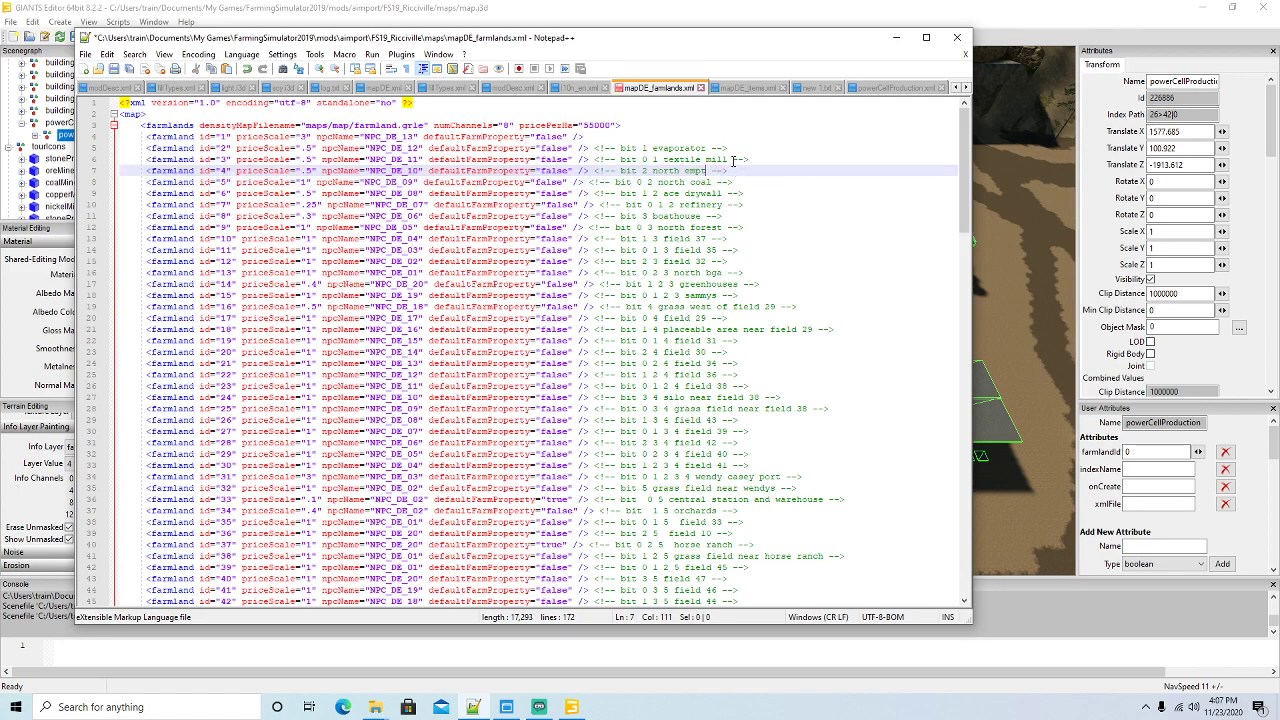
key("BackSpace")
key("BackSpace")
key("BackSpace")
type("power cell p ")
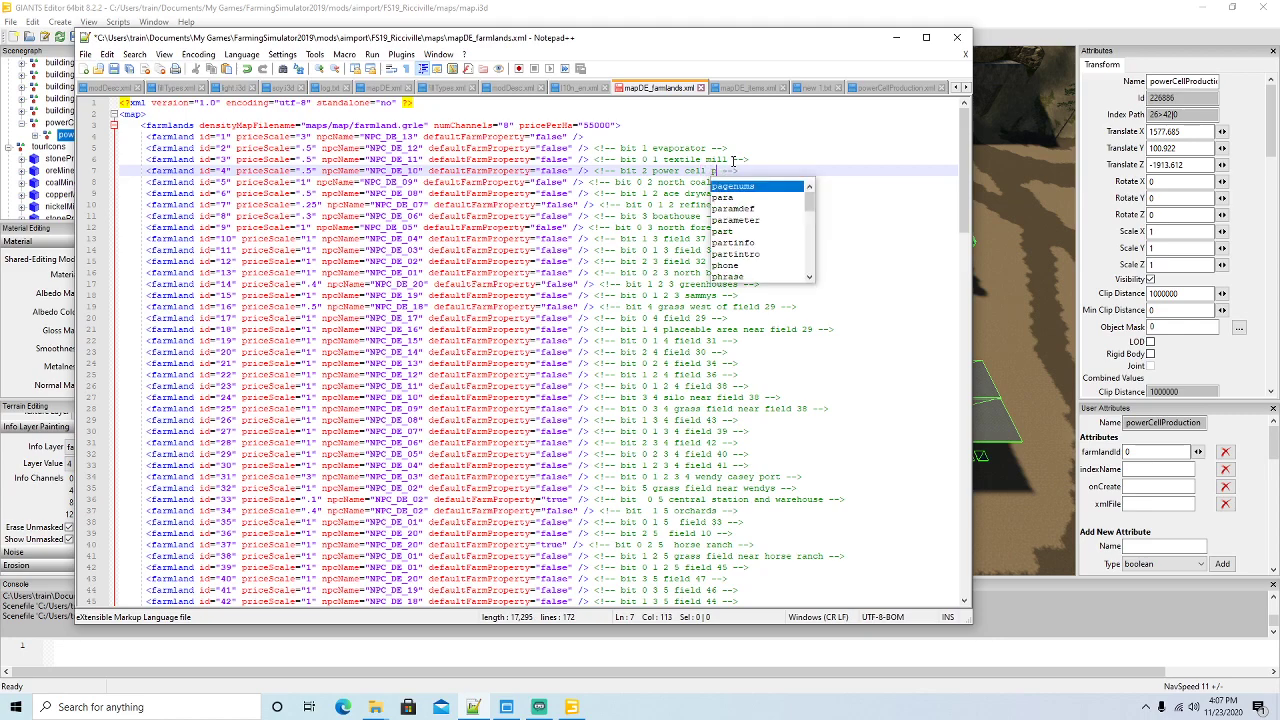
type("roductio")
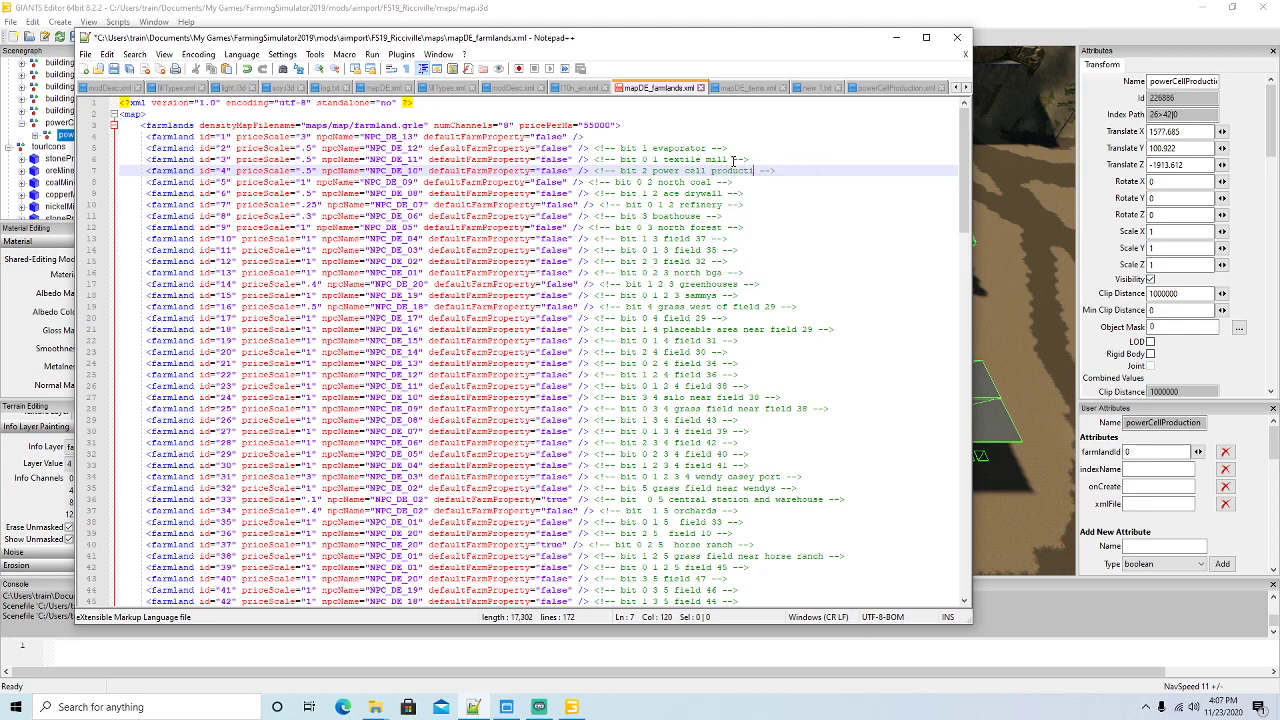
type("n")
left_click(113, 69)
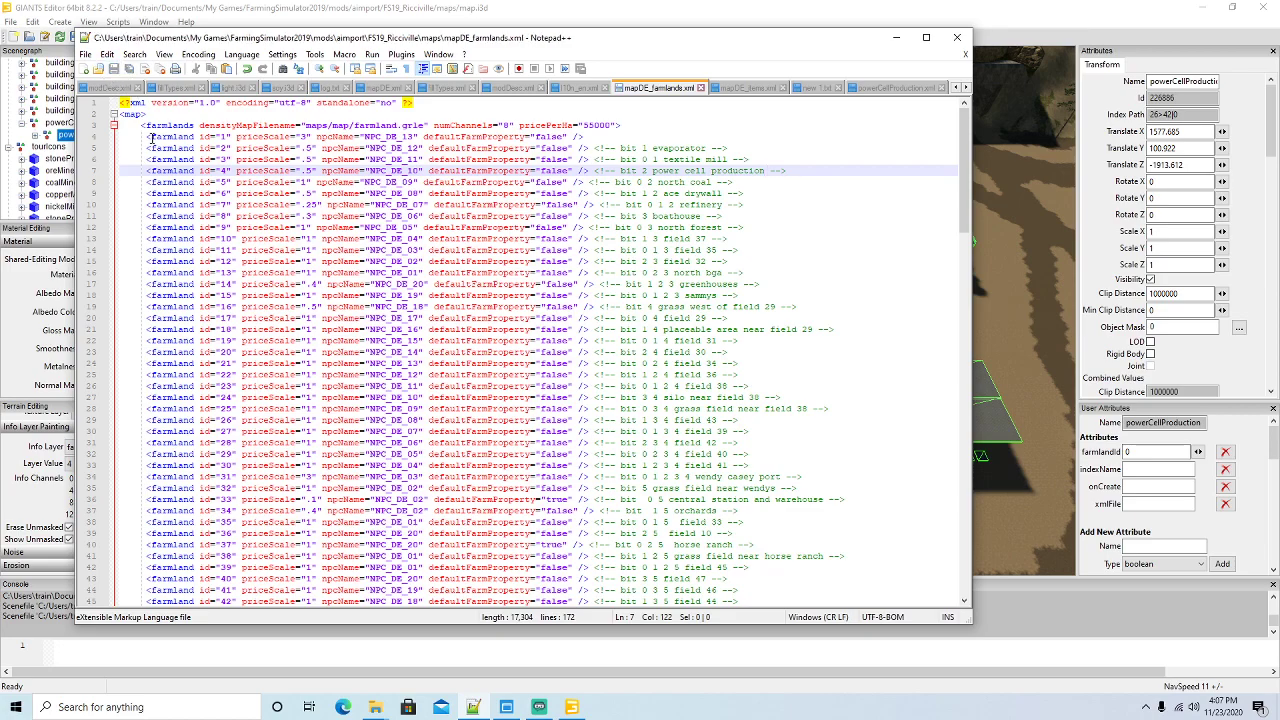
Back in GIANTS Editor, set powerCellProduction's farmlandId to 4 and its indexName to powerCellProduction
left_click(92, 171)
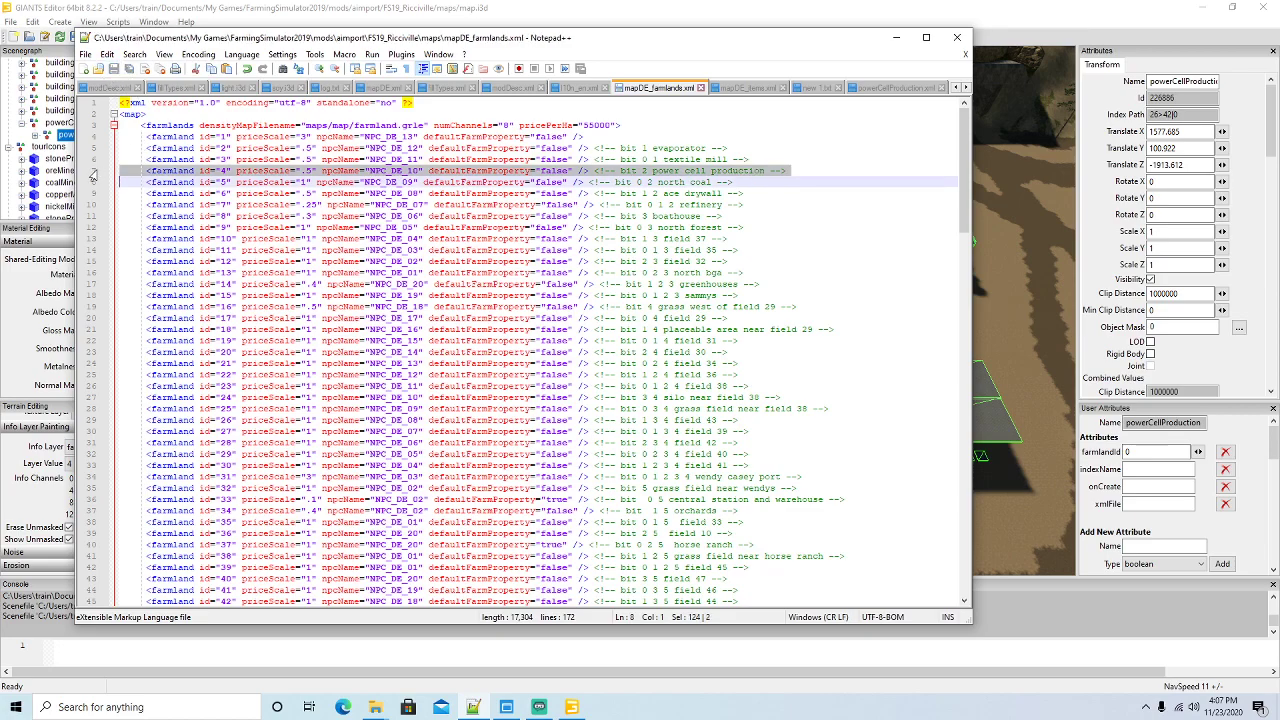
left_click(896, 37)
left_click(1136, 453)
type("4")
key("Tab")
type("power")
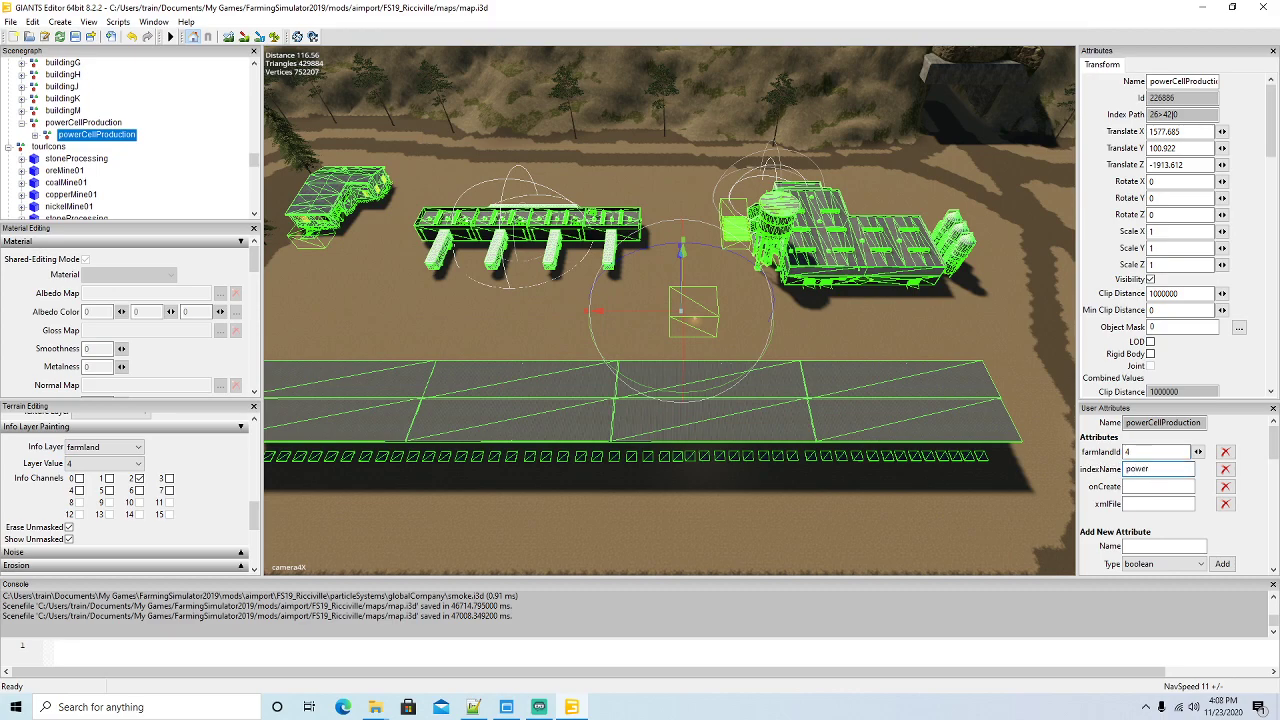
type("CellProduction")
key("Return")
Copy the onCreate value GC_ProductionFactory.onCreate from the inner buildingM group into powerCellProduction's onCreate attribute
left_click(22, 110)
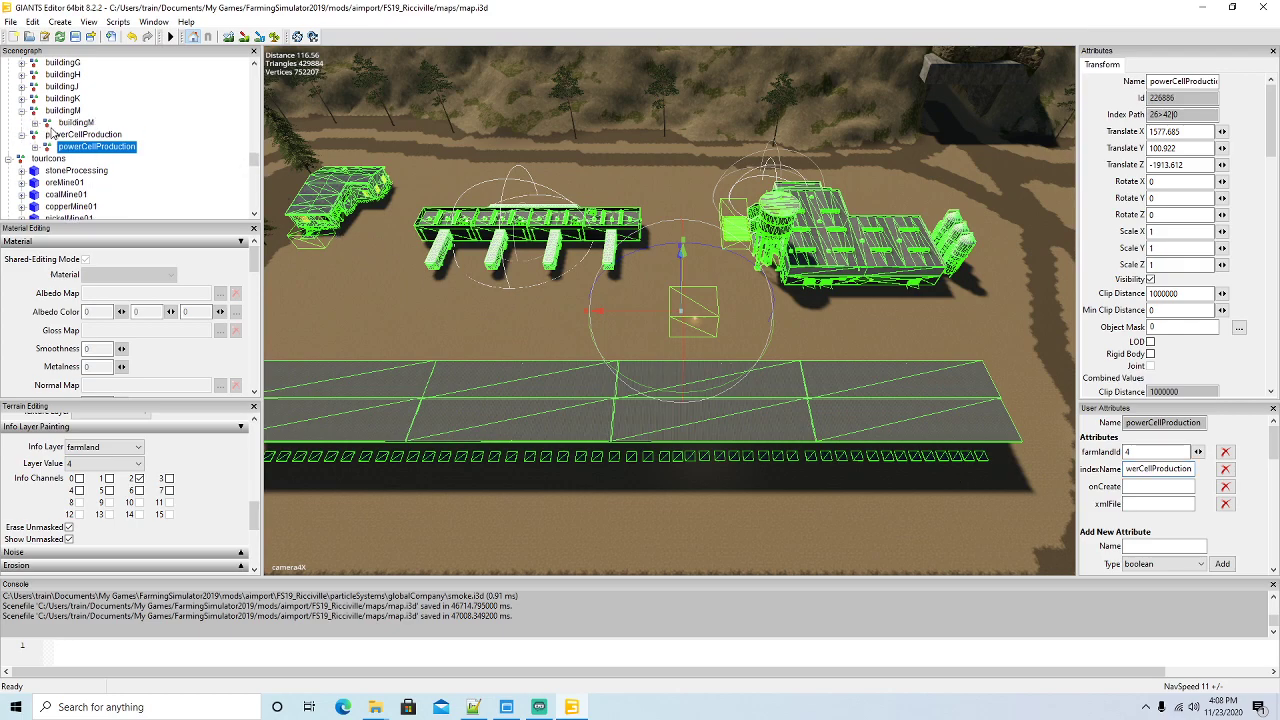
left_click(74, 122)
left_click(1127, 486)
left_click_drag(1127, 486, 1200, 486)
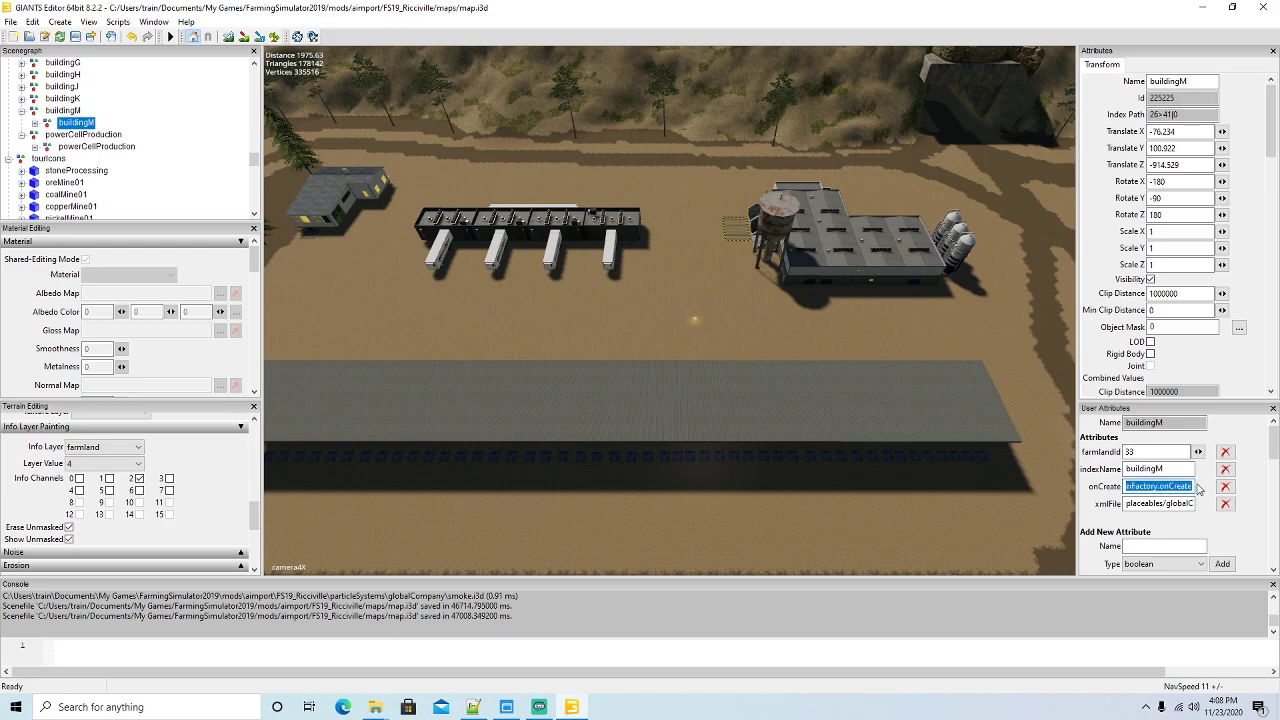
key("Return")
left_click(92, 146)
left_click(1157, 486)
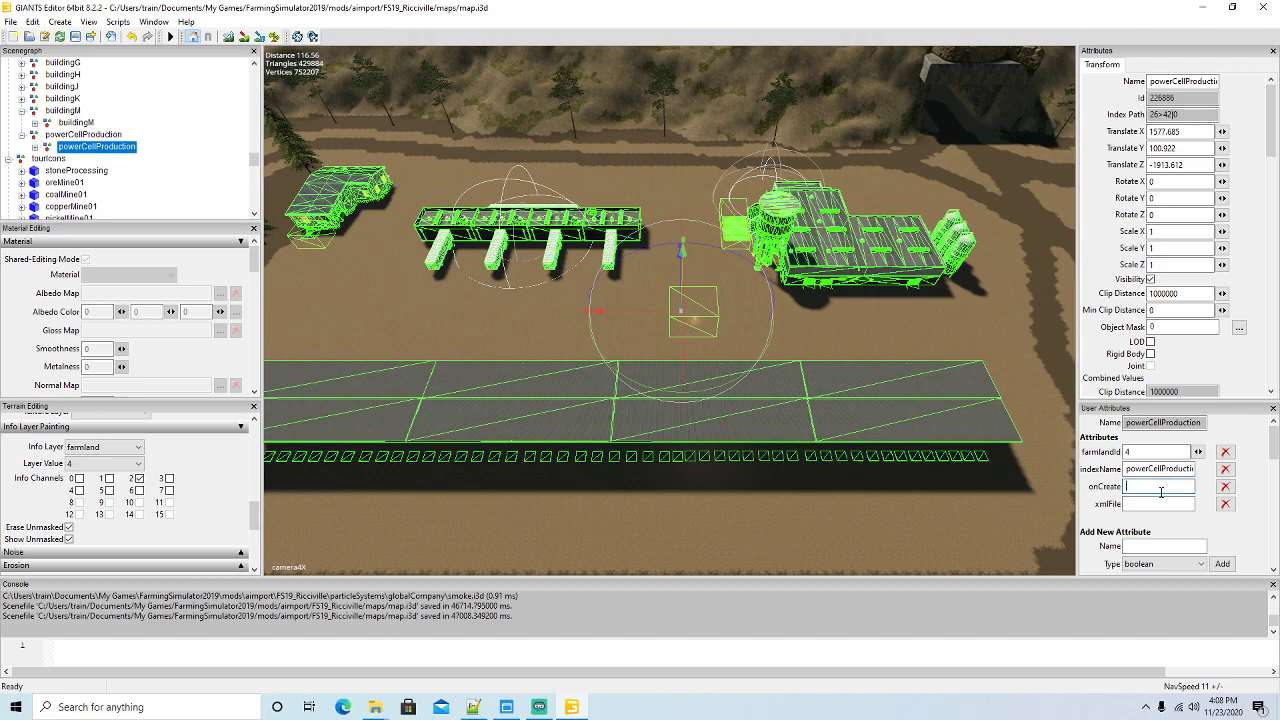
key("ctrl+v")
Copy buildingM's xmlFile path into powerCellProduction's xmlFile attribute and change the file name in it to powerCellProduction.xml
left_click(72, 122)
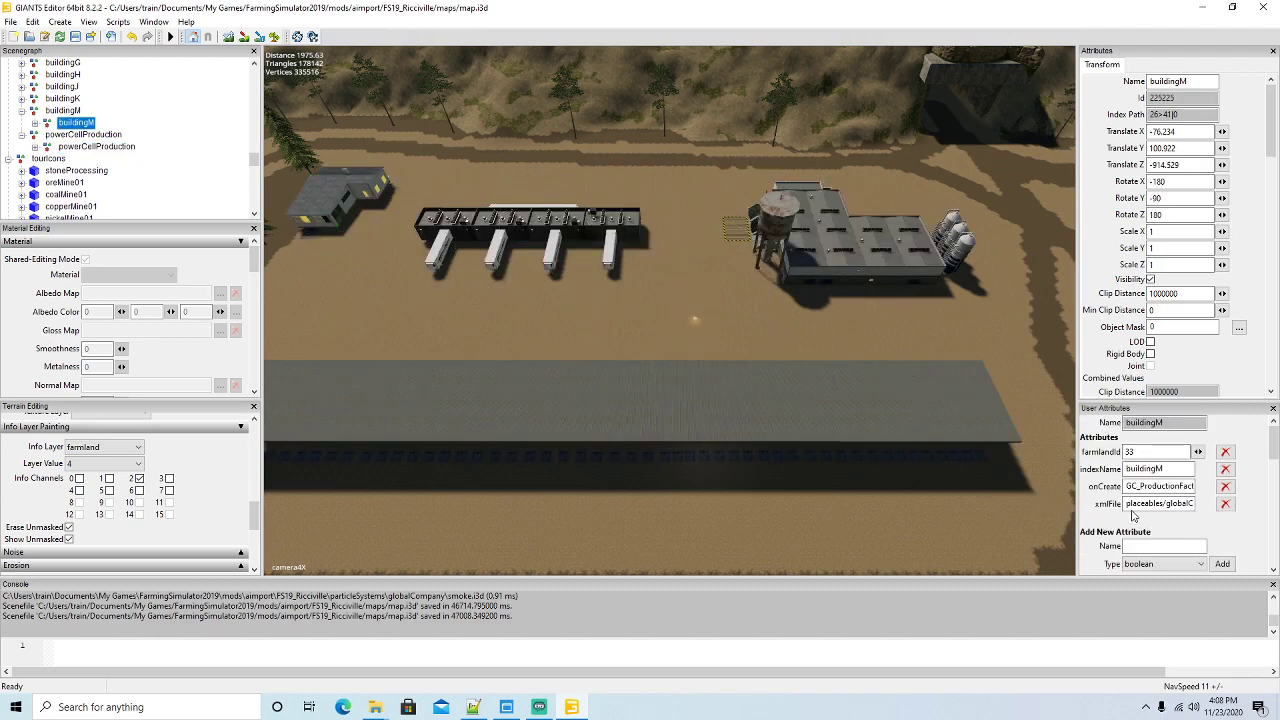
left_click_drag(1125, 504, 1205, 506)
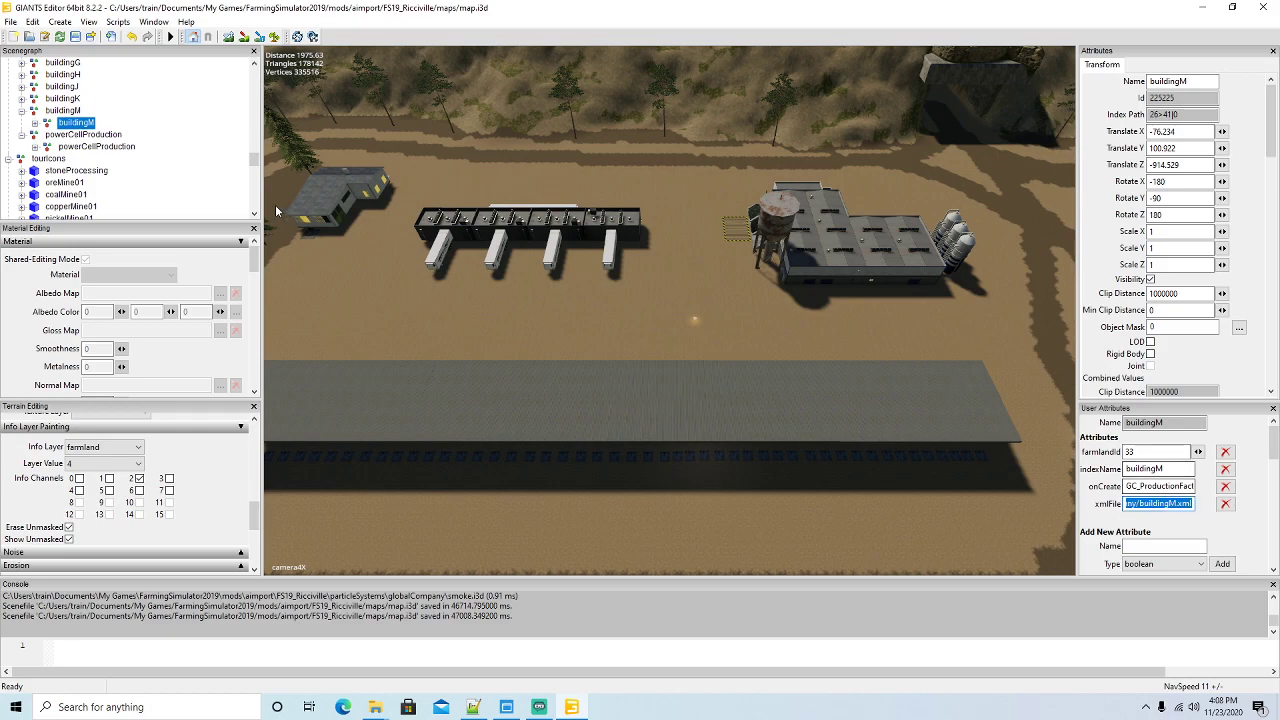
left_click(60, 148)
left_click(1150, 504)
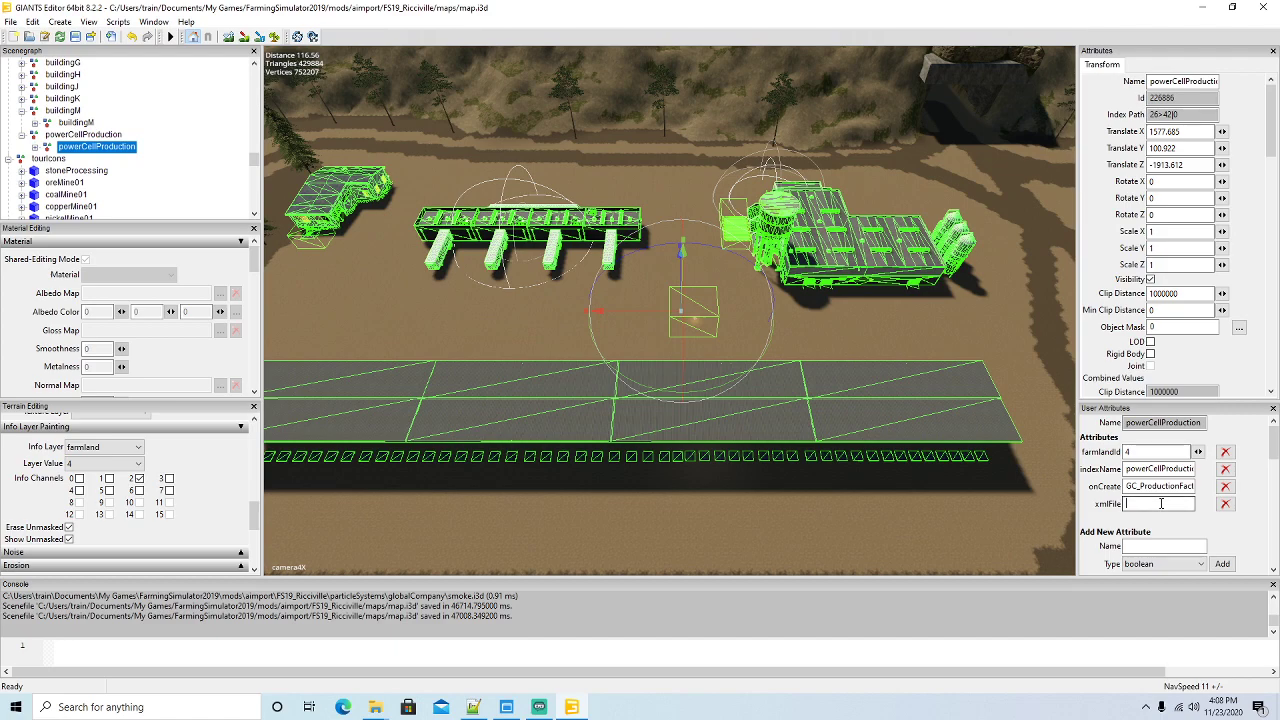
key("ctrl+v")
key("BackSpace")
key("BackSpace")
key("BackSpace")
key("BackSpace")
key("BackSpace")
key("BackSpace")
key("BackSpace")
key("BackSpace")
key("BackSpace")
type("powe")
type("rC")
type("ellProdu")
type("ction")
Save the map.i3d scene and minimize GIANTS Editor to get to the globalCompany folder window
scroll(629, 519, "down", 1)
scroll(629, 519, "down", 1)
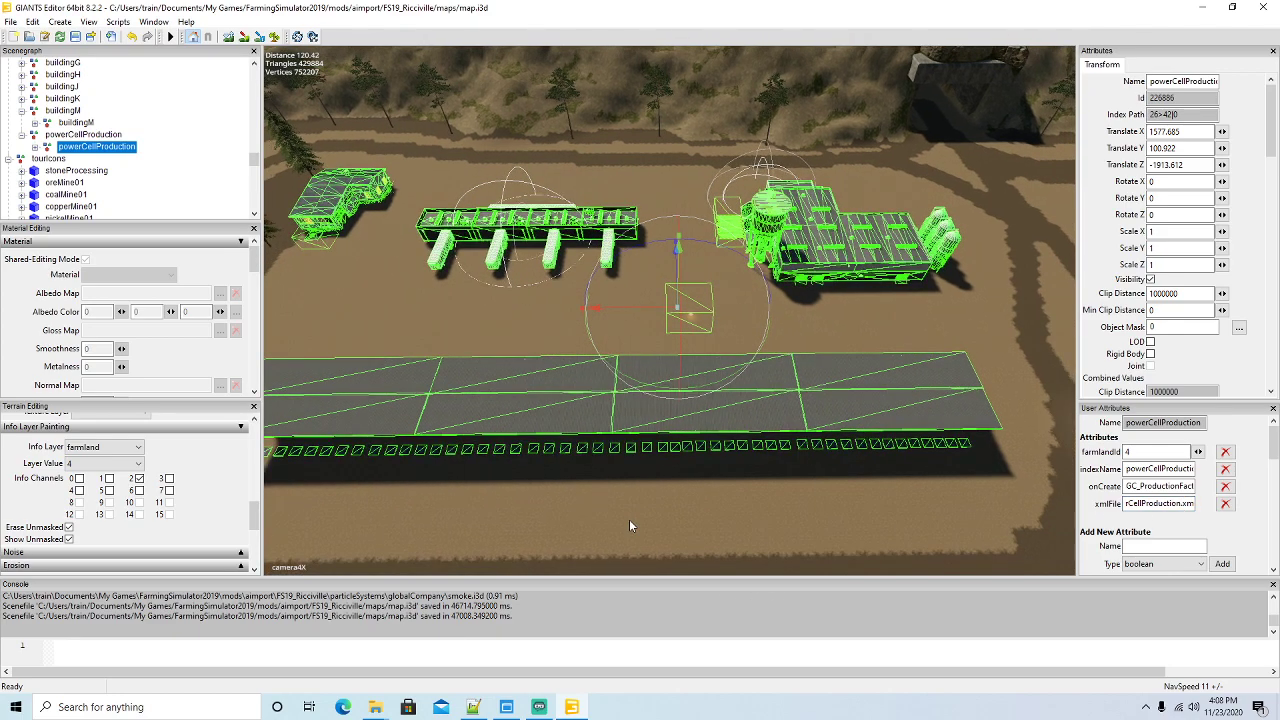
left_click(75, 37)
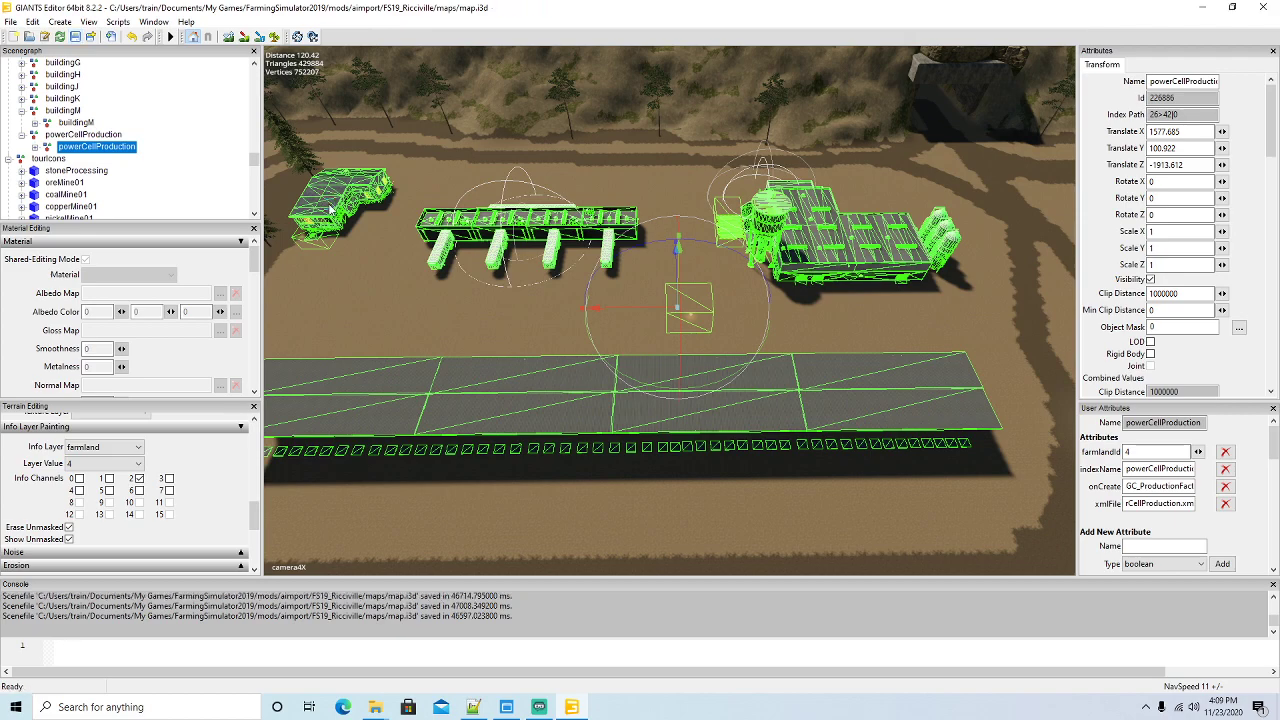
left_click(1205, 14)
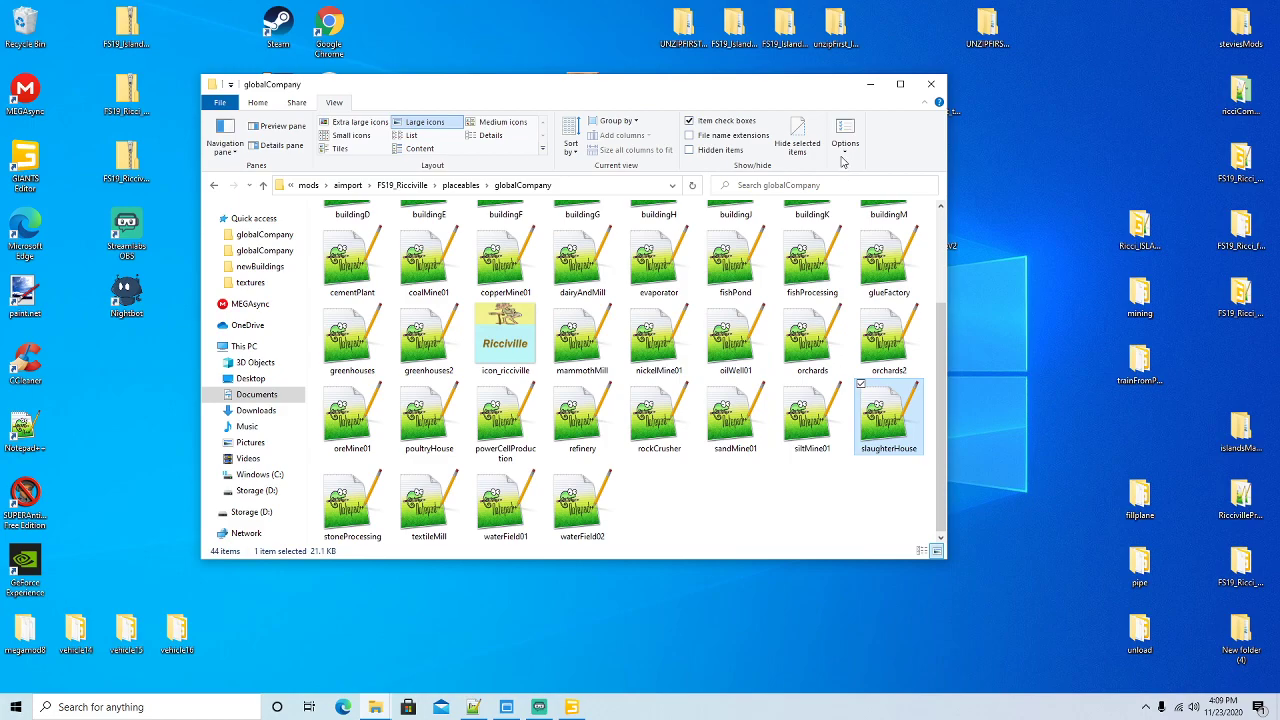
Minimize the globalCompany folder, bring up the FS19_MFS+ mod folder window, and launch Farming Simulator 19 from the desktop
left_click(870, 84)
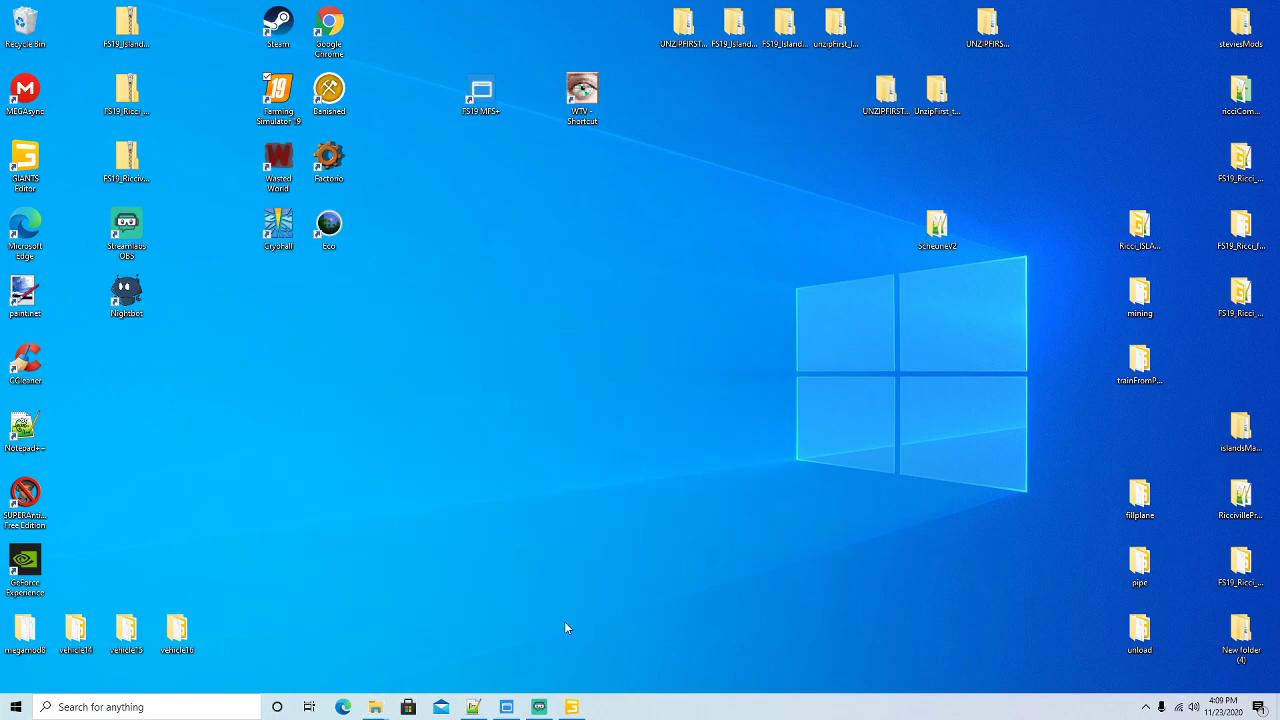
left_click(506, 707)
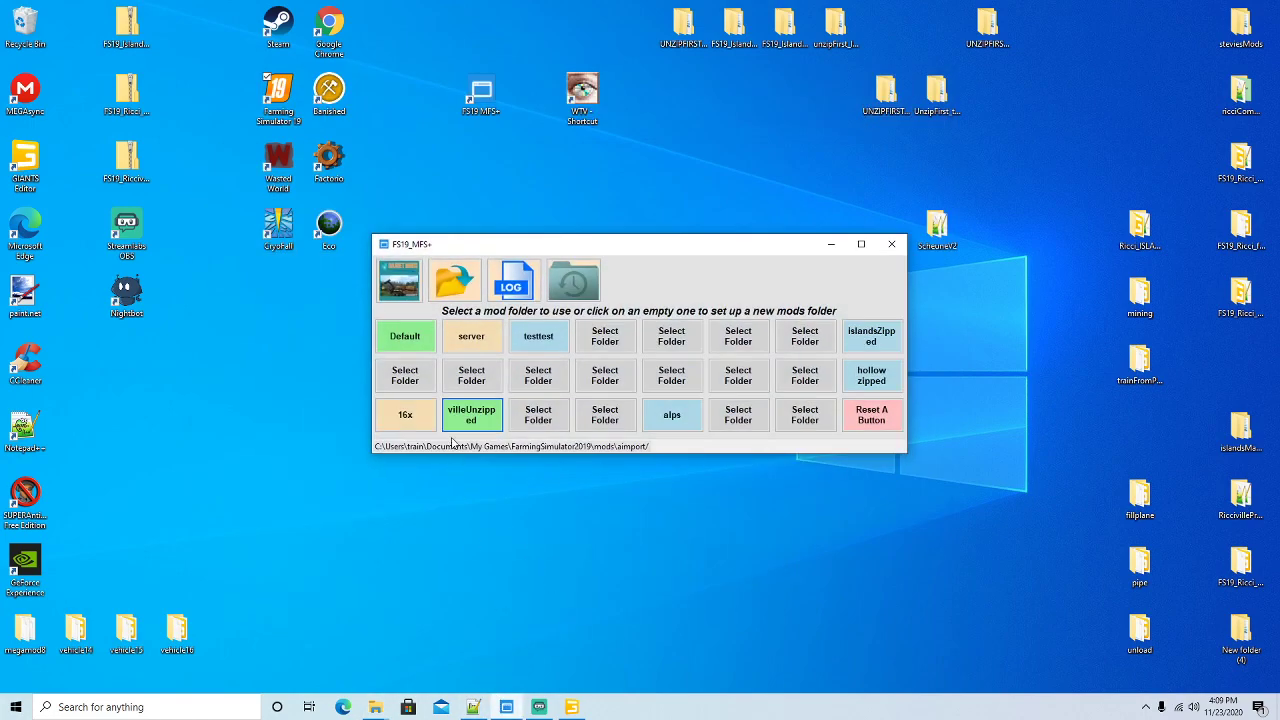
right_click(278, 92)
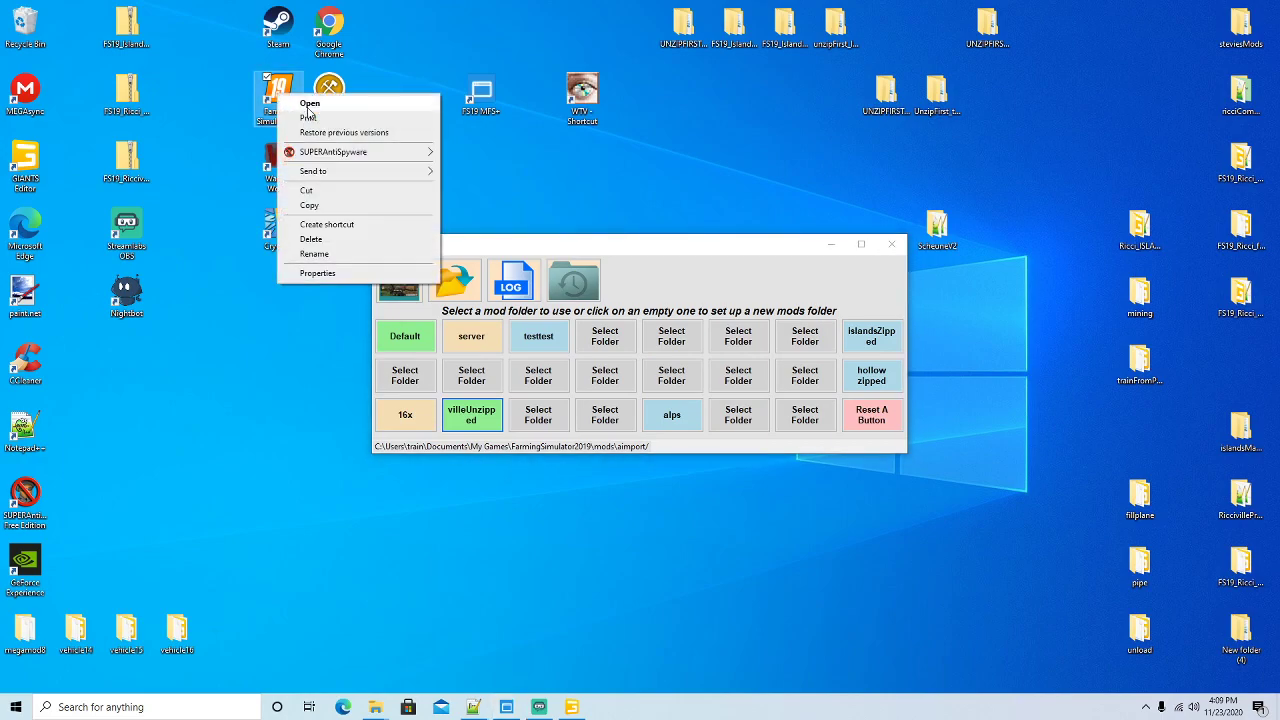
left_click(310, 108)
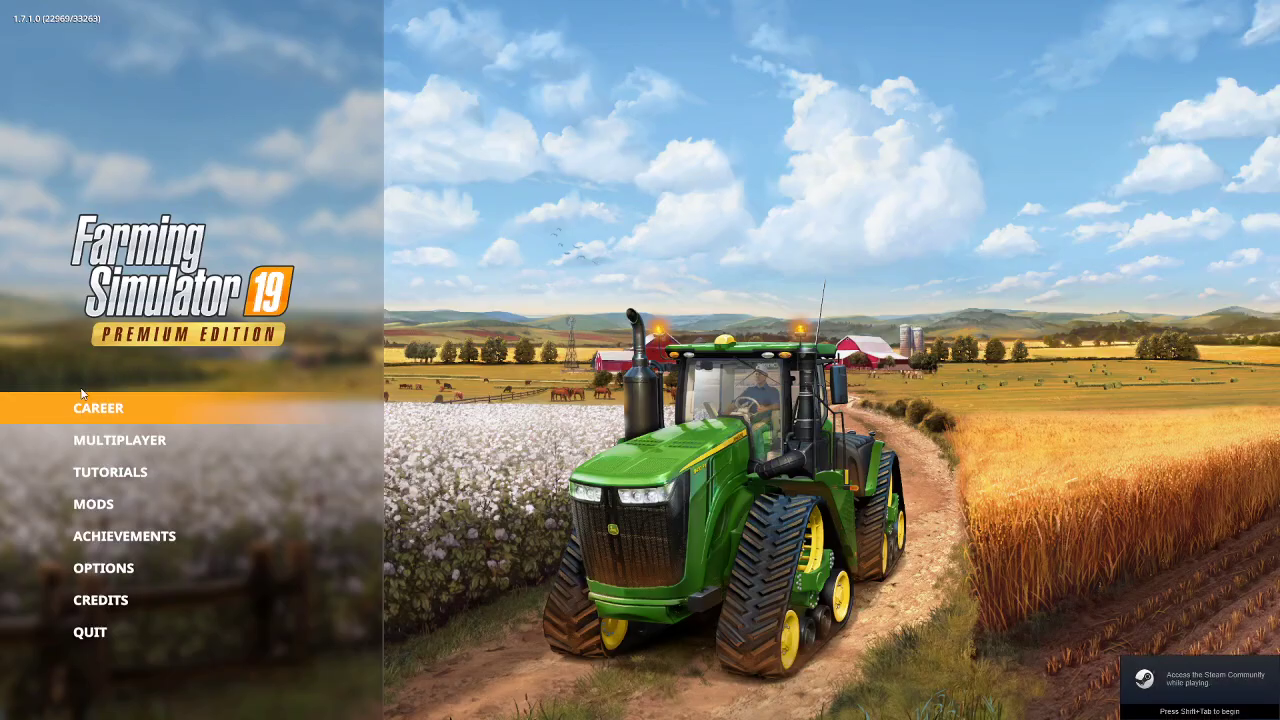
Start a new career in the empty Savegame 1 on the FS19_Ricciville map, keeping the default character, and enter the game
left_click(90, 410)
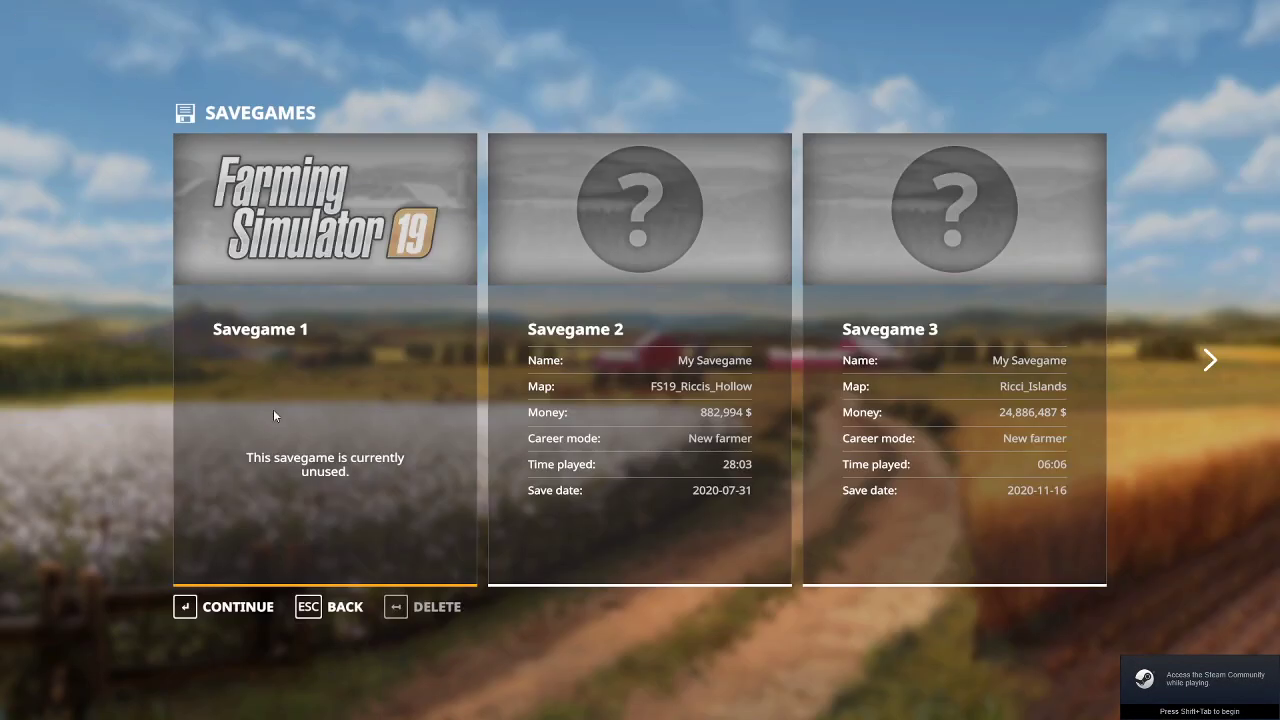
left_click(230, 610)
left_click(241, 613)
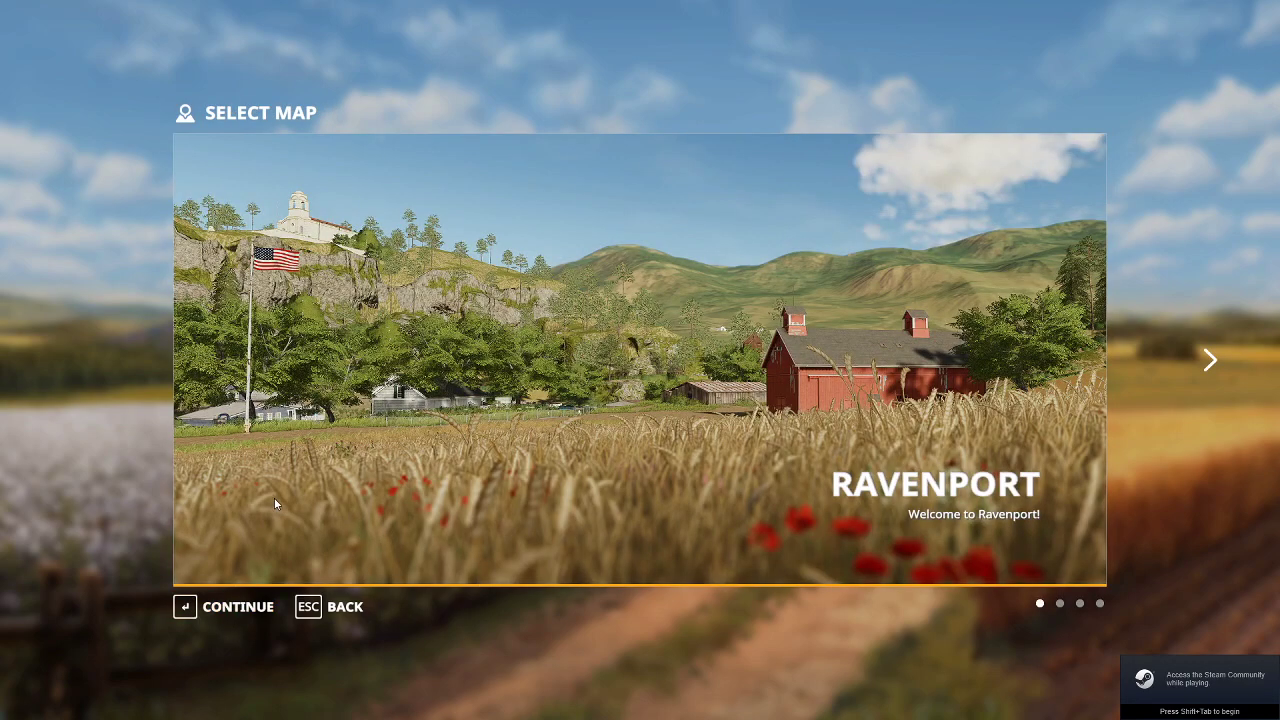
key("Left")
left_click(230, 607)
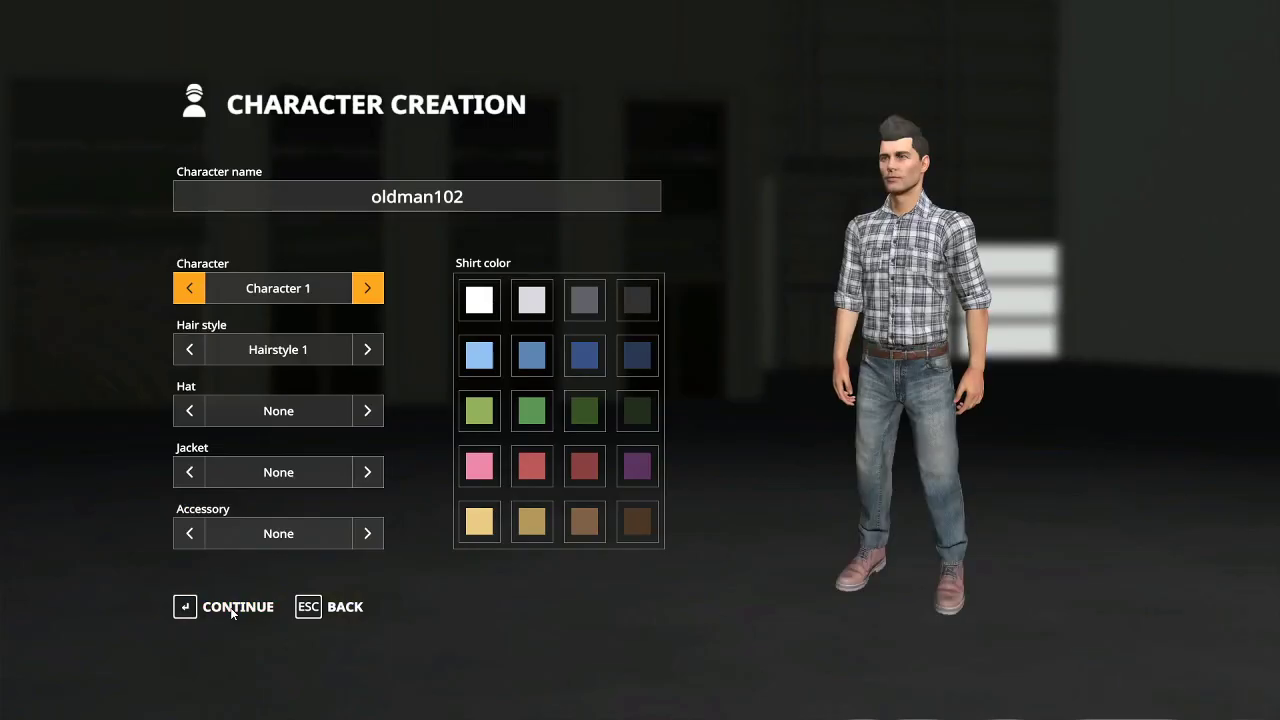
left_click(231, 609)
left_click(224, 607)
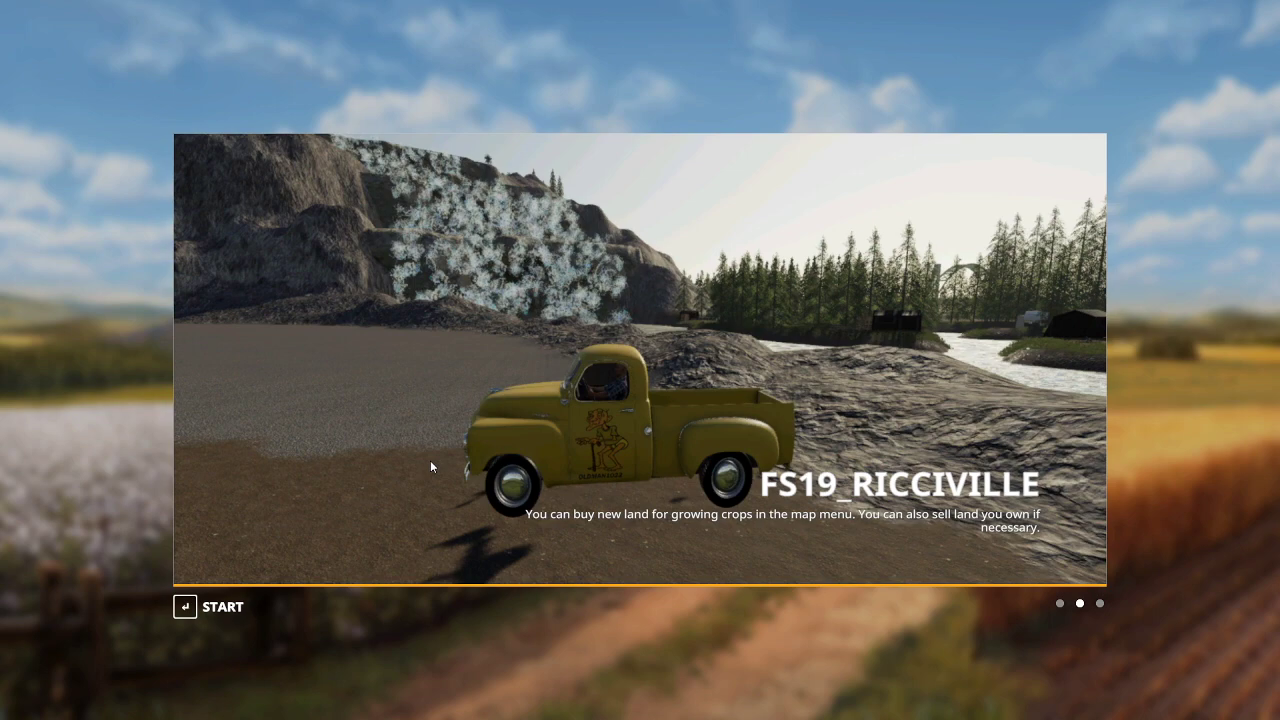
key("Return")
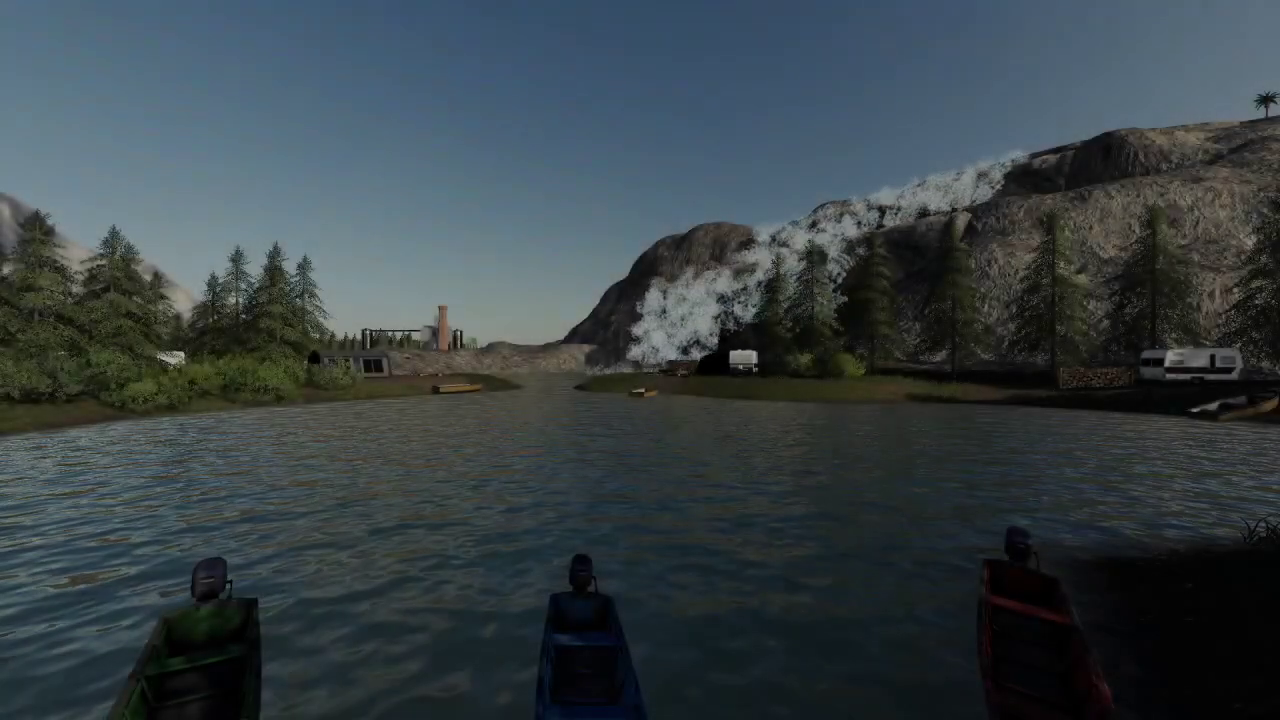
key("d")
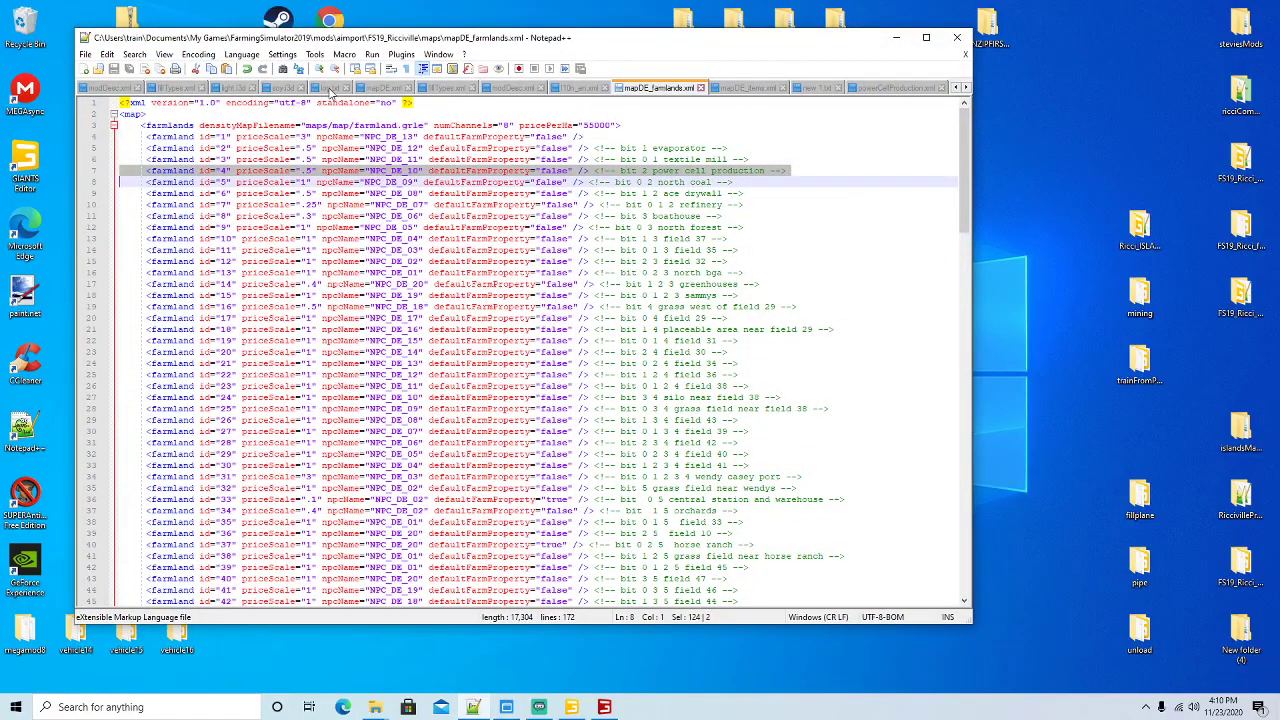
Switch to Notepad++, reload the modified log.txt, and maximize the window
left_click(330, 91)
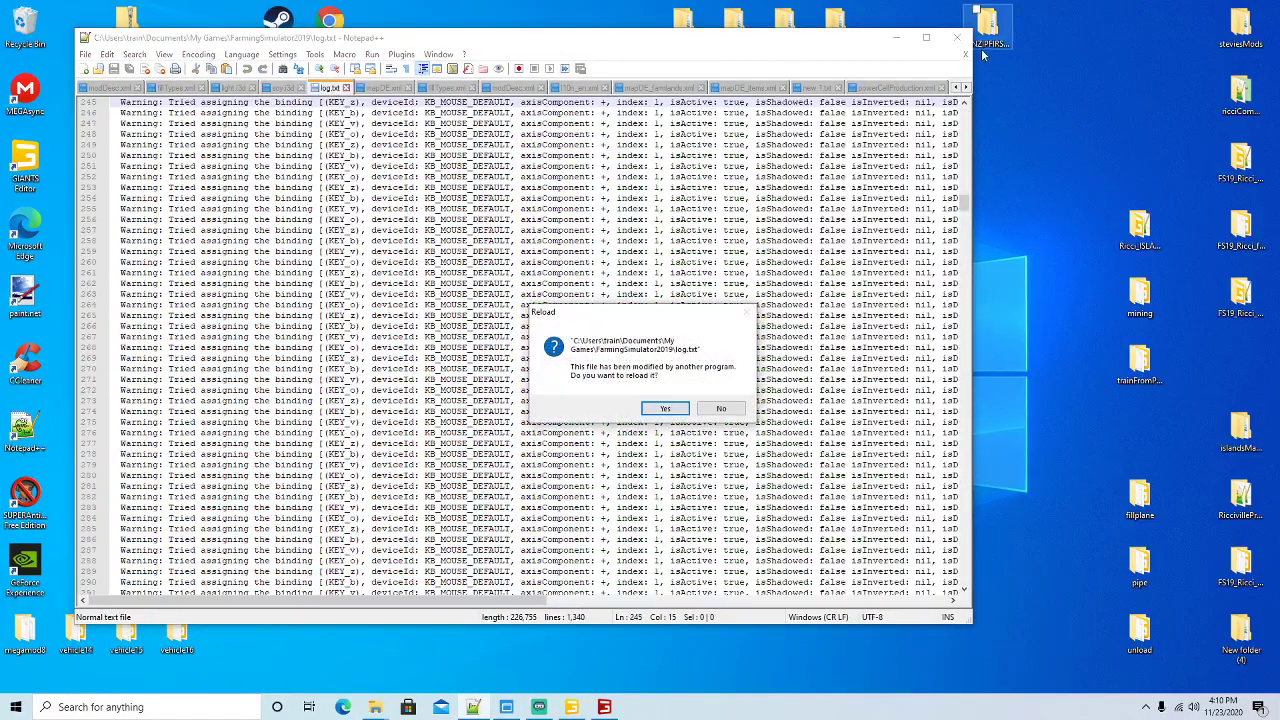
left_click(664, 410)
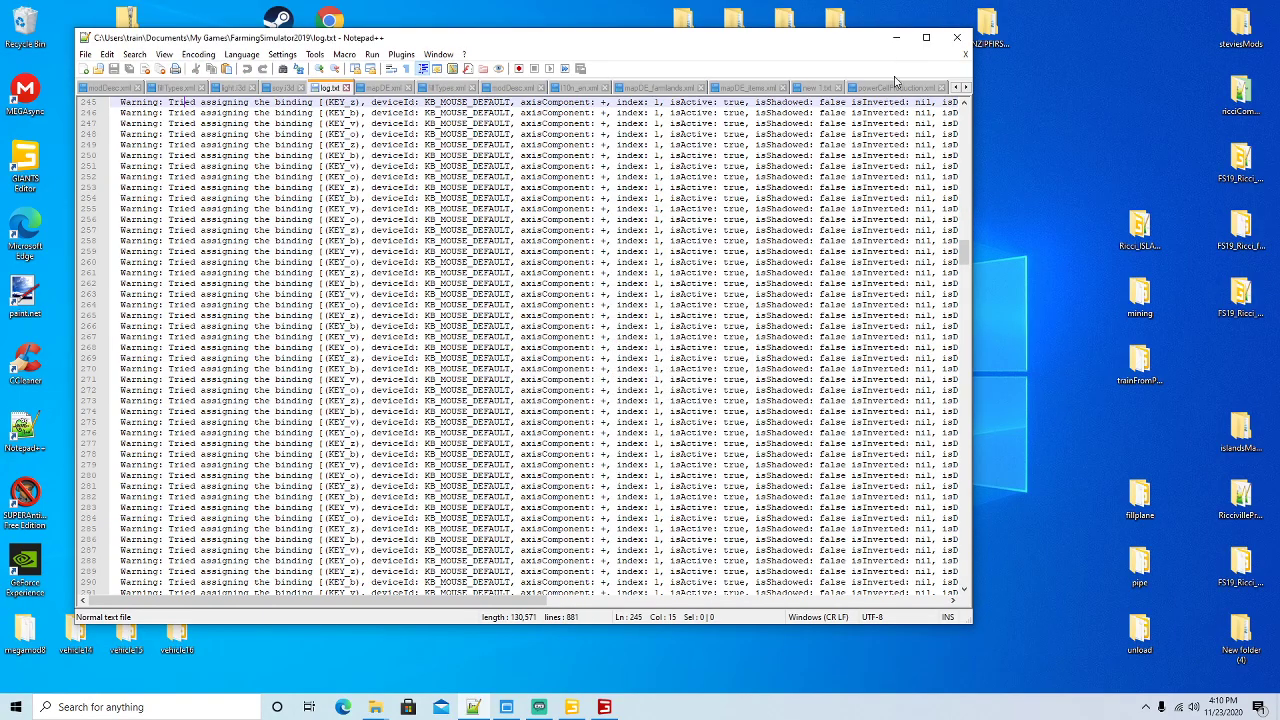
left_click(926, 37)
Examine log.txt from the first line to the end for map and mod loading errors, and minimize Notepad++ to return to the game
left_click_drag(1265, 262, 1268, 80)
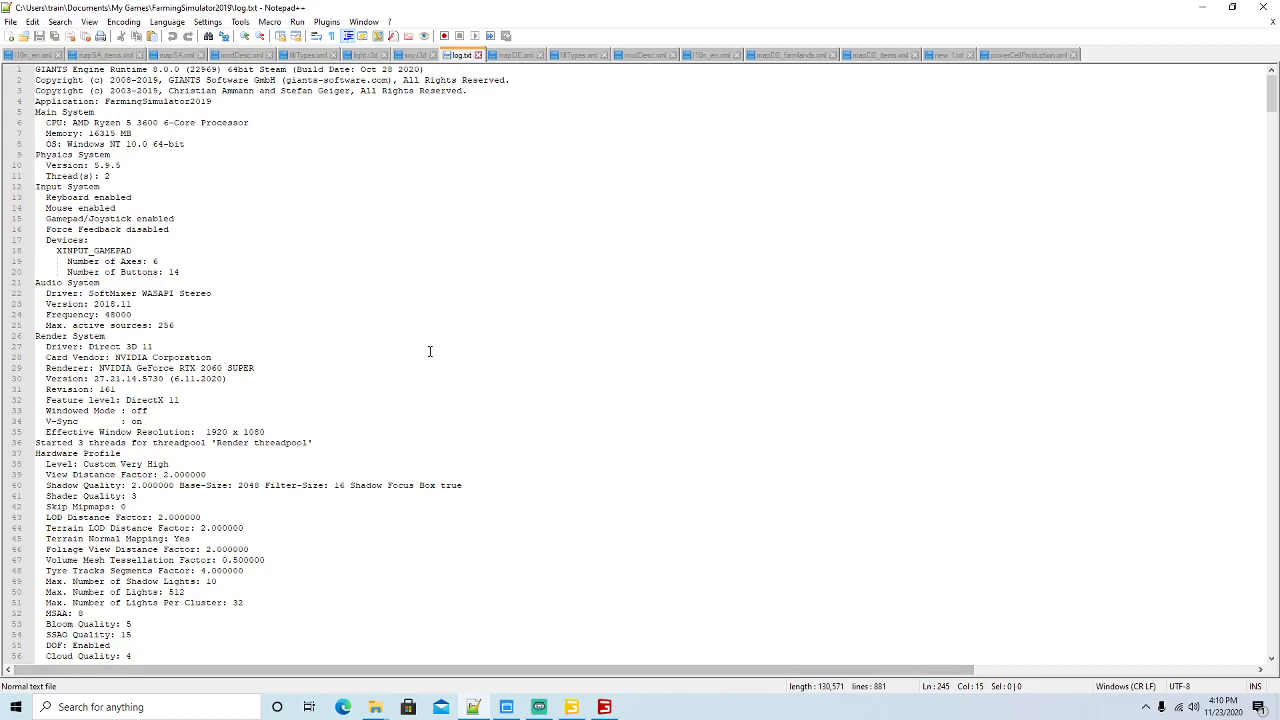
scroll(428, 325, "down", 20)
scroll(428, 325, "down", 20)
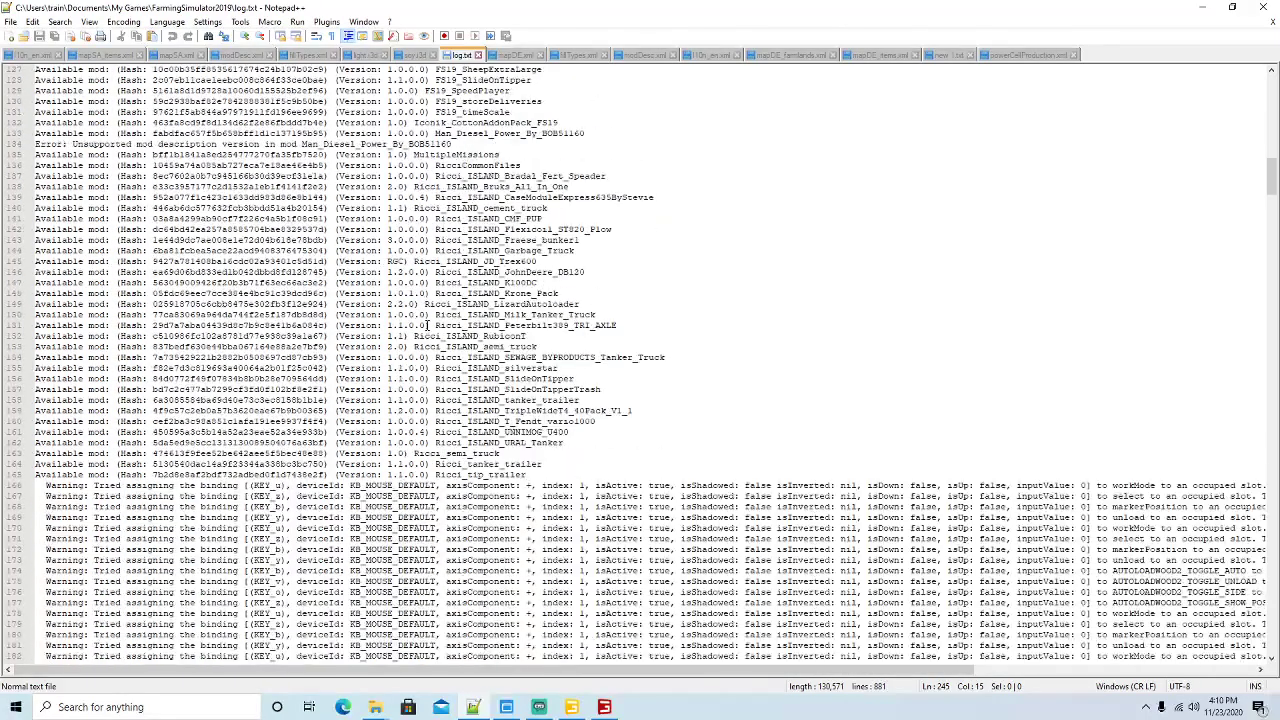
scroll(428, 325, "down", 20)
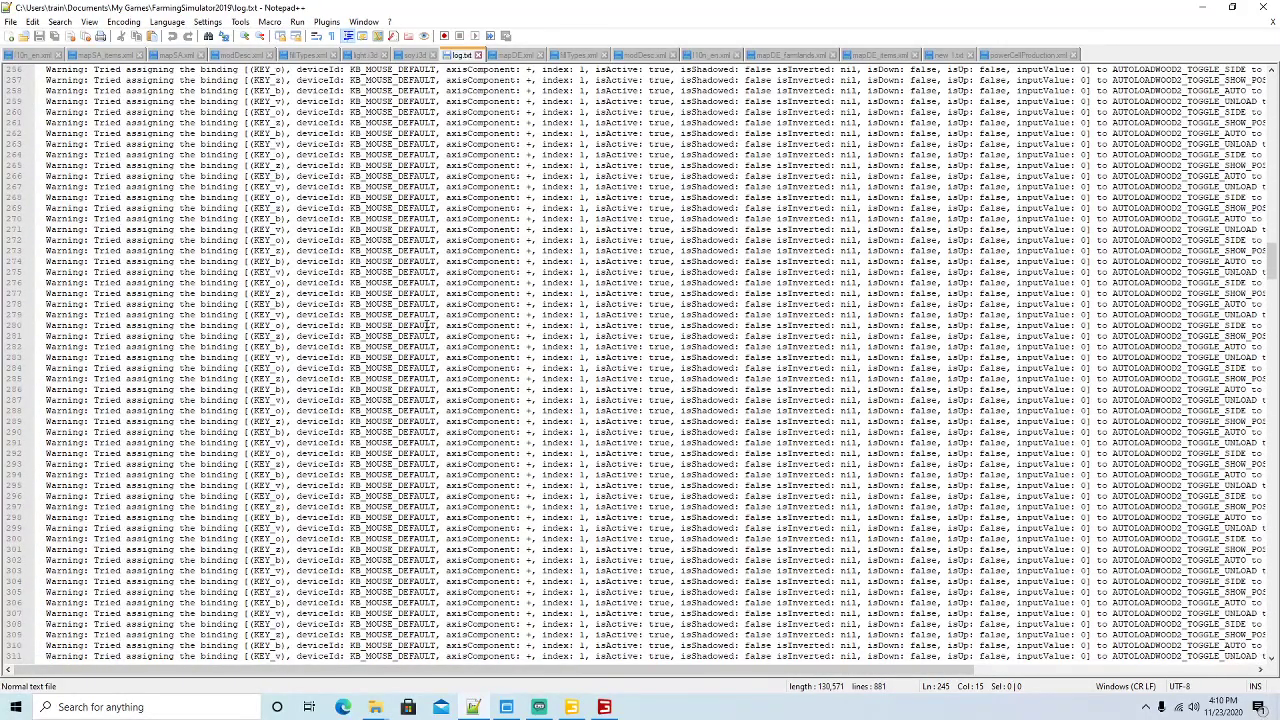
scroll(426, 325, "down", 20)
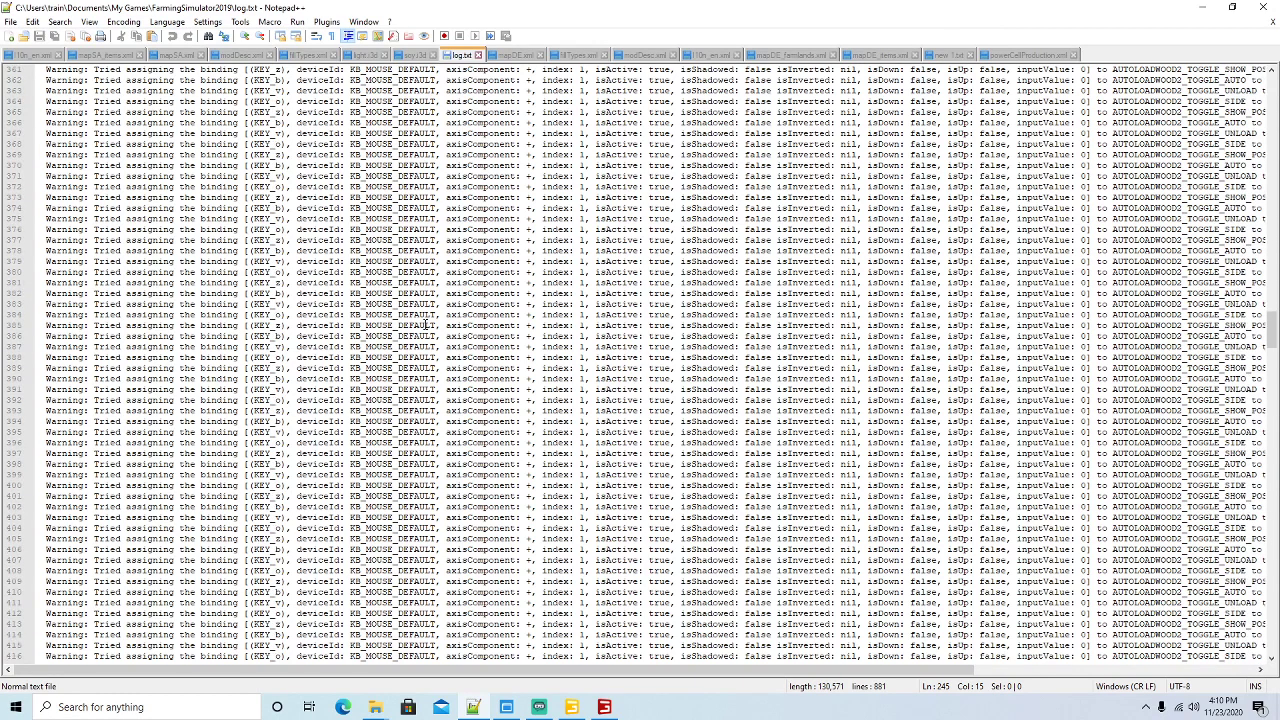
scroll(424, 325, "down", 20)
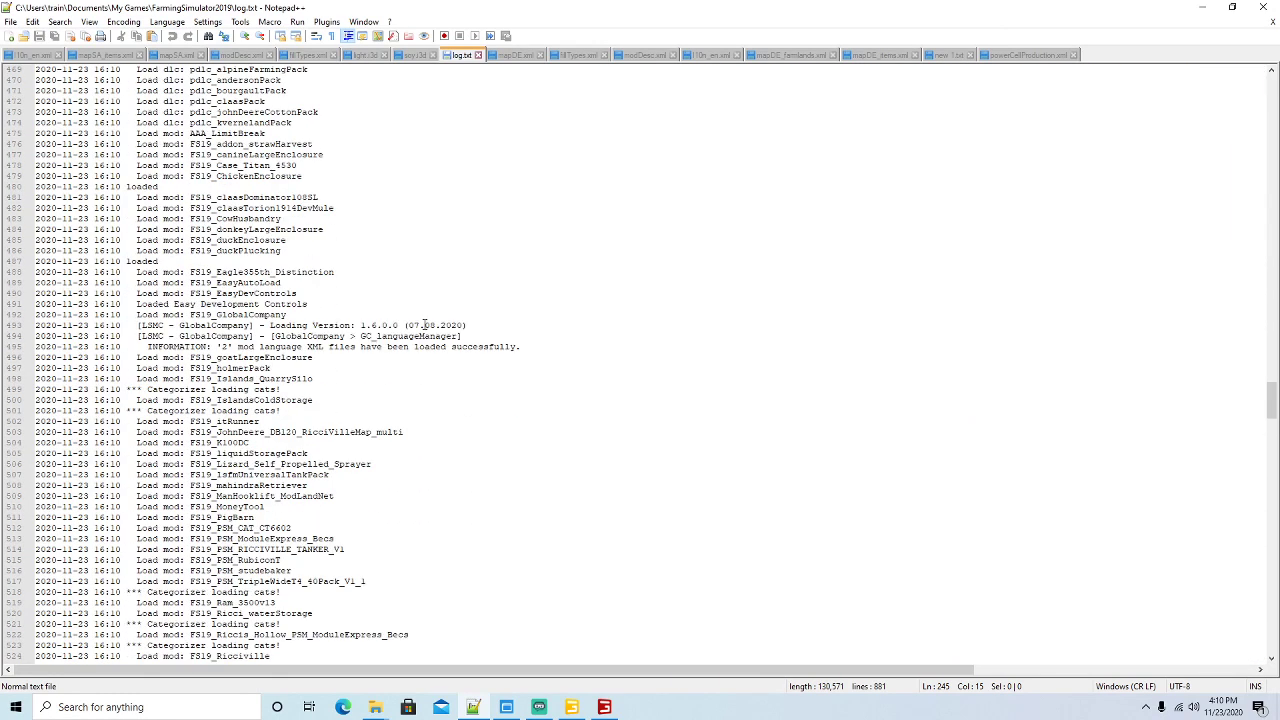
scroll(424, 325, "down", 14)
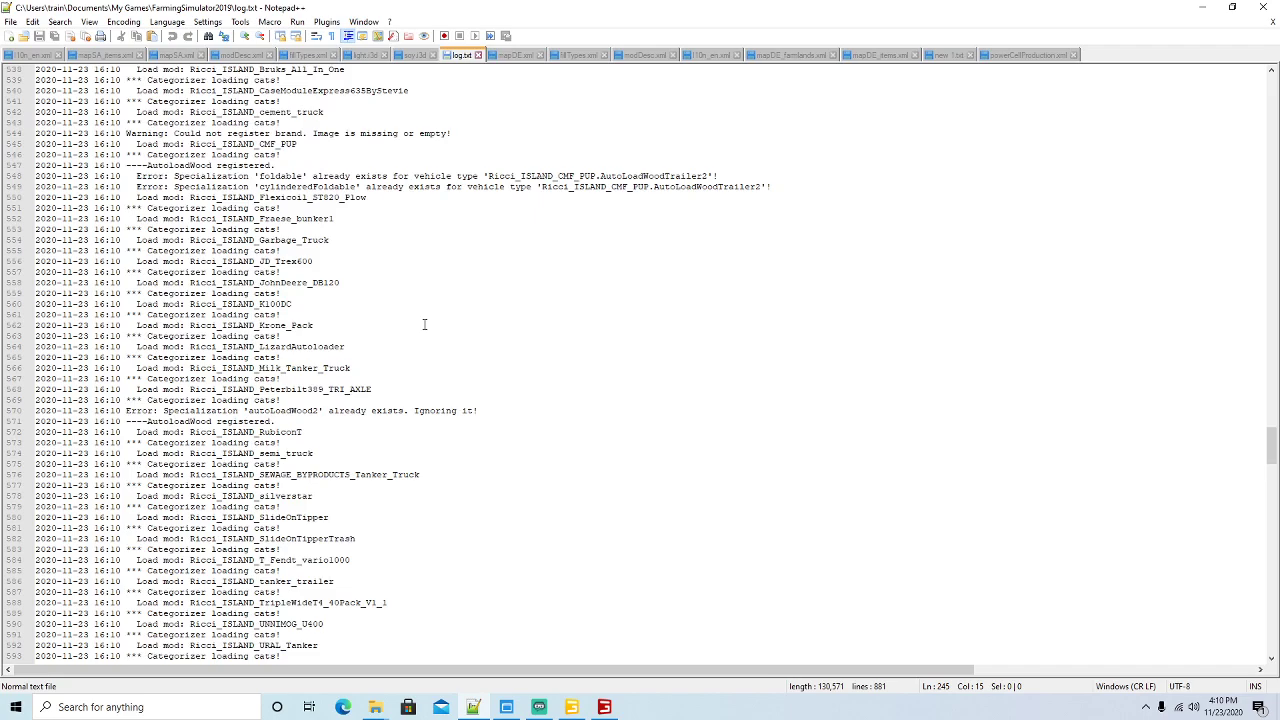
scroll(424, 325, "down", 20)
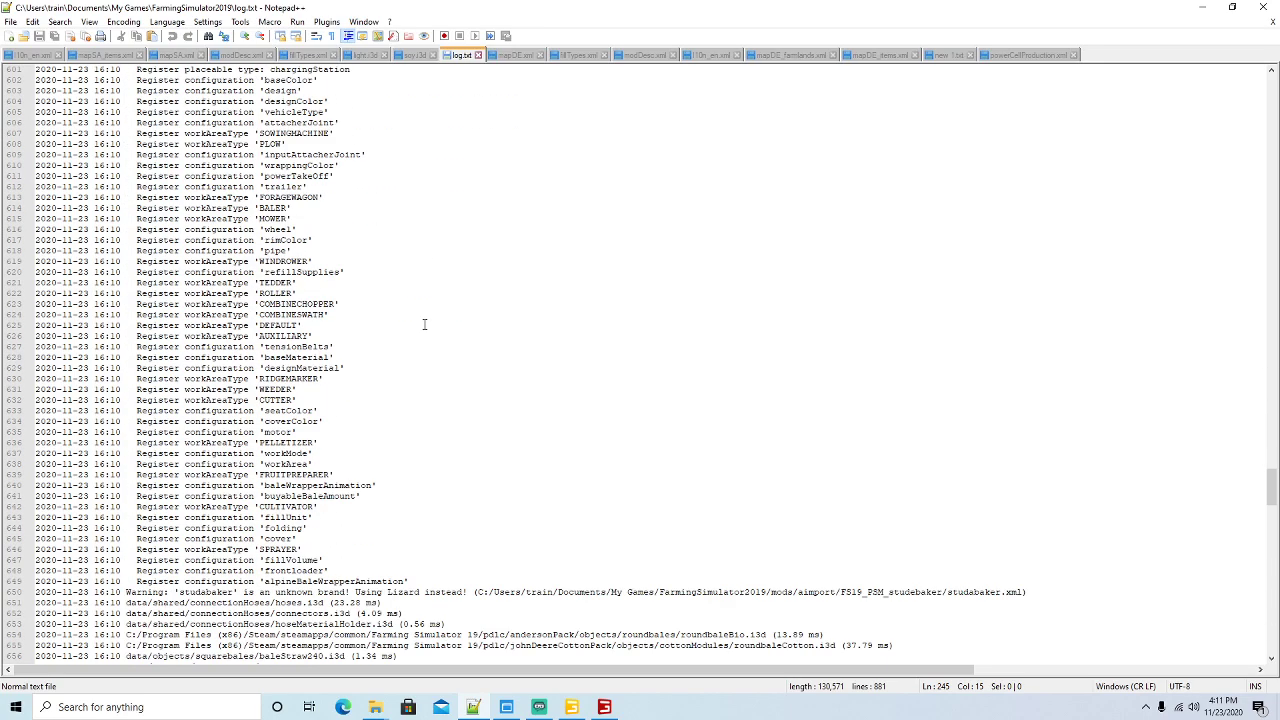
scroll(424, 325, "down", 20)
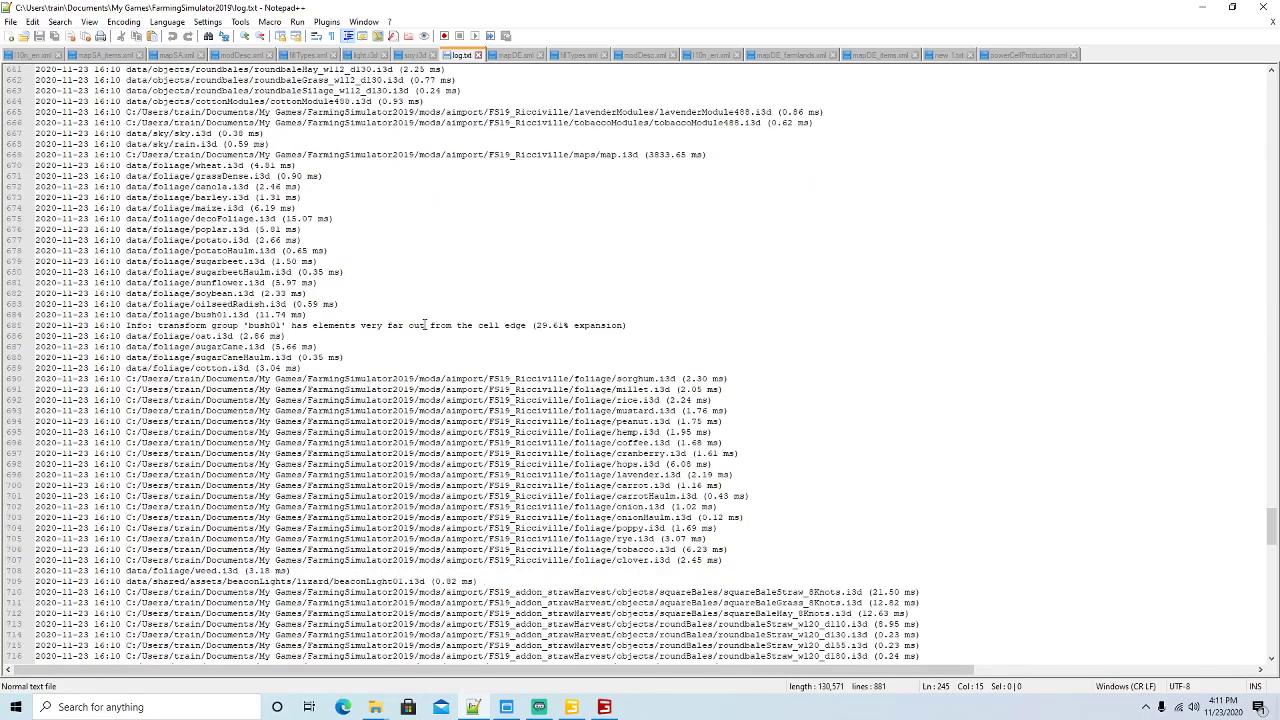
scroll(424, 325, "down", 16)
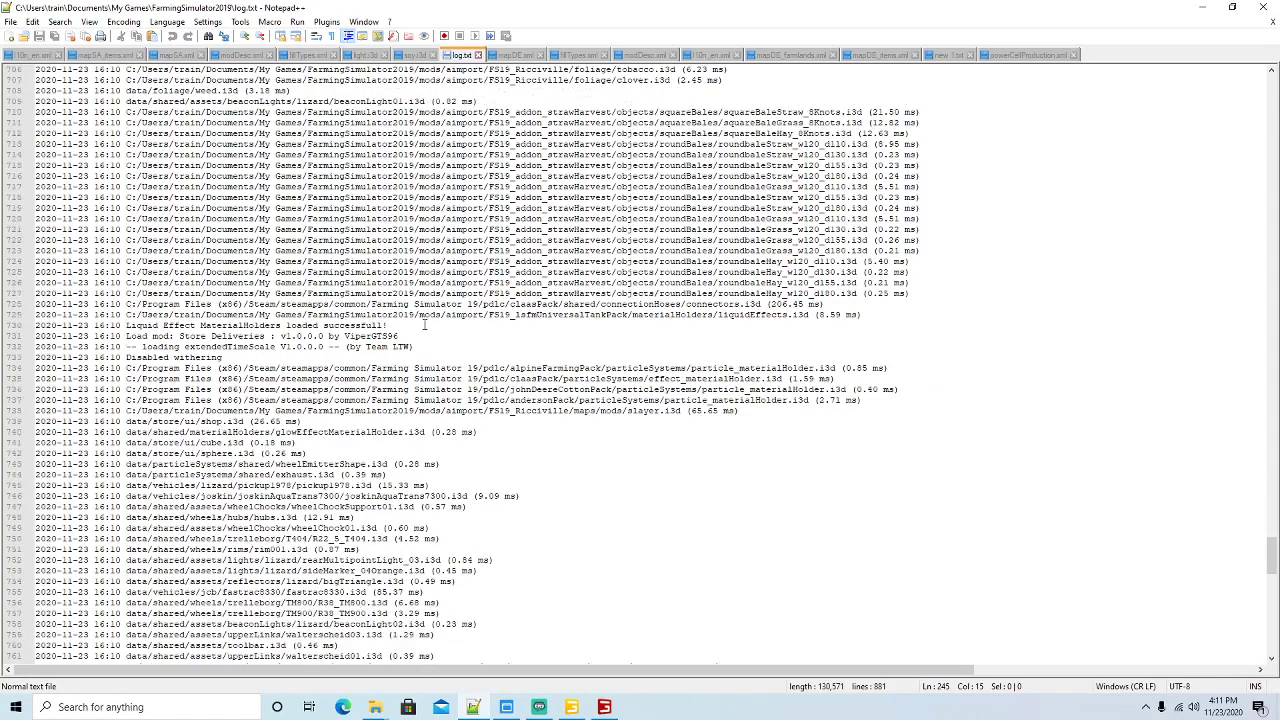
scroll(424, 325, "down", 20)
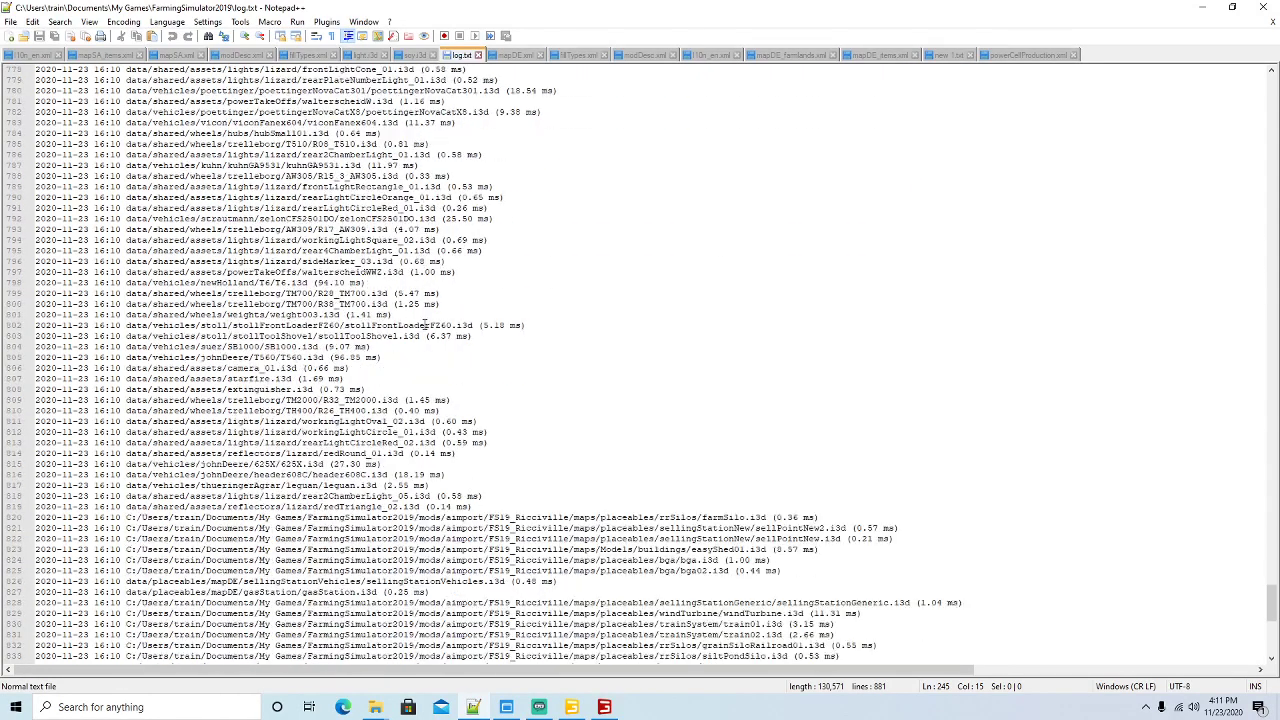
scroll(424, 325, "down", 6)
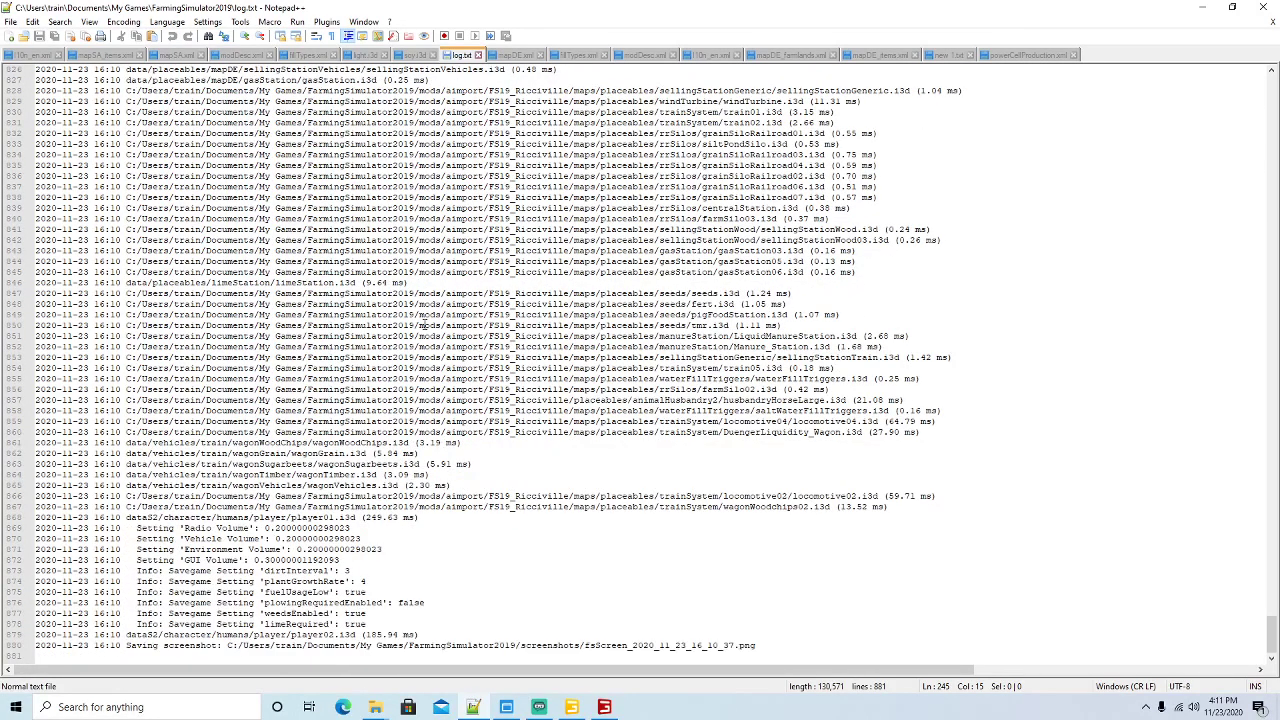
left_click(1202, 7)
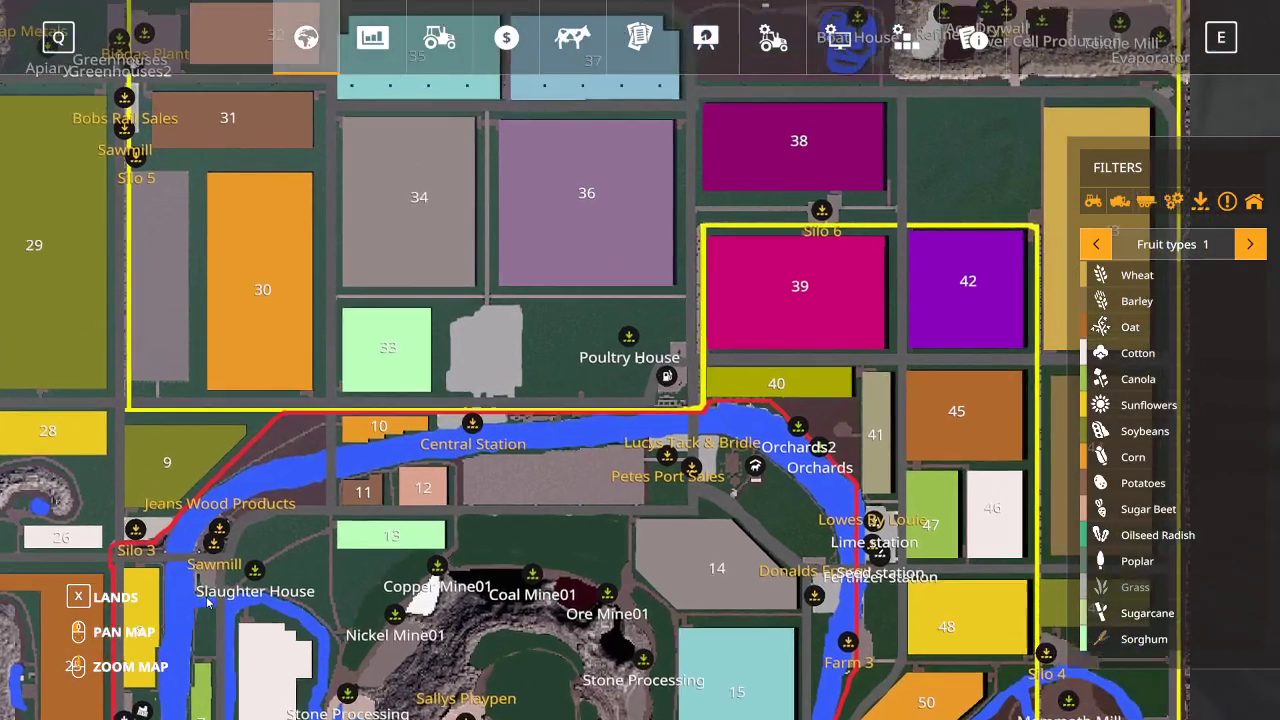
Locate Coal Mine01 on the in-game map and visit it
key("s")
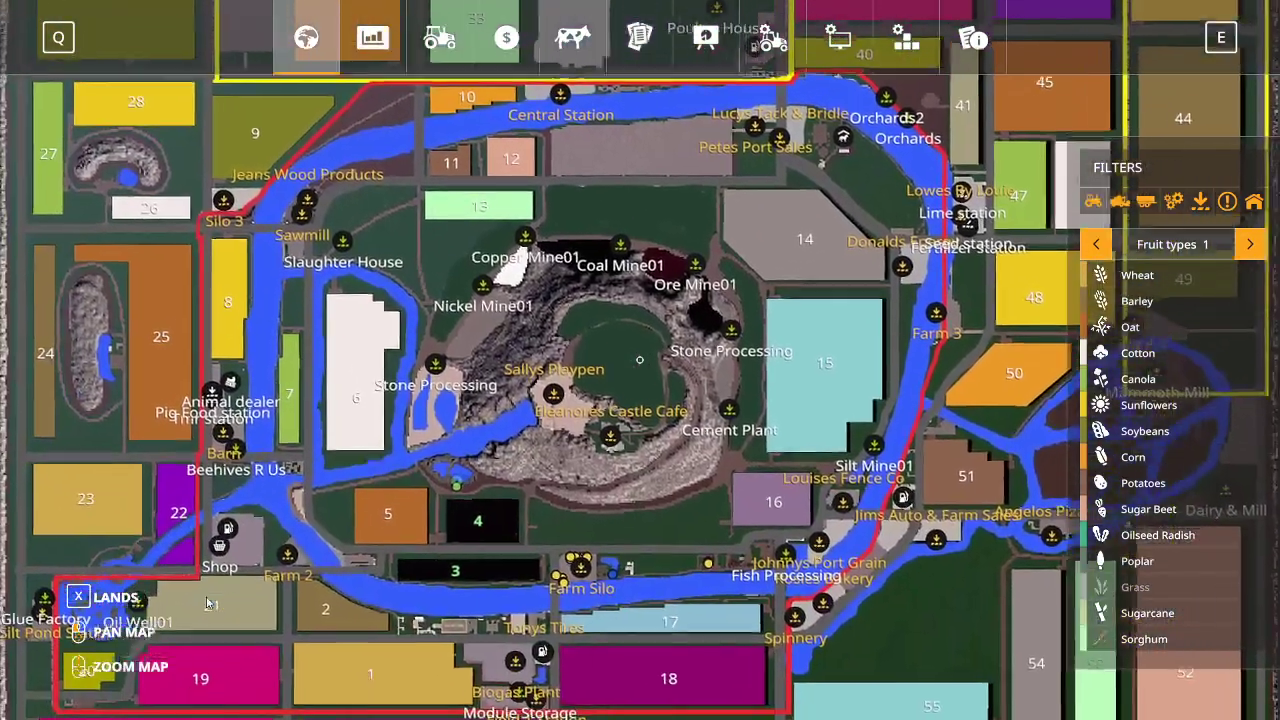
key("w")
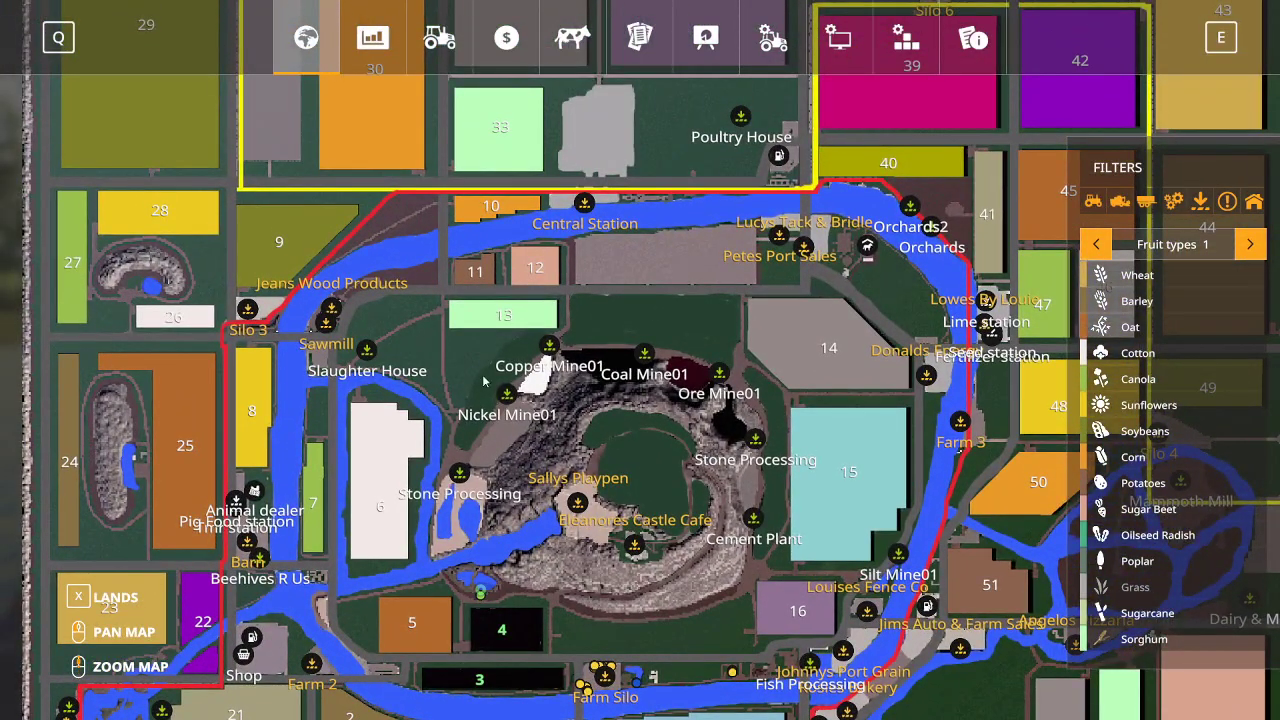
mouse_move(641, 357)
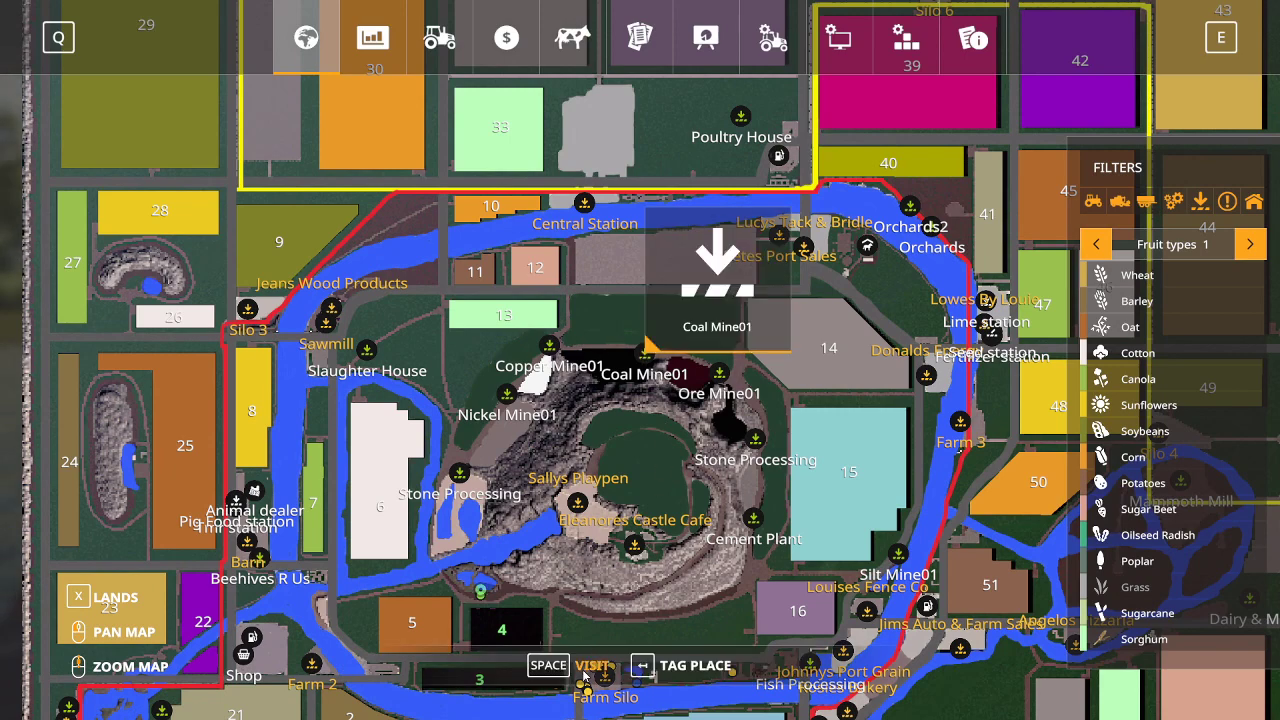
key("space")
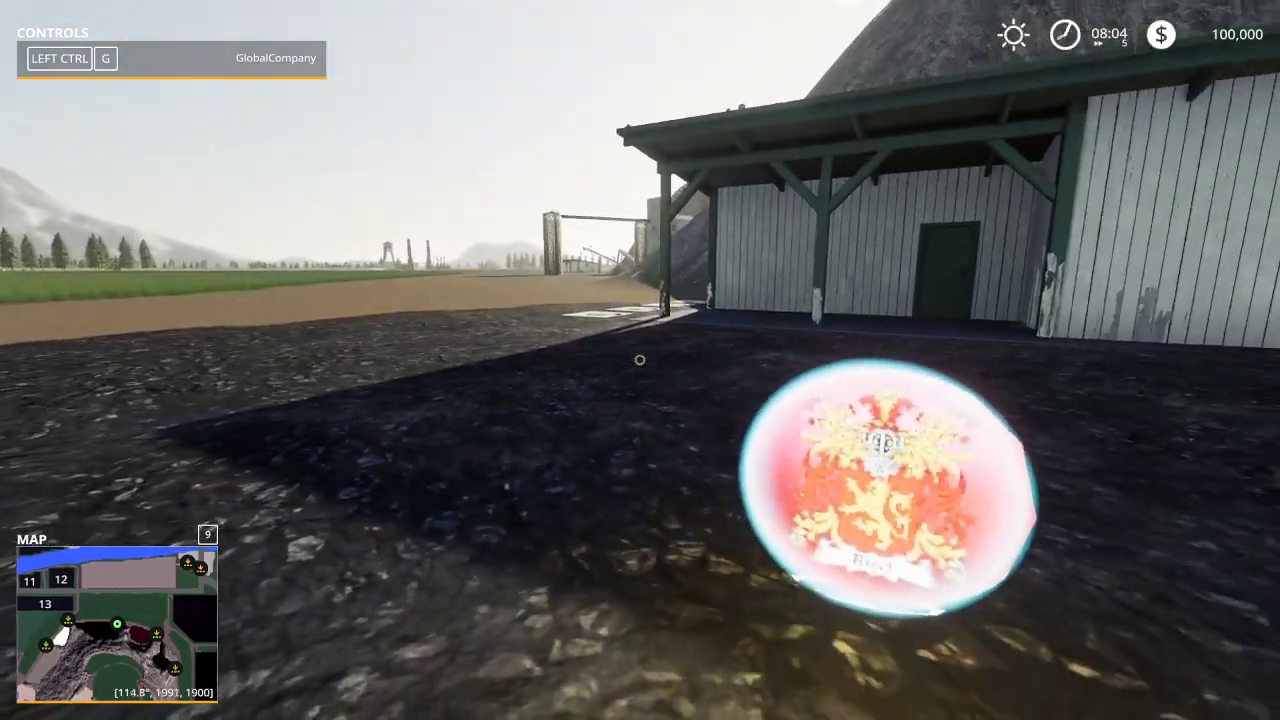
Enable the player speed multiplier in the Easy Development Commands player settings and return to the game
key("ctrl+alt+o")
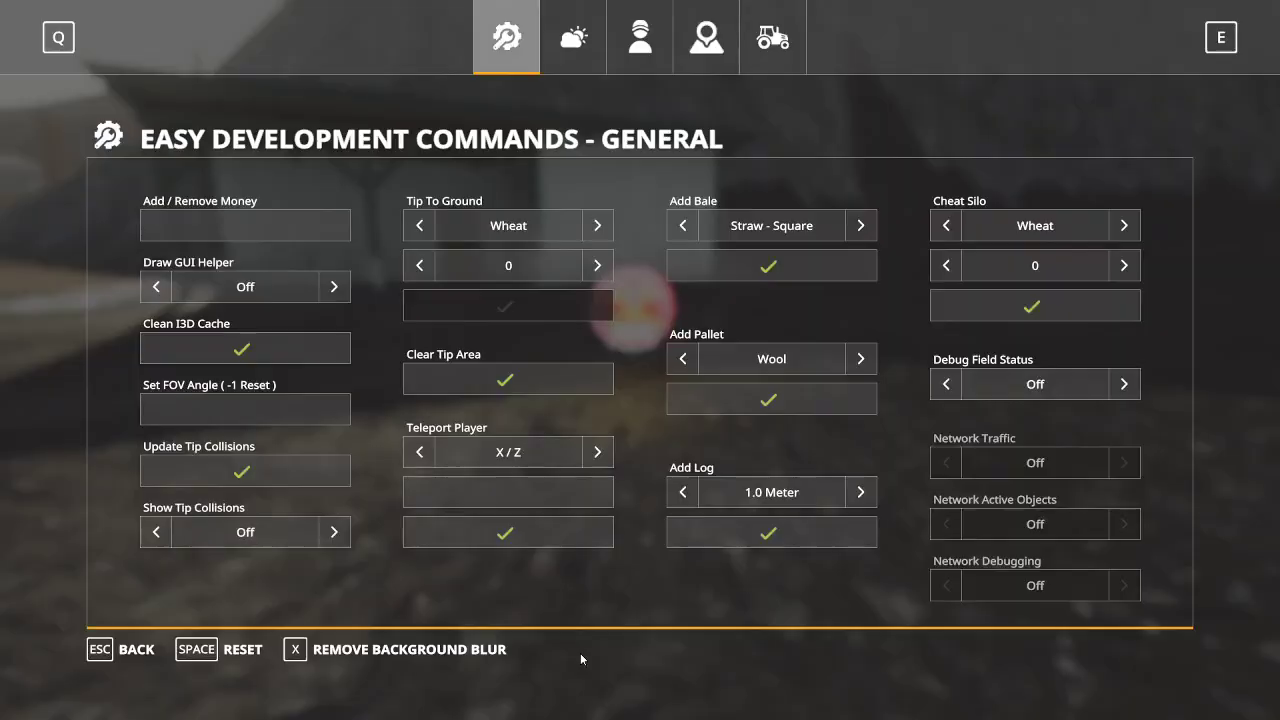
left_click(645, 48)
left_click(860, 287)
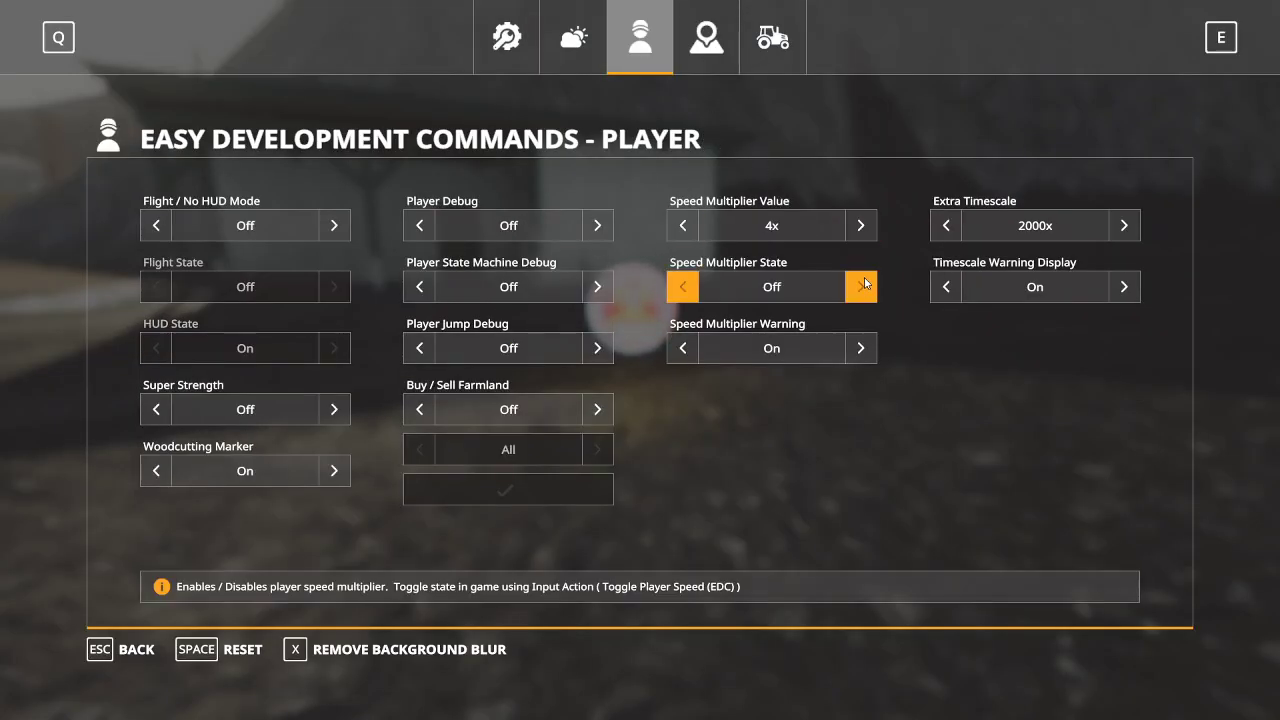
key("Escape")
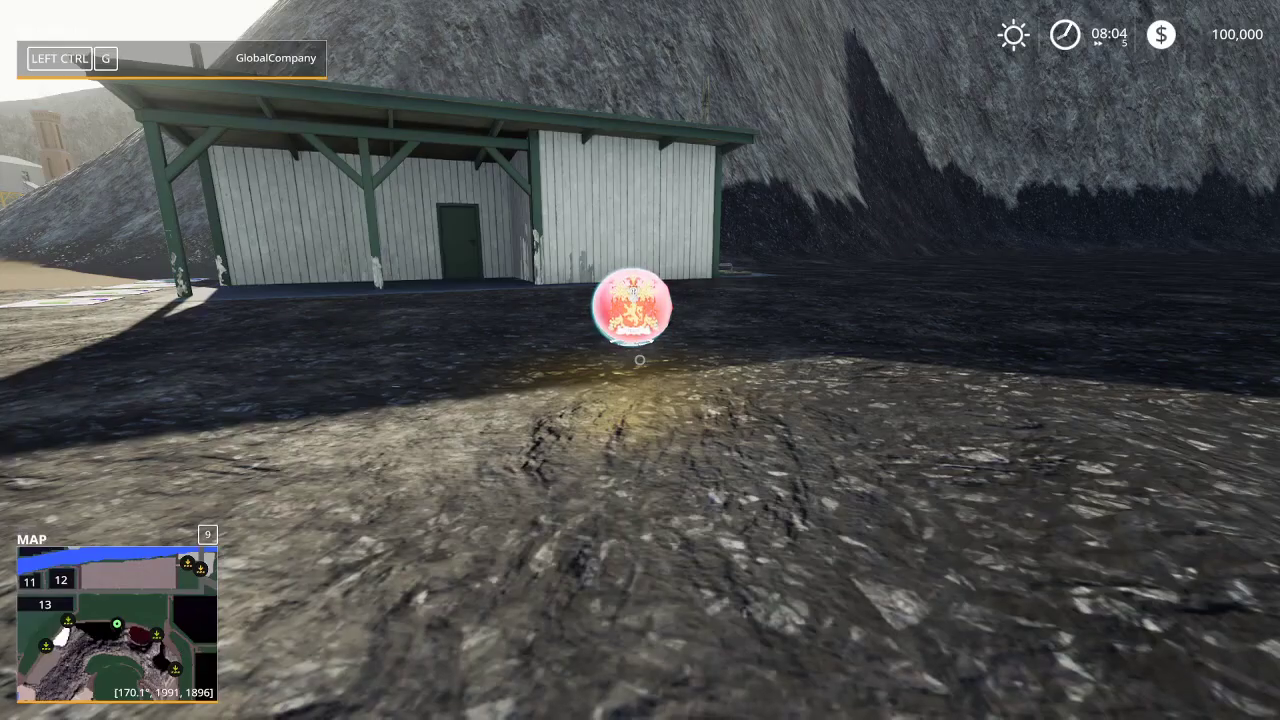
Walk from the shed to the coal mine plant and inspect its conveyors, loading area, red tanks and generator
key("w")
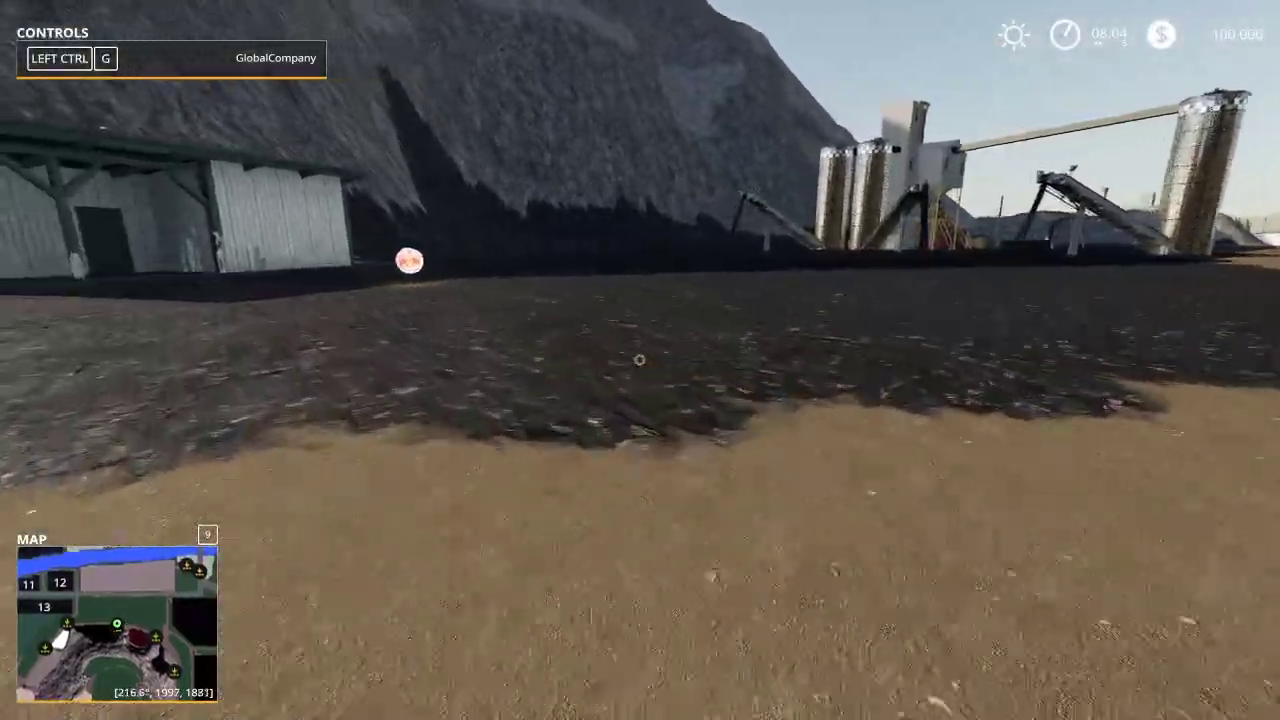
key("w")
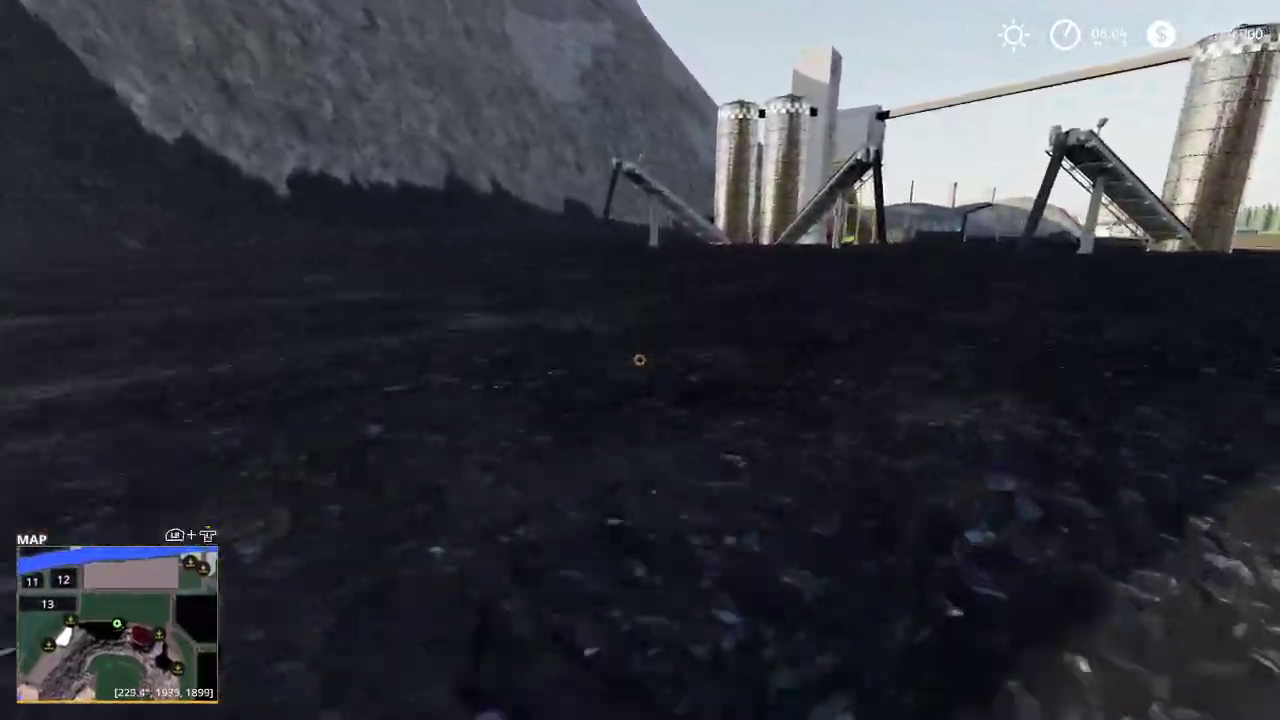
key("w")
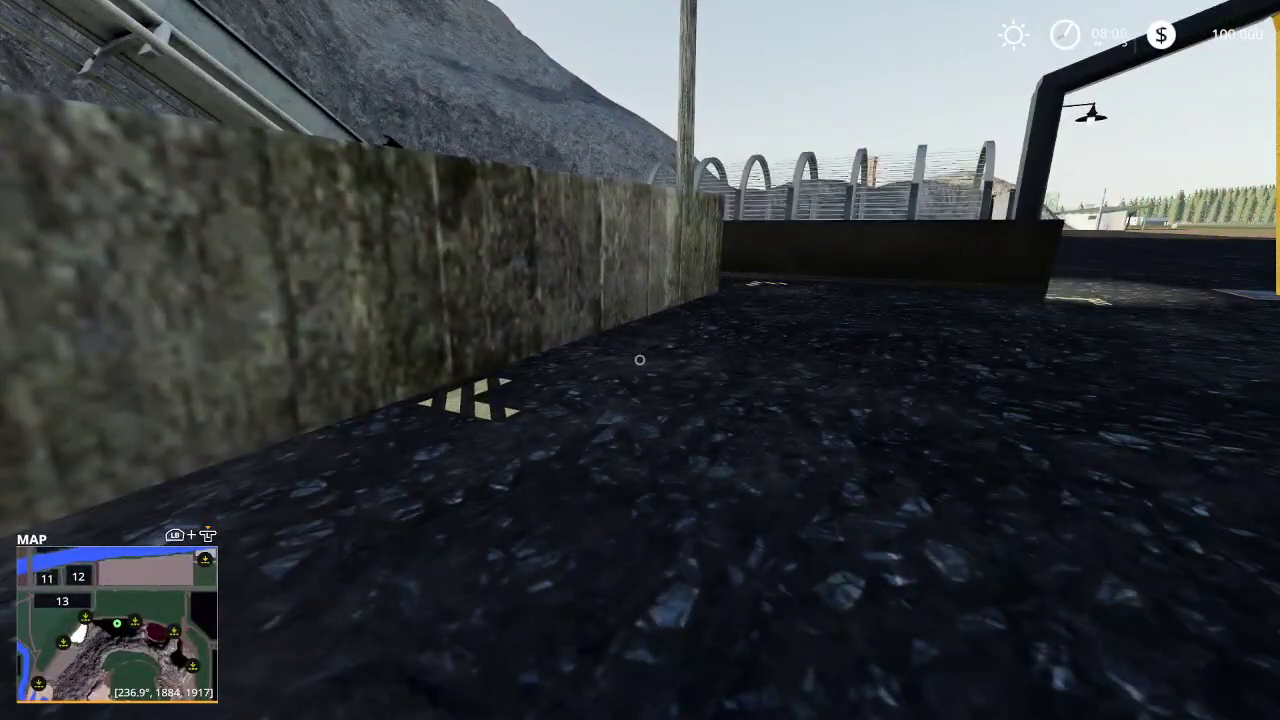
key("w")
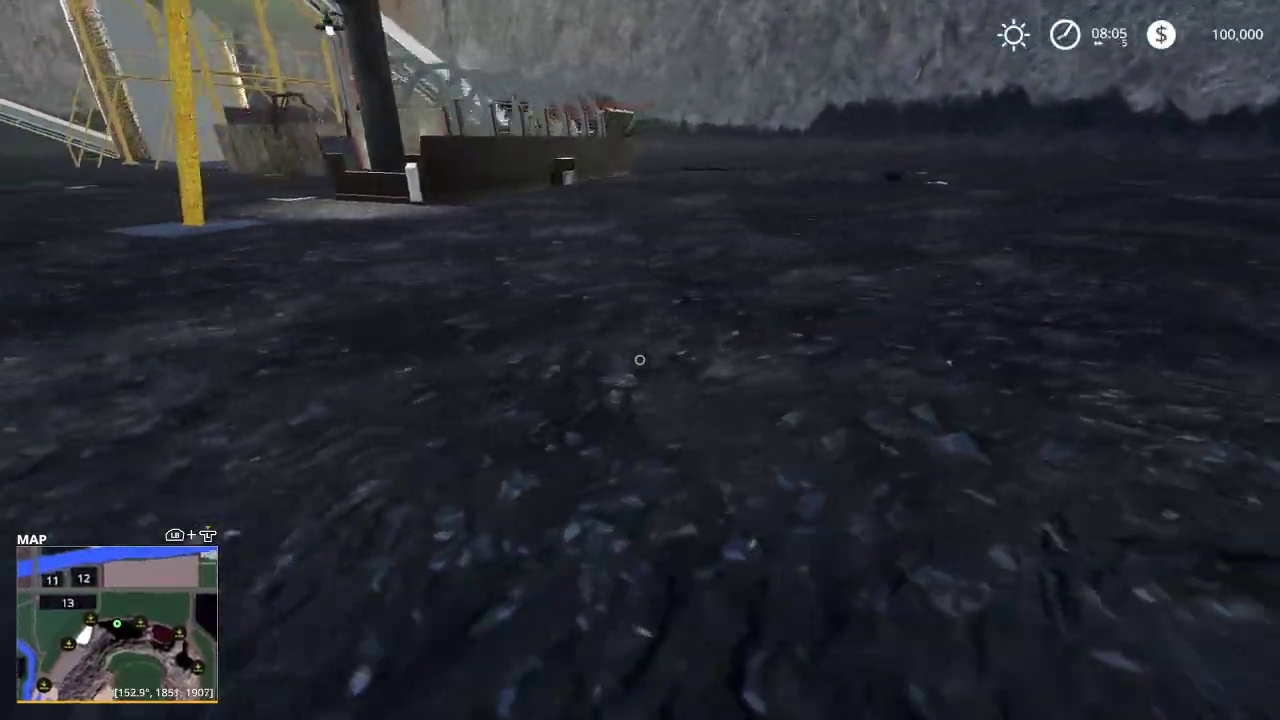
key("w")
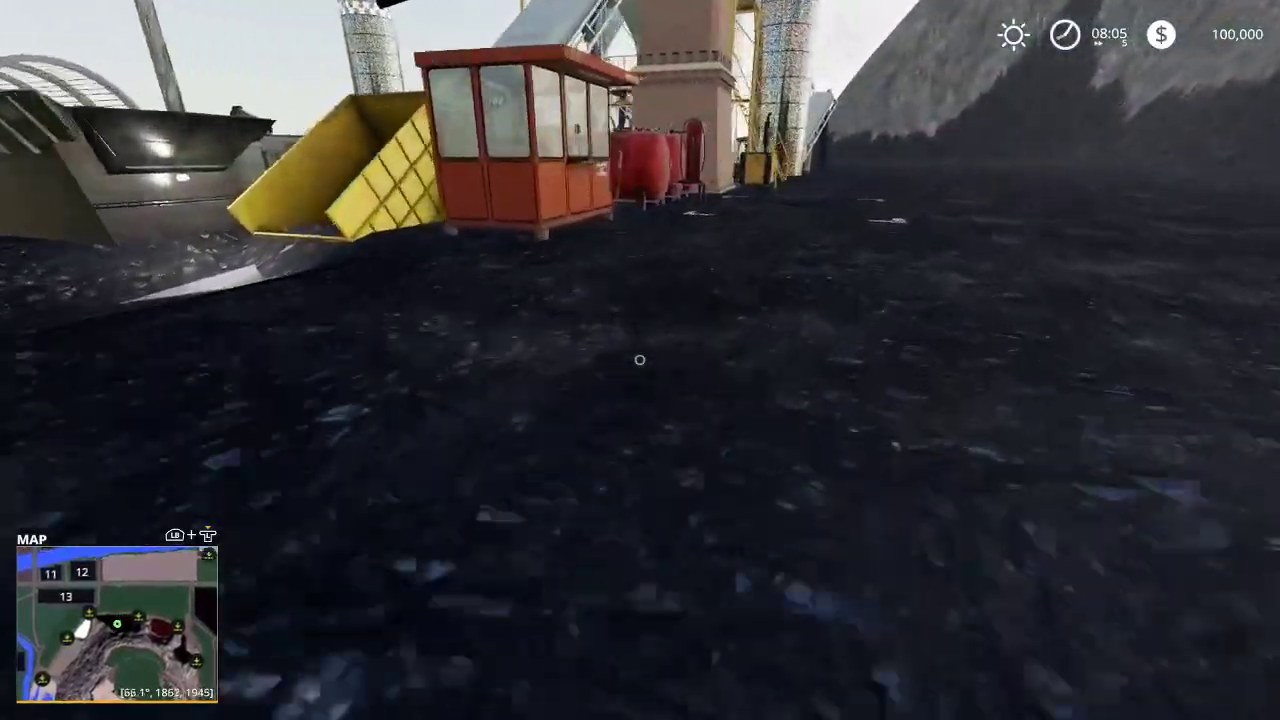
key("w")
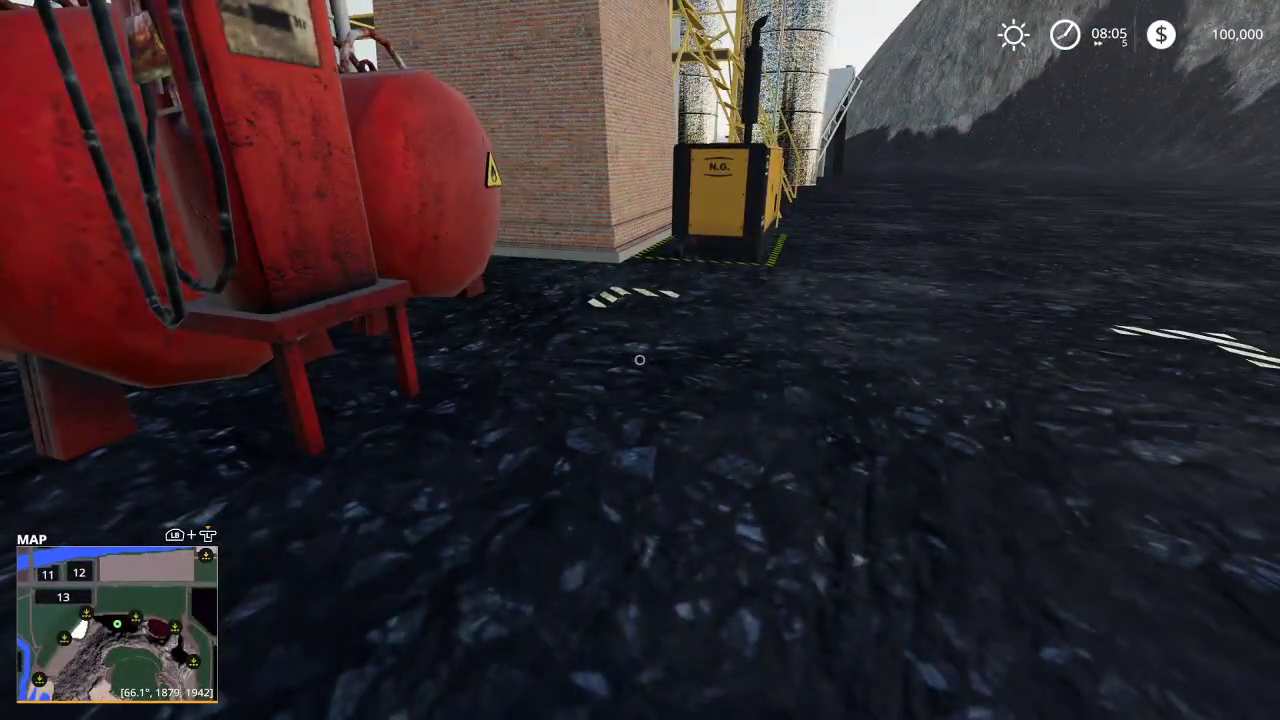
key("s")
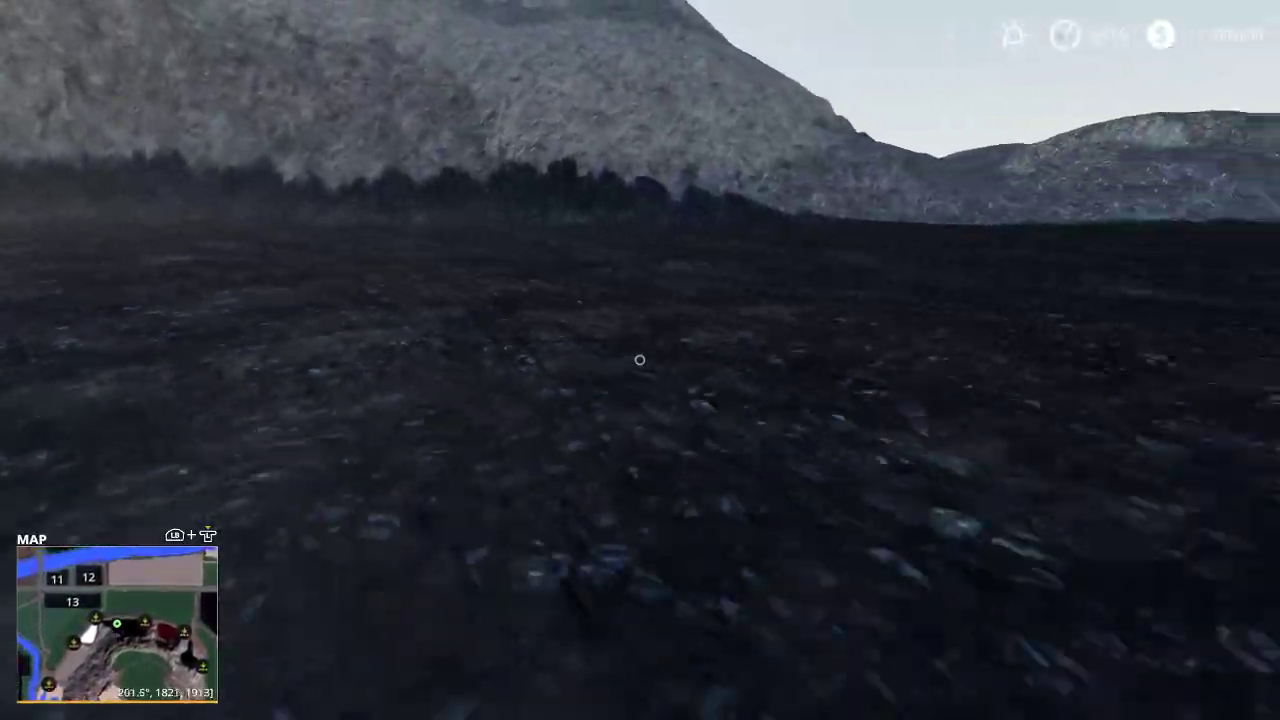
Circle the coal-covered ground around the mine plant, checking the terrain, hopper and silo on the way back toward the shed
key("w")
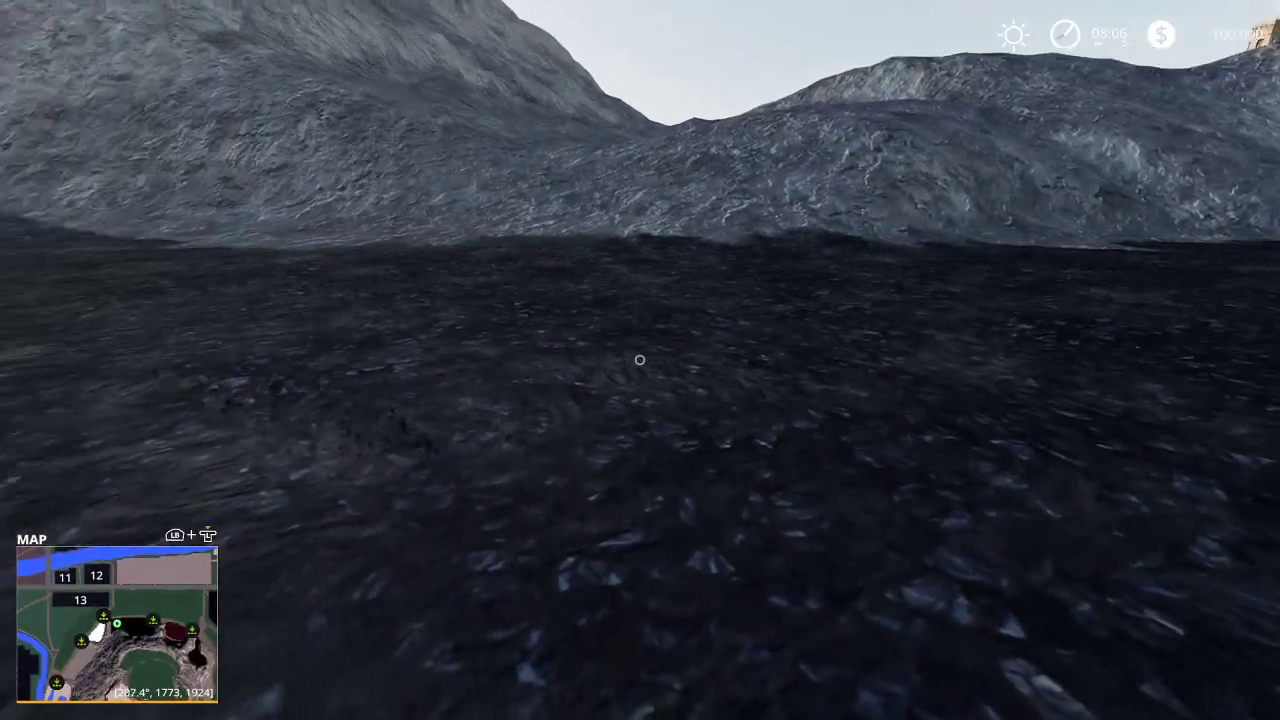
key("w")
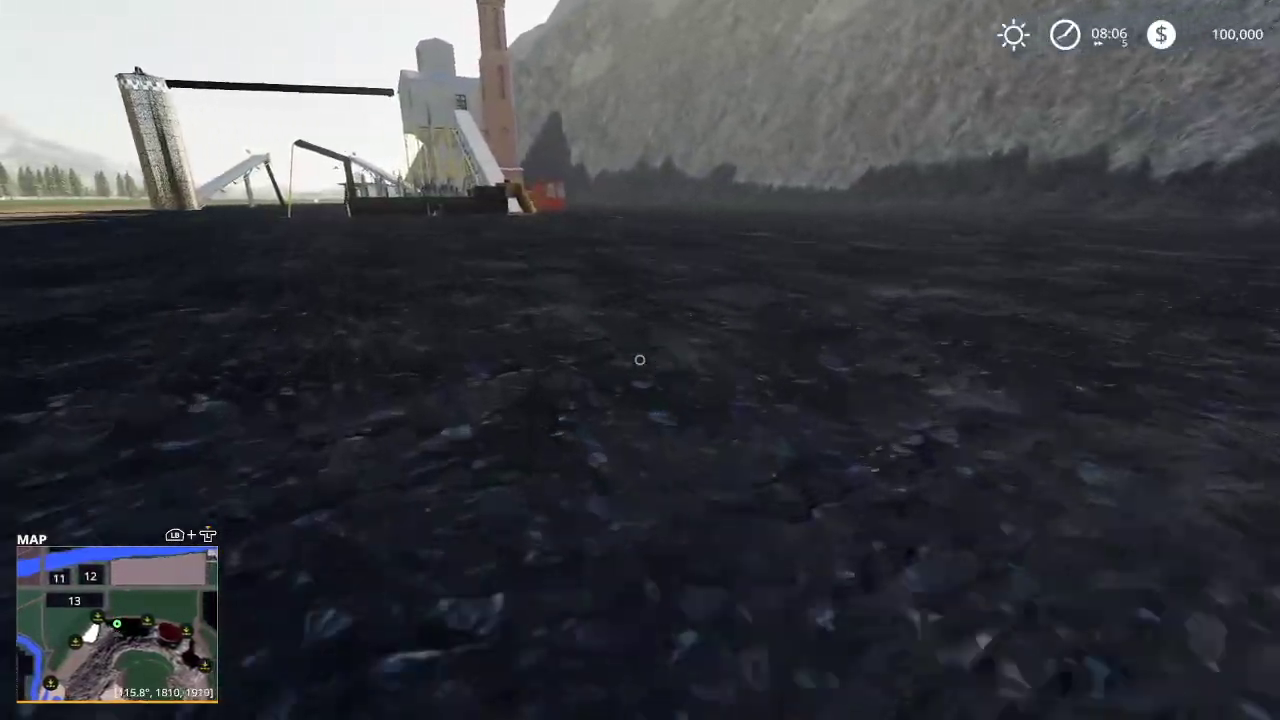
key("w")
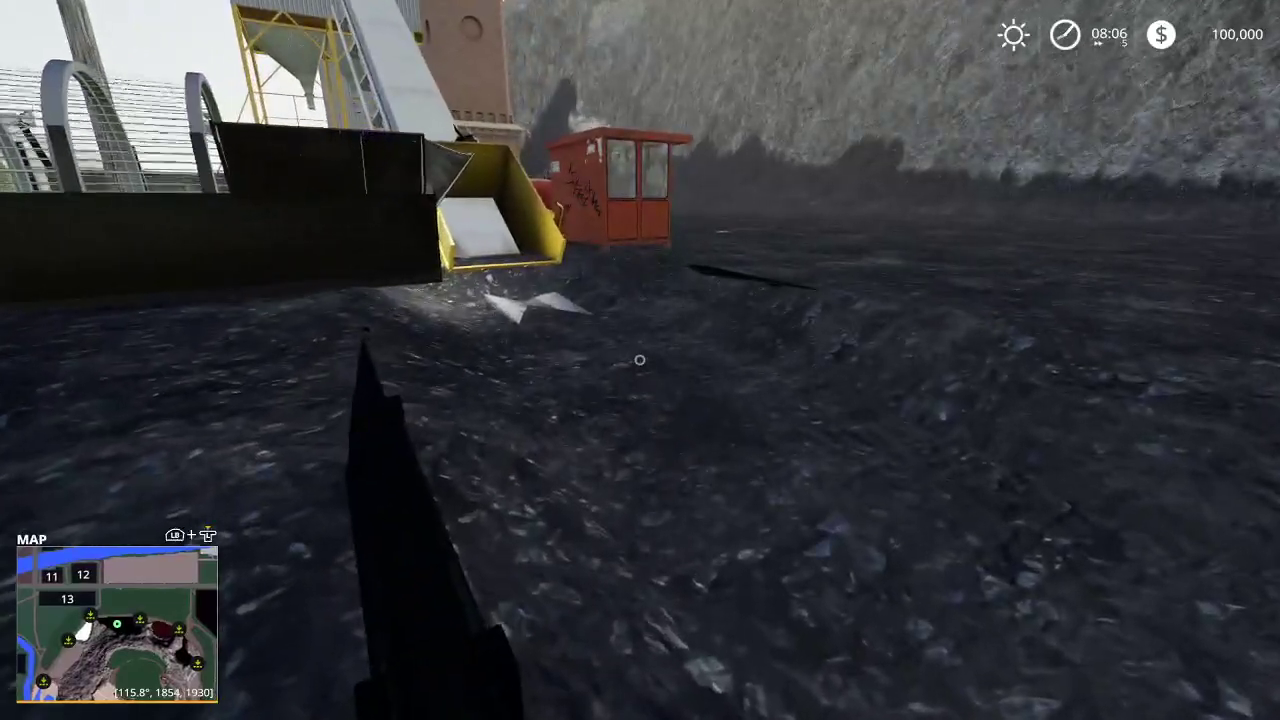
key("w")
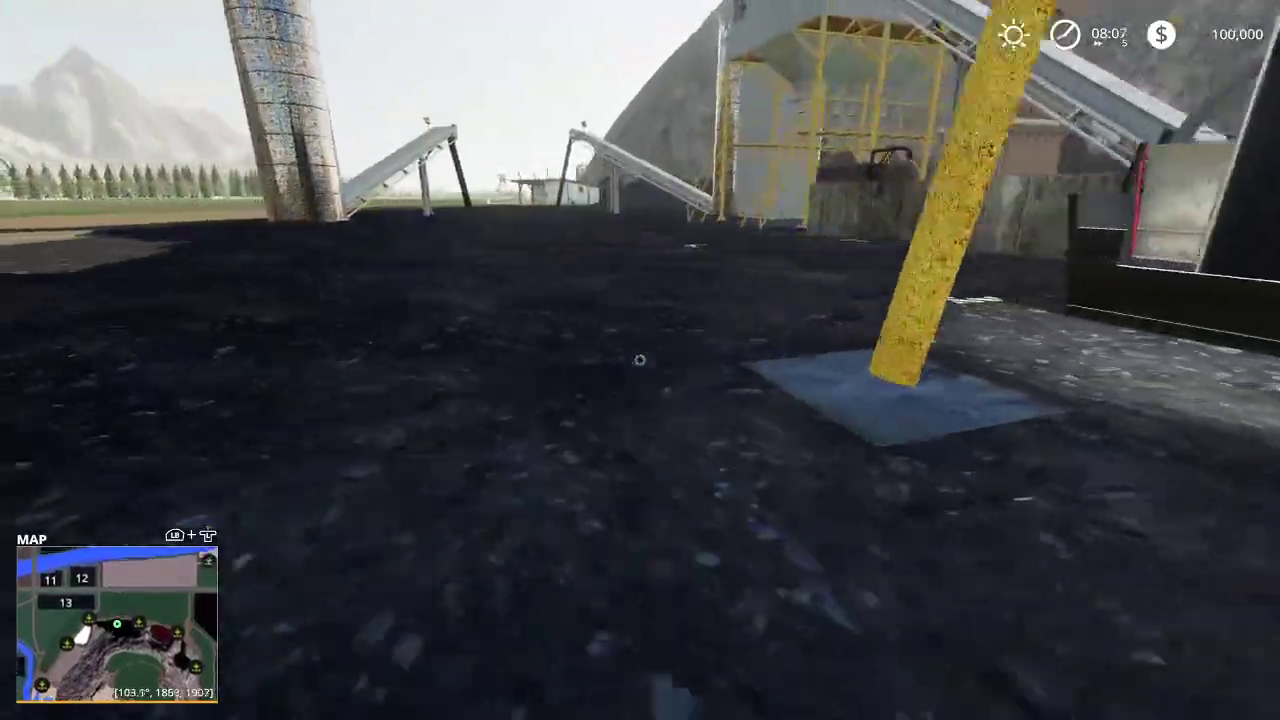
key("w")
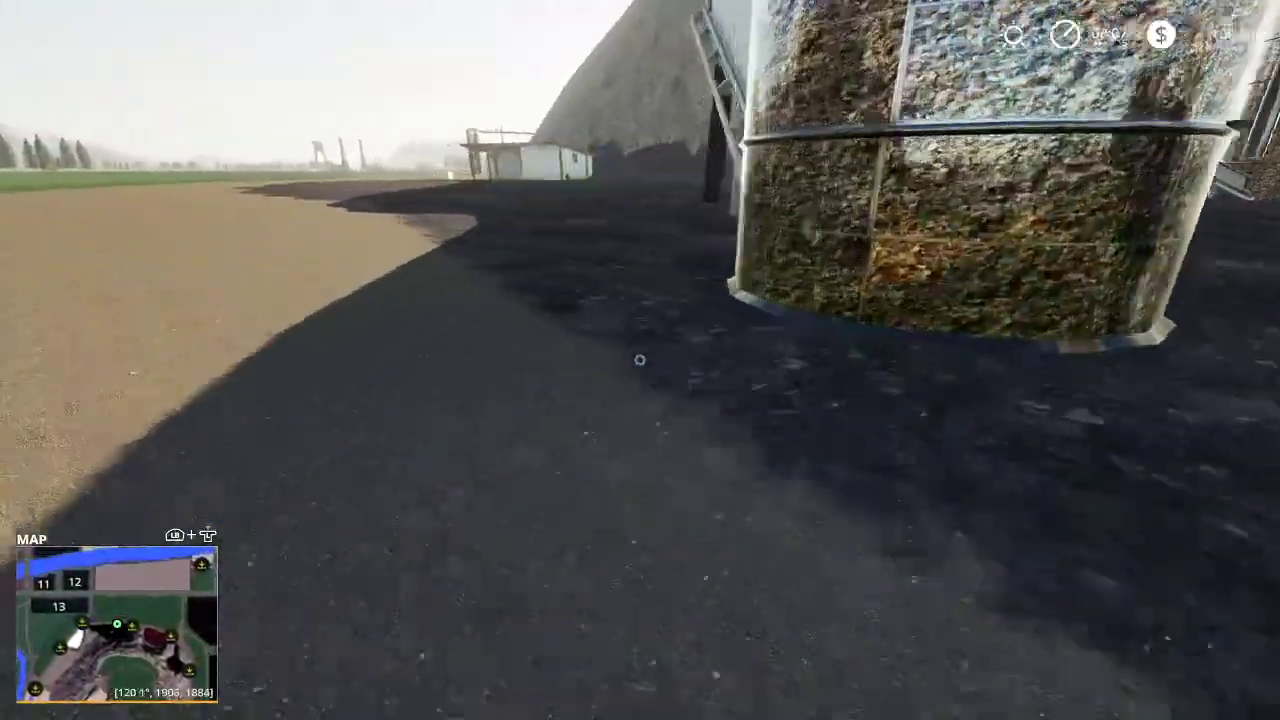
key("w")
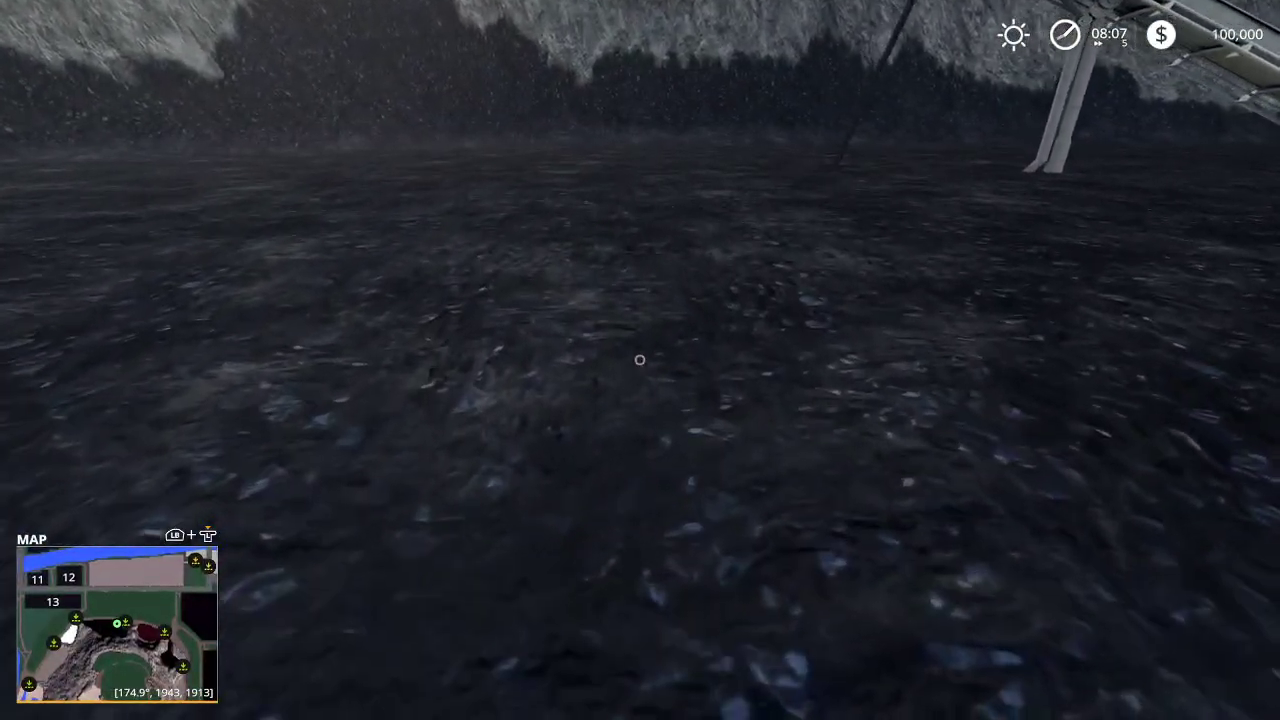
key("w")
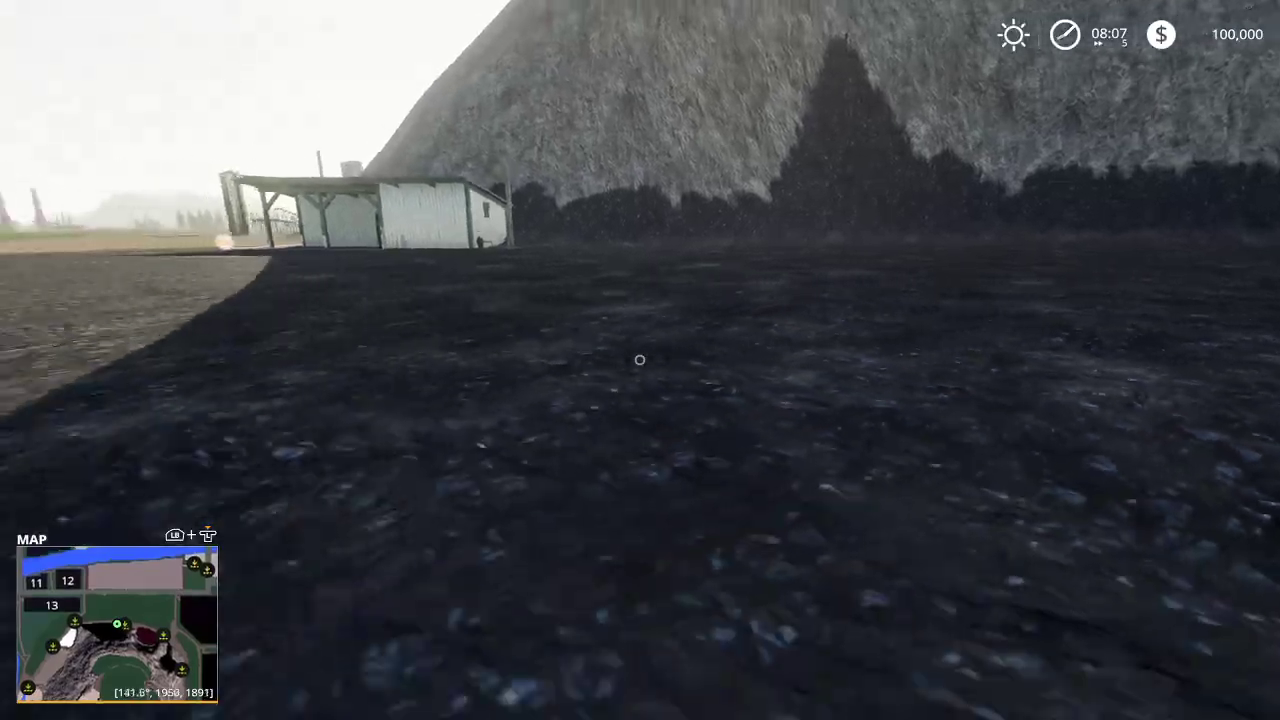
Locate Power Cell Production on the in-game map and visit it
key("Escape")
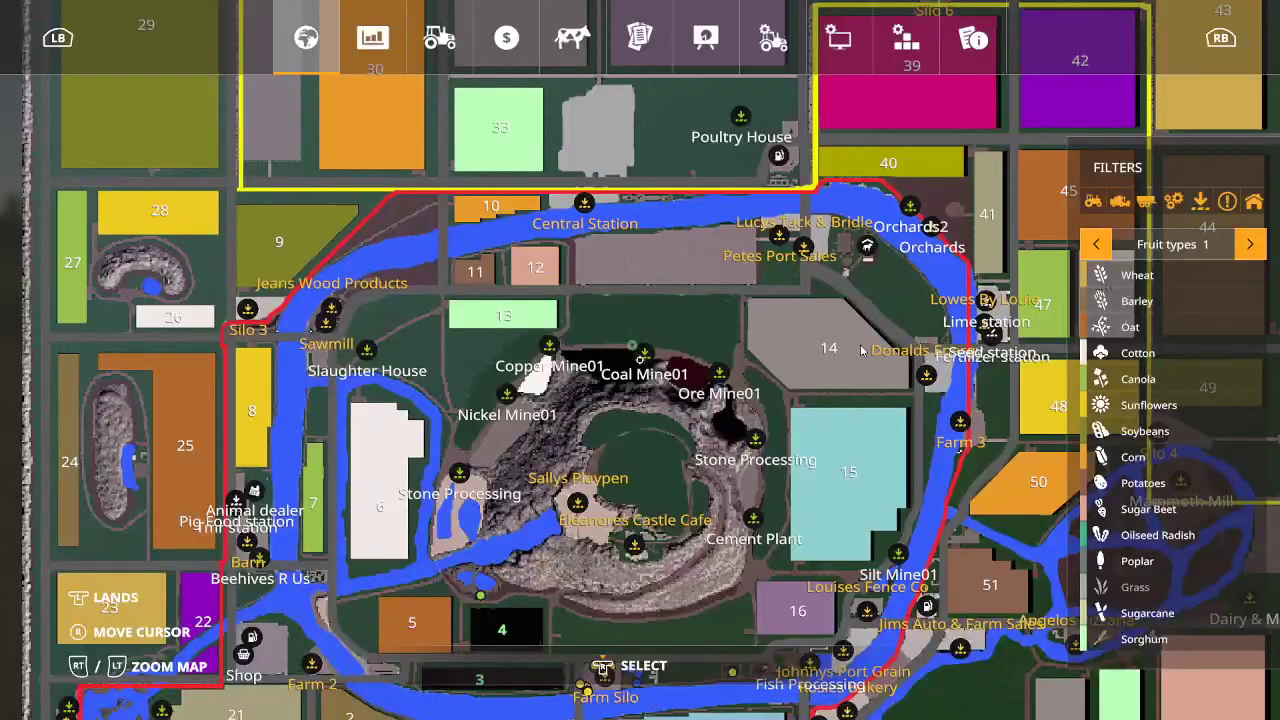
key("w+d")
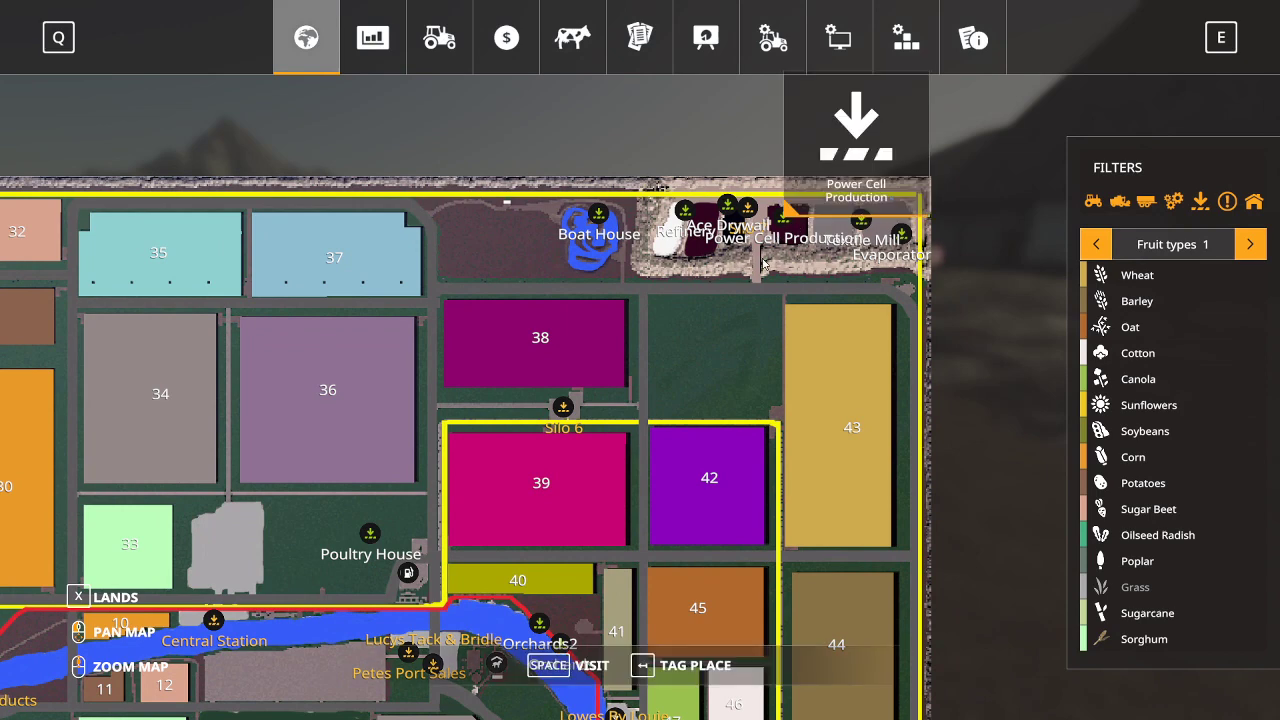
key("space")
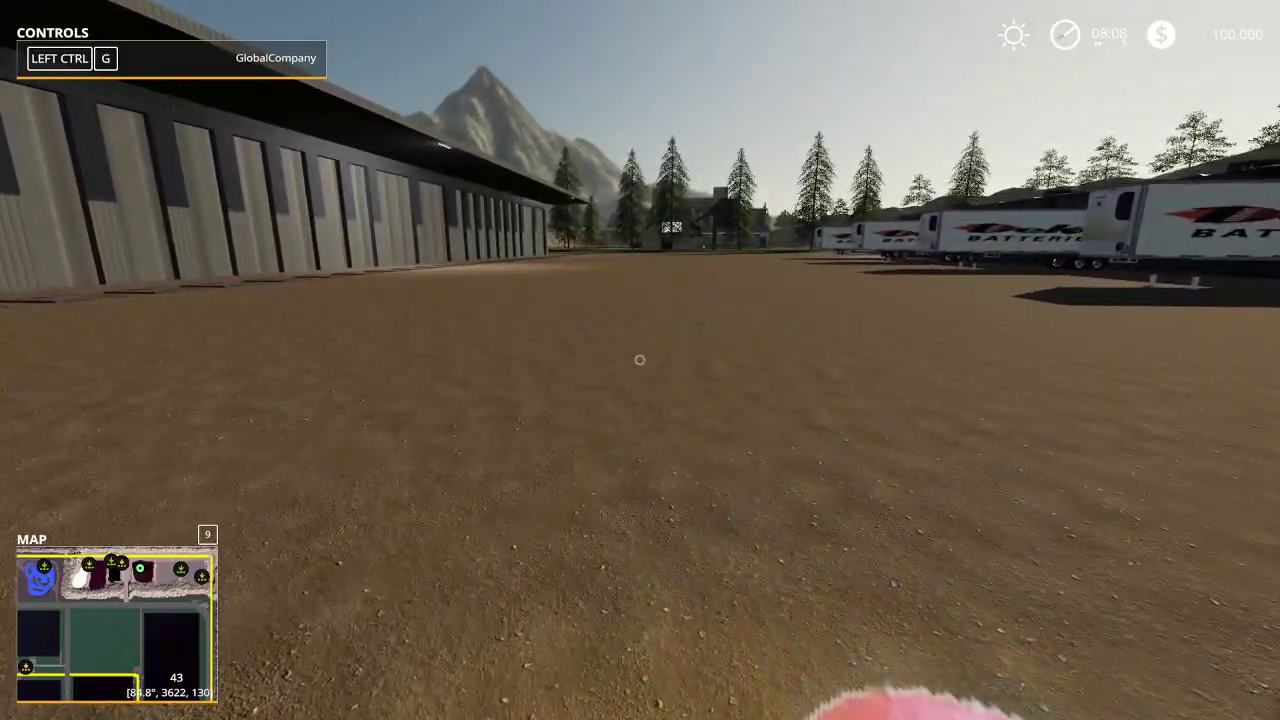
Inspect the row of floor pads along the long warehouse and the parked Deka Batteries trailers at the power cell factory
key("s")
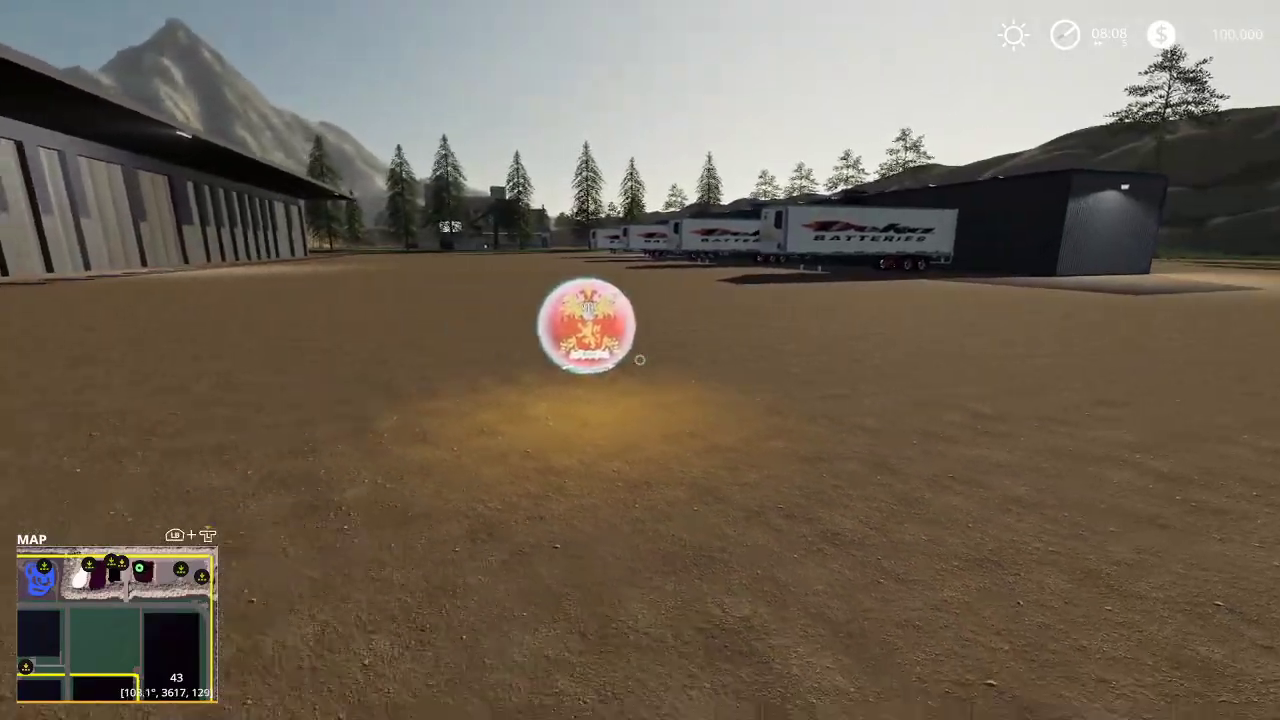
key("a")
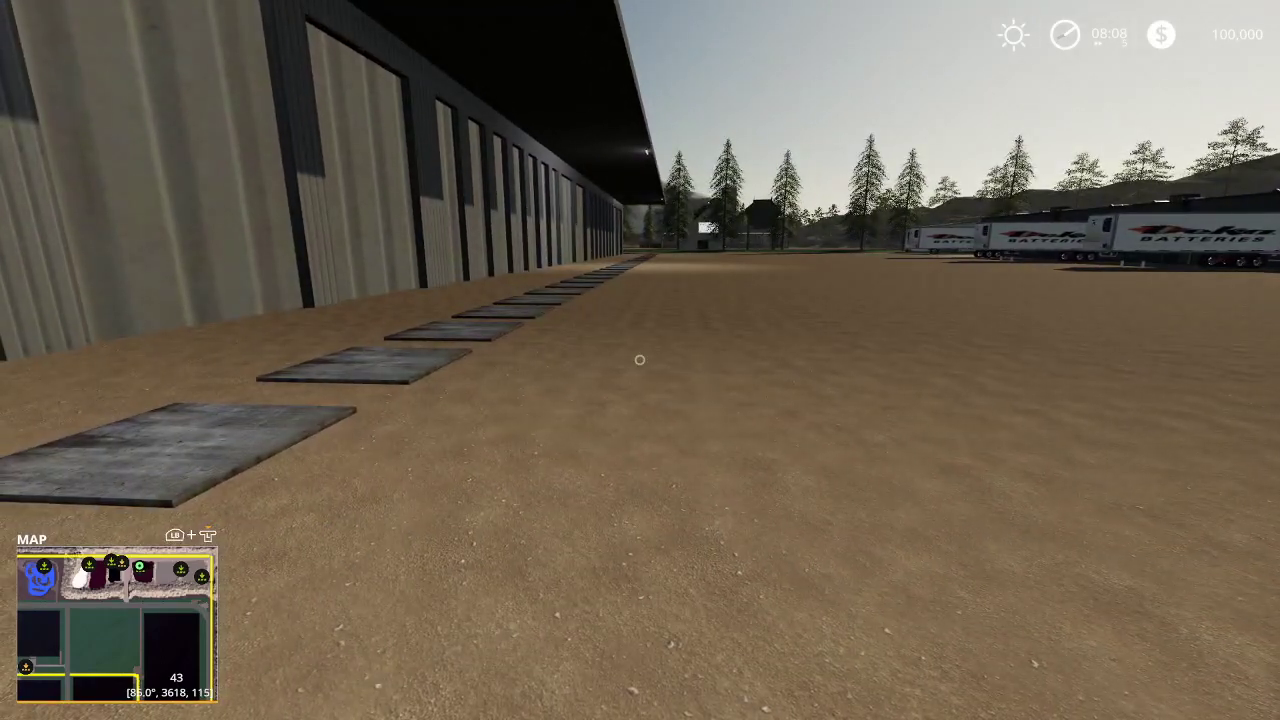
key("w")
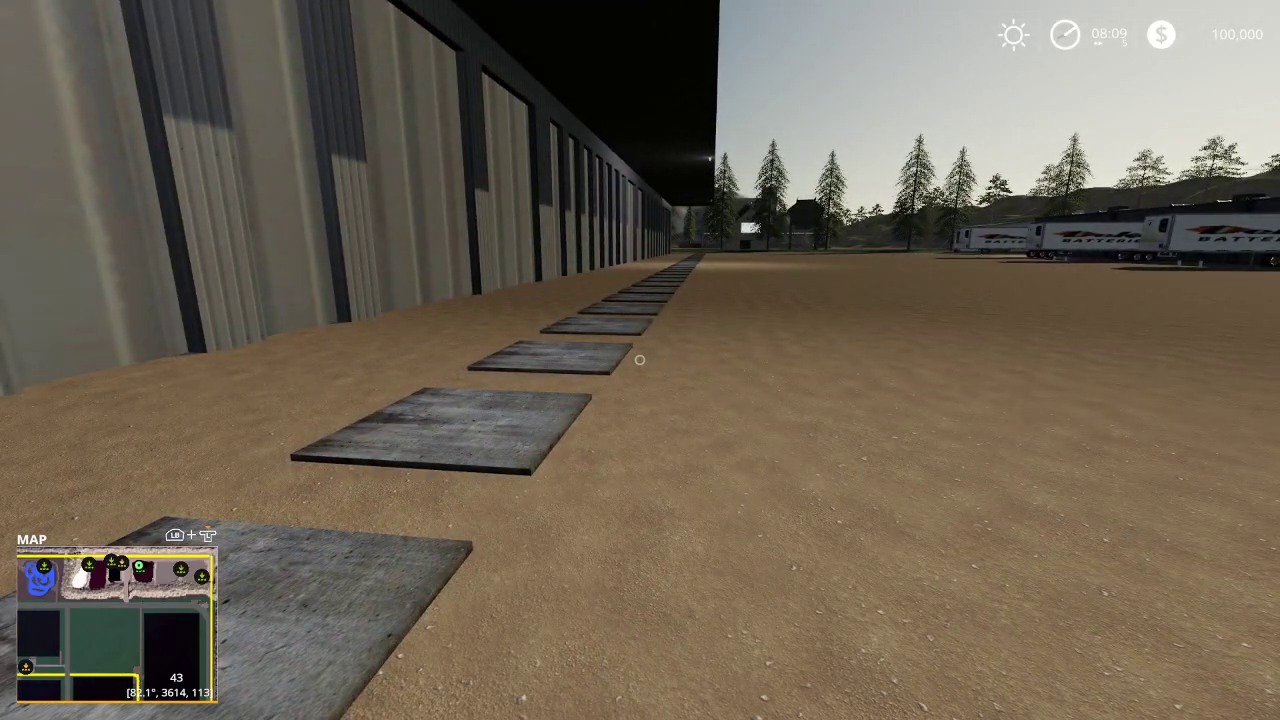
key("w")
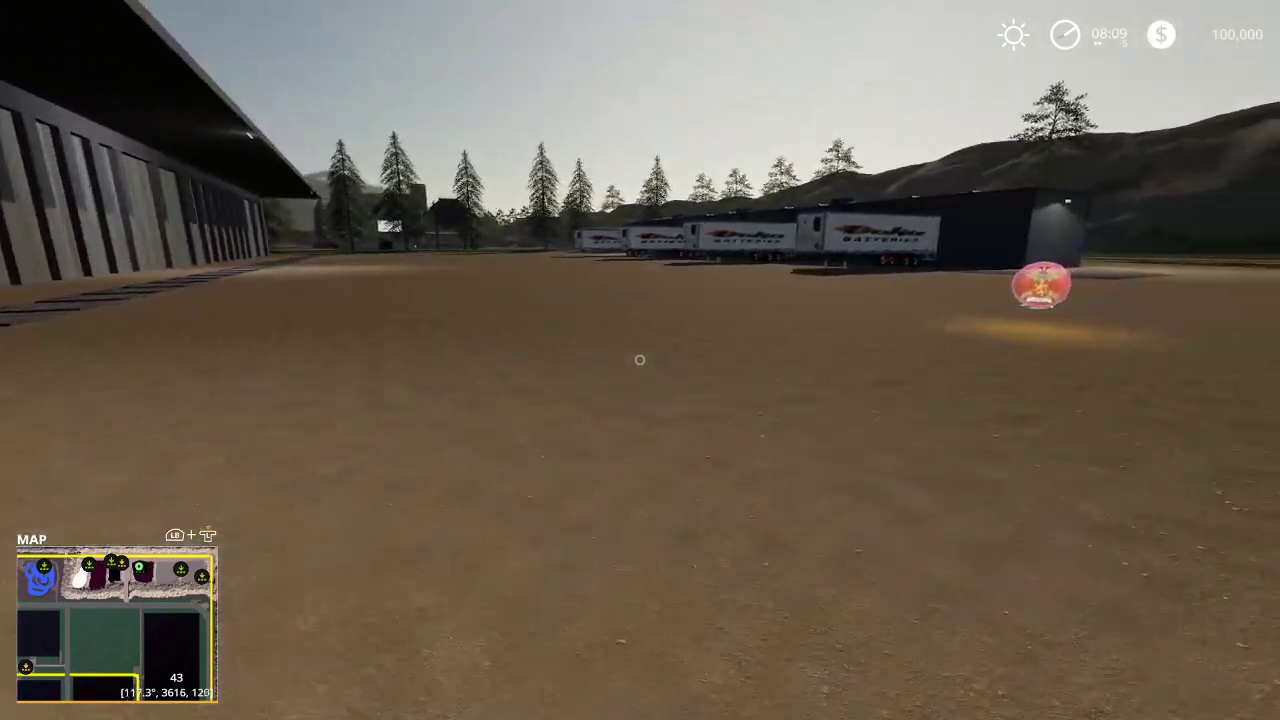
key("w")
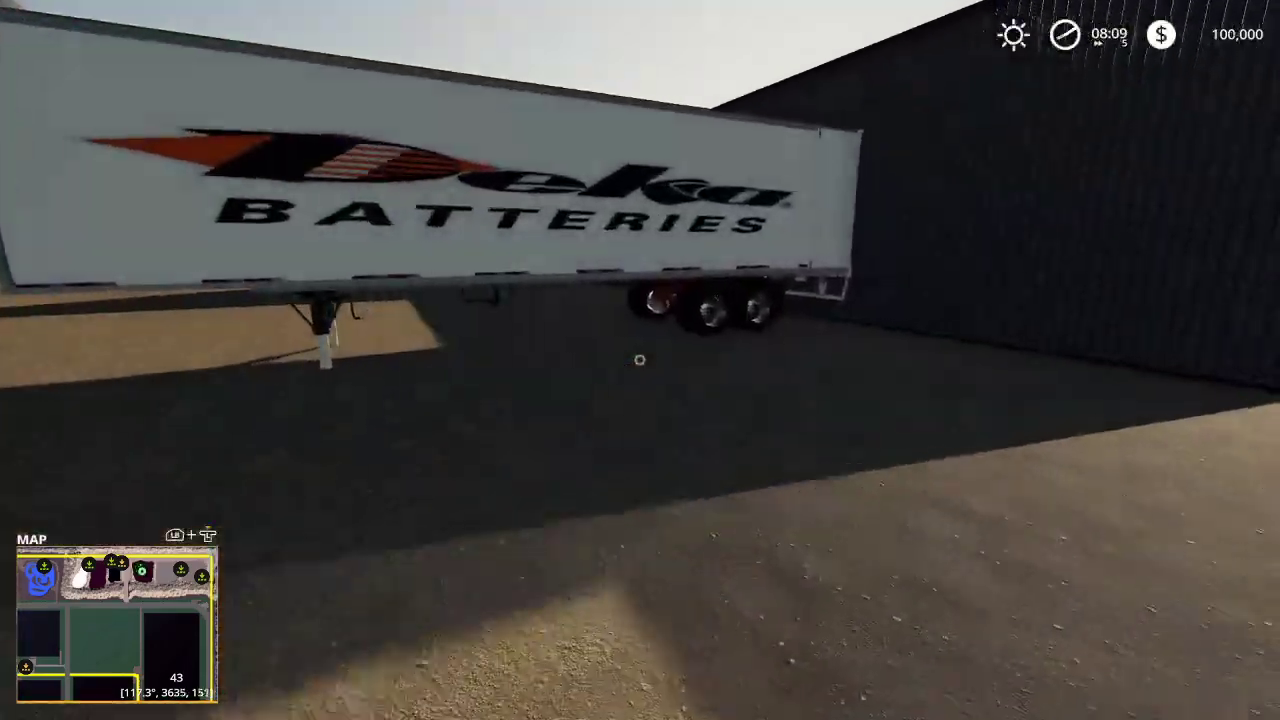
key("s")
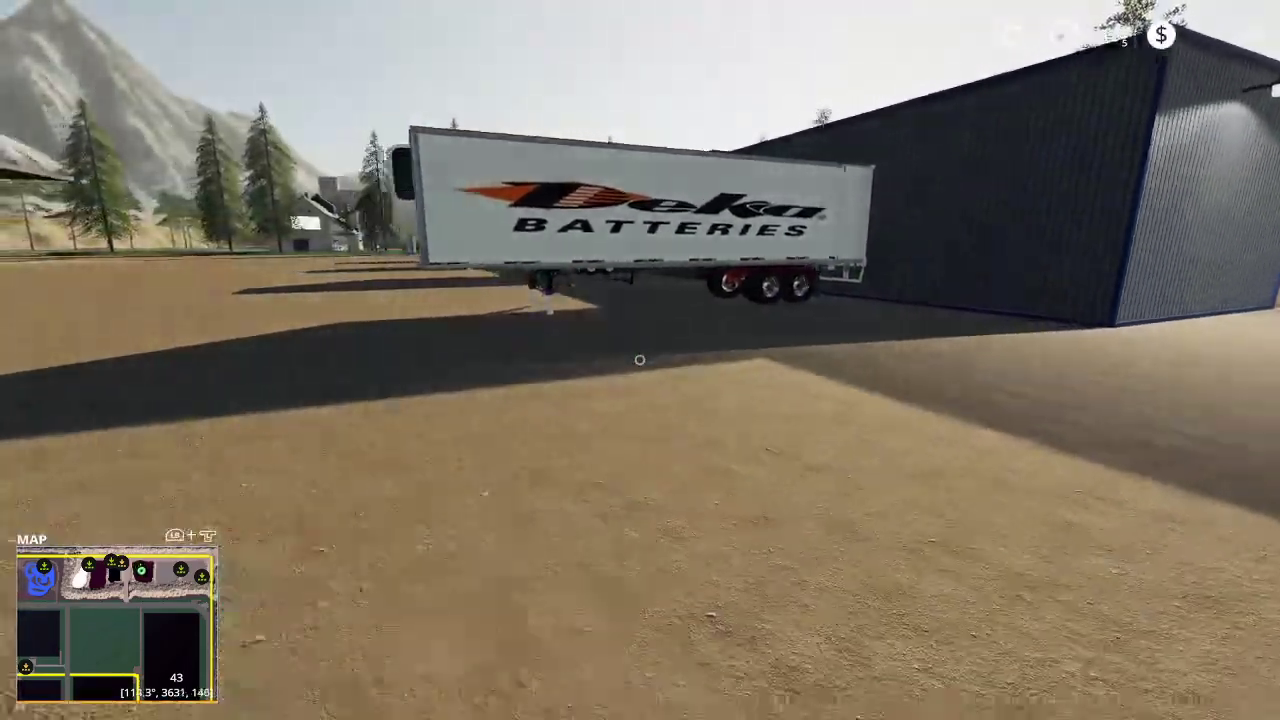
Go past the blue storage building to the small white building and examine the marked pads along its wall
key("w")
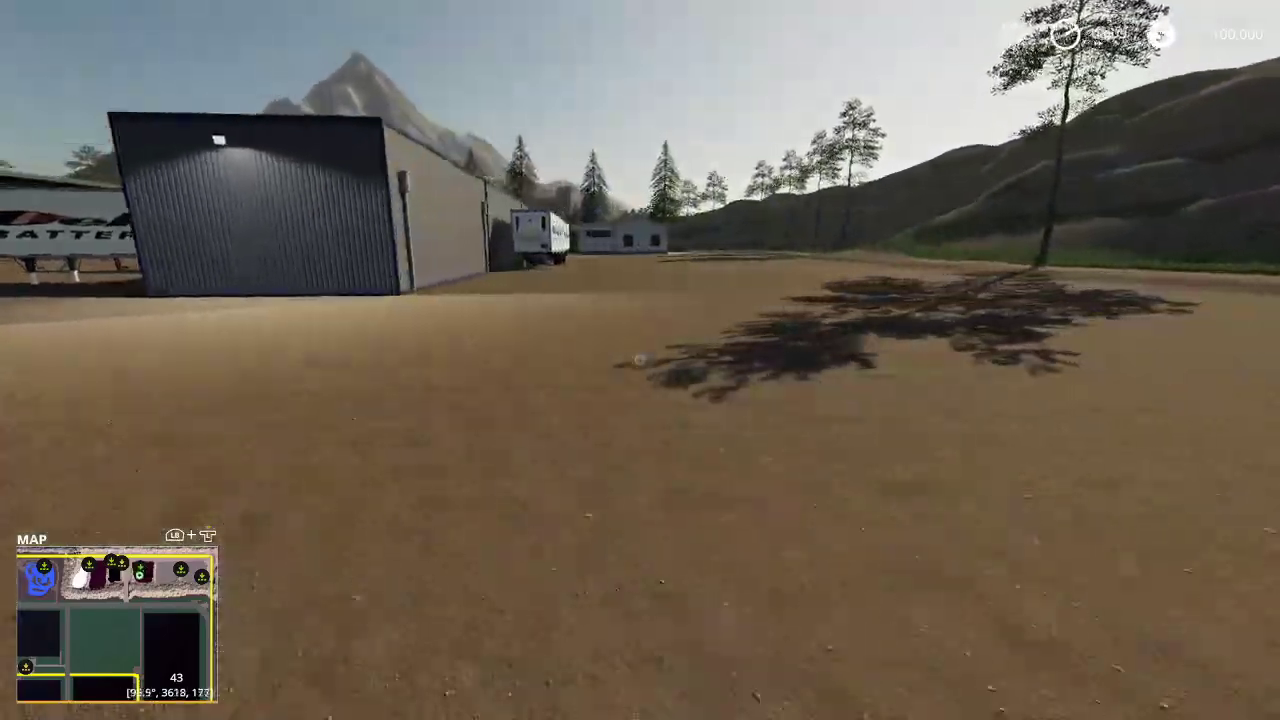
key("w")
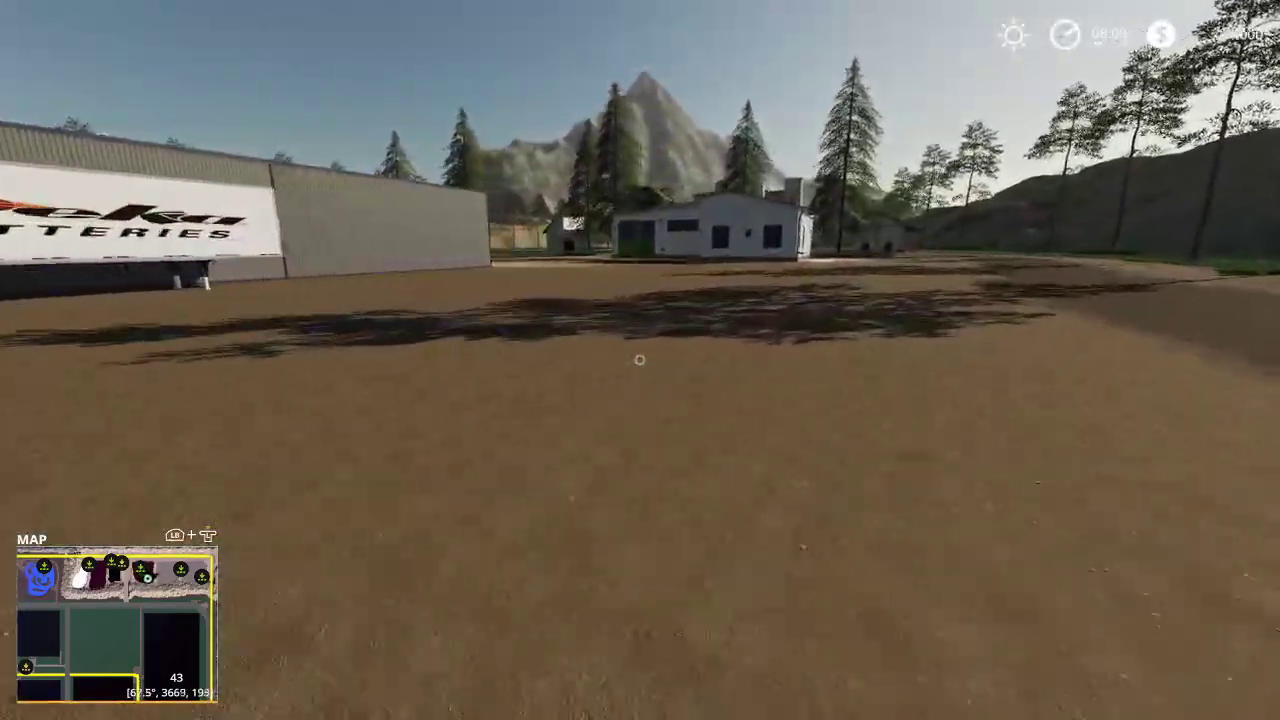
key("w")
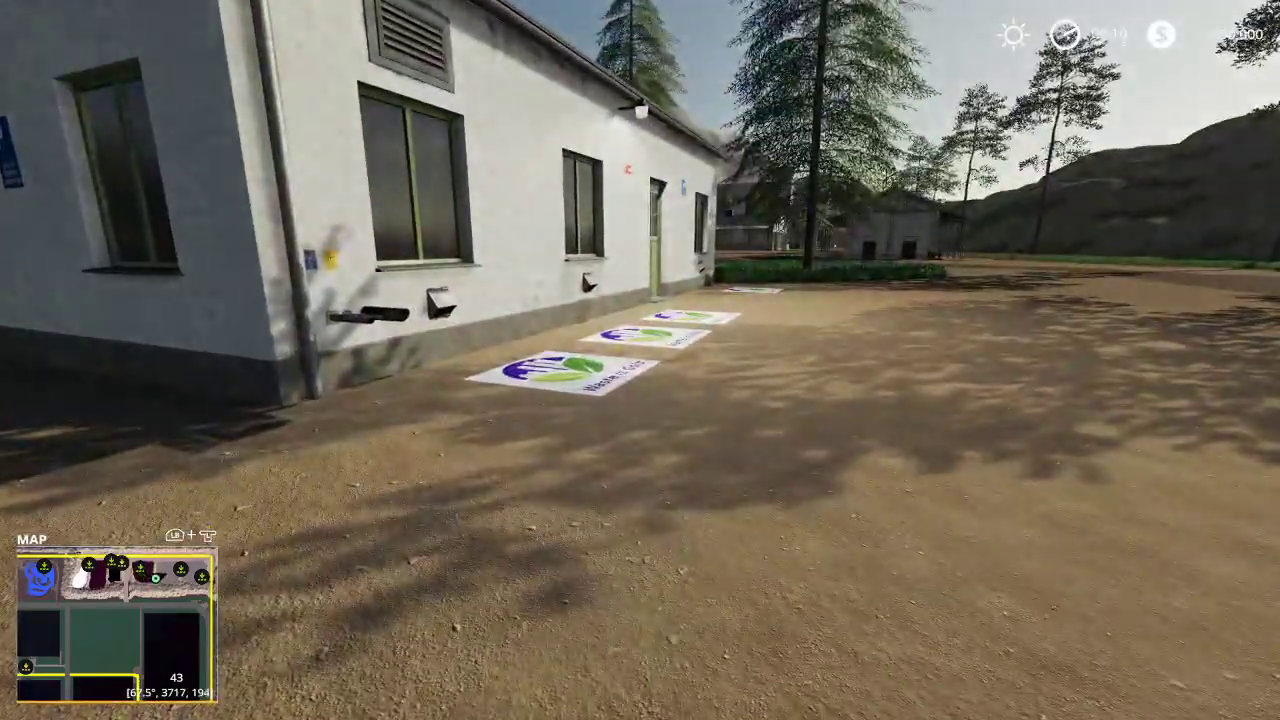
key("w")
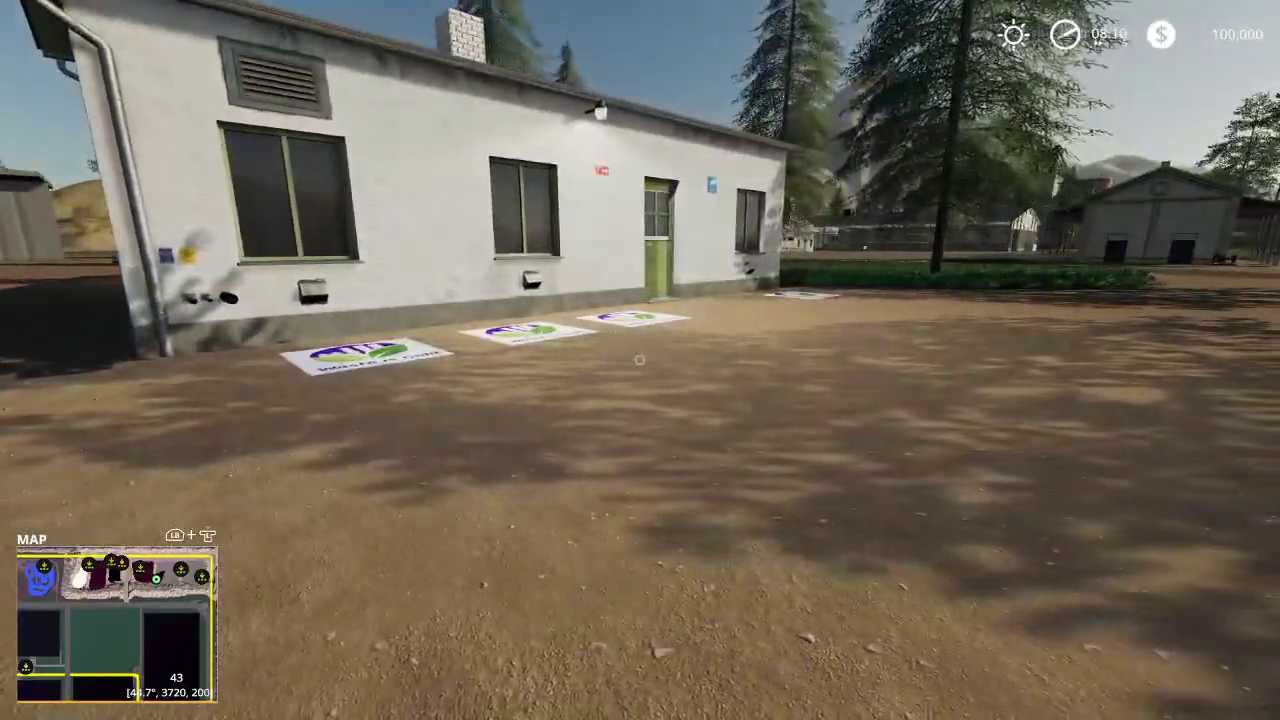
key("s")
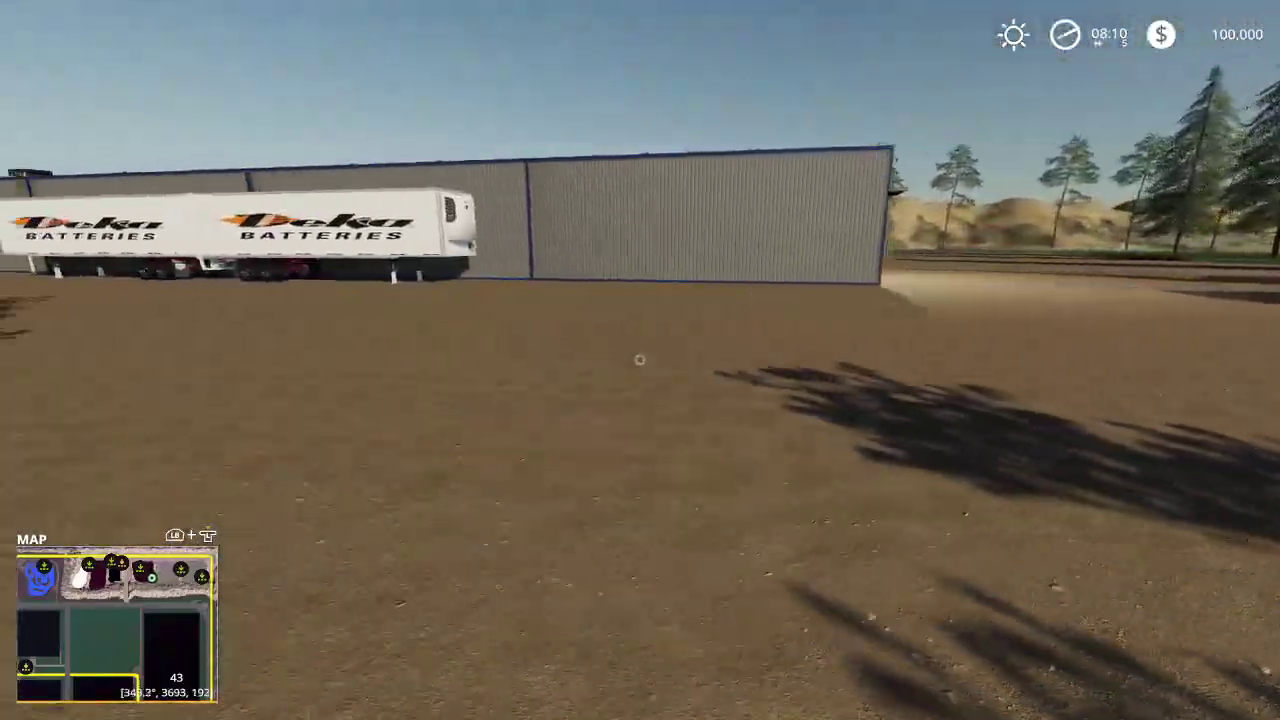
Cross to the two-storey factory building and examine its generator, concrete unloading bays and the area around the water tower
key("a")
key("a")
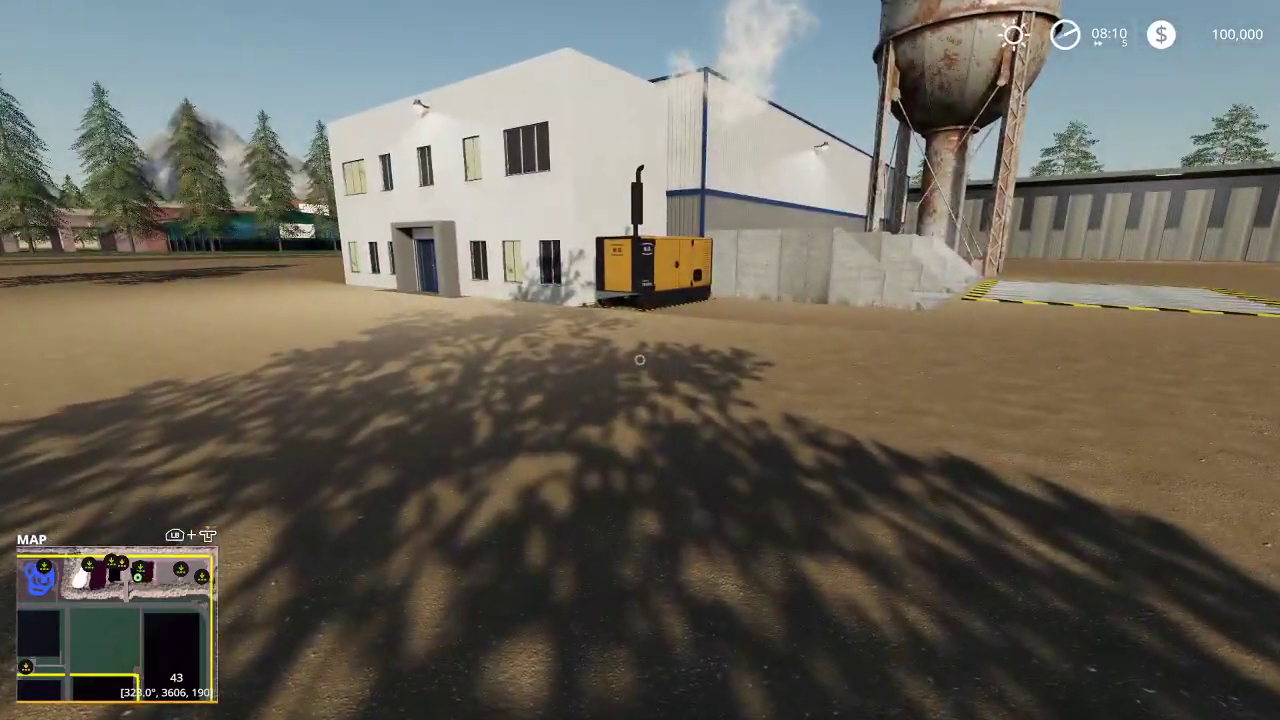
key("w")
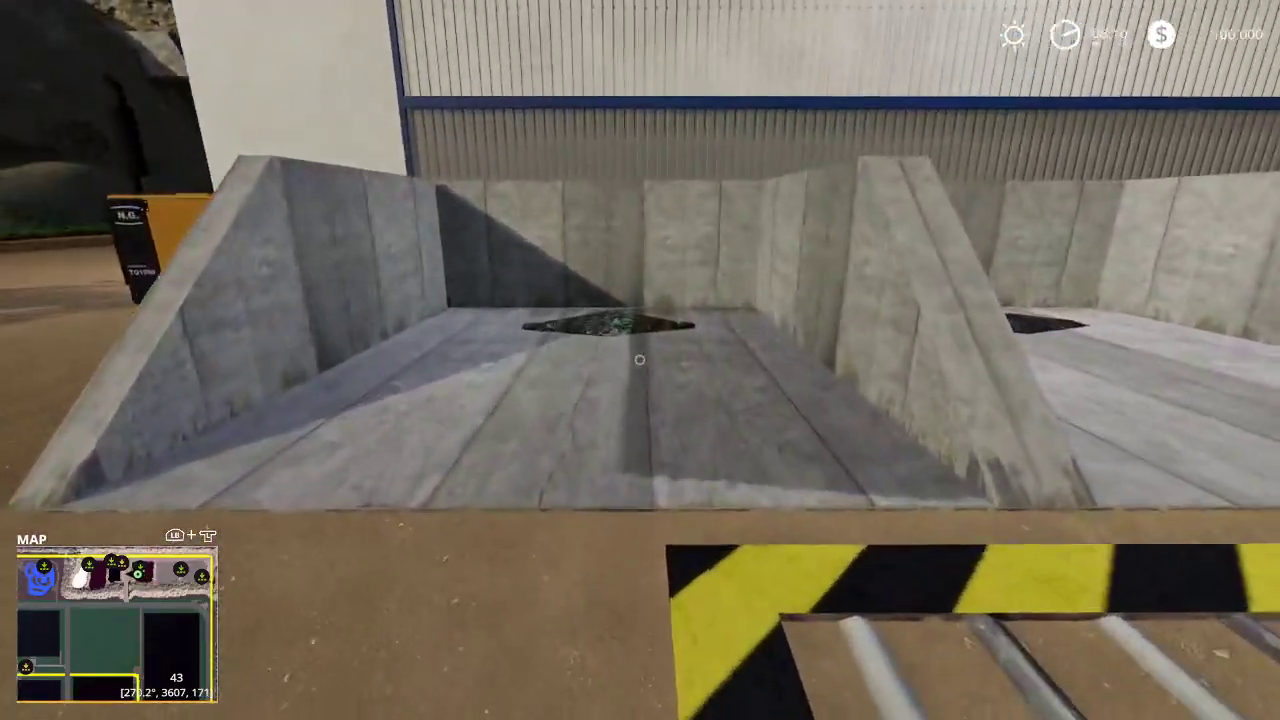
key("d")
key("d")
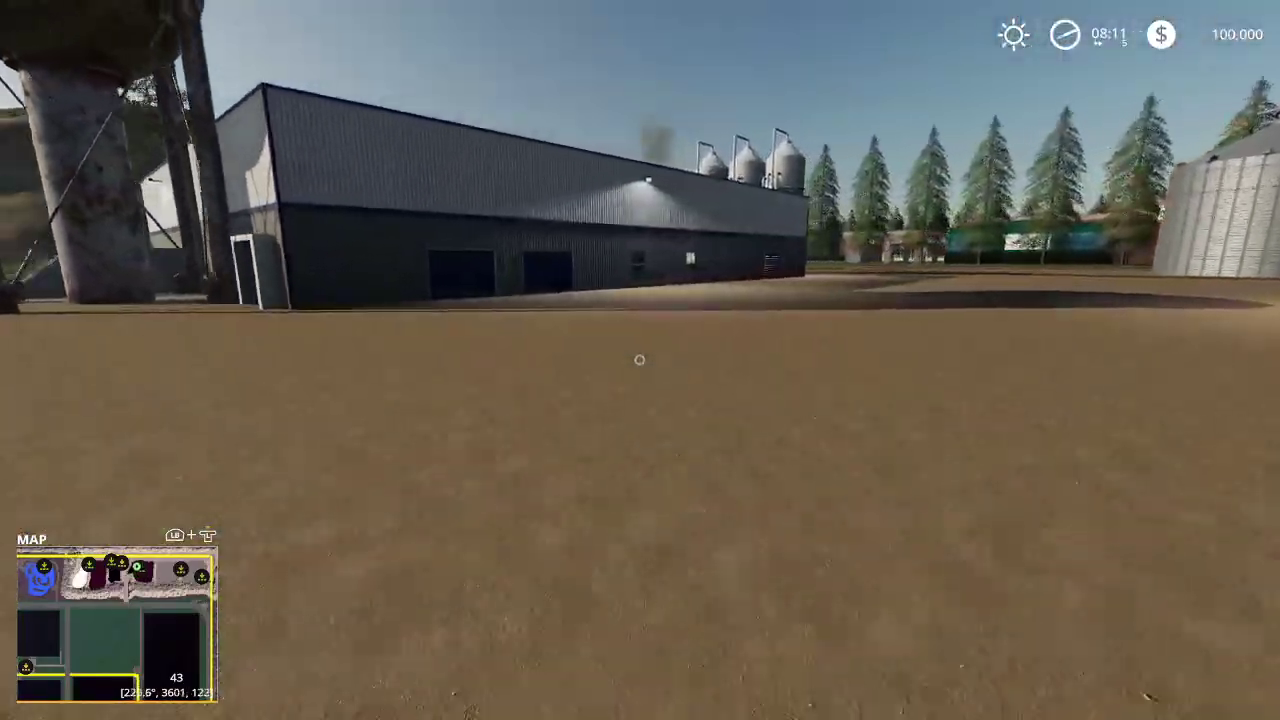
Survey the open factory yard from the tree-lined edge back toward the water tower and main building
key("a")
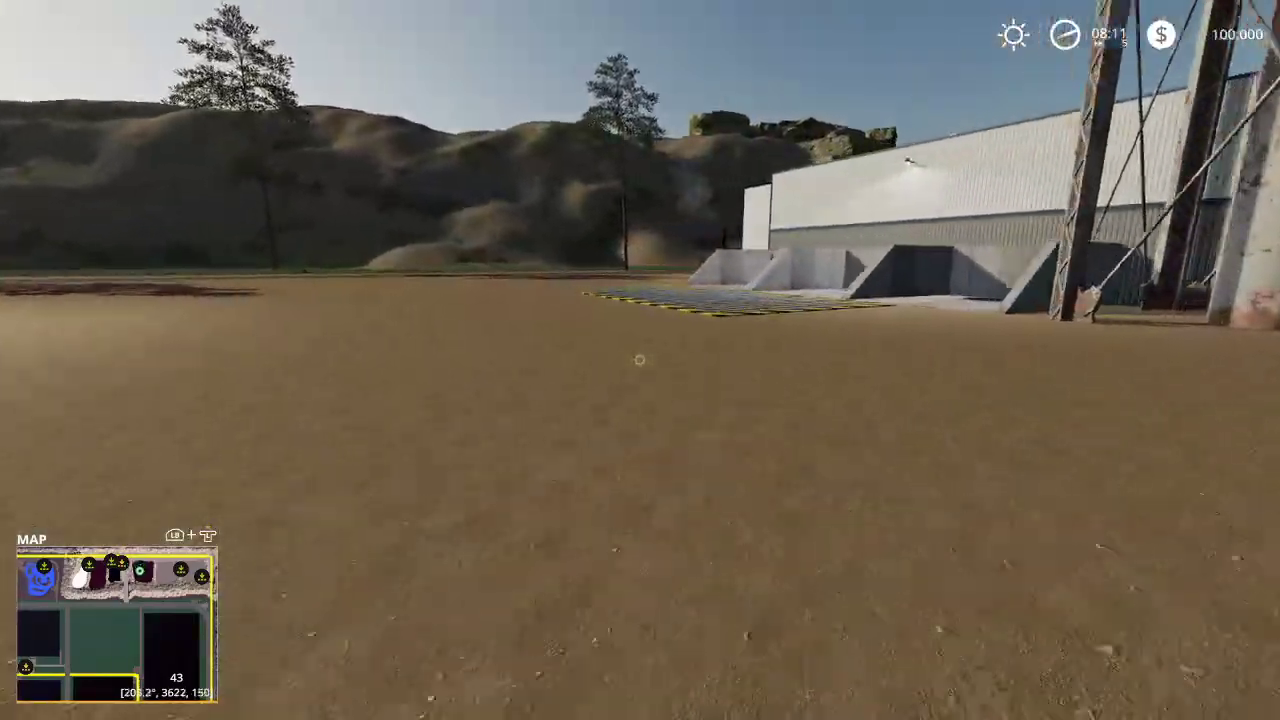
key("a")
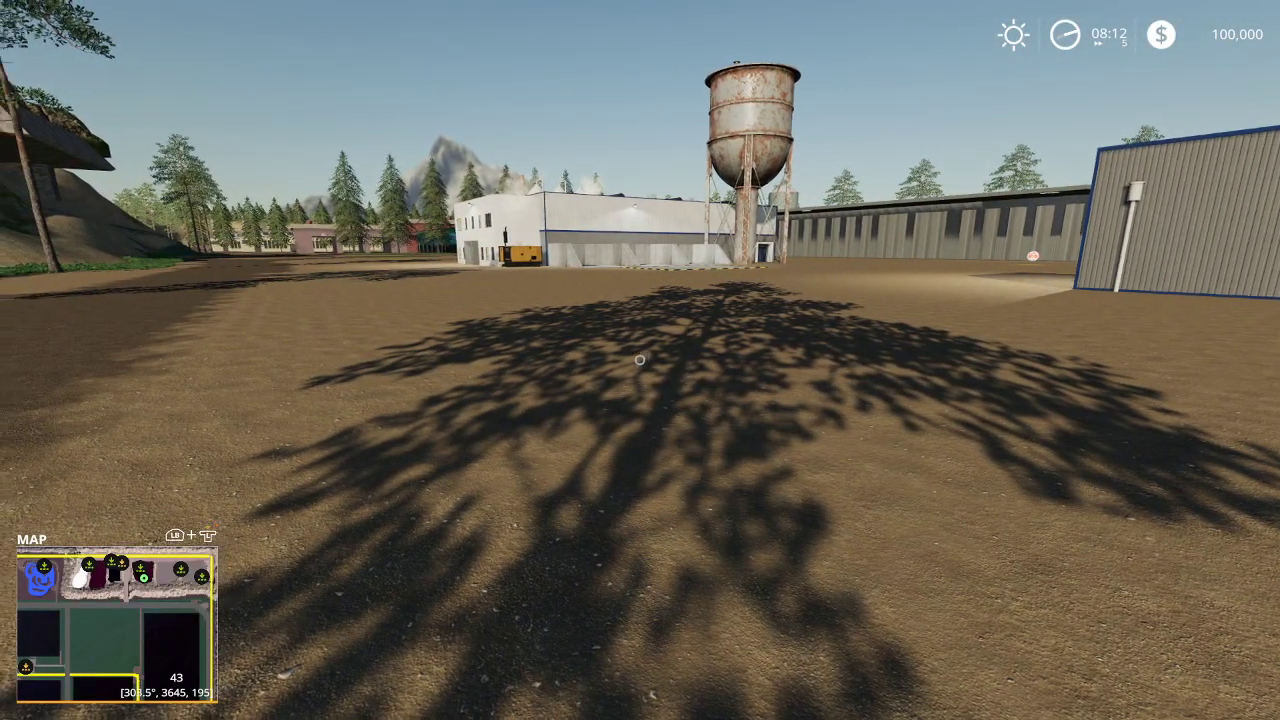
key("w")
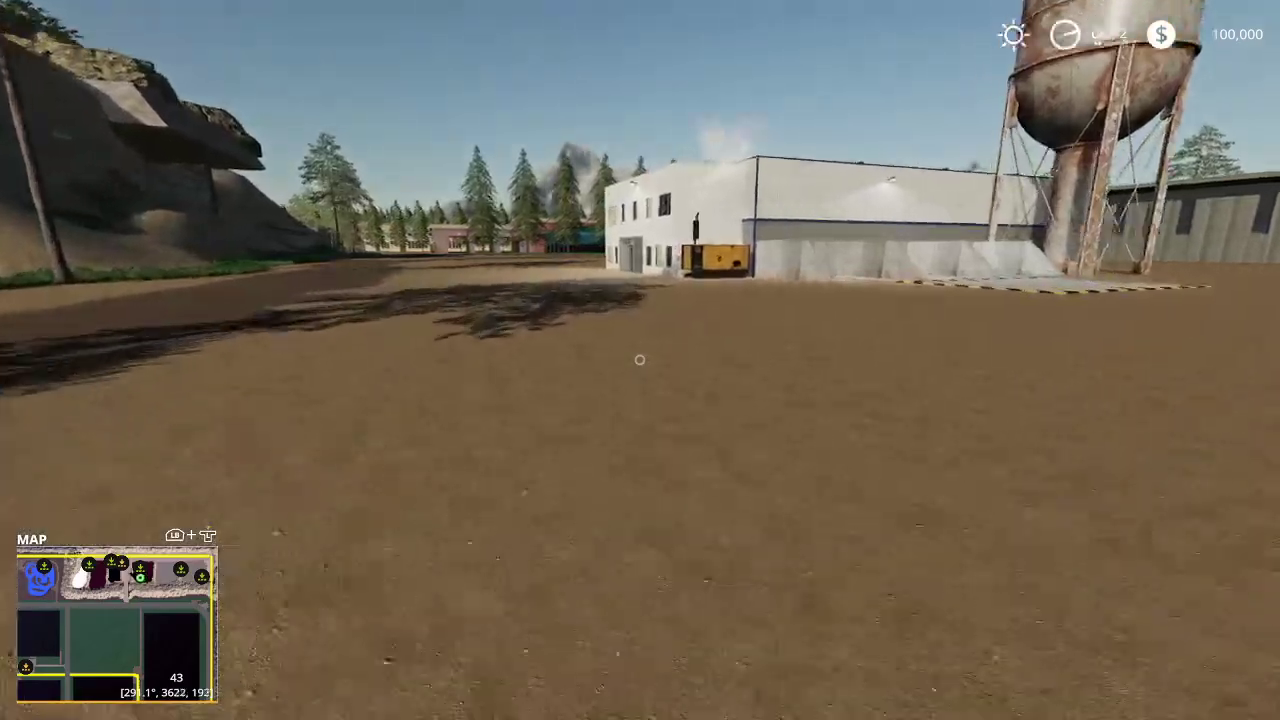
key("w")
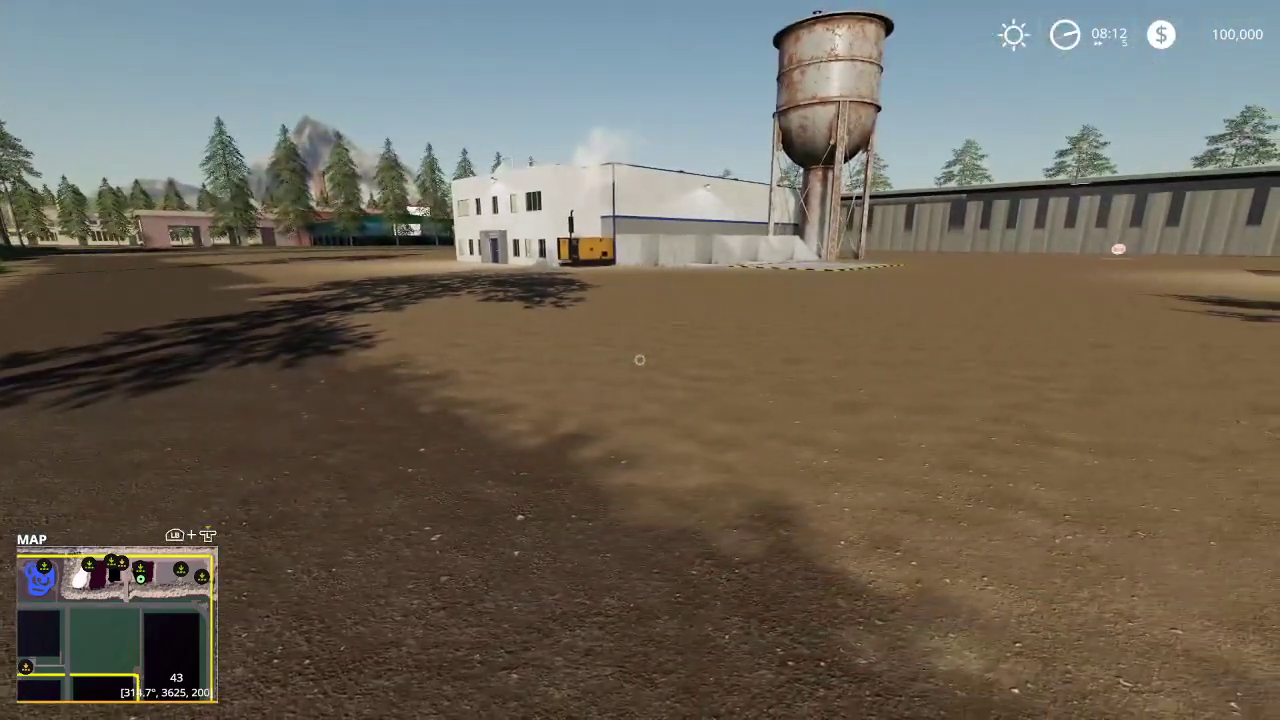
Check the purchase price of the land plot around Power Cell Production on the map
key("Escape")
scroll(588, 676, "up", 5)
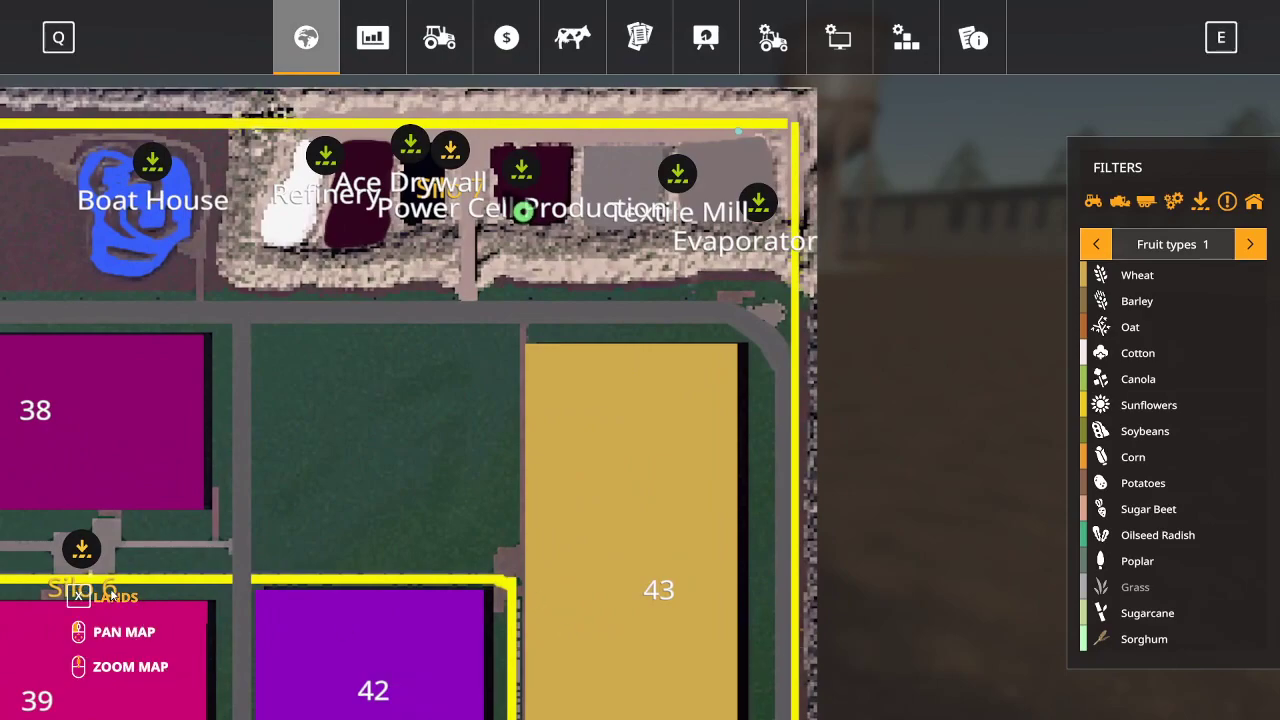
left_click(90, 603)
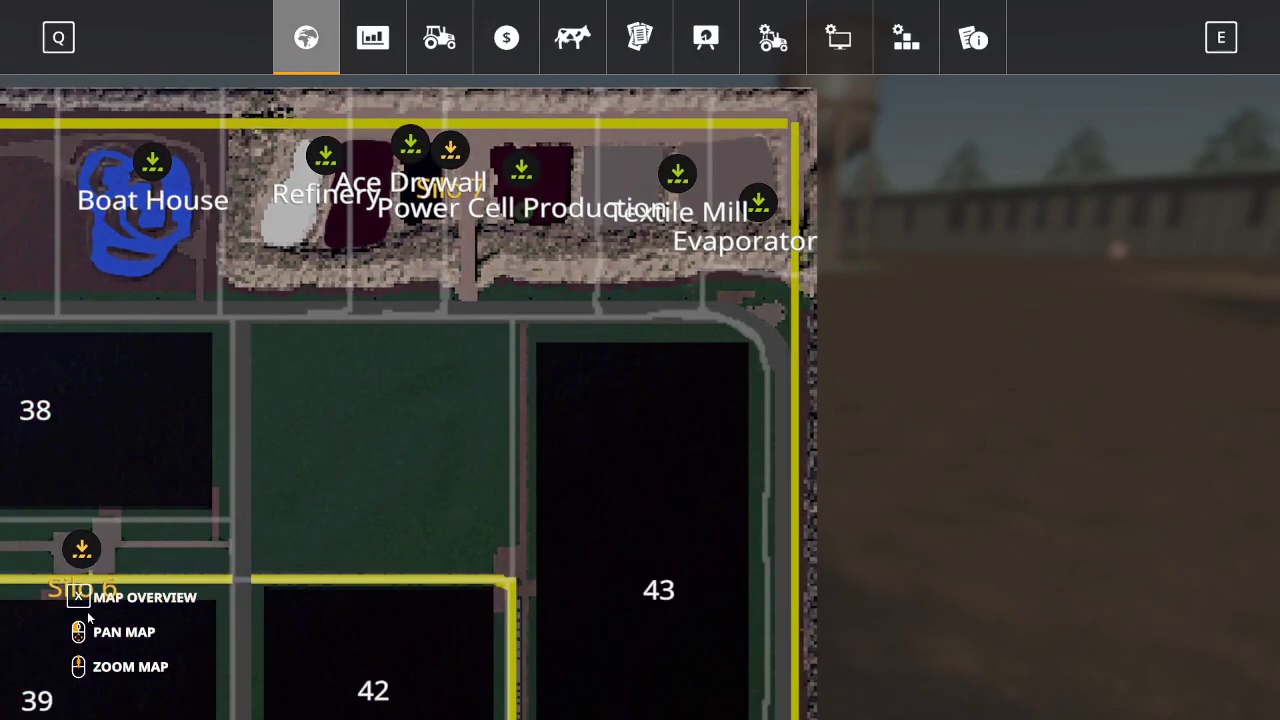
left_click(568, 172)
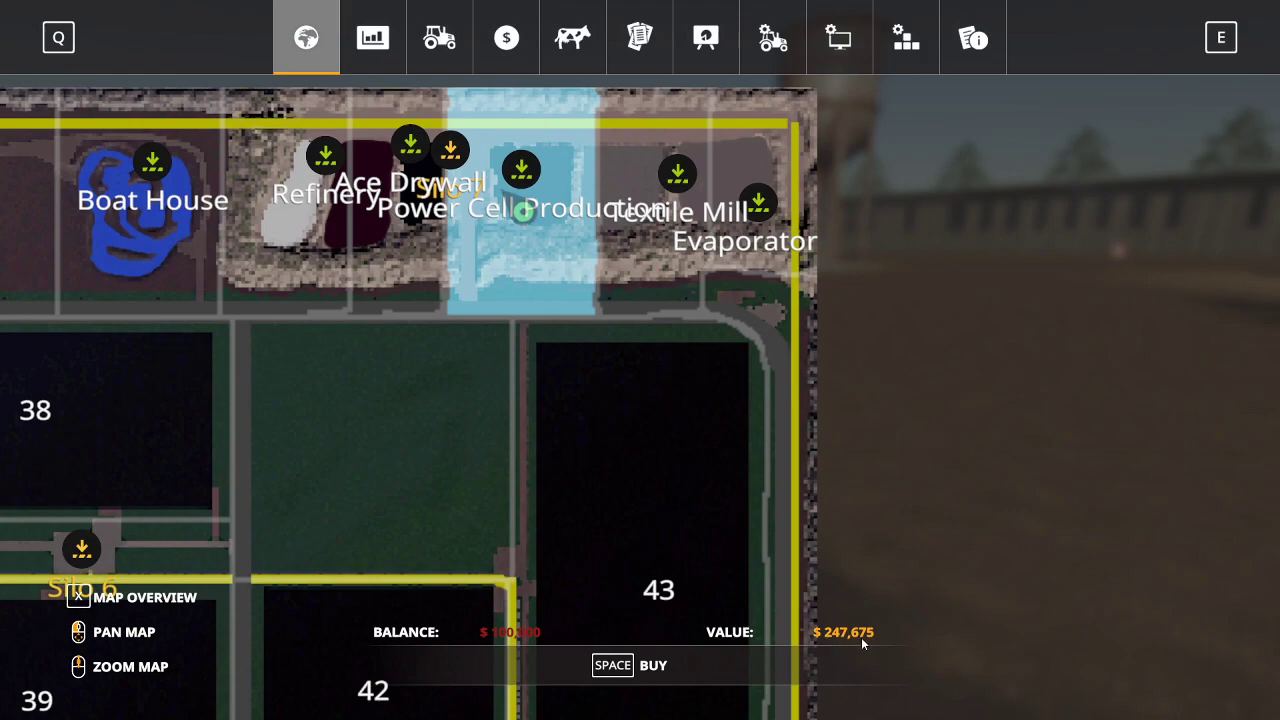
key("Escape")
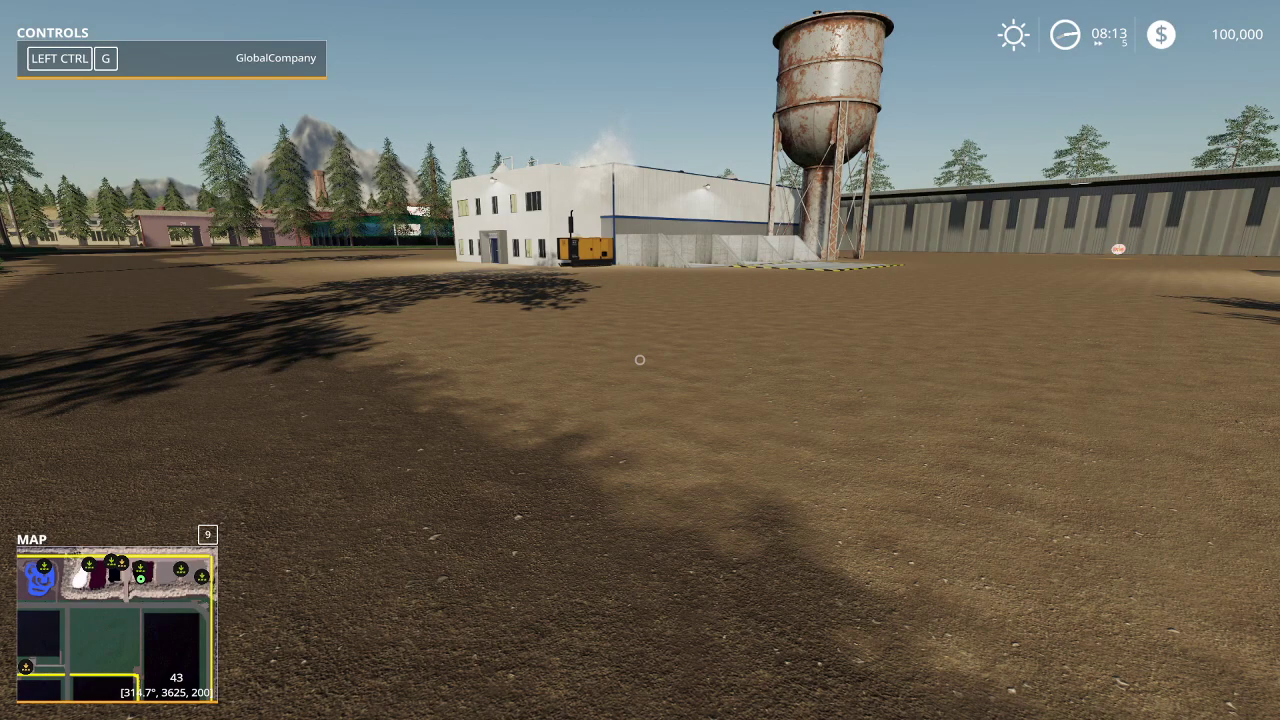
Add $50,000,000 to the farm account using Easy Development Commands
key("alt+d")
left_click(530, 50)
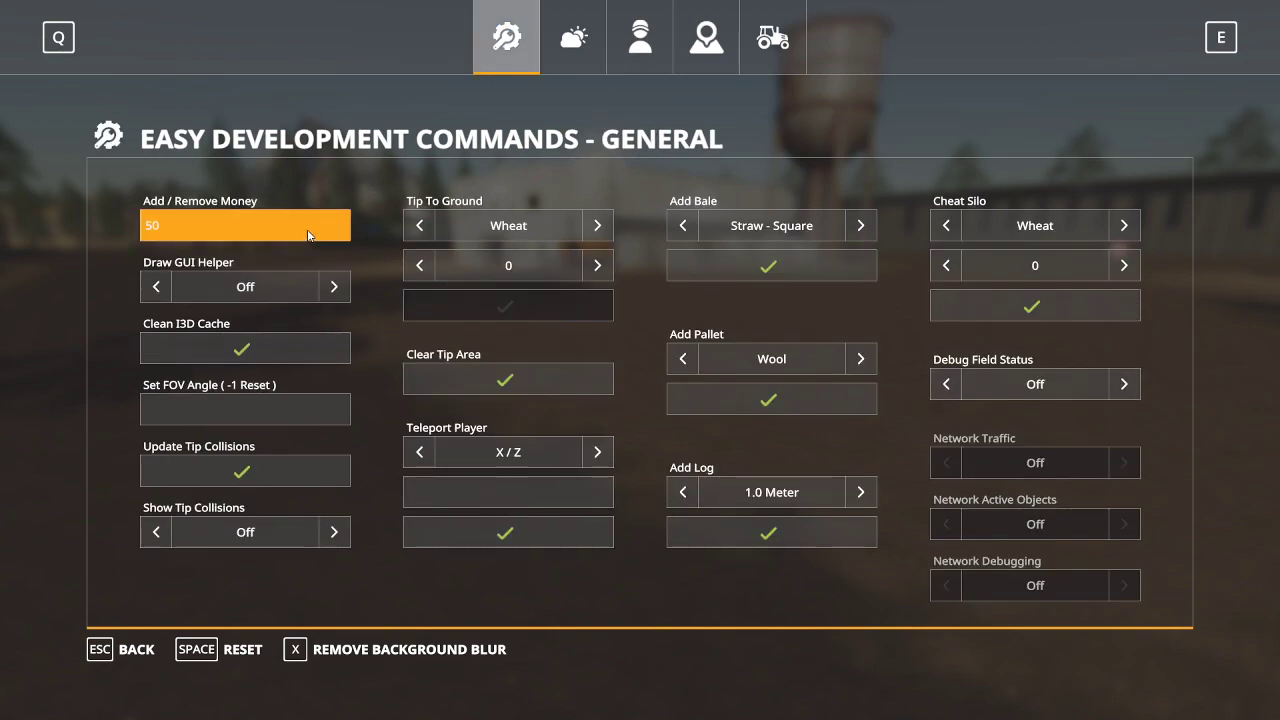
key("Return")
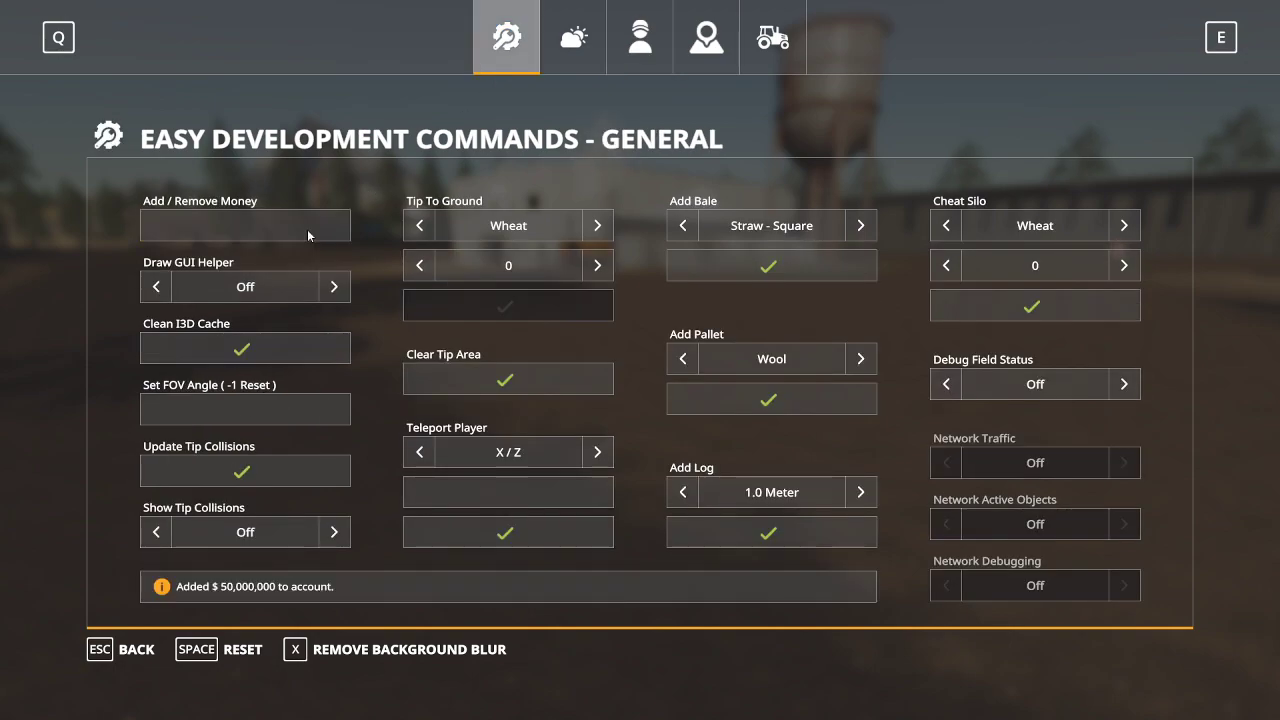
key("Escape")
key("p")
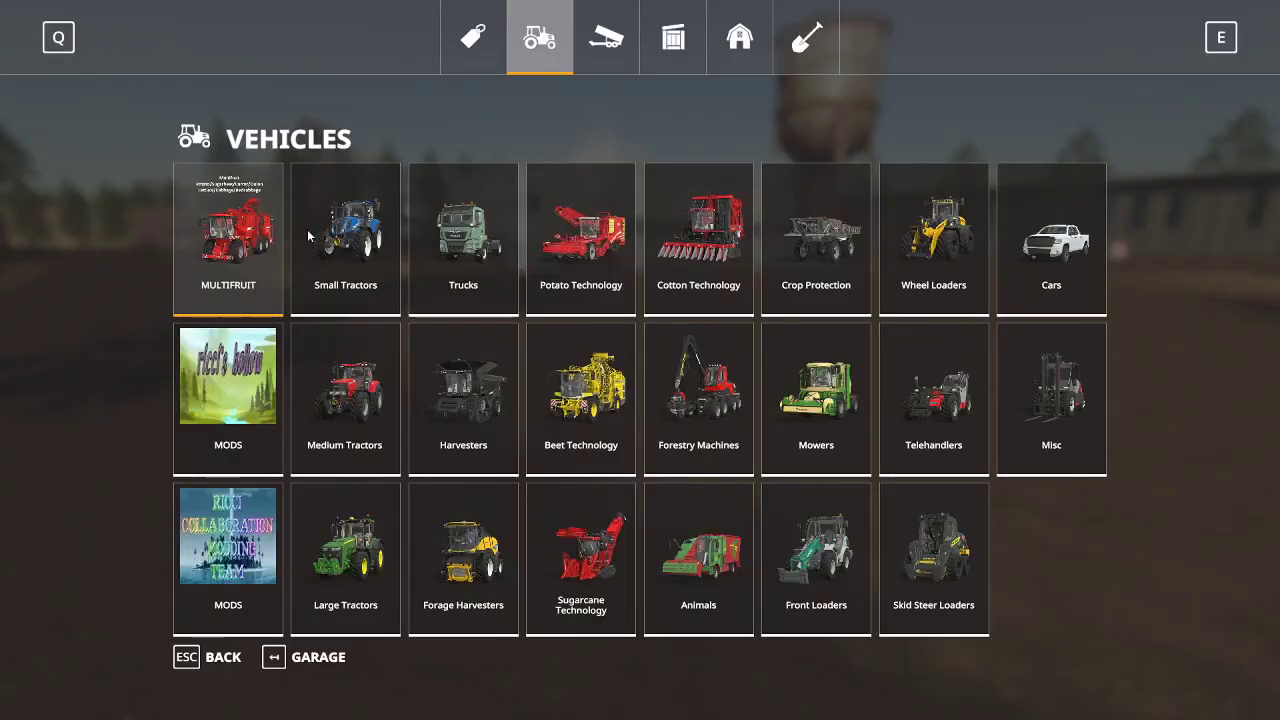
key("Escape")
Buy the land plot containing Power Cell Production for $247,675
key("Escape")
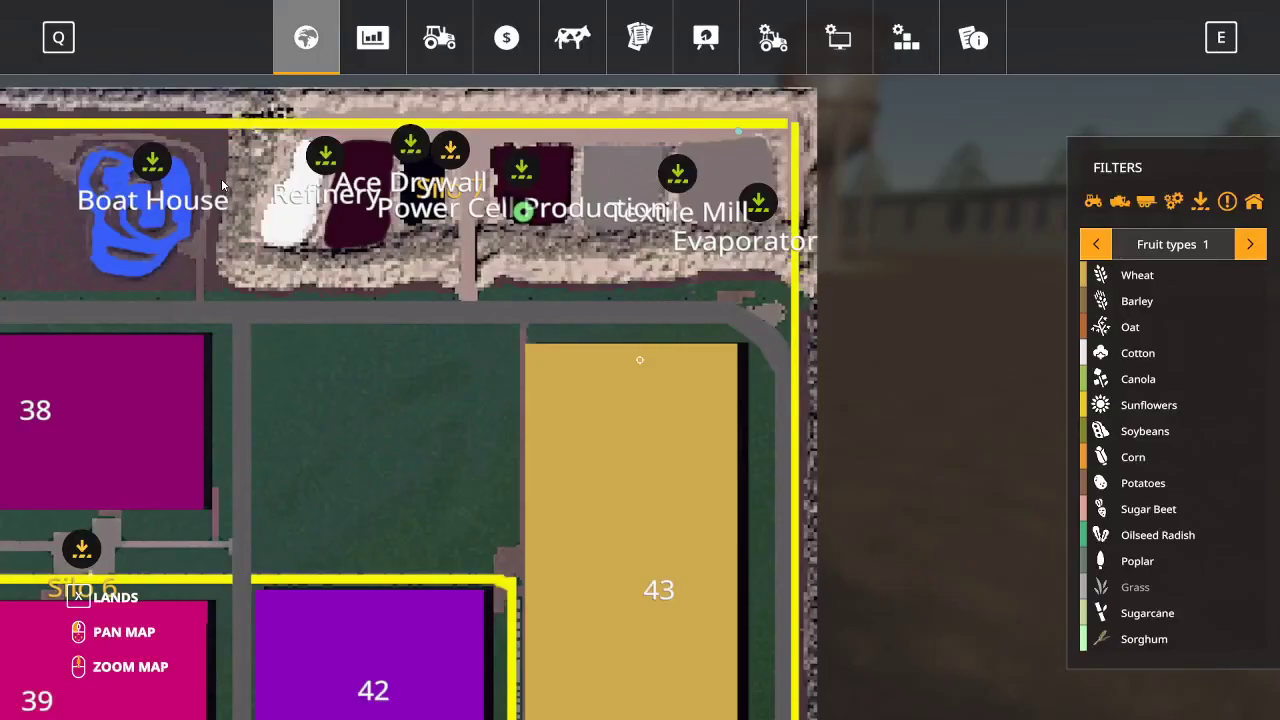
left_click(78, 596)
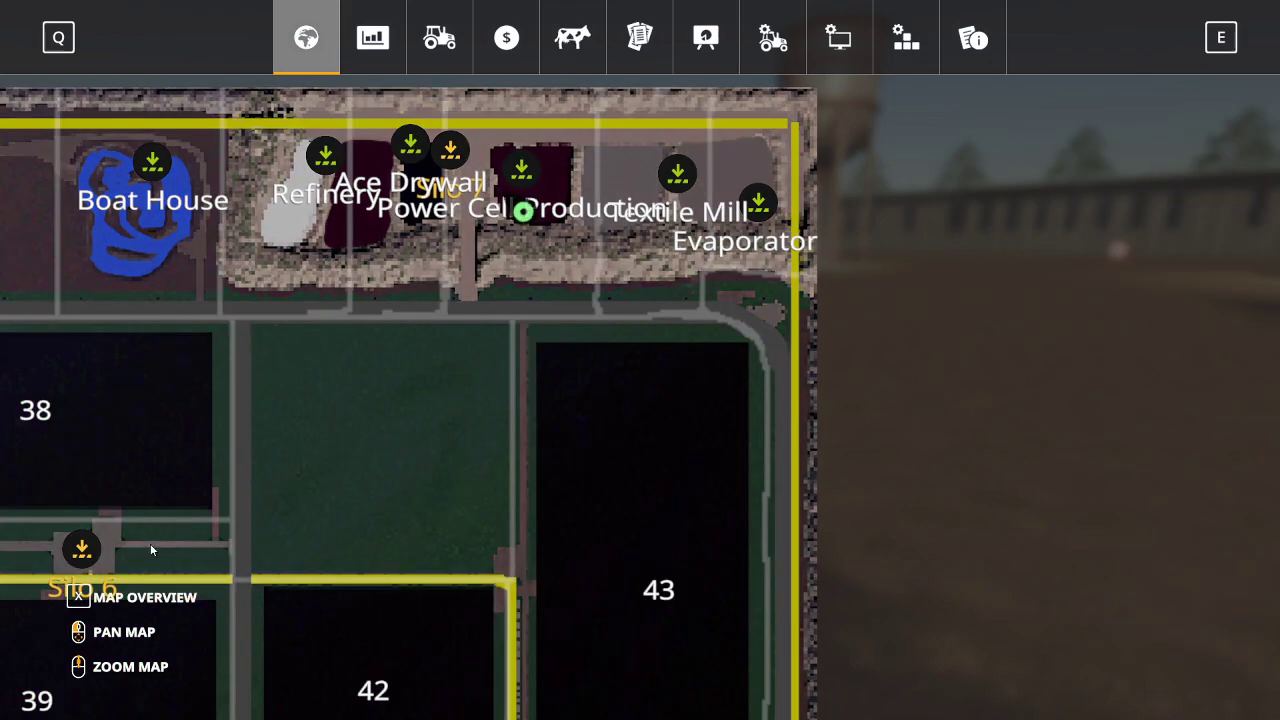
left_click(534, 280)
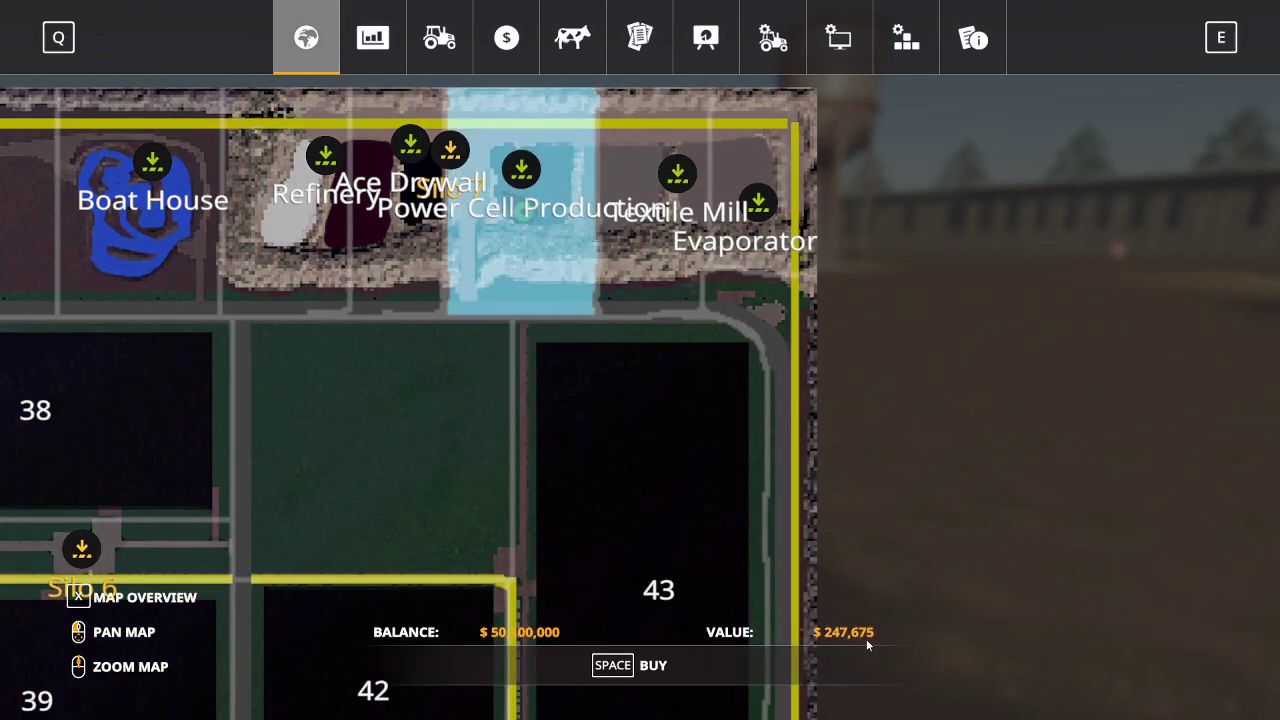
left_click(655, 666)
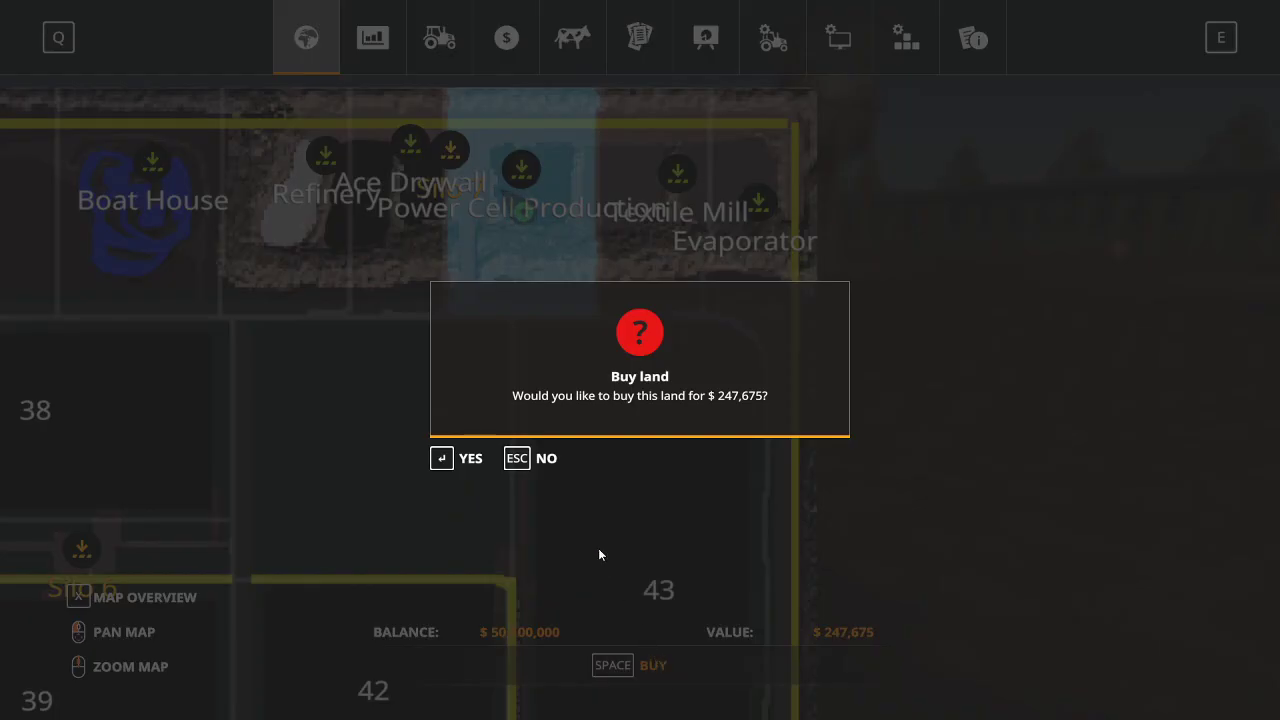
left_click(470, 459)
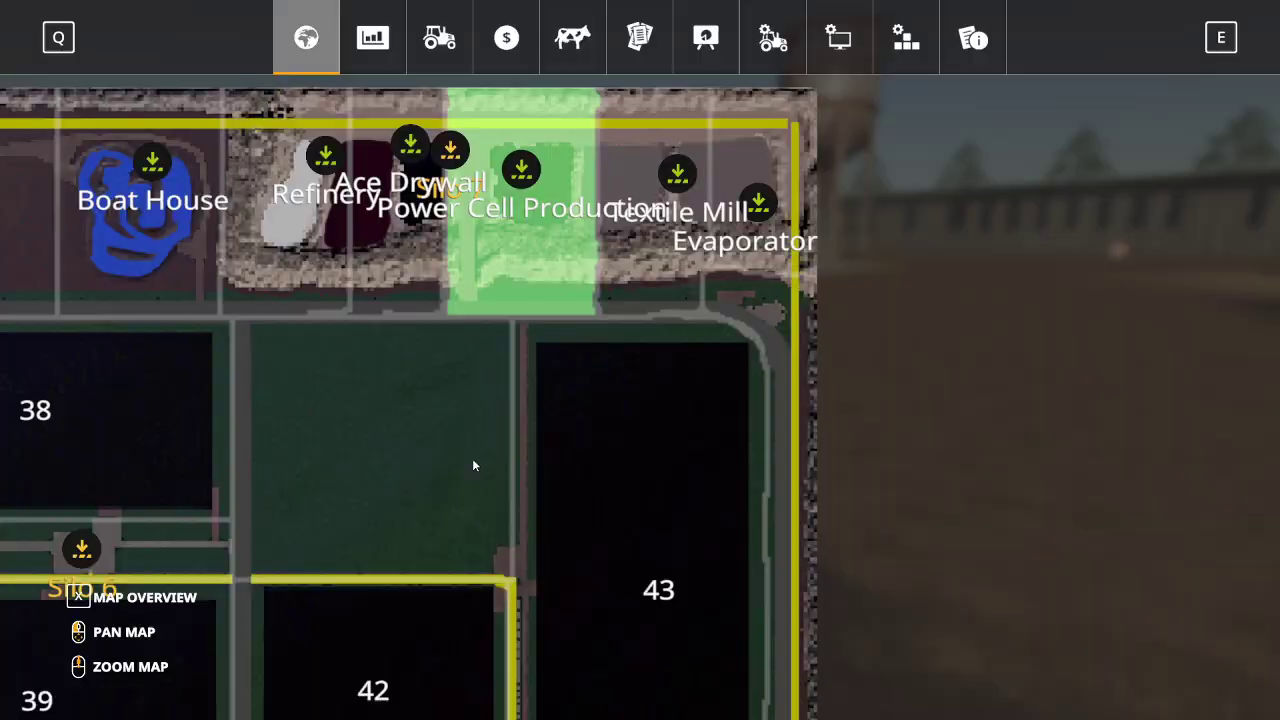
Buy the land plot containing the Refinery for $102,916 and return to the factory yard
left_click(316, 276)
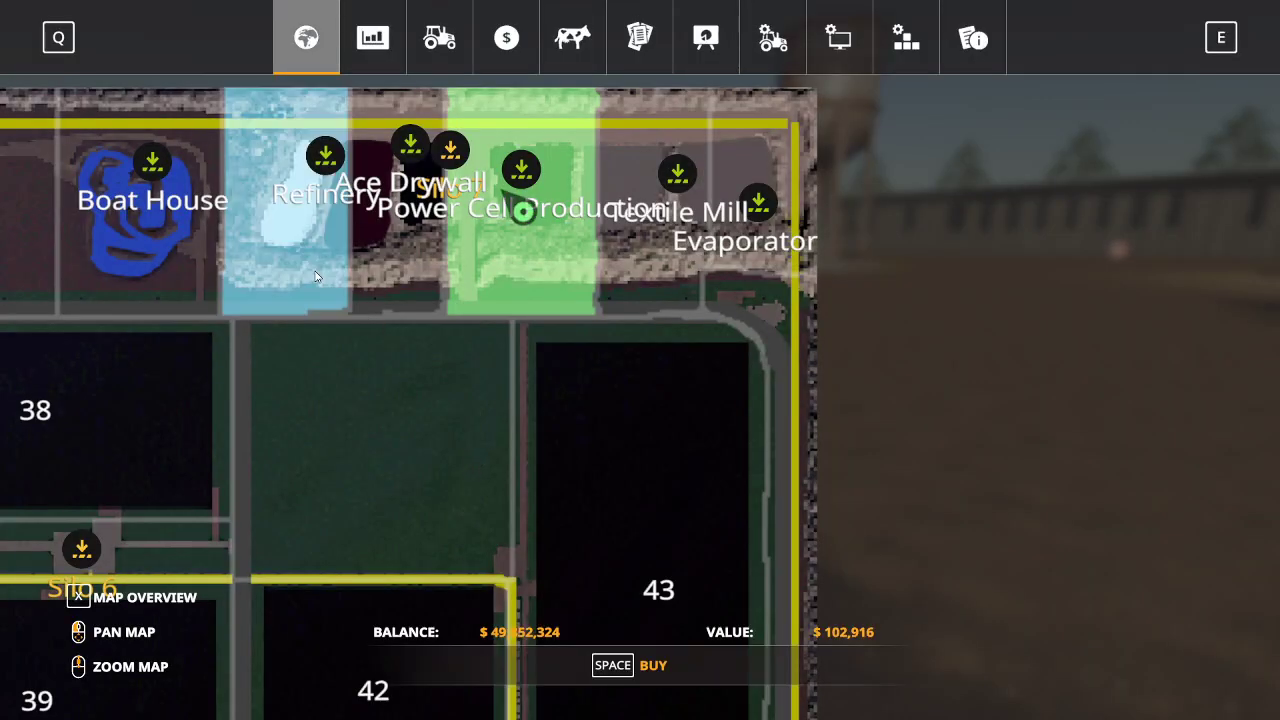
left_click(655, 666)
left_click(476, 461)
key("Escape")
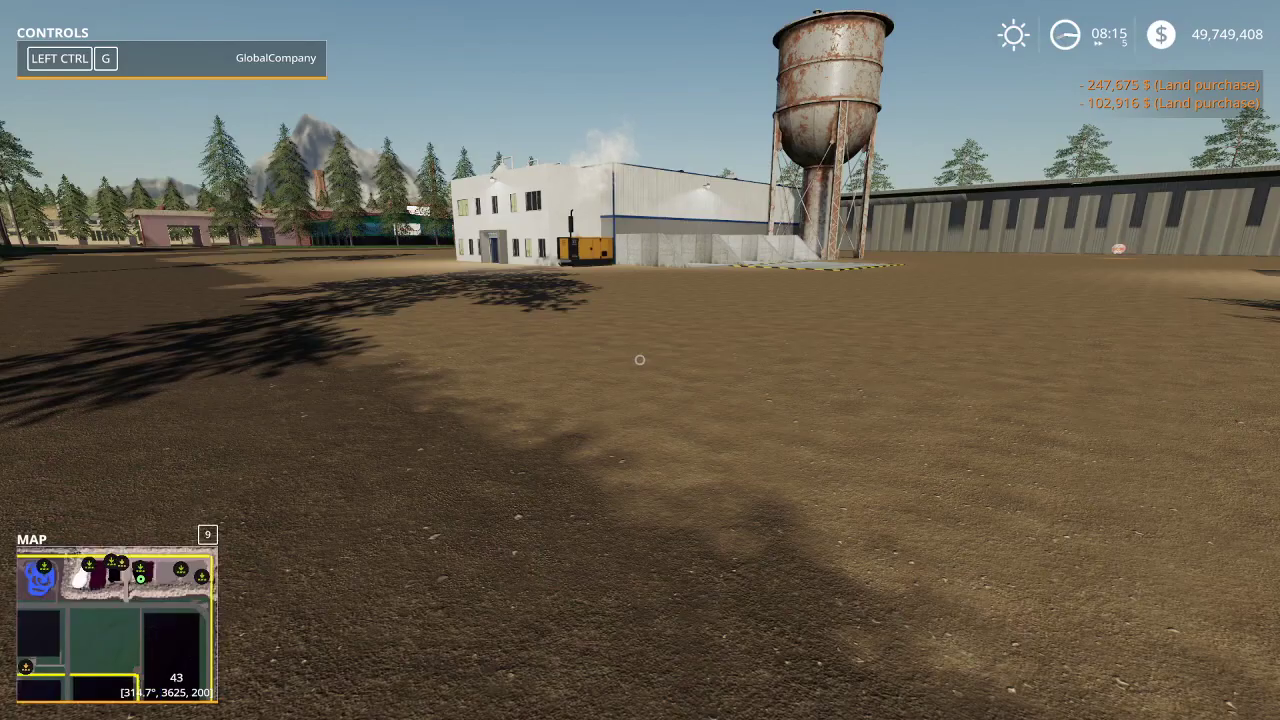
Tour the neighbouring Textile Mill grounds as far as the Evaporator, and head back to the parked Deka Batteries trailers
key("d")
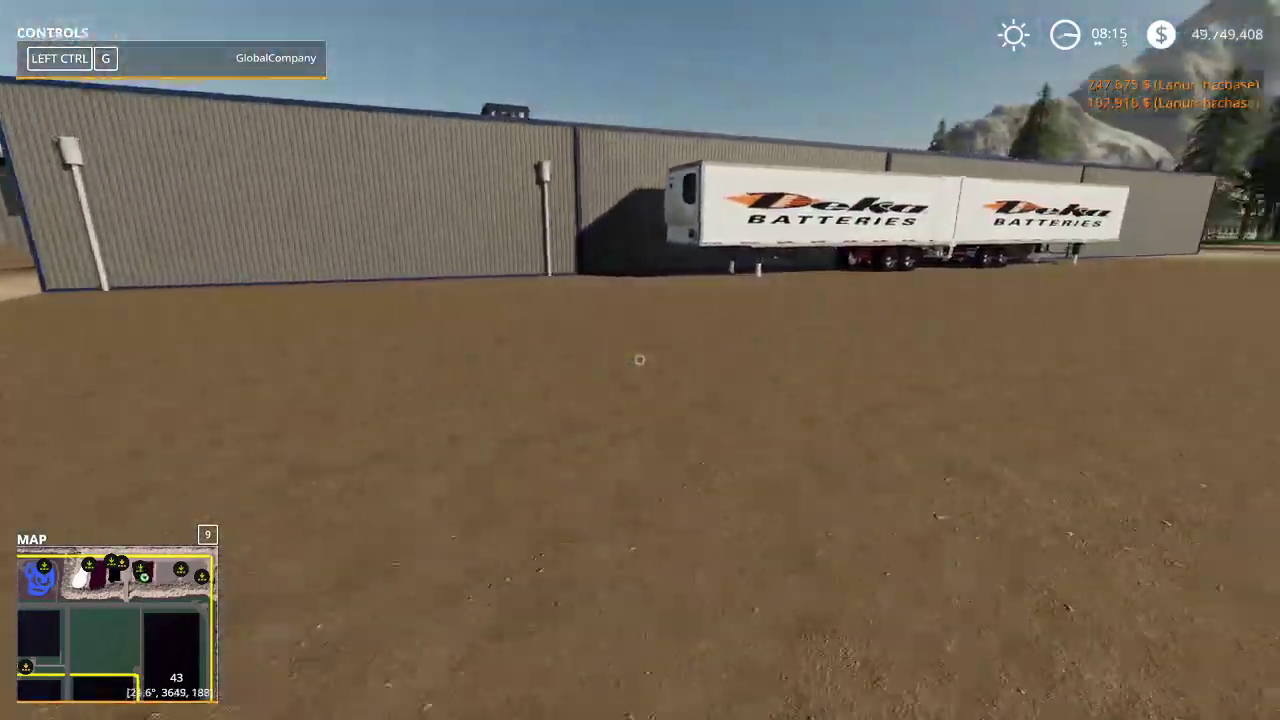
key("w")
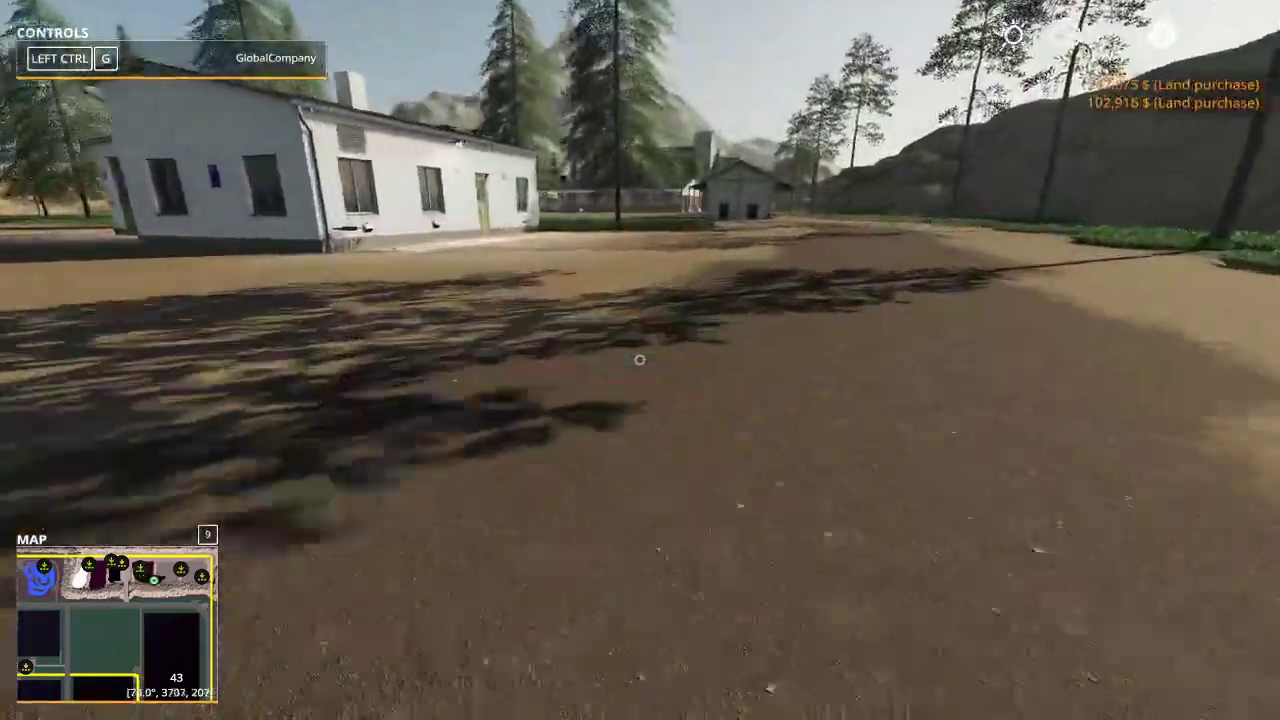
key("w")
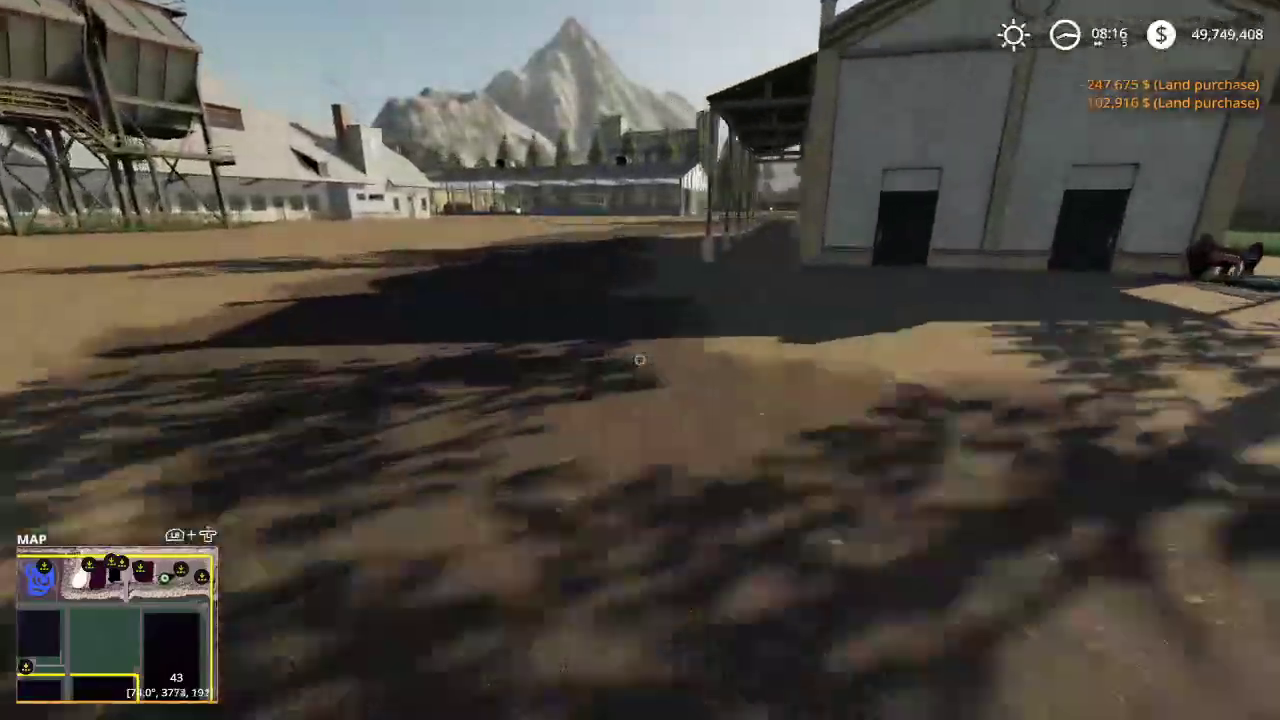
key("w")
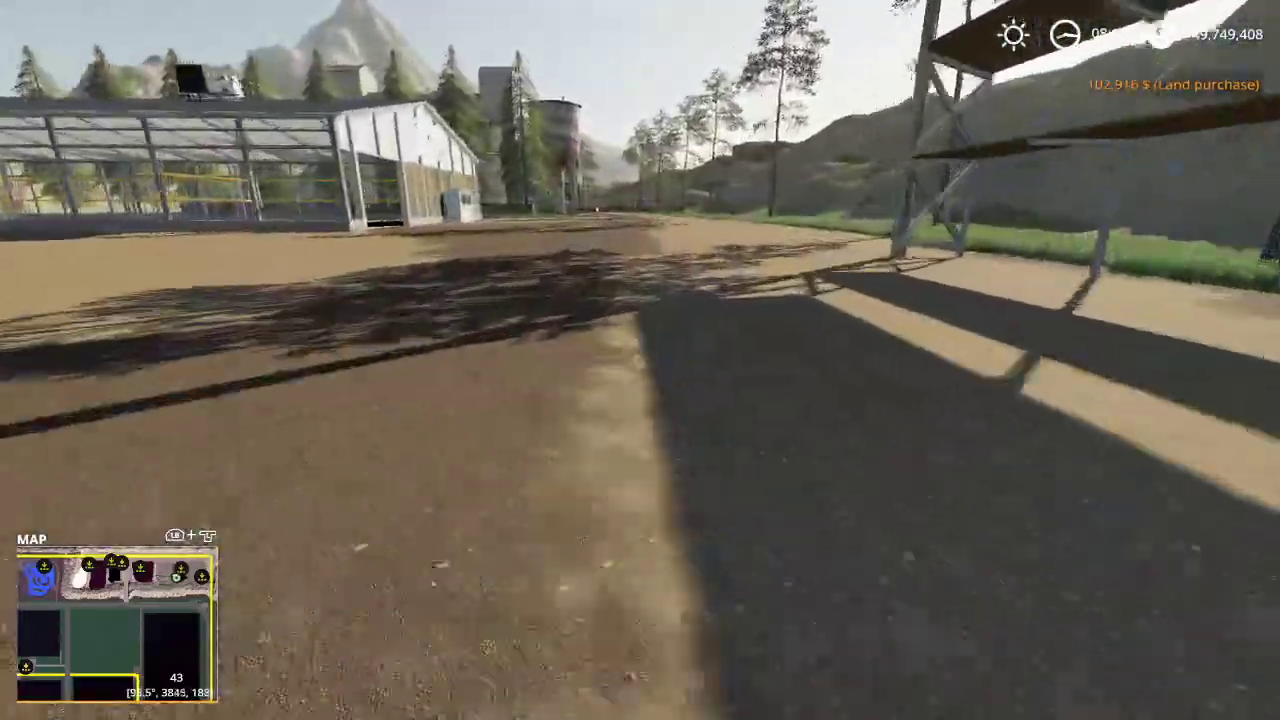
key("w")
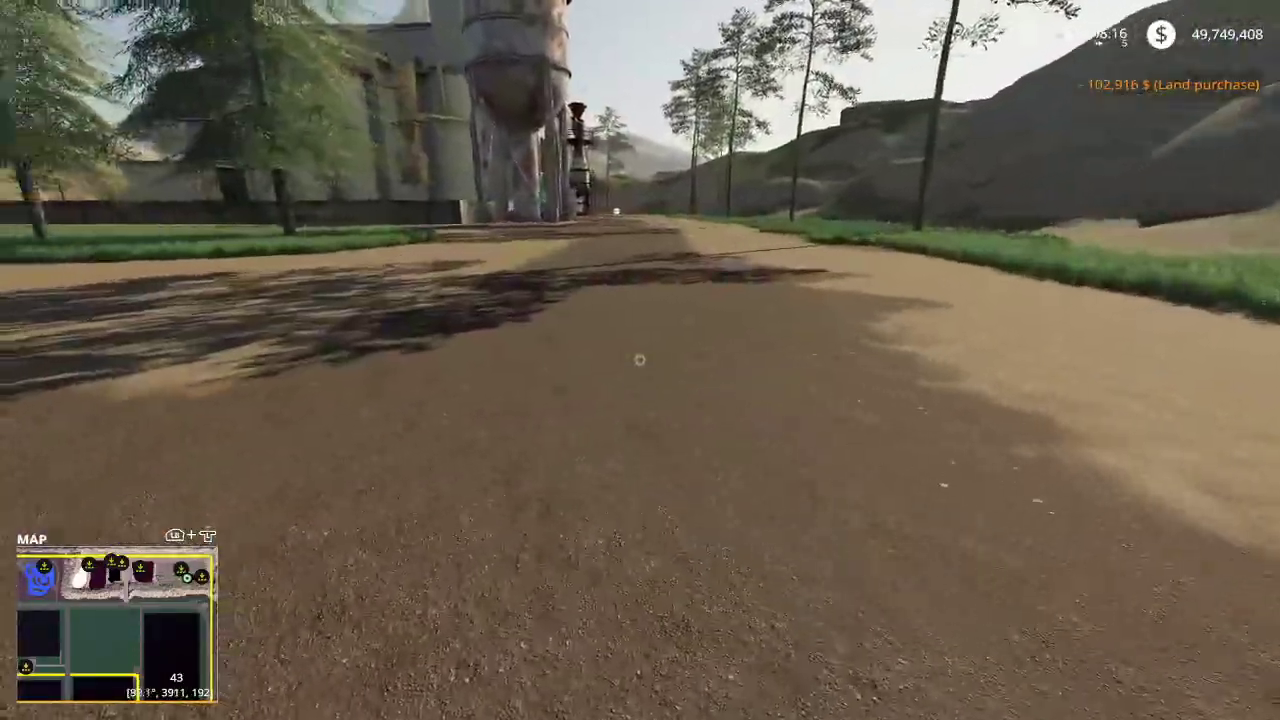
key("w")
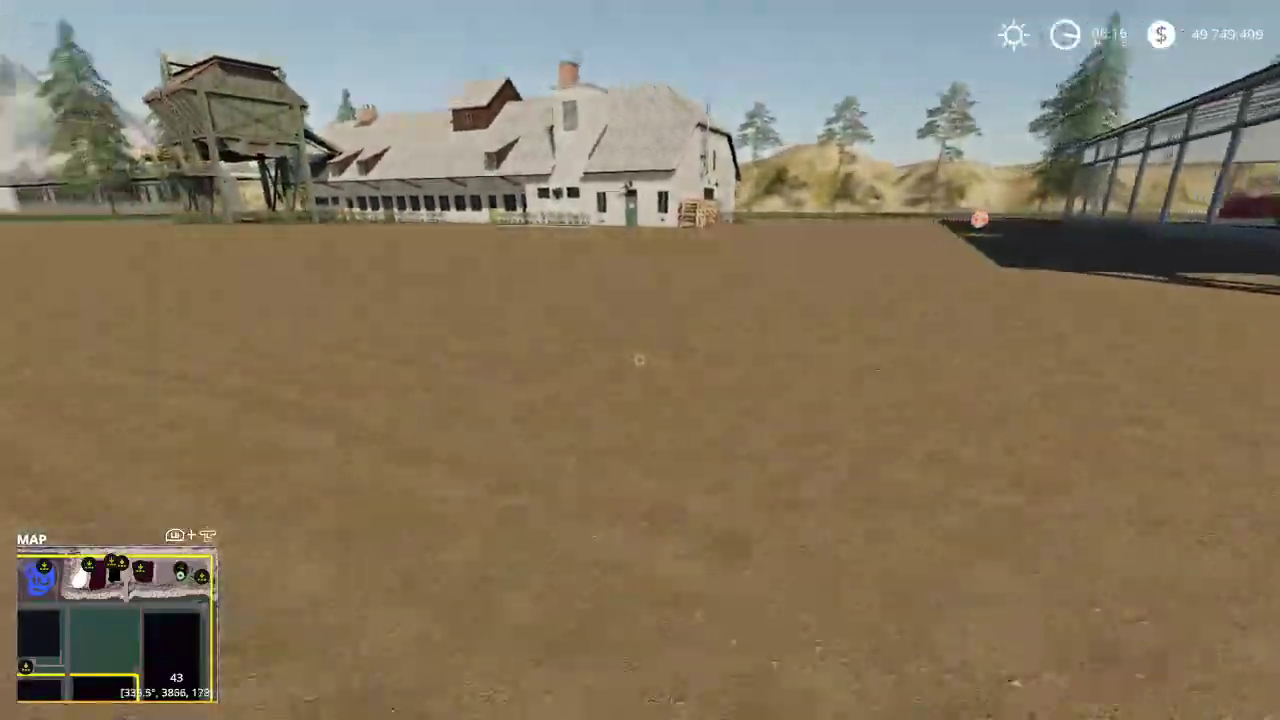
key("w")
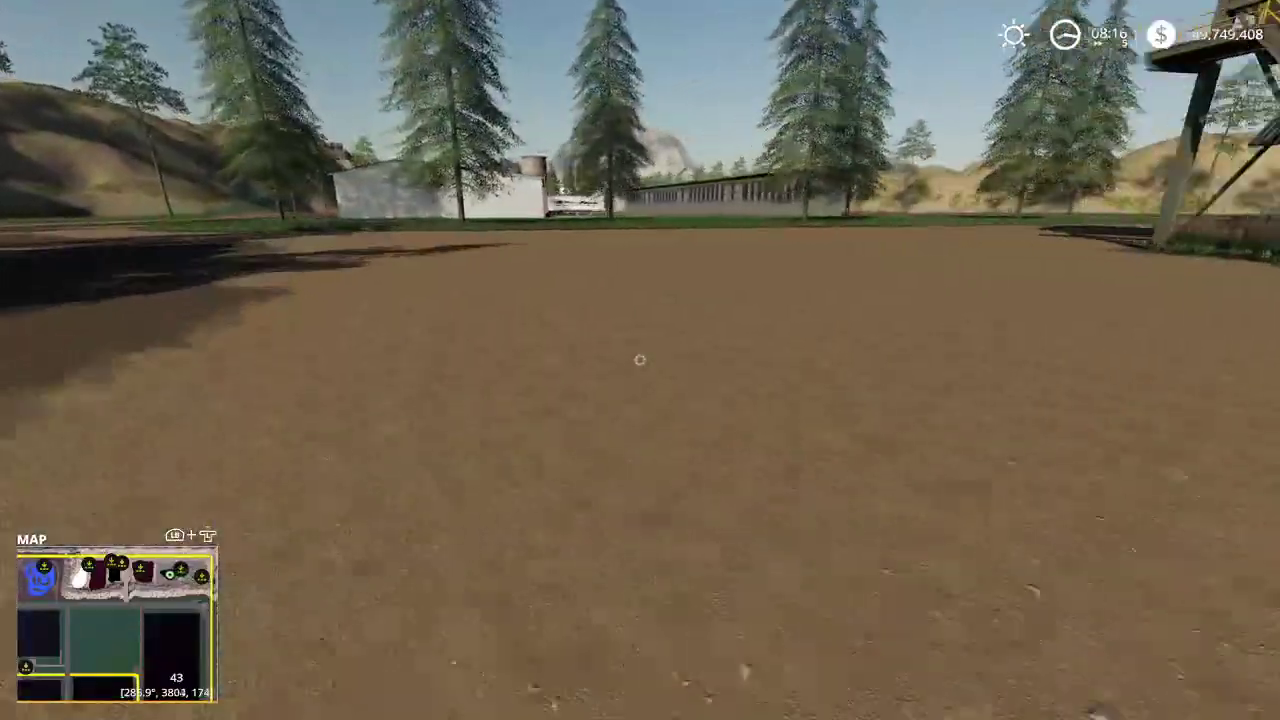
key("w")
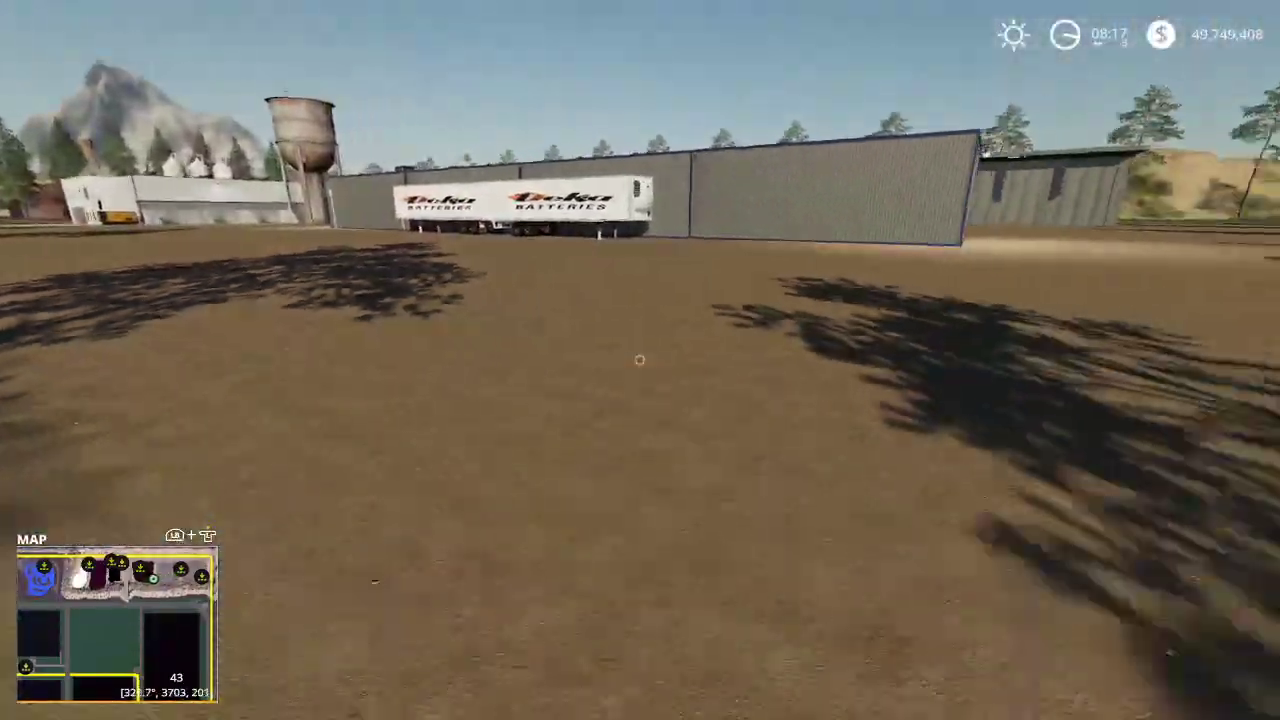
Go past the silos to the BP refinery and examine the raw materials and outputs of its refinery and plastic production lines
key("w")
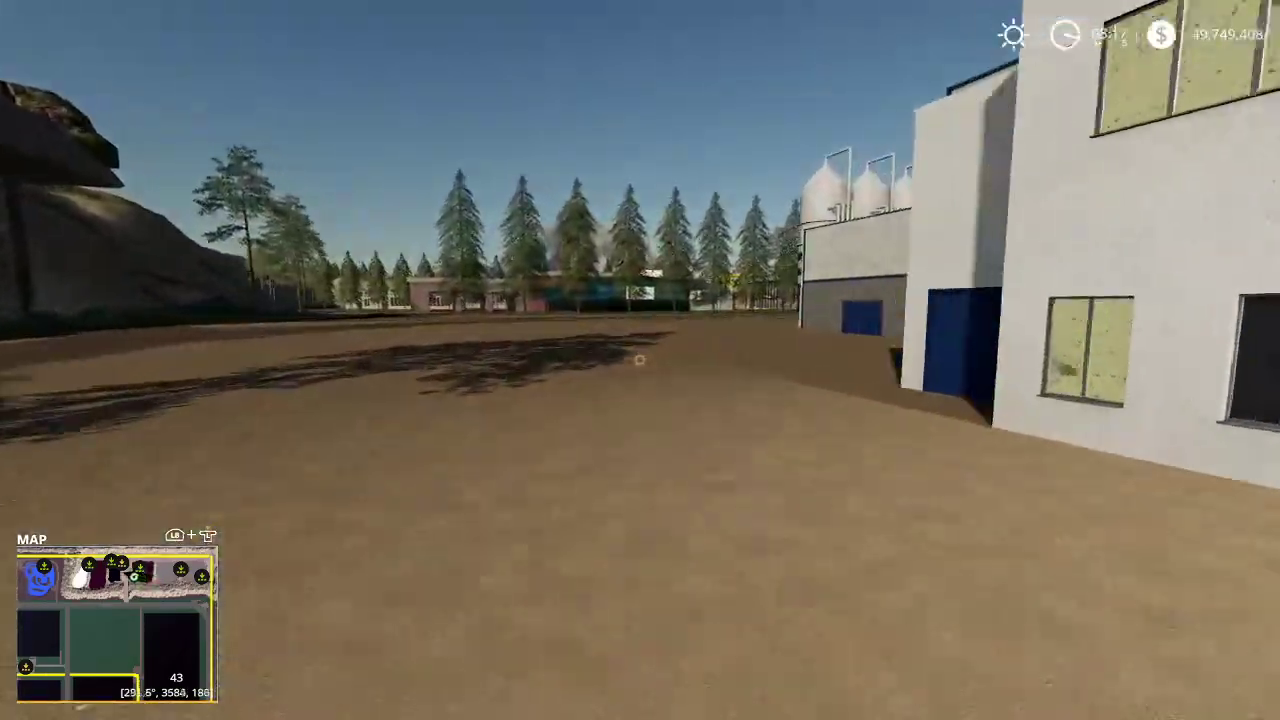
key("w")
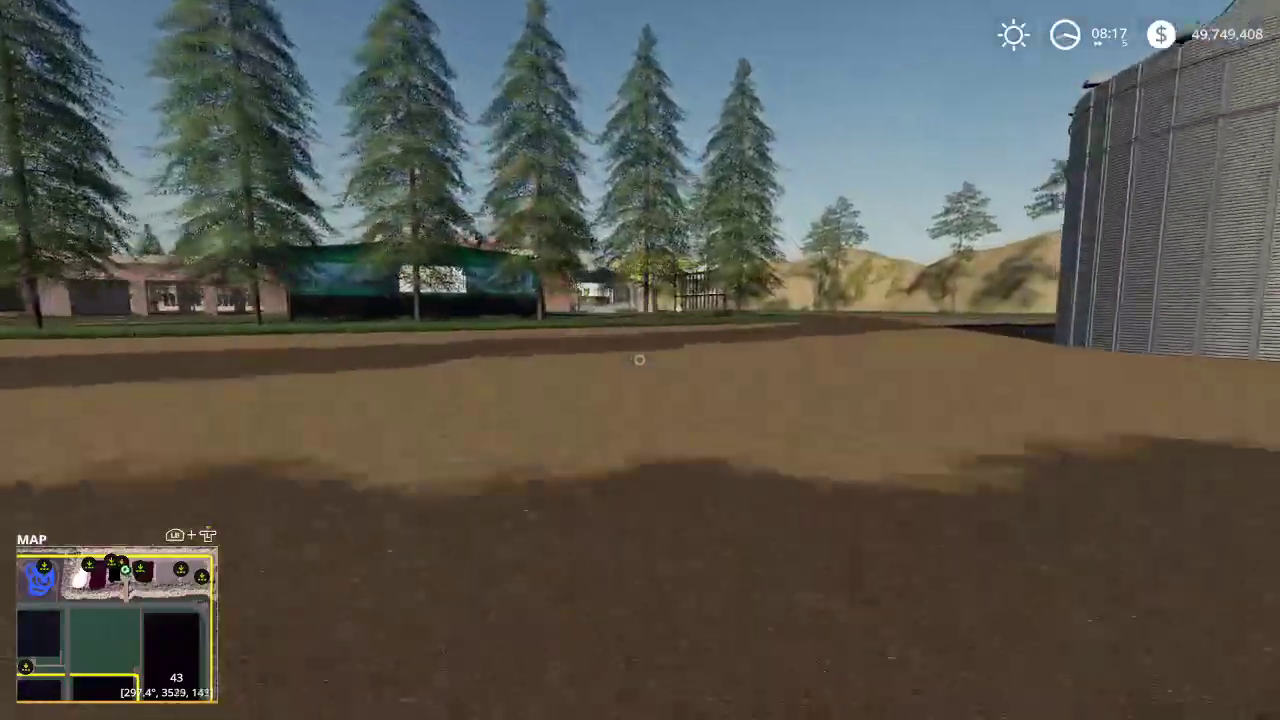
key("w")
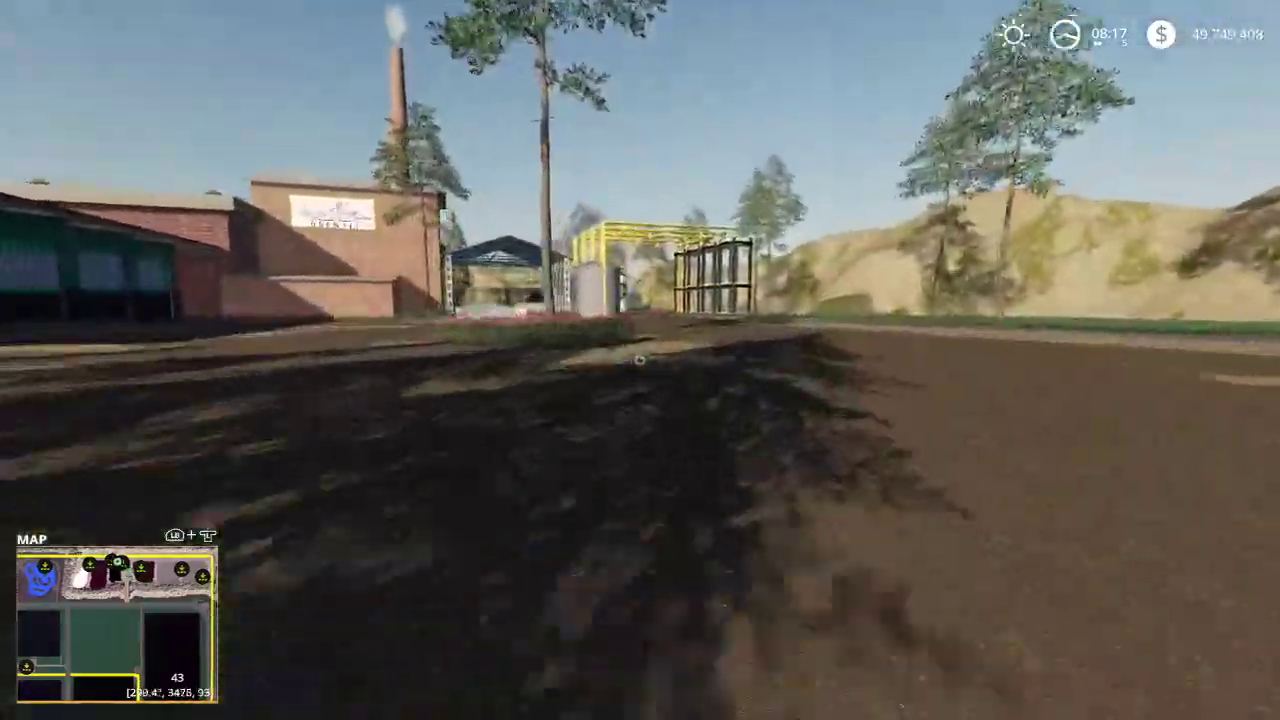
key("w")
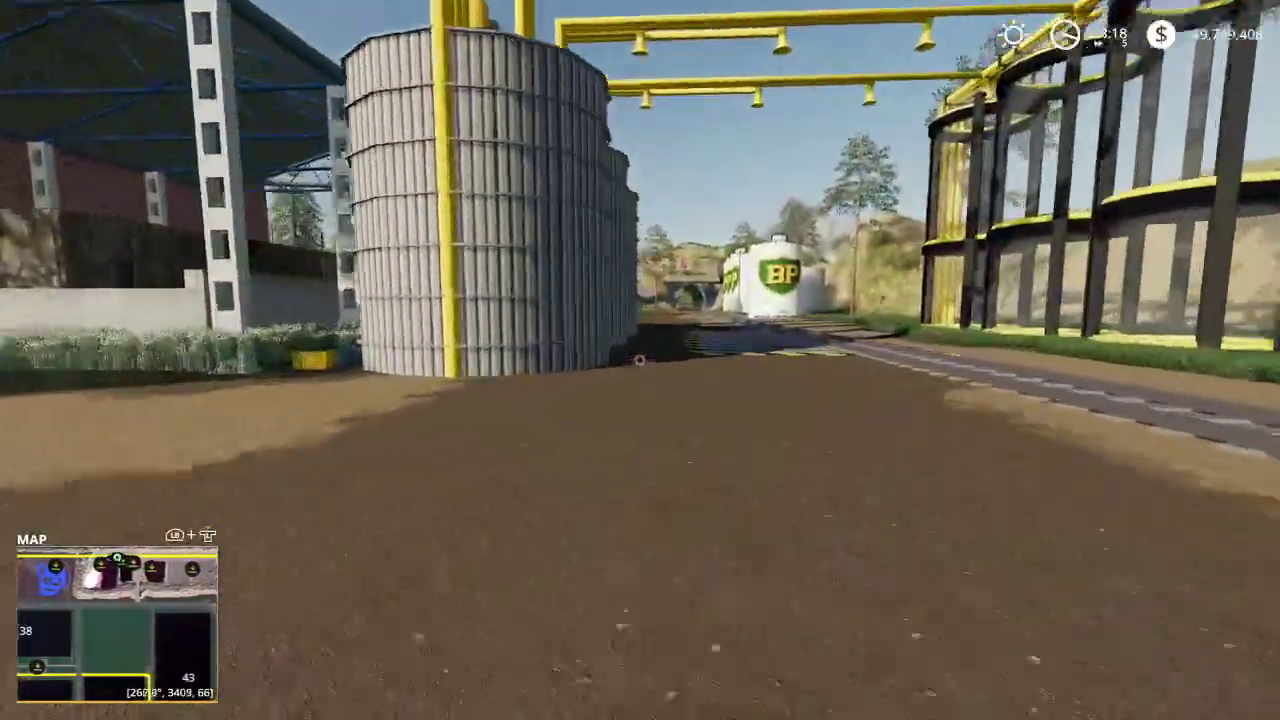
key("w")
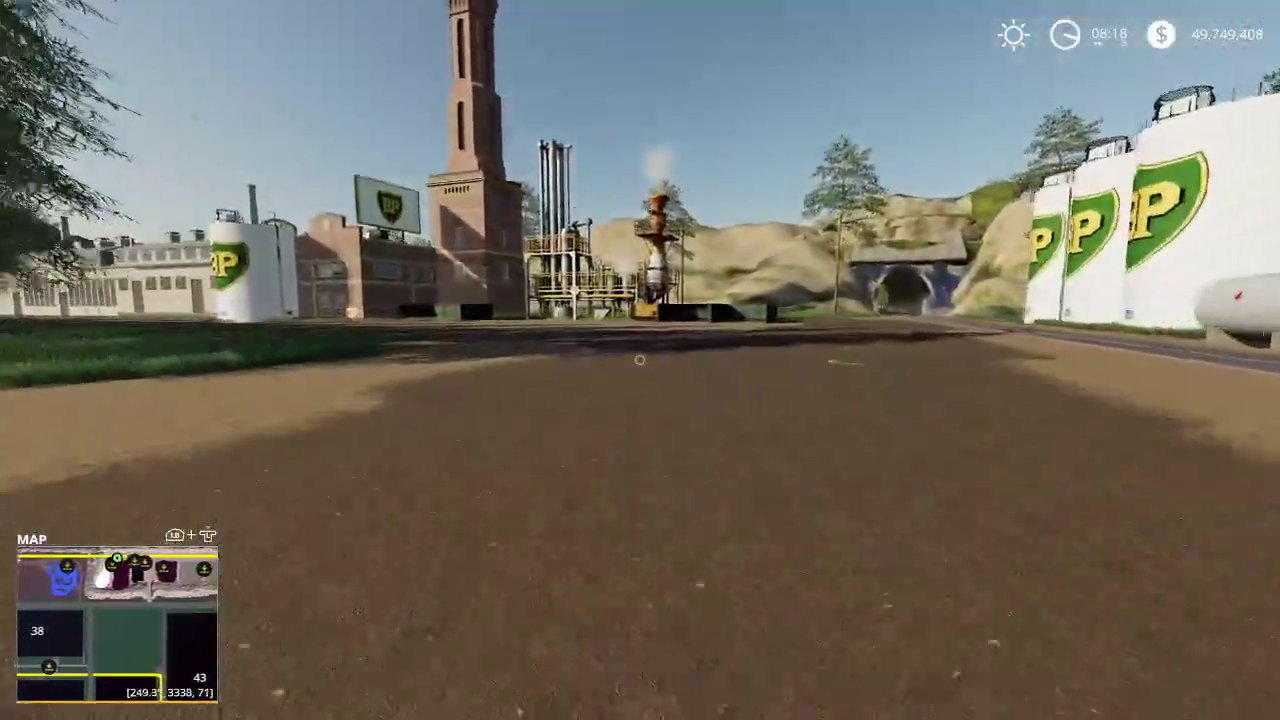
key("r")
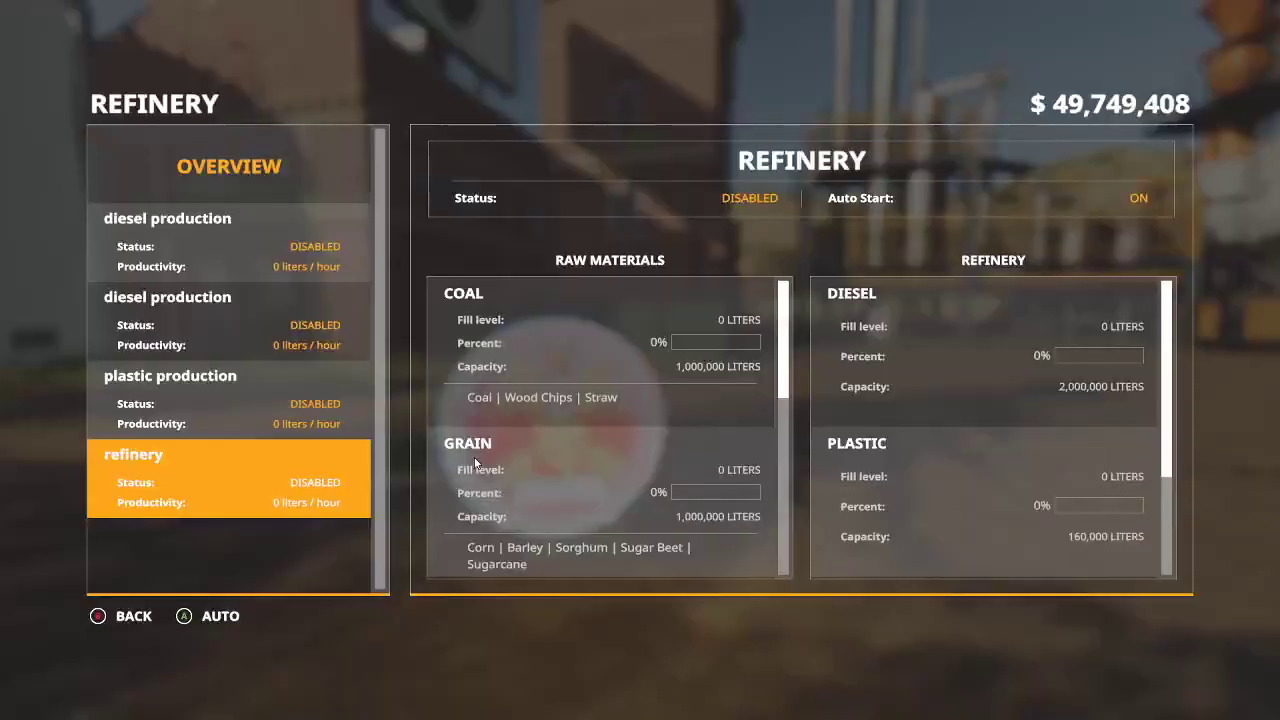
left_click(264, 404)
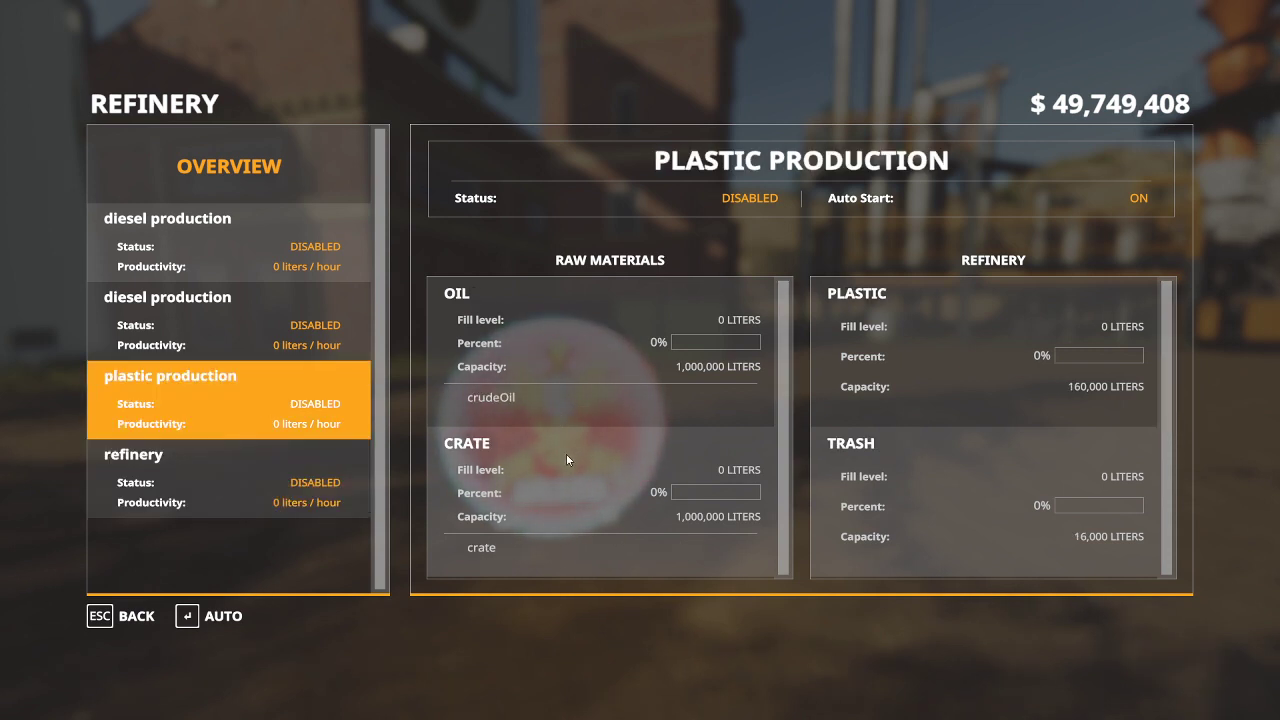
key("Escape")
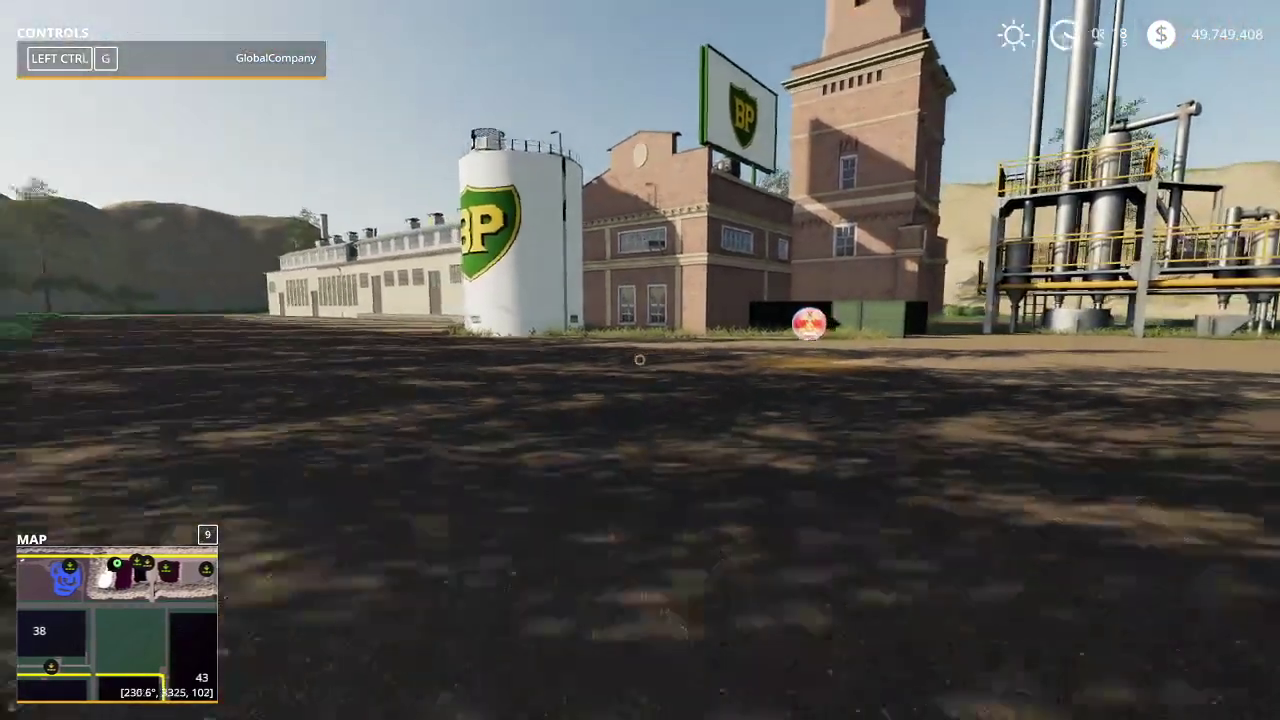
Return past the brick factory and grain silos to the long warehouse and view the floor pads along its wall
key("w")
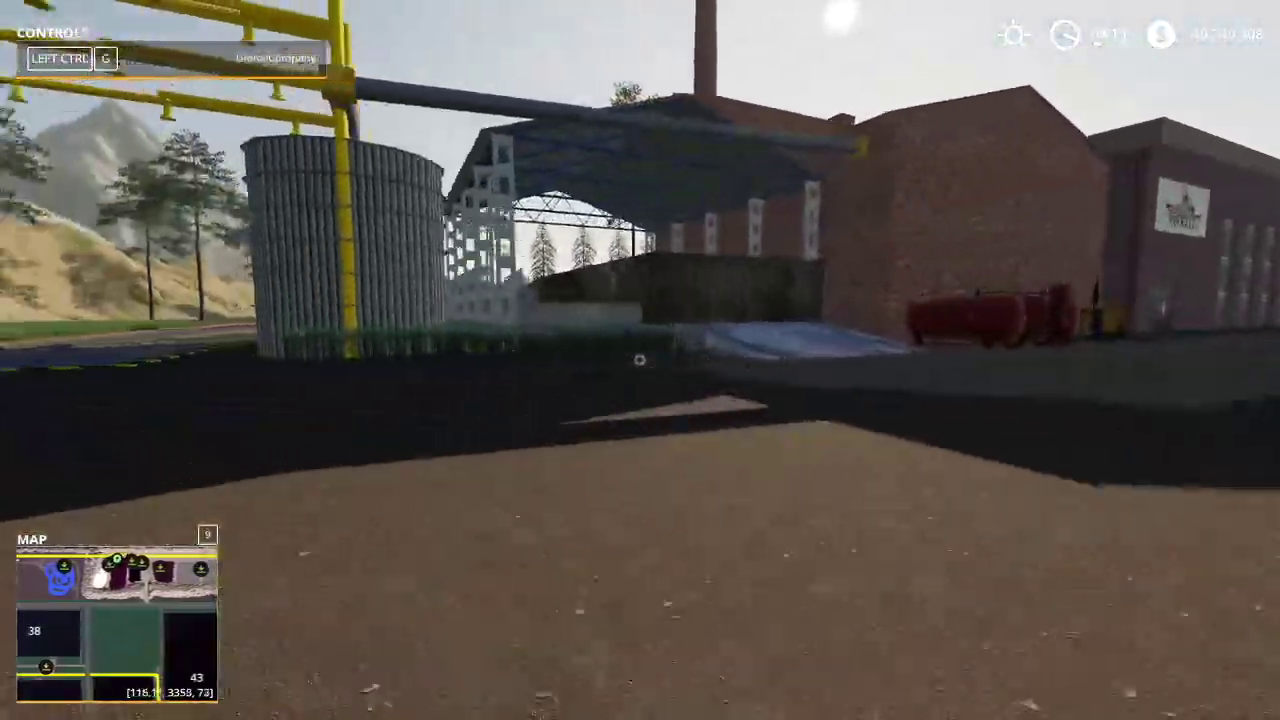
key("w")
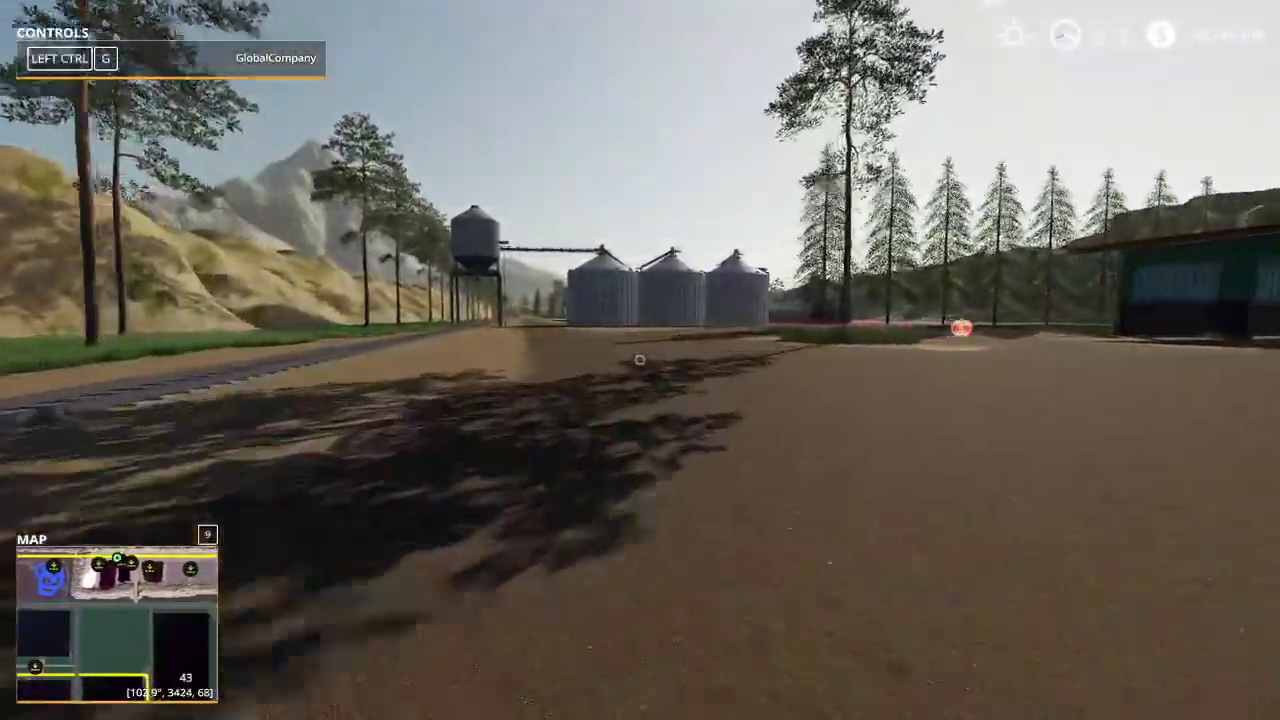
key("w")
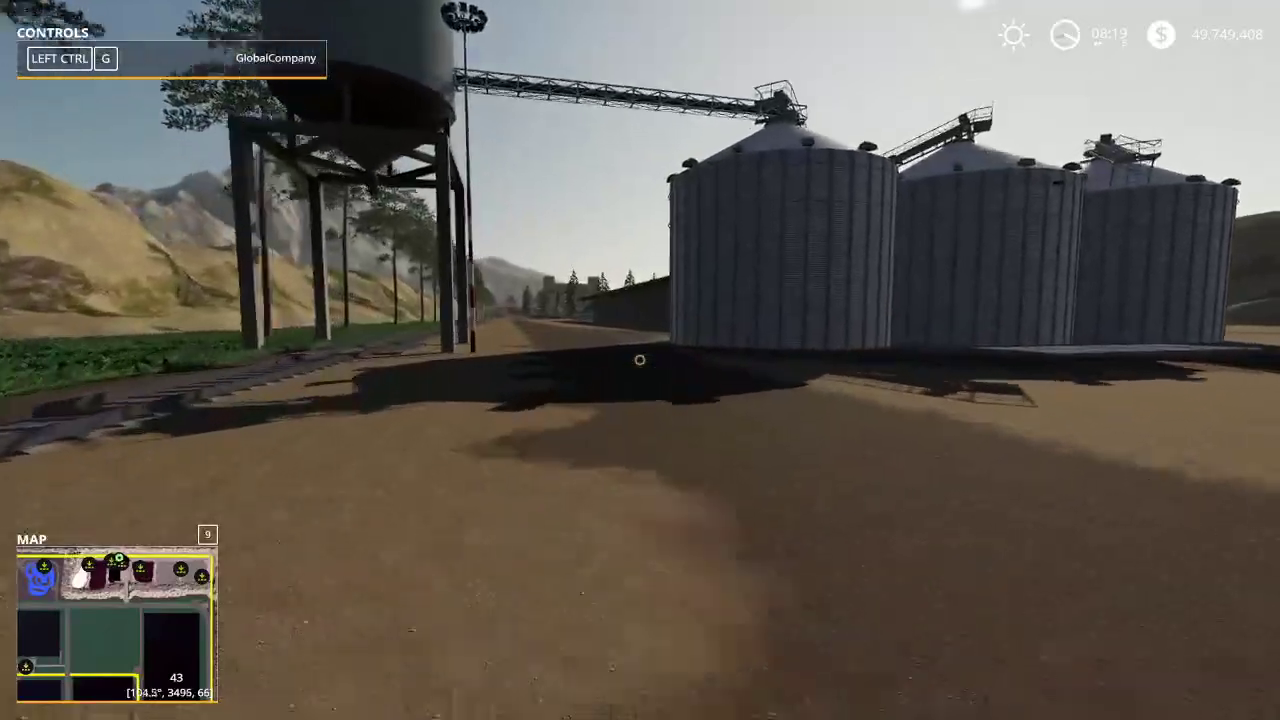
key("w")
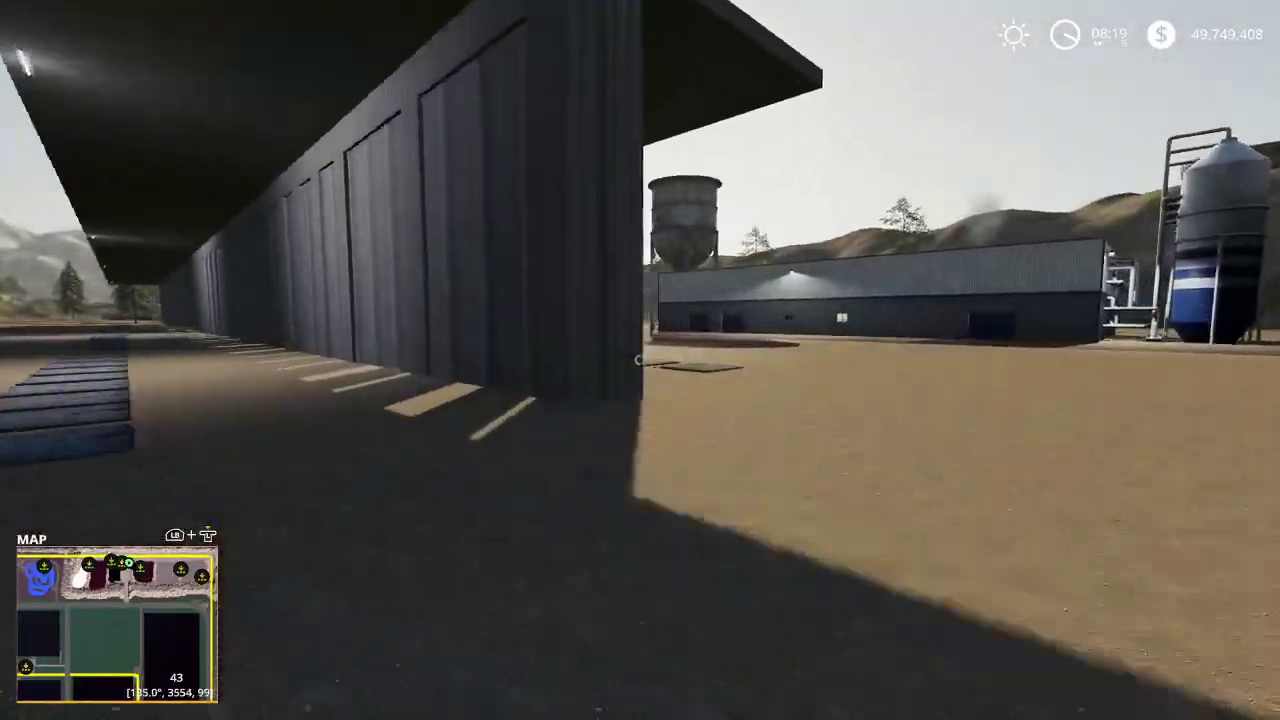
key("w")
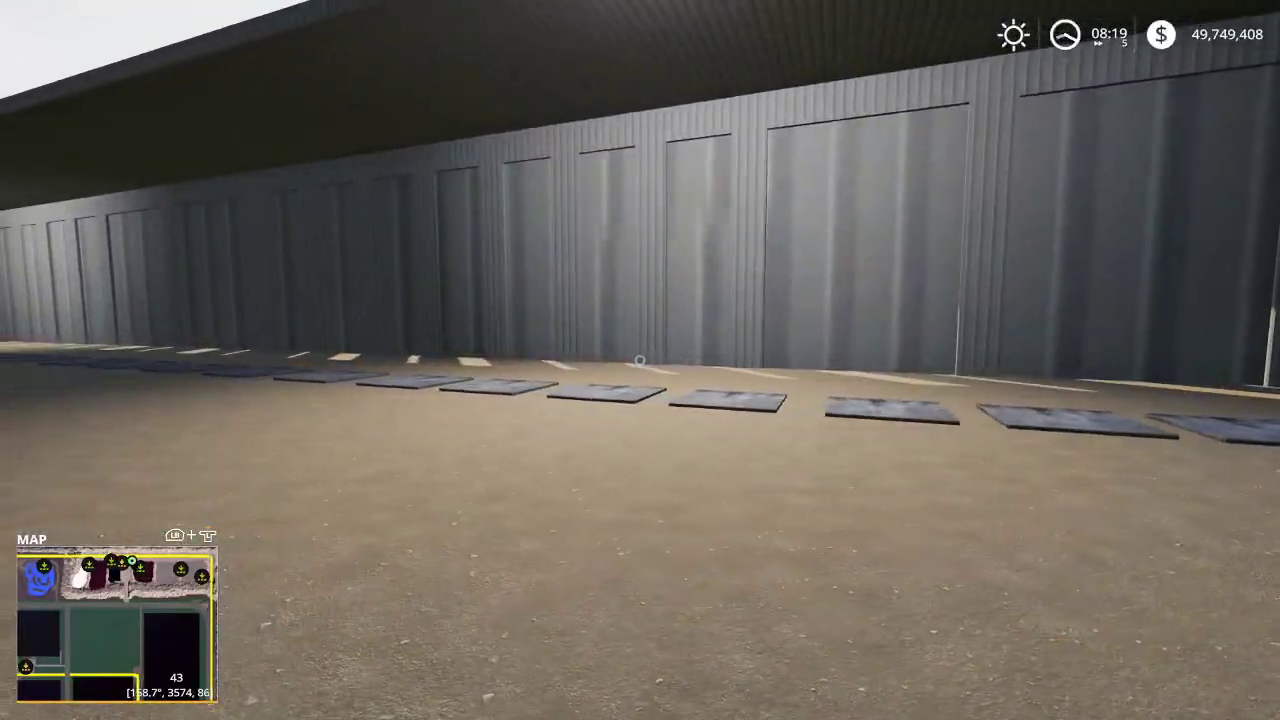
Walk the length of the long warehouse and examine the floor pads on both of its sides, ending back in the factory yard
key("w")
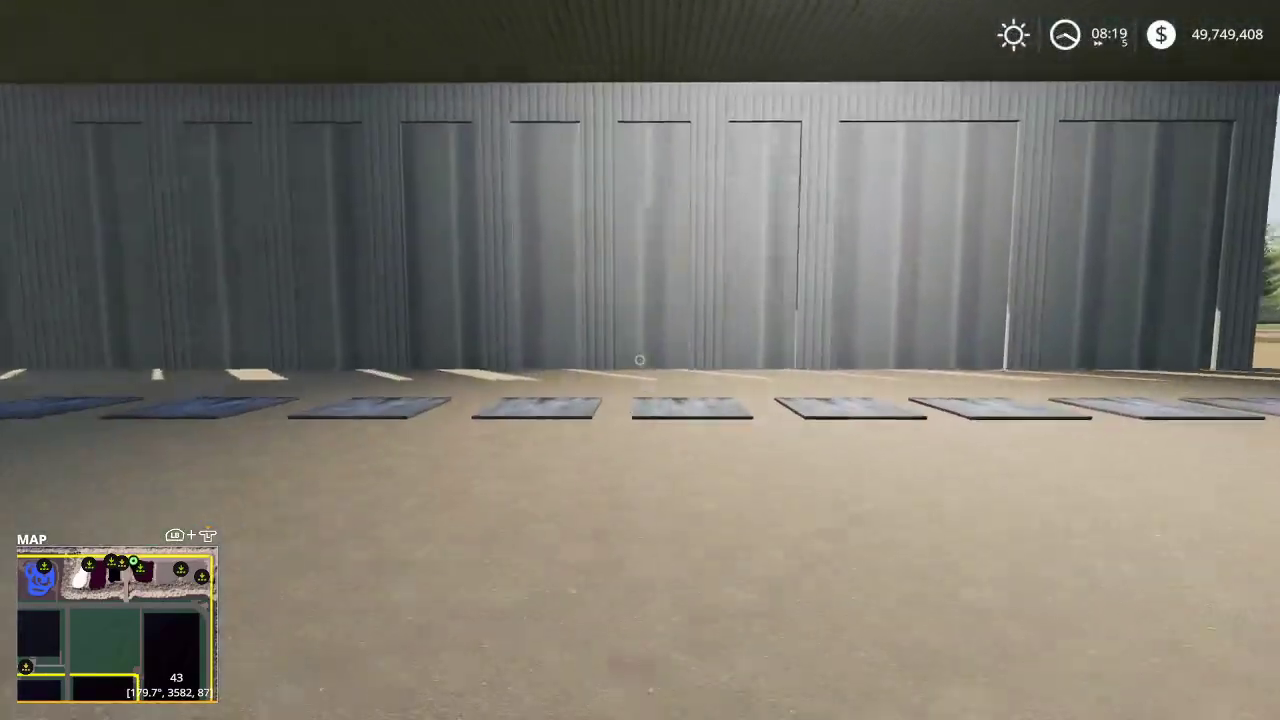
key("d")
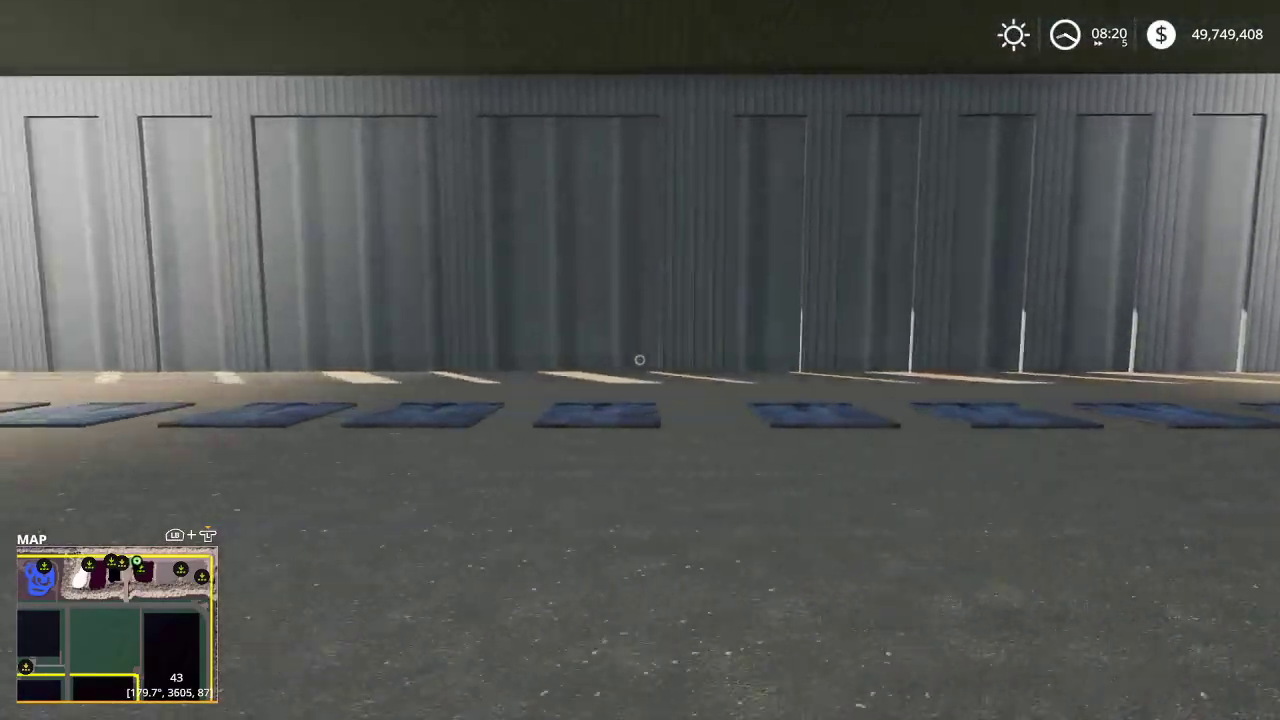
key("d")
key("d")
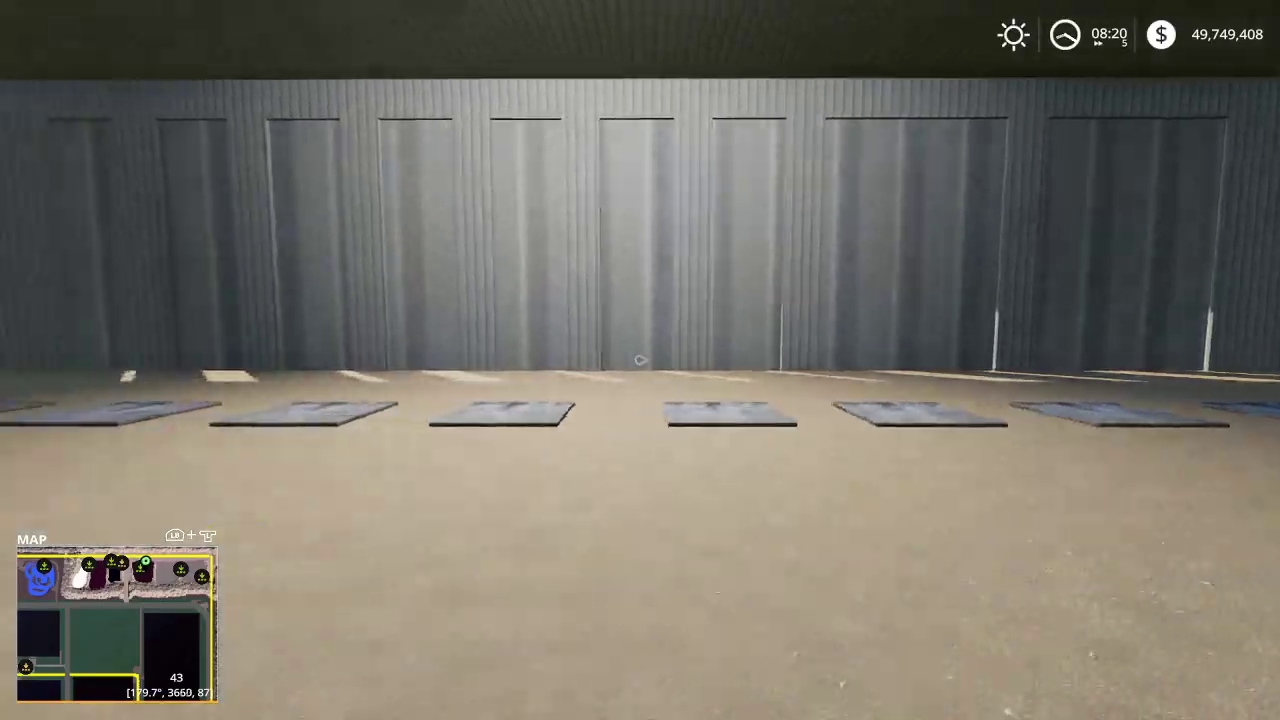
key("d")
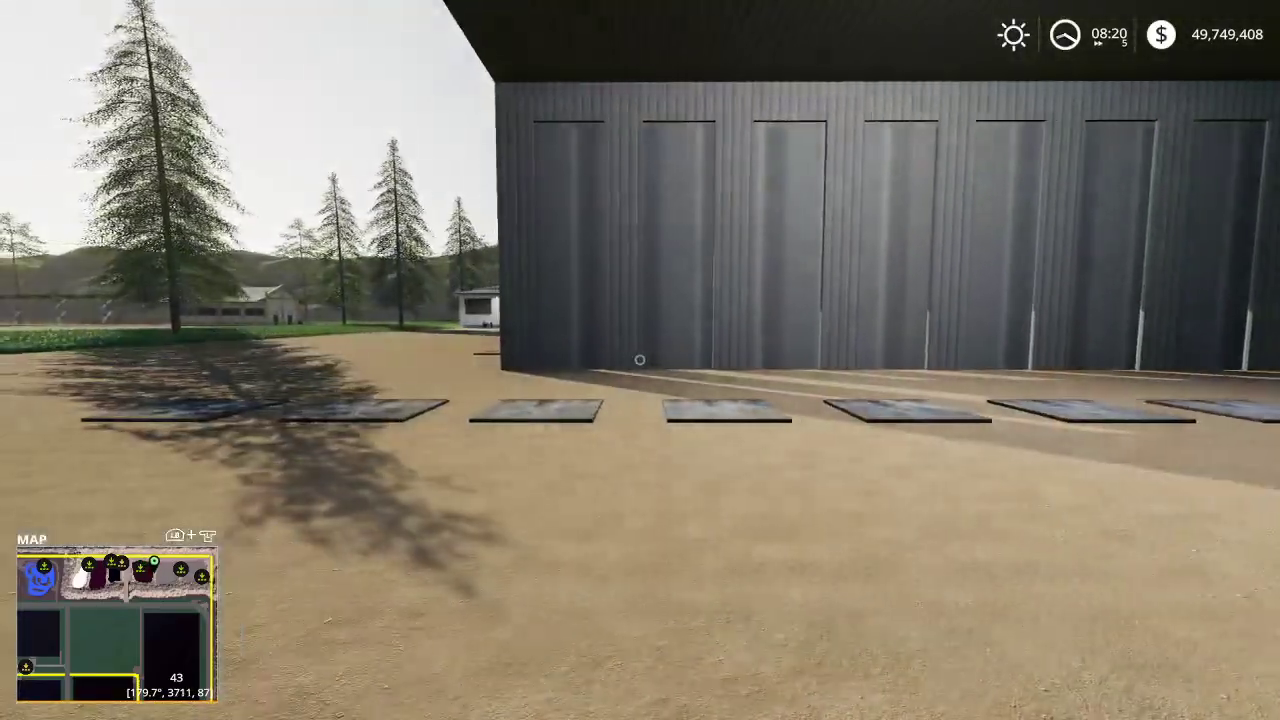
key("d")
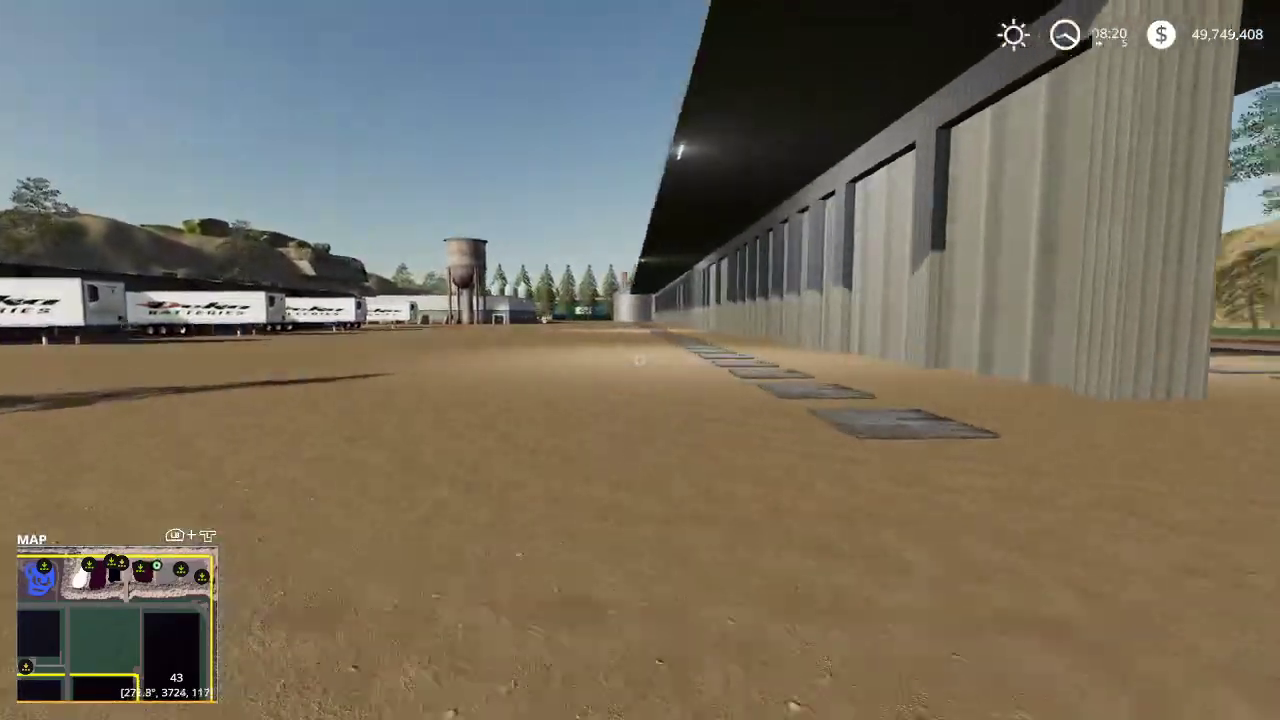
key("d")
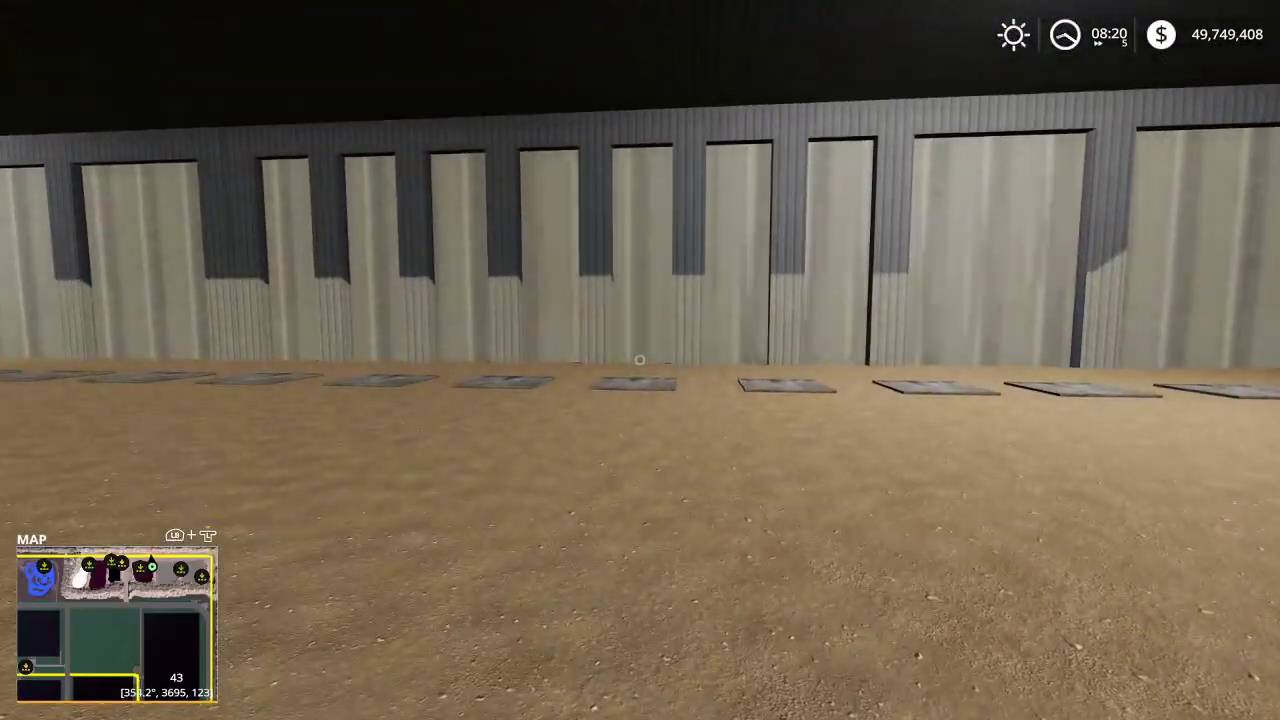
key("d")
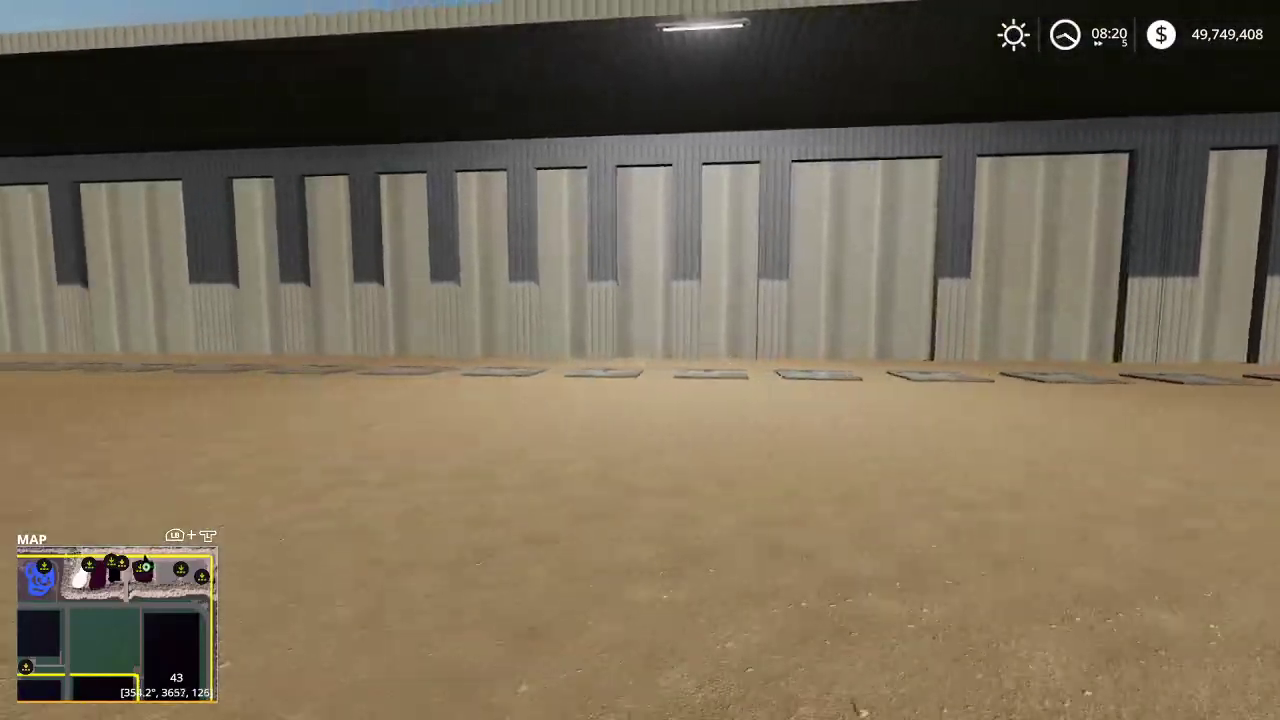
key("a")
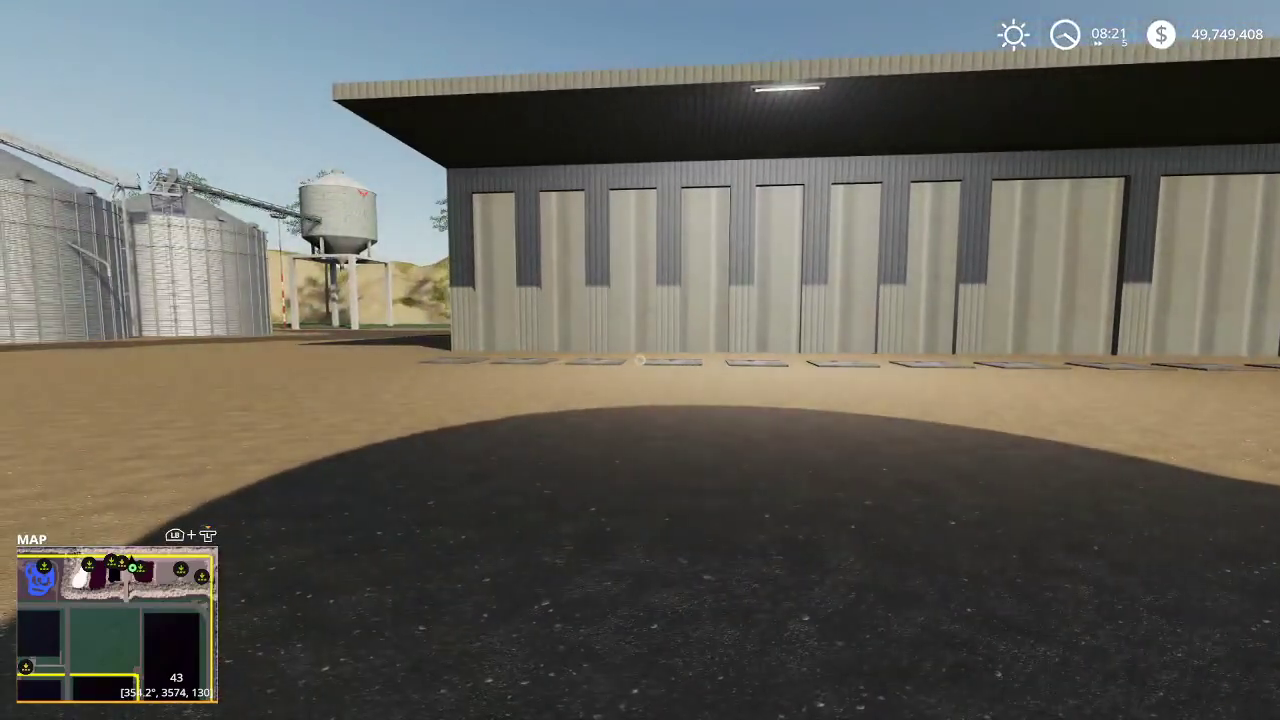
mouse_move(640, 360)
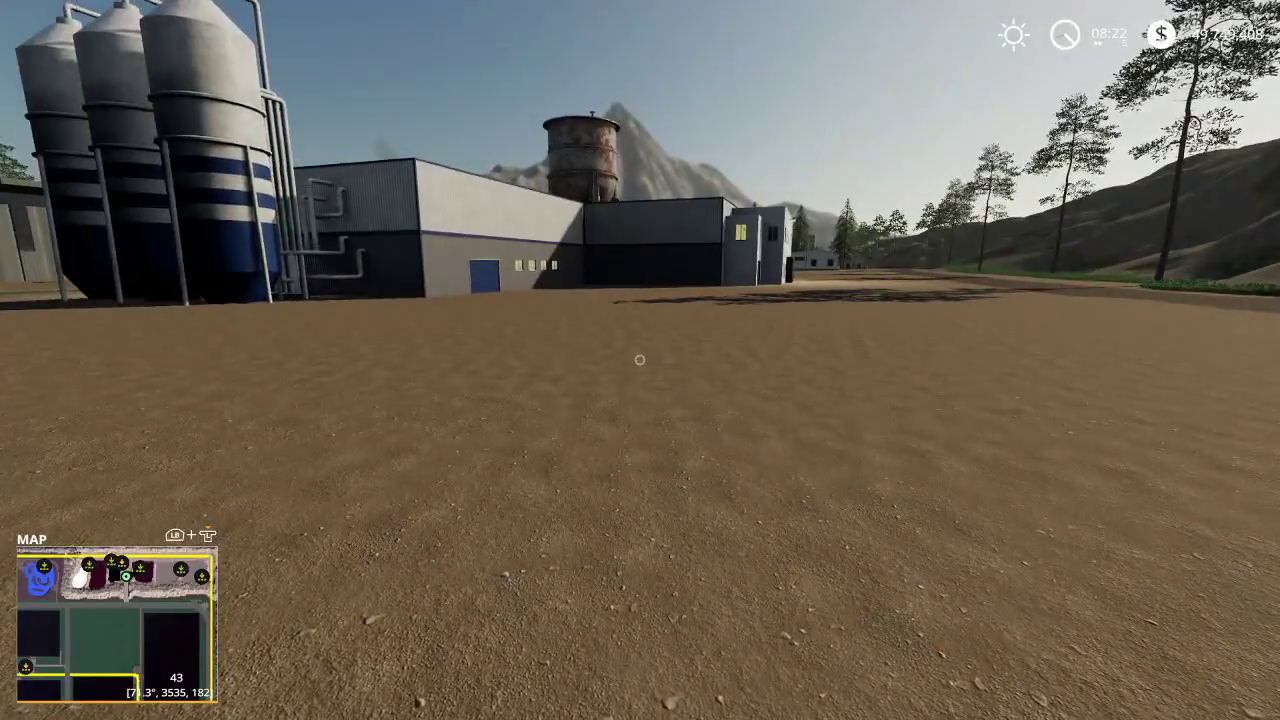
Find the Strautmann Slide on Tipper 5 among the Ricci Collaboration Modding Team vehicles in the store and lease it in its default colour
key("a")
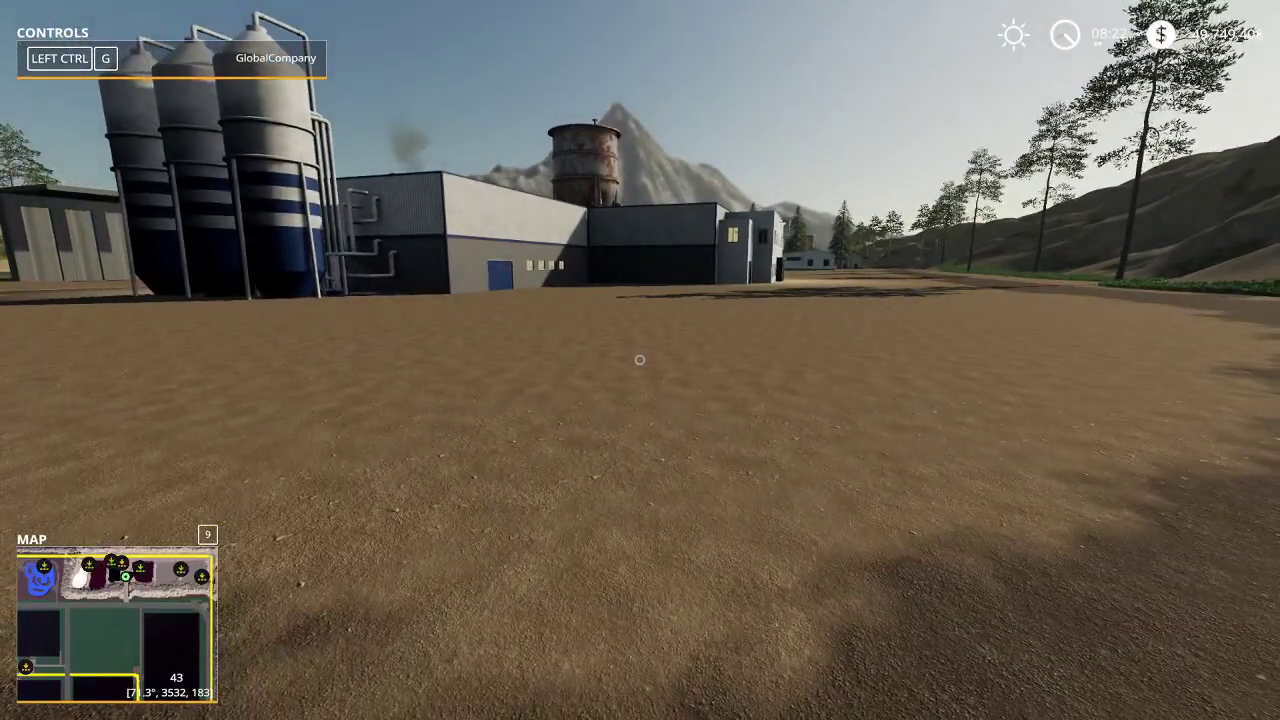
key("p")
left_click(214, 405)
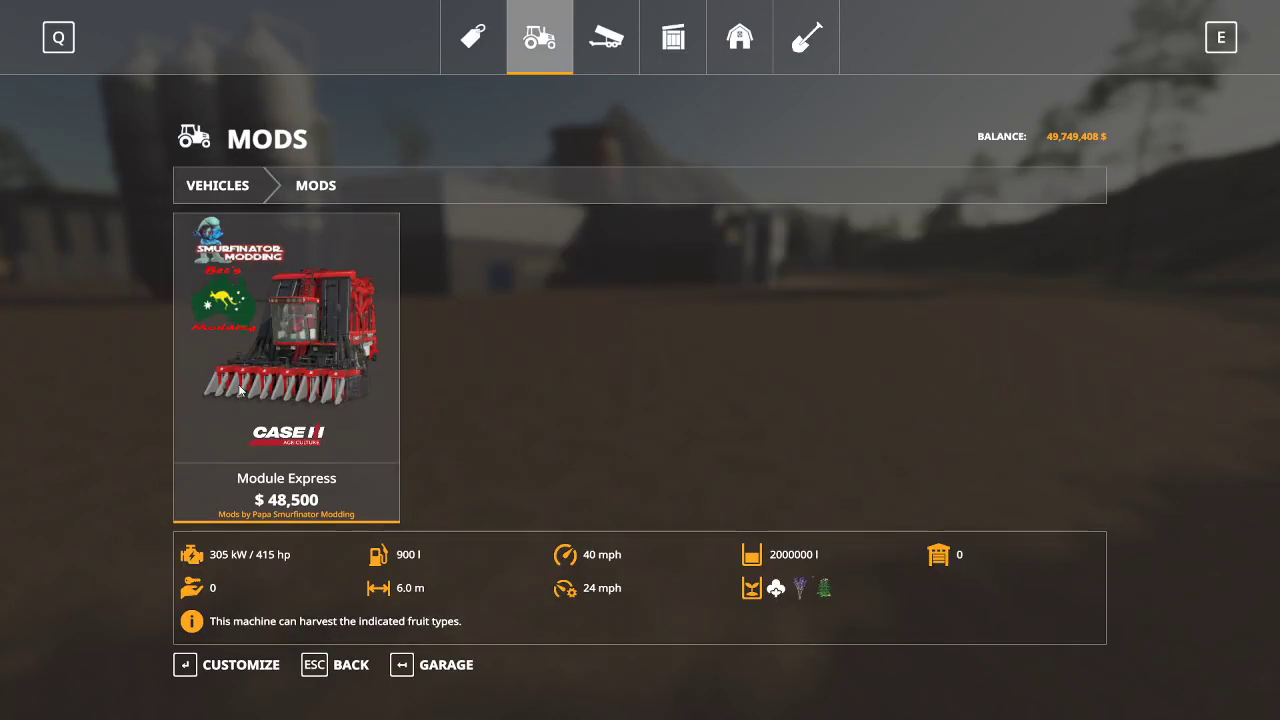
left_click(338, 675)
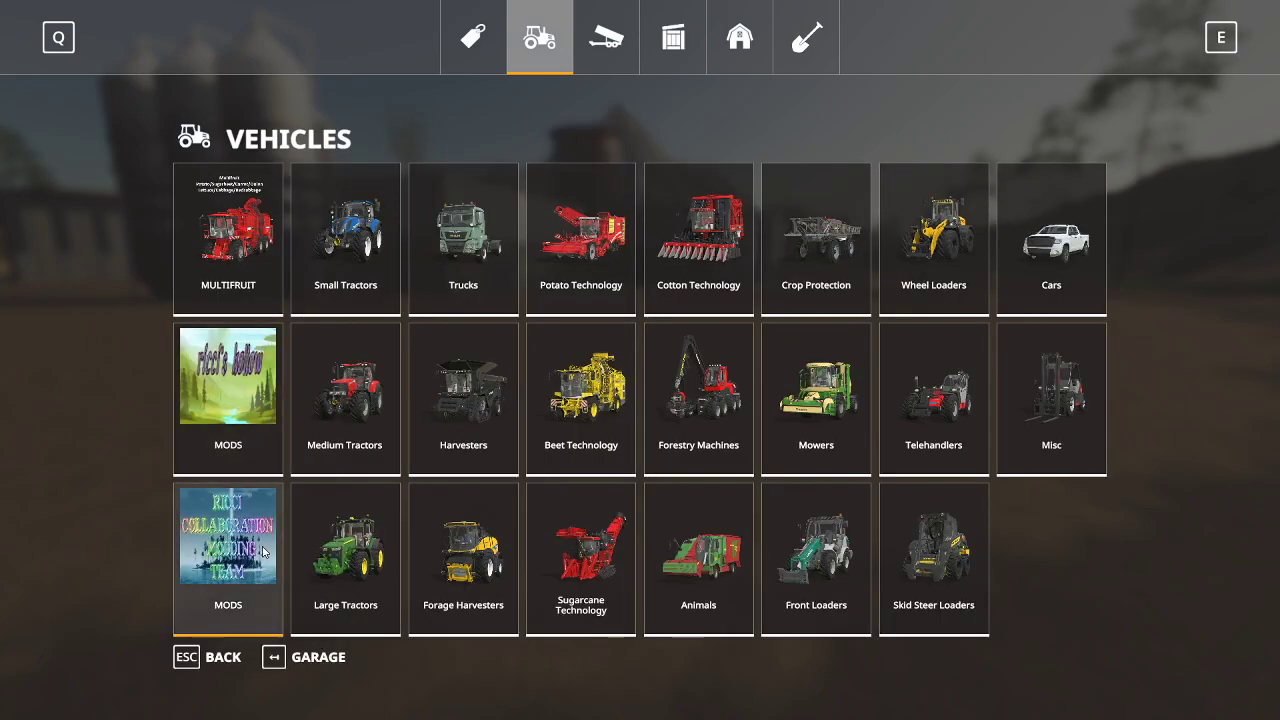
left_click(229, 545)
scroll(500, 372, "down", 1)
scroll(504, 368, "down", 6)
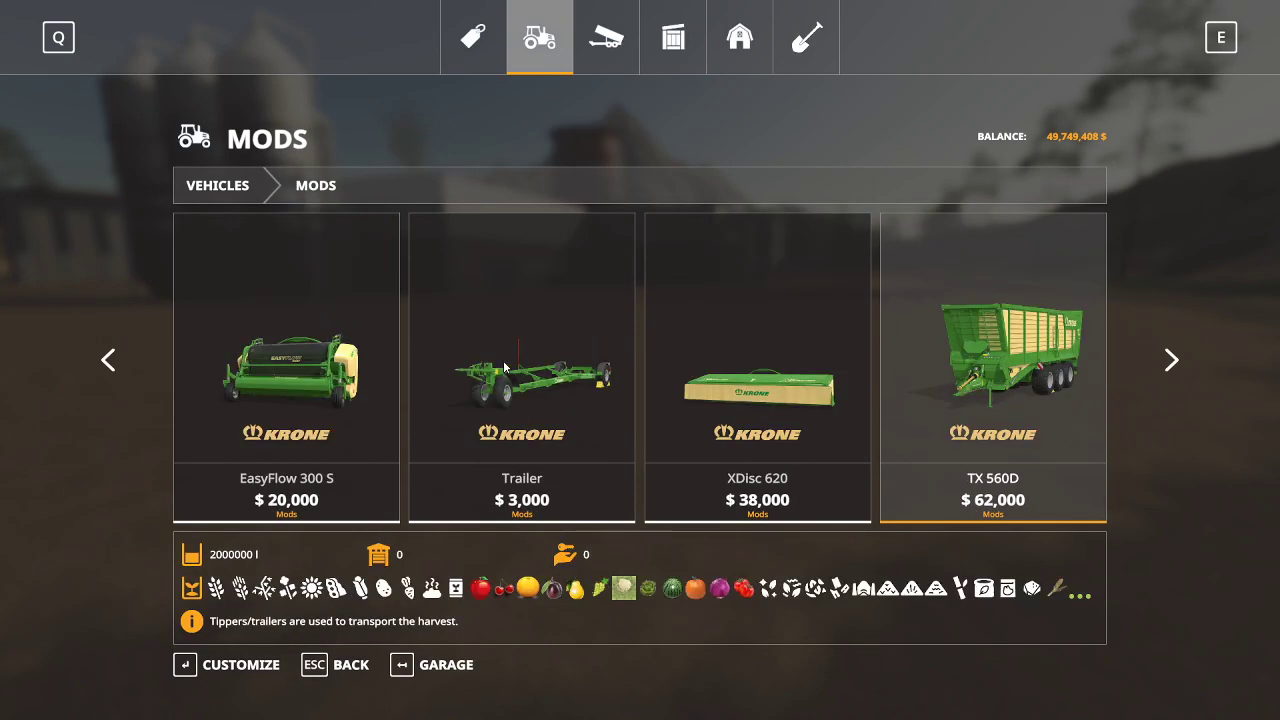
scroll(503, 360, "down", 3)
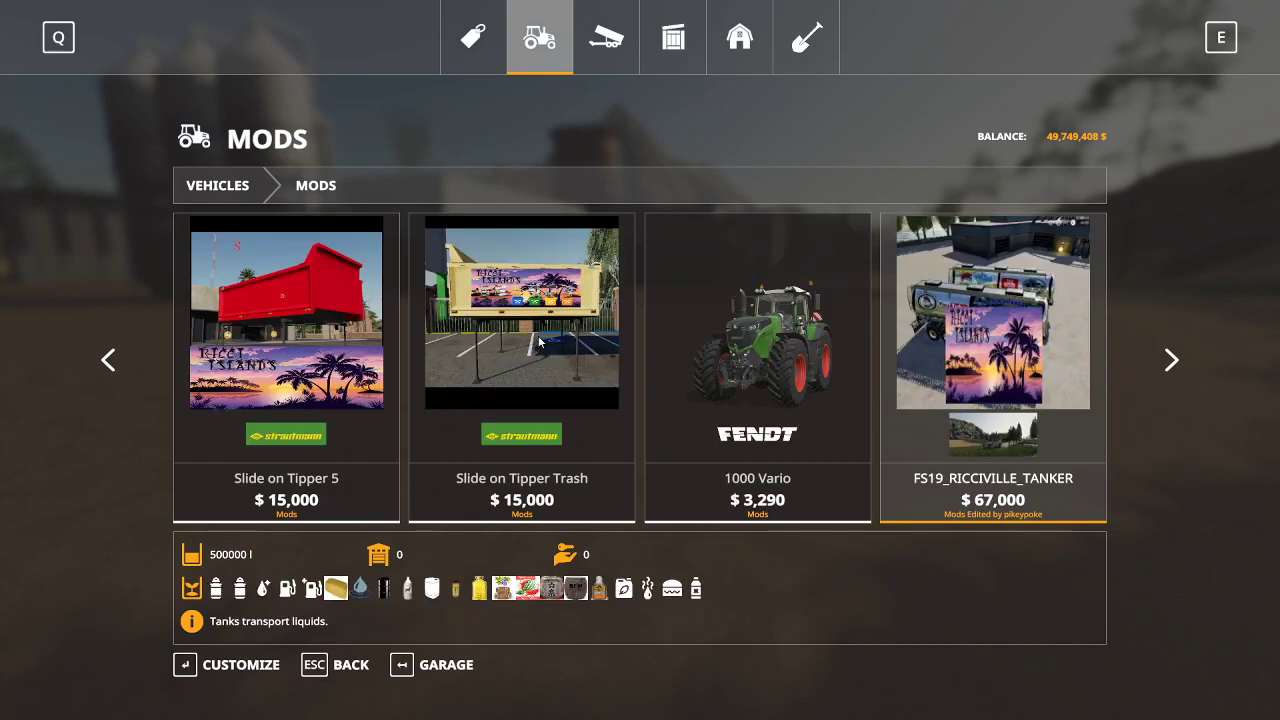
double_click(338, 369)
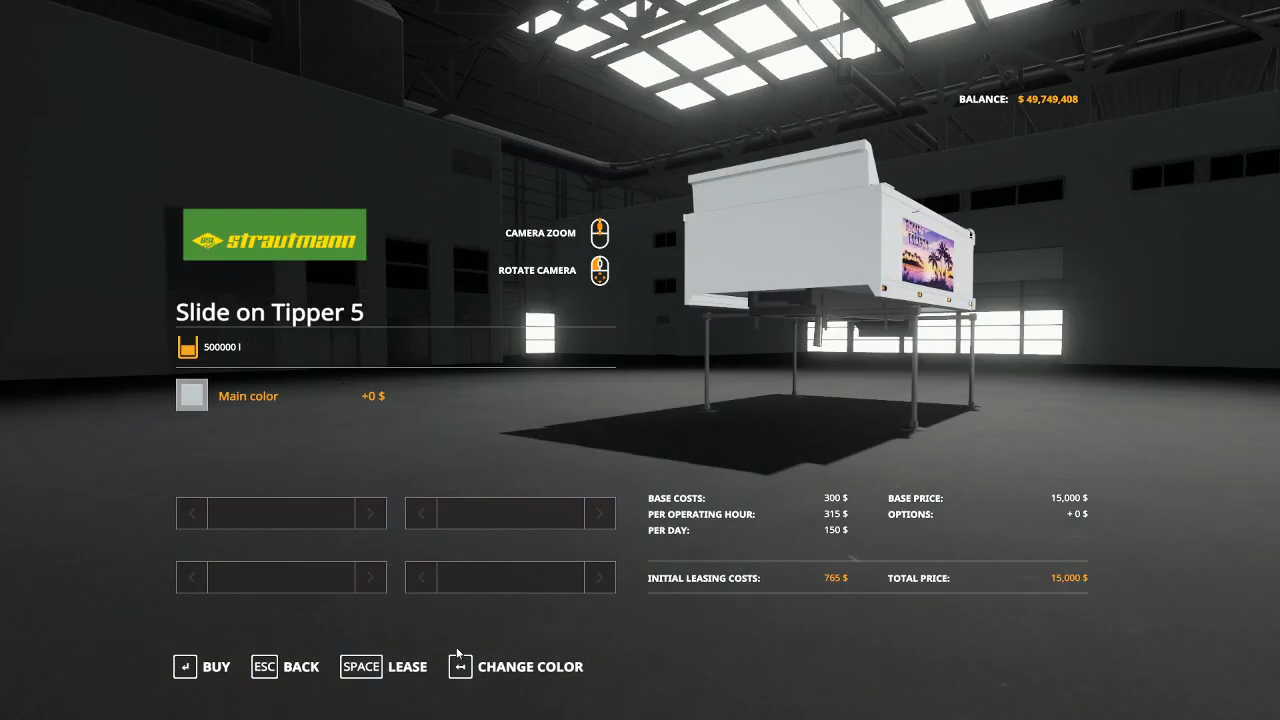
left_click(407, 666)
left_click(463, 460)
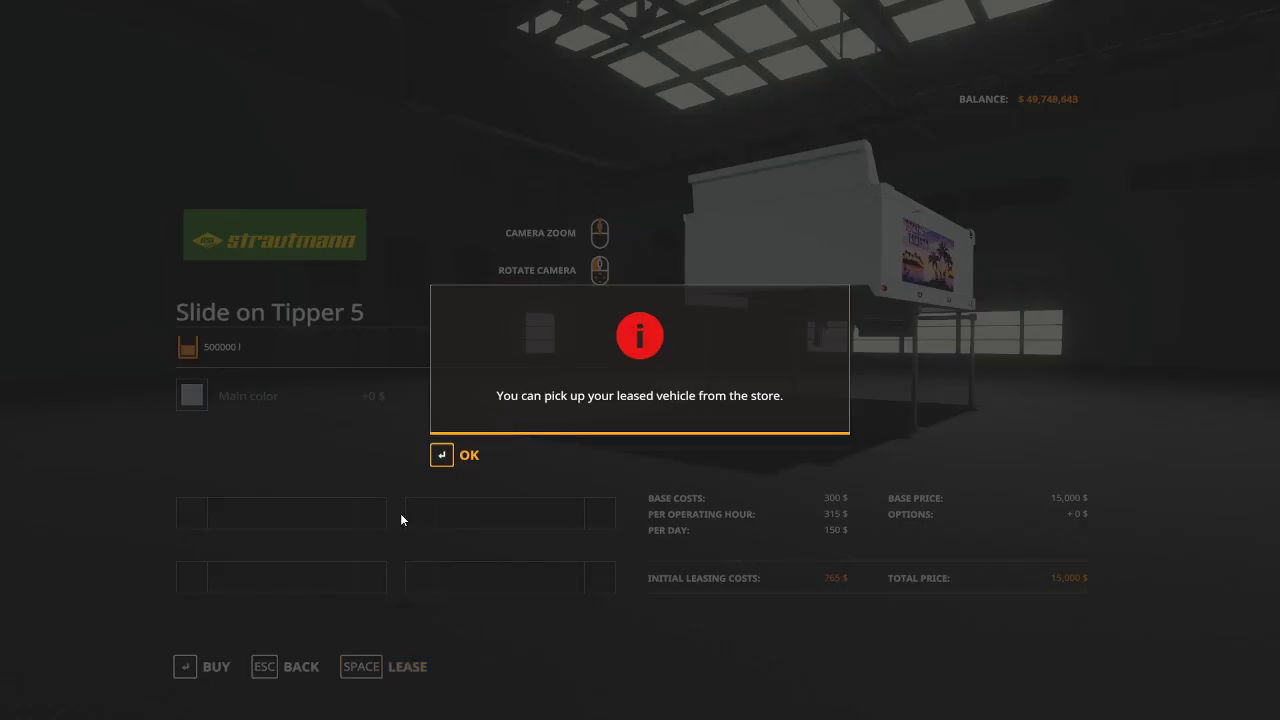
left_click(432, 462)
left_click(311, 667)
Find the Kenworth K100 Daycab in the same mod category and lease it with its default configuration
scroll(422, 367, "up", 4)
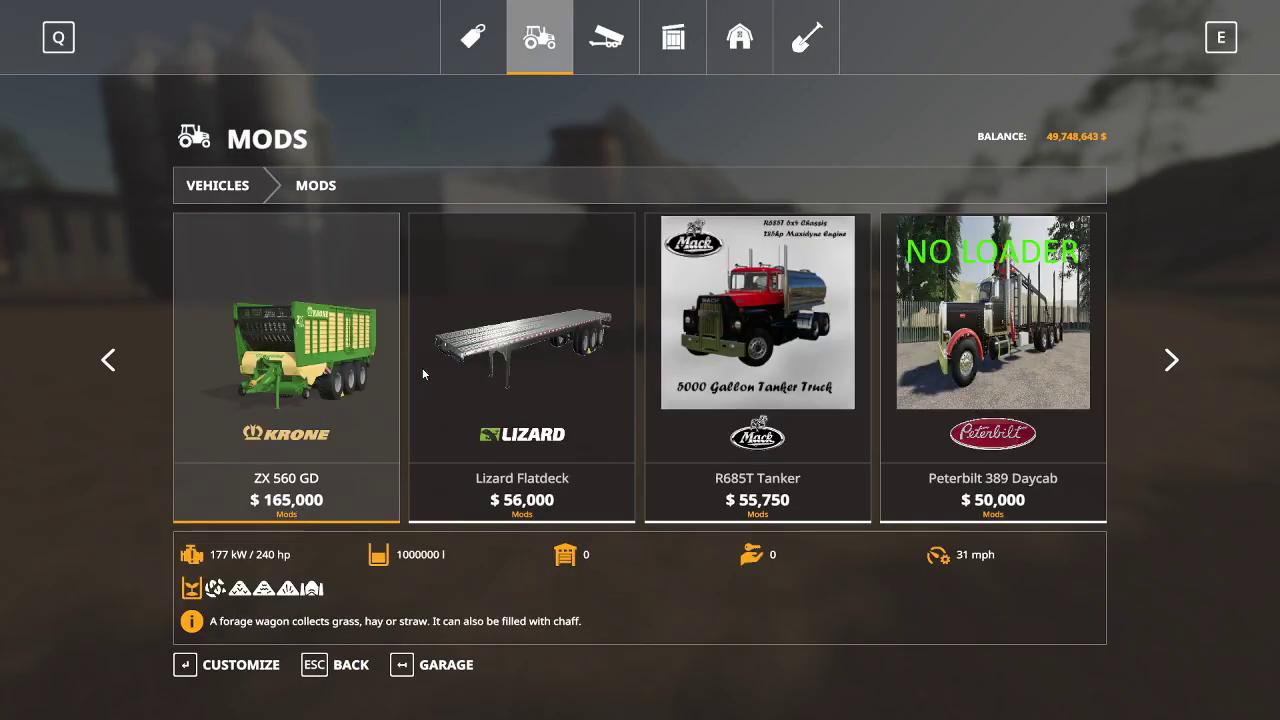
scroll(422, 367, "up", 8)
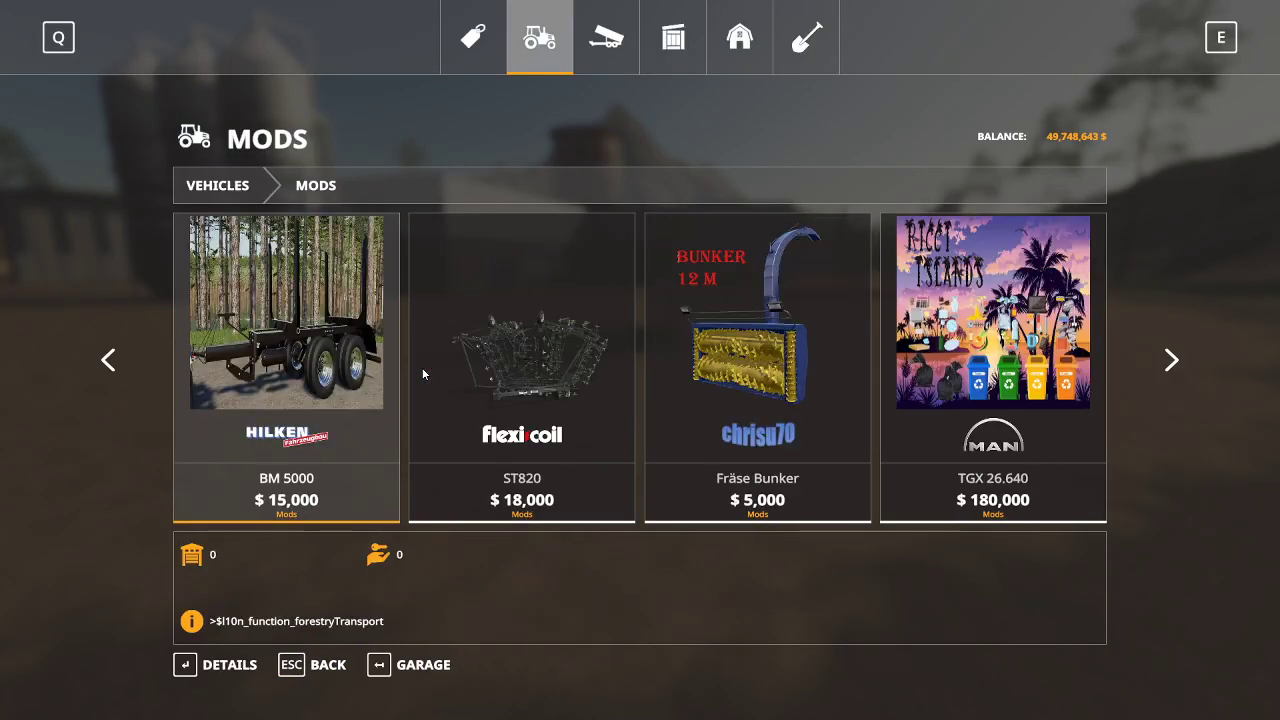
scroll(427, 371, "down", 4)
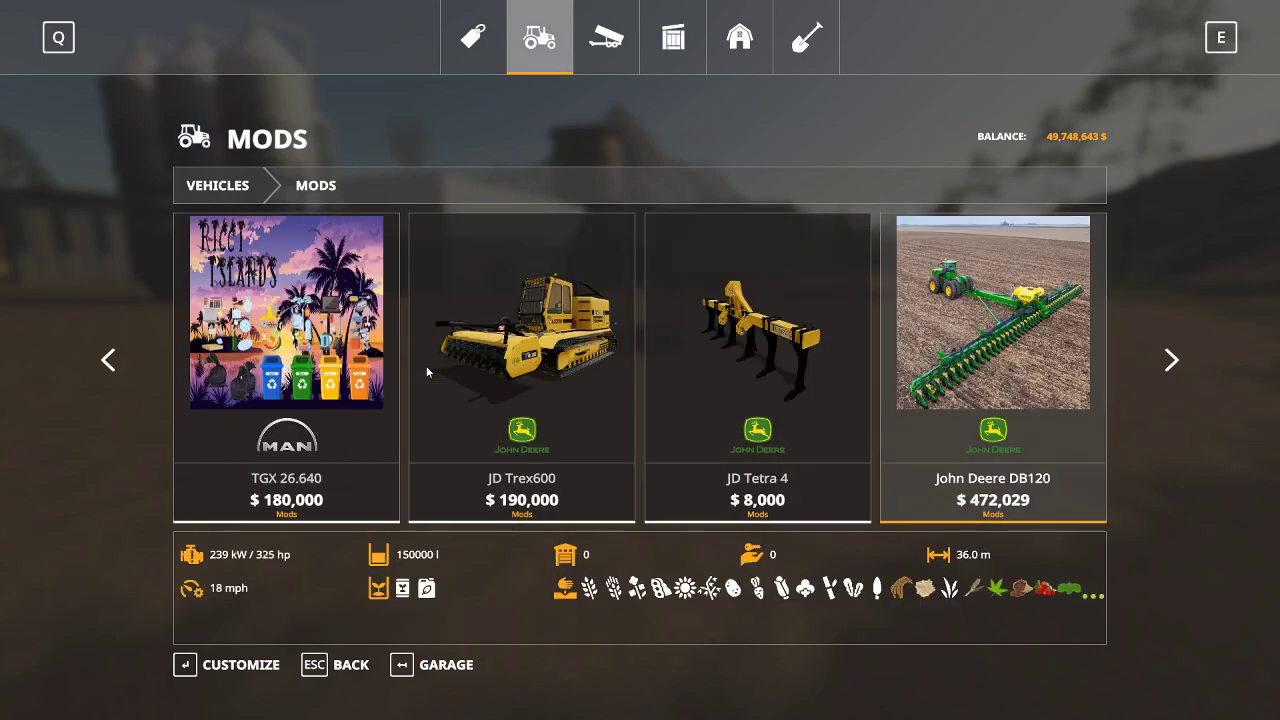
scroll(427, 371, "down", 1)
left_click(694, 381)
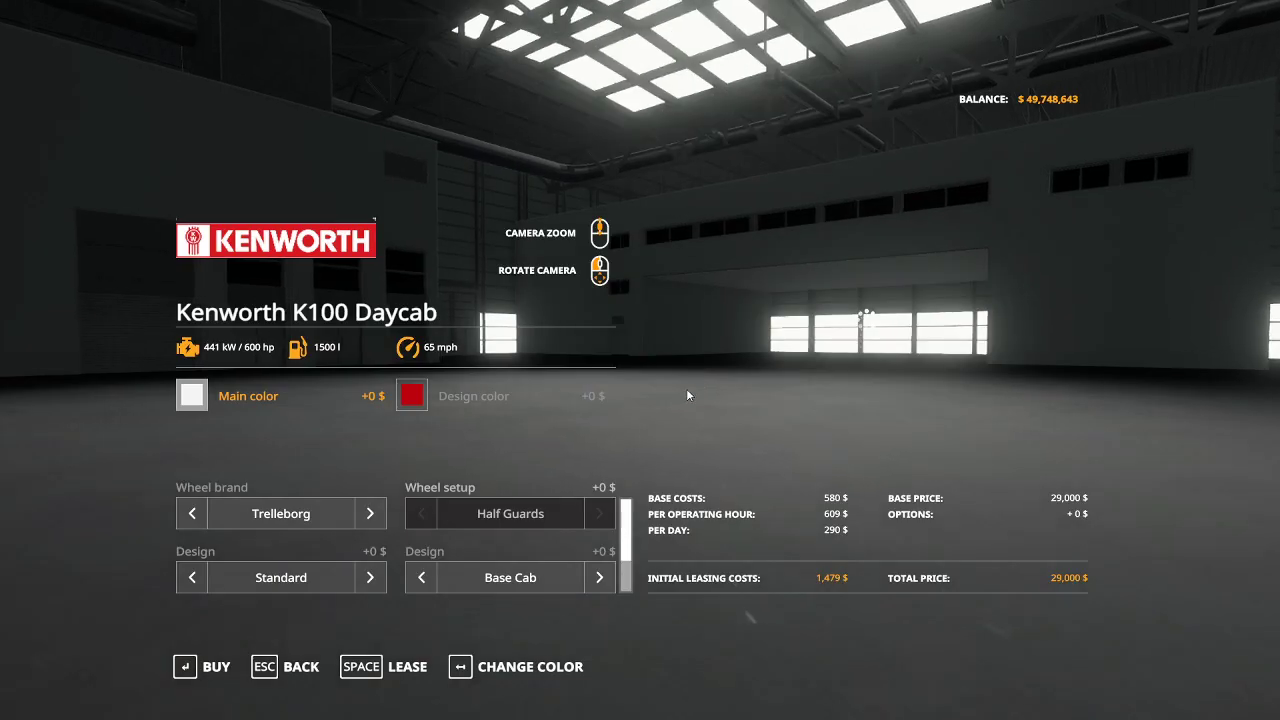
left_click(416, 670)
left_click(472, 460)
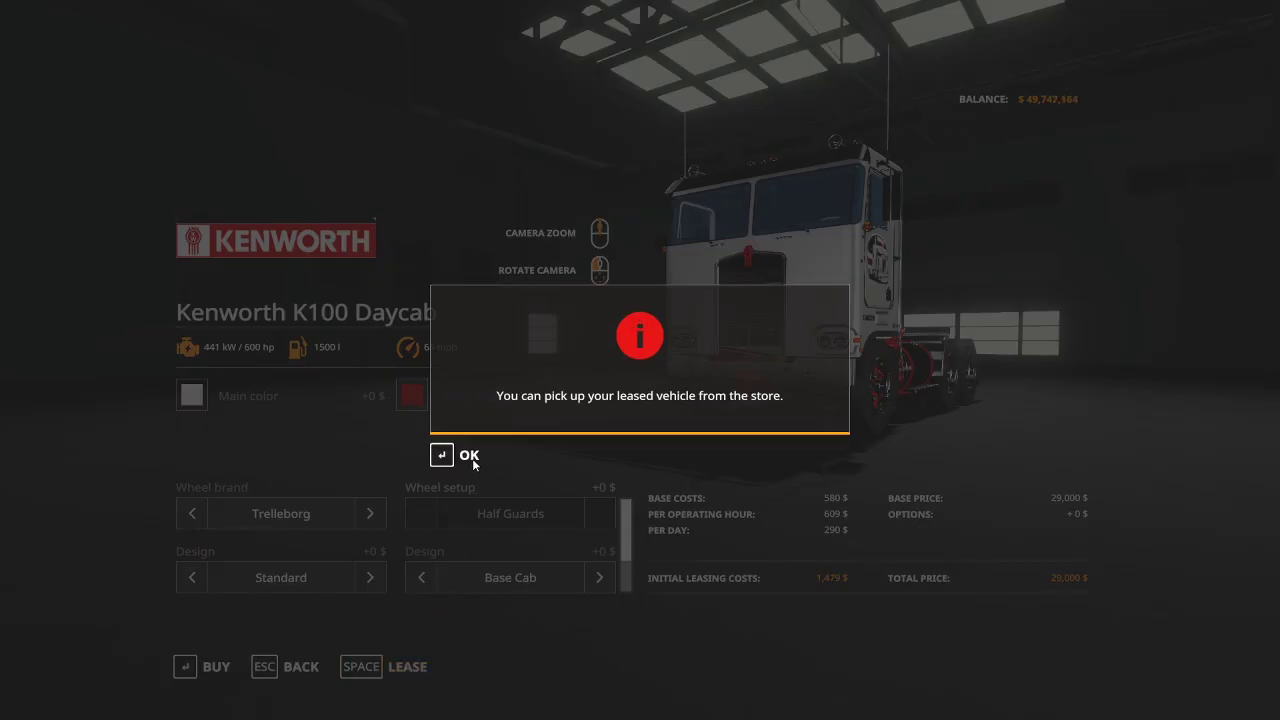
left_click(470, 456)
Board the leased Kenworth truck, line it up under the slide-on tipper body and attach the body
key("w")
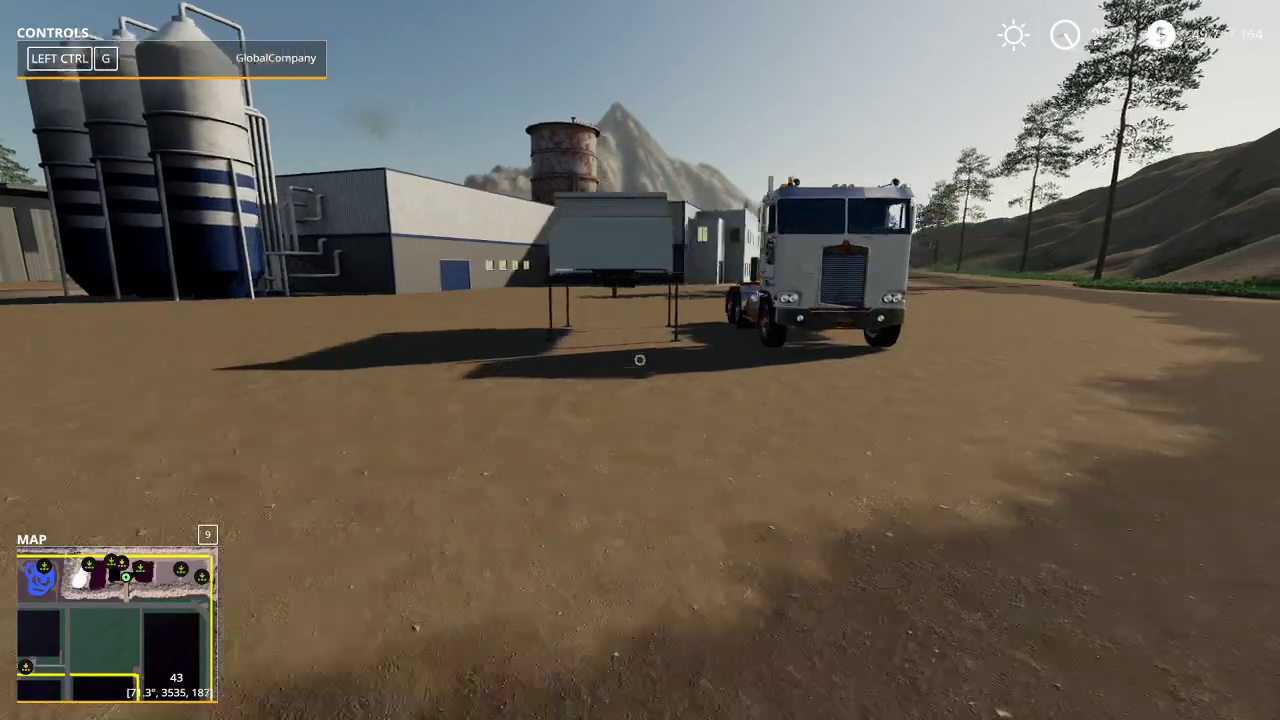
key("e")
scroll(640, 360, "down", 5)
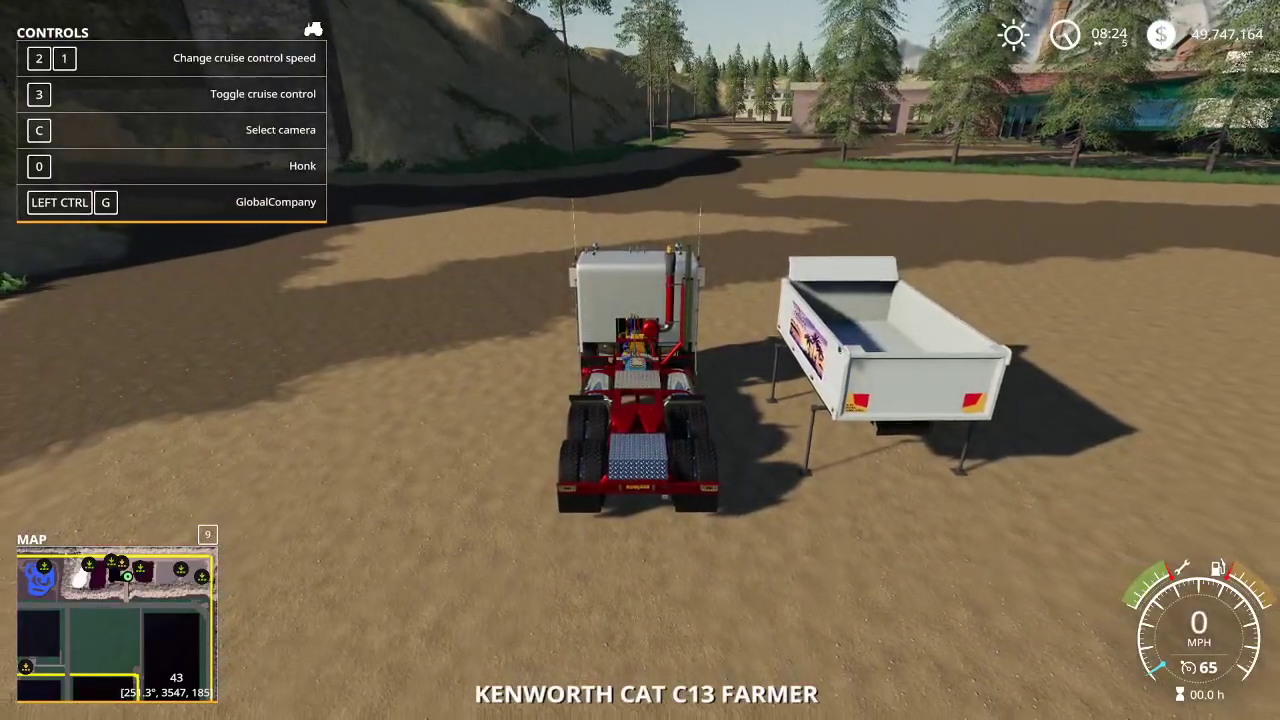
key("w")
key("w")
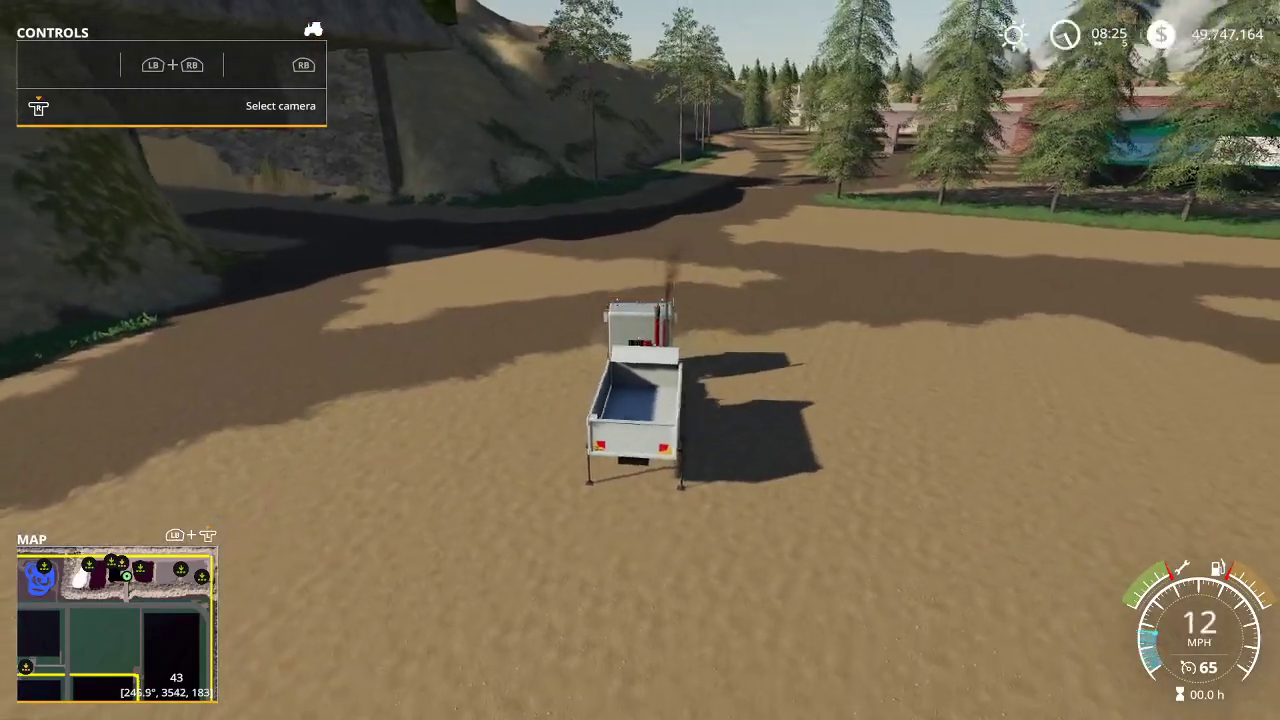
key("q")
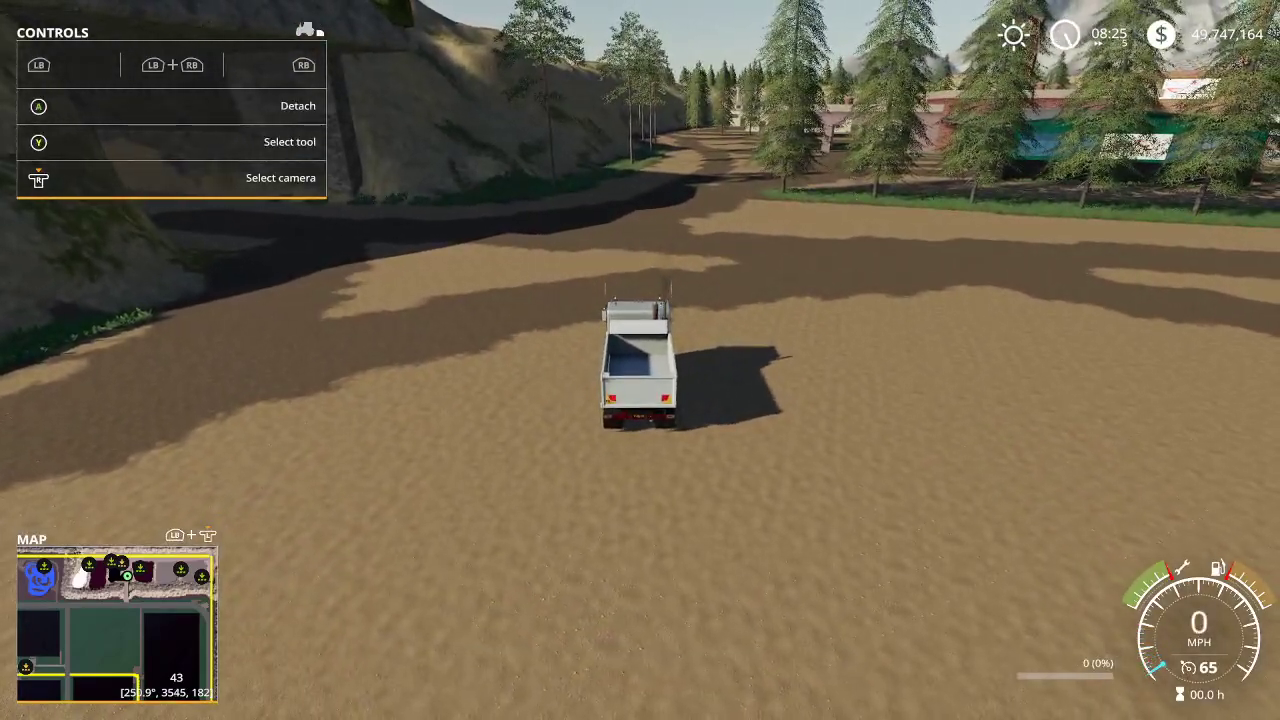
Fill the attached Slide on Tipper 5 with coal using the Easy Development Commands vehicle settings
key("ctrl+alt+e")
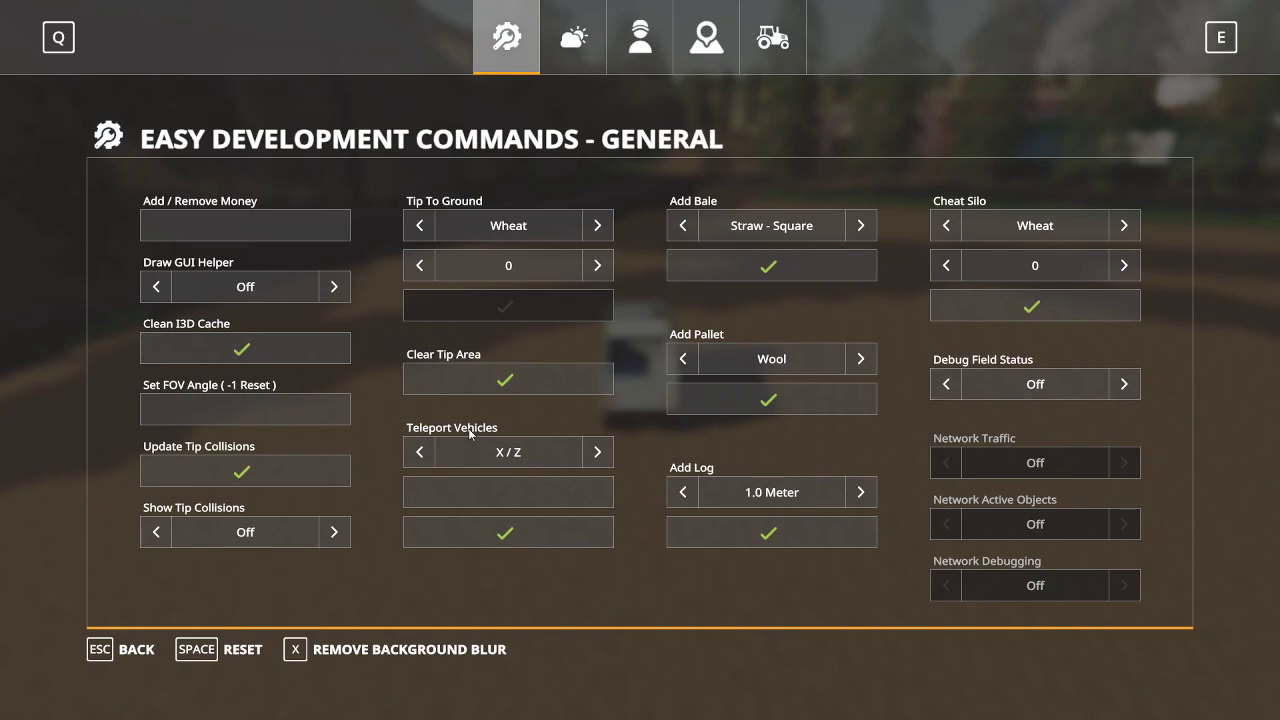
left_click(762, 58)
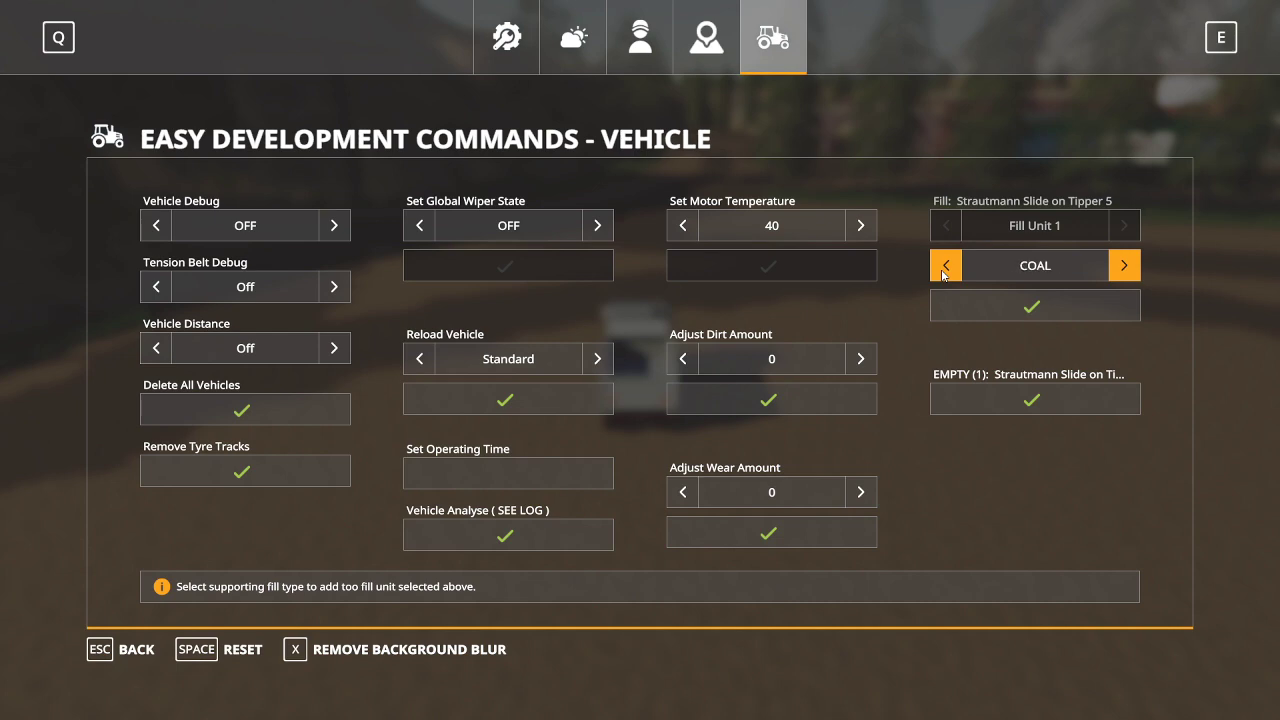
left_click(944, 312)
key("Escape")
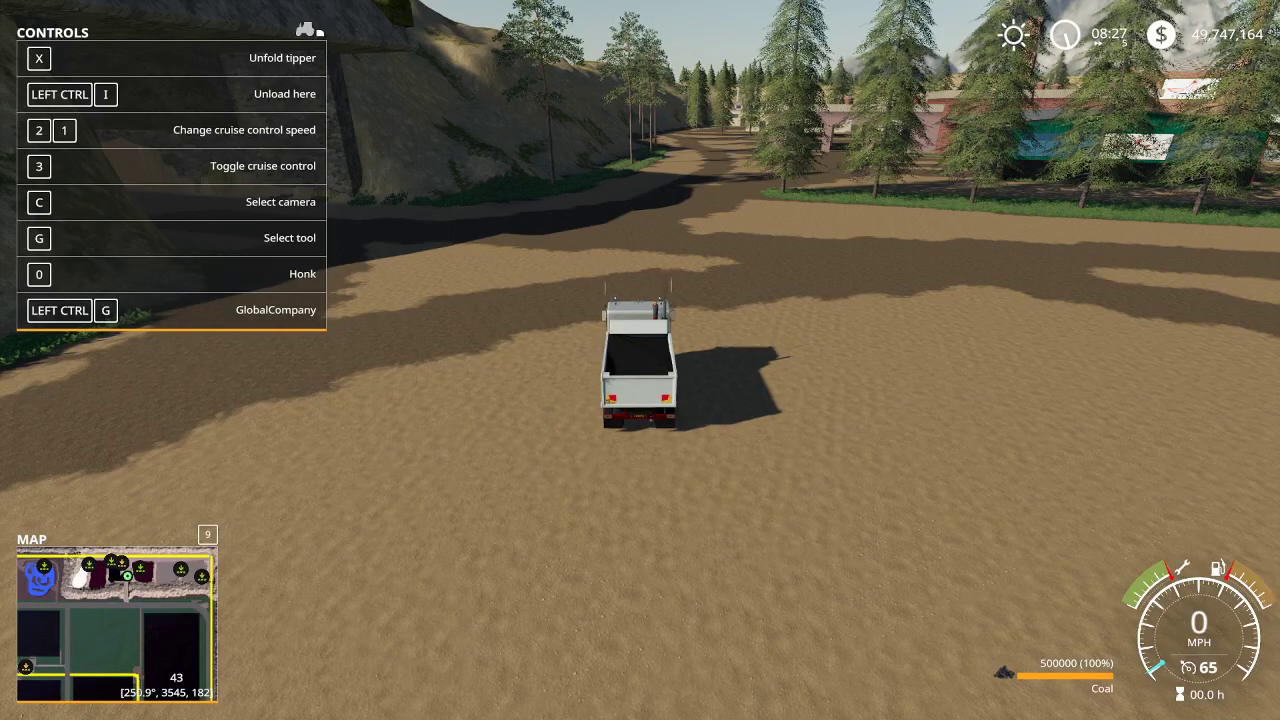
Haul the coal around the factory building to the striped unloading grate beside the water tower and unload it there
key("w")
key("a")
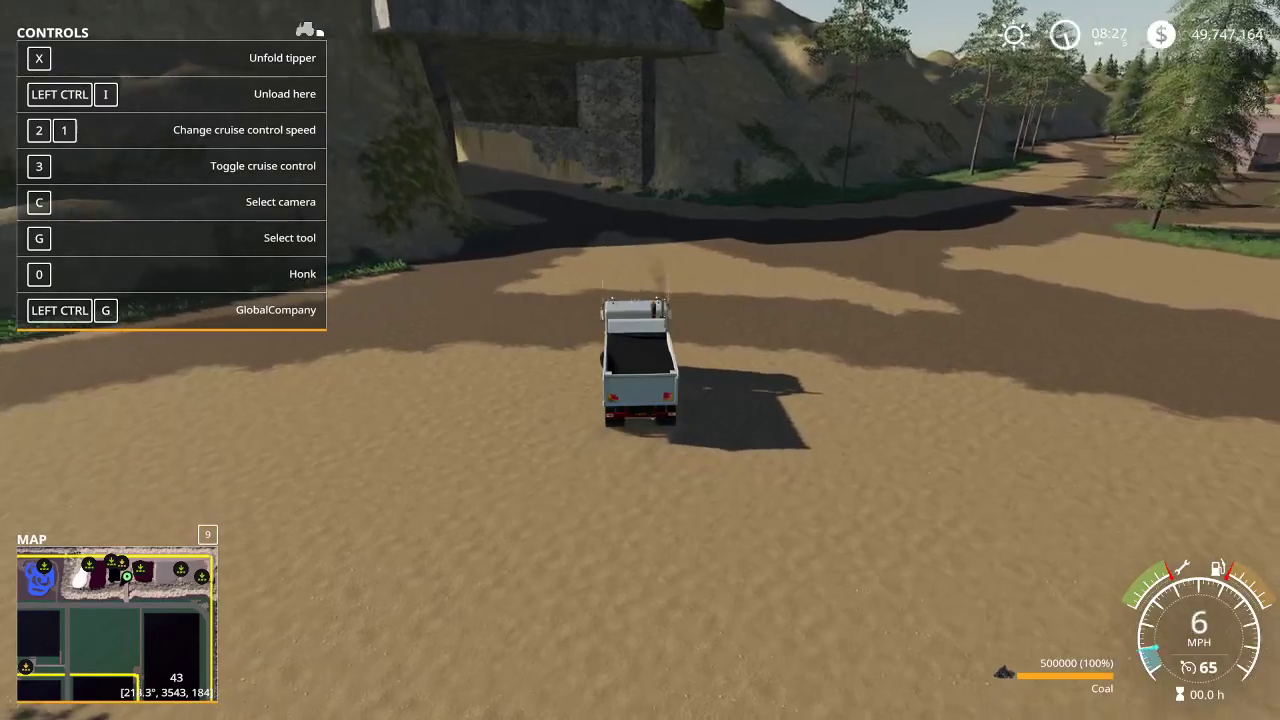
key("a")
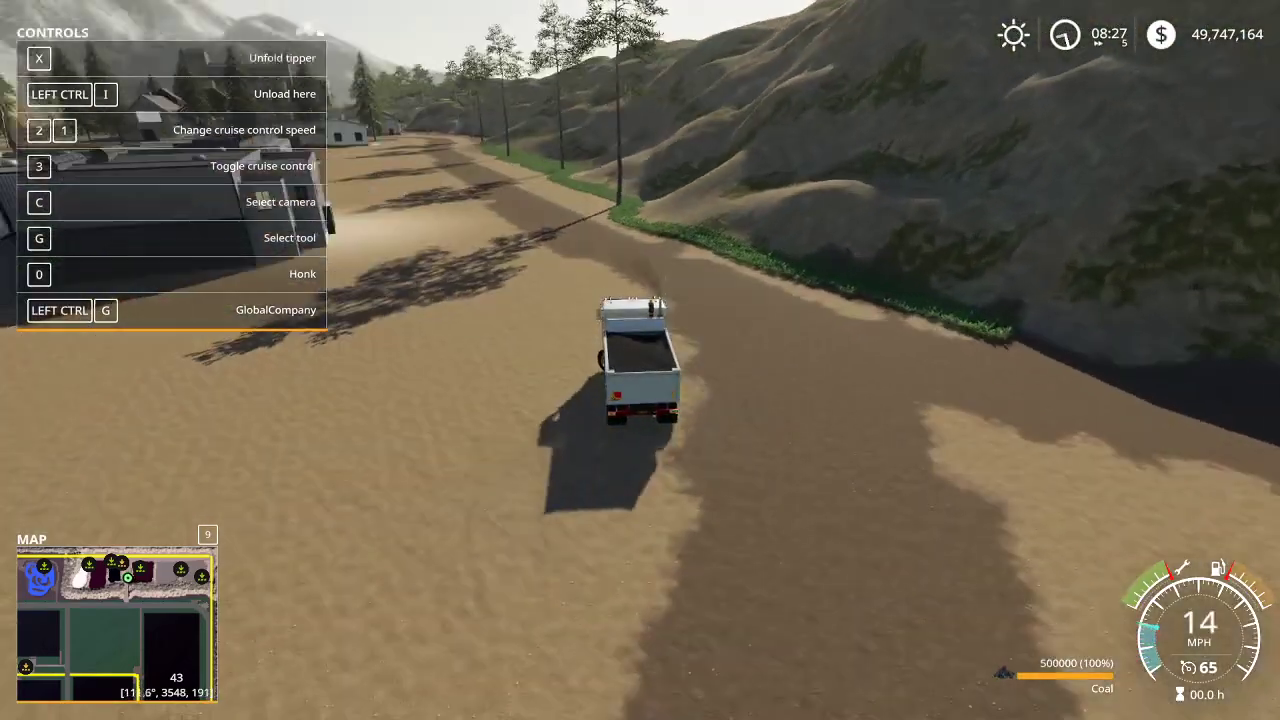
key("w")
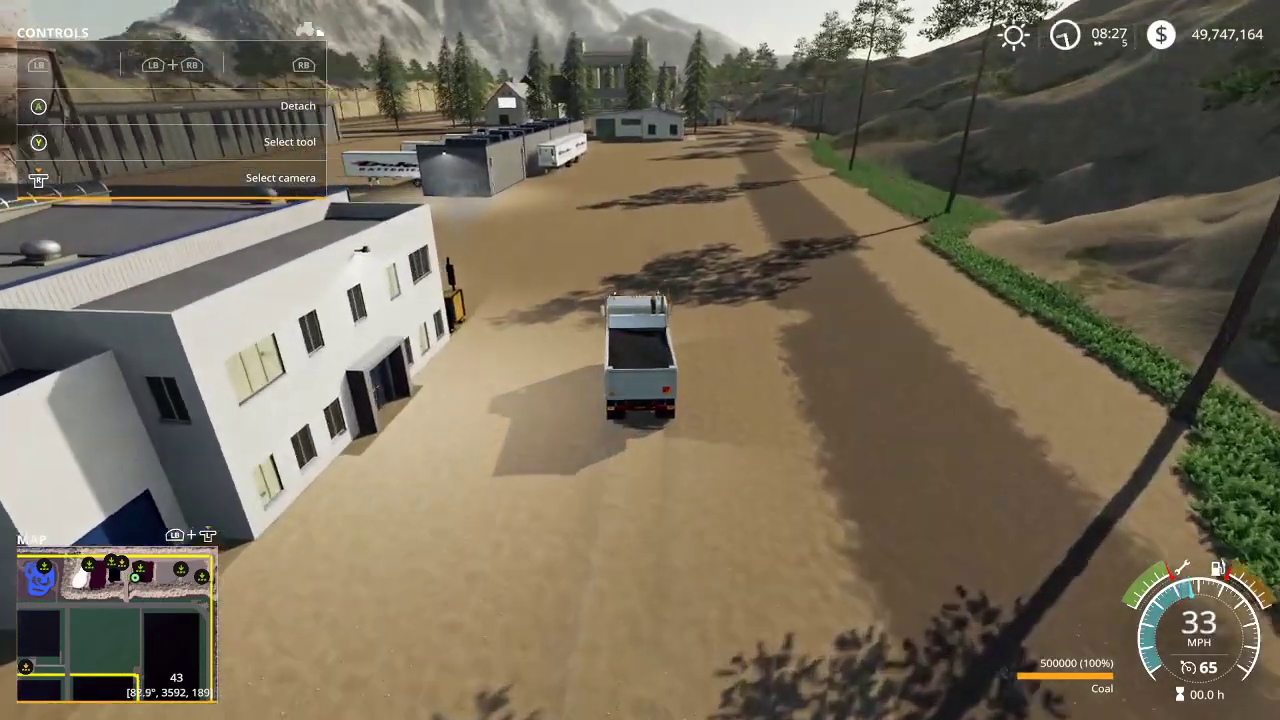
key("a")
key("s")
key("a")
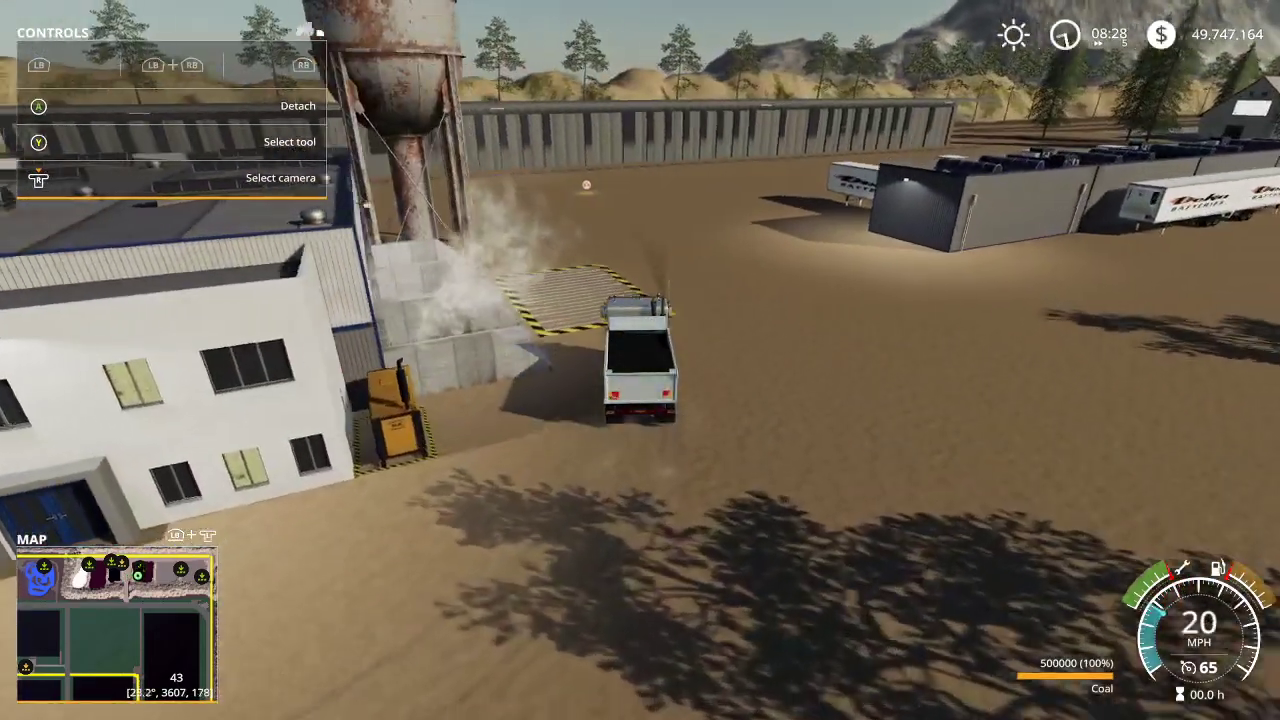
key("s")
key("s")
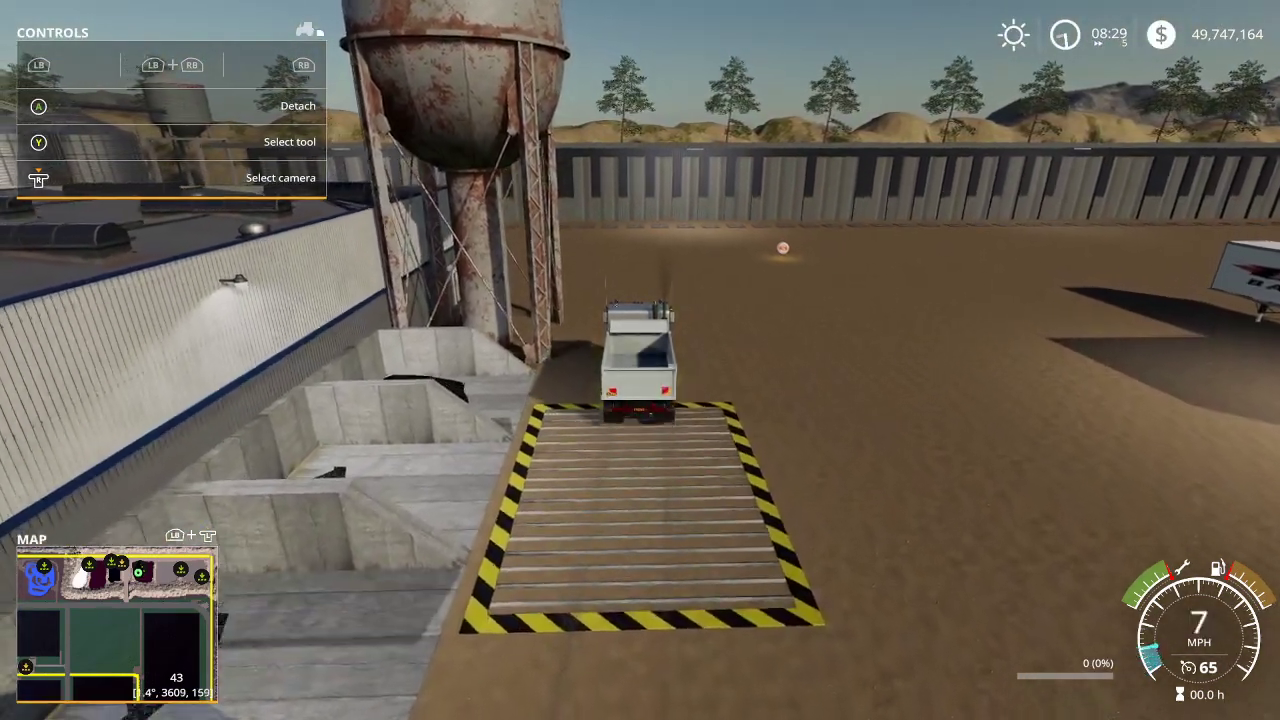
Leave the truck and walk across the yard to check the warehouse floor pads opposite the factory
key("e")
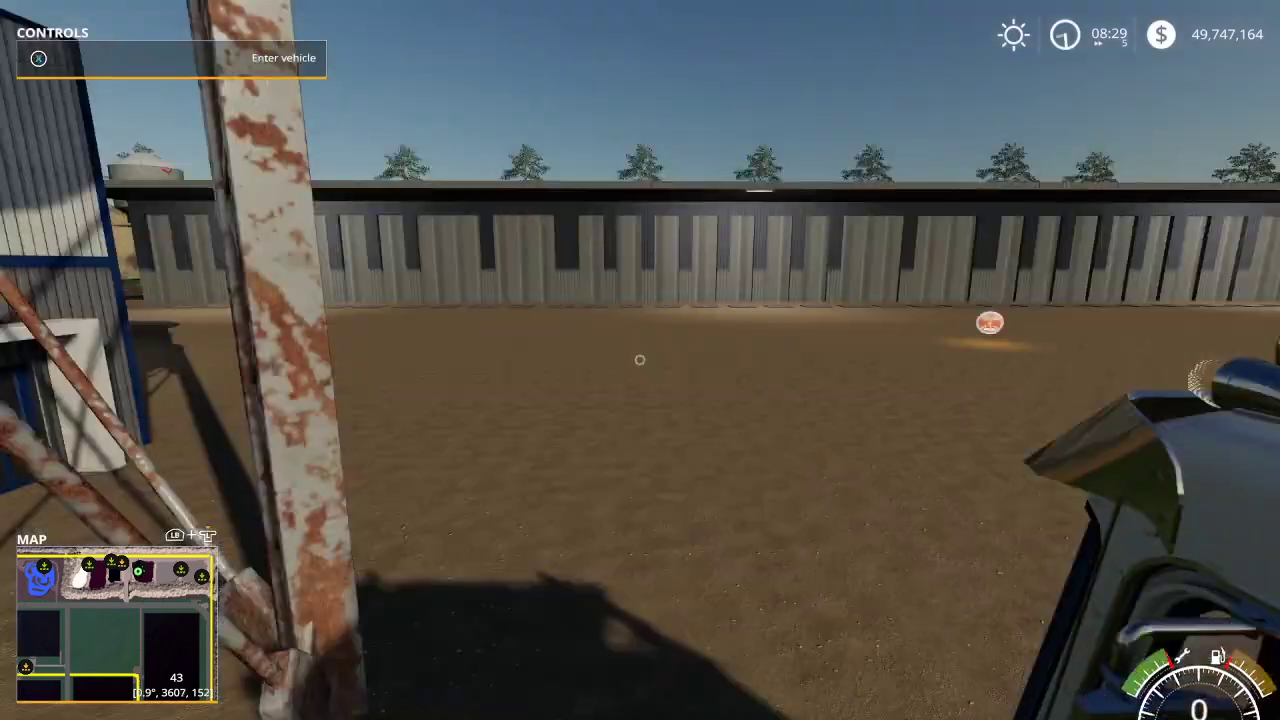
key("w")
key("w")
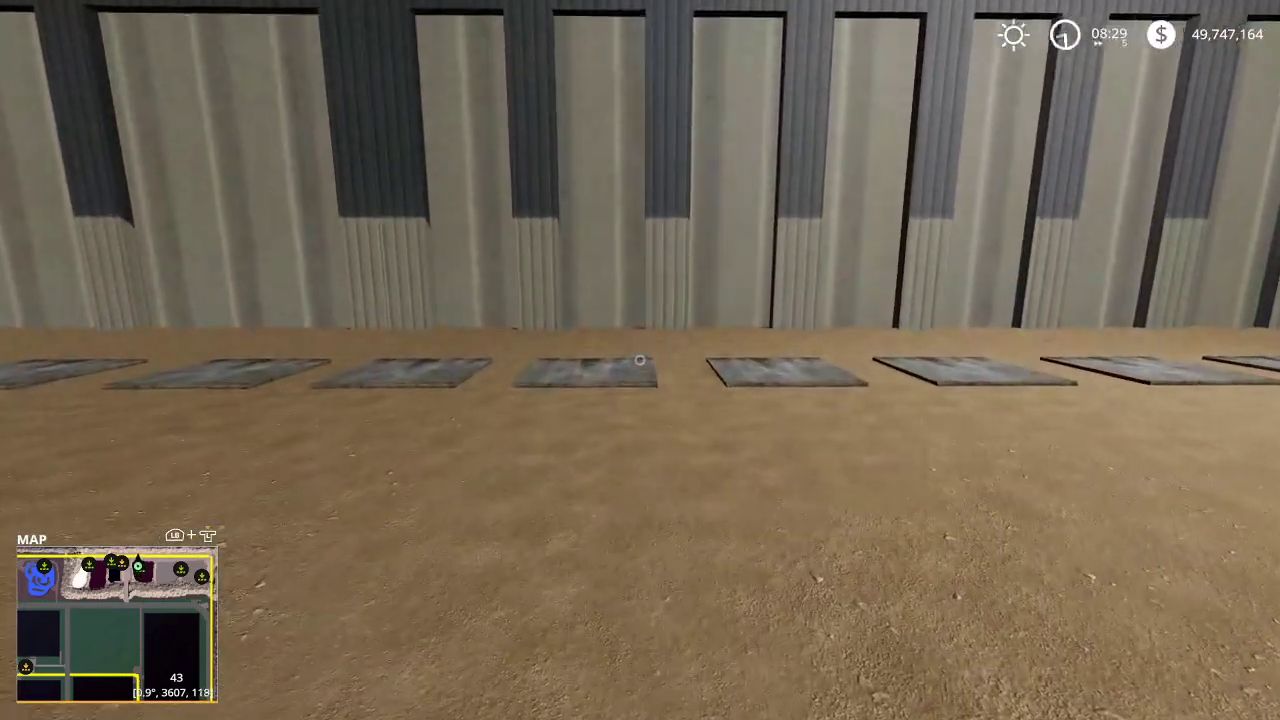
Examine the row of floor pads along the warehouse wall, and walk around the factory to inspect its blue-and-white silos and pipework
key("w")
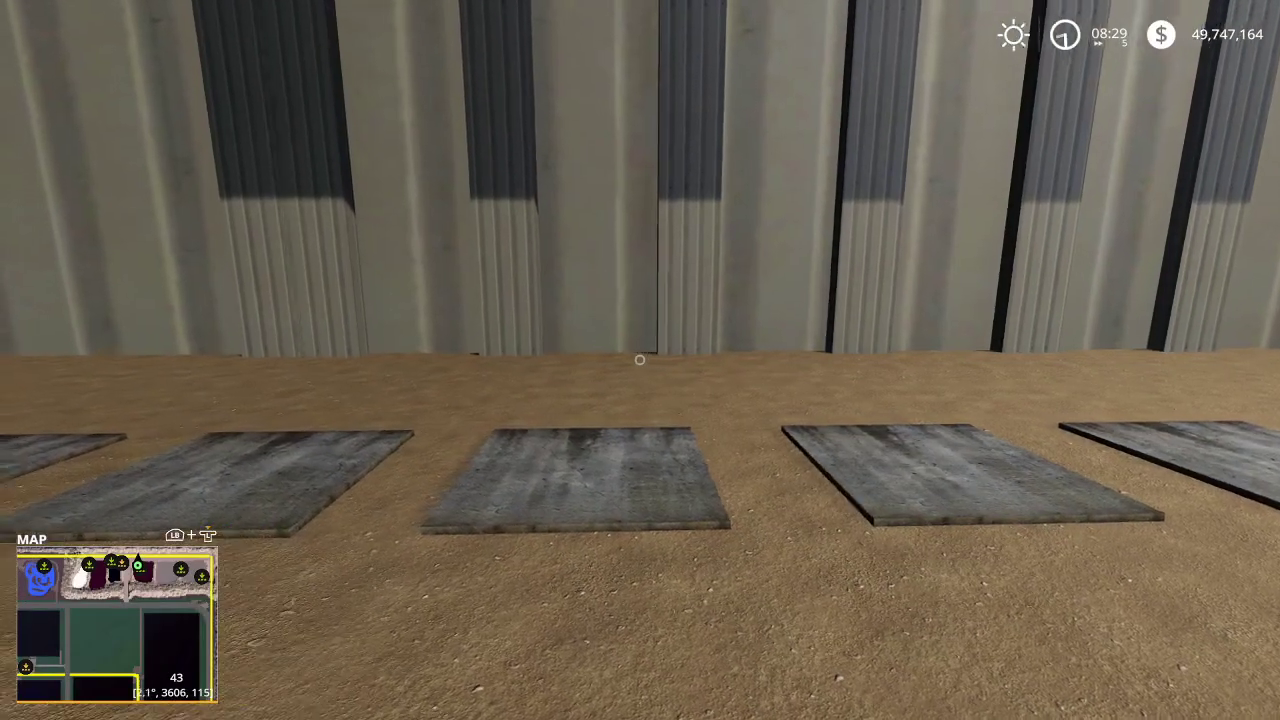
key("w")
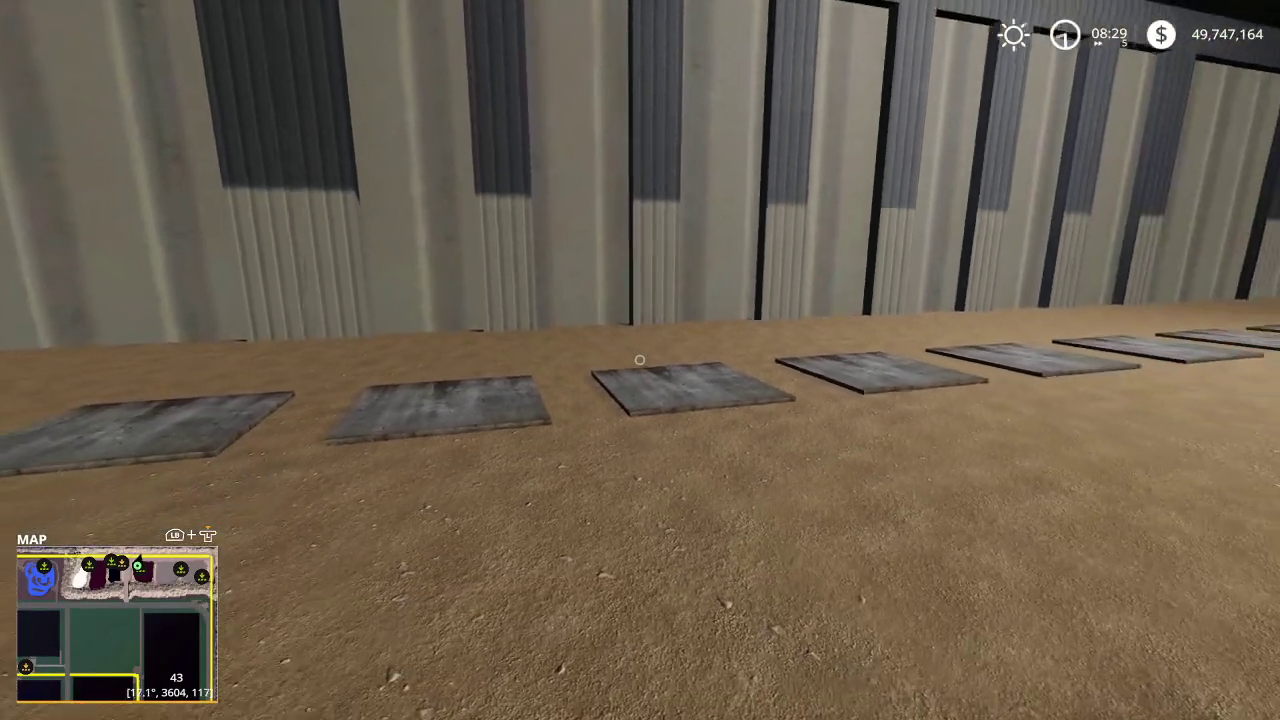
key("w")
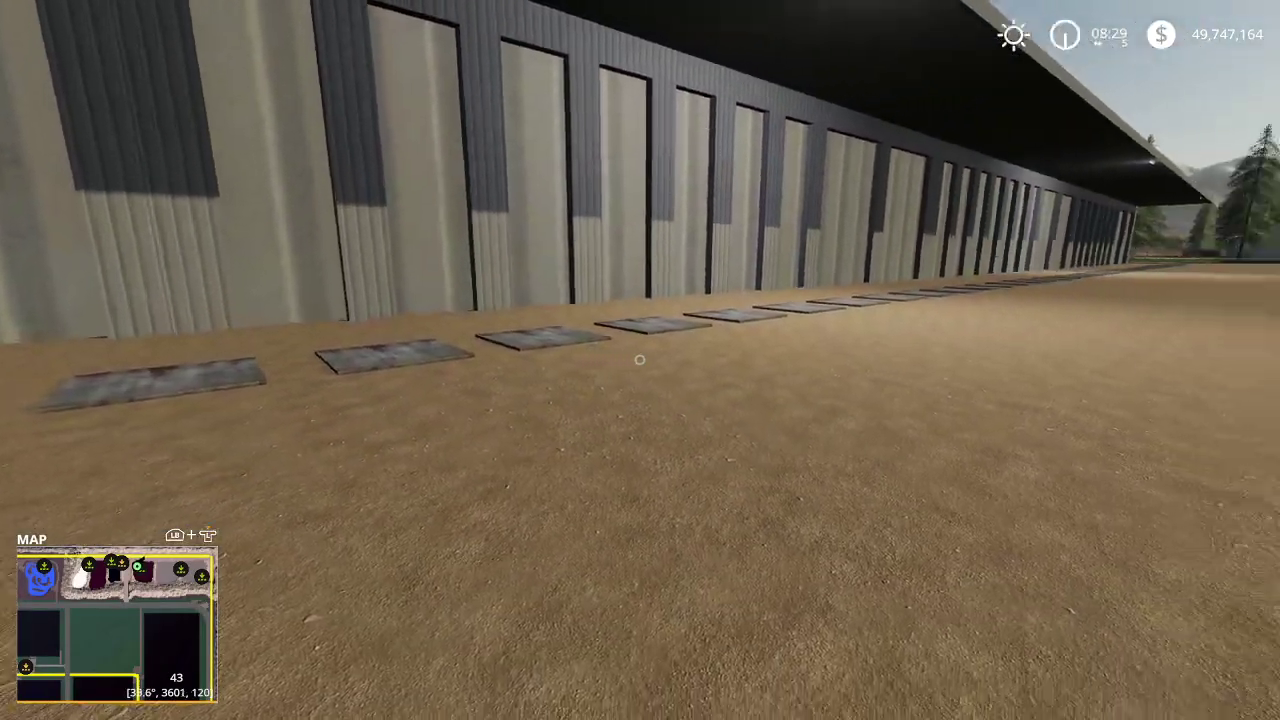
key("w")
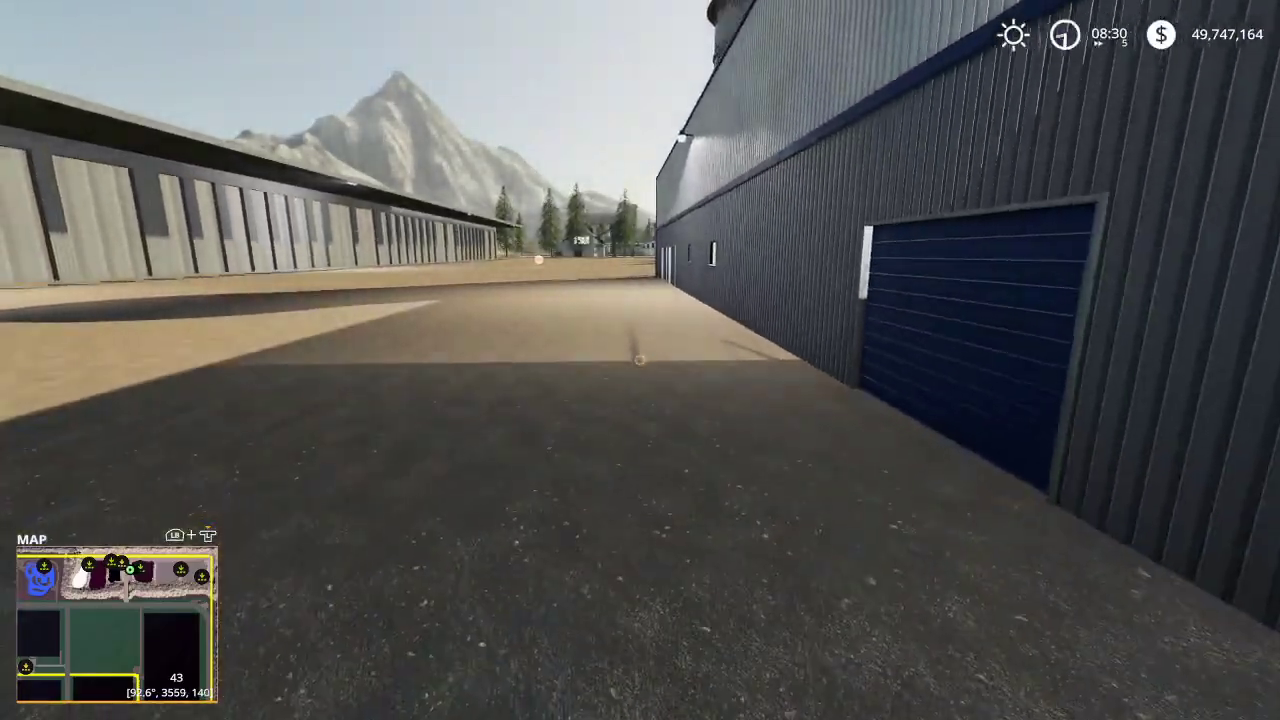
key("s")
key("s")
key("d")
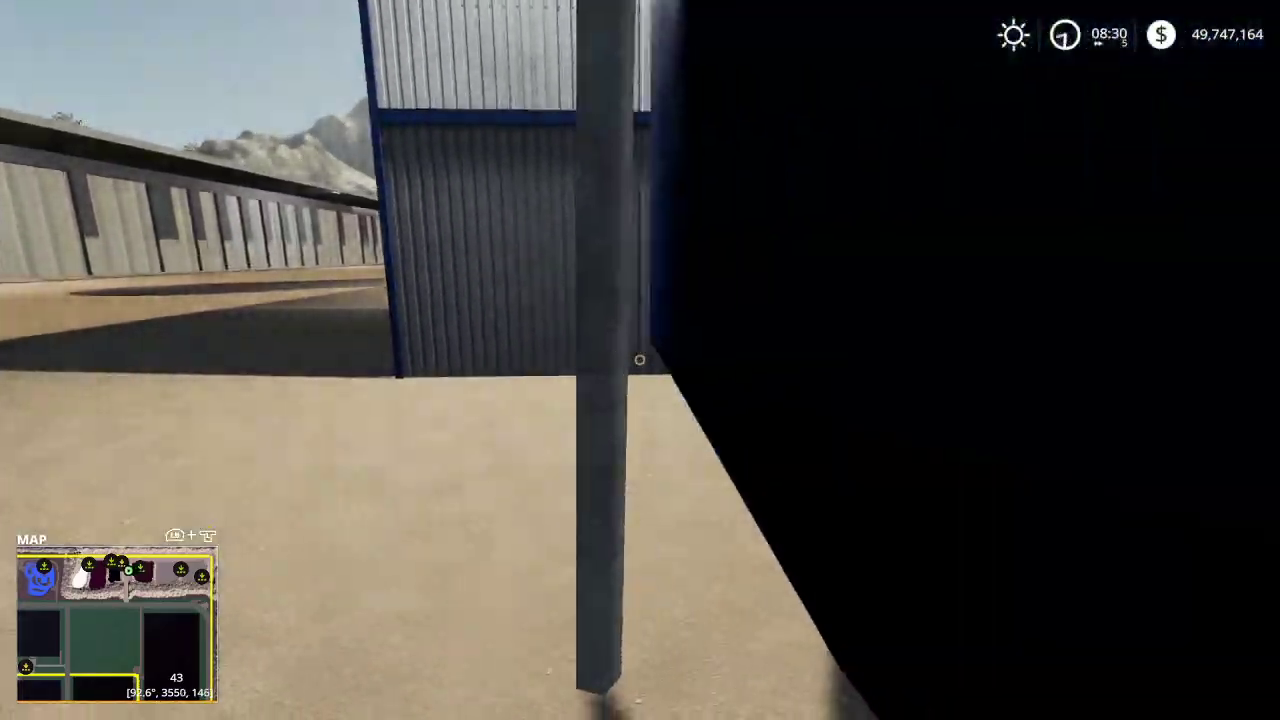
key("s")
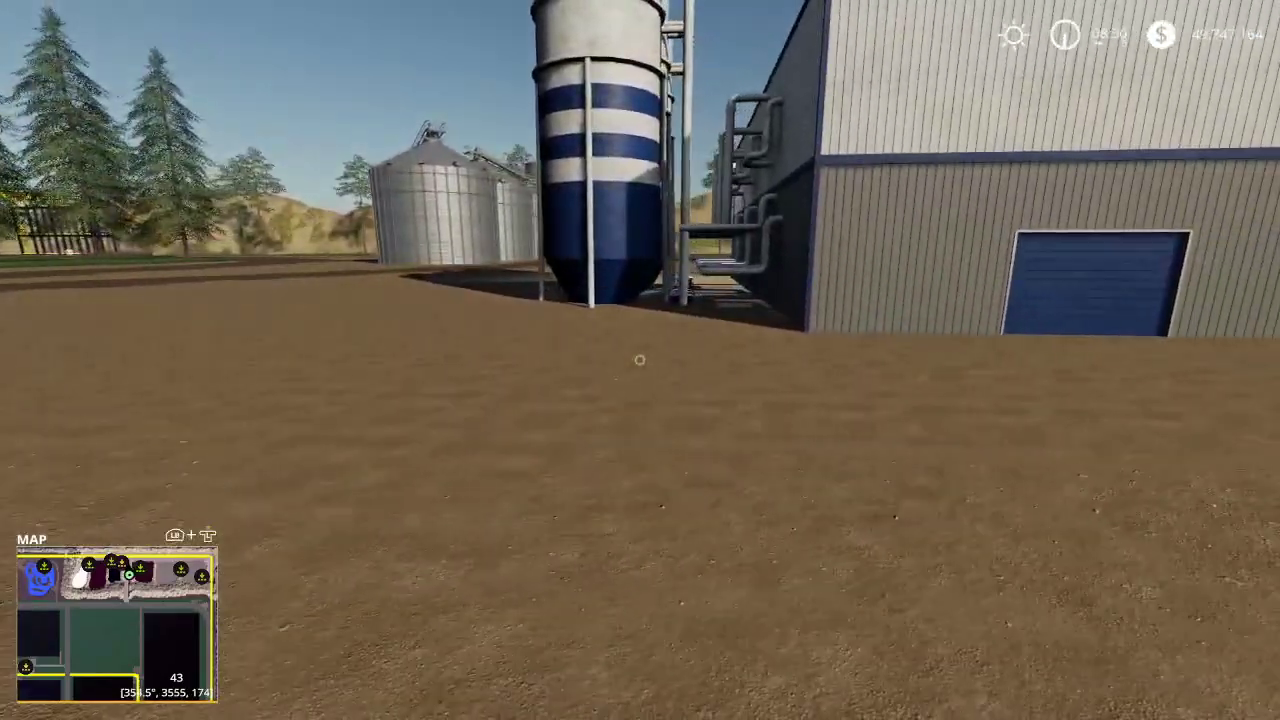
key("s")
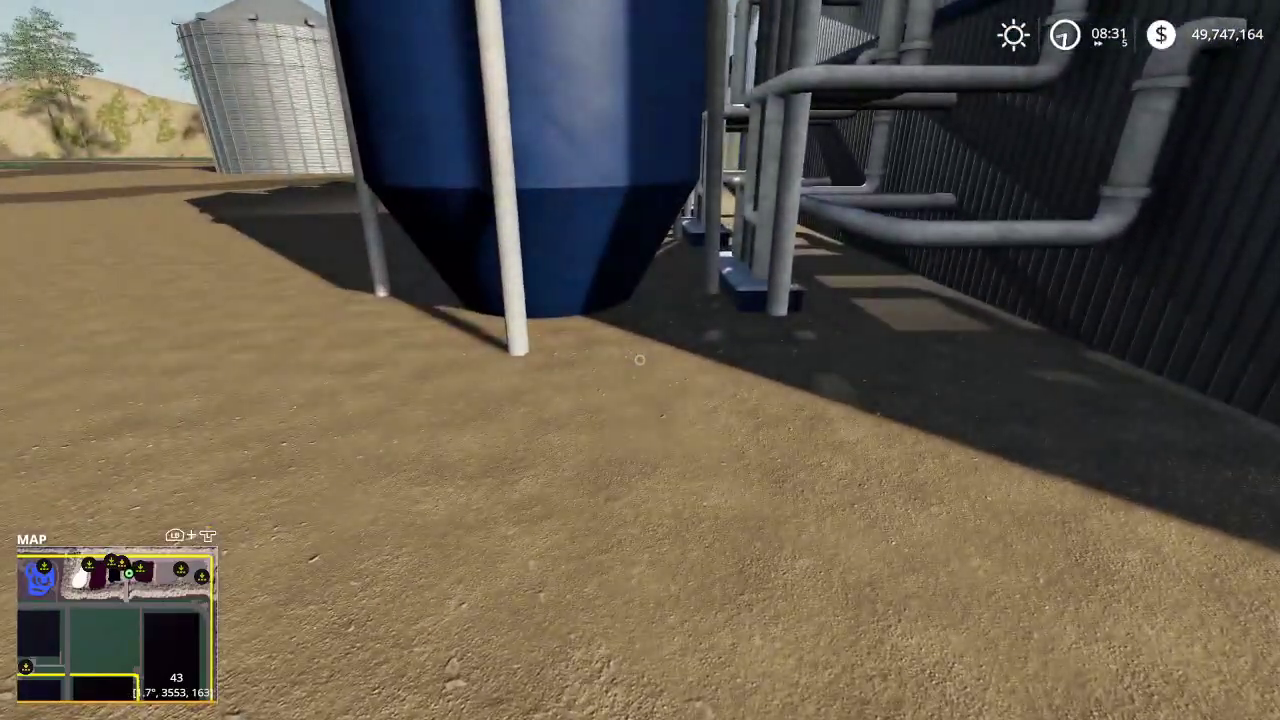
key("a")
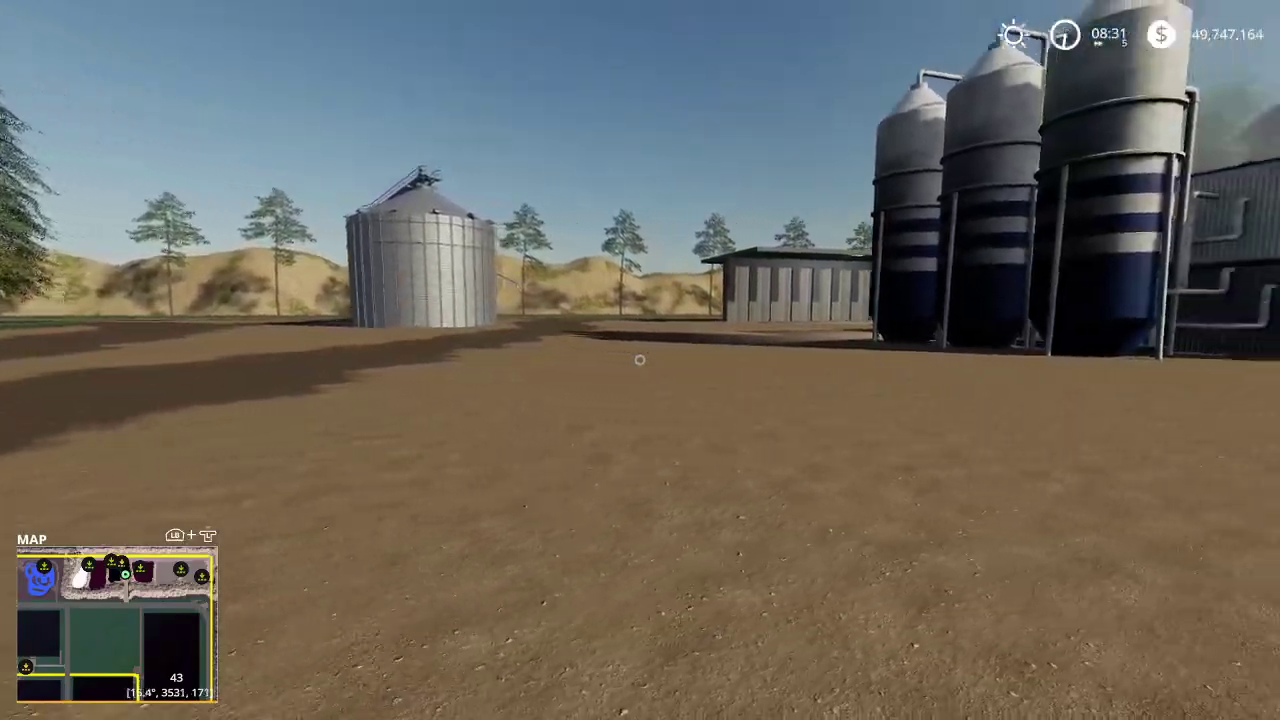
Cross the yard to the end of the long roofed warehouse and survey its layout relative to the factory and silos
key("d")
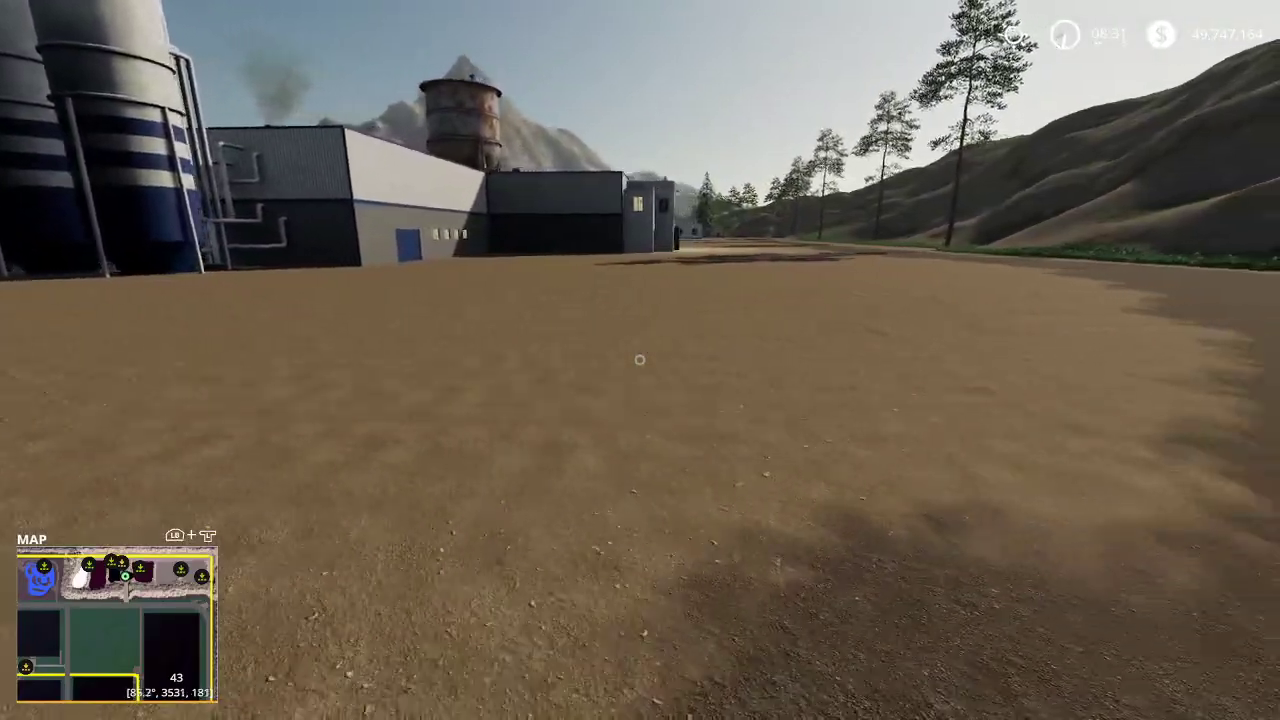
key("w")
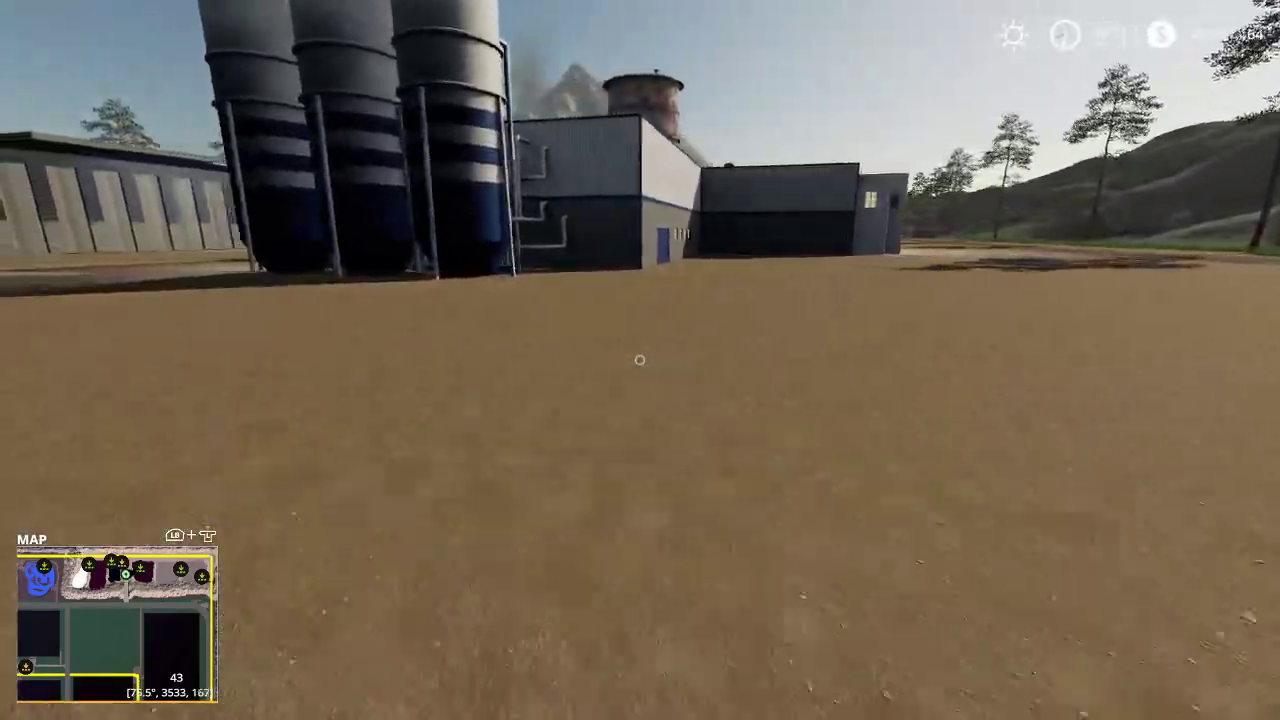
key("w")
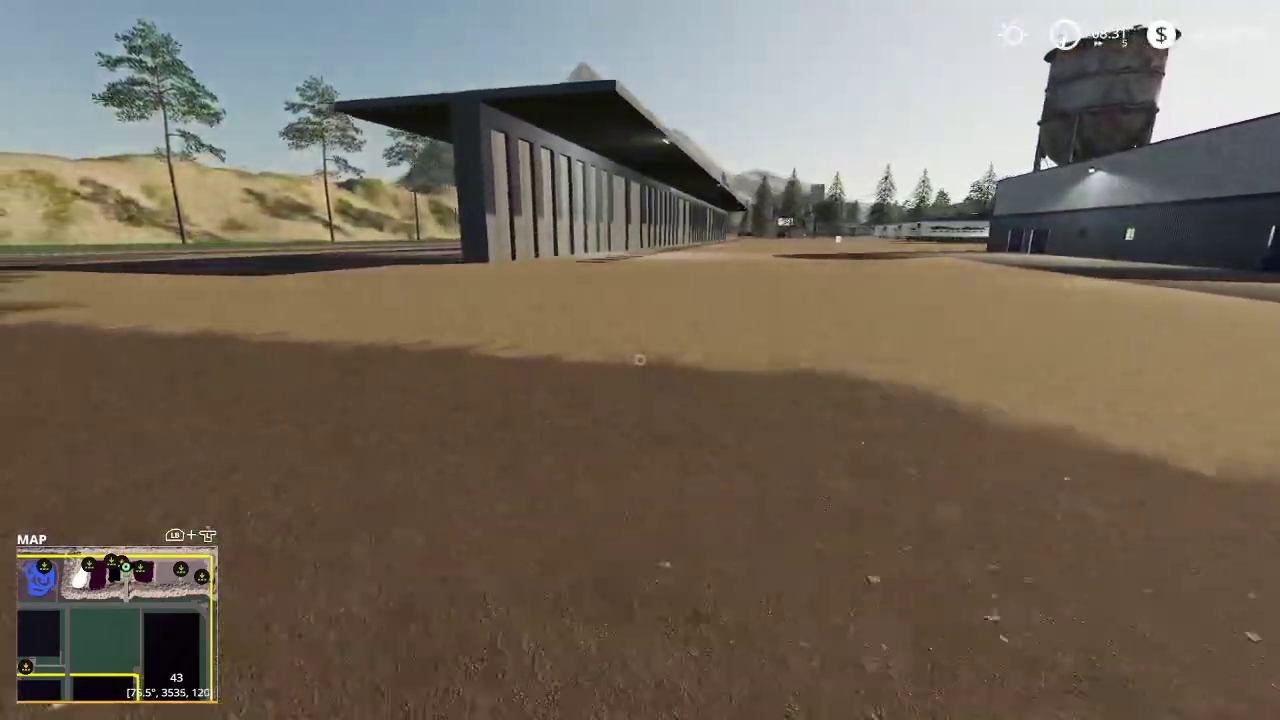
key("w")
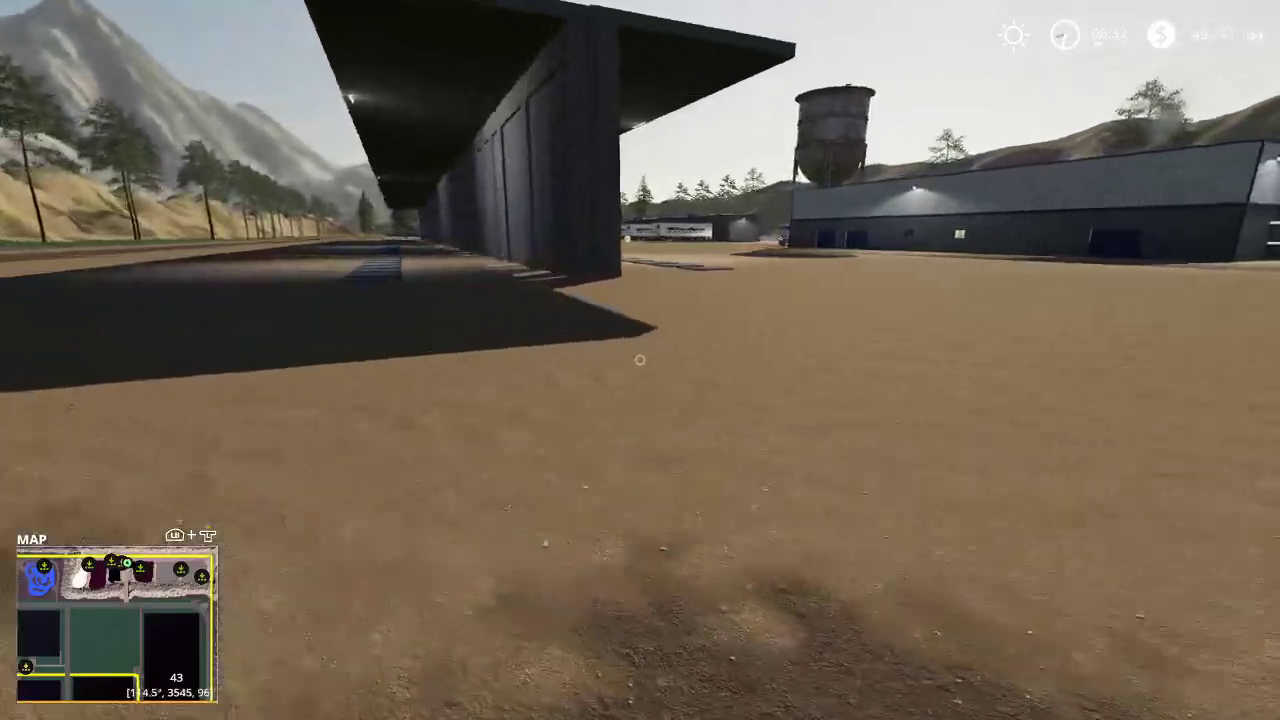
key("s")
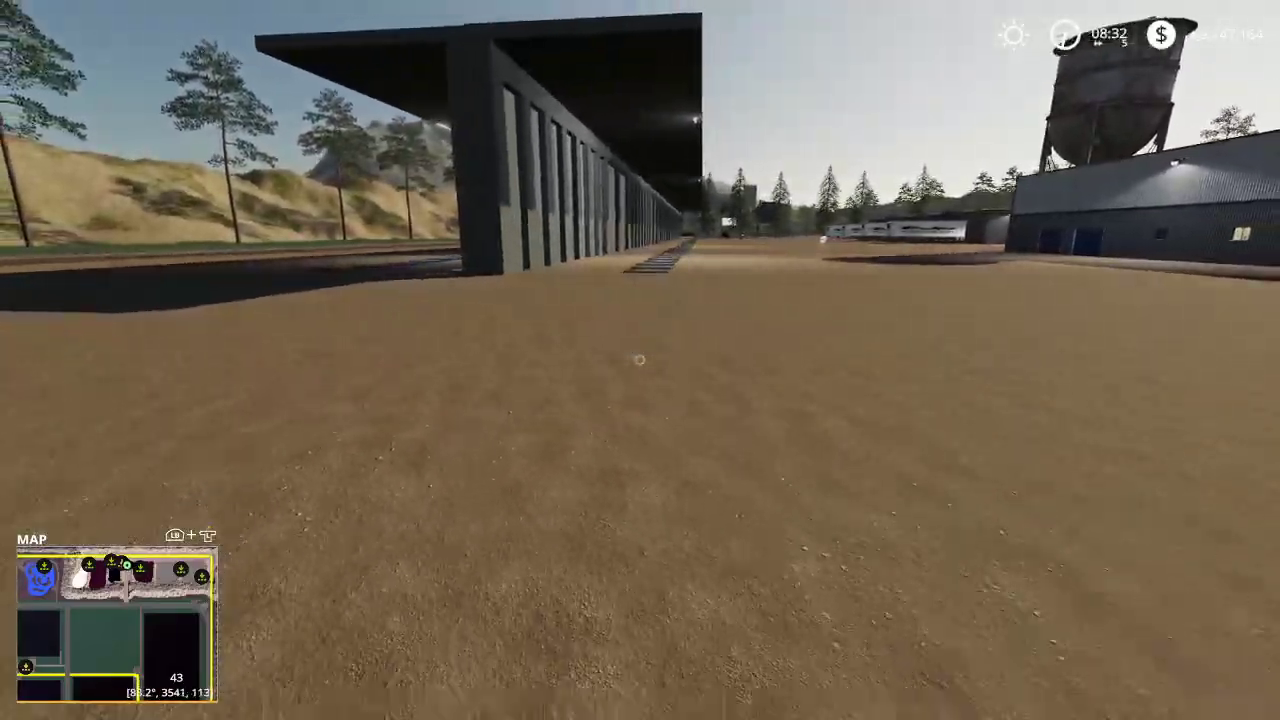
key("w")
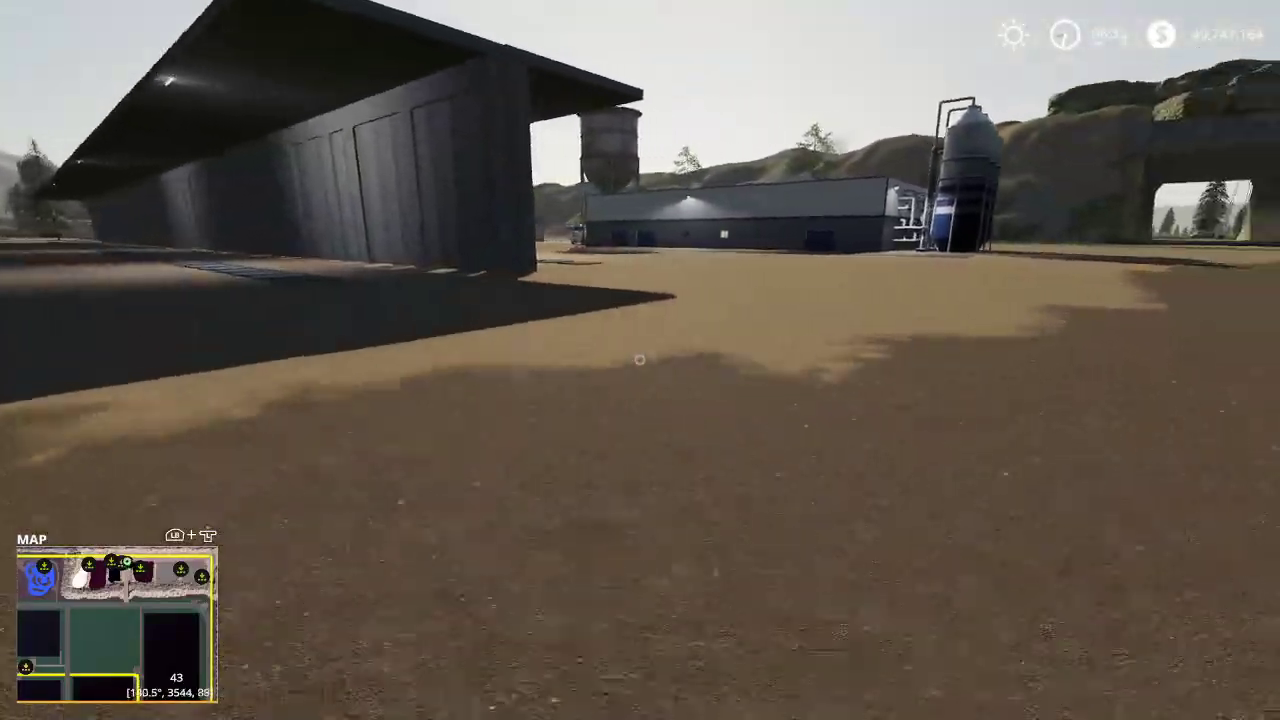
key("s")
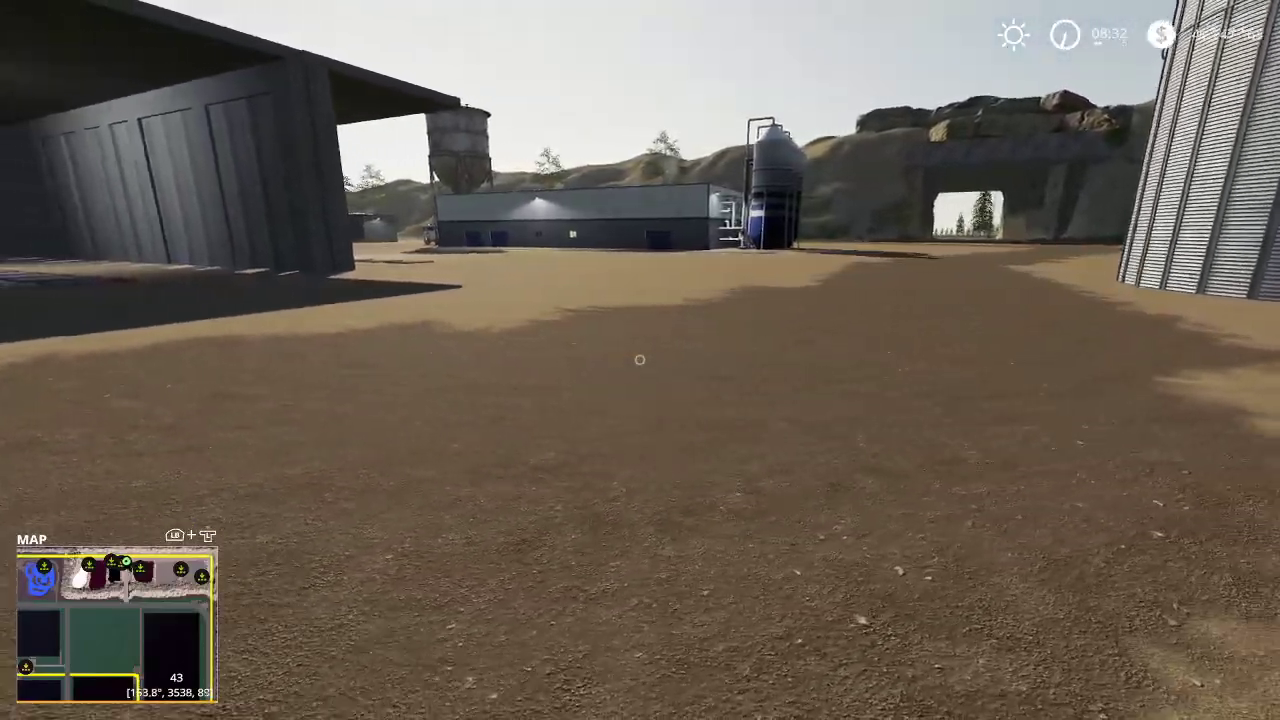
key("s")
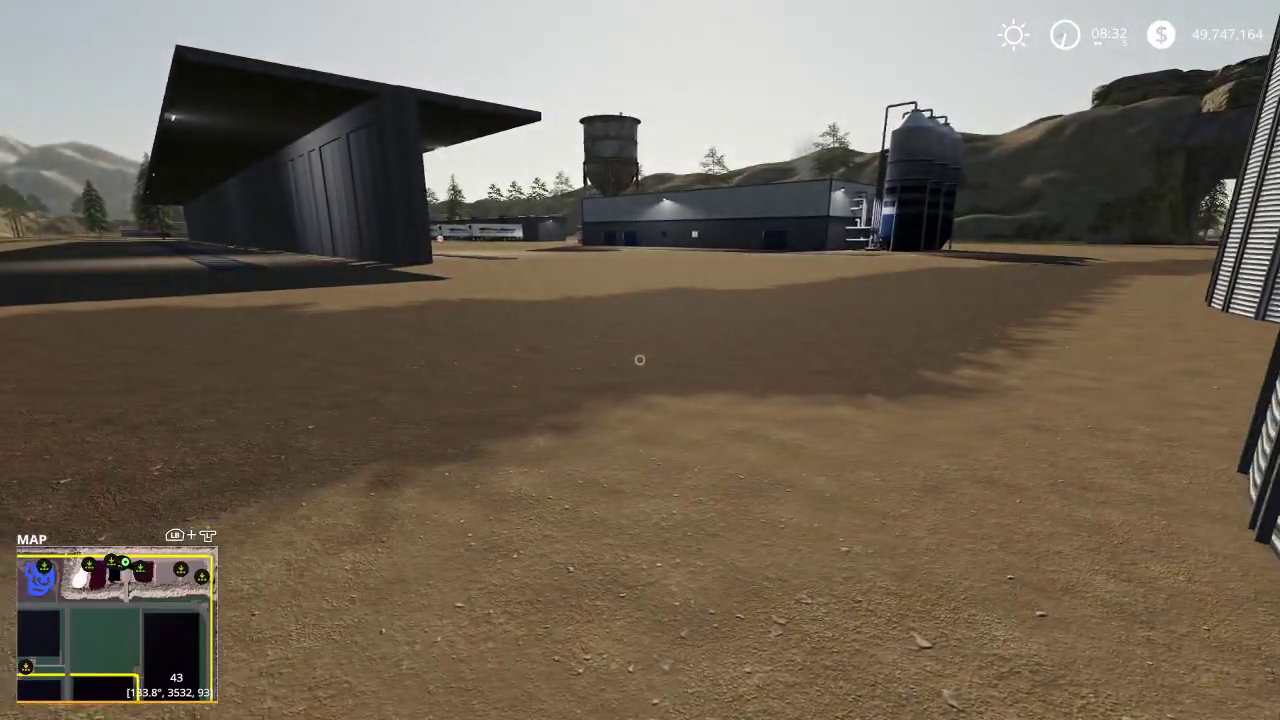
End the current game from the game settings without saving it
key("Escape")
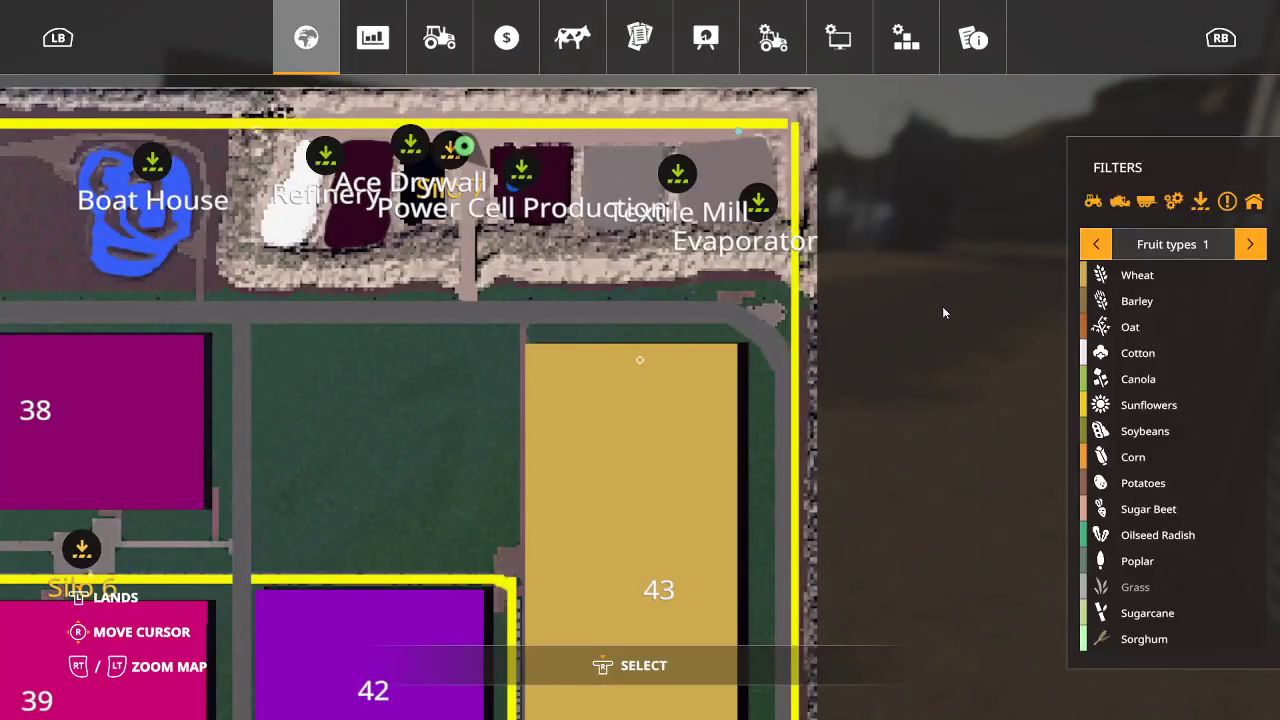
left_click(770, 38)
left_click(387, 649)
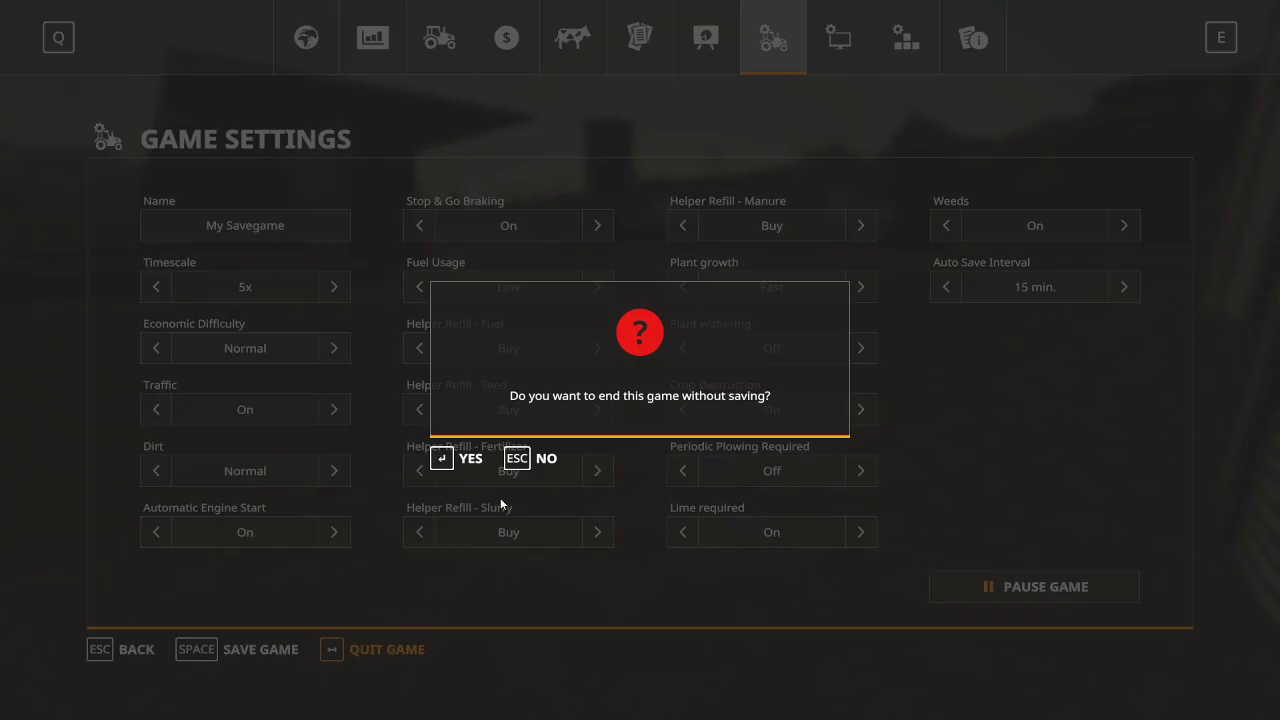
key("Return")
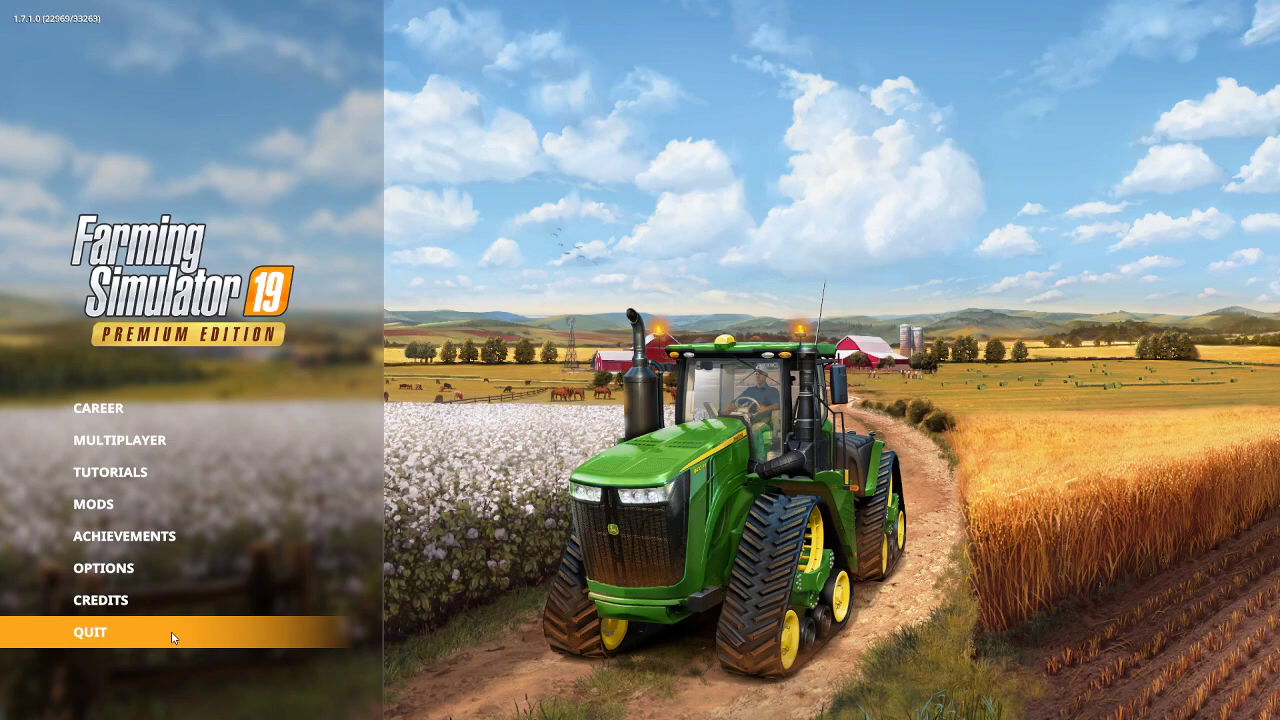
Quit Farming Simulator 19 to the desktop and switch to Streamlabs OBS
left_click(171, 631)
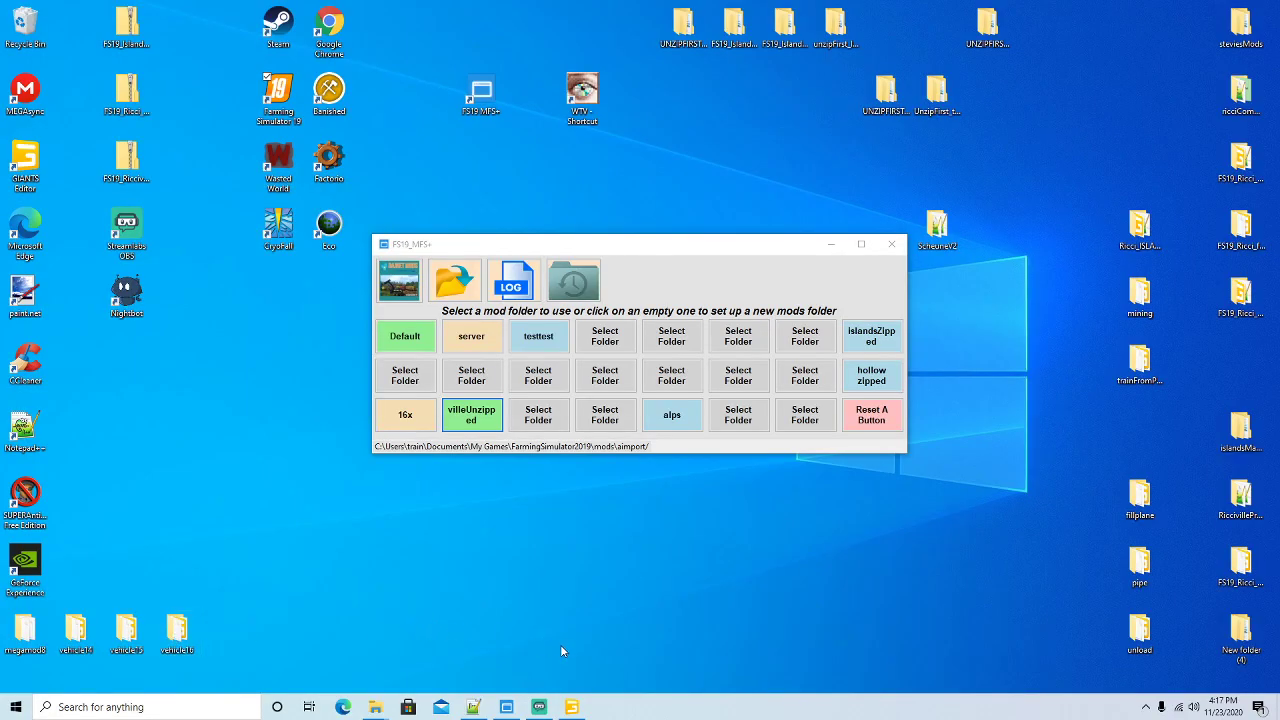
left_click(539, 707)
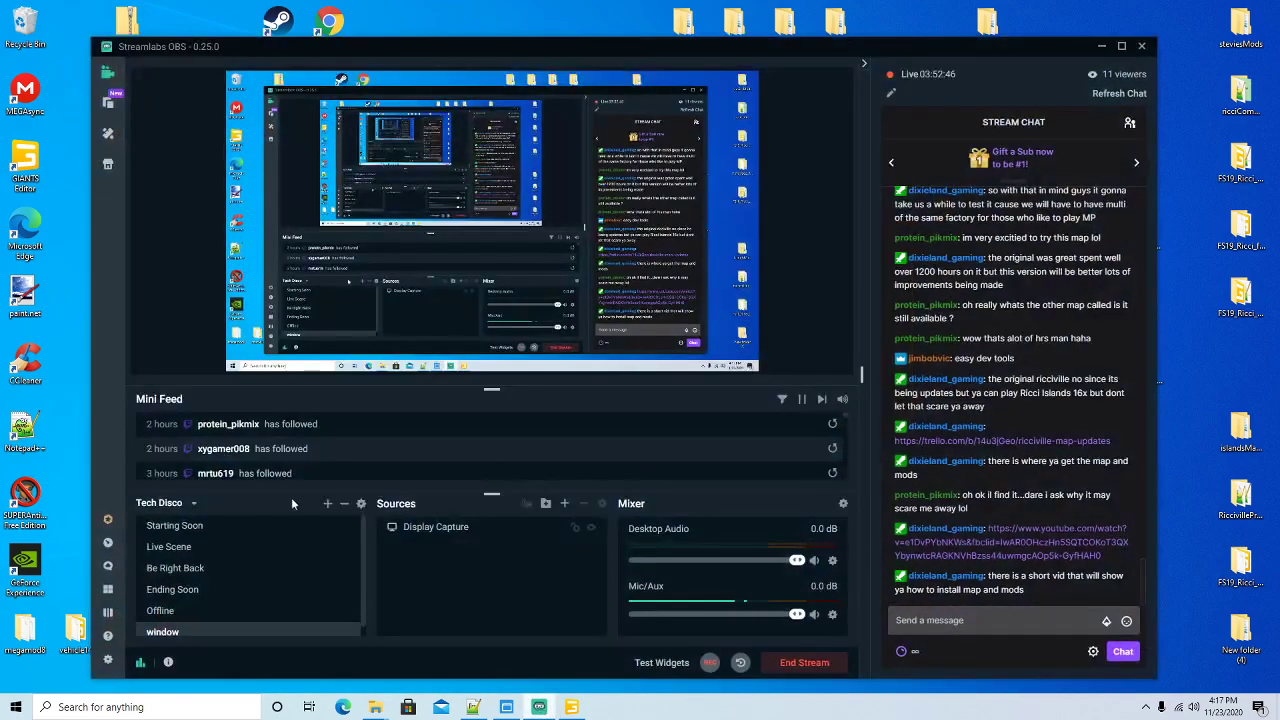